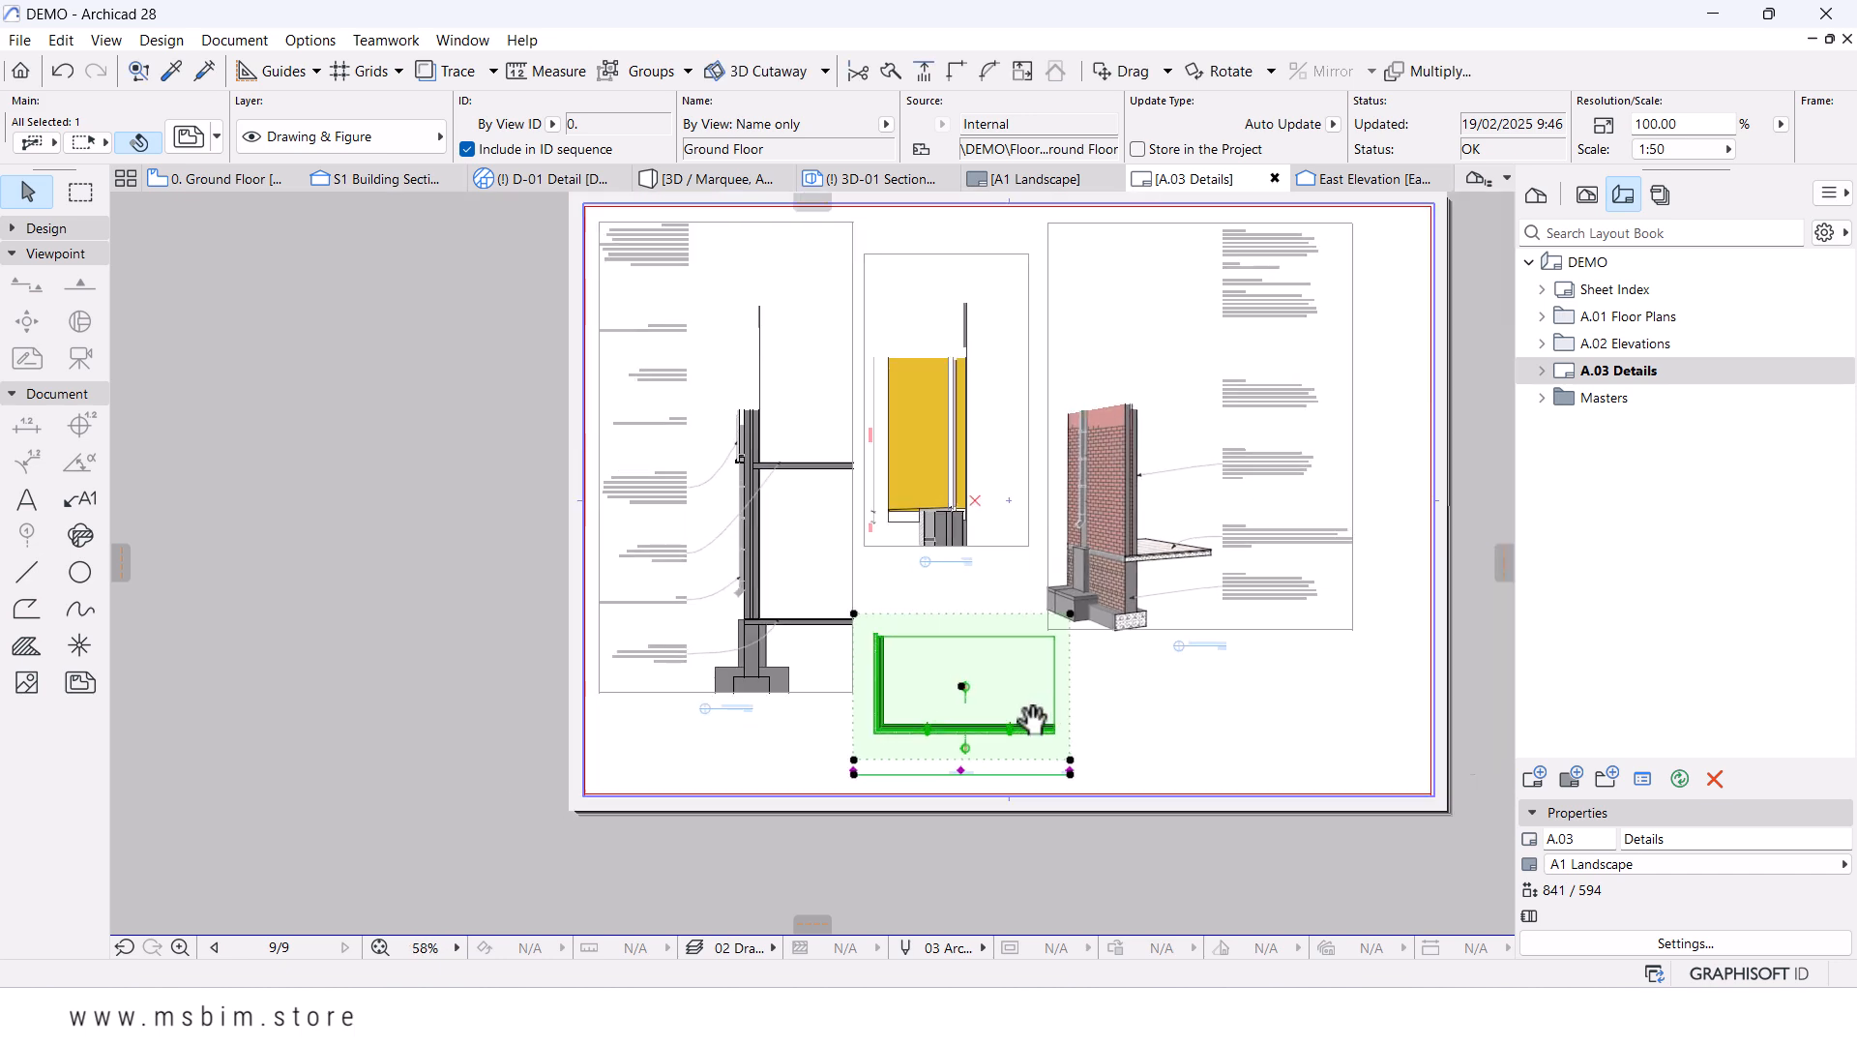
- Examine the A.03 Details layout and the wall section's 3D cutaway, and show the complete model in 3D
middle_click_drag(829, 462, 860, 581)
scroll(1241, 484, "up", 1)
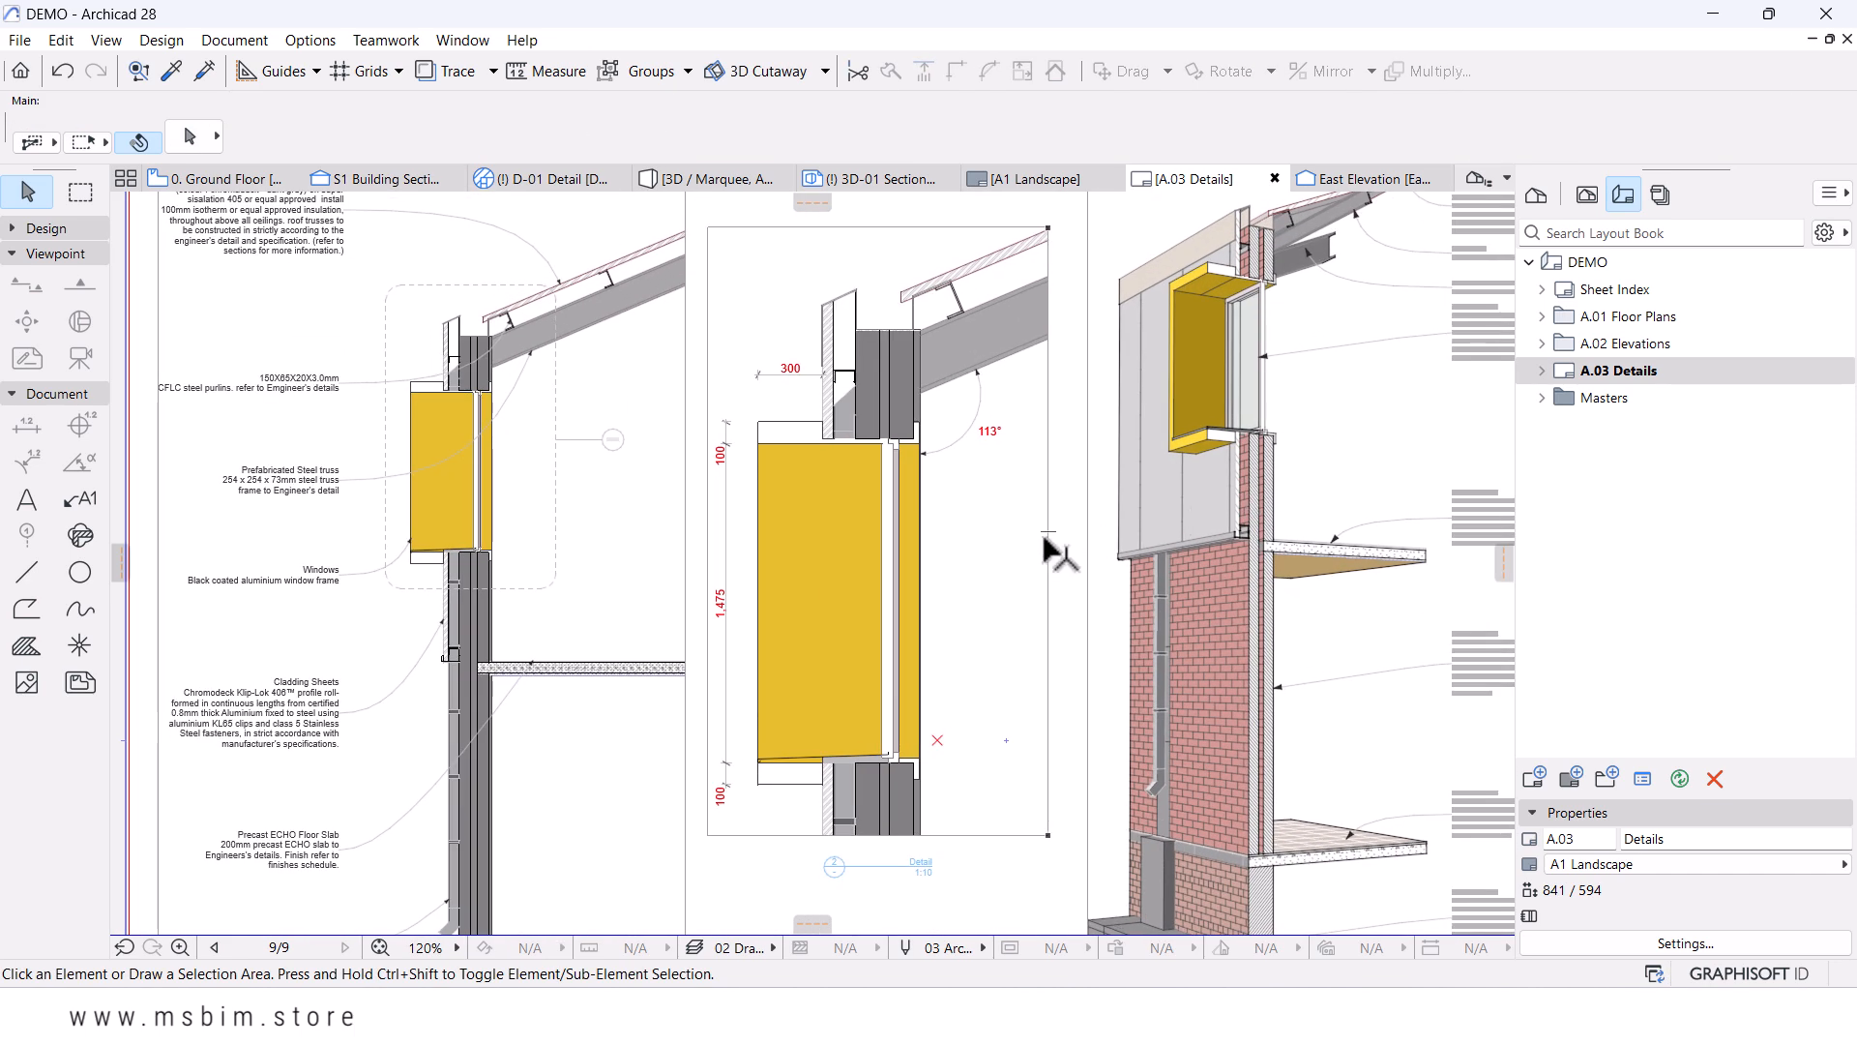
scroll(878, 405, "down", 2)
left_click(716, 180)
middle_click_drag(894, 485, 581, 598, "shift")
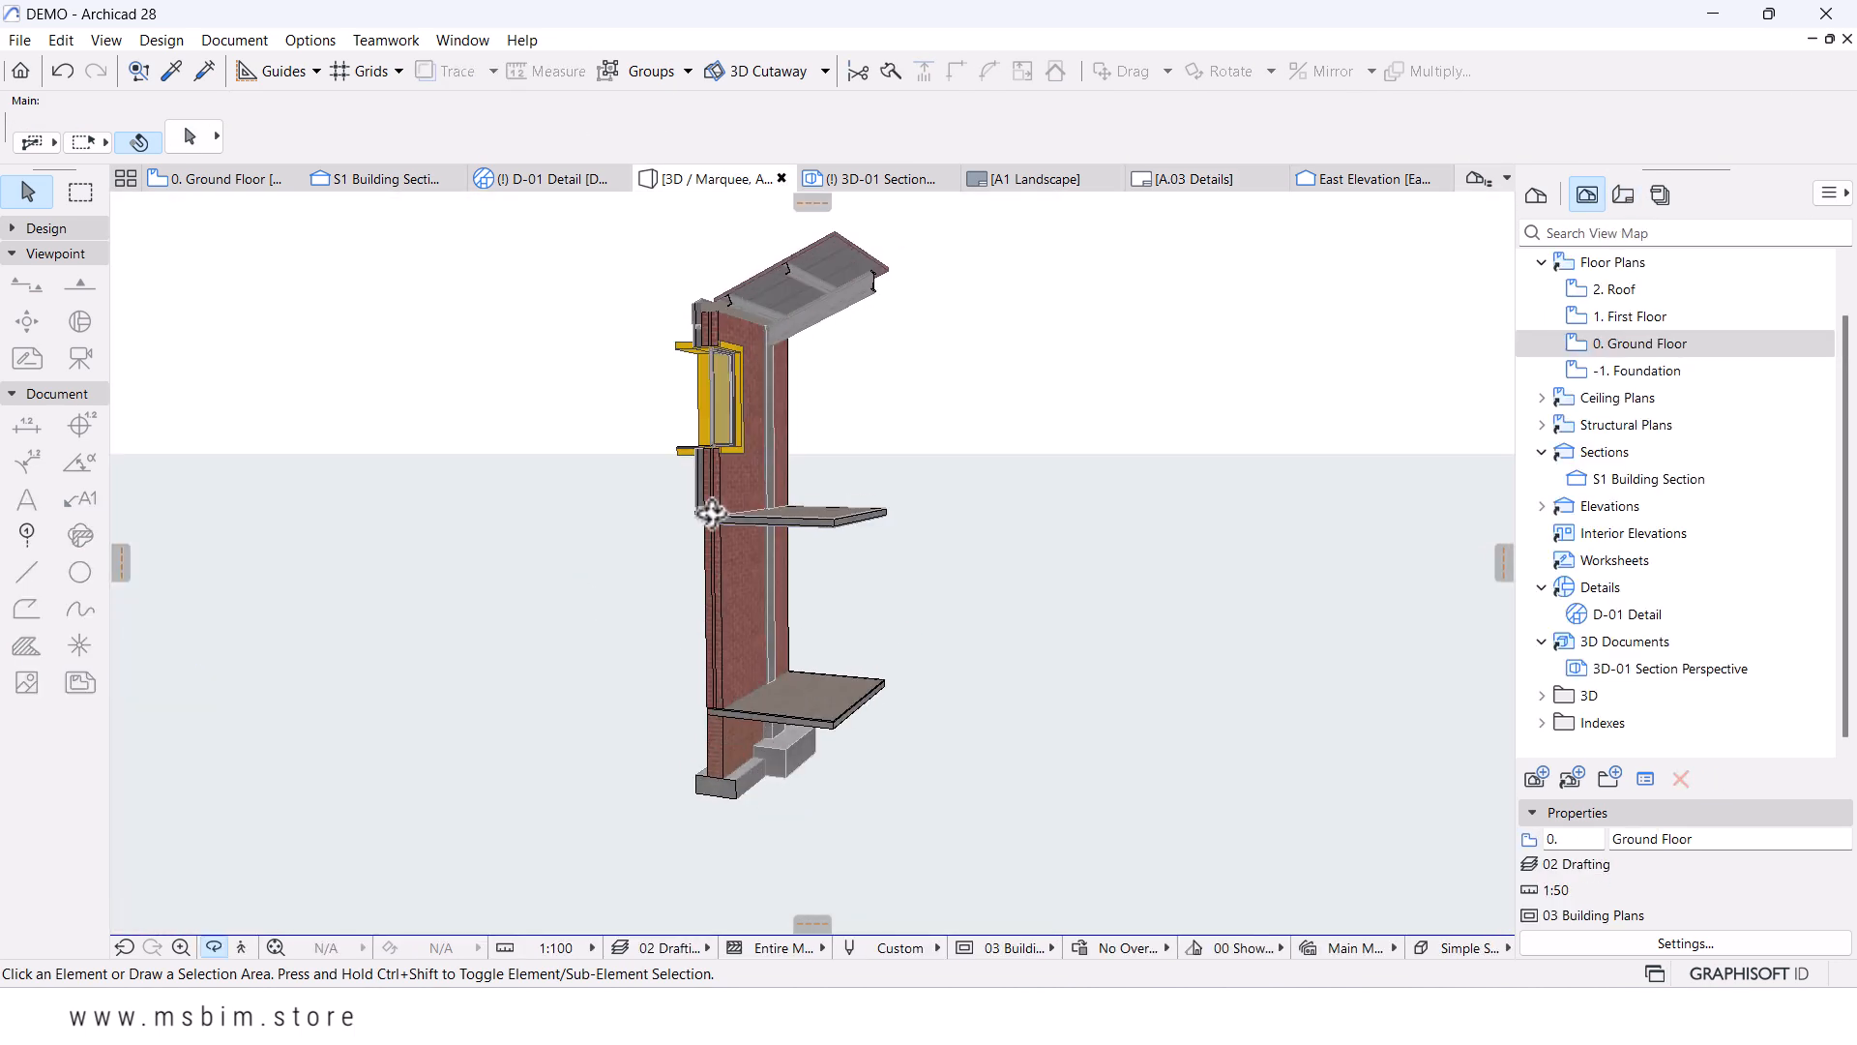
scroll(713, 350, "up", 4)
middle_click_drag(713, 350, 664, 708, "shift")
right_click(1232, 479)
left_click(1286, 747)
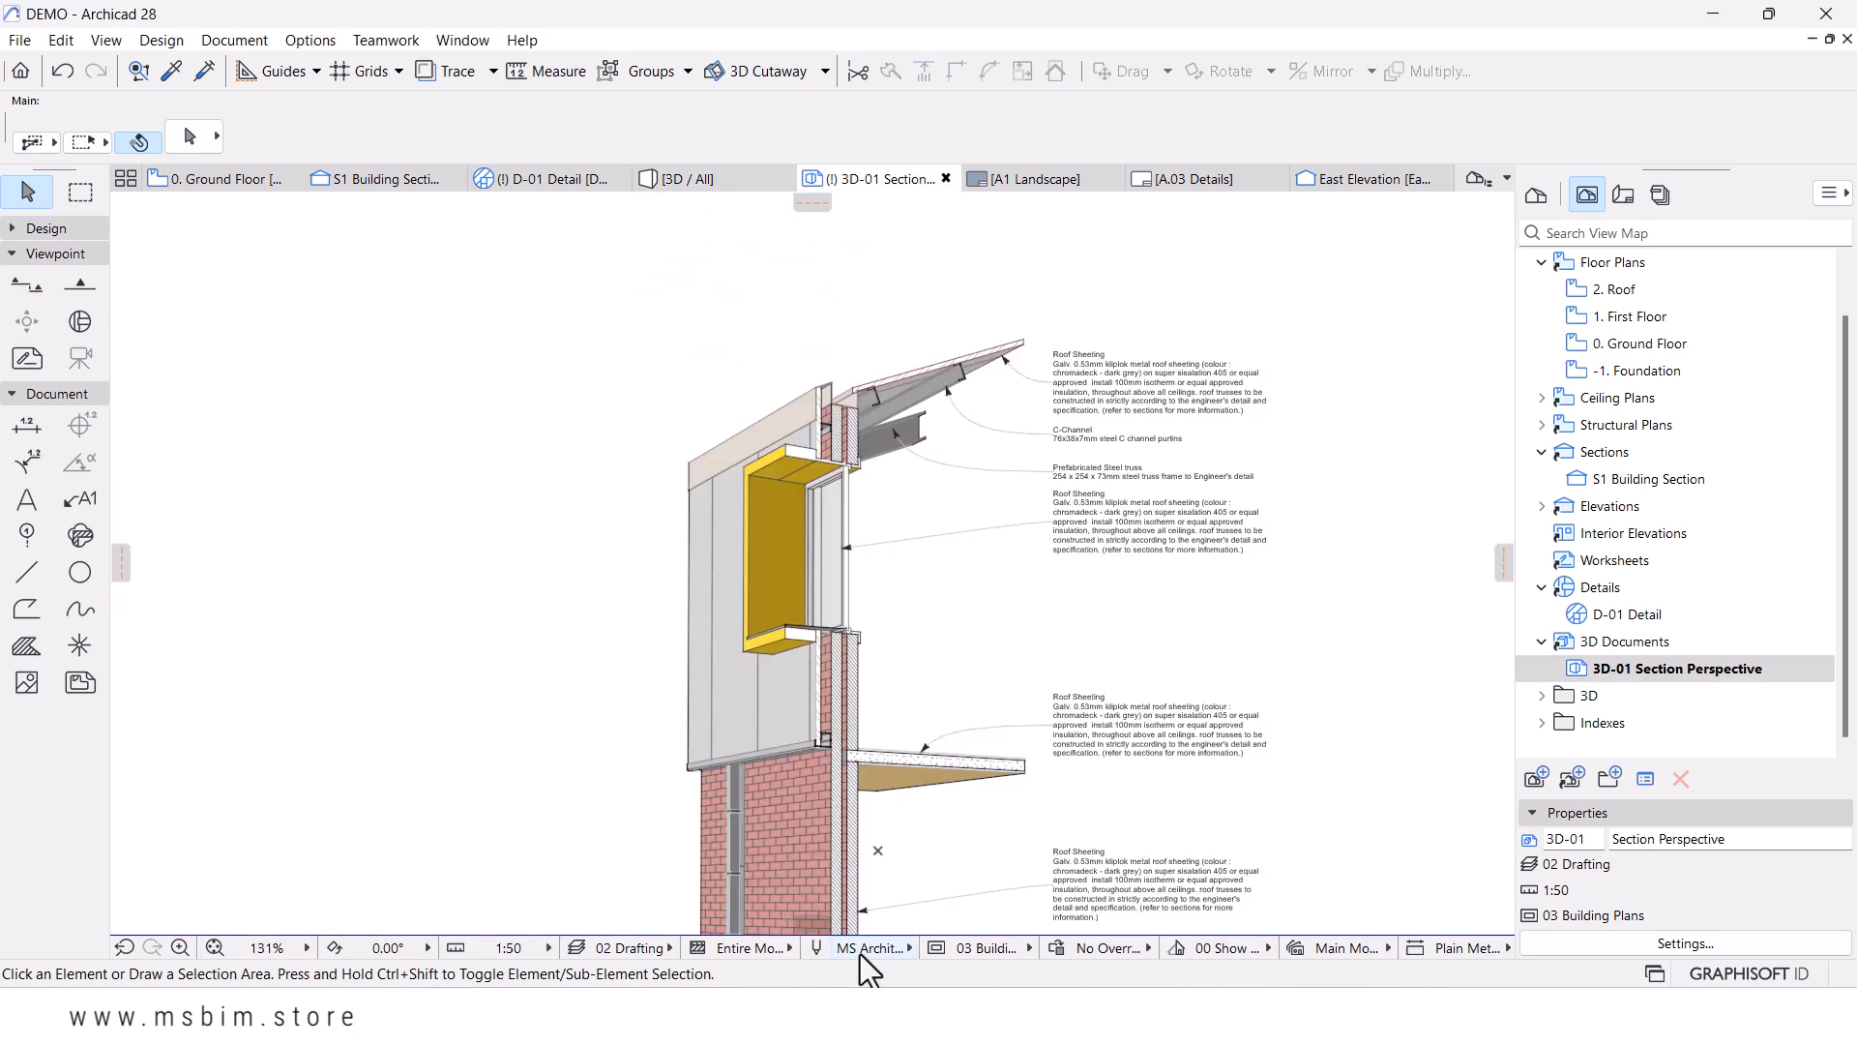
- Try the 01 Color Conceptual pen set on the 3D-01 Section Perspective and restore MS Architectural 100
left_click(864, 948)
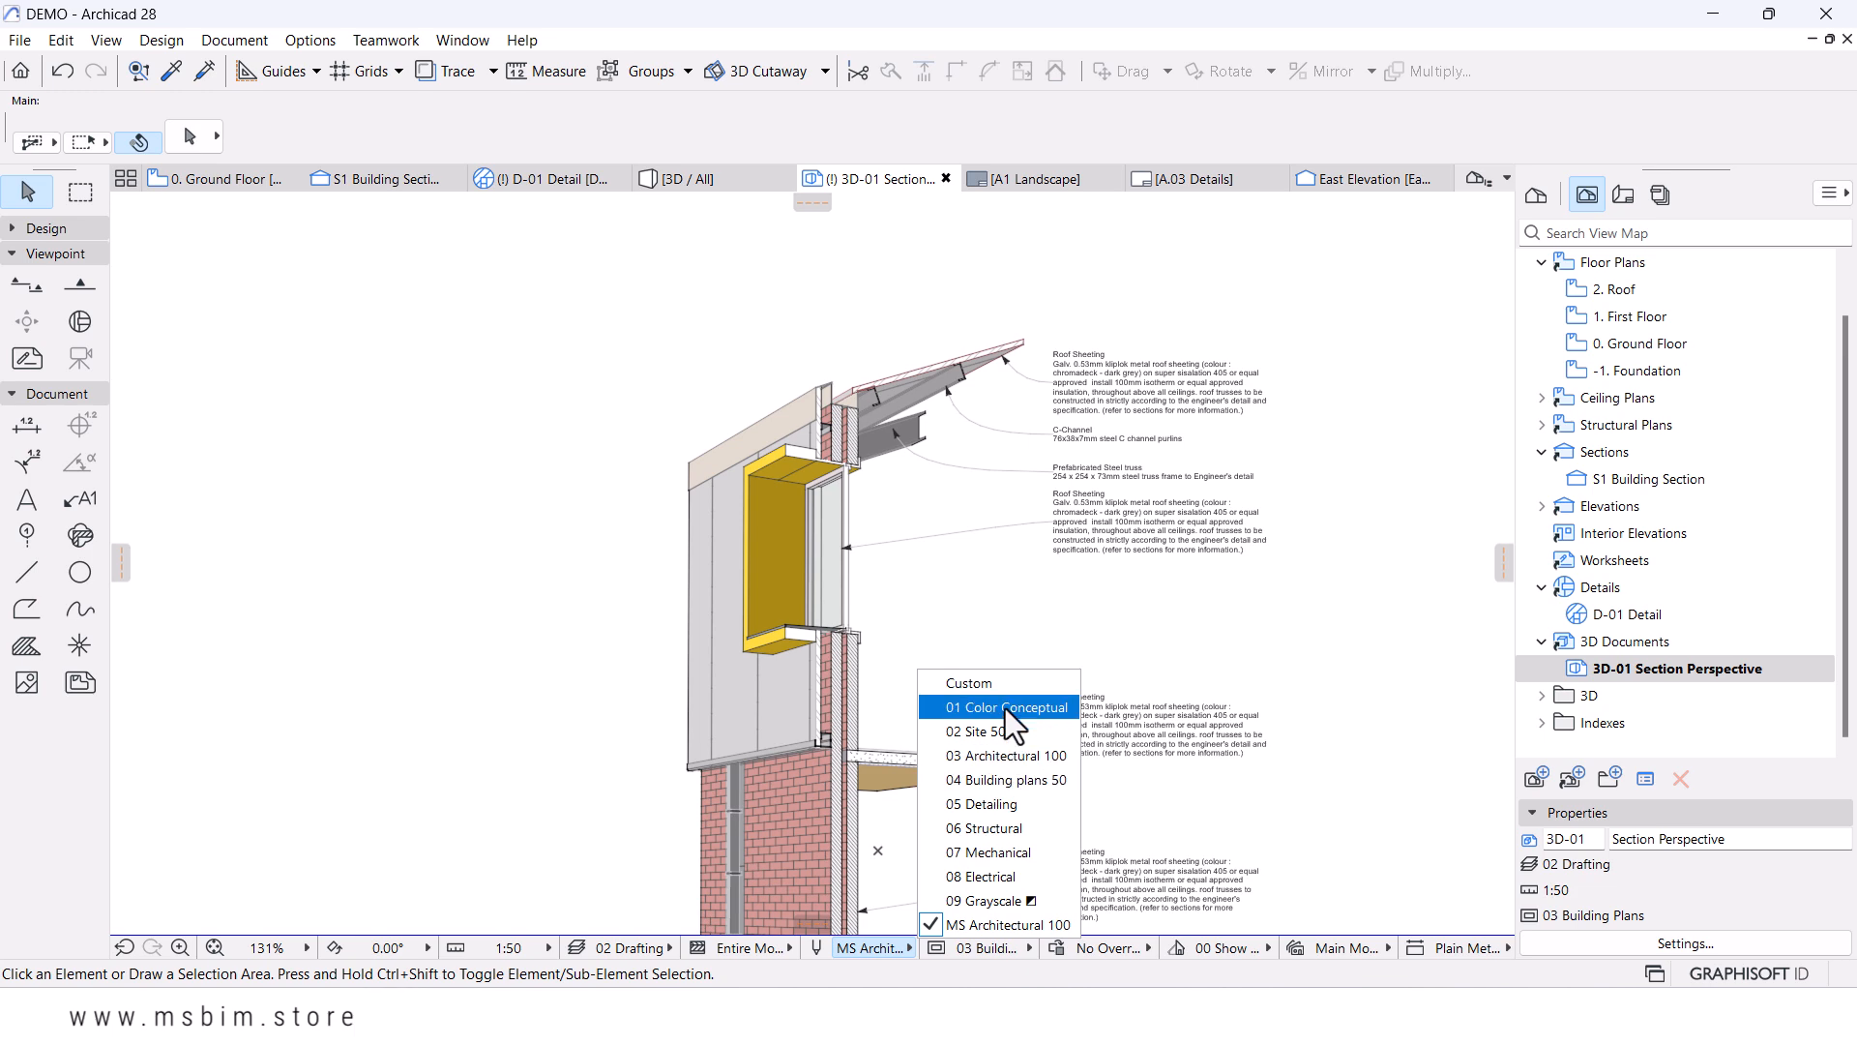
left_click(1006, 707)
left_click(845, 952)
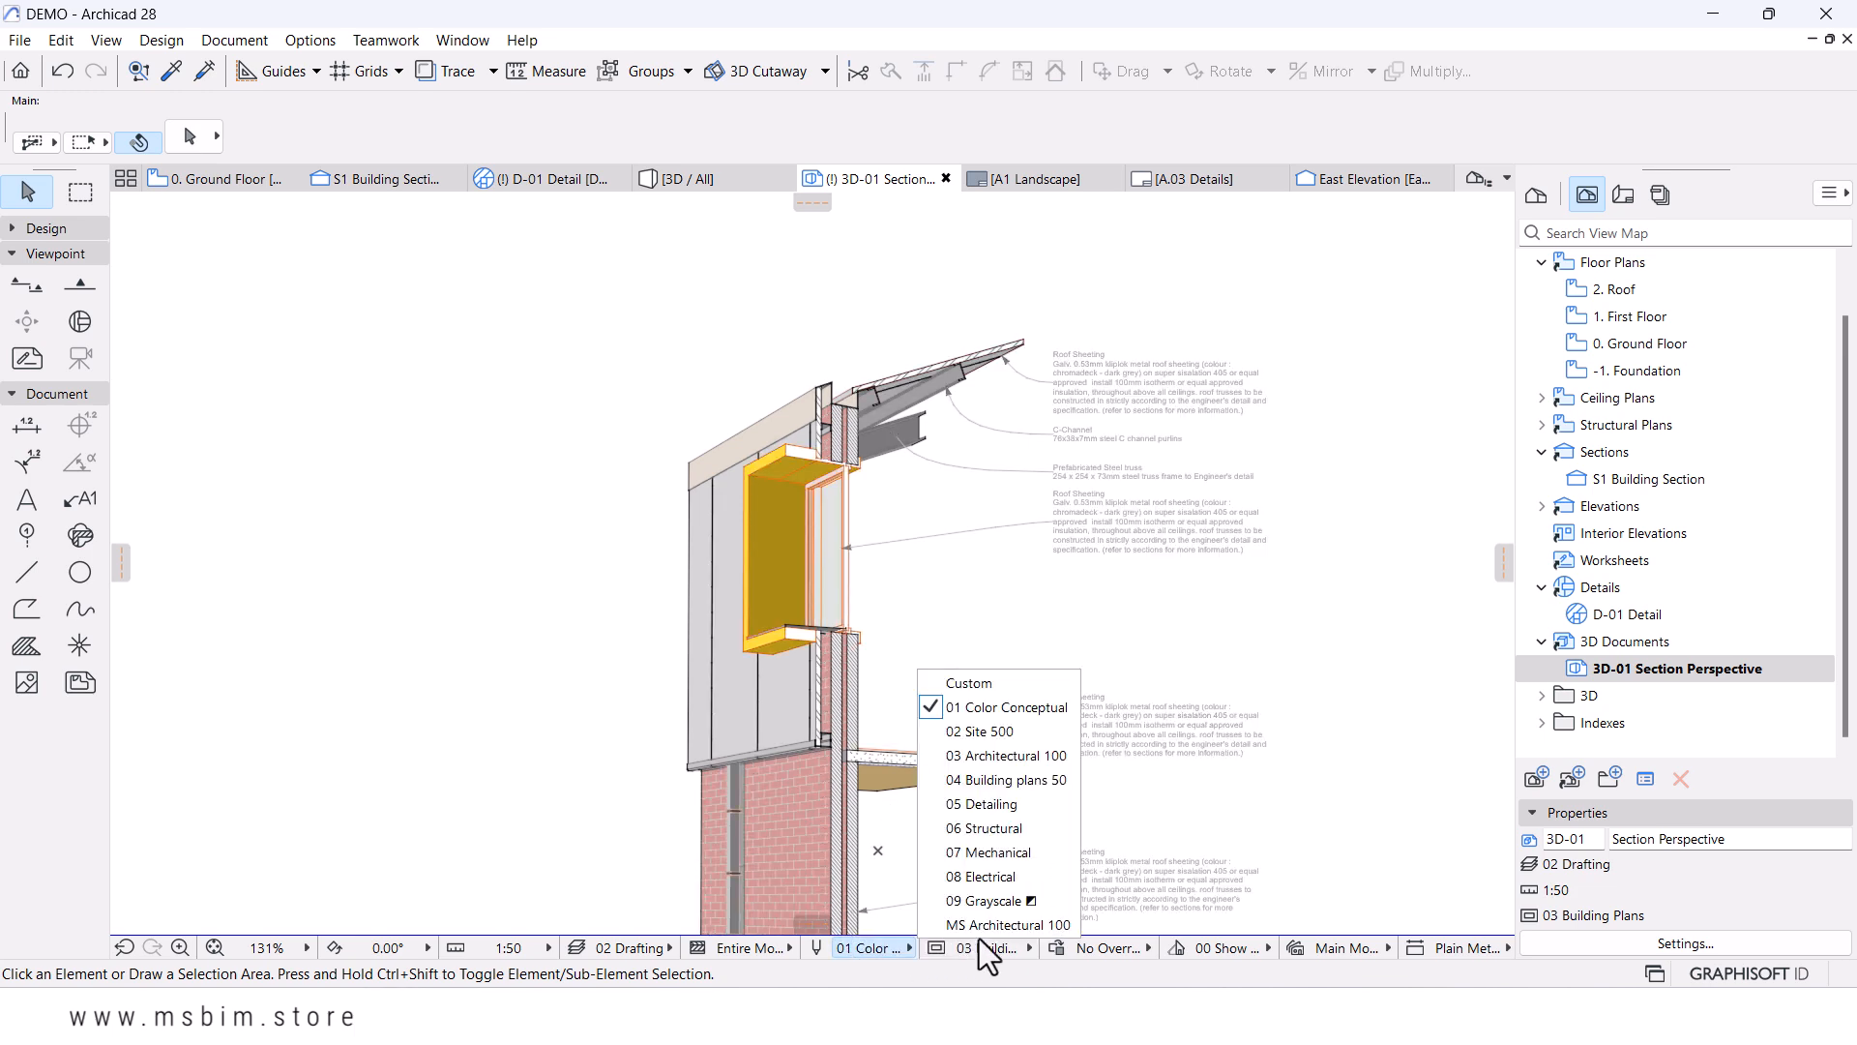
left_click(998, 930)
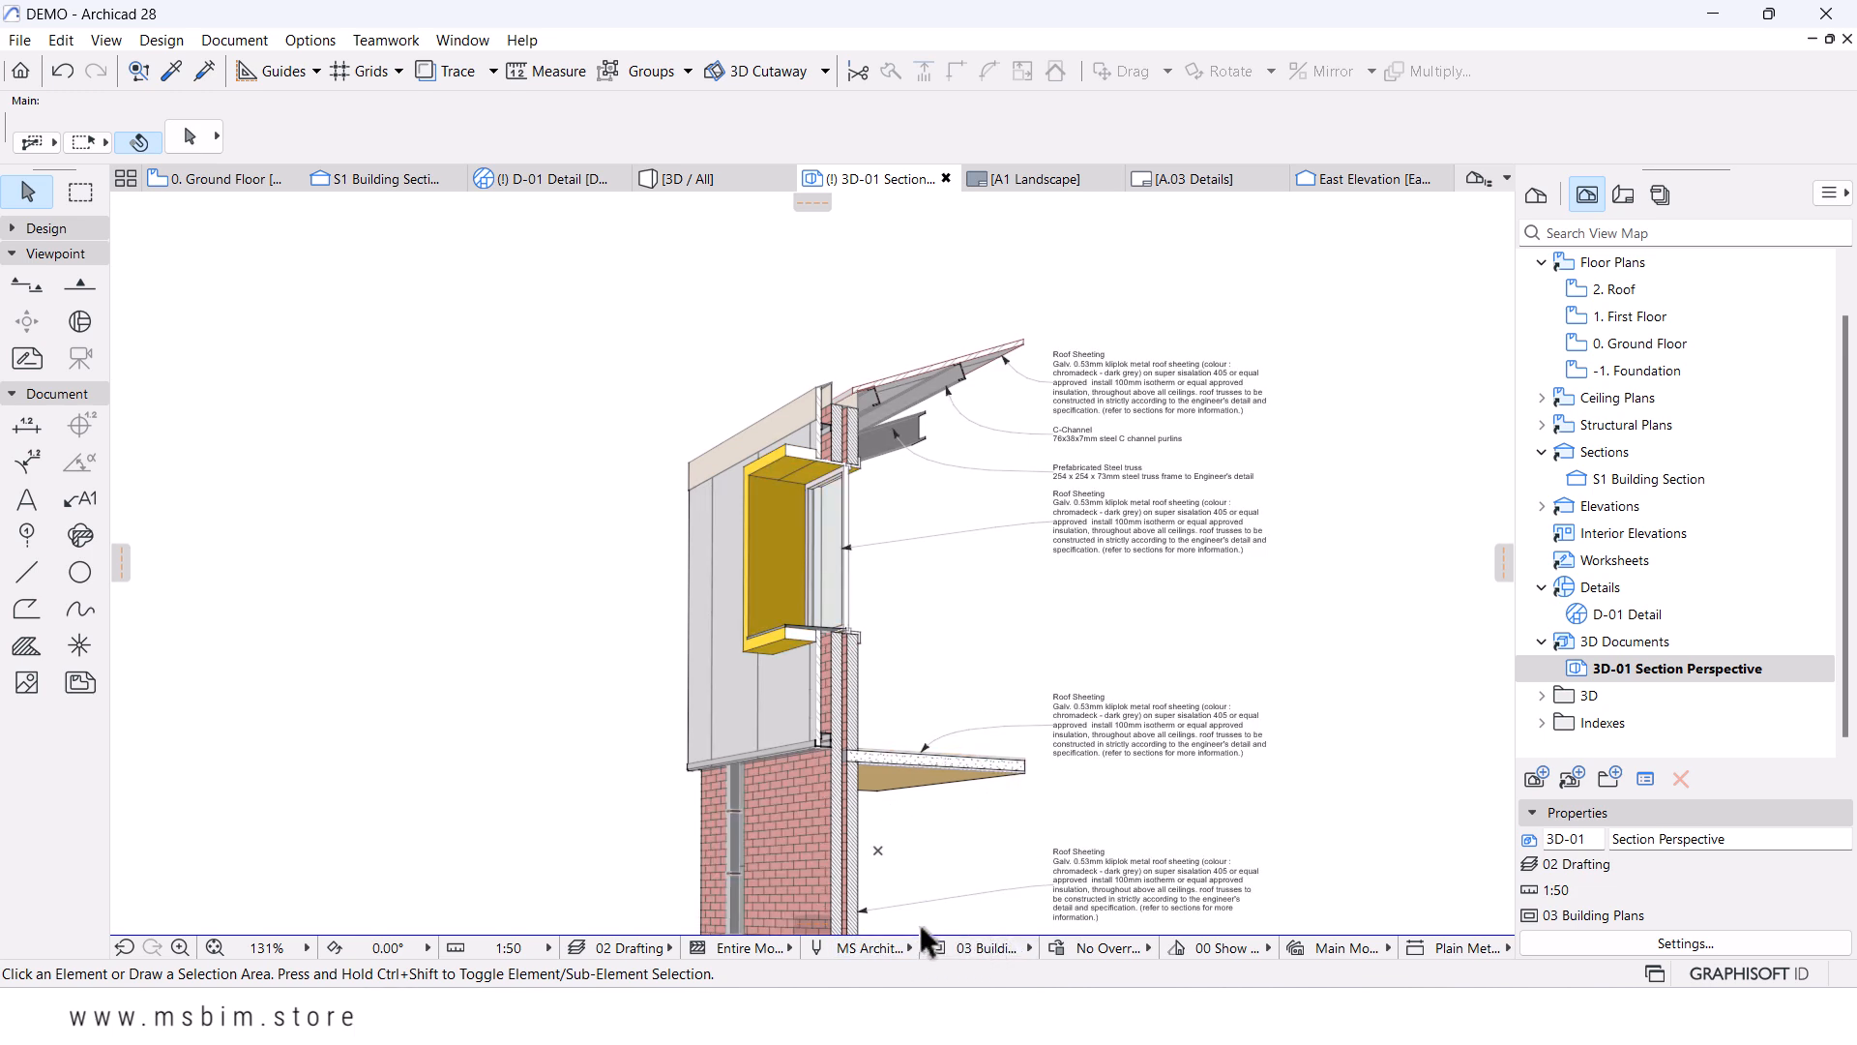
- Examine the pen colors, weights and descriptions in the MS Architectural 100 pen set
left_click(814, 950)
left_click(737, 555)
left_click(754, 553)
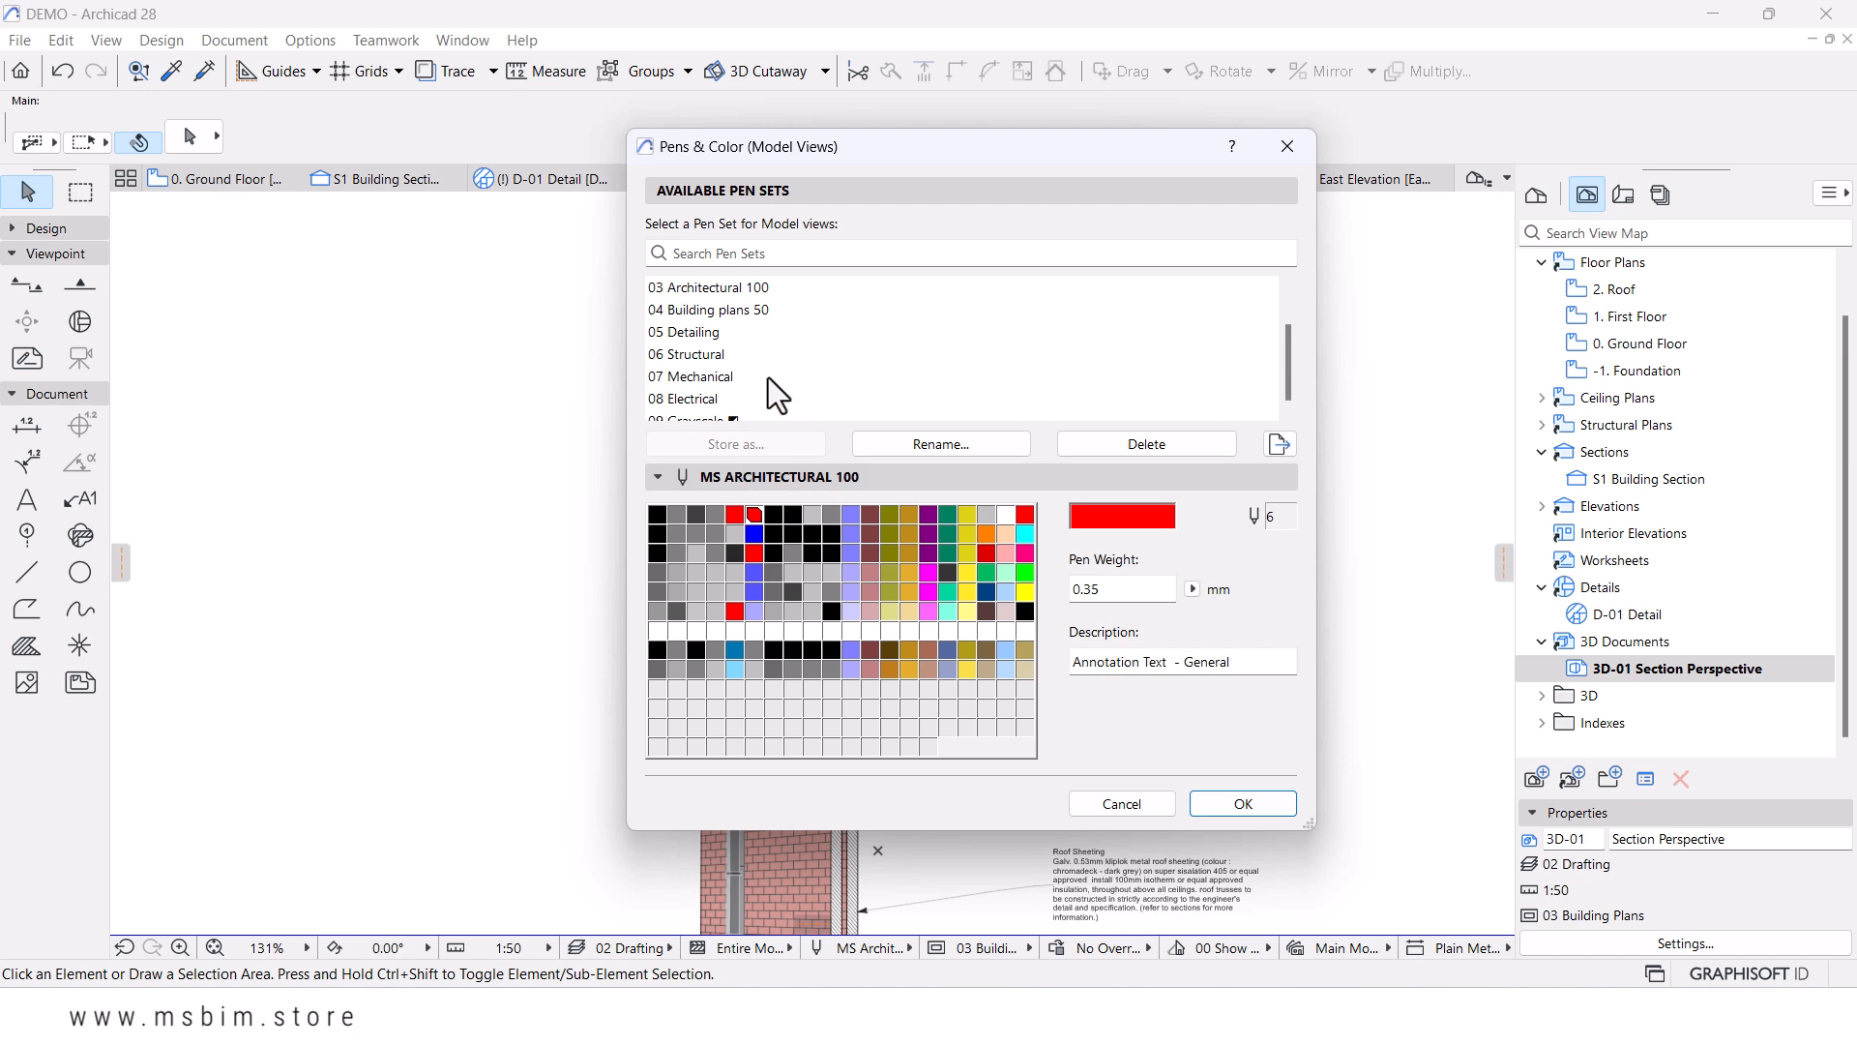
scroll(768, 377, "down", 1)
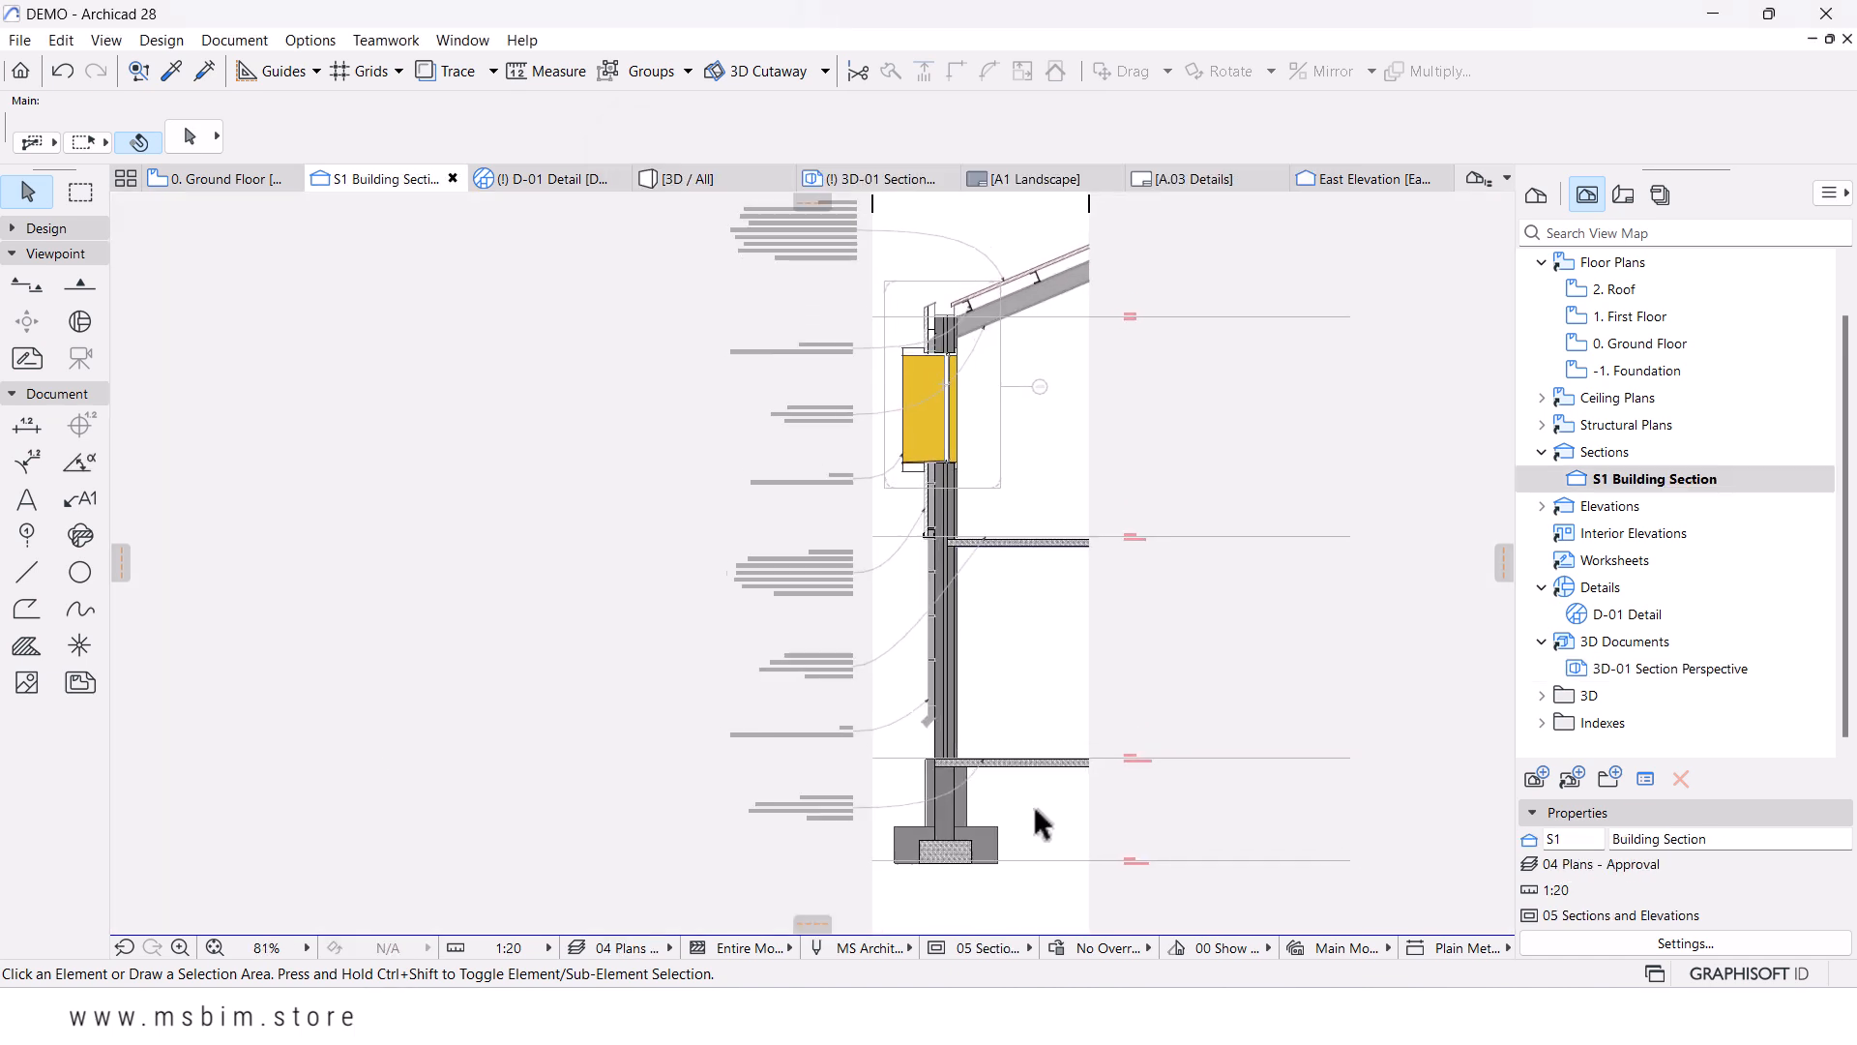
- Examine the S1 Building Section with its annotations and the complete model in 3D
scroll(1035, 811, "down", 3)
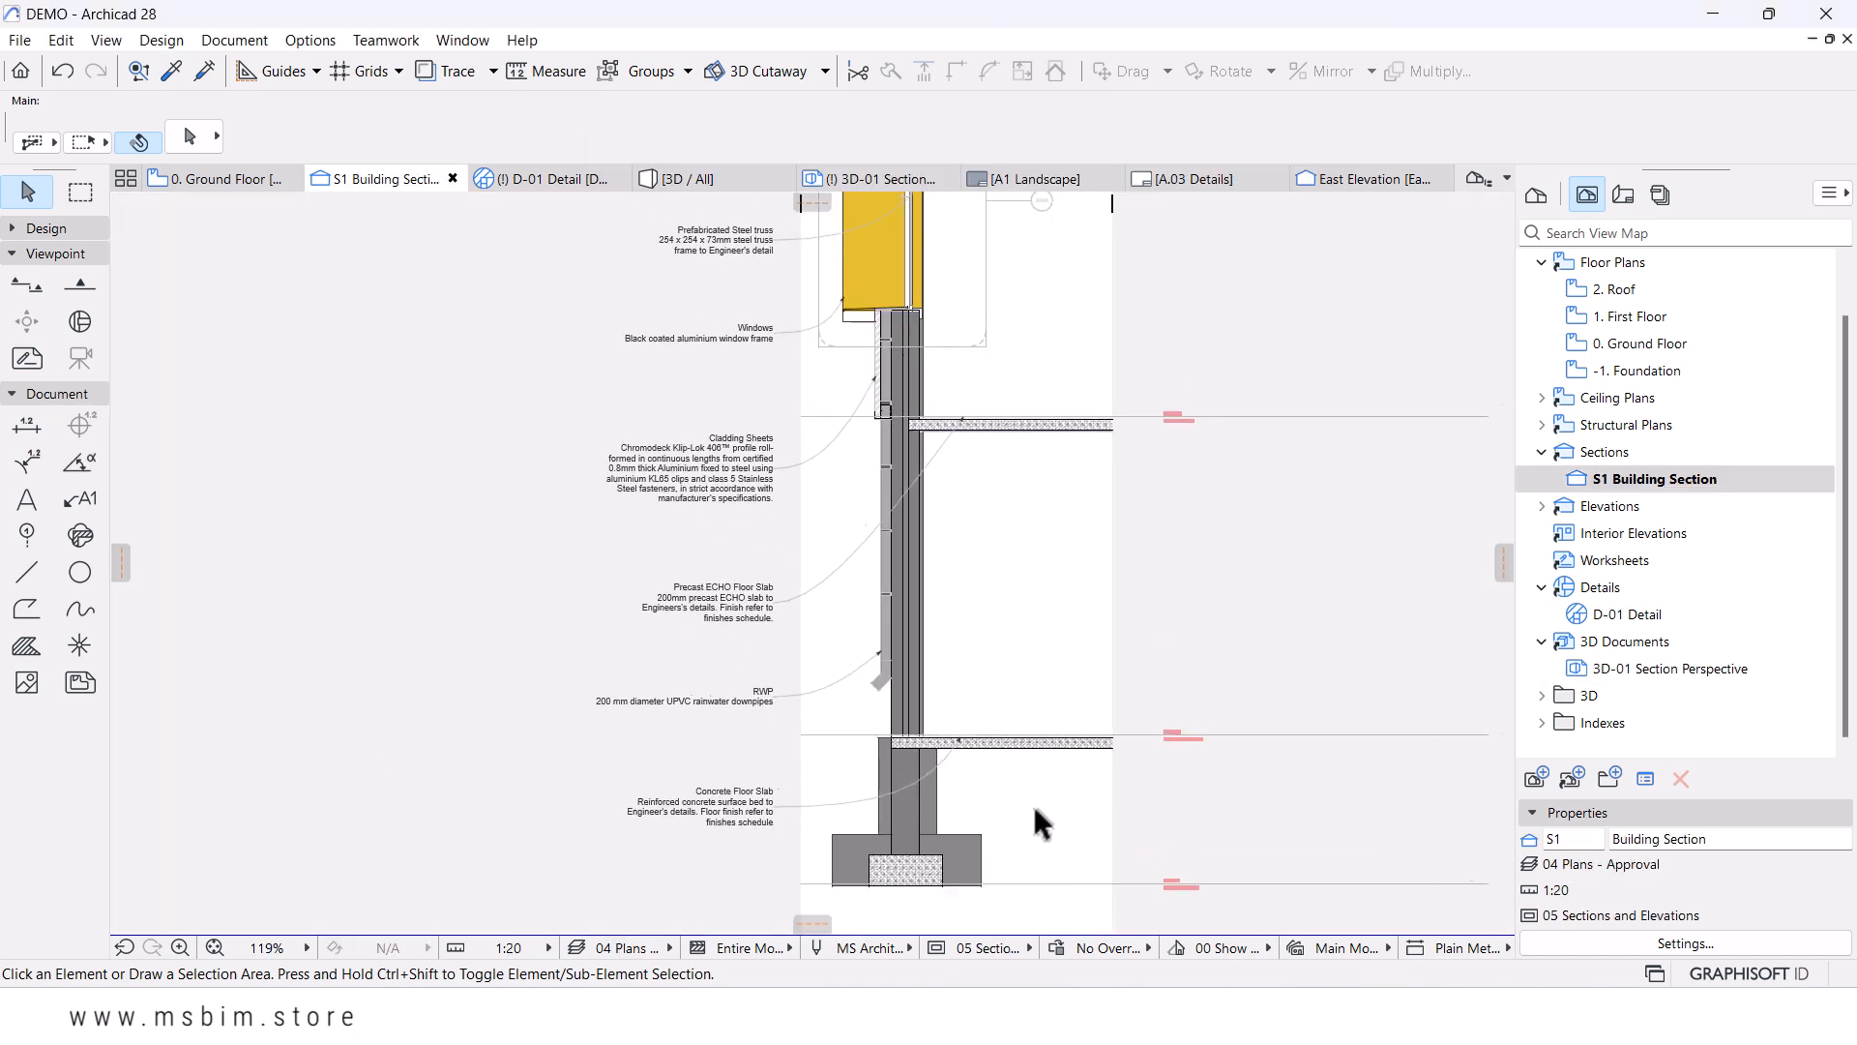
scroll(1023, 619, "up", 5)
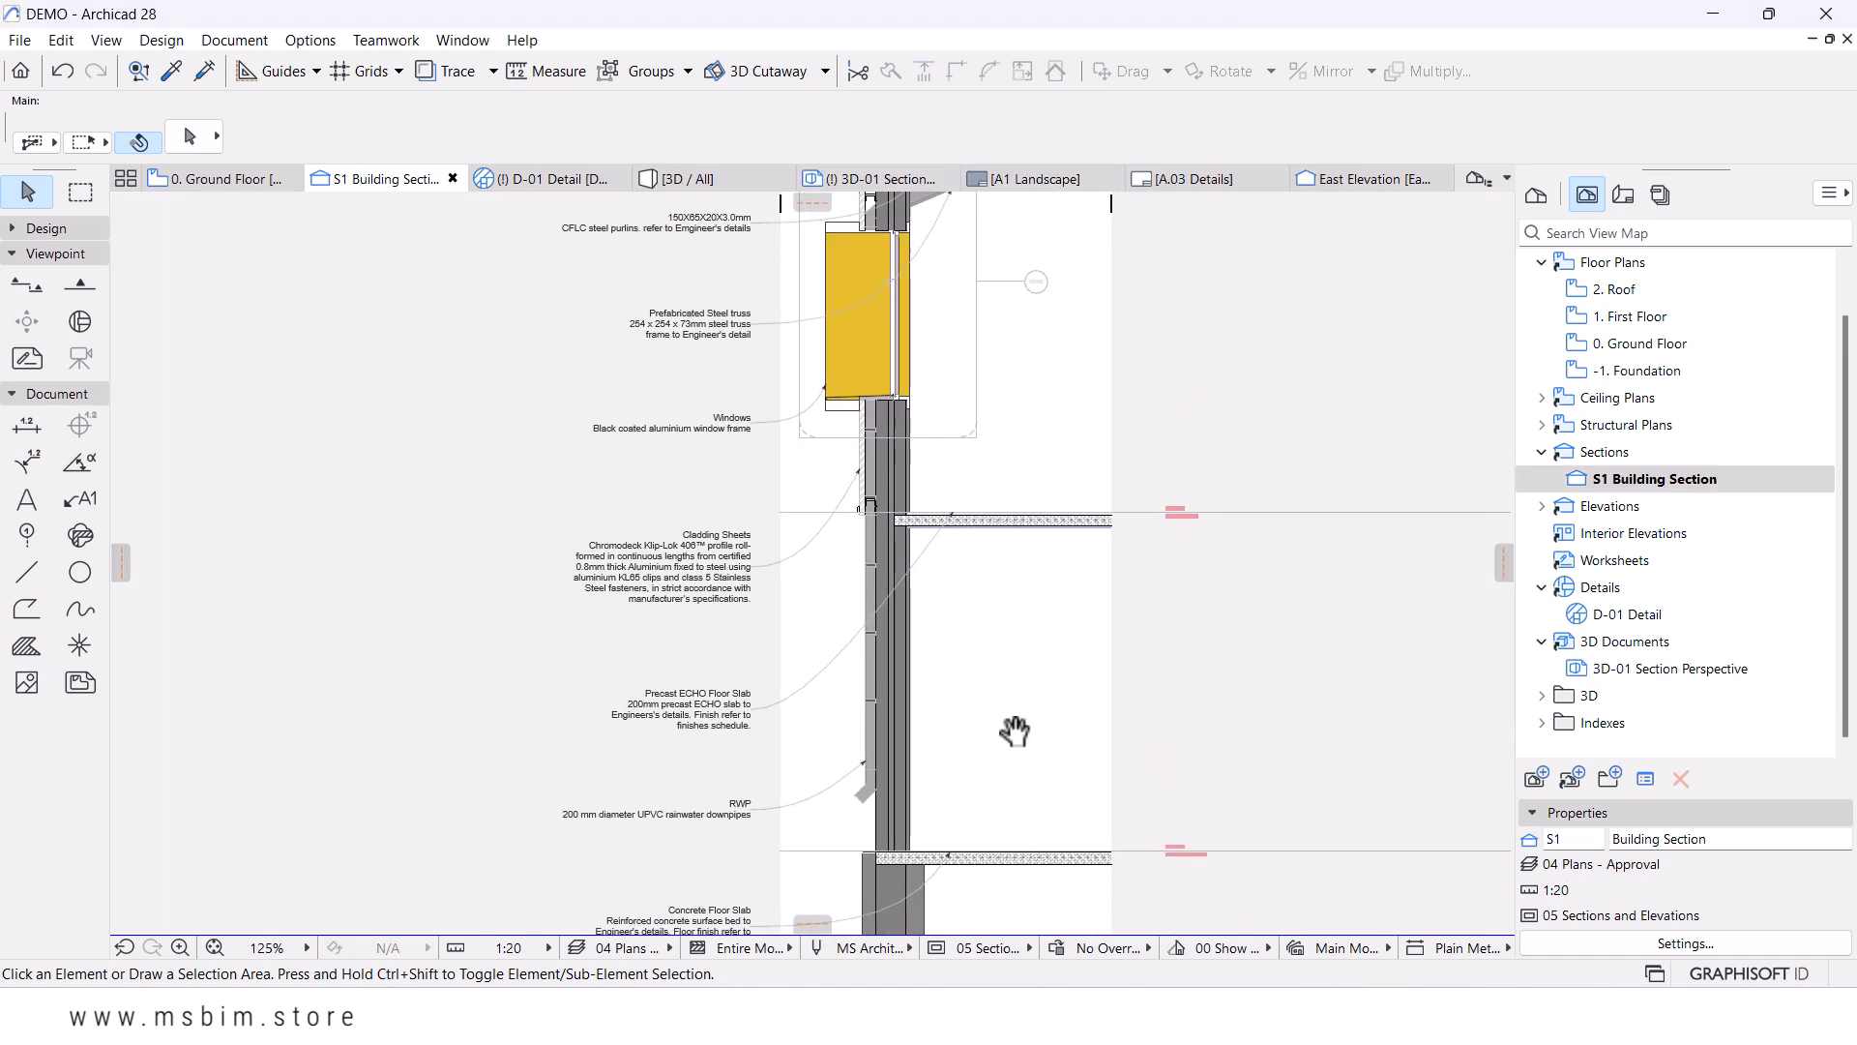
middle_click_drag(994, 584, 974, 738)
scroll(897, 551, "up", 1)
scroll(890, 538, "up", 1)
key("F3")
mouse_move(769, 636)
middle_mouse_down("shift")
mouse_move(744, 668)
mouse_move(784, 698)
mouse_move(999, 779)
mouse_move(682, 777)
mouse_move(776, 767)
mouse_move(797, 709)
mouse_move(780, 626)
middle_mouse_up("shift")
middle_click_drag(709, 721, 780, 676, "shift")
- Examine the annotated 3D-01 Section Perspective and the drawings placed on the A.03 Details layout
left_click(874, 181)
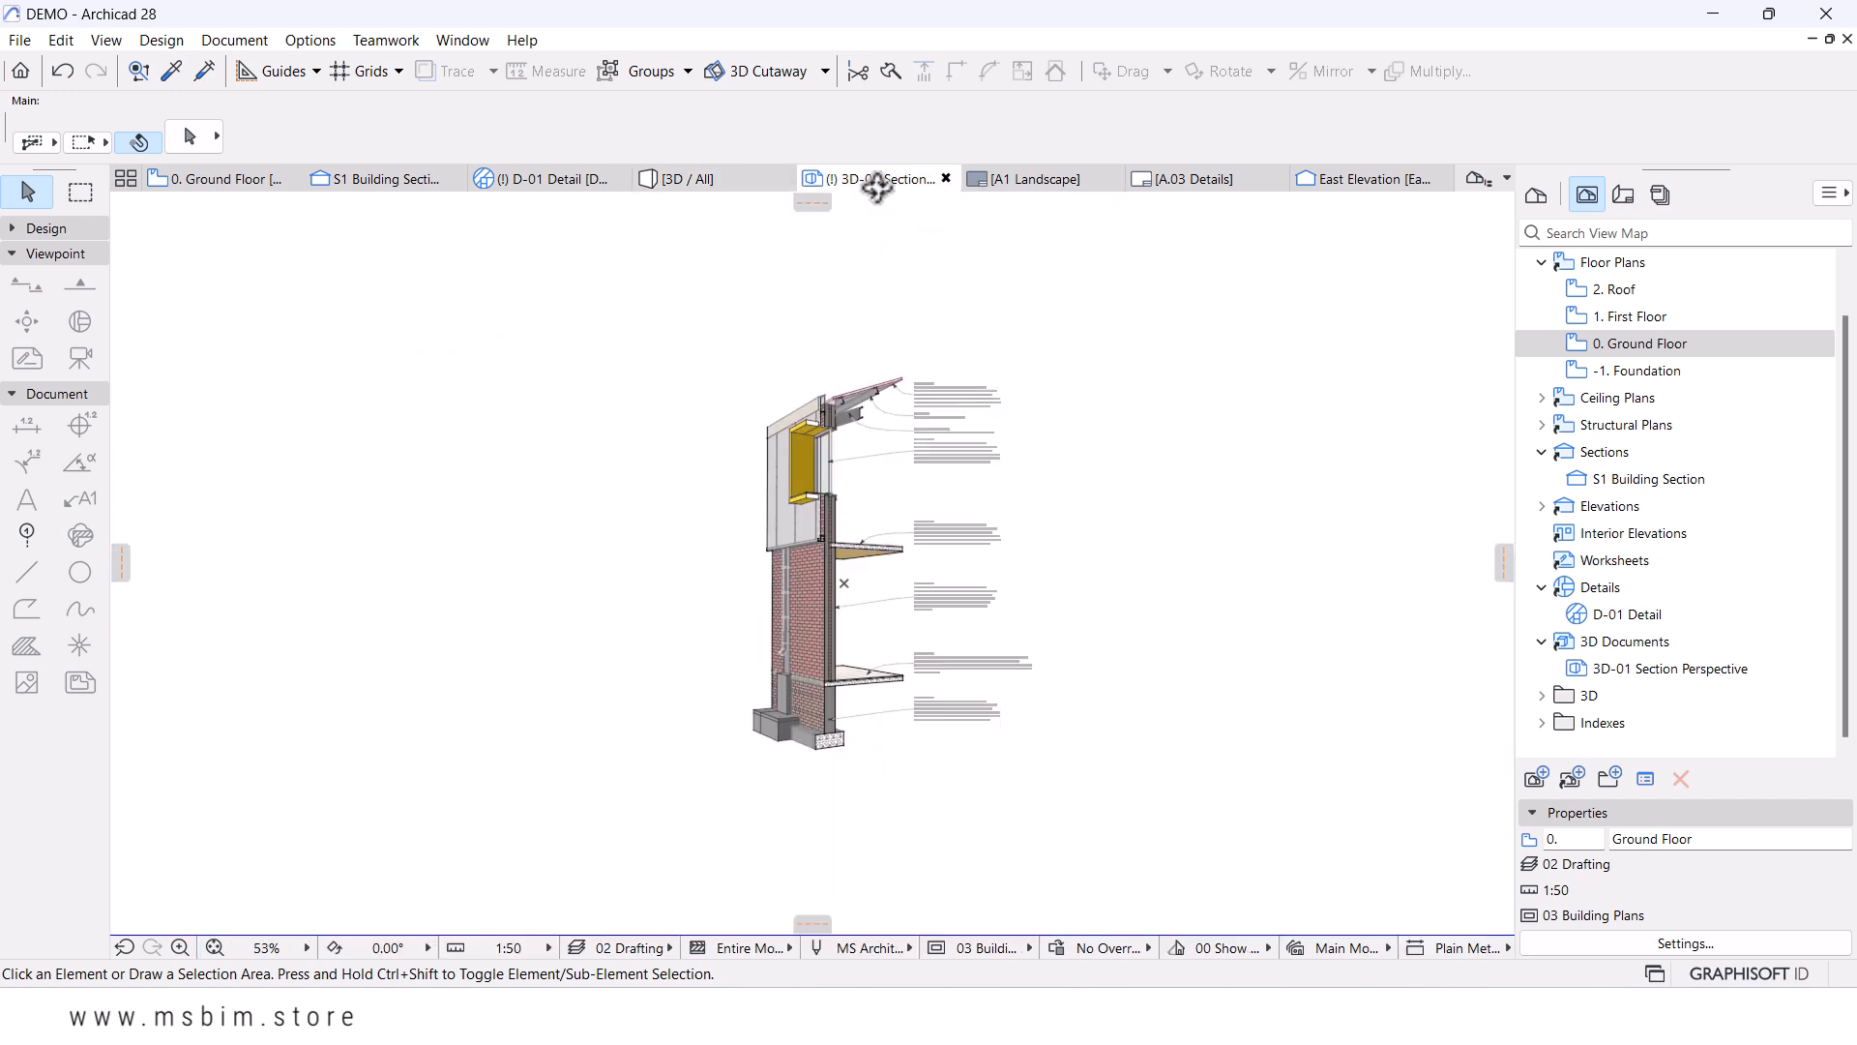
scroll(904, 551, "up", 5)
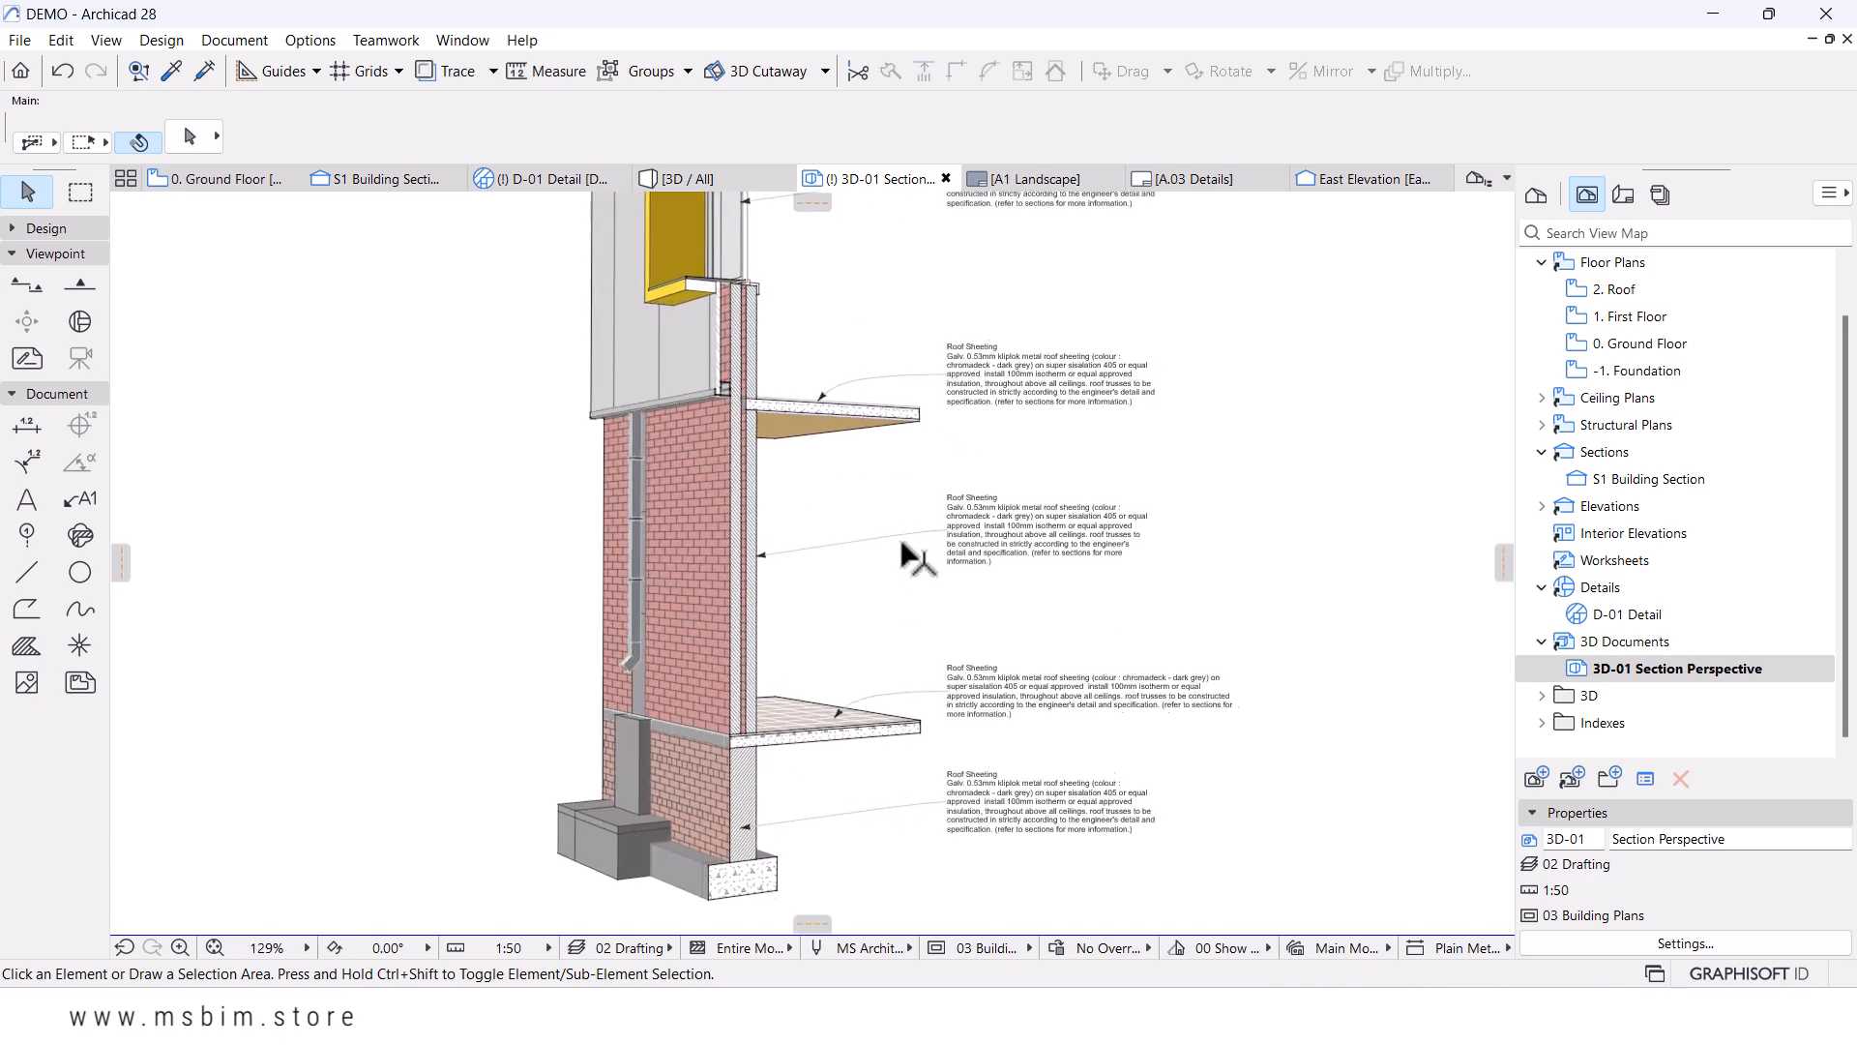
middle_click_drag(912, 531, 967, 875)
scroll(774, 320, "up", 4)
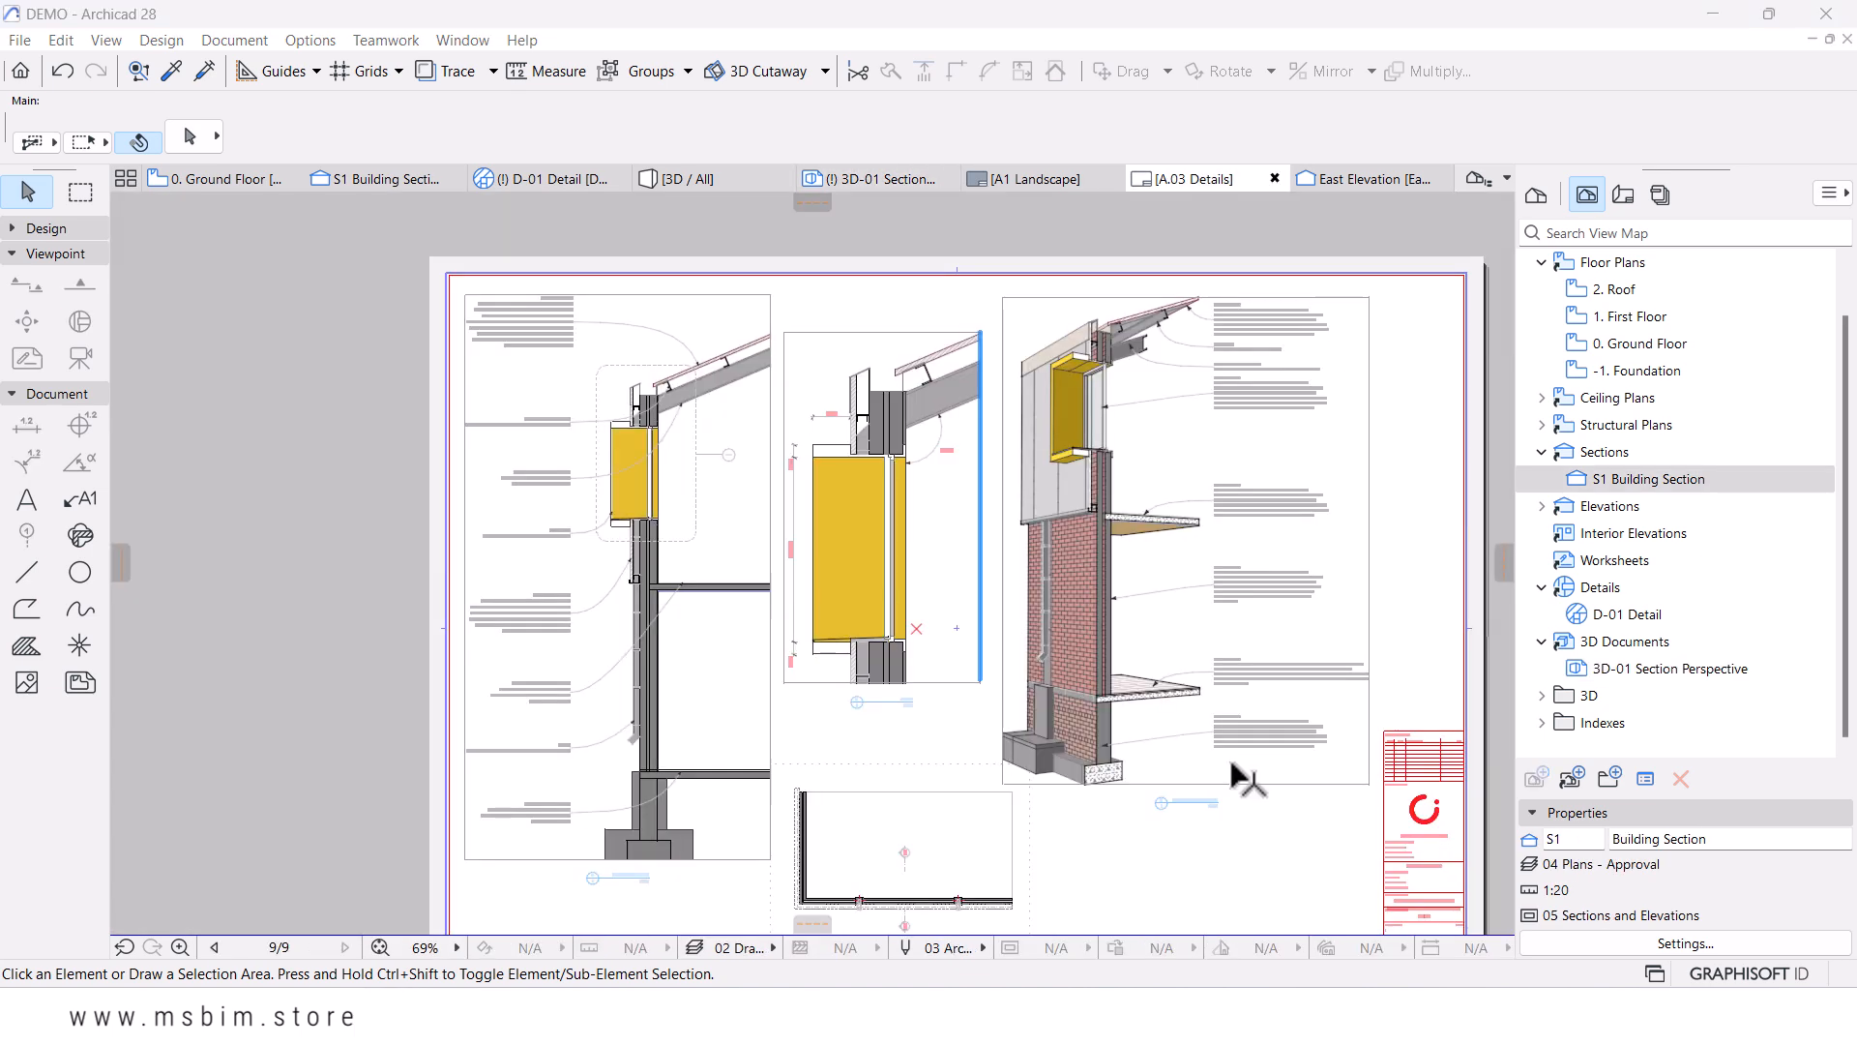
scroll(1231, 762, "up", 1)
scroll(1248, 774, "down", 1)
middle_click_drag(1211, 771, 1176, 739)
middle_click_drag(1071, 706, 1067, 704)
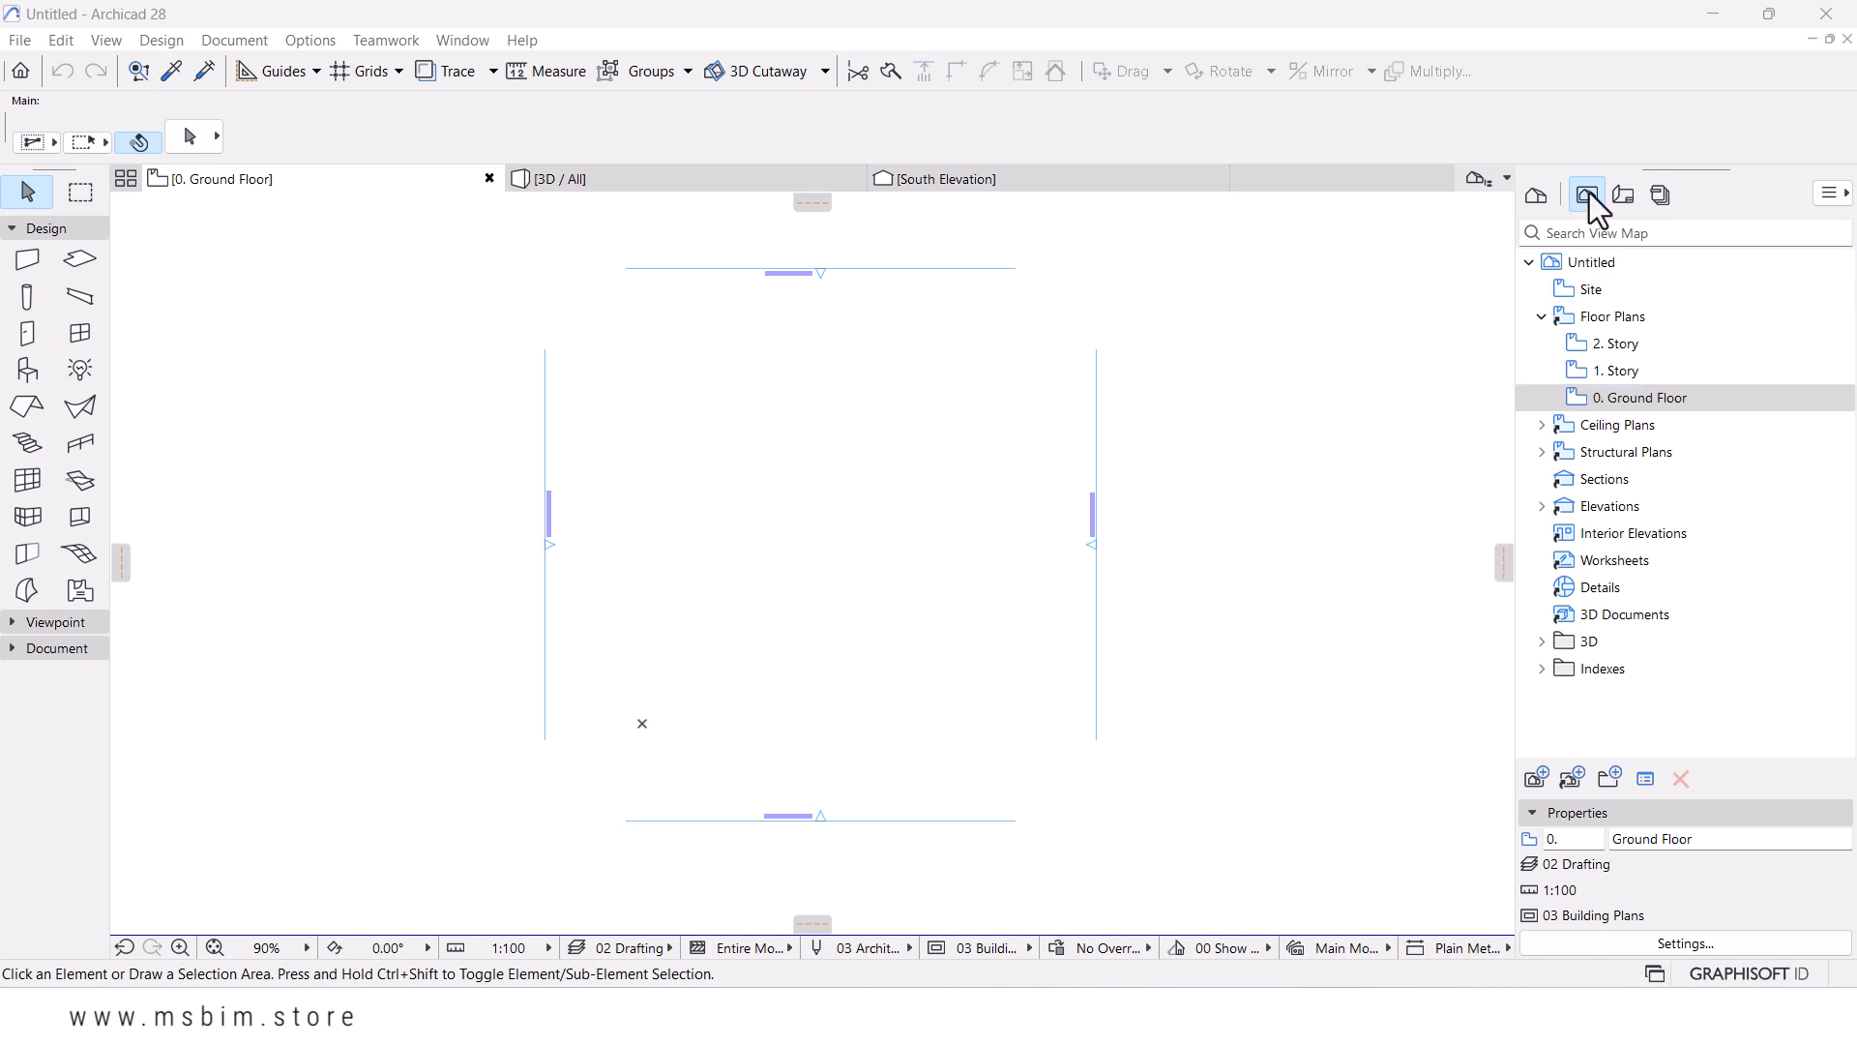
- Insert a story below the Ground Floor in the story settings and name it Foundation
right_click(1610, 370)
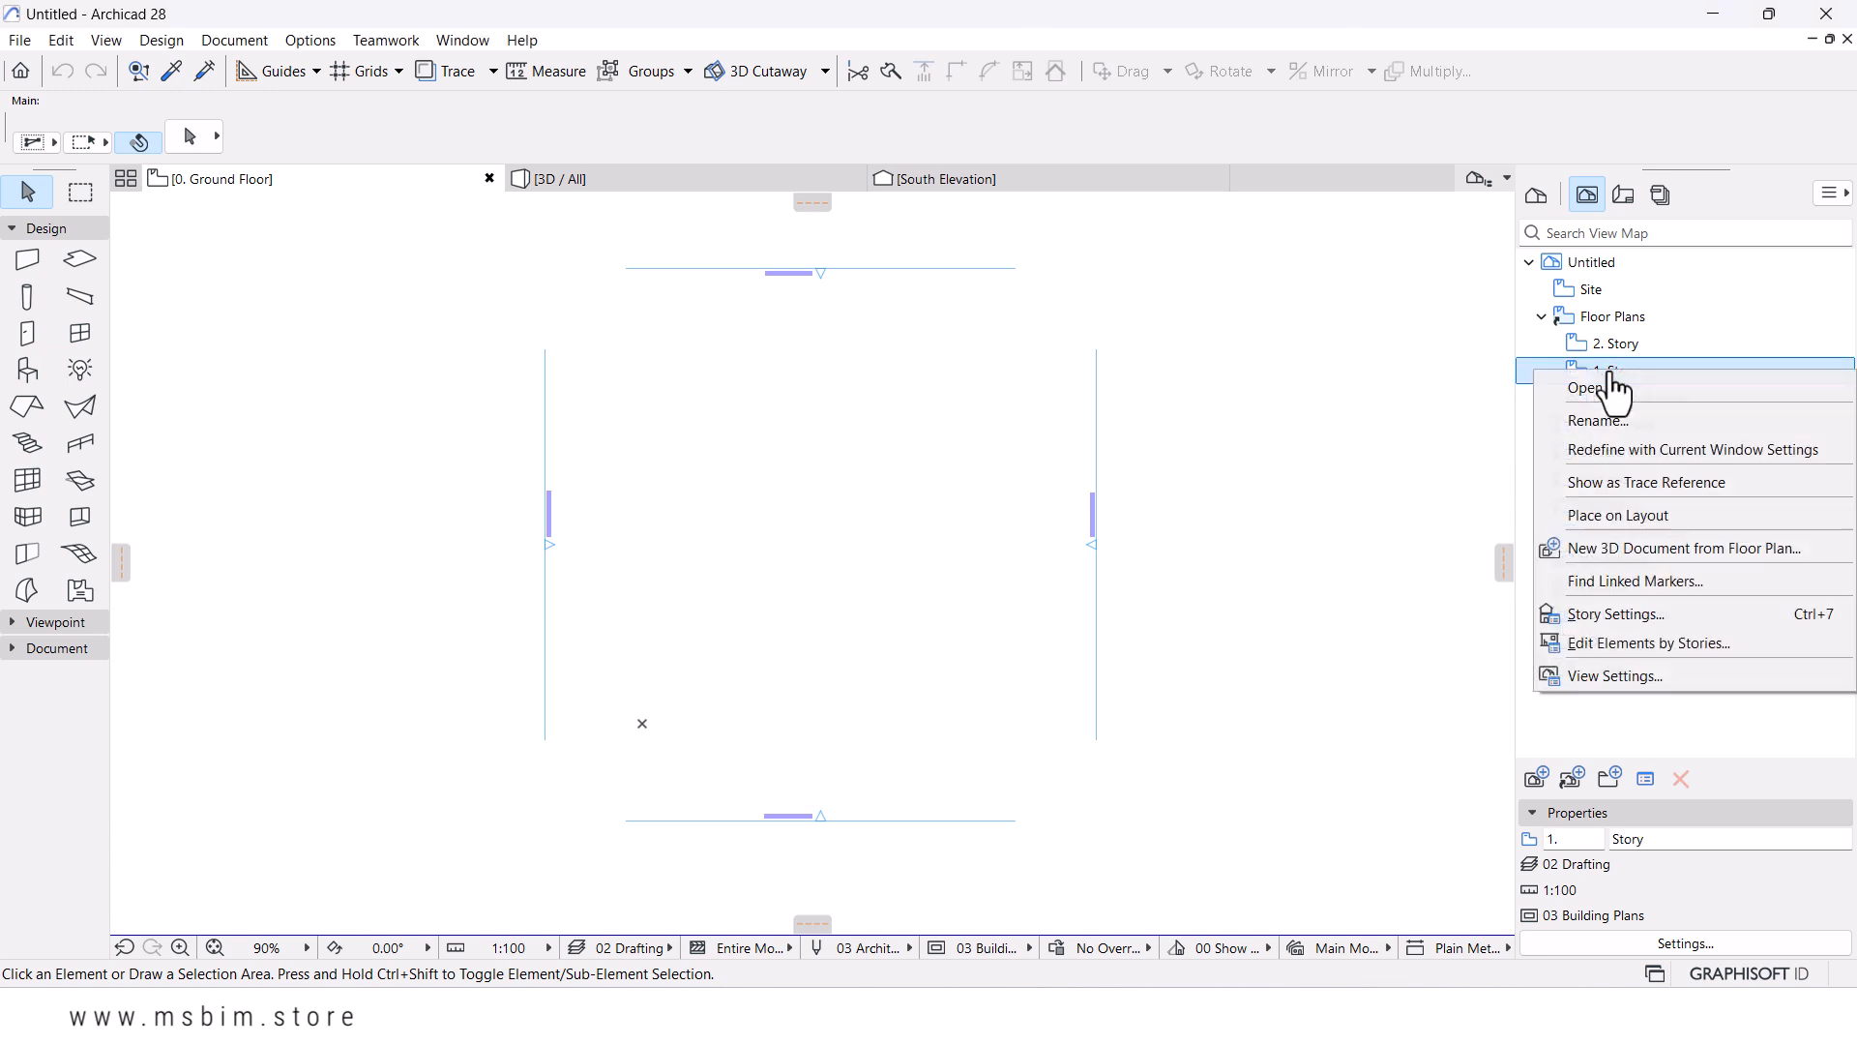
left_click(1615, 612)
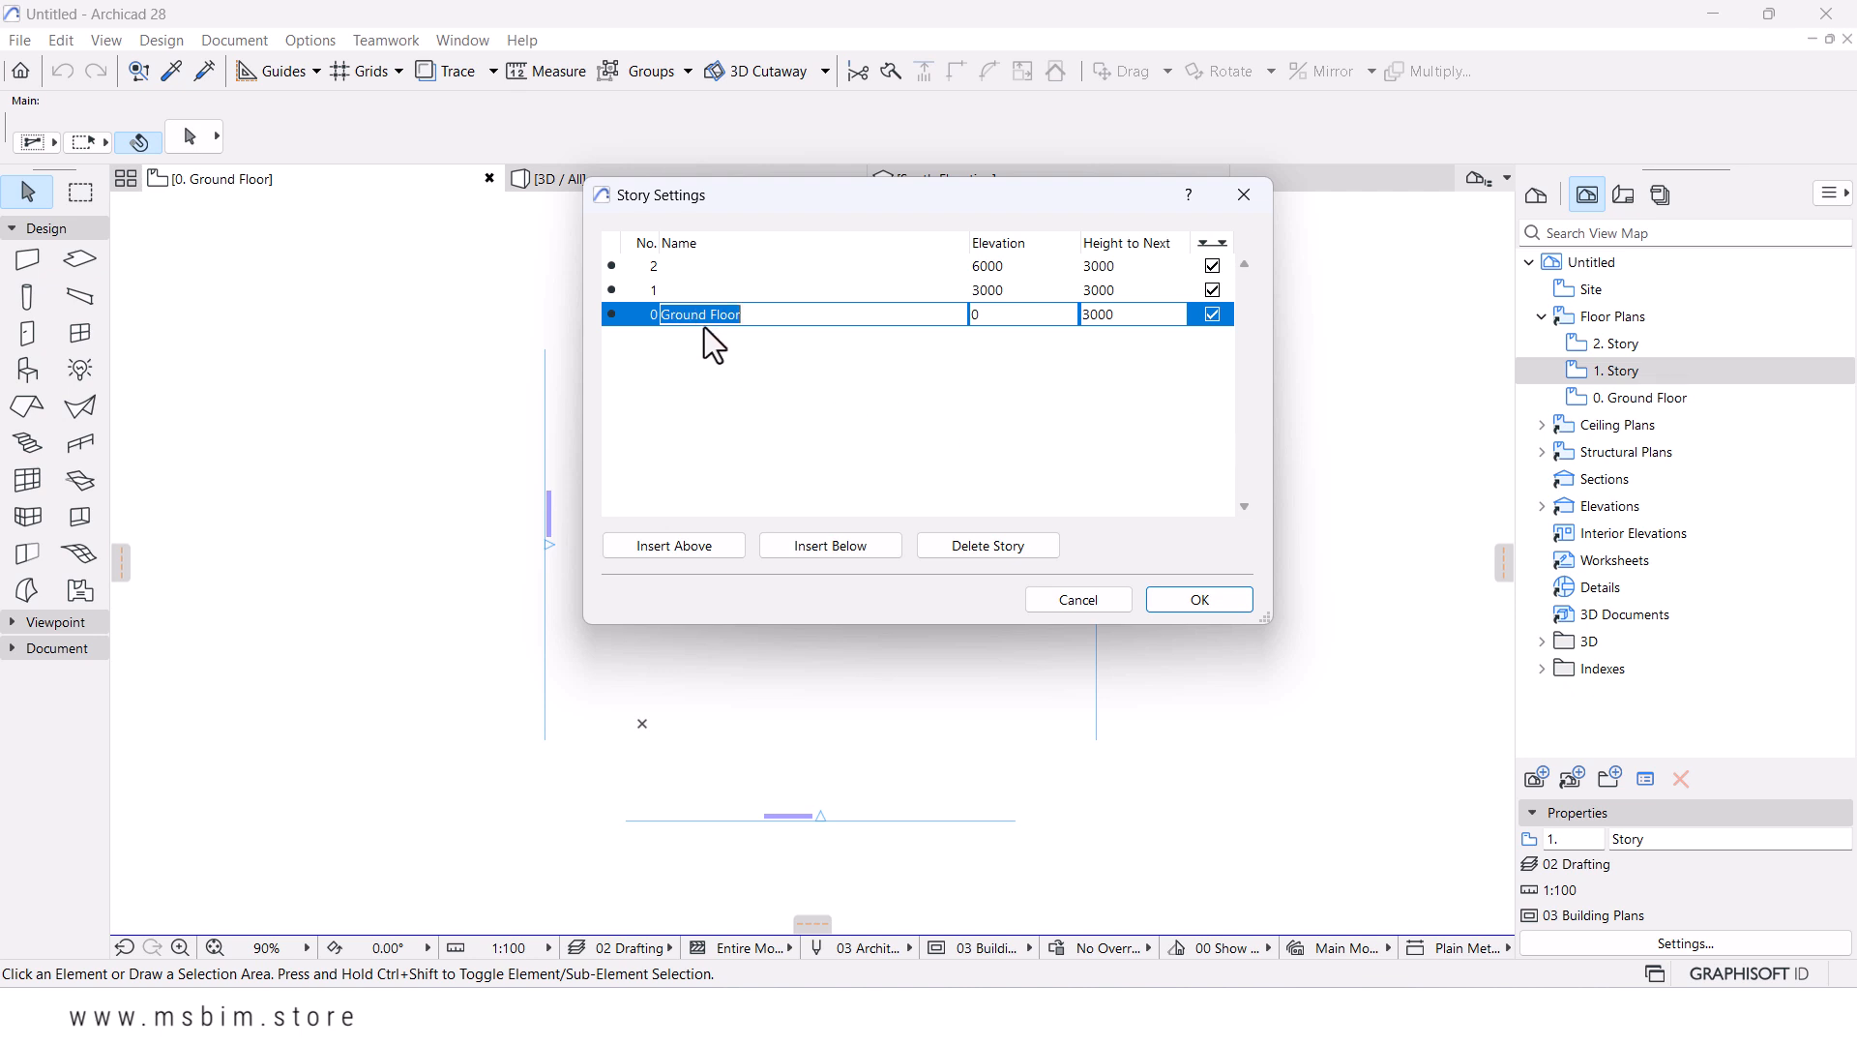
left_click(810, 548)
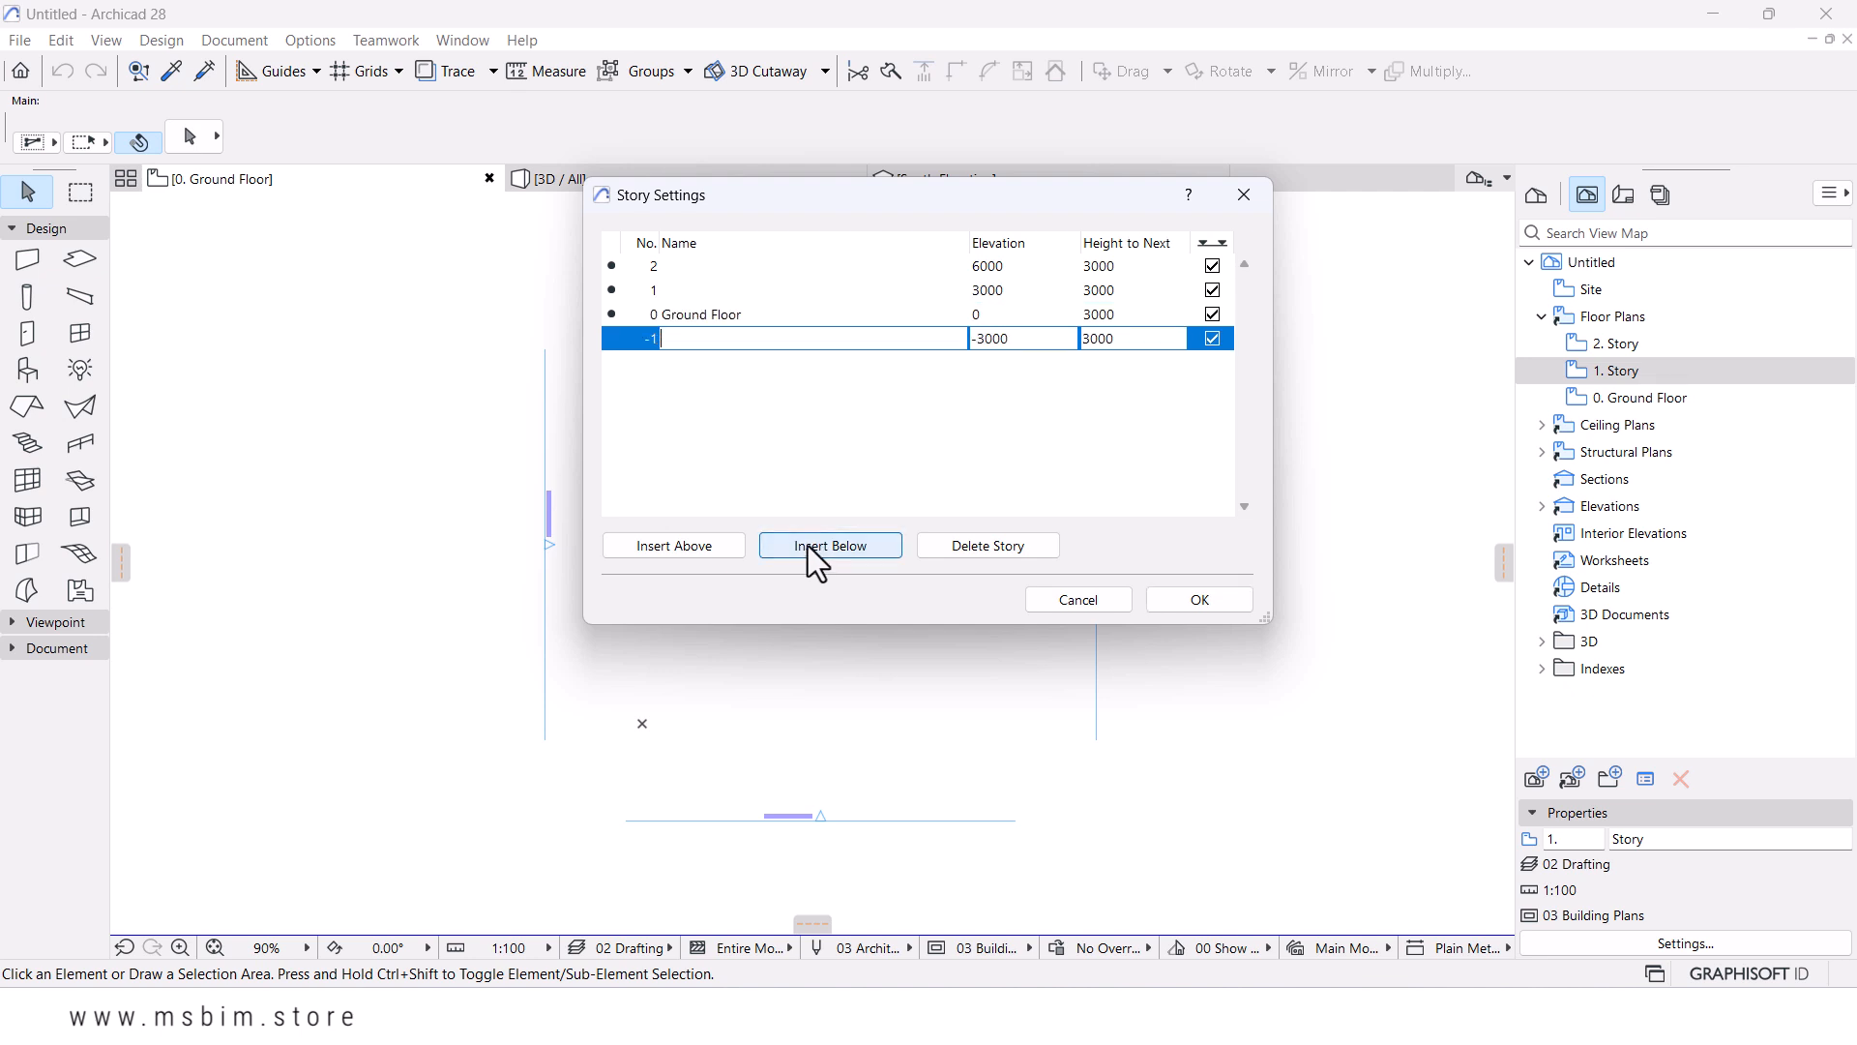
type("Foundation")
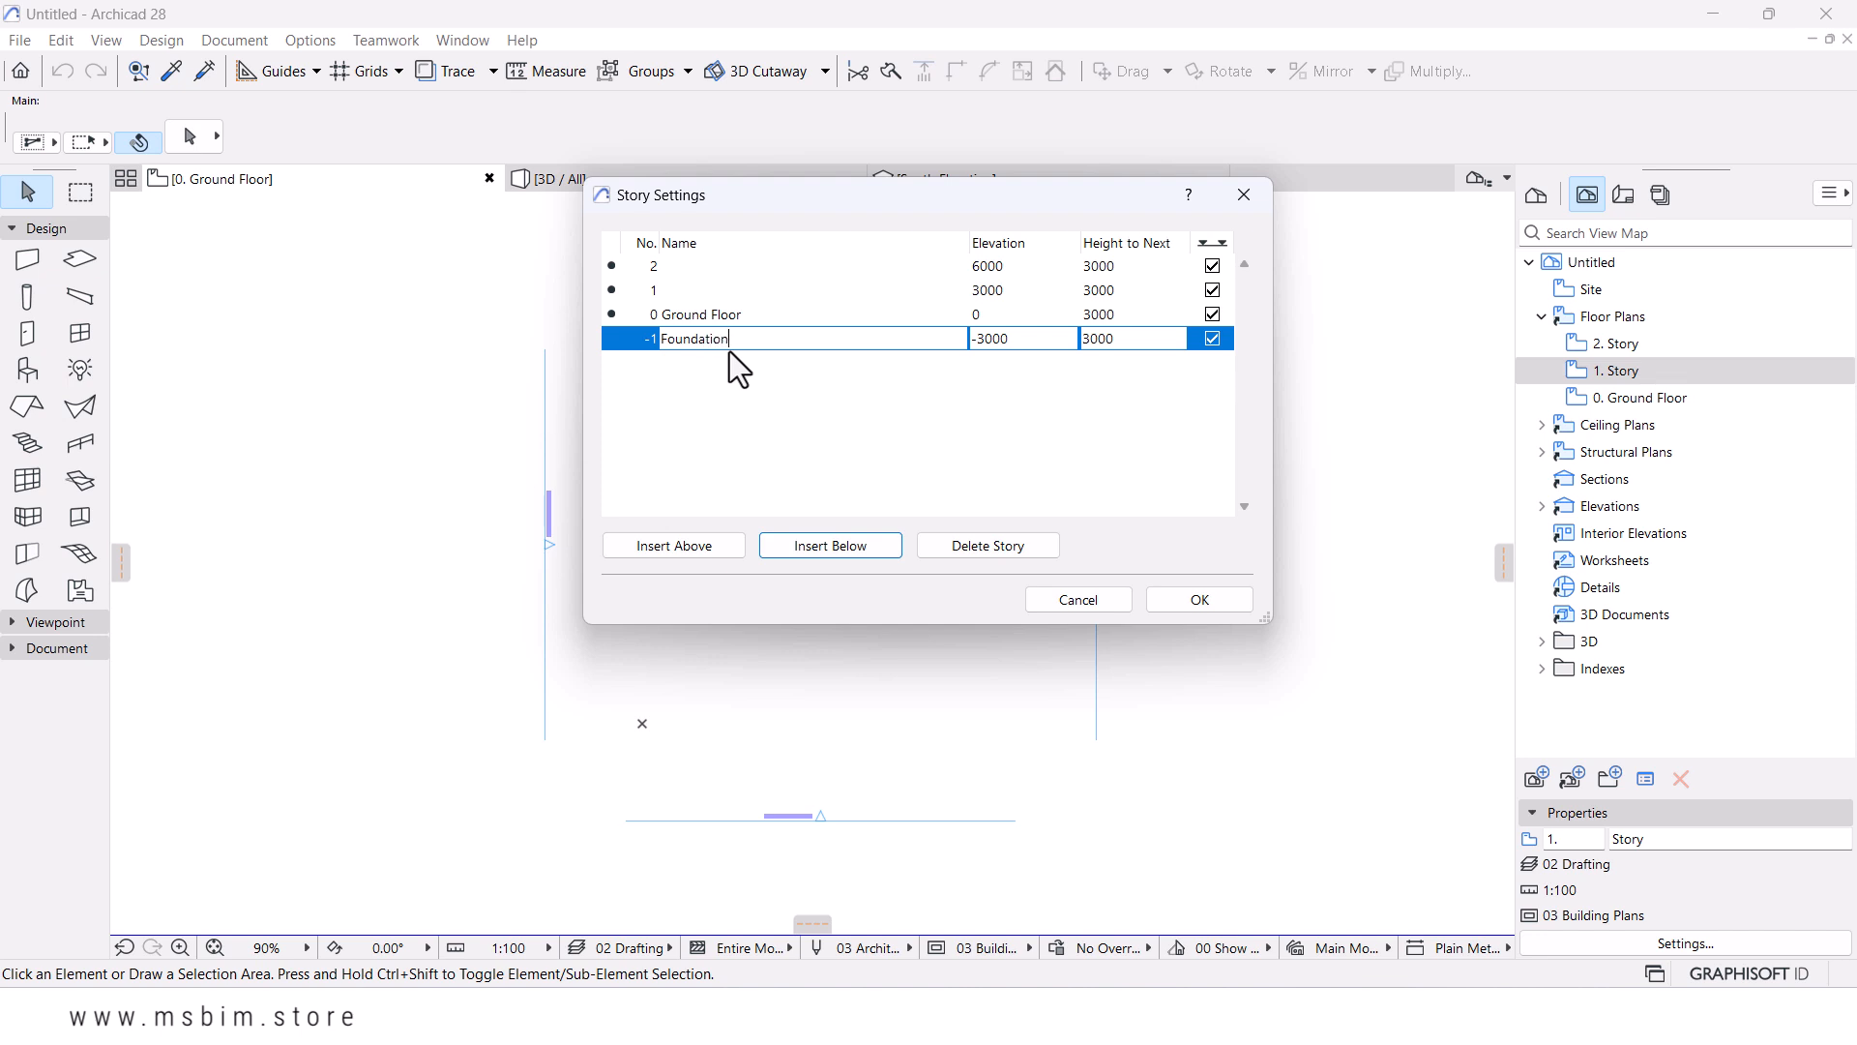
- Set the Foundation story's height to next to 1400 and apply the story settings
left_click(1090, 348)
left_click_drag(1143, 349, 1044, 350)
type("1400")
key("Return")
left_click(1198, 600)
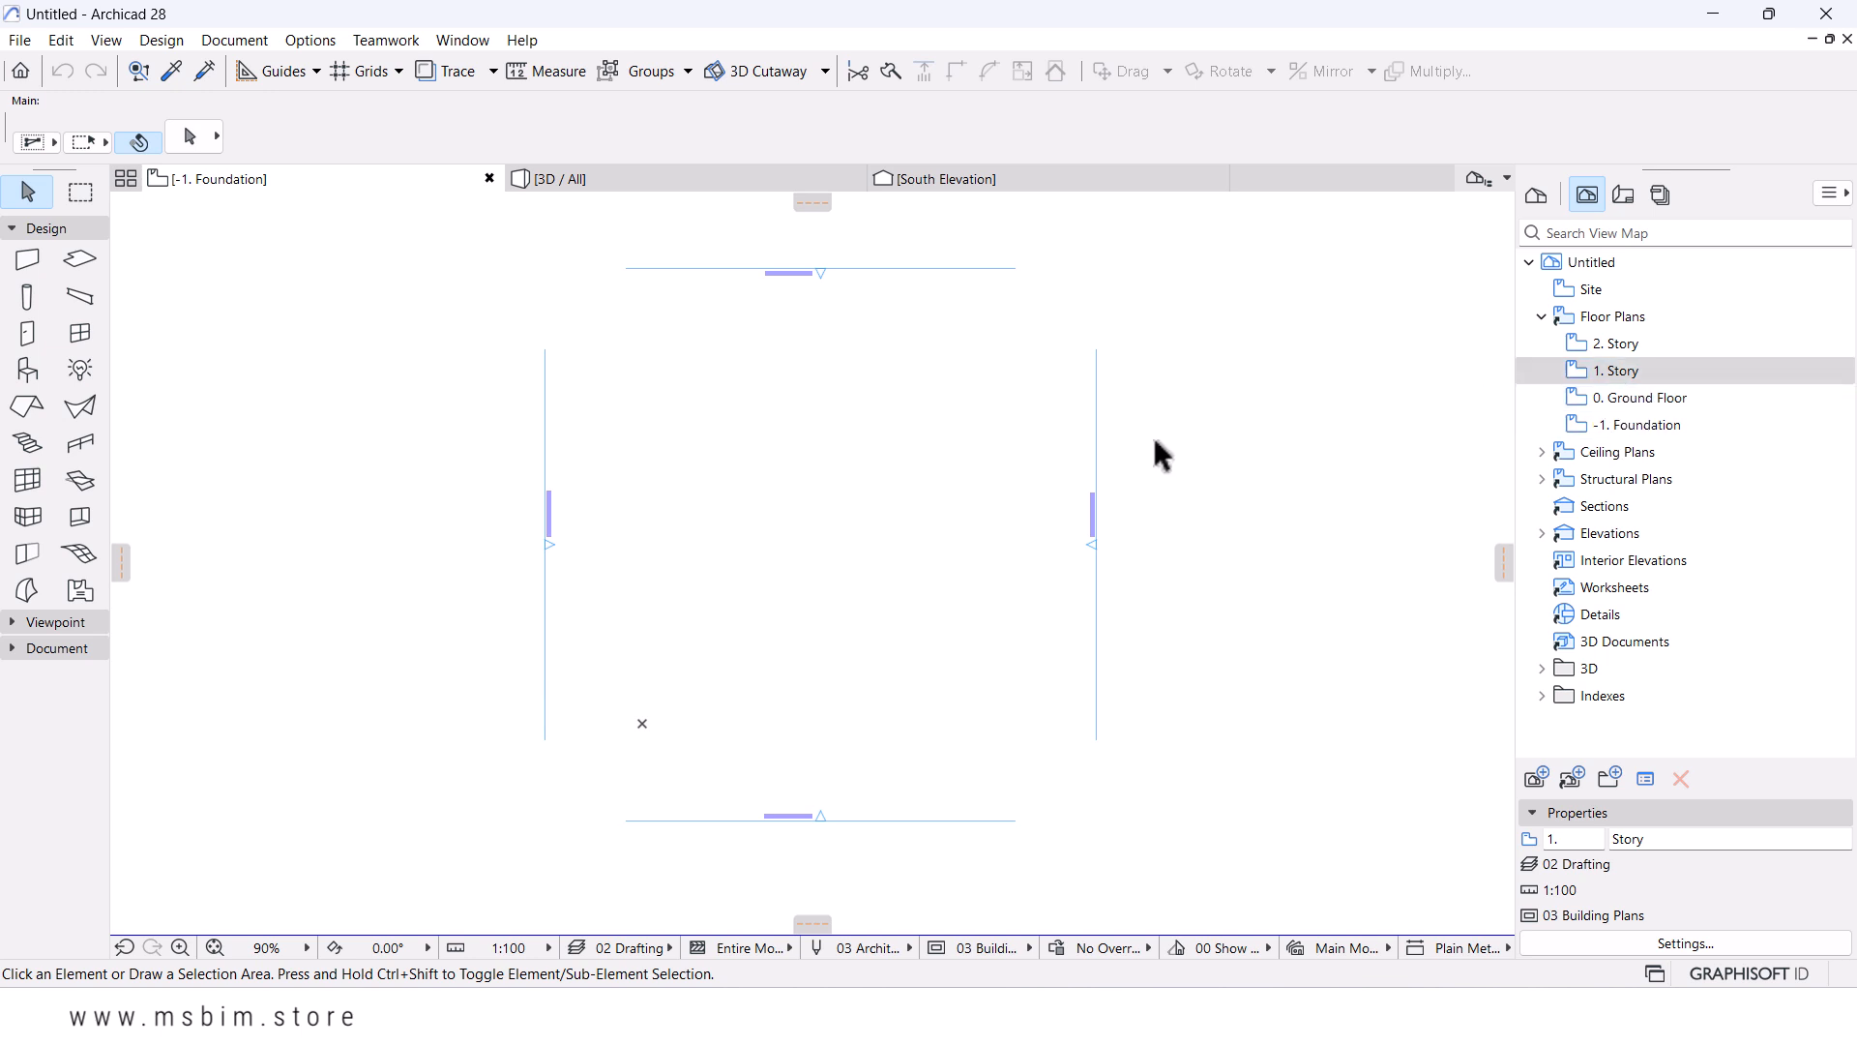
- Change the marker style of all four elevation markers around the plan to Circle 4
scroll(972, 474, "down", 3)
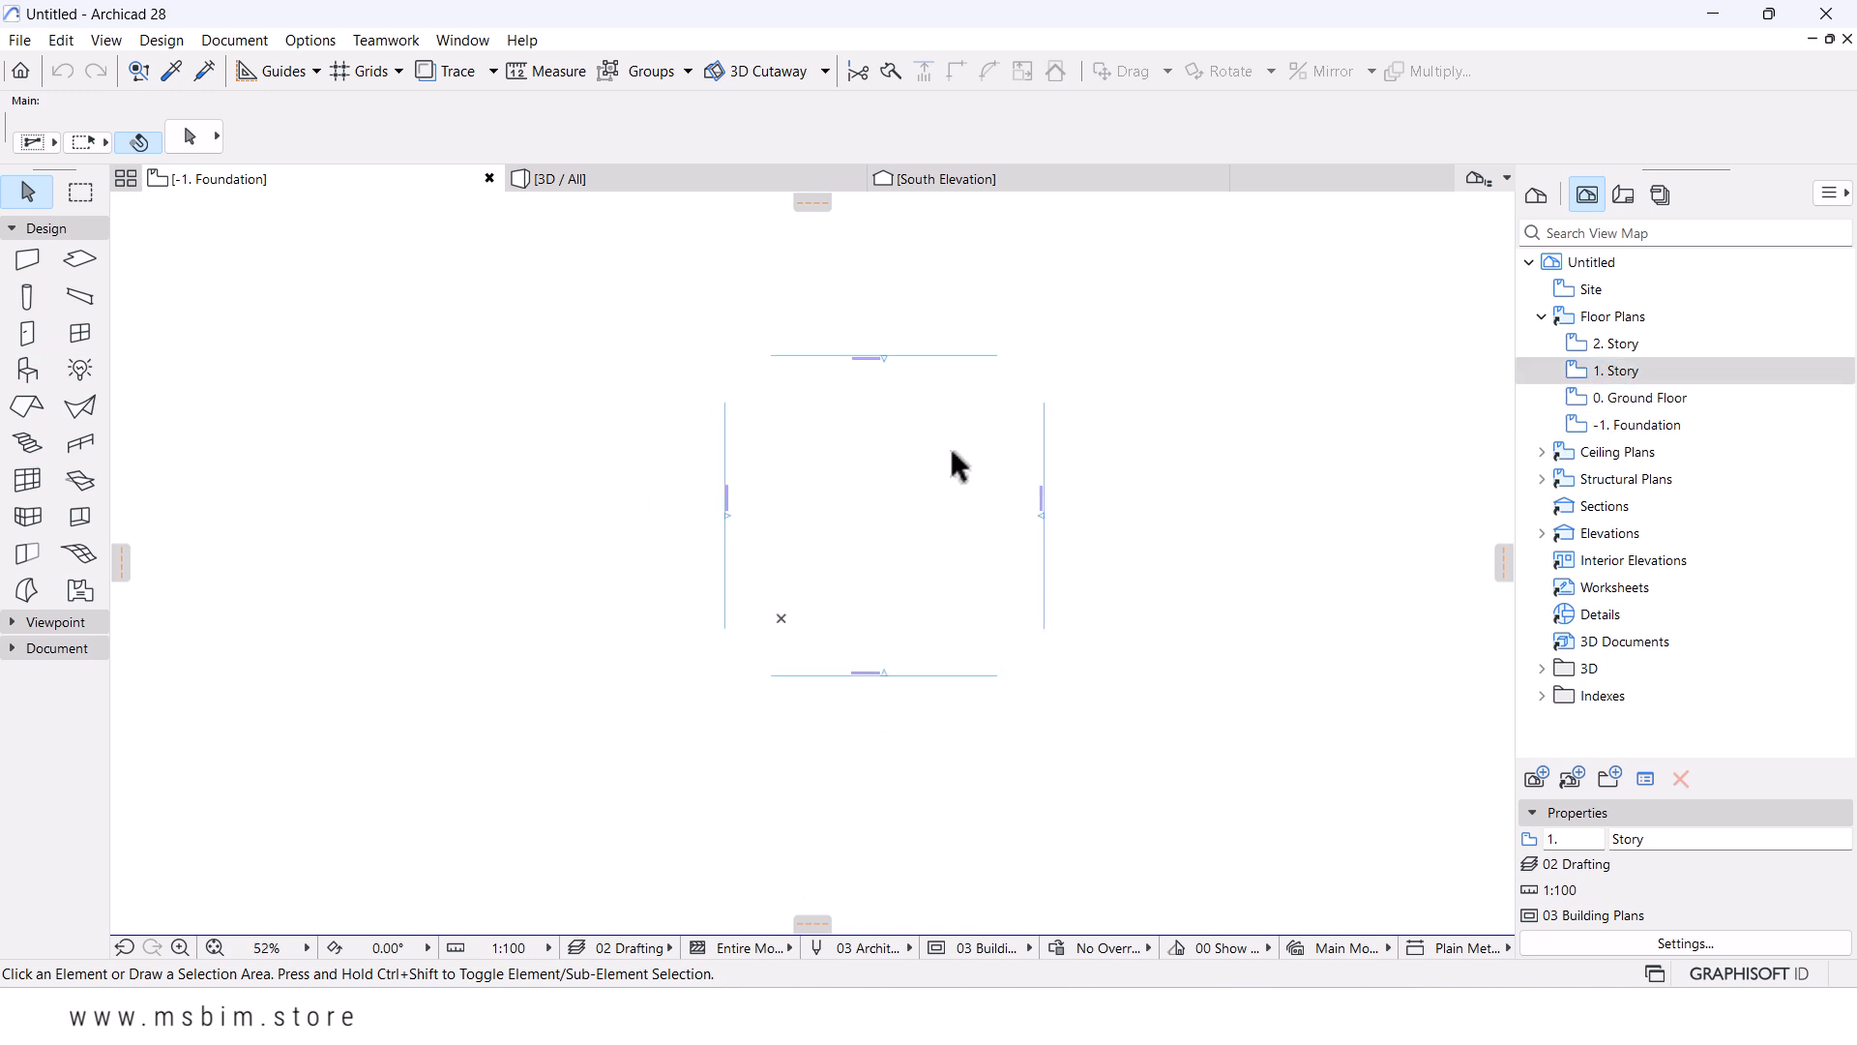
left_click_drag(610, 301, 1138, 635)
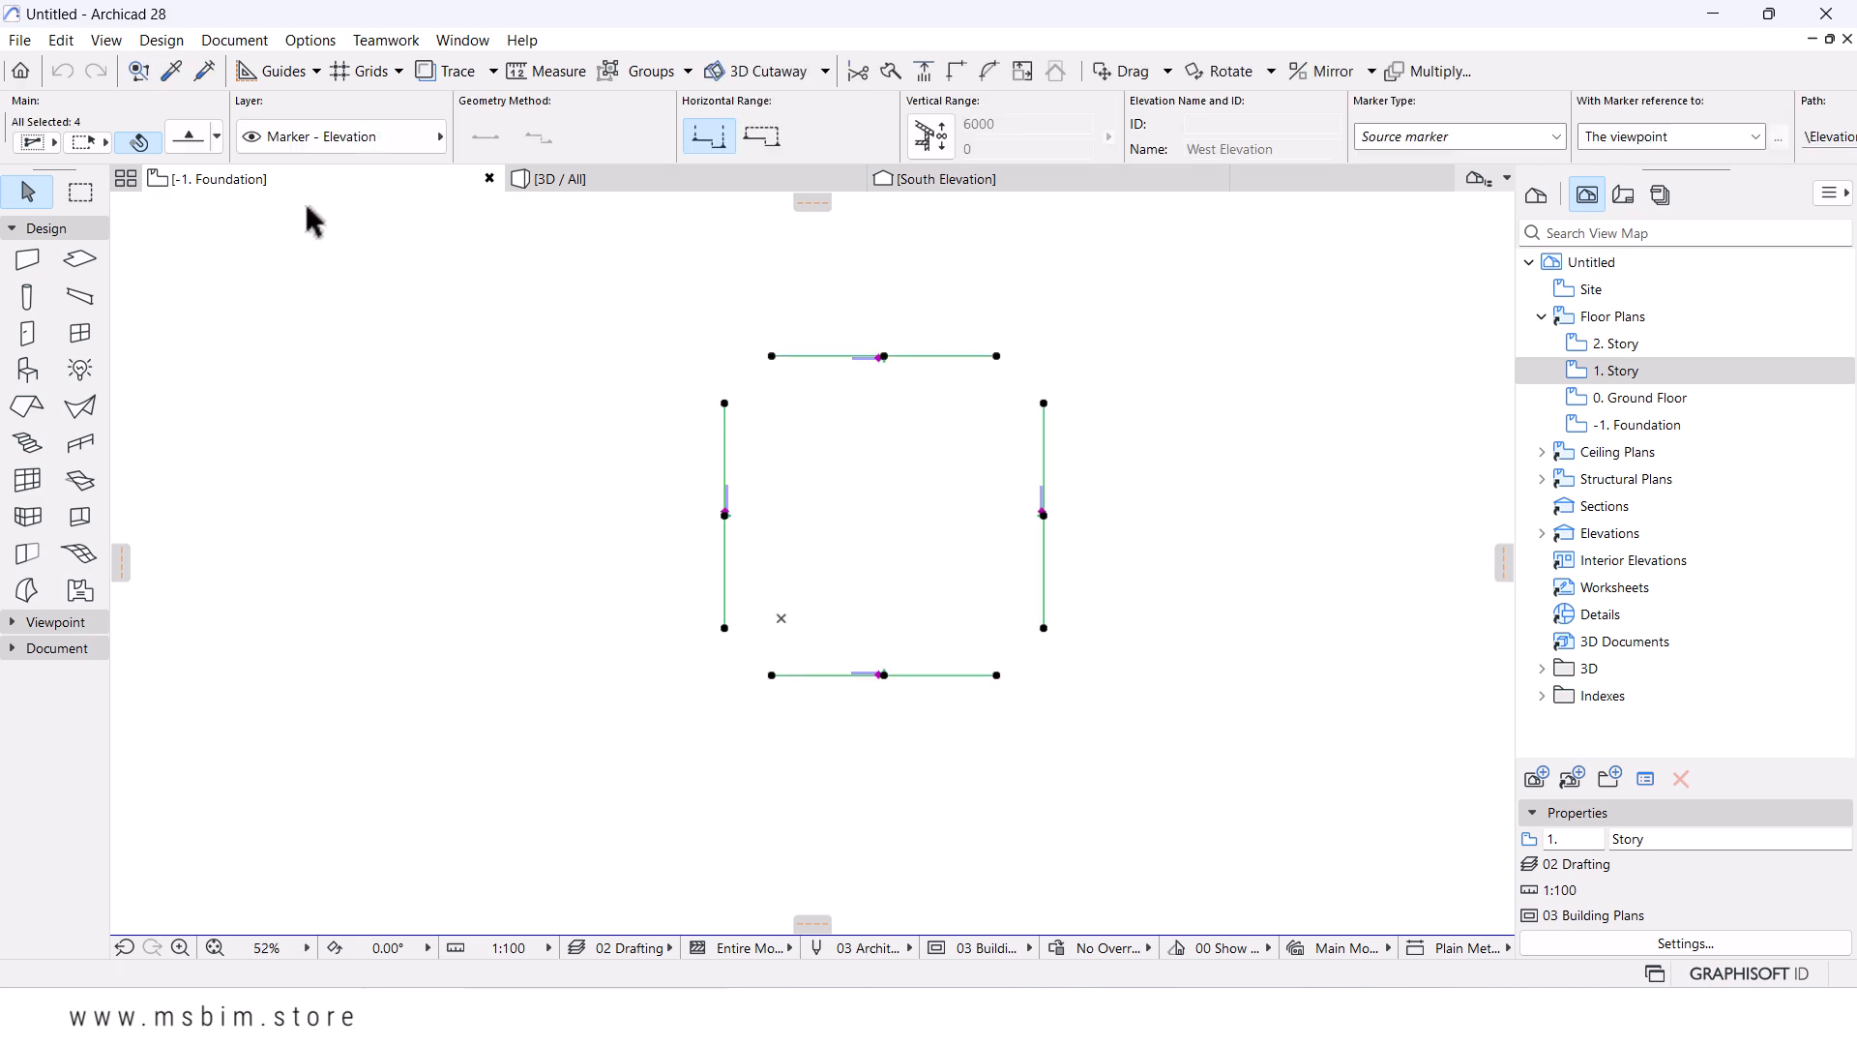
left_click(184, 140)
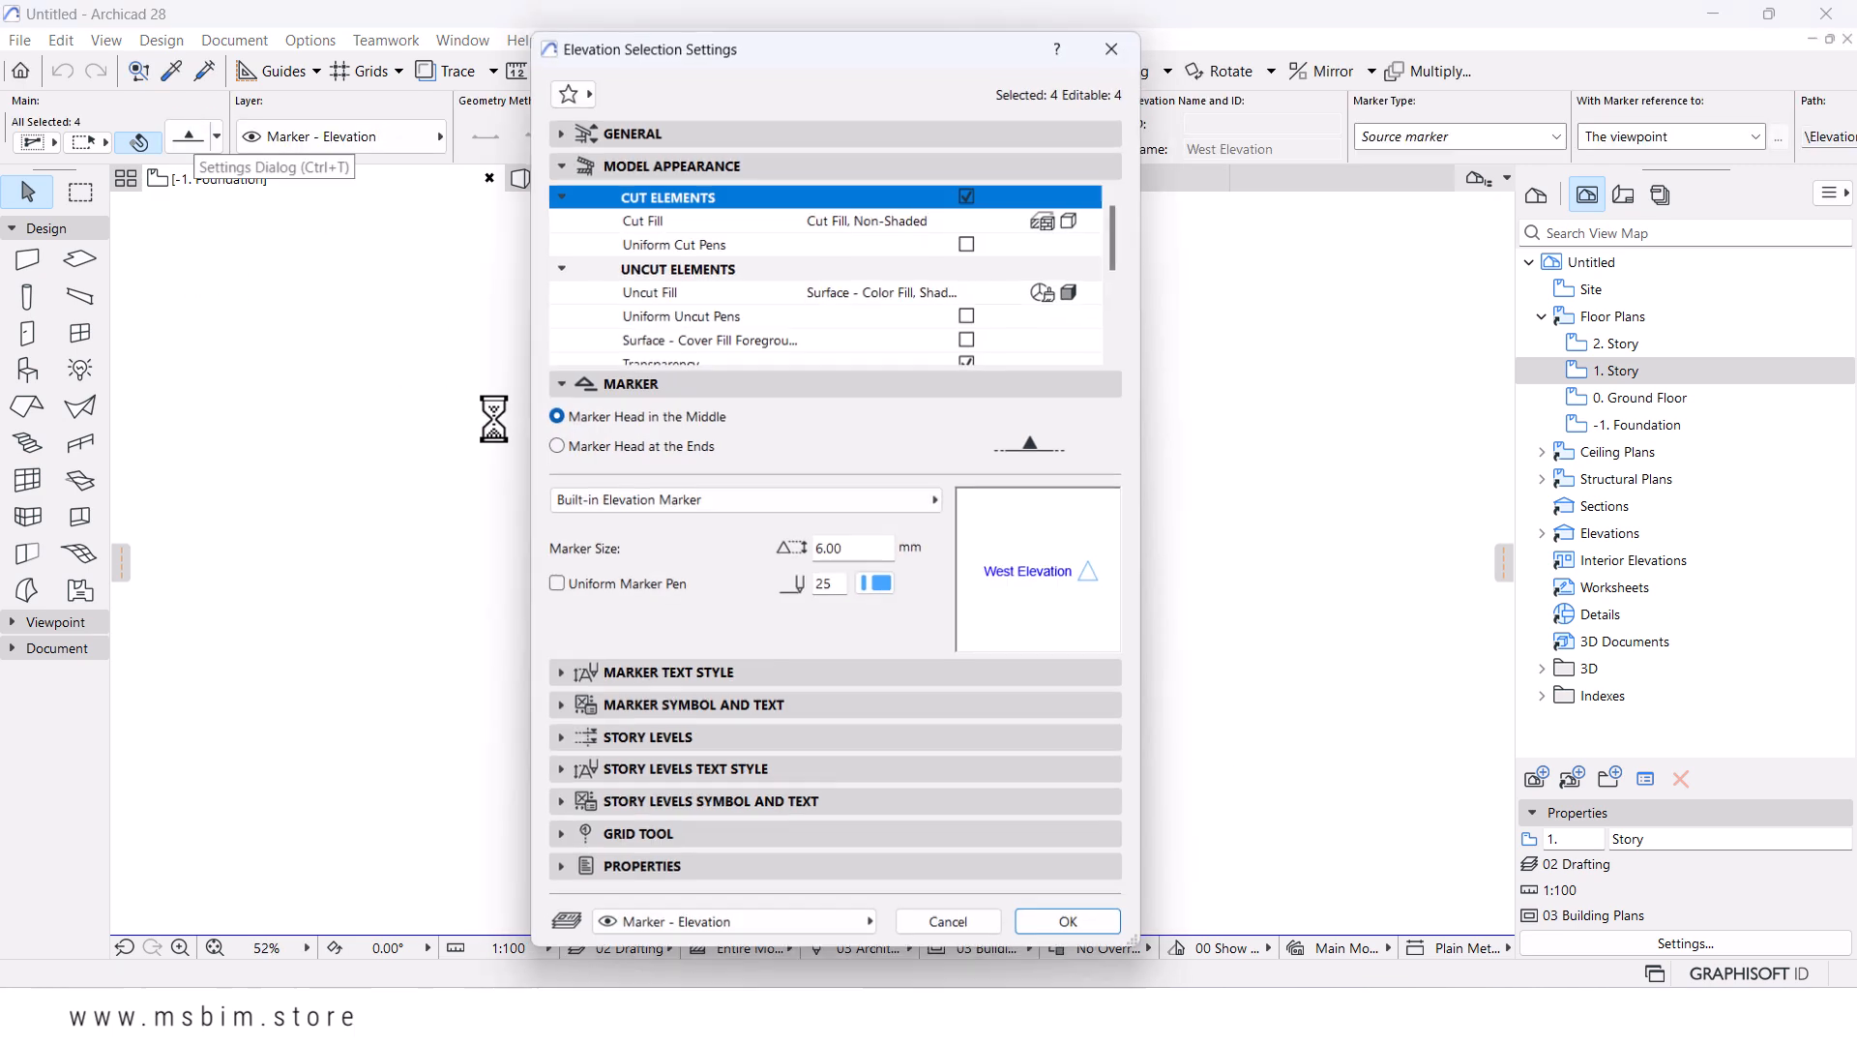
left_click(725, 714)
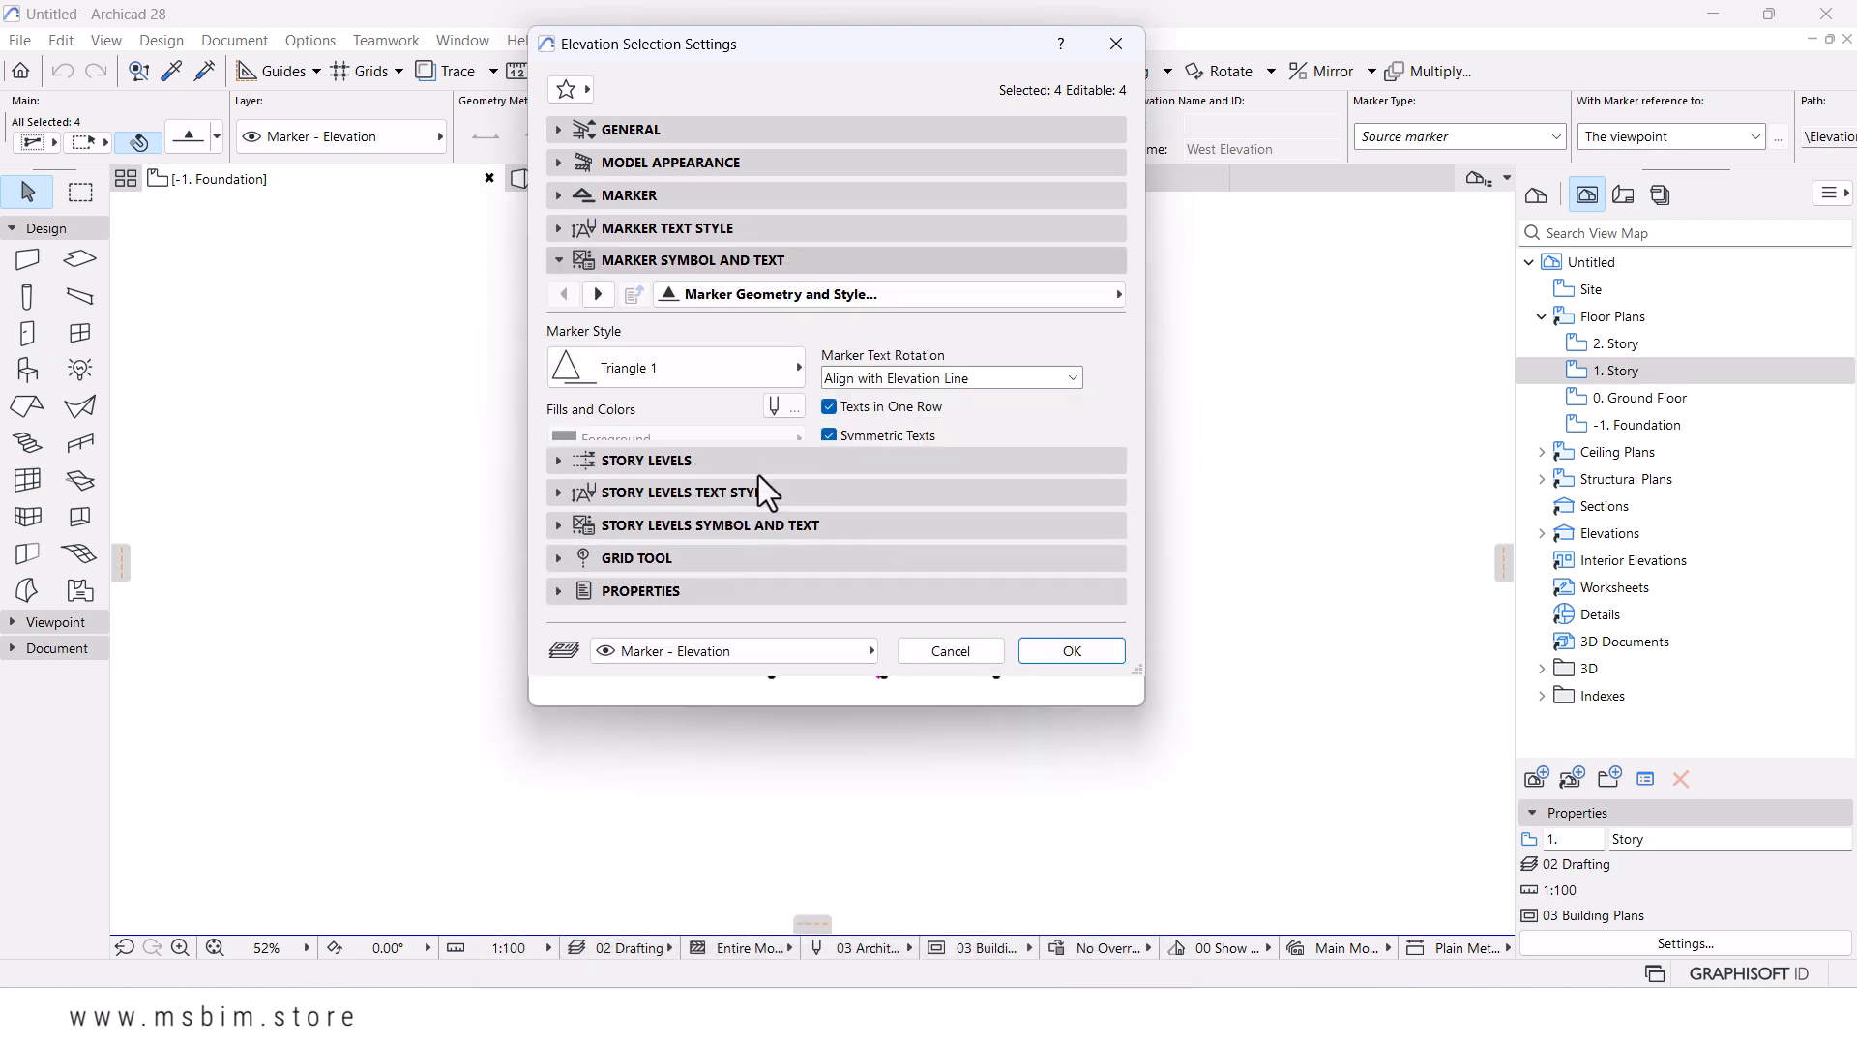
left_click(729, 385)
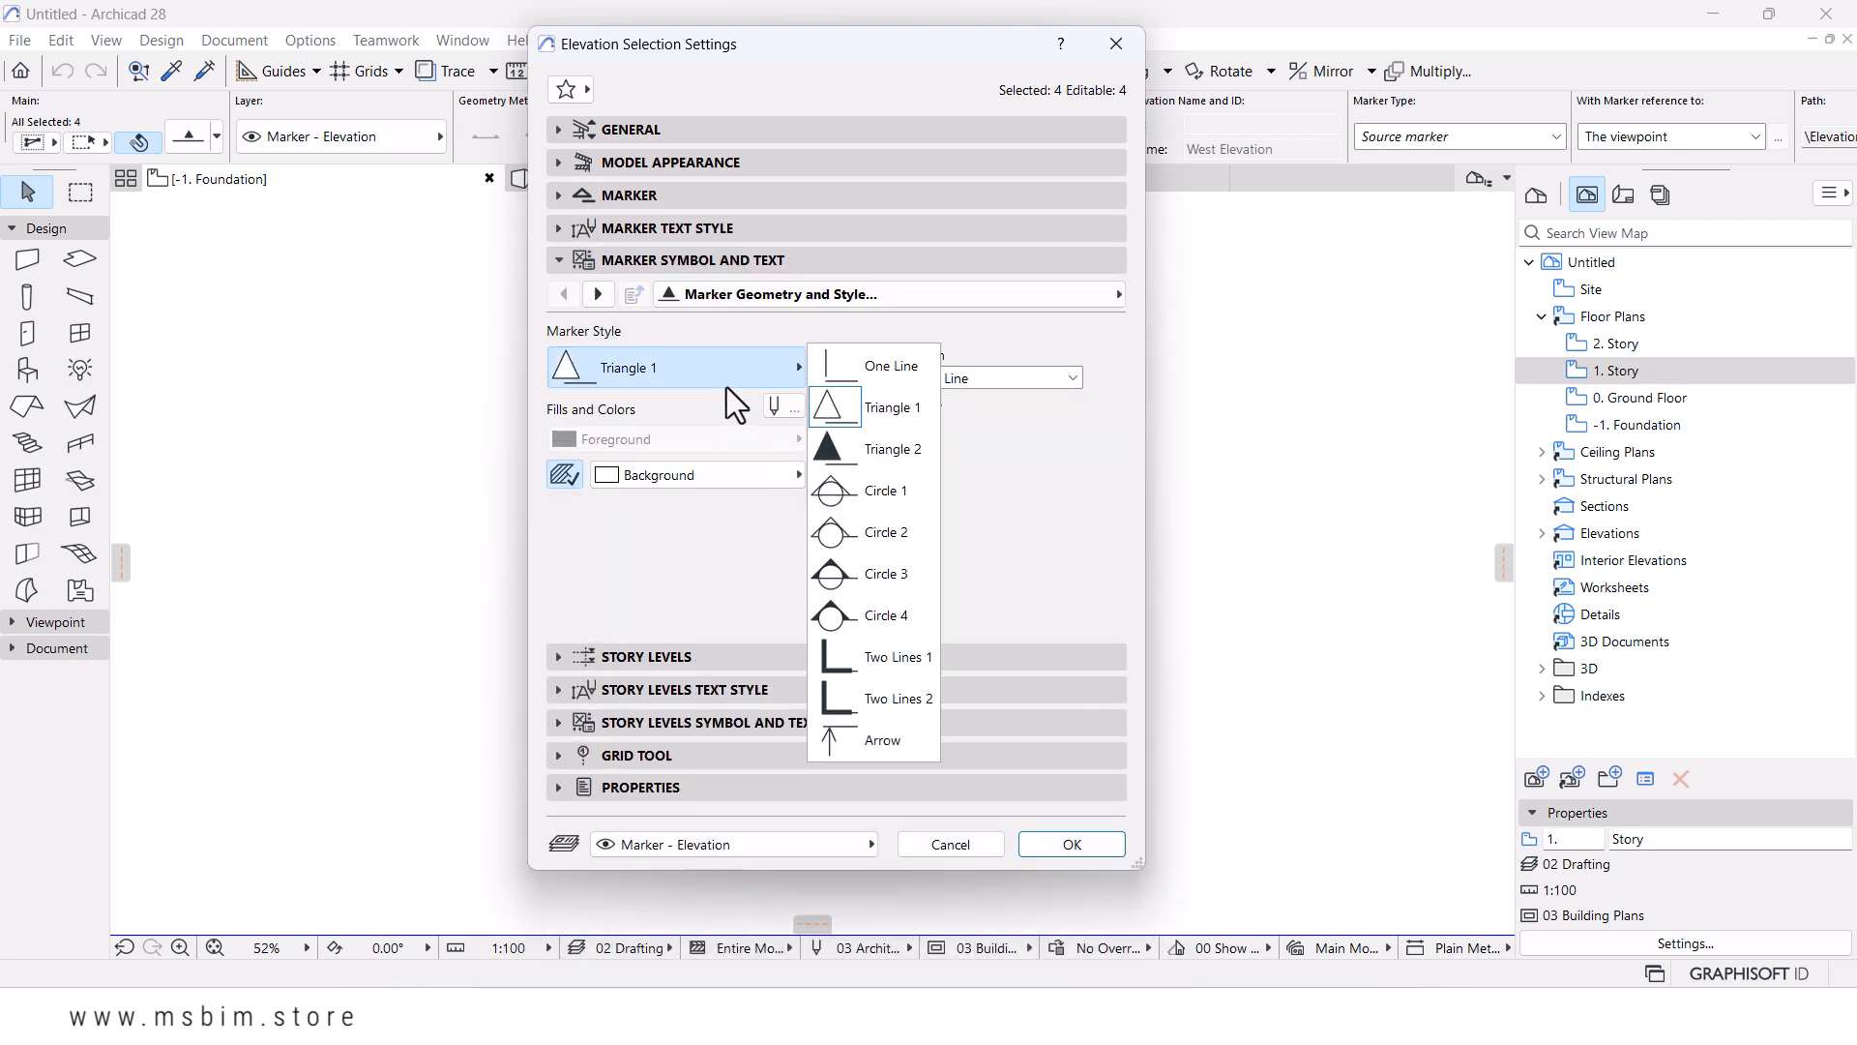
left_click(872, 616)
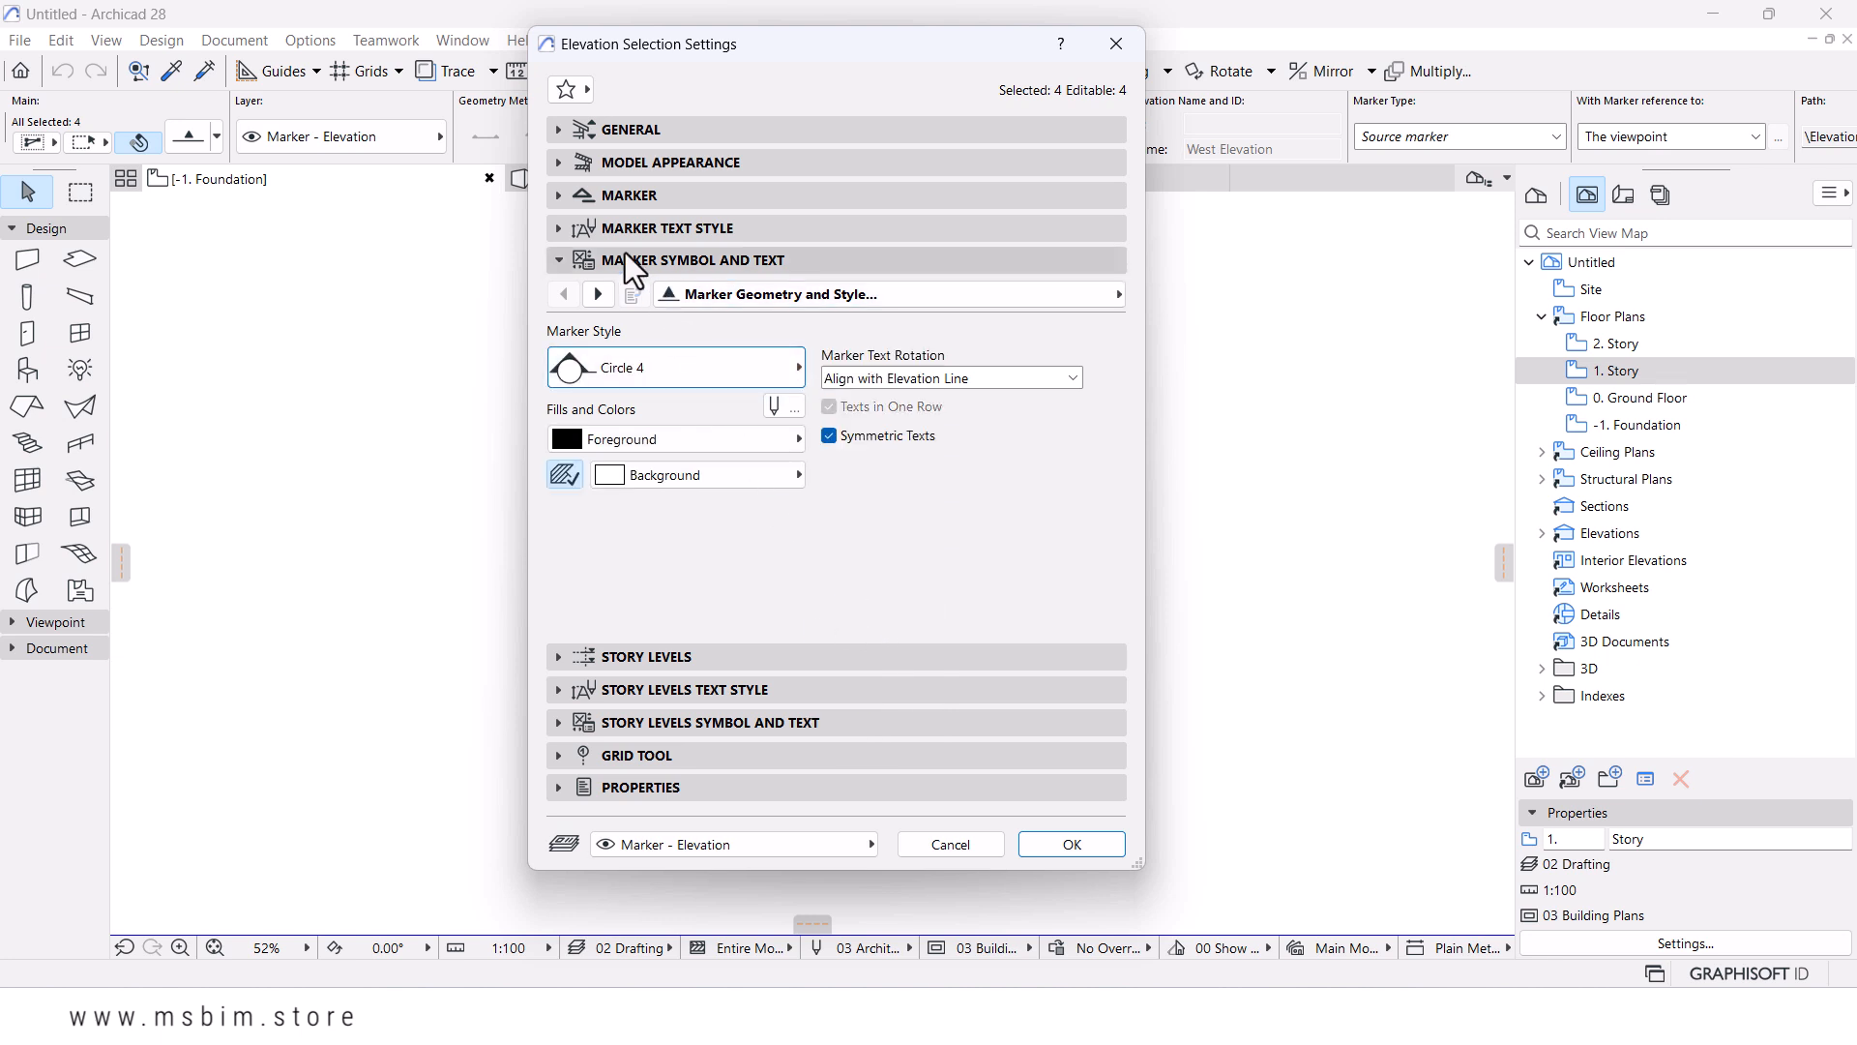
- Set the four elevation markers' size to 10 mm, apply the settings and deselect them
left_click(606, 198)
left_click(840, 366)
type("10")
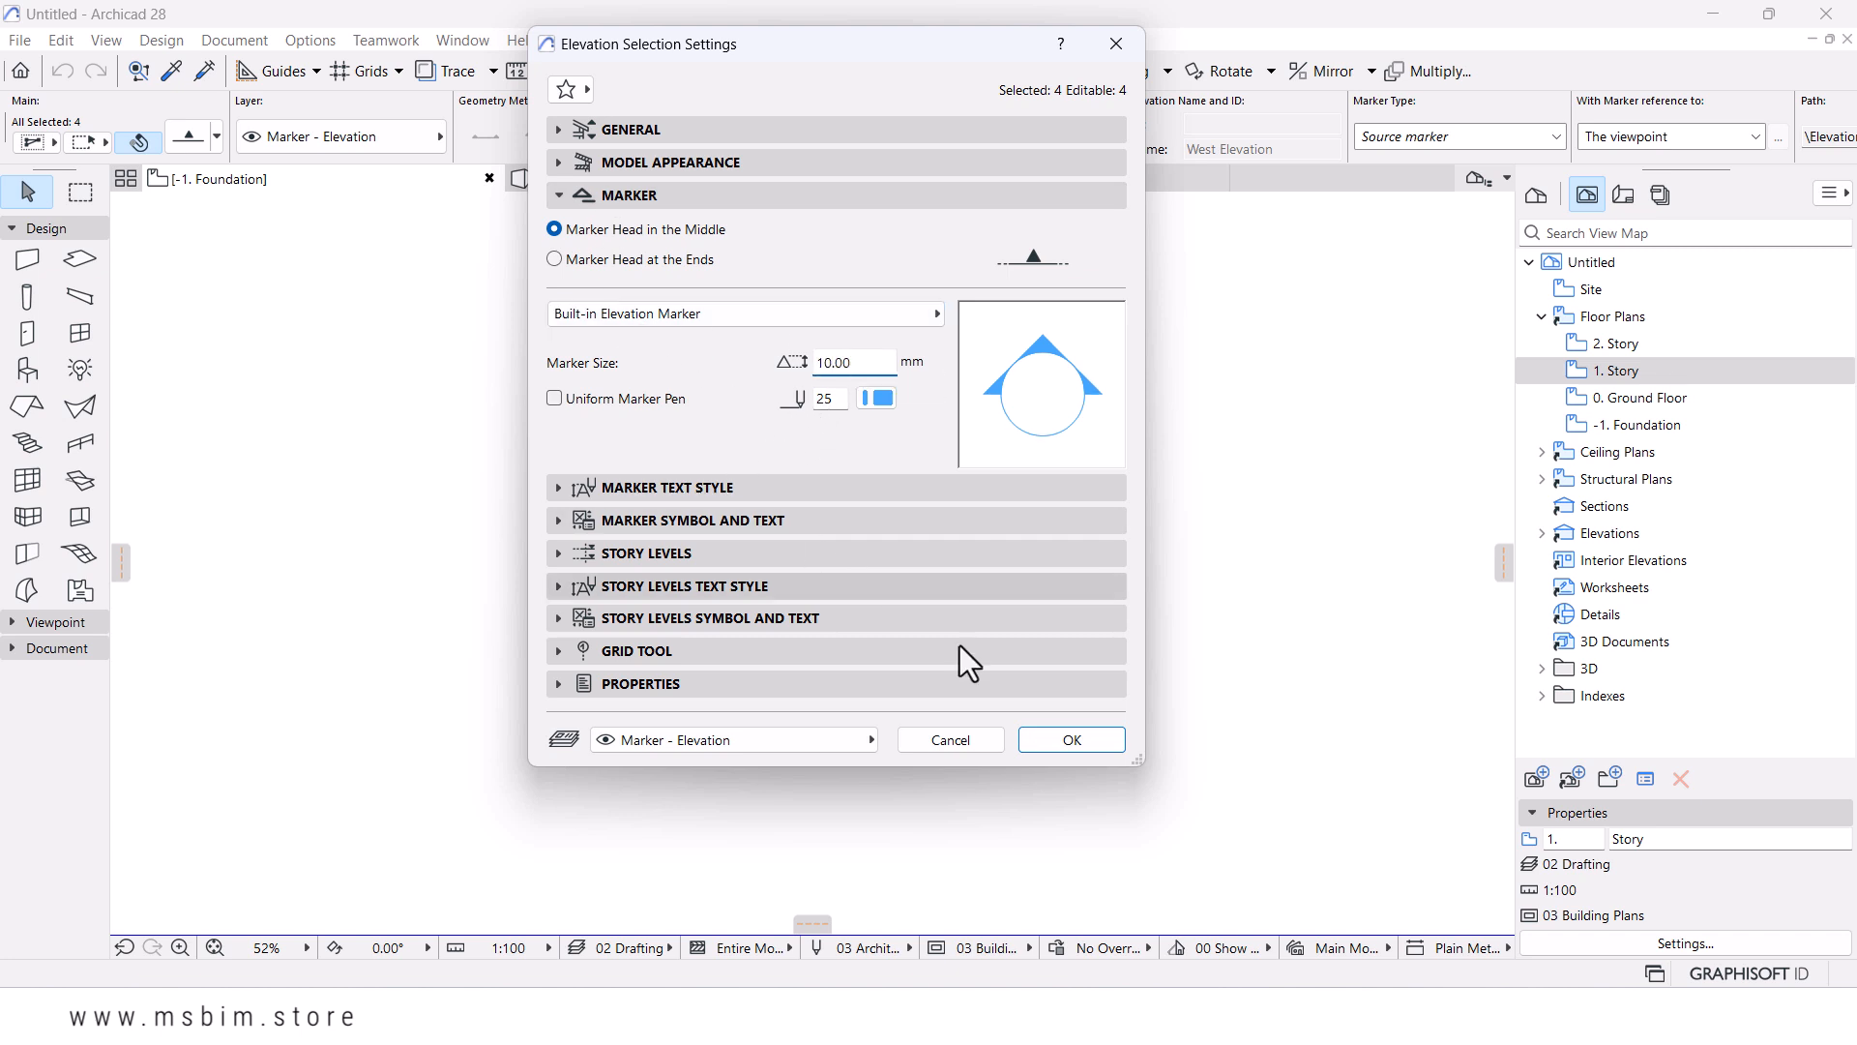
left_click(1093, 744)
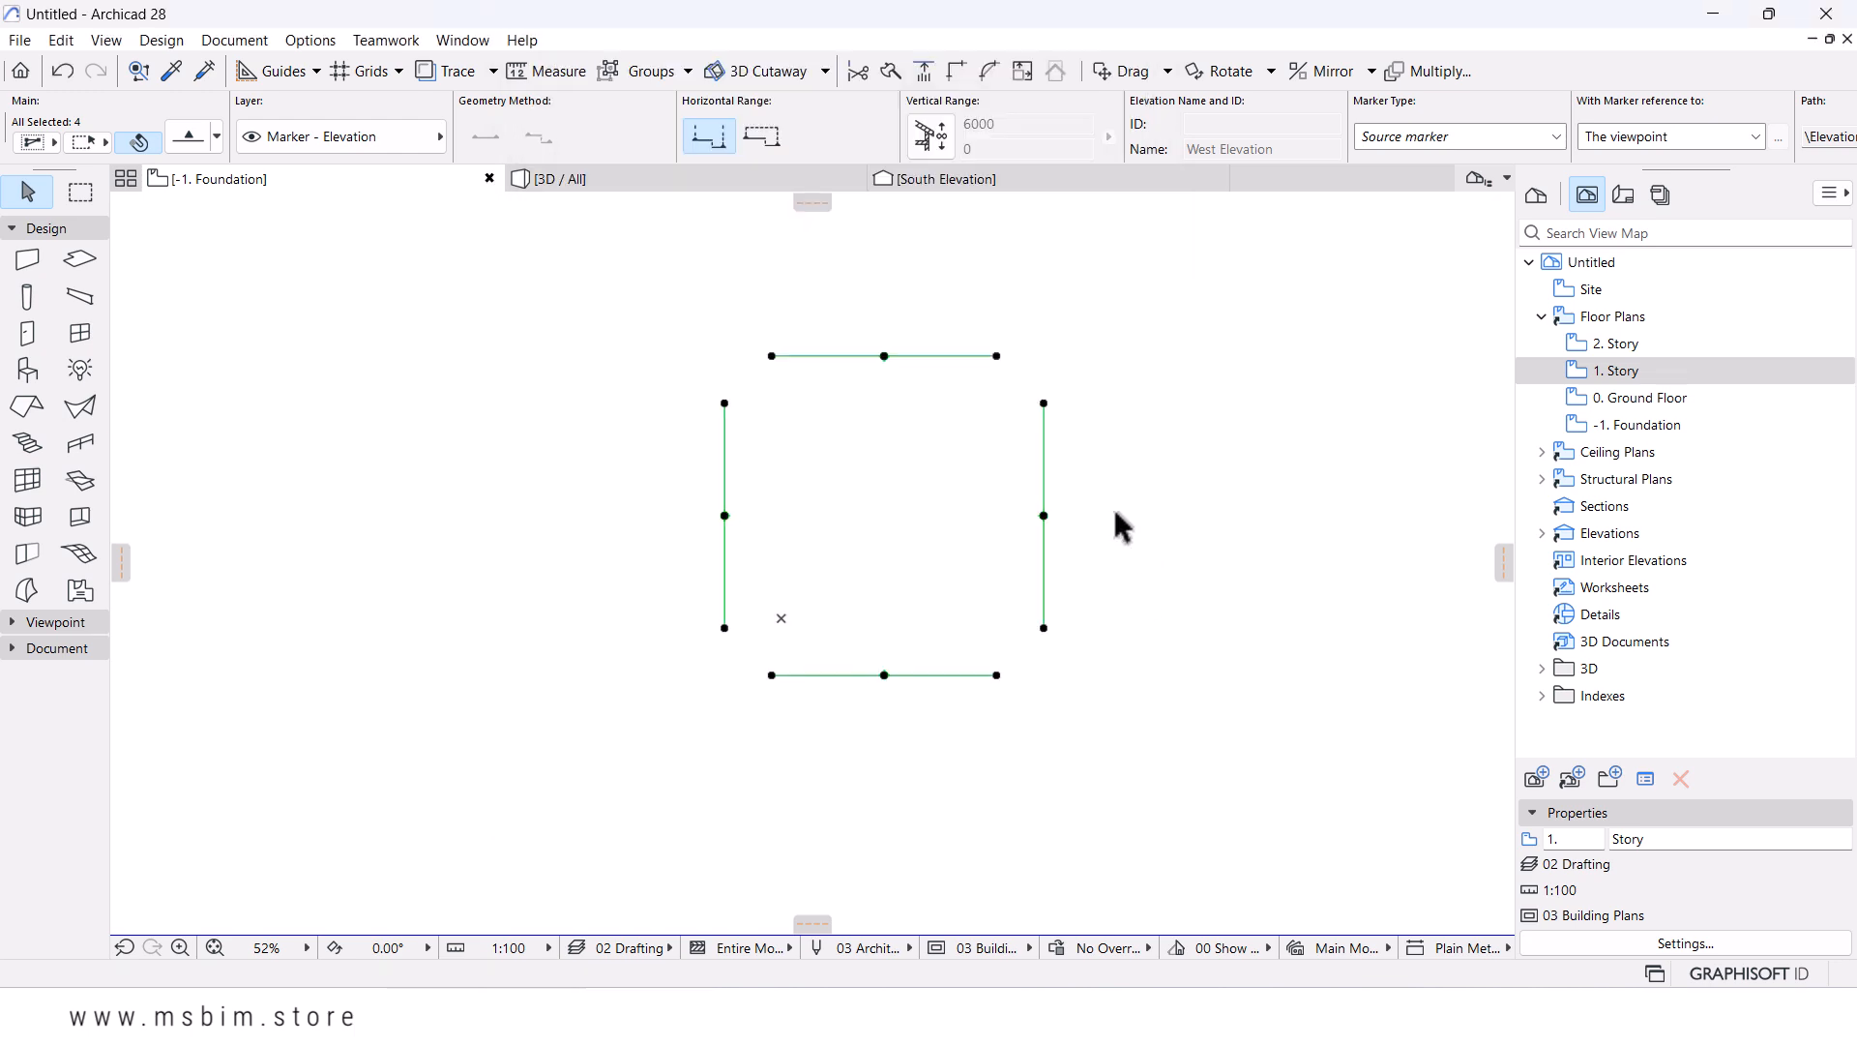
left_click(1159, 547)
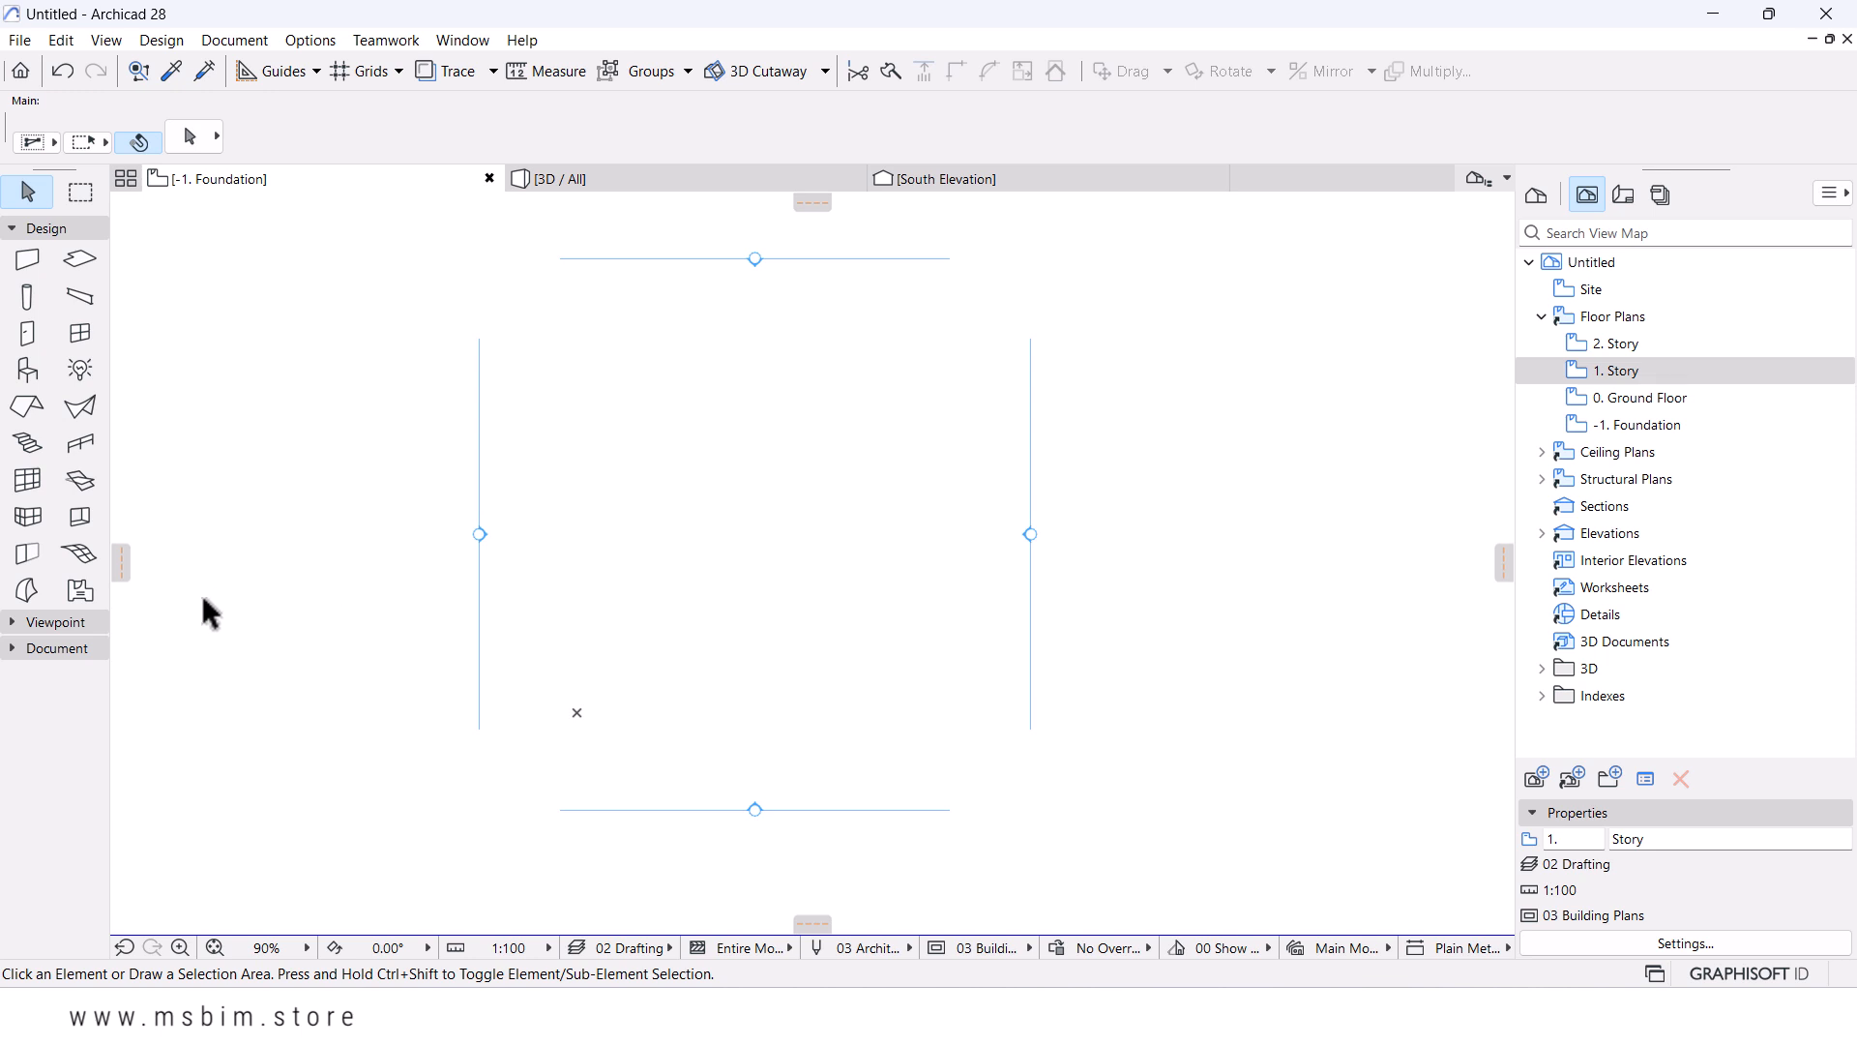
- Draw a vertical section line through the plan's centre, between the north and south elevation markers, with its viewing direction facing west
left_click(56, 623)
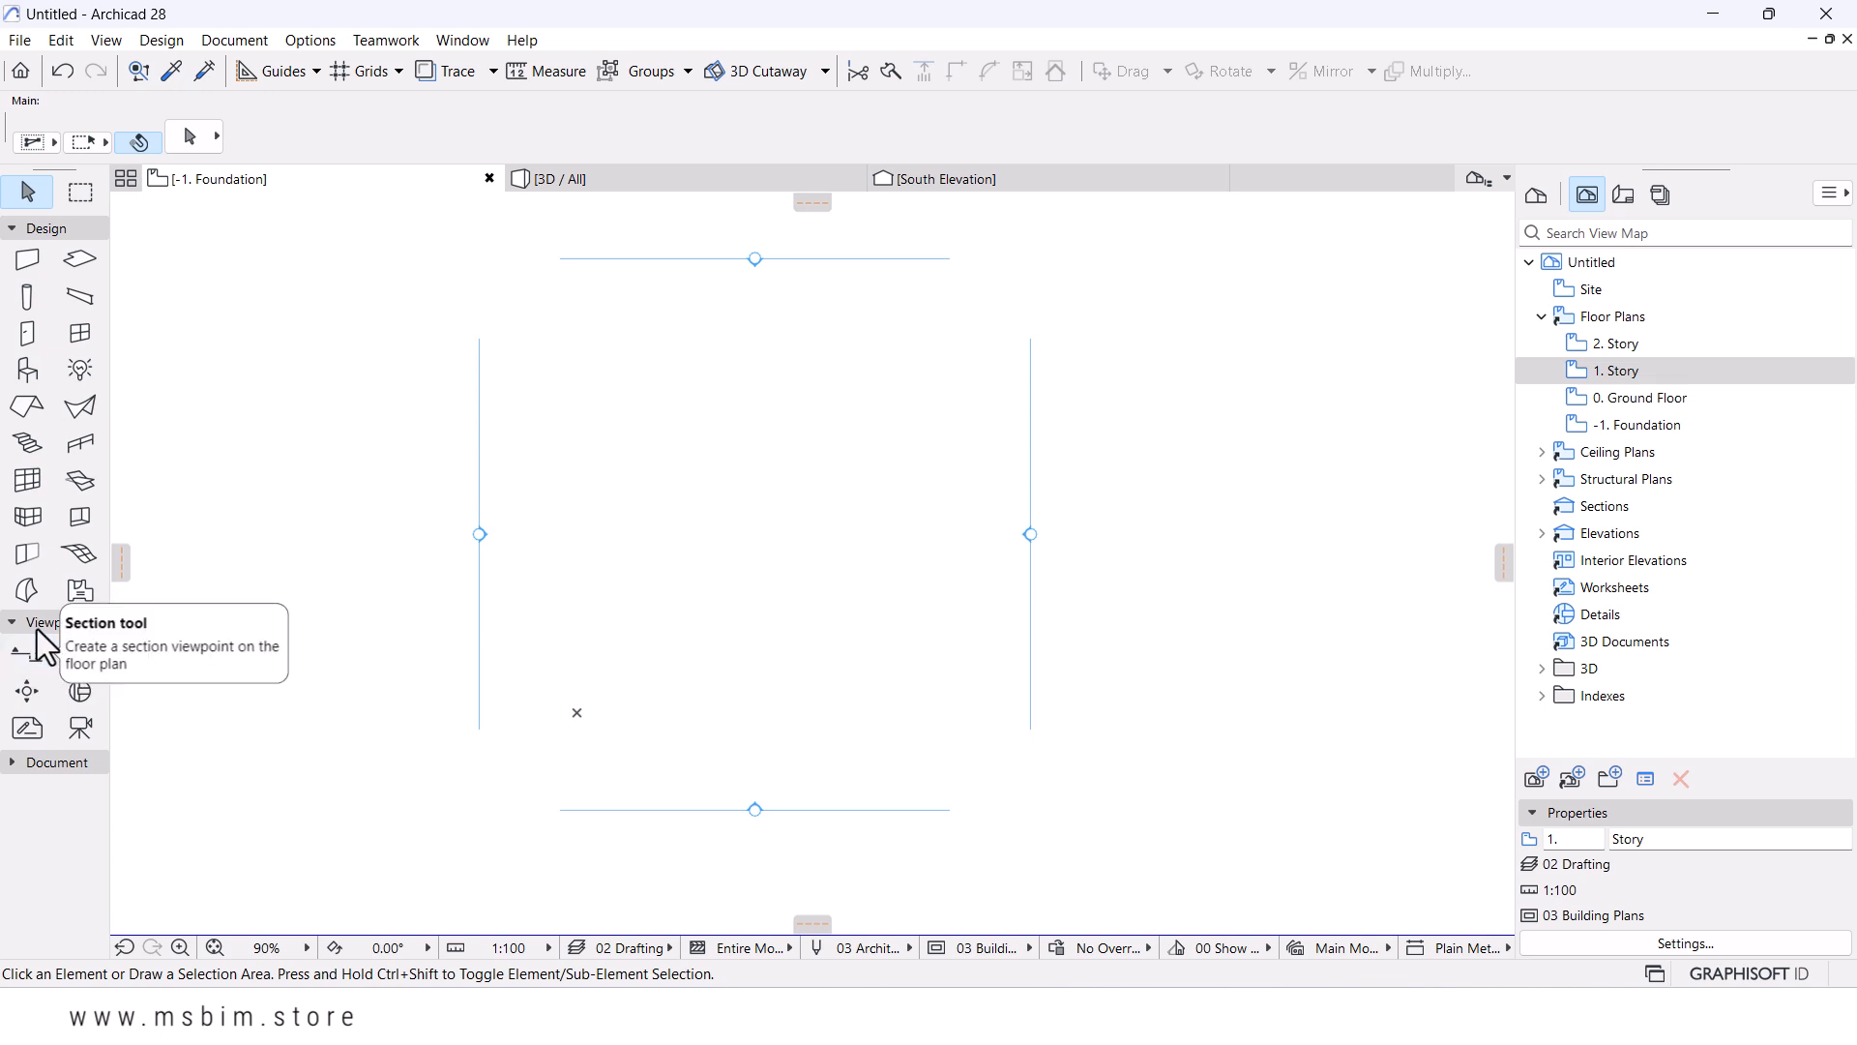
left_click(28, 655)
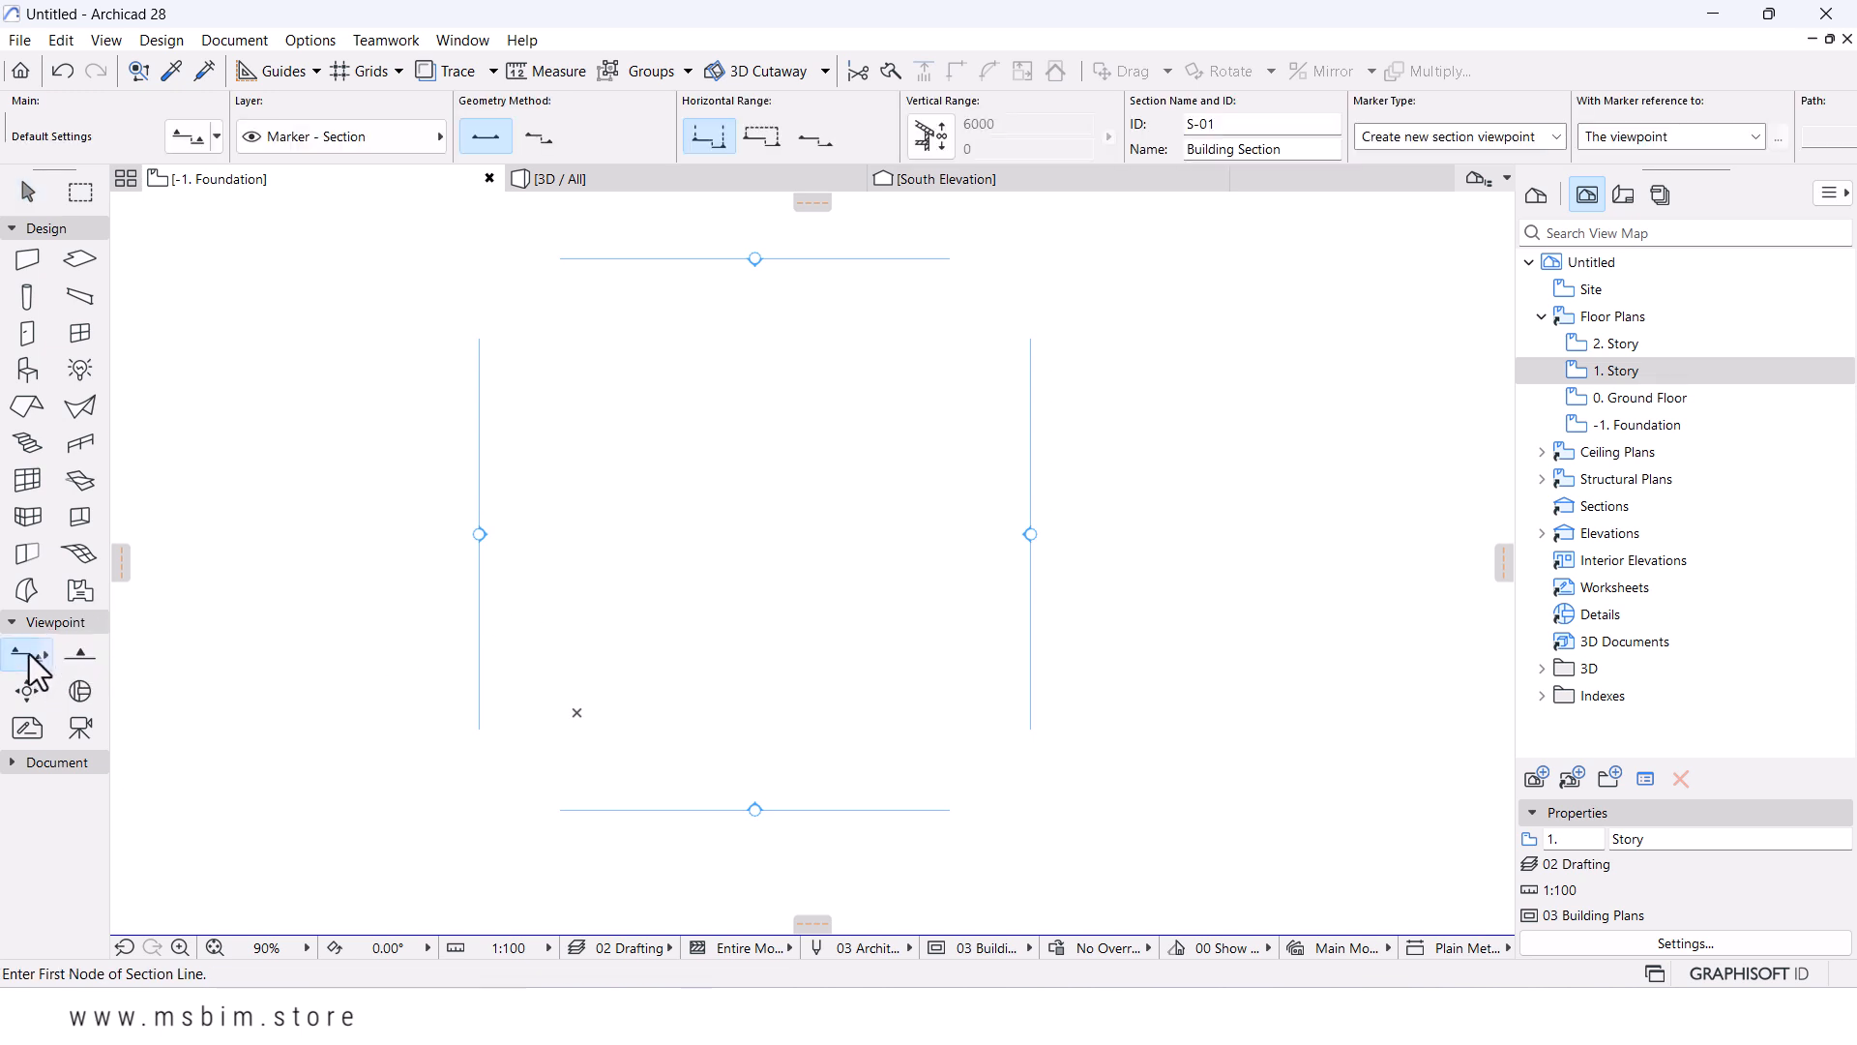
left_click(757, 317)
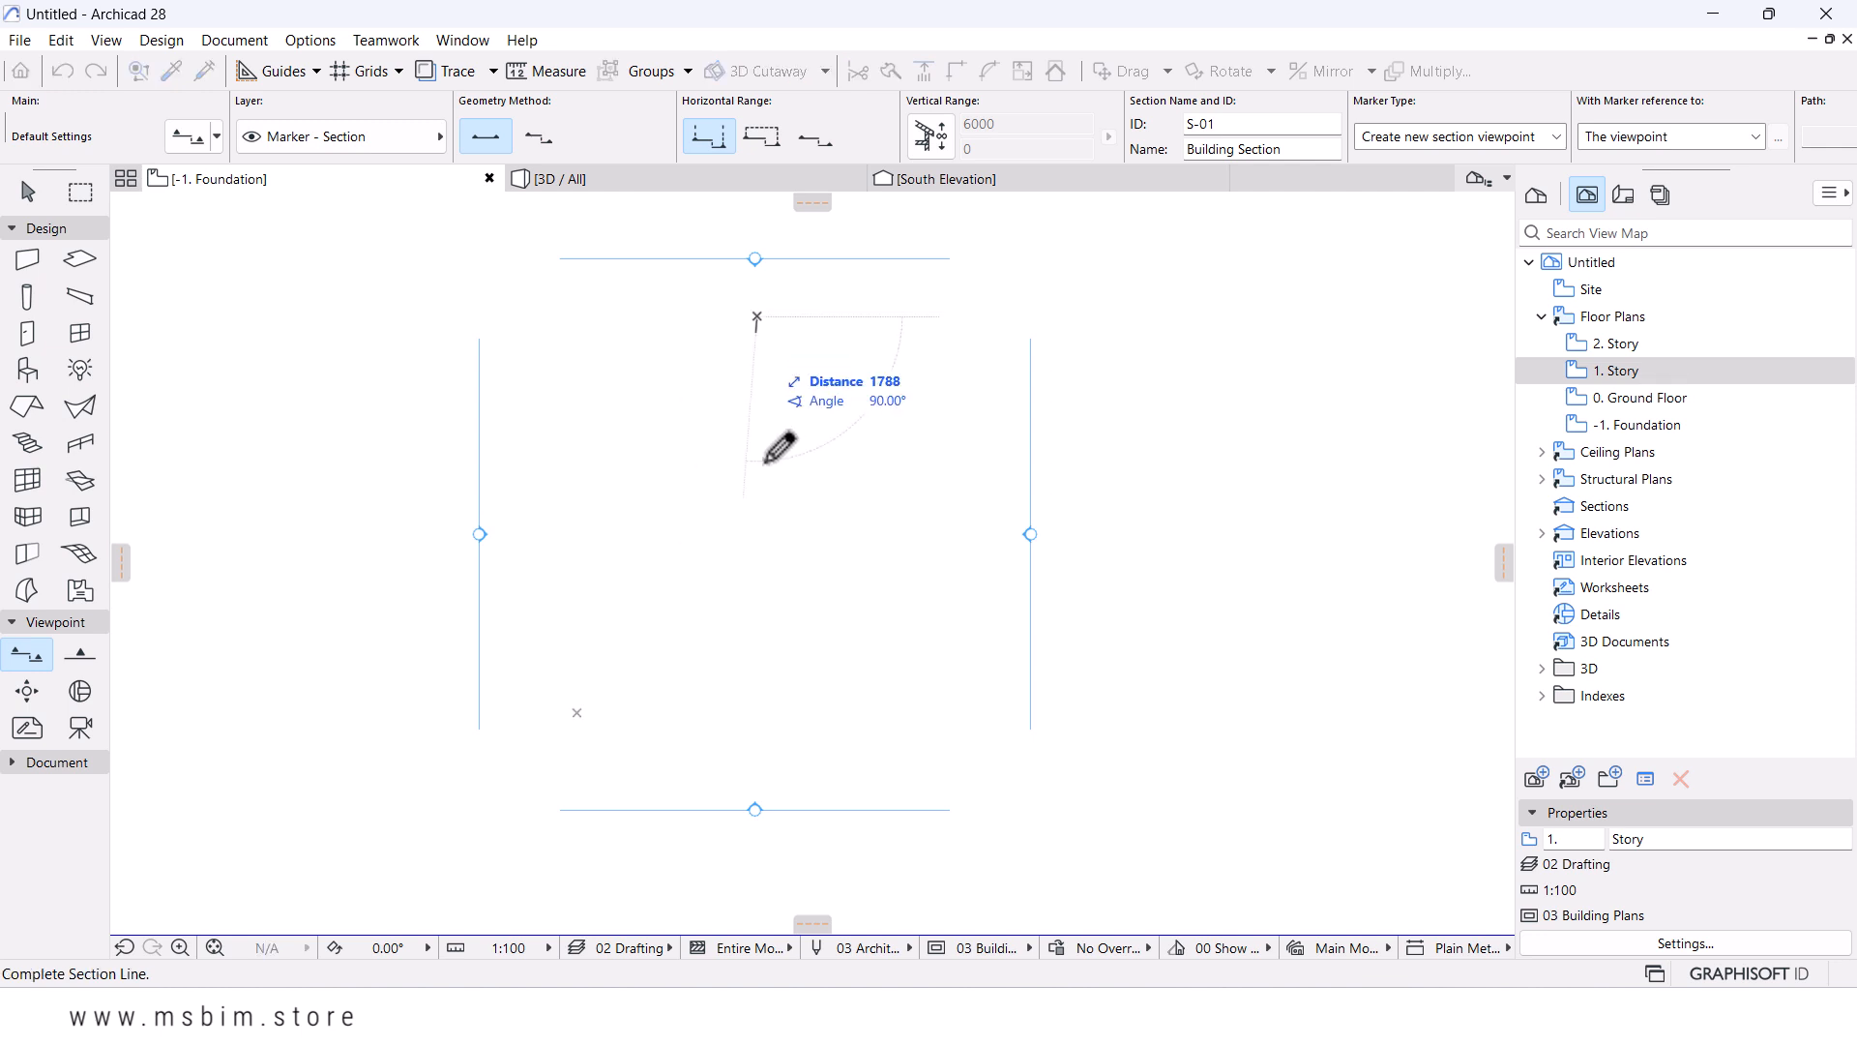
left_click(757, 767)
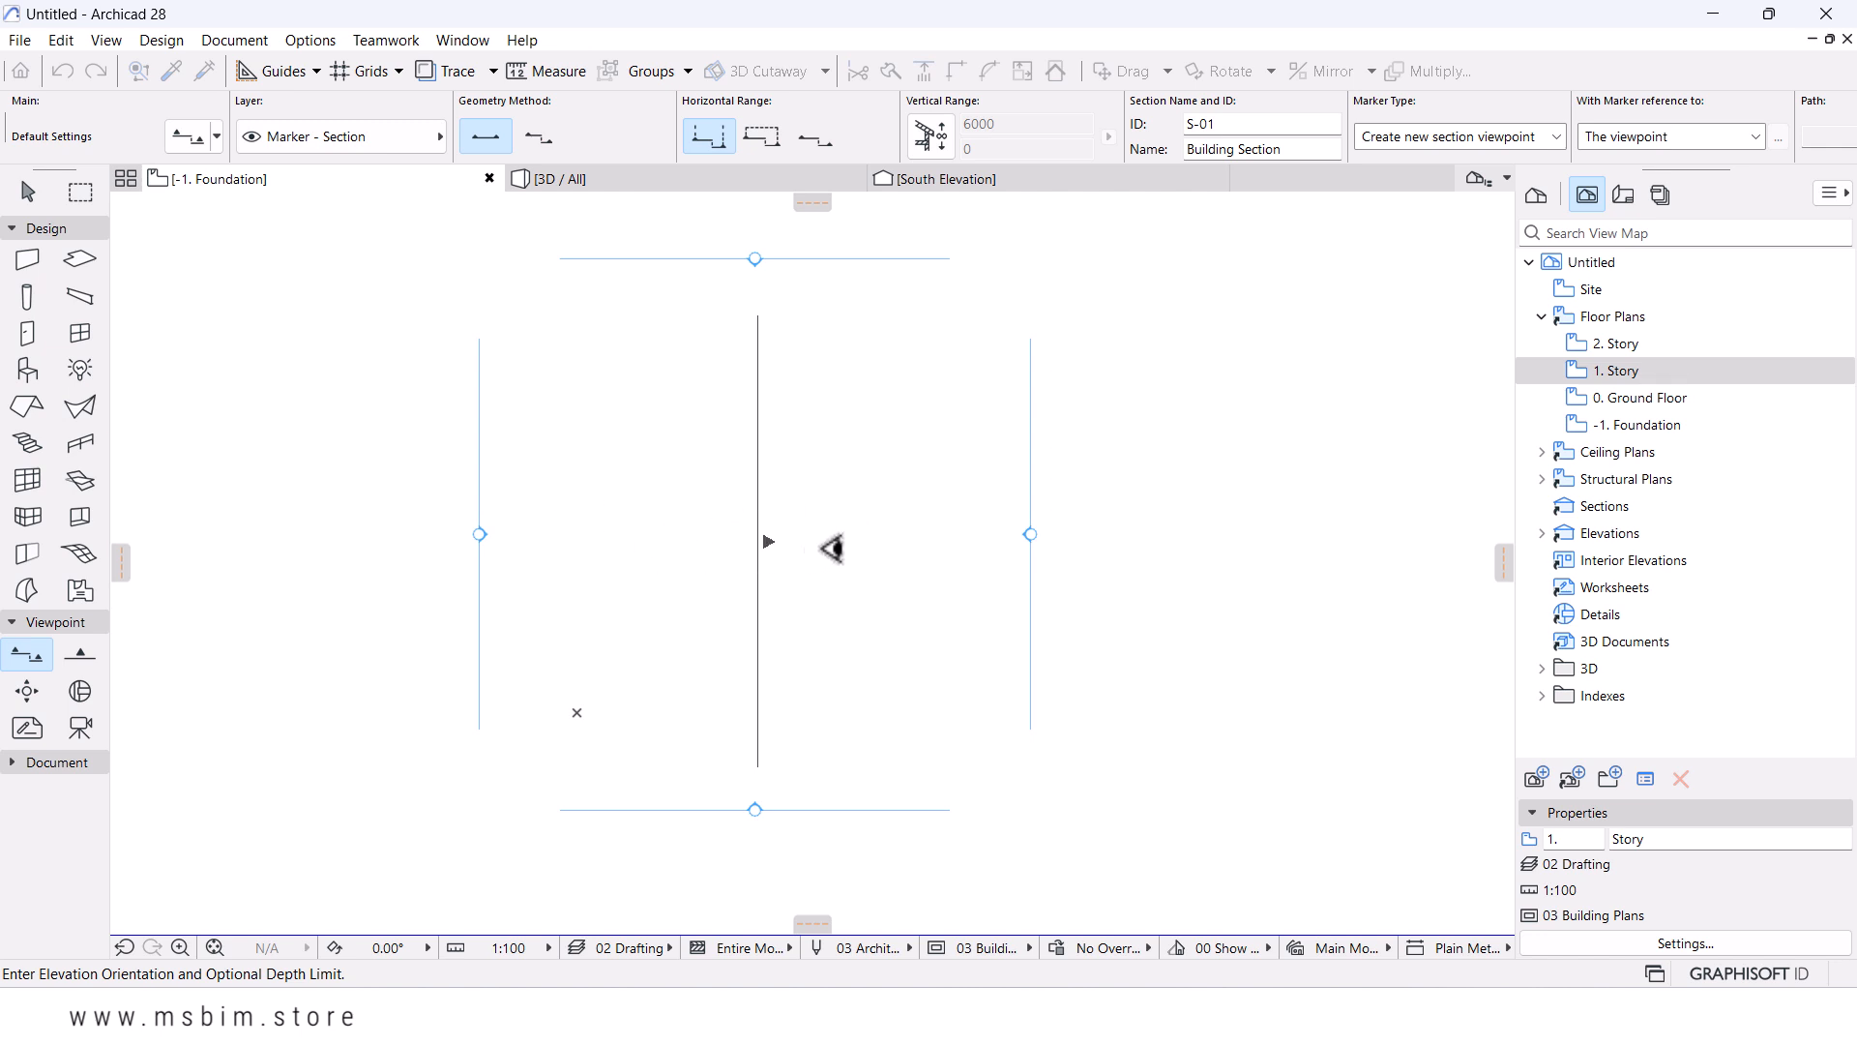
left_click(640, 539)
scroll(735, 266, "up", 3)
scroll(758, 251, "up", 2)
middle_click_drag(899, 350, 880, 481)
scroll(879, 481, "up", 2)
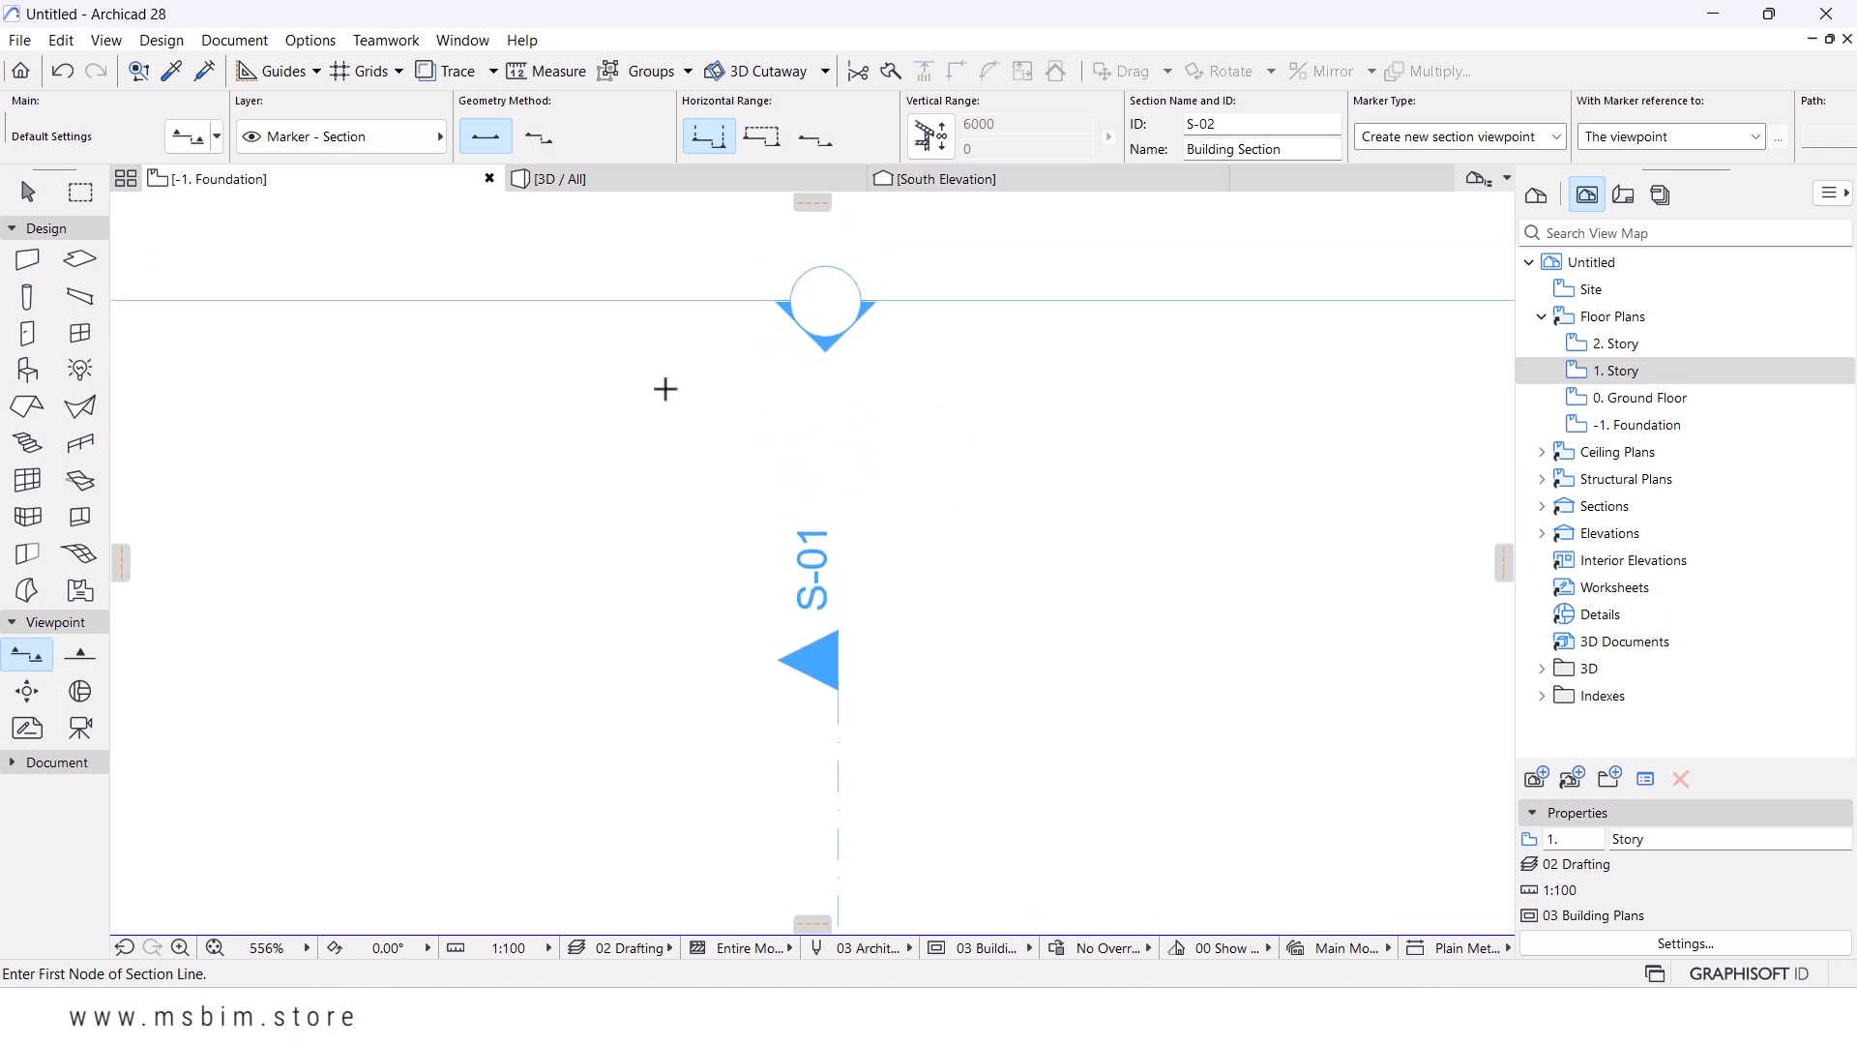
- Change the marker style of the vertical section line to Circle 4
left_click(24, 192)
left_click(830, 665)
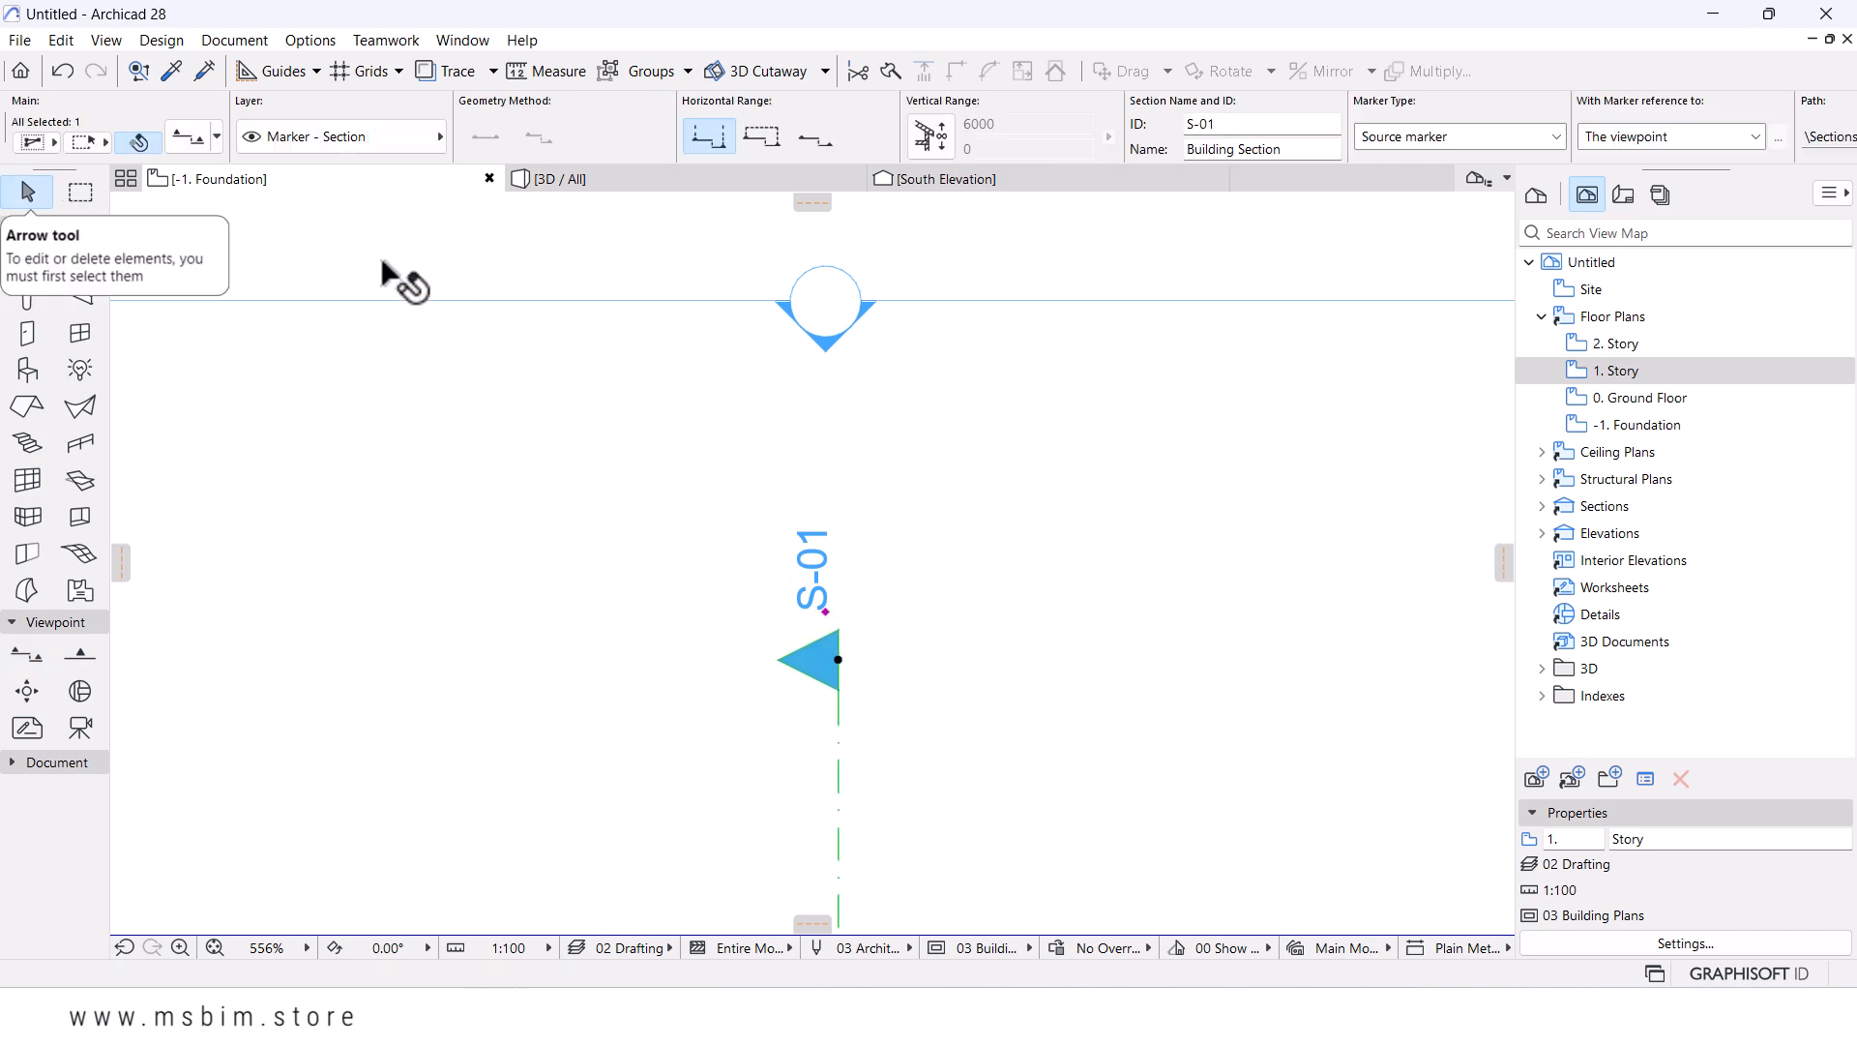
double_click(803, 661)
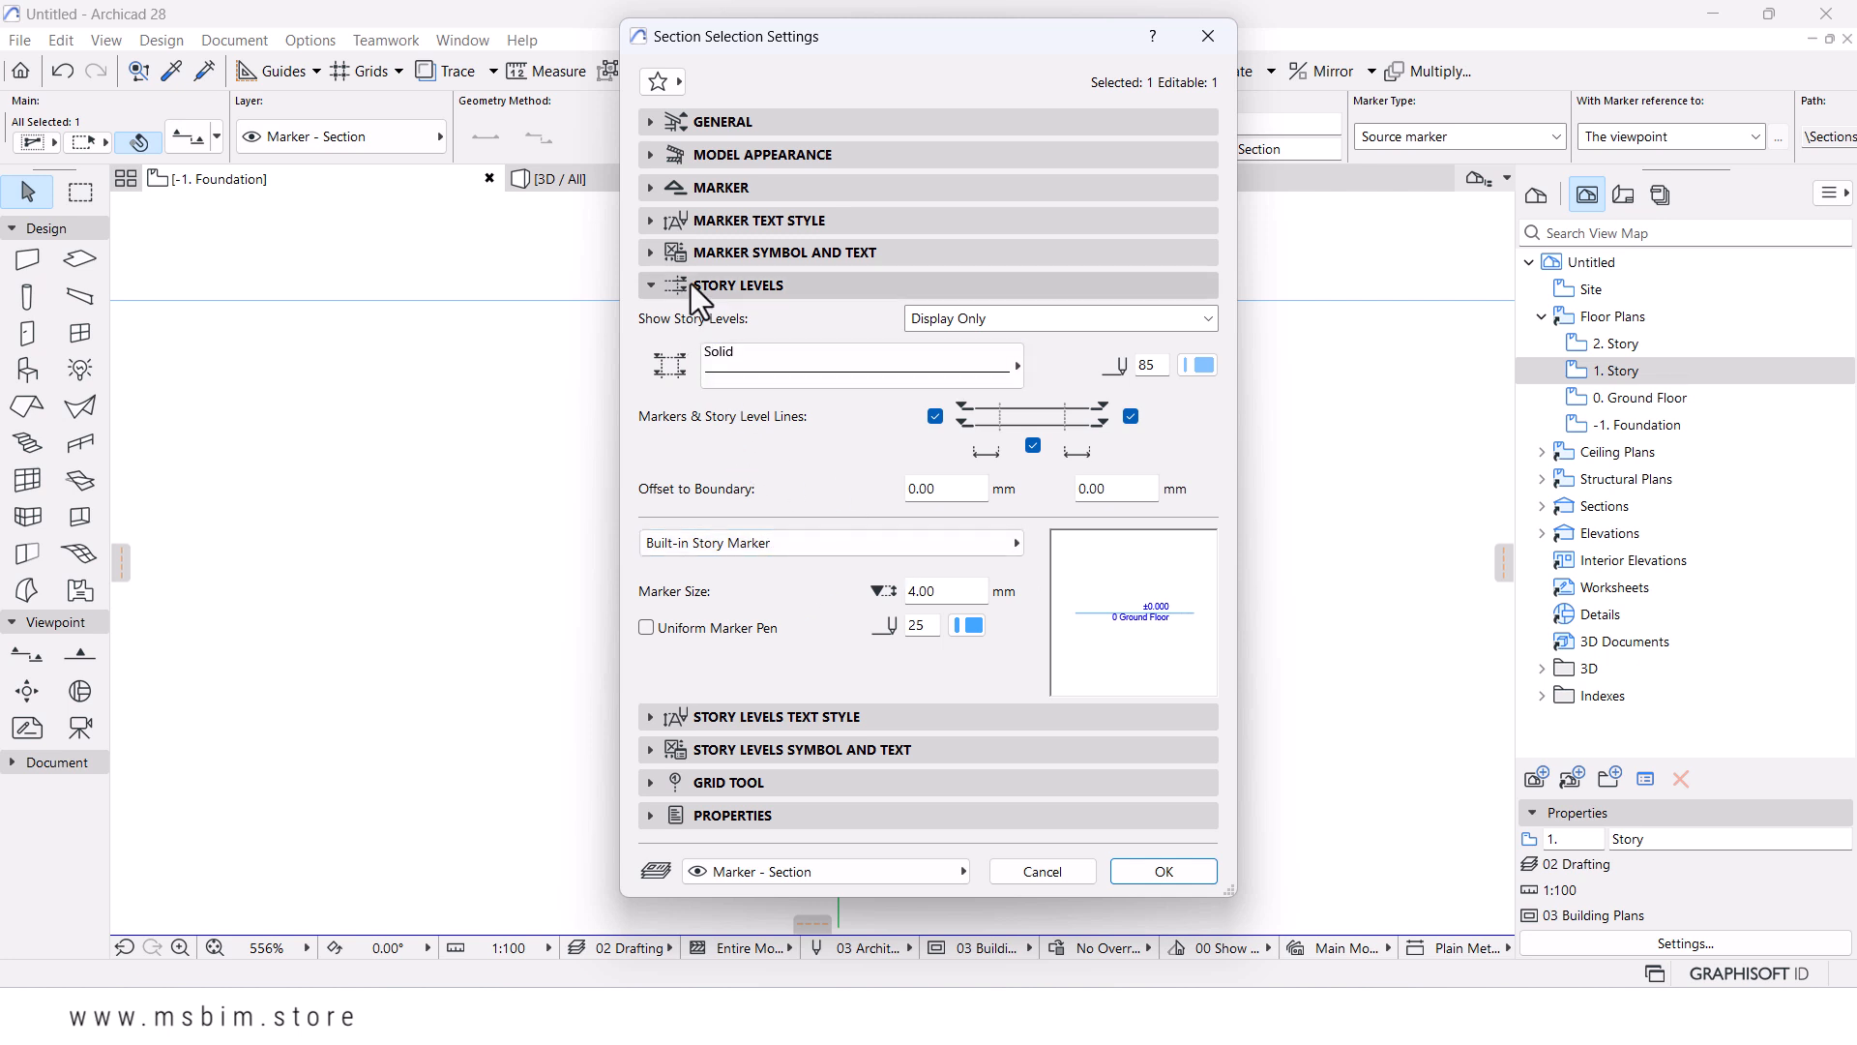
left_click(667, 253)
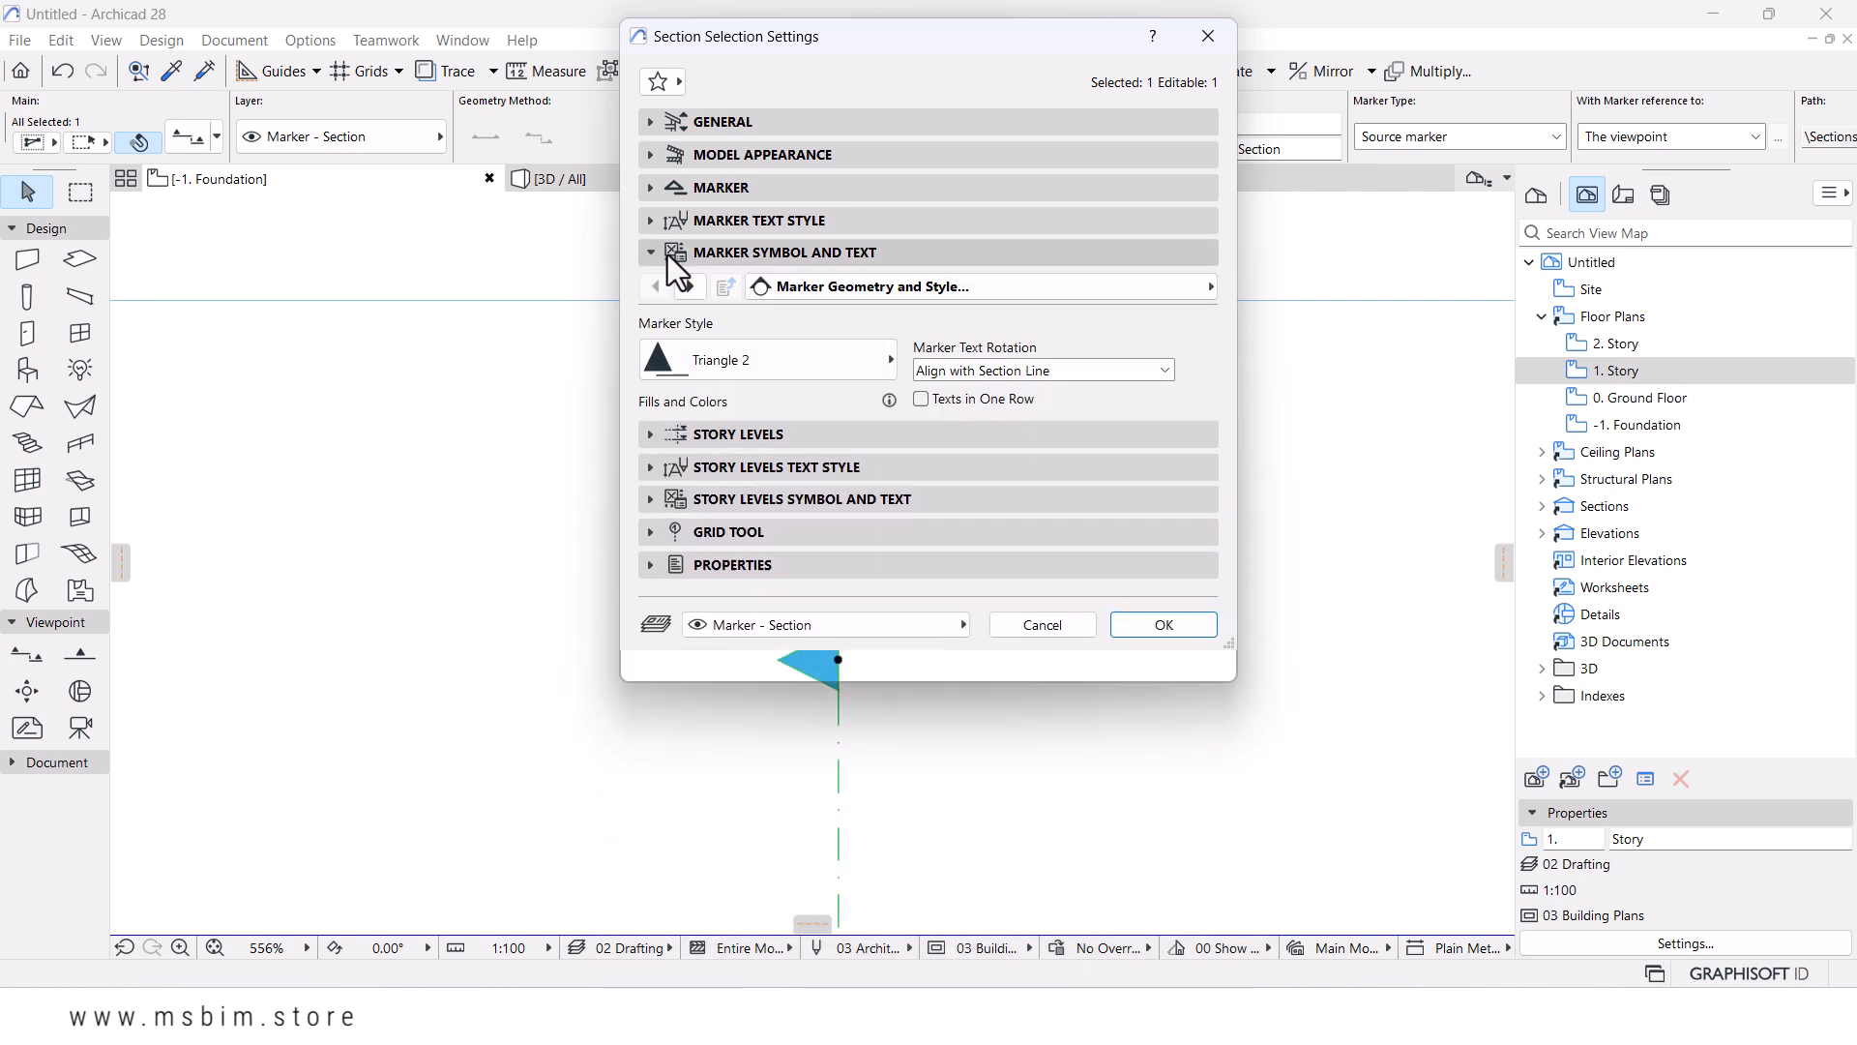
left_click(827, 365)
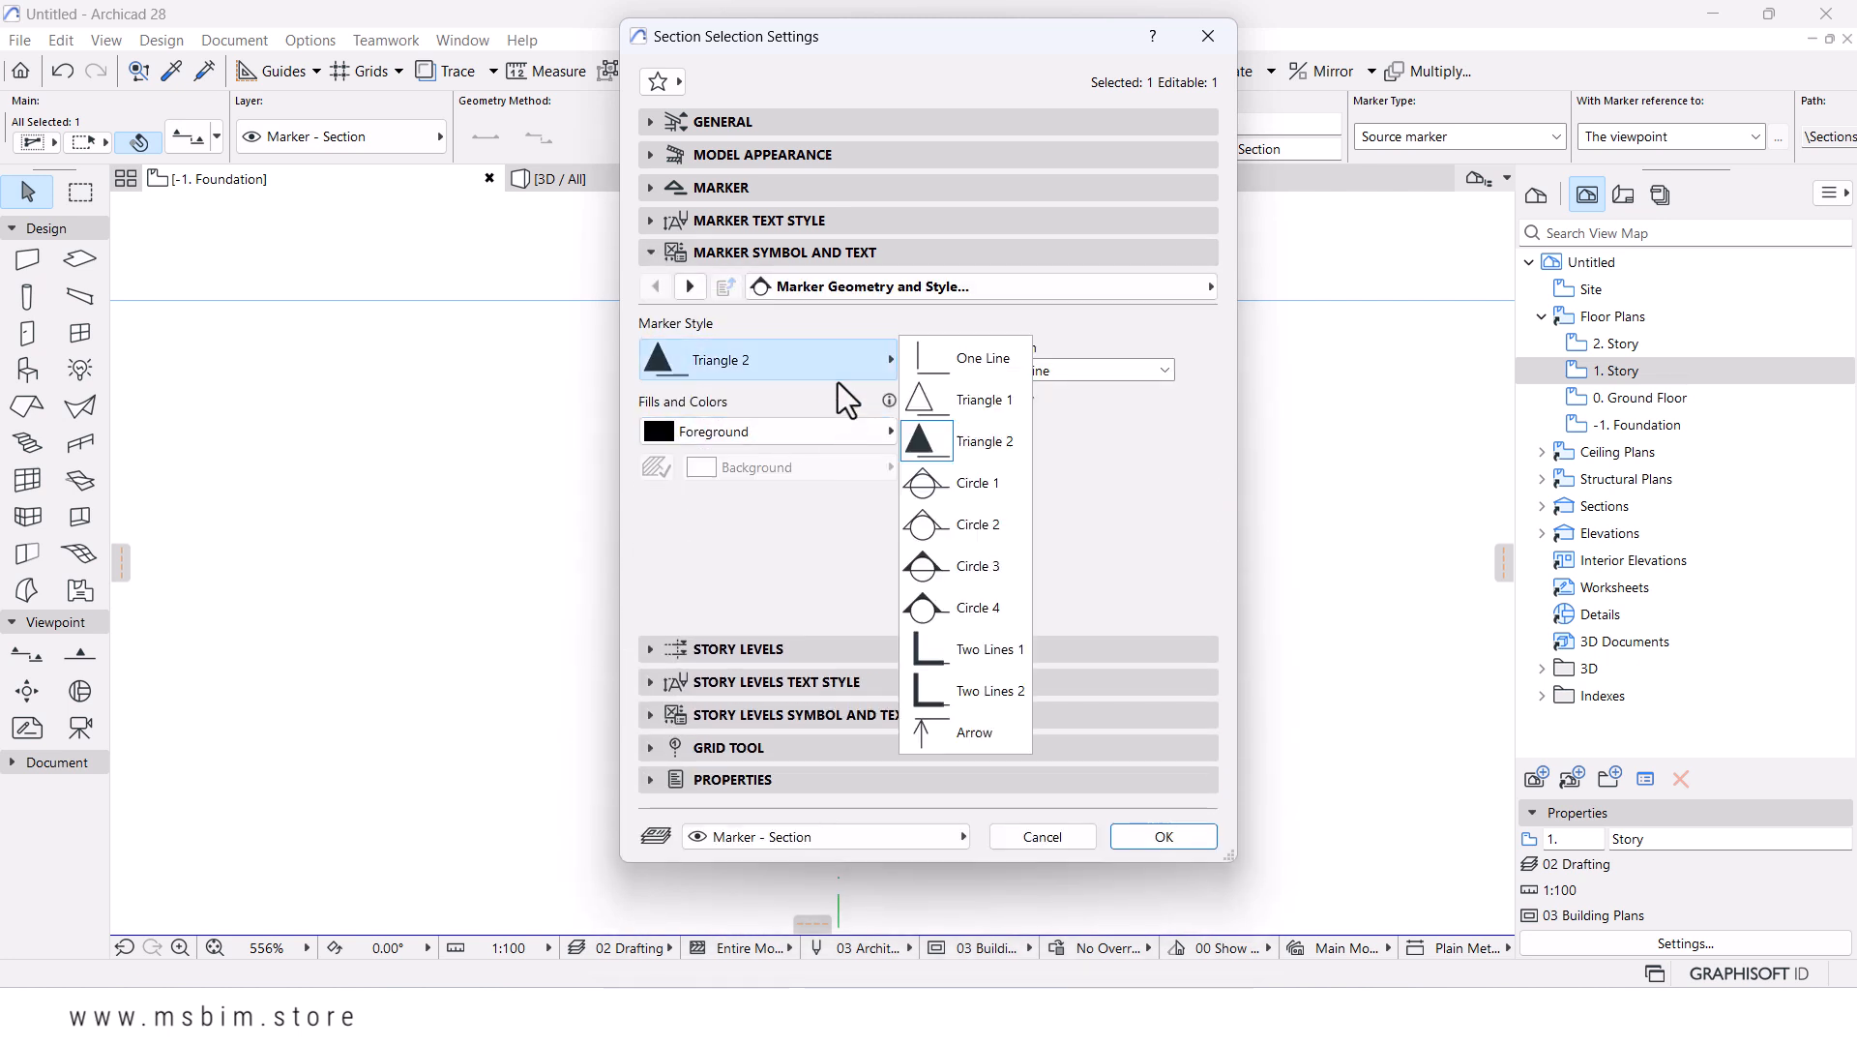
left_click(954, 611)
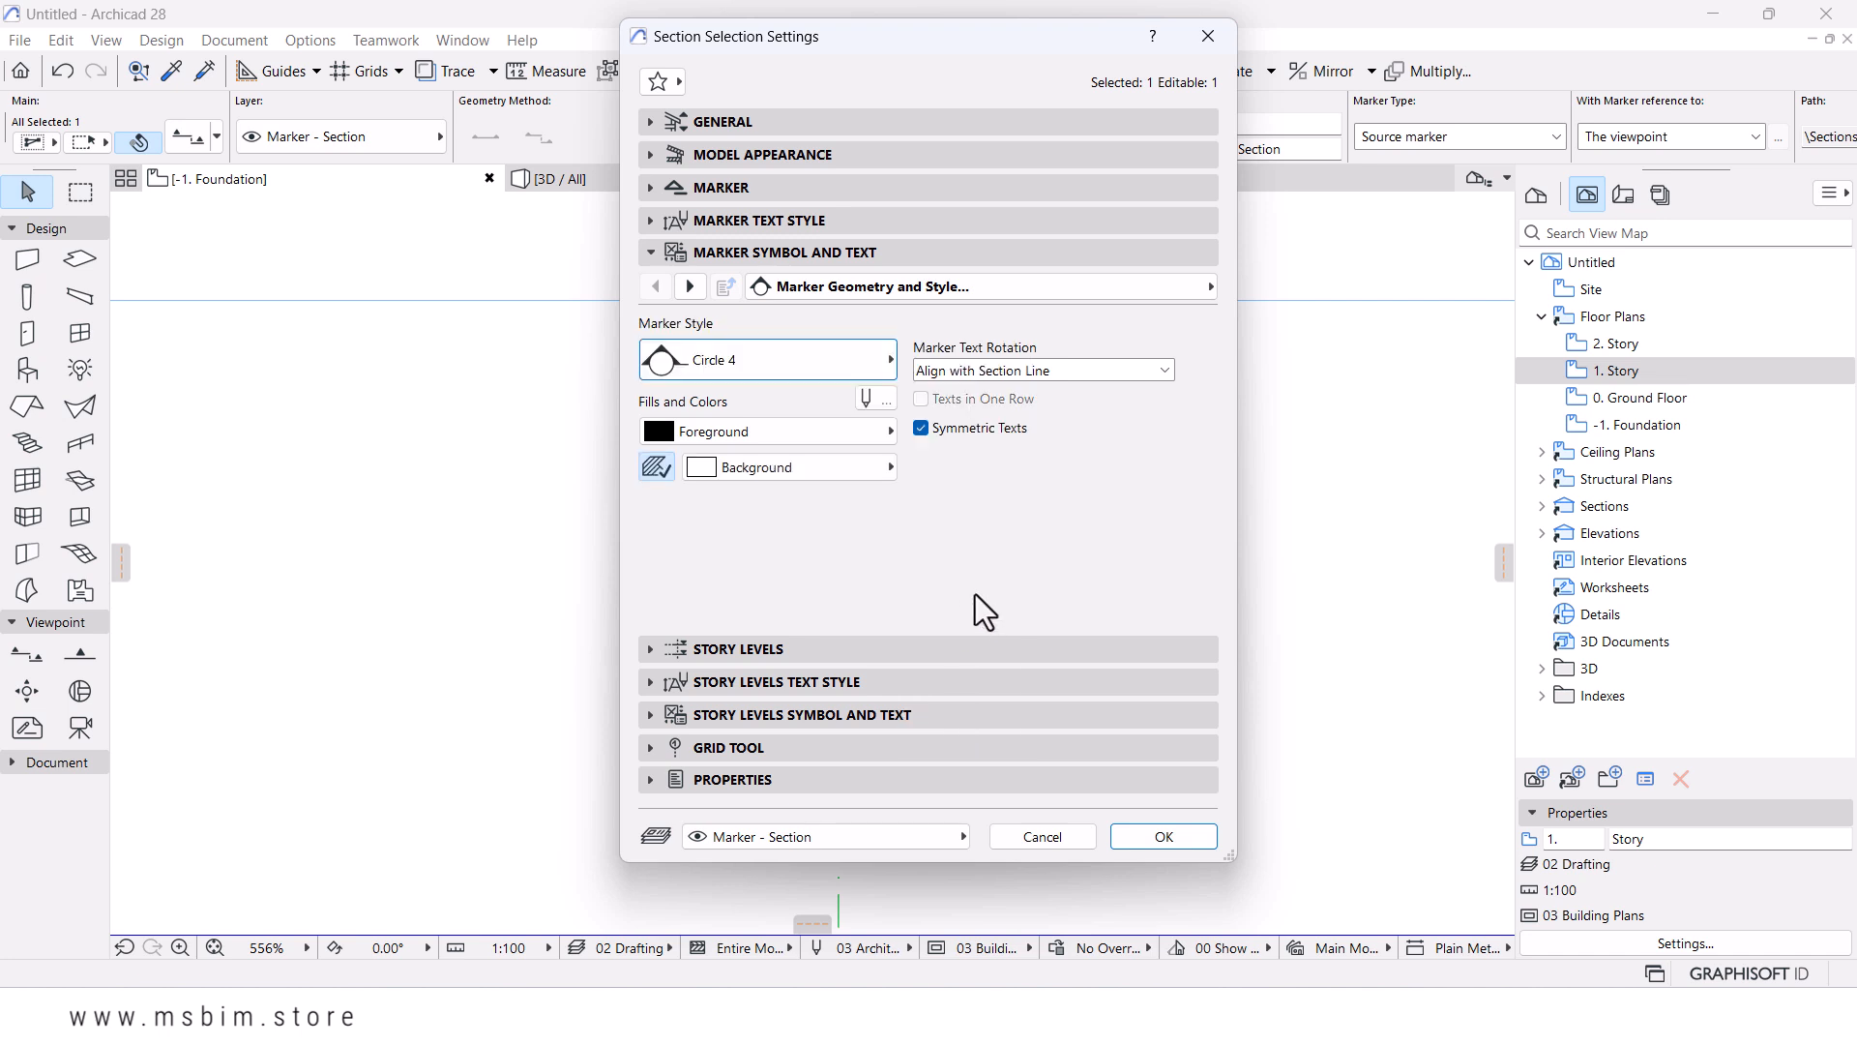
- Set the section marker's size to 10 mm, turn off its uniform marker pen and apply the settings
left_click(700, 195)
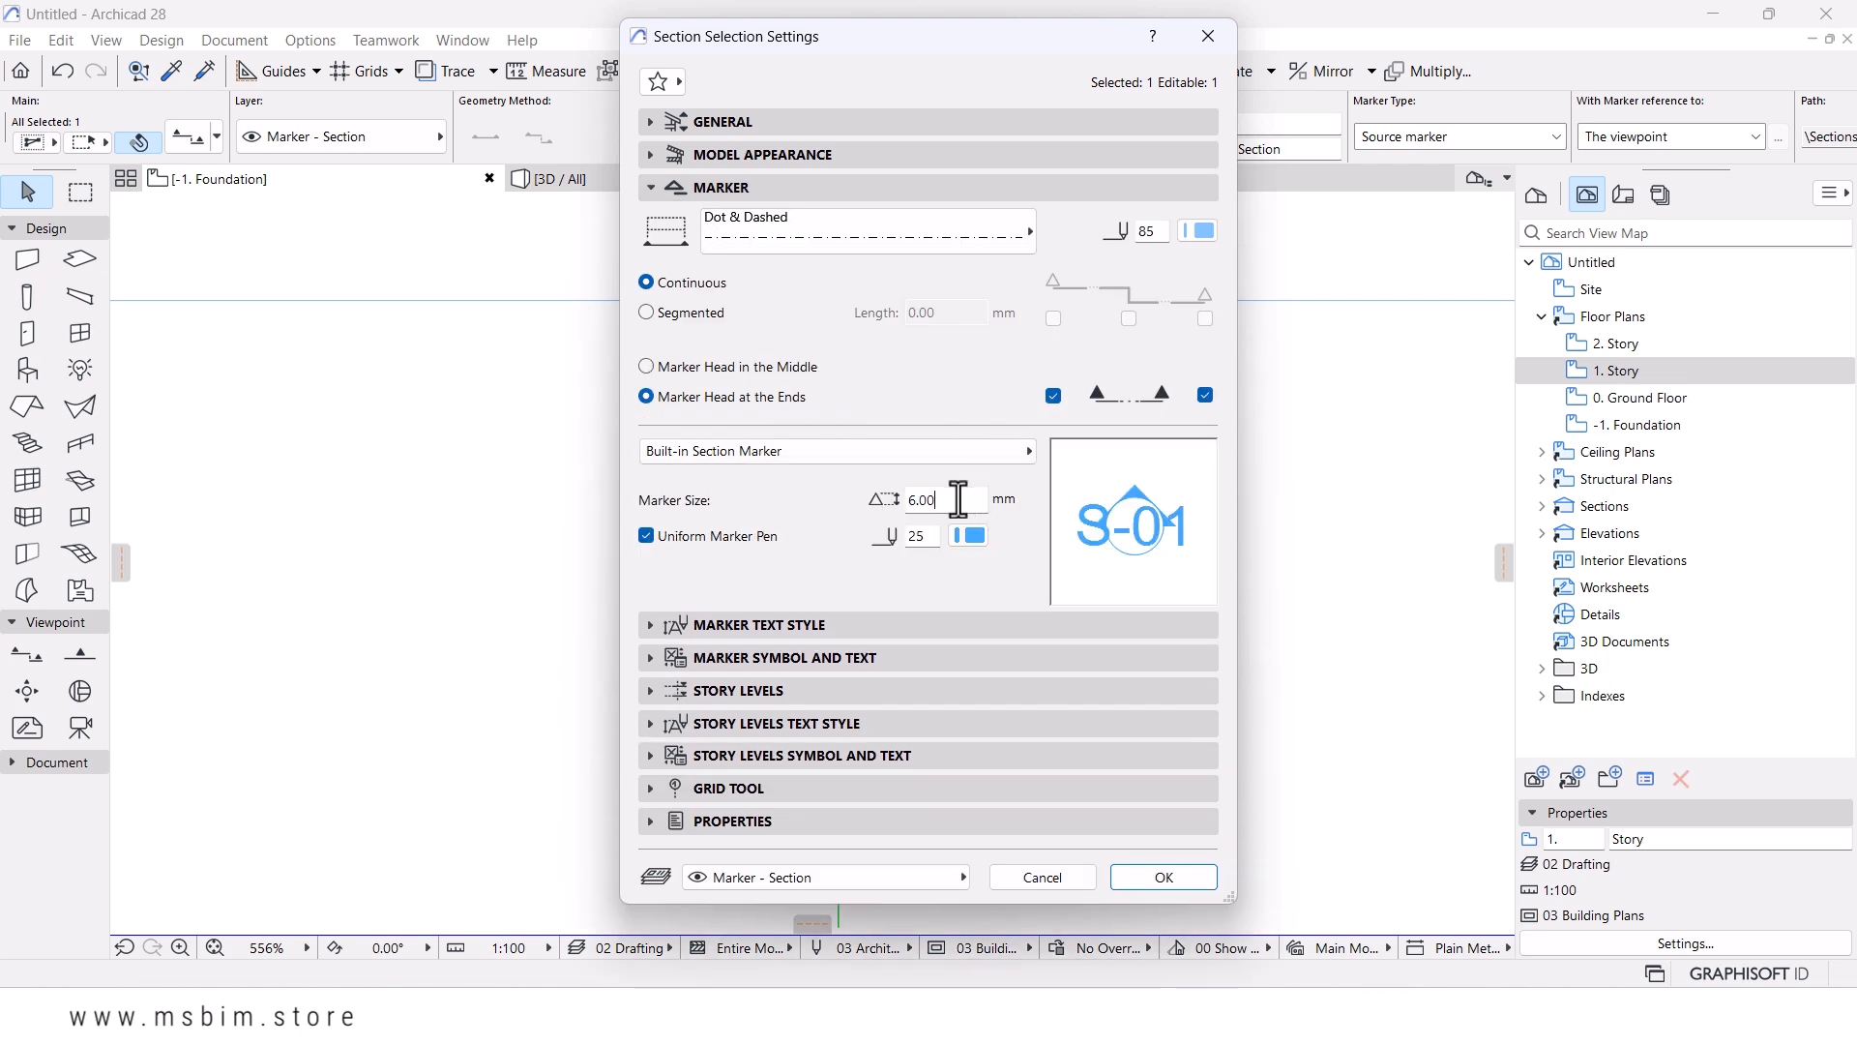
double_click(970, 499)
type("100")
key("BackSpace")
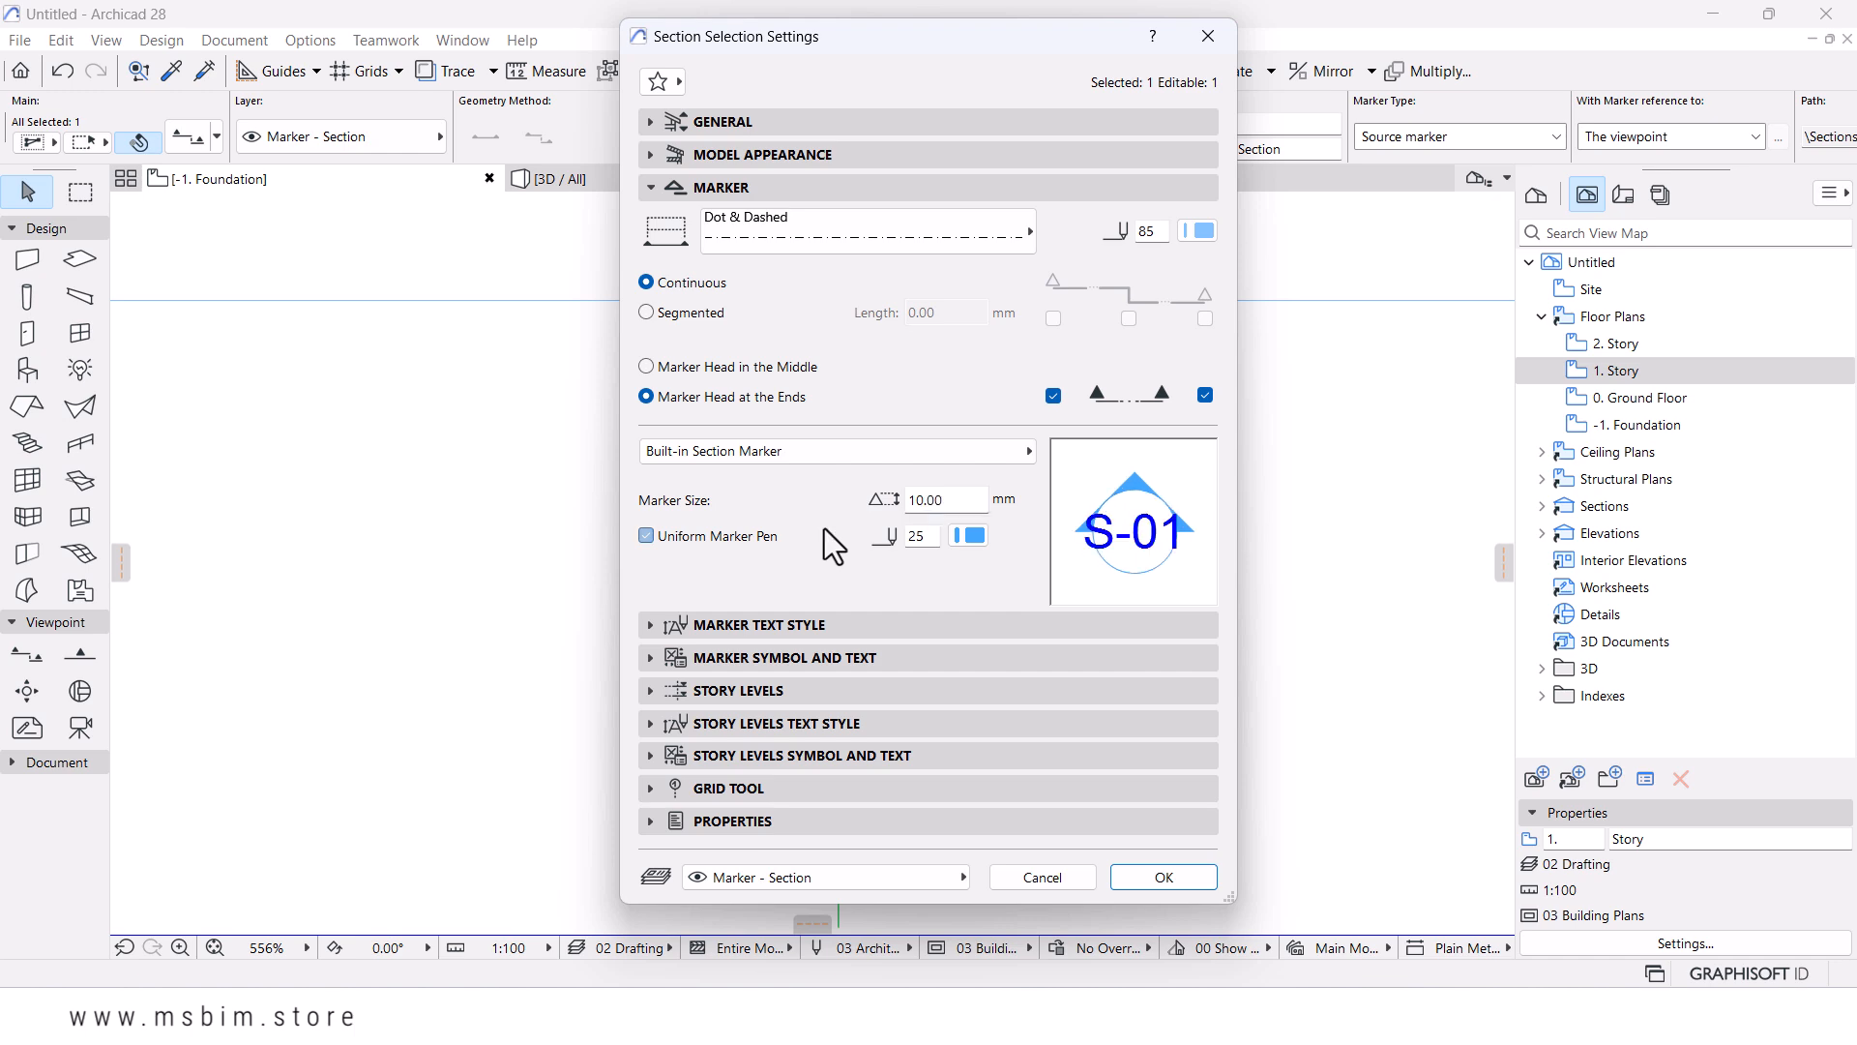
left_click(1166, 878)
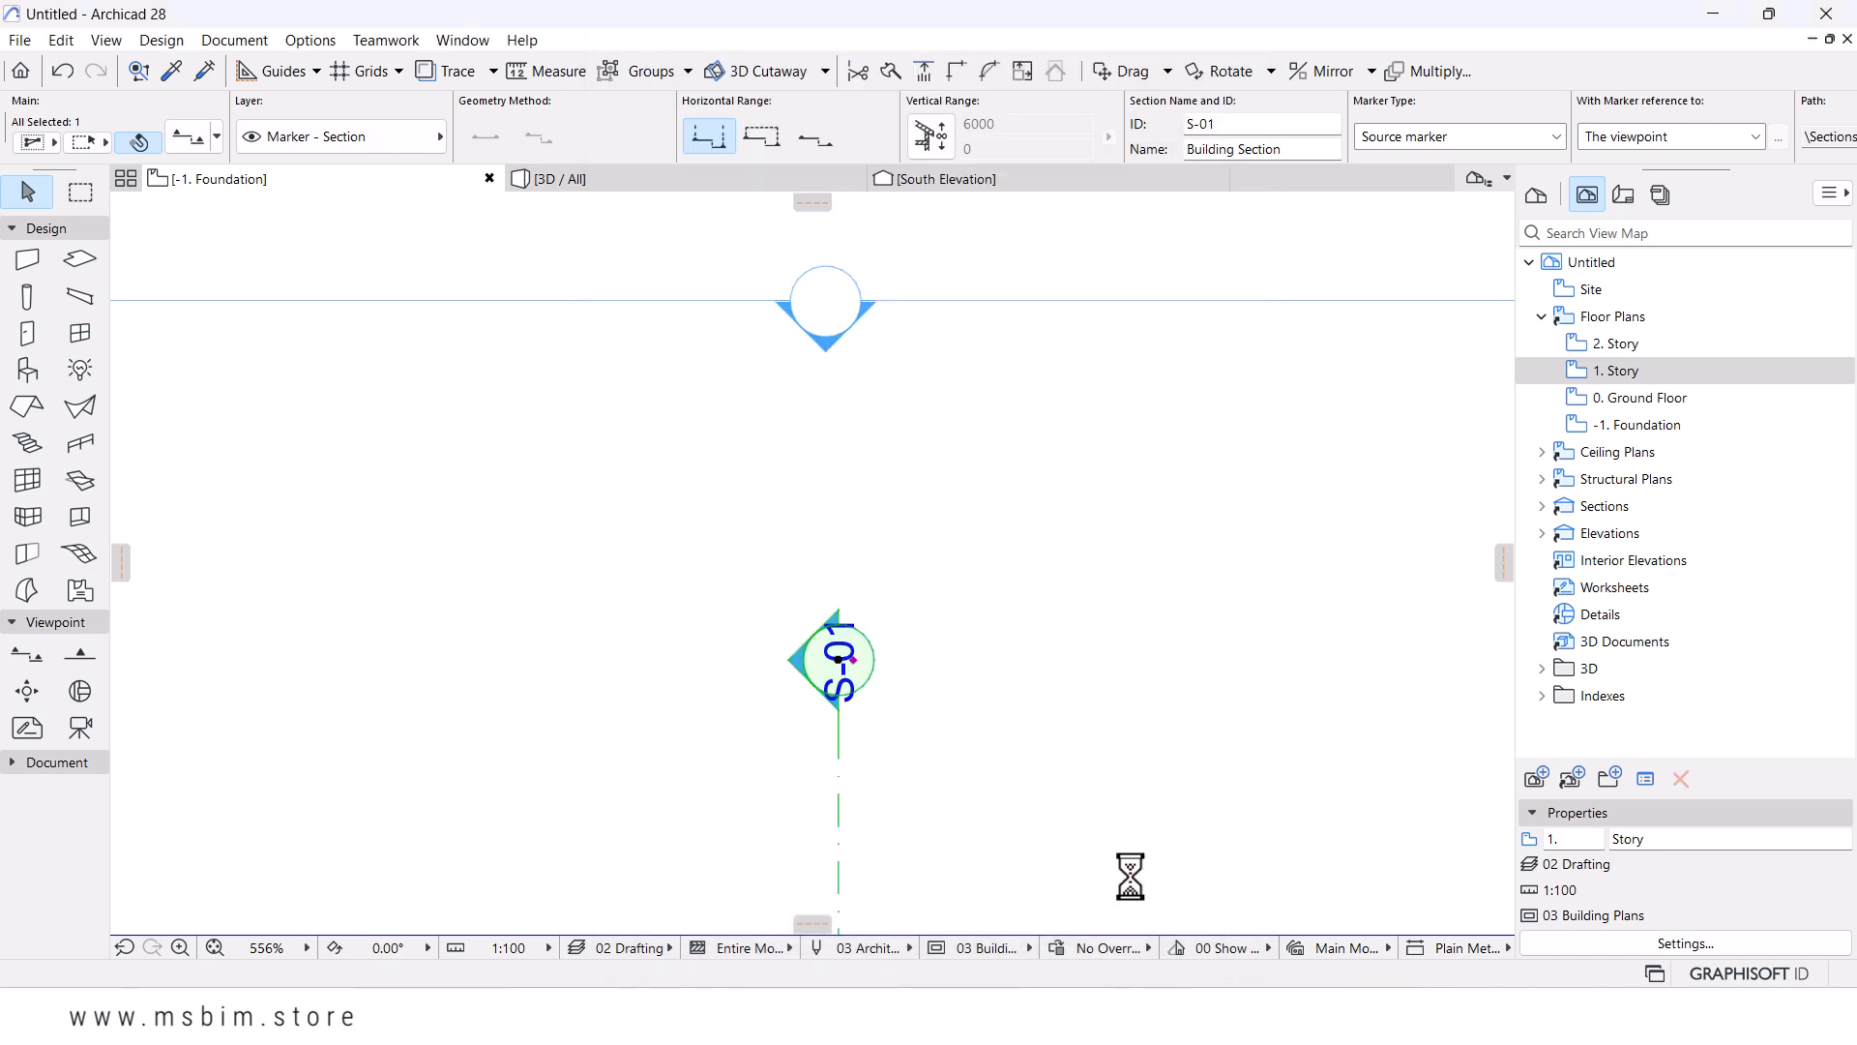
scroll(863, 643, "up", 1)
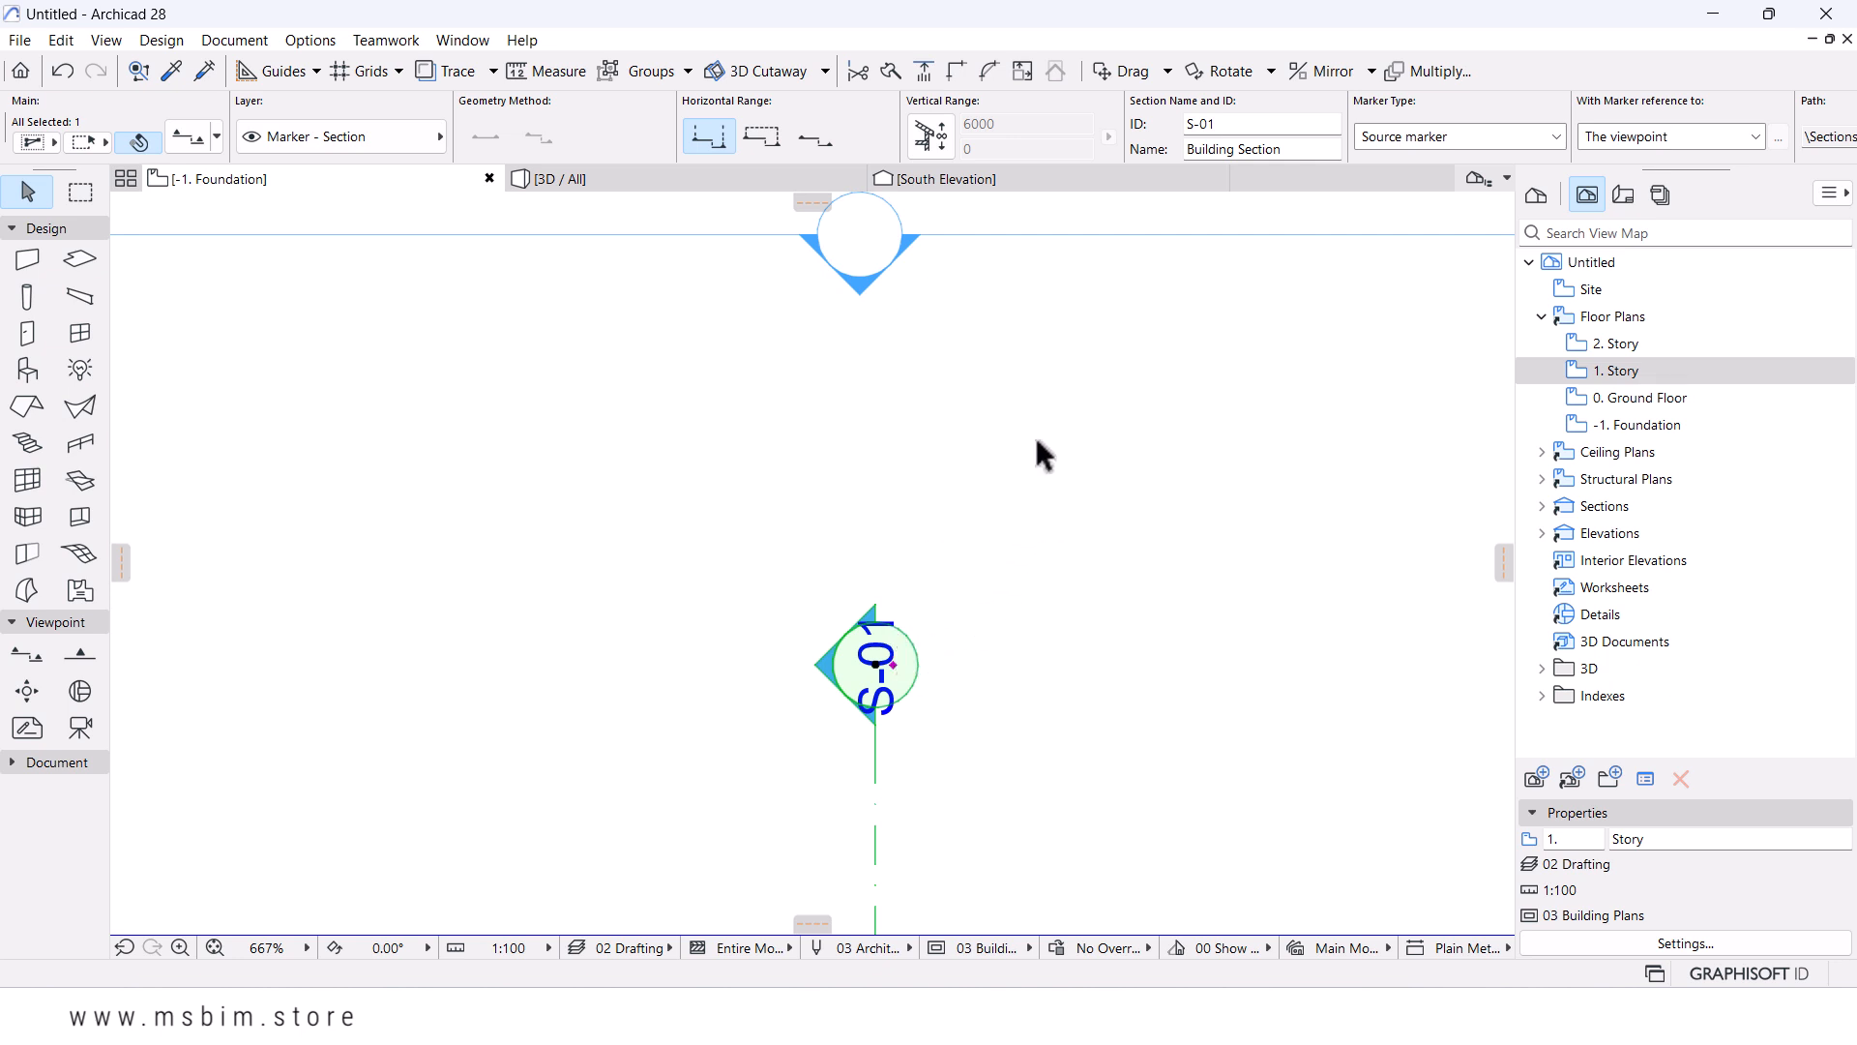
- Shorten the section's ID to S1 and deselect the section line
left_click(1207, 123)
key("BackSpace")
left_click_drag(1208, 125, 1194, 126)
key("BackSpace")
left_click(996, 577)
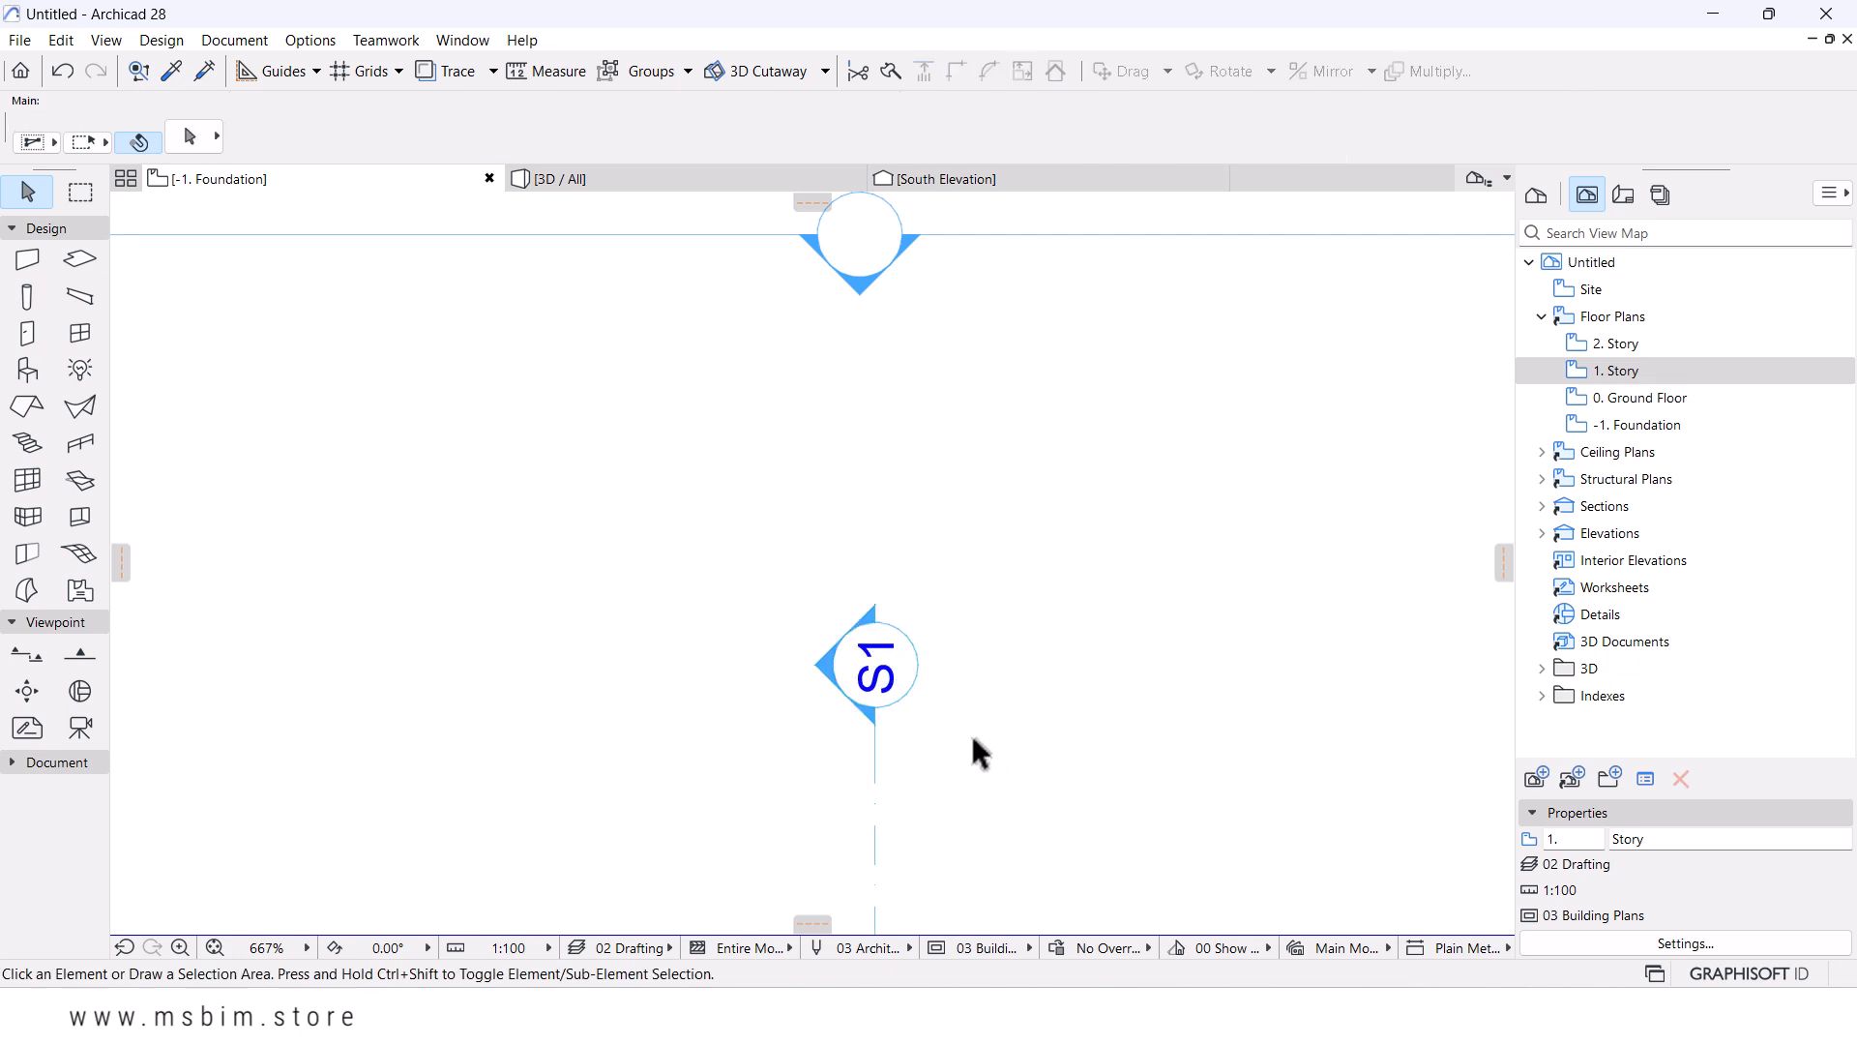
- Examine the section line and its marker heads at both ends in relation to the elevation markers
scroll(972, 733, "down", 4)
middle_click_drag(907, 698, 930, 565)
scroll(949, 629, "down", 1)
middle_click_drag(908, 671, 908, 589)
scroll(920, 867, "up", 8)
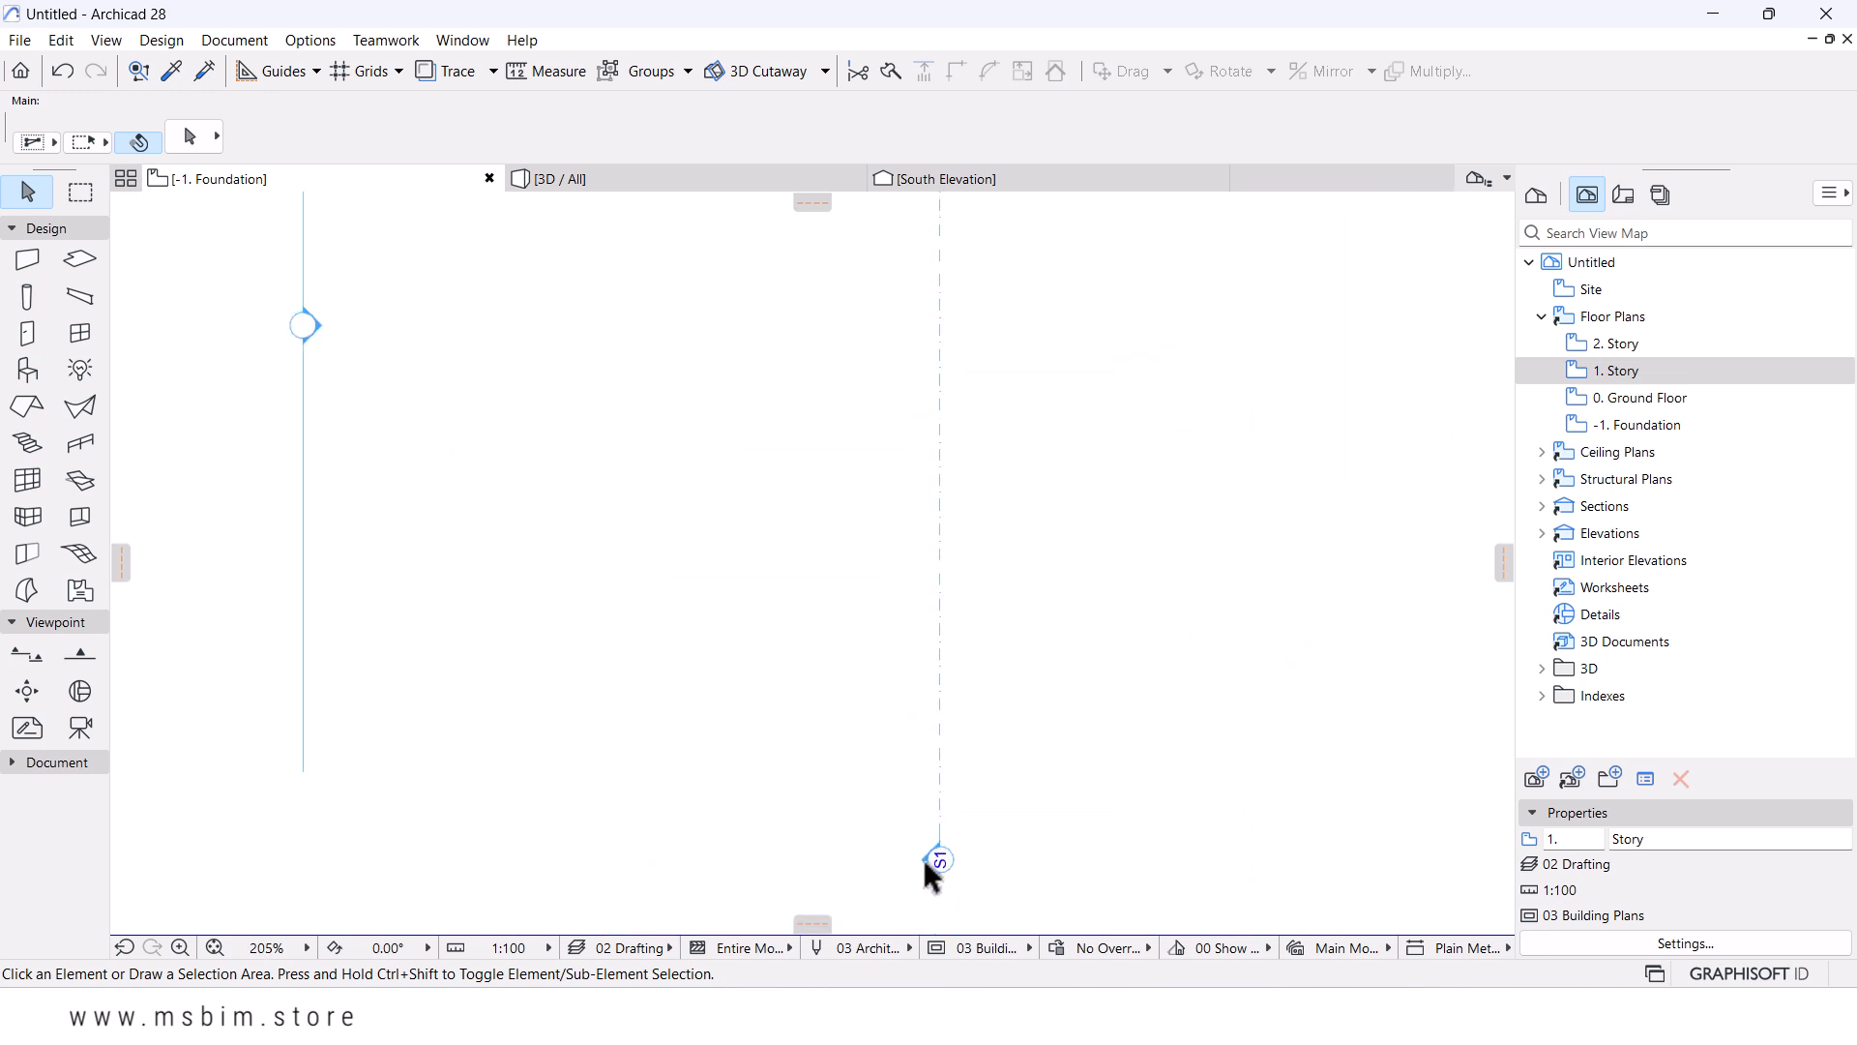
scroll(944, 861, "down", 7)
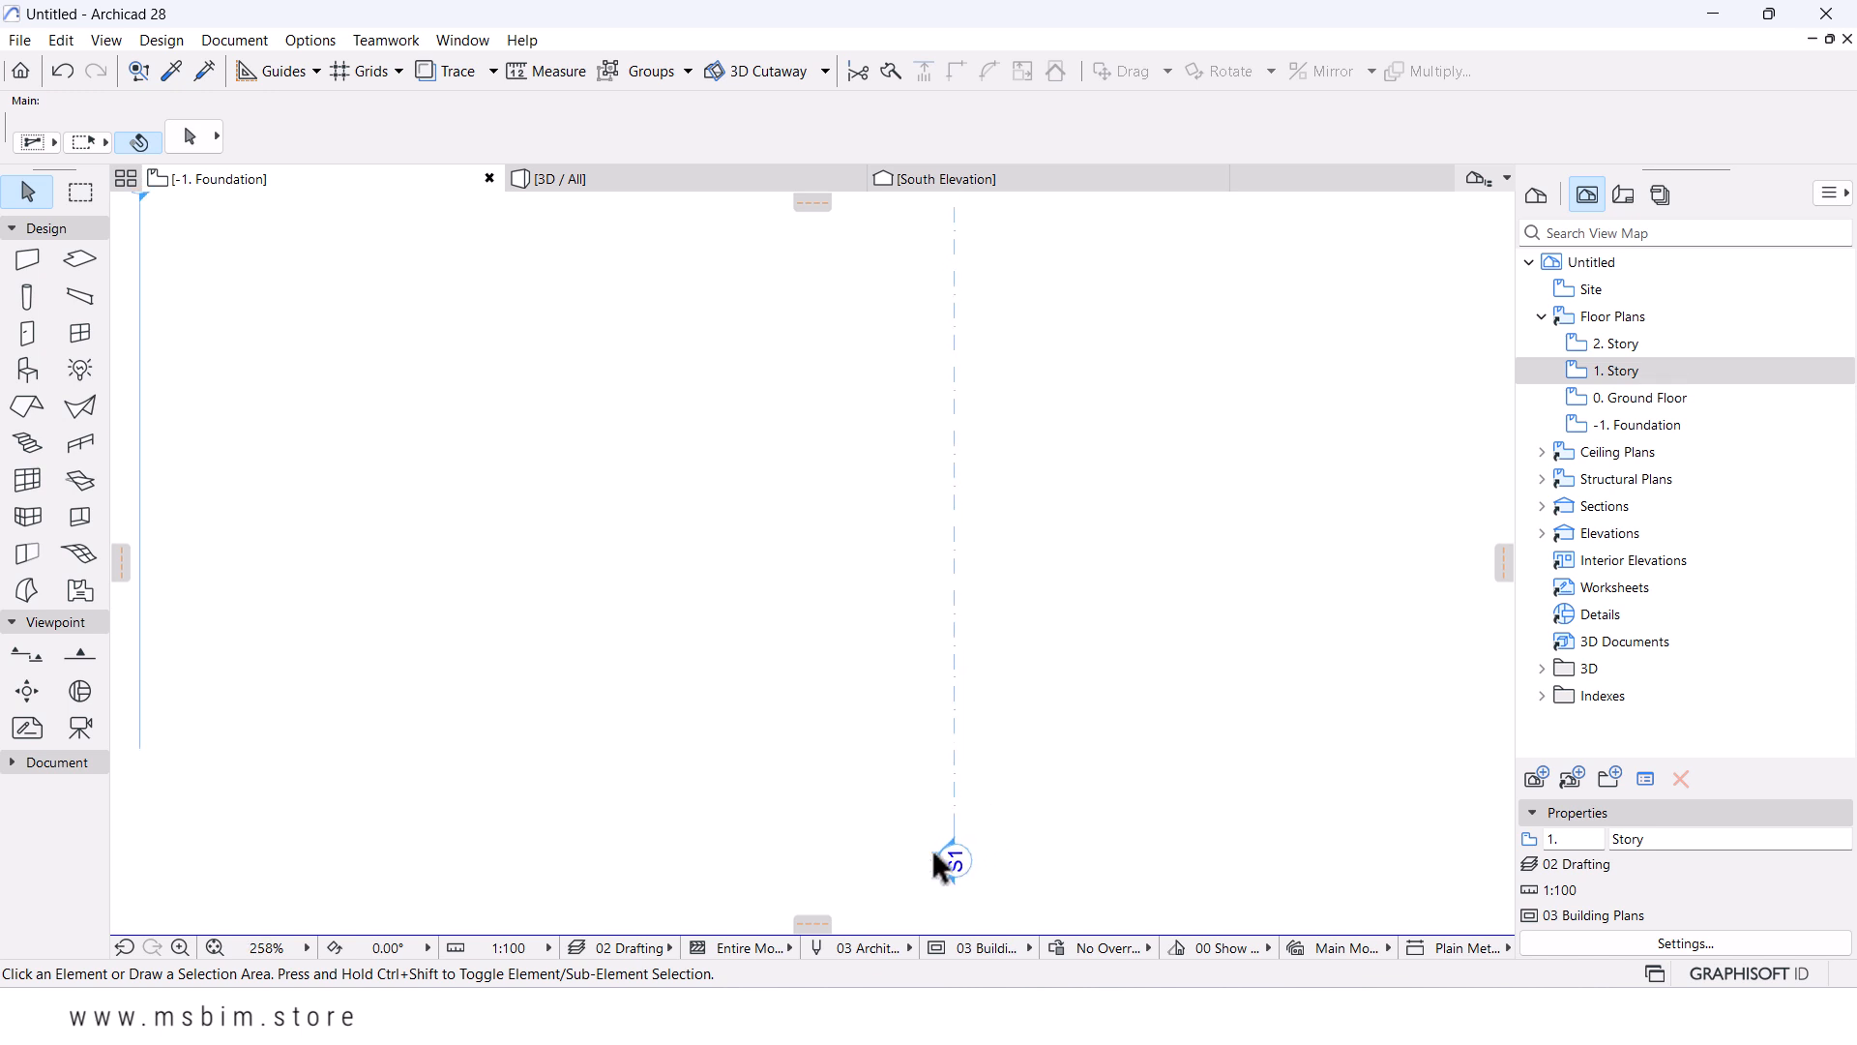
scroll(911, 666, "down", 2)
mouse_move(942, 675)
middle_mouse_down()
mouse_move(970, 630)
mouse_move(965, 683)
middle_mouse_up()
scroll(970, 768, "up", 1)
- Display the S1 section line as segmented with 15 mm segments at both ends, apply the settings and deselect it
mouse_move(932, 771)
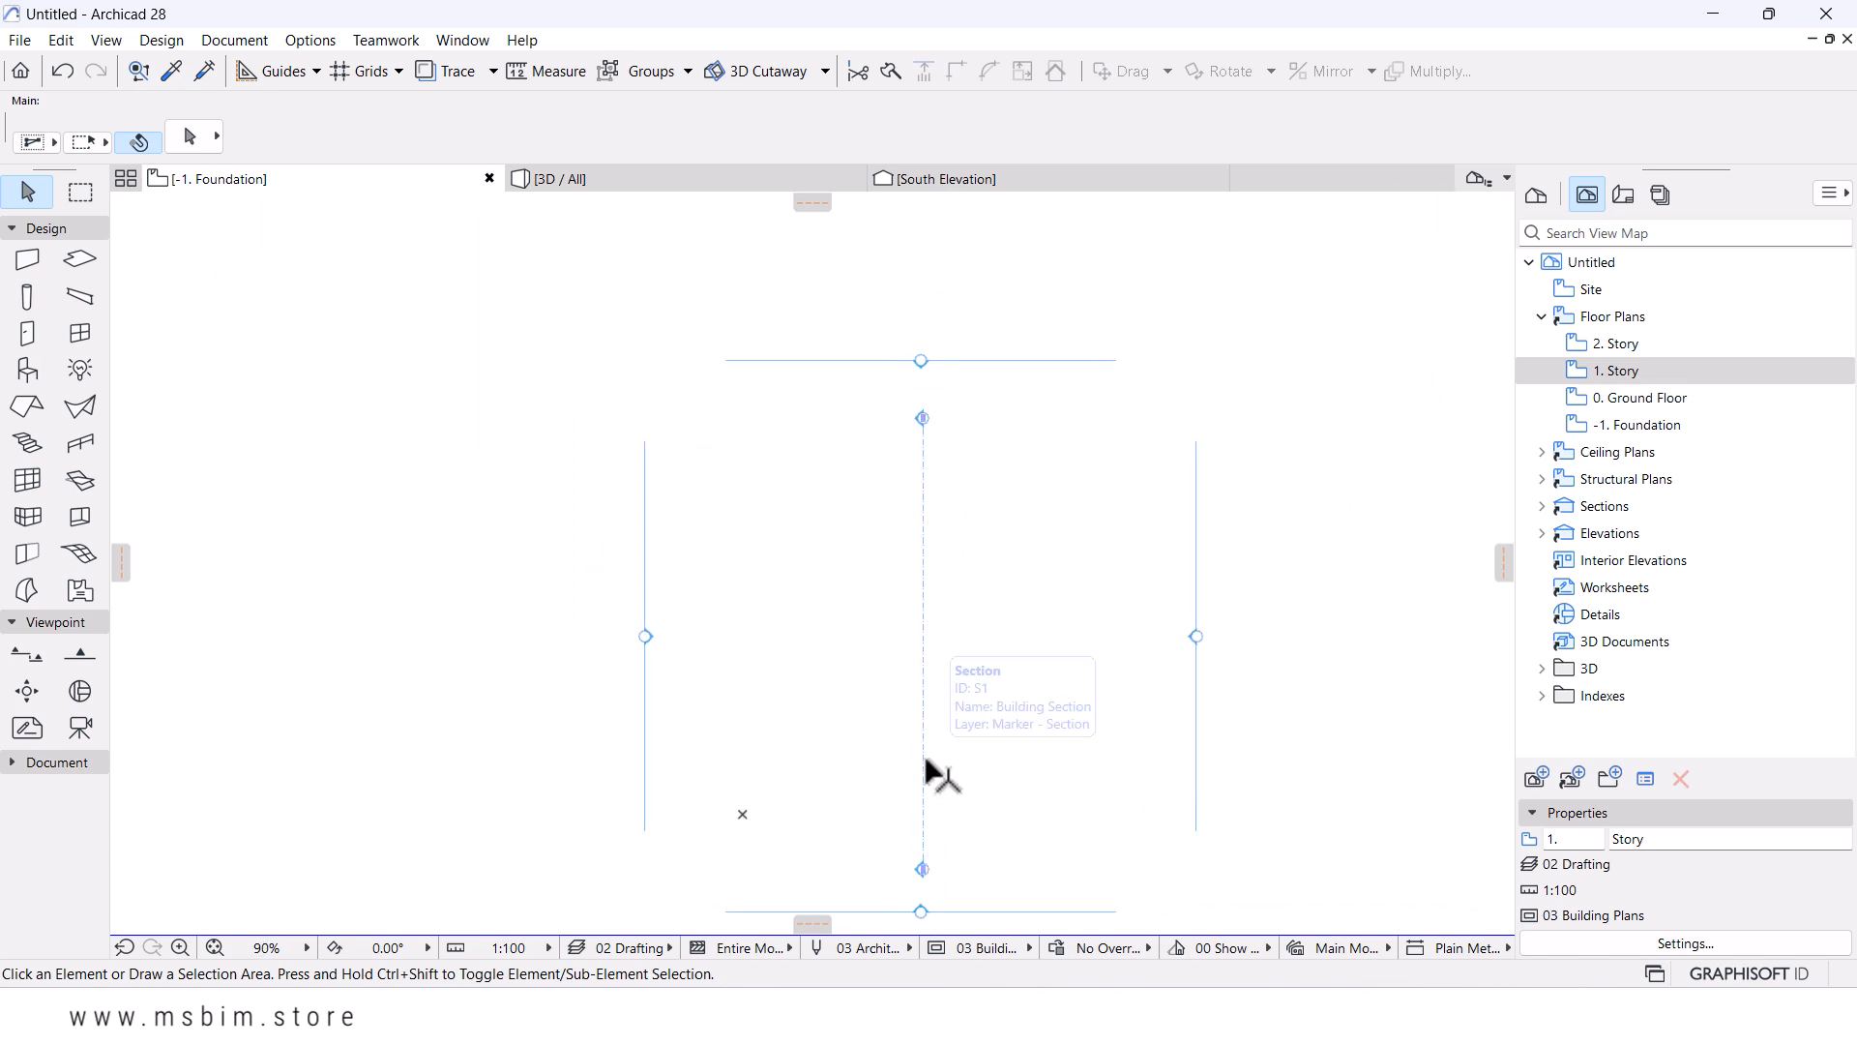
left_click(926, 875)
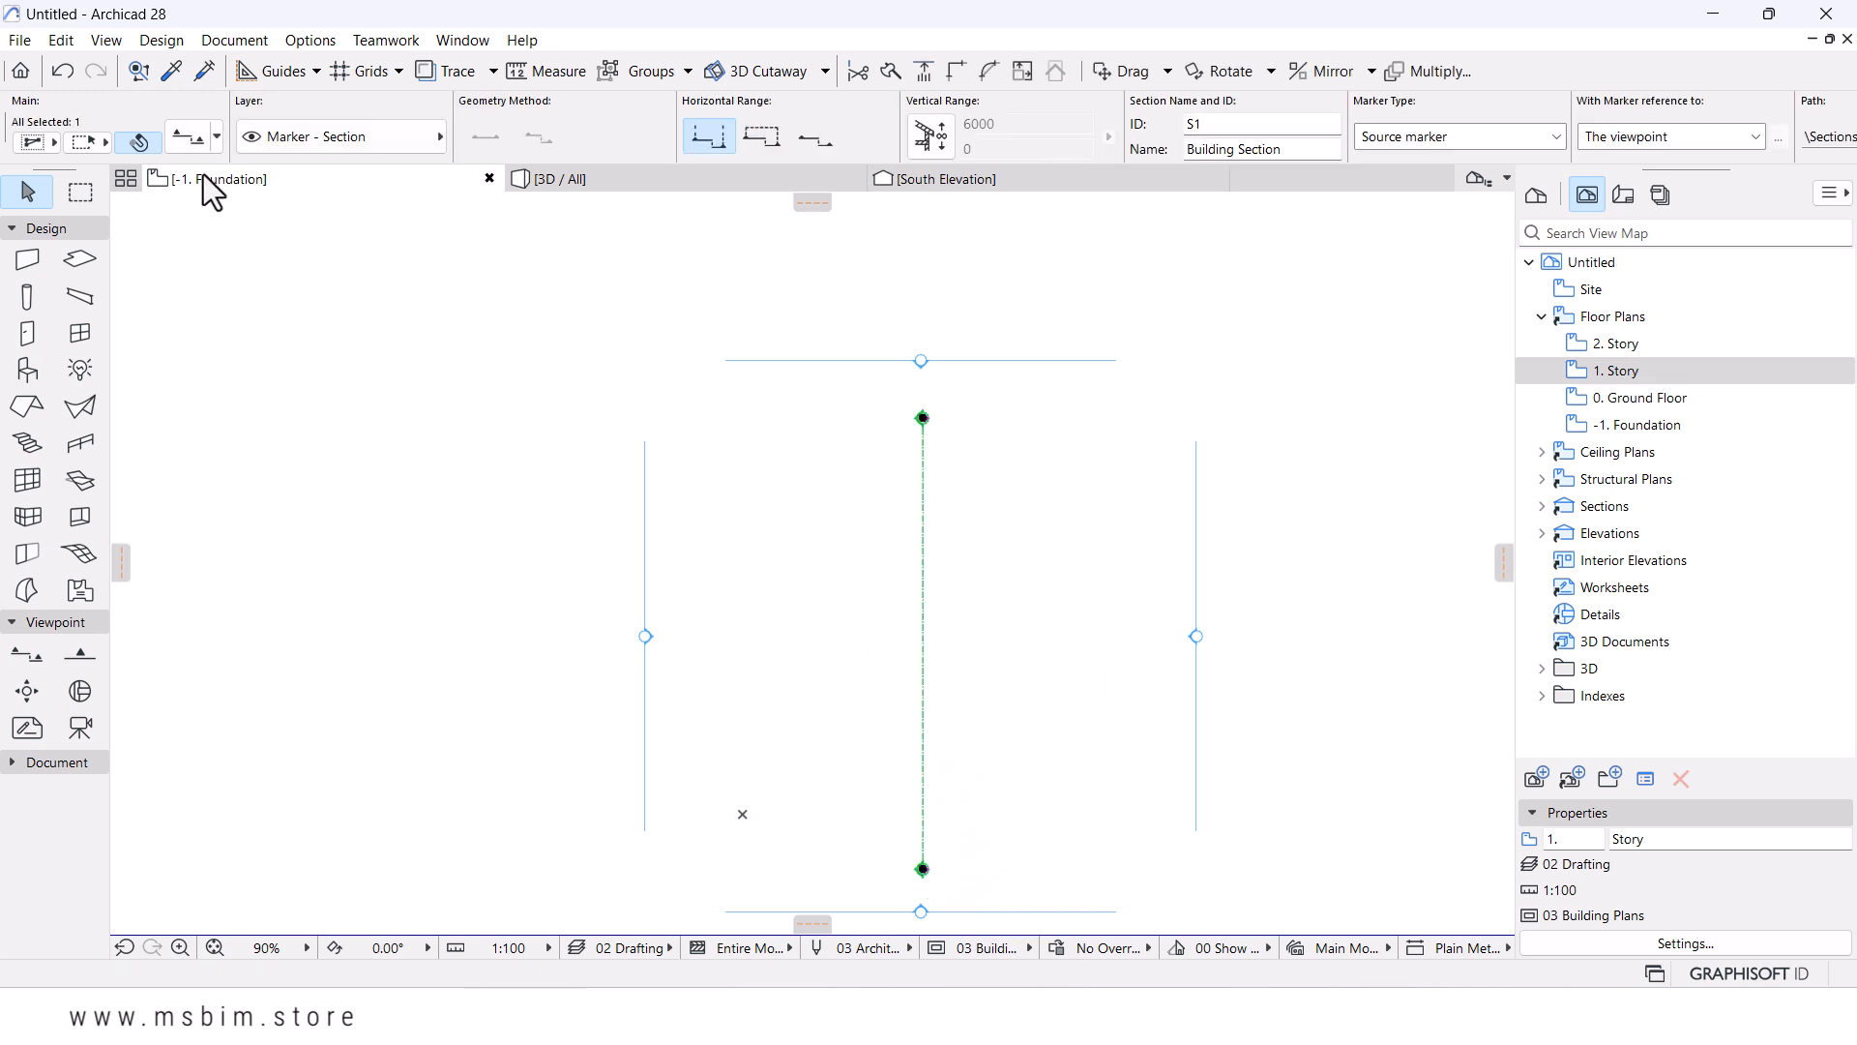
key("ctrl+t")
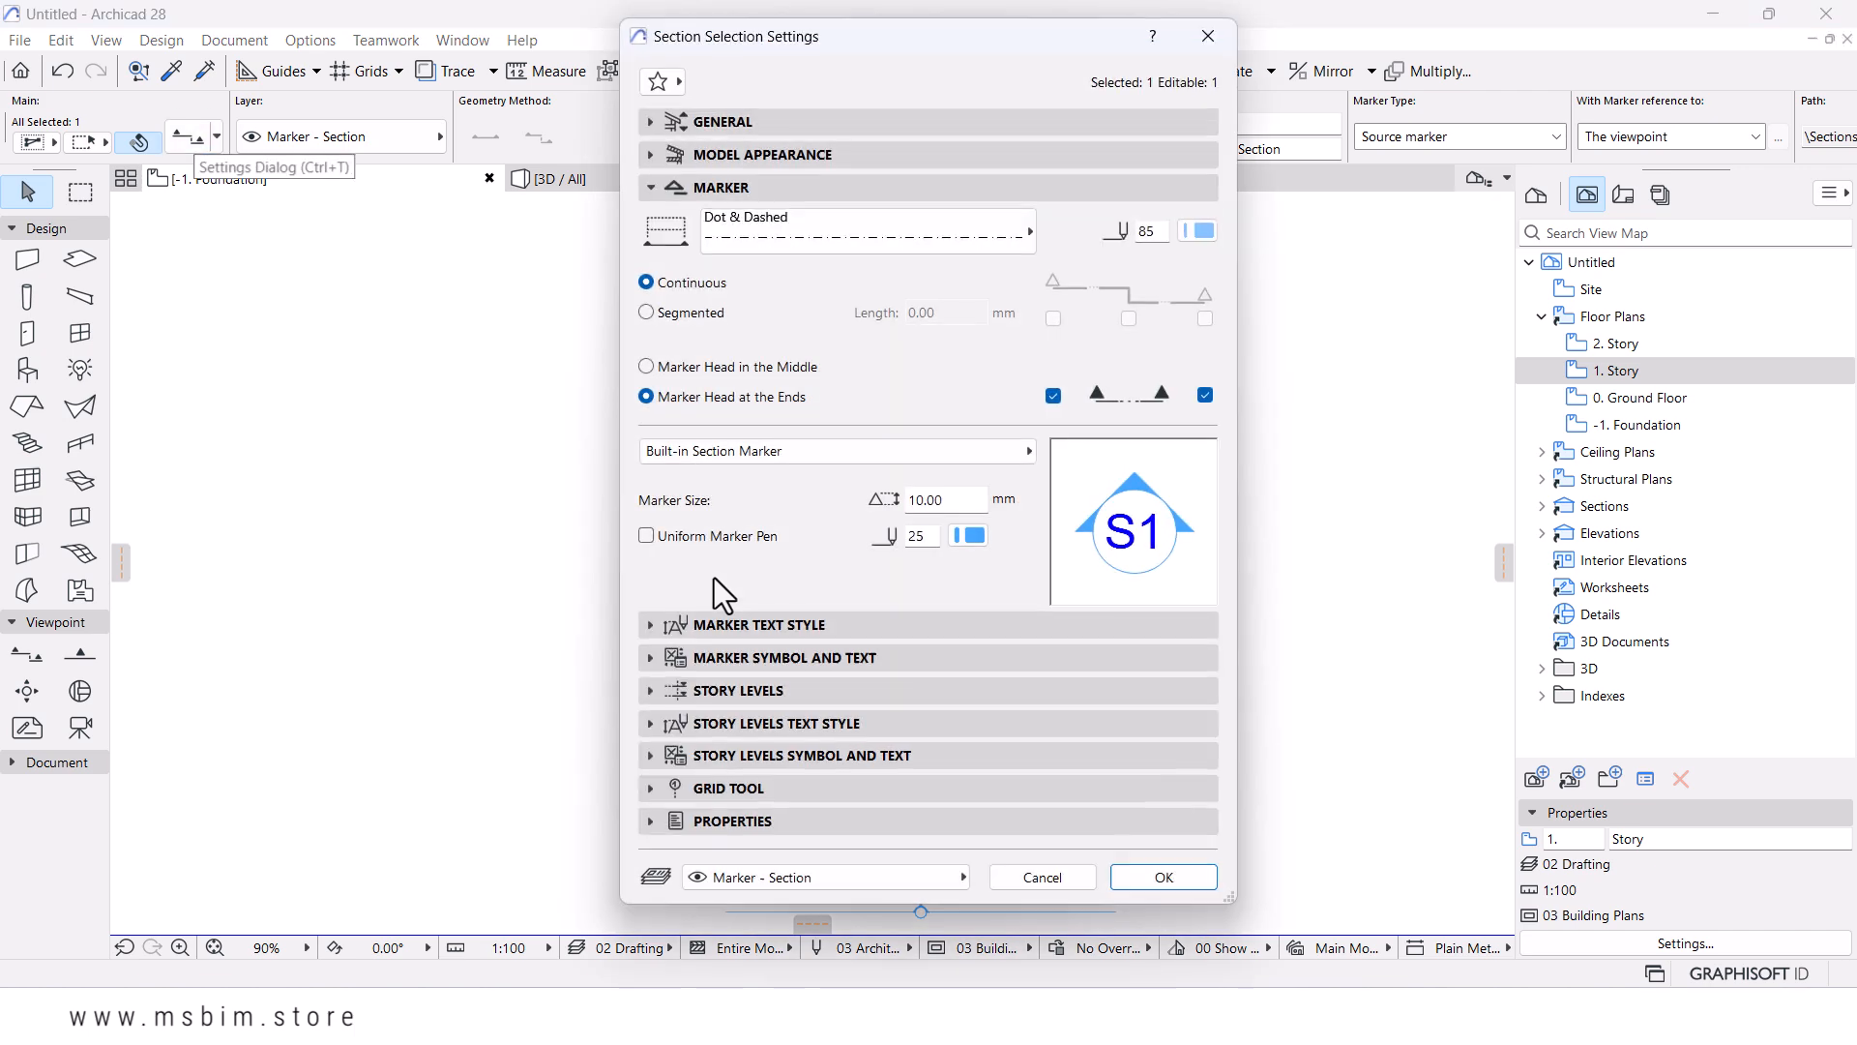
left_click(661, 313)
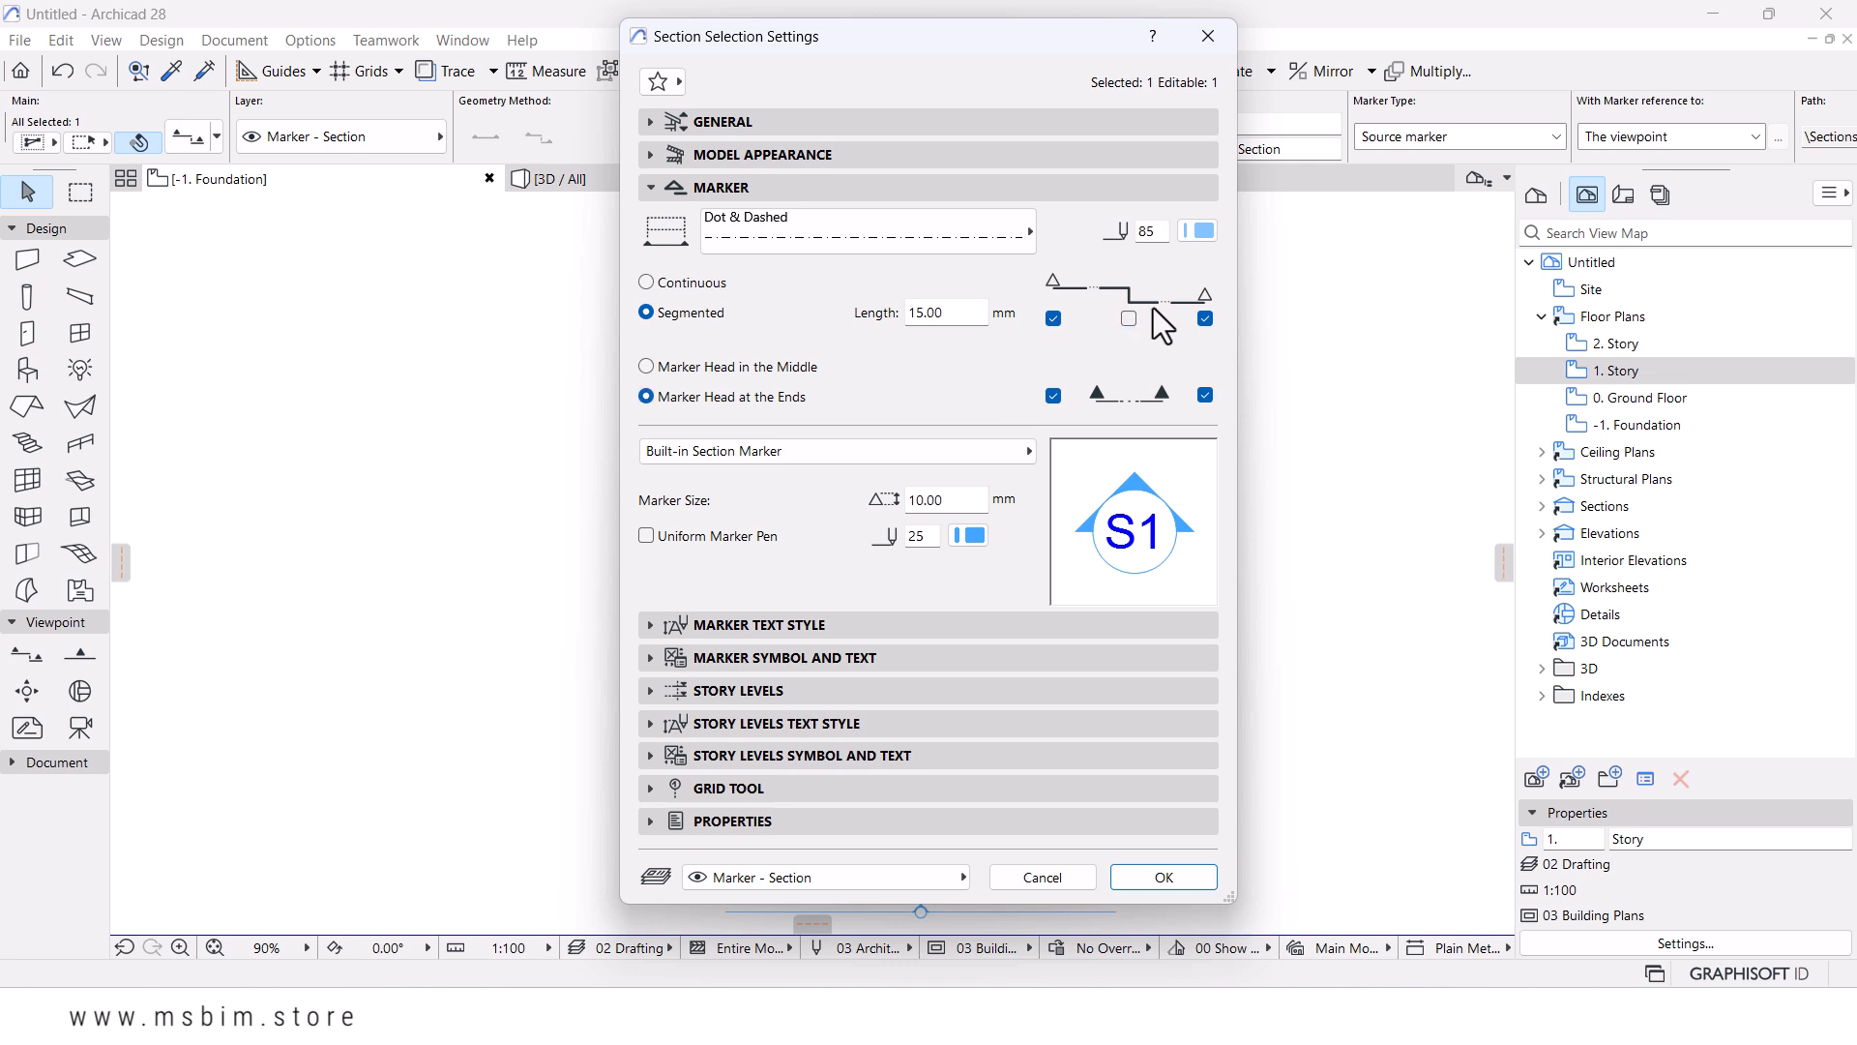
left_click(1161, 876)
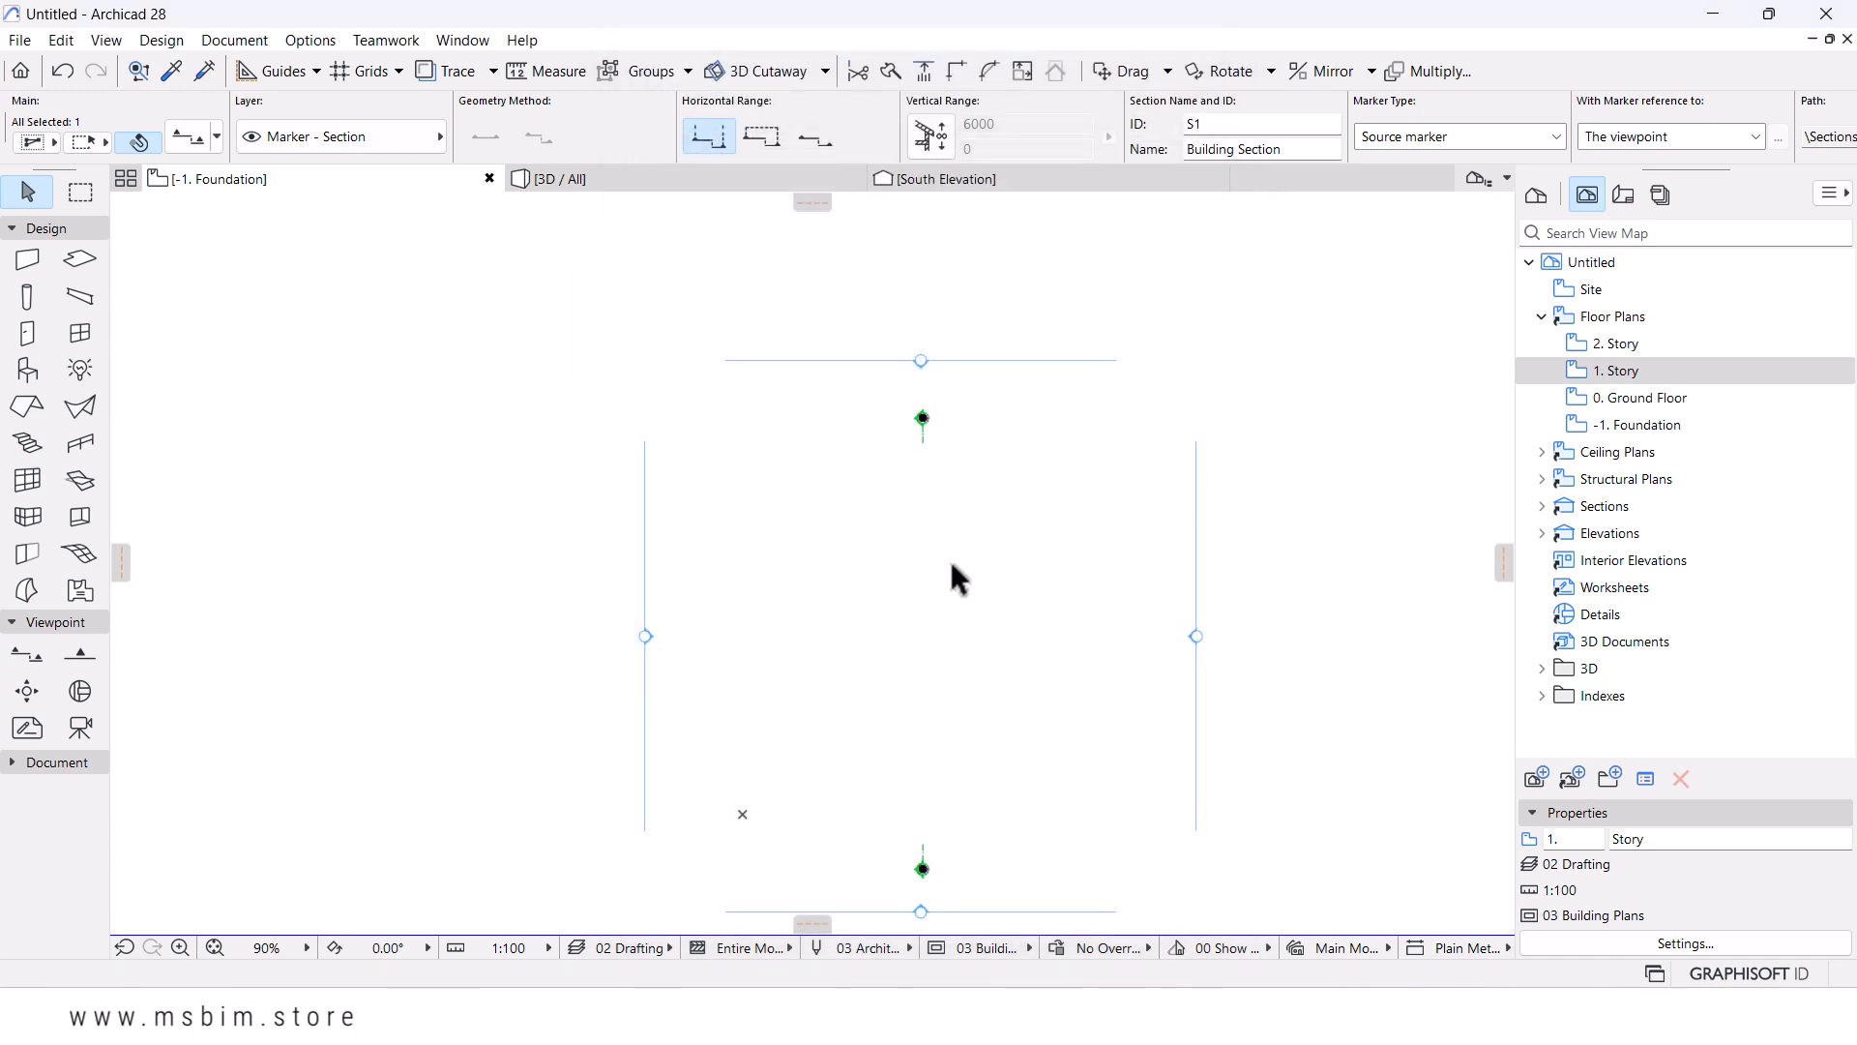
left_click(1000, 614)
scroll(1010, 580, "down", 2)
middle_click_drag(911, 578, 866, 561)
scroll(866, 561, "up", 2)
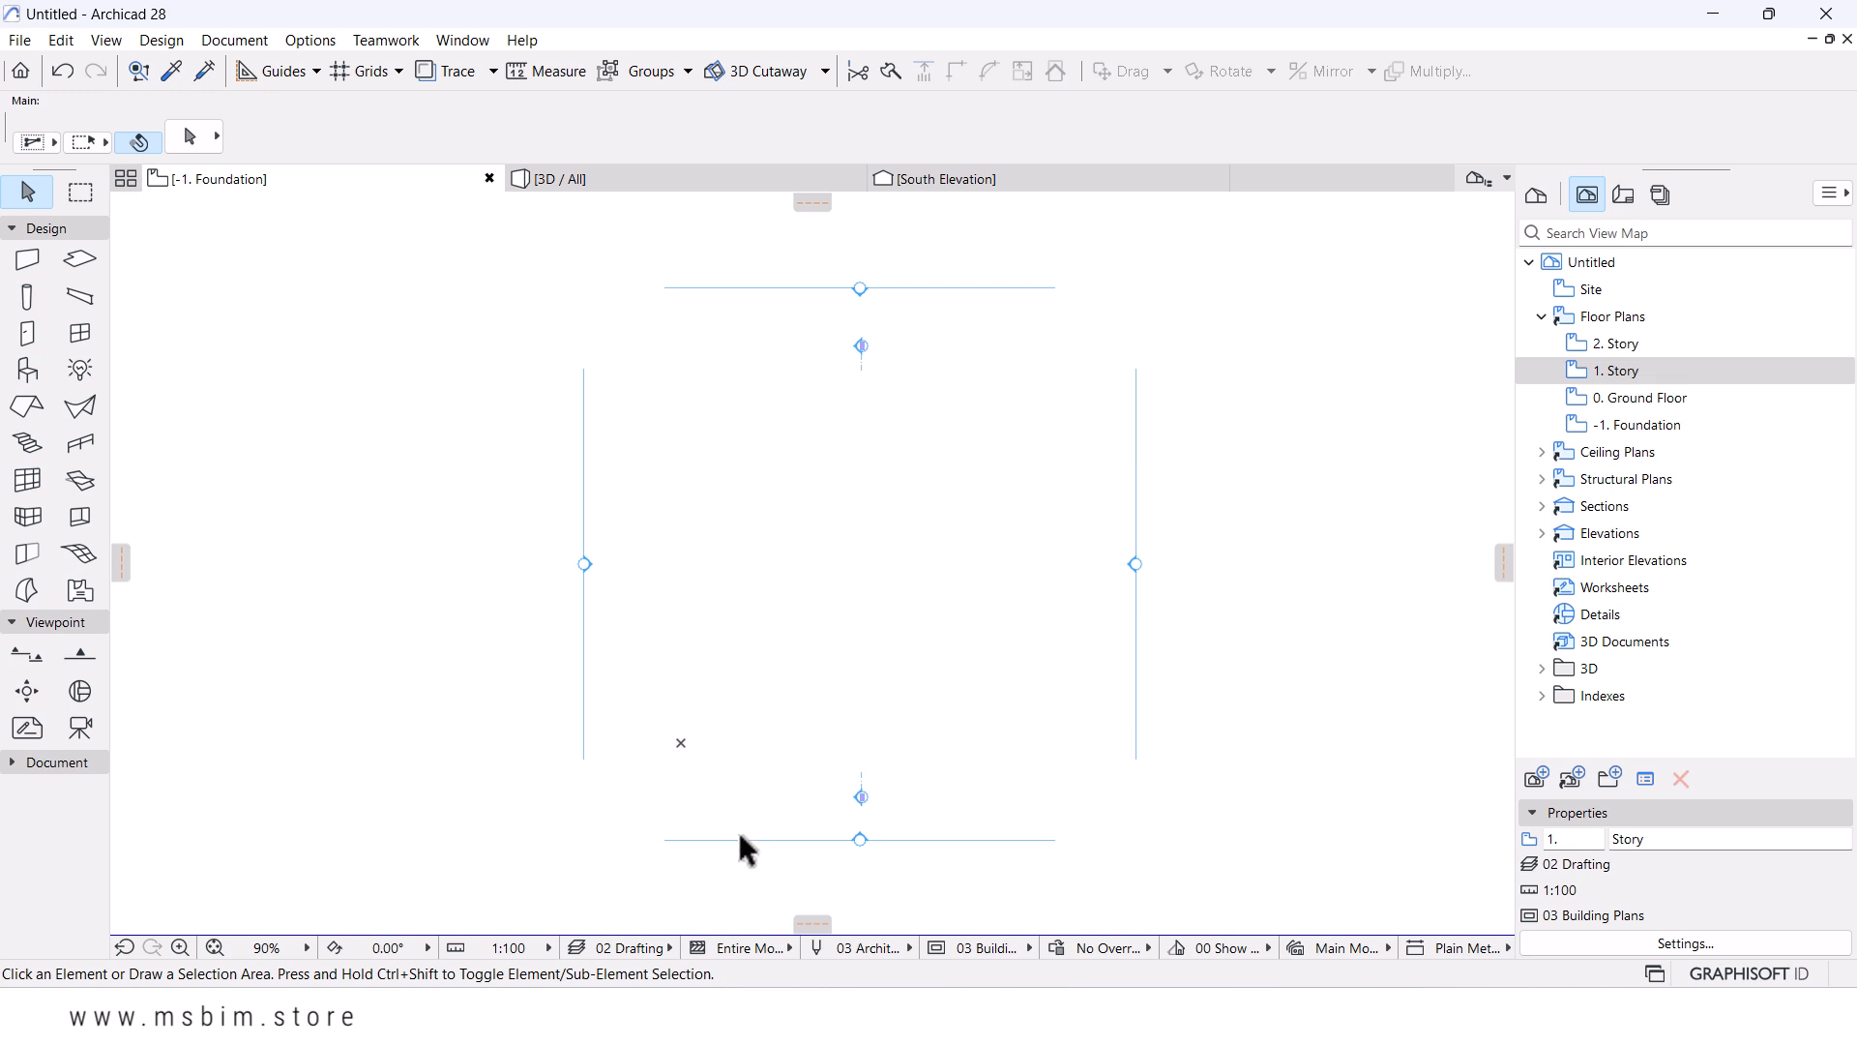
scroll(561, 592, "up", 1)
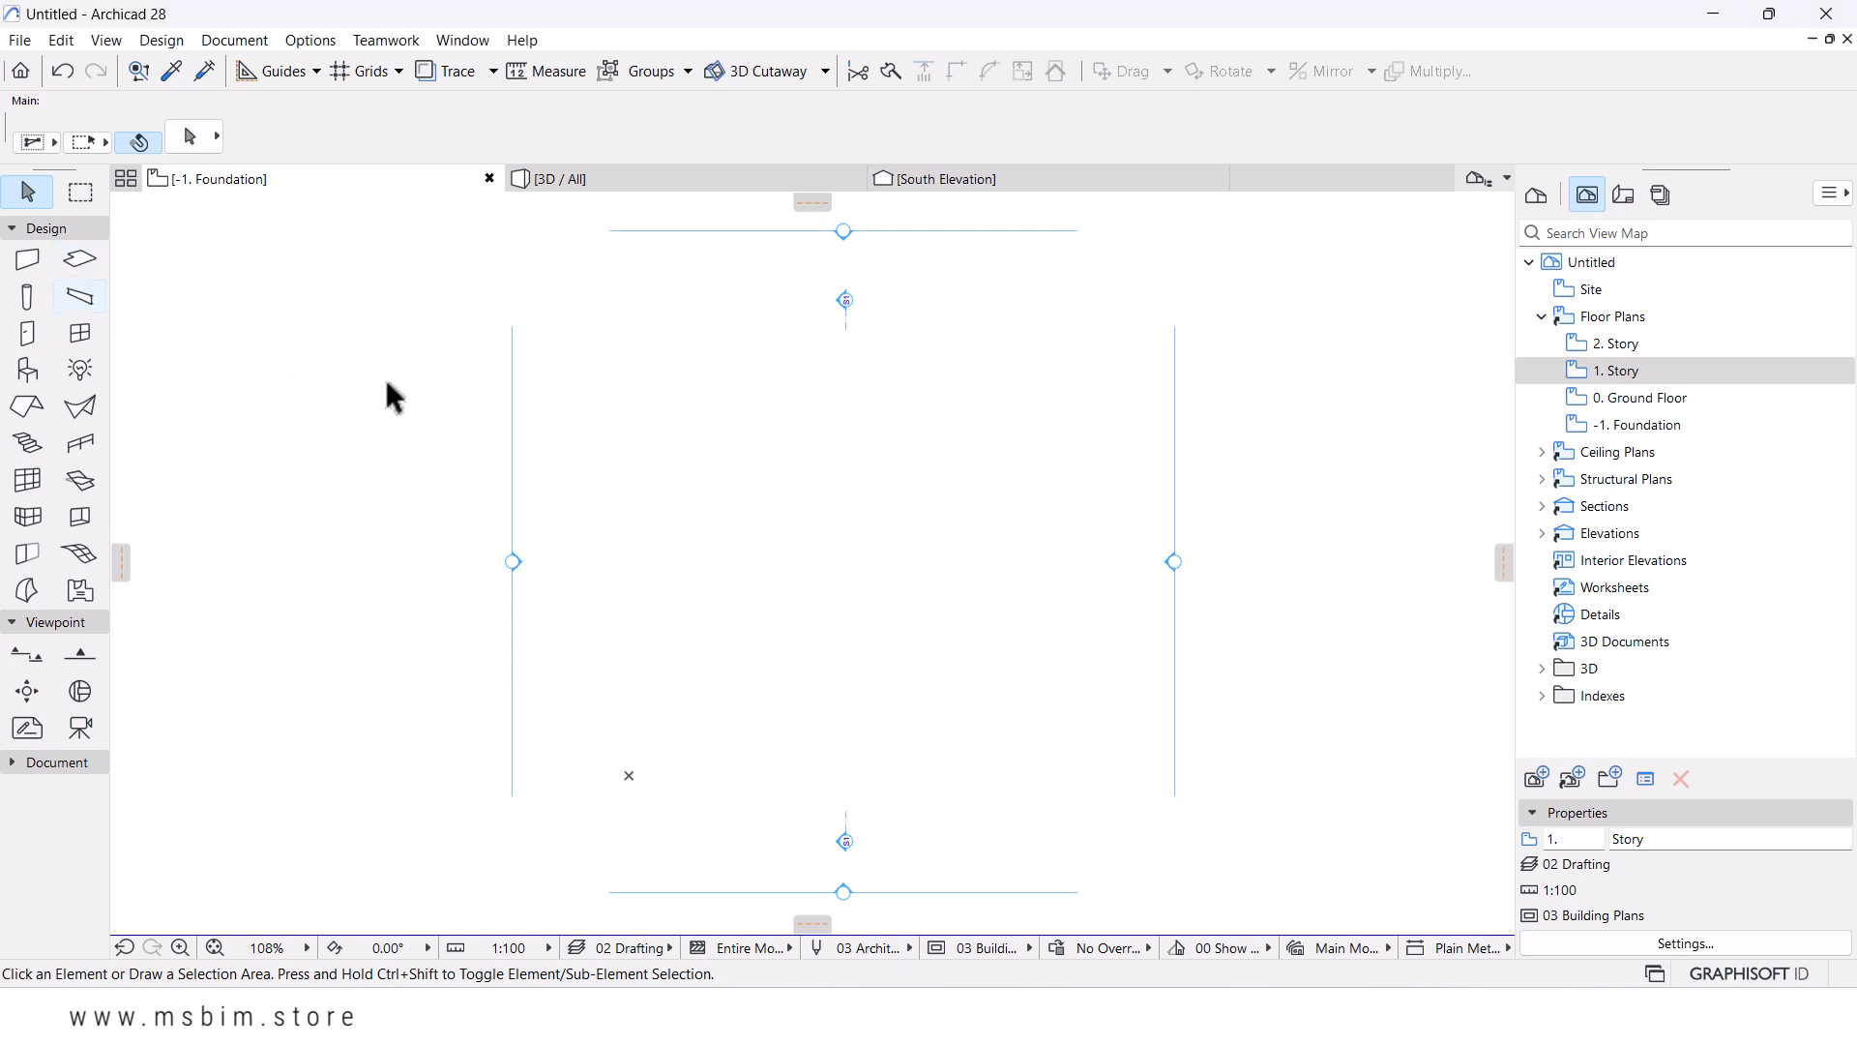
- Draw a rectangular slab 8500 mm wide and 4500 mm deep on the Ground Floor plan
left_click(80, 260)
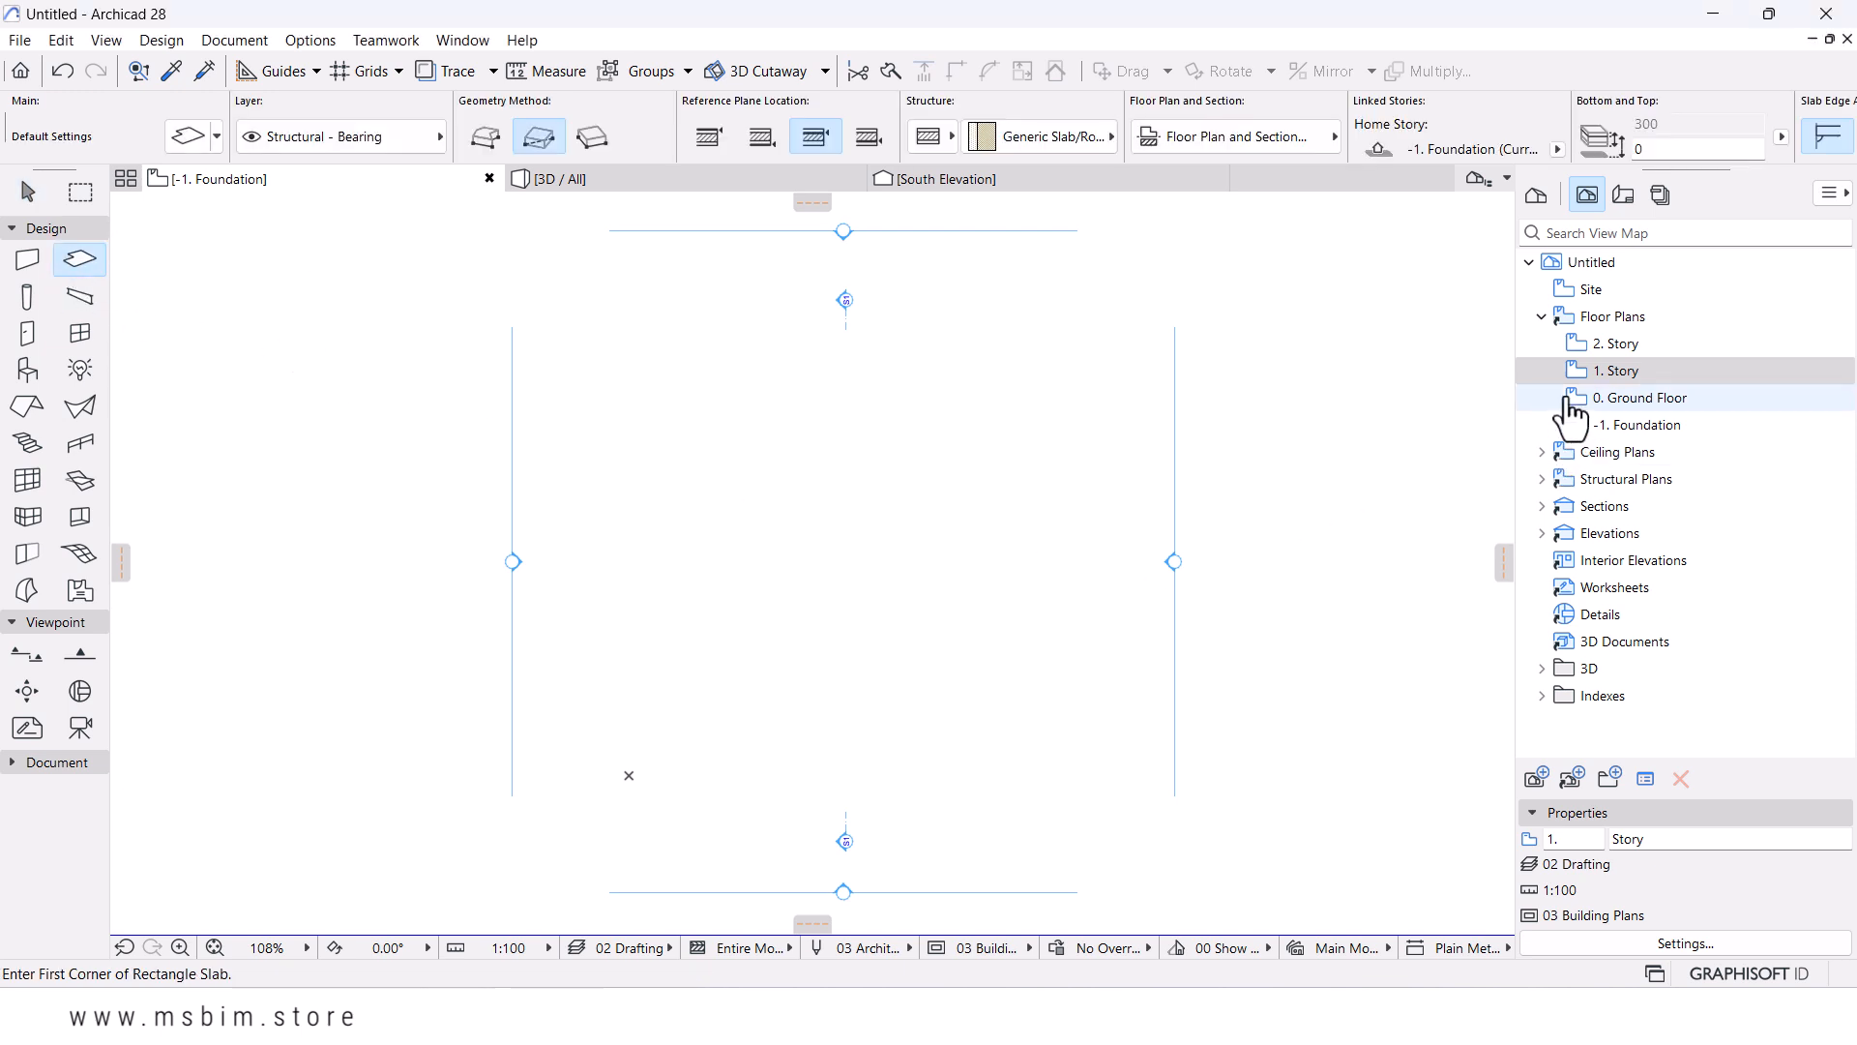
double_click(1625, 402)
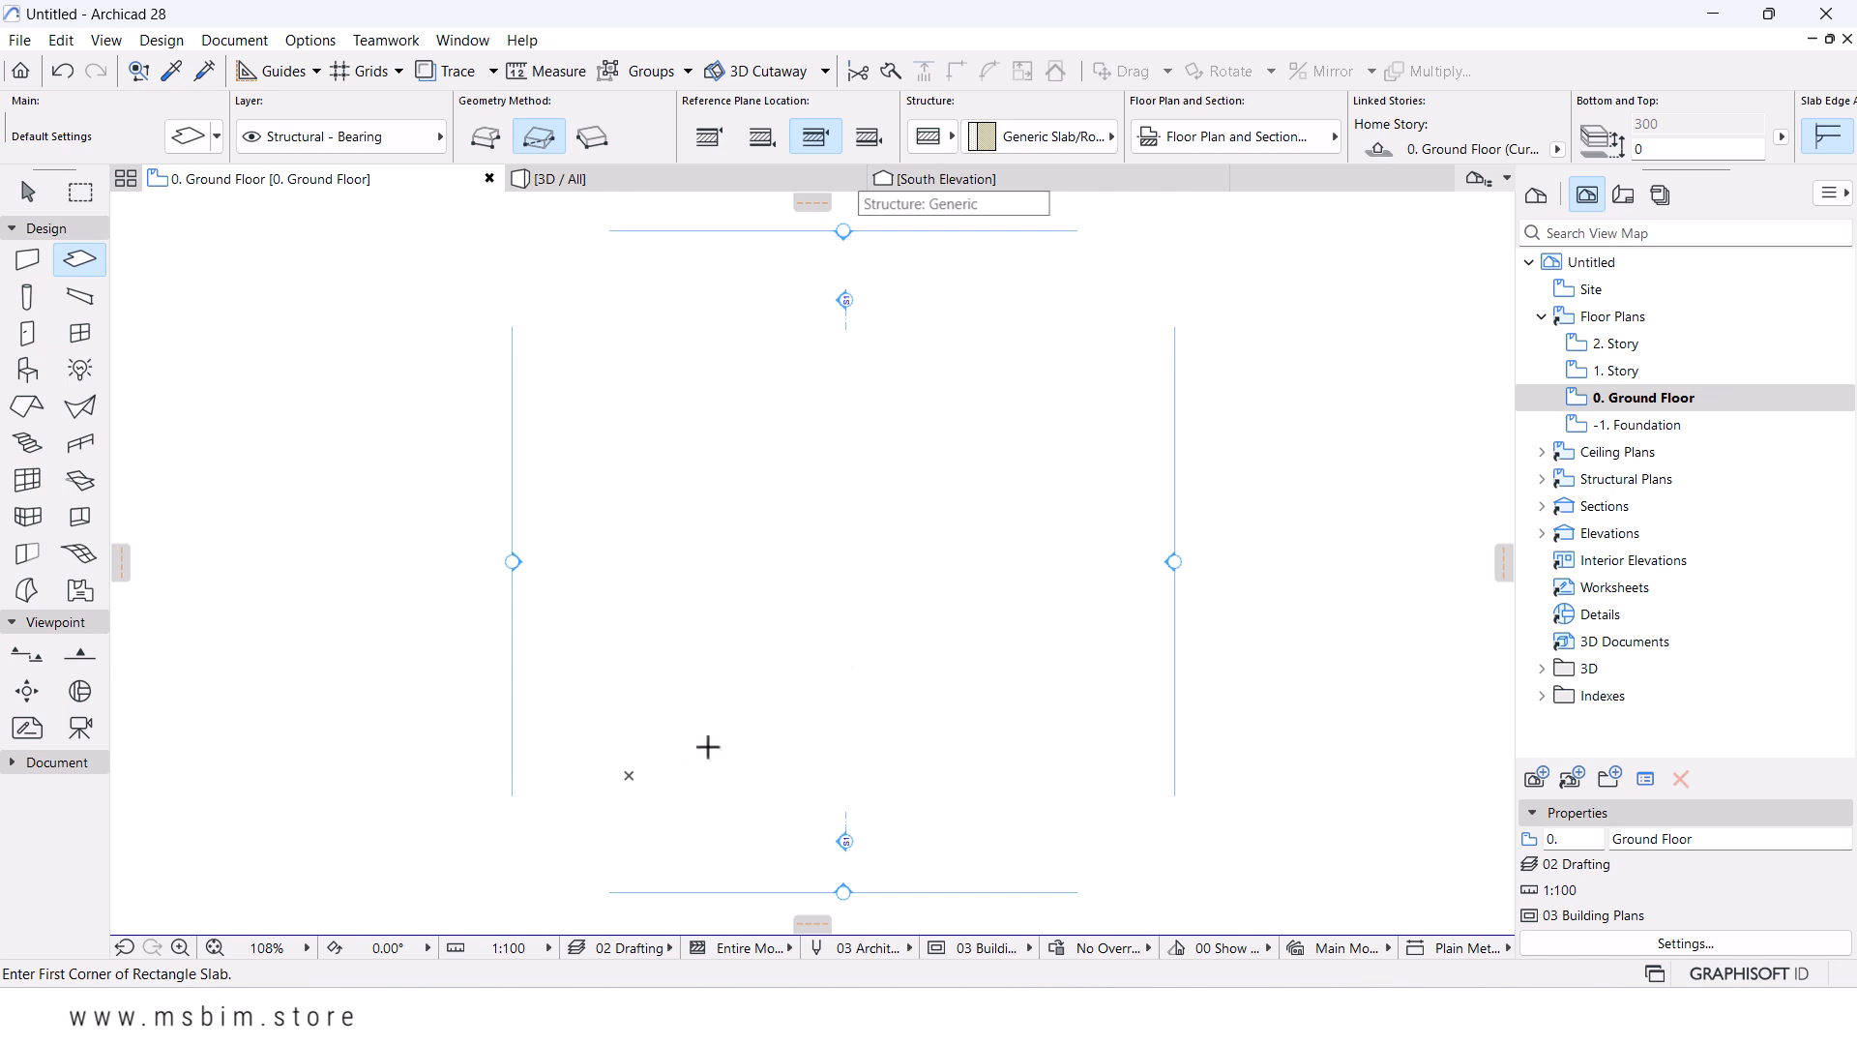
left_click(669, 719)
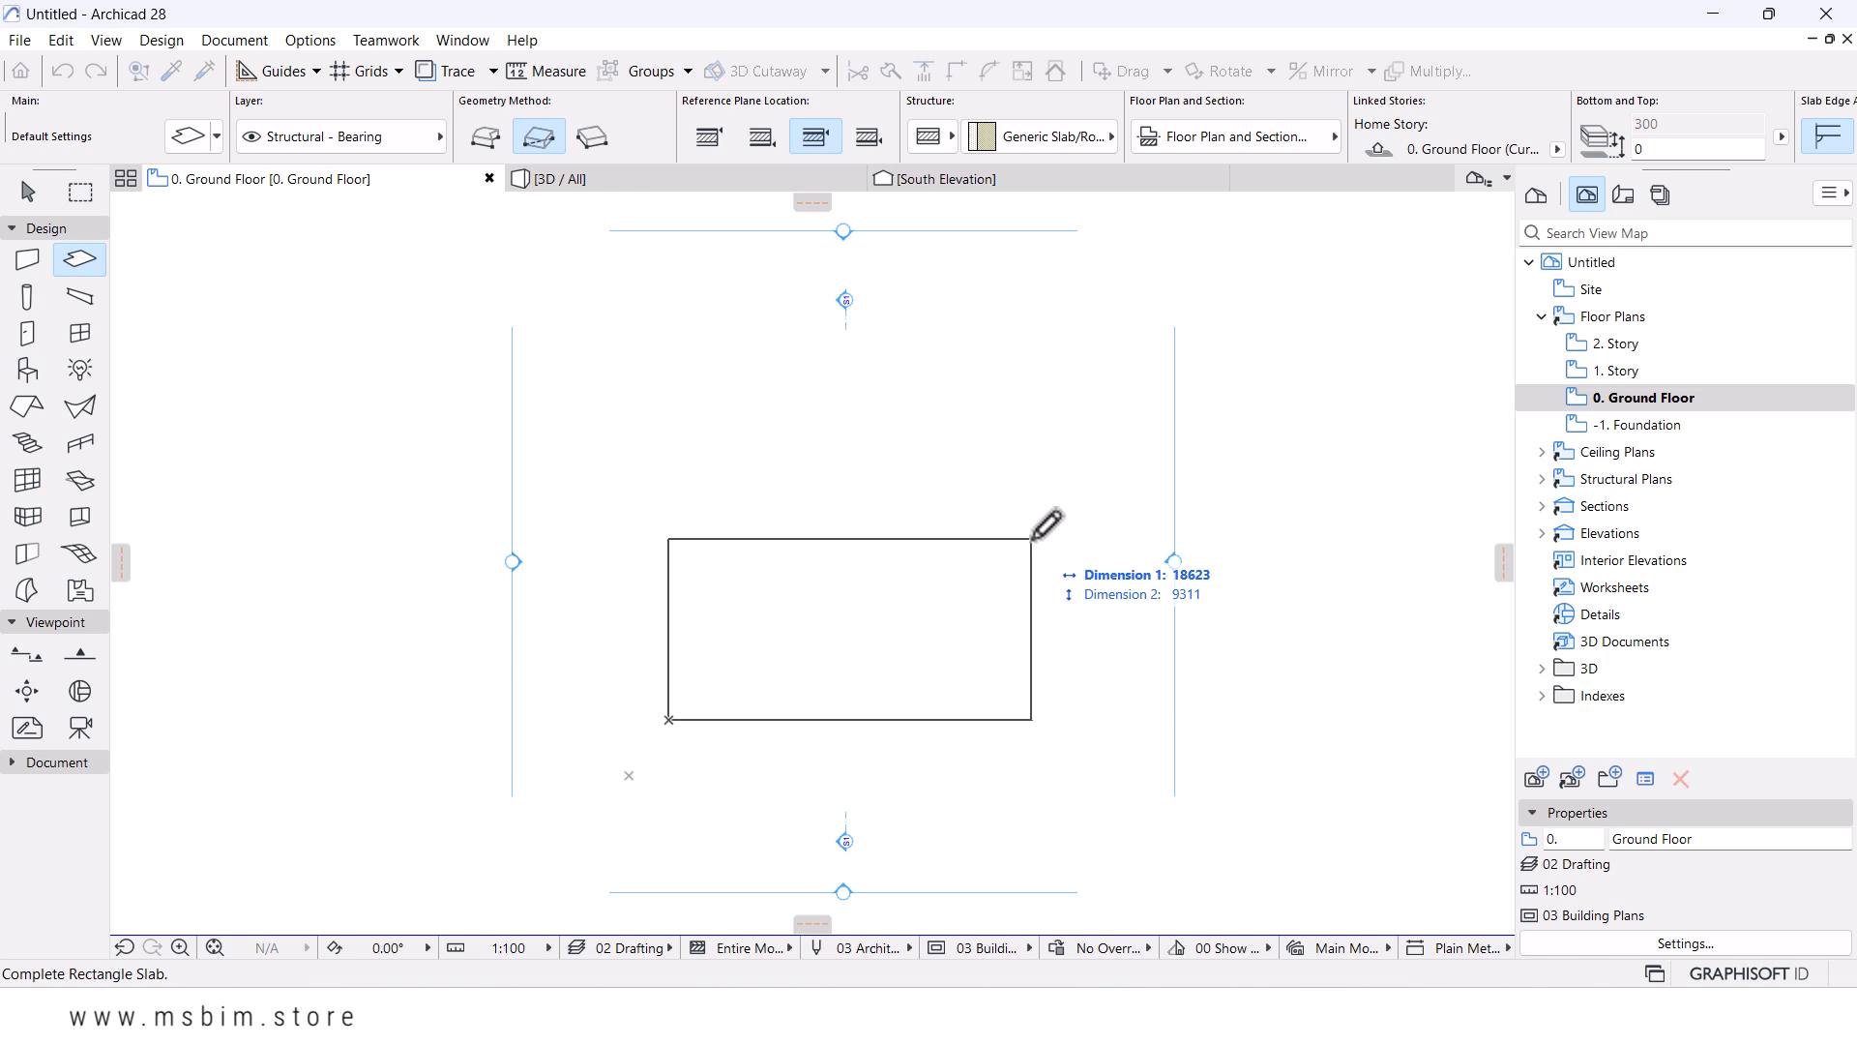
type("8500")
key("Tab")
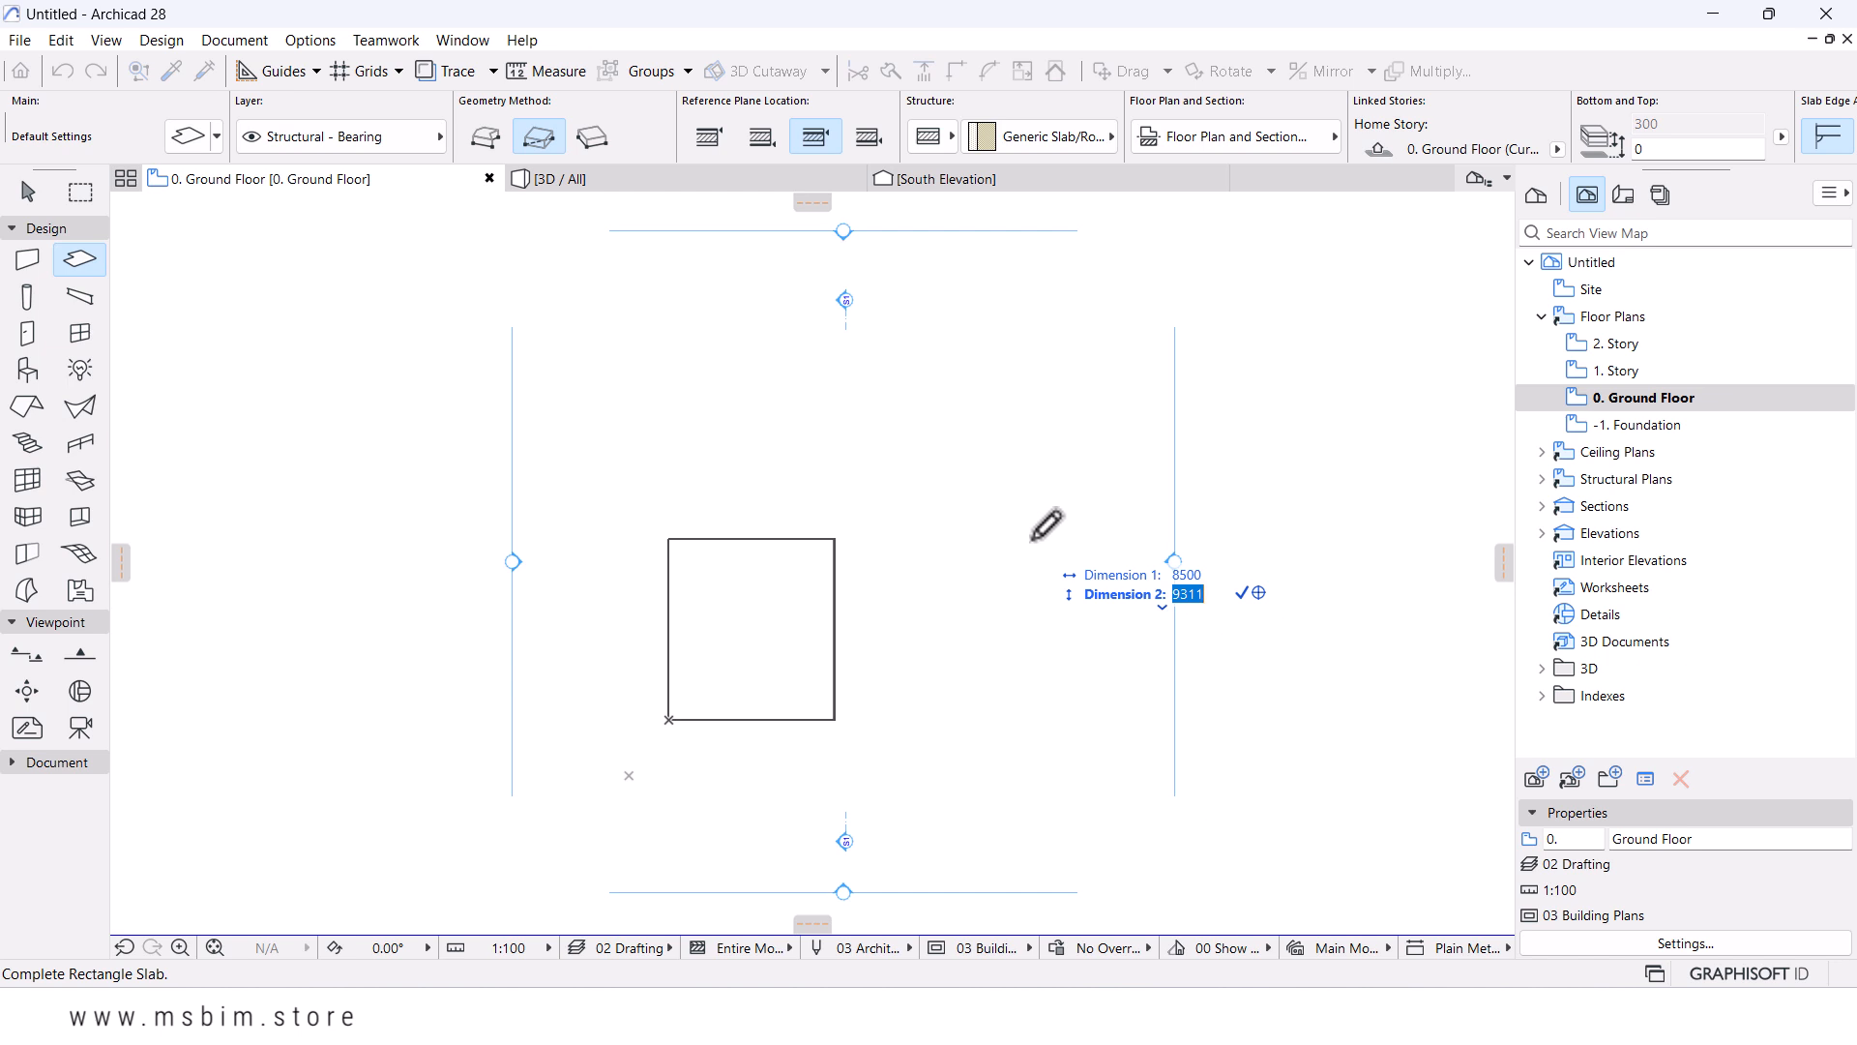
type("4500")
key("Return")
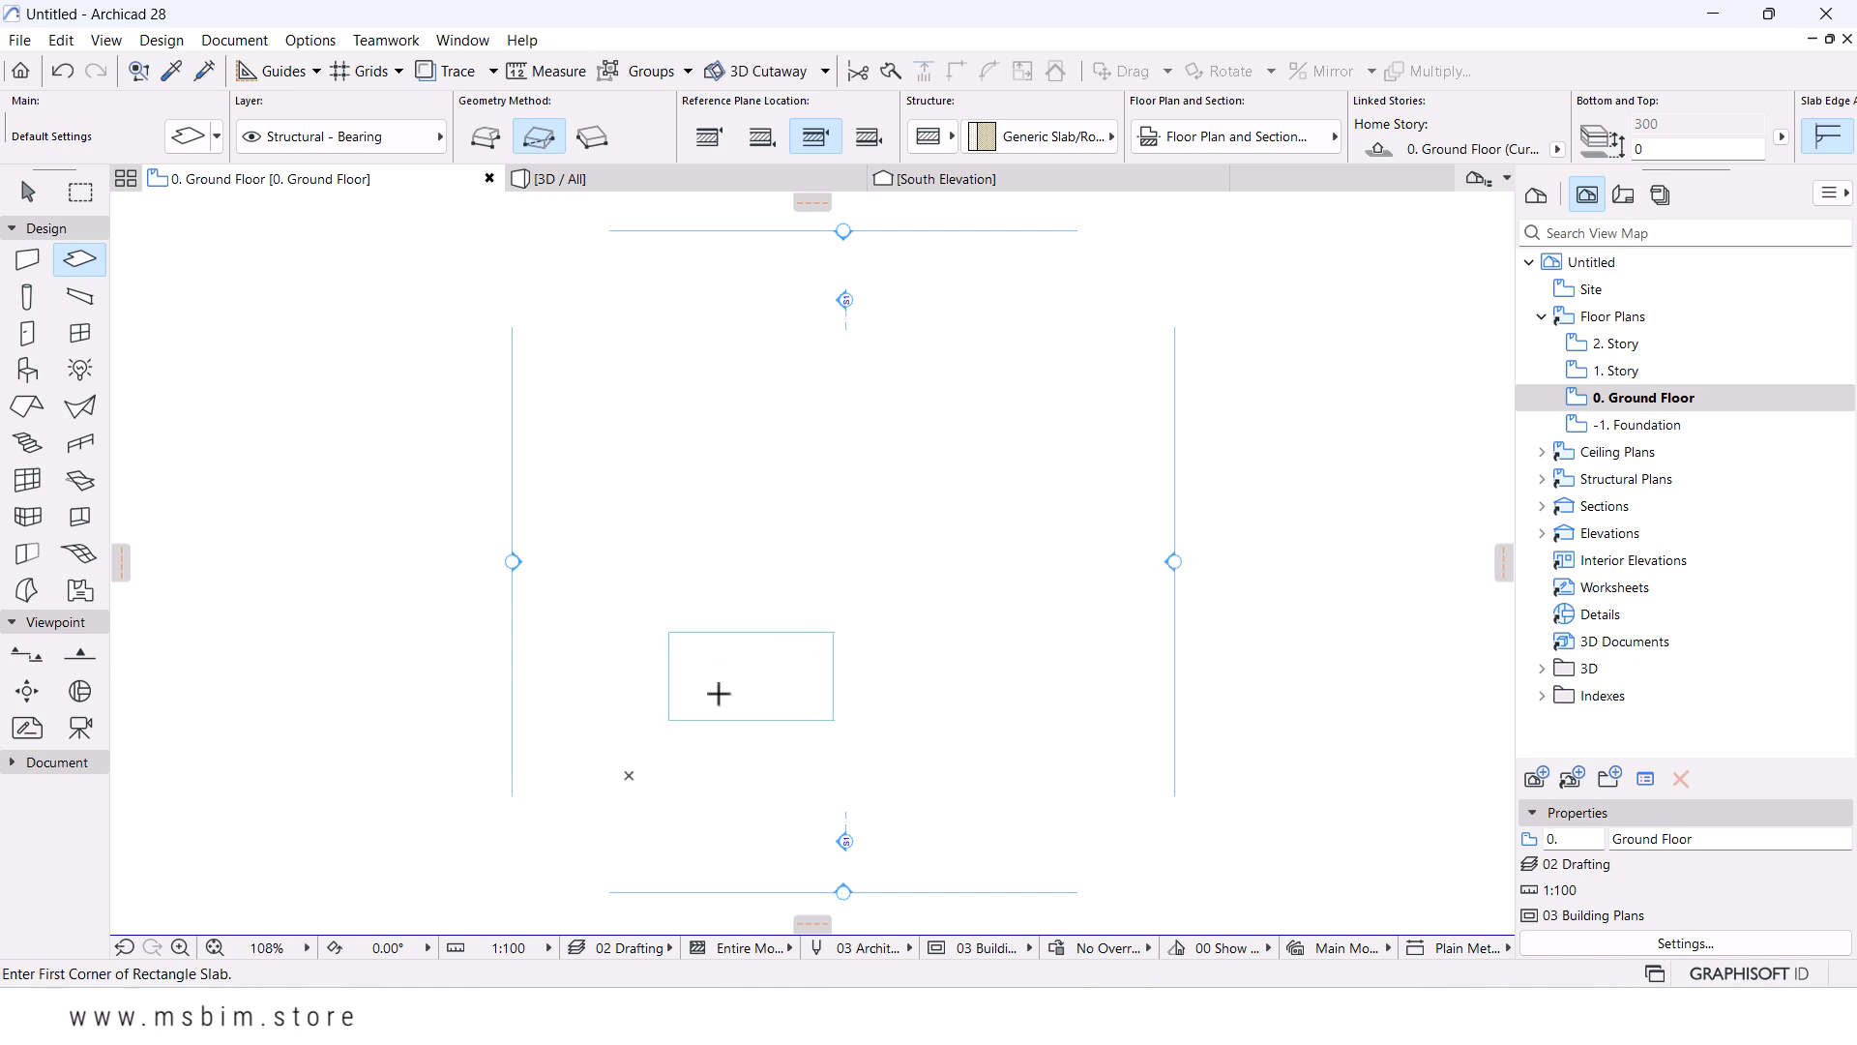
- Move the slab by its lower-left corner so that it sits centred between the four elevation markers
scroll(722, 689, "up", 1)
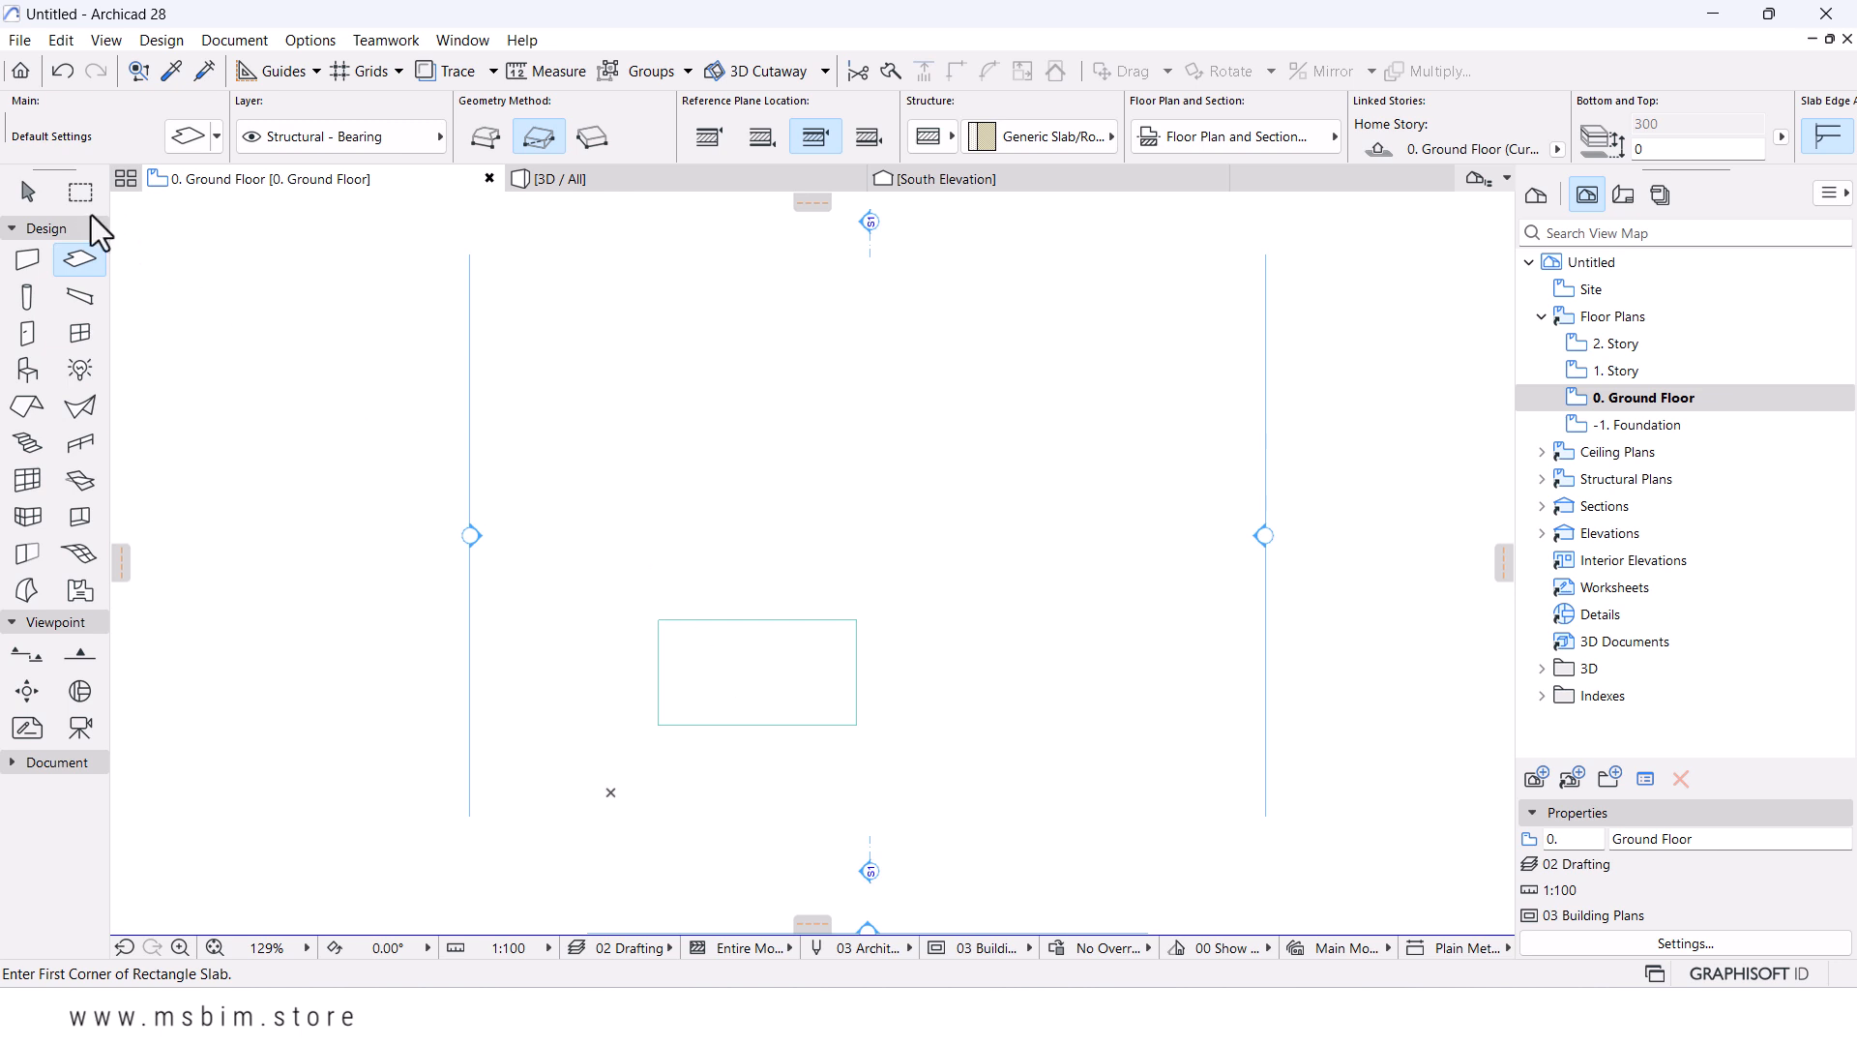
left_click(27, 191)
left_click(755, 634)
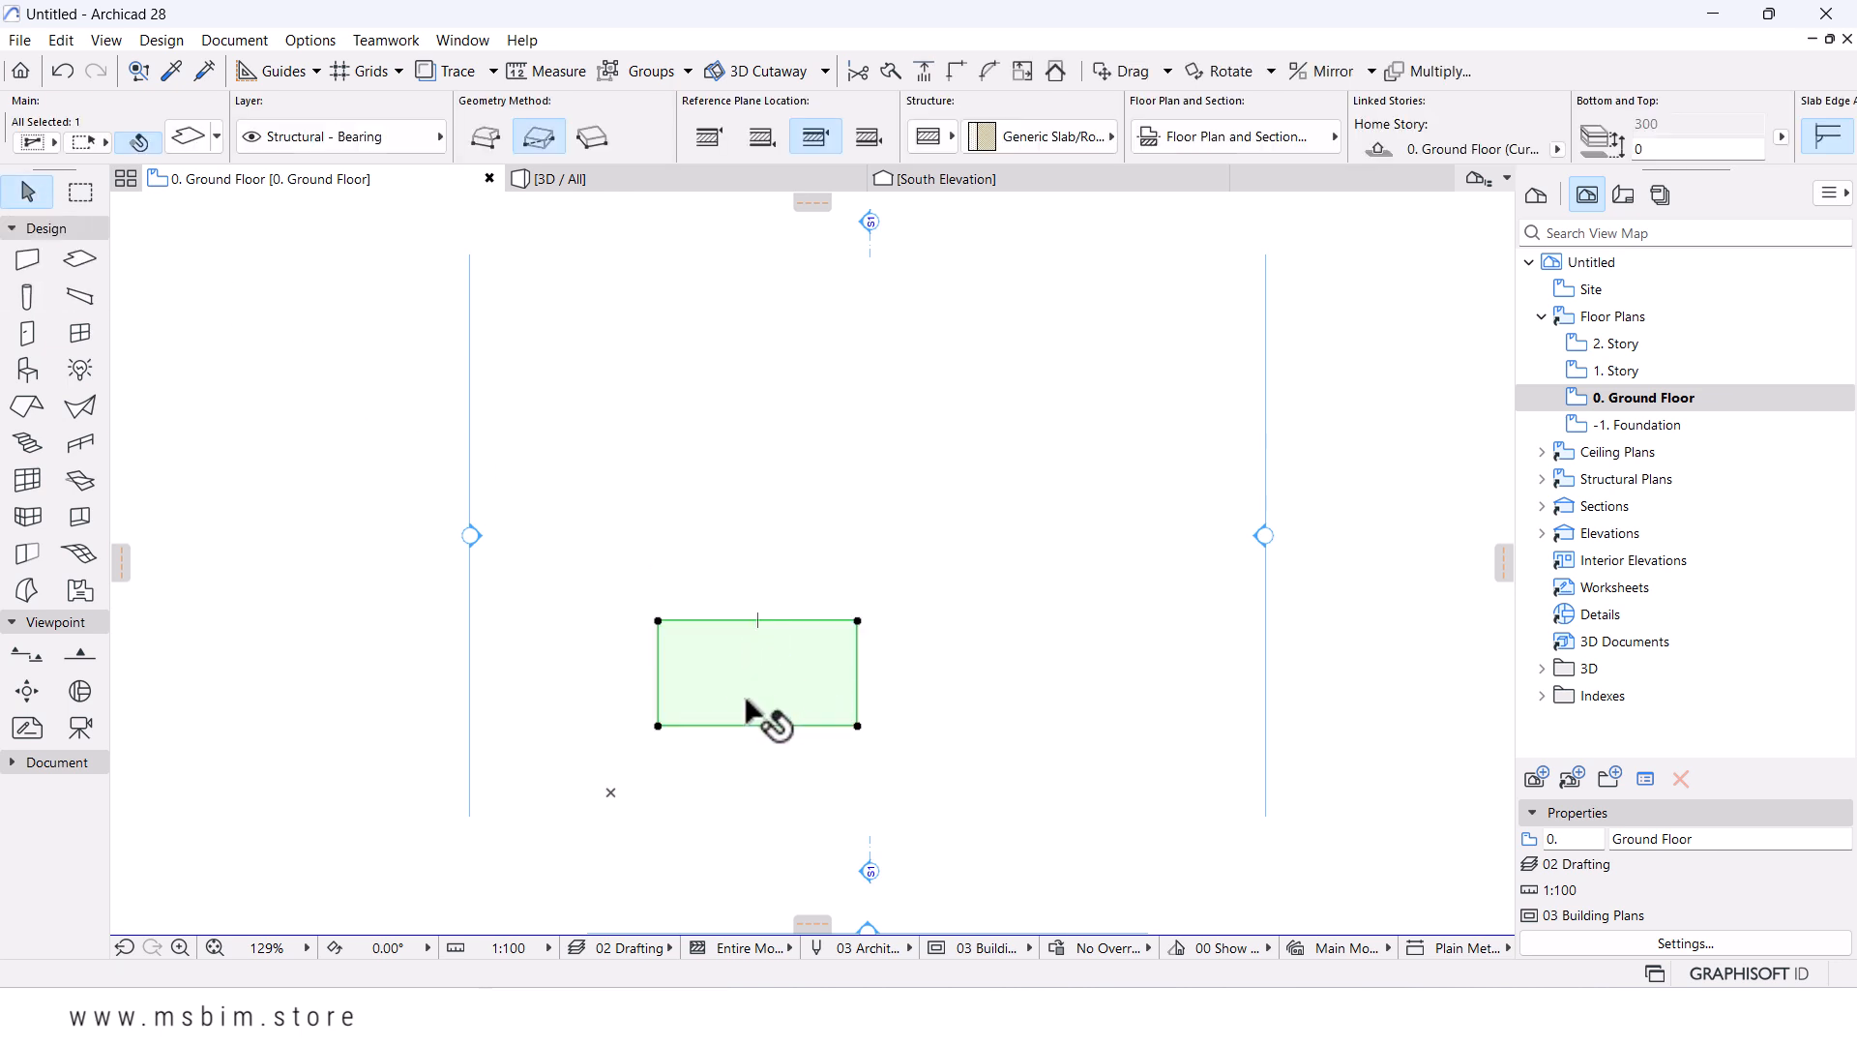
left_click(658, 726)
left_click(156, 244)
scroll(854, 592, "down", 3)
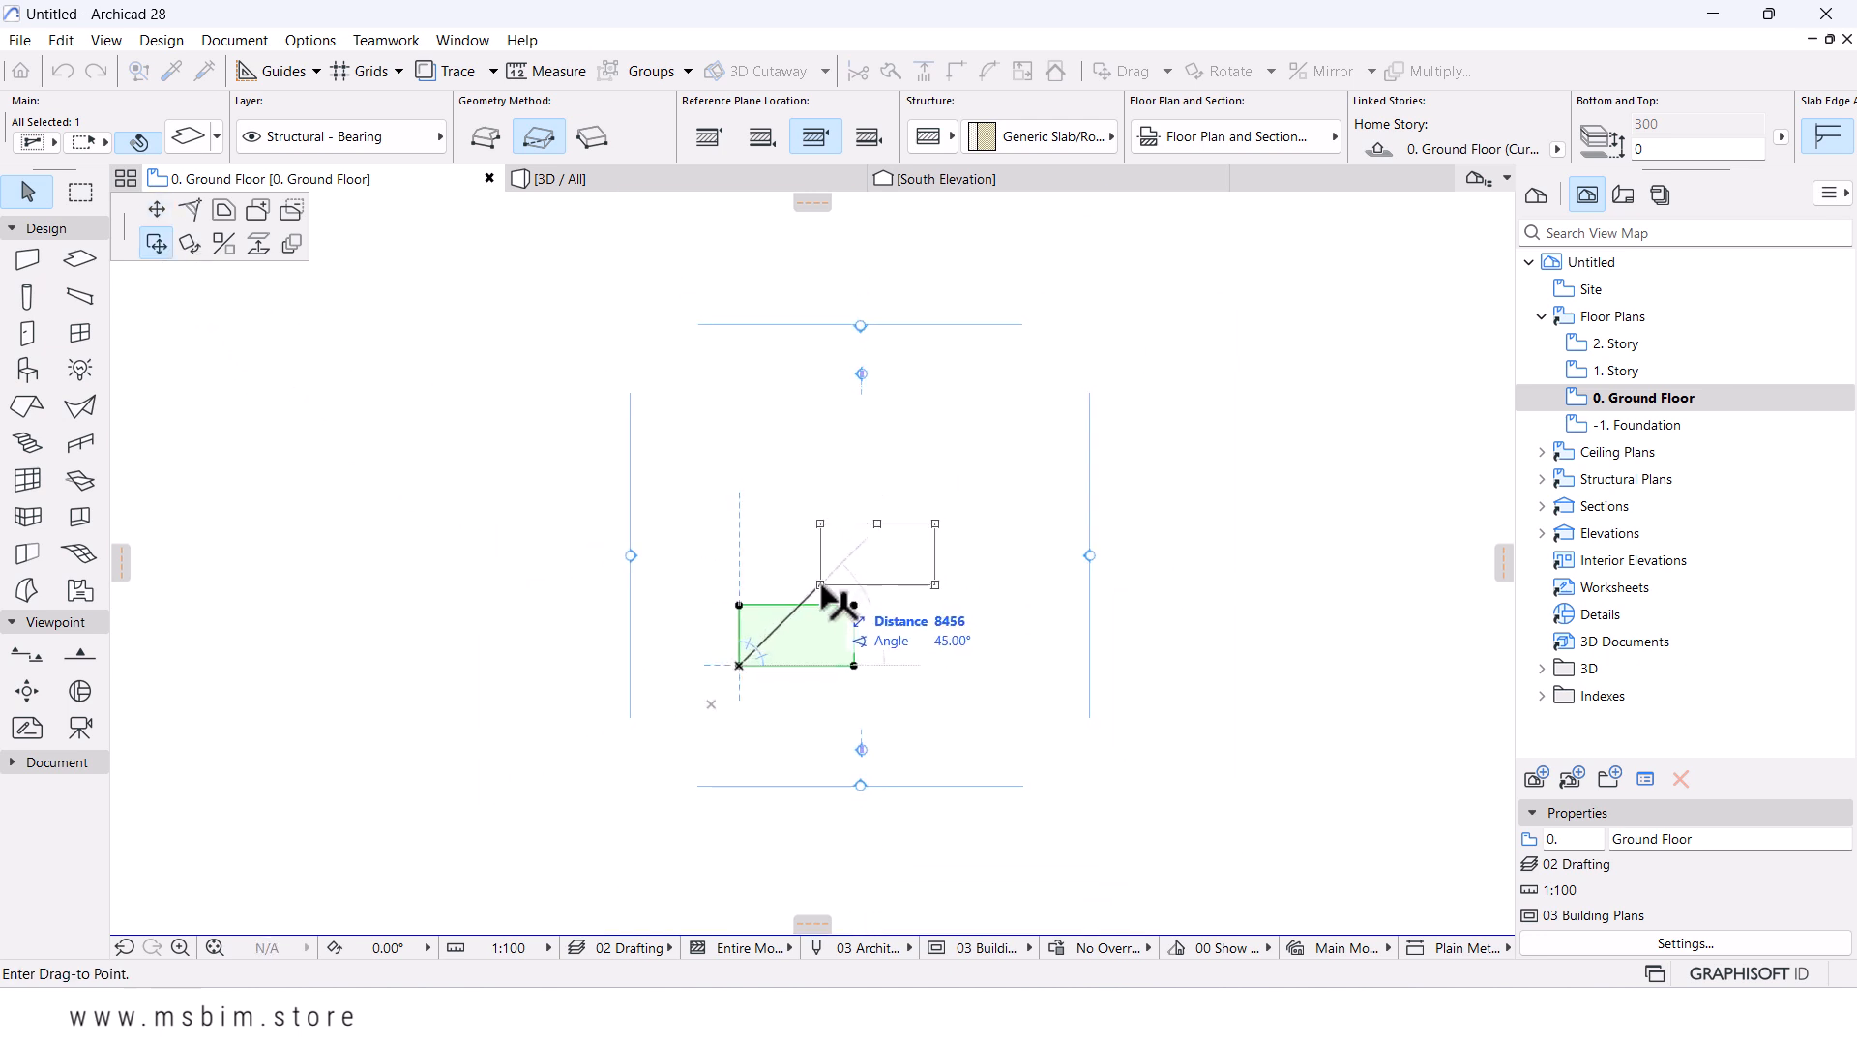
left_click(803, 587)
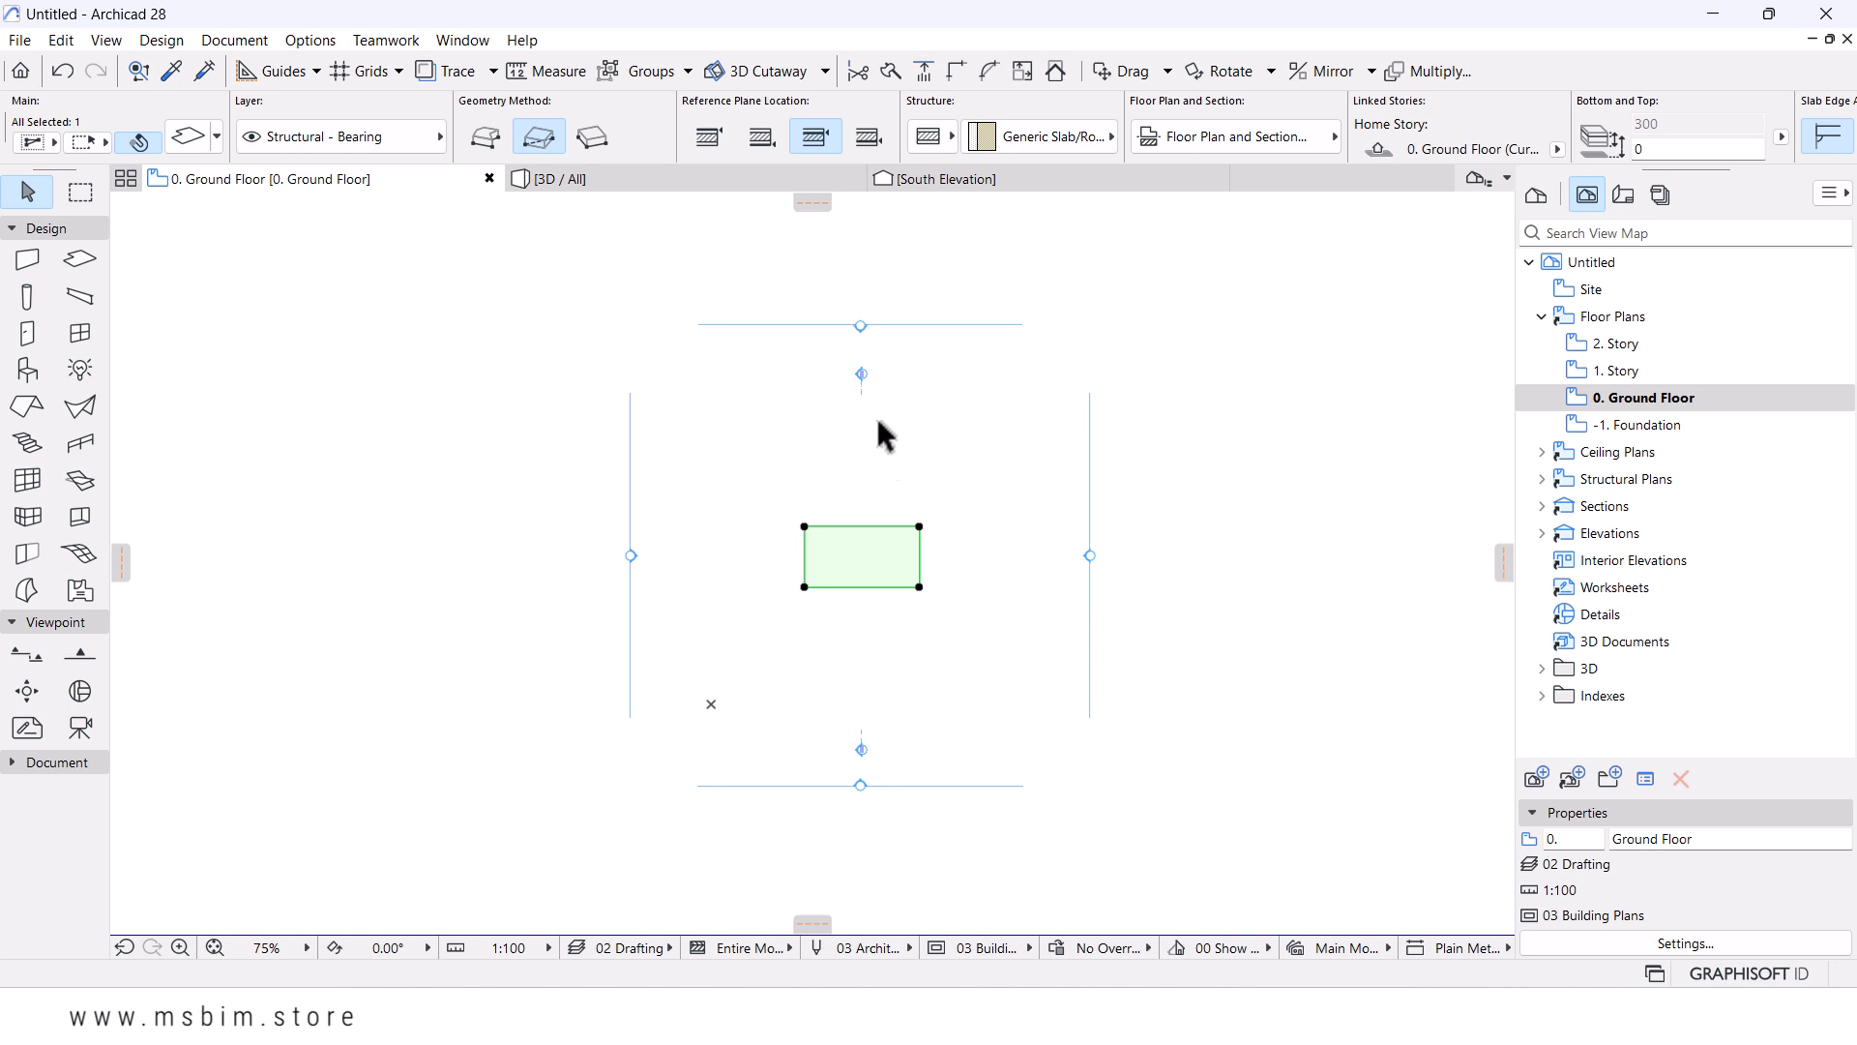
scroll(875, 421, "up", 1)
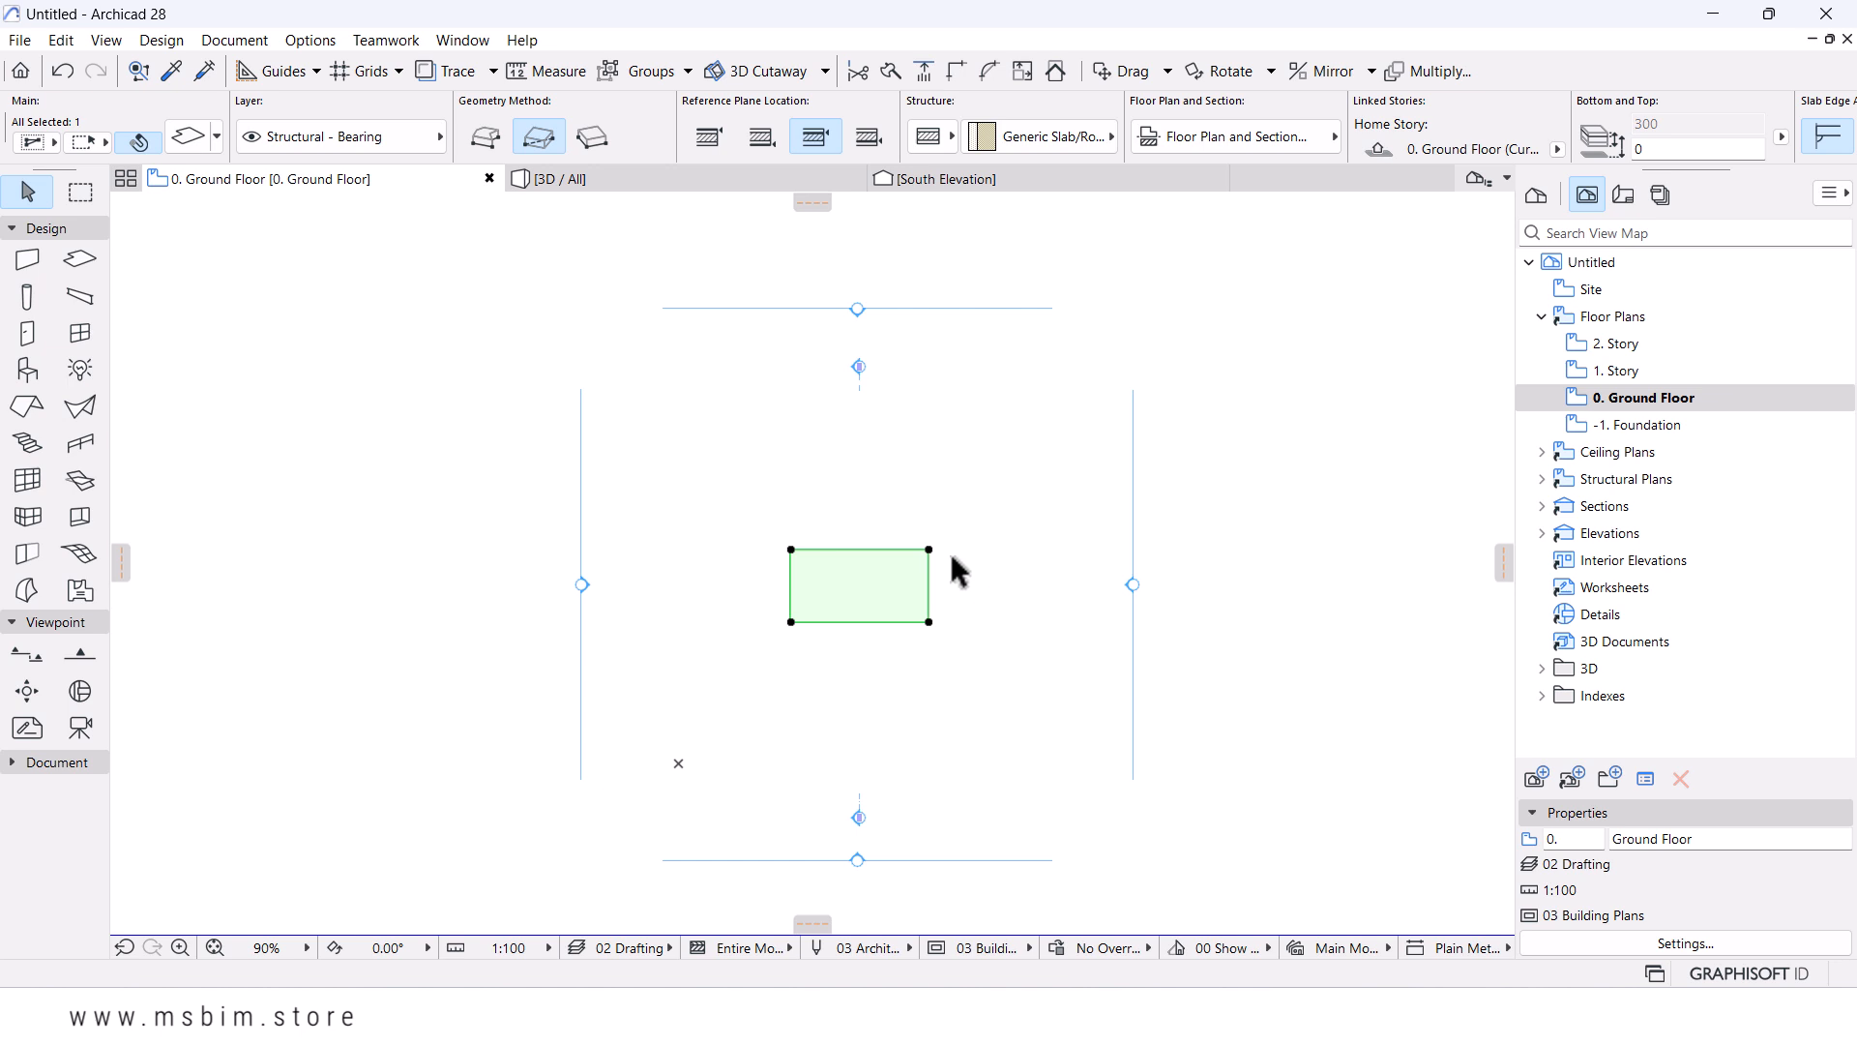
middle_click_drag(894, 575, 883, 580)
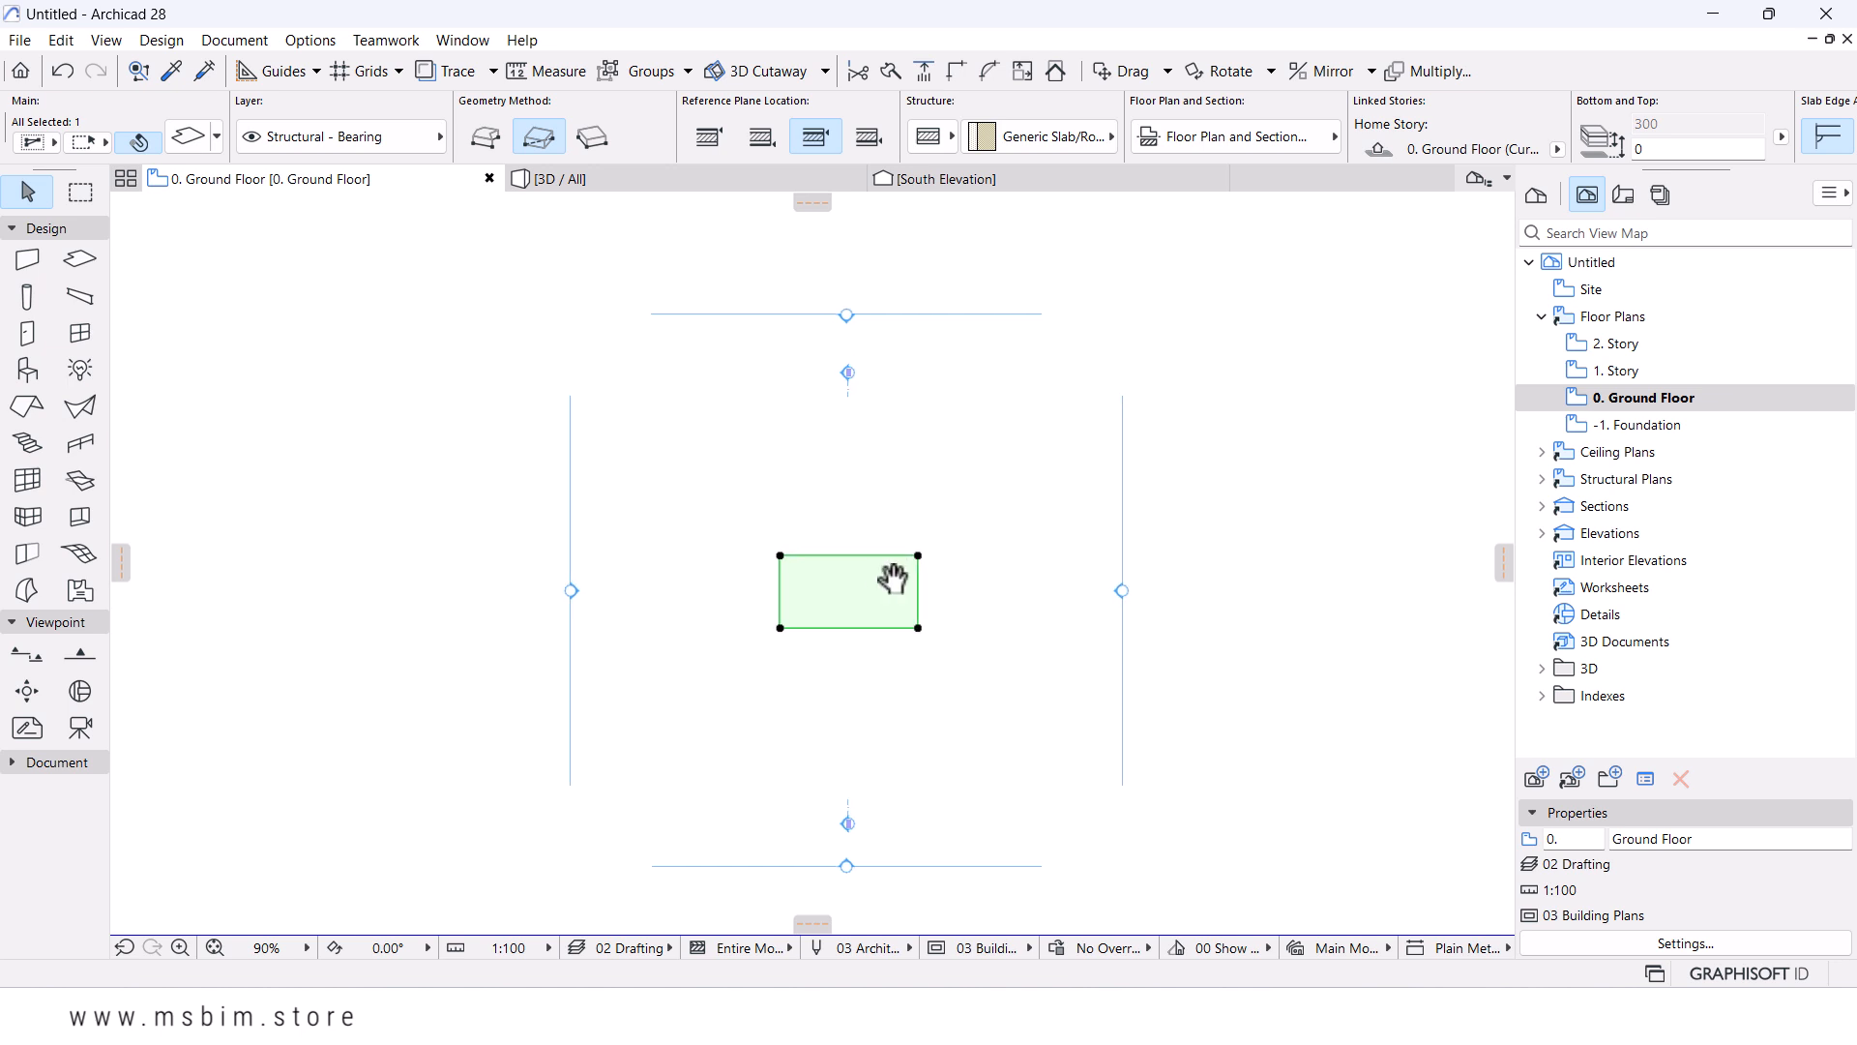
- In the 3D view, place a copy of the slab 3200 mm straight above it at the 1. Story level and deselect it
left_click(625, 179)
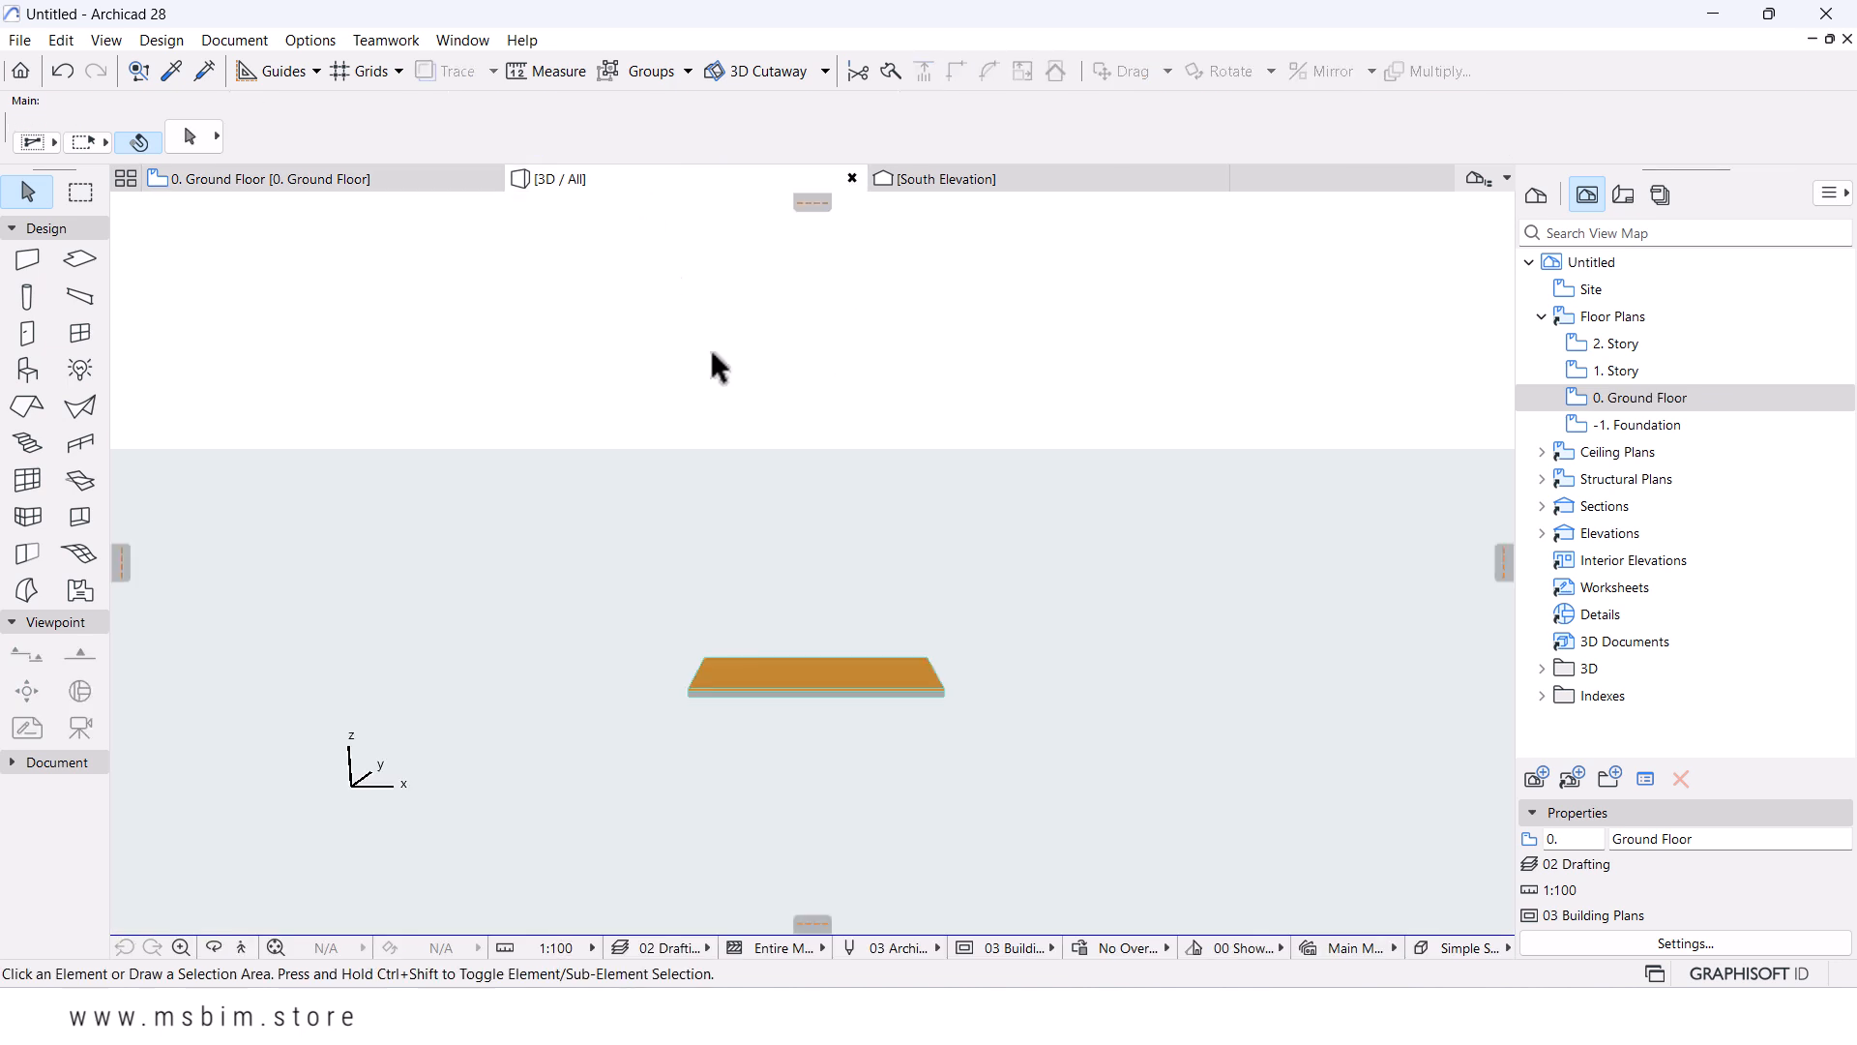
scroll(780, 476, "down", 2)
scroll(763, 546, "up", 5)
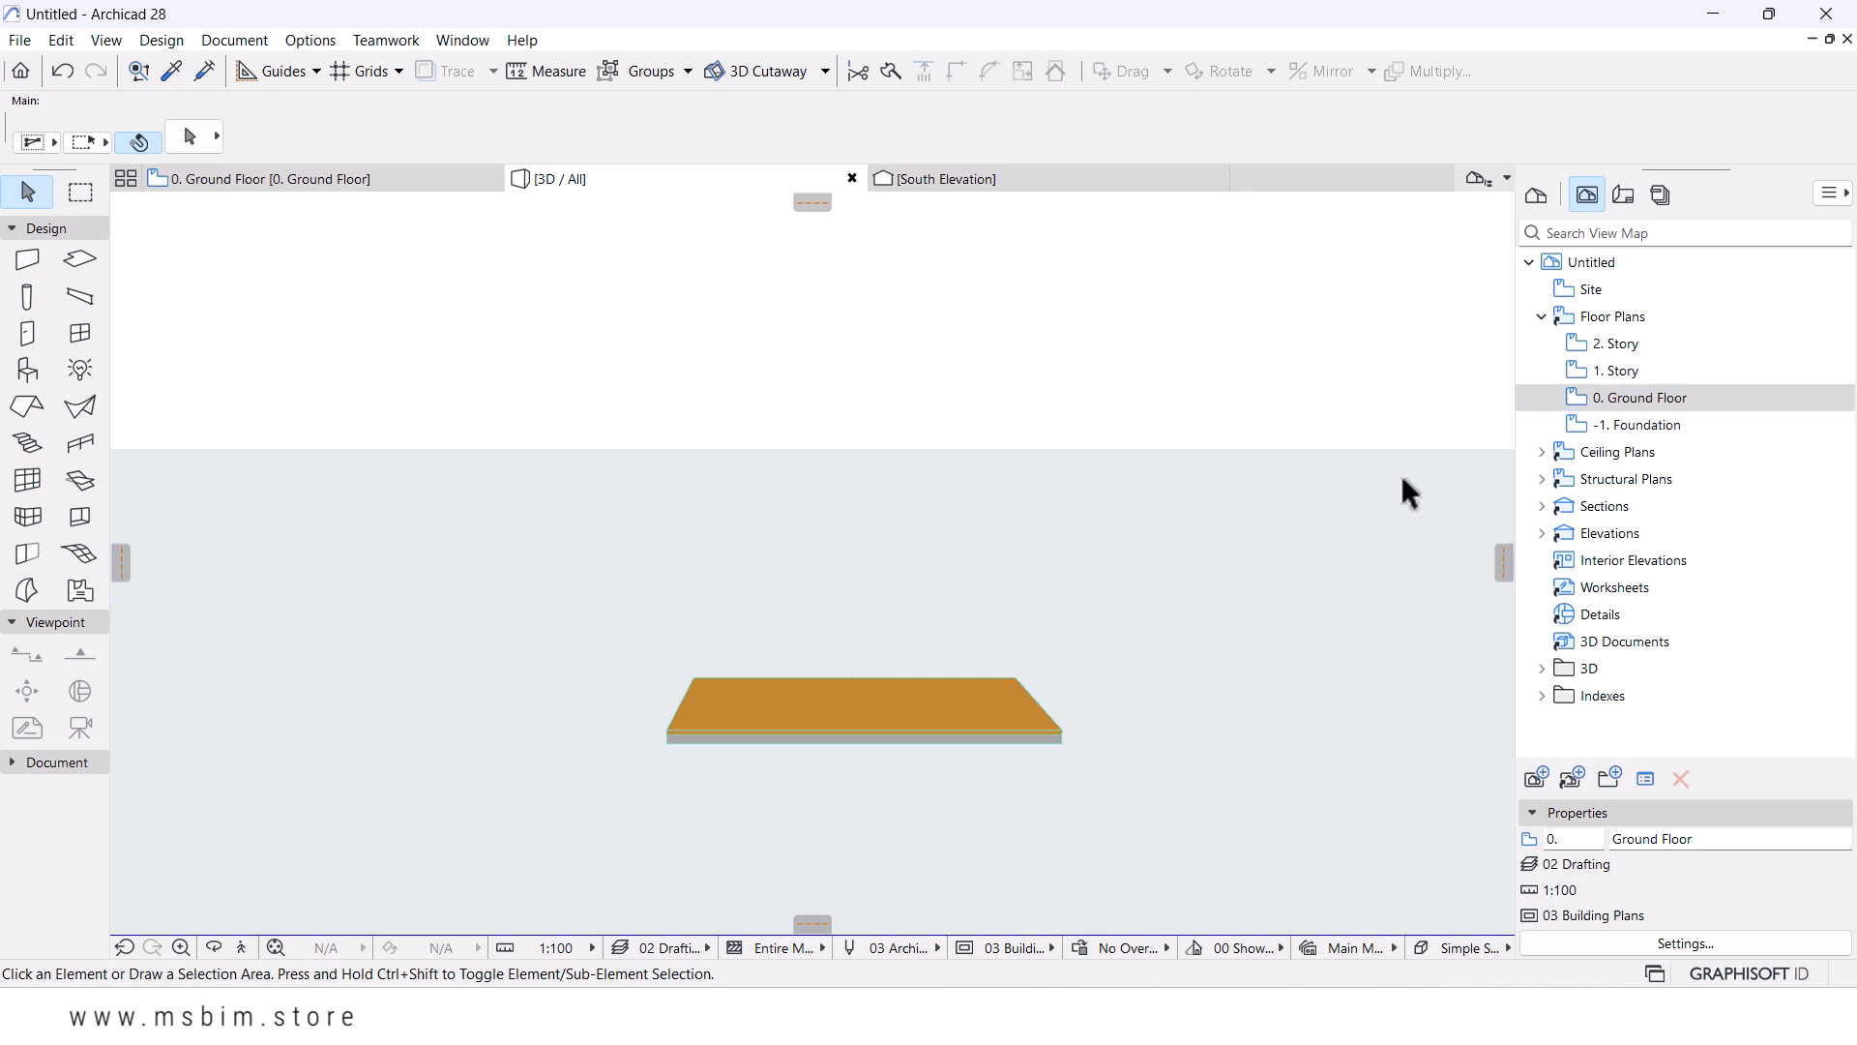
left_click(825, 702)
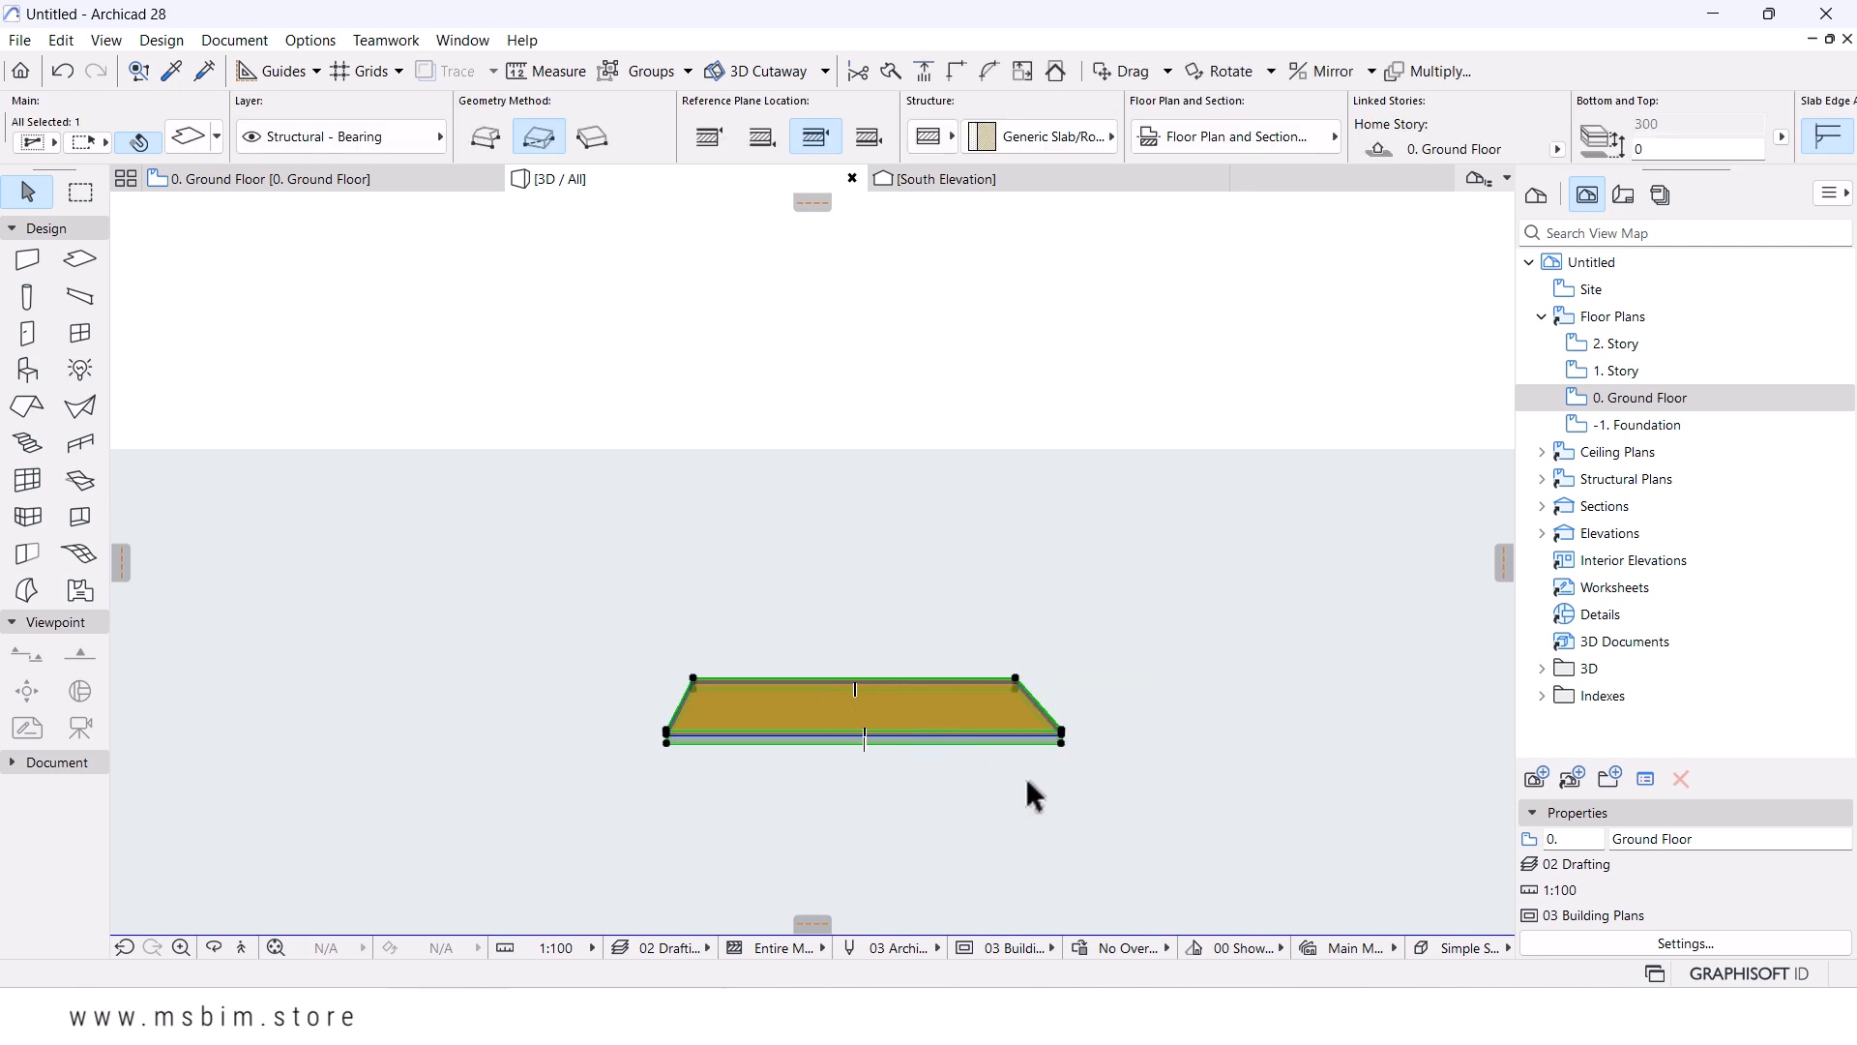
left_click(1061, 740)
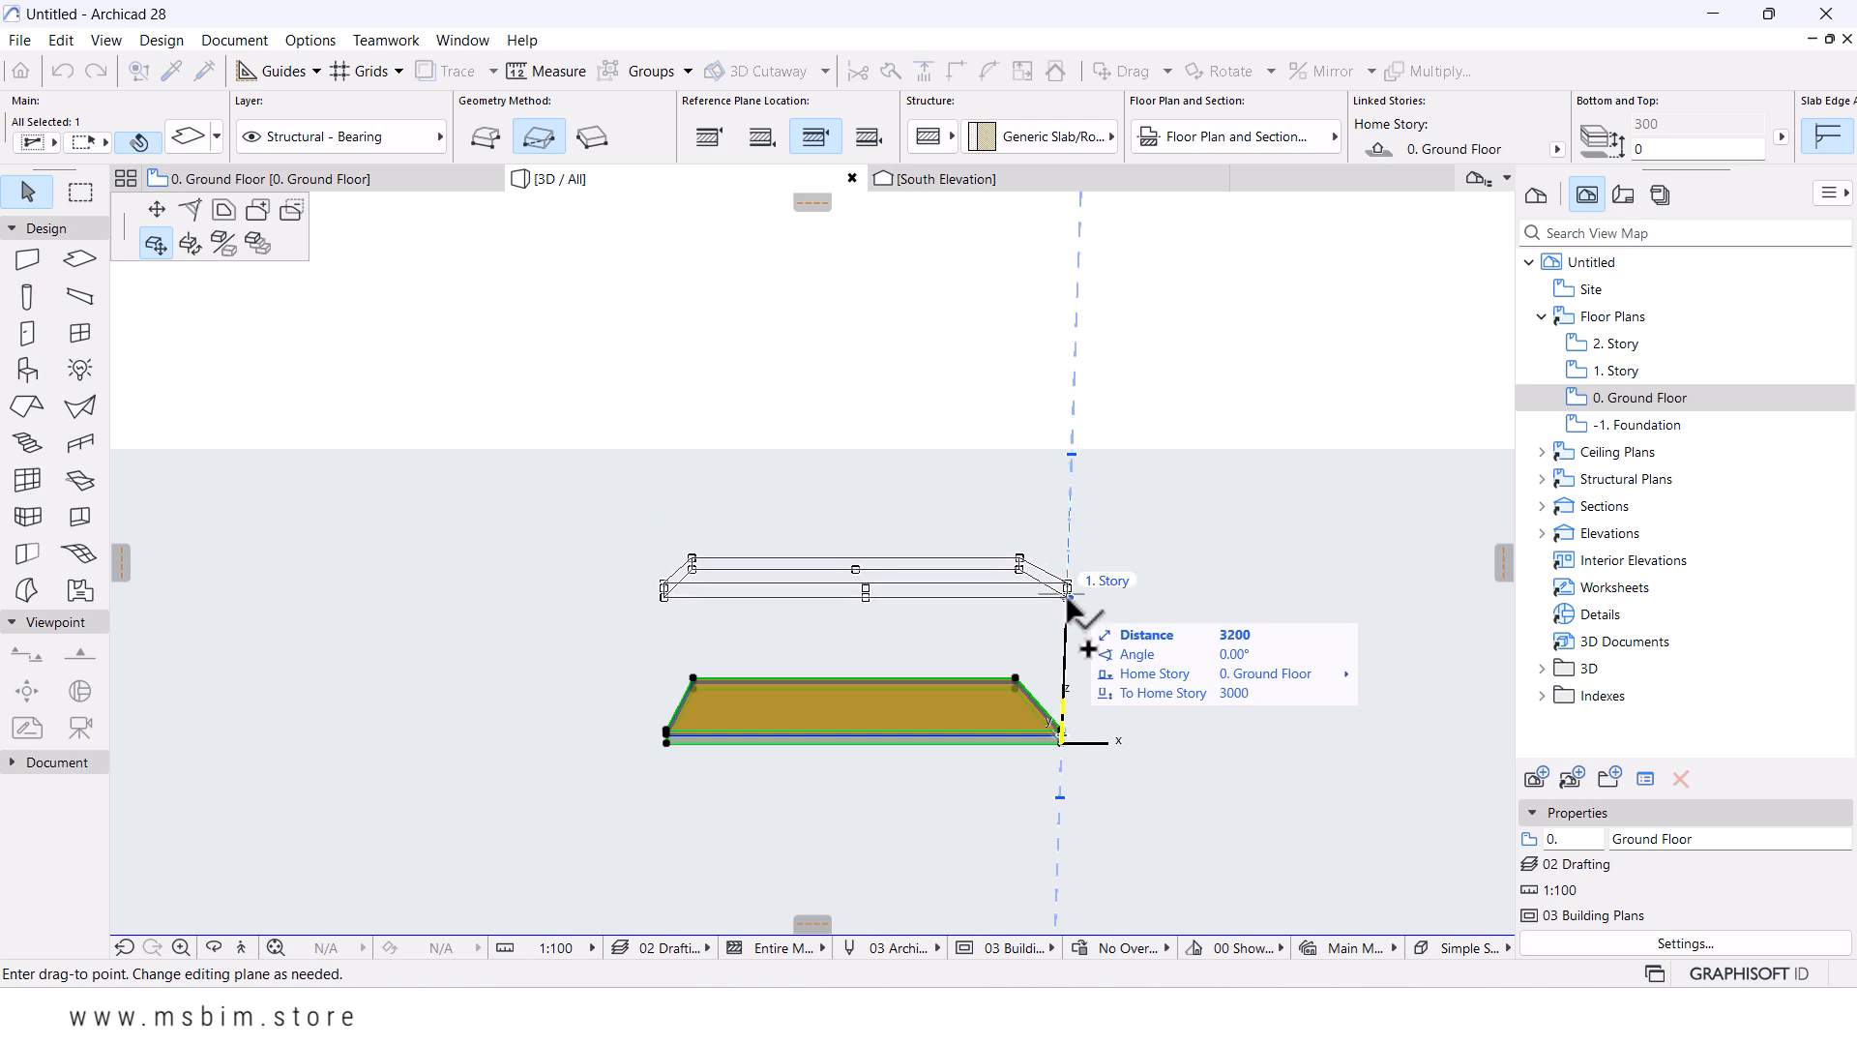
left_click(1068, 590)
left_click(1148, 663)
scroll(795, 687, "up", 2)
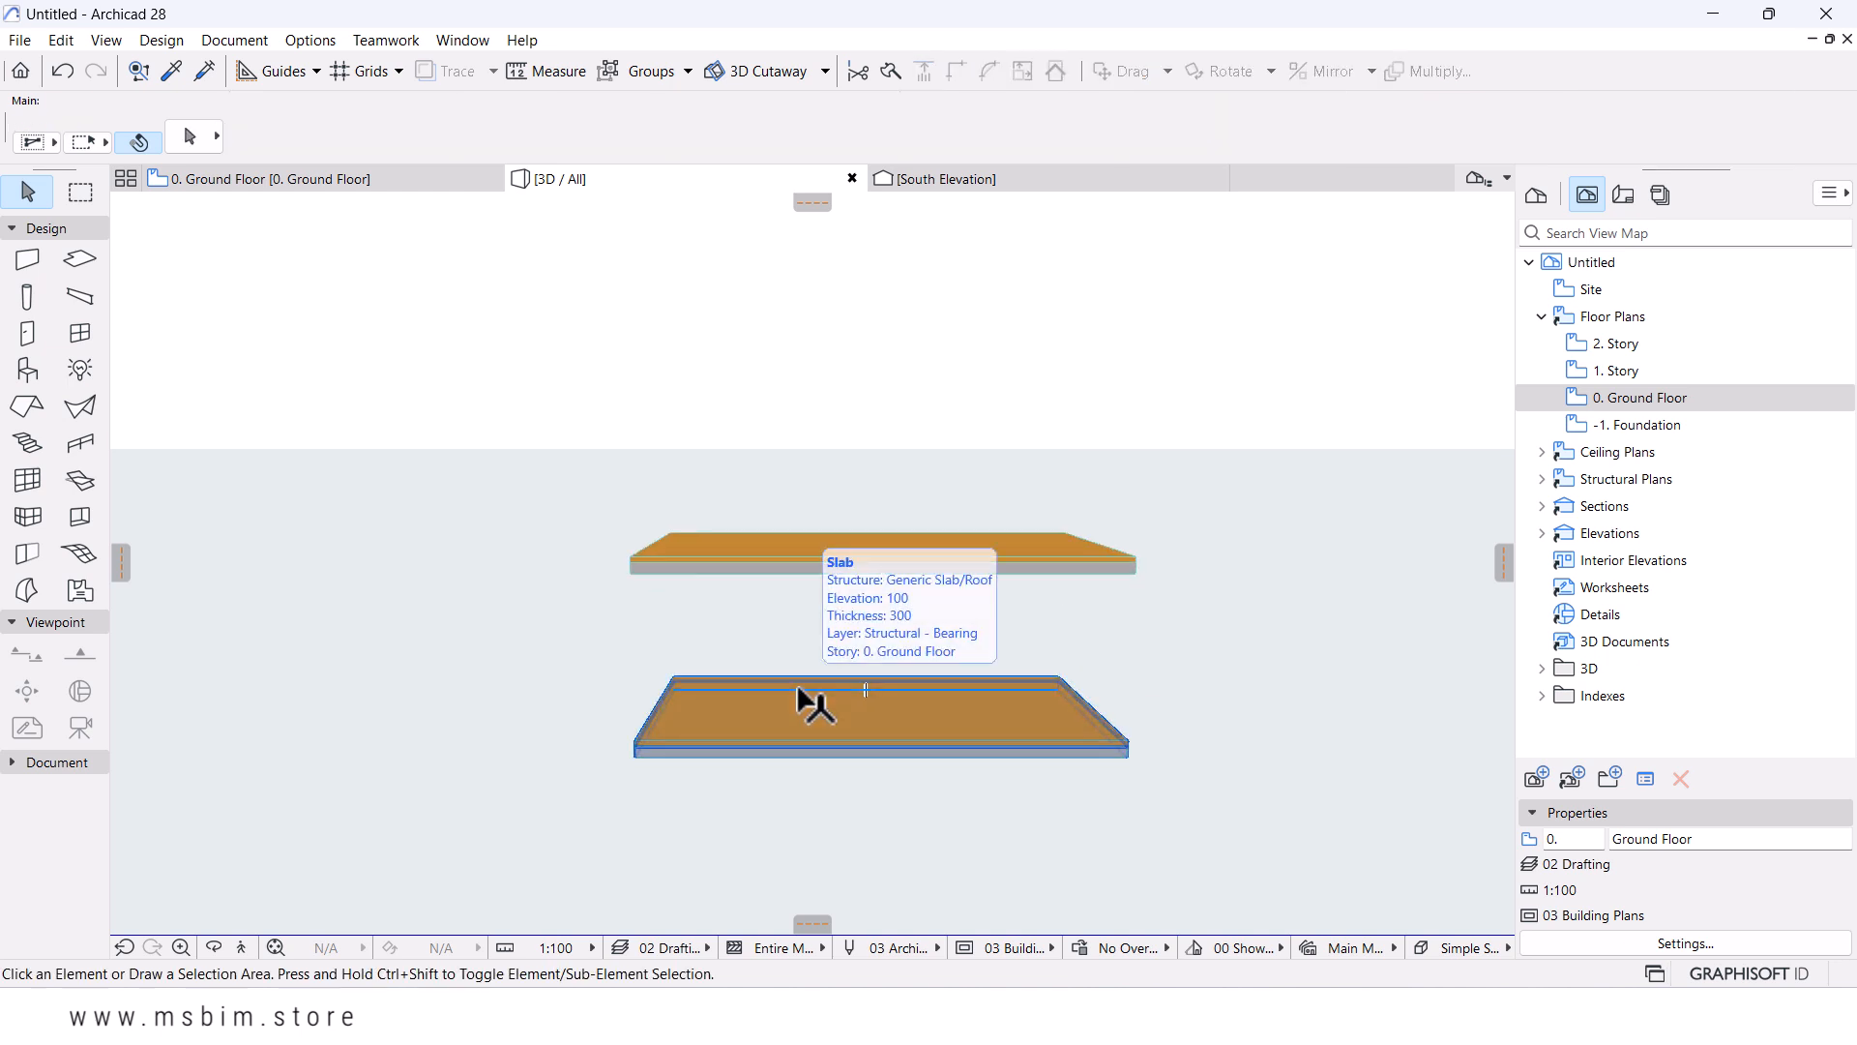
- Open the Ground Floor plan and rename the 2. Story floor plan view as Roof
scroll(799, 693, "down", 1)
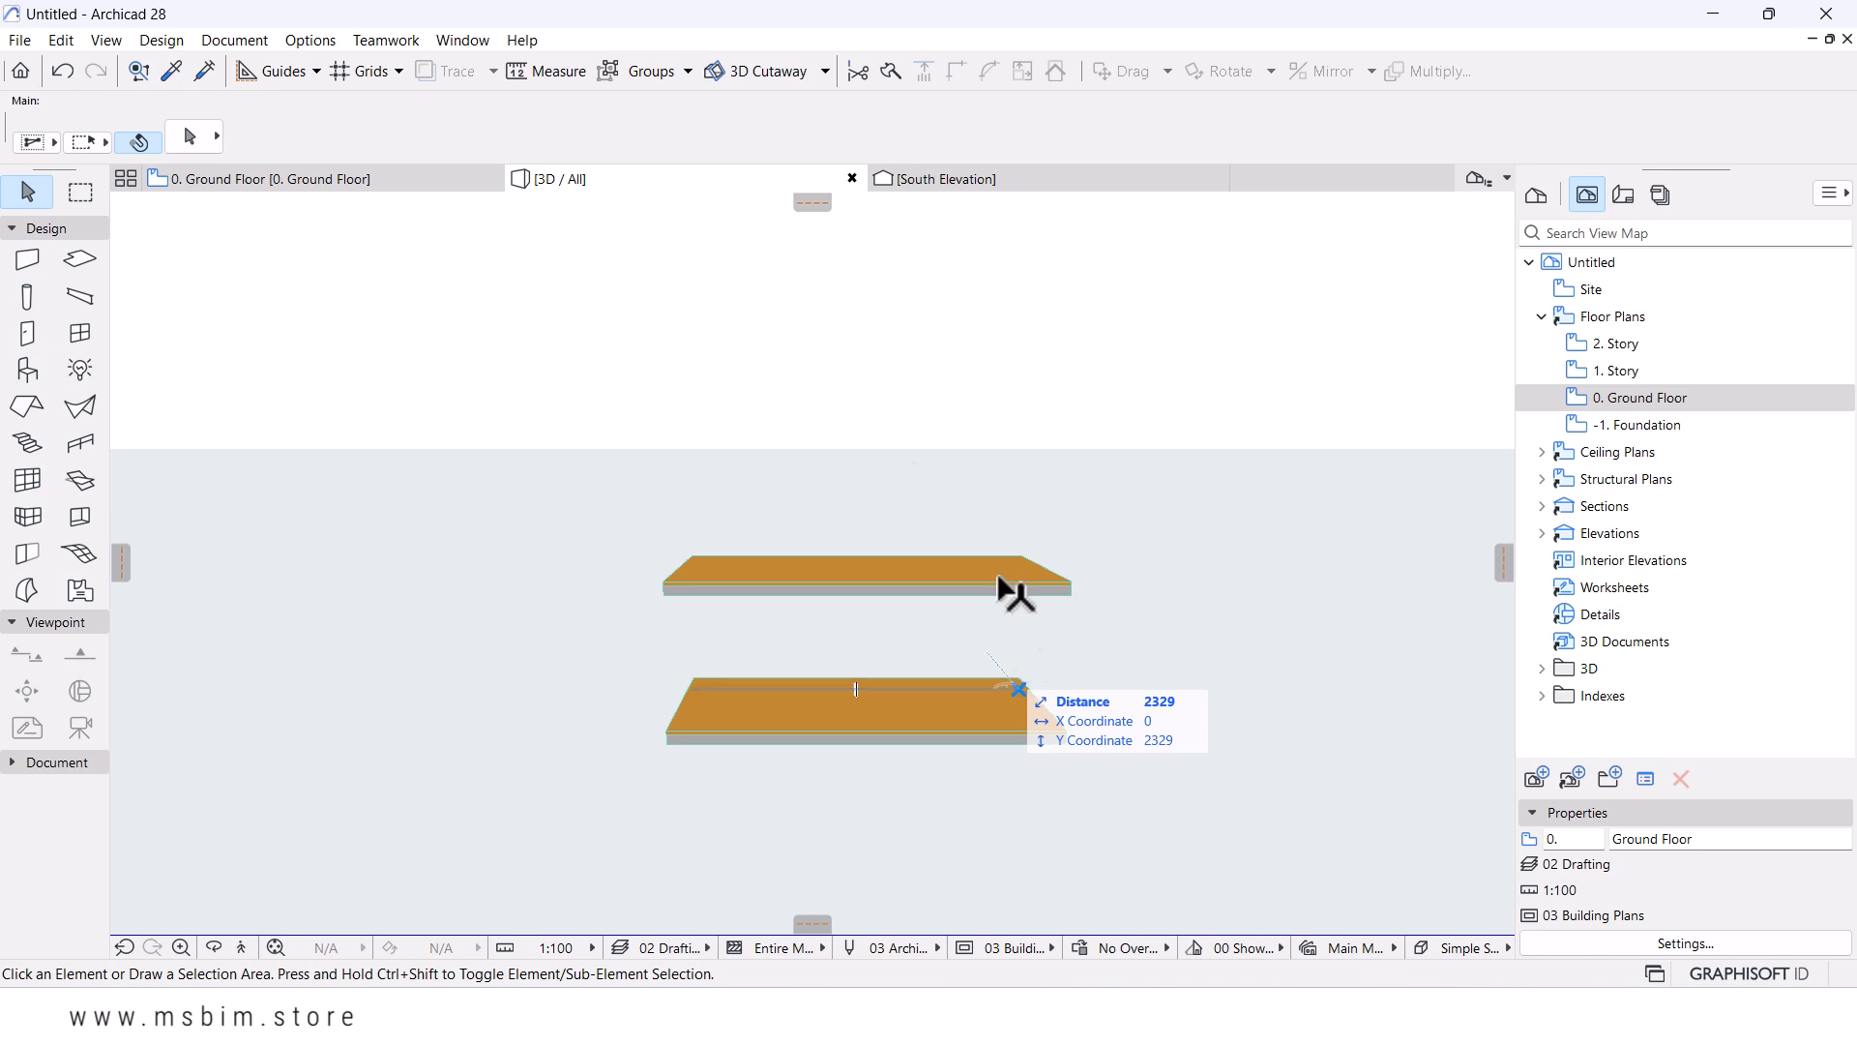
double_click(1616, 409)
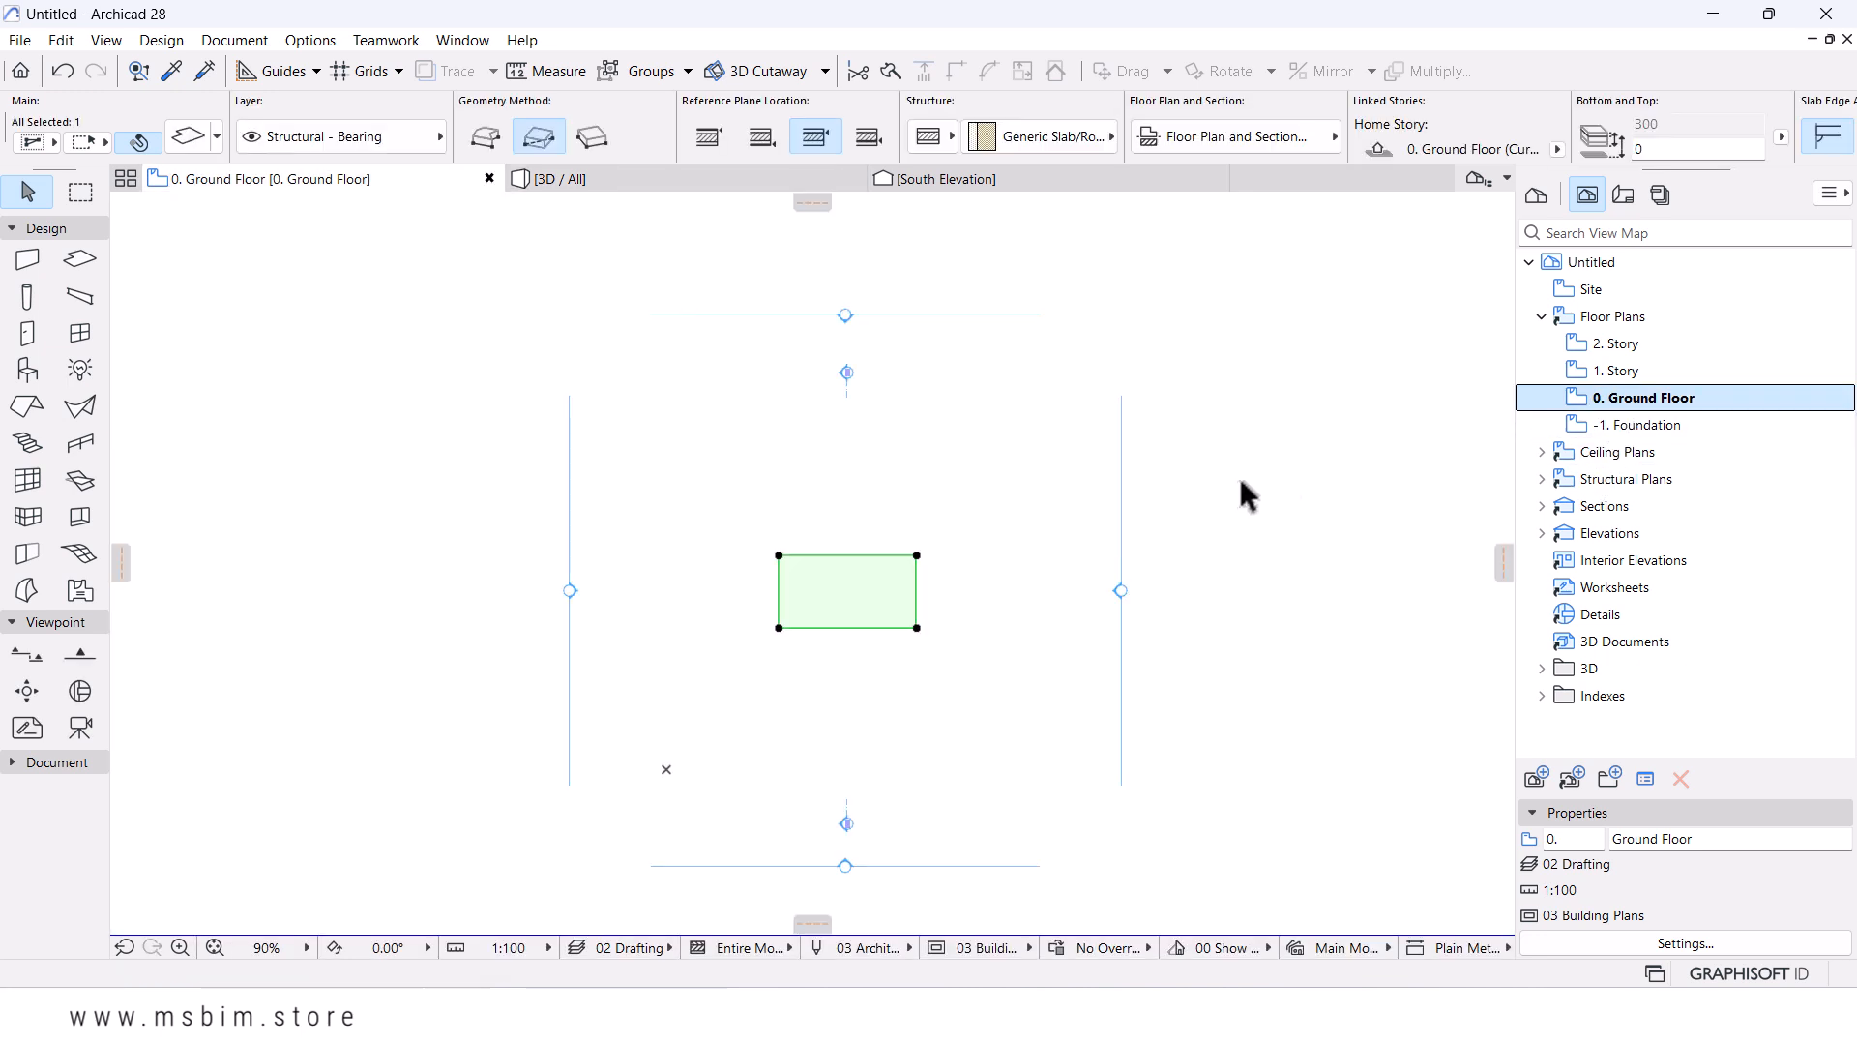
scroll(855, 489, "up", 1)
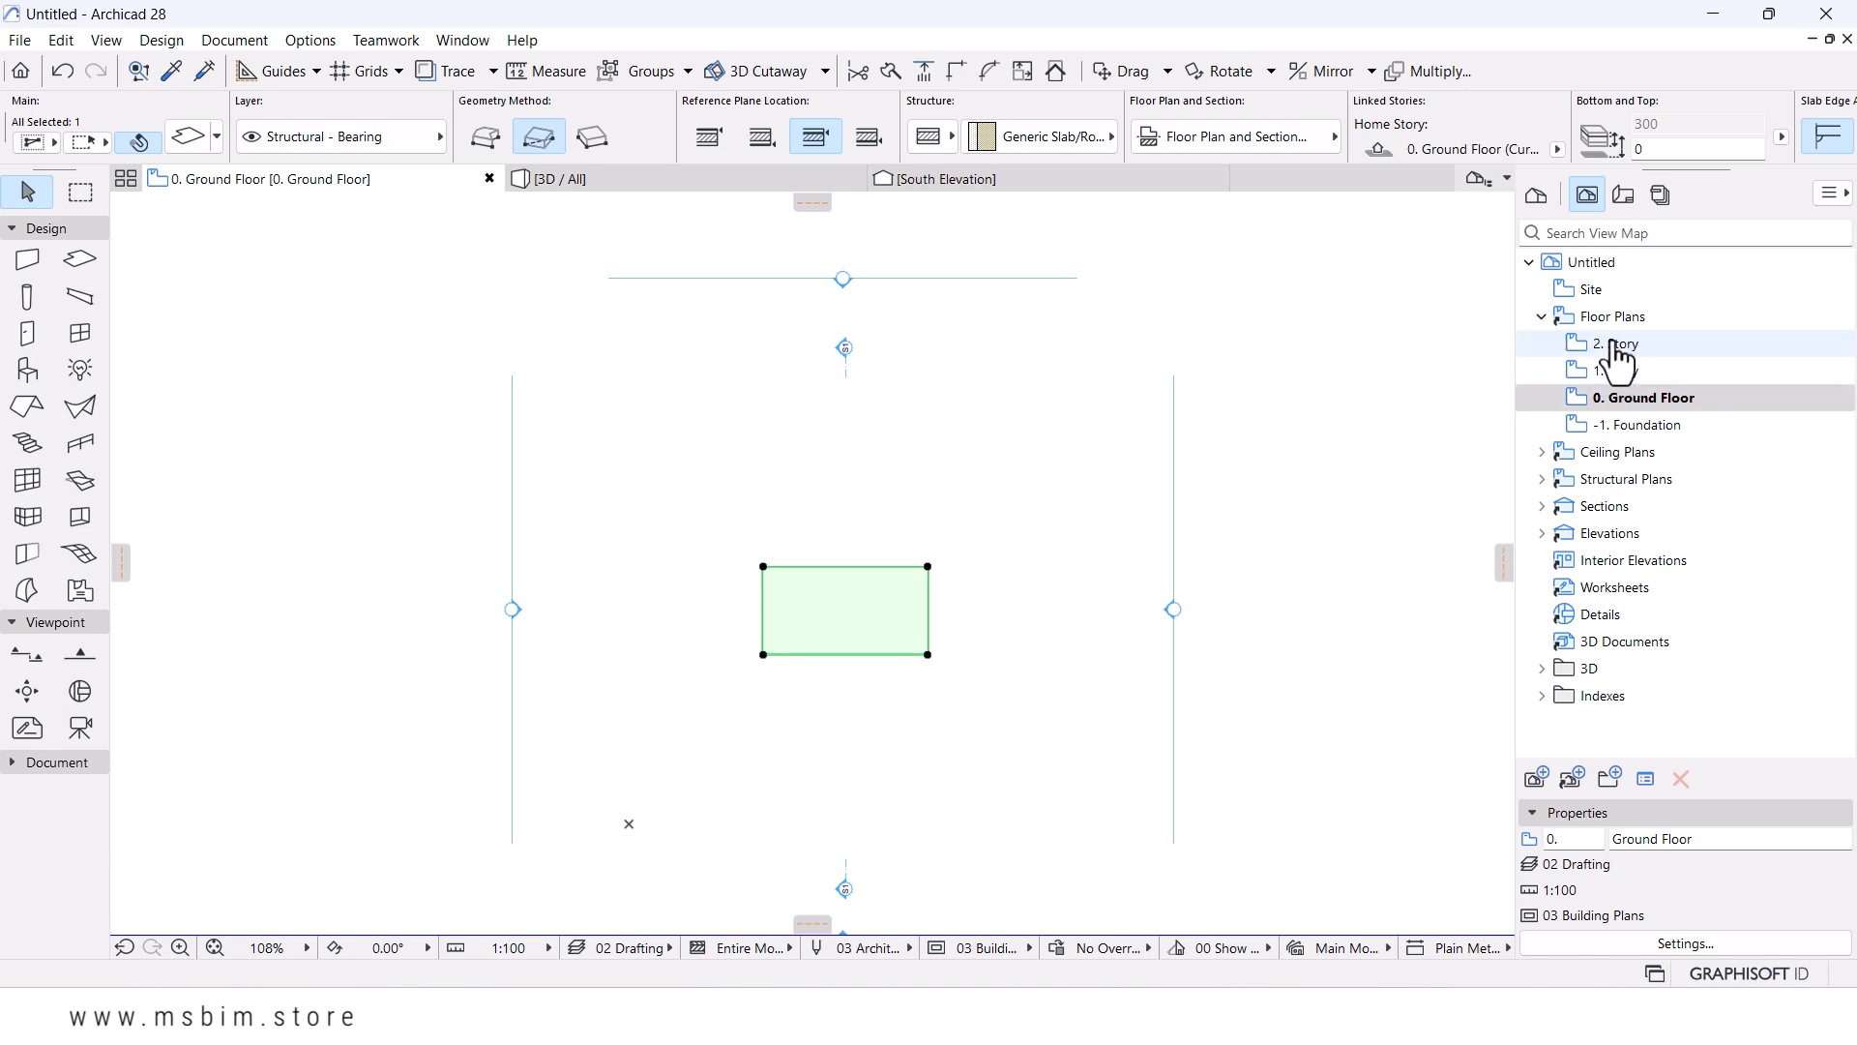
left_click(1615, 393)
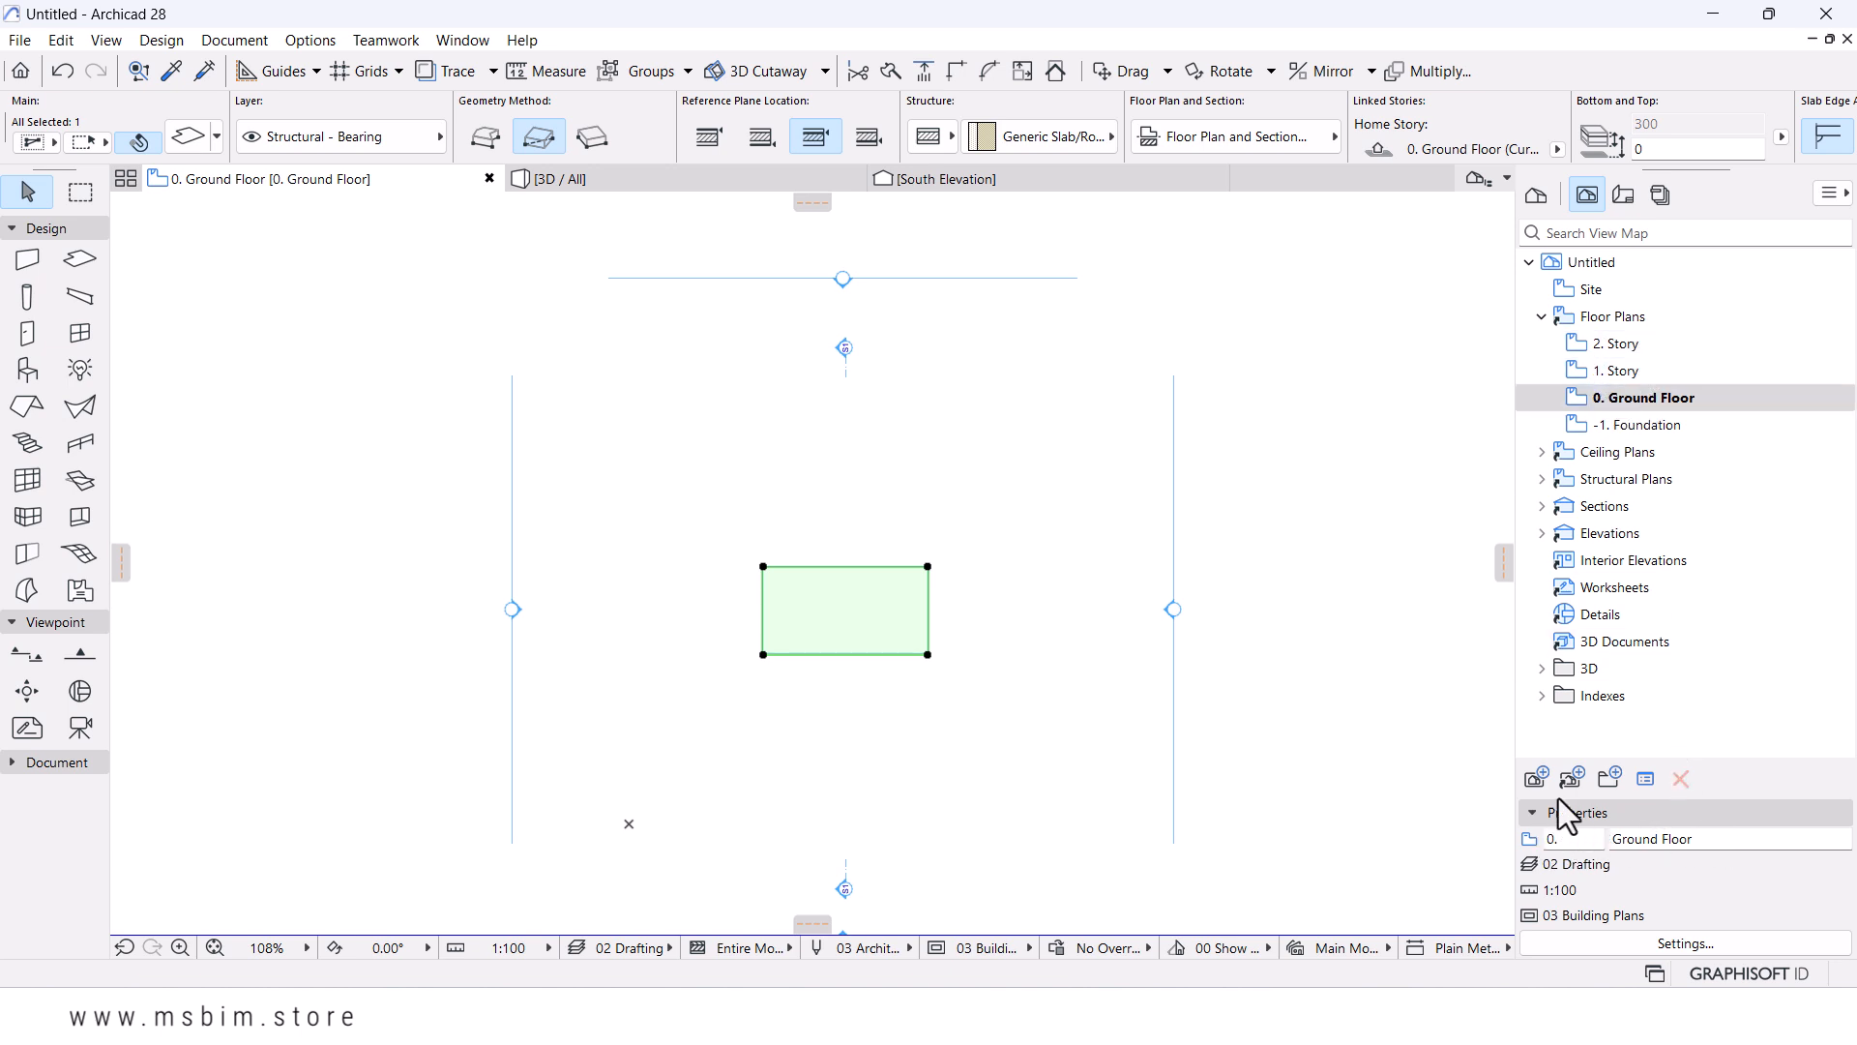
left_click(1618, 344)
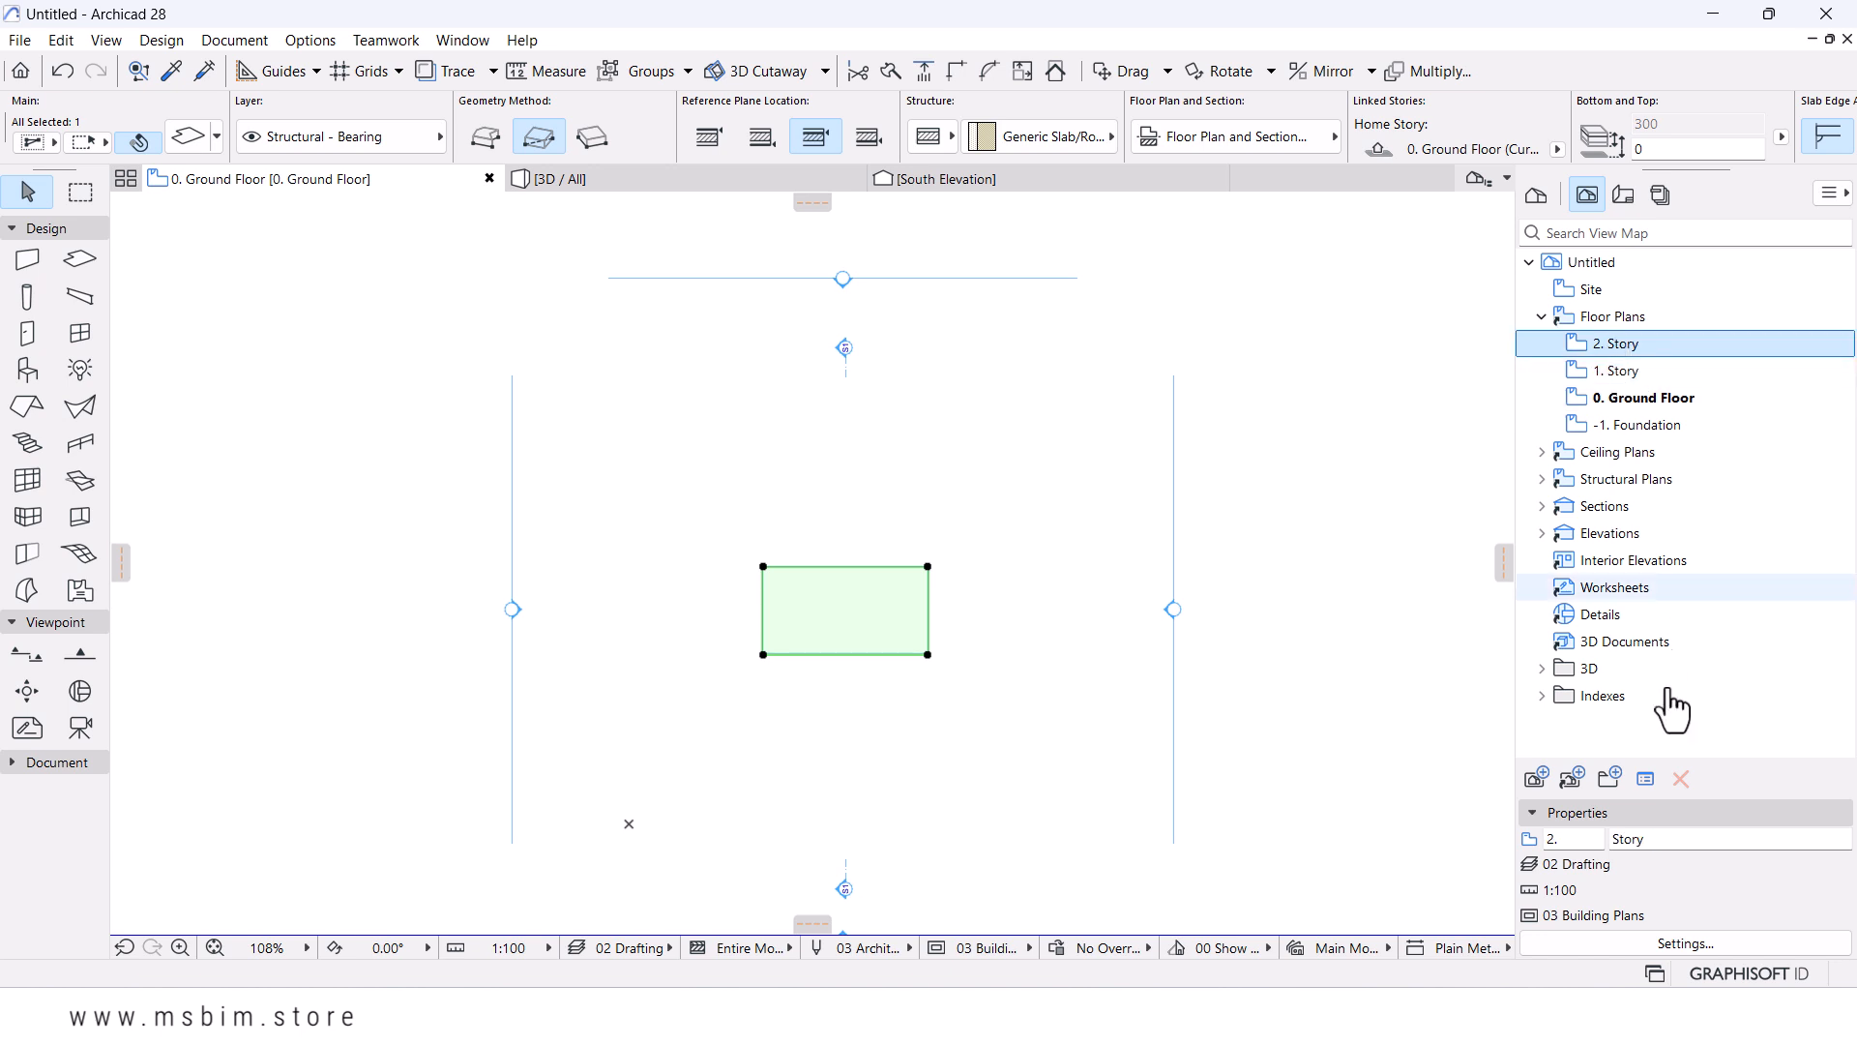
double_click(1608, 839)
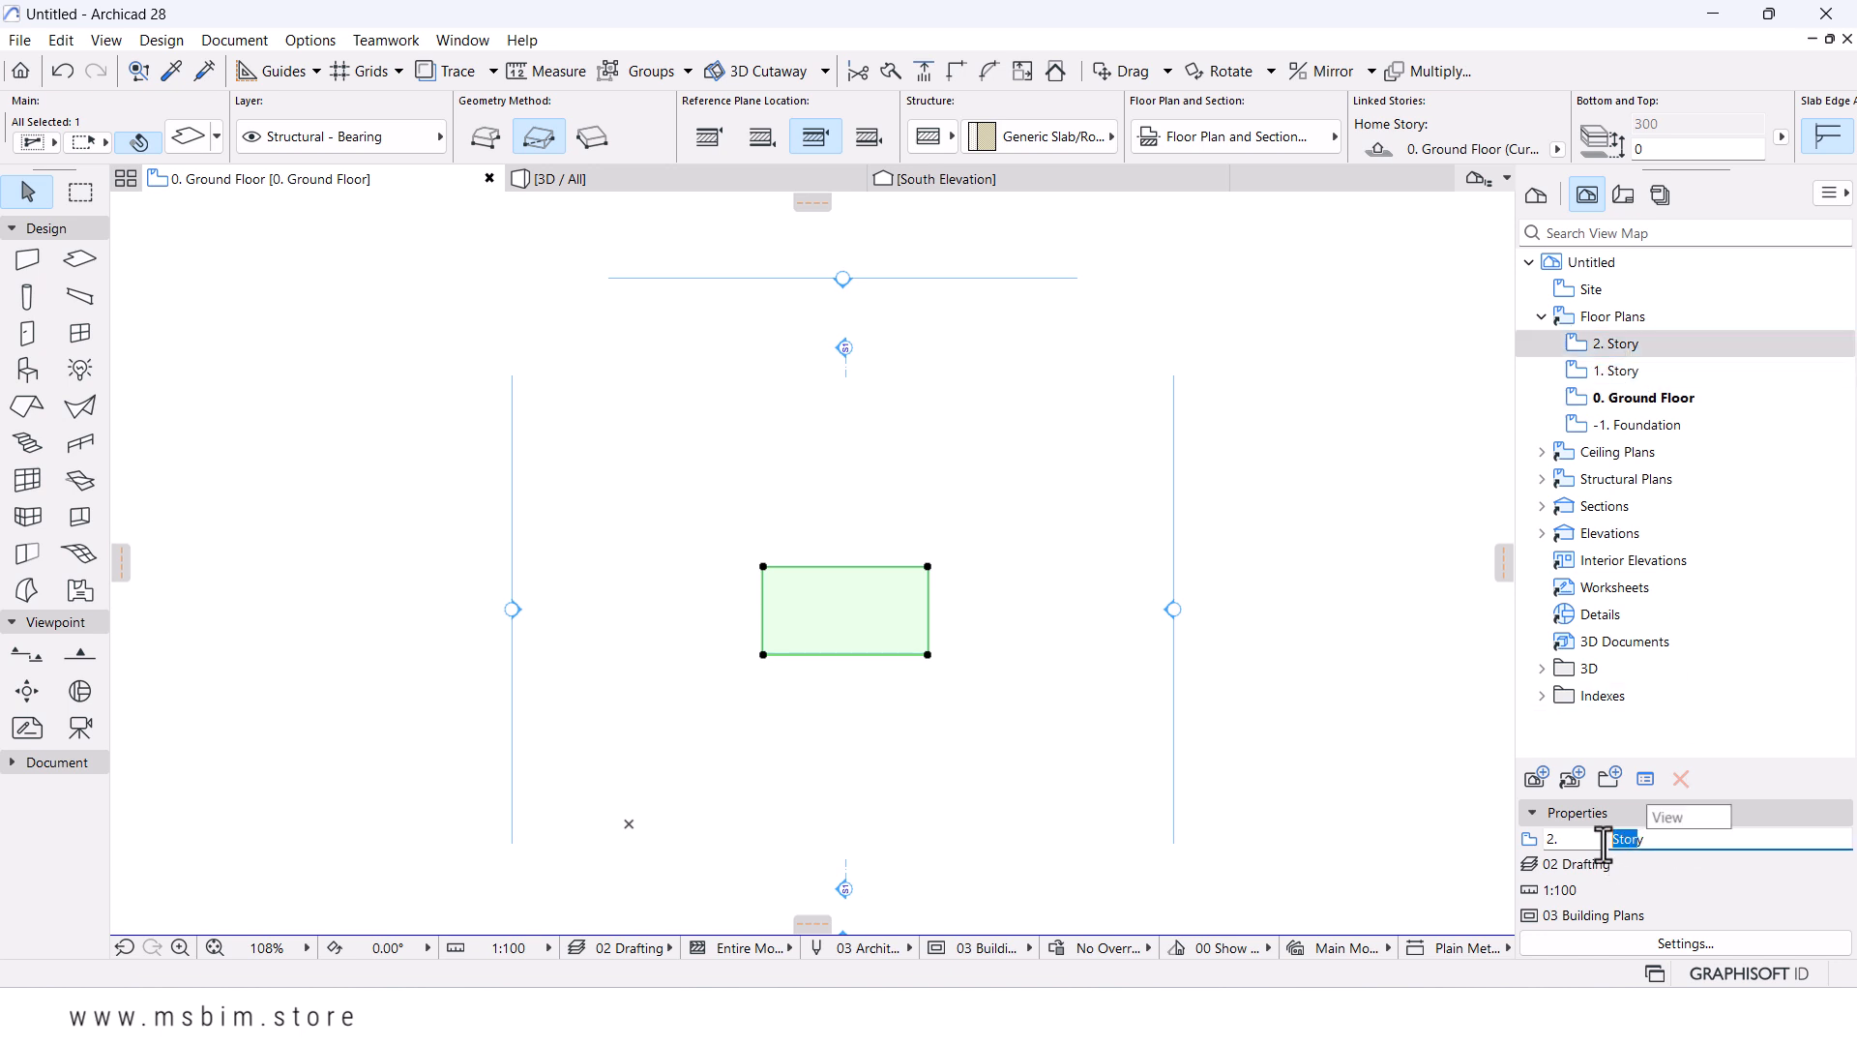
key("BackSpace")
type("Roof")
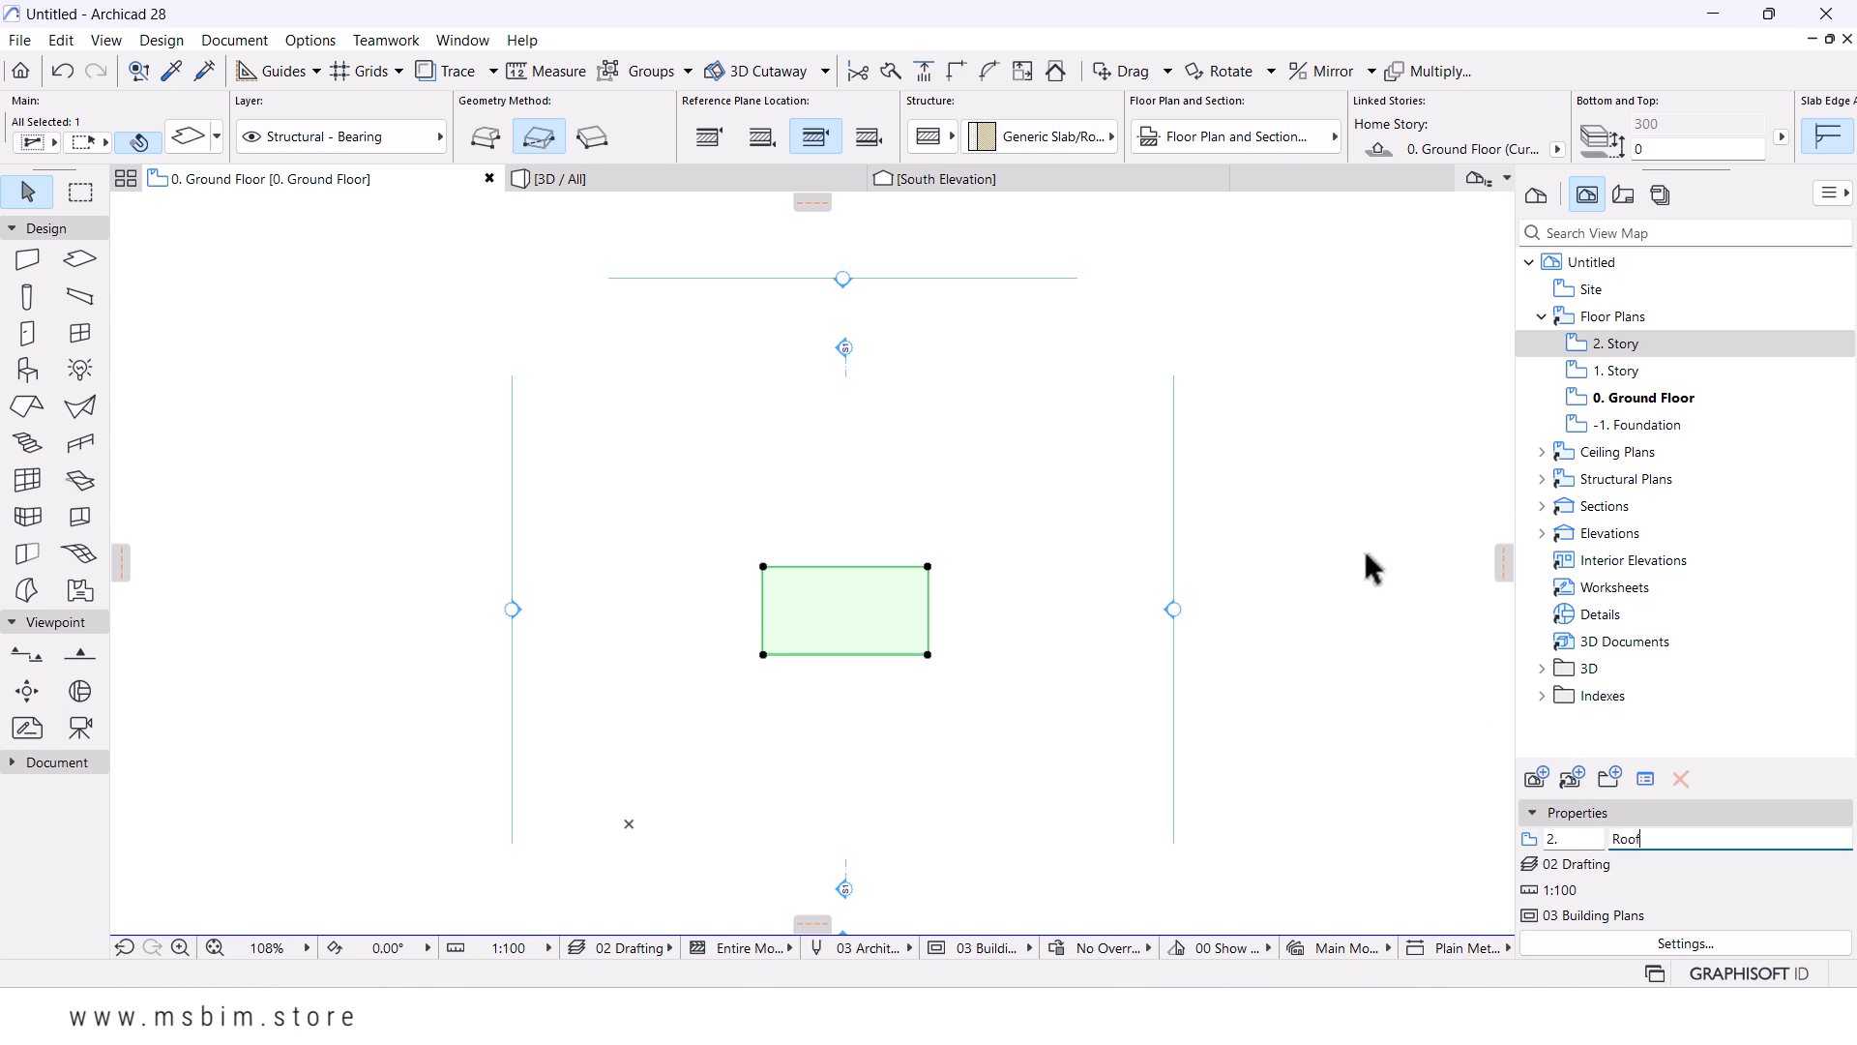
left_click(1369, 558)
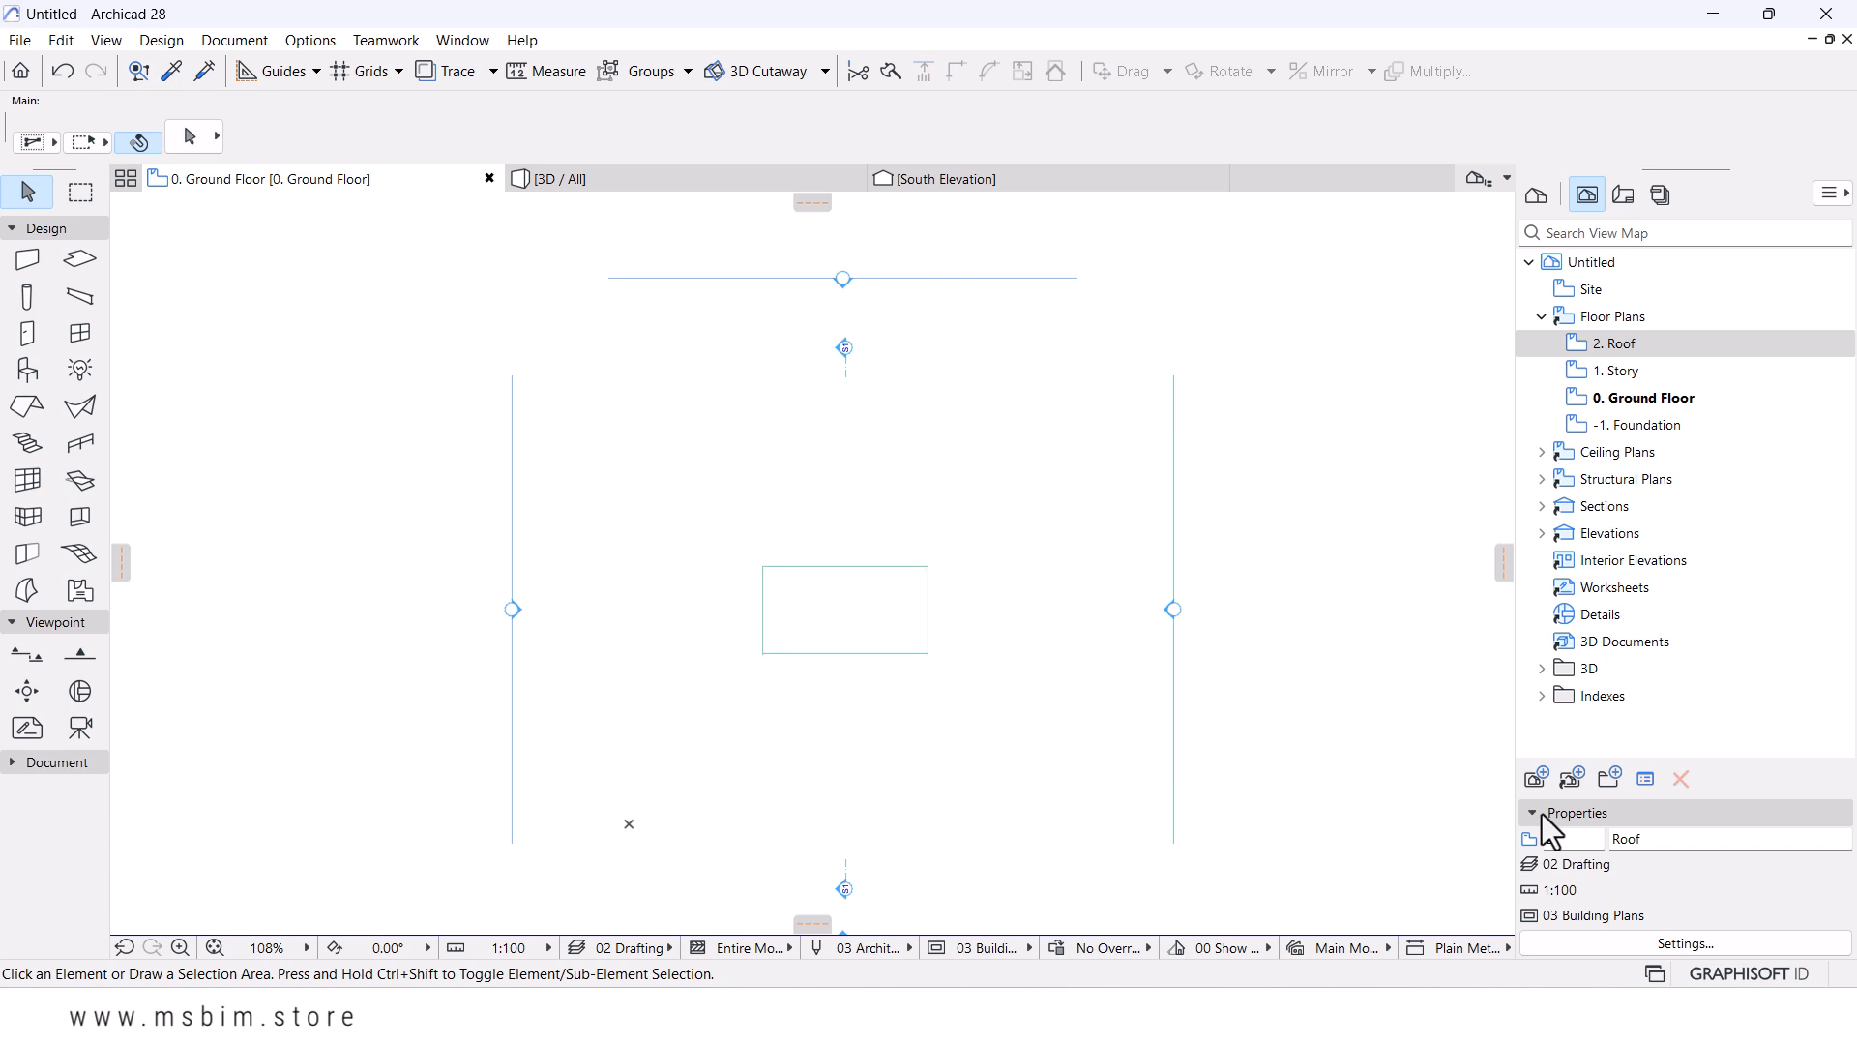
- Name story 2 Roof in the Story Settings and apply the change
left_click(1626, 839)
left_click_drag(1626, 839, 1595, 842)
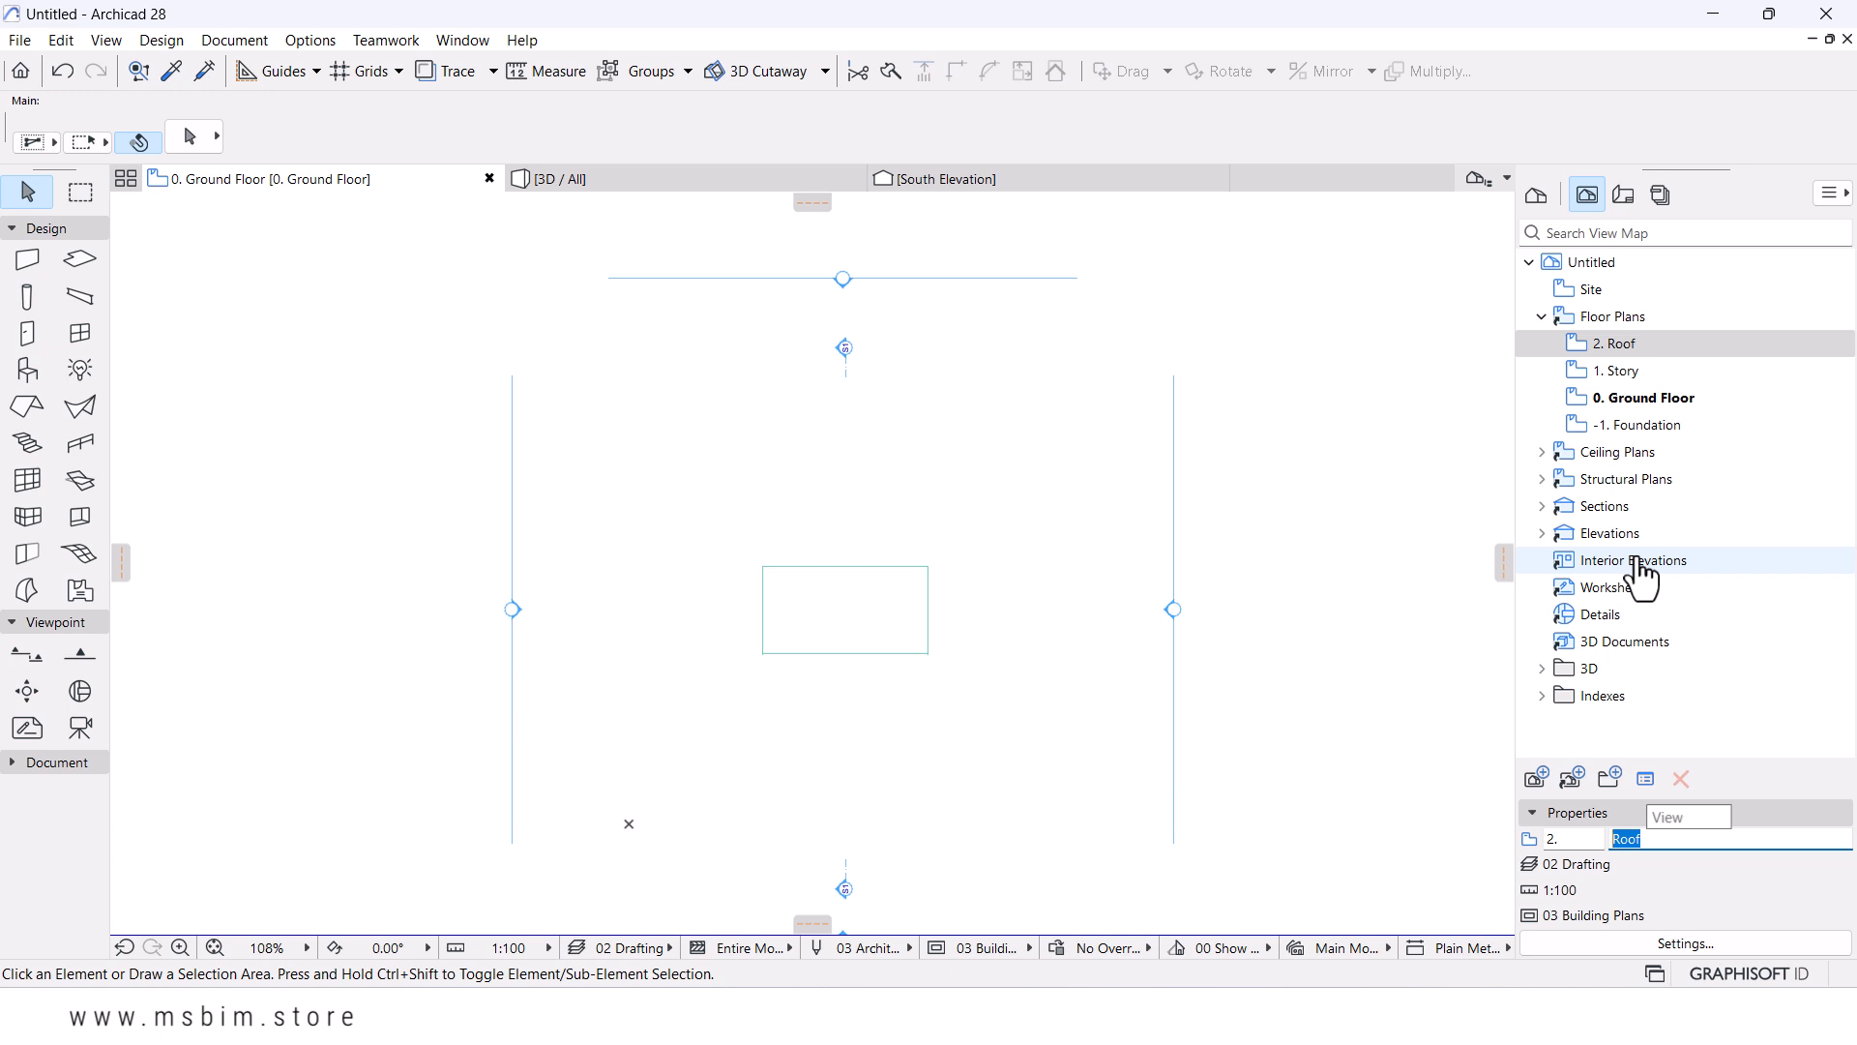
right_click(1615, 377)
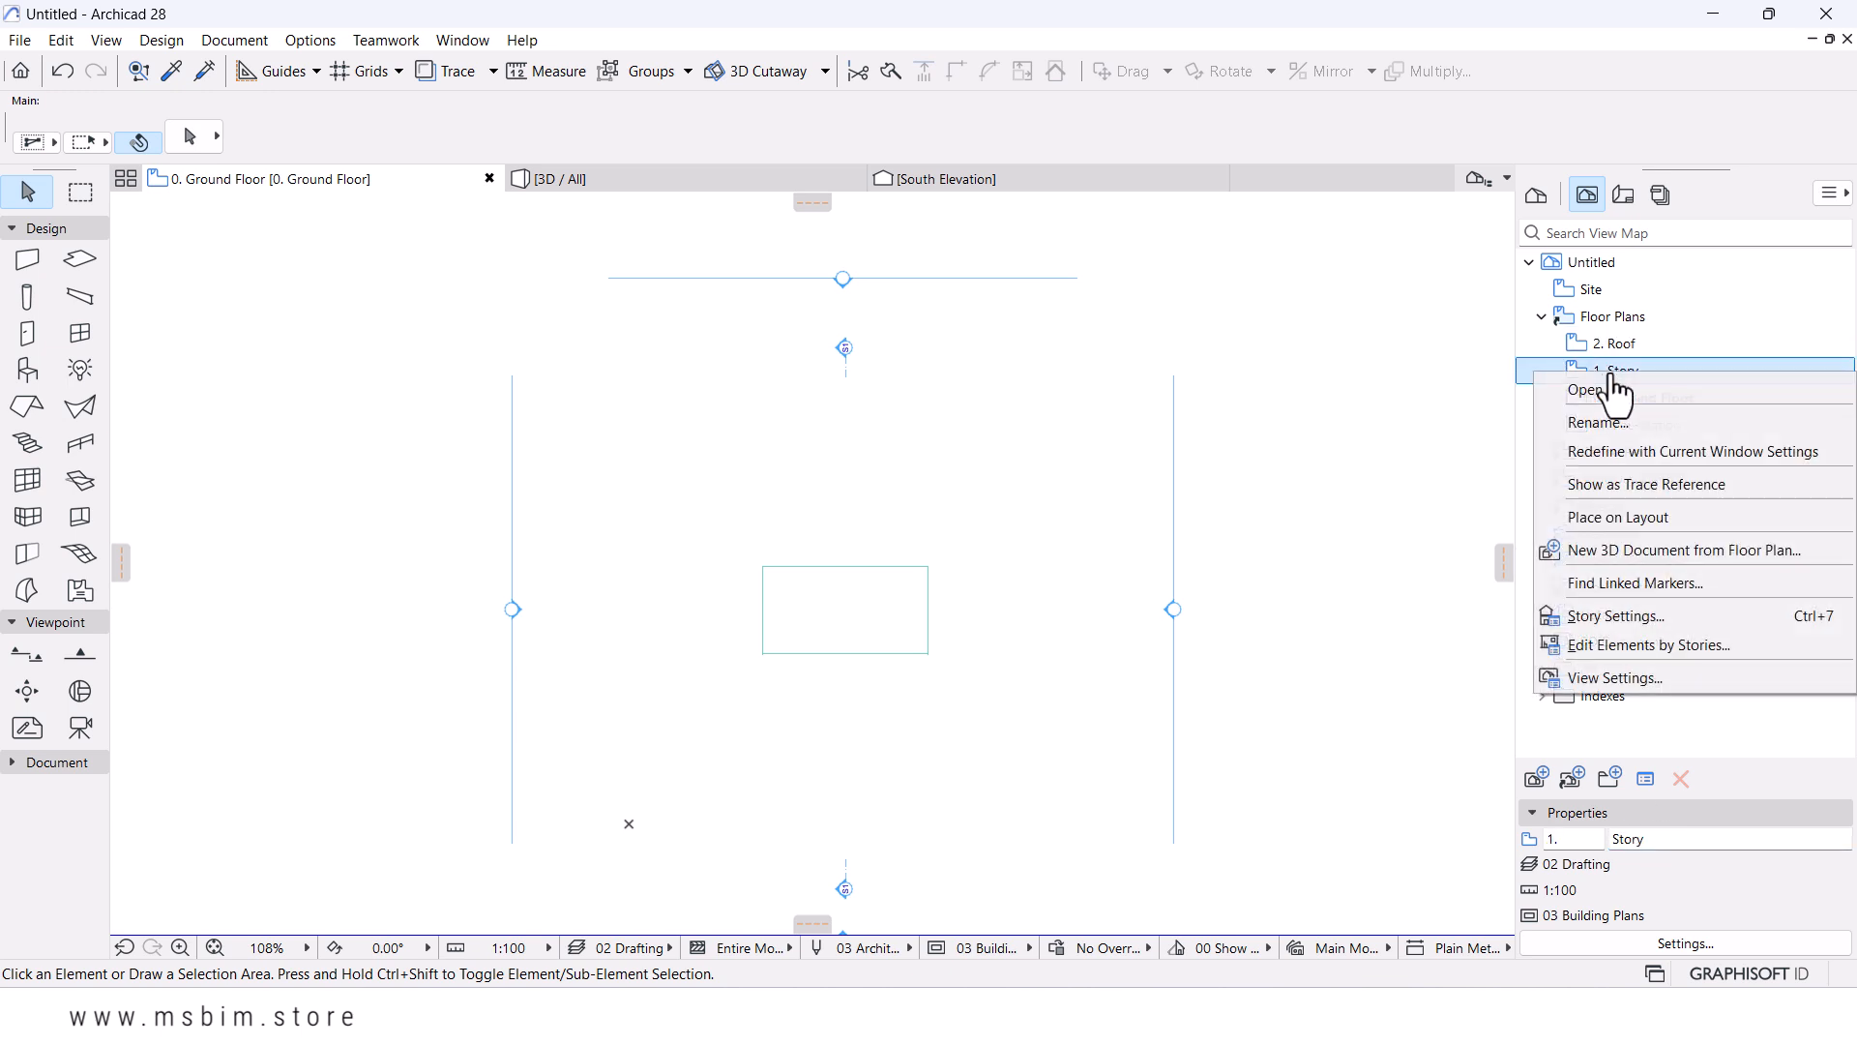
left_click(1606, 619)
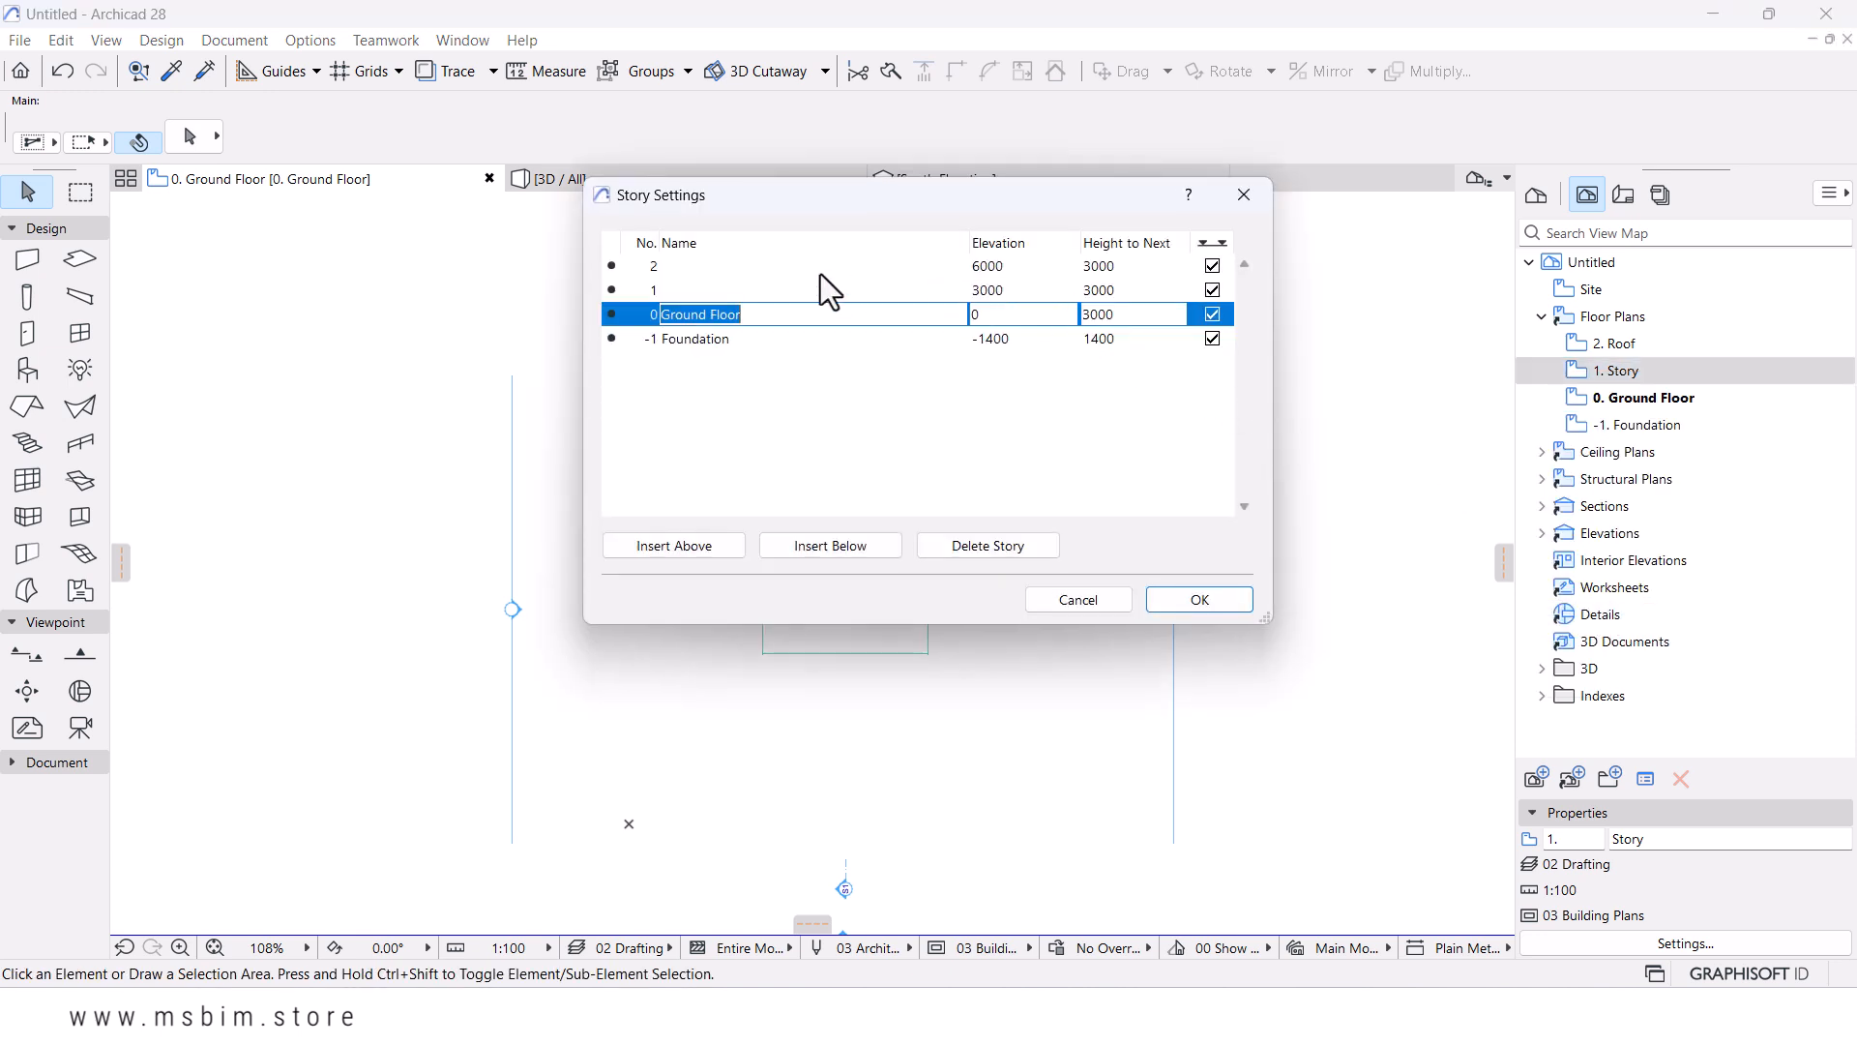
left_click(737, 267)
left_click(702, 267)
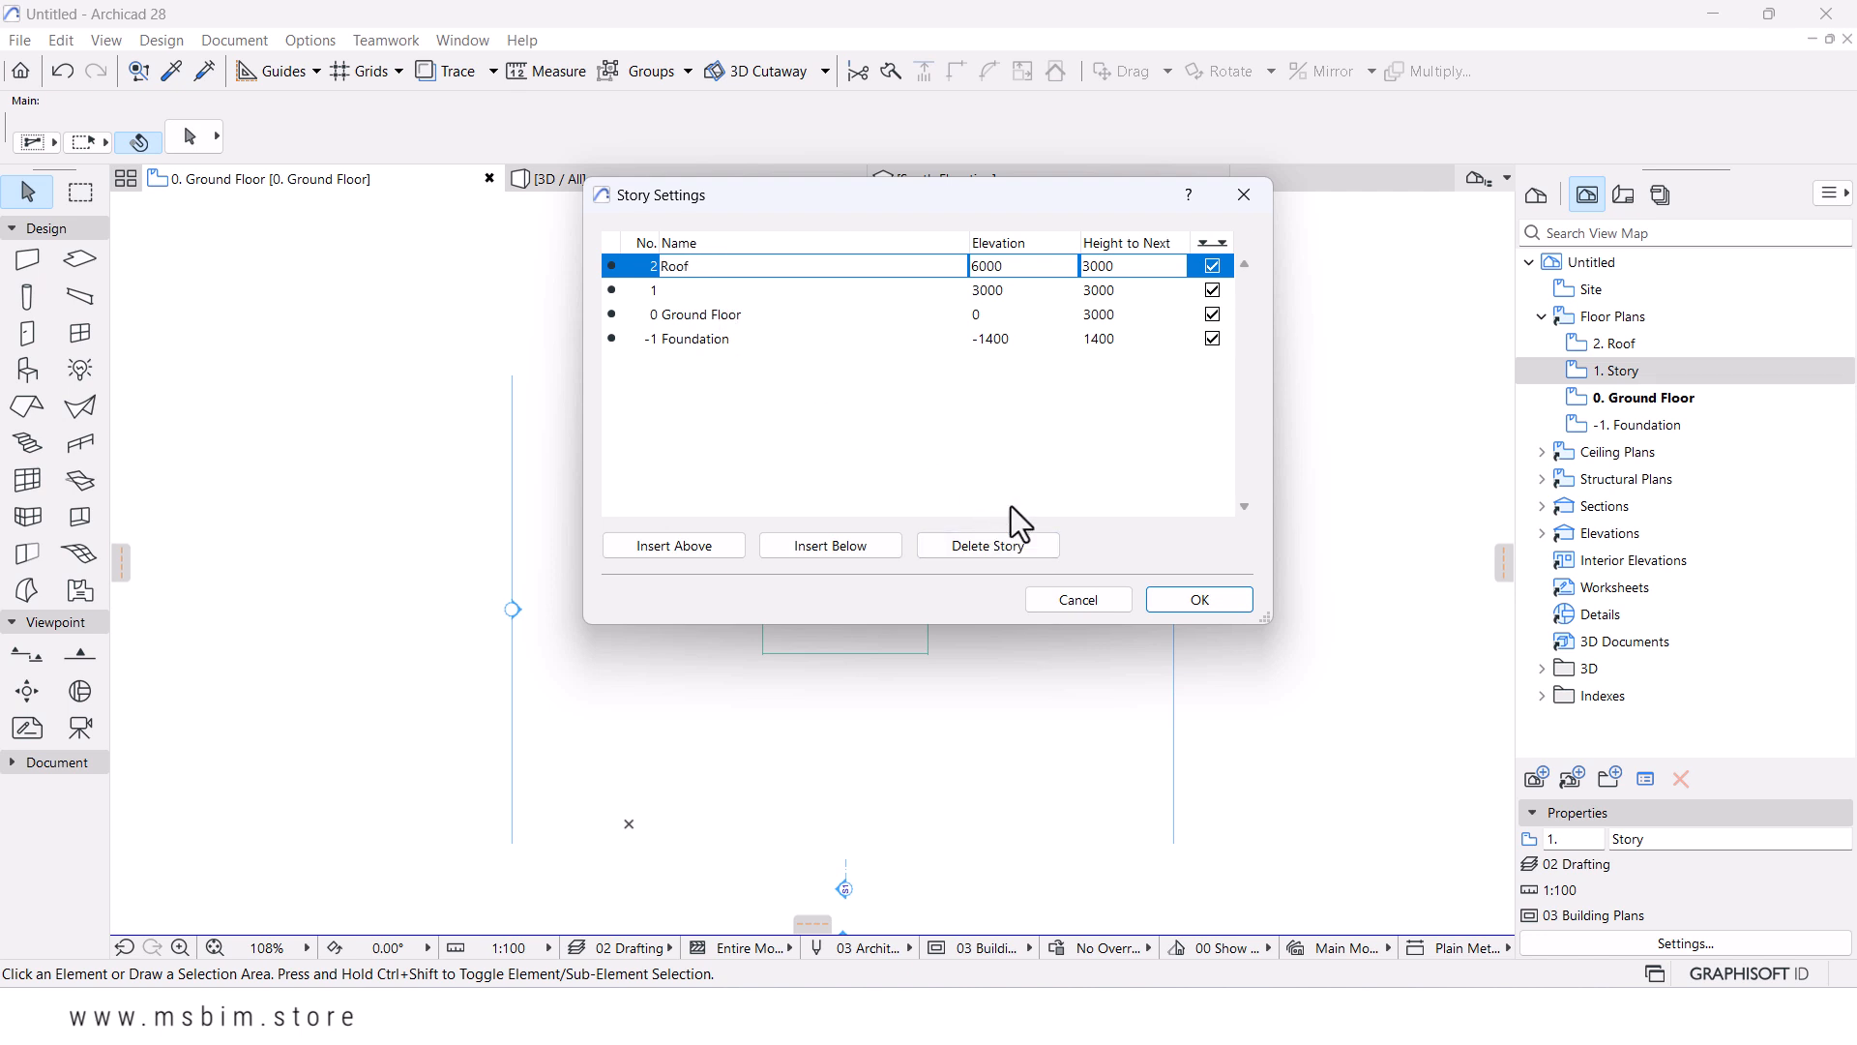
left_click(1172, 600)
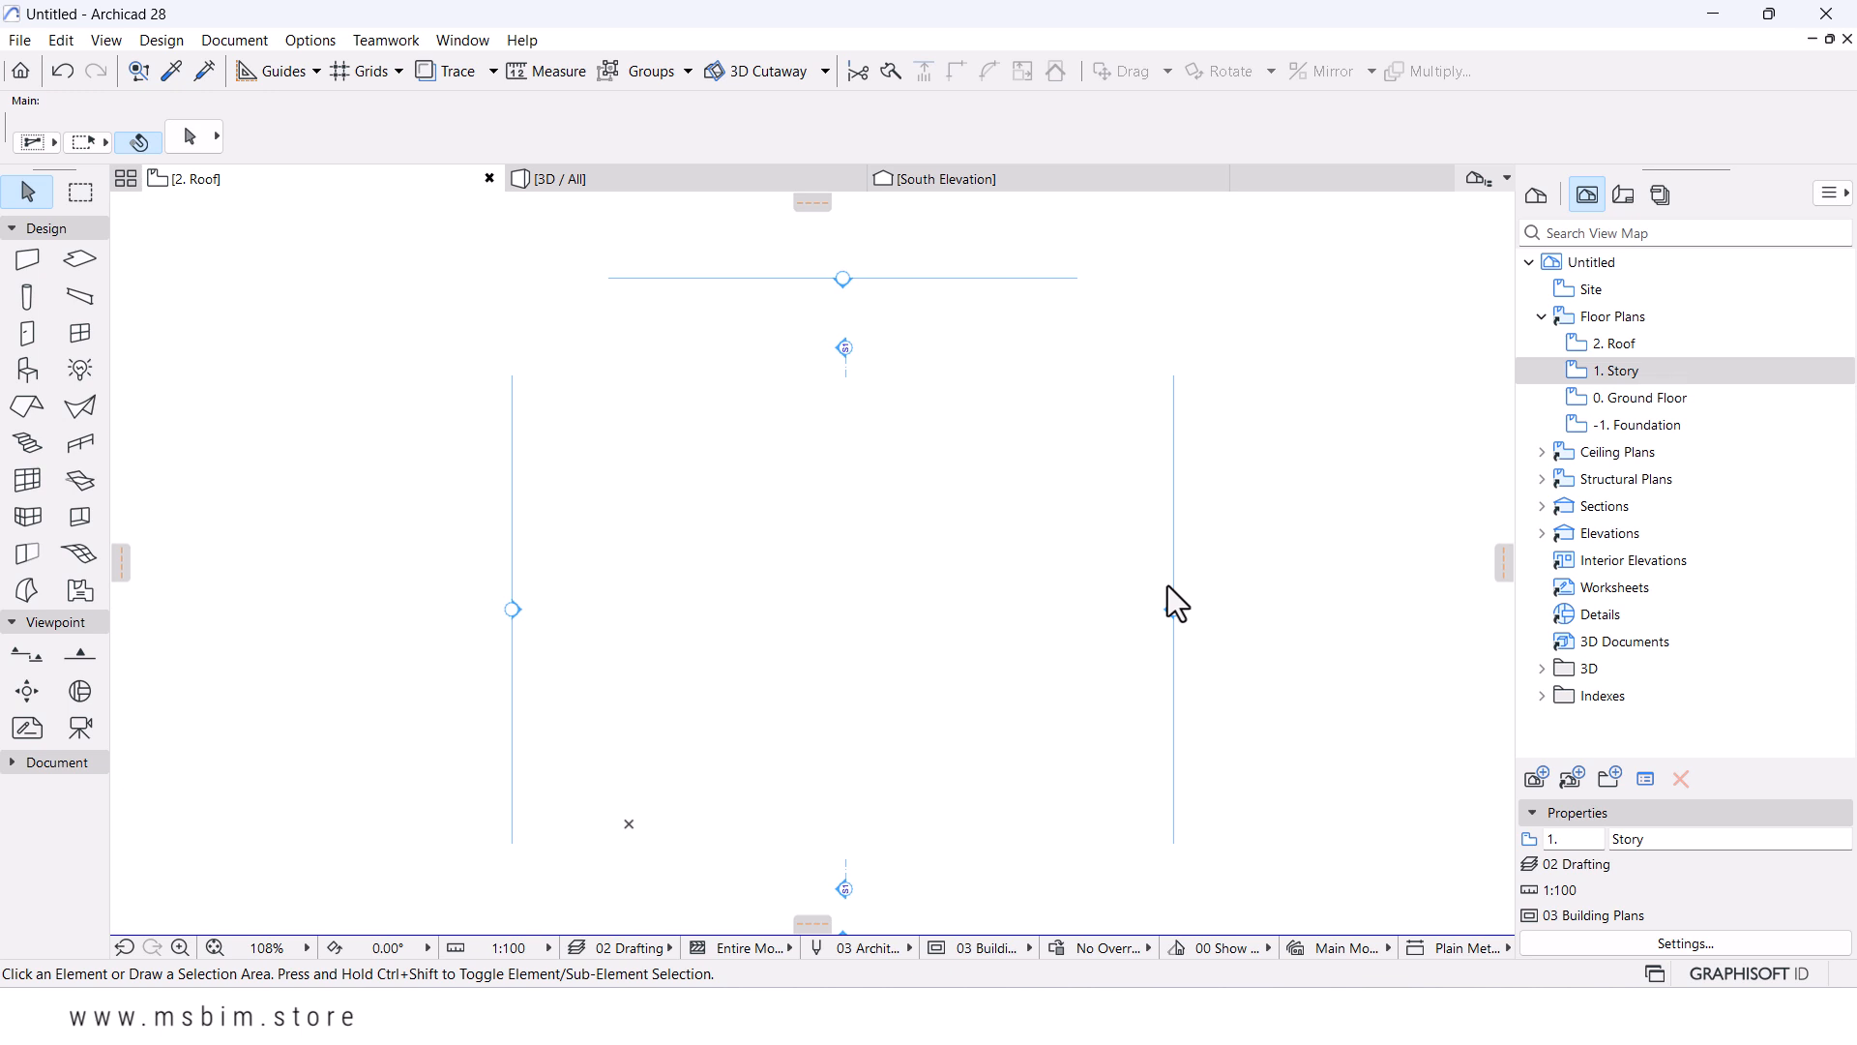
- Switch to the South Elevation and name story 1 First Floor in the Story Settings
left_click(946, 180)
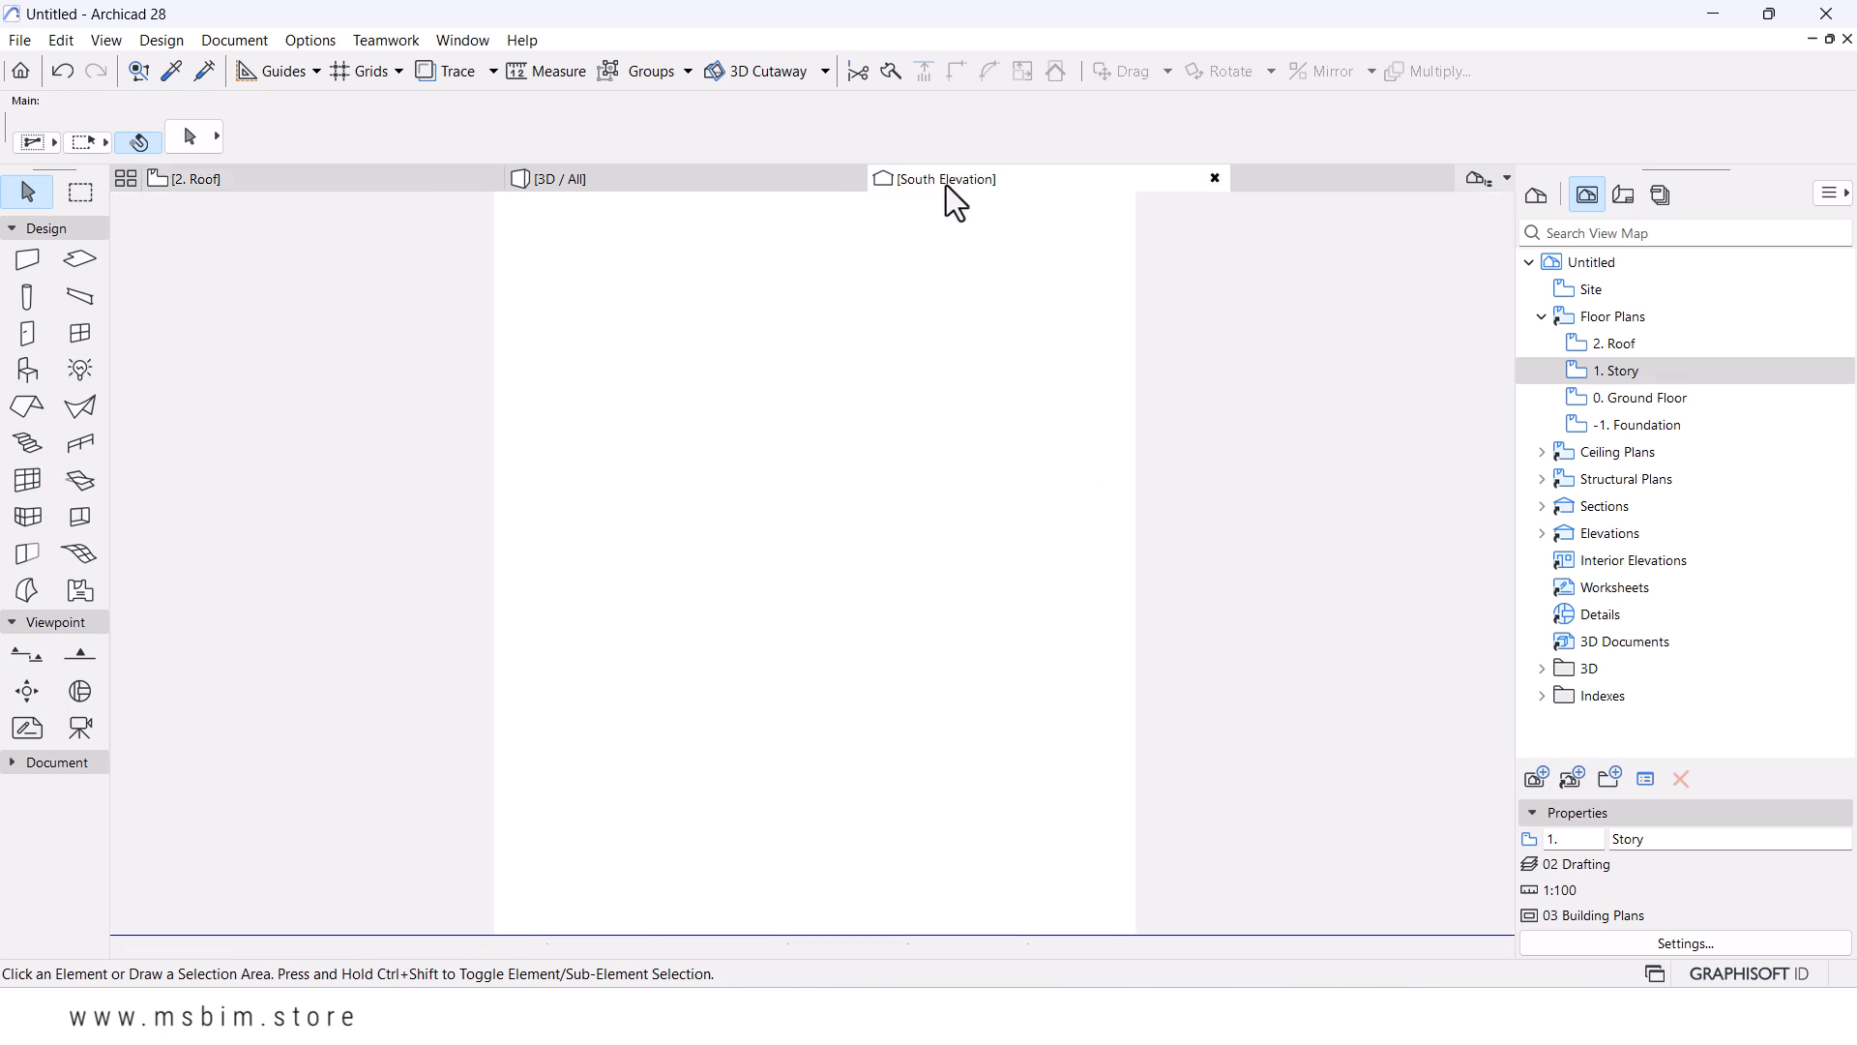
scroll(1239, 499, "up", 5)
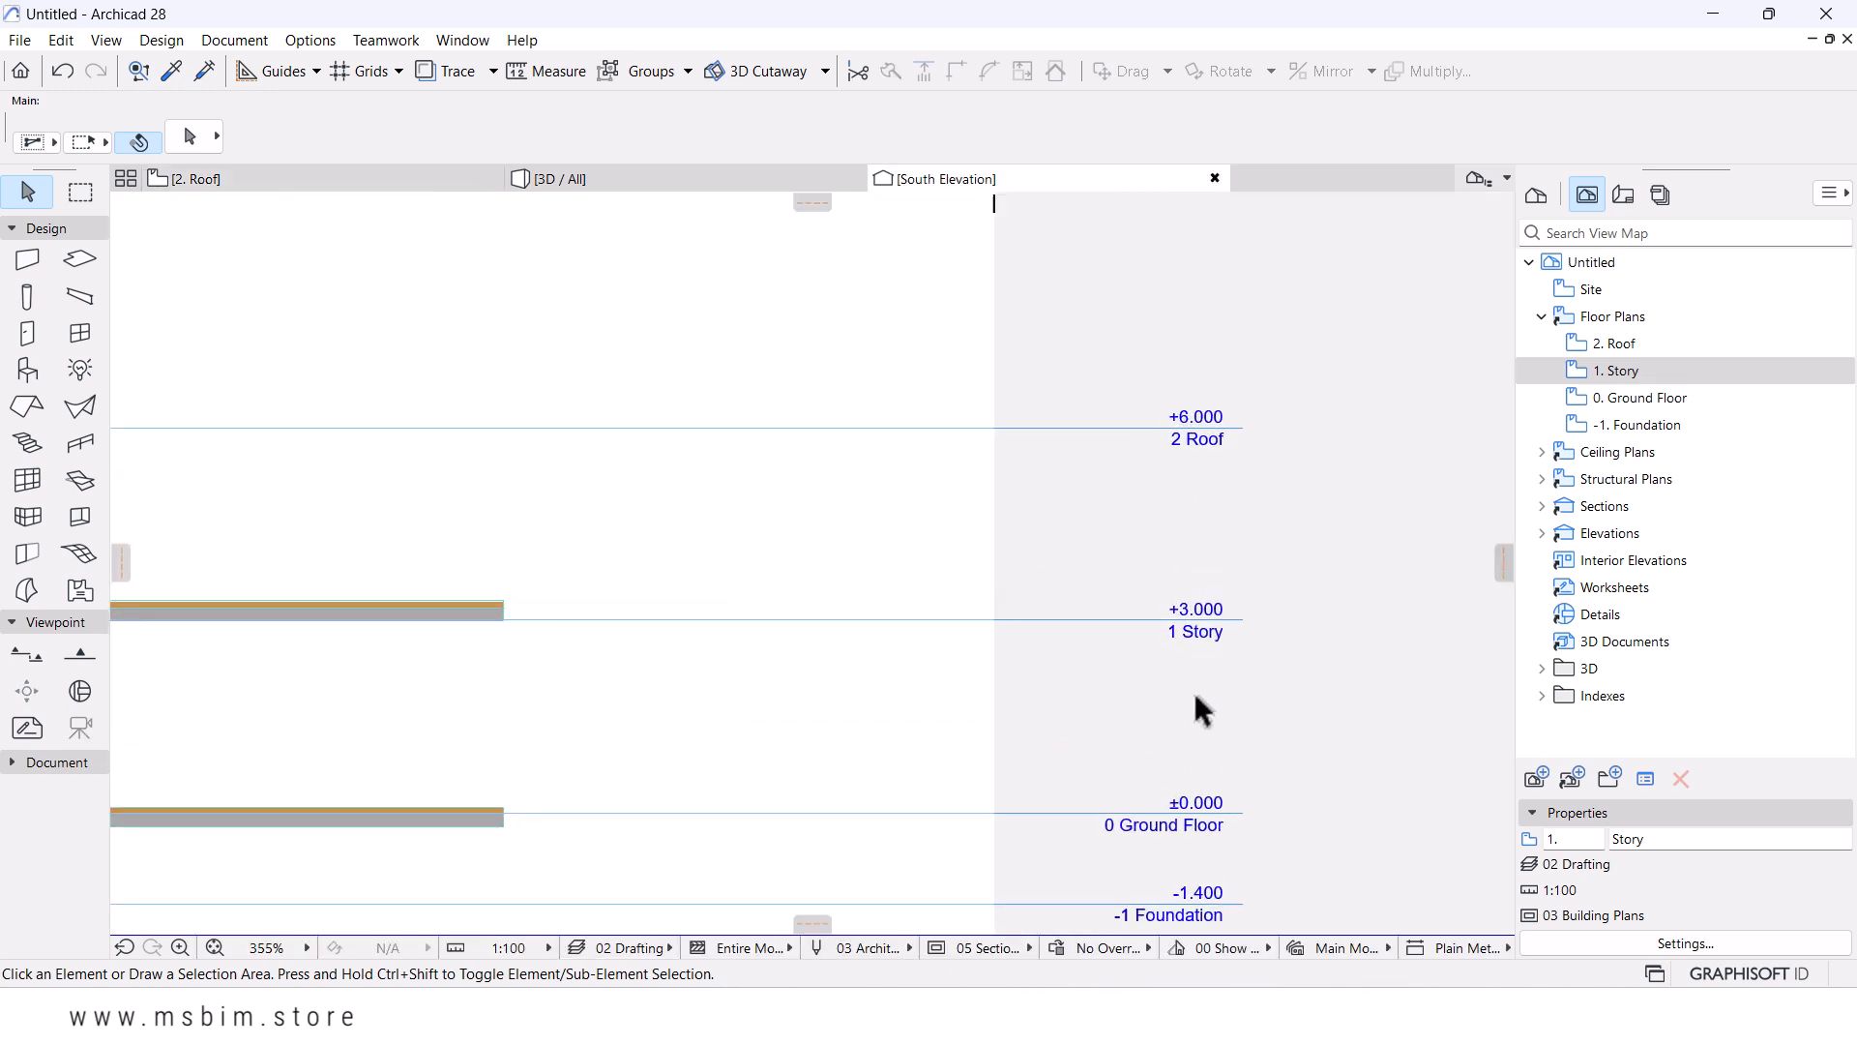
scroll(1261, 335, "up", 3)
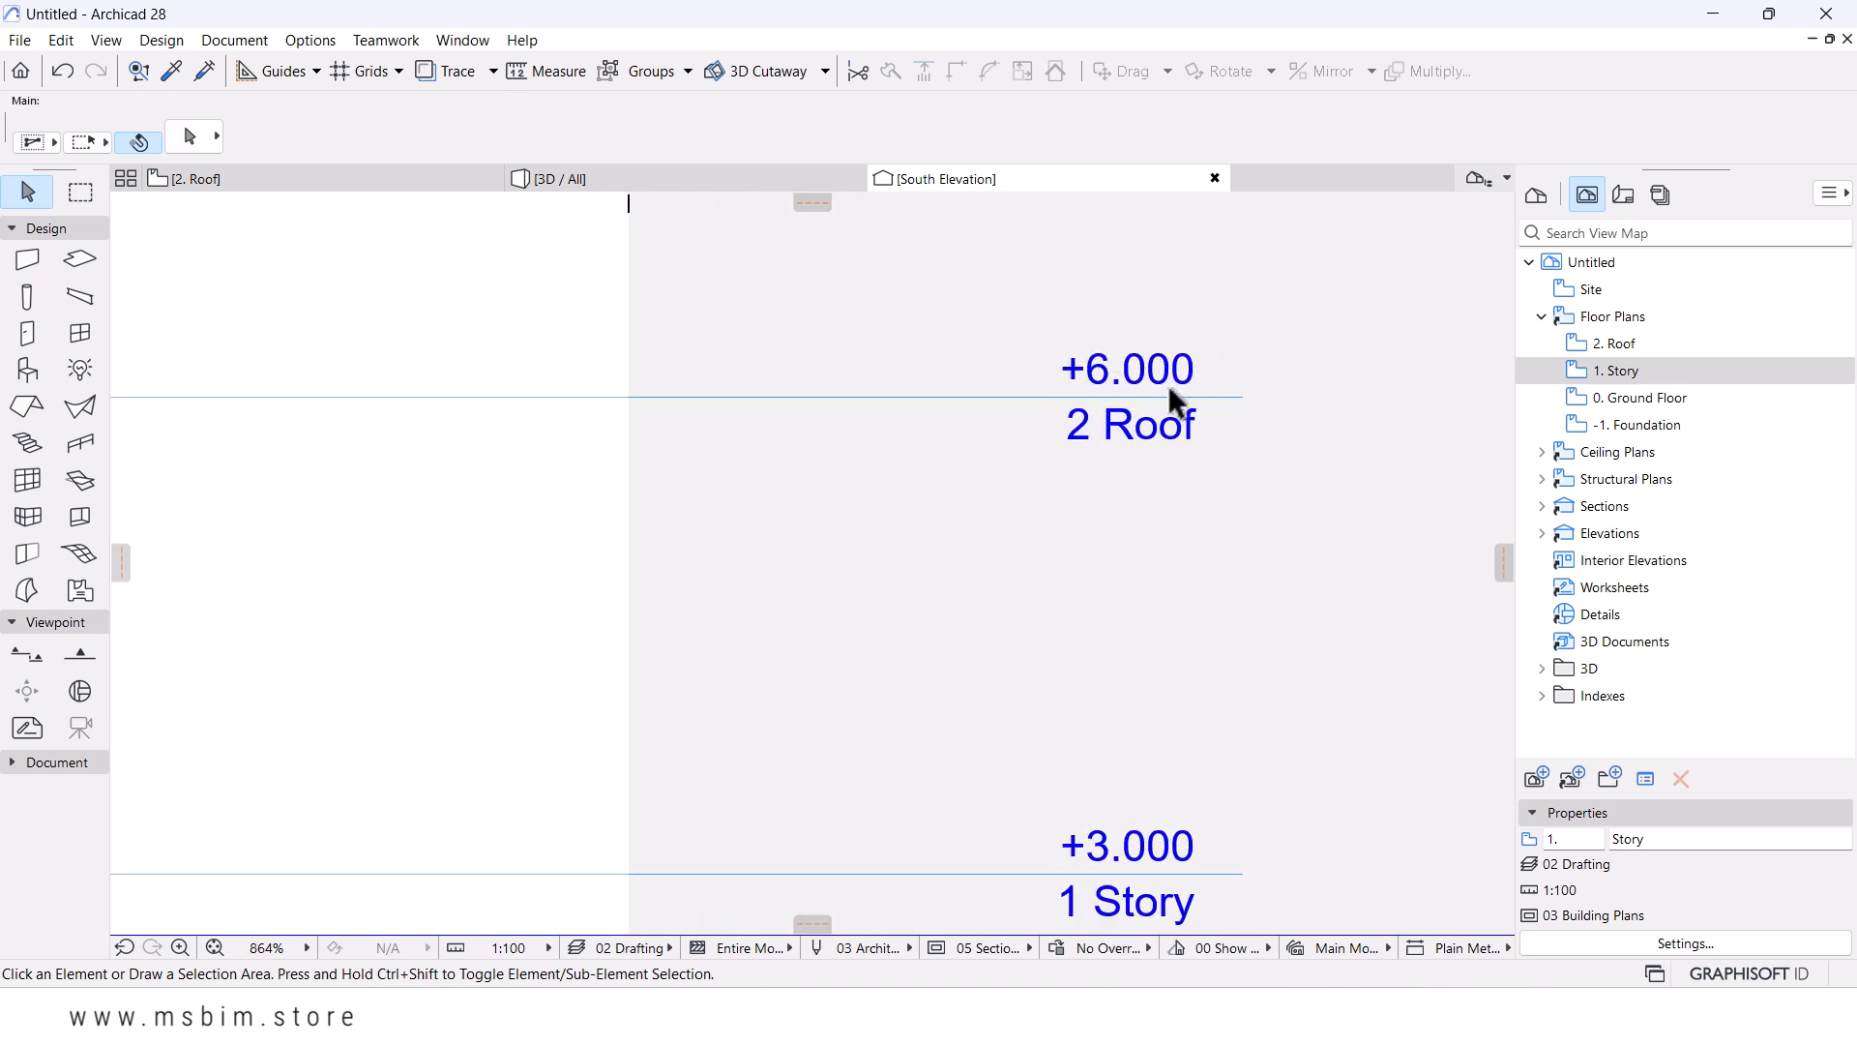
scroll(1160, 406, "down", 2)
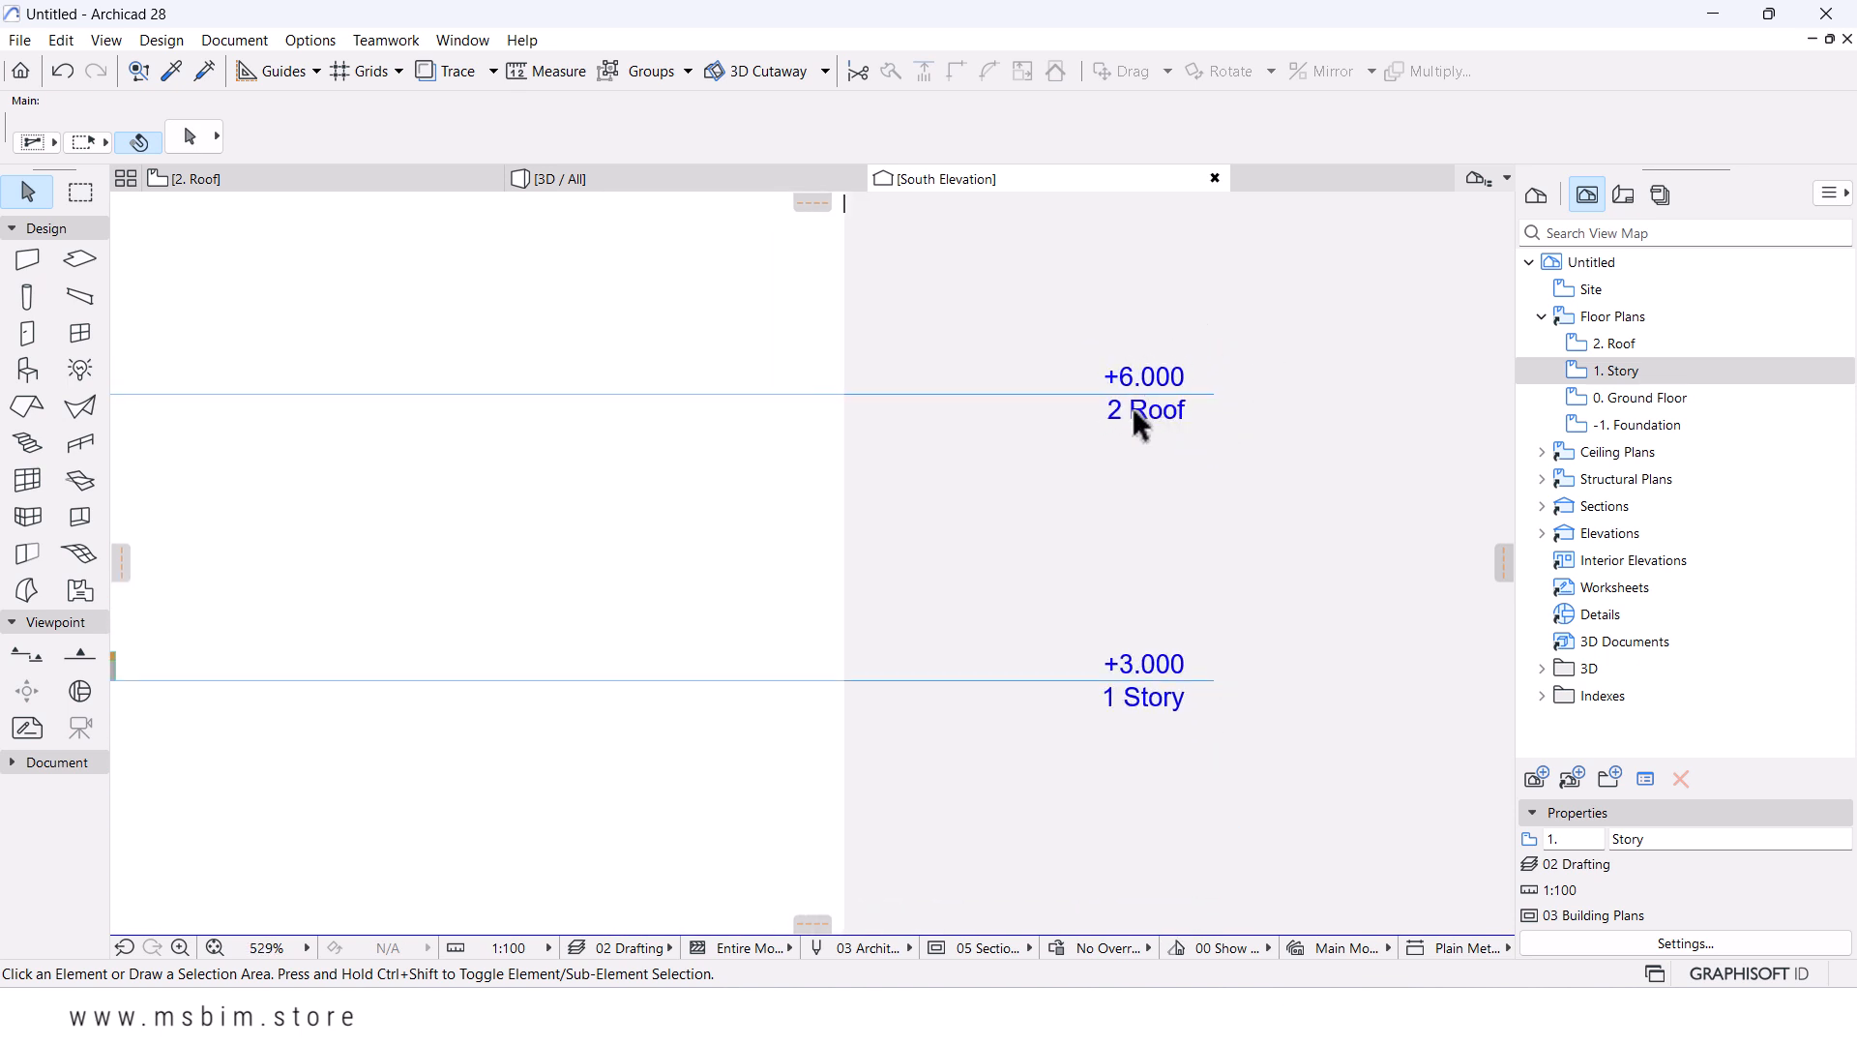
scroll(1187, 435, "up", 1)
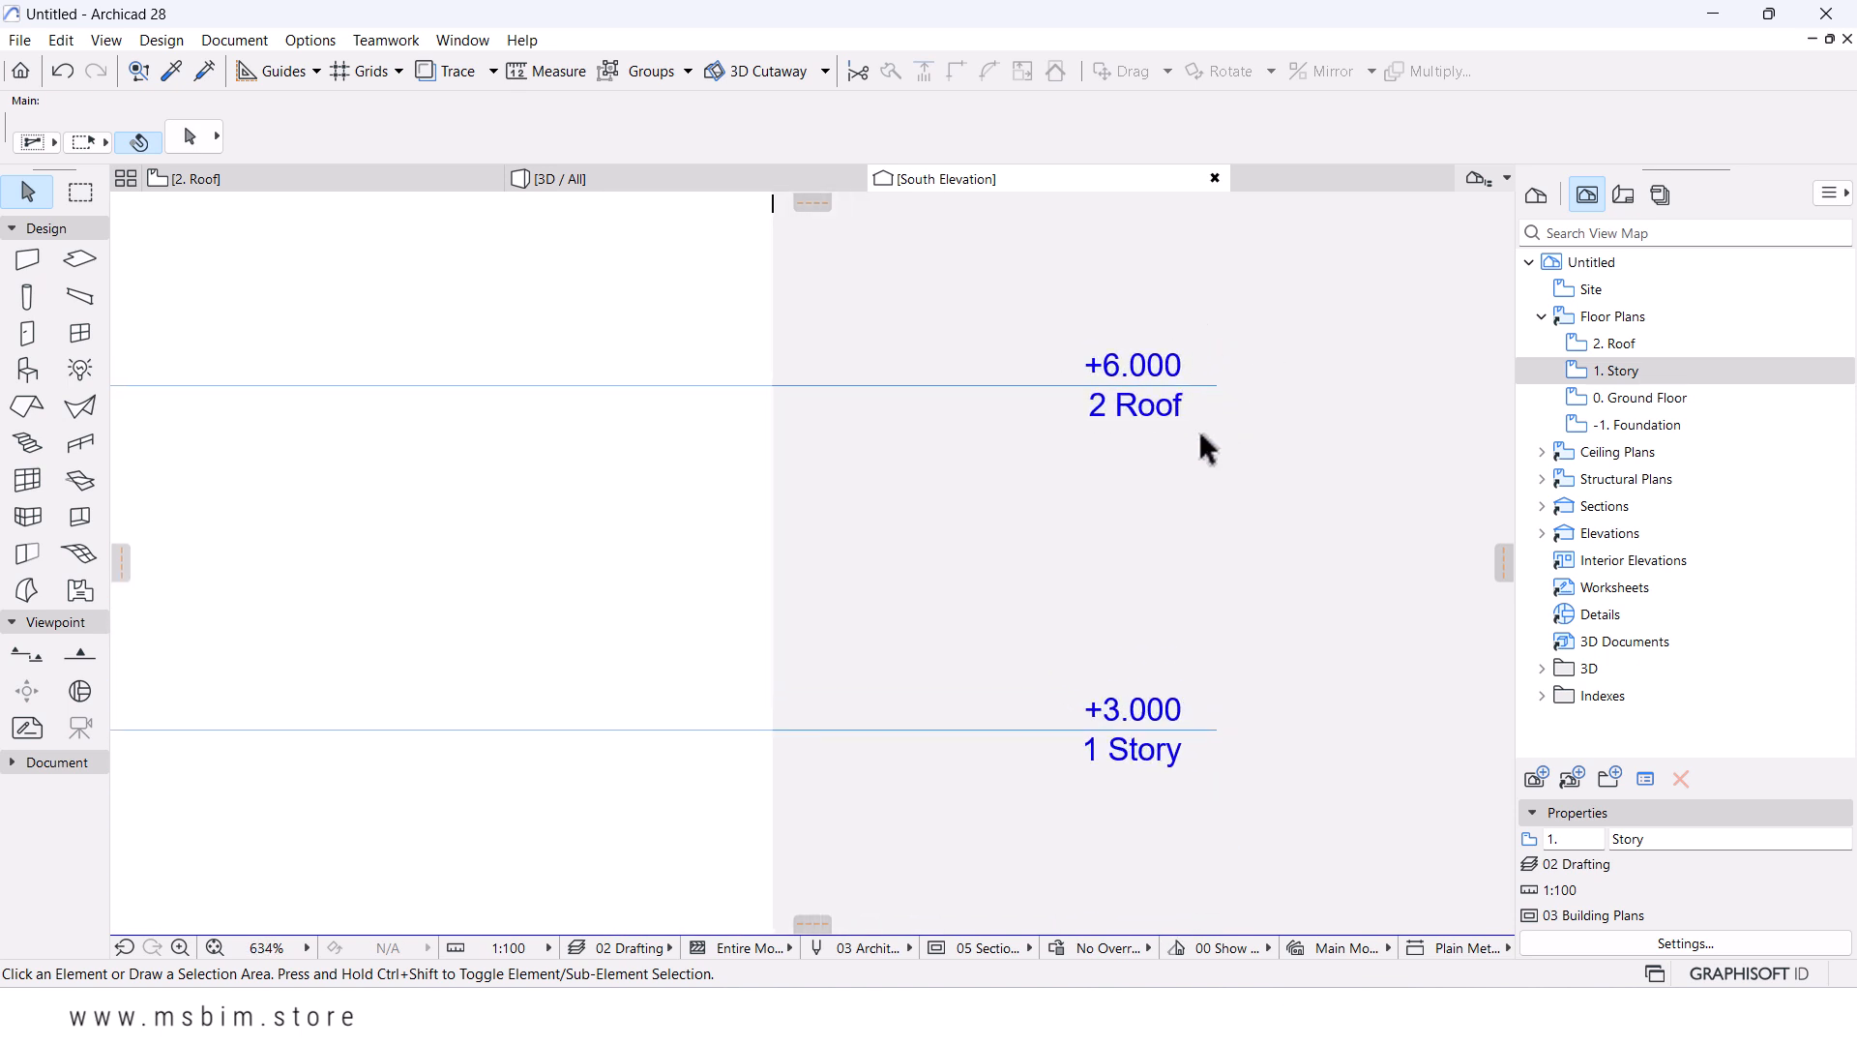
right_click(1644, 400)
left_click(1639, 652)
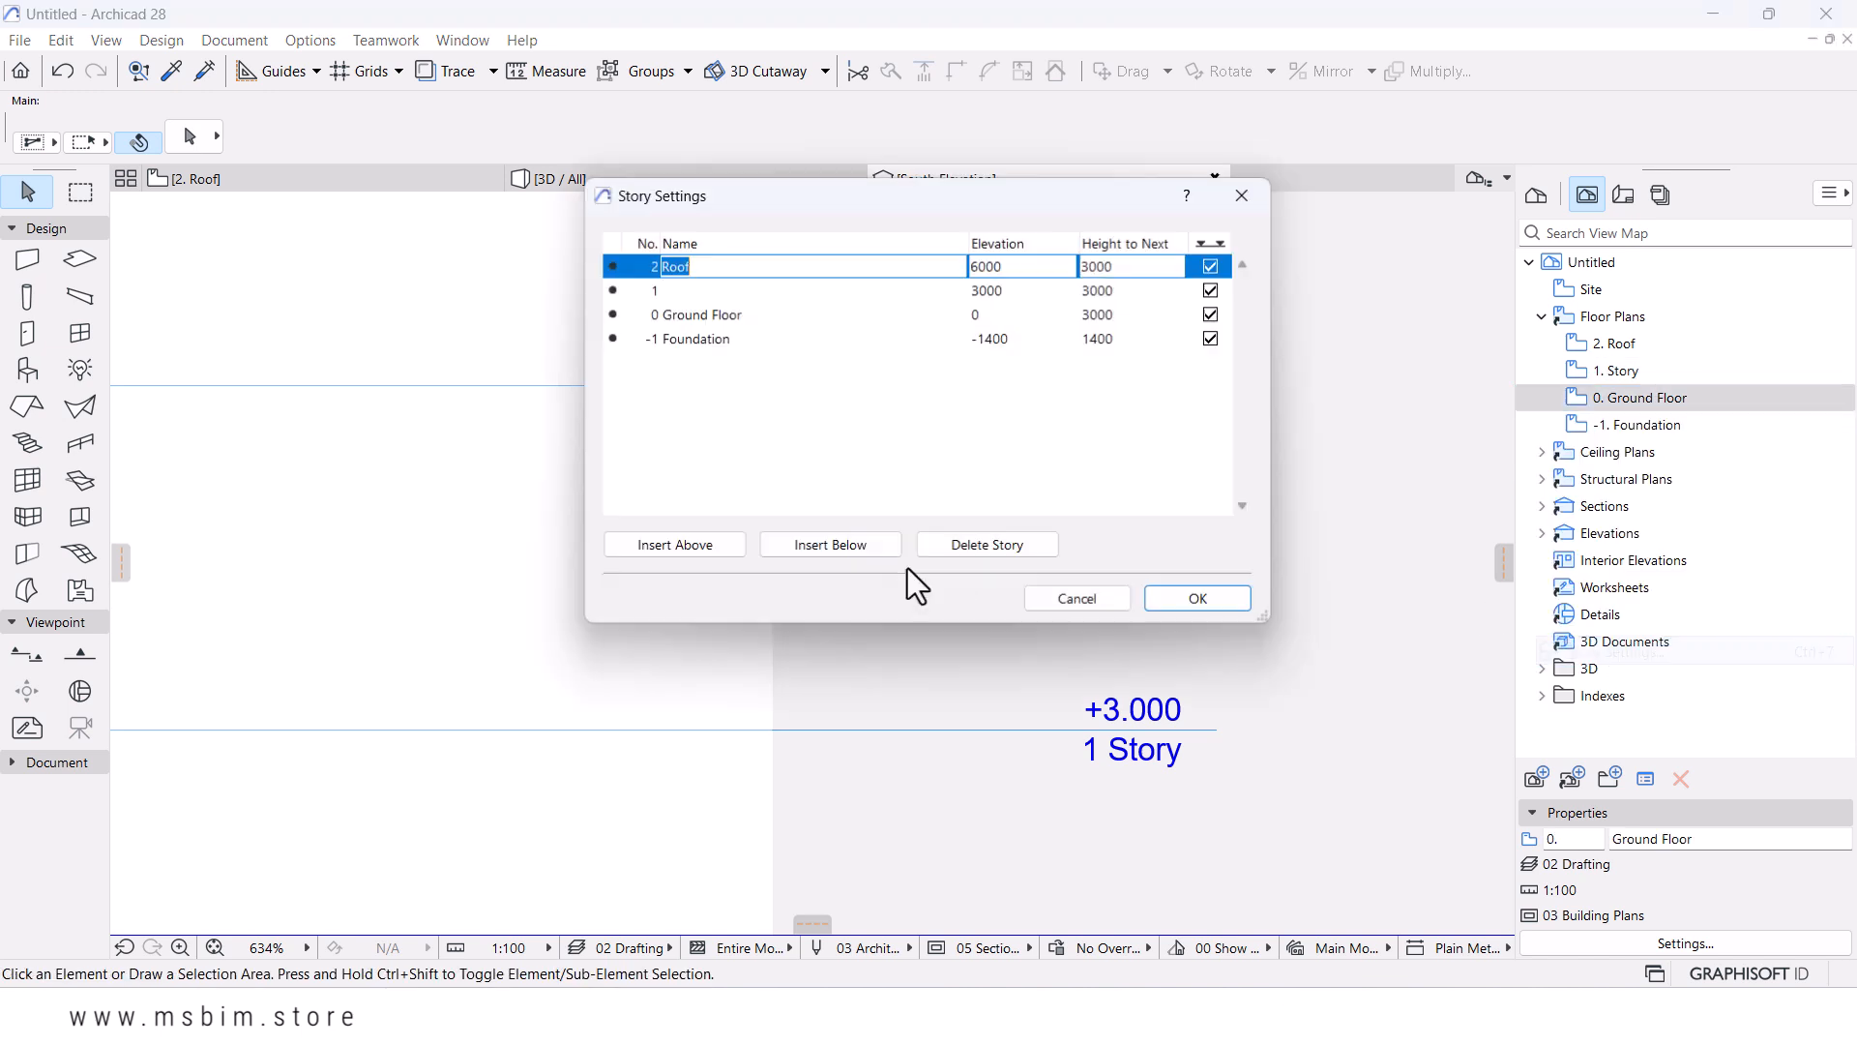
left_click(672, 290)
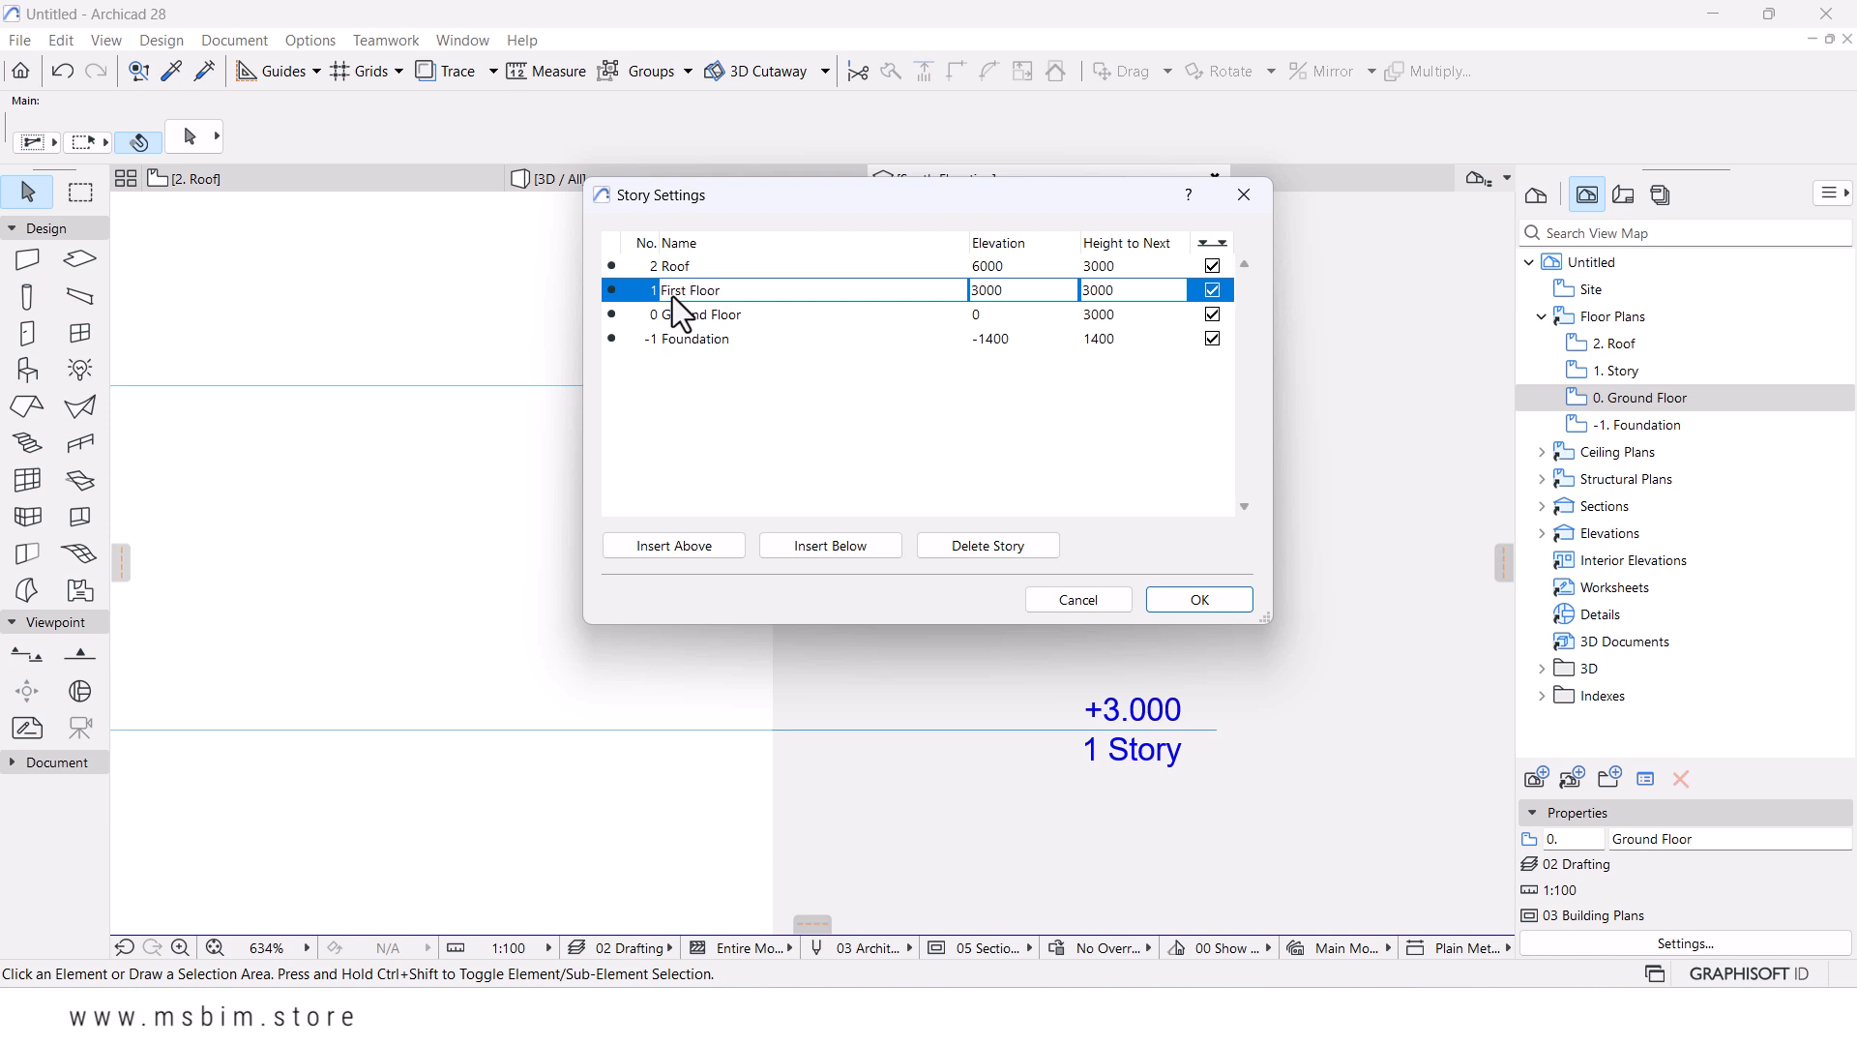
left_click(1164, 585)
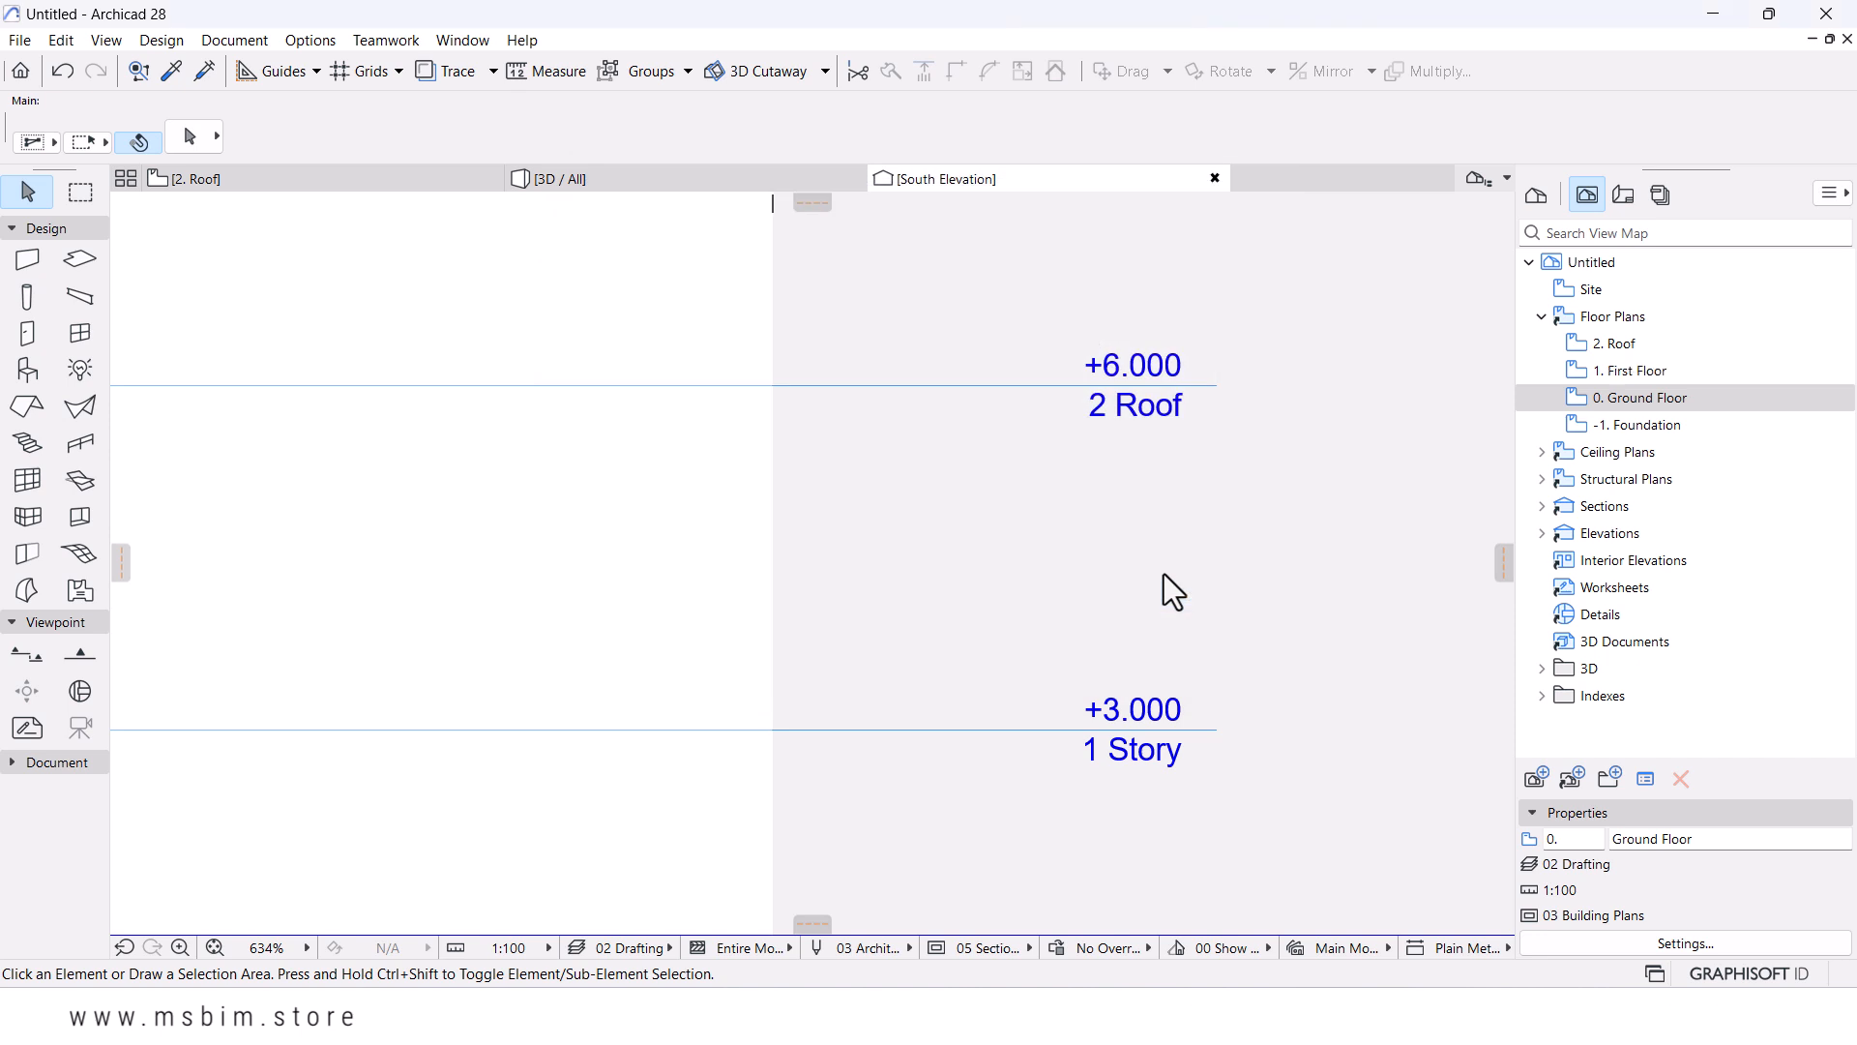
- Refresh the South Elevation by reopening the Ground Floor plan in between, and examine the story level labels and slab positions
scroll(1162, 561, "down", 3)
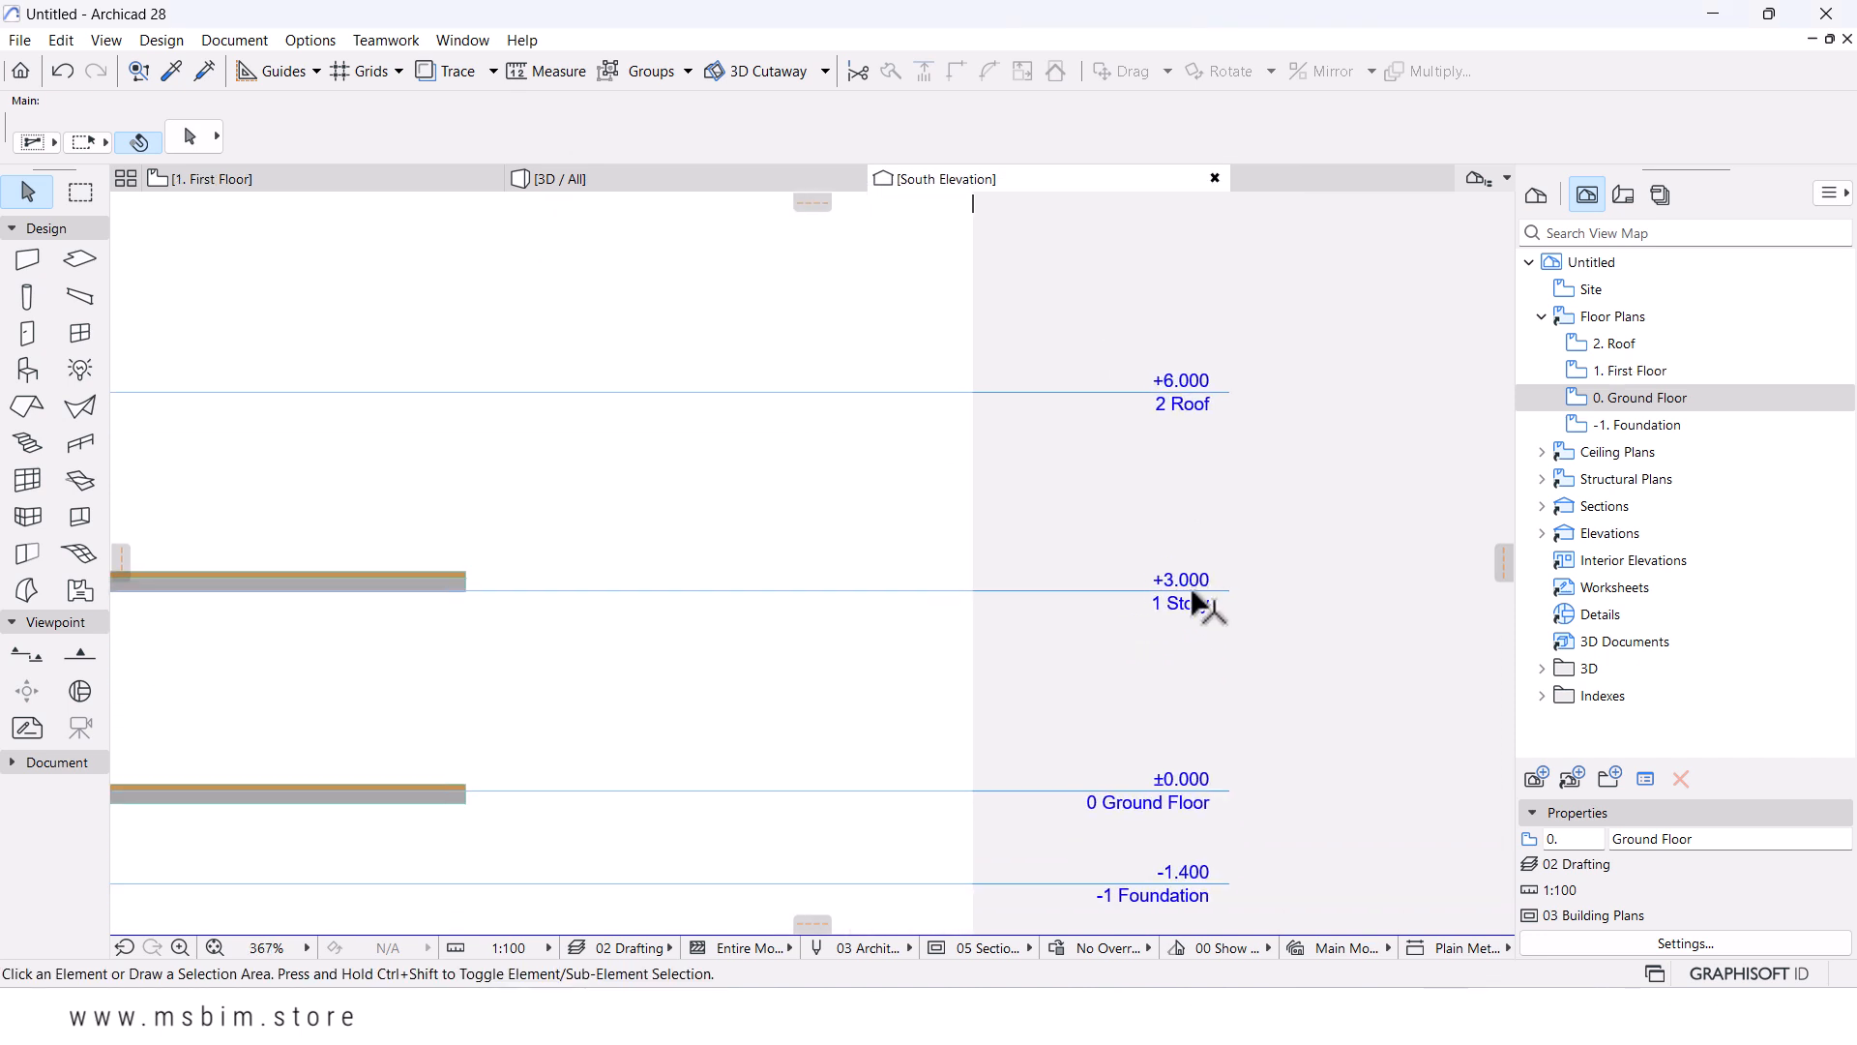
scroll(1197, 592, "up", 1)
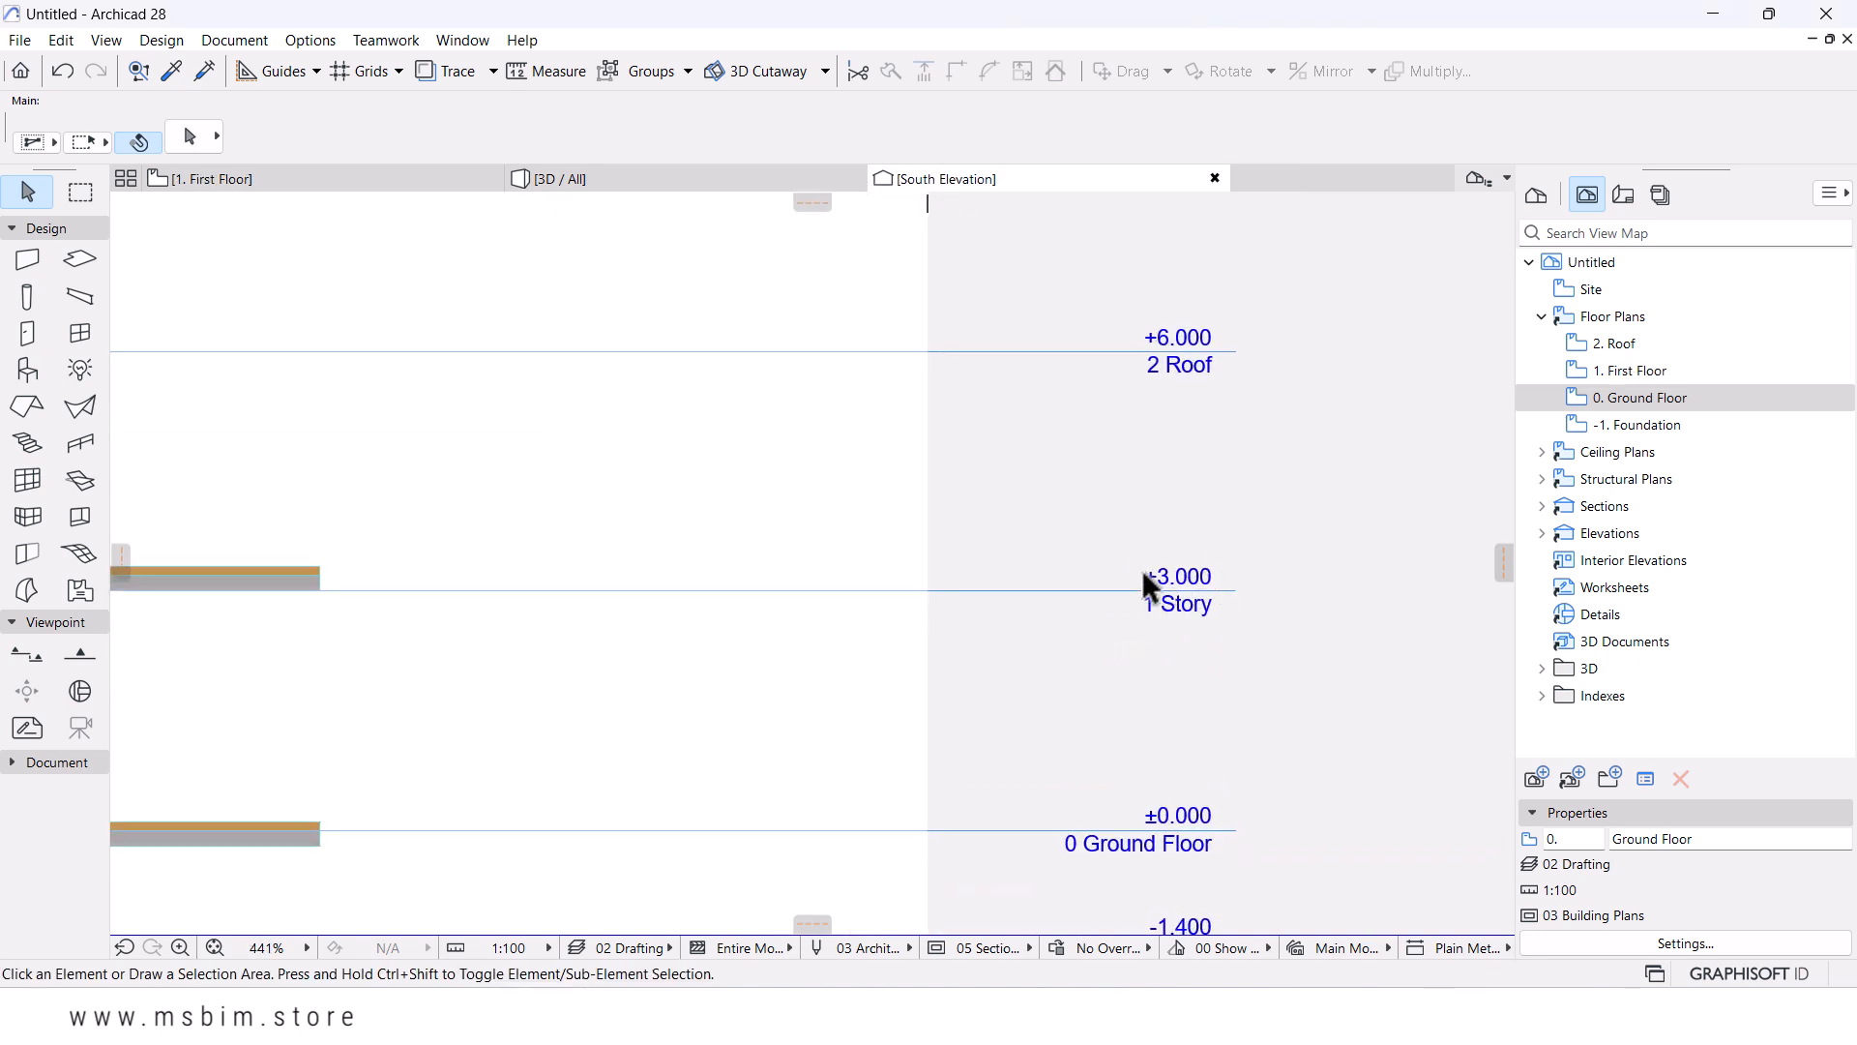
double_click(1625, 401)
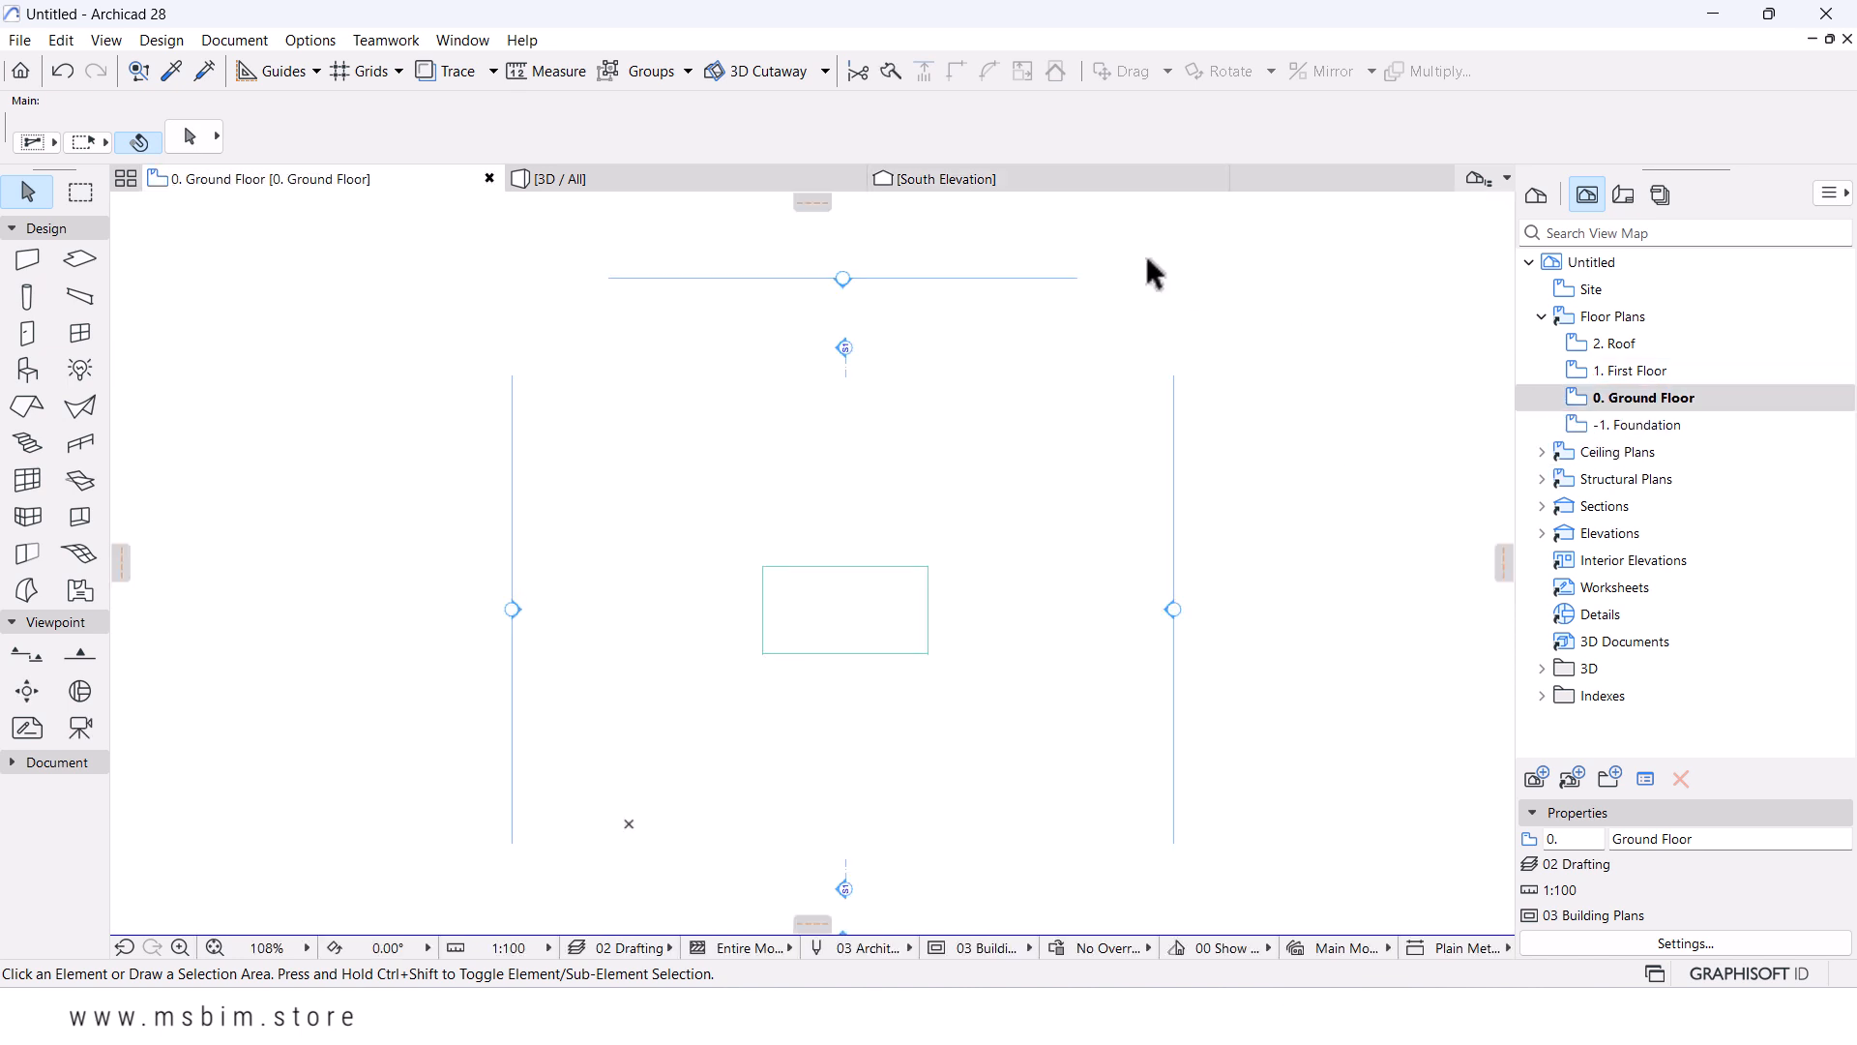
left_click(990, 183)
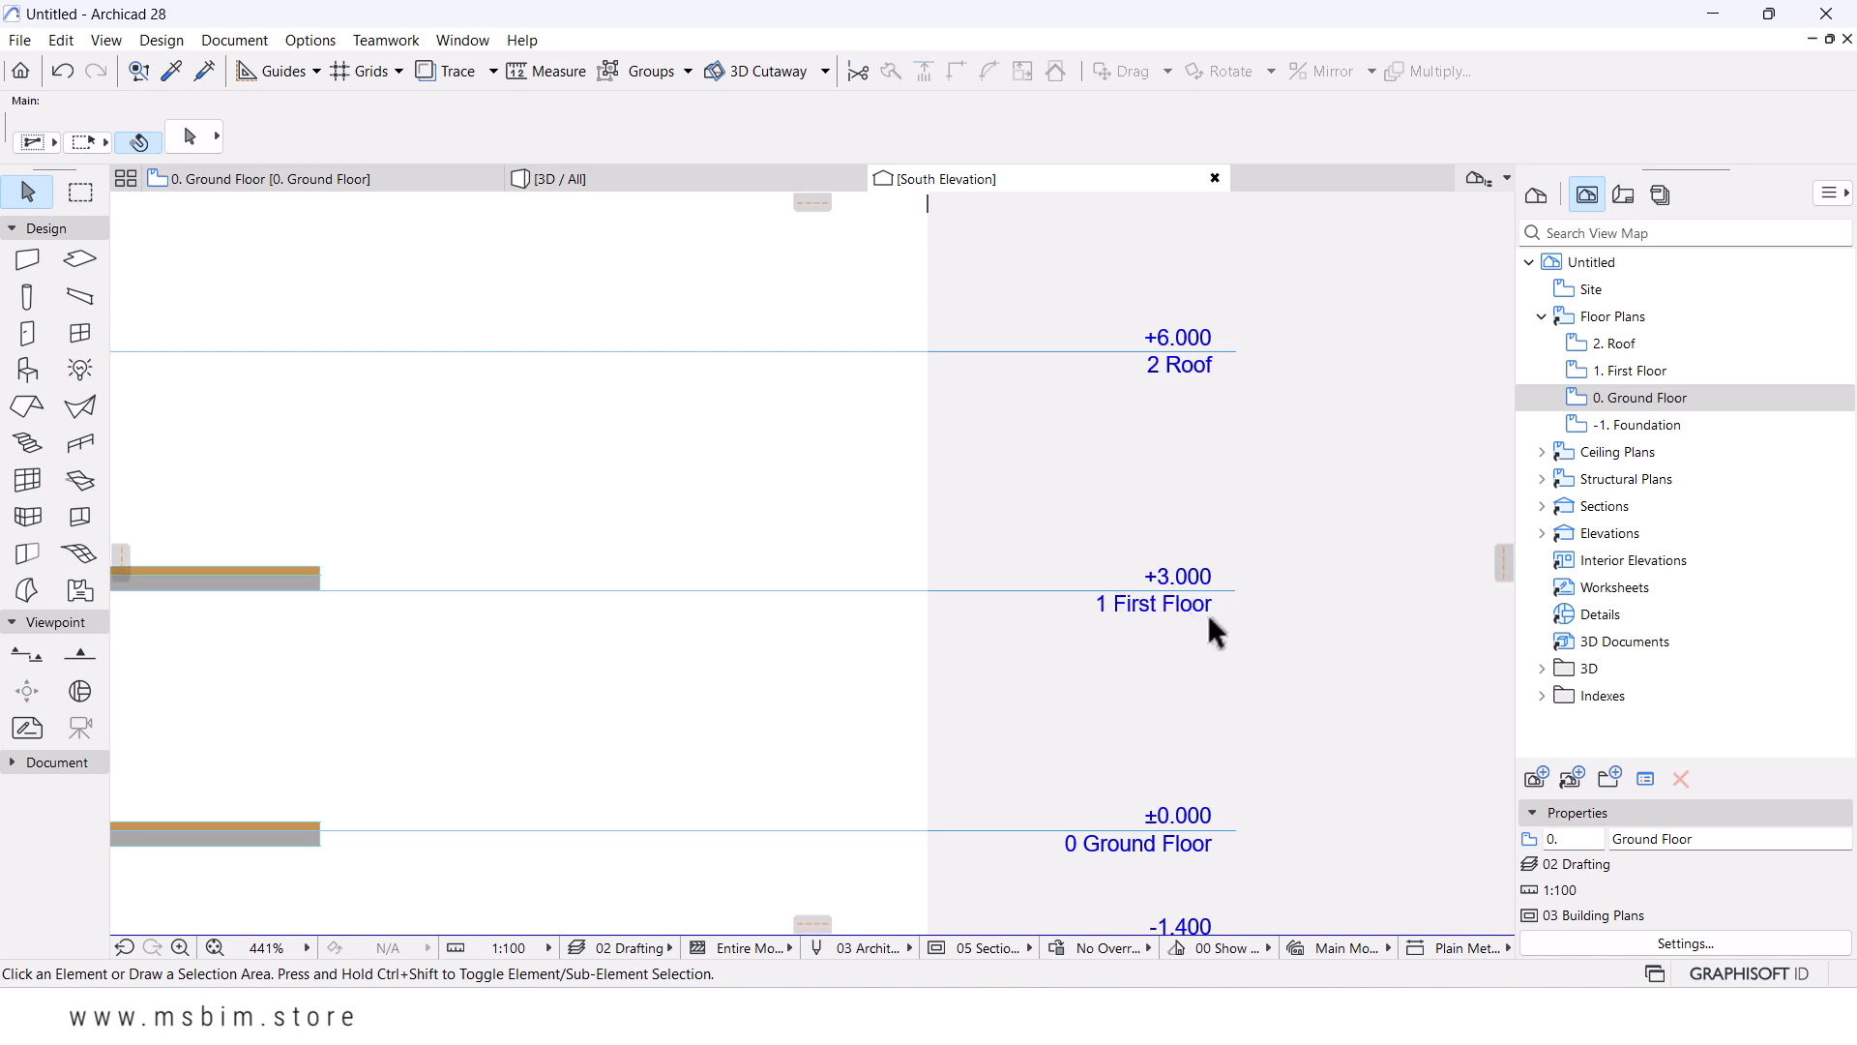
scroll(1171, 608, "down", 5)
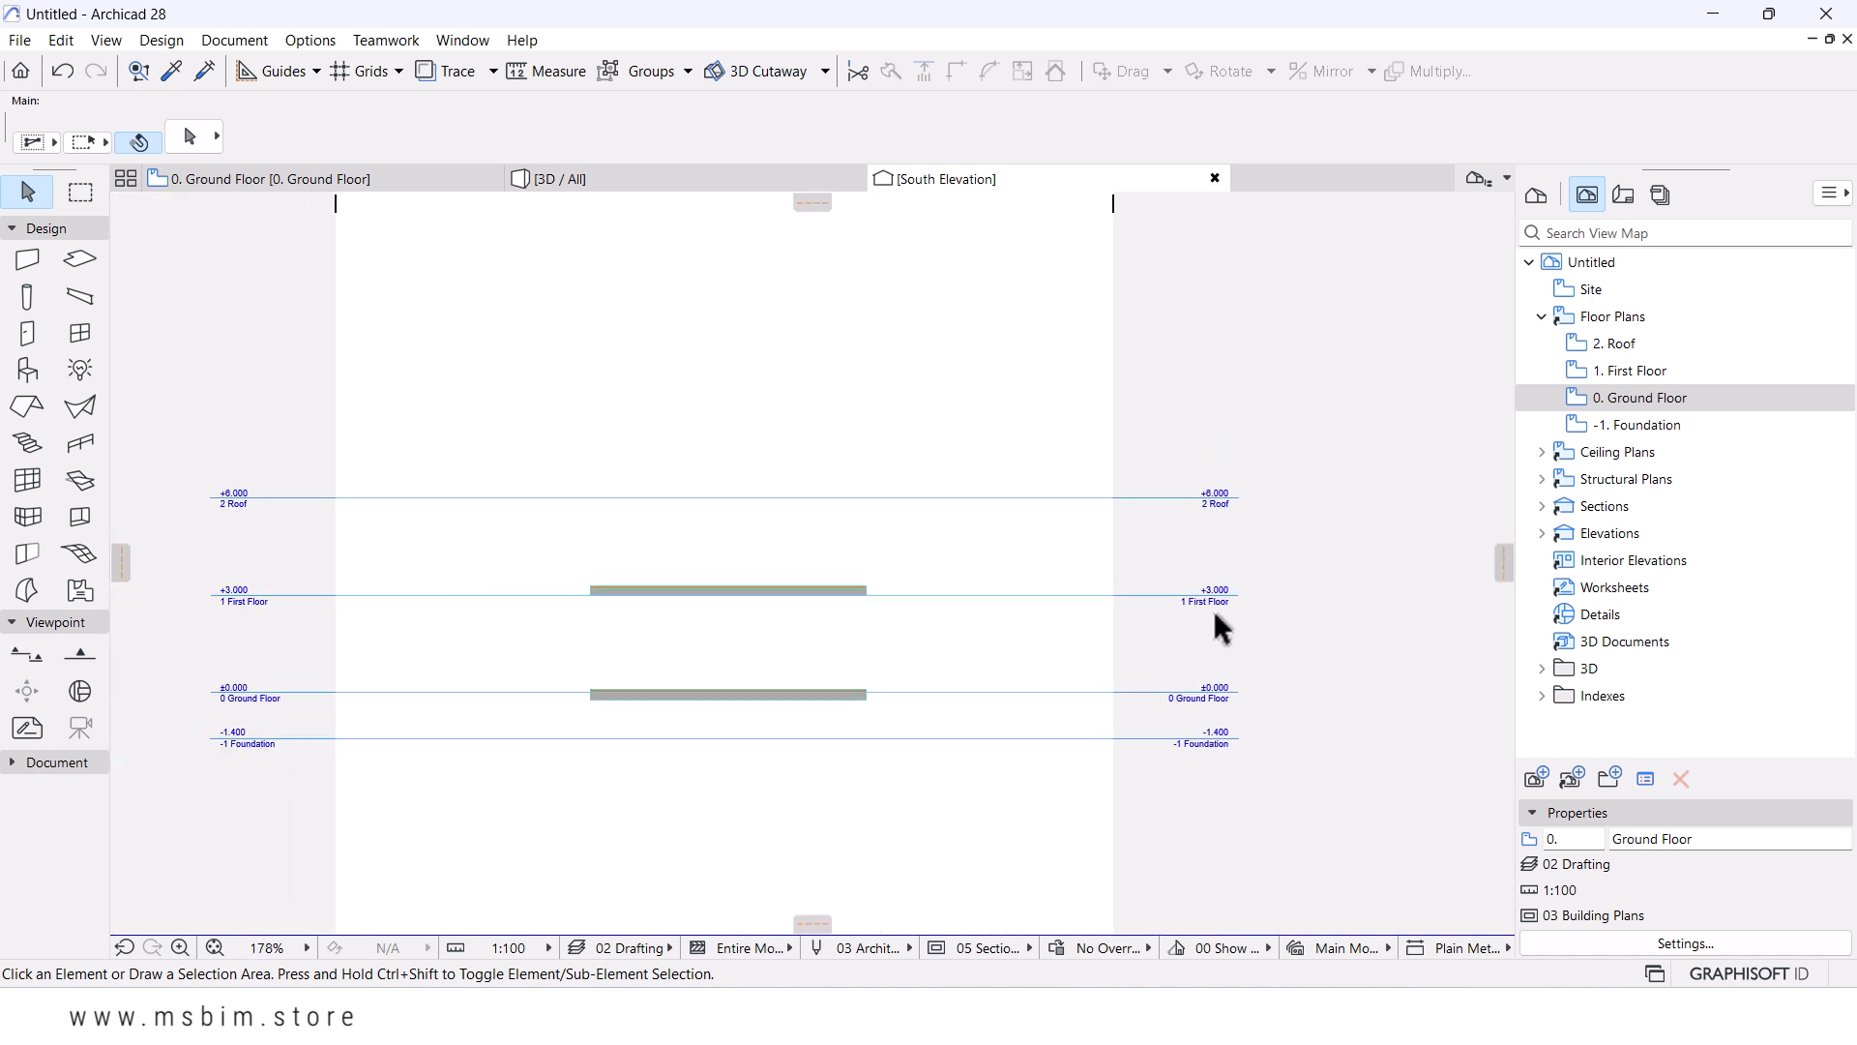
scroll(699, 712, "up", 2)
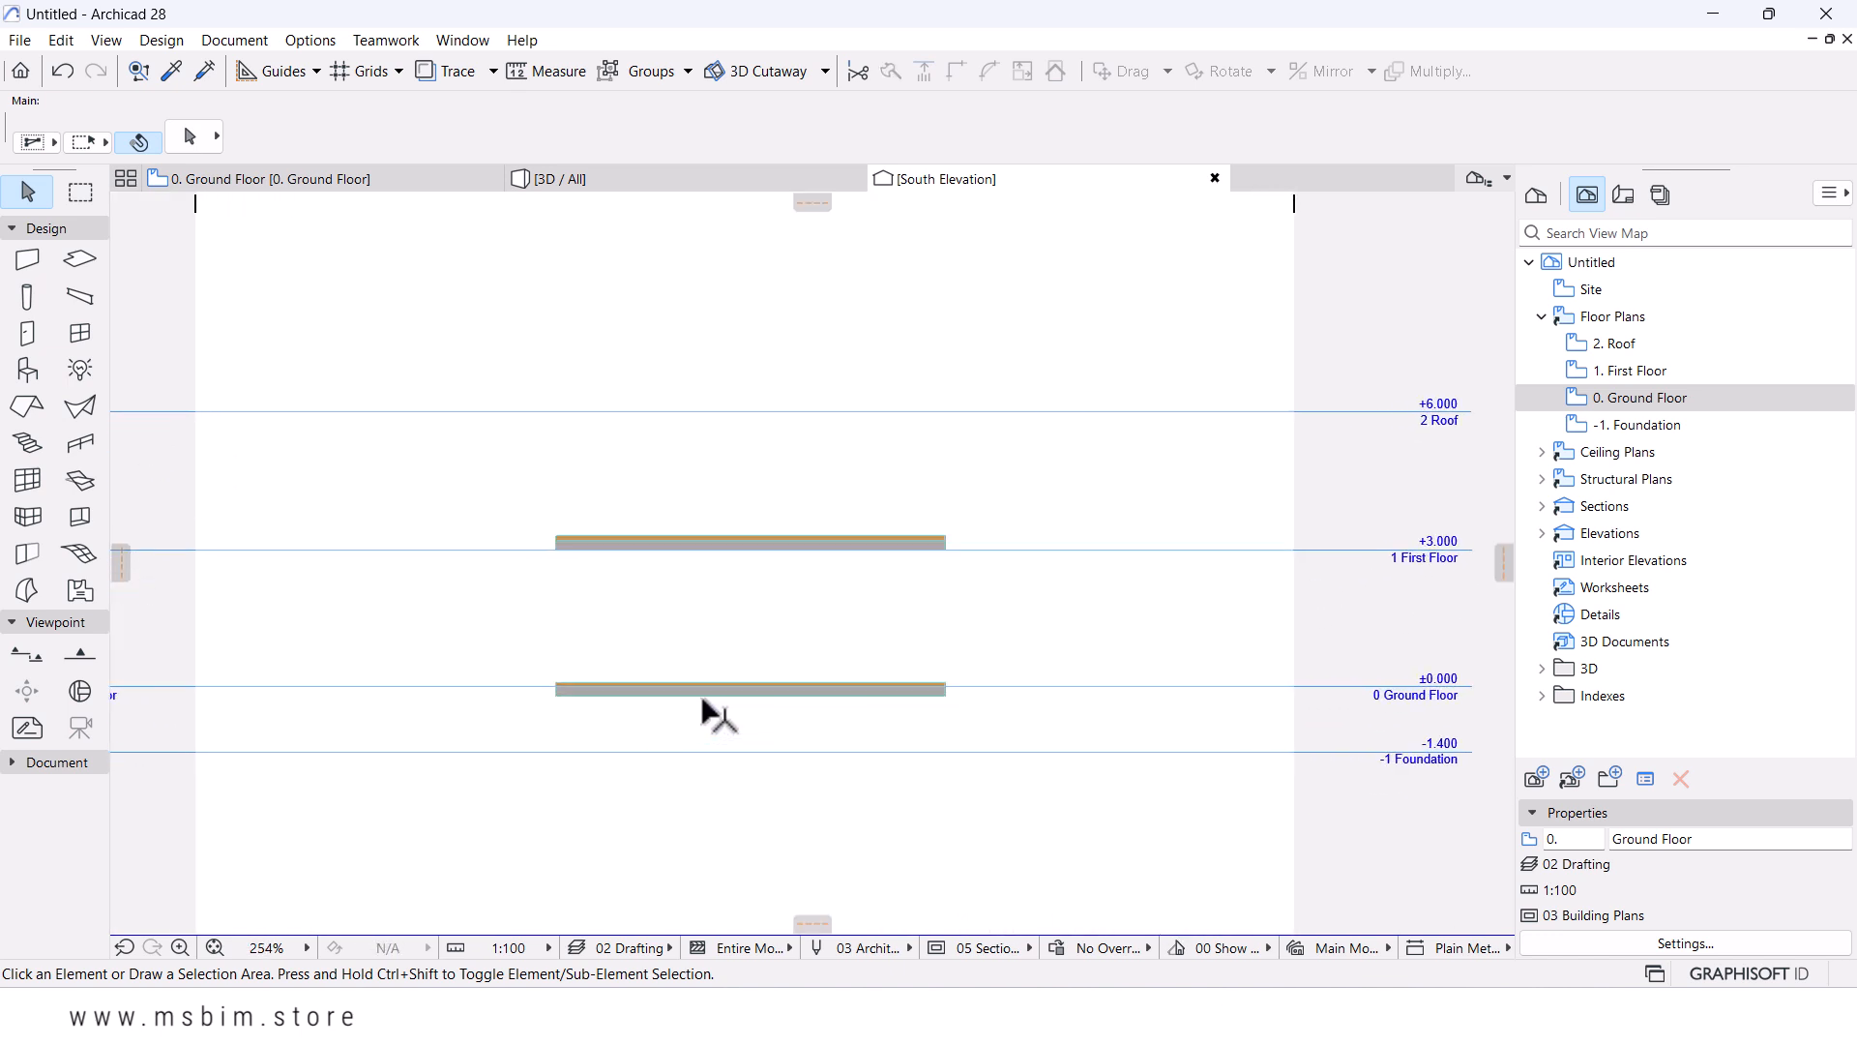
scroll(793, 608, "down", 2)
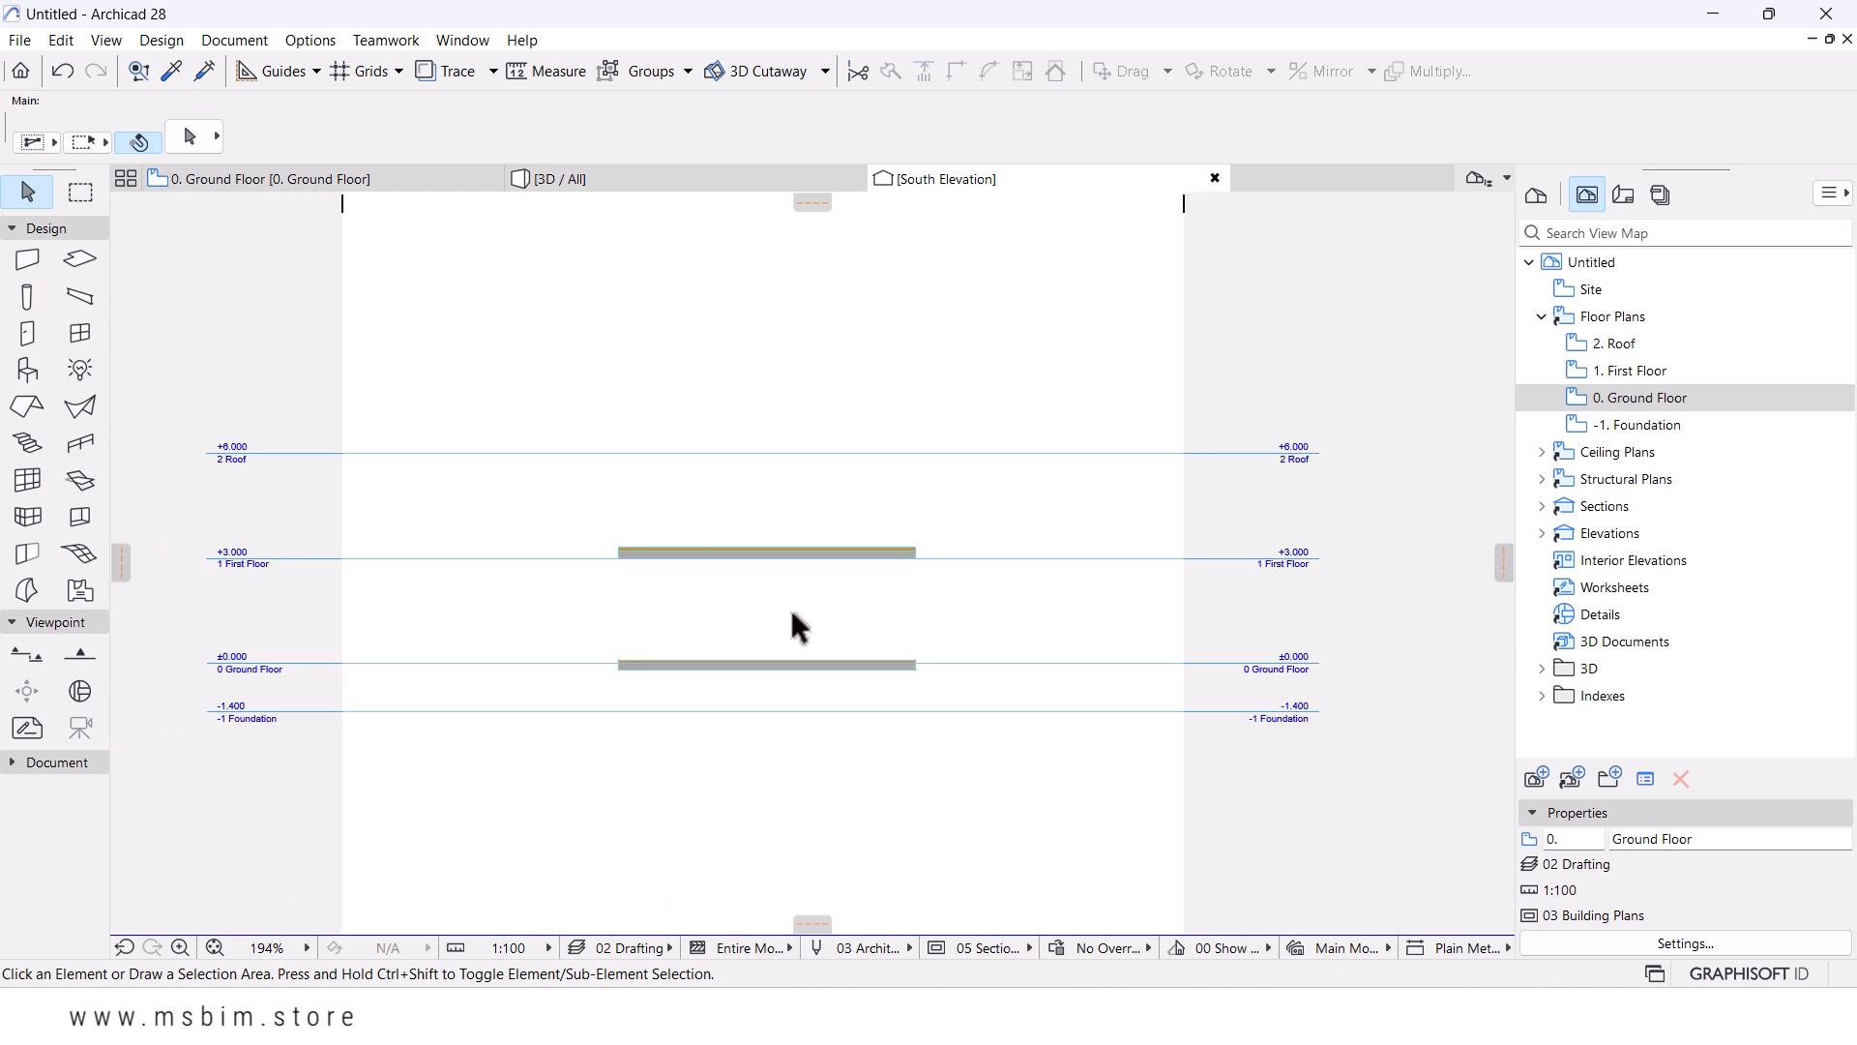
middle_click_drag(795, 631, 883, 588)
scroll(747, 530, "up", 2)
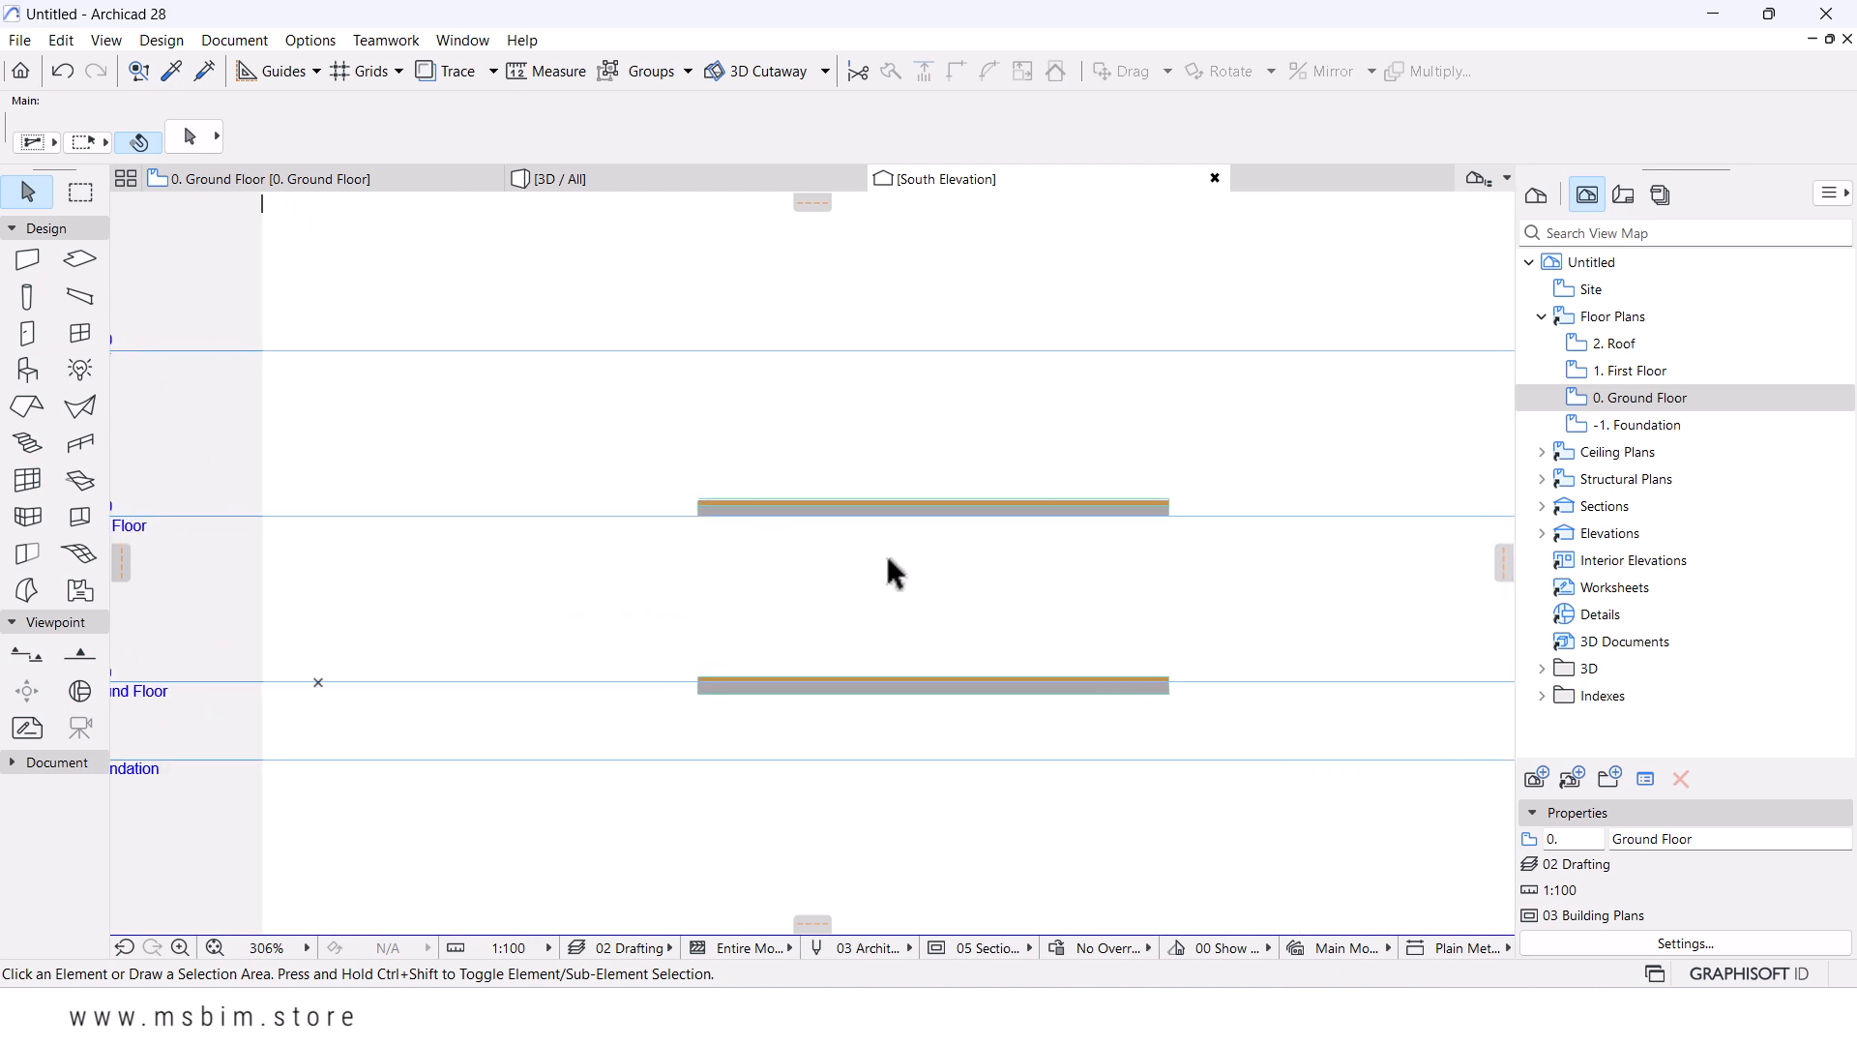
scroll(891, 571, "down", 4)
scroll(996, 588, "up", 1)
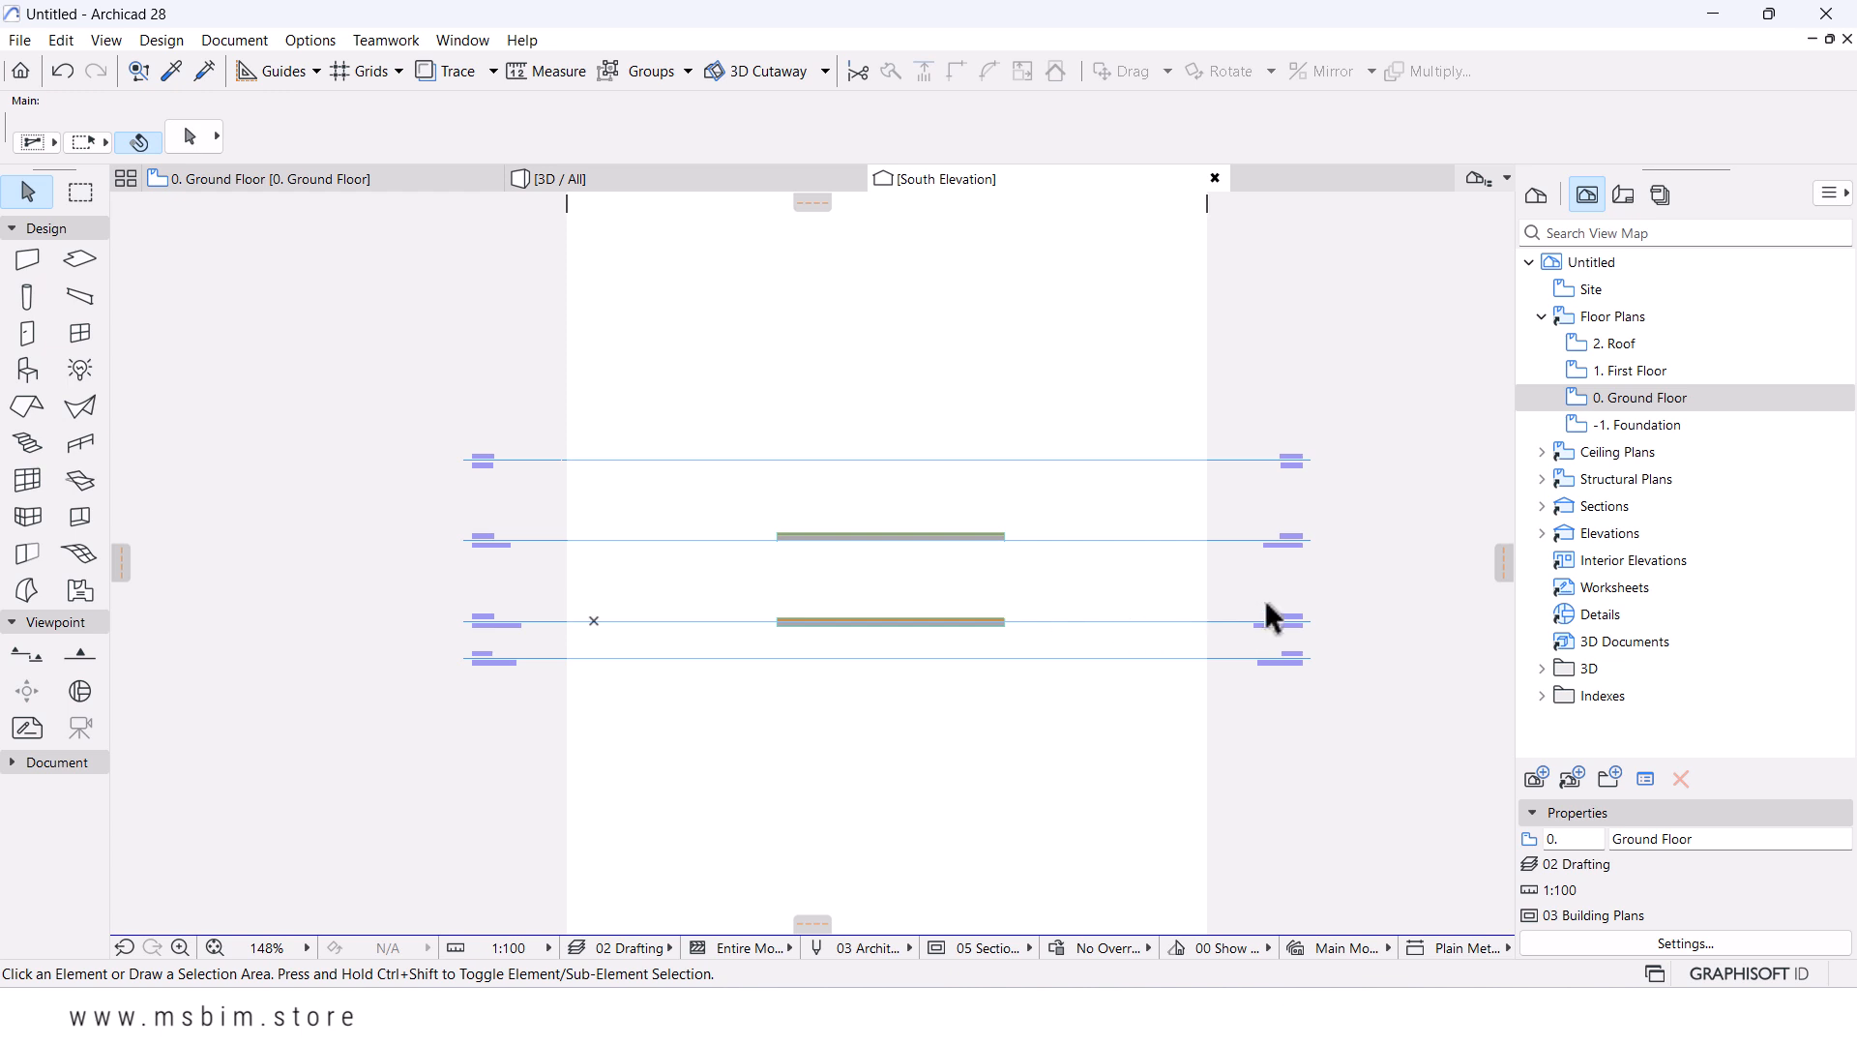
scroll(1258, 602, "up", 1)
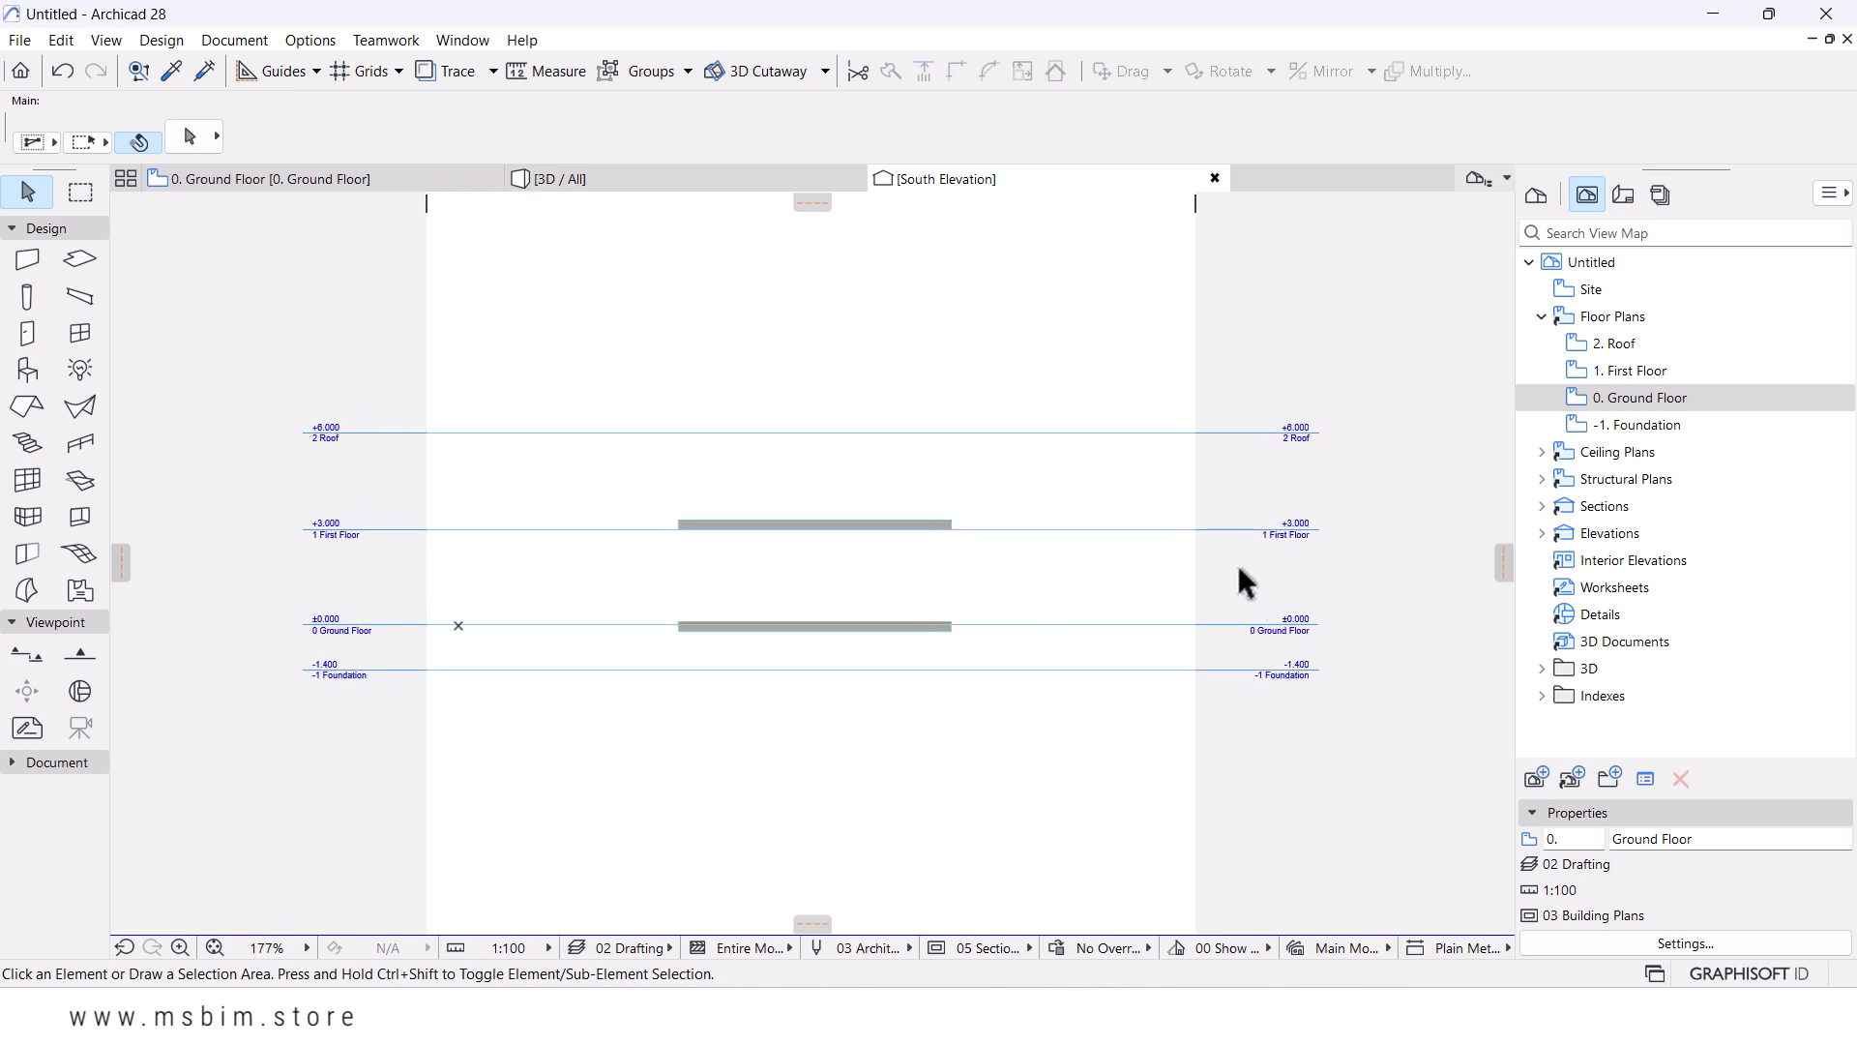
- On the Ground Floor plan, draw two chained straight Generic Wall/Shell walls along the slab's left and bottom edges
left_click(329, 178)
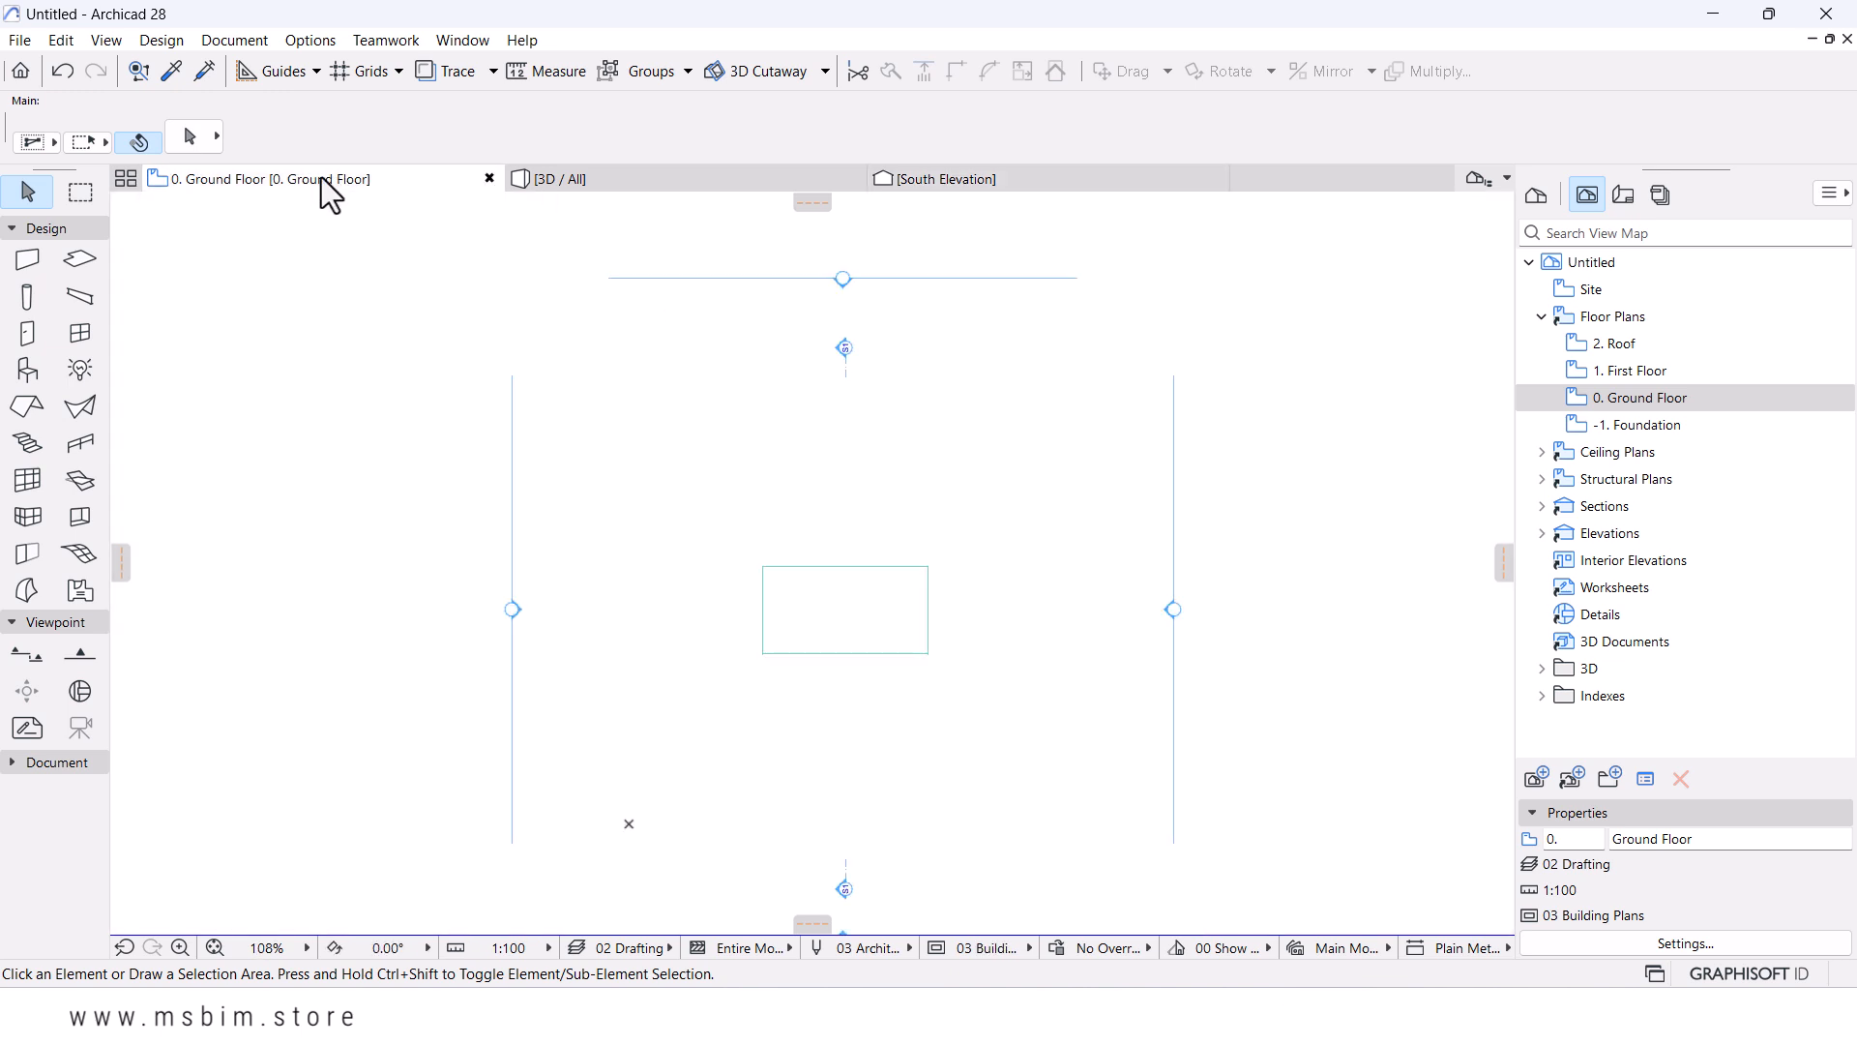
scroll(834, 619, "up", 1)
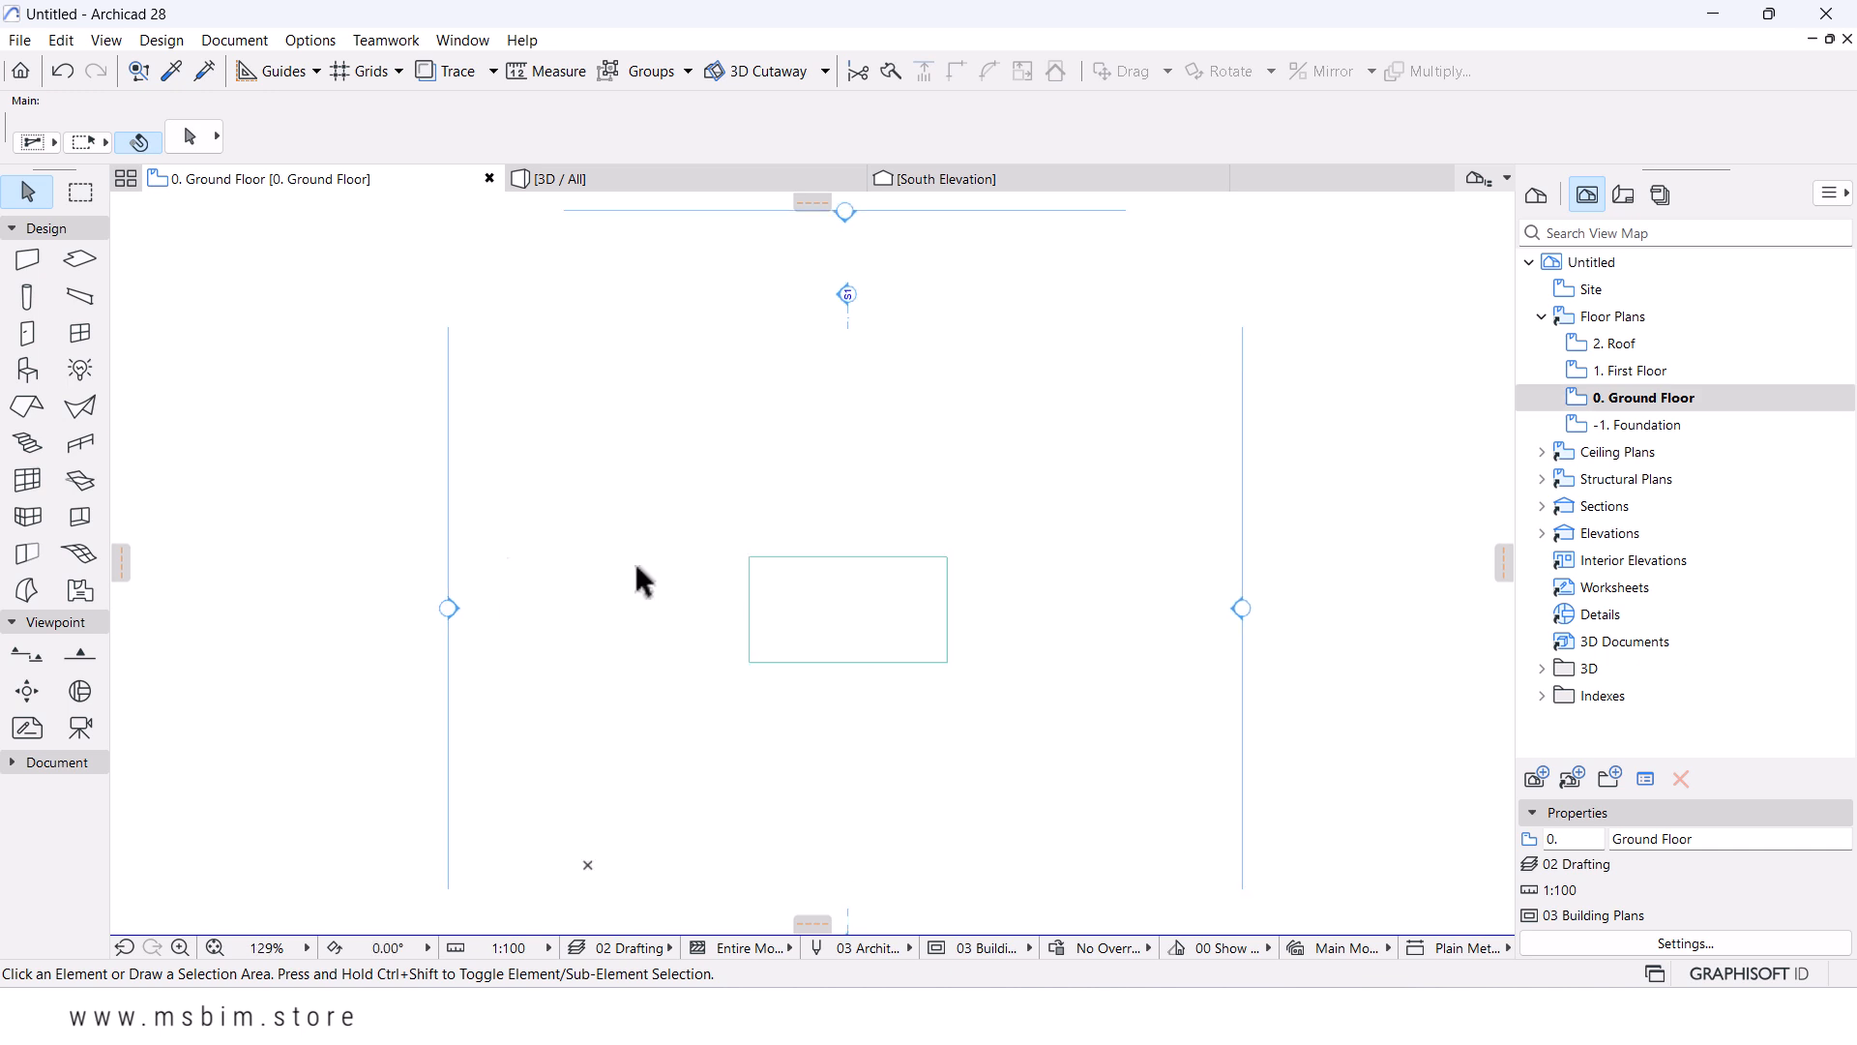
left_click(29, 261)
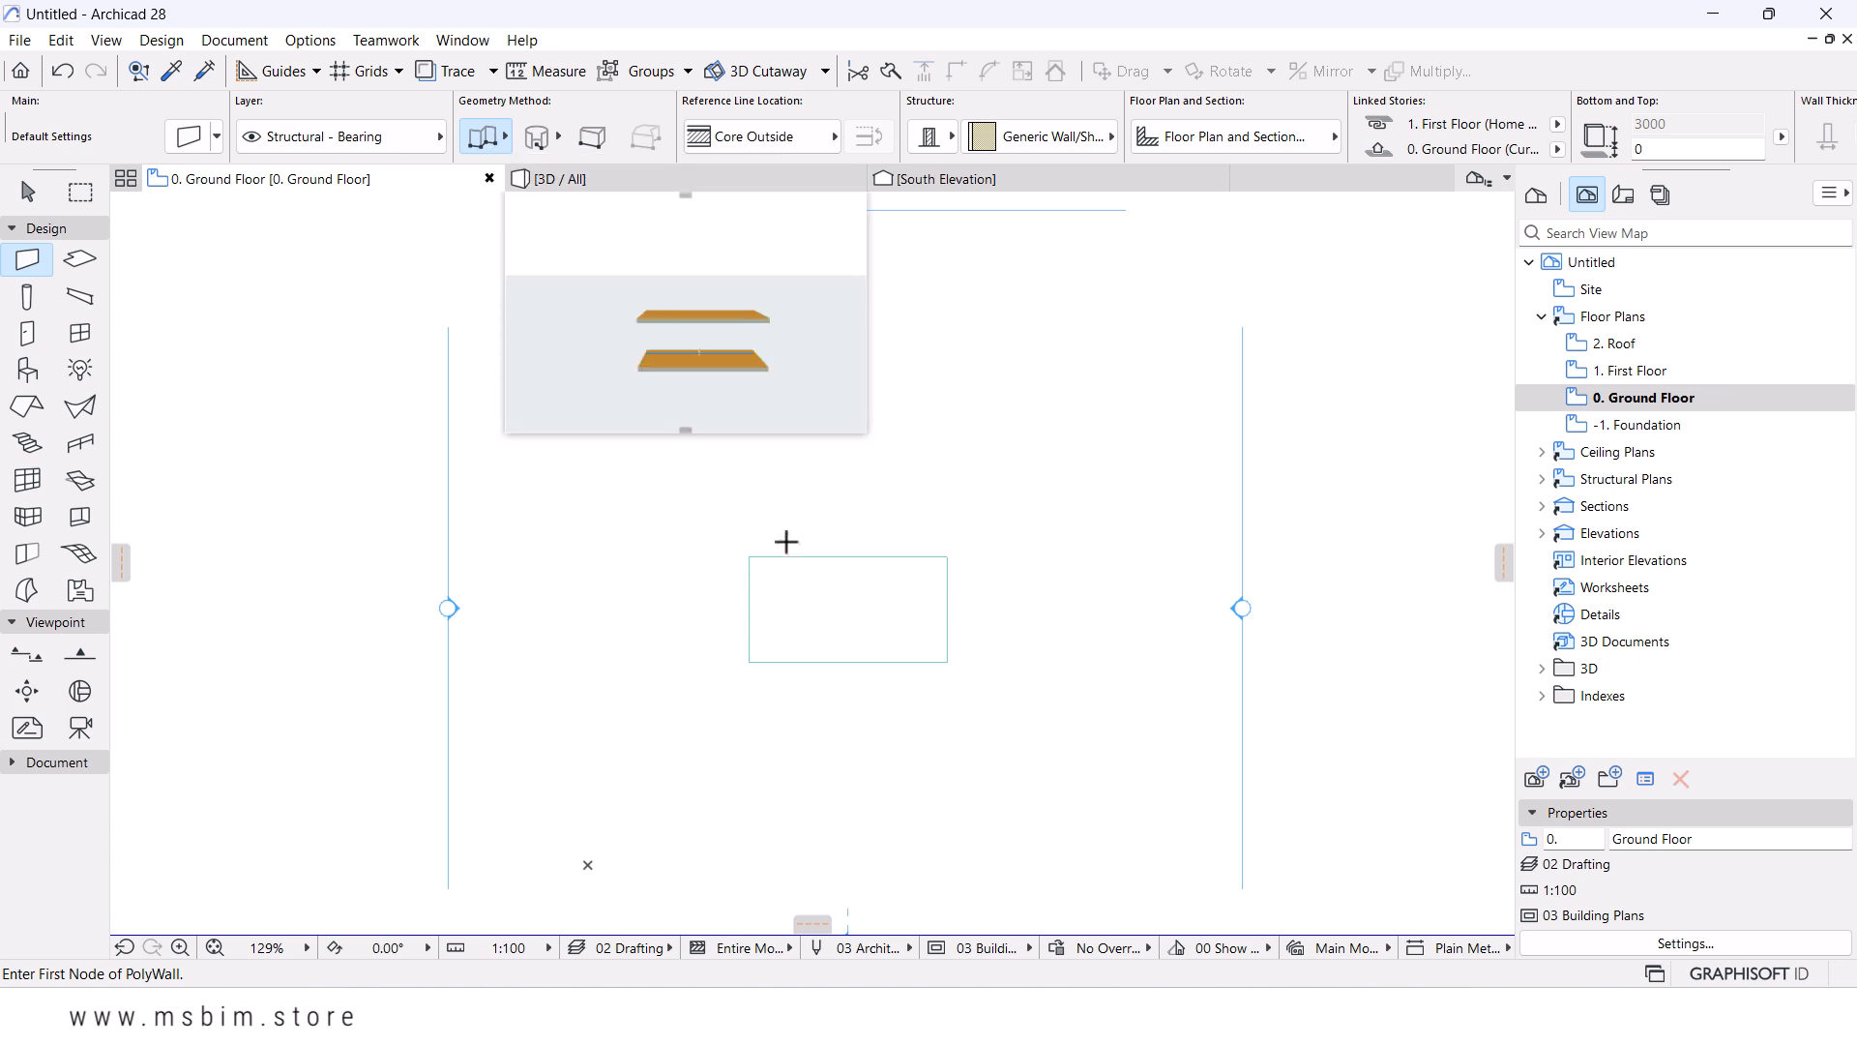
scroll(801, 607, "up", 3)
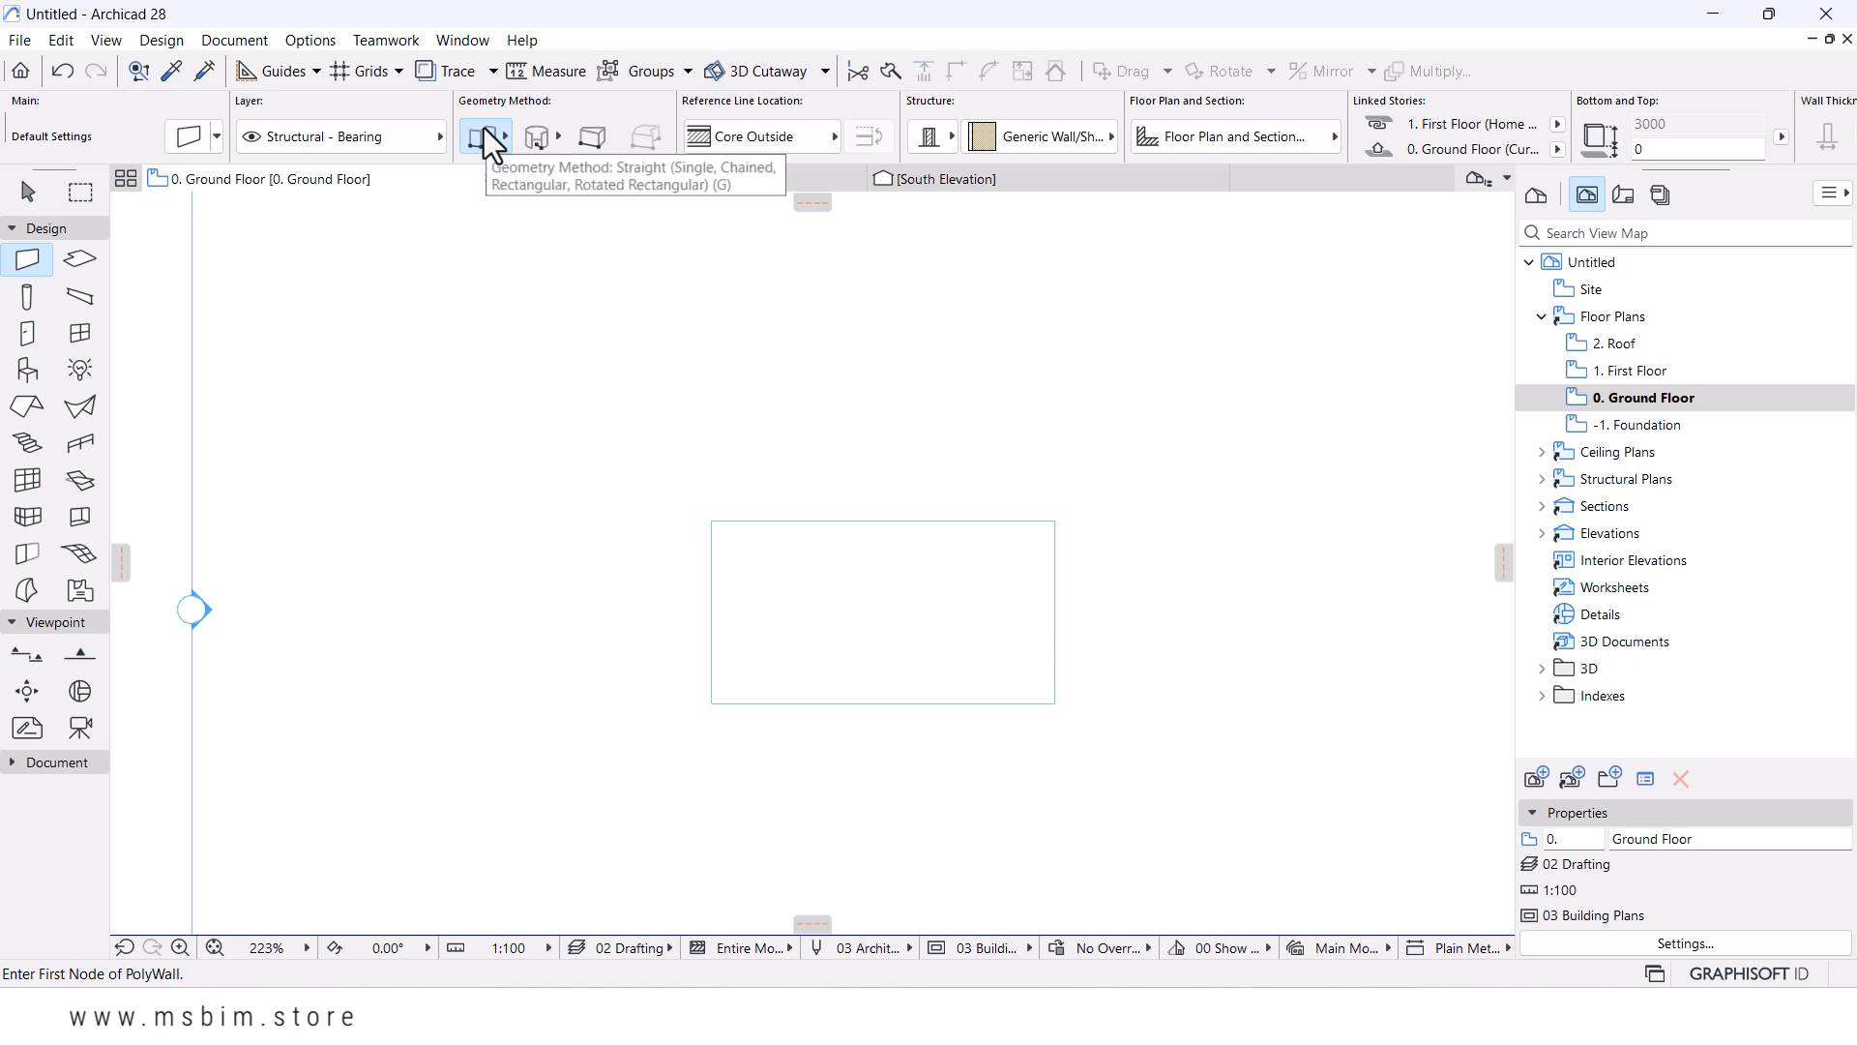
left_click(713, 522)
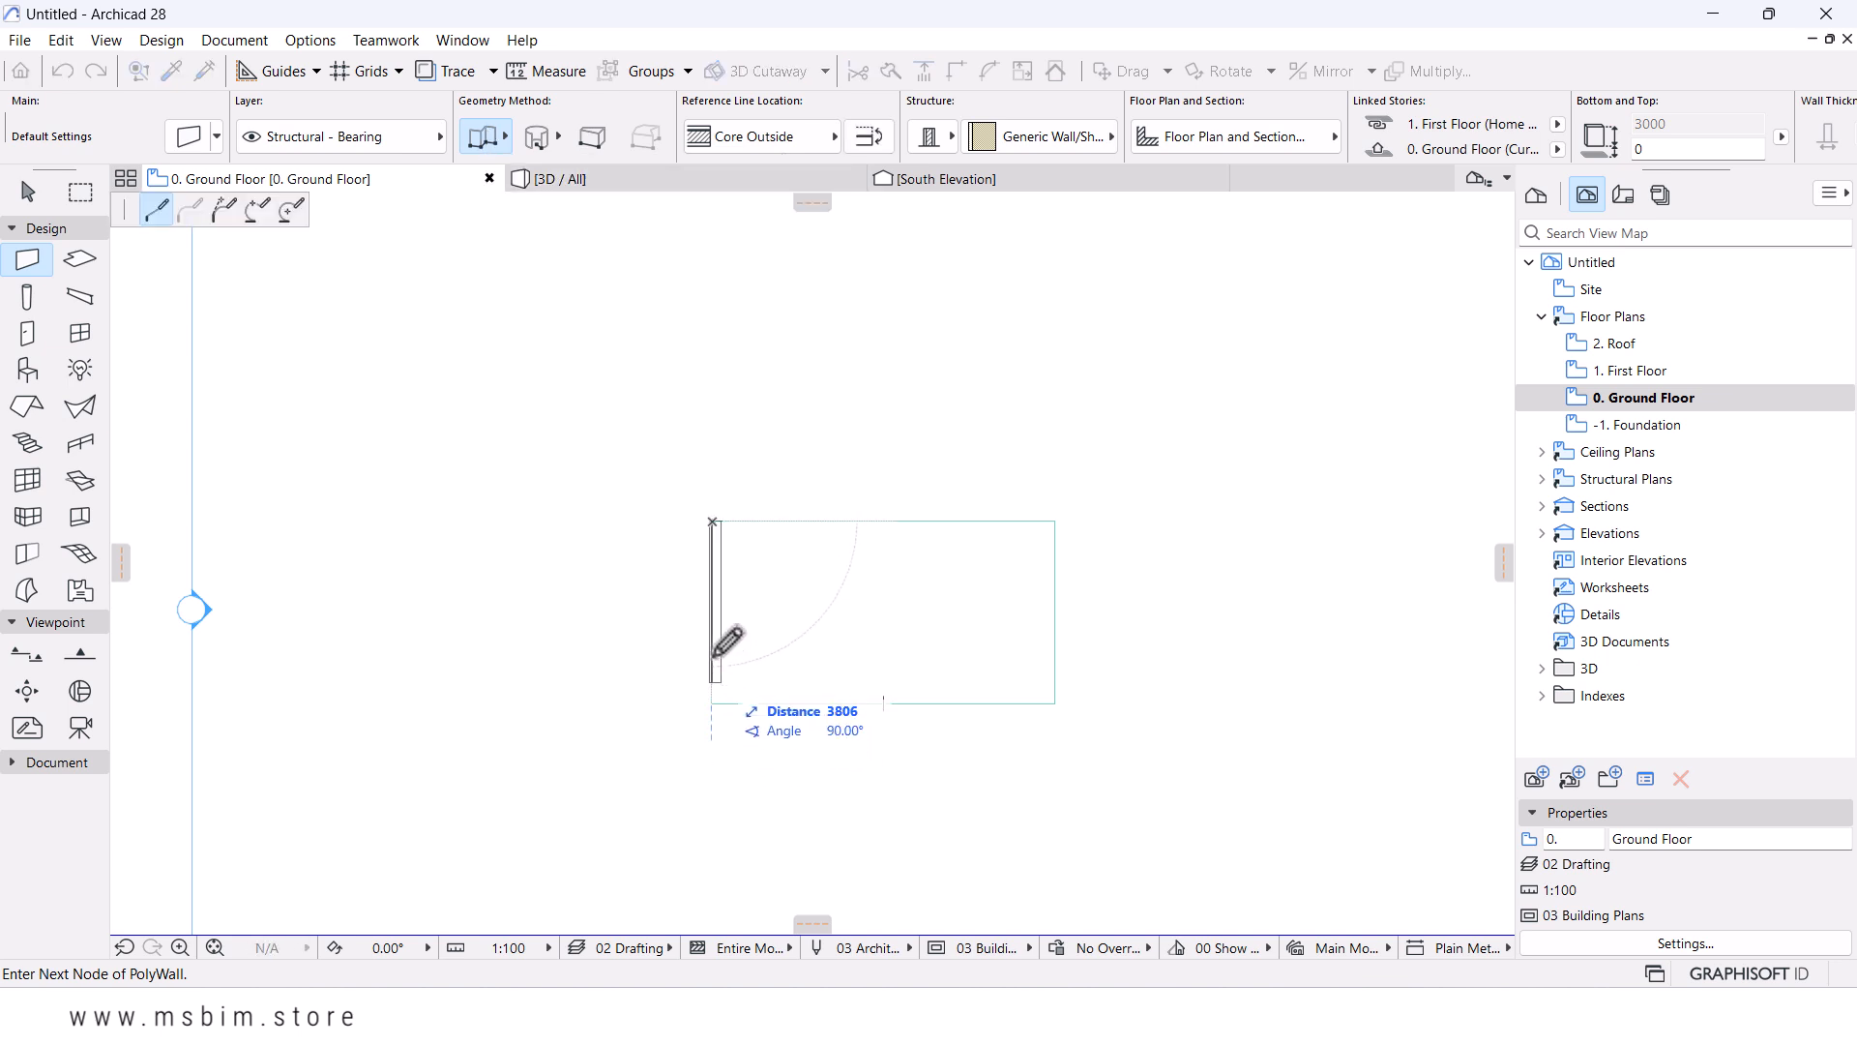
left_click(713, 700)
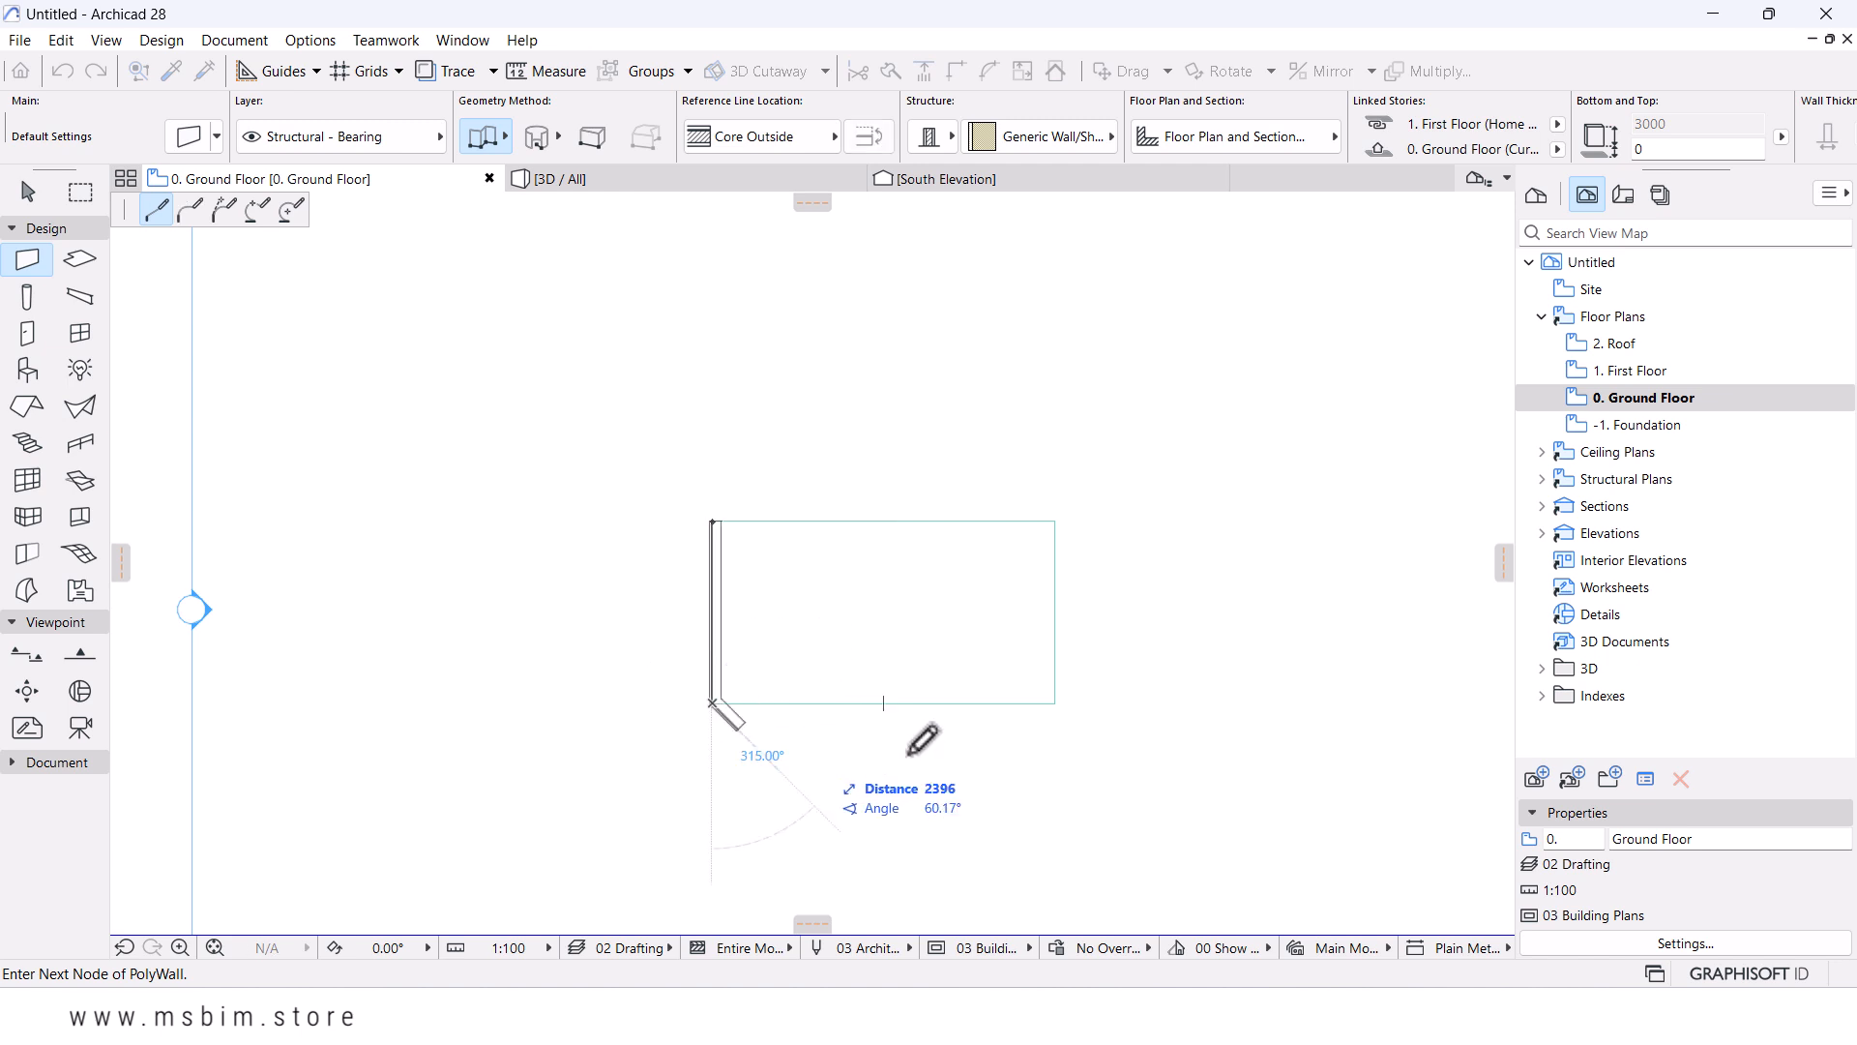
double_click(1054, 703)
left_click(1054, 702)
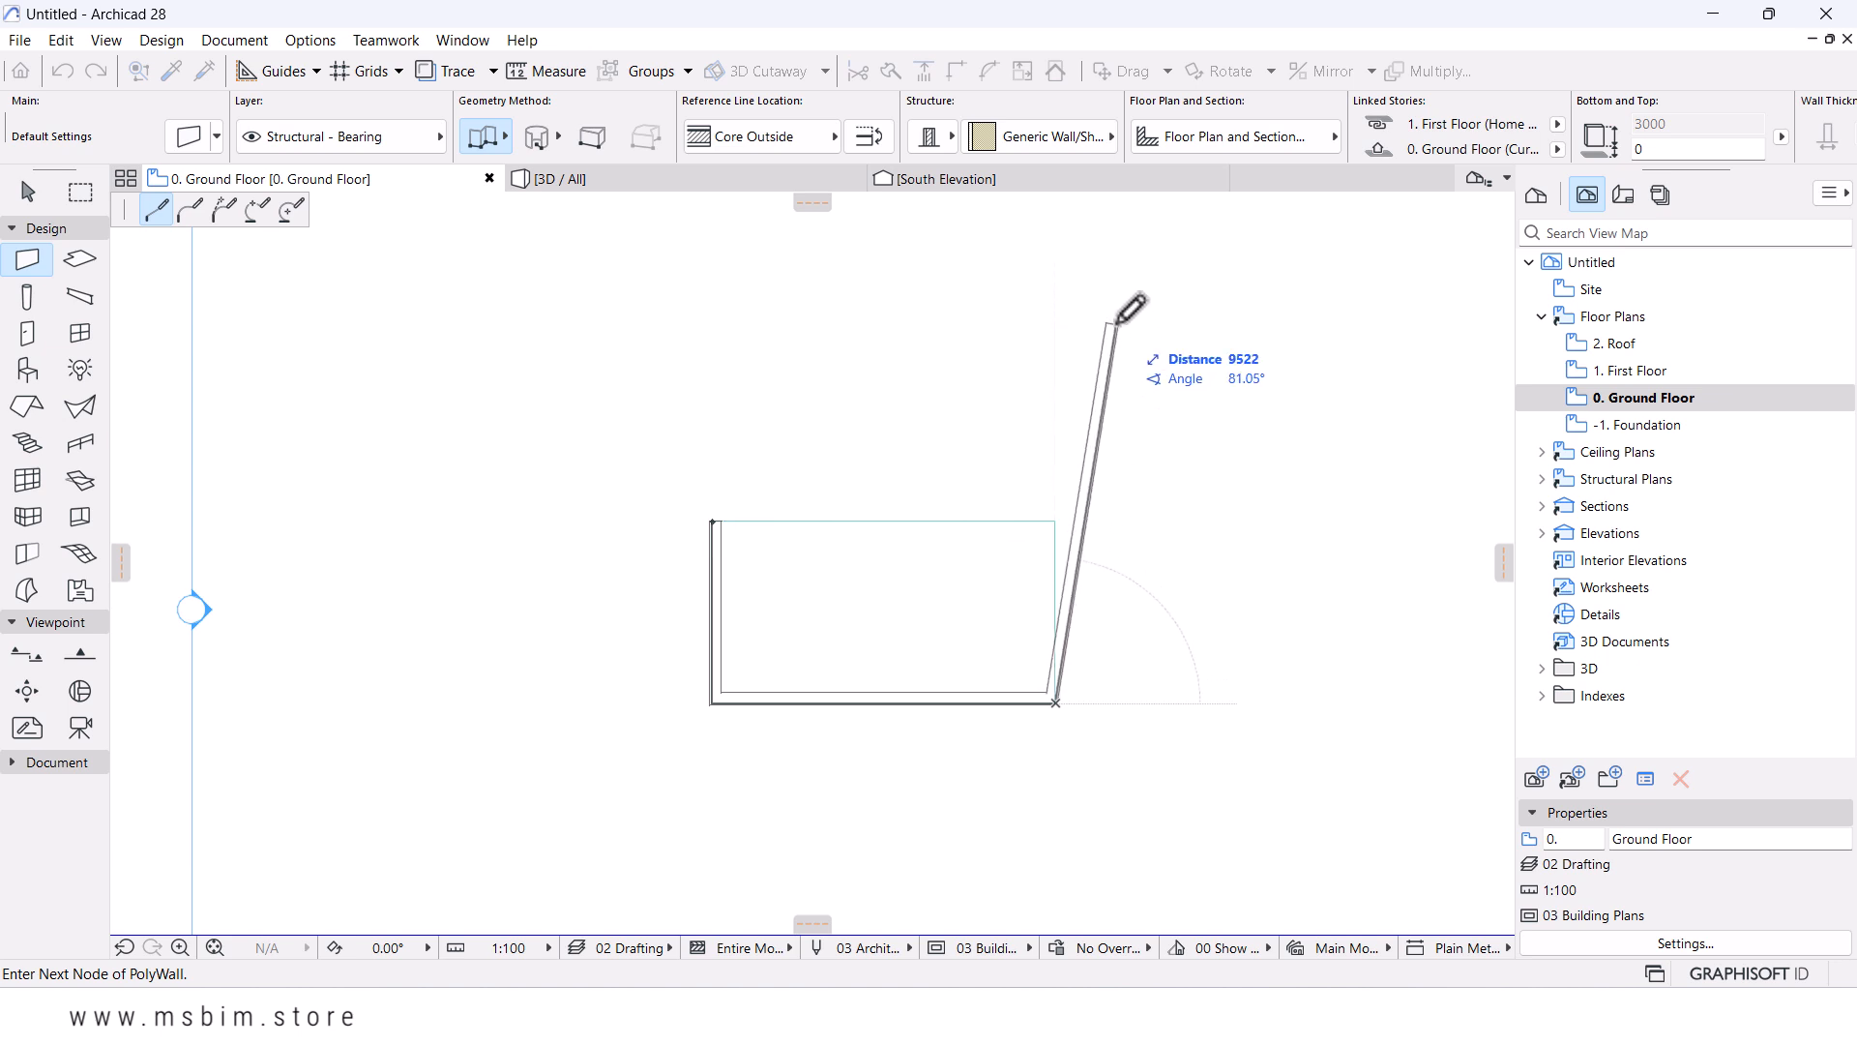
right_click(1112, 323)
left_click(1175, 503)
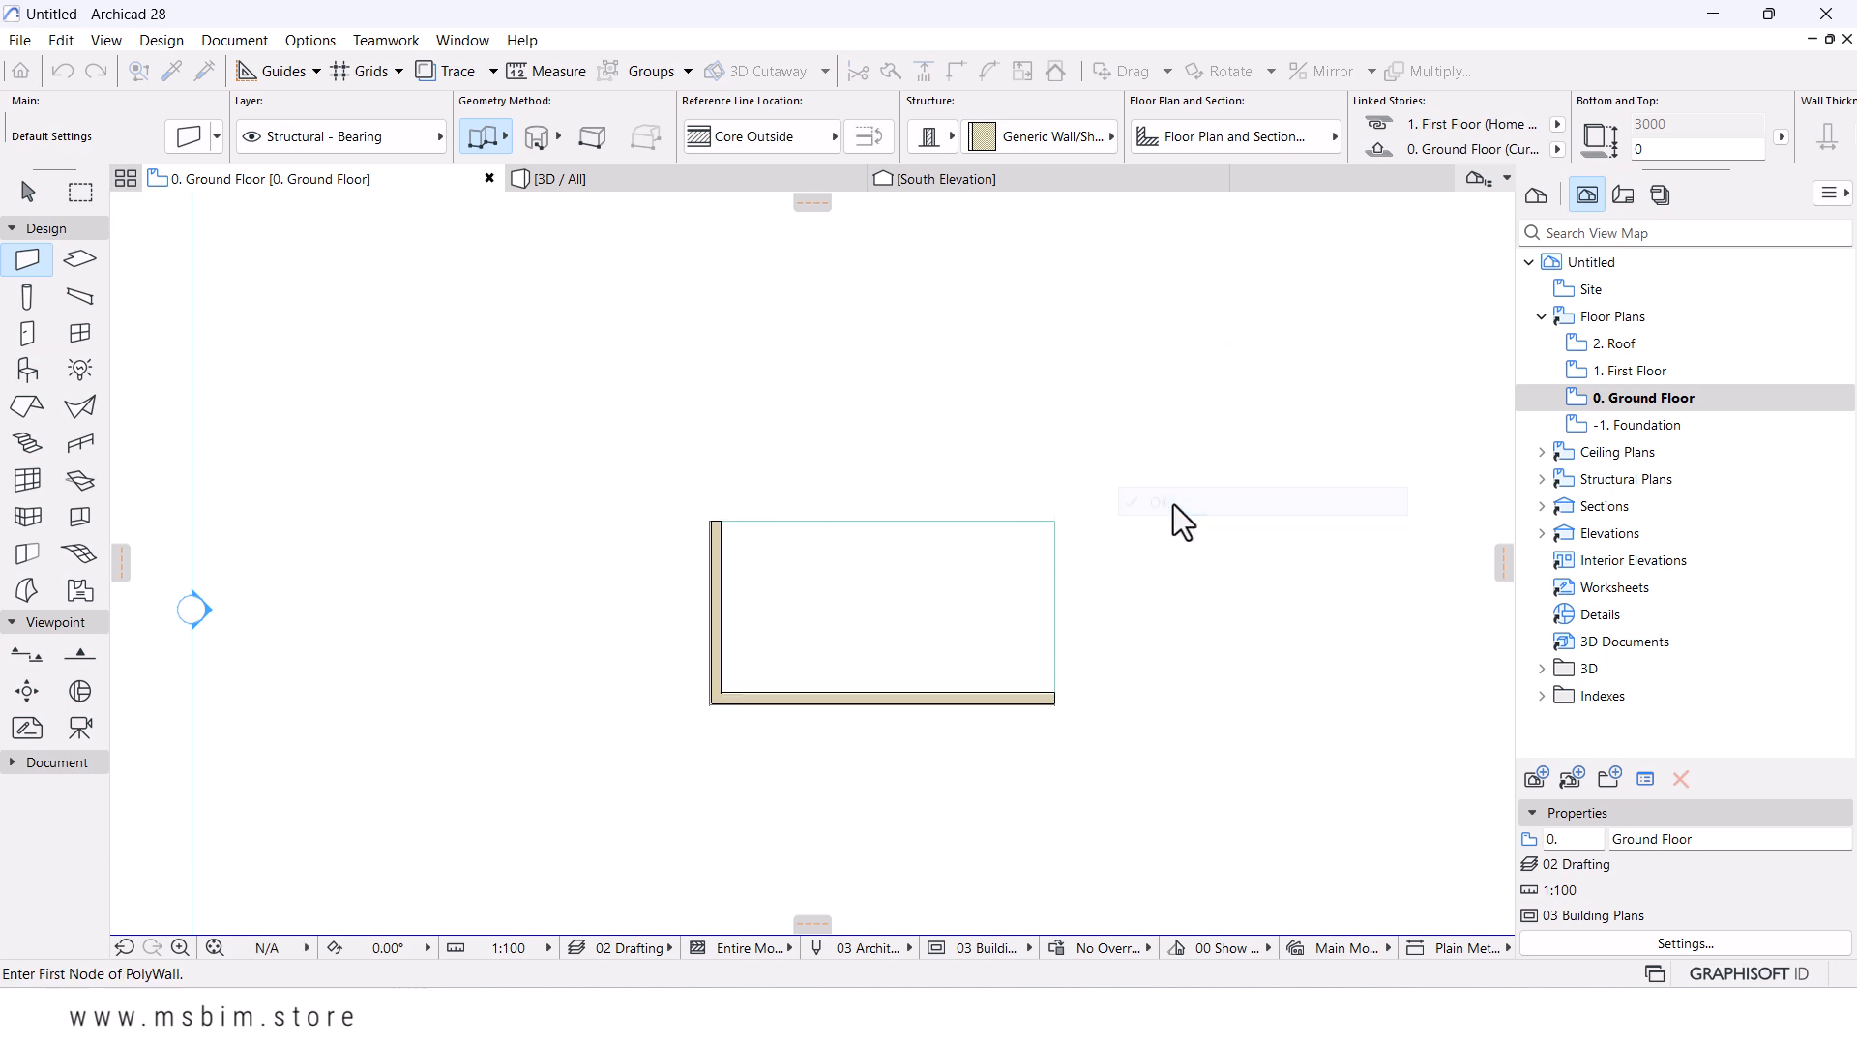
- In the 3D view, select both walls and copy them vertically onto the upper slab's top surface
key("F3")
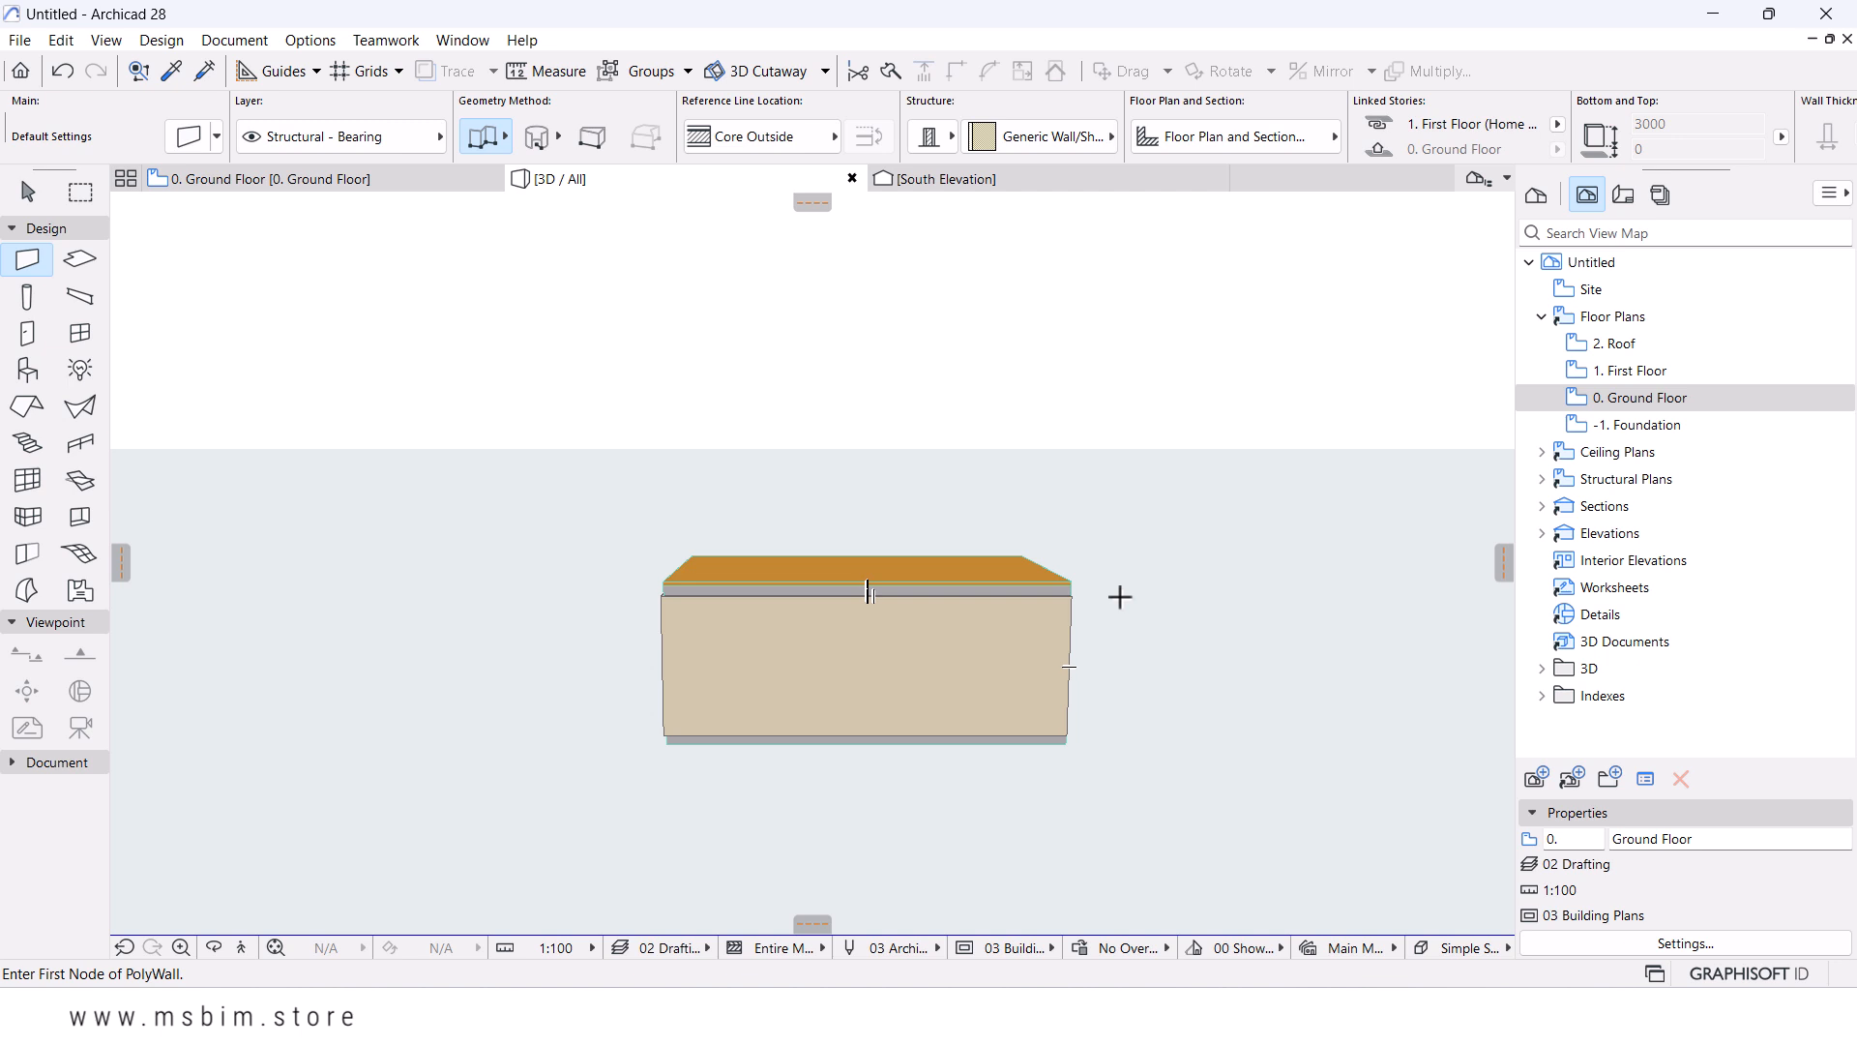
key("o")
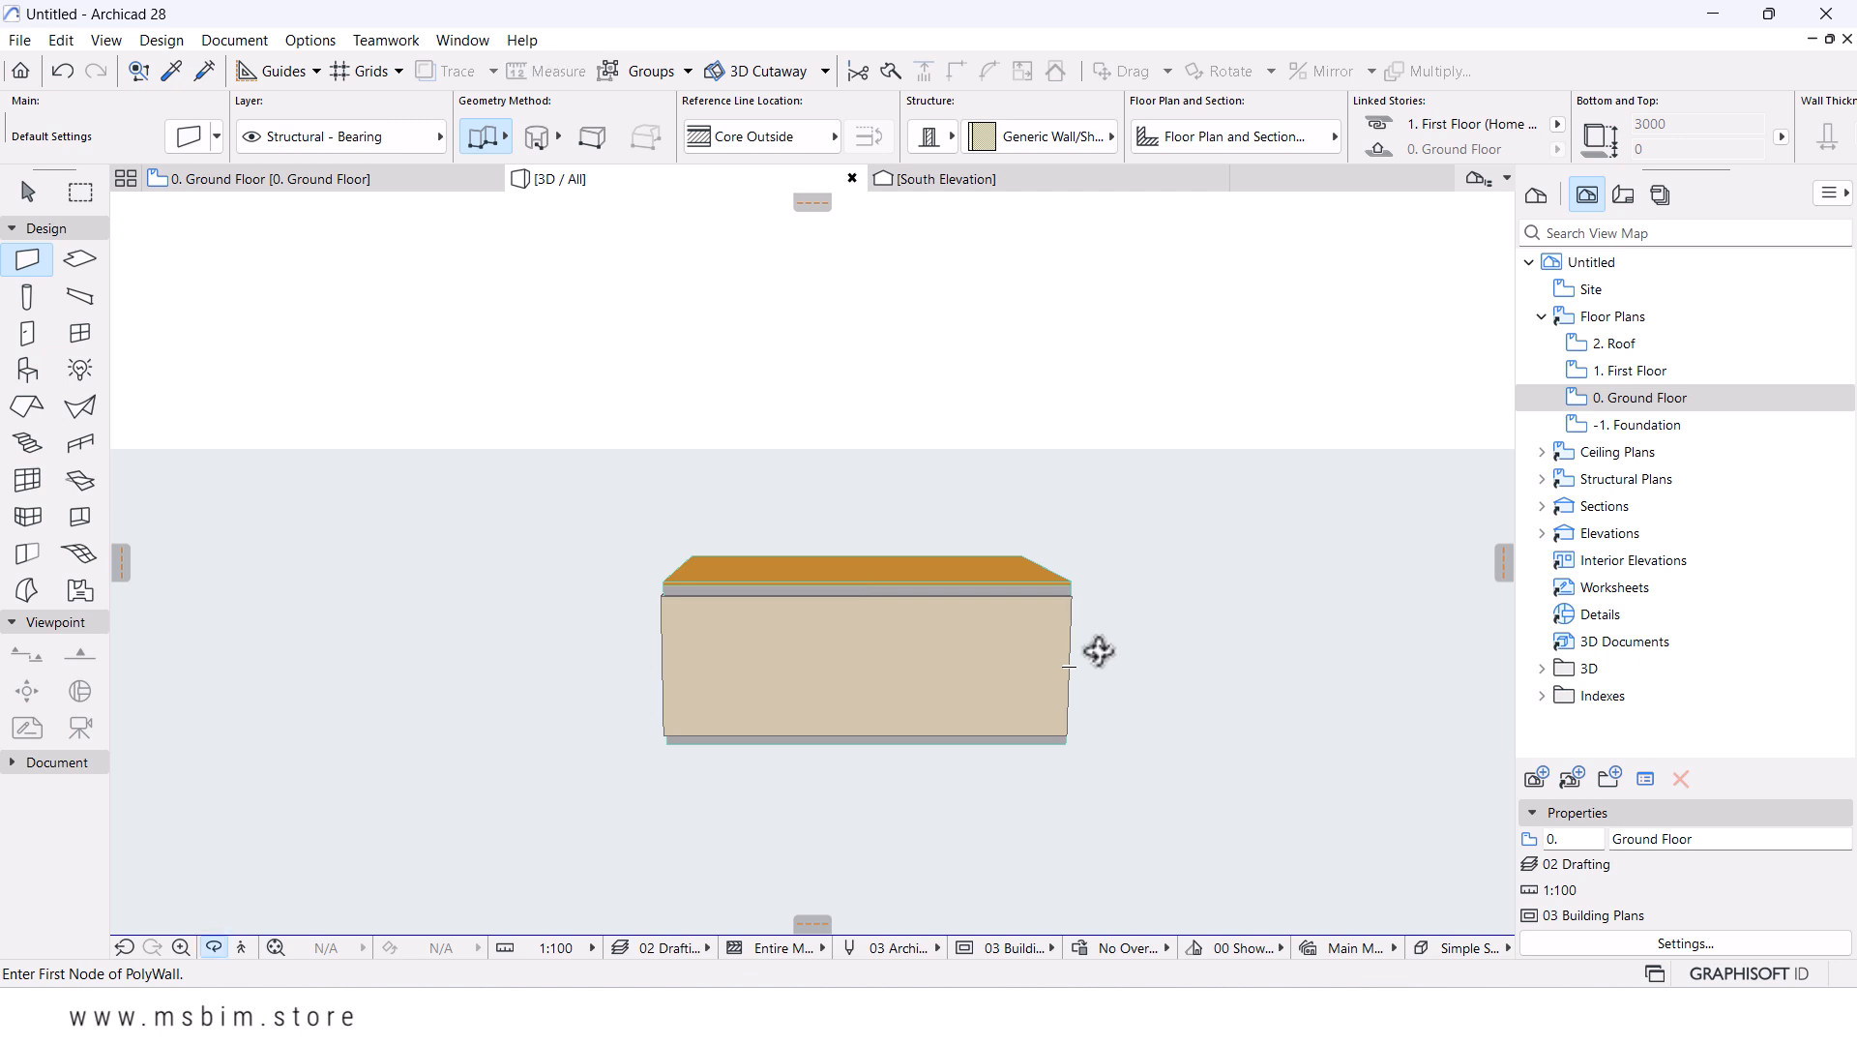
left_click_drag(1186, 672, 975, 642)
key("Escape")
key("Escape")
left_click(728, 628)
left_click(1026, 611, "shift")
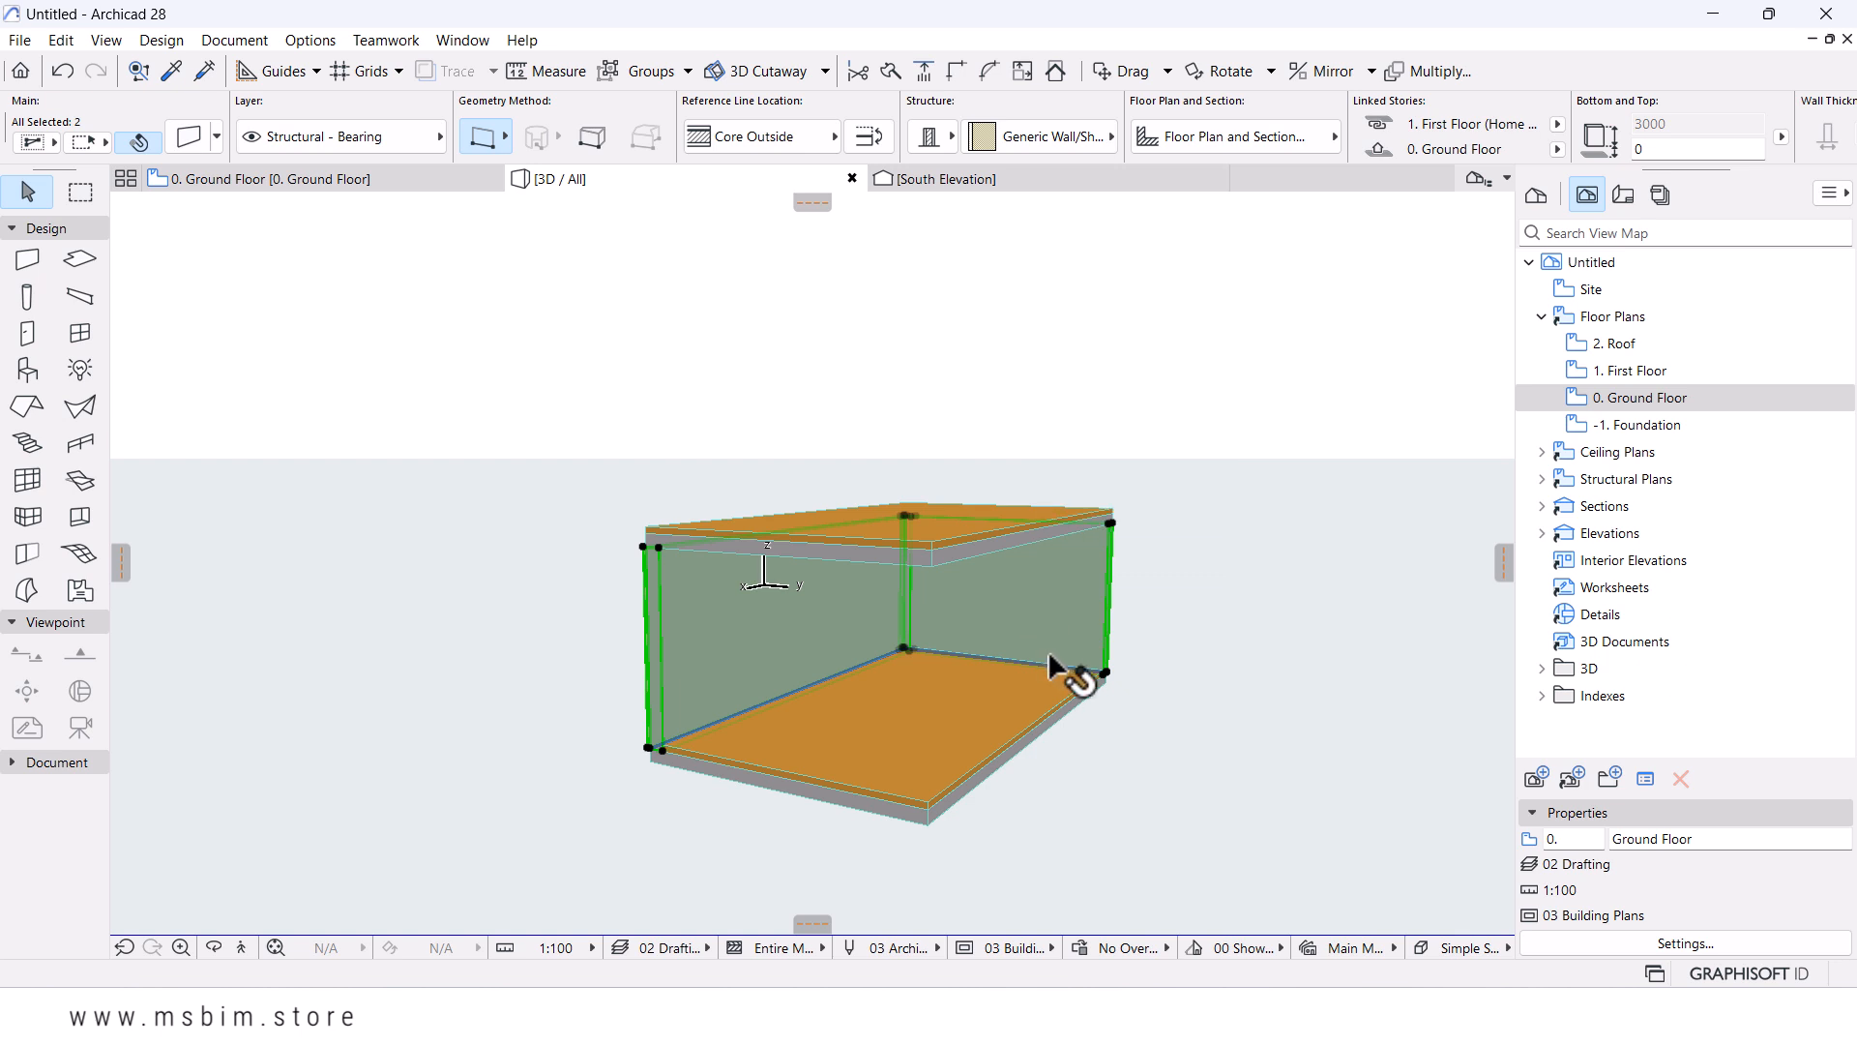
left_click(1103, 672)
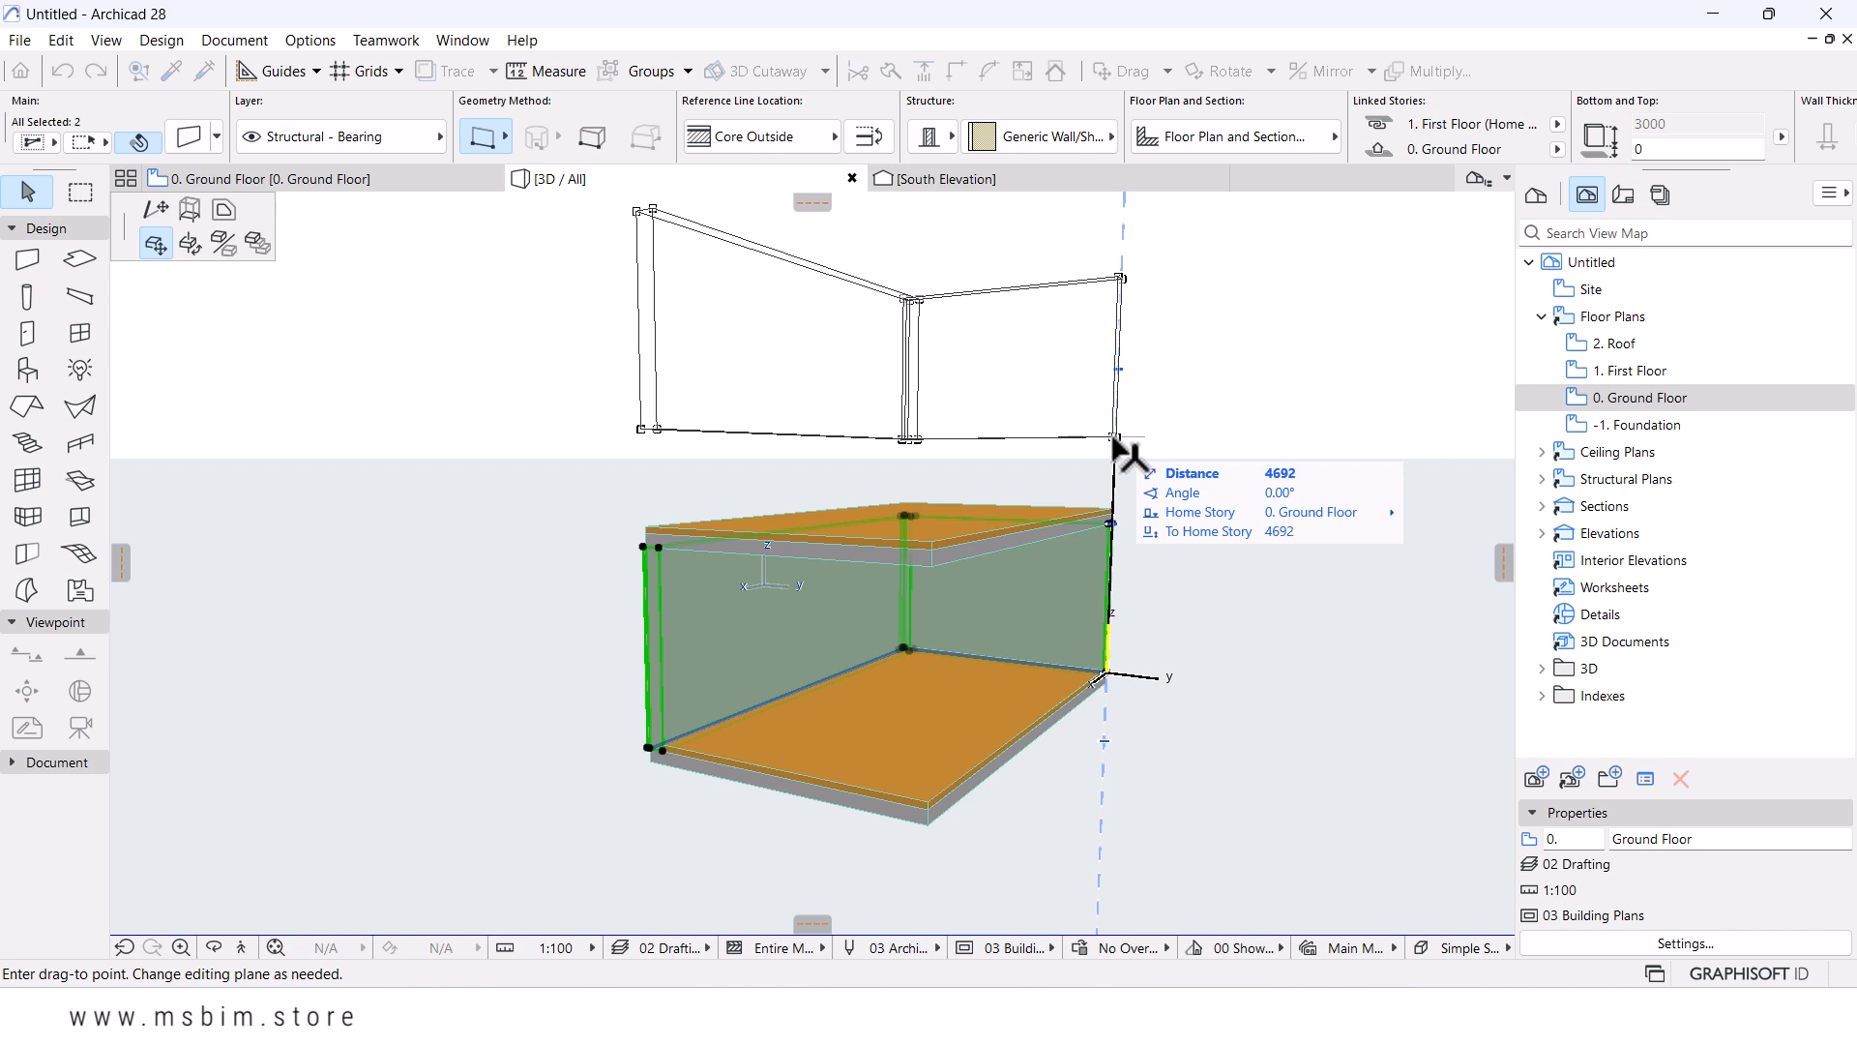
left_click(1114, 507)
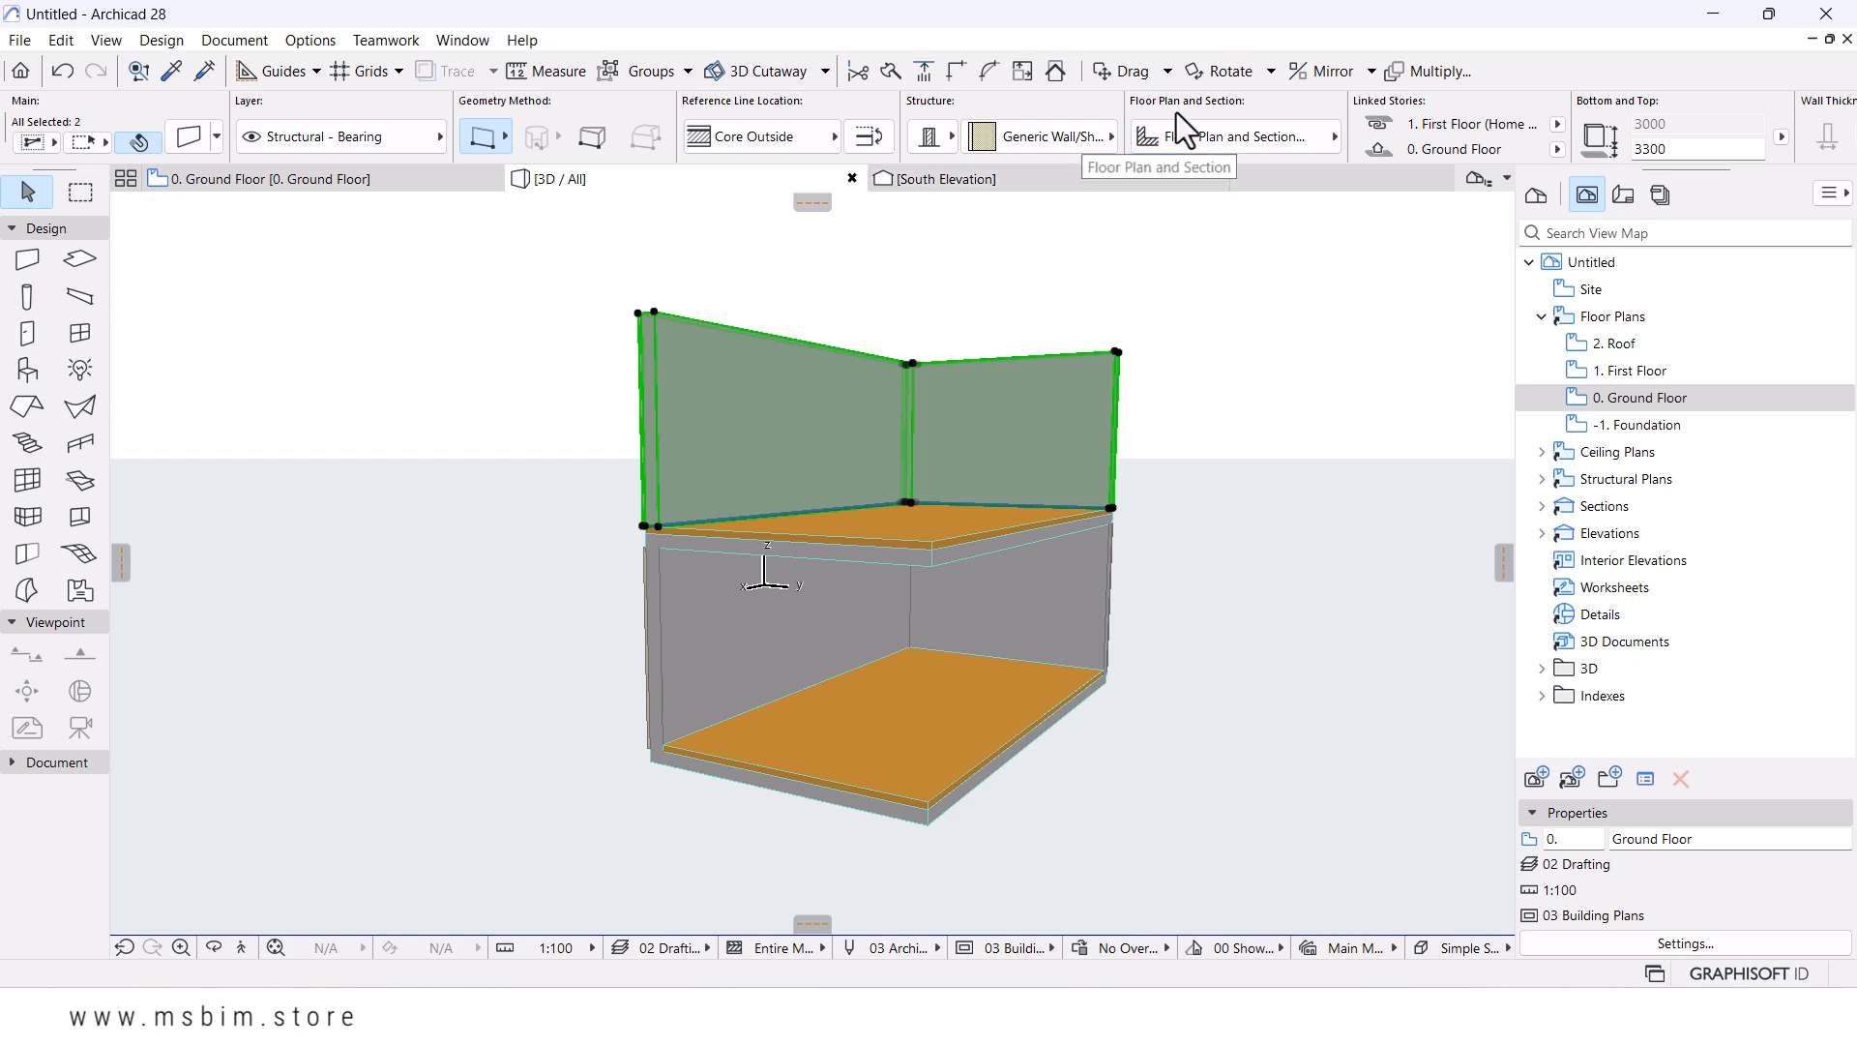
- Set the copied walls' home story to 1. First Floor and their base offset to 0
scroll(1176, 112, "down", 5)
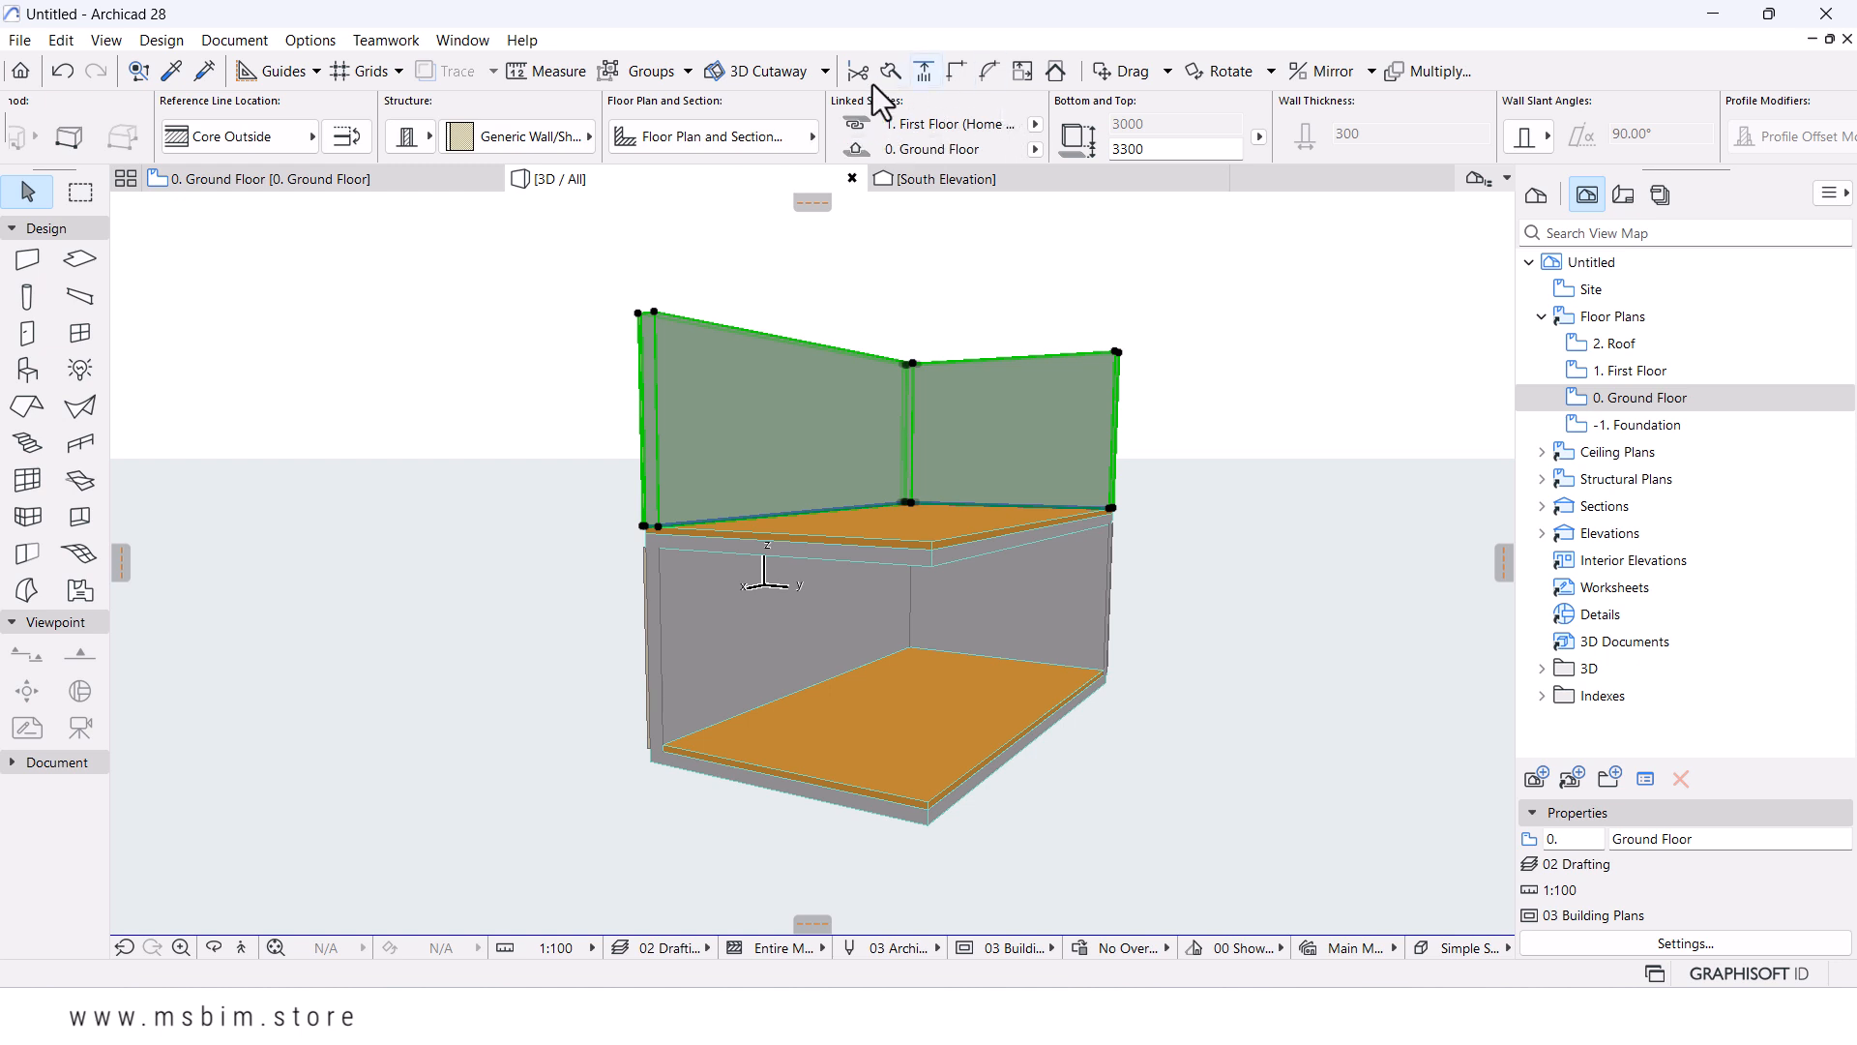
left_click(1033, 150)
left_click(1126, 173)
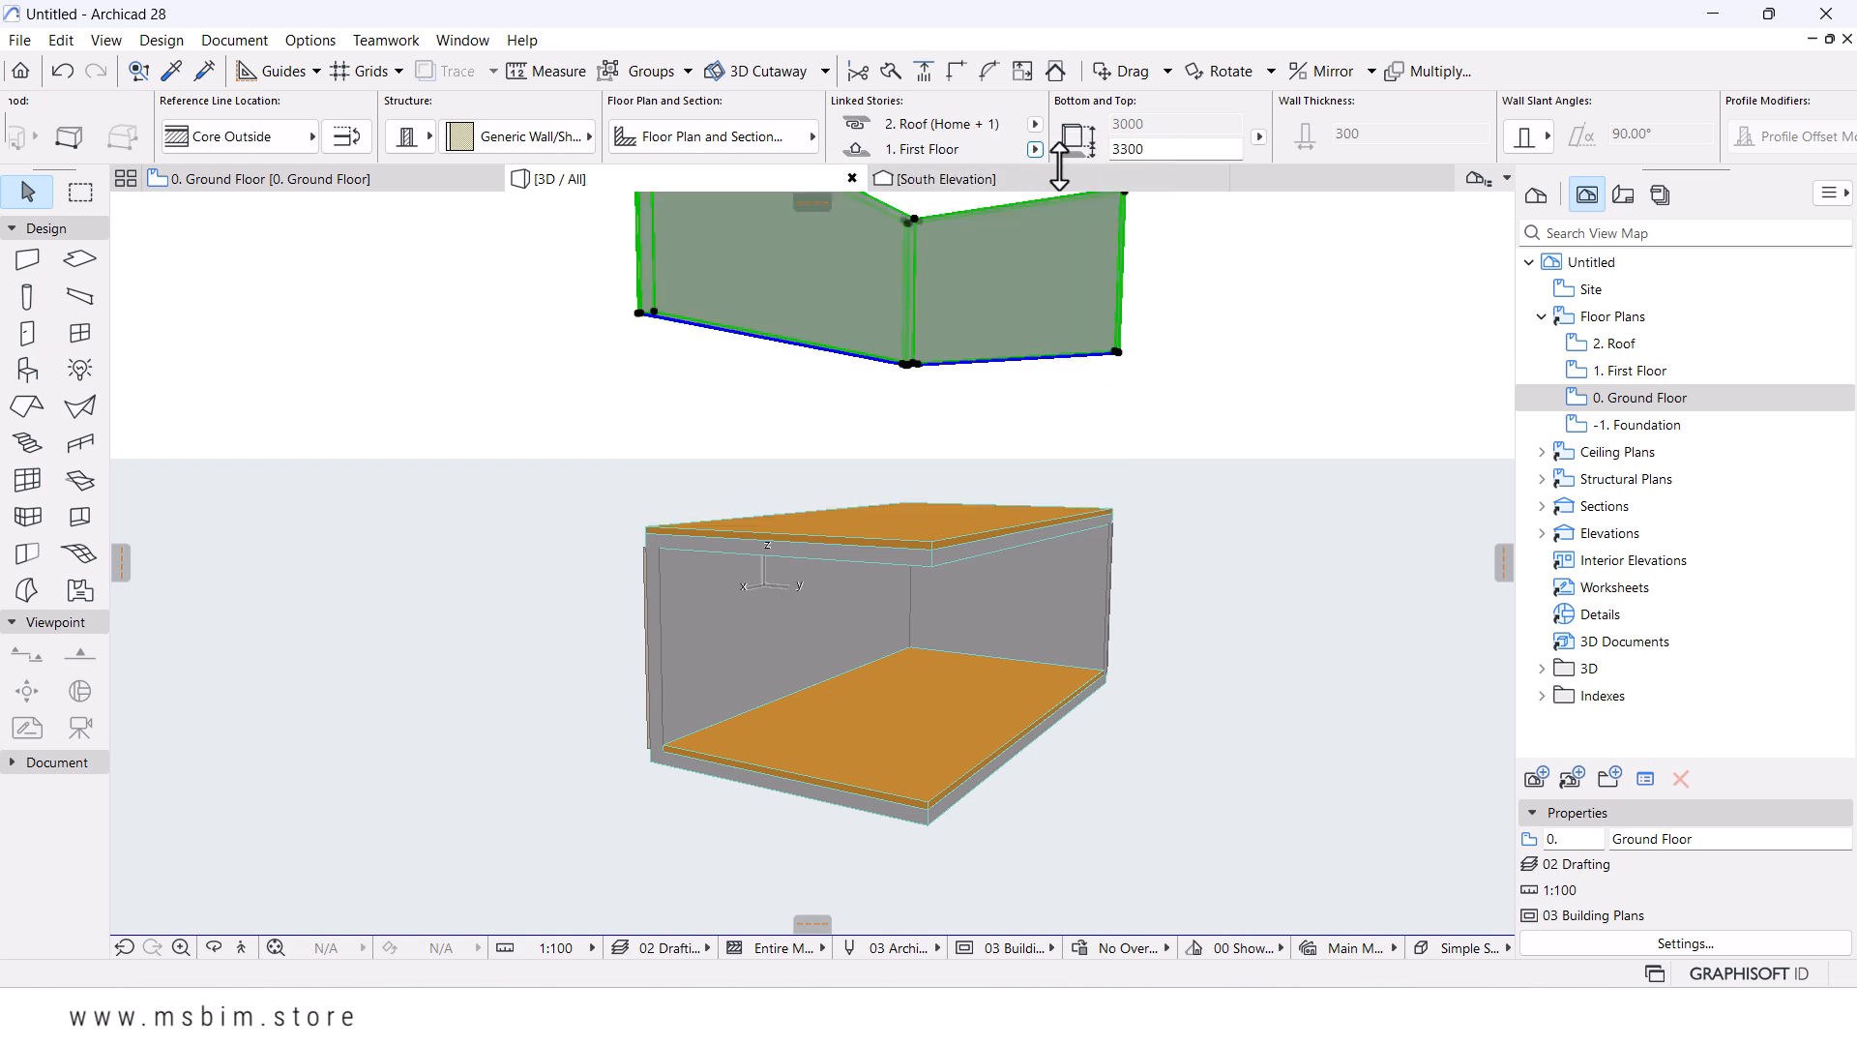
left_click(1198, 155)
type("0")
key("Return")
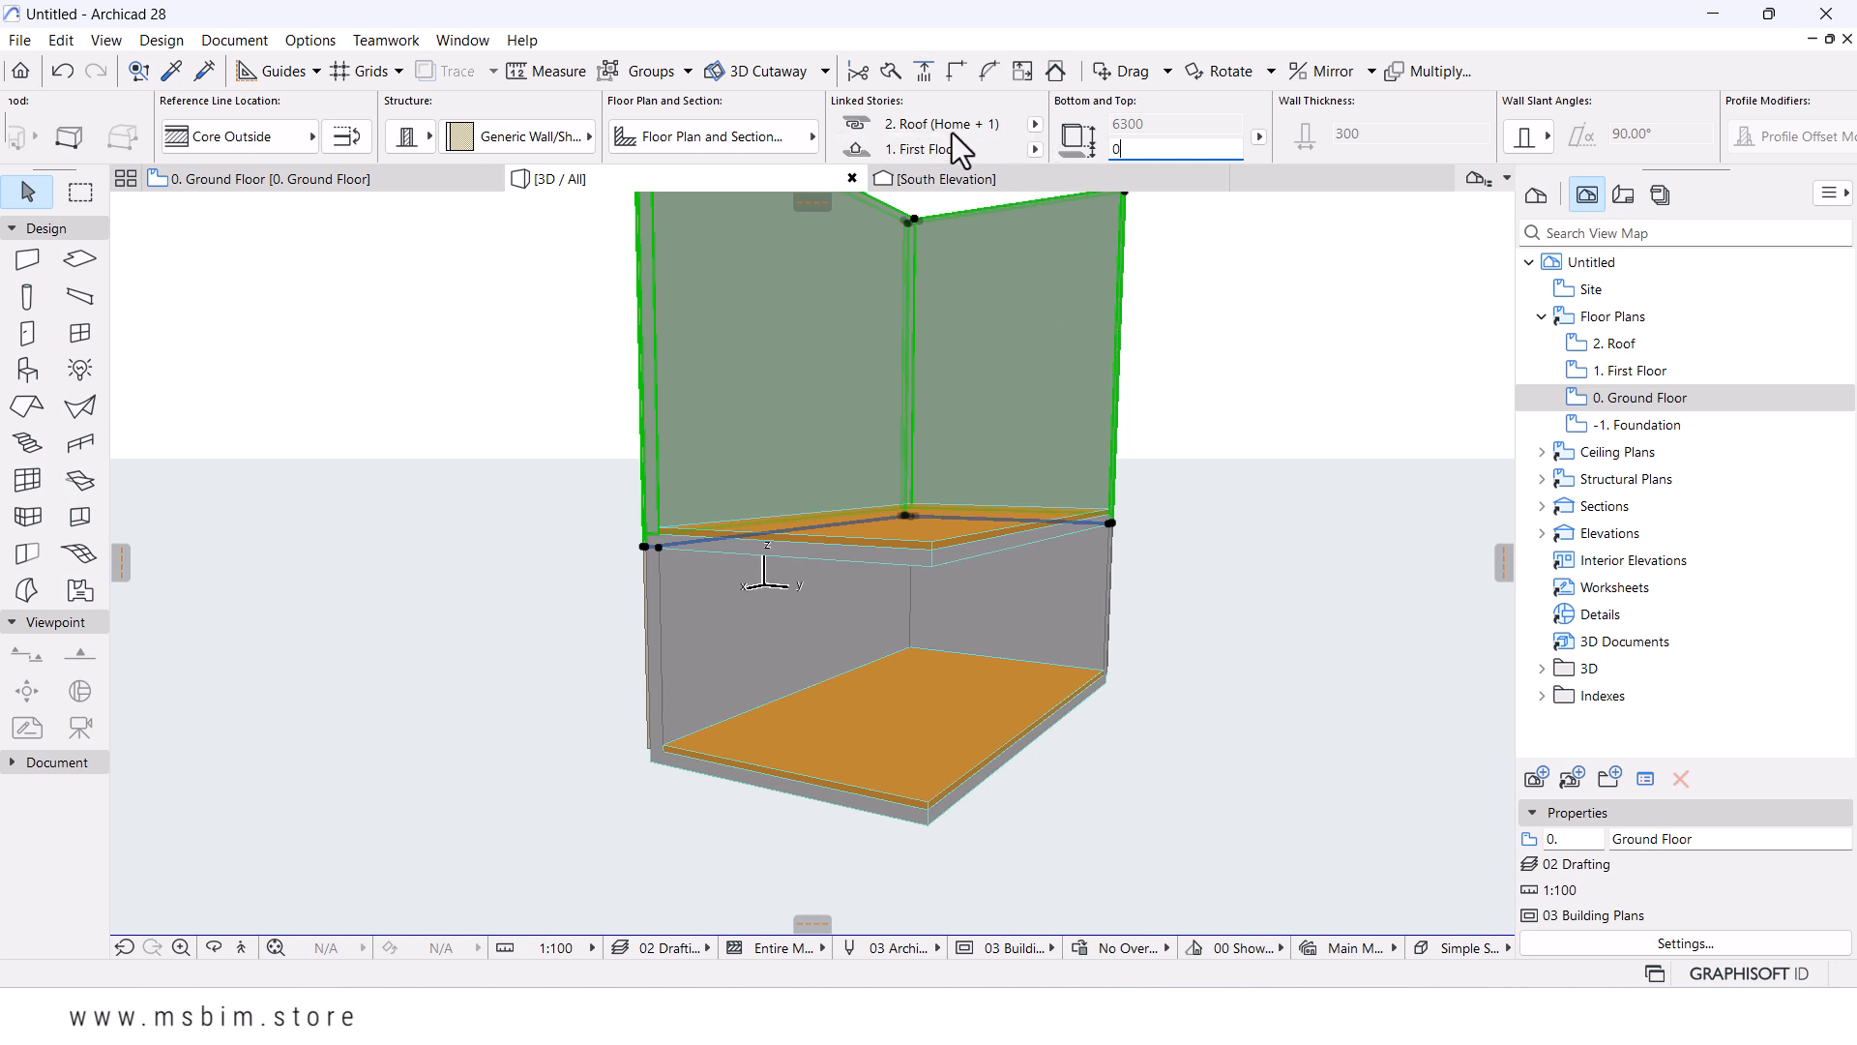
- Keep the copied walls' top linked to 2. Roof and set their top offset to 0 in the wall settings
left_click(1036, 125)
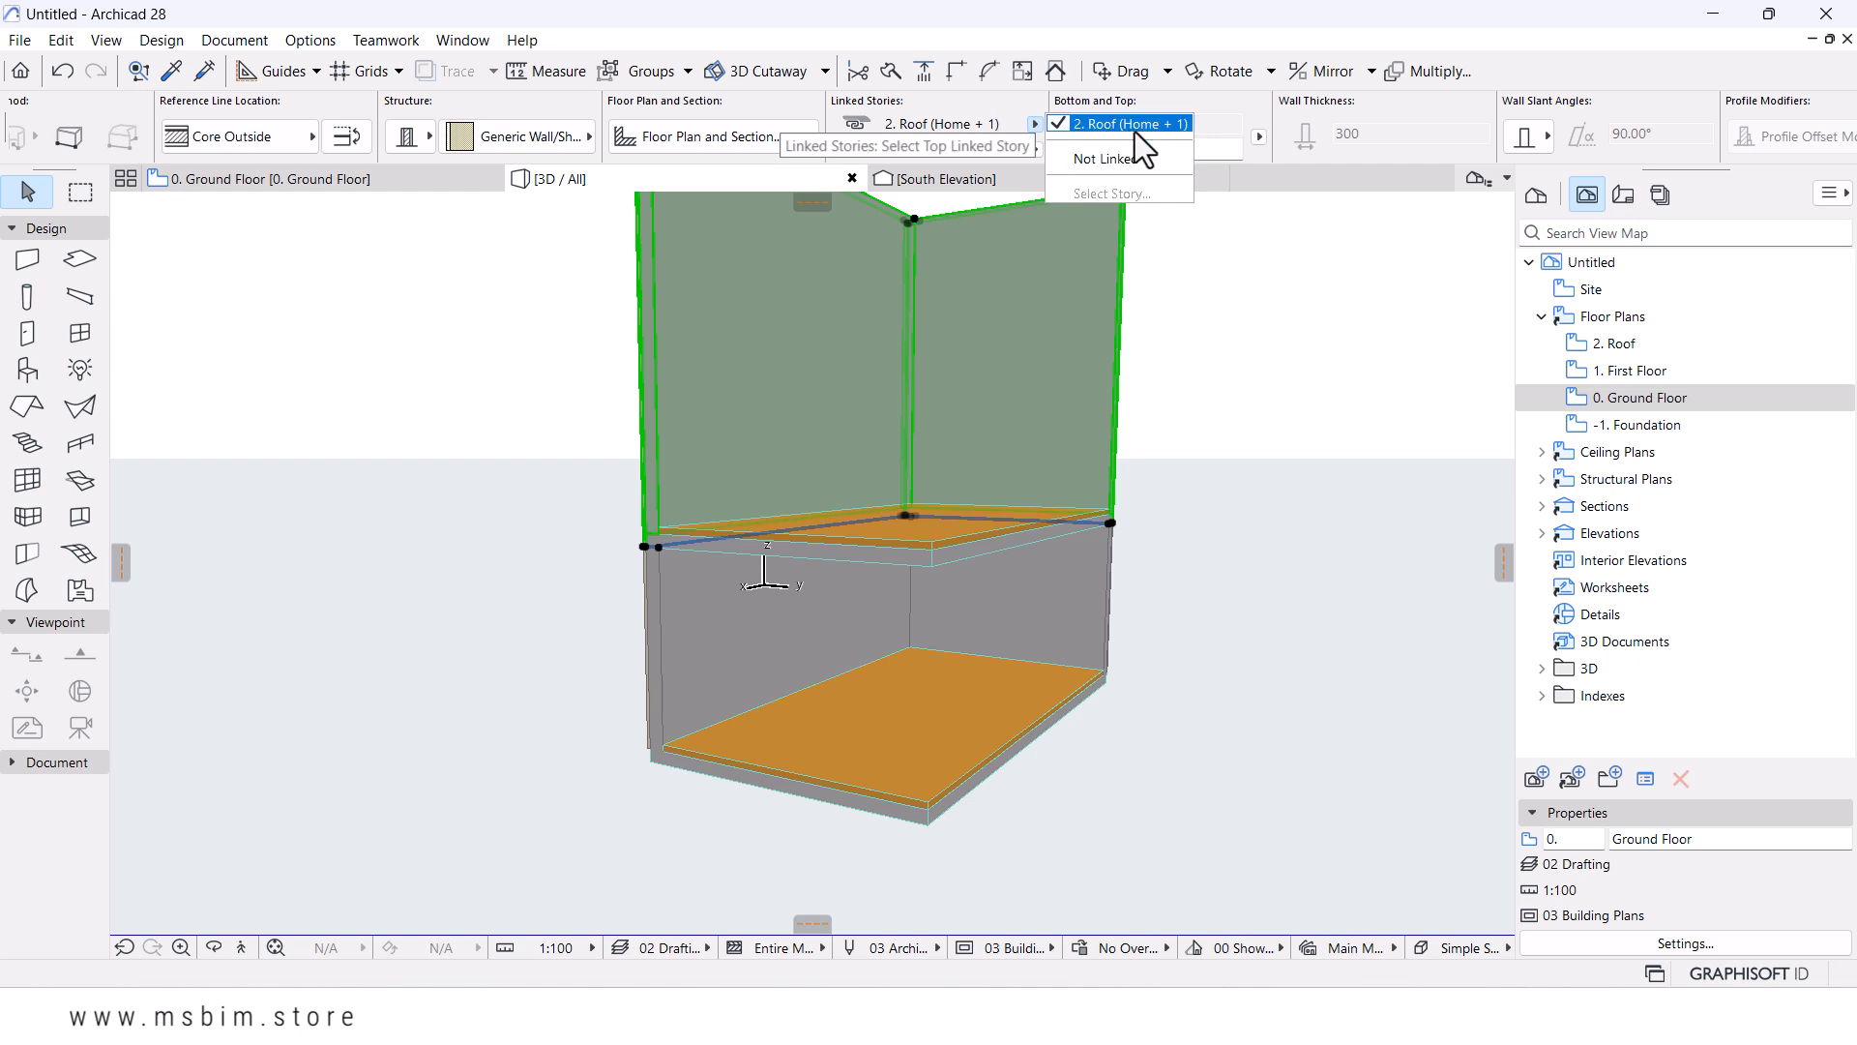
left_click(1381, 141)
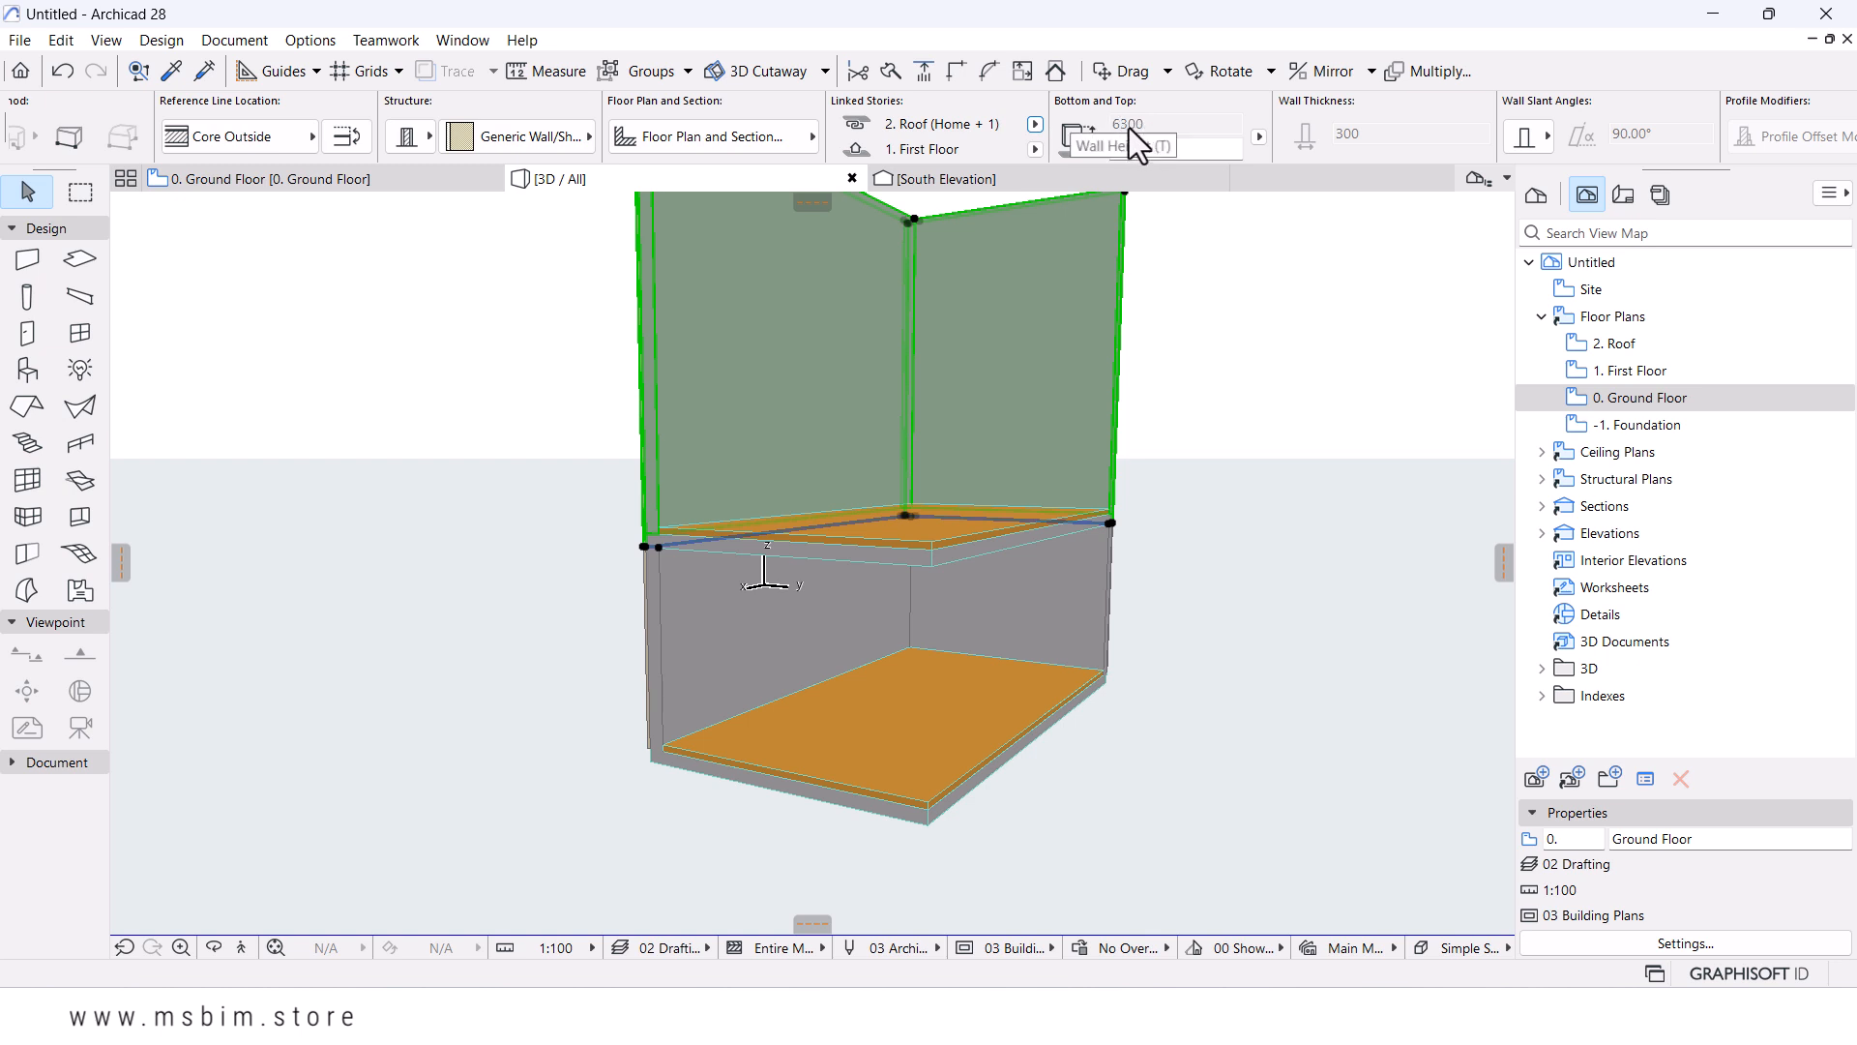
scroll(1114, 488, "down", 3)
middle_click_drag(1008, 431, 979, 462)
scroll(1012, 368, "up", 1)
scroll(328, 145, "up", 5)
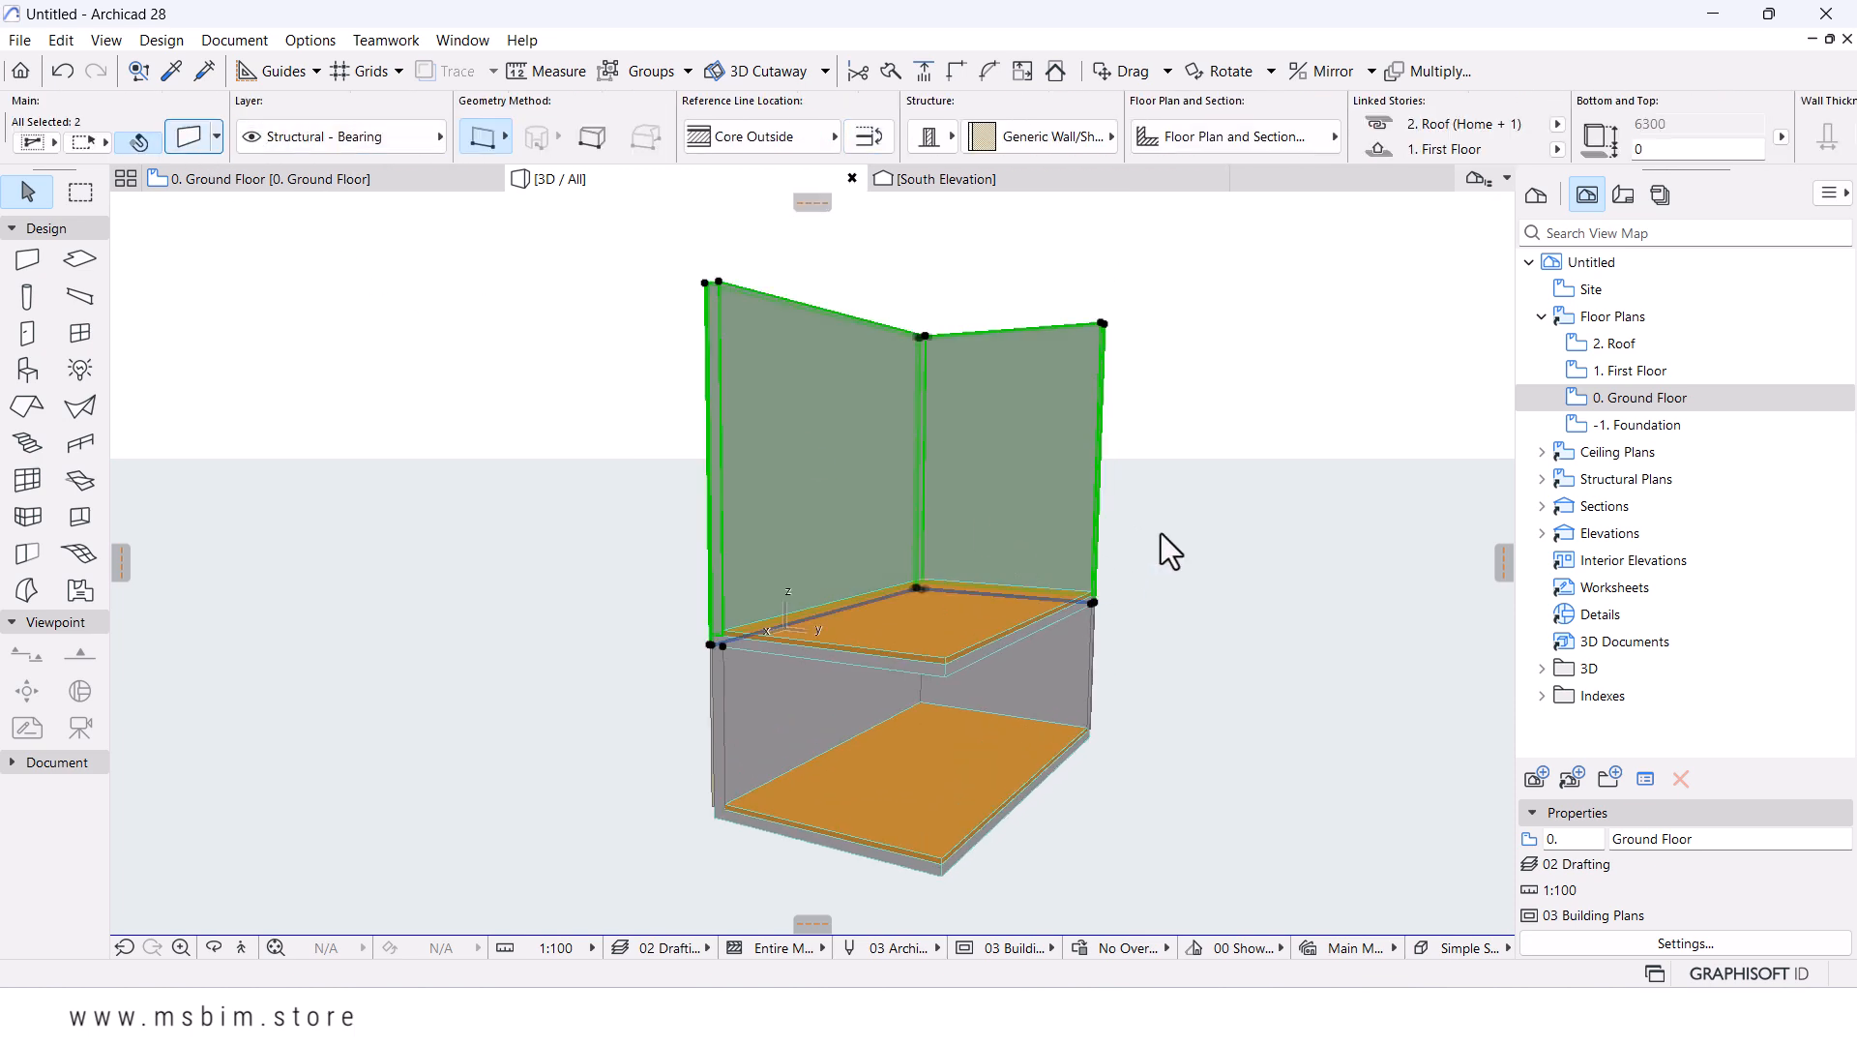
key("ctrl+t")
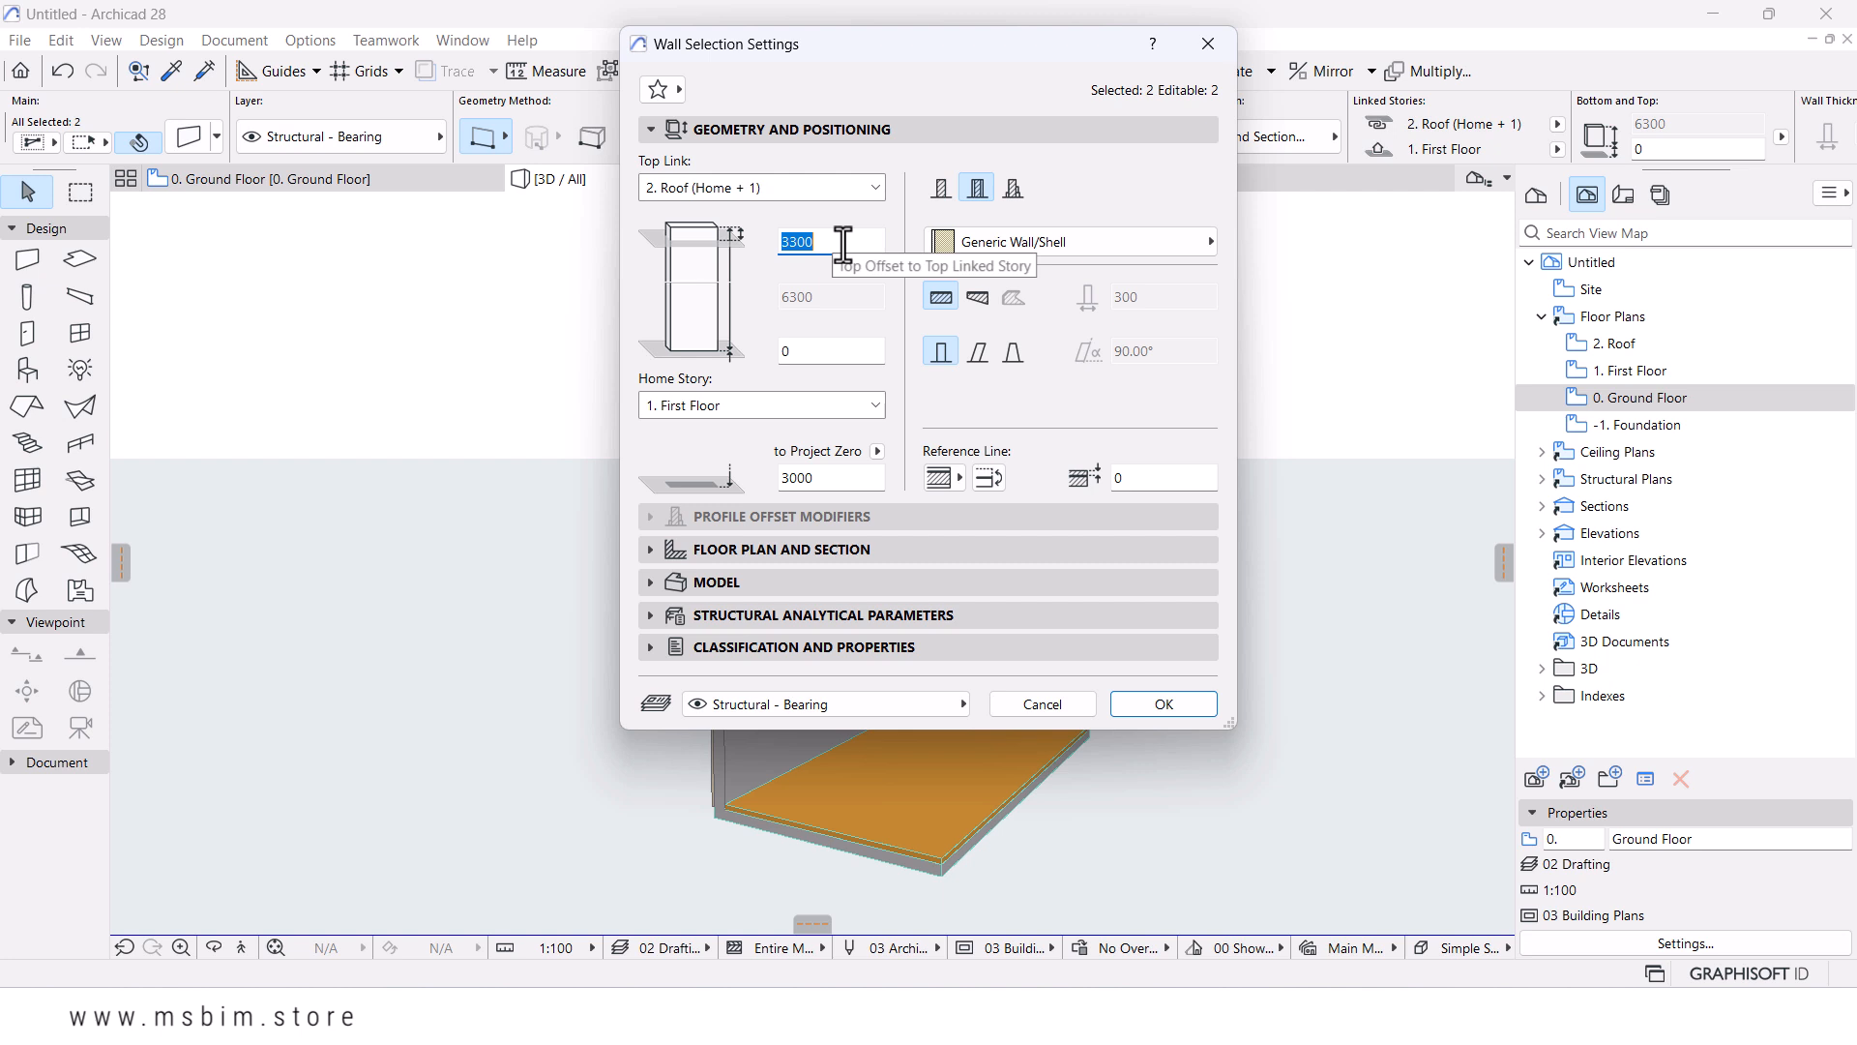
type("0")
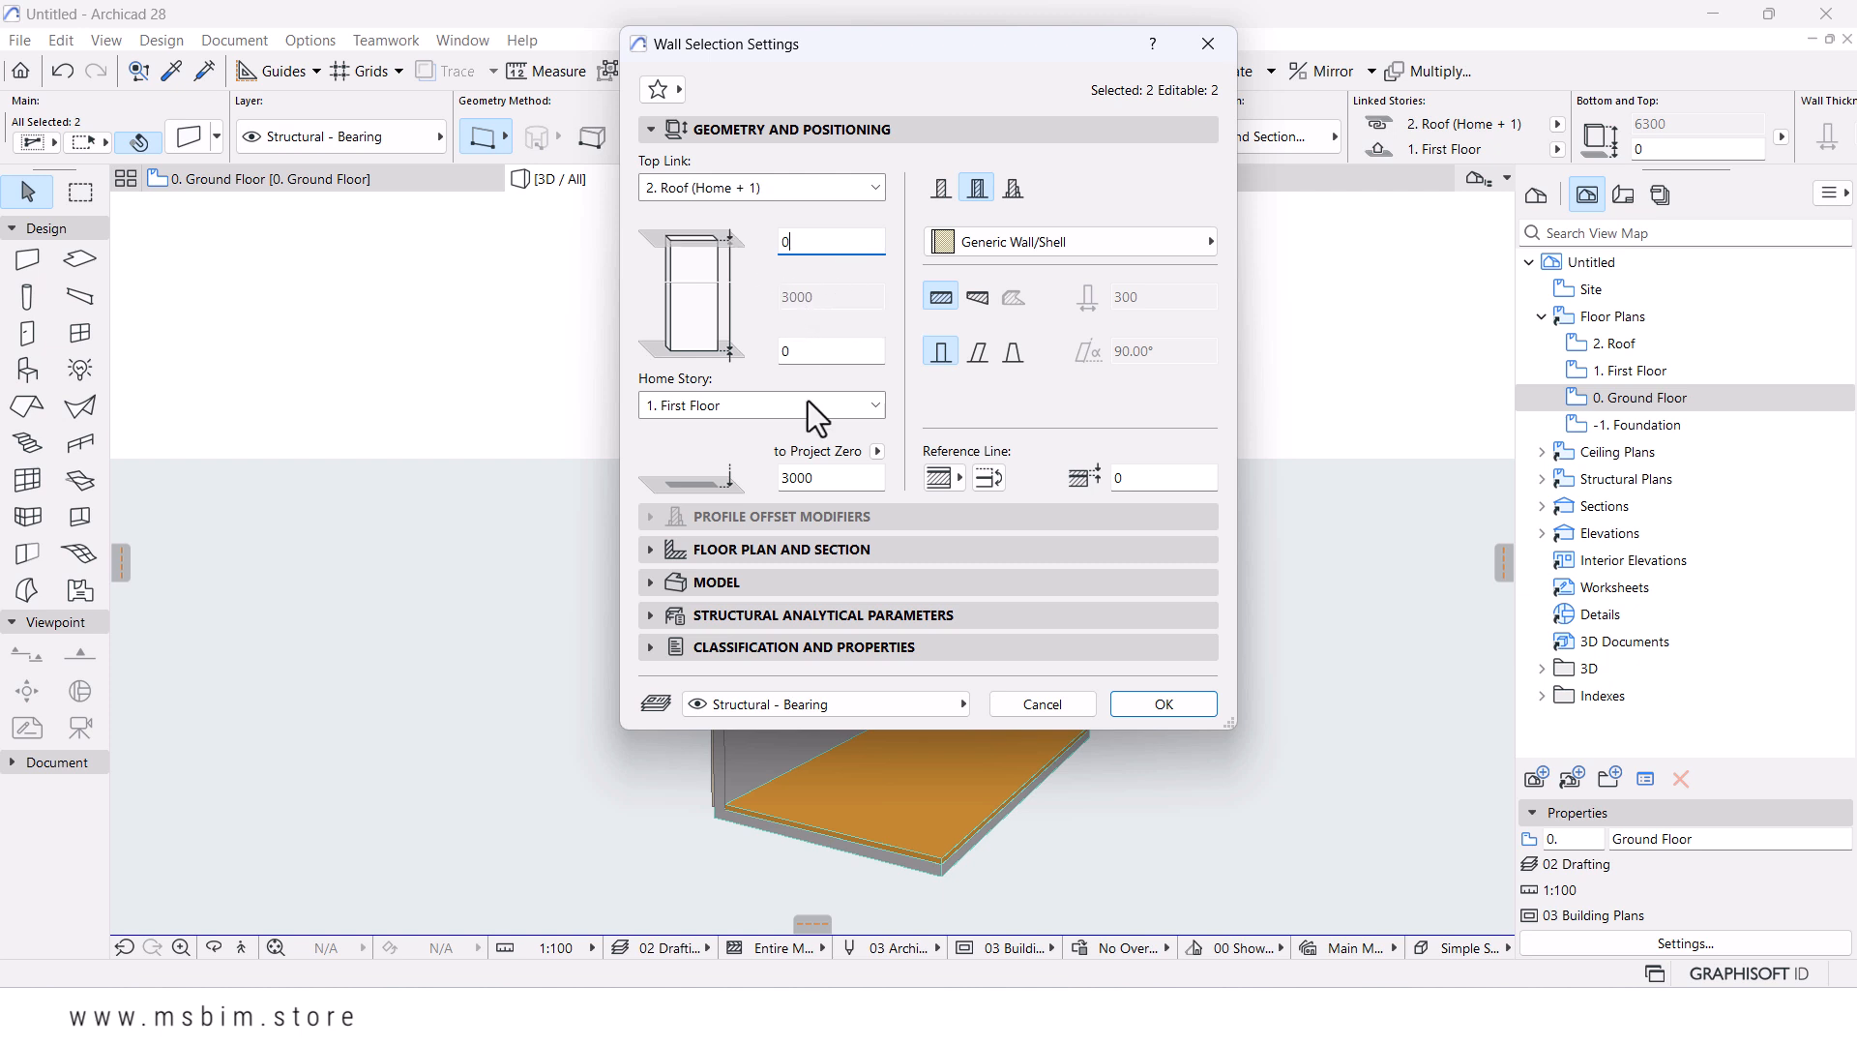
left_click(1167, 704)
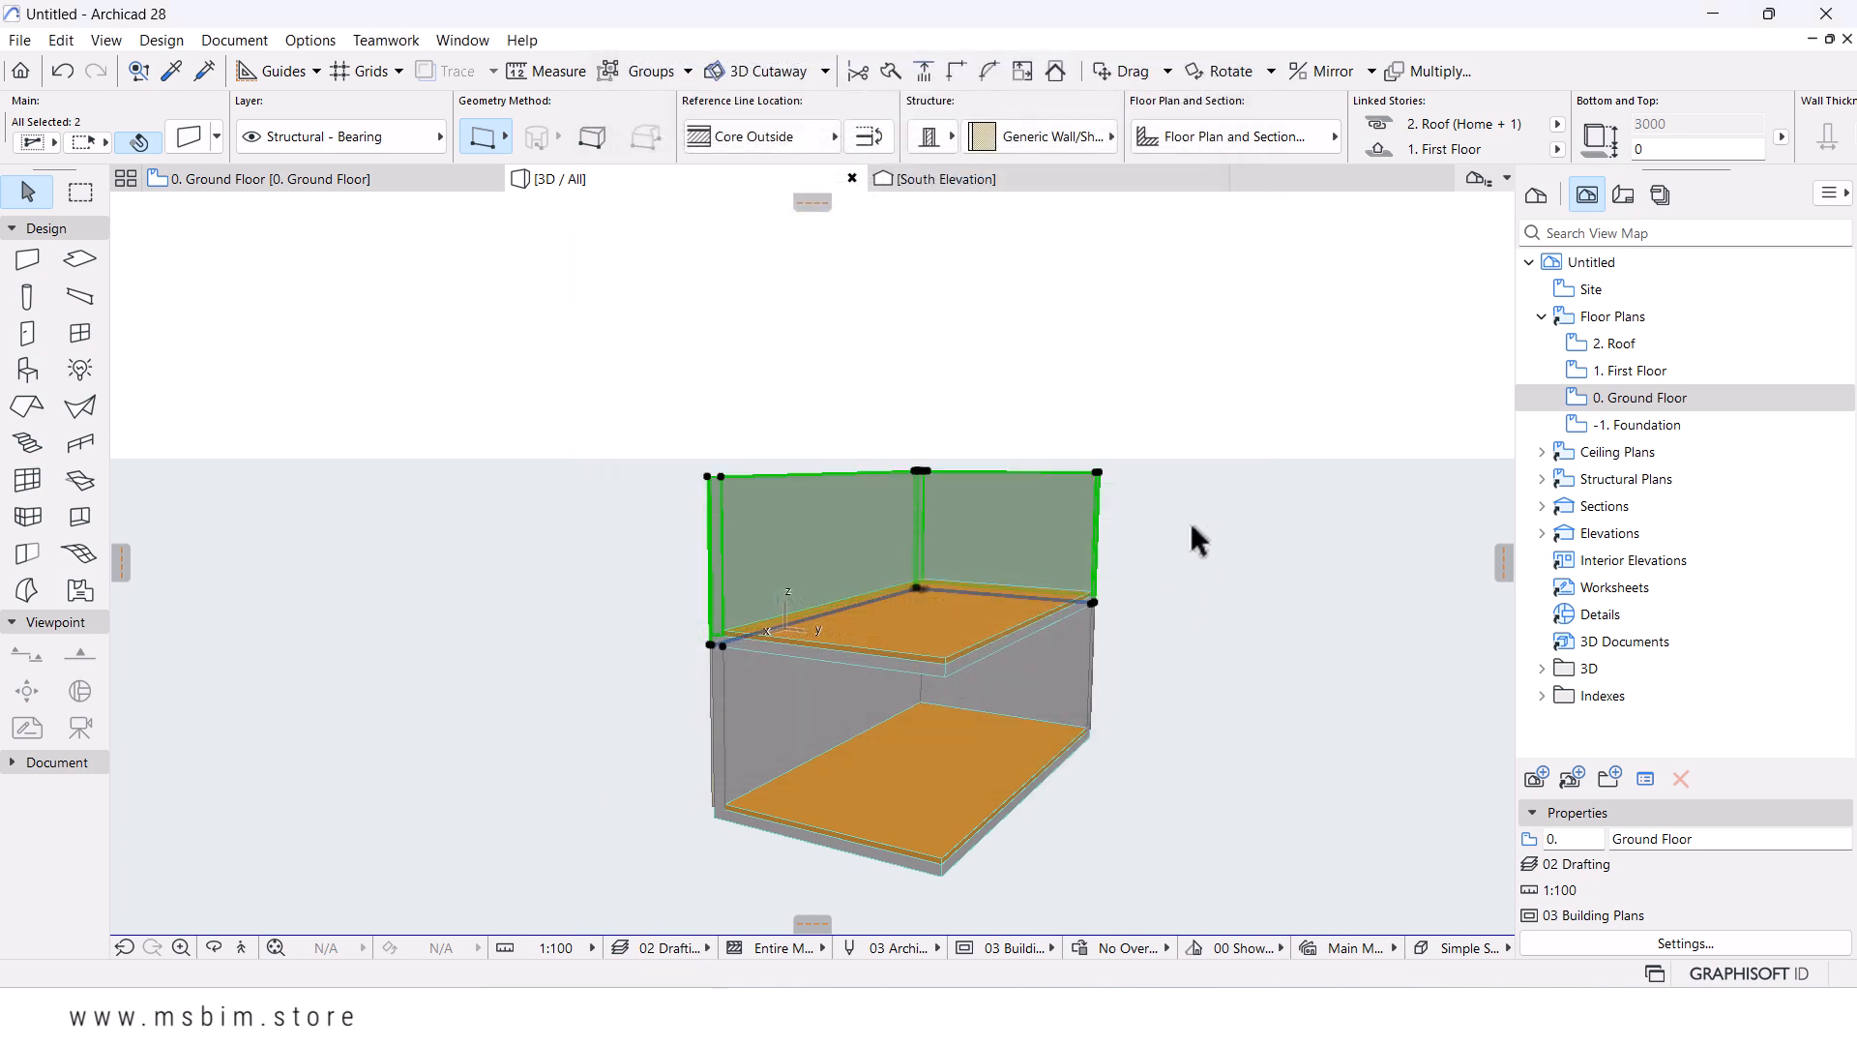
left_click(1228, 581)
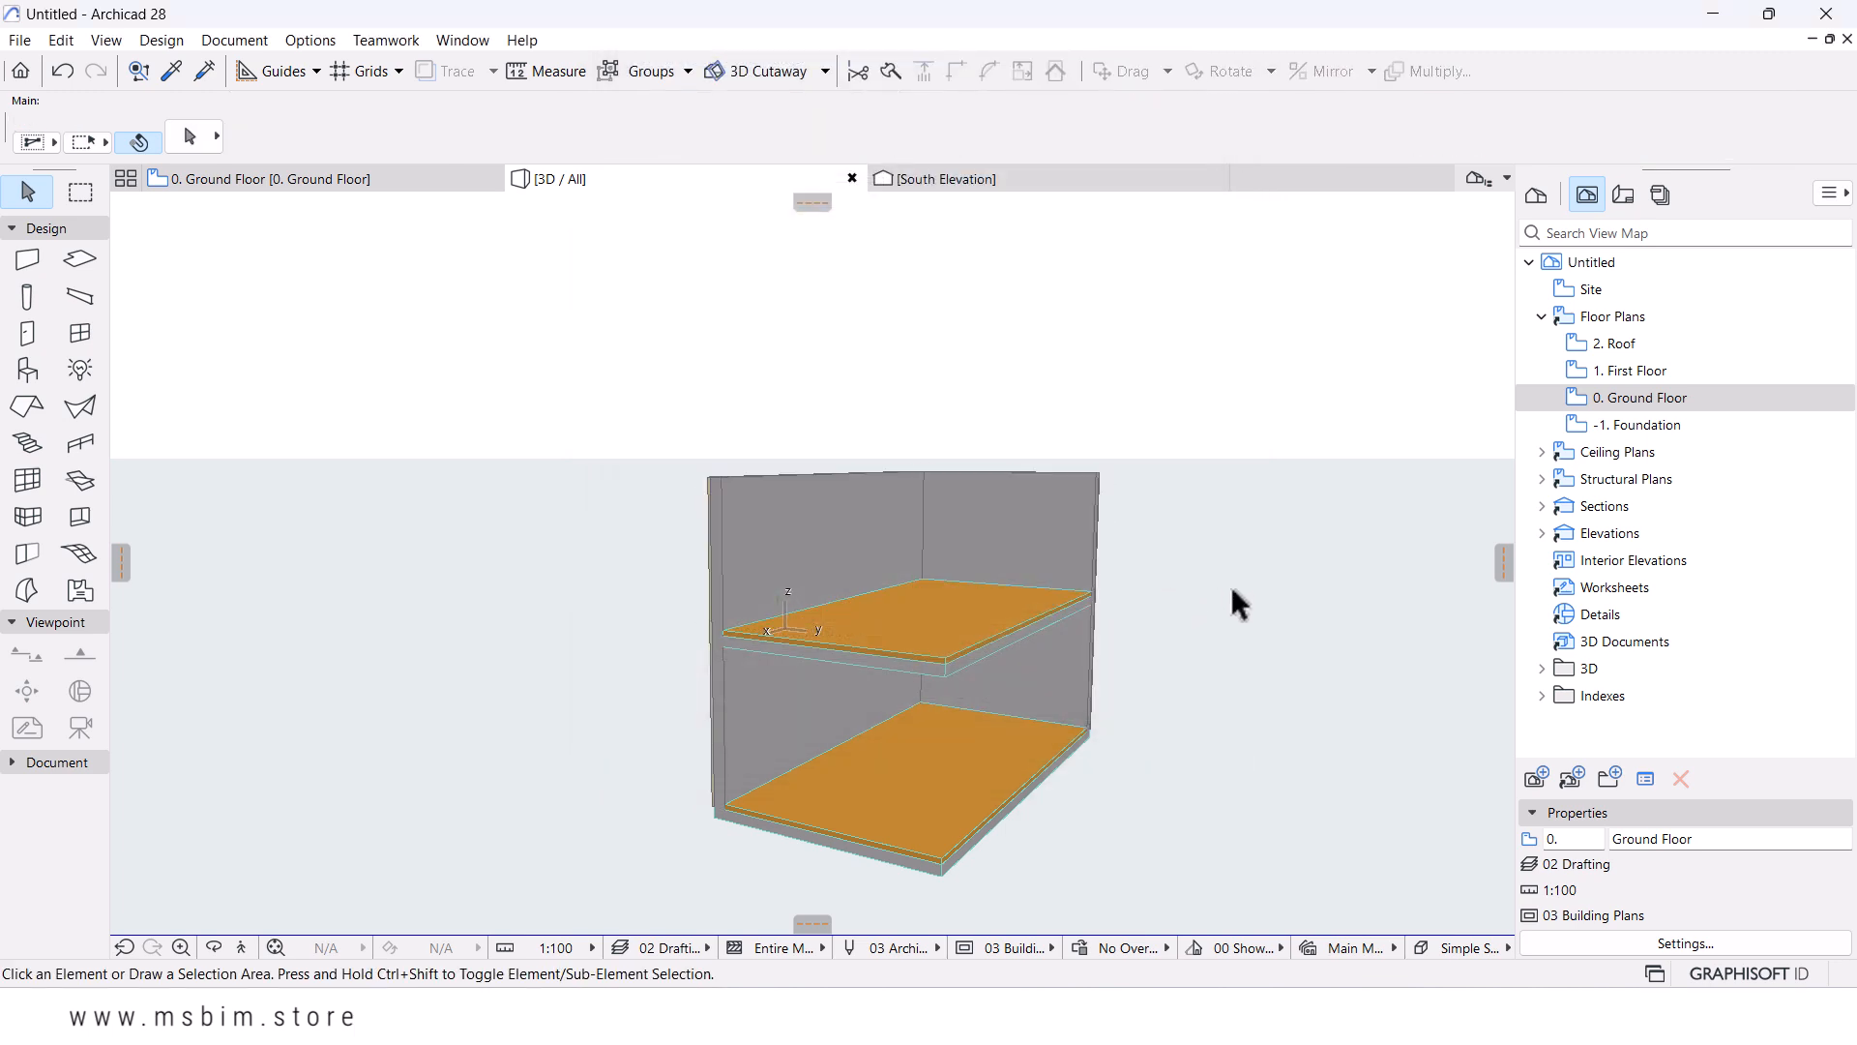
- Assign the upper slab to home story 1. First Floor and set its offset from that story to 0
left_click(943, 599)
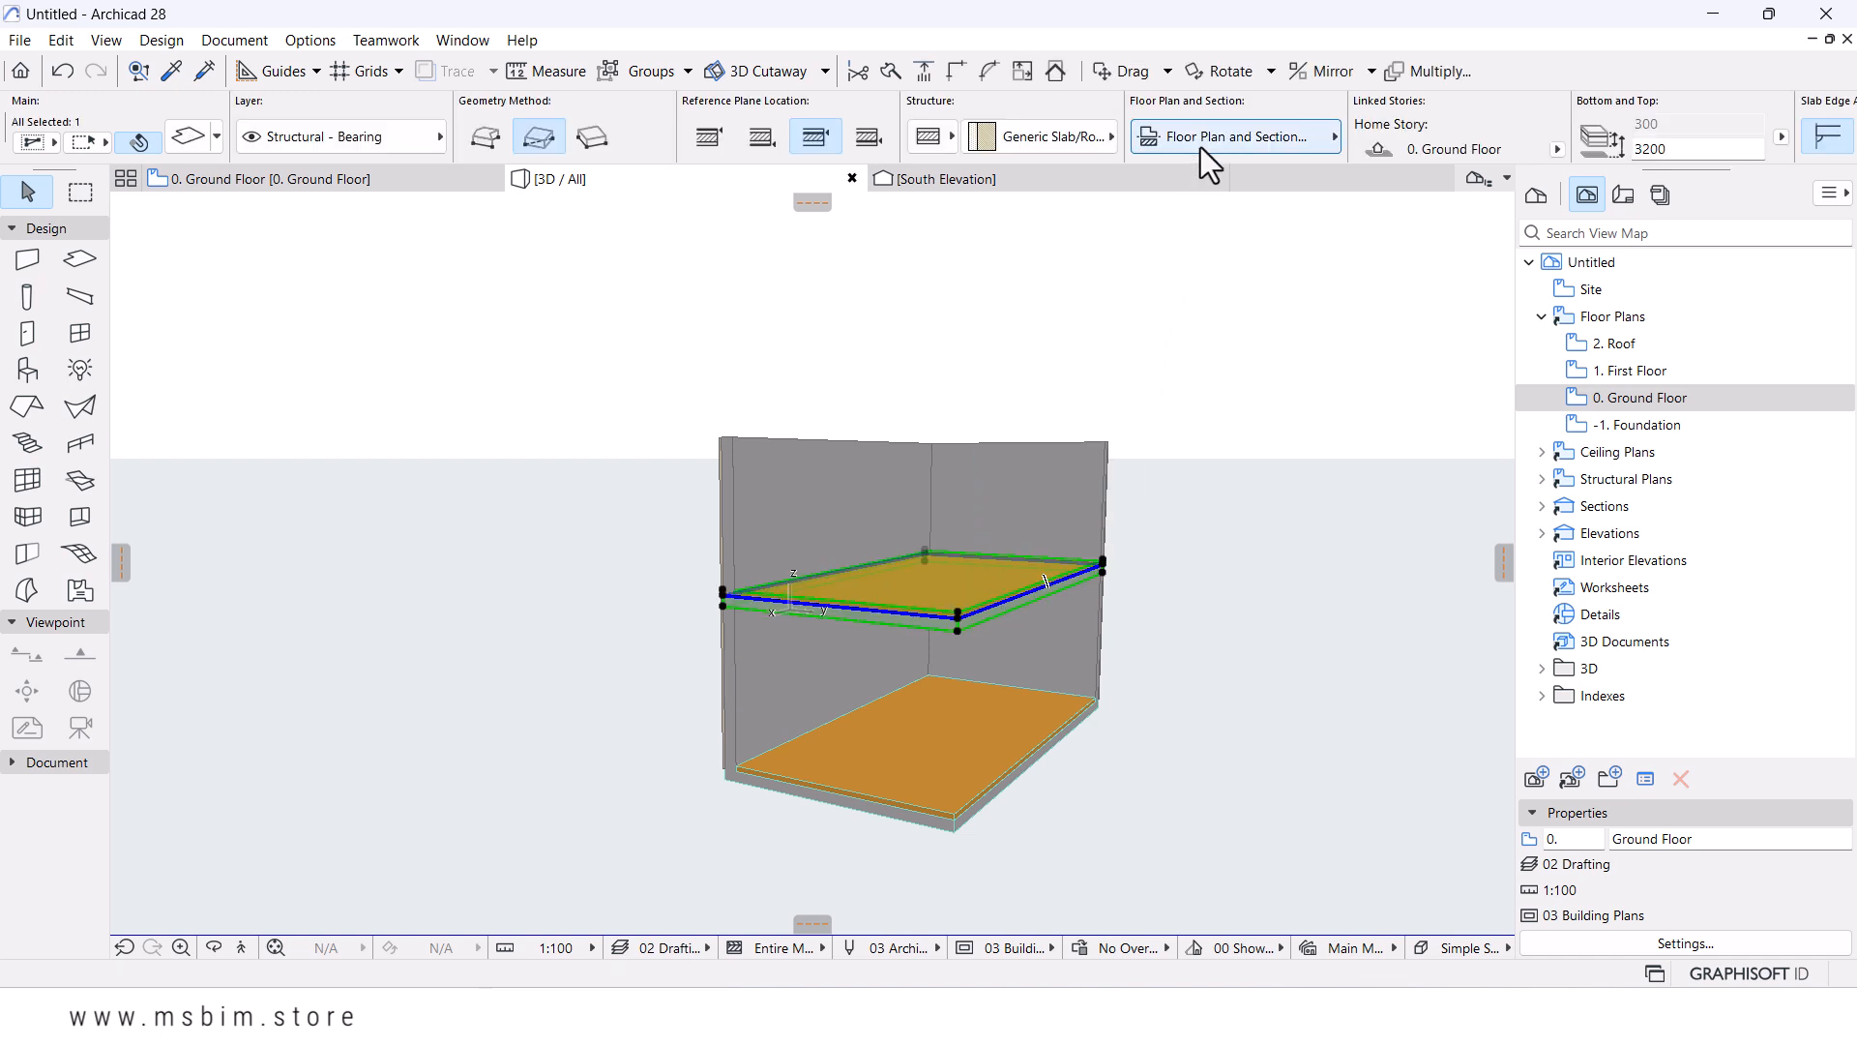
scroll(1199, 140, "down", 3)
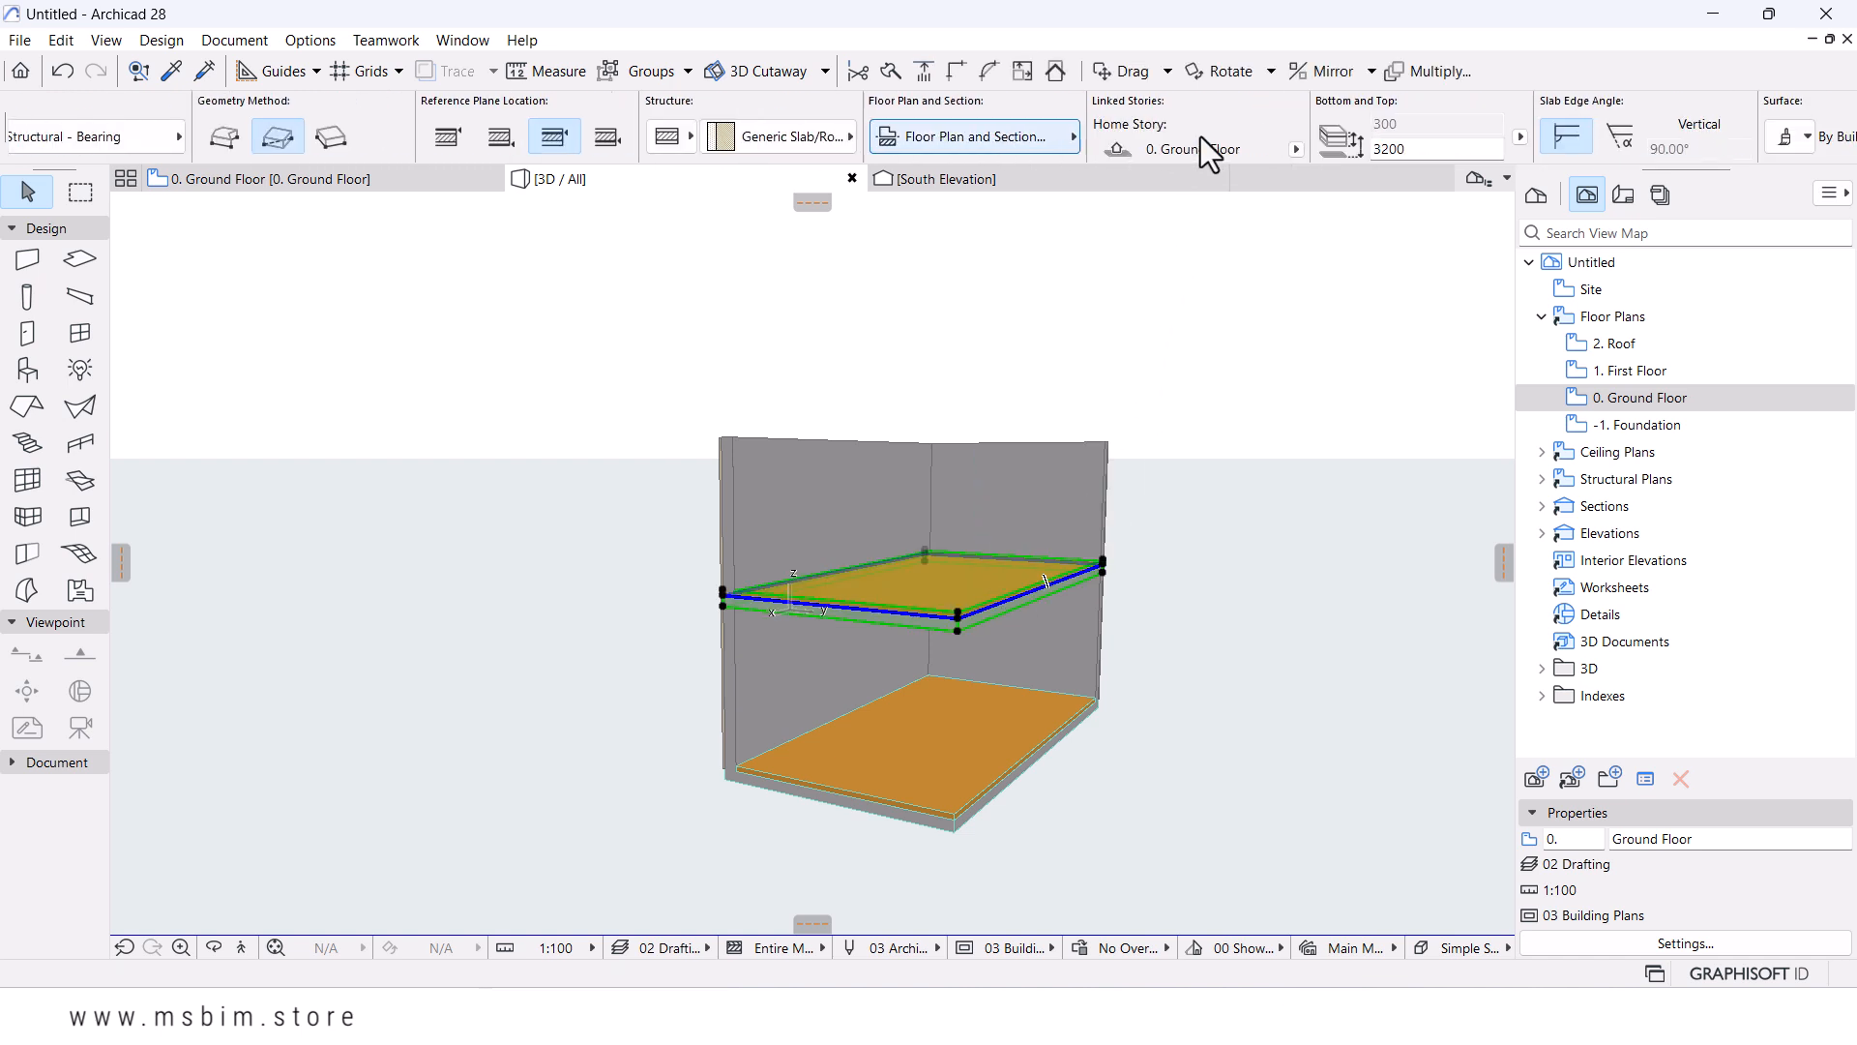
left_click(1295, 149)
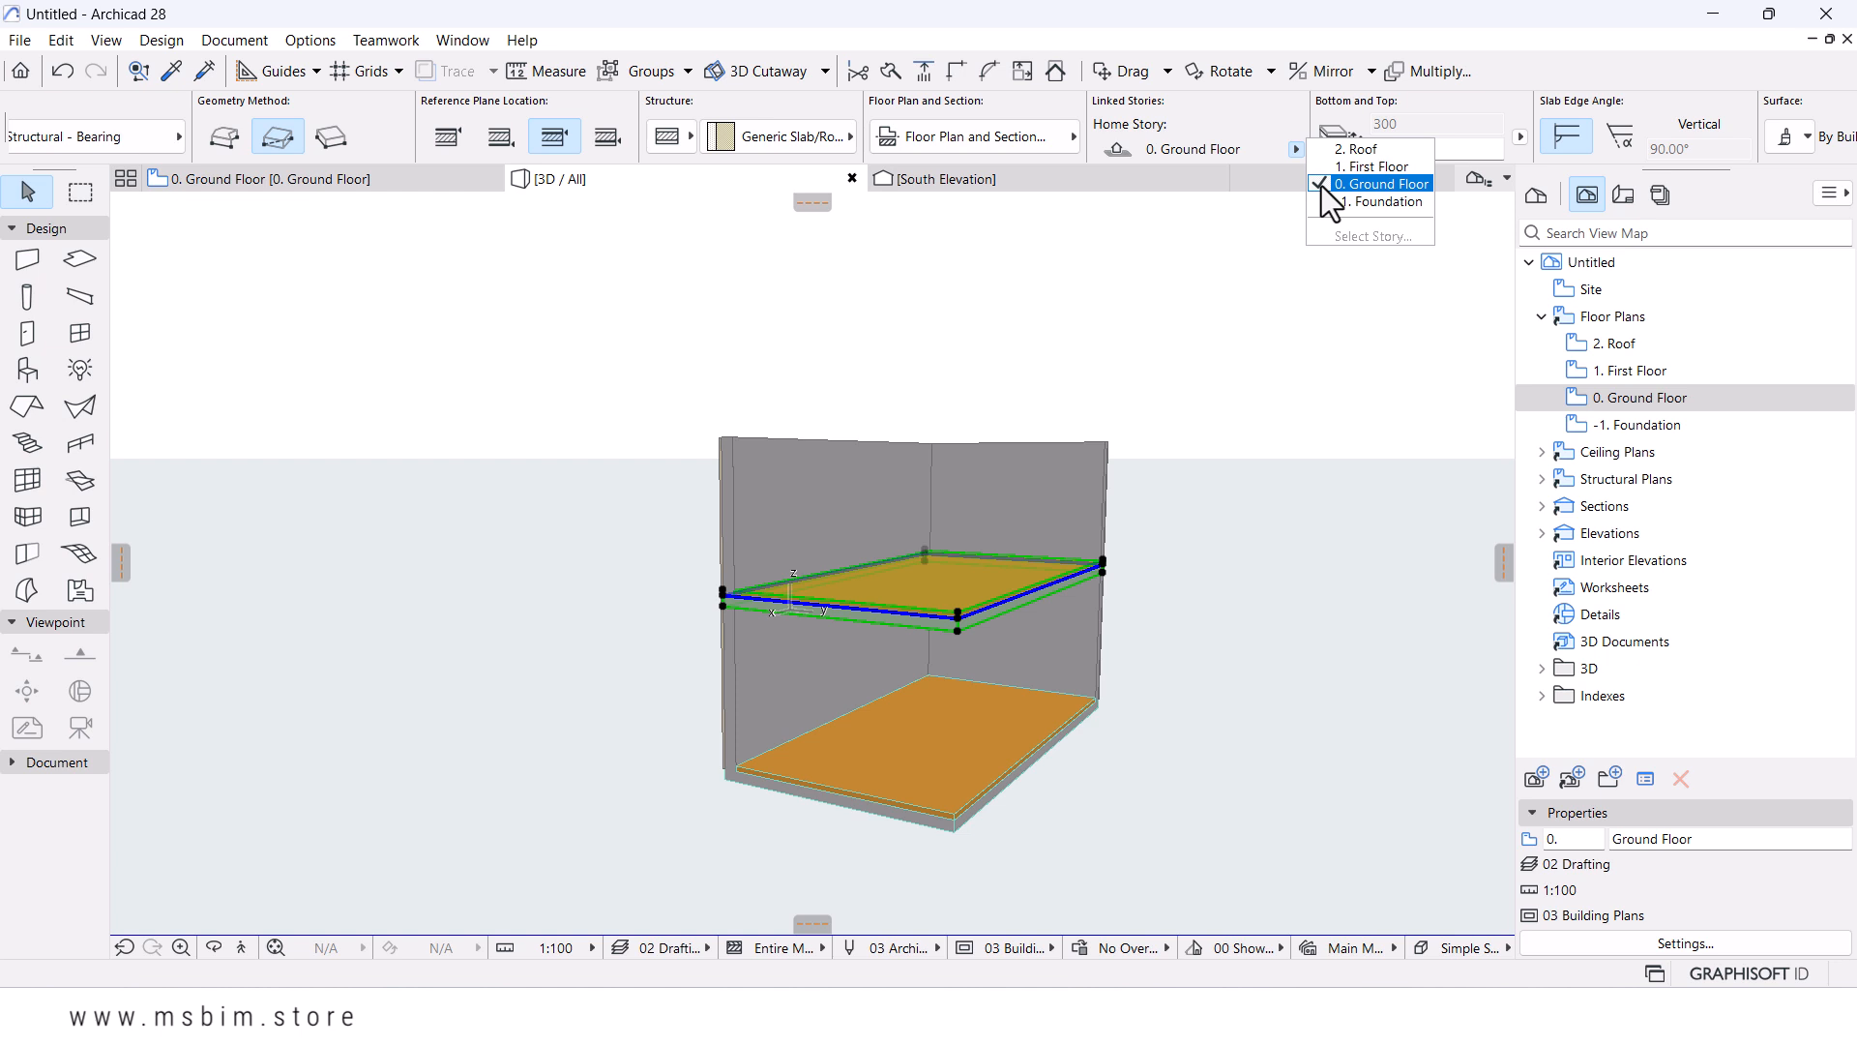
left_click(1362, 168)
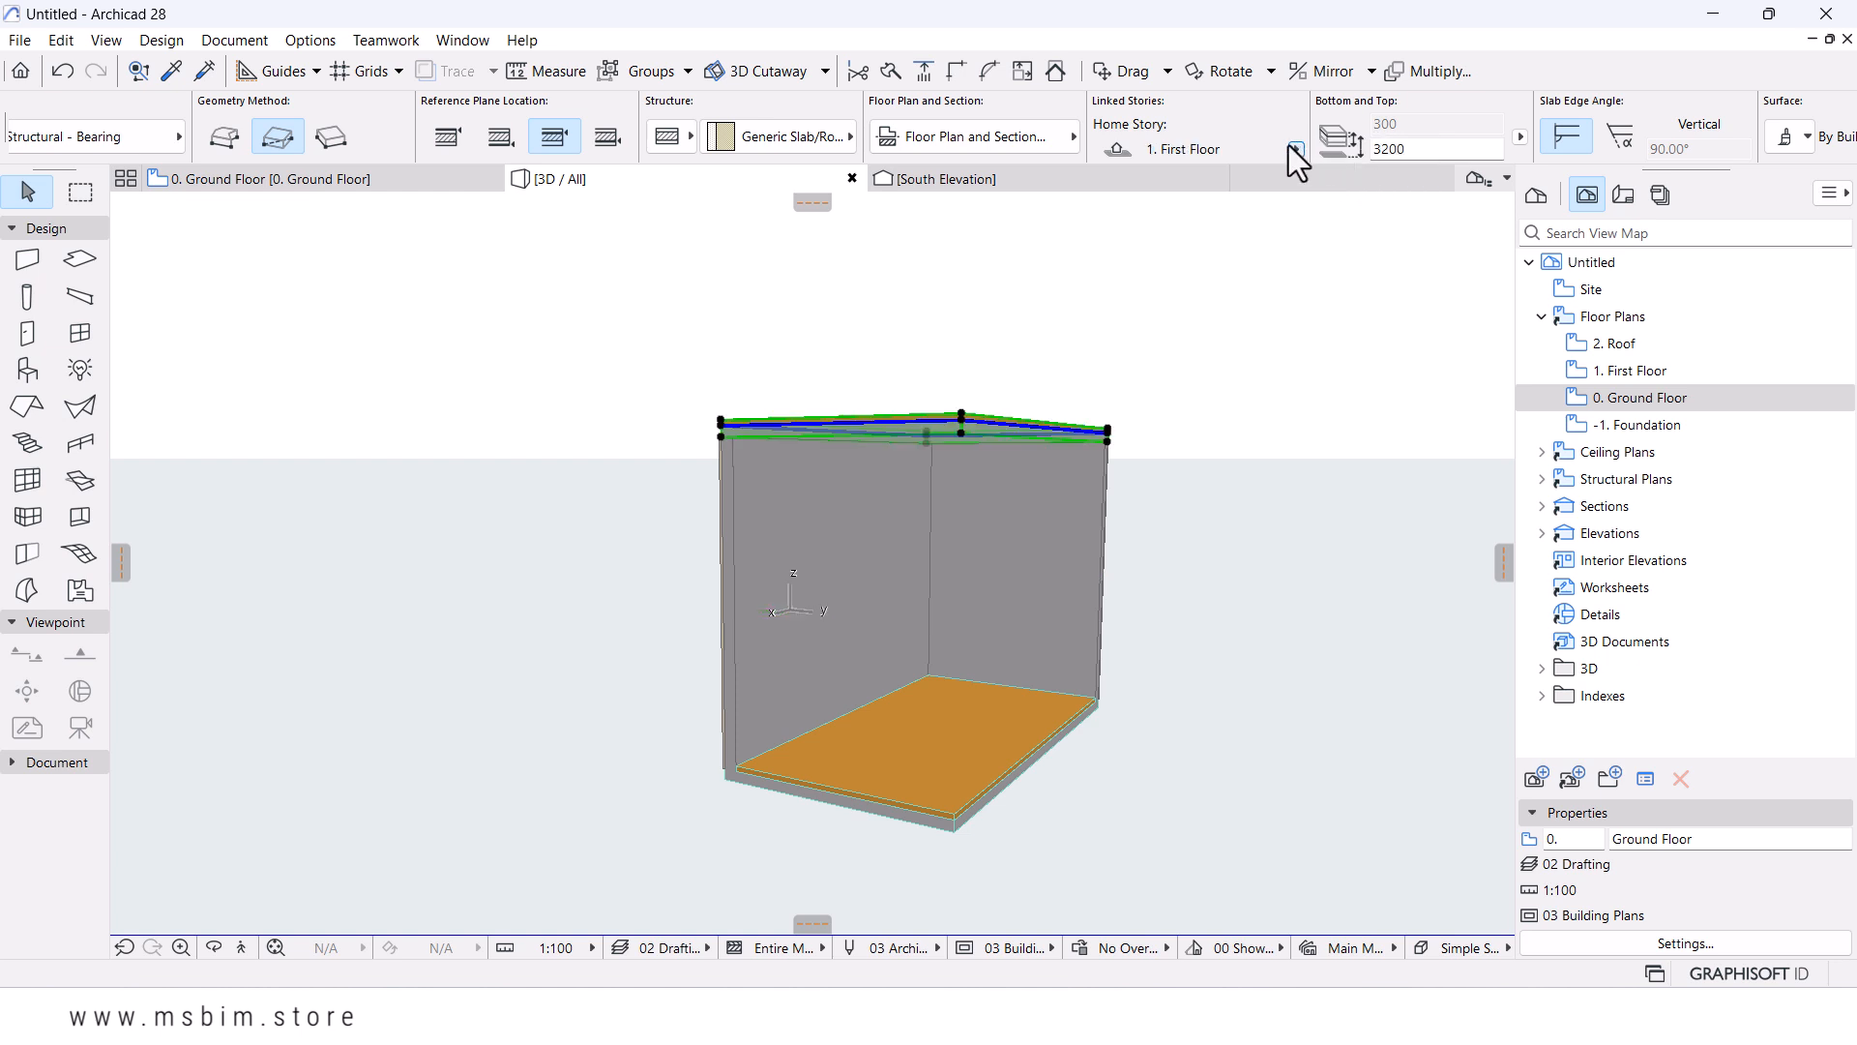
left_click(1432, 149)
type("0")
key("Return")
left_click(1193, 600)
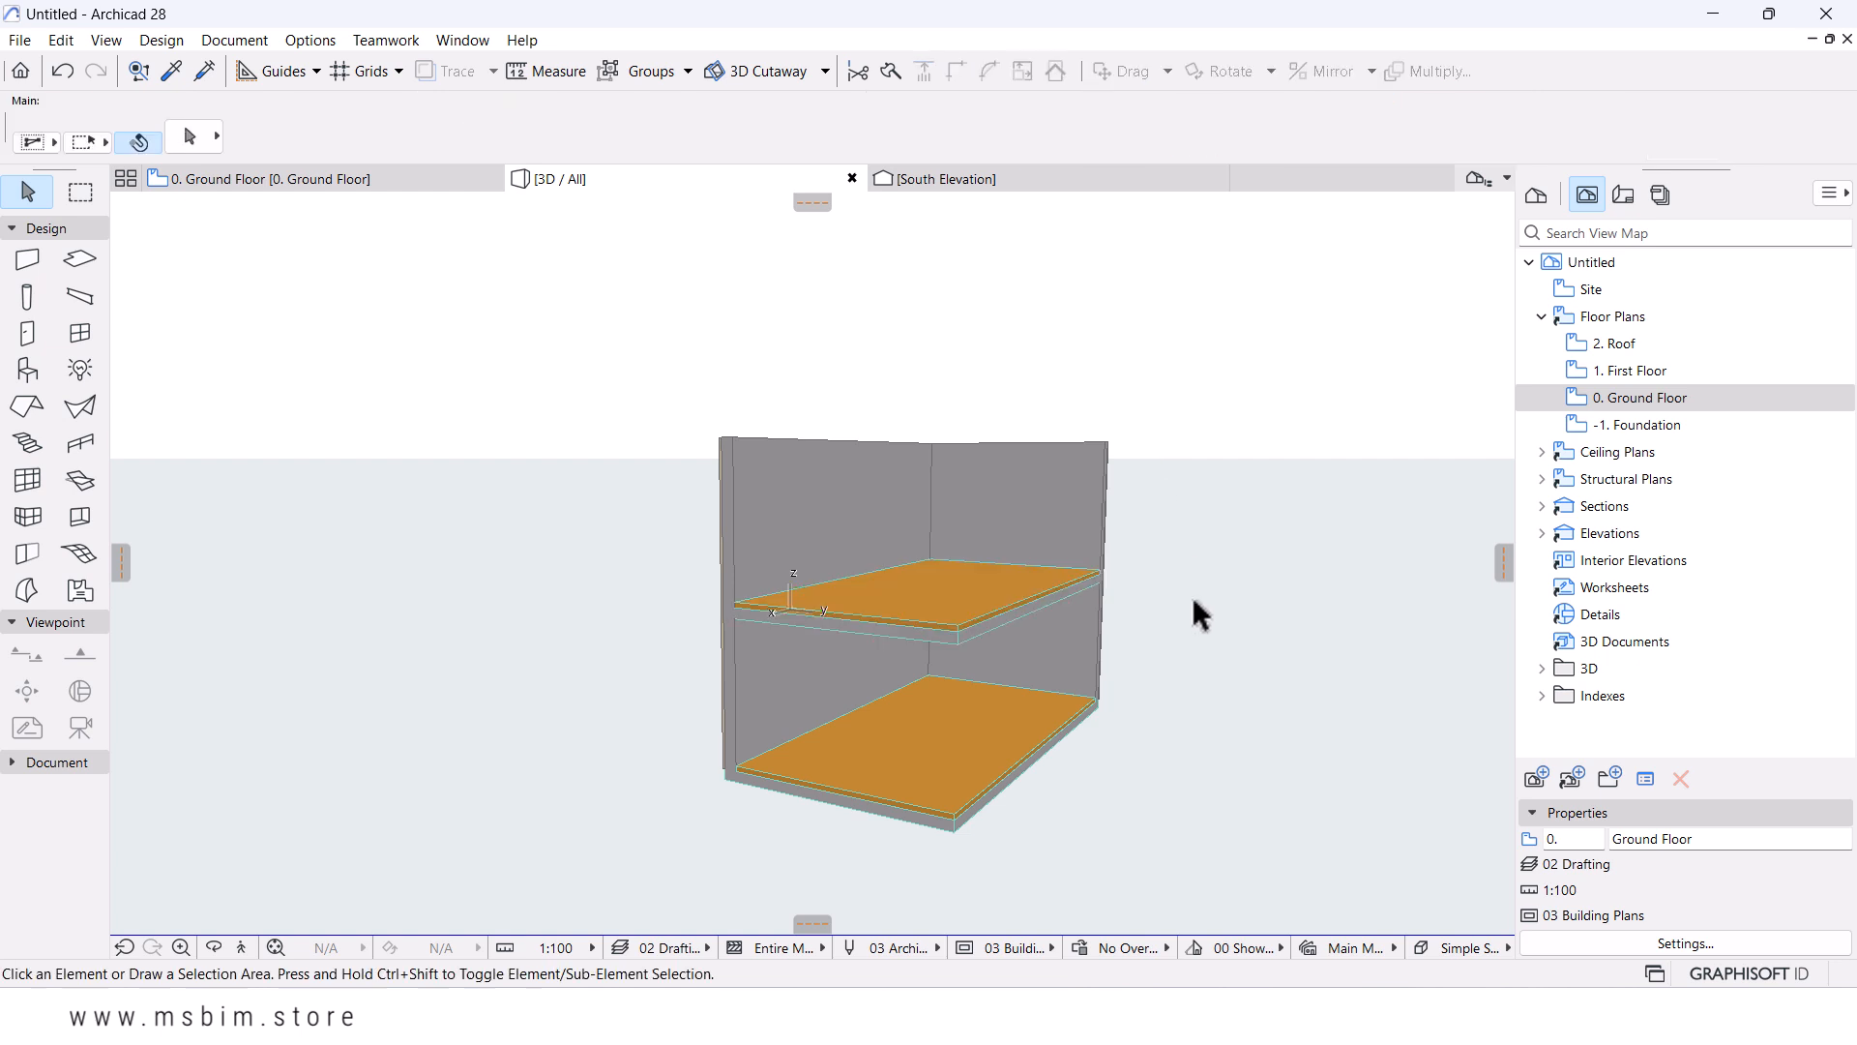
- Set the Ground Floor's height to next story to 4000 in the Story Settings and apply the change
middle_click_drag(1193, 602, 1001, 572, "shift")
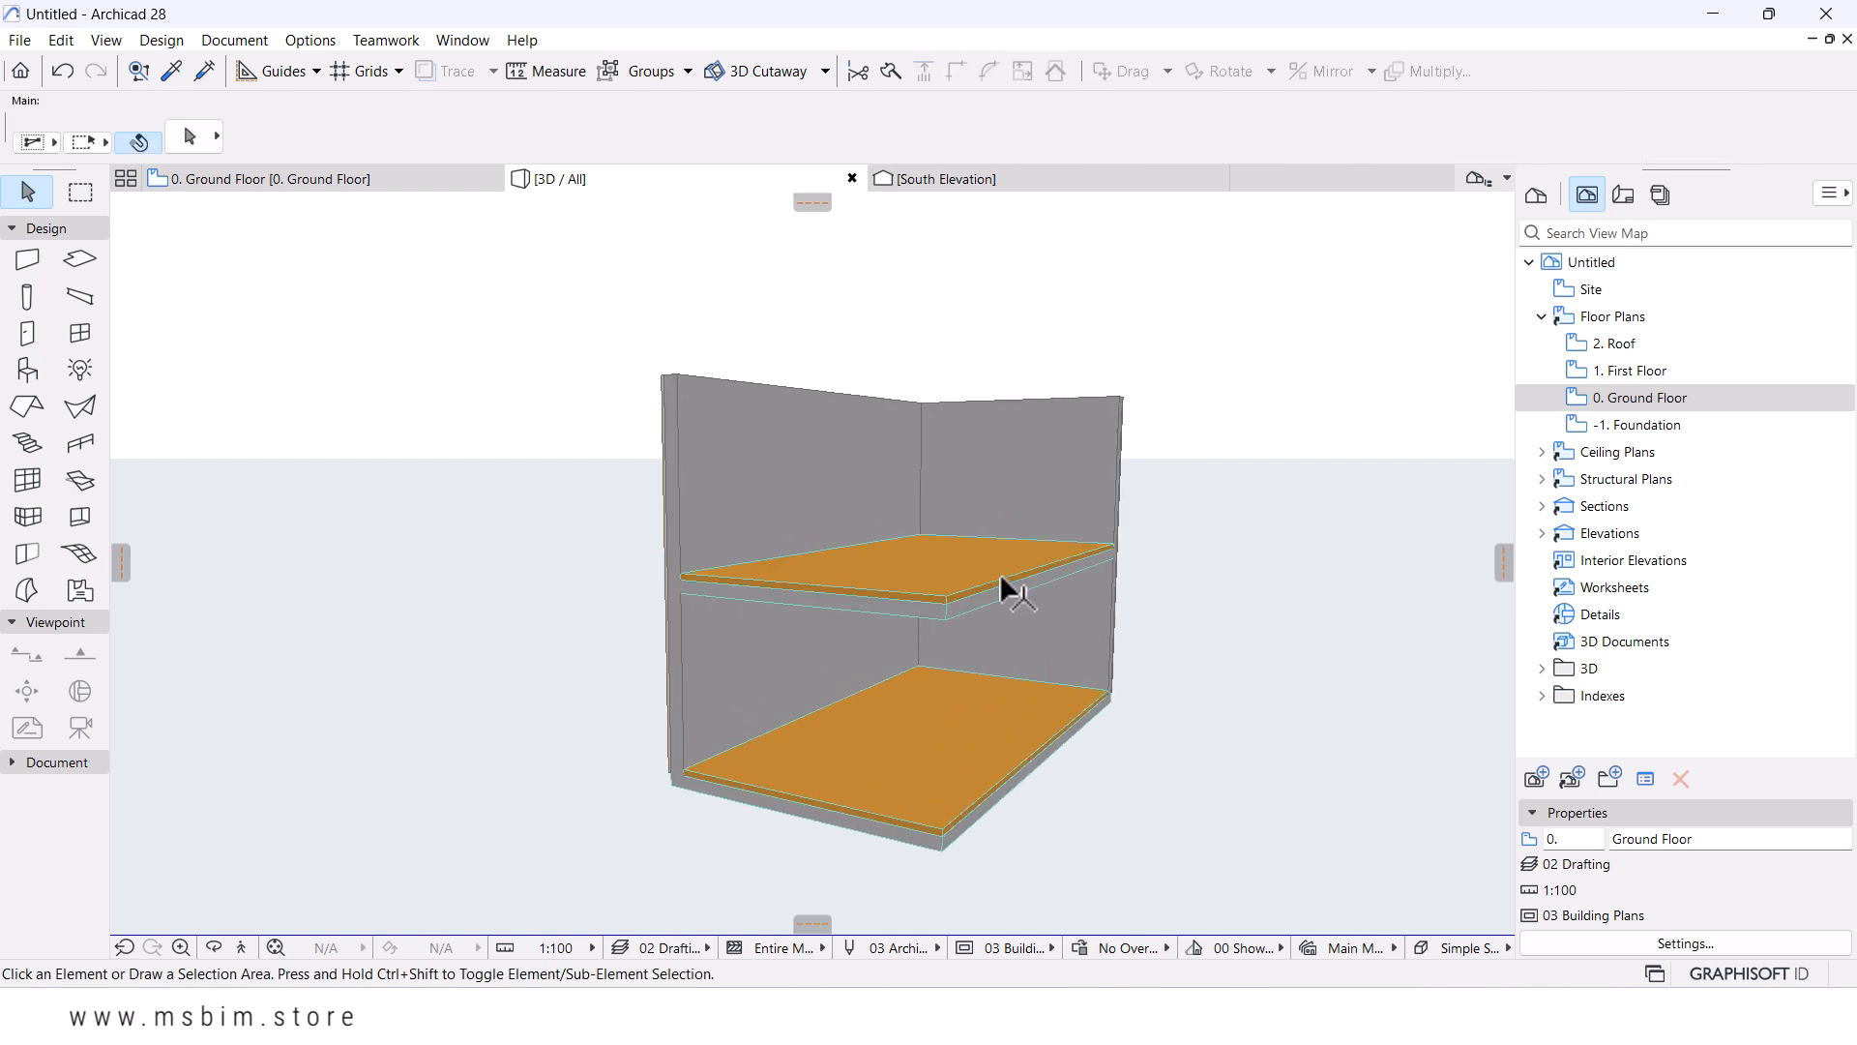
right_click(1614, 375)
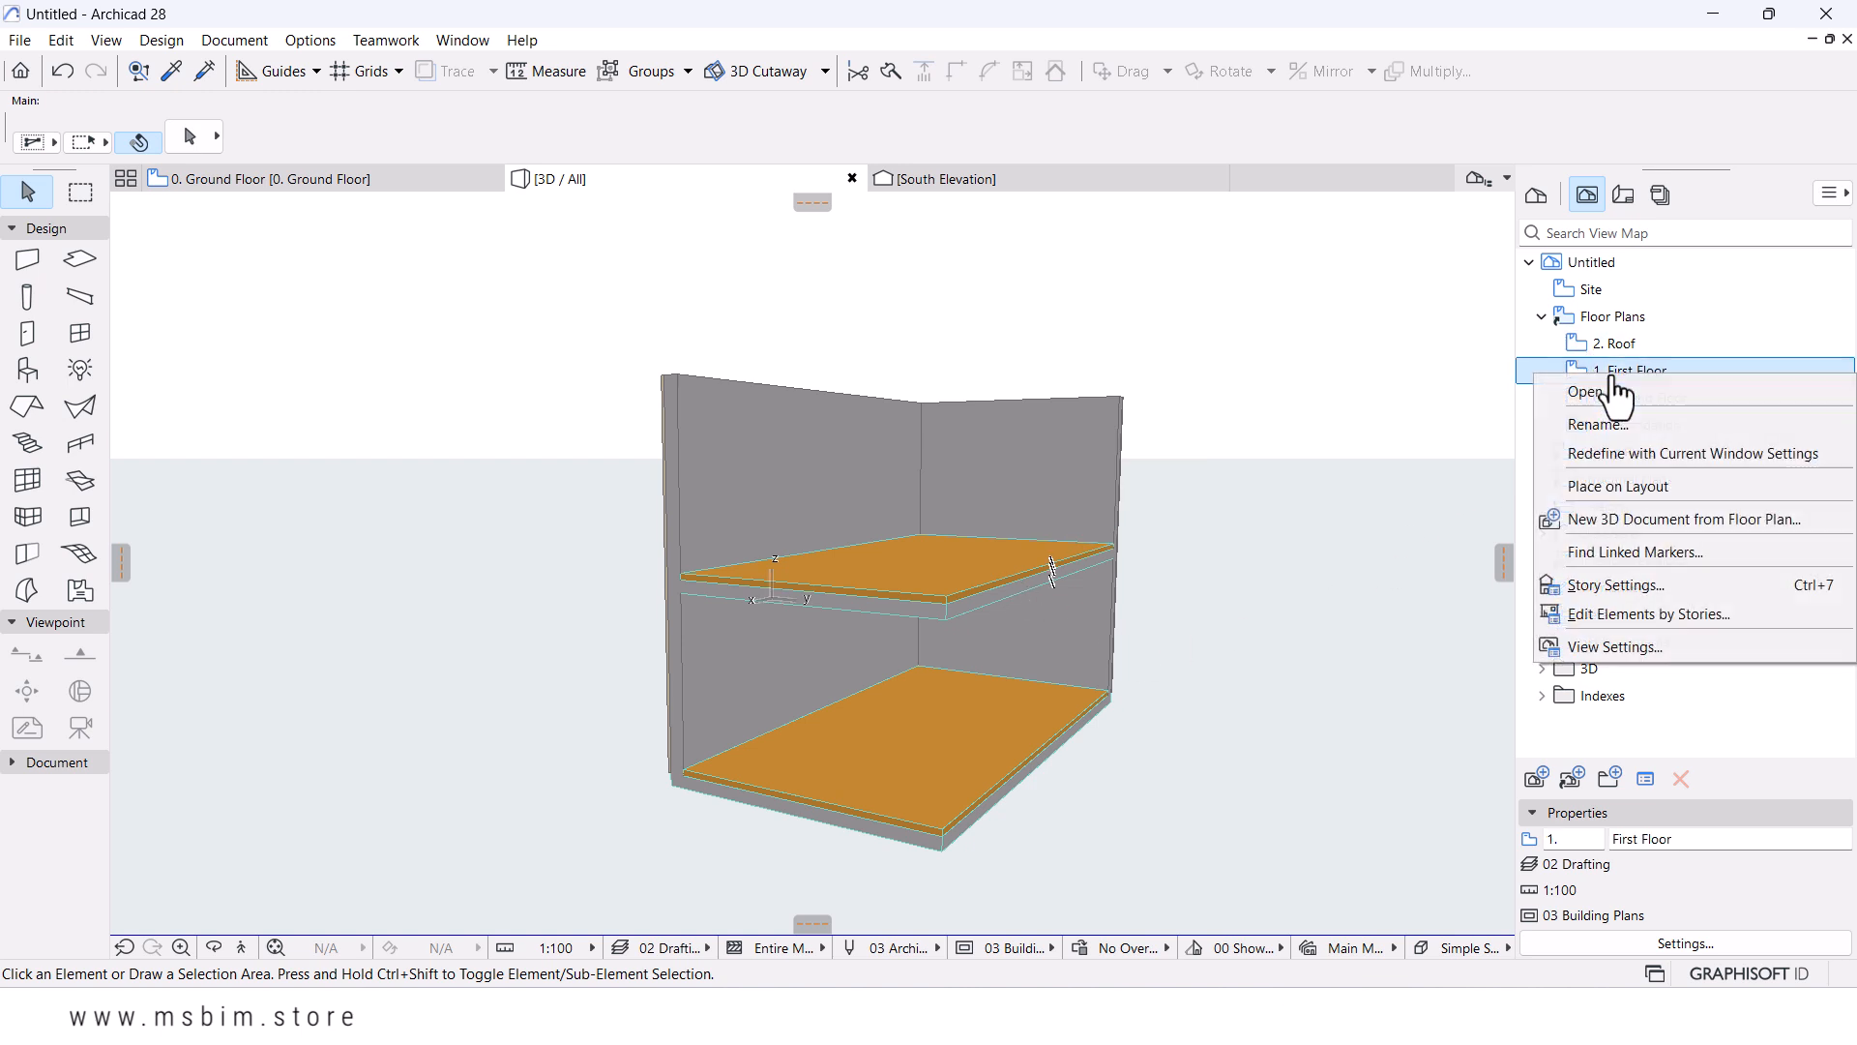
left_click(1611, 582)
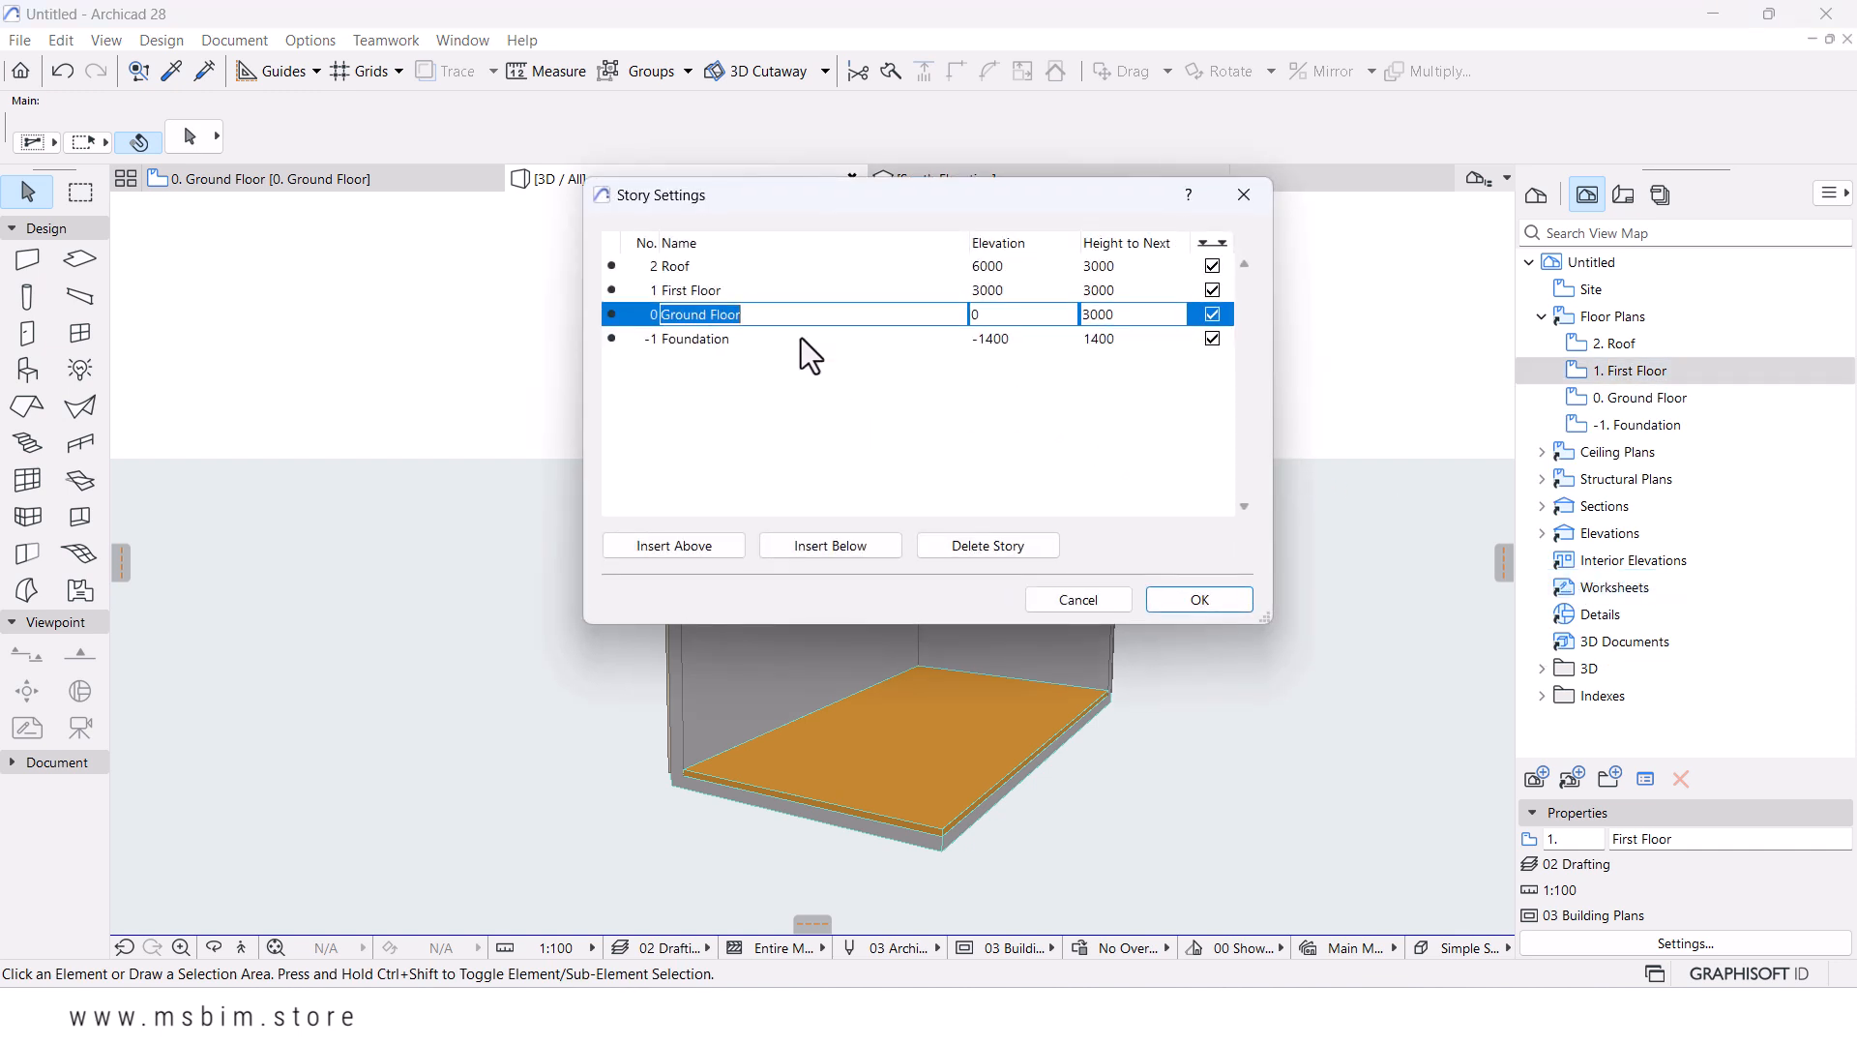
left_click(1110, 314)
type("4000")
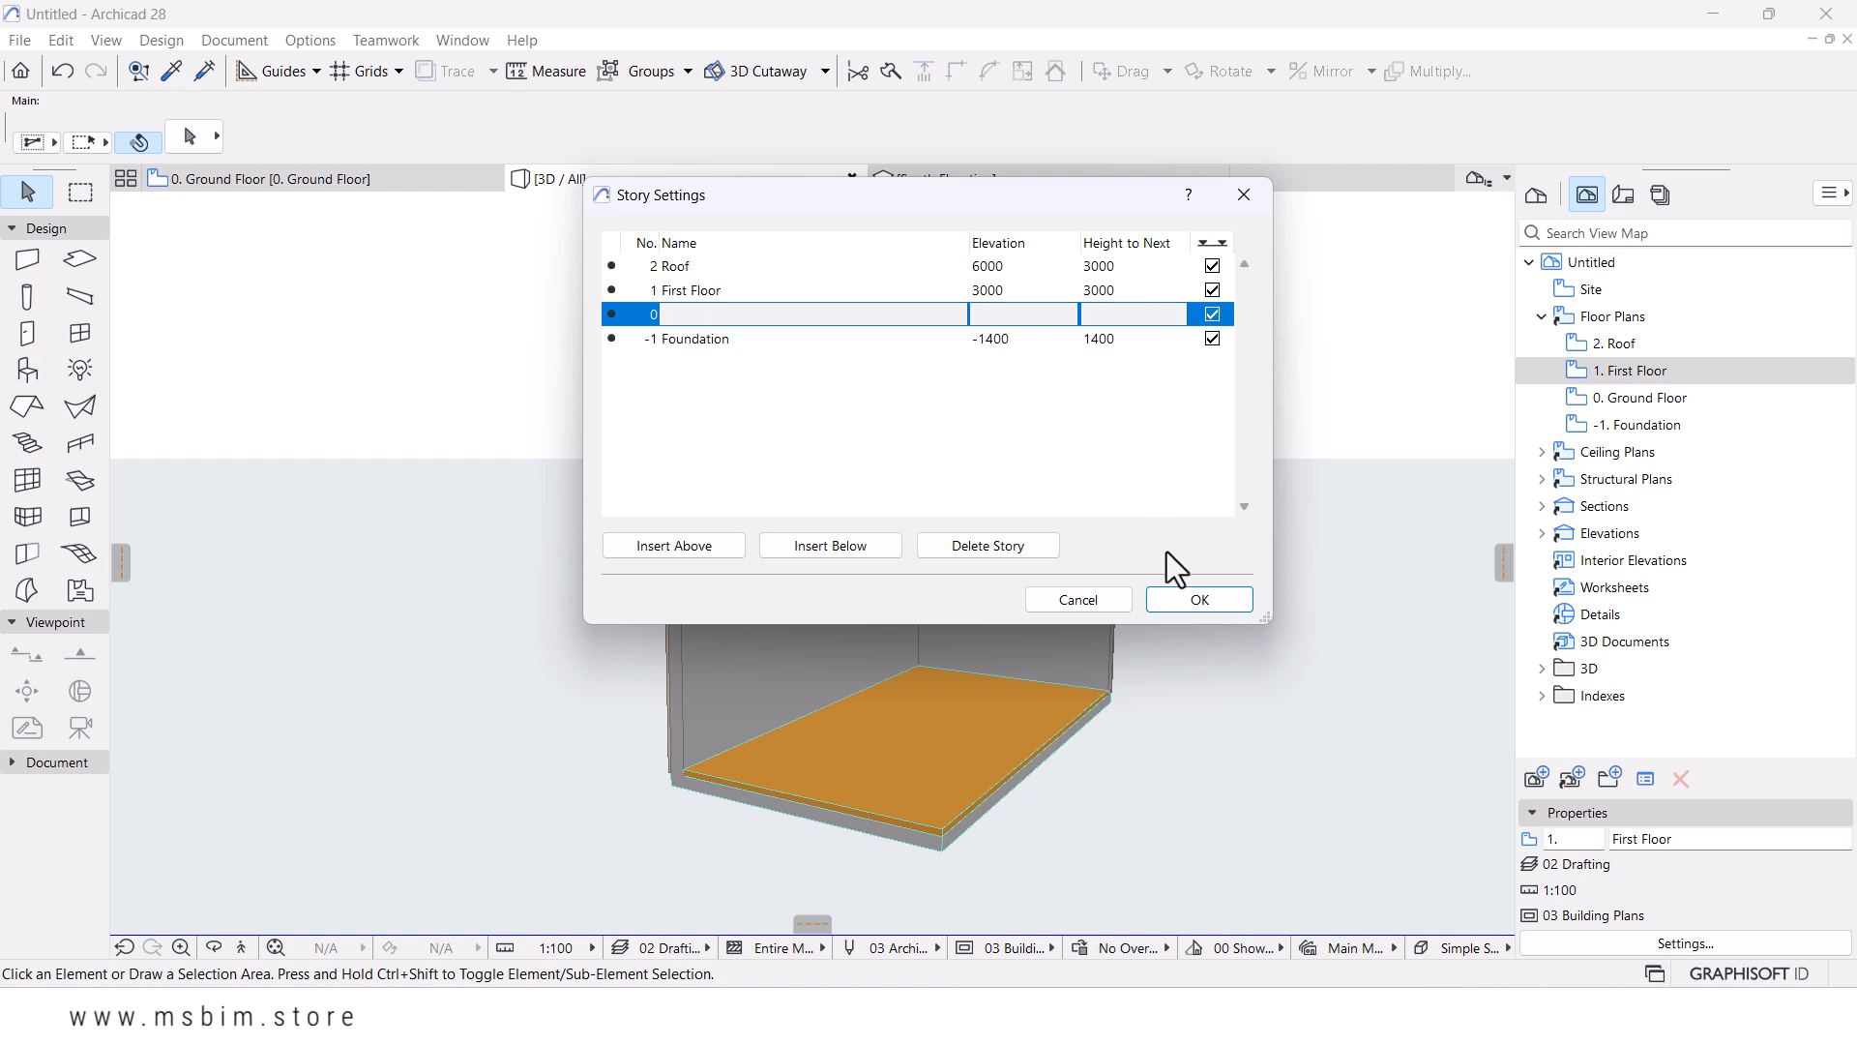
left_click(1188, 592)
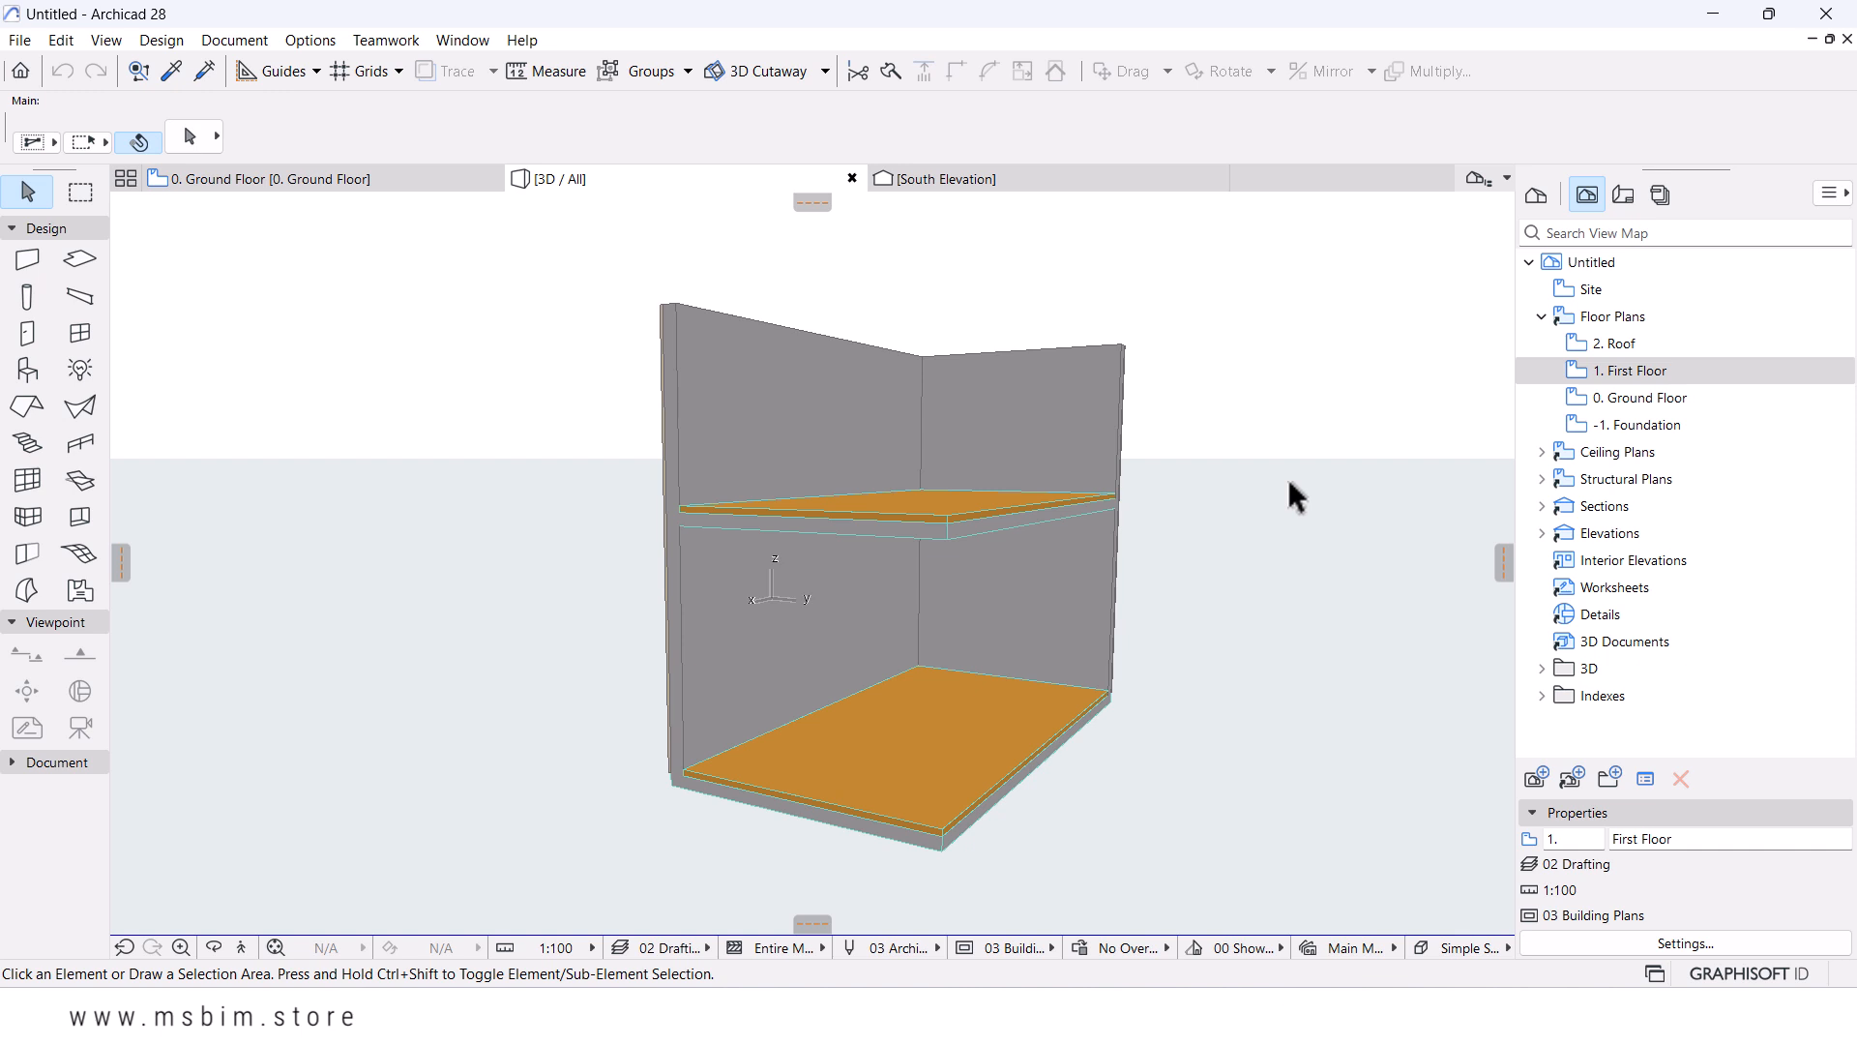
- Set the Ground Floor's height to next story to 3000 in the Story Settings and apply the change
right_click(1635, 400)
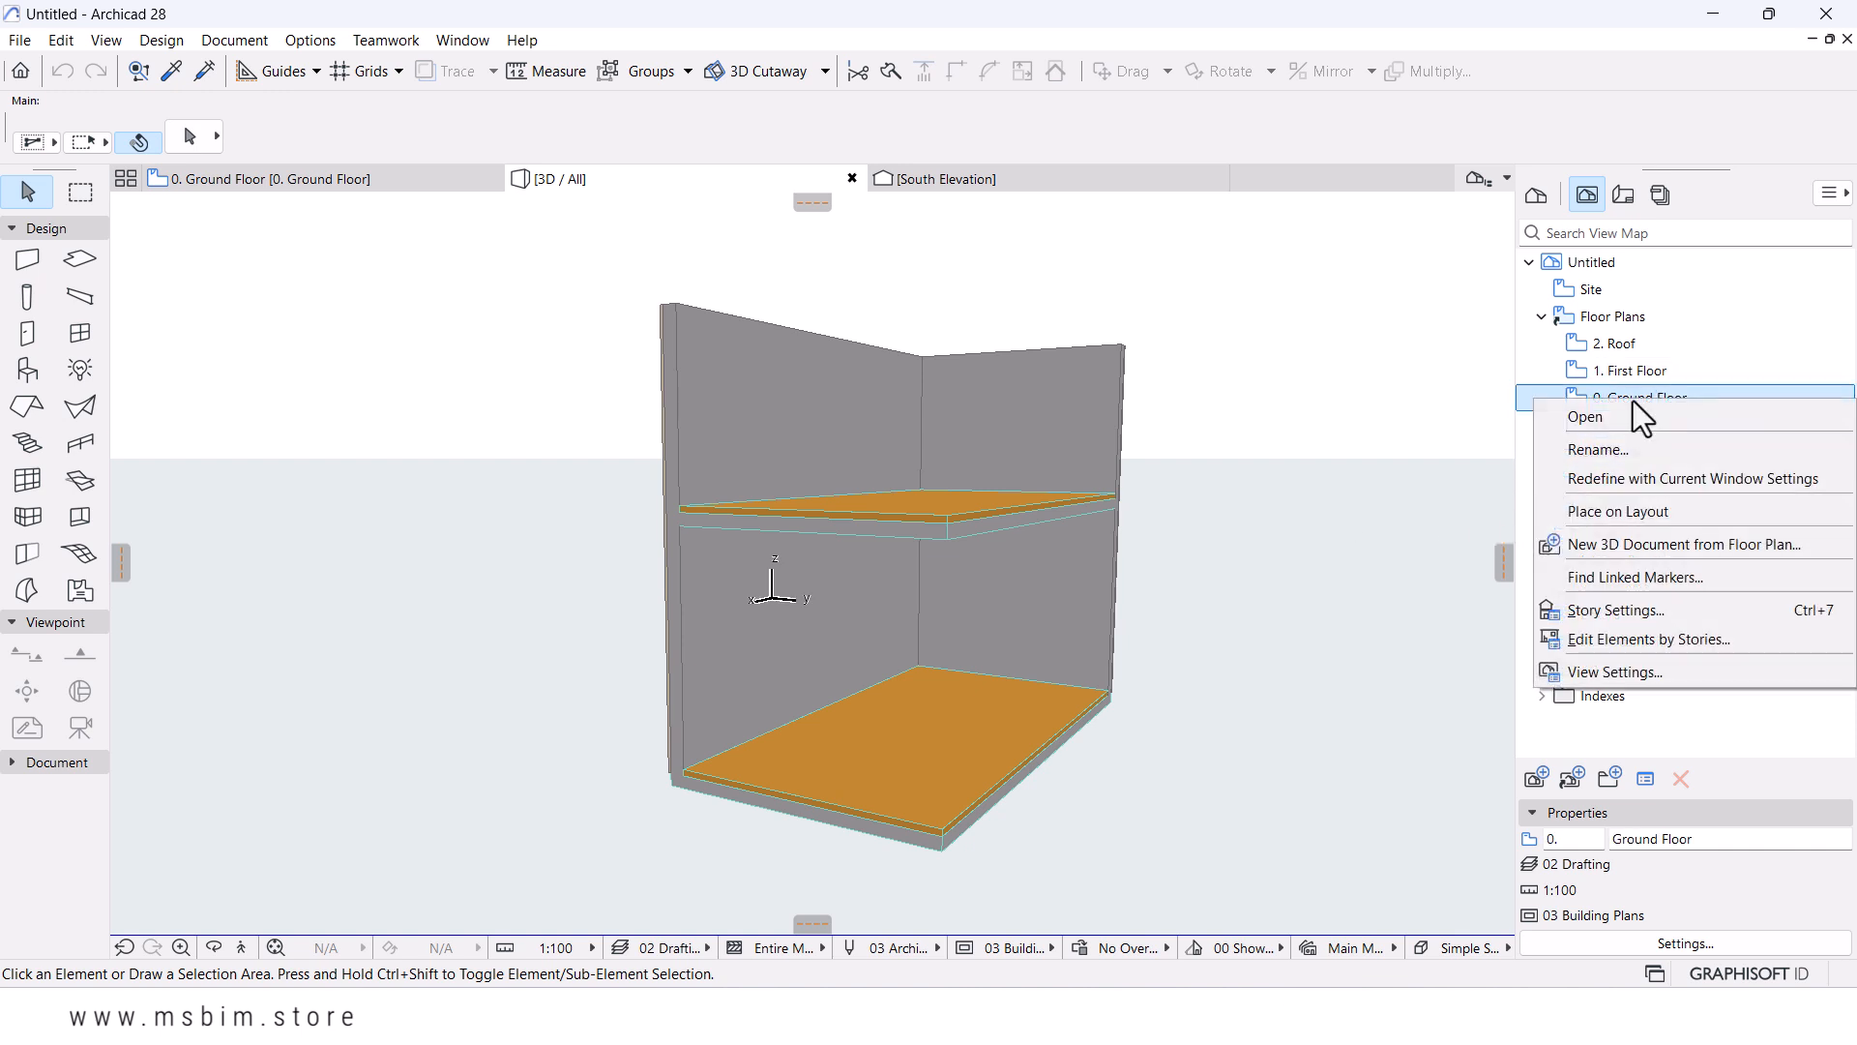
left_click(1633, 612)
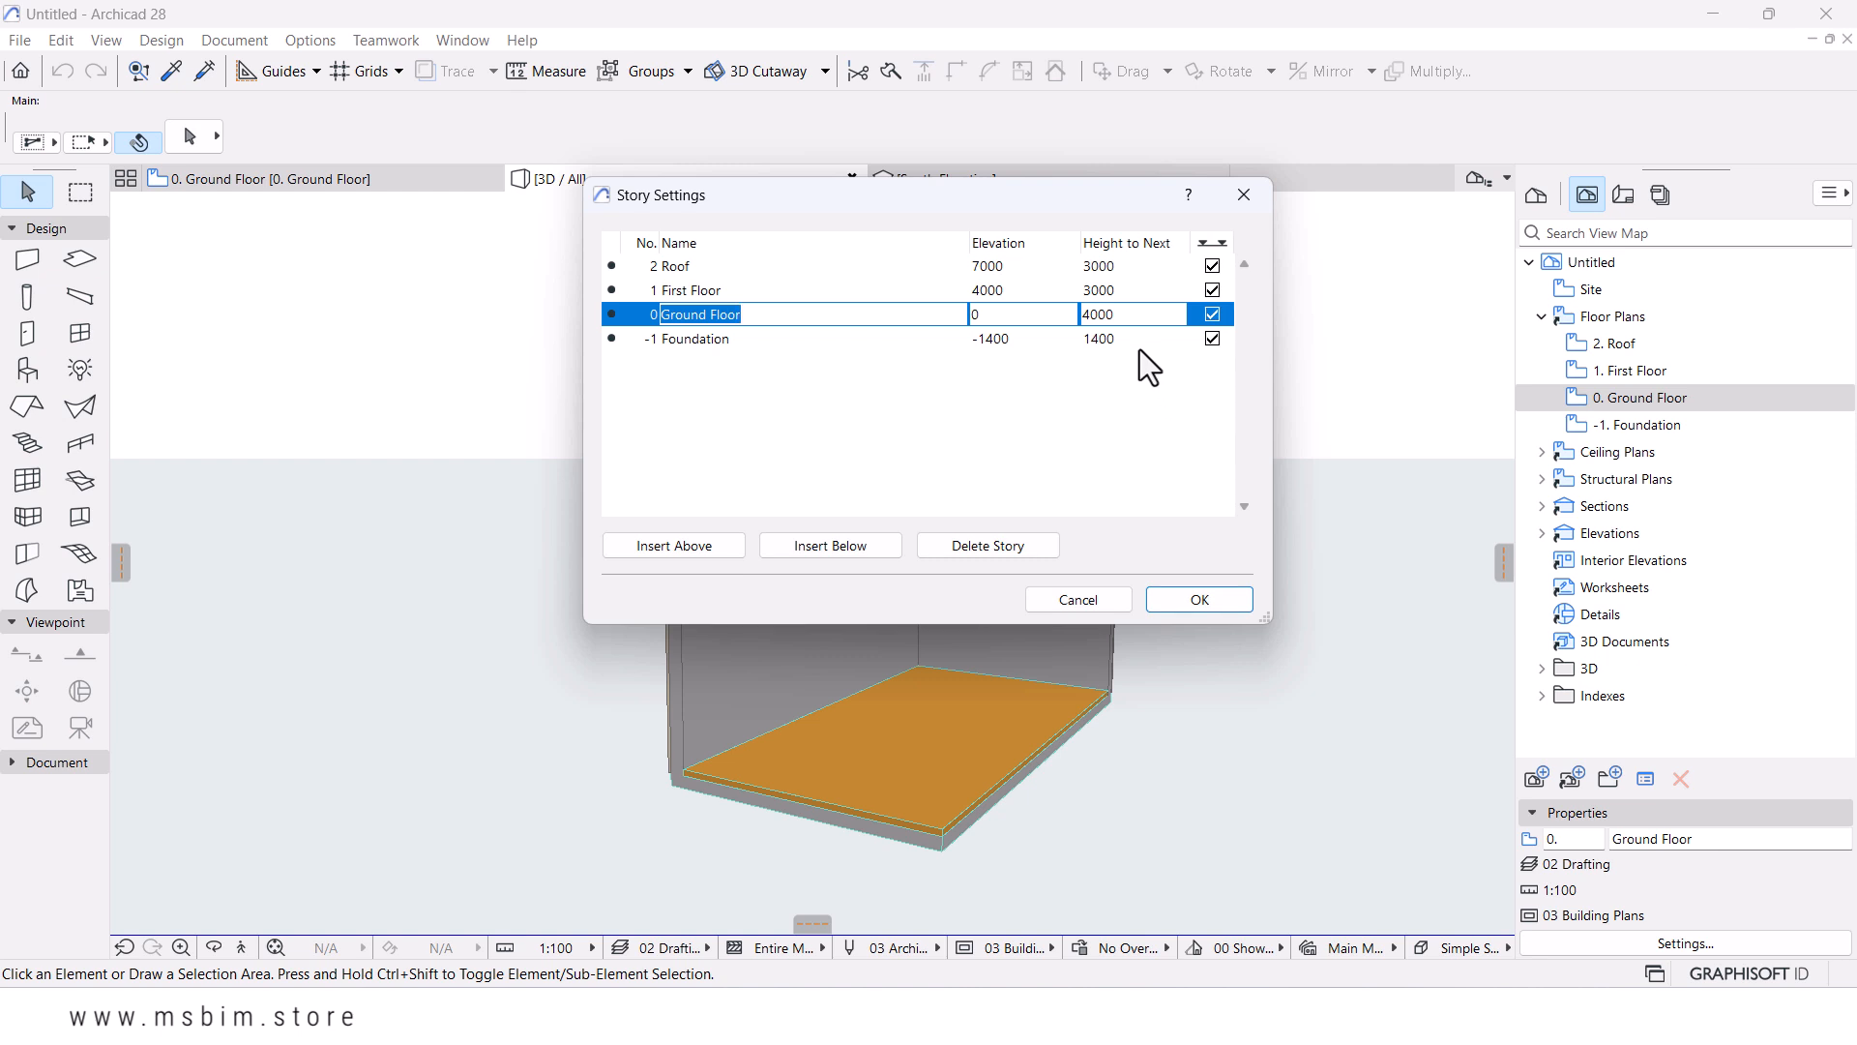
left_click(1113, 318)
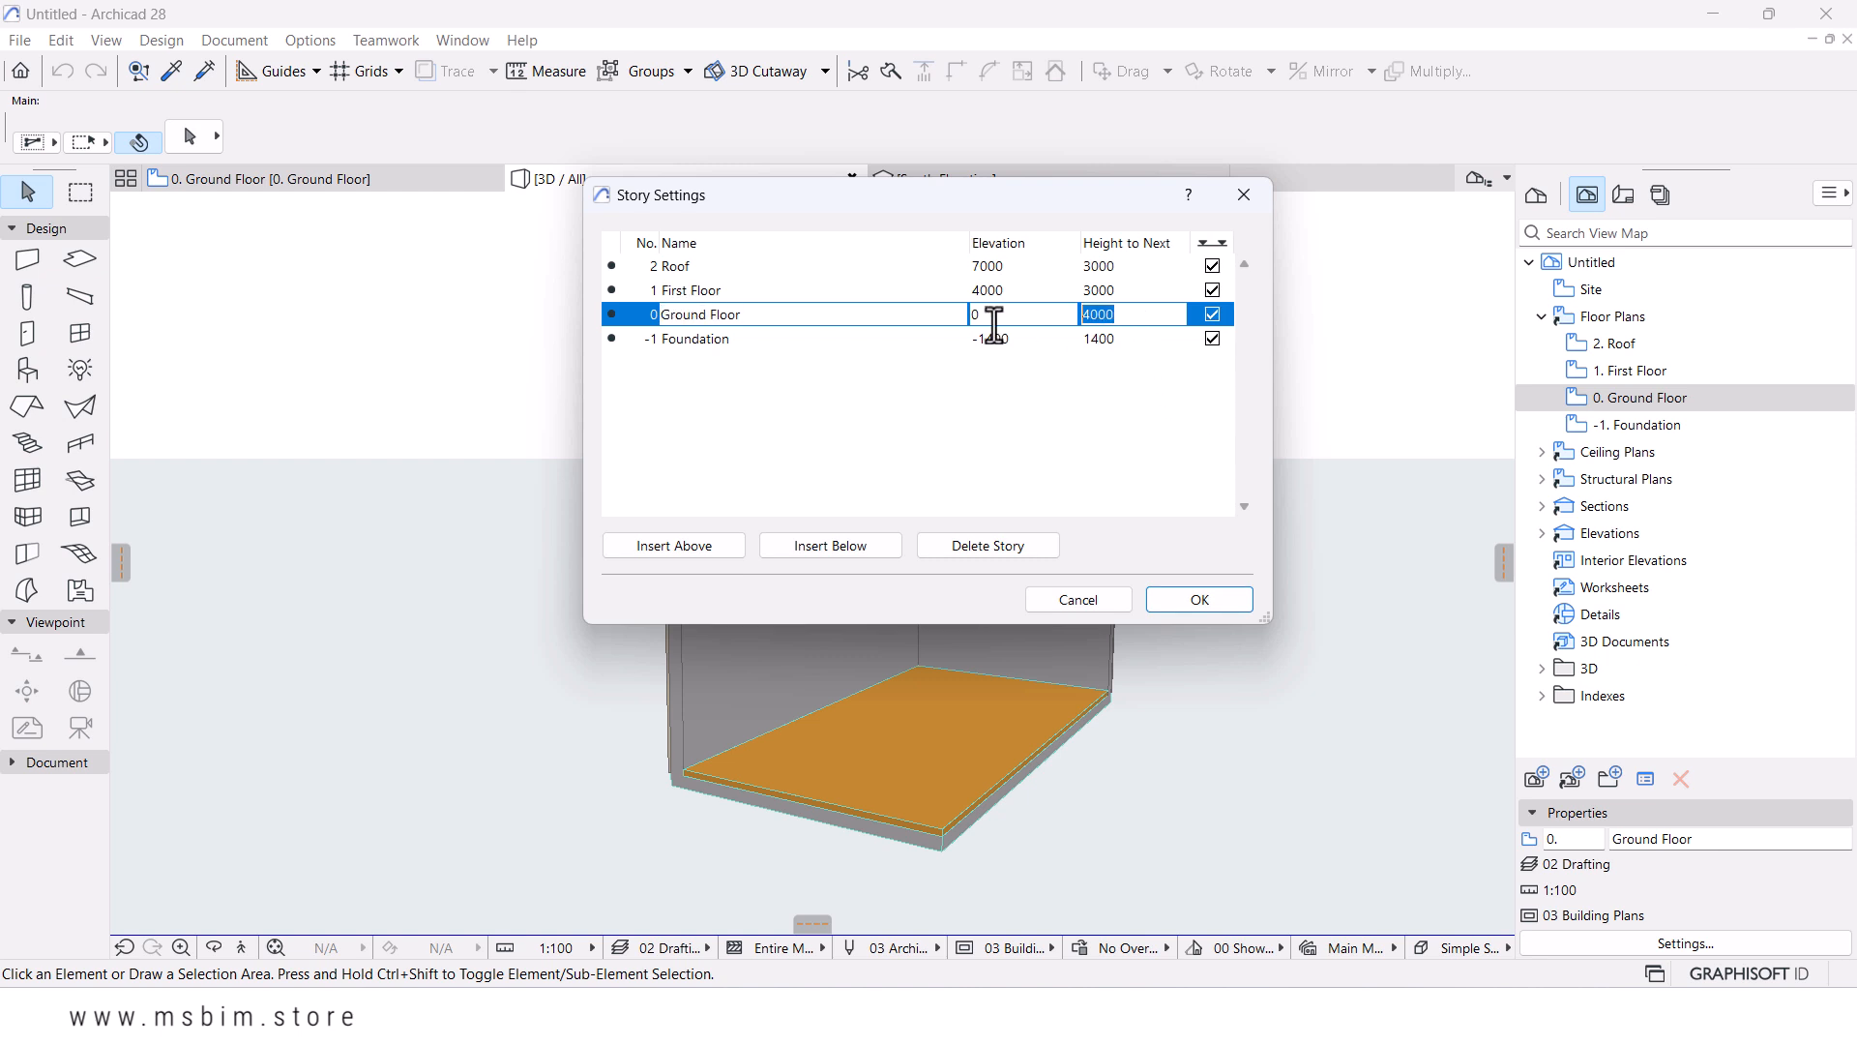
type("3000")
left_click(1199, 599)
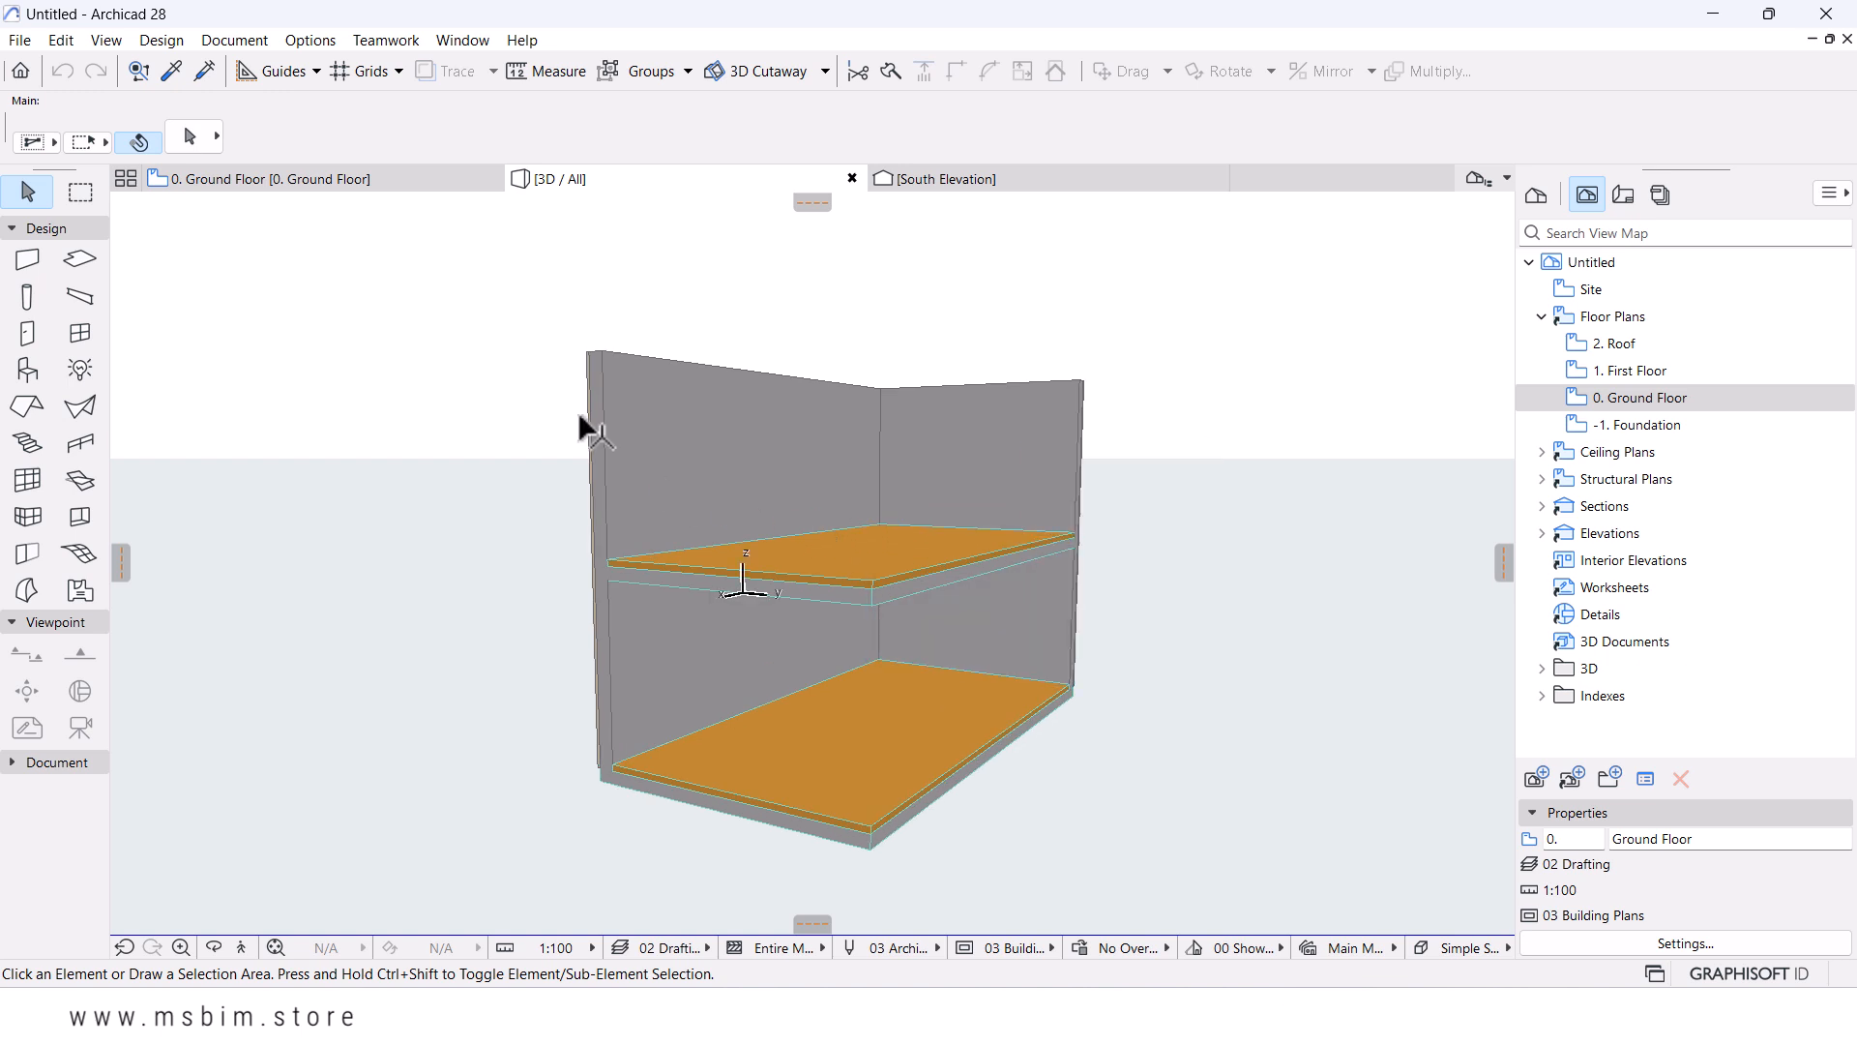
- Place a Reinforced Concrete - Structural column on the Ground Floor plan, about 1880 from the left wall and 180 above the lower wall
left_click(292, 178)
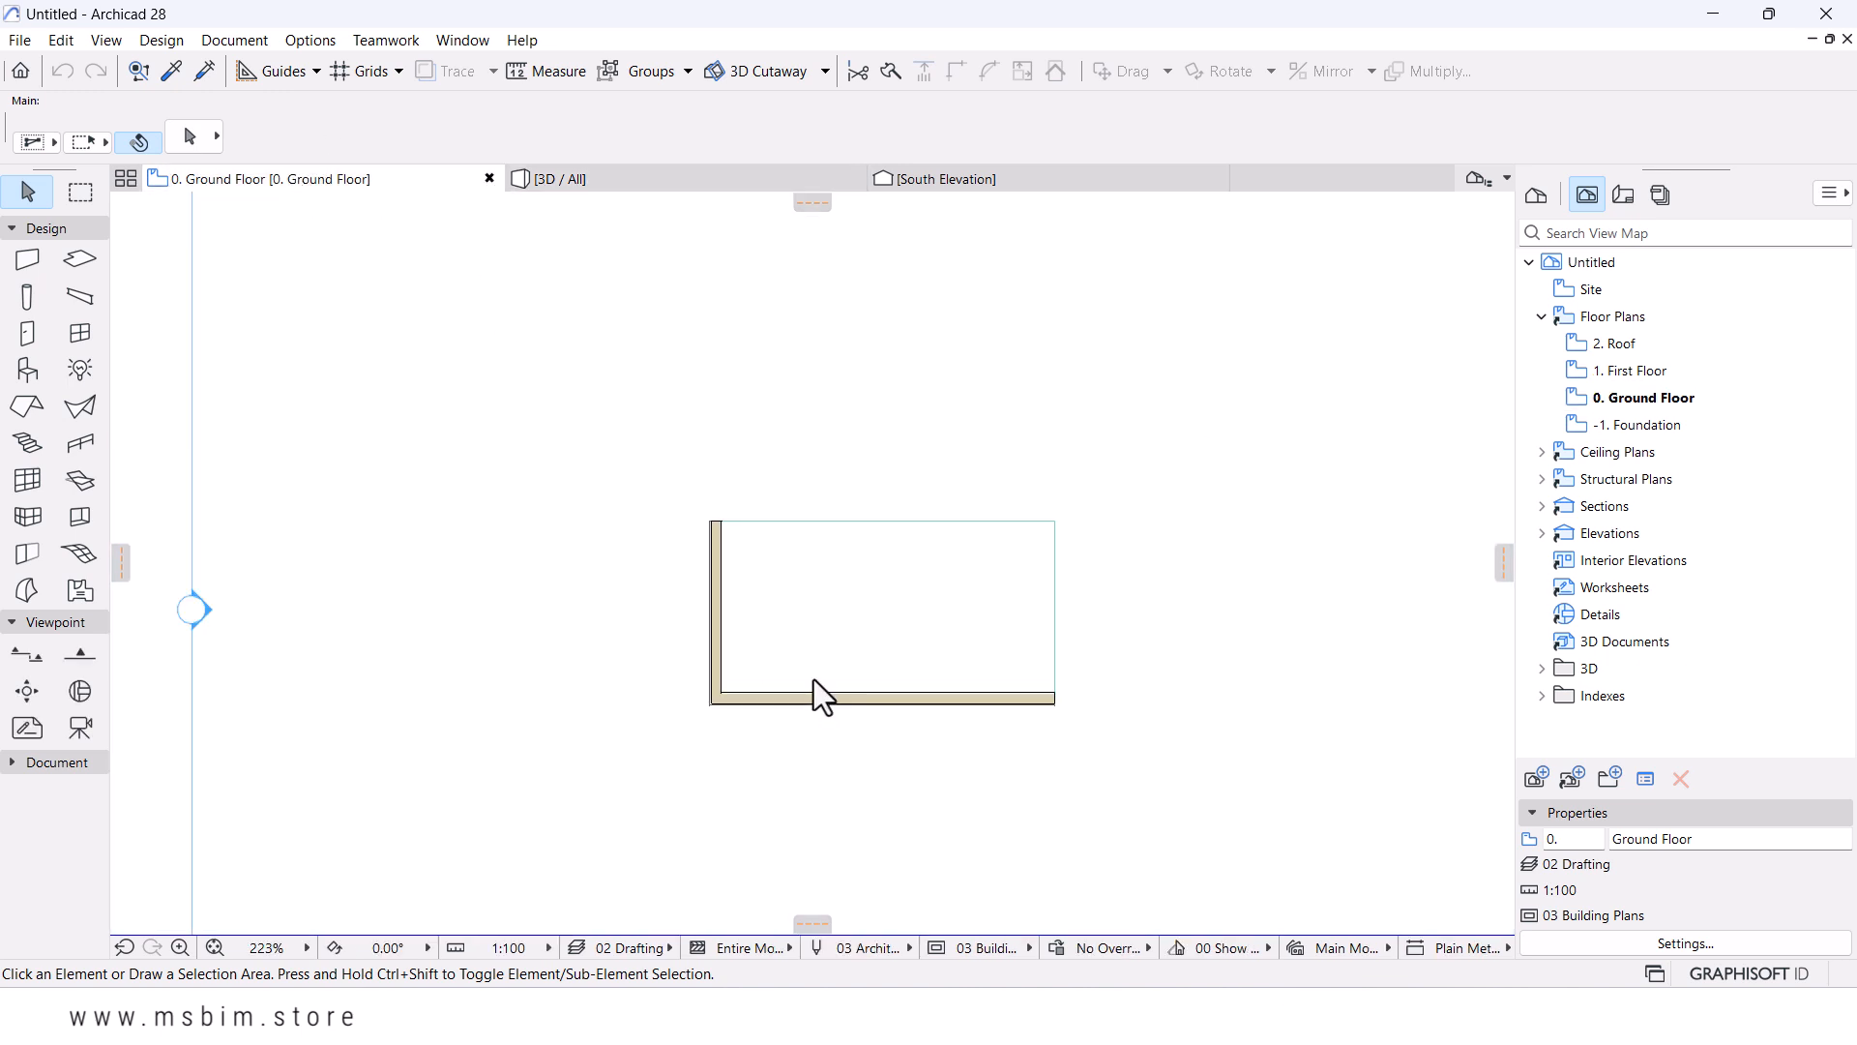
scroll(815, 679, "up", 4)
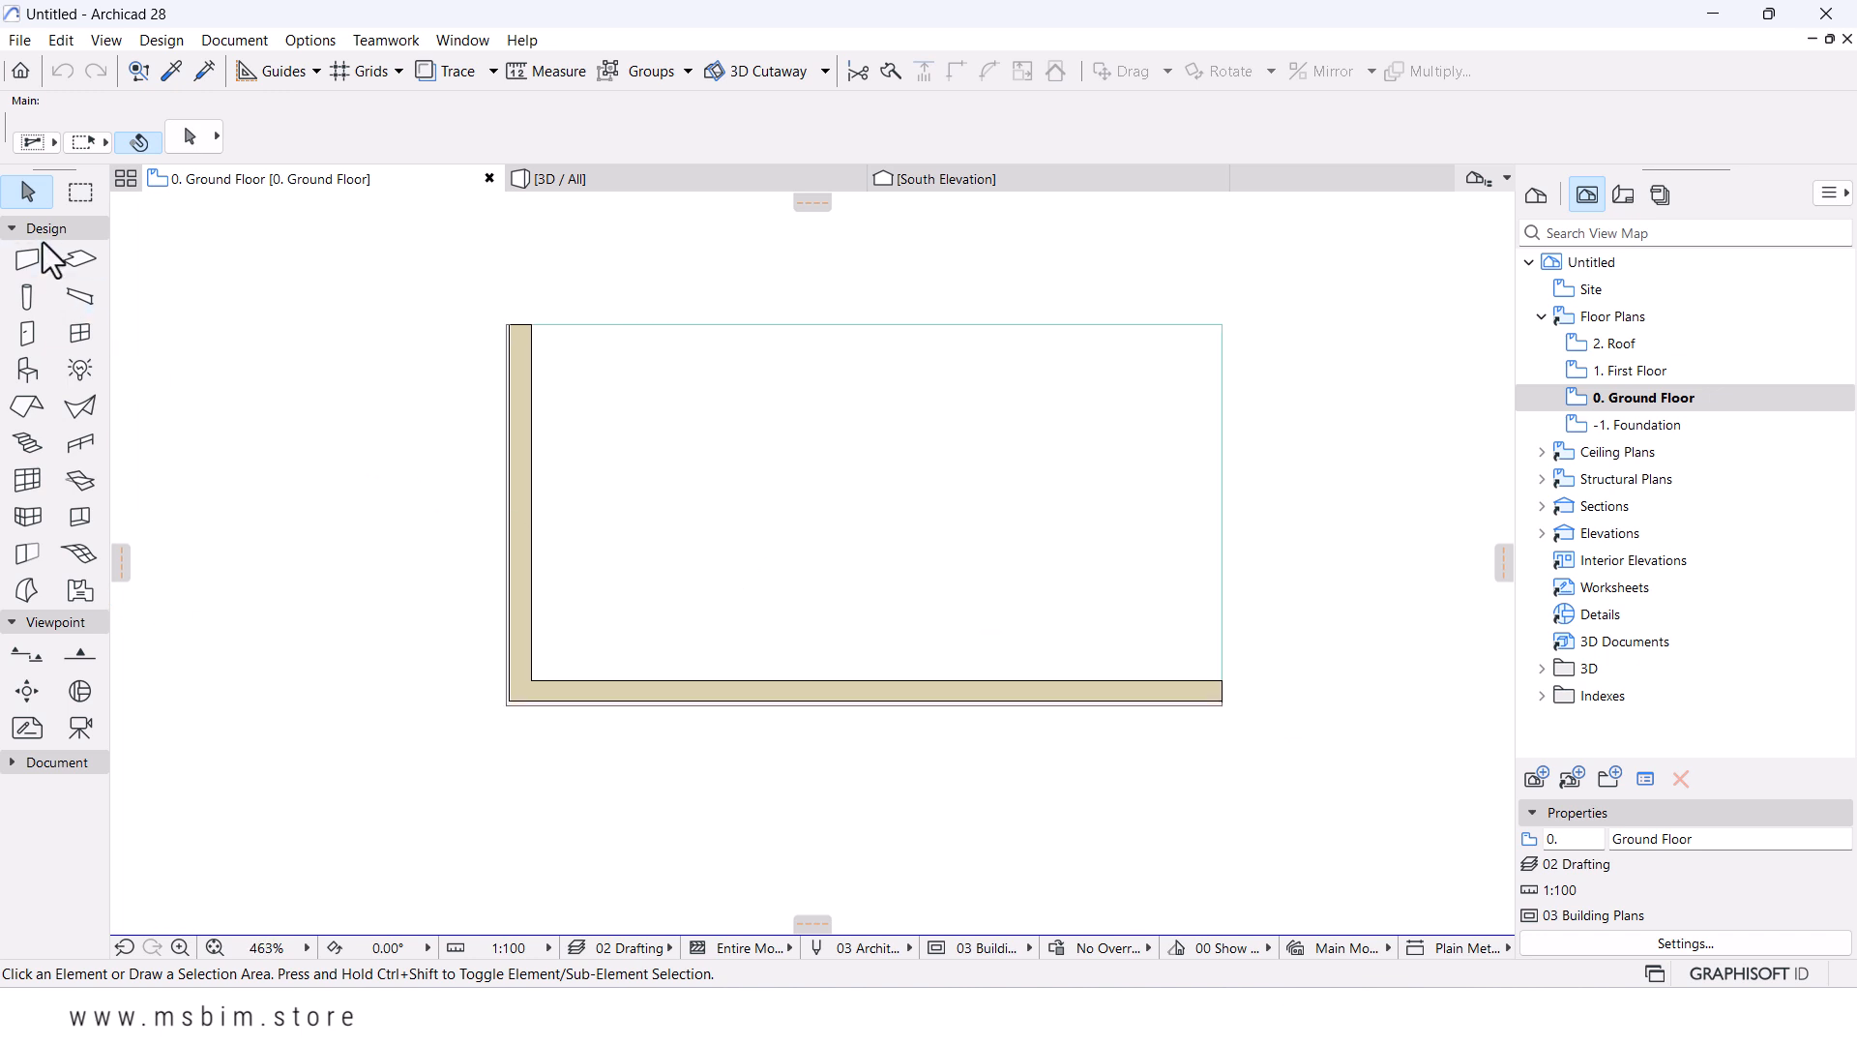
left_click(29, 298)
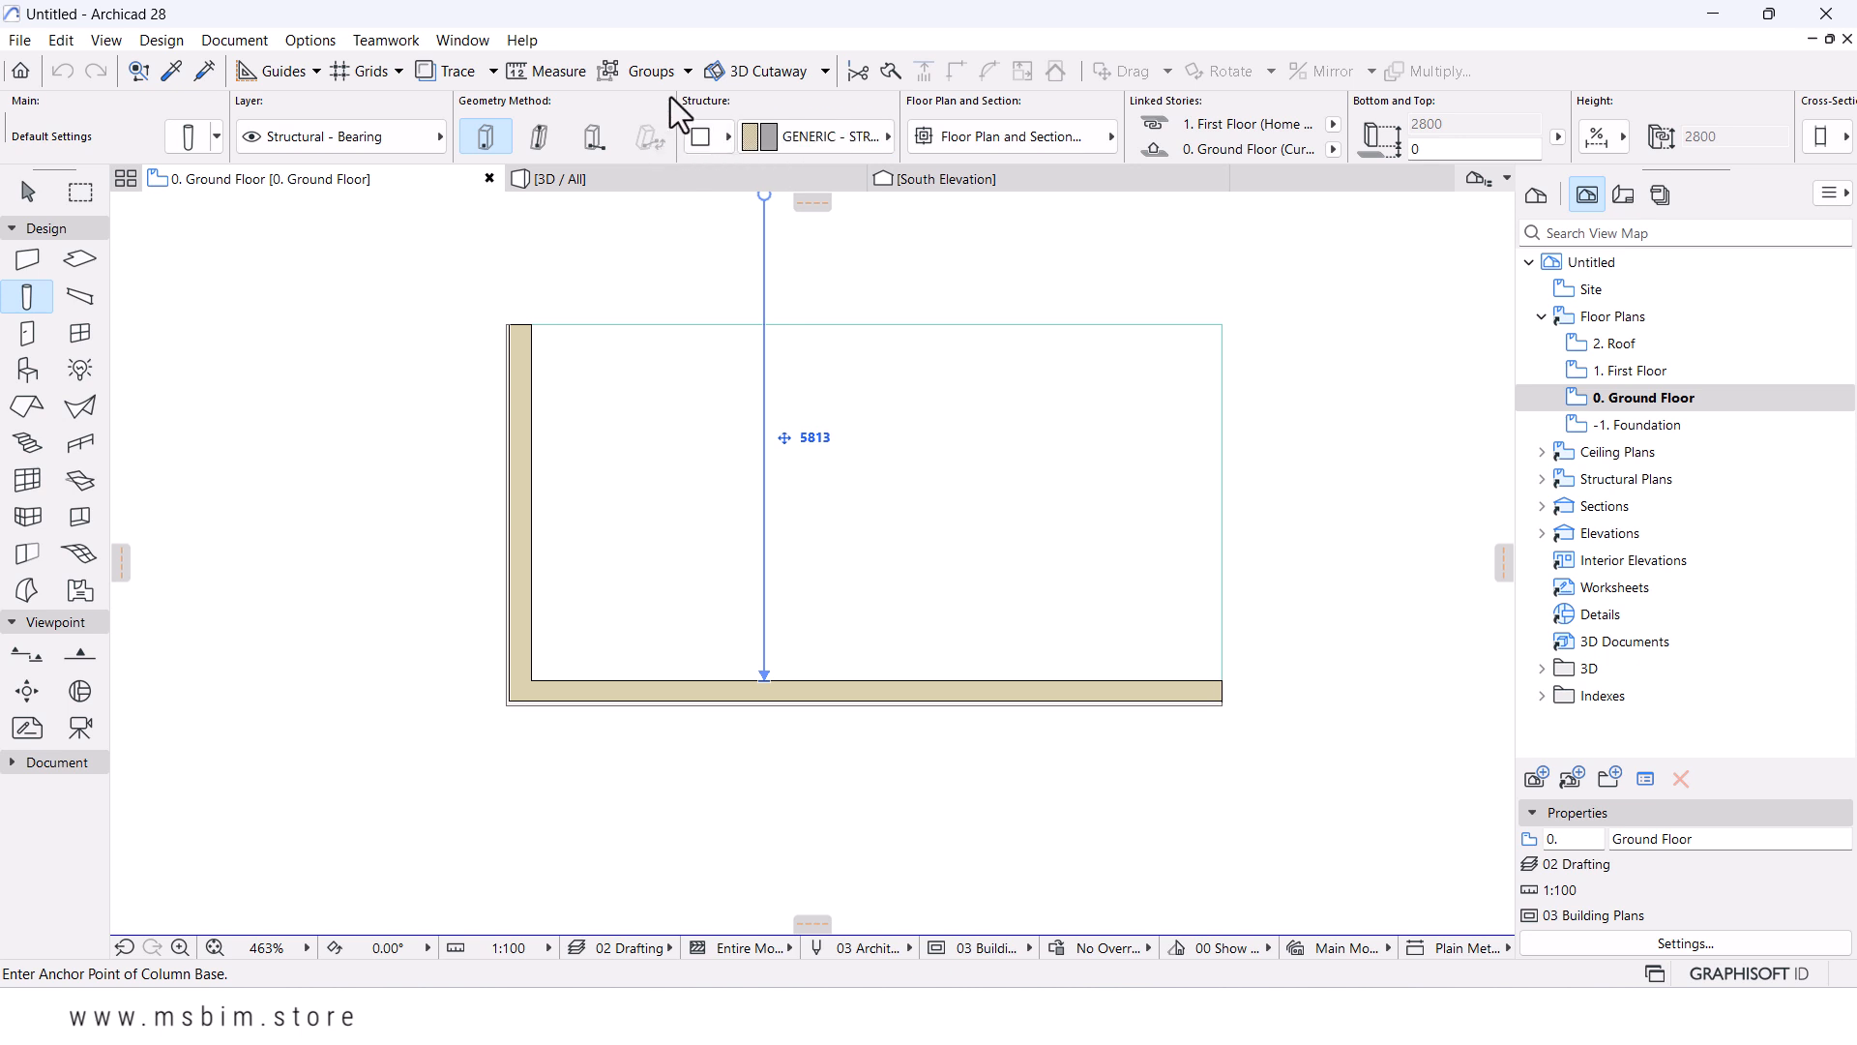
left_click(803, 136)
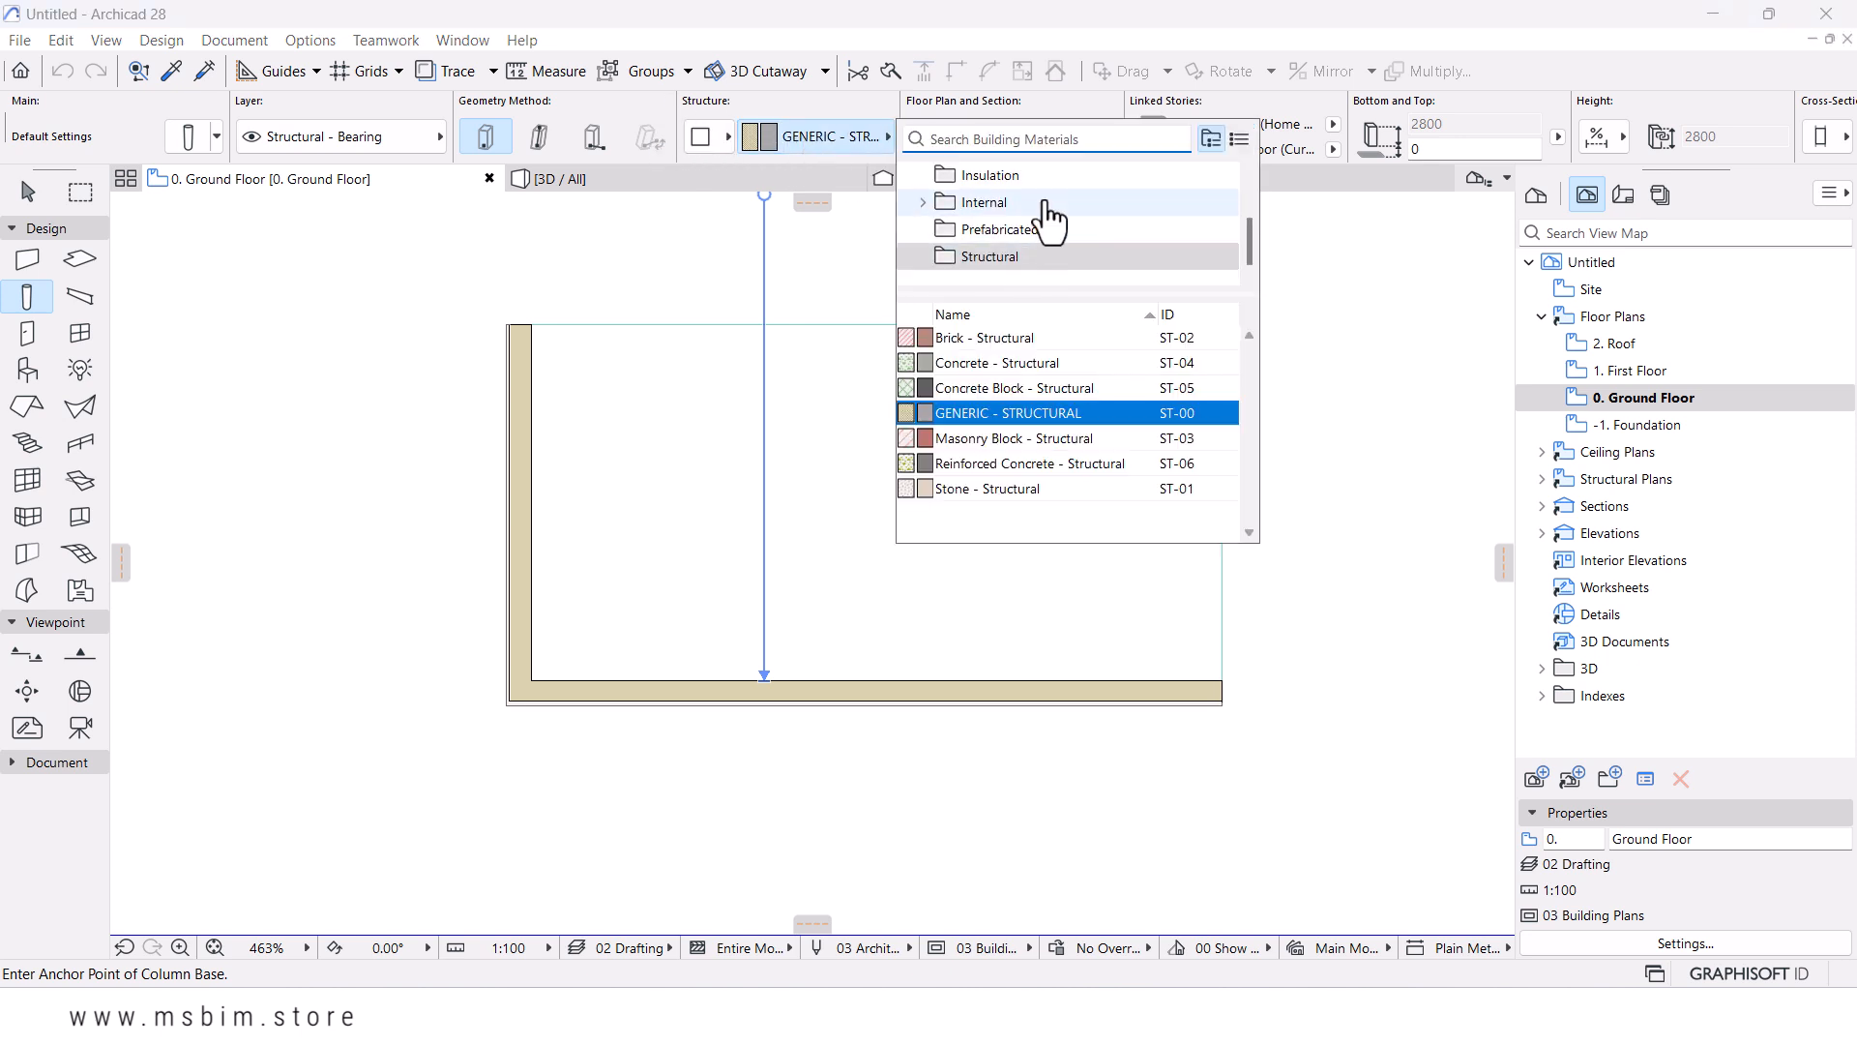
left_click(1029, 462)
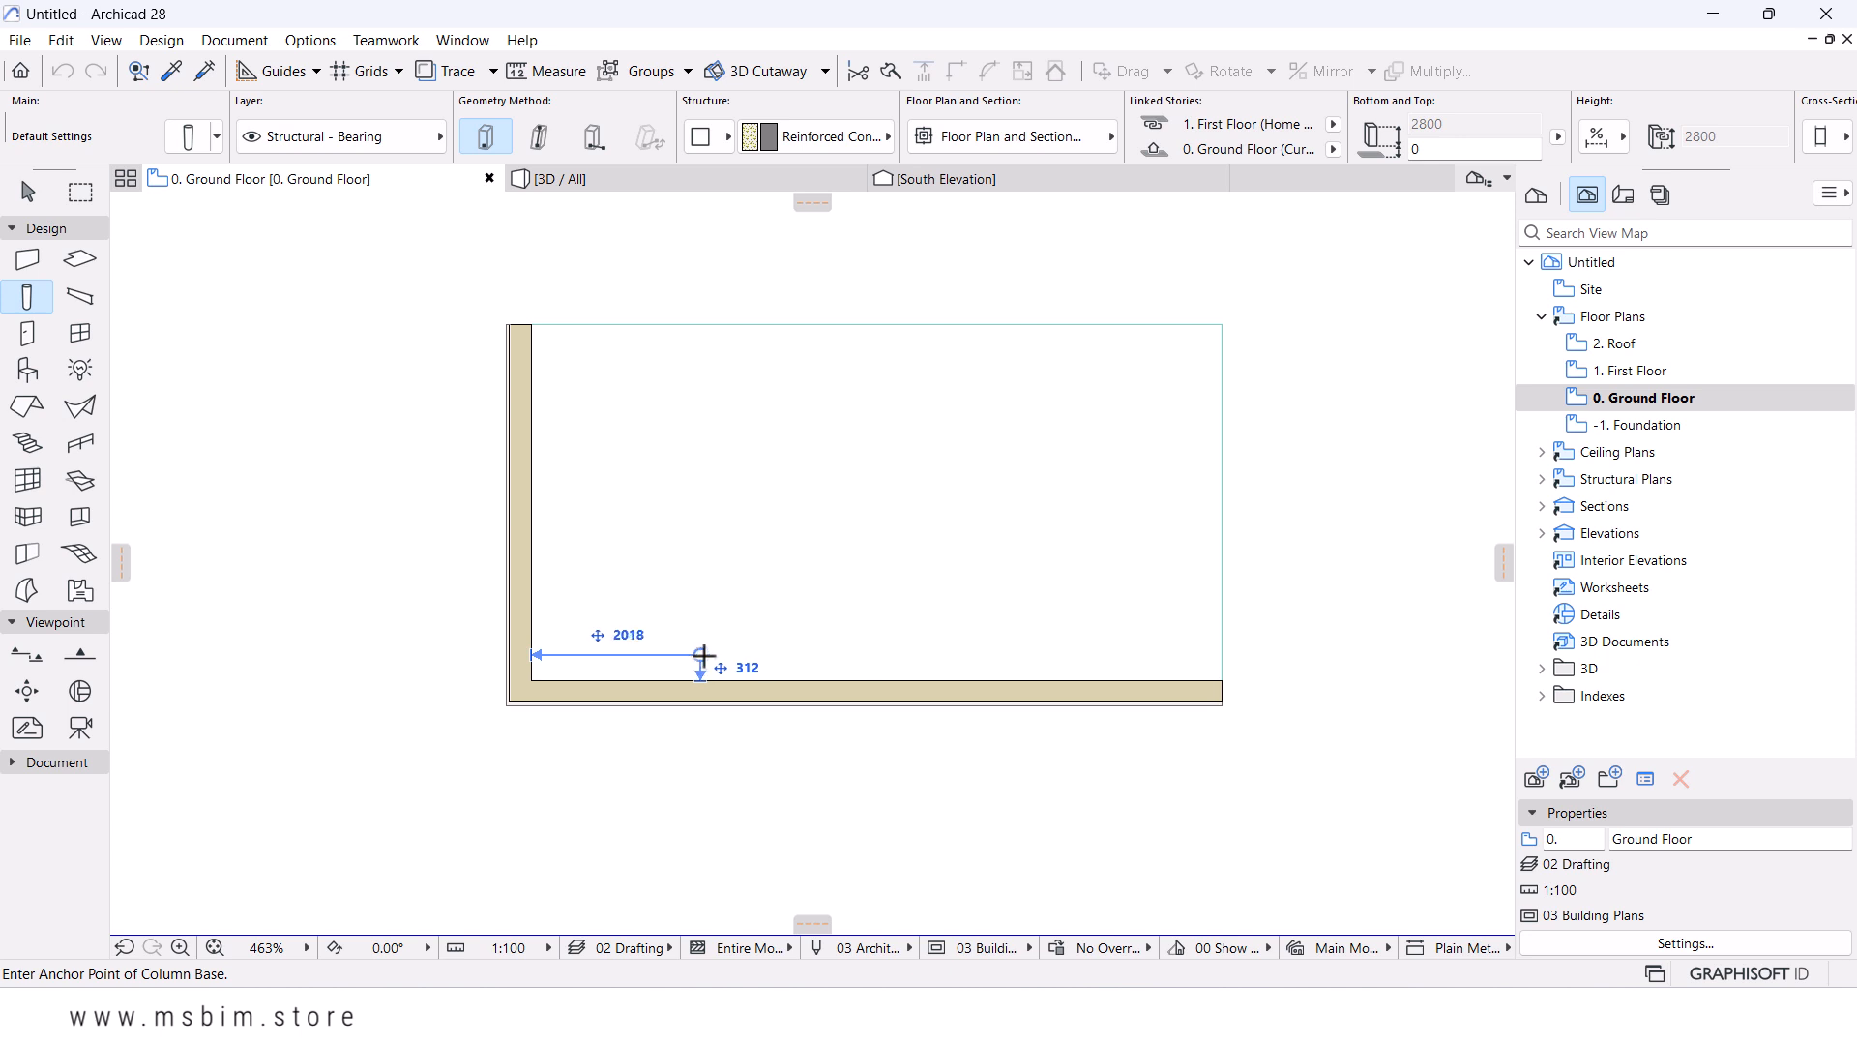
left_click(702, 654)
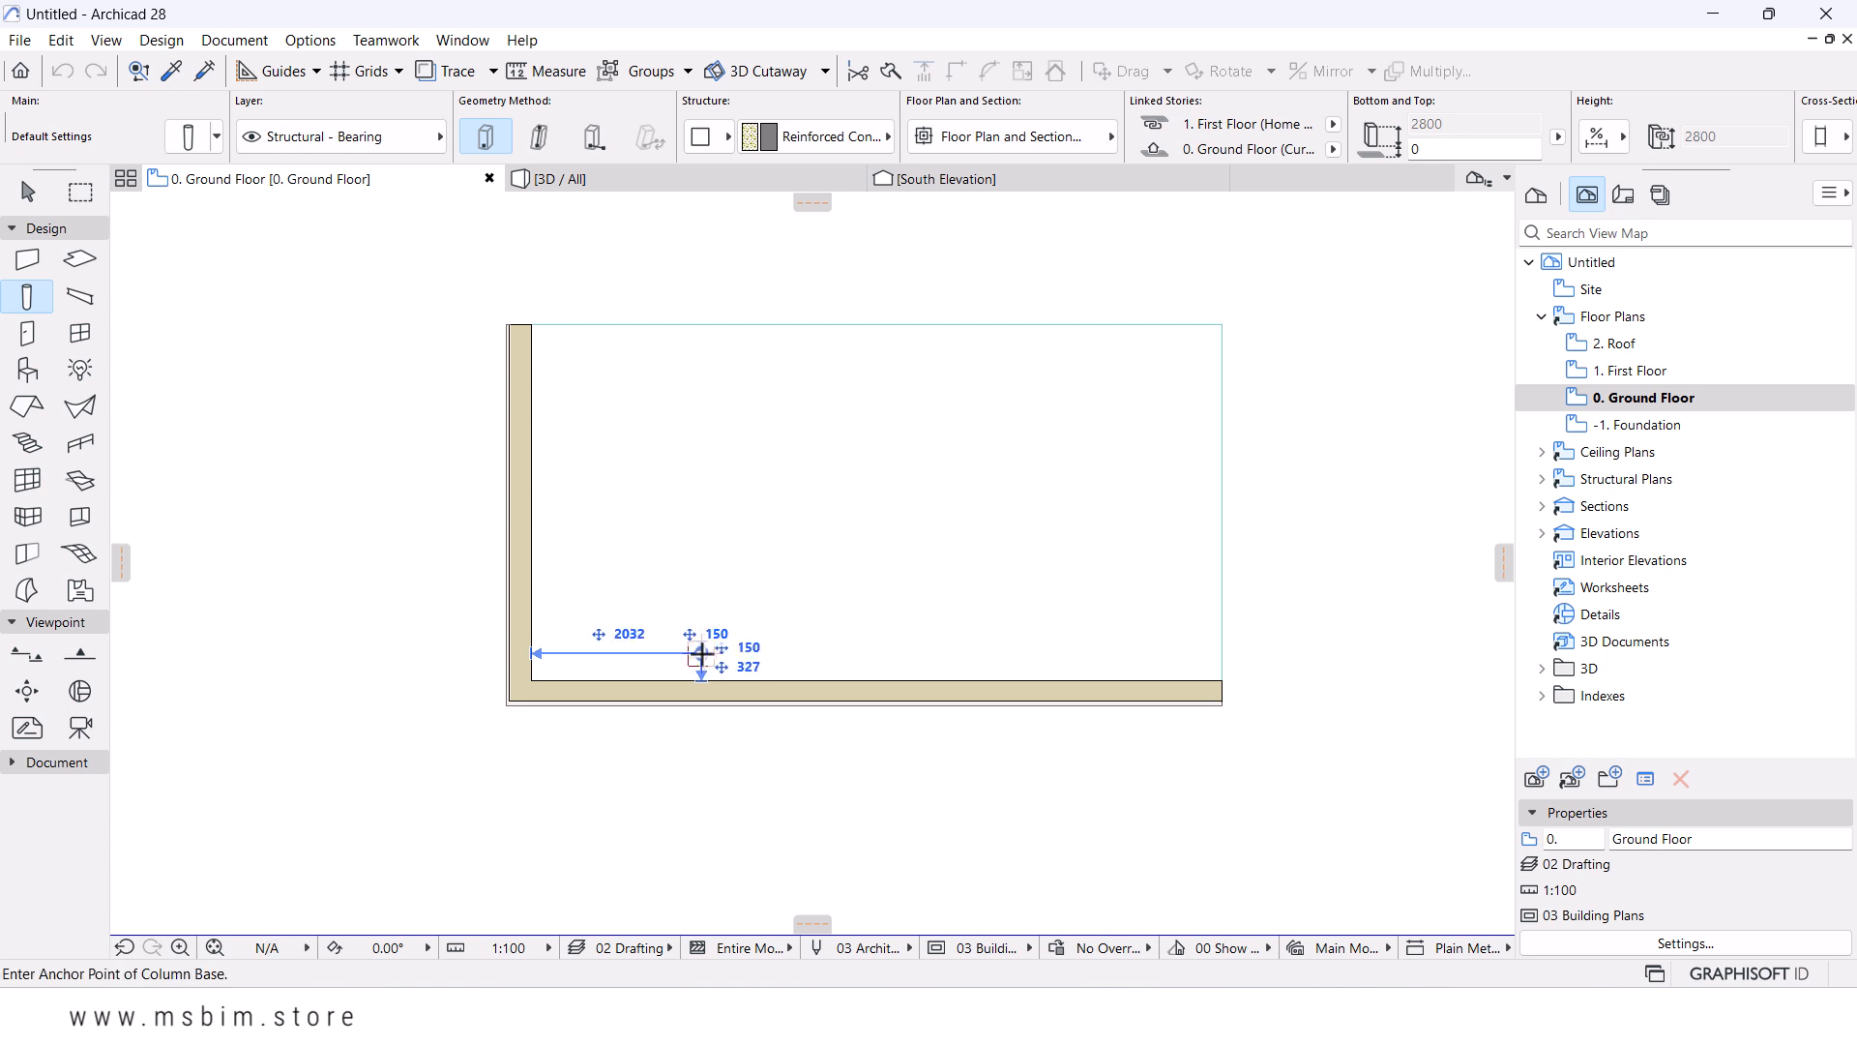
scroll(644, 670, "up", 5)
key("Escape")
- Set the distance between the column's left edge and the left wall's inner face to 2000
left_click(779, 643)
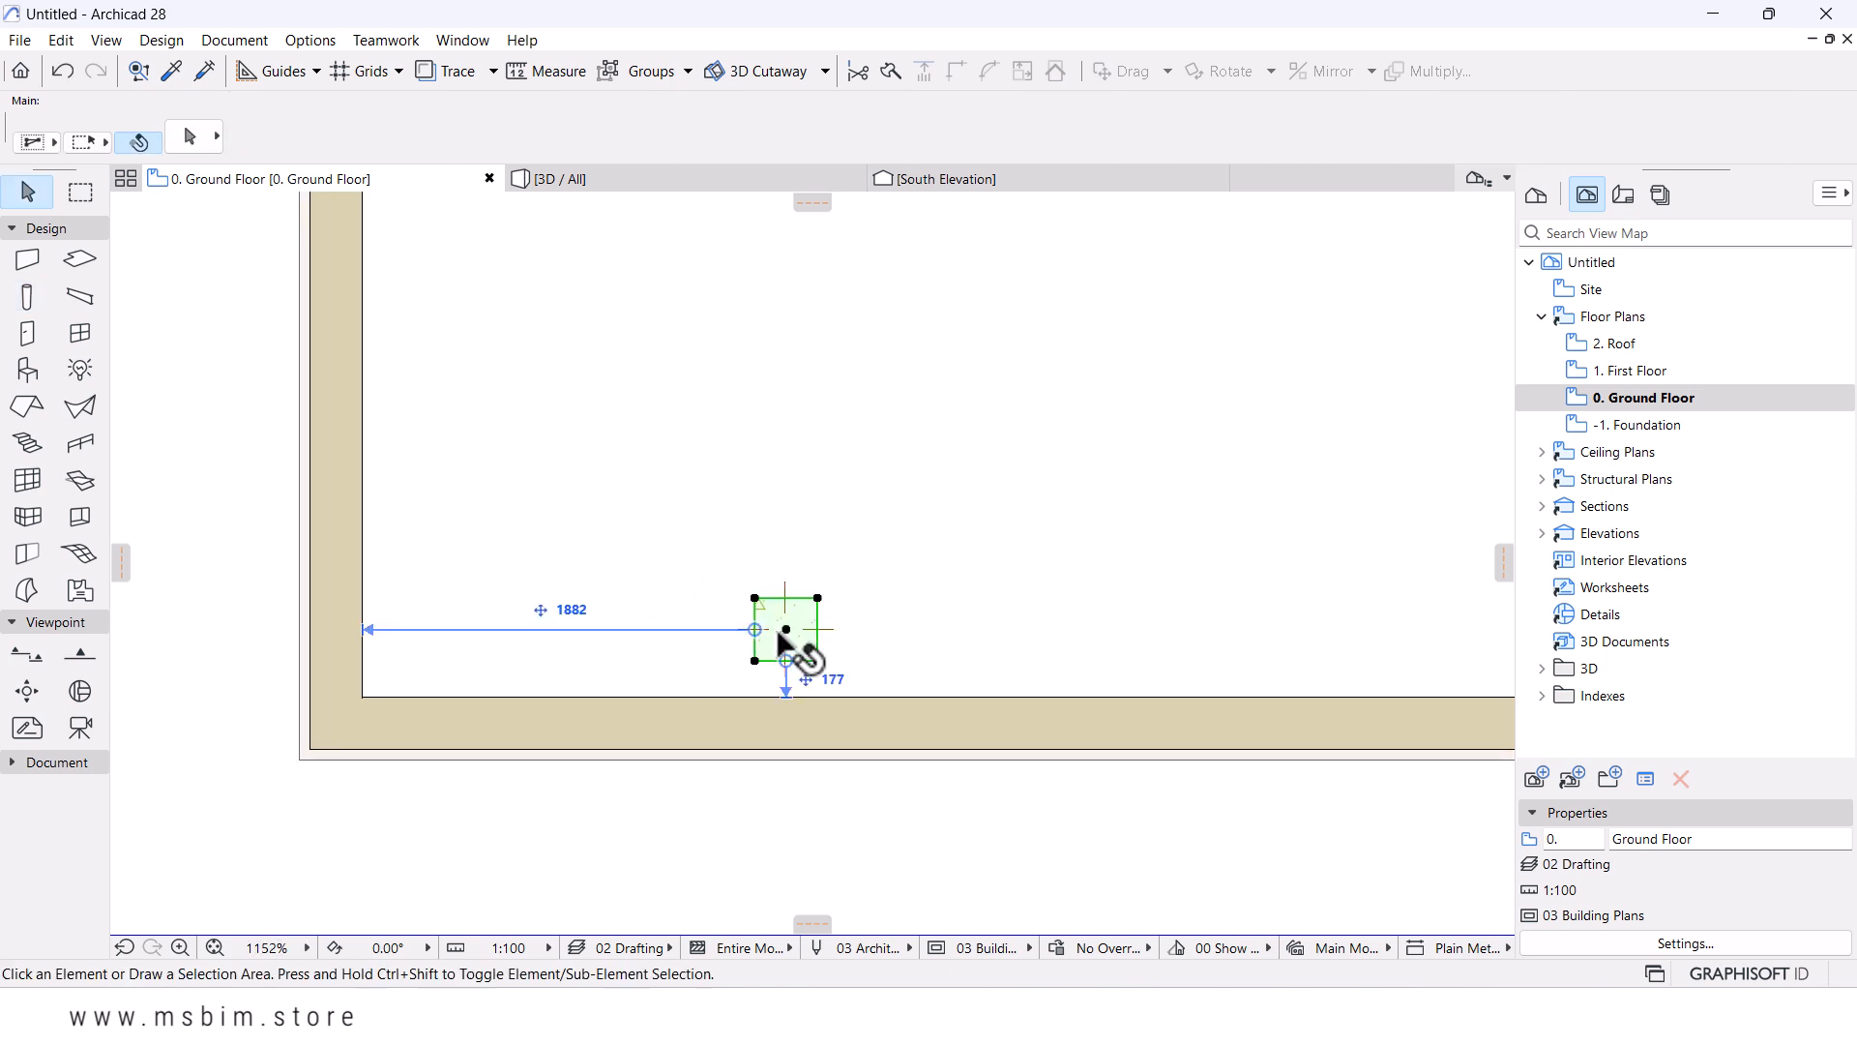
left_click(582, 610)
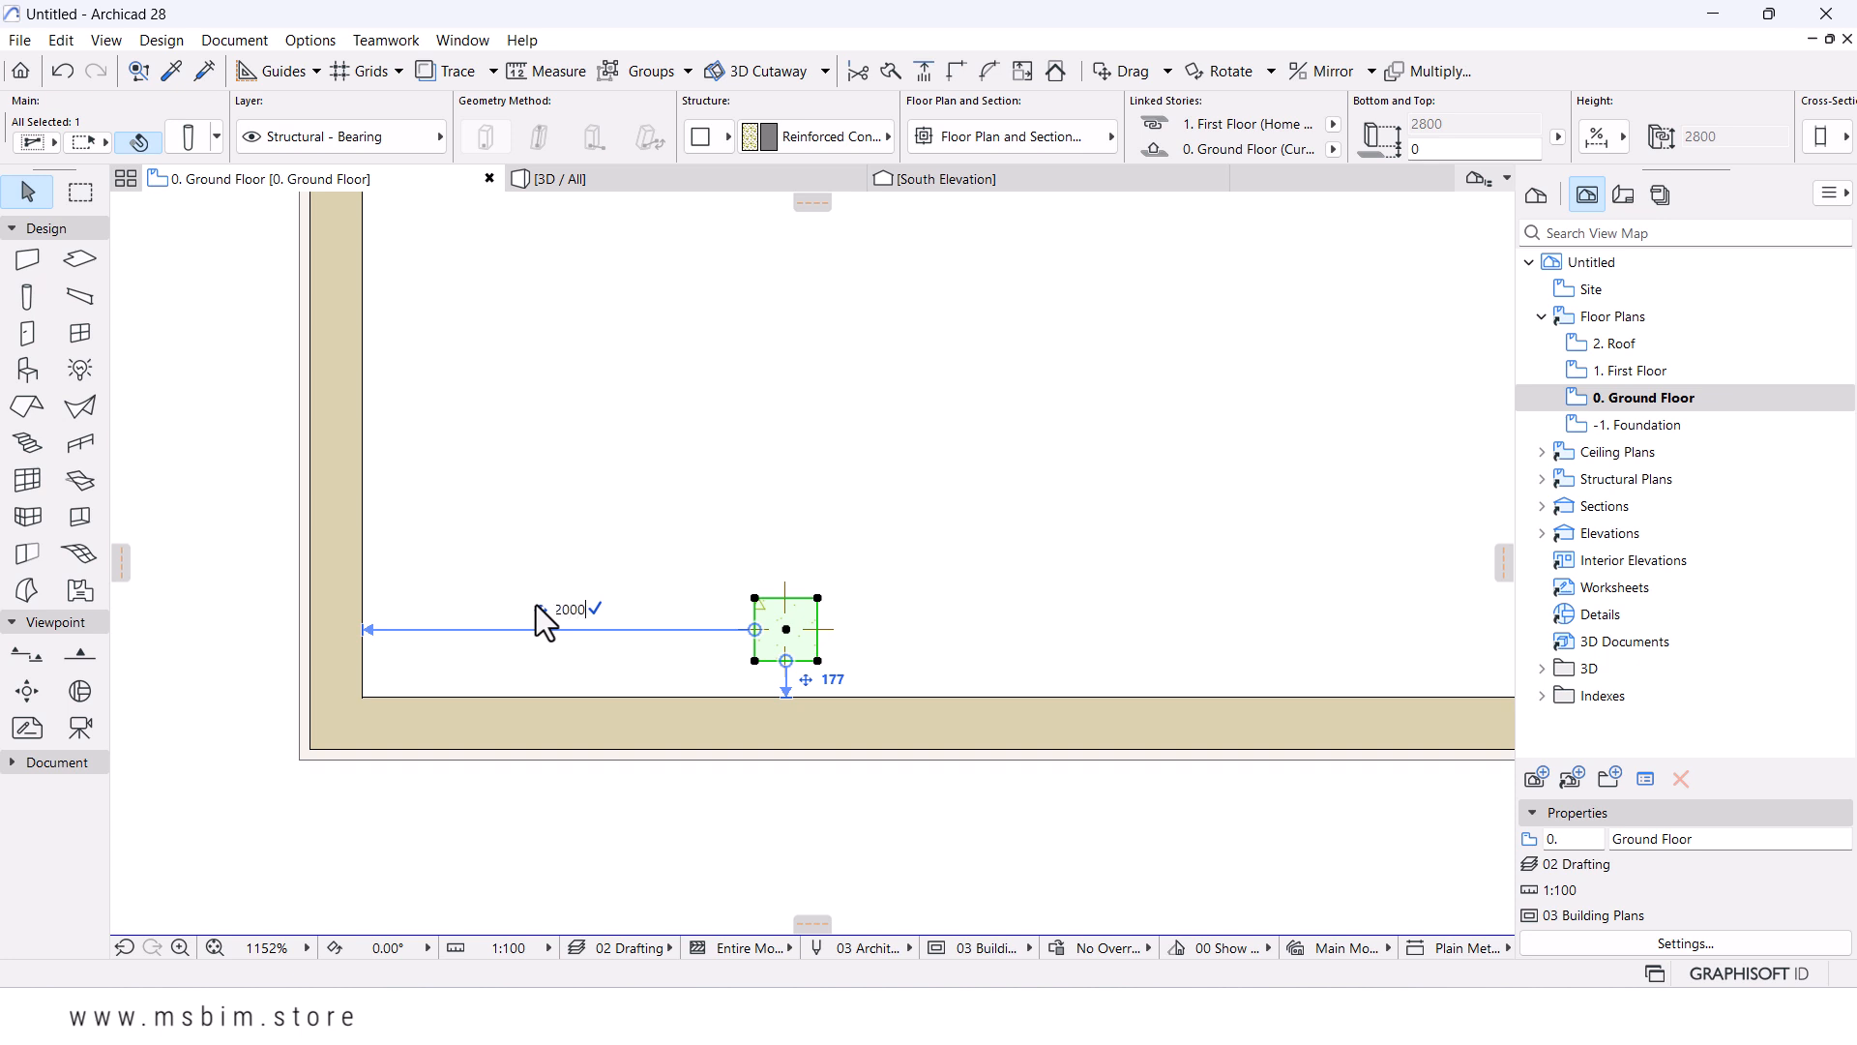
key("Return")
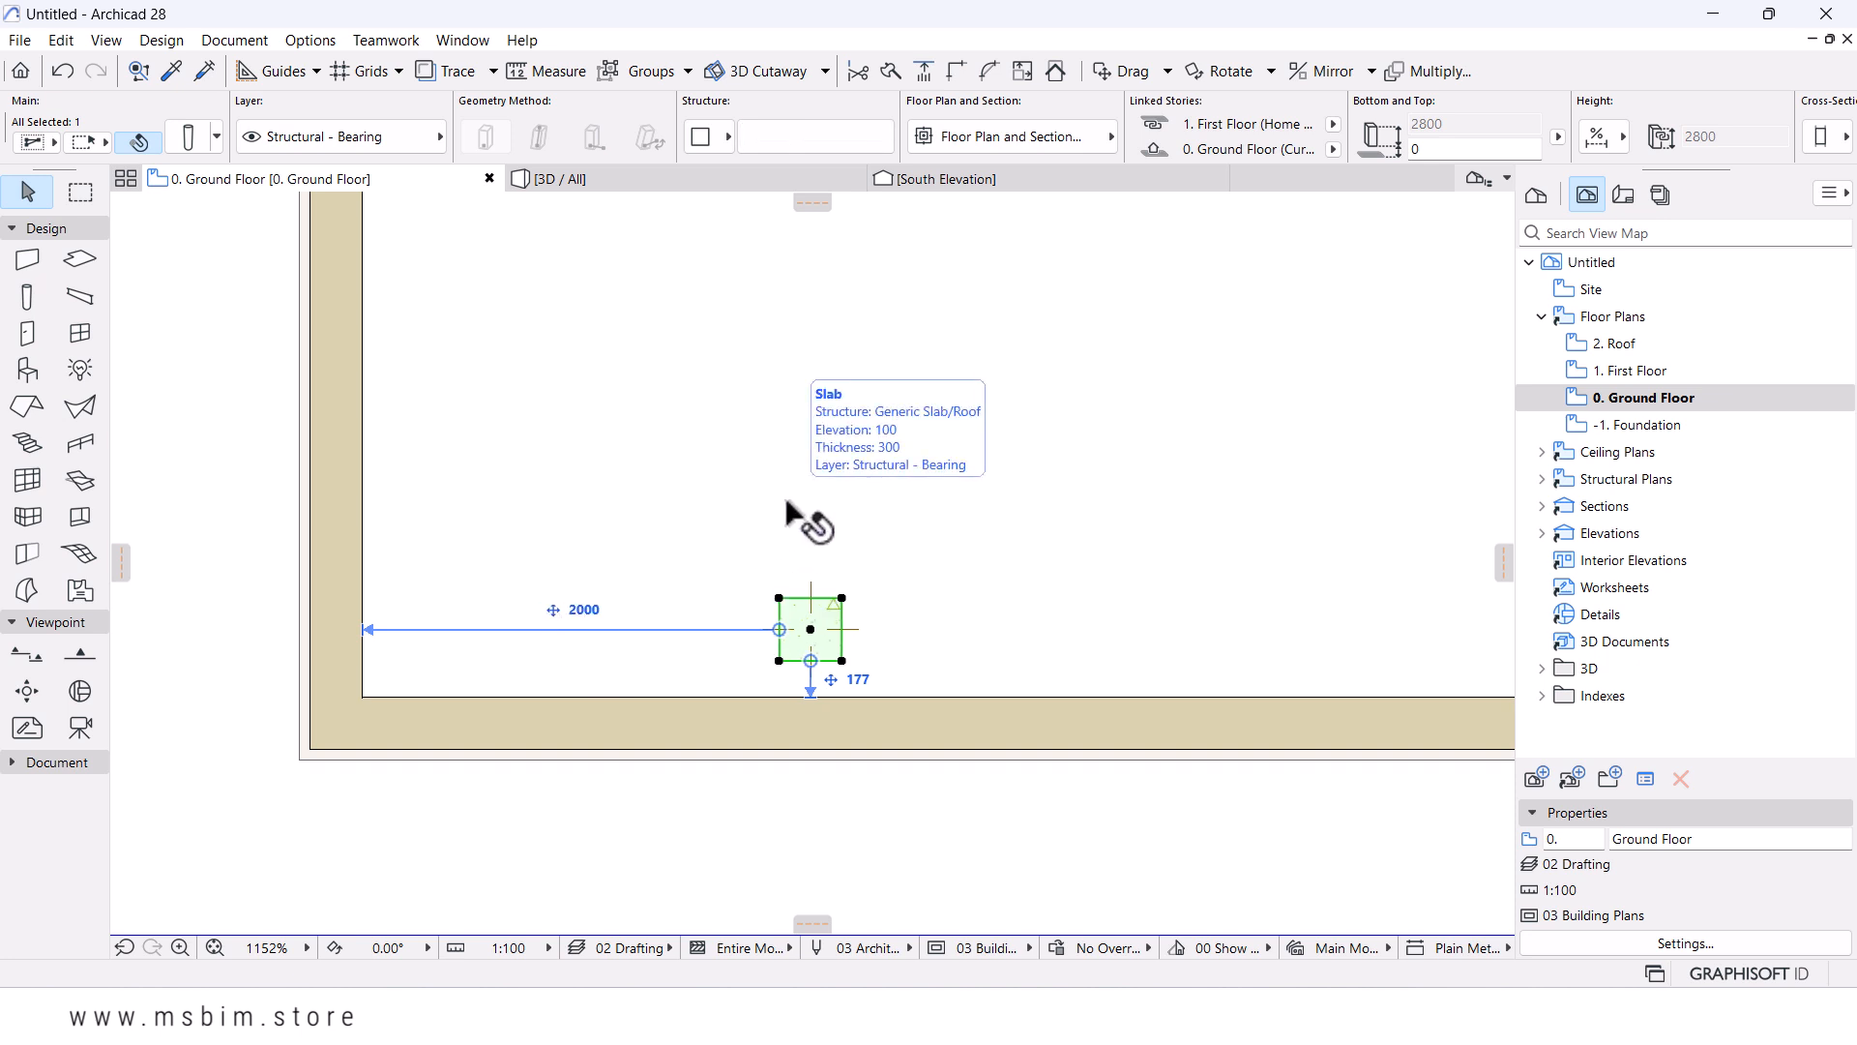
left_click(759, 498)
scroll(790, 616, "down", 3)
key("Escape")
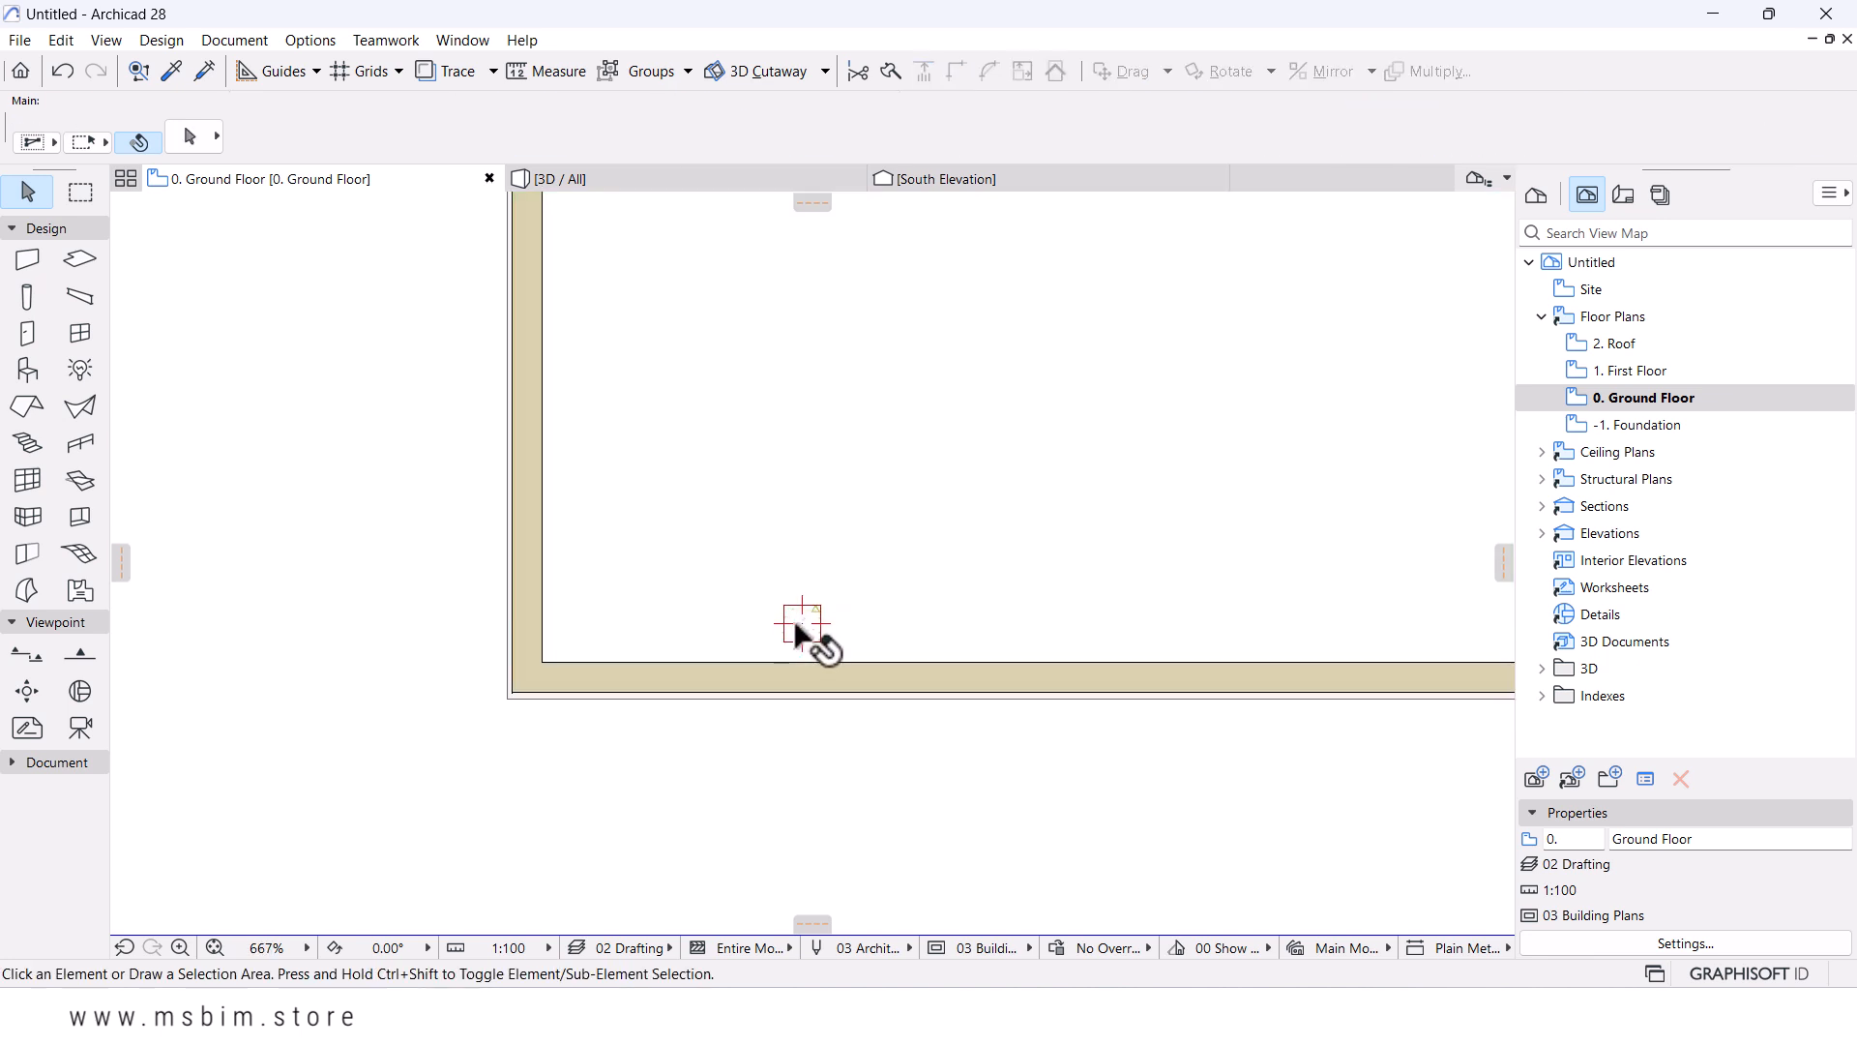
- Move the column straight down into the lower wall so its bottom edge is flush with the wall's outer face
scroll(795, 622, "up", 3)
left_click(802, 624)
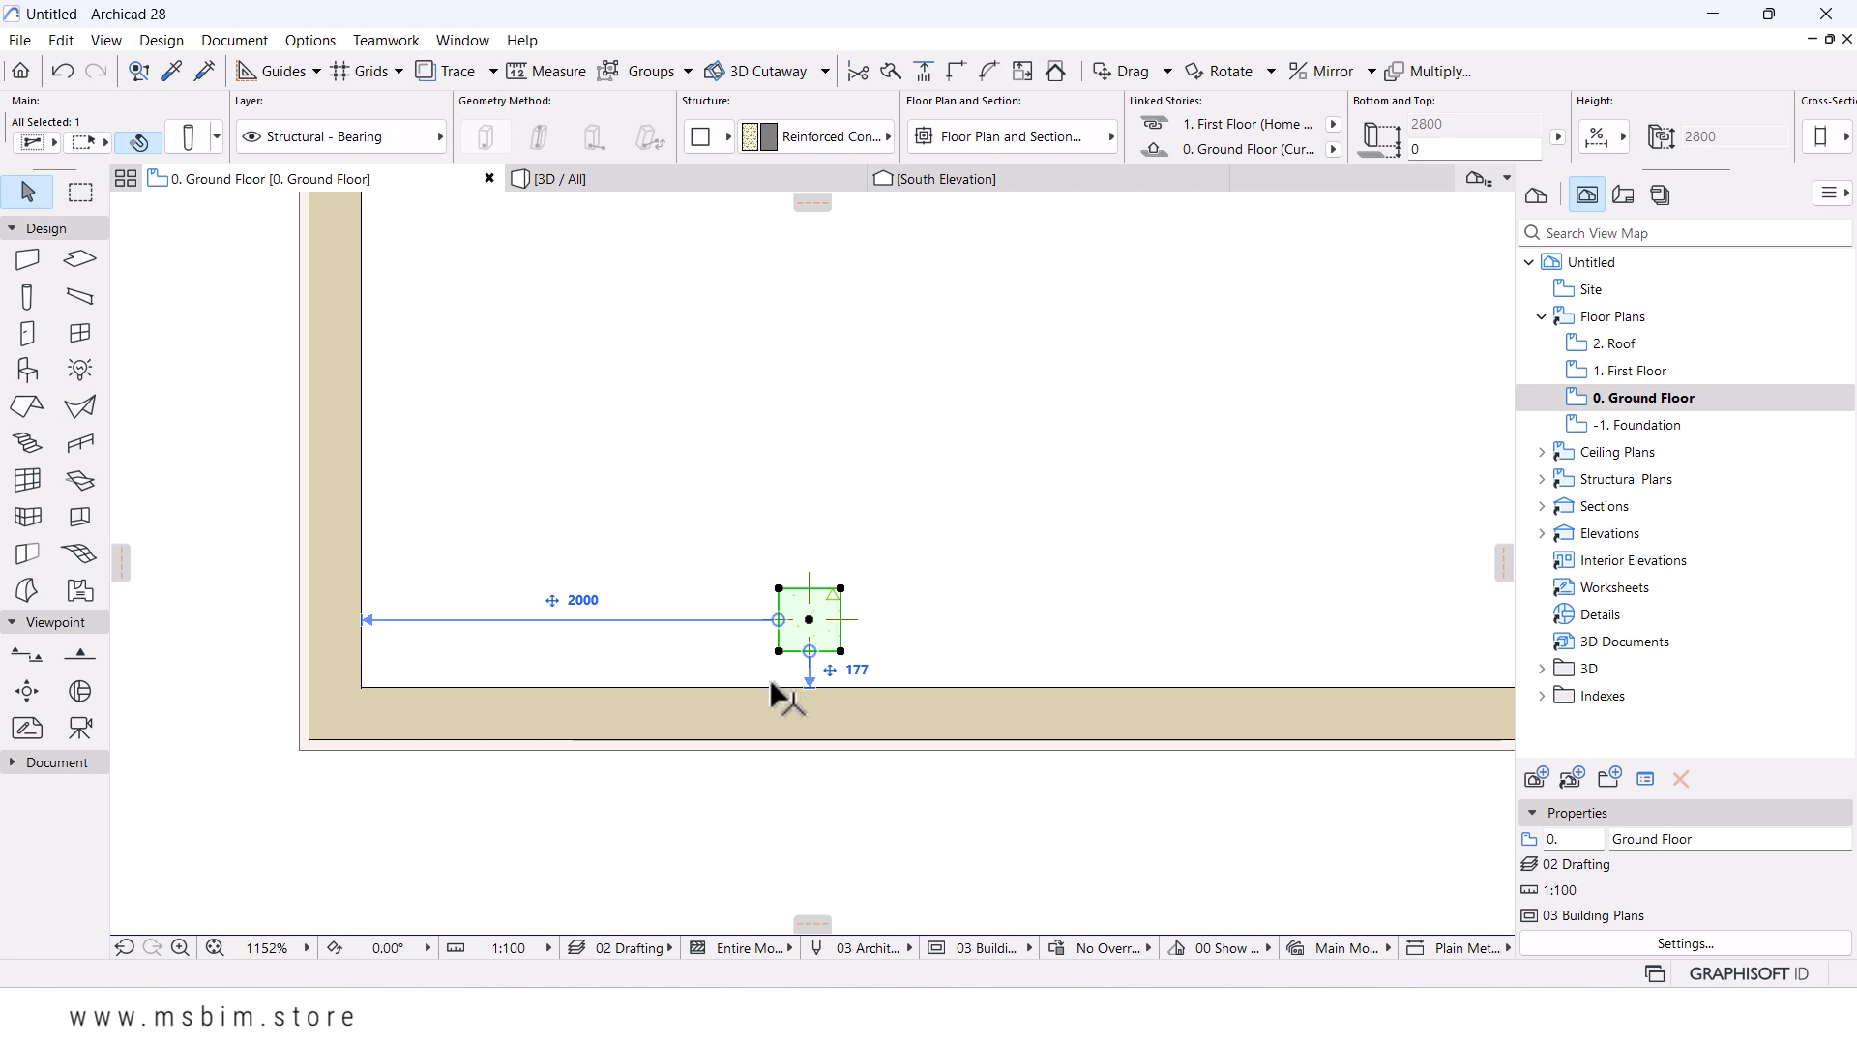
scroll(792, 729, "up", 2)
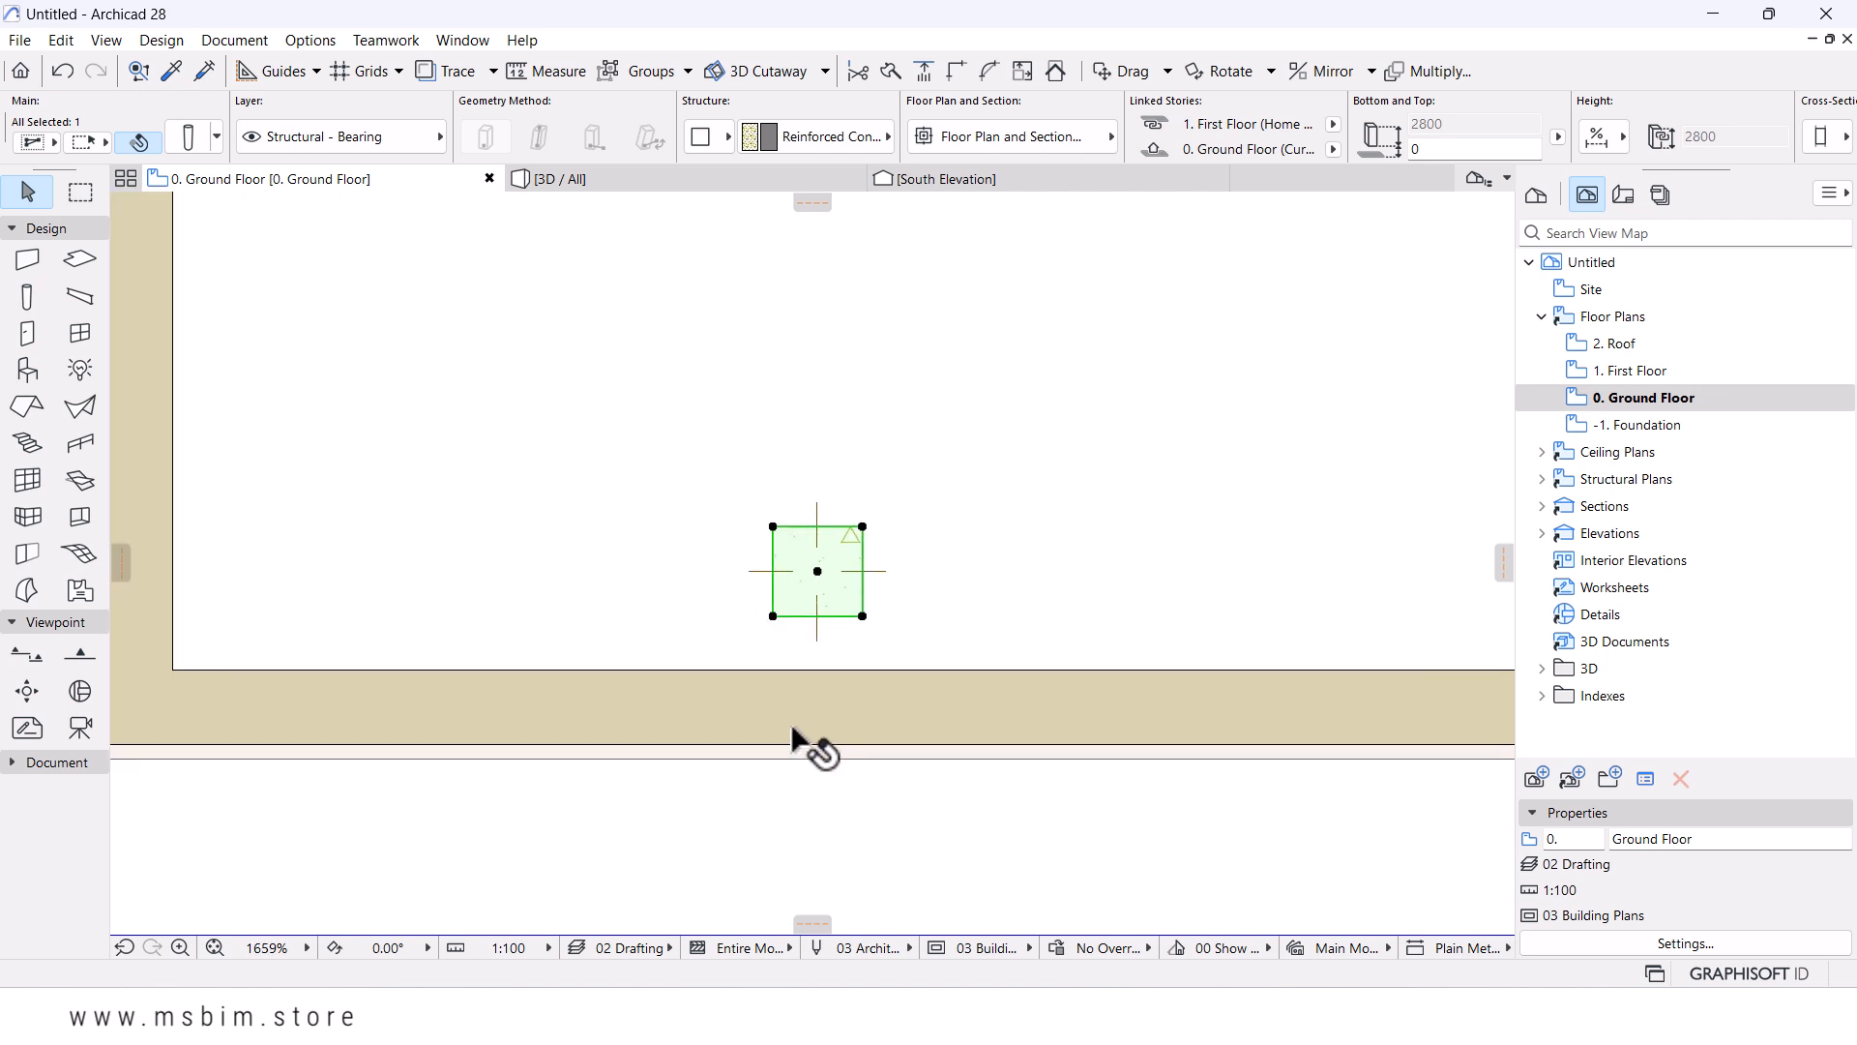
left_click(862, 616)
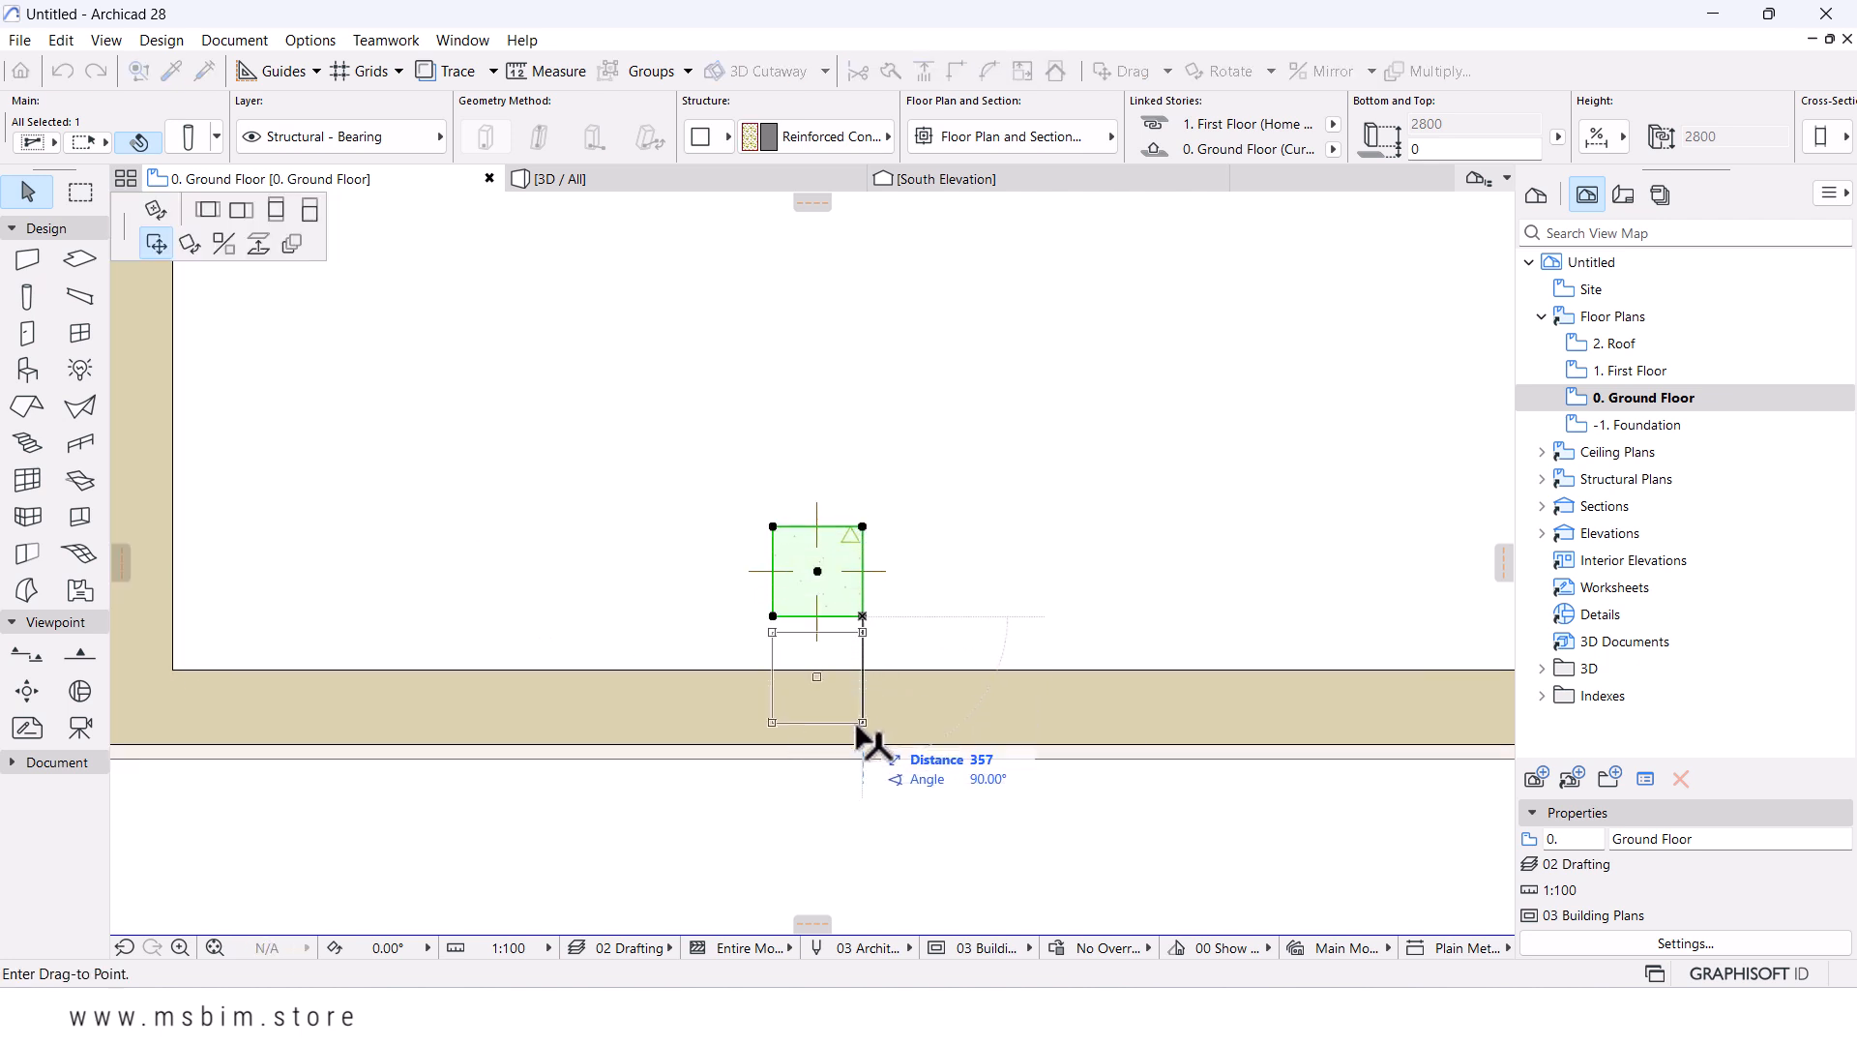
left_click(861, 743)
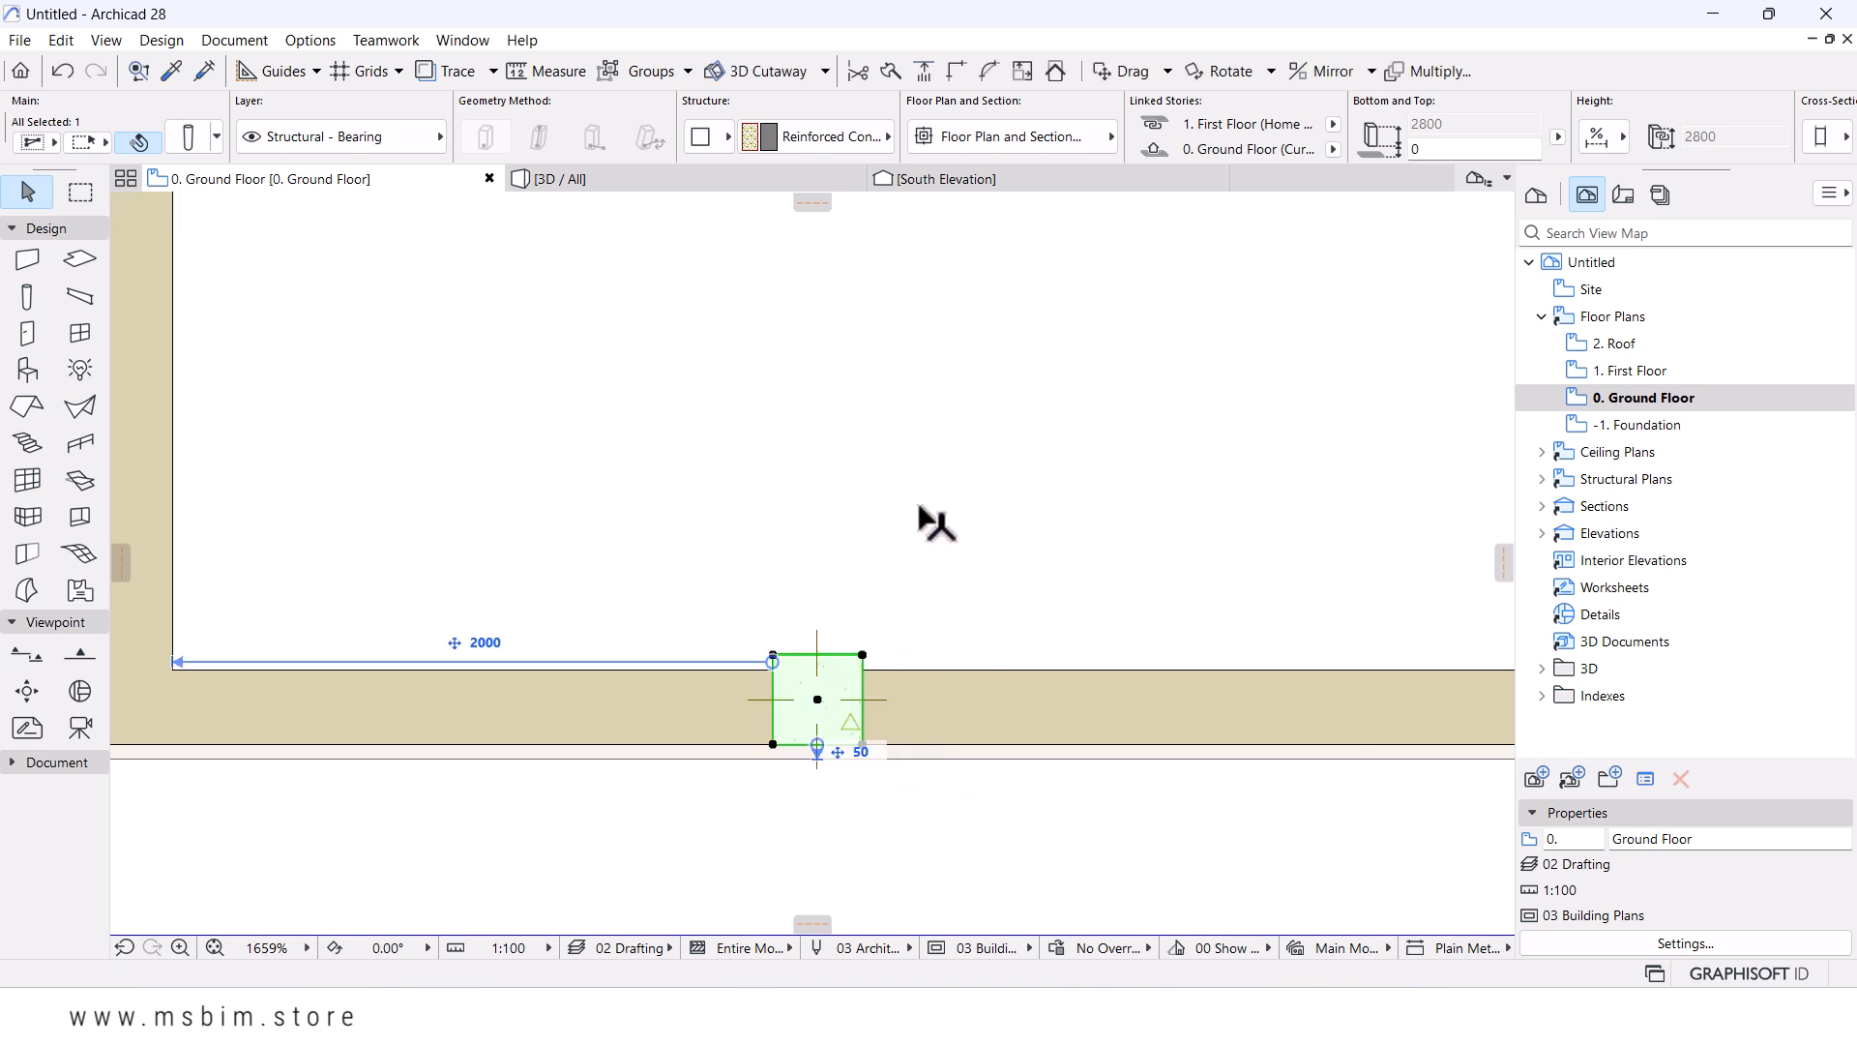
scroll(920, 508, "down", 8)
key("Escape")
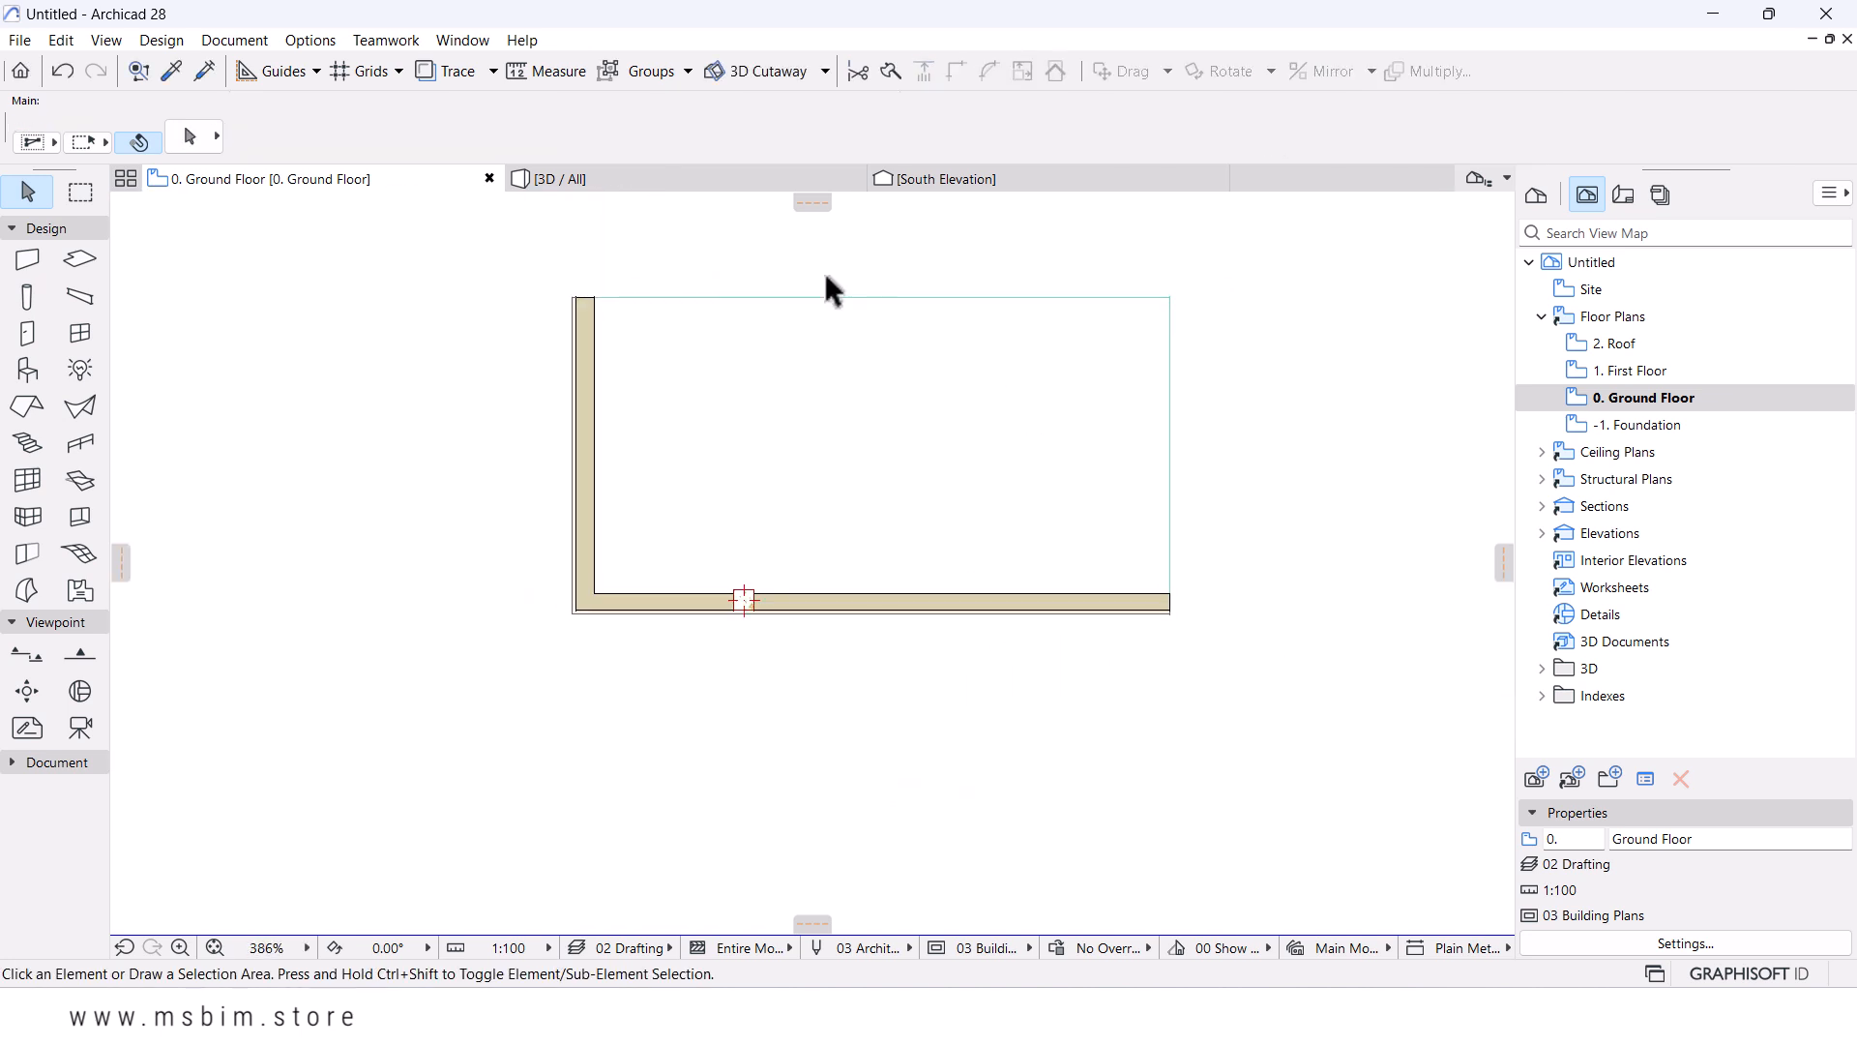
- Select the column in the 3D view and link its top to 2. Roof (Home + 2)
left_click(727, 180)
scroll(846, 629, "up", 3)
scroll(845, 628, "down", 3)
middle_click_drag(921, 667, 890, 645, "shift")
scroll(890, 645, "up", 5)
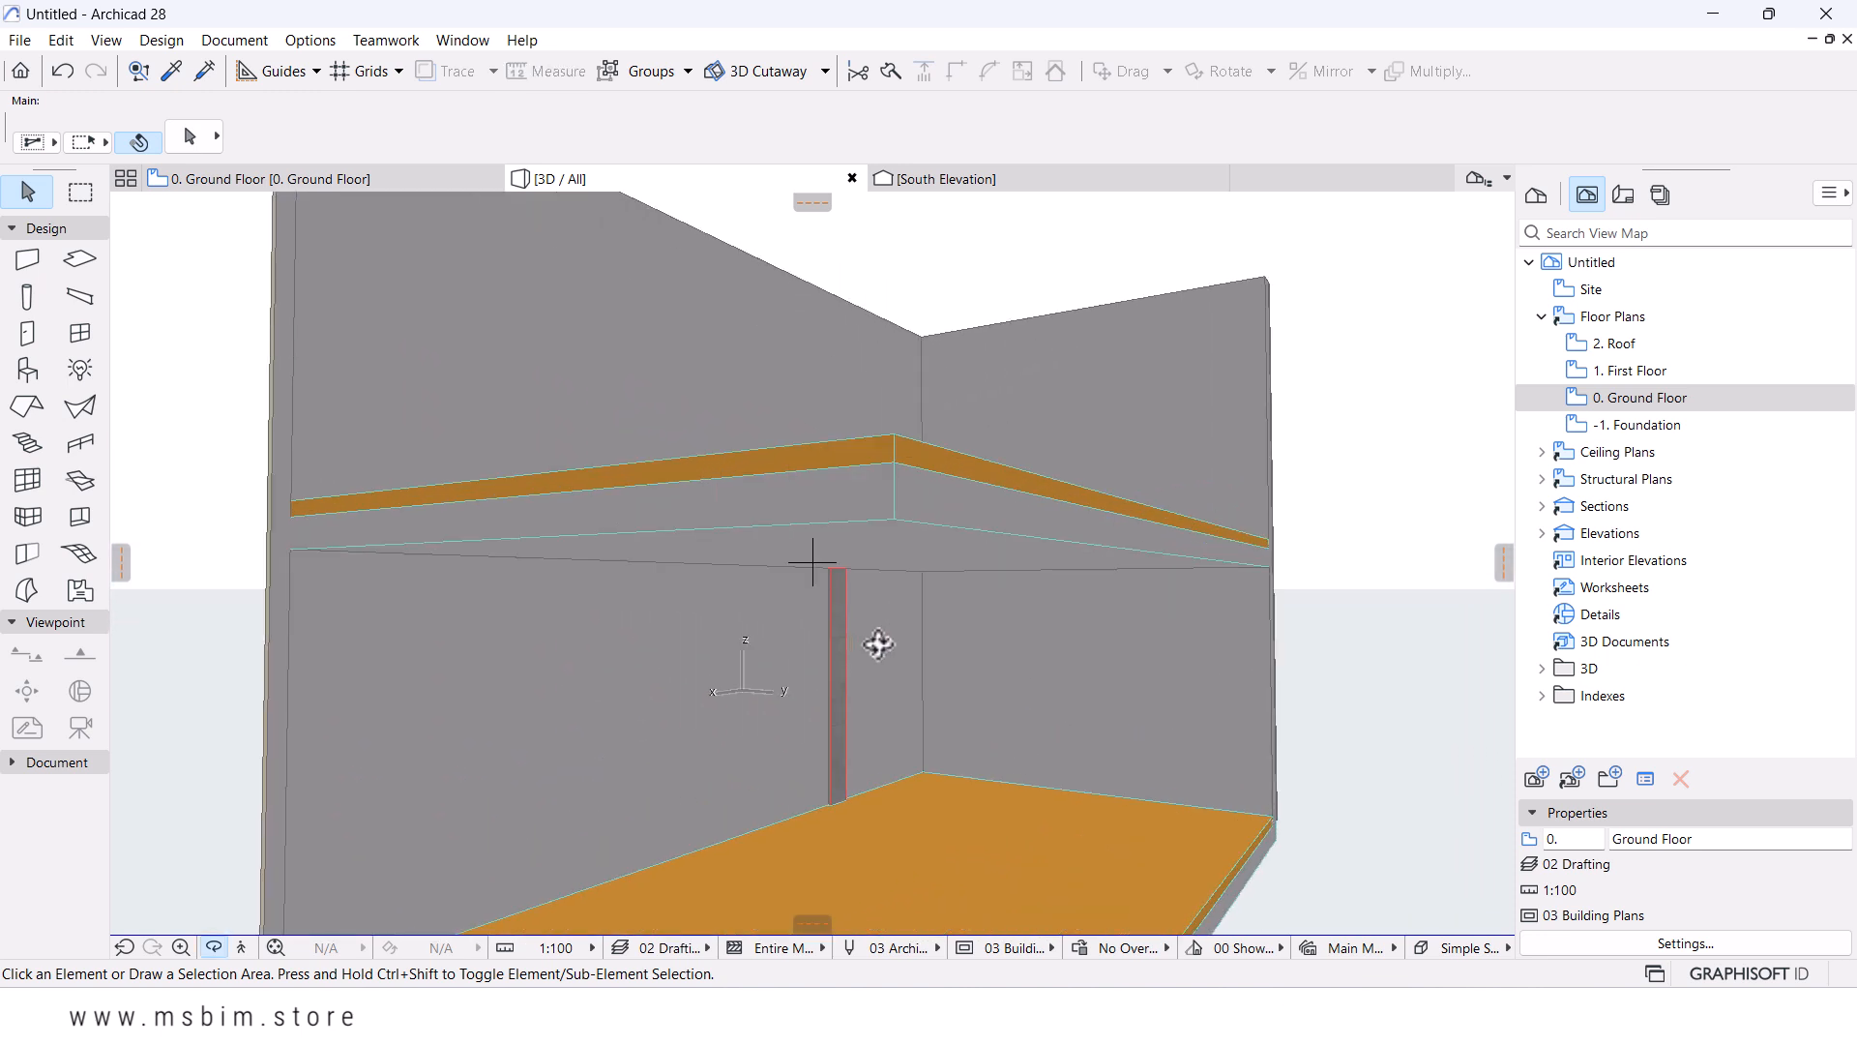
scroll(878, 645, "down", 5)
left_click(852, 709)
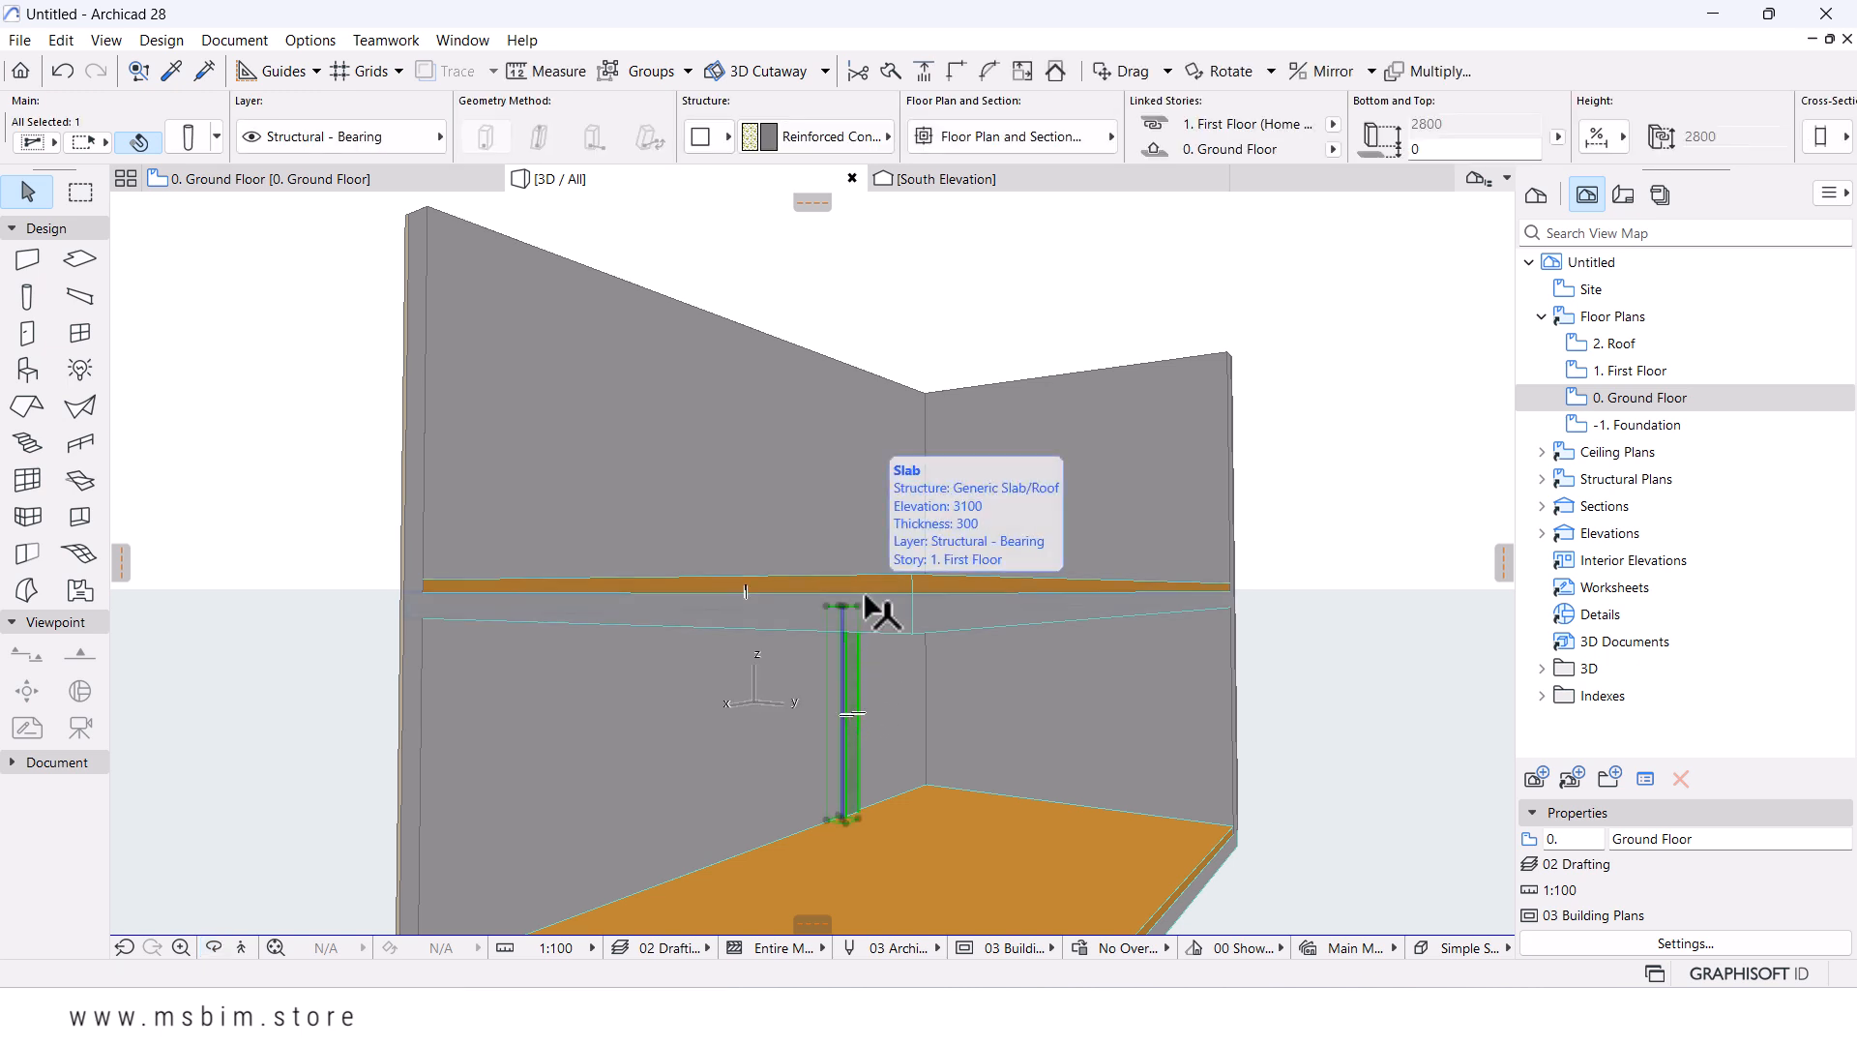
middle_click_drag(862, 615, 842, 669, "shift")
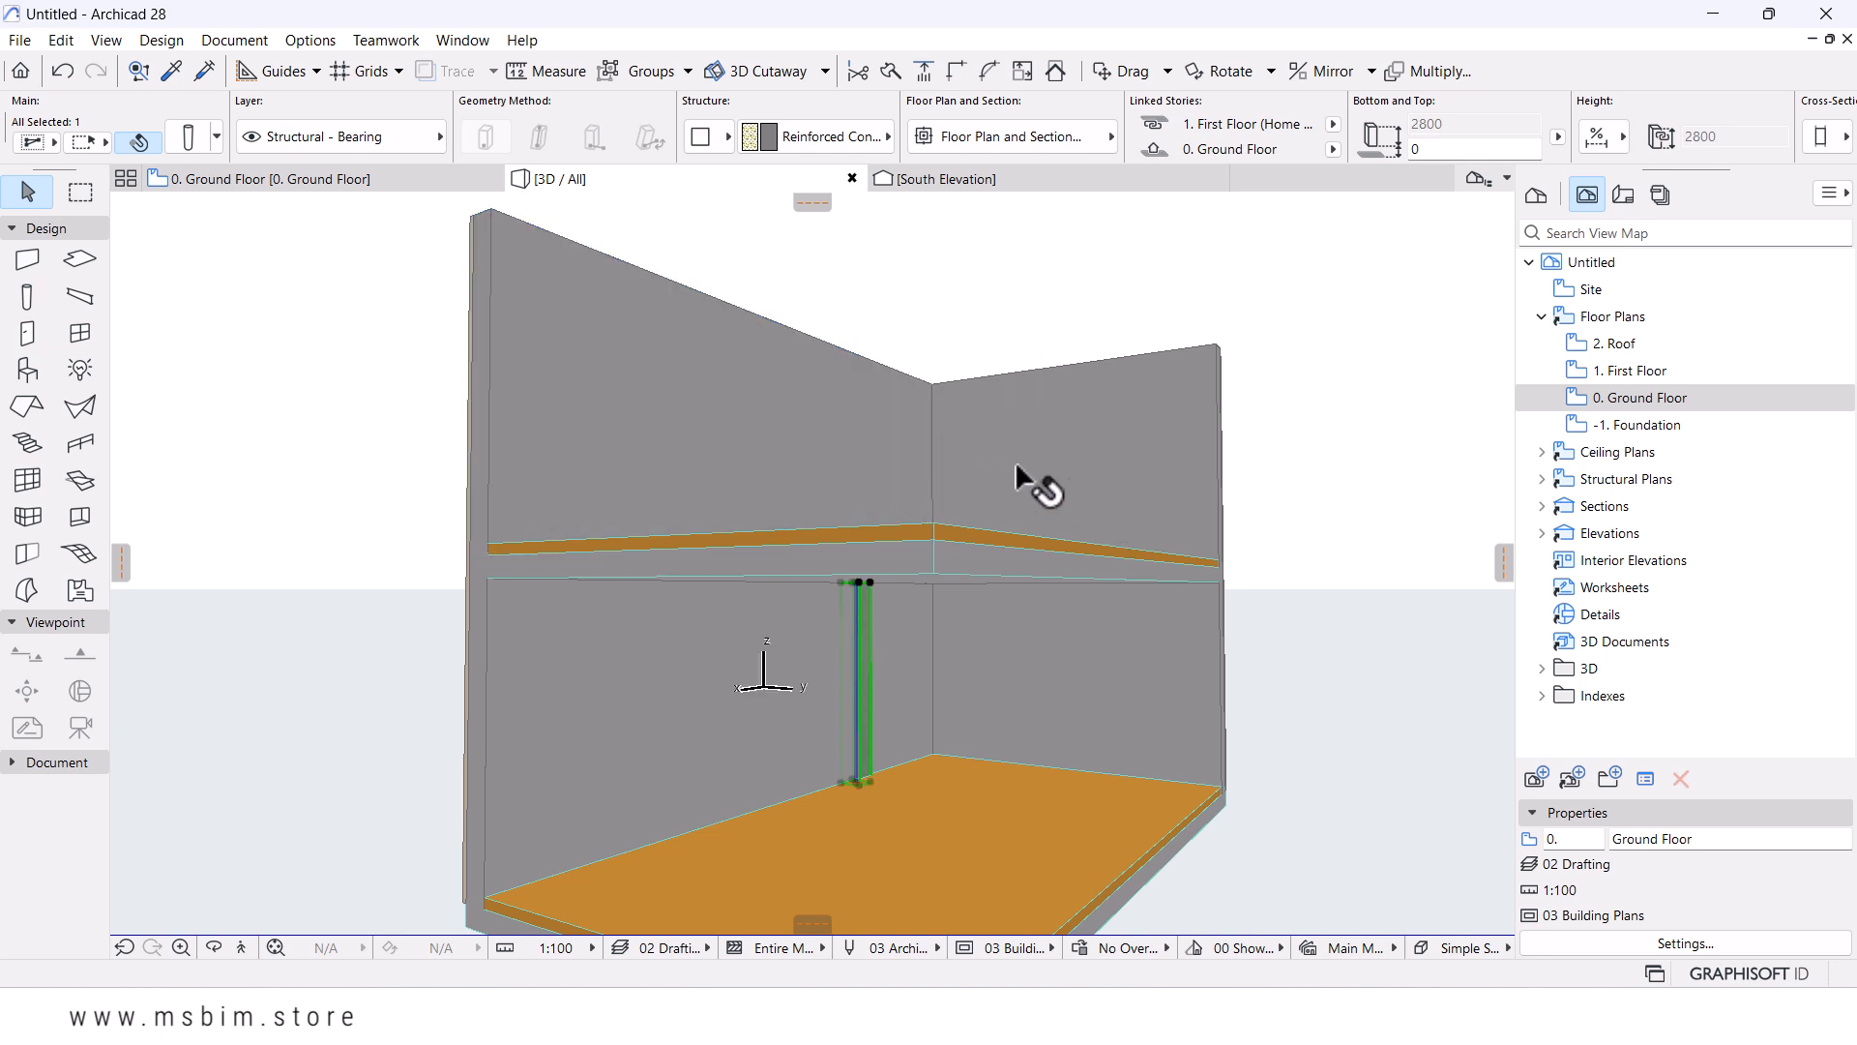
left_click(1331, 125)
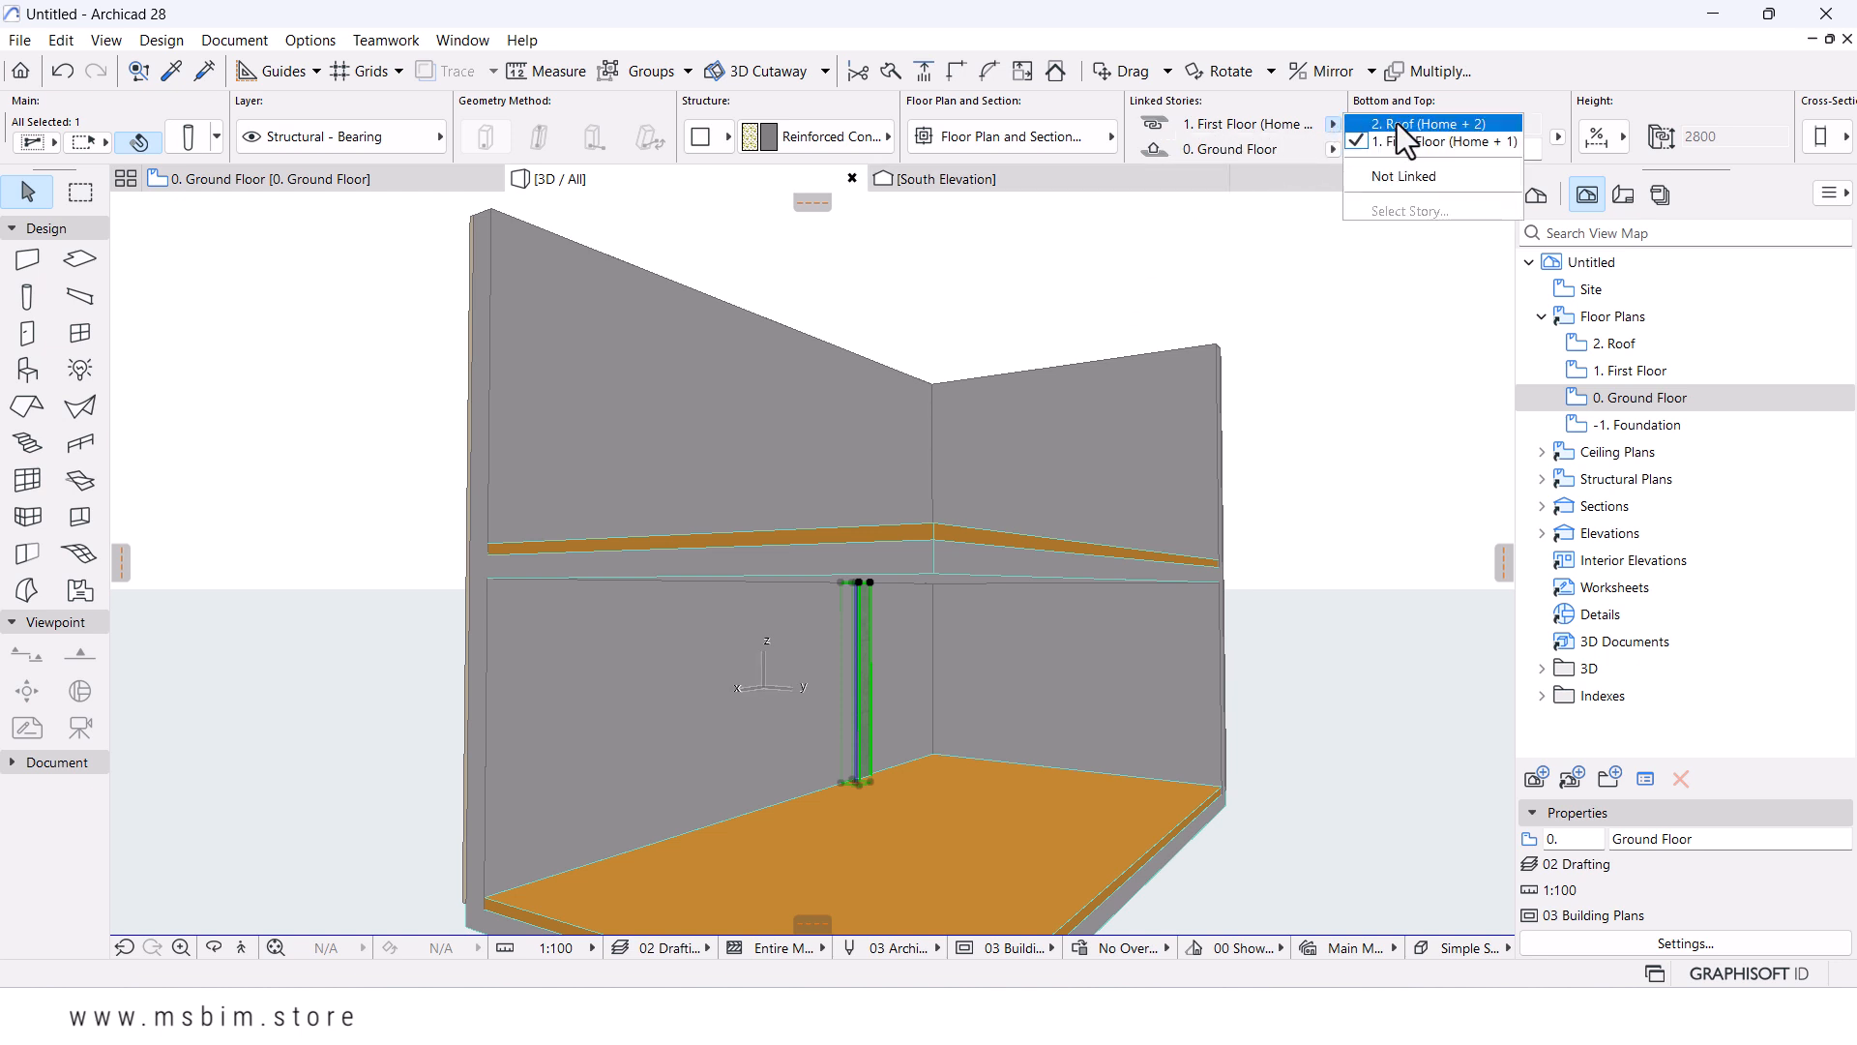
left_click(1396, 124)
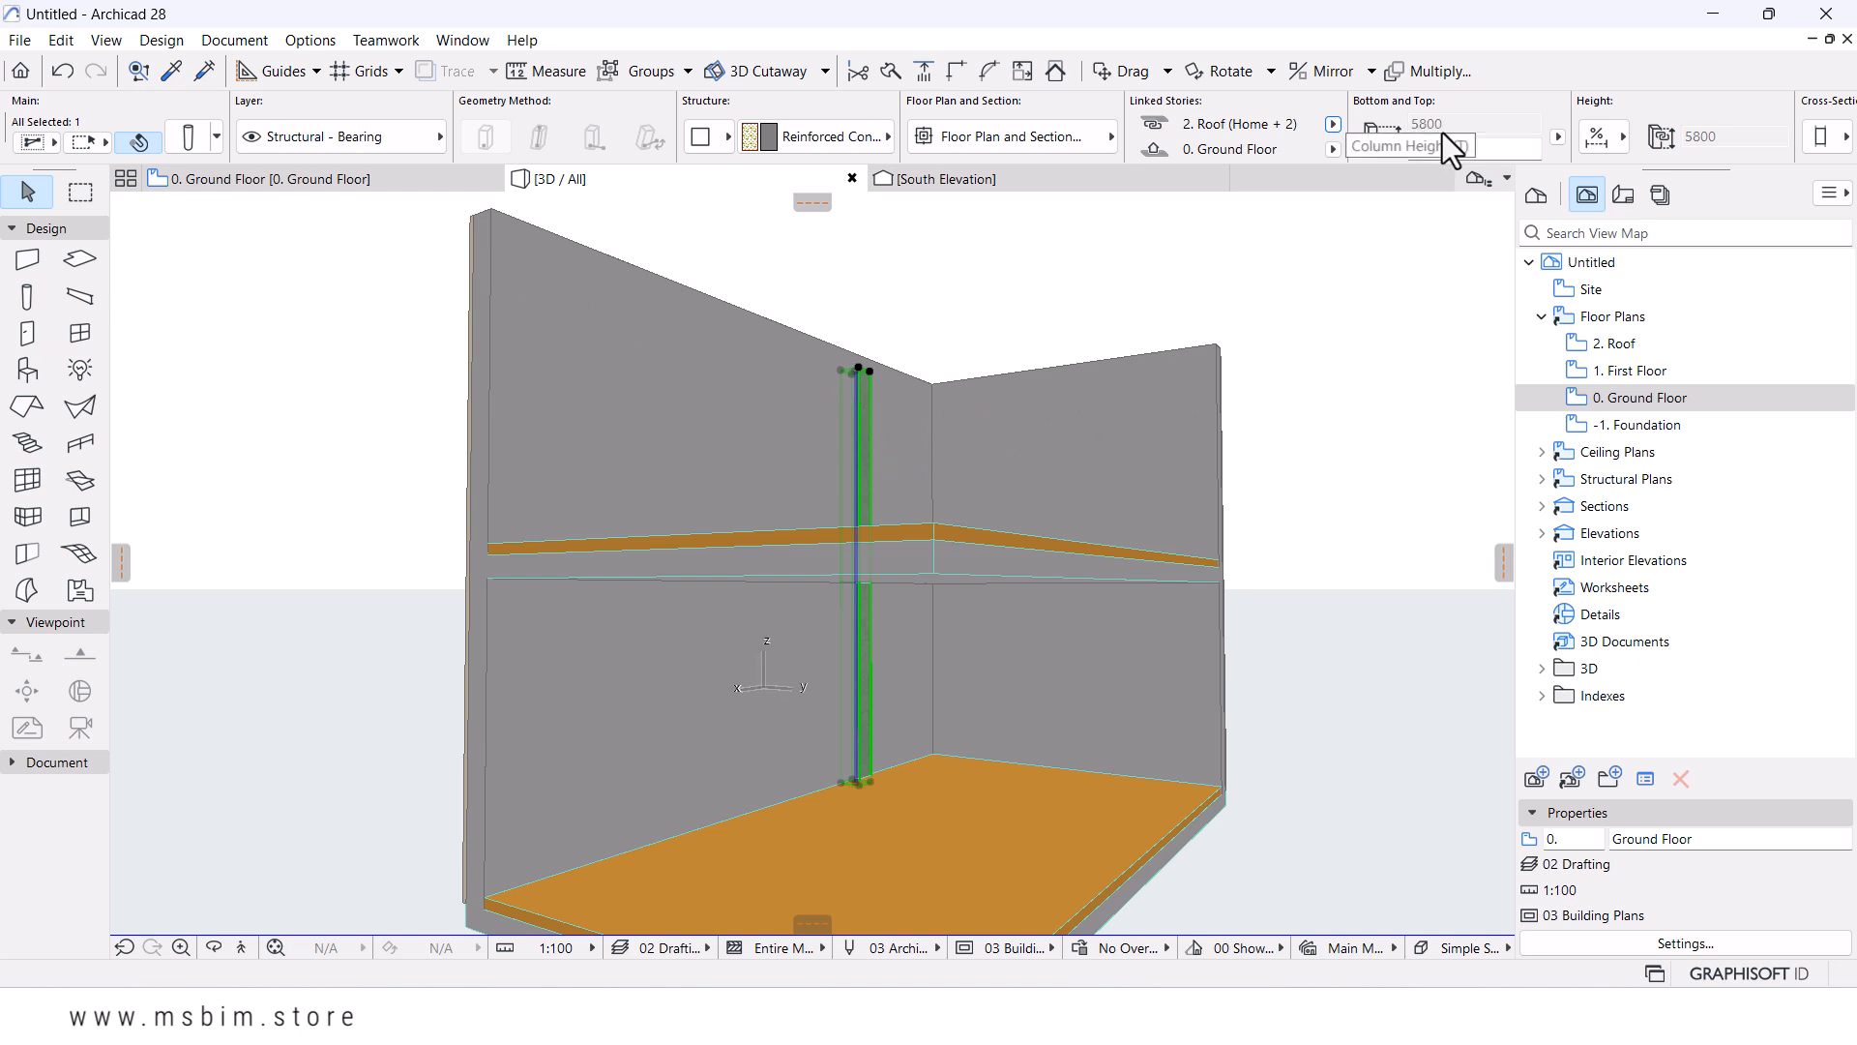
- Set the column's top offset from the roof story to 0 in its settings and inspect its top in 3D
left_click(188, 138)
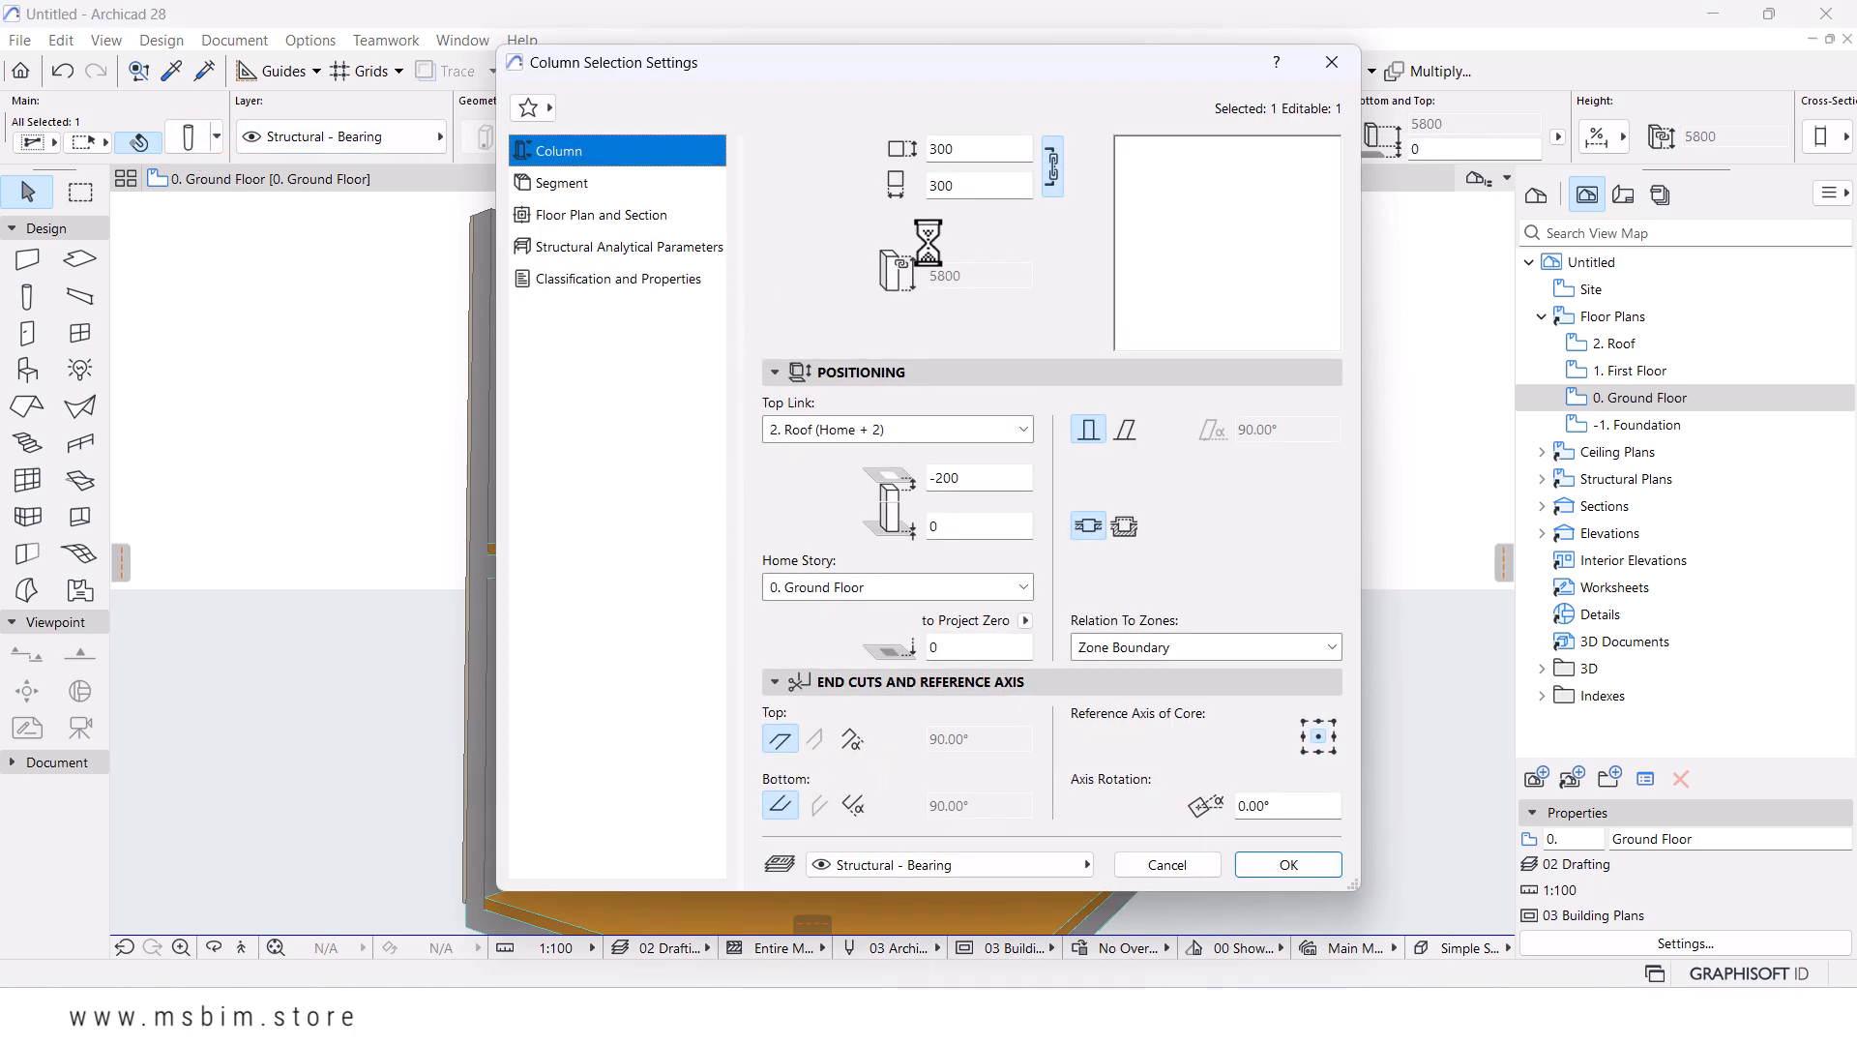
left_click_drag(968, 482, 915, 483)
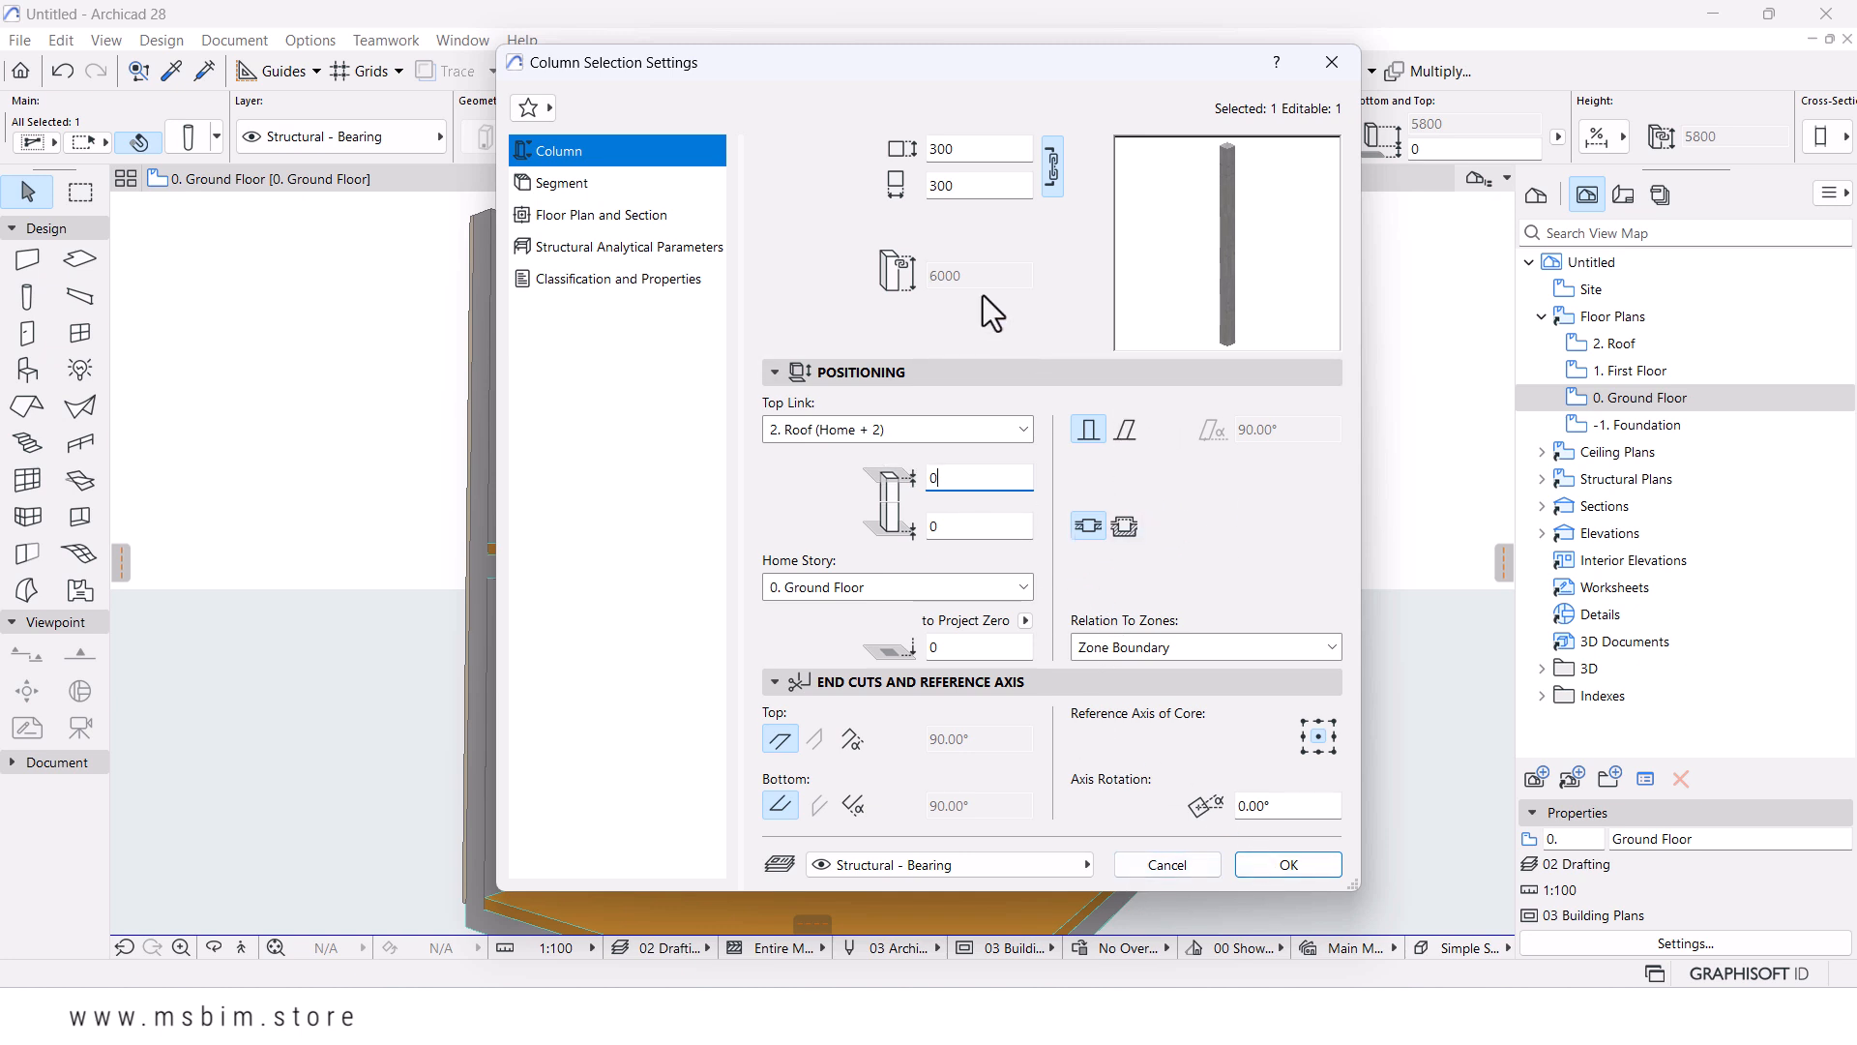
left_click(1287, 863)
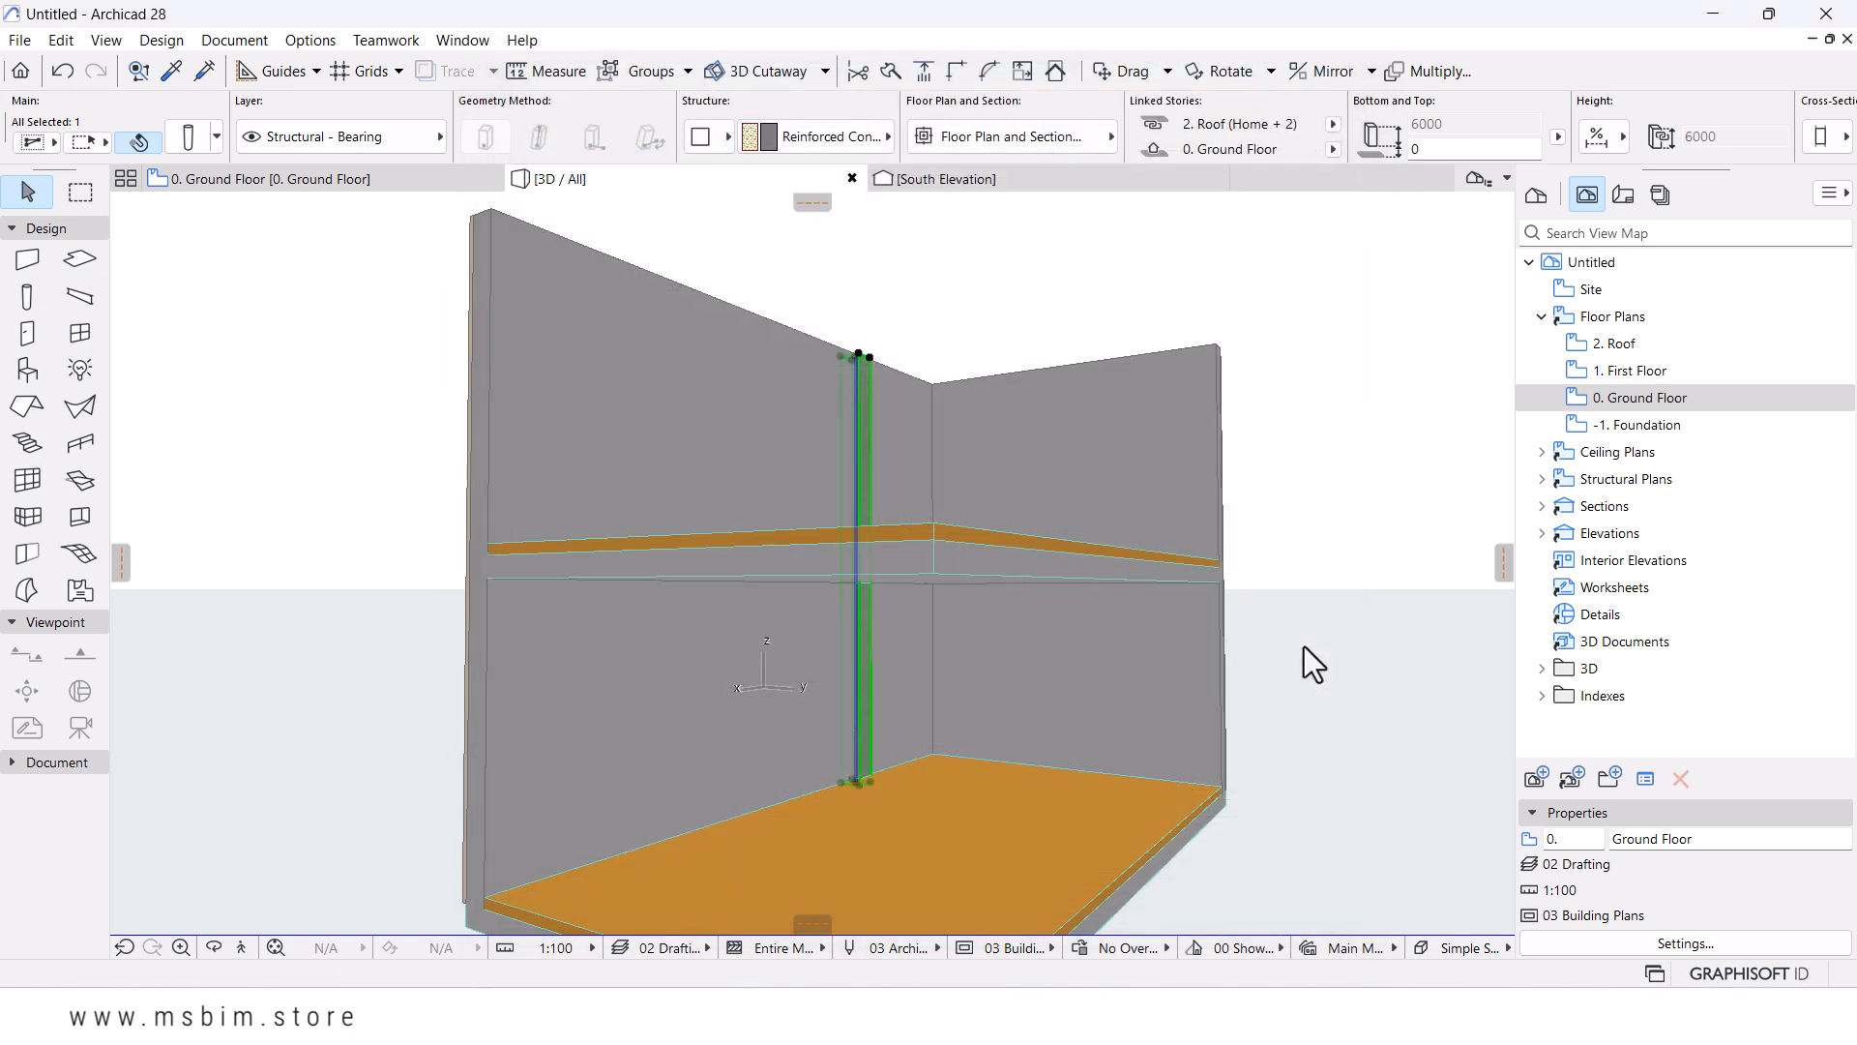
scroll(1168, 634, "down", 4)
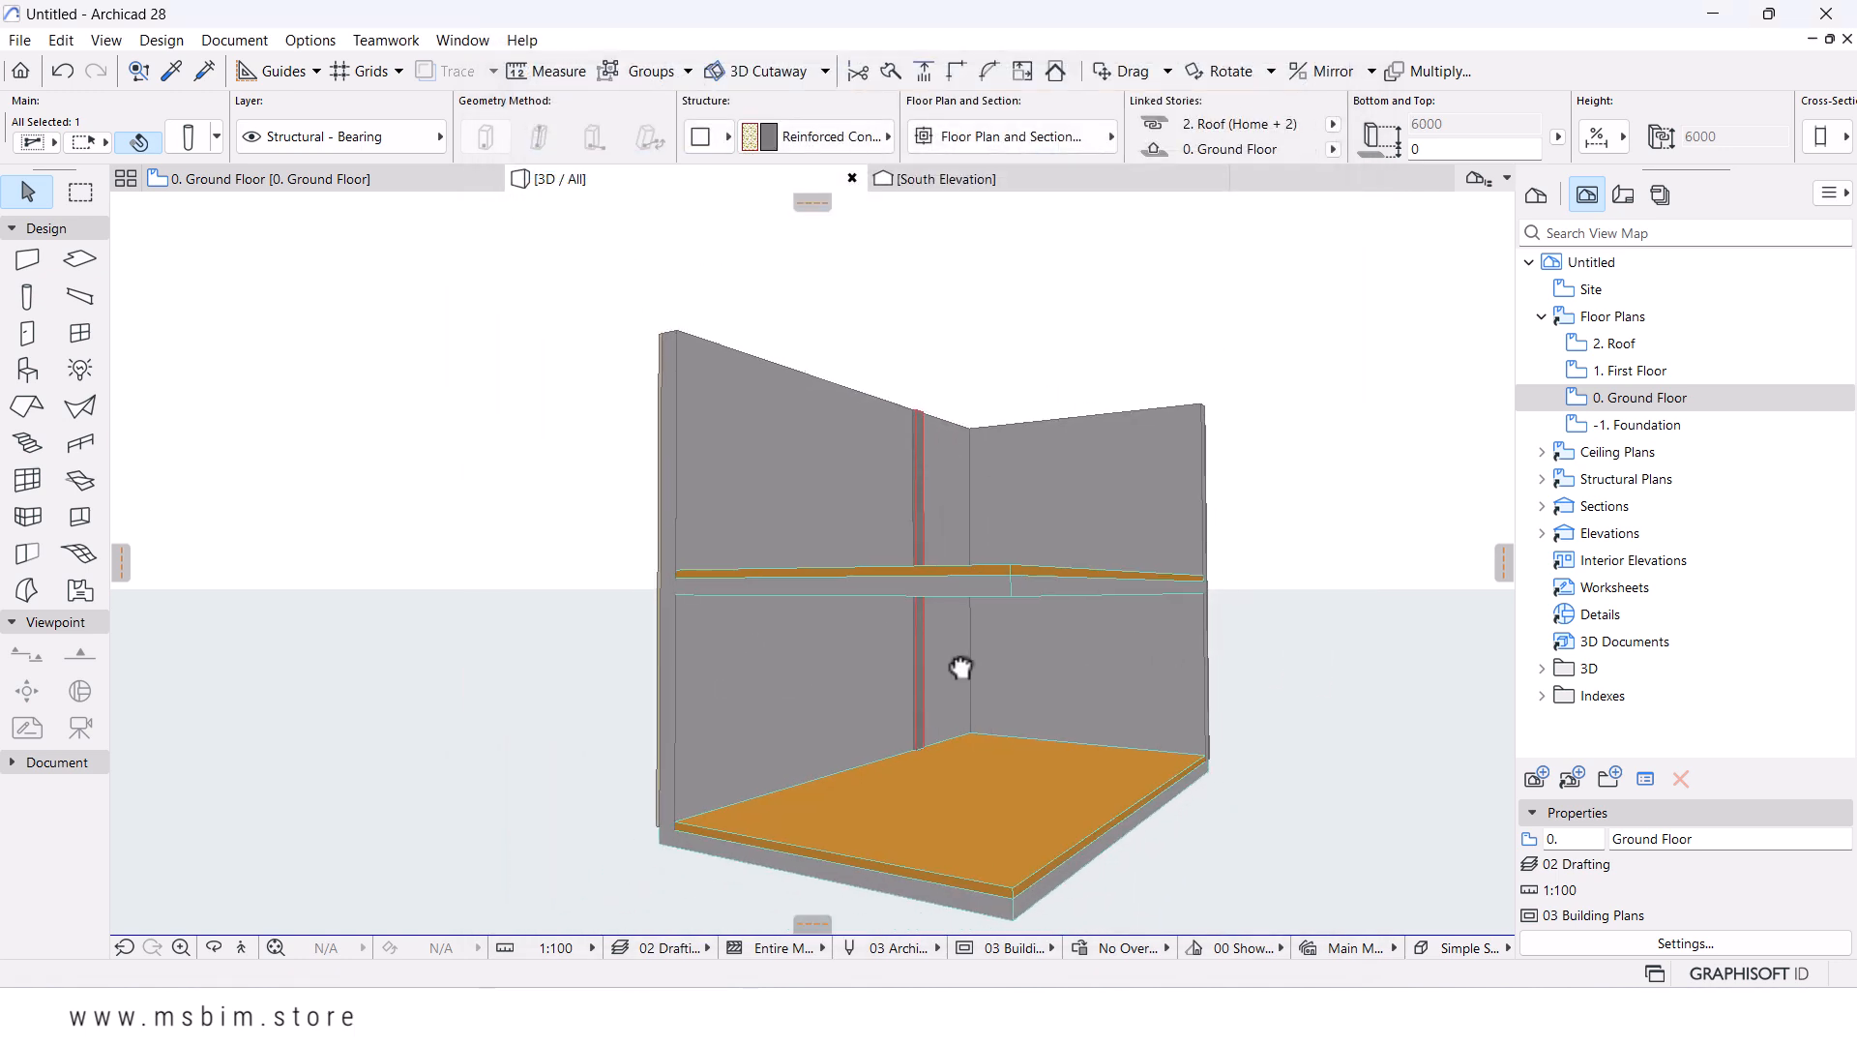
left_click(1265, 549)
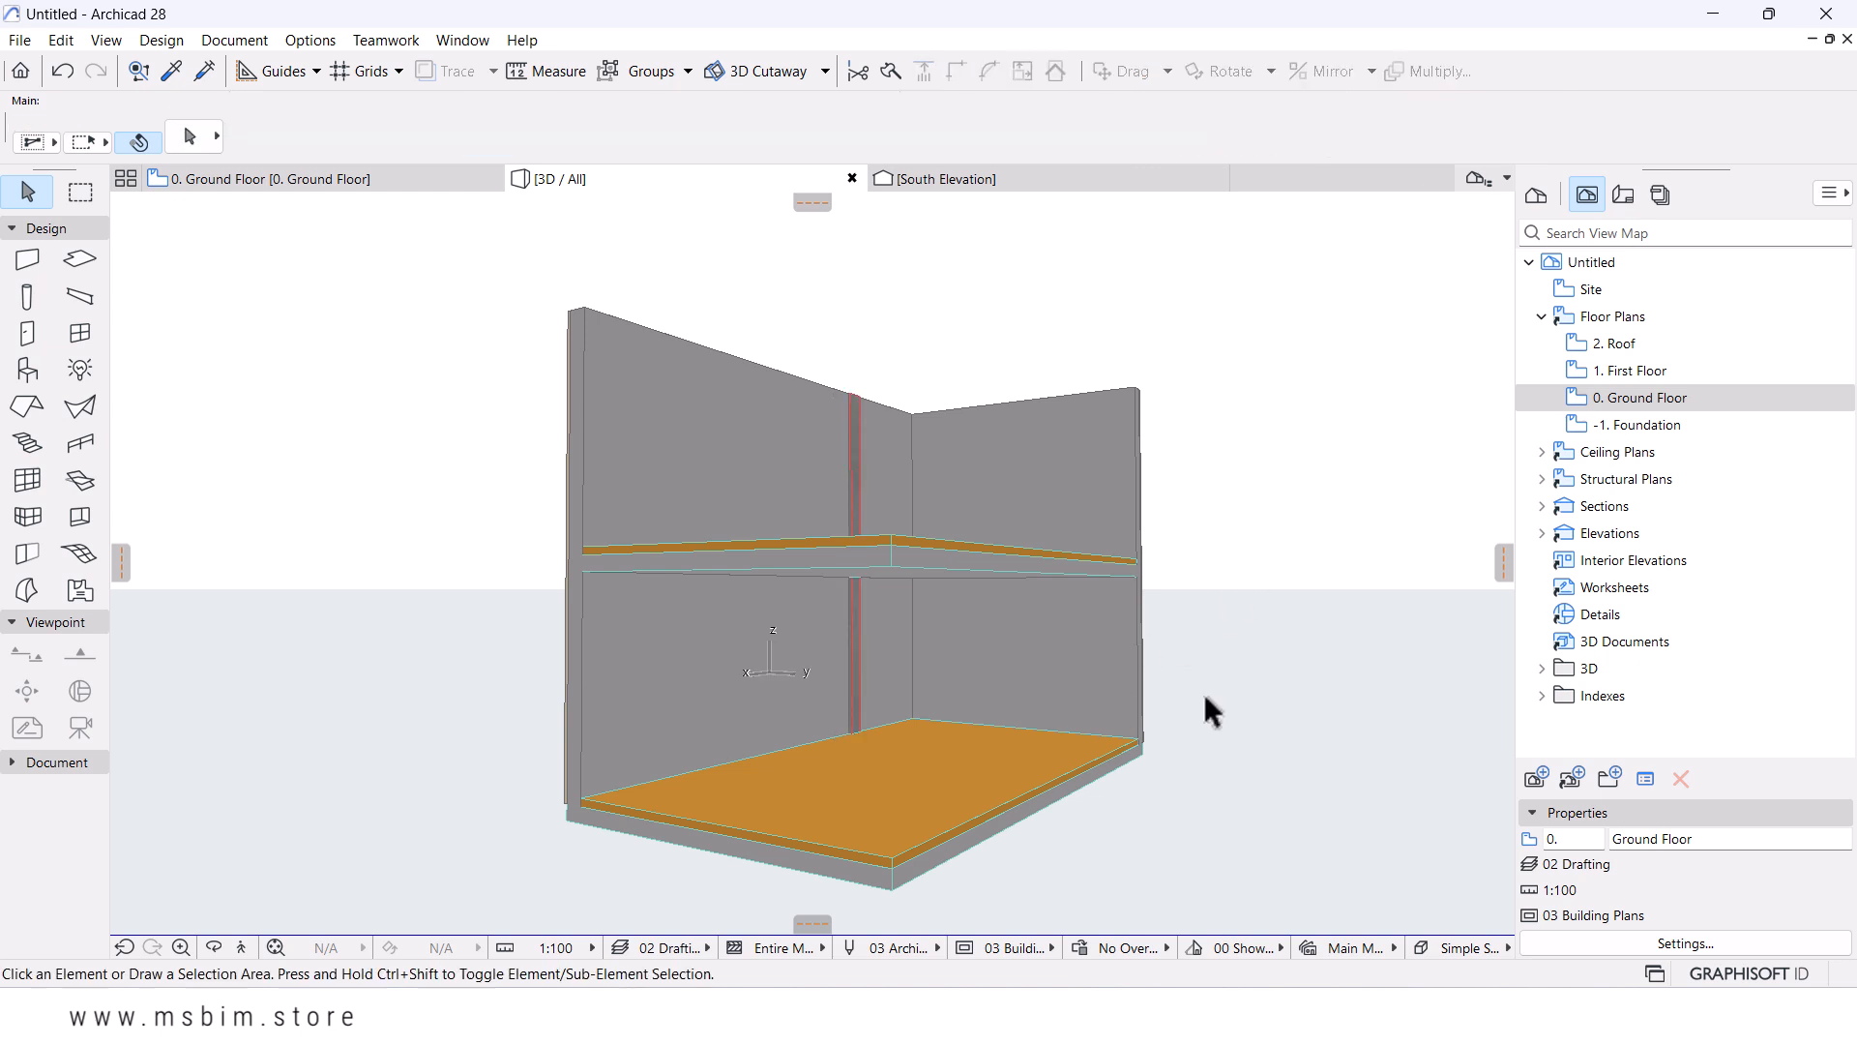
middle_click_drag(1197, 647, 968, 511, "shift")
scroll(874, 430, "up", 2)
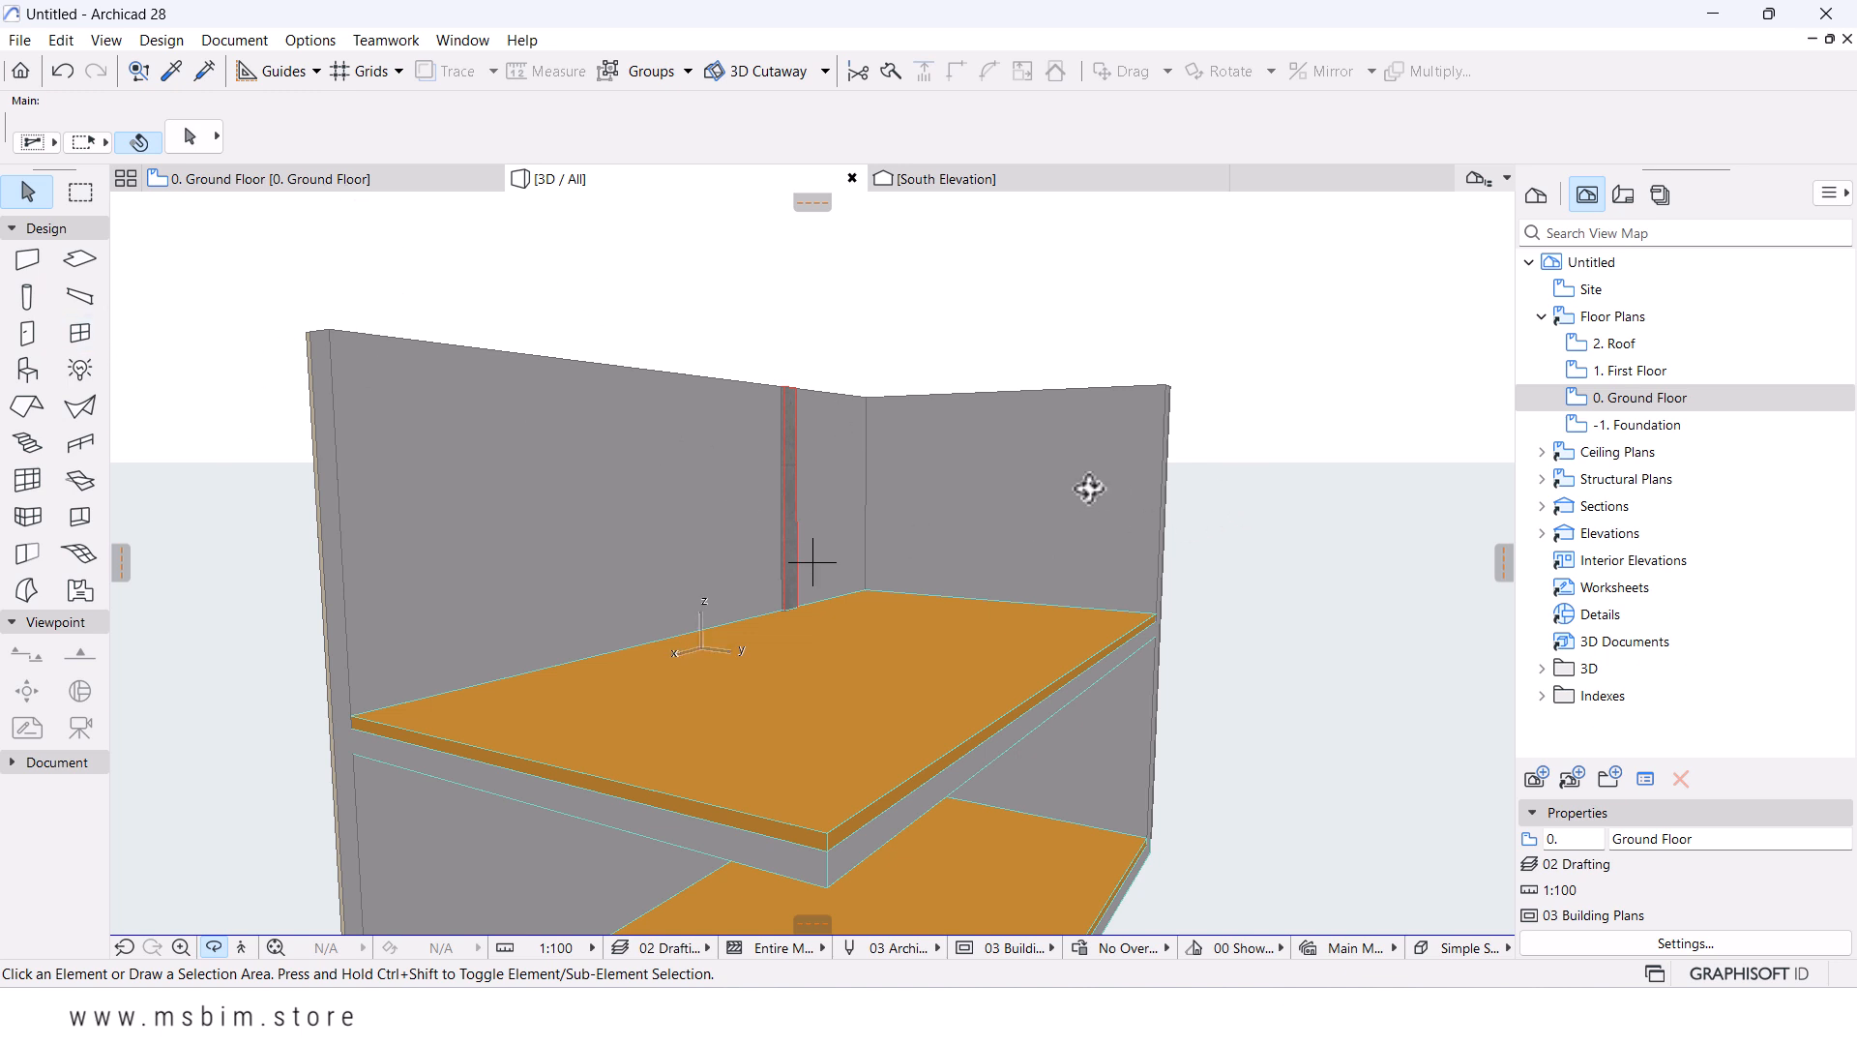
scroll(931, 445, "up", 2)
scroll(733, 385, "up", 4)
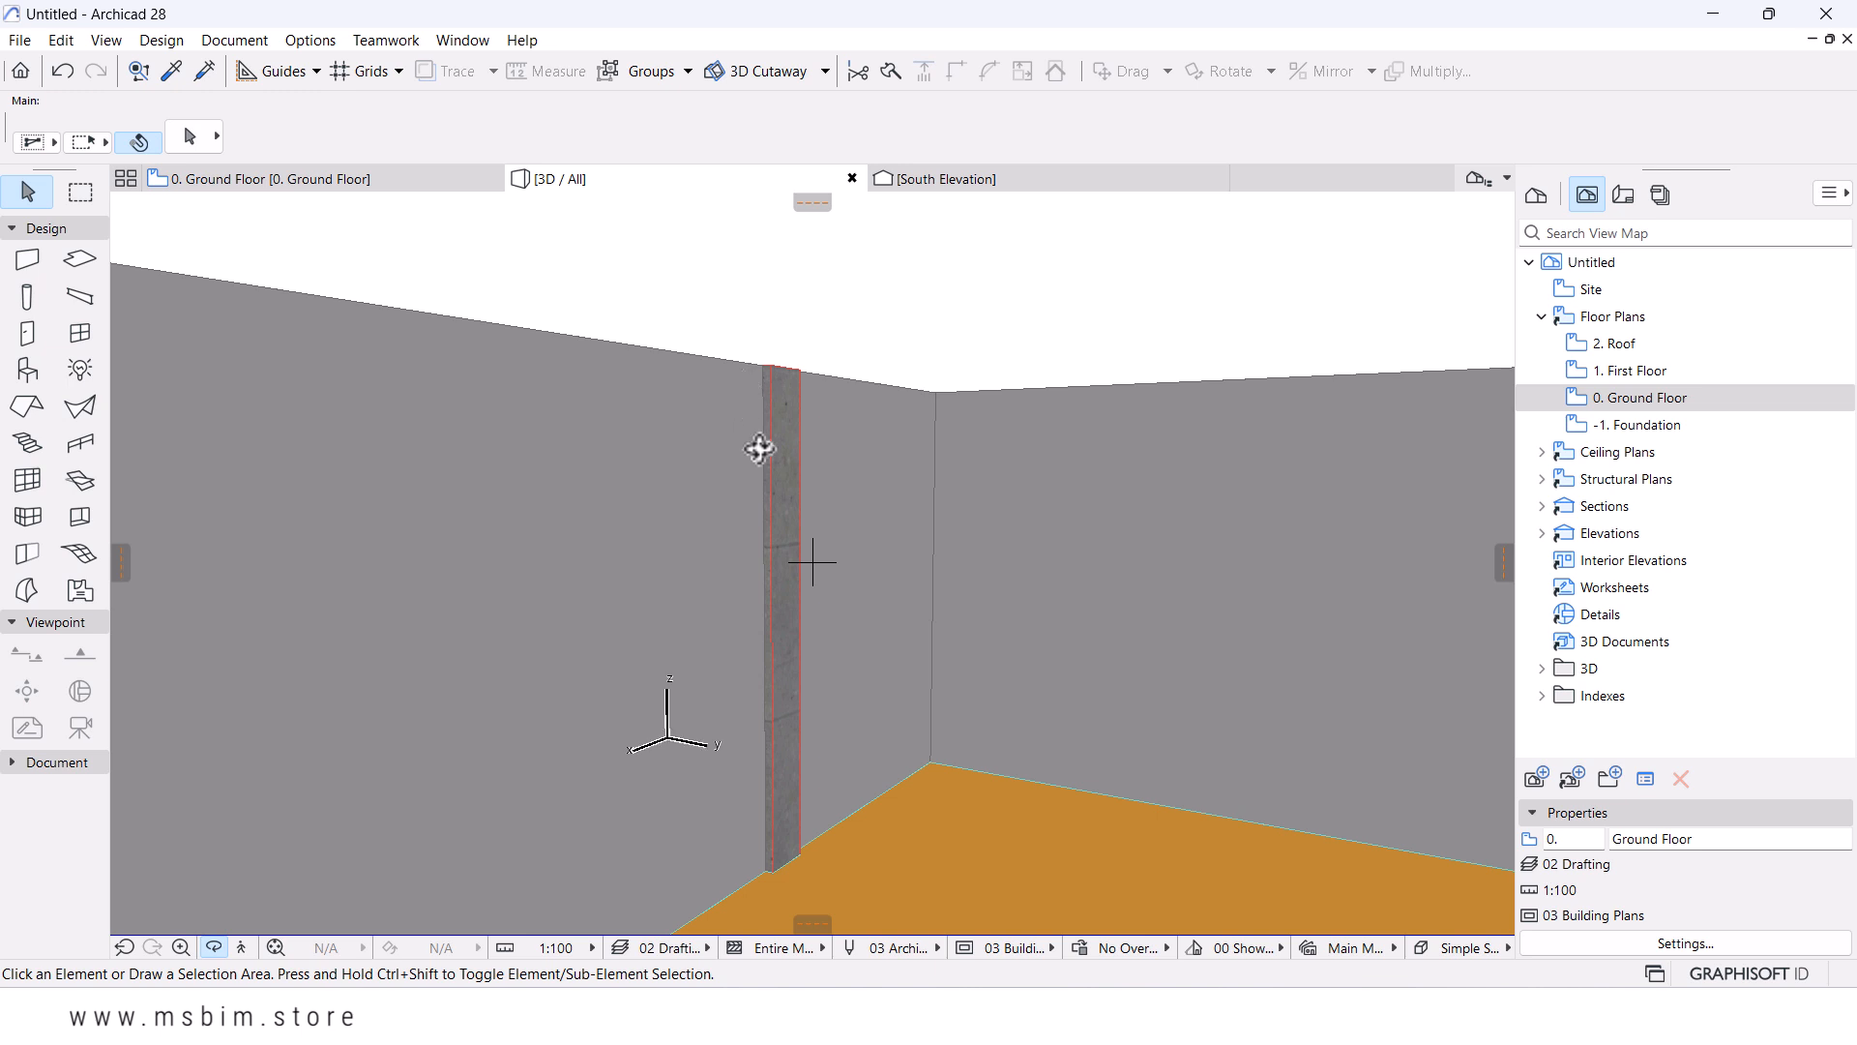
- Open the 2. Roof floor plan and show 1. First Floor as its trace reference
double_click(1615, 346)
scroll(948, 474, "down", 4)
middle_click_drag(948, 483, 968, 615)
scroll(914, 514, "down", 2)
scroll(933, 514, "down", 1)
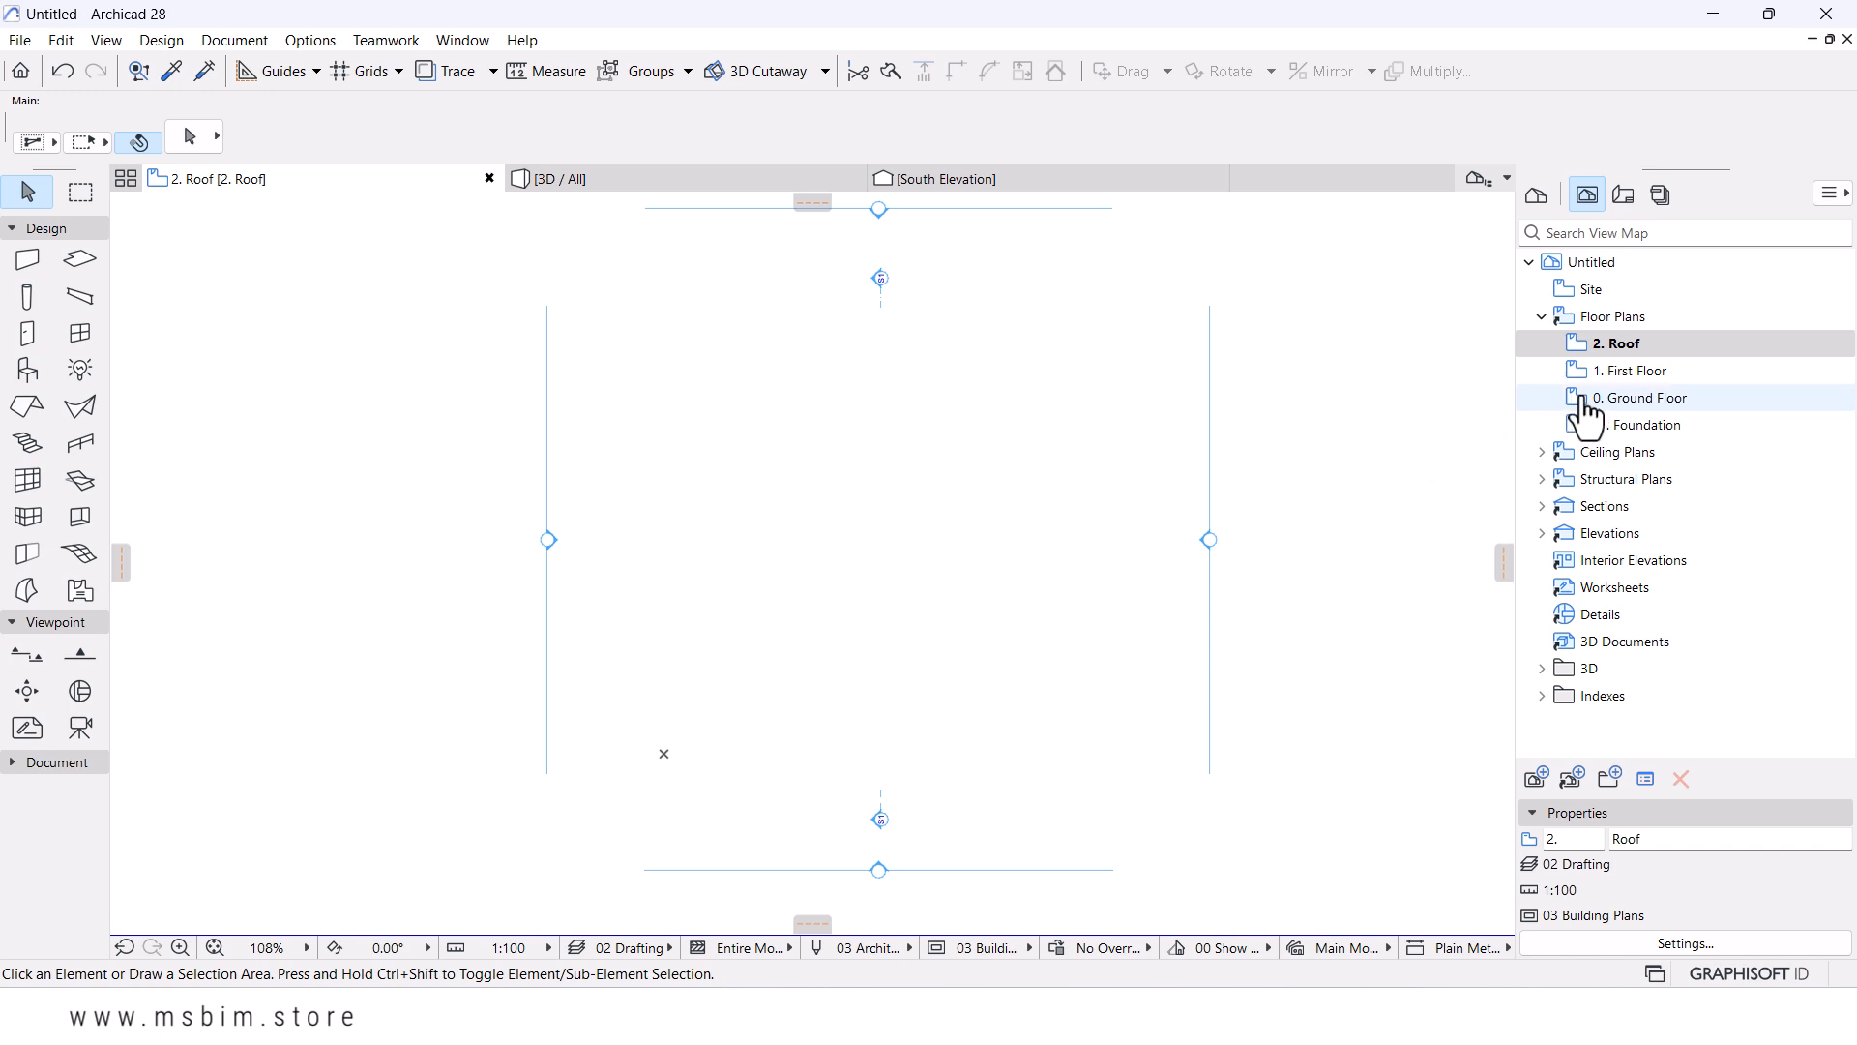
right_click(1616, 380)
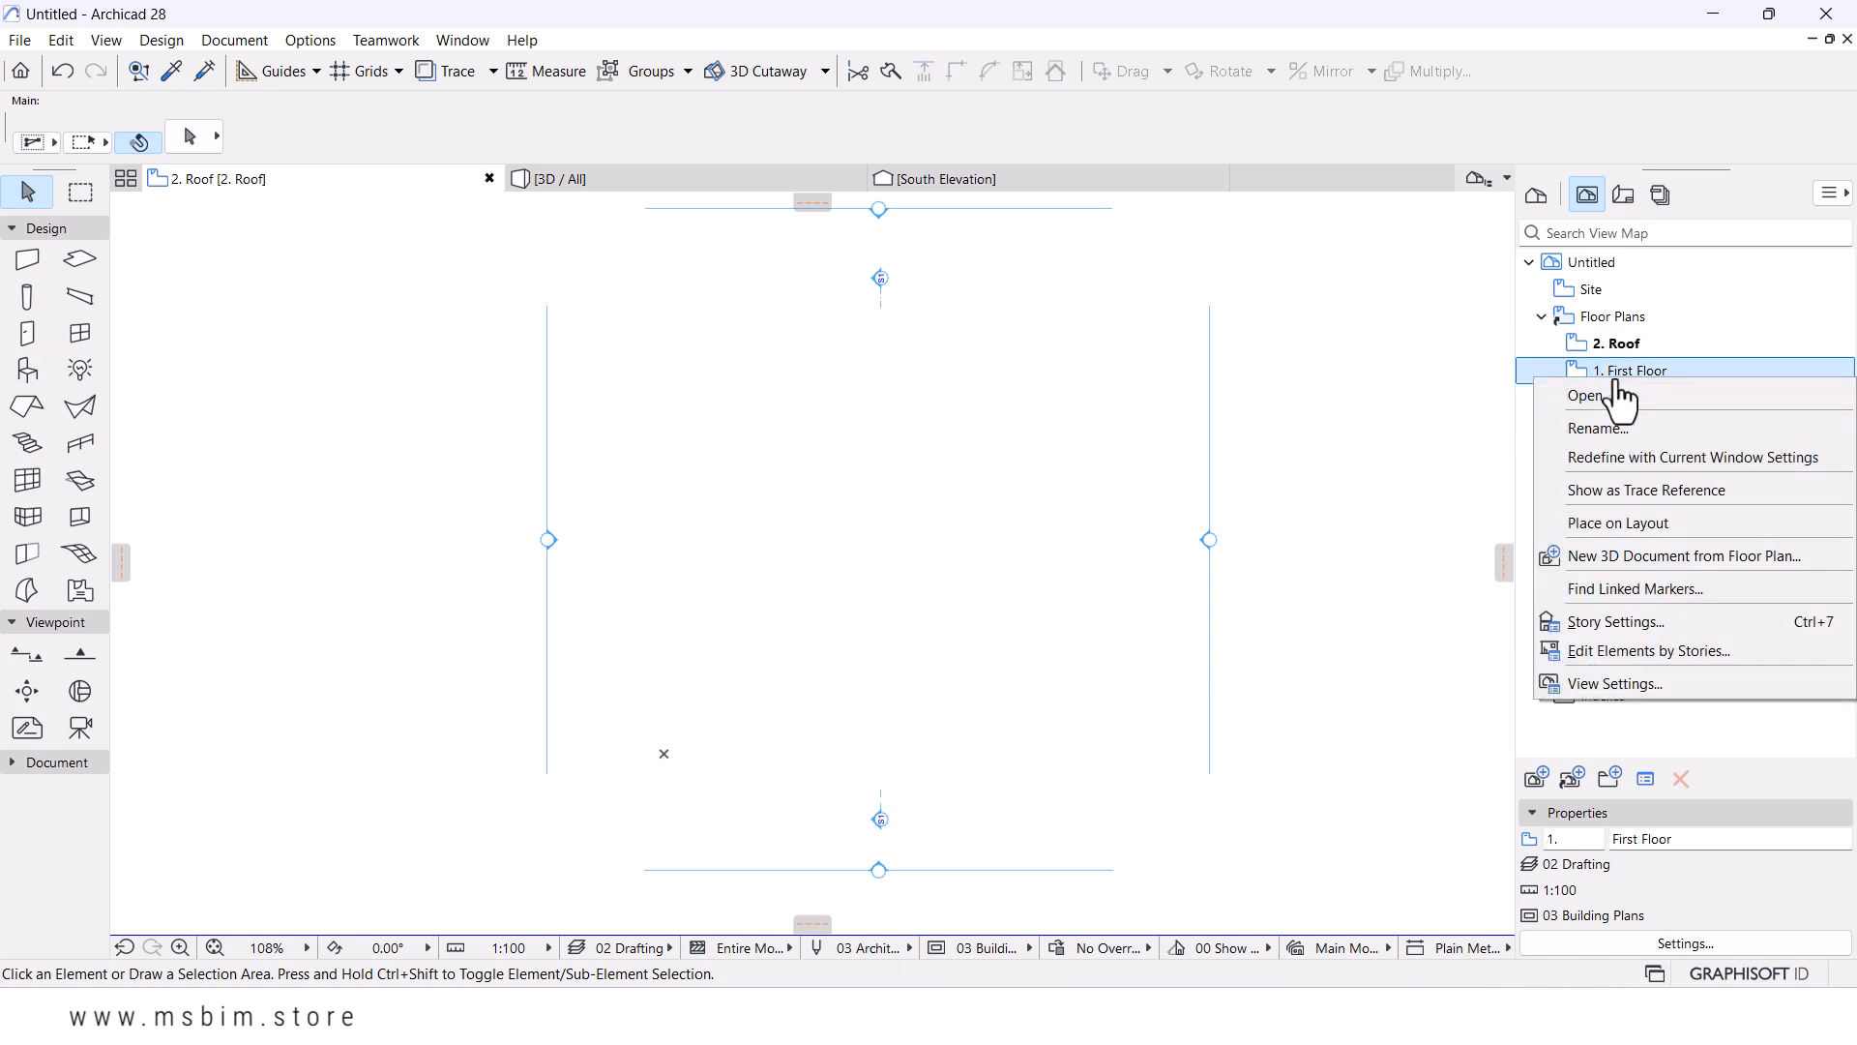
left_click(1652, 496)
scroll(895, 542, "up", 4)
scroll(931, 573, "up", 1)
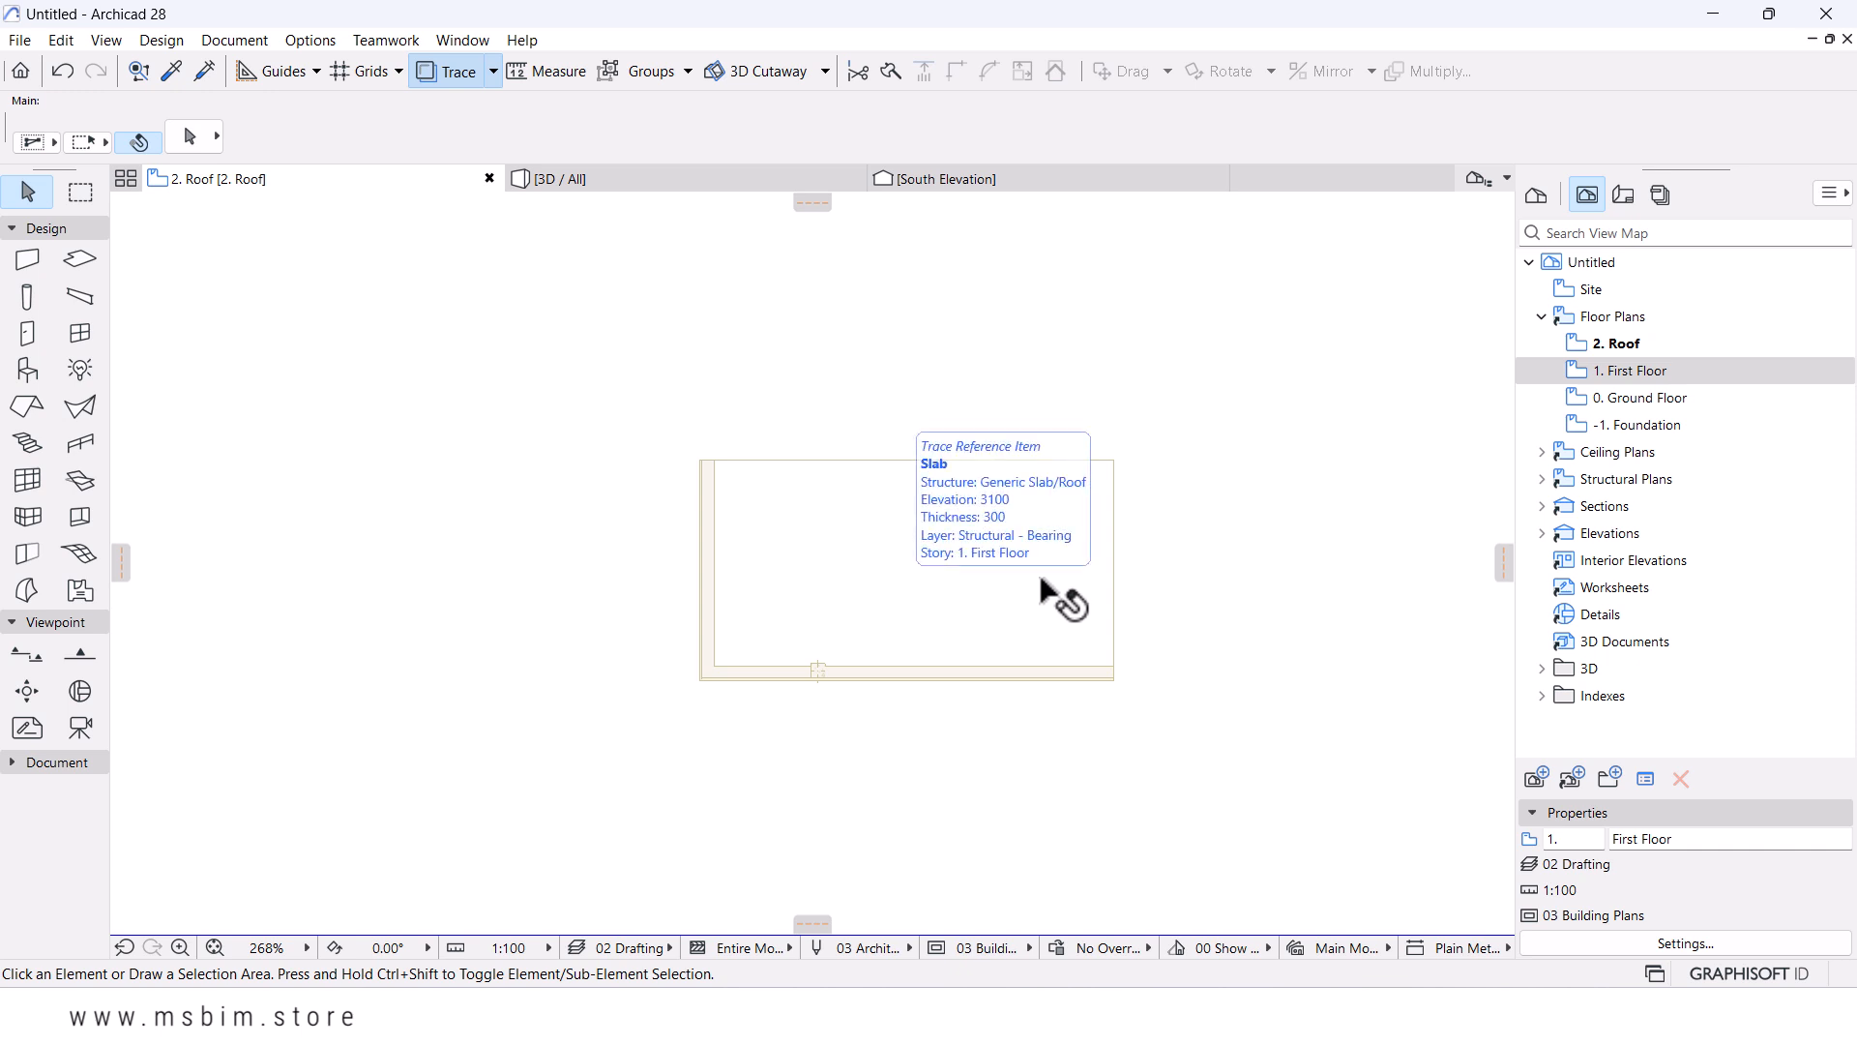
- Draw a straight beam about 4200 mm long on the roof plan, from the traced column's inner edge to the slab's opposite edge
left_click(81, 300)
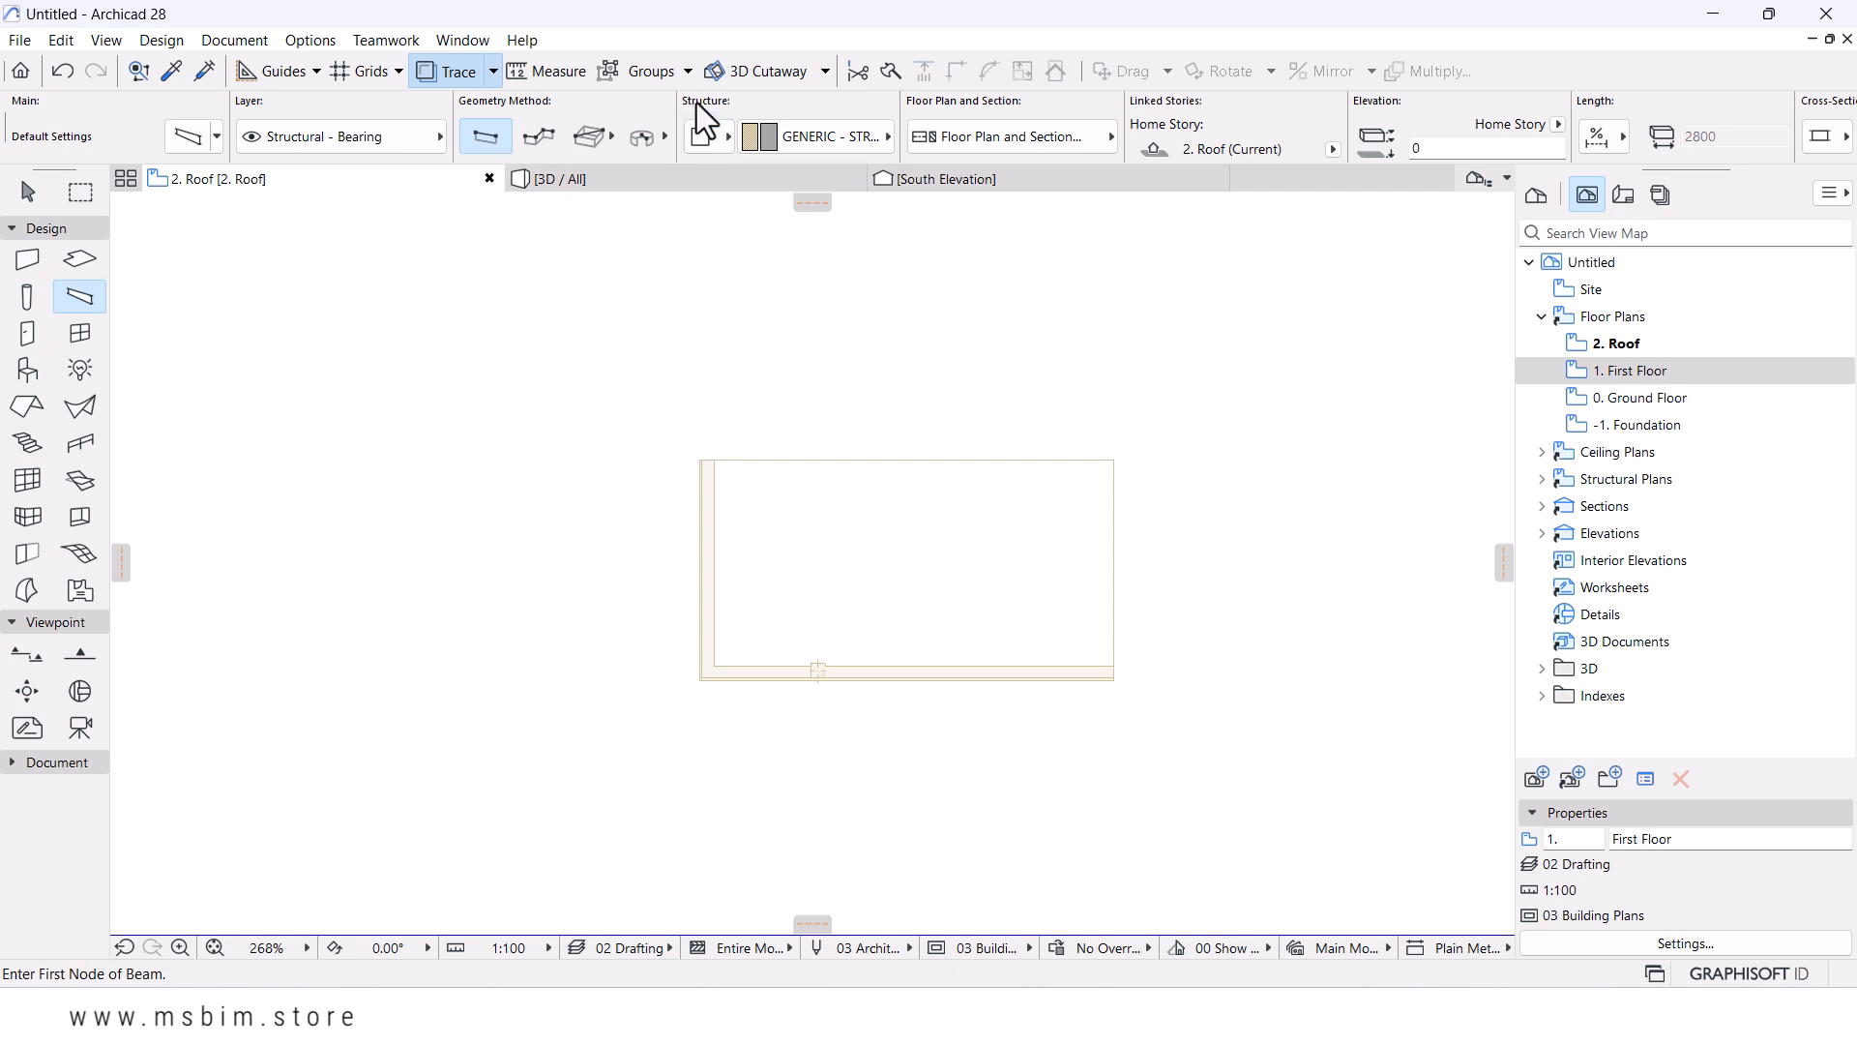
scroll(811, 637, "up", 3)
scroll(811, 639, "up", 4)
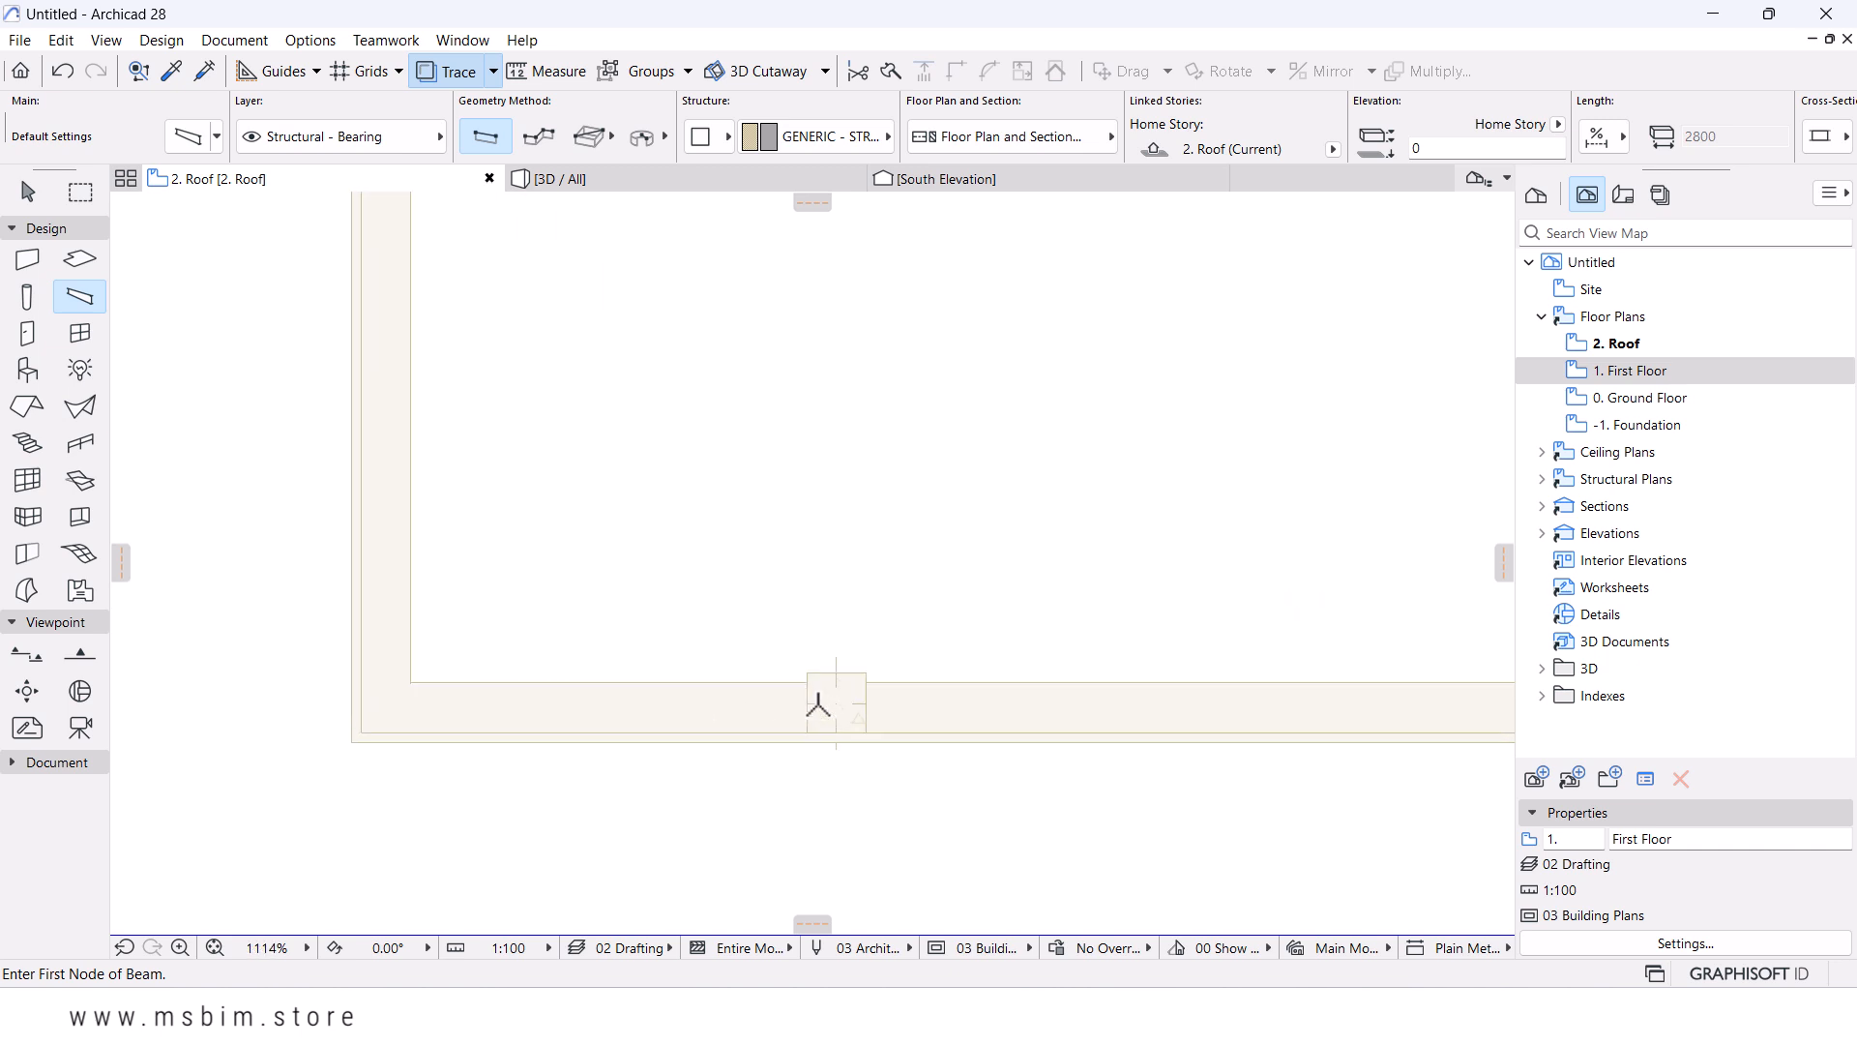
left_click(836, 666)
scroll(838, 677, "down", 5)
scroll(832, 667, "up", 5)
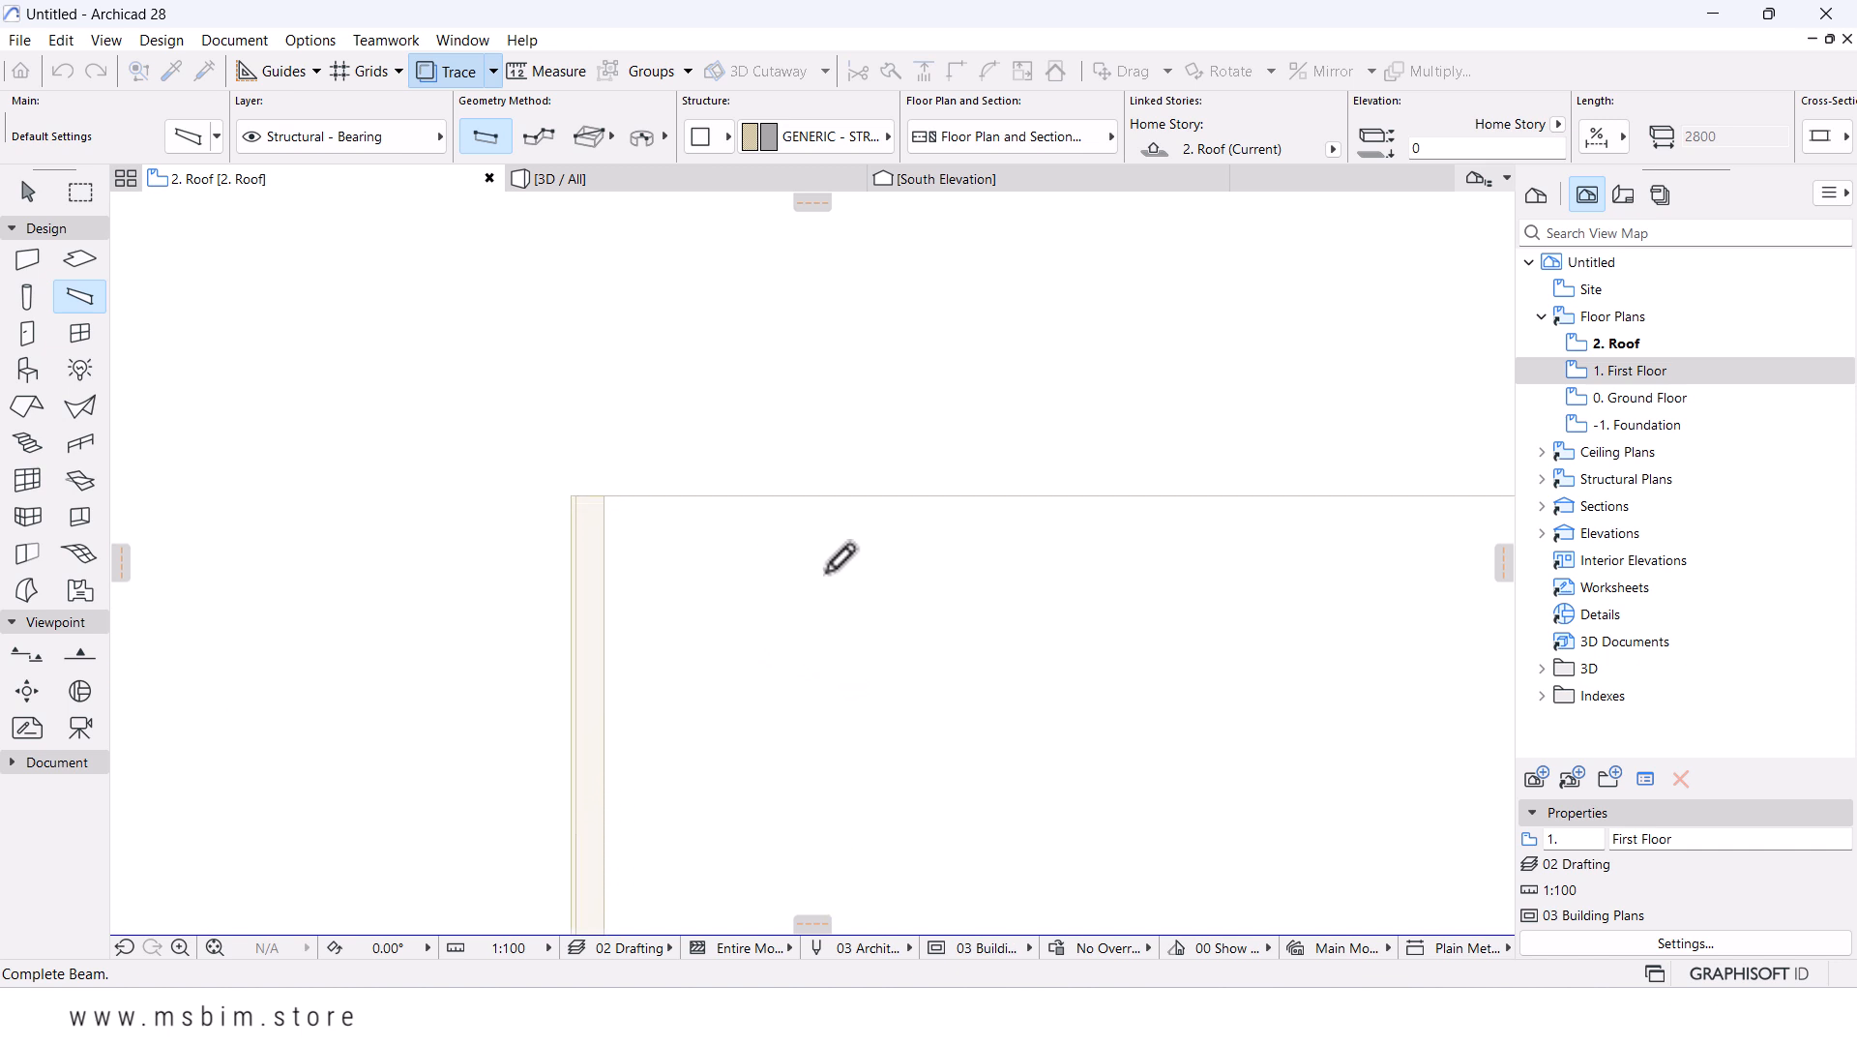
left_click(857, 446)
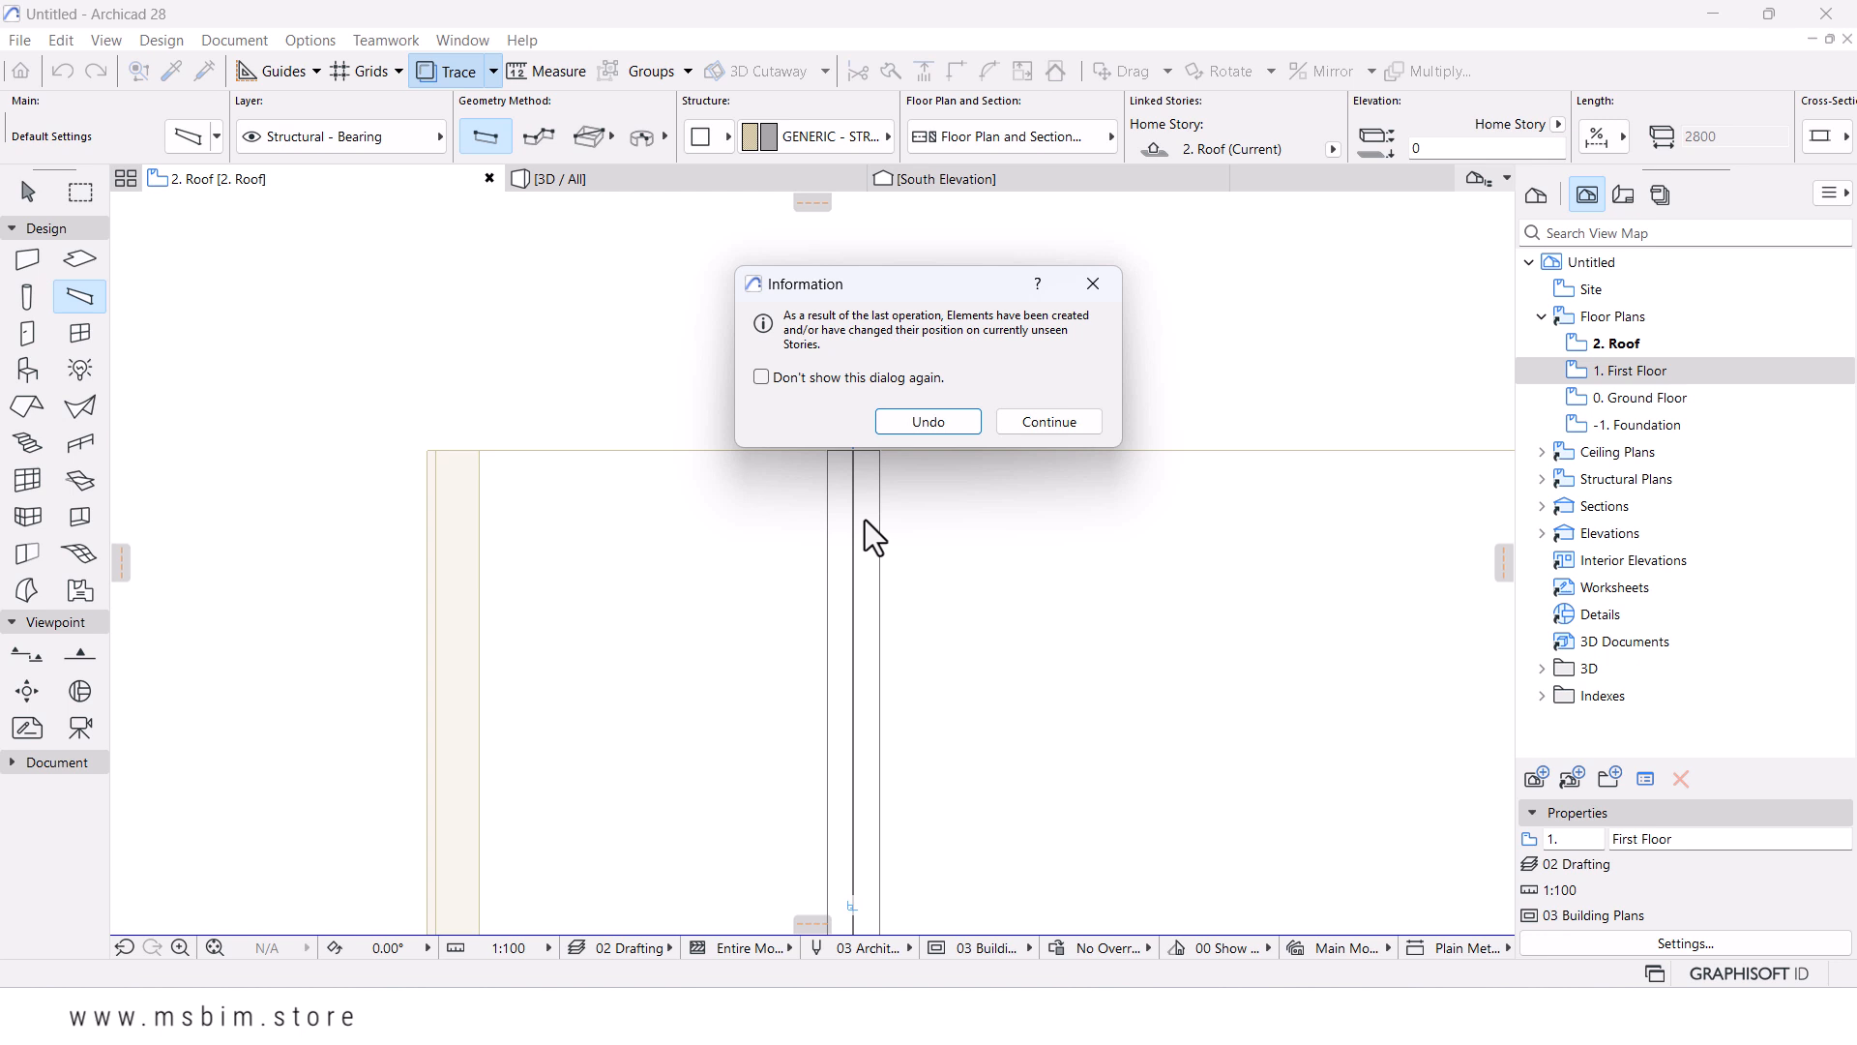
left_click(1049, 422)
- Select the new beam in the 3D view and examine its section size and how it meets the column
scroll(859, 455, "down", 5)
scroll(875, 527, "down", 2)
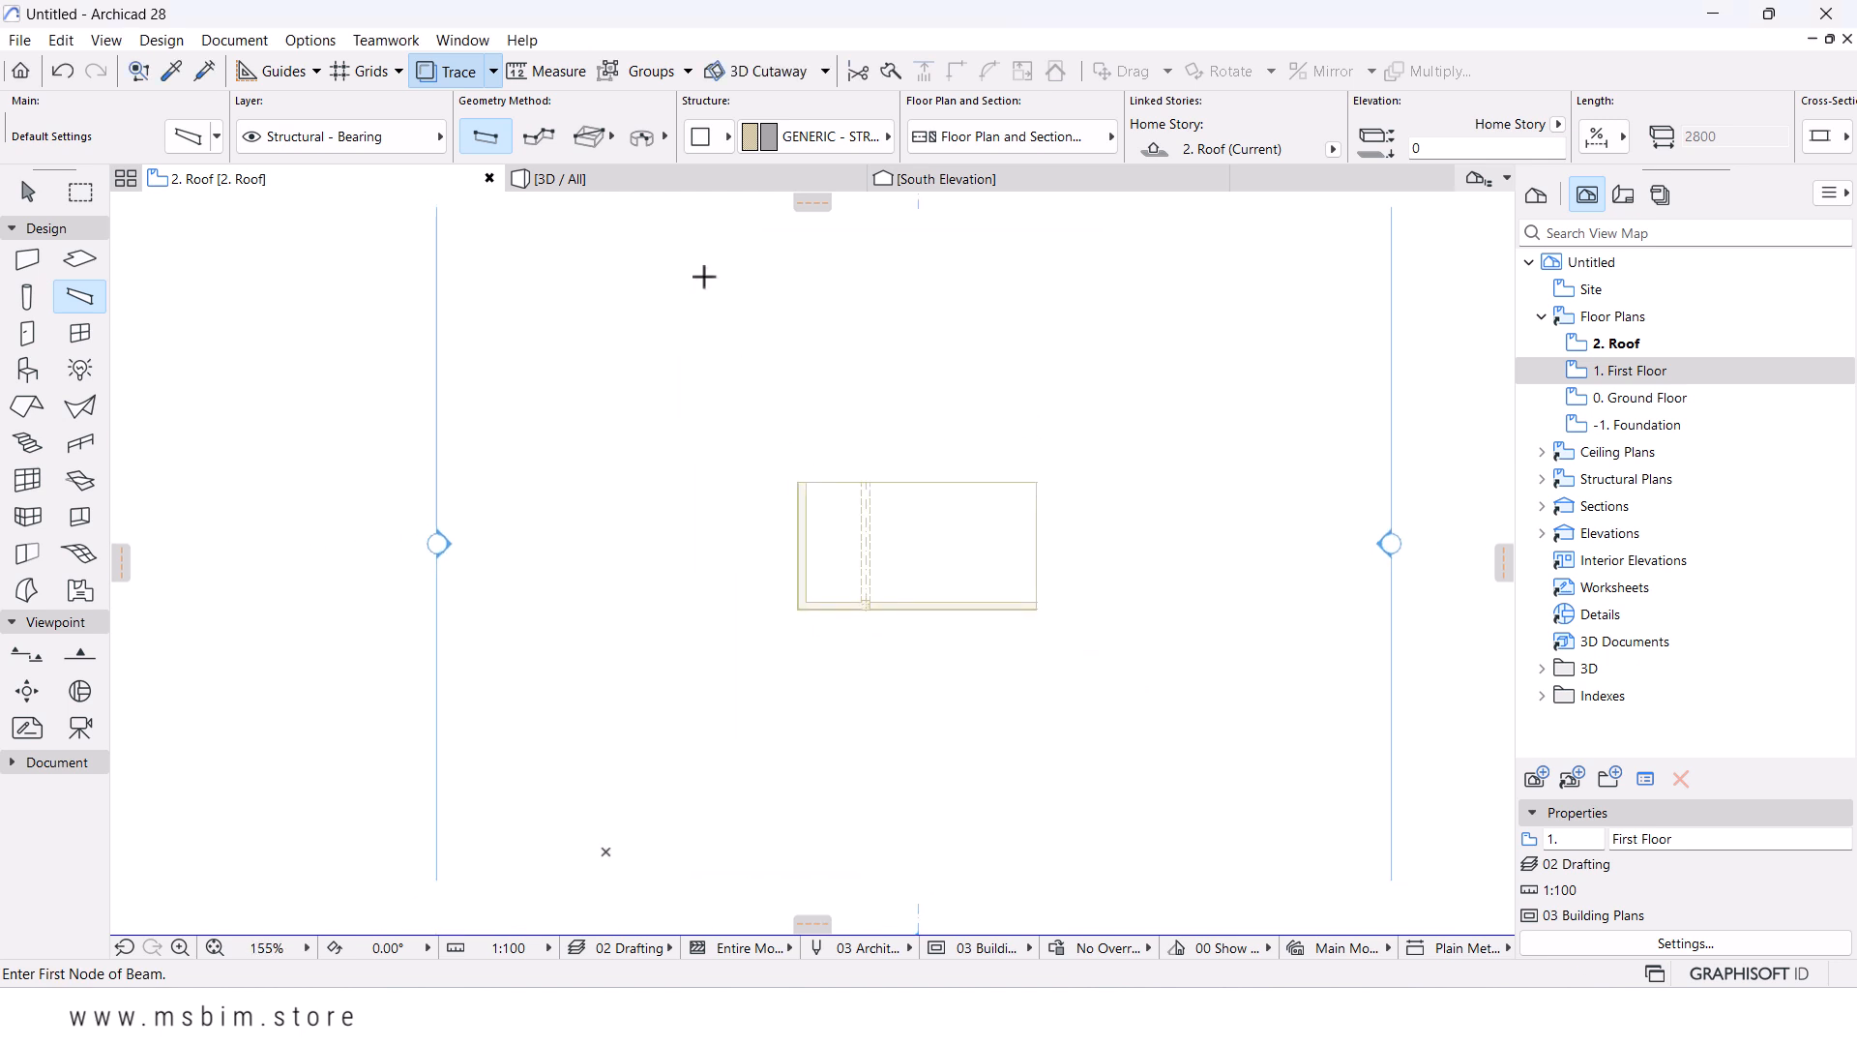
left_click(655, 184)
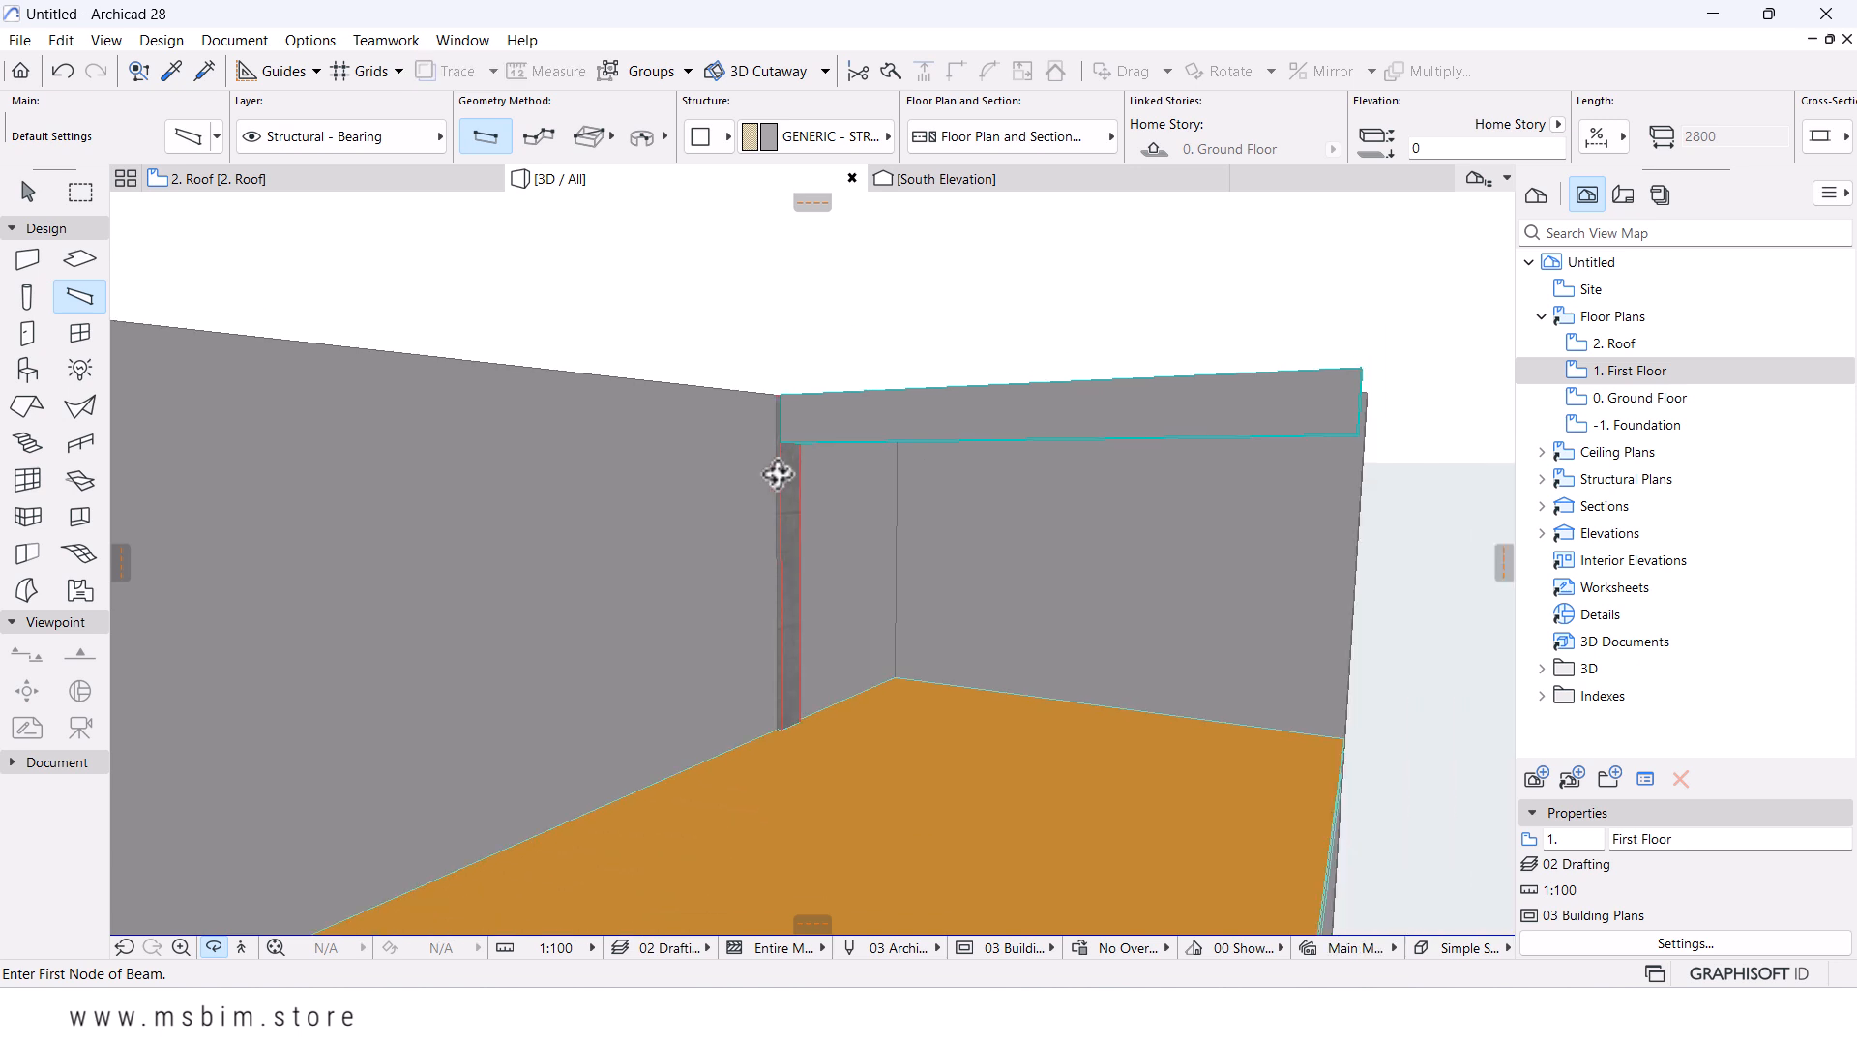
scroll(778, 474, "down", 4)
middle_click_drag(1086, 502, 1011, 481, "shift")
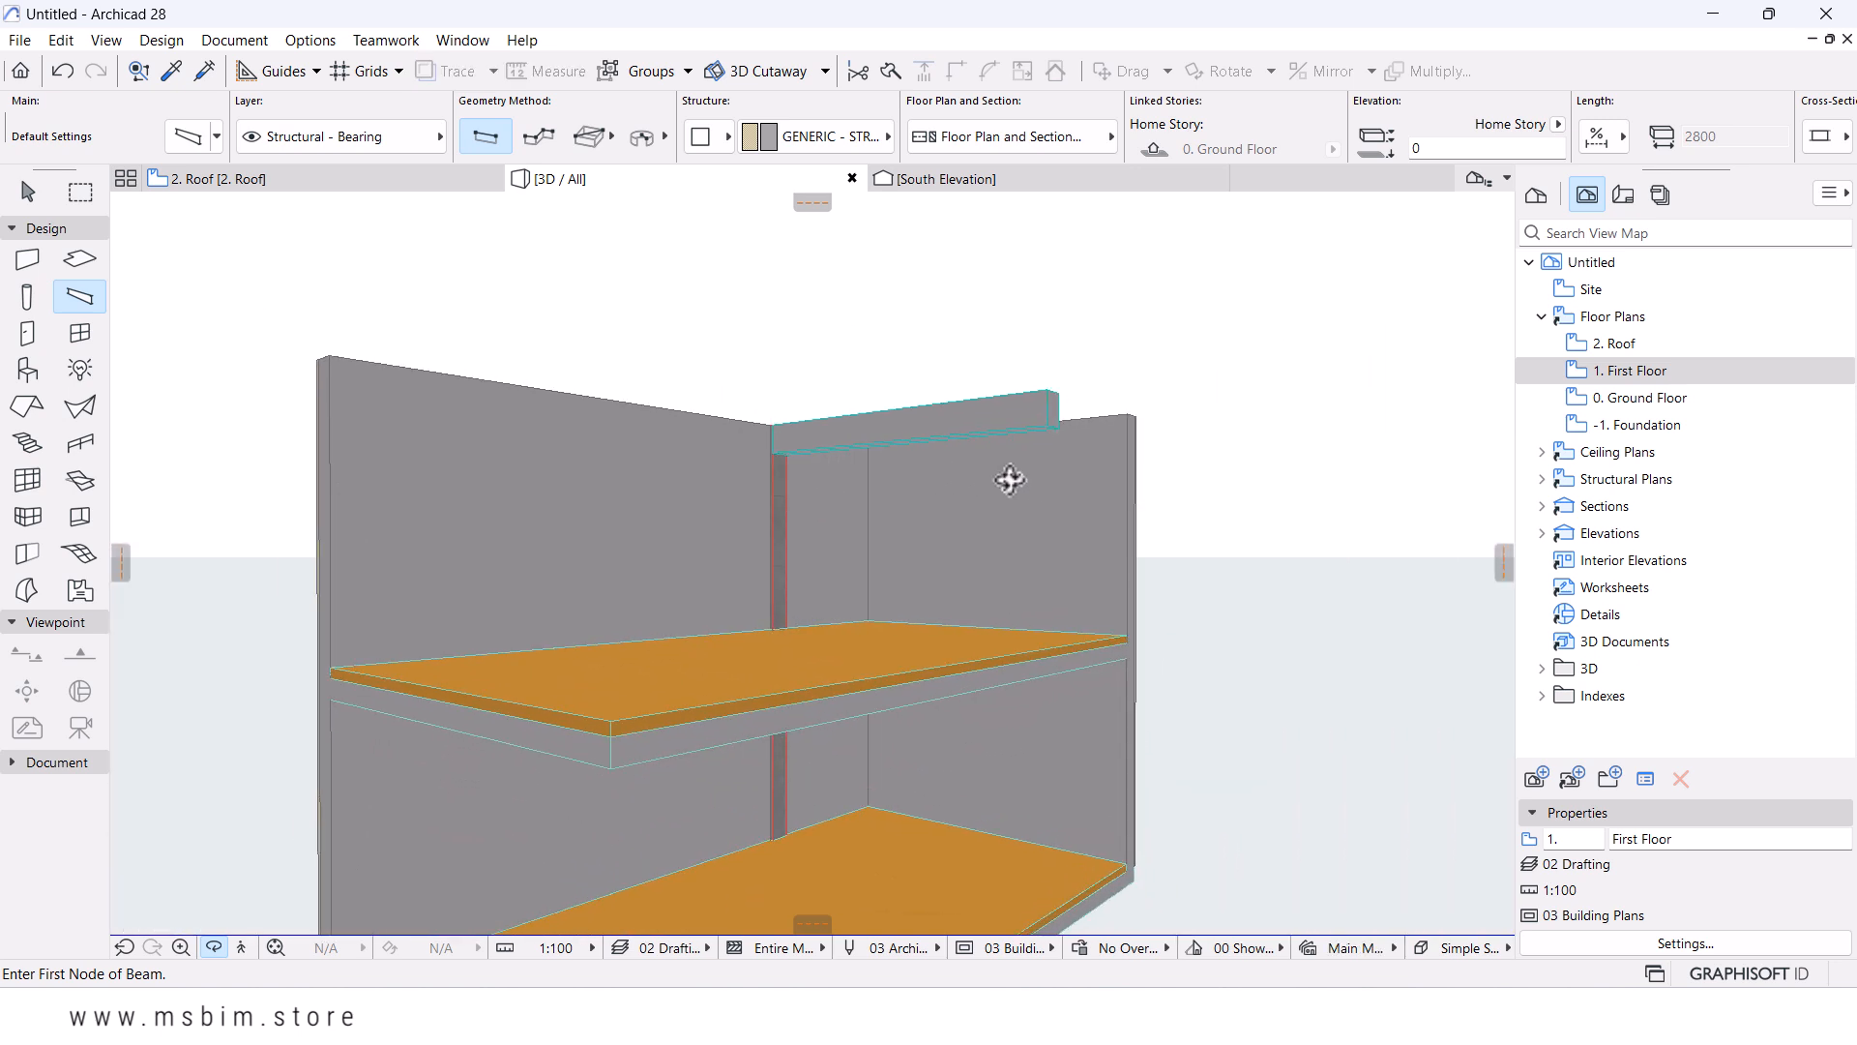
scroll(928, 439, "up", 2)
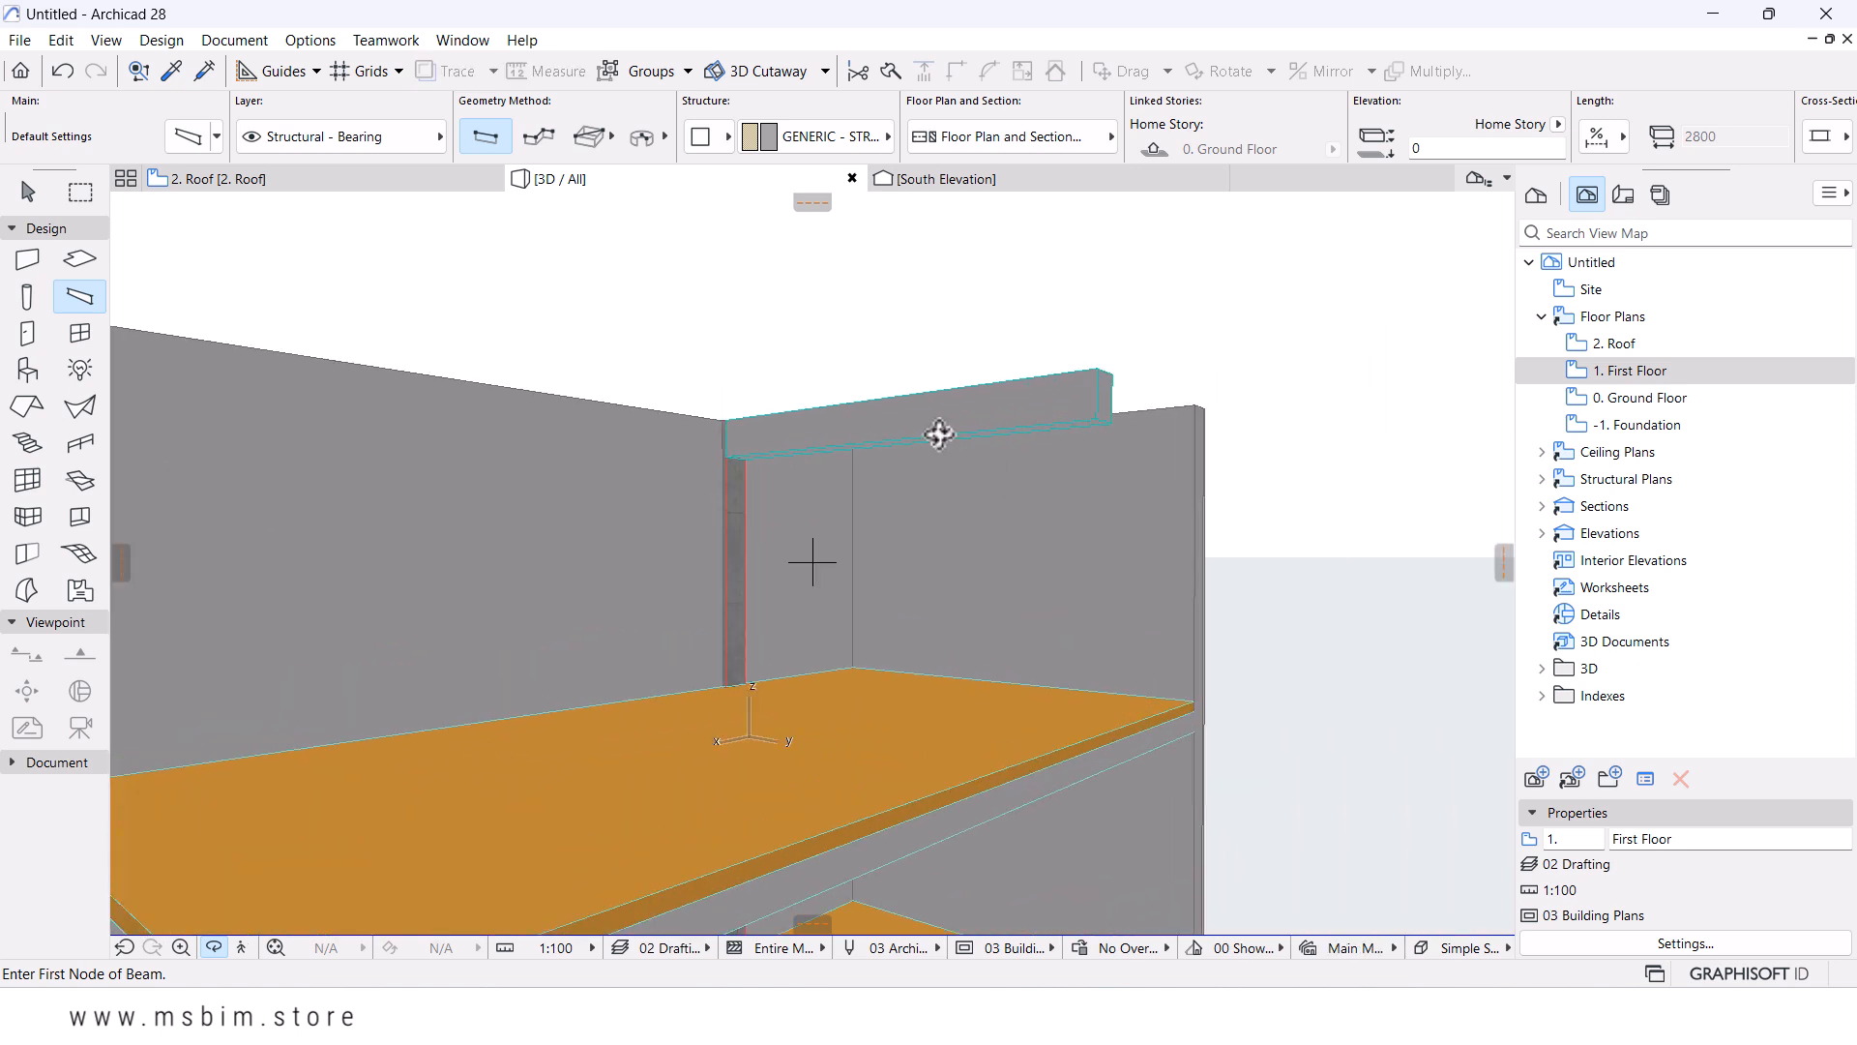
key("Escape")
left_click(963, 412)
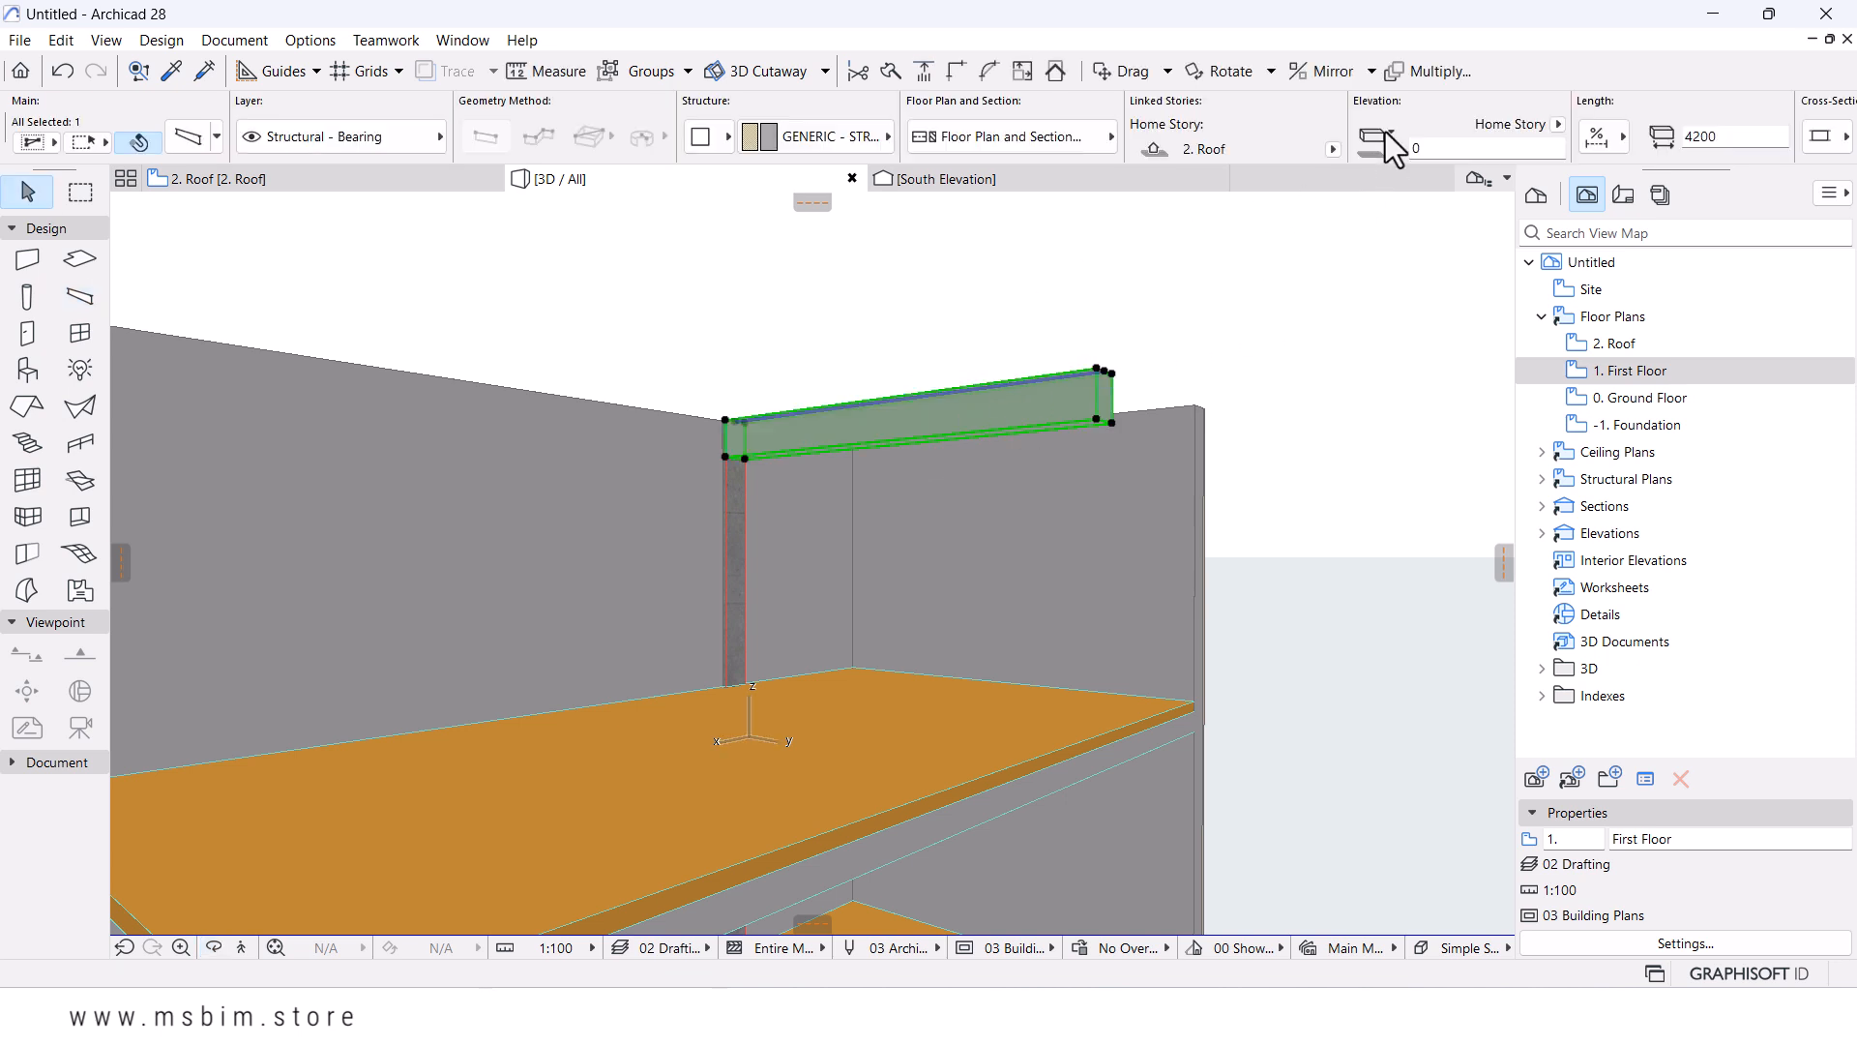
scroll(1389, 153, "down", 2)
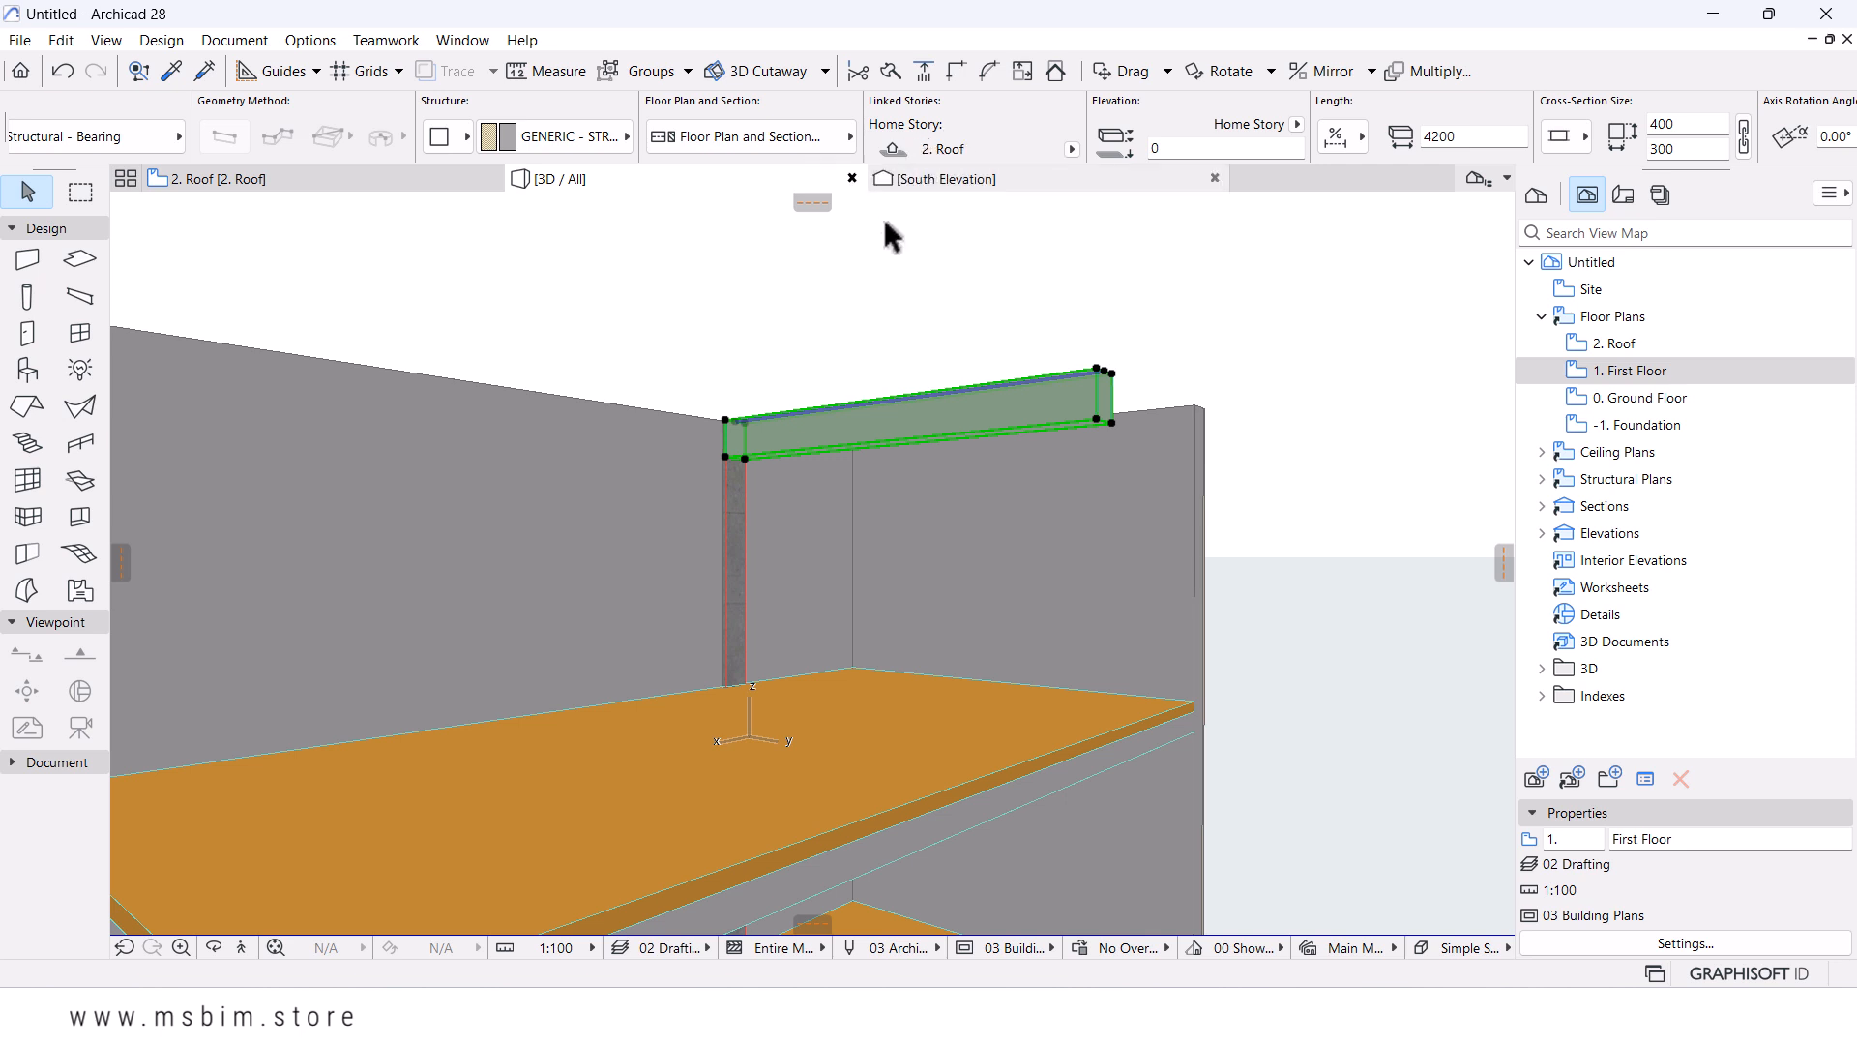
scroll(782, 352, "up", 2)
scroll(781, 351, "up", 1)
scroll(1007, 154, "up", 2)
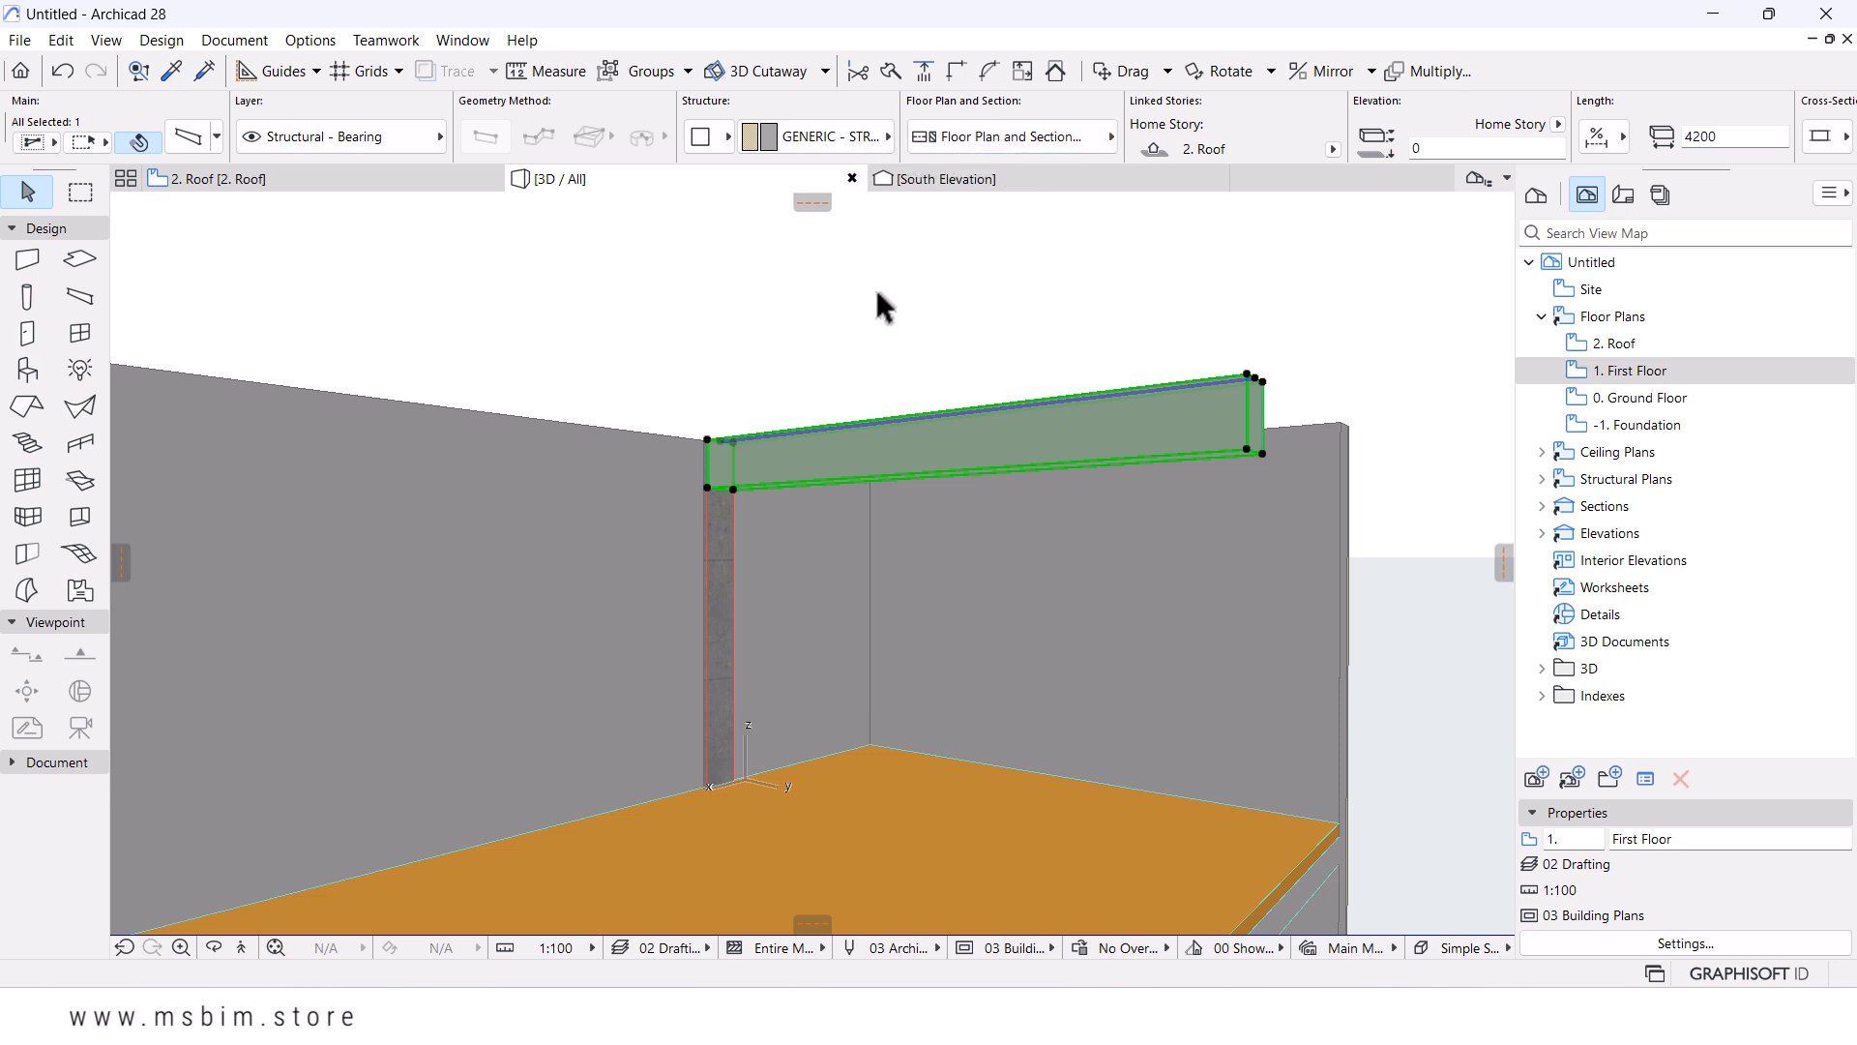
scroll(879, 319, "down", 4)
scroll(933, 382, "up", 3)
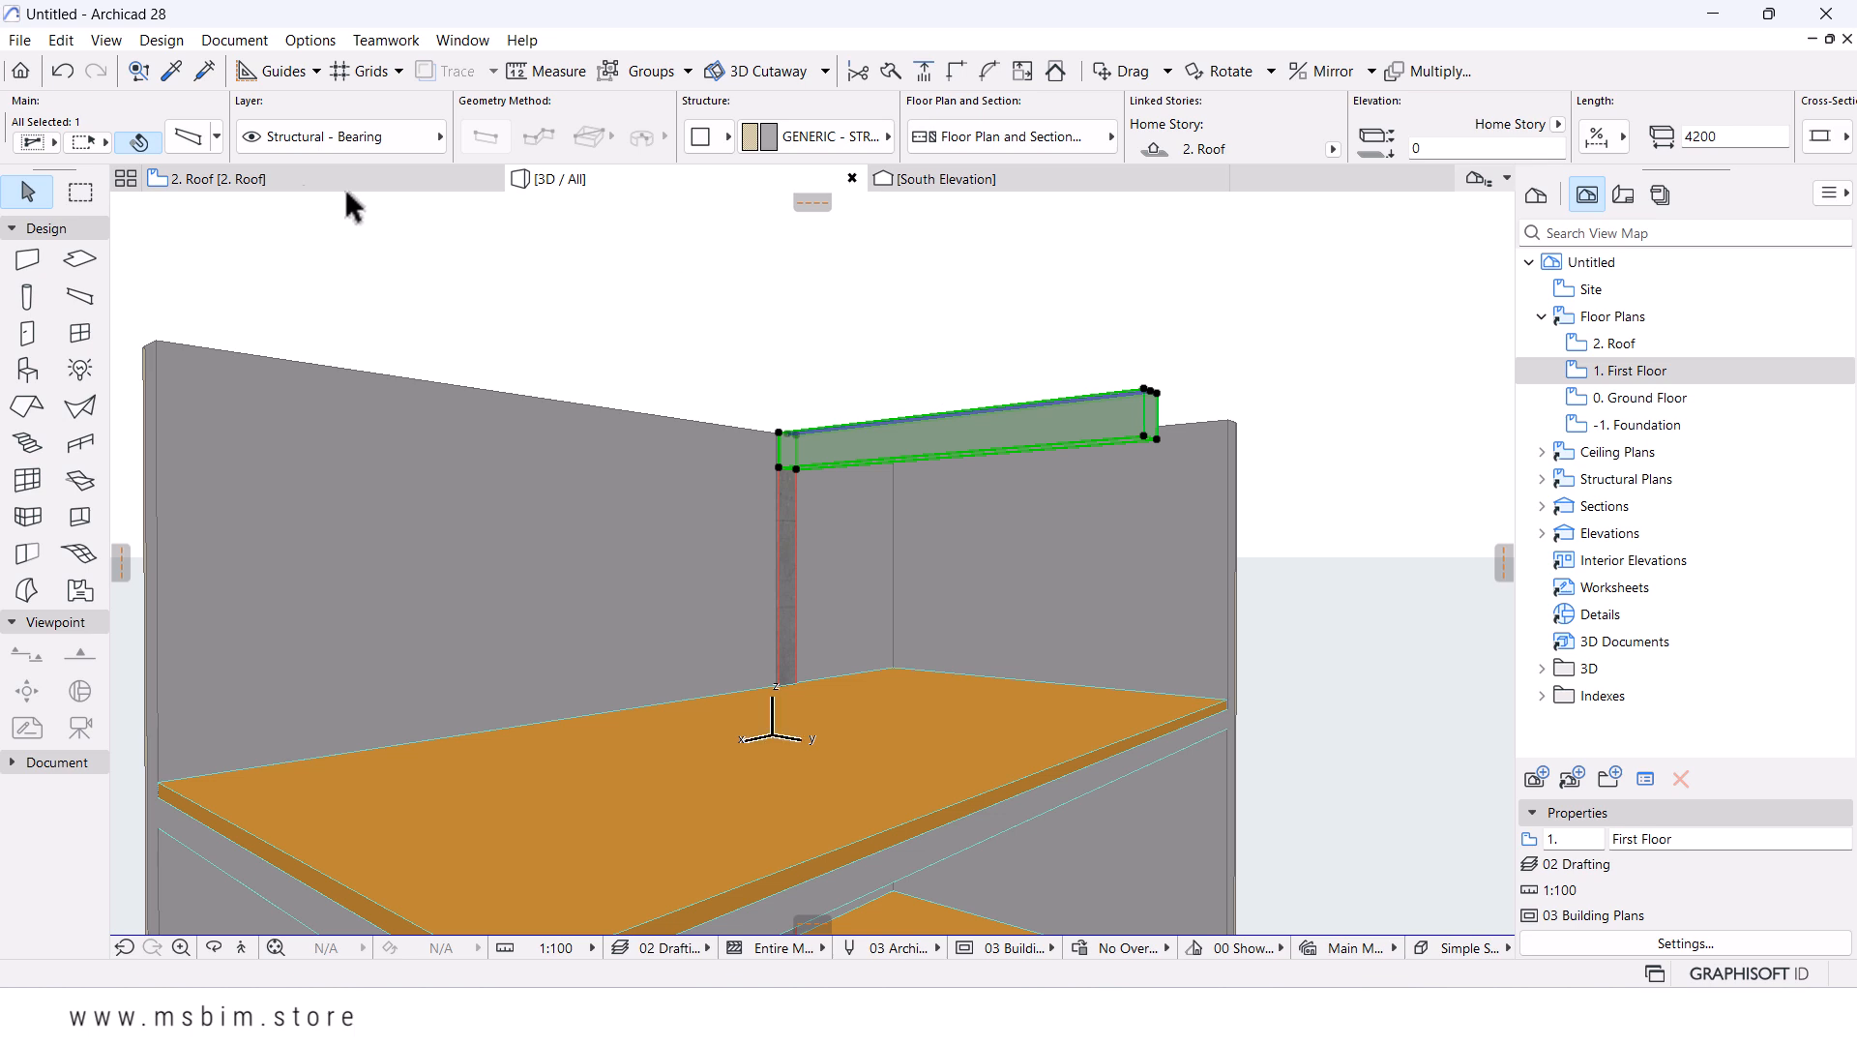
- Make the selected beam slanted with a slant angle of 23° and check it in the 3D view
key("ctrl+t")
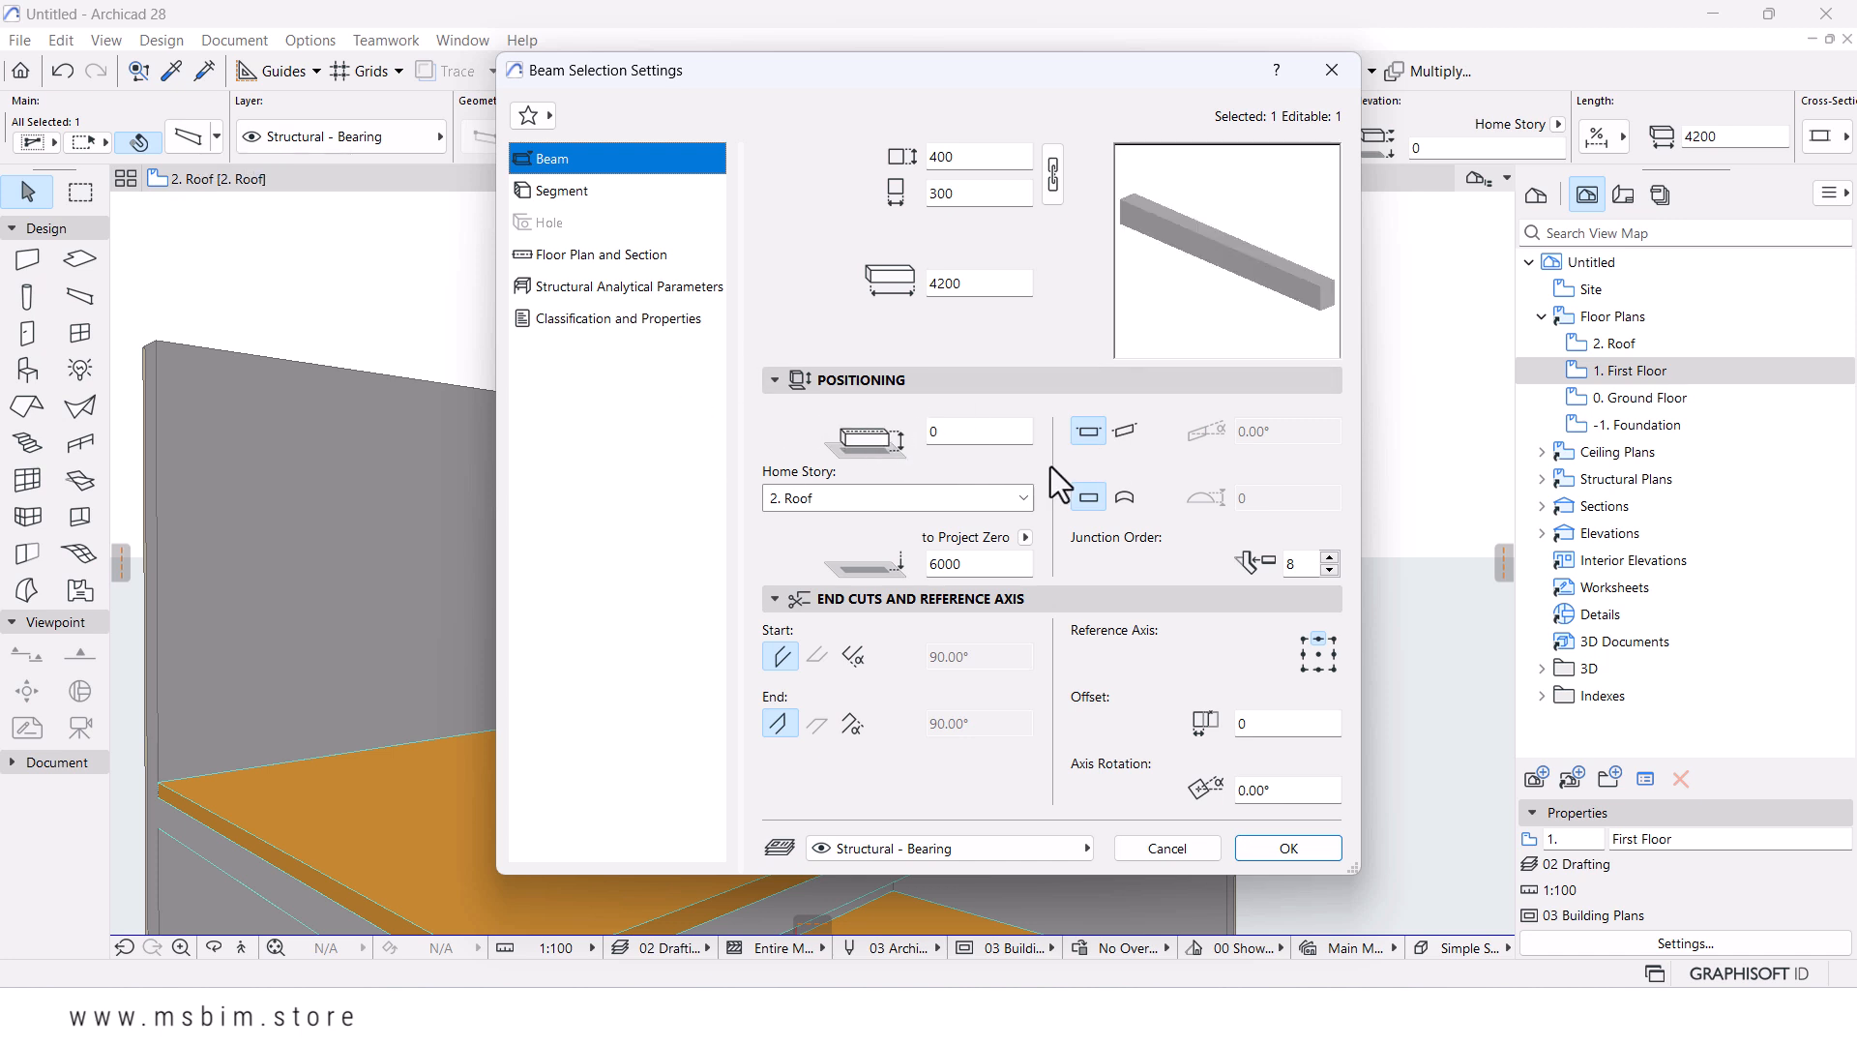
left_click(1120, 430)
left_click(1284, 433)
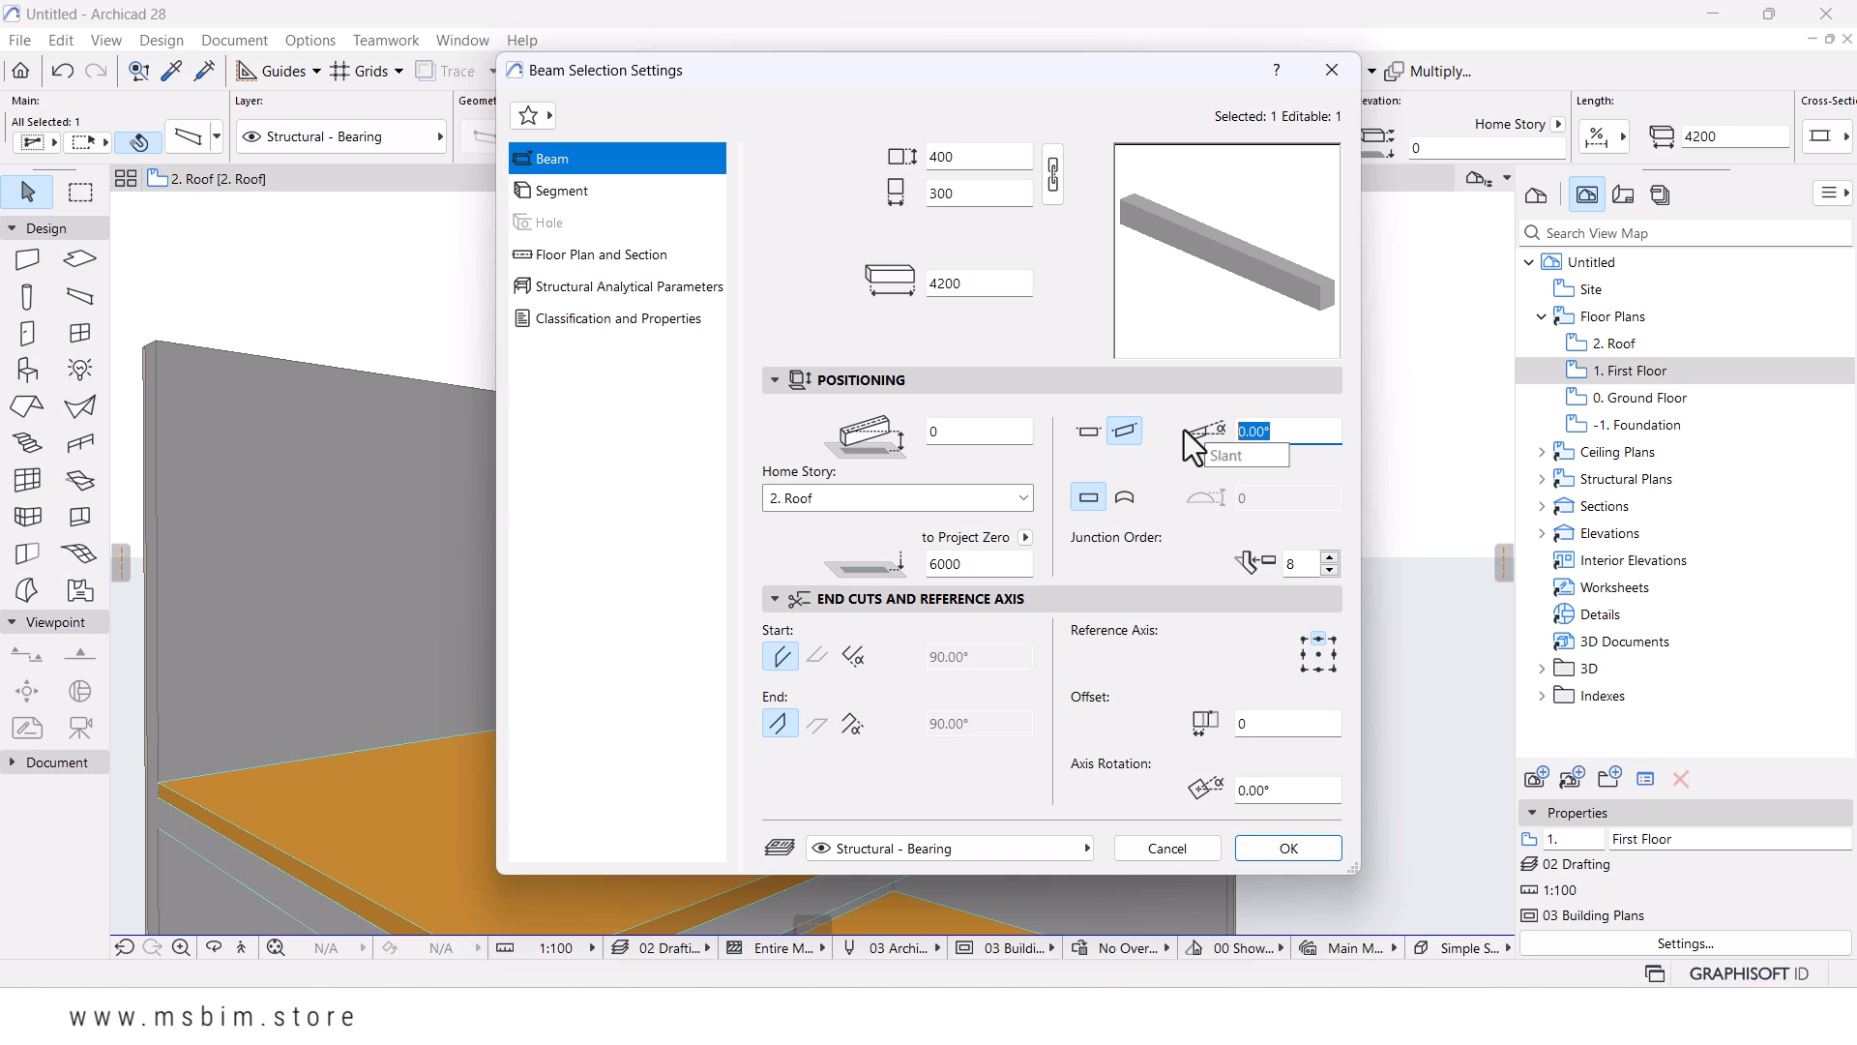
type("23")
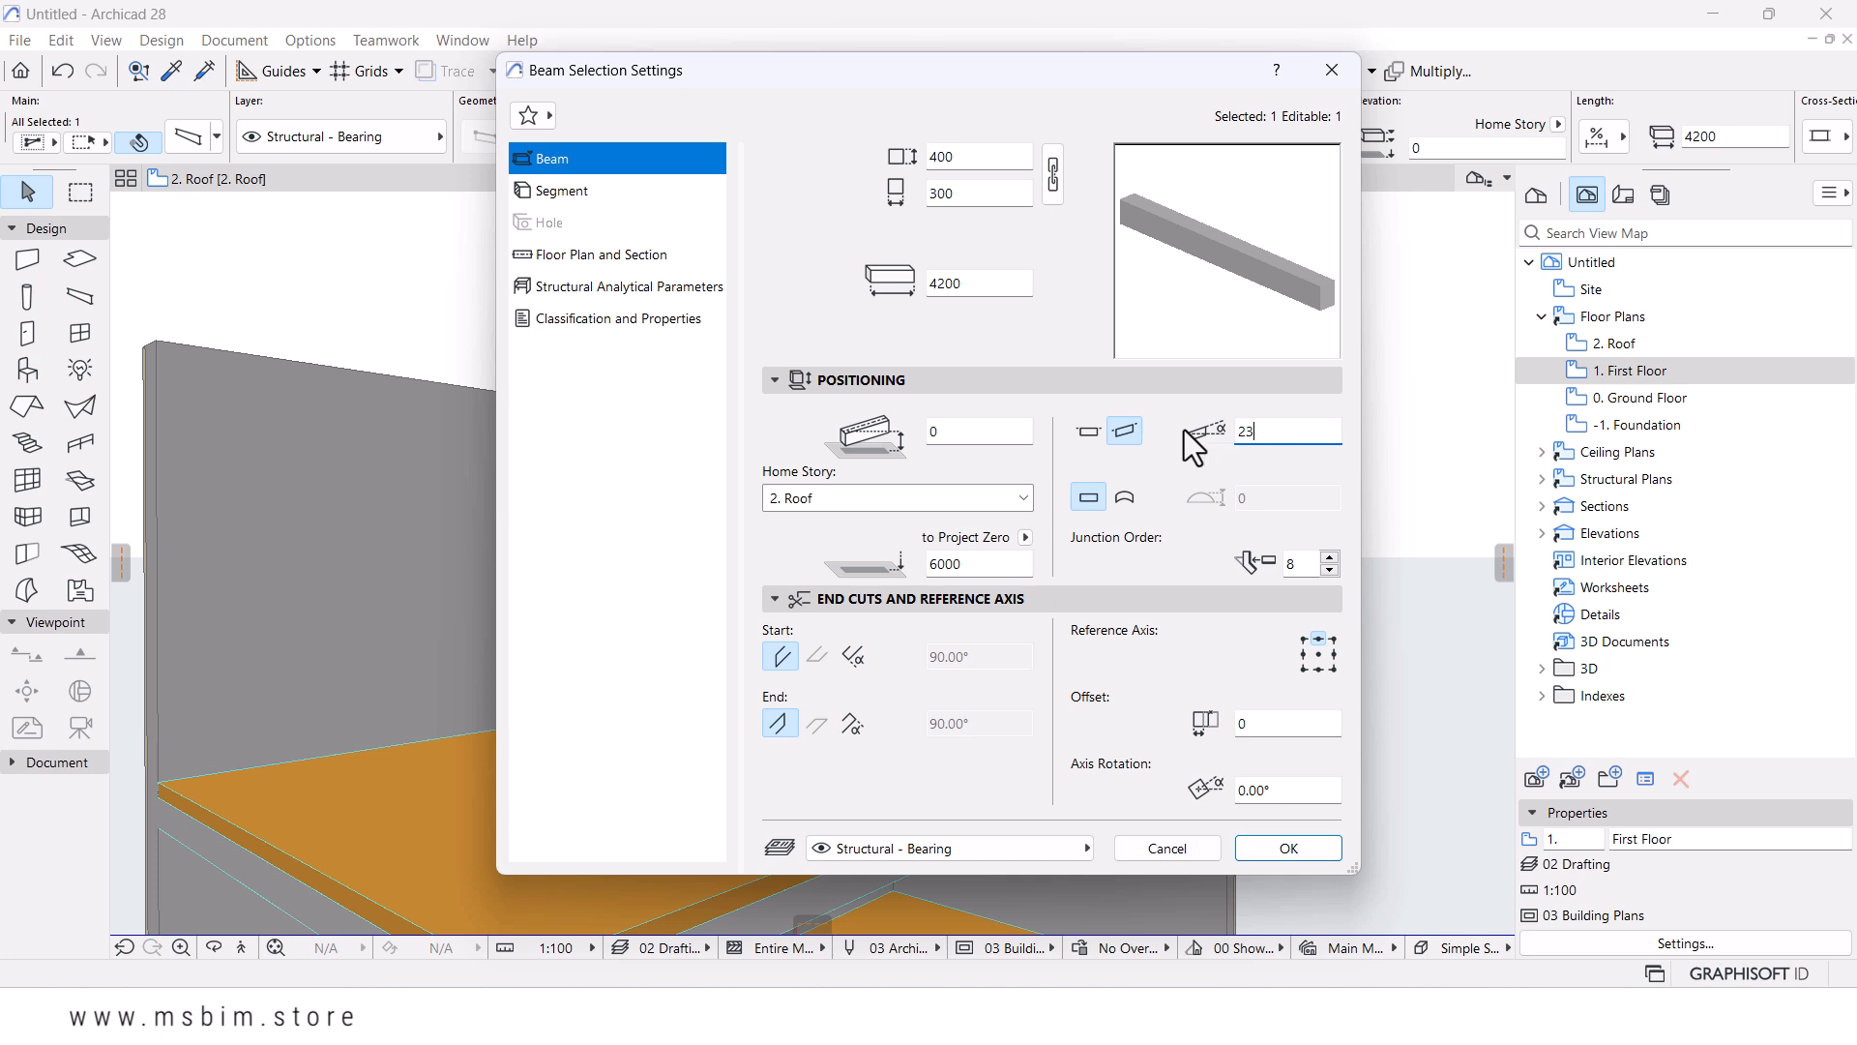
left_click(1286, 848)
scroll(1031, 464, "down", 2)
middle_click_drag(1010, 497, 971, 489)
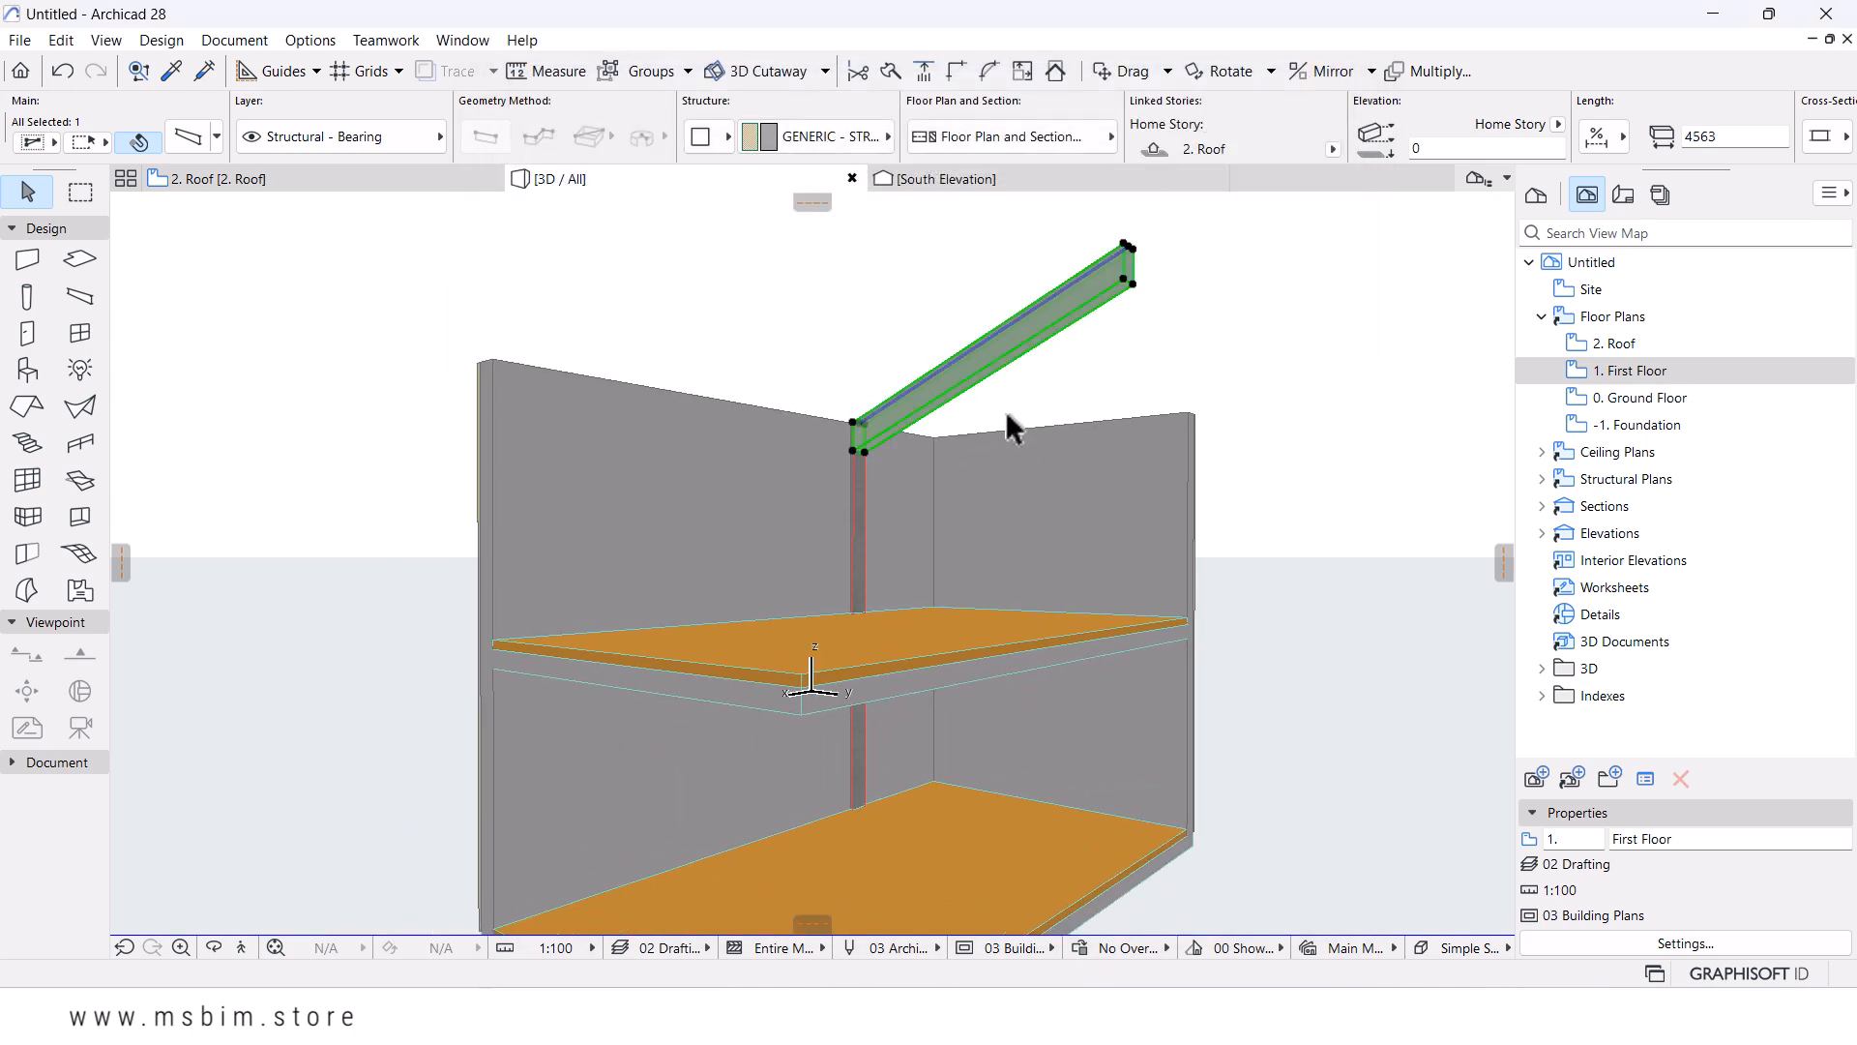
left_click(1232, 435)
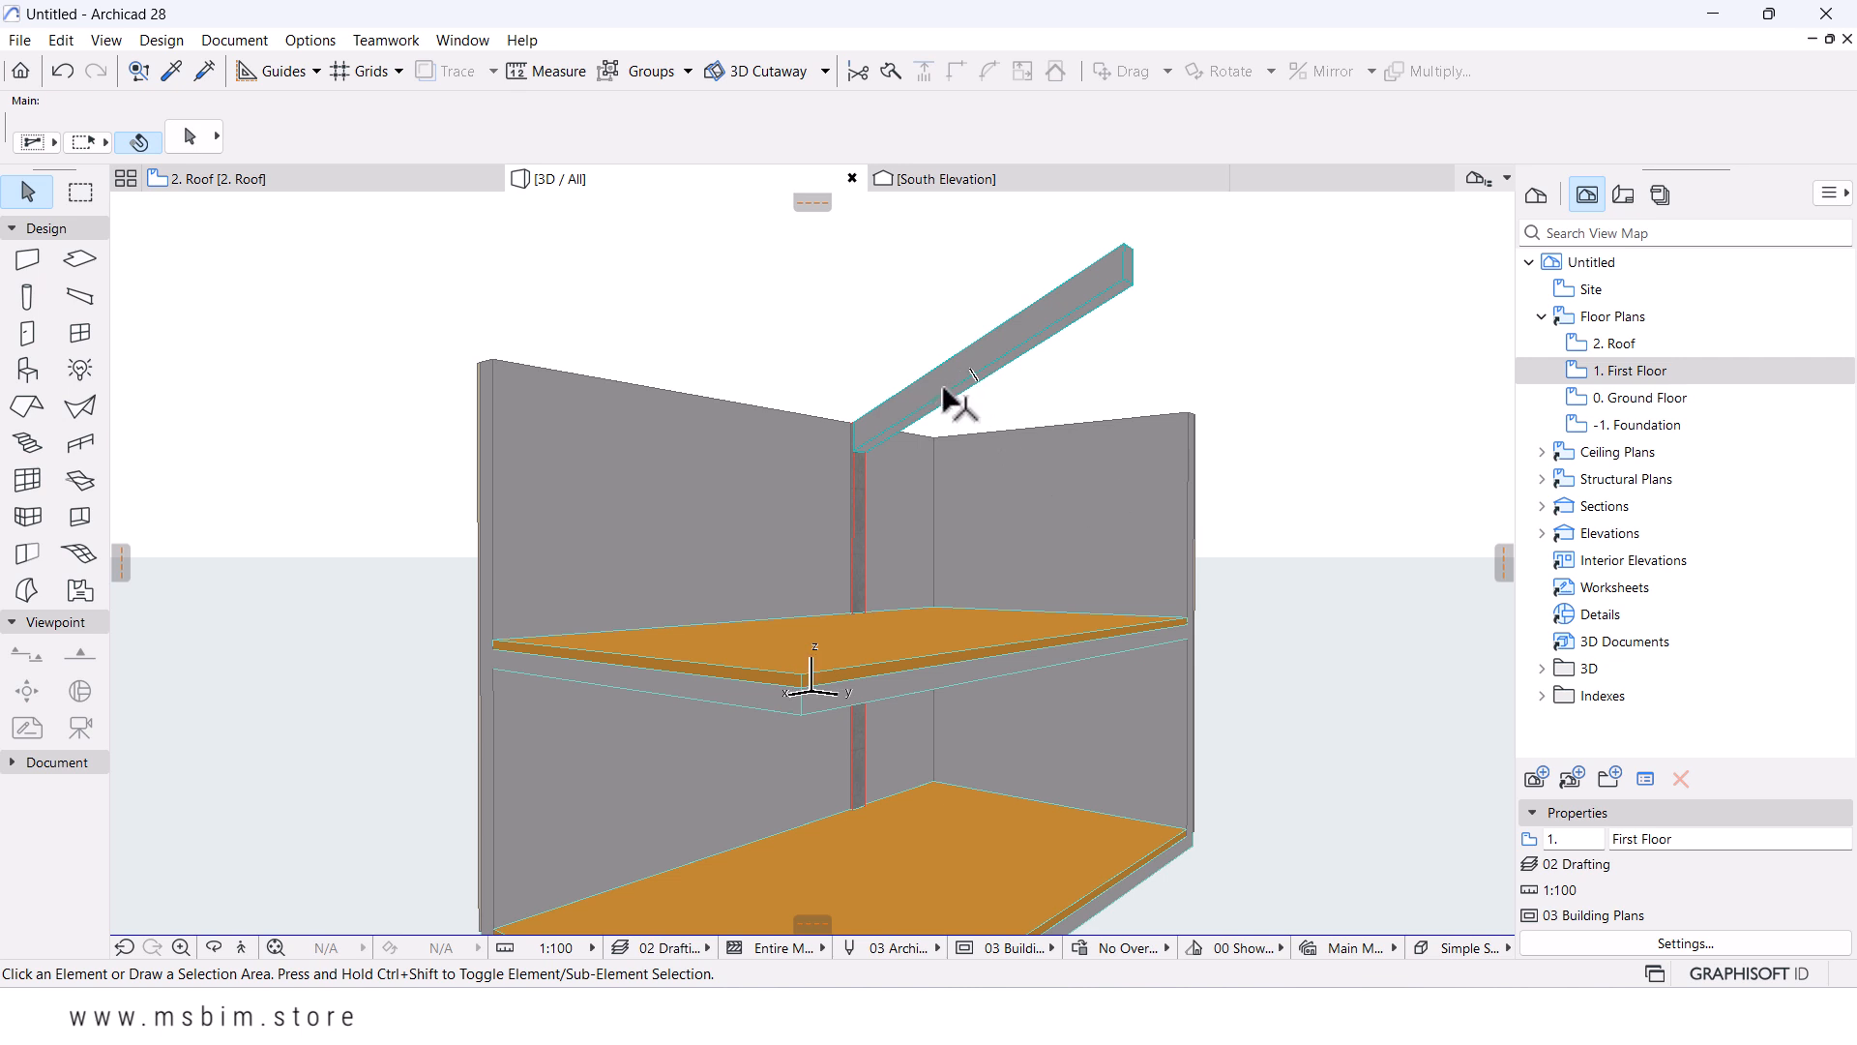
middle_click_drag(928, 431, 974, 360, "shift")
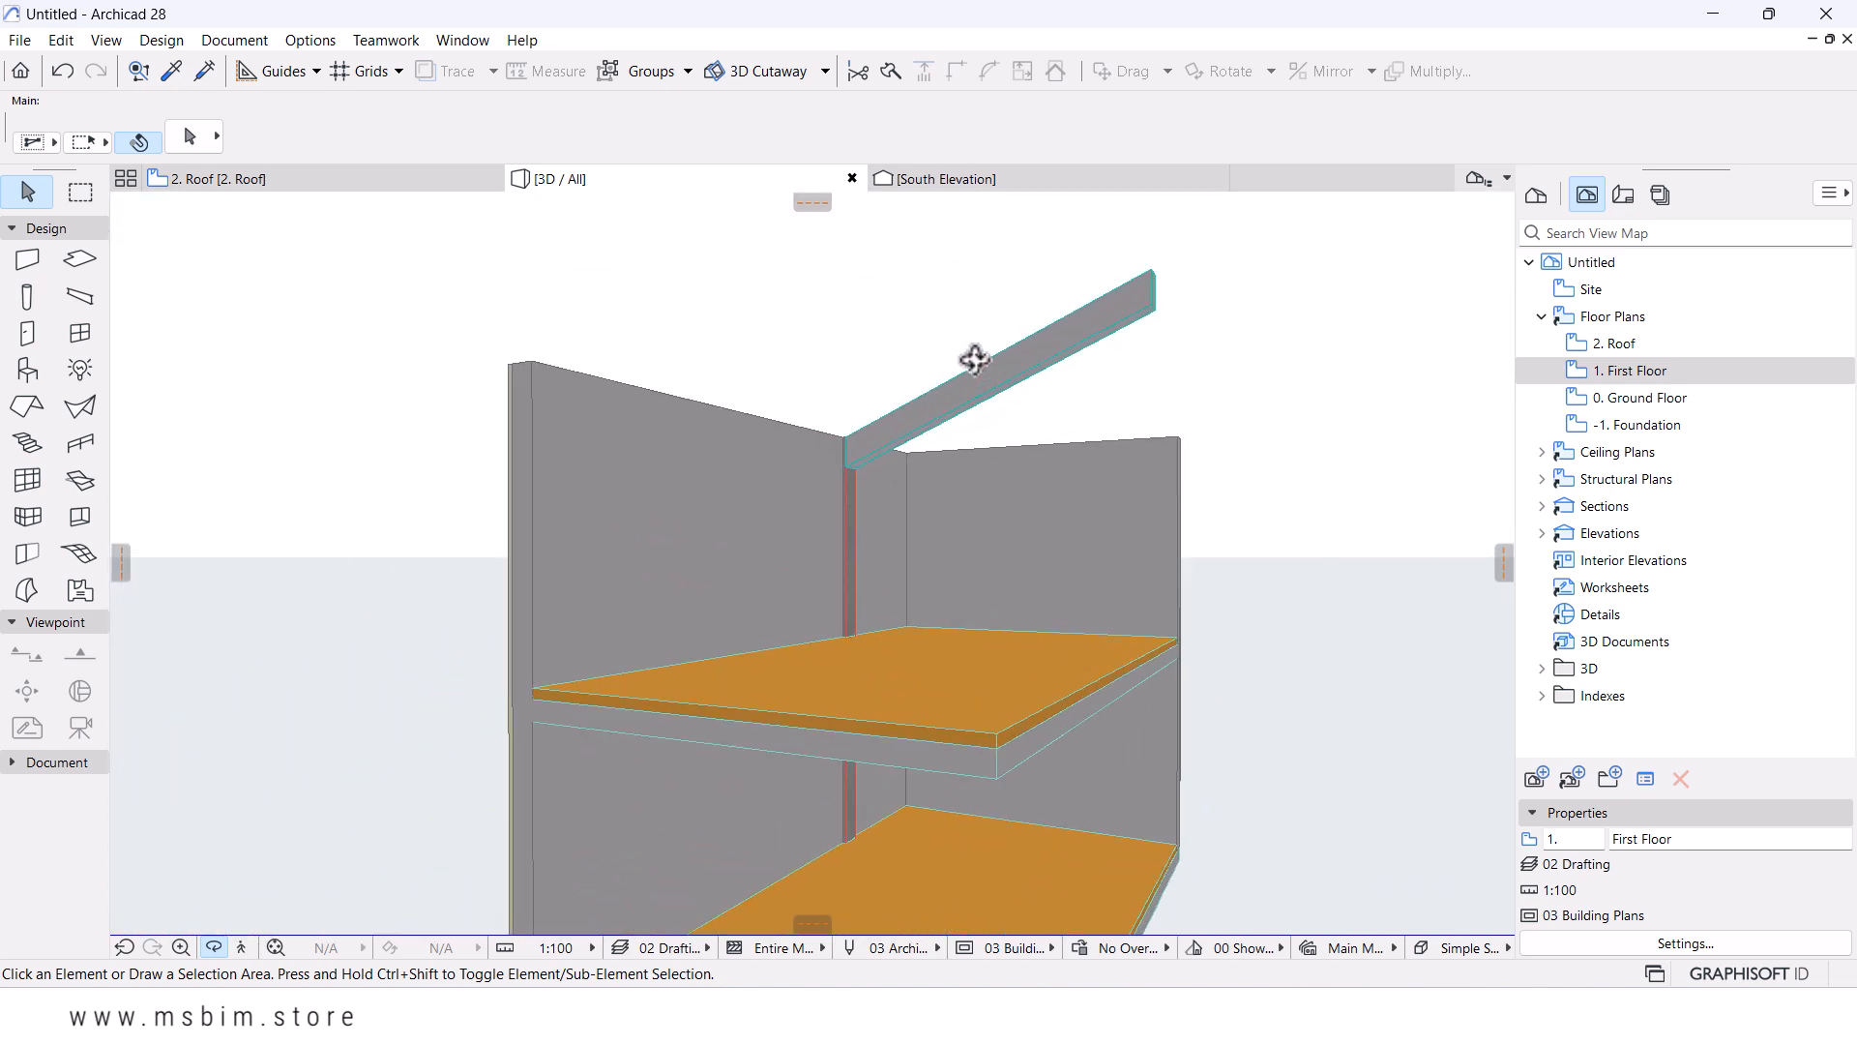
scroll(974, 360, "up", 5)
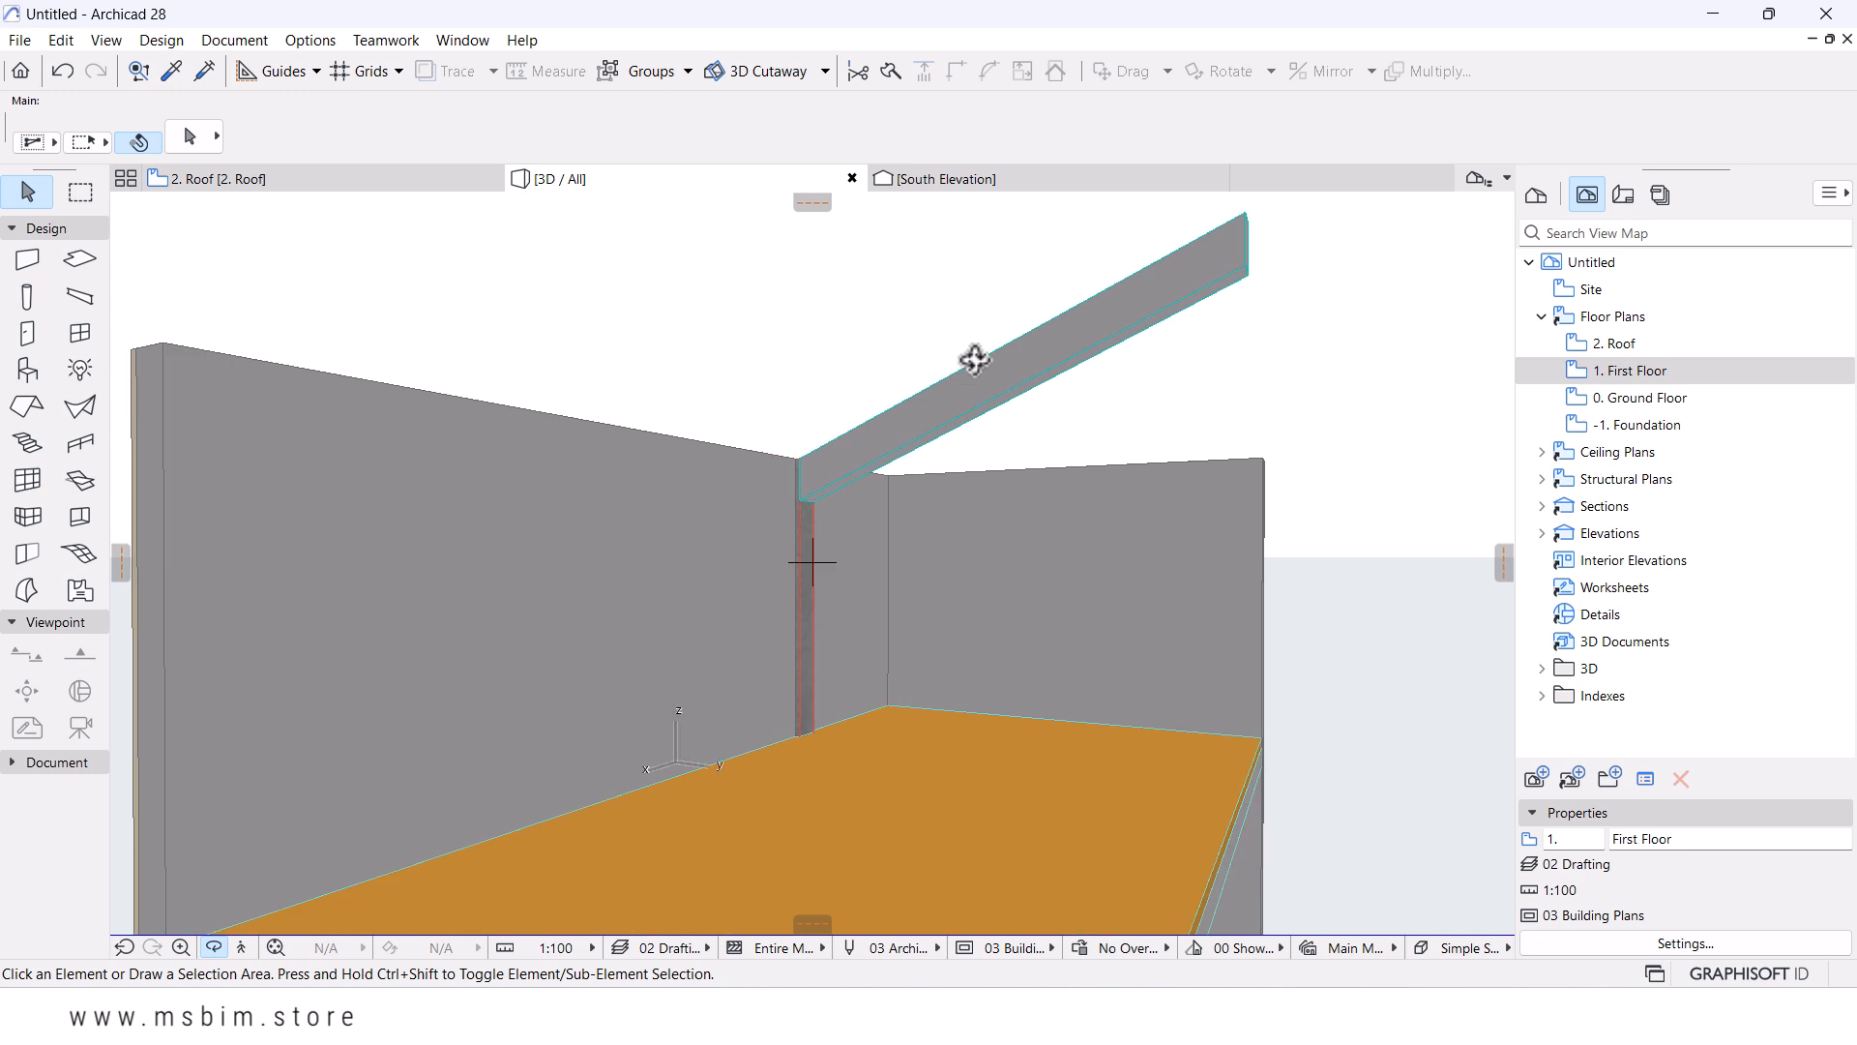
- Open the standard steel profile import and set the country code to South African with I / H Shape geometry
left_click(297, 40)
mouse_move(358, 171)
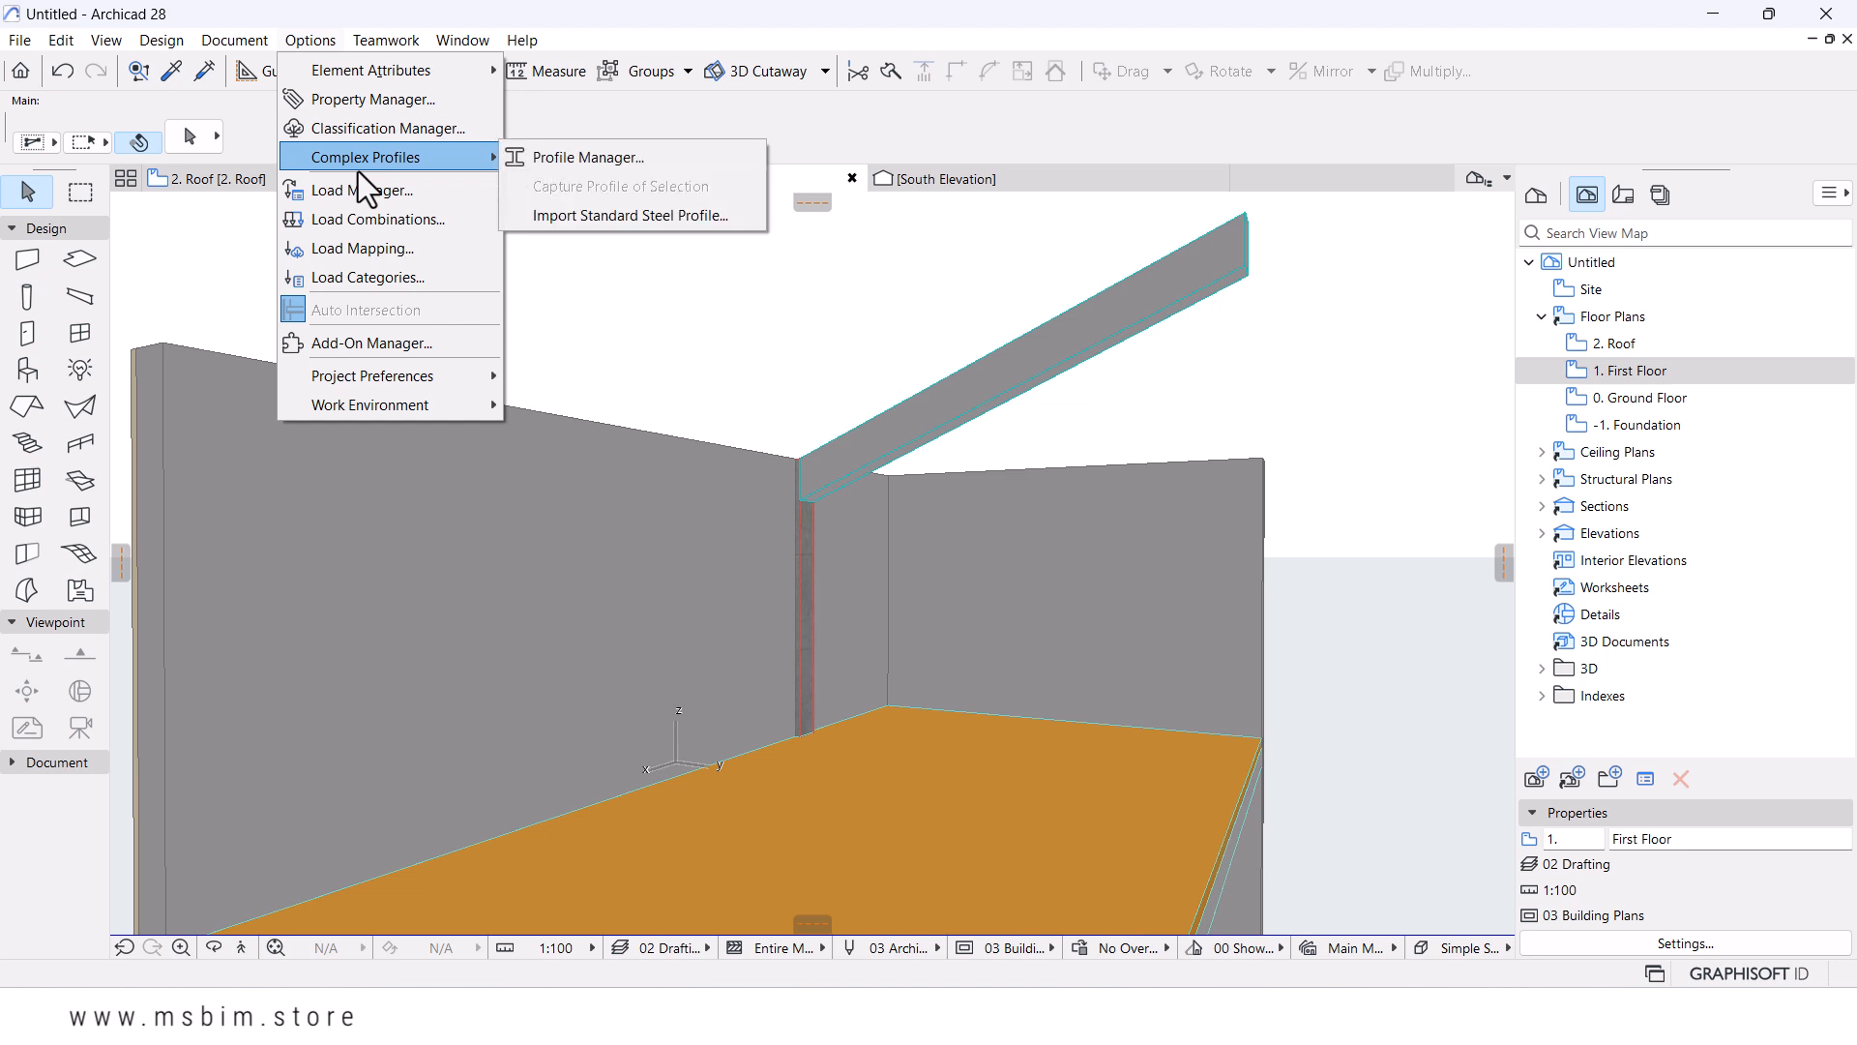
left_click(615, 216)
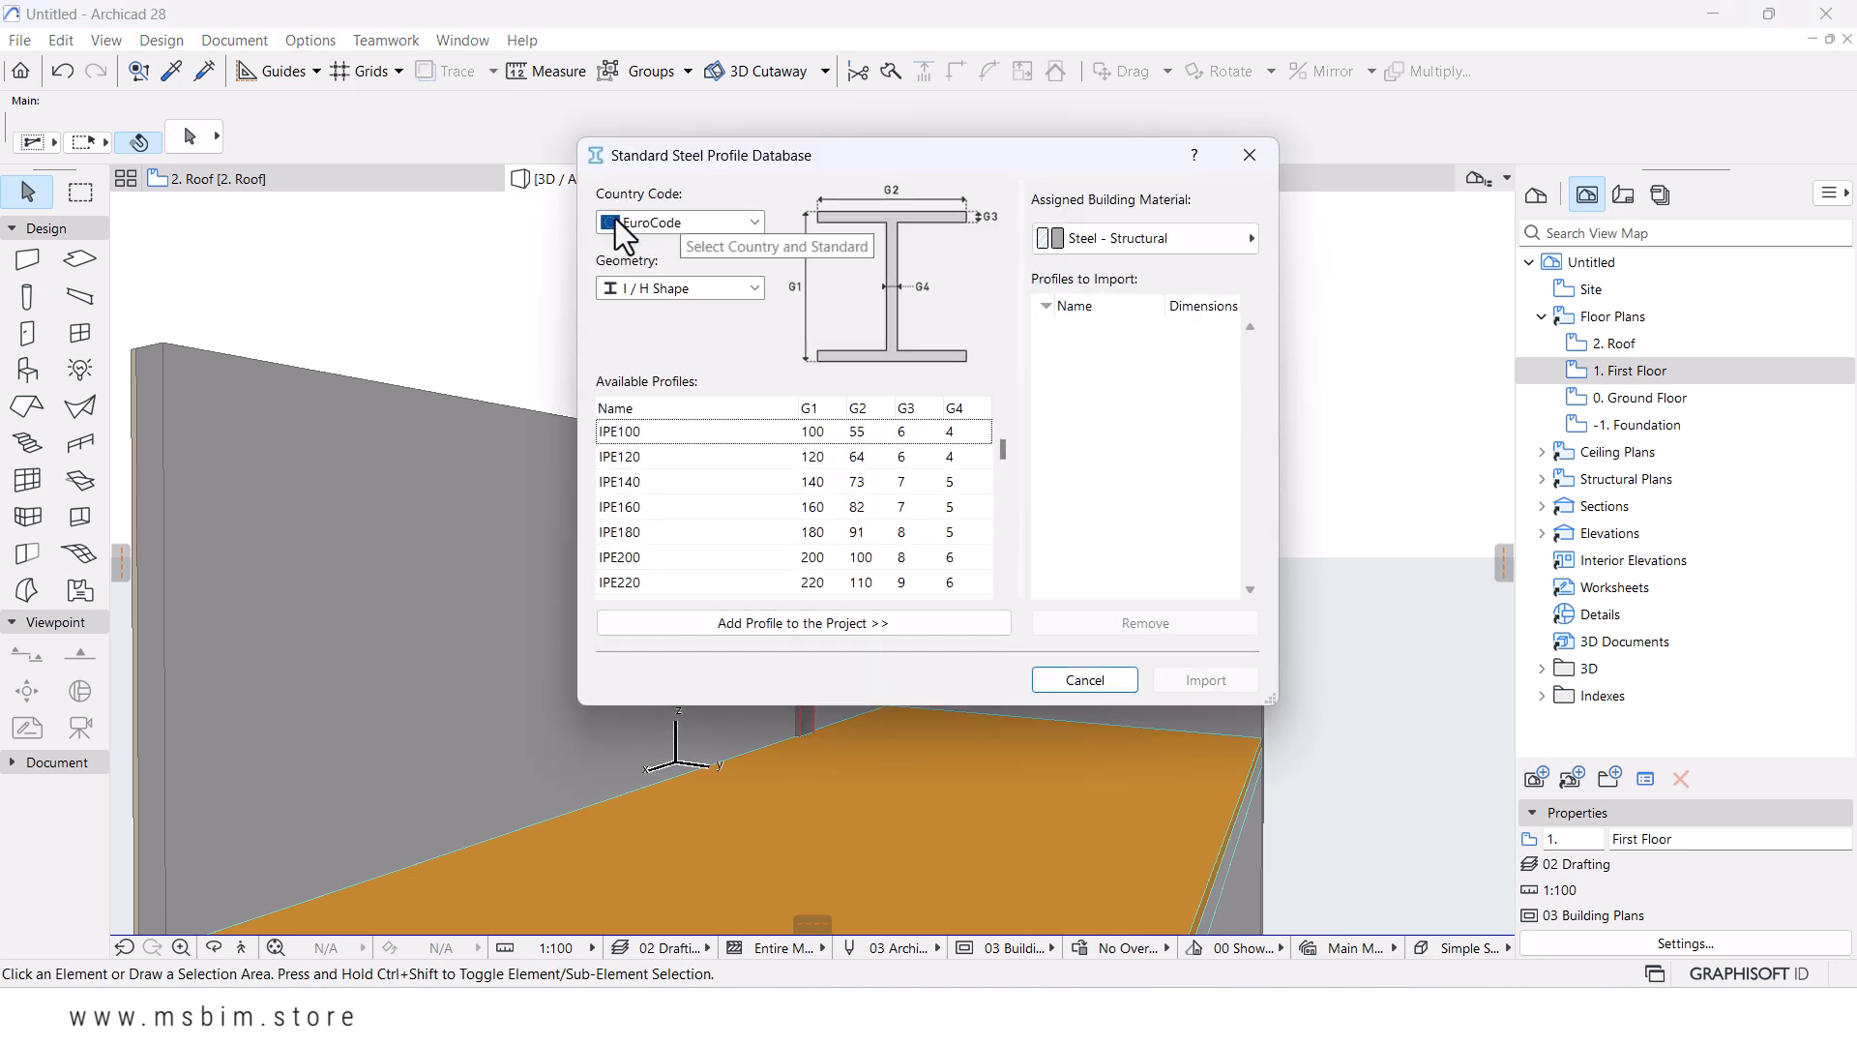
left_click(702, 227)
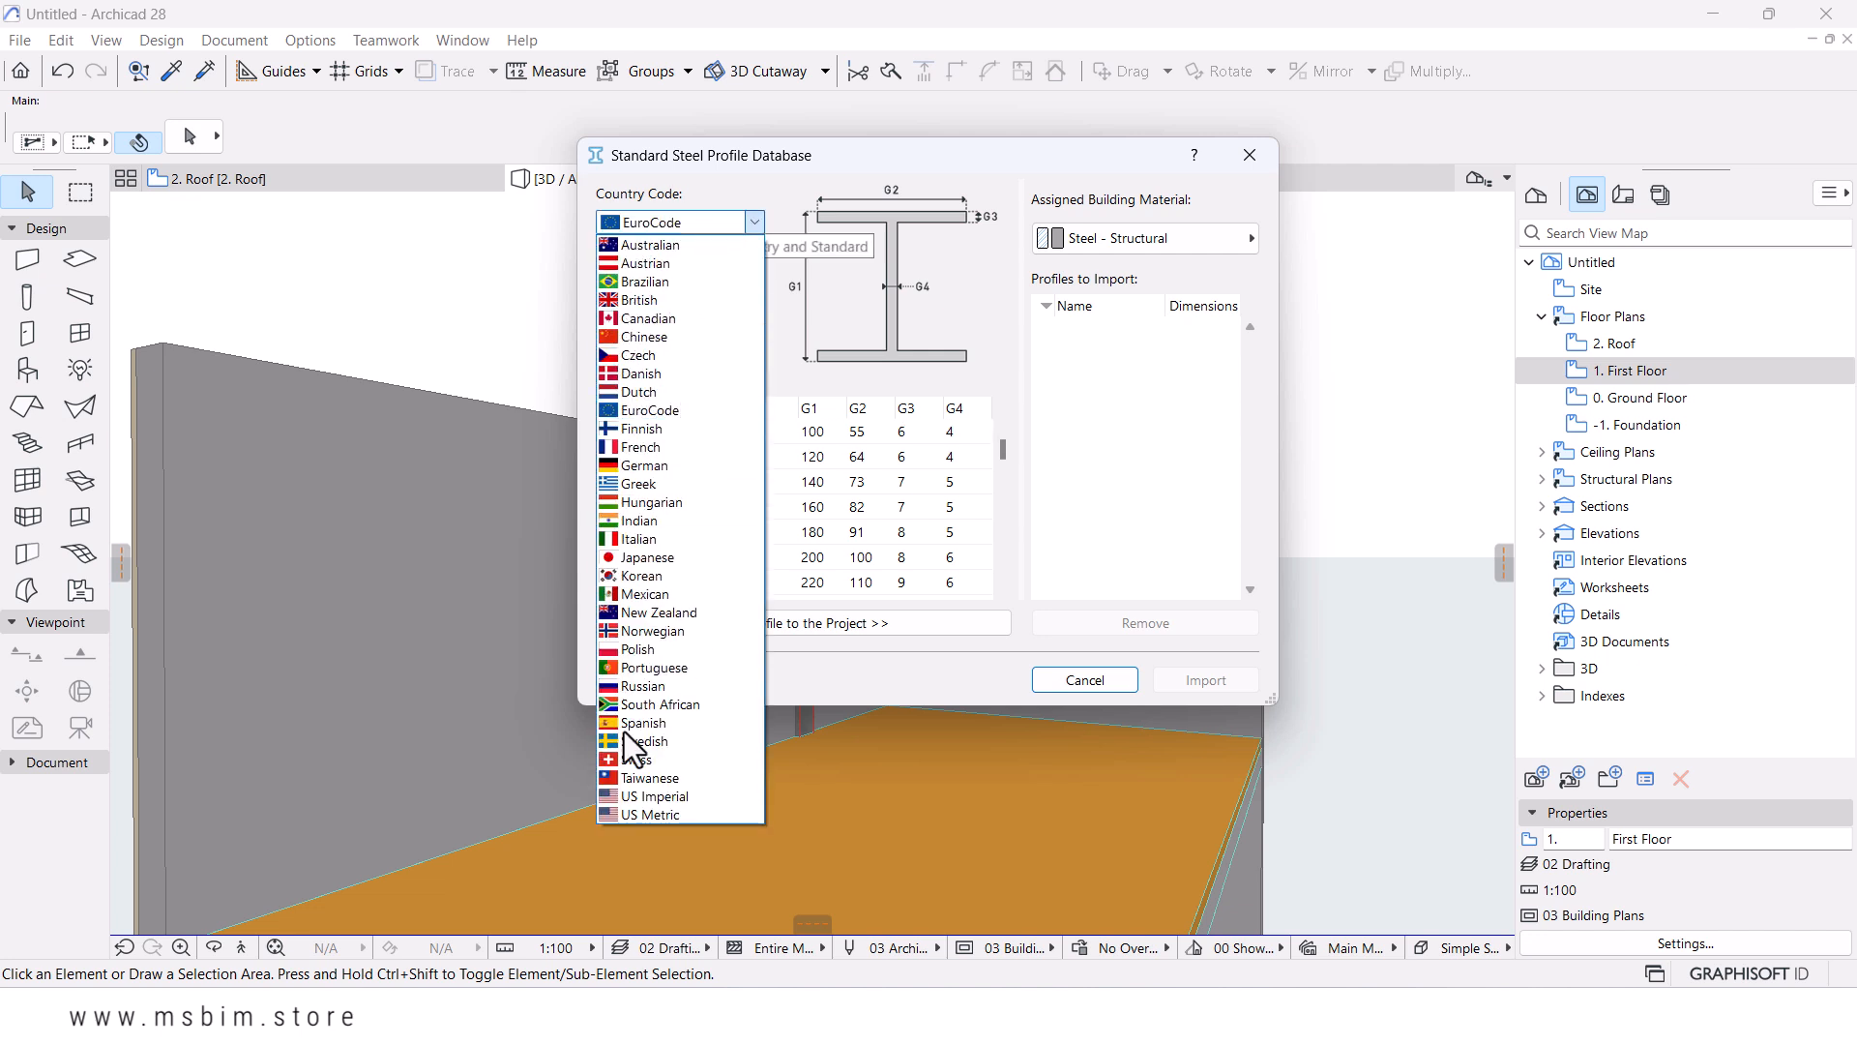
left_click(658, 705)
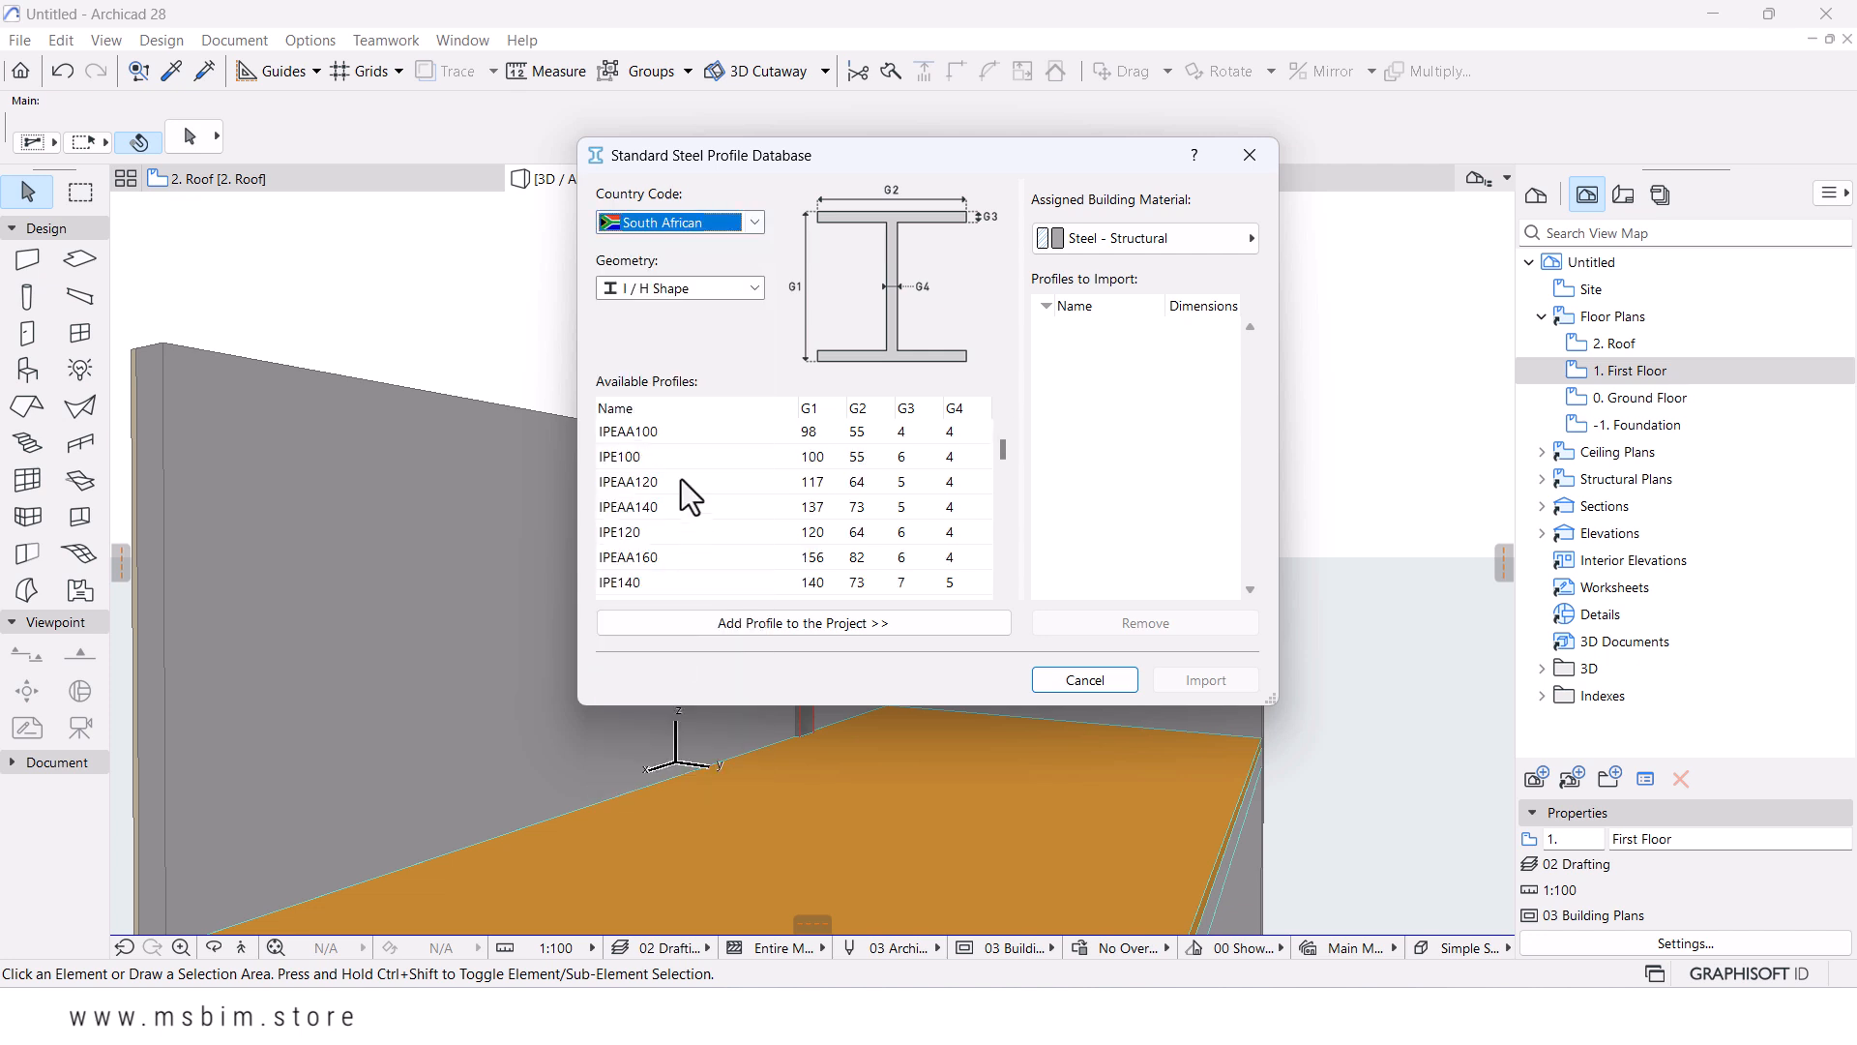
left_click(636, 289)
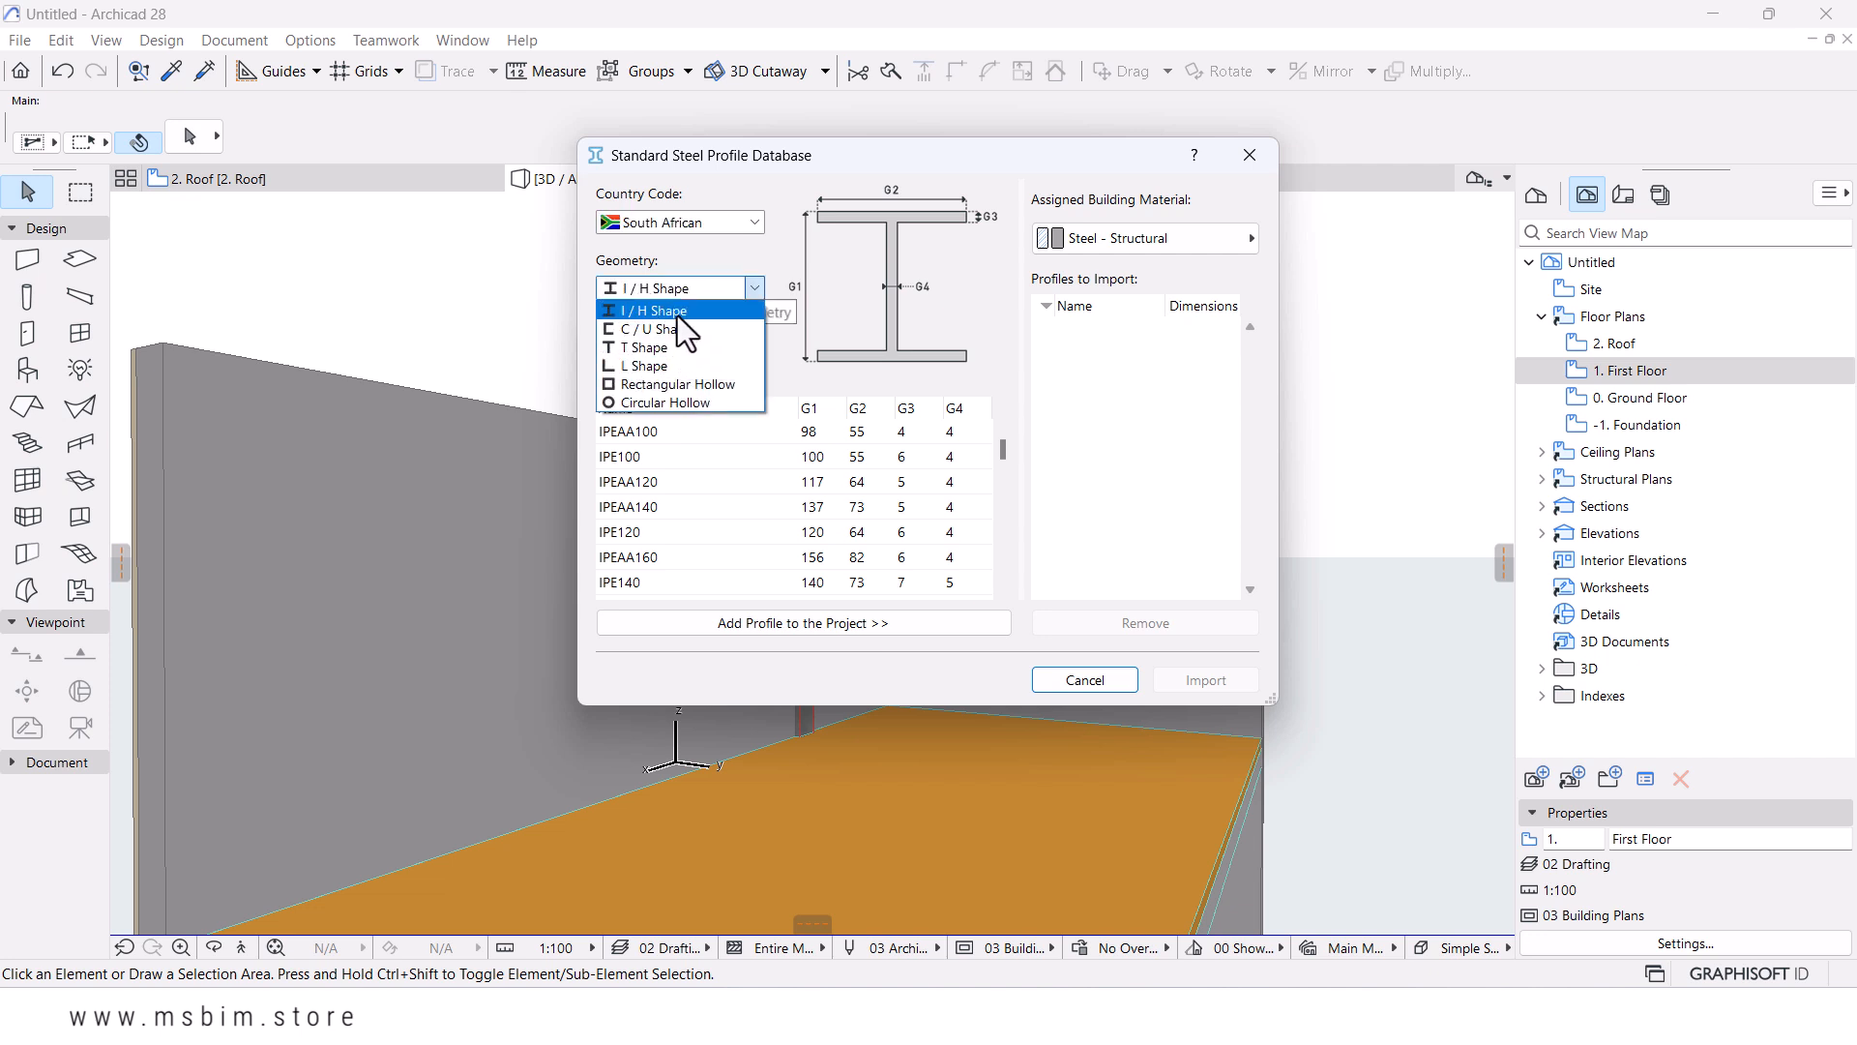
left_click(678, 311)
- Find the UC254X254X107 profile among the available ones, add it to the project and import it
left_click_drag(1007, 462, 1008, 484)
scroll(803, 492, "down", 5)
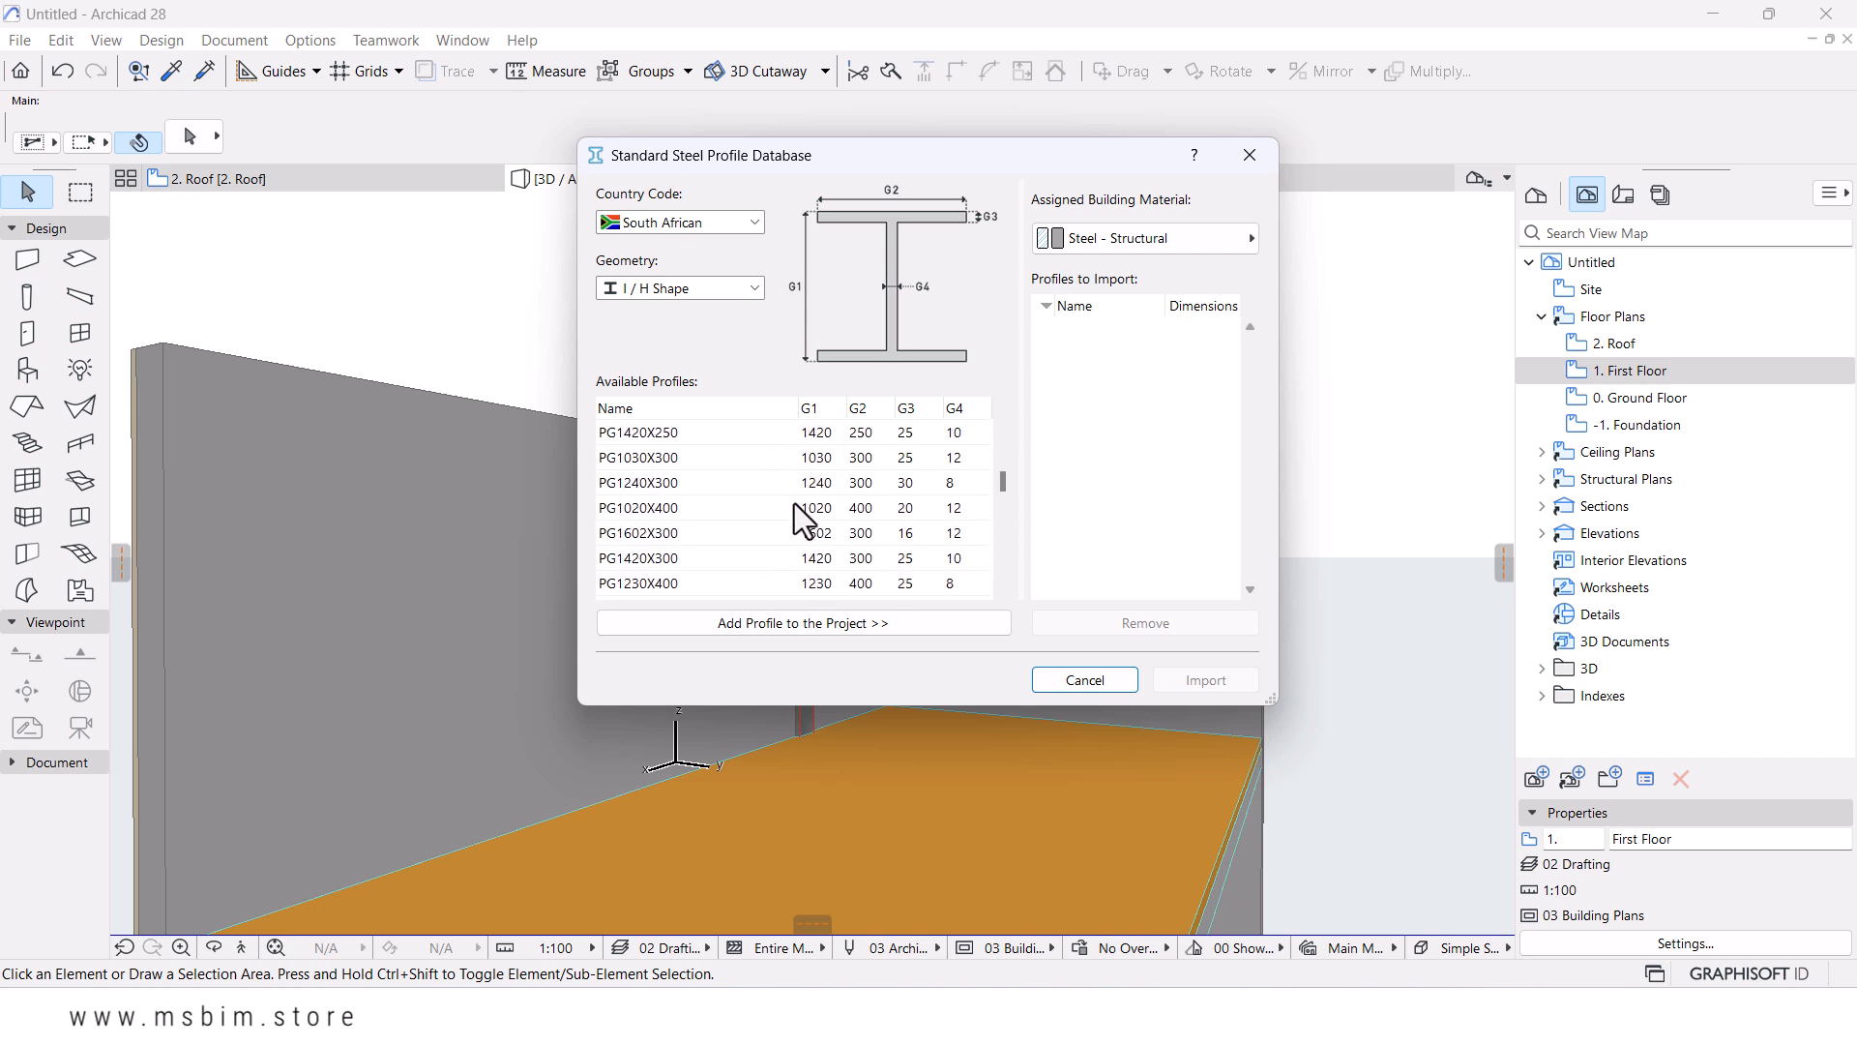
scroll(711, 538, "down", 6)
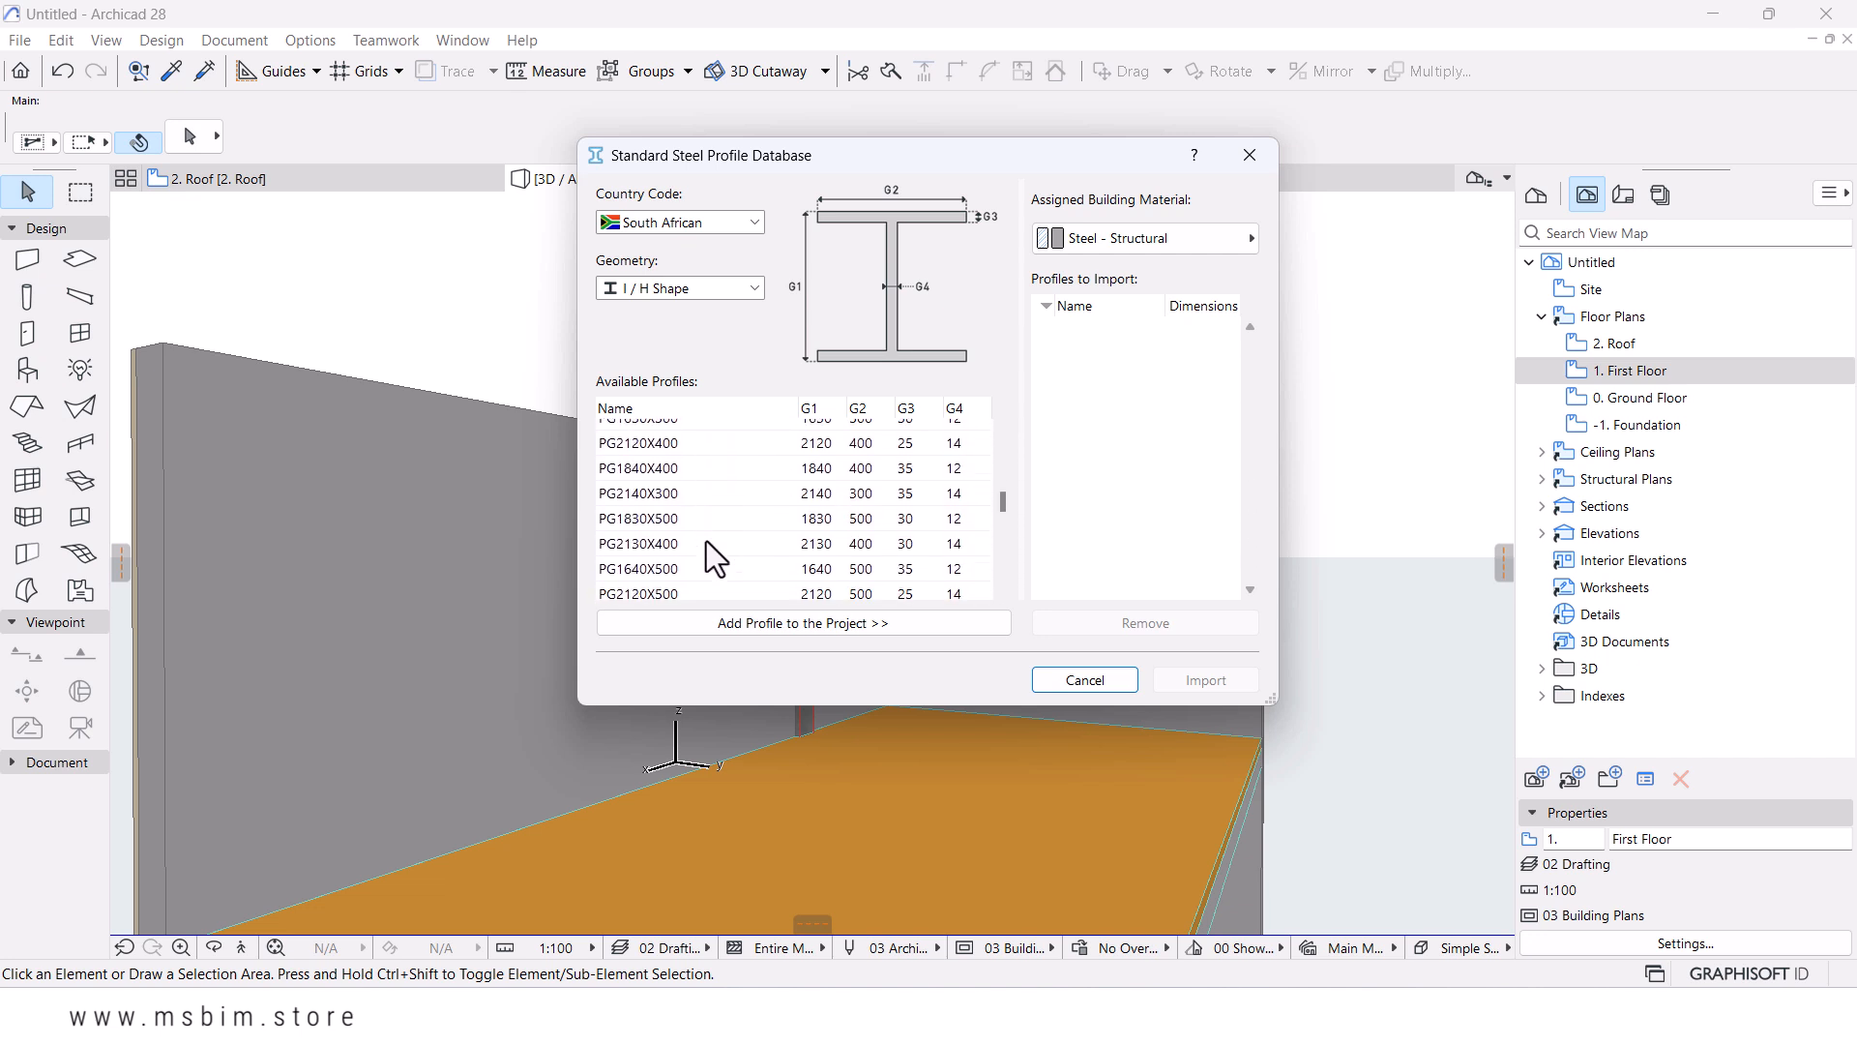
scroll(707, 544, "down", 6)
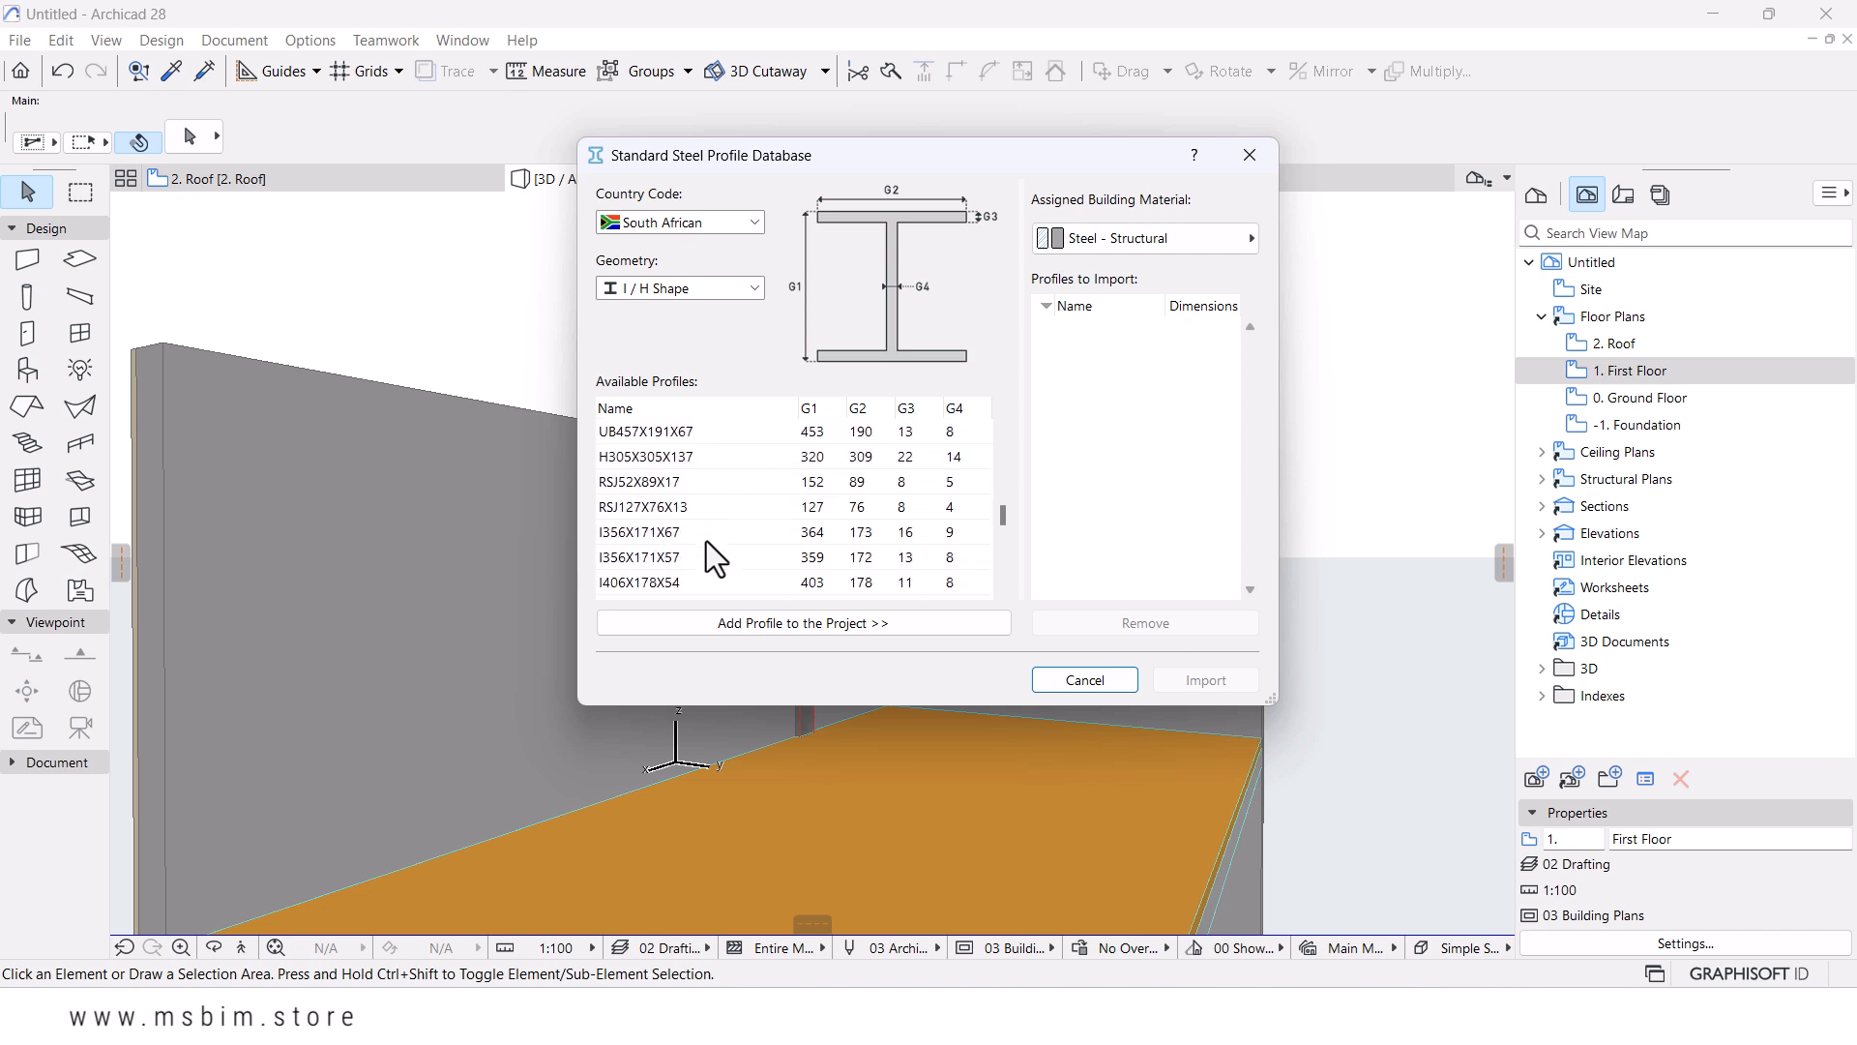
scroll(699, 536, "down", 6)
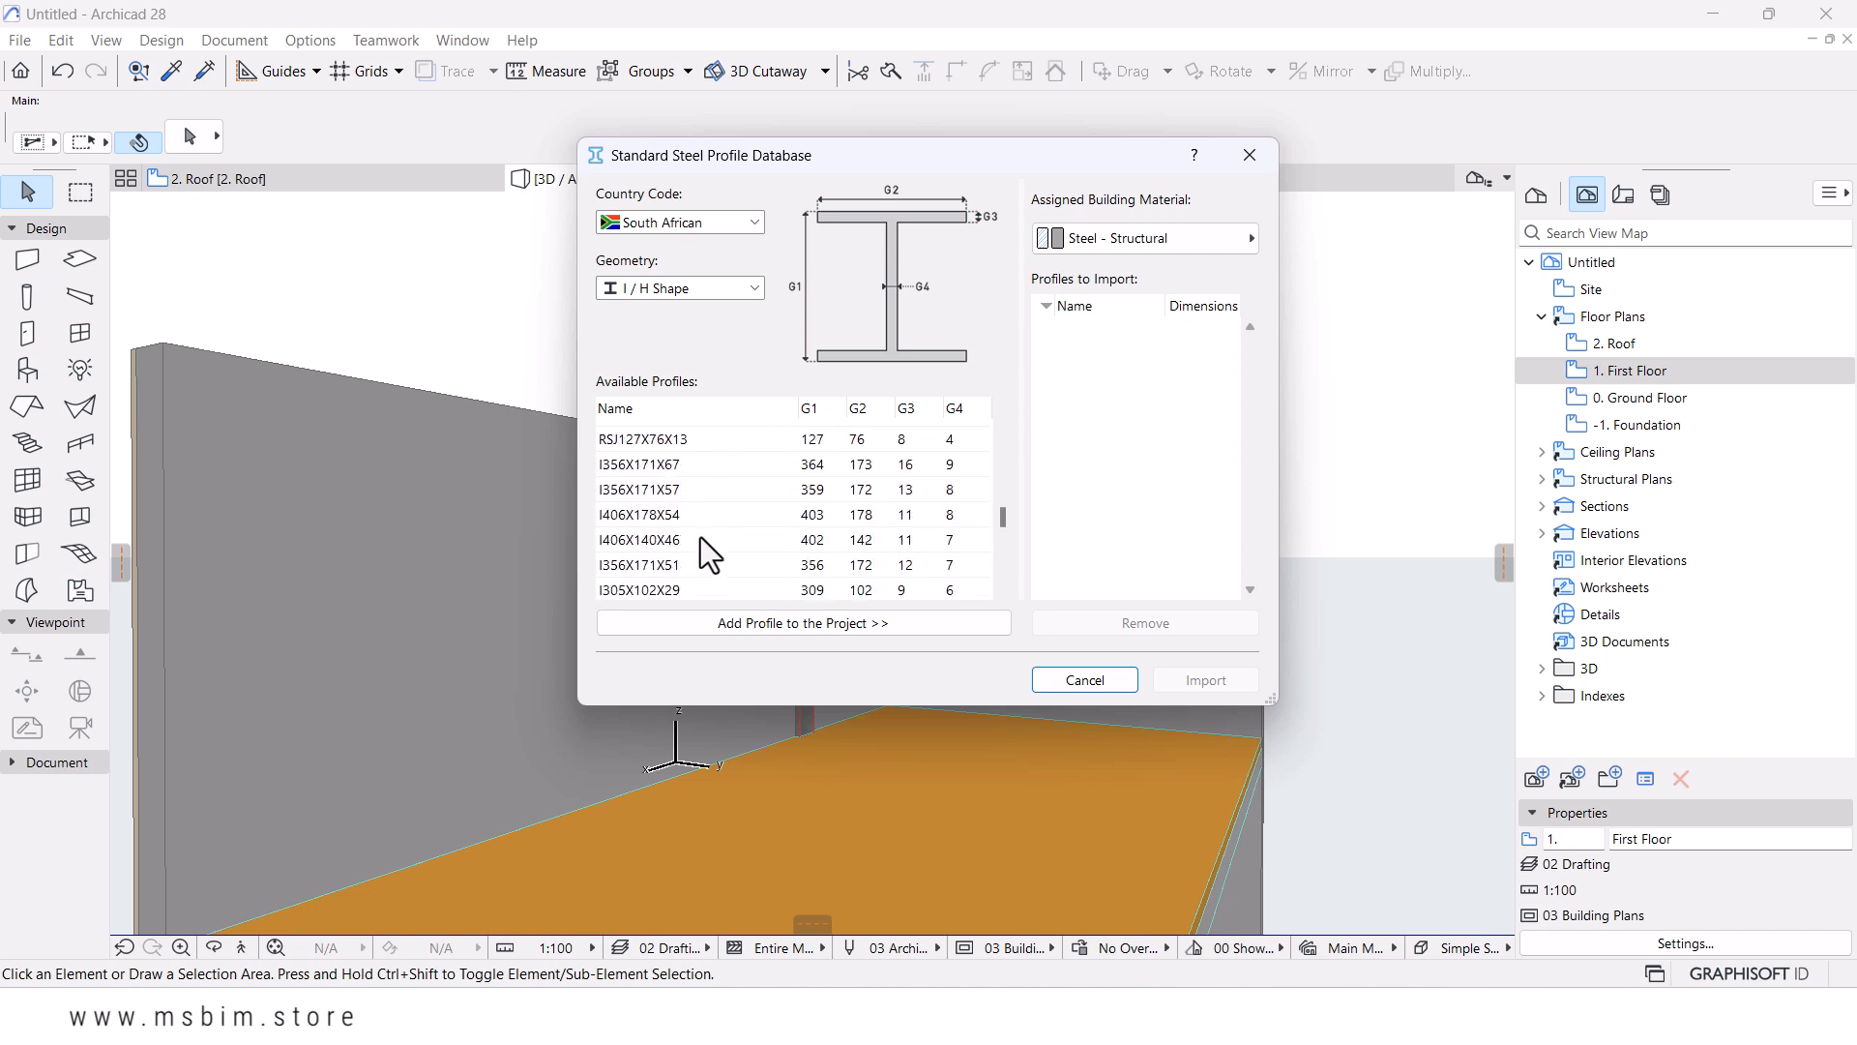
scroll(696, 543, "down", 3)
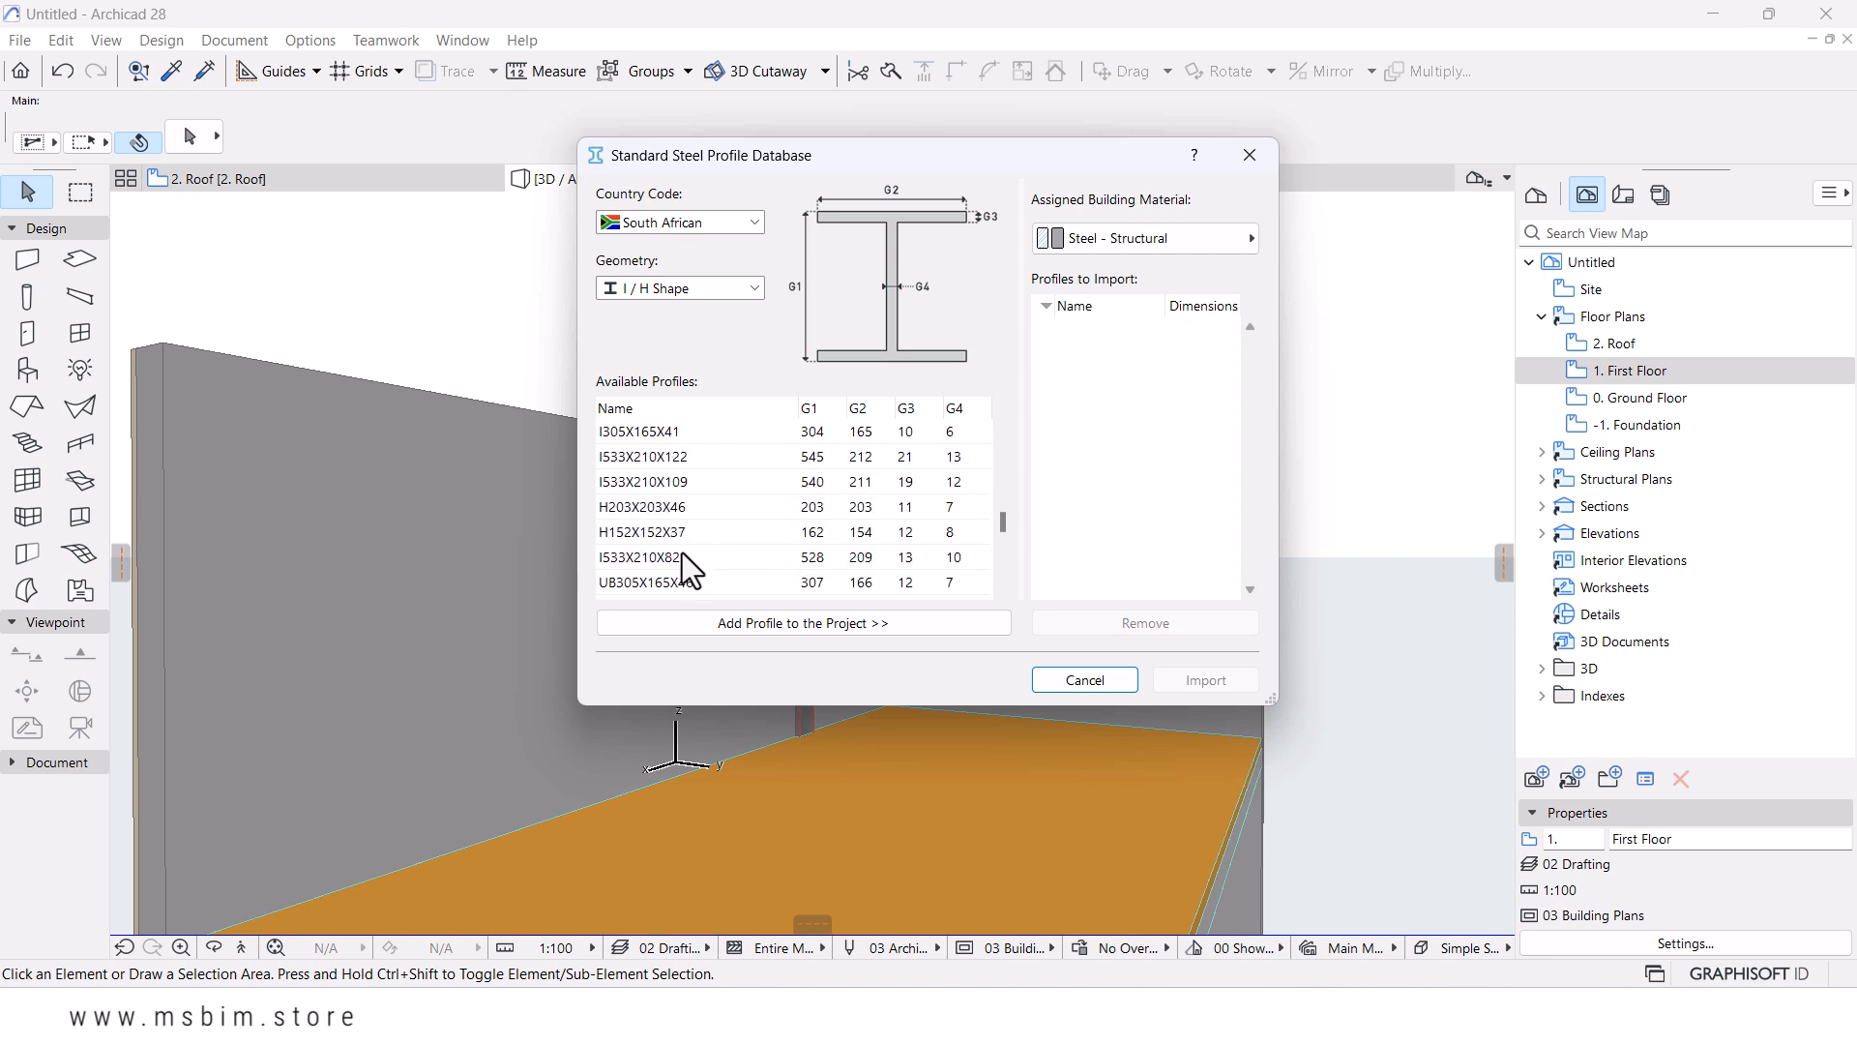
scroll(664, 564, "down", 3)
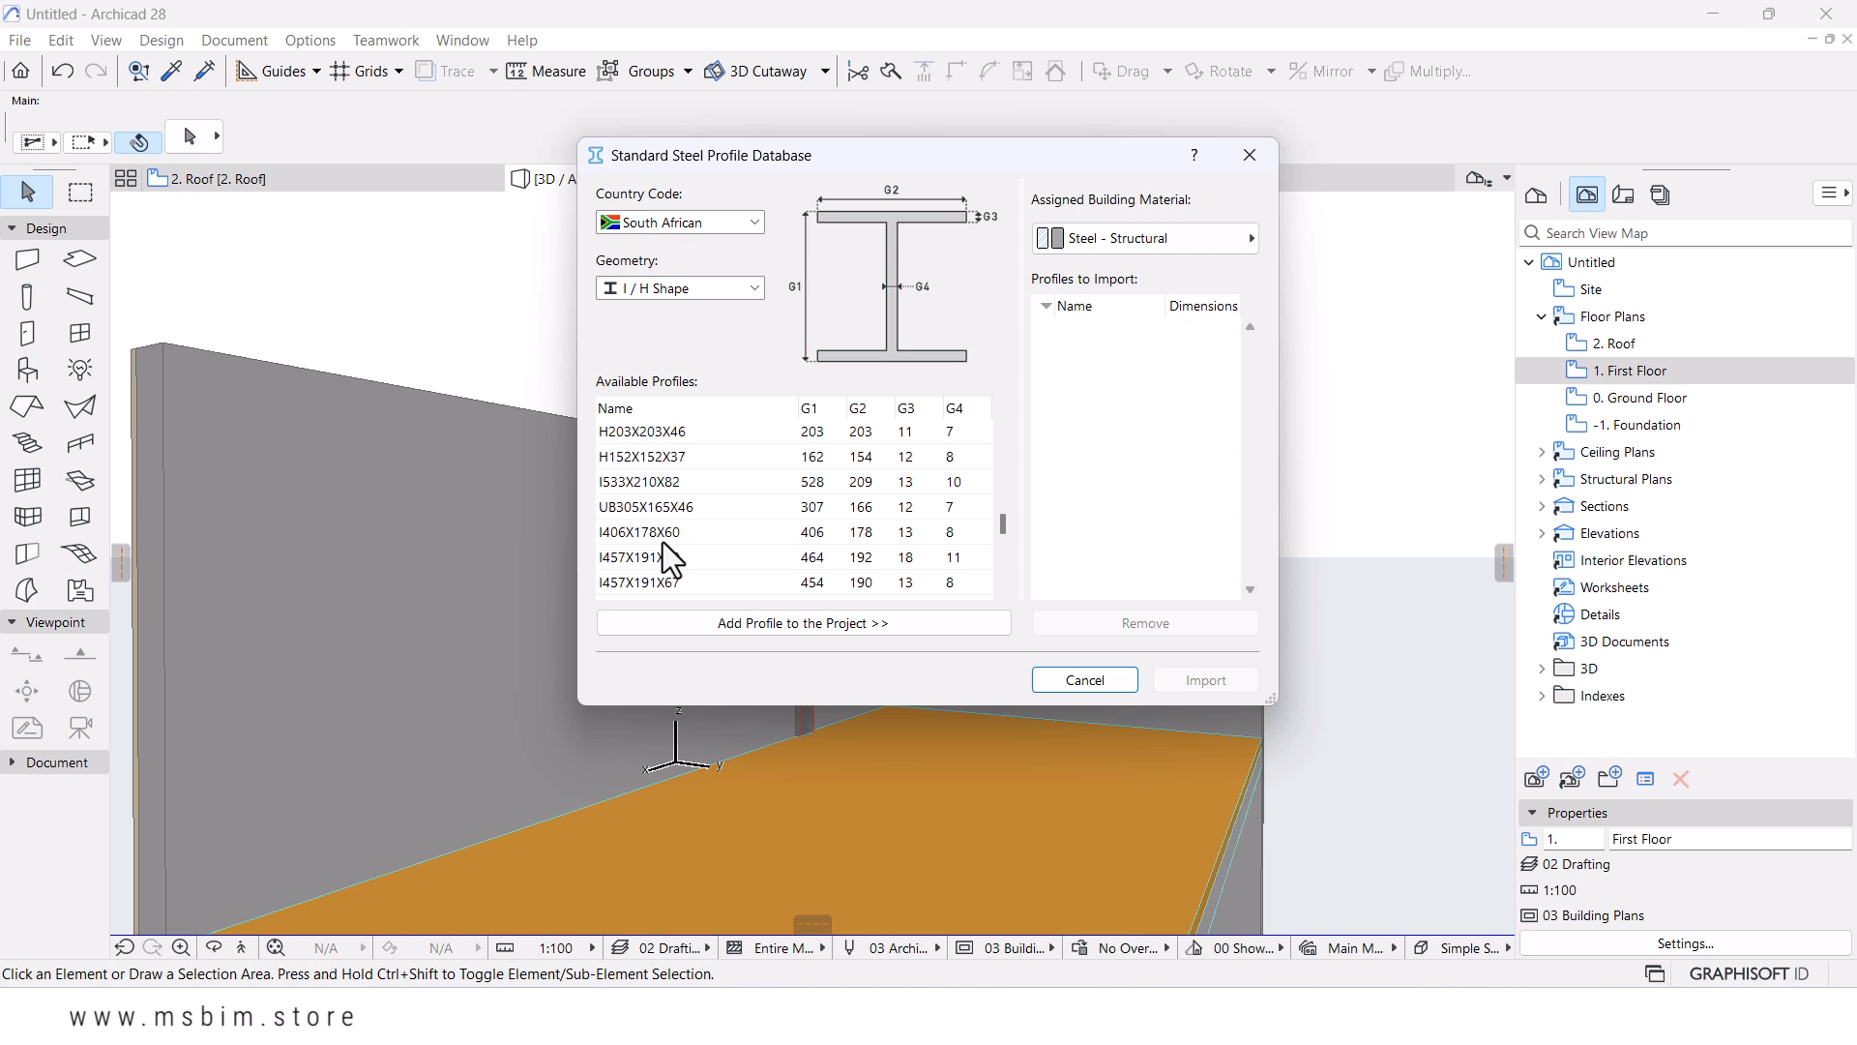
scroll(664, 542, "down", 6)
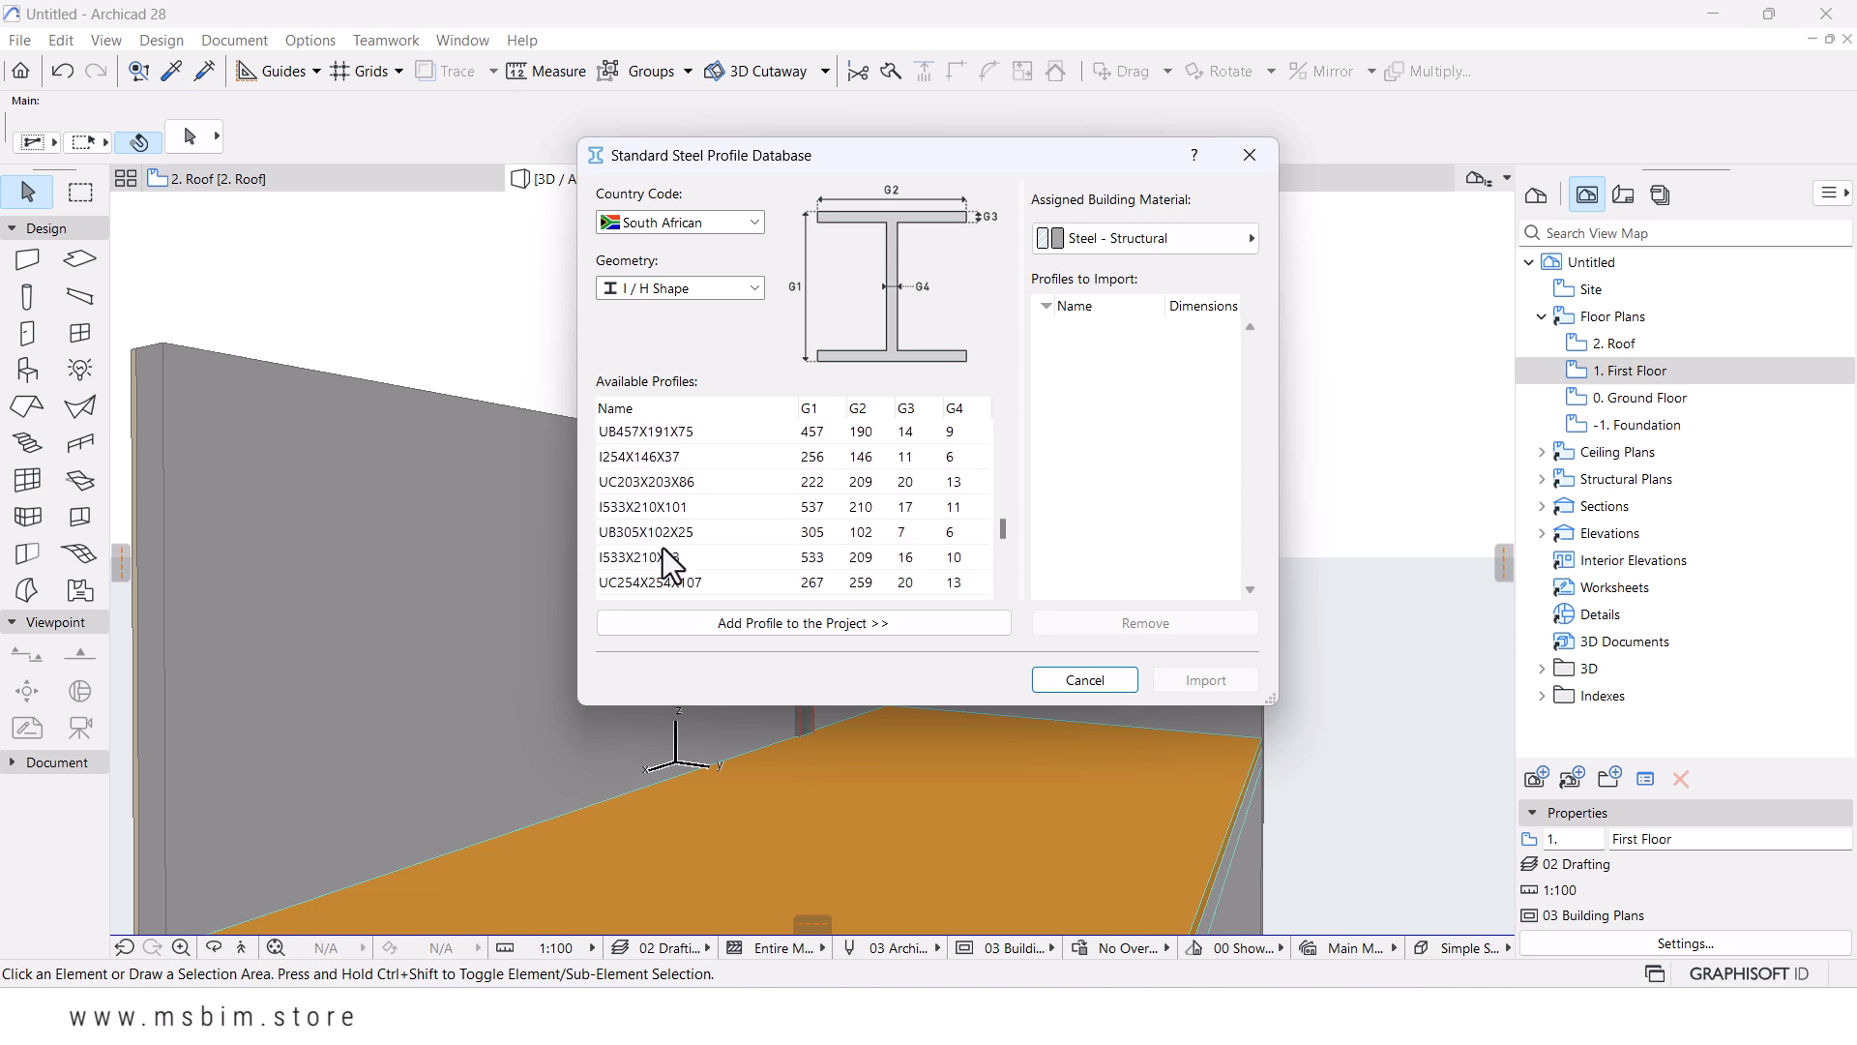
scroll(705, 566, "down", 3)
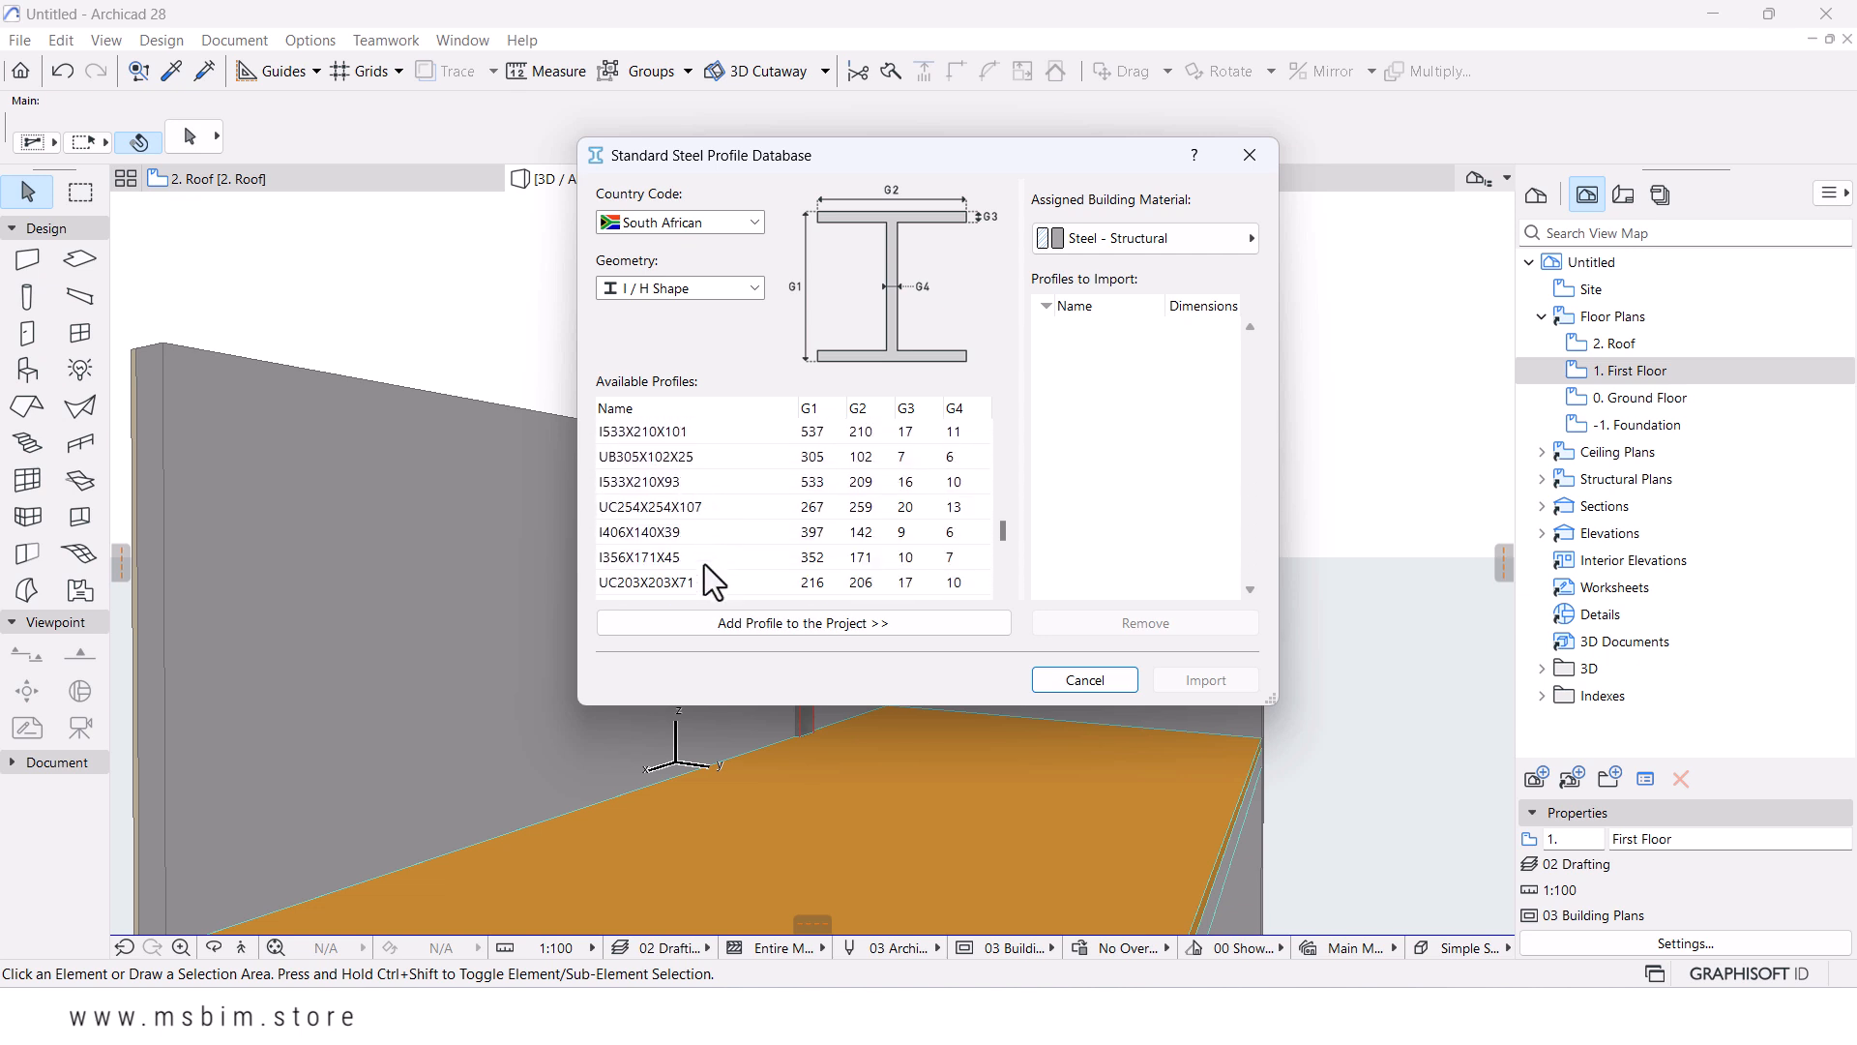
left_click(647, 512)
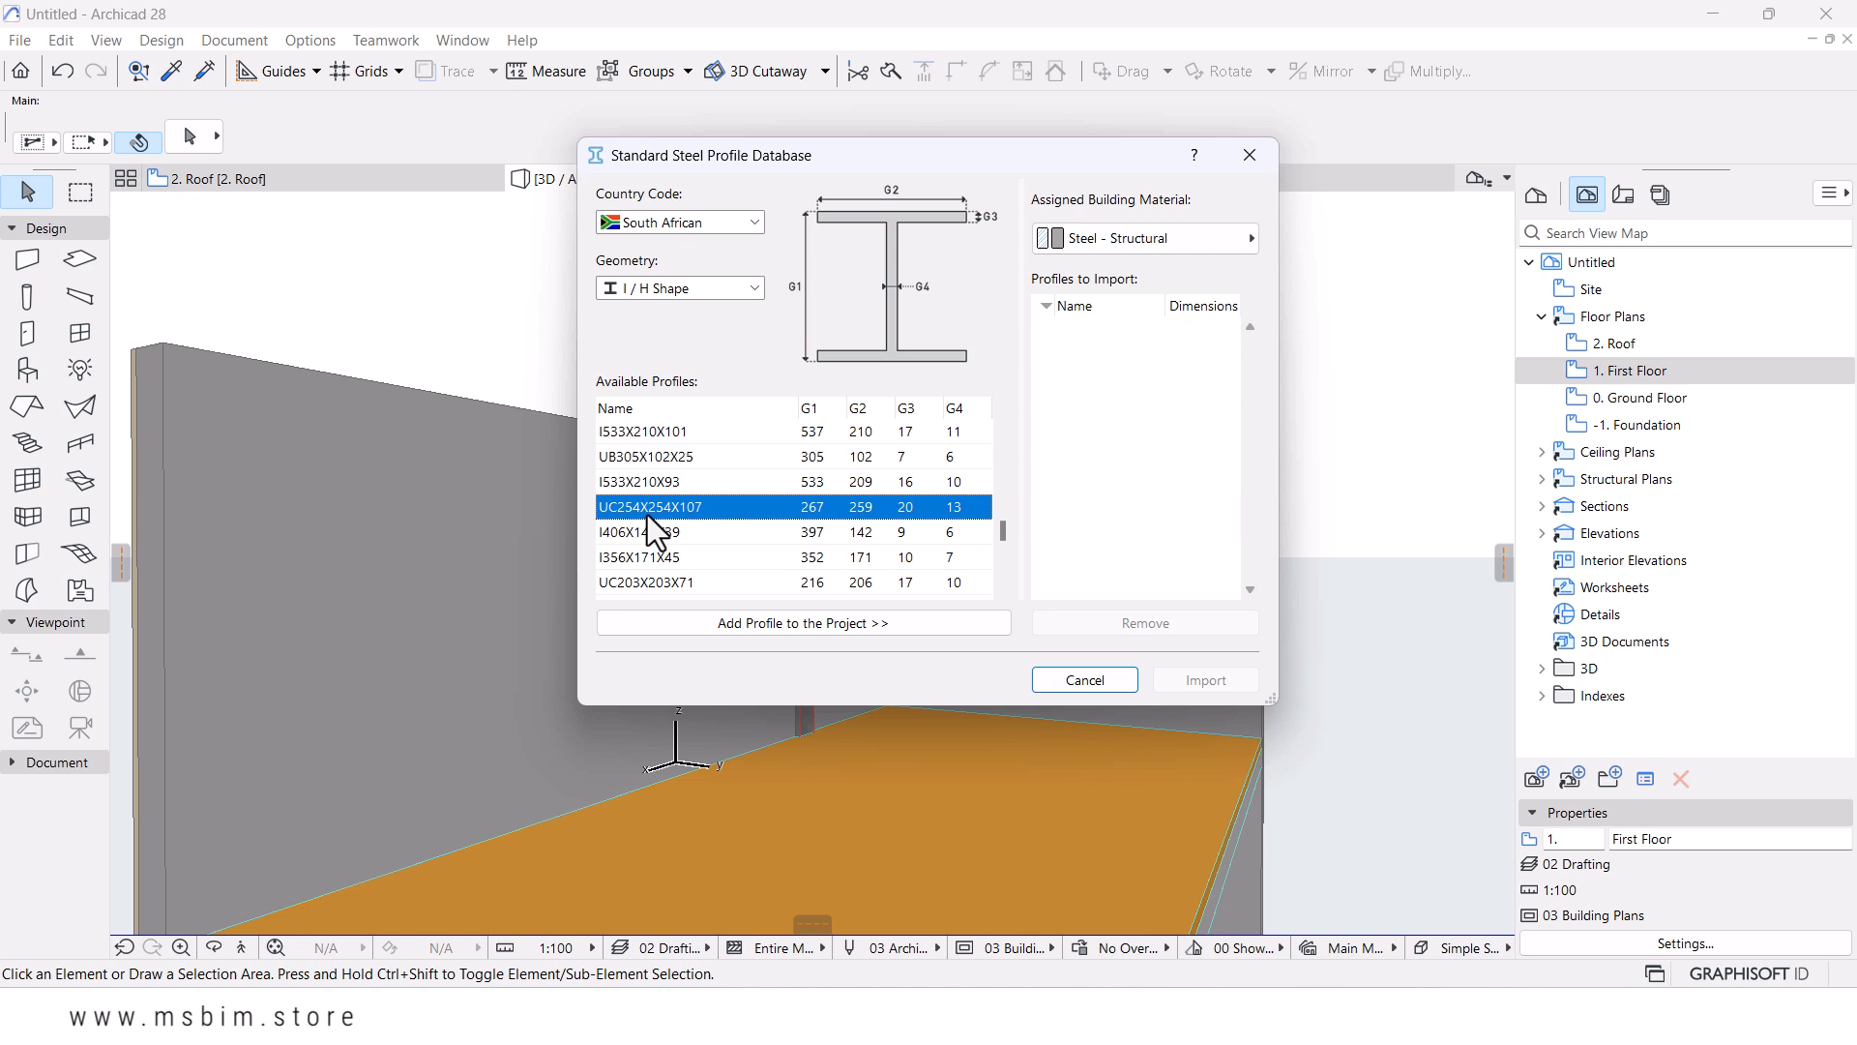
left_click(770, 629)
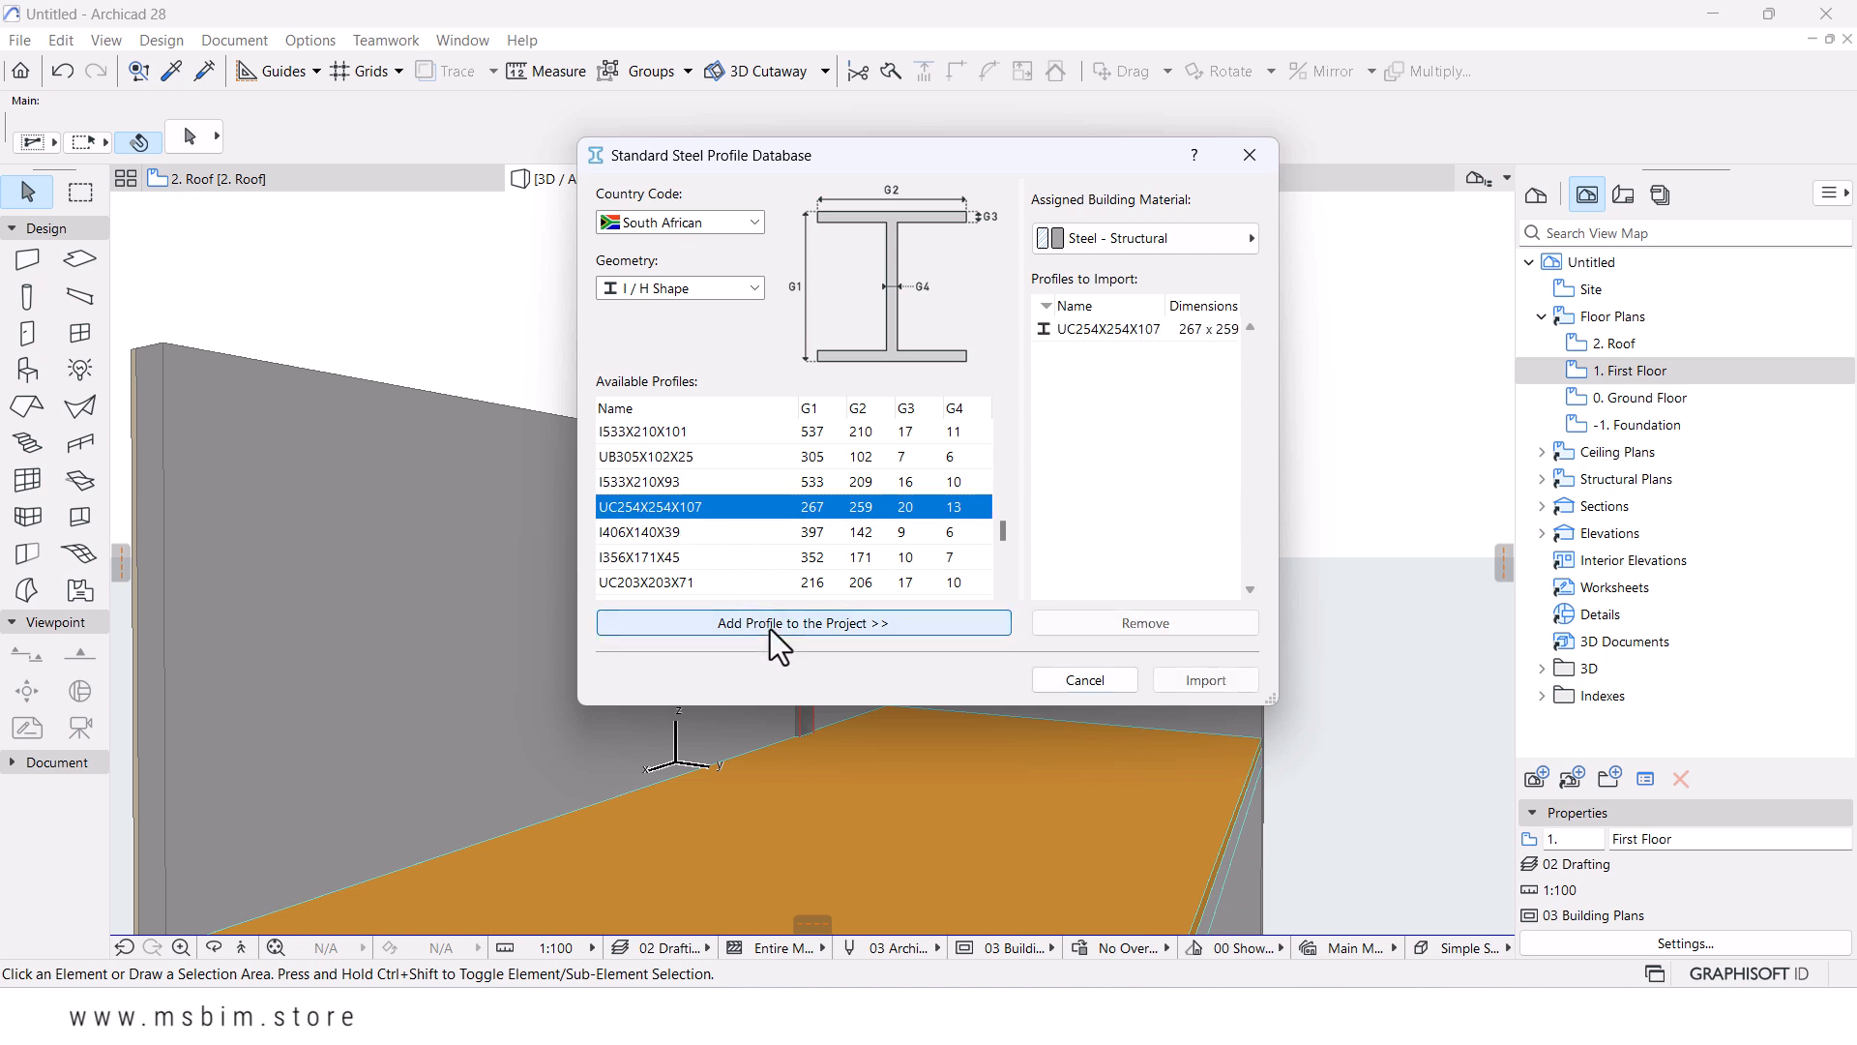
left_click(1110, 334)
left_click(1211, 681)
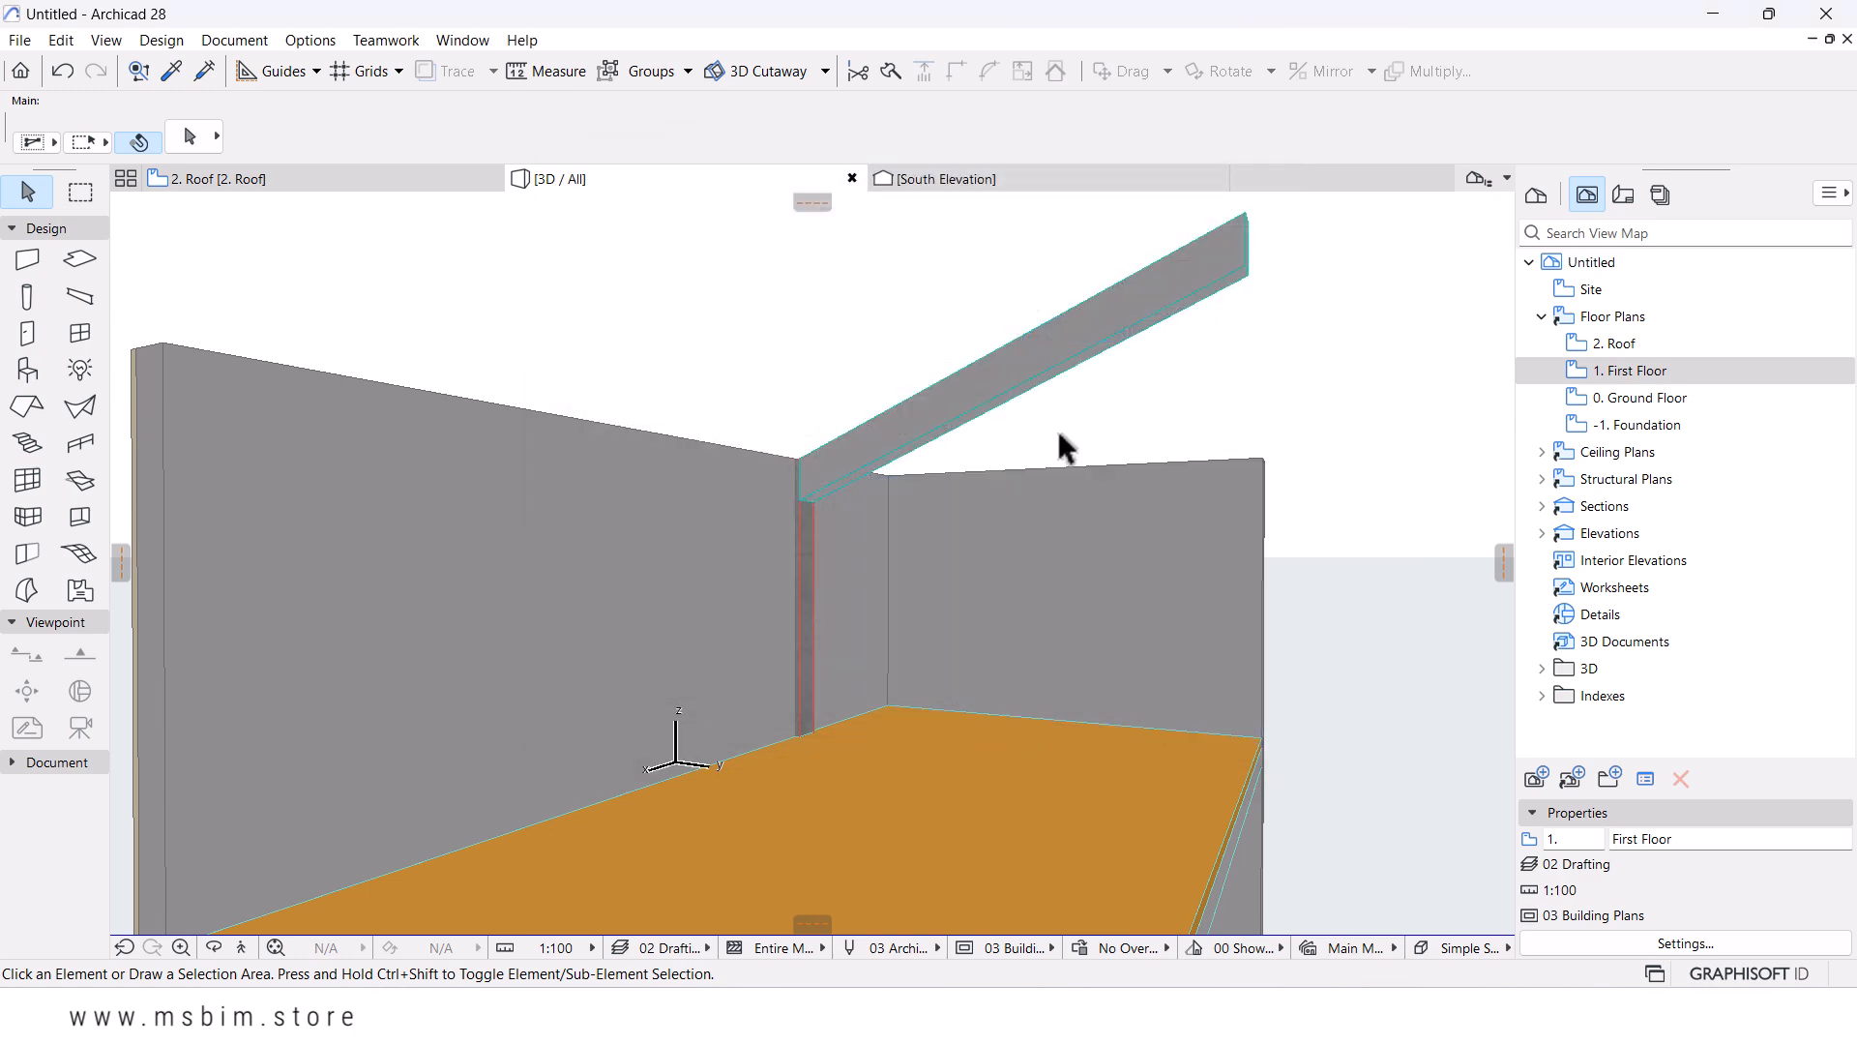
- Change the slanted roof beam to a complex profile and assign it the UC254X254X107 section
left_click(1049, 372)
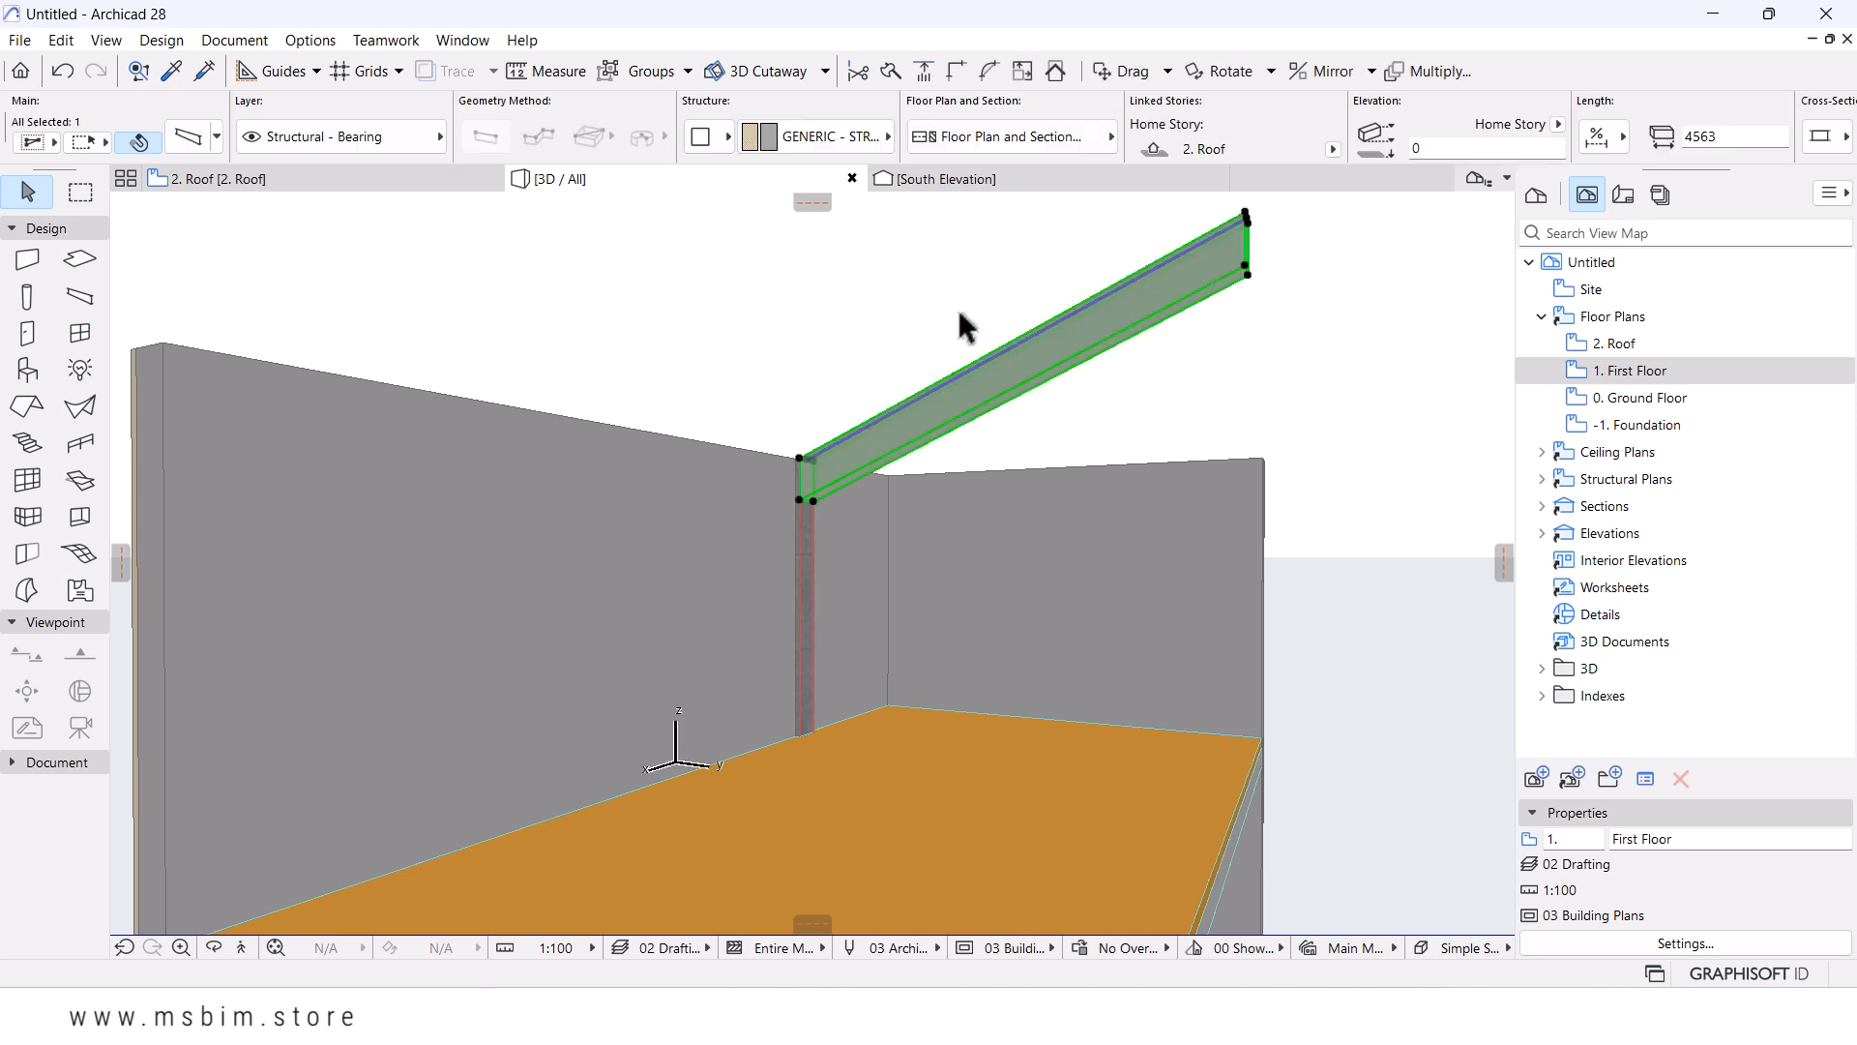
left_click(716, 136)
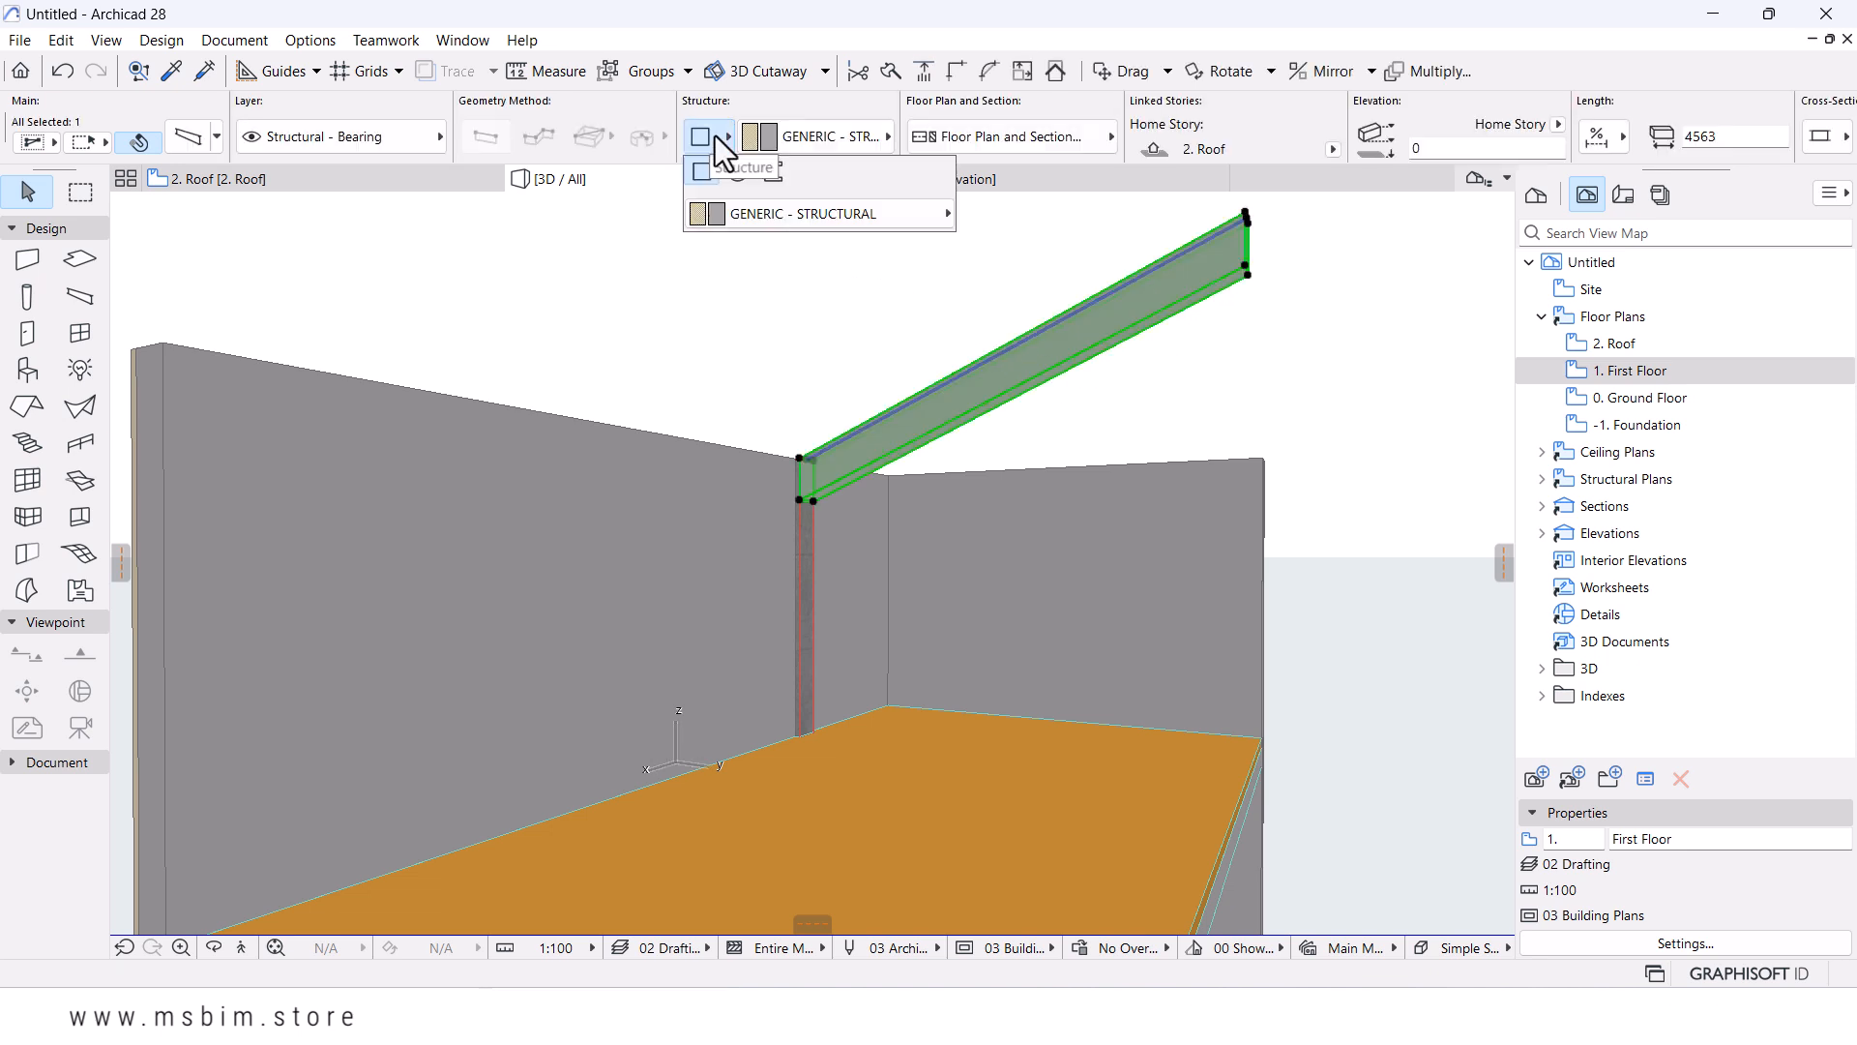
left_click(774, 175)
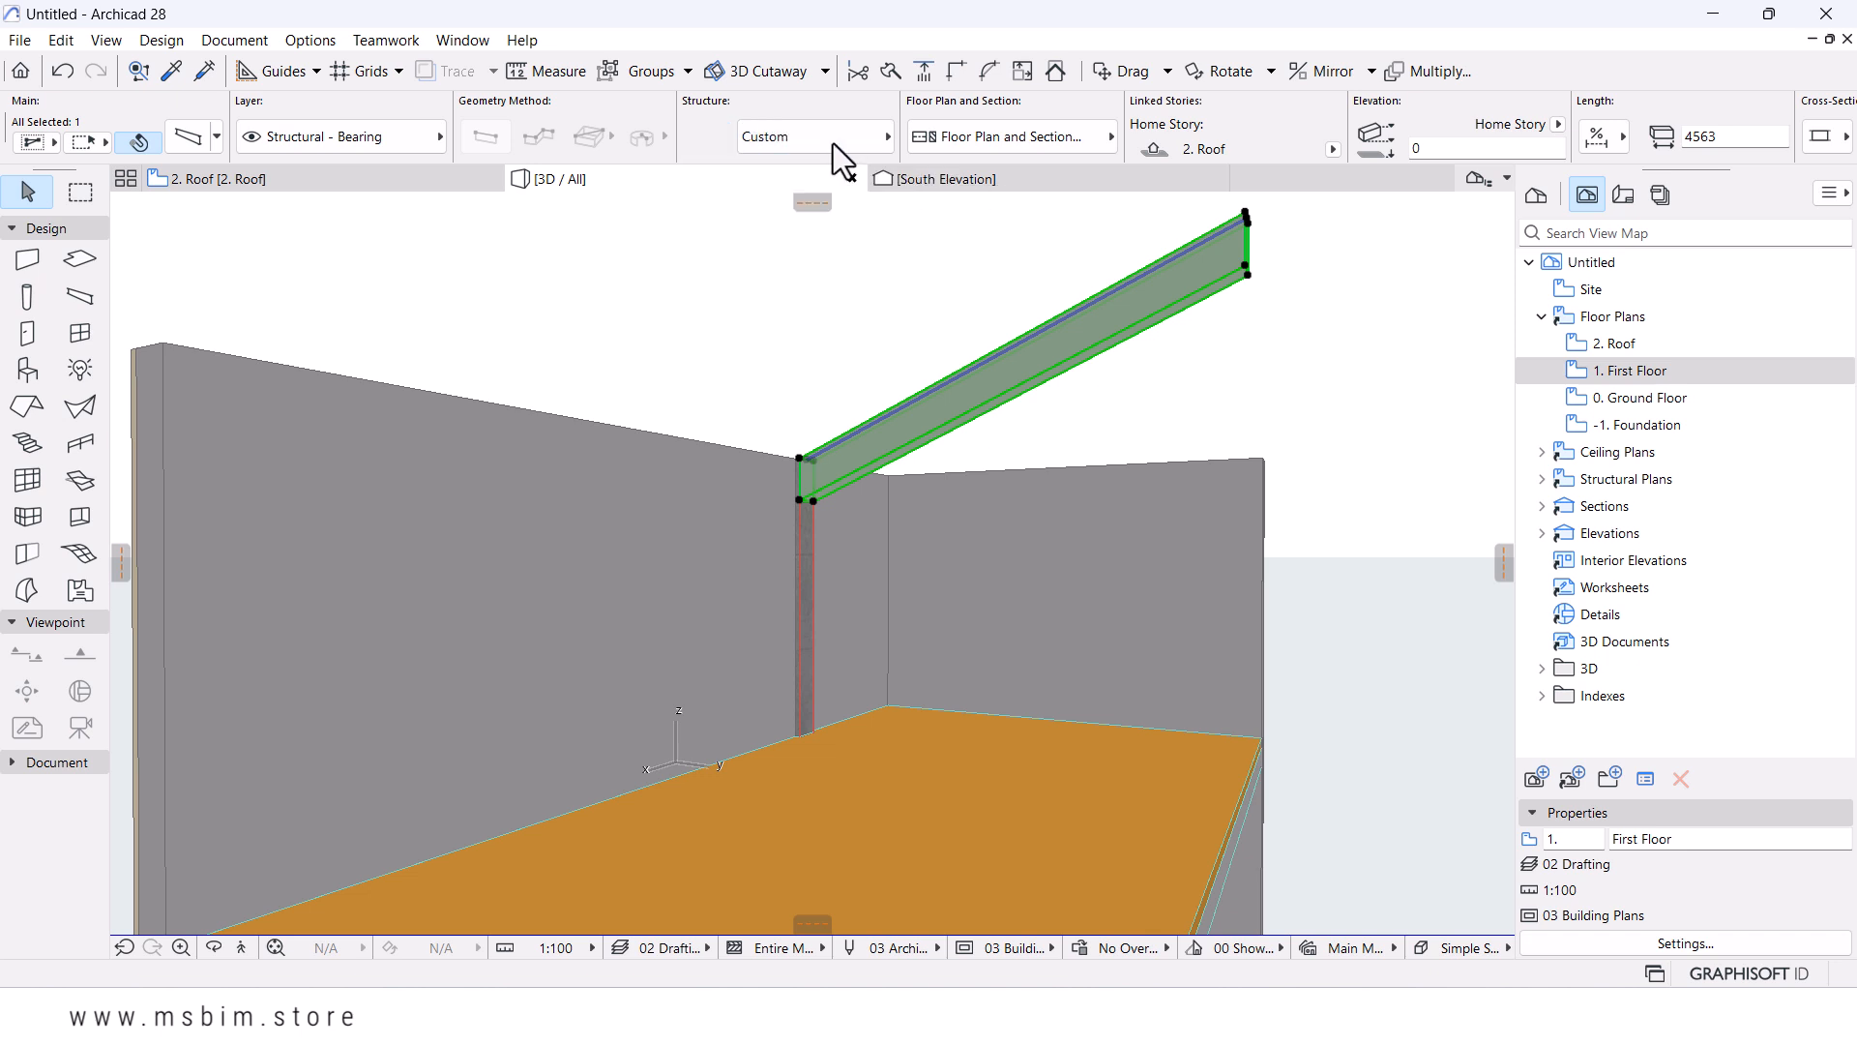
left_click(863, 140)
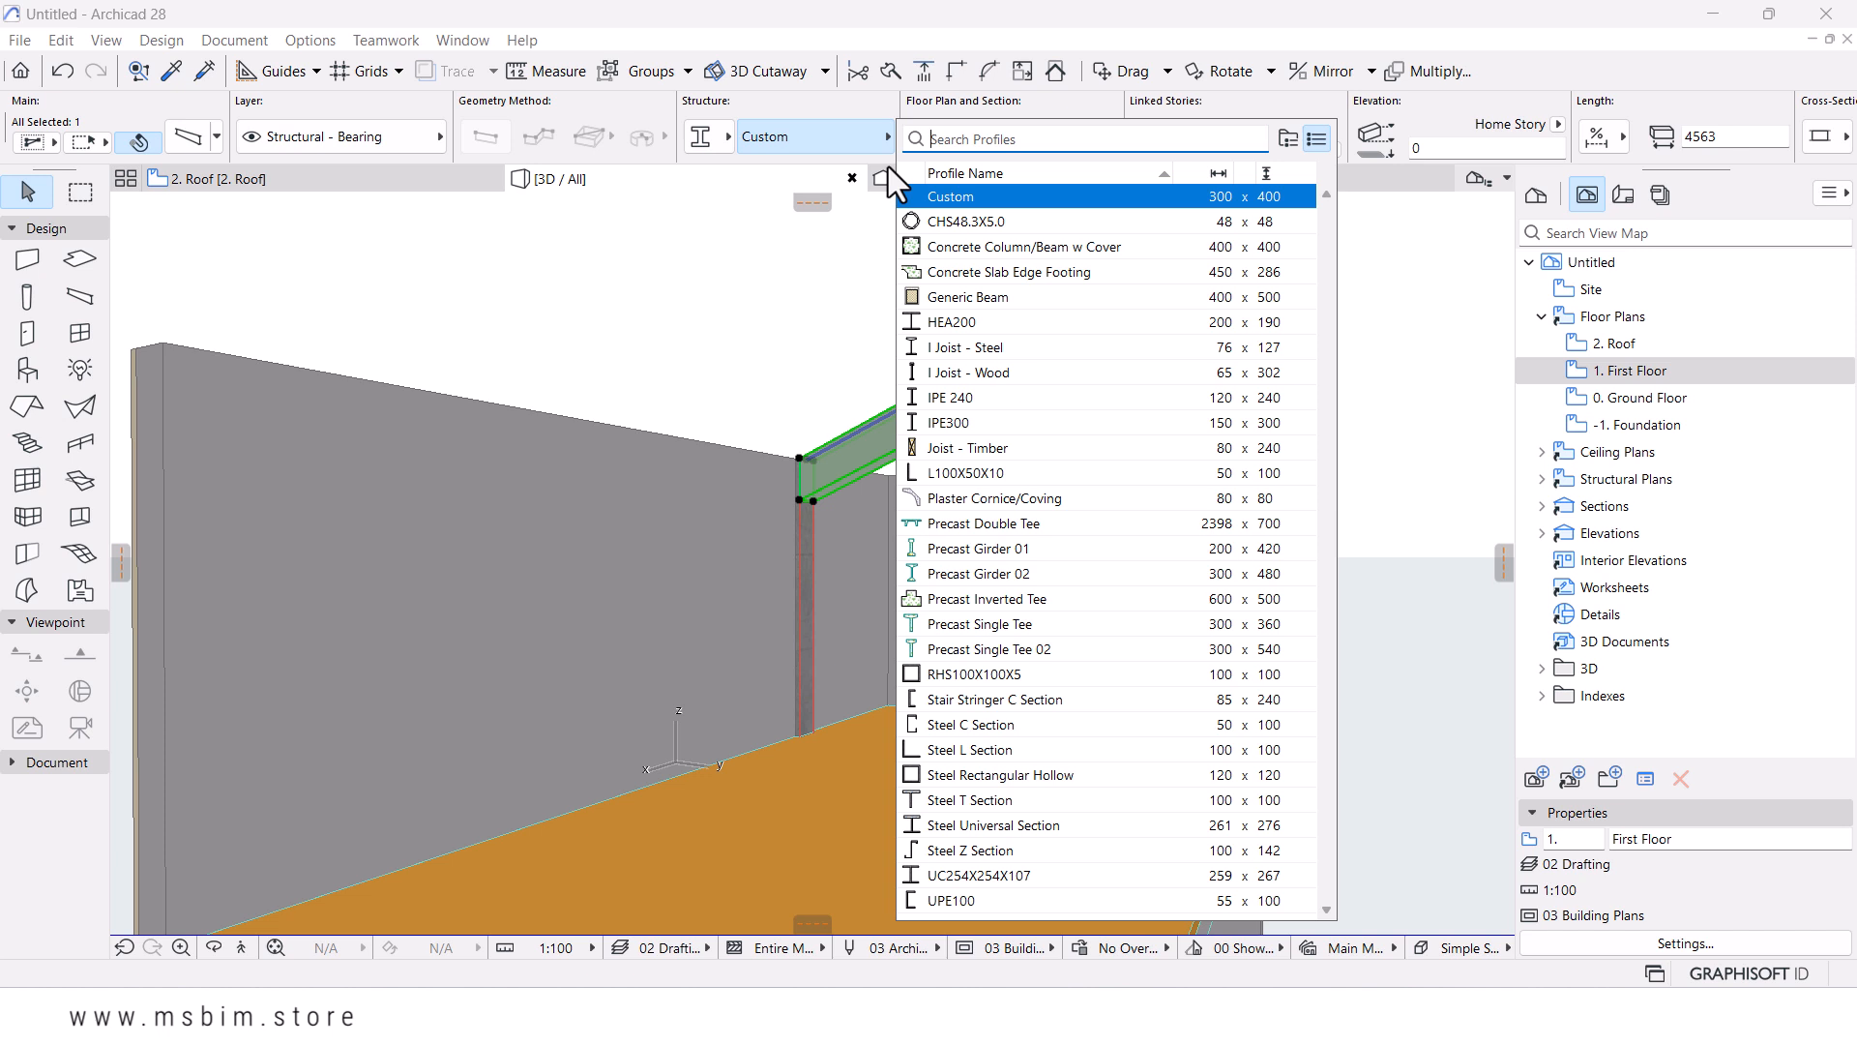
left_click(978, 880)
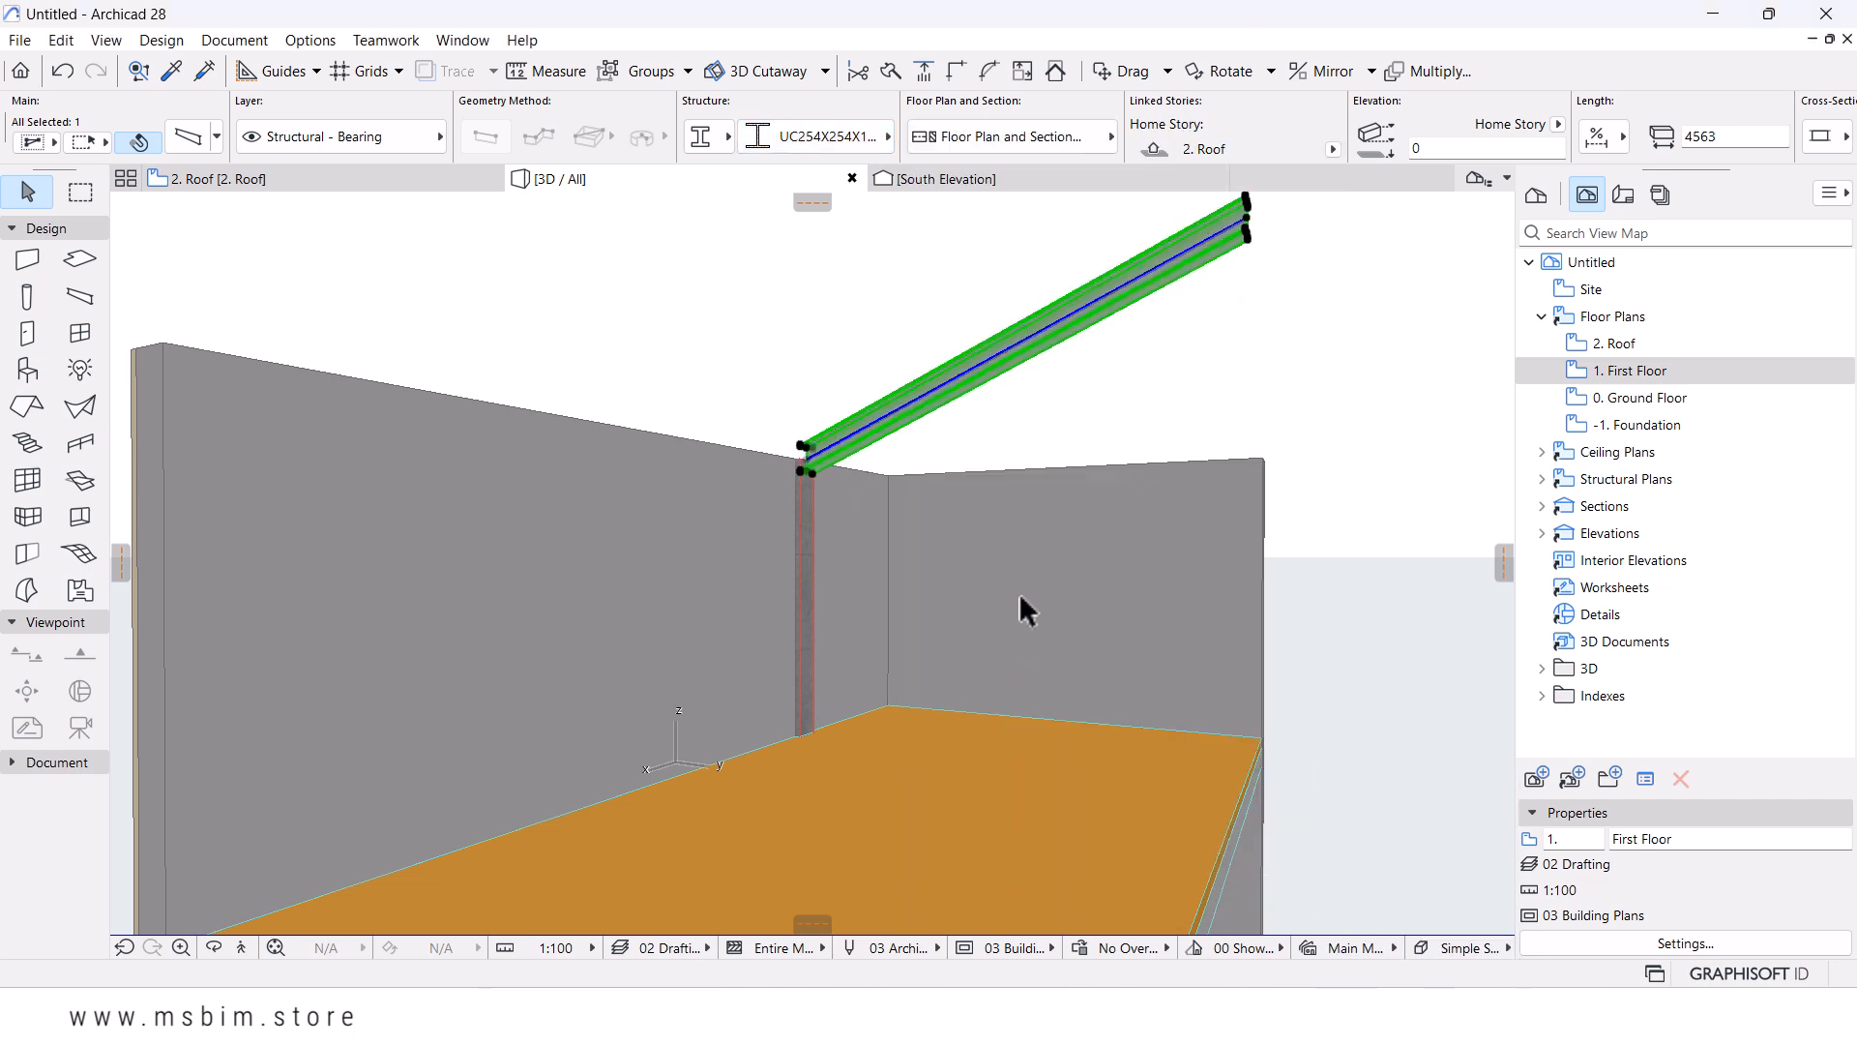
- Move the steel beam straight down about 145 mm so its upper flange corner lines up with the column's top
scroll(764, 425, "up", 6)
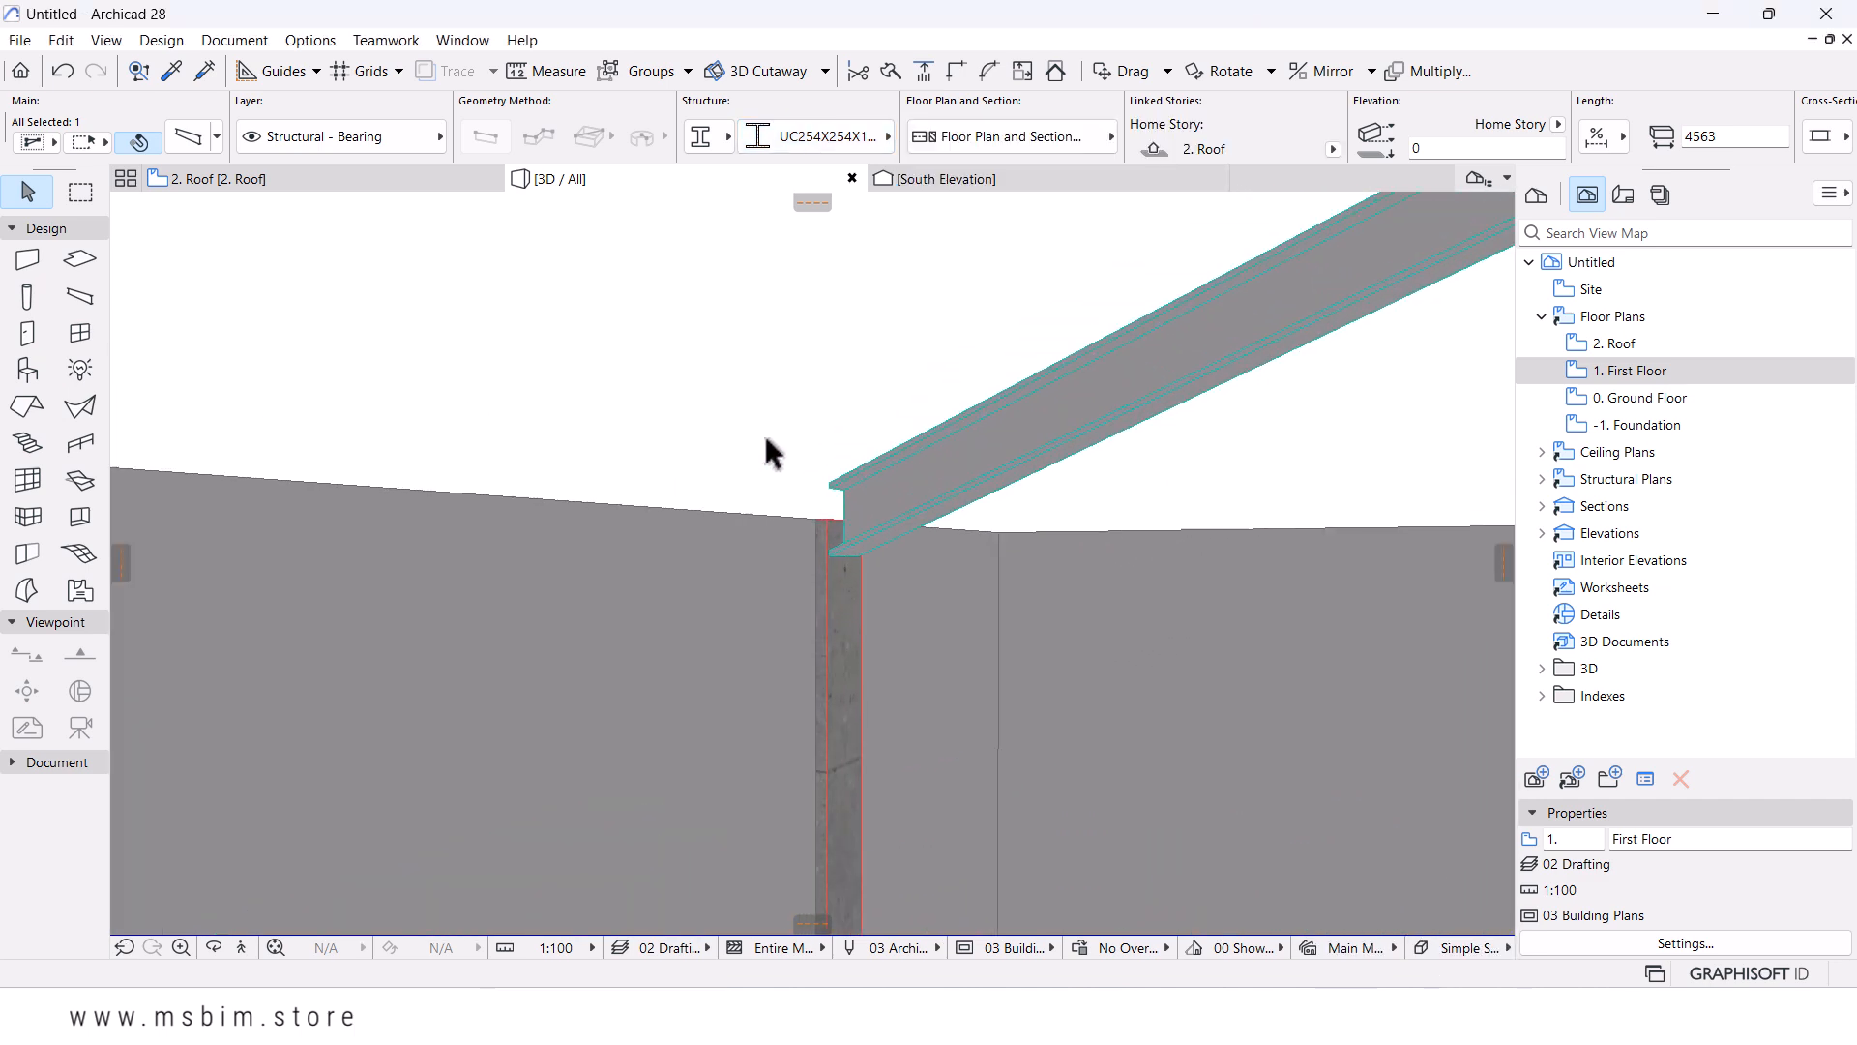
middle_click_drag(809, 492, 733, 412, "shift")
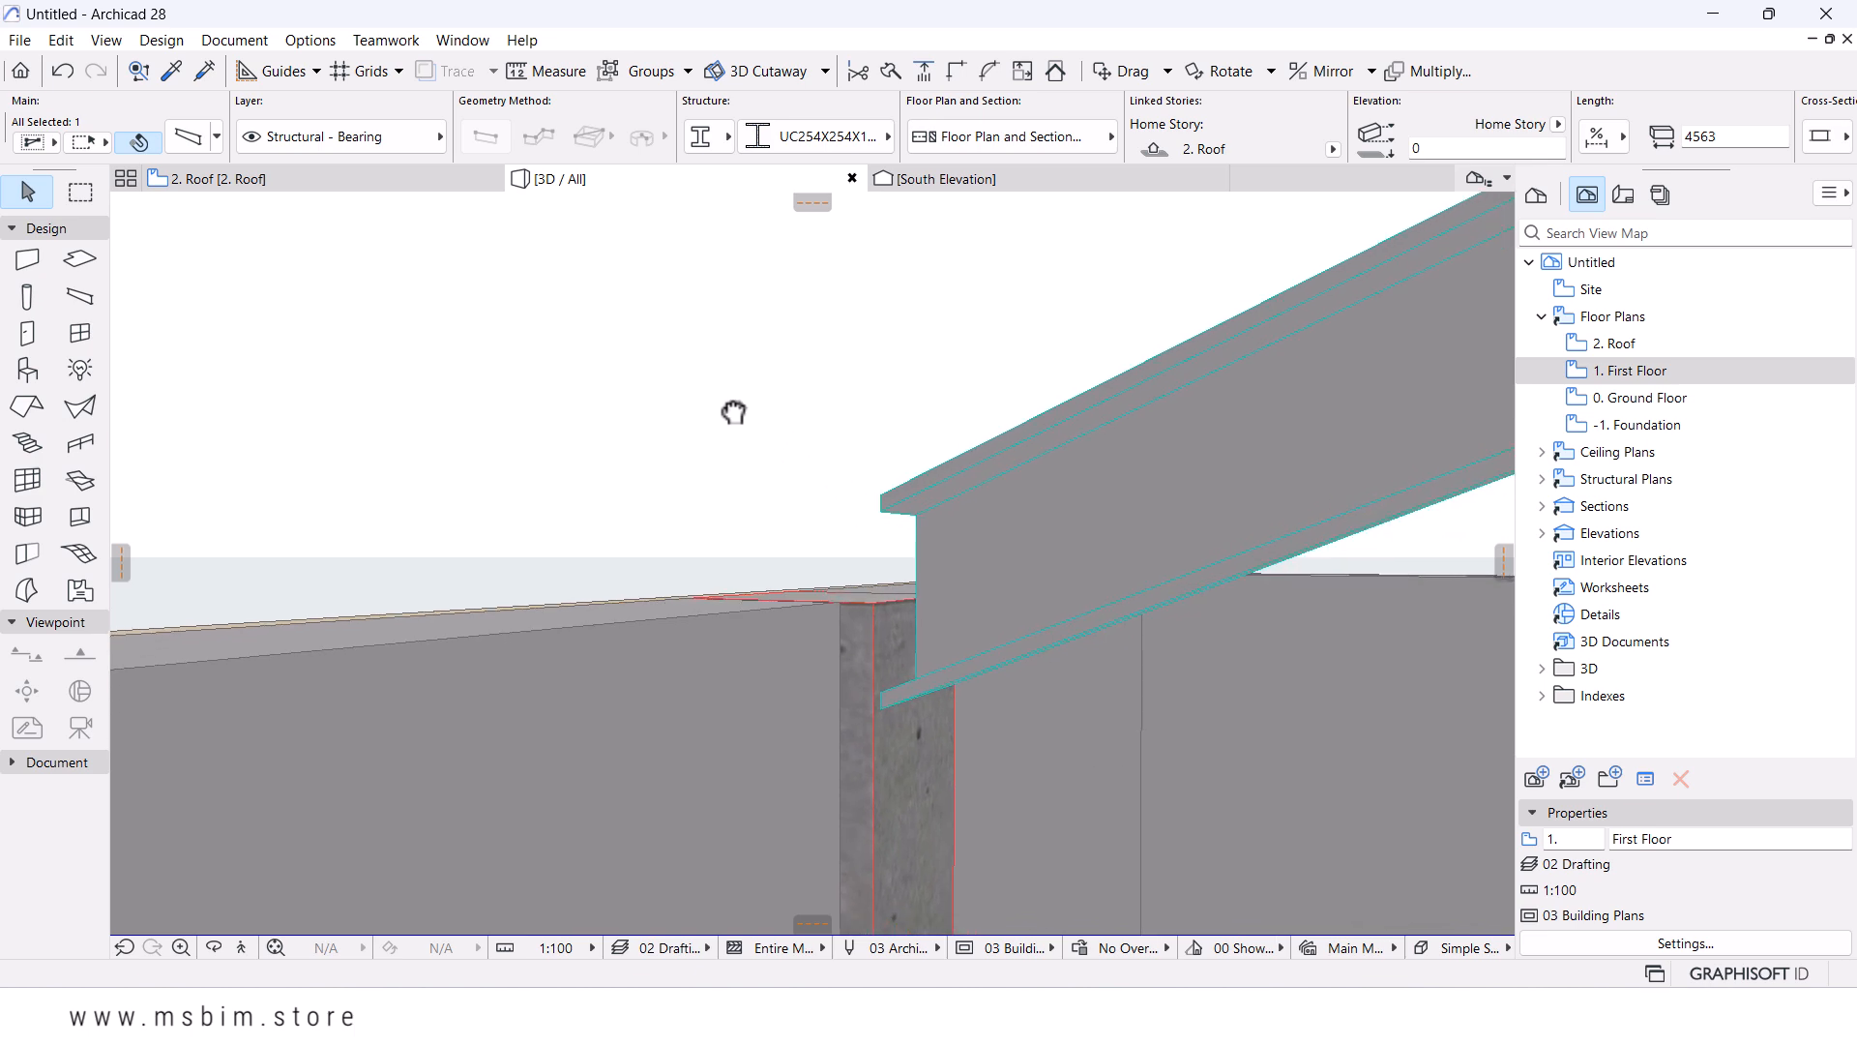
left_click(878, 496)
left_click(880, 491)
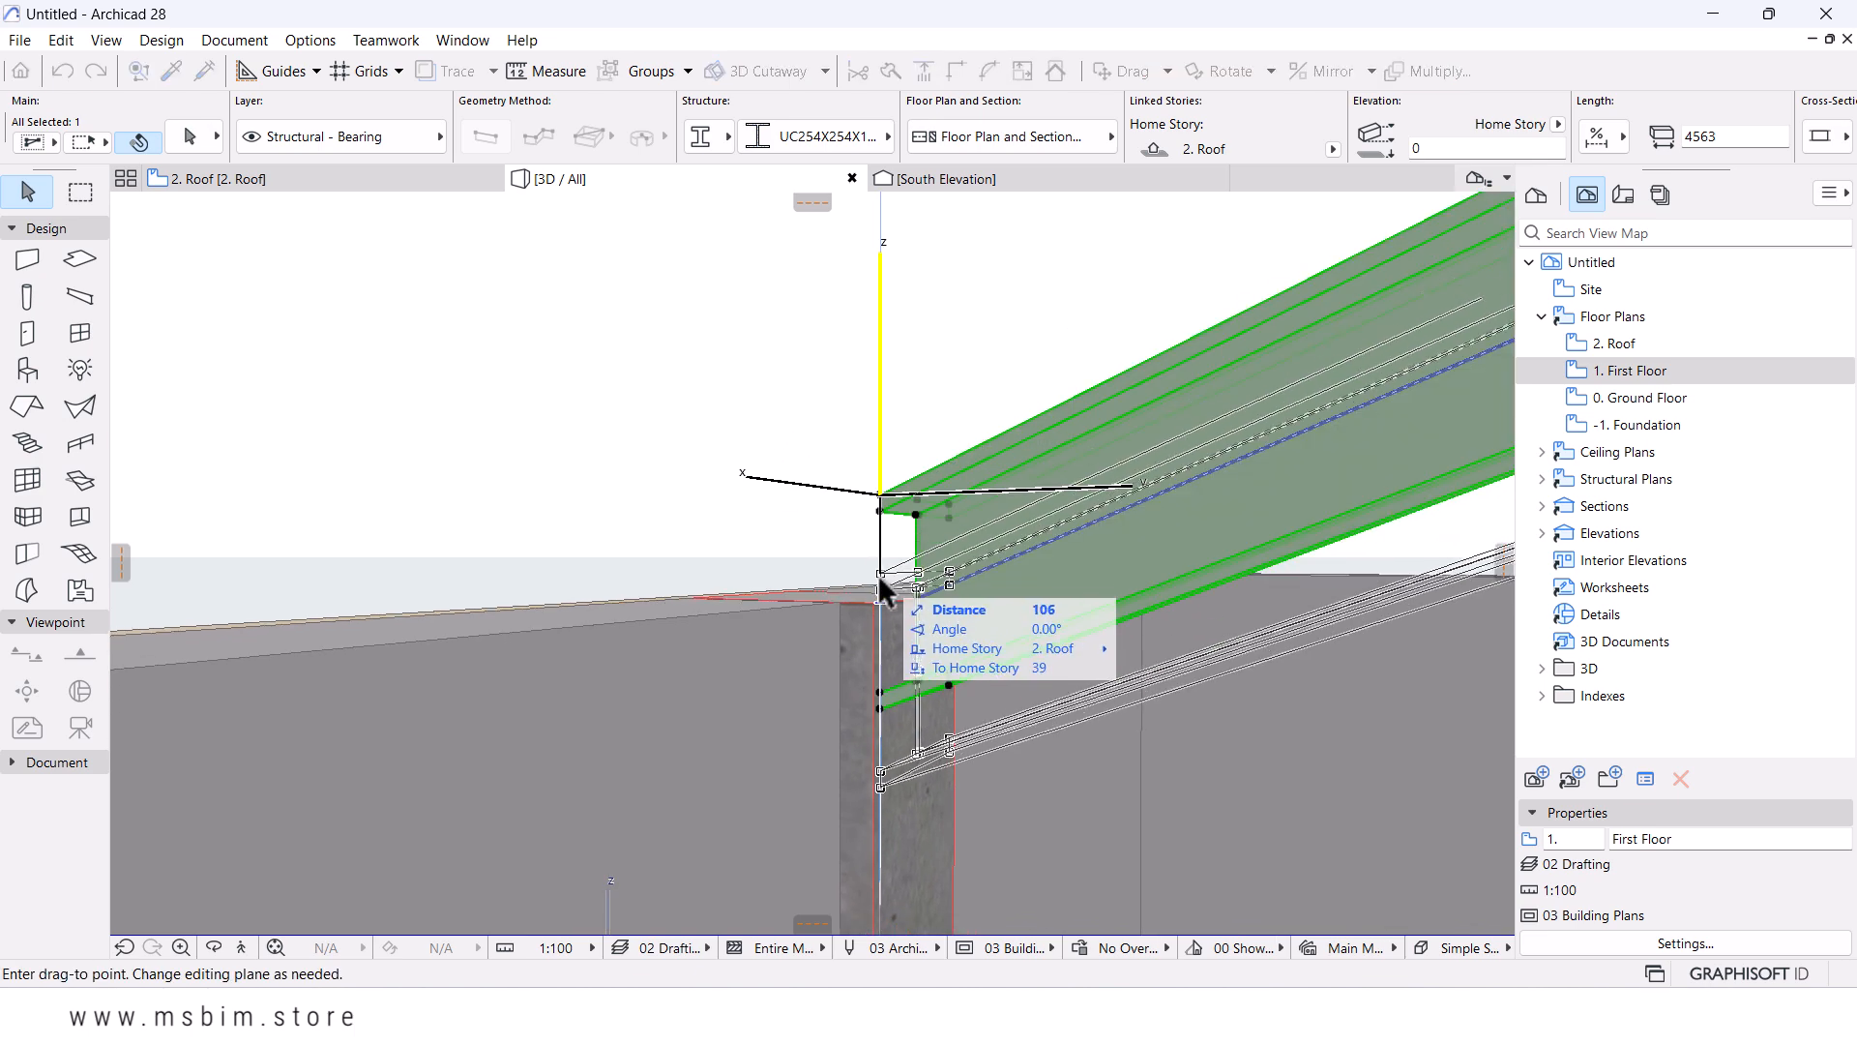
left_click(877, 600)
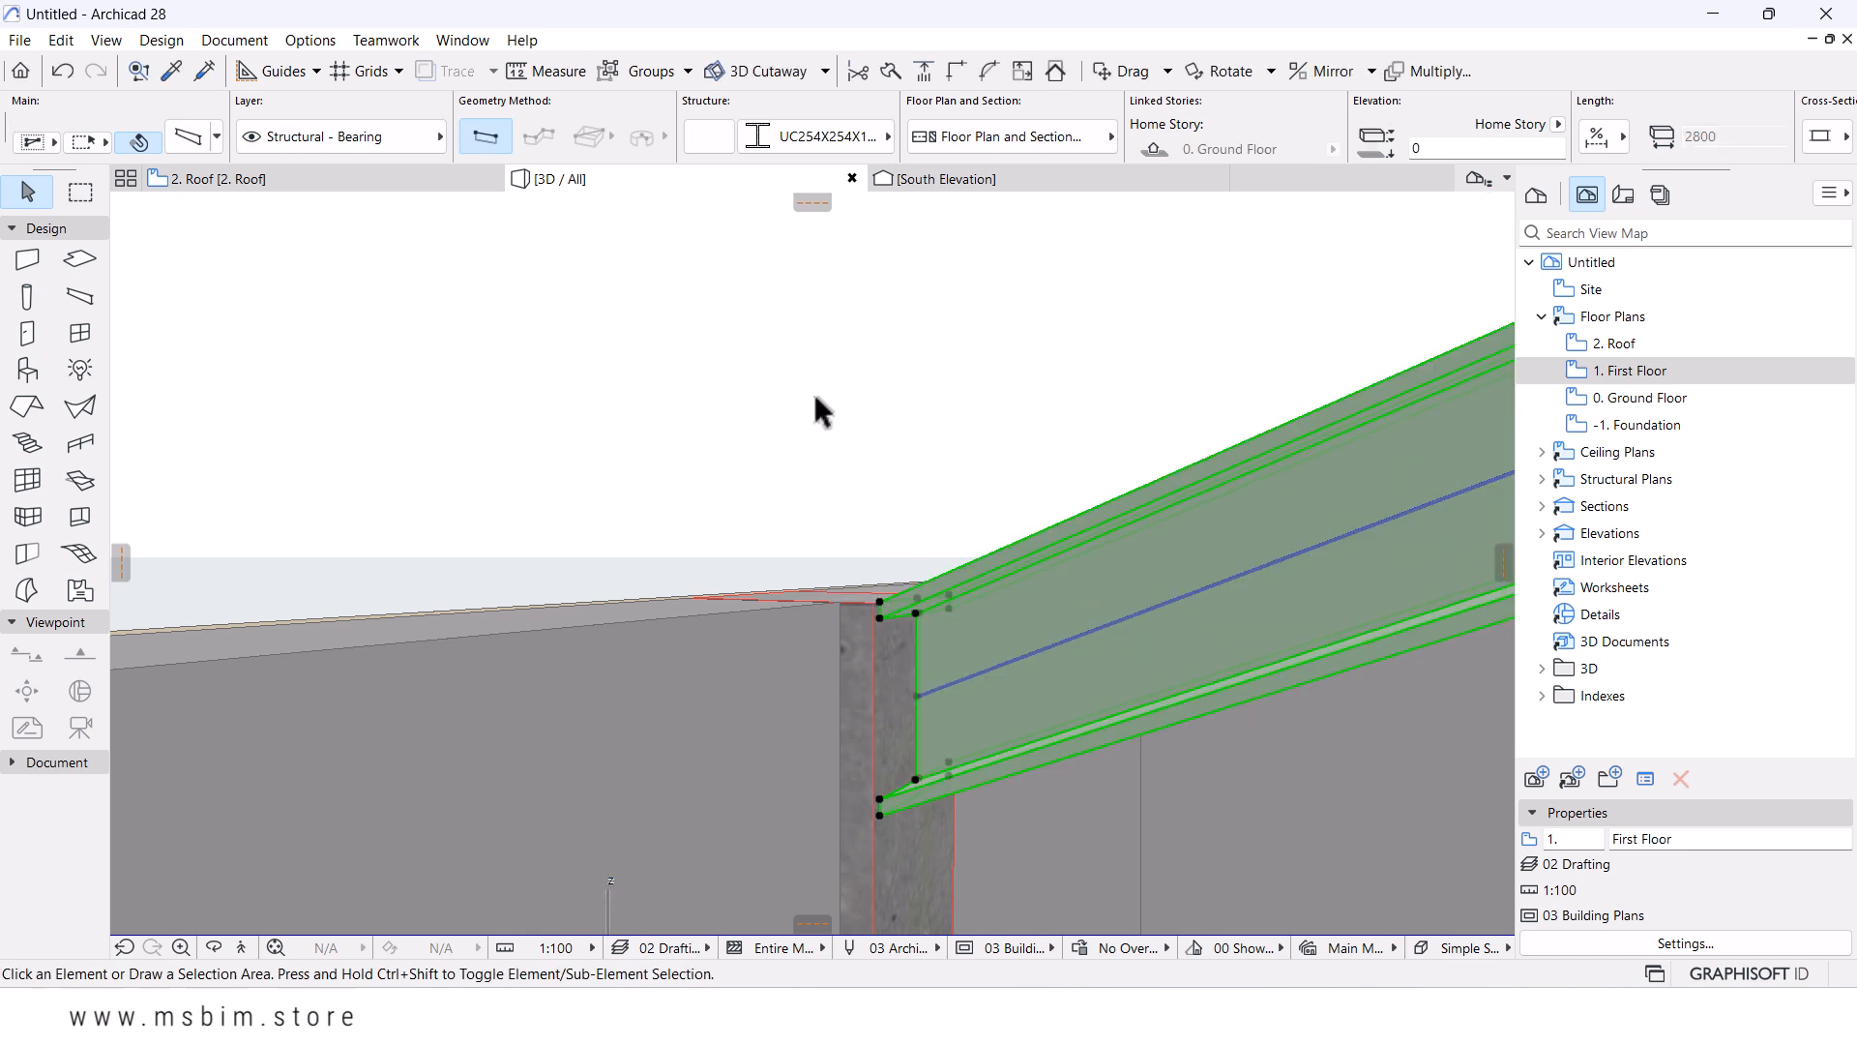
left_click(812, 393)
- Examine from several angles in 3D how the lowered steel beam meets the column and the wall
scroll(809, 402, "down", 5)
scroll(823, 474, "down", 3)
middle_click_drag(826, 503, 937, 522)
scroll(855, 476, "up", 3)
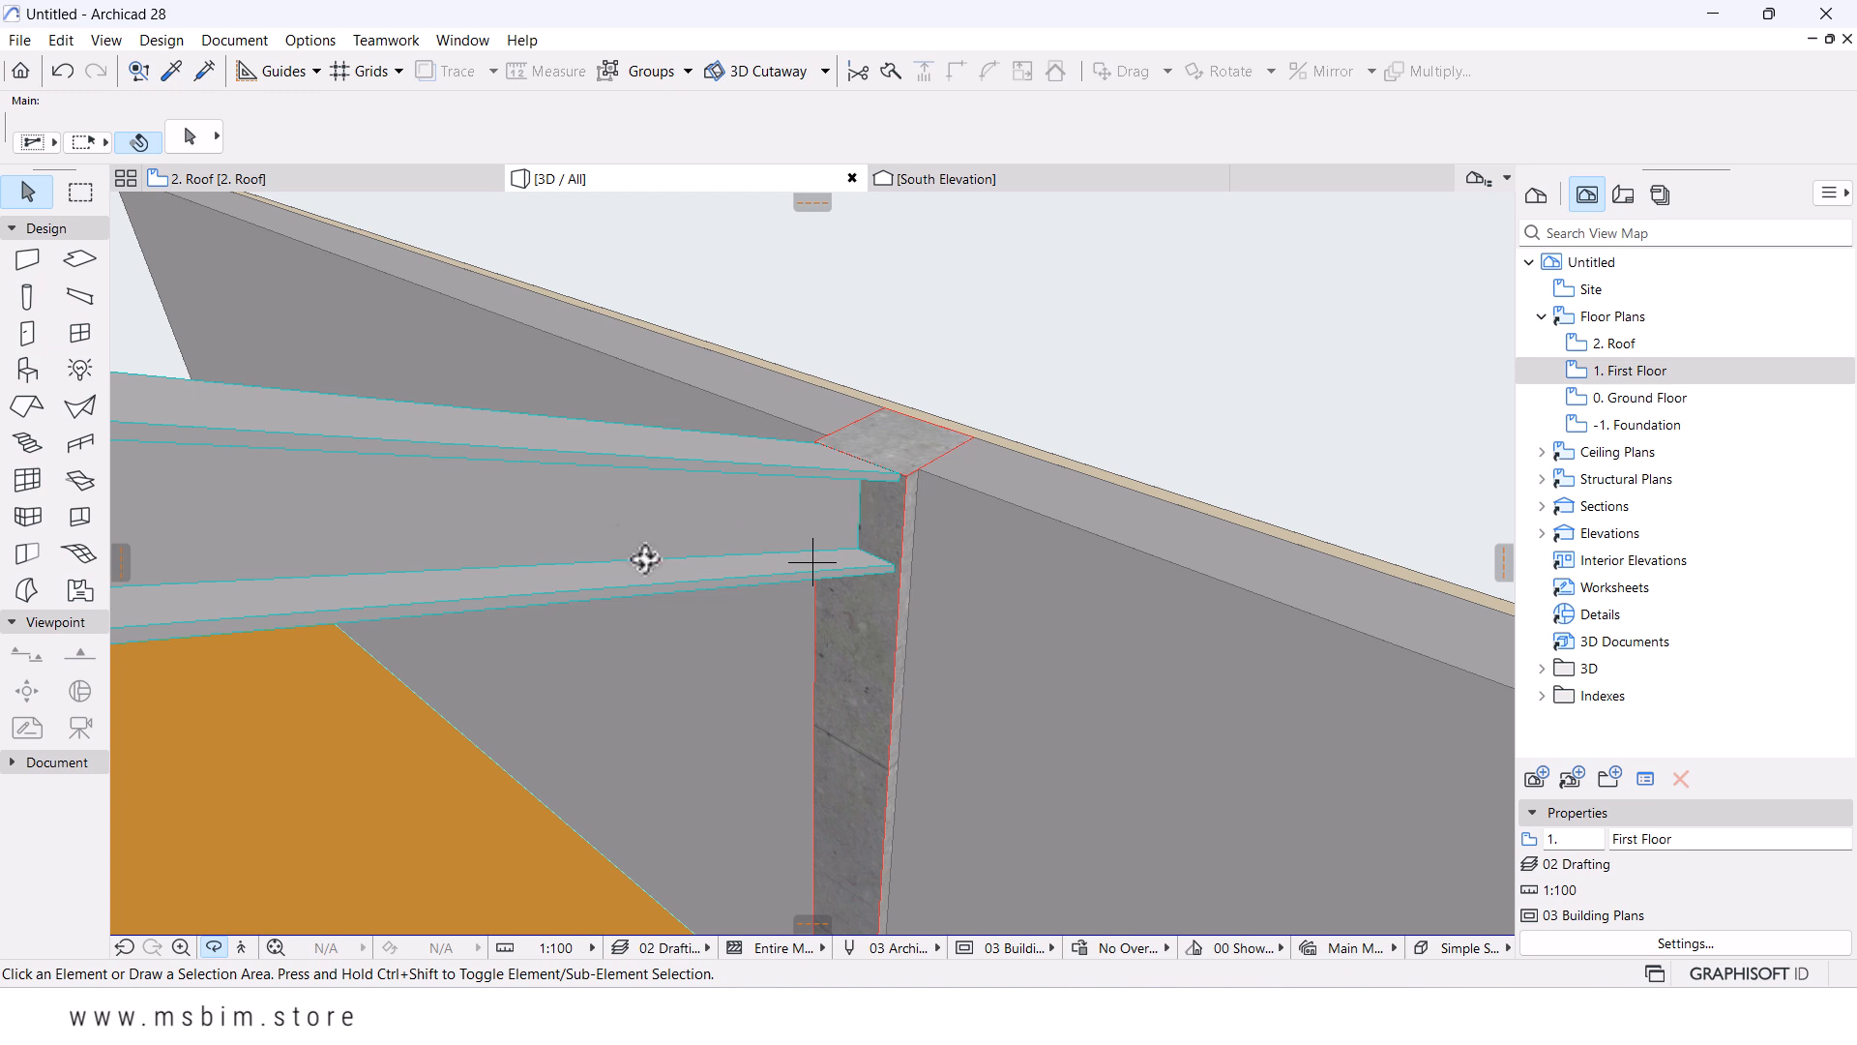
scroll(977, 461, "down", 3)
scroll(976, 469, "down", 5)
left_click_drag(822, 638, 1036, 451)
scroll(896, 438, "up", 5)
scroll(896, 439, "up", 2)
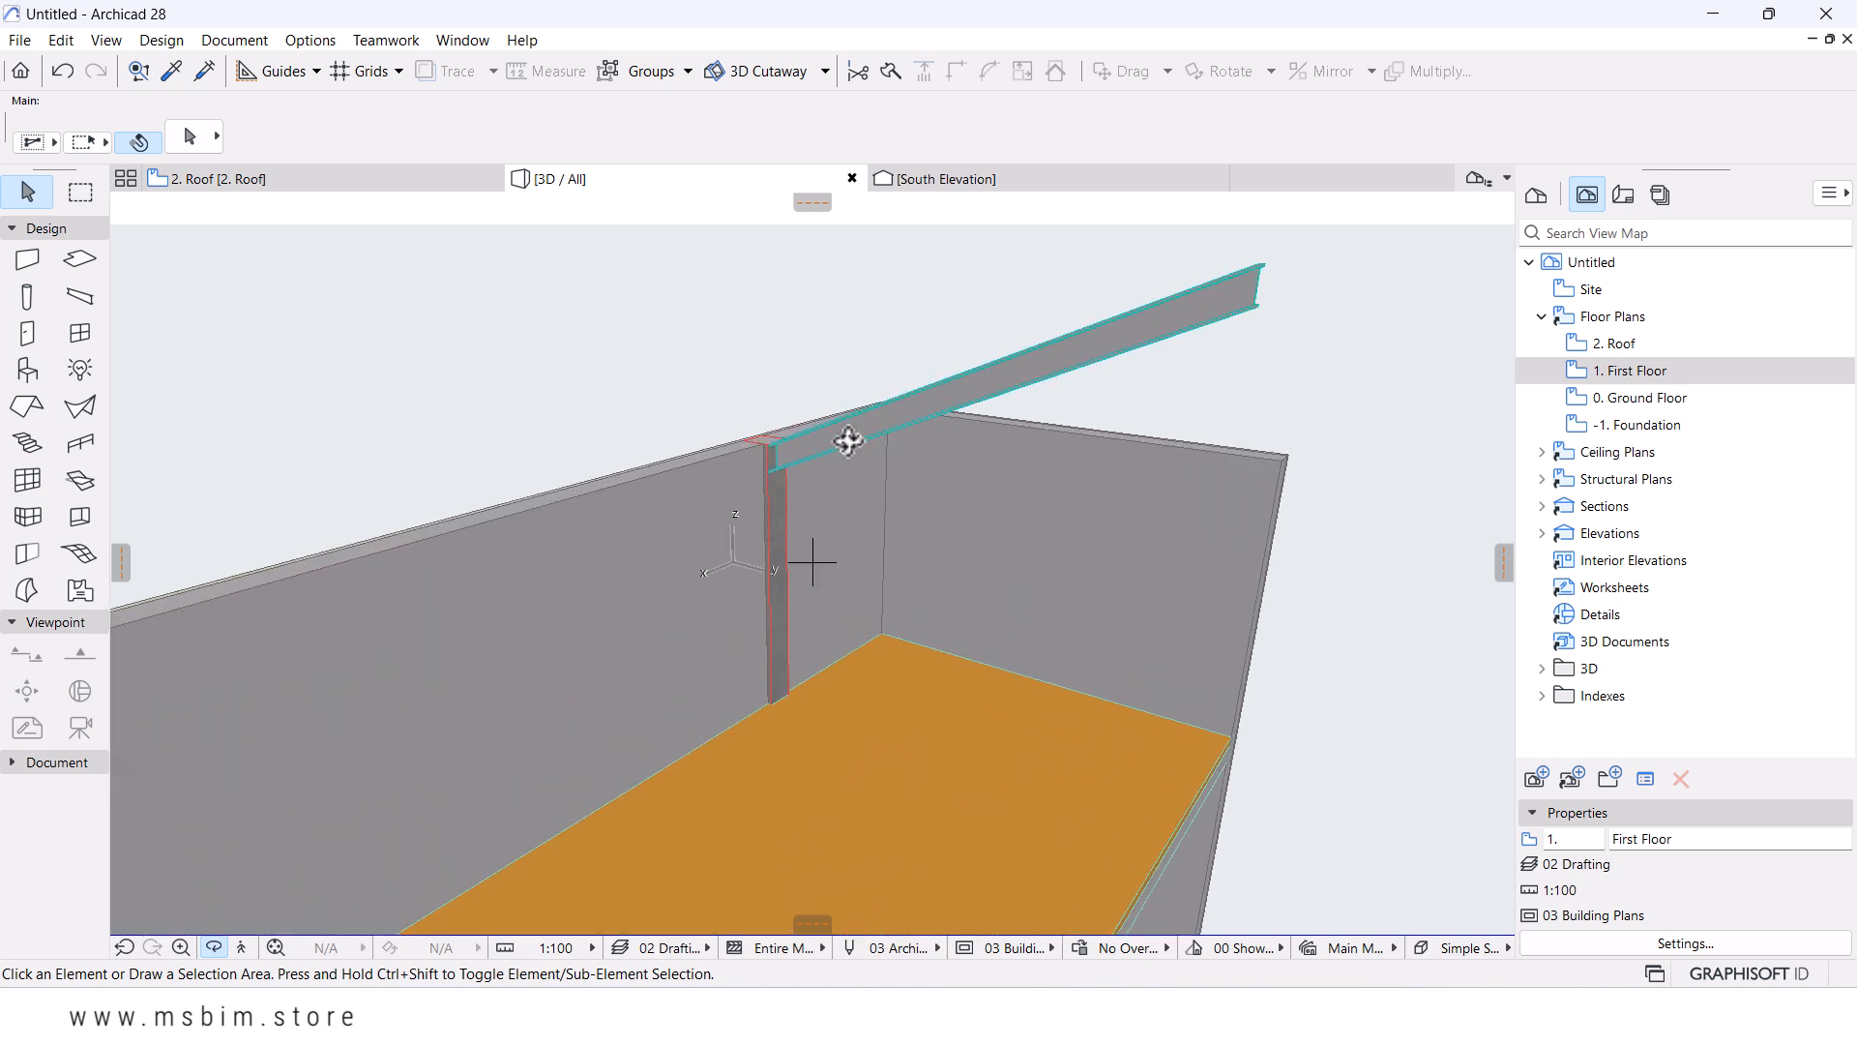
- Select the slanted steel beam with its column and mirror a copy of both in the 2. Roof plan about a perpendicular axis at the long wall's midpoint
left_click(848, 441)
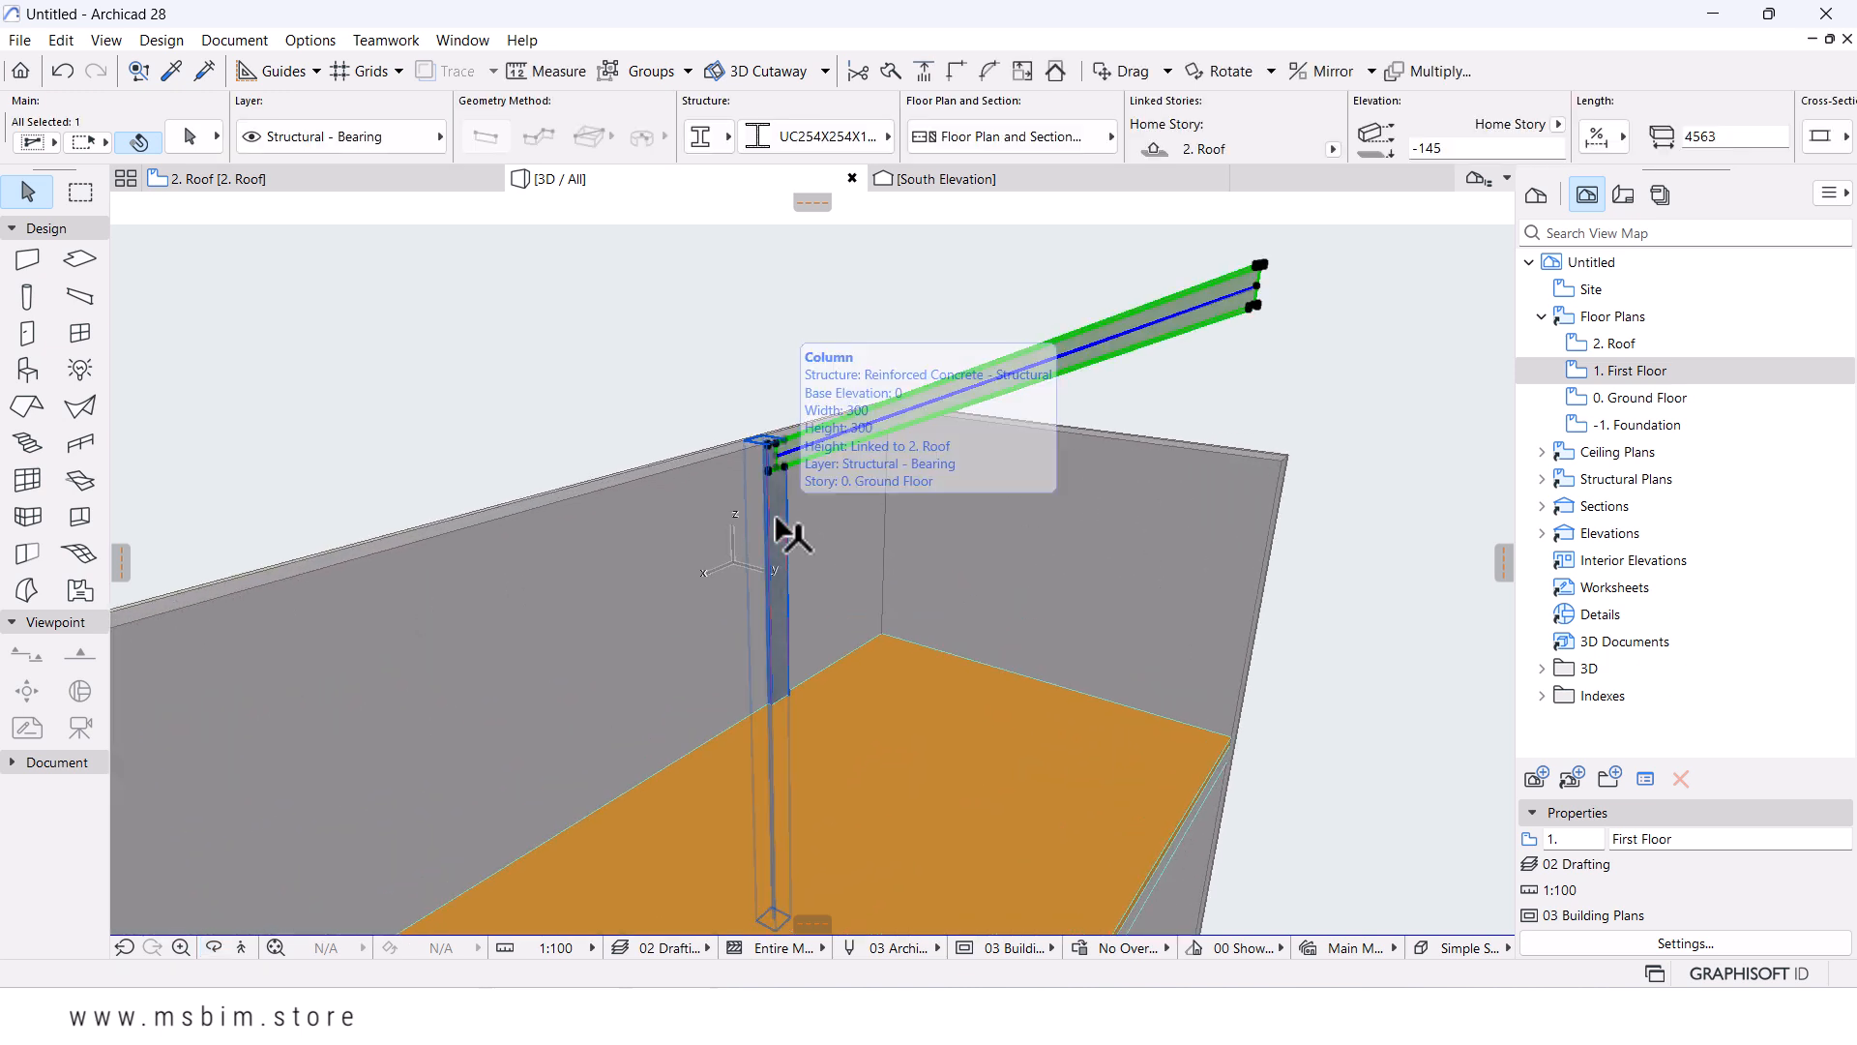
left_click(777, 521, "shift")
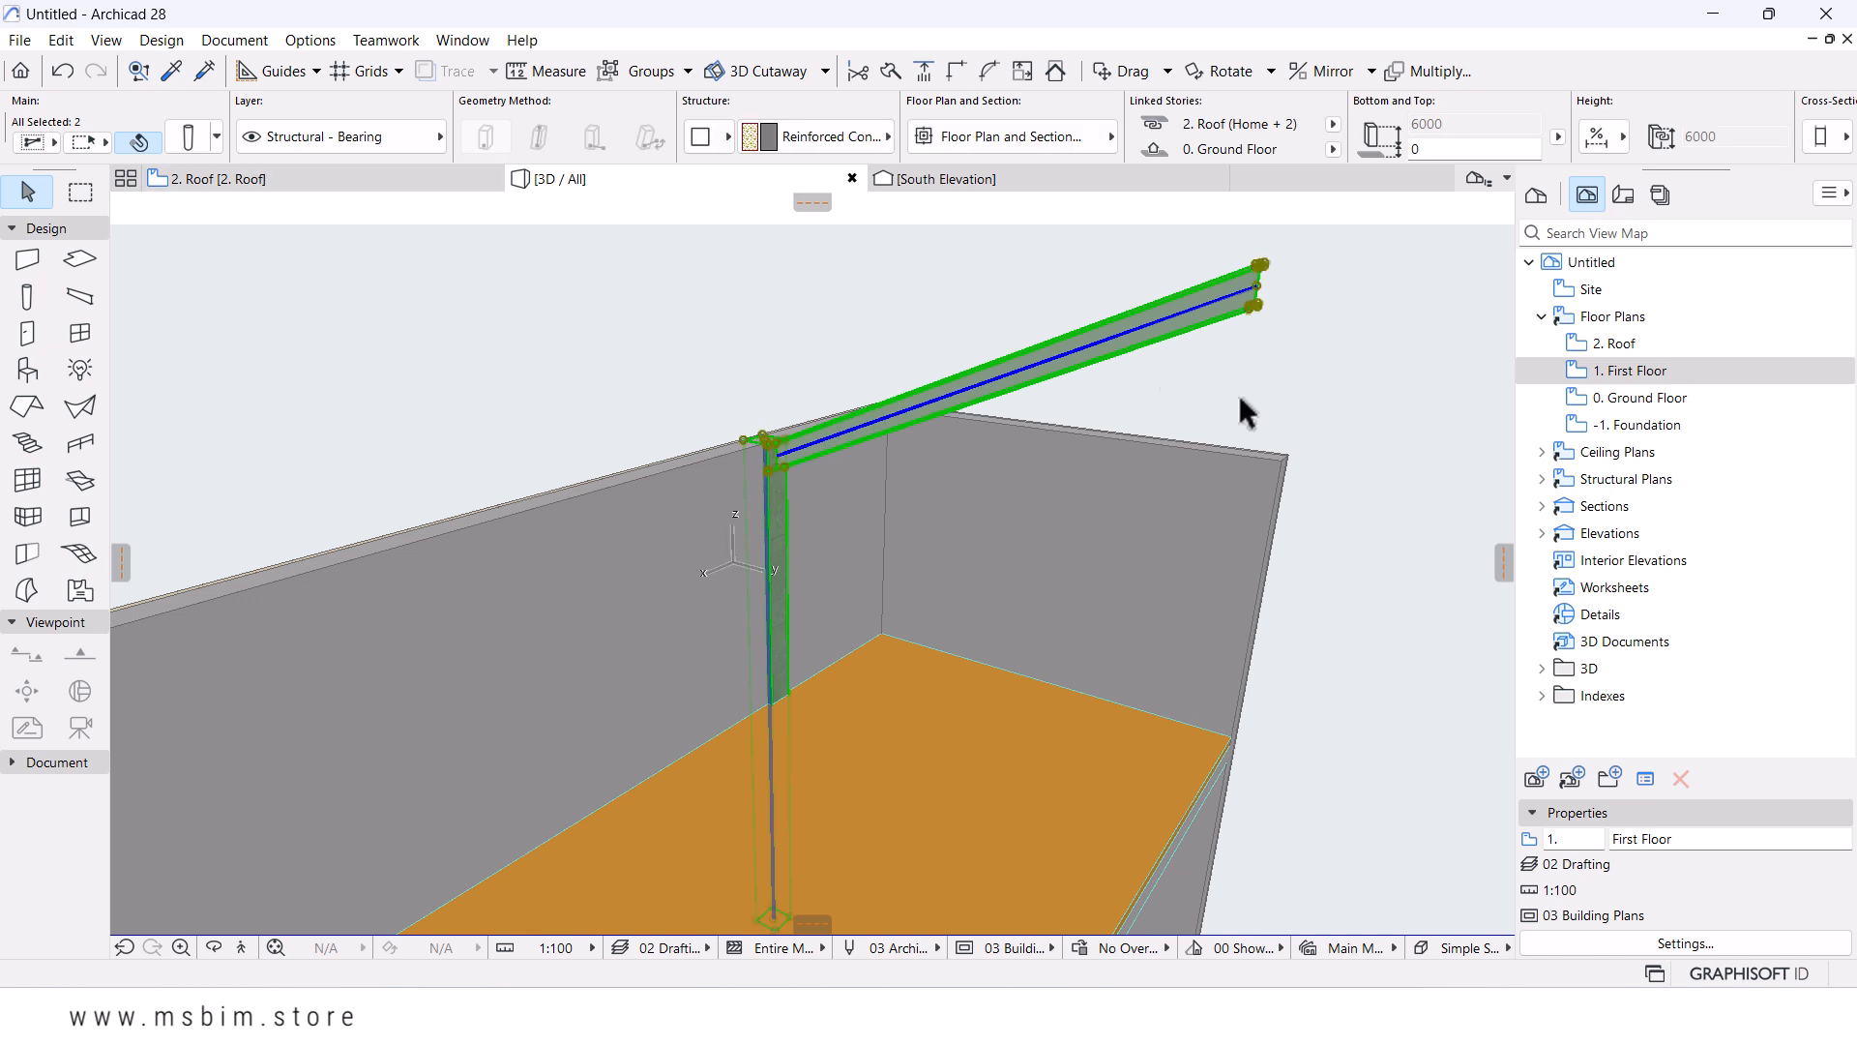
left_click(290, 178)
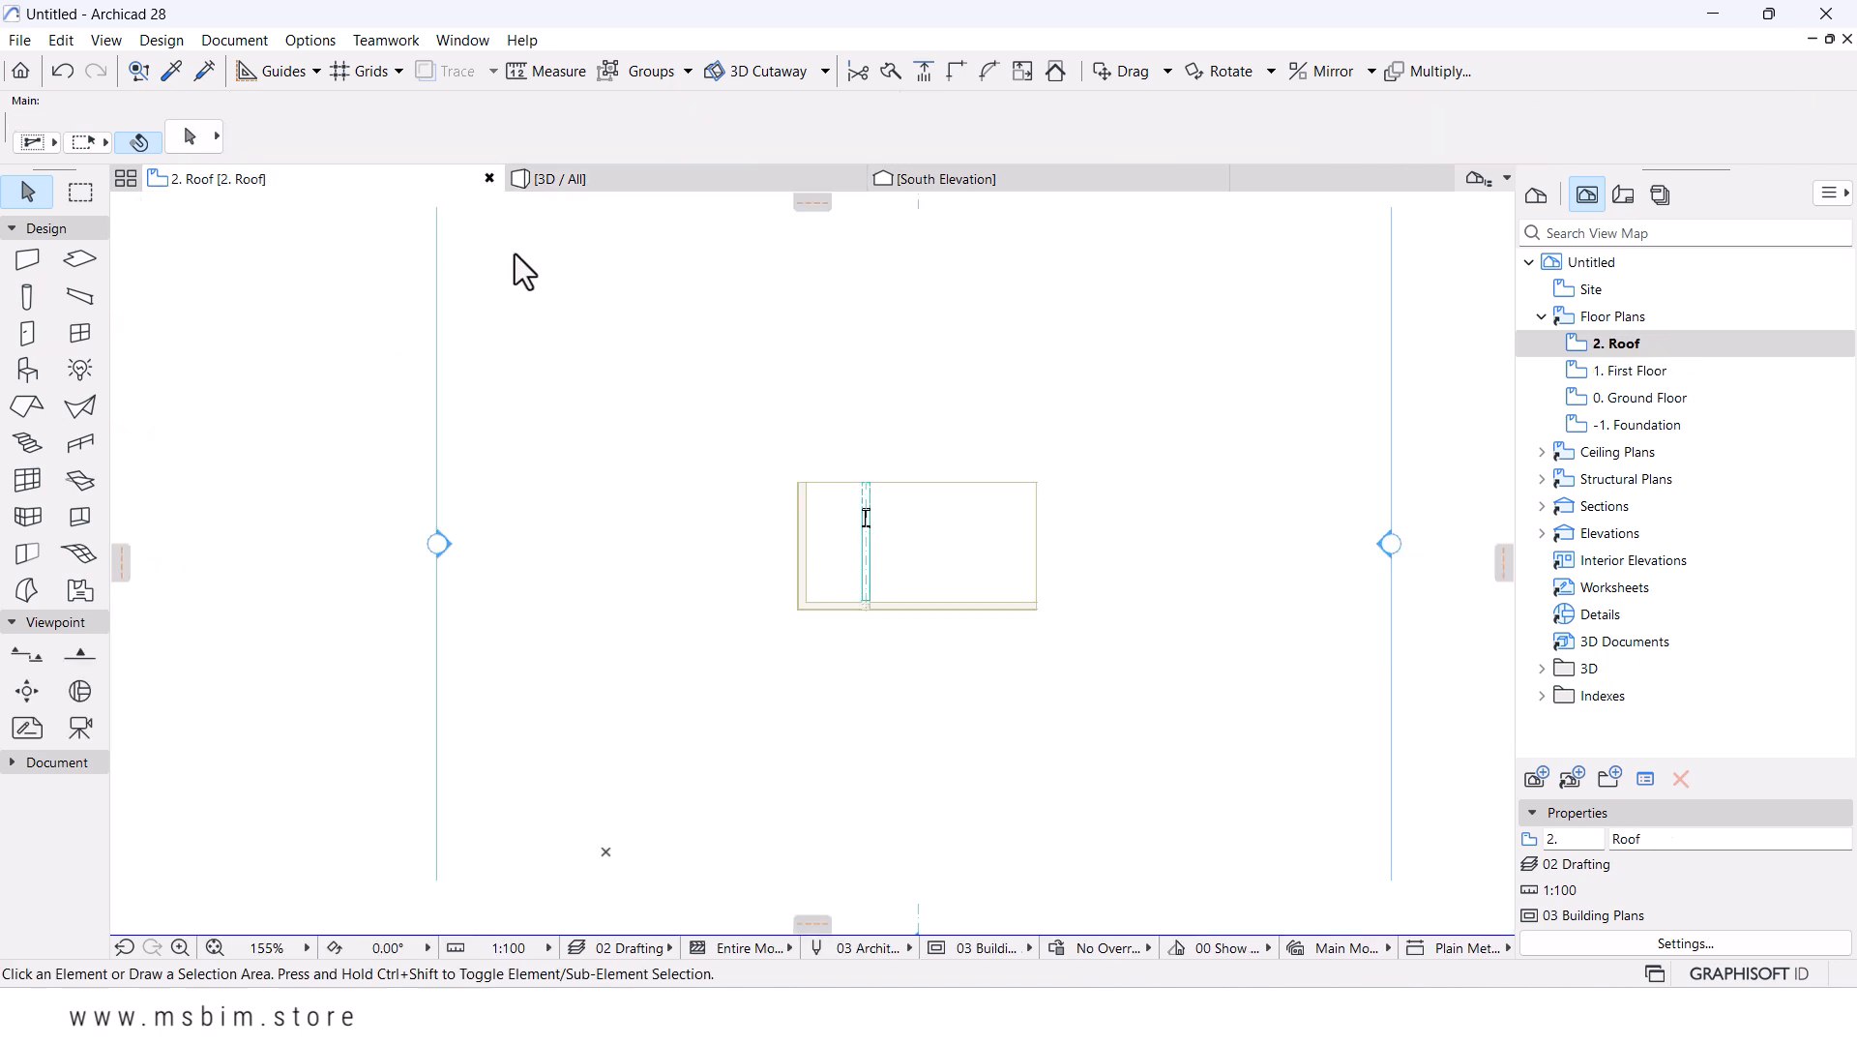
scroll(851, 570, "up", 4)
left_click(840, 513)
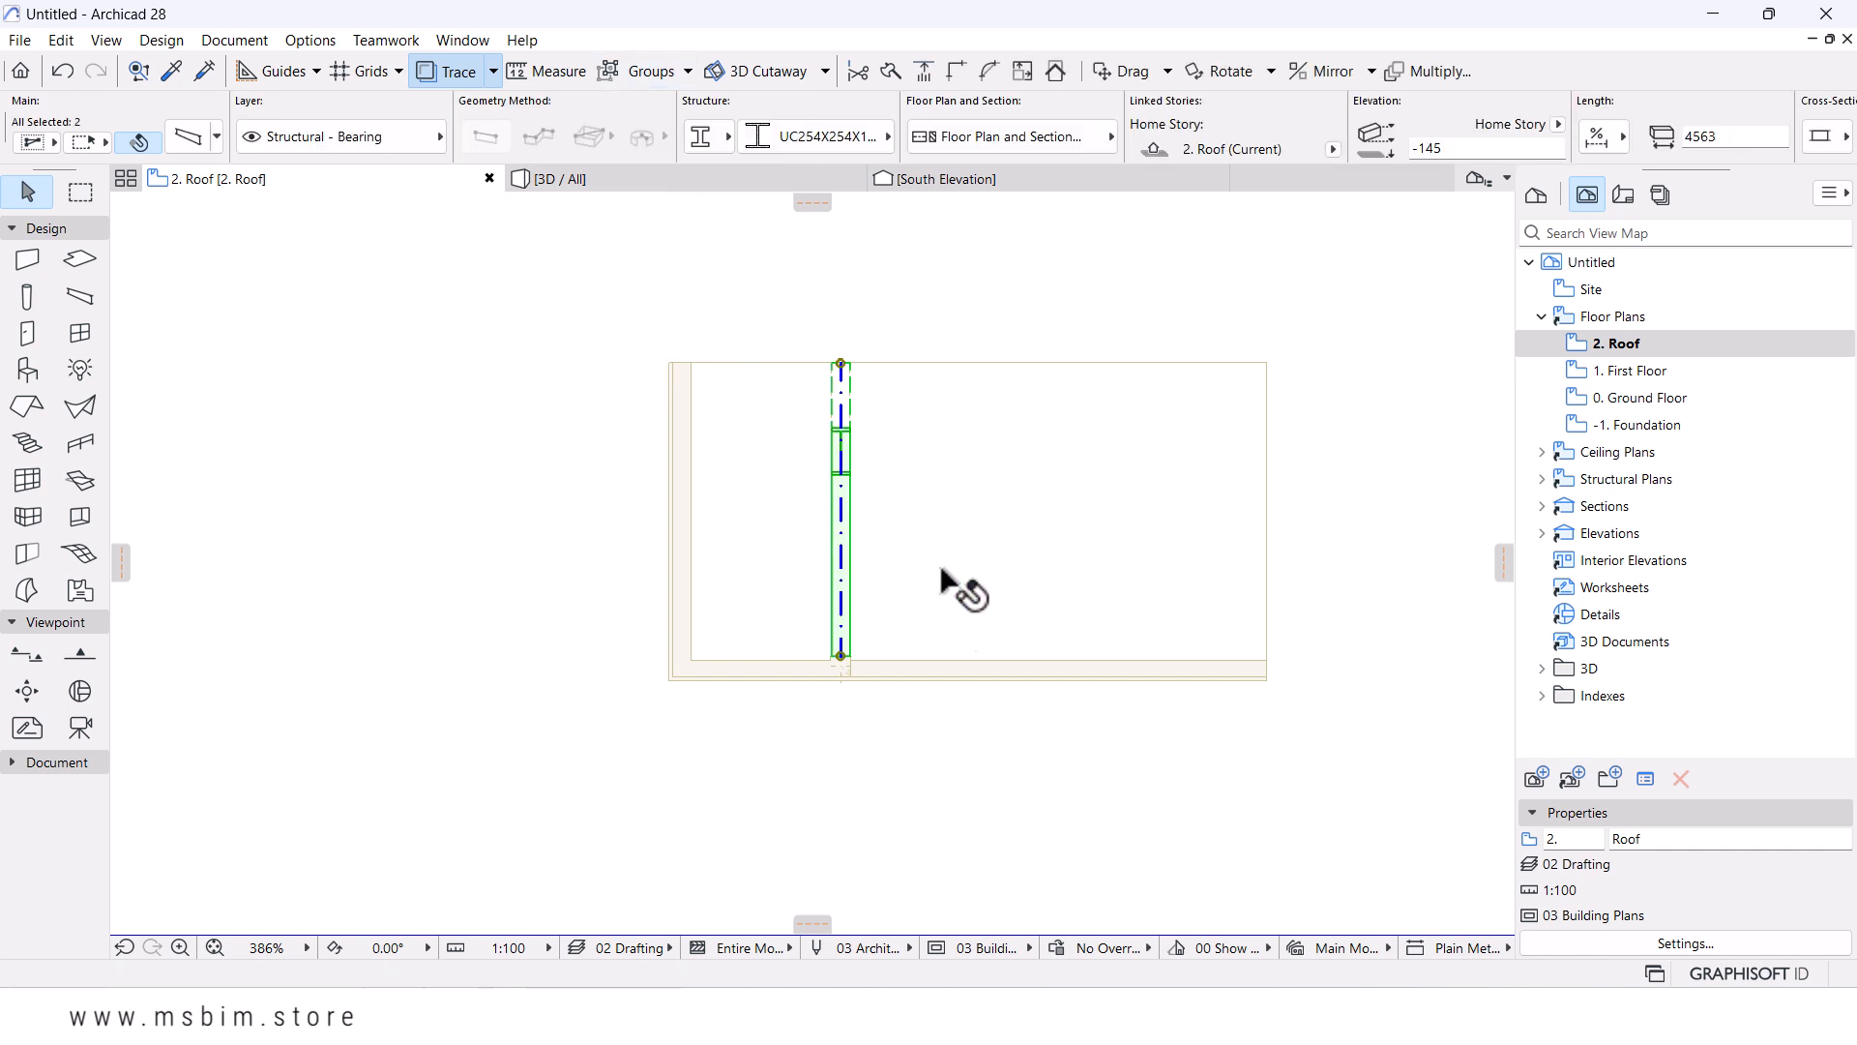
scroll(934, 609, "down", 3)
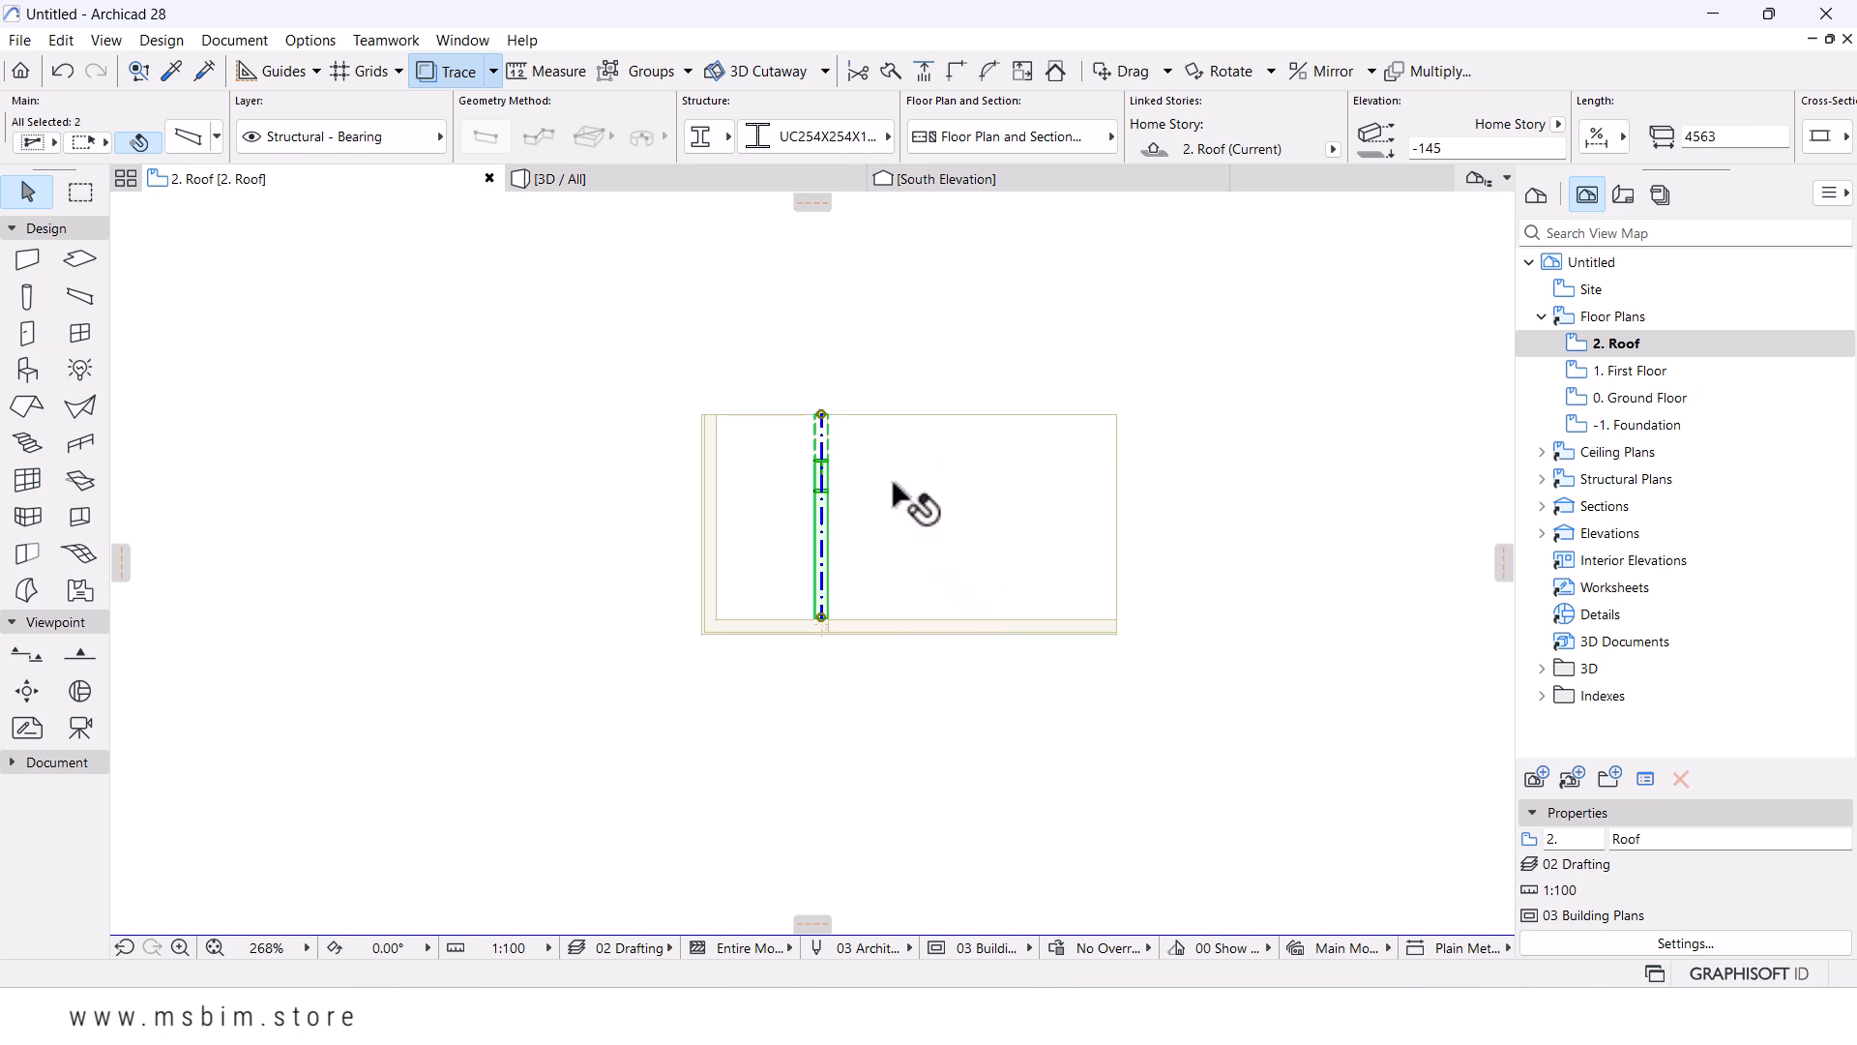
scroll(947, 575, "up", 1)
scroll(952, 576, "up", 1)
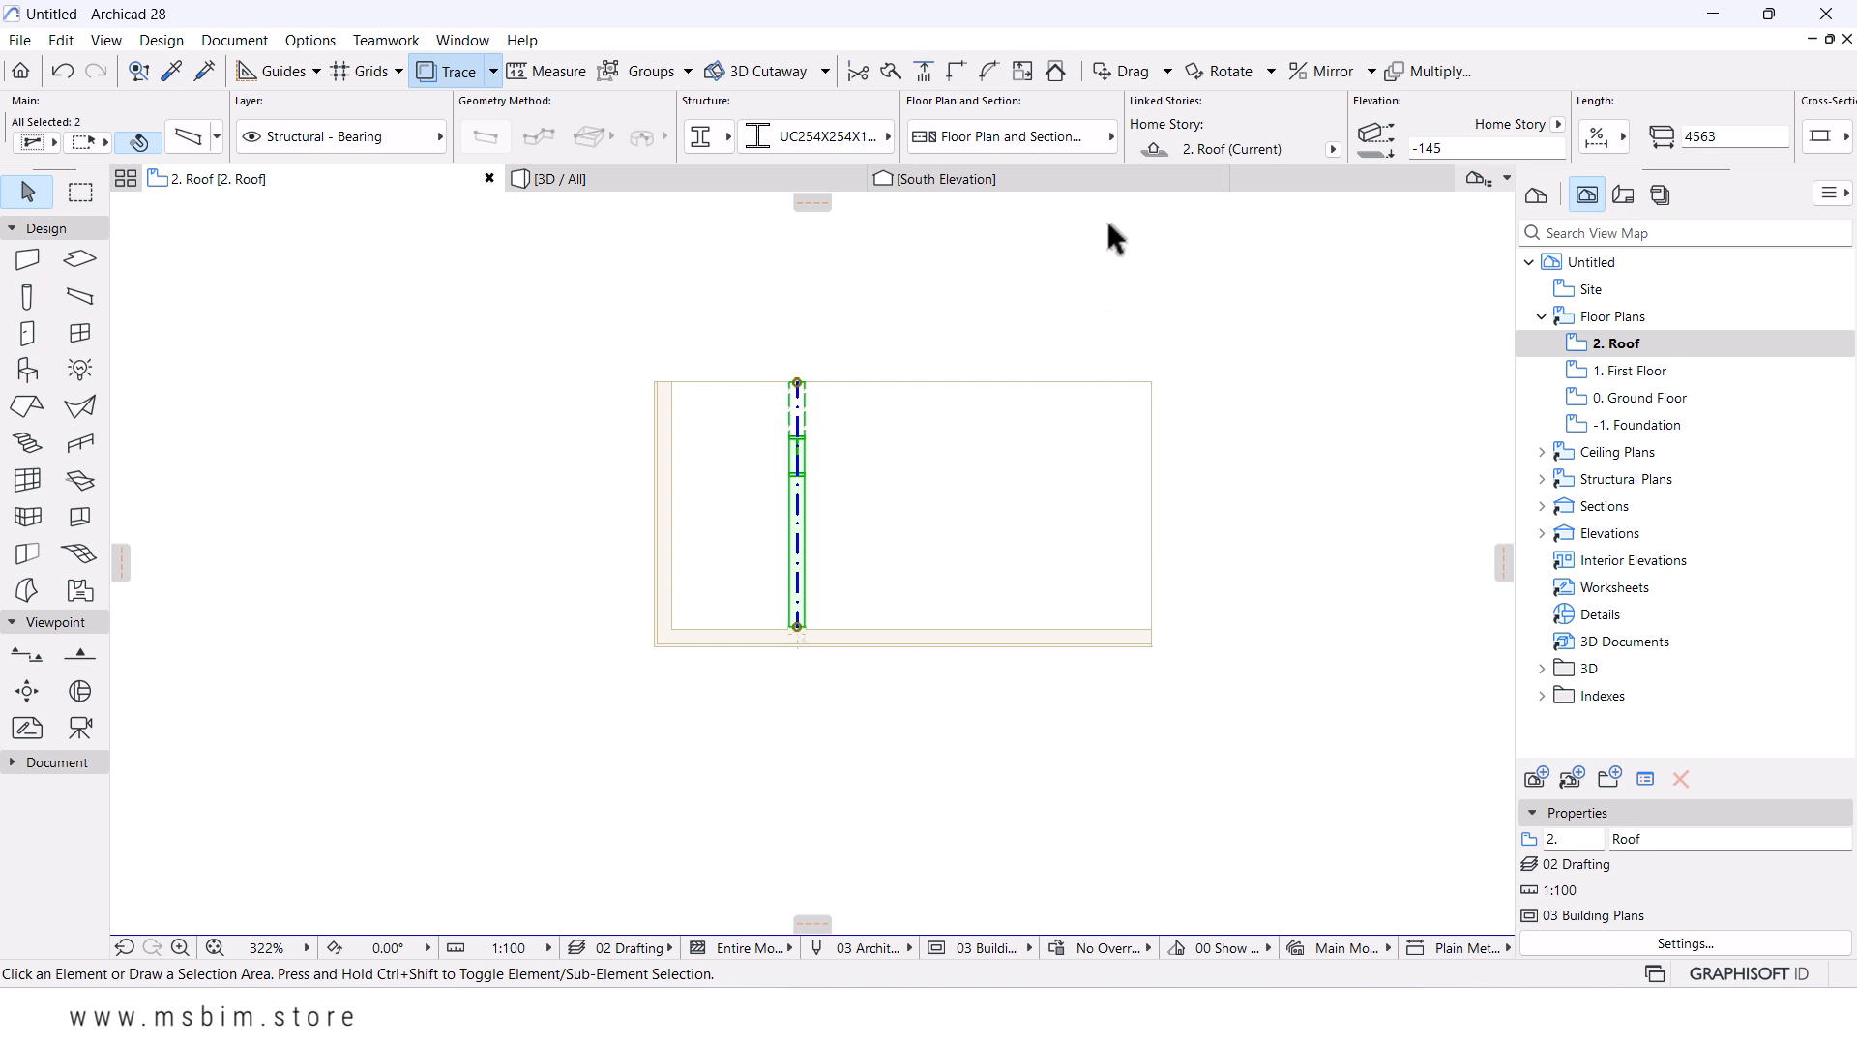
left_click(1168, 74)
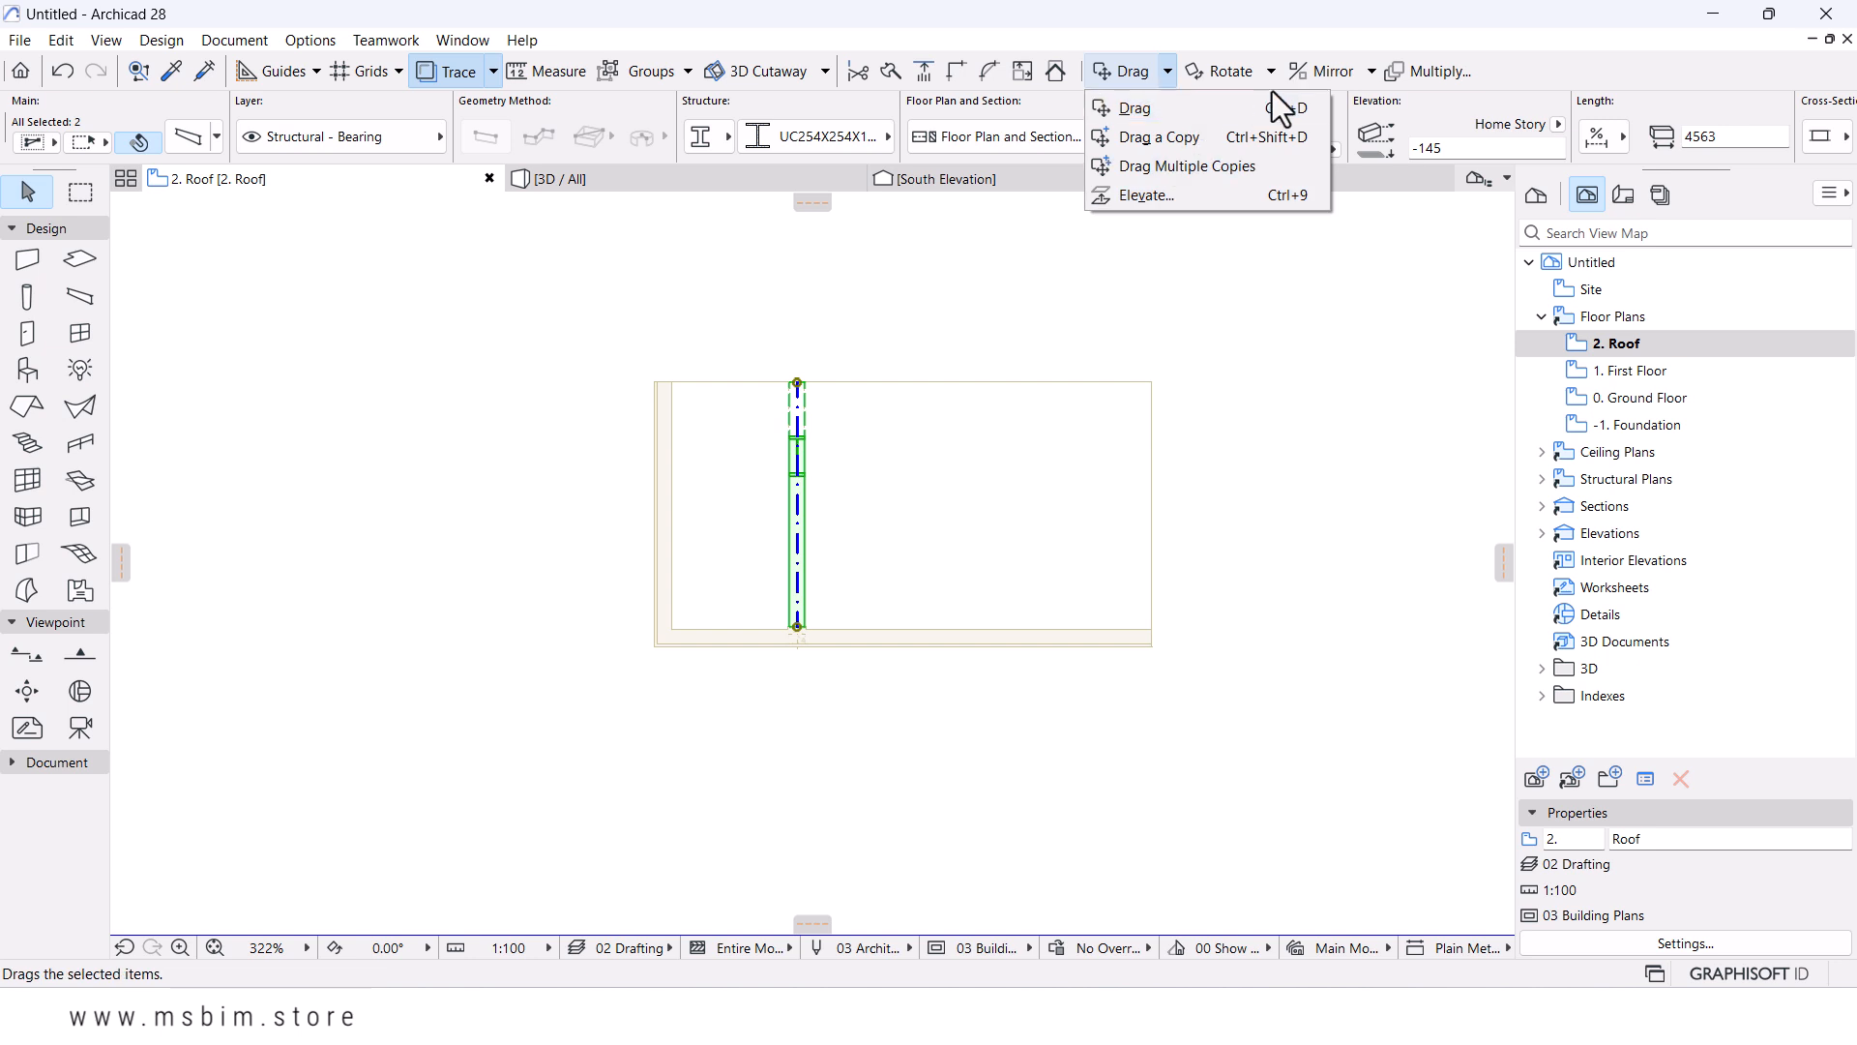
left_click(1372, 77)
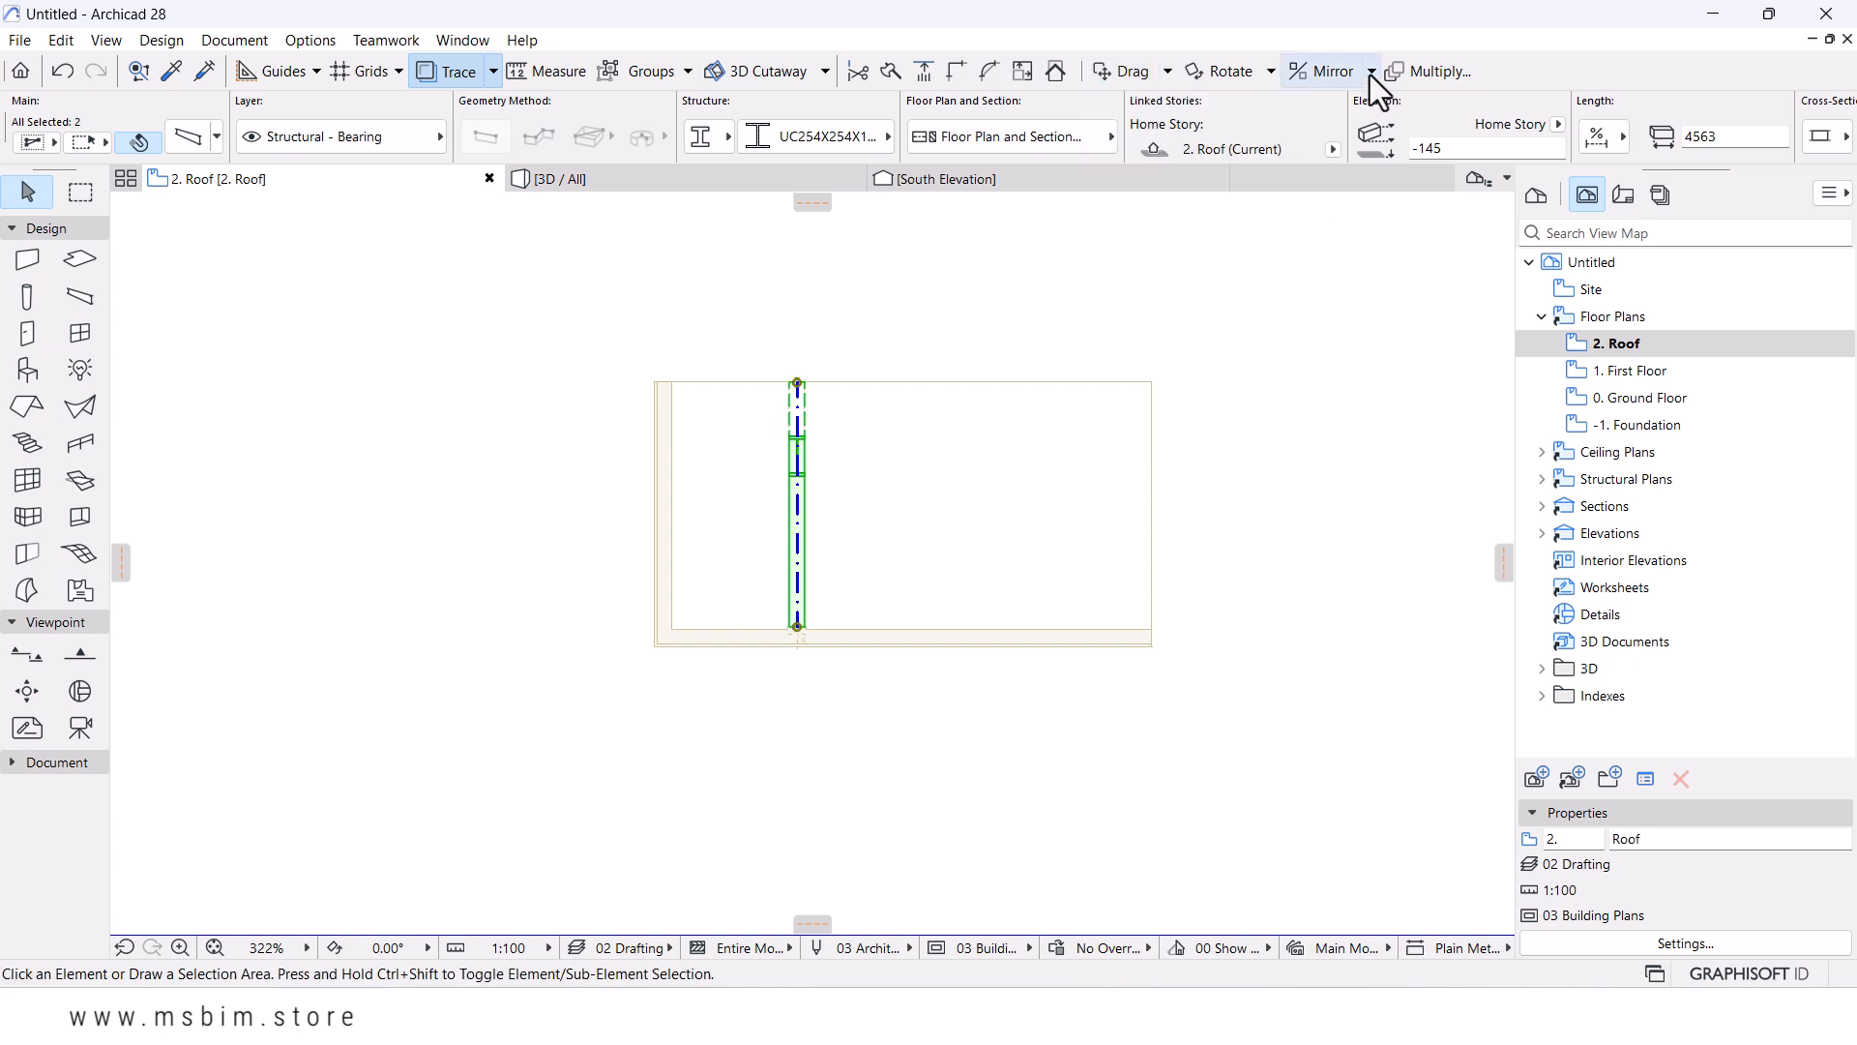
left_click(1370, 73)
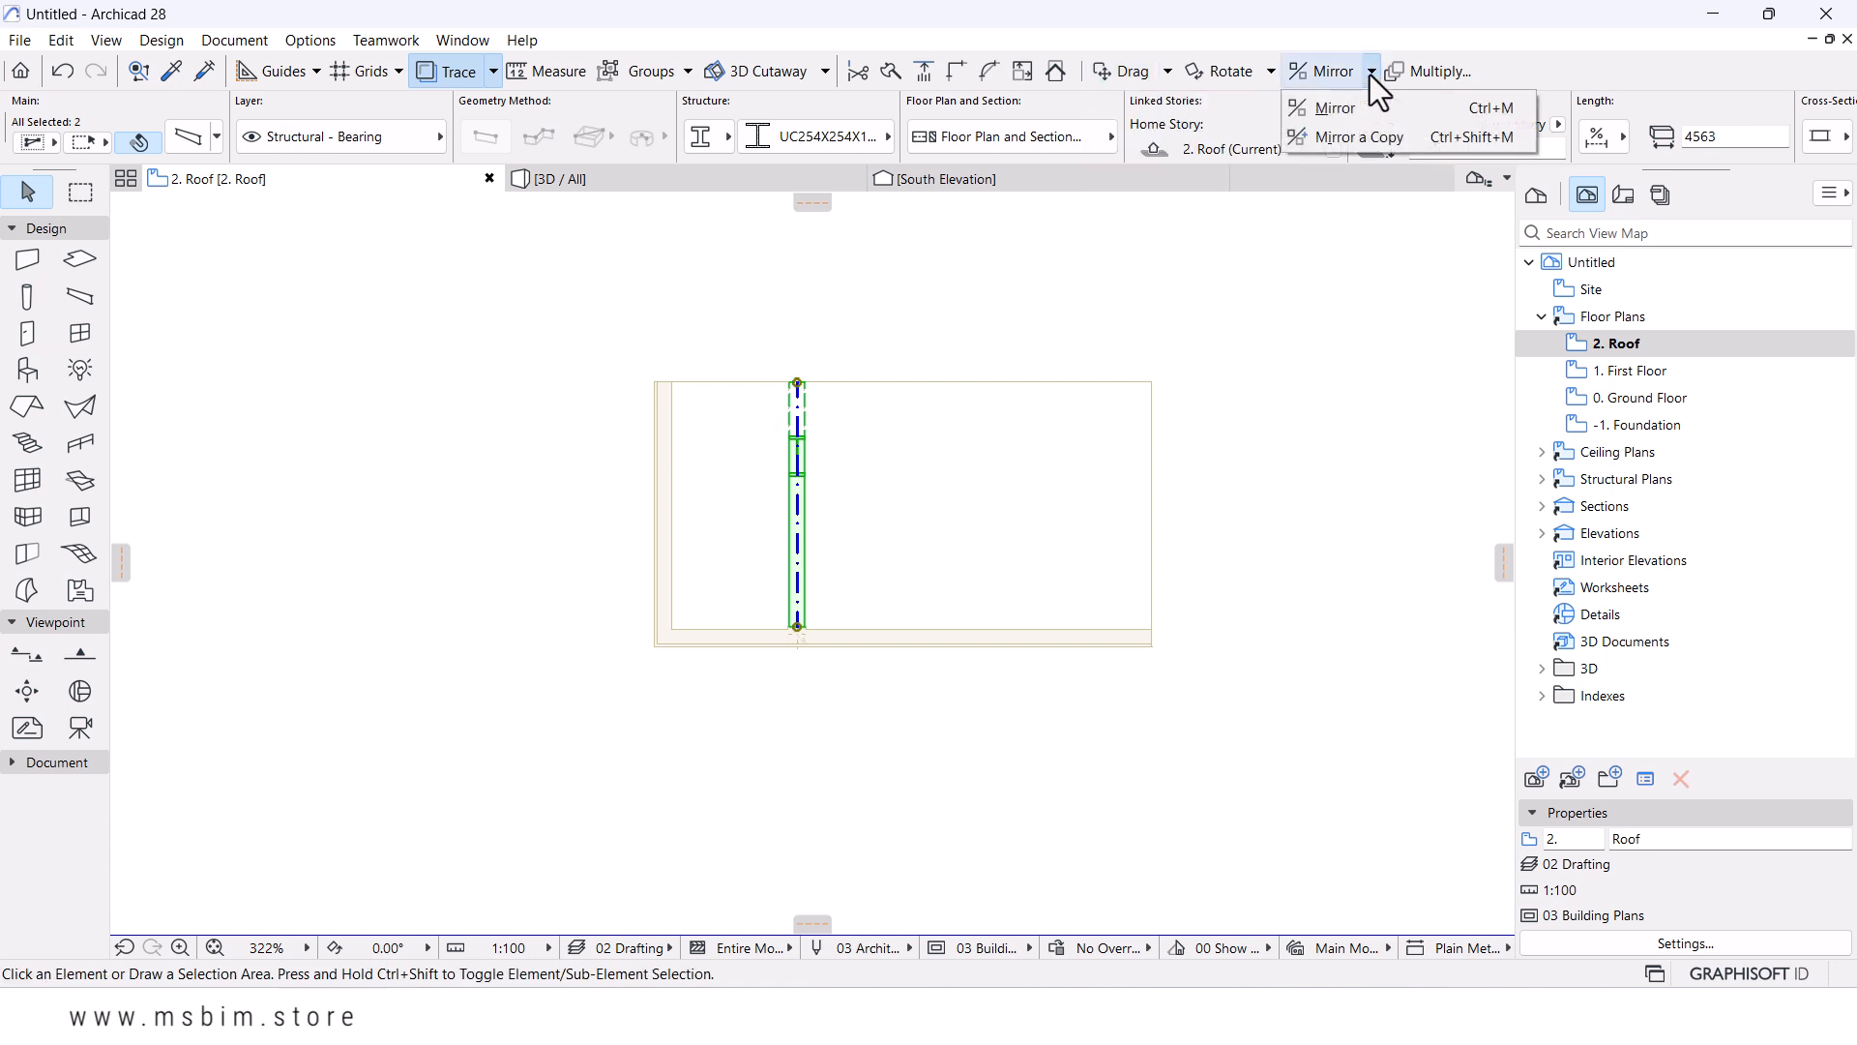
left_click(1349, 137)
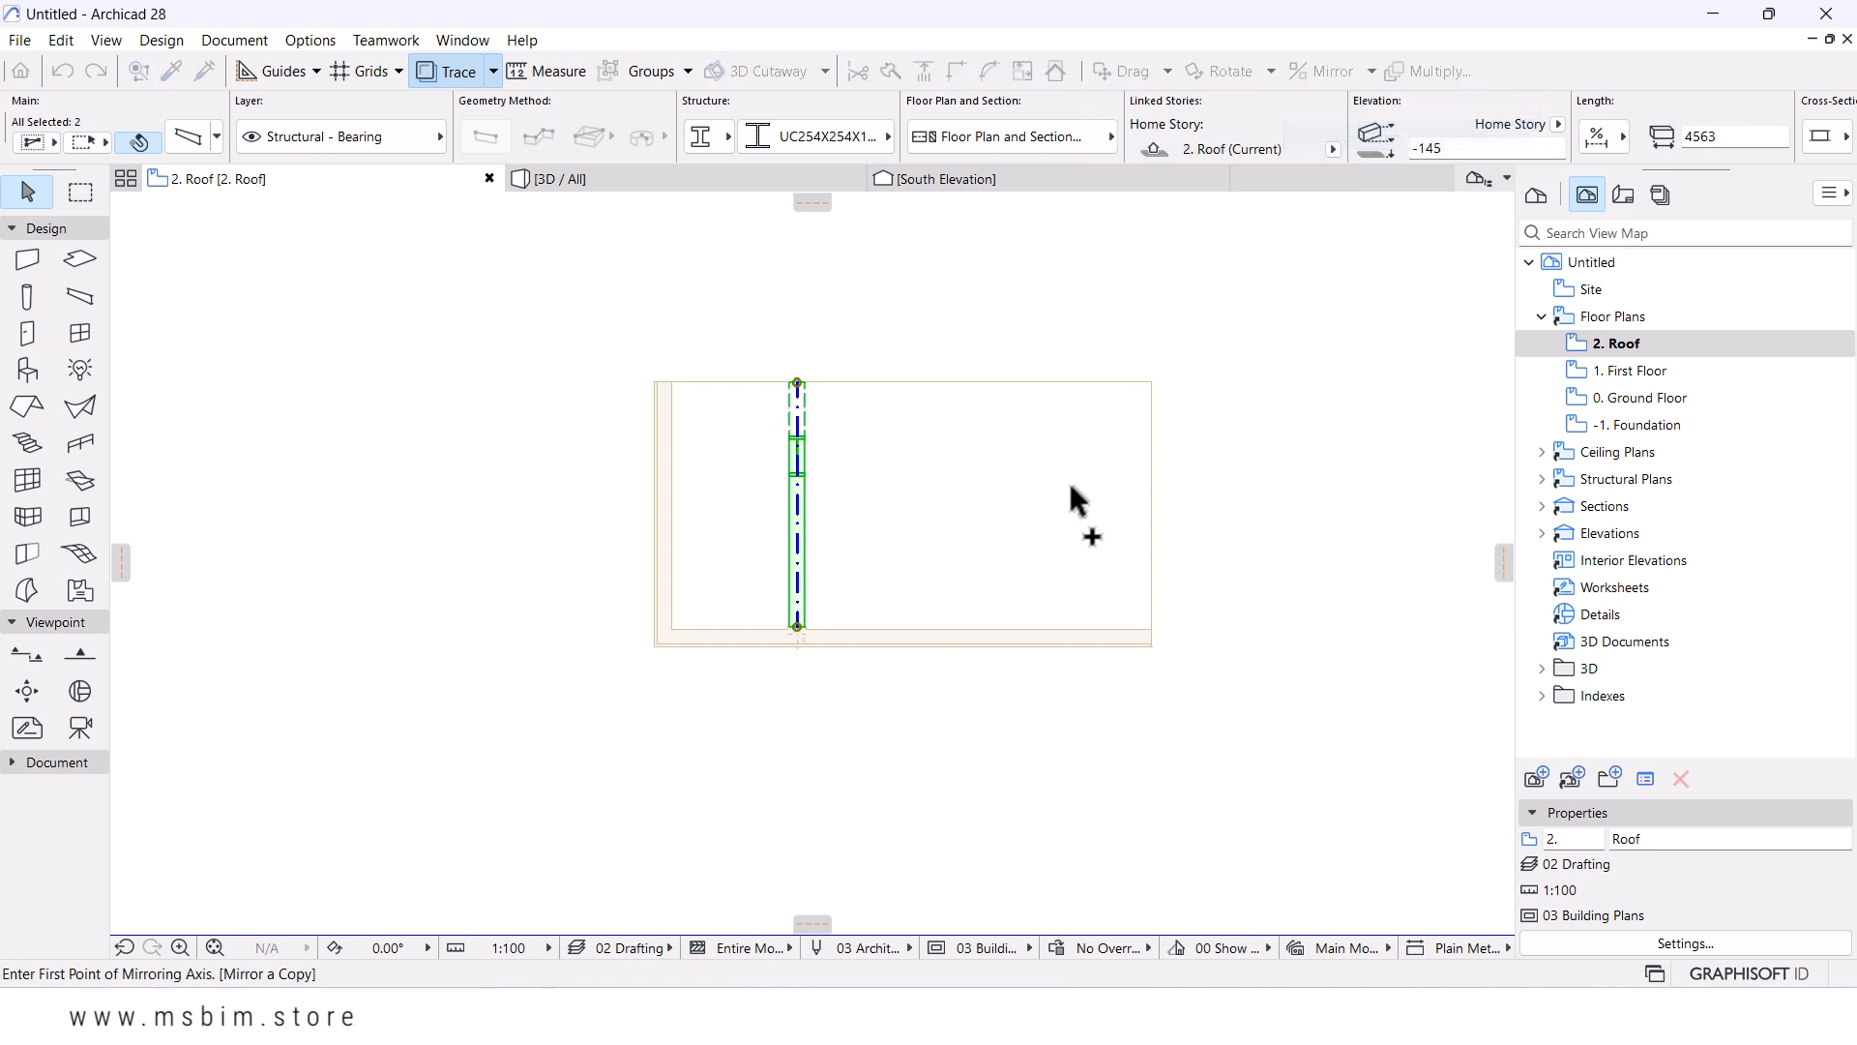
left_click(912, 628)
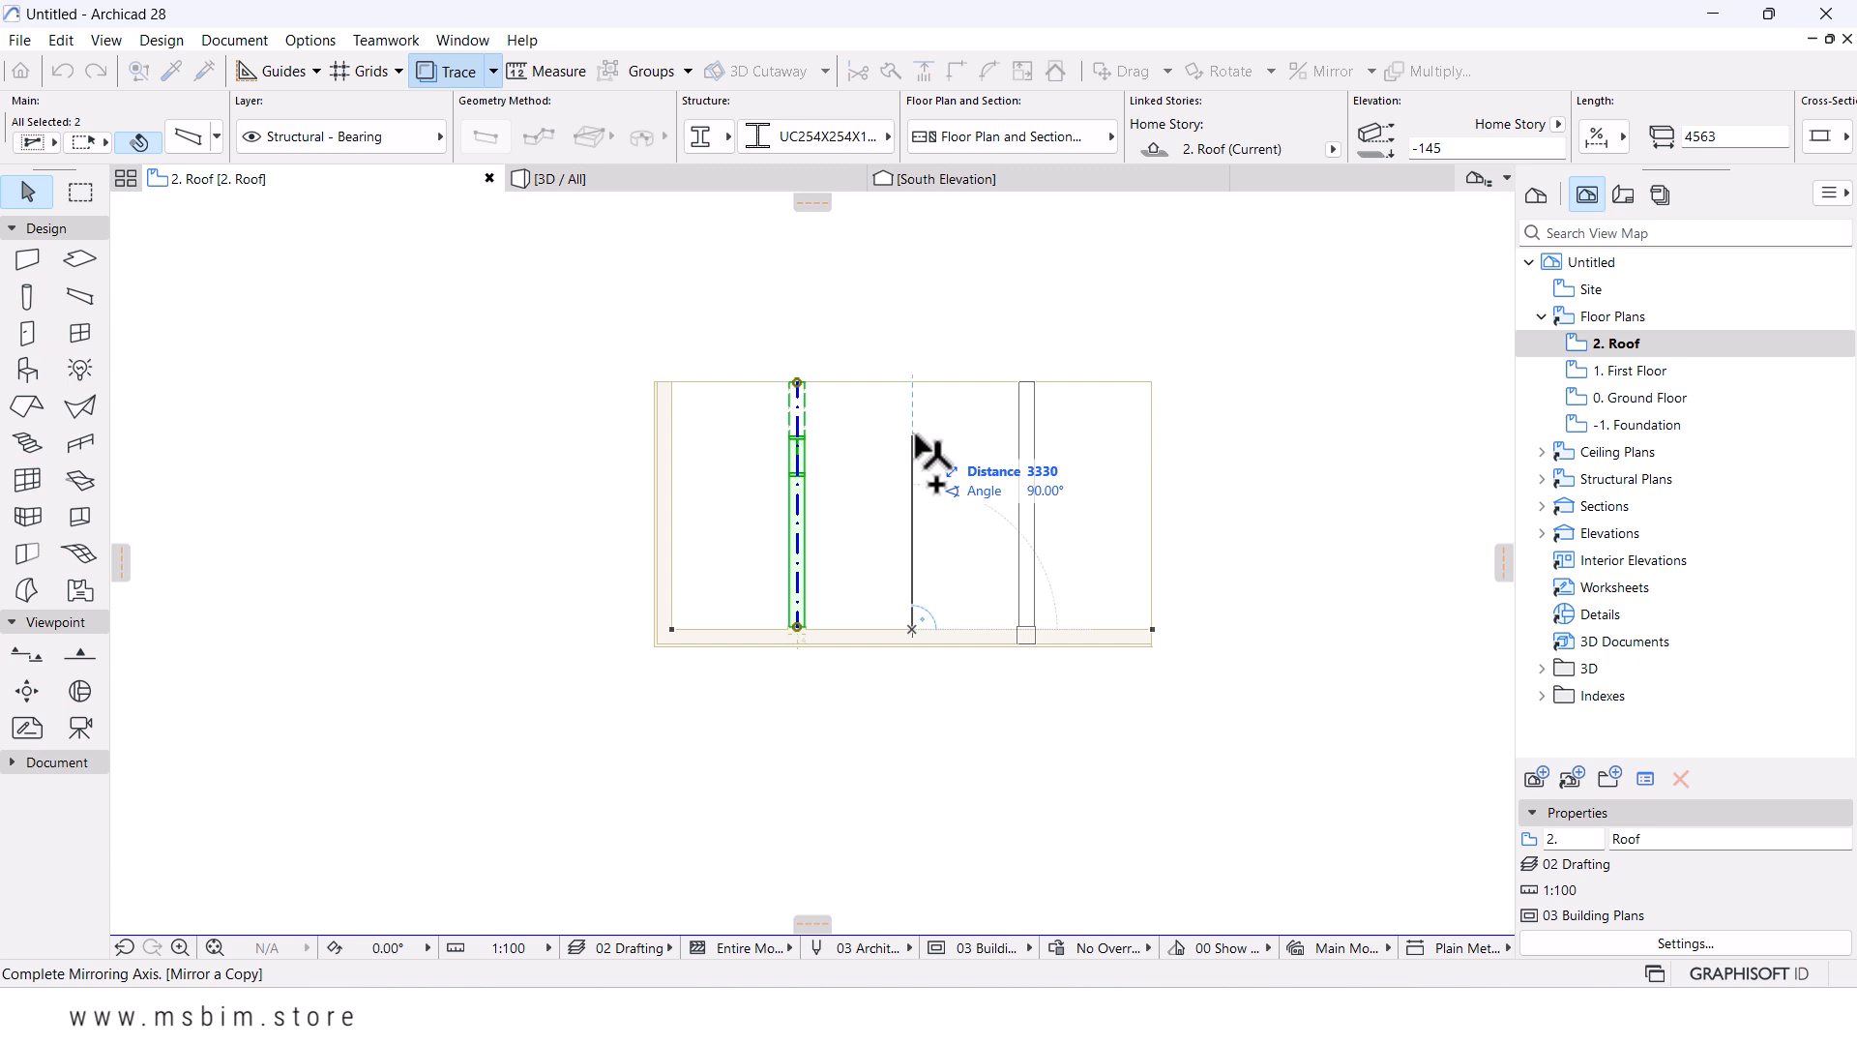
key("Escape")
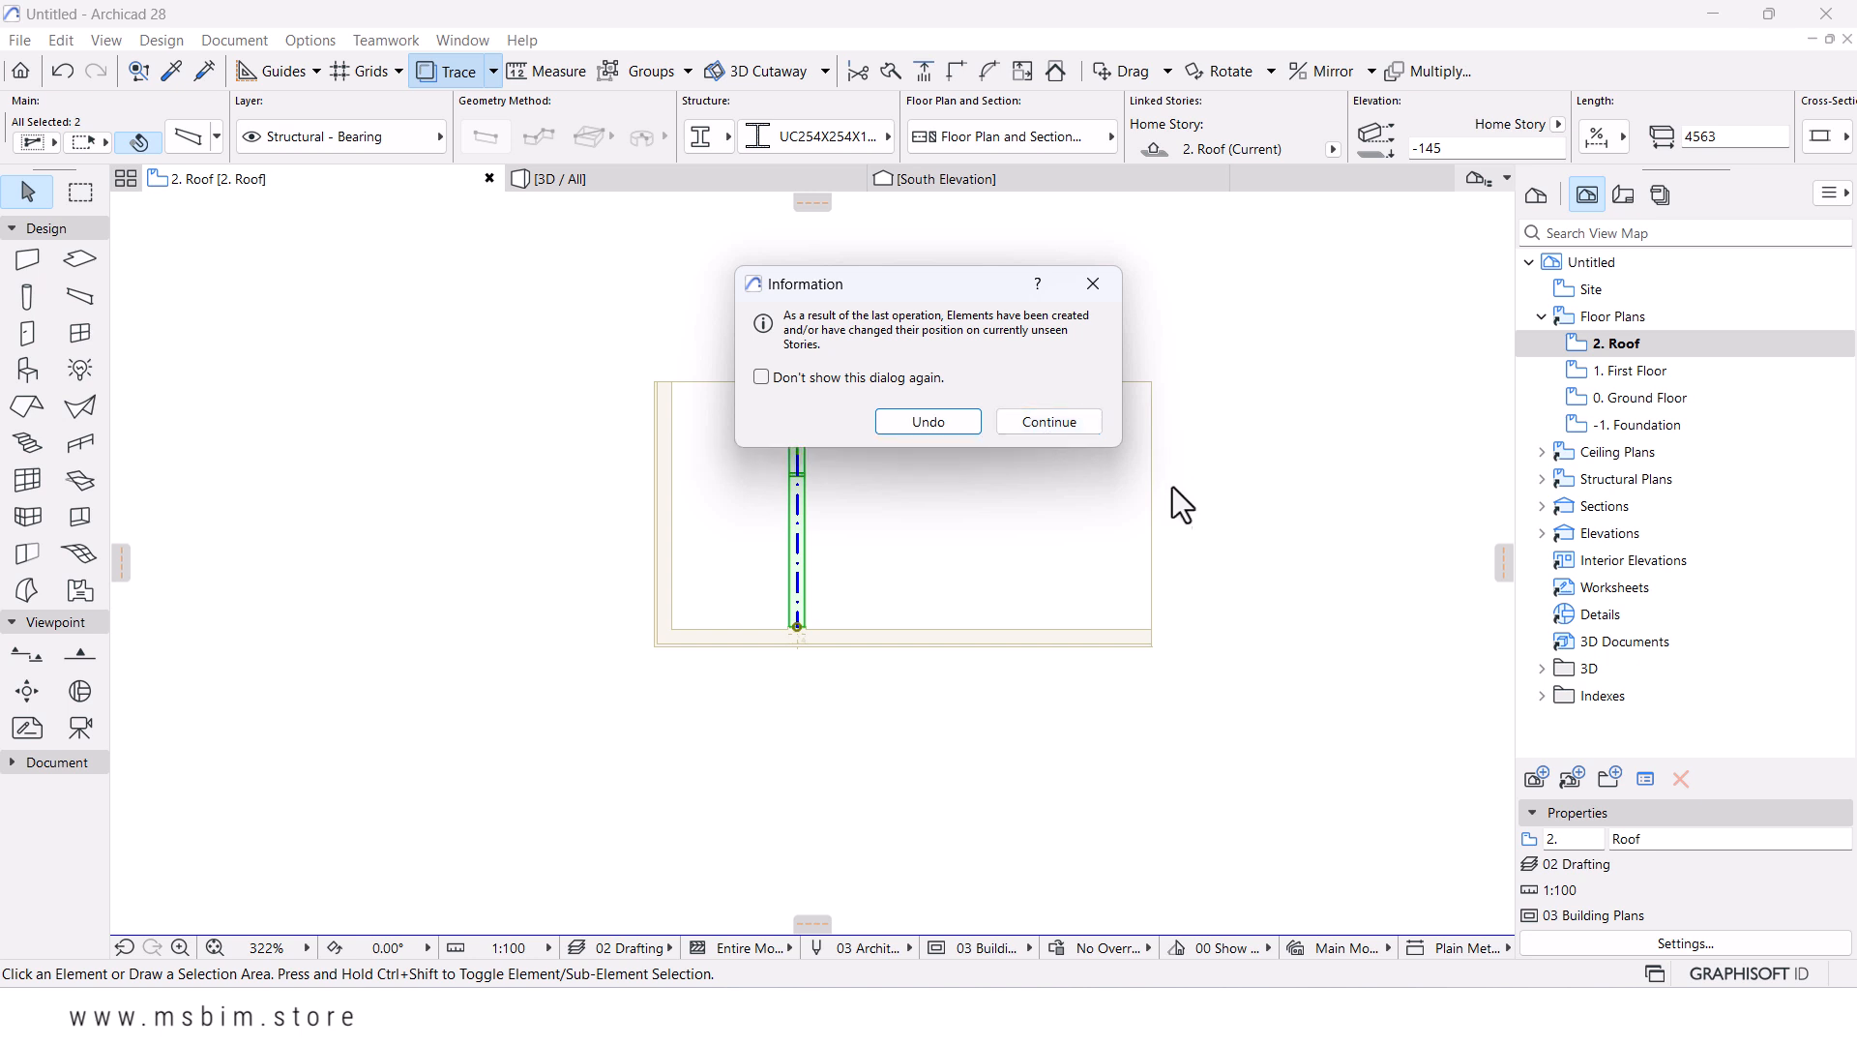
left_click(1036, 428)
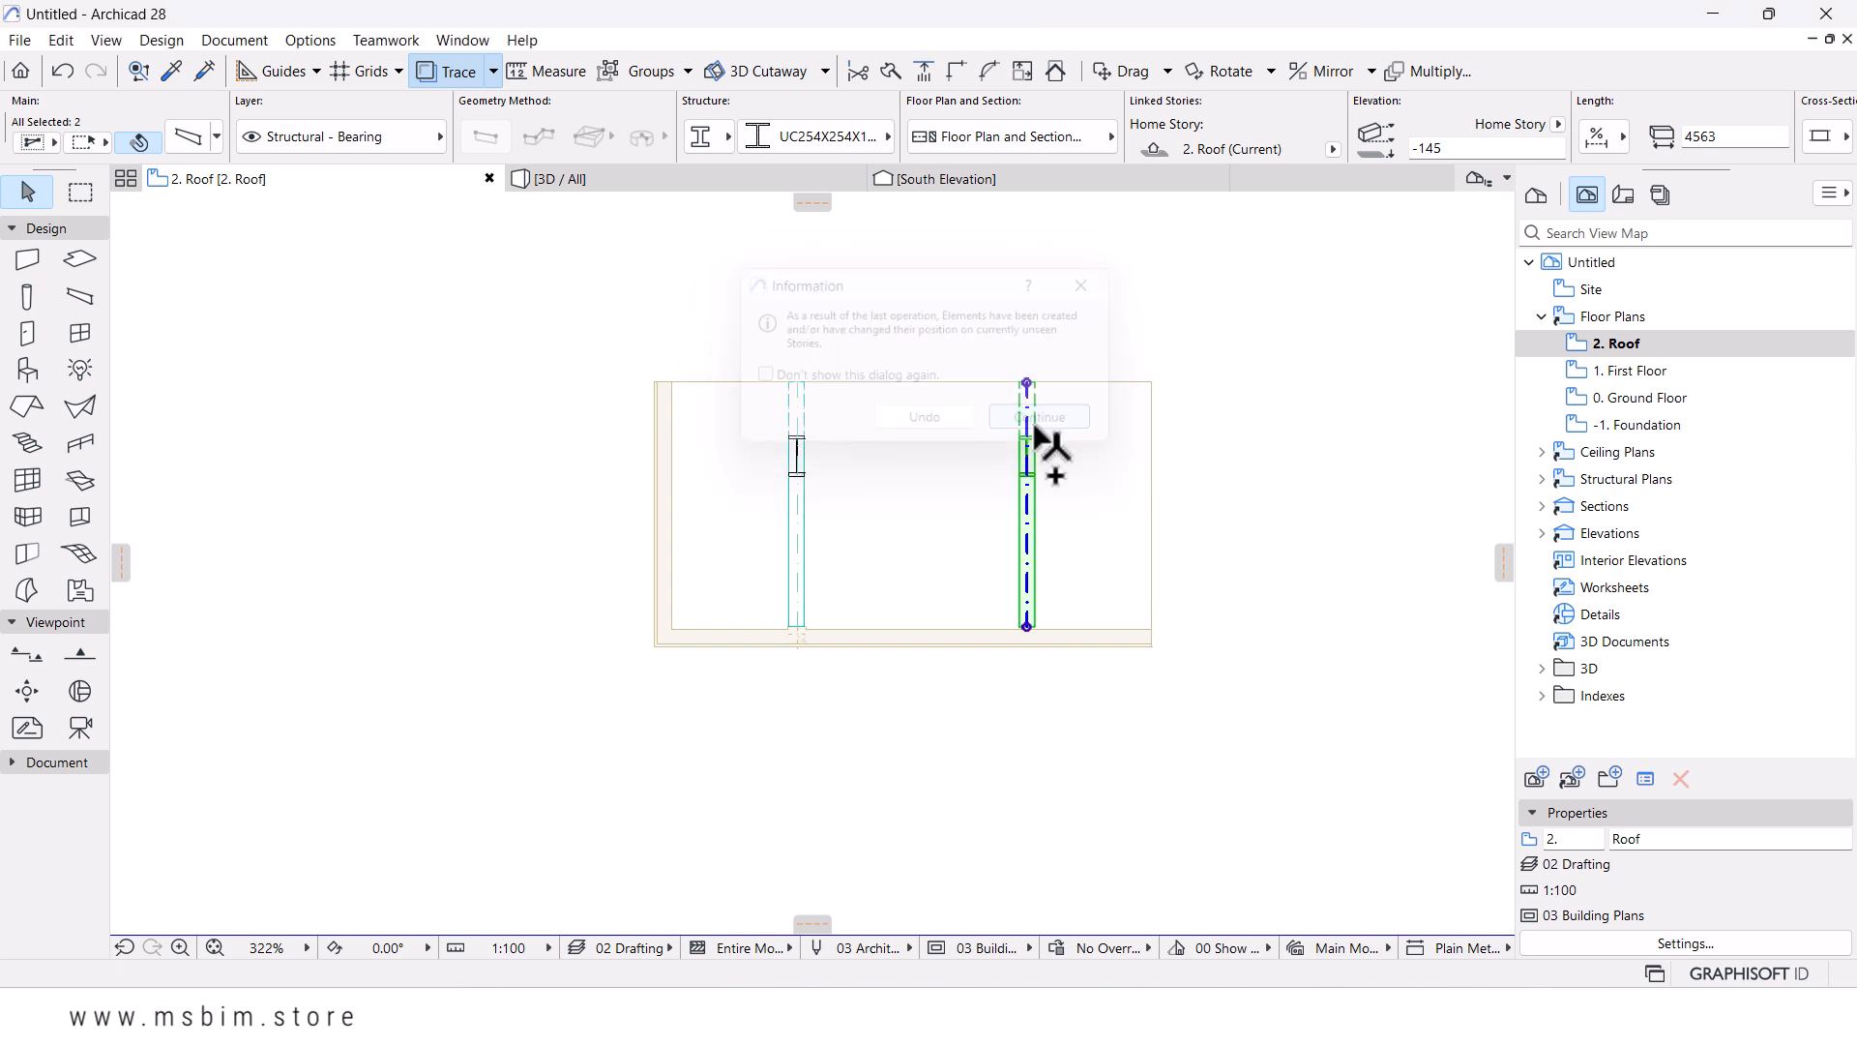
left_click(1348, 549)
scroll(971, 513, "up", 3)
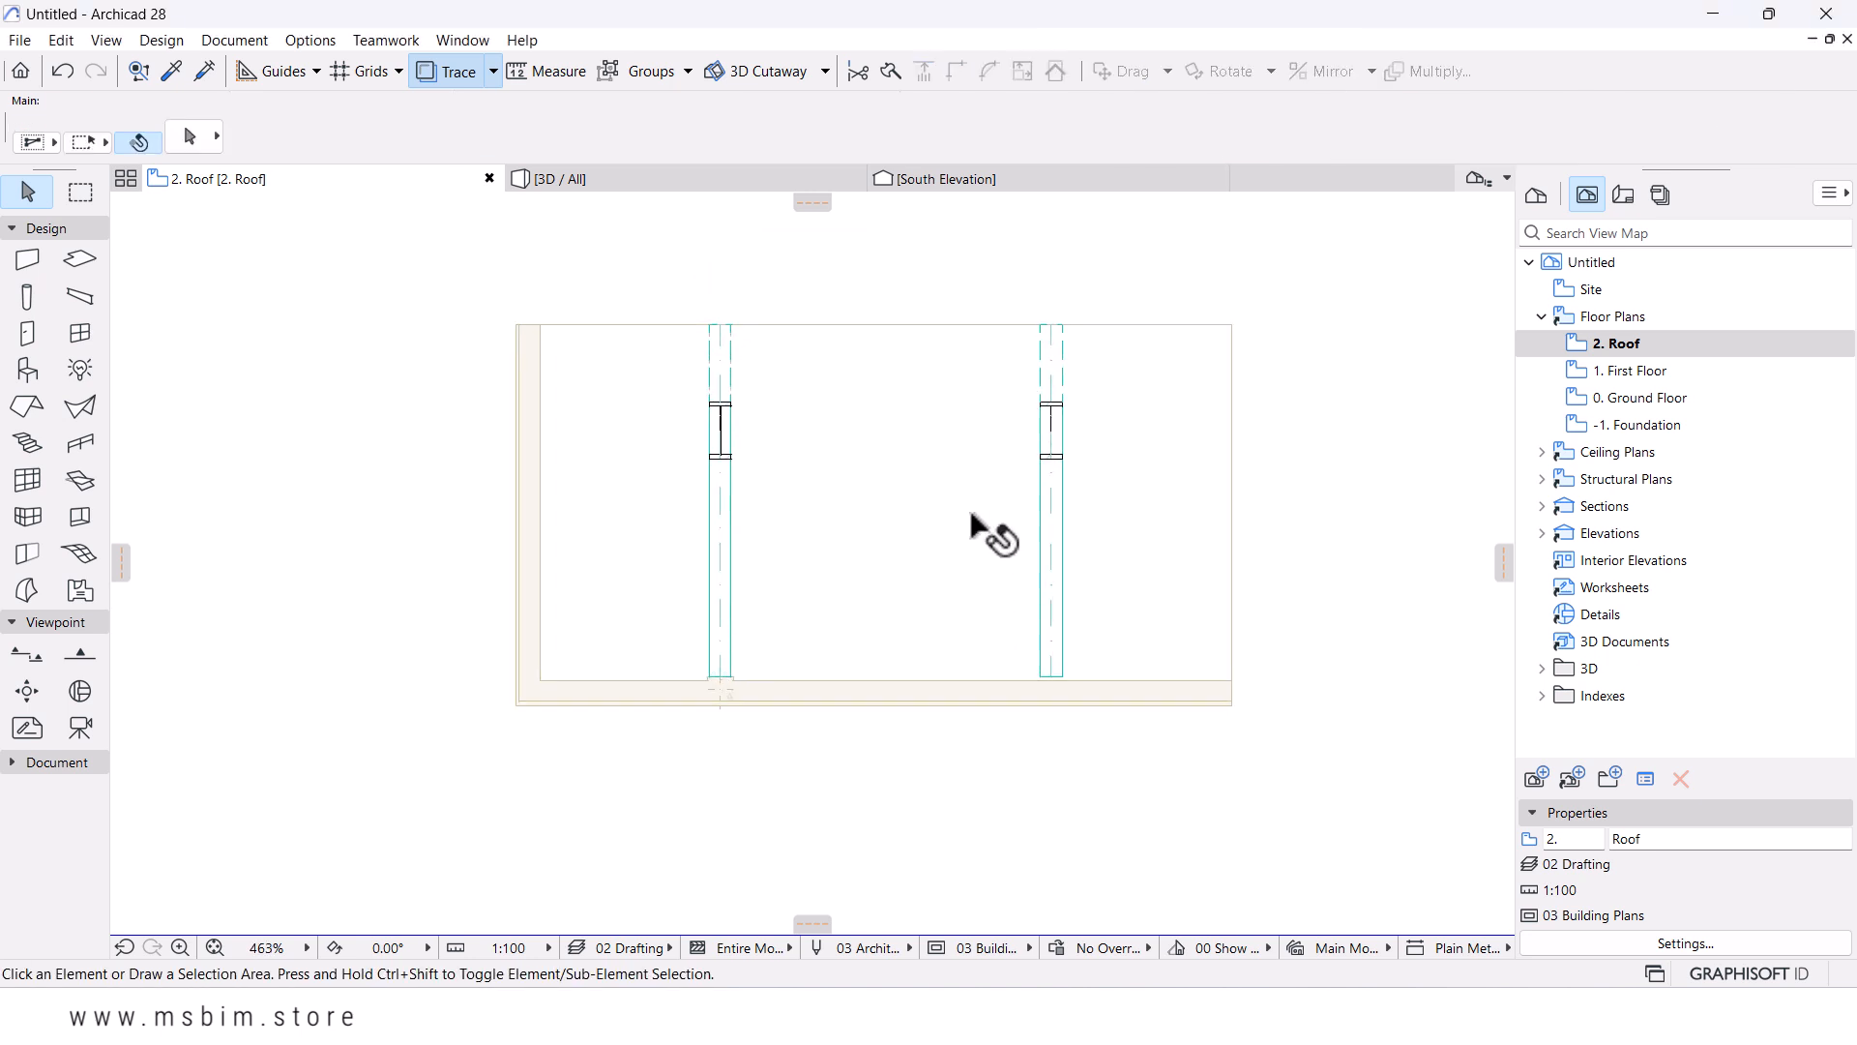
- Check the original and mirrored steel beams with their columns from the outside in the 3D view
left_click(722, 178)
scroll(1025, 542, "down", 5)
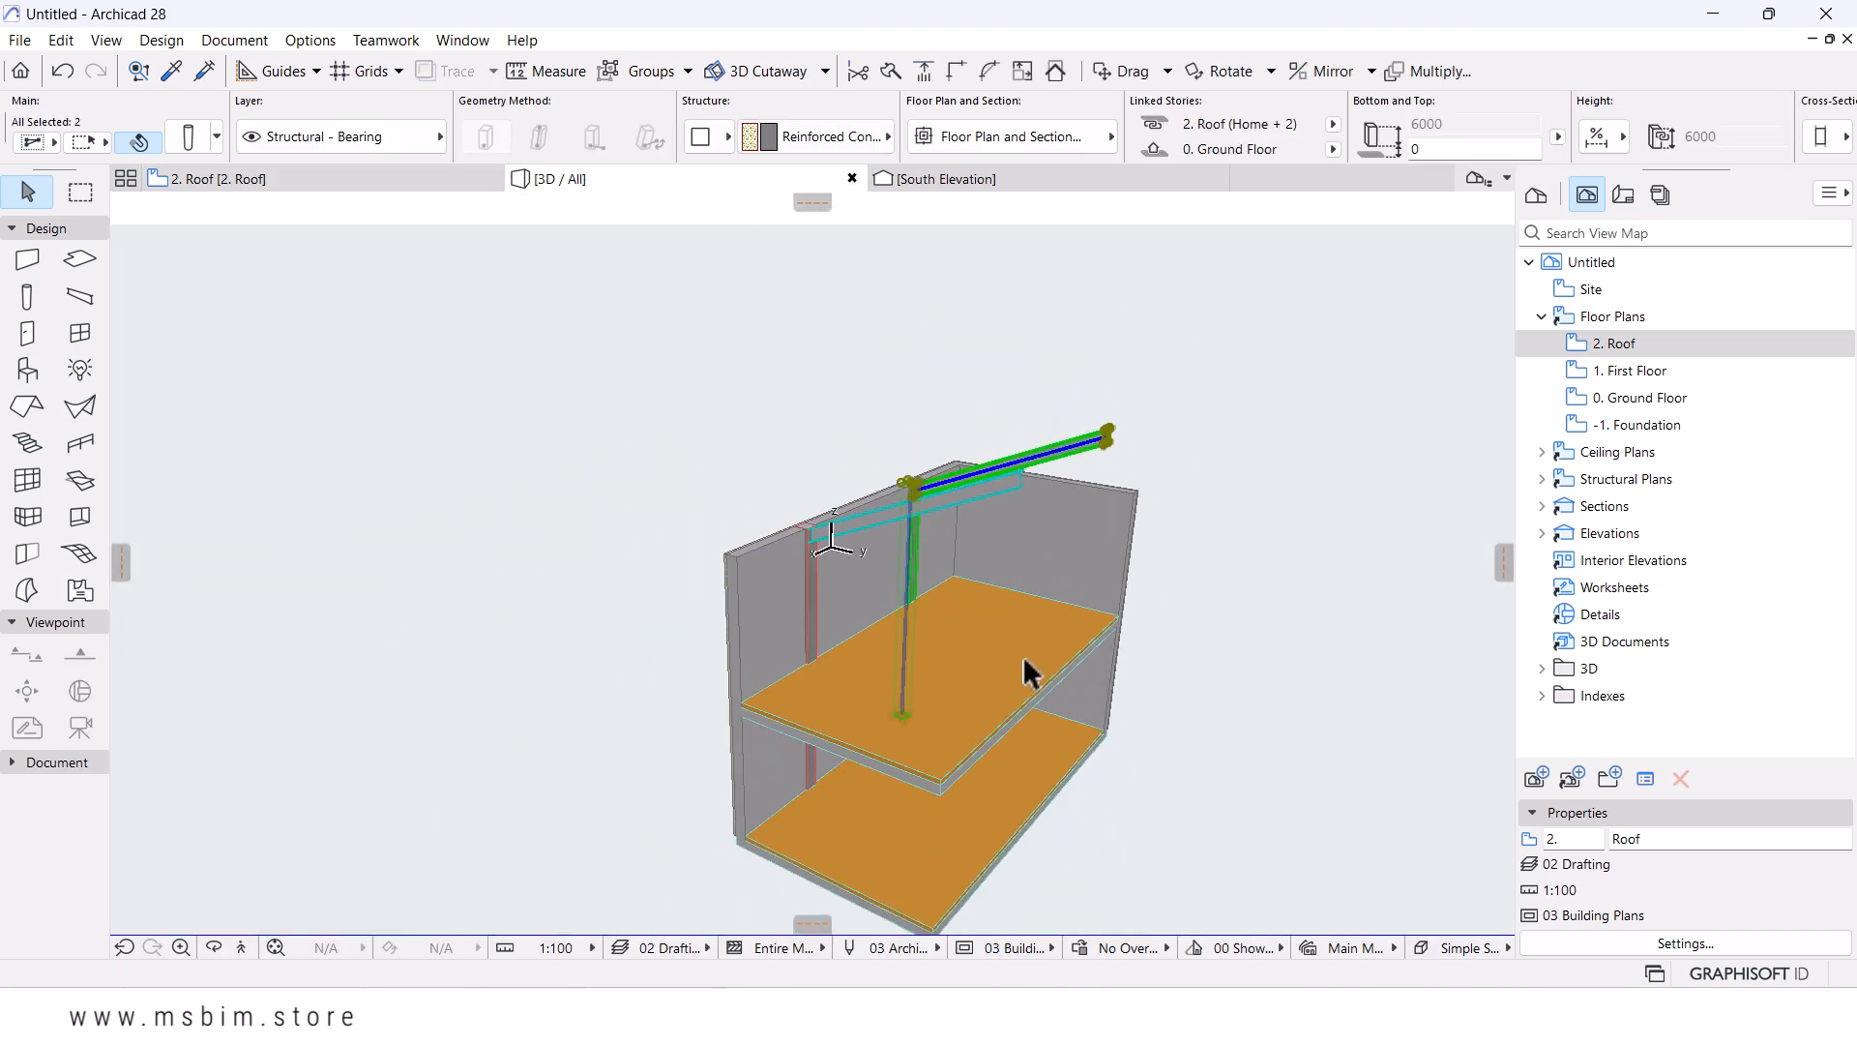
key("o")
left_click_drag(1147, 777, 1090, 578)
scroll(1025, 532, "up", 3)
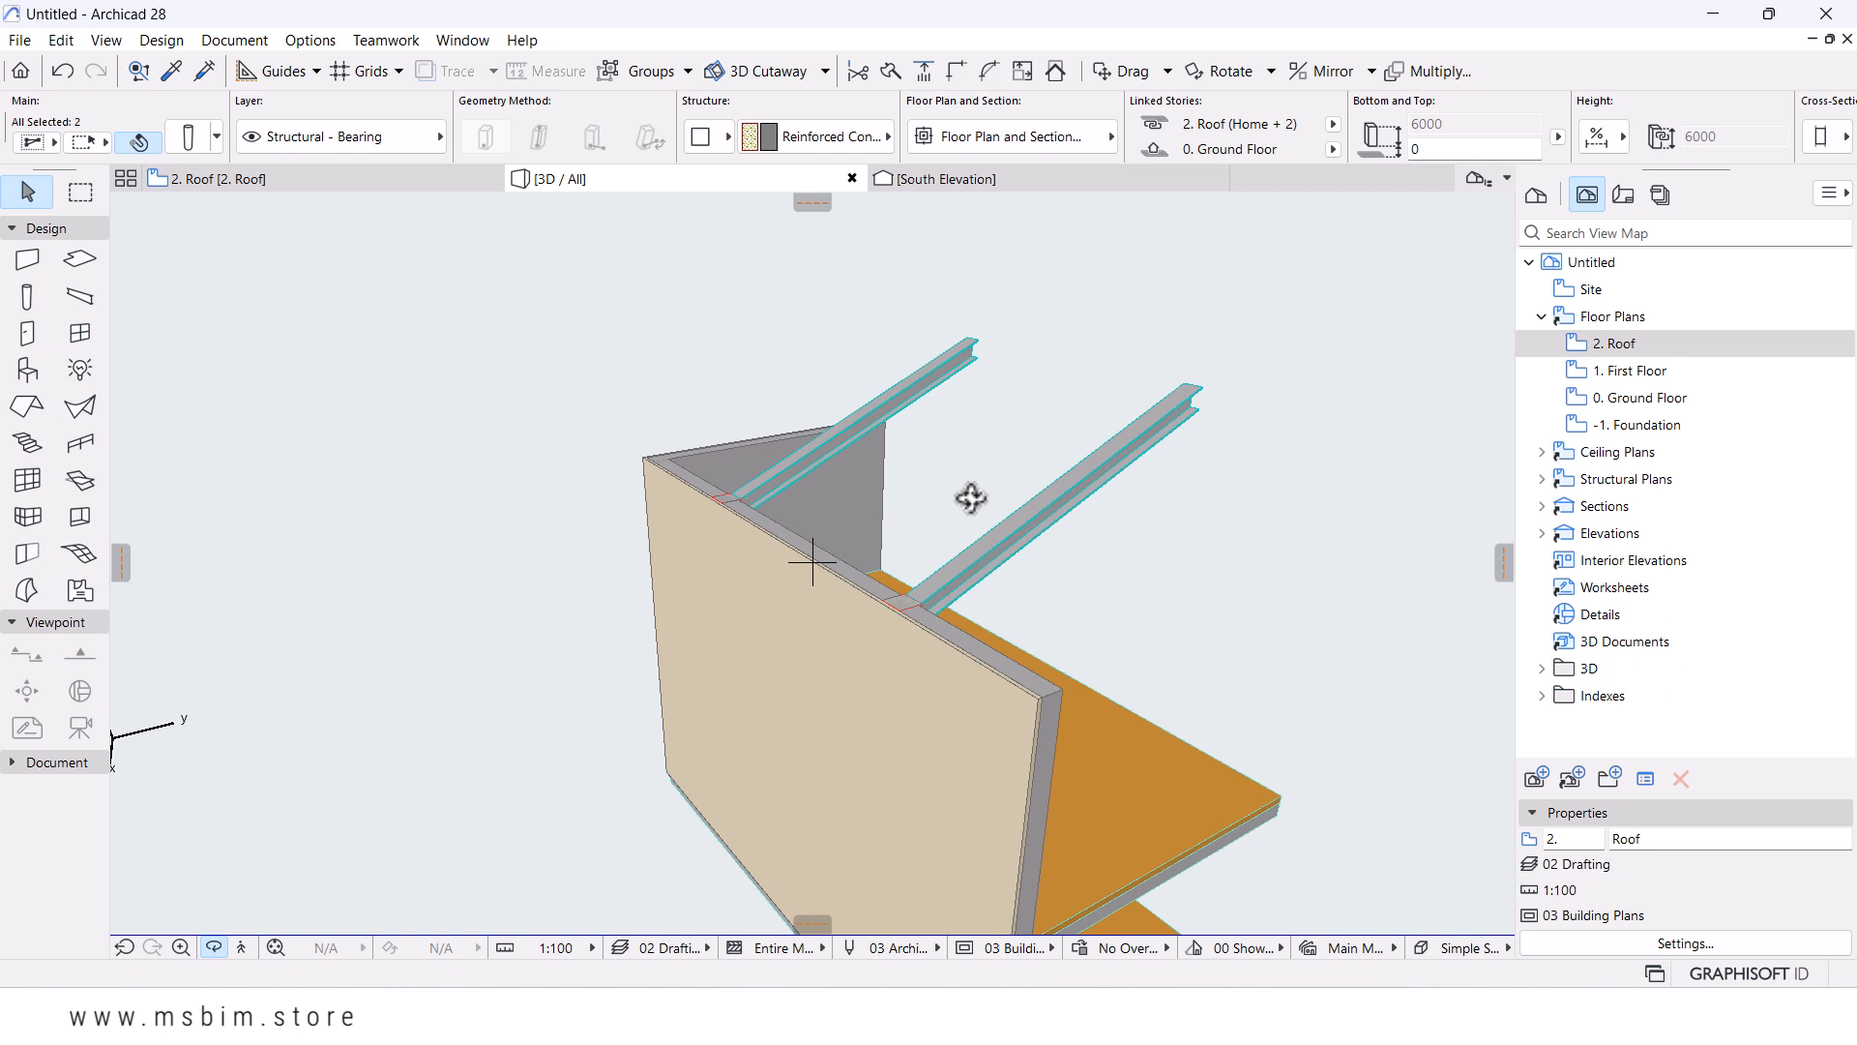
scroll(971, 498, "down", 2)
left_click_drag(1027, 551, 974, 490)
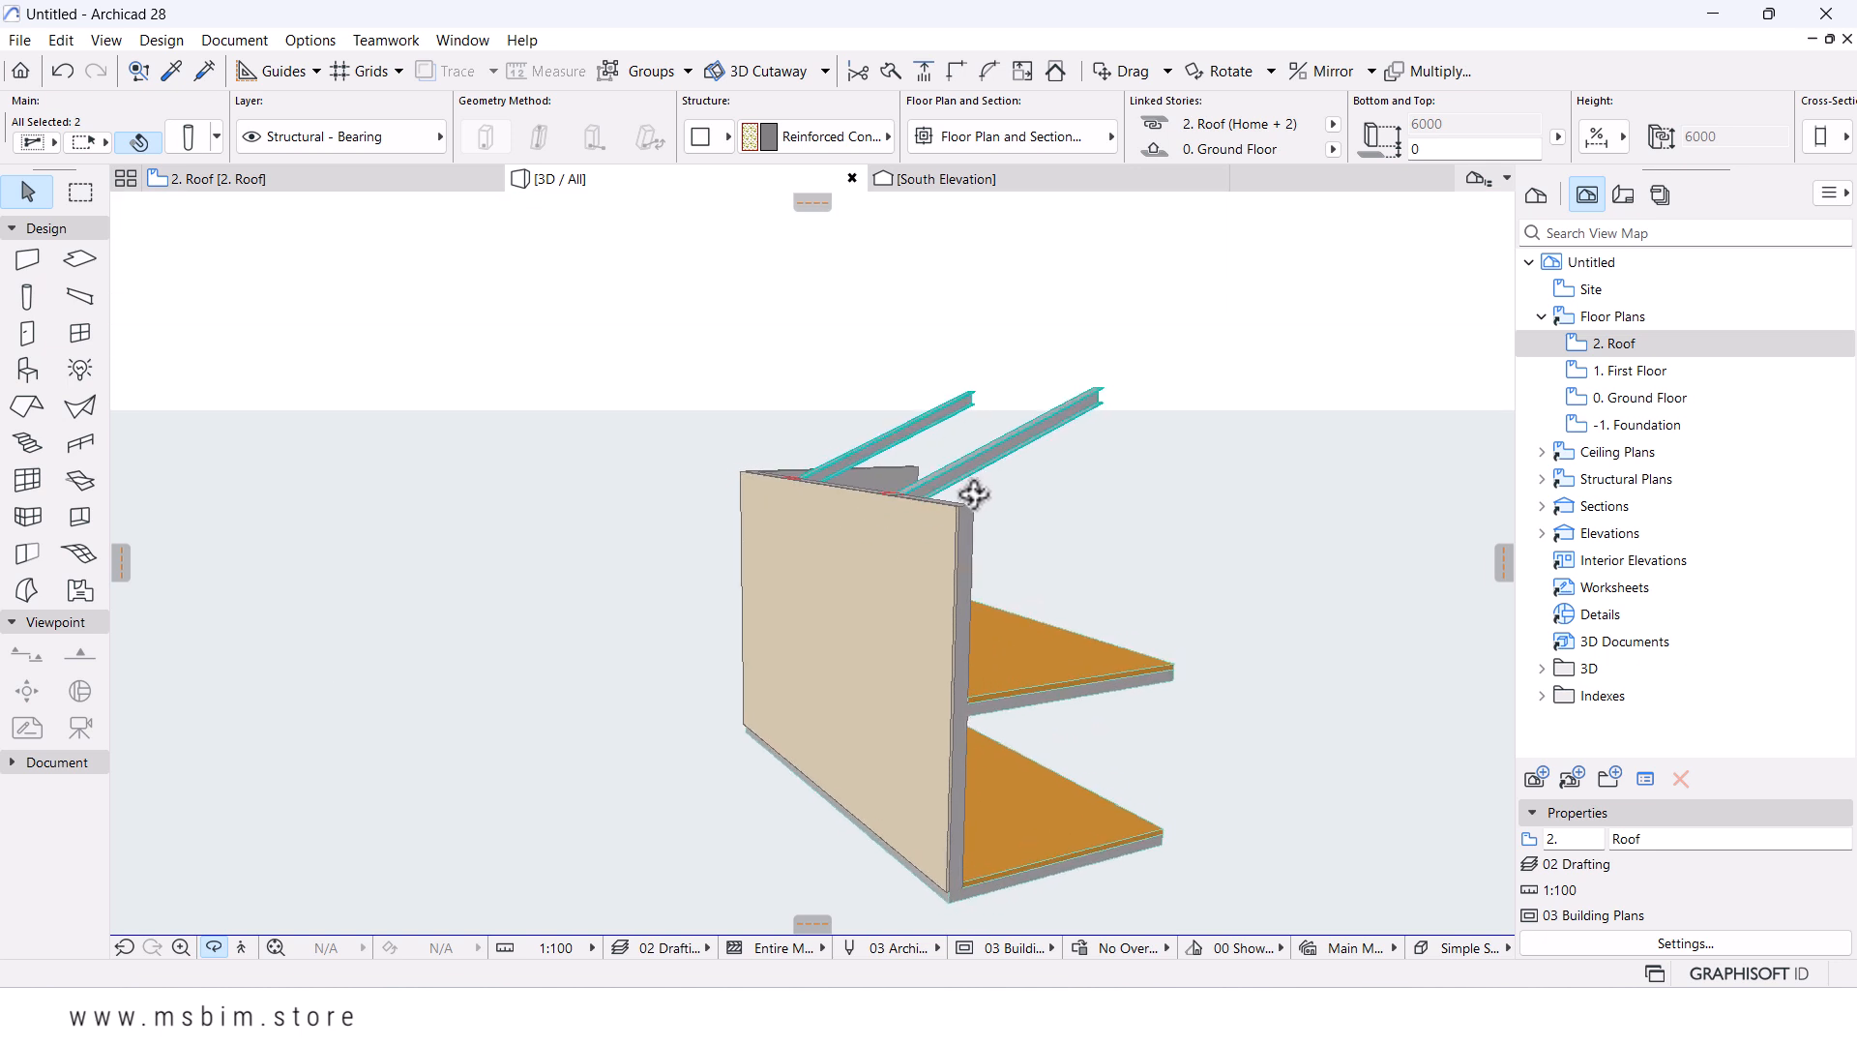
- Draw a horizontal beam on the 2. Roof plan across both steel beams, from the short wall's outer face to the opposite slab edge, and view it in 3D
left_click(329, 181)
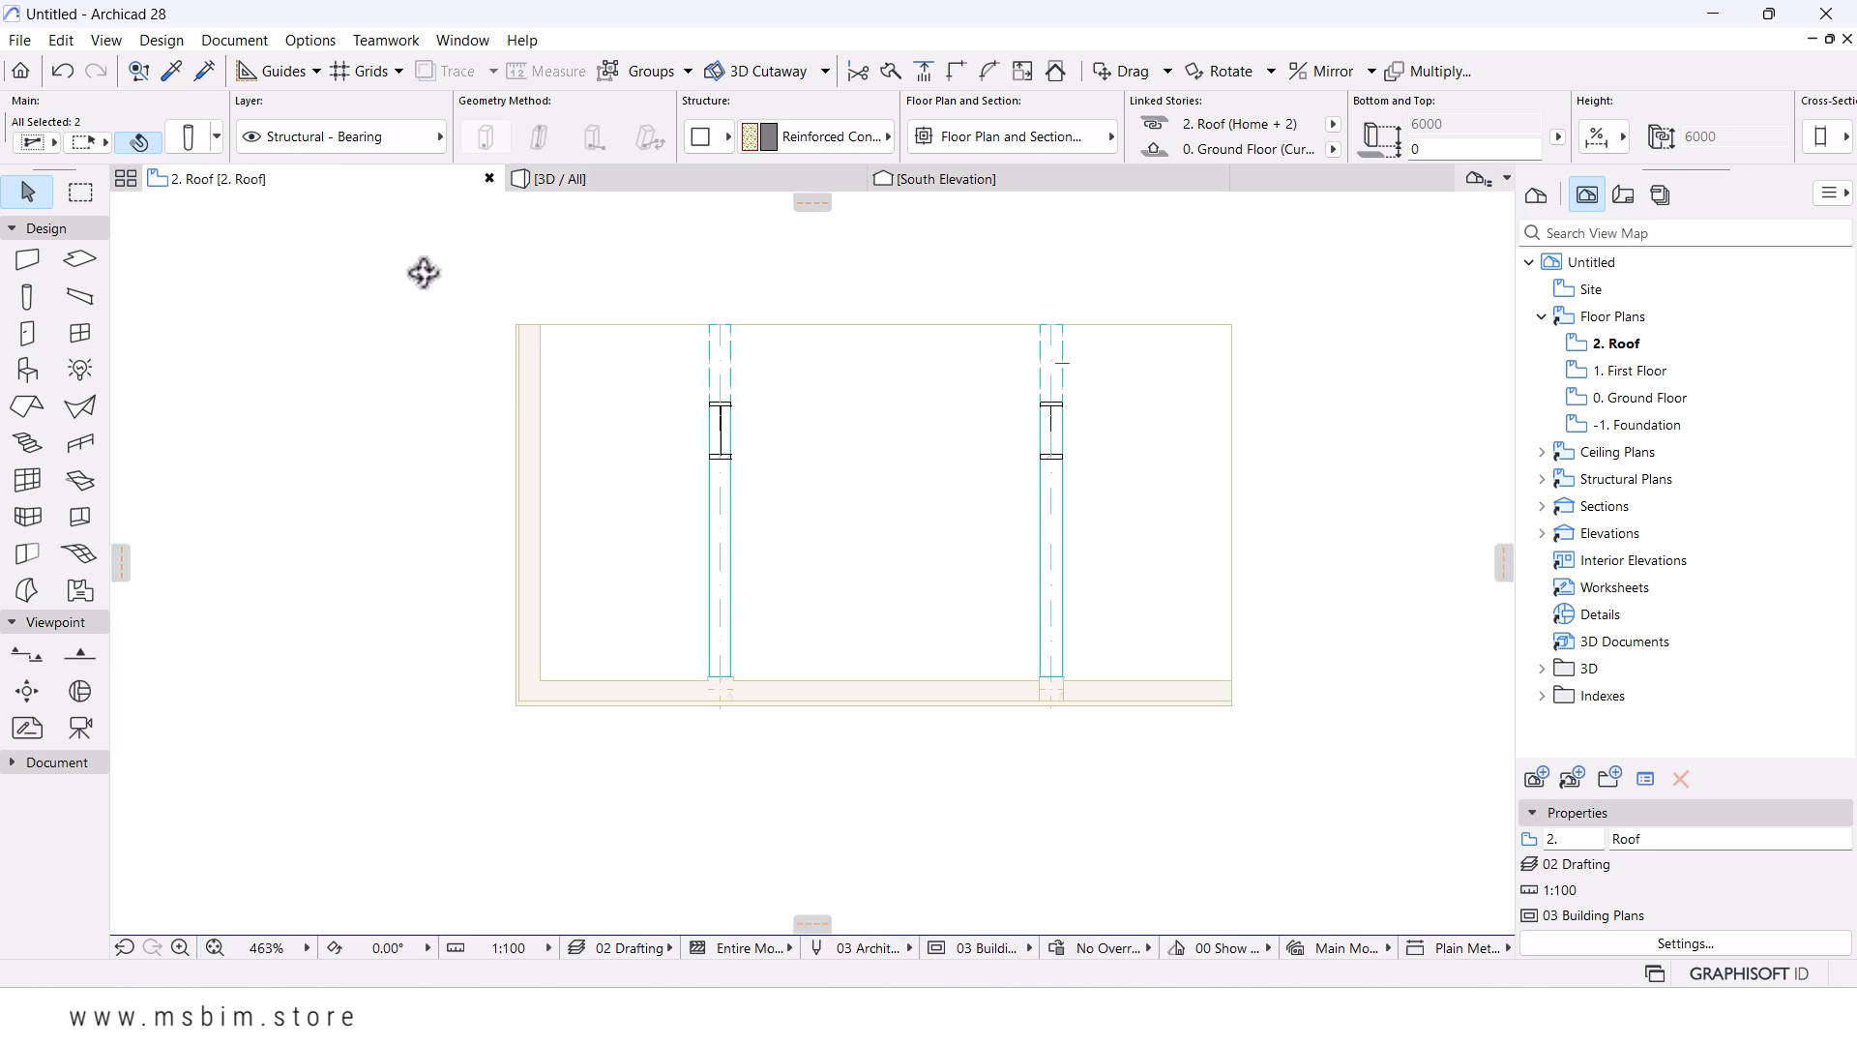
scroll(718, 346, "up", 2)
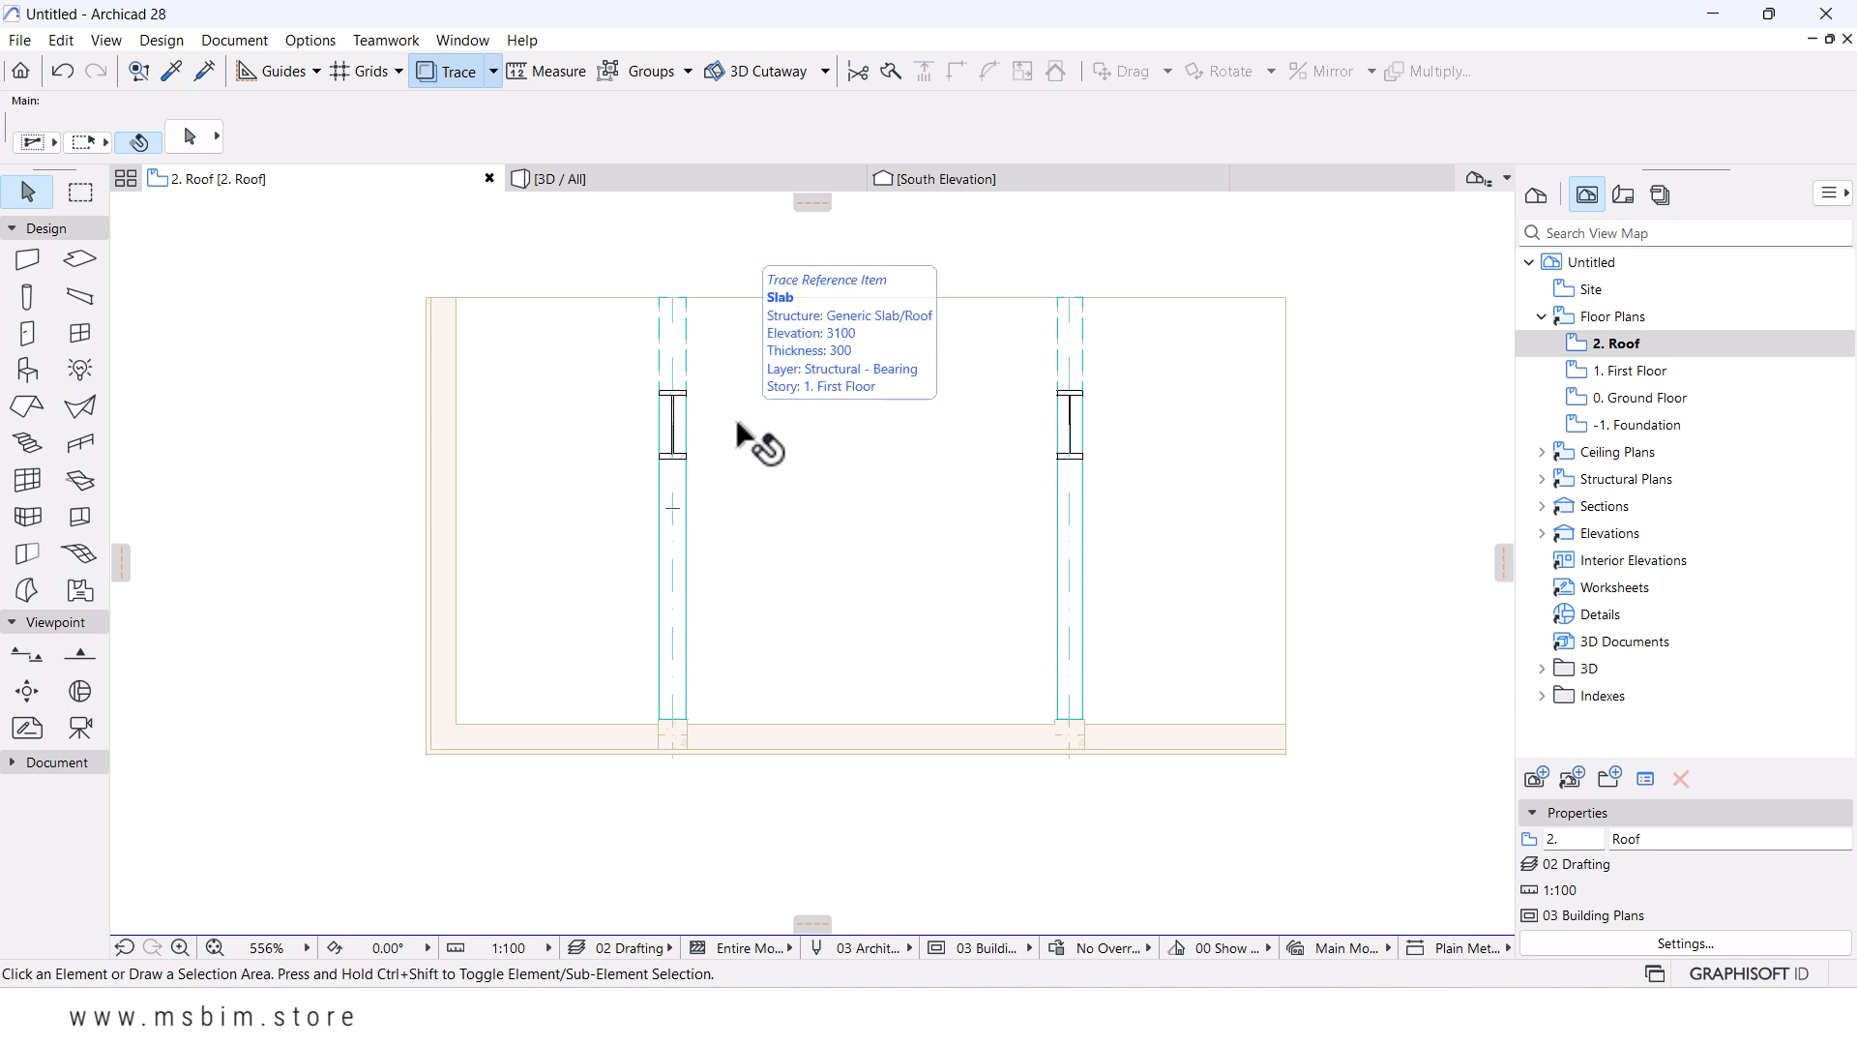
left_click(82, 301)
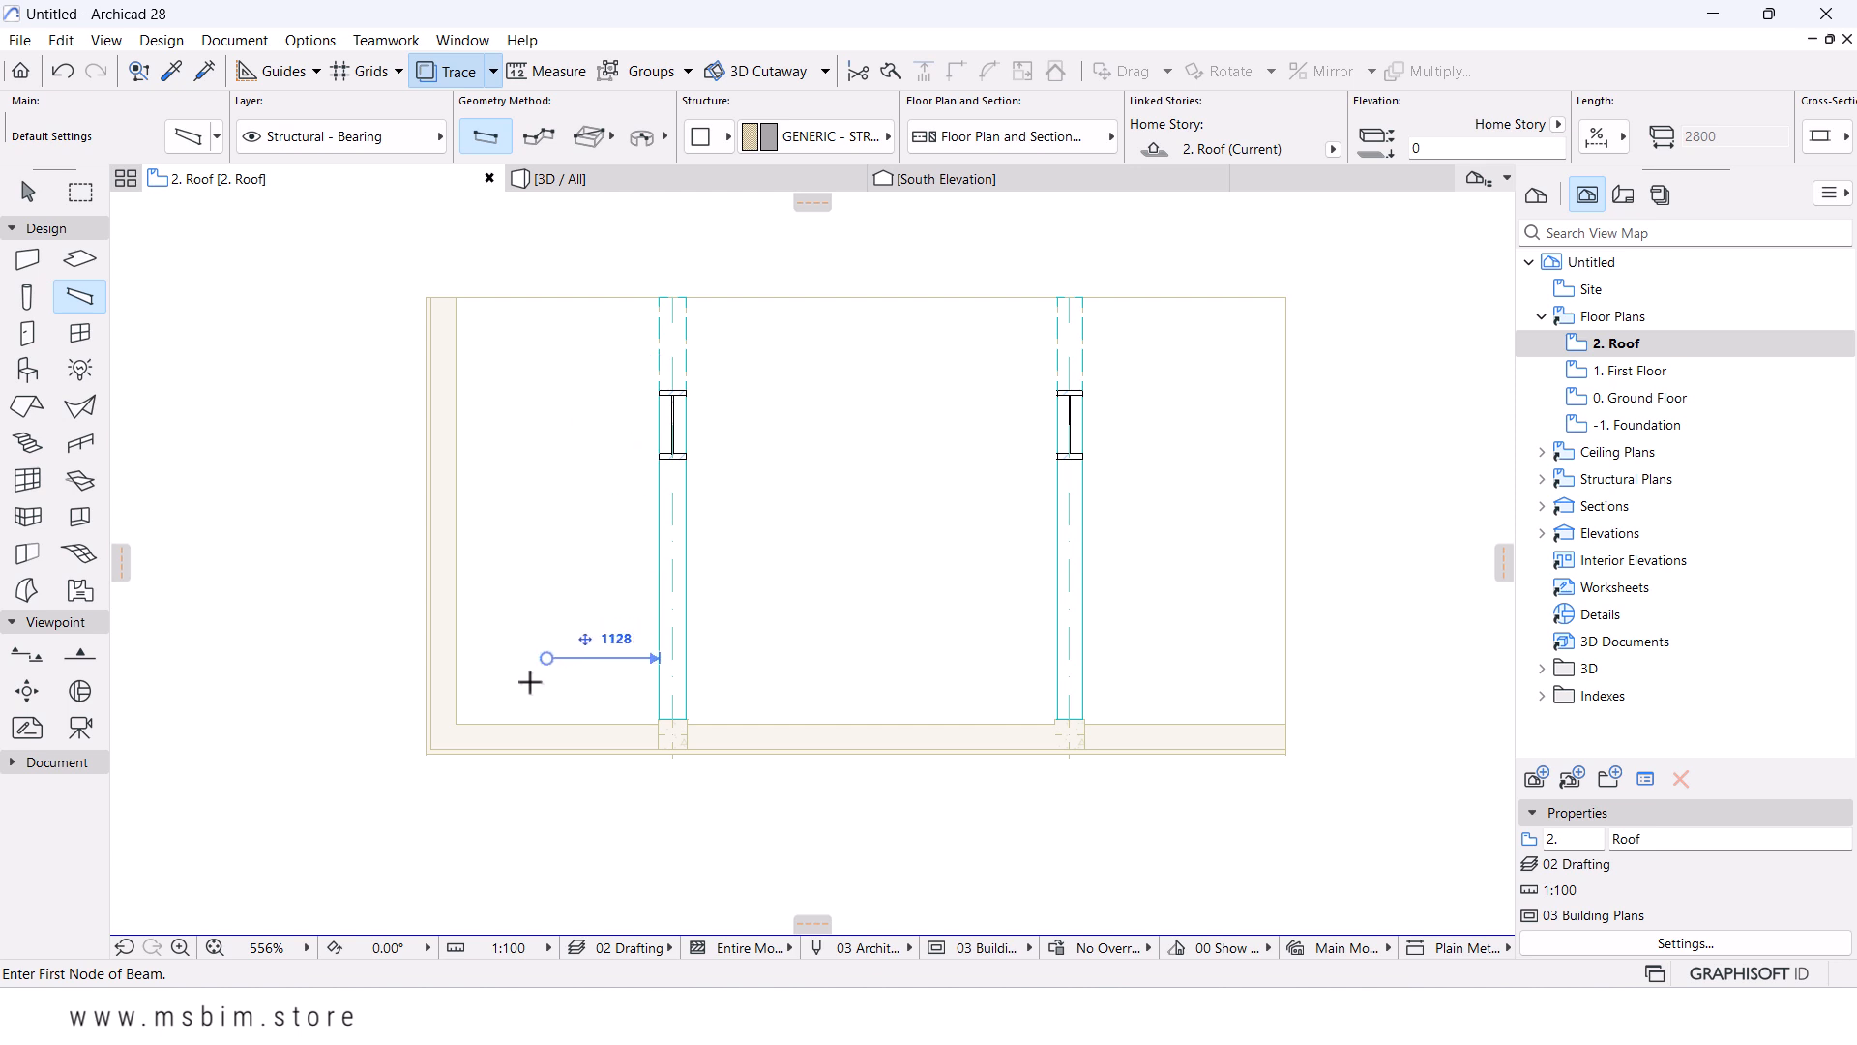
left_click(426, 655)
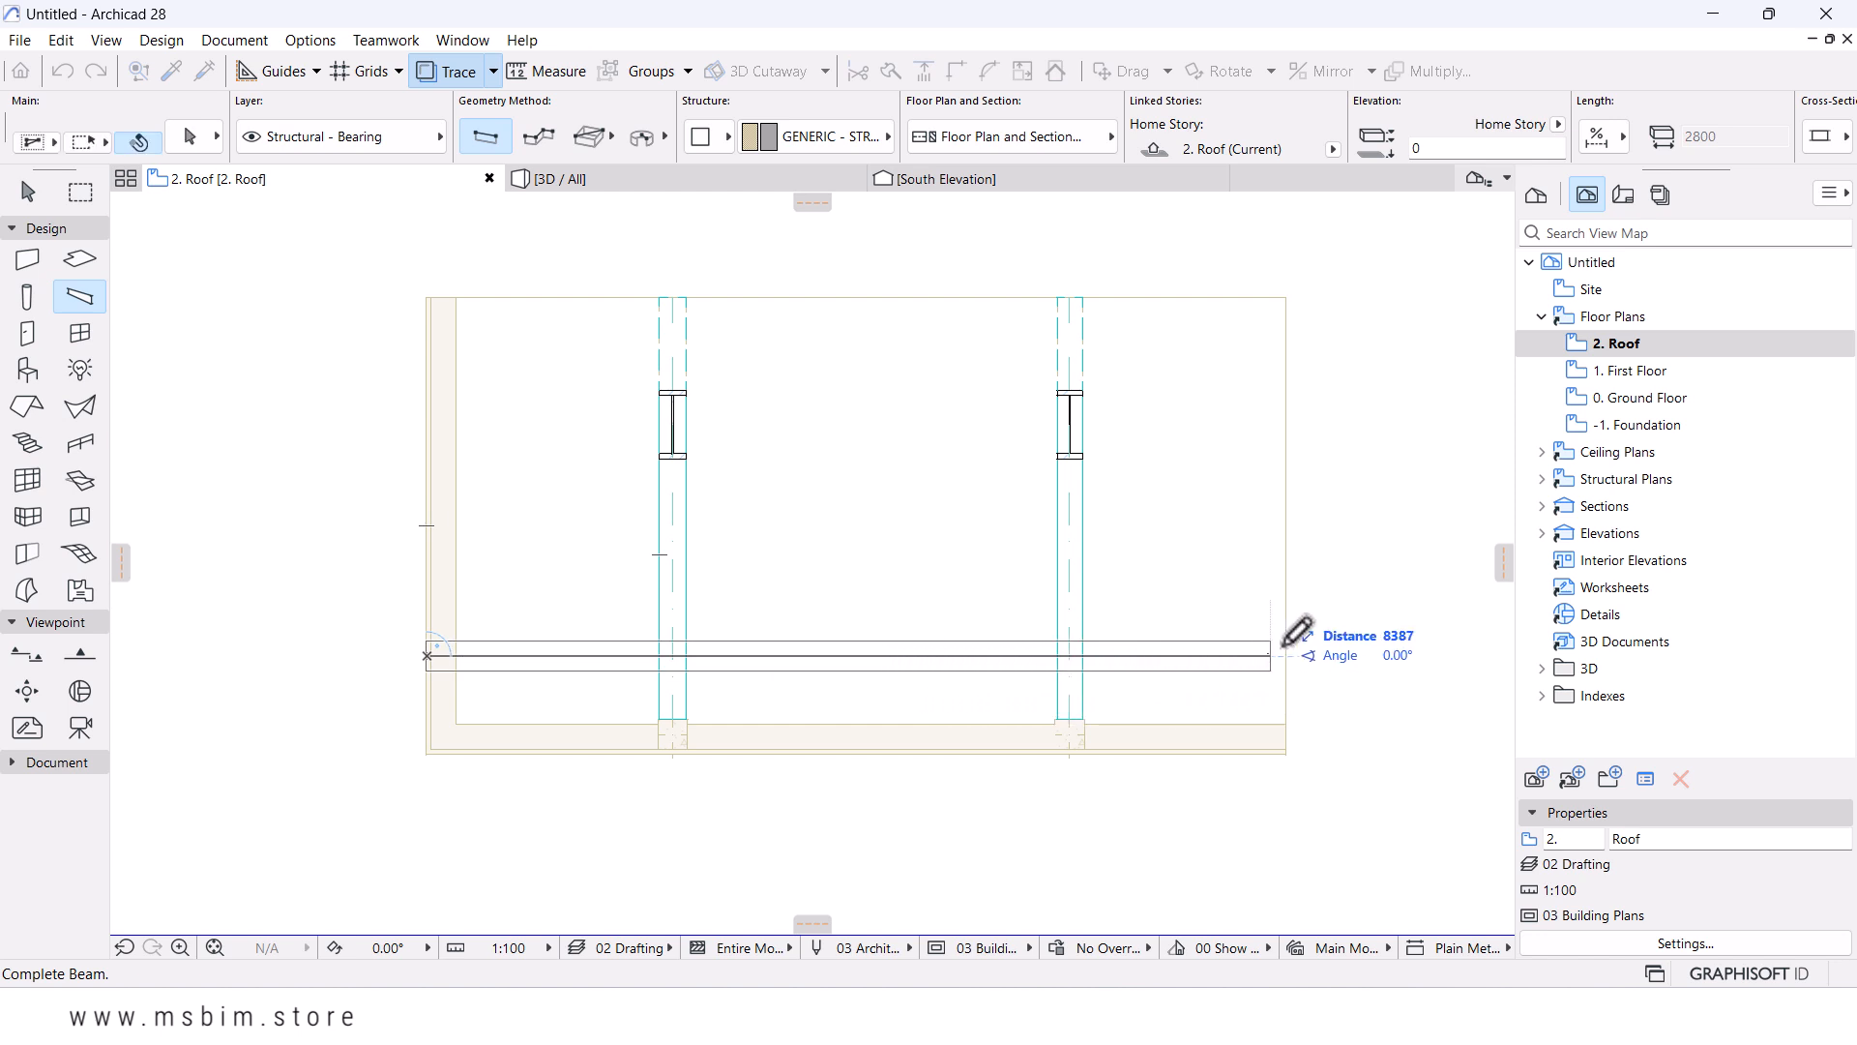
left_click(1314, 636)
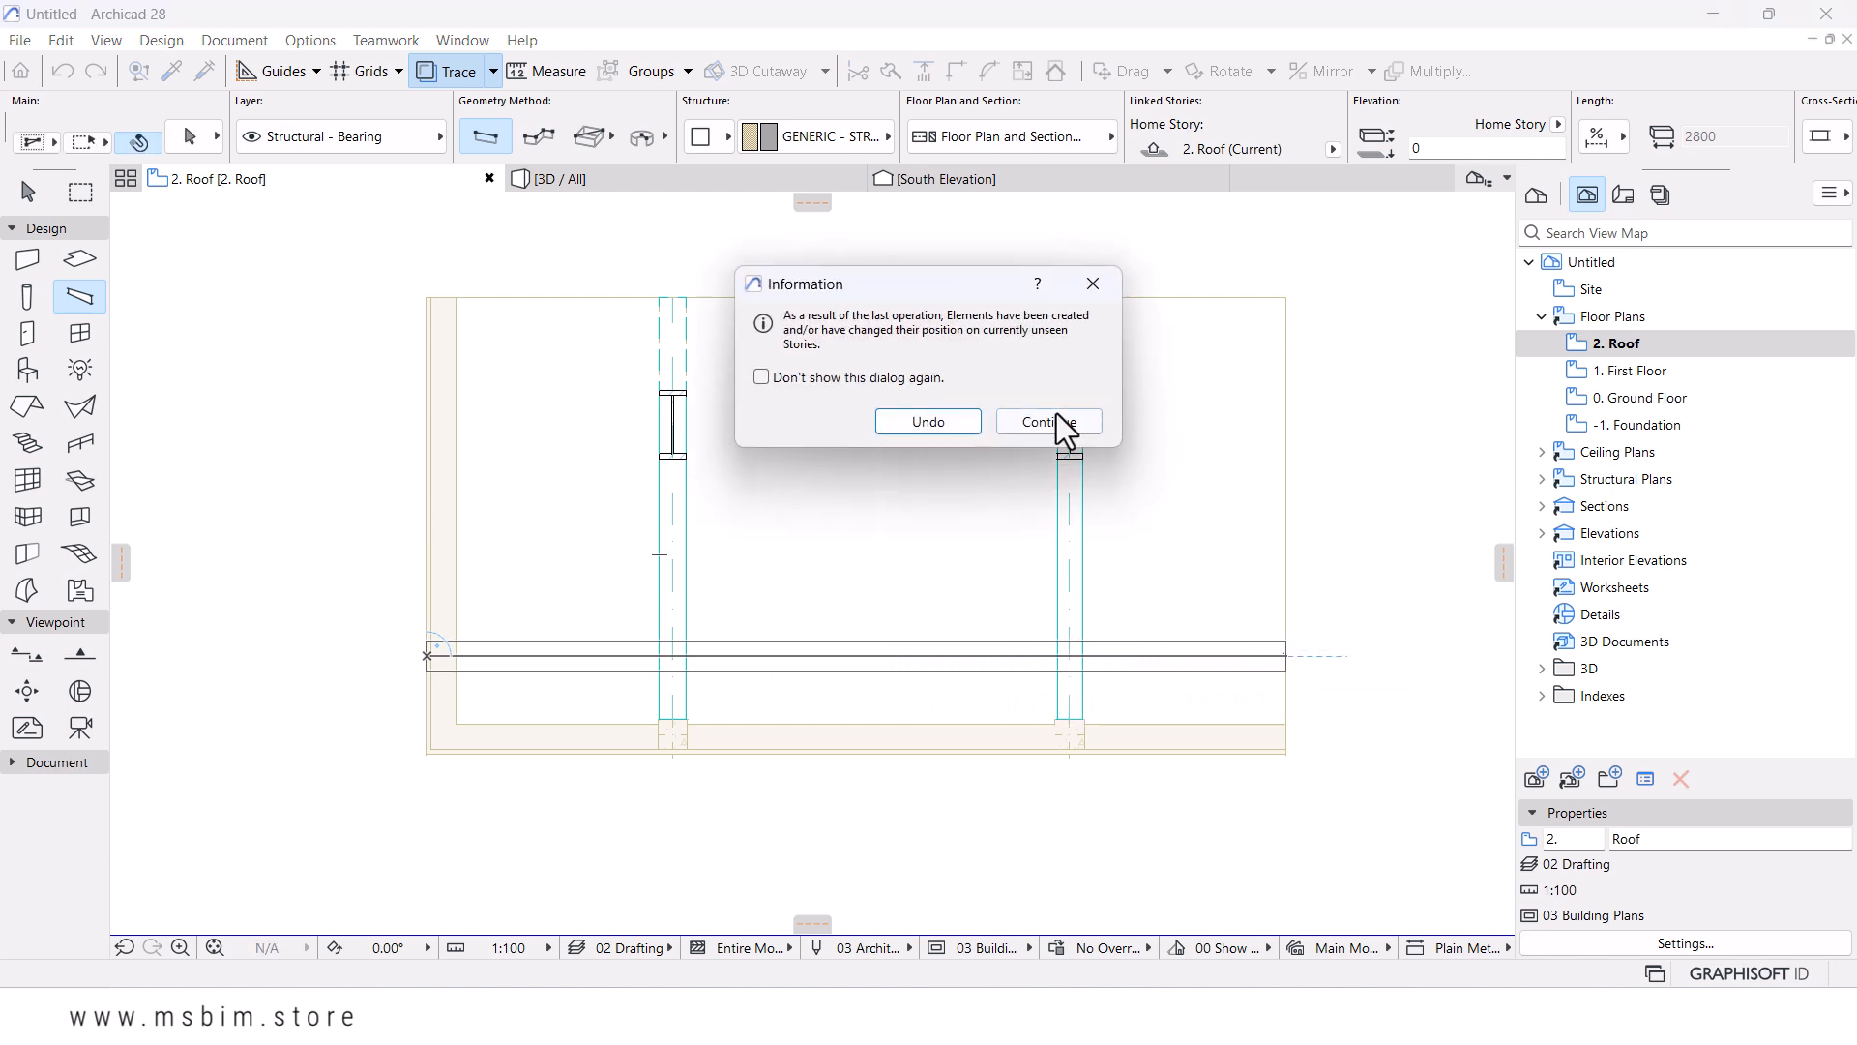
left_click(1049, 422)
left_click(650, 182)
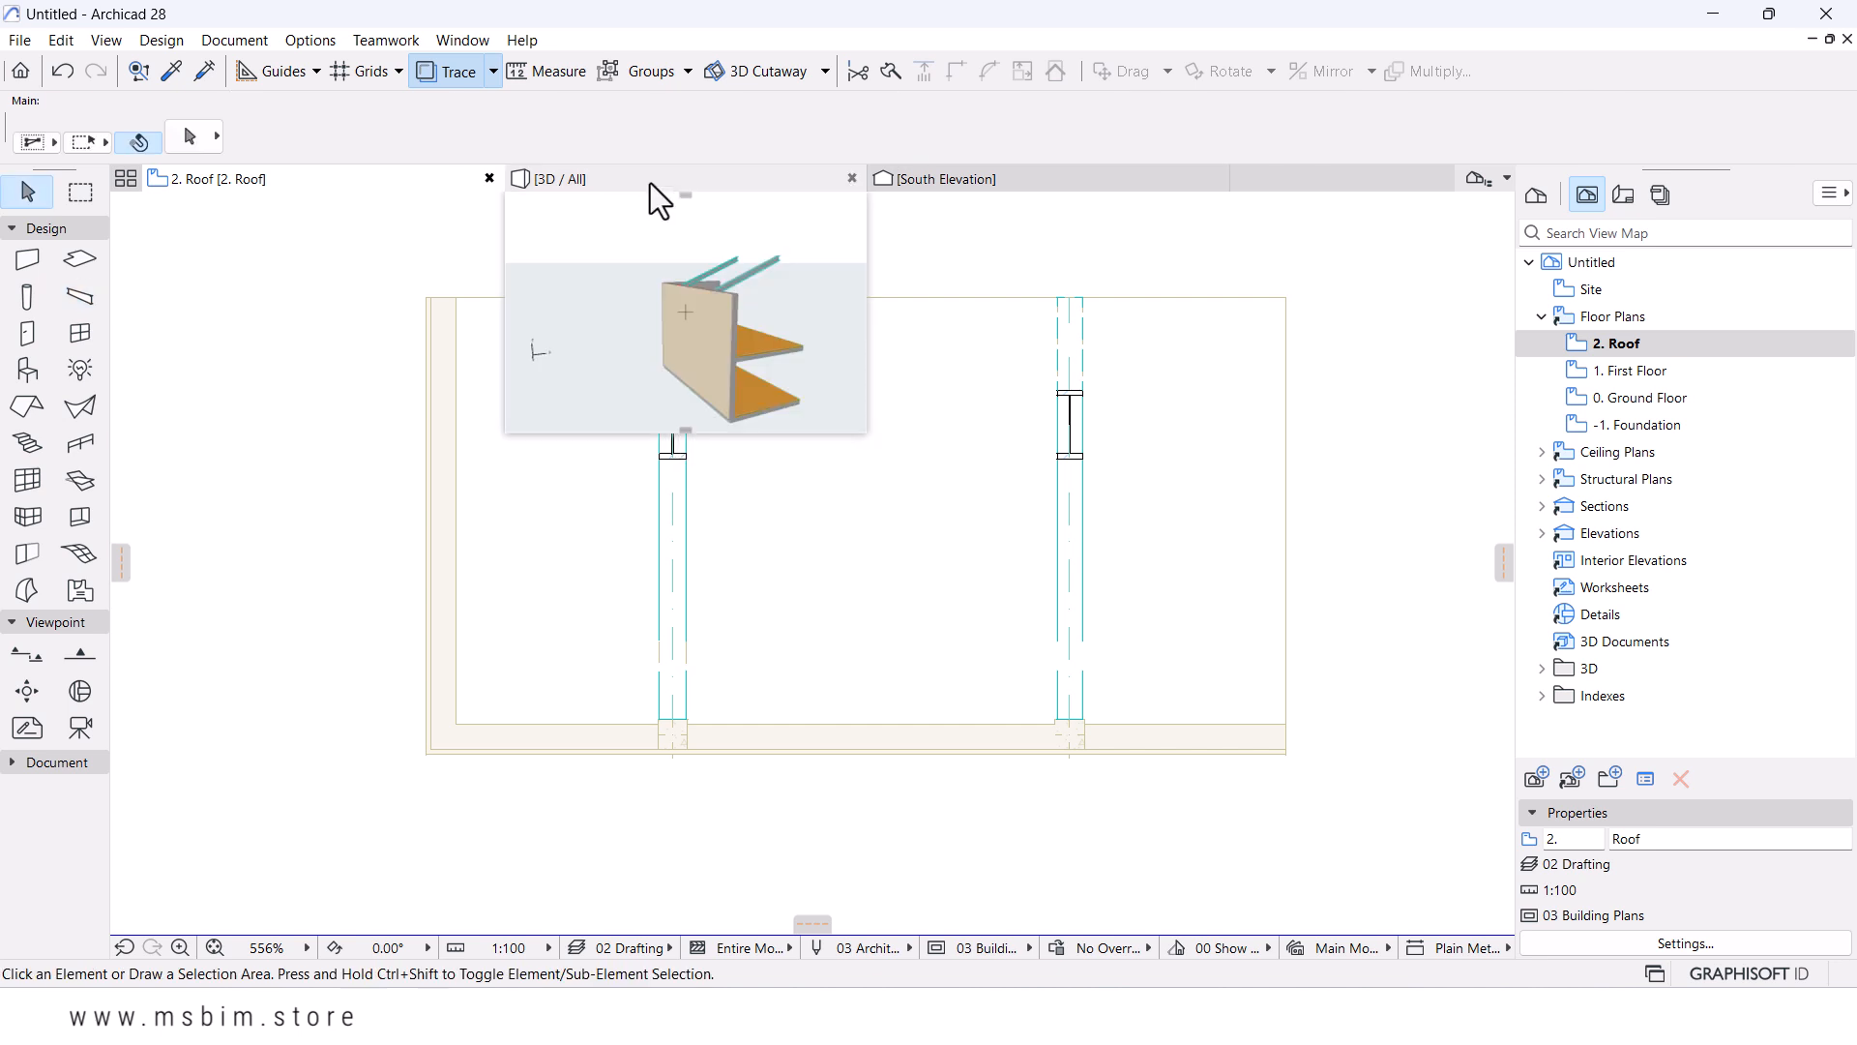
left_click(849, 449)
scroll(1073, 474, "up", 5)
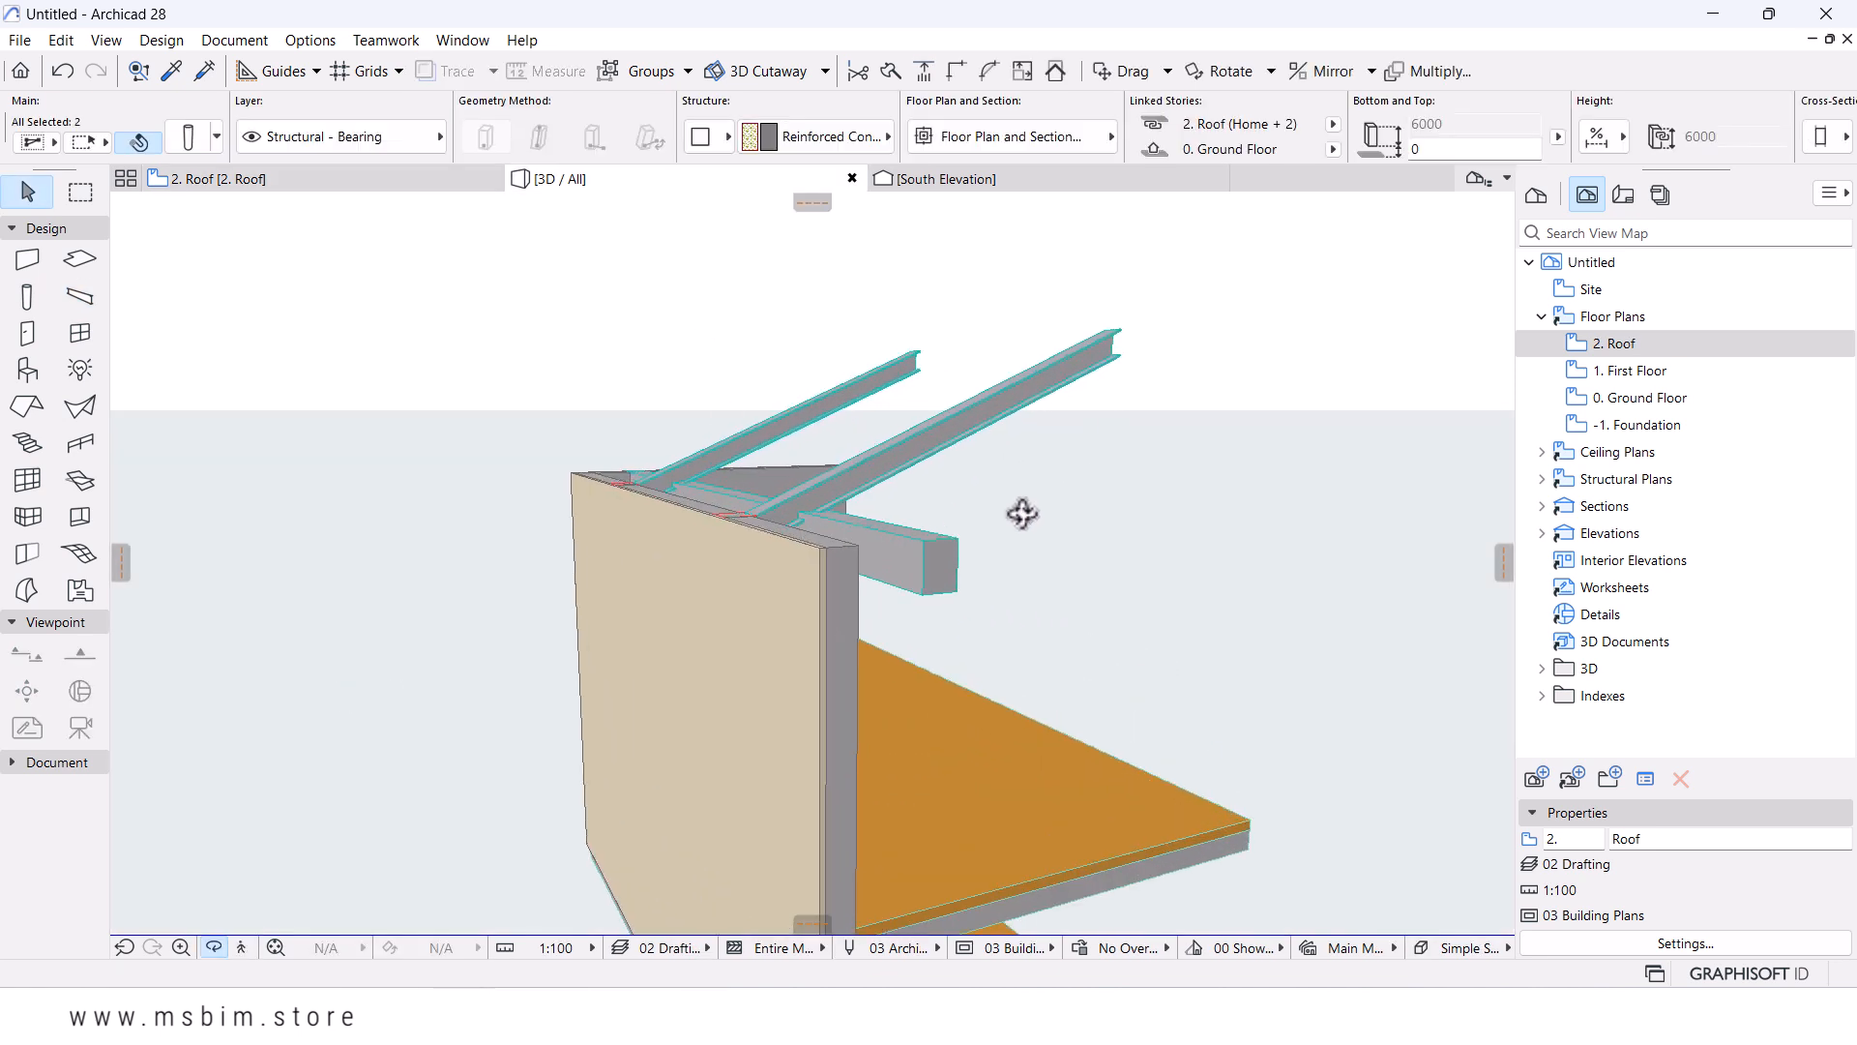
- Select the horizontal beam across the steel beams and list the South African C / U Shape profiles in the Standard Steel Profile Database
left_click(953, 551)
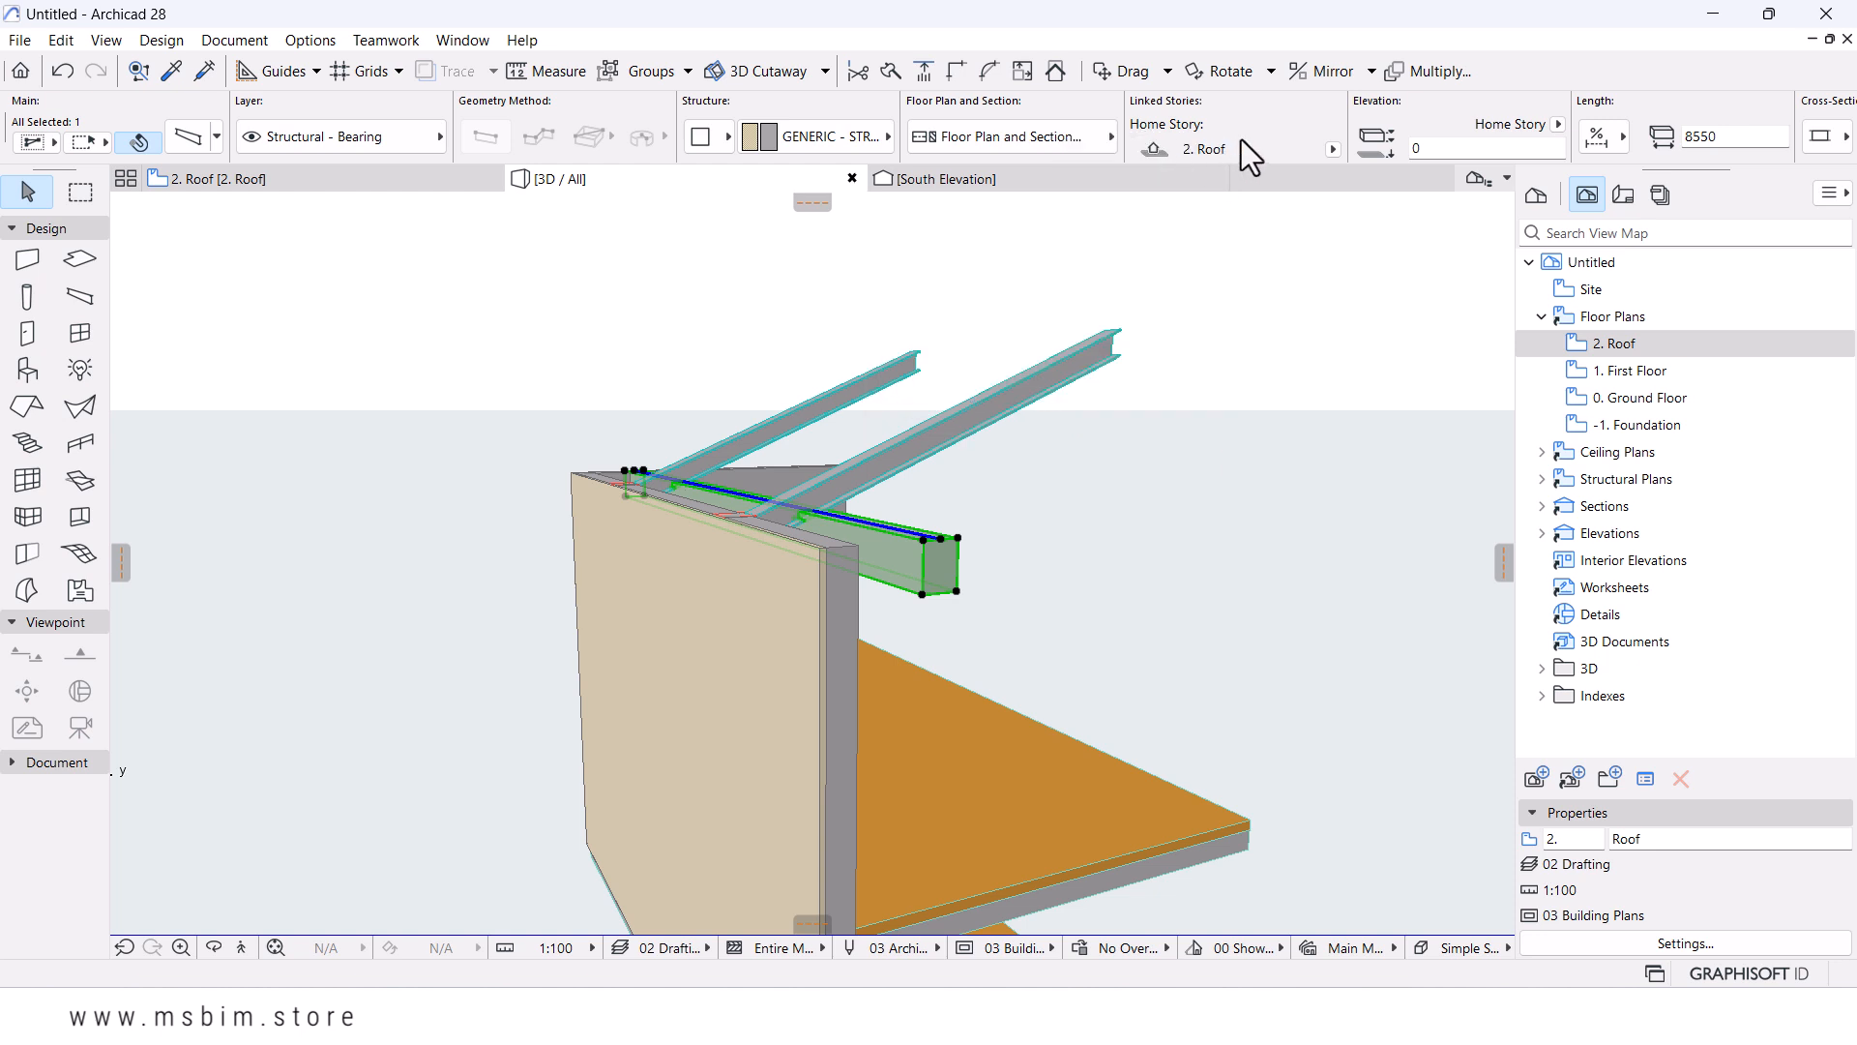
scroll(916, 414, "up", 5)
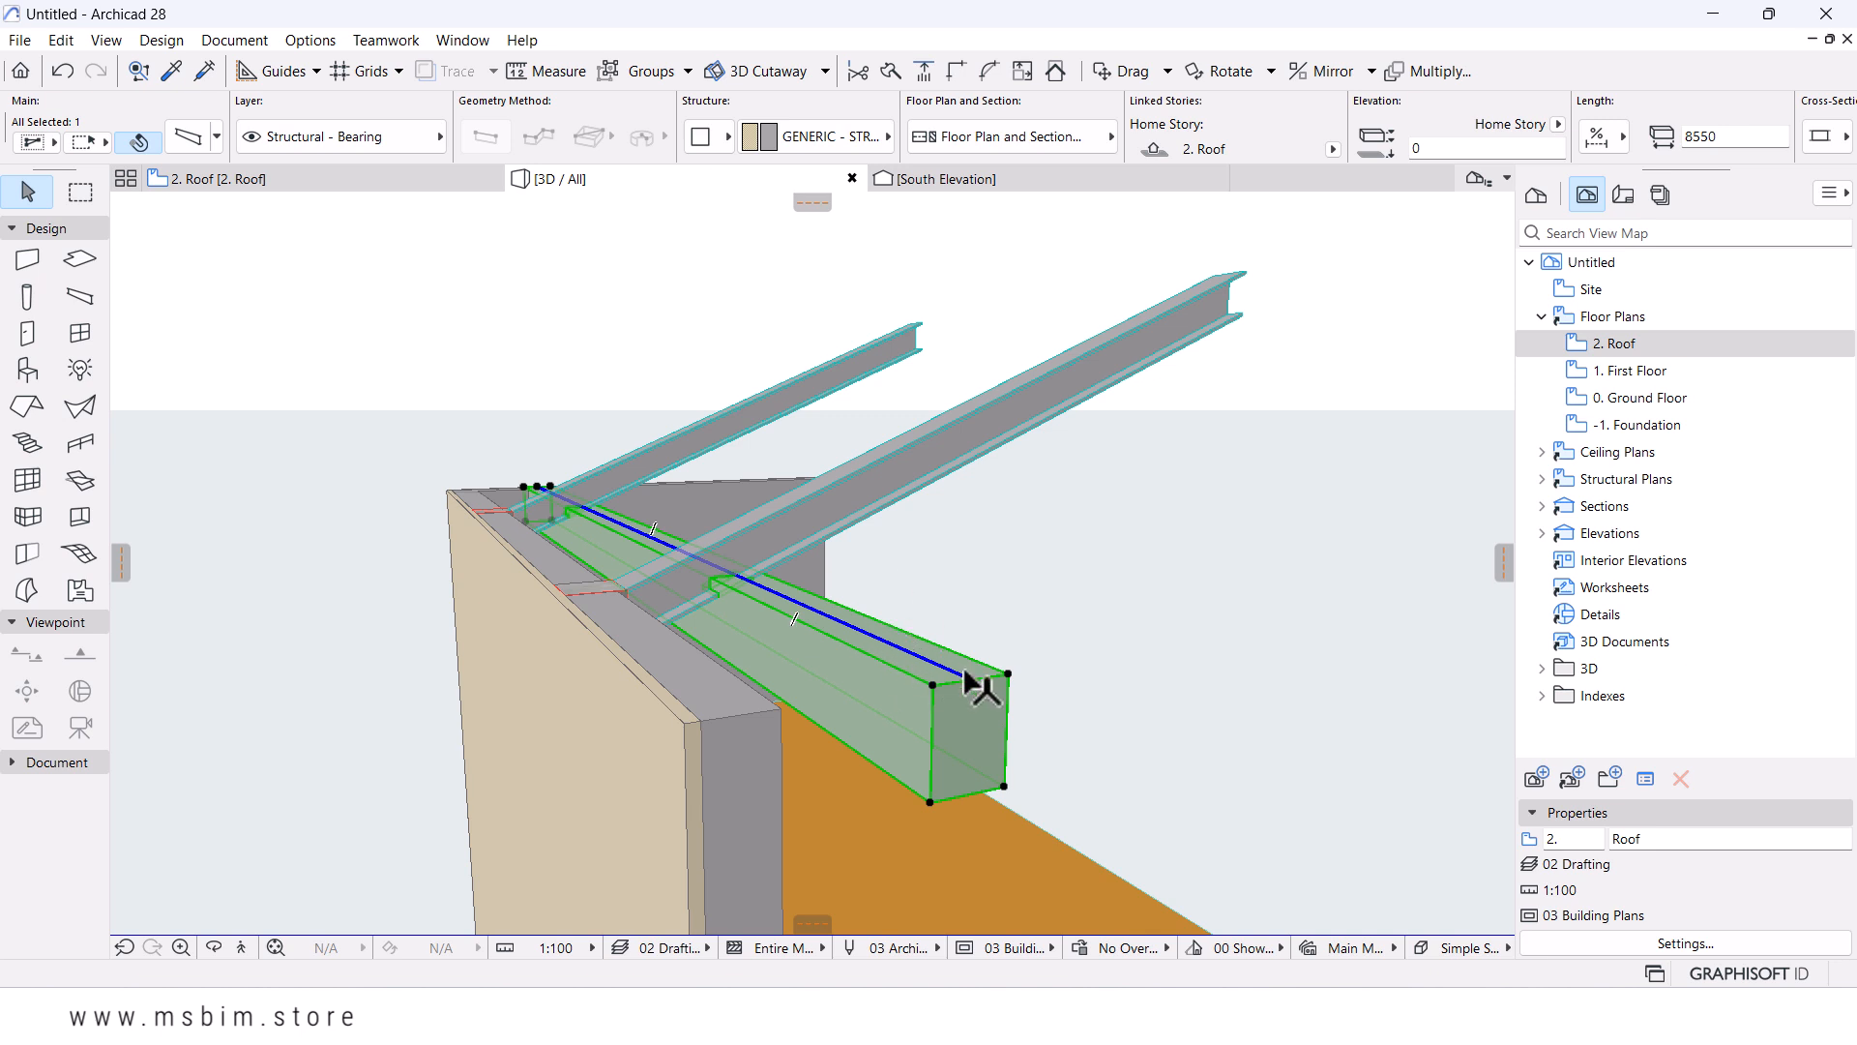
left_click(311, 41)
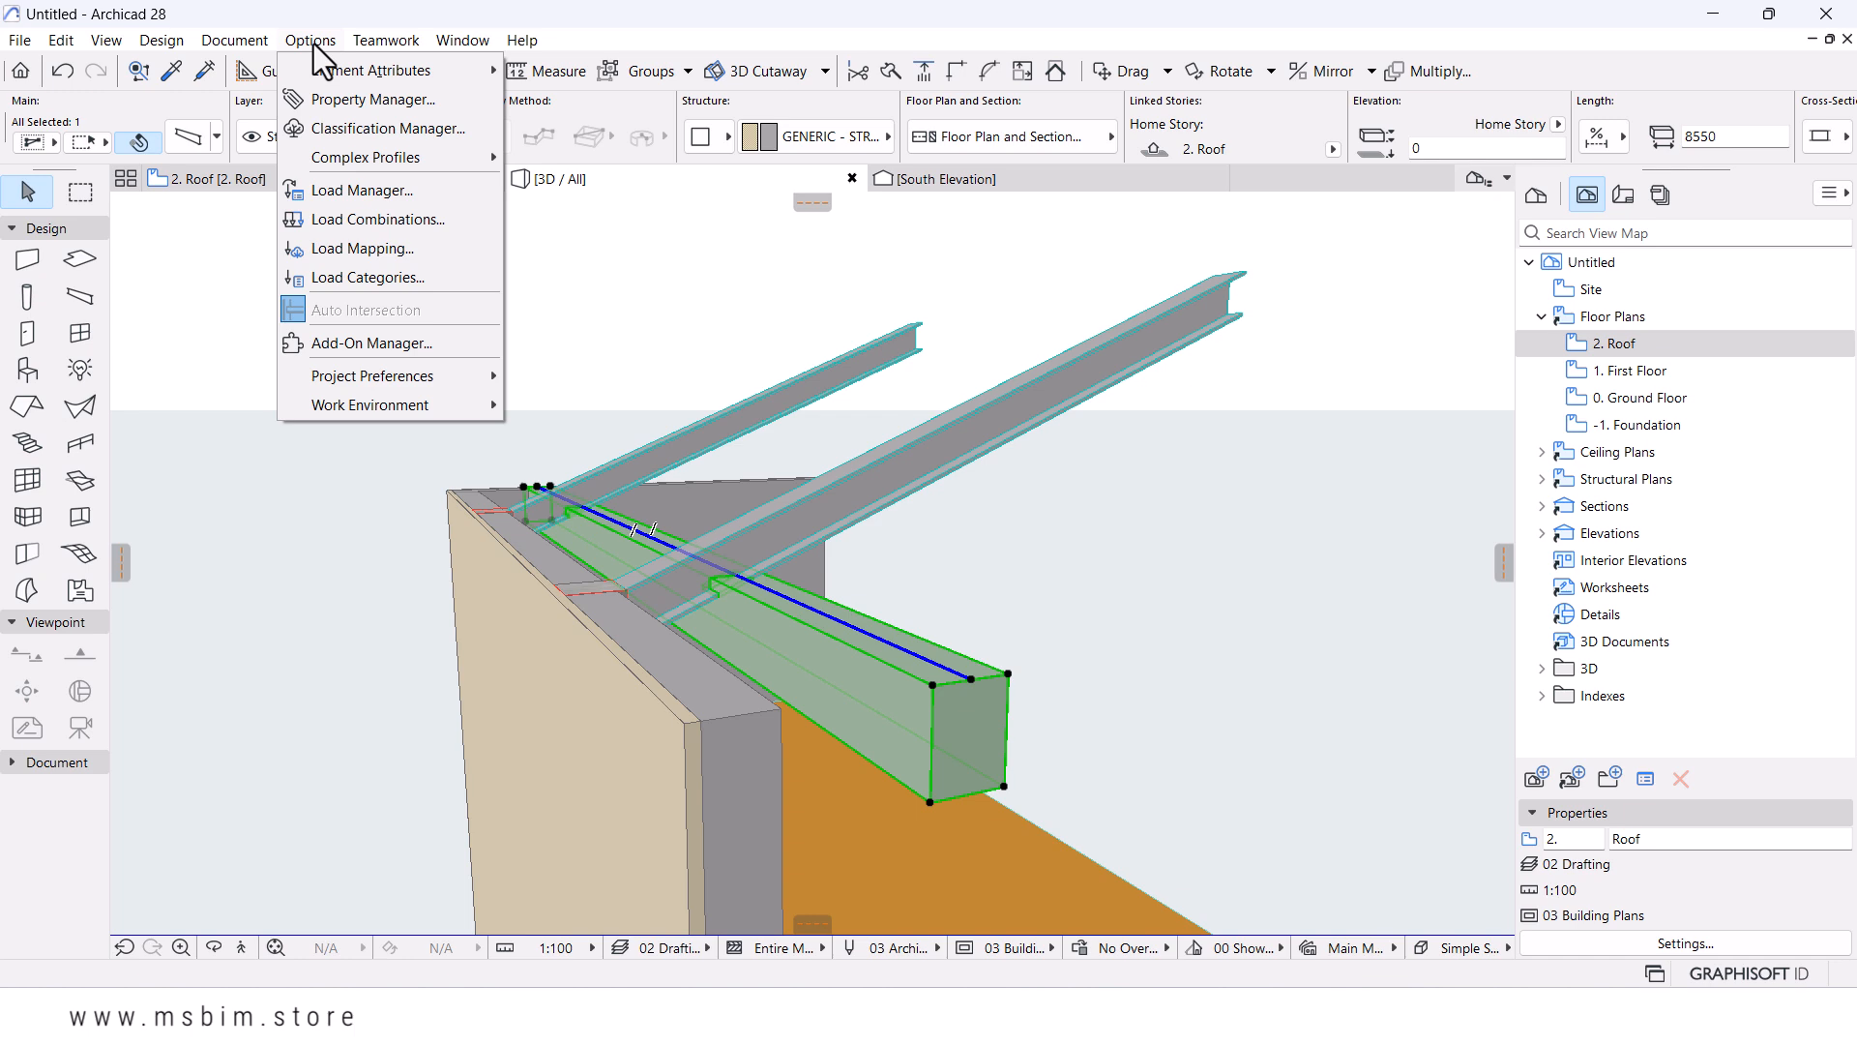
mouse_move(462, 153)
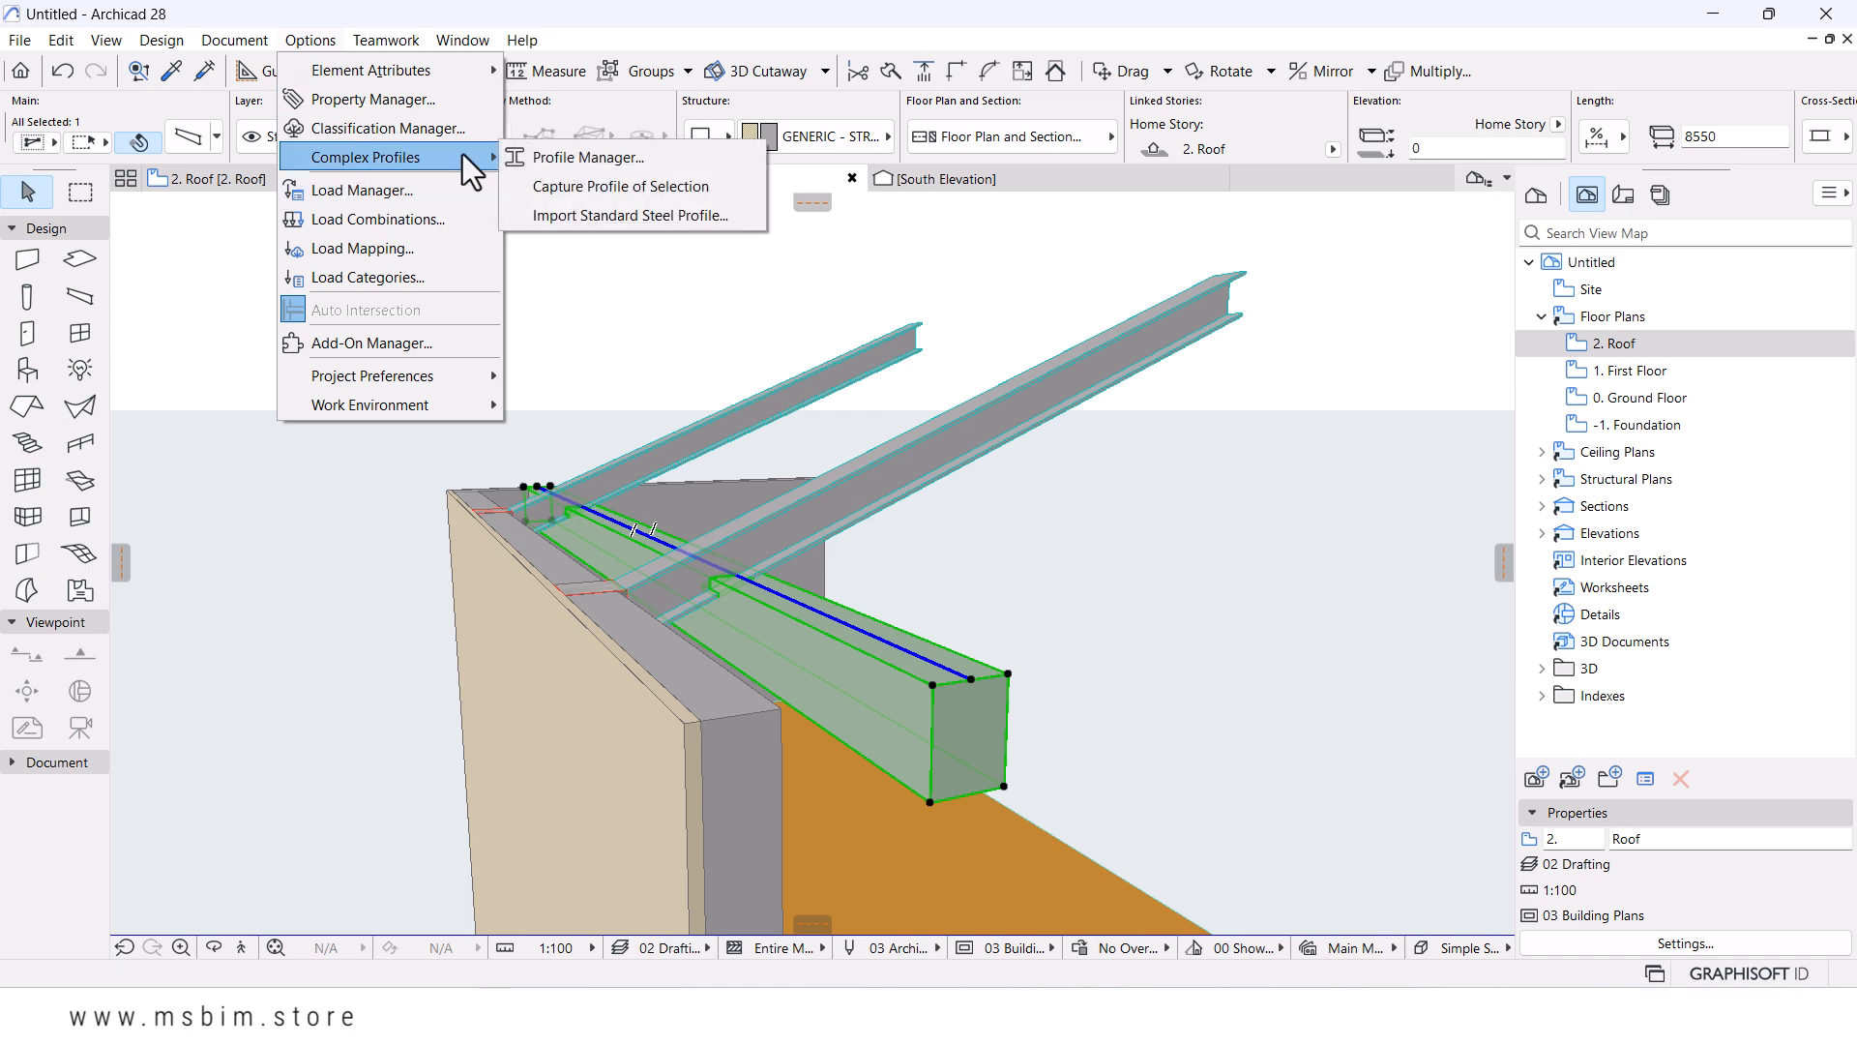
left_click(585, 209)
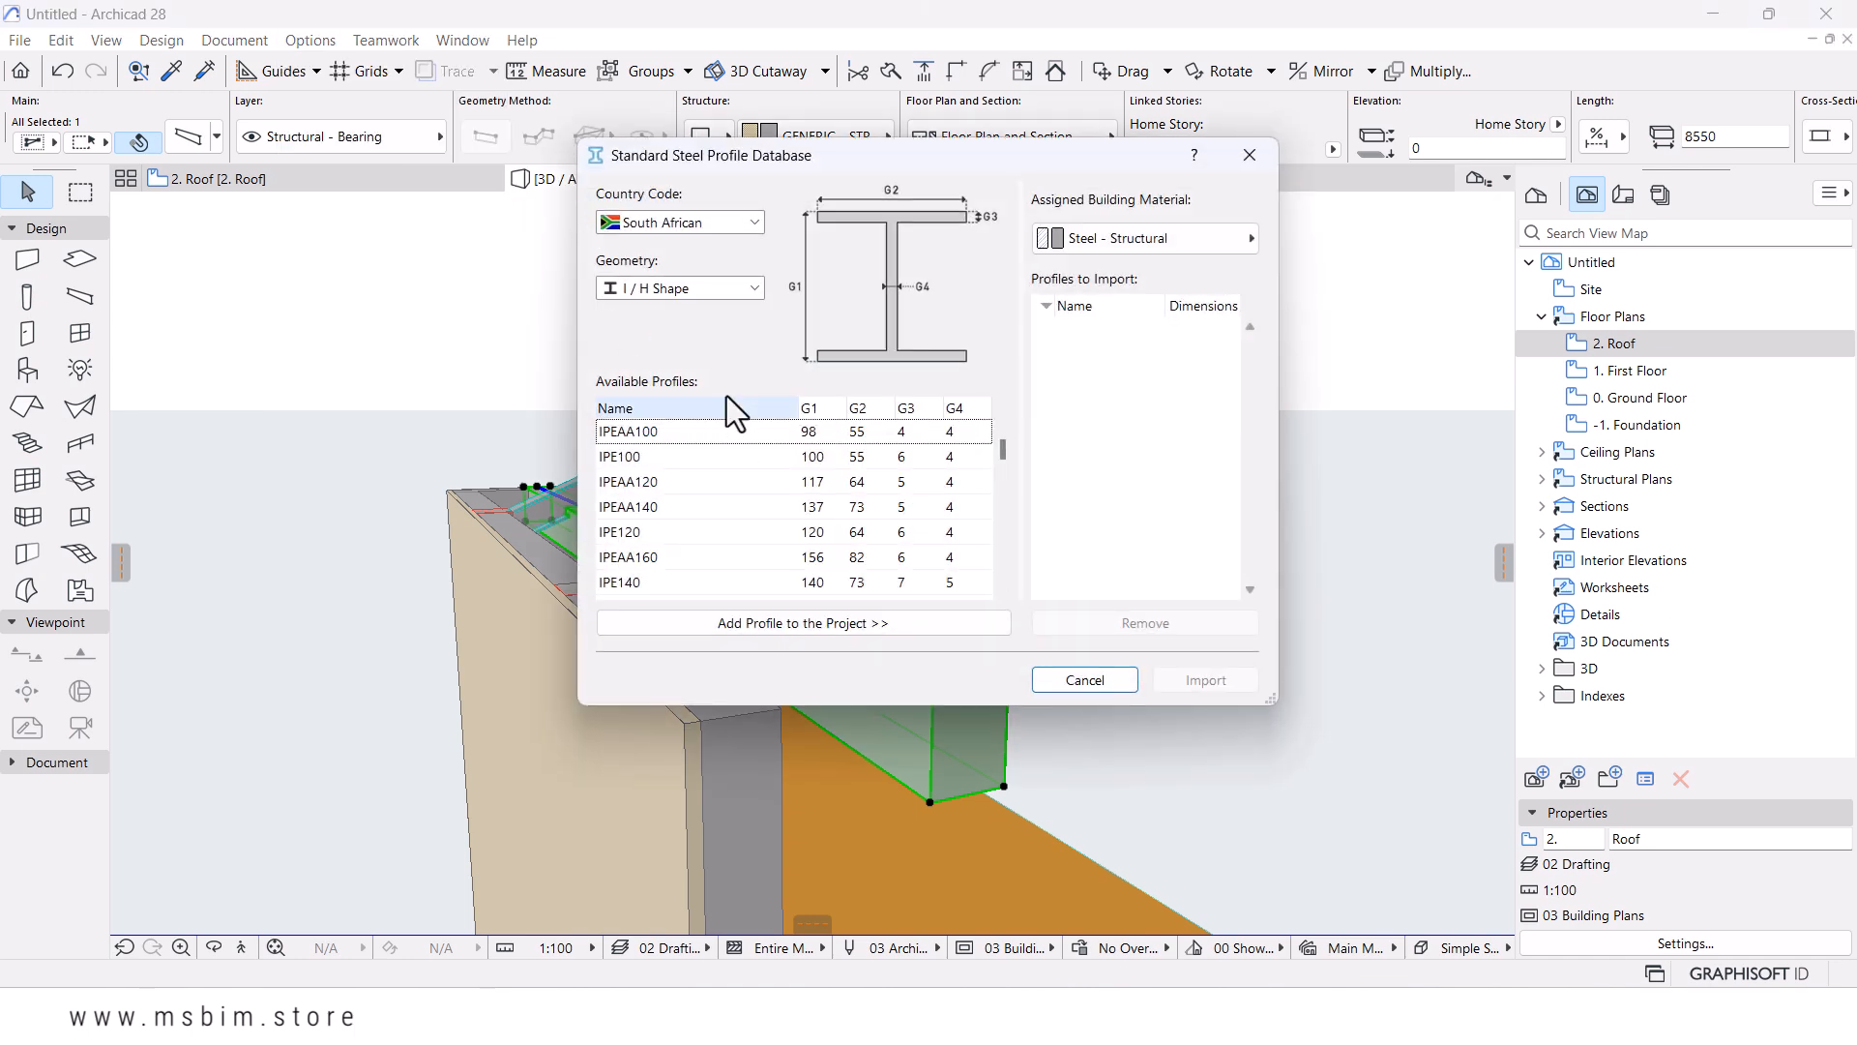
left_click(721, 287)
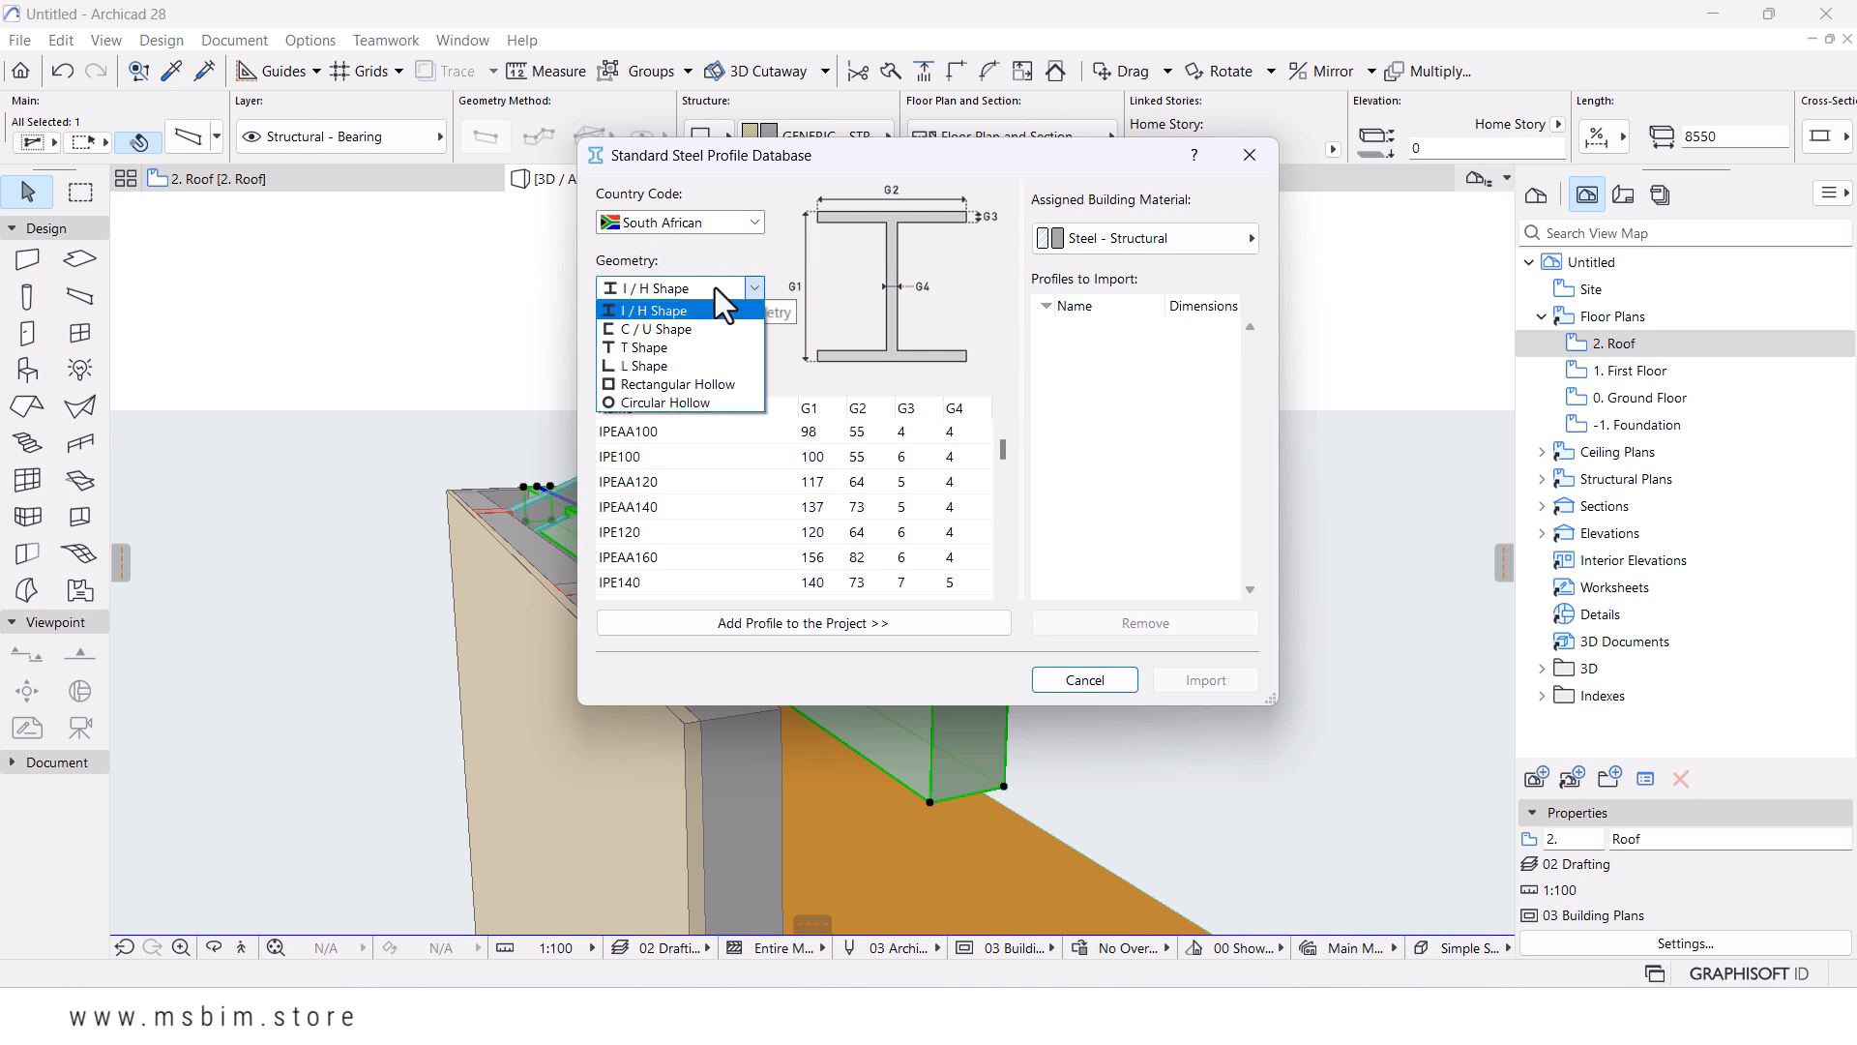
left_click(683, 330)
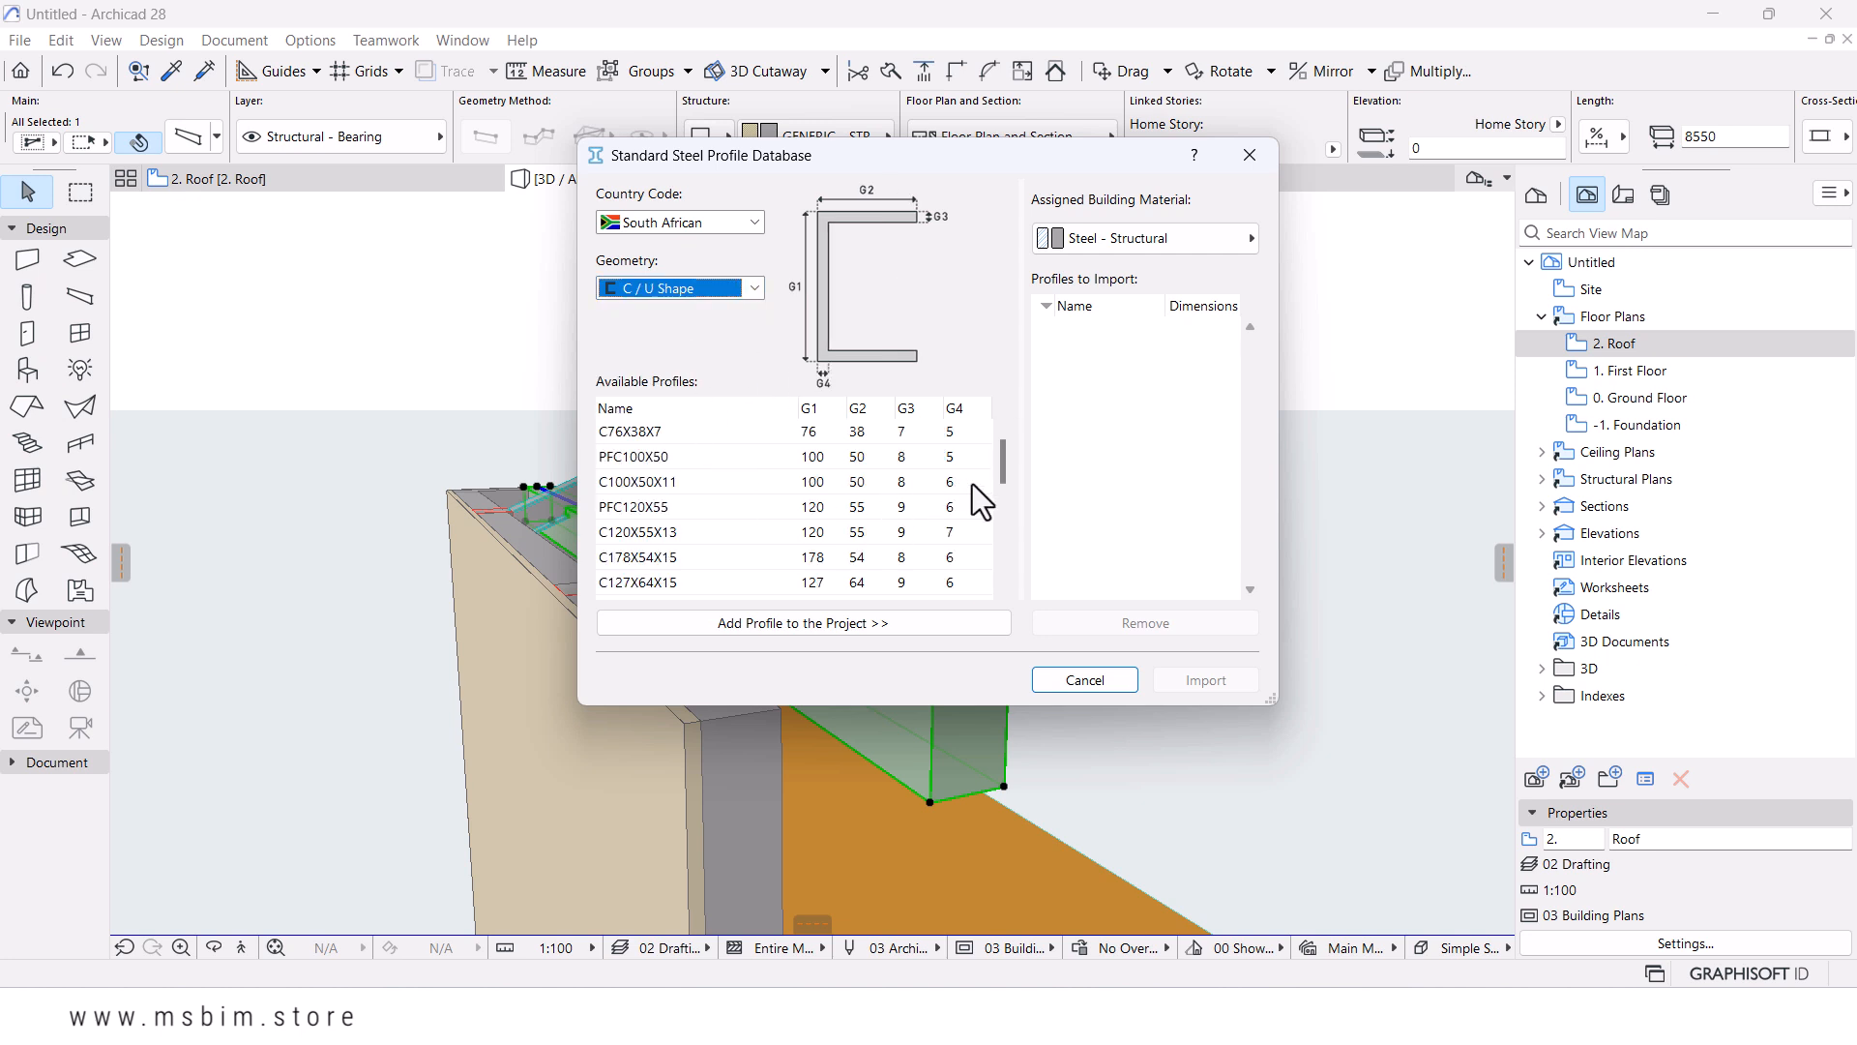
- Find the C152X76X18 channel among the available C / U Shape profiles and import it into the project
mouse_move(992, 460)
left_mouse_down()
mouse_move(1021, 561)
mouse_move(1017, 455)
left_mouse_up()
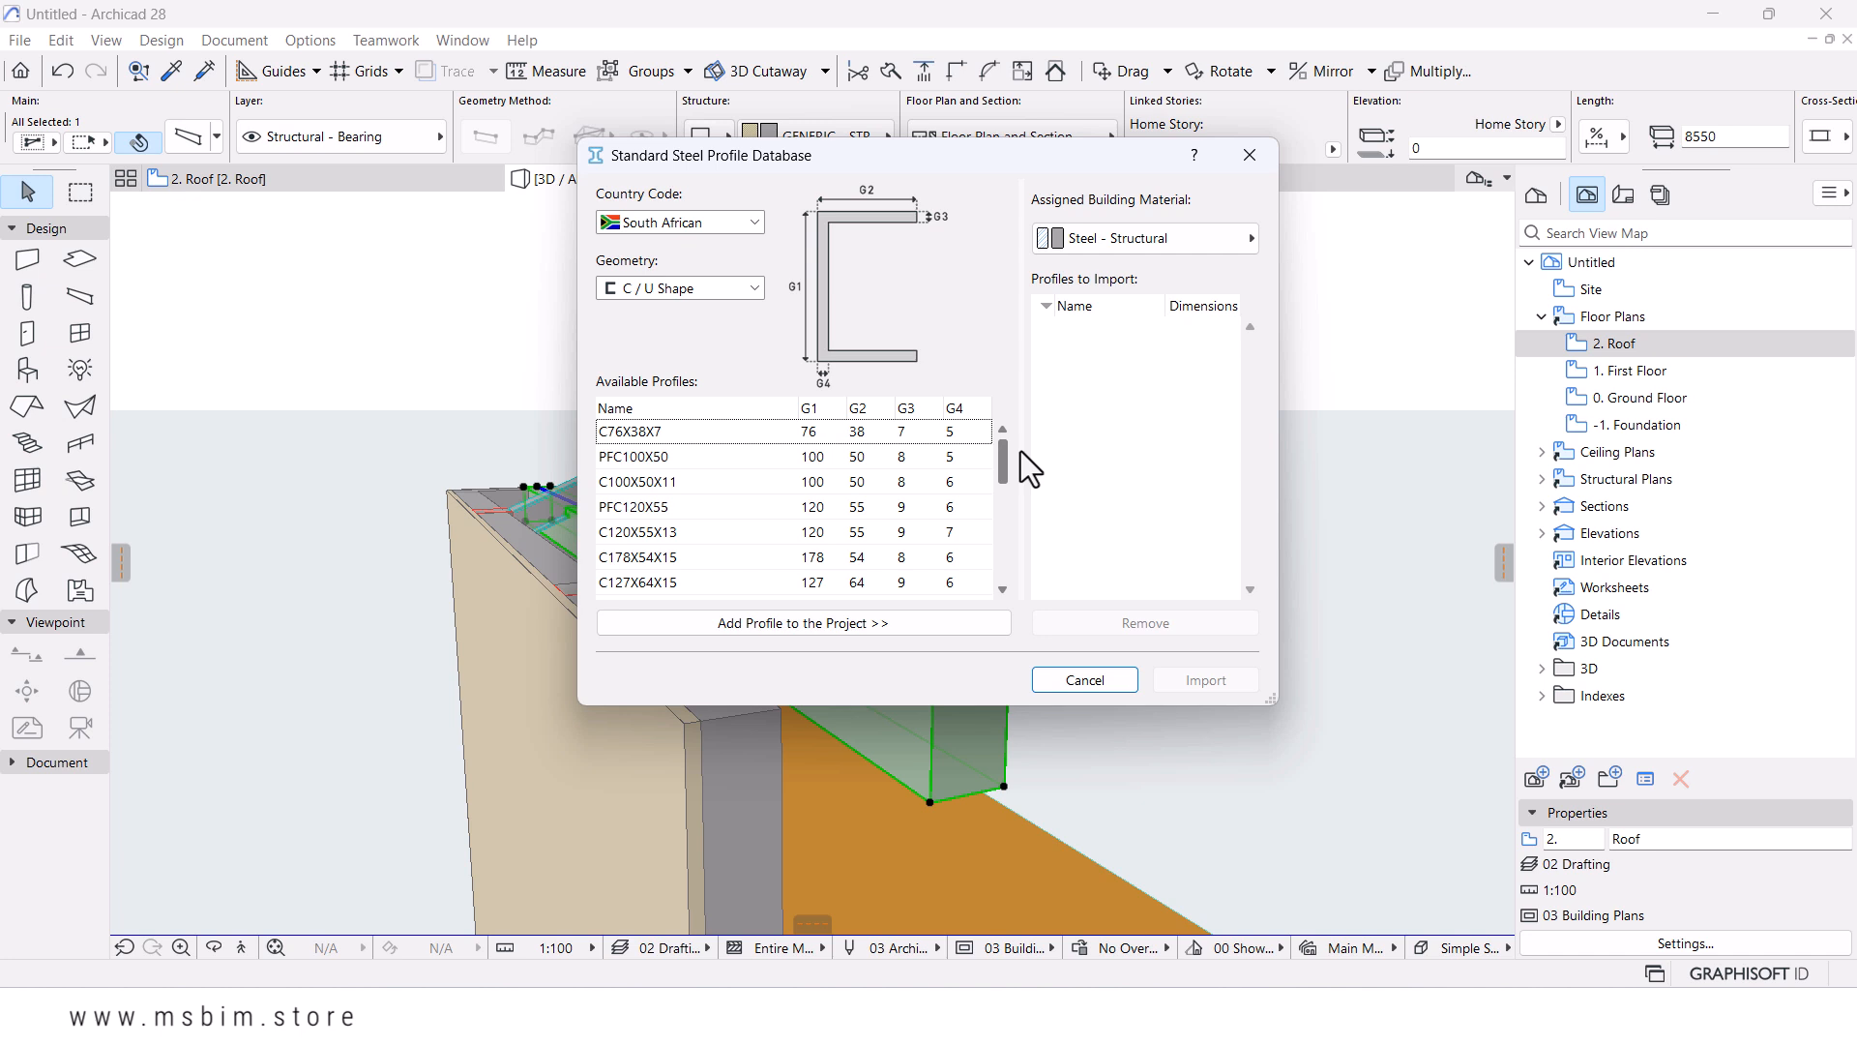
left_click(631, 536)
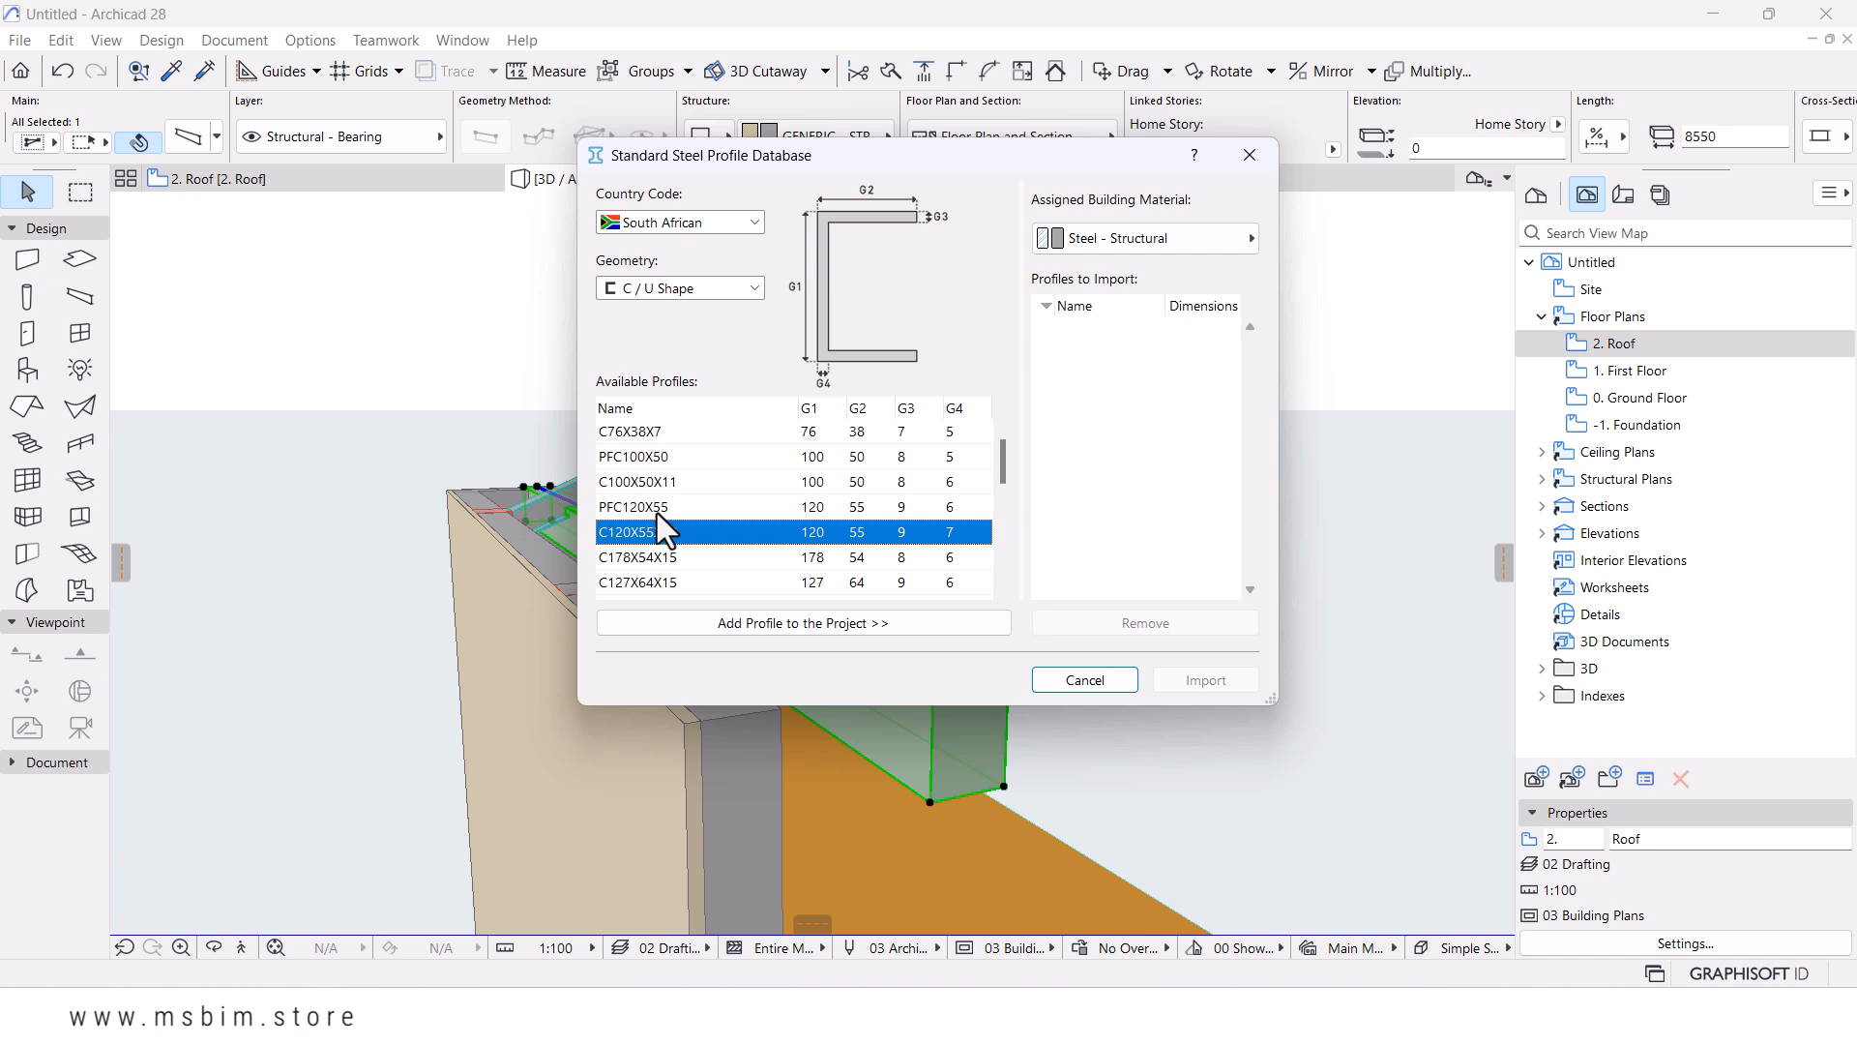
scroll(652, 509, "down", 2)
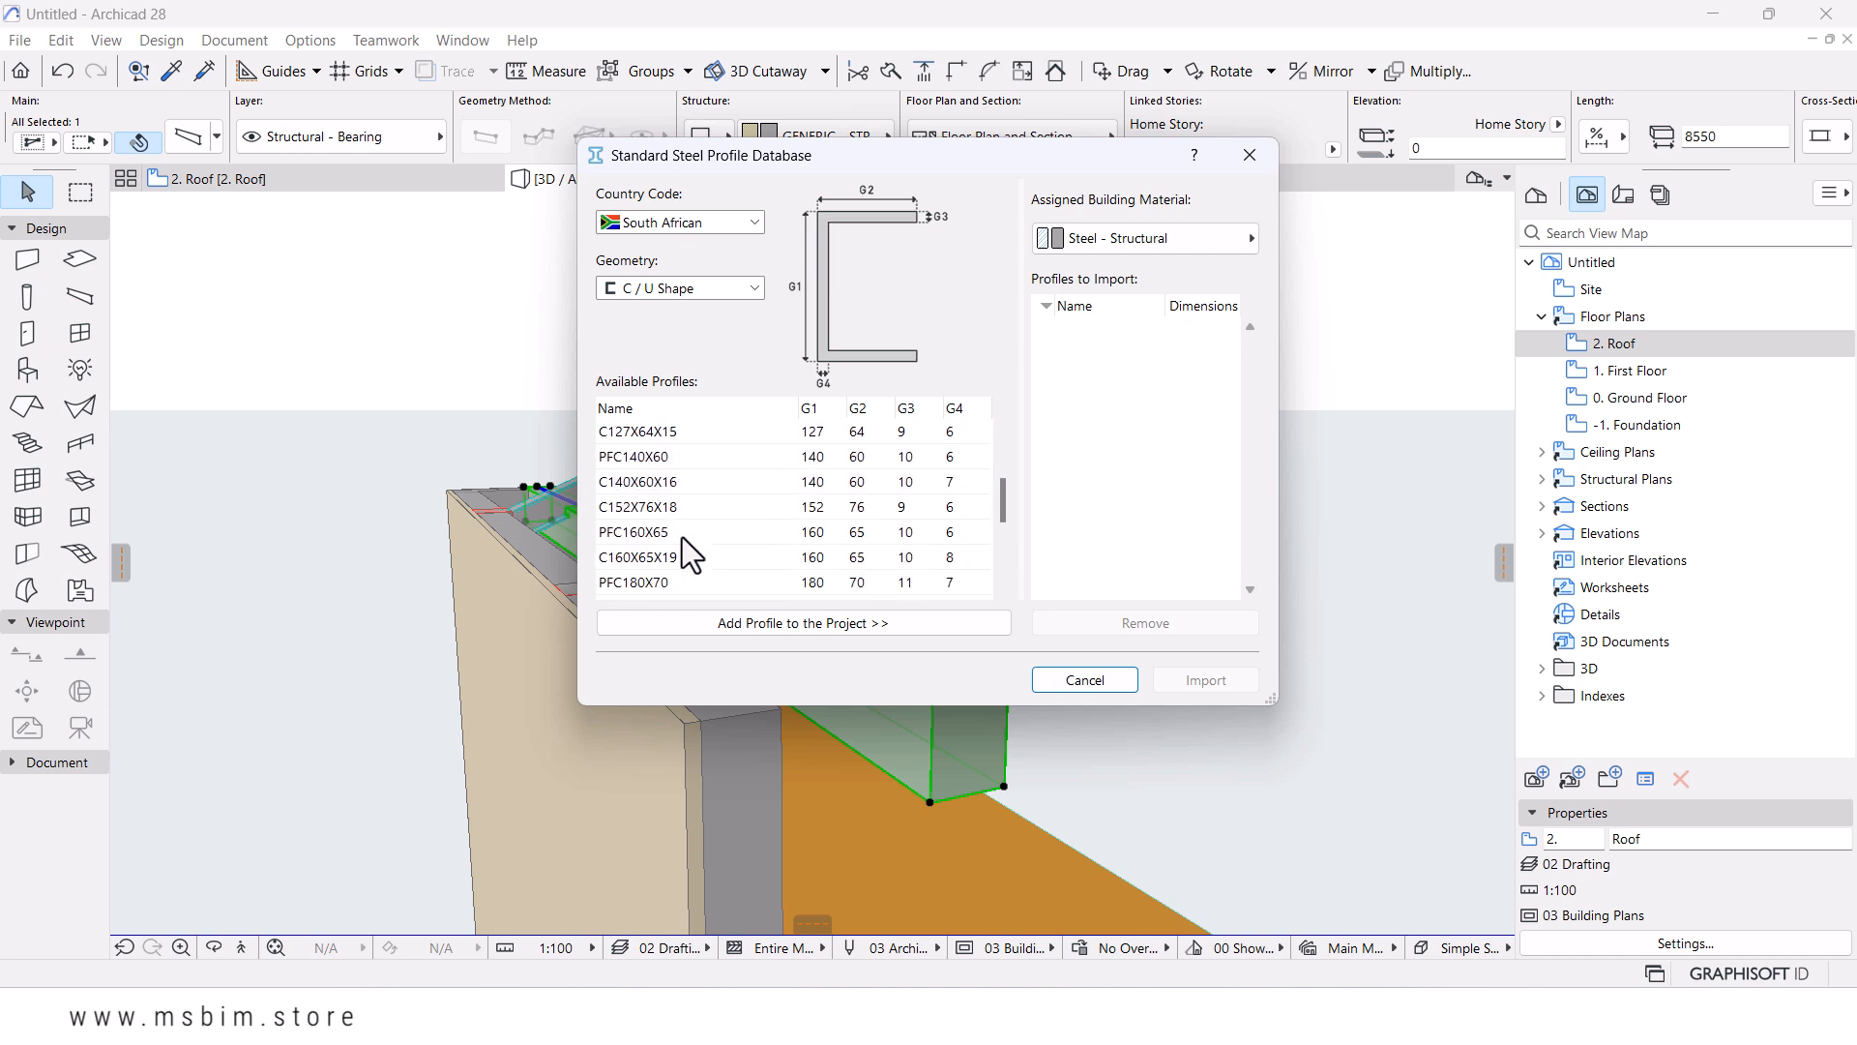
scroll(682, 537, "down", 1)
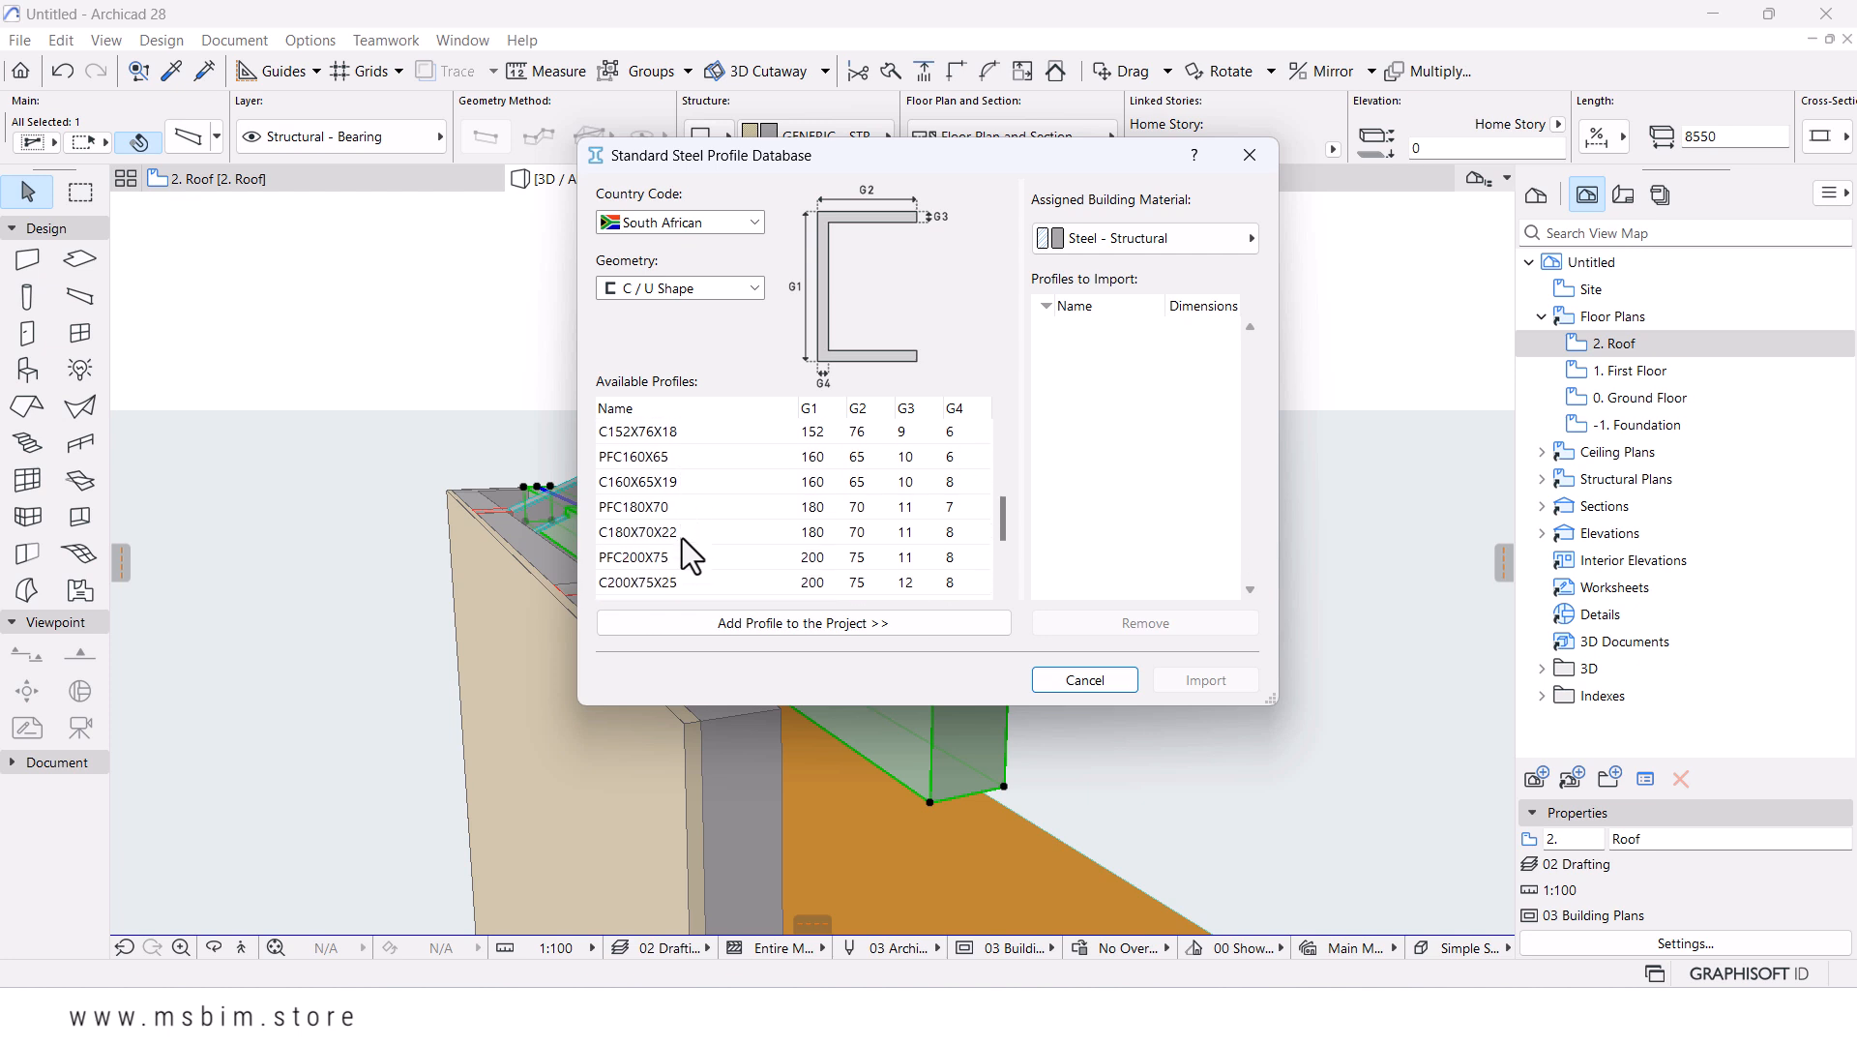
scroll(682, 538, "down", 1)
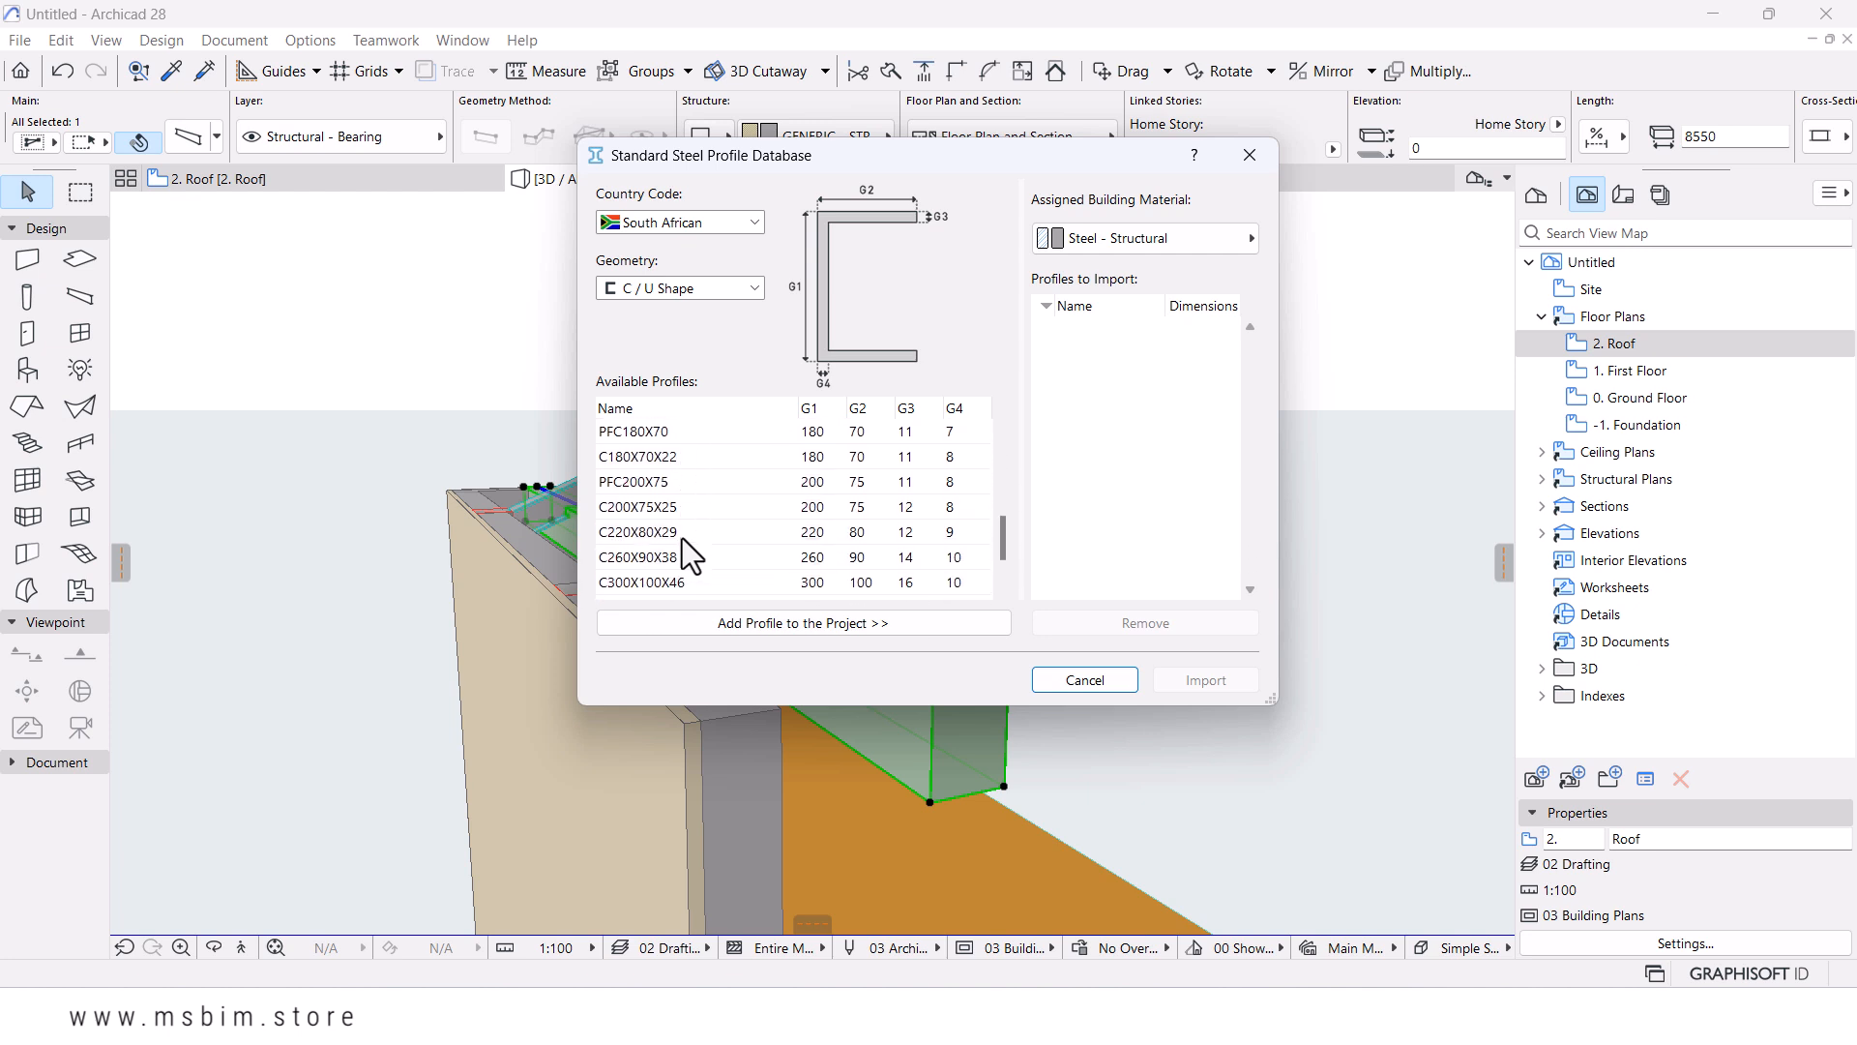
scroll(682, 538, "down", 1)
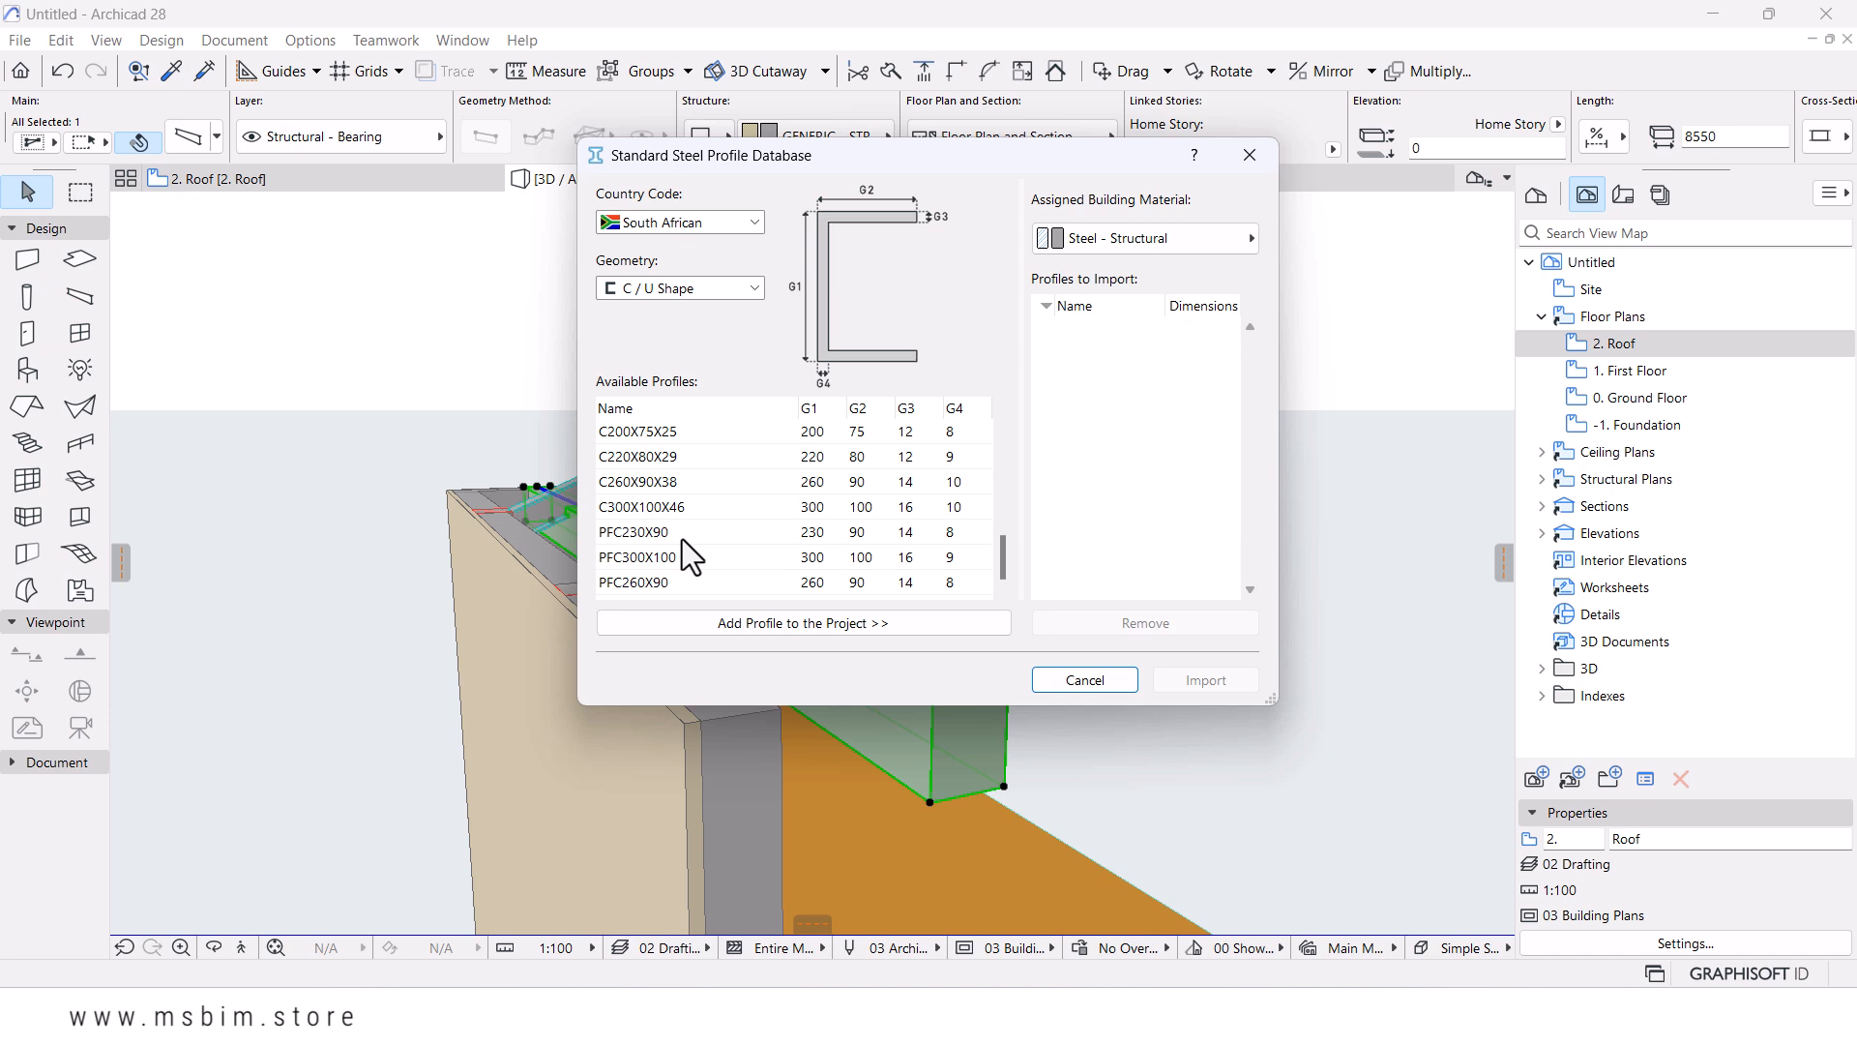
scroll(682, 547, "up", 2)
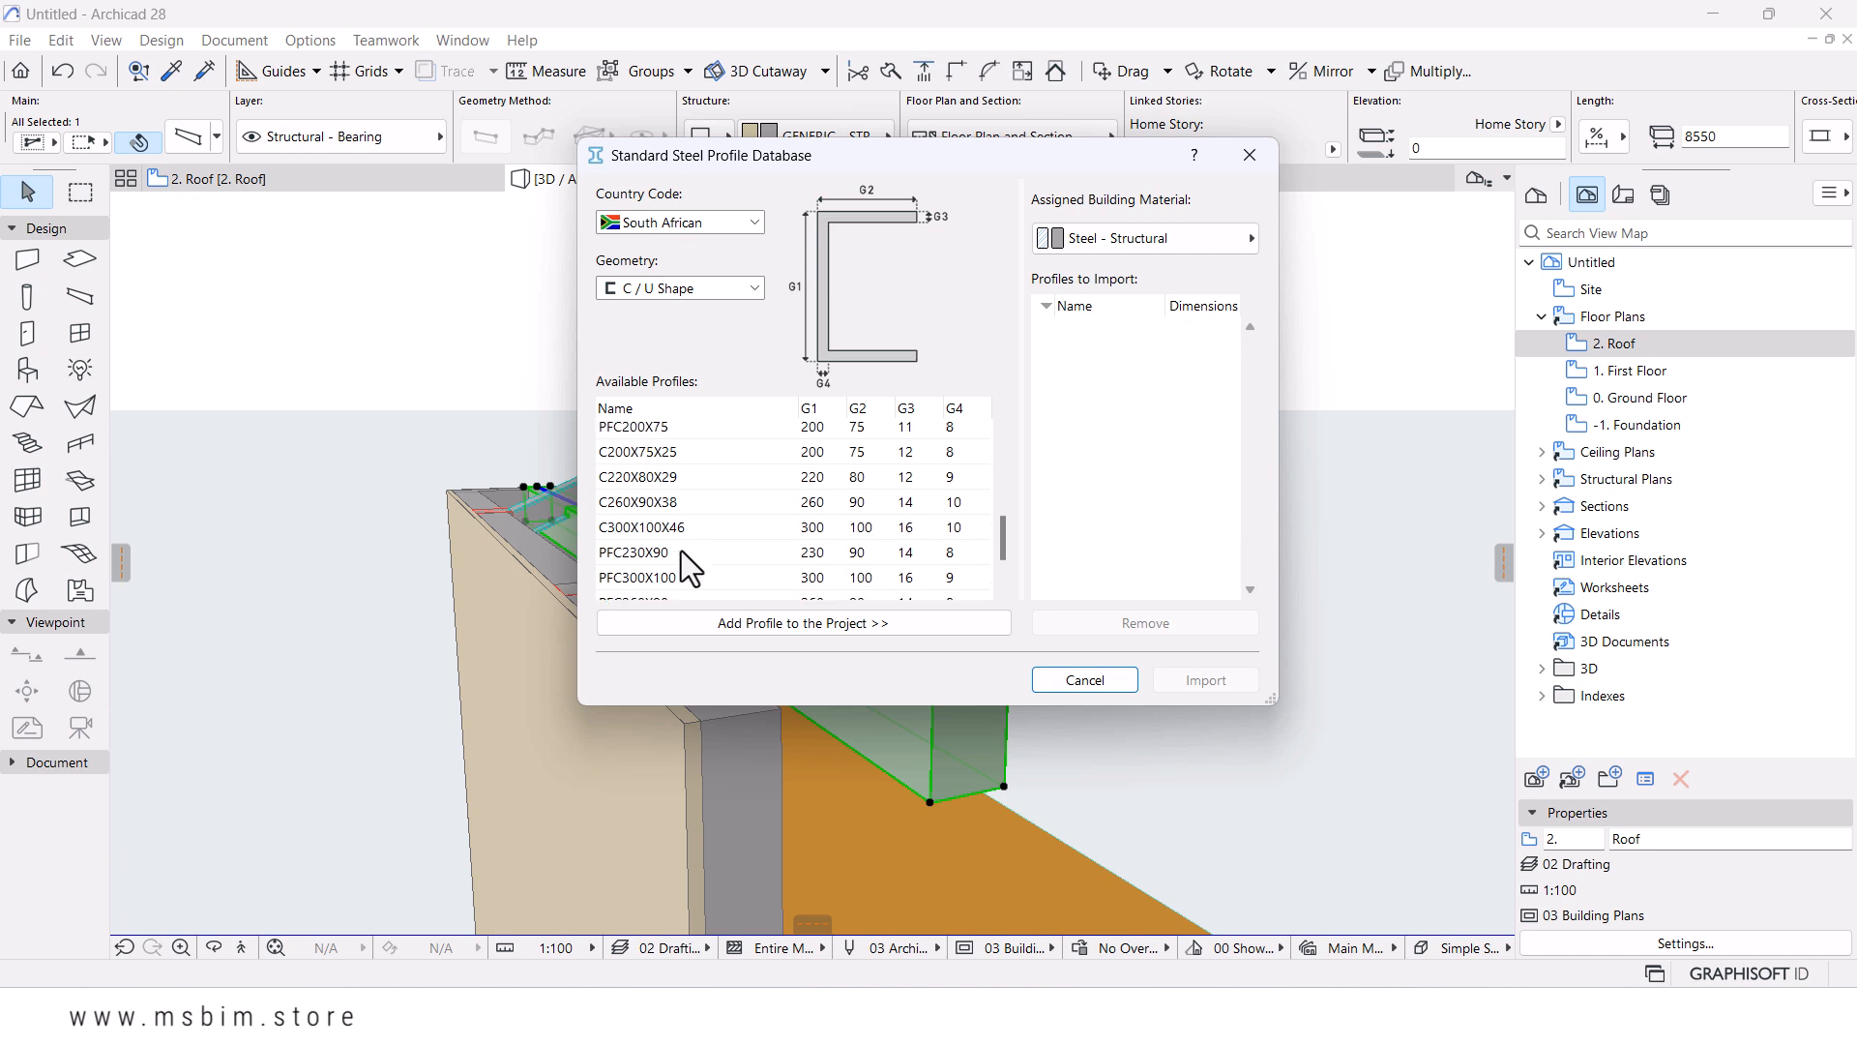
scroll(681, 549, "up", 3)
scroll(681, 550, "down", 1)
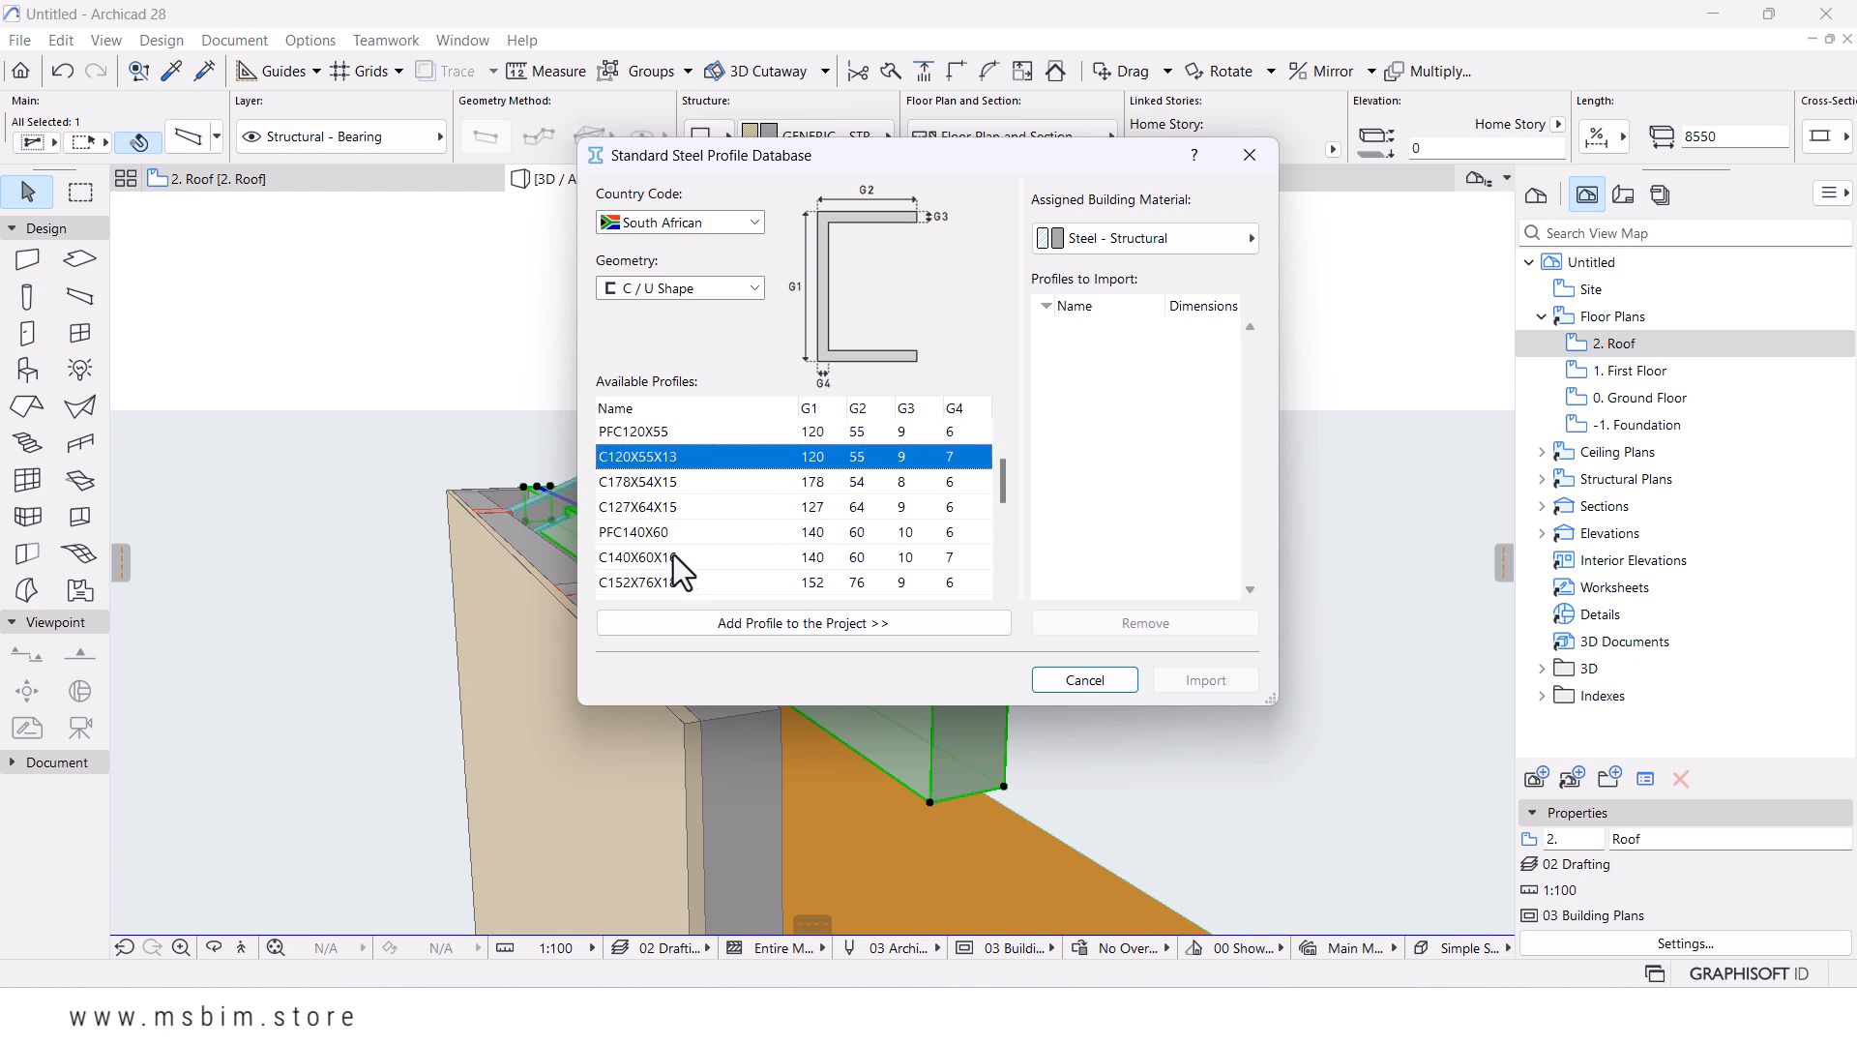
left_click(644, 578)
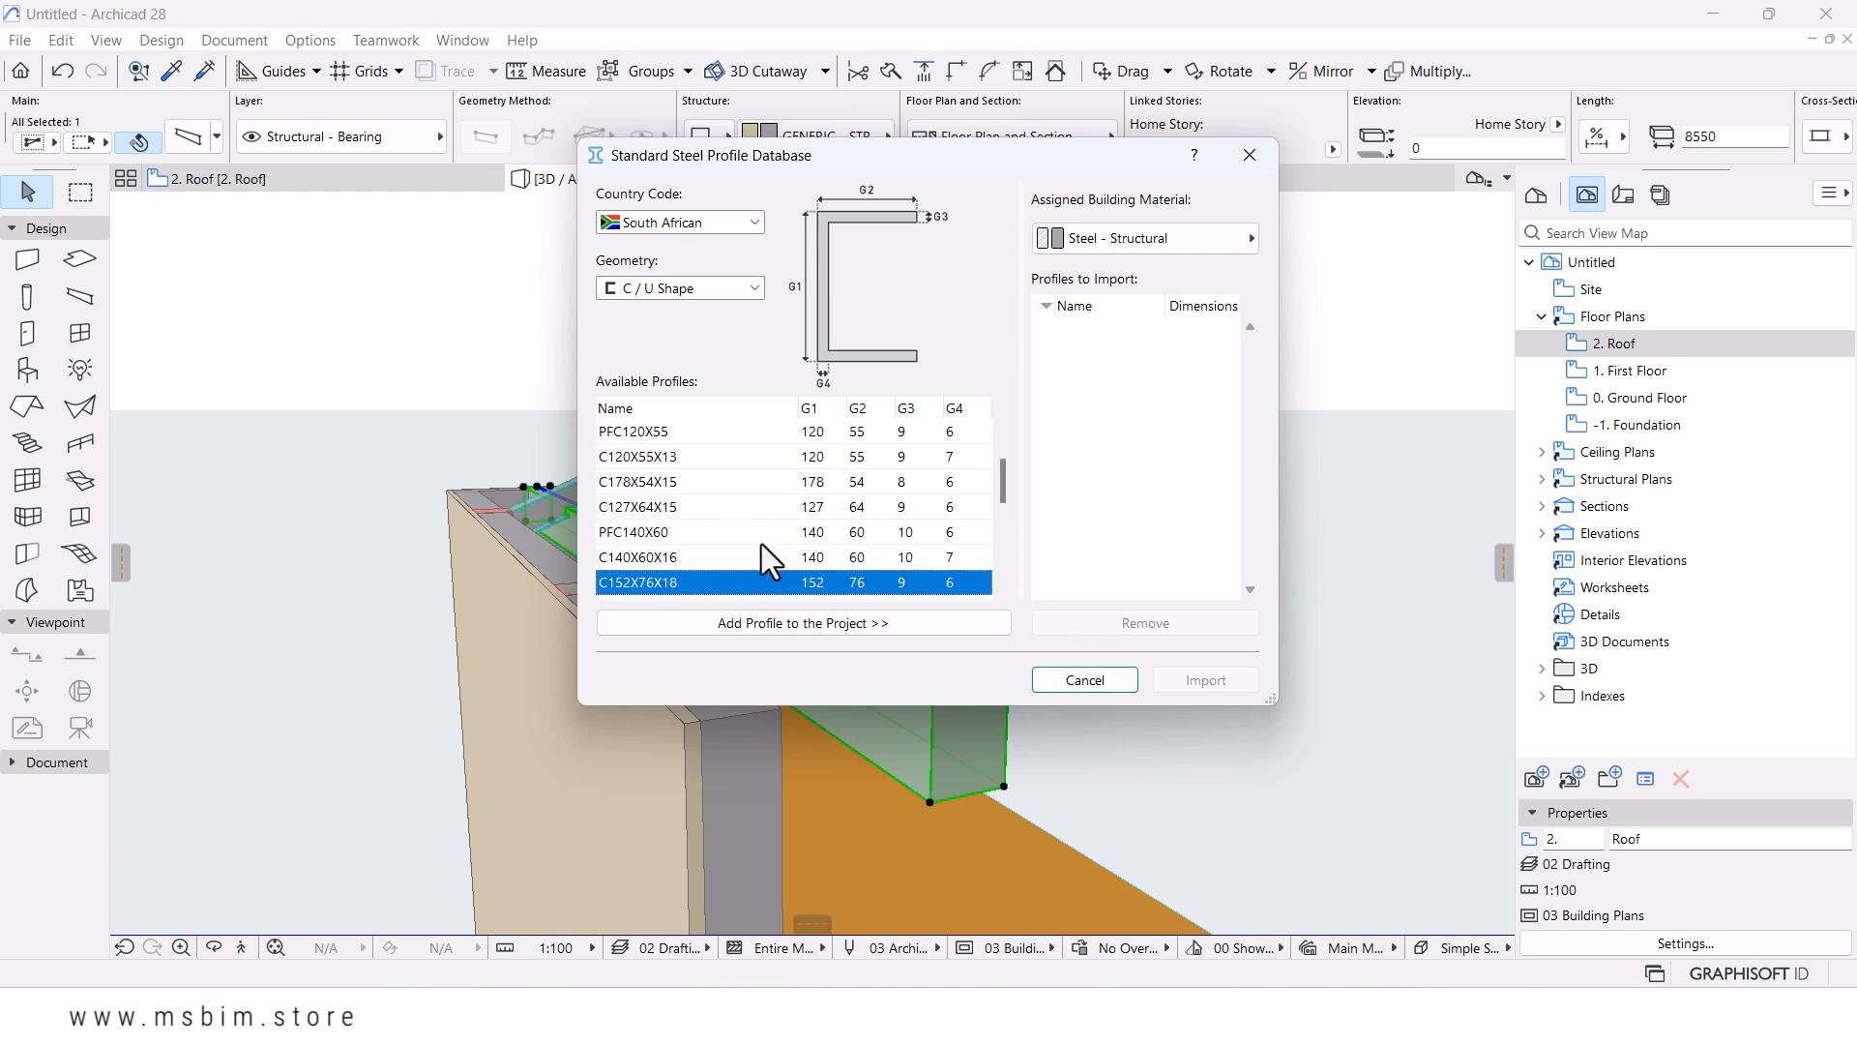
left_click(753, 624)
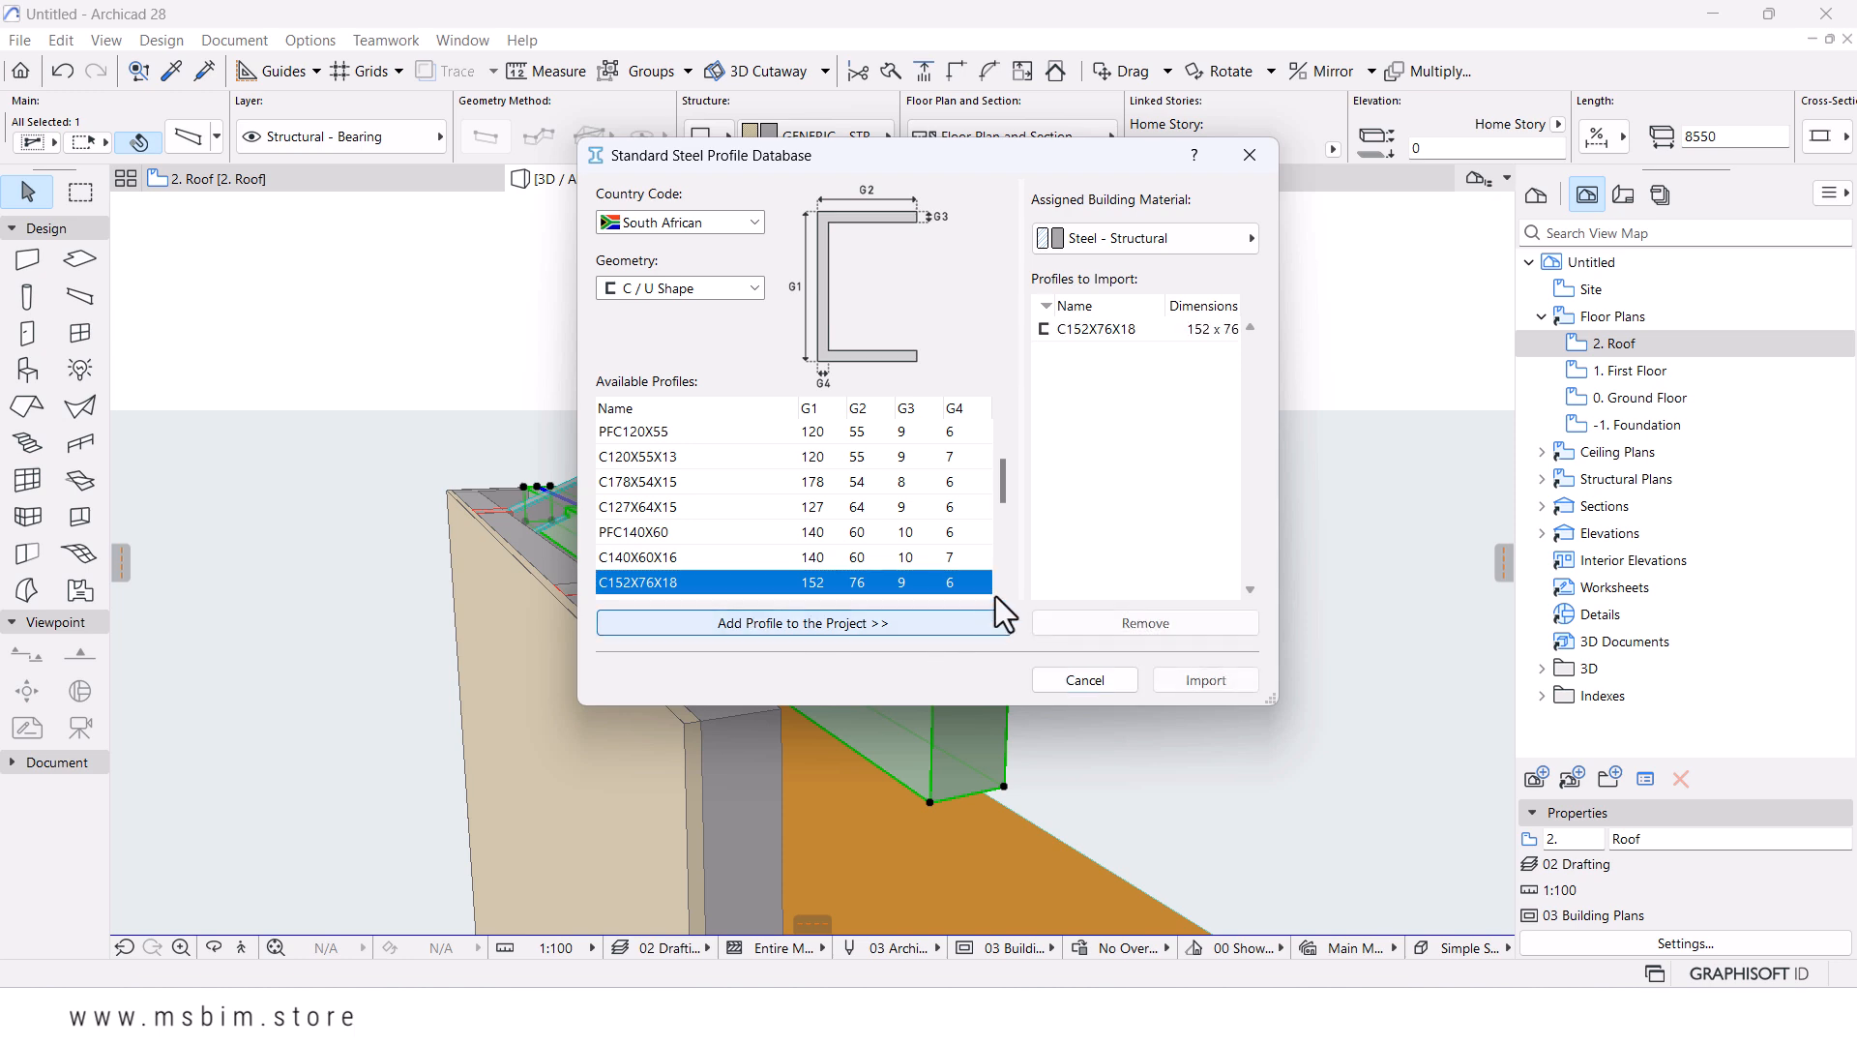
left_click(1199, 681)
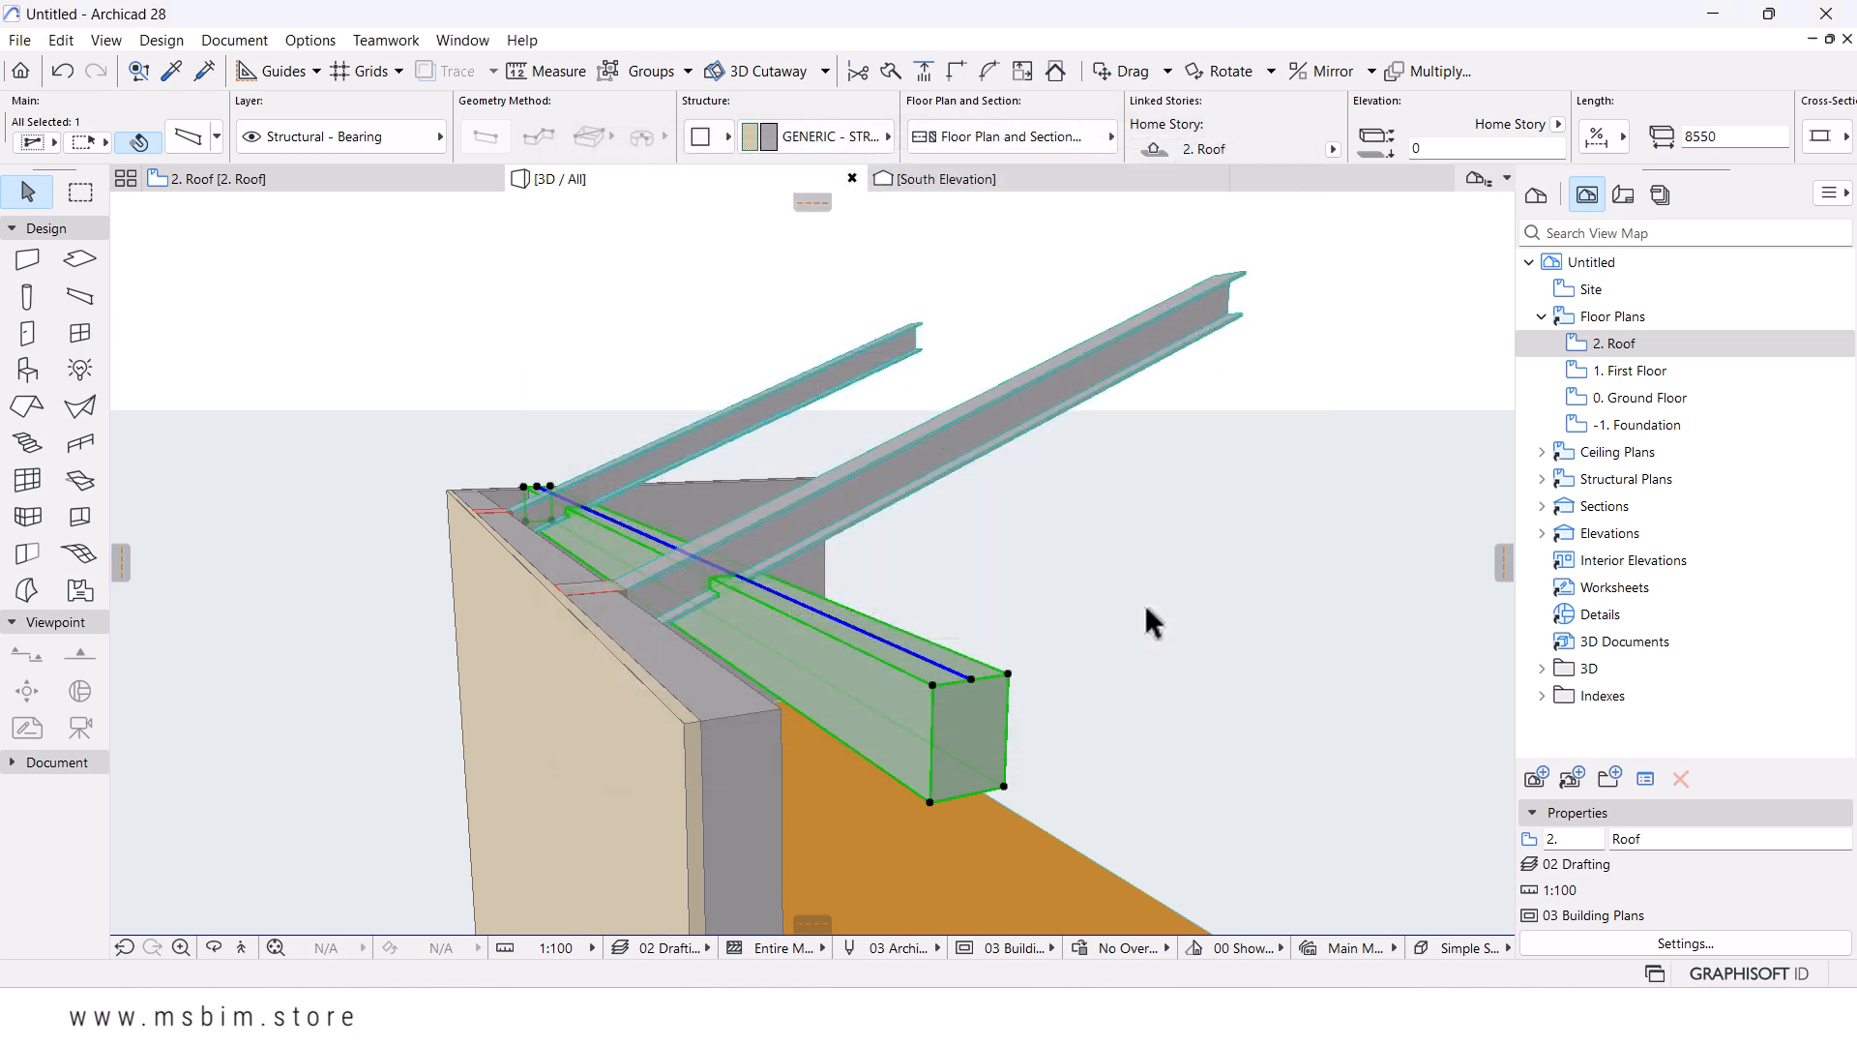
- Change the horizontal beam's structure to a complex profile and assign it the C152X76X18 channel
left_click(727, 140)
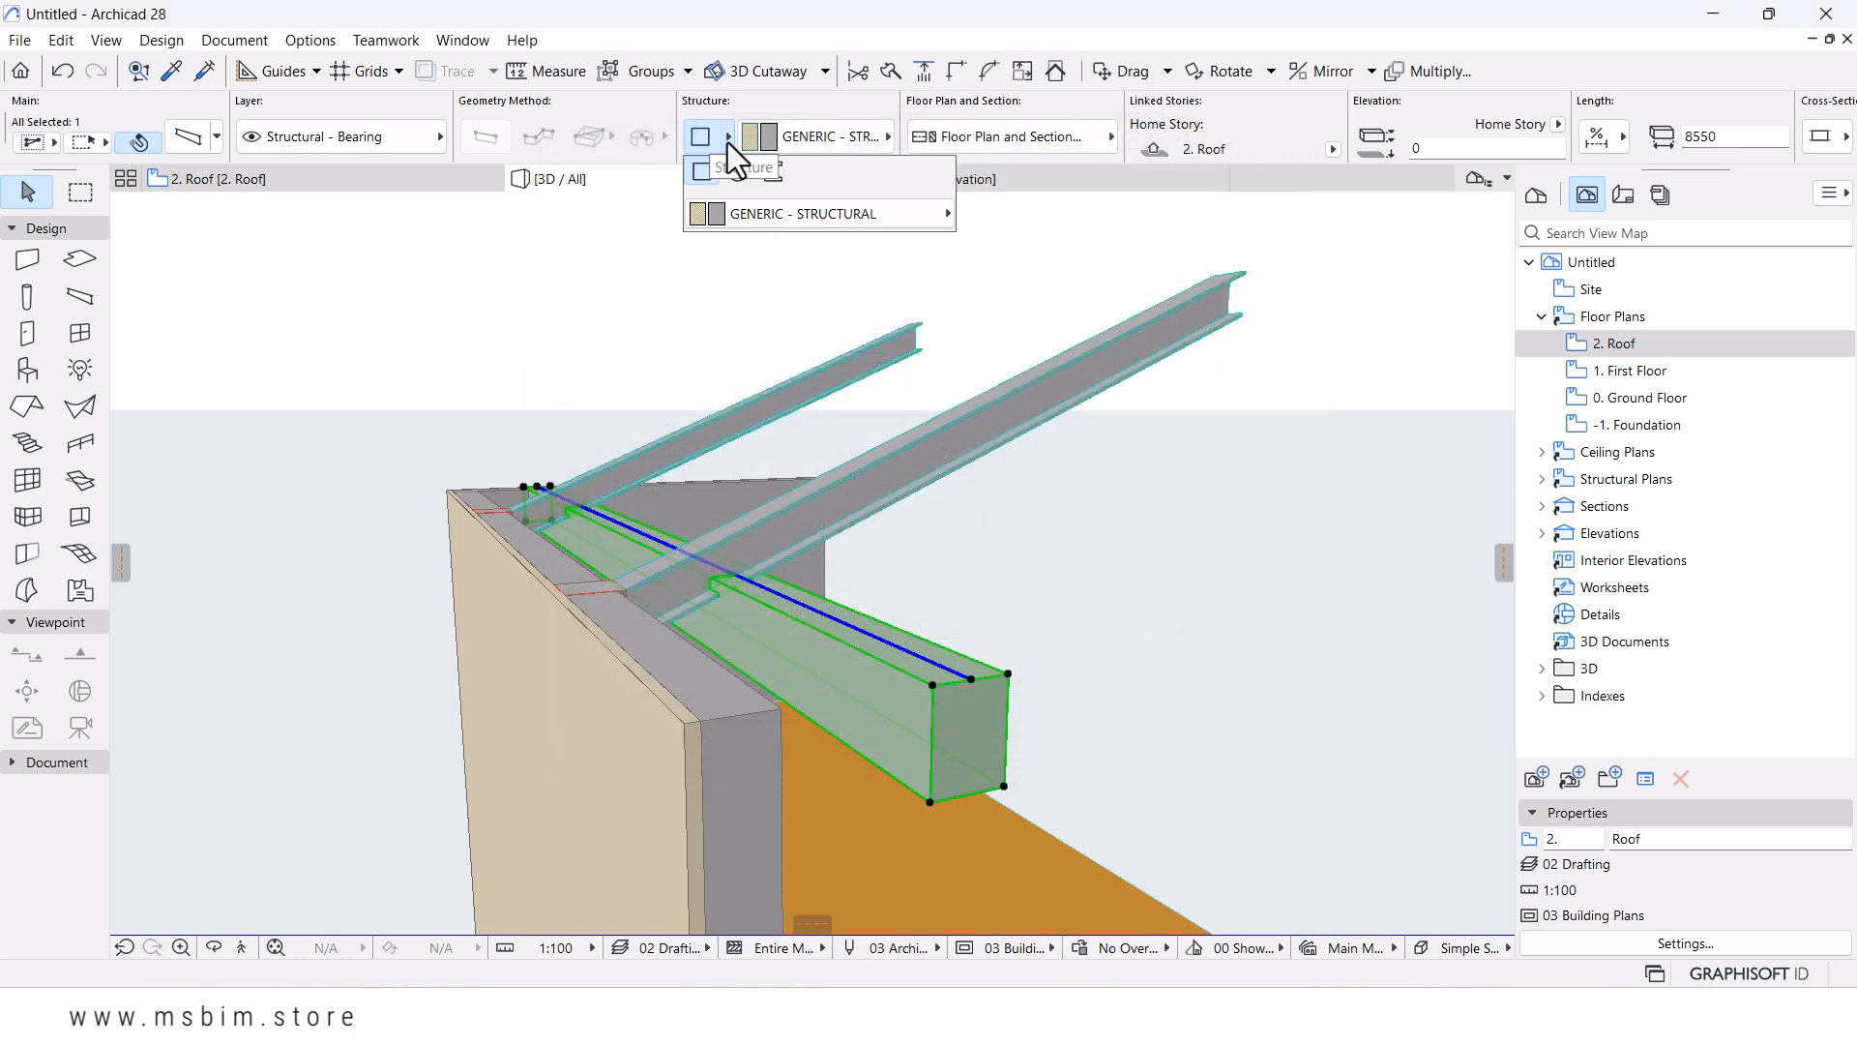
left_click(779, 172)
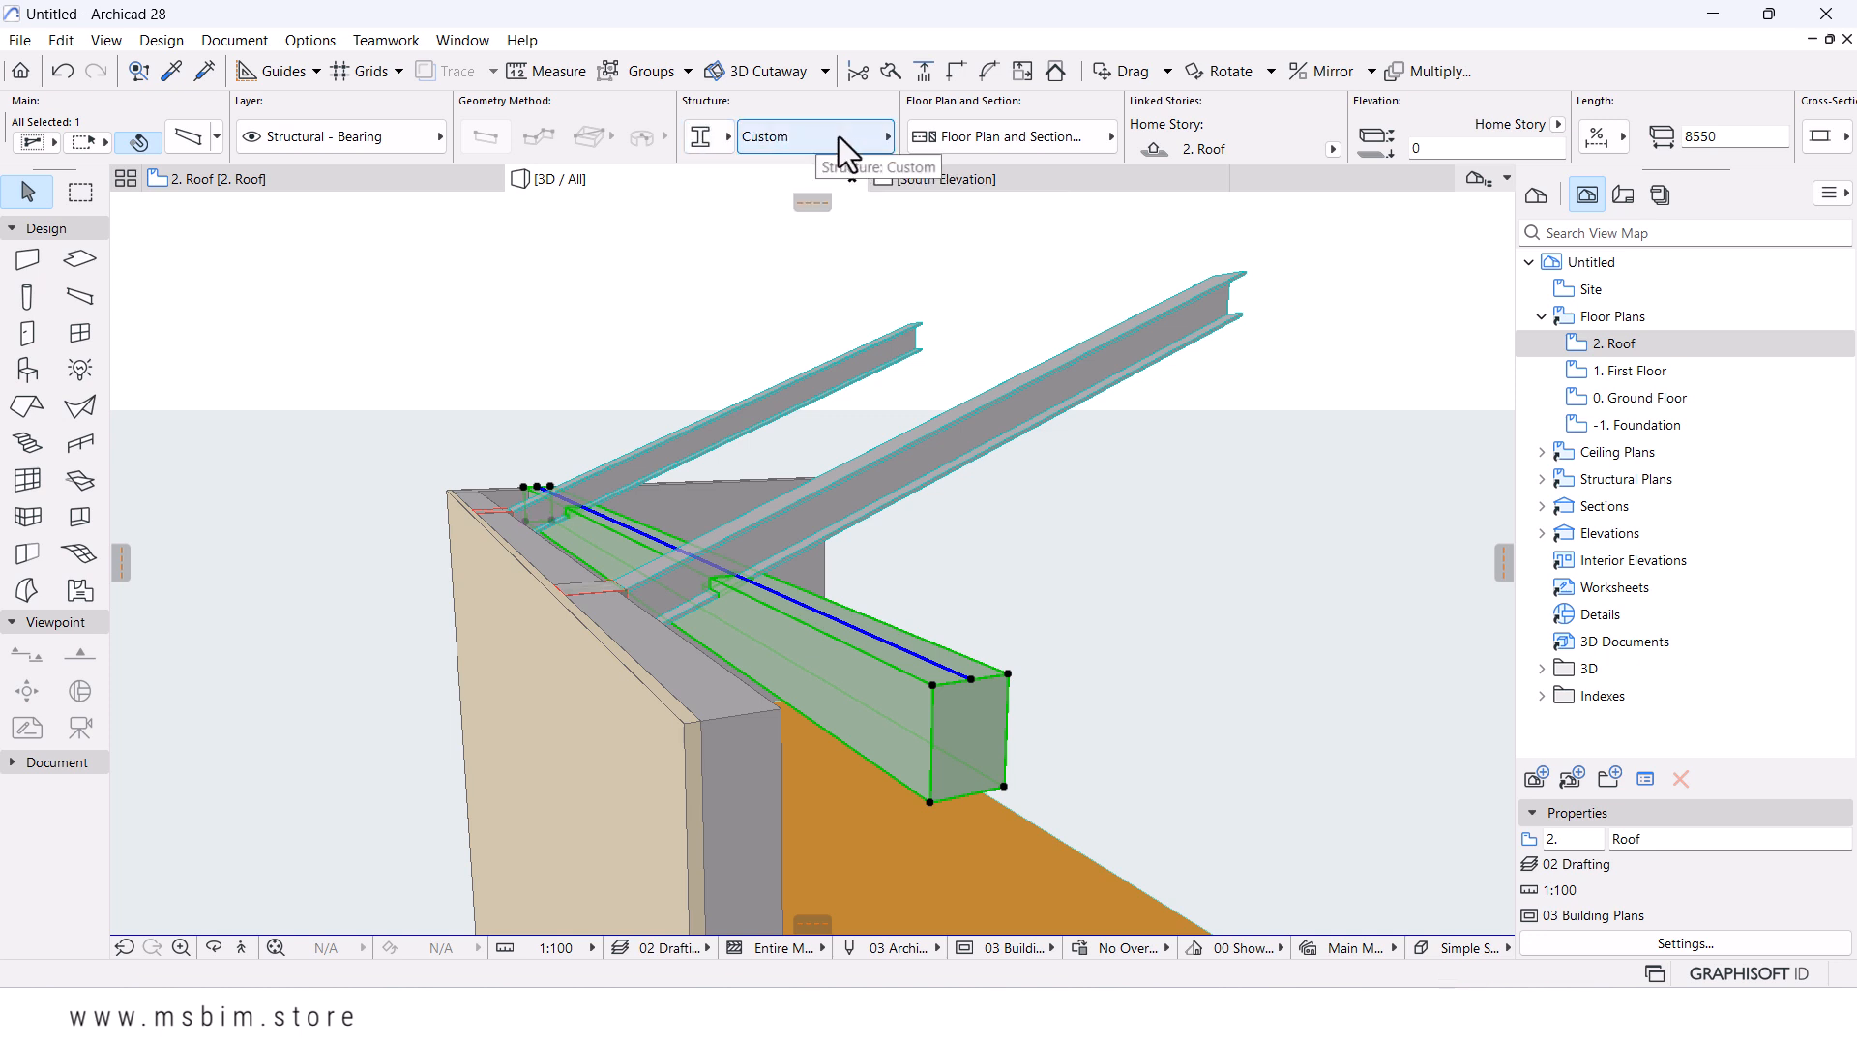
left_click(839, 136)
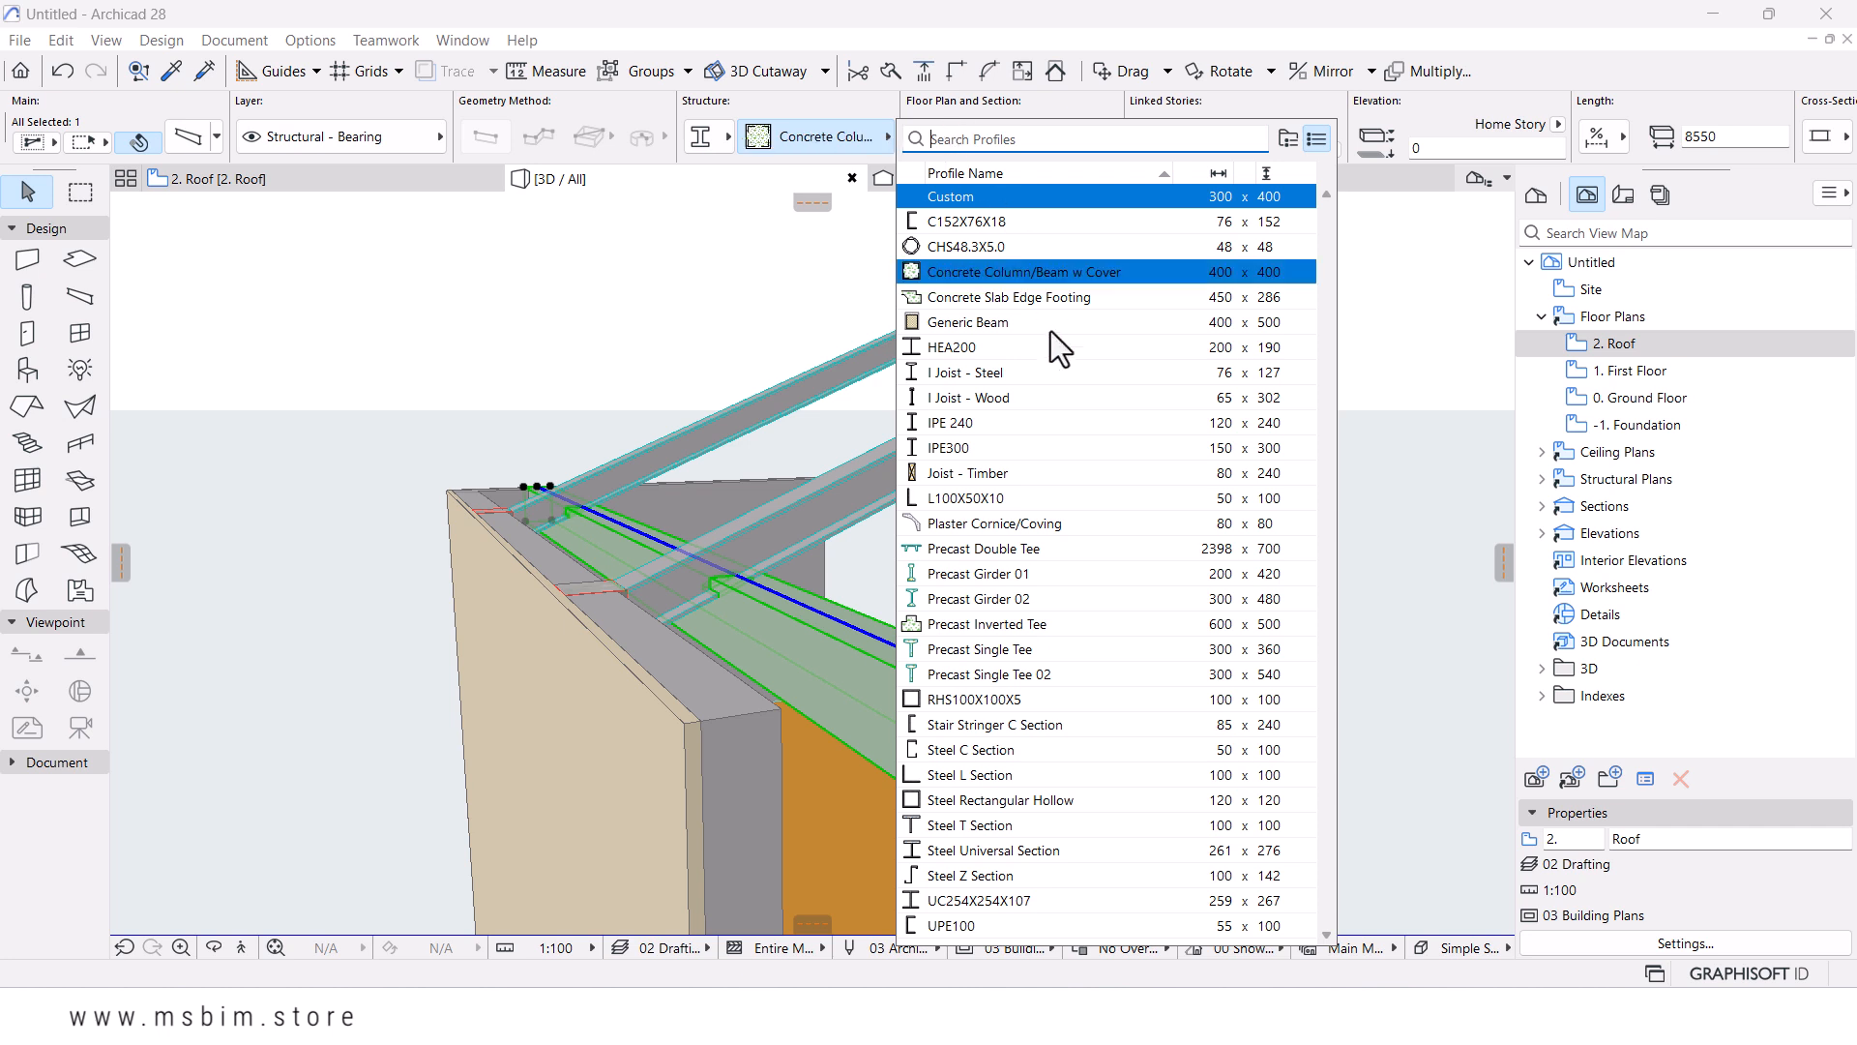
left_click(954, 229)
middle_click_drag(832, 478, 821, 396, "shift")
scroll(818, 385, "up", 1)
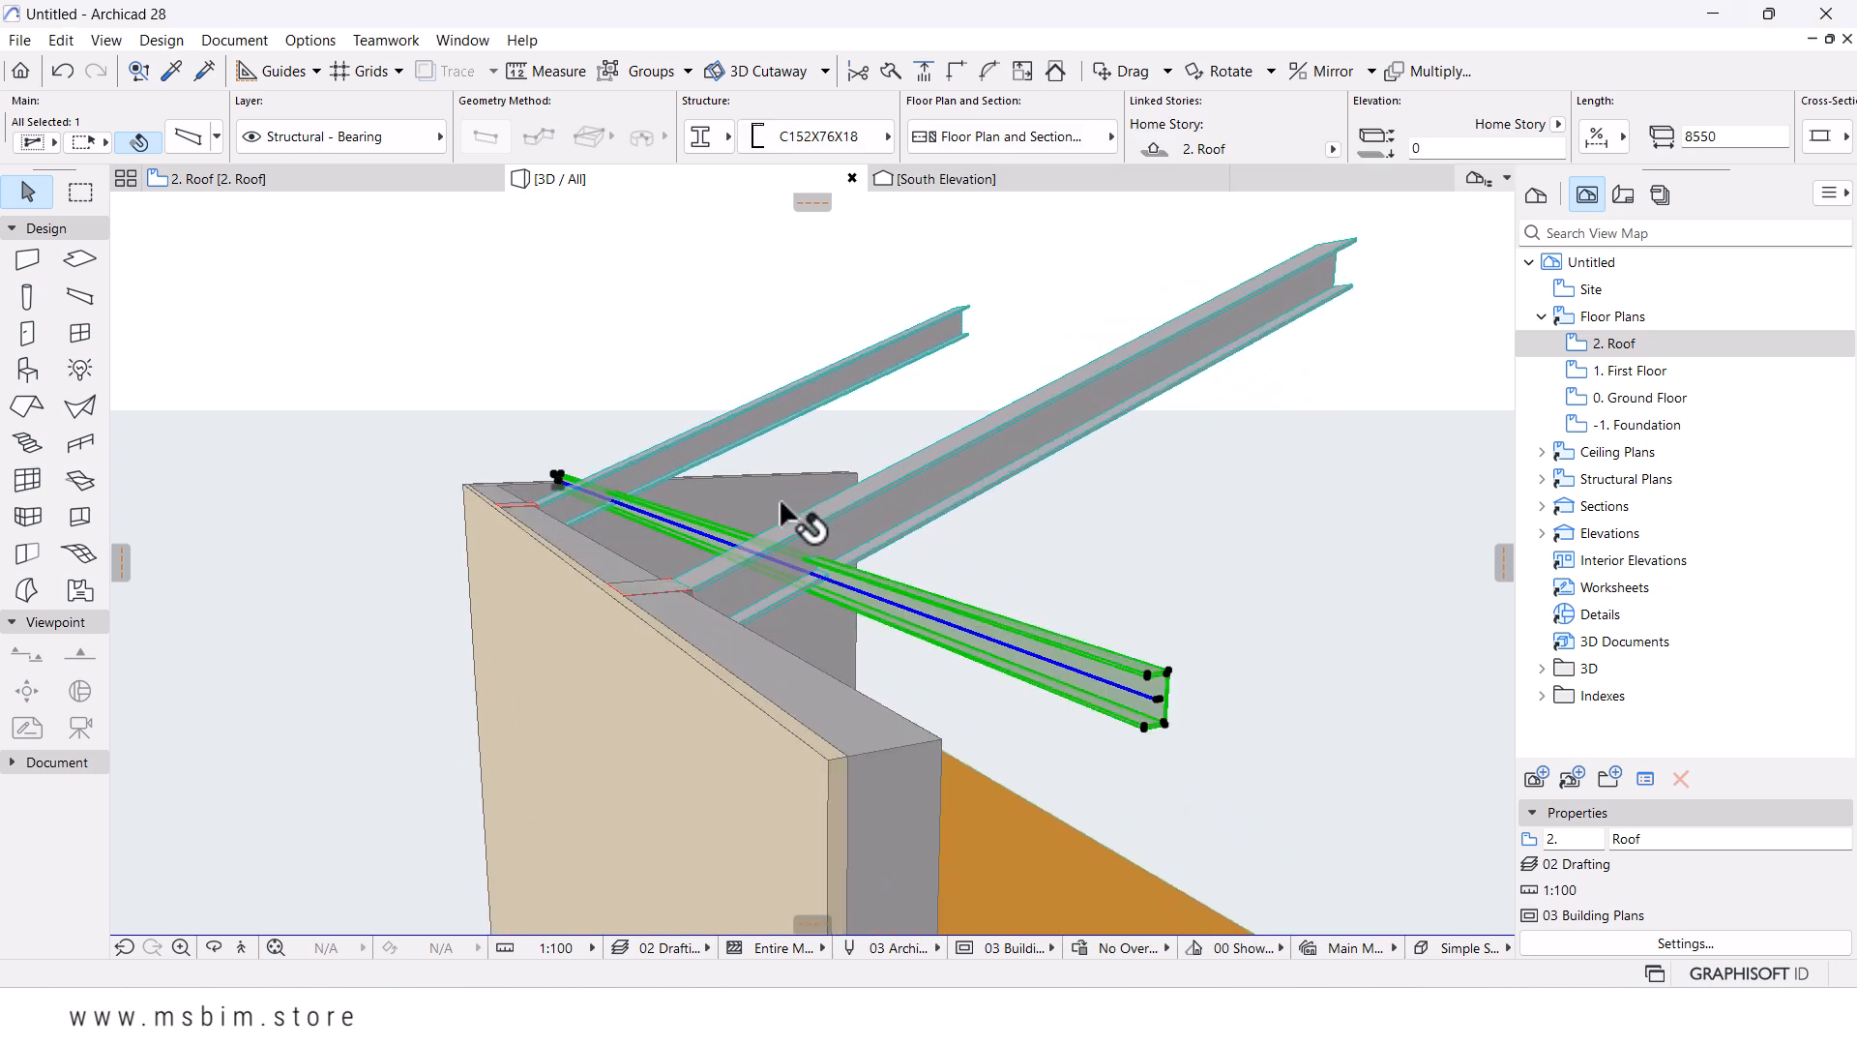
scroll(646, 525, "up", 2)
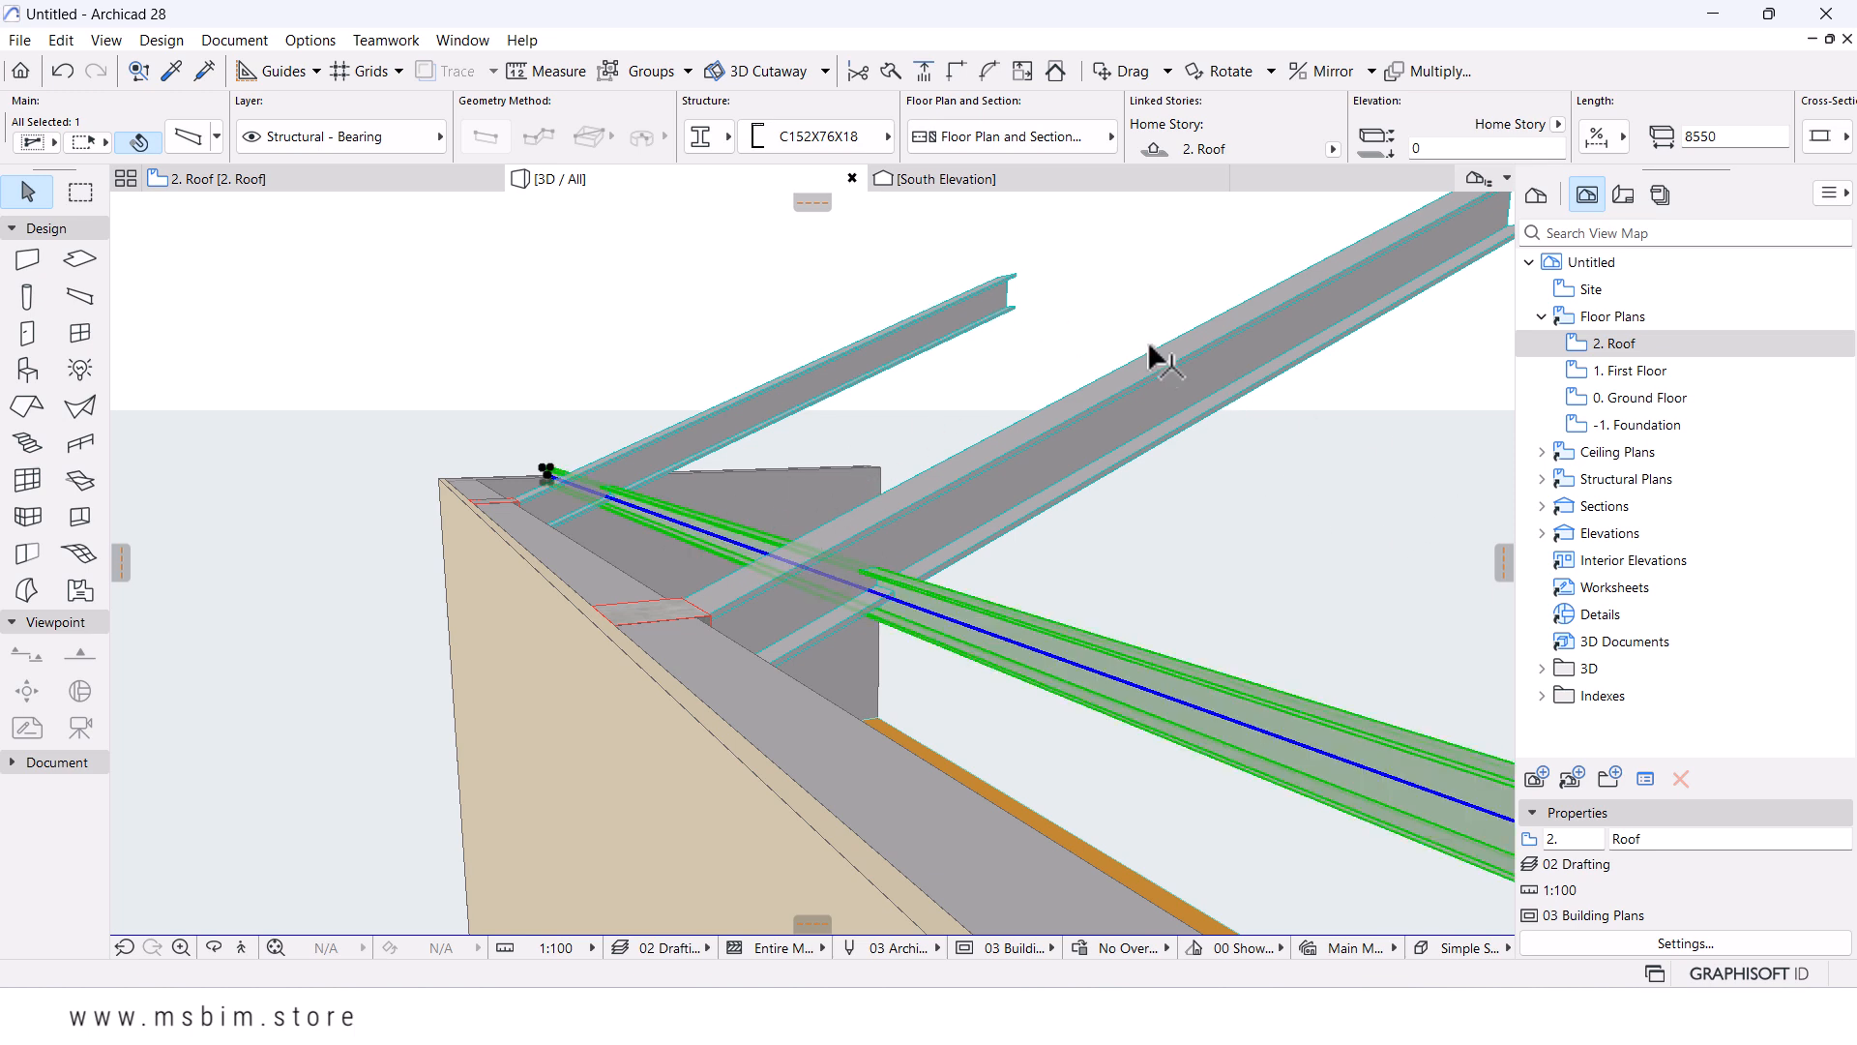
- Check the South Elevation, then open the S1 Building Section from its marker on the 2. Roof plan with the current view settings
left_click(962, 184)
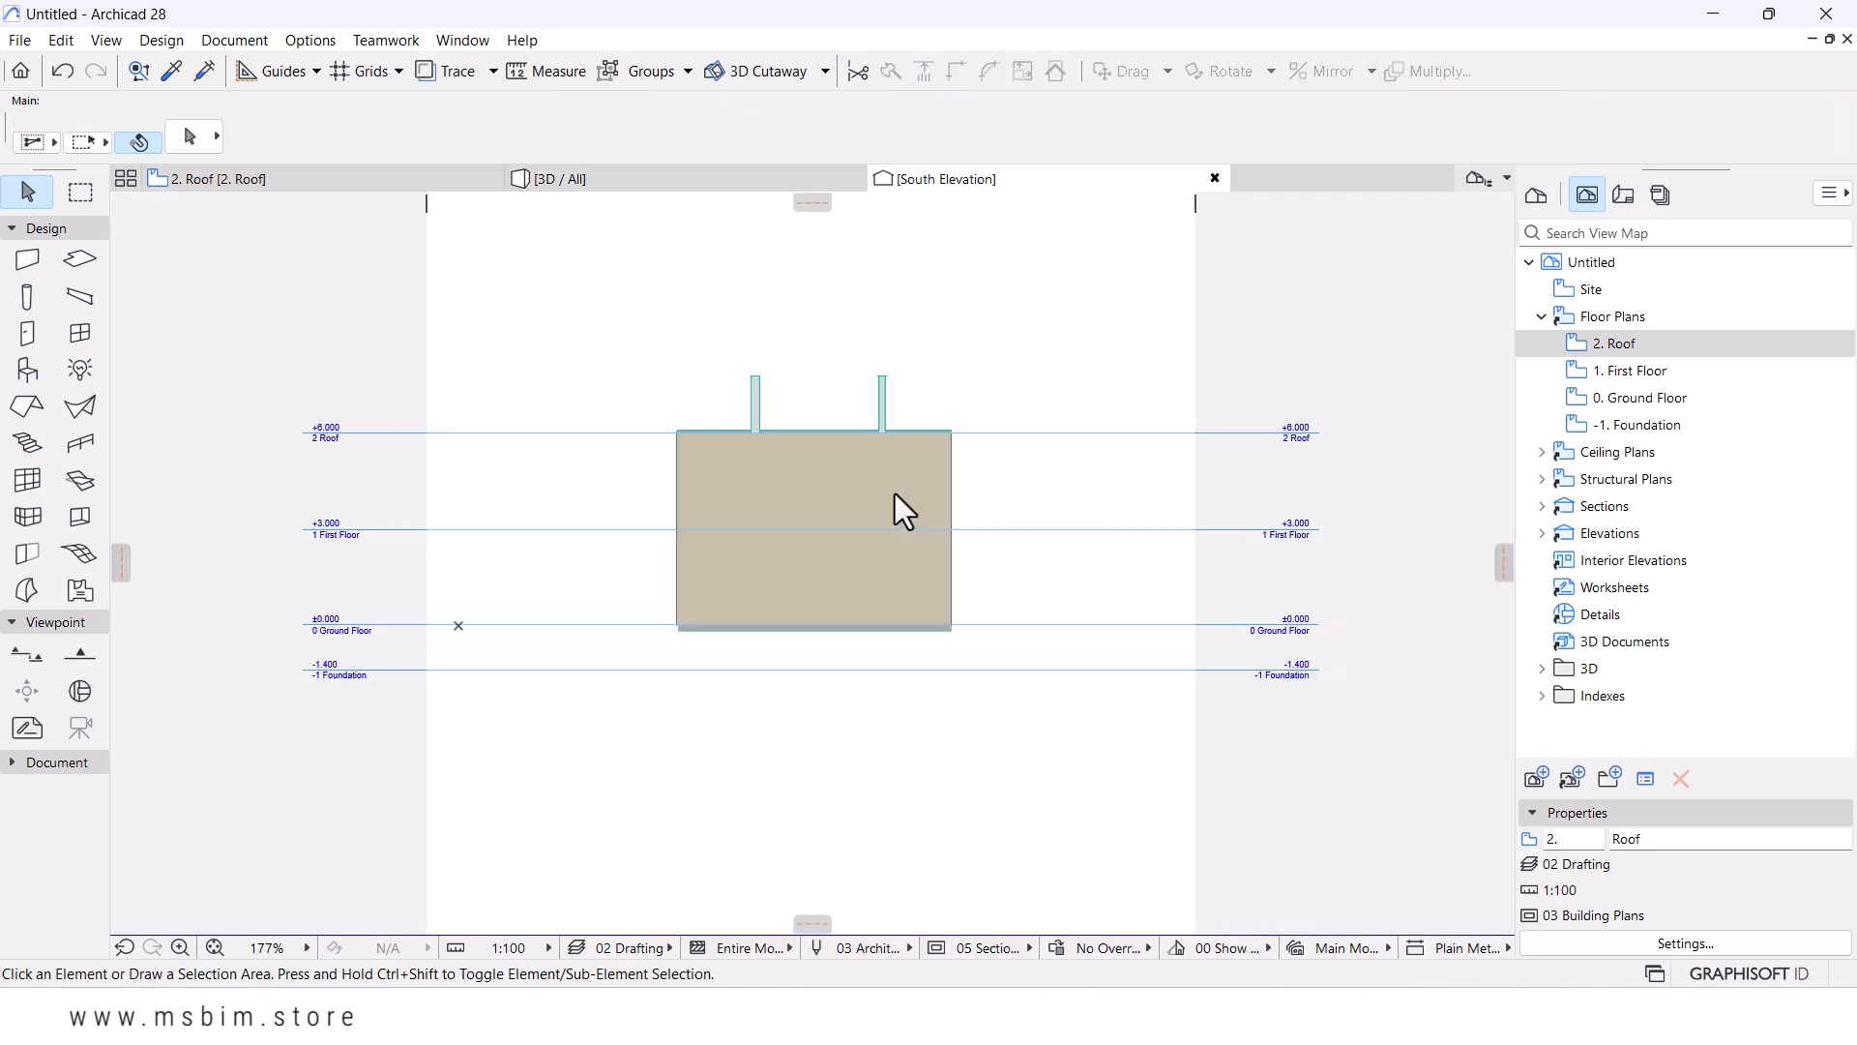
left_click(294, 178)
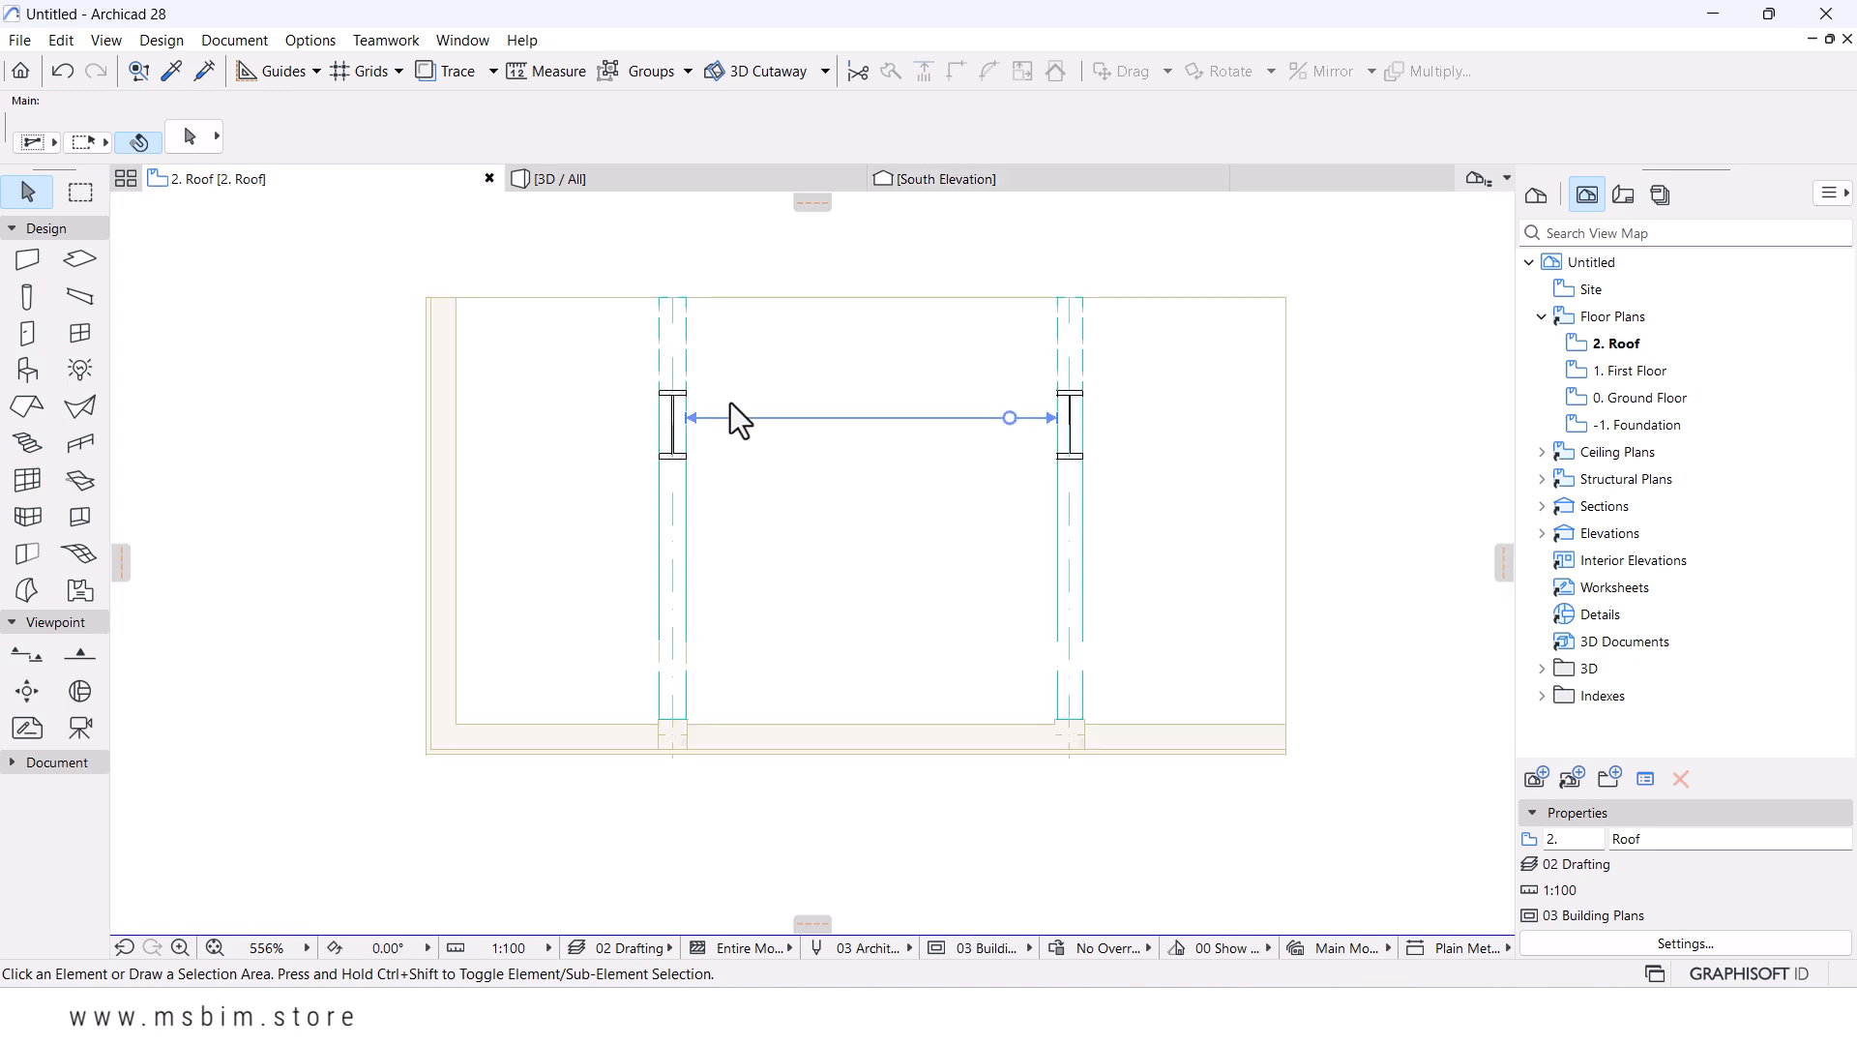
scroll(822, 455, "down", 5)
scroll(842, 469, "up", 1)
scroll(833, 745, "down", 3)
left_click(829, 746)
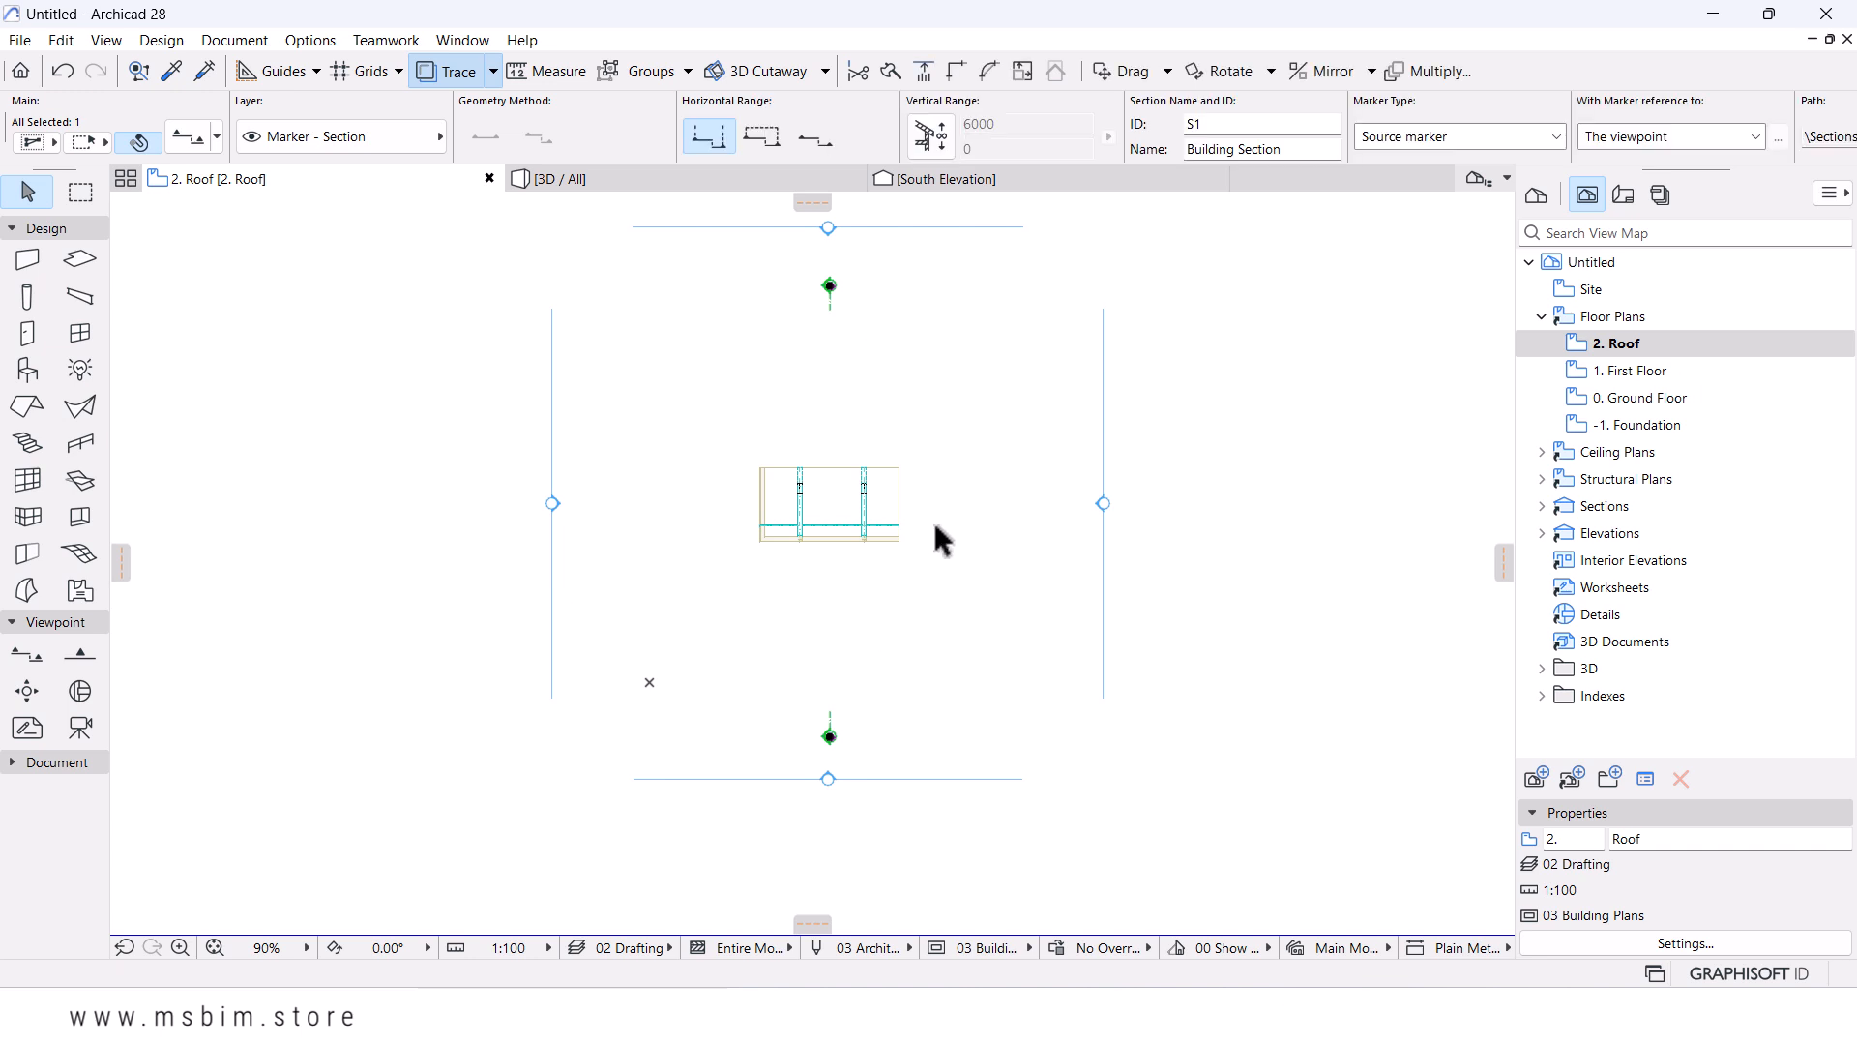
right_click(936, 329)
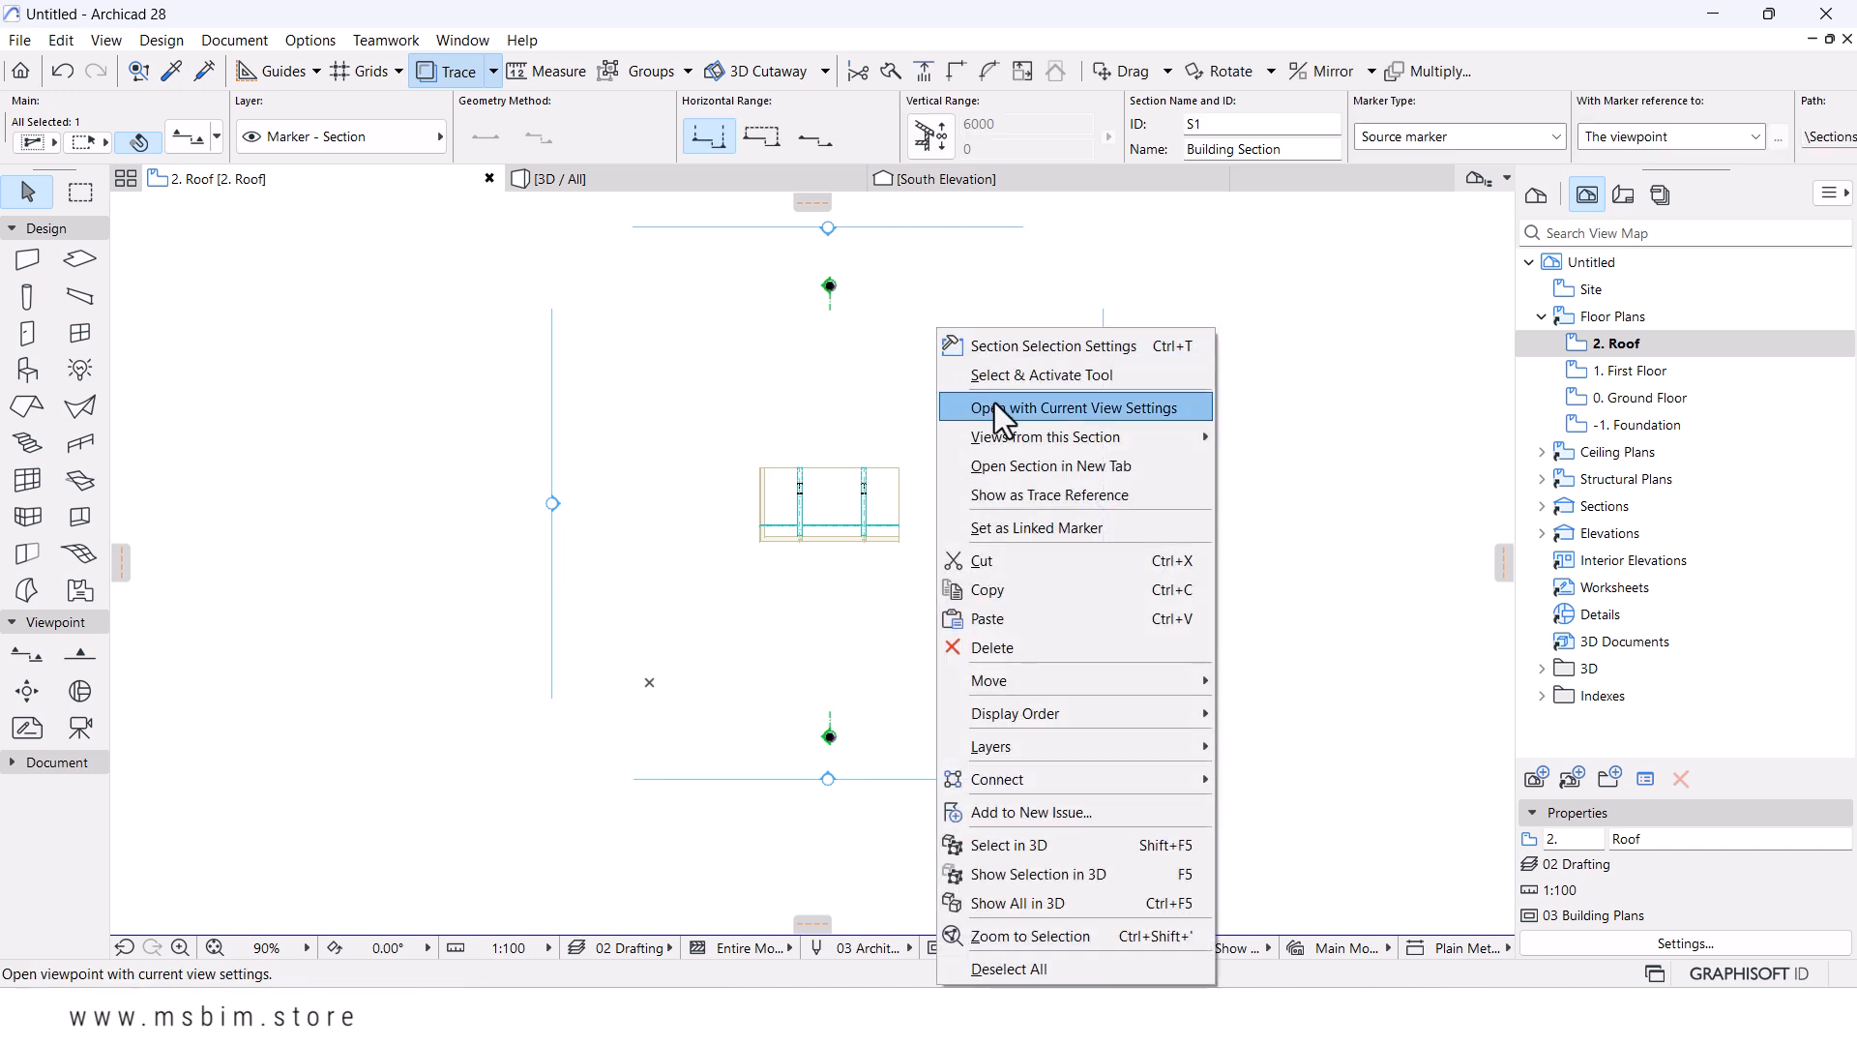
left_click(1067, 411)
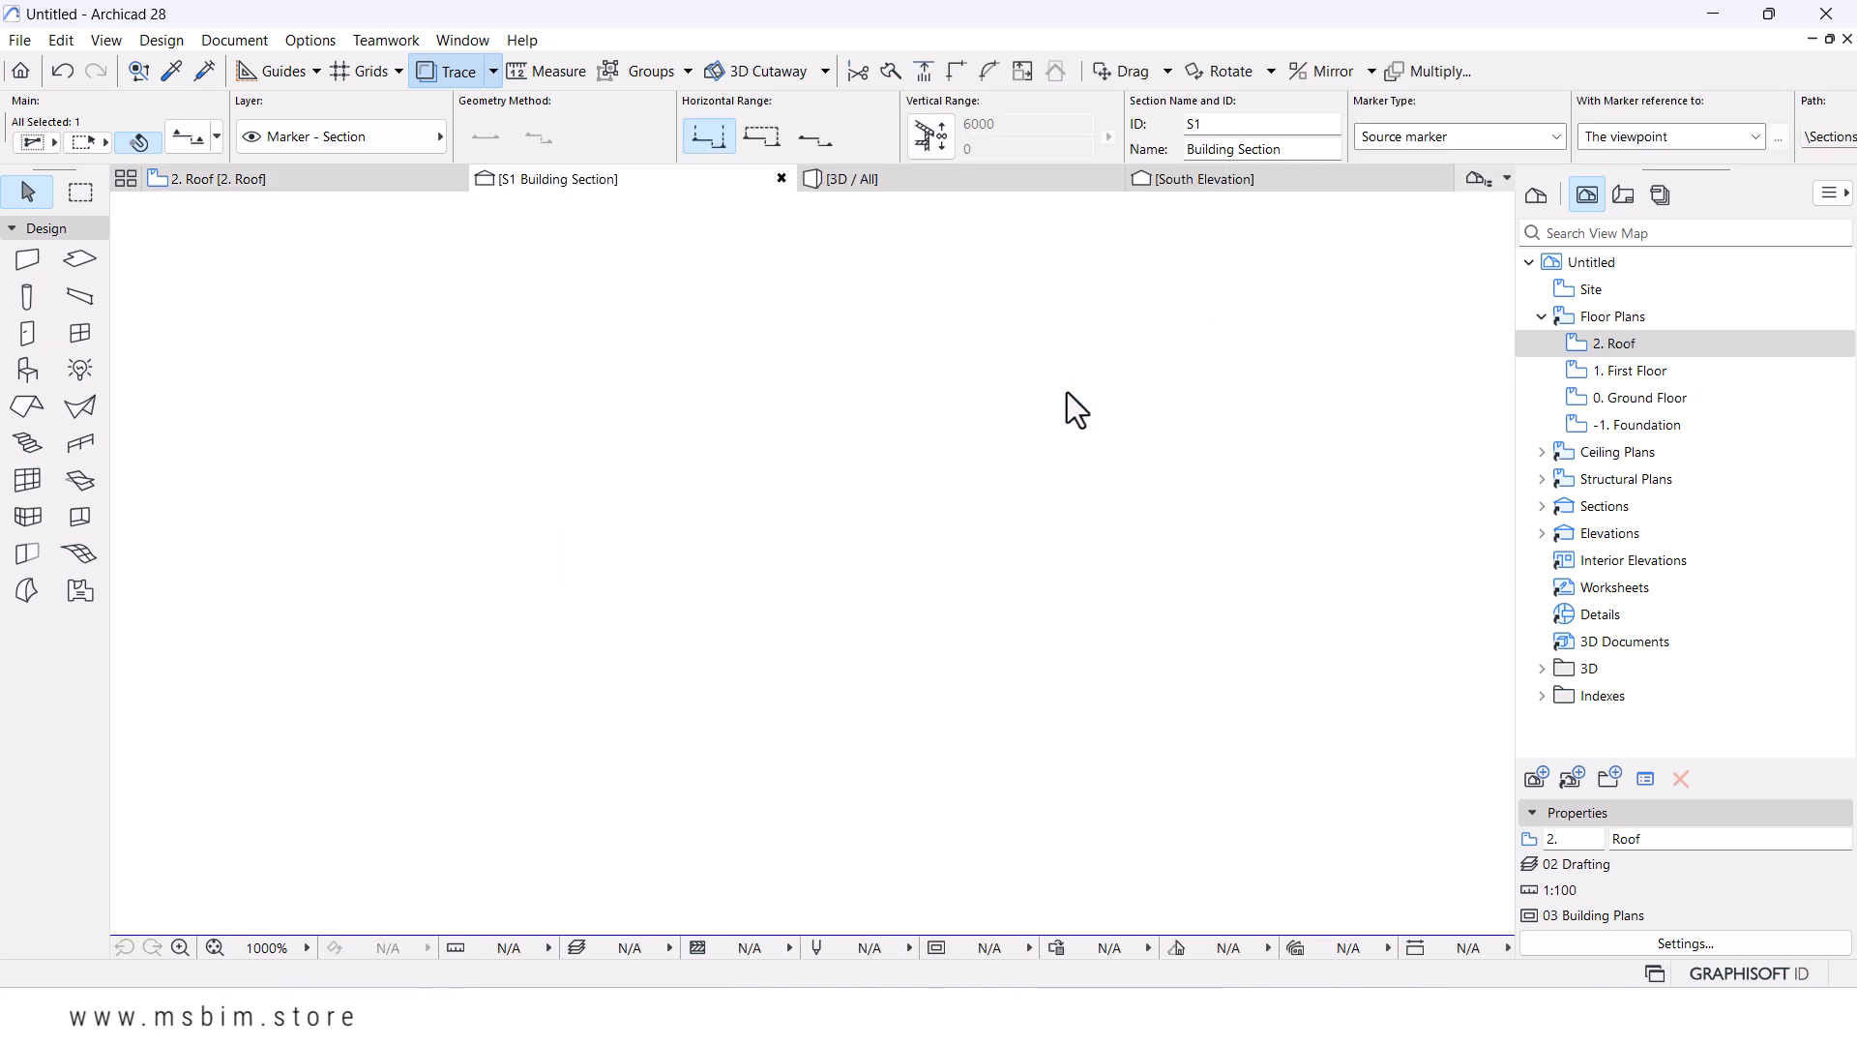
- Move the channel beam up in the section so its lower flange's free corner rests on the slanted steel beam's top edge
scroll(903, 419, "up", 10)
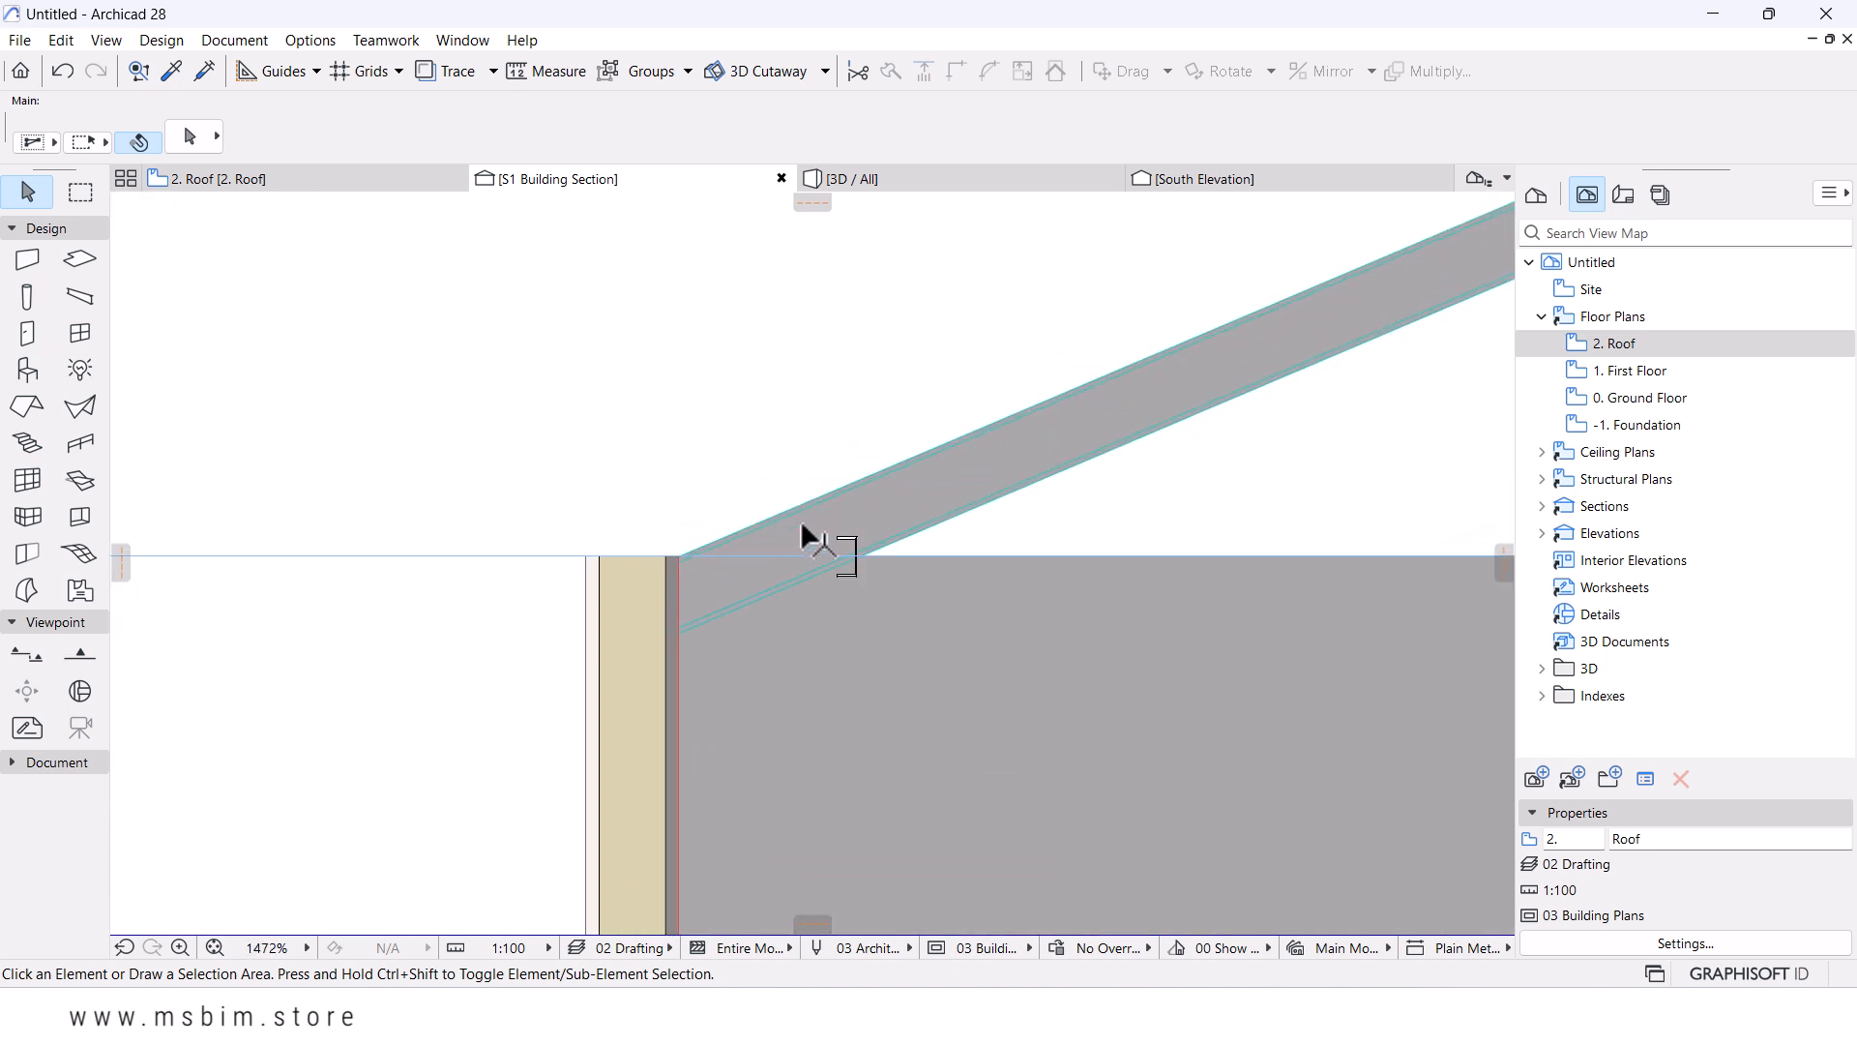
left_click(874, 547)
scroll(872, 586, "up", 3)
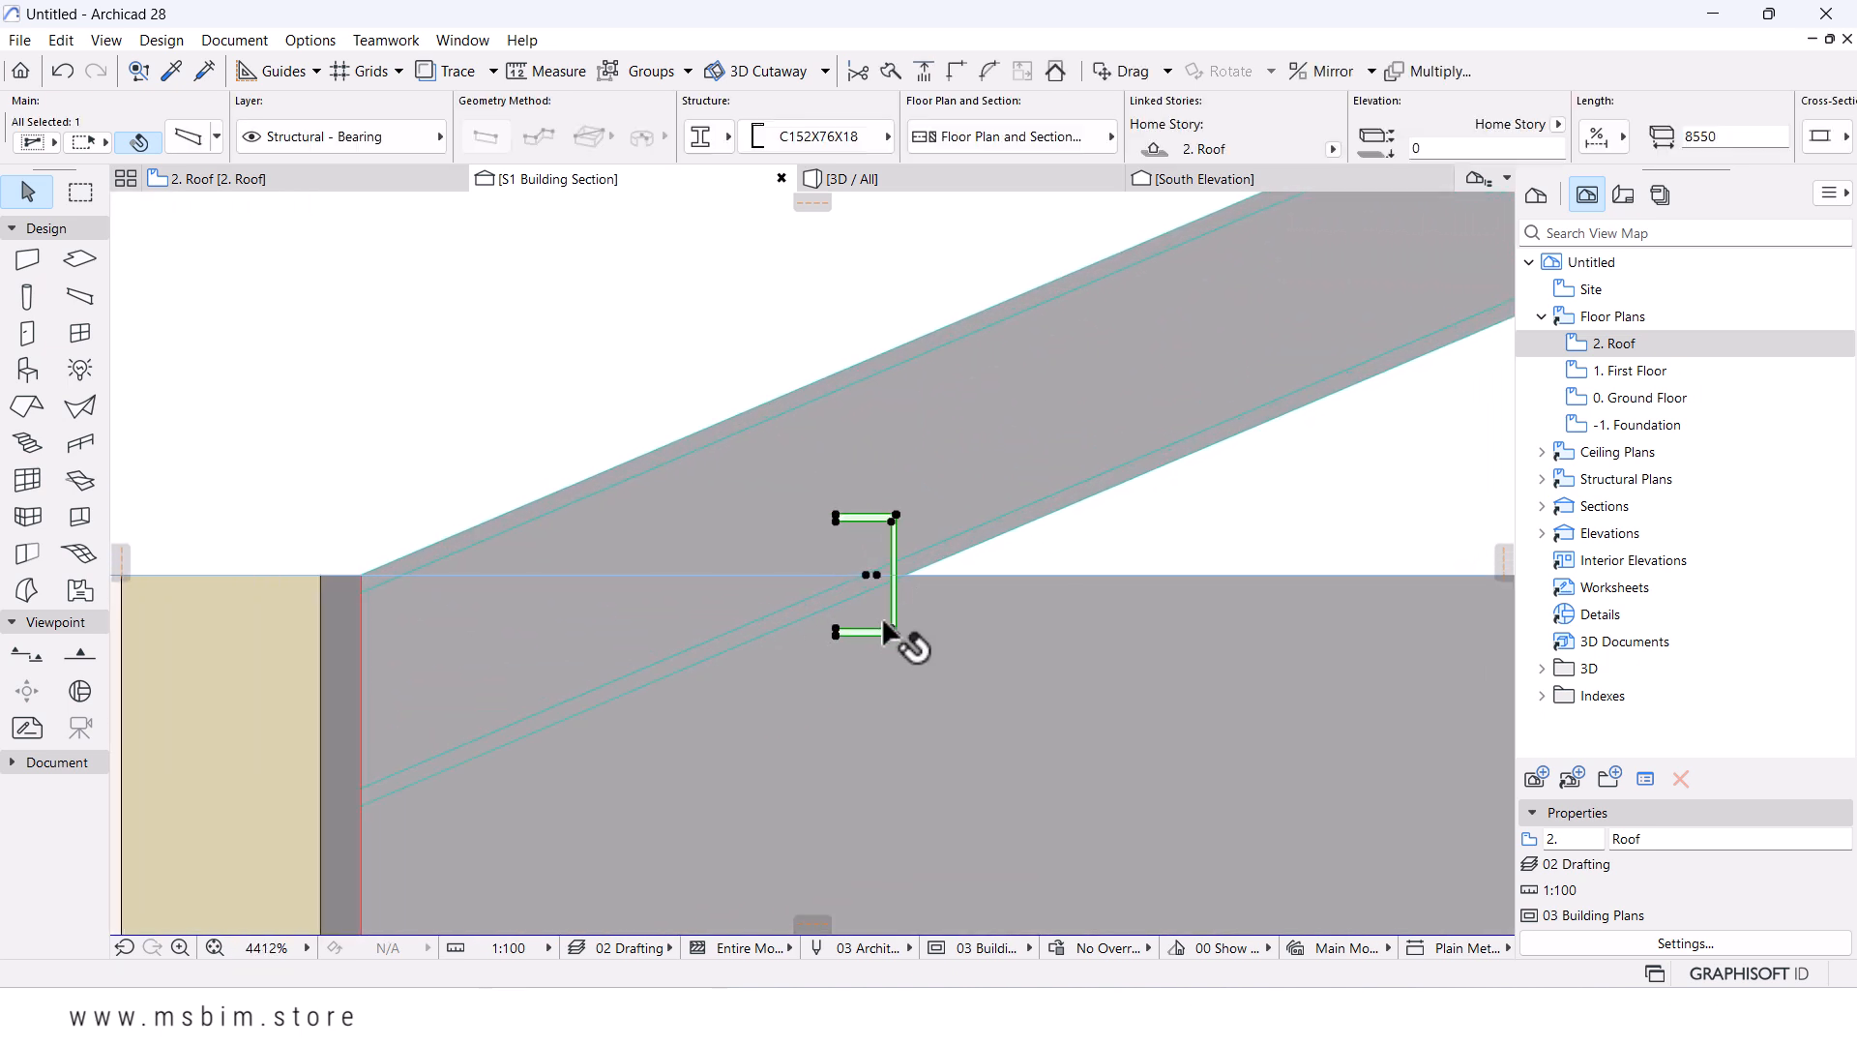
left_click(836, 630)
left_click(945, 784)
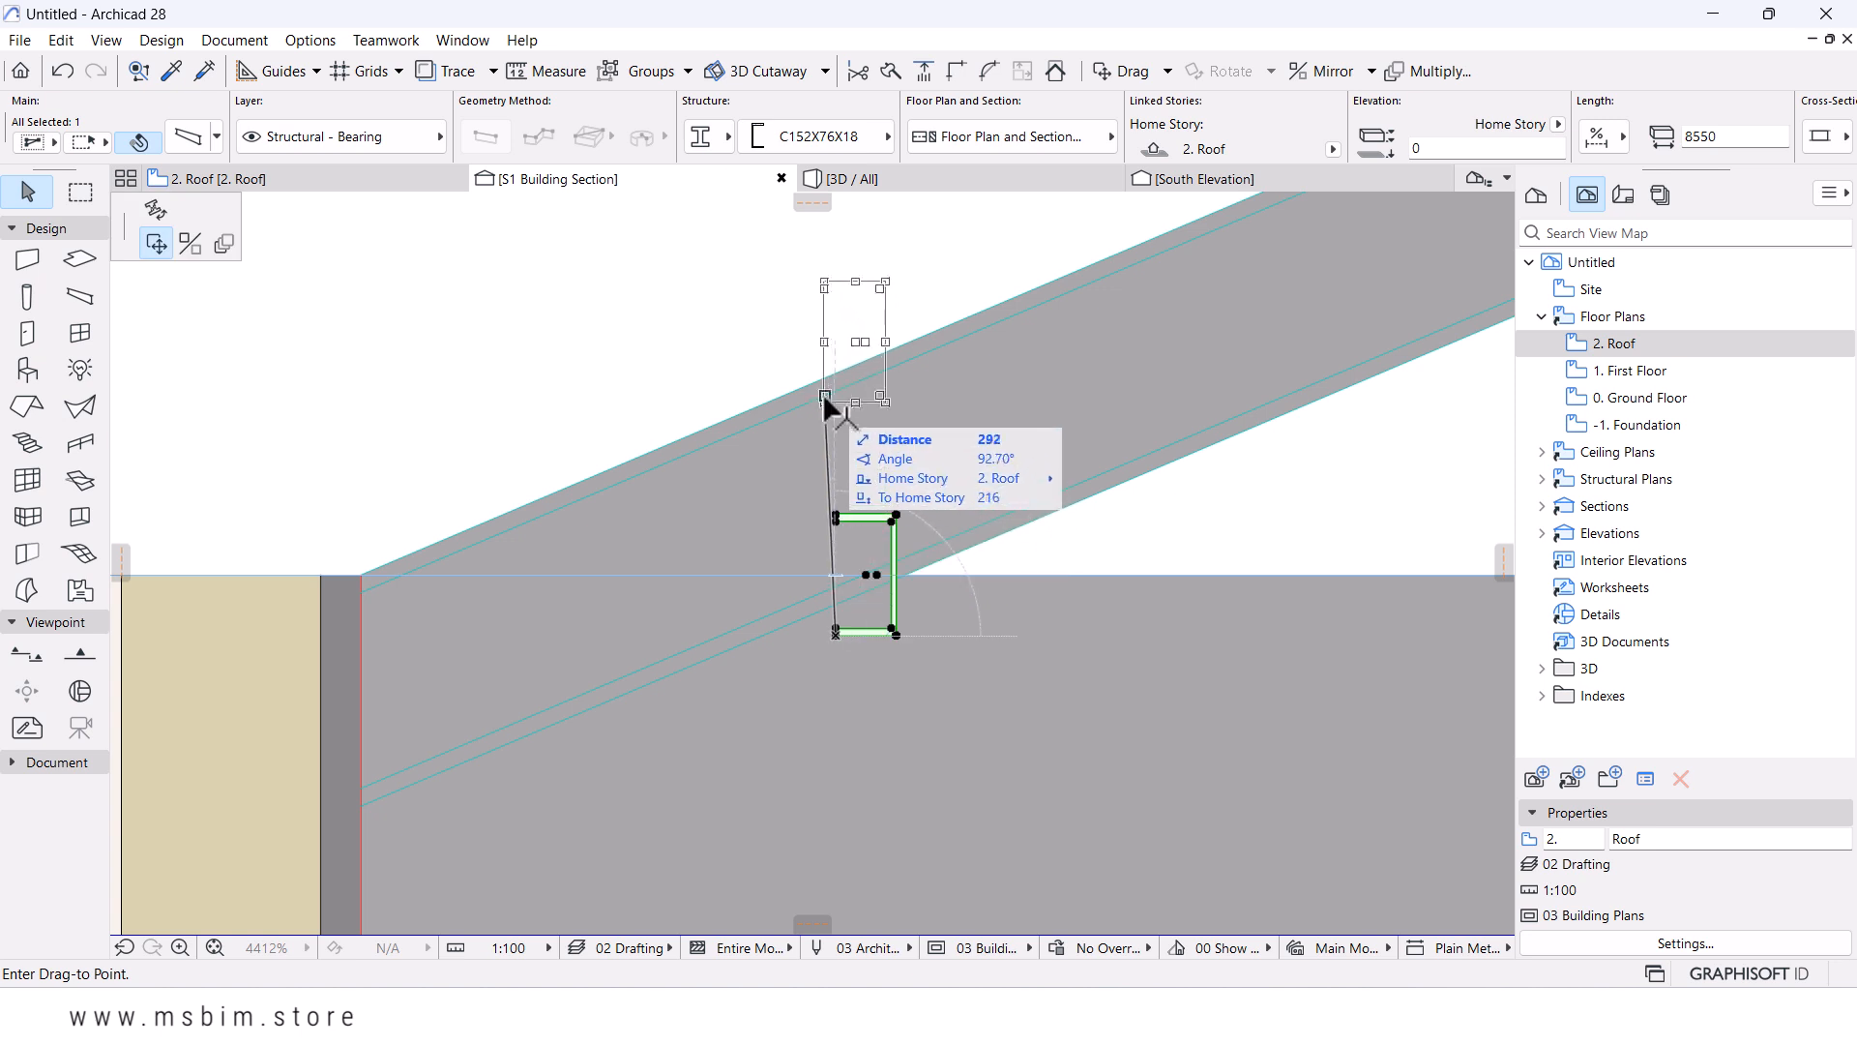
left_click(833, 375)
scroll(914, 286, "up", 5)
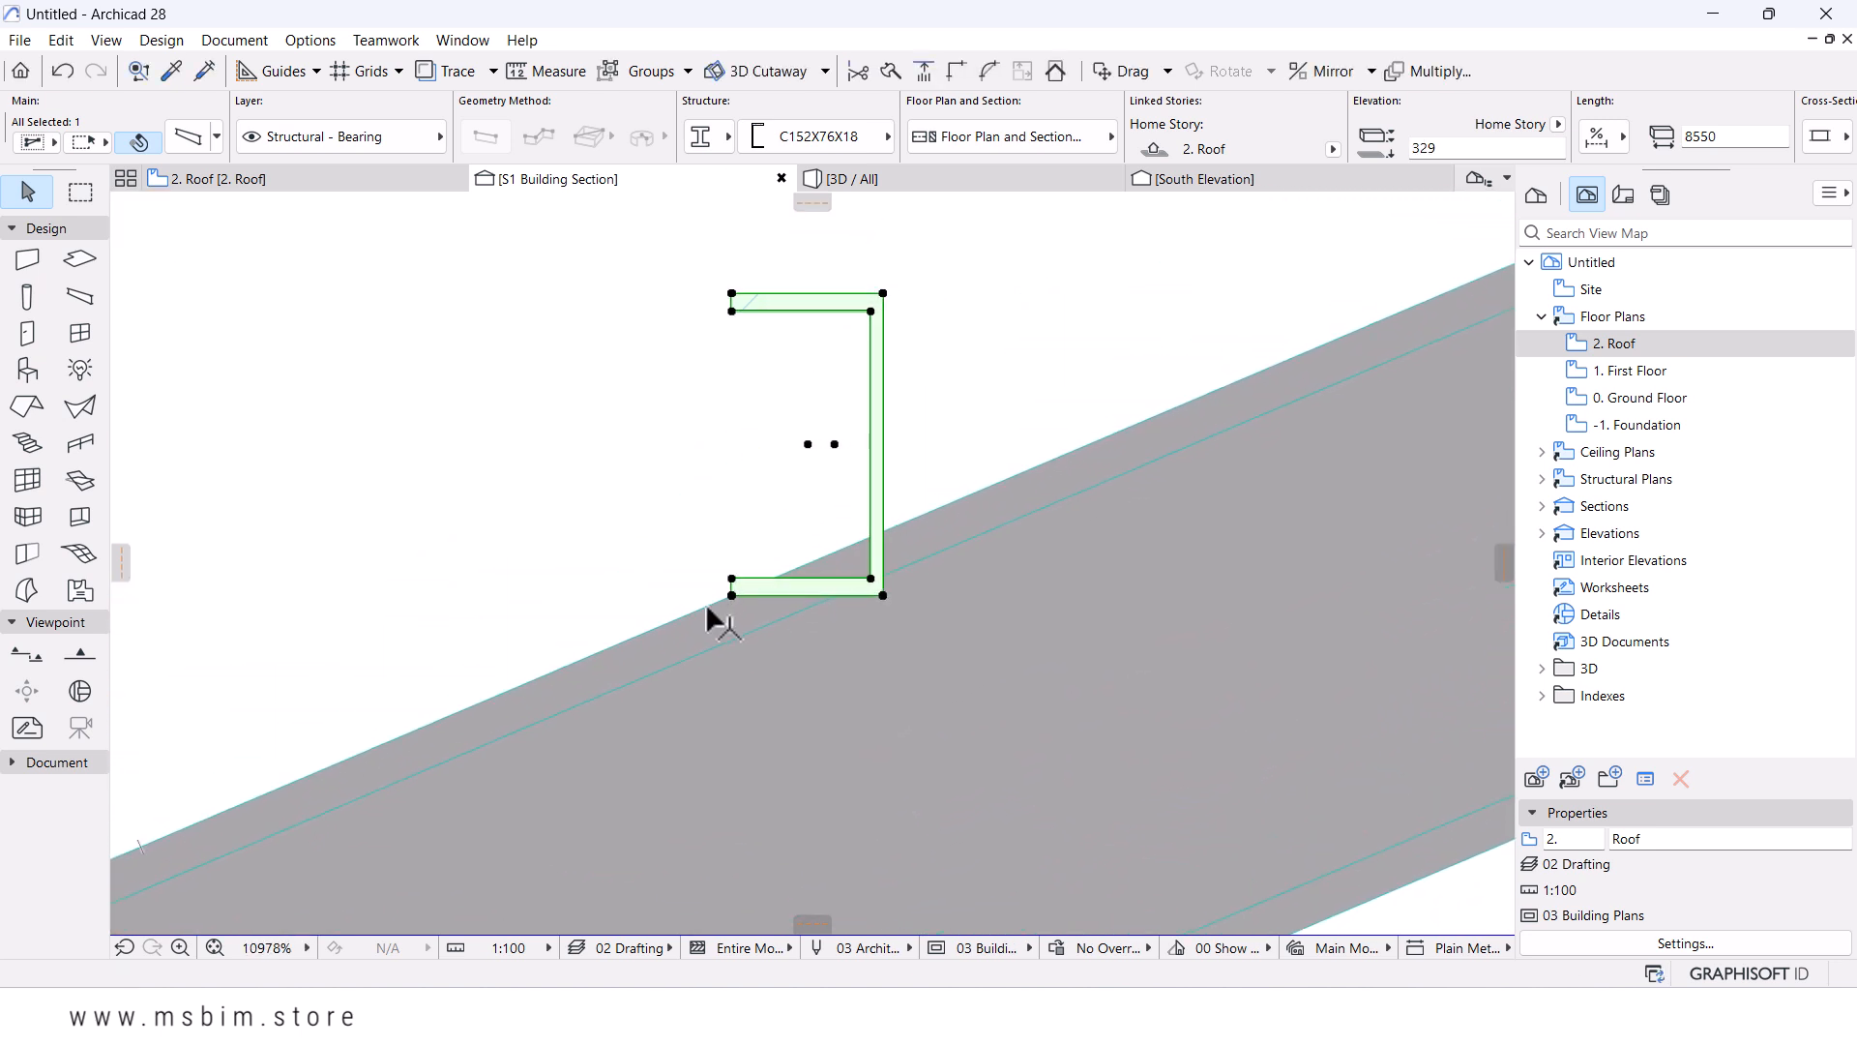
scroll(708, 607, "down", 3)
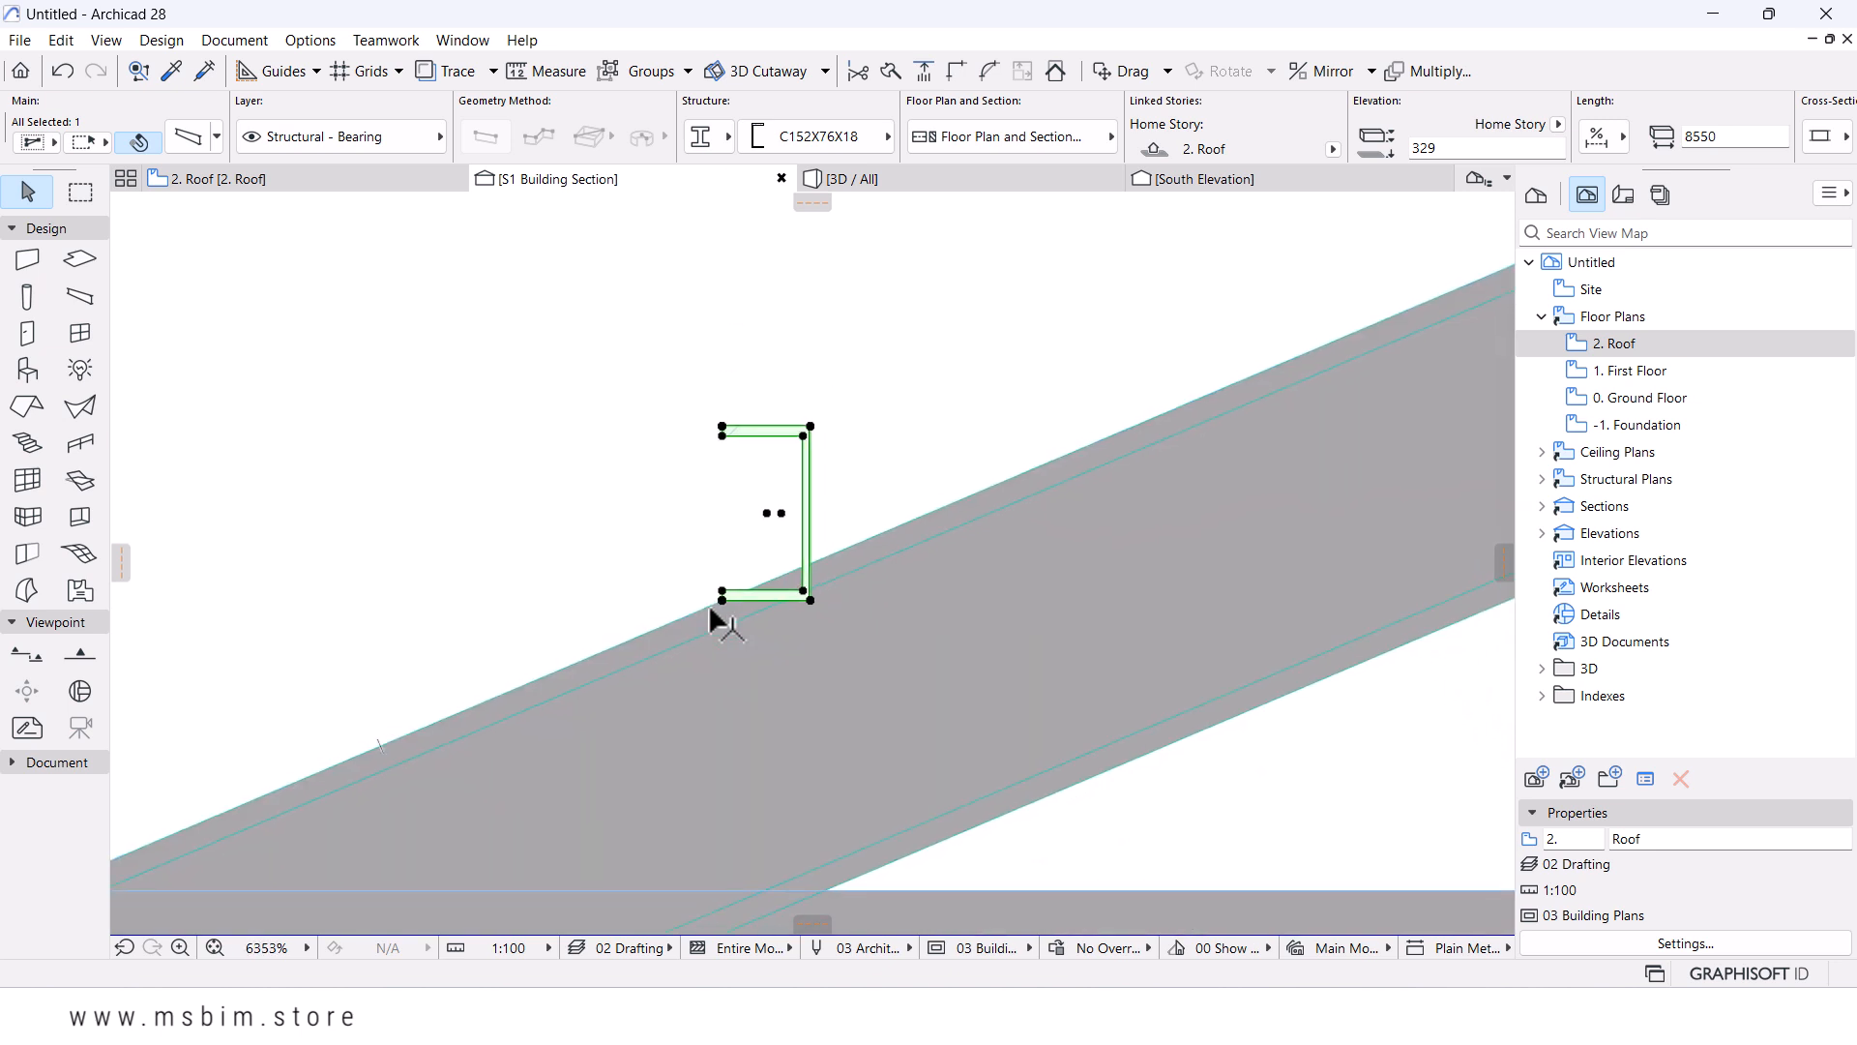
- Rotate the channel beam about its axis by -23° in the section to match the slope of the steel beam
scroll(709, 608, "up", 1)
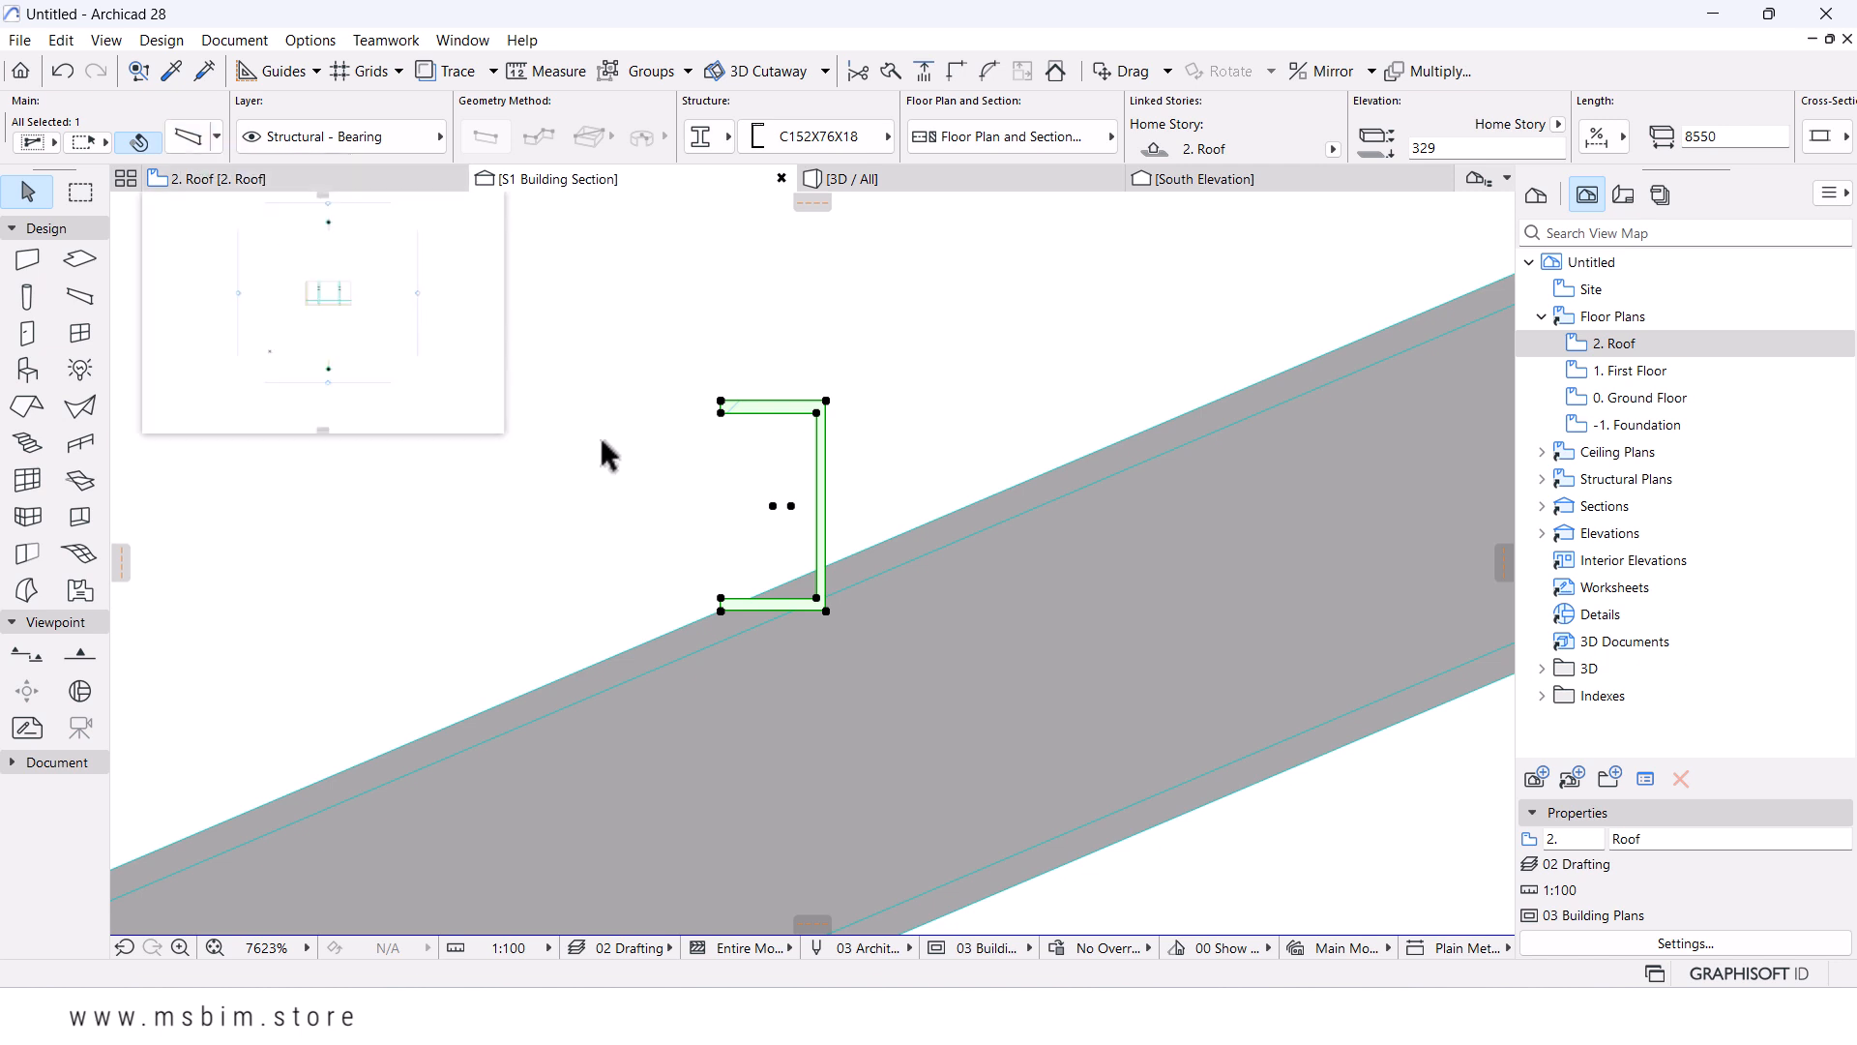
scroll(633, 453, "up", 2)
key("ctrl+d")
left_click(863, 529)
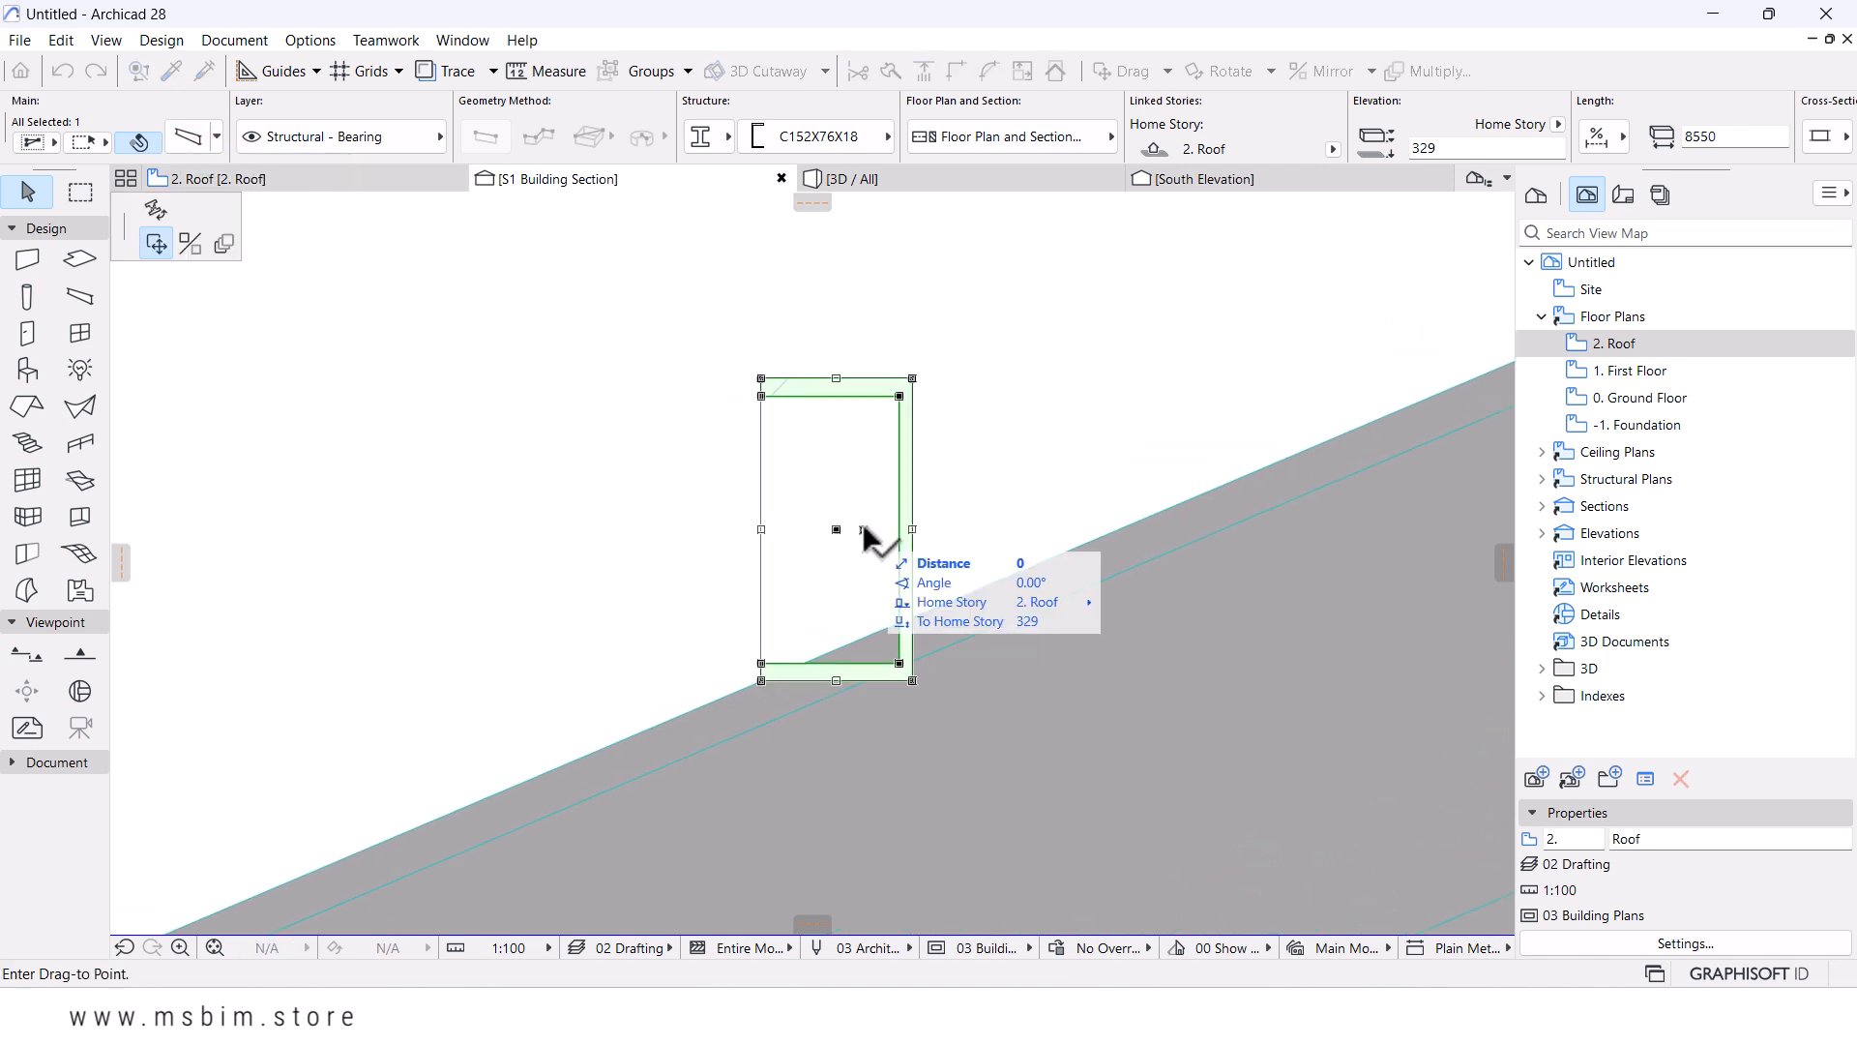
left_click(156, 209)
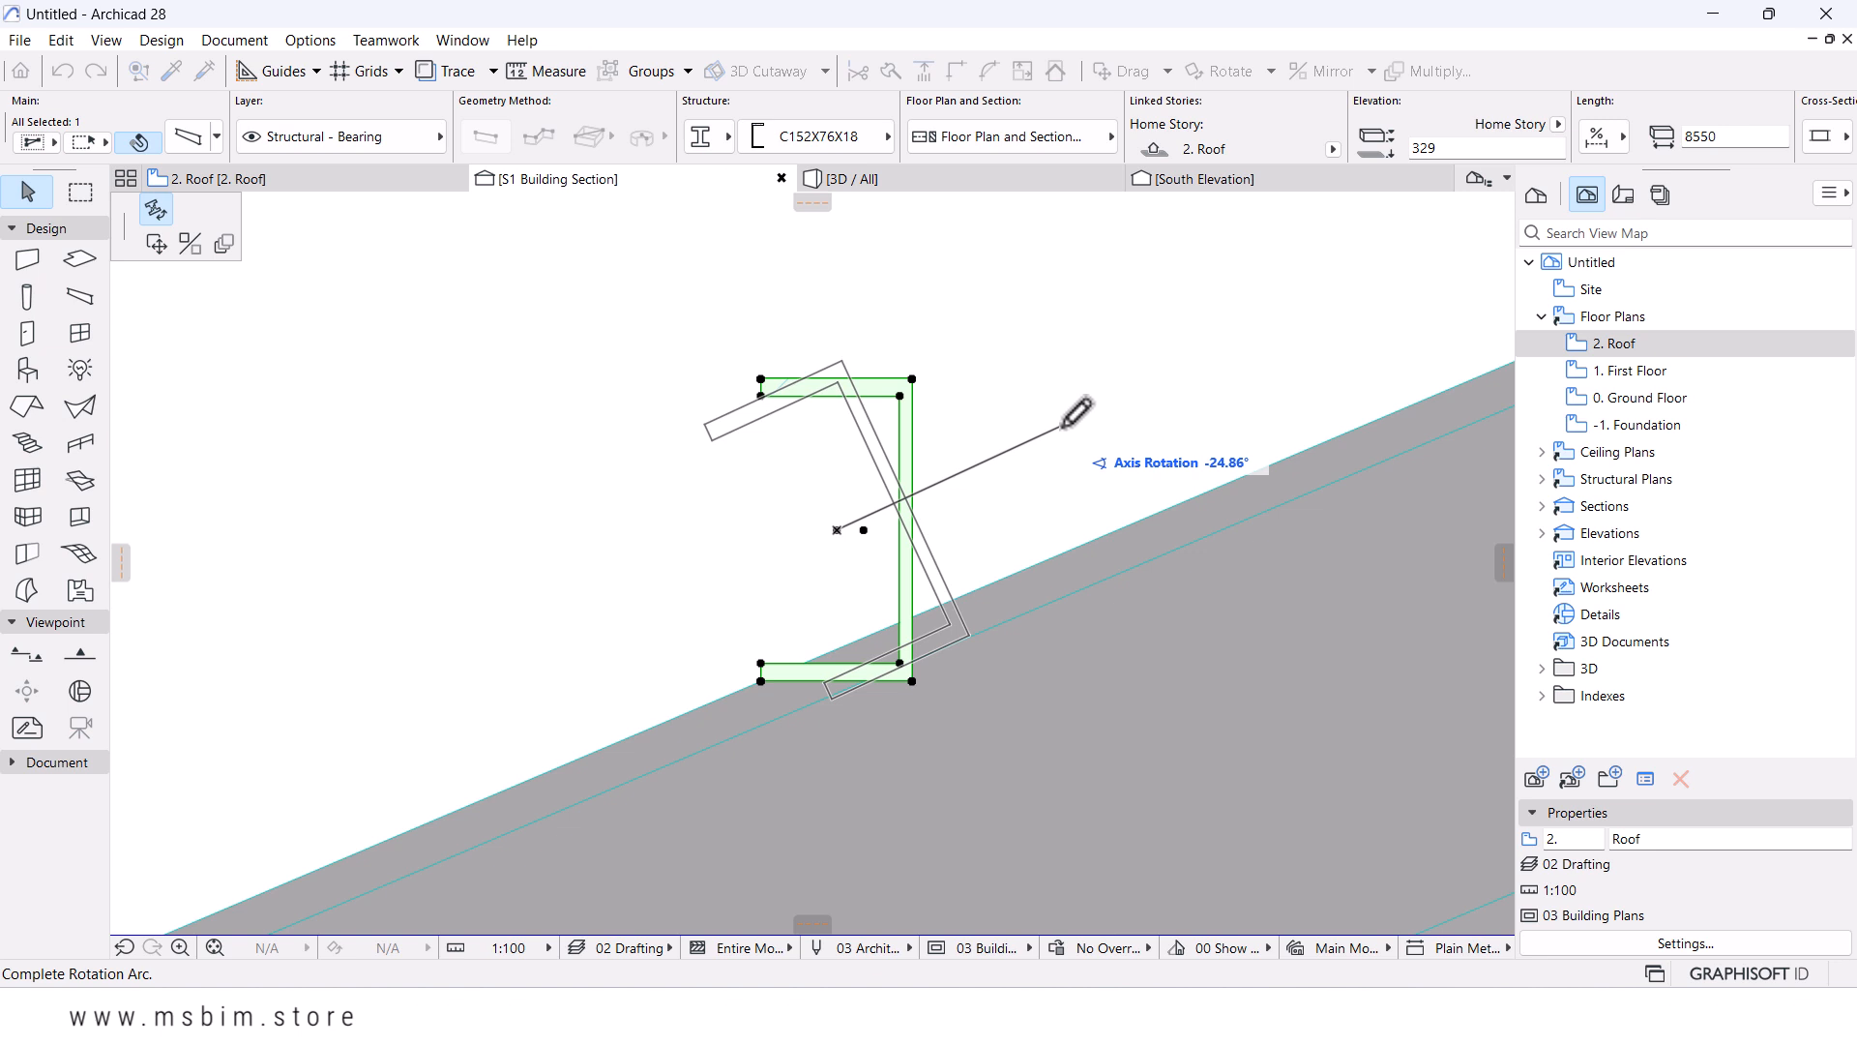
type("-23")
key("Return")
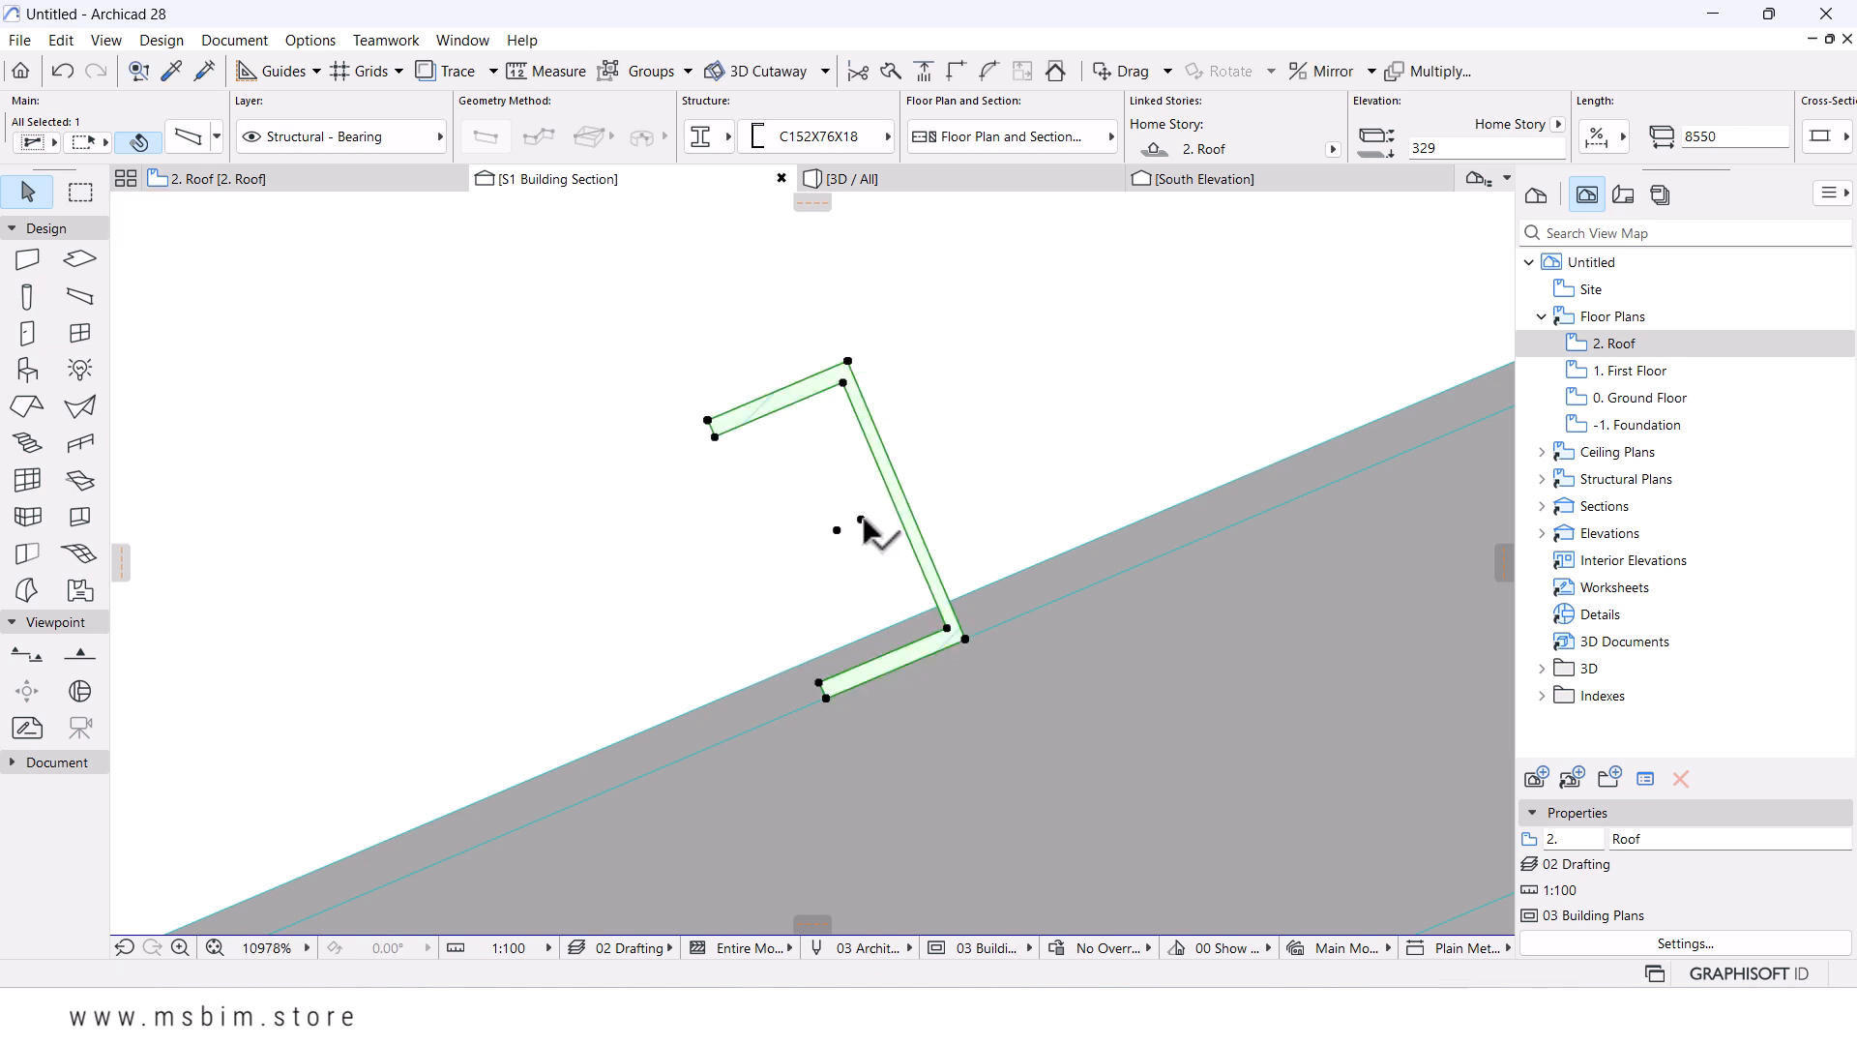
- Move the rotated channel beam so its lower flange sits on the slanted beam's top edge, near the beam's lower end by the wall
left_click(819, 699)
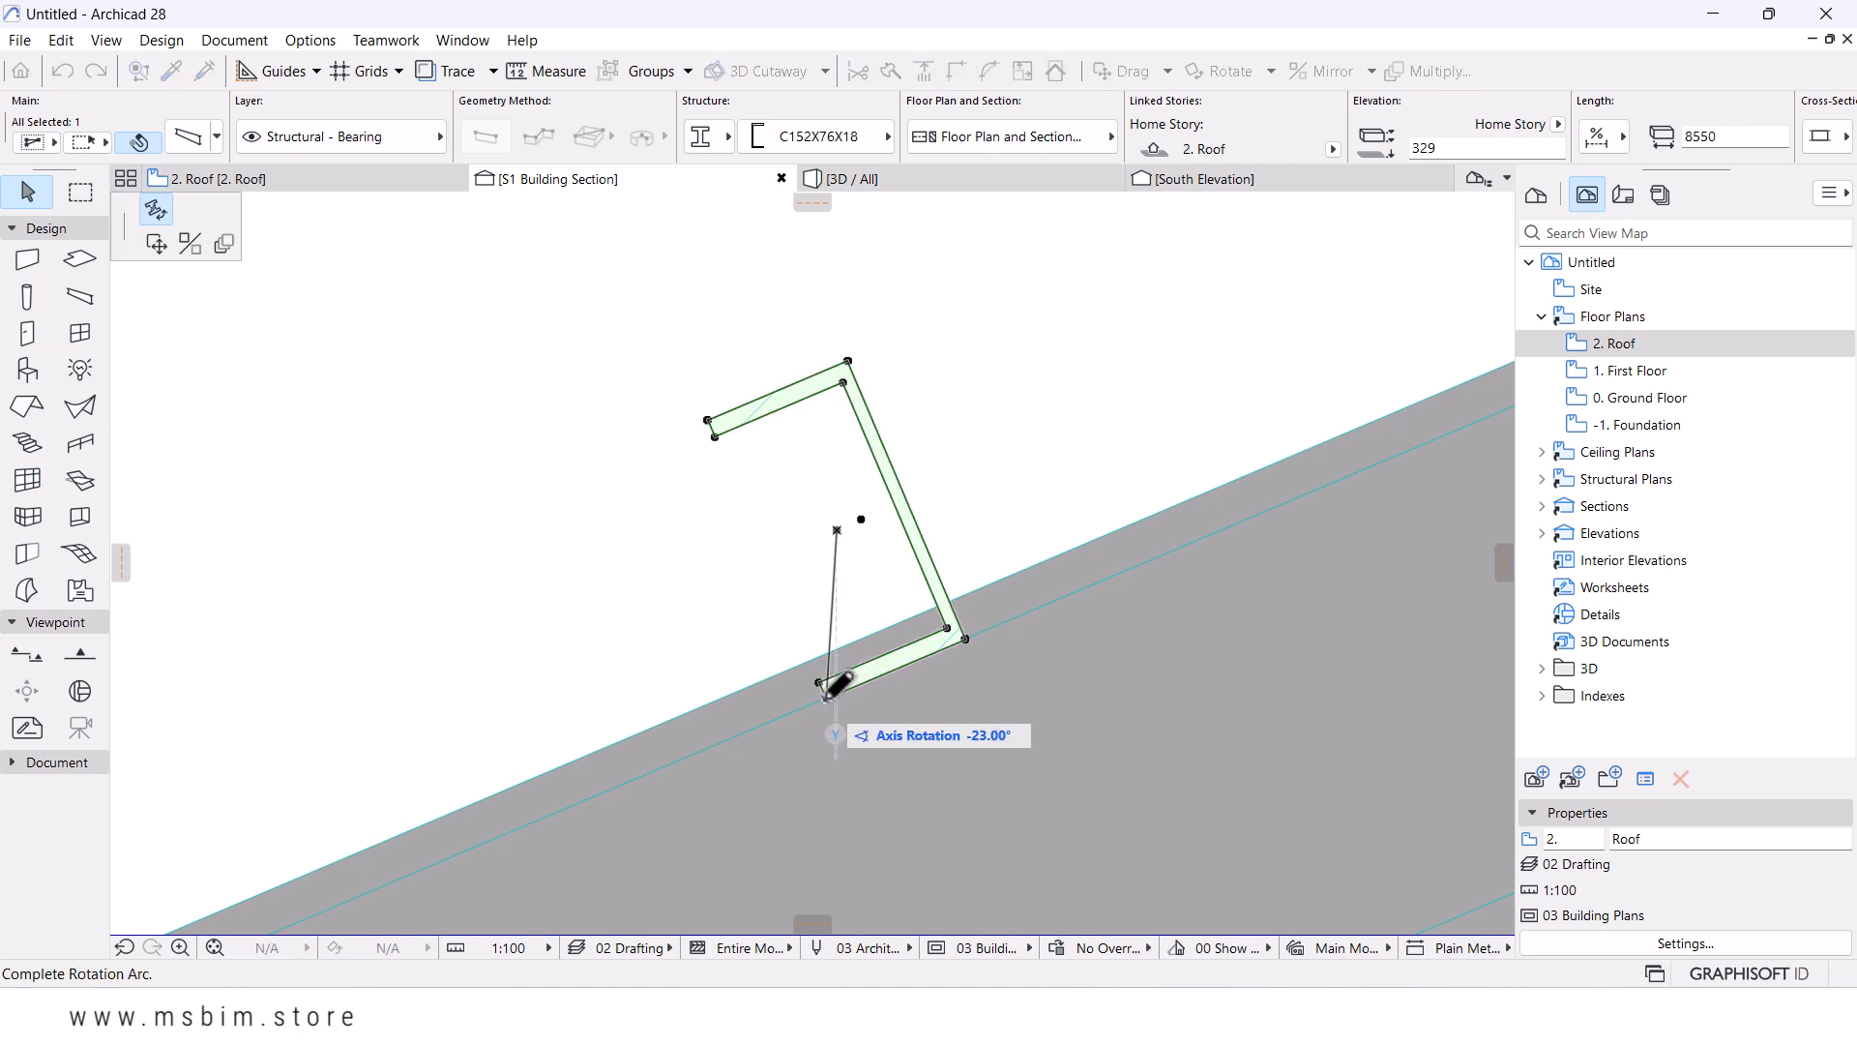
left_click(155, 243)
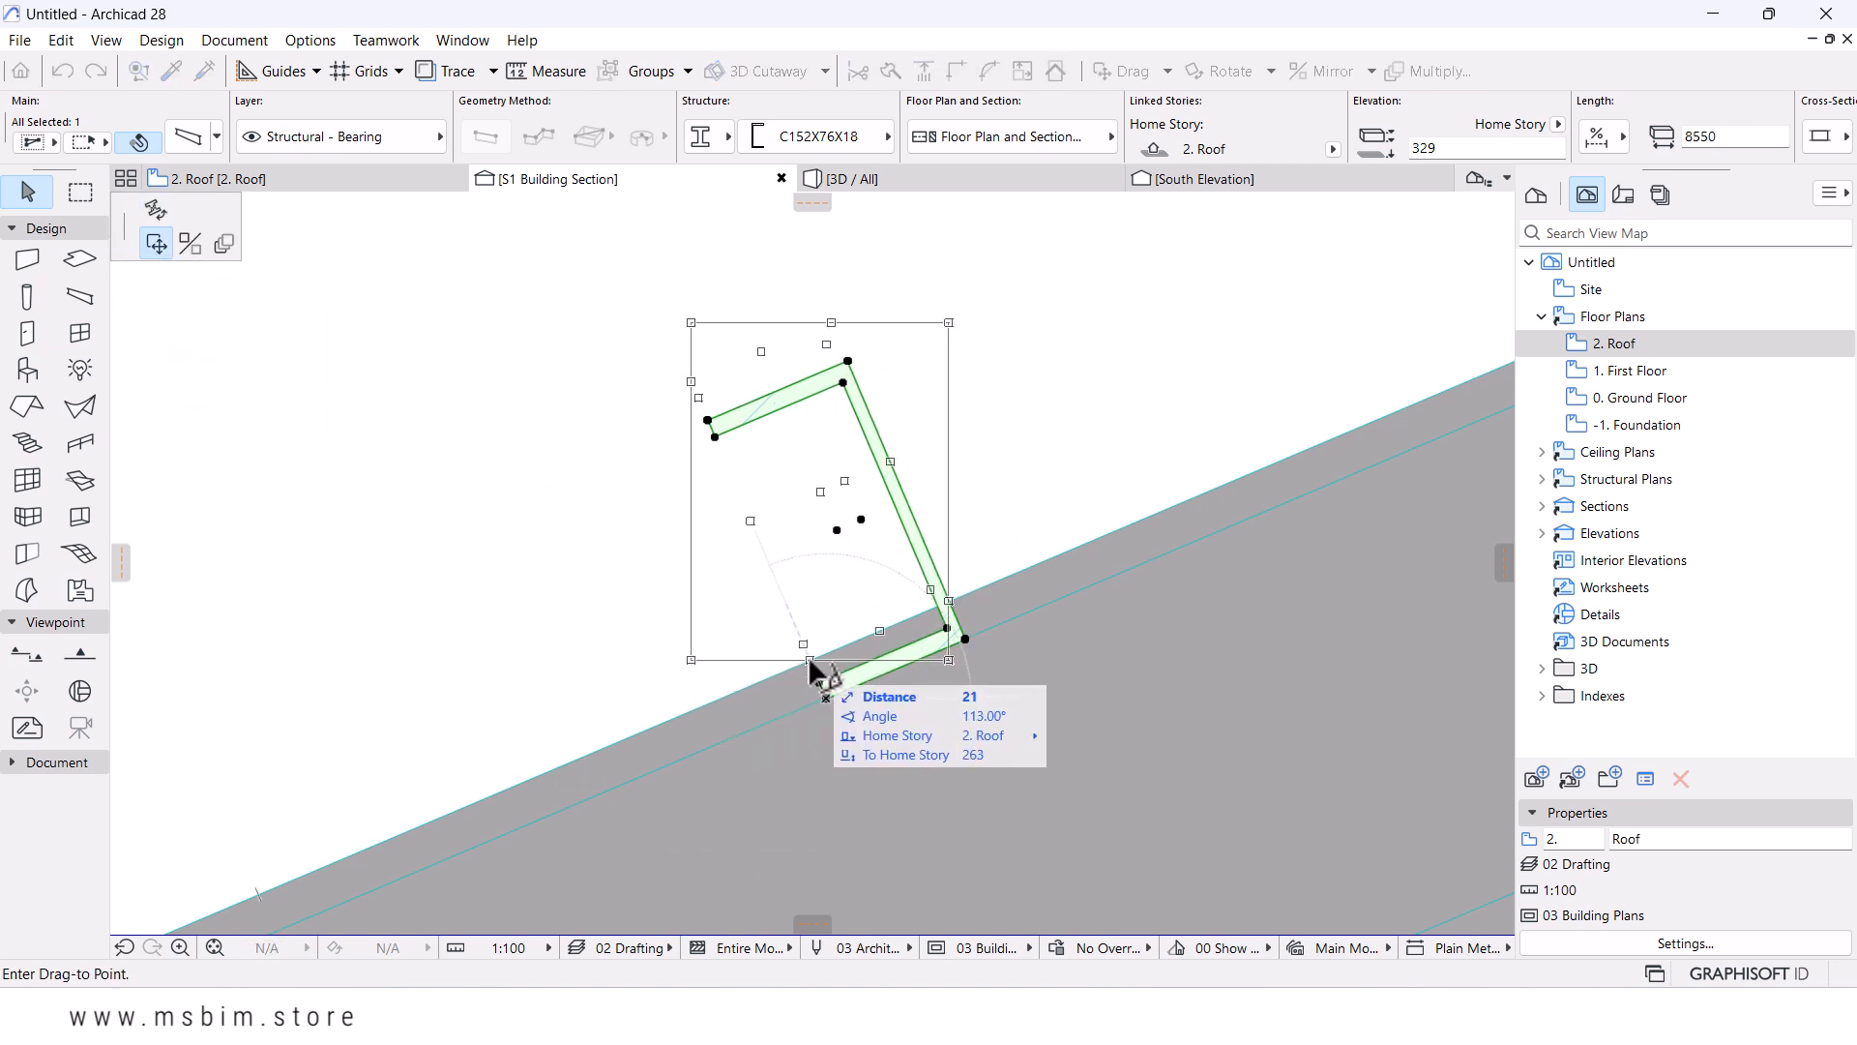
left_click(874, 573)
scroll(873, 573, "down", 5)
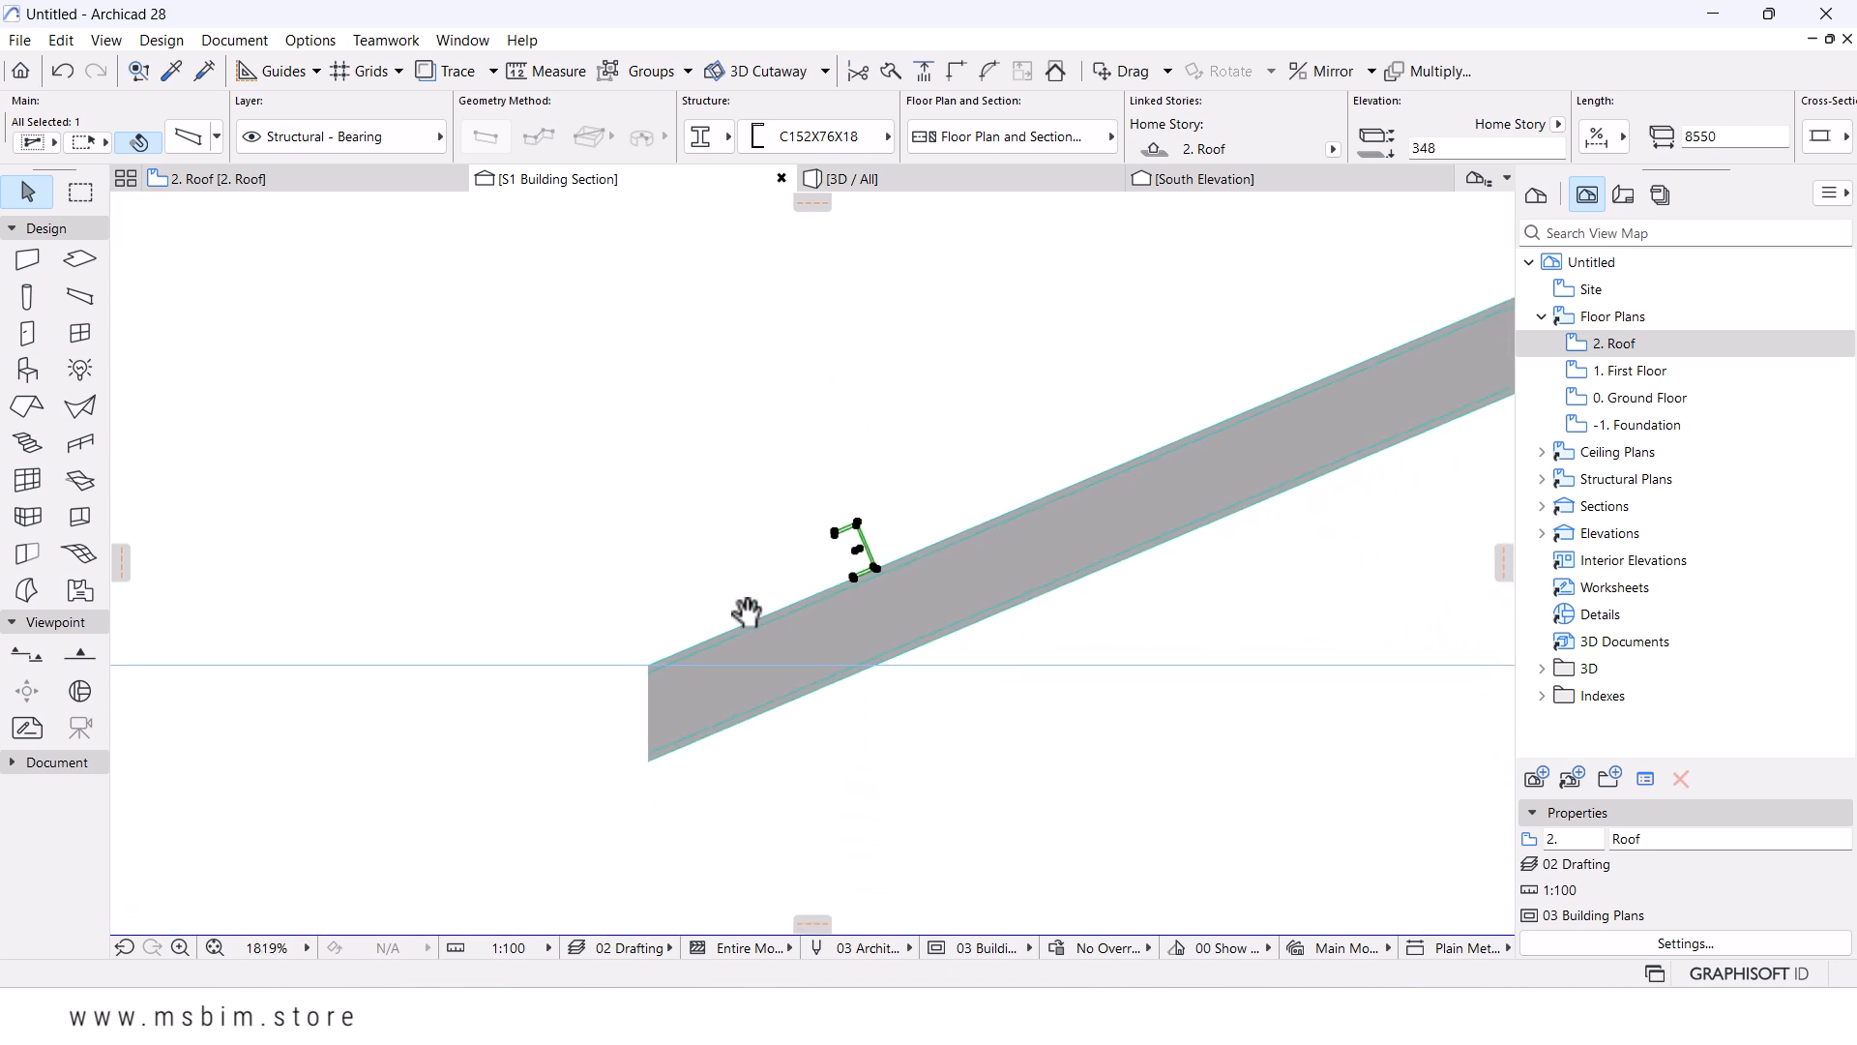
scroll(1059, 504, "up", 2)
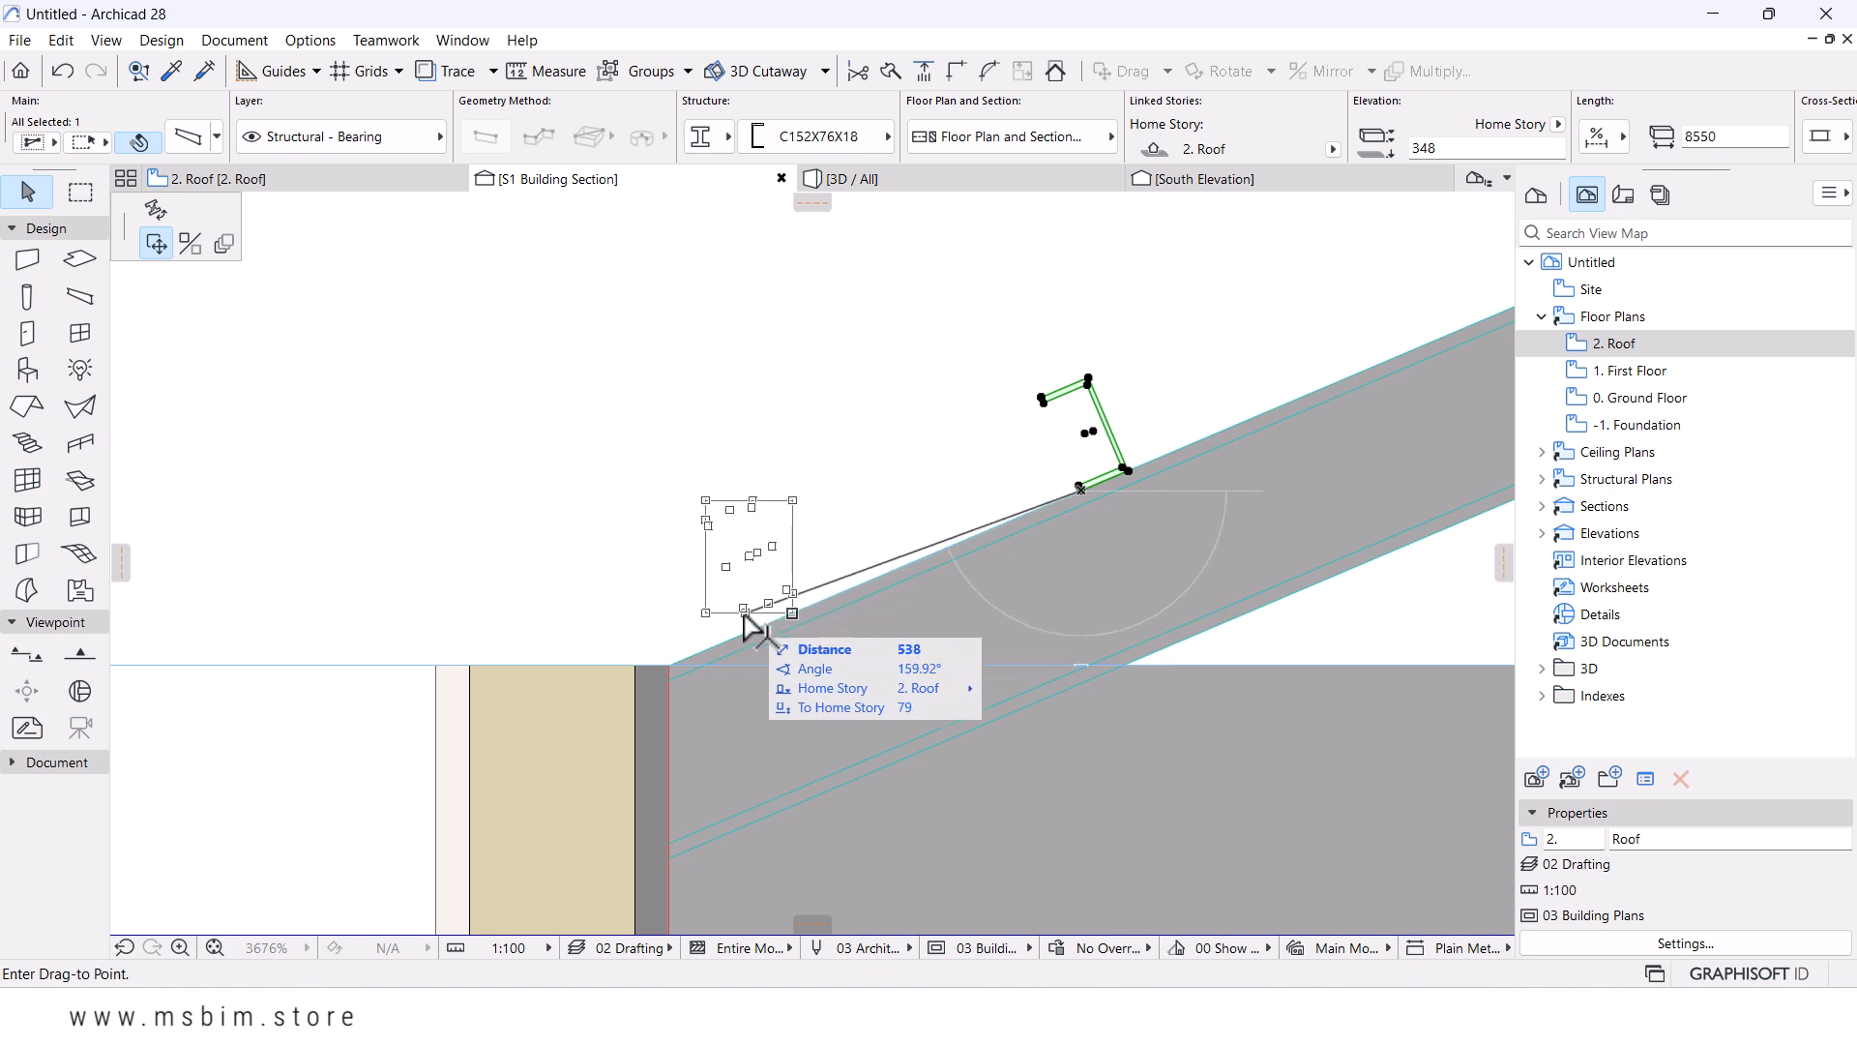
left_click(752, 623)
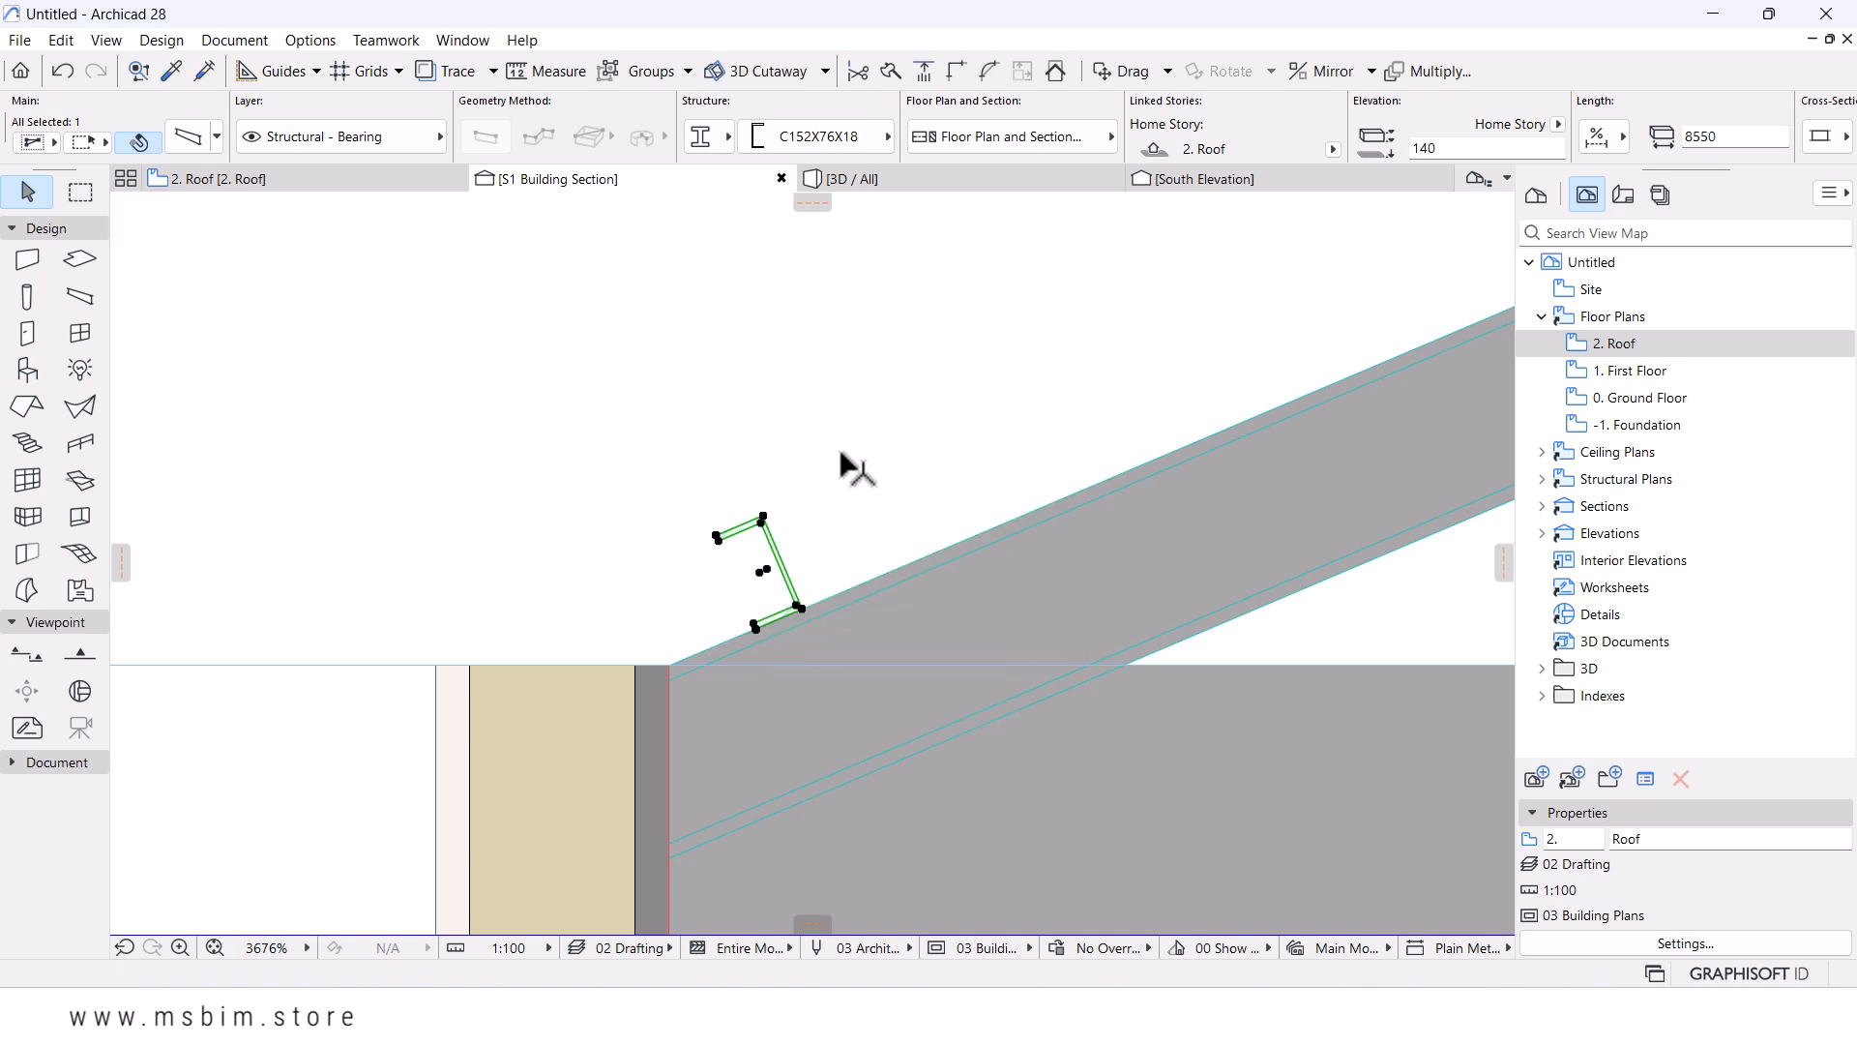
- Multiply the channel beam along the slanted beam's top edge with Increment and Spread at 1000 spacing, up to the beam's upper end
scroll(850, 469, "down", 5)
scroll(843, 599, "up", 4)
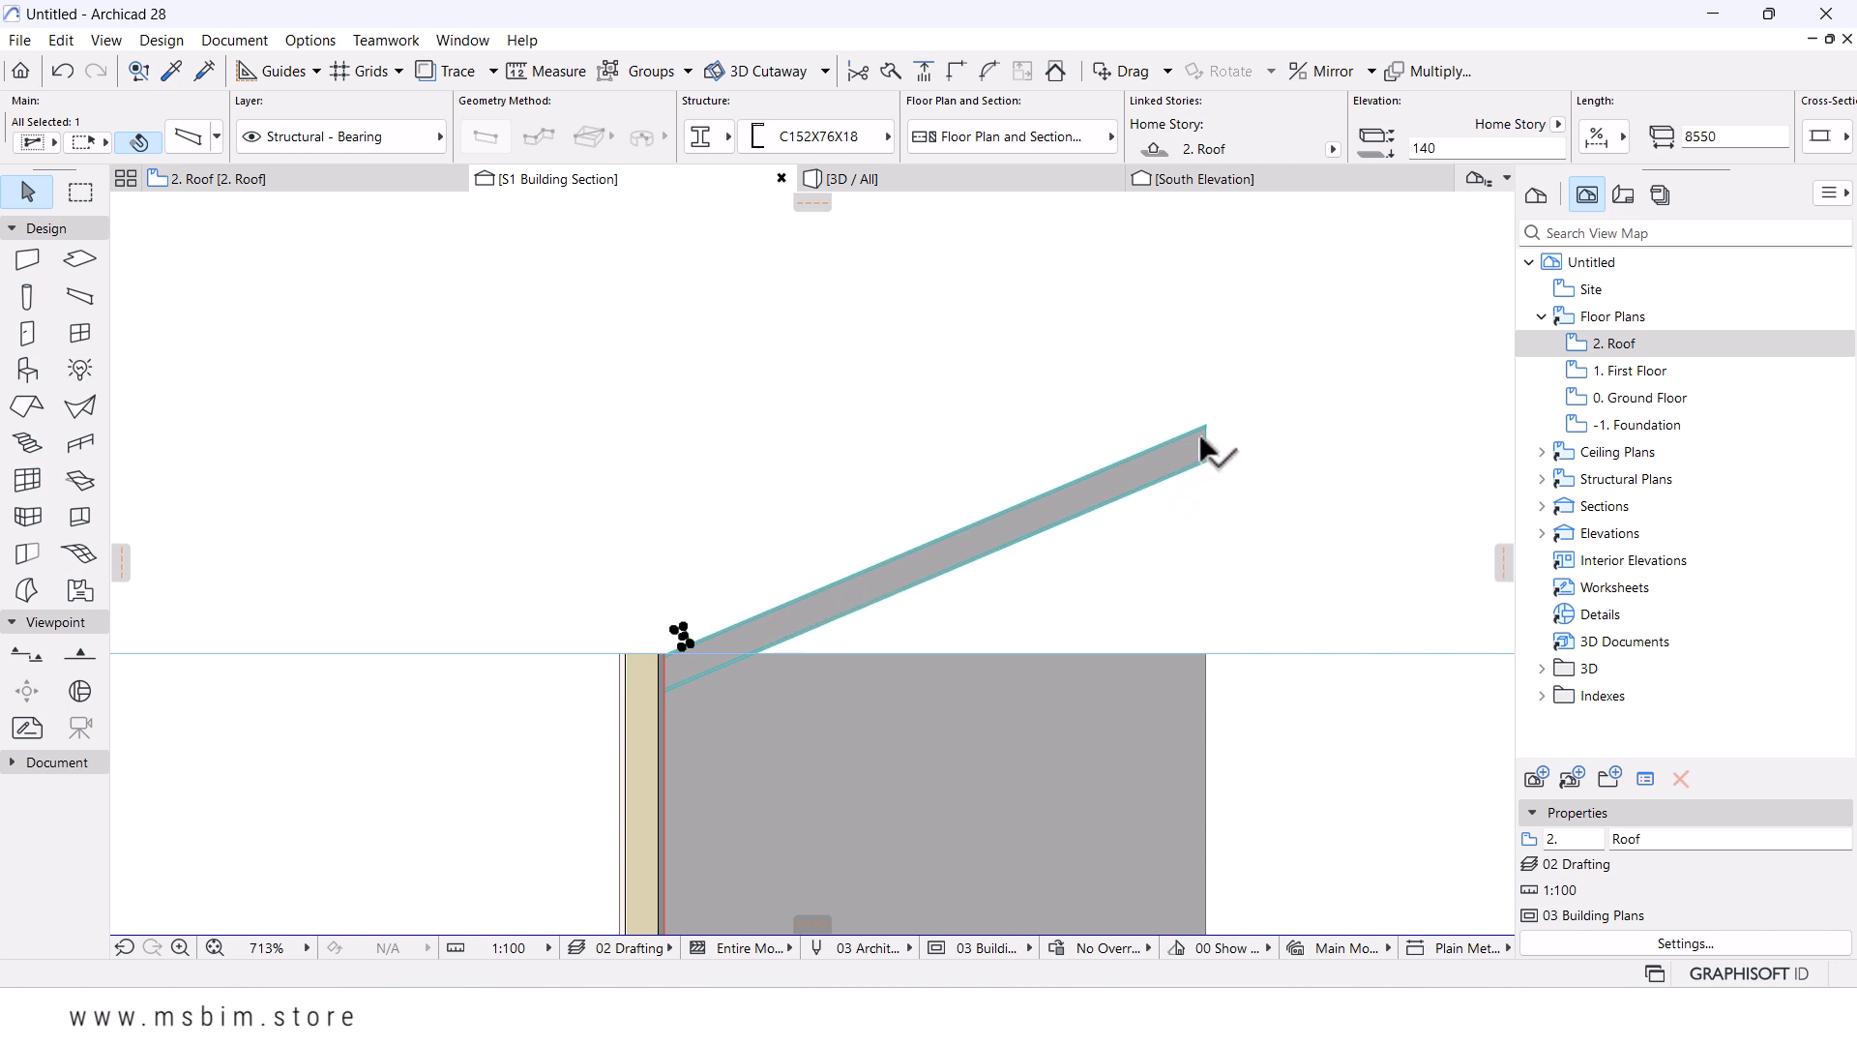
scroll(1207, 440, "up", 1)
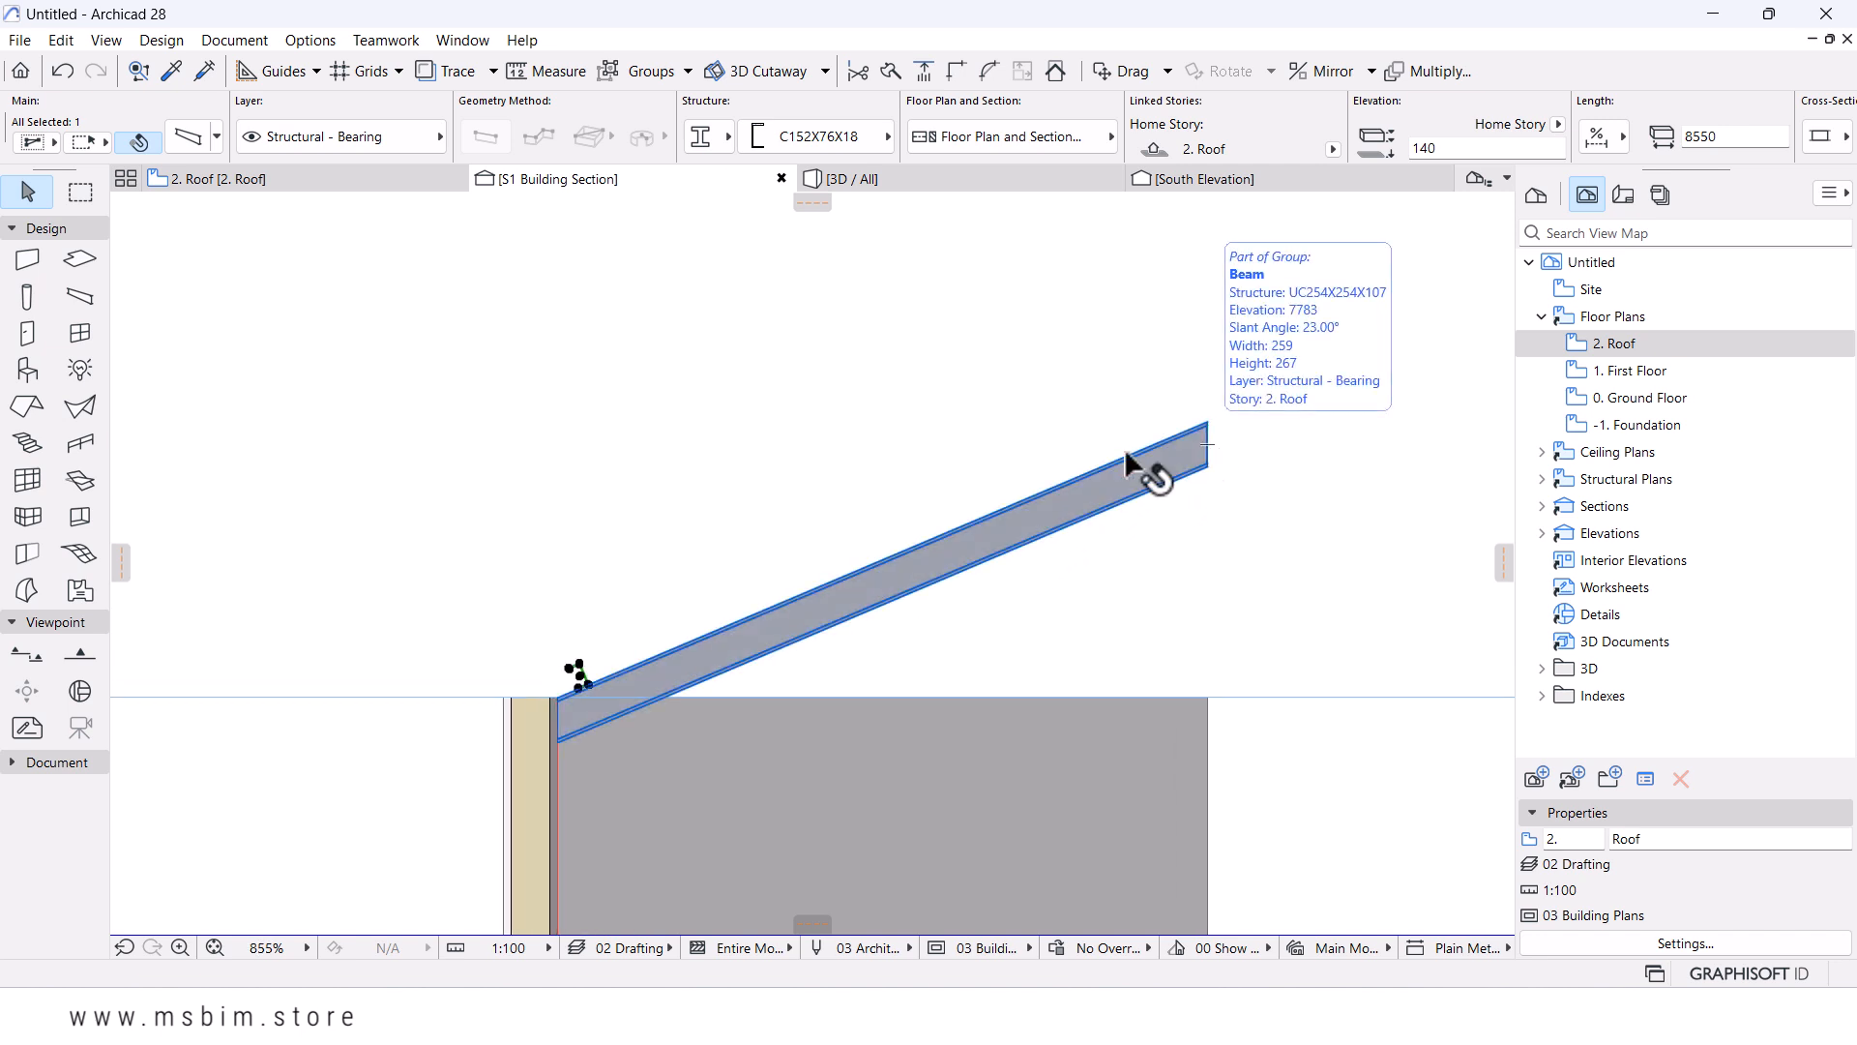
scroll(934, 535, "up", 1)
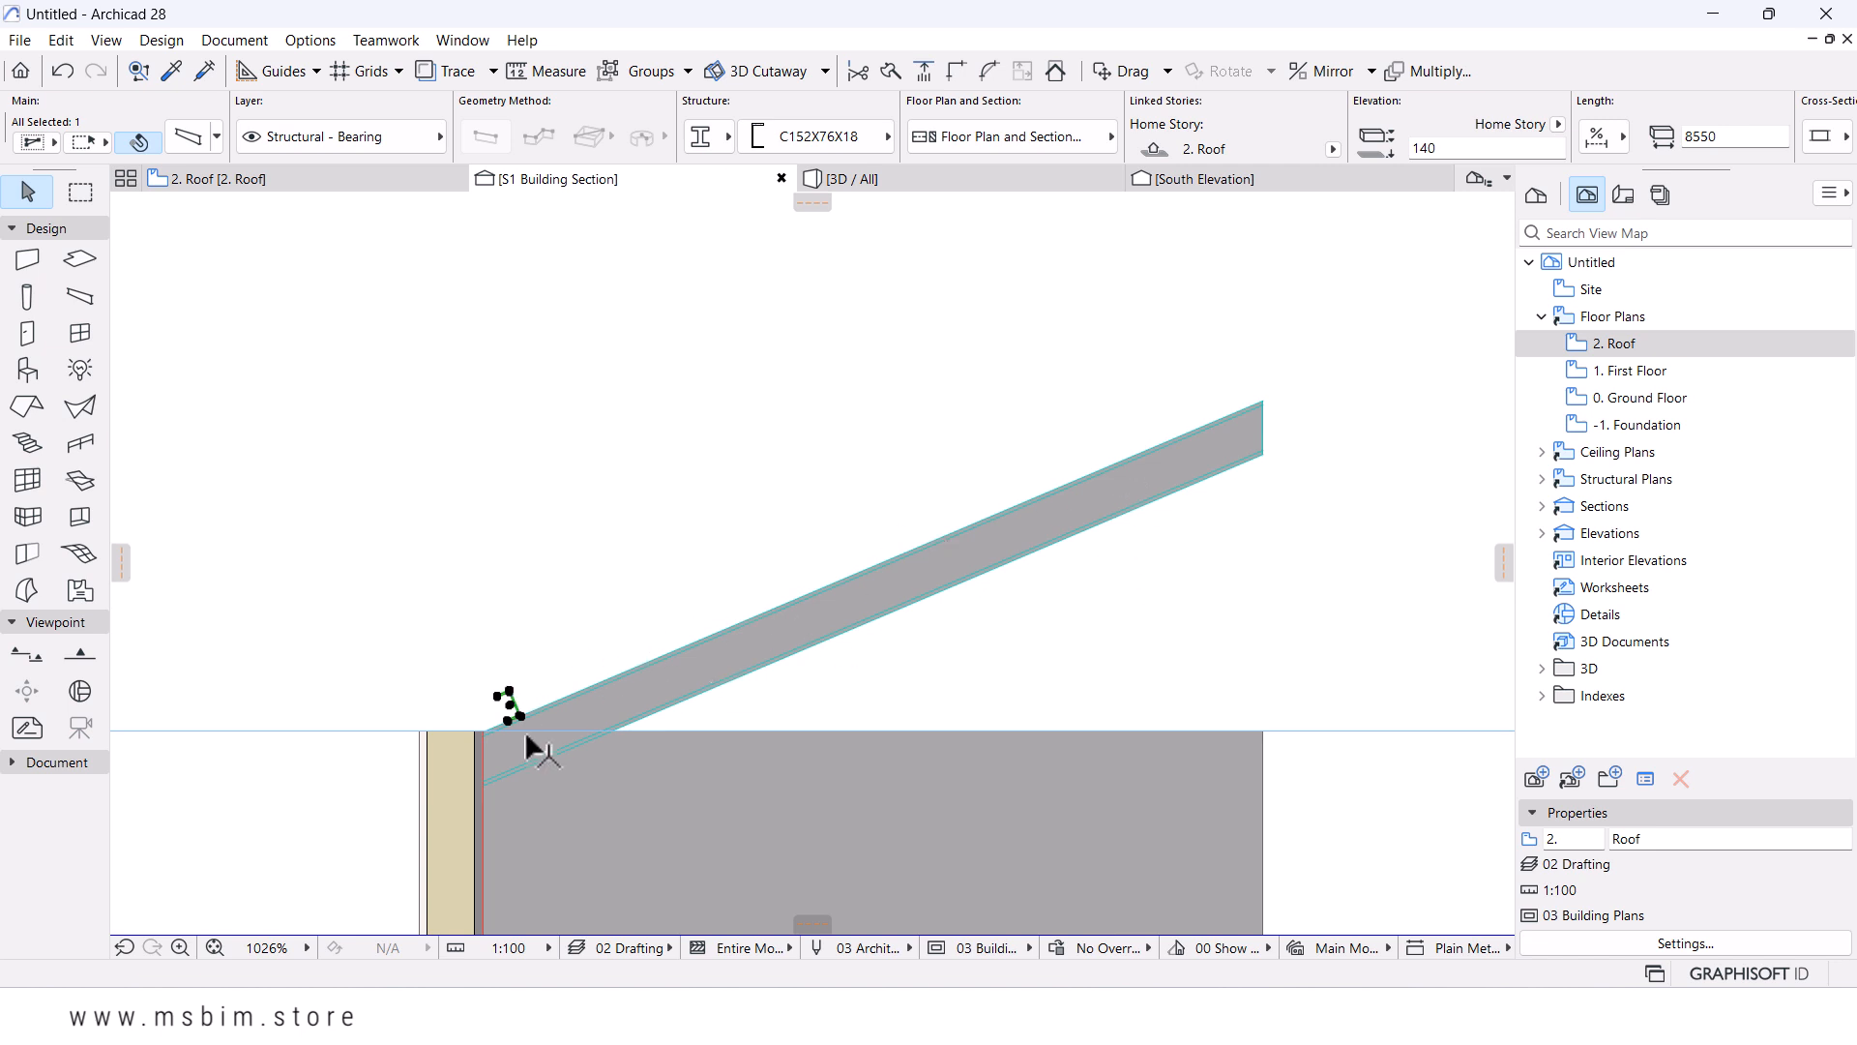
scroll(479, 732, "up", 1)
scroll(479, 732, "up", 9)
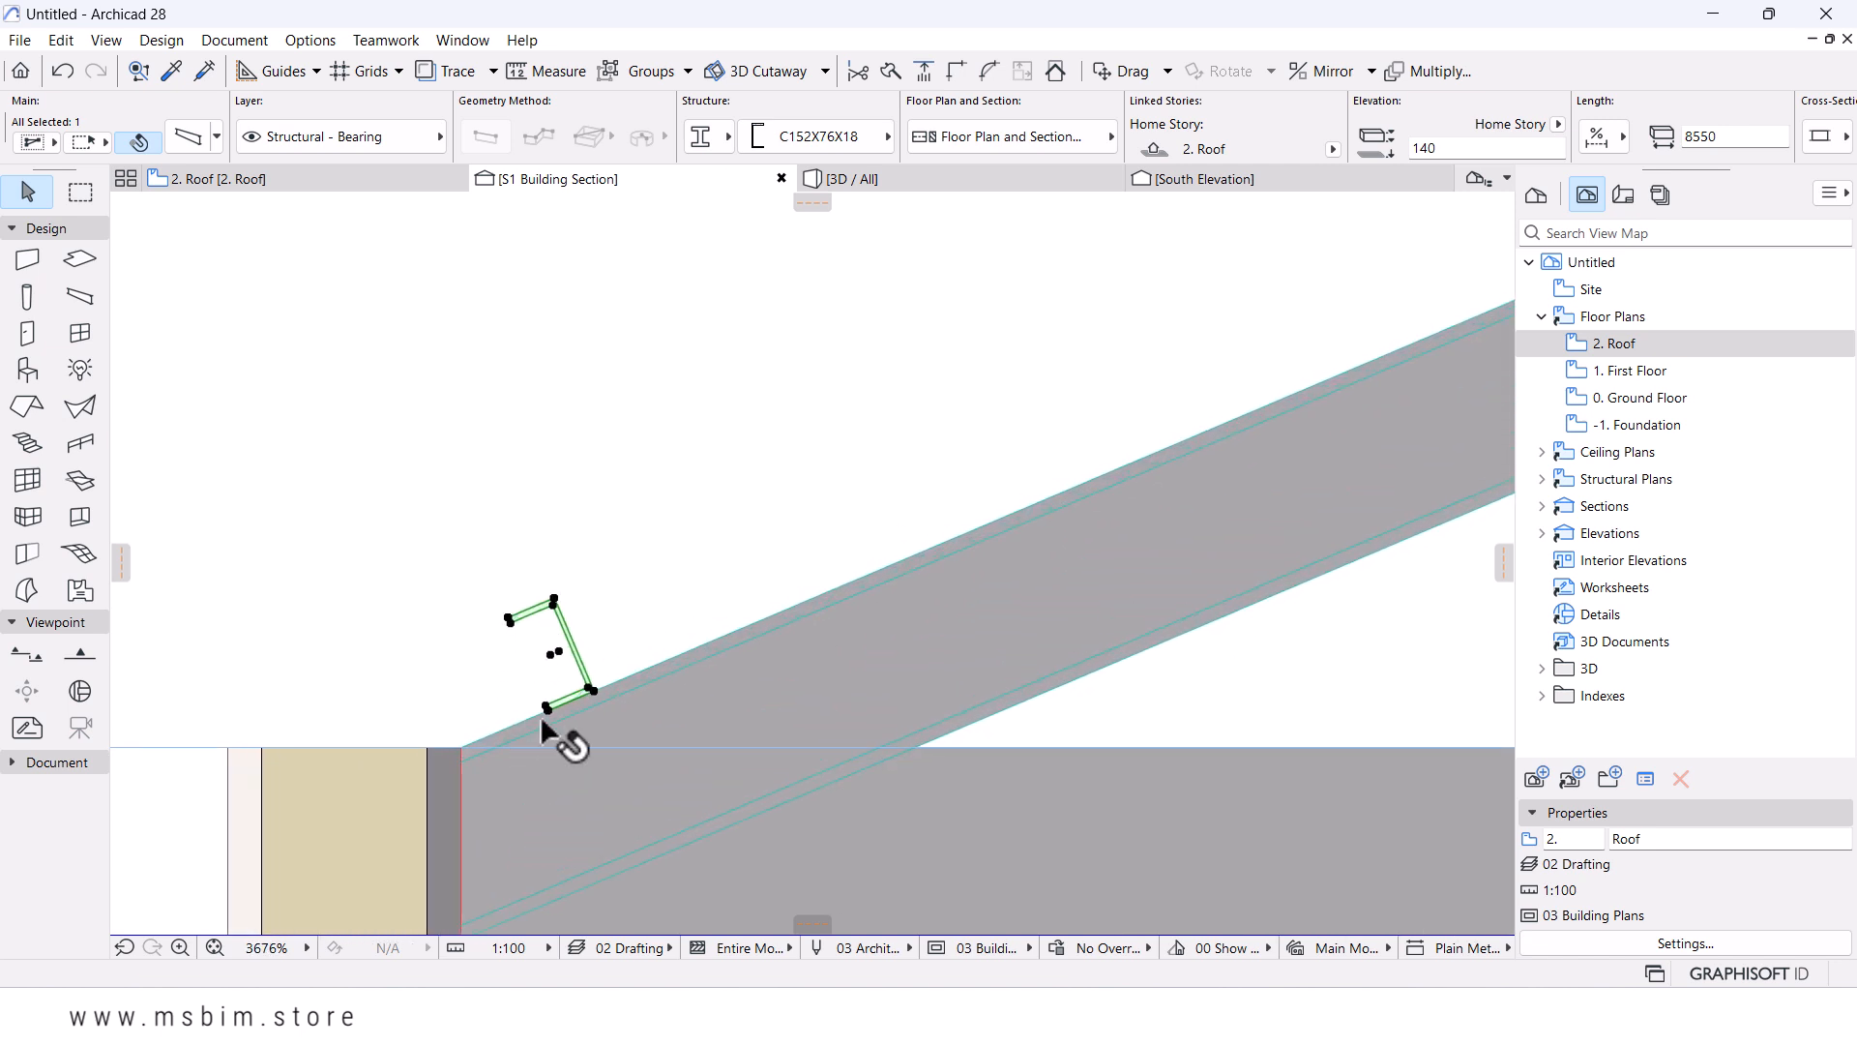
left_click(618, 675)
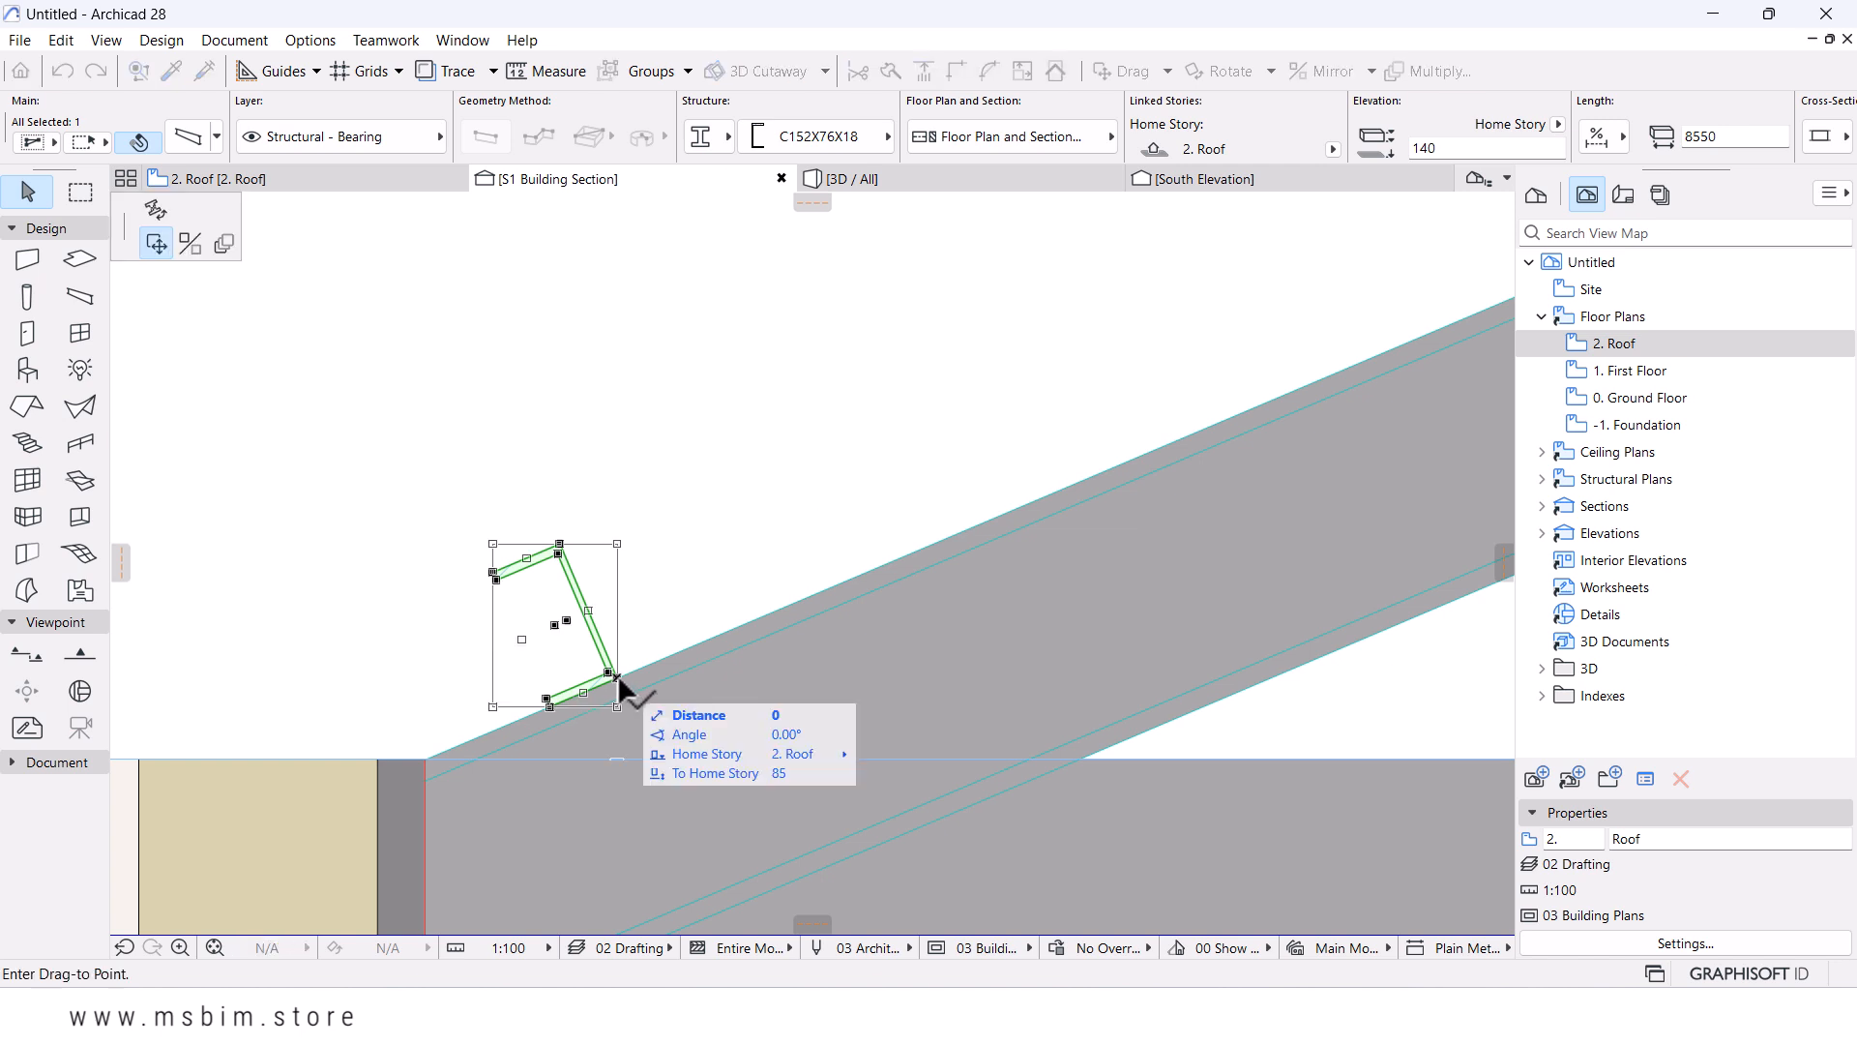
left_click(225, 244)
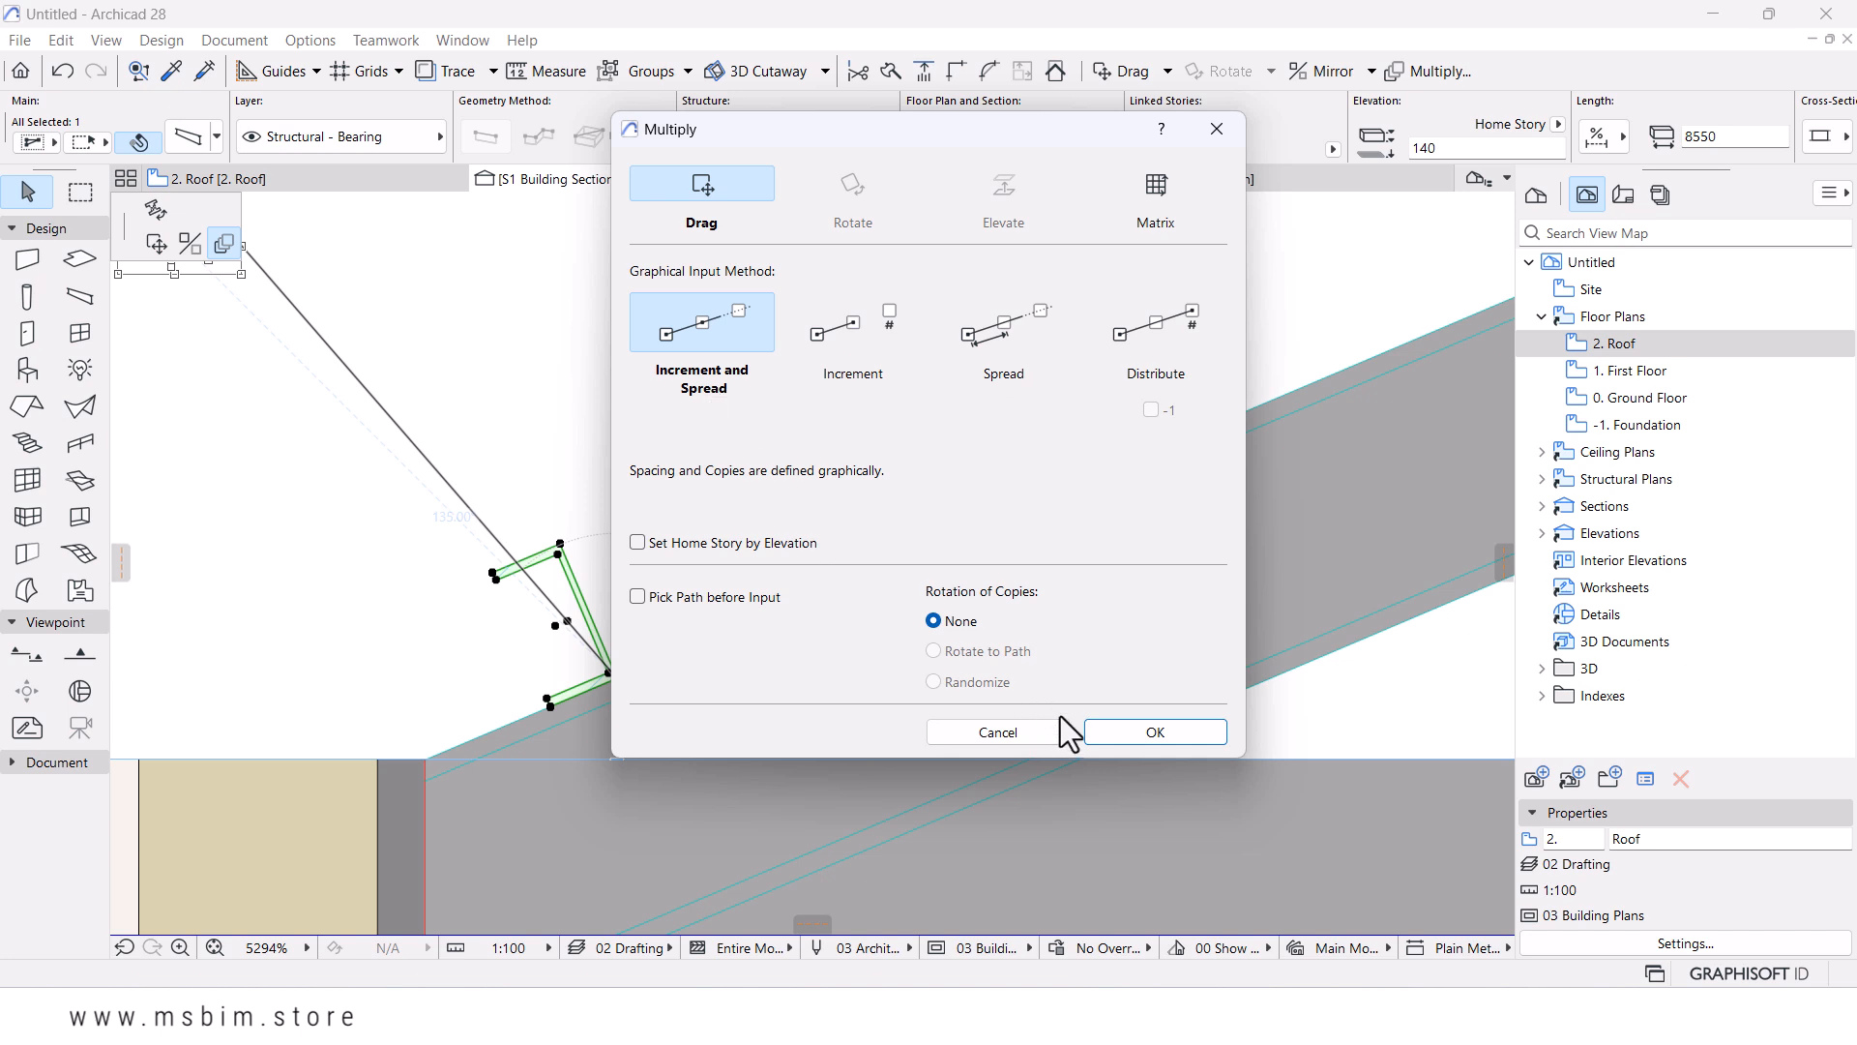
left_click(1124, 734)
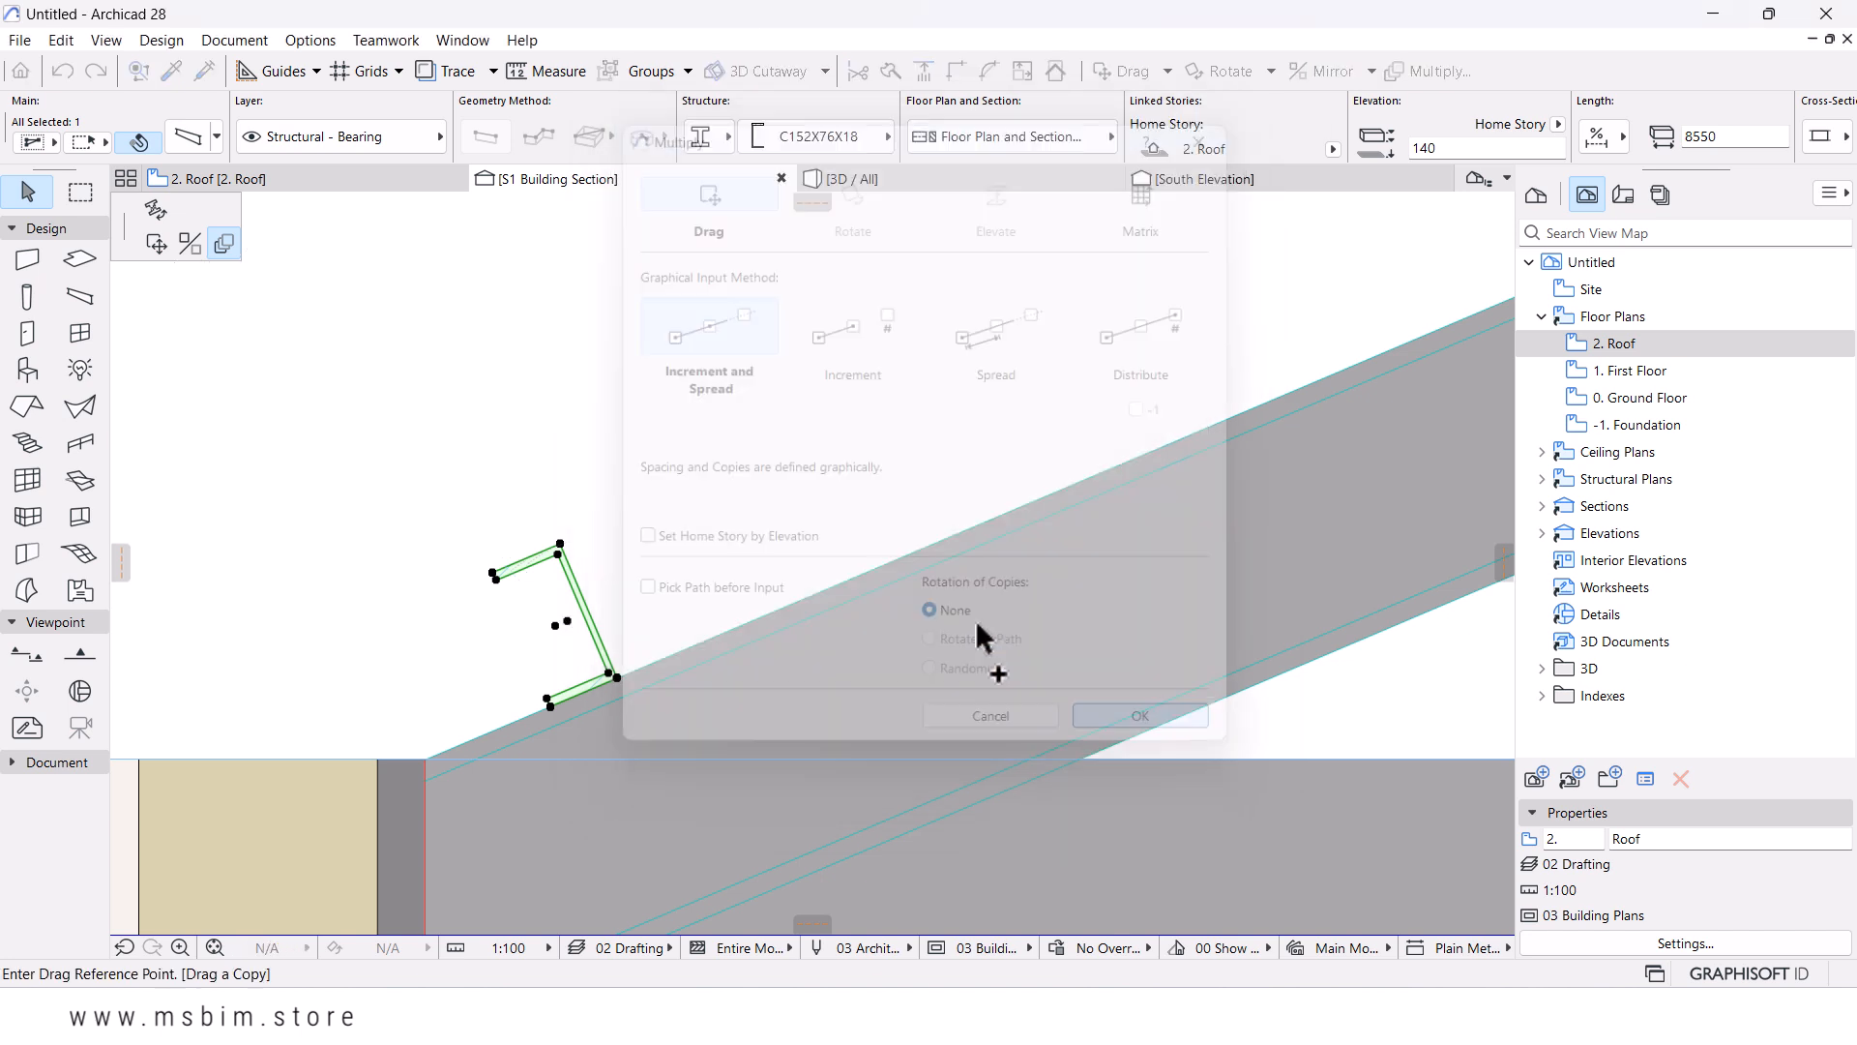
left_click(583, 696)
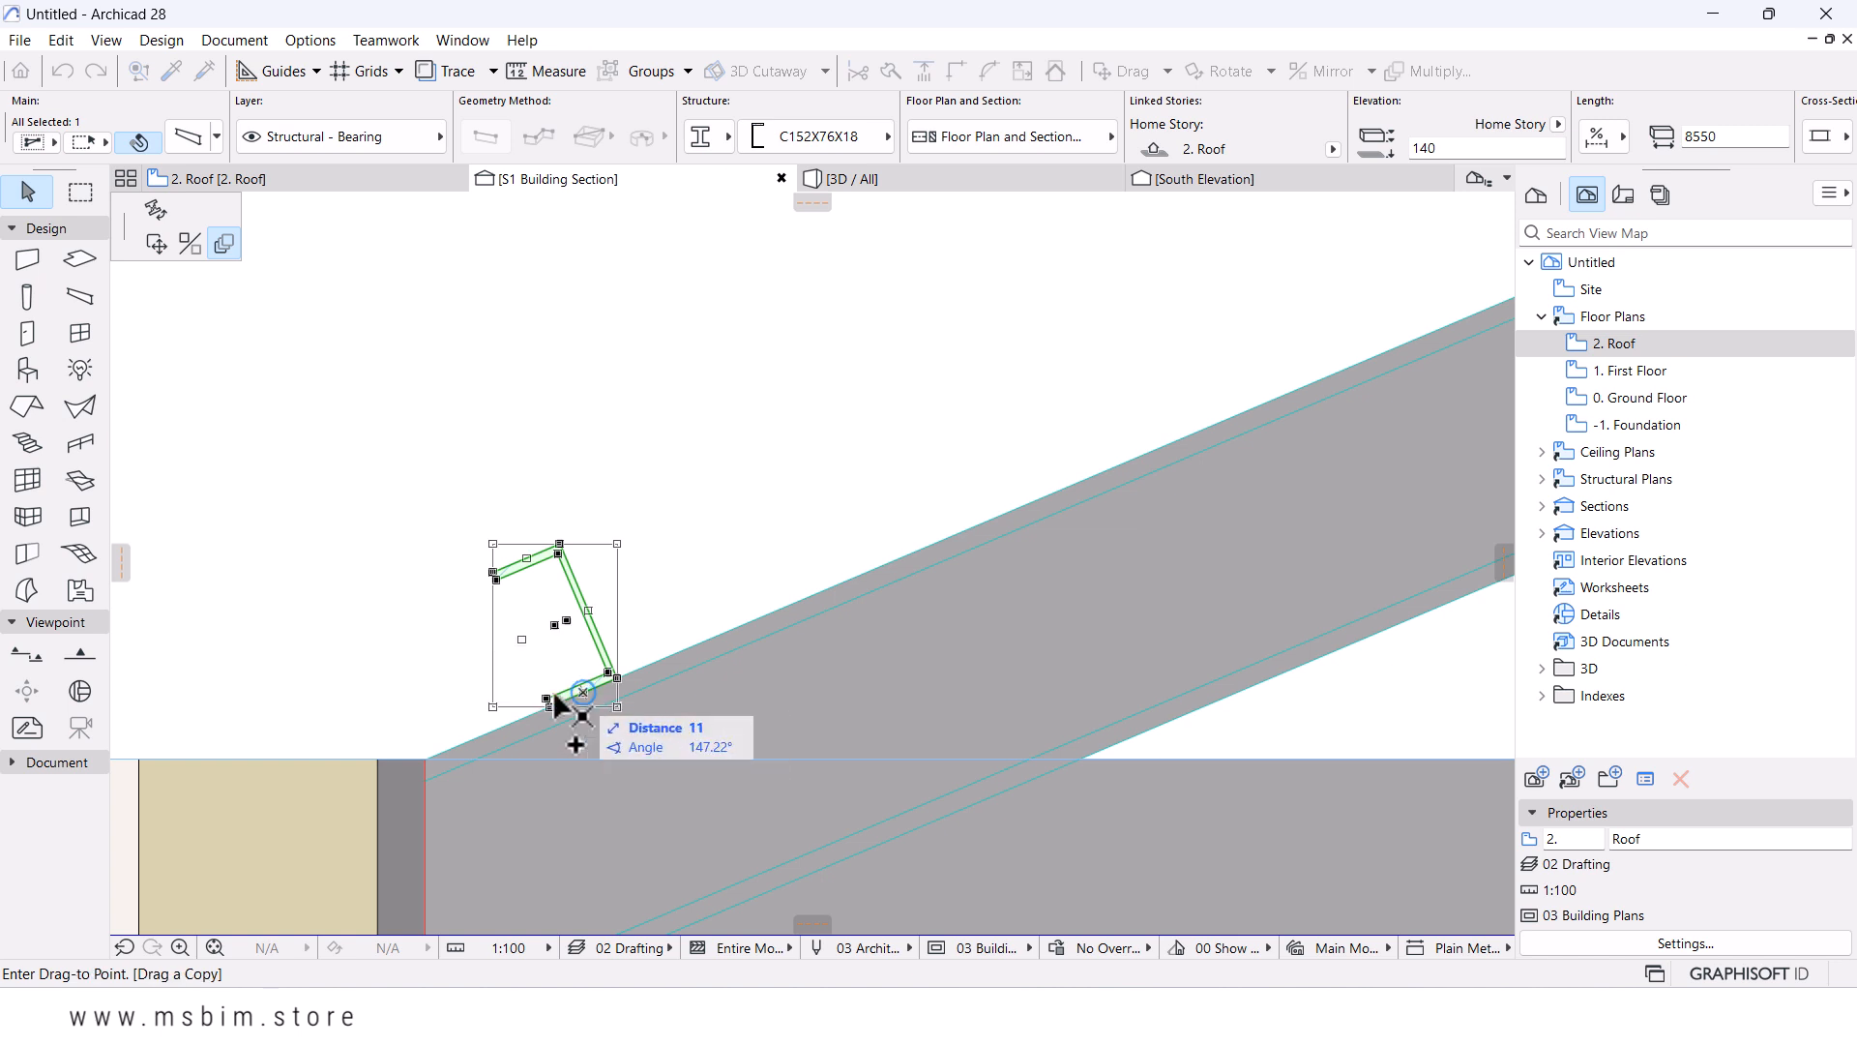
scroll(510, 710, "down", 2)
scroll(508, 706, "down", 2)
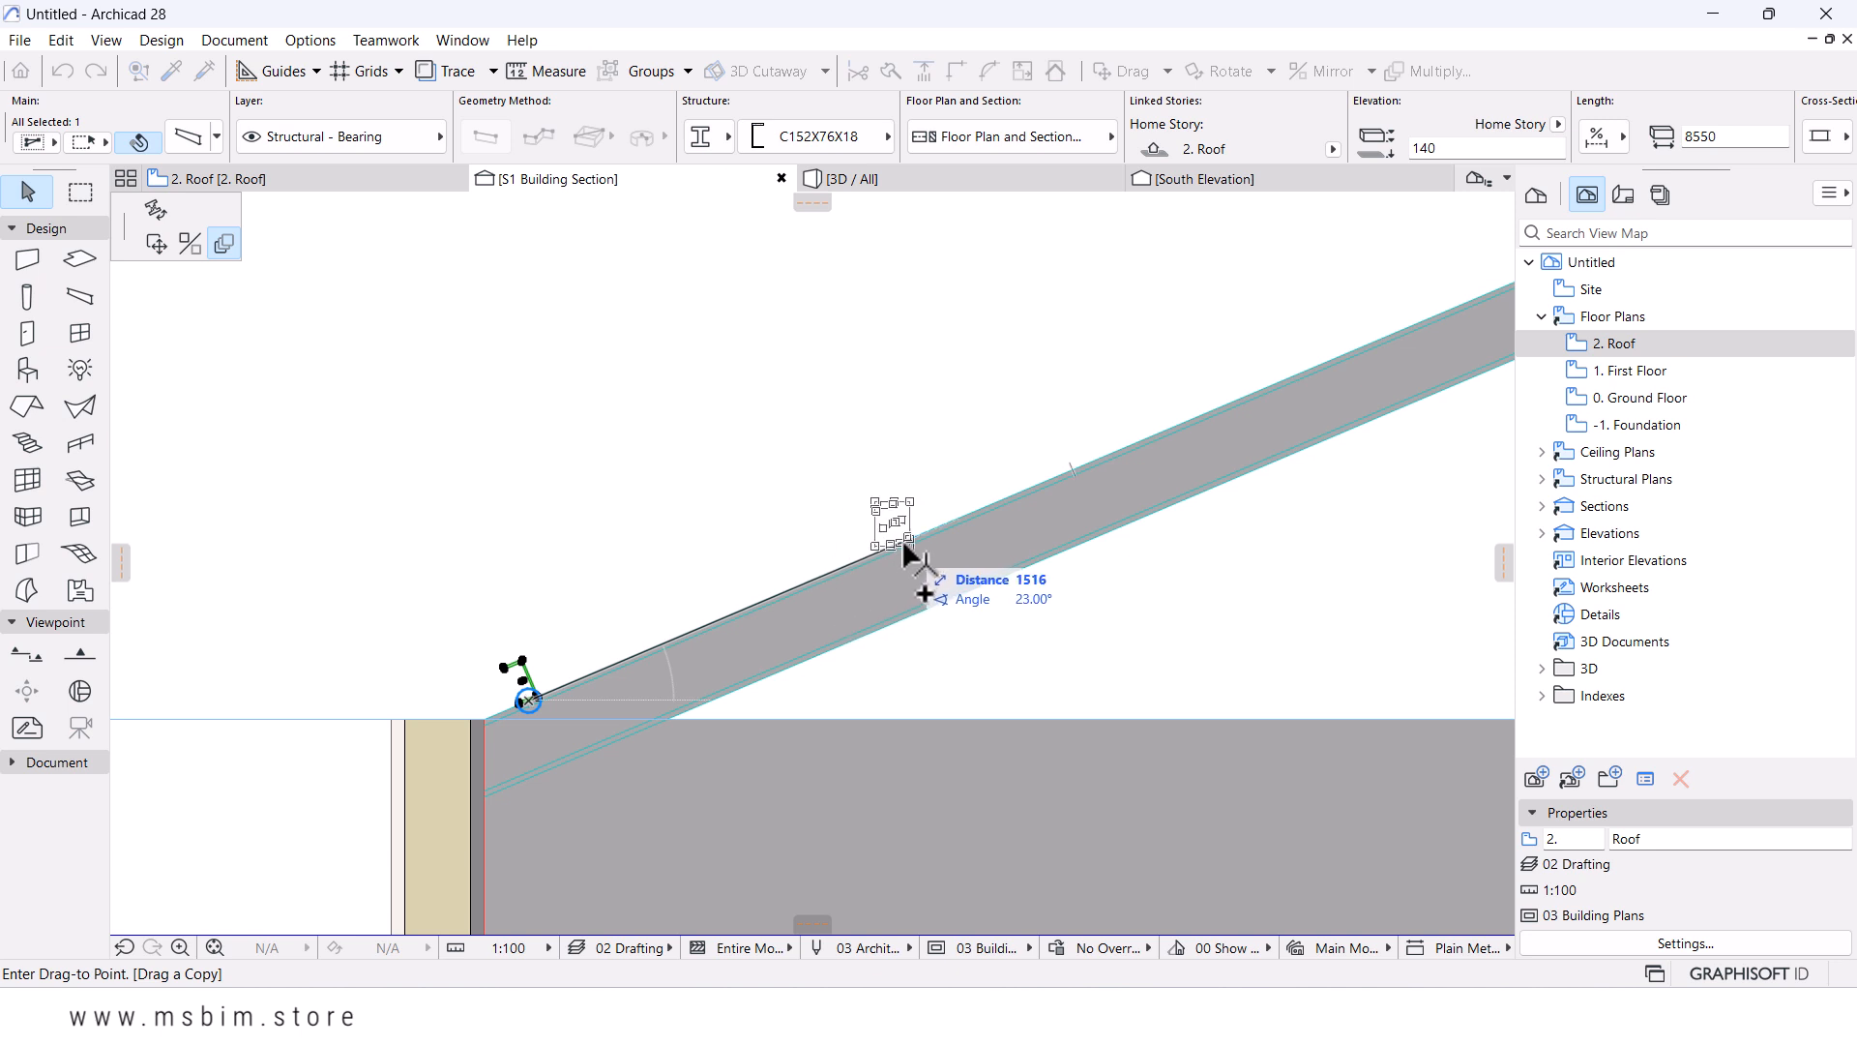
type("1000")
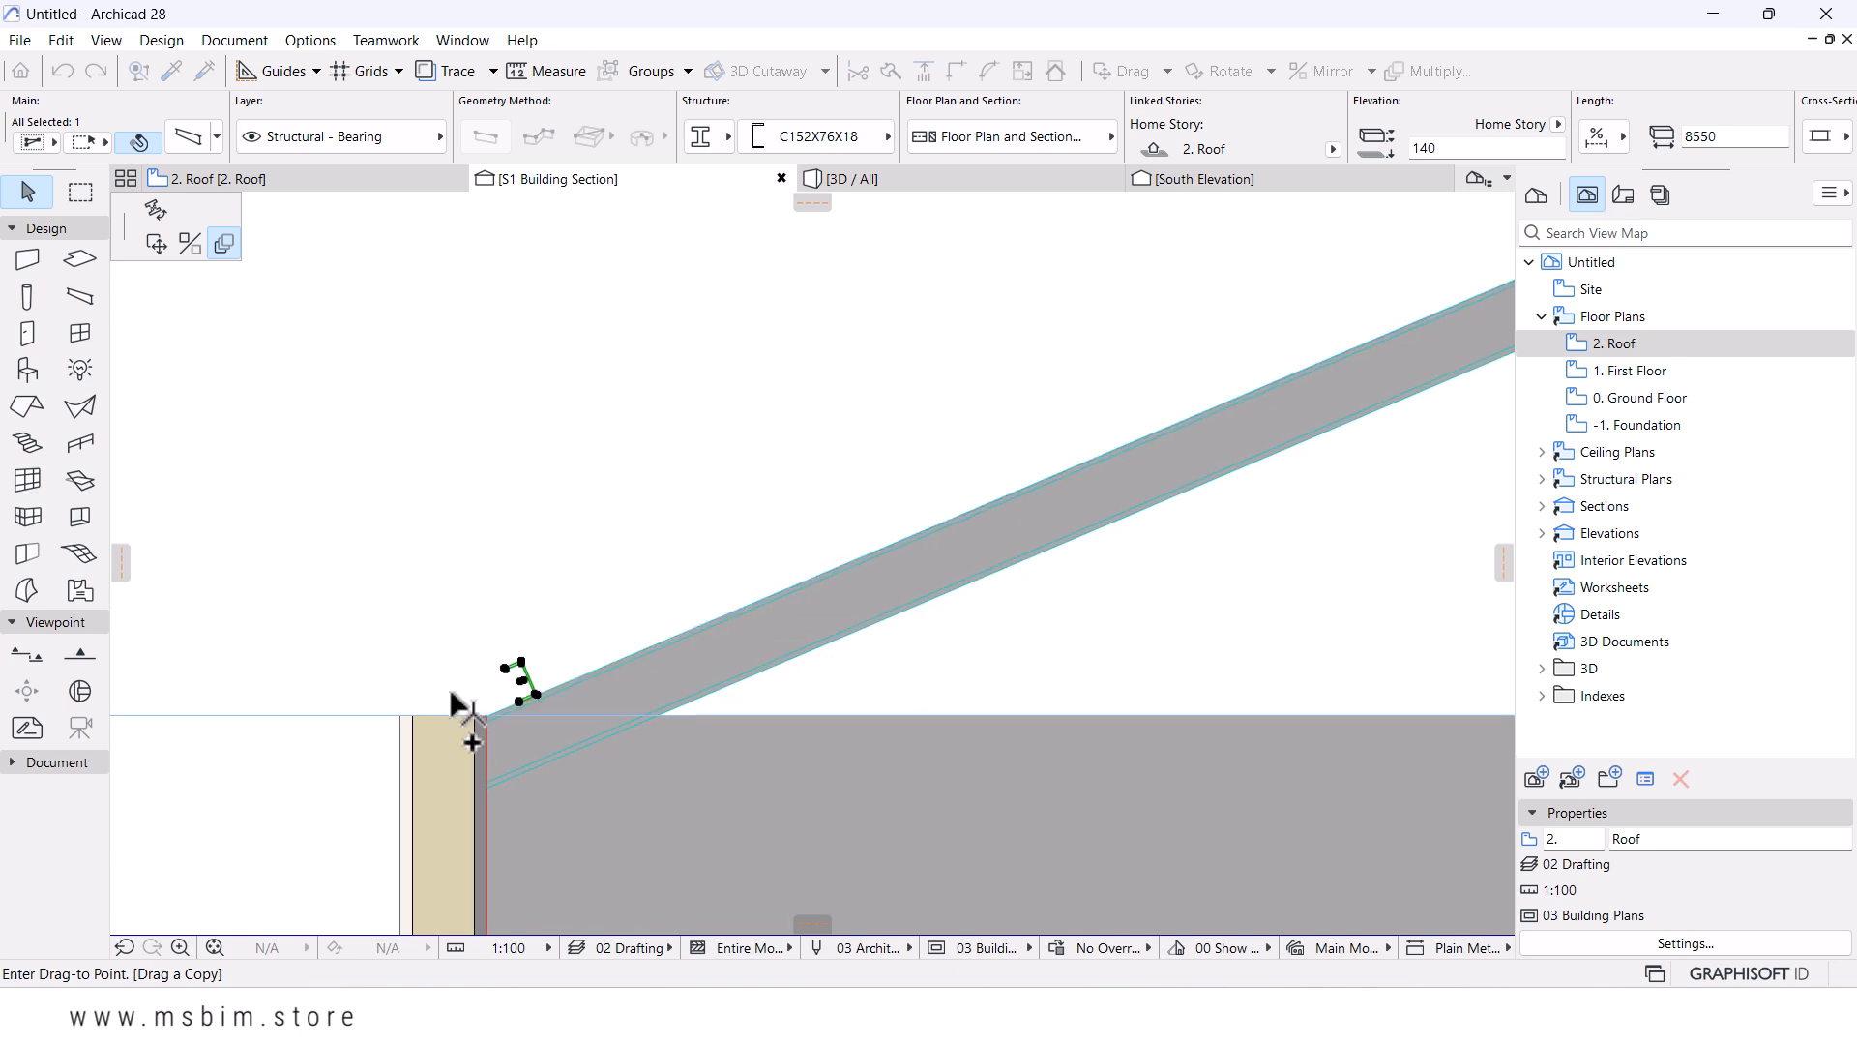
scroll(479, 697, "down", 2)
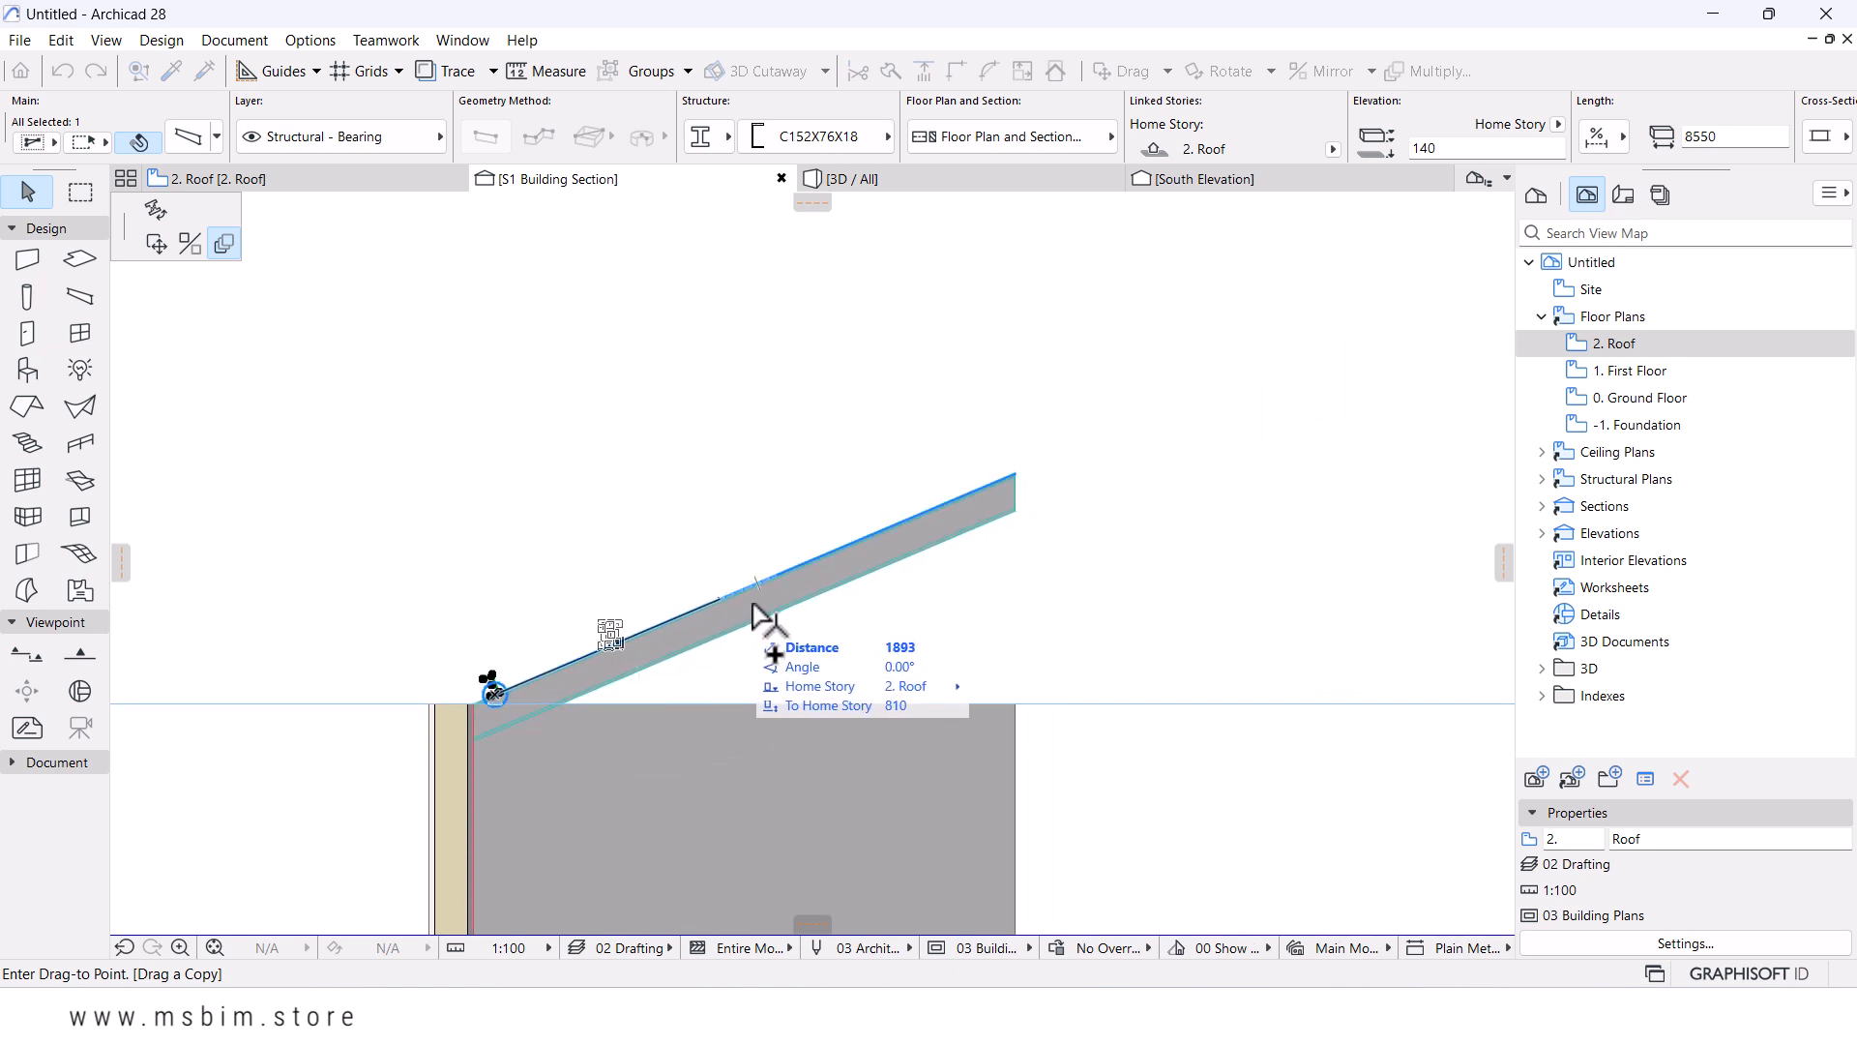
left_click(1020, 483)
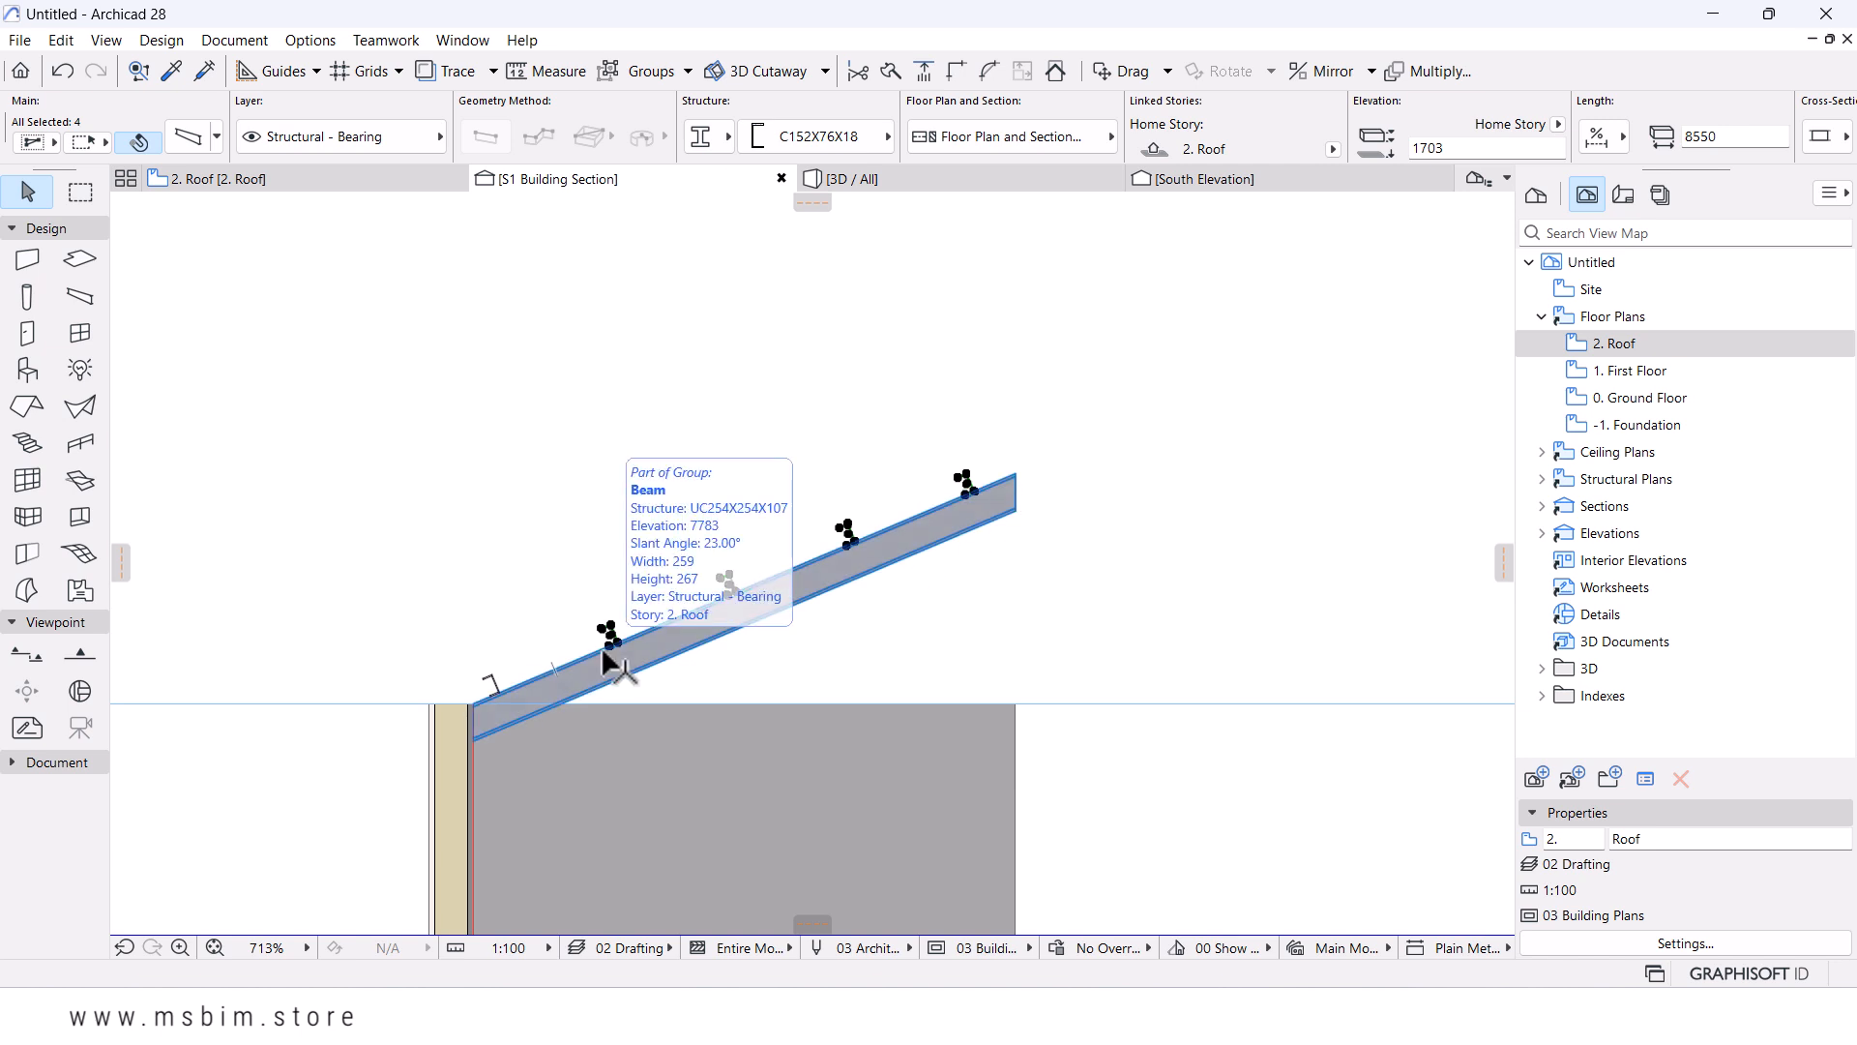
- Select all five channel beams in the 3D view and group them
scroll(567, 654, "up", 1)
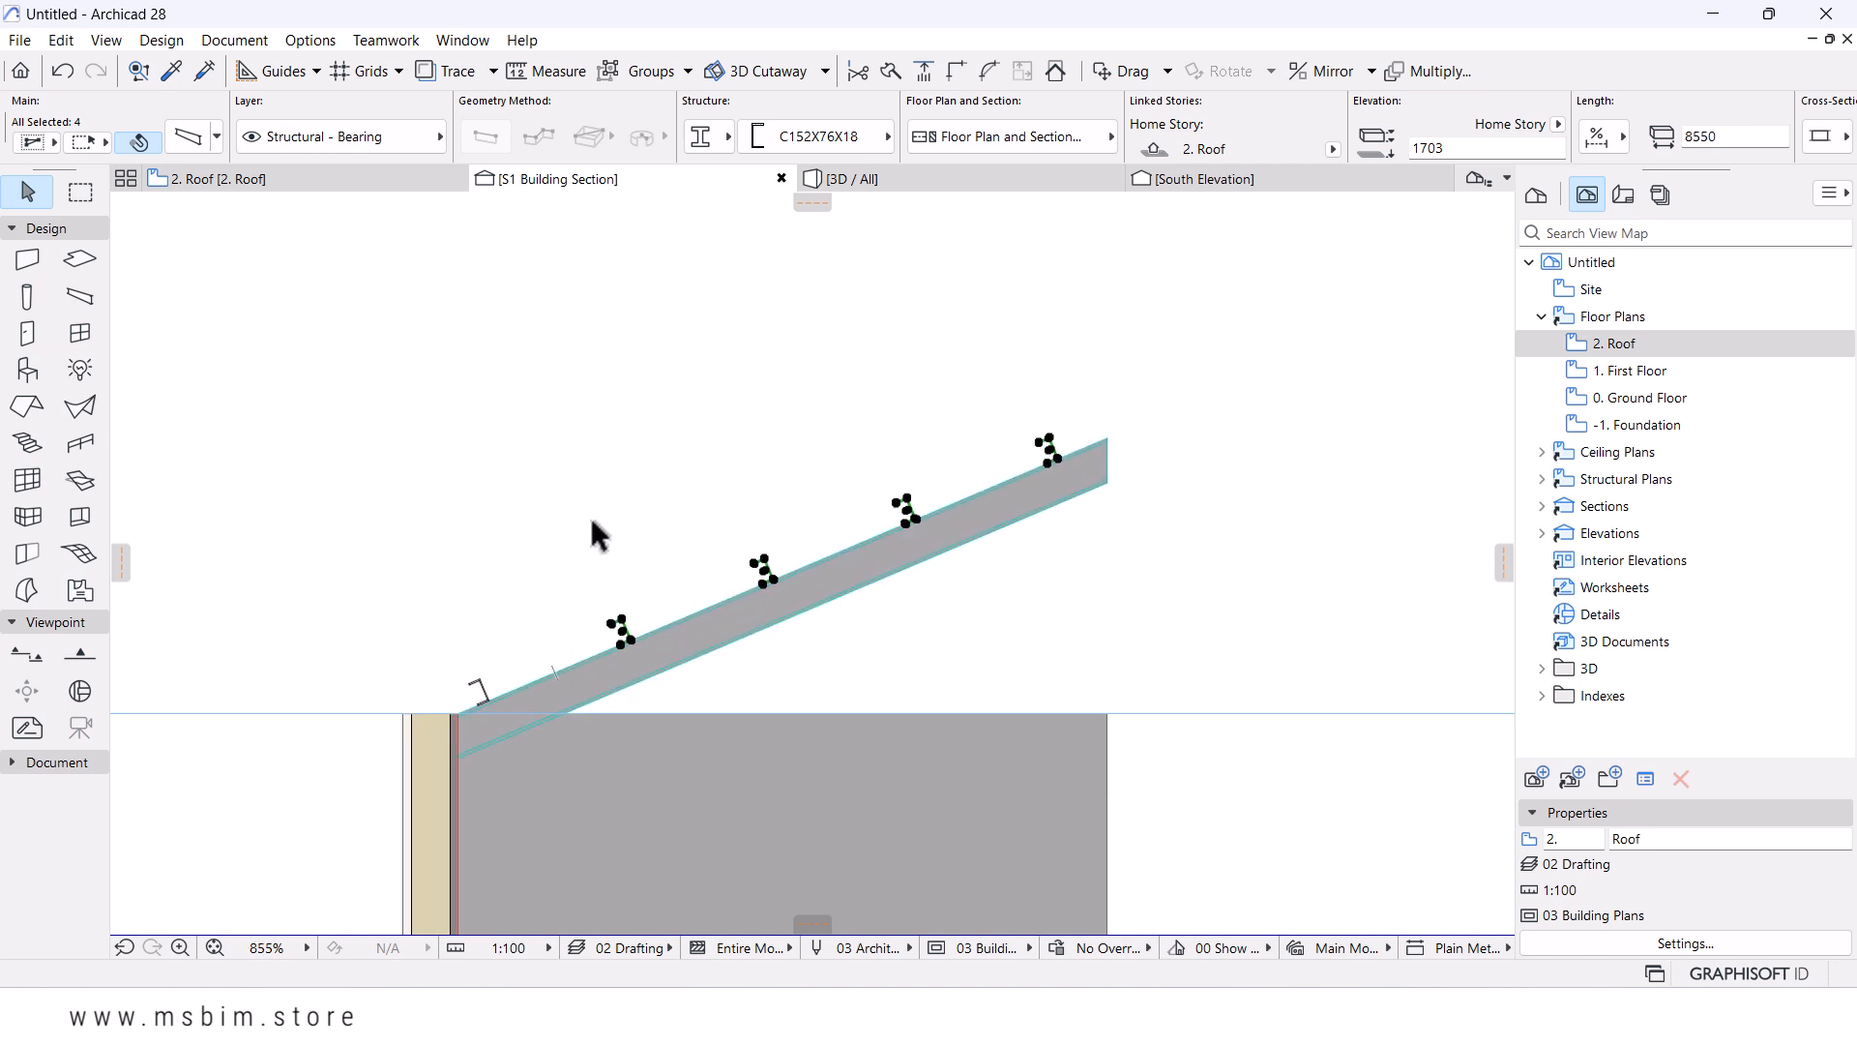
scroll(589, 513, "down", 2)
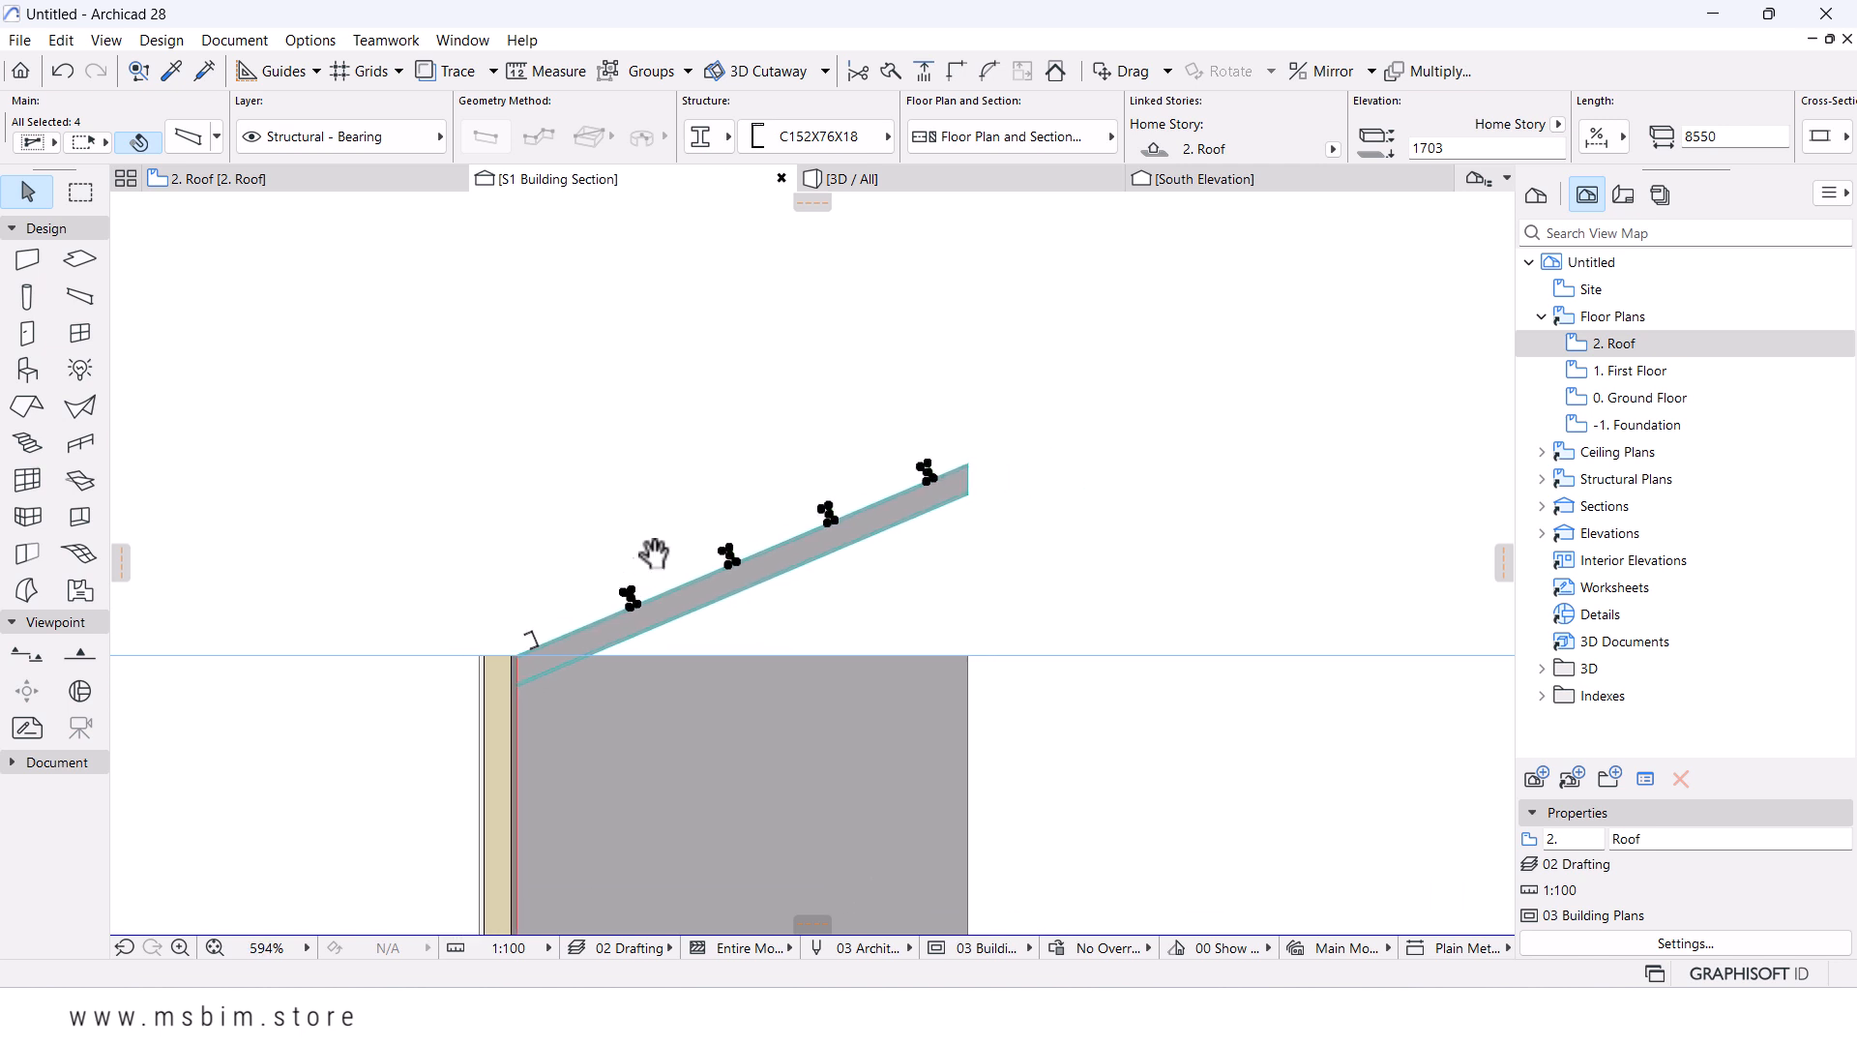
scroll(599, 580, "up", 3)
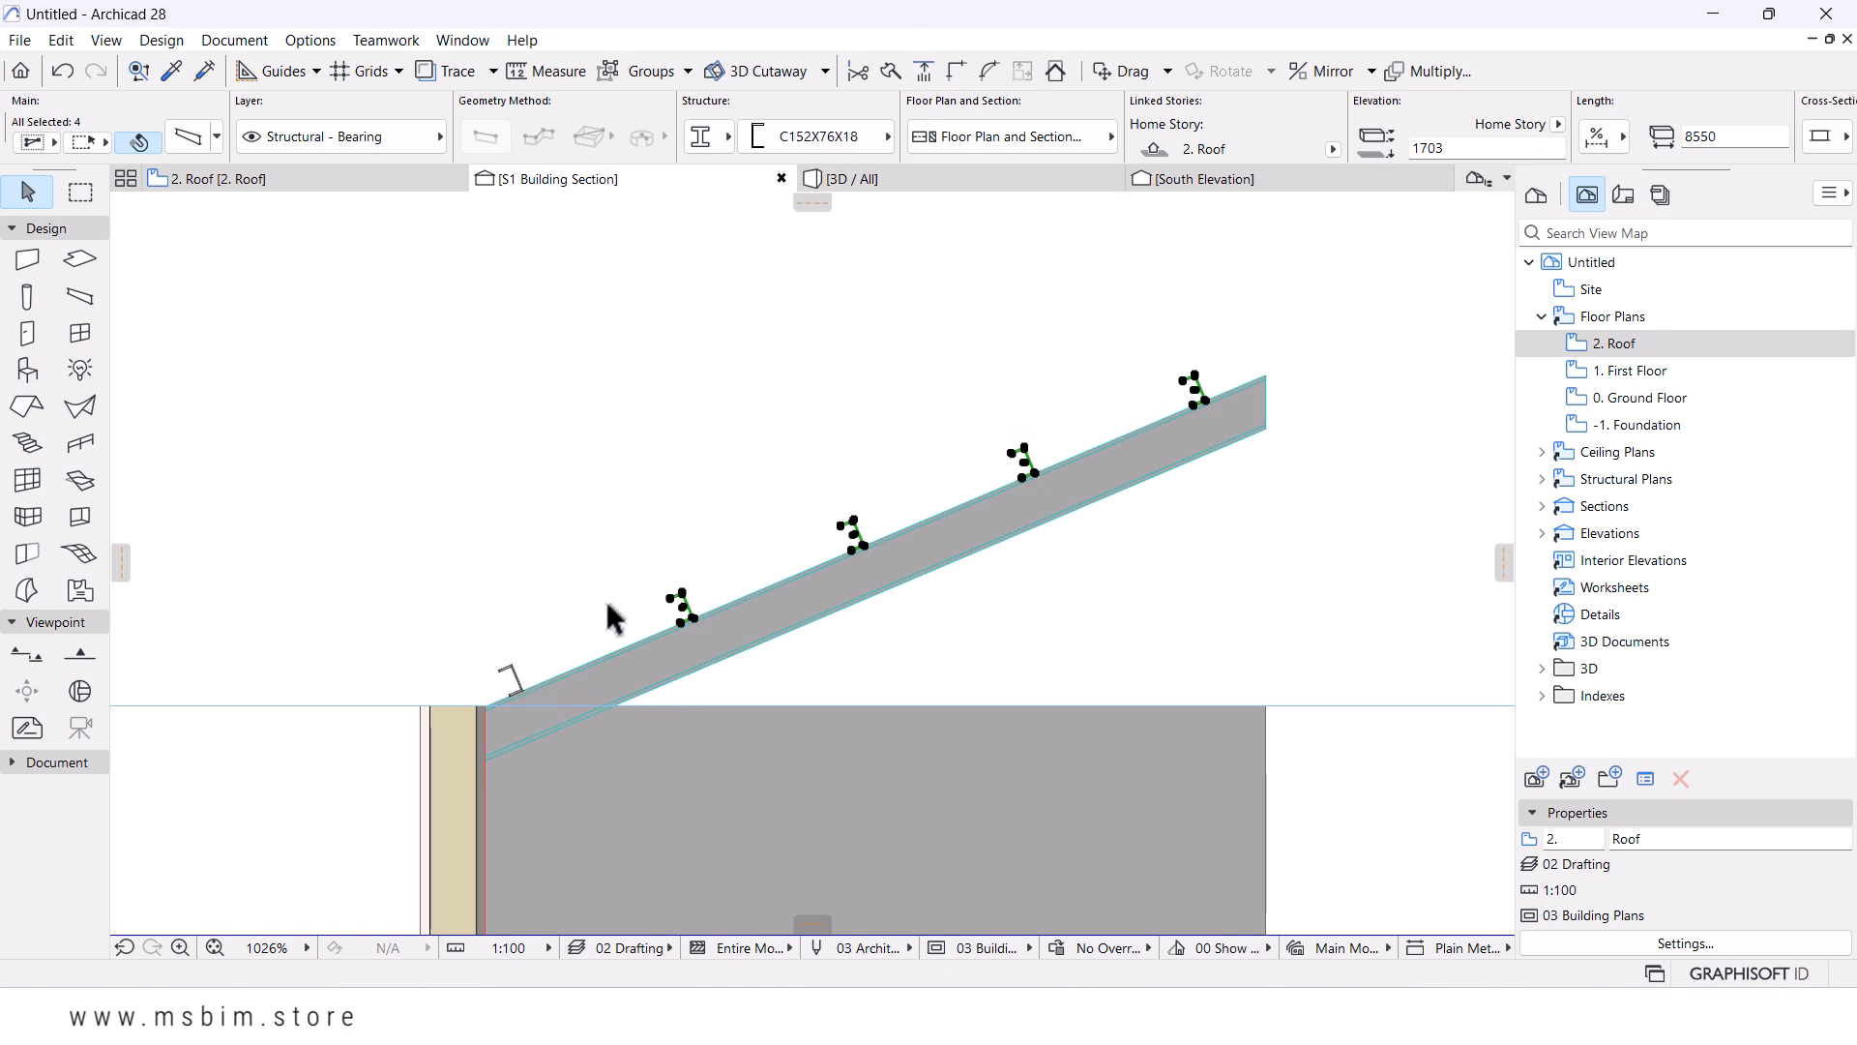
left_click(917, 183)
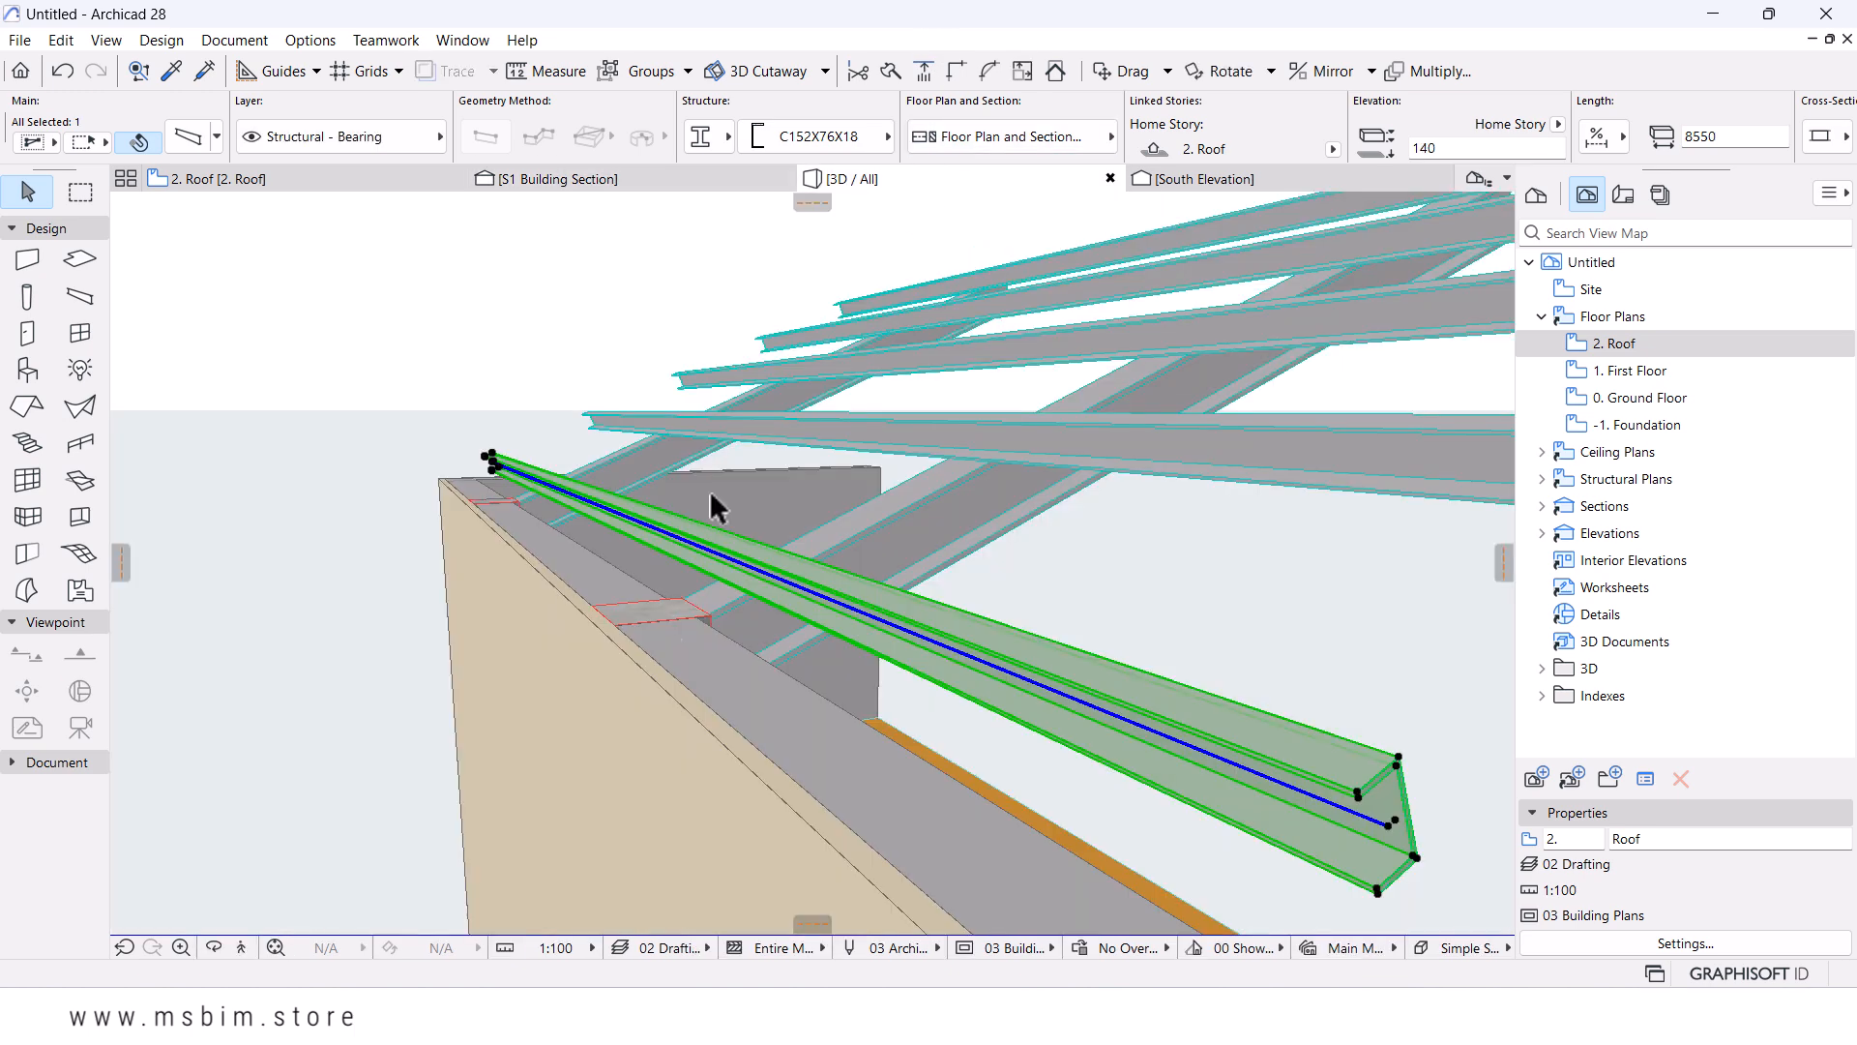
left_click(943, 532, "shift")
left_click(1151, 447, "shift")
left_click(1238, 392, "shift")
left_click(1278, 329, "shift")
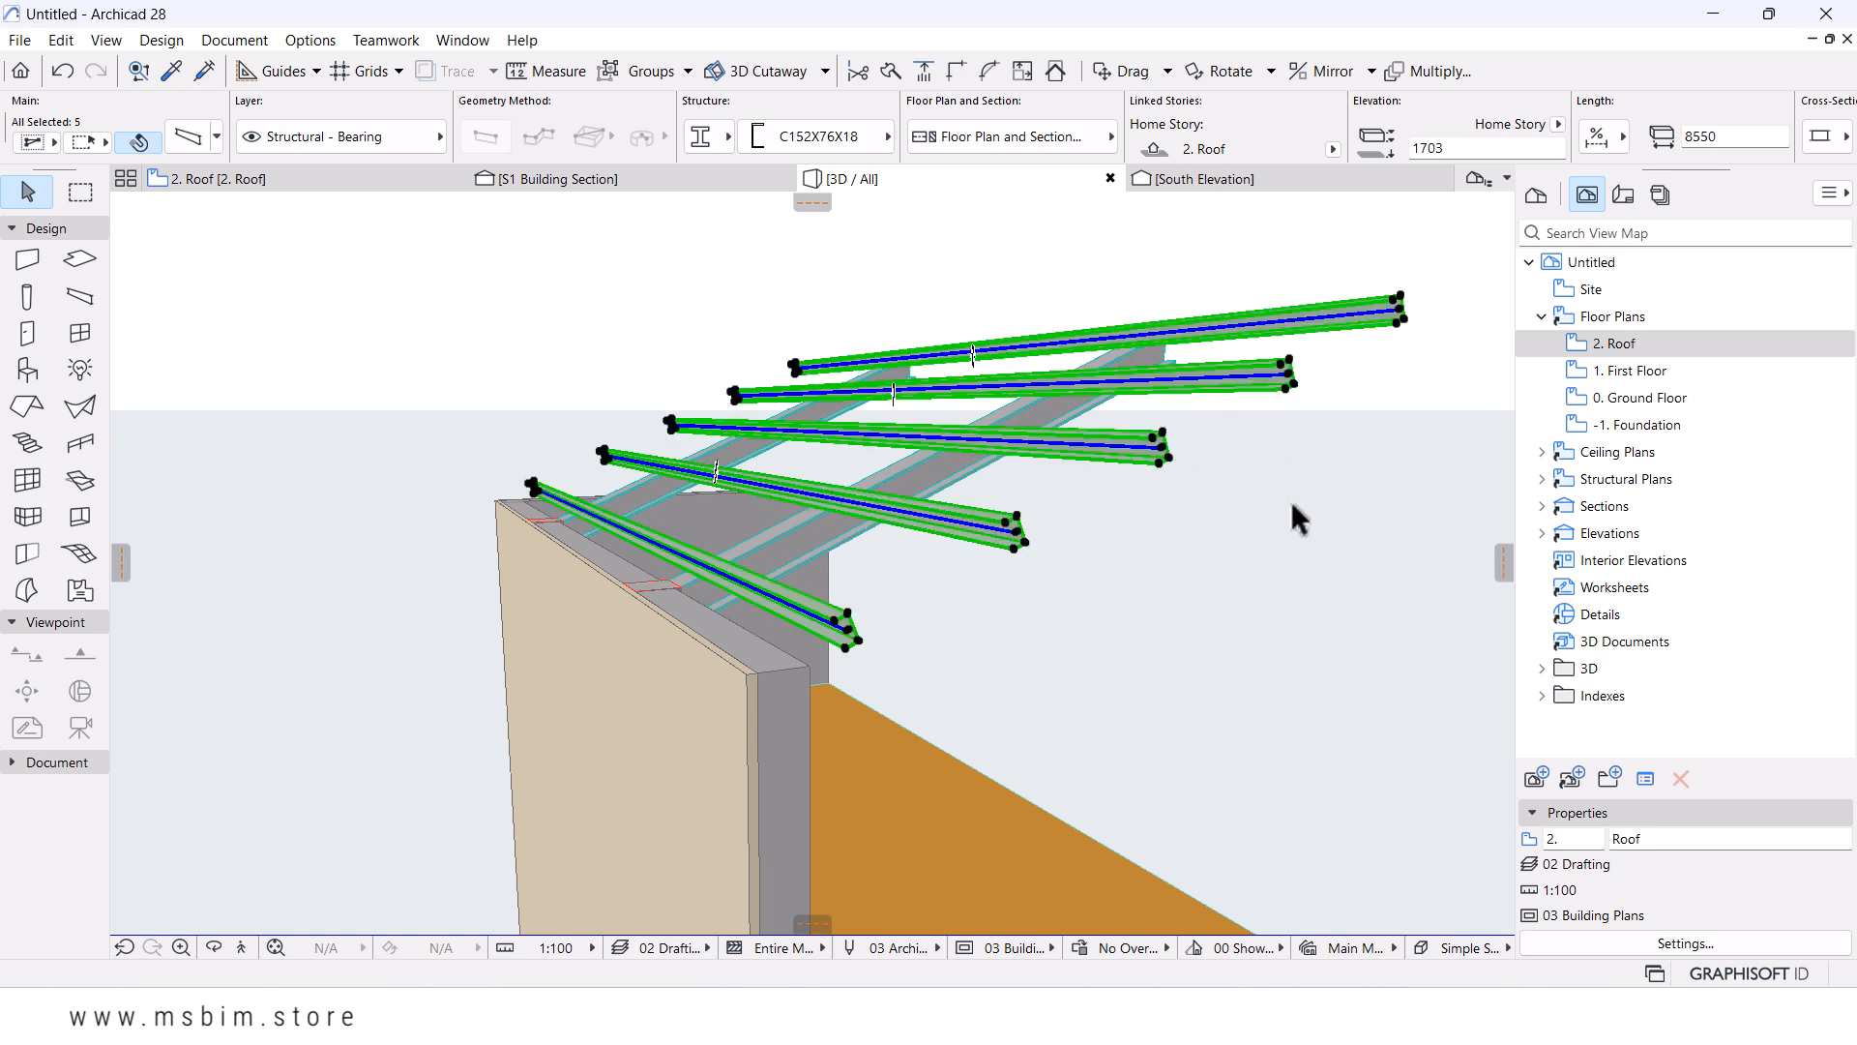
key("ctrl+g")
left_click(1259, 533)
- Examine how the channel cross beams sit on the slanted steel beams in 3D
scroll(1127, 556, "down", 3)
middle_click_drag(978, 571, 954, 553)
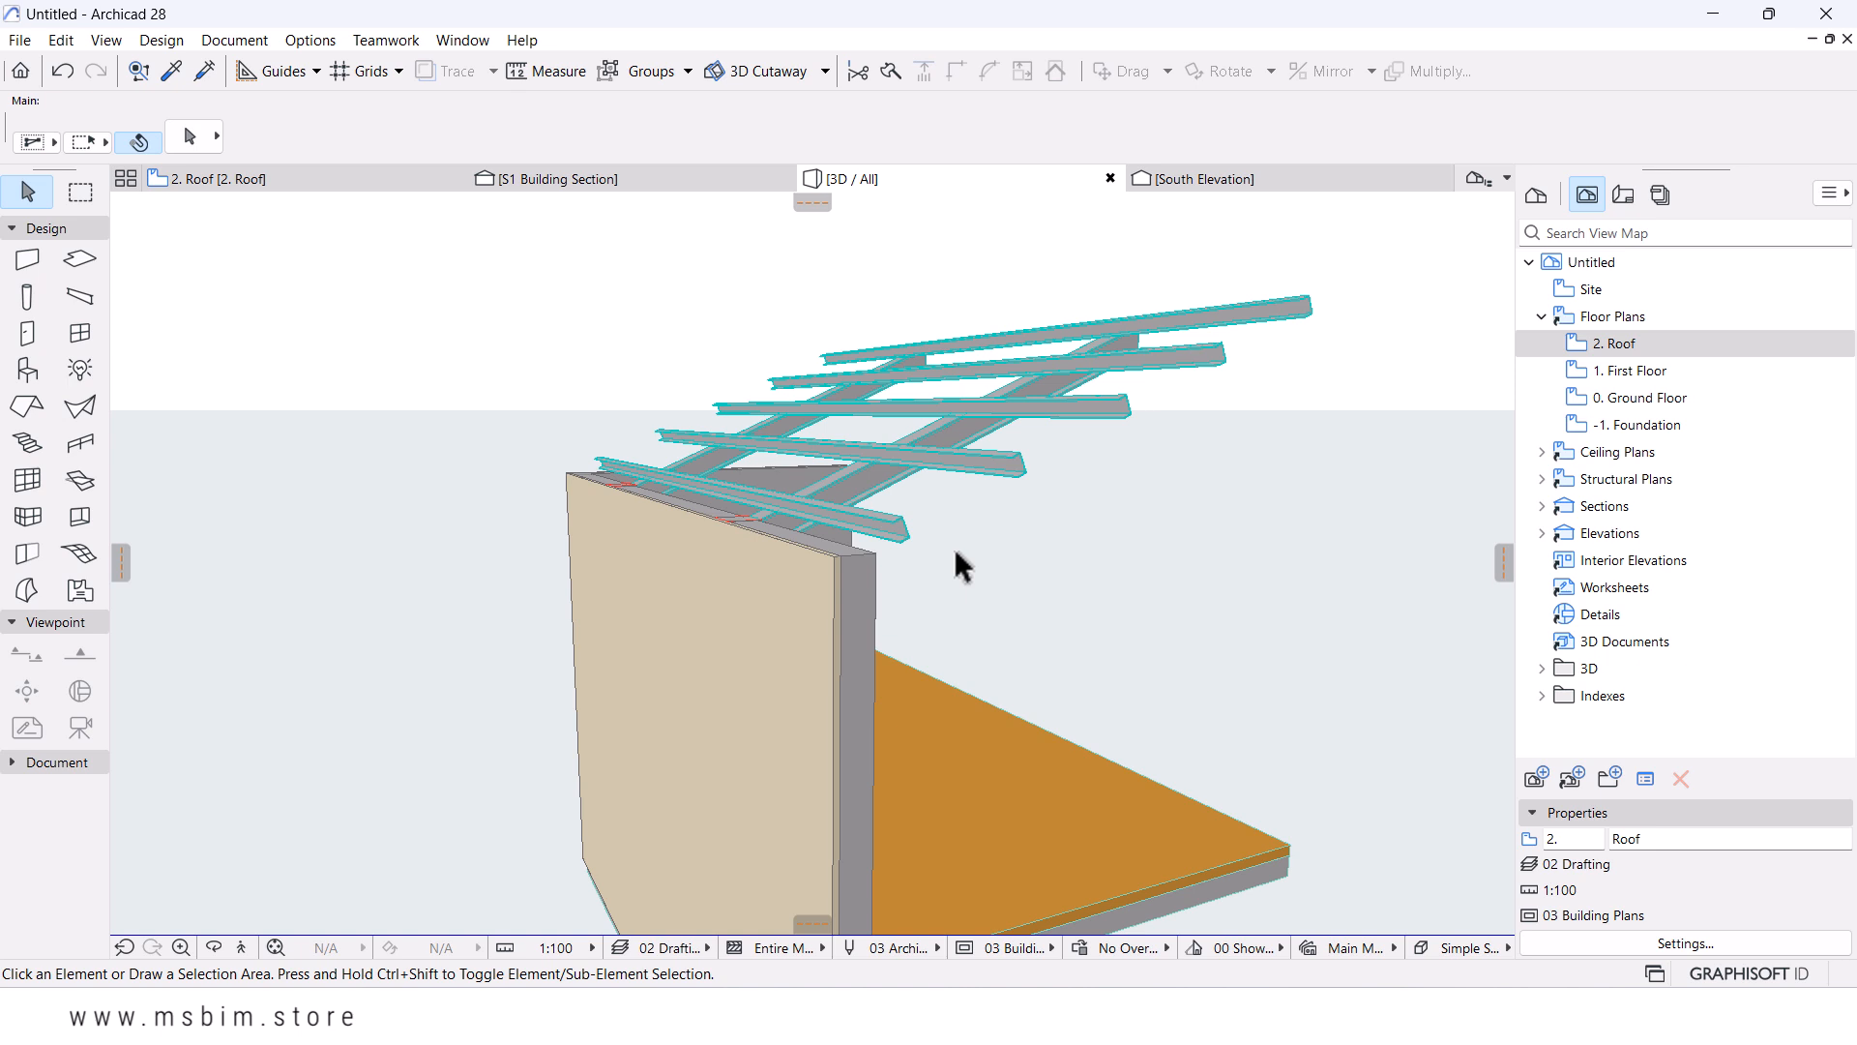
scroll(901, 411, "up", 2)
key("o")
scroll(1074, 580, "down", 4)
left_click_drag(1120, 619, 1119, 524)
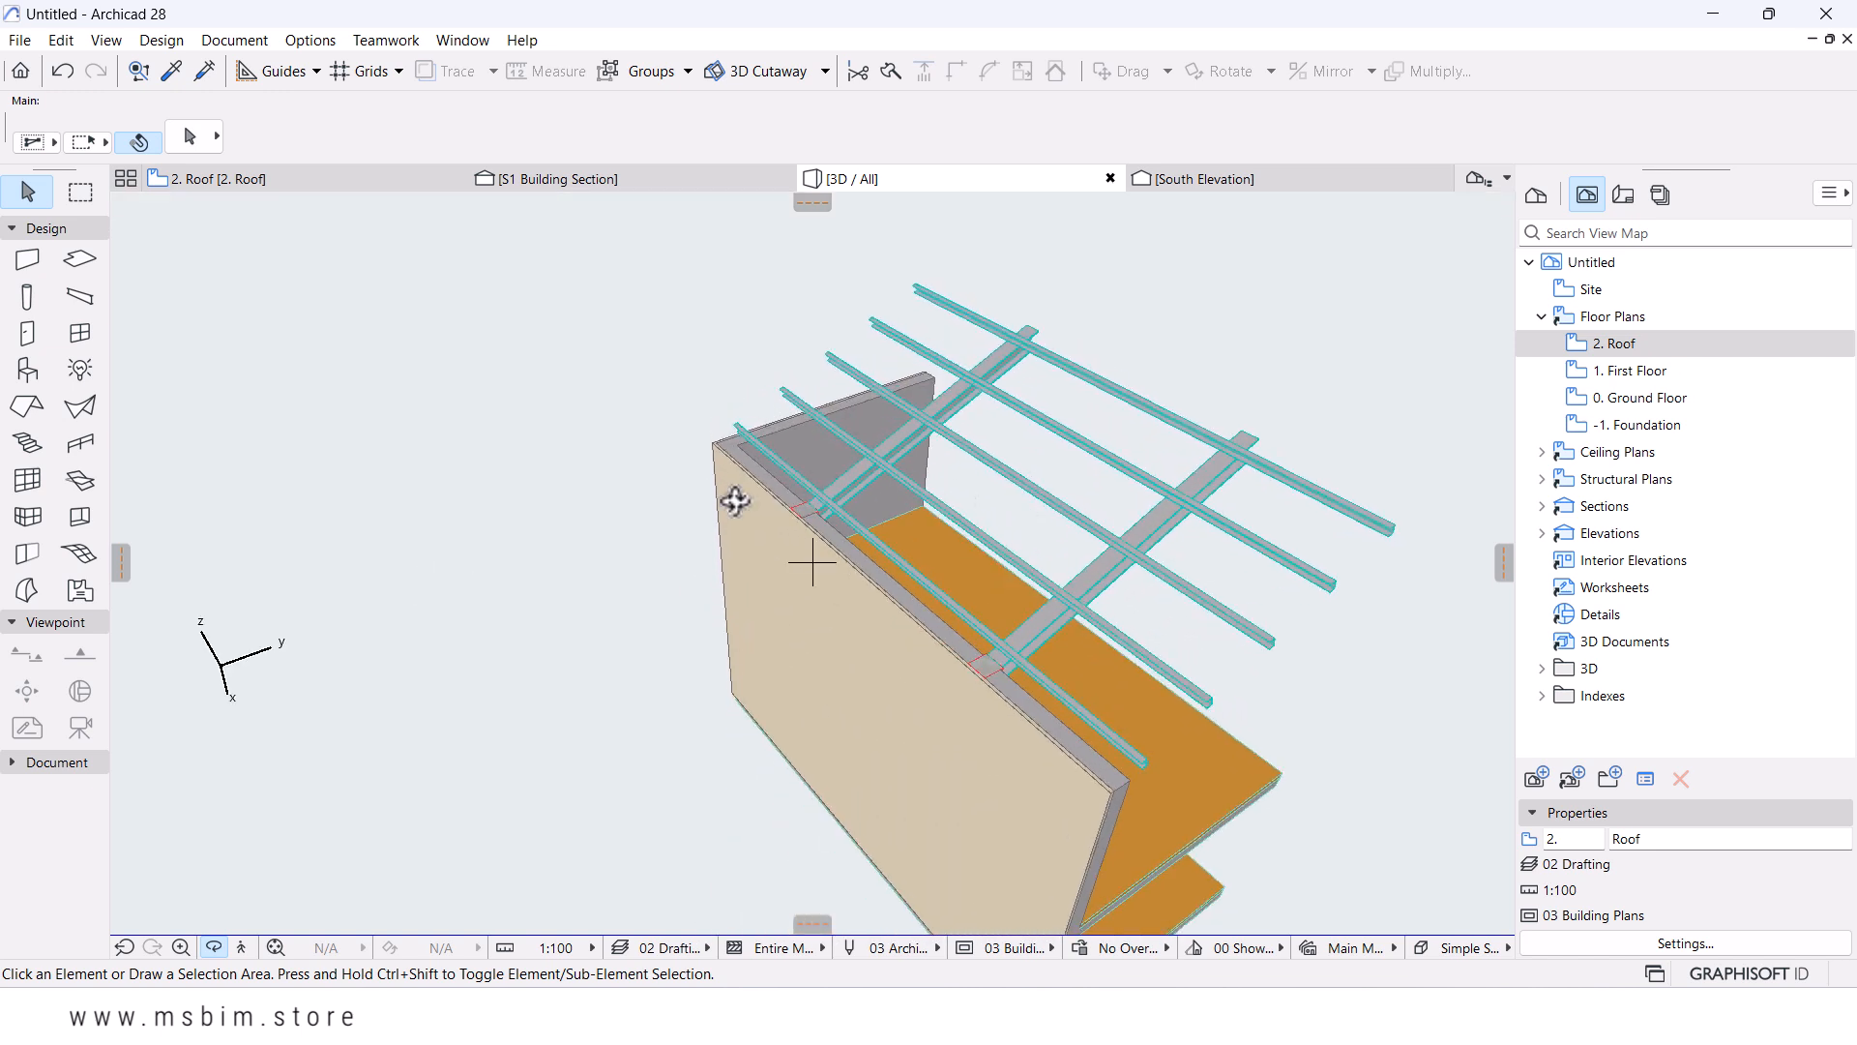
key("Escape")
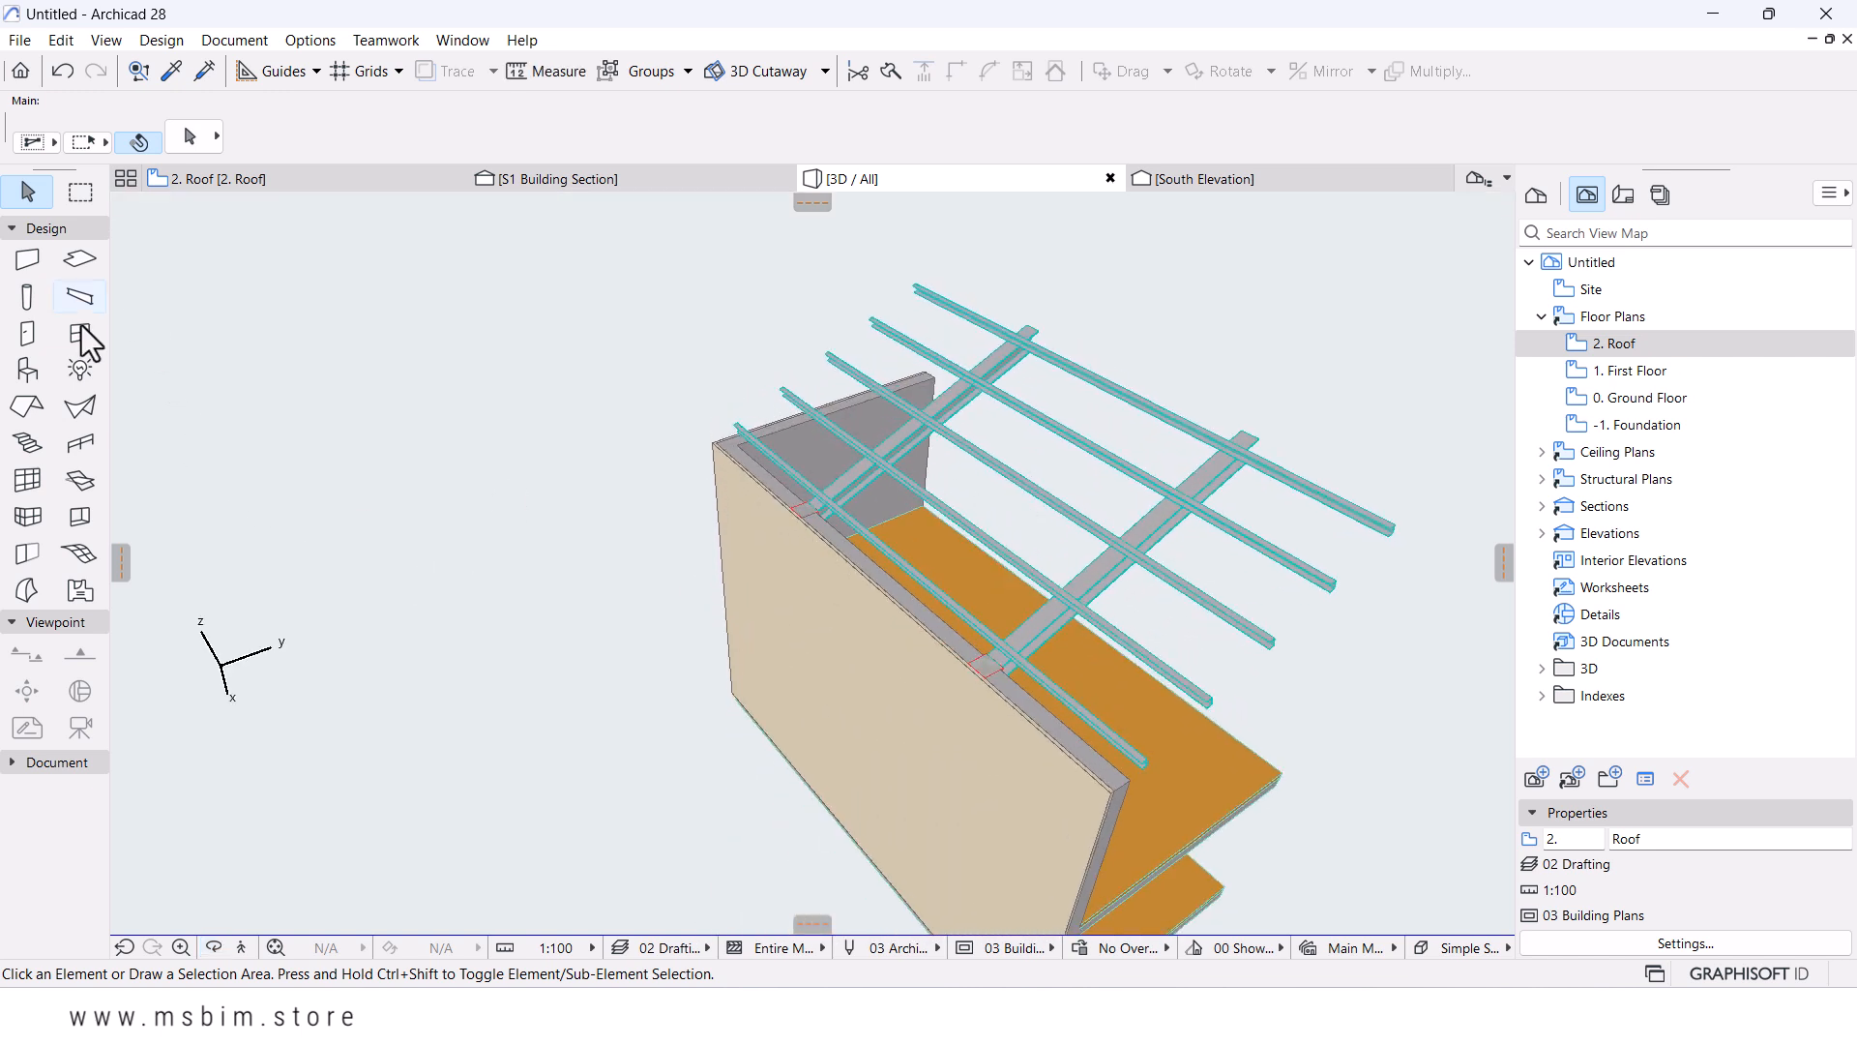
- On the 2. Roof floor plan, set the Roof tool's structure to Basic and check its available building materials
left_click(304, 178)
left_click(799, 441)
scroll(817, 466, "up", 3)
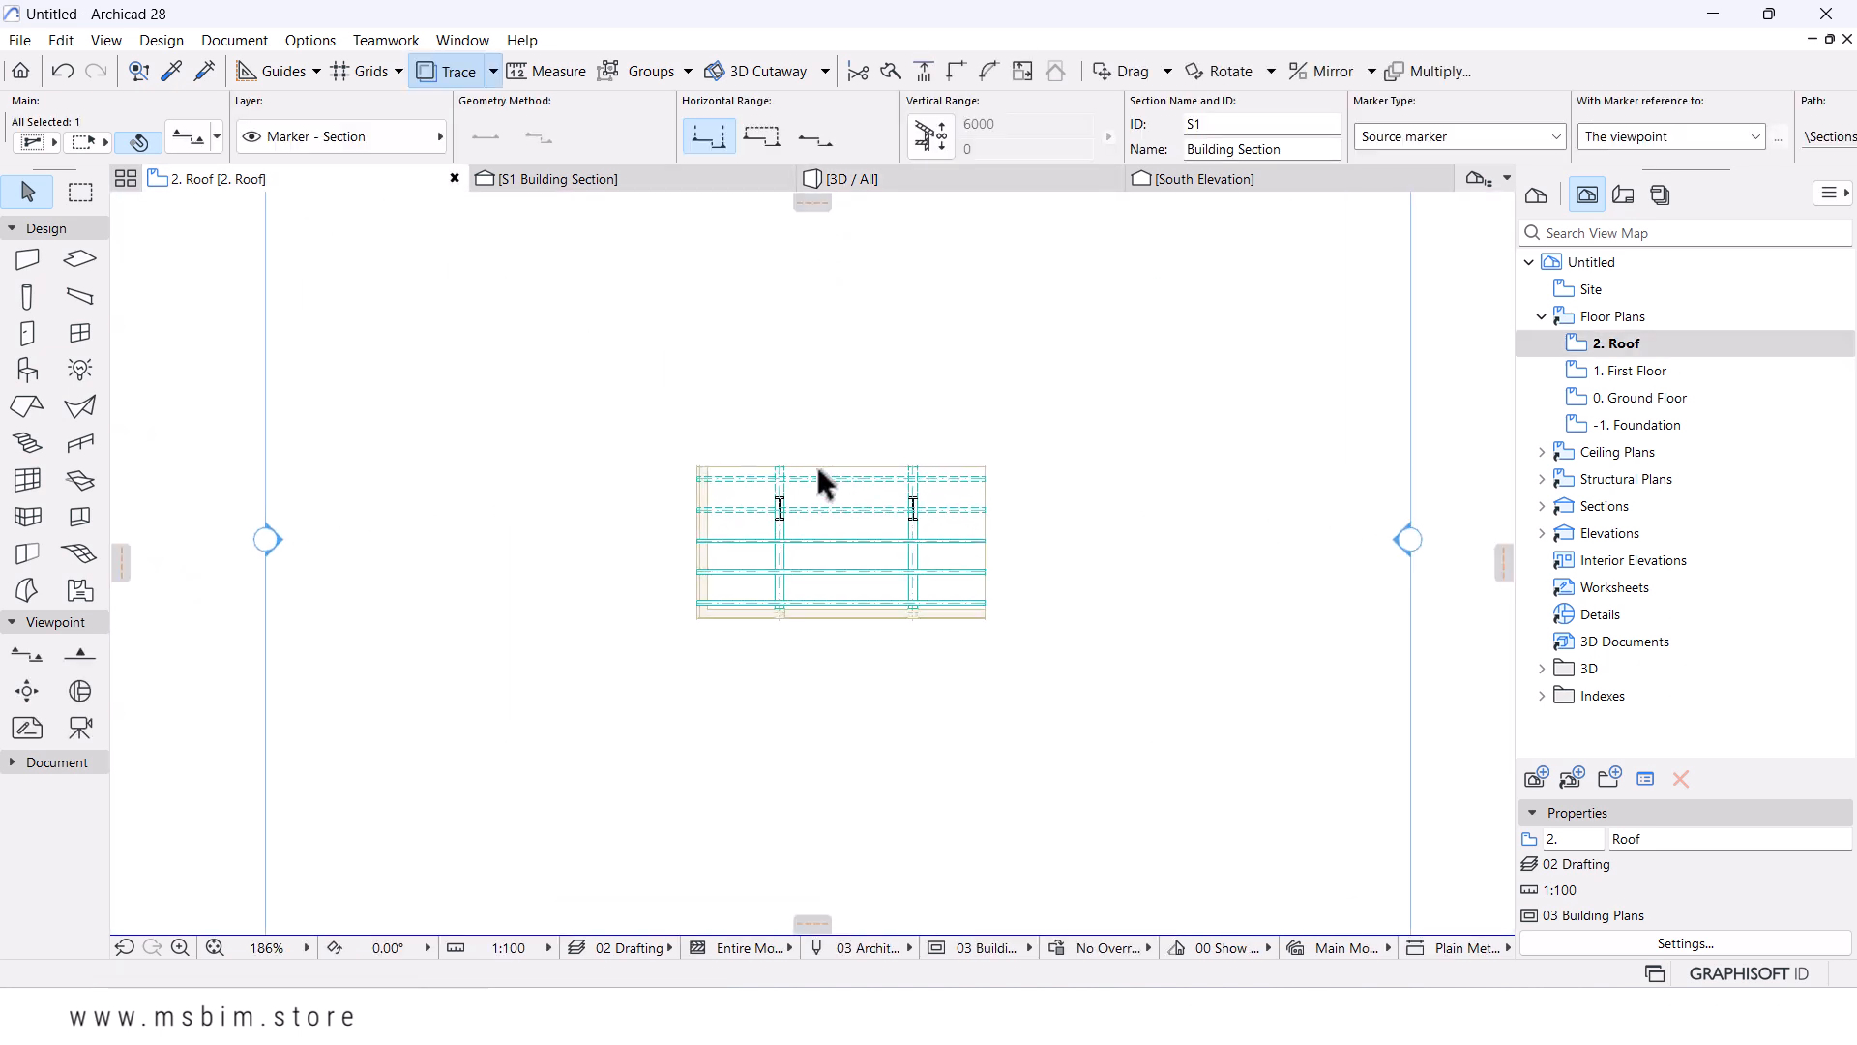
scroll(817, 469, "up", 2)
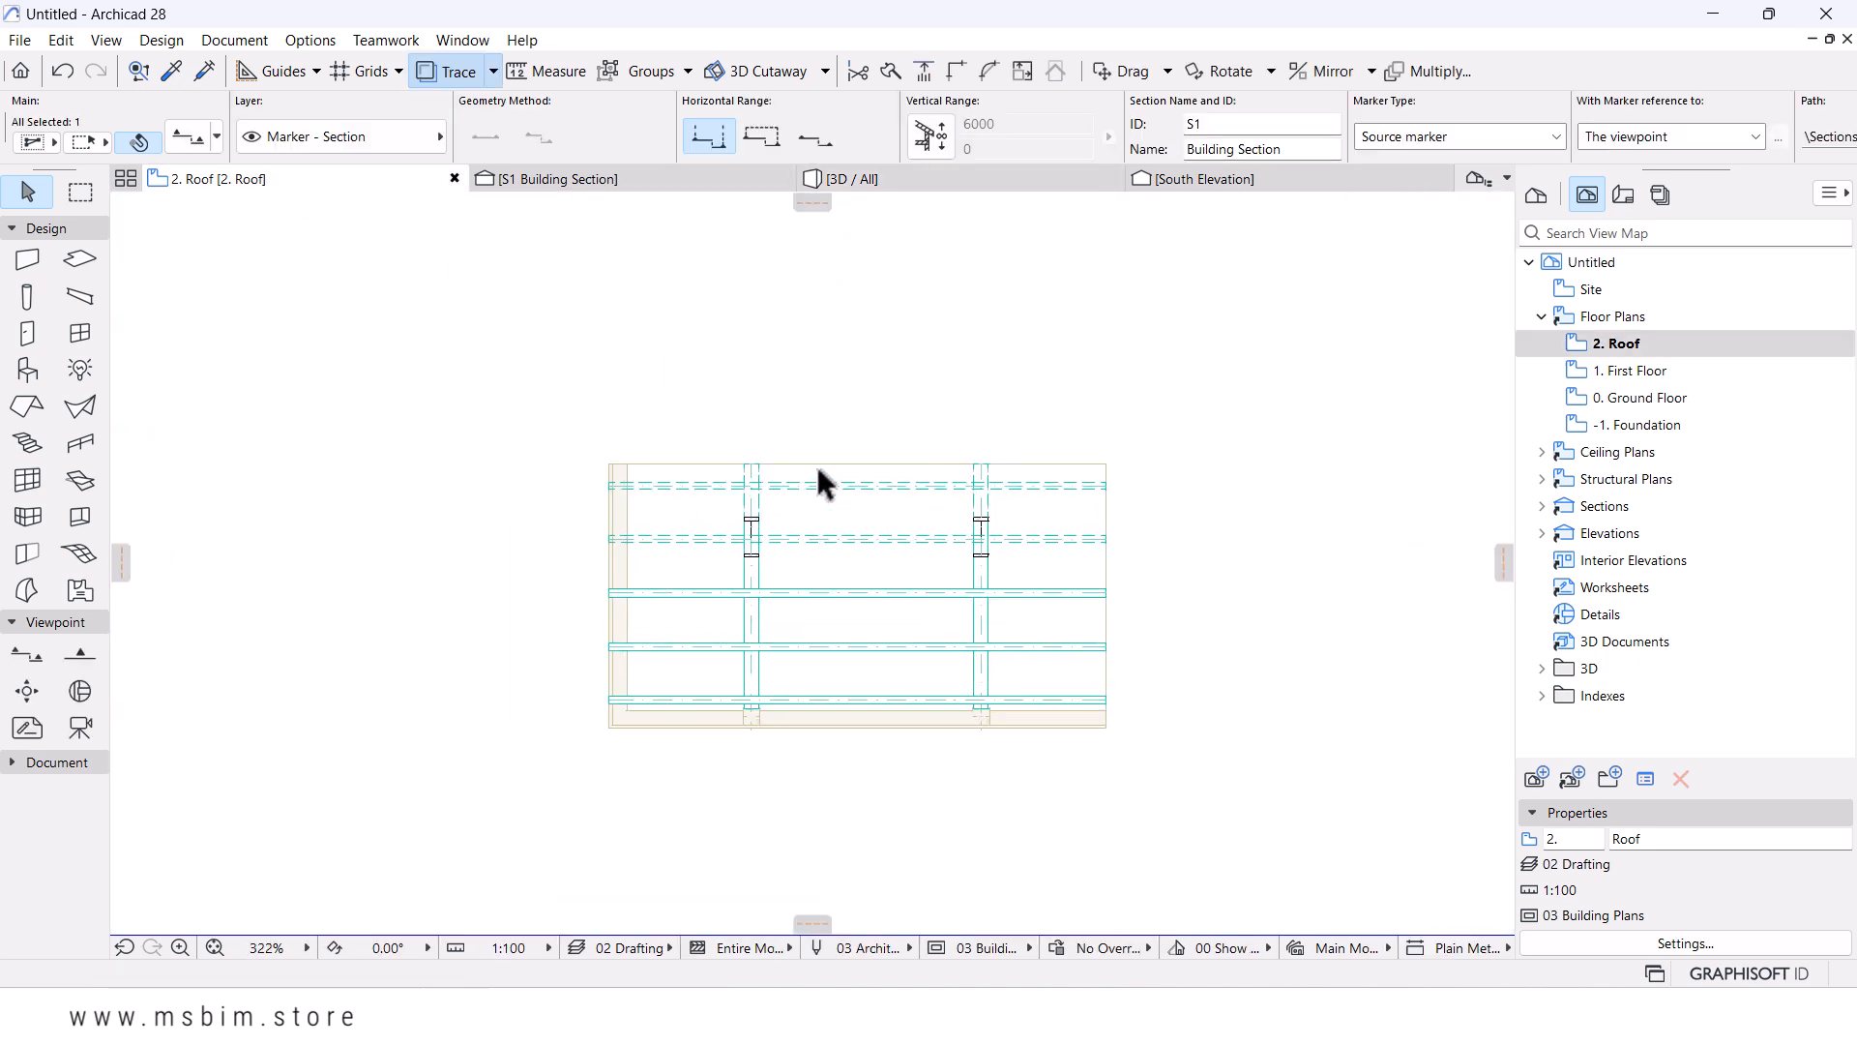
left_click(28, 411)
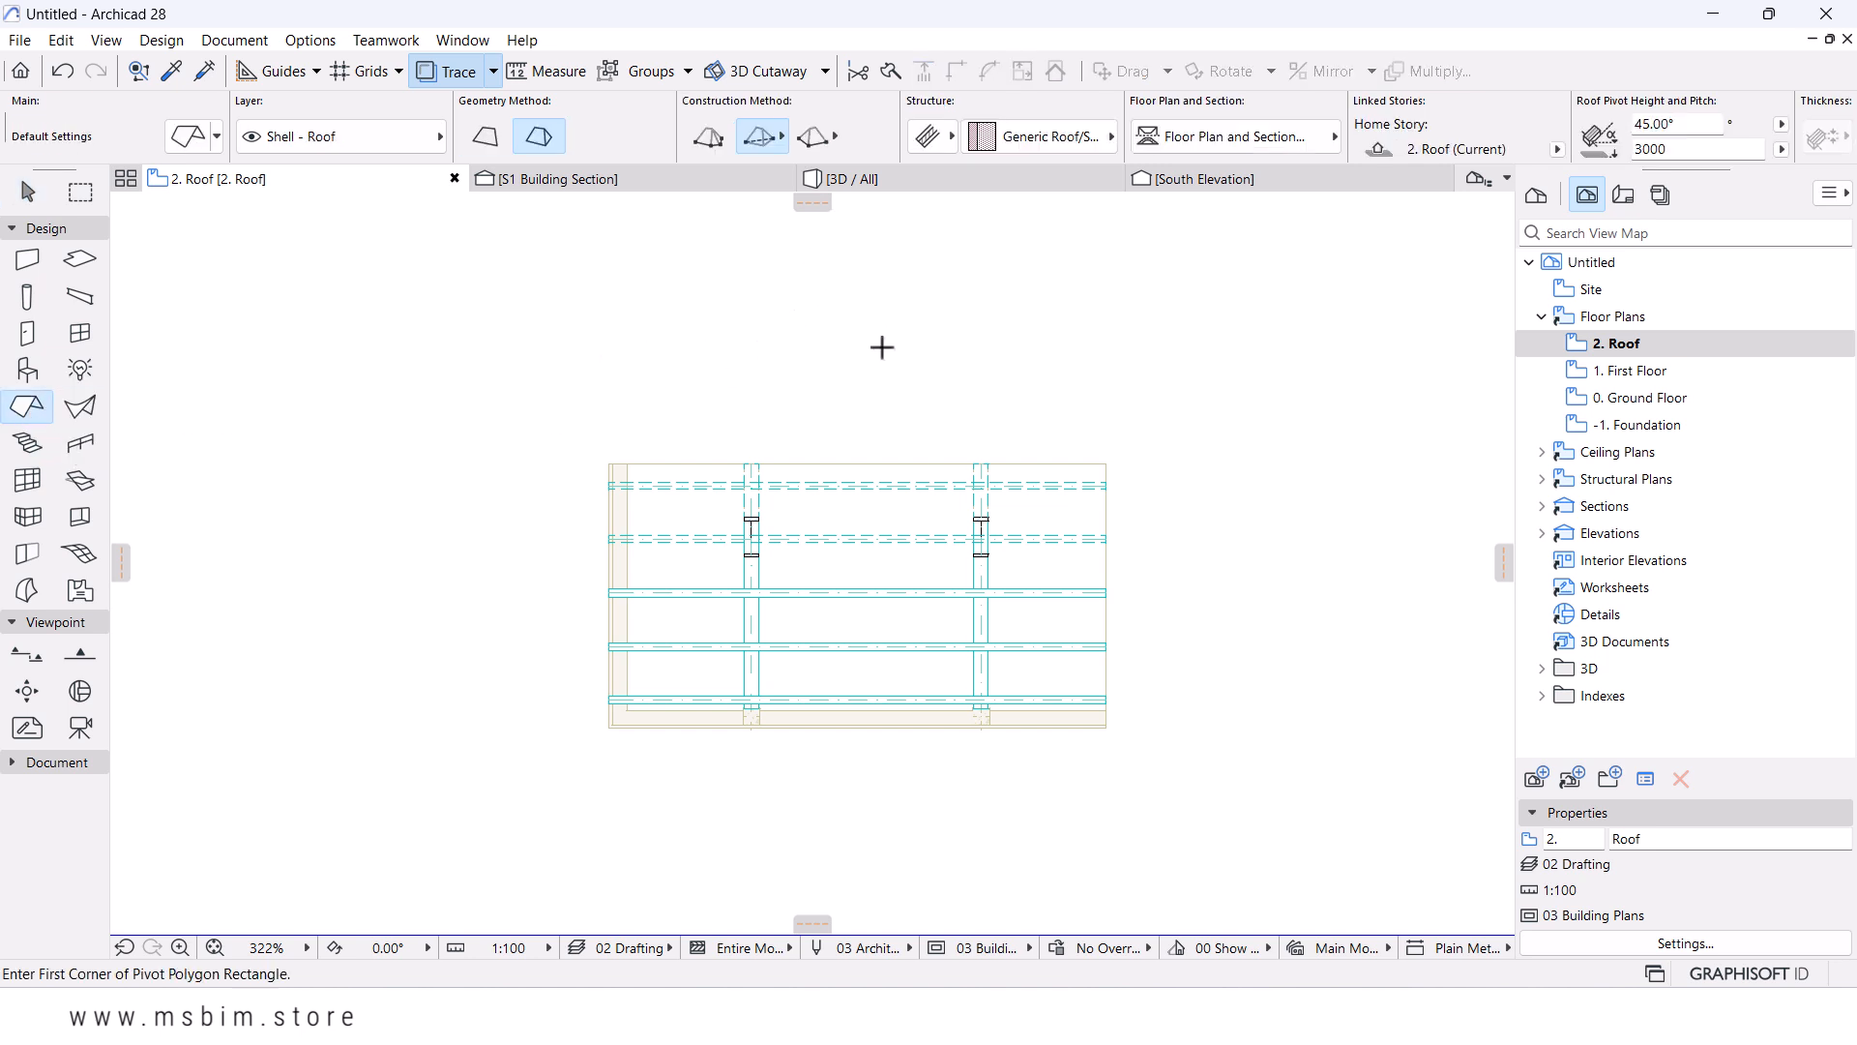
left_click(932, 138)
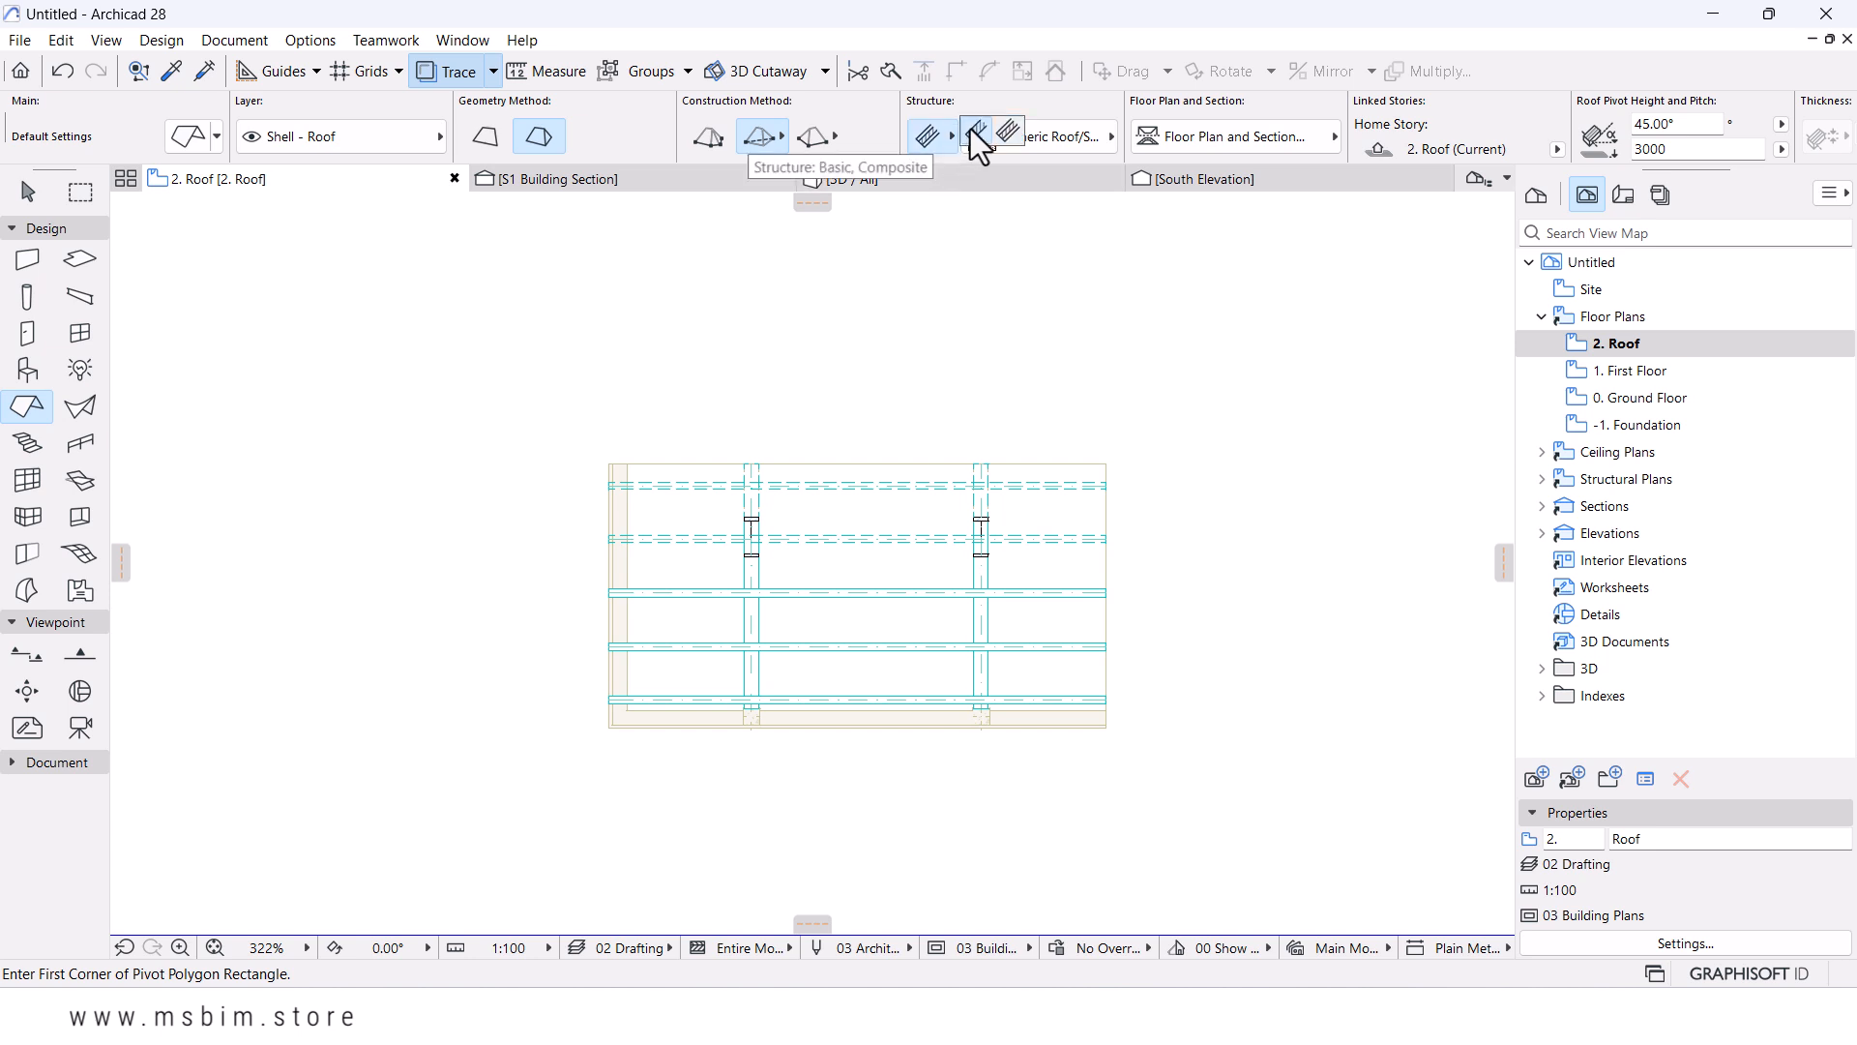
left_click(973, 132)
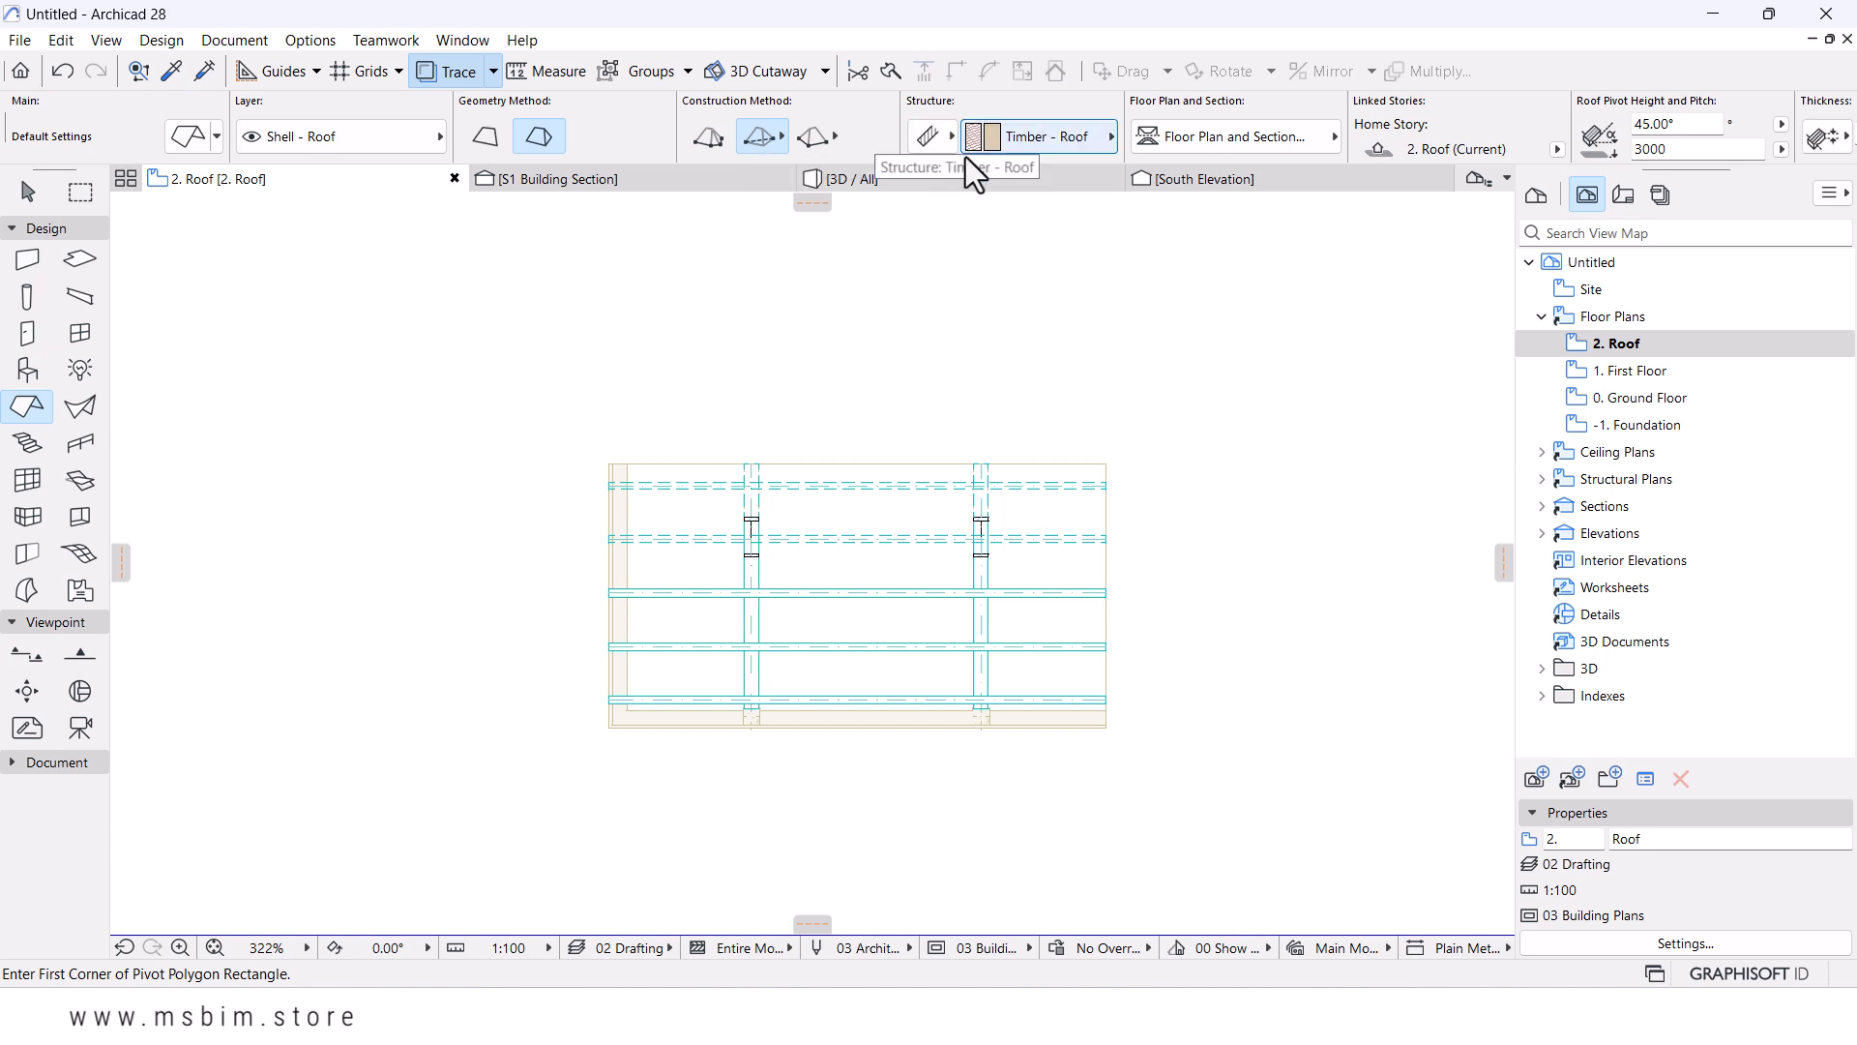
left_click(1046, 141)
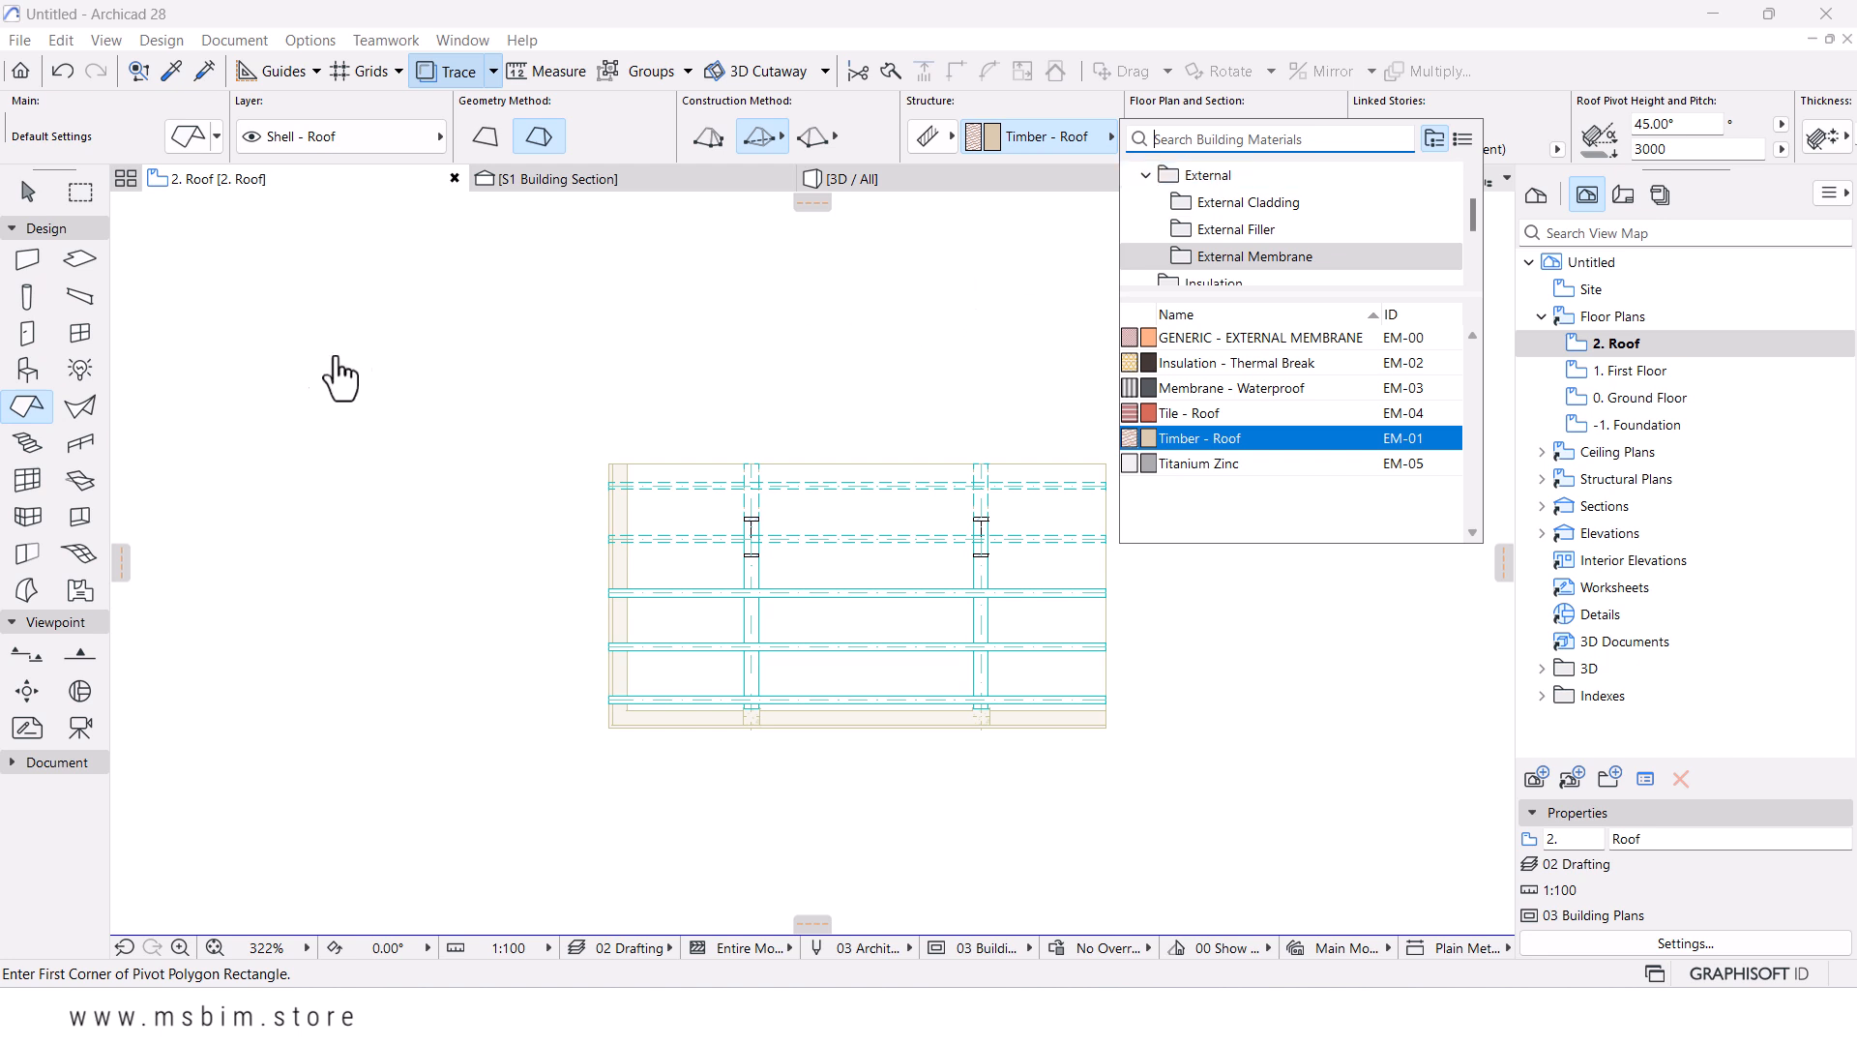
left_click(28, 194)
left_click(28, 197)
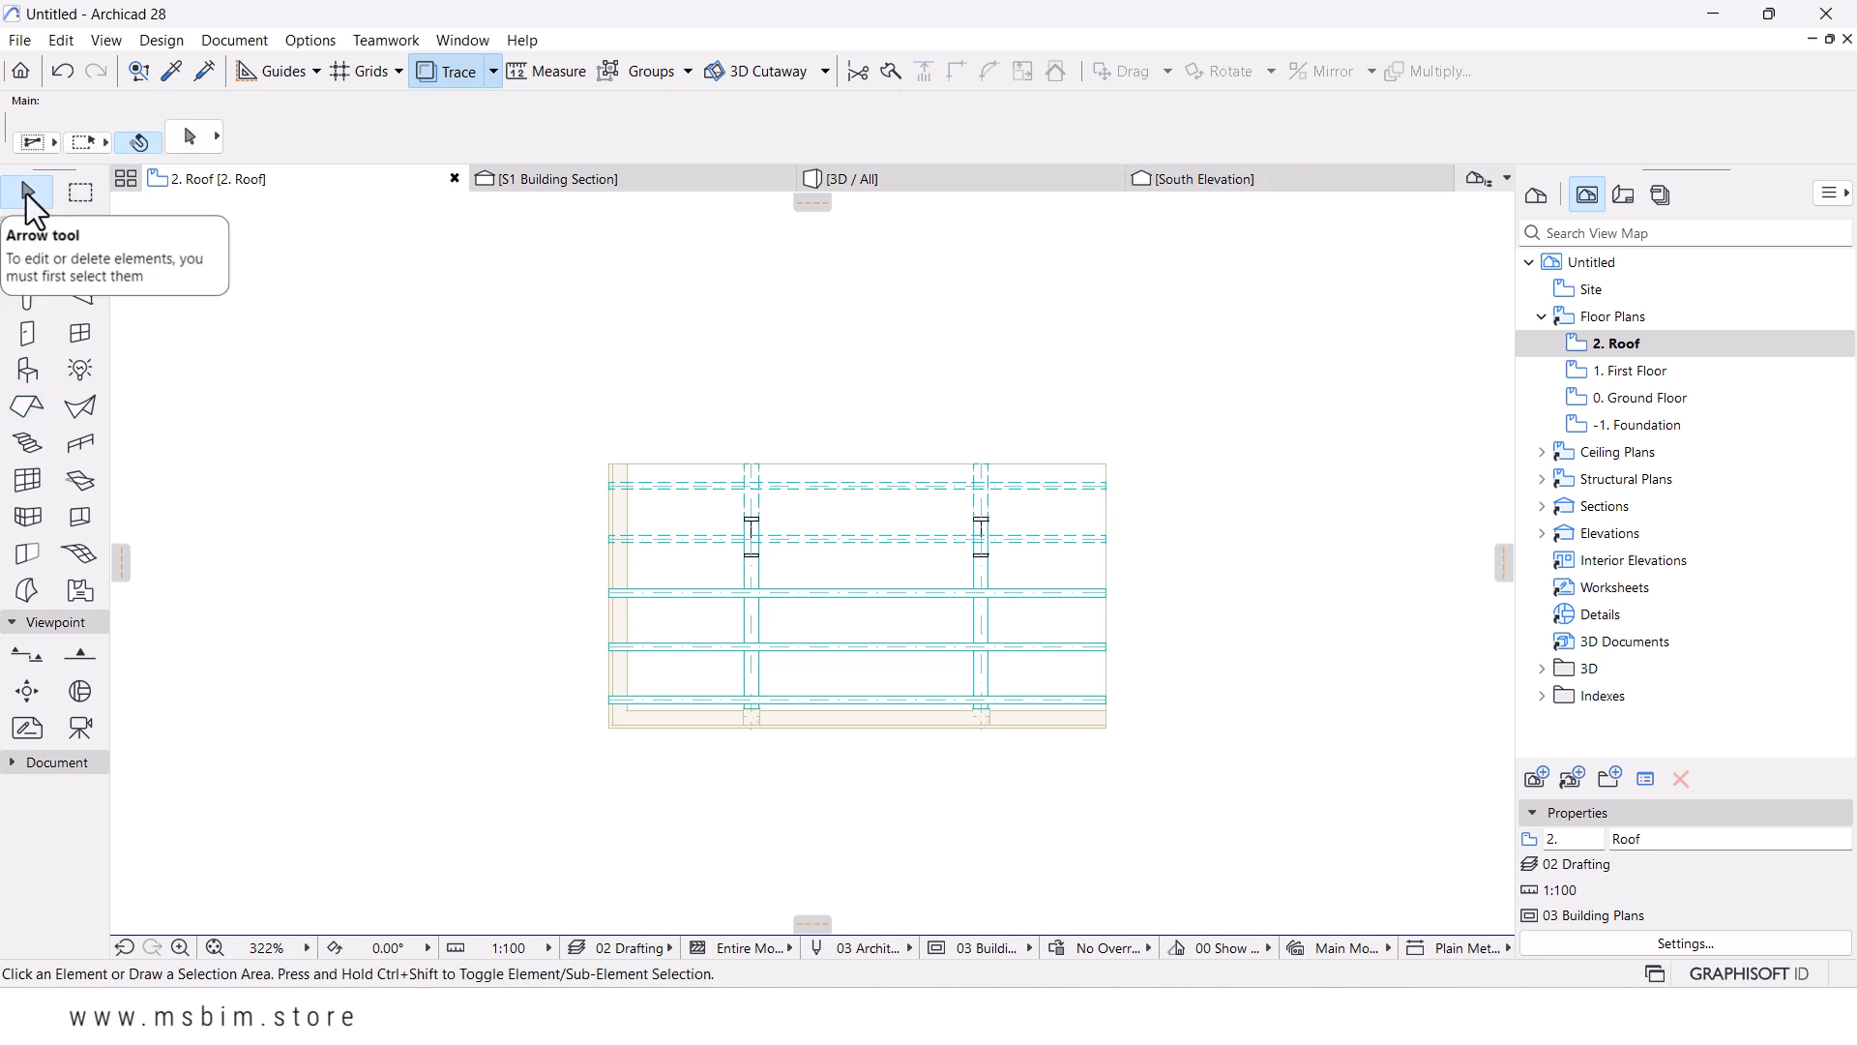
- Duplicate the Steel - Stainless building material and rename the copy Steel - Corrugated Sheet
left_click(301, 44)
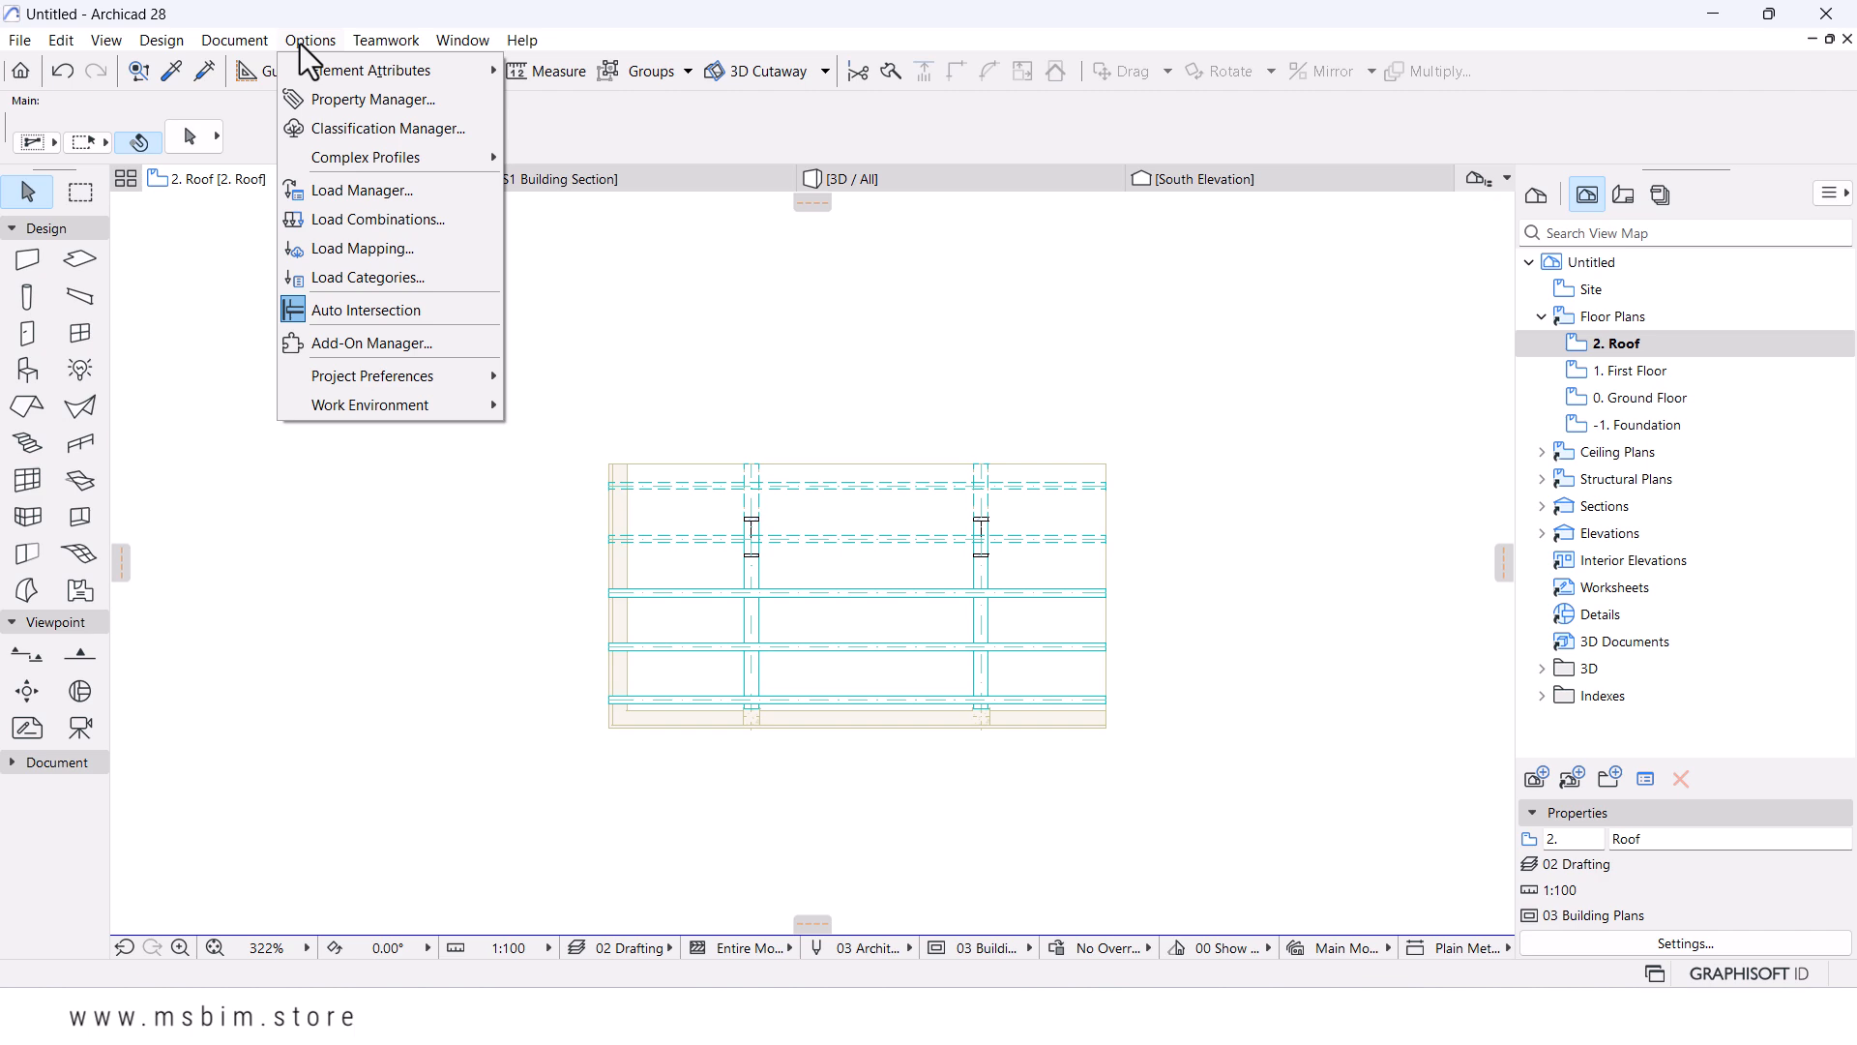
mouse_move(333, 73)
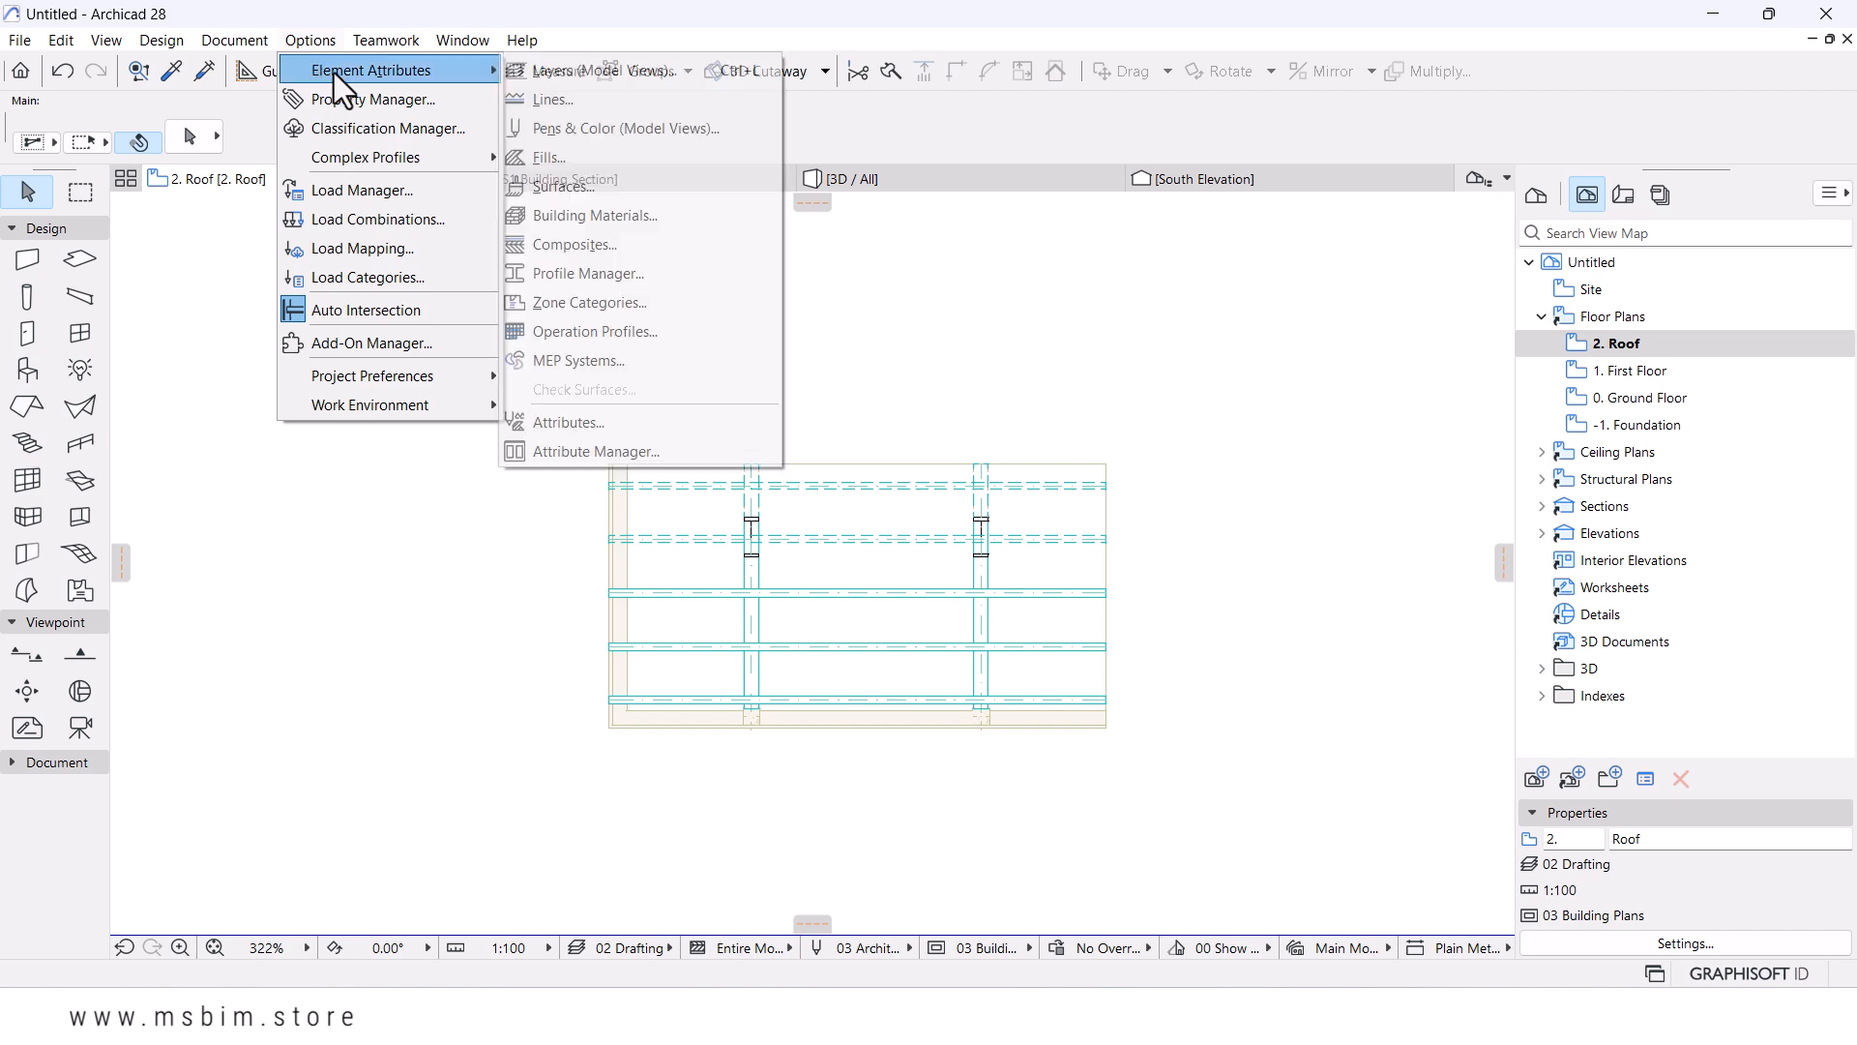
left_click(584, 213)
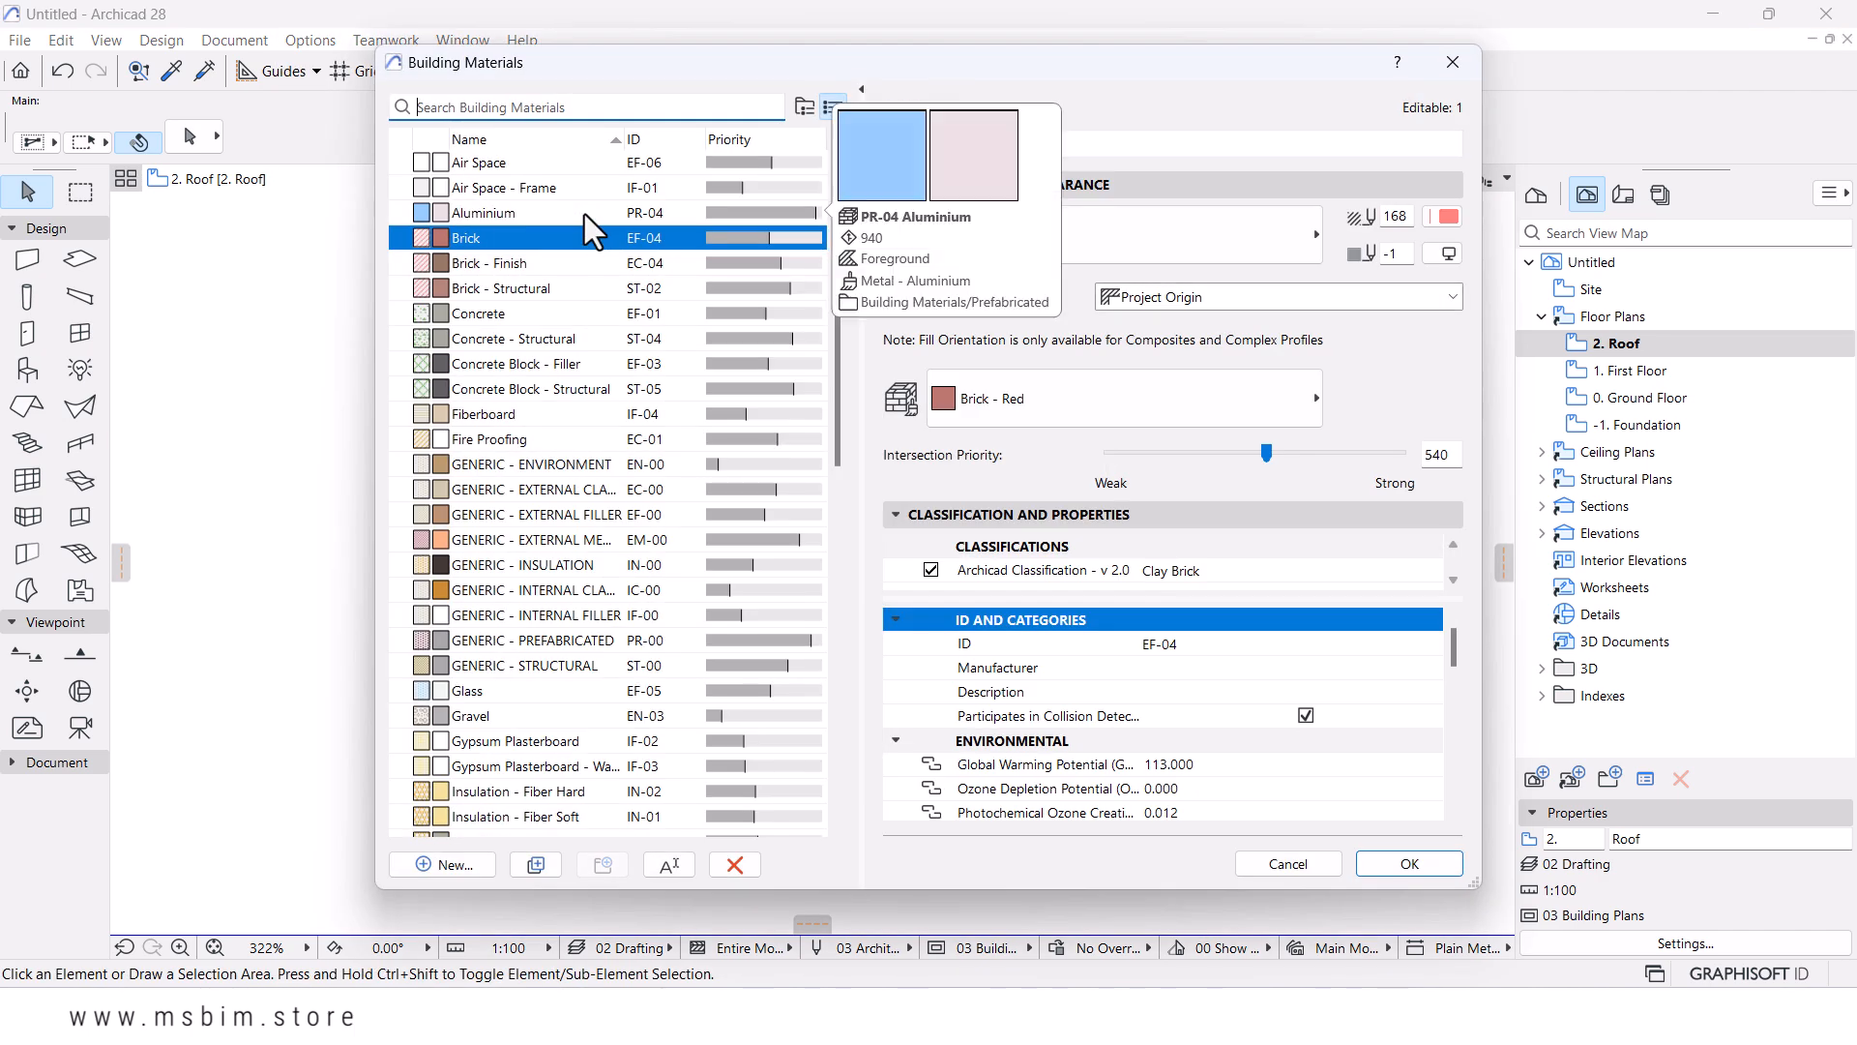
scroll(673, 457, "down", 5)
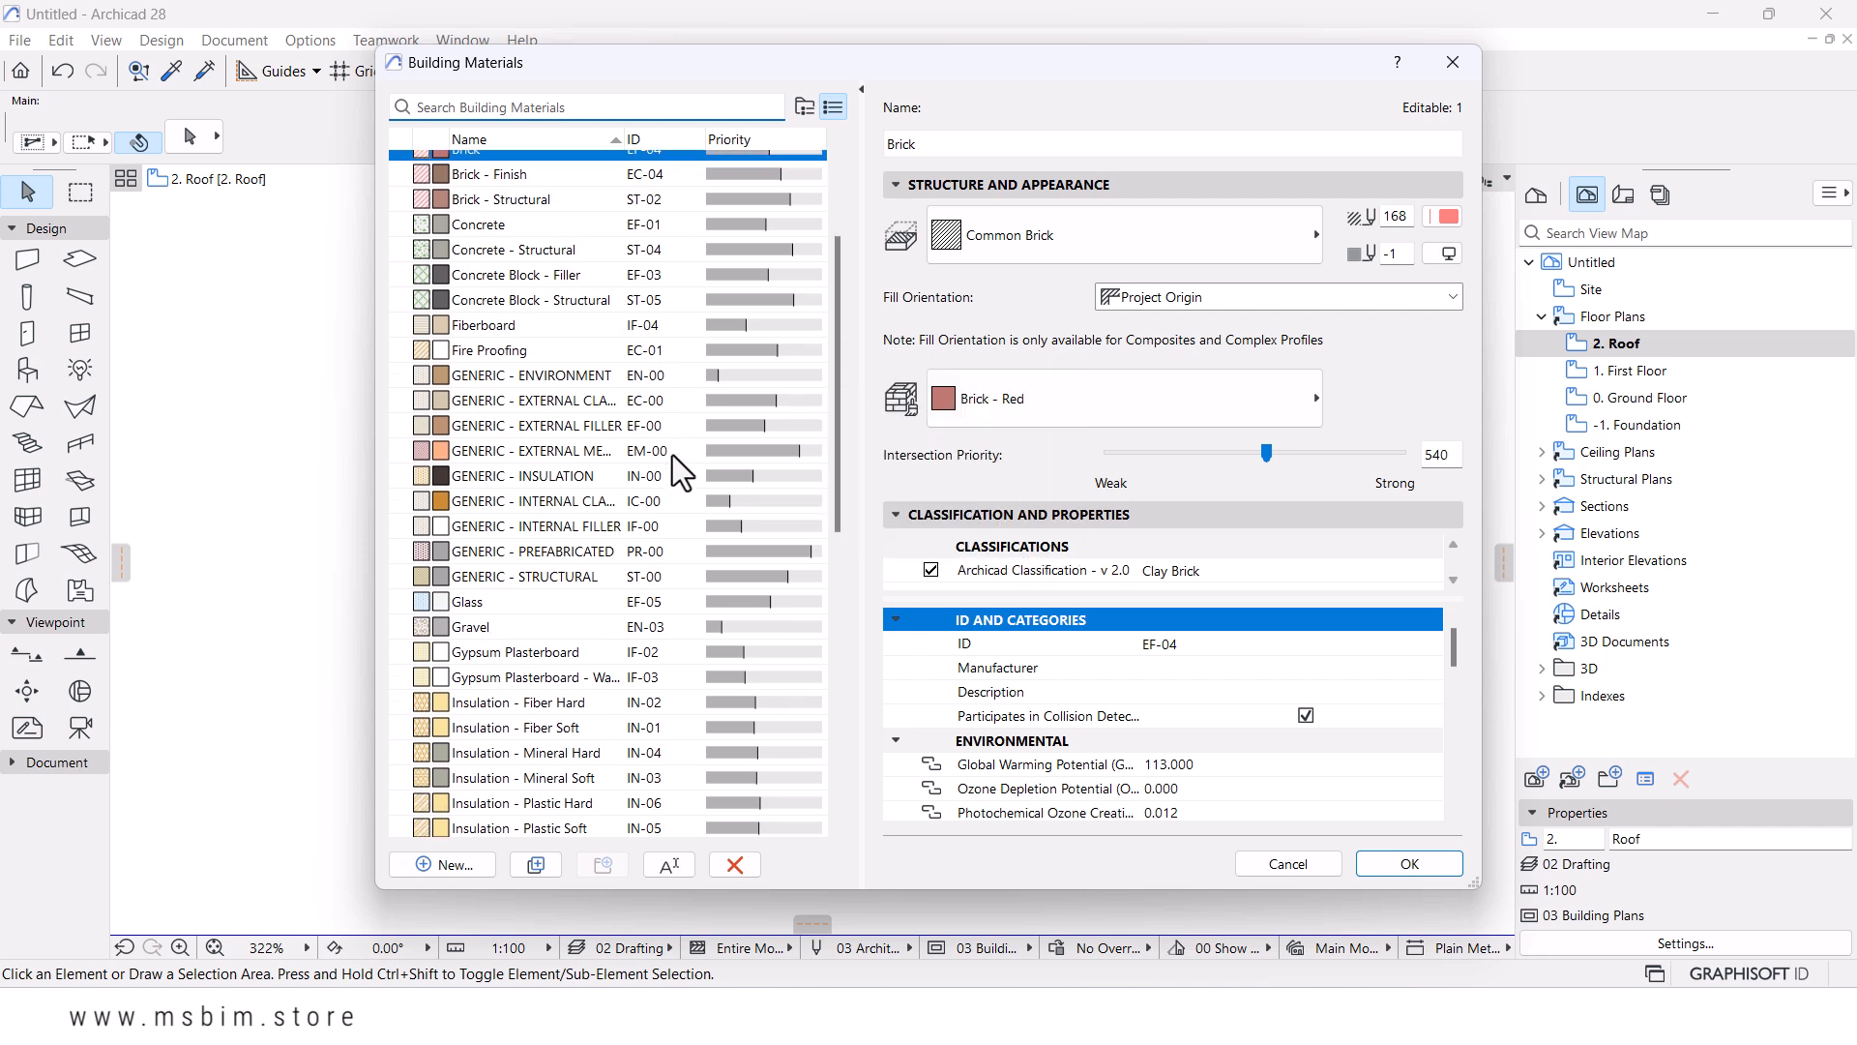
scroll(671, 455, "down", 6)
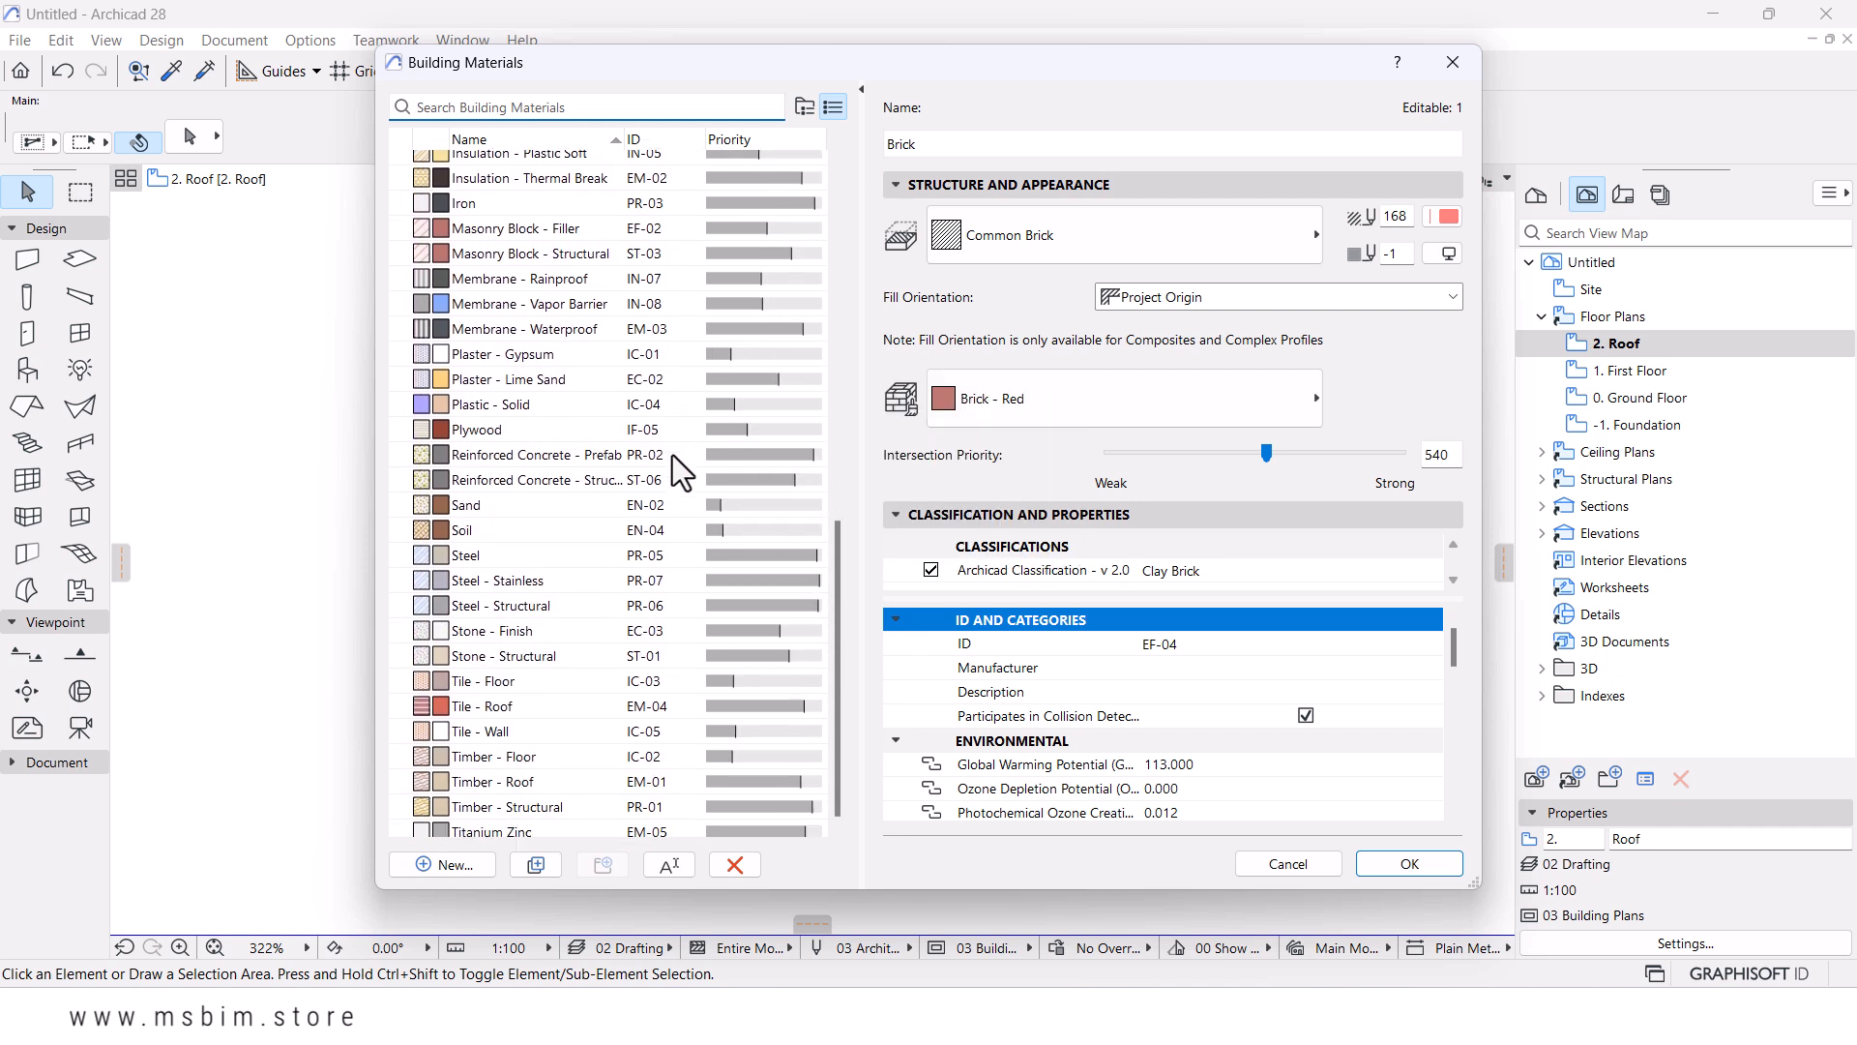
mouse_move(671, 455)
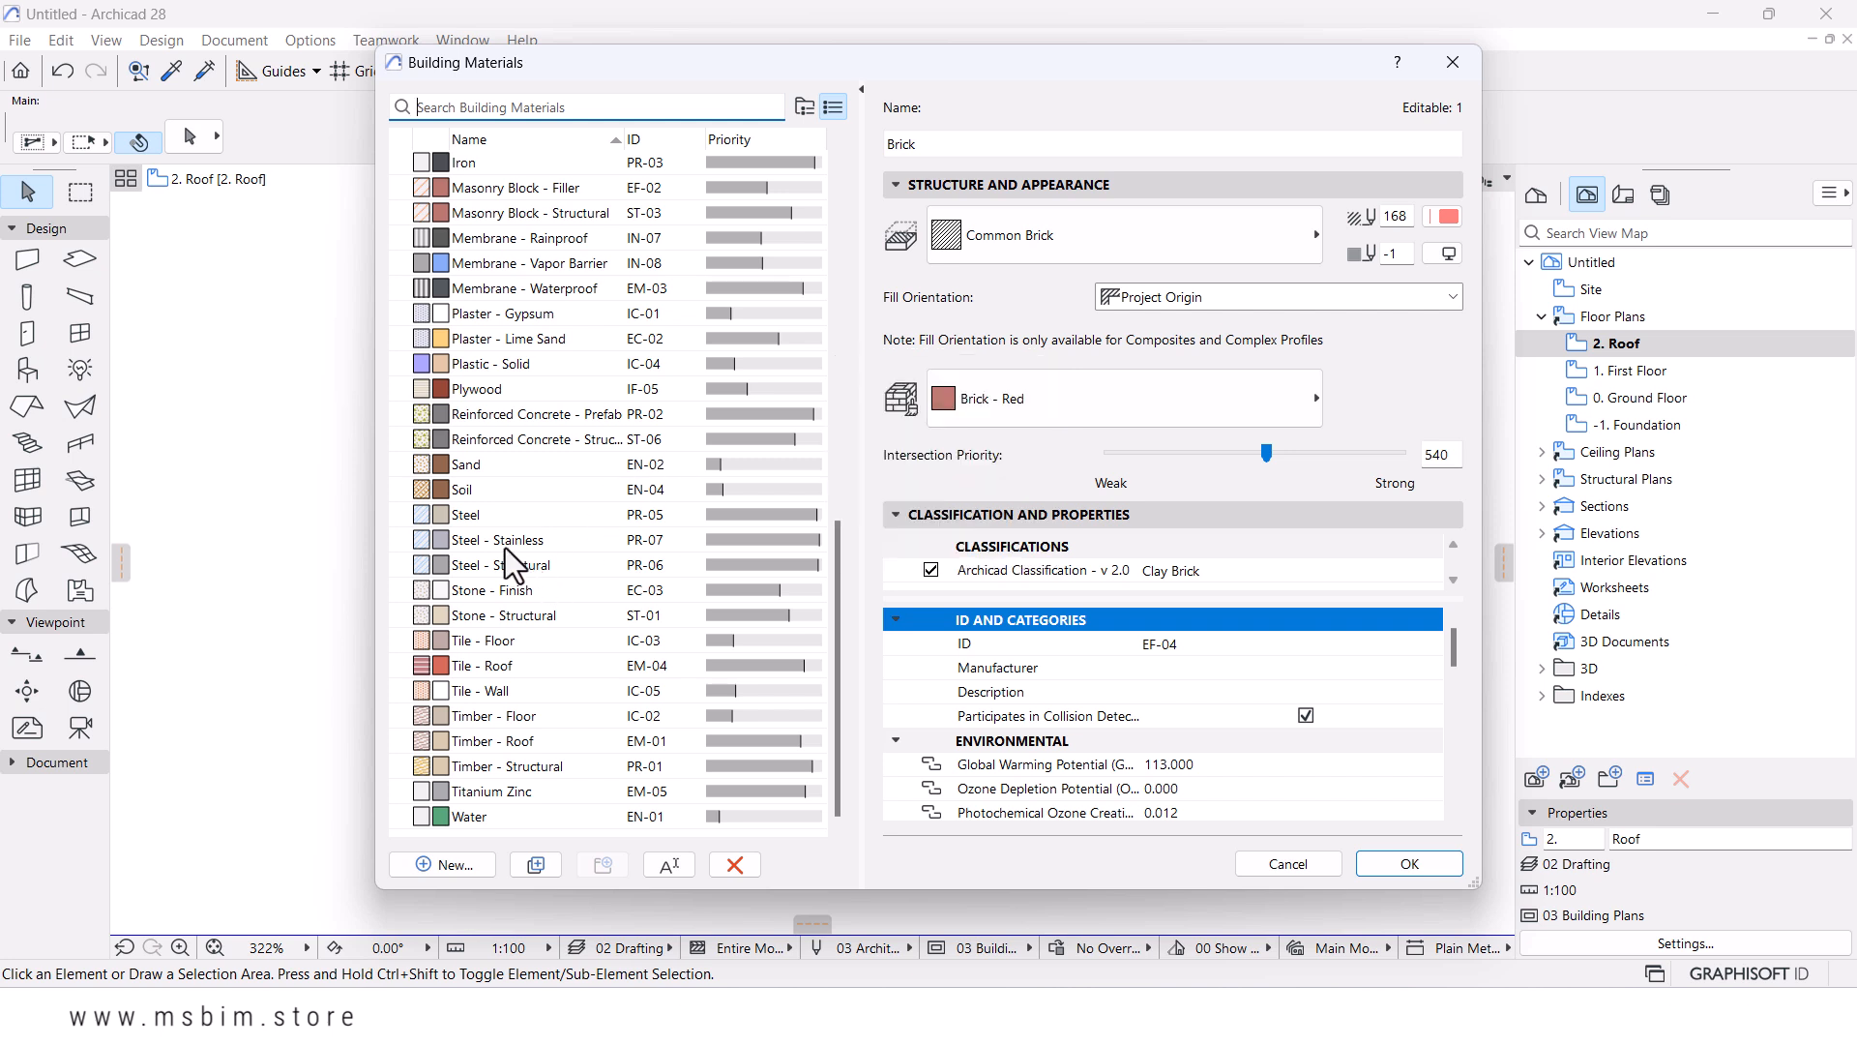
mouse_move(480, 540)
left_click(463, 542)
left_click_drag(571, 70, 862, 84)
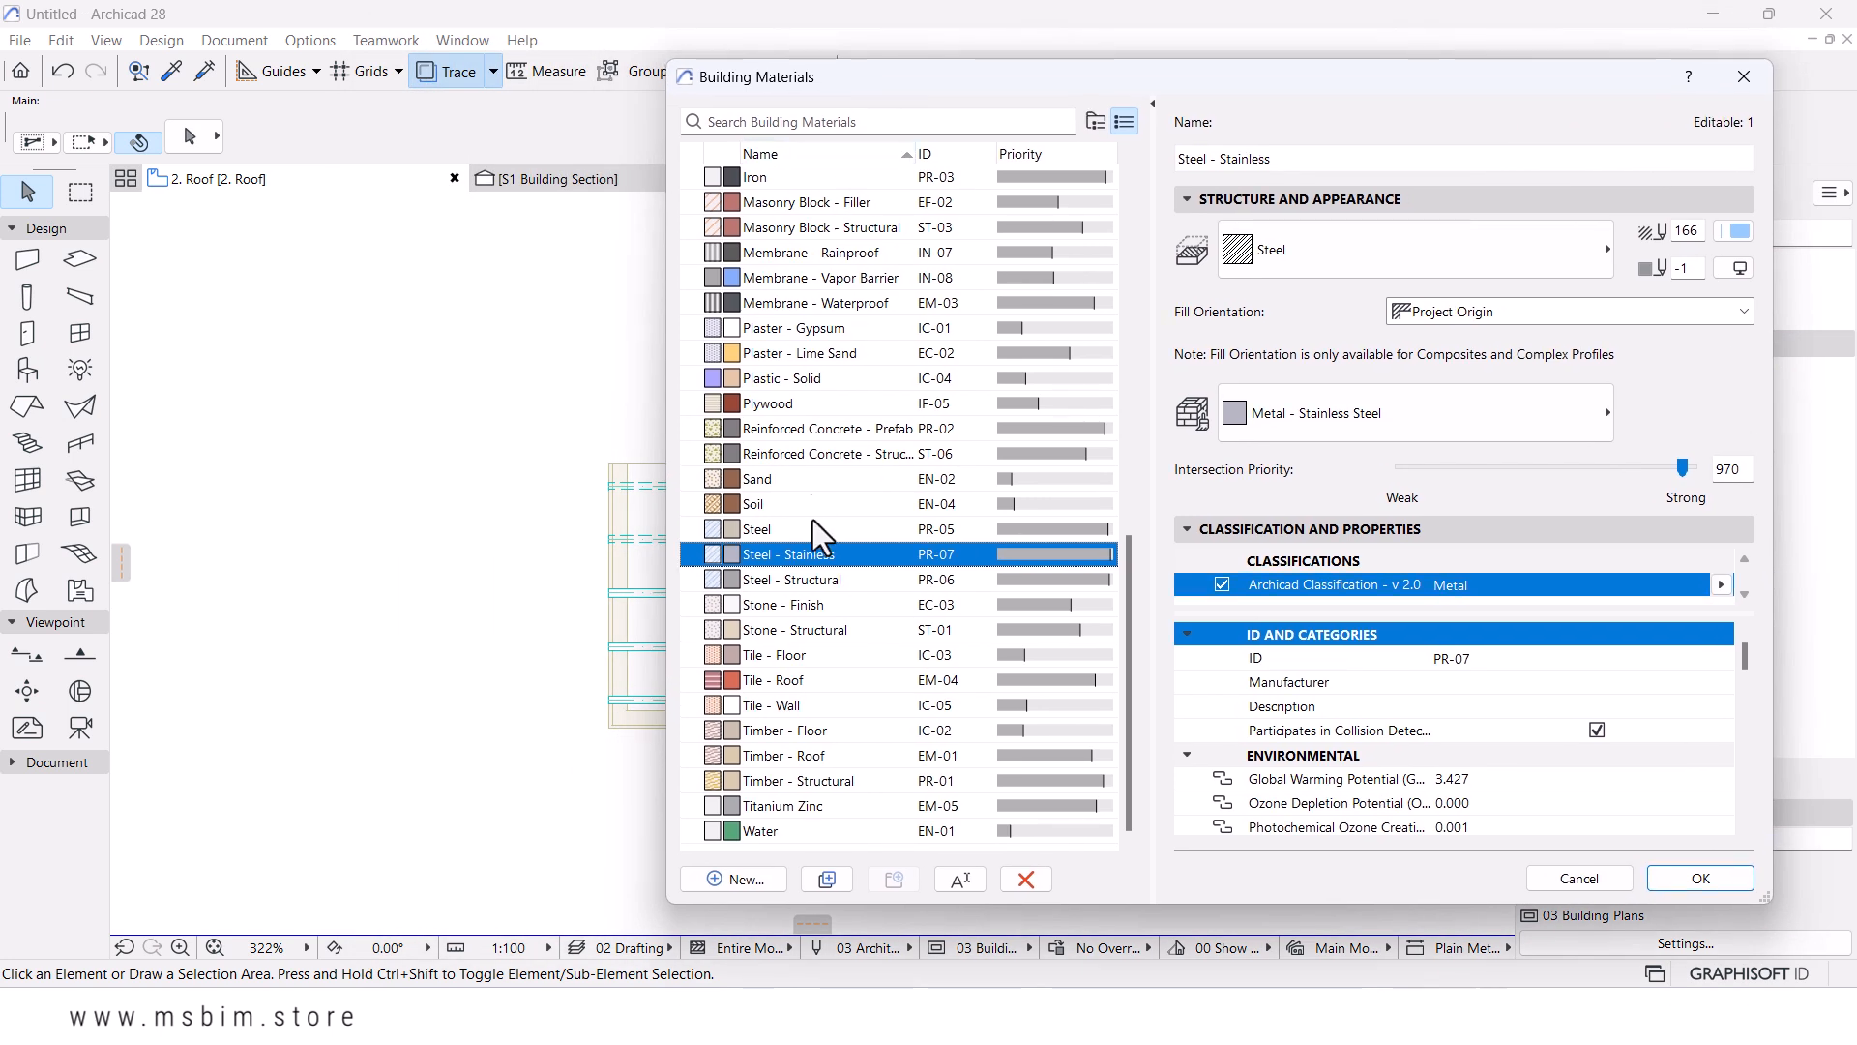
mouse_move(812, 522)
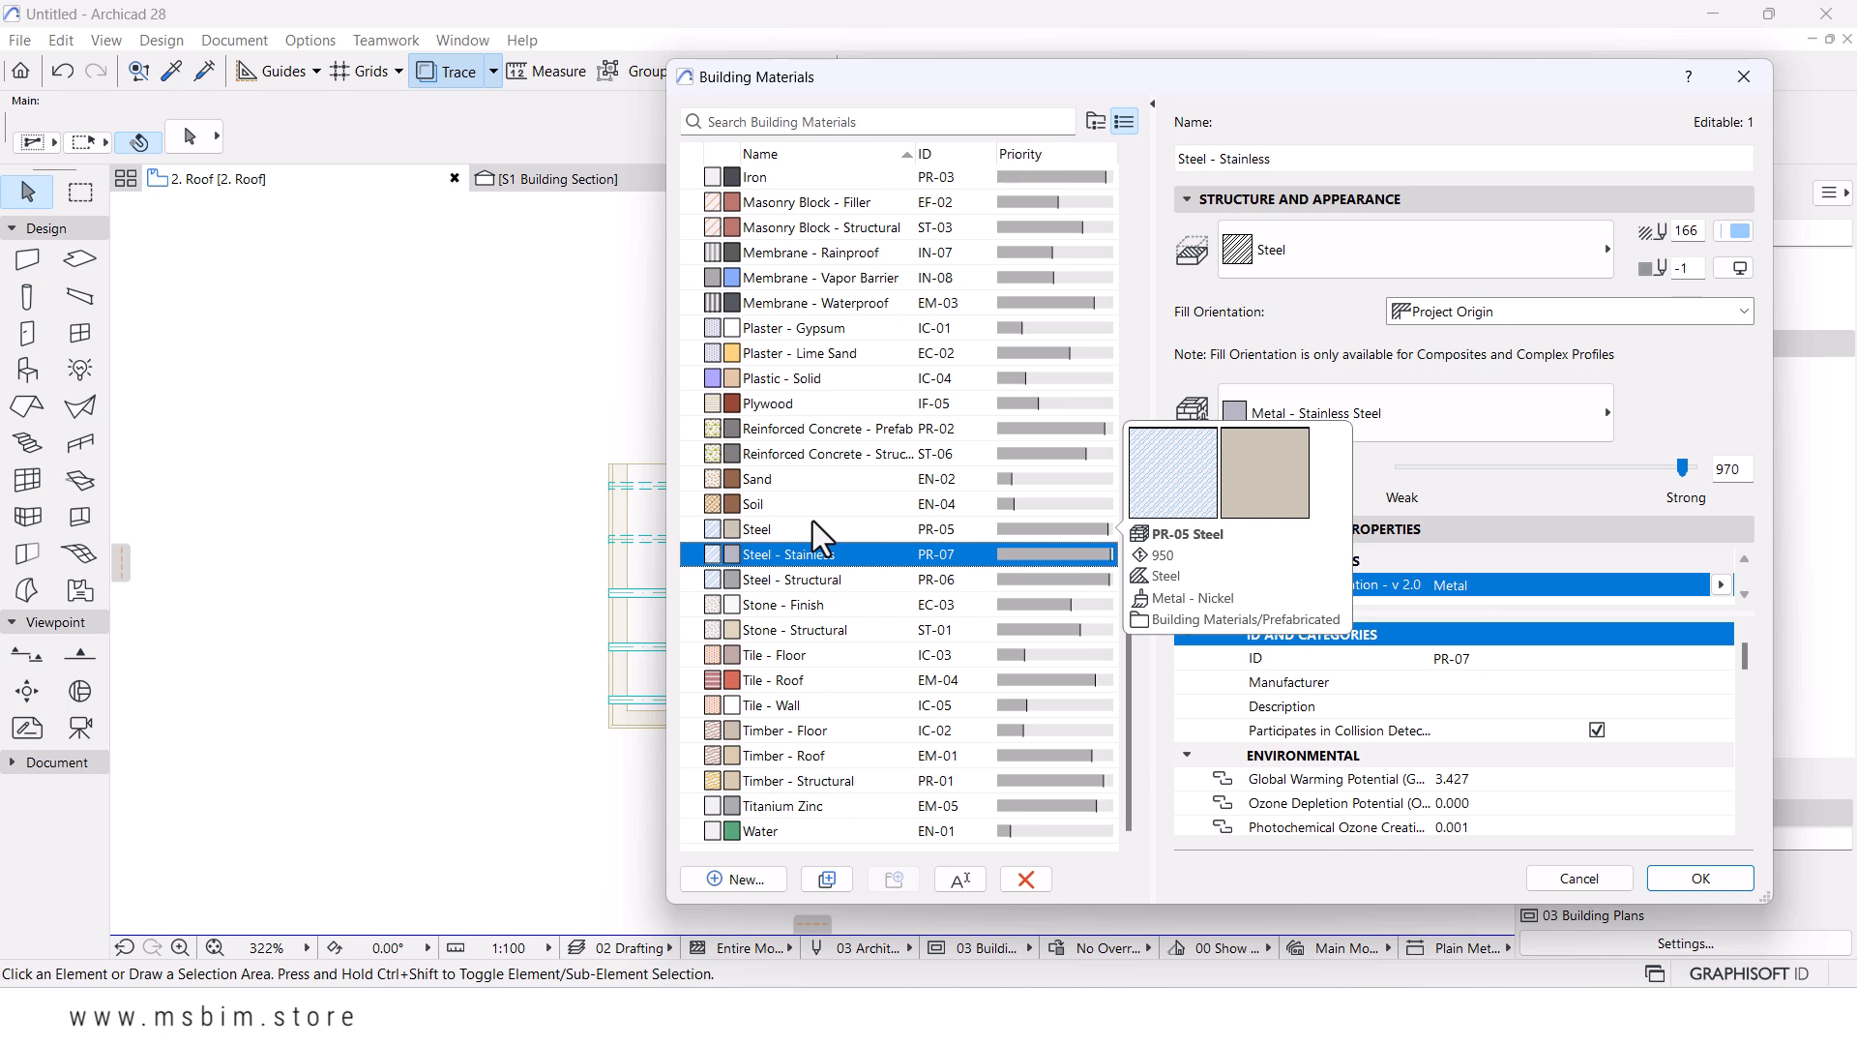
mouse_move(838, 641)
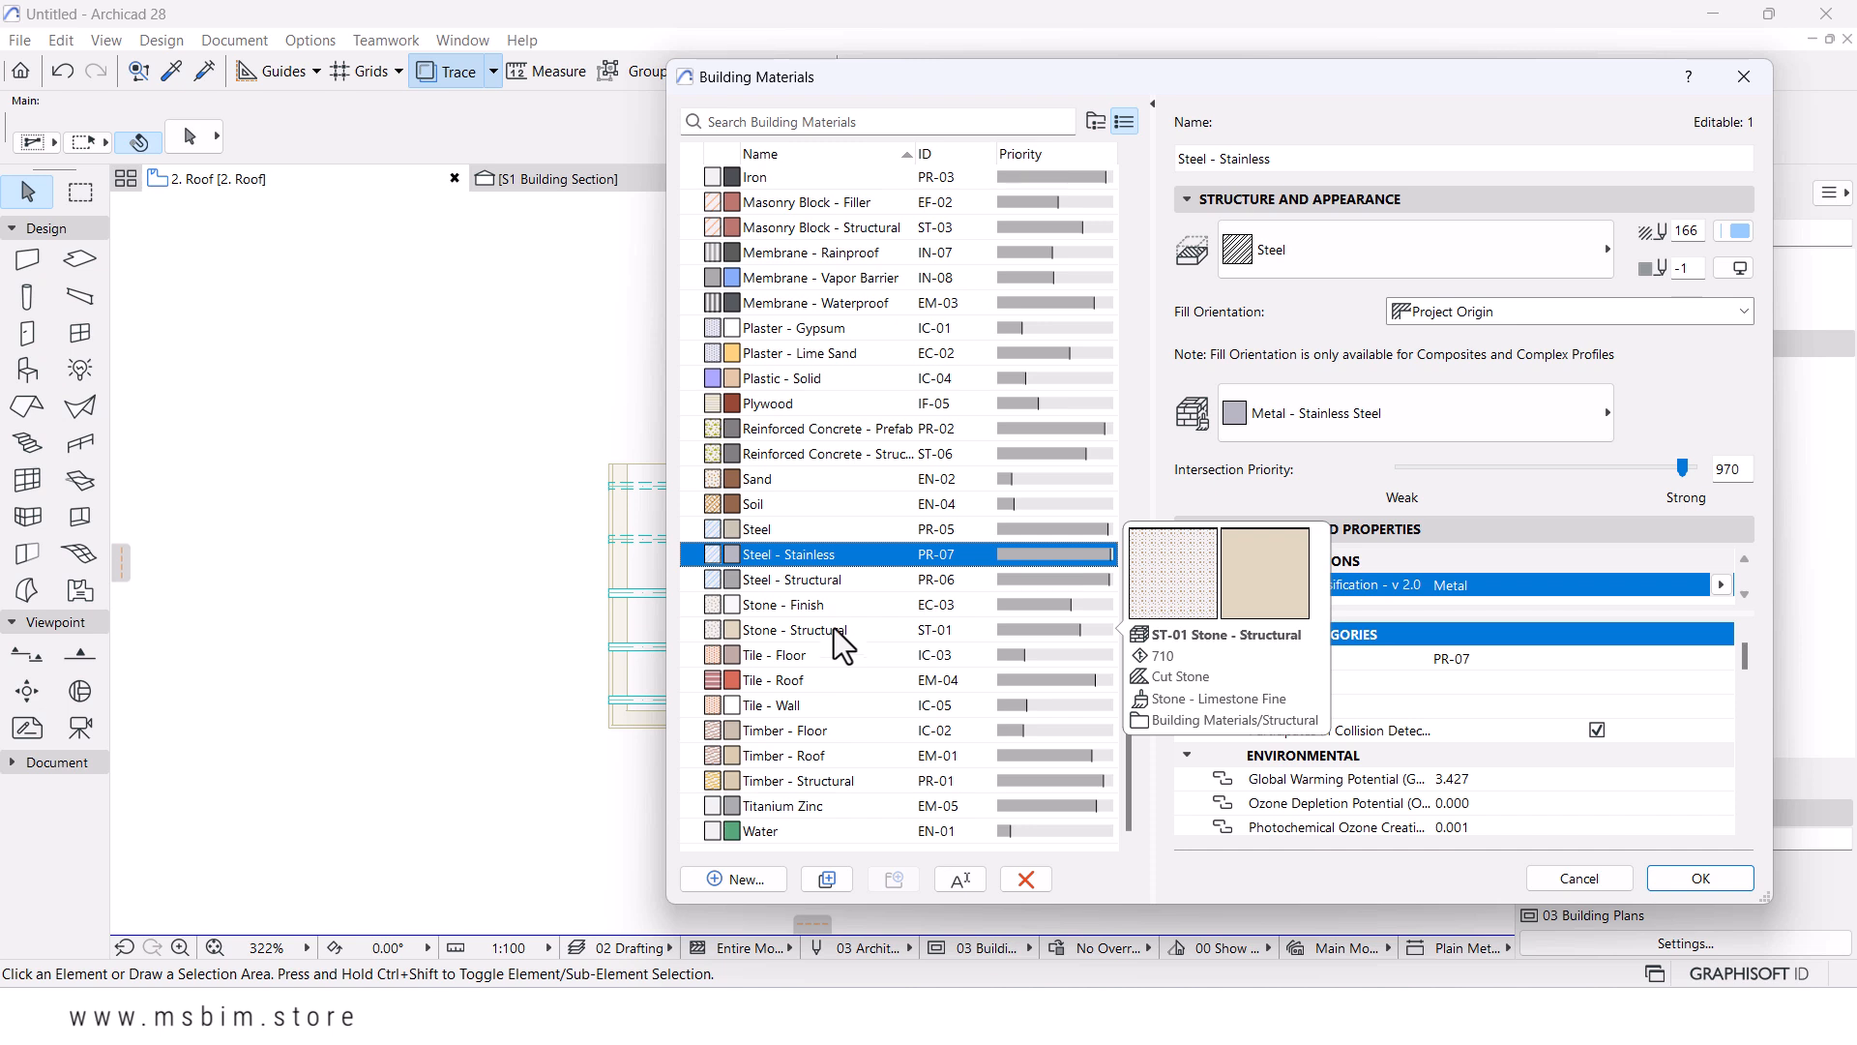
mouse_move(752, 536)
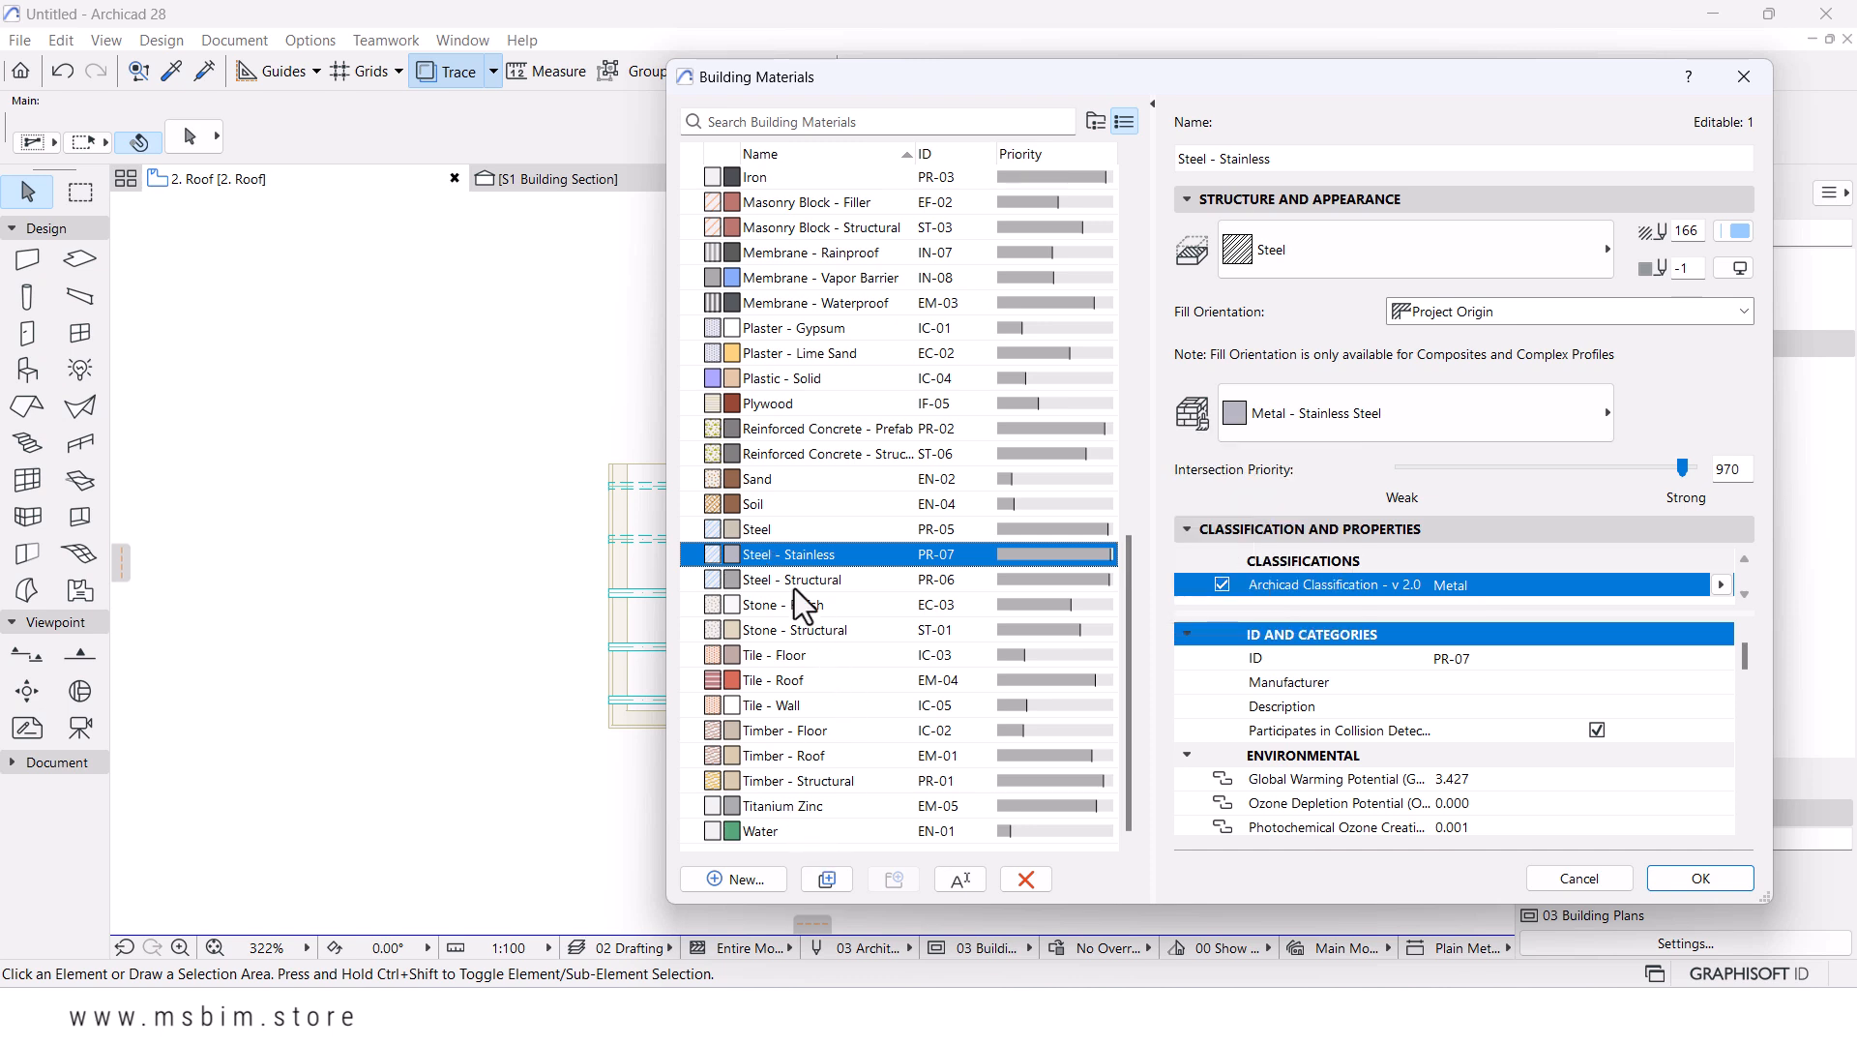
mouse_move(769, 566)
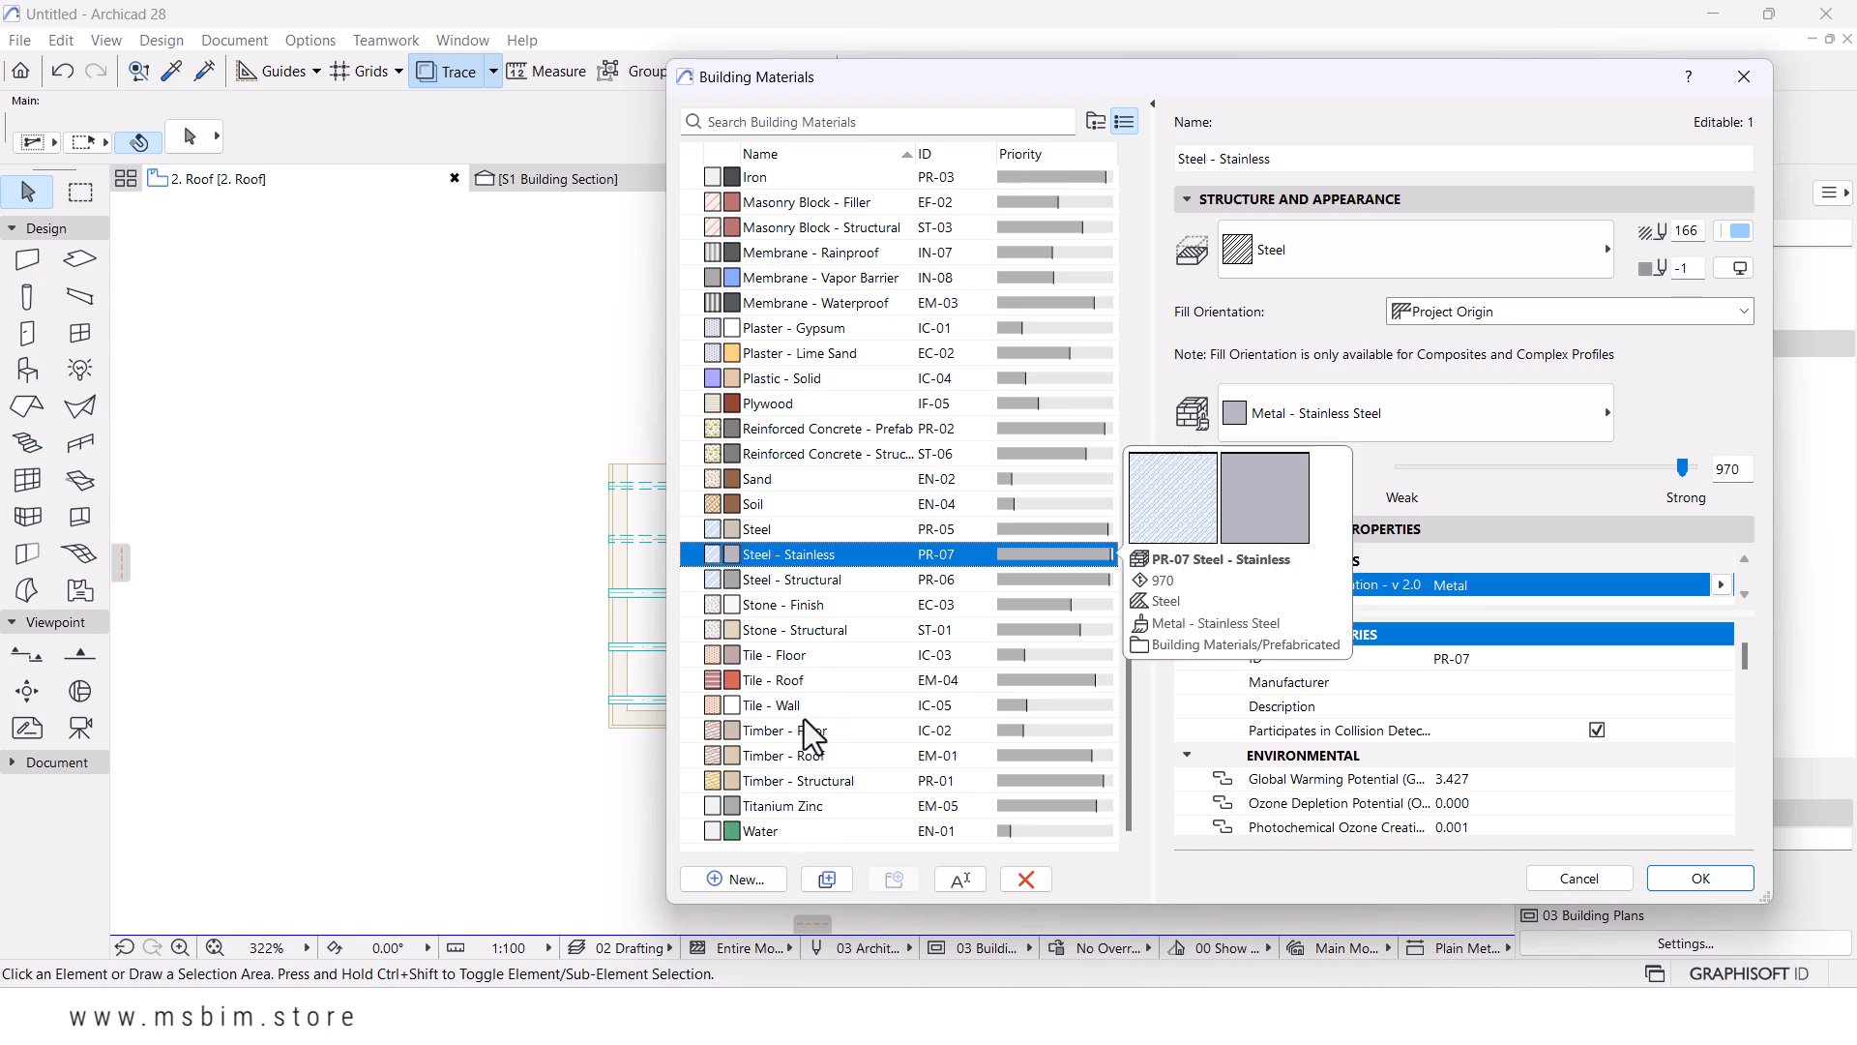
left_click(830, 878)
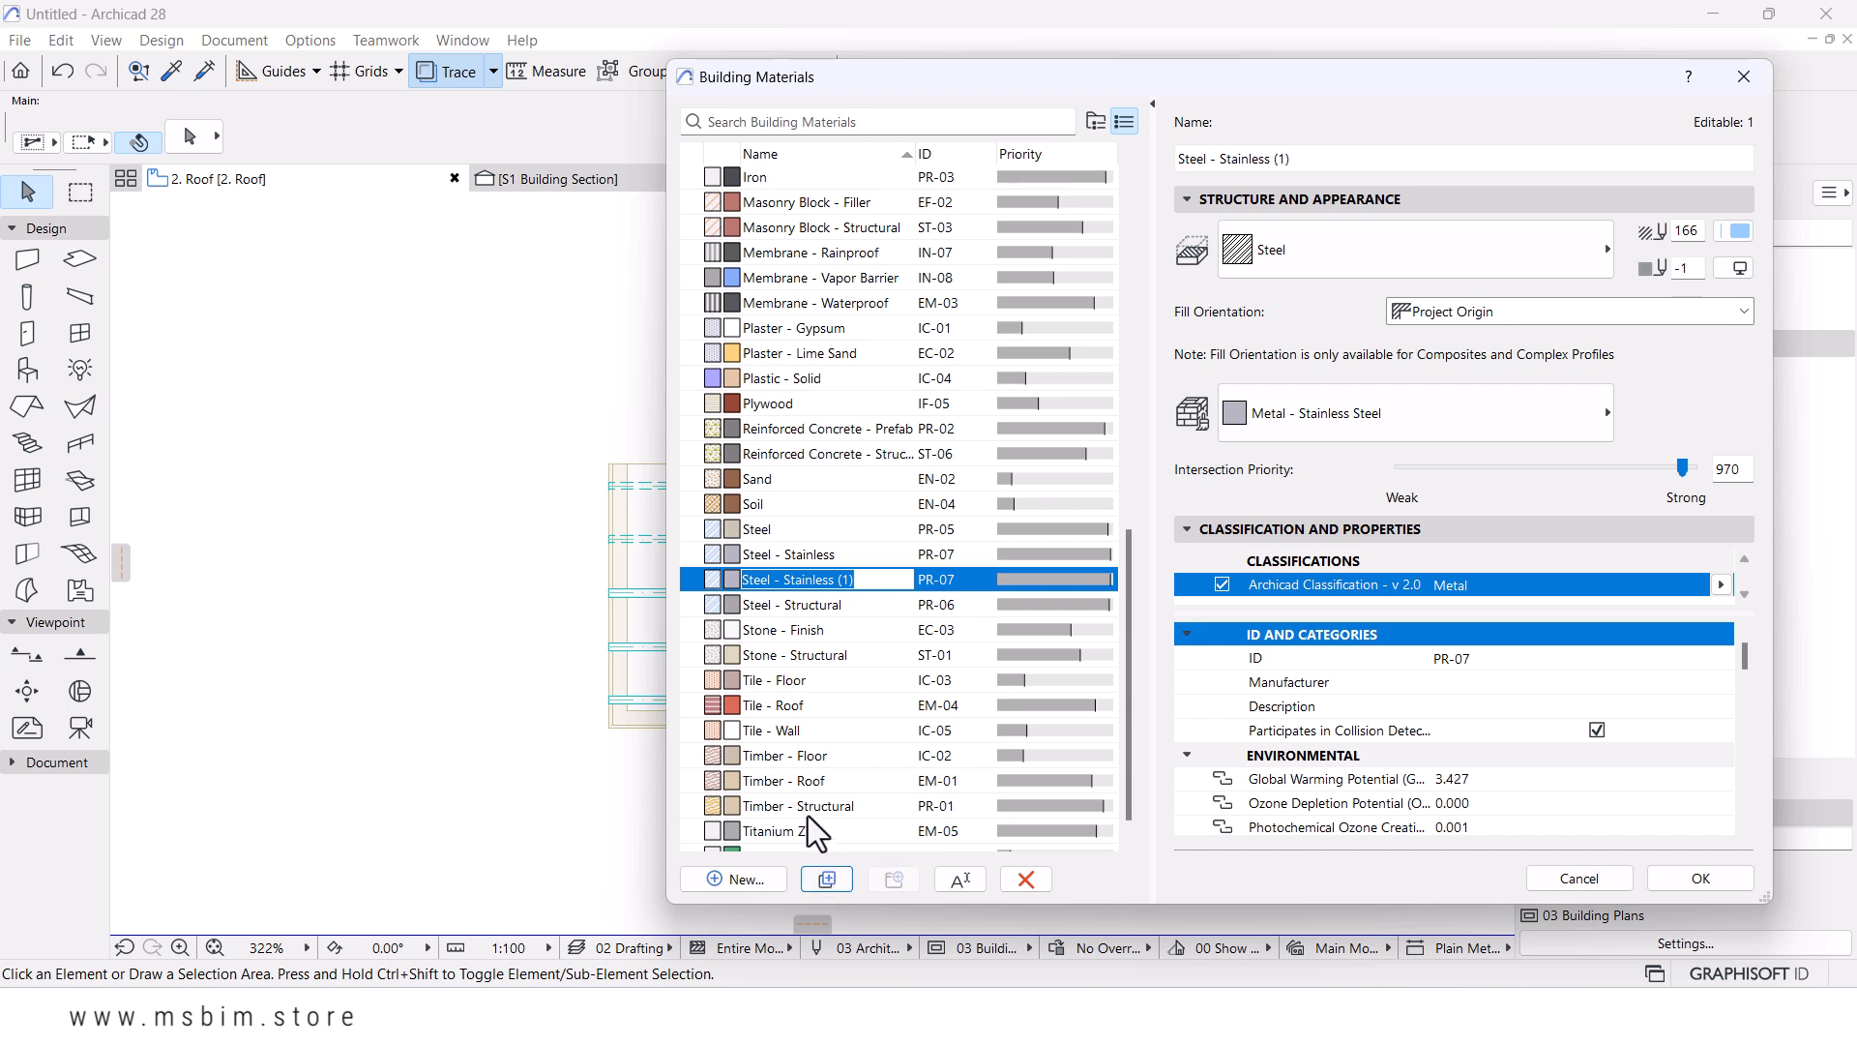
left_click(782, 580)
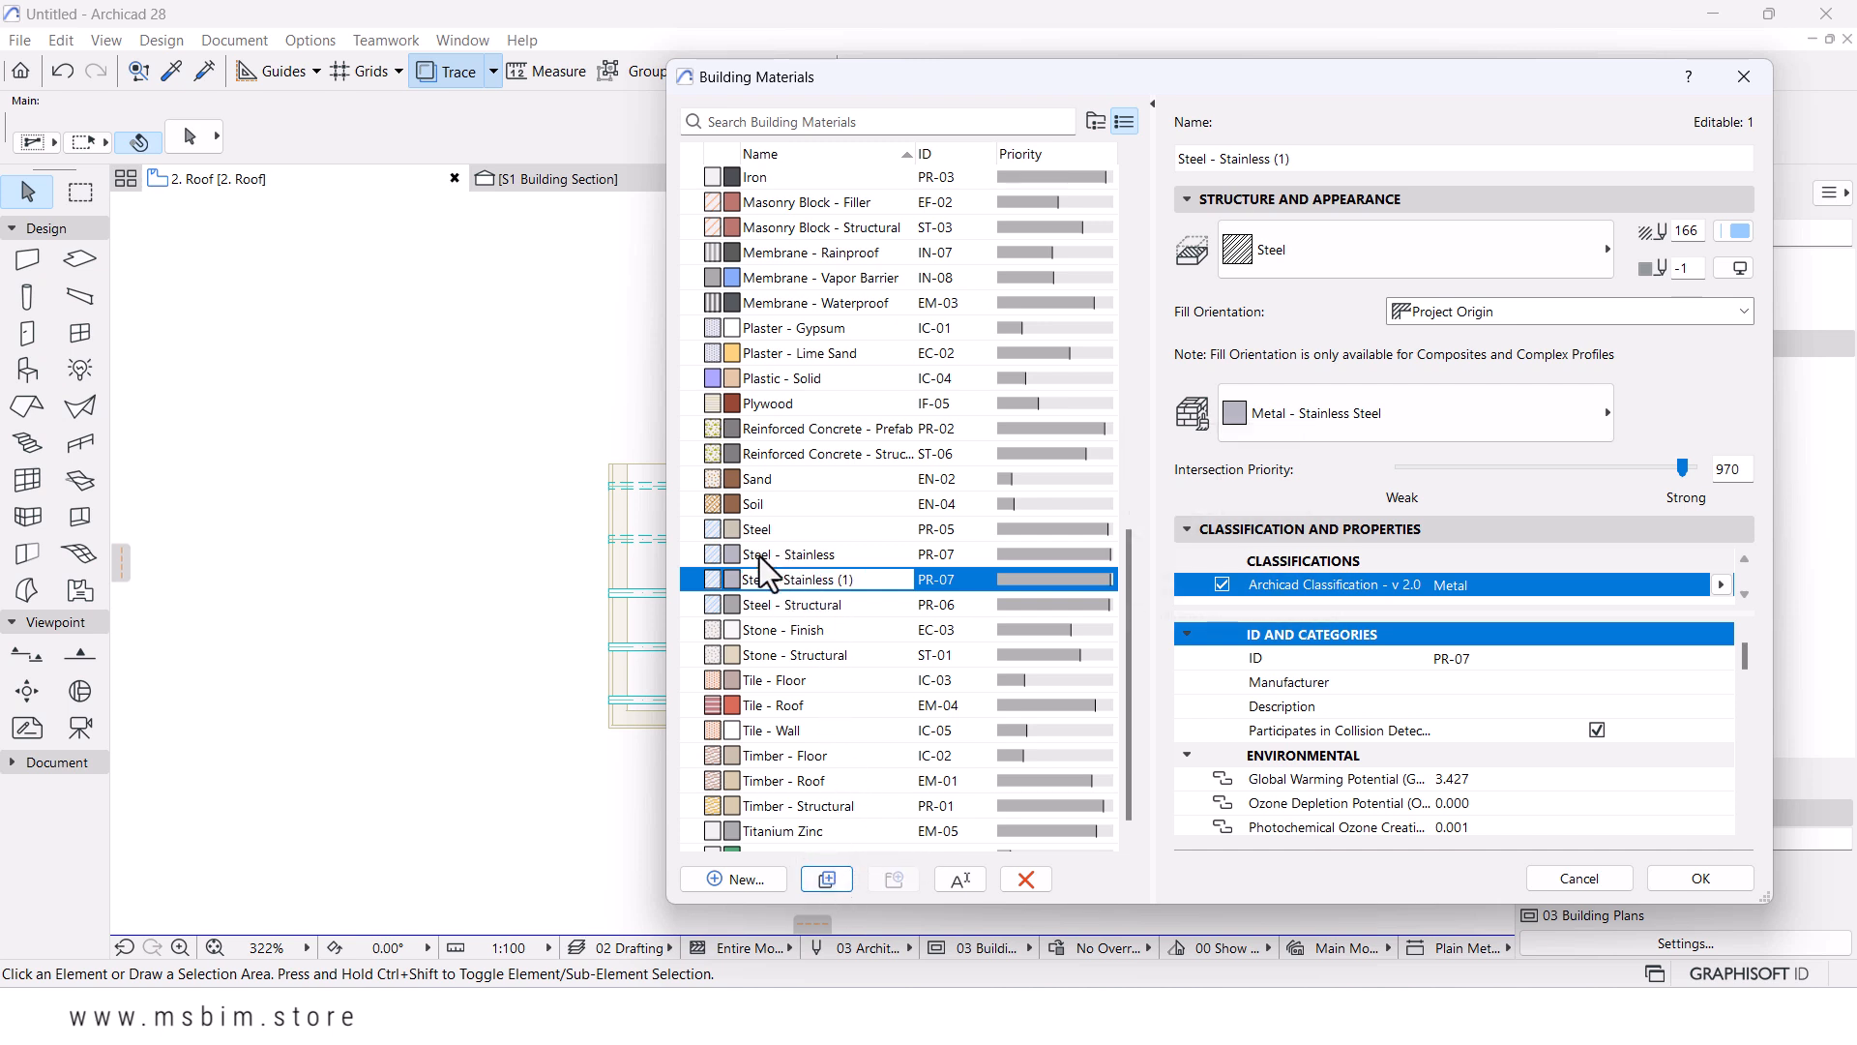
left_click_drag(784, 581, 877, 578)
type("Corrugated Sheet")
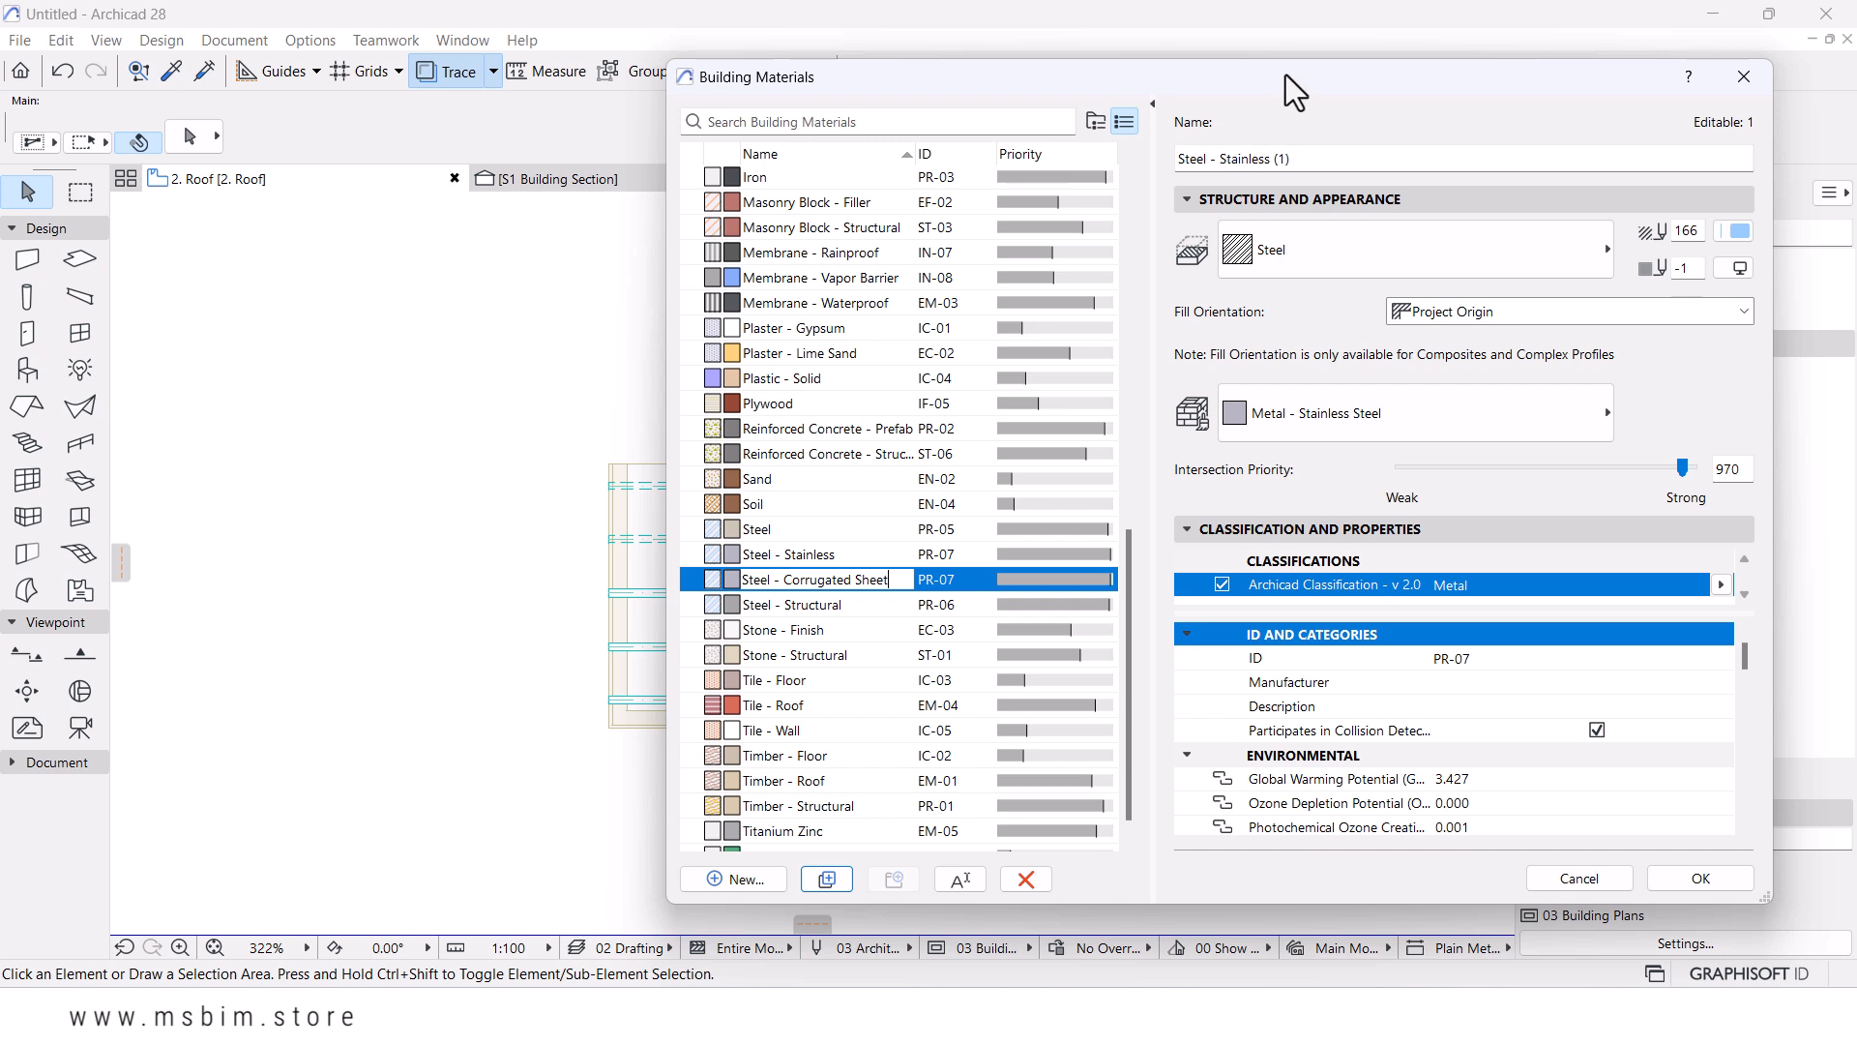
- Set the surface of Steel - Corrugated Sheet to Roof - Corrugated Sheet Matte and save the building materials
left_click_drag(1285, 74, 1093, 62)
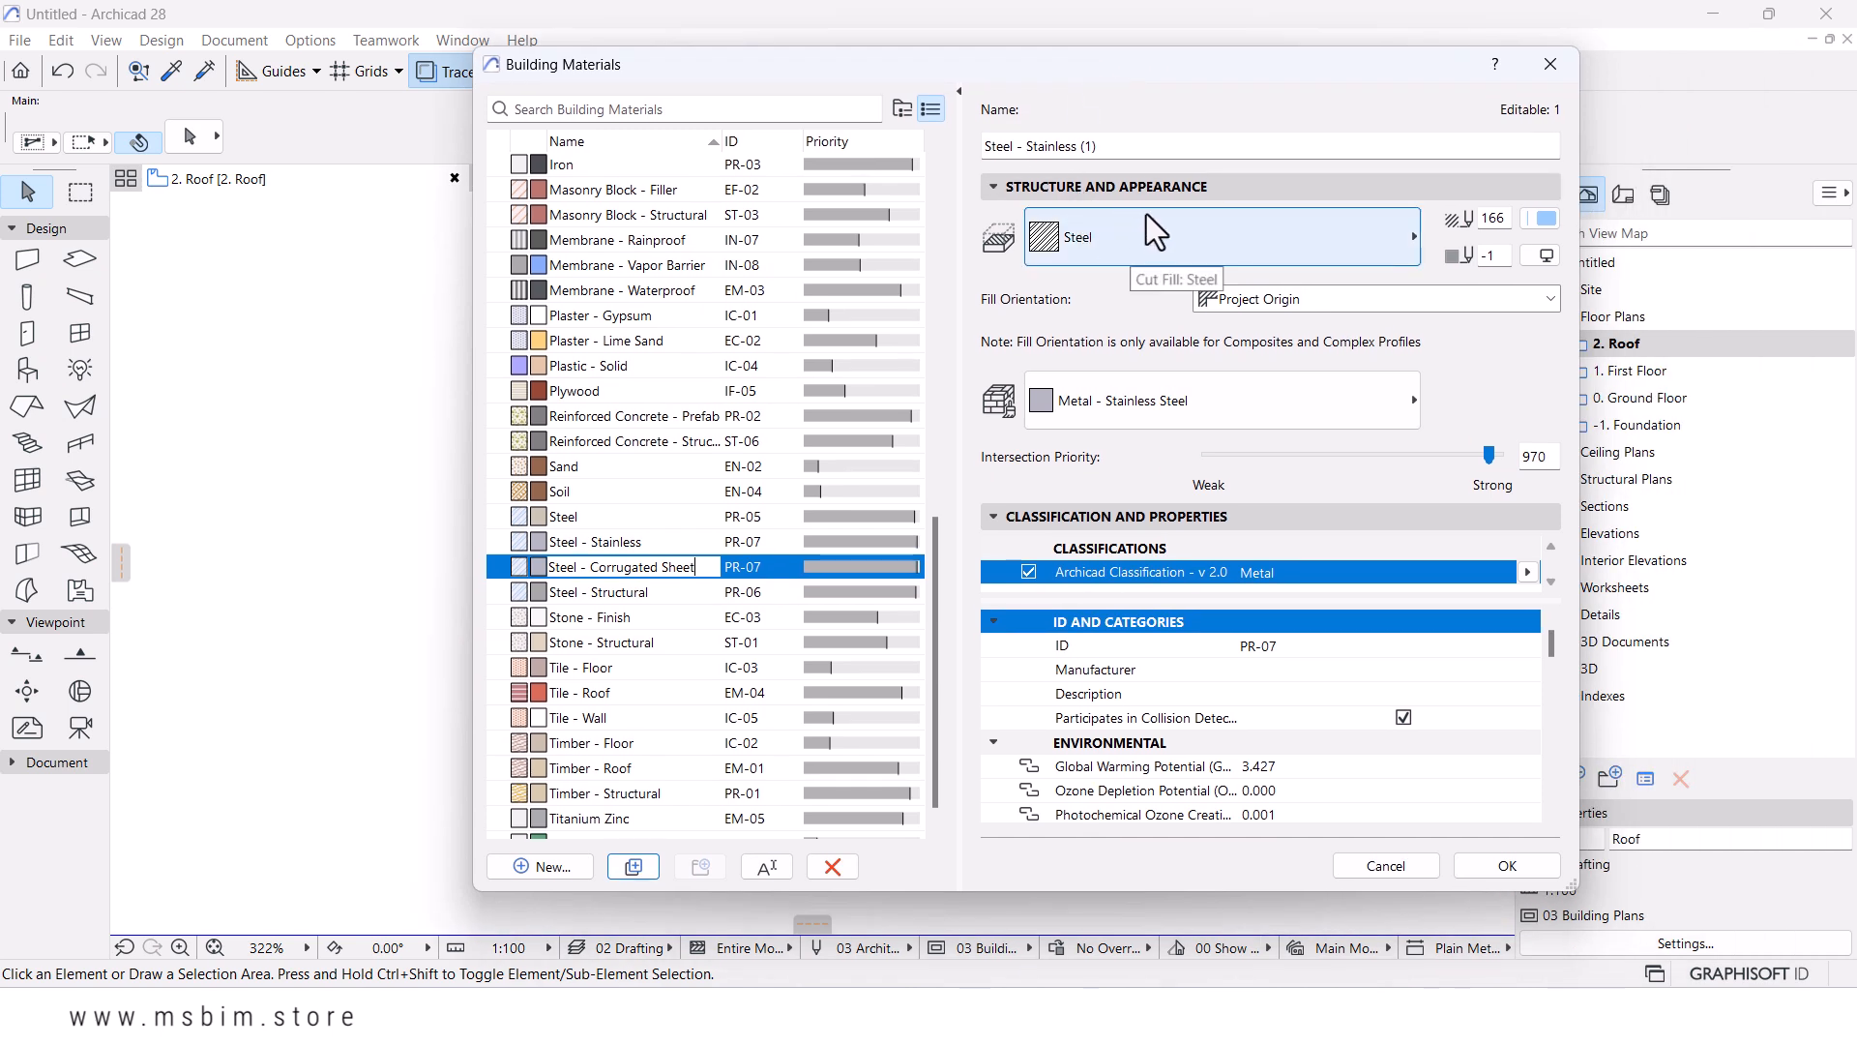
left_click(1173, 396)
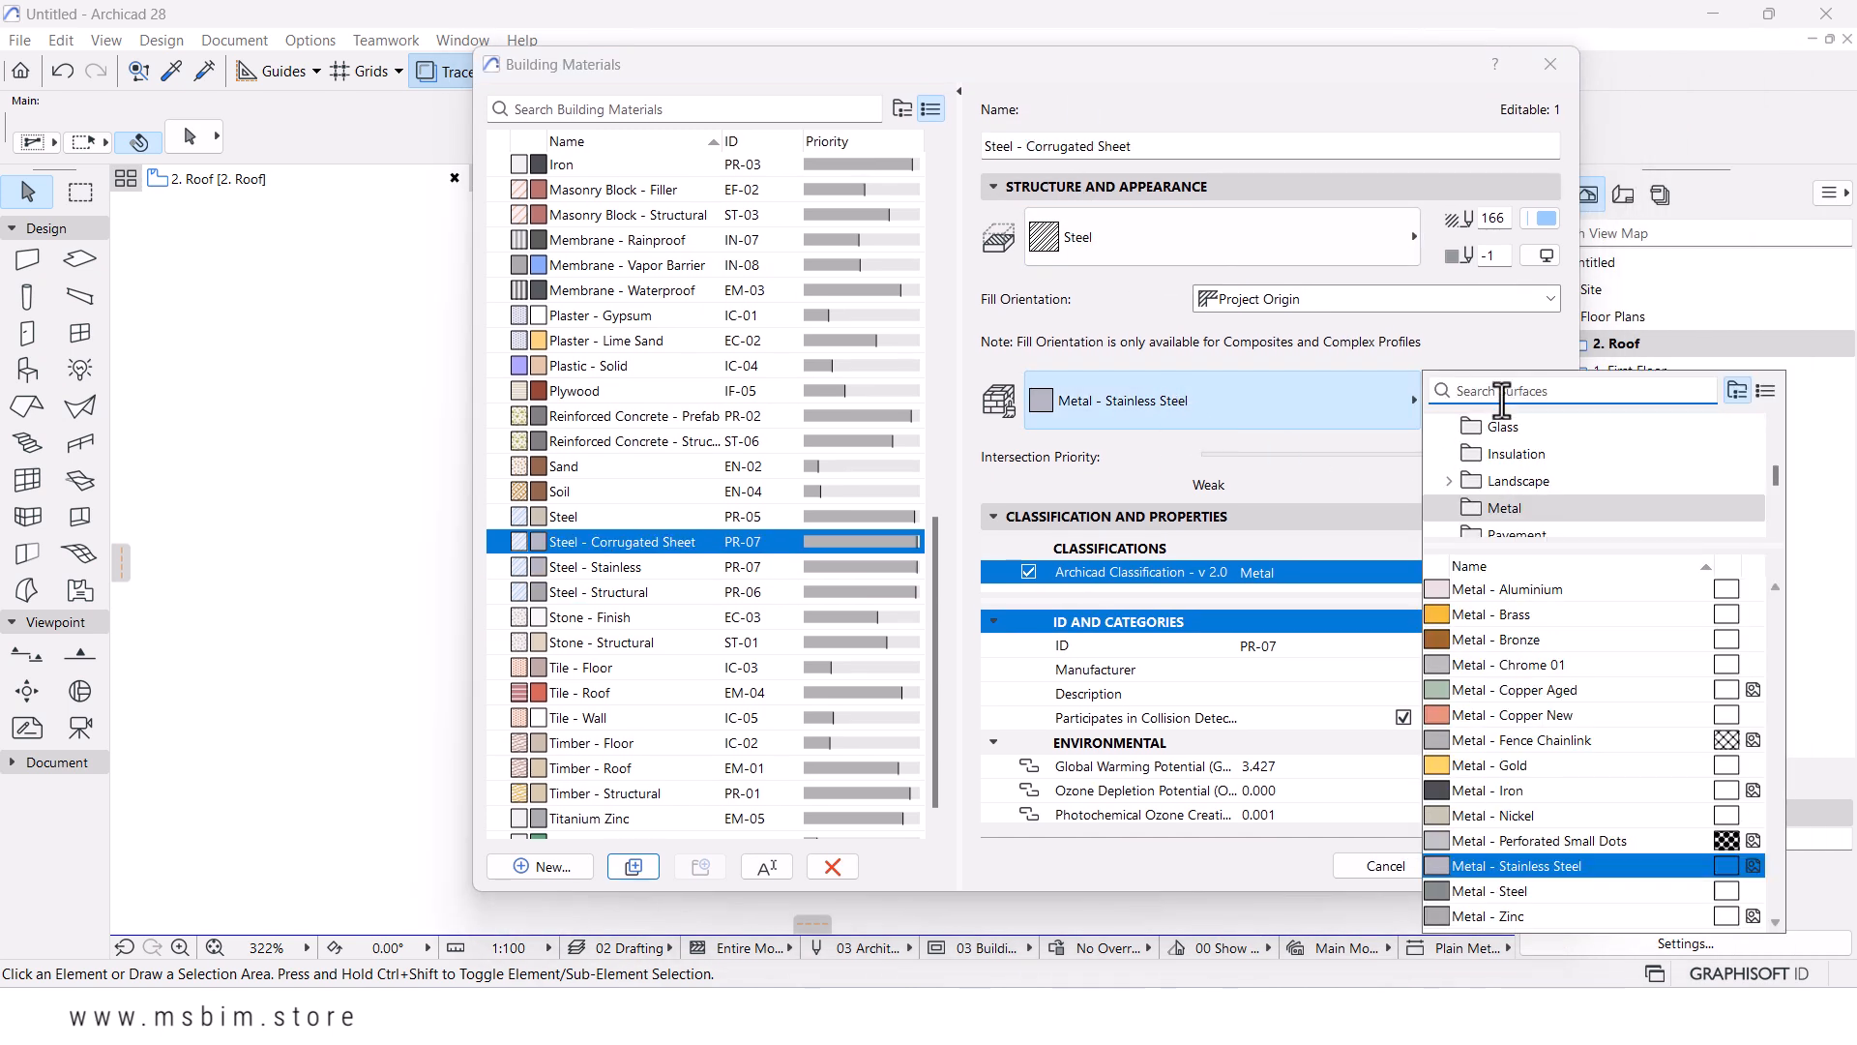
type("corr")
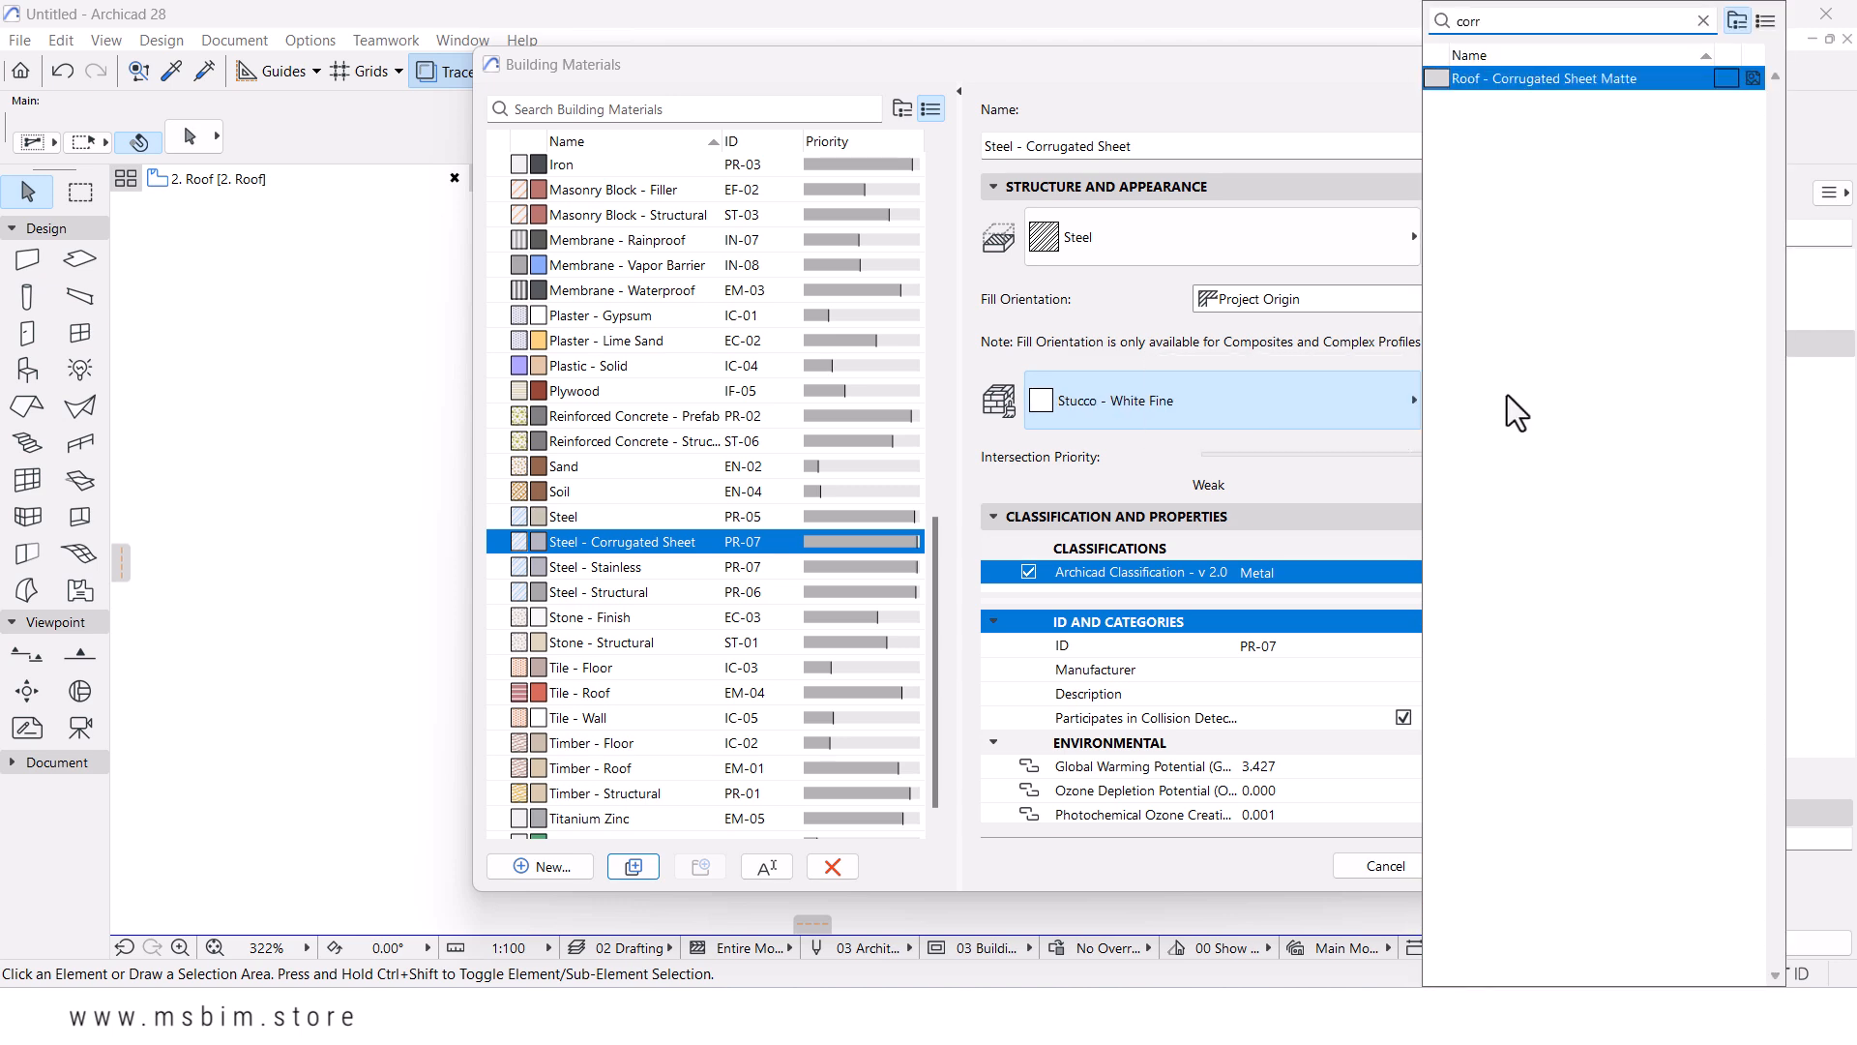
left_click(1532, 83)
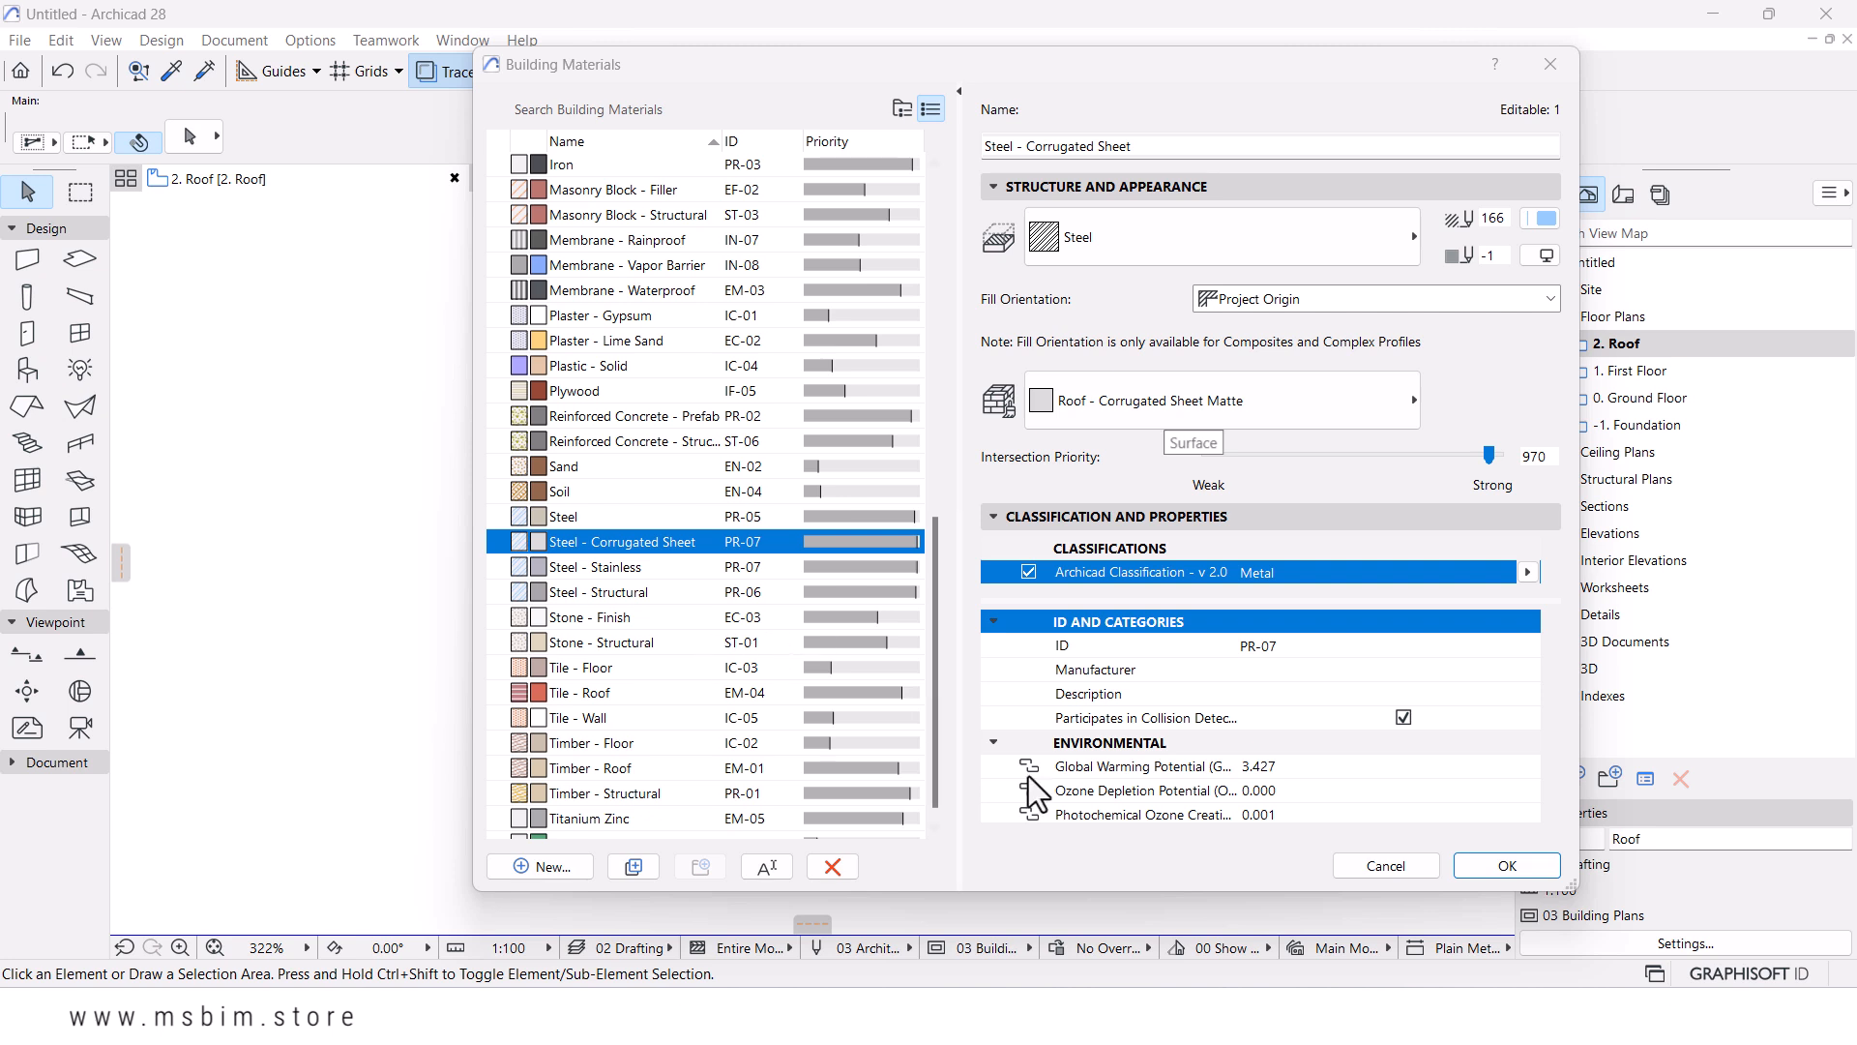
left_click(1476, 866)
- Set the Roof tool to single-plane geometry with Steel - Corrugated Sheet as its building material
scroll(858, 684, "up", 3)
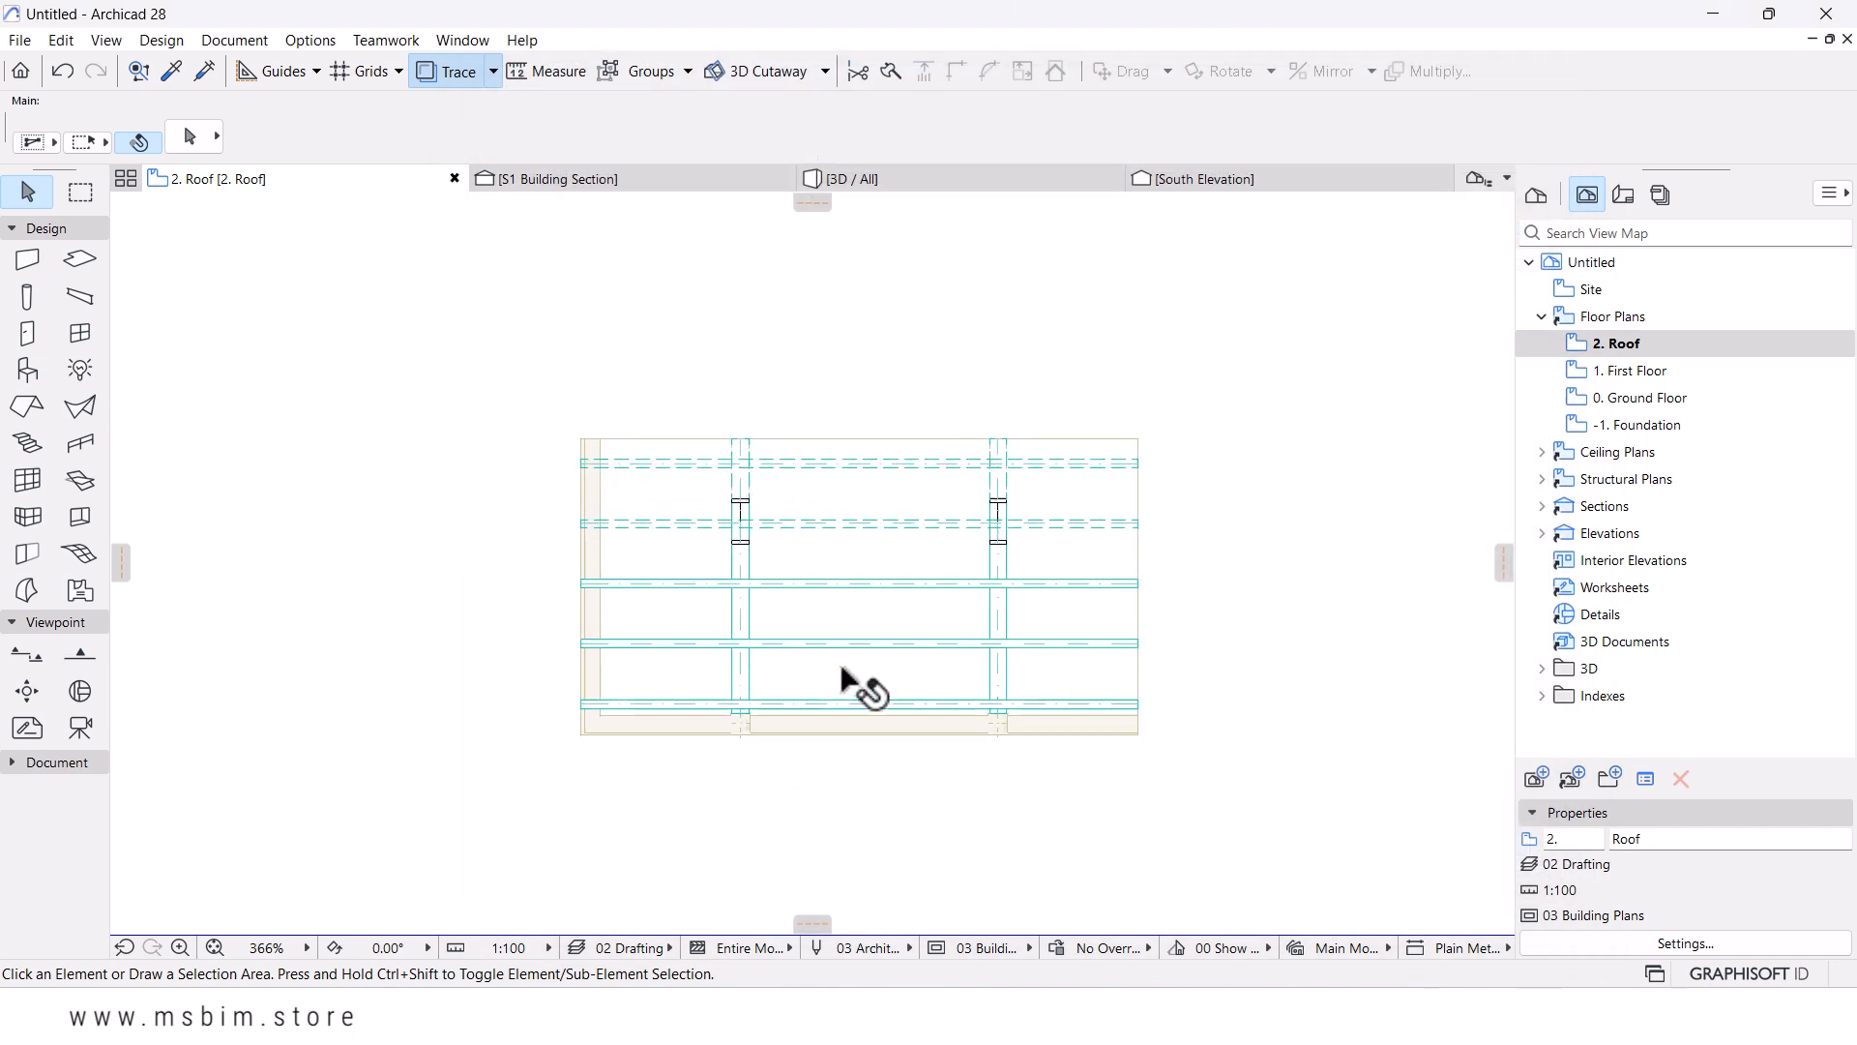
left_click(27, 407)
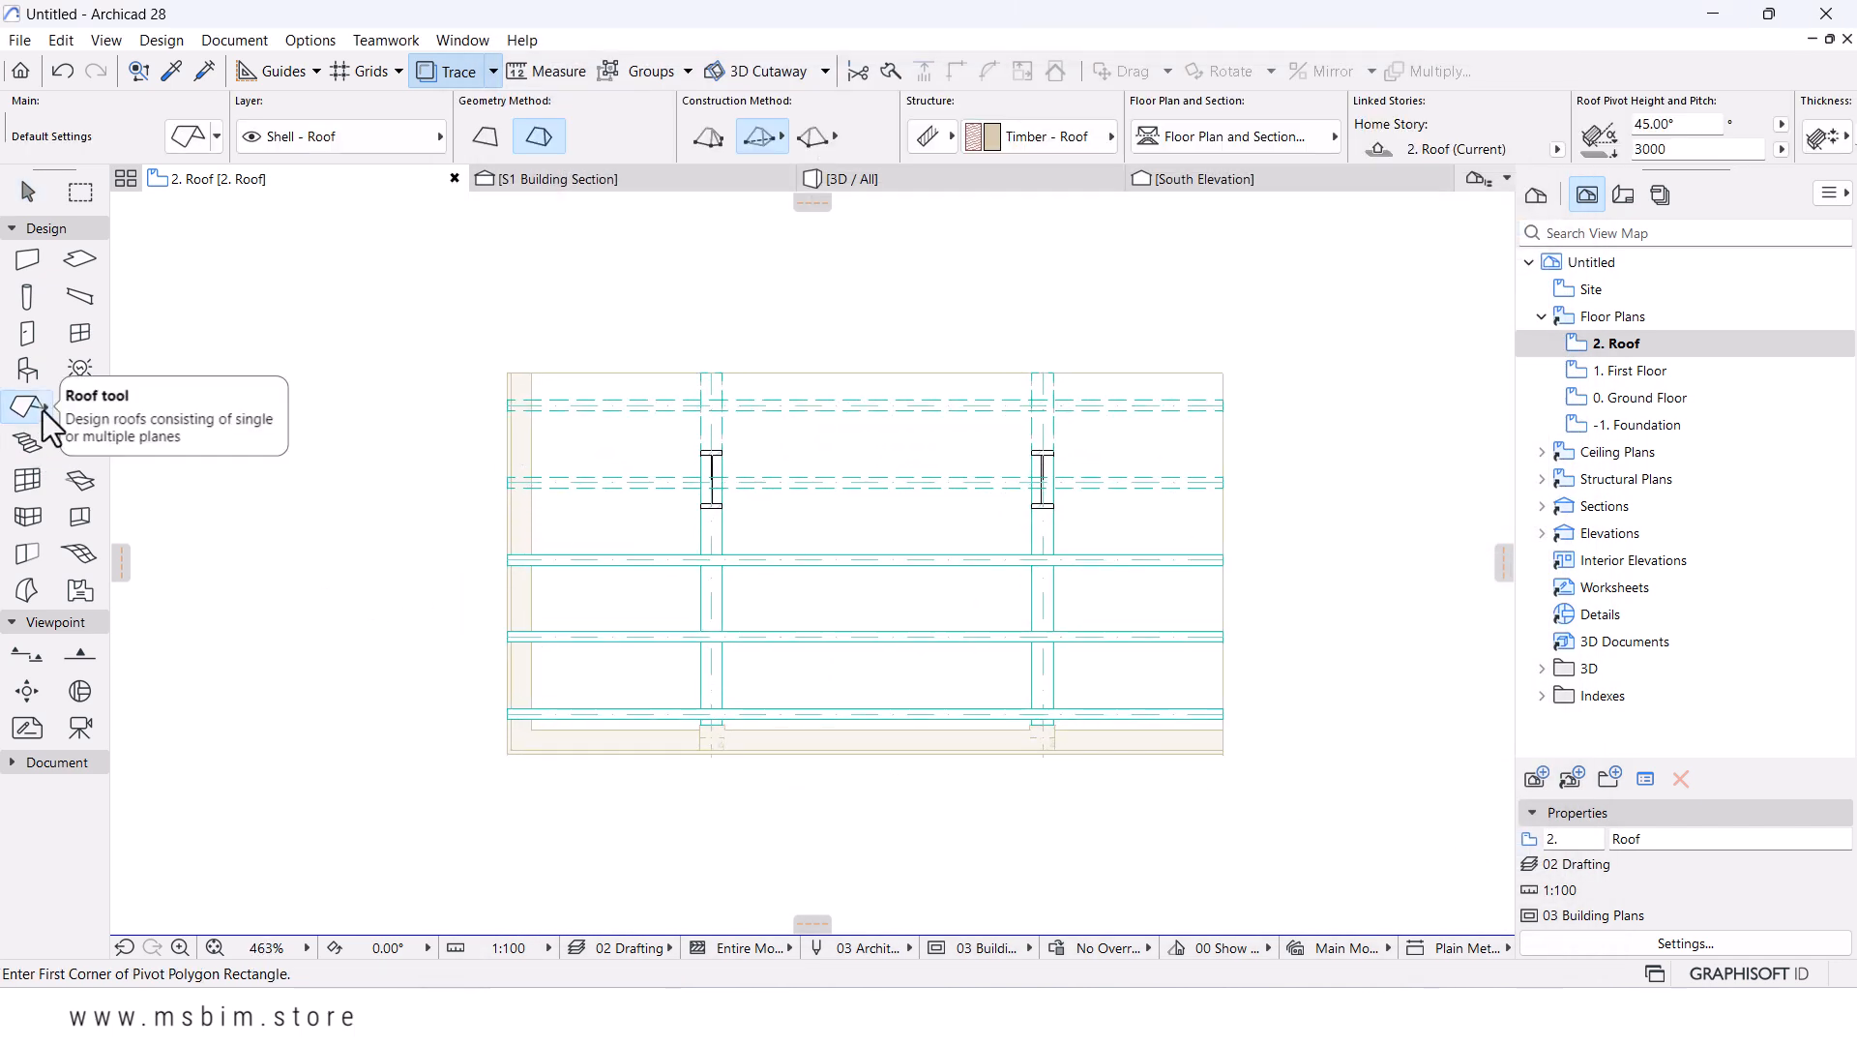
left_click(484, 140)
mouse_move(849, 172)
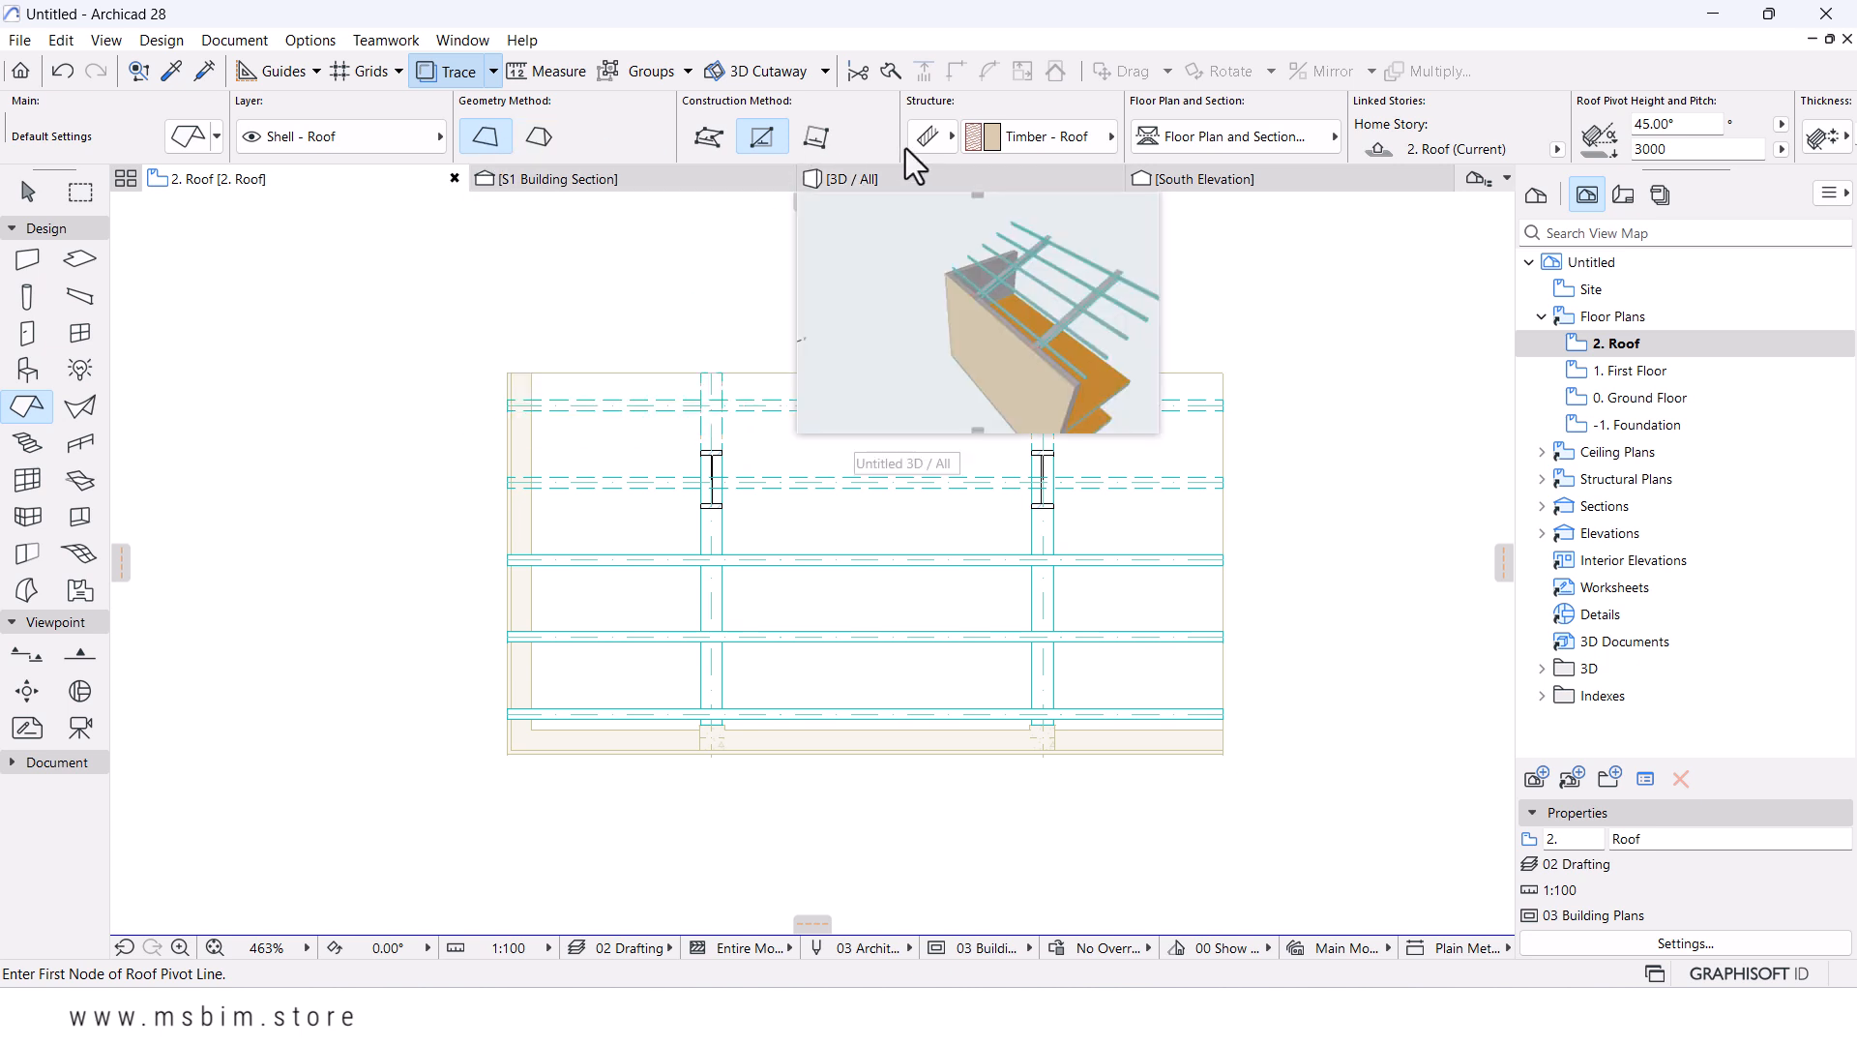
left_click(1028, 145)
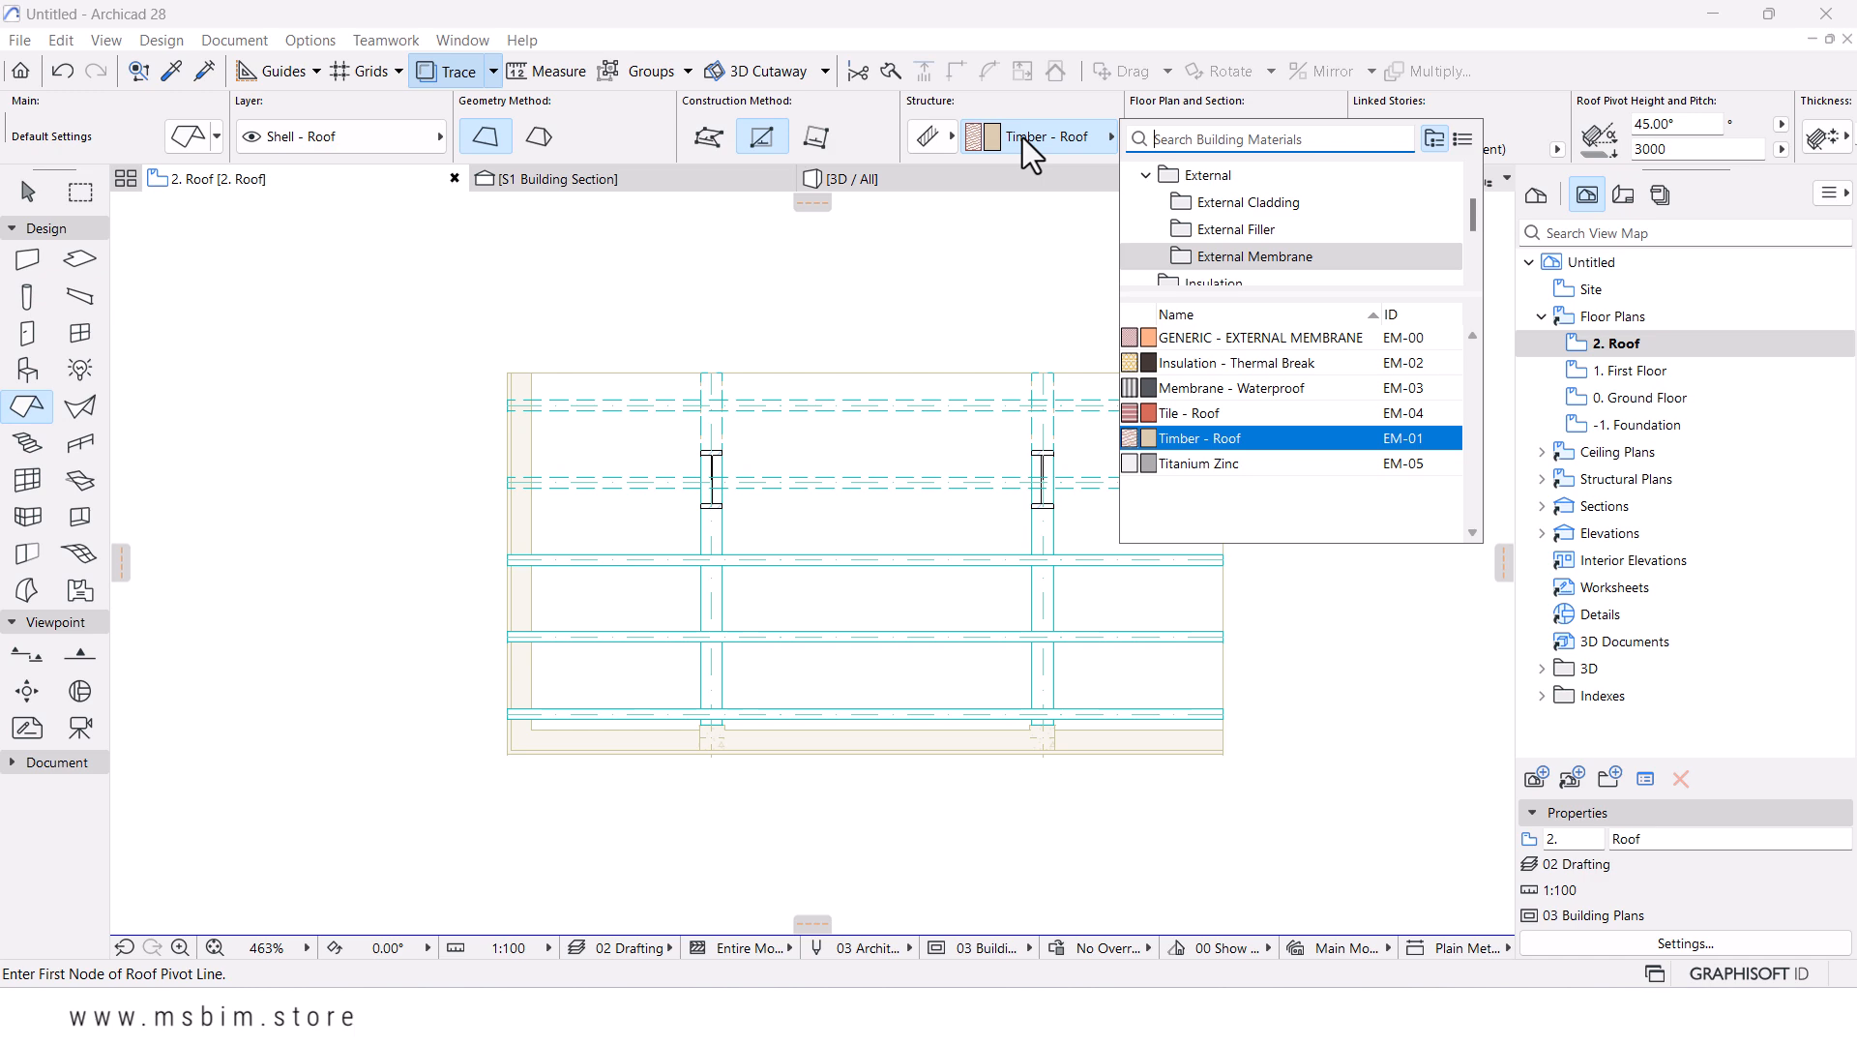
type("con")
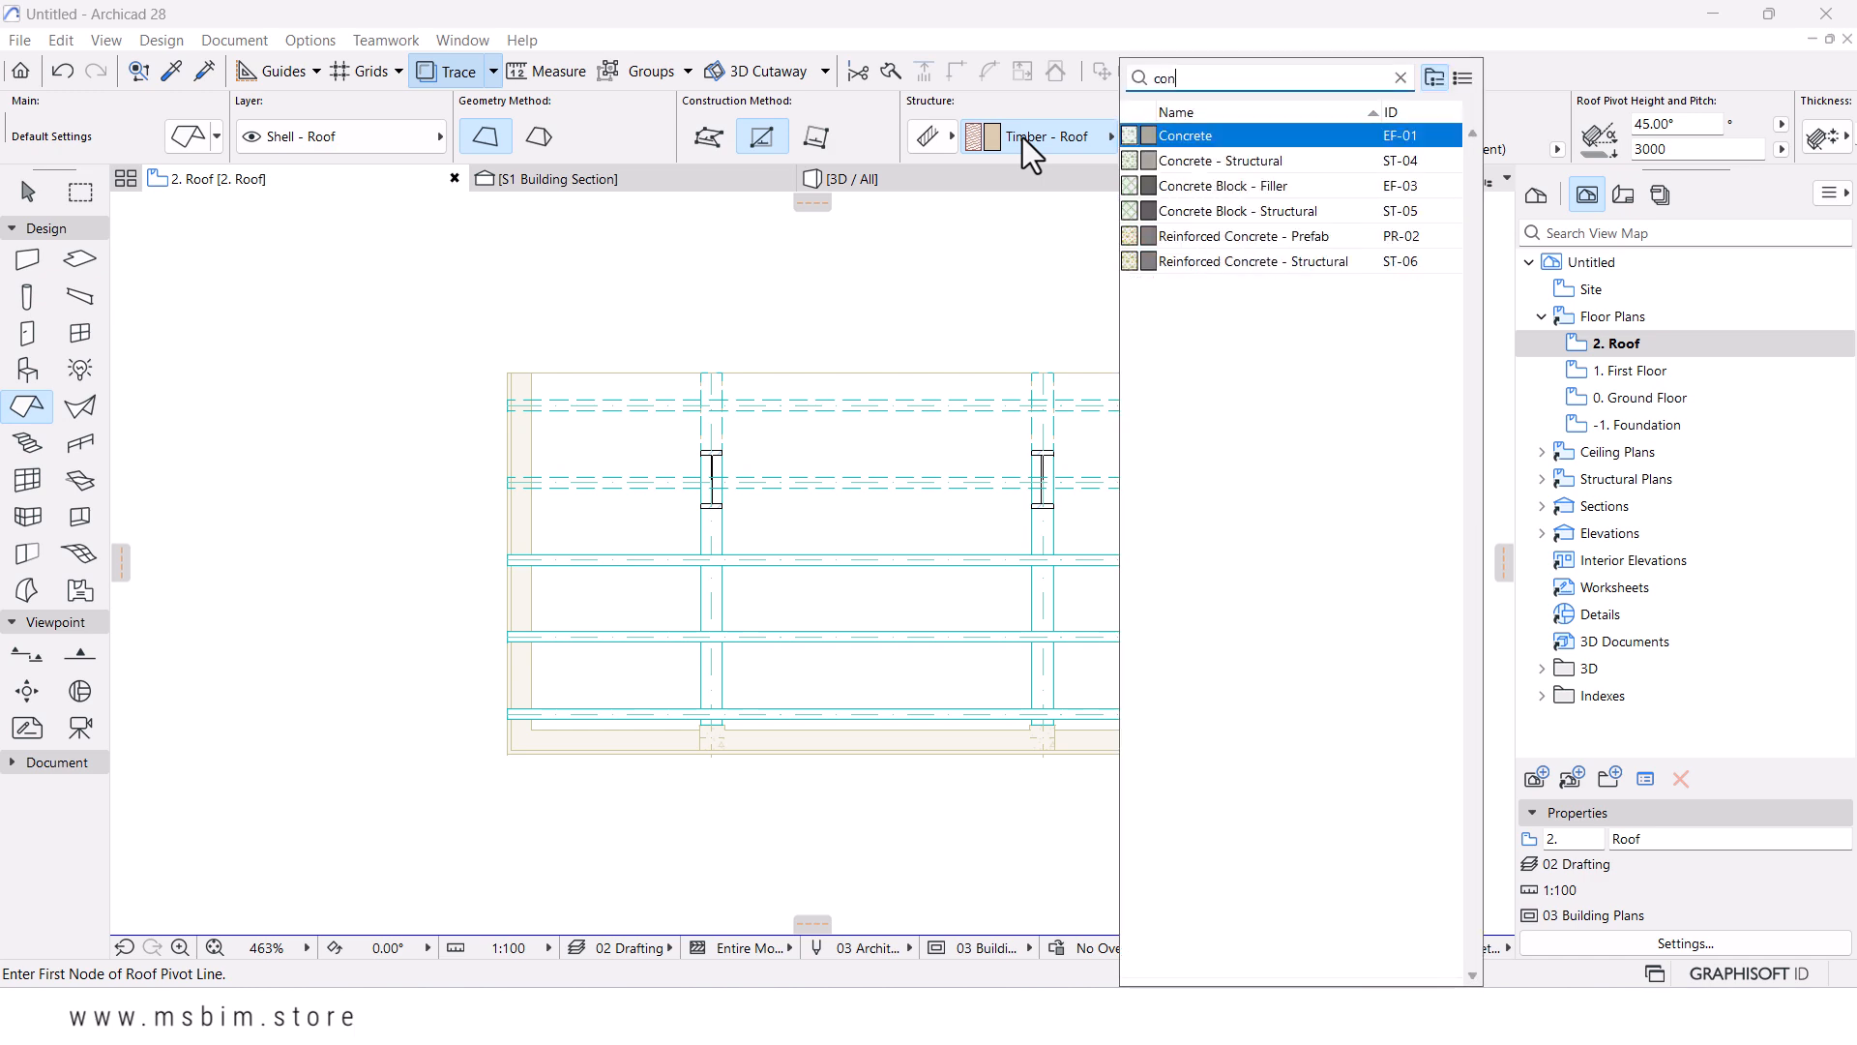
key("BackSpace")
left_click(1304, 288)
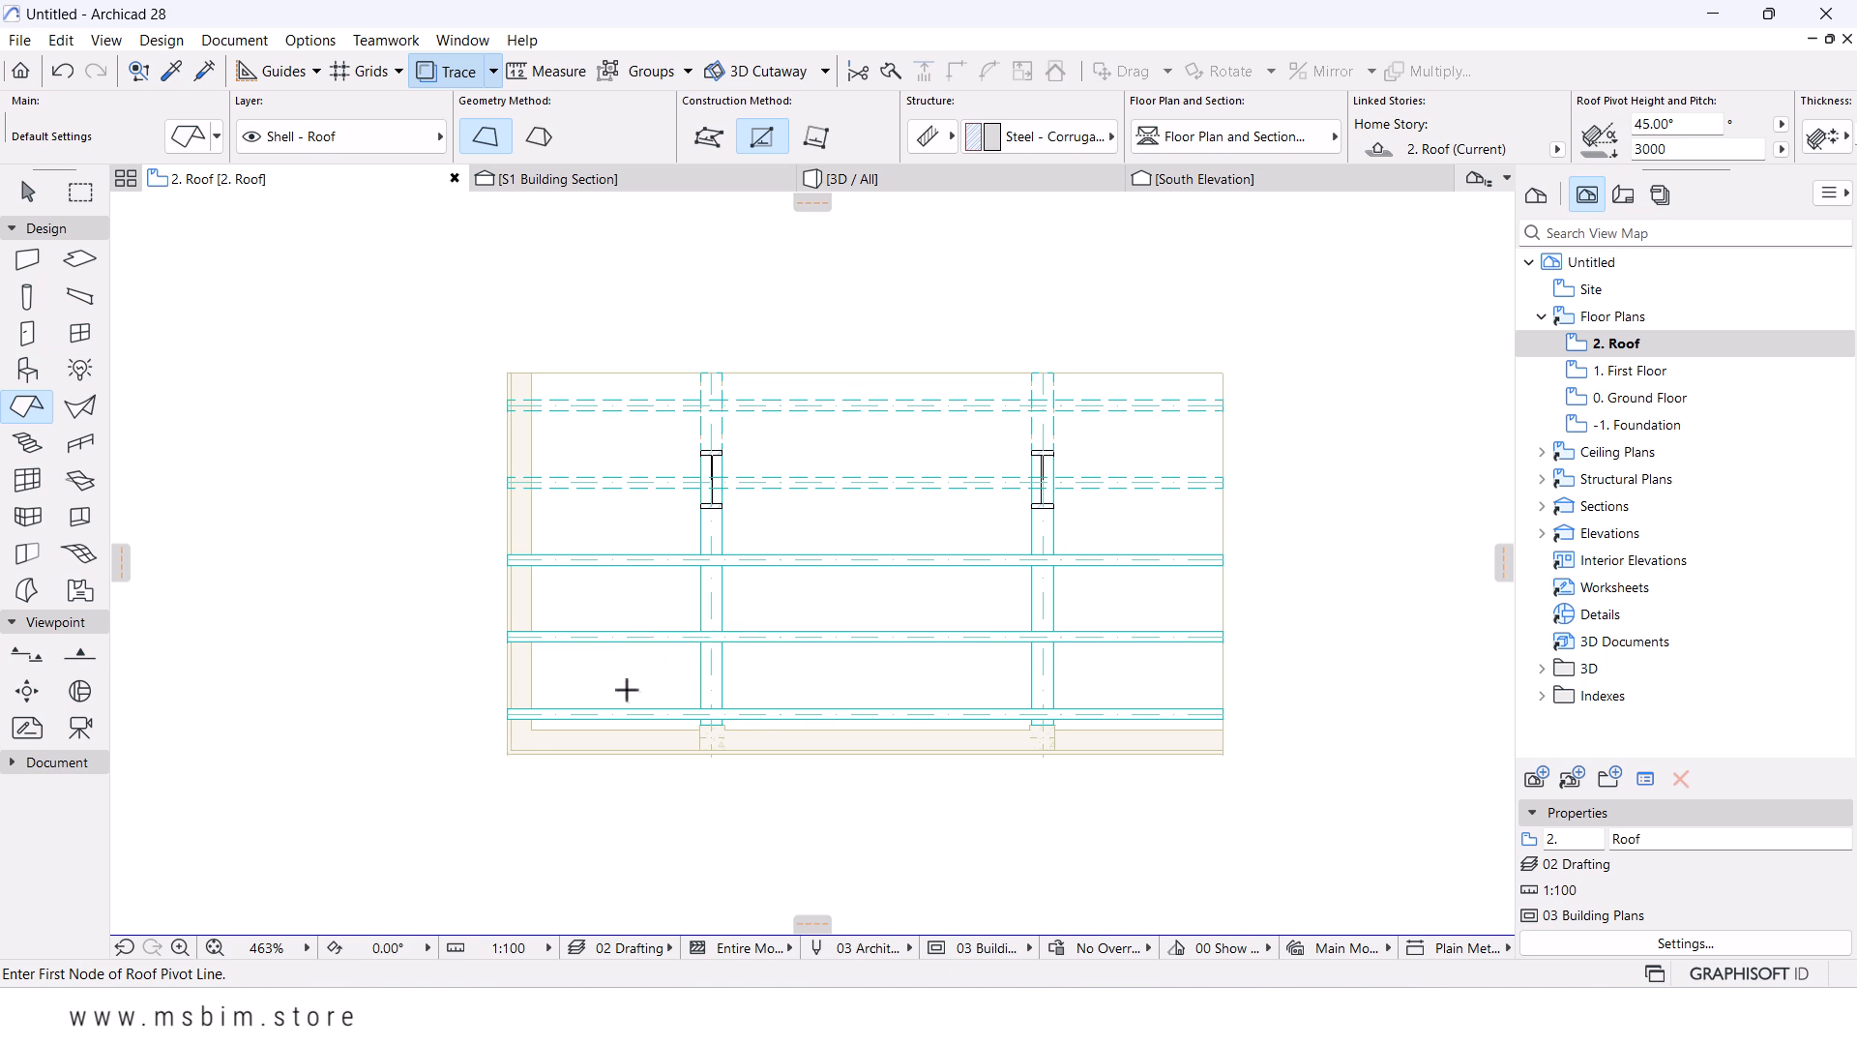
- Draw a rectangular single-plane roof over the building outline, with its pivot line along the south wall and pitching upward to the north
left_click(507, 754)
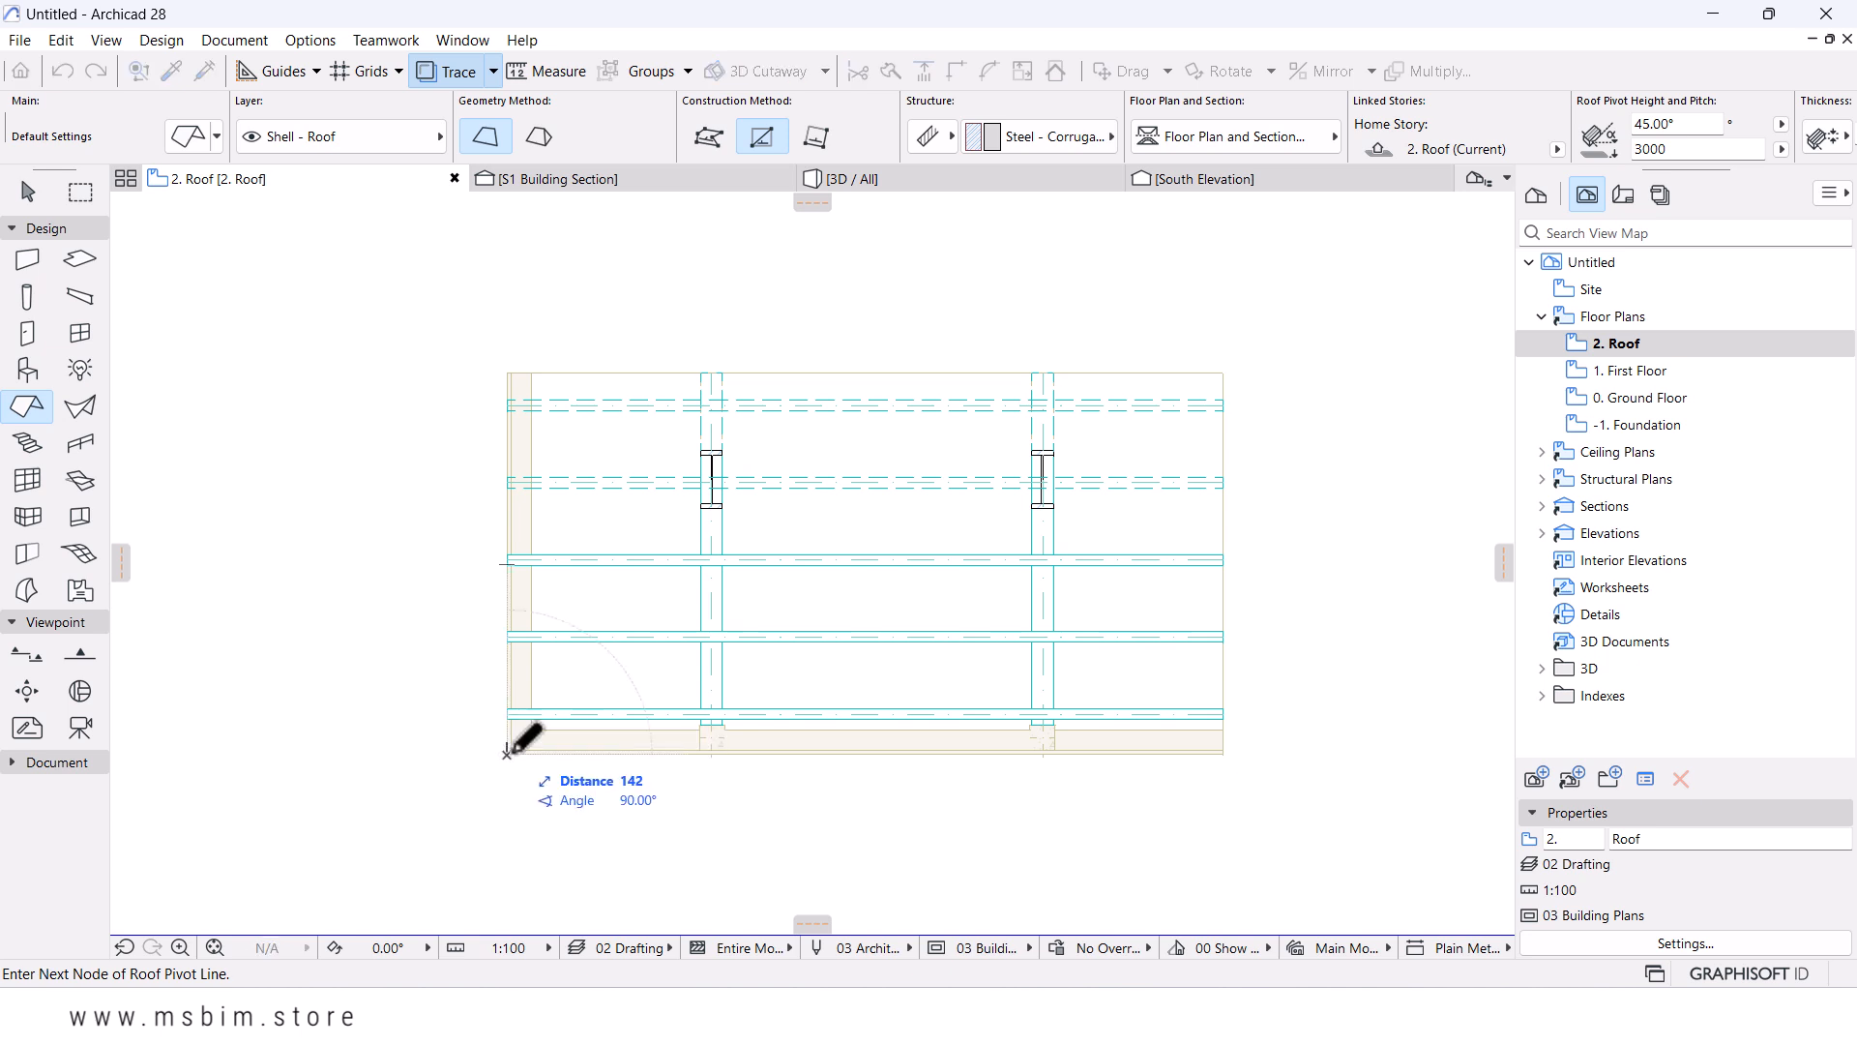
left_click(1224, 754)
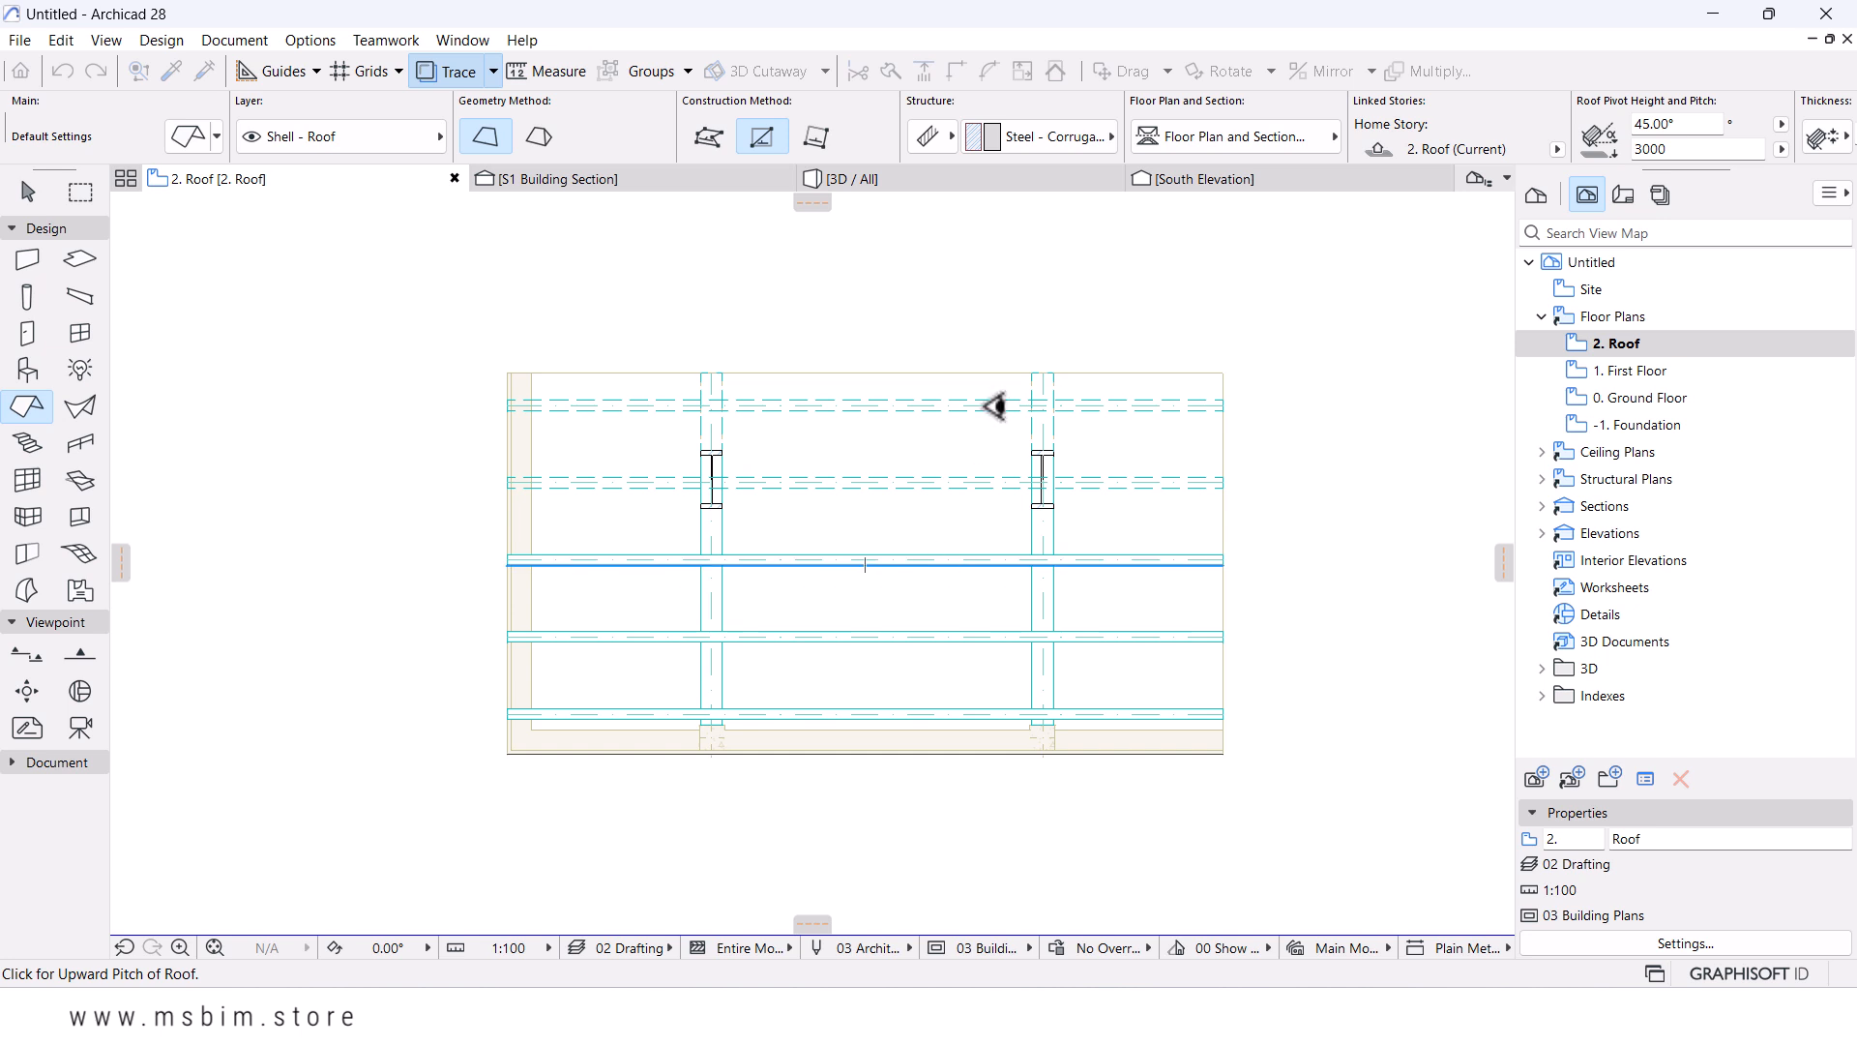
left_click(880, 286)
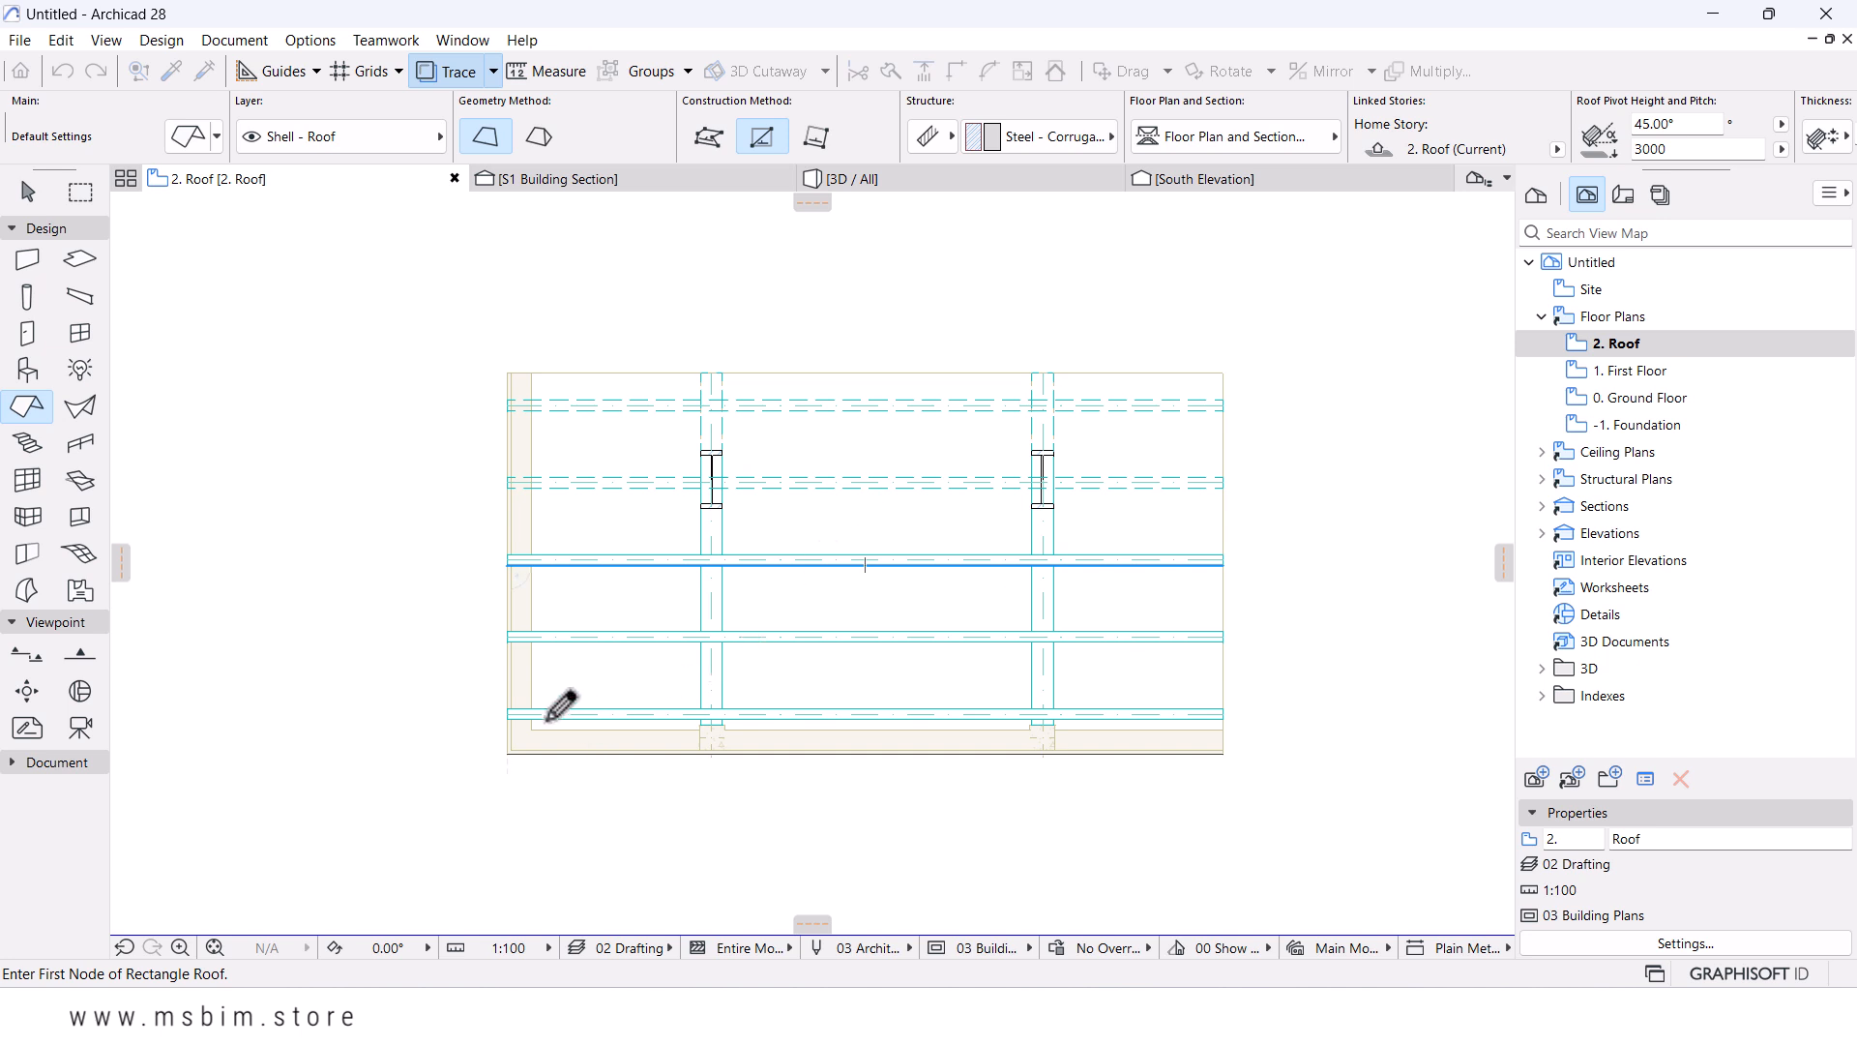
left_click(506, 753)
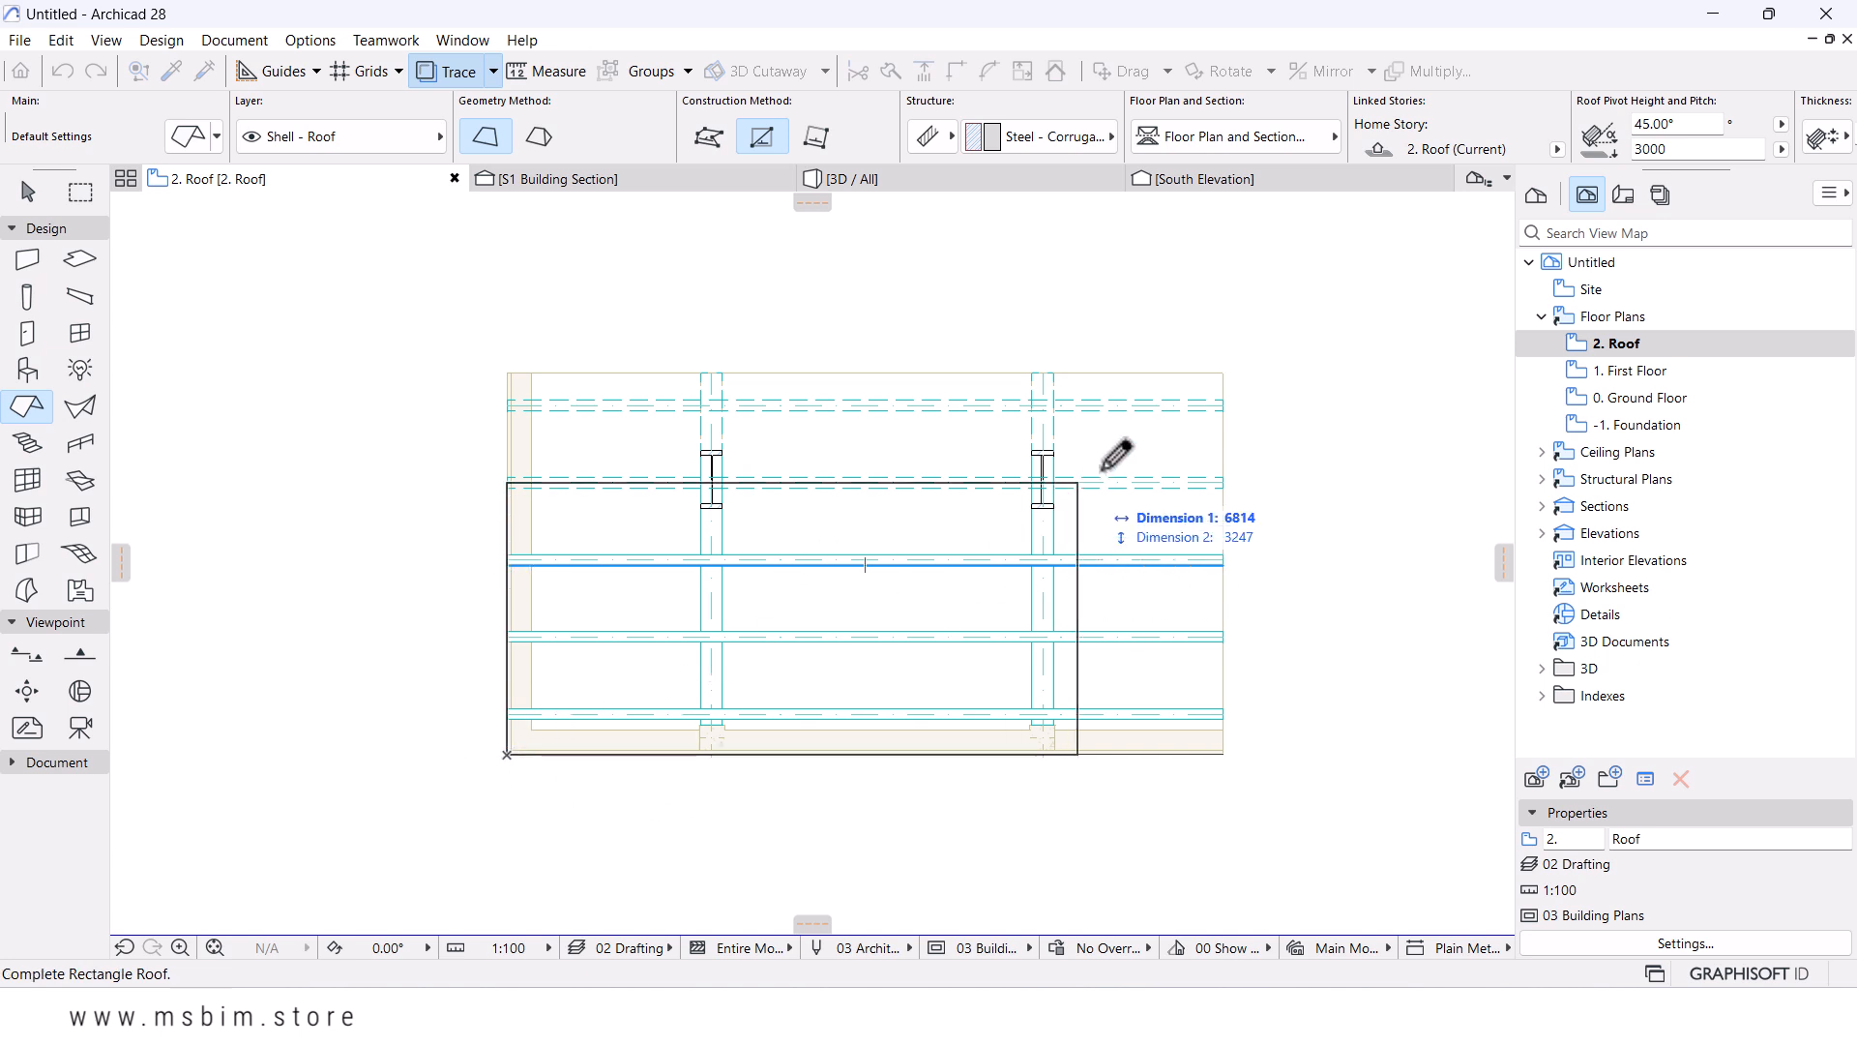
left_click(1225, 373)
- In the 3D view, set the new roof's pitch to 23° and its pivot elevation relative to the home story to 0
mouse_move(924, 188)
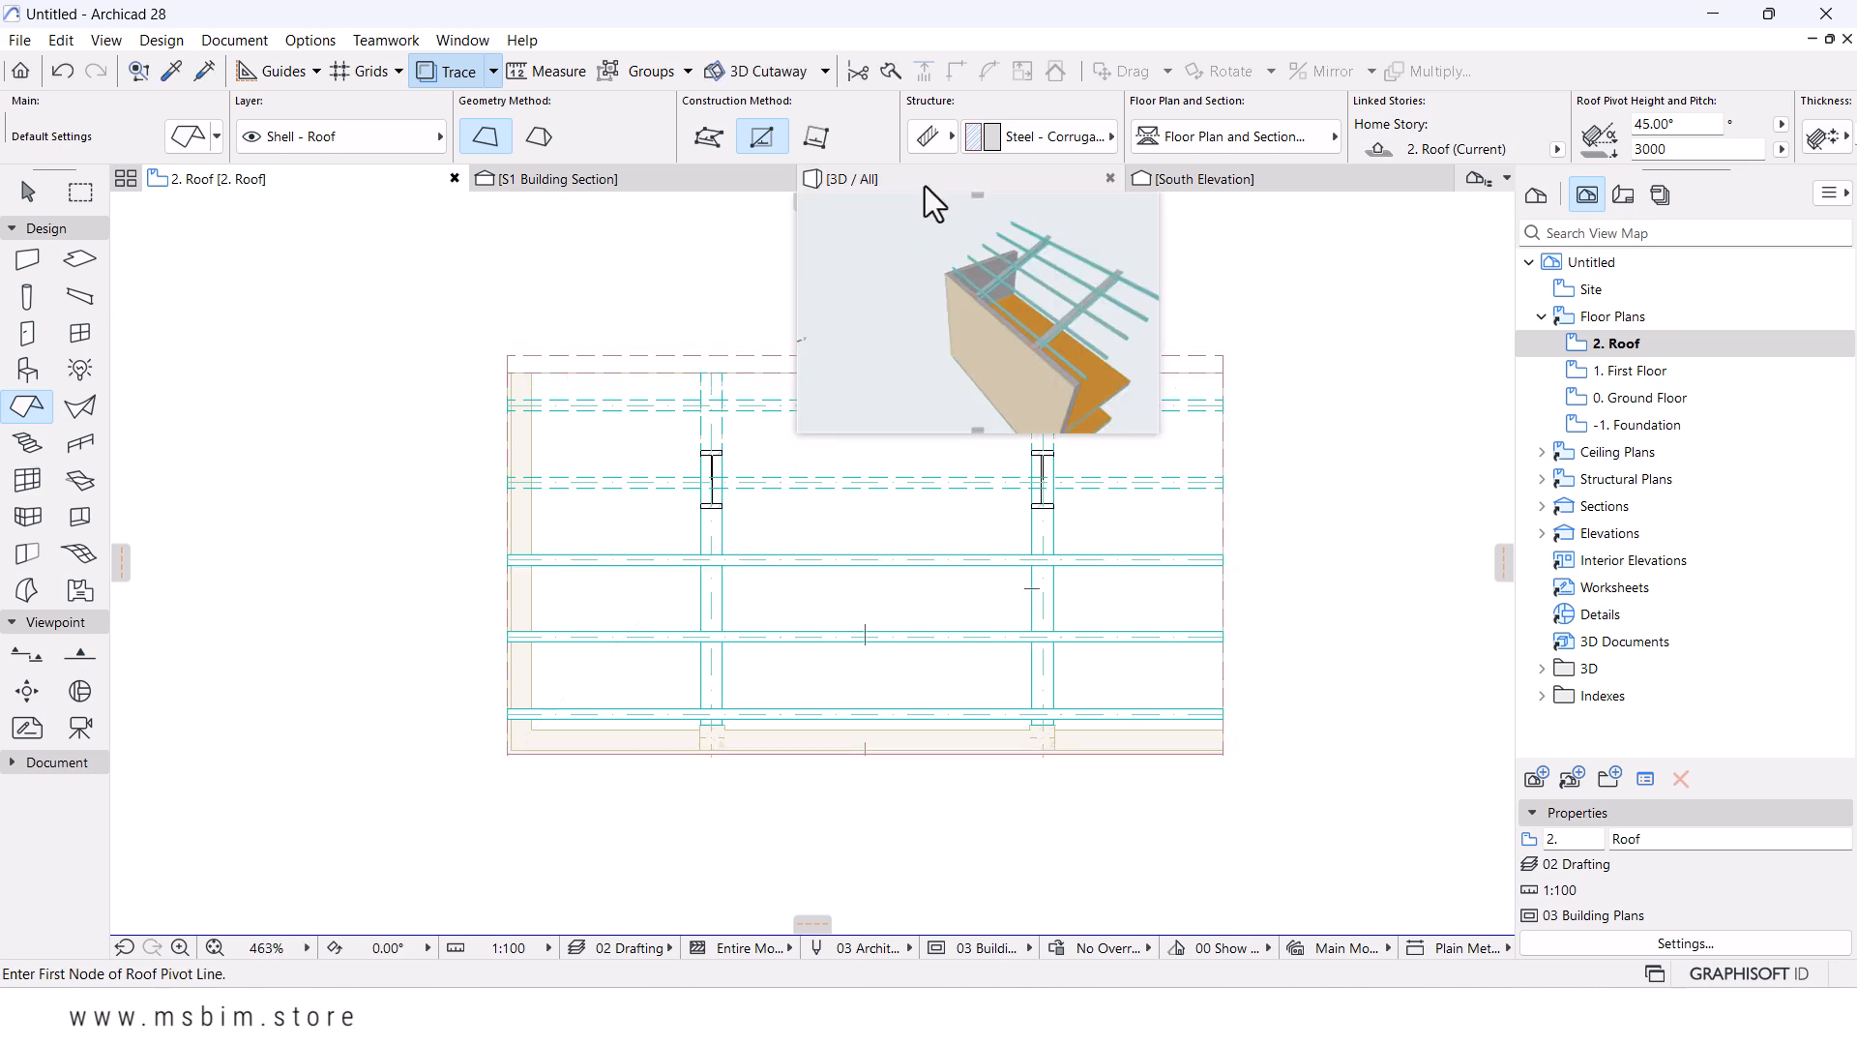
left_click(852, 179)
middle_click_drag(1014, 603, 1007, 612)
scroll(854, 560, "up", 2)
key("Escape")
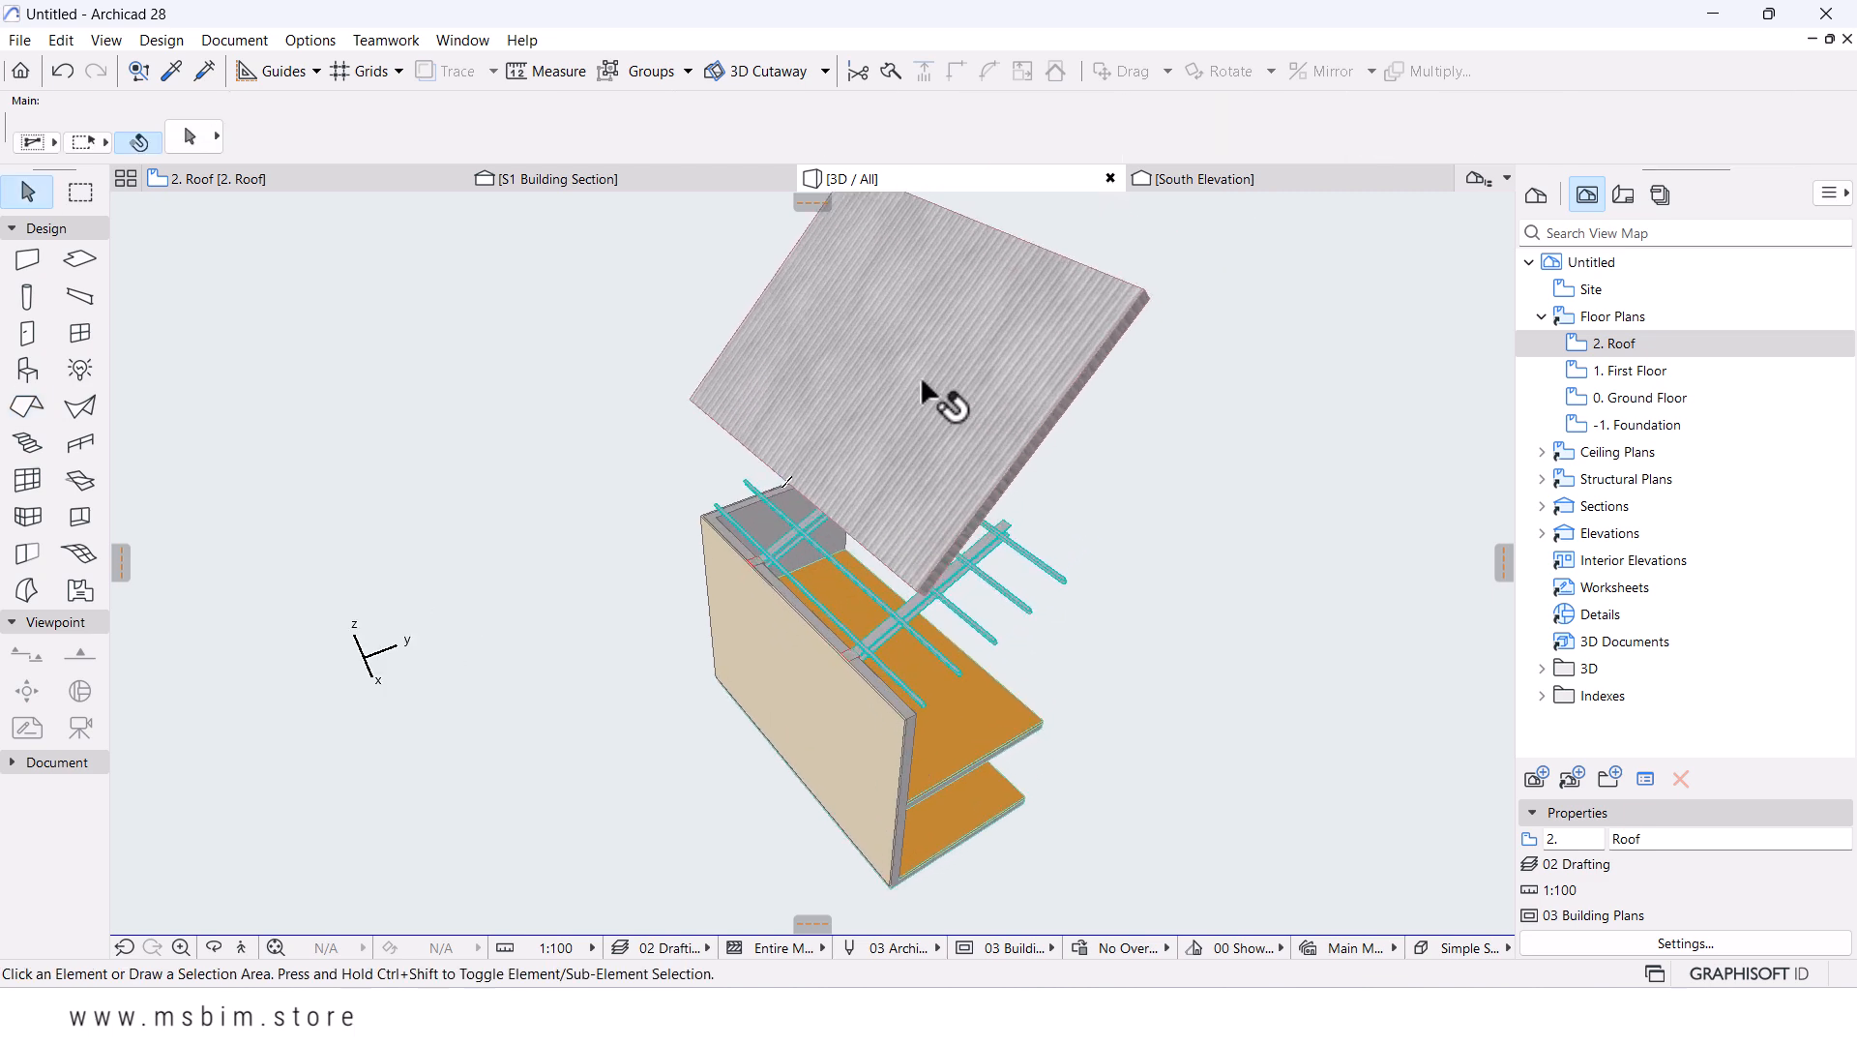
left_click(920, 375)
scroll(1247, 152, "right", 3)
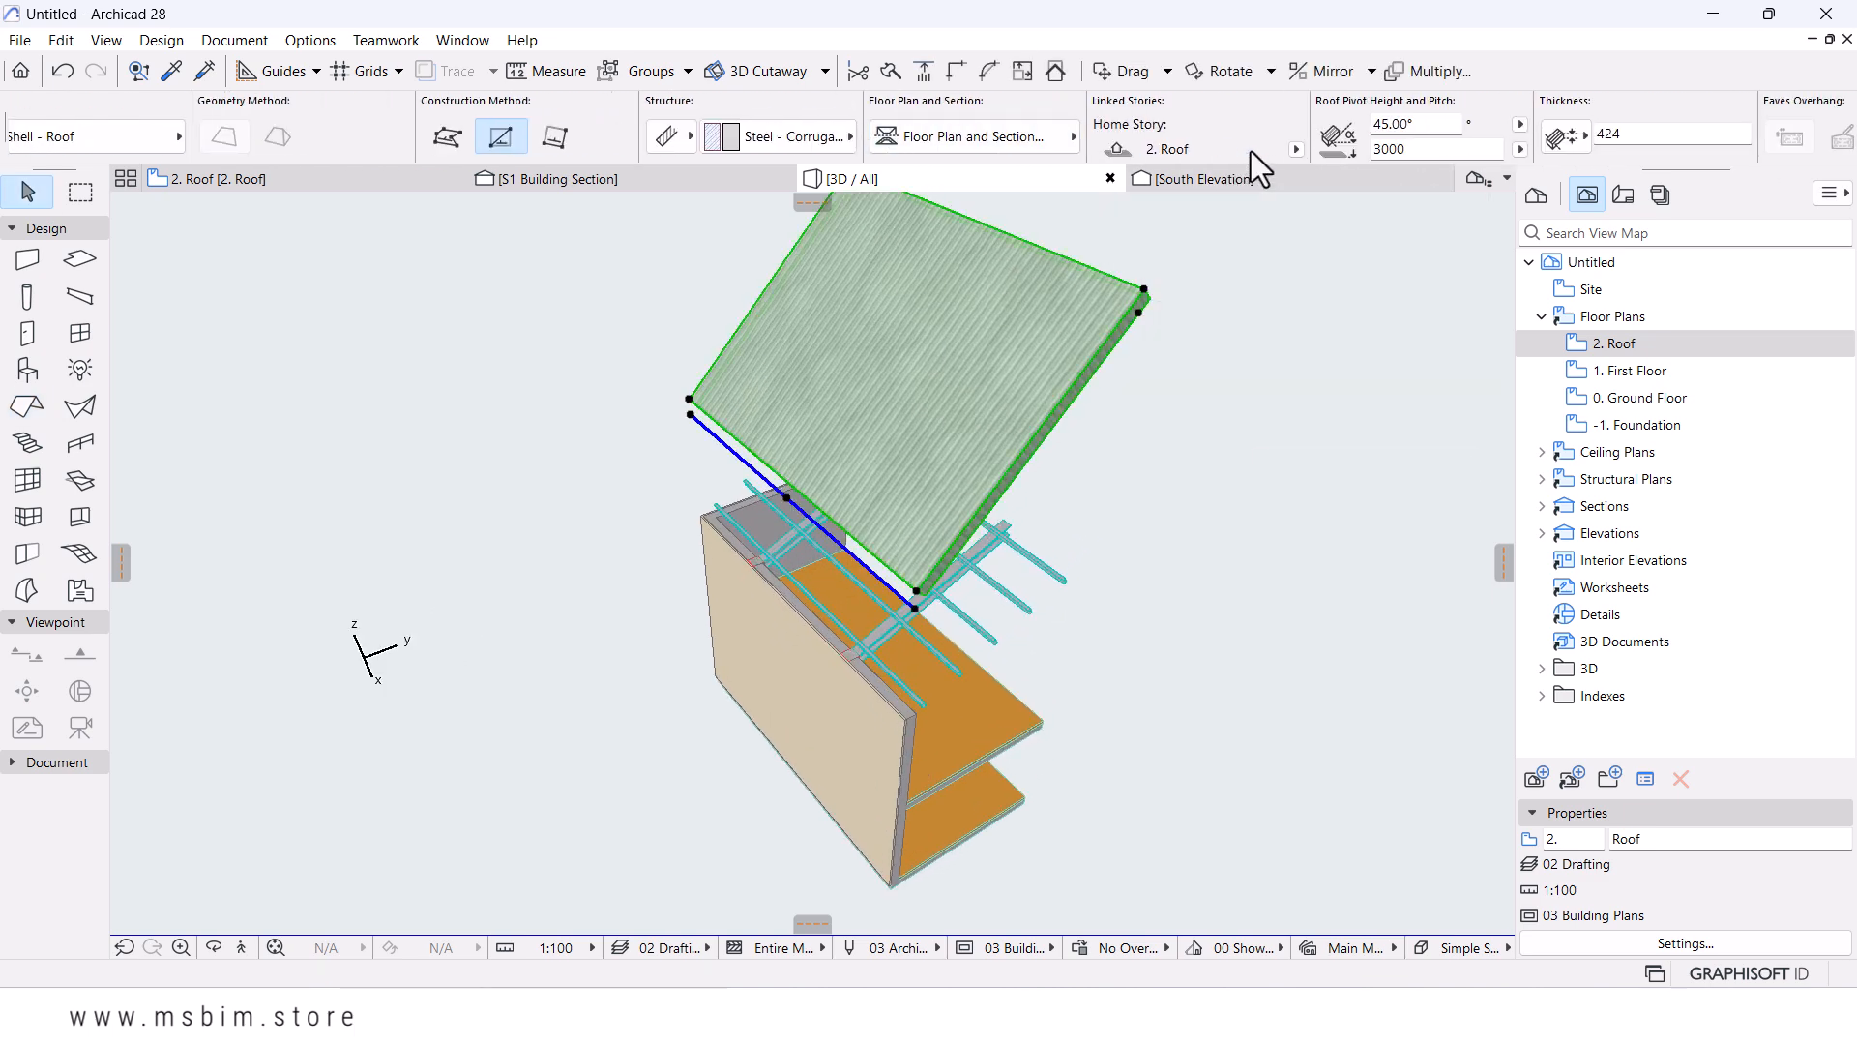
left_click(1399, 124)
type("23")
left_click(1433, 150)
left_click_drag(1434, 150, 1322, 150)
type("0")
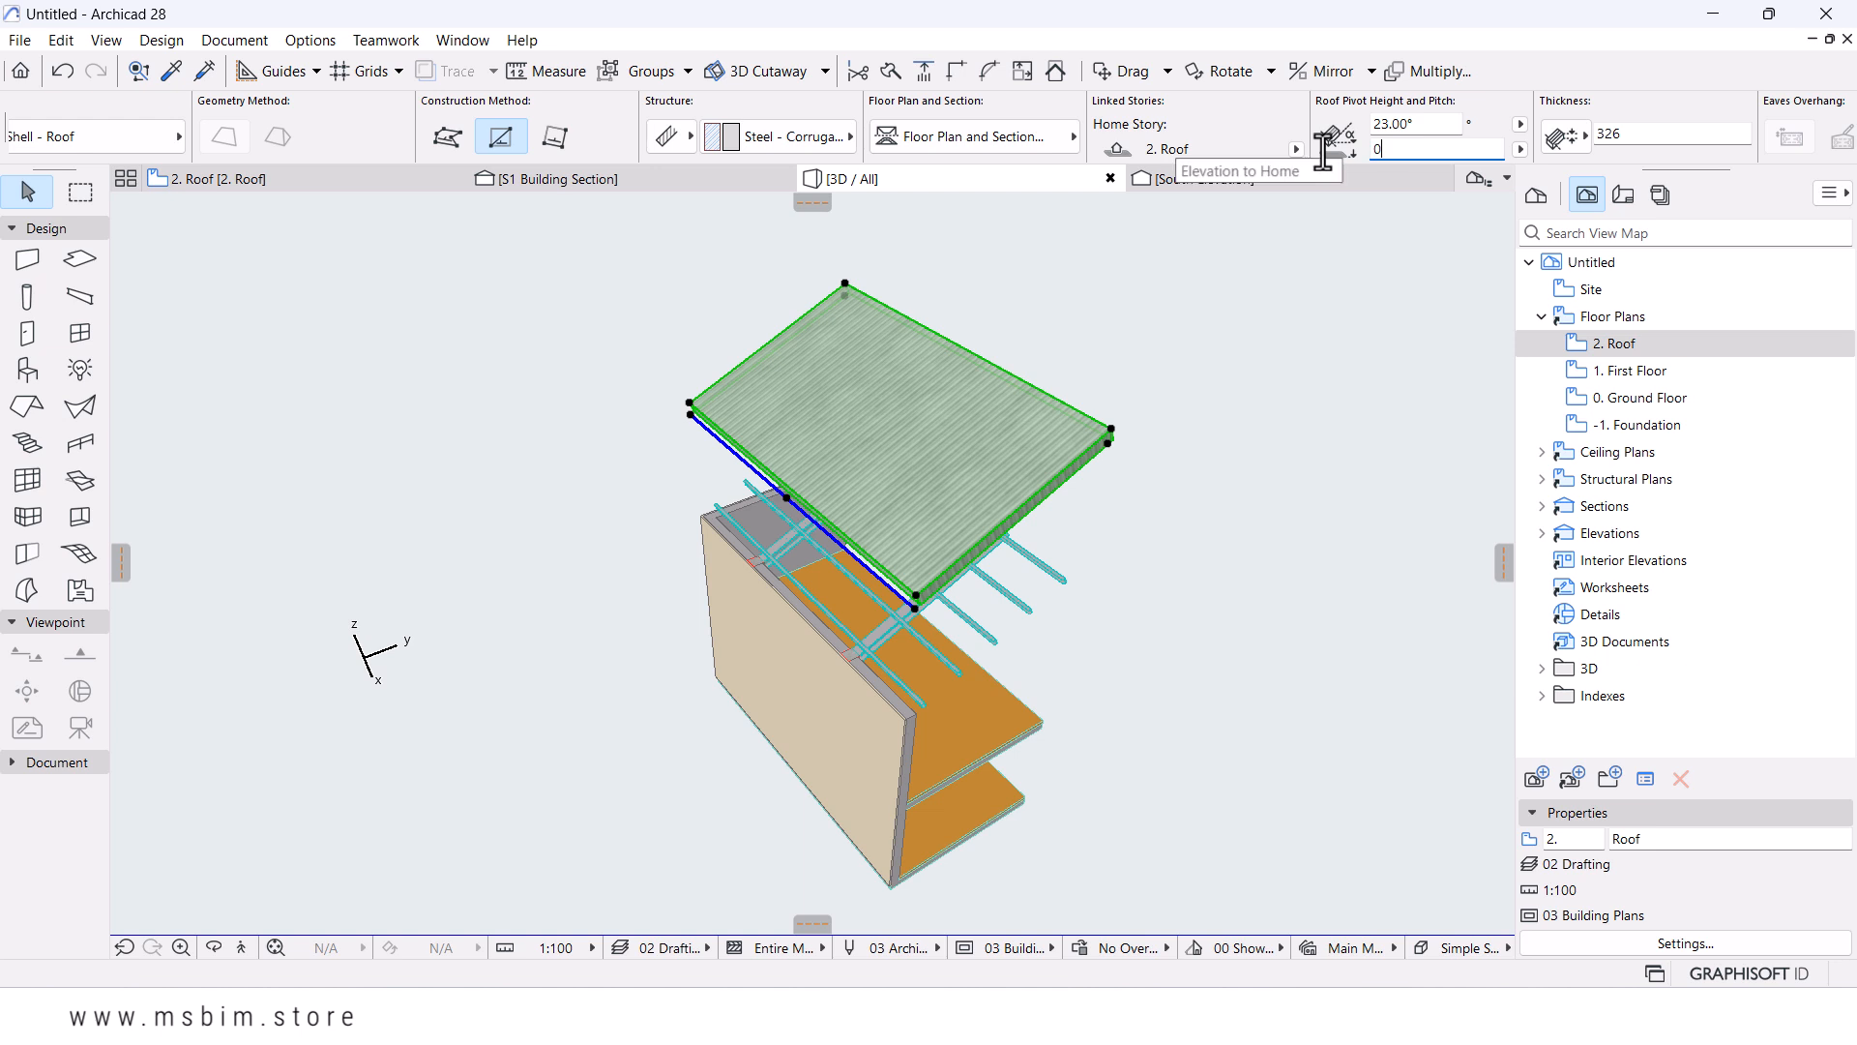
key("Return")
- Set the selected roof's thickness to 50
left_click(957, 672)
left_click(953, 666)
scroll(954, 667, "up", 1)
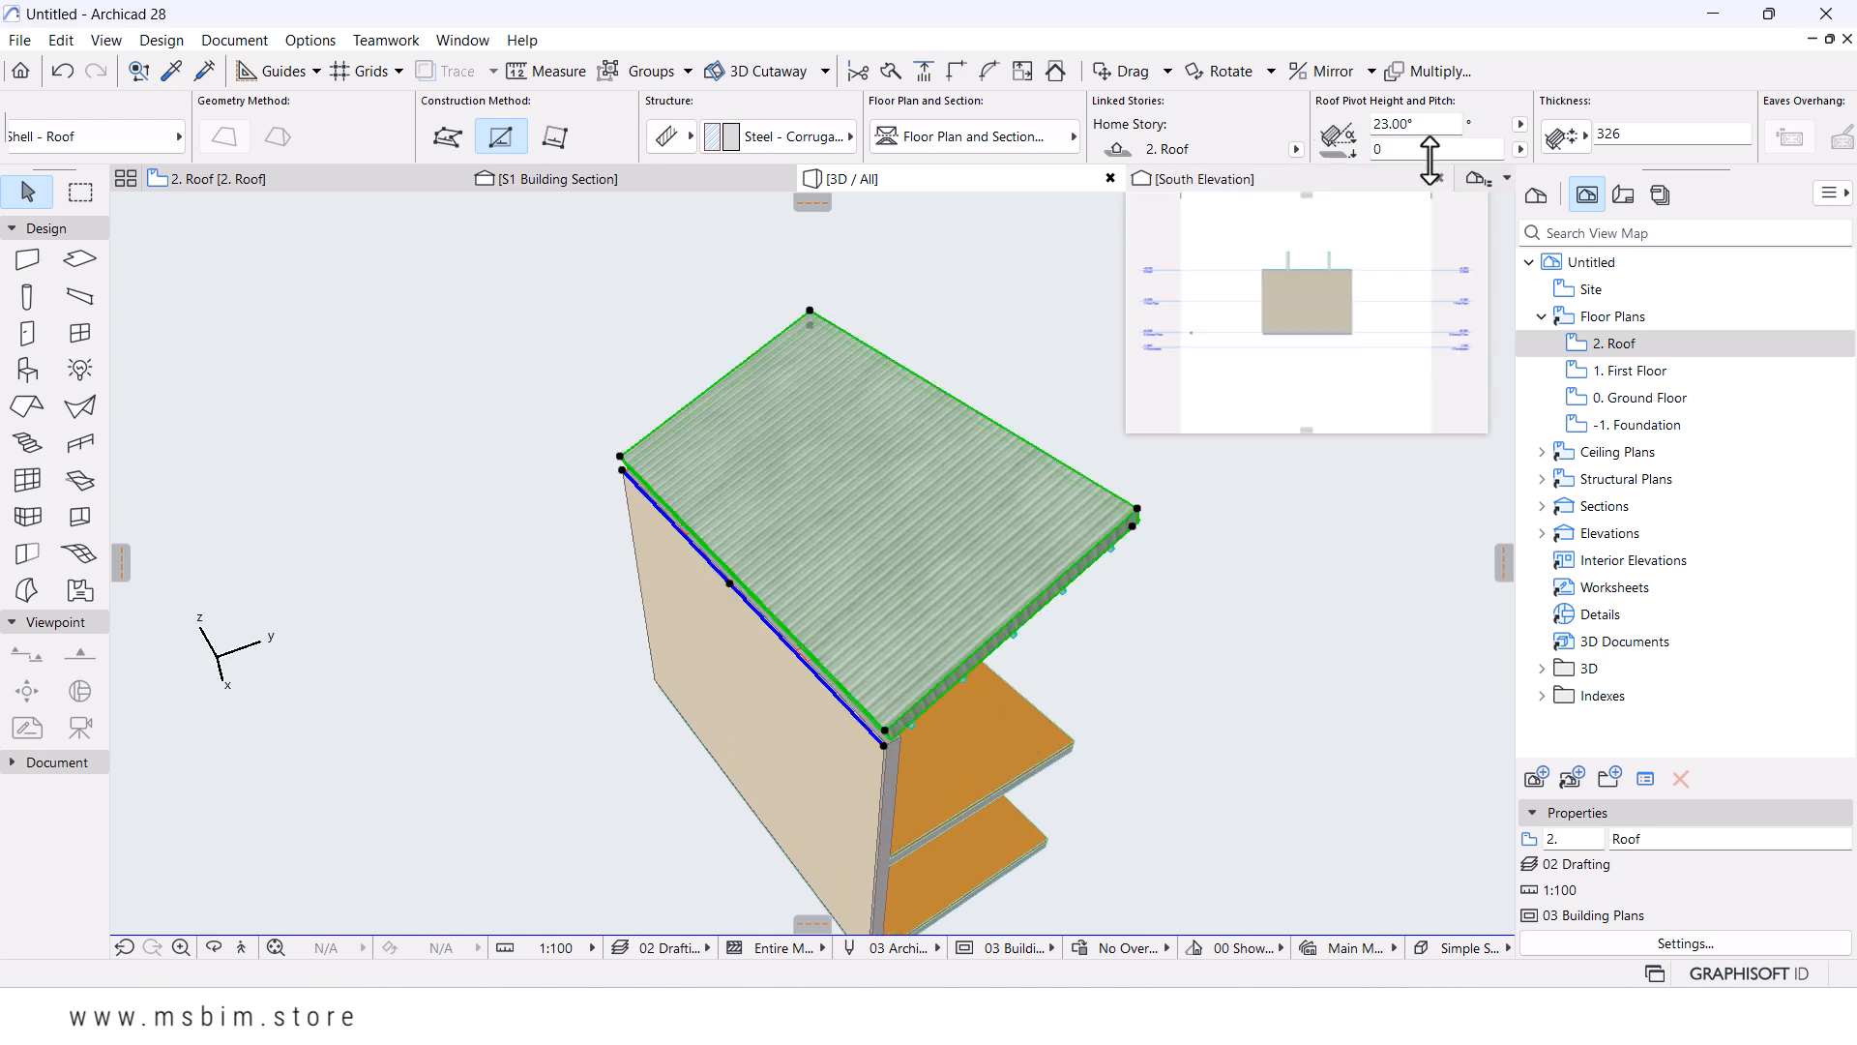
scroll(1430, 137, "right", 2)
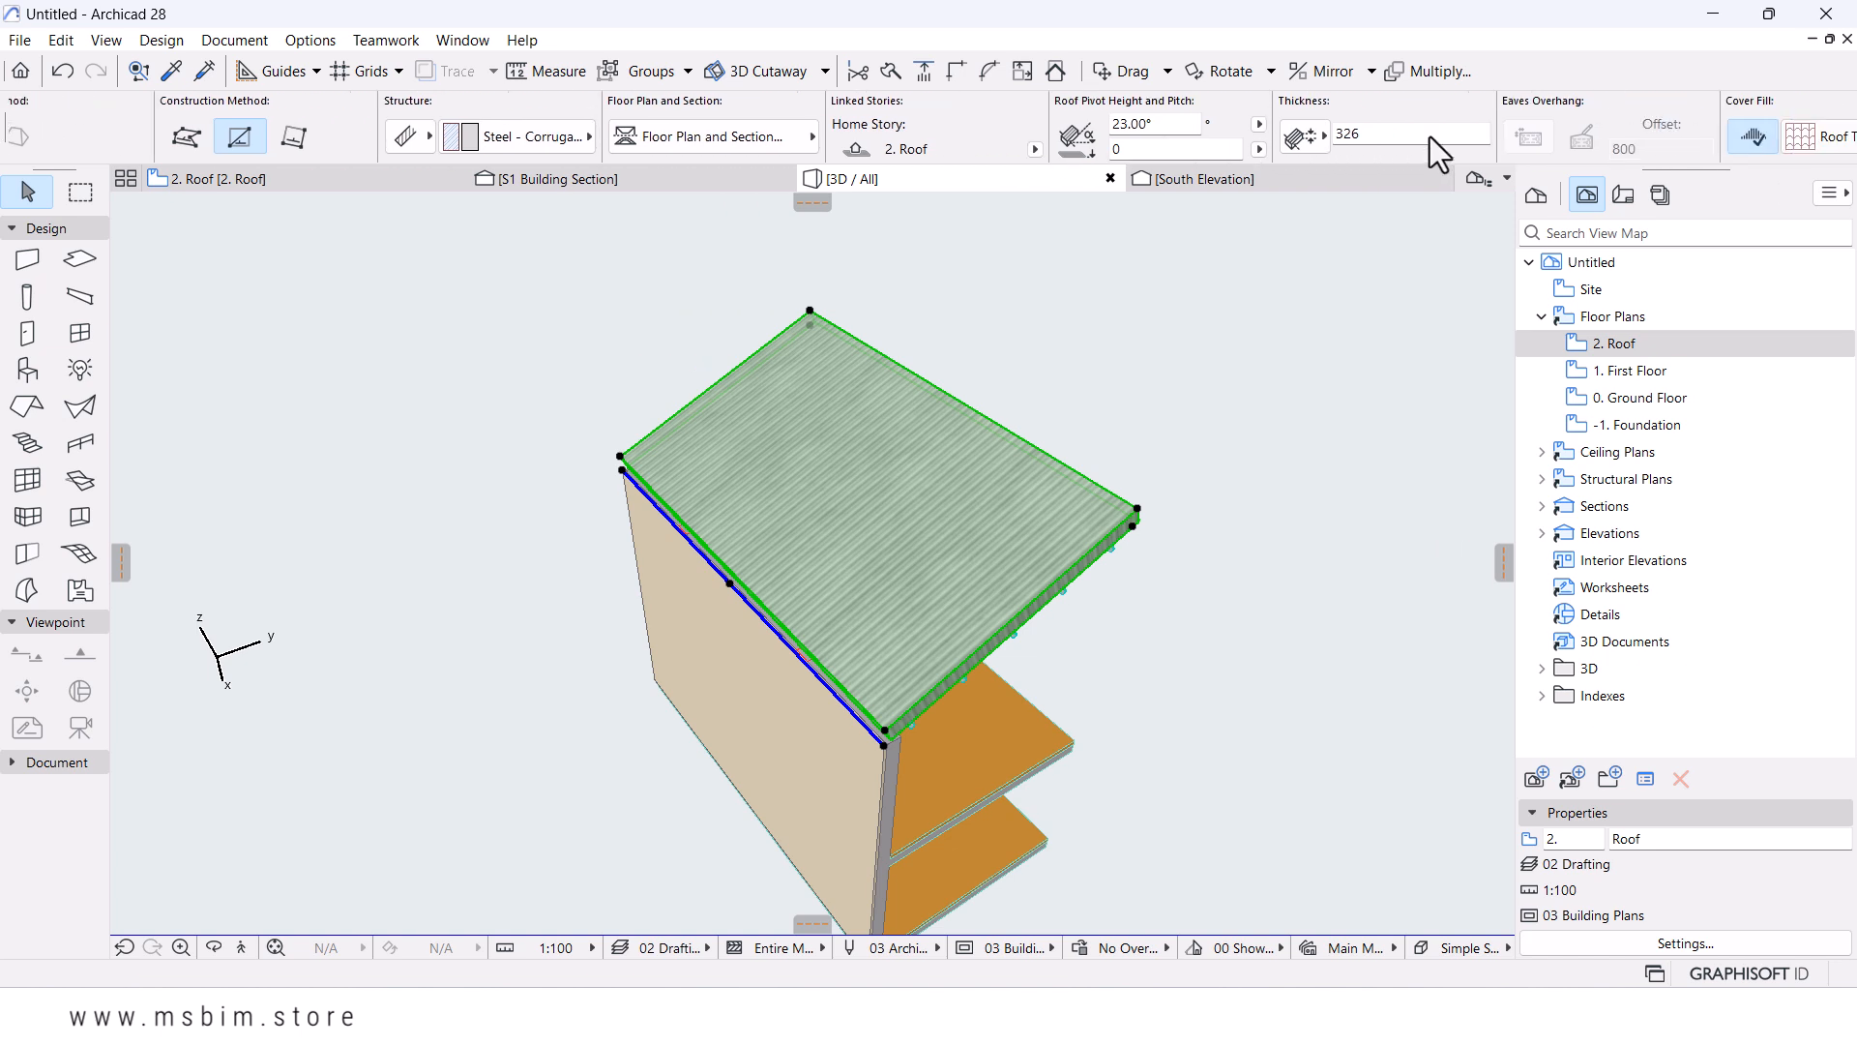
left_click(1359, 135)
type("50")
key("Return")
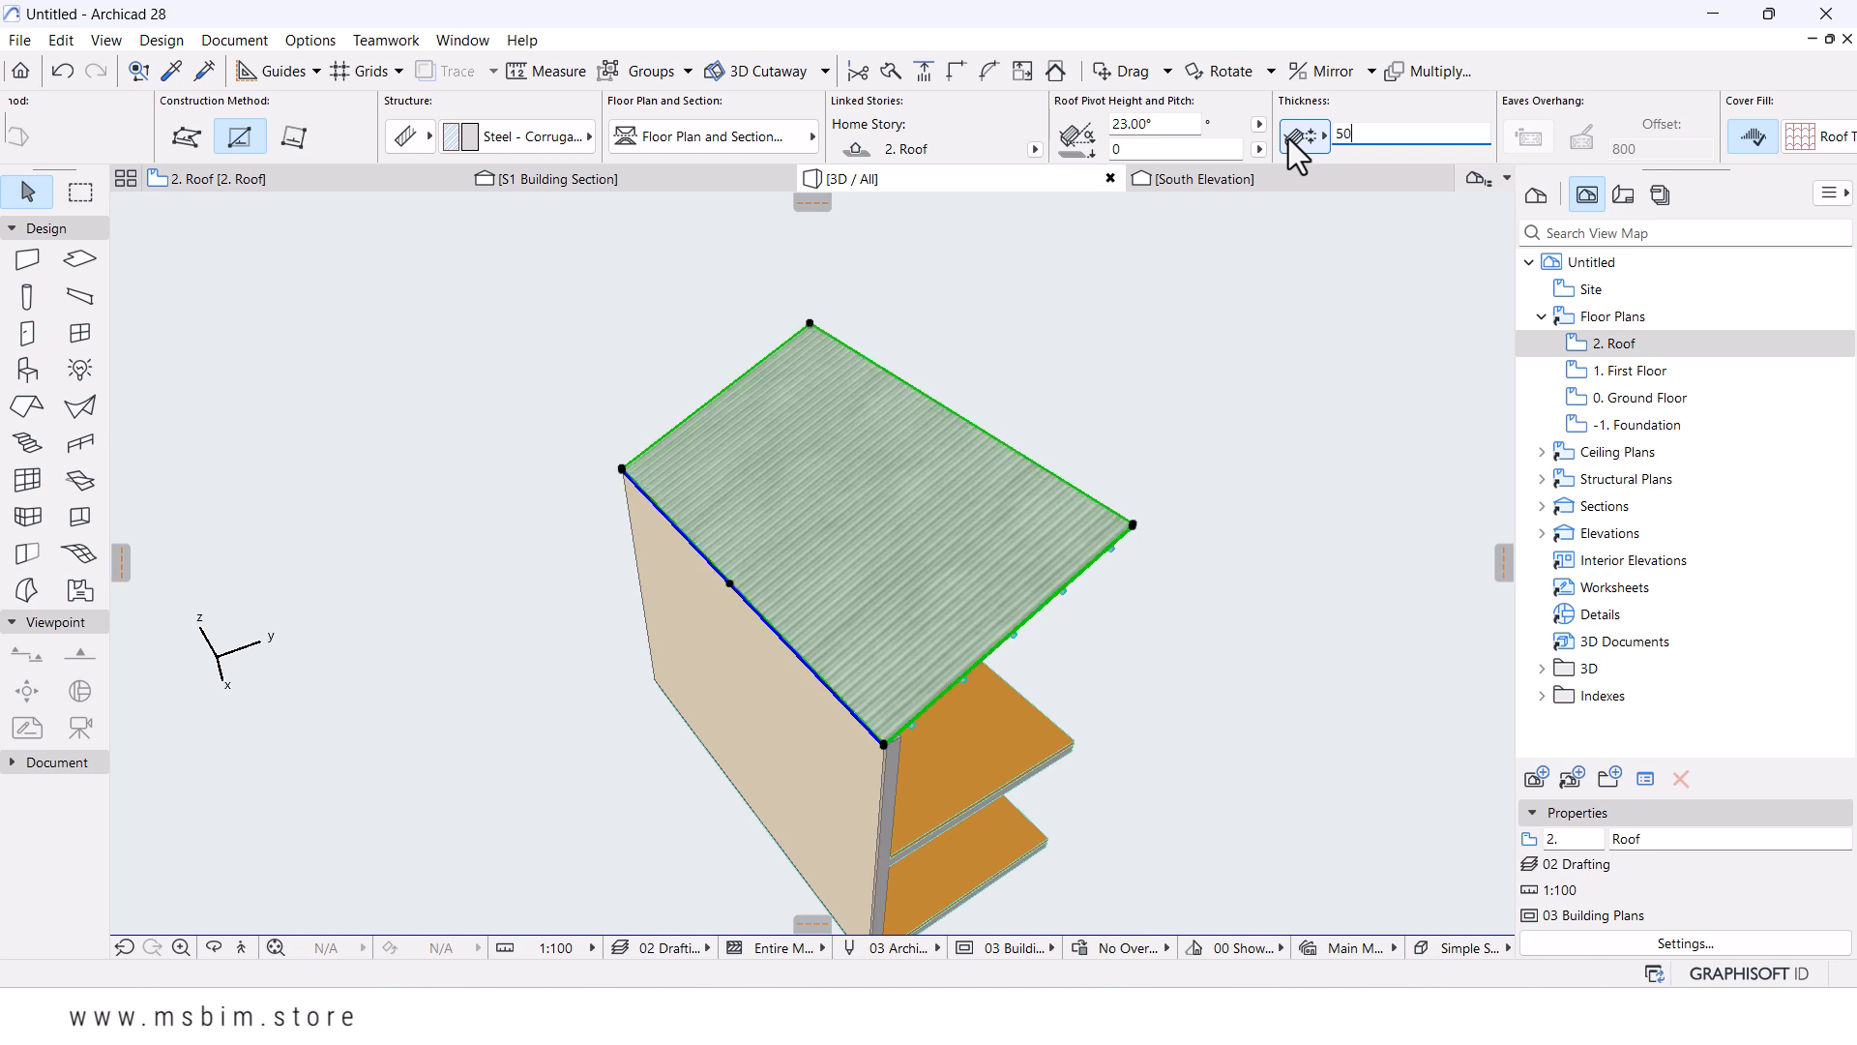
- In the S1 Building Section, move the roof up so its underside rests on the top corners of the channel cross beams
left_click(604, 186)
scroll(734, 412, "down", 4)
middle_click_drag(733, 420, 793, 359)
scroll(1063, 333, "up", 1)
scroll(1063, 346, "up", 10)
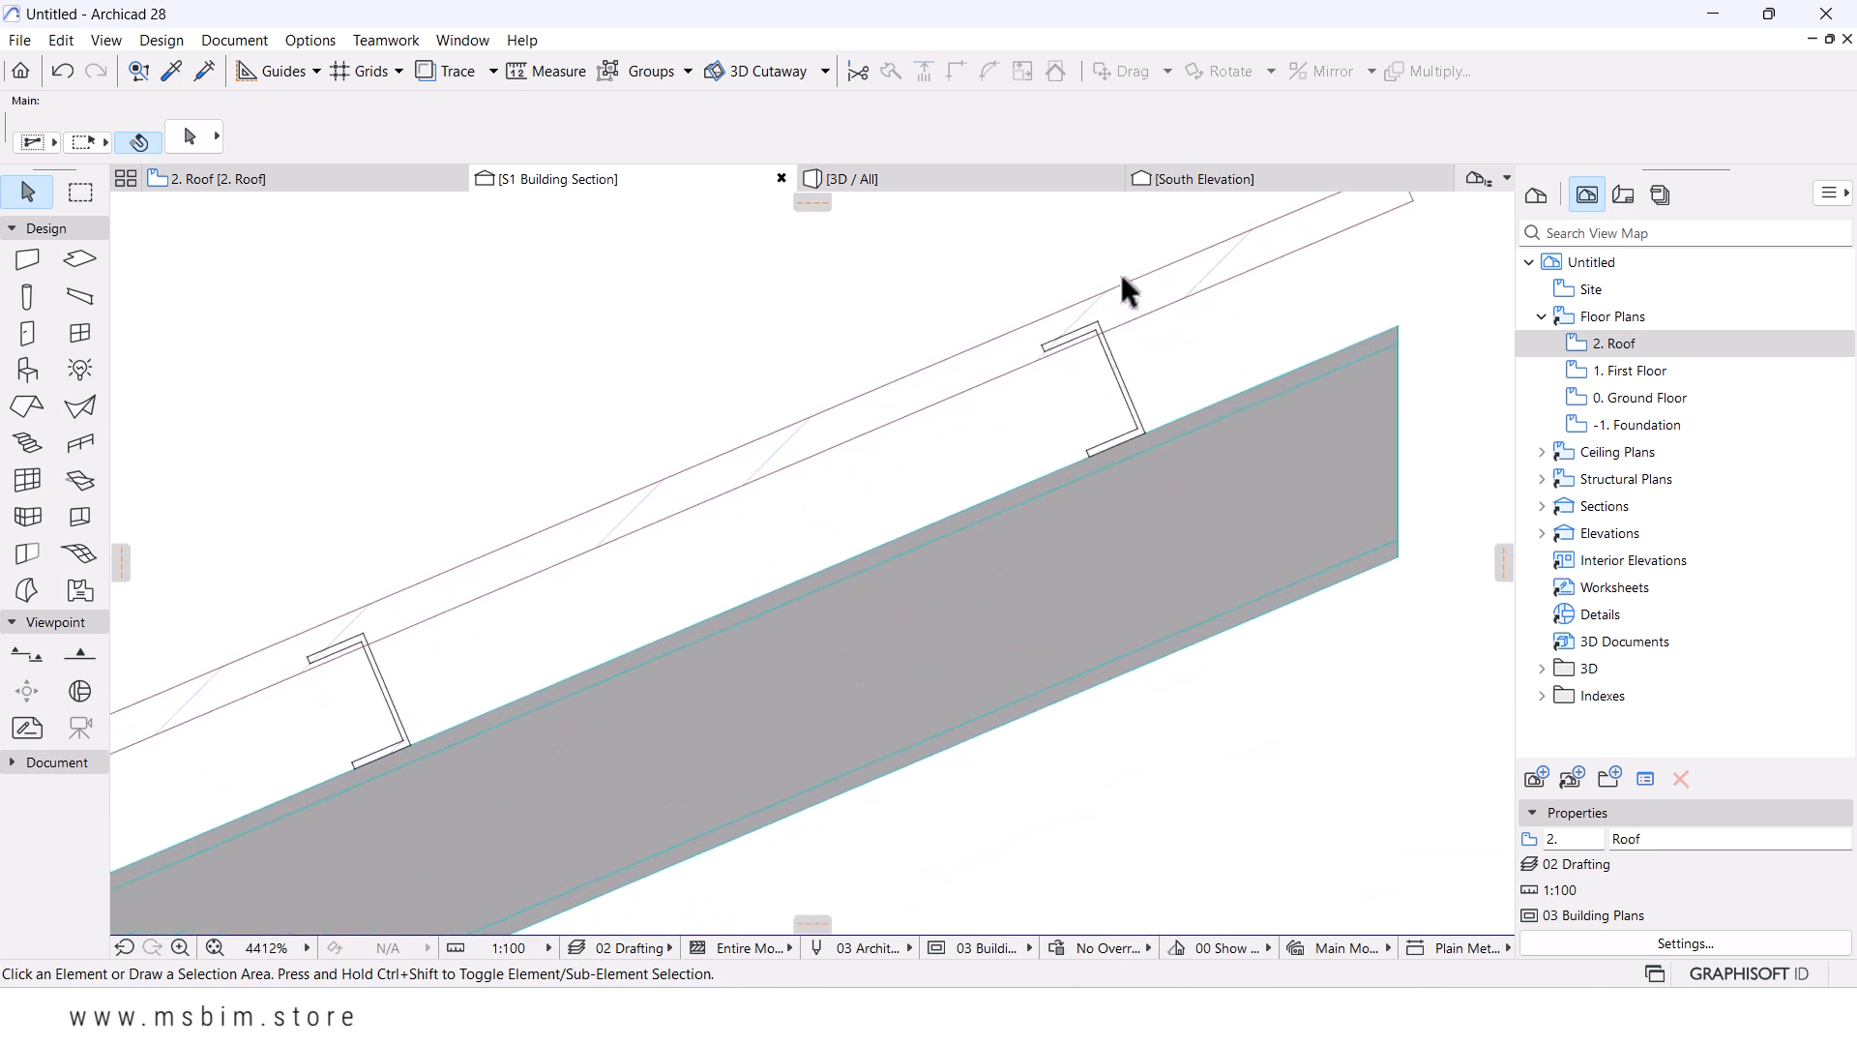
middle_click_drag(1123, 291, 1035, 401)
scroll(1036, 405, "up", 2)
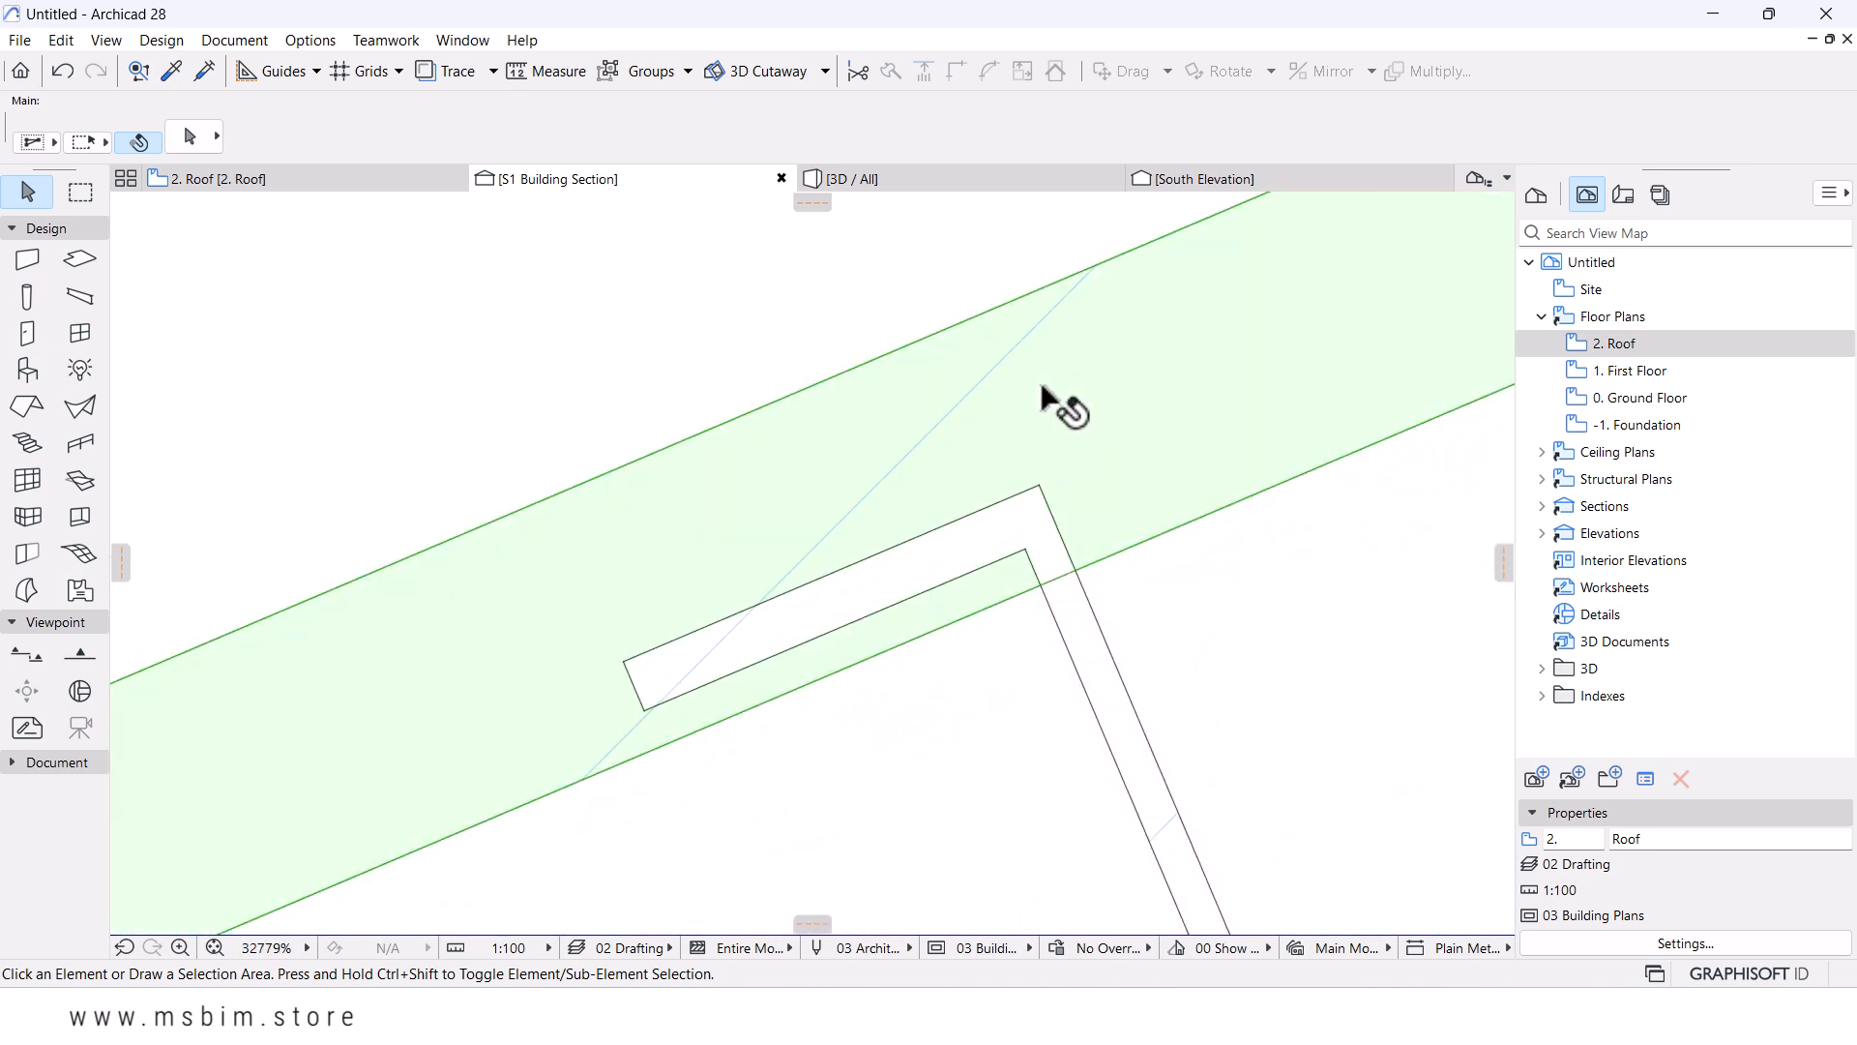
left_click(1033, 567)
scroll(1018, 595, "up", 2)
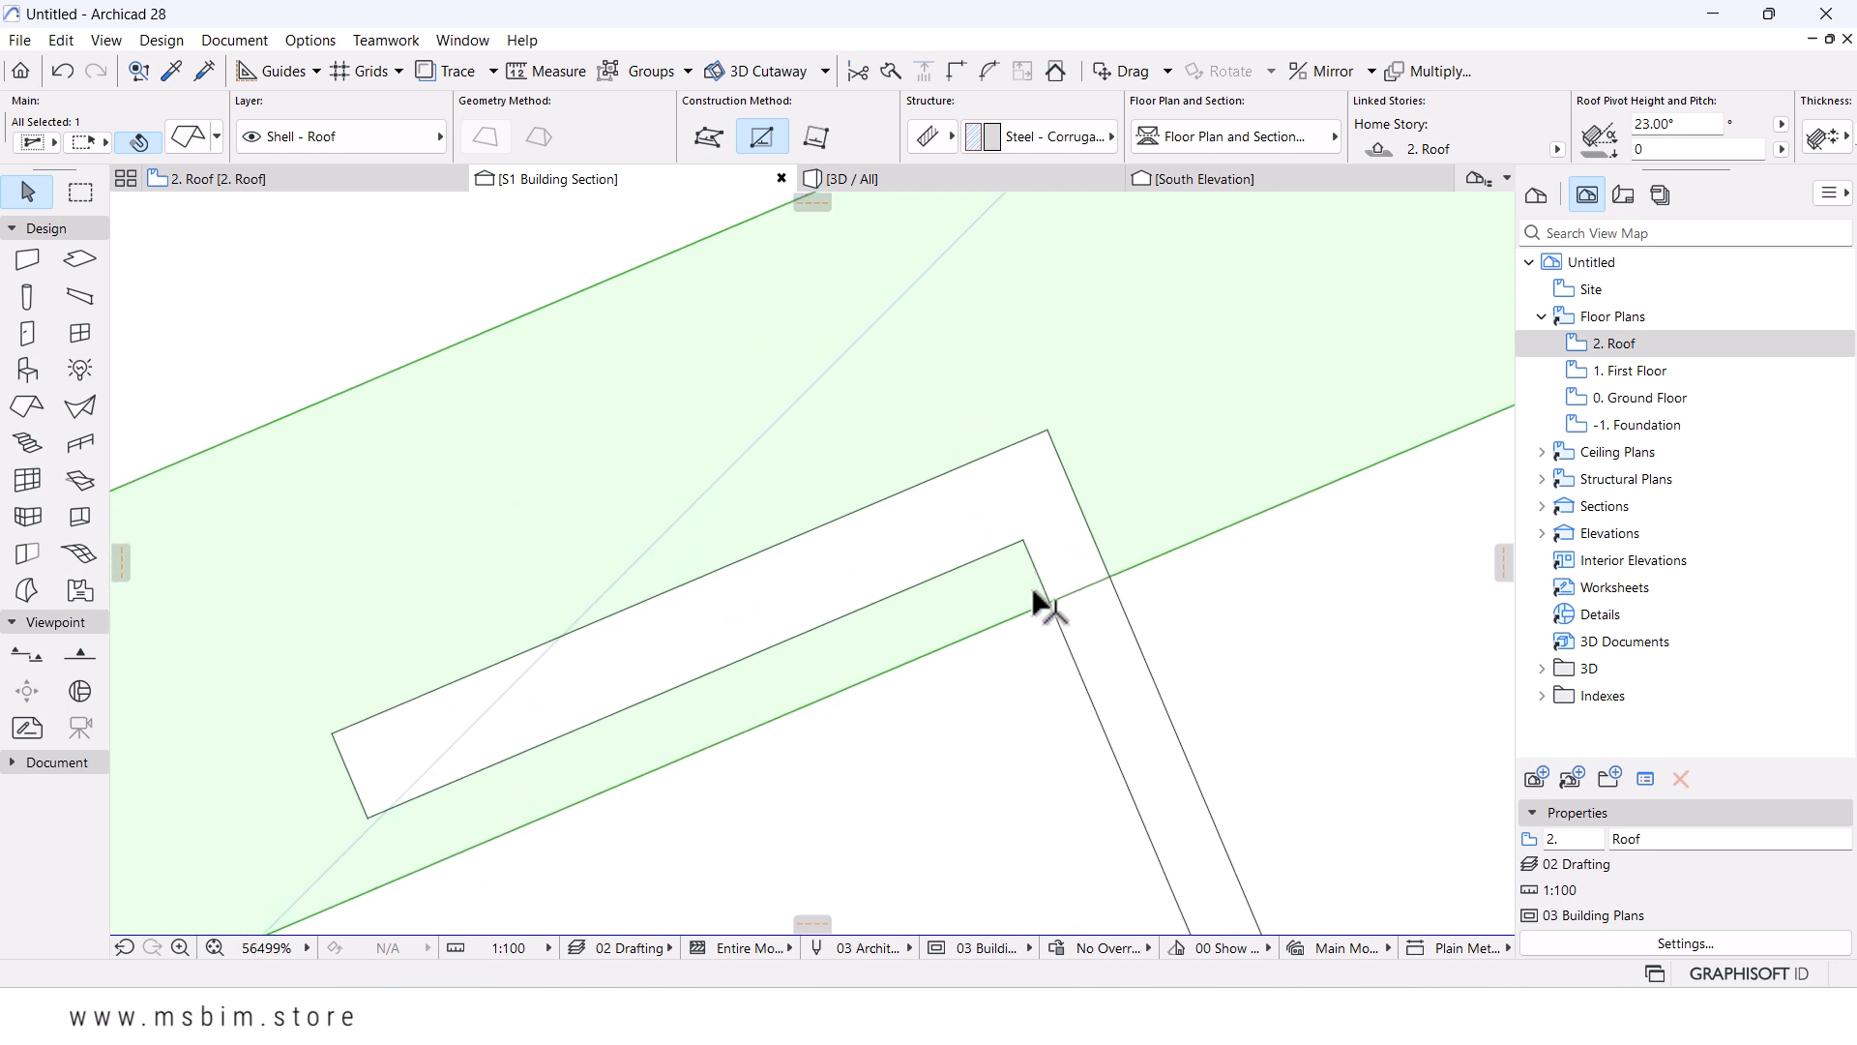
left_click(1108, 579)
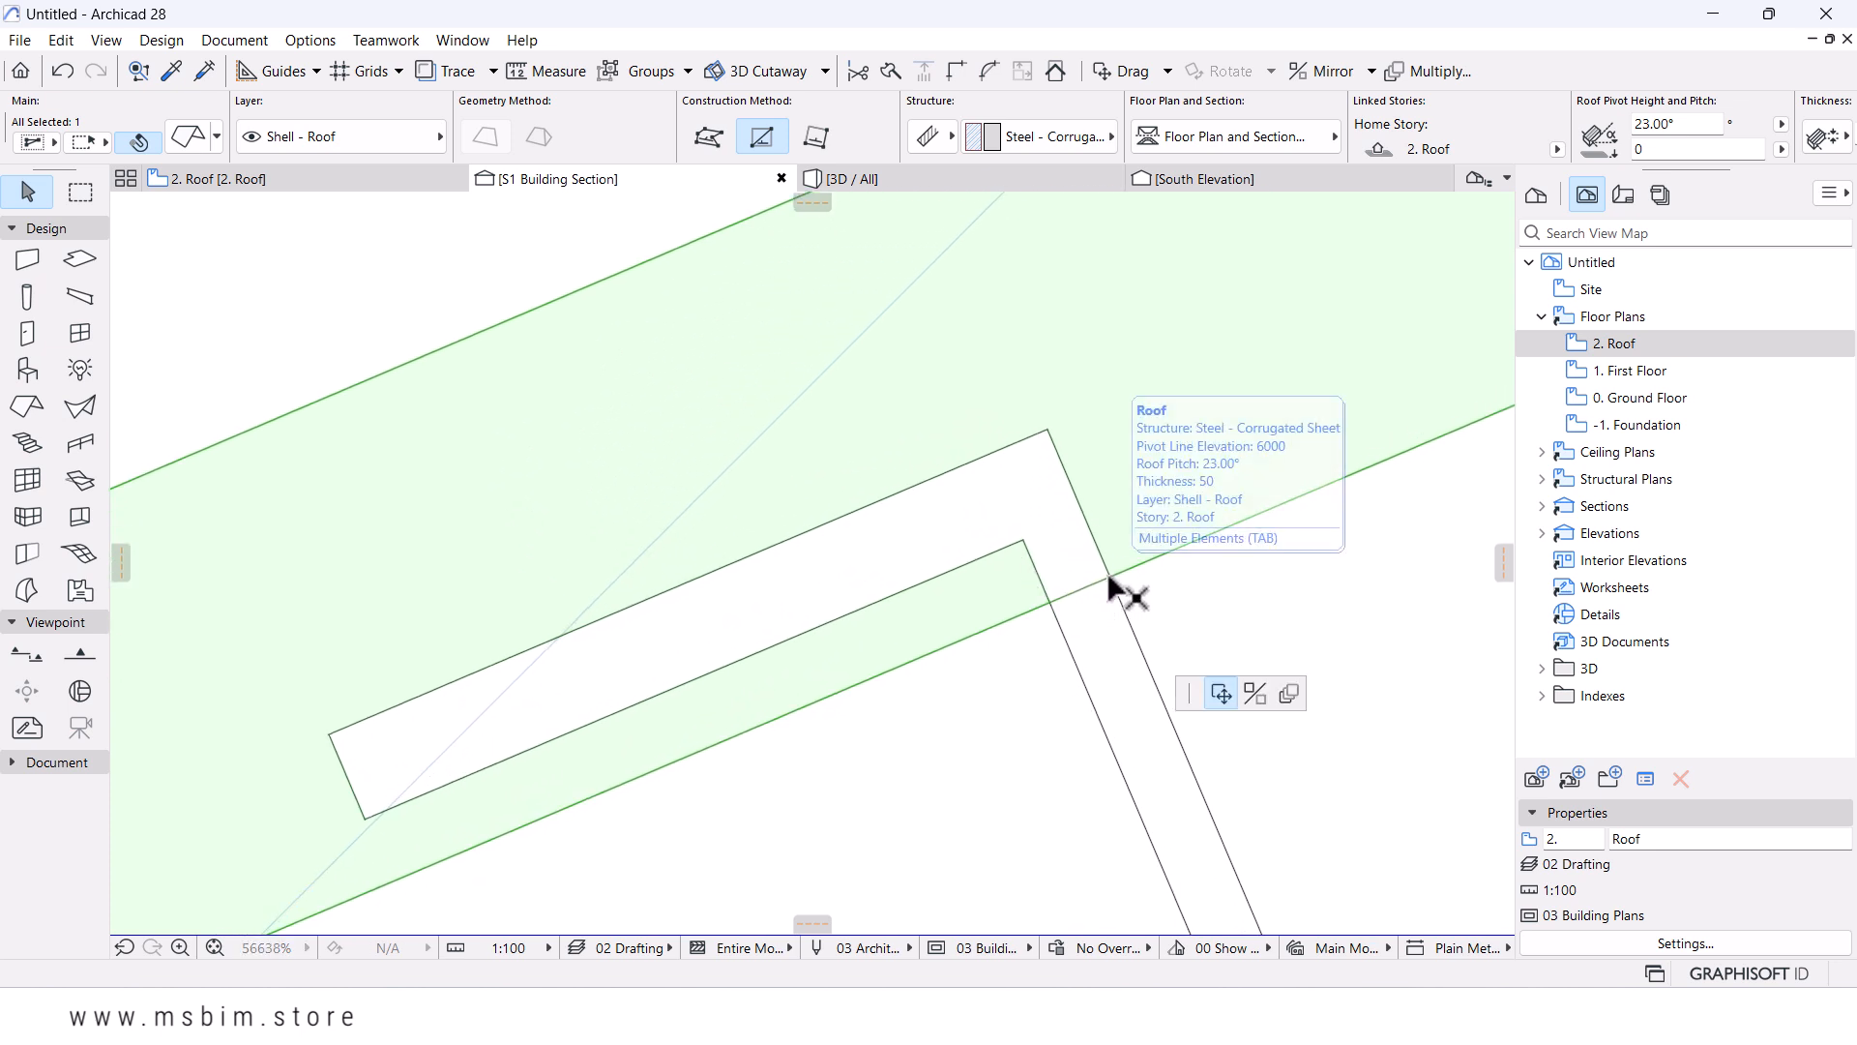
left_click(1047, 433)
- Examine how the roof sits on the channels and wall in the section, and inspect the whole model from several sides in 3D
scroll(1007, 473, "down", 5)
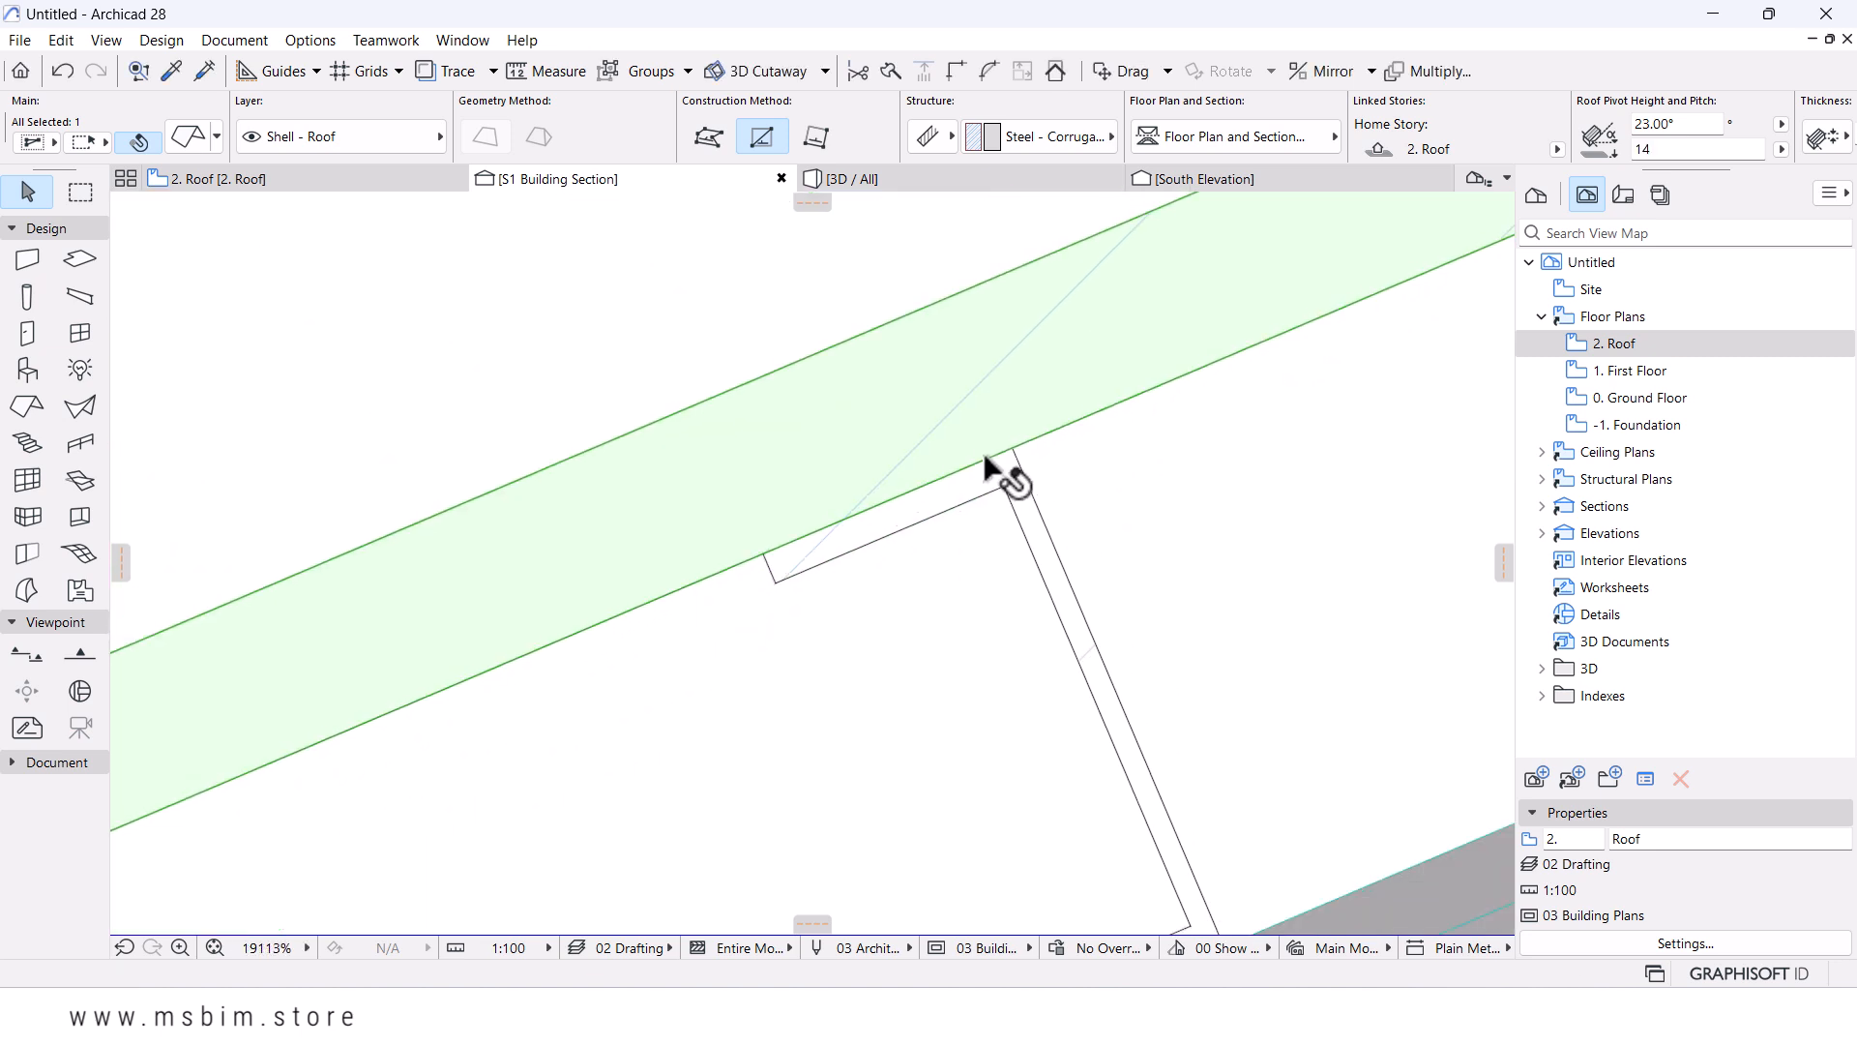
scroll(1198, 393, "down", 2)
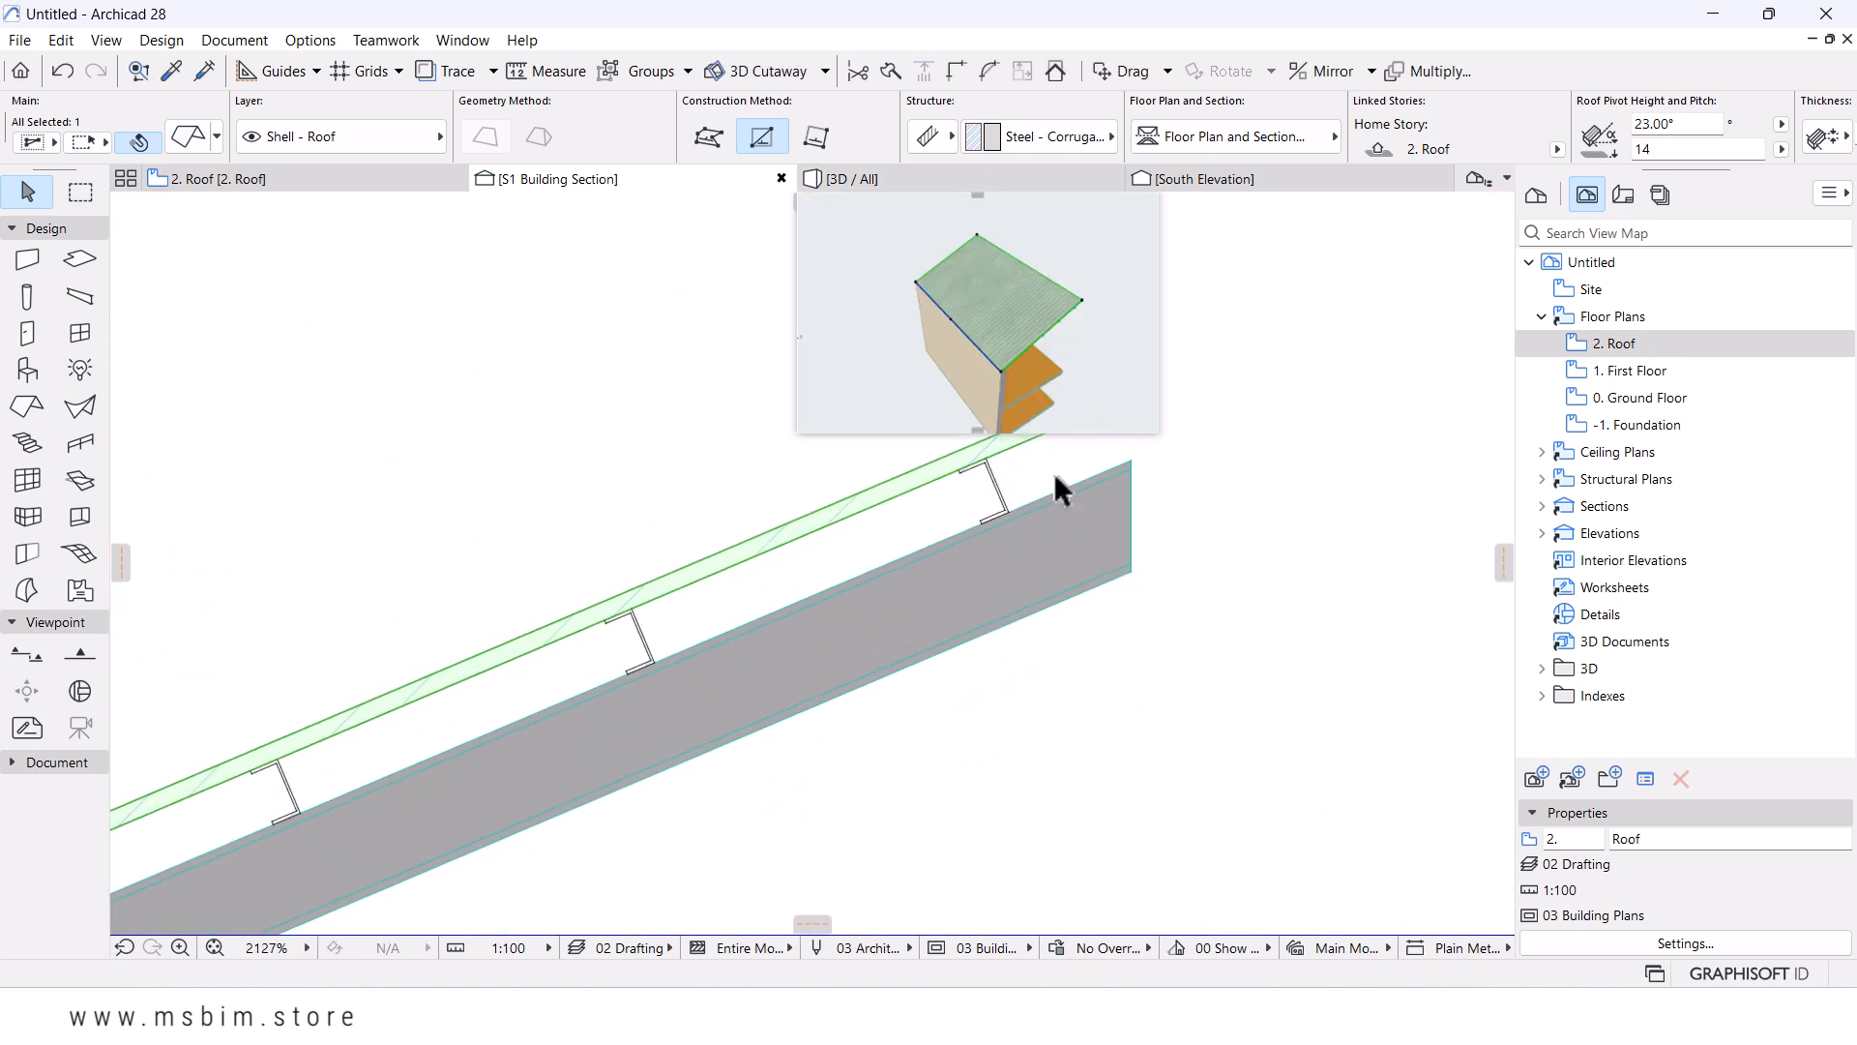
scroll(1184, 551, "down", 3)
middle_click_drag(1138, 571, 1169, 525)
left_click(1259, 422)
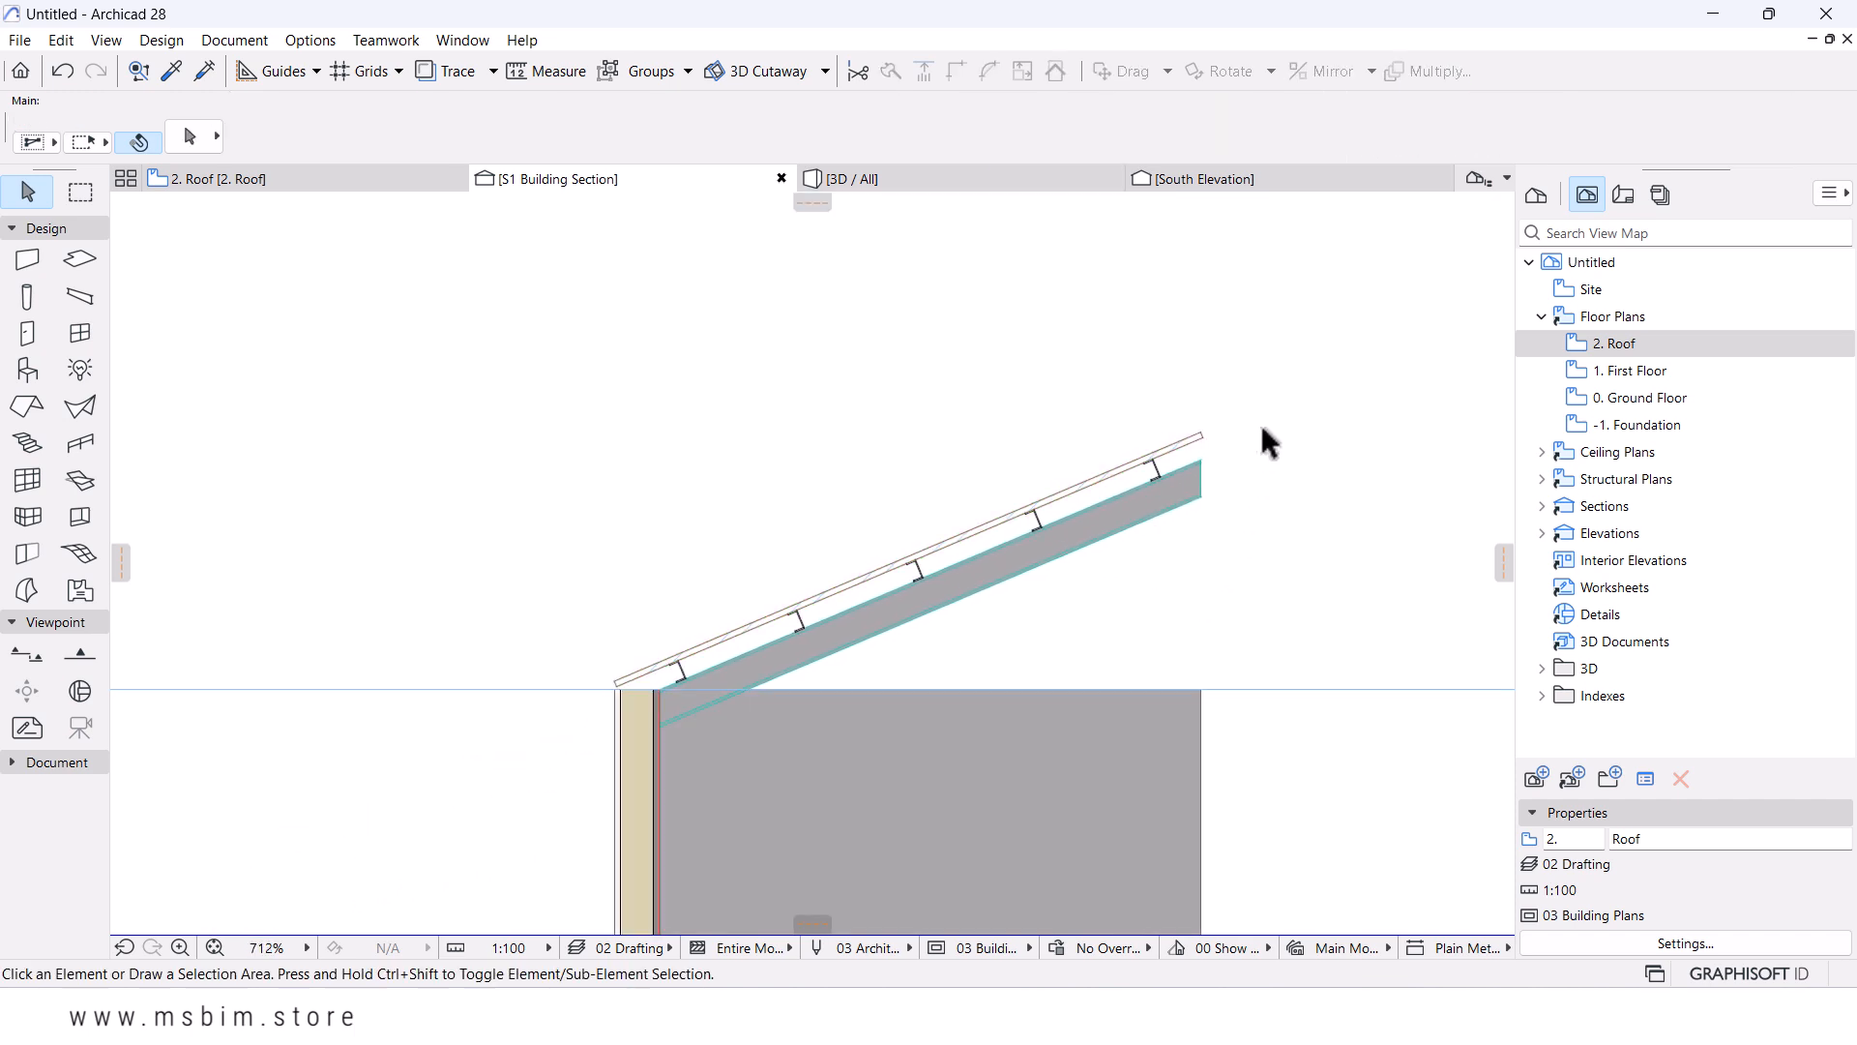
scroll(724, 665, "up", 3)
scroll(638, 706, "up", 1)
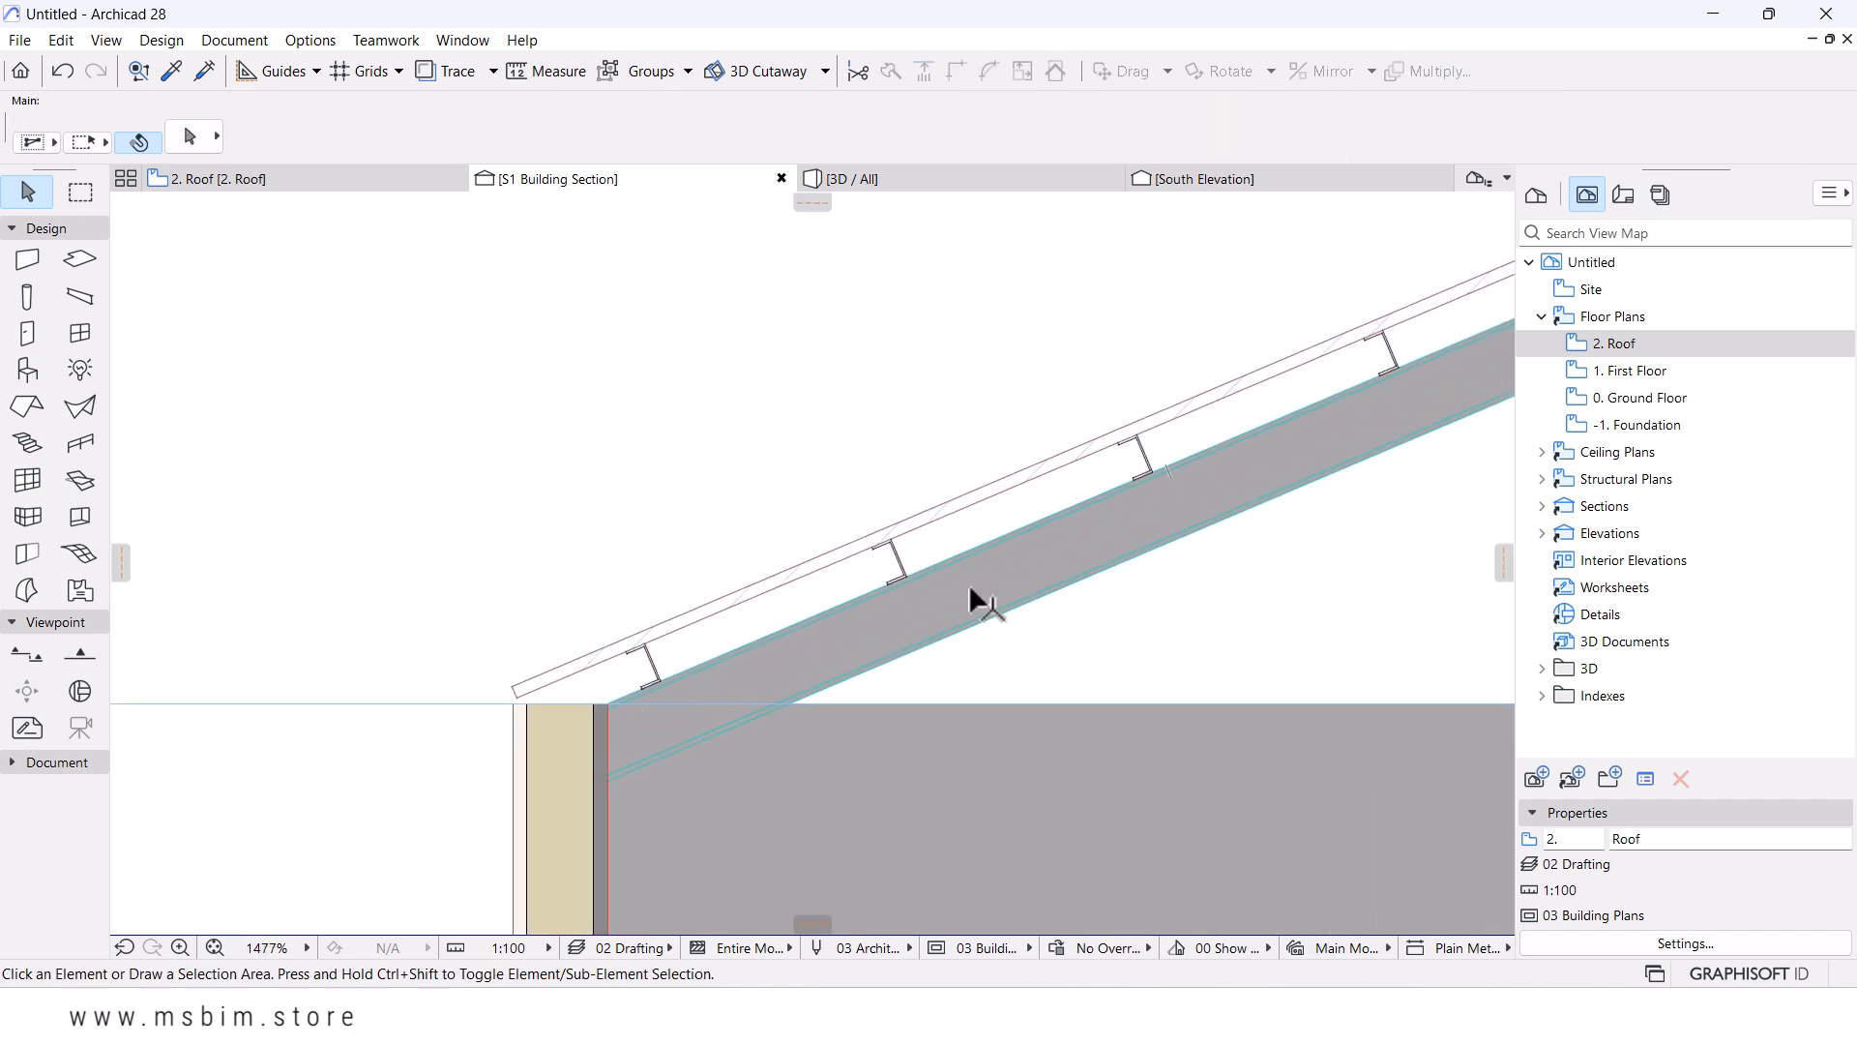
left_click(919, 190)
left_click(870, 481)
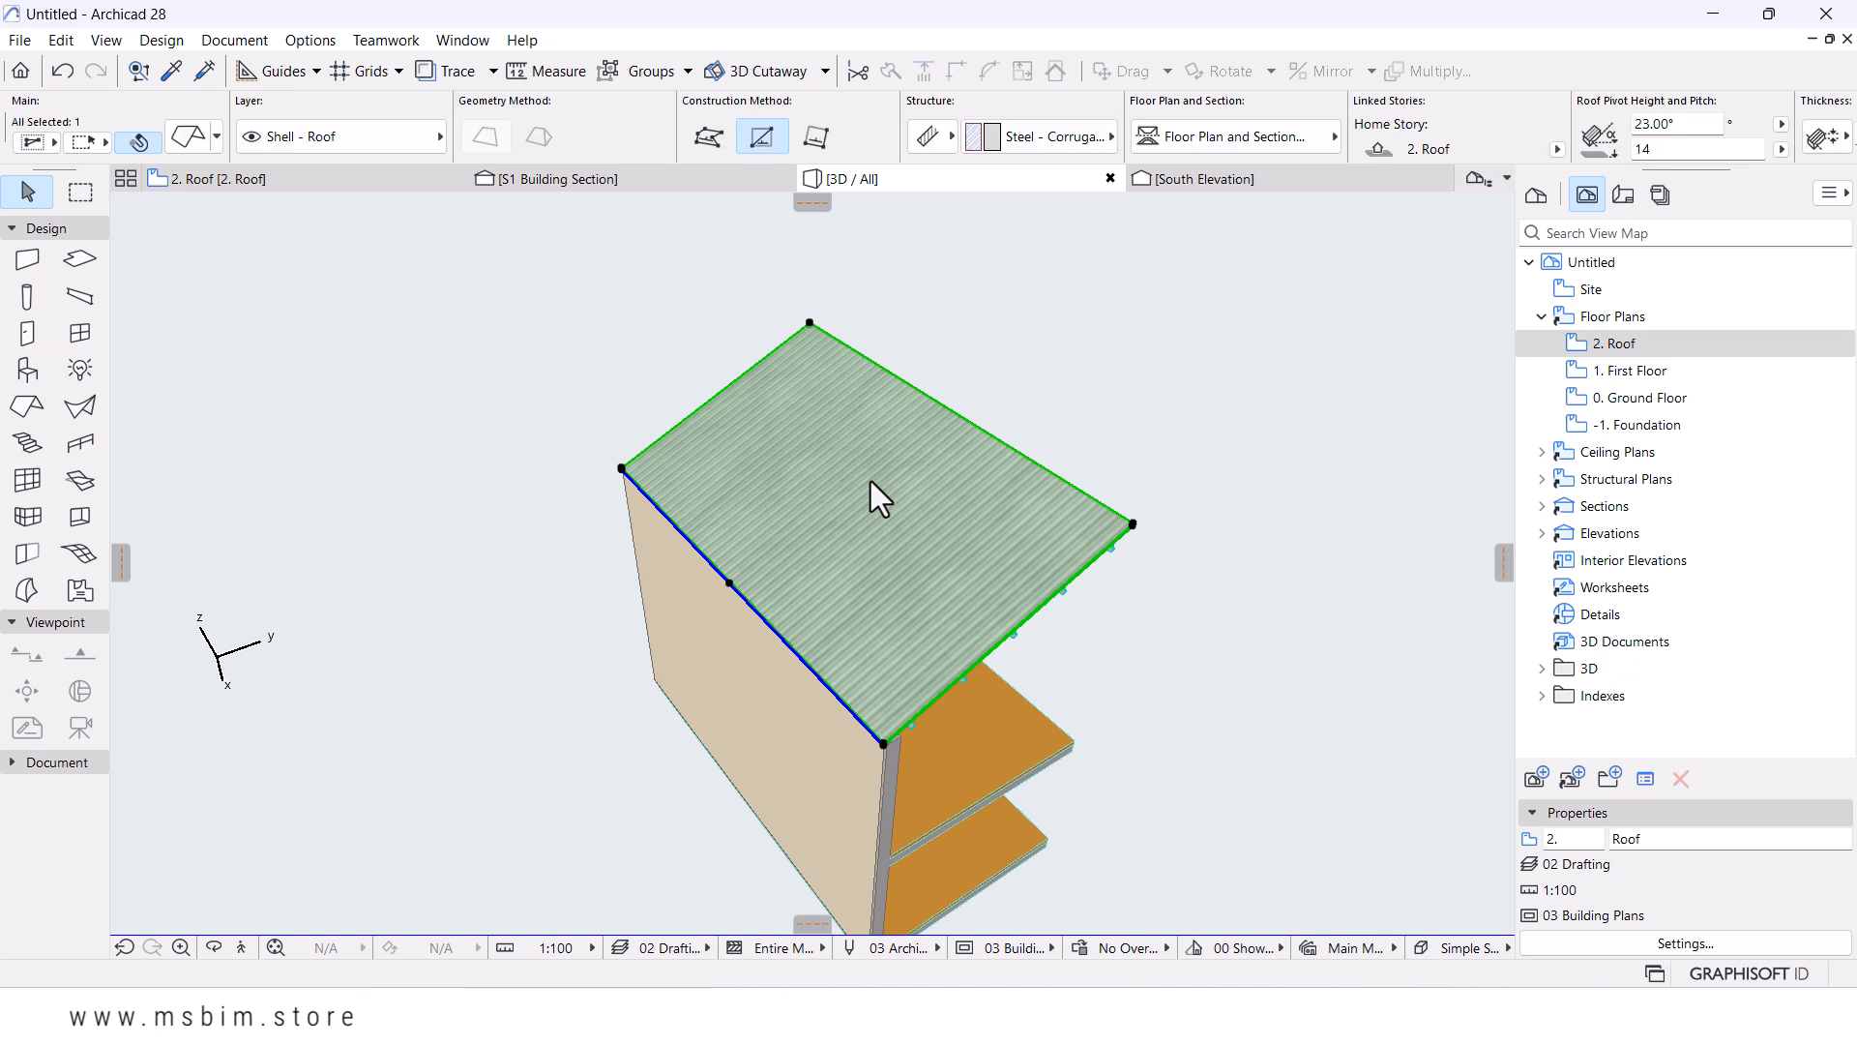
key("o")
left_click_drag(1170, 808, 842, 683)
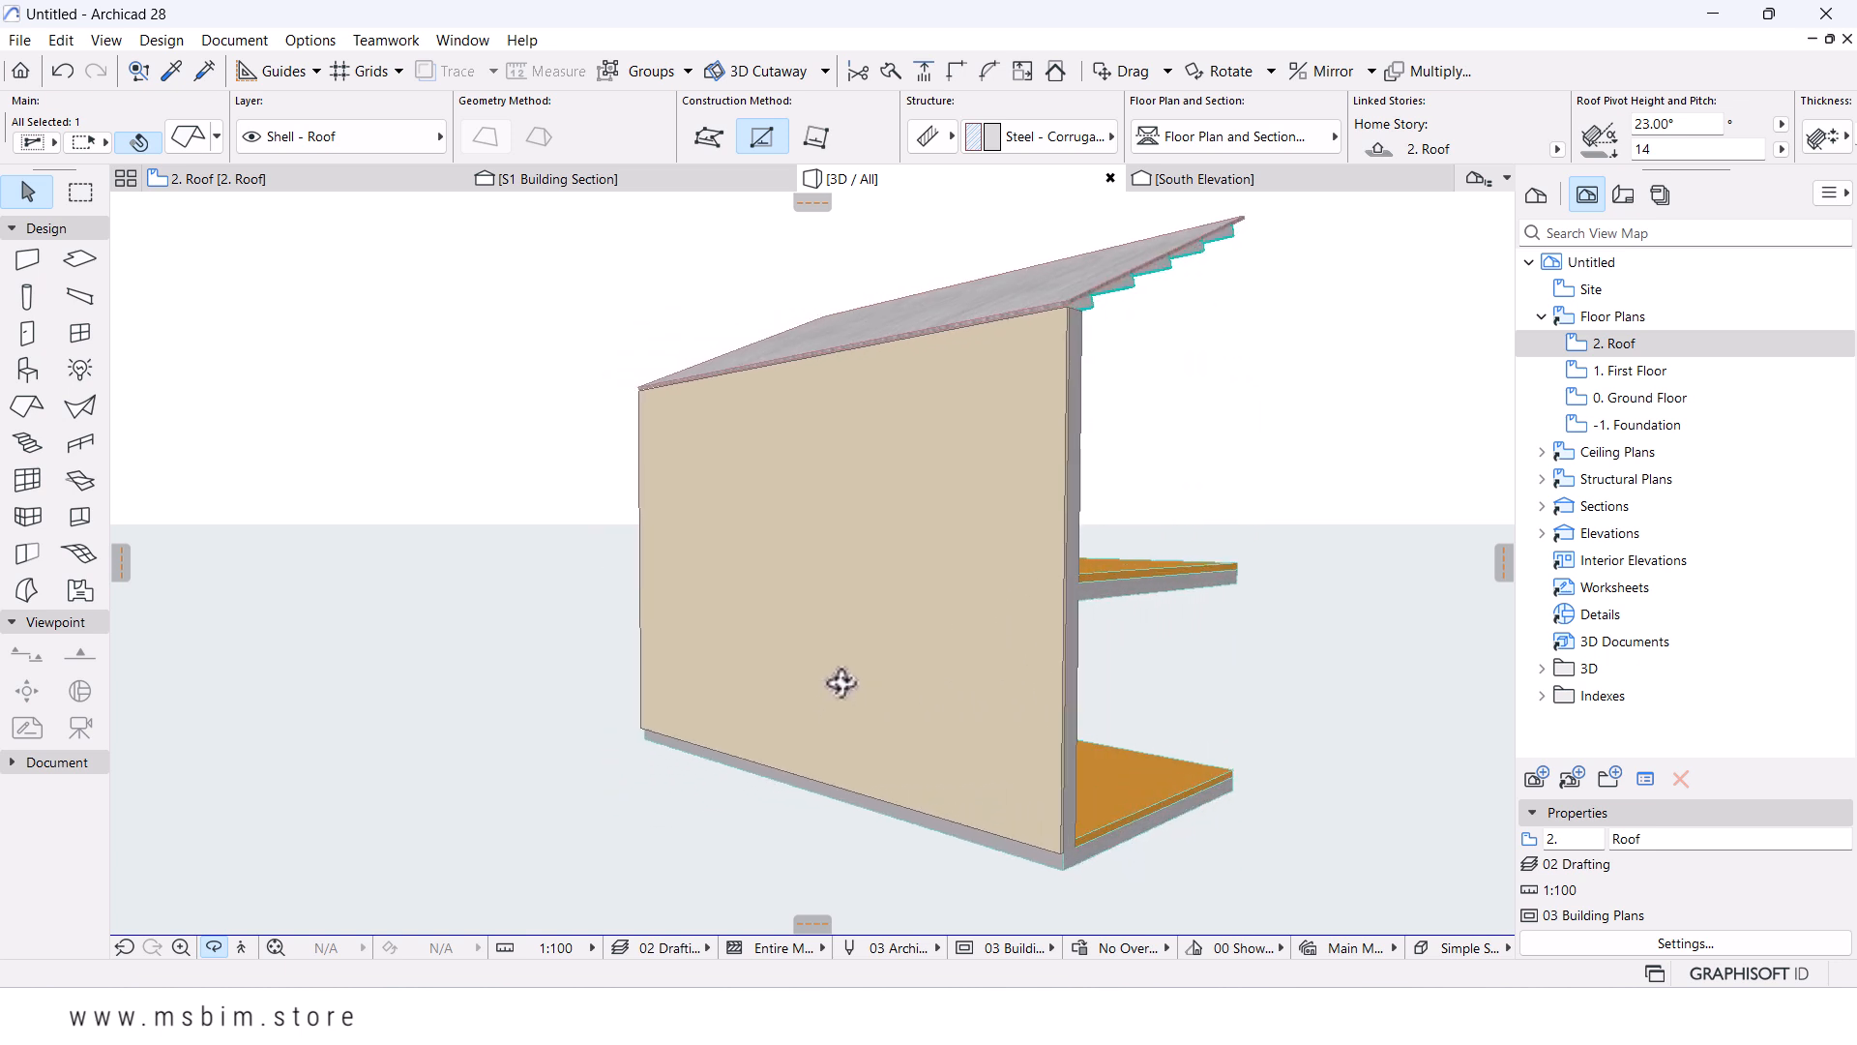
left_click_drag(895, 510, 862, 676)
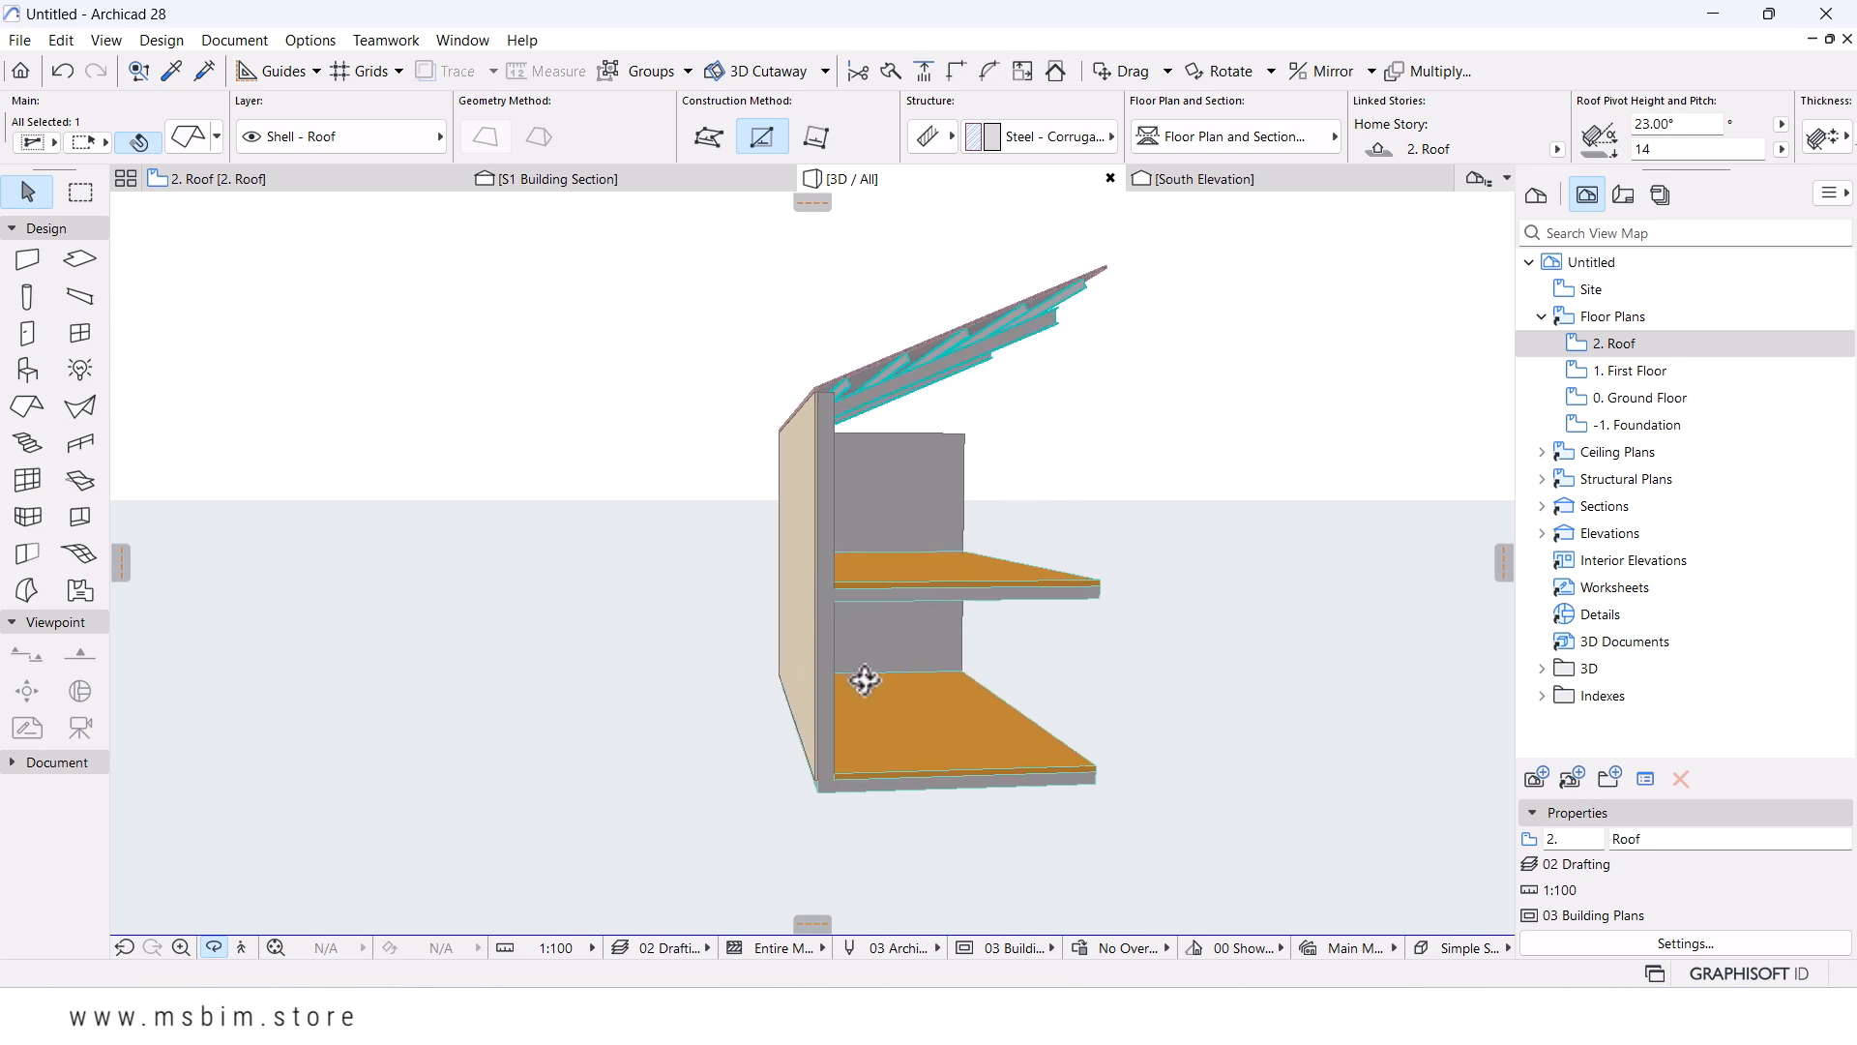
- On the 2. Roof floor plan, search the Object tool's library for "gut" and choose the Gutter object
left_click(317, 182)
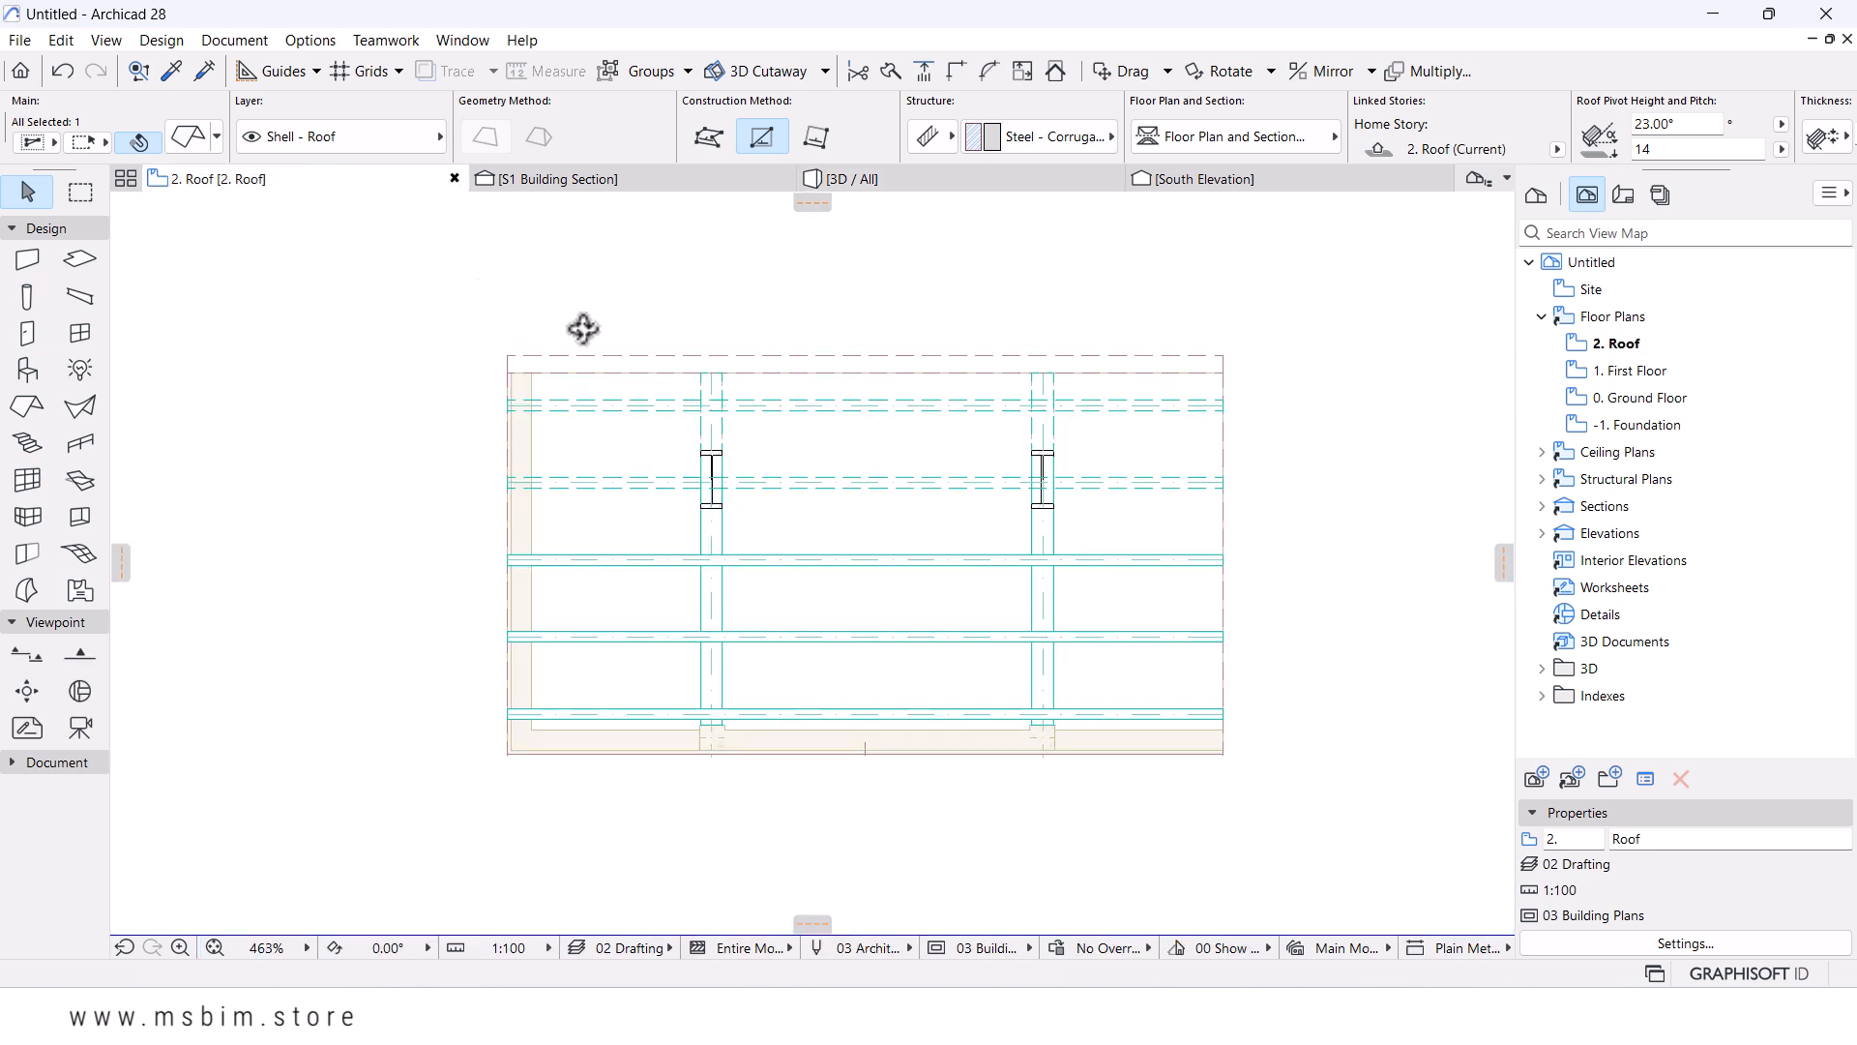
left_click(27, 370)
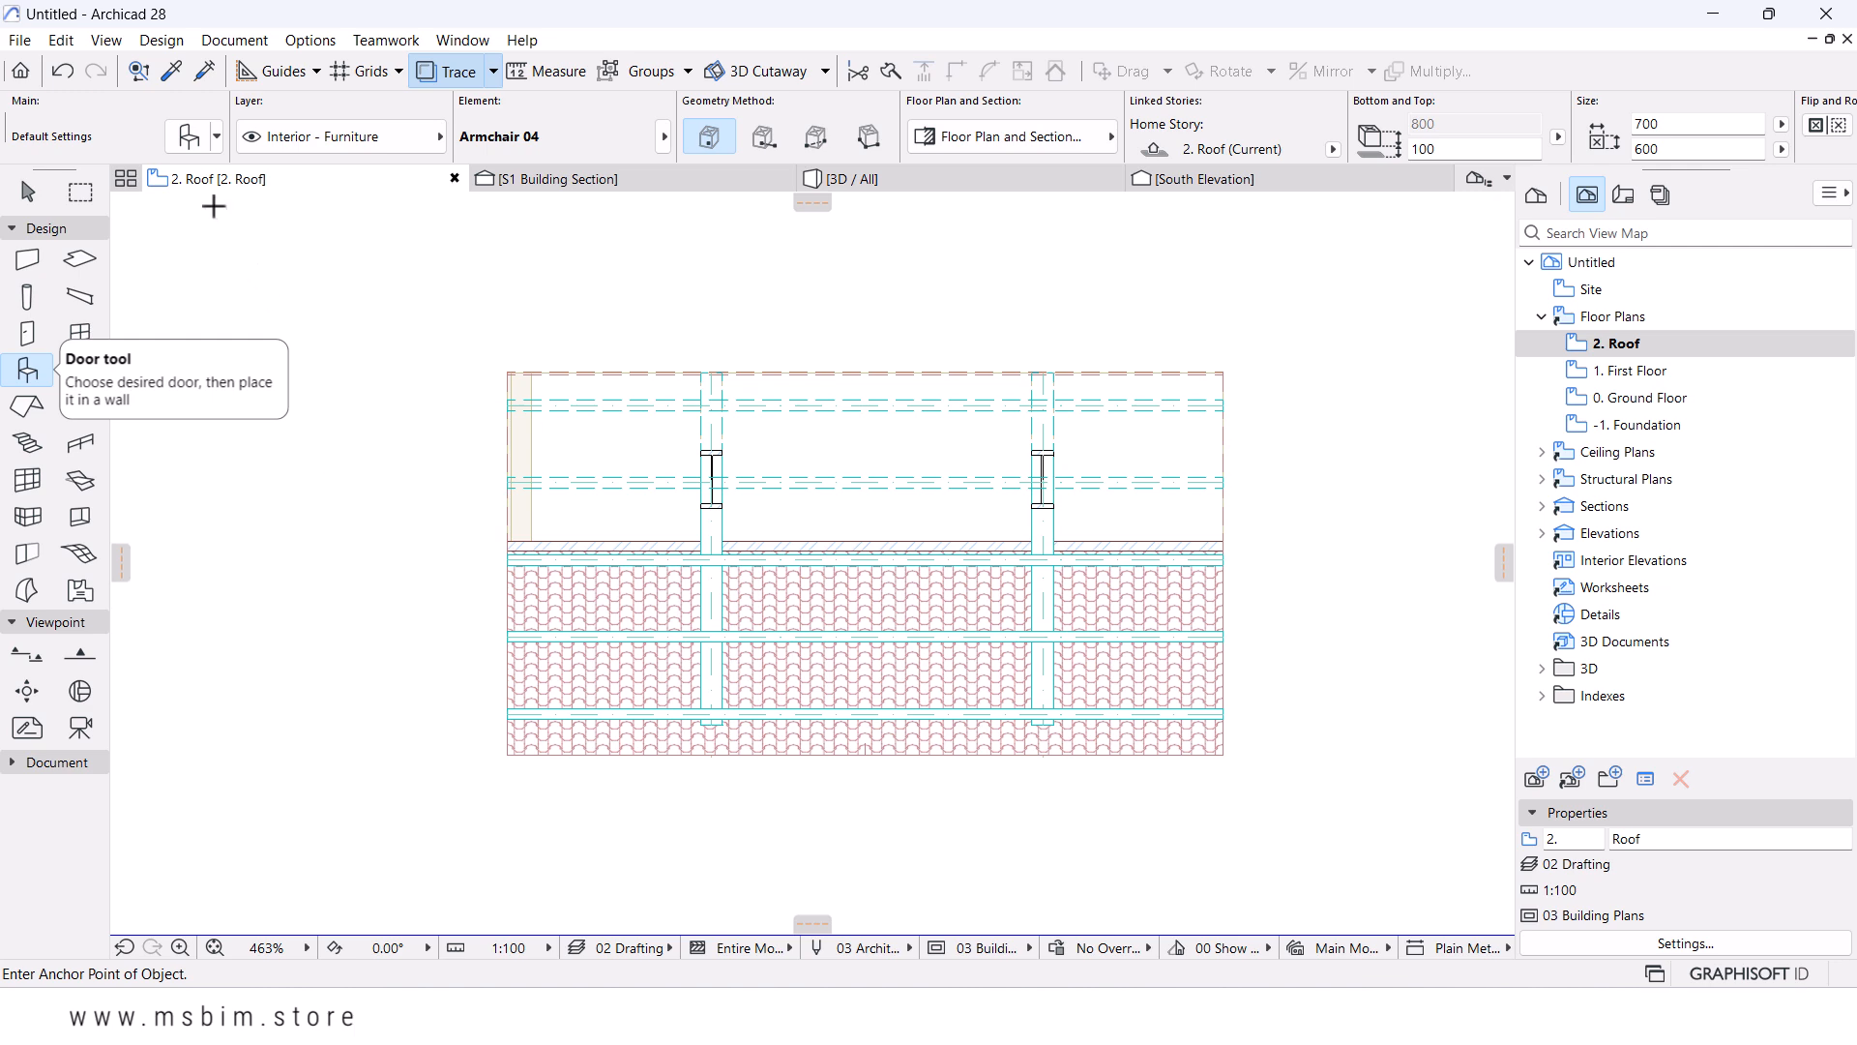
left_click(192, 133)
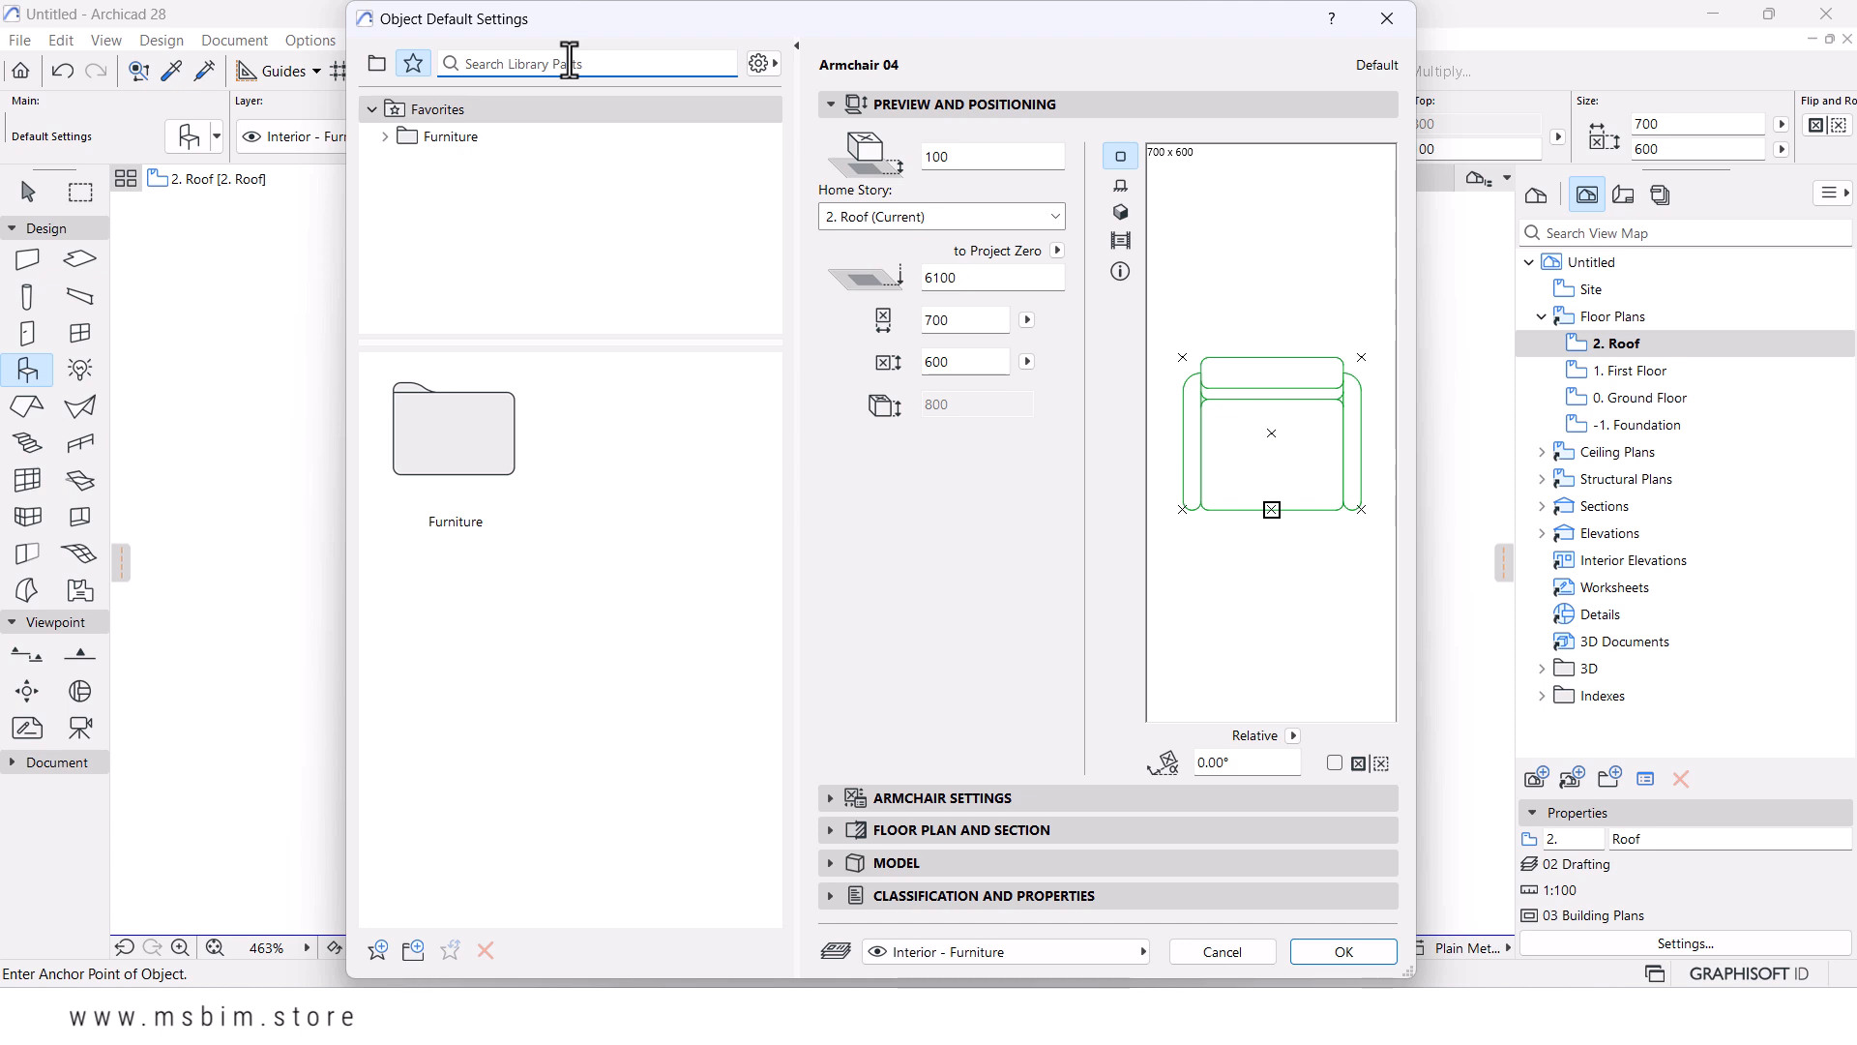
type("gut")
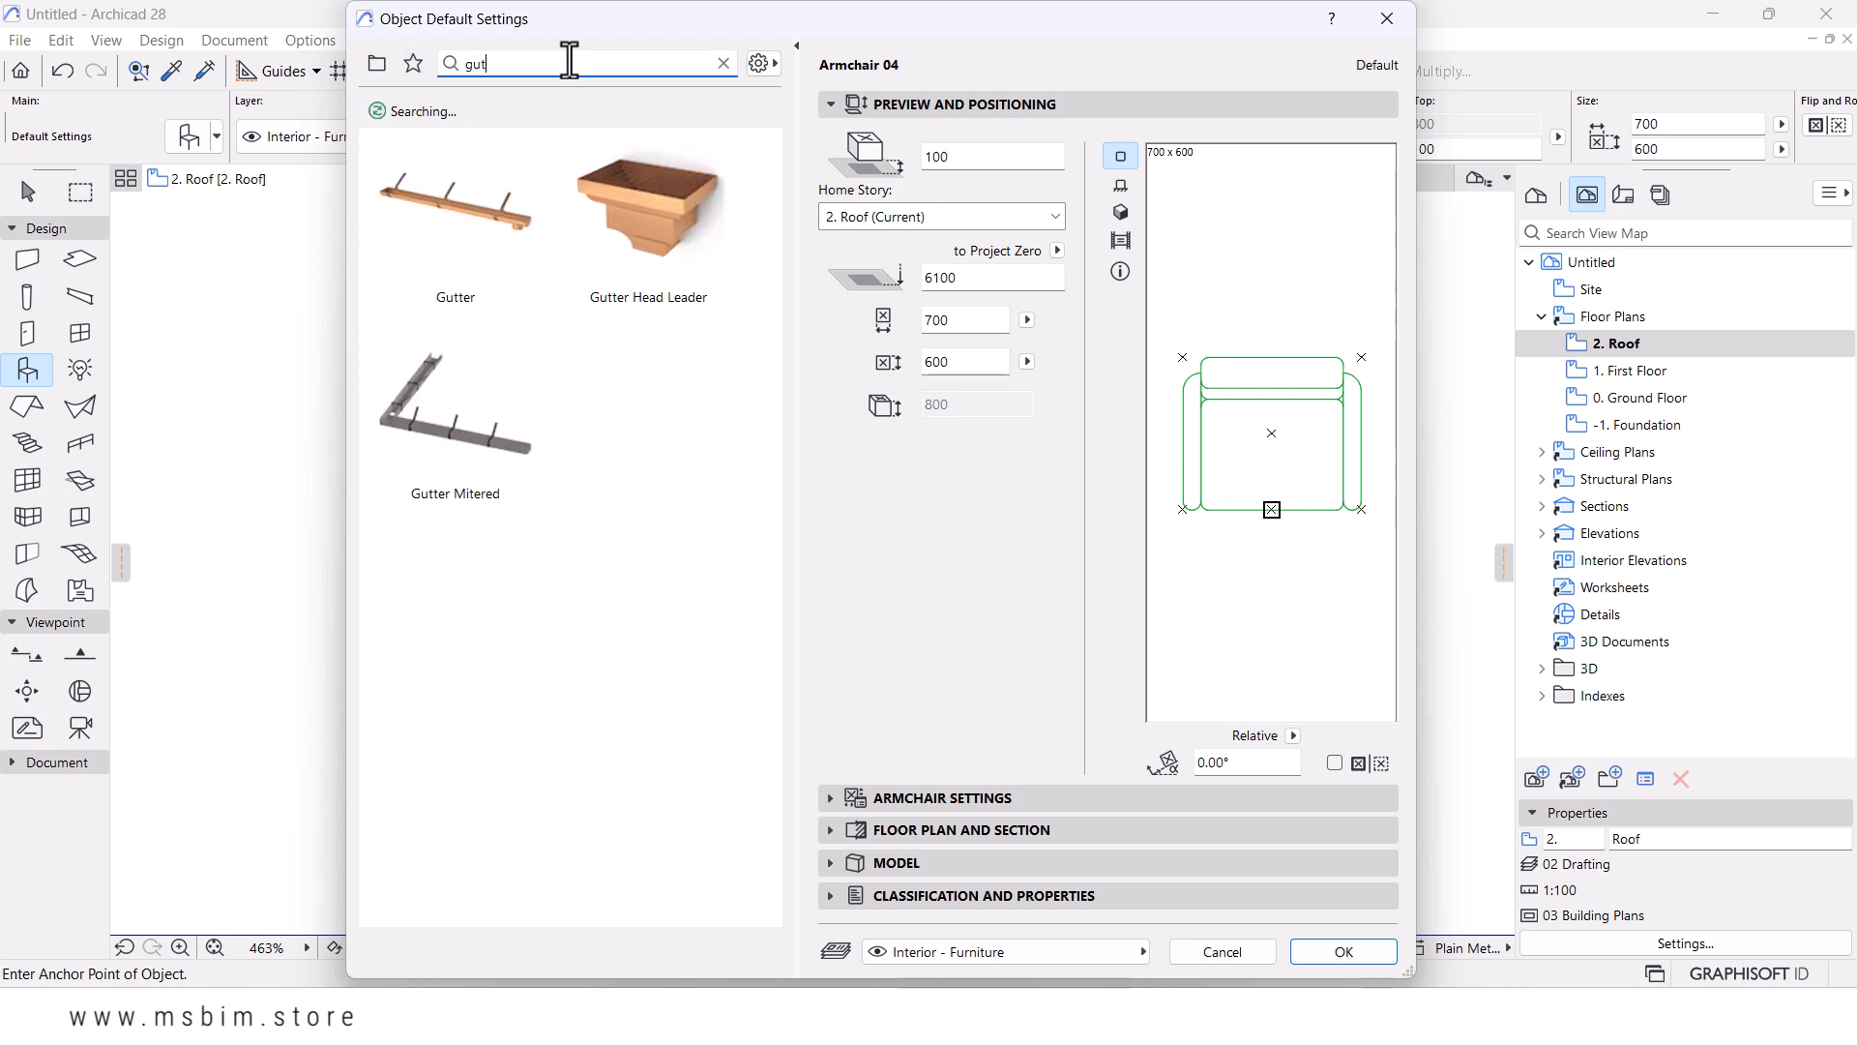
left_click(479, 208)
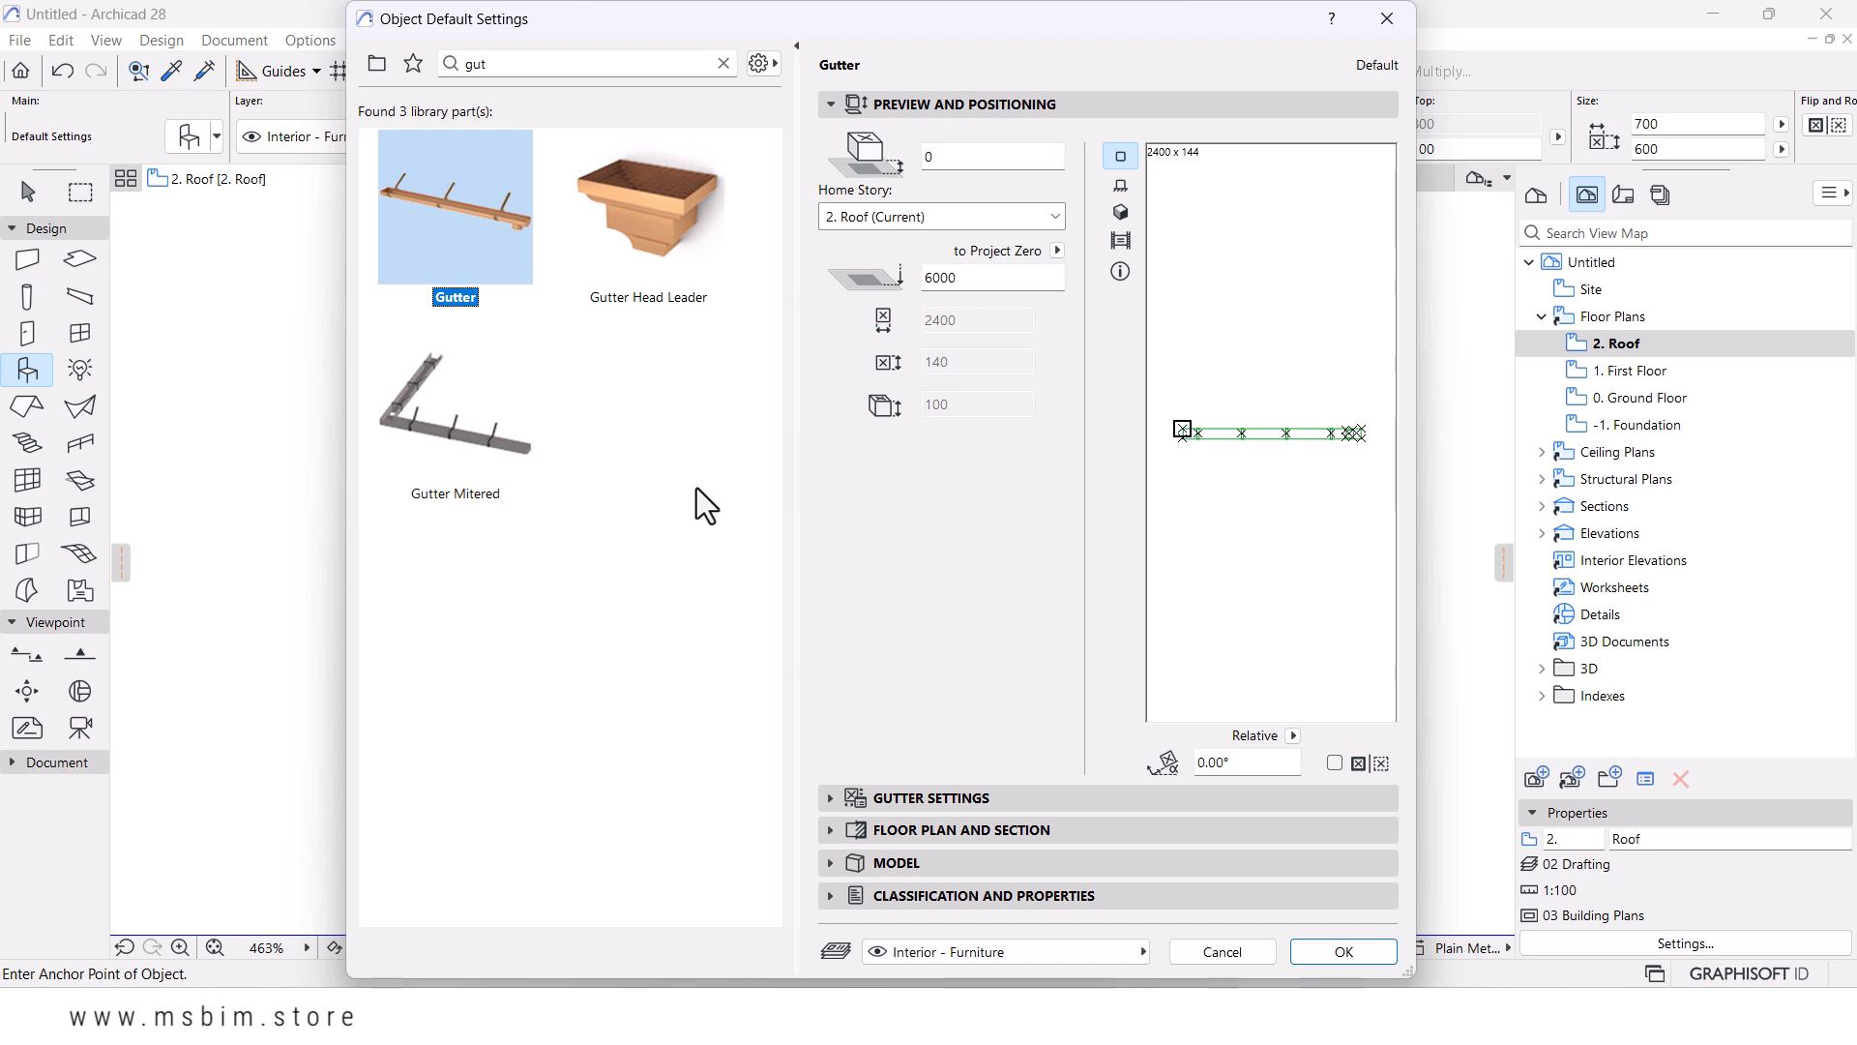
- Set the U Style gutter's profile width to 250 and height to 150, and accept the object settings
left_click(946, 805)
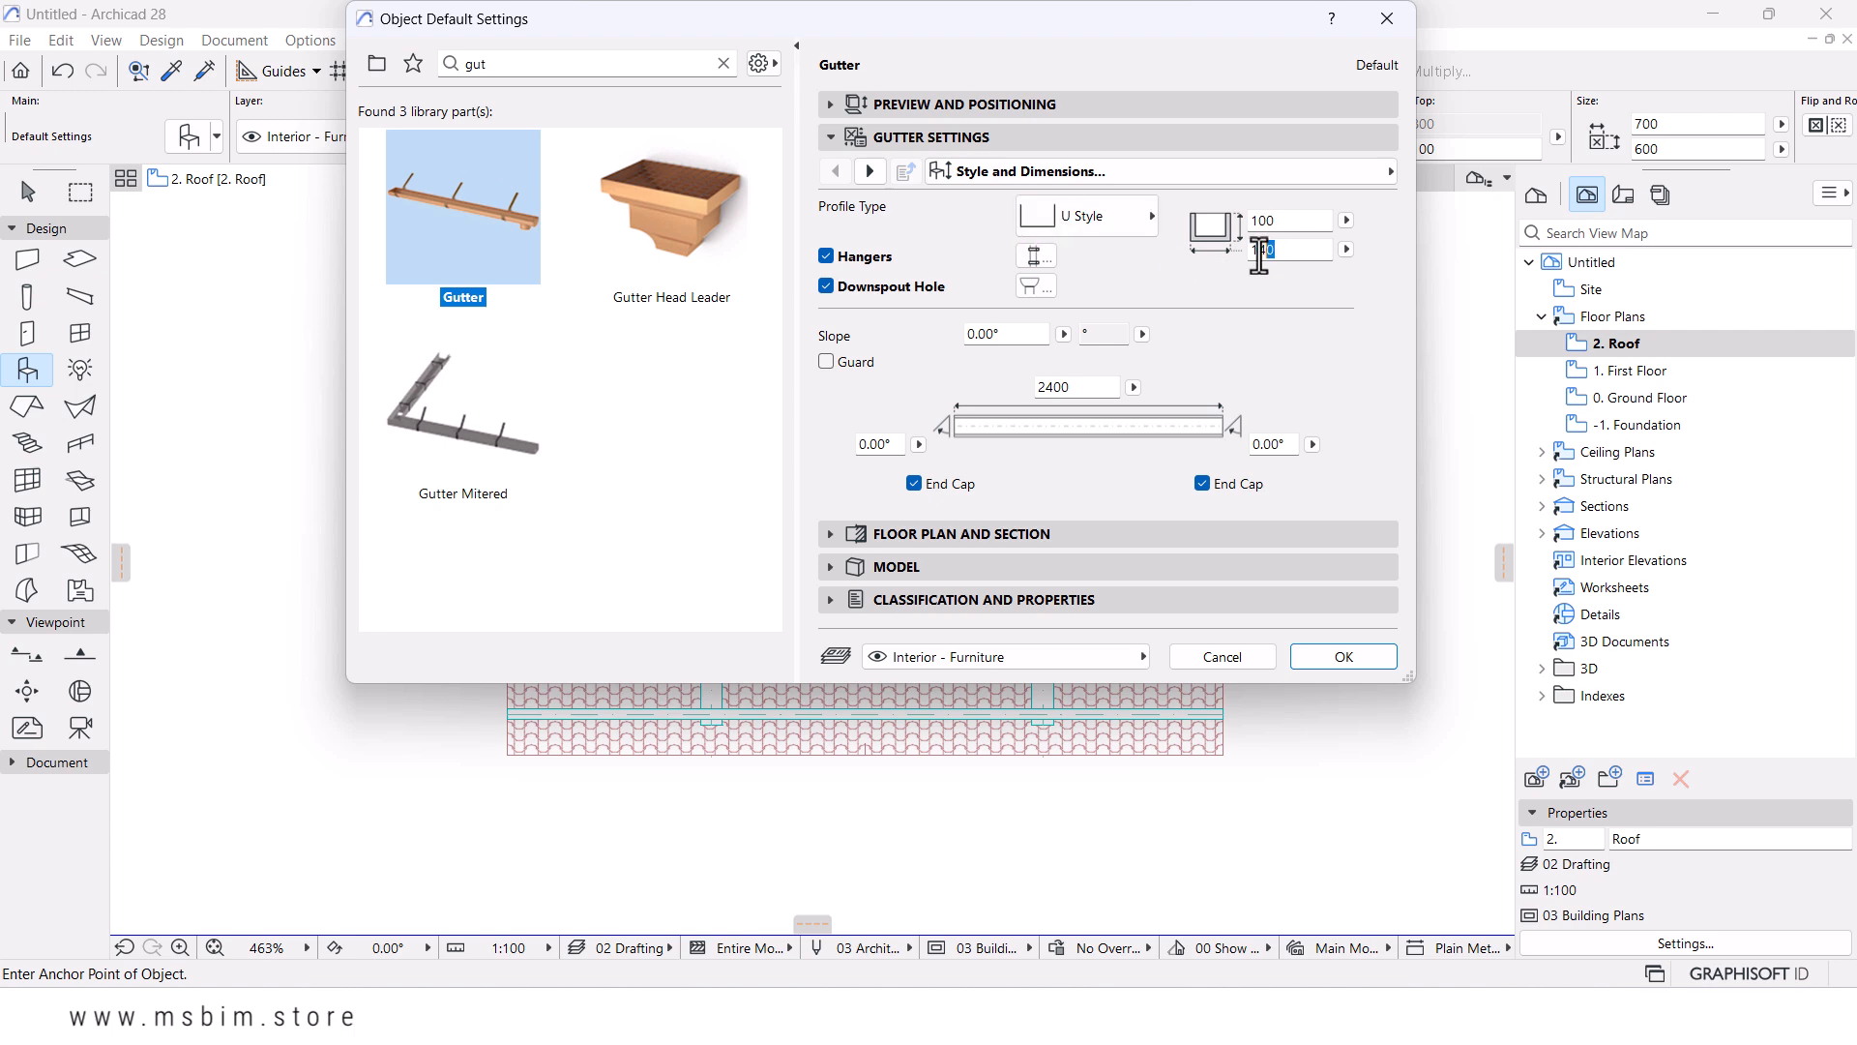
type("250")
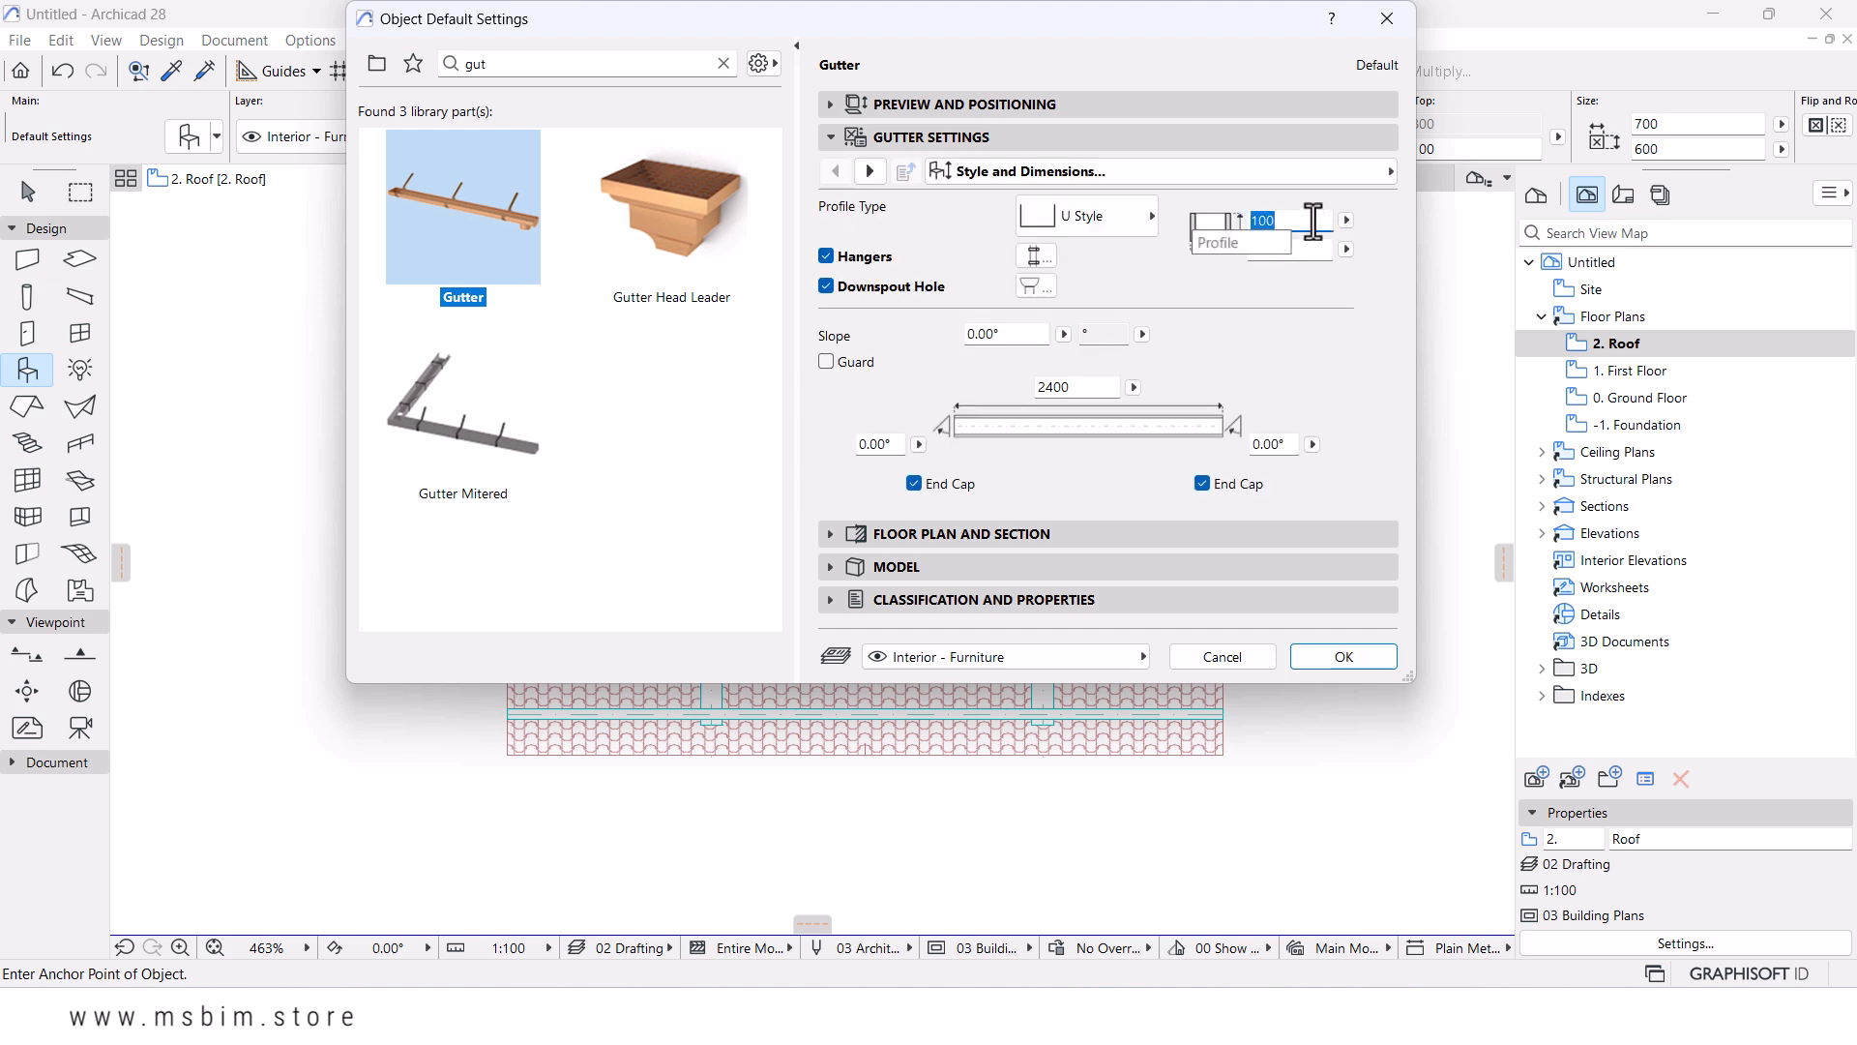
type("150")
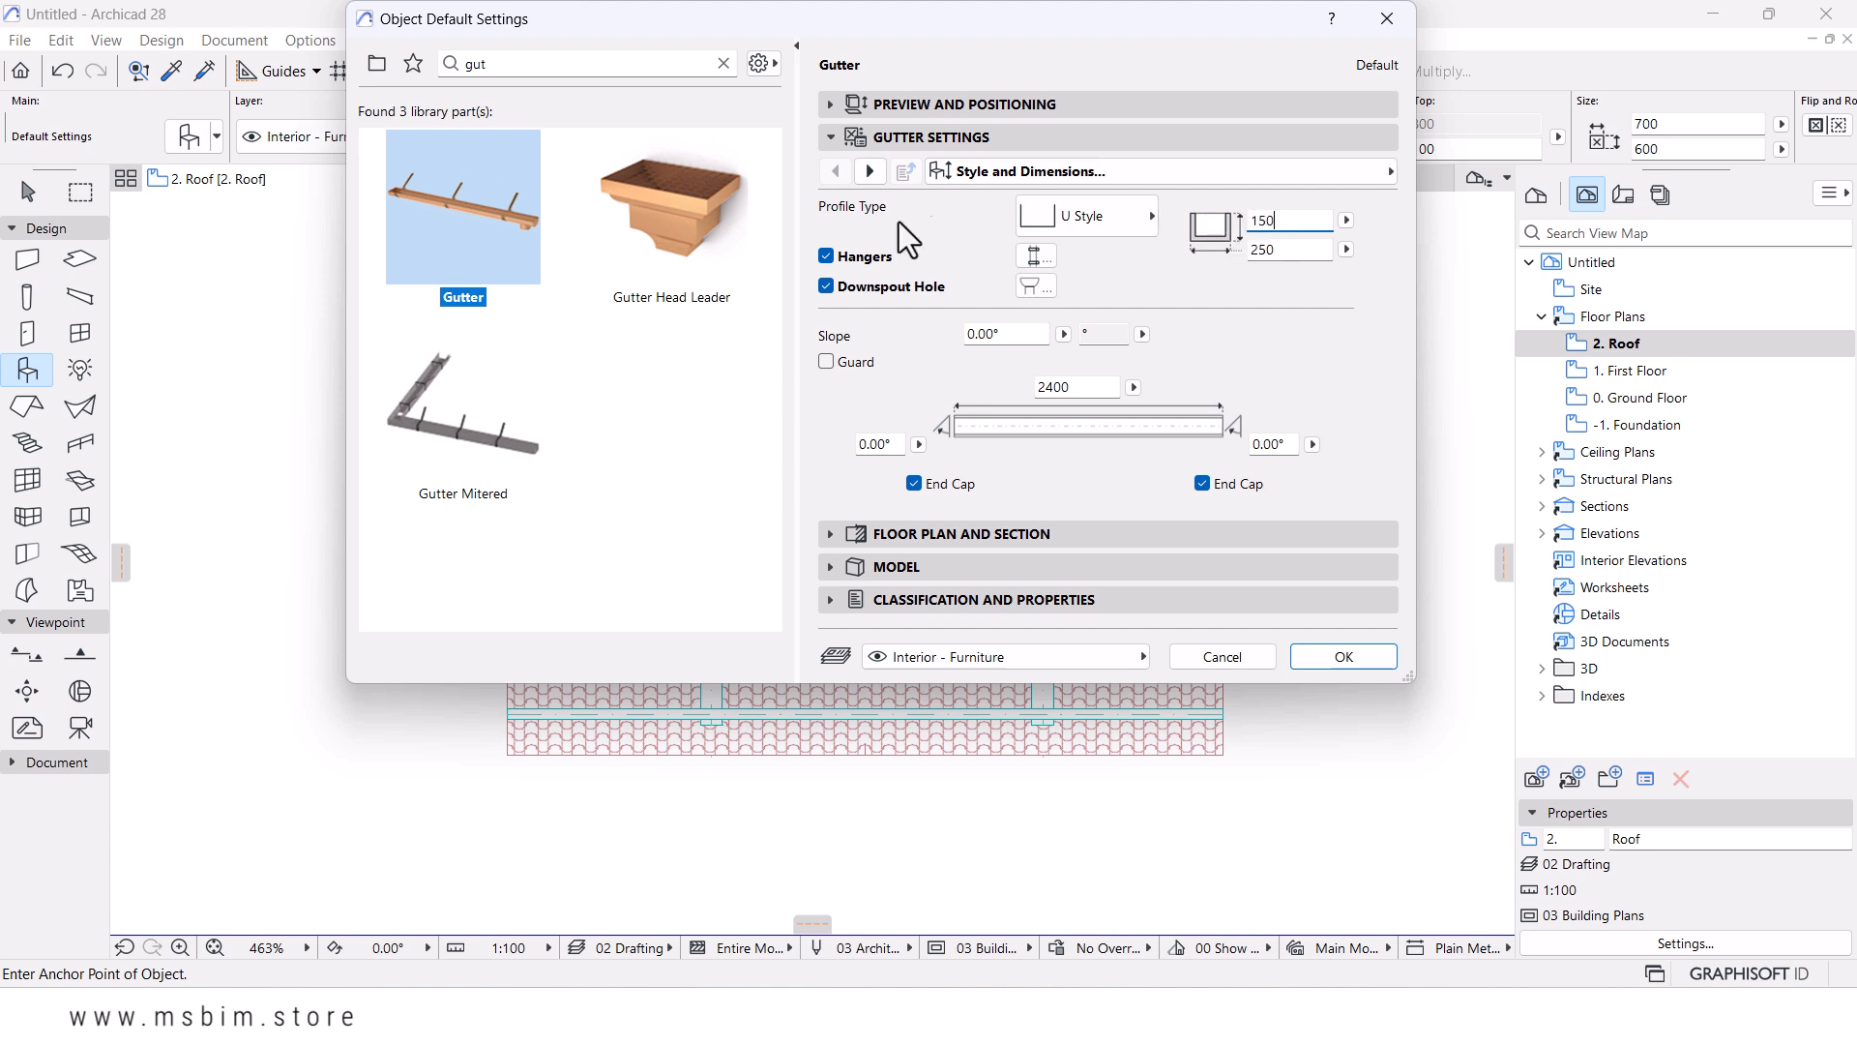
left_click(1124, 271)
left_click(1306, 655)
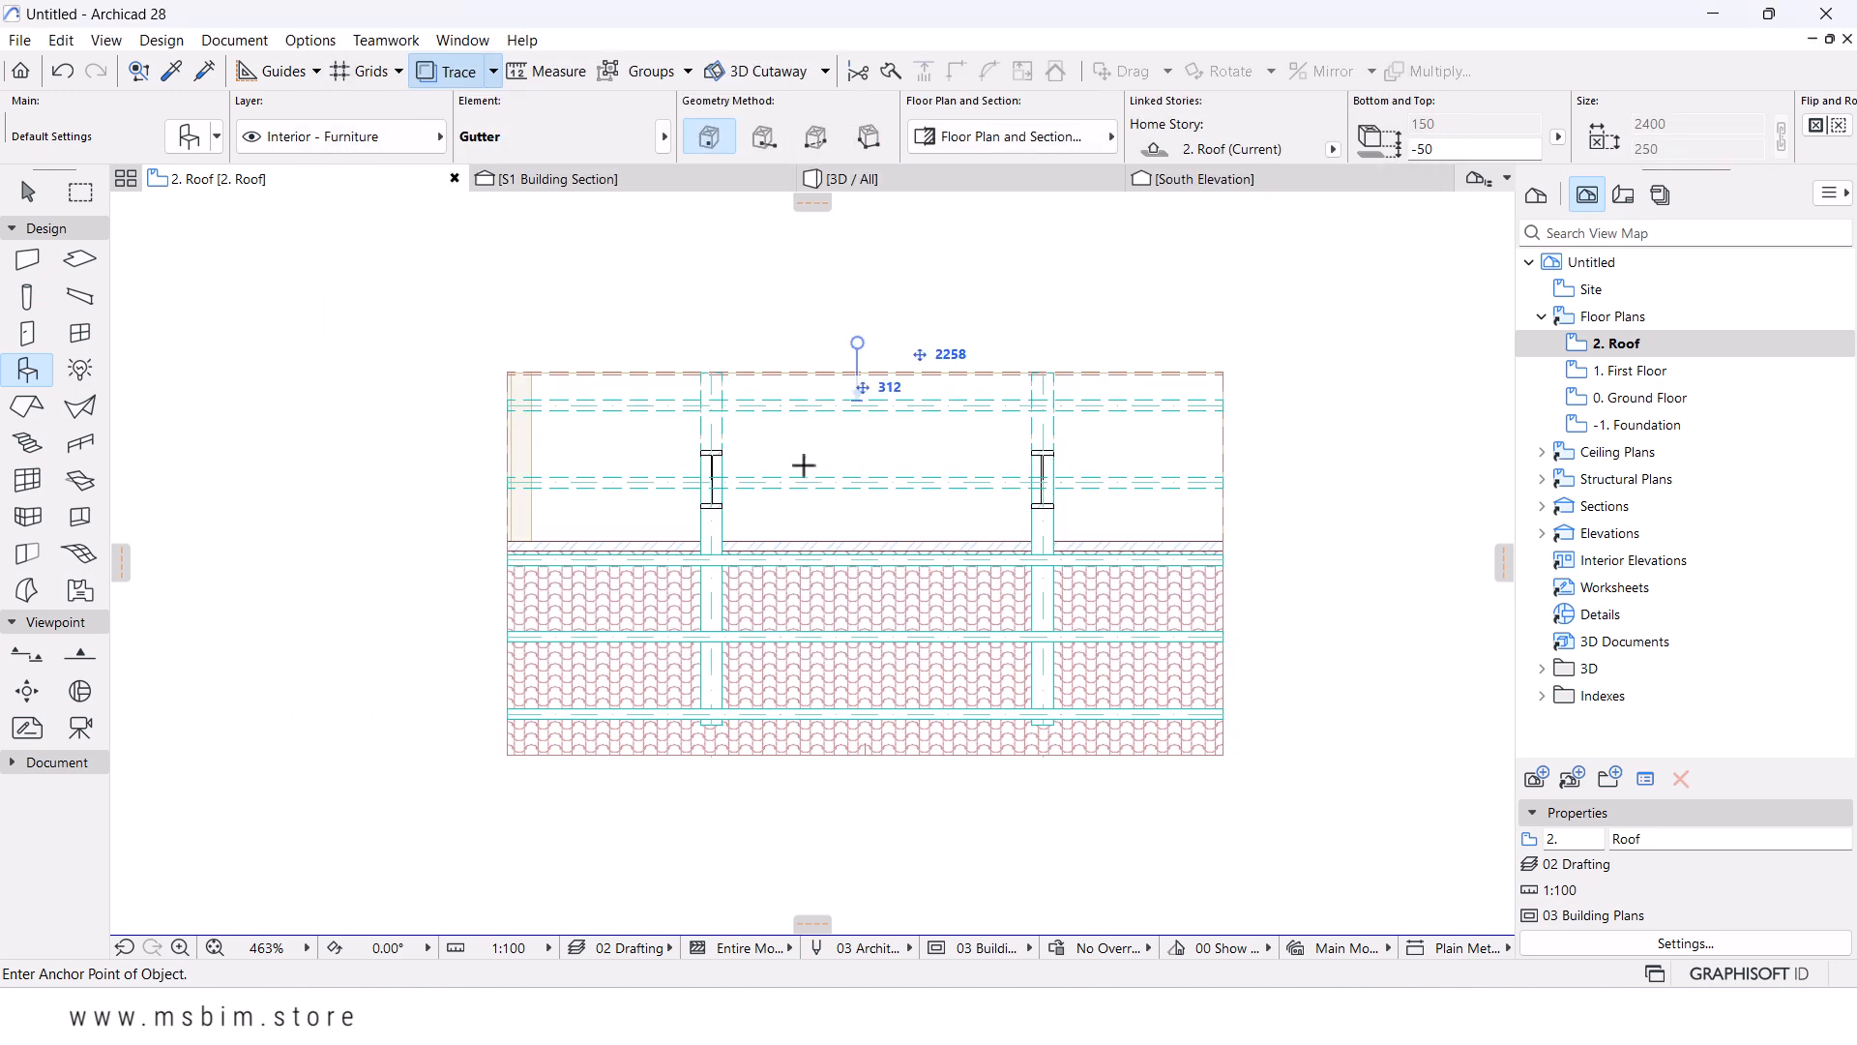
- Place the gutter just outside the roof's south eave on the 2. Roof plan and select it
scroll(527, 788, "up", 2)
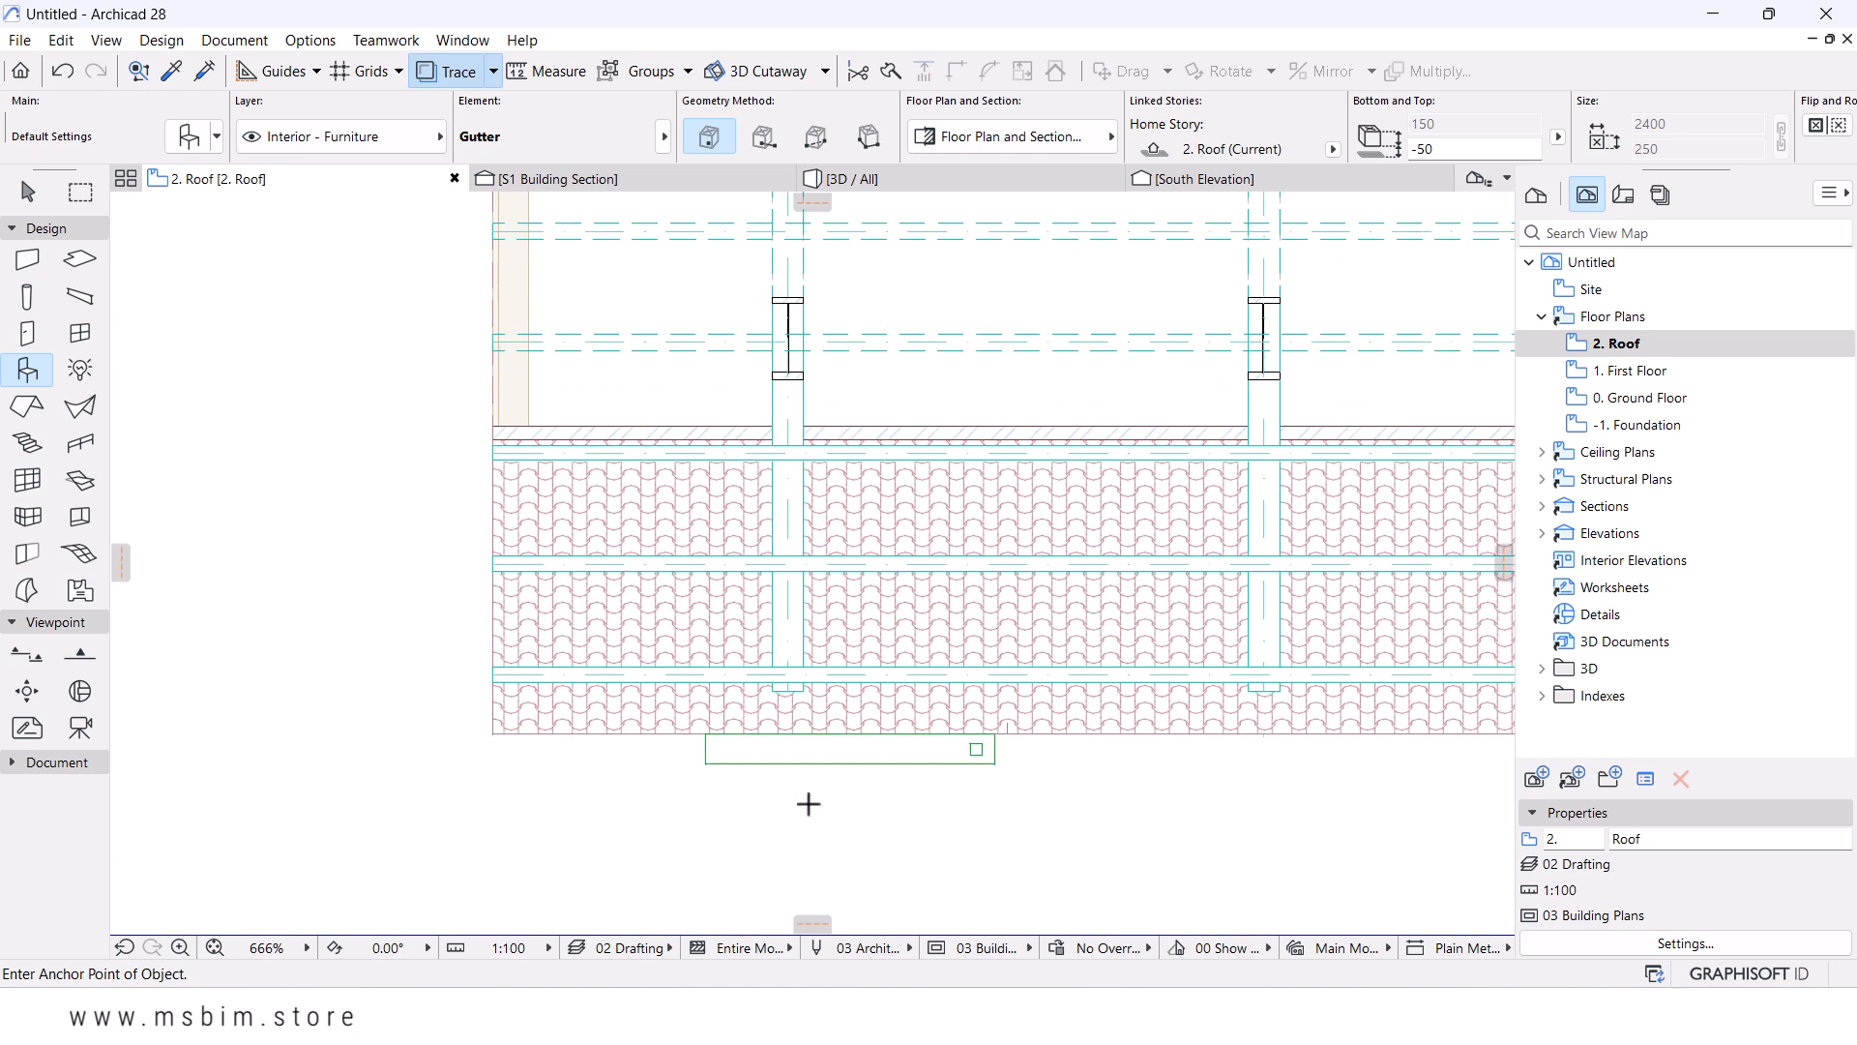
left_click(967, 751)
scroll(1012, 789, "down", 3)
middle_click_drag(1018, 804, 961, 746)
scroll(1202, 707, "up", 3)
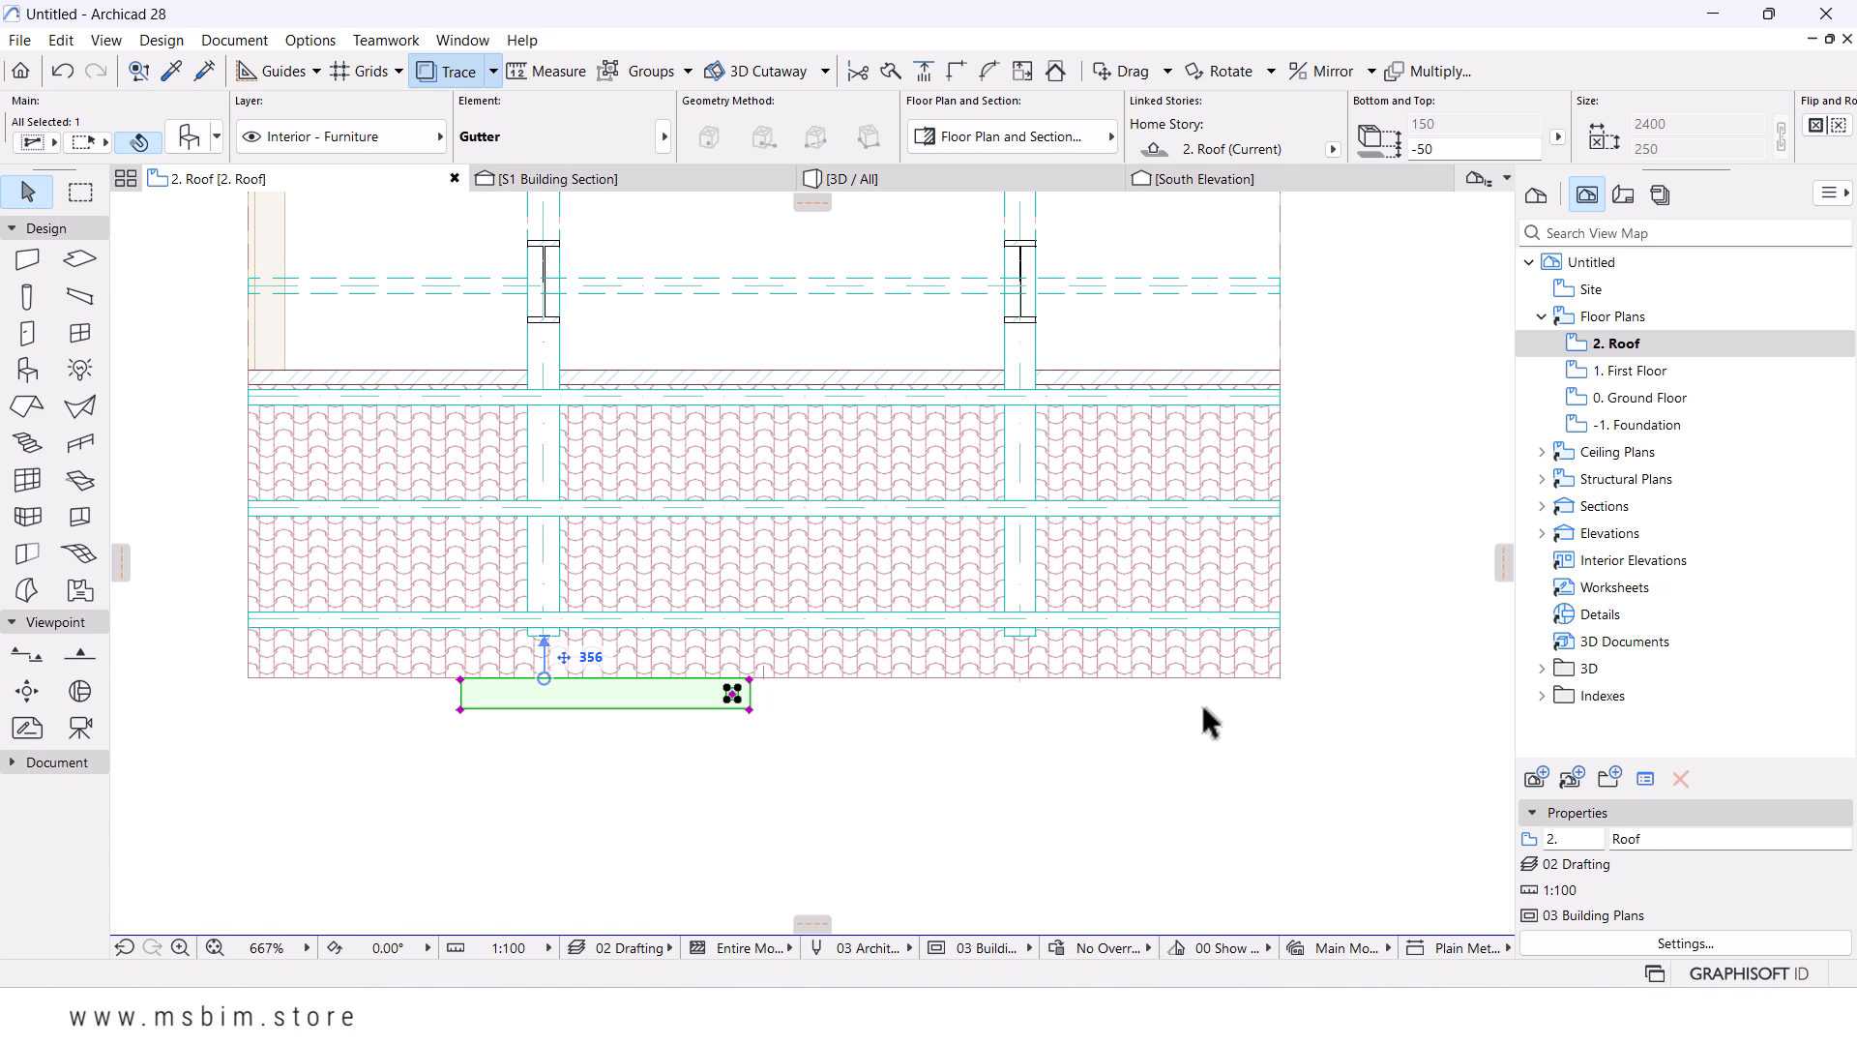
- Move the gutter to the roof's southeast corner, aligning its end and outer side with the roof edges
left_click(751, 679)
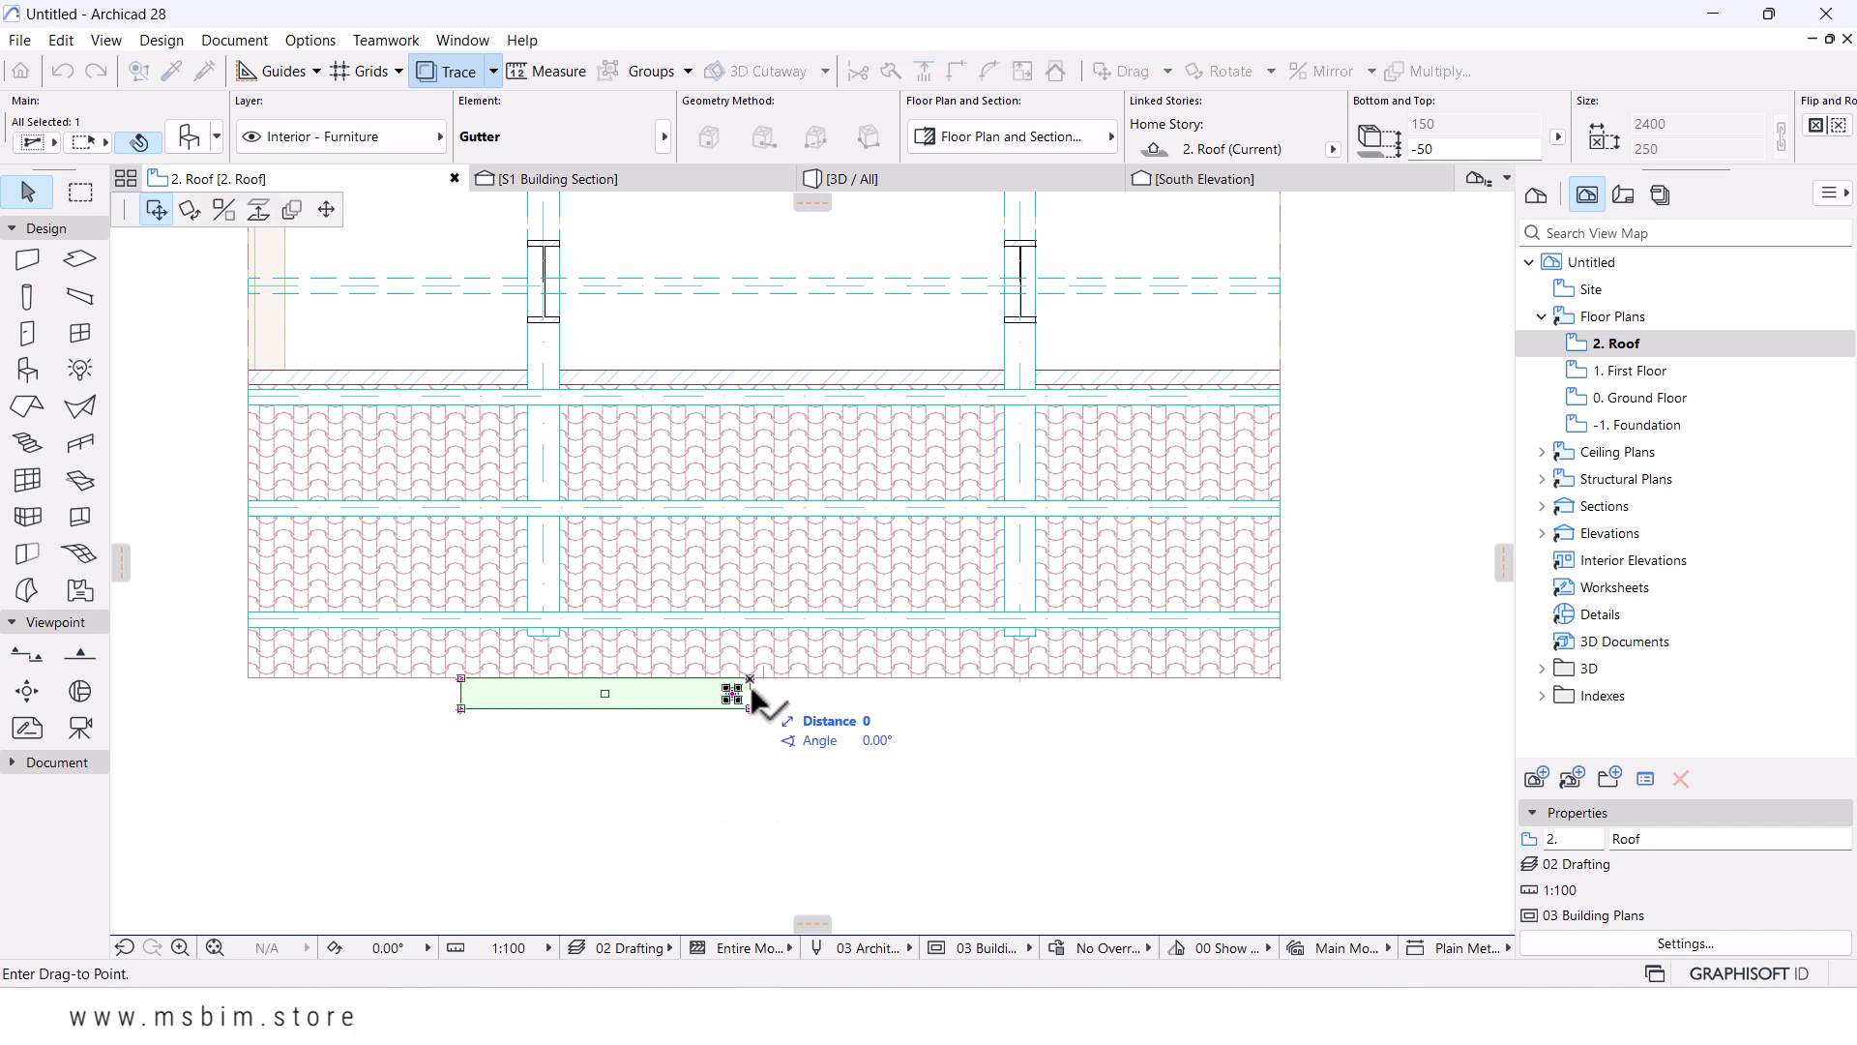
left_click(1277, 649)
middle_click_drag(1021, 682, 1103, 727)
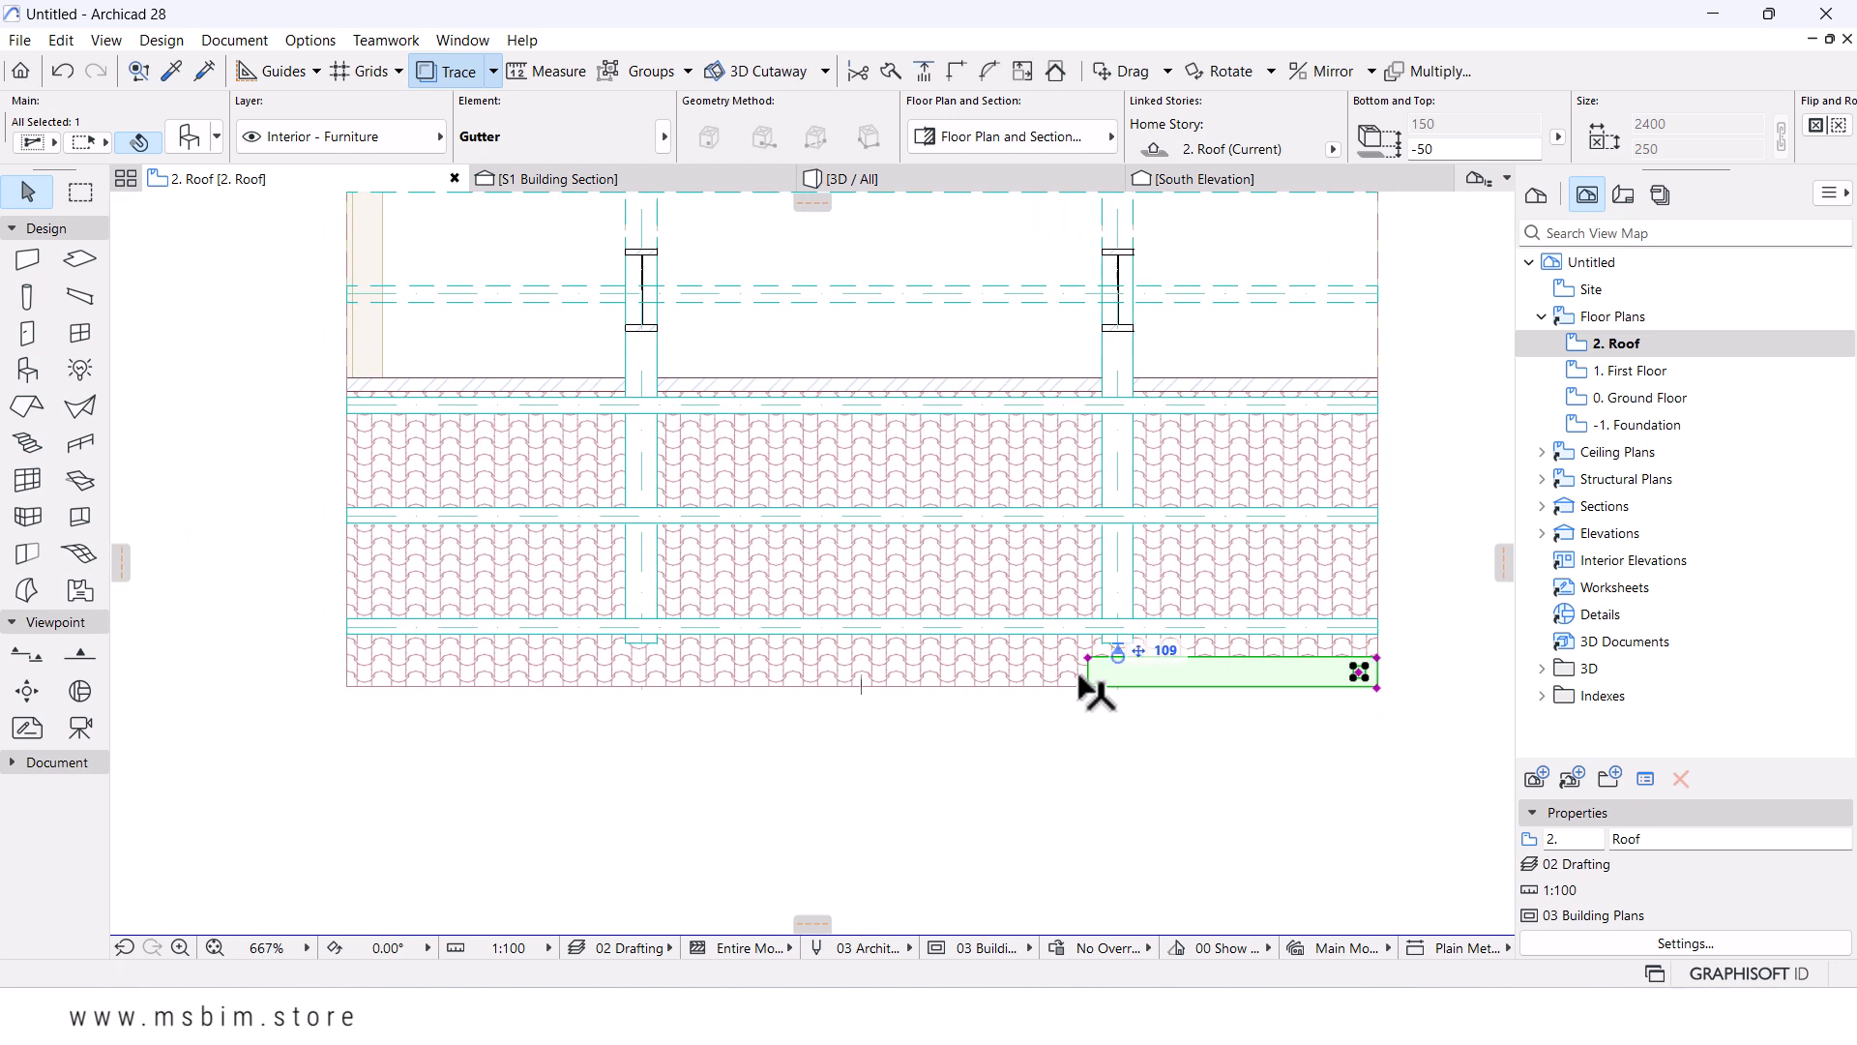
- Stretch the gutter's free end to the roof's southwest corner, giving it a length of 8550 along the whole south eave
left_click(1088, 655)
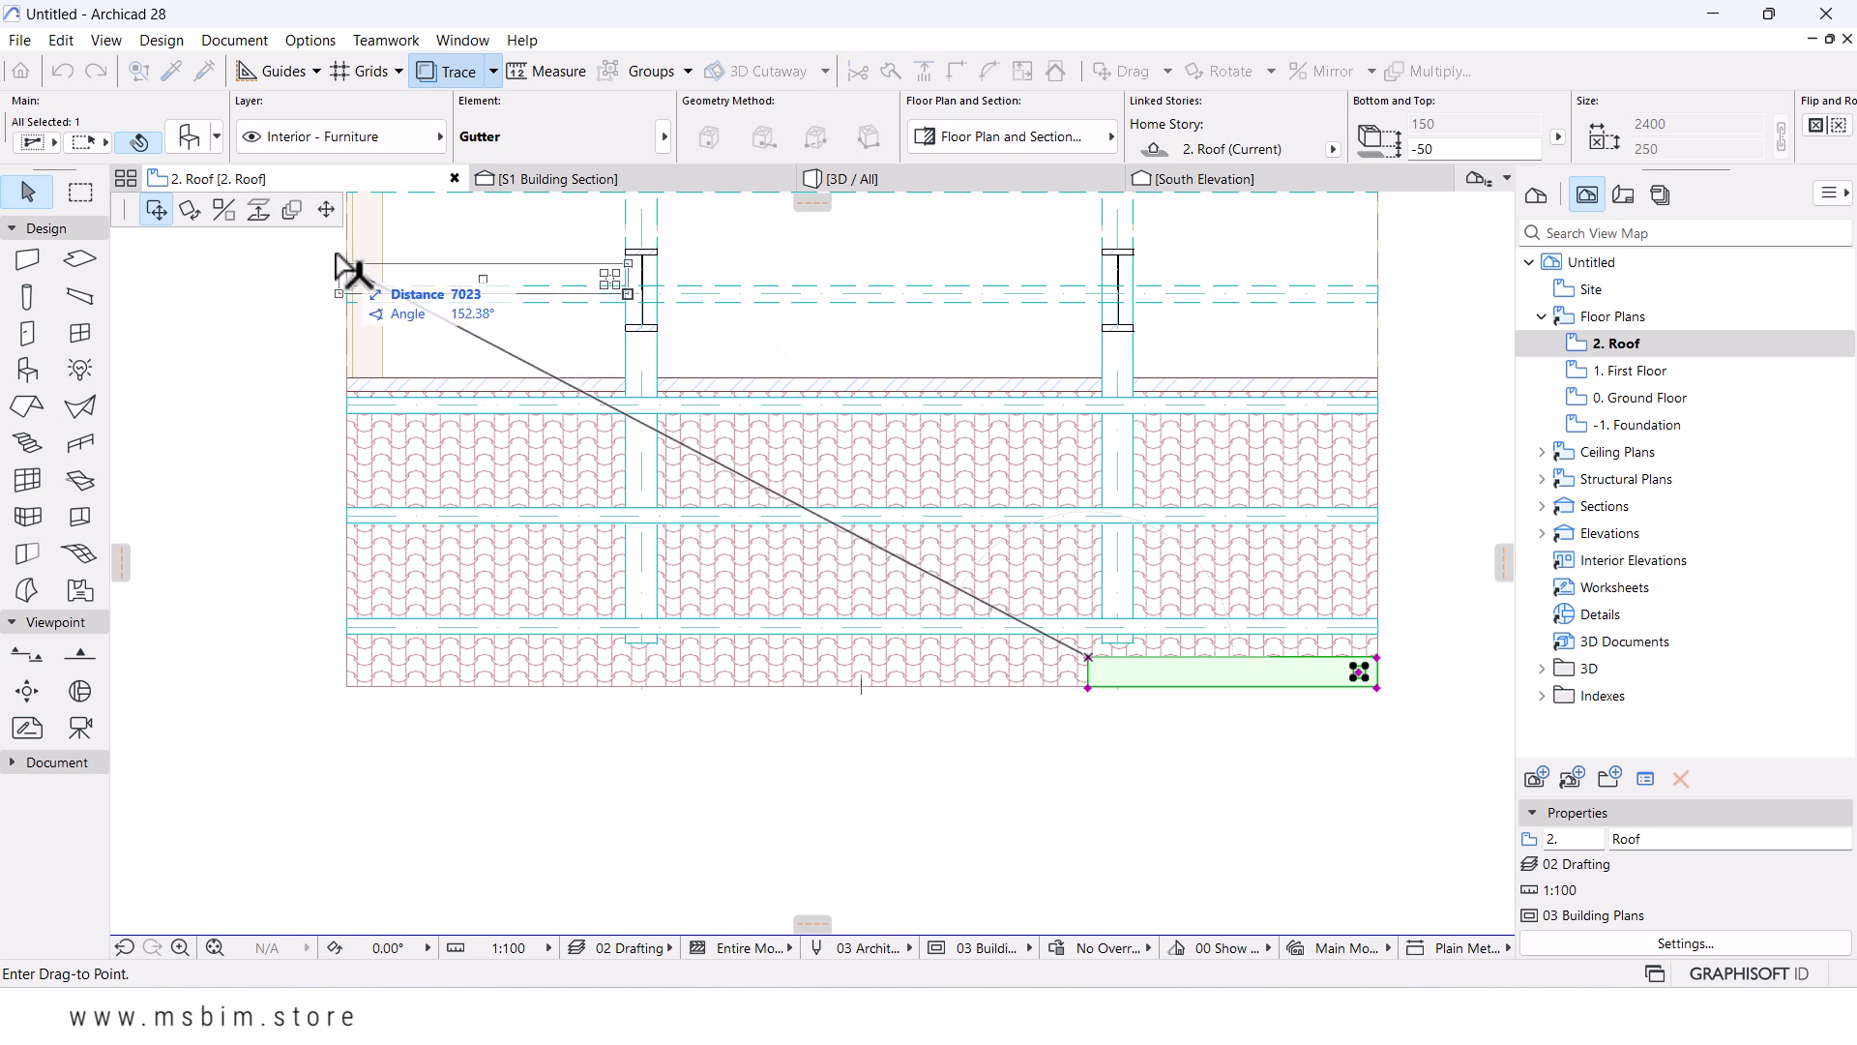
left_click(328, 215)
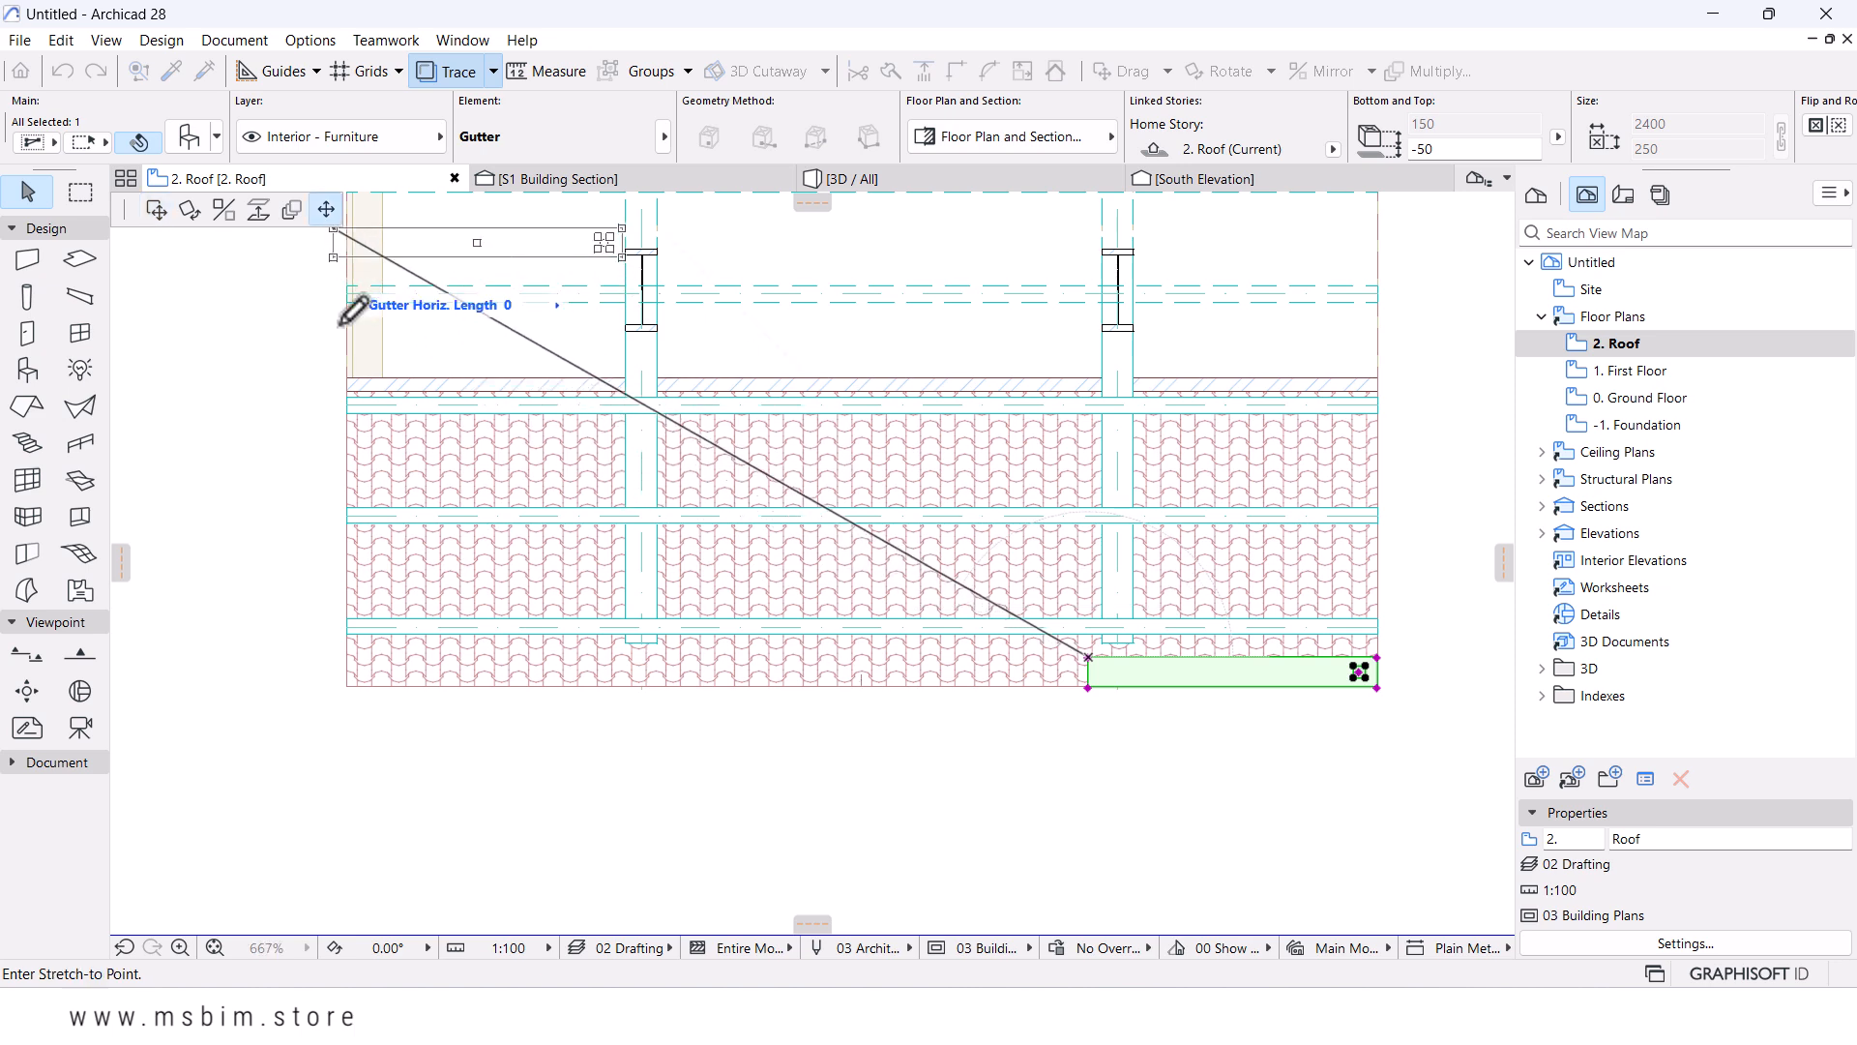
left_click(350, 656)
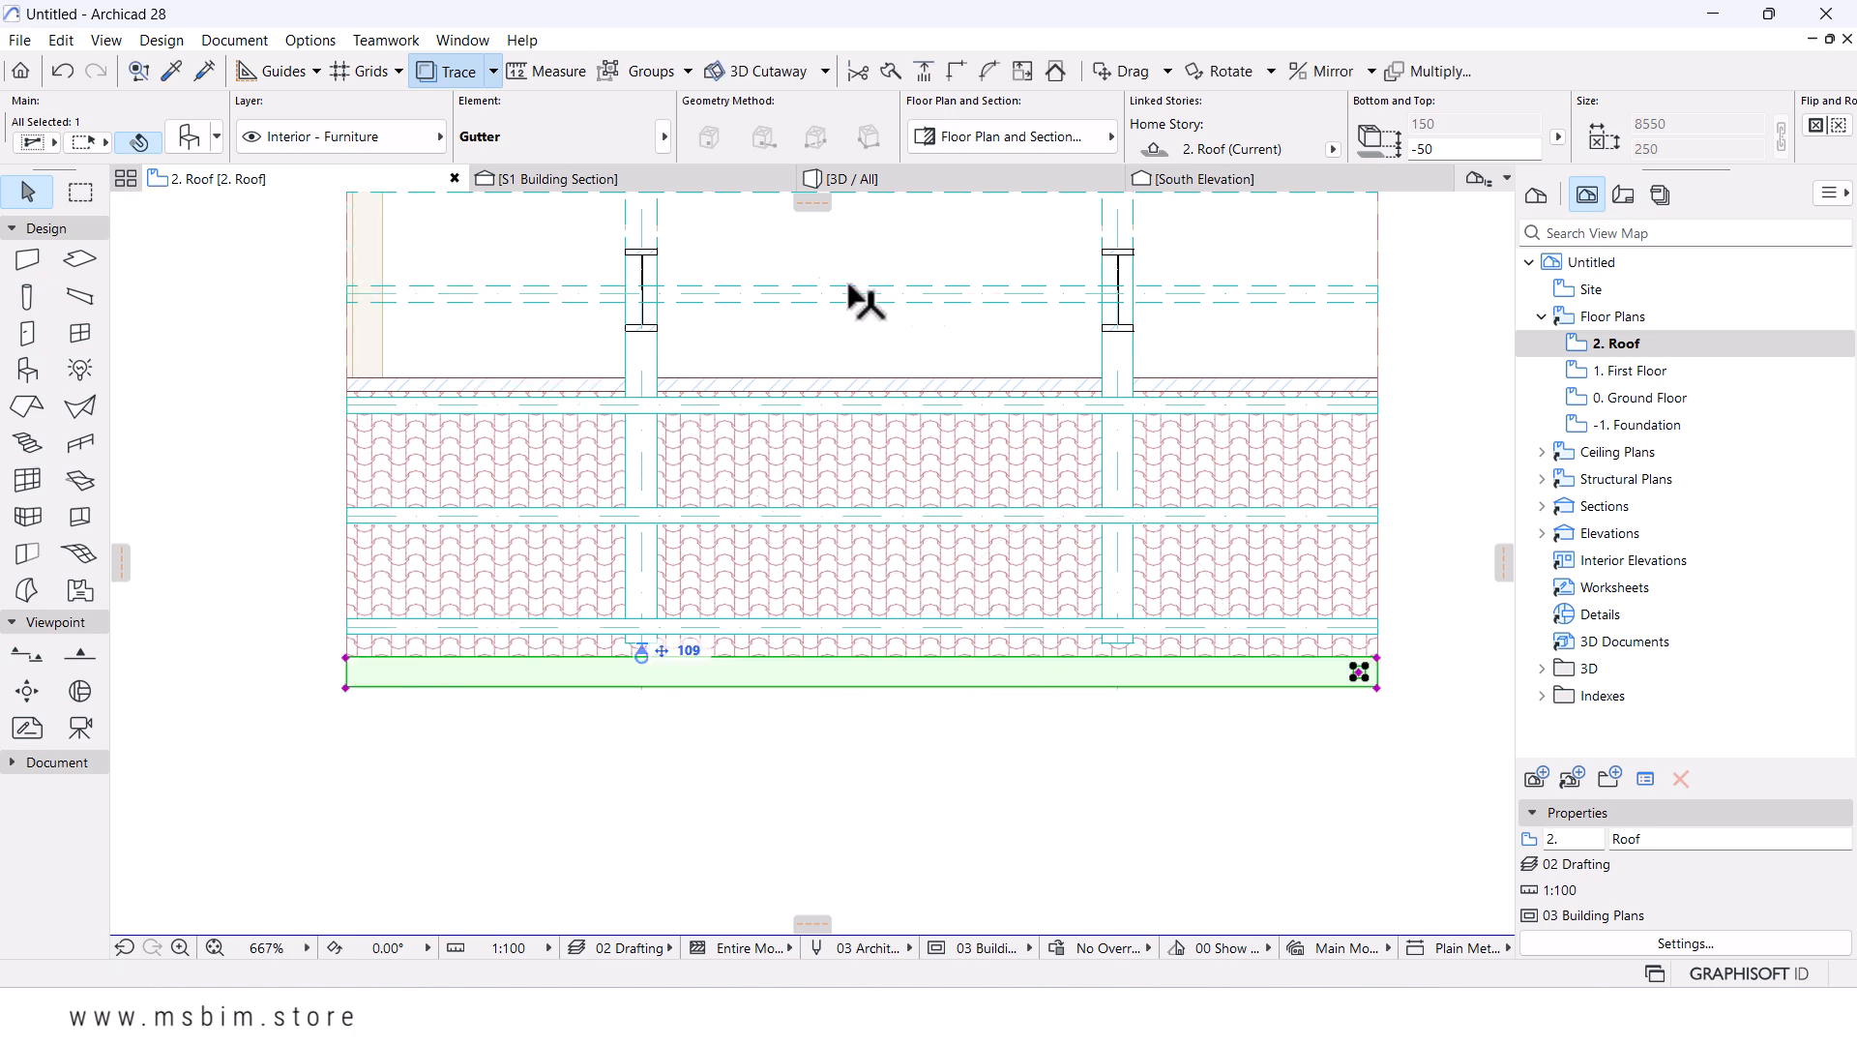
- In the S1 Building Section, move the gutter 59 horizontally inward to align its outer bottom corner with the wall cladding's inner face
left_click(683, 186)
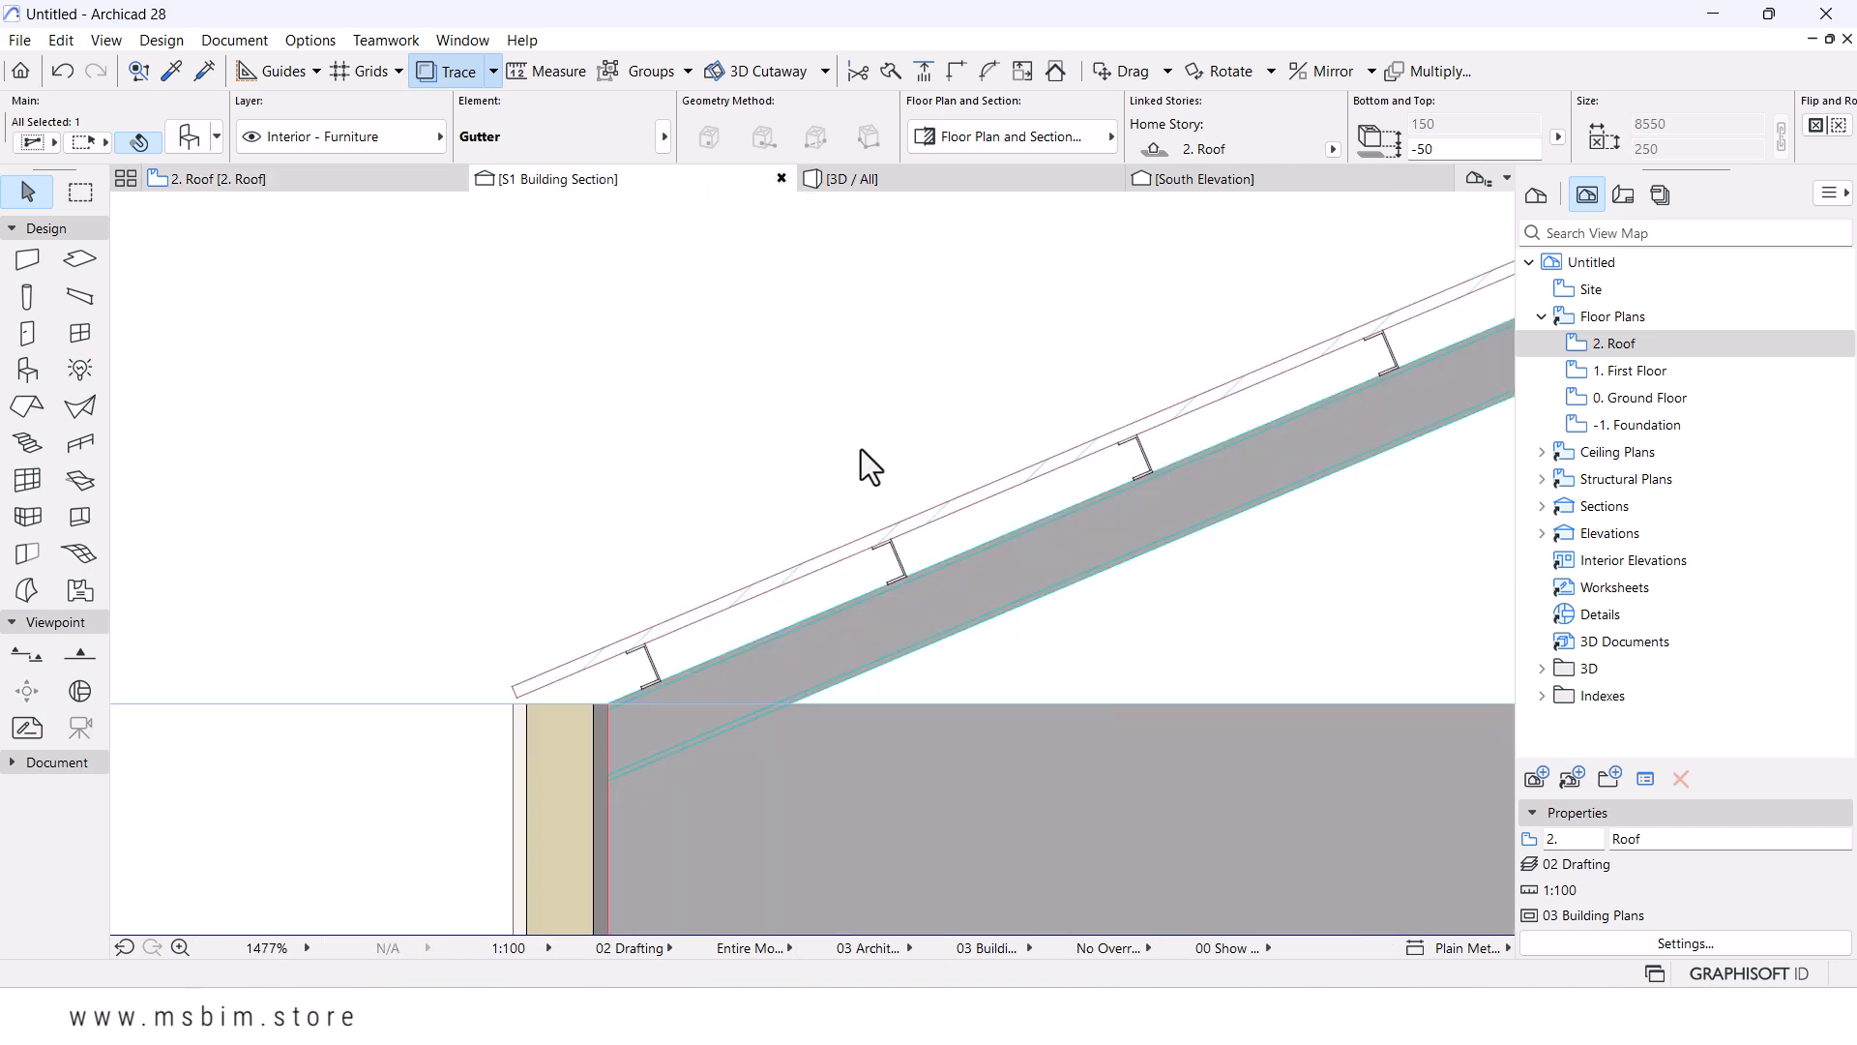
scroll(859, 445, "down", 3)
middle_click_drag(759, 504, 810, 432)
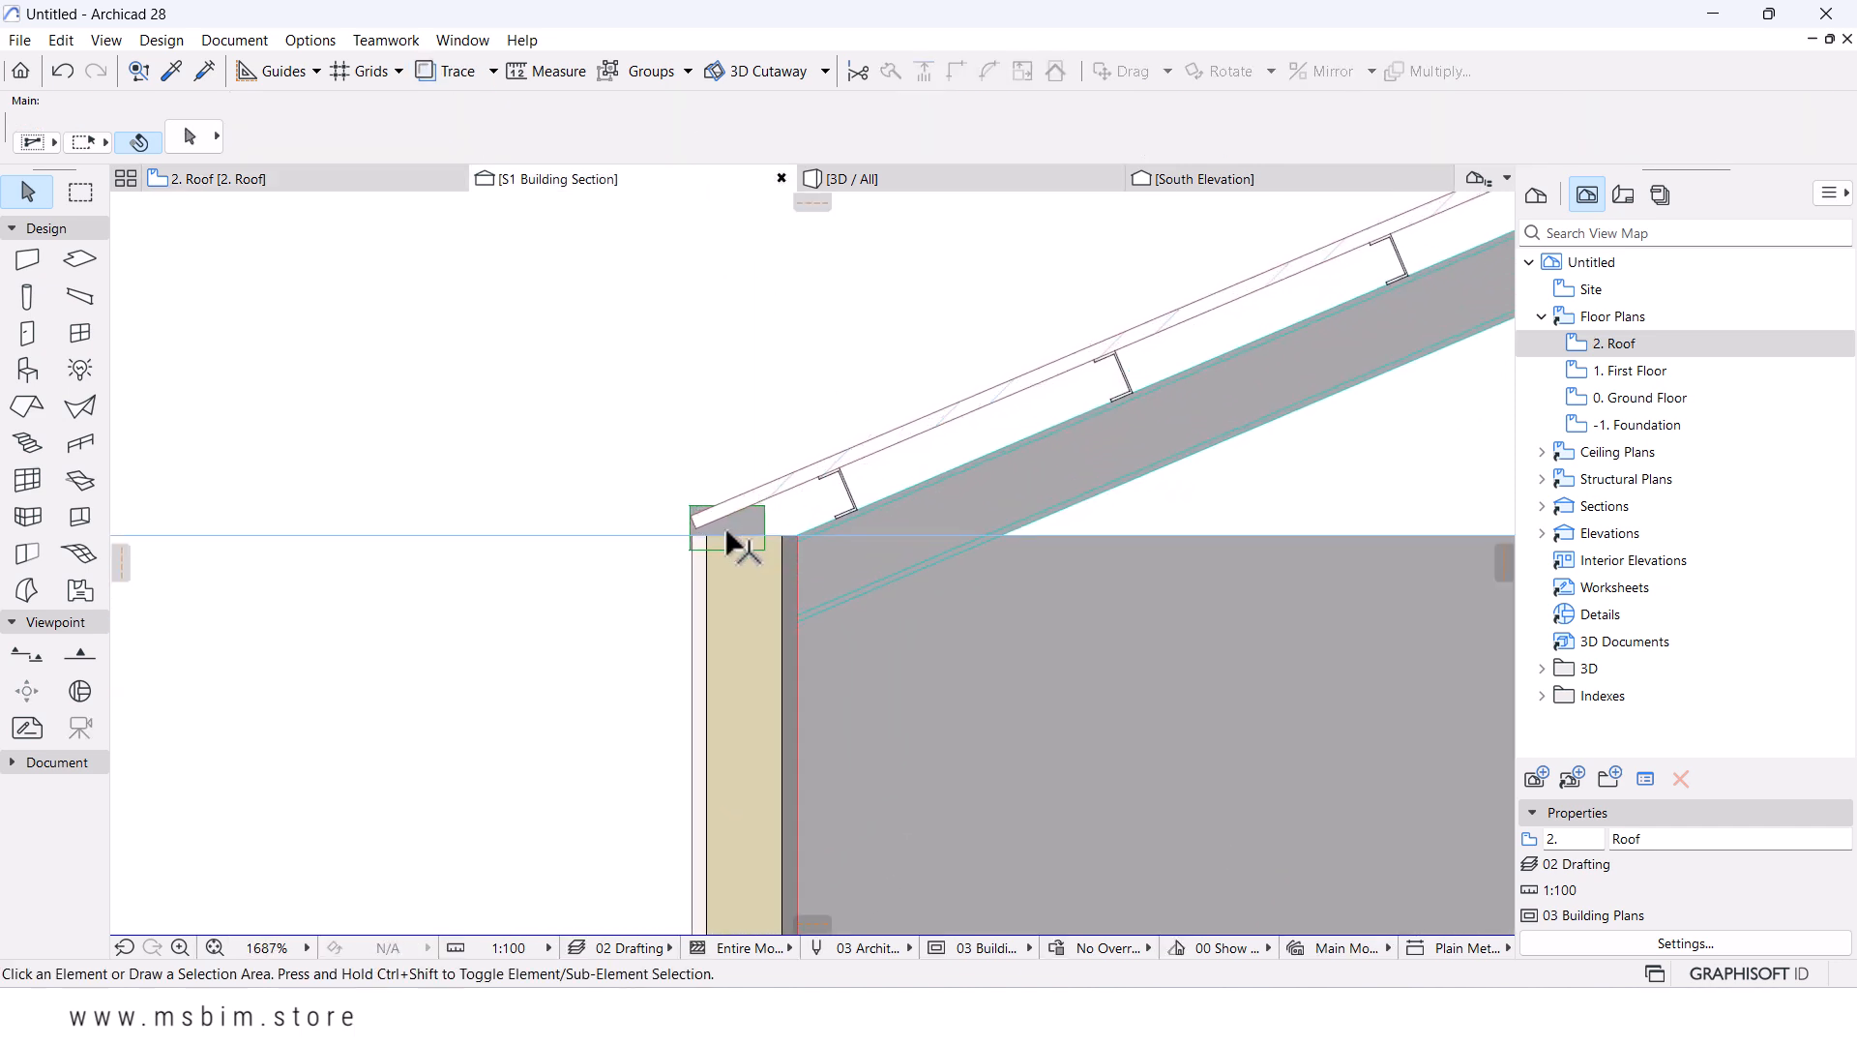
scroll(735, 527, "up", 5)
left_click(783, 491)
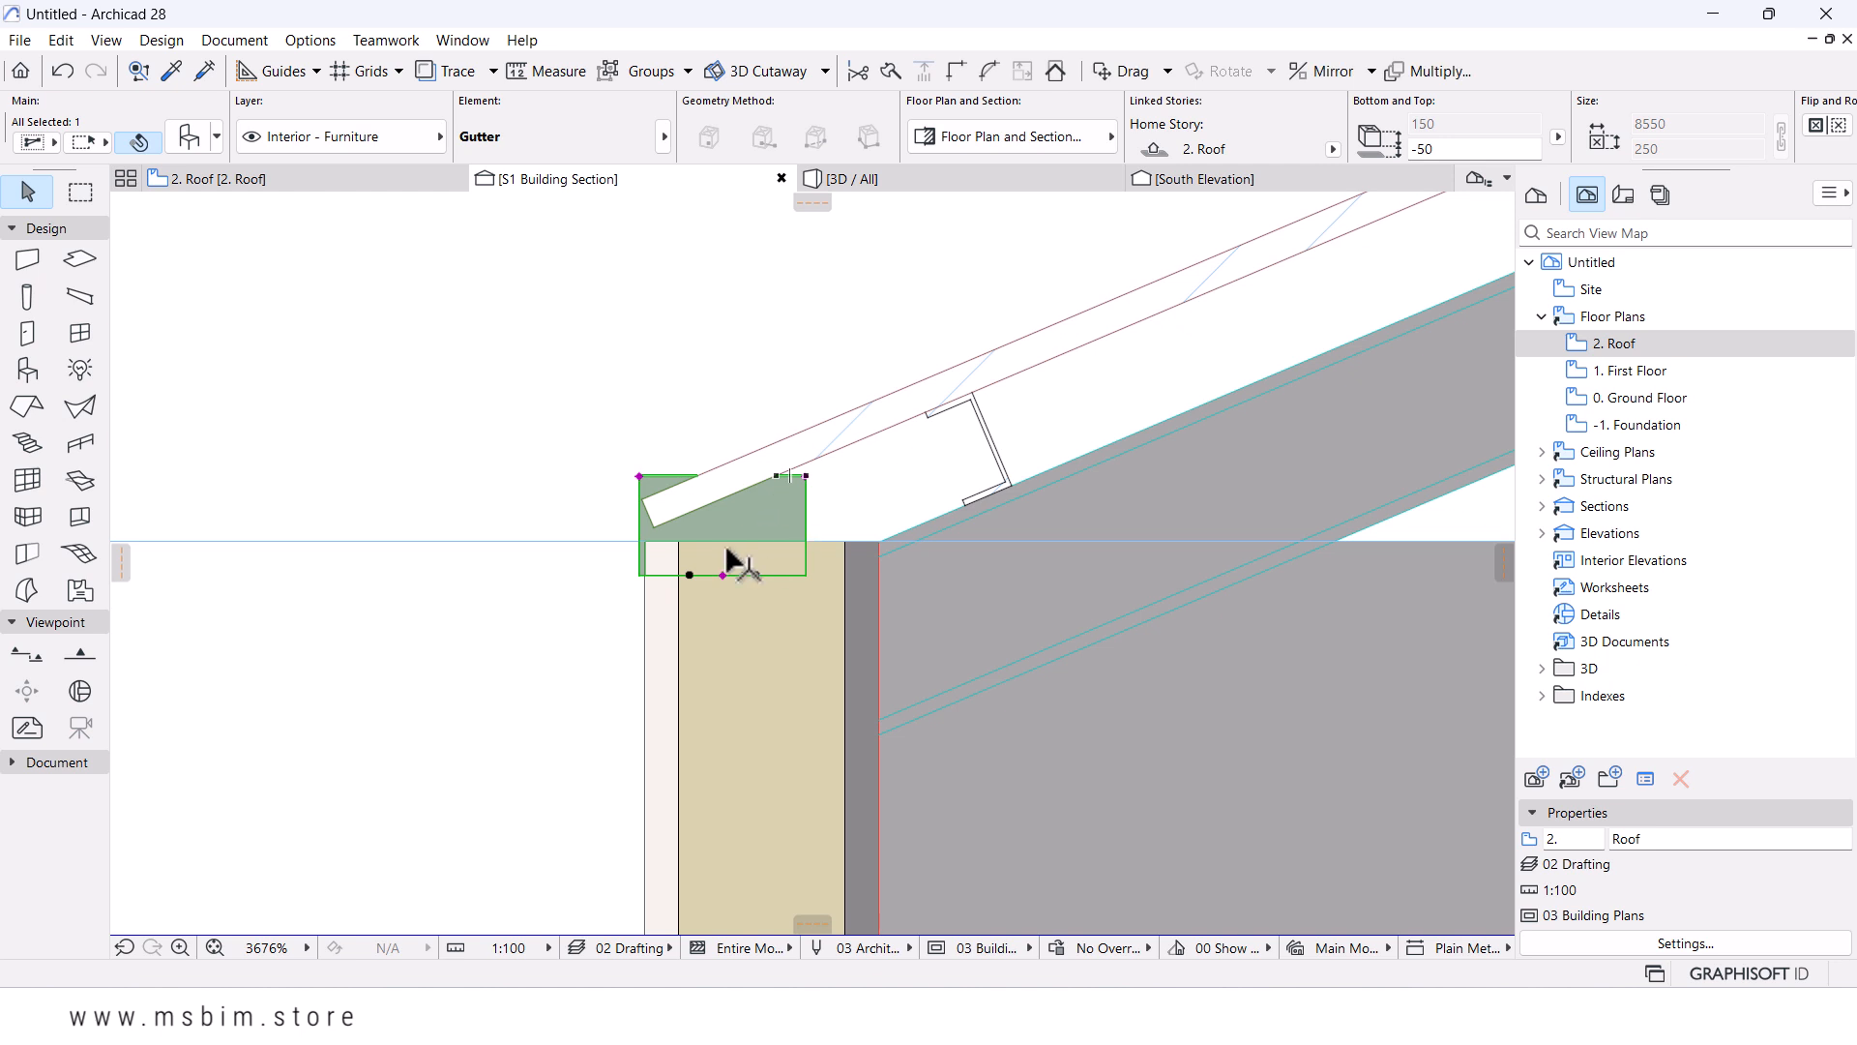
scroll(689, 557, "up", 2)
key("Escape")
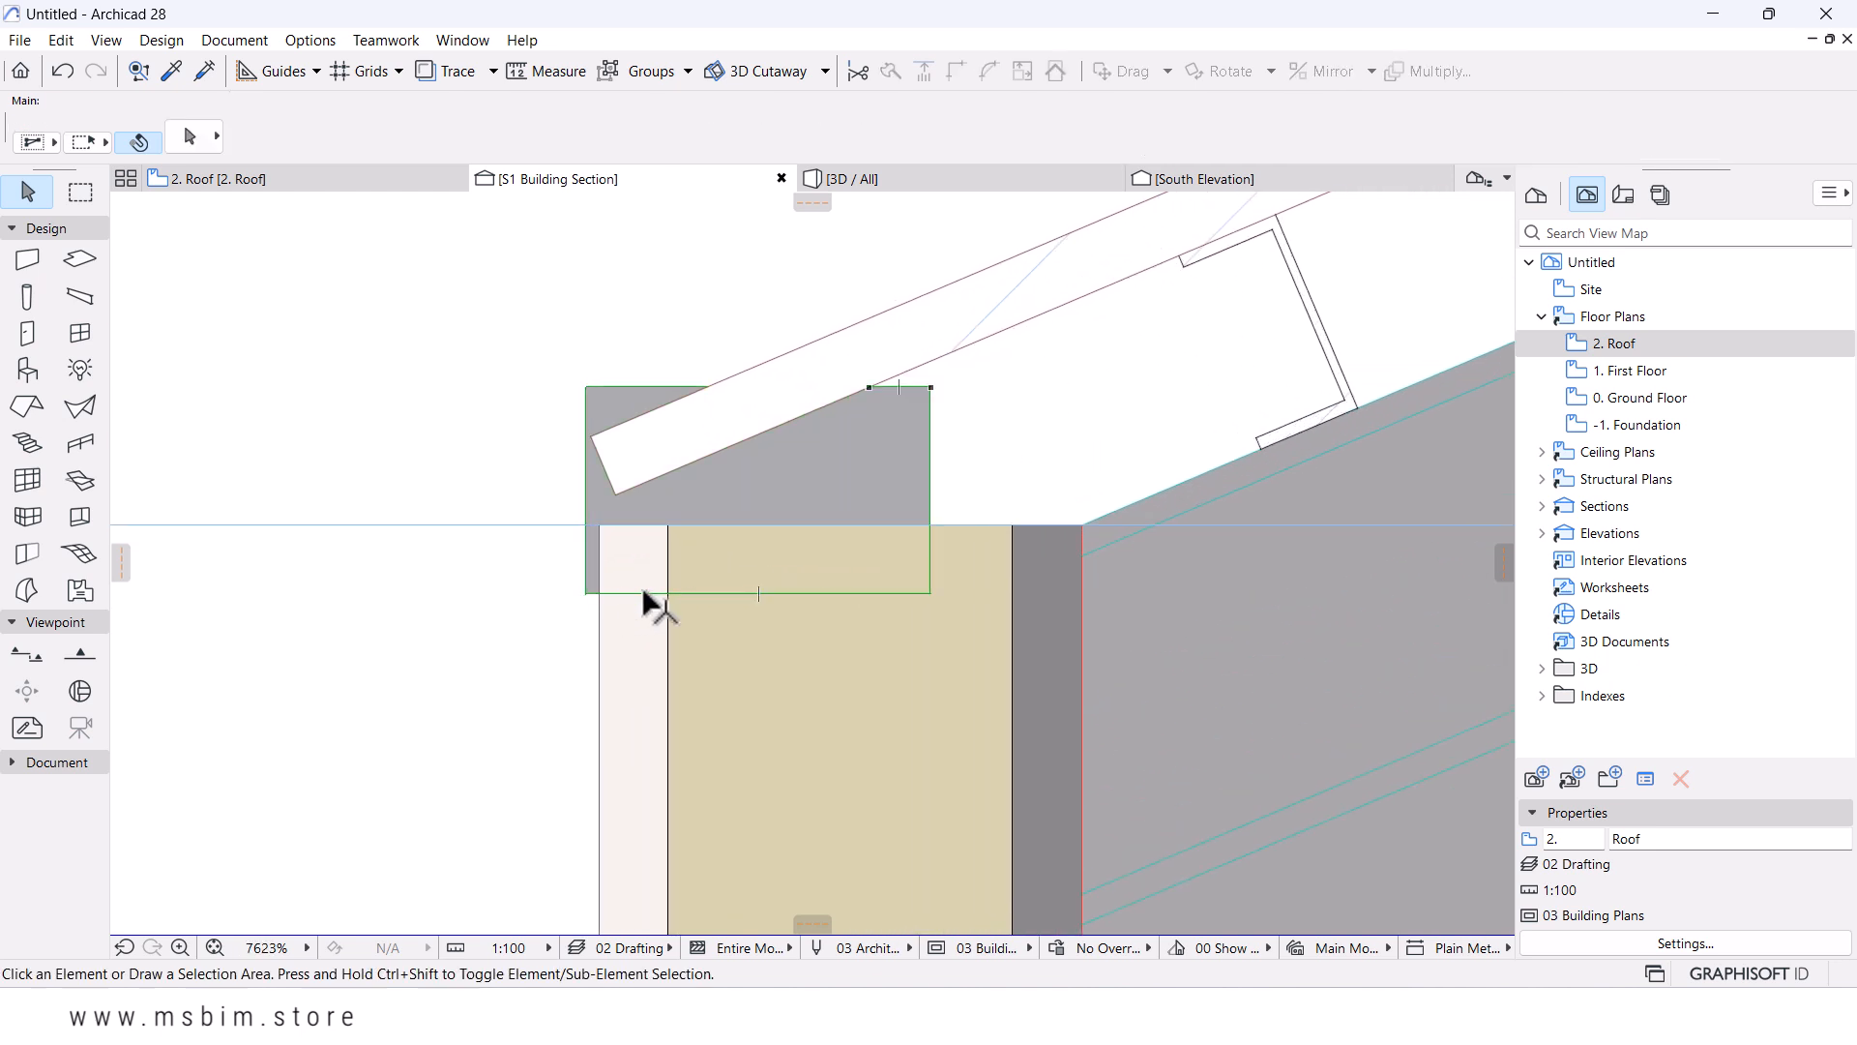
left_click(584, 390)
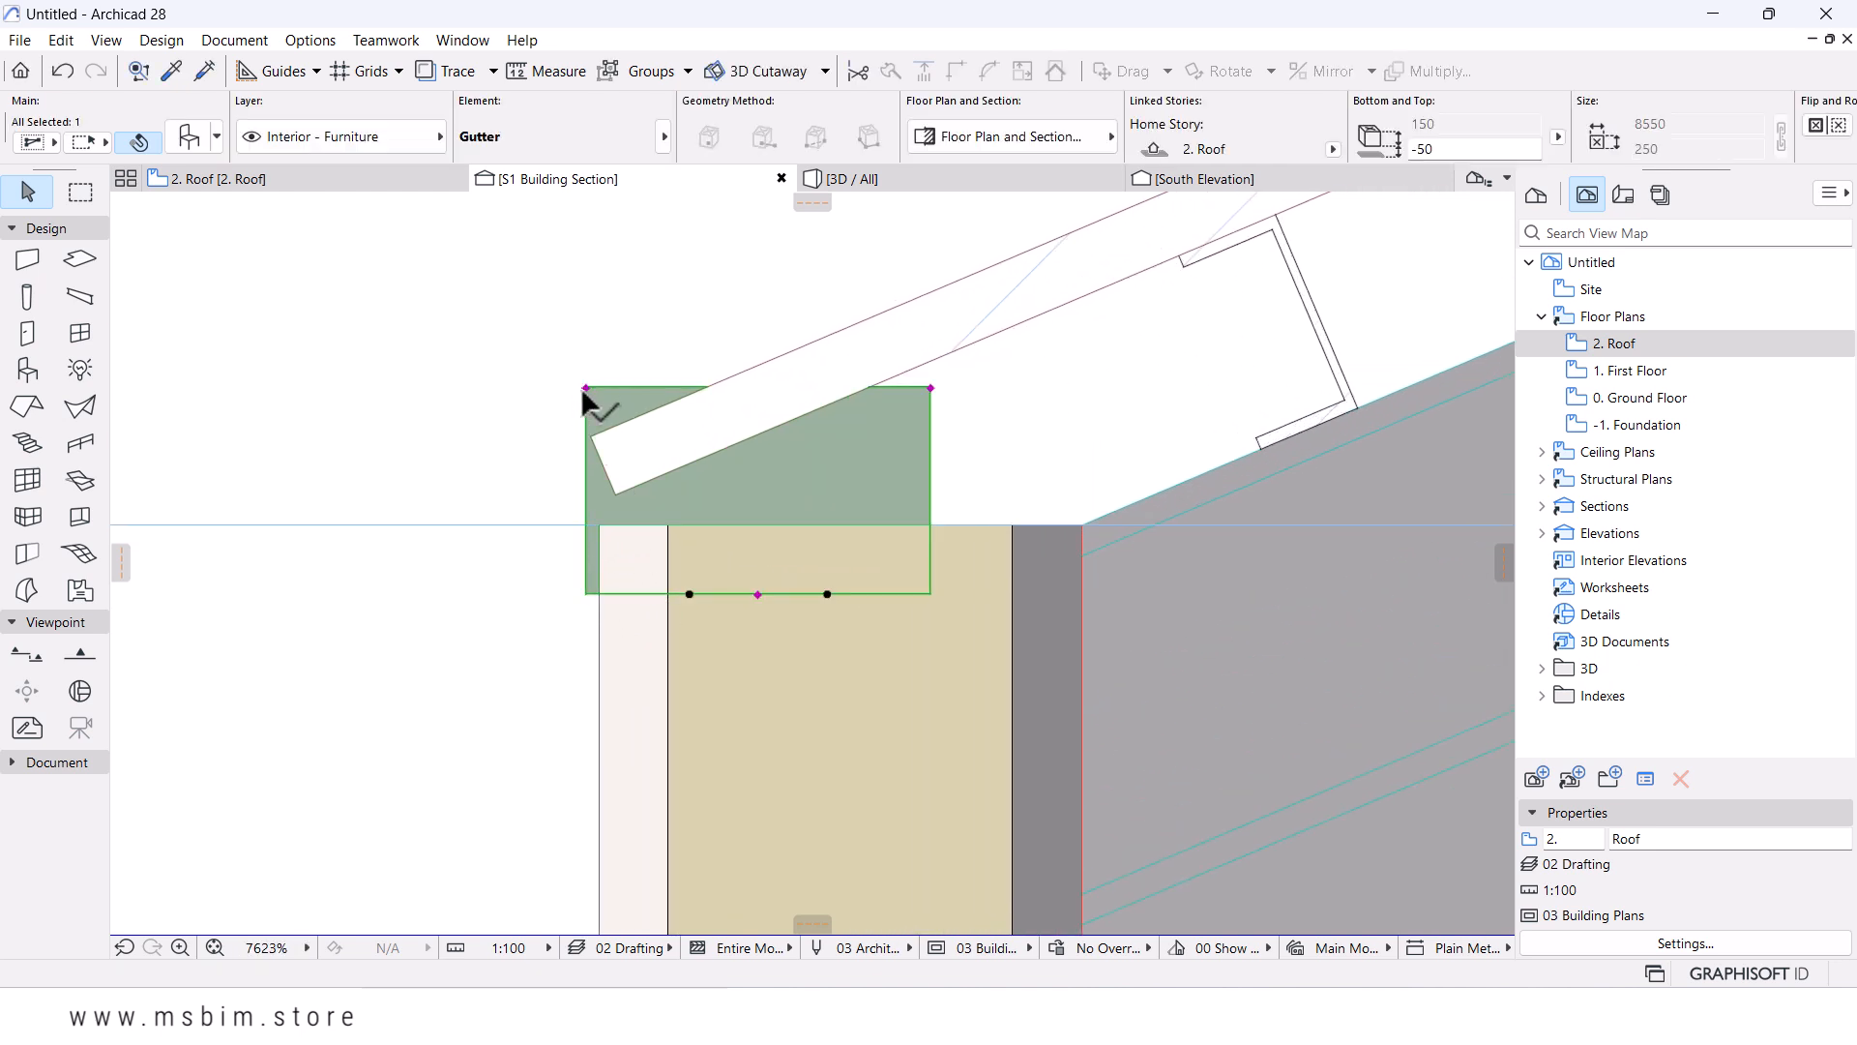
left_click(586, 592)
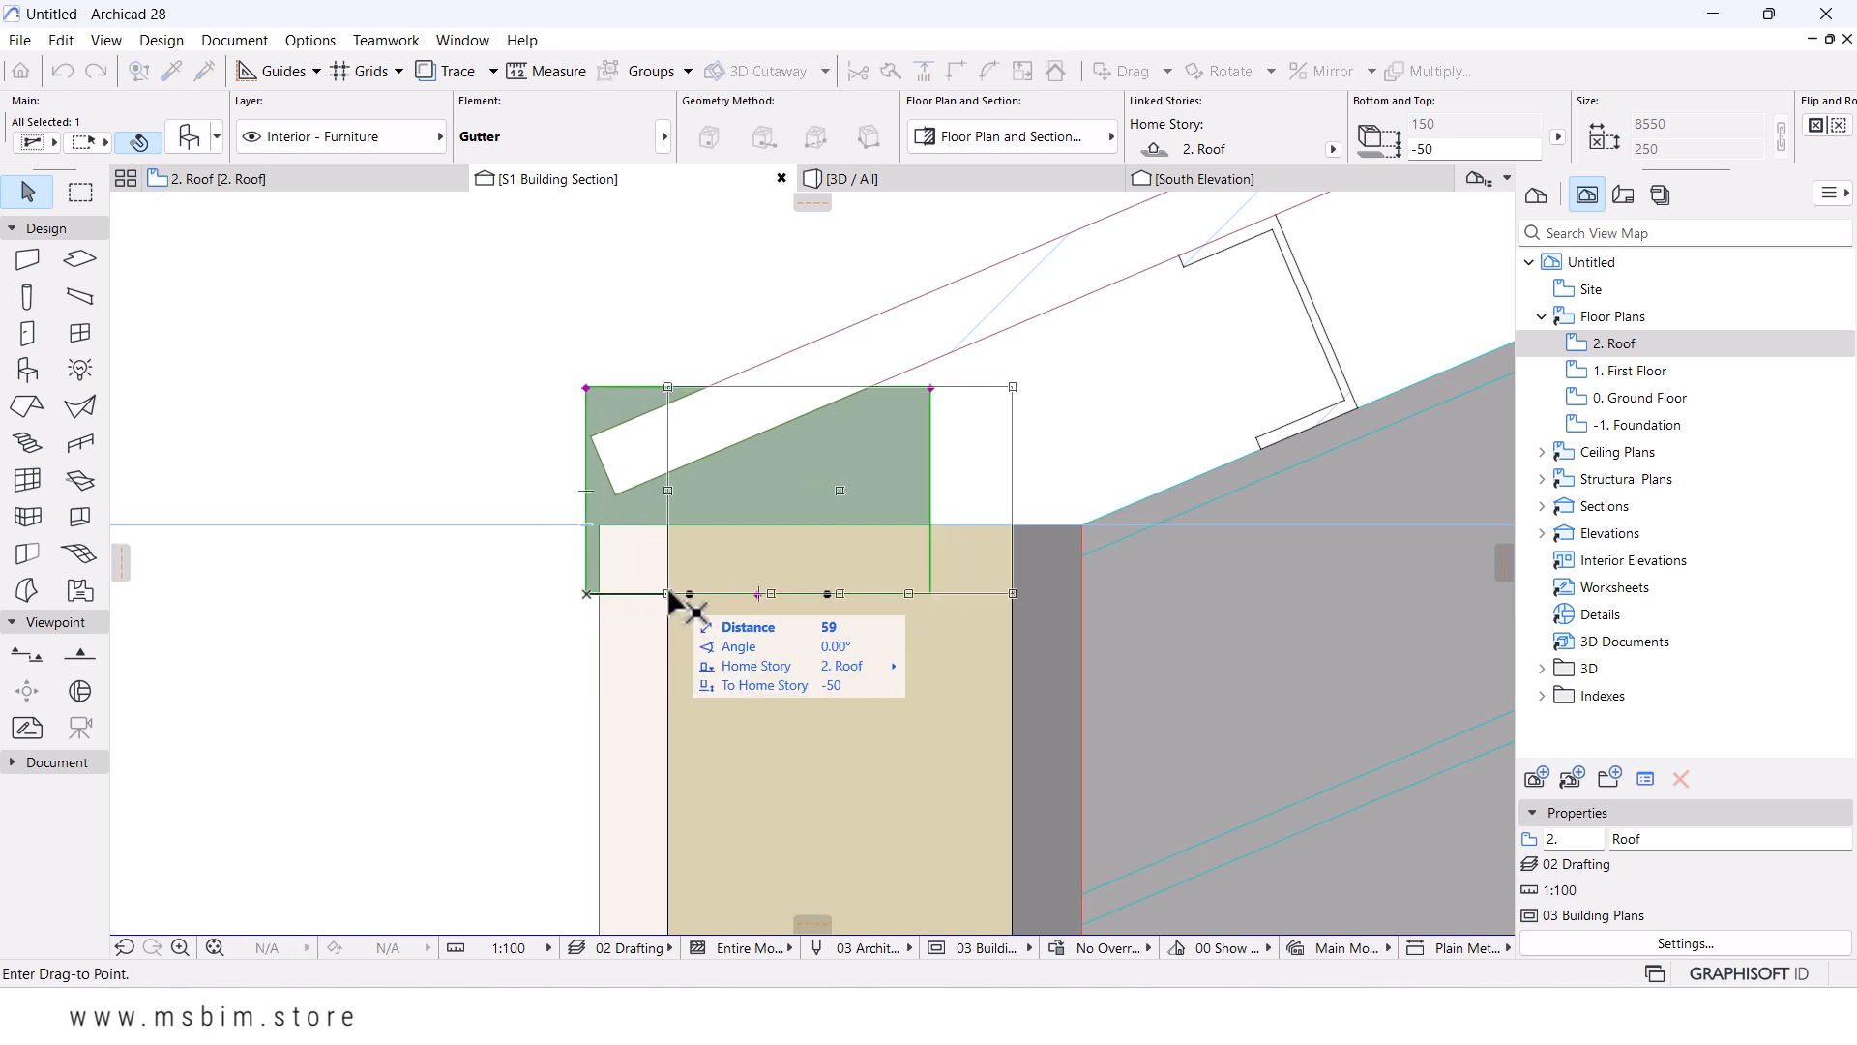
left_click(668, 593)
scroll(893, 506, "down", 3)
scroll(893, 498, "down", 3)
middle_click_drag(887, 527, 855, 581)
scroll(847, 514, "up", 3)
scroll(781, 512, "up", 3)
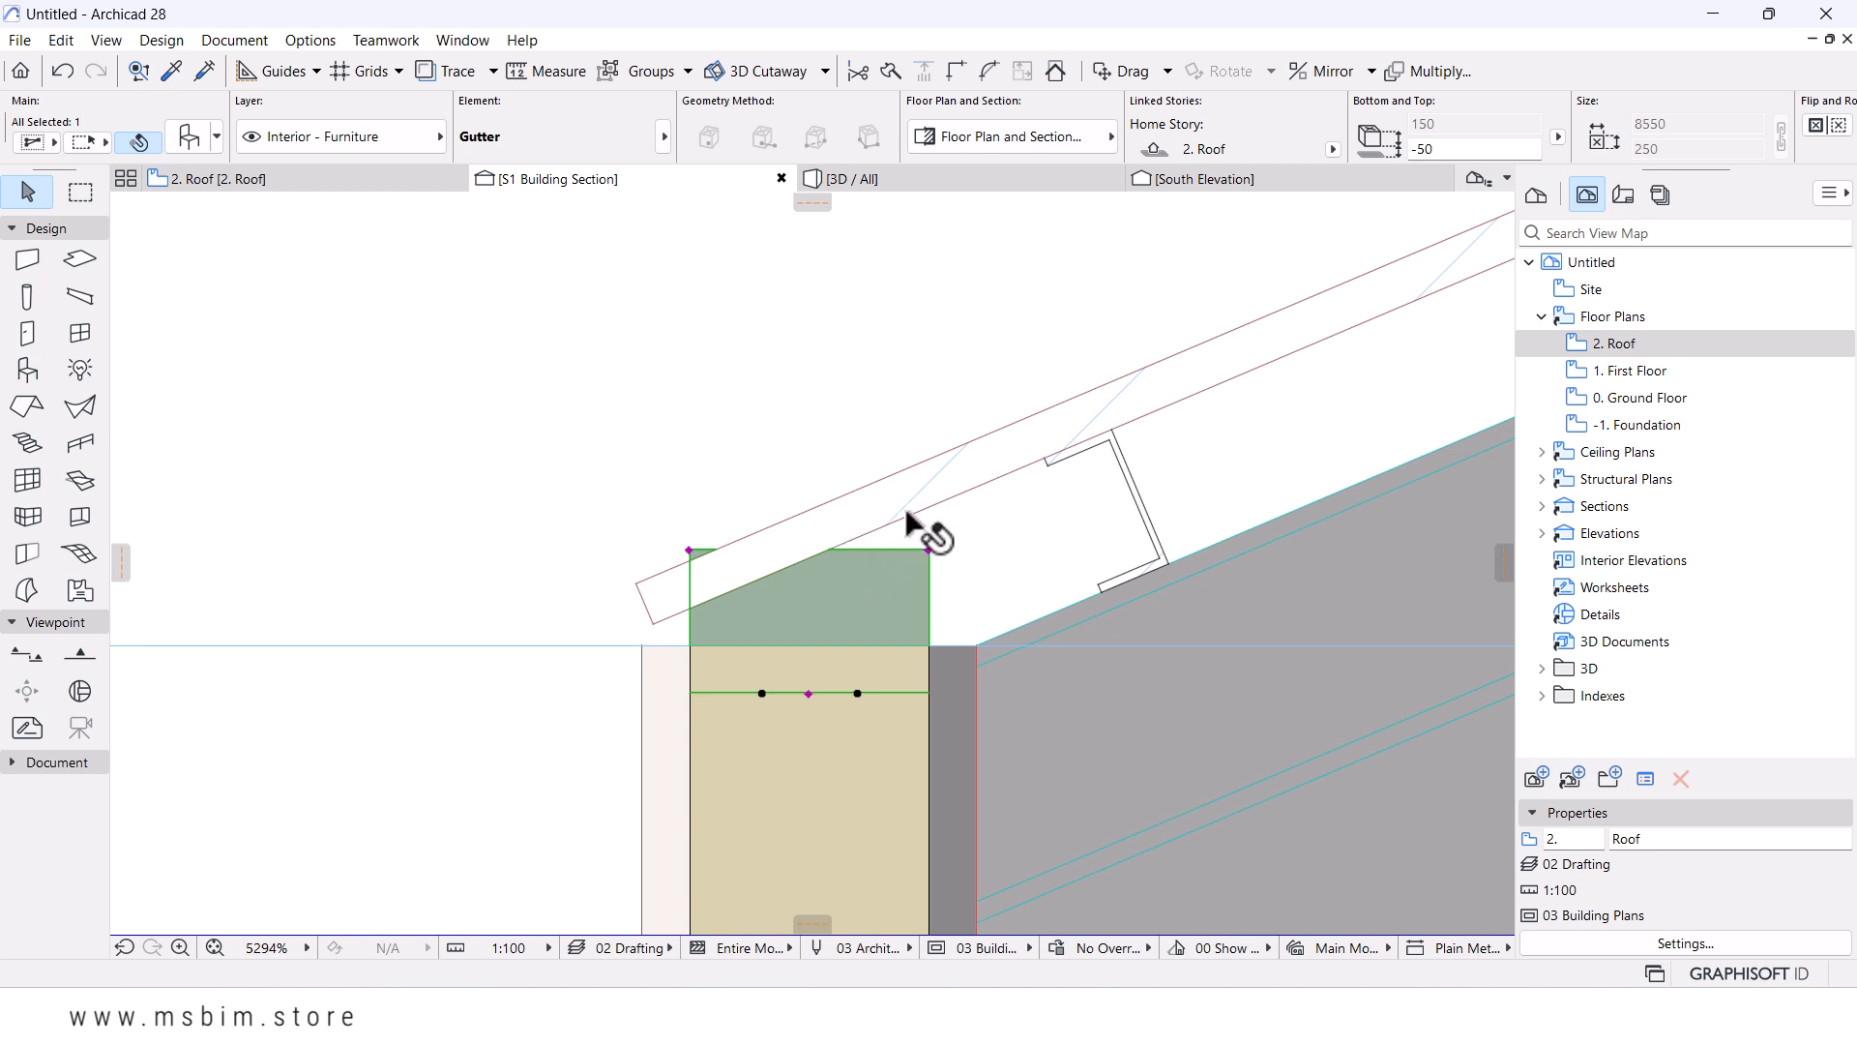
- In the 3D view, offset the corrugated roof's lower eave edge inward, back over the gutter
left_click(905, 181)
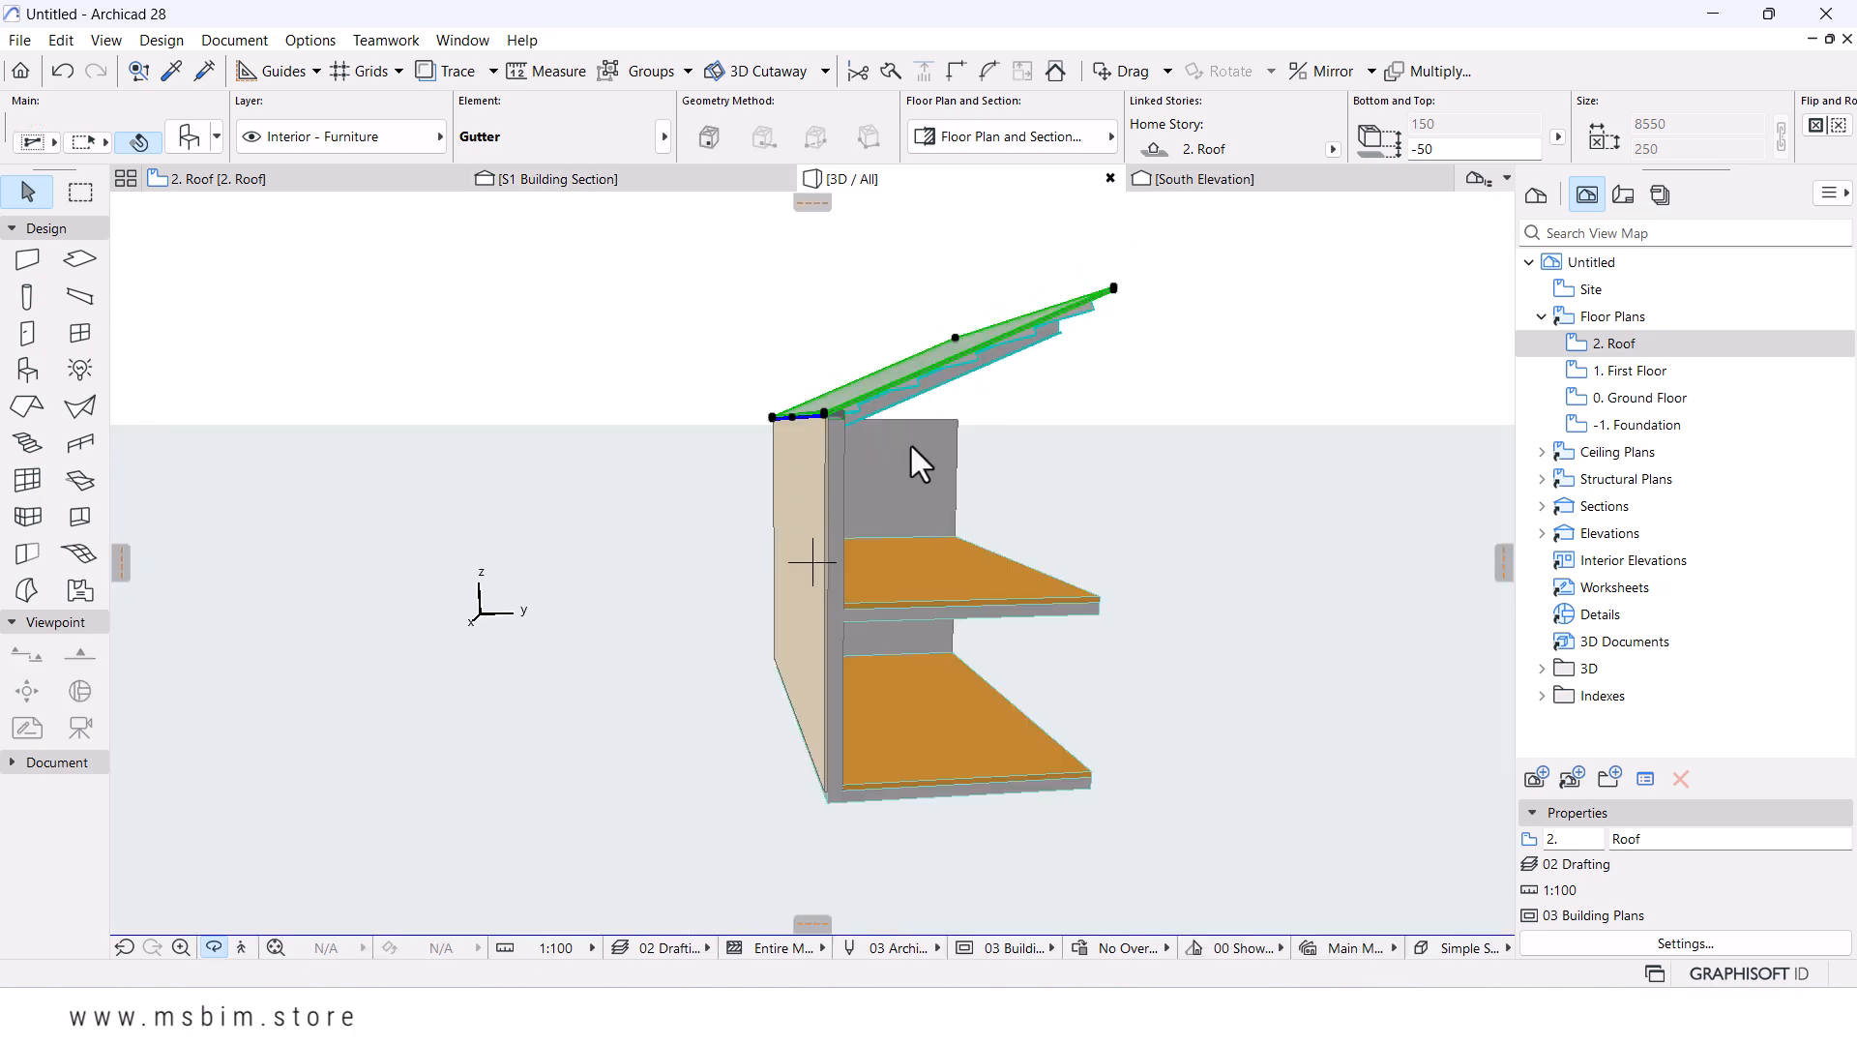
left_click(877, 348)
scroll(858, 302, "up", 10)
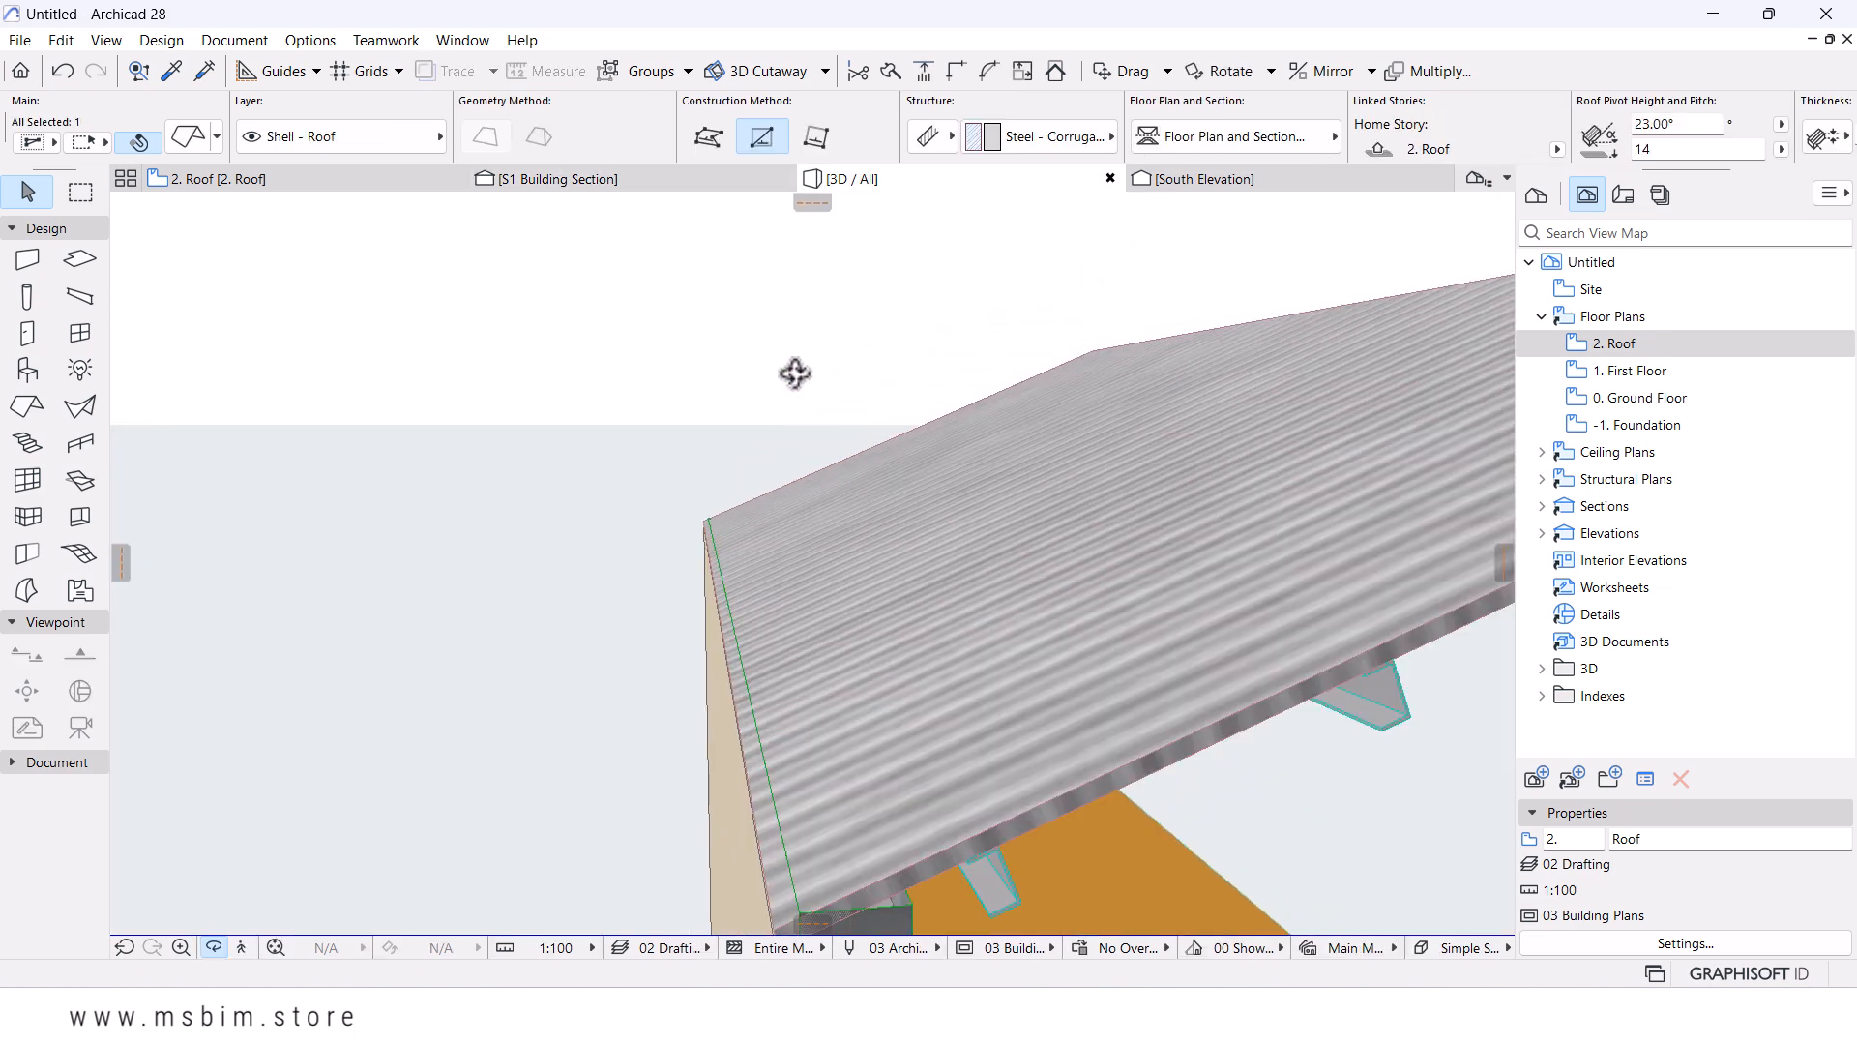
scroll(811, 828, "up", 6)
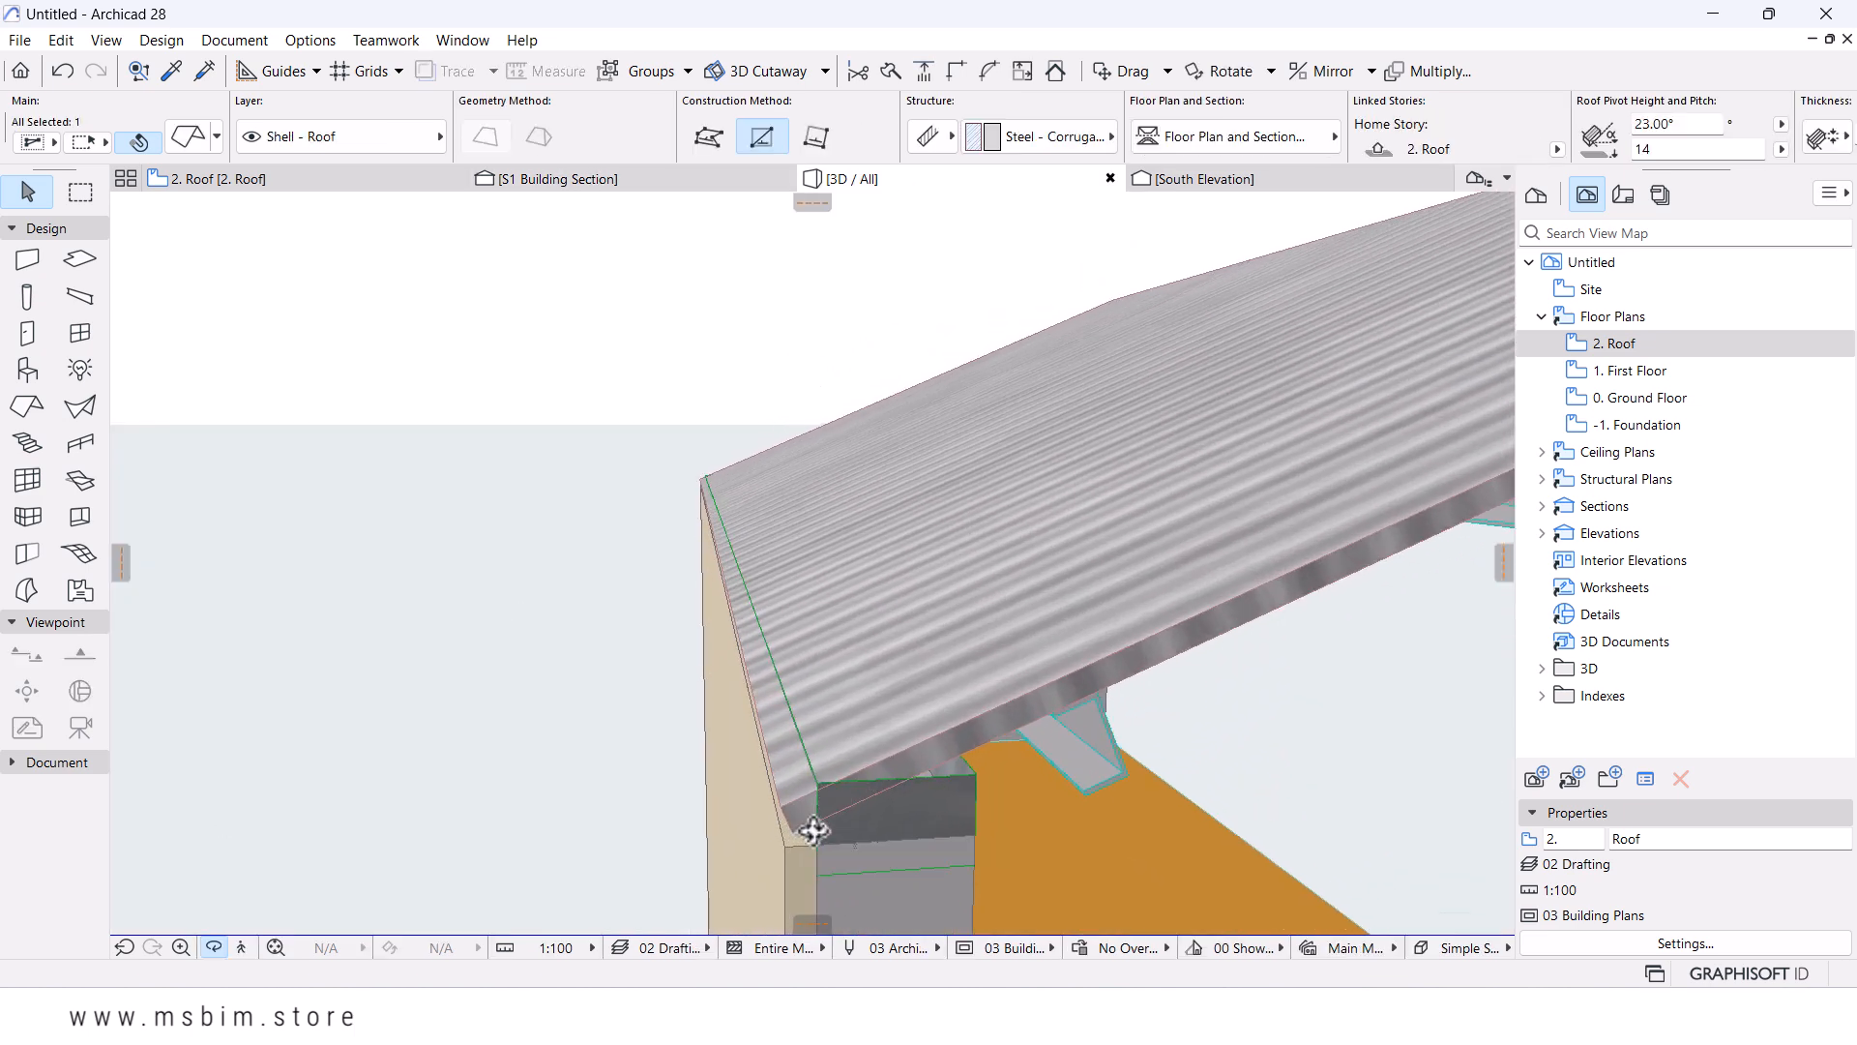
scroll(812, 830, "up", 2)
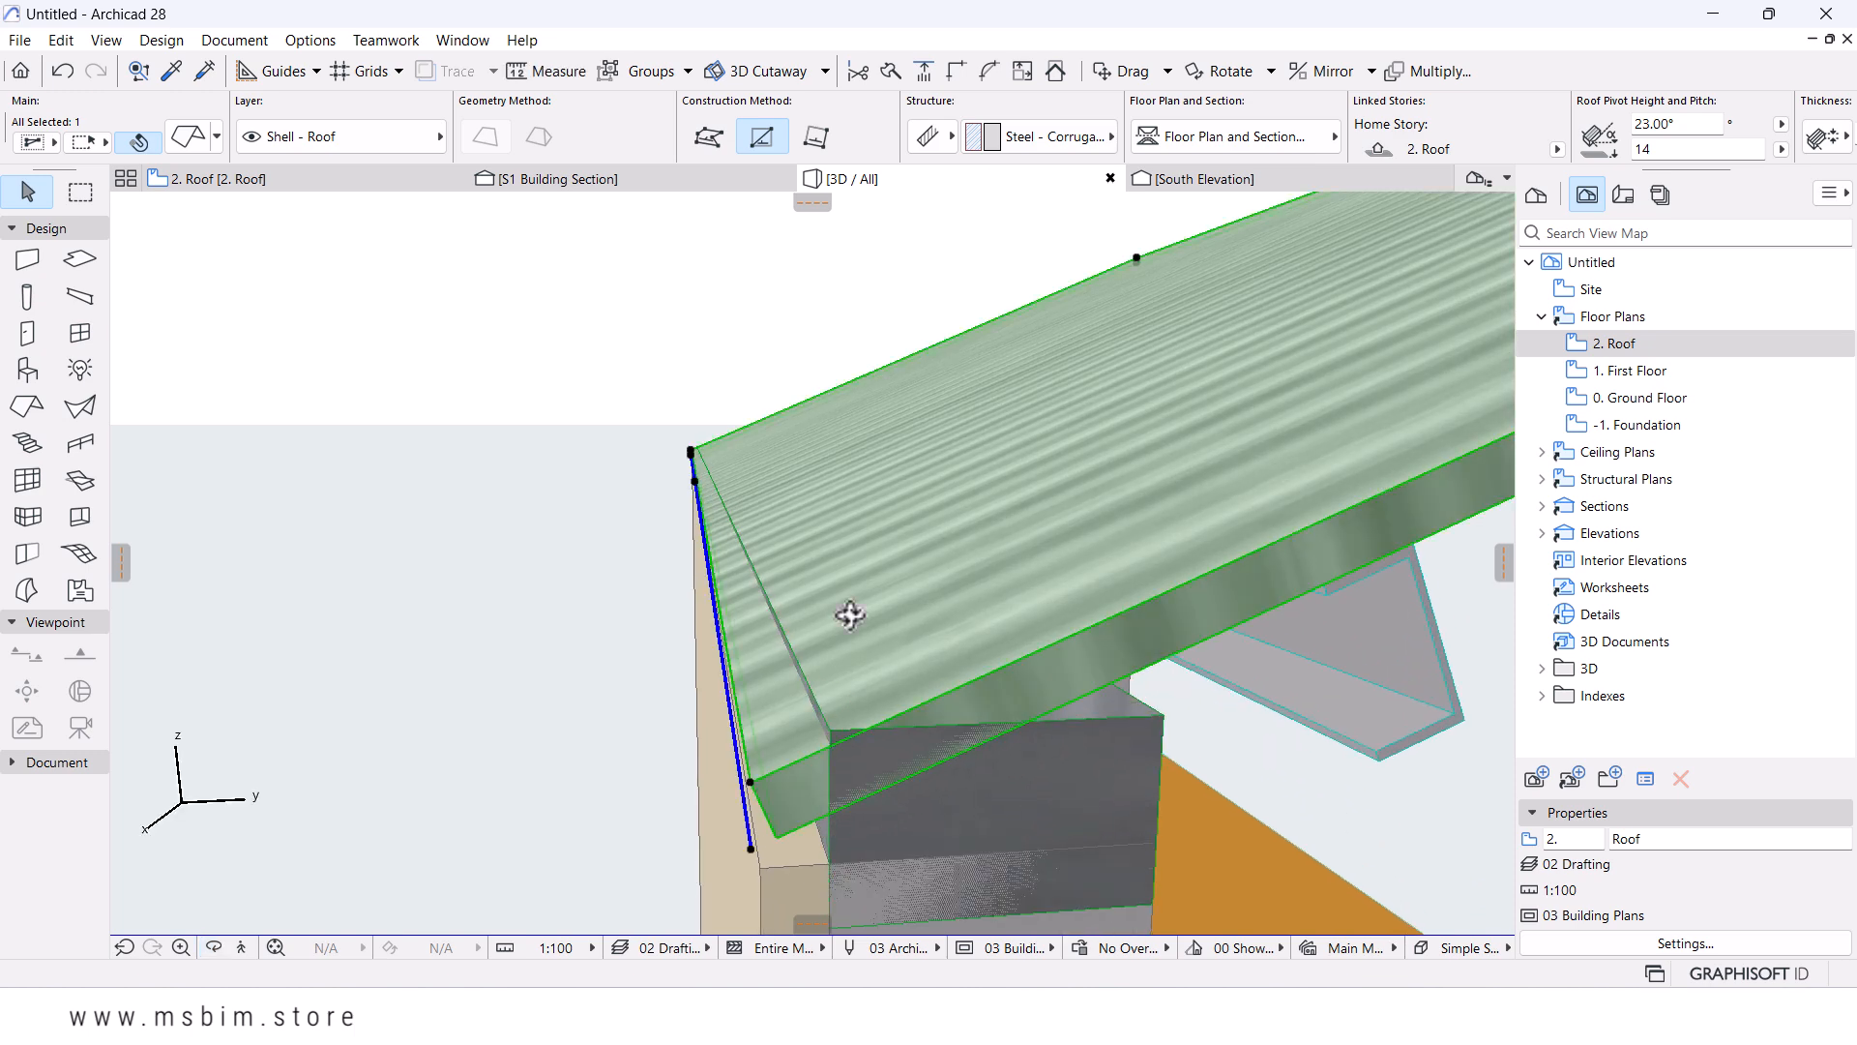
mouse_move(744, 727)
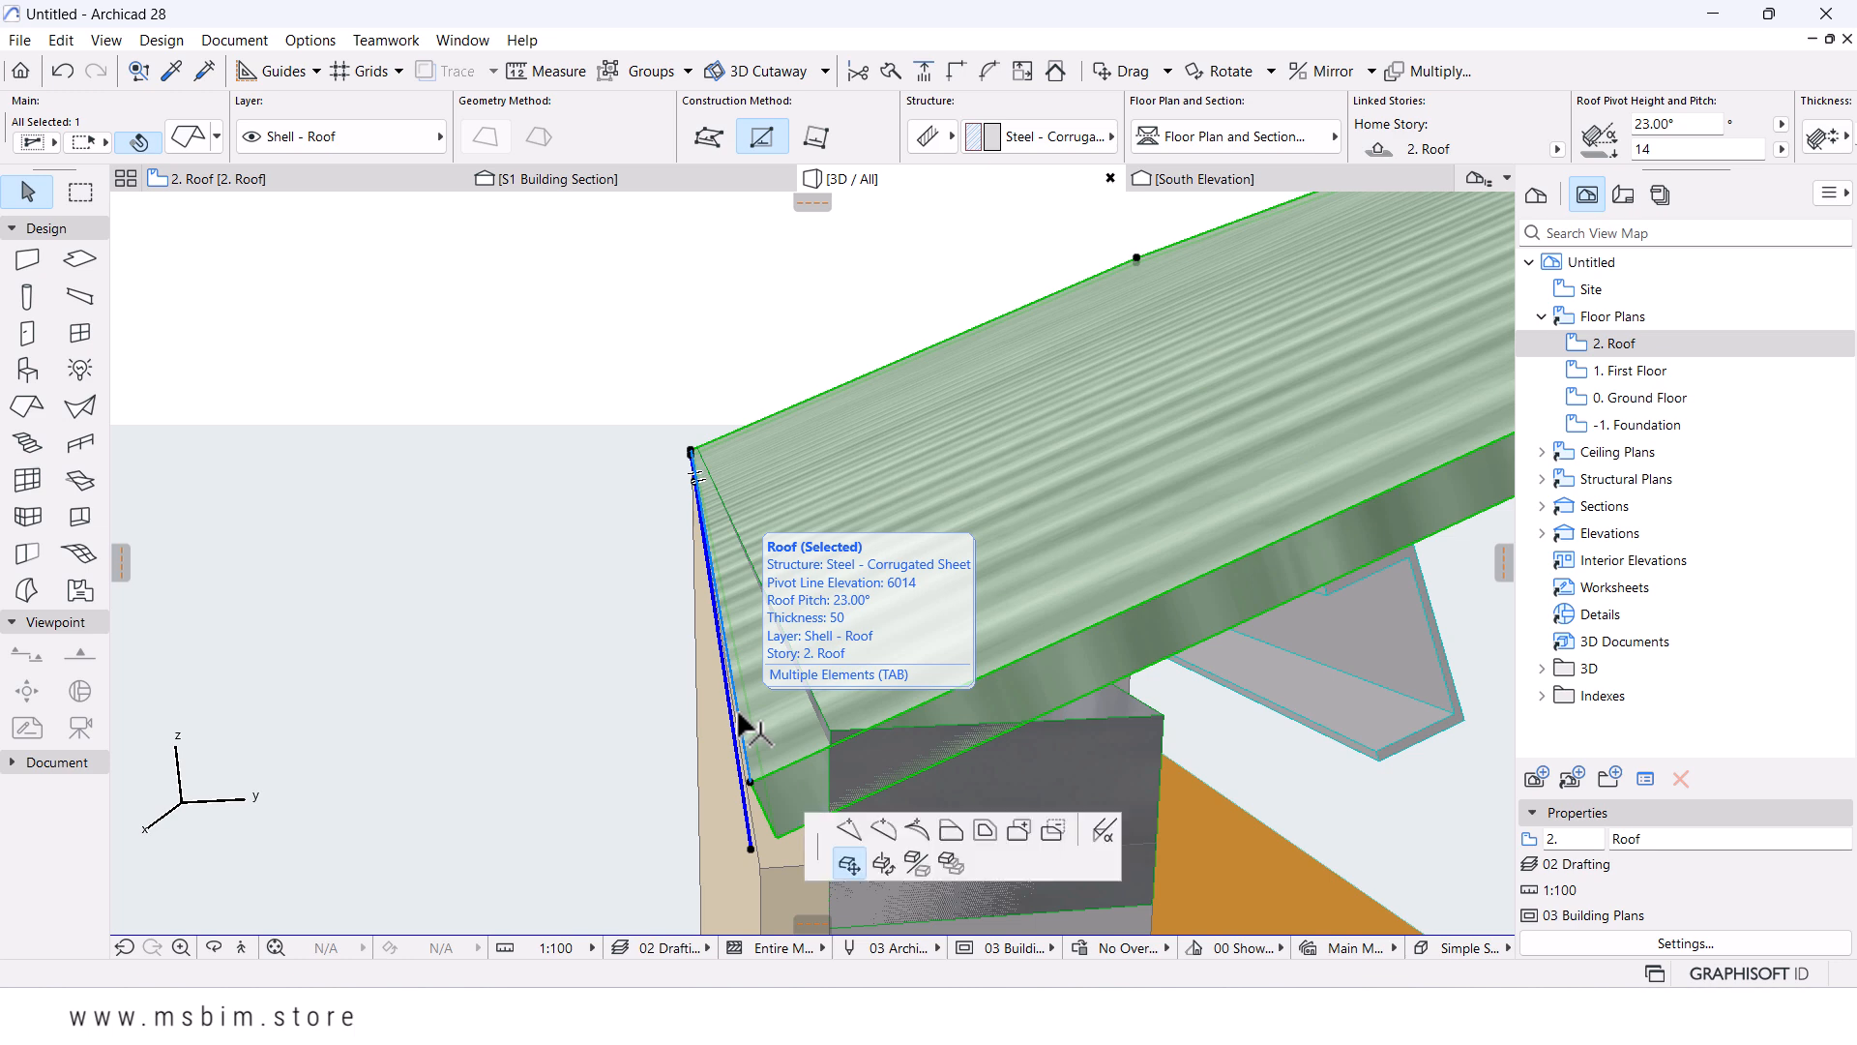
left_click(744, 727)
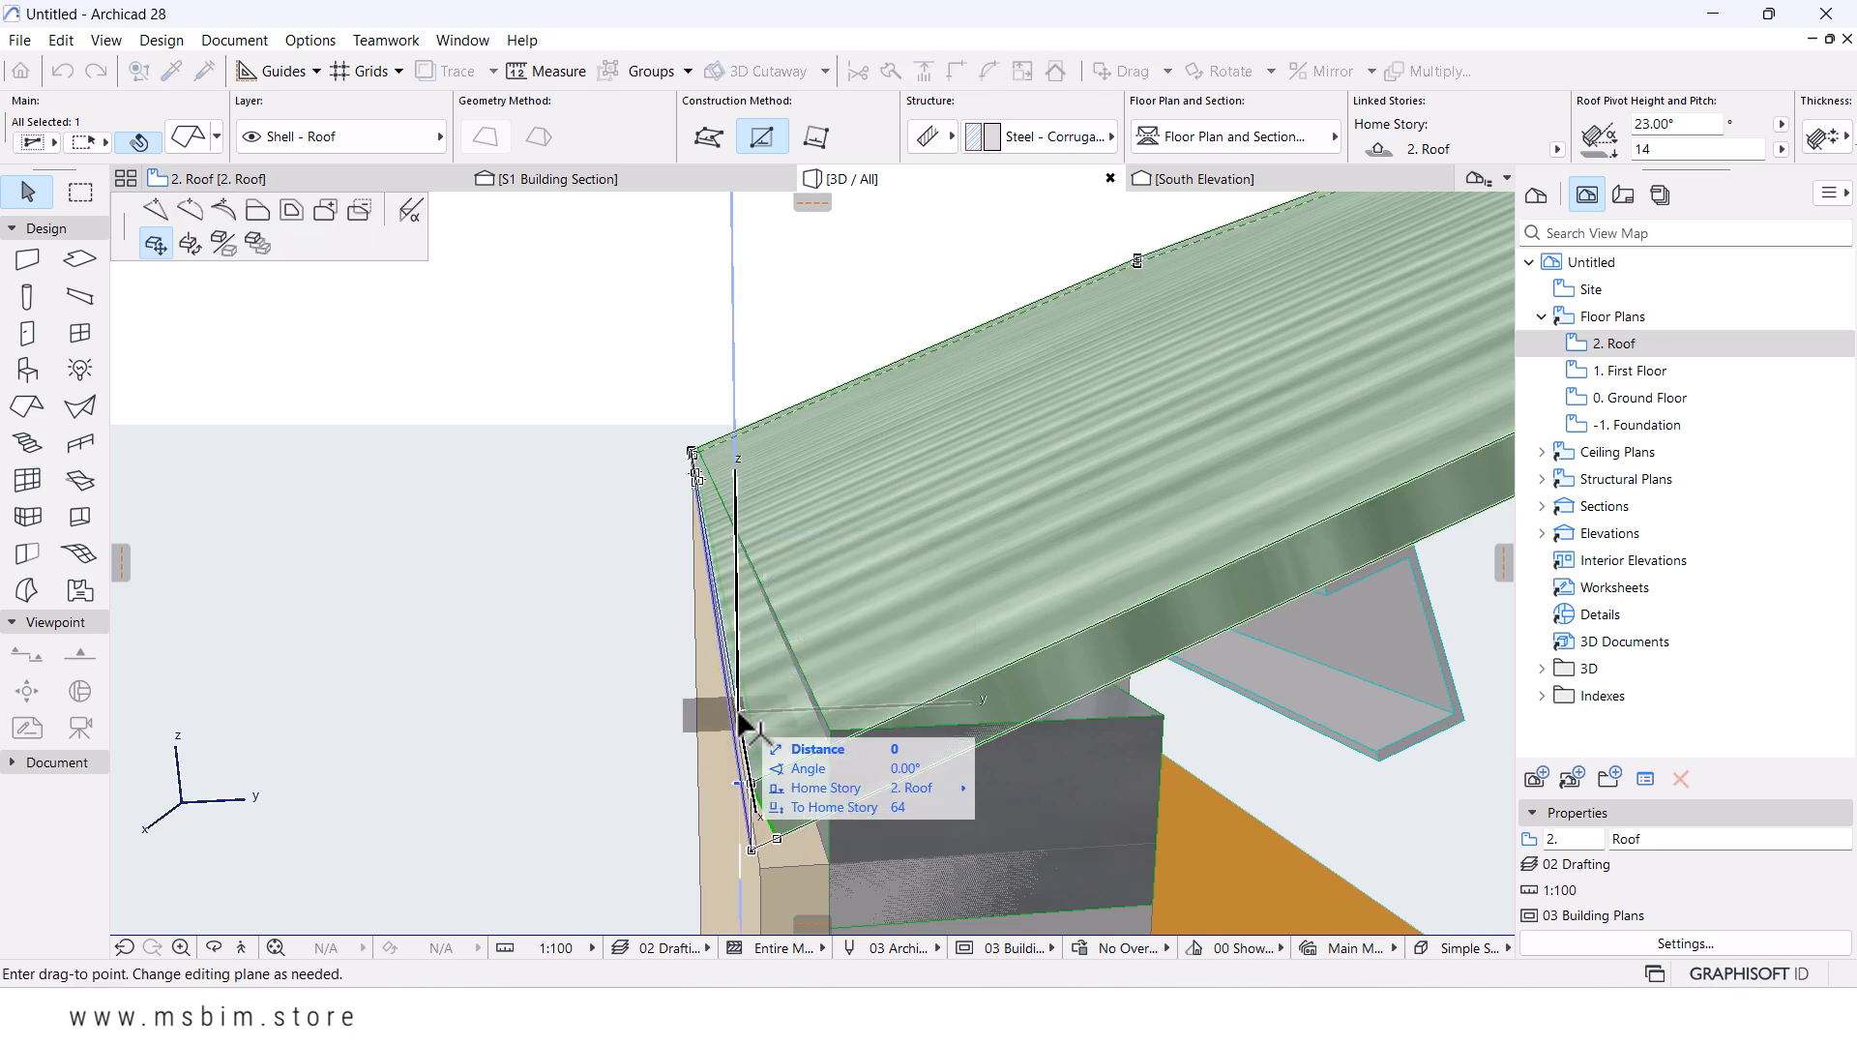
left_click(259, 213)
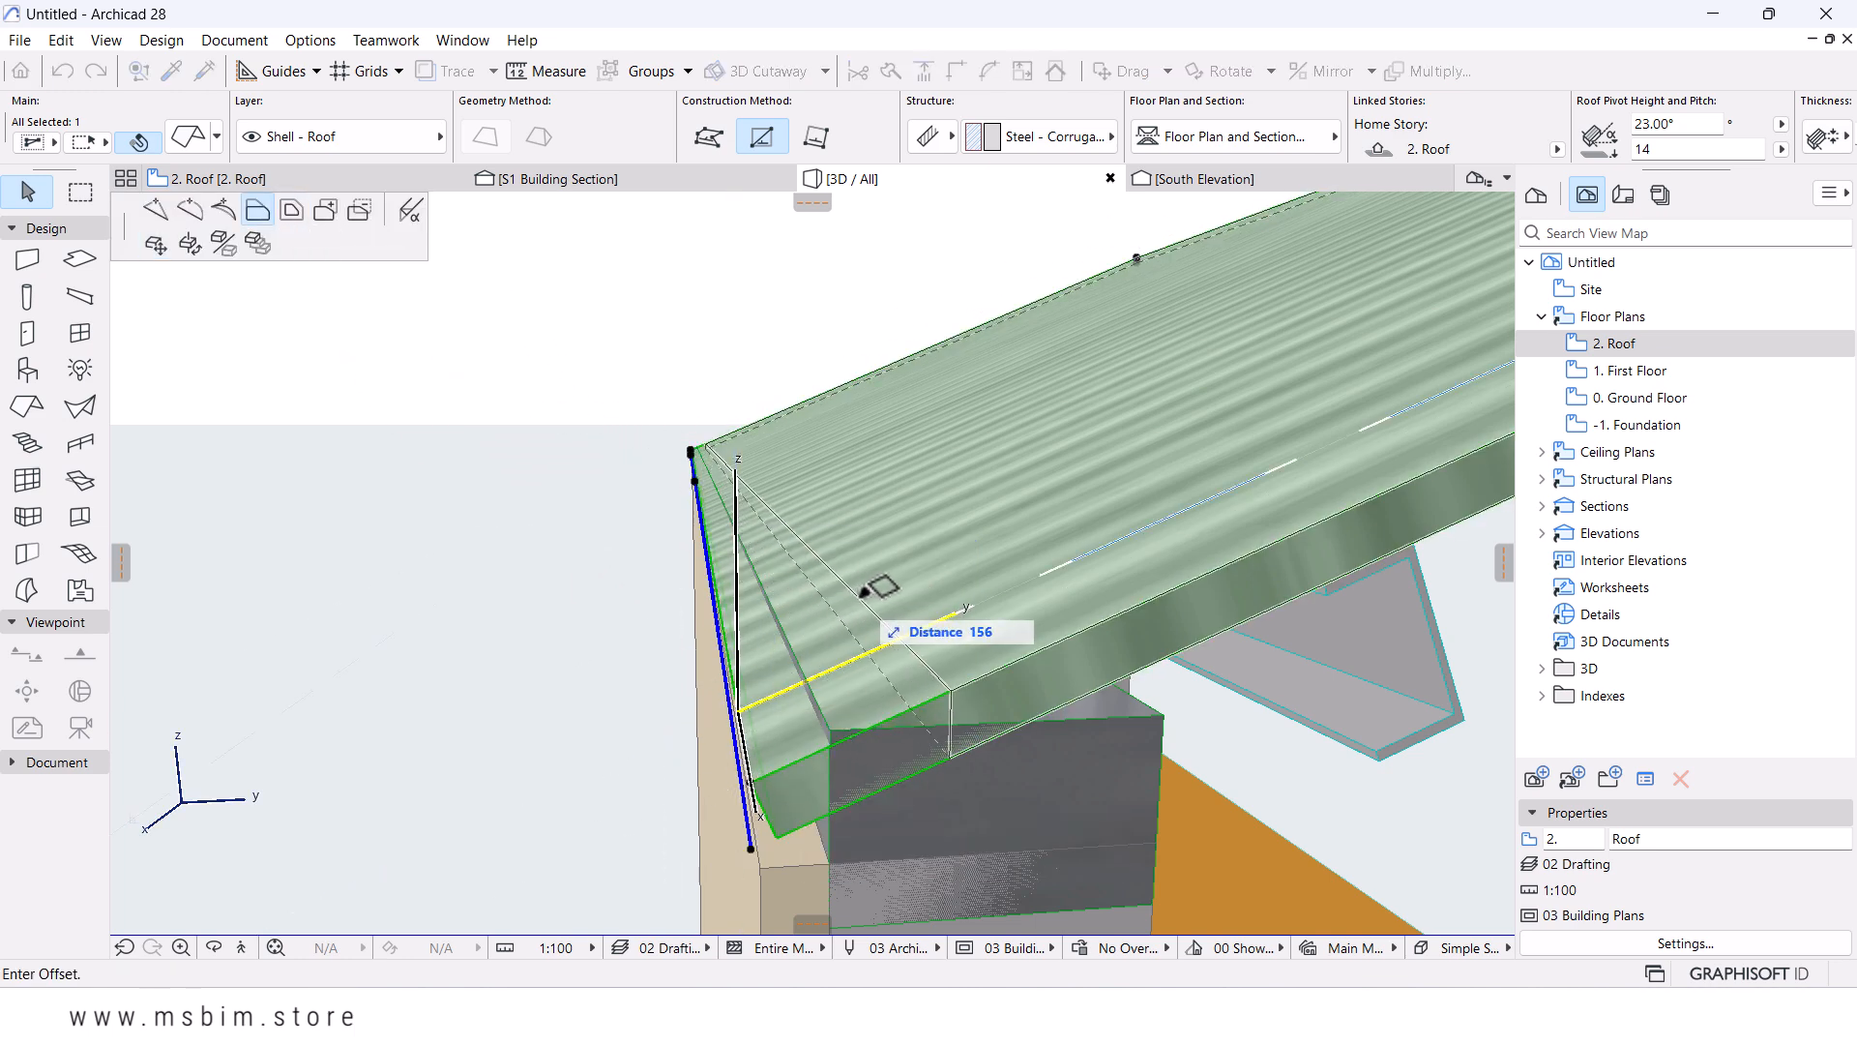
left_click(1000, 571)
- Set the corrugated roof's edge angle to Vertical
middle_click_drag(1161, 684, 784, 418, "shift")
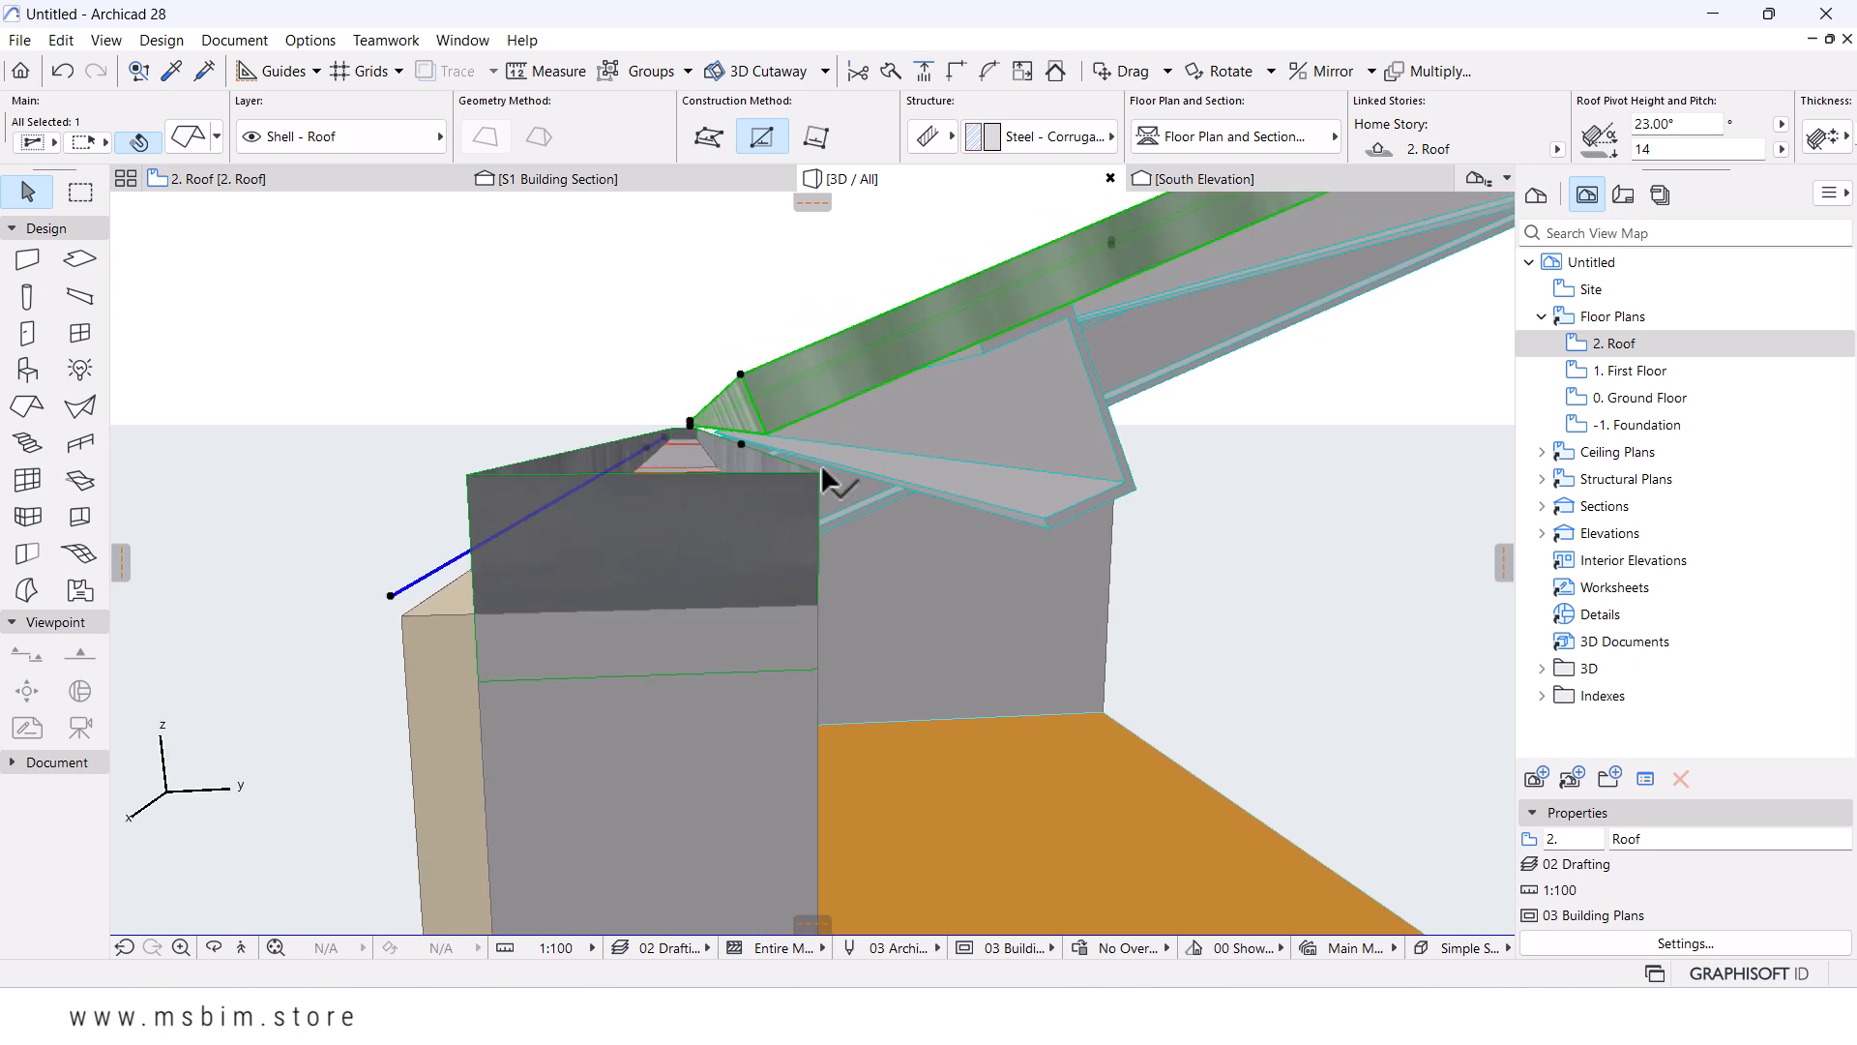
scroll(730, 312, "up", 1)
scroll(731, 319, "down", 1)
scroll(1028, 113, "down", 5)
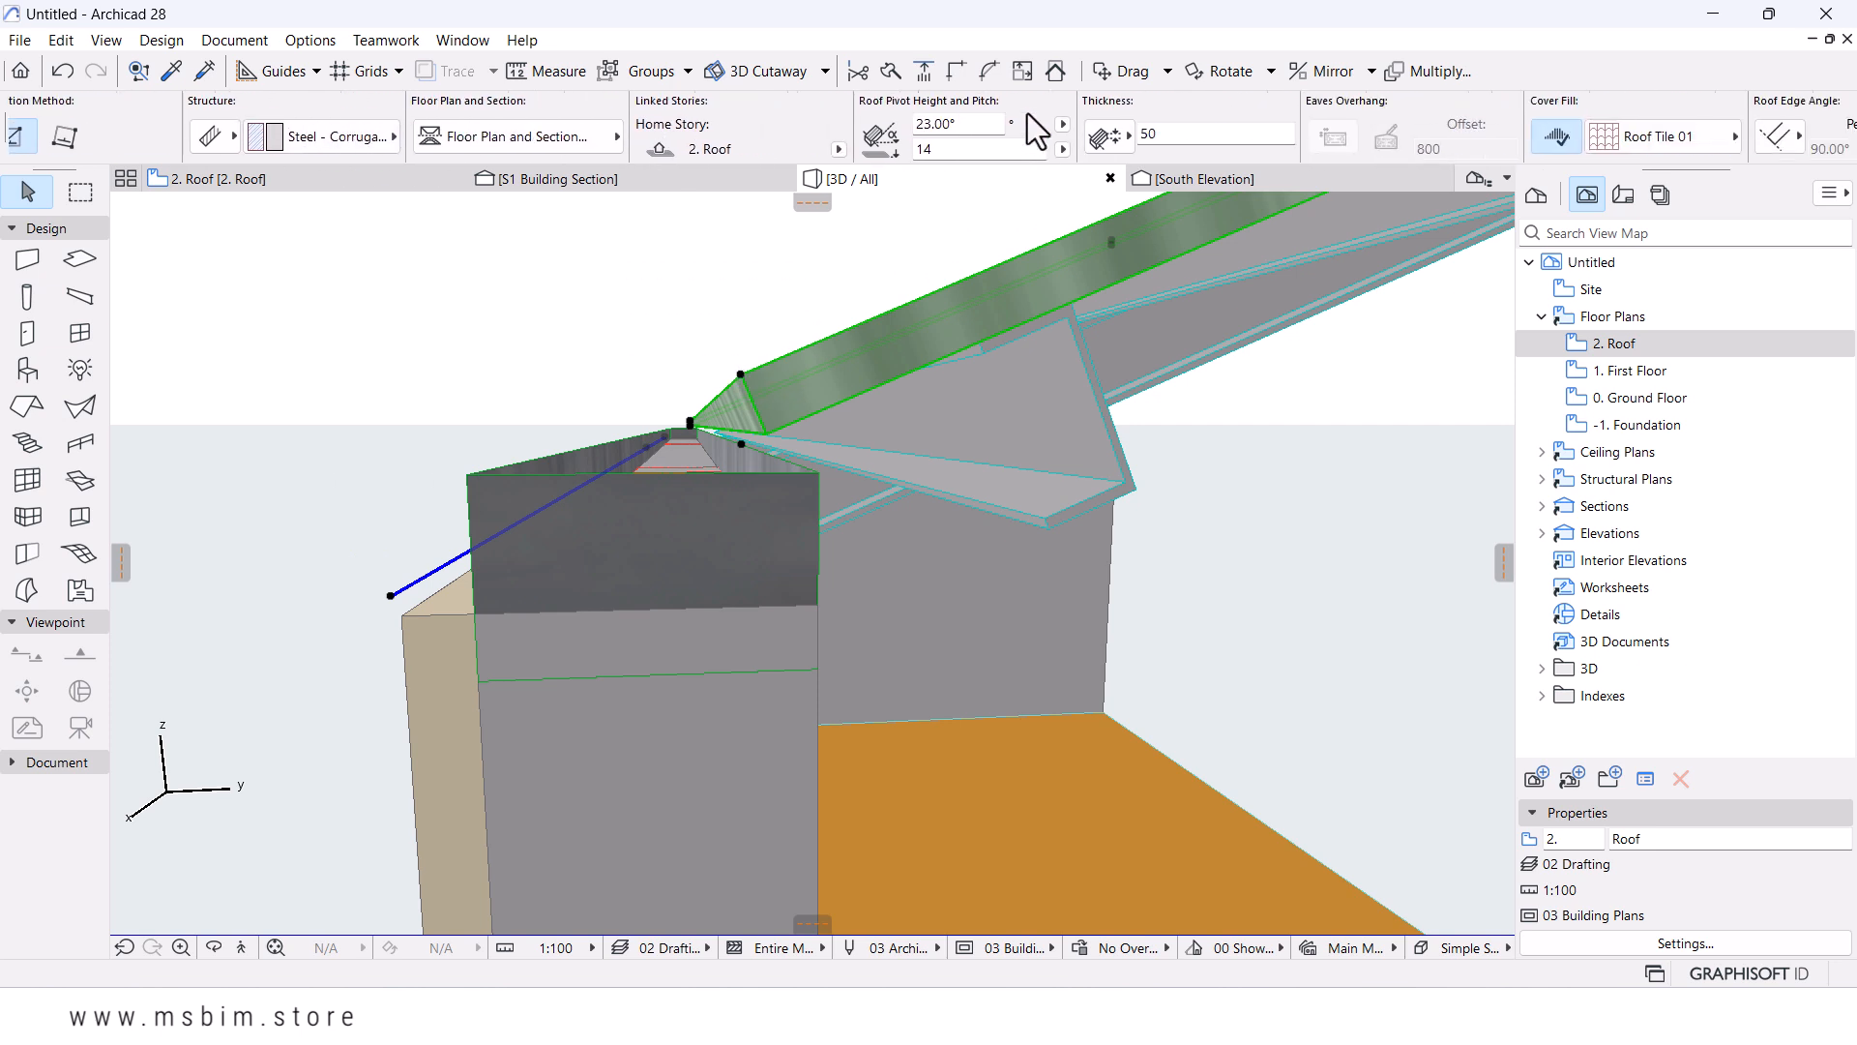
scroll(1027, 113, "down", 2)
scroll(1027, 113, "down", 1)
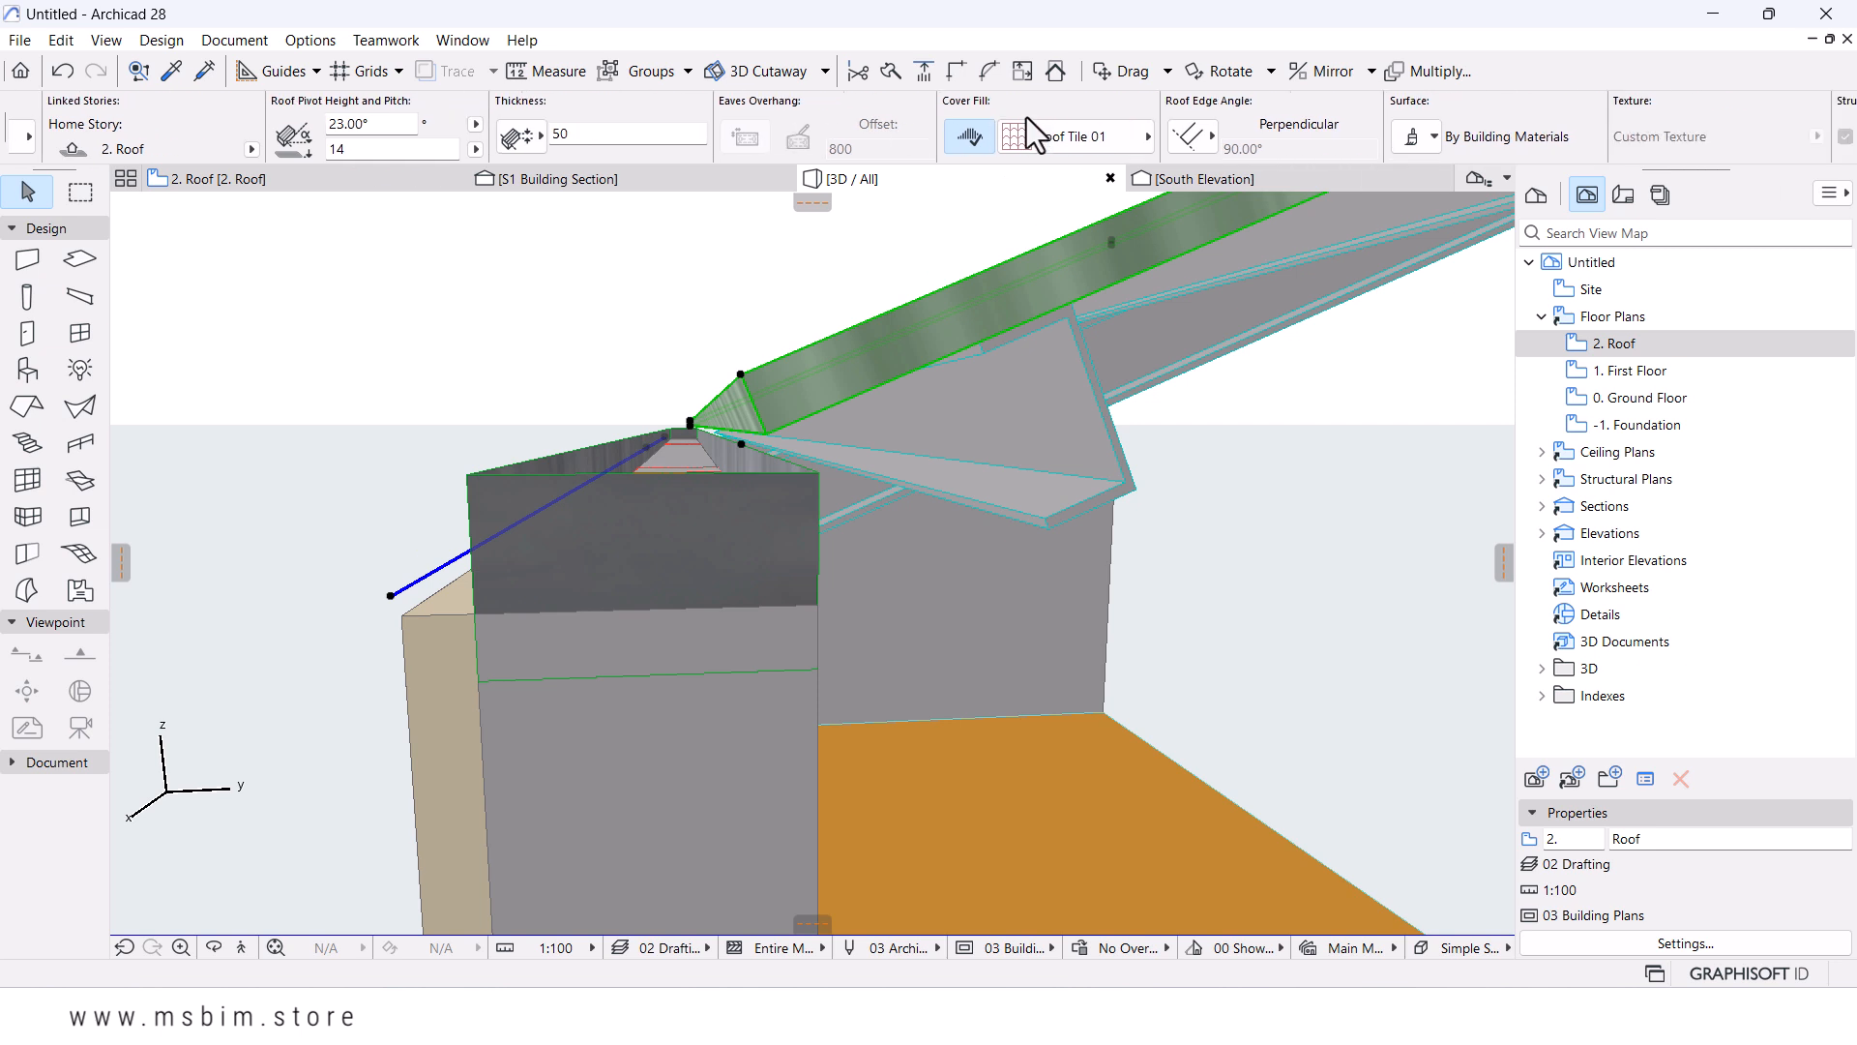
left_click(1209, 137)
left_click(1269, 120)
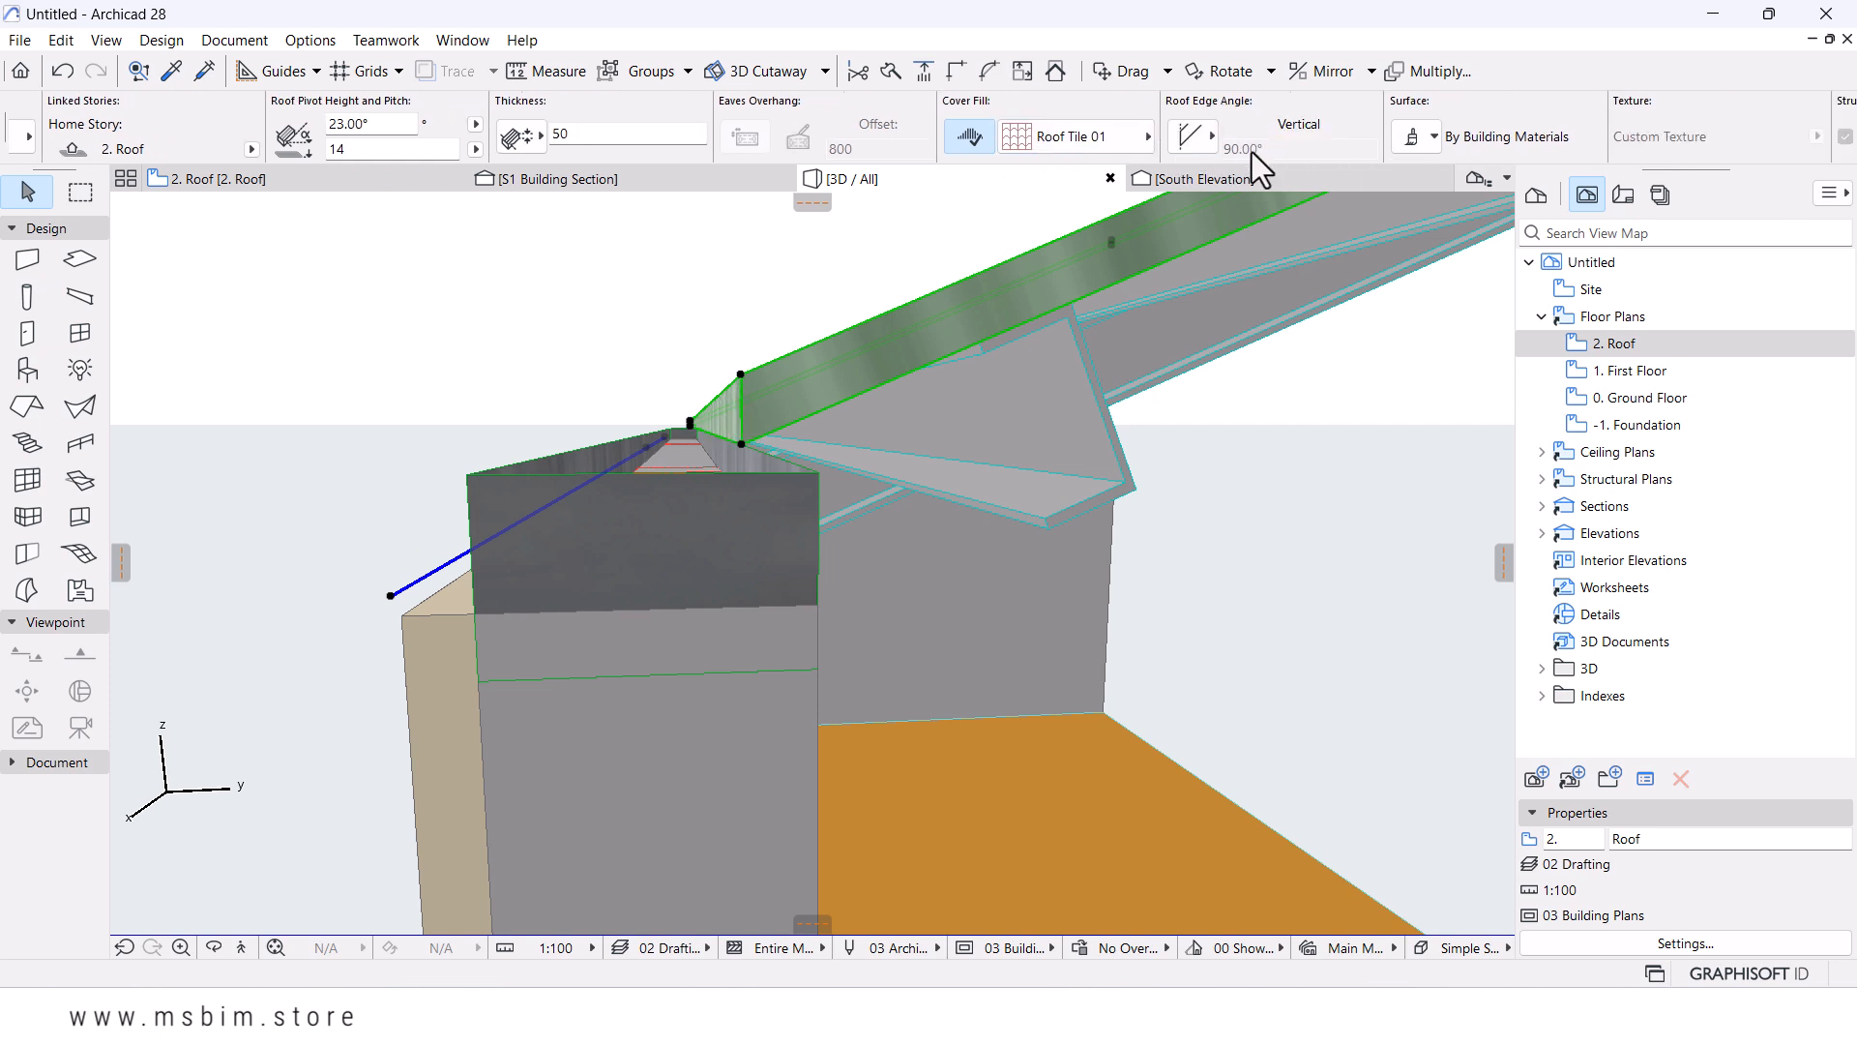
- Raise the gutter so its bottom rests on top of the wall, at 0 relative to its 2. Roof home story
mouse_move(685, 394)
middle_mouse_down("shift")
mouse_move(721, 416)
mouse_move(697, 415)
middle_mouse_up("shift")
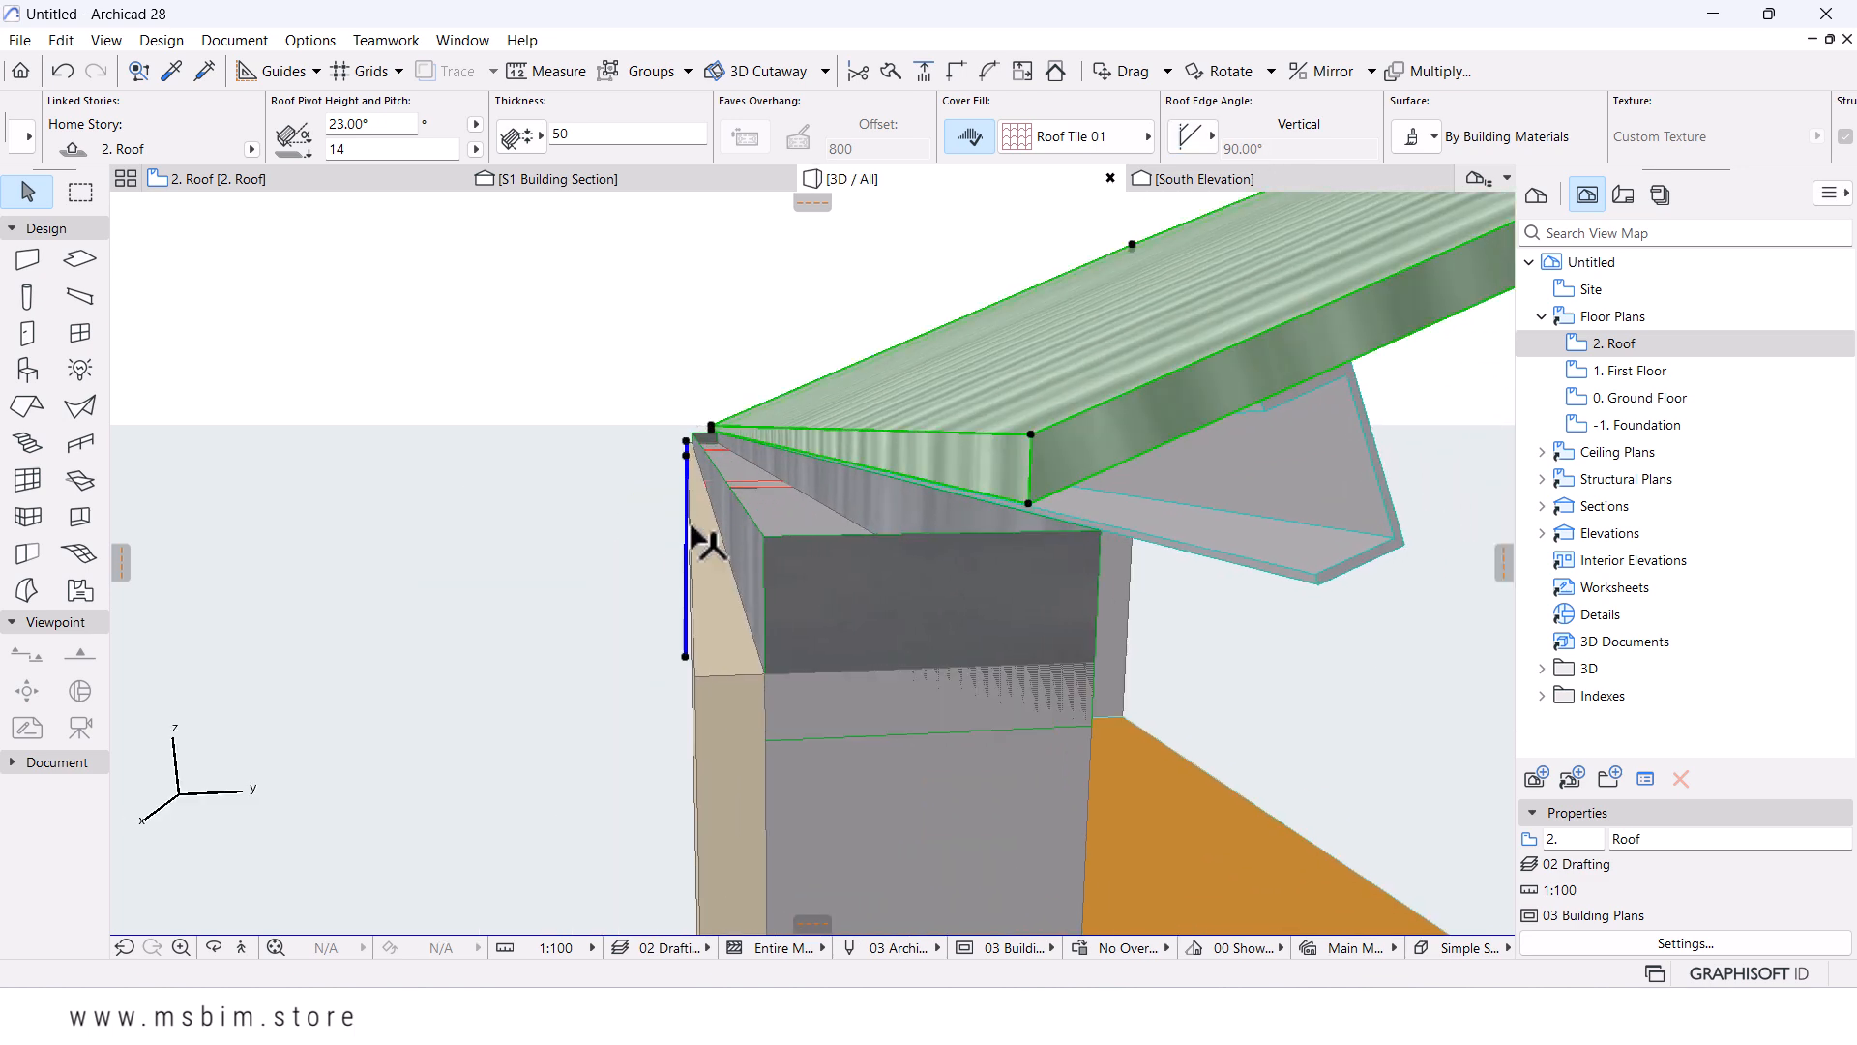
left_click(772, 576)
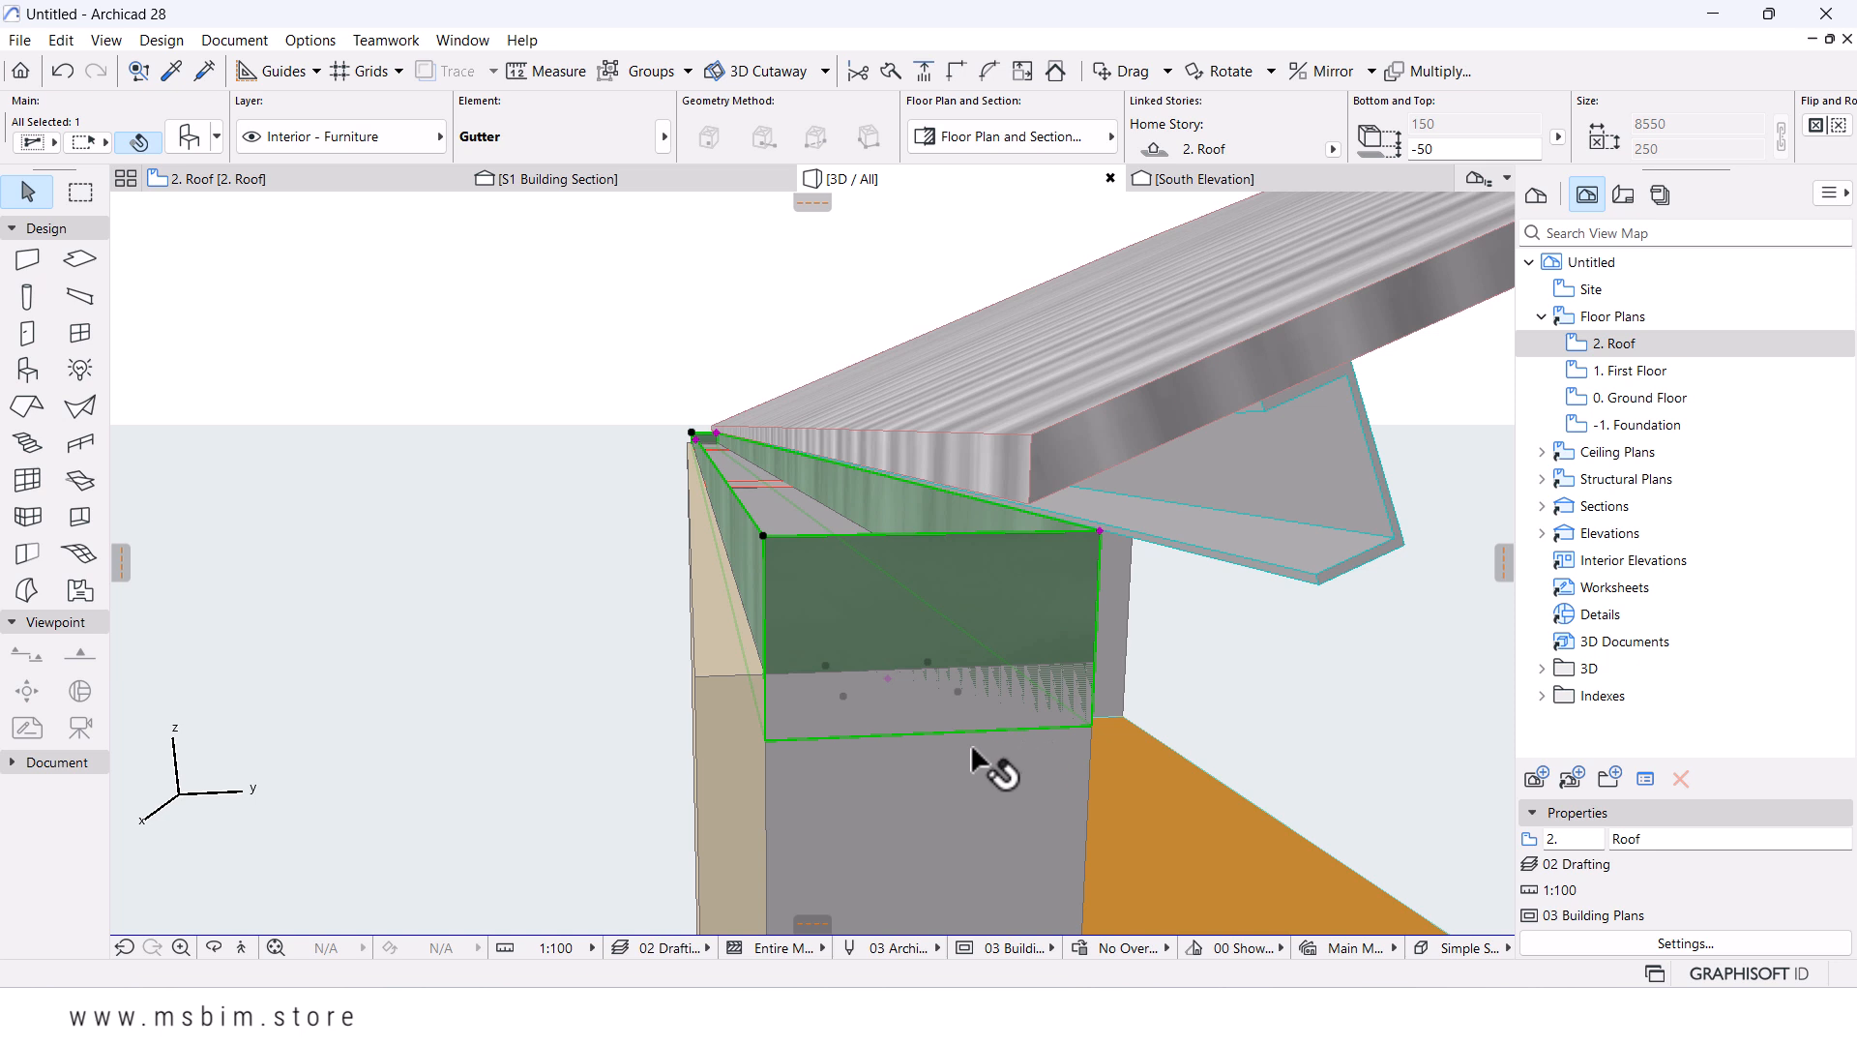
left_click_drag(764, 740, 766, 673)
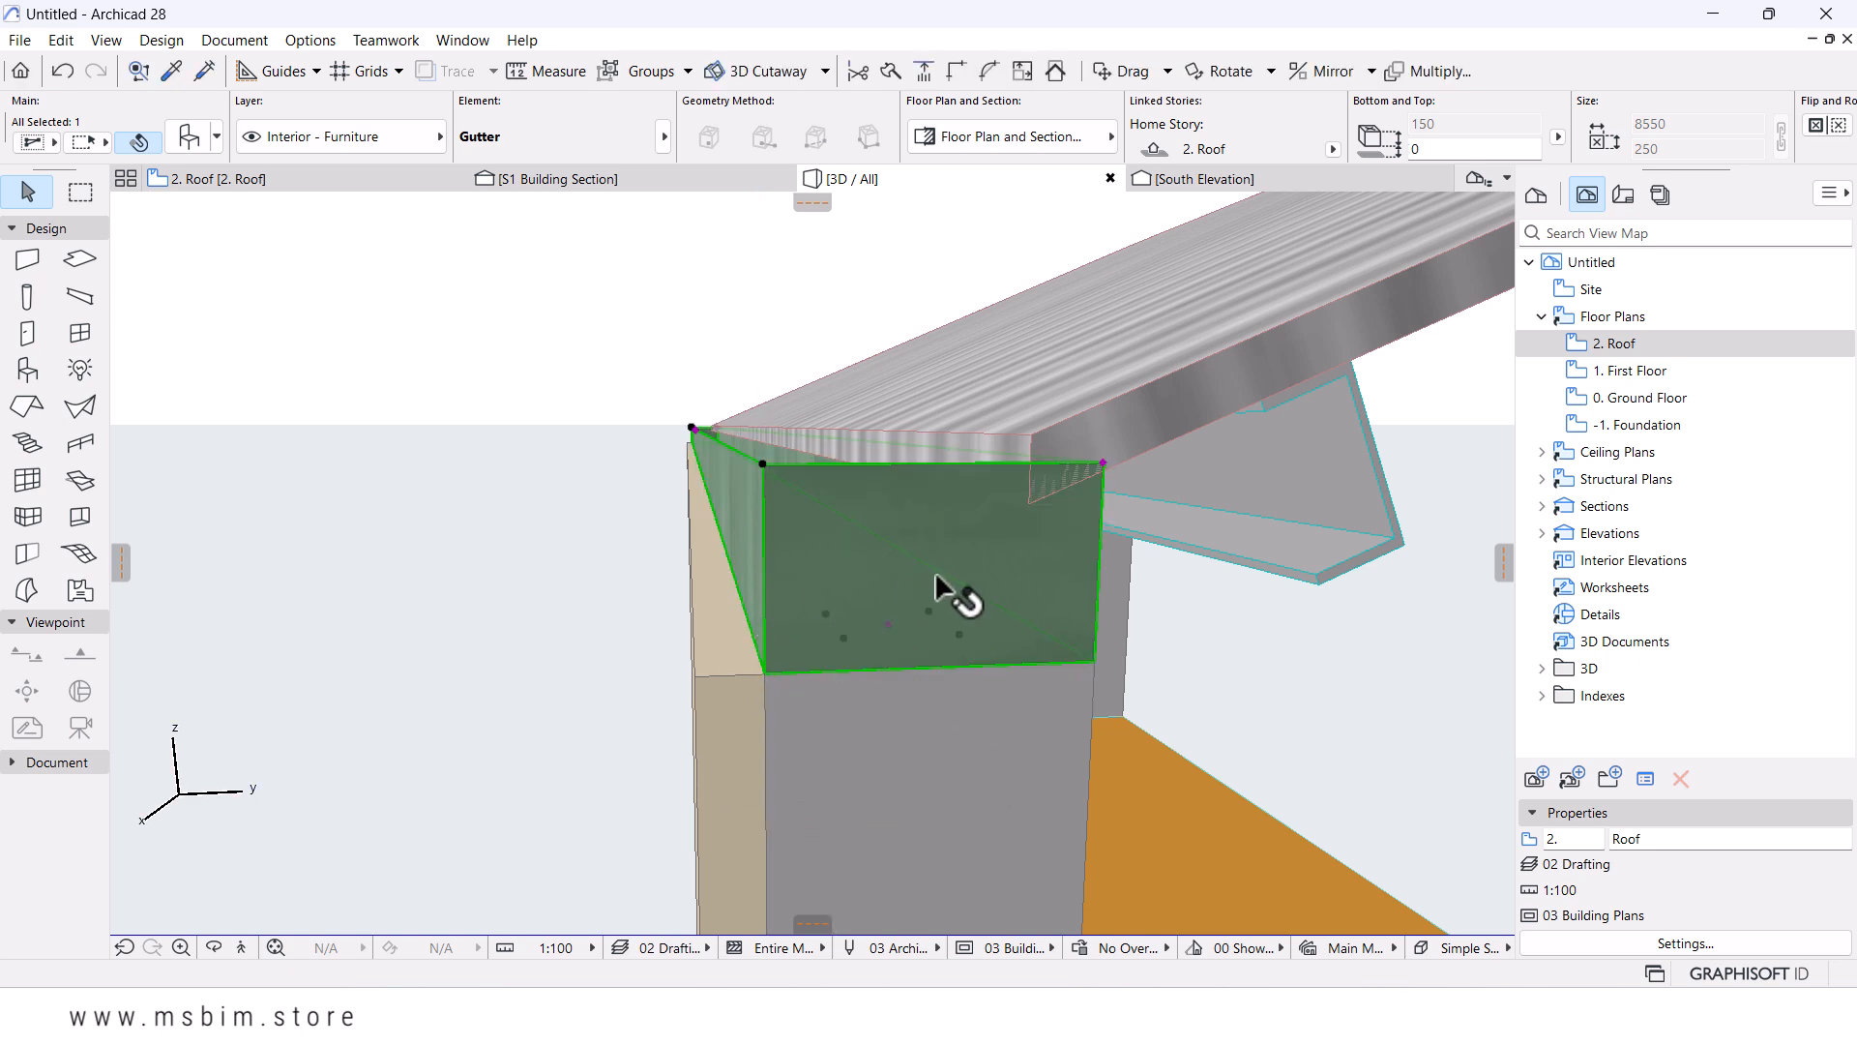
- Offset the corrugated roof's eave edge inward by about 20 more
middle_click_drag(907, 584, 972, 581, "shift")
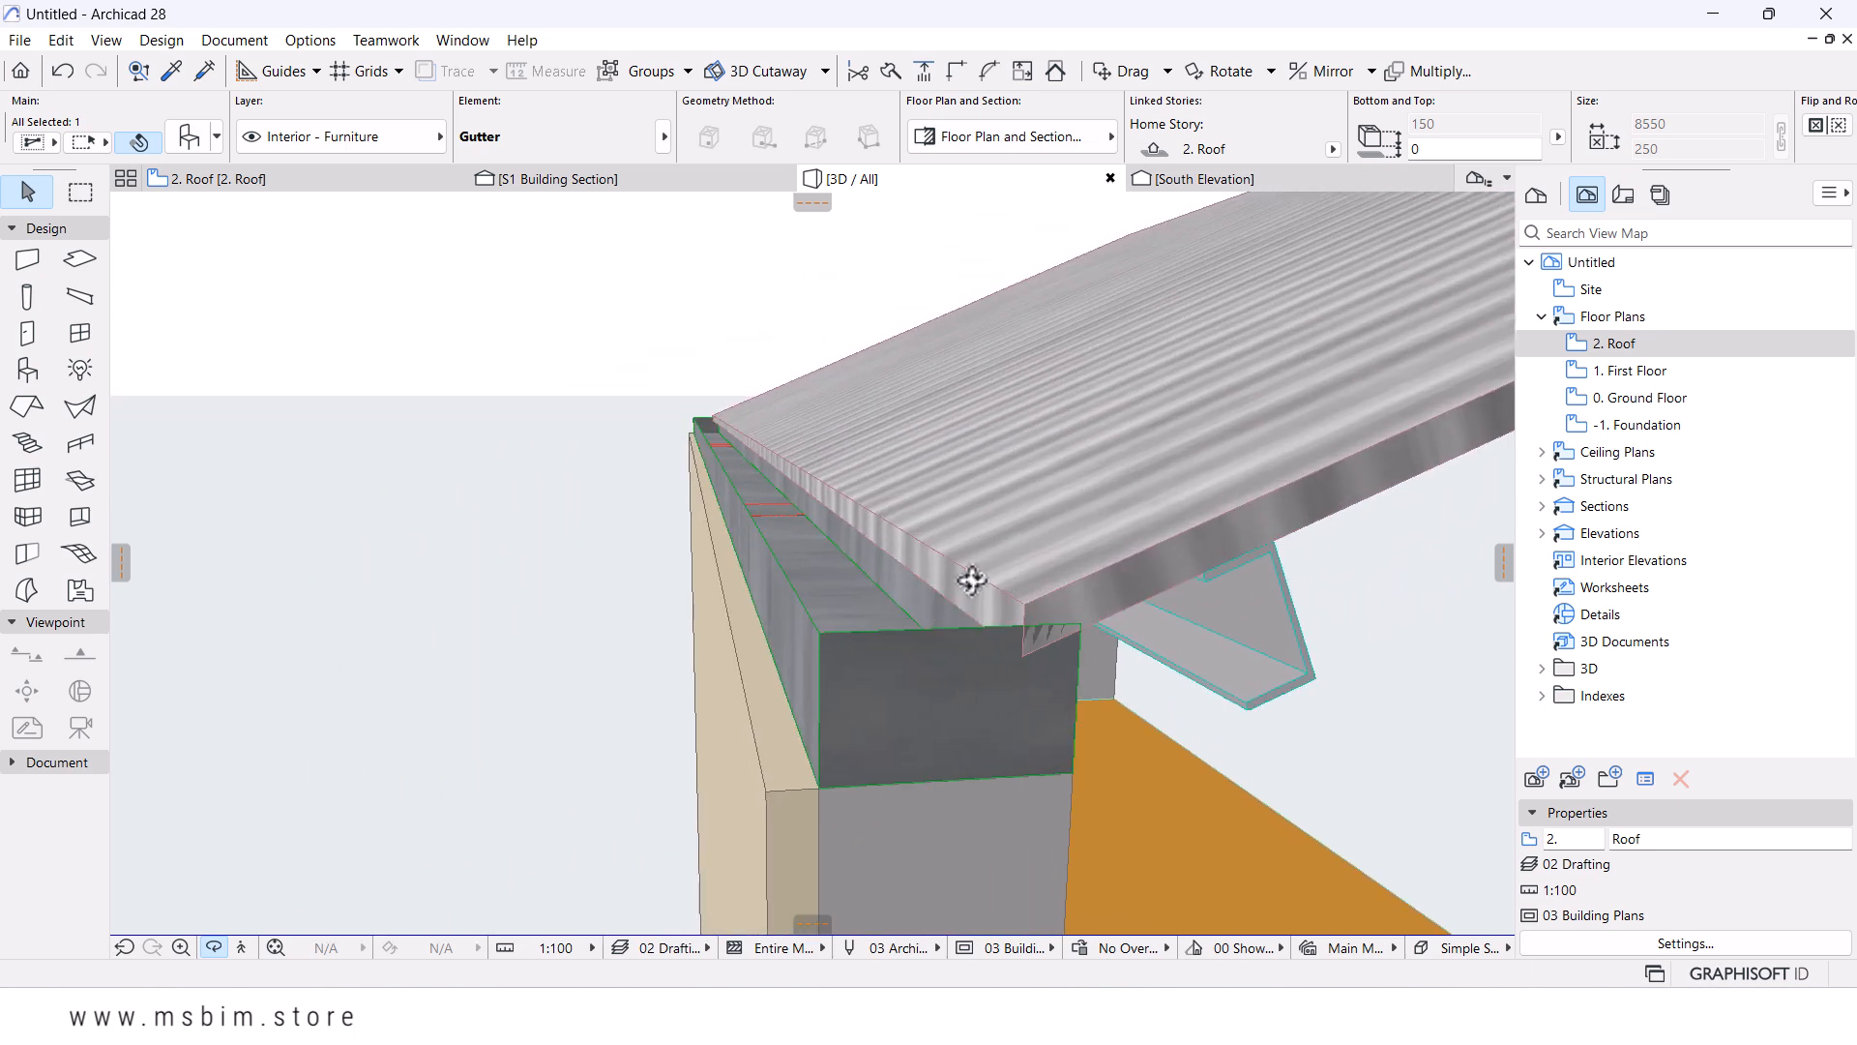
left_click(971, 560)
left_click(968, 565)
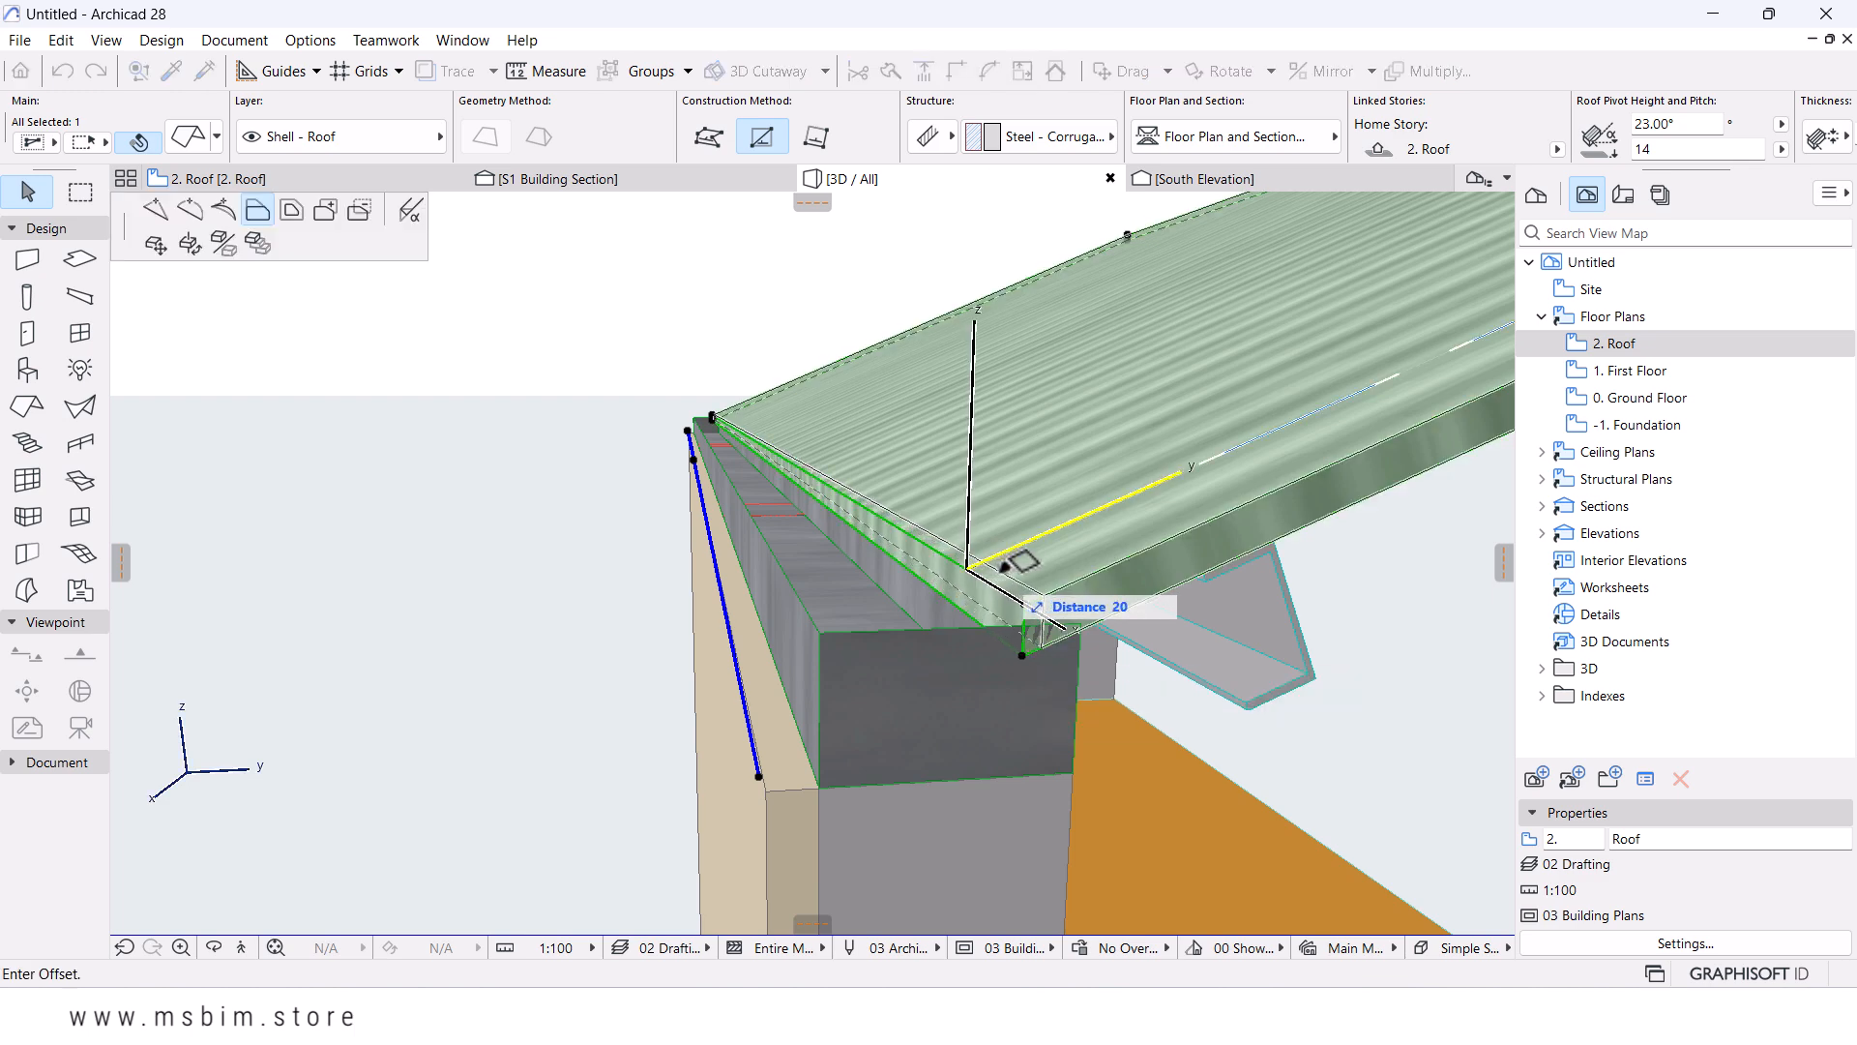
left_click(1010, 567)
- Set the gutter's profile height to 140
middle_click_drag(997, 580, 880, 455, "shift")
middle_click_drag(896, 536, 763, 377, "shift")
left_click(610, 406)
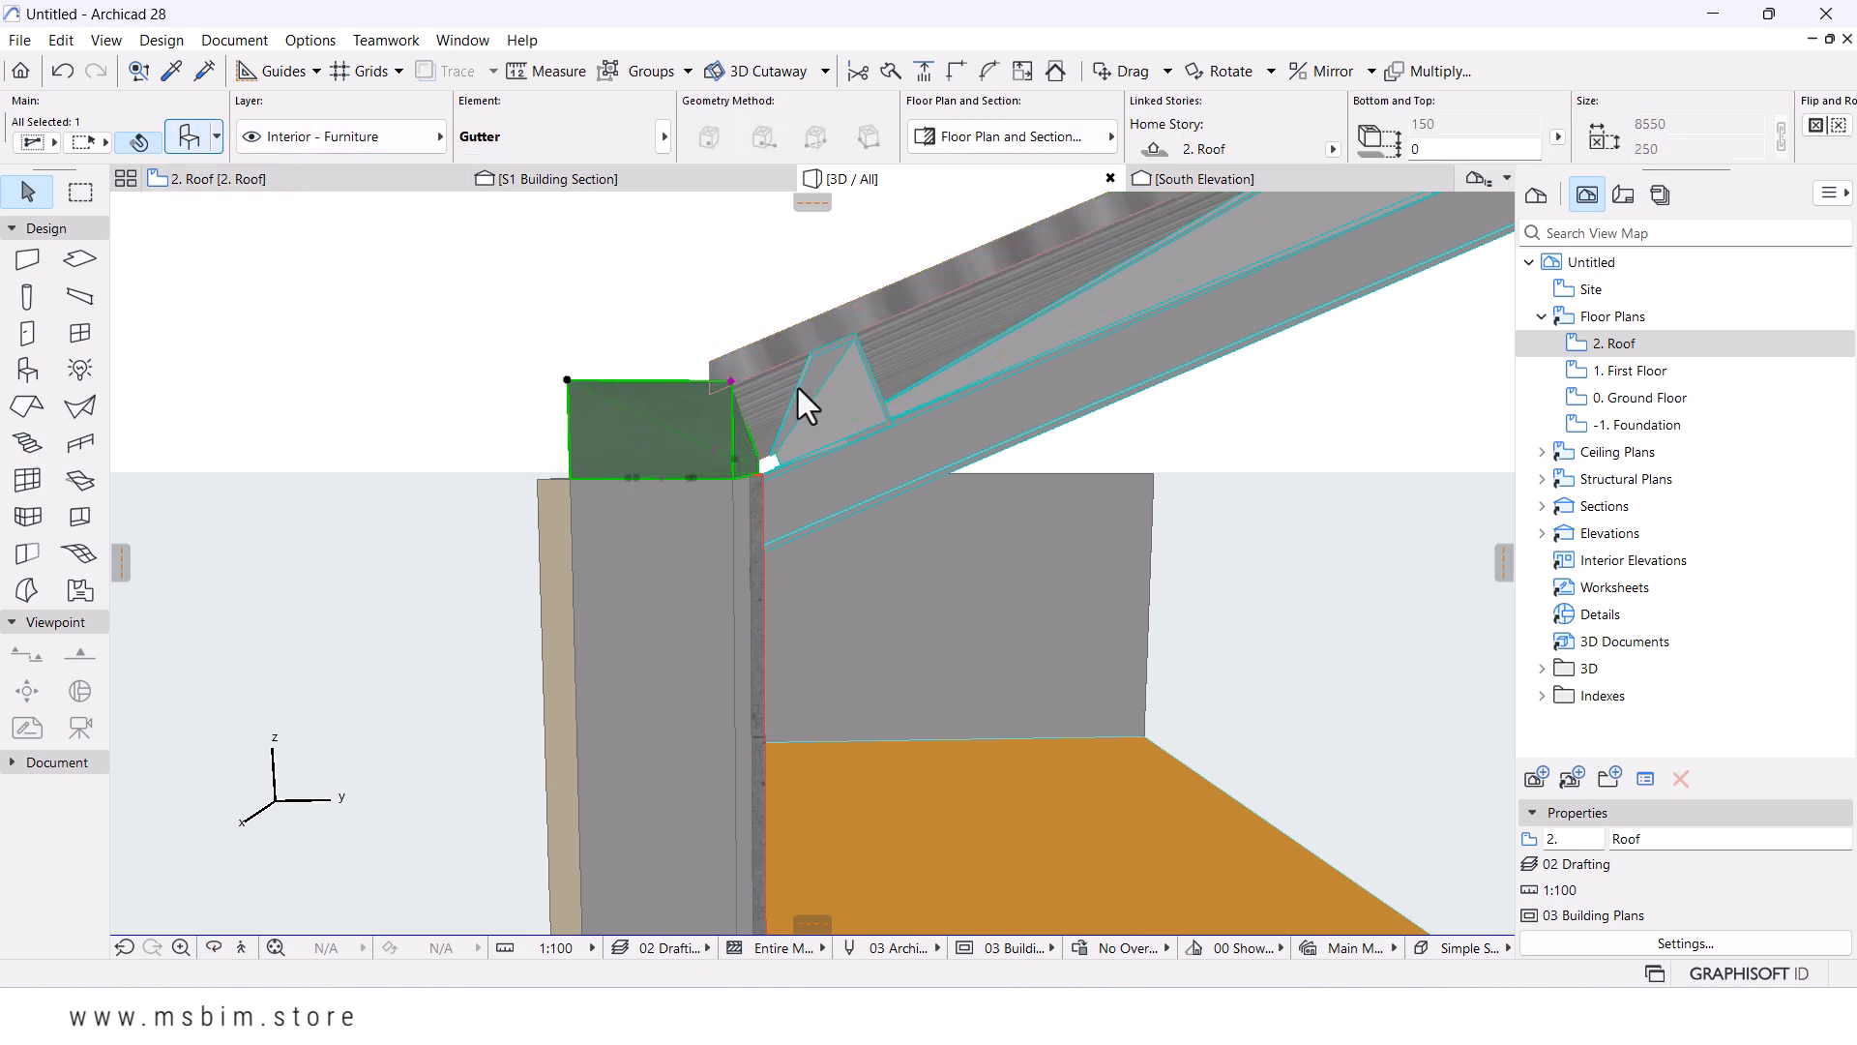
key("ctrl+t")
left_click(1250, 220)
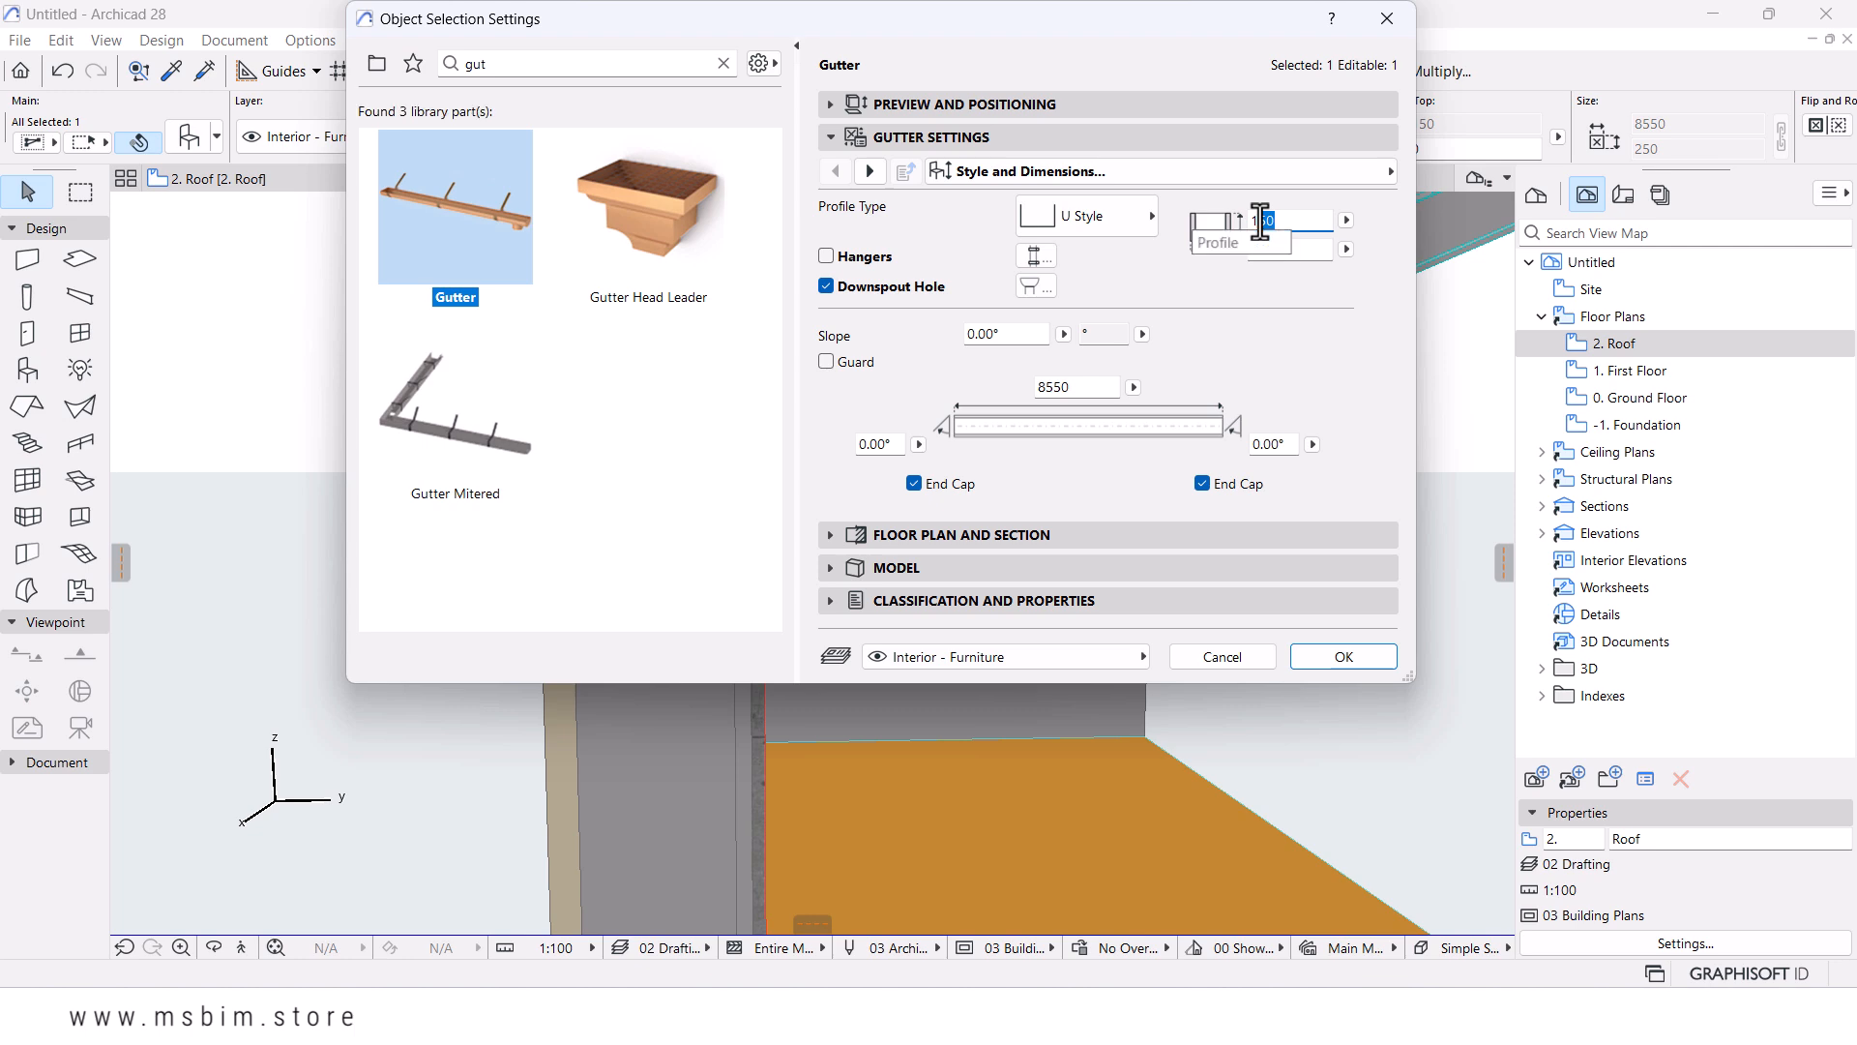
key("Return")
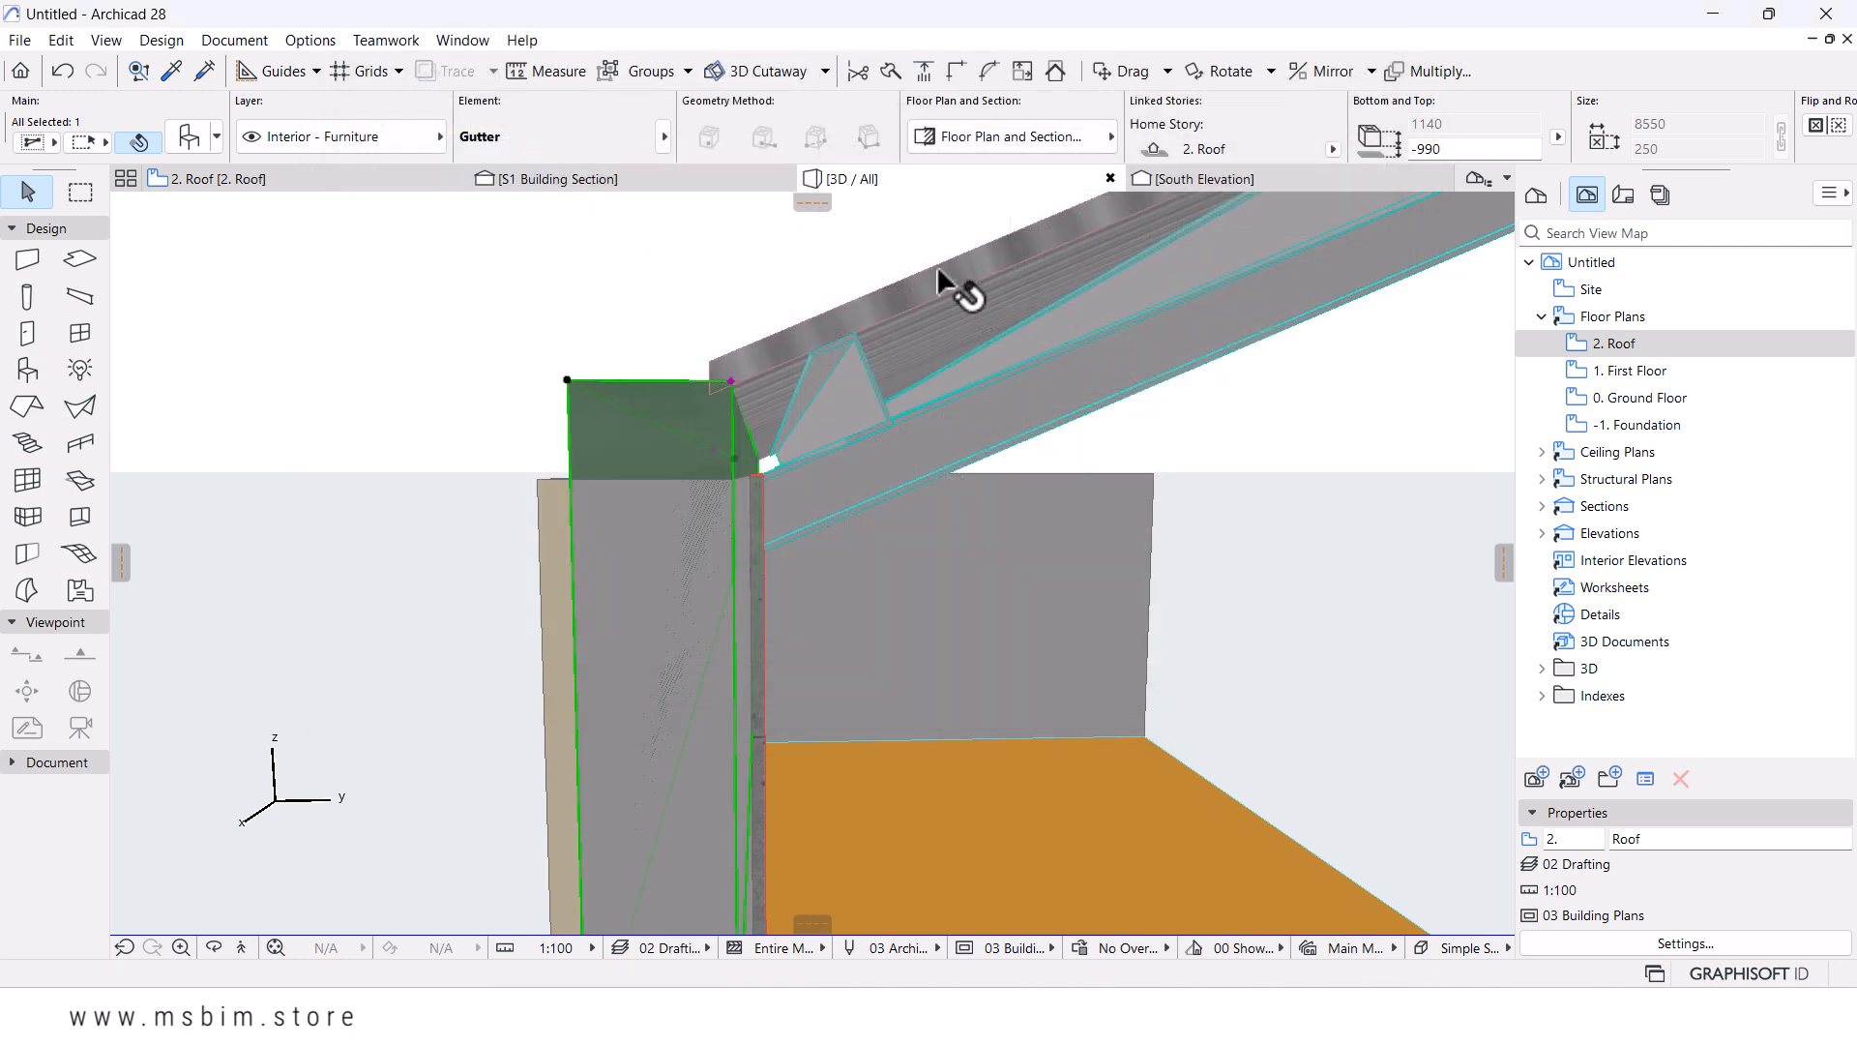
key("ctrl+t")
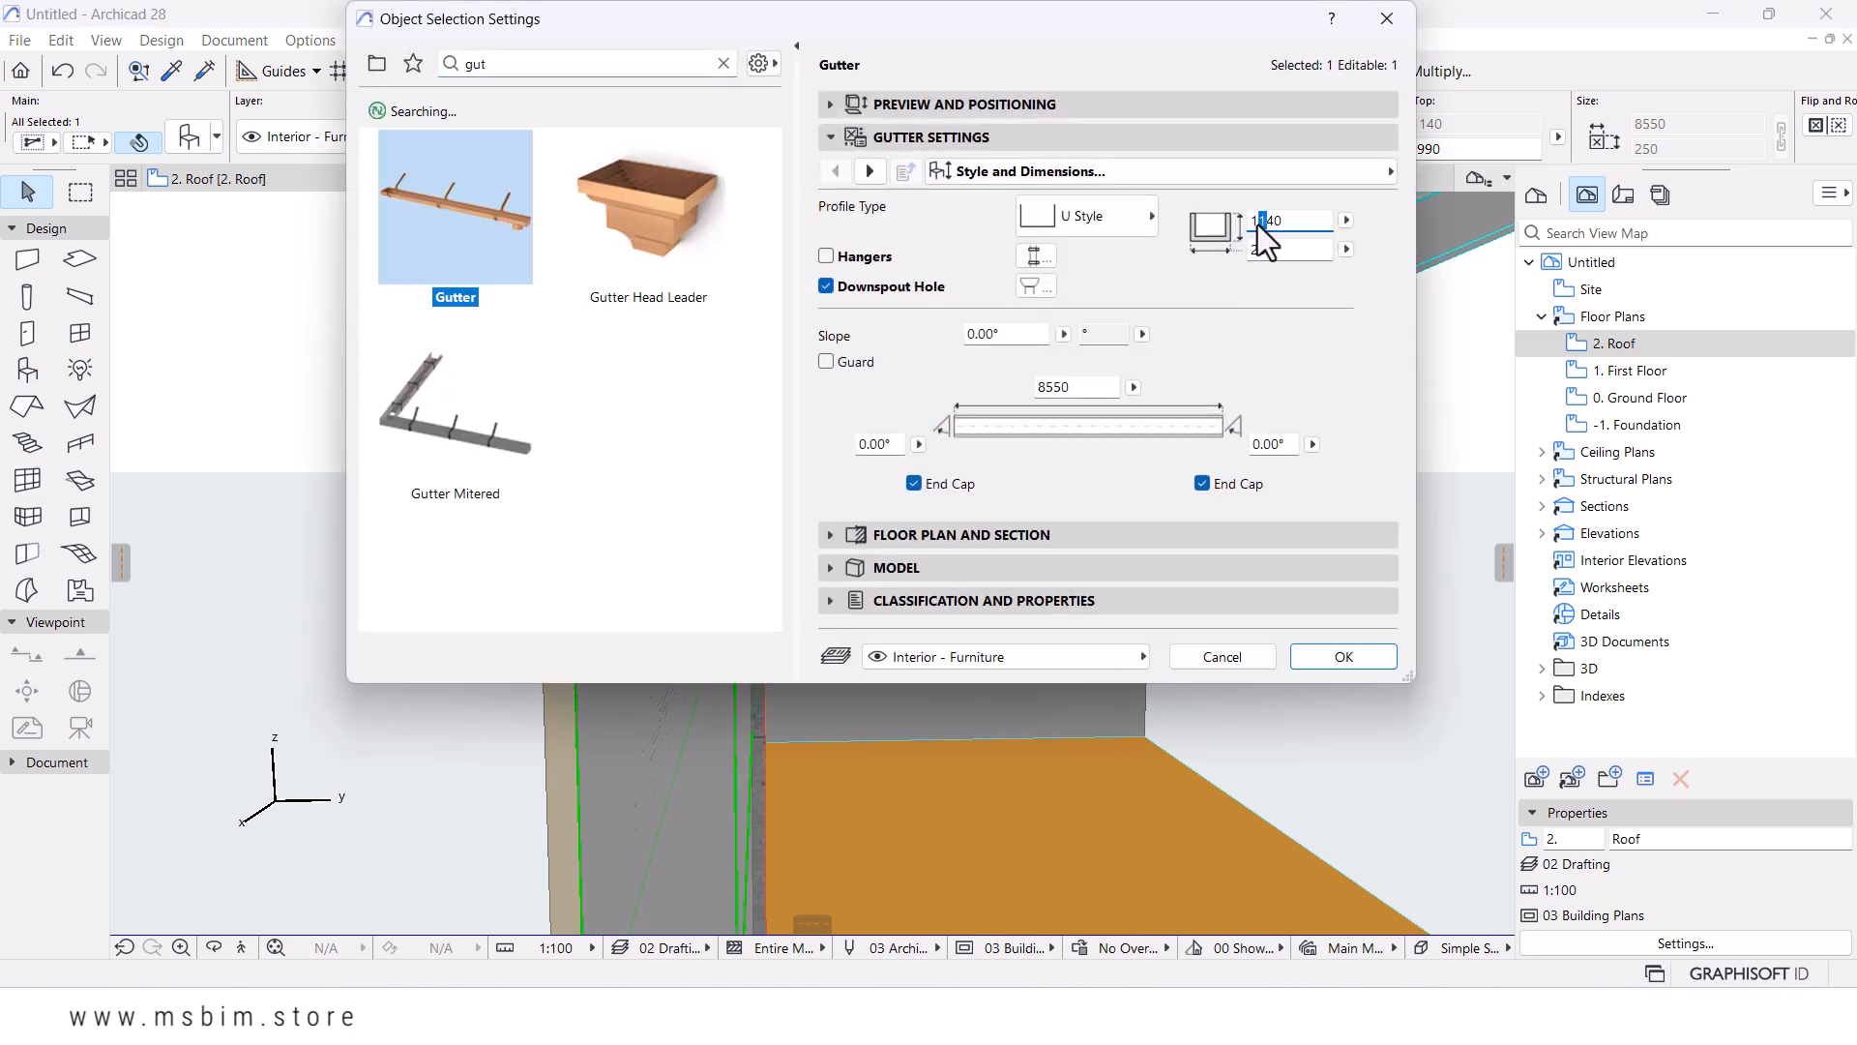
key("Return")
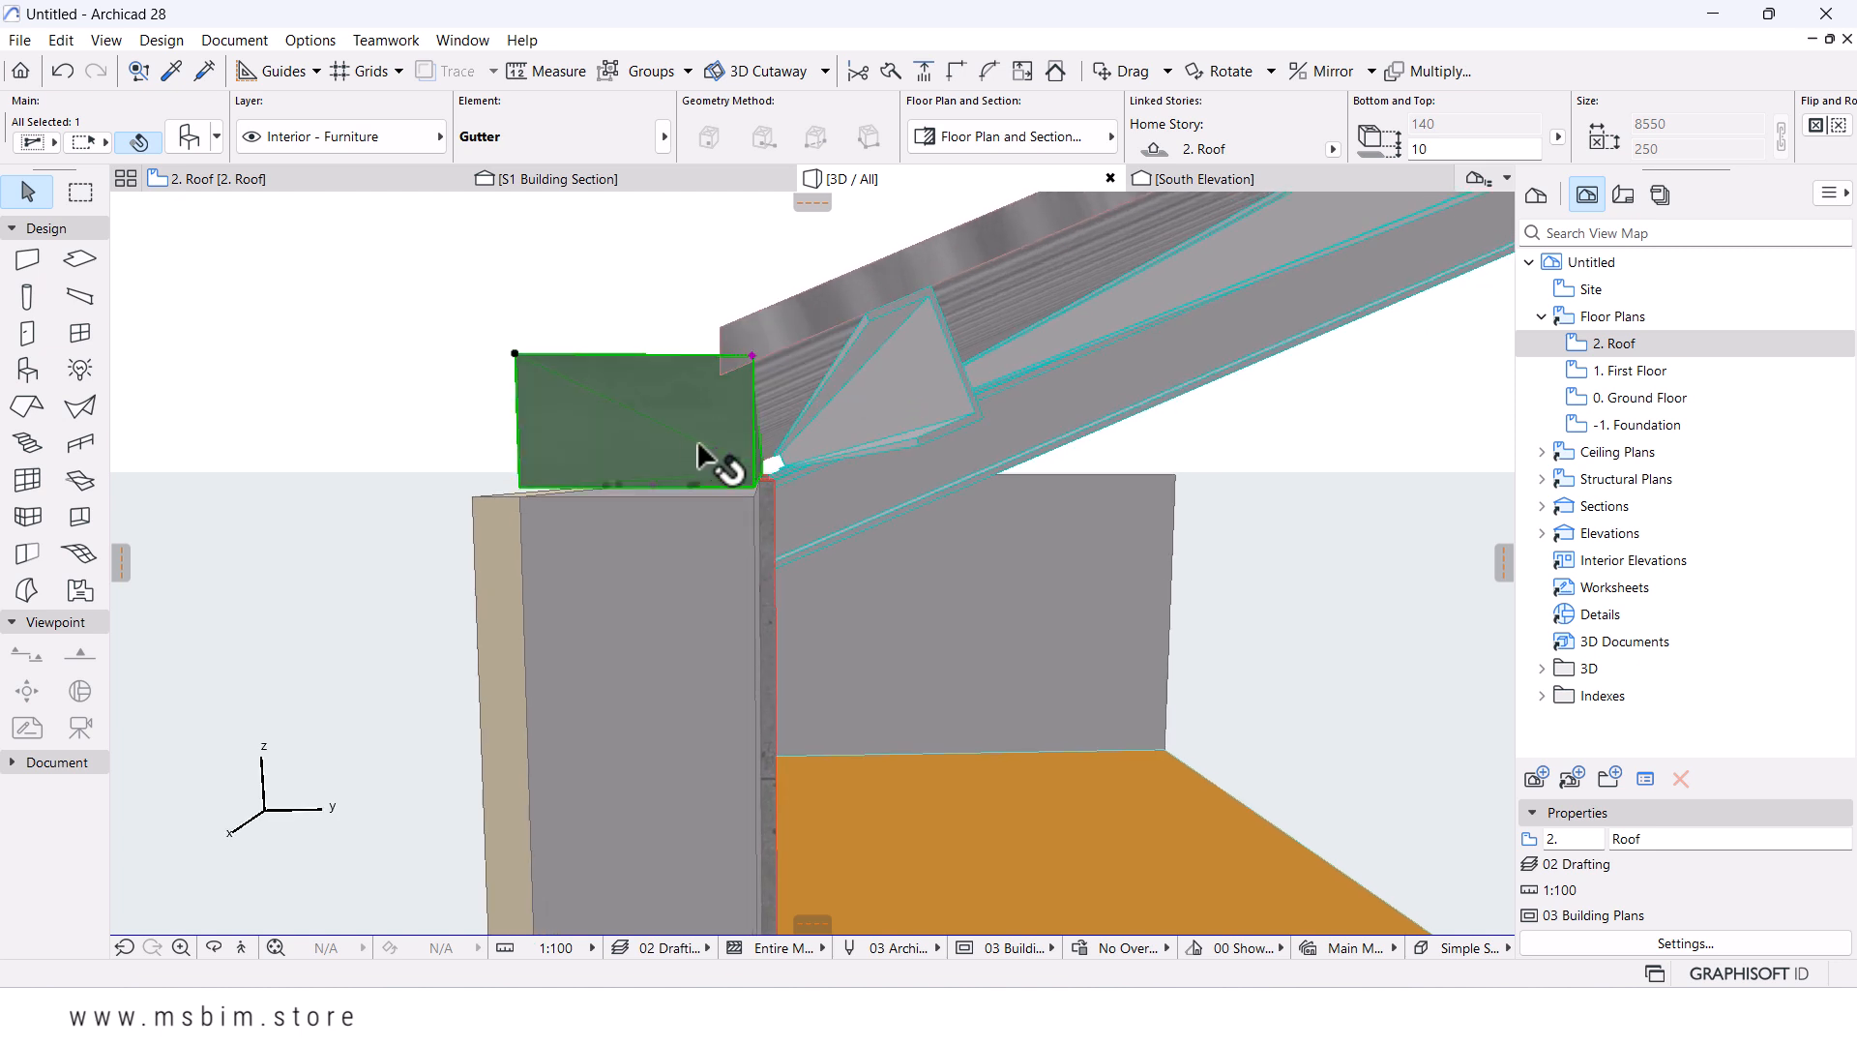
- Move the gutter down by its outer bottom corner onto the top of the wall
key("ctrl+d")
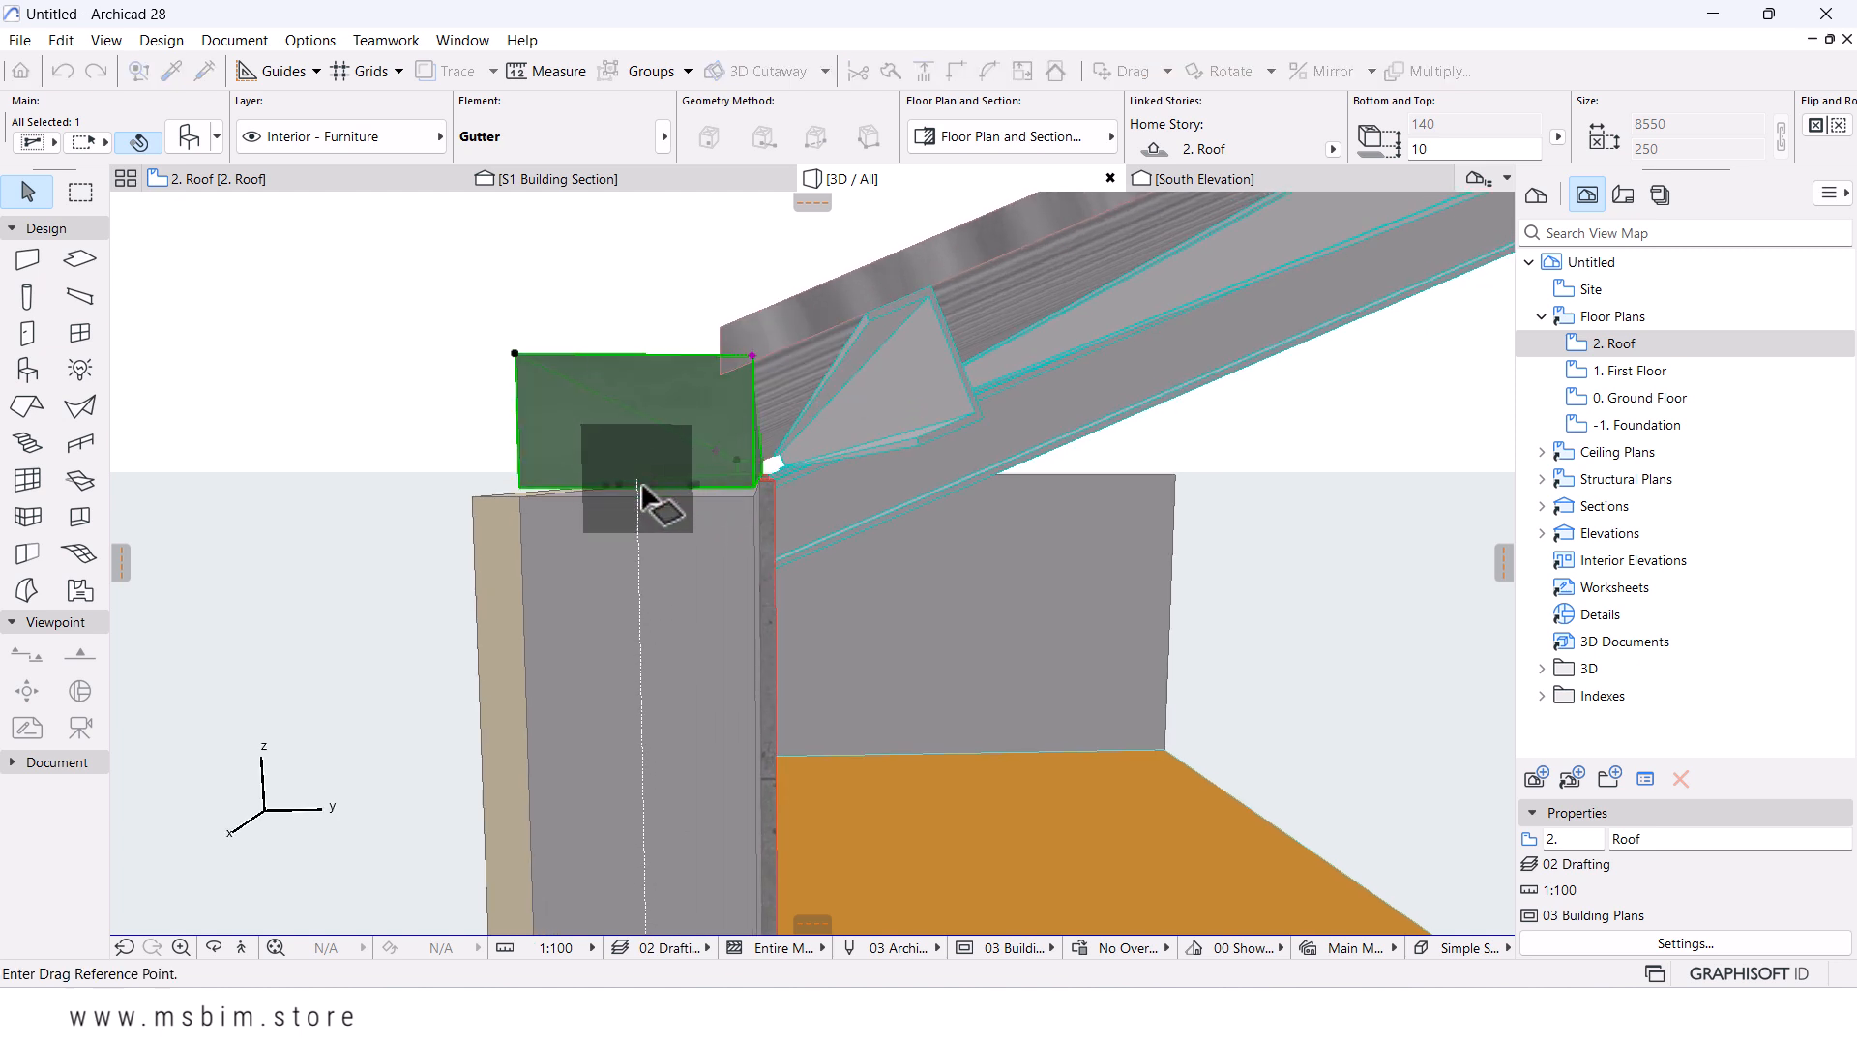
left_click(521, 492)
left_click(520, 491)
- Open the selected gutter's object settings at its profile height
middle_click_drag(539, 407, 1006, 725)
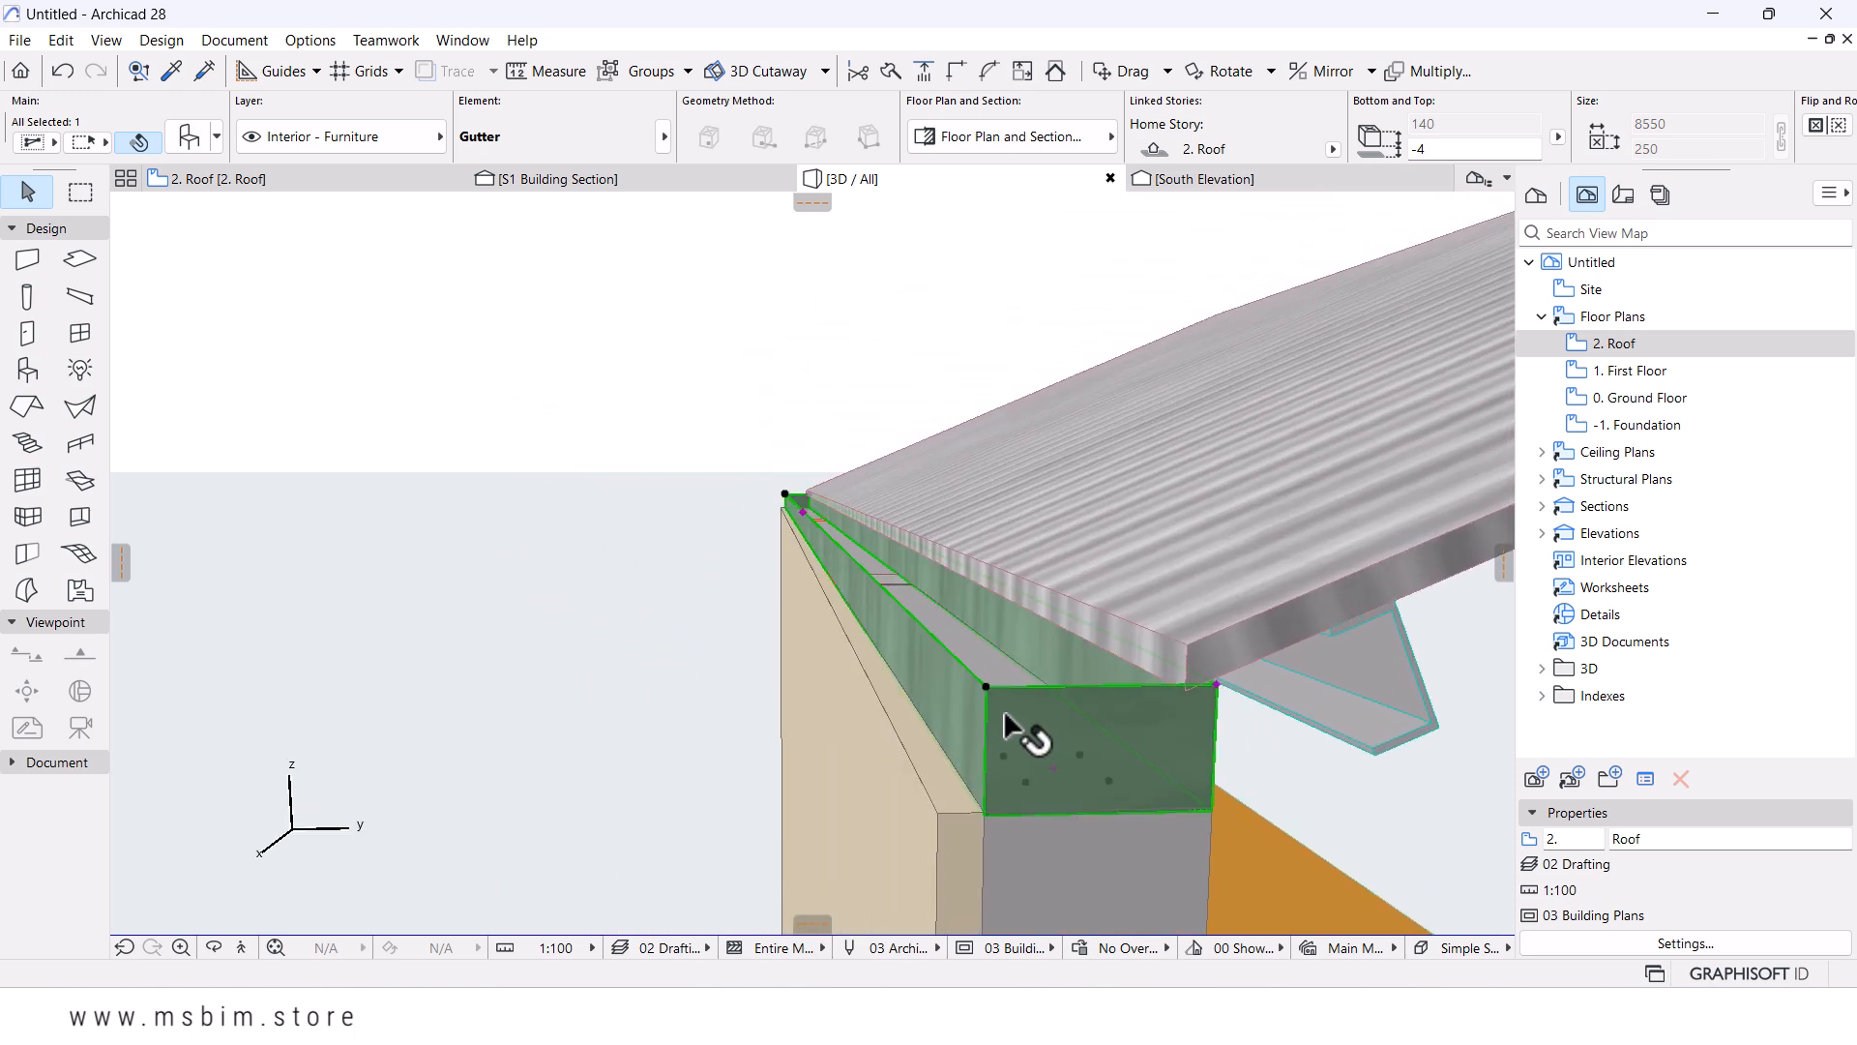
left_click(189, 136)
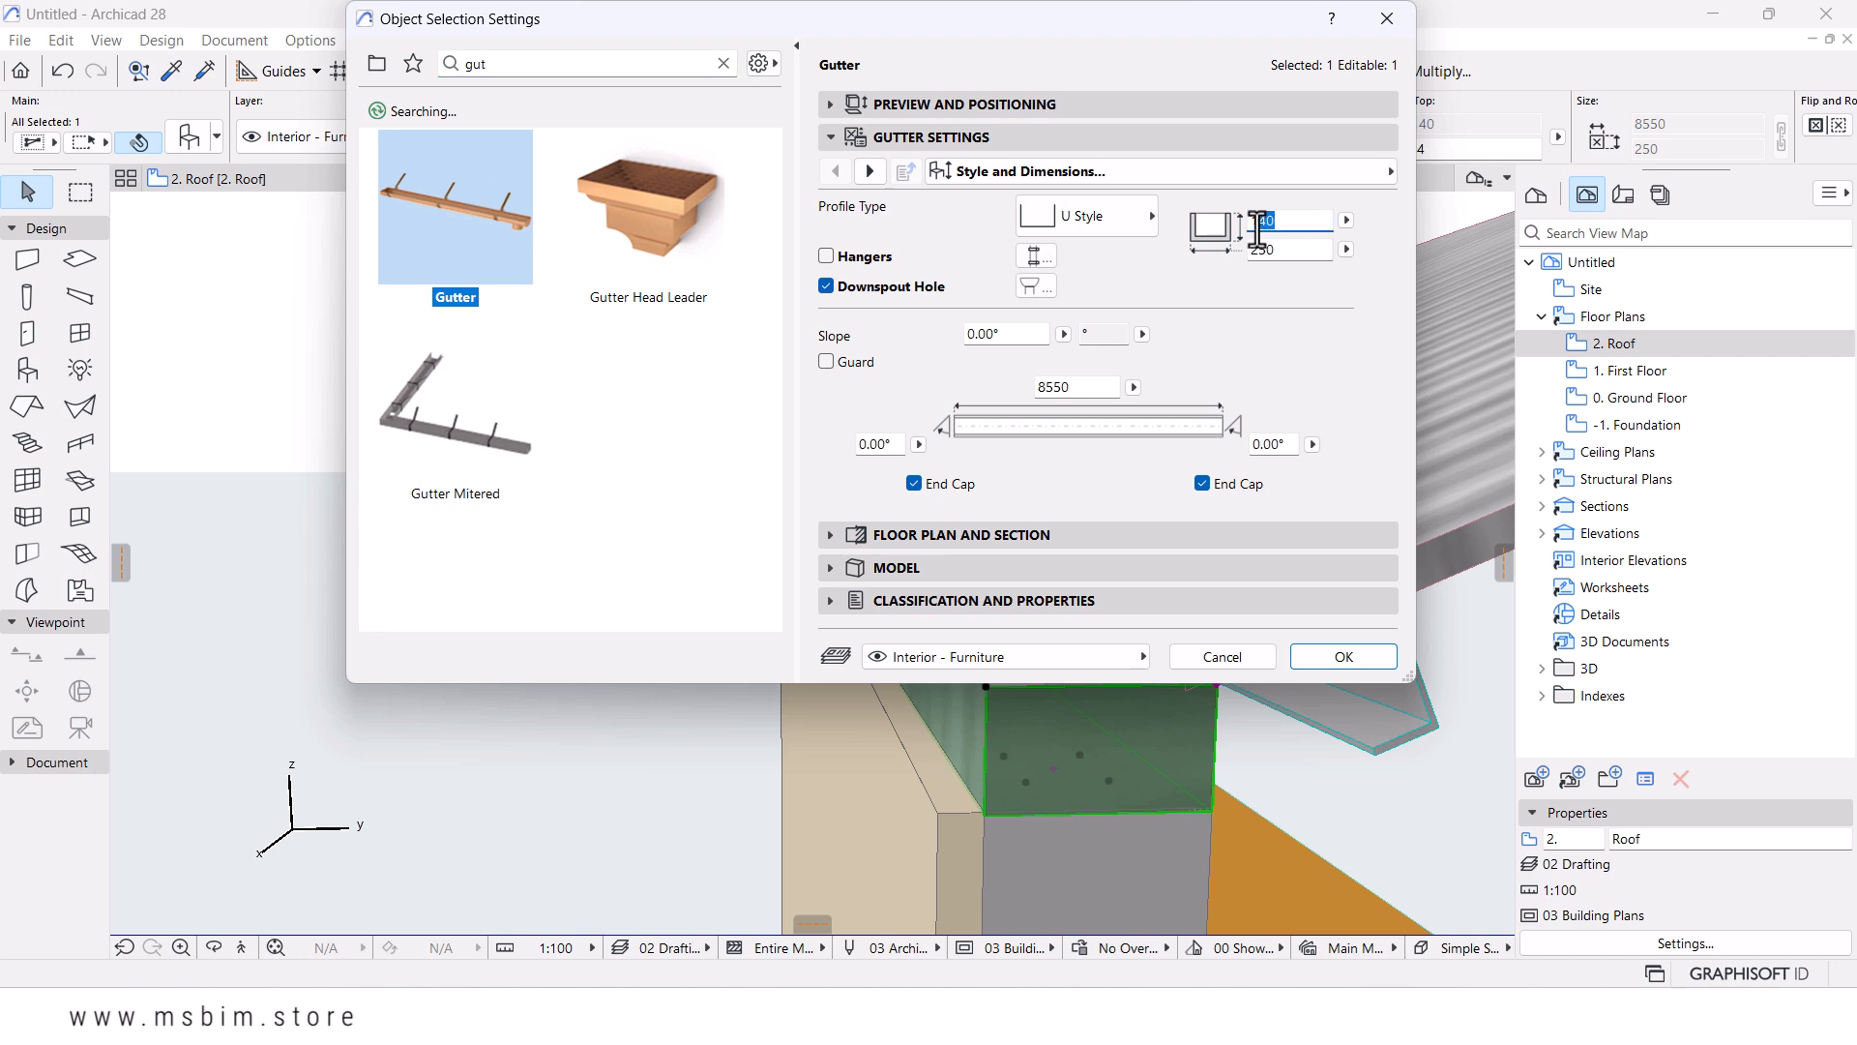
- Set the gutter's height to 130 and, in the building section, move it down onto the top of the wall
key("Return")
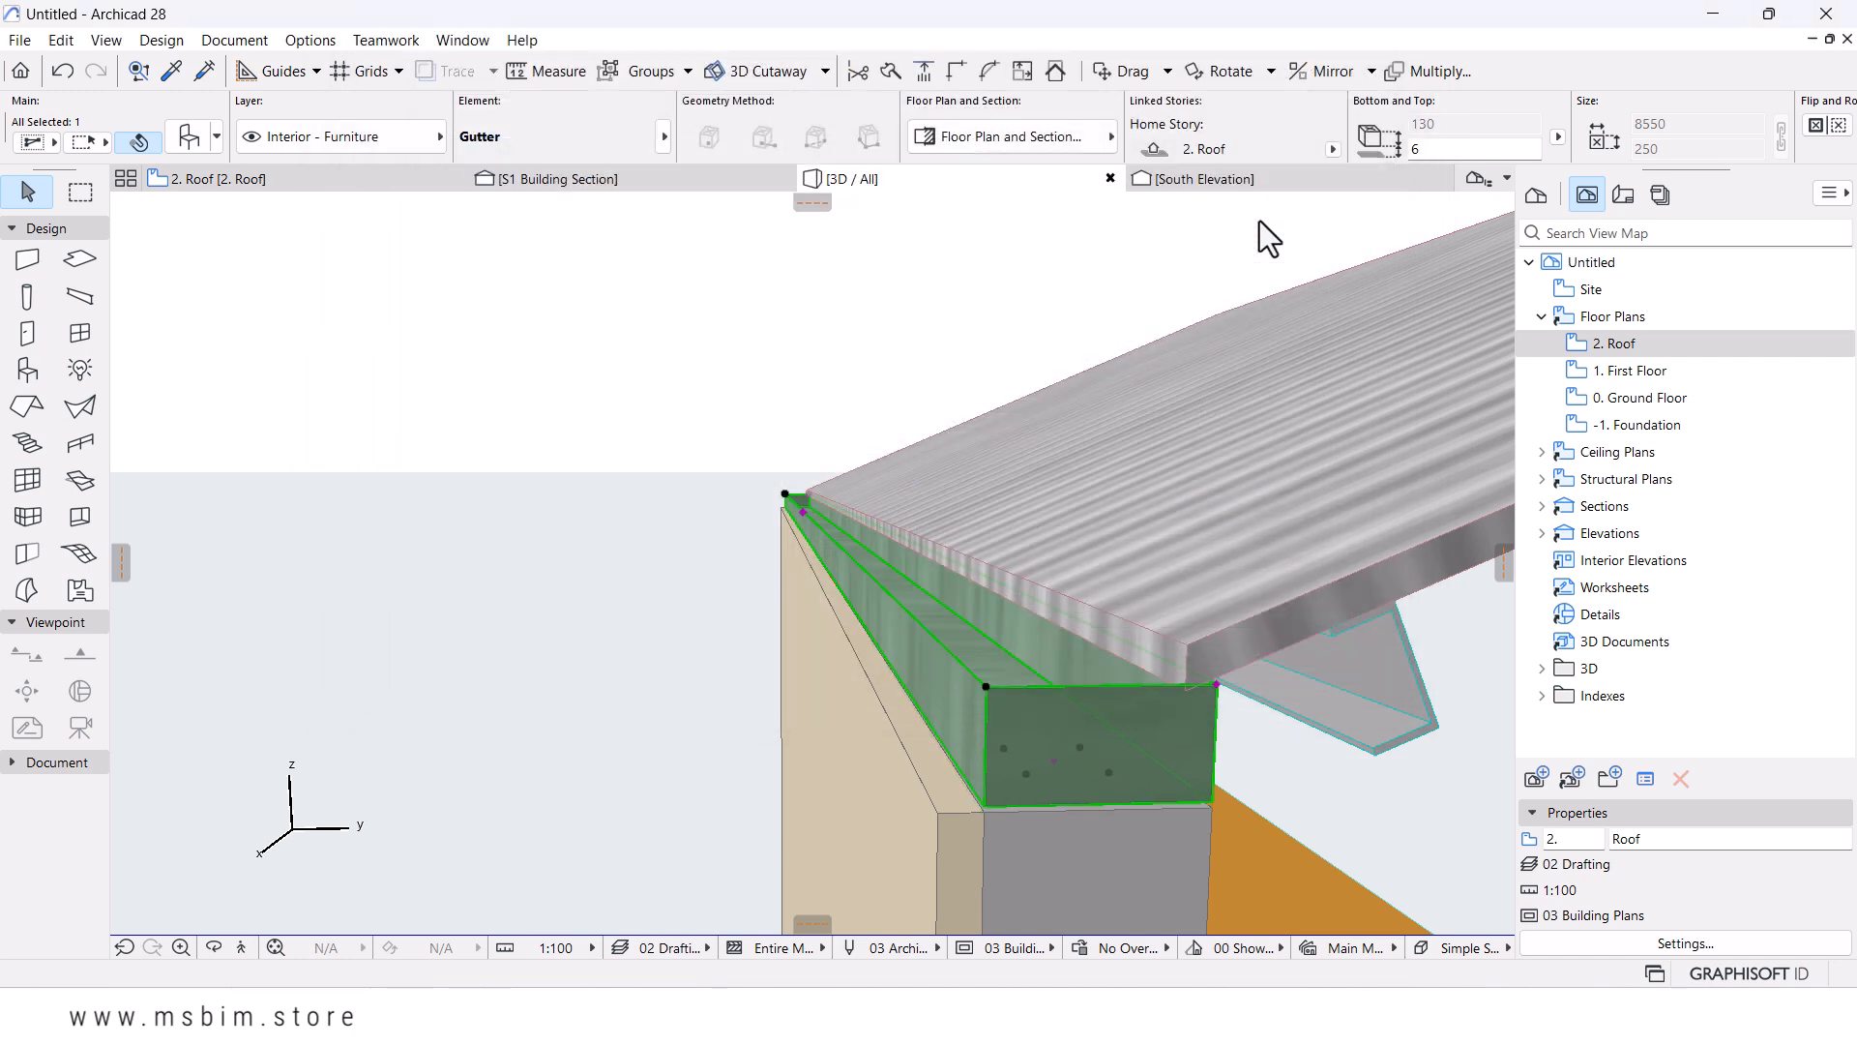
middle_click_drag(1127, 570, 1045, 436)
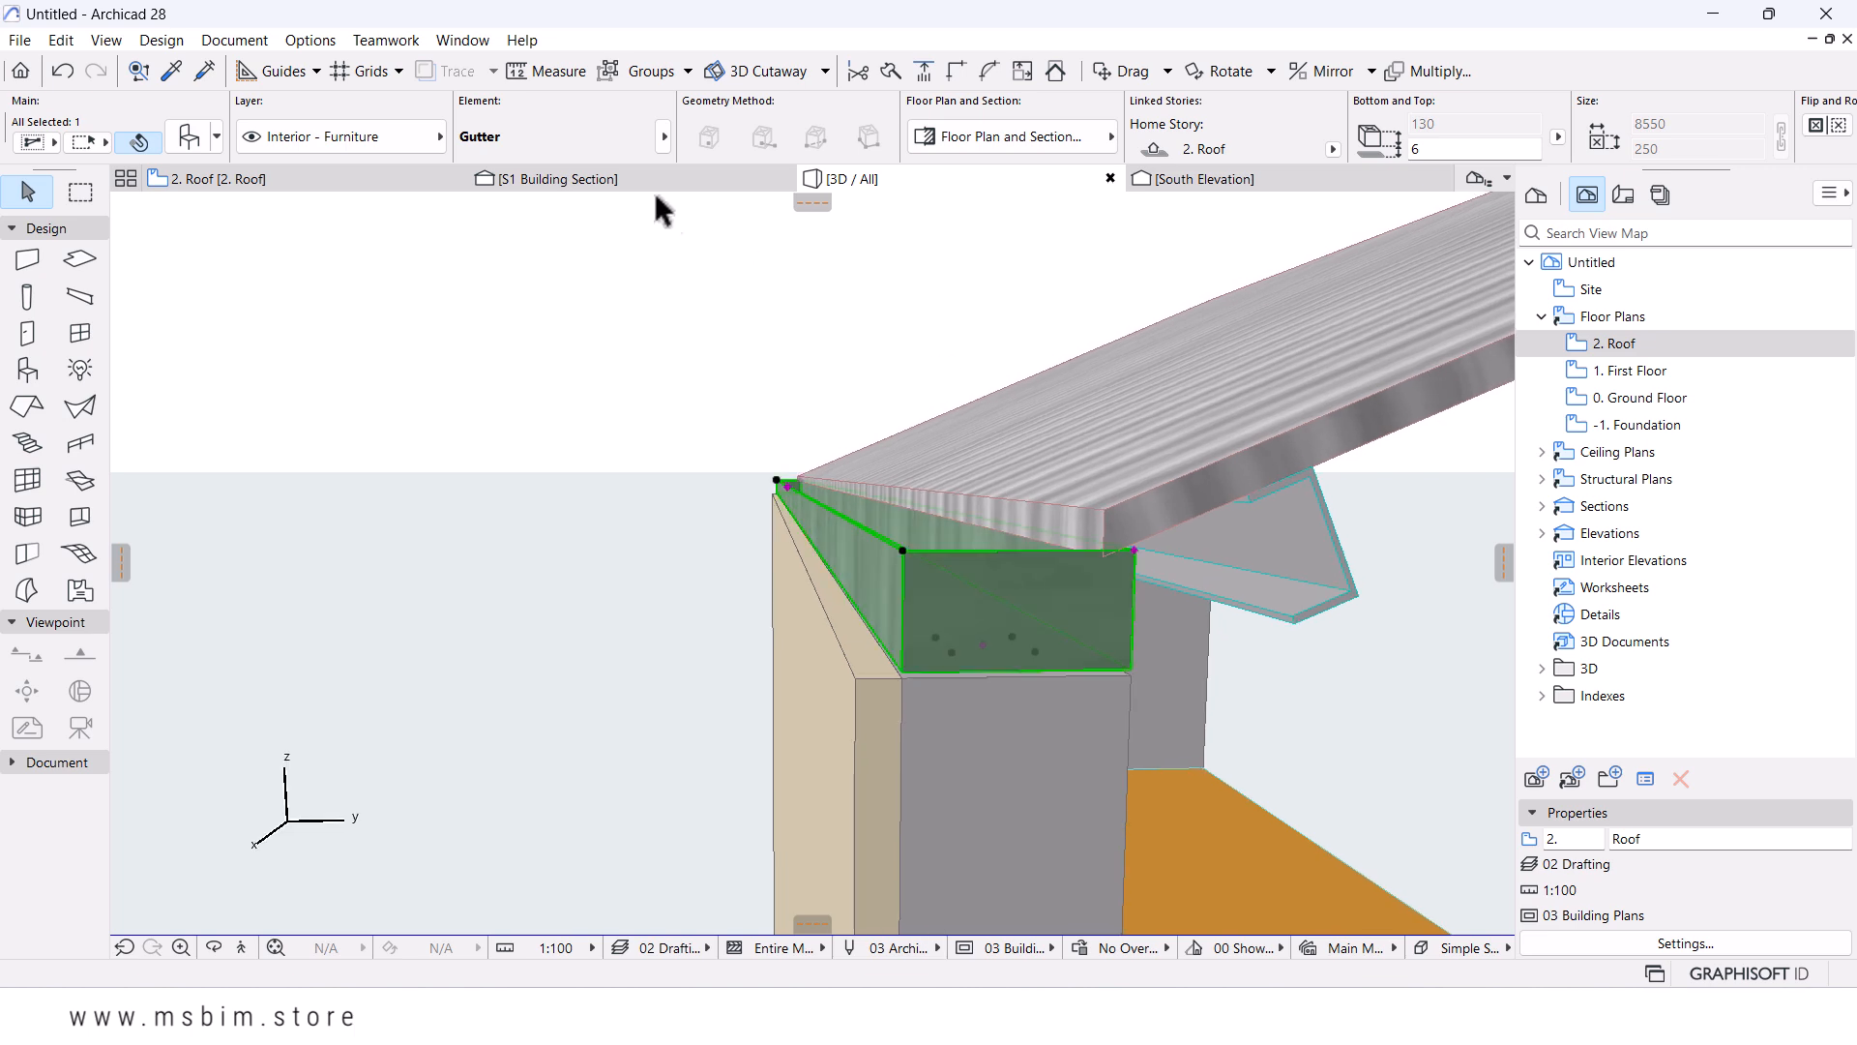
left_click(565, 174)
left_click(673, 508)
scroll(743, 650, "up", 2)
left_click(770, 534)
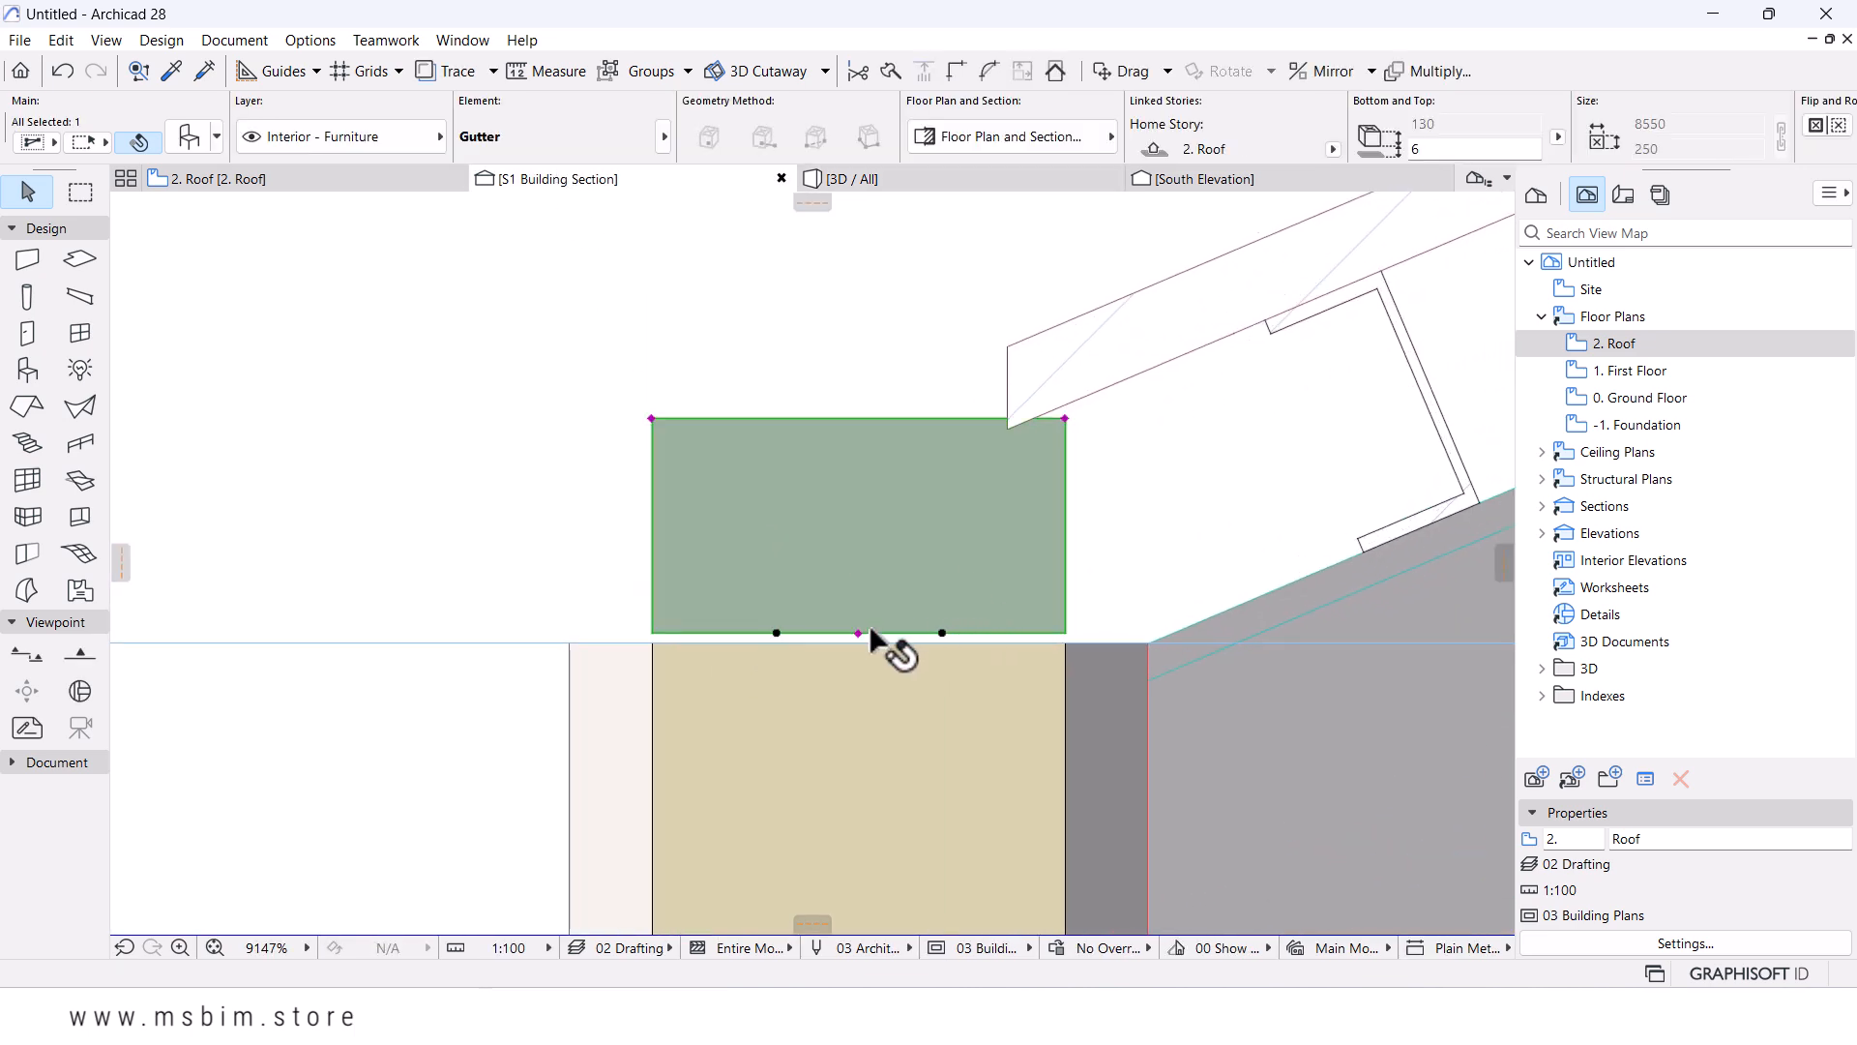
left_click_drag(859, 633, 859, 643)
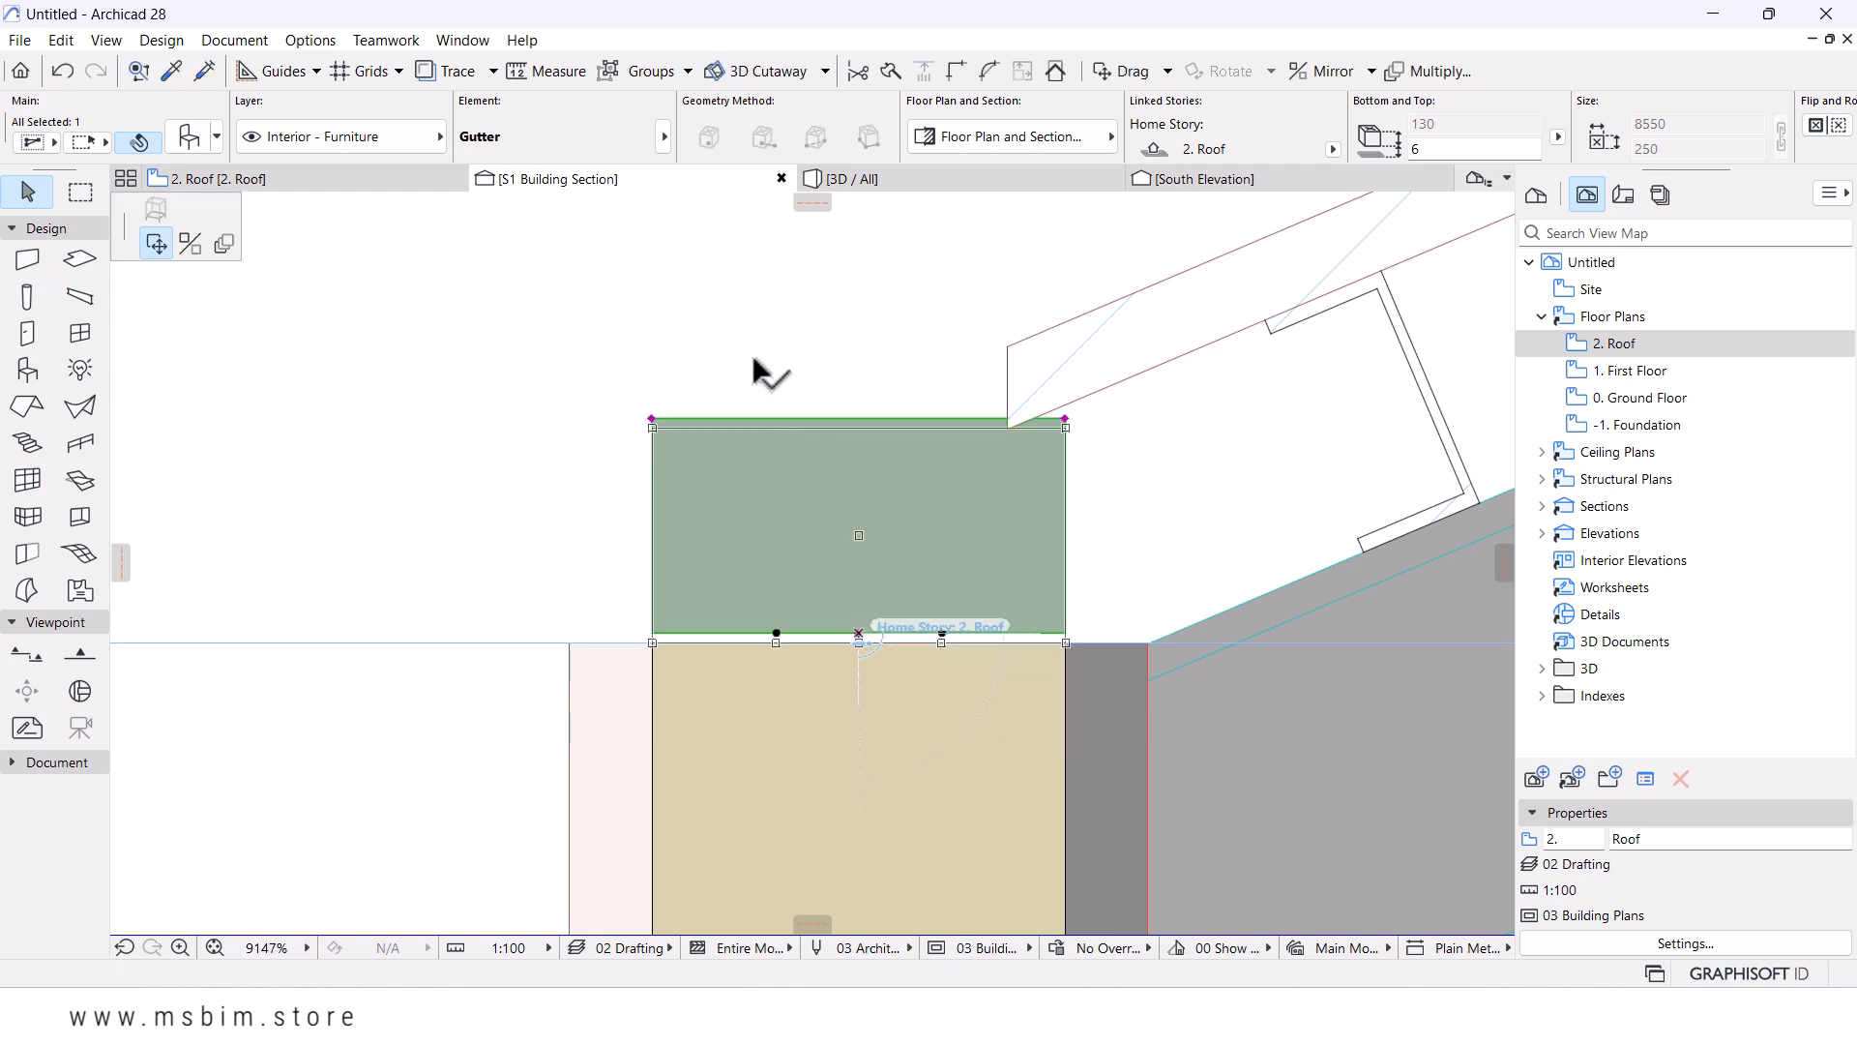
left_click(727, 335)
- Examine the gutter at the wall top in the building section, then the whole building in 3D from several angles
scroll(739, 380, "down", 7)
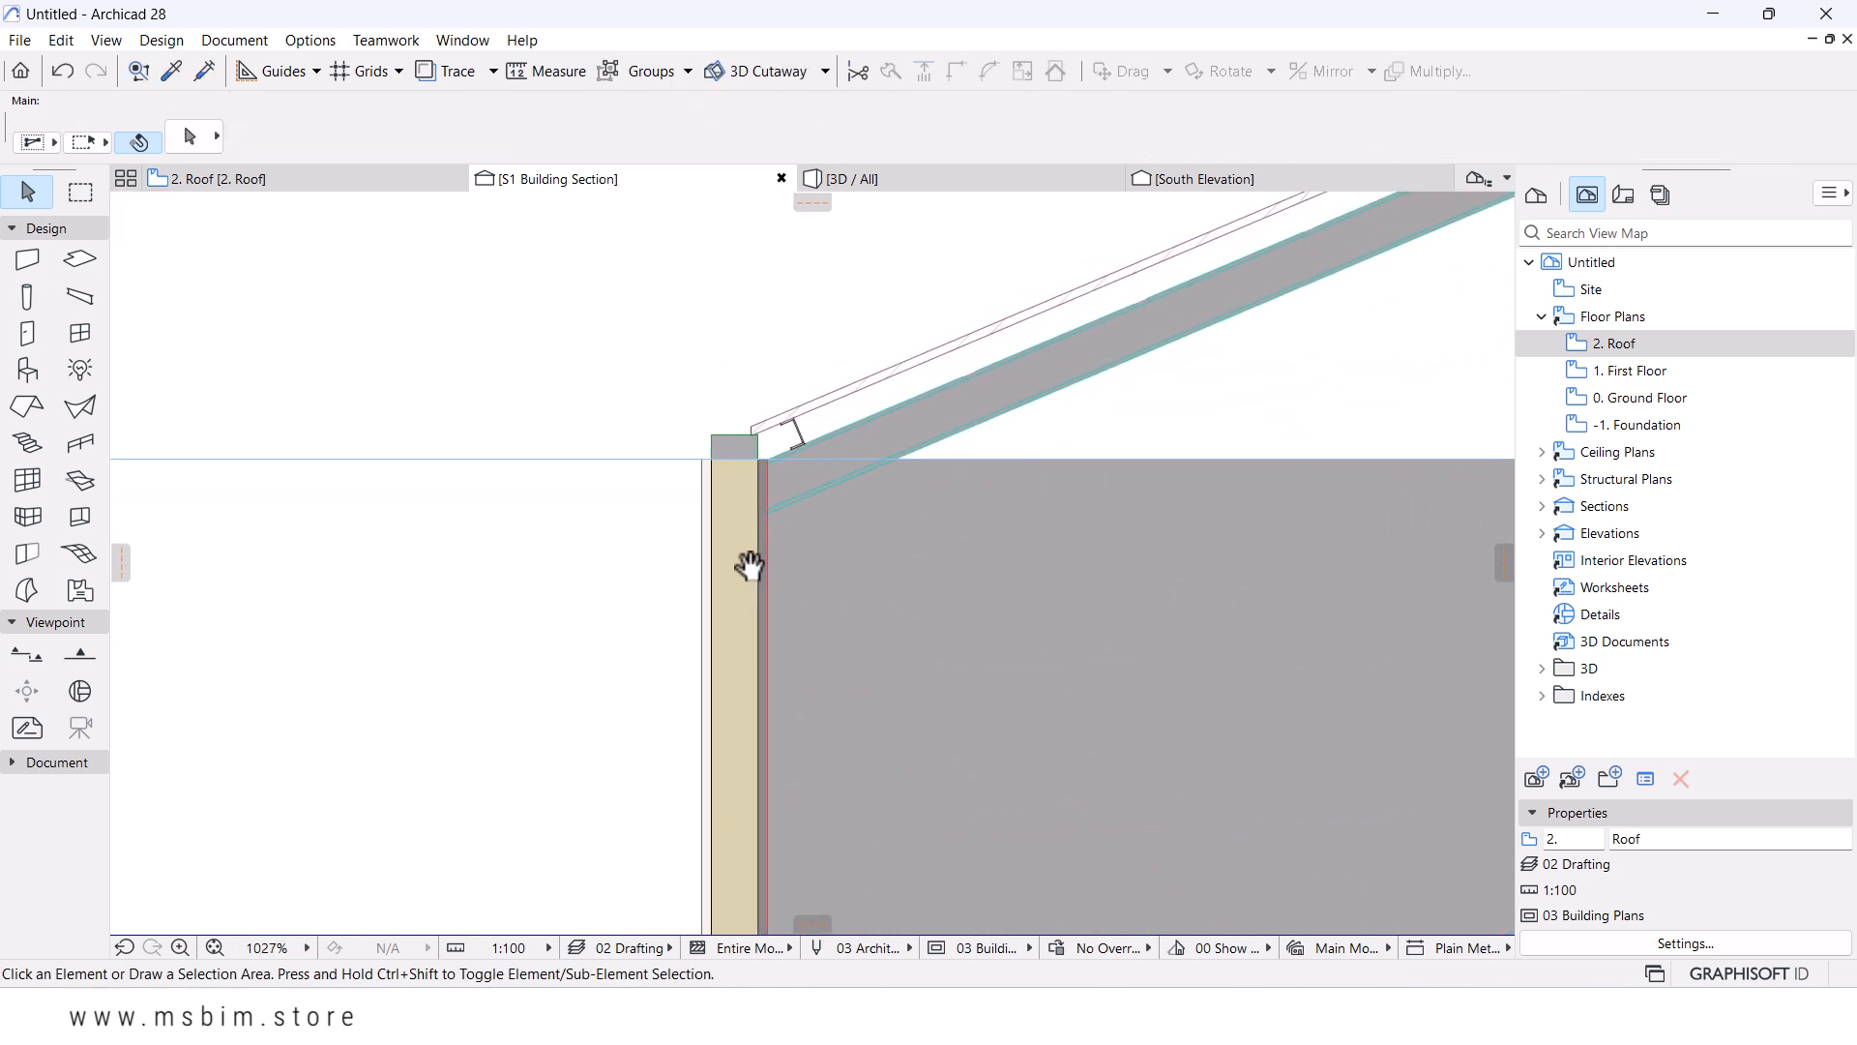
scroll(698, 408, "up", 2)
scroll(739, 444, "up", 2)
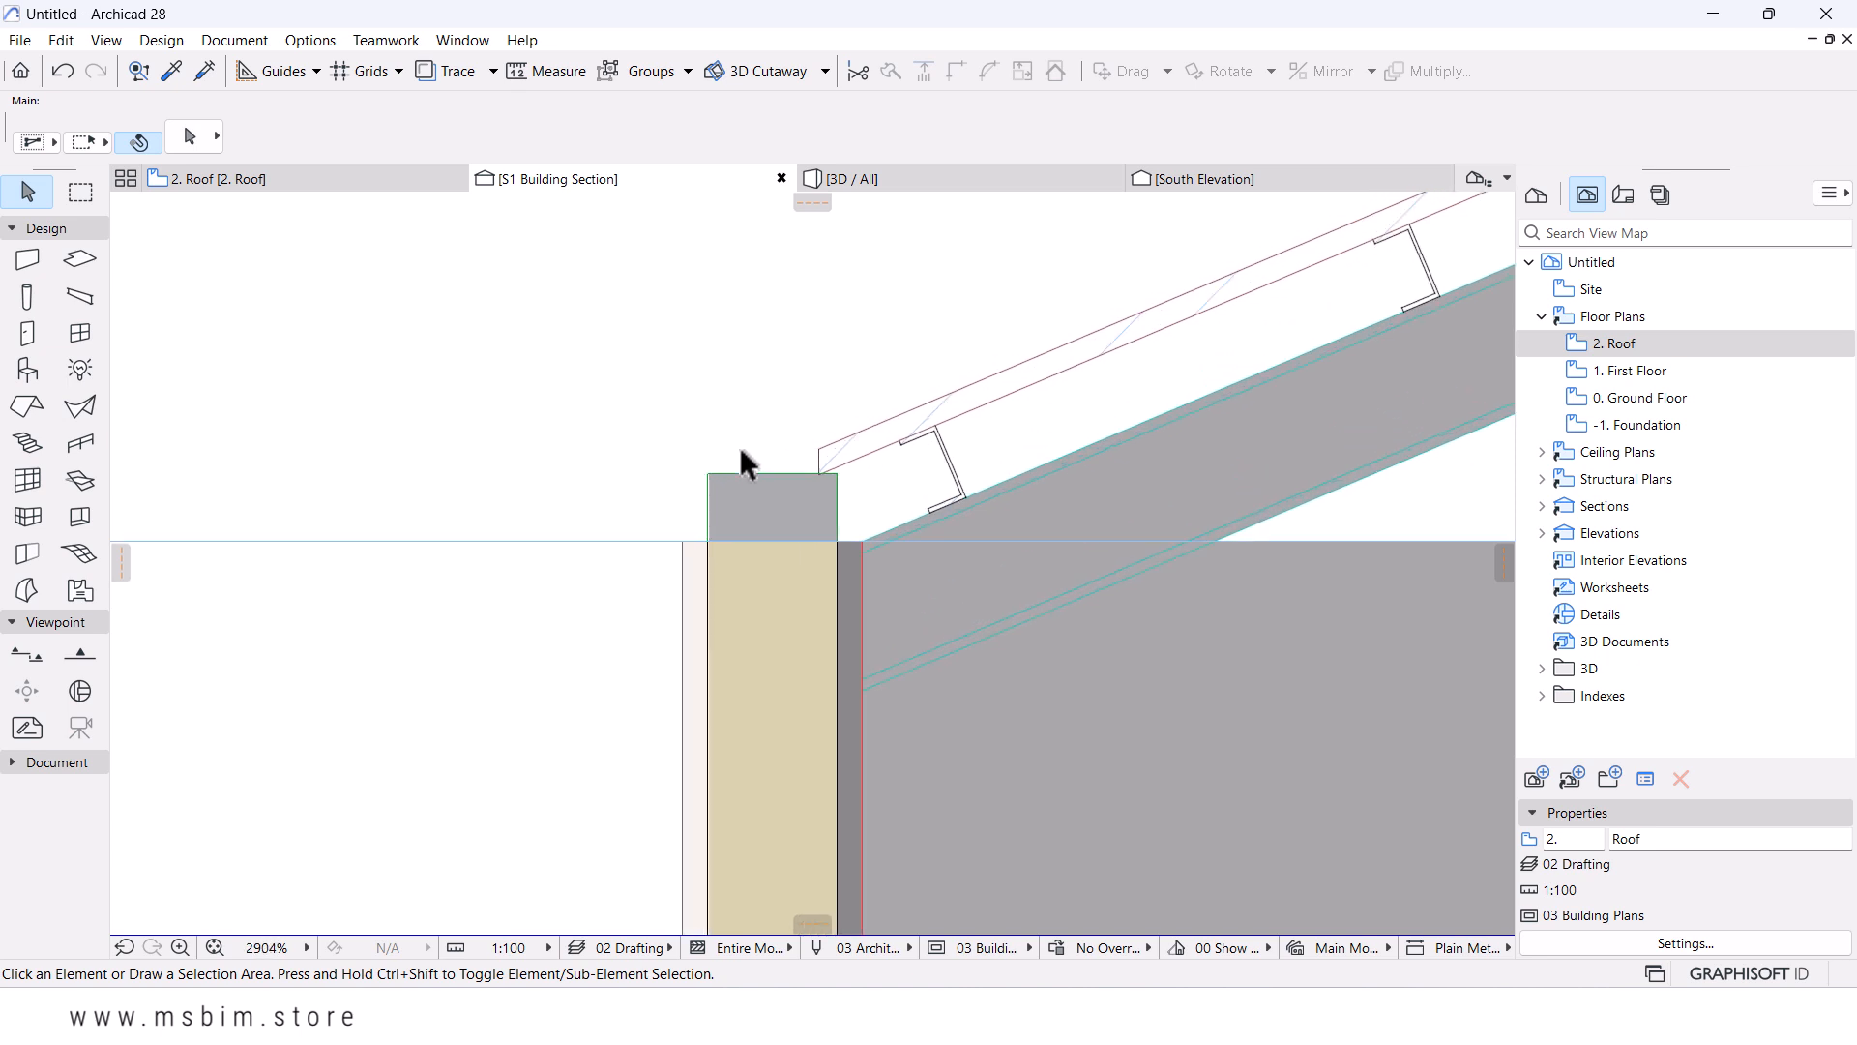
scroll(739, 443, "down", 6)
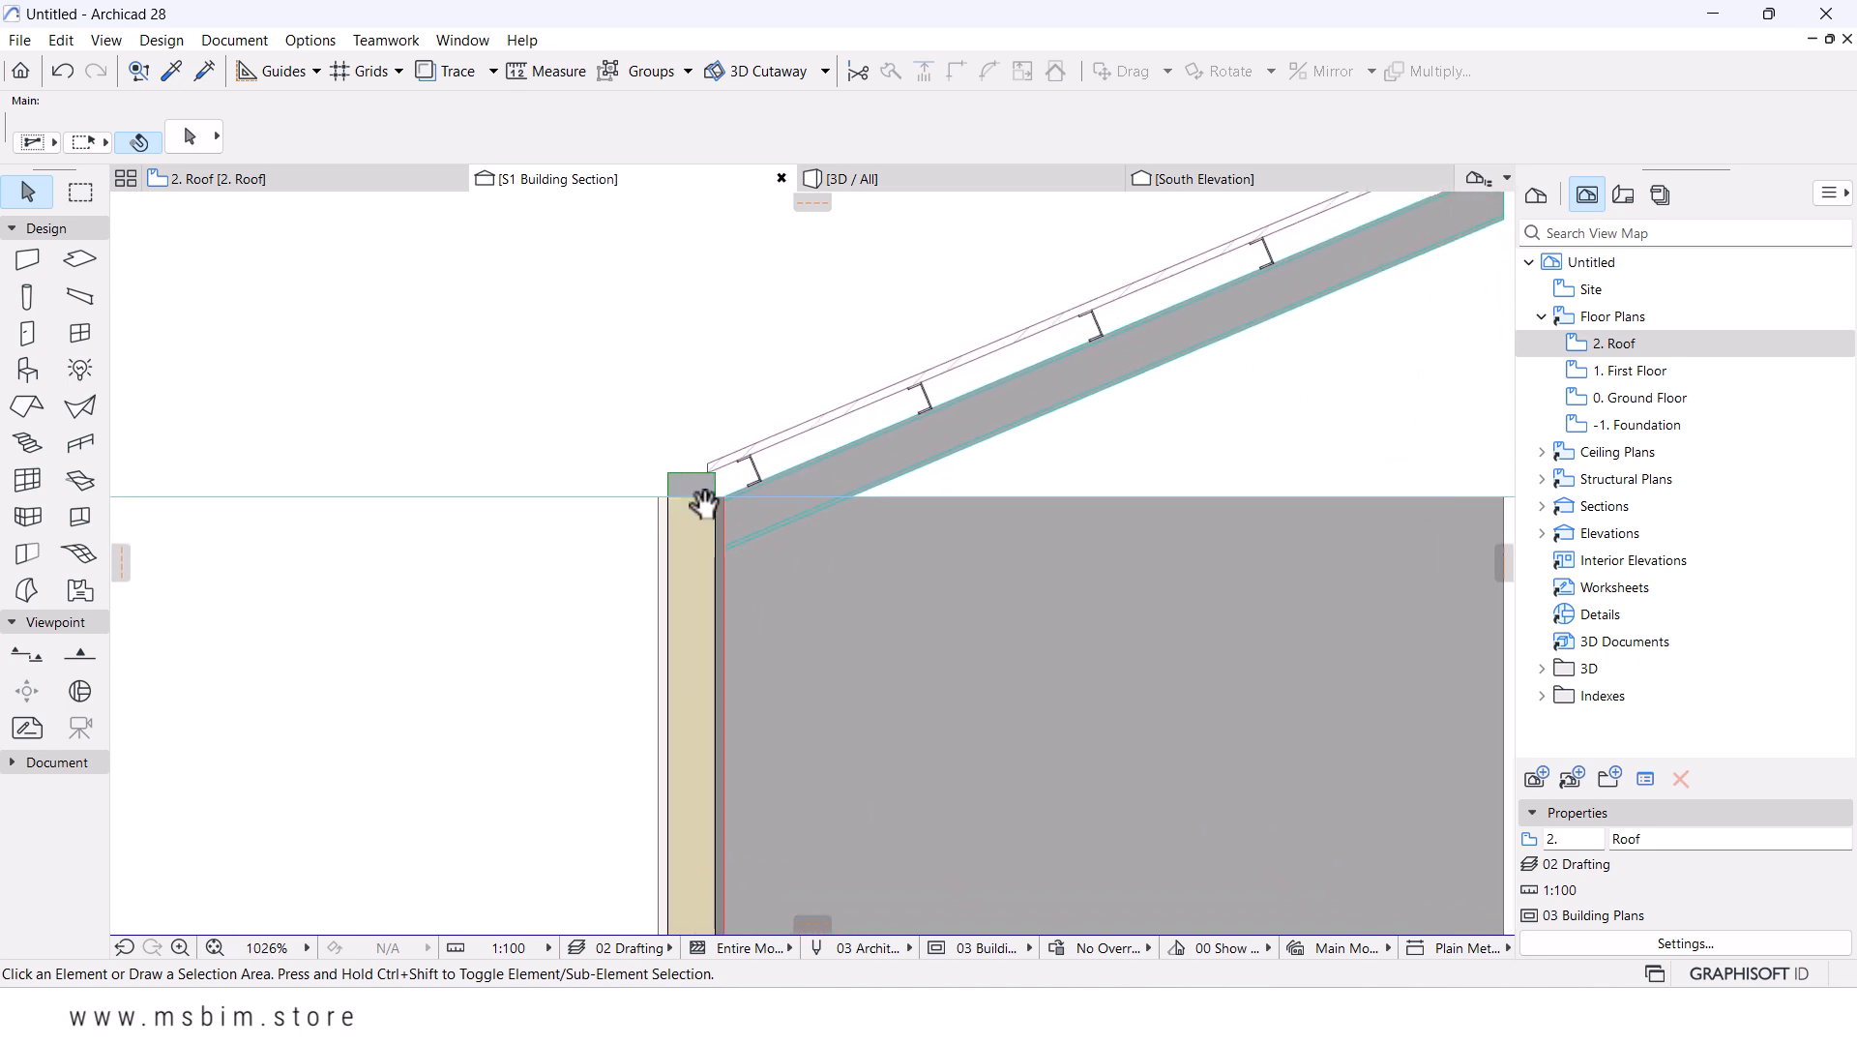
scroll(696, 495, "down", 1)
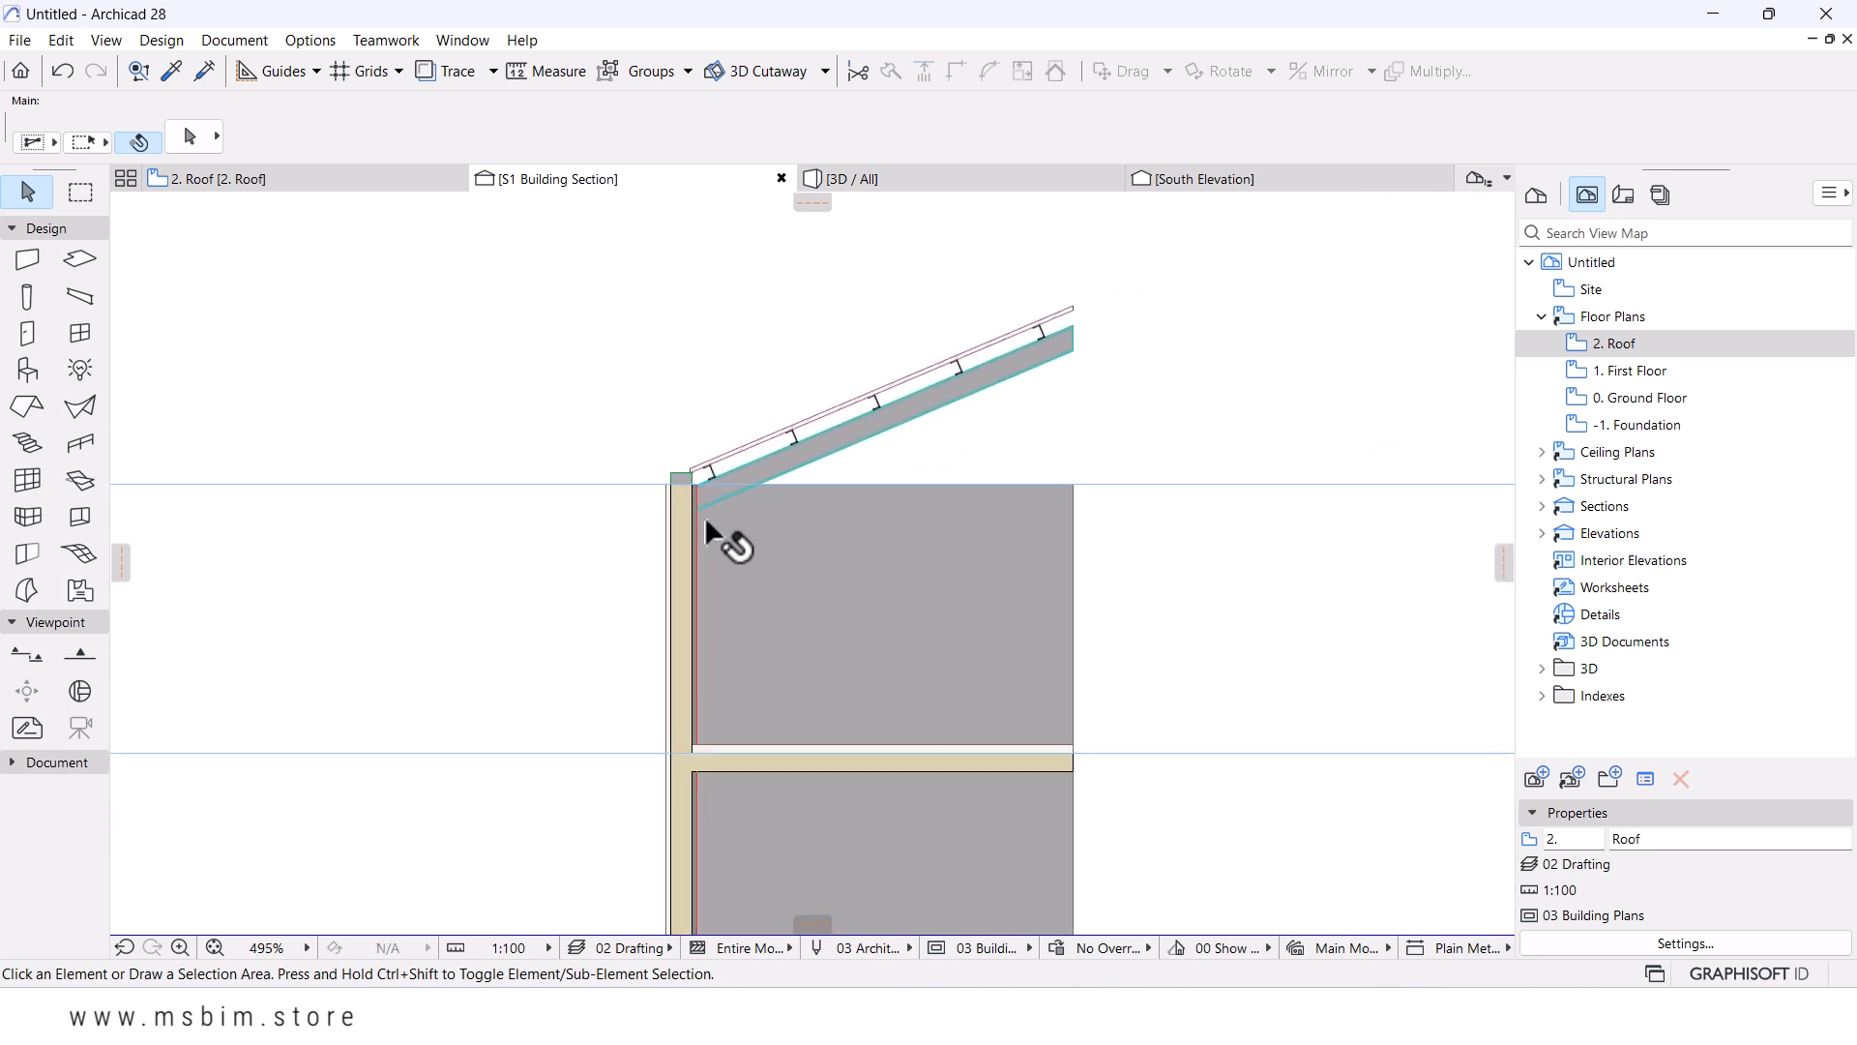
left_click(924, 184)
left_click(900, 457)
scroll(913, 474, "down", 5)
middle_click_drag(929, 483, 871, 506)
scroll(870, 501, "up", 1)
middle_click_drag(999, 454, 951, 456, "shift")
scroll(932, 464, "down", 4)
middle_click_drag(925, 568, 883, 535, "shift")
scroll(883, 535, "up", 3)
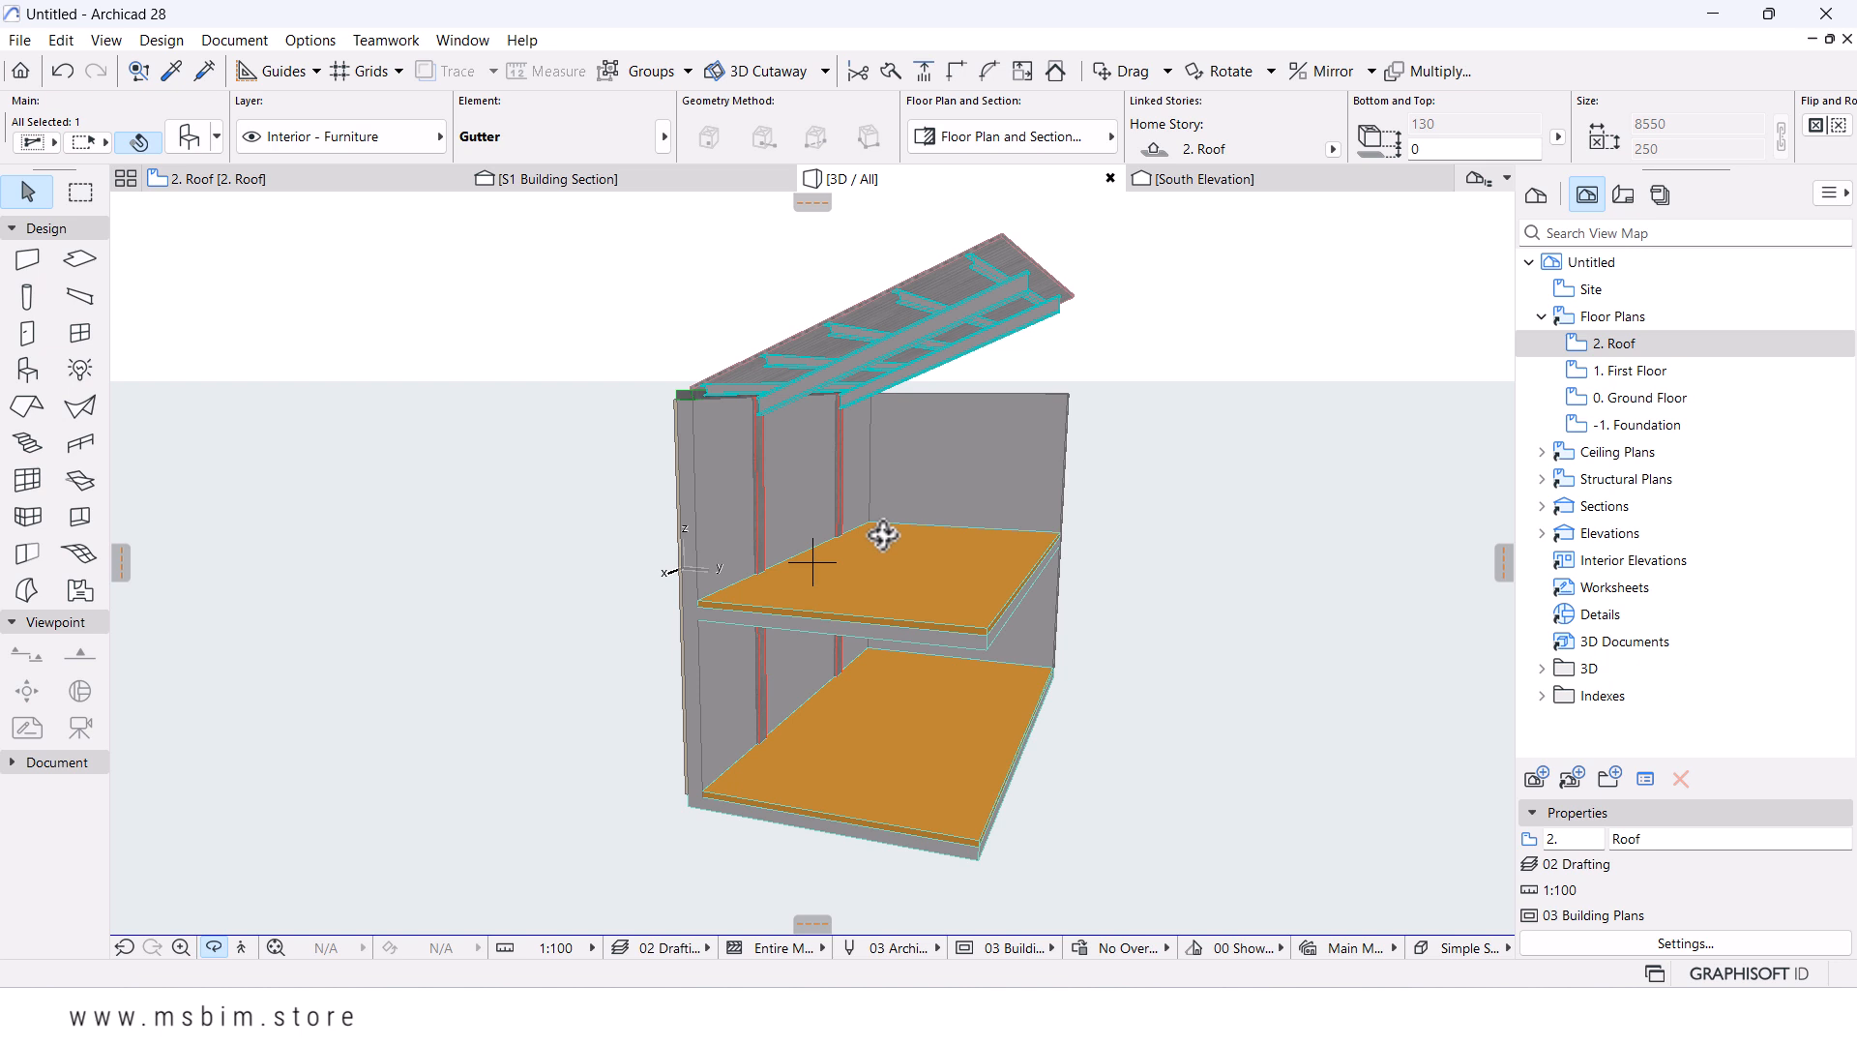
left_click_drag(882, 535, 705, 647)
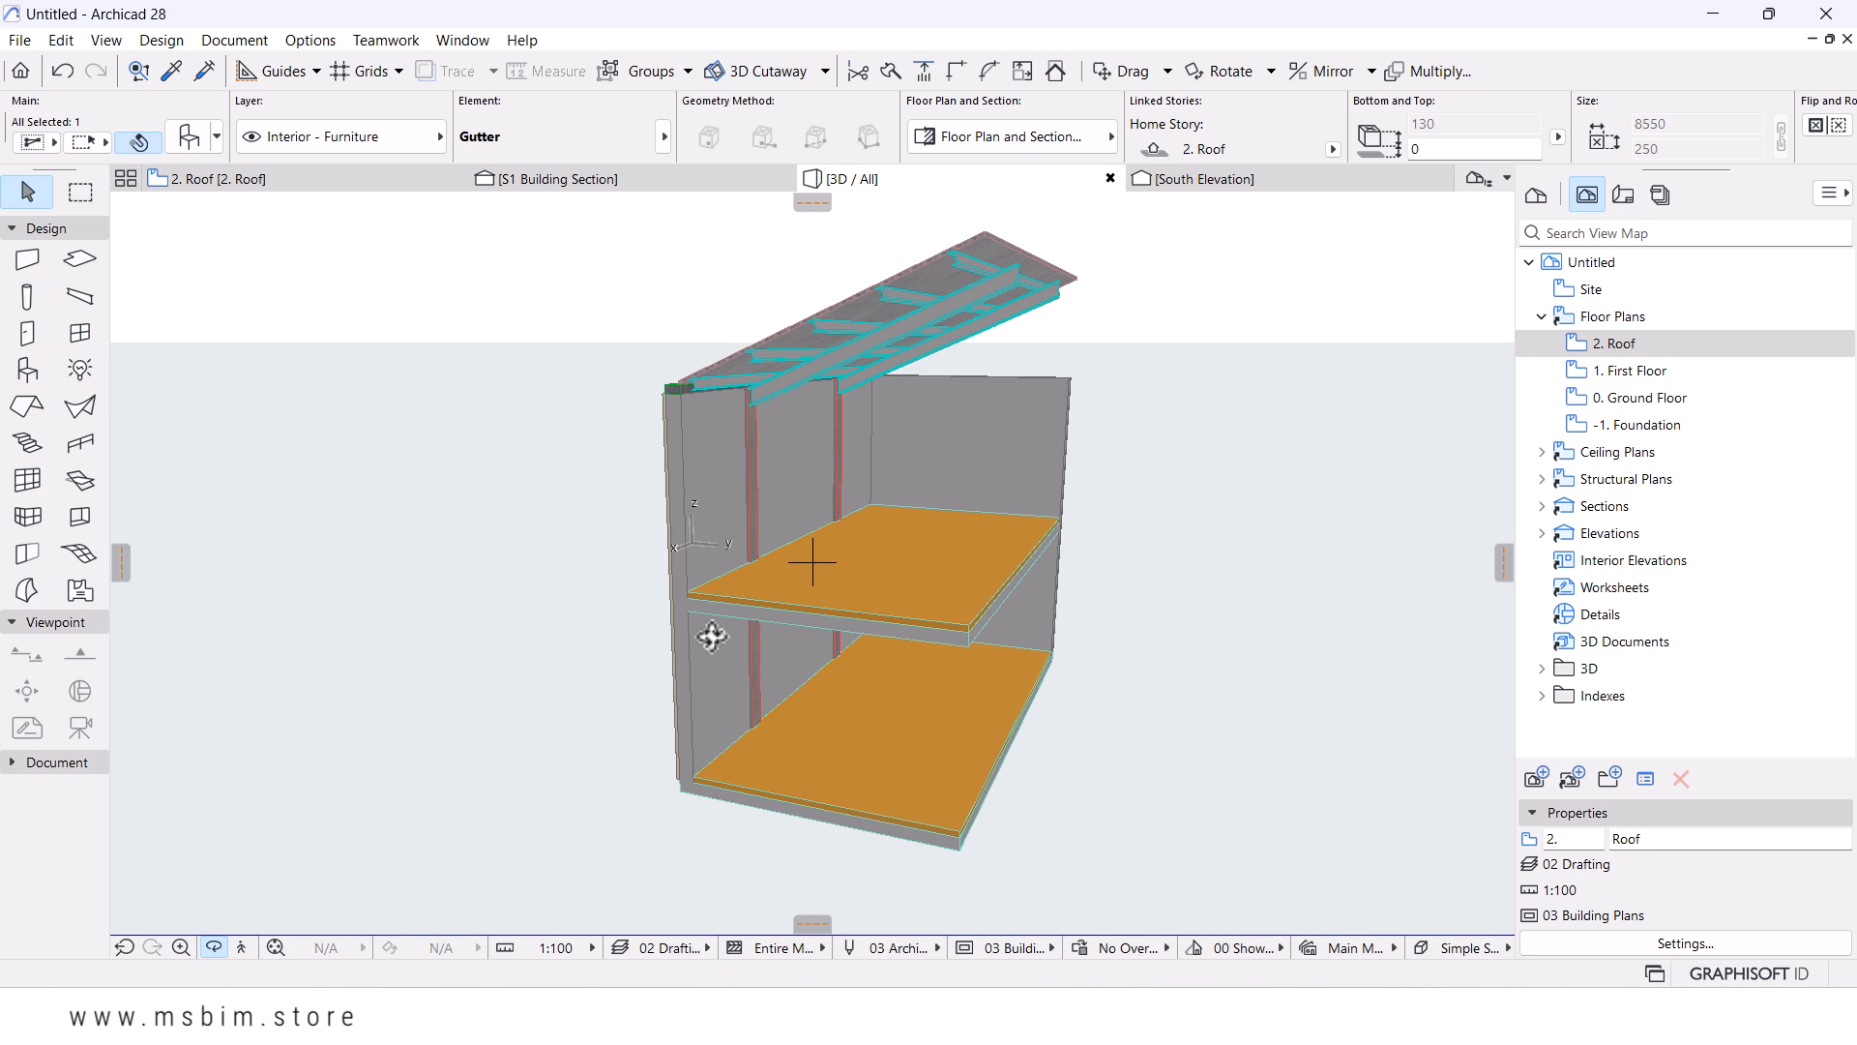
left_click_drag(713, 635, 675, 698)
scroll(803, 760, "up", 3)
left_click_drag(803, 760, 746, 693)
scroll(746, 693, "up", 1)
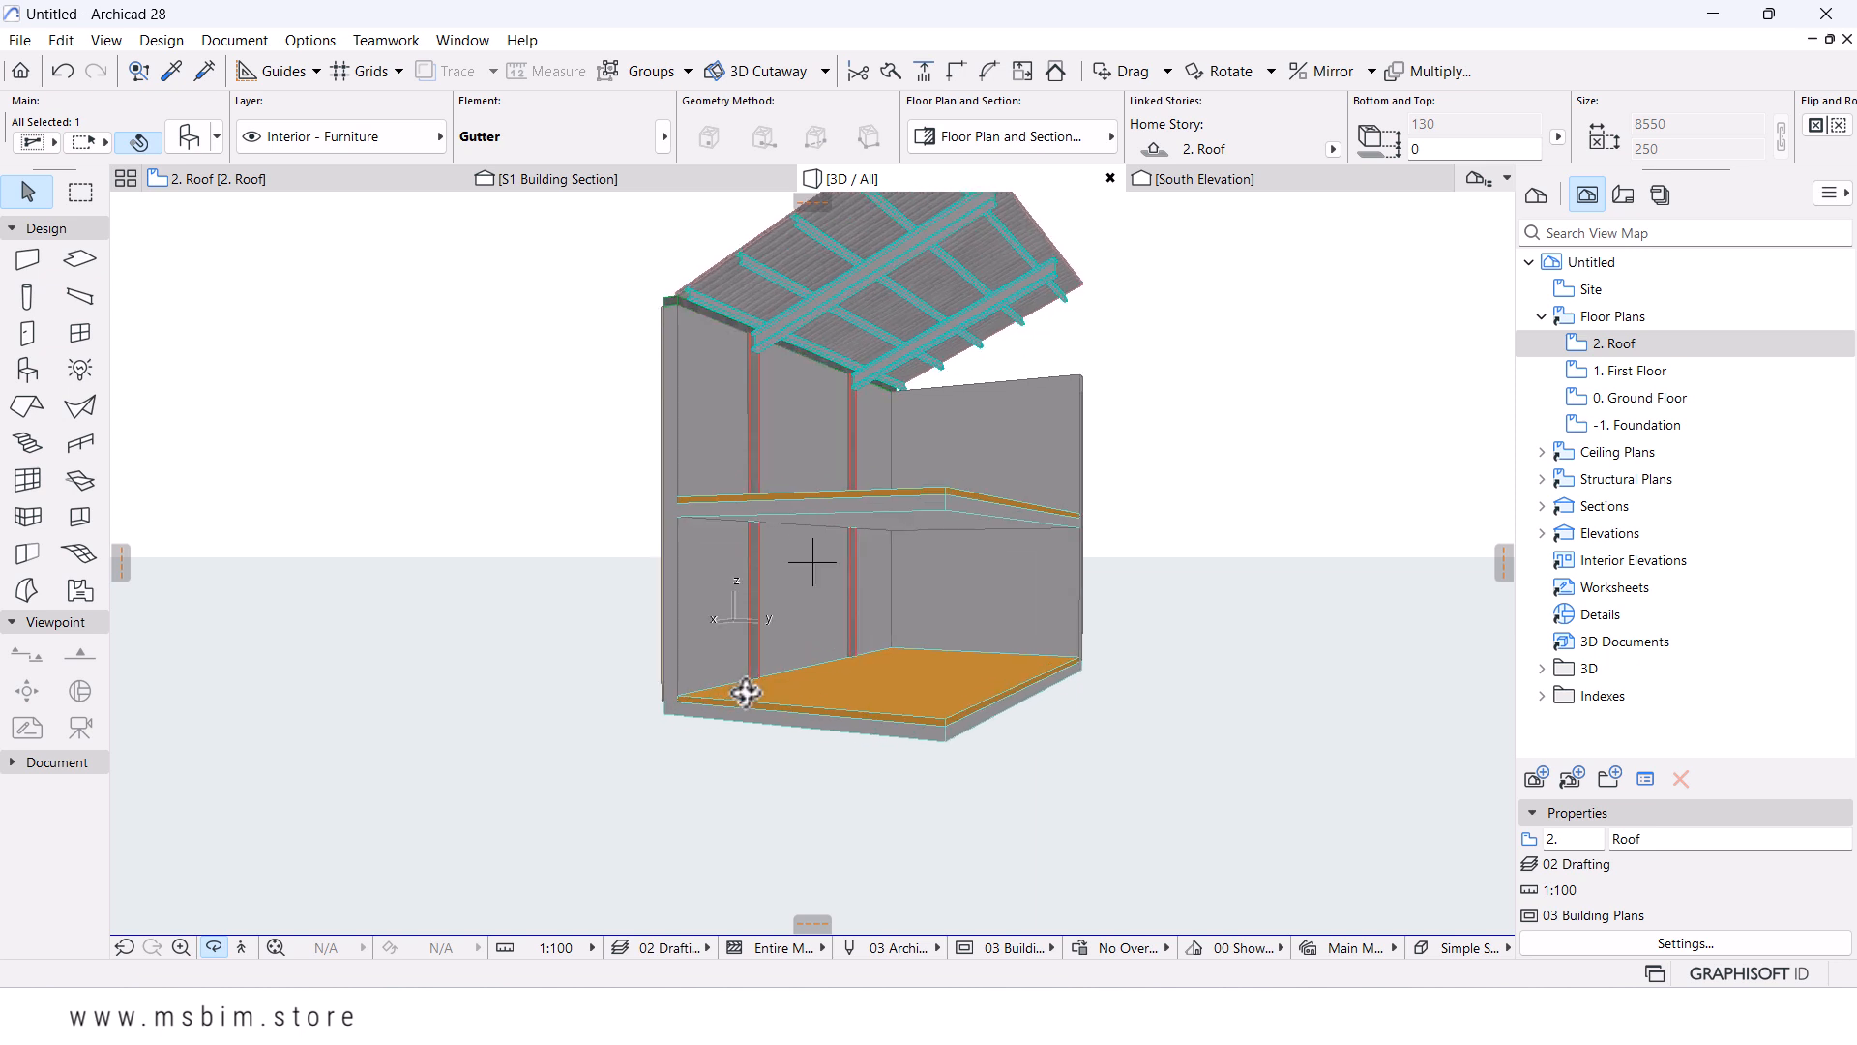
- Suspend grouping and copy the two columns 6000 straight down, so the copies' tops meet the originals' bases
key("Escape")
left_click(850, 584)
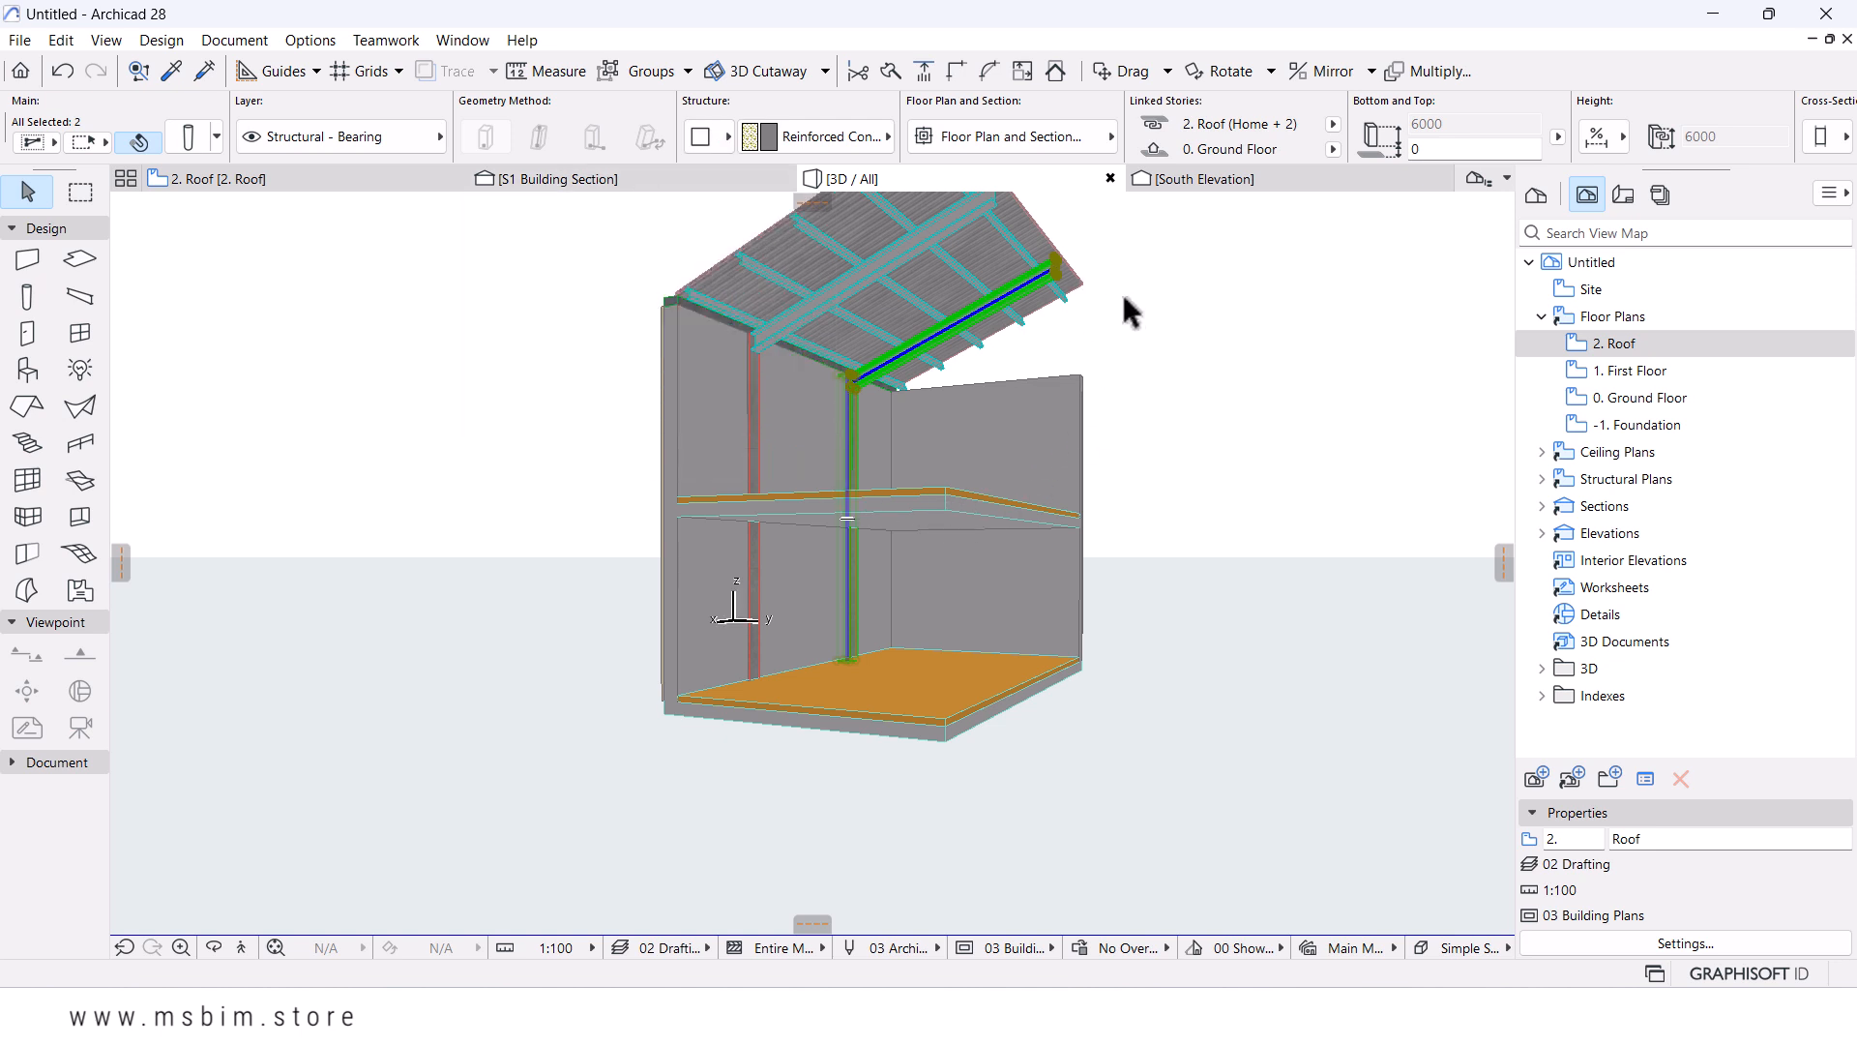
left_click(610, 74)
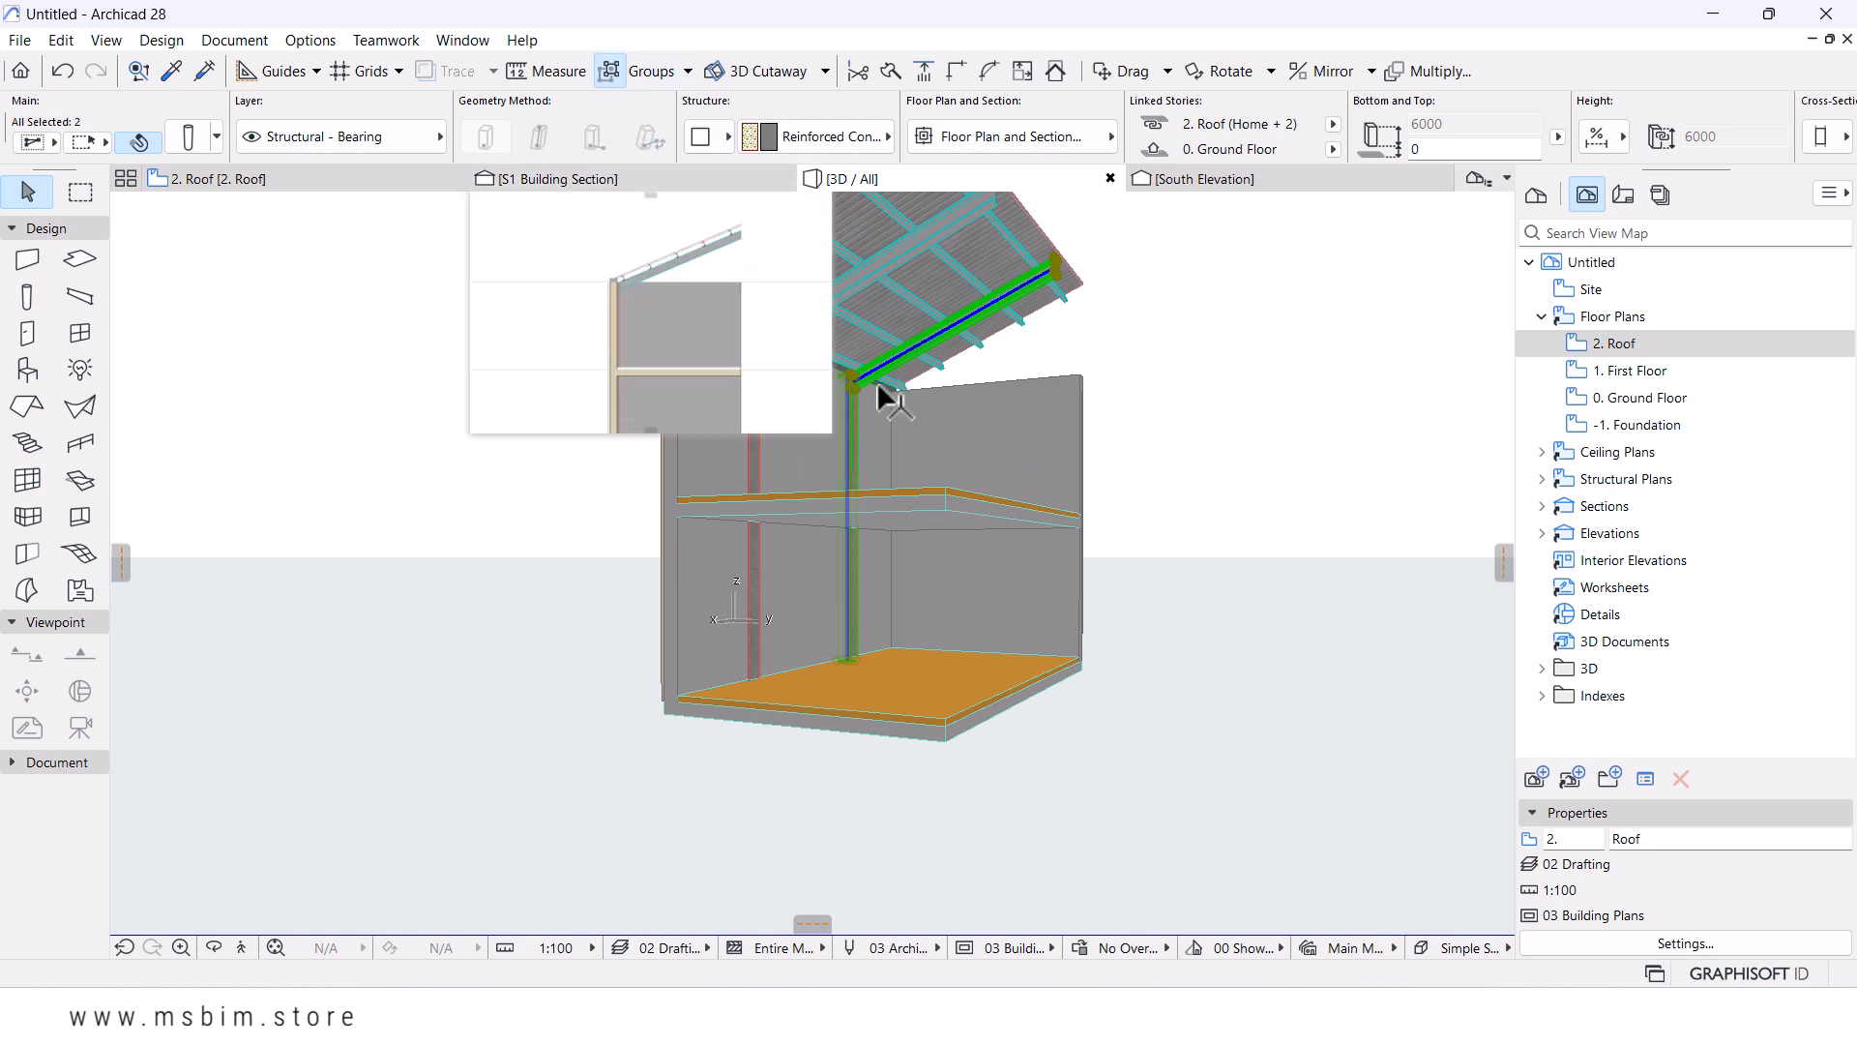
left_click(850, 461)
left_click(757, 463, "shift")
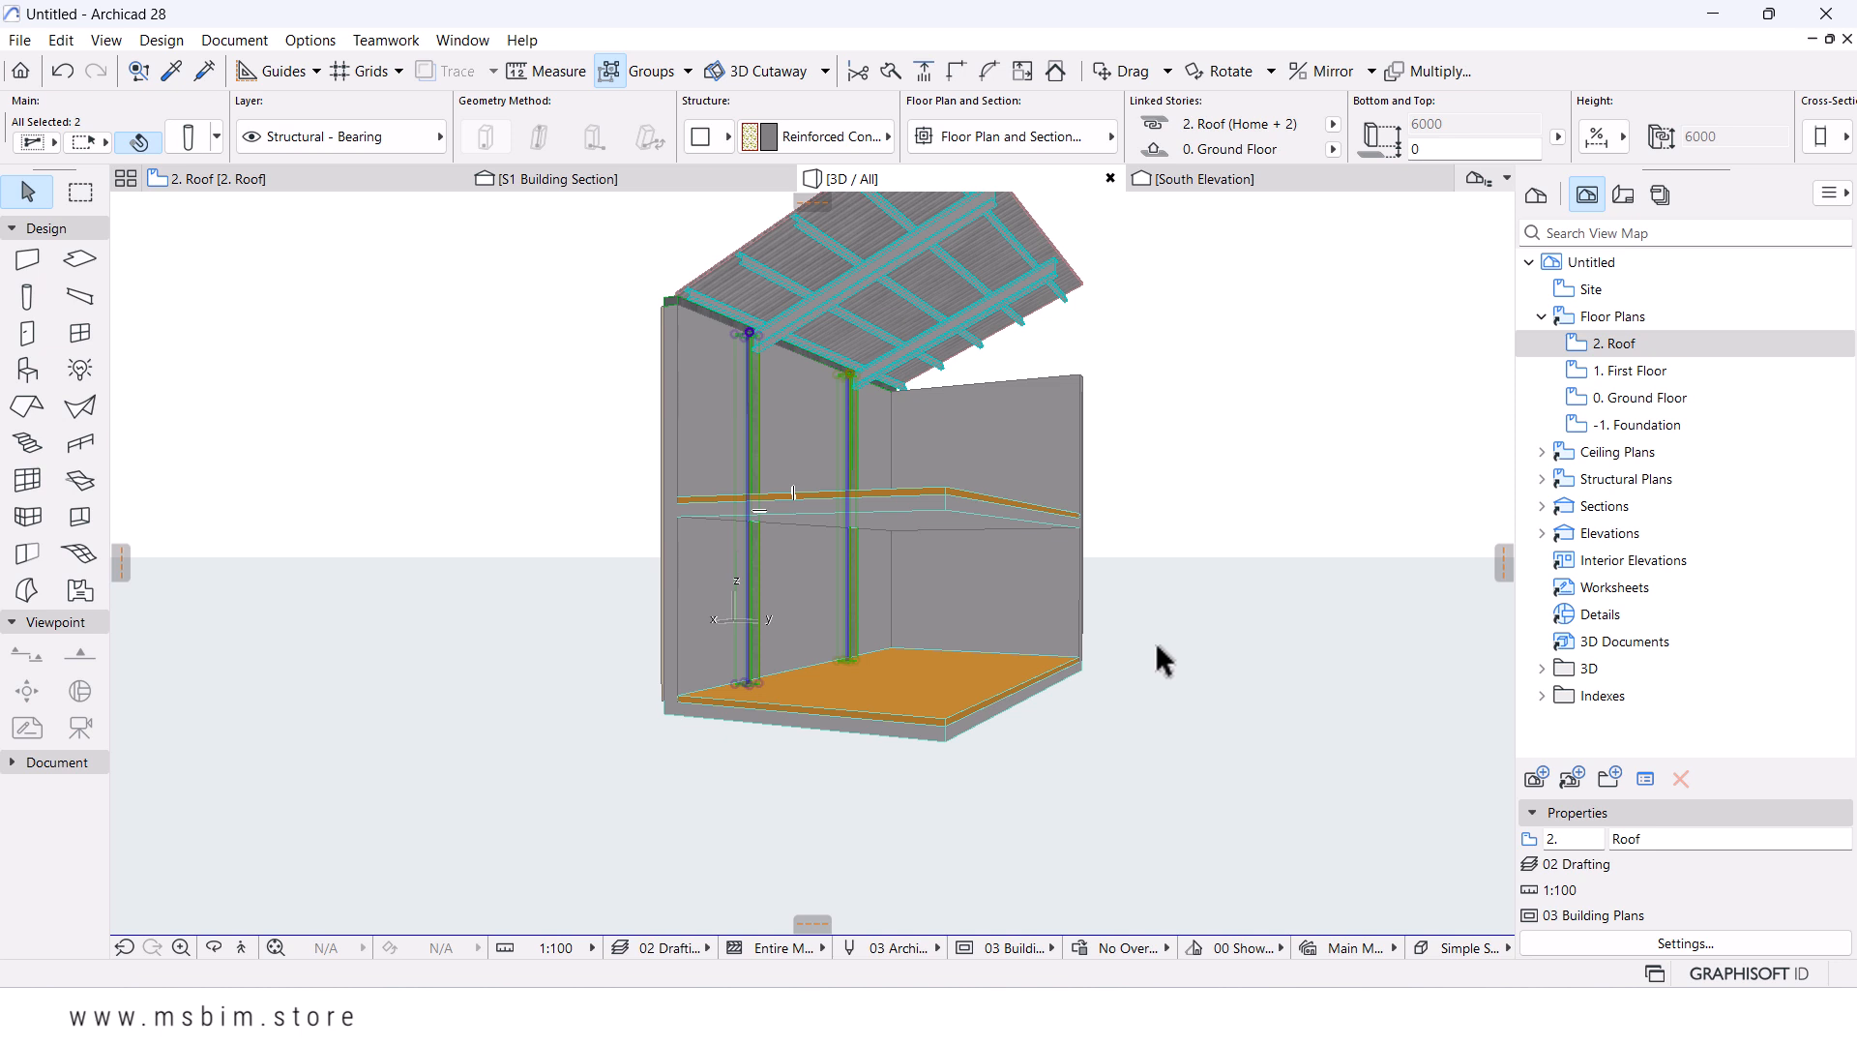
key("ctrl+shift+d")
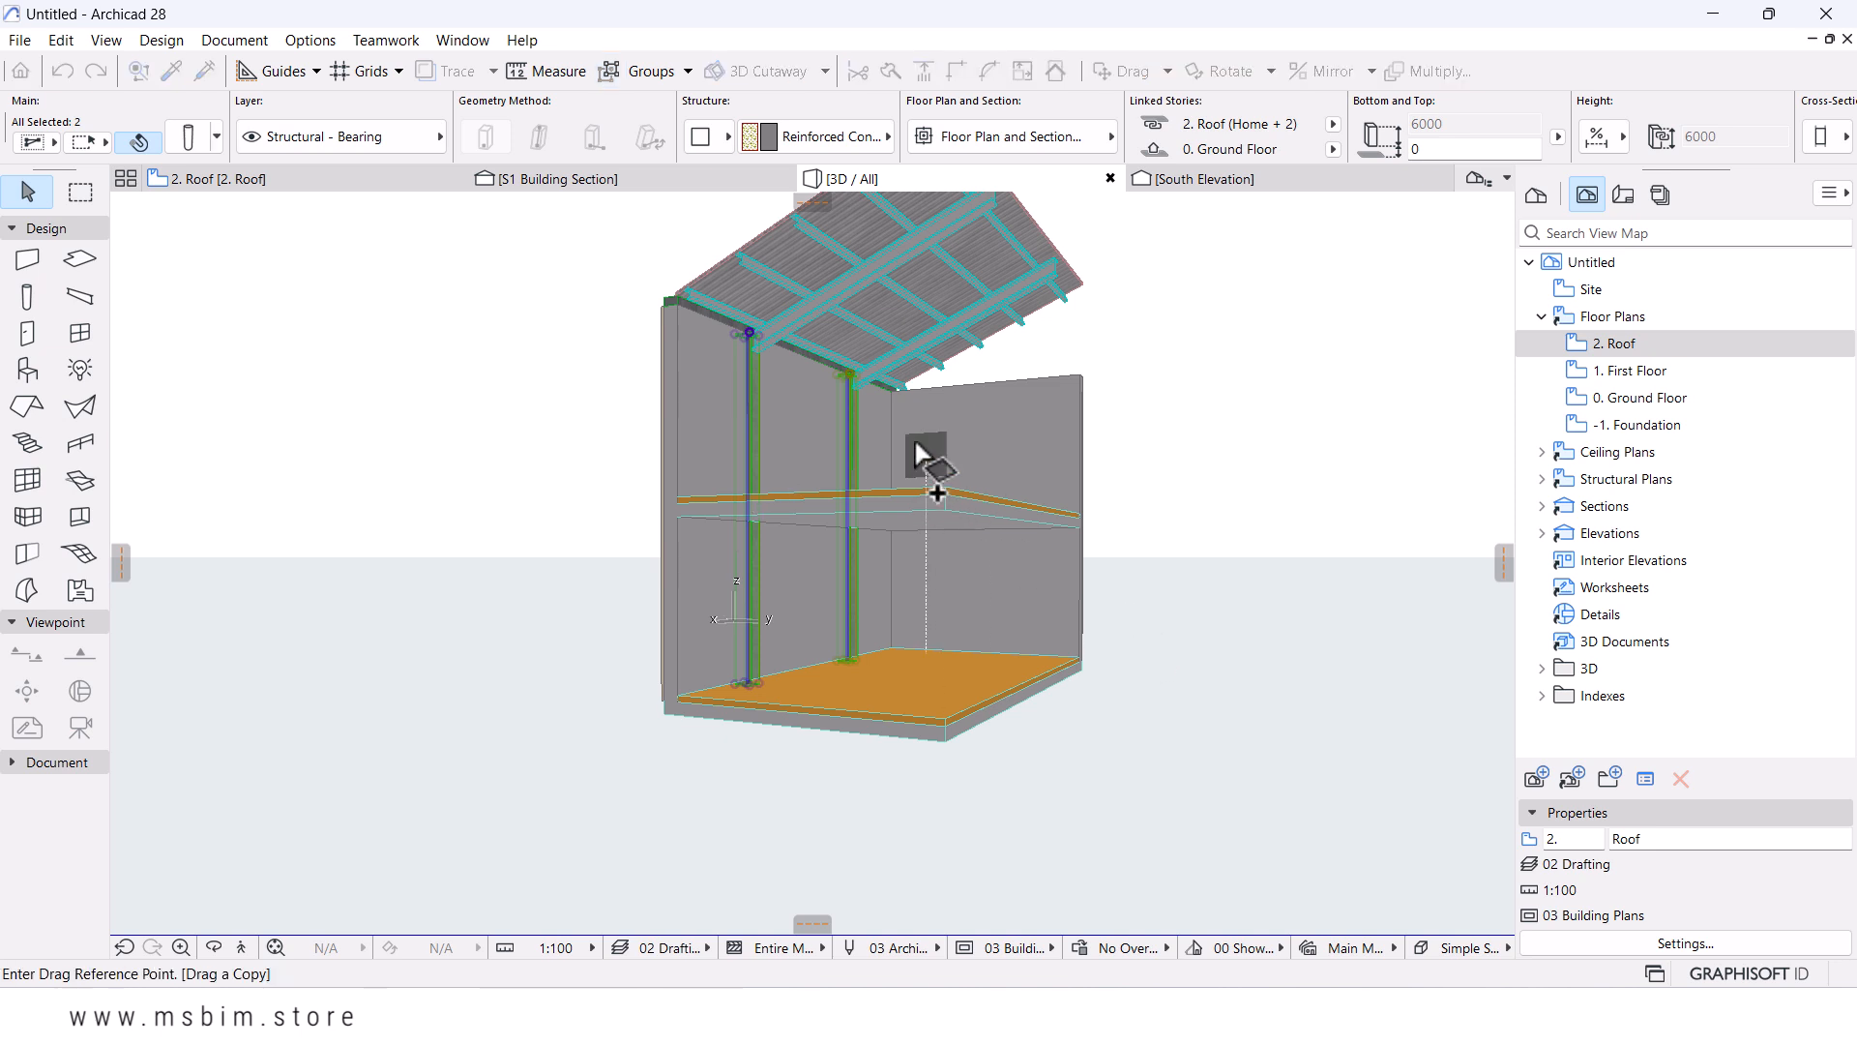
left_click(851, 372)
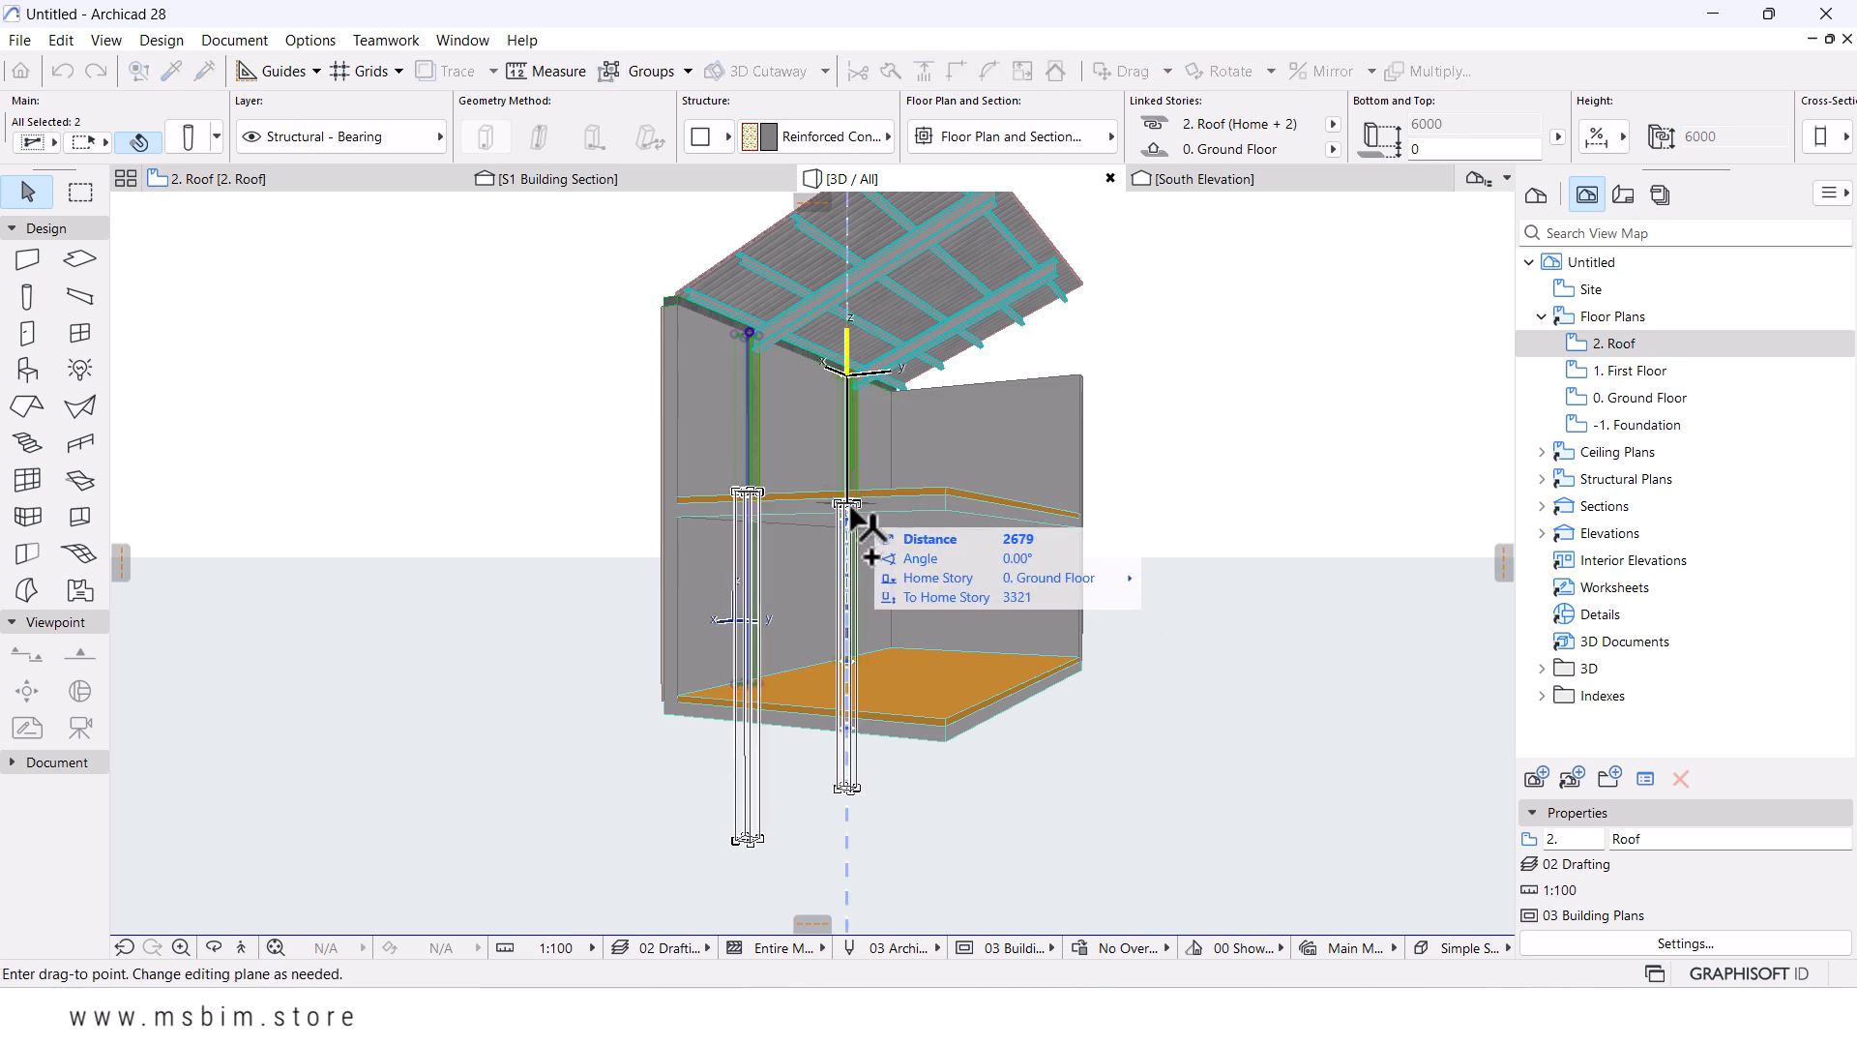
left_click(847, 660)
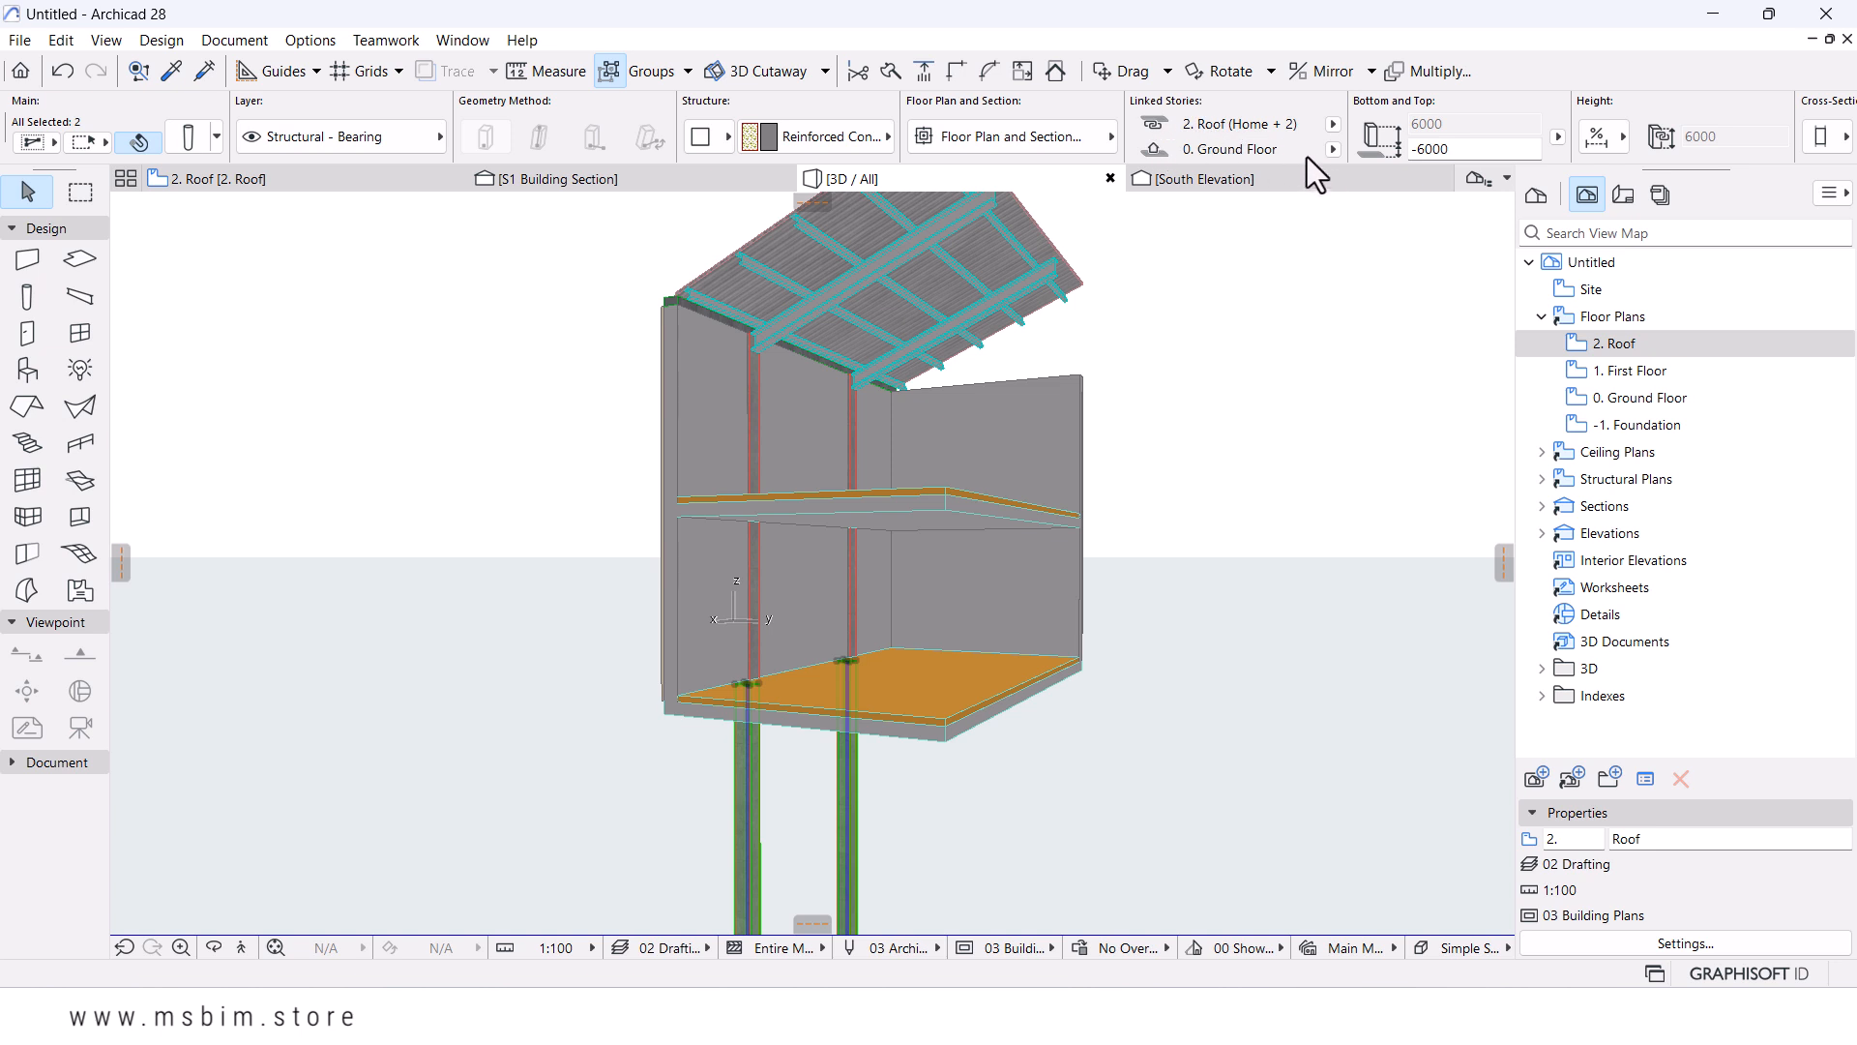
- Set the home story of the copied columns to -1. Foundation and try to set their bottom offset to 0
left_click(1333, 150)
left_click(1418, 203)
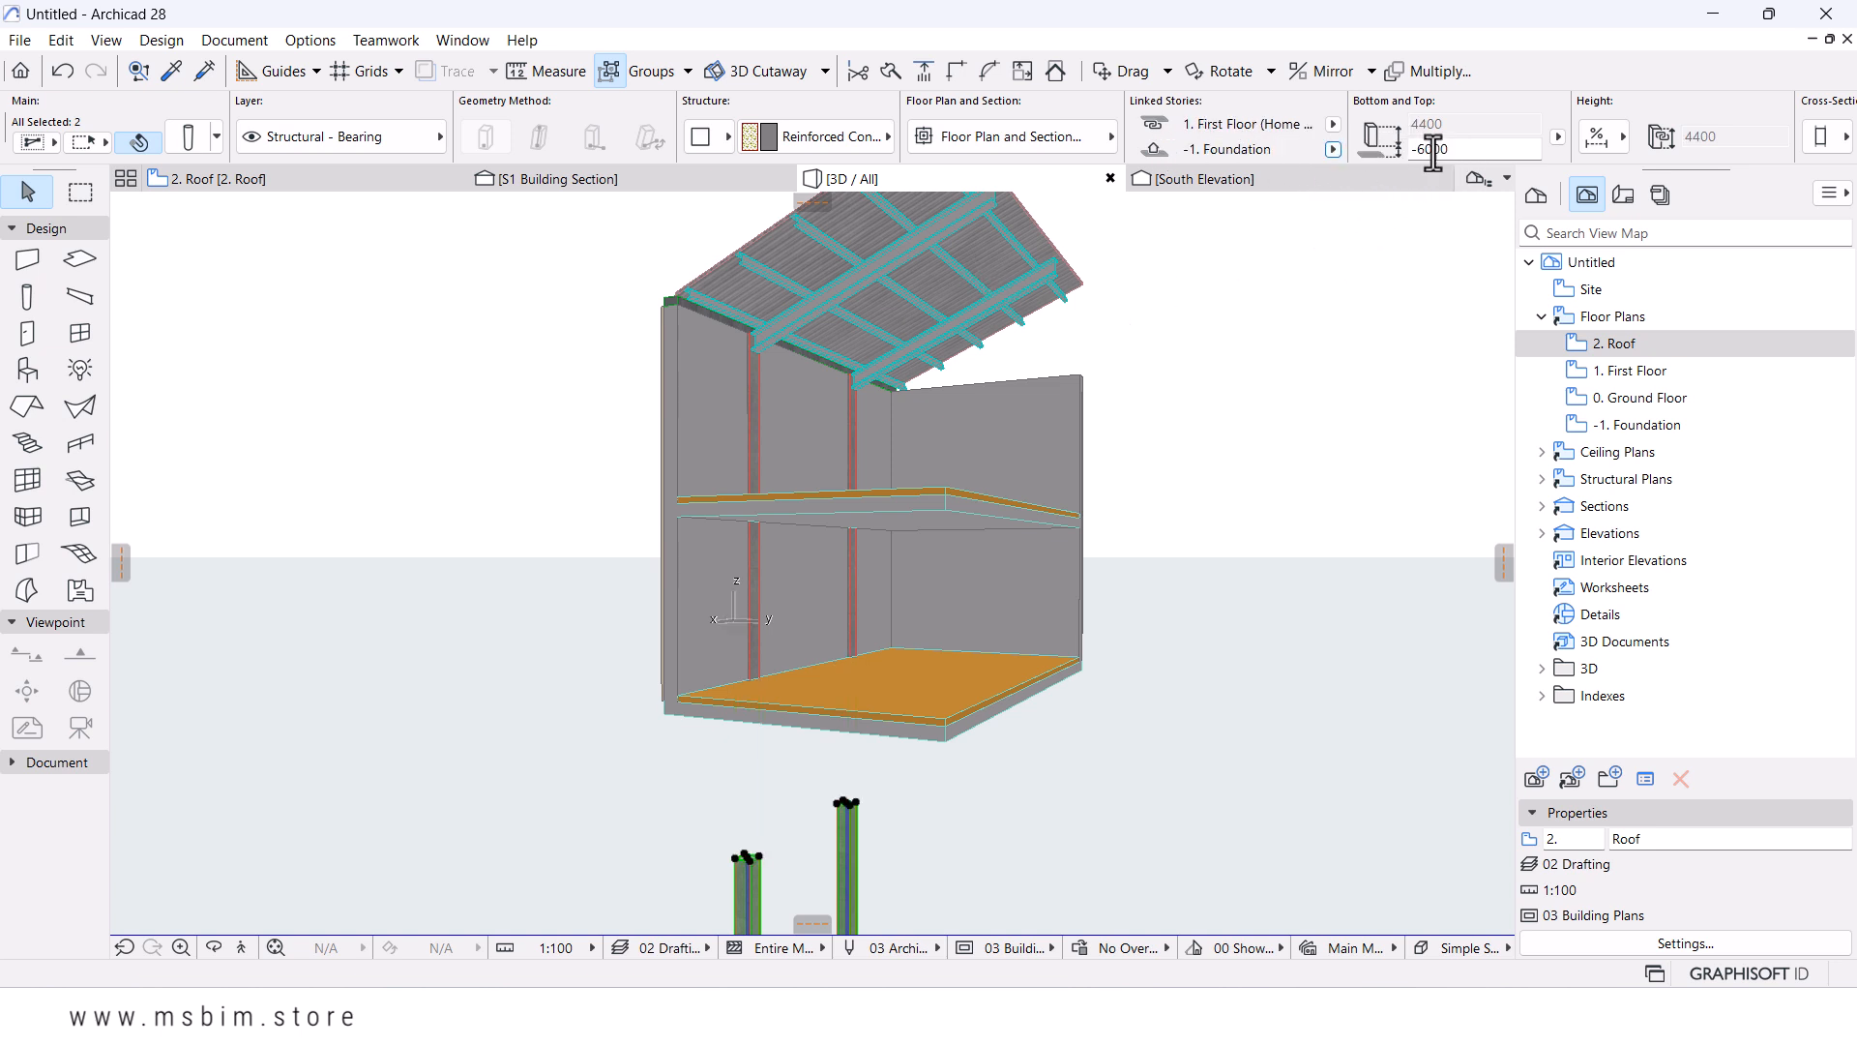
left_click_drag(1468, 149, 1347, 157)
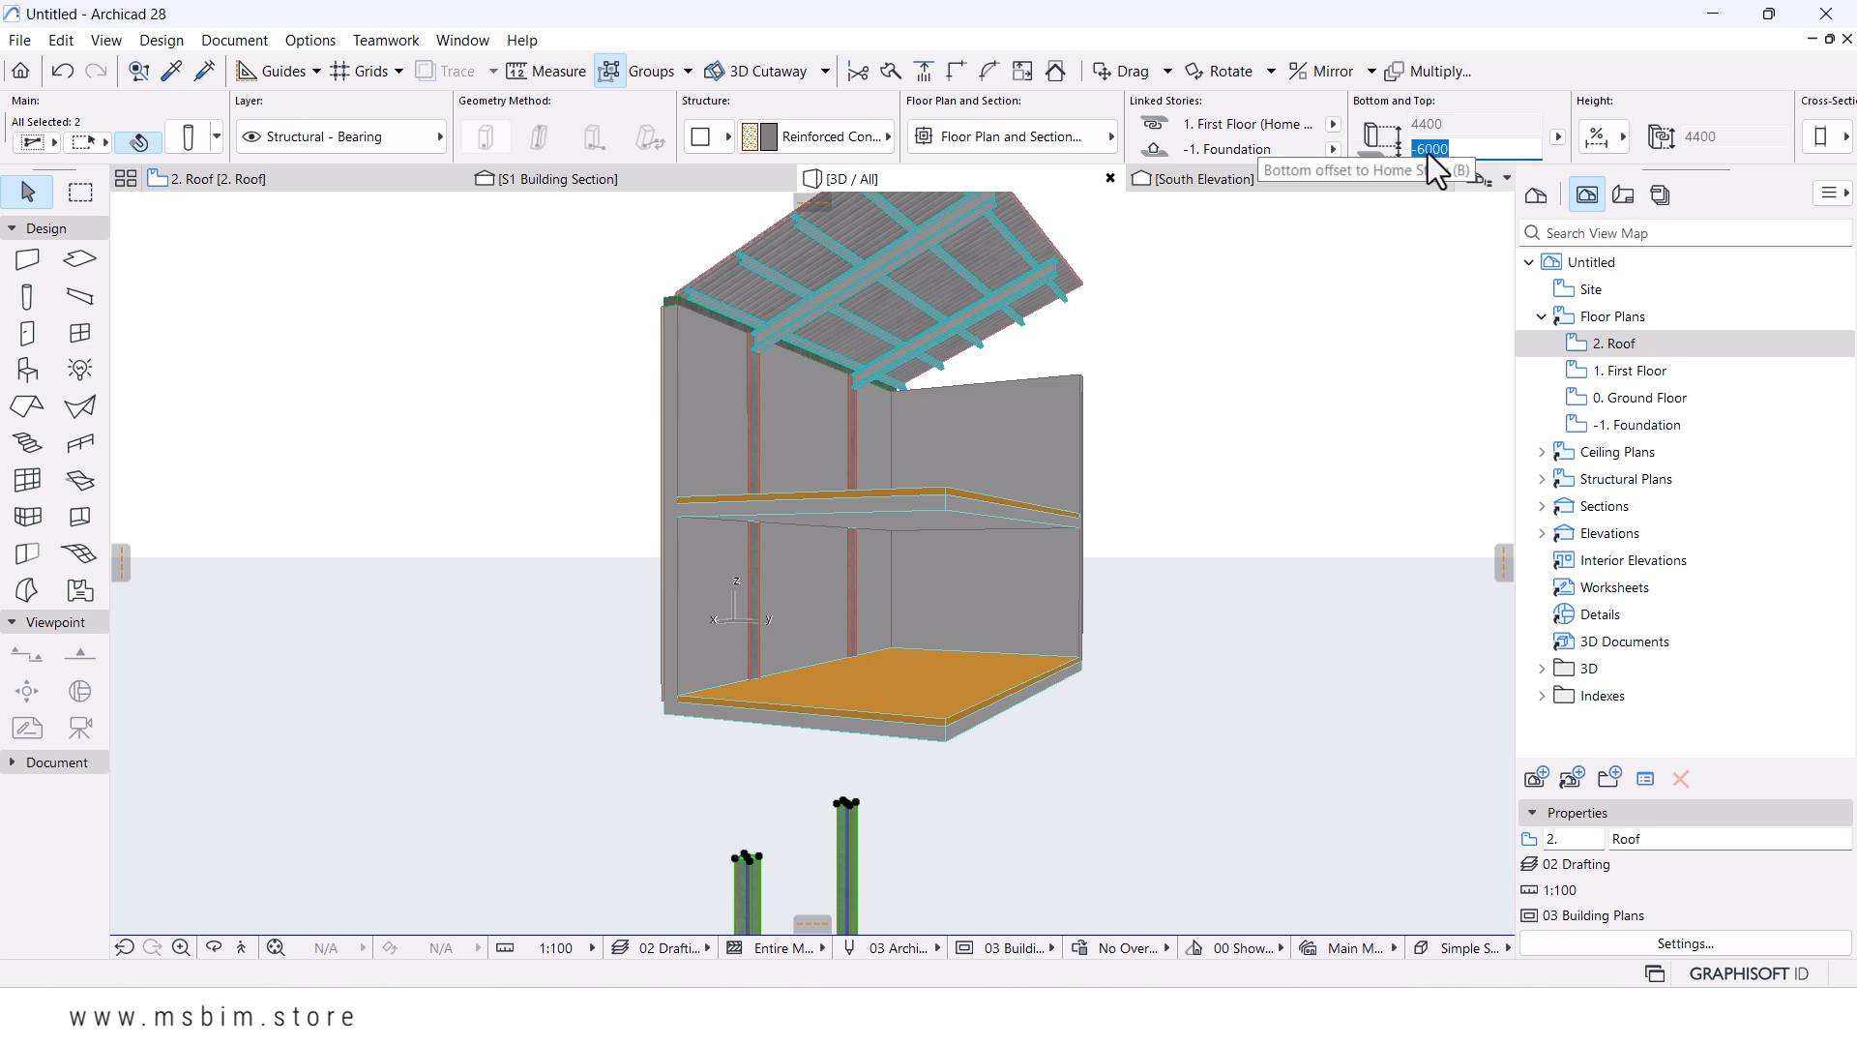
type("0")
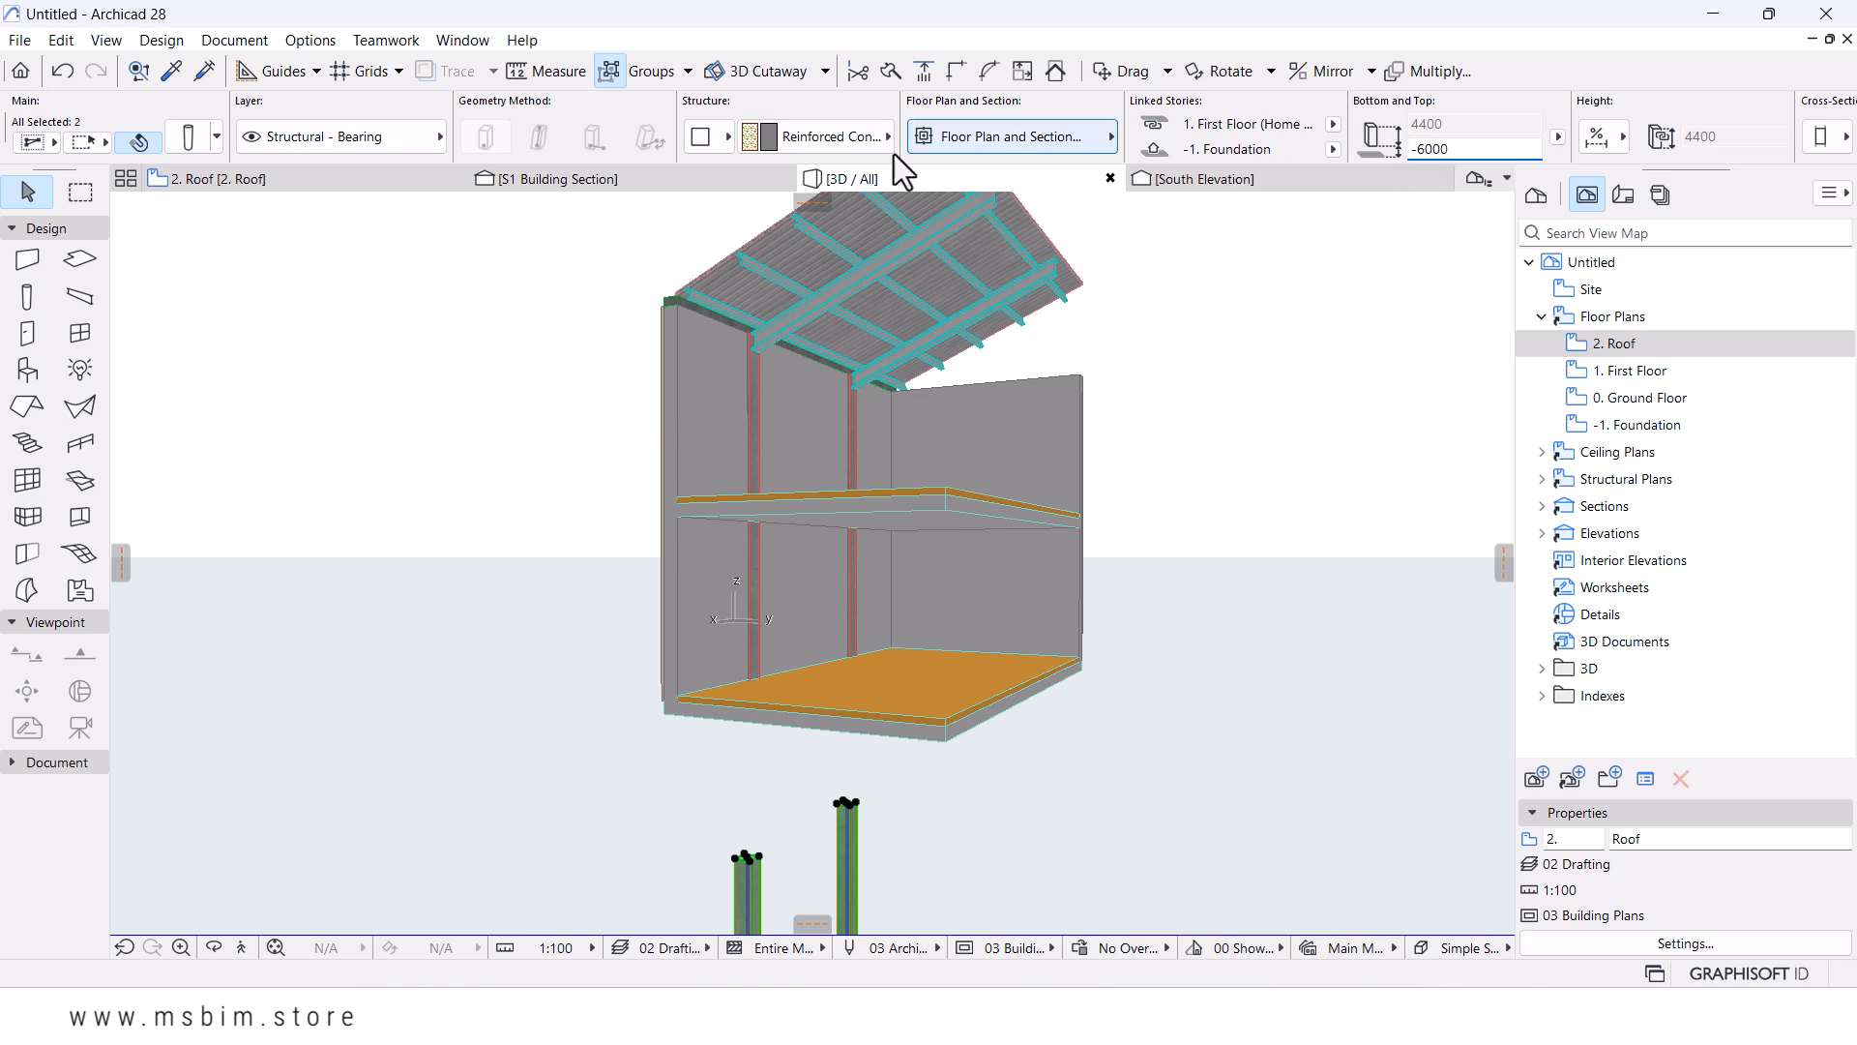
- Set both the top offset and the bottom offset of the copied columns to 0 in their selection settings
left_click(188, 137)
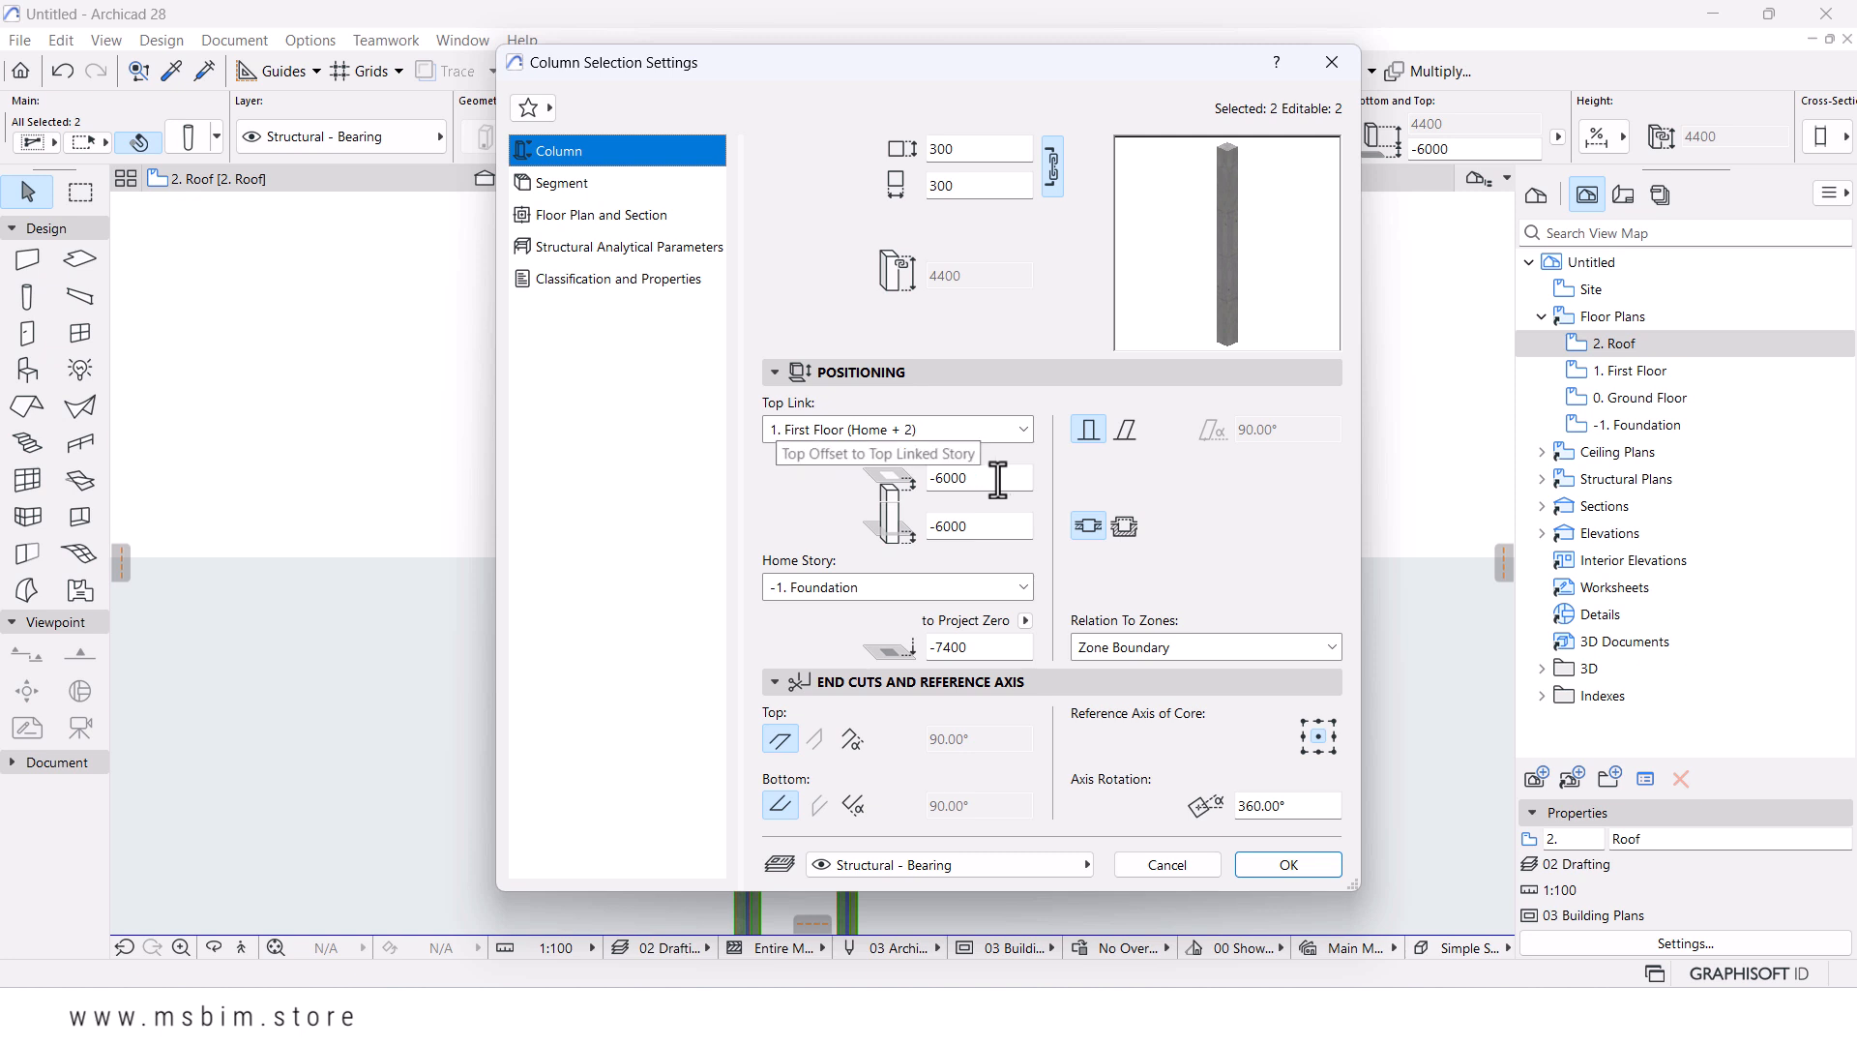
left_click_drag(994, 478, 890, 484)
type("0")
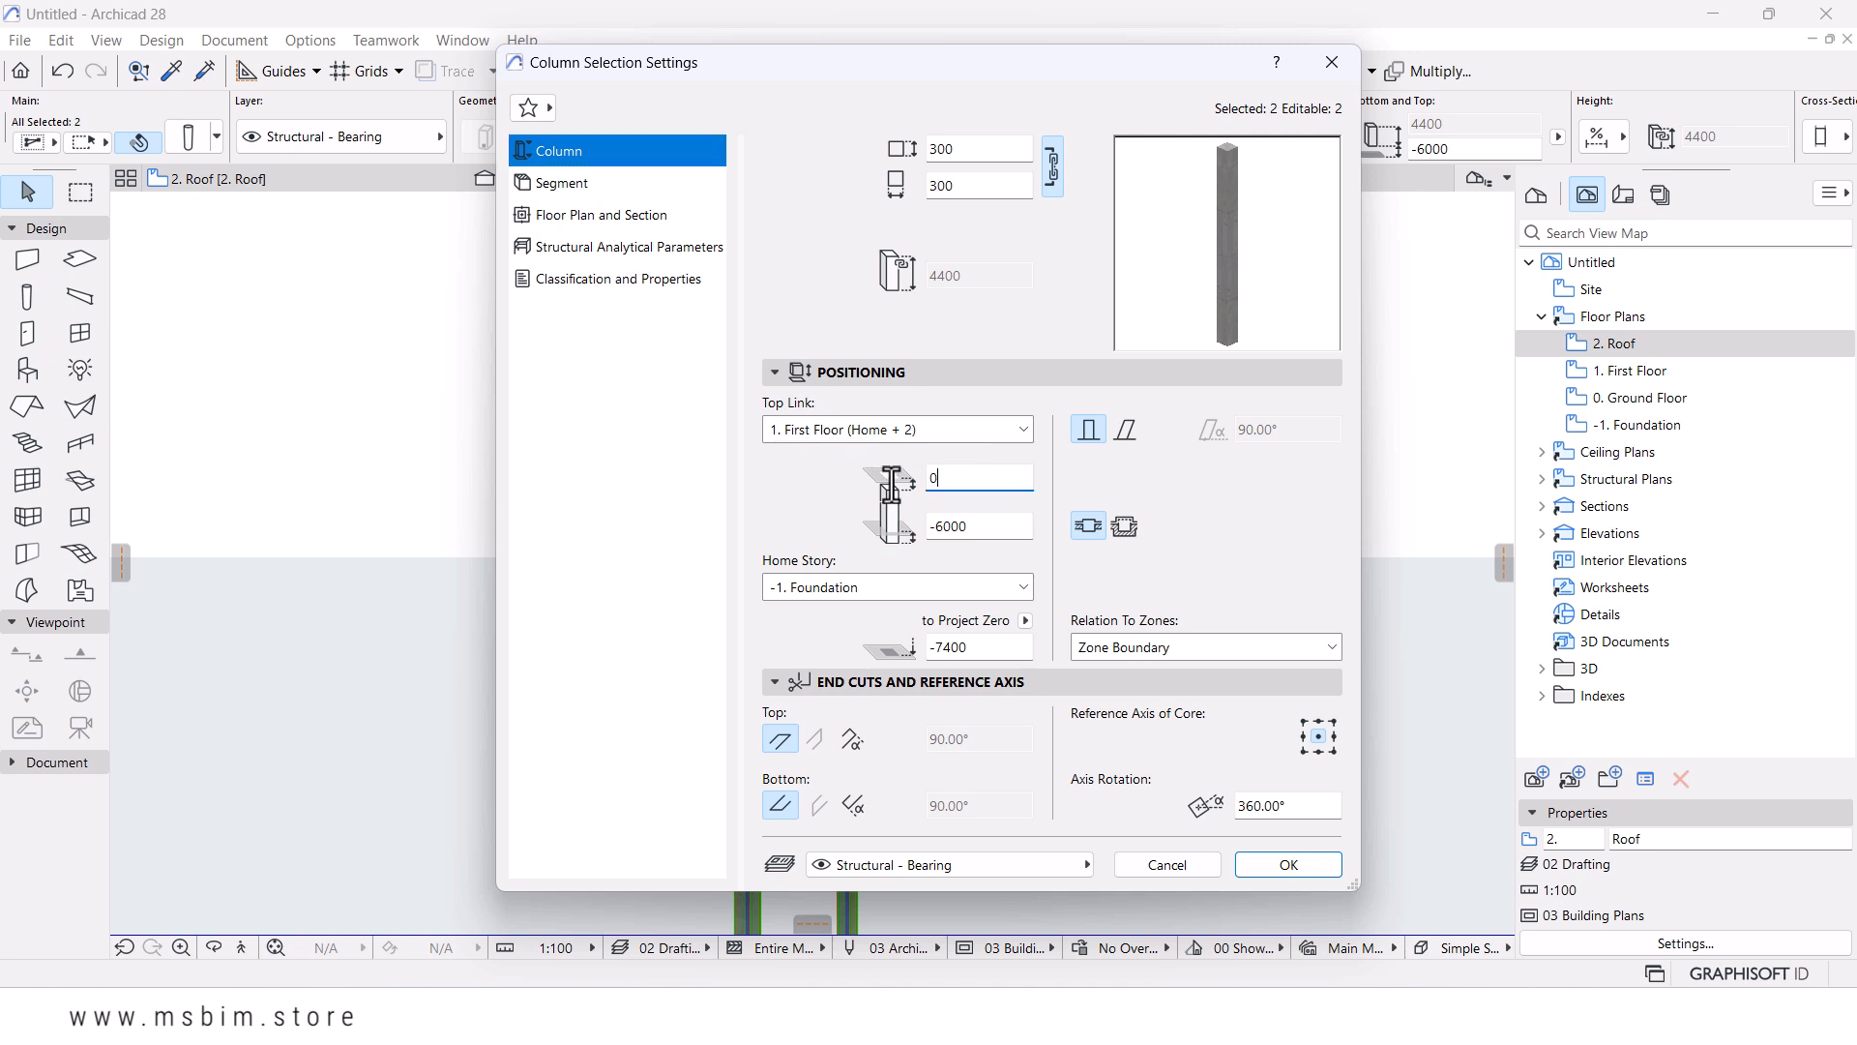
left_click(991, 528)
left_click_drag(992, 527, 891, 530)
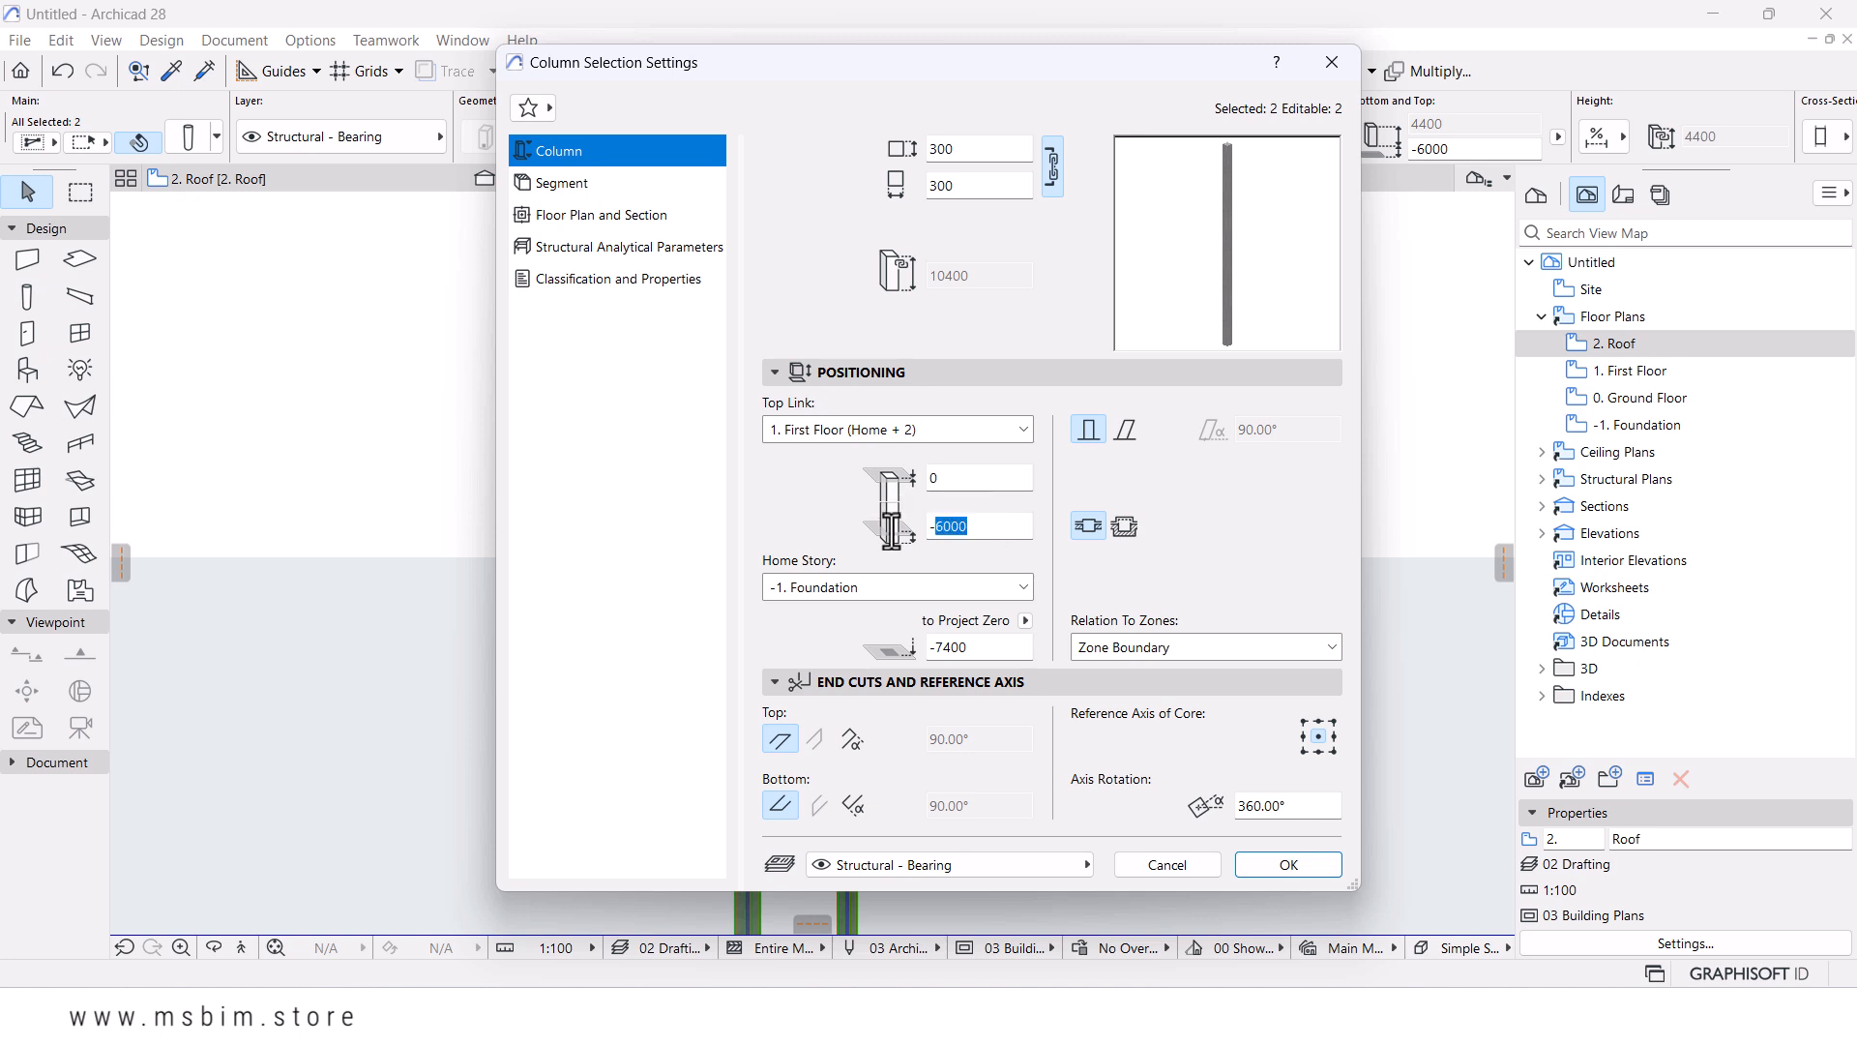
type("0")
left_click(1027, 477)
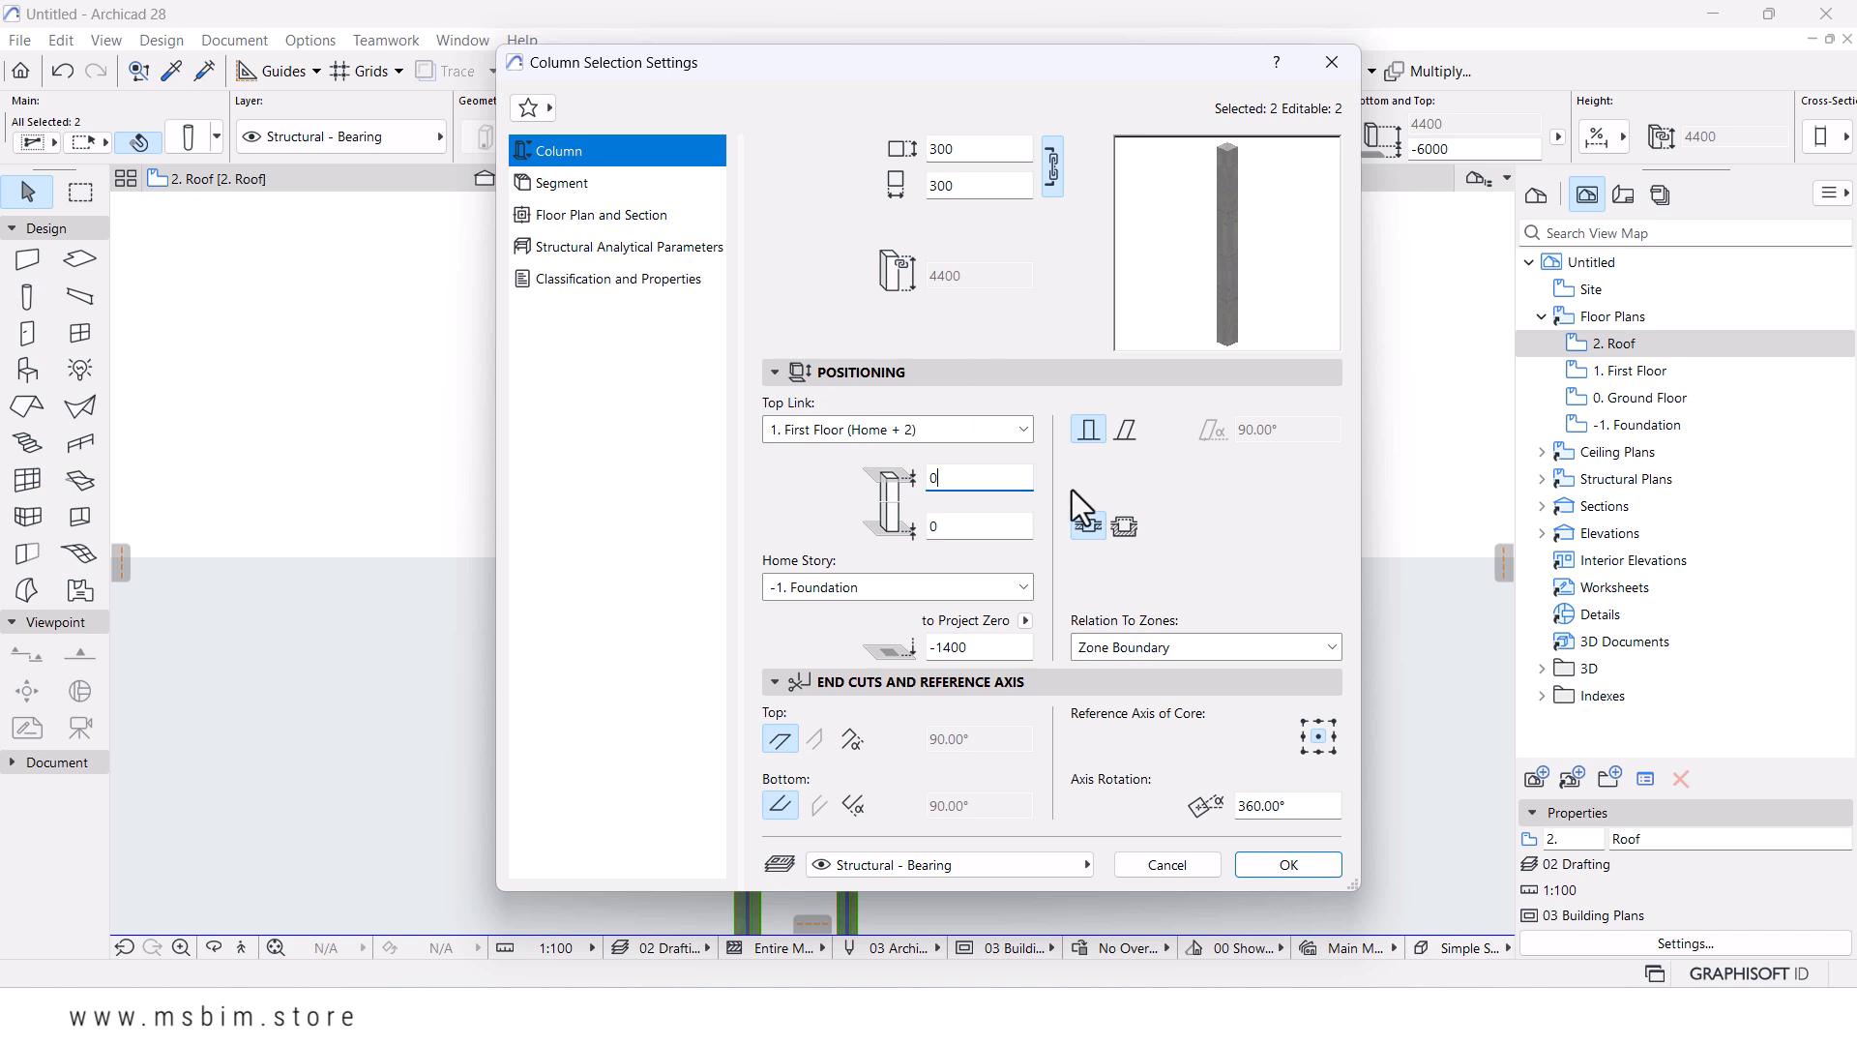
- Link the tops of the copied columns to 0. Ground Floor and apply the settings
left_click(799, 428)
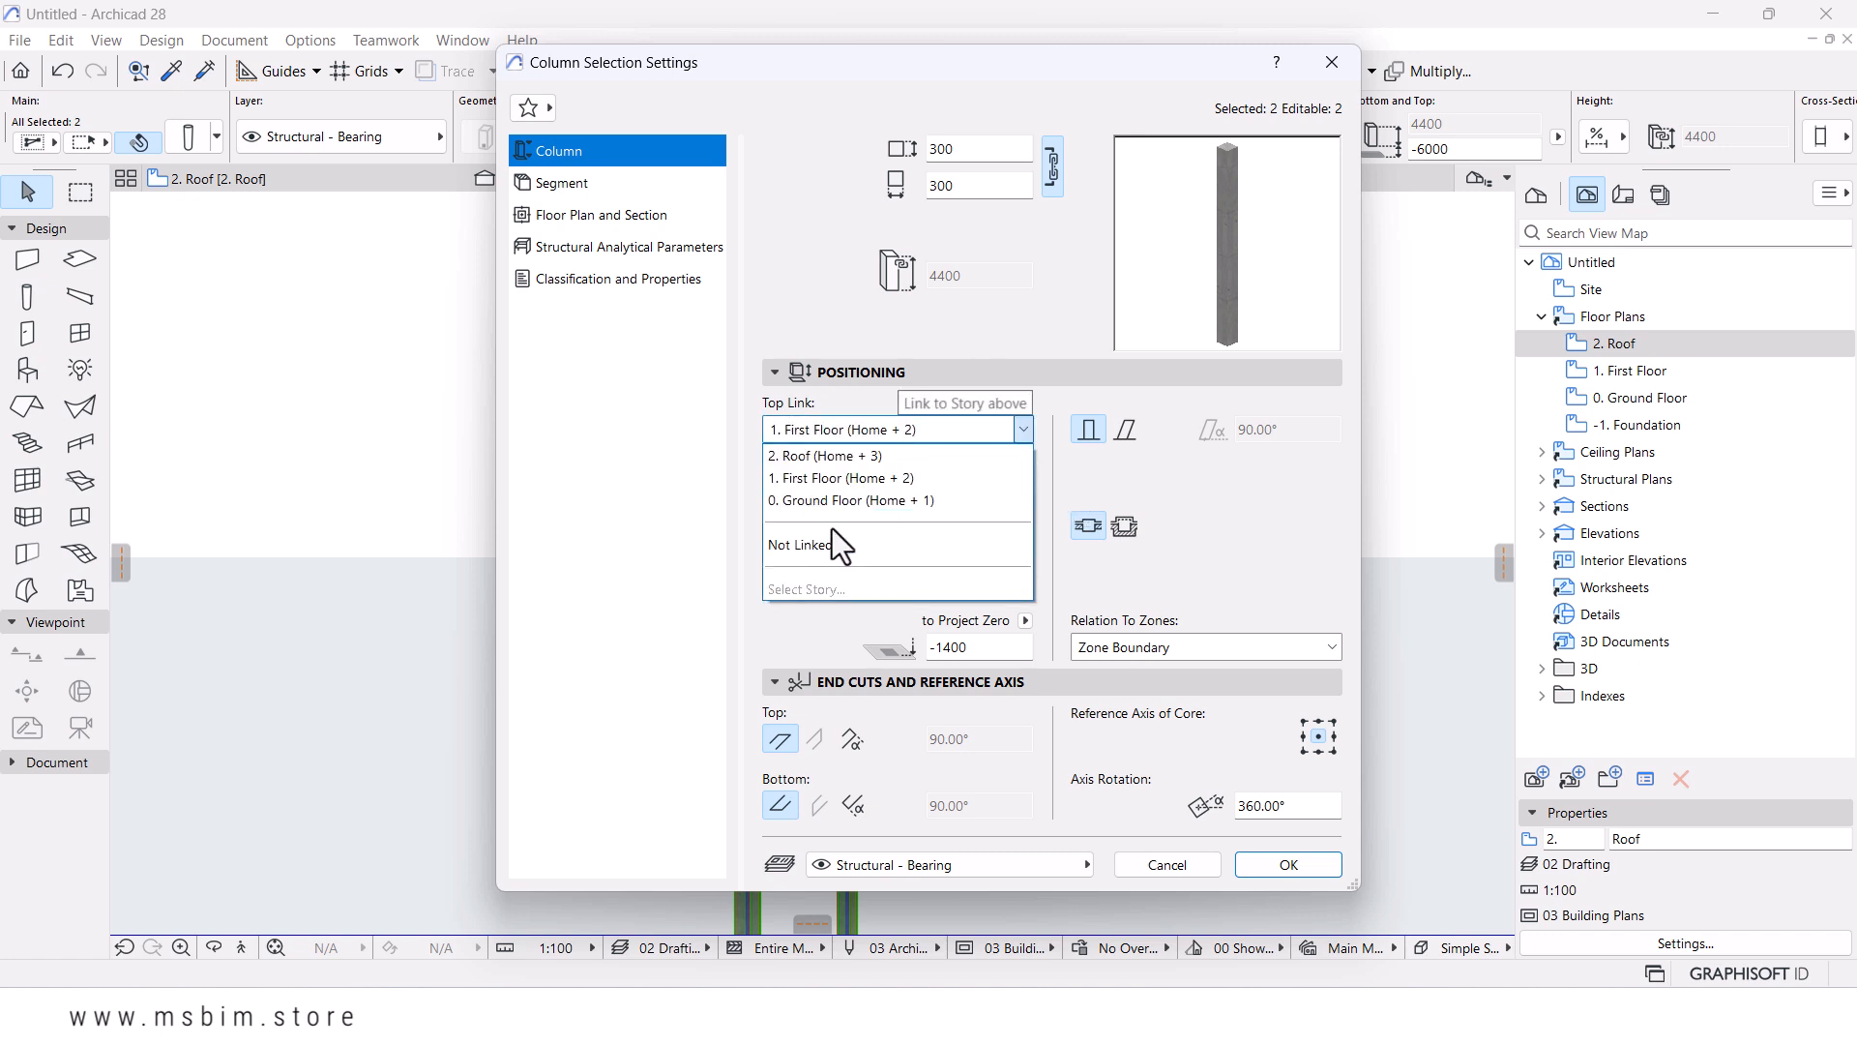
left_click(839, 502)
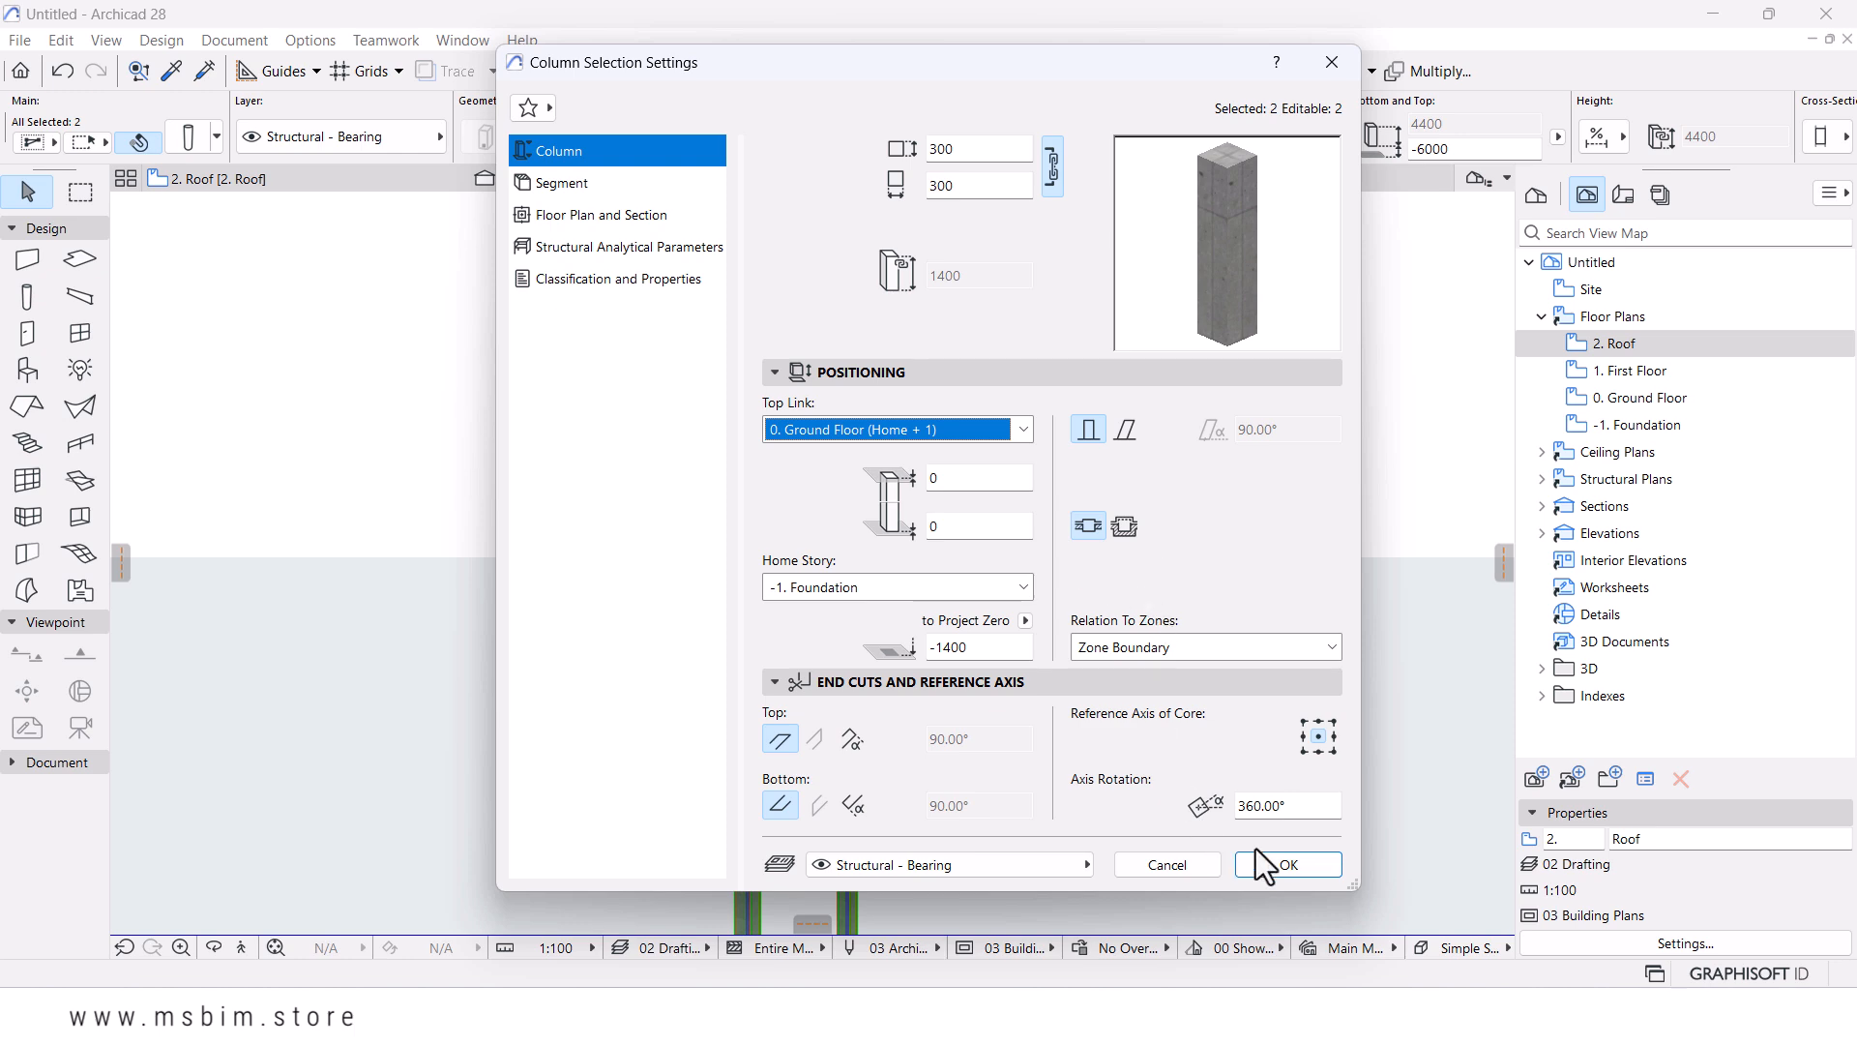
left_click(1281, 863)
mouse_move(899, 706)
middle_mouse_down()
mouse_move(961, 655)
mouse_move(933, 709)
mouse_move(937, 667)
mouse_move(816, 671)
mouse_move(1229, 674)
mouse_move(924, 697)
middle_mouse_up()
scroll(775, 704, "up", 3)
scroll(957, 690, "up", 2)
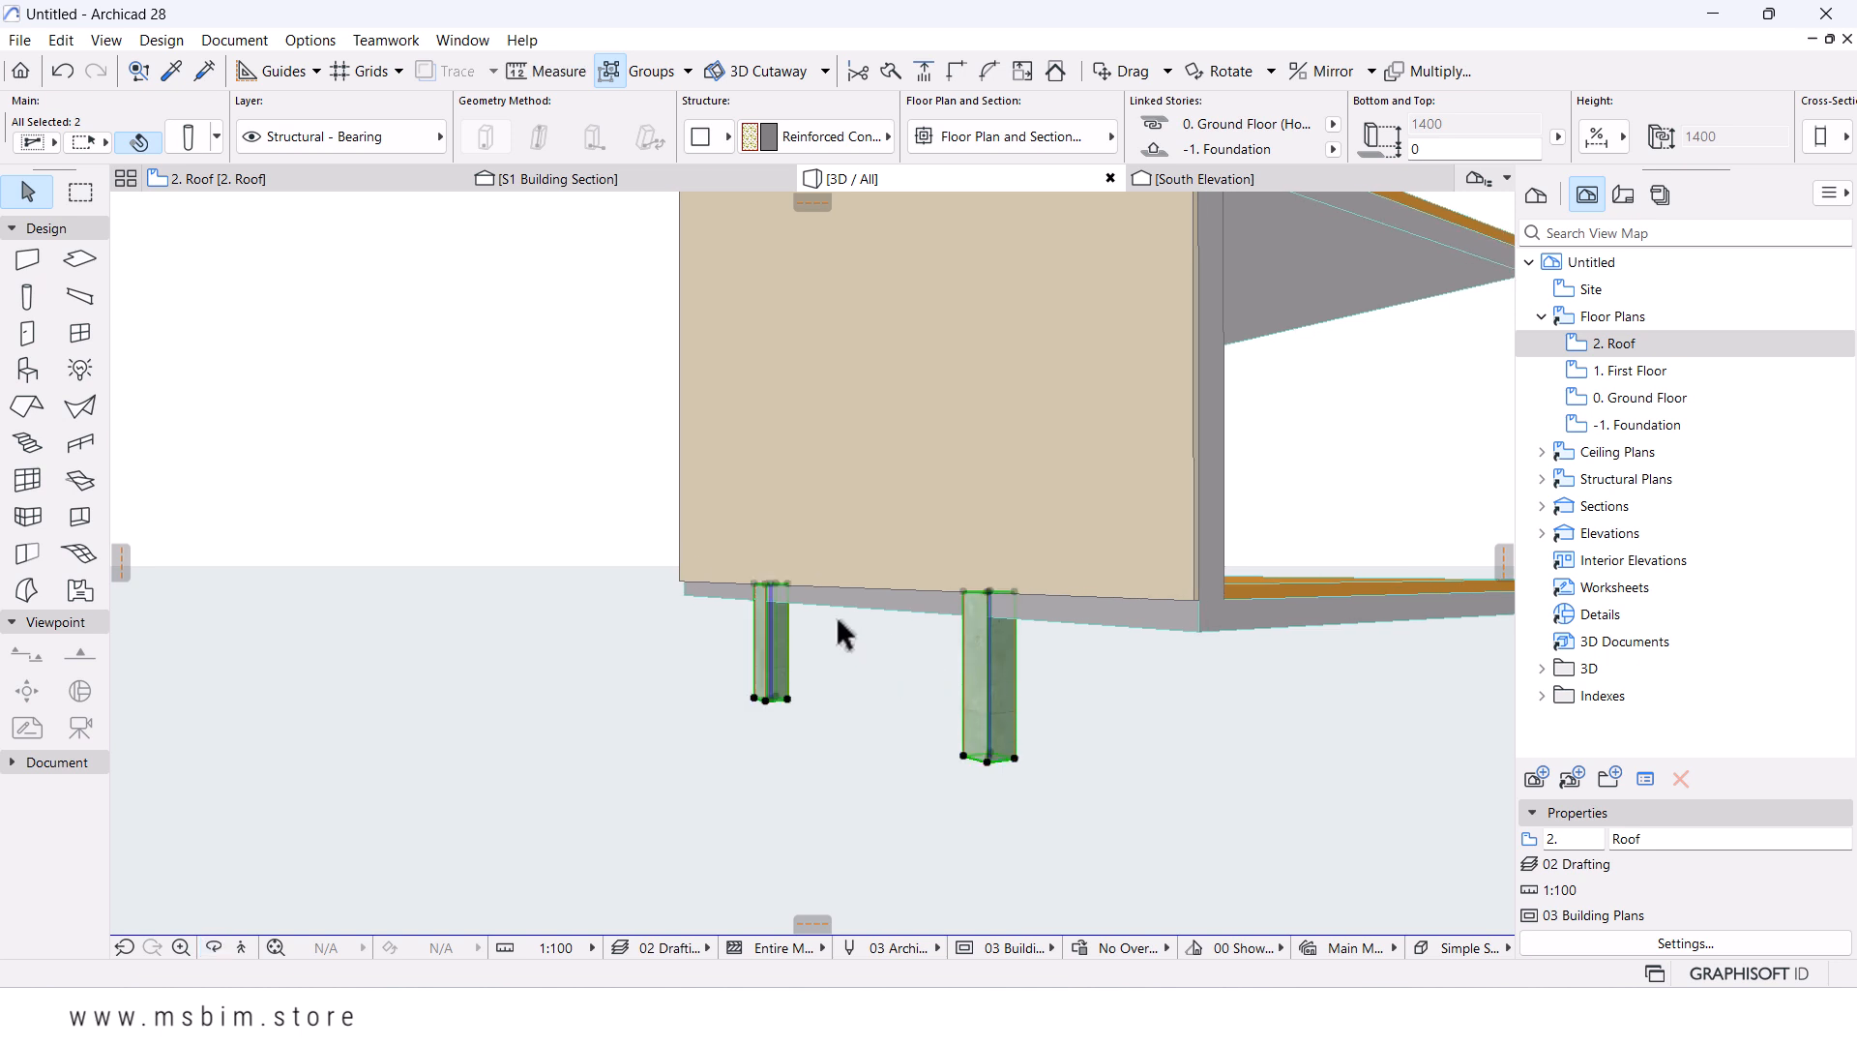
- Switch the two selected foundation columns to multi-segment and add a second segment in their selection settings
left_click(195, 141)
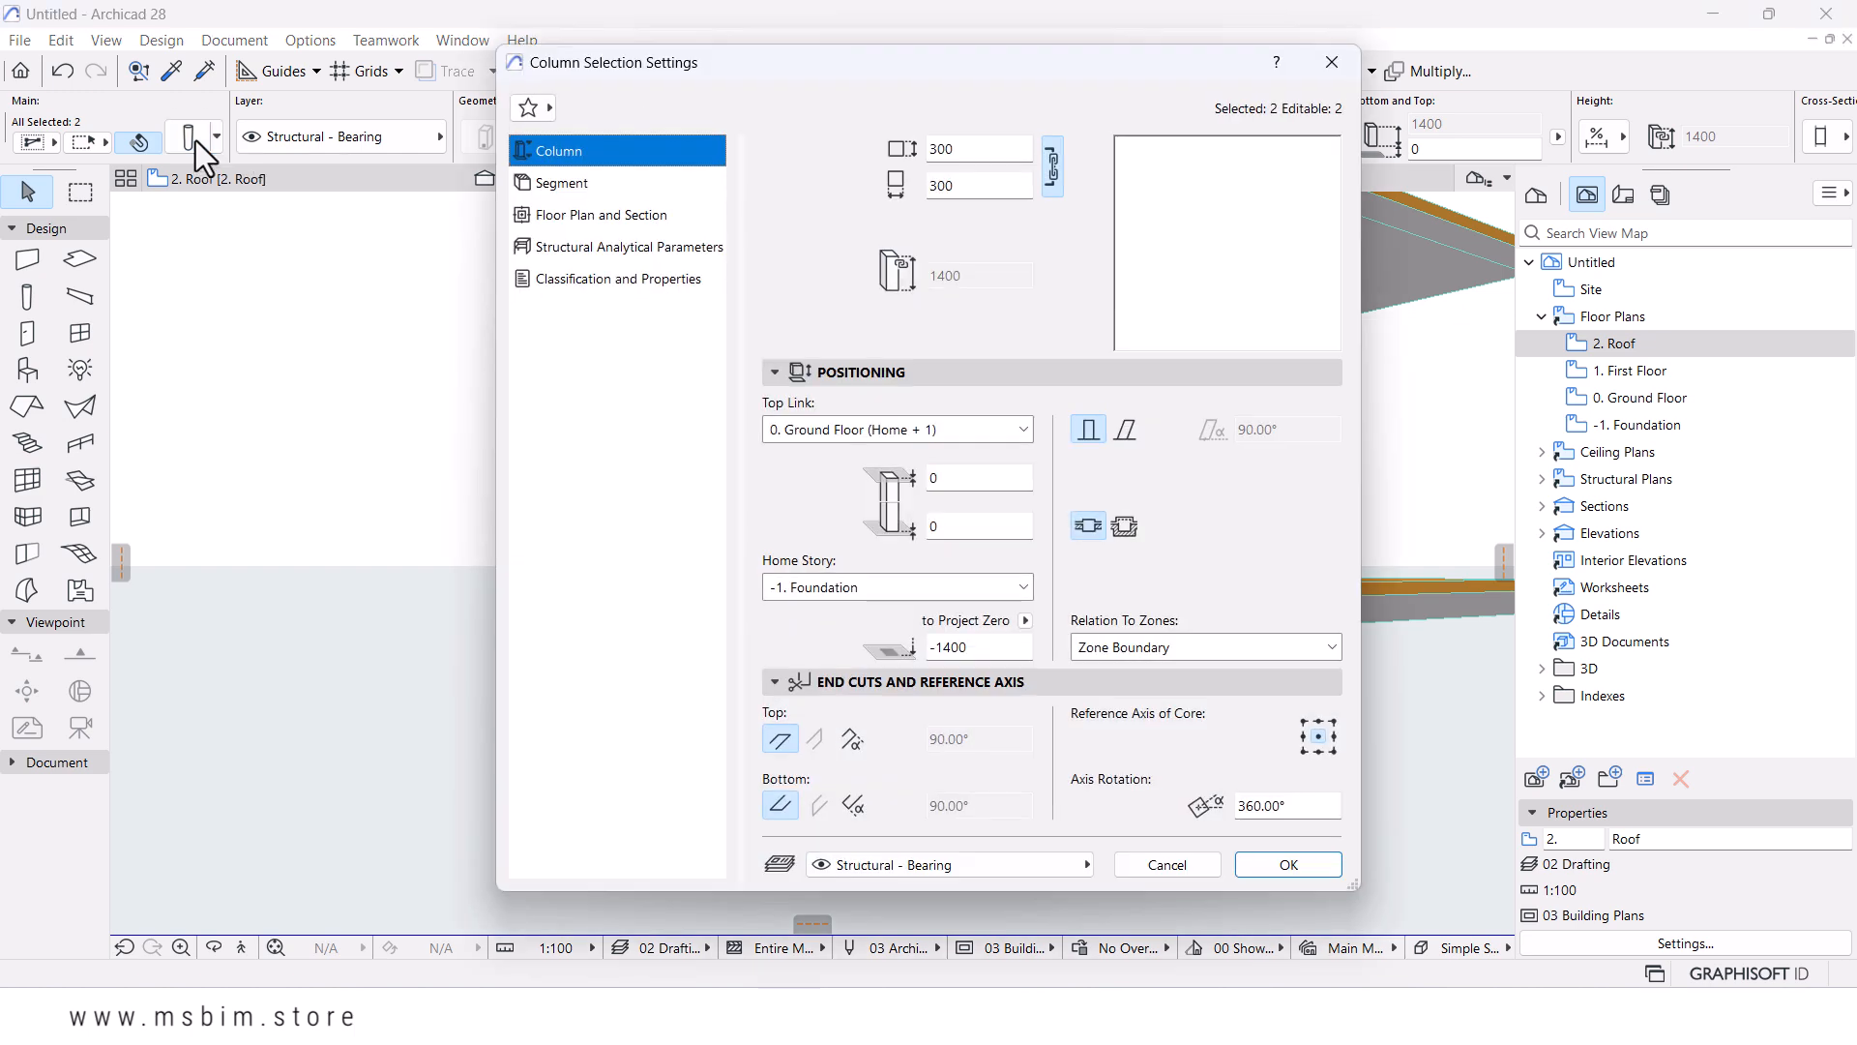
left_click(562, 183)
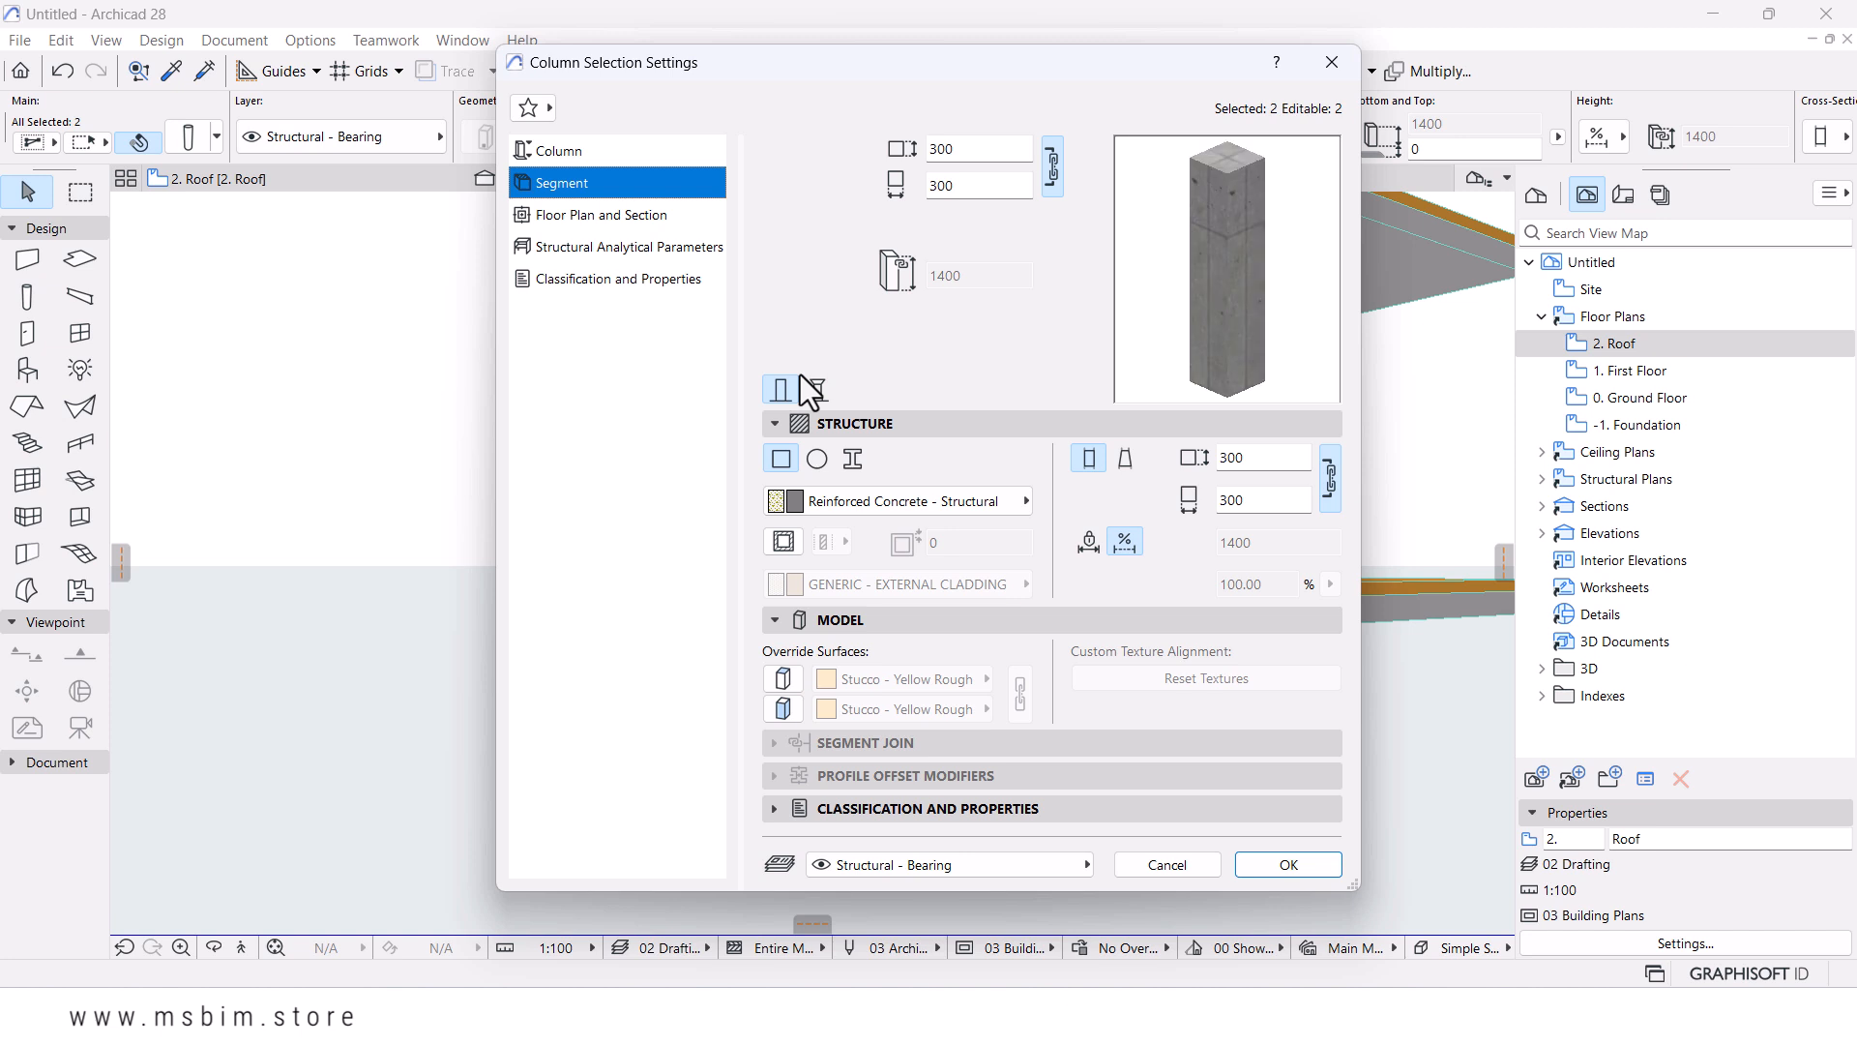
left_click(819, 391)
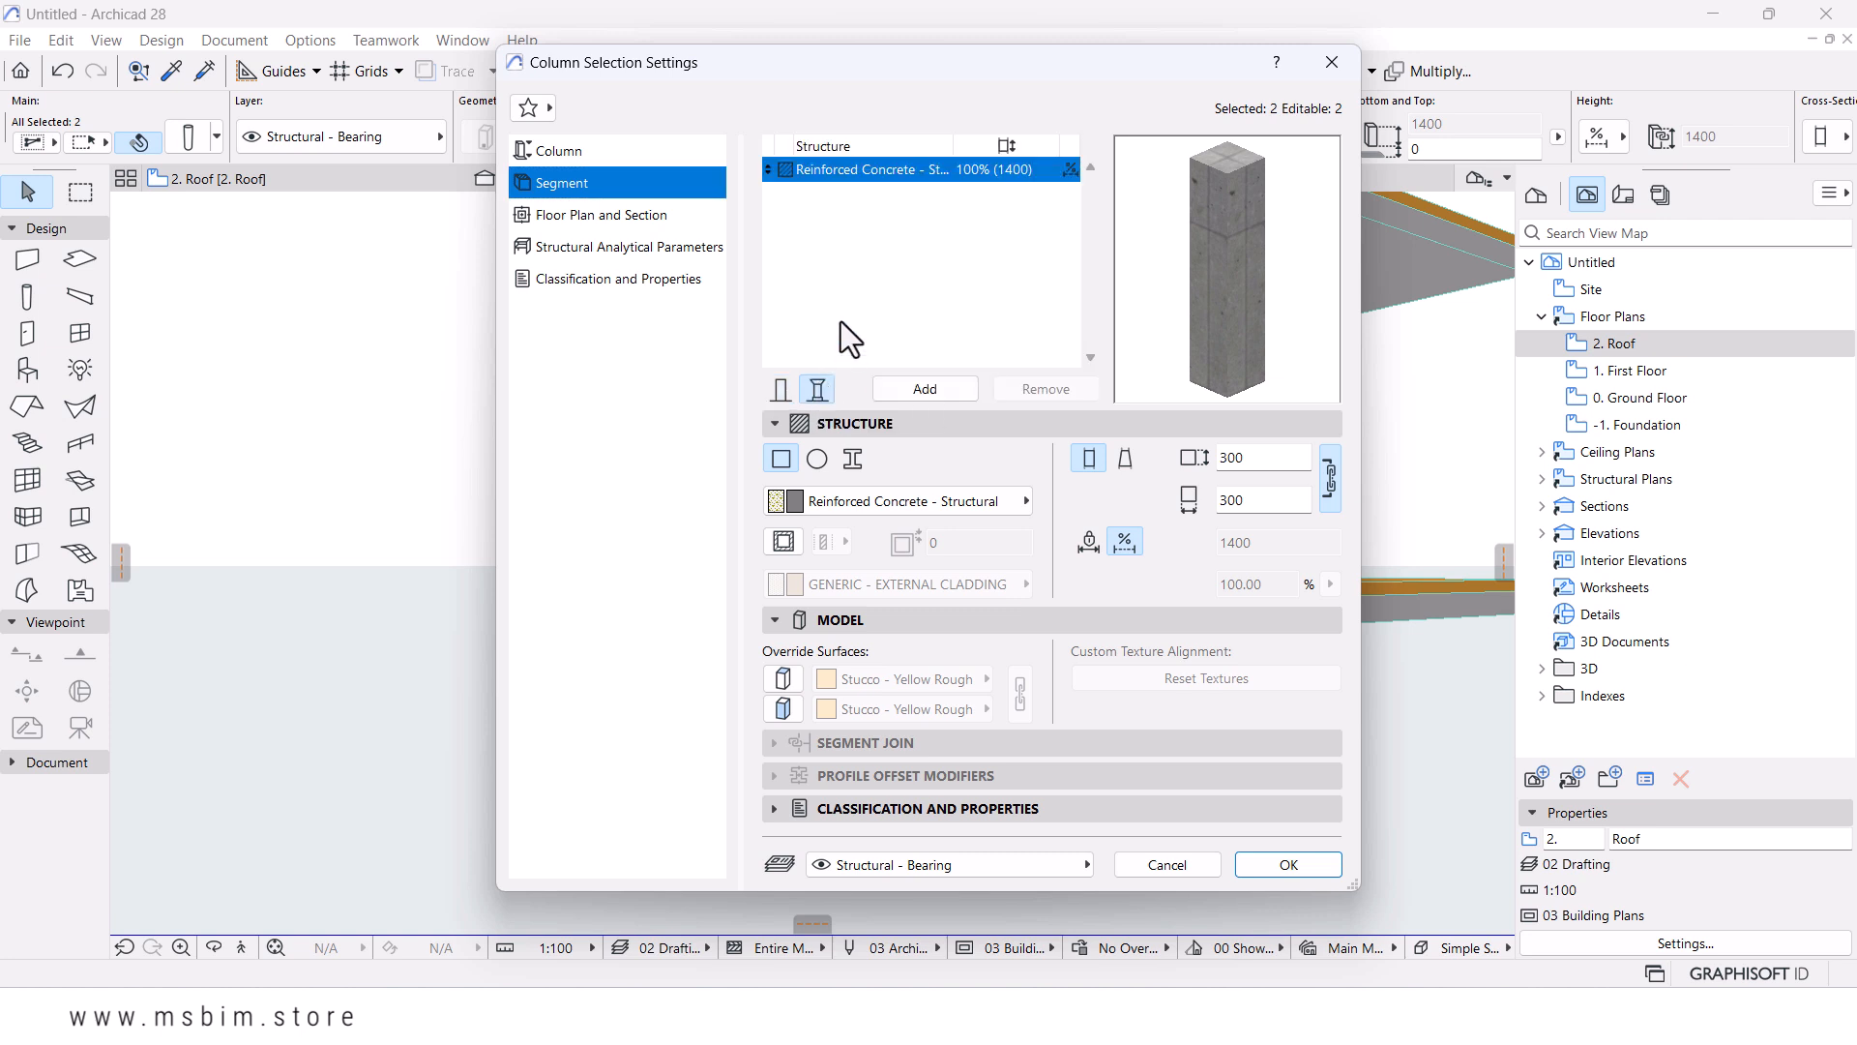
left_click(899, 387)
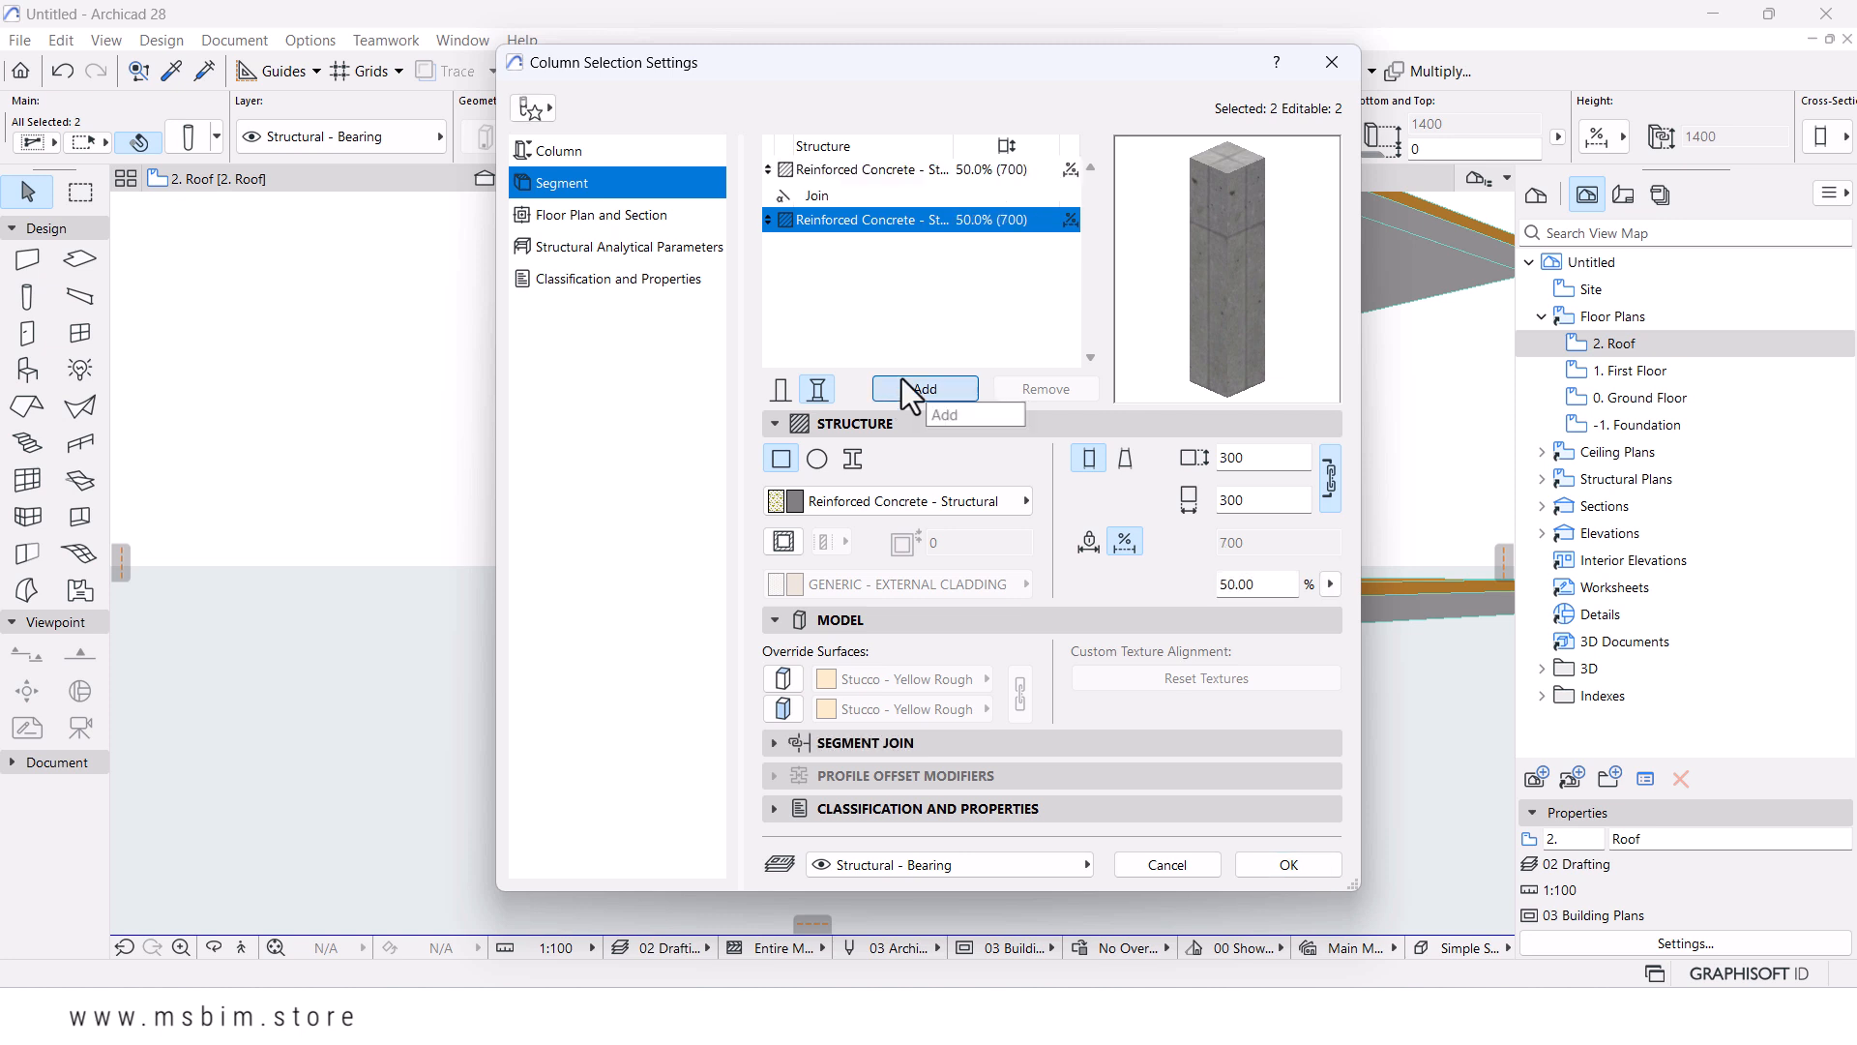
- Compare the two column segments and set the lower segment's flexible height to 35 %
left_click(871, 174)
left_click(868, 218)
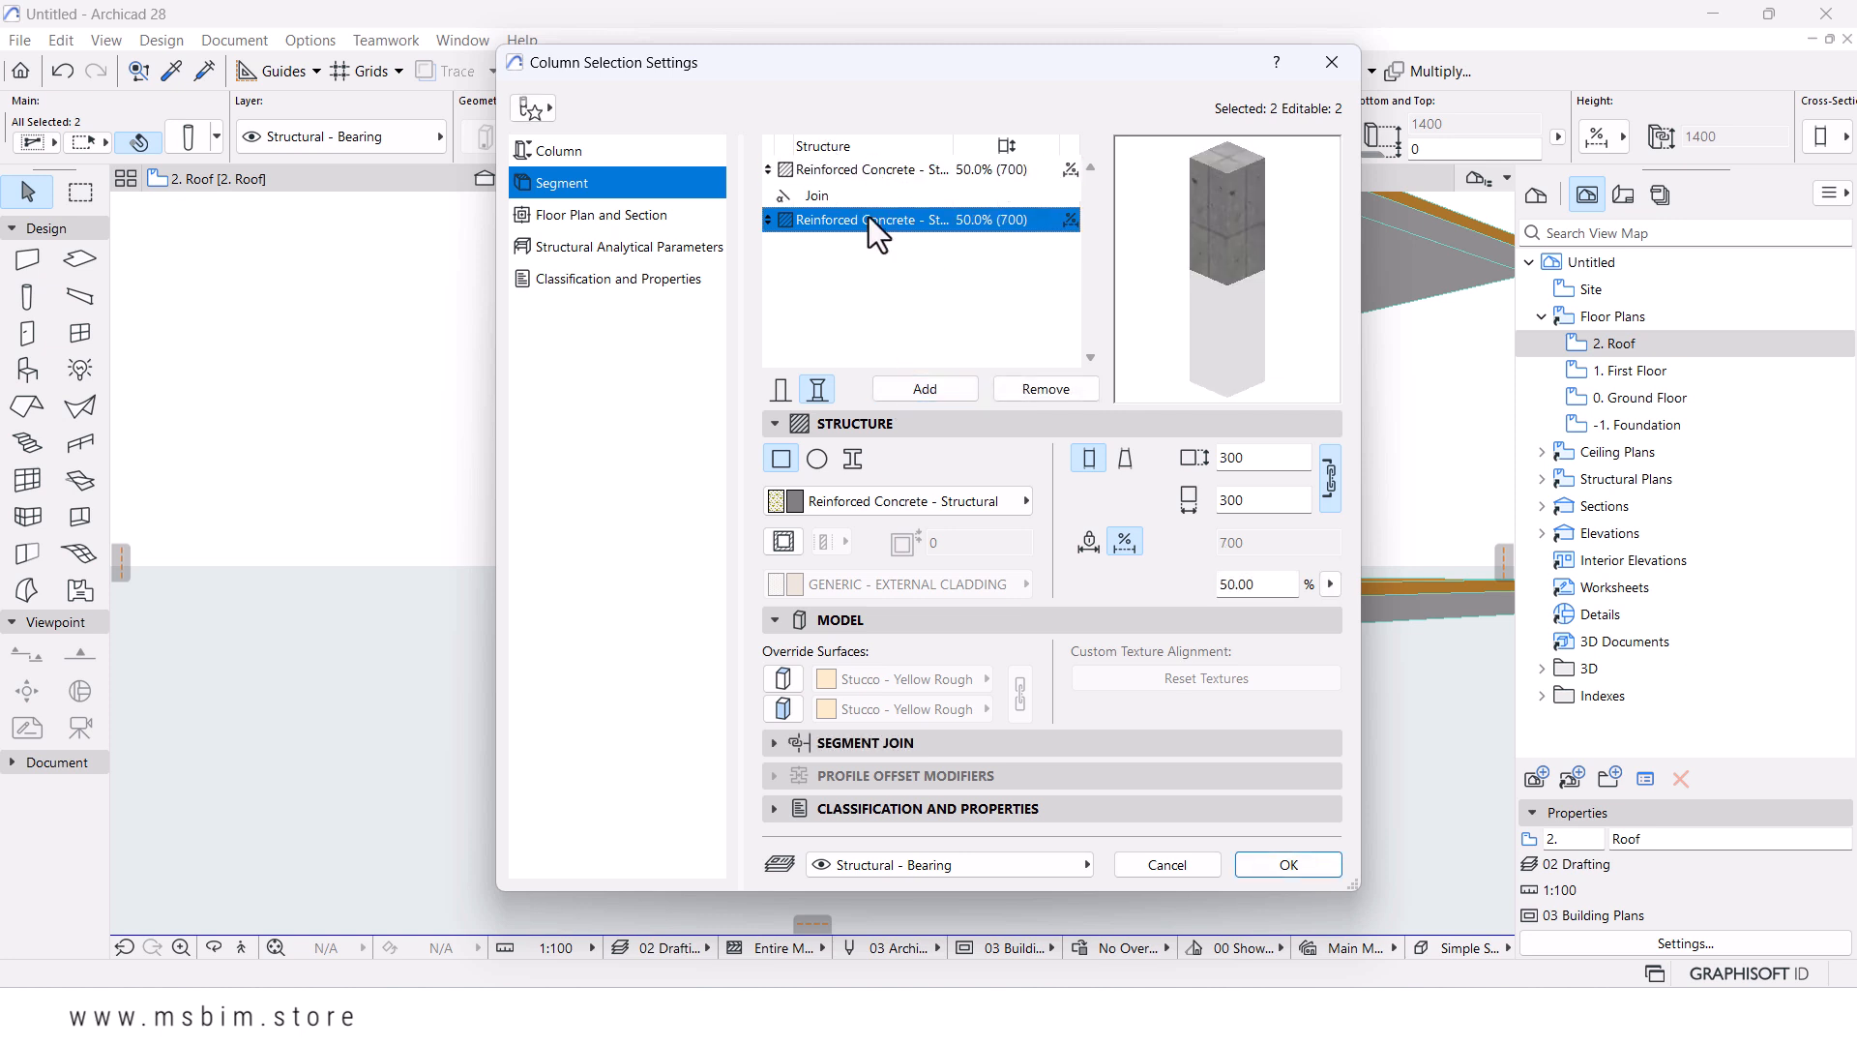
left_click(885, 173)
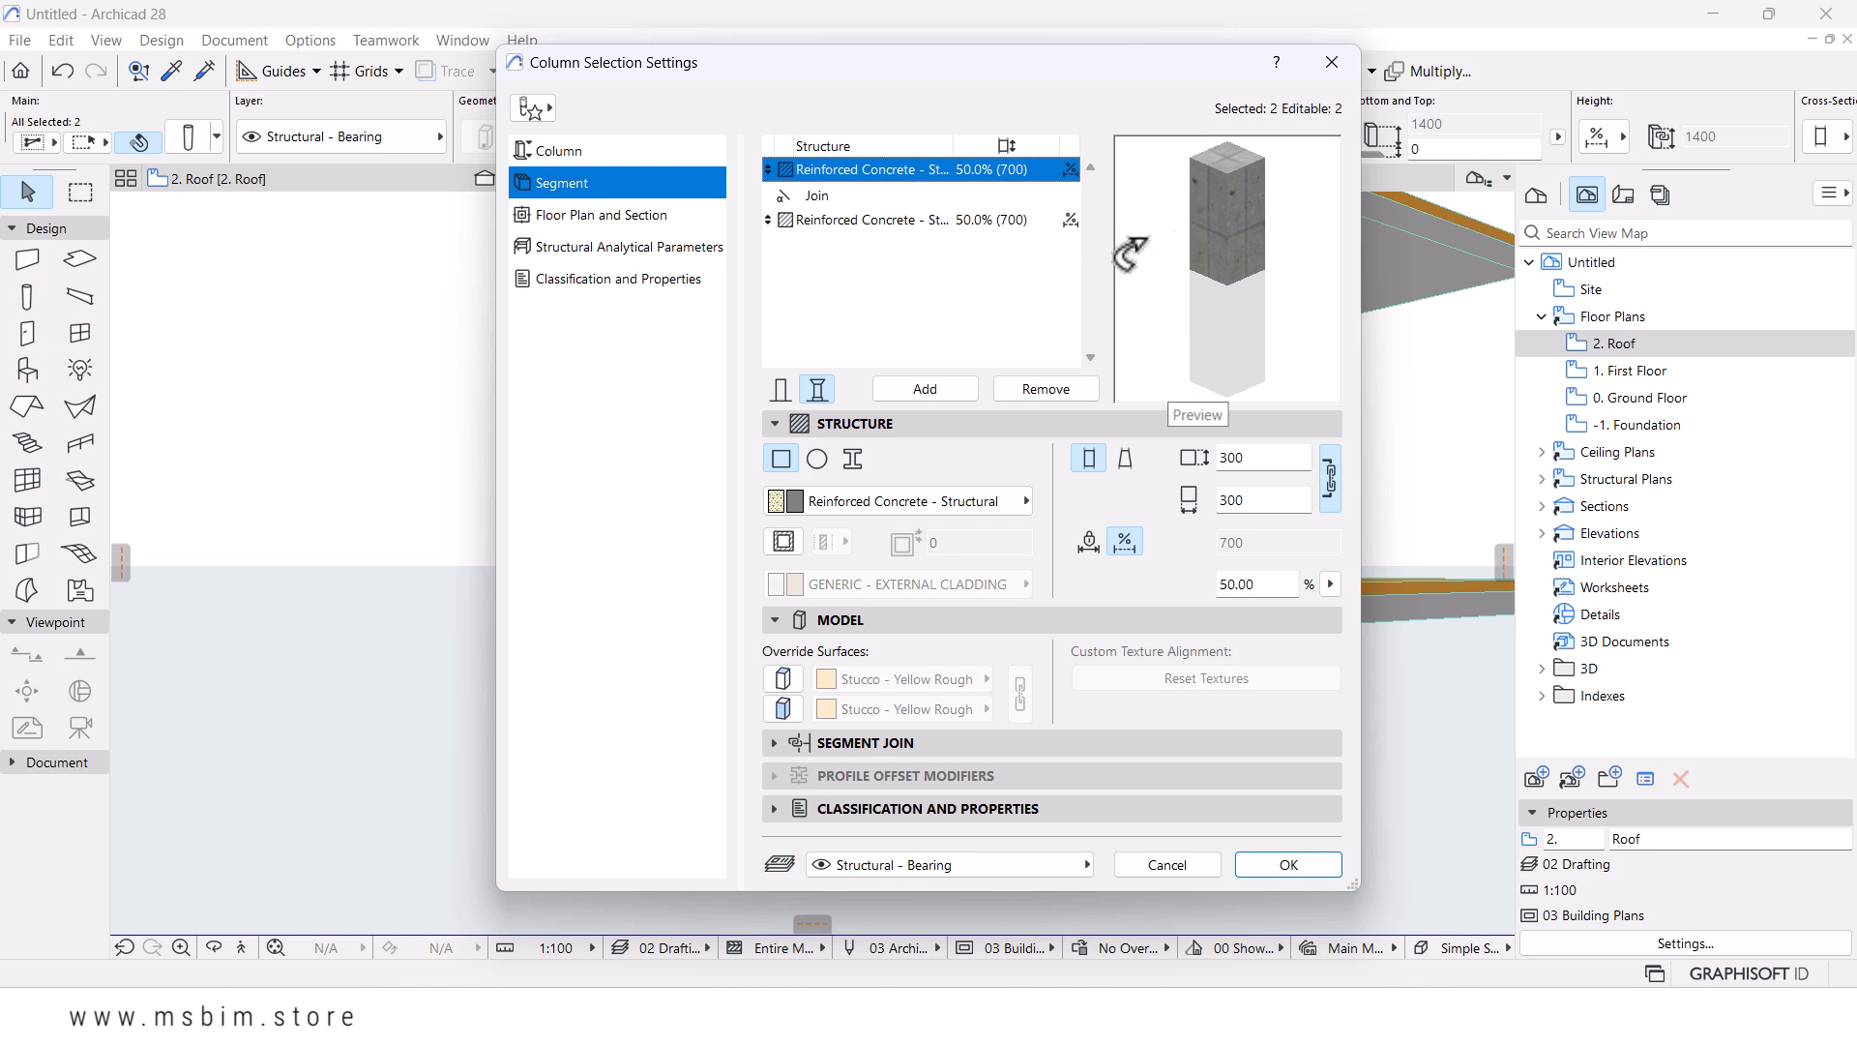
left_click(936, 224)
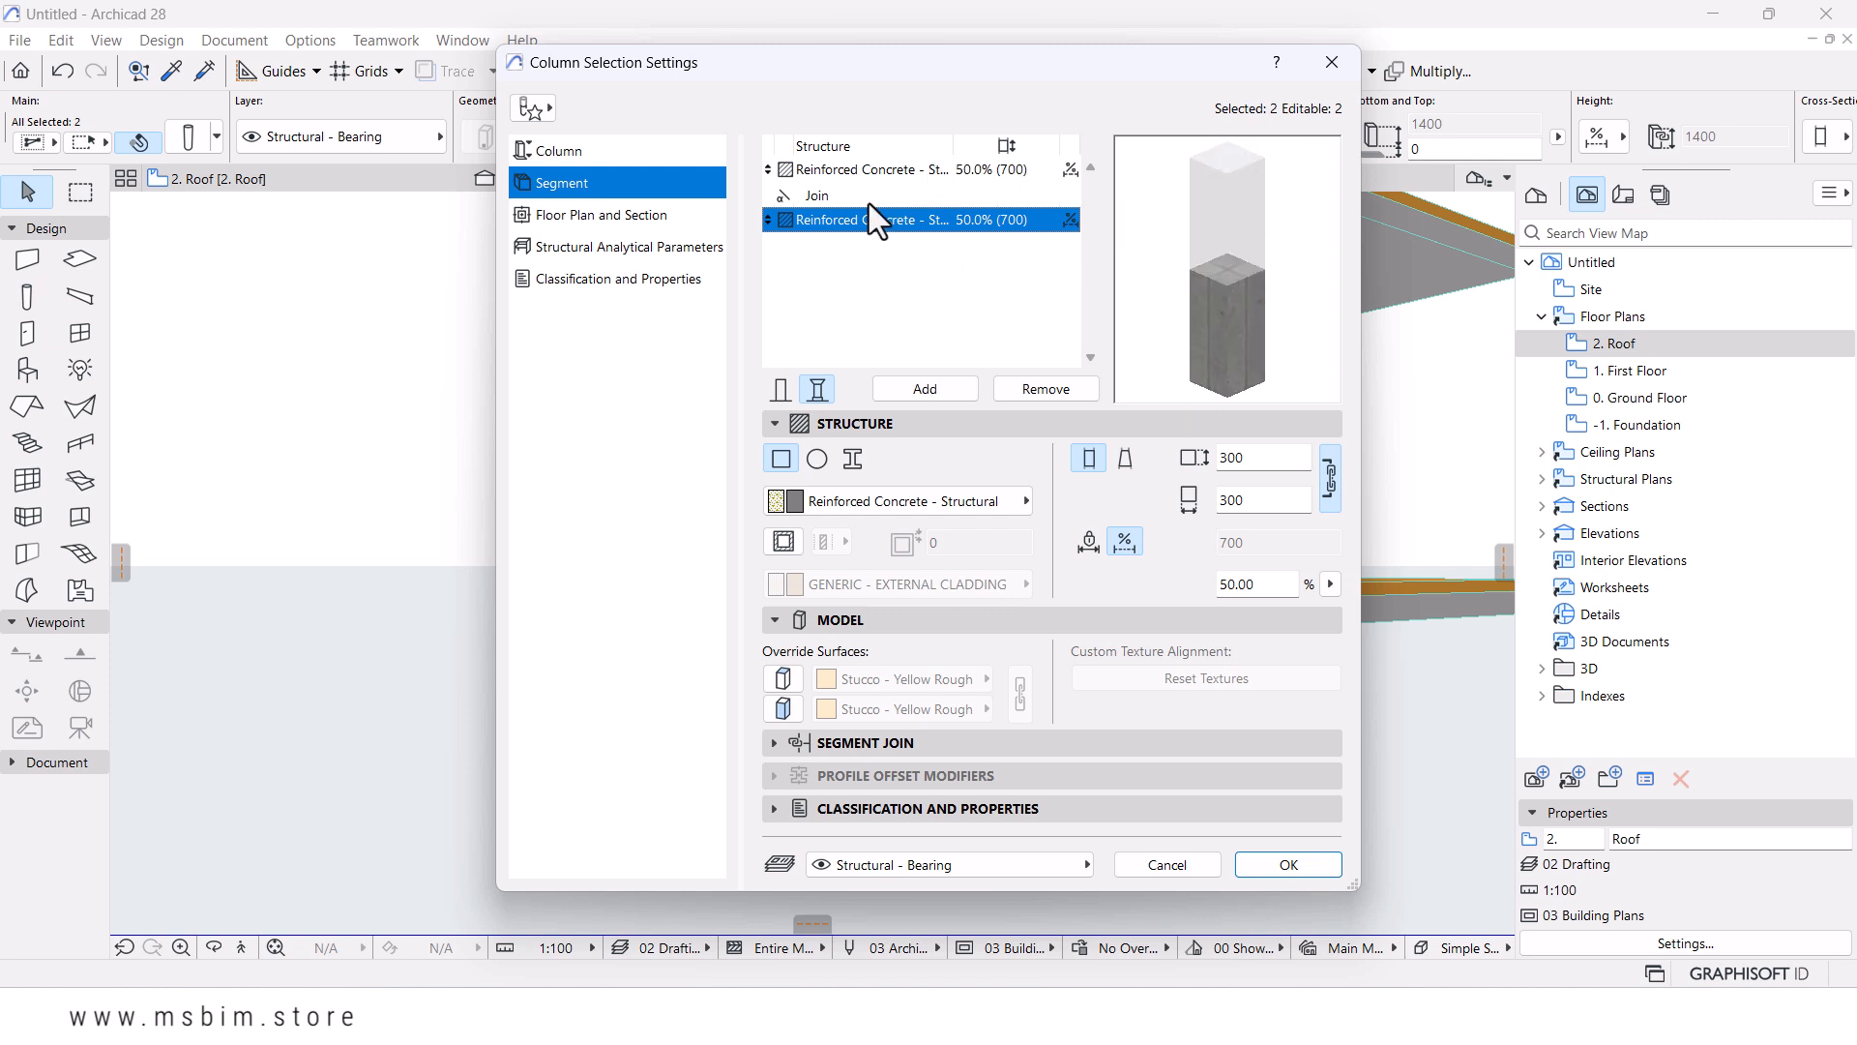
left_click(871, 174)
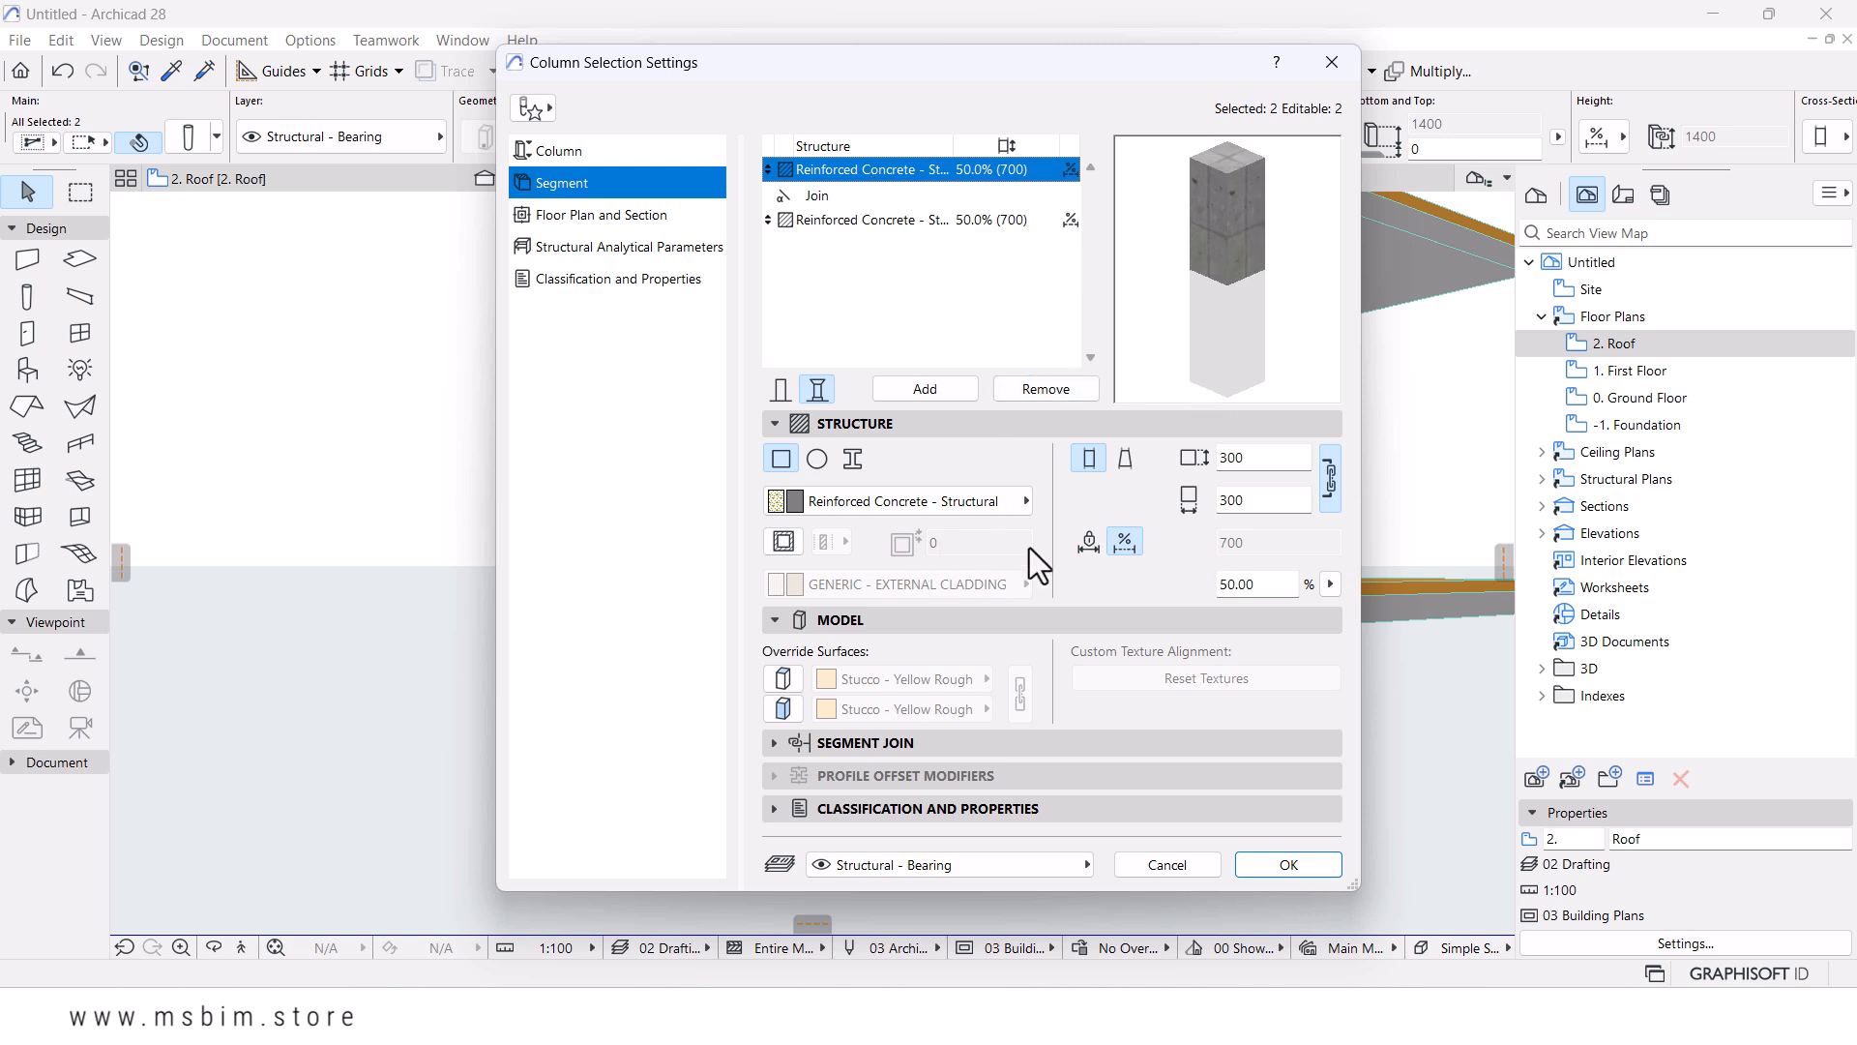
left_click(879, 219)
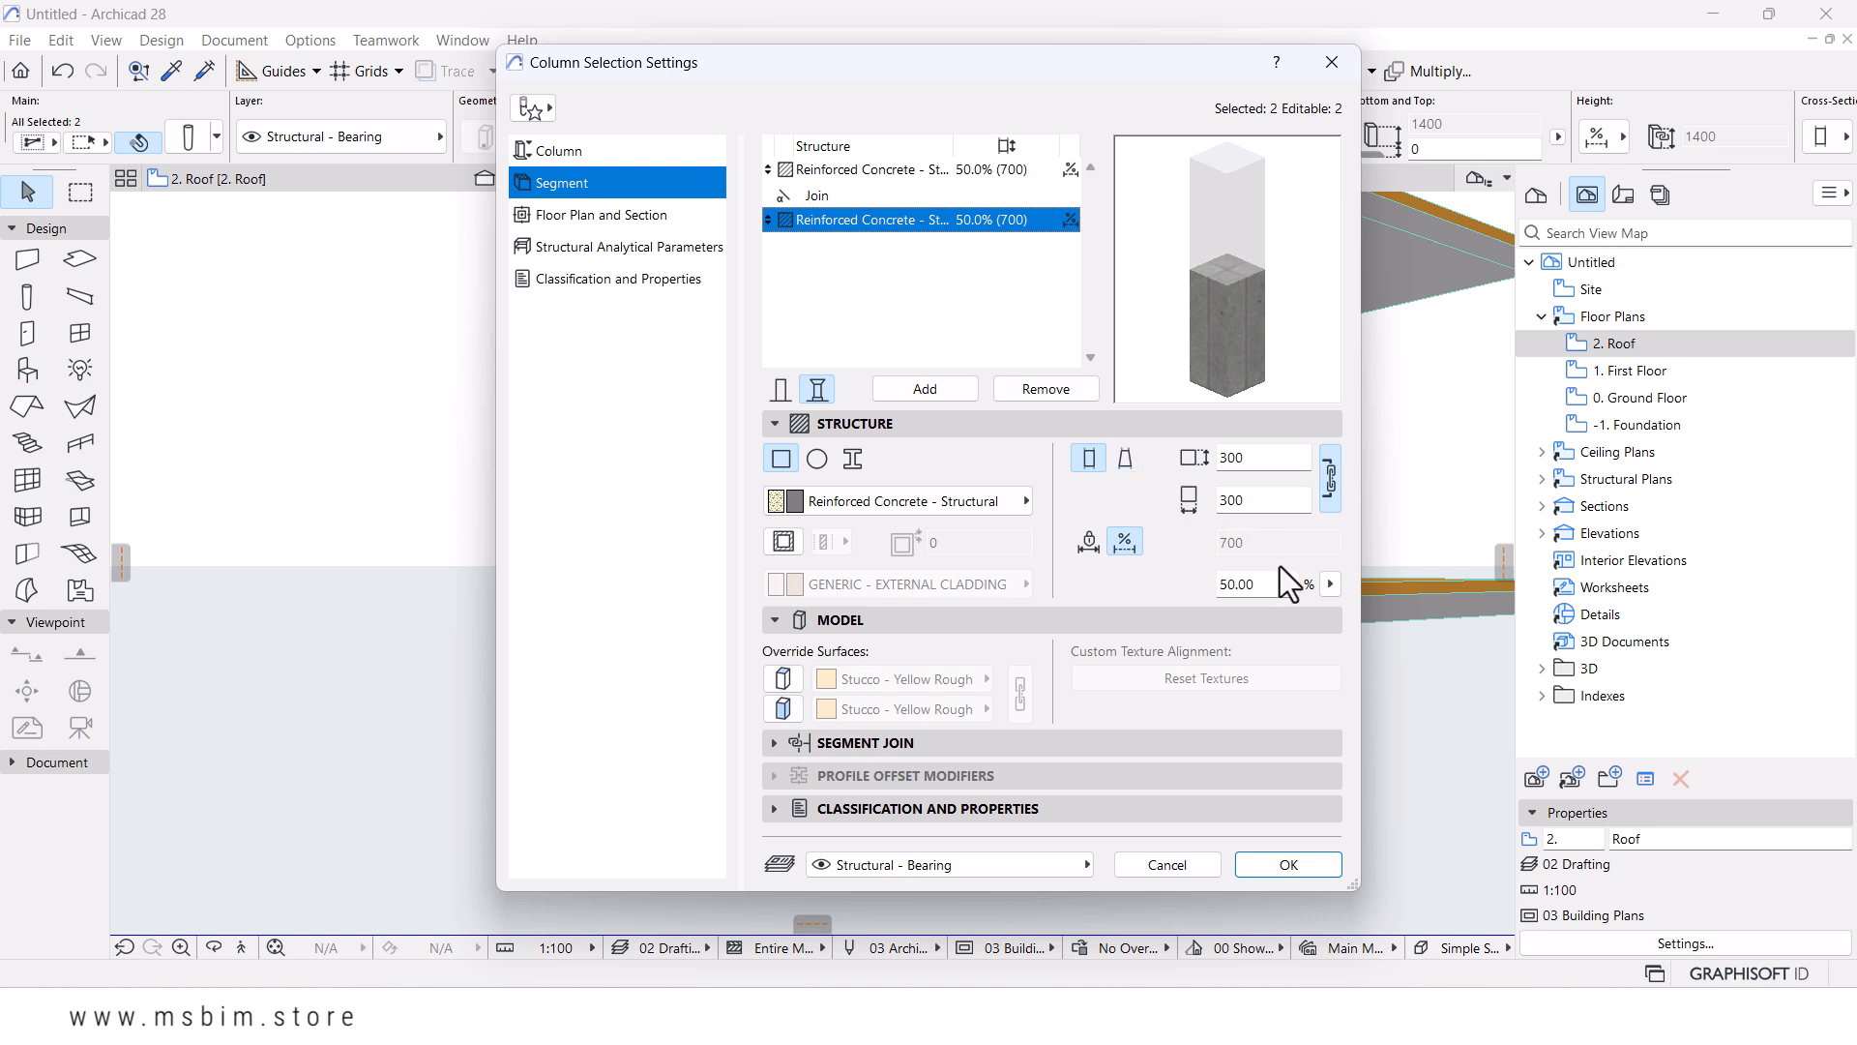
double_click(1257, 583)
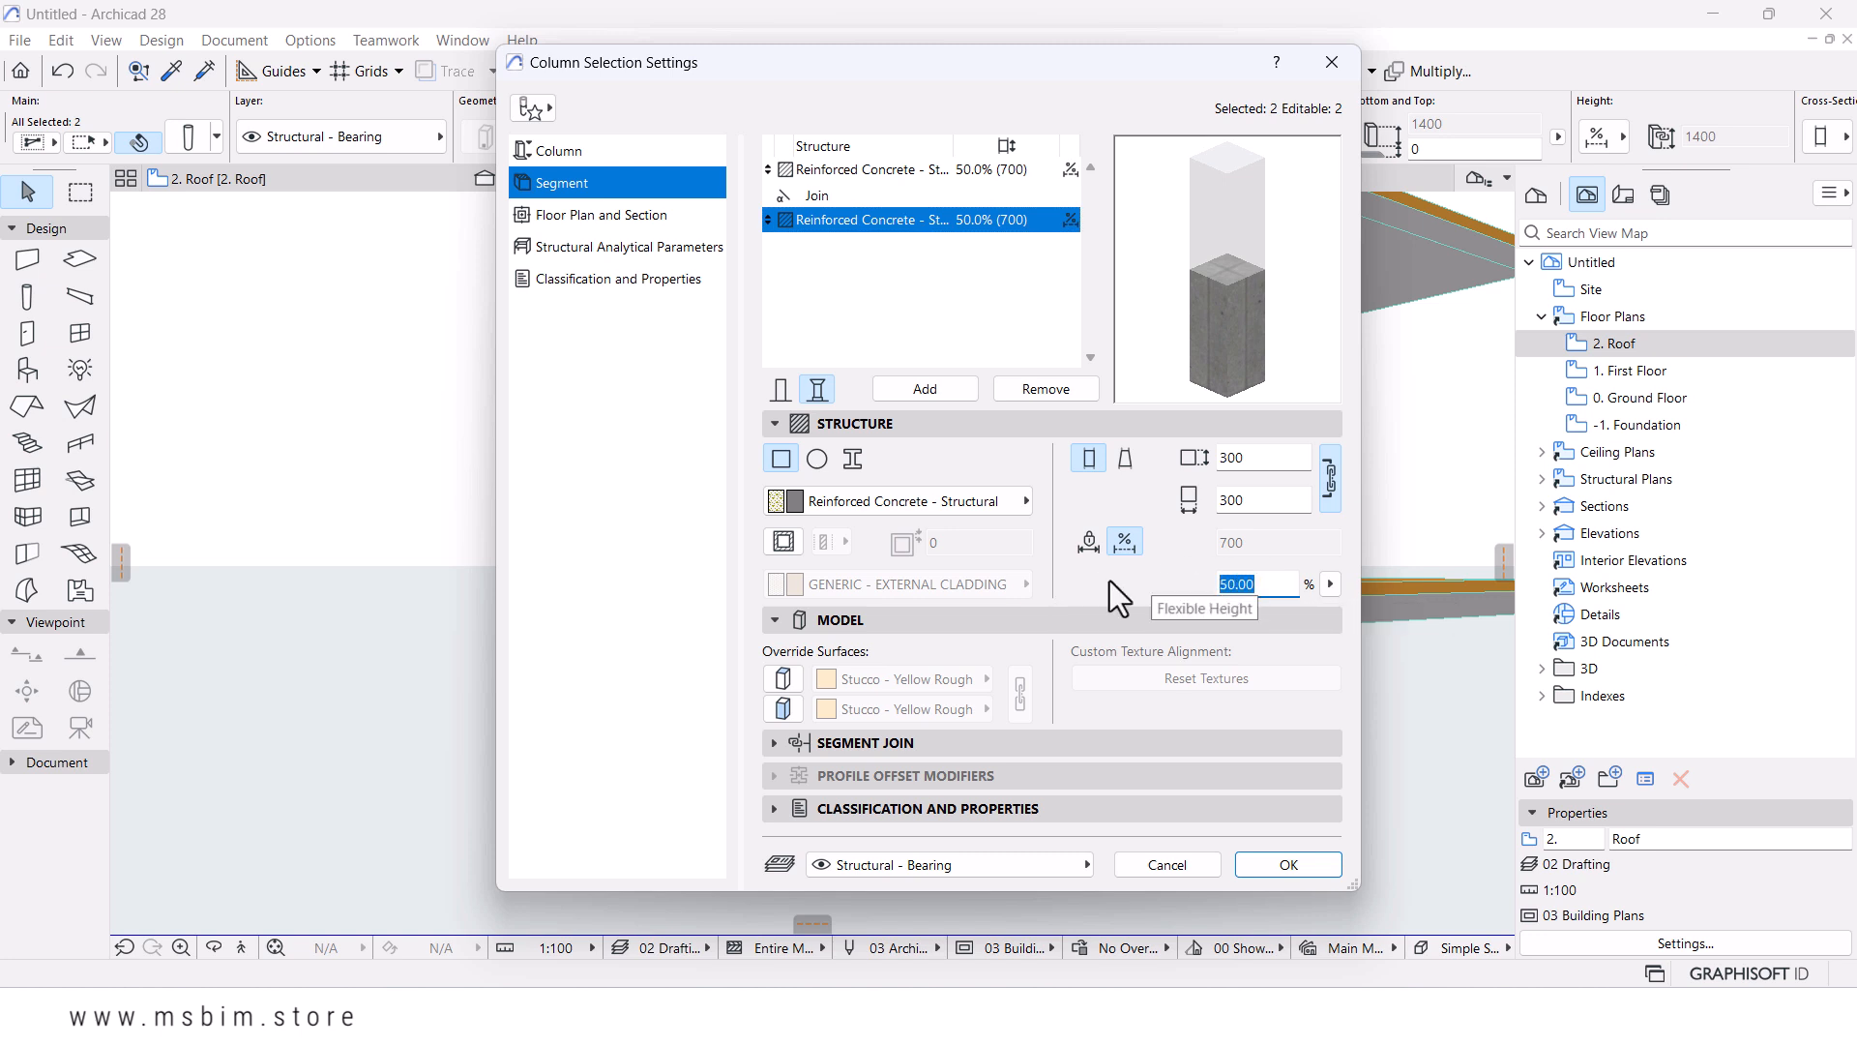
type("35")
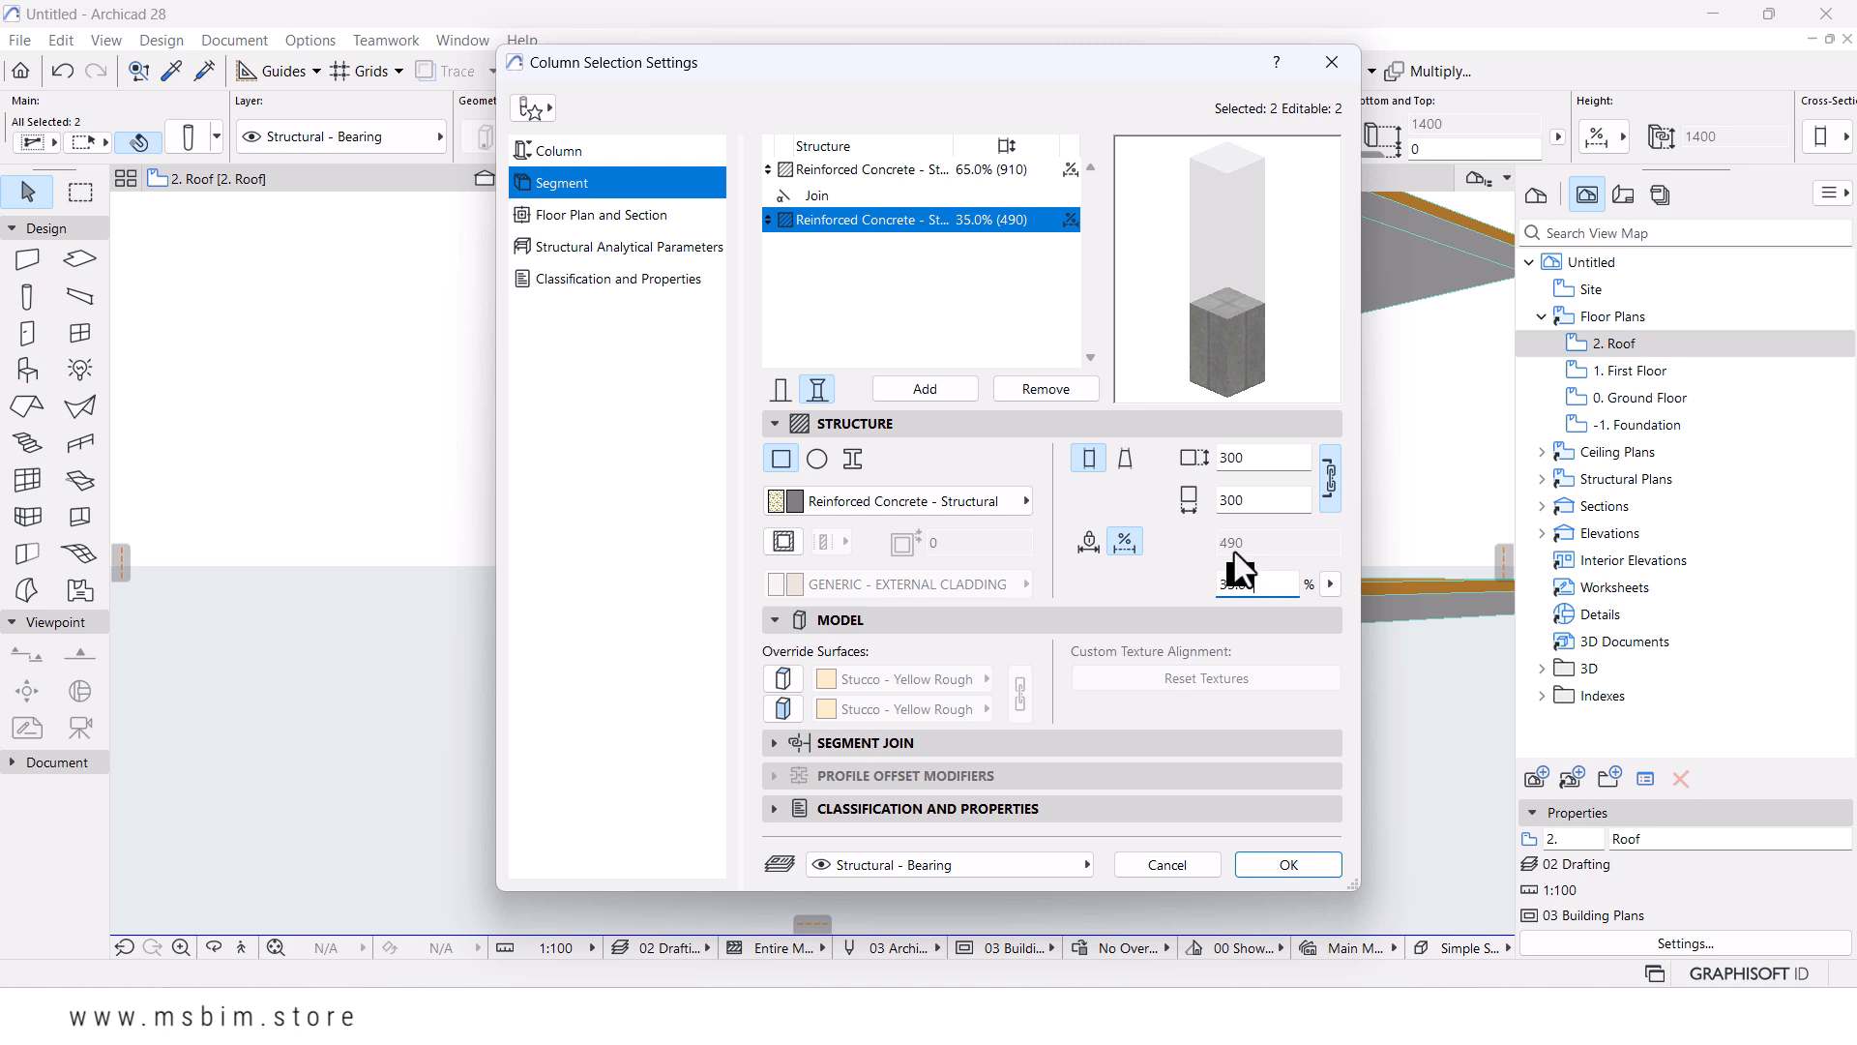
- Set the lower segment's cross-section to 1400 by 1400 to form the footing
left_click_drag(1270, 585, 1219, 587)
left_click_drag(1245, 459, 1193, 451)
type("1400")
key("Tab")
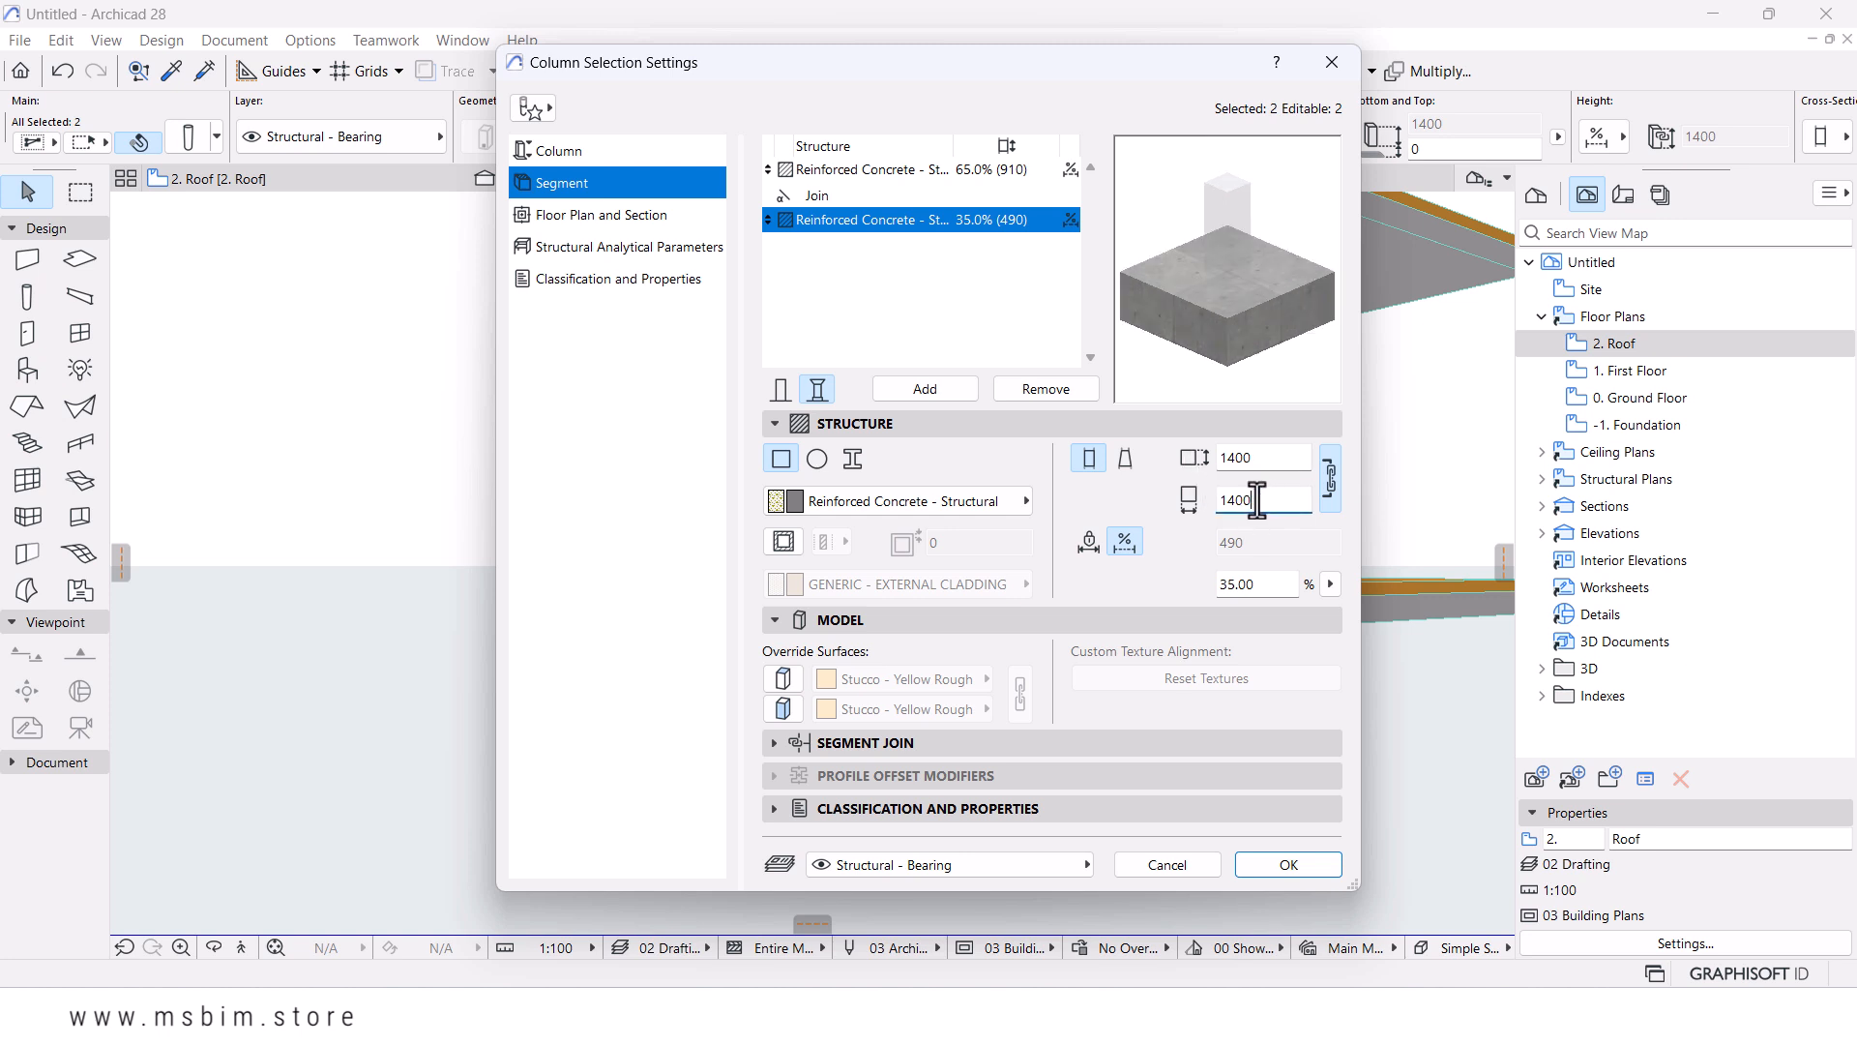
- Set the upper segment's cross-section to 550 by 550 and apply the column settings
left_click(834, 172)
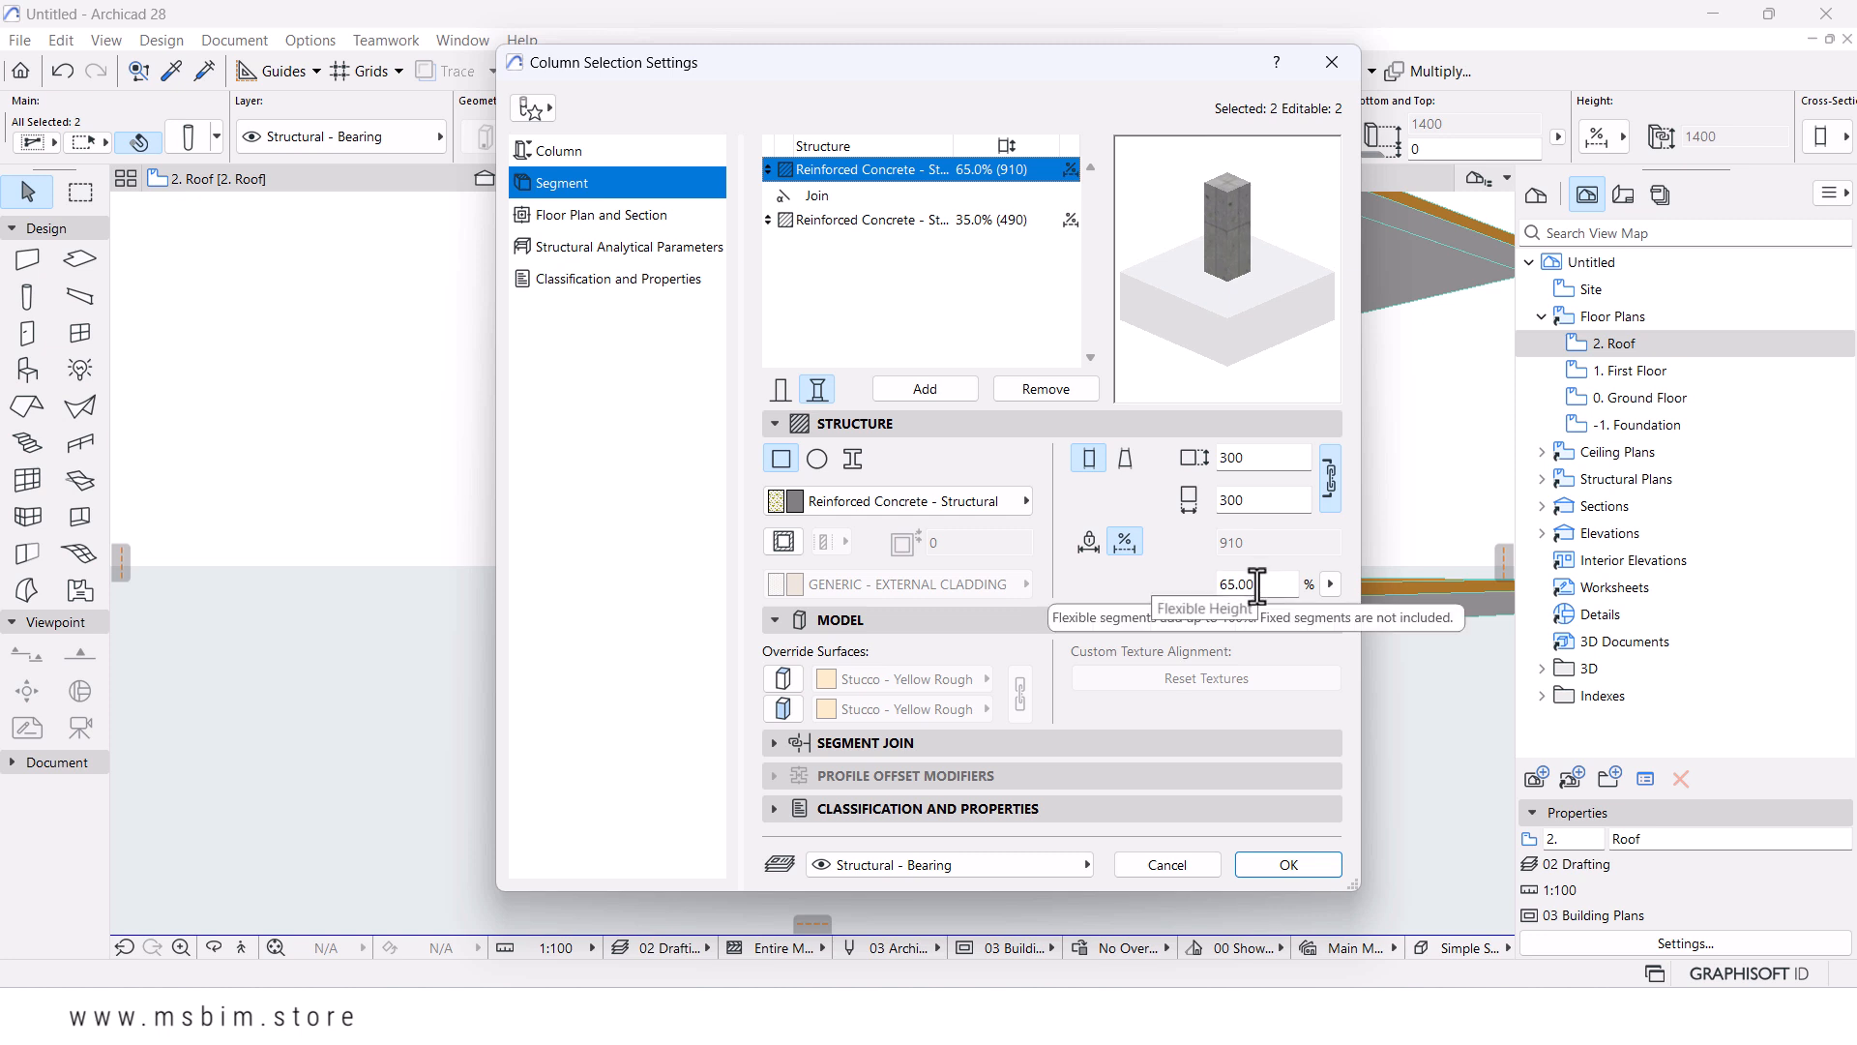
left_click(1271, 462)
type("550")
left_click(1262, 499)
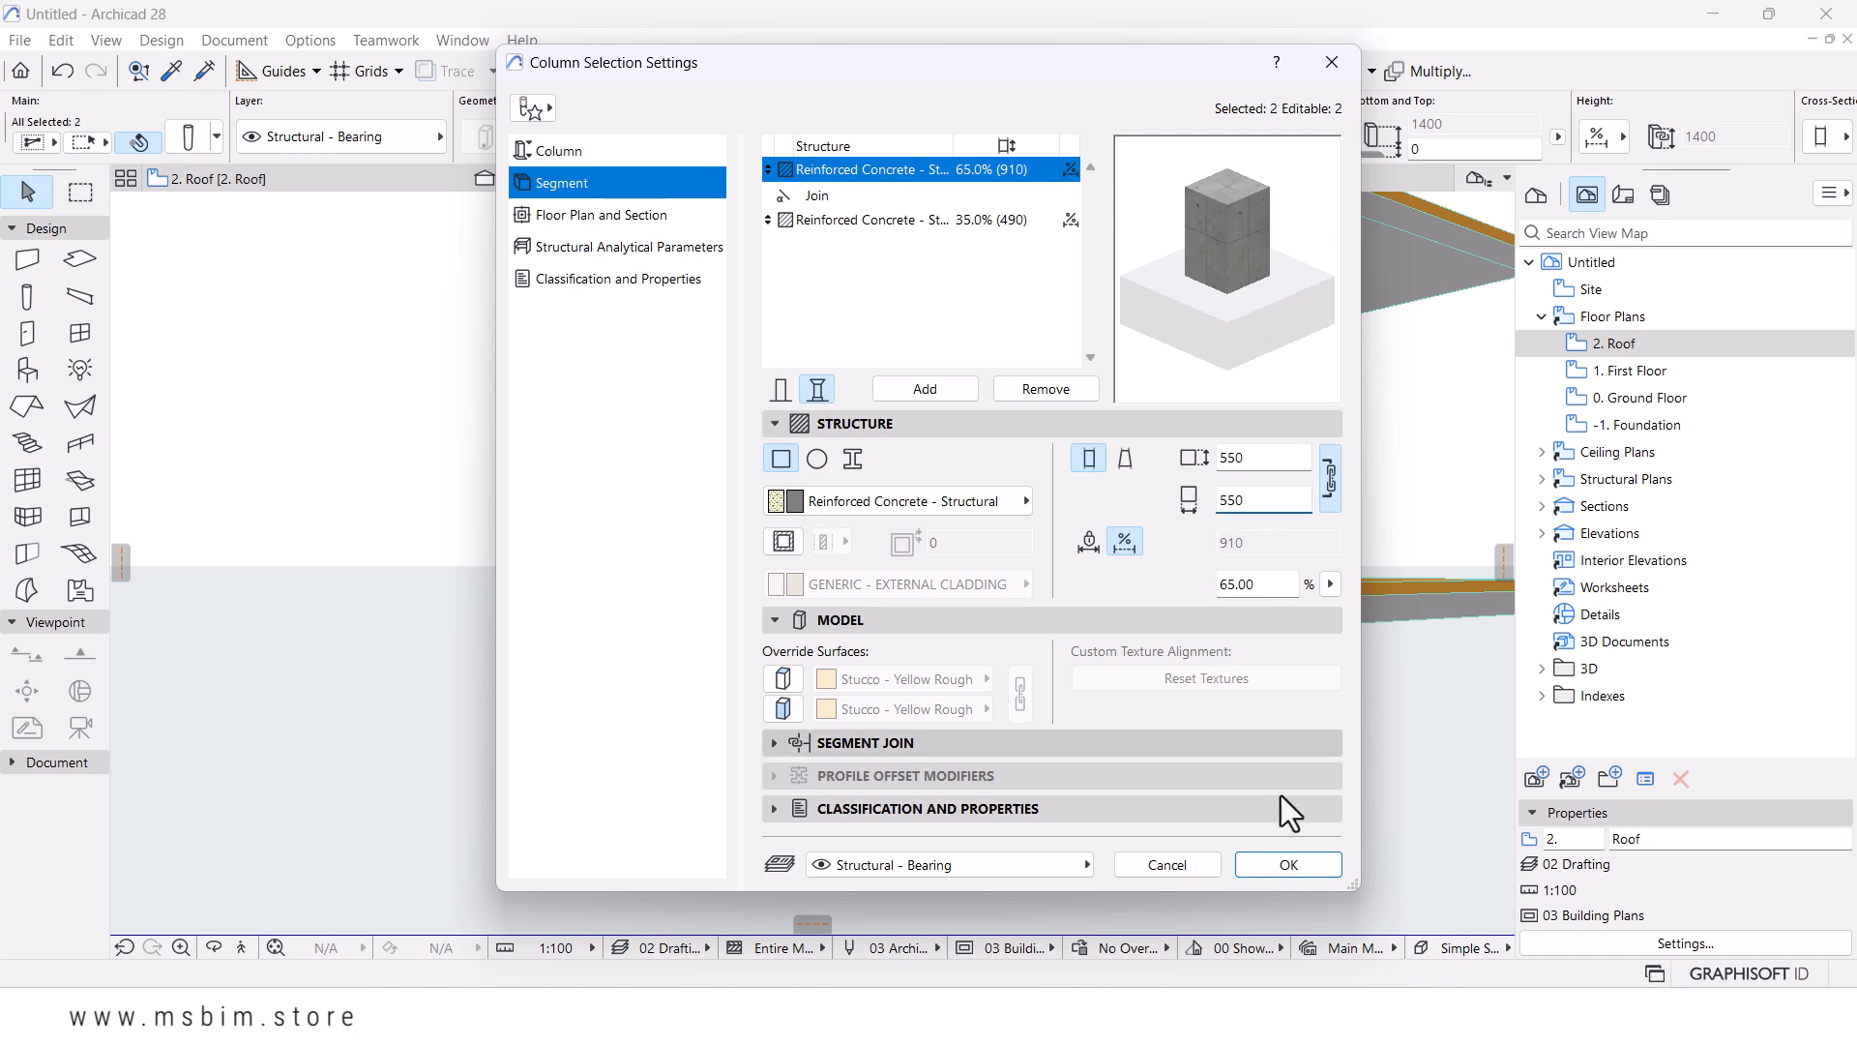
left_click(1286, 865)
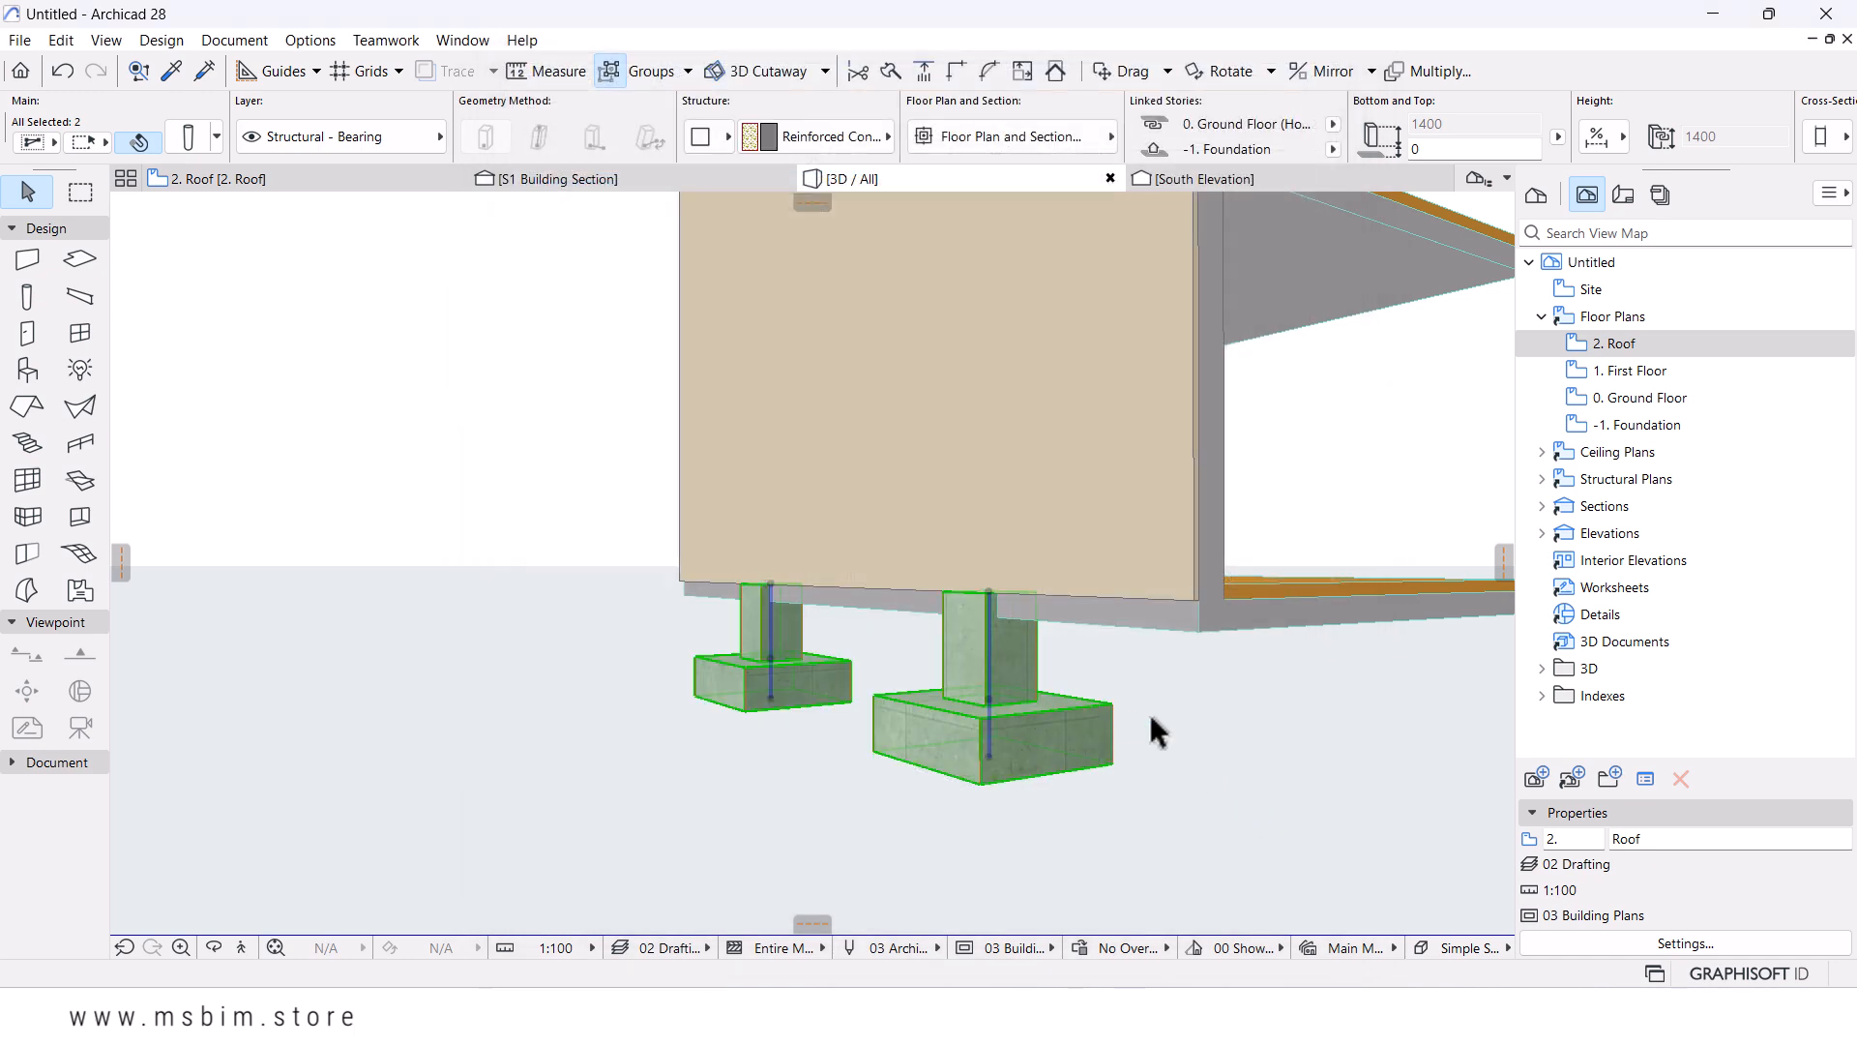
- Check the column footings in 3D from the open side of the building and open the -1. Foundation floor plan
key("o")
left_click_drag(1252, 741, 879, 813)
left_click_drag(958, 787, 1364, 551)
scroll(808, 654, "up", 3)
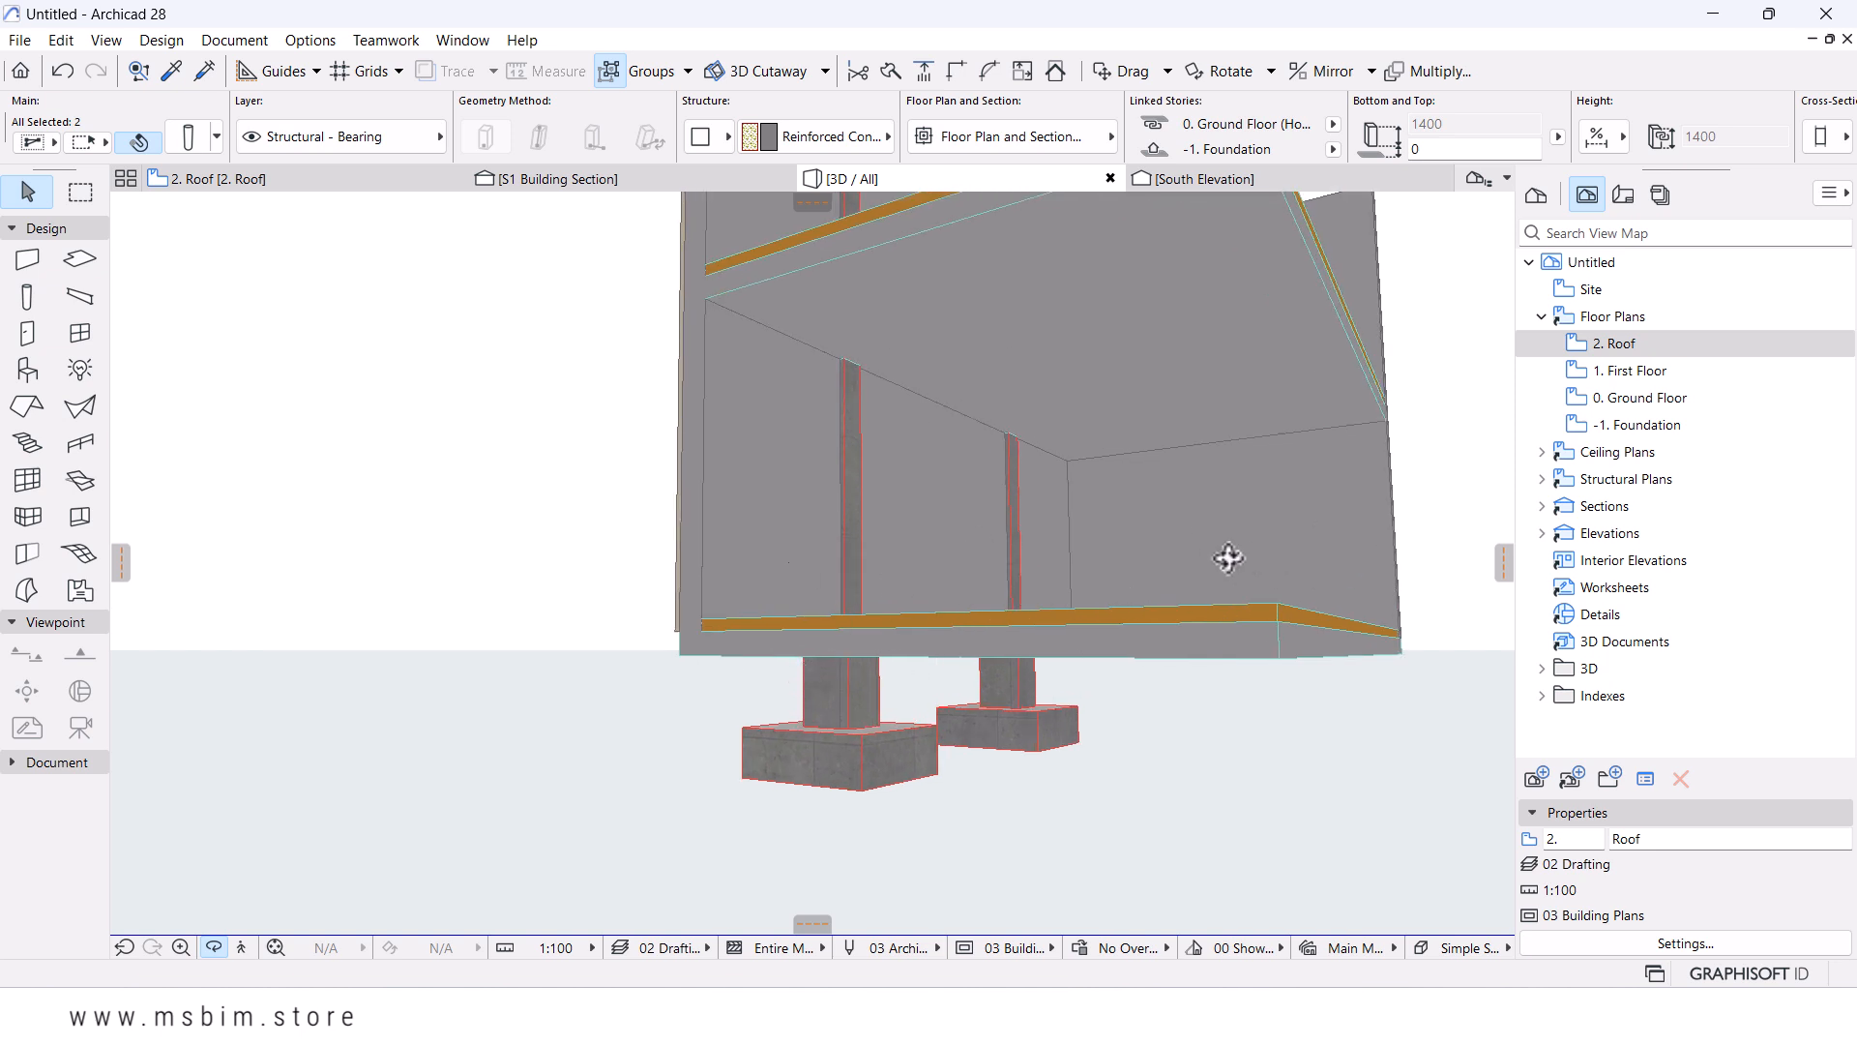
left_click_drag(1231, 552, 1281, 576)
double_click(1625, 418)
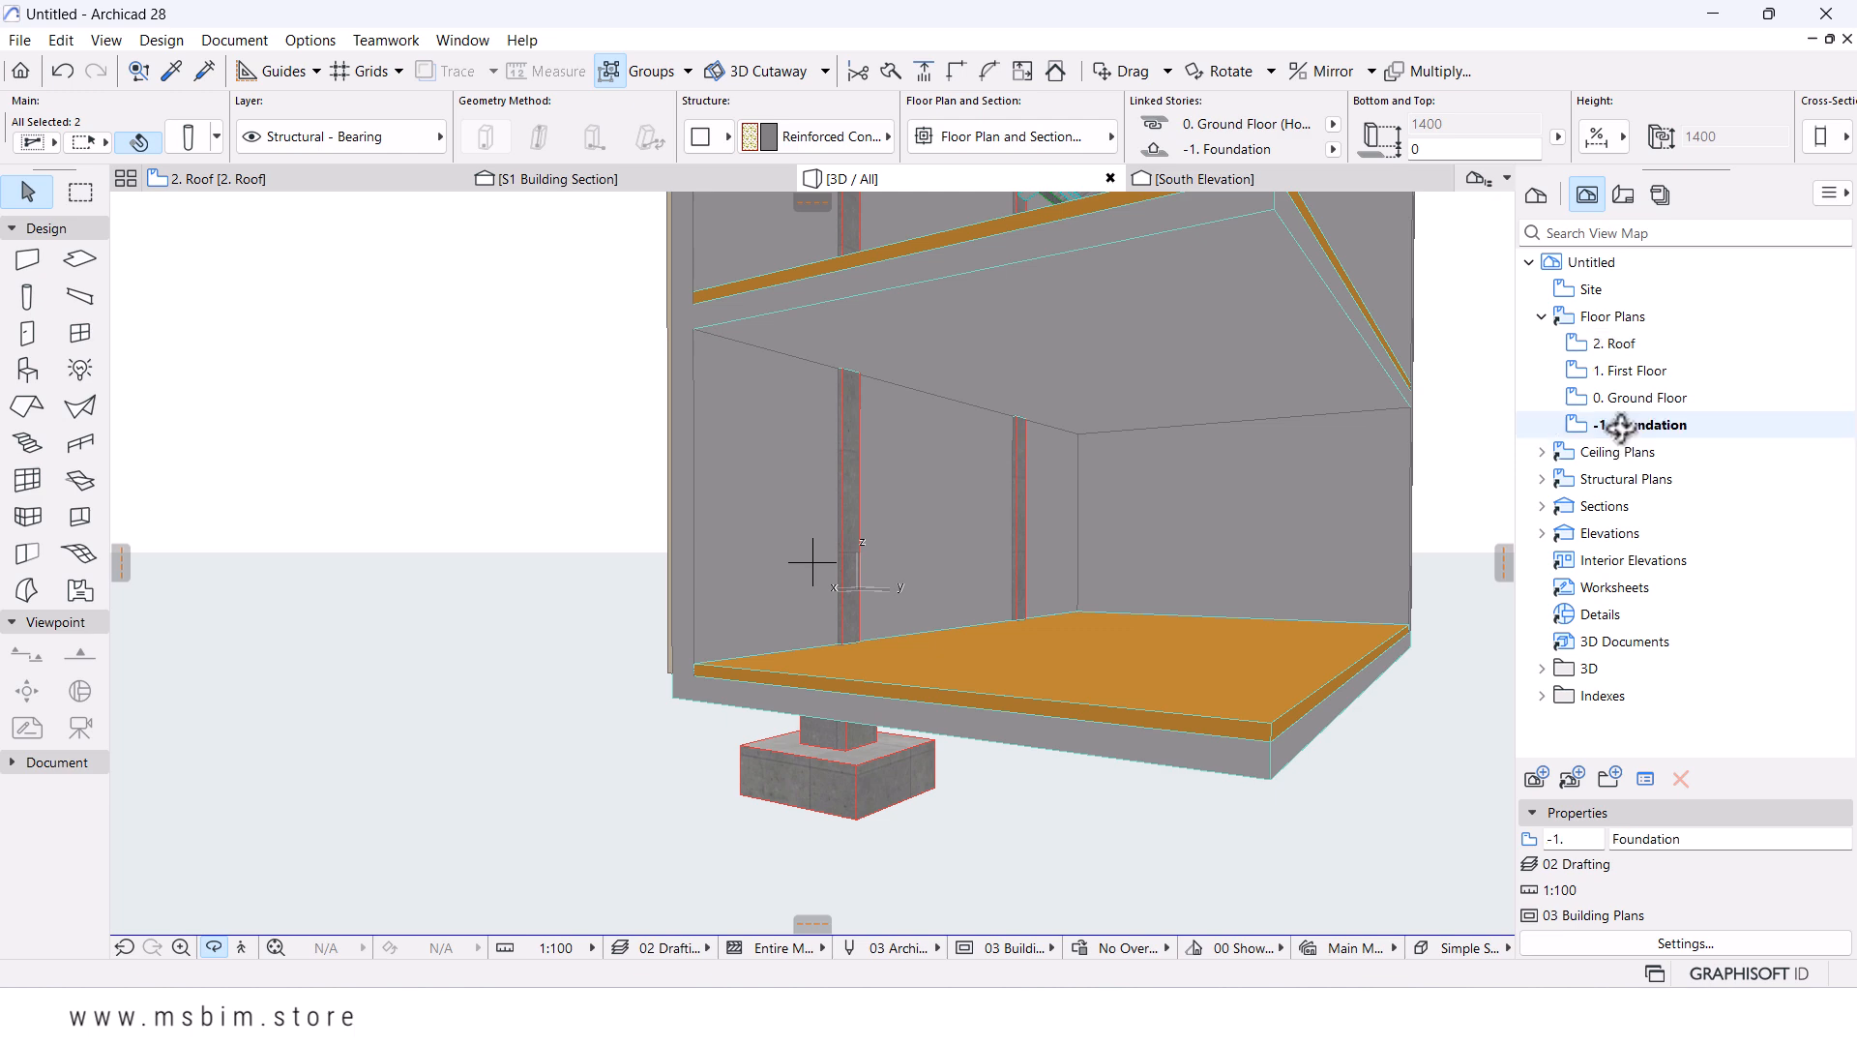
scroll(943, 547, "down", 4)
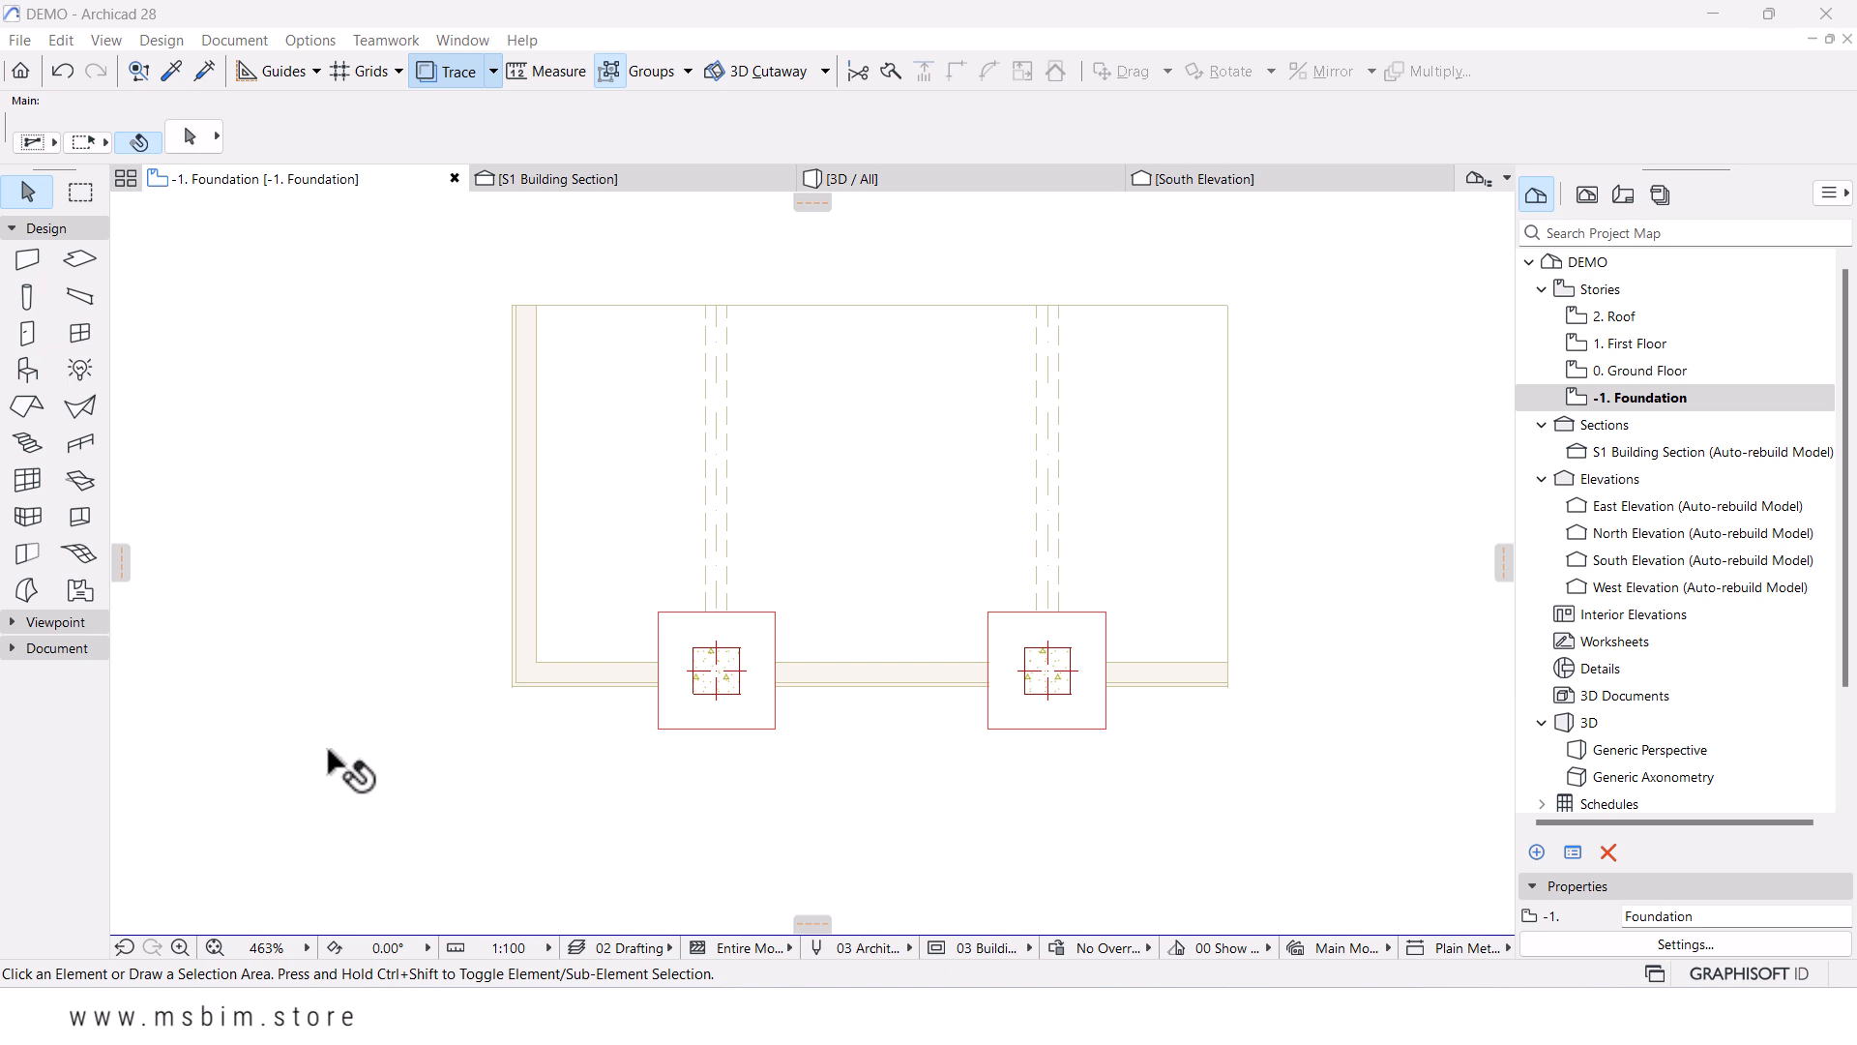
- Start the Beam tool with Reinforced Concrete - Structural as its building material
left_click(80, 298)
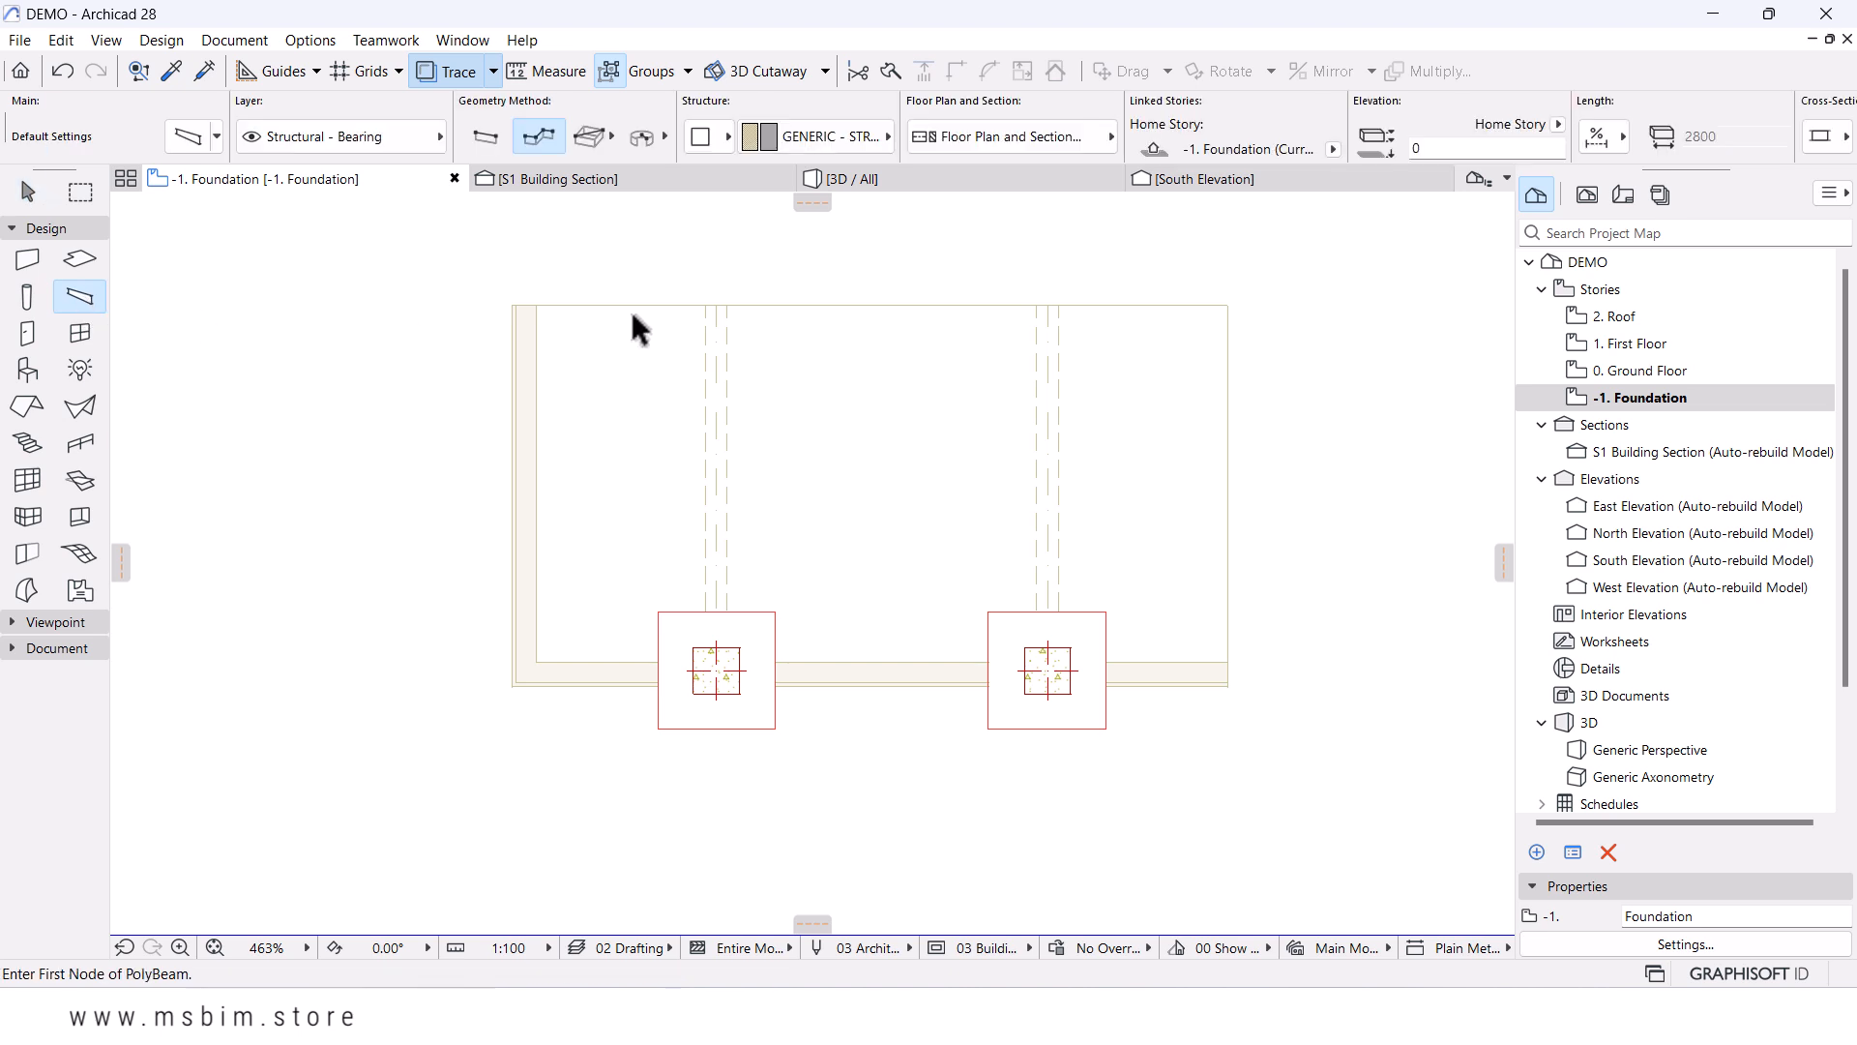
left_click(808, 136)
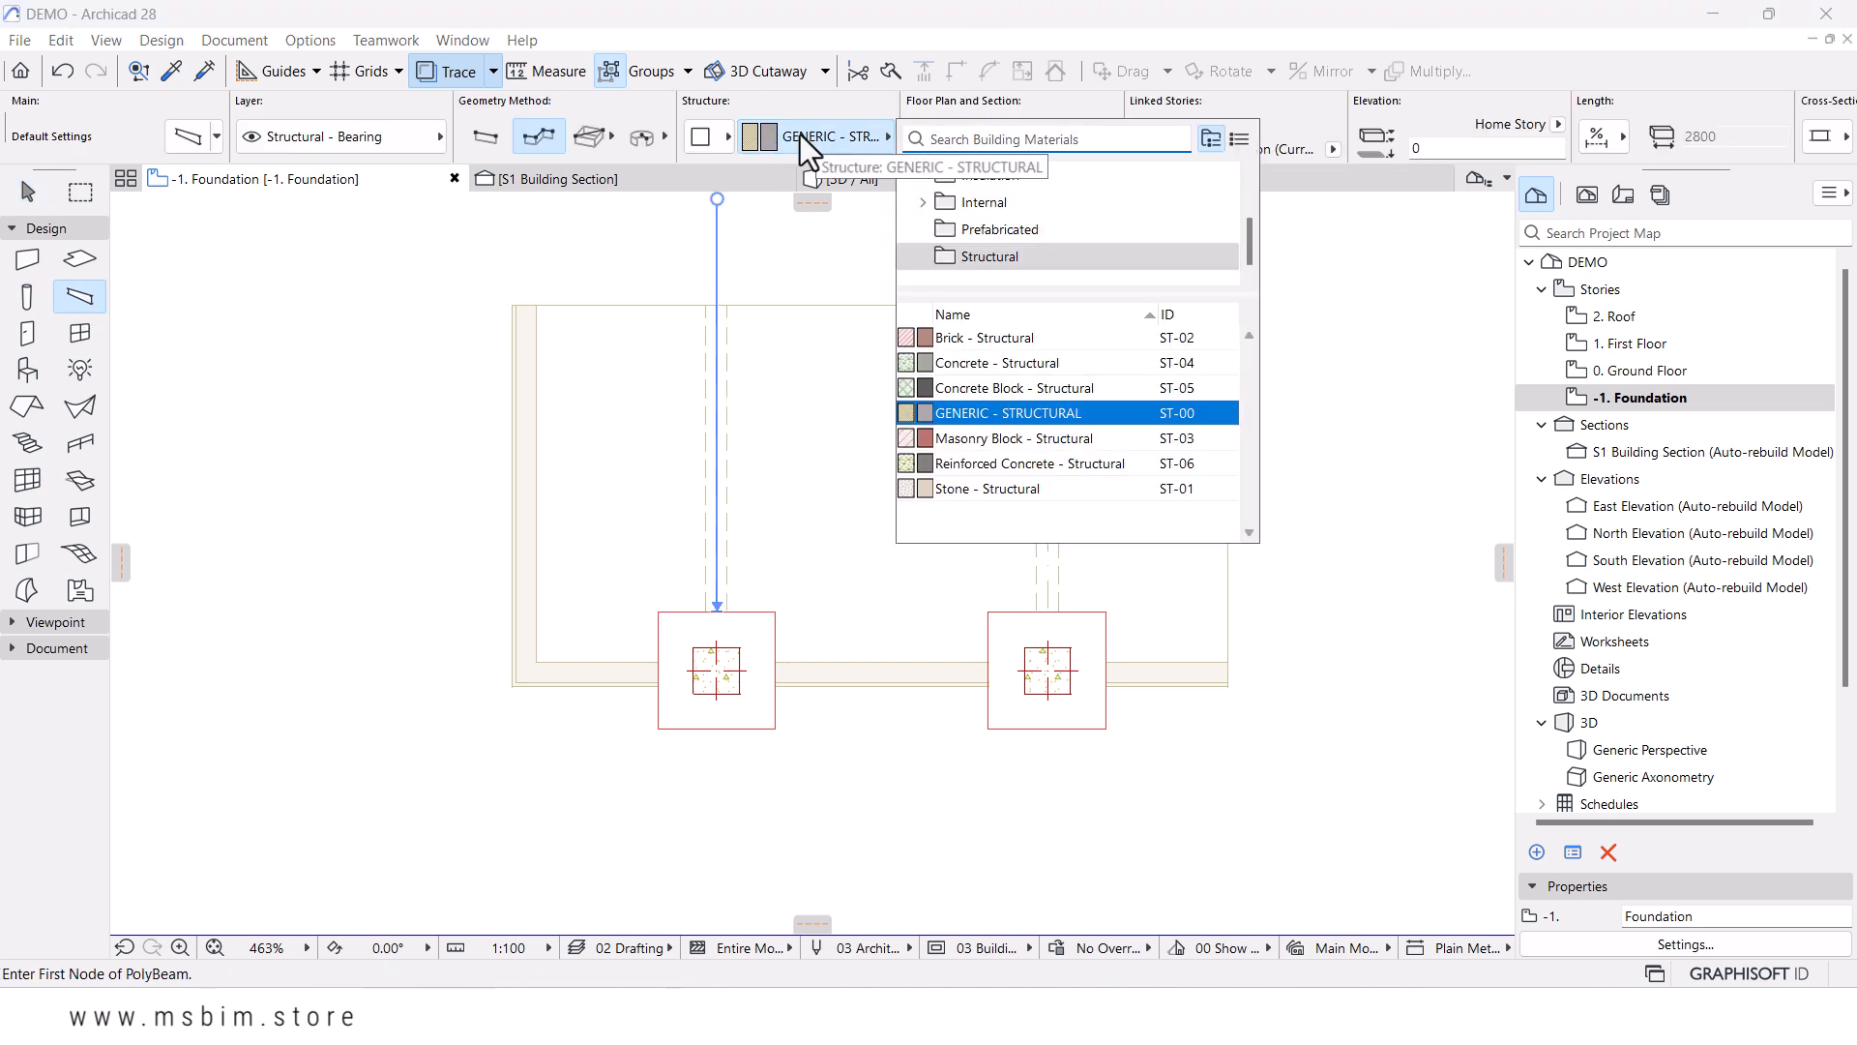
left_click(1073, 464)
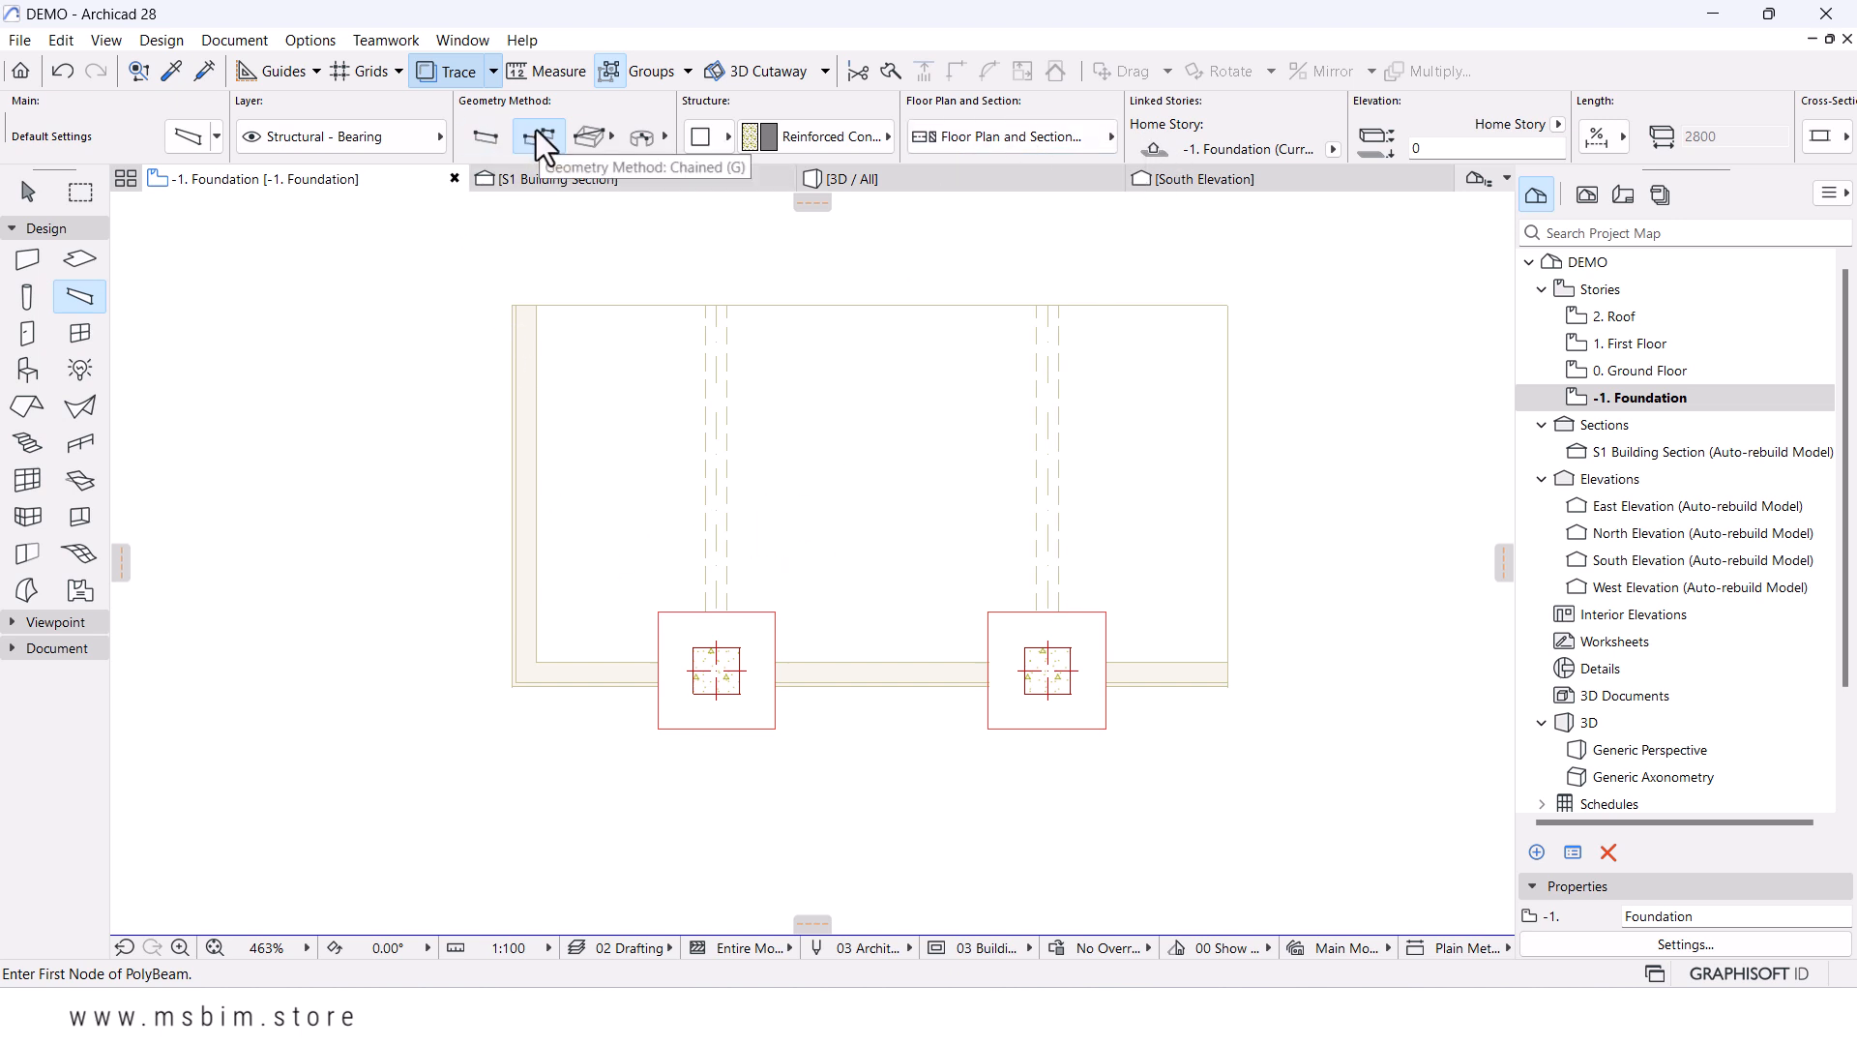
- Draw an L-shaped chained beam along the outer core line of both walls, with the beam under the columns 8500 long
scroll(514, 276, "up", 5)
scroll(529, 370, "up", 1)
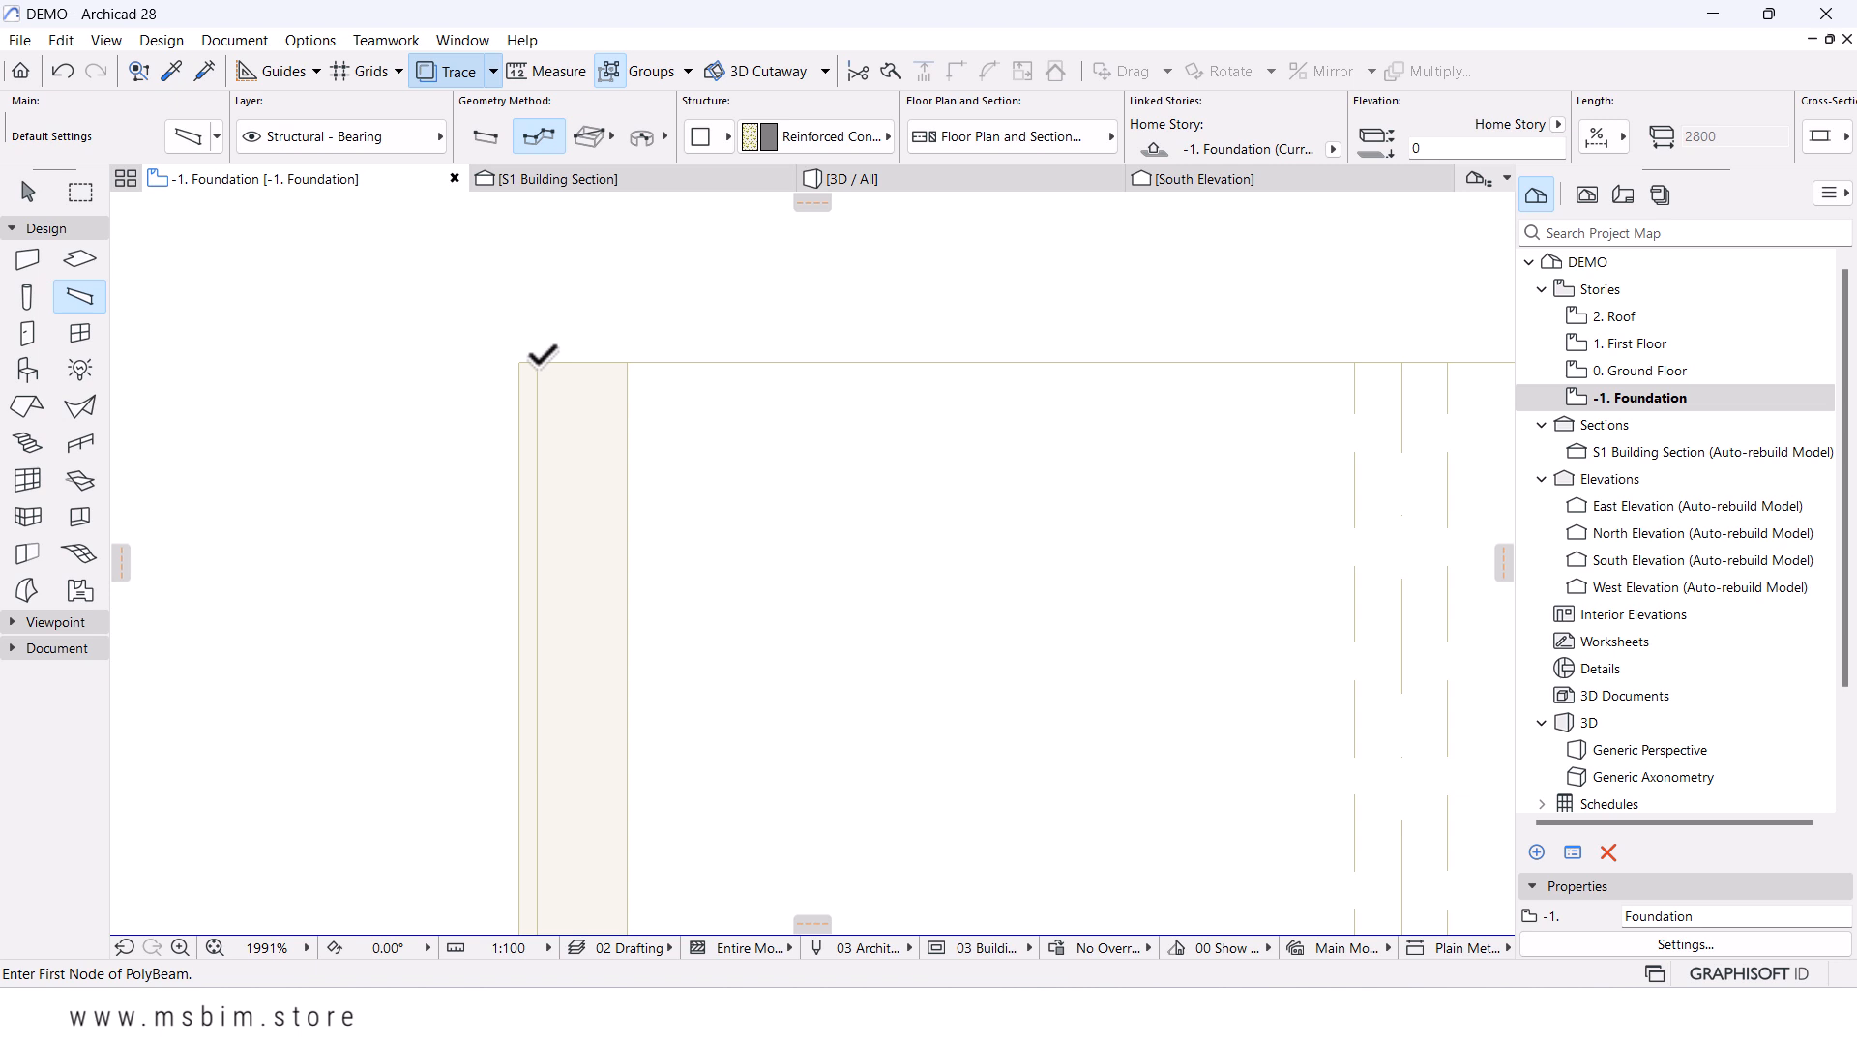
left_click(539, 361)
scroll(571, 251, "down", 6)
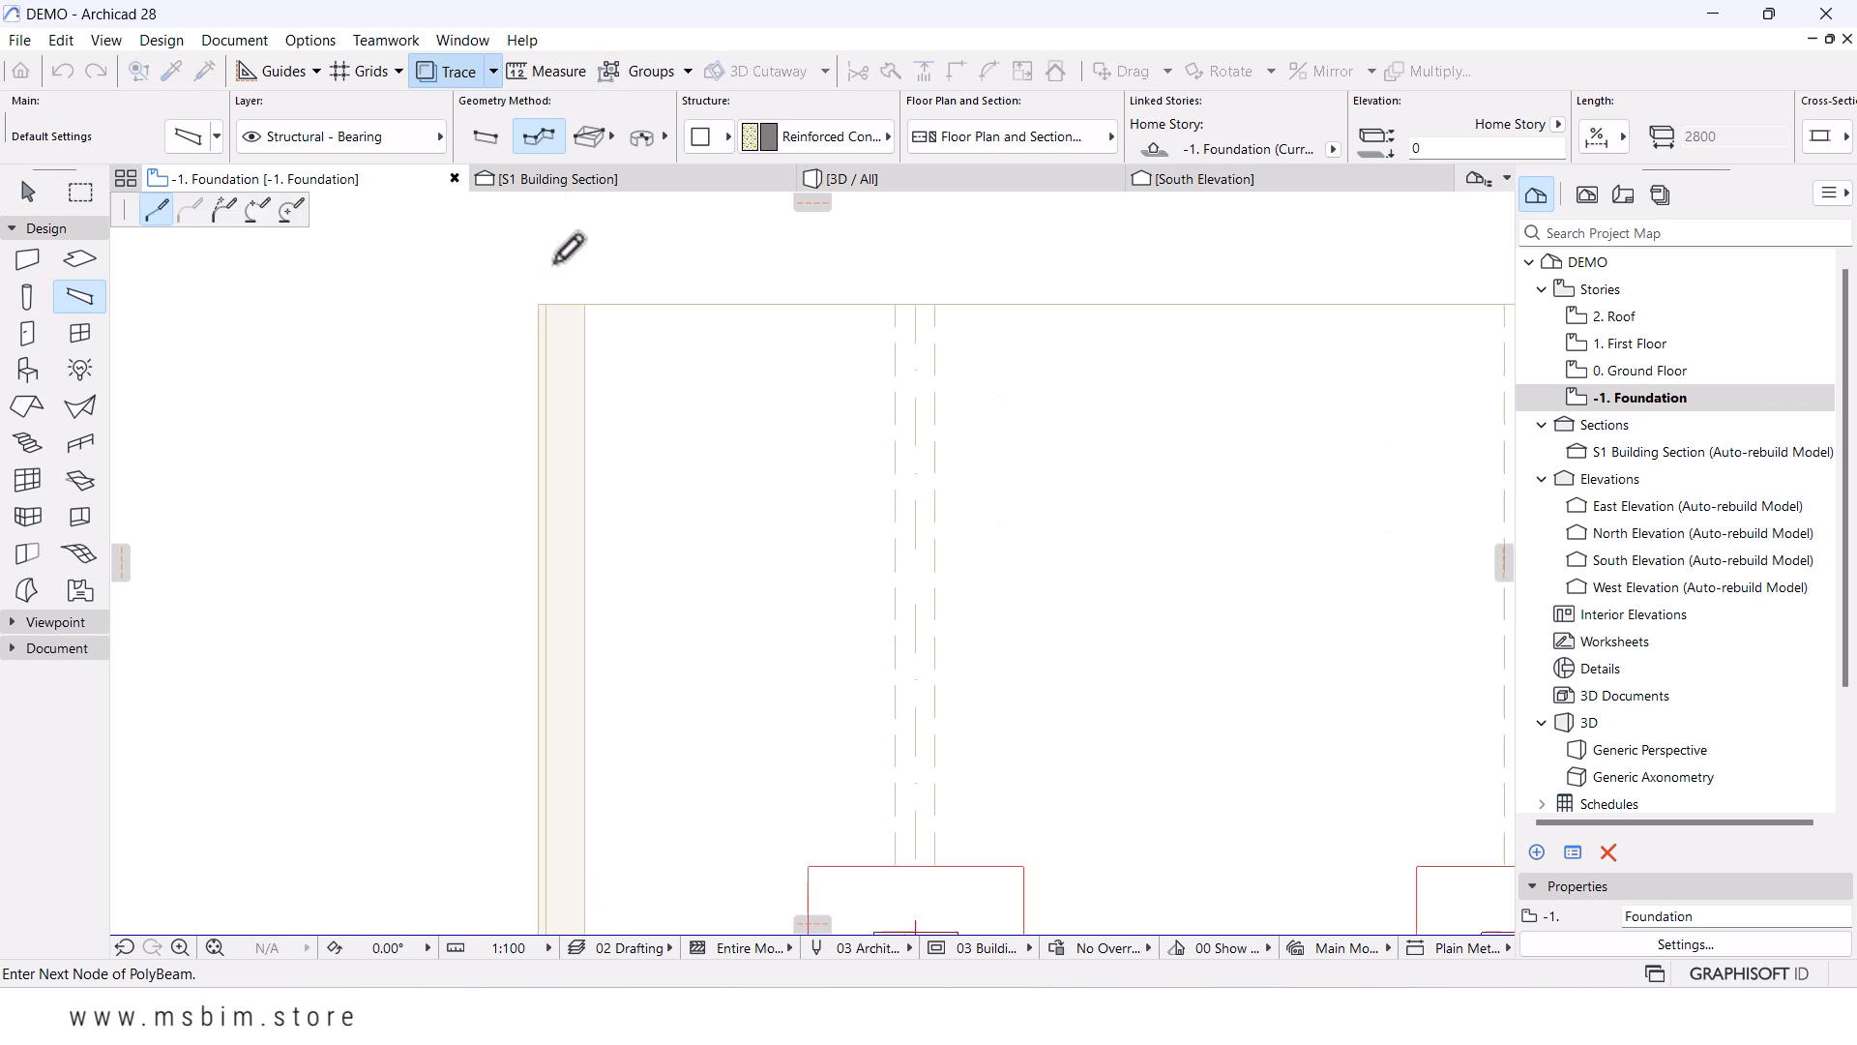
scroll(571, 394, "up", 2)
scroll(557, 413, "up", 5)
left_click(514, 511)
scroll(487, 556, "down", 7)
scroll(1093, 570, "up", 8)
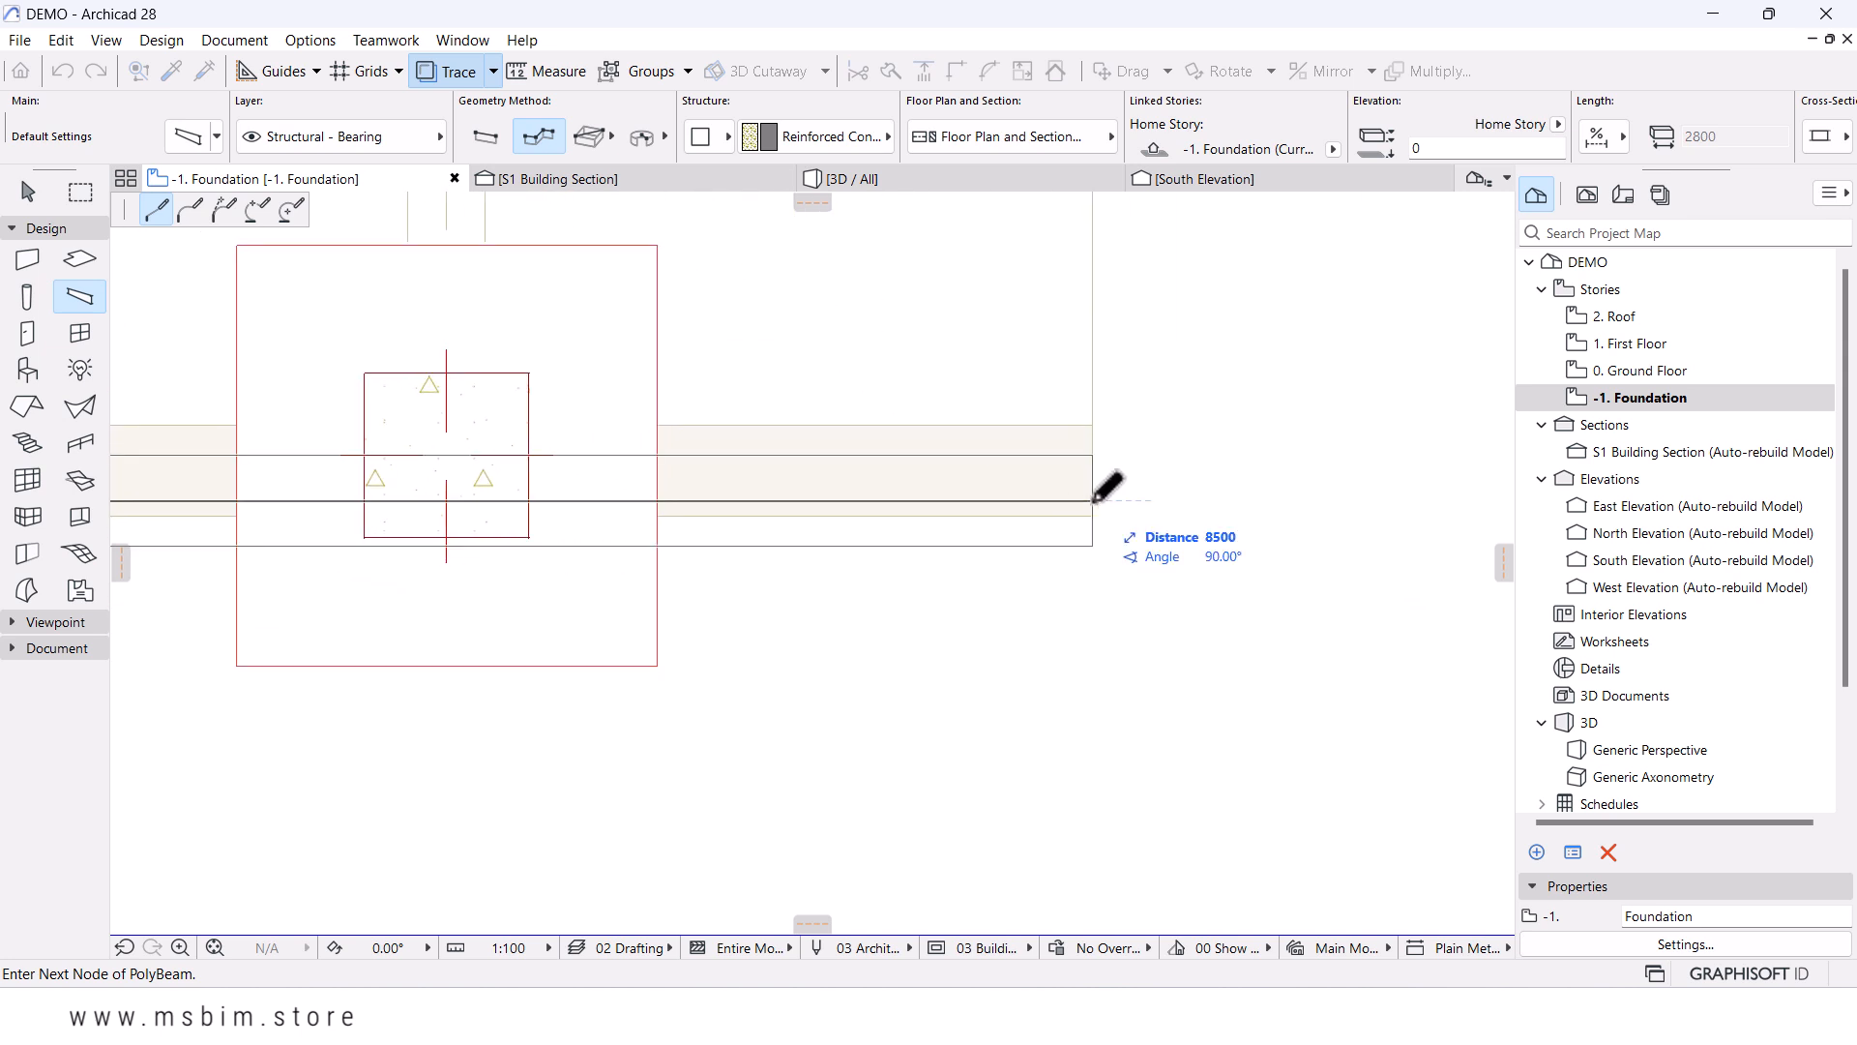
left_click(1095, 499)
right_click(1156, 454)
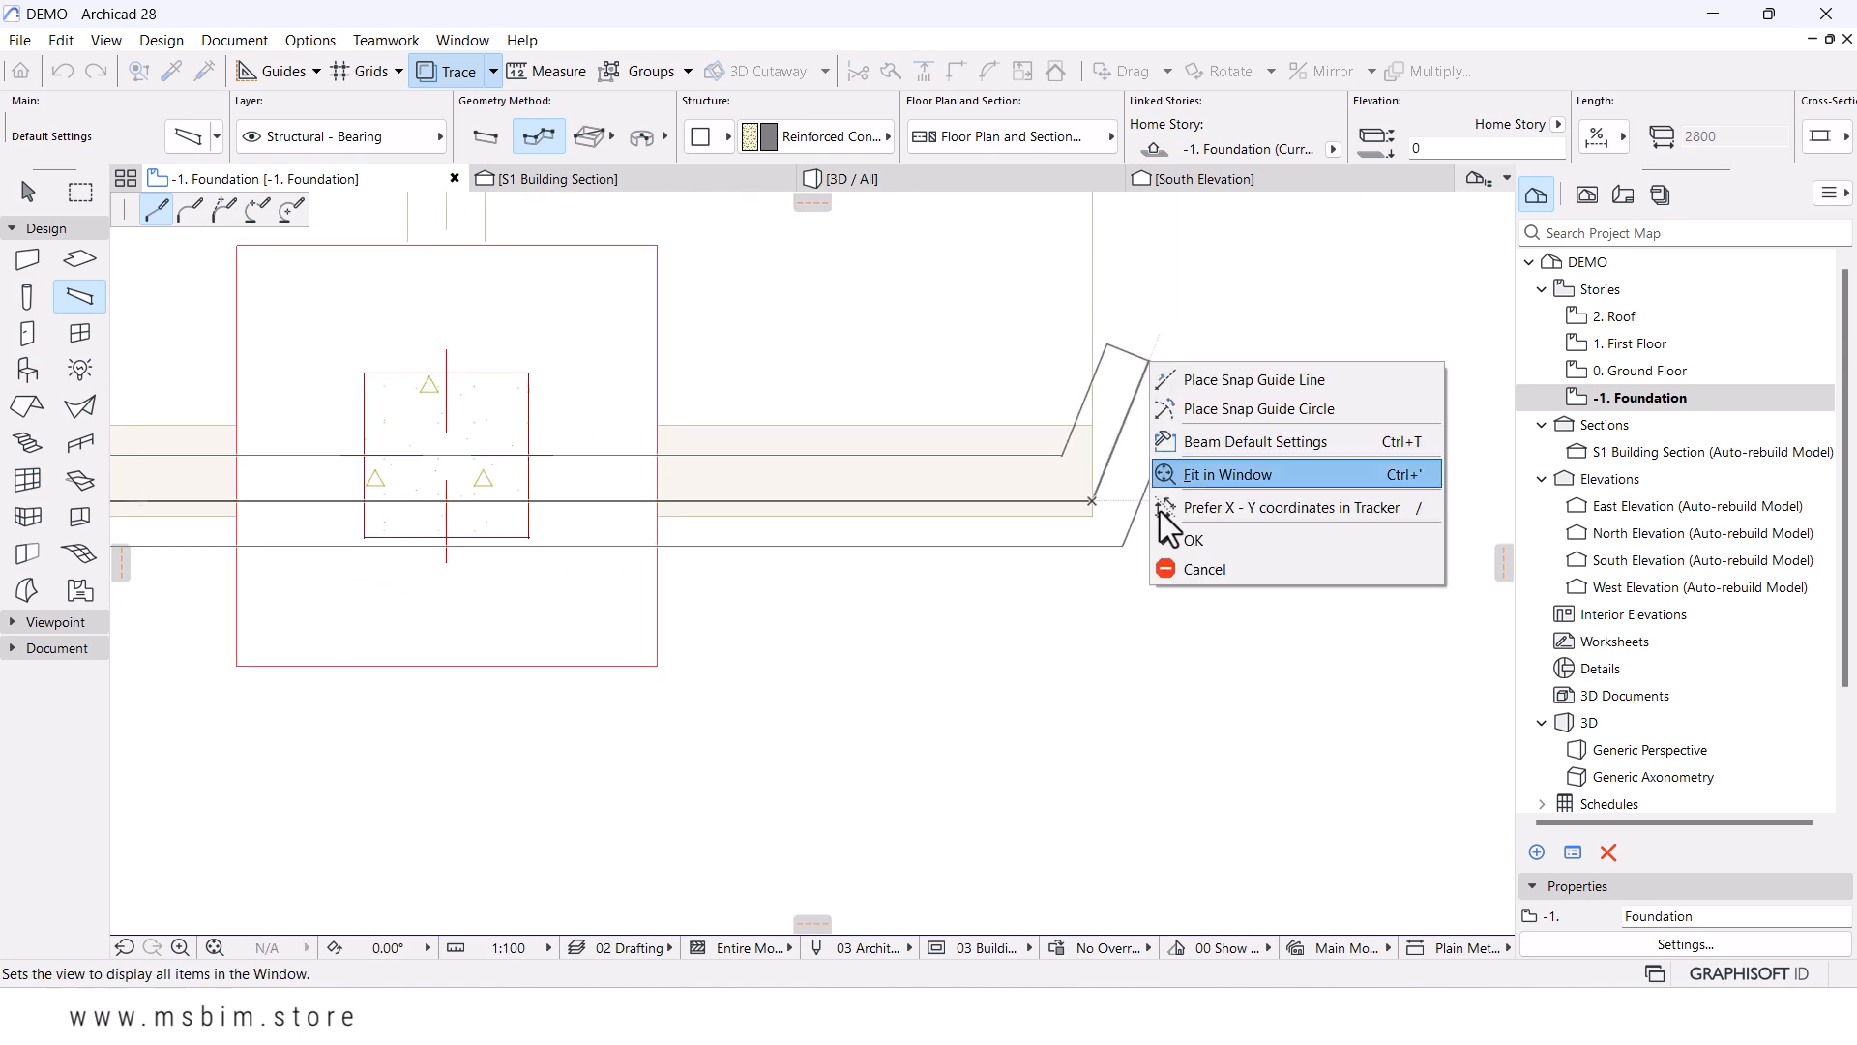
left_click(1198, 541)
scroll(1134, 484, "down", 5)
scroll(759, 691, "down", 3)
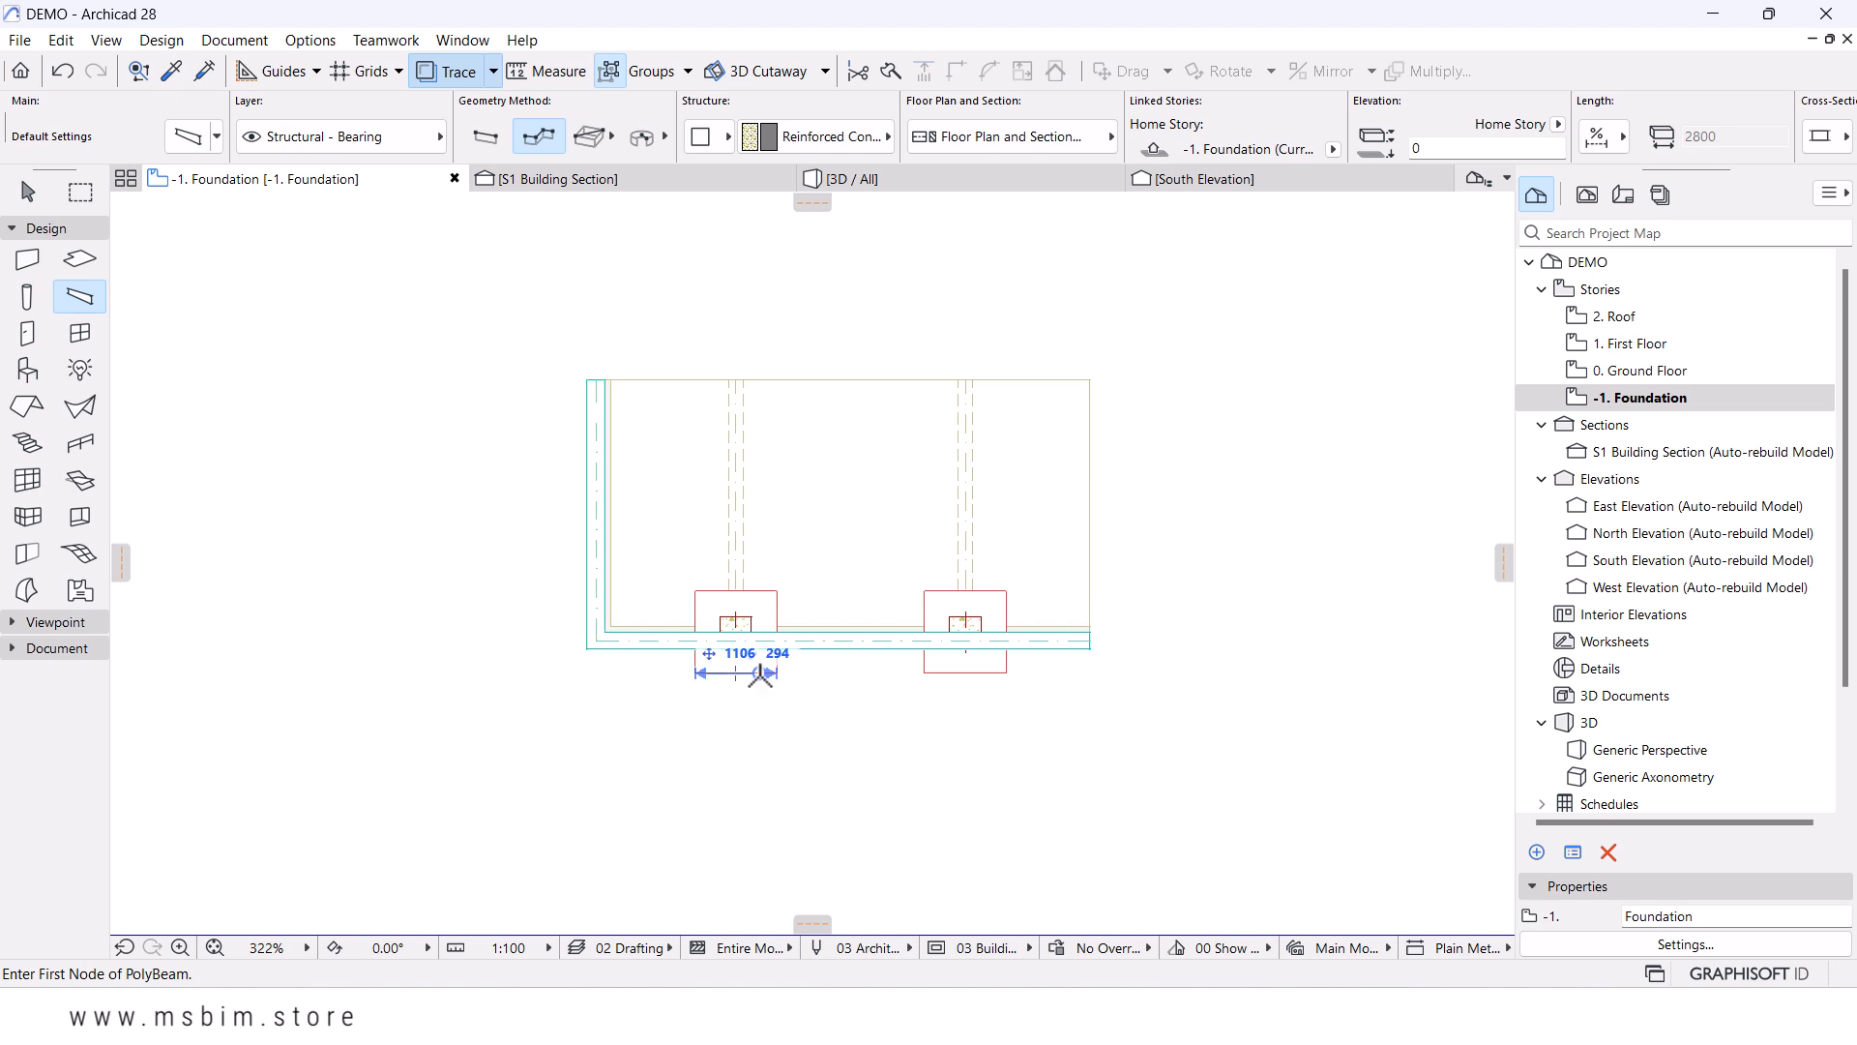
scroll(834, 648, "up", 4)
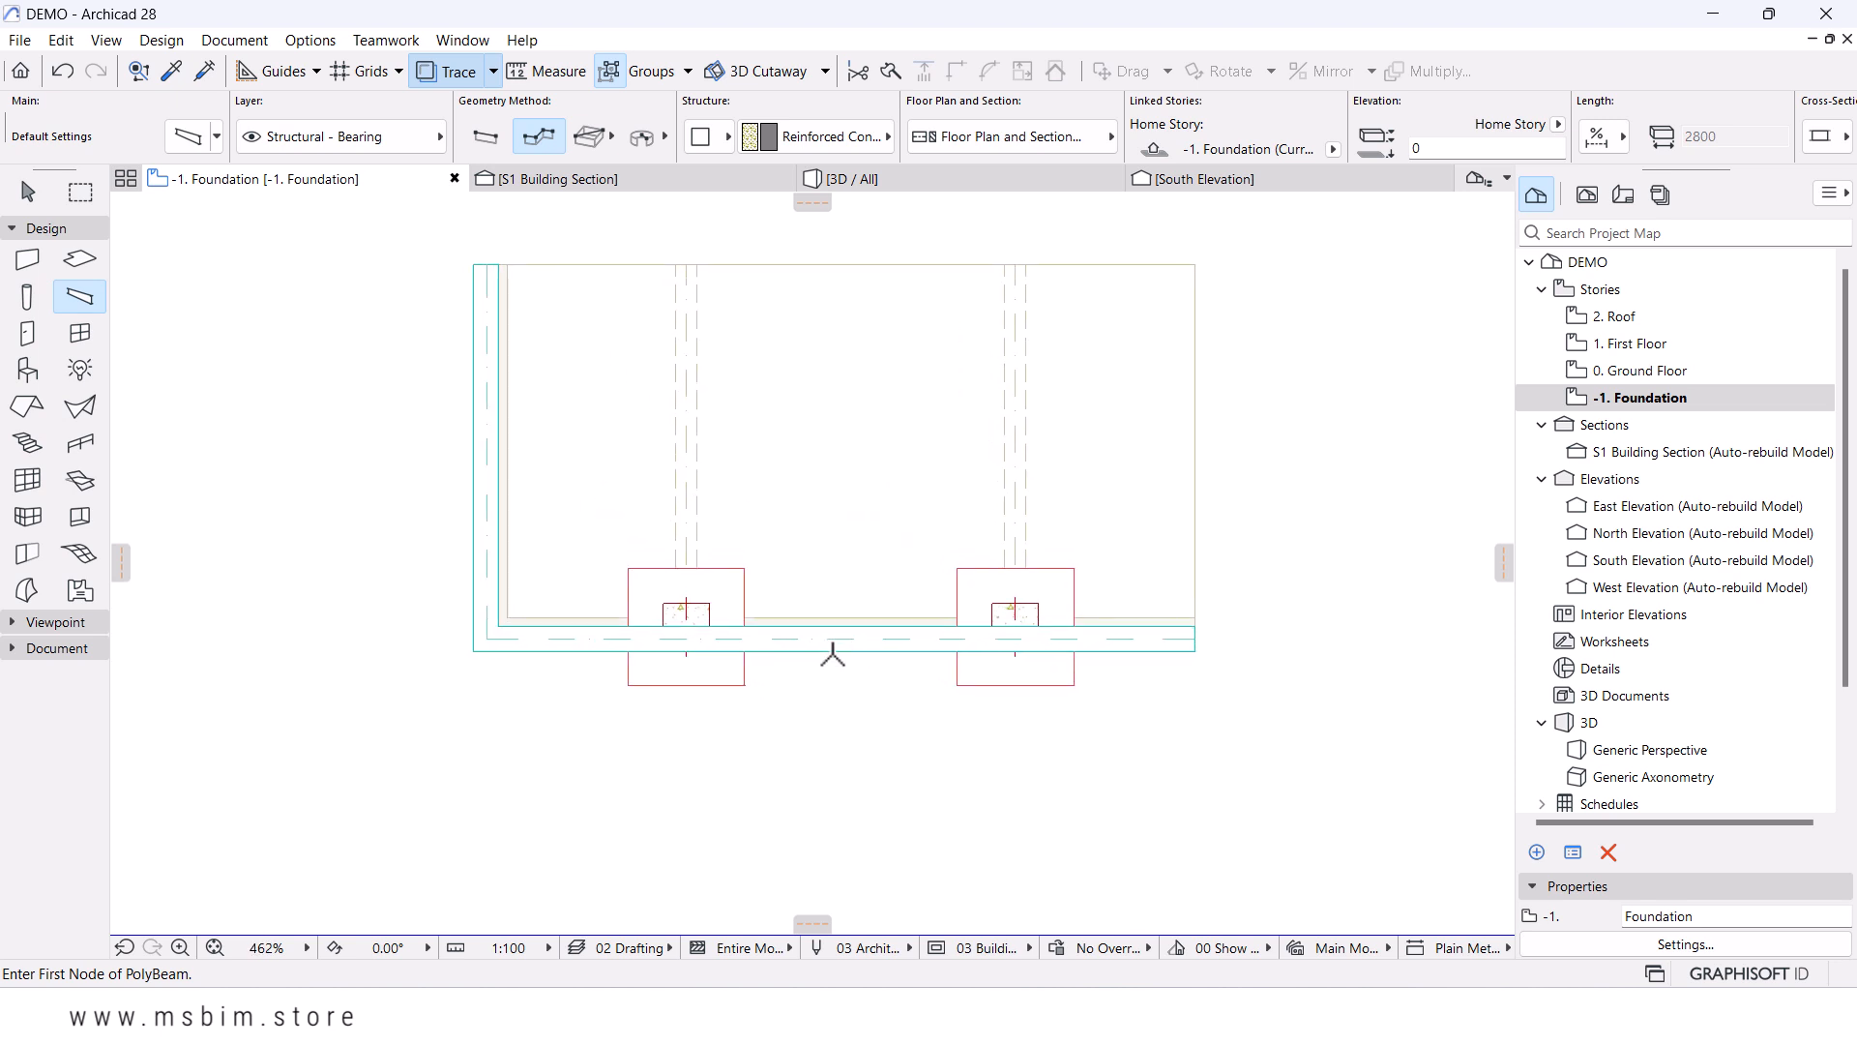
- Select both foundation beams in the 3D view and set their cross-section height to 1400
left_click(850, 180)
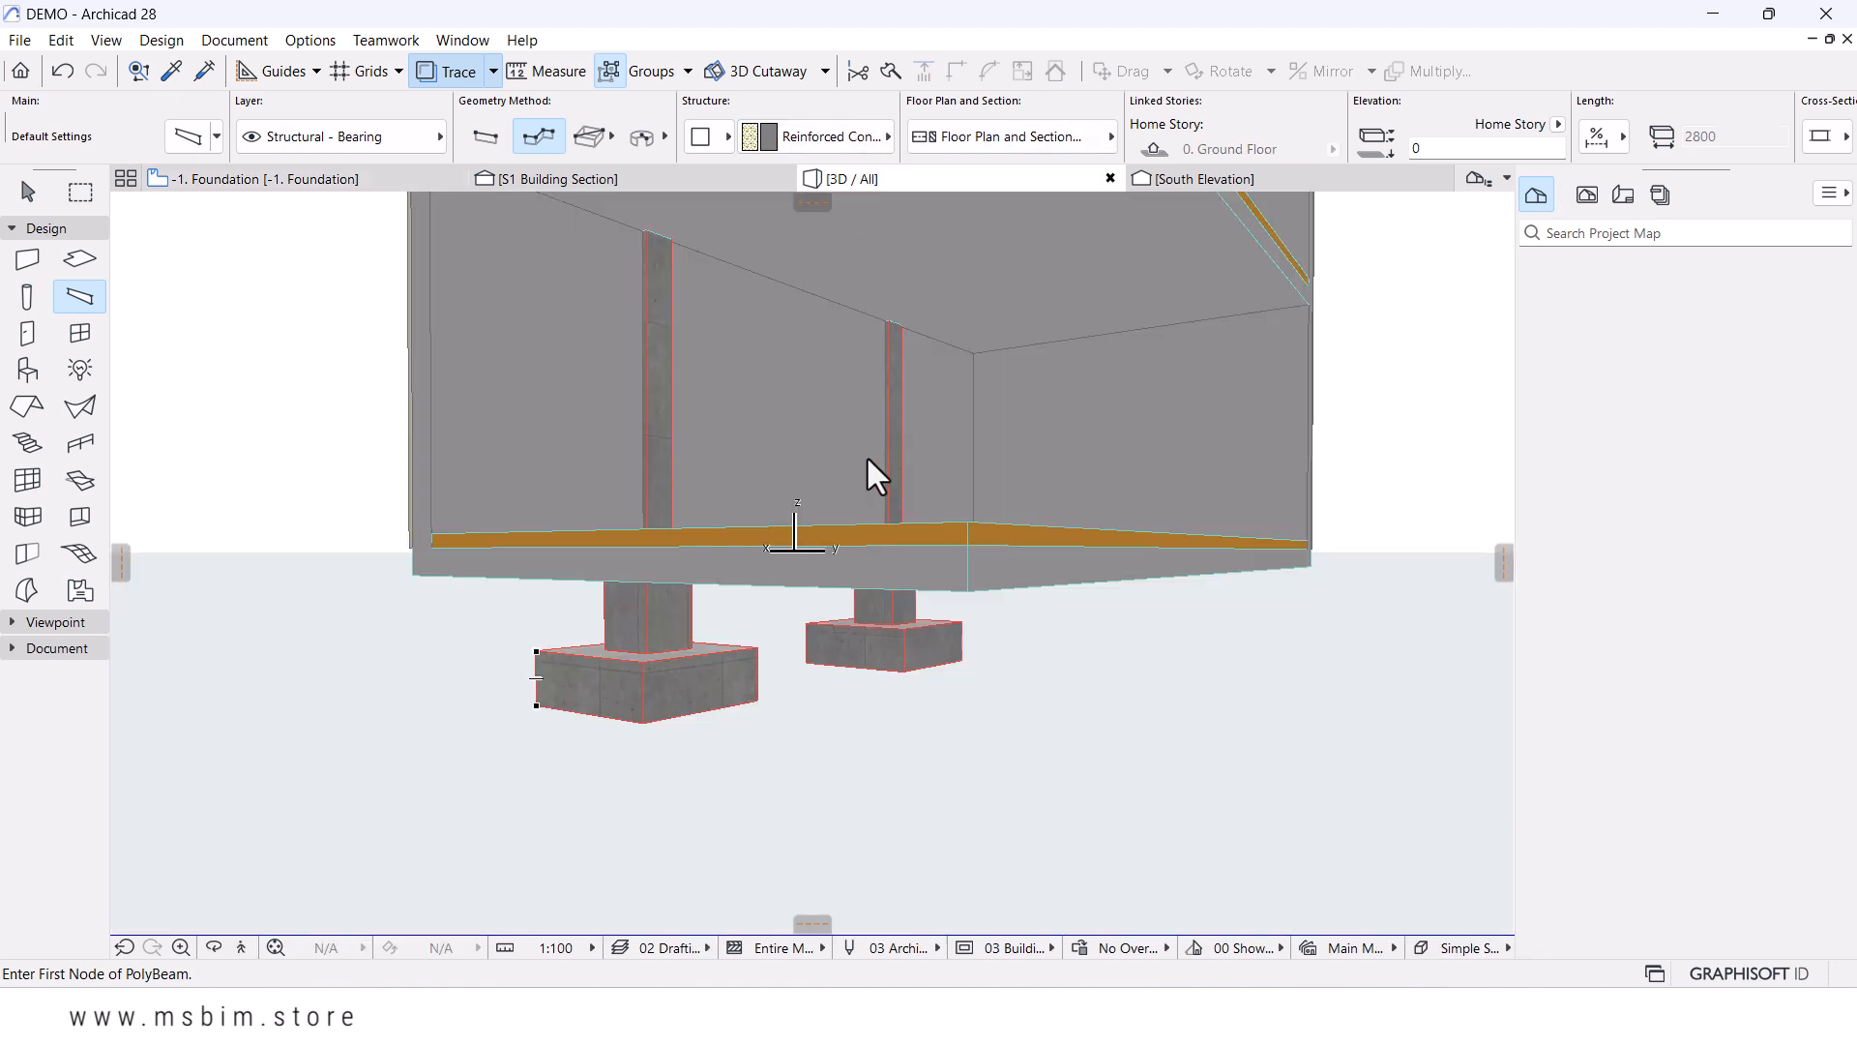
middle_click_drag(878, 520, 856, 608, "shift")
key("Escape")
left_click(946, 639)
left_click(829, 655, "shift")
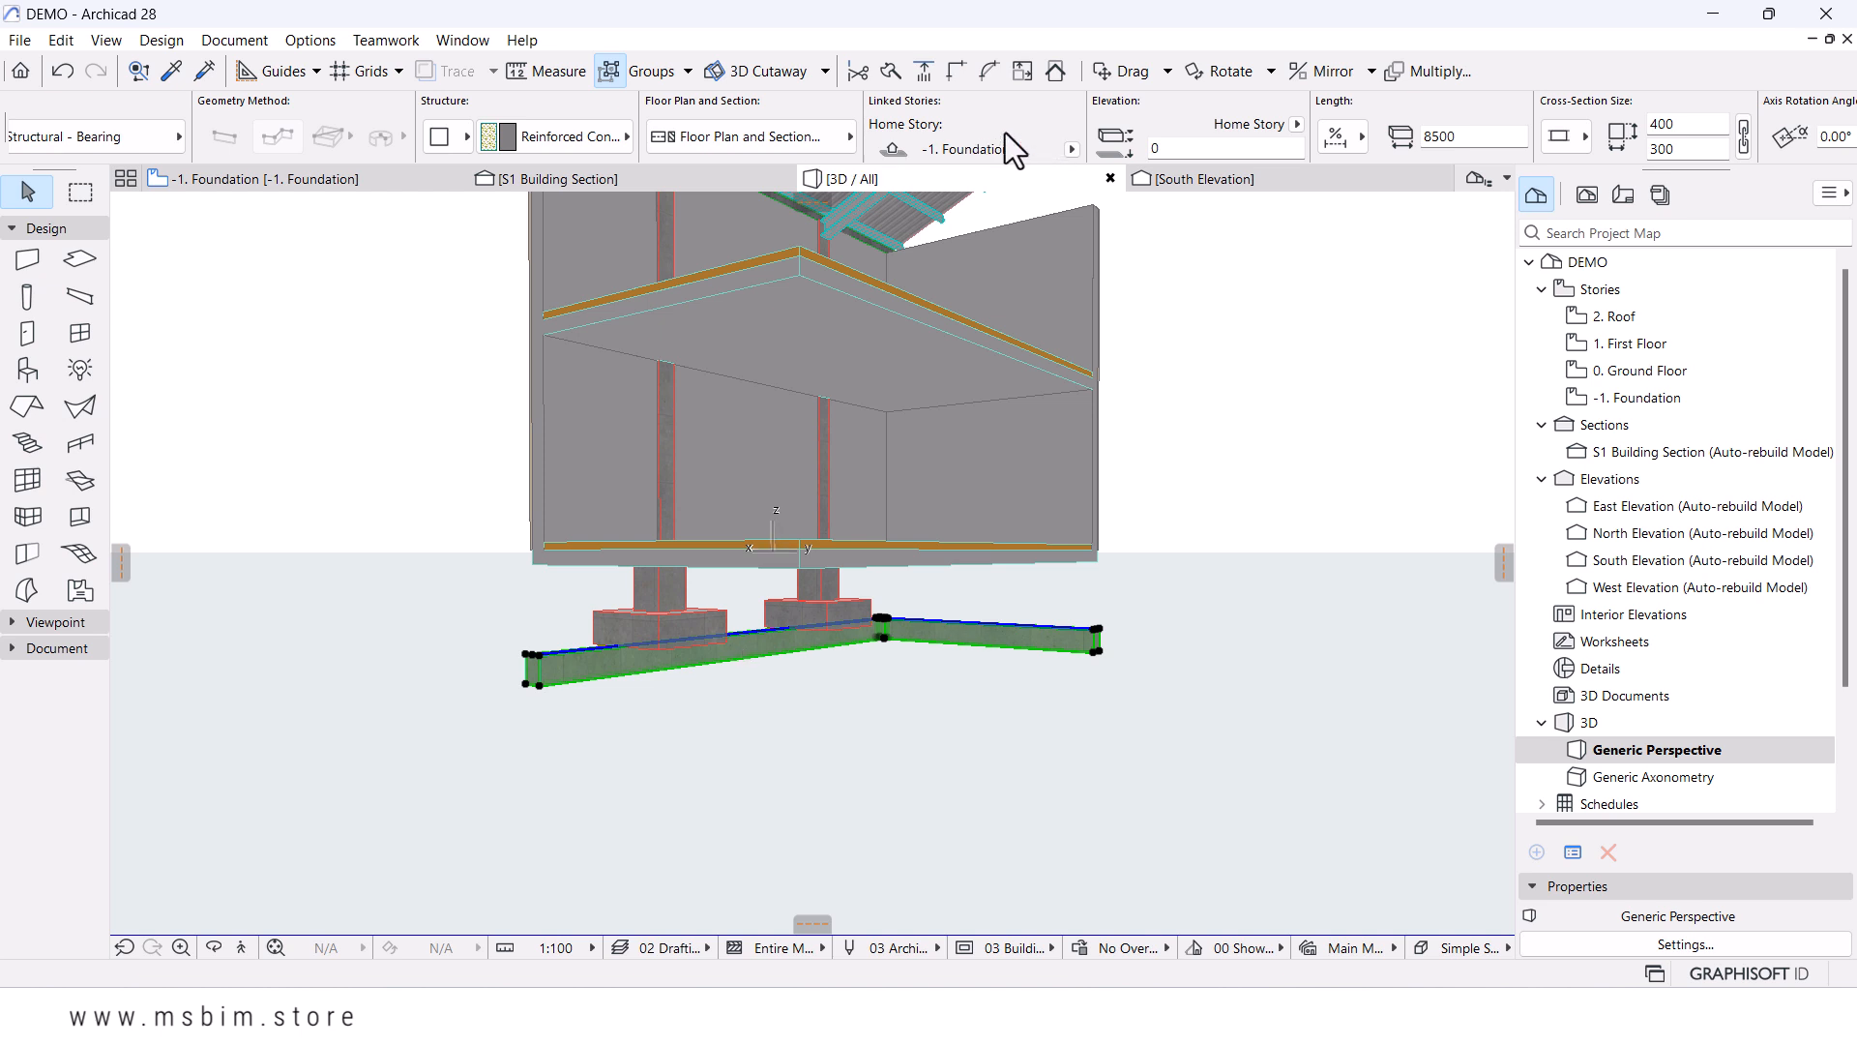
scroll(1114, 152, "down", 3)
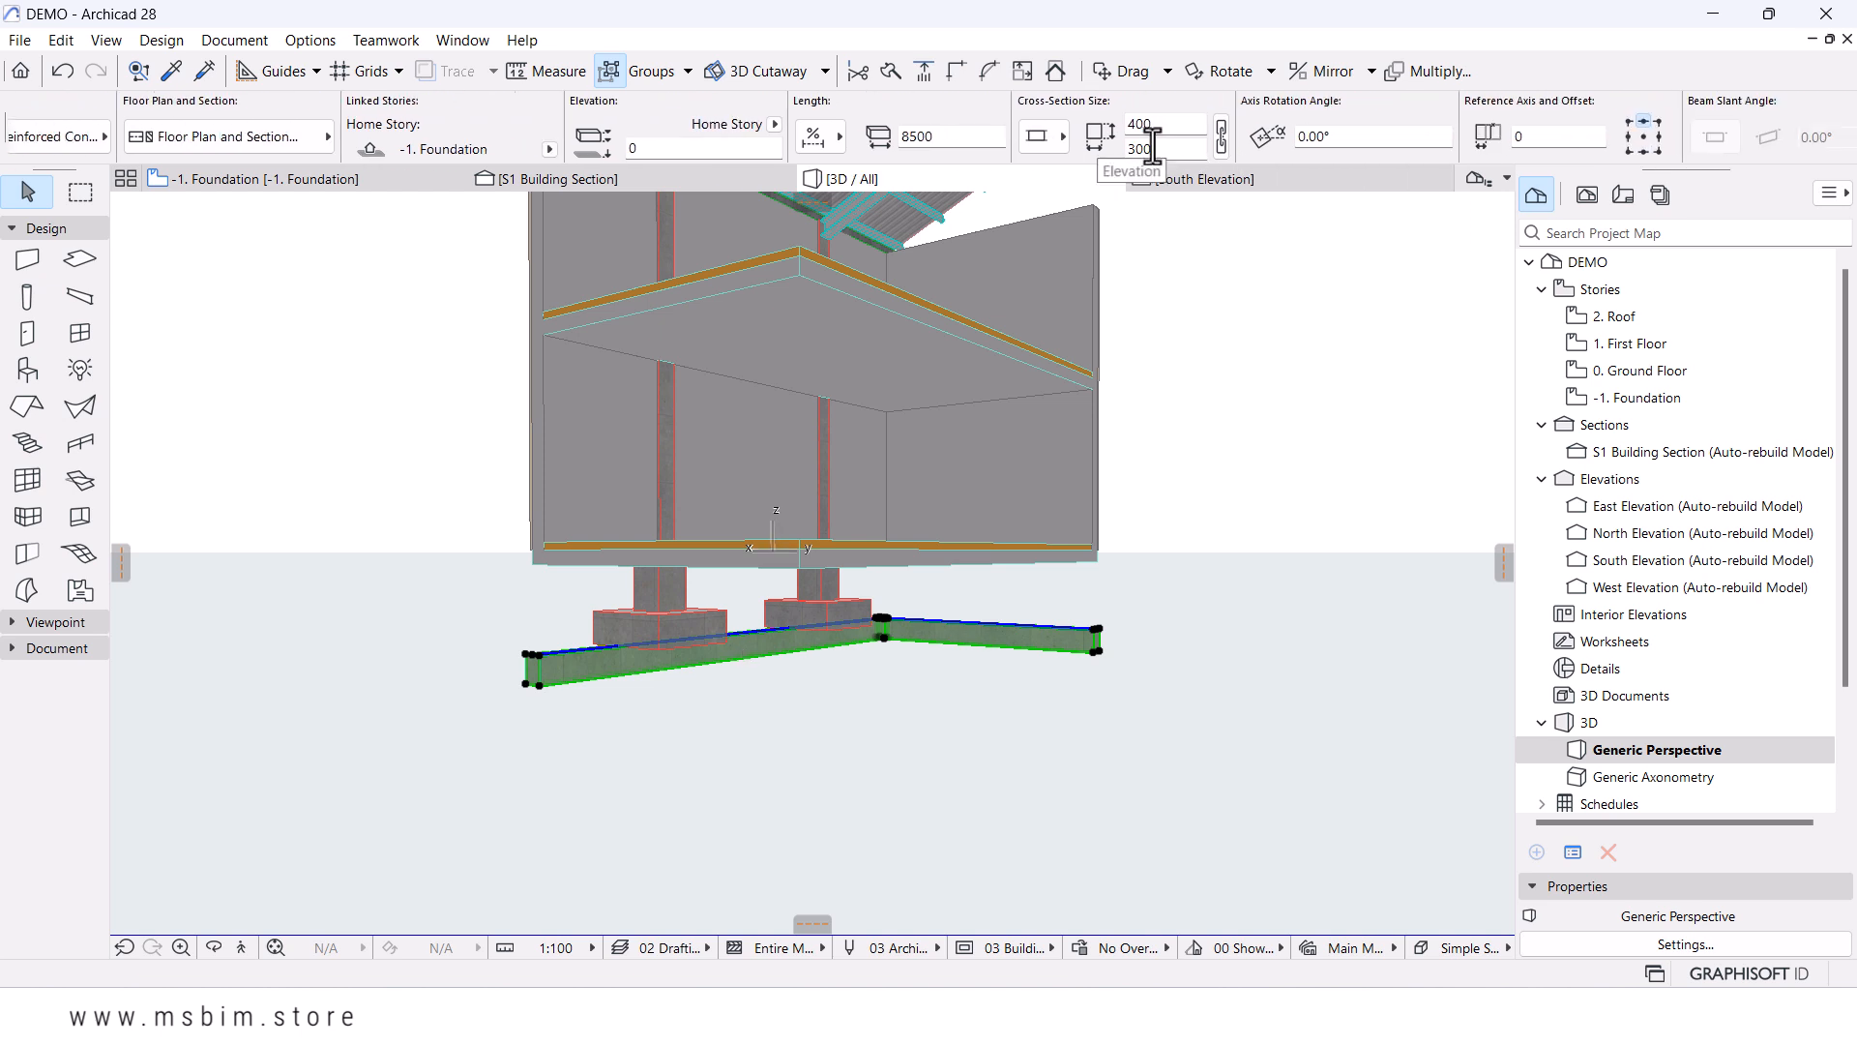
left_click(1170, 123)
type("1400")
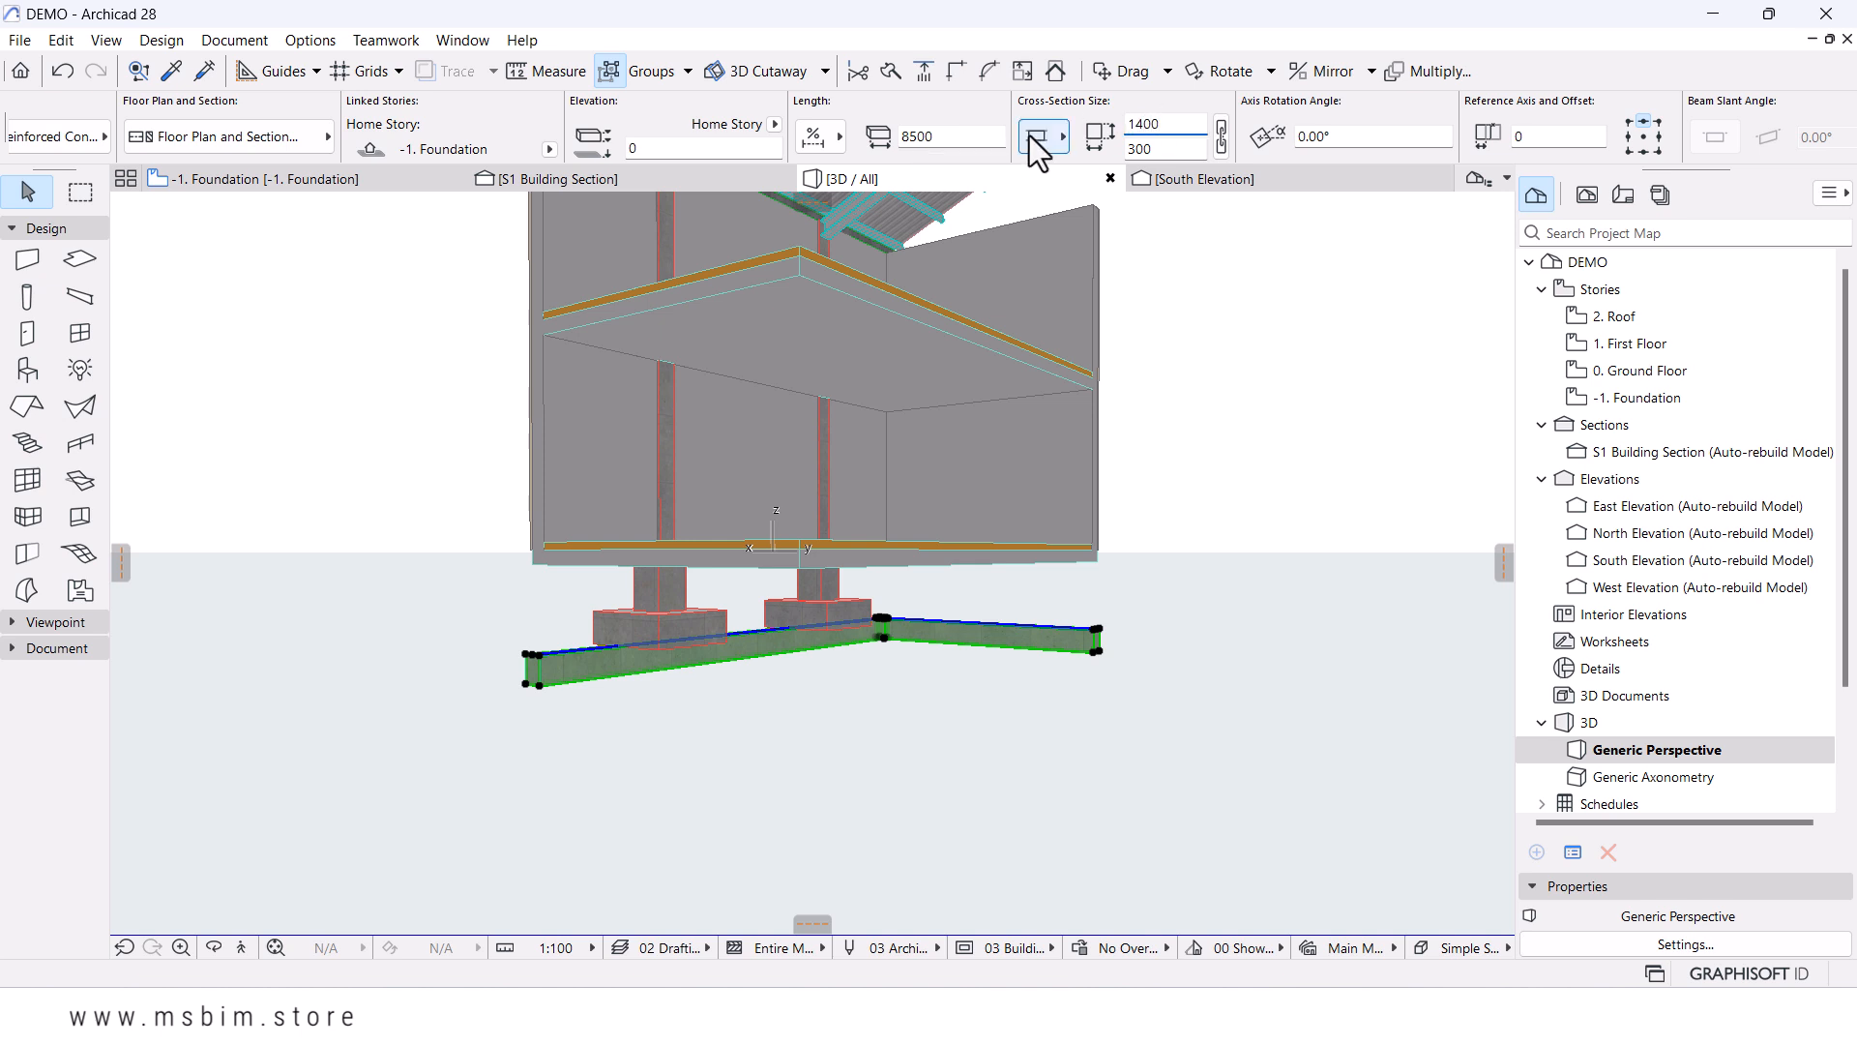
key("Return")
- Set the reference axis of both beams to the bottom centre of the cross-section, raising them to the ground floor slab
scroll(1488, 130, "down", 2)
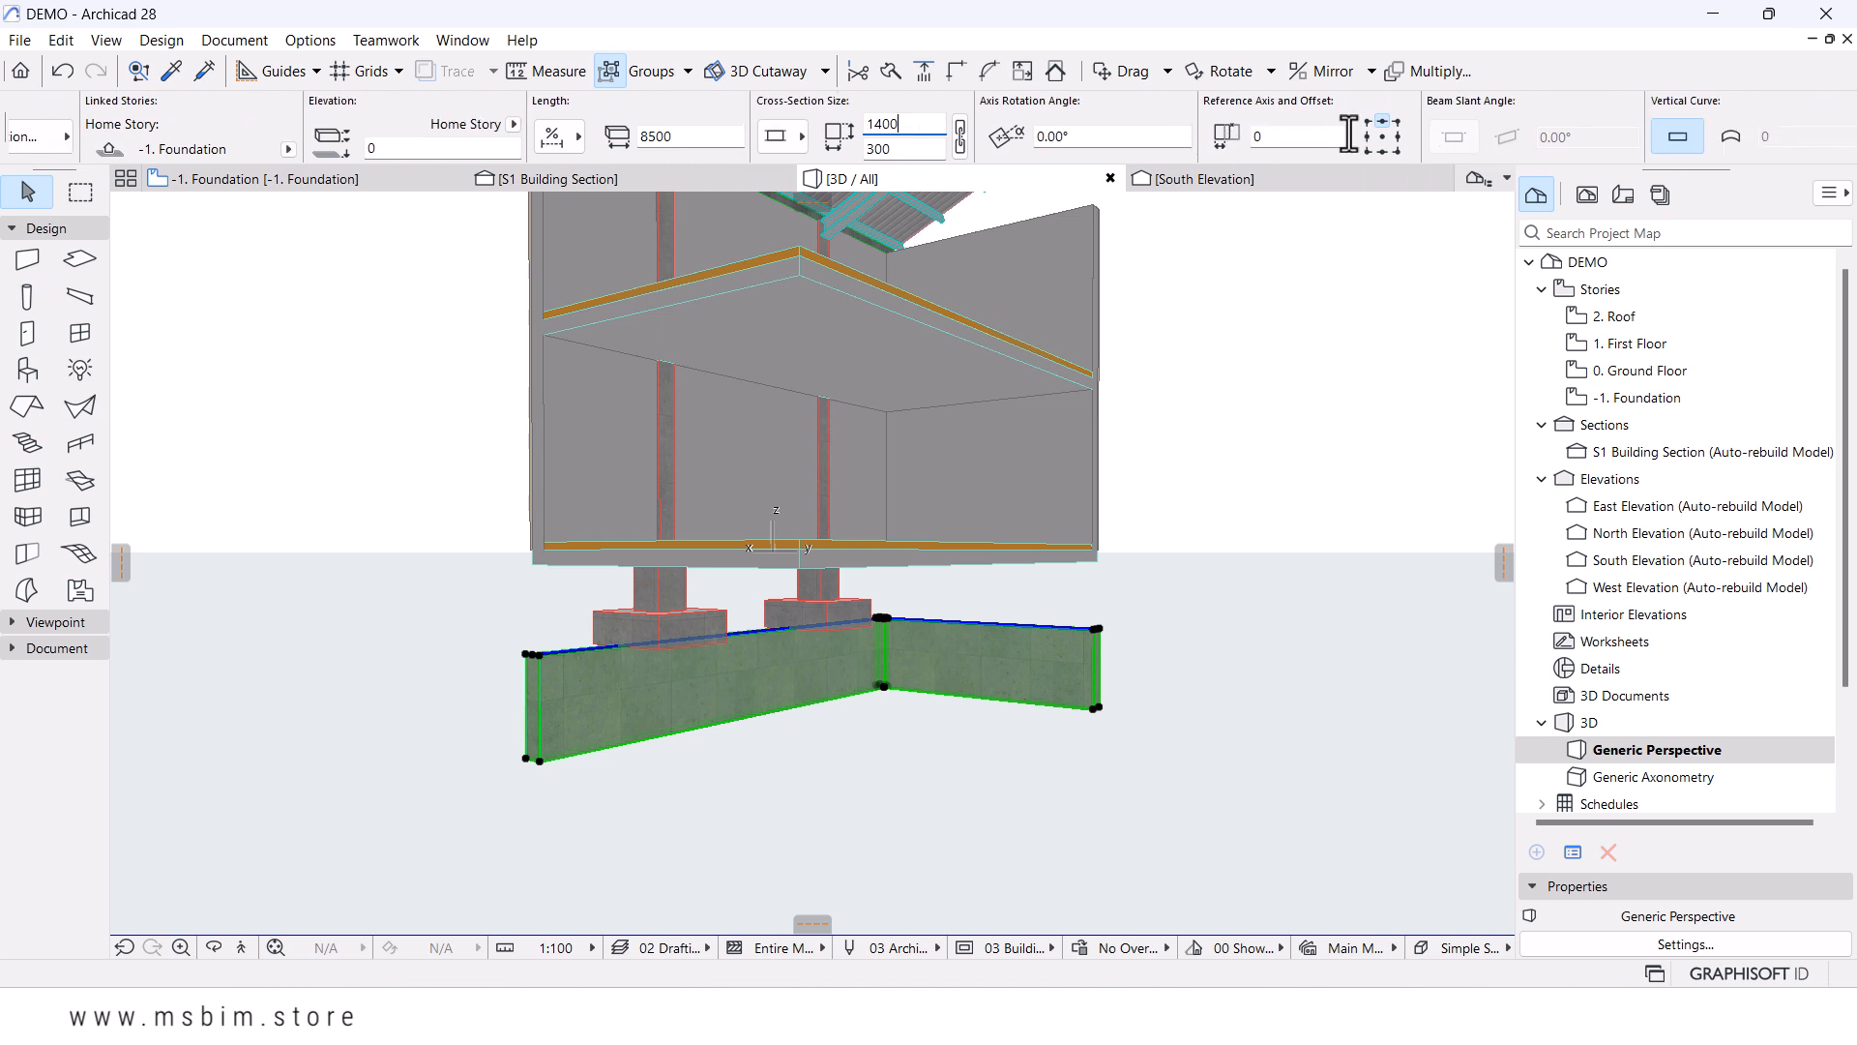
left_click(1385, 157)
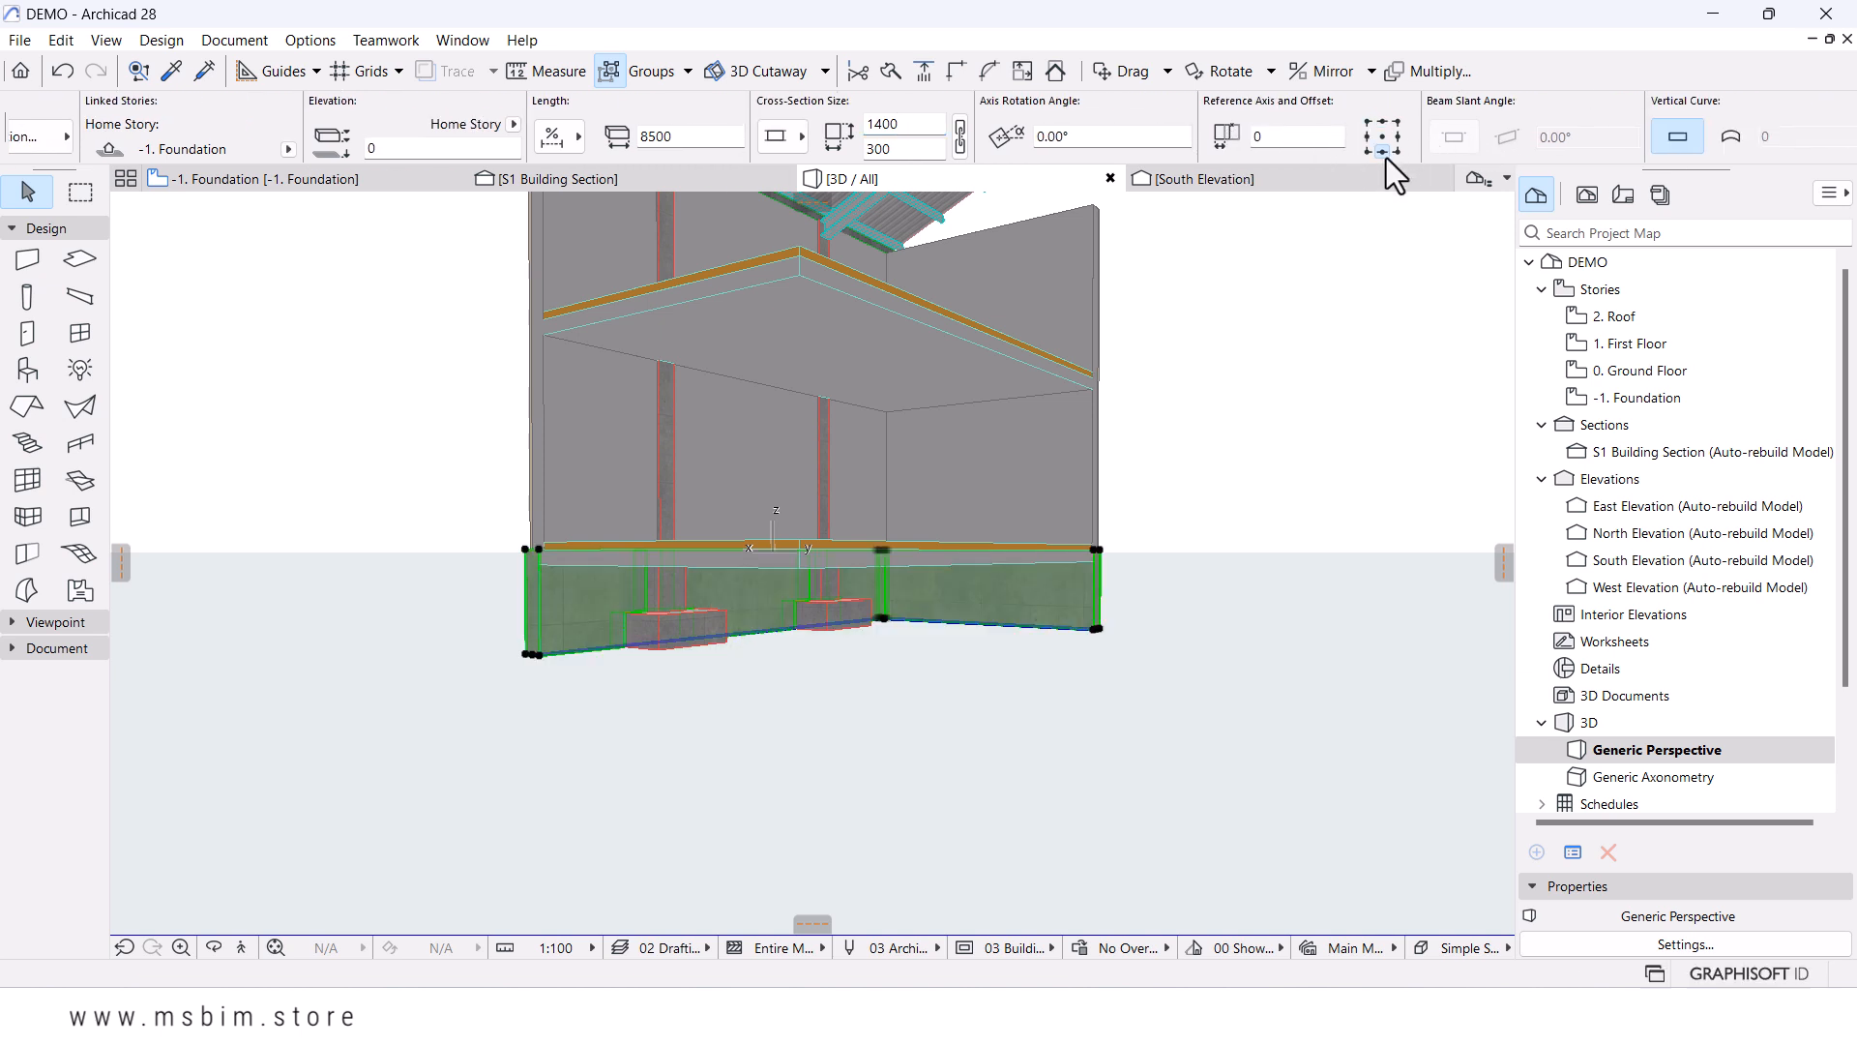
scroll(580, 632, "up", 2)
scroll(864, 580, "up", 2)
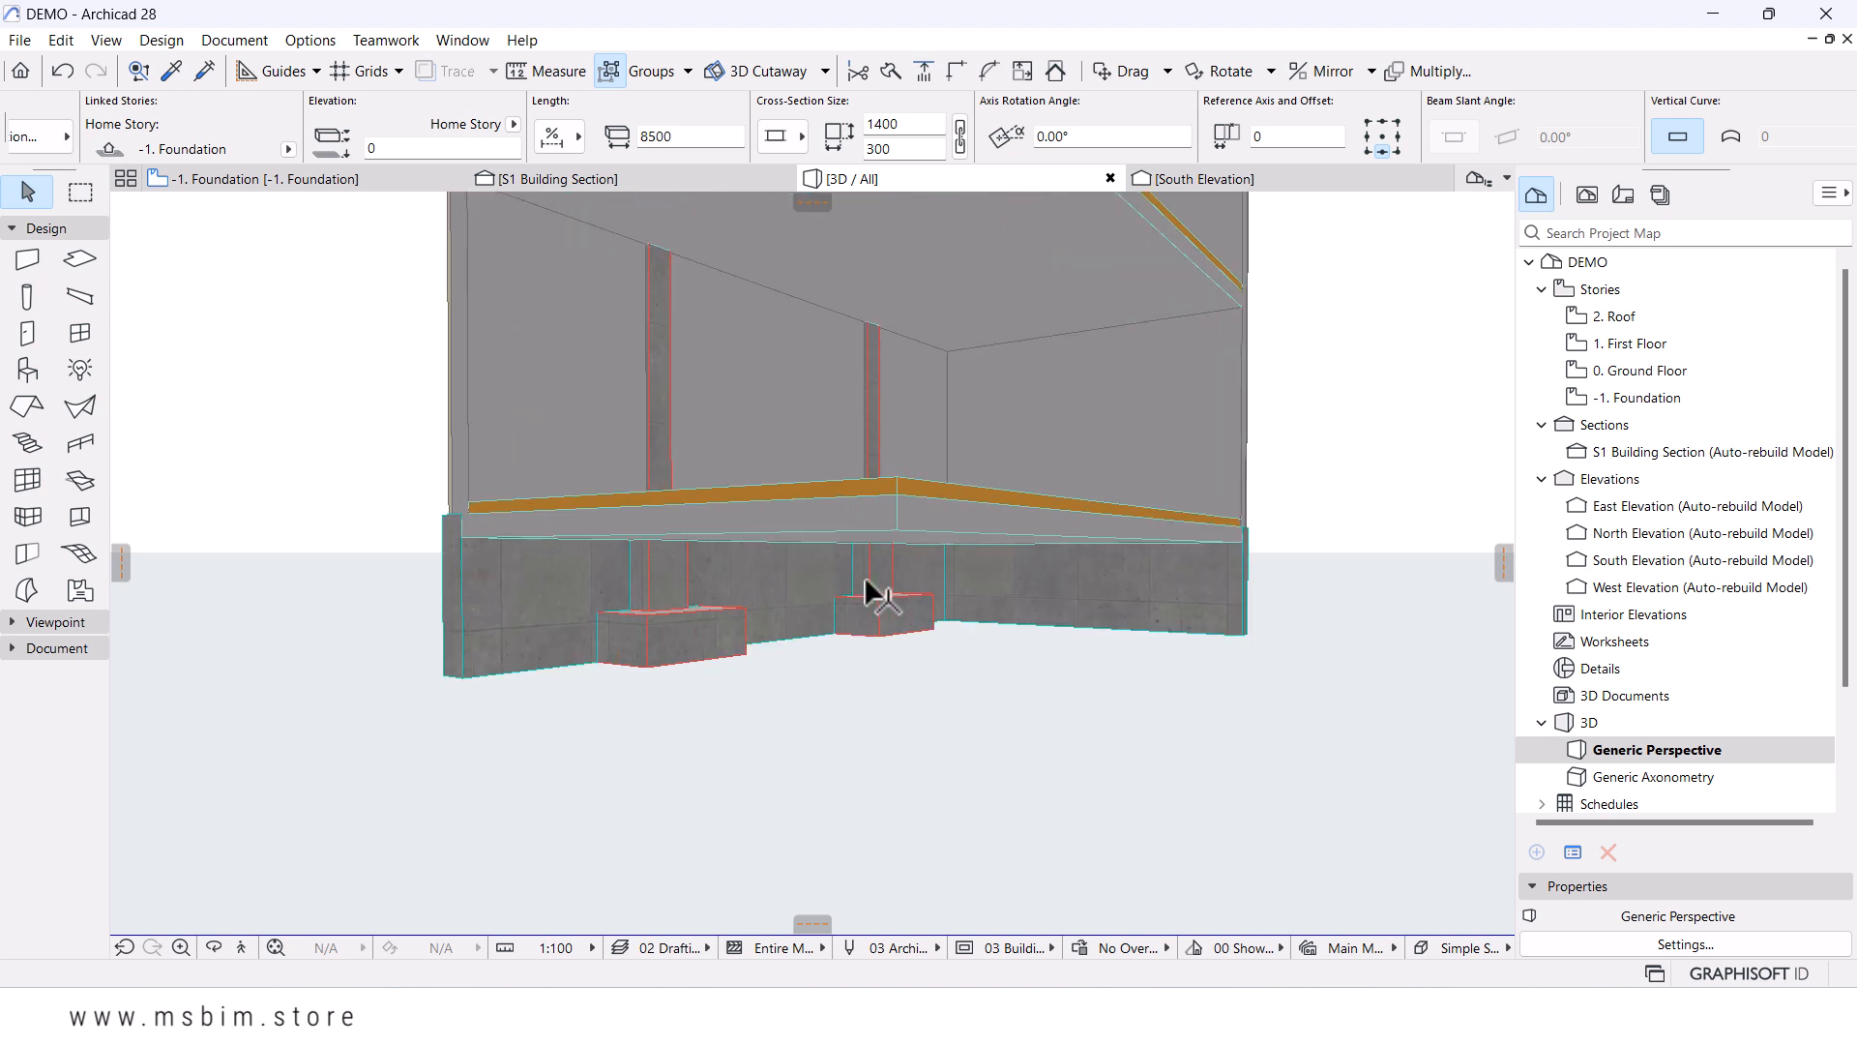
scroll(868, 585, "up", 1)
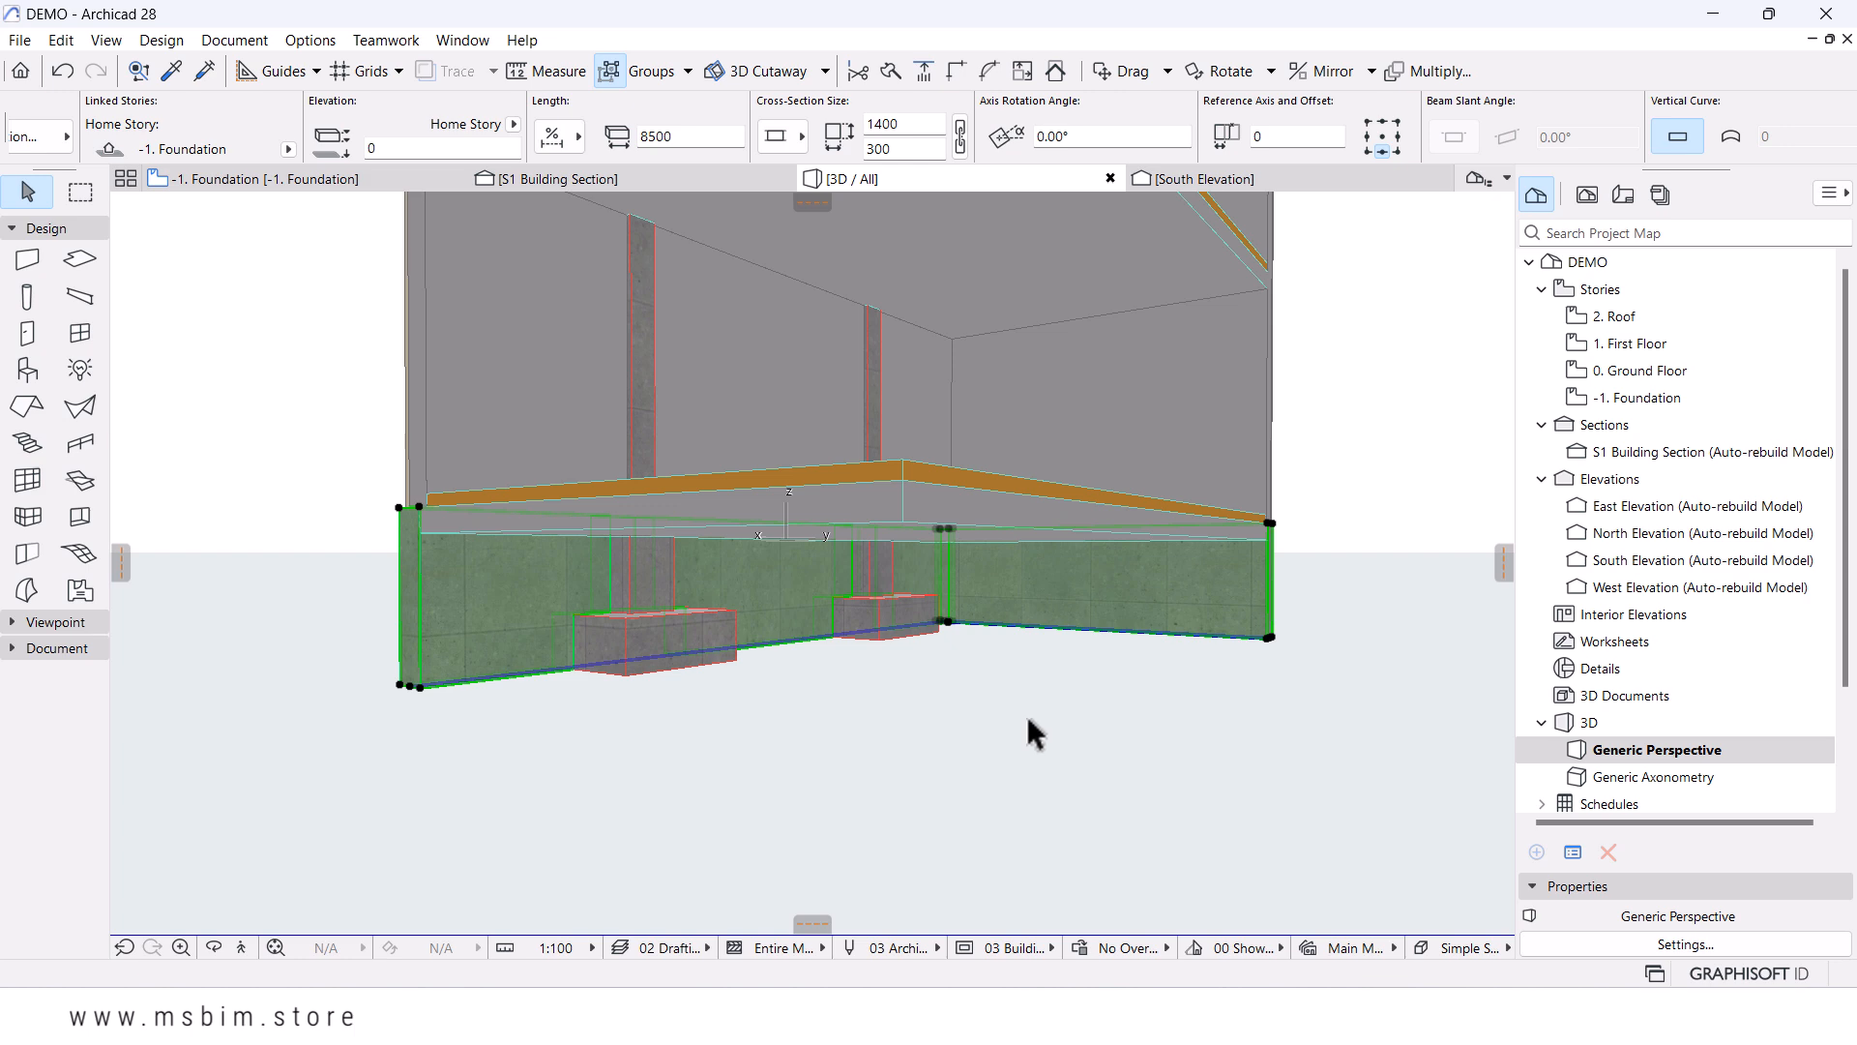
- Capture the cross-section of the foundation beam under the columns as a custom profile for editing
scroll(620, 653, "up", 1)
left_click(637, 665)
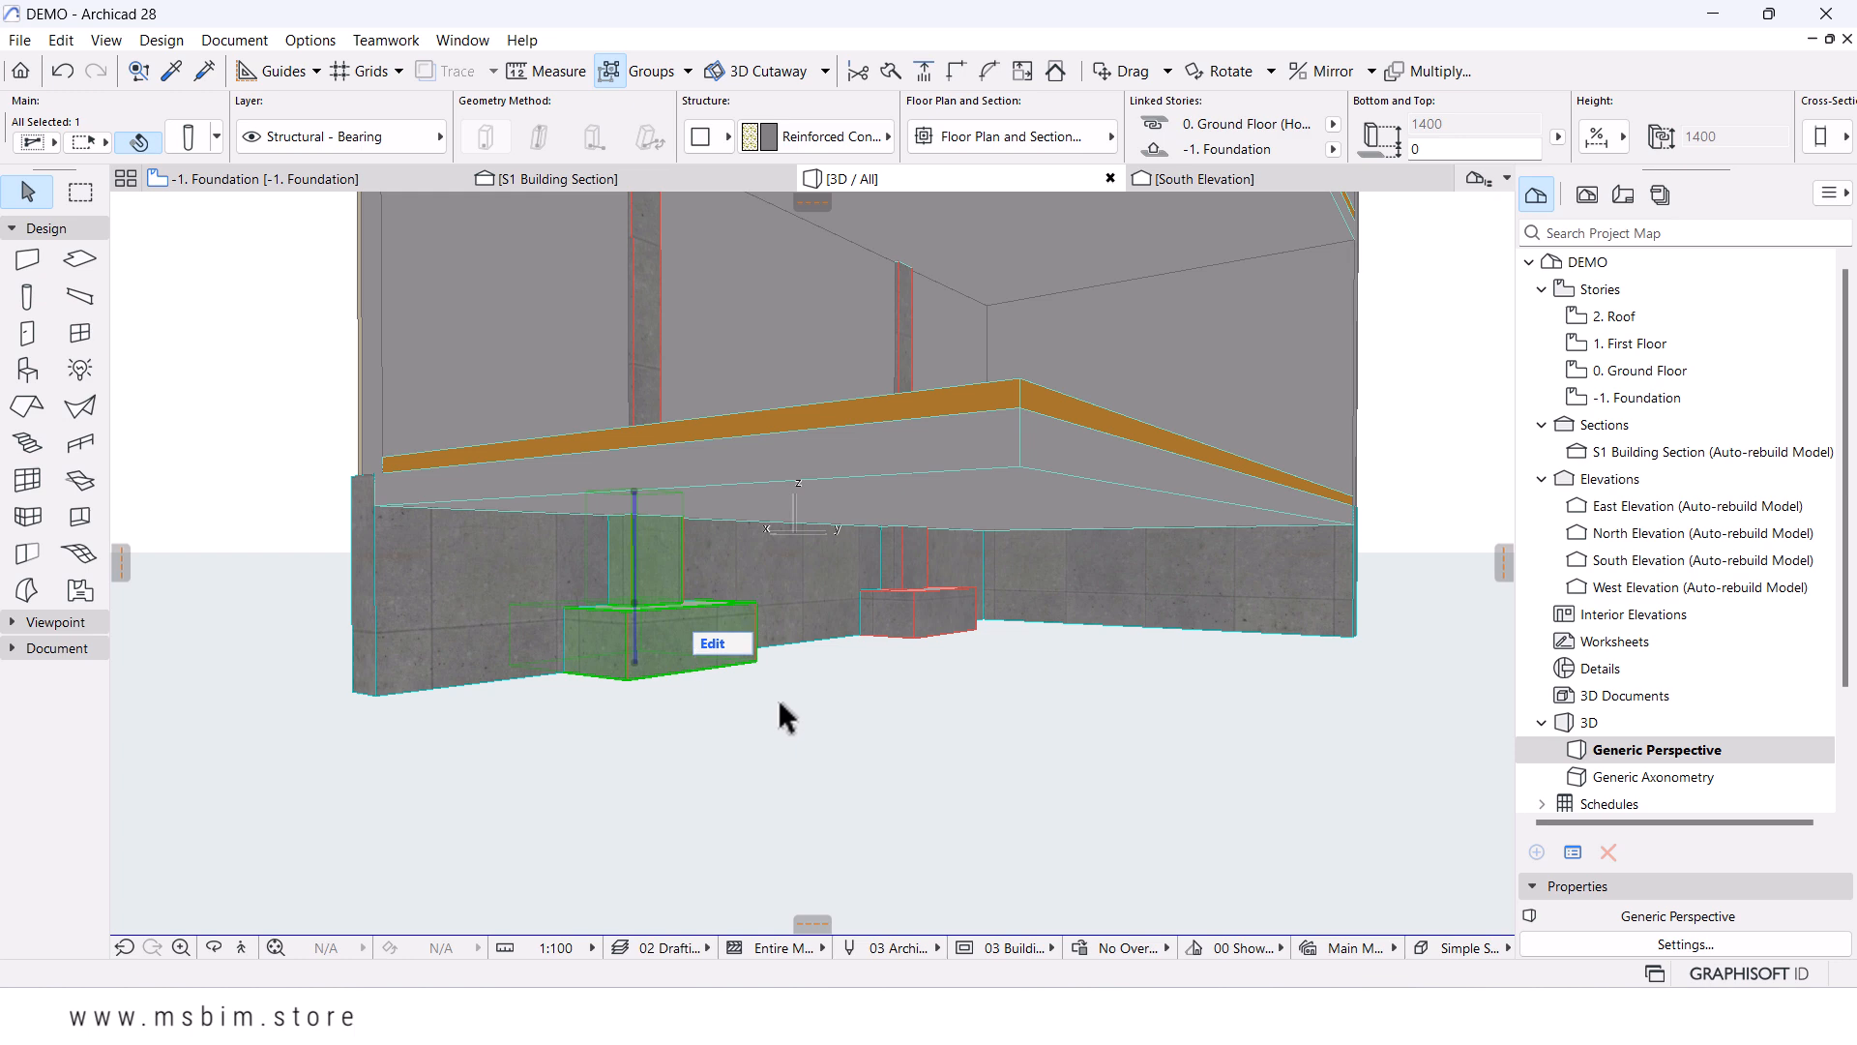
left_click(764, 569)
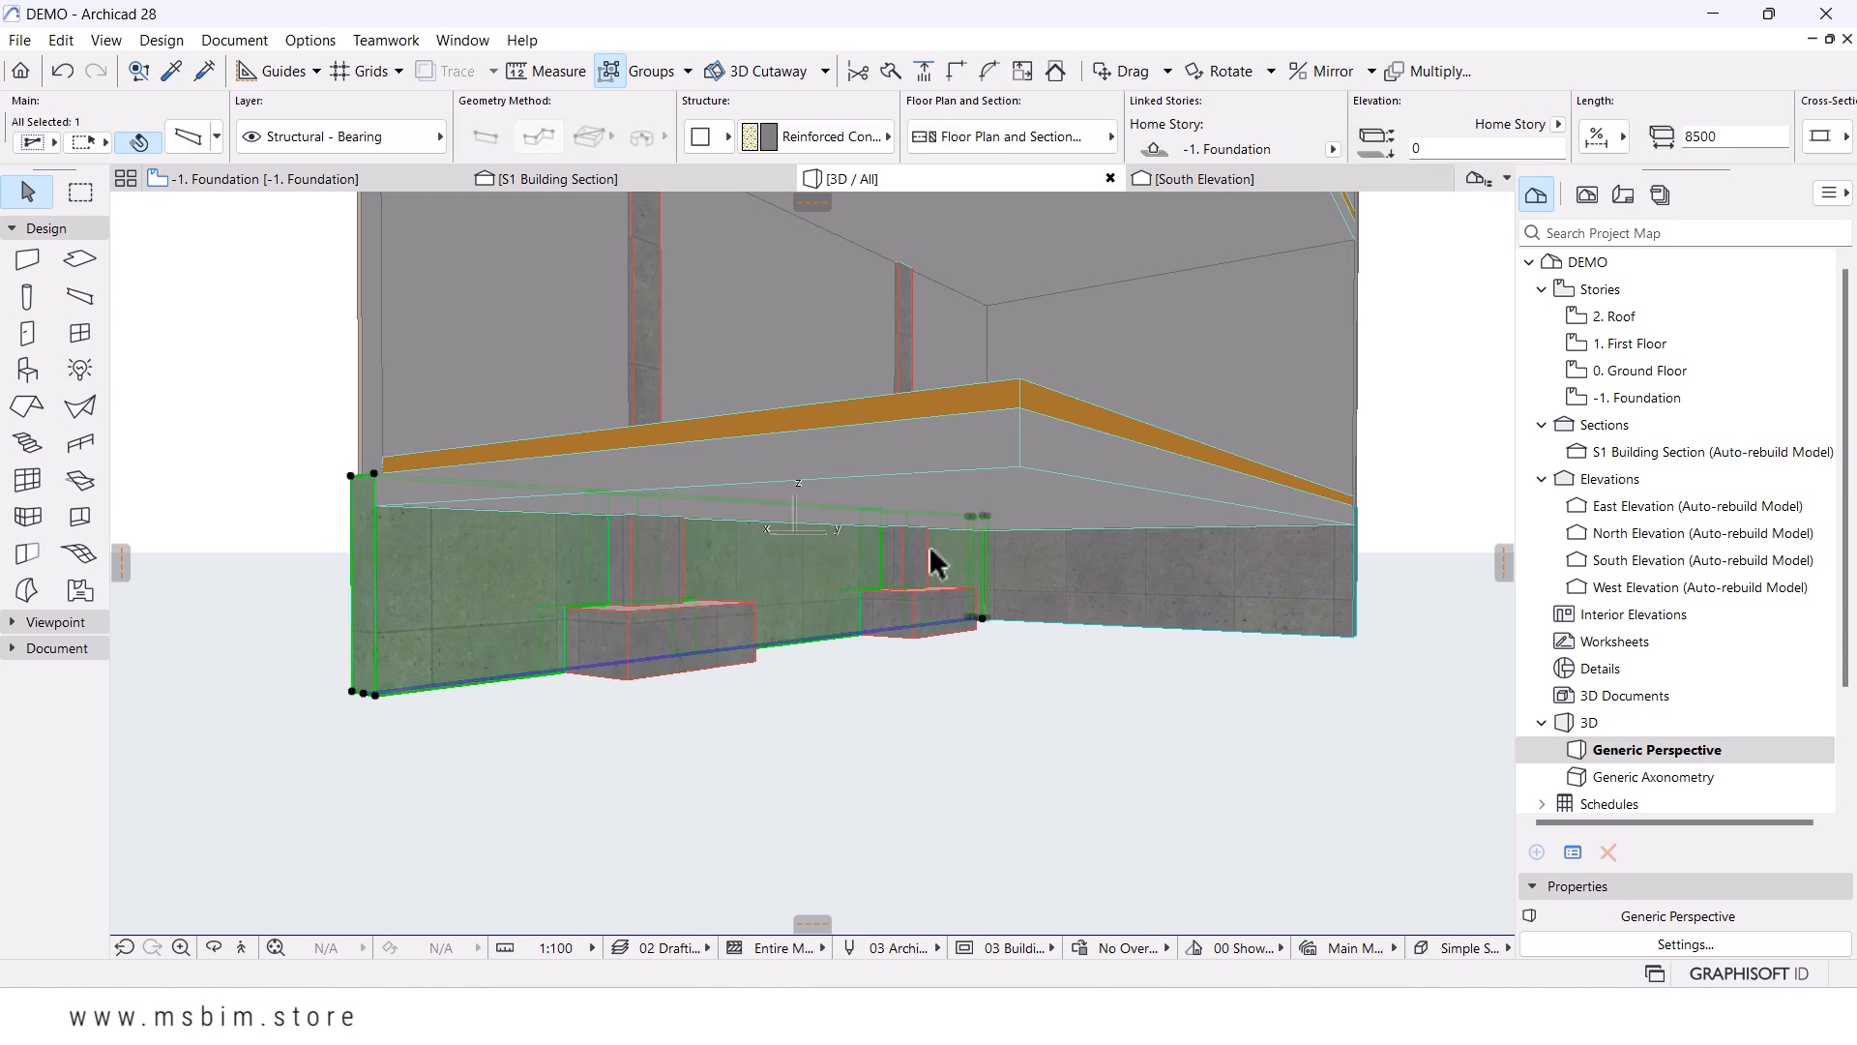
left_click(821, 730)
left_click(482, 576)
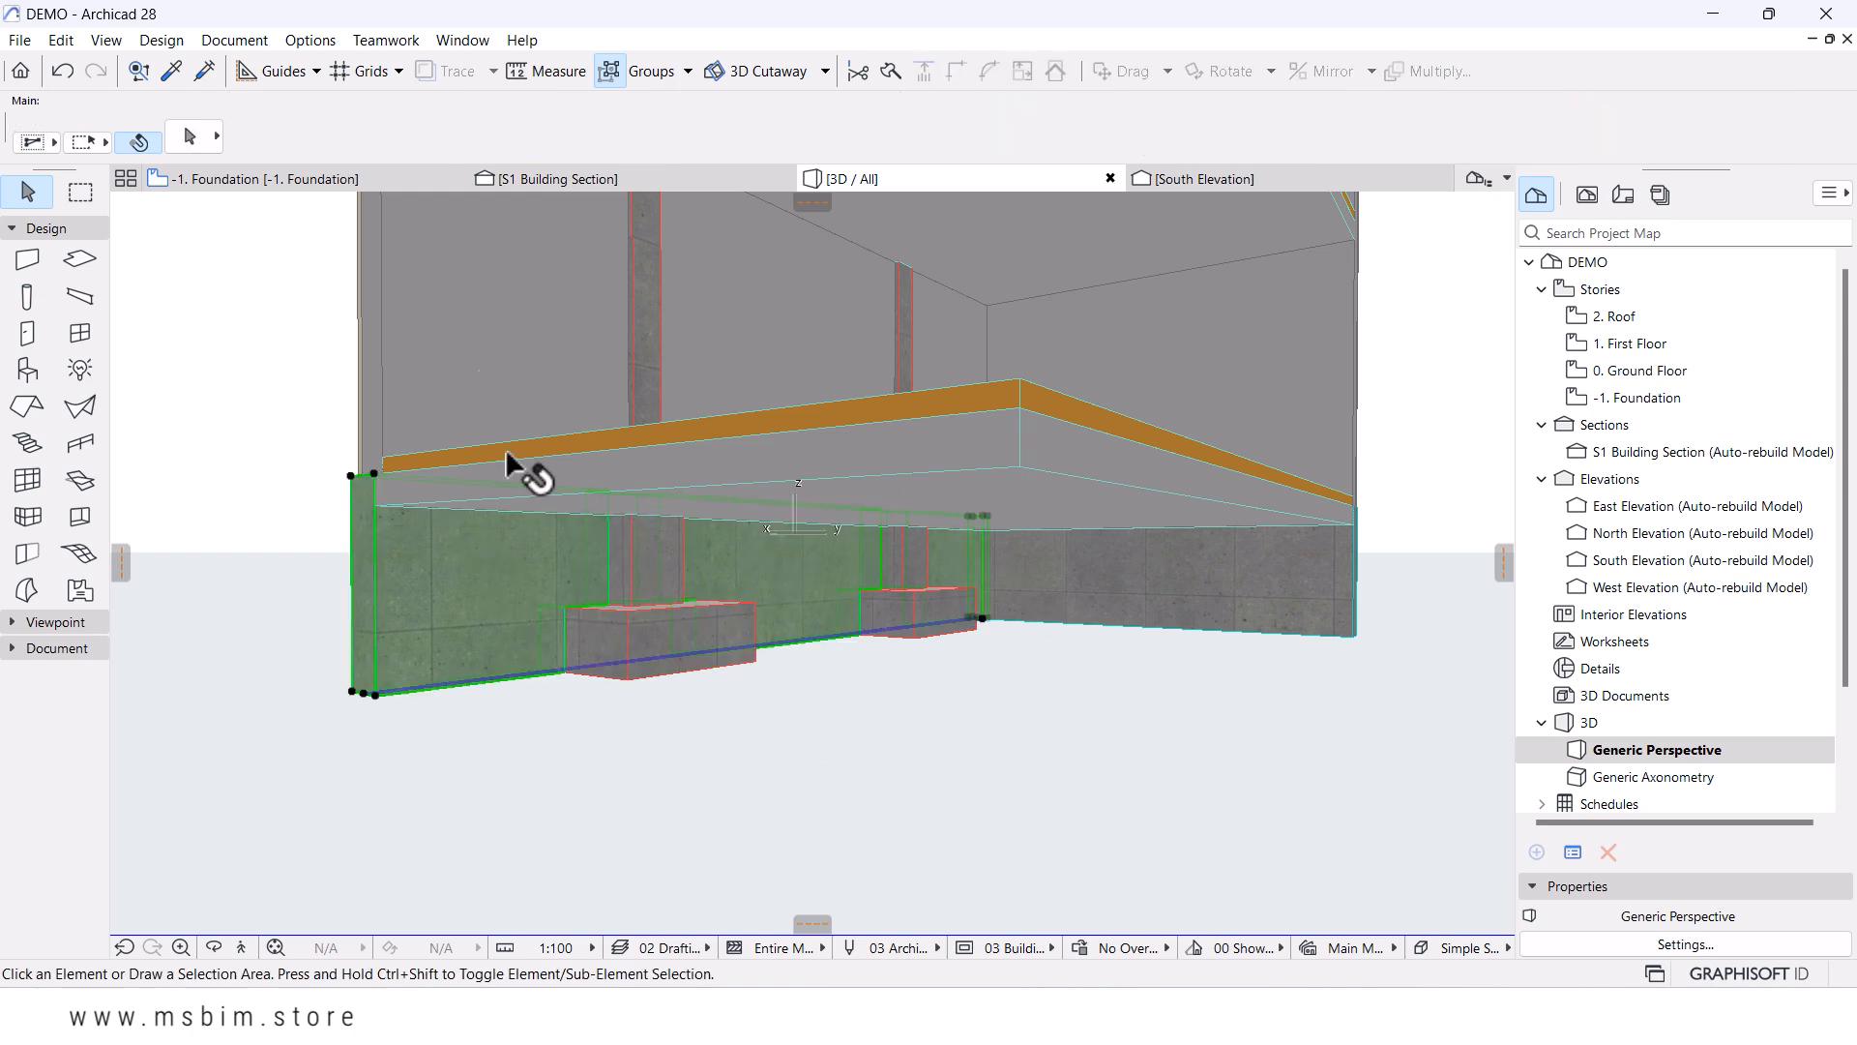
left_click(322, 43)
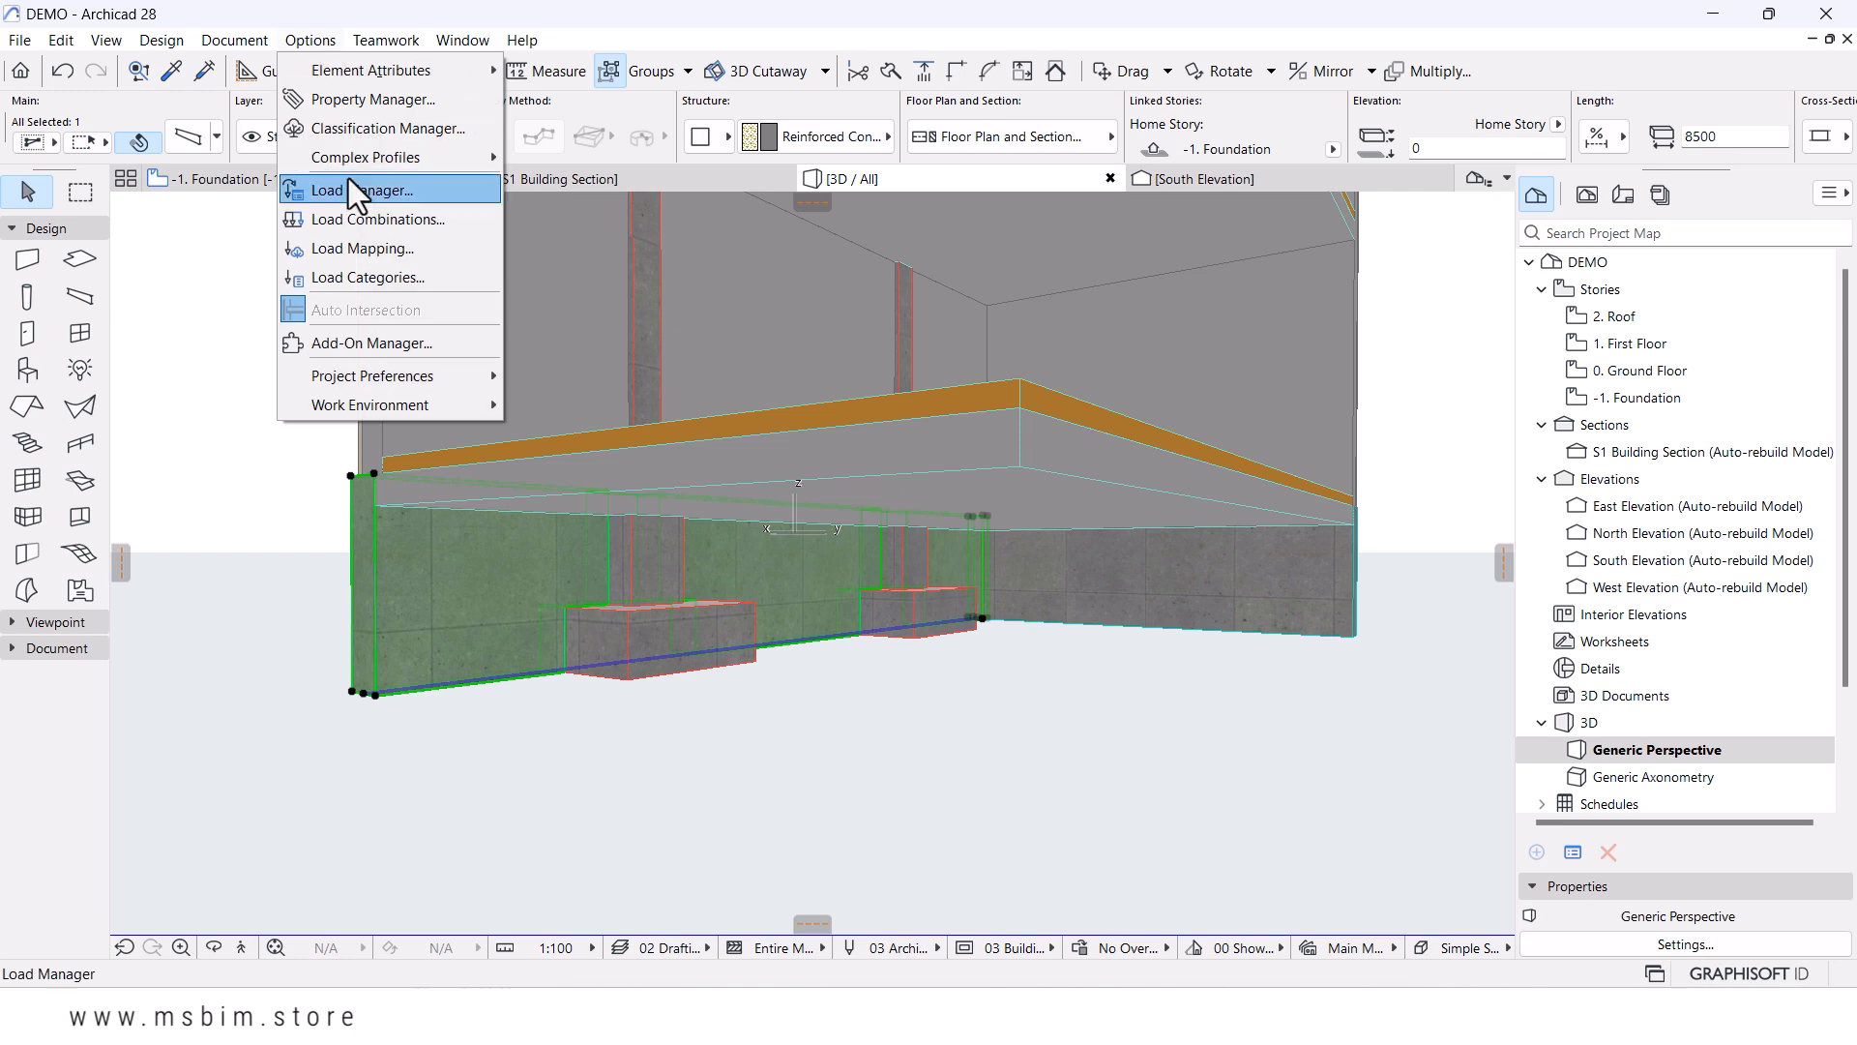
mouse_move(357, 161)
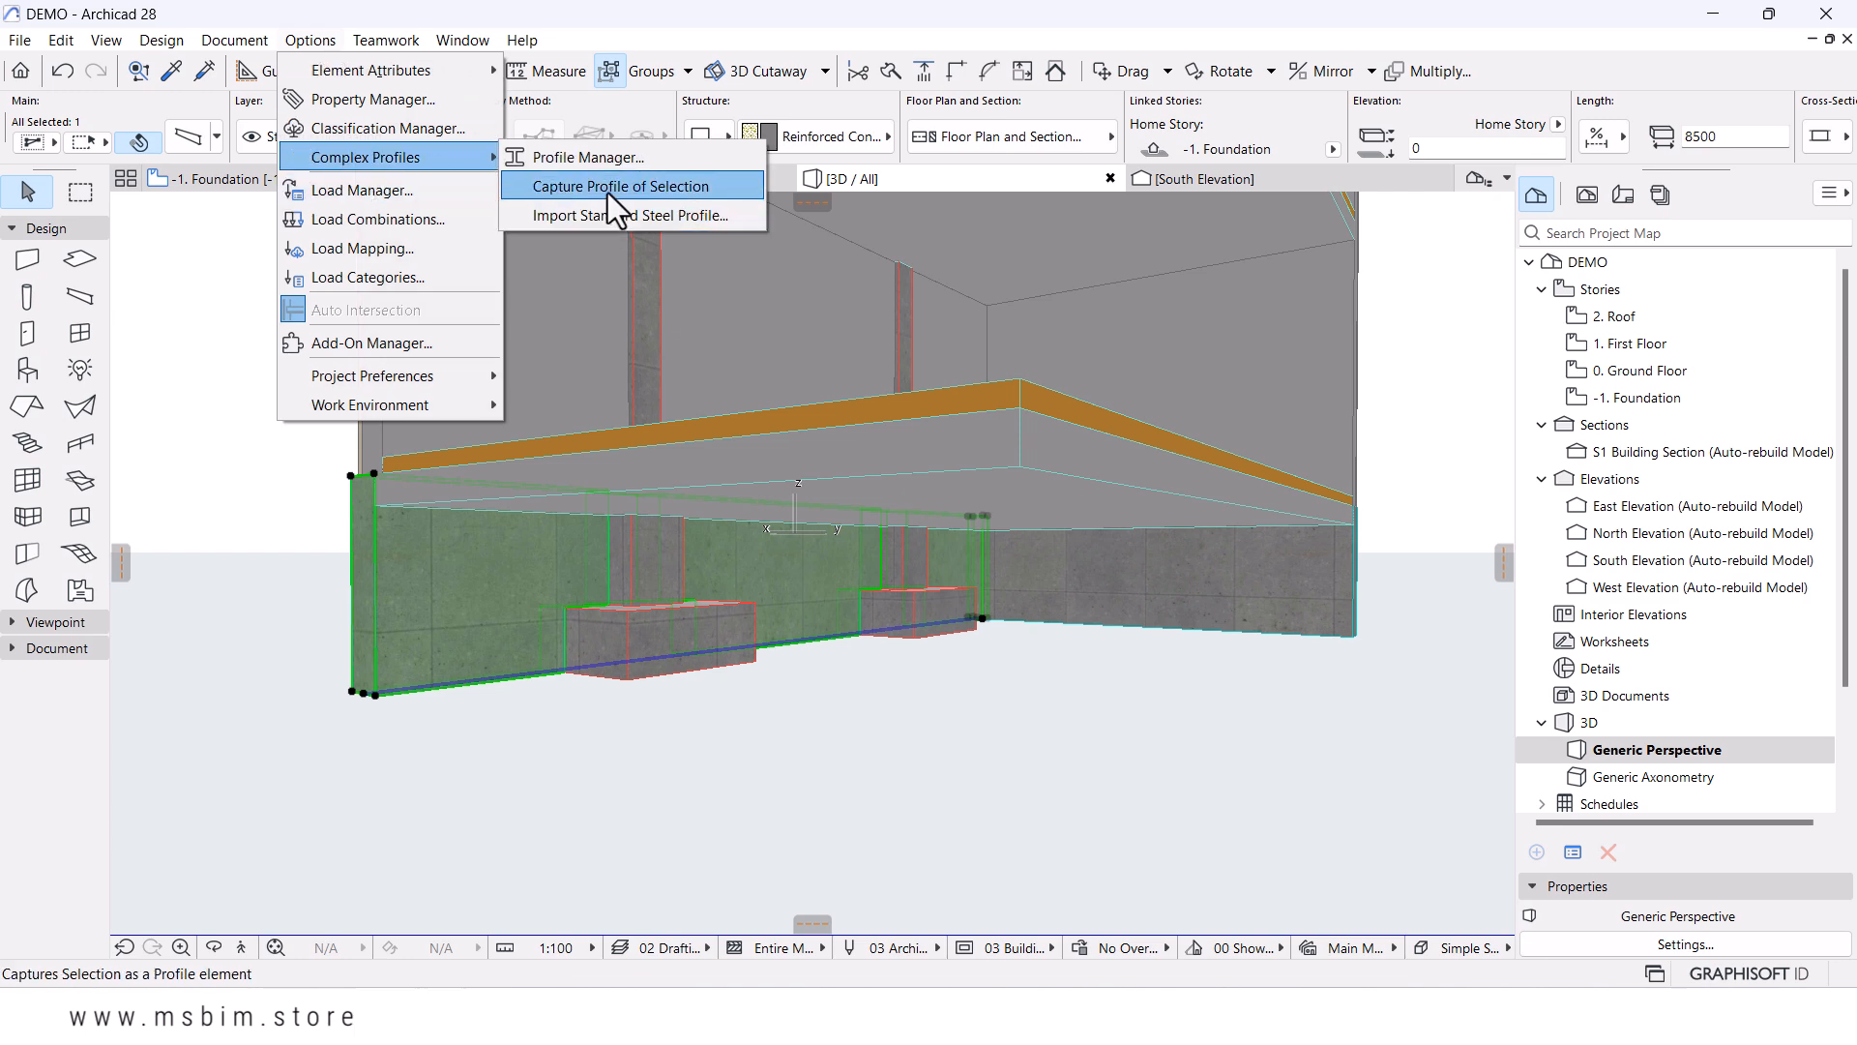
left_click(608, 186)
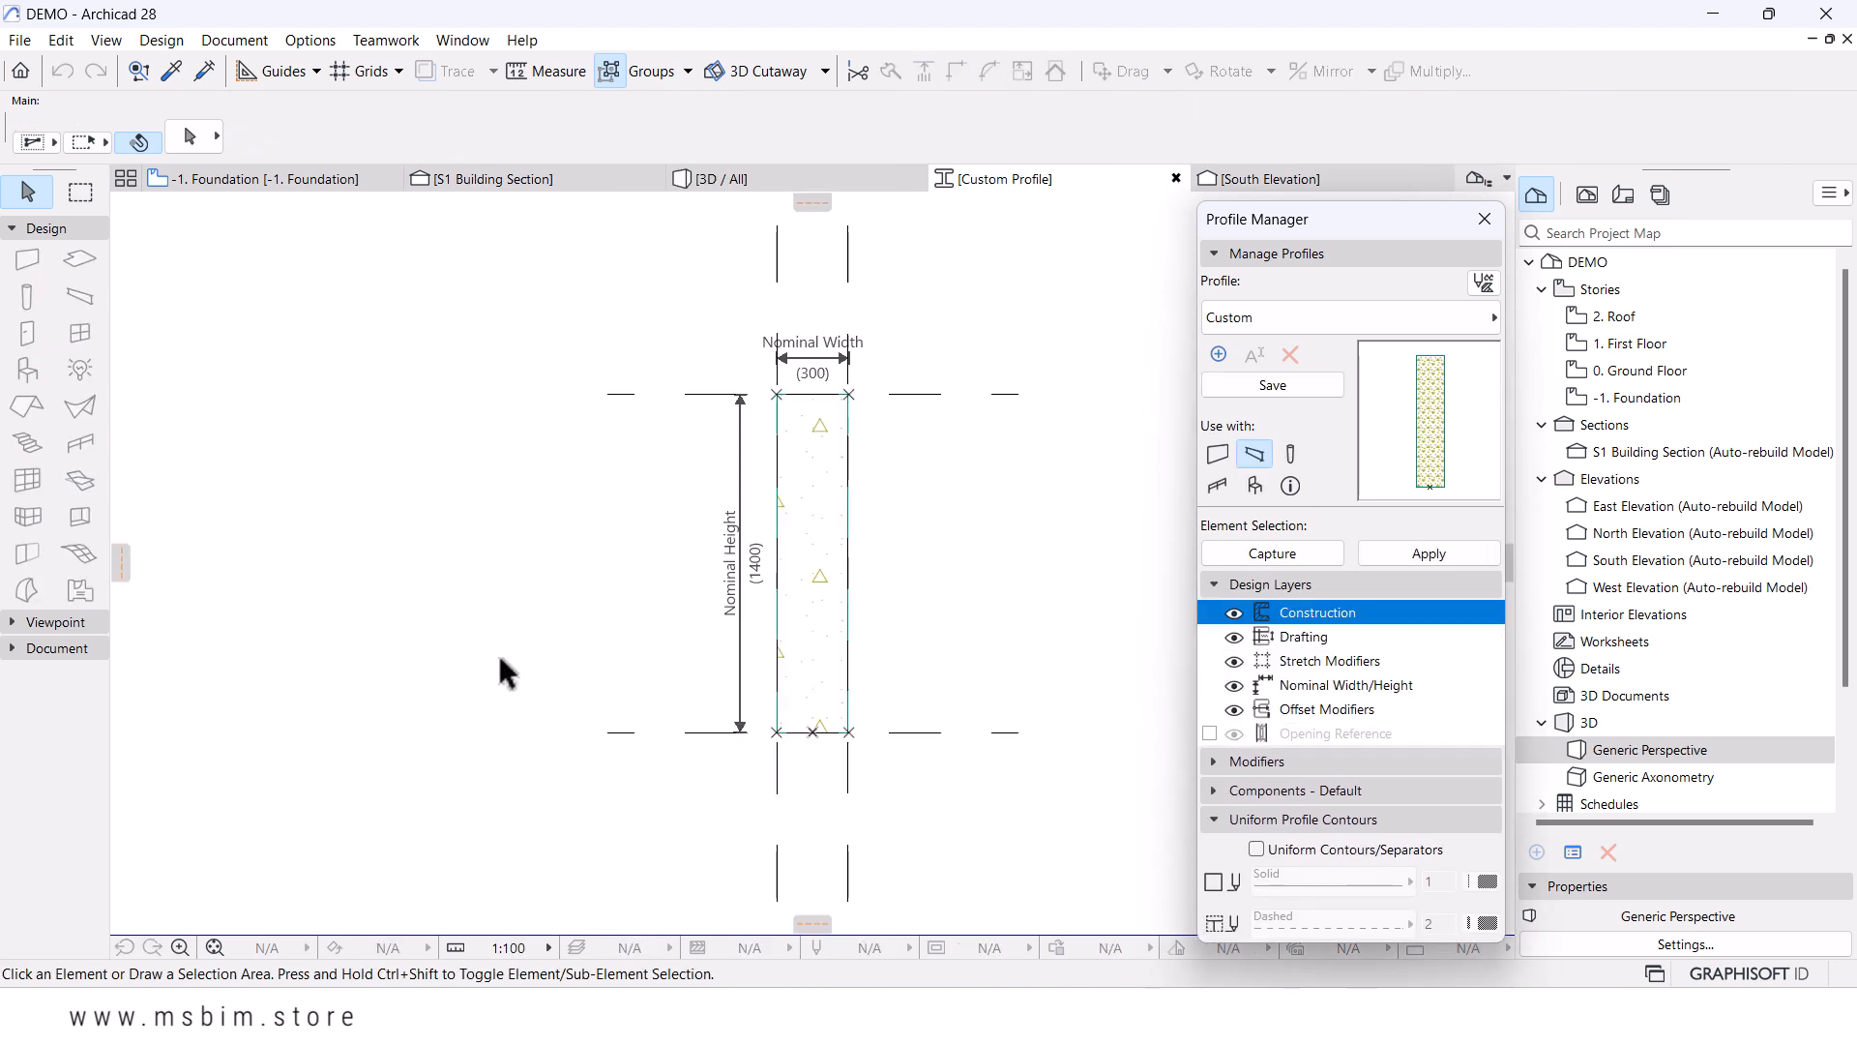
- Pick up the fill settings of the captured reinforced concrete rectangle for drawing another fill in the profile
scroll(882, 488, "down", 1)
middle_click_drag(864, 512, 766, 504)
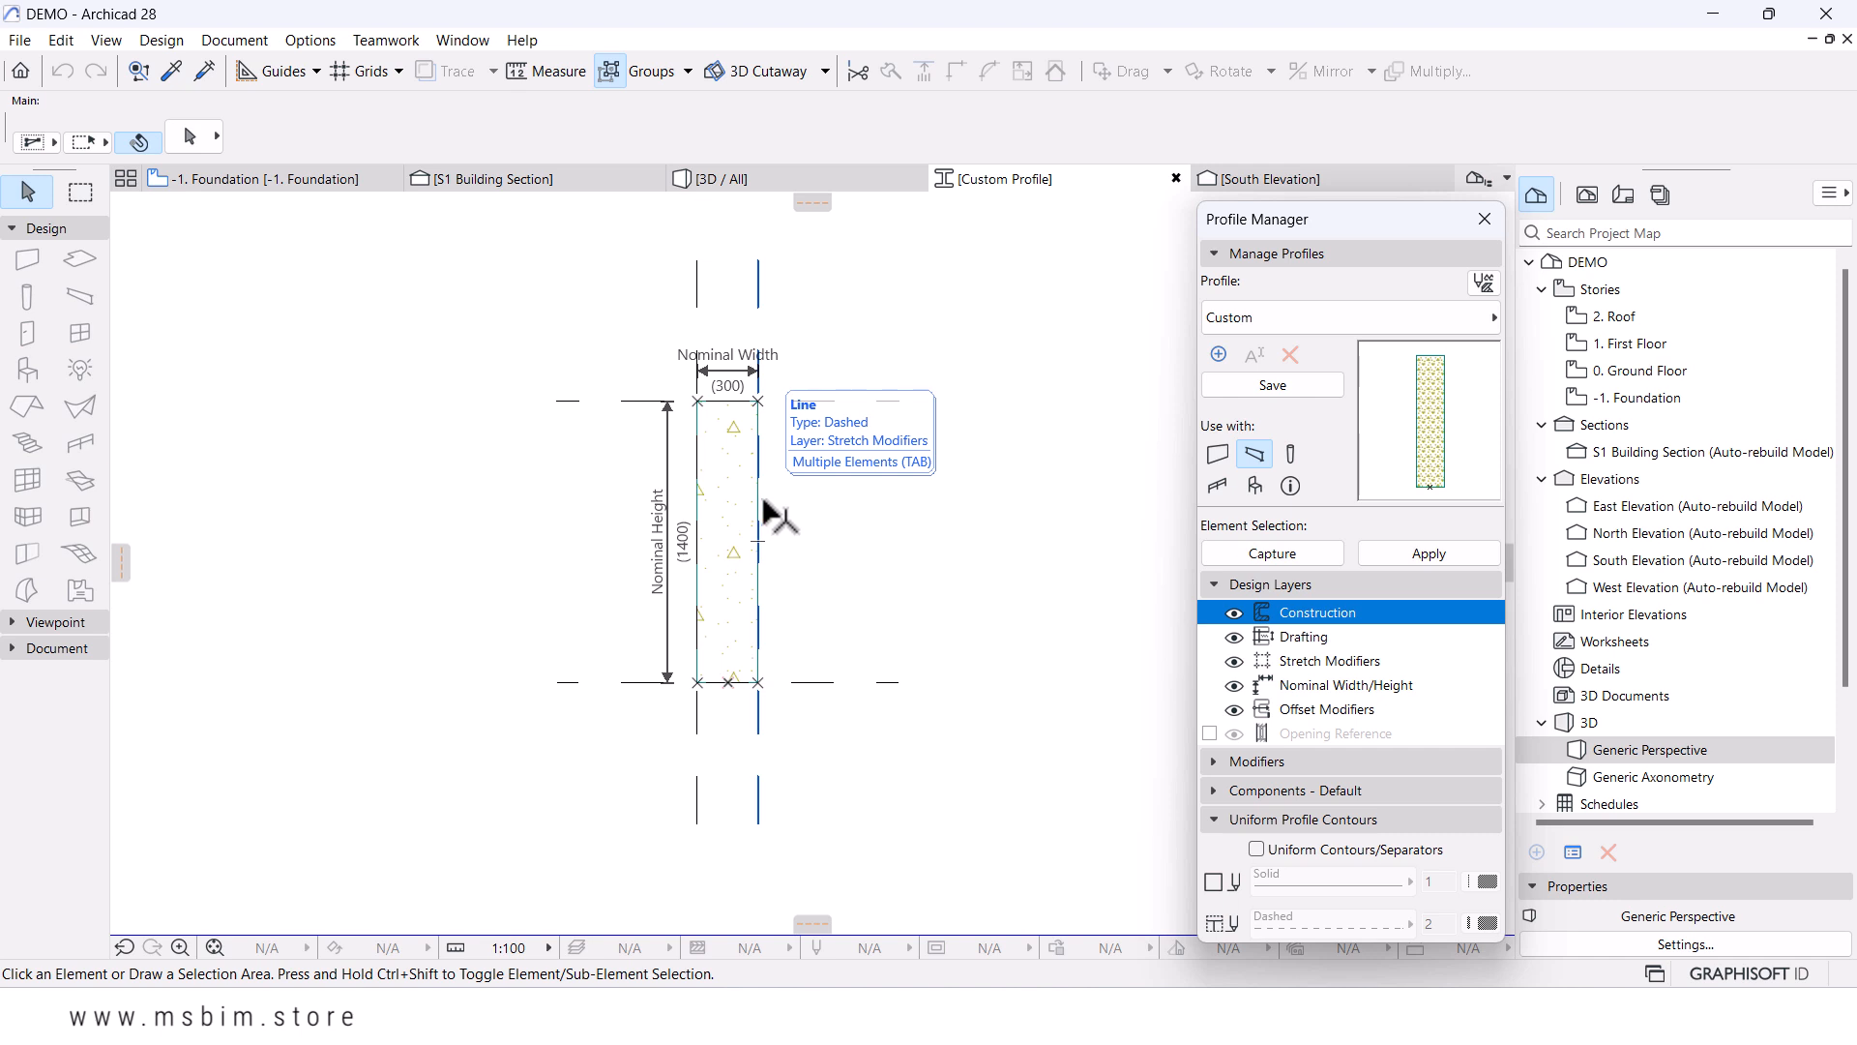
scroll(750, 517, "up", 1)
left_click(738, 425)
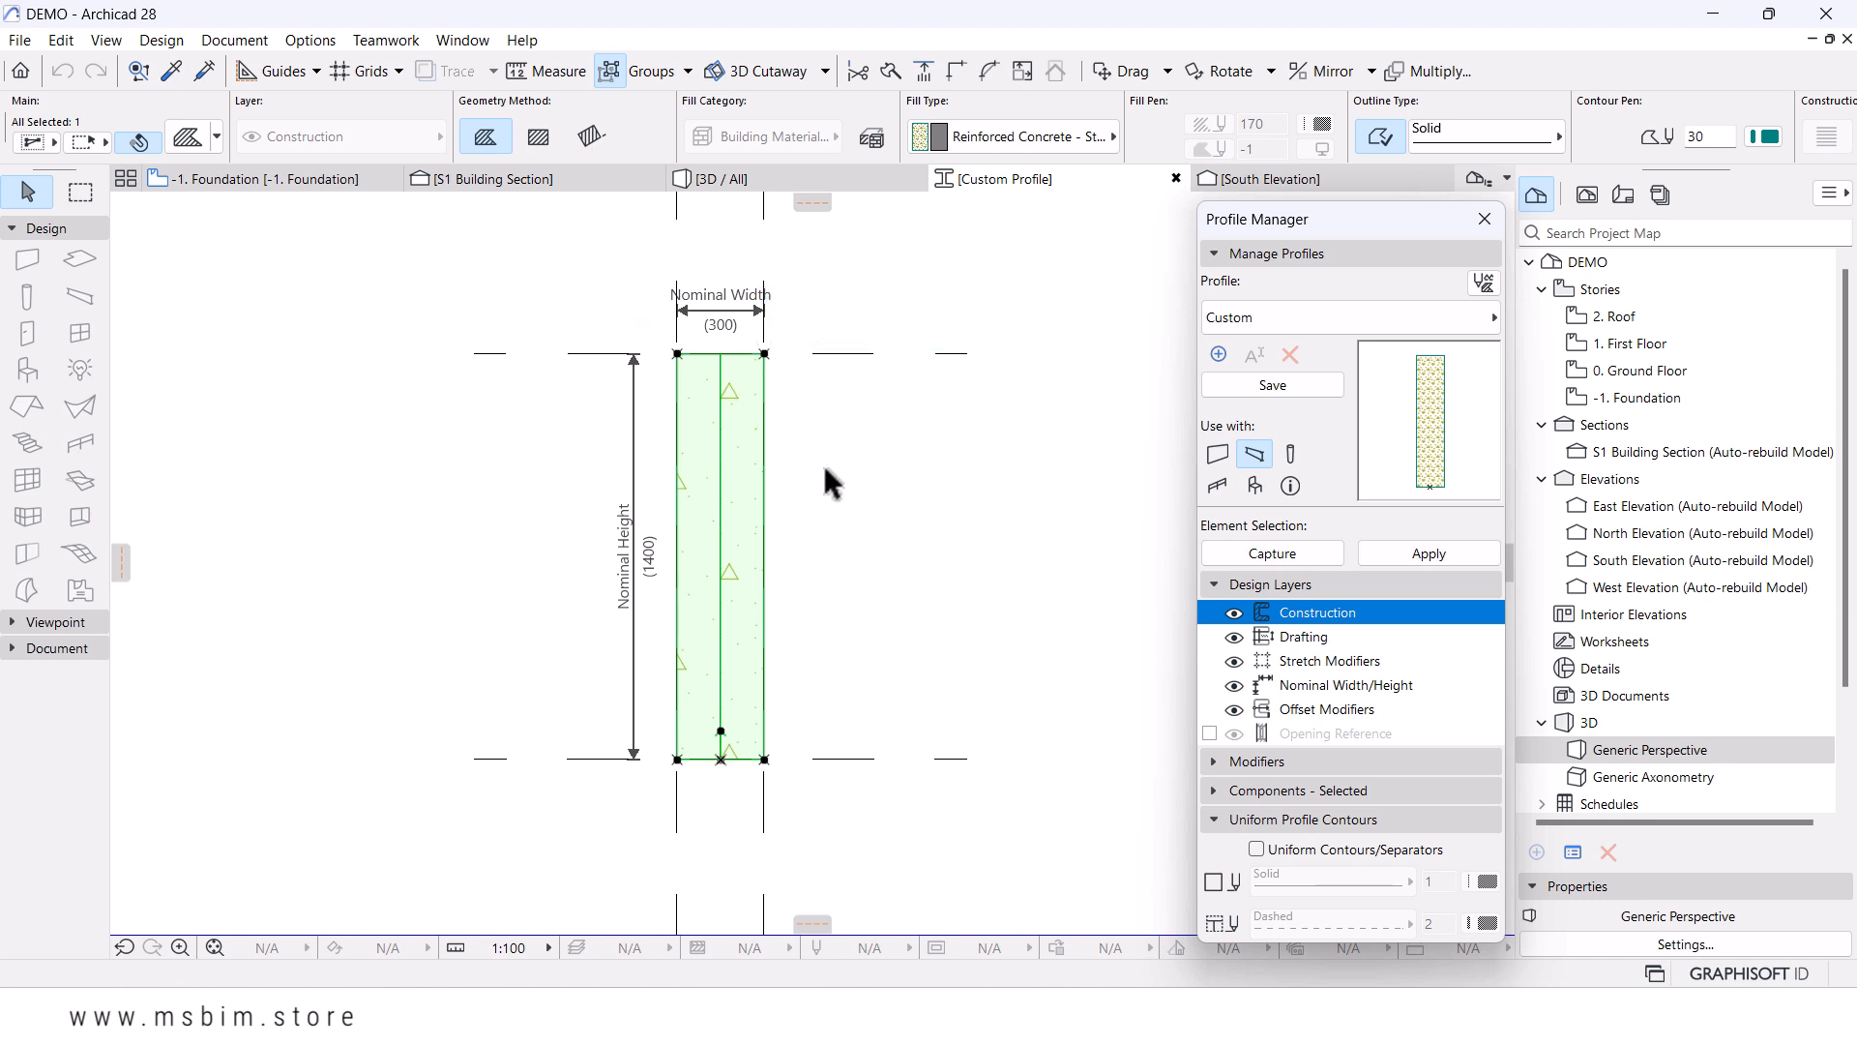
scroll(745, 519, "down", 1)
scroll(727, 592, "up", 3)
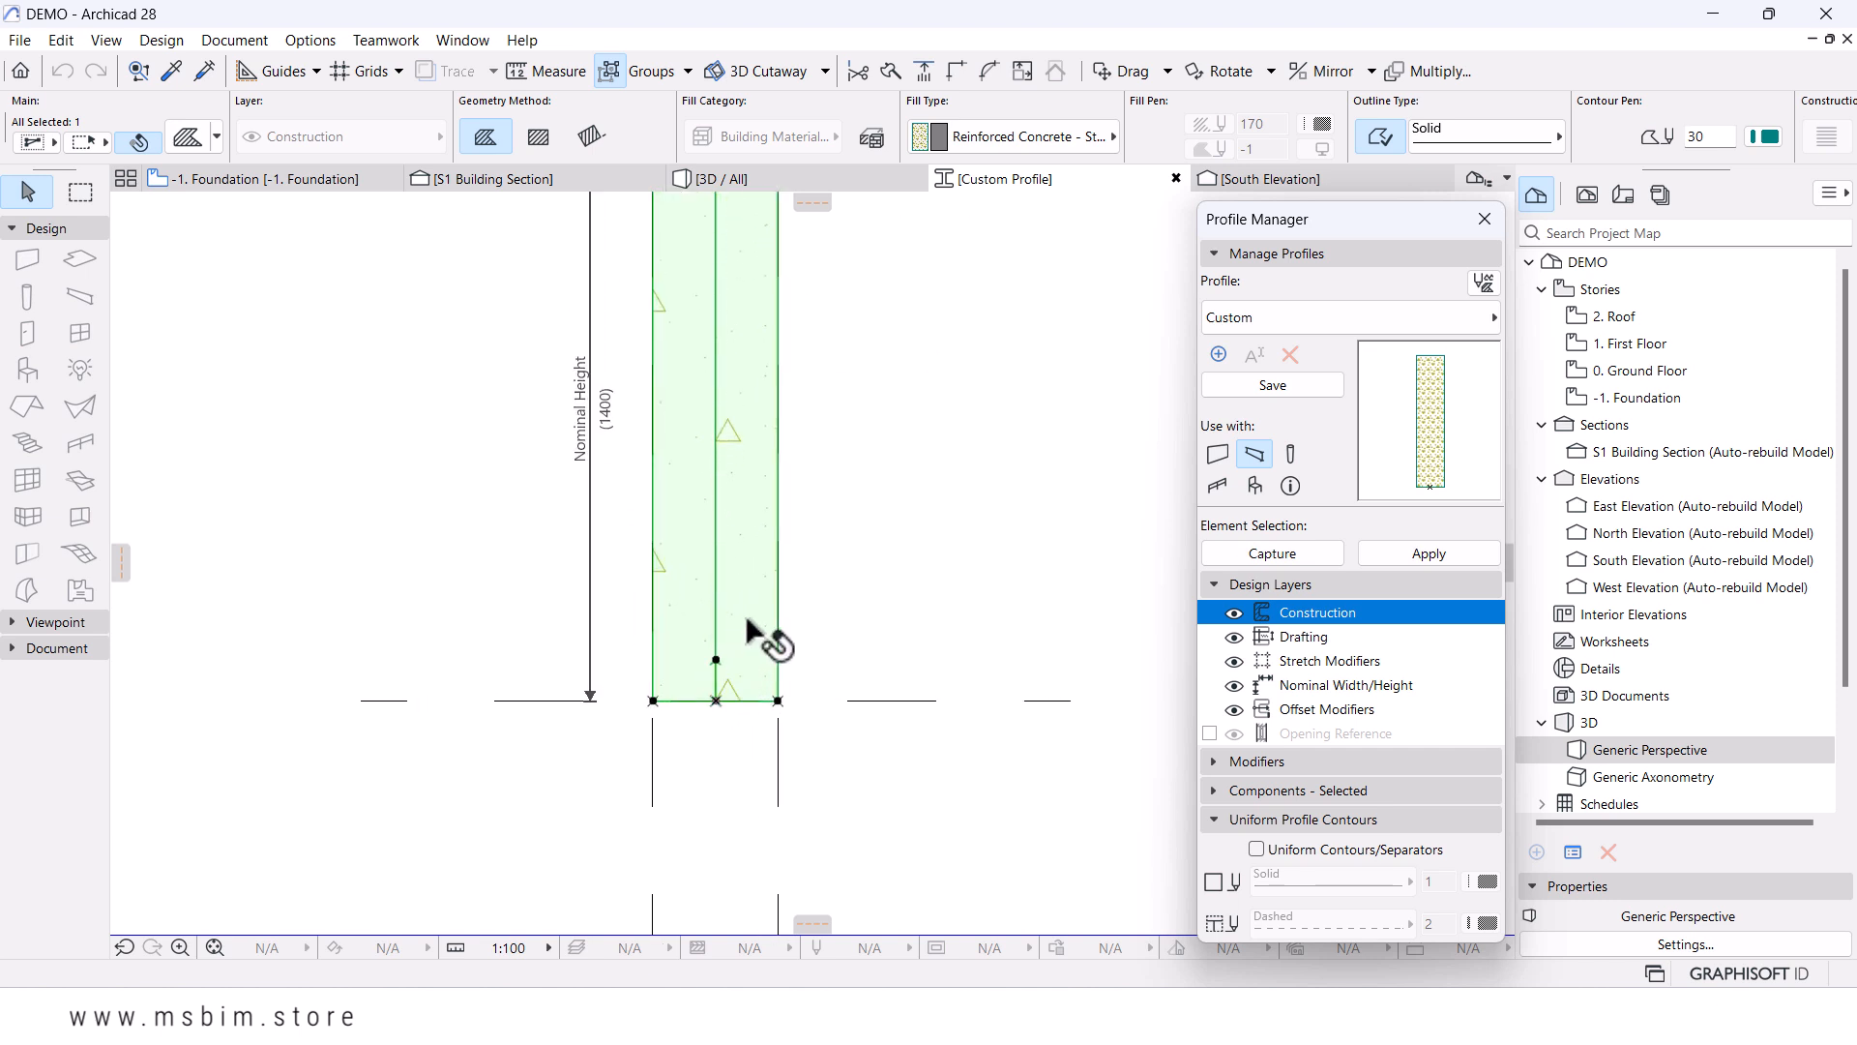
left_click(466, 497)
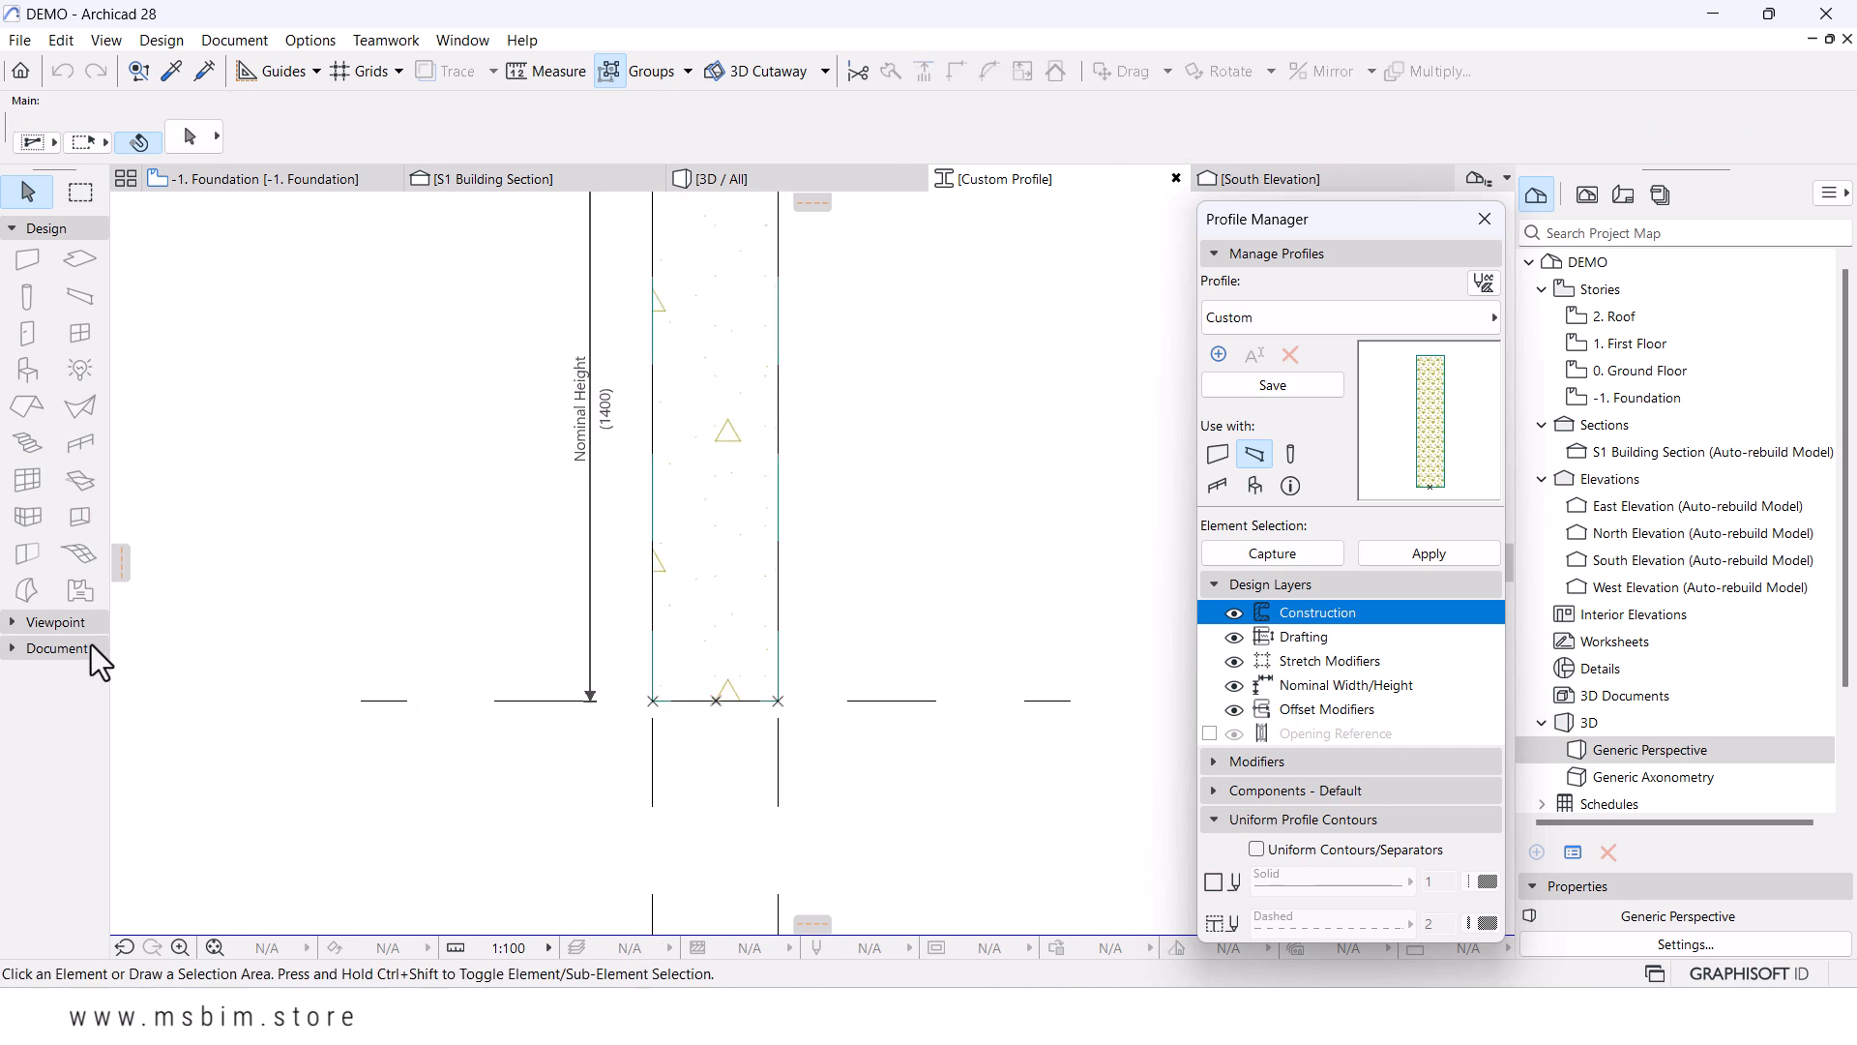
left_click(172, 72)
left_click(705, 501)
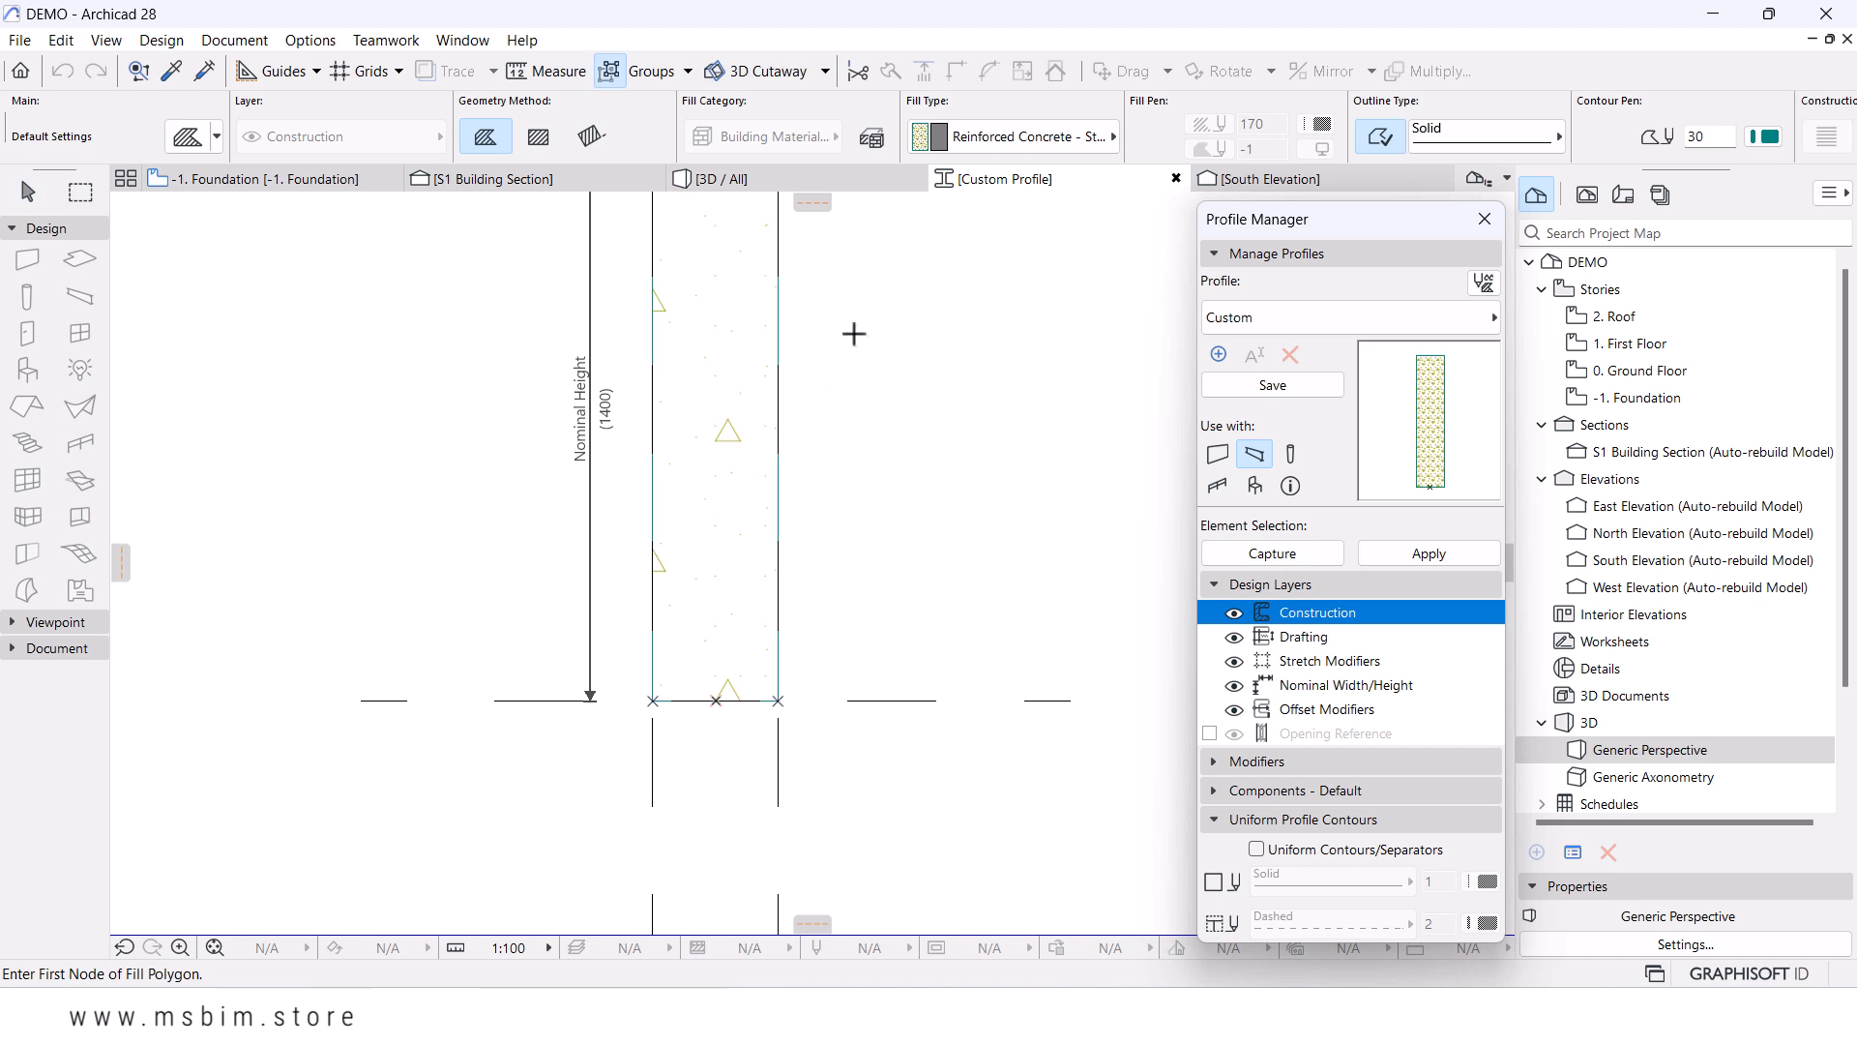
- Draw a rectangular fill 700 wide and about 300 high, starting from the lower-left corner of the captured rectangle
scroll(1147, 114, "down", 7)
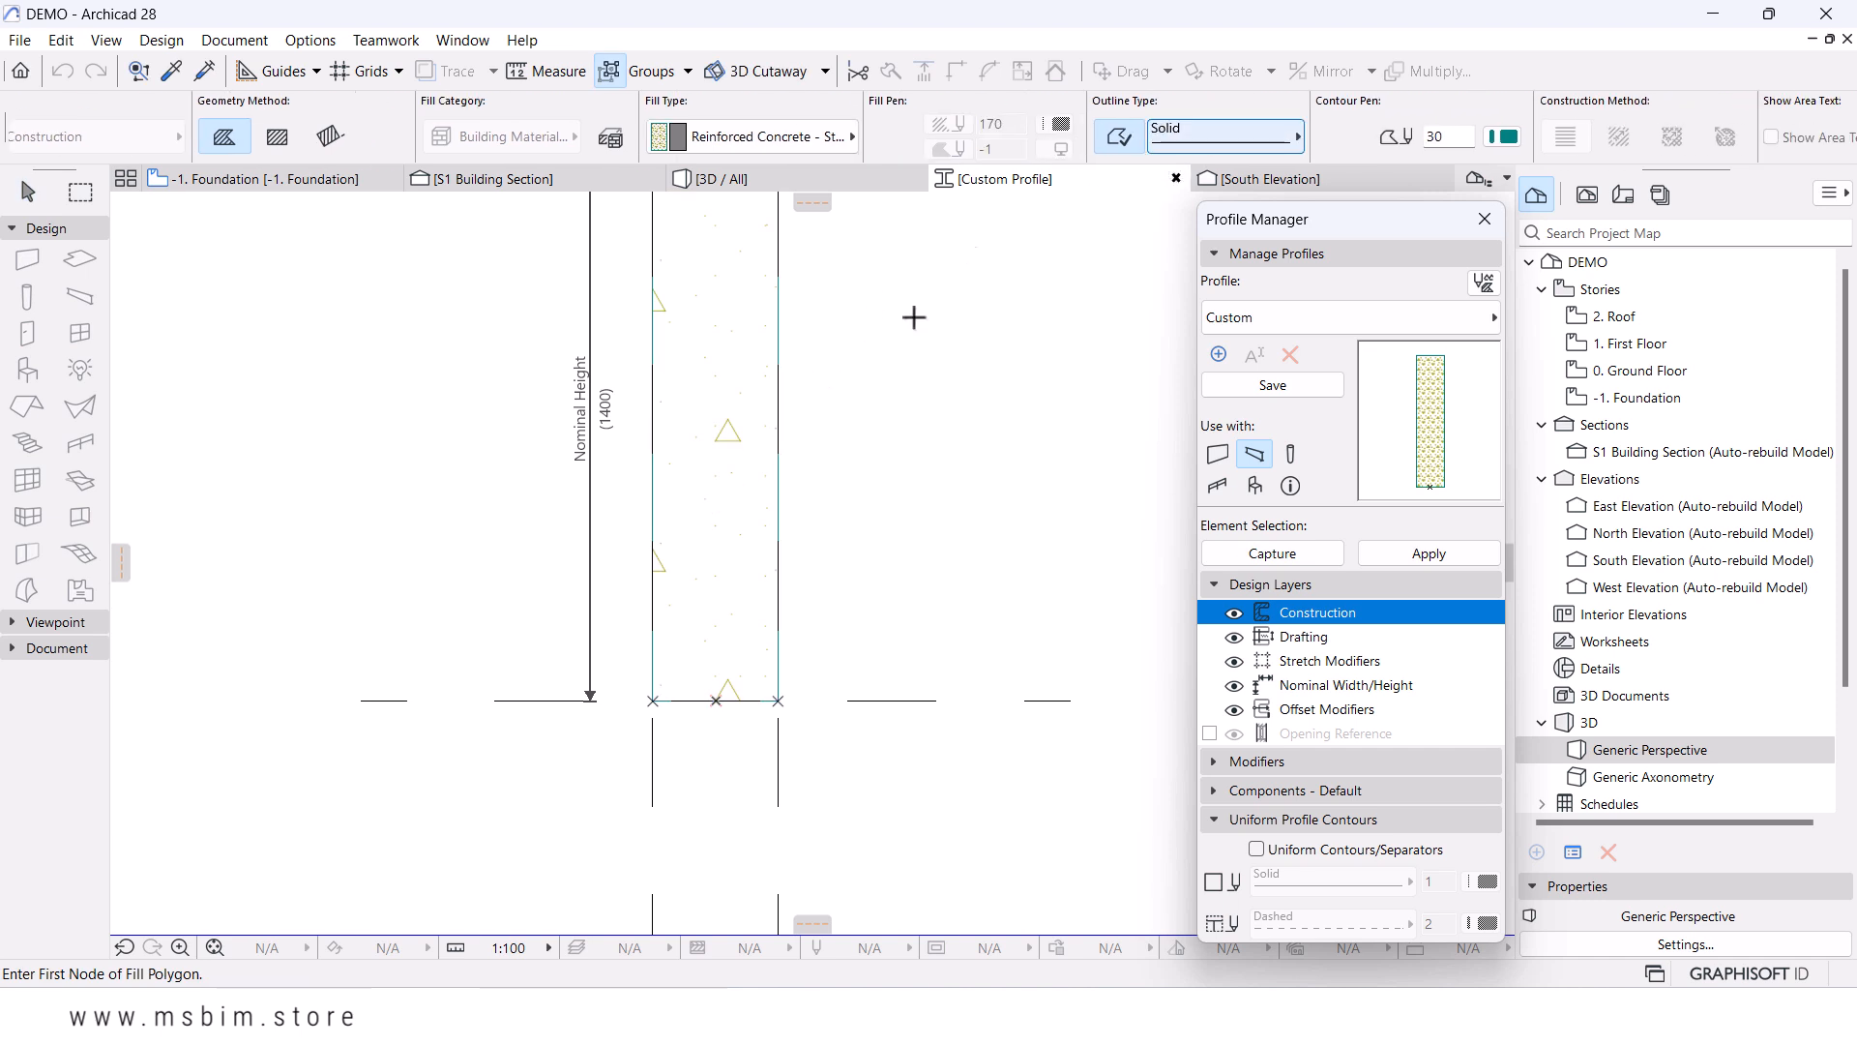
scroll(426, 149, "up", 1)
scroll(426, 149, "up", 3)
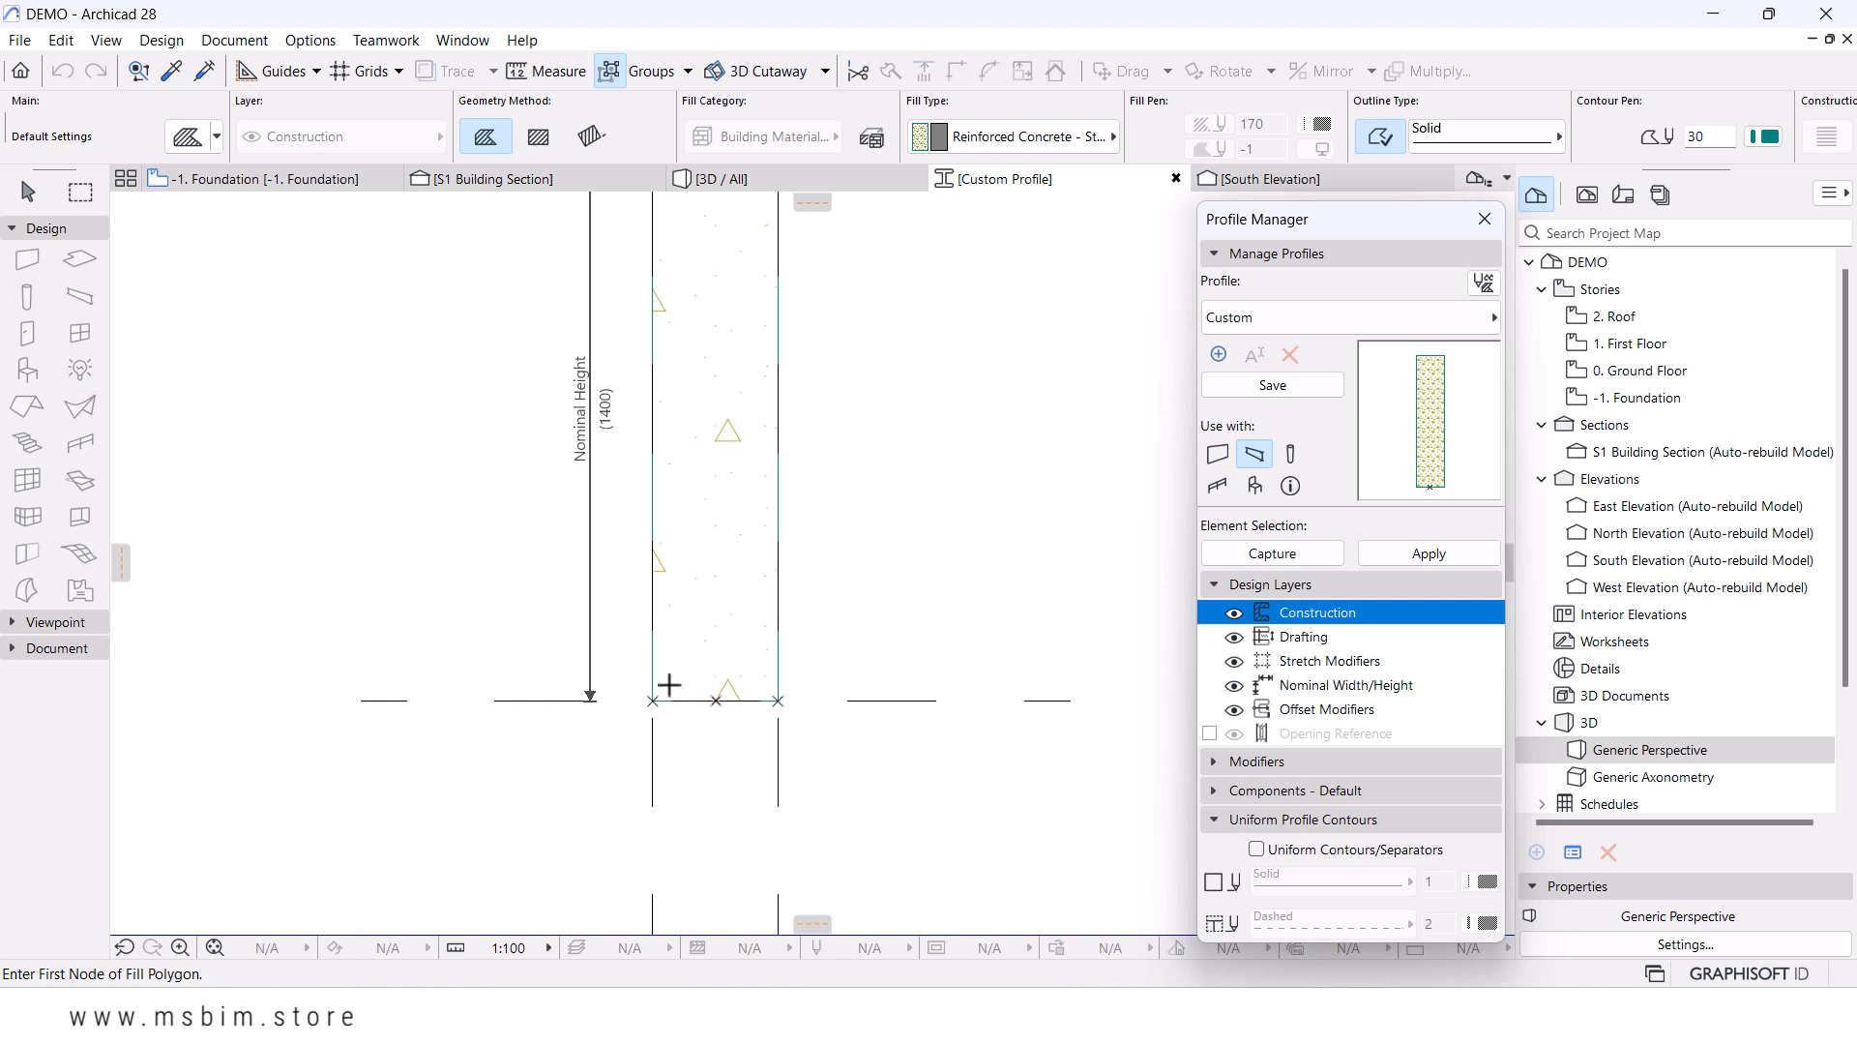
left_click(538, 143)
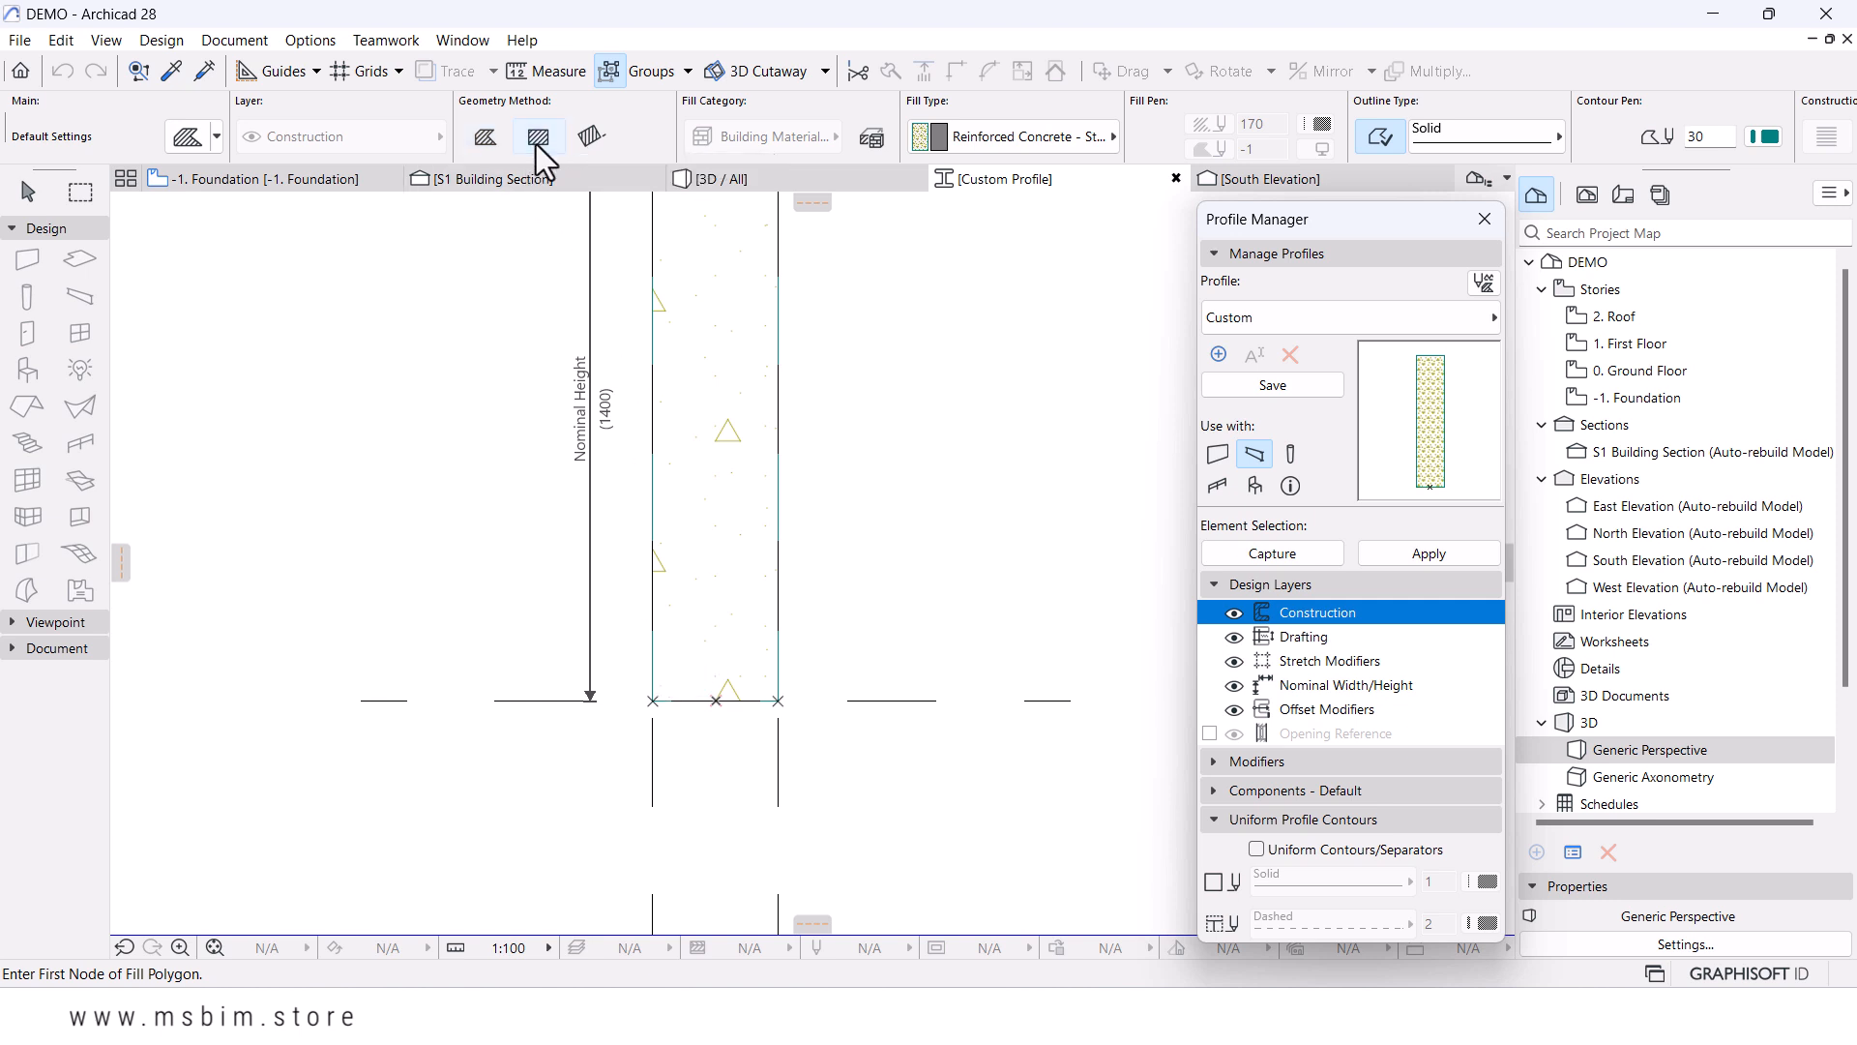
left_click(653, 699)
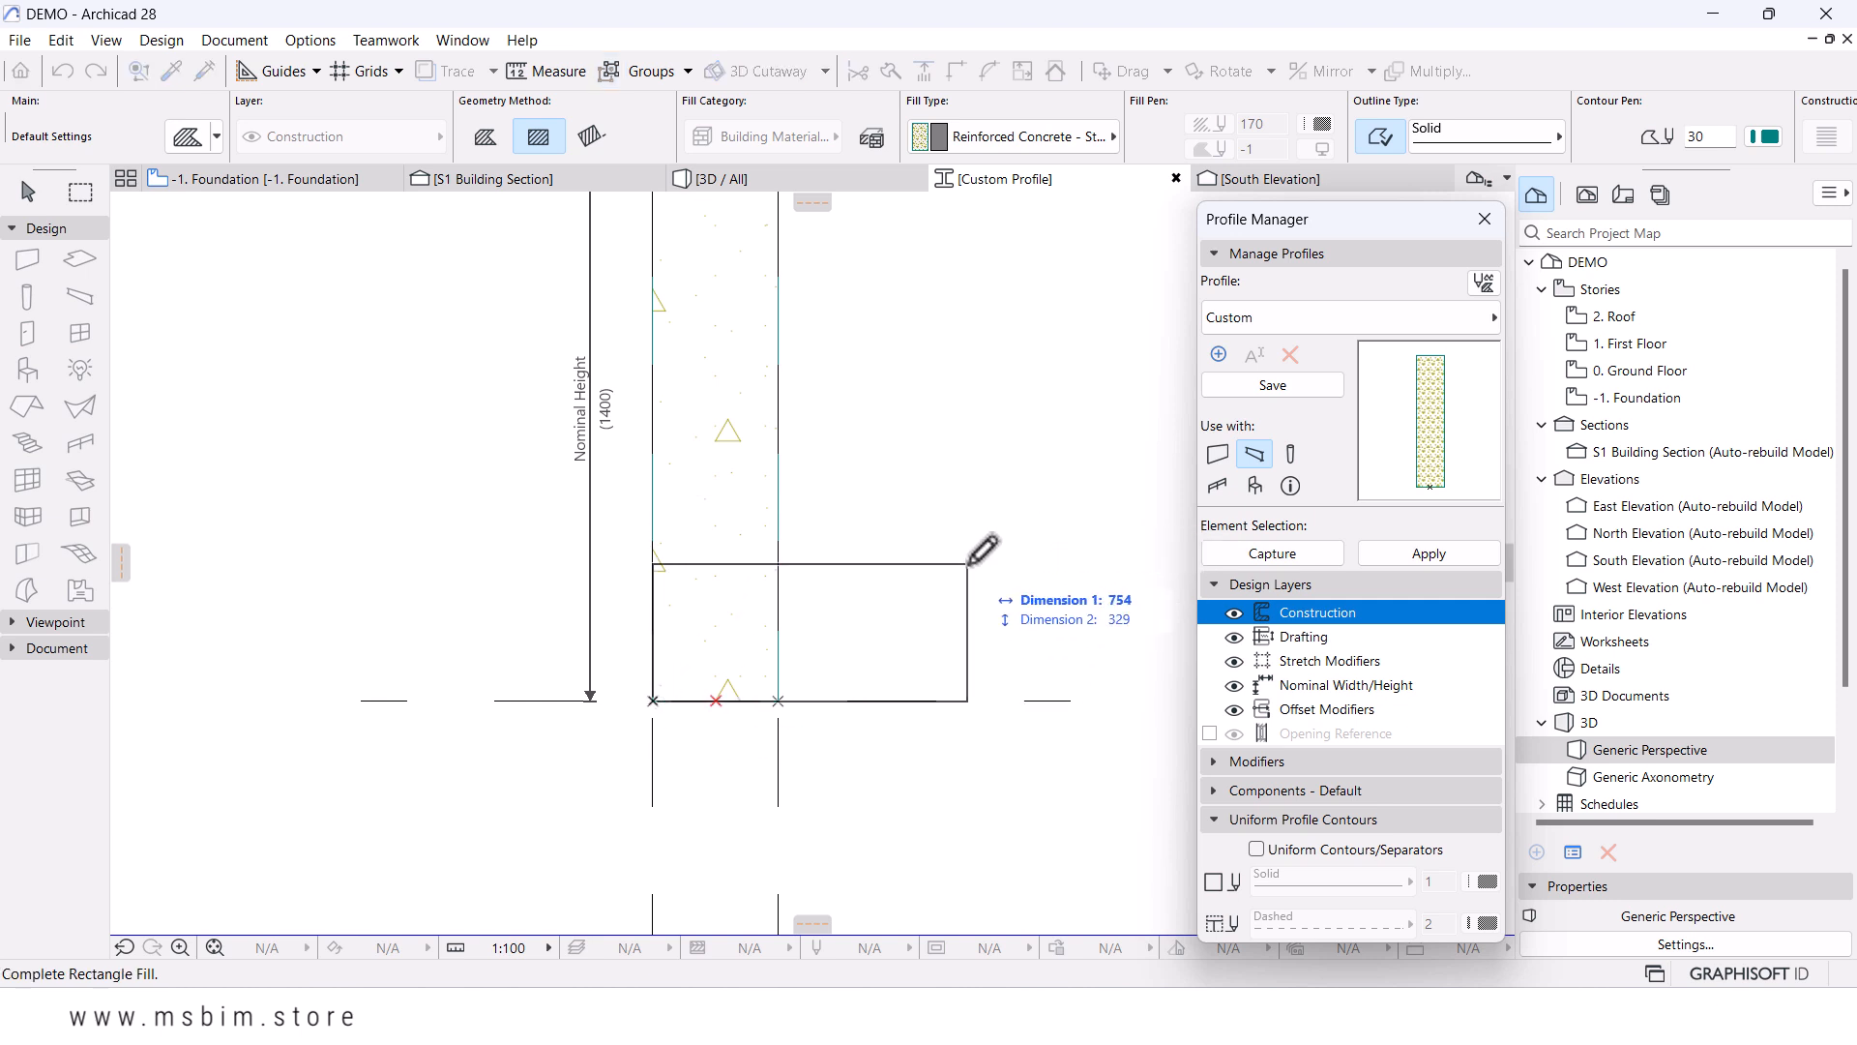
type("700")
key("Tab")
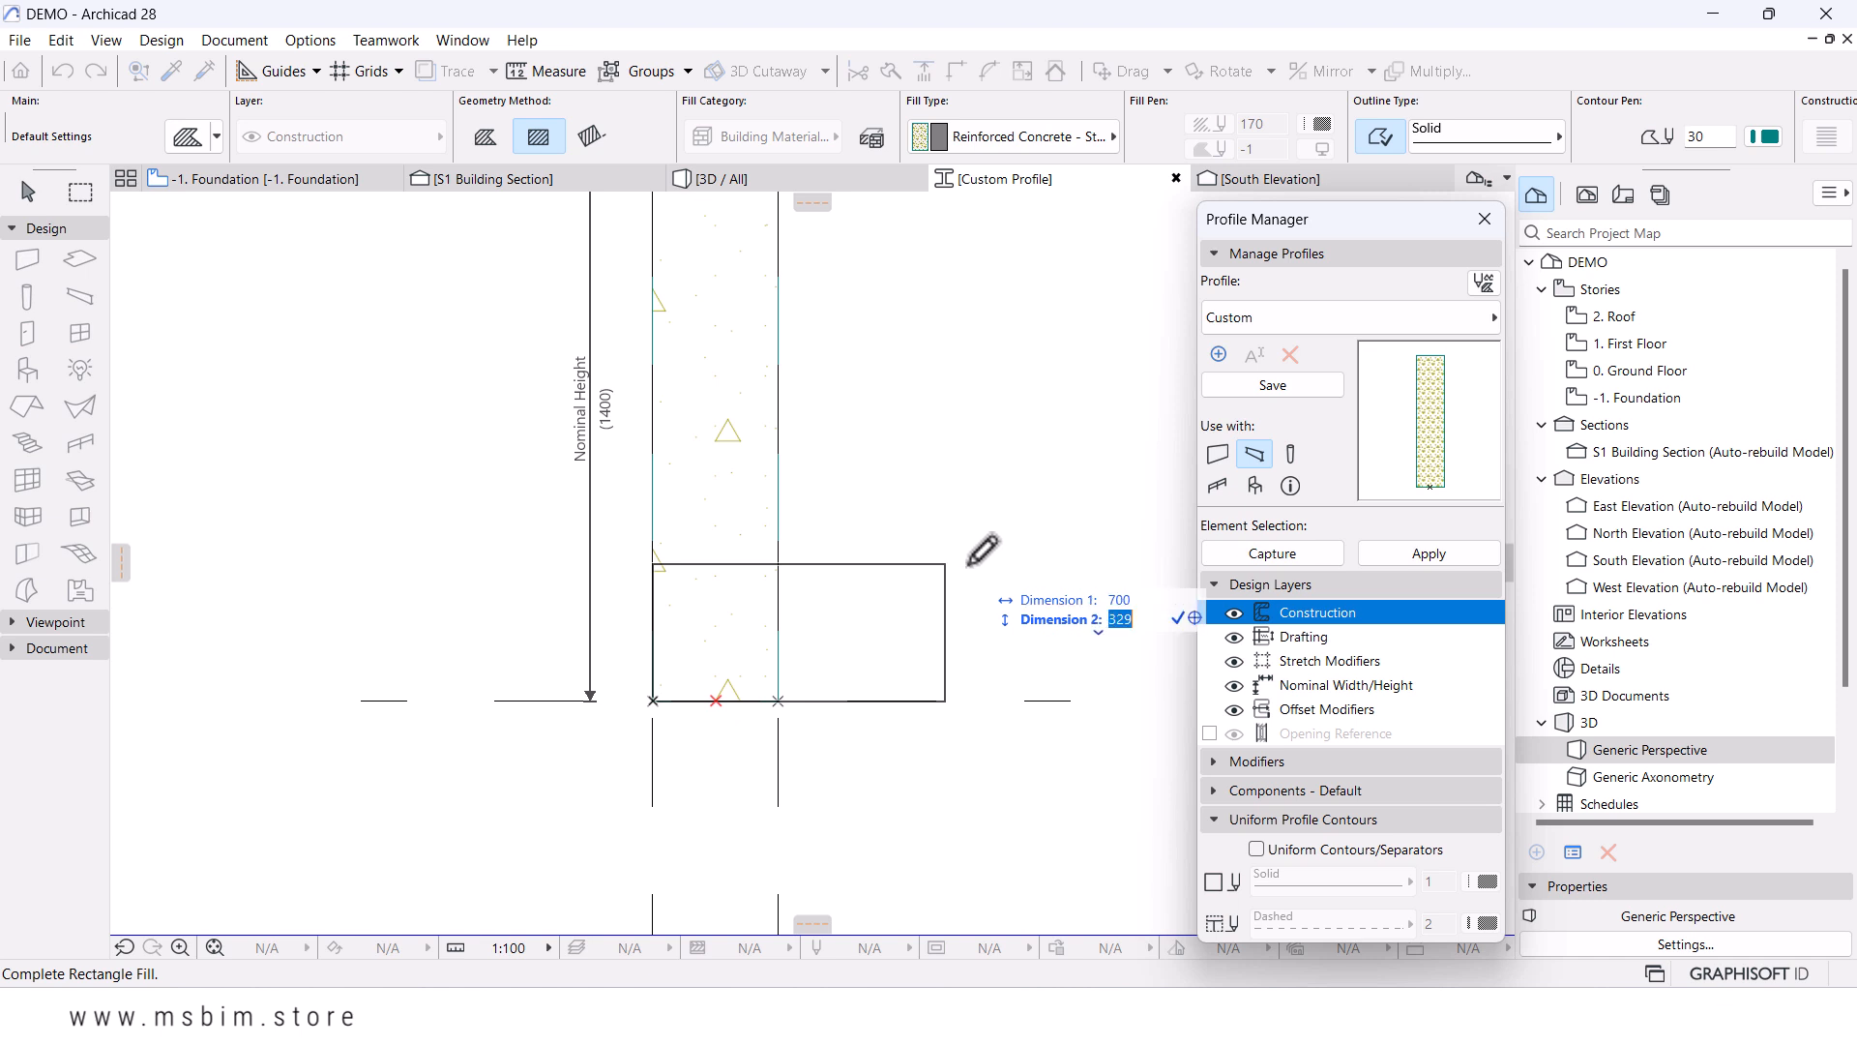
key("Return")
key("Escape")
- Move the new base rectangle by its bottom midpoint onto the profile origin, centring it under the vertical stem
left_click(904, 576)
scroll(761, 687, "up", 2)
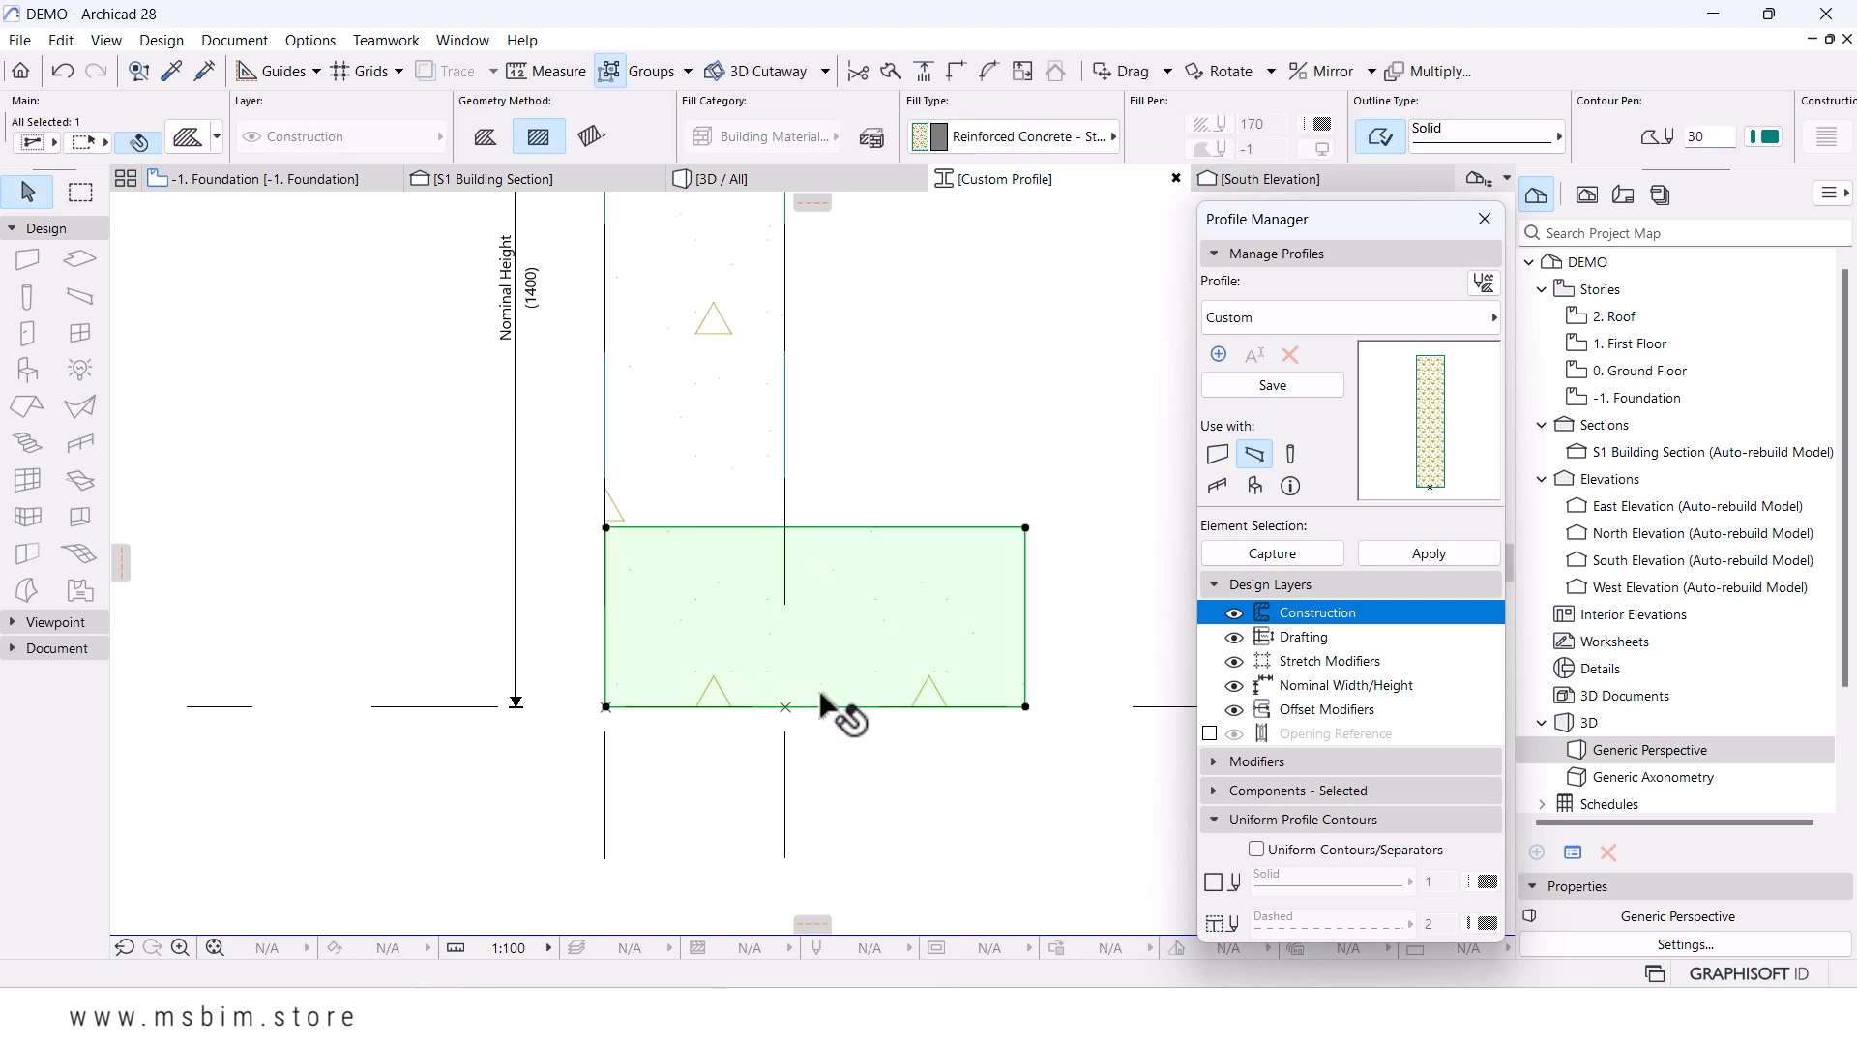
key("ctrl+d")
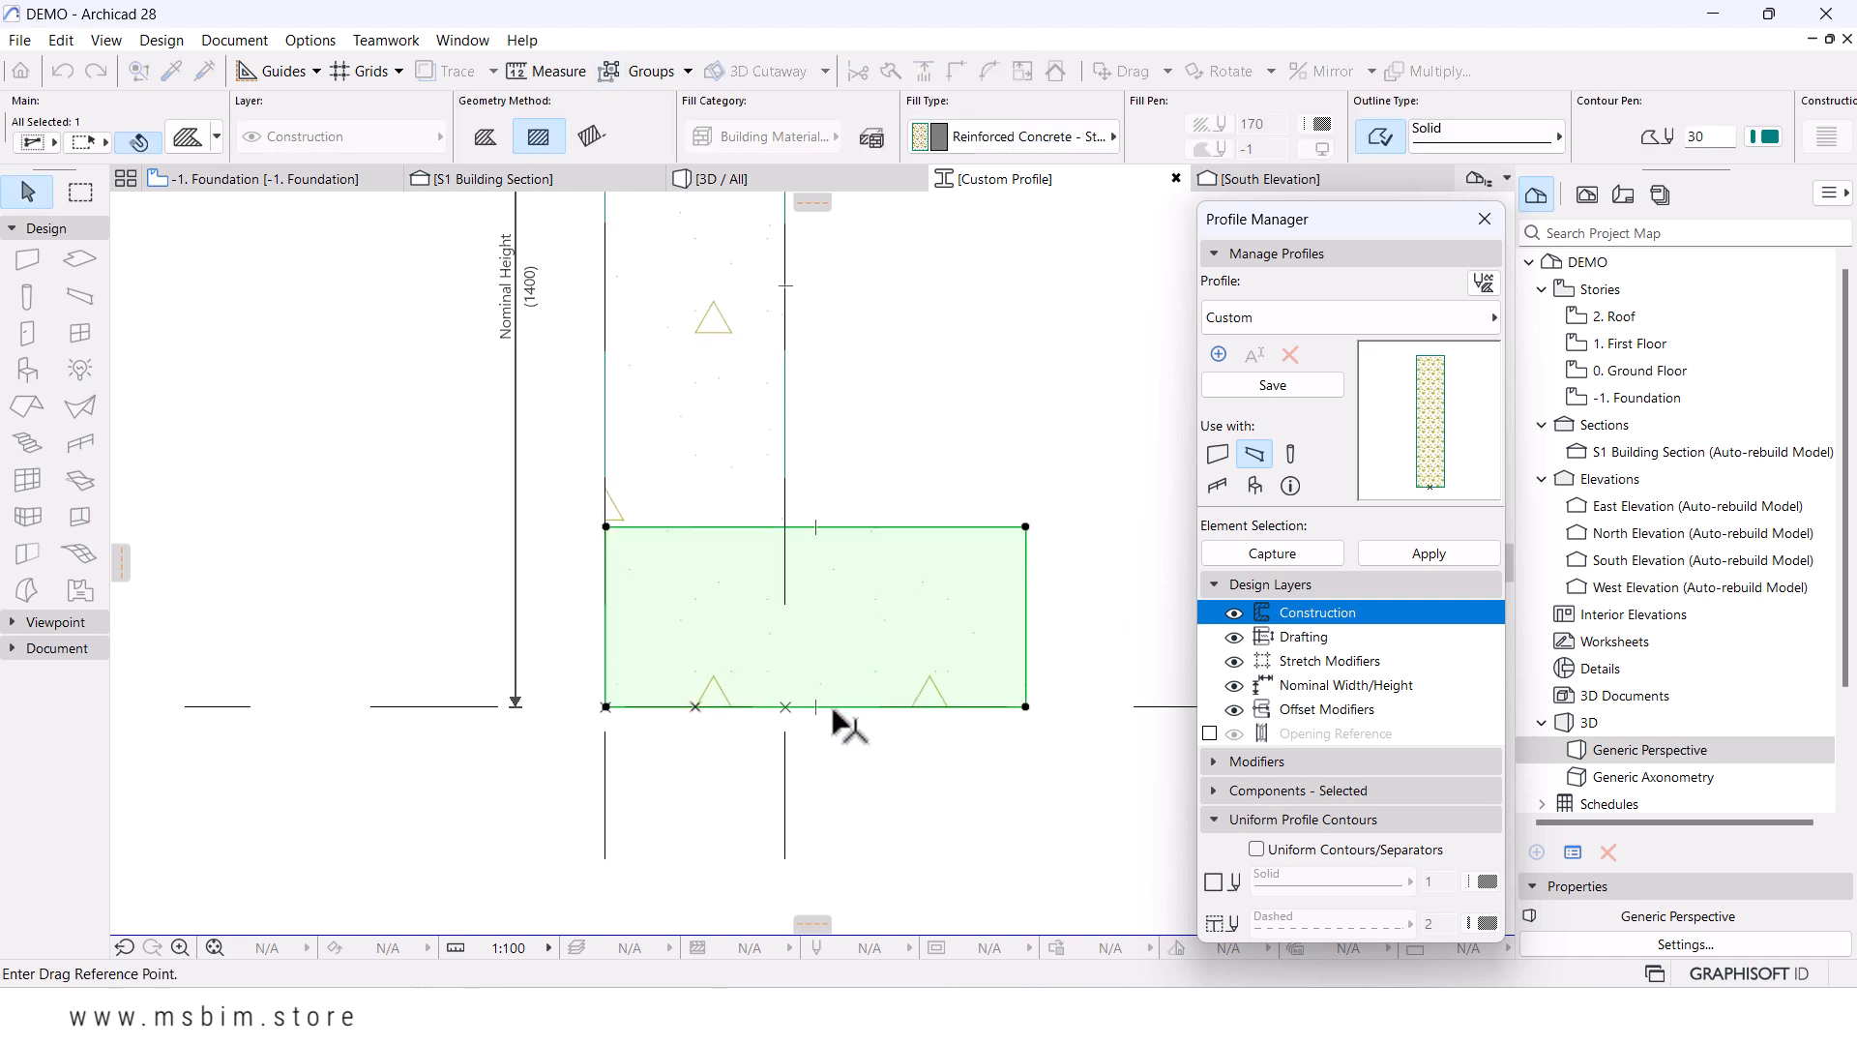
left_click(815, 706)
left_click(697, 706)
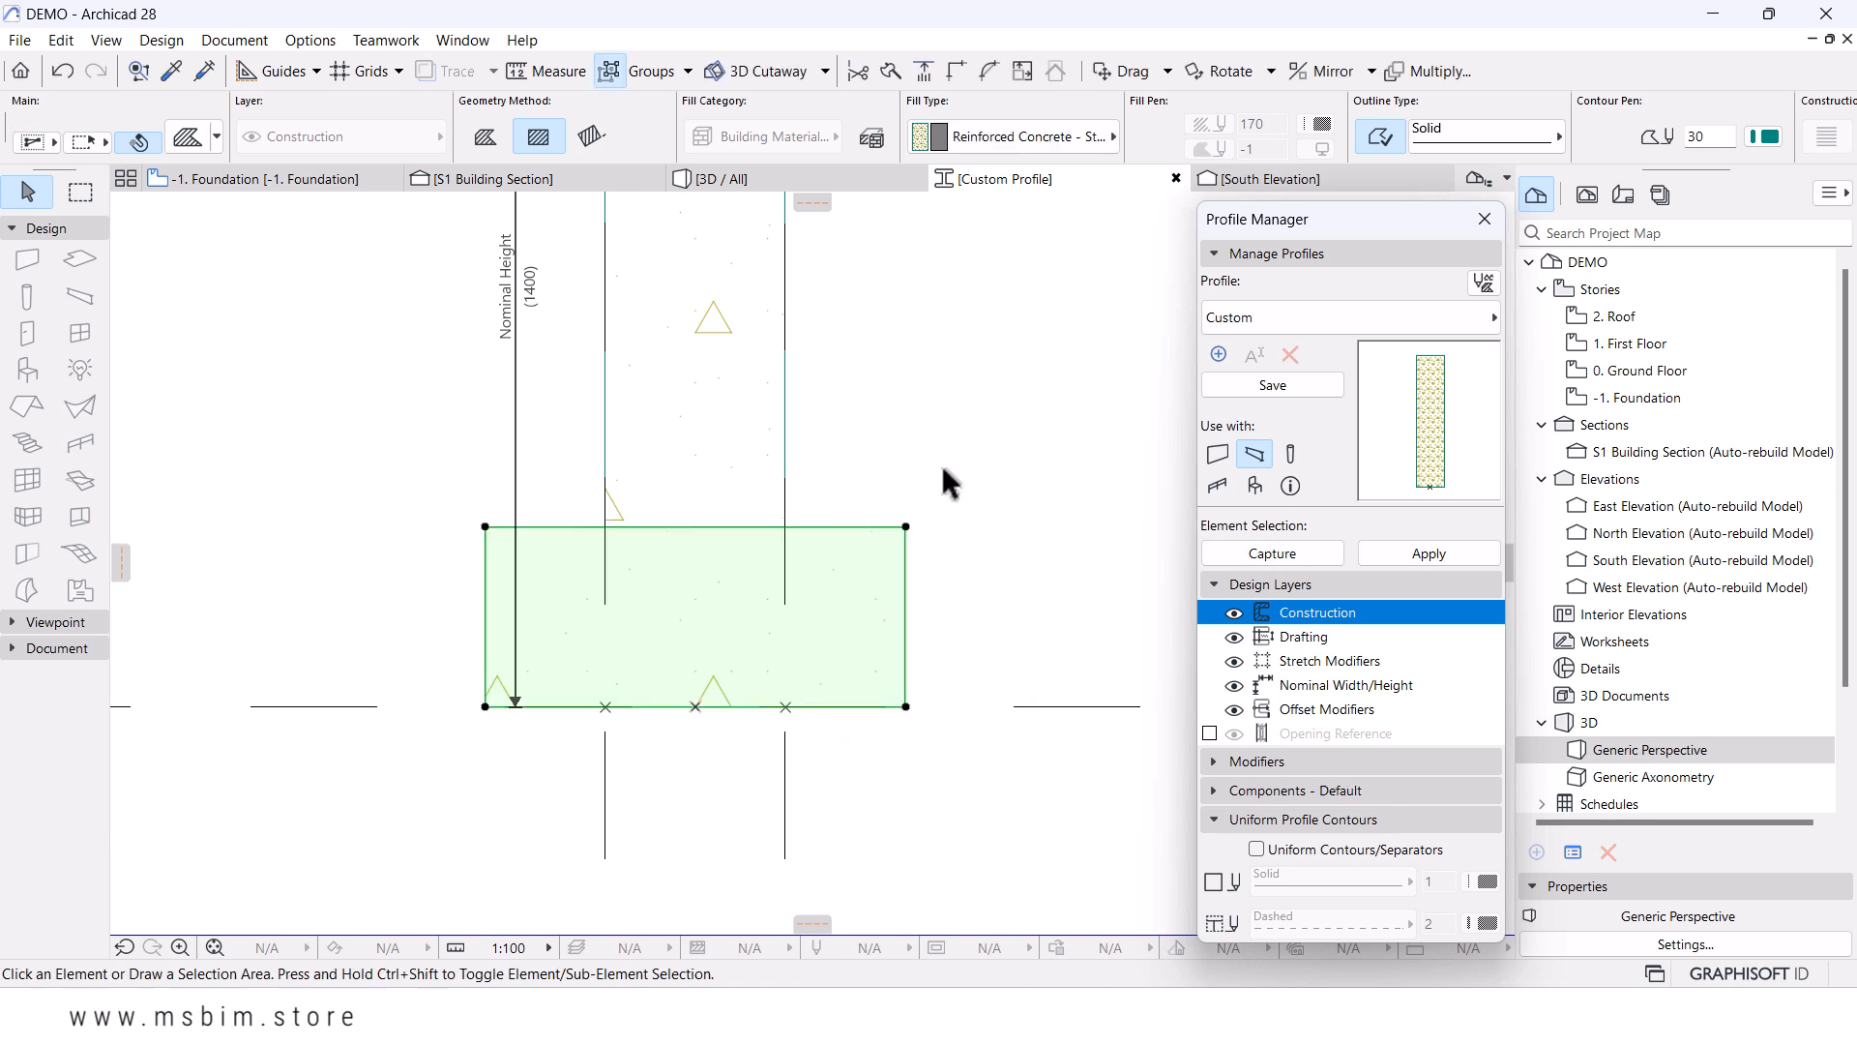
- Offset the bottom edge of the vertical stem fill up to the top of the base rectangle
scroll(803, 531, "down", 3)
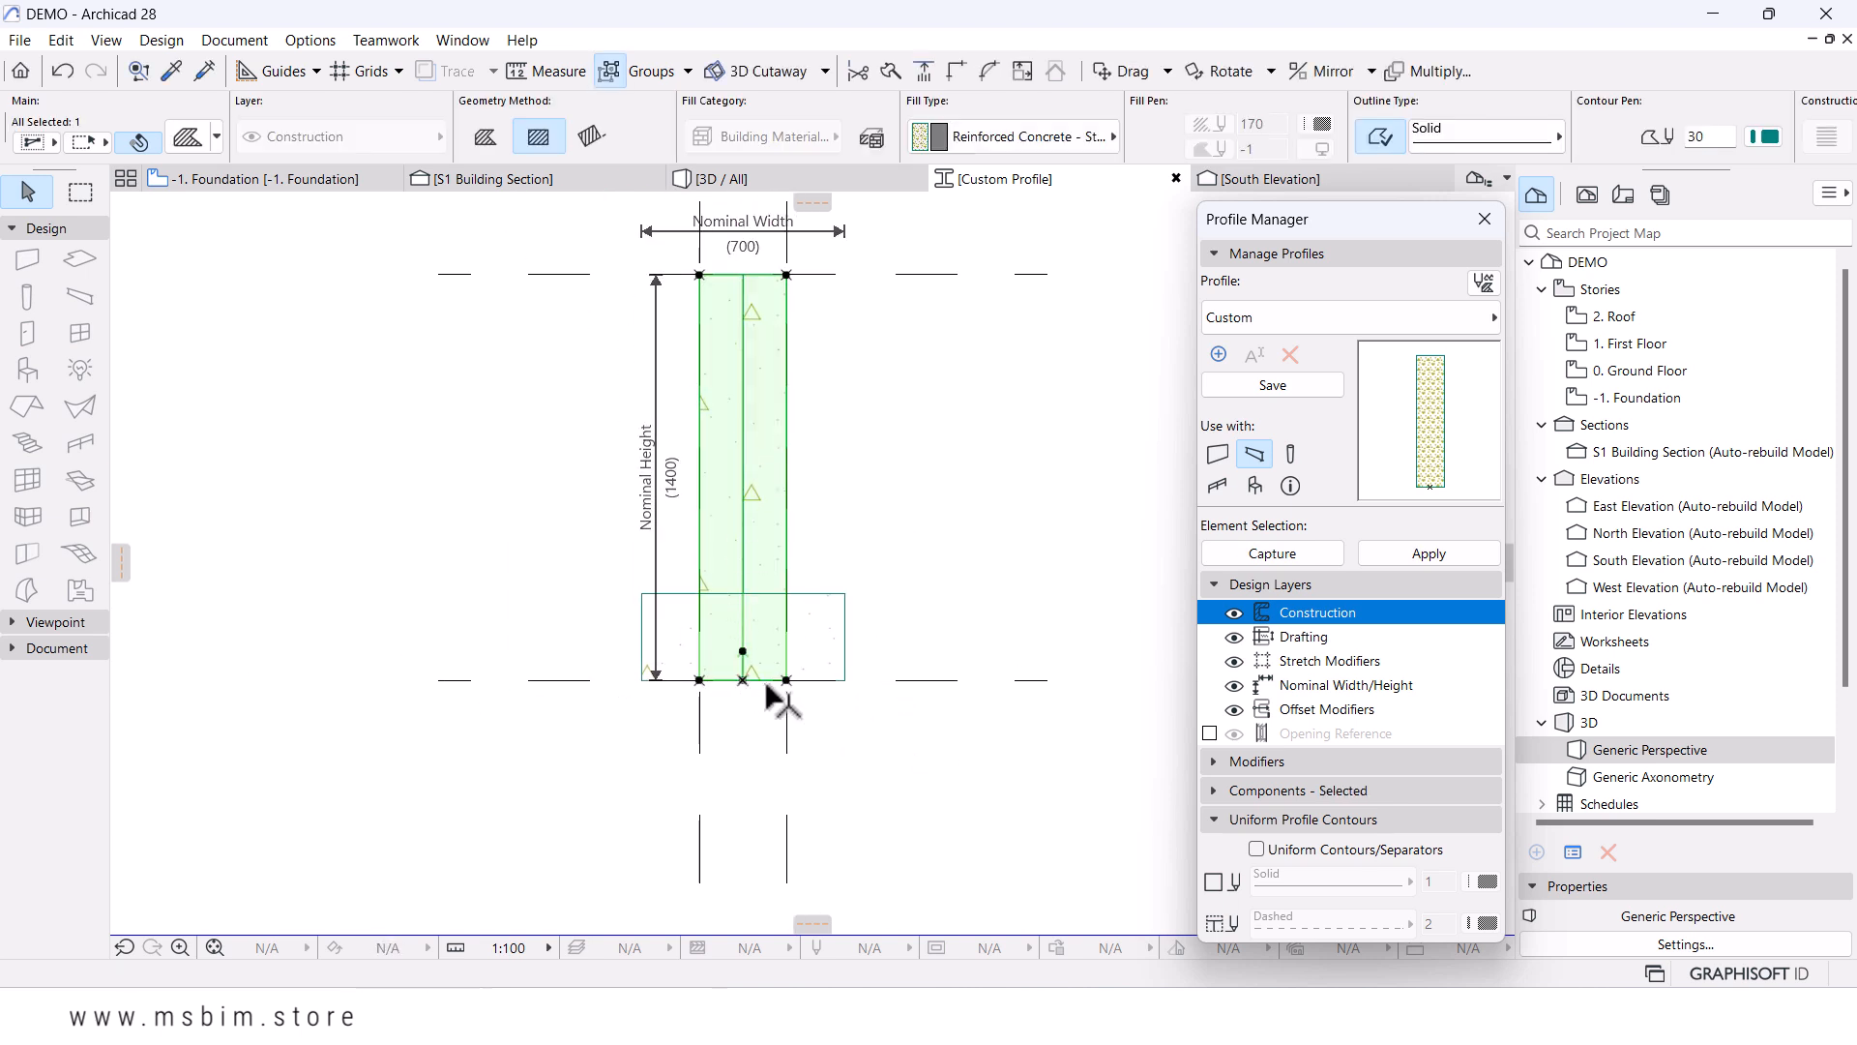
left_click(764, 680)
scroll(774, 639, "up", 2)
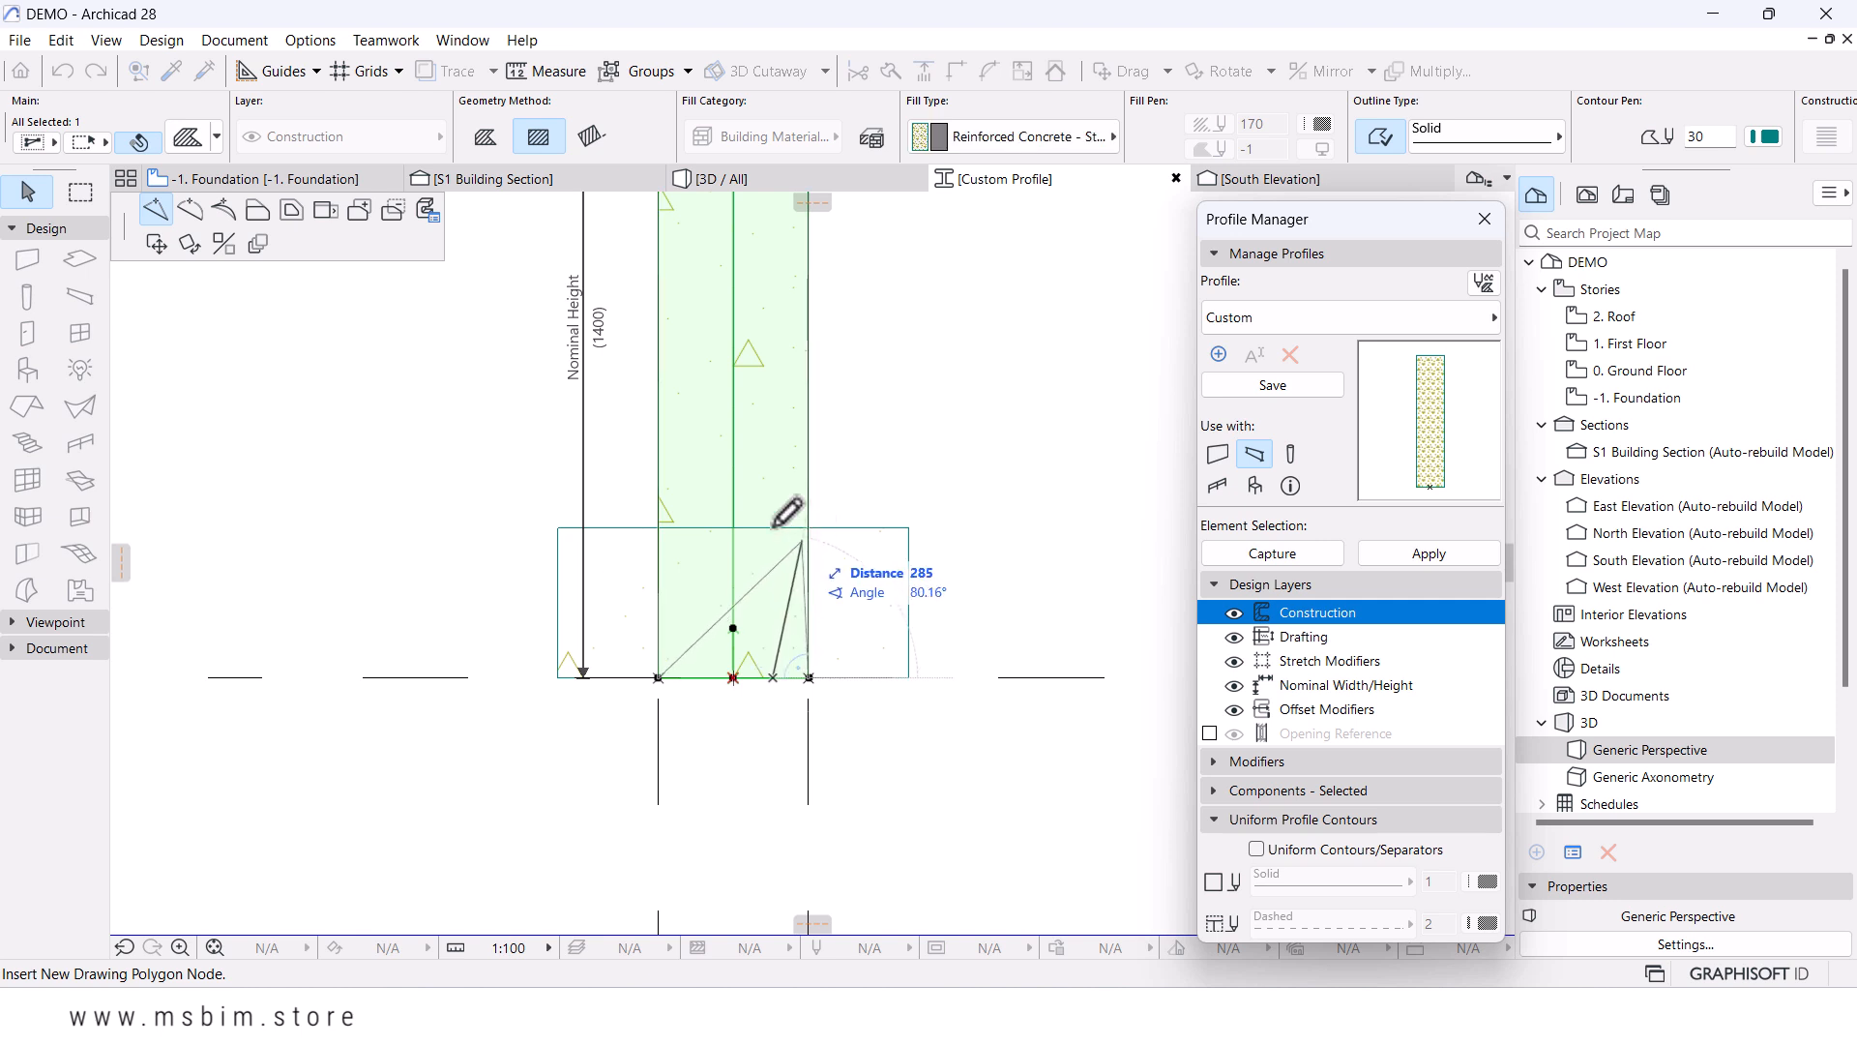
left_click(257, 210)
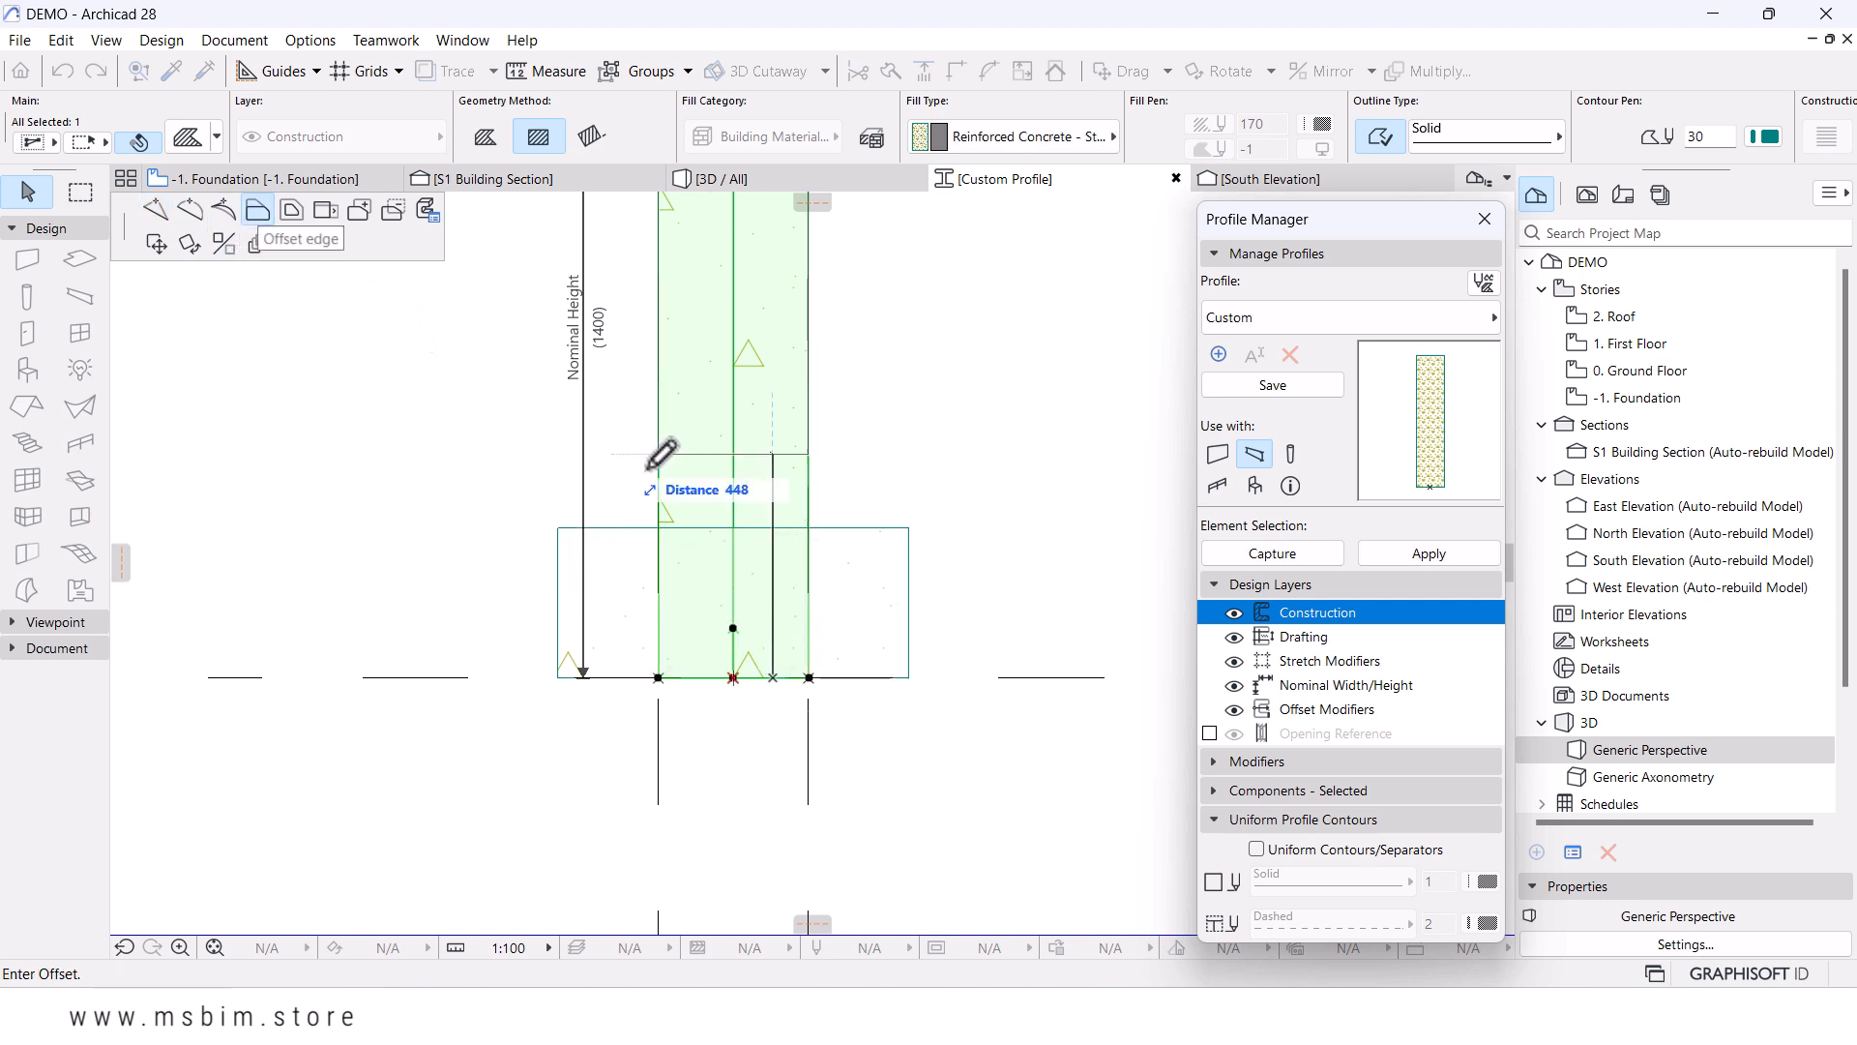
left_click(919, 510)
scroll(896, 531, "down", 3)
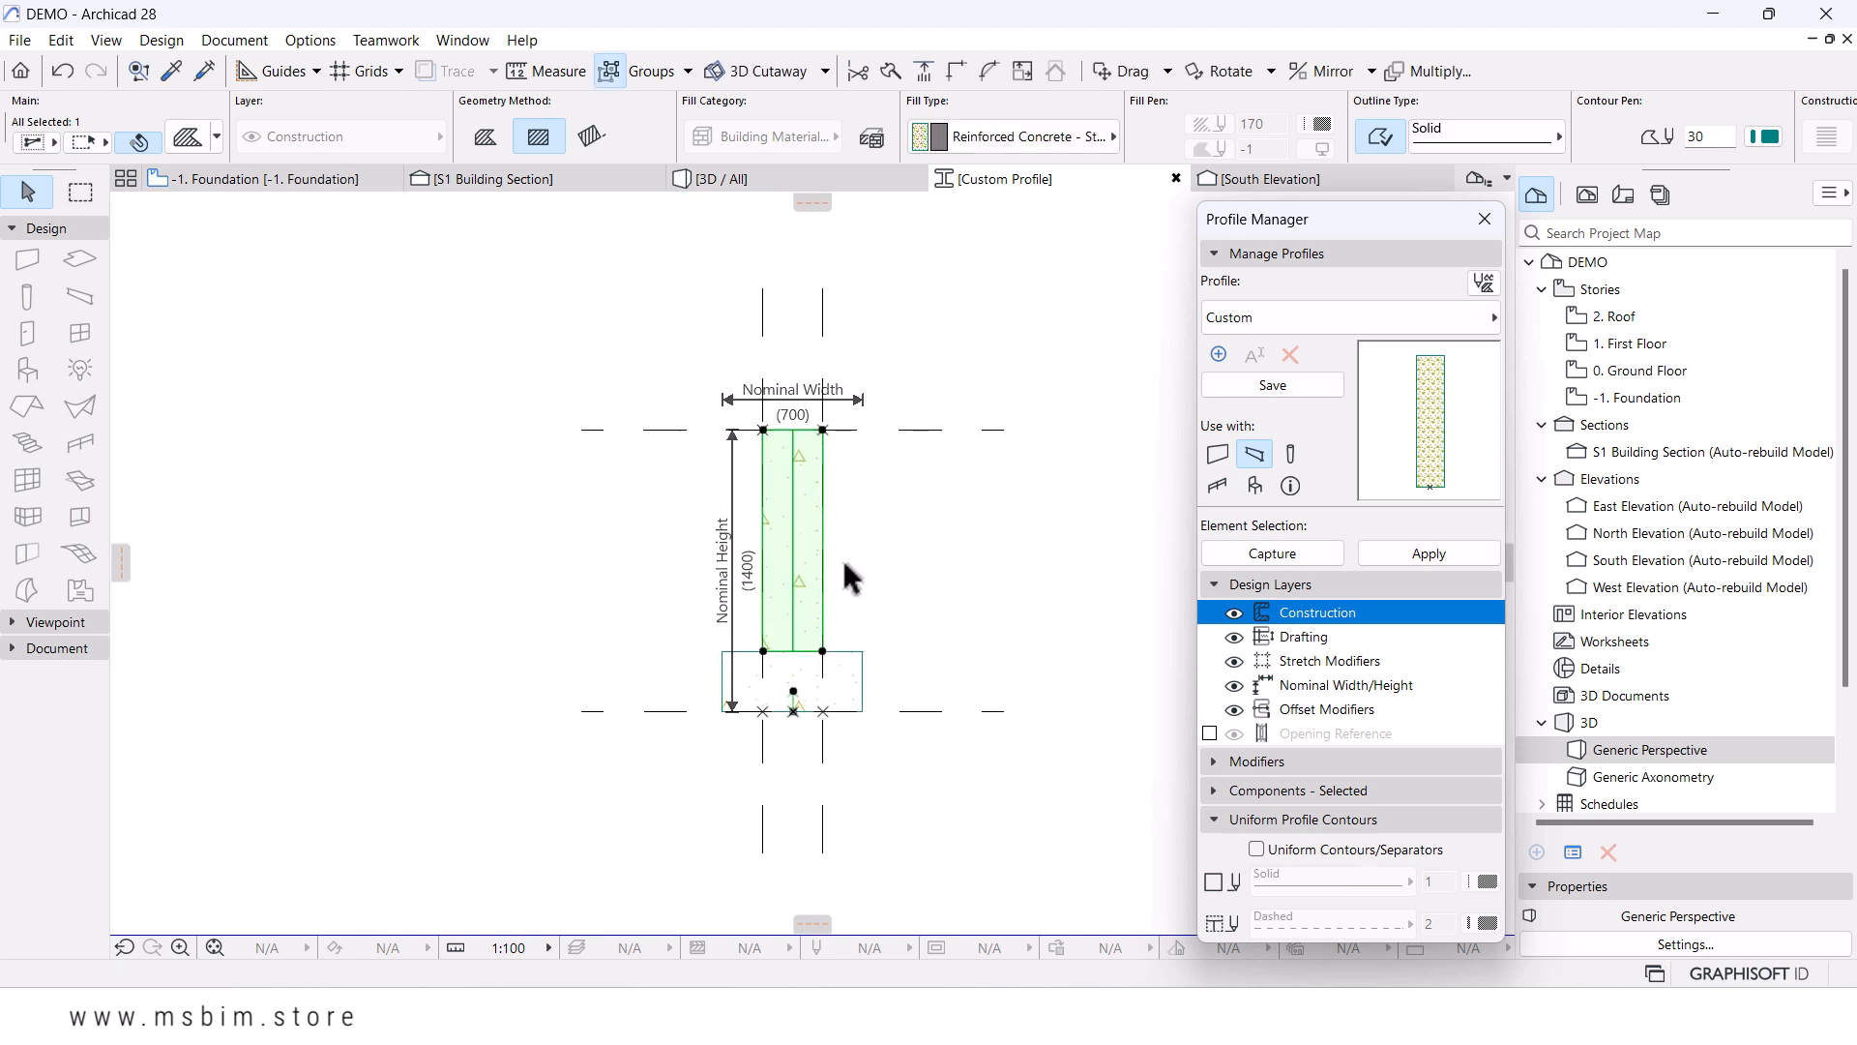
- Set the stem fill's material to Brick - Structural and move the nominal height and width dimensions clear of the profile
left_click(1081, 146)
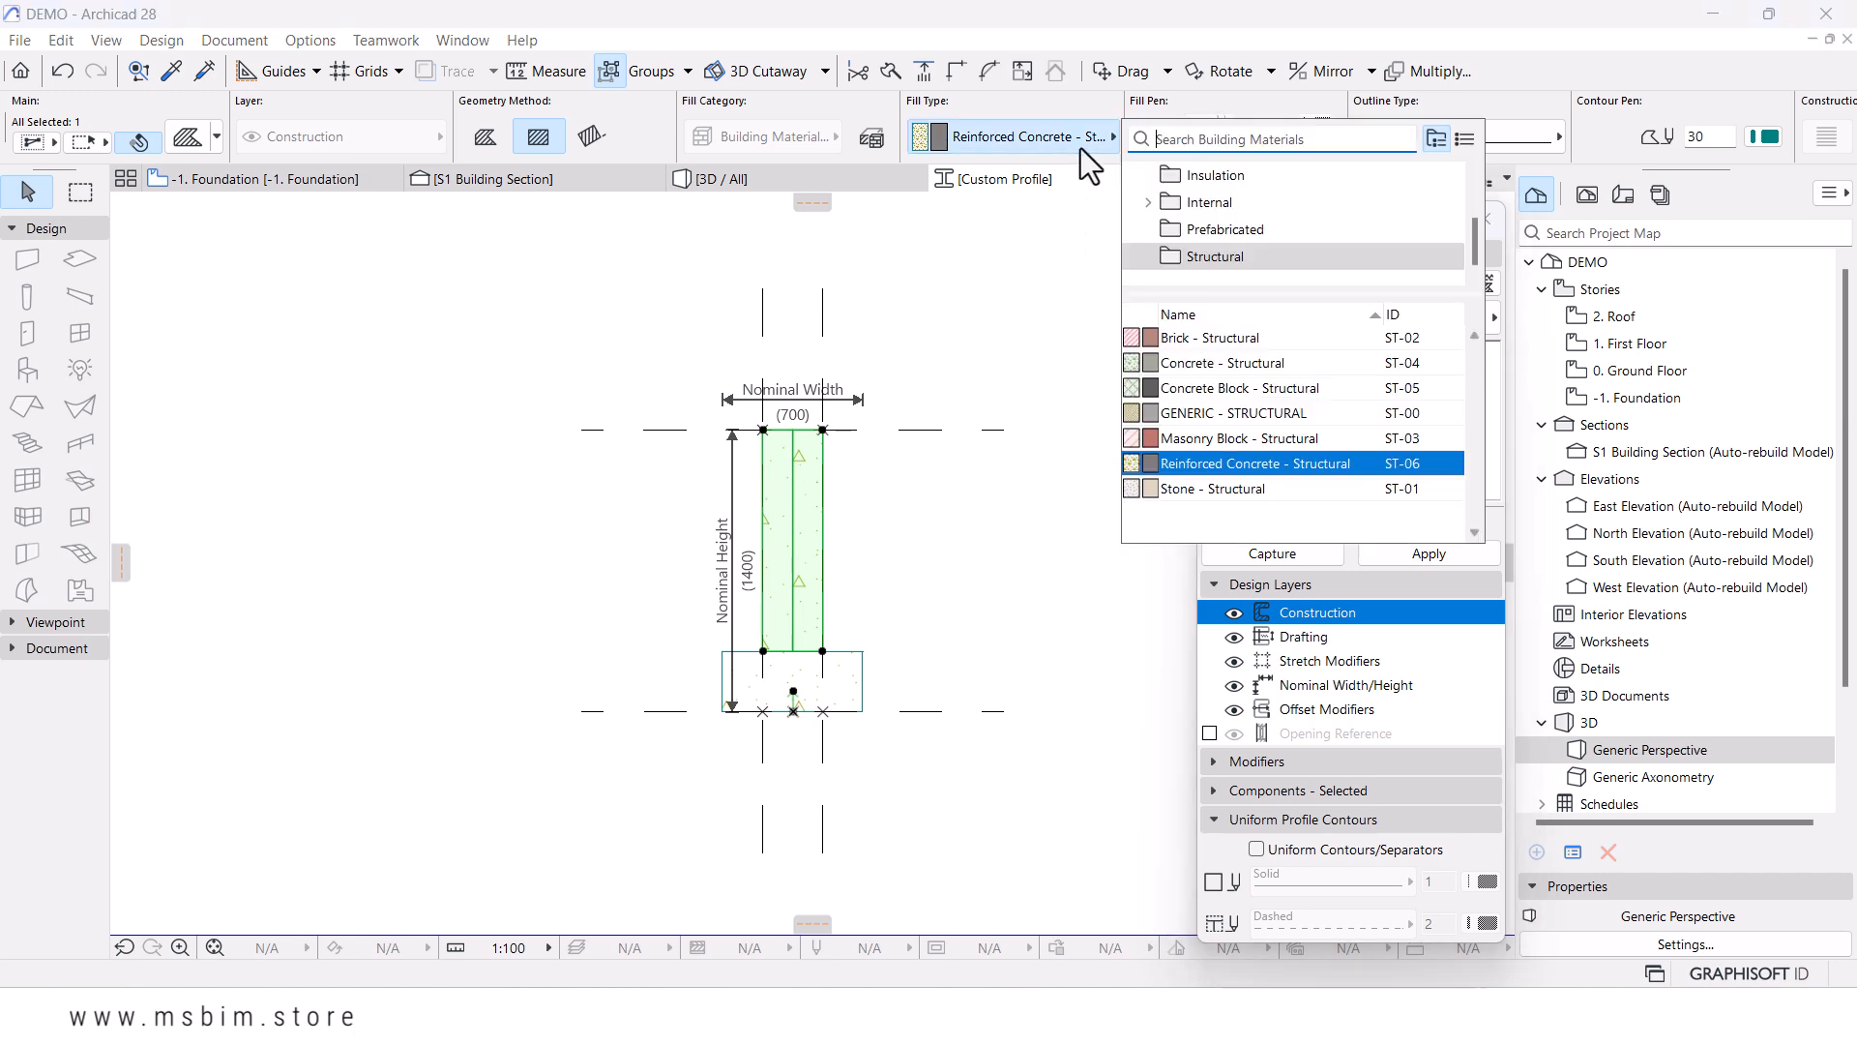
left_click(1192, 334)
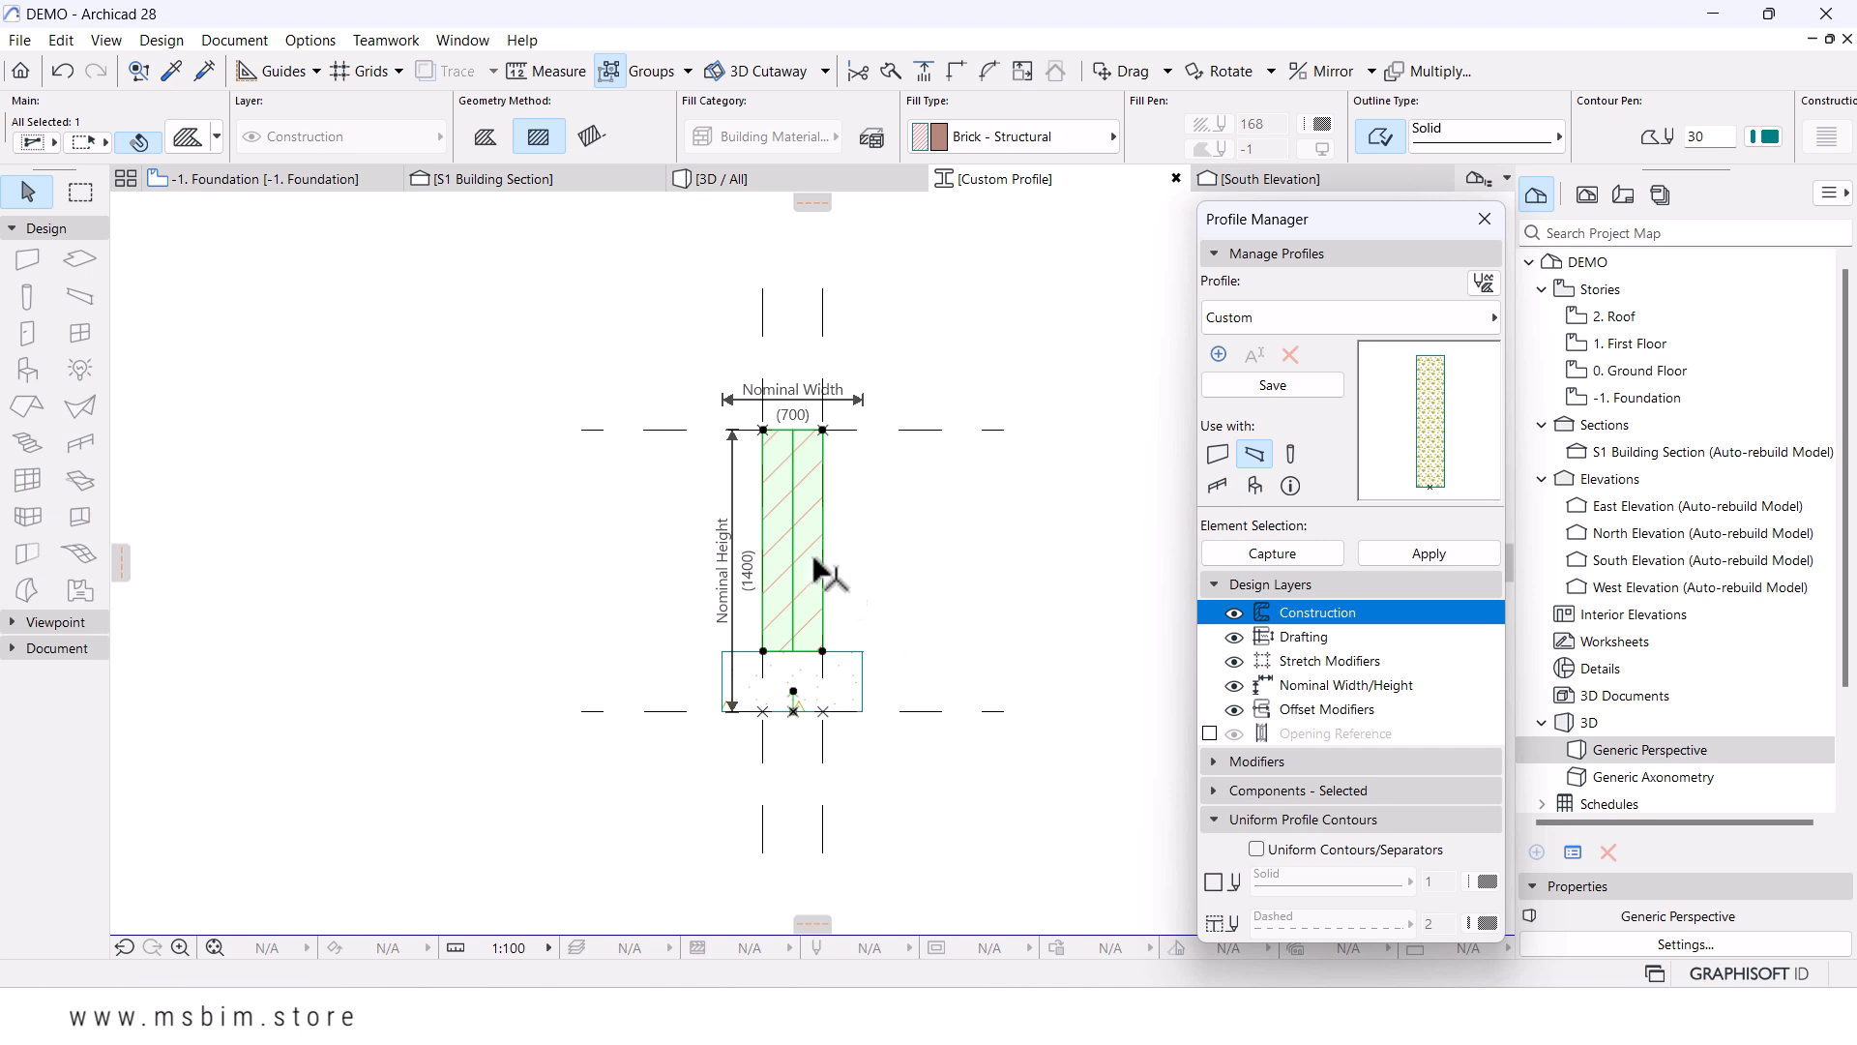
left_click_drag(747, 501, 677, 483)
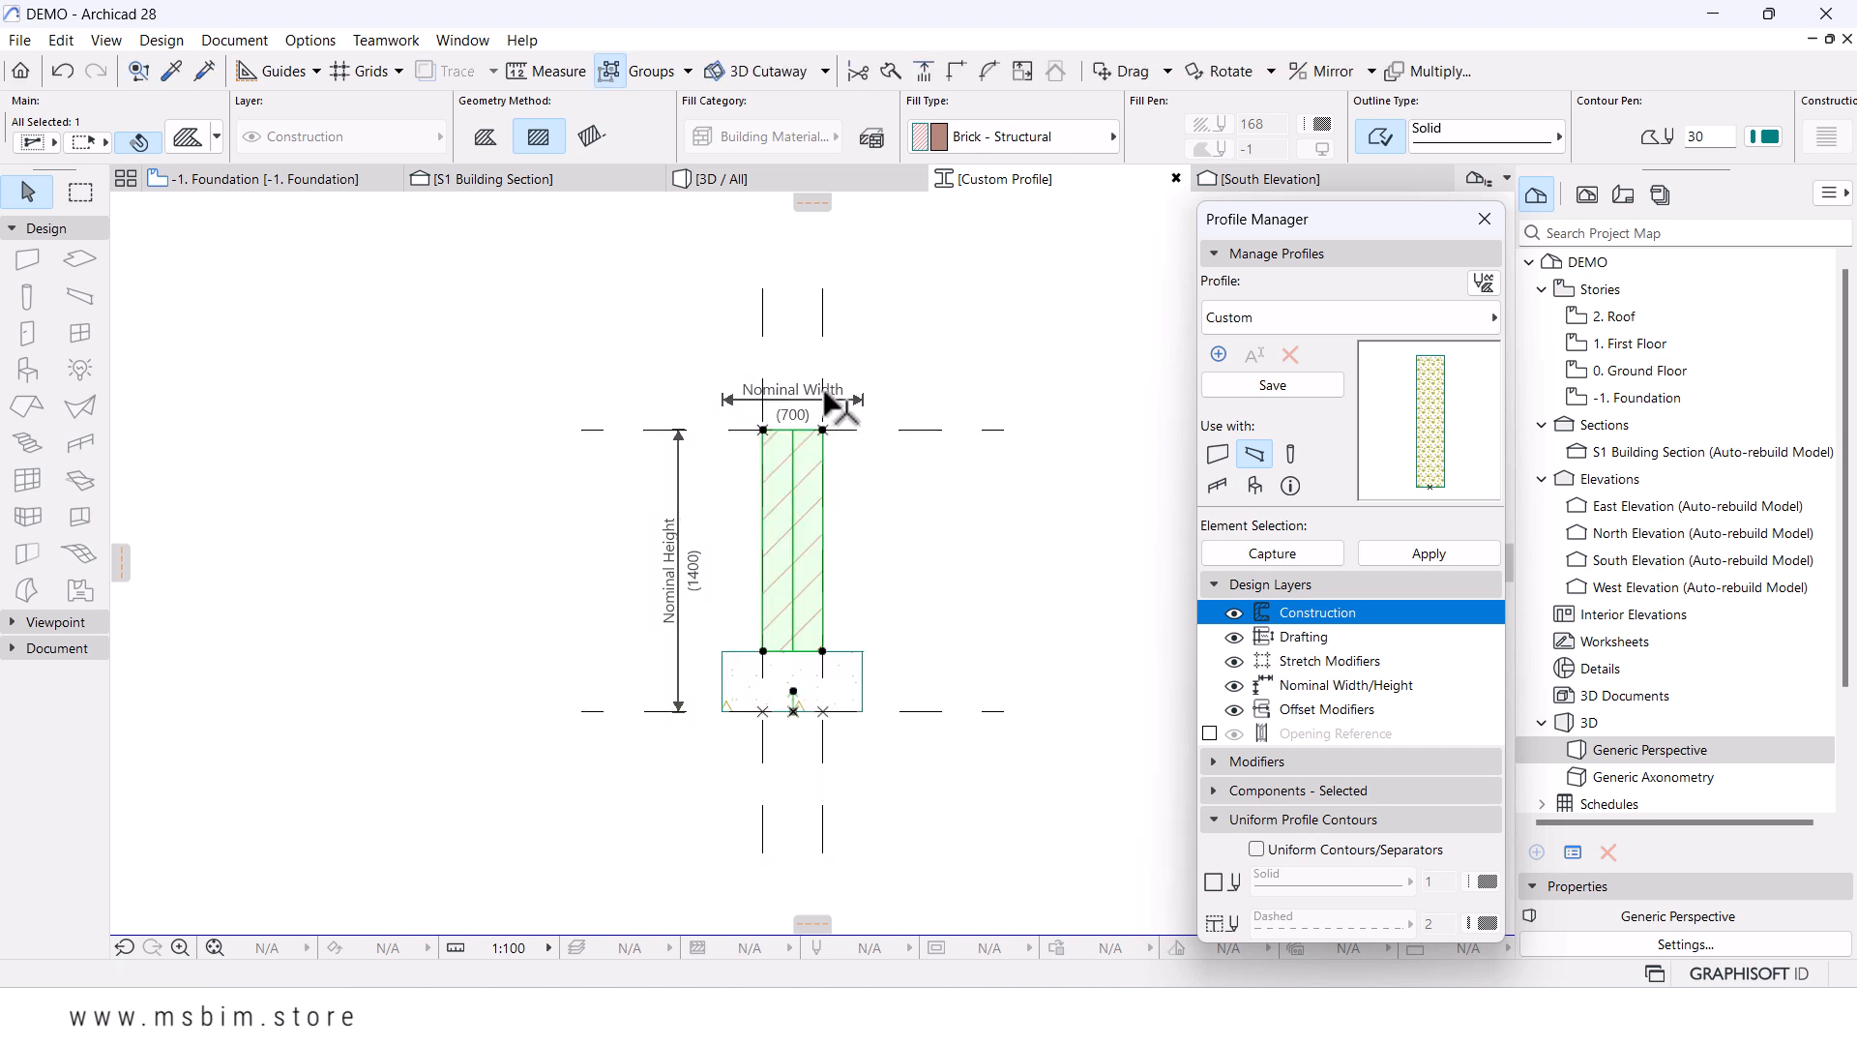
left_click_drag(831, 396, 834, 349)
key("Escape")
middle_click_drag(900, 617, 888, 568)
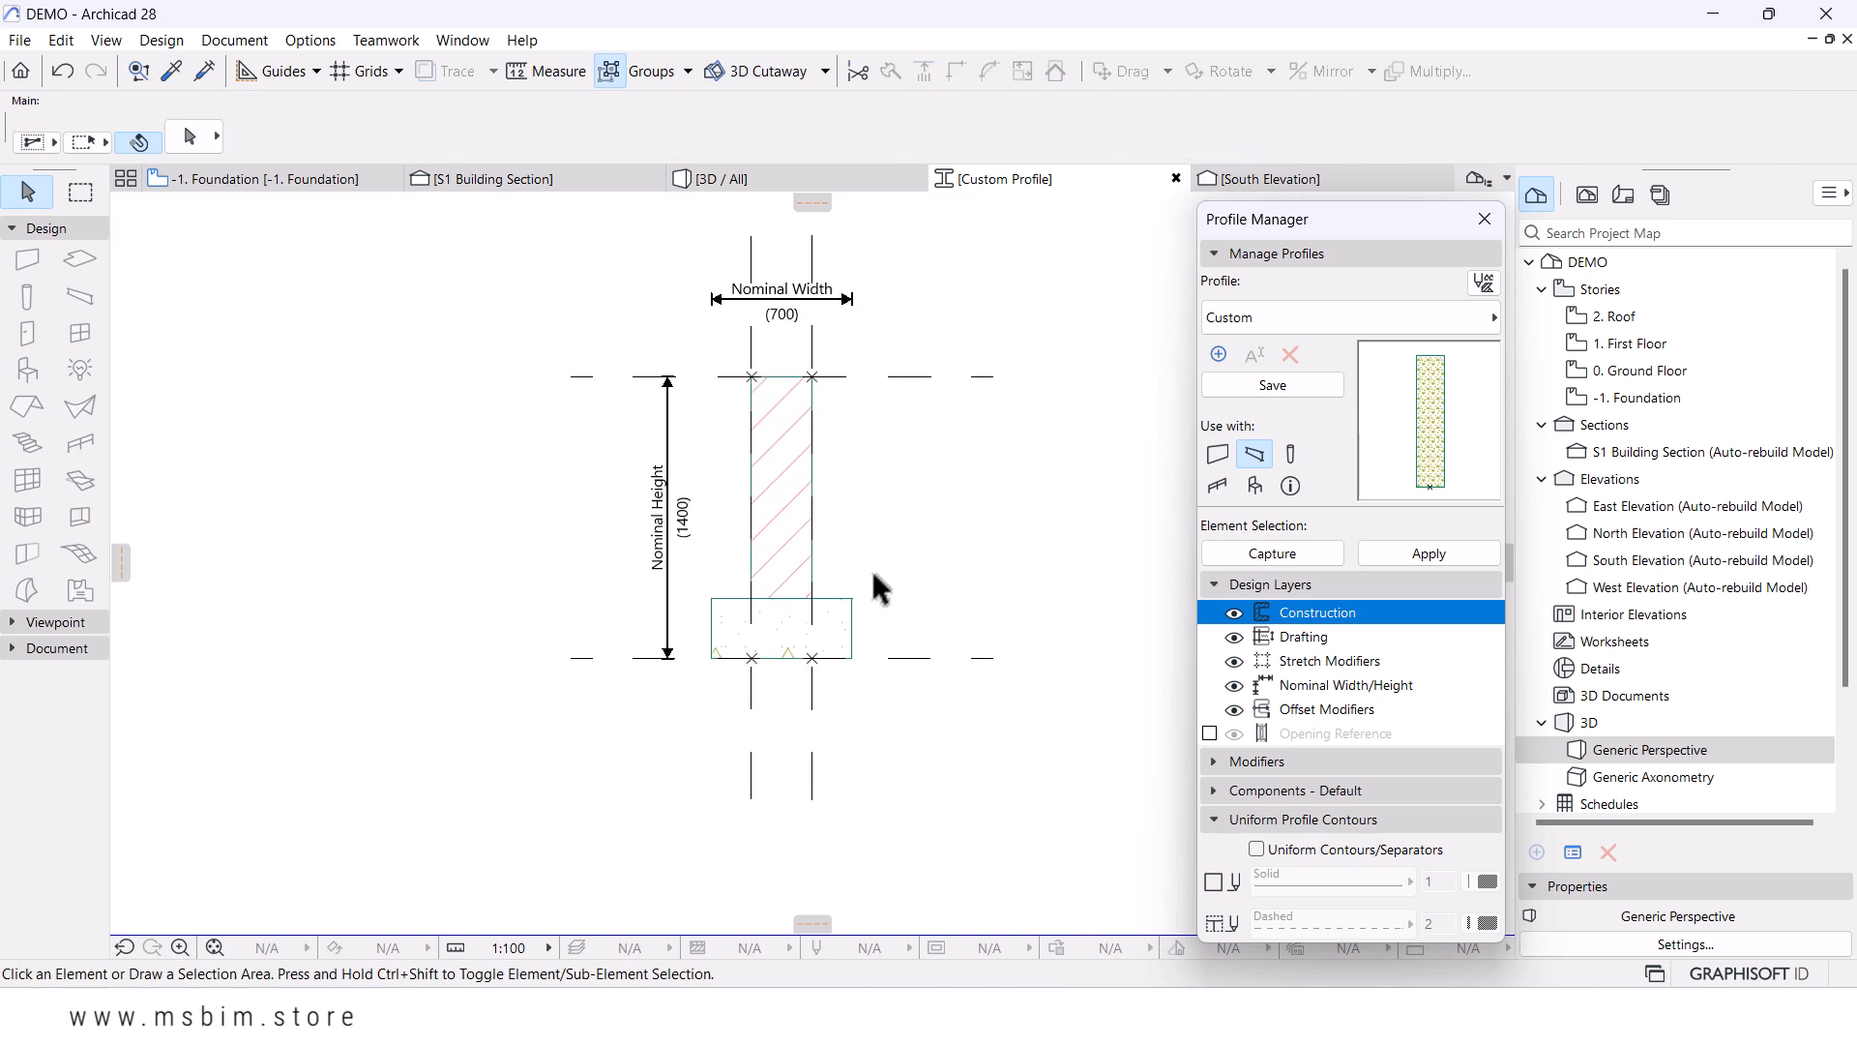
- Save the custom beam profile under the name Footing
scroll(874, 581, "up", 1)
left_click(1267, 383)
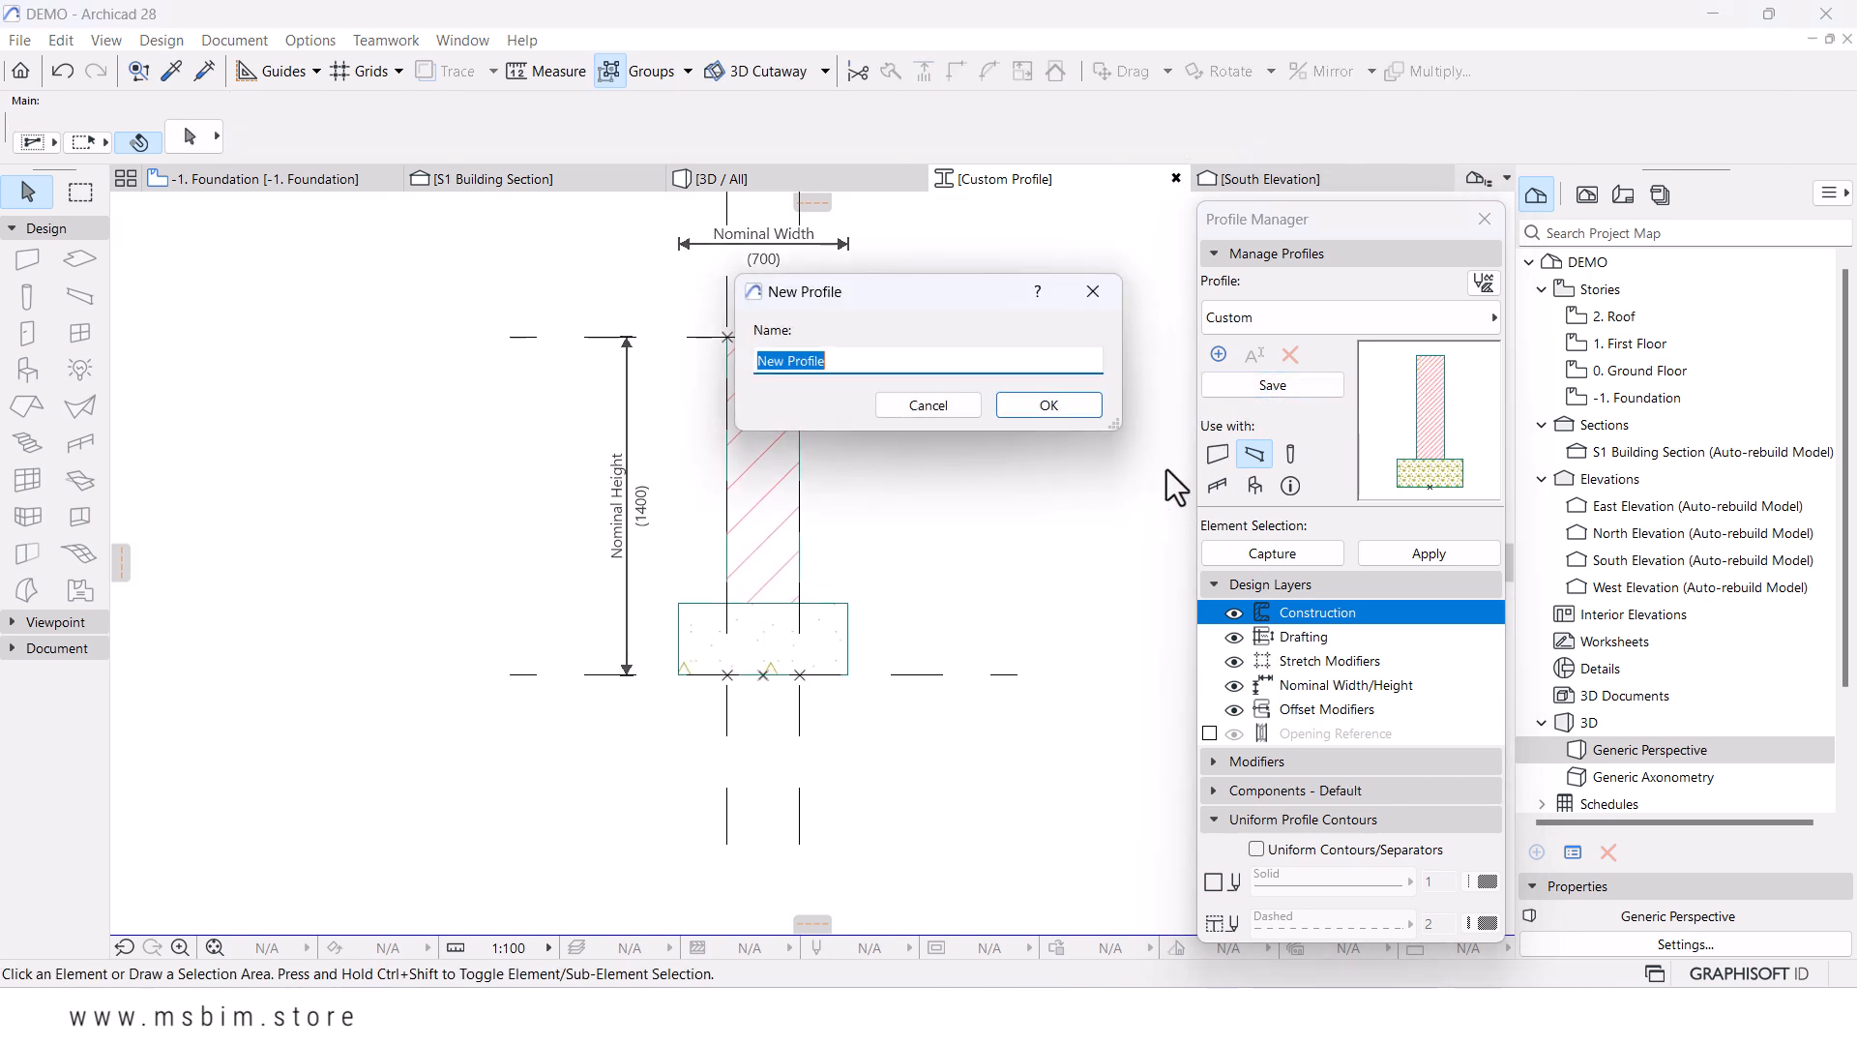
type("Footing")
left_click(1050, 405)
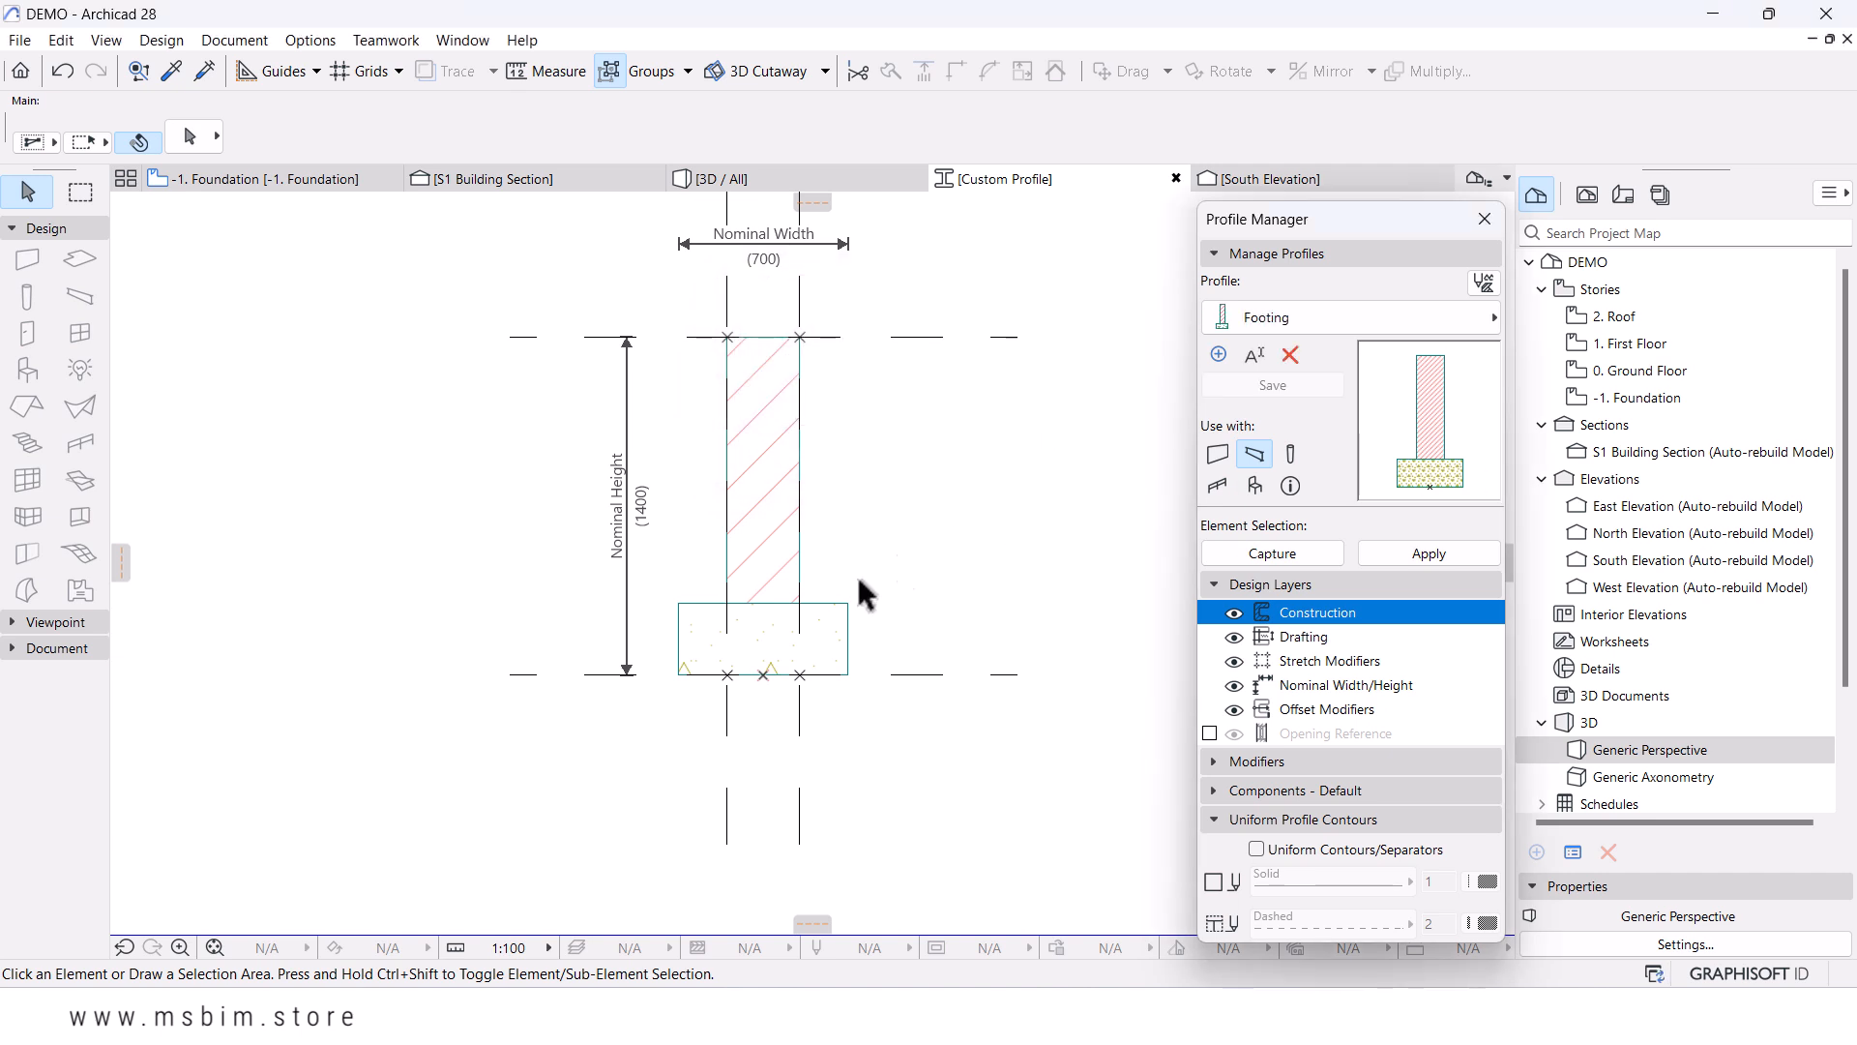
scroll(726, 677, "up", 3)
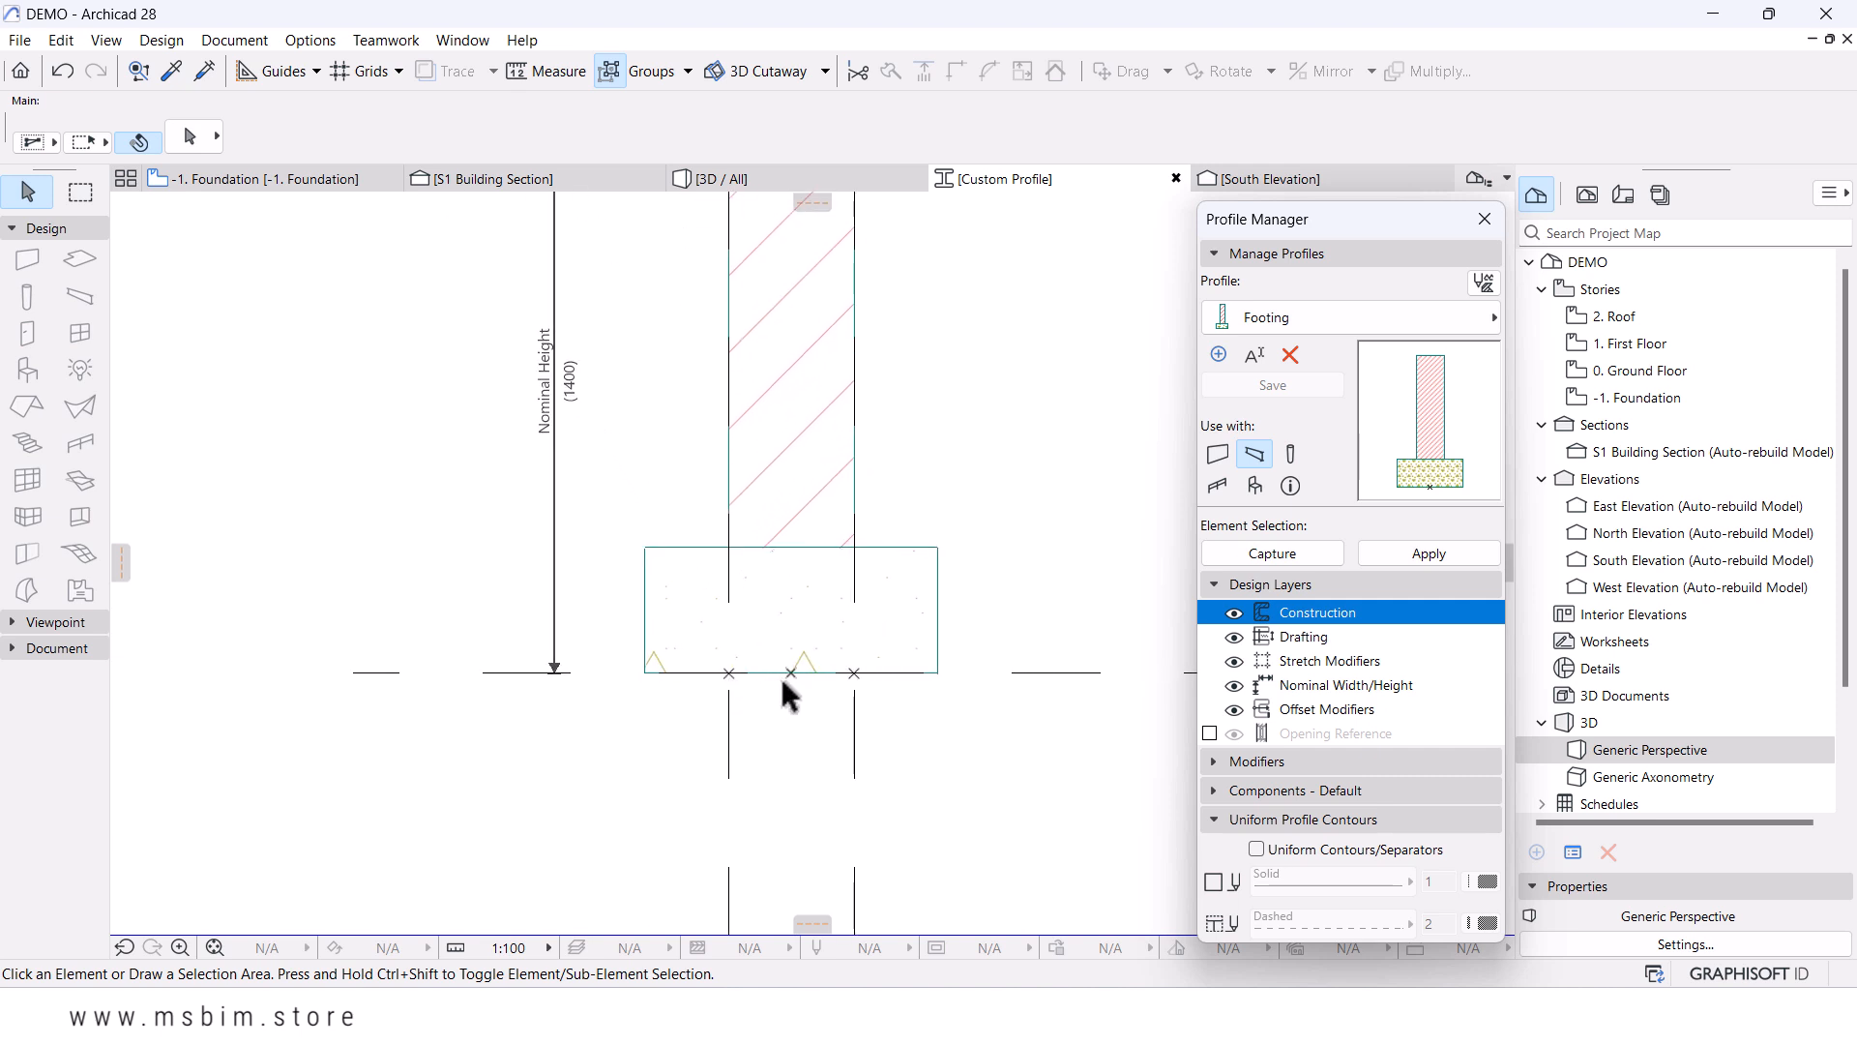
scroll(780, 676, "down", 3)
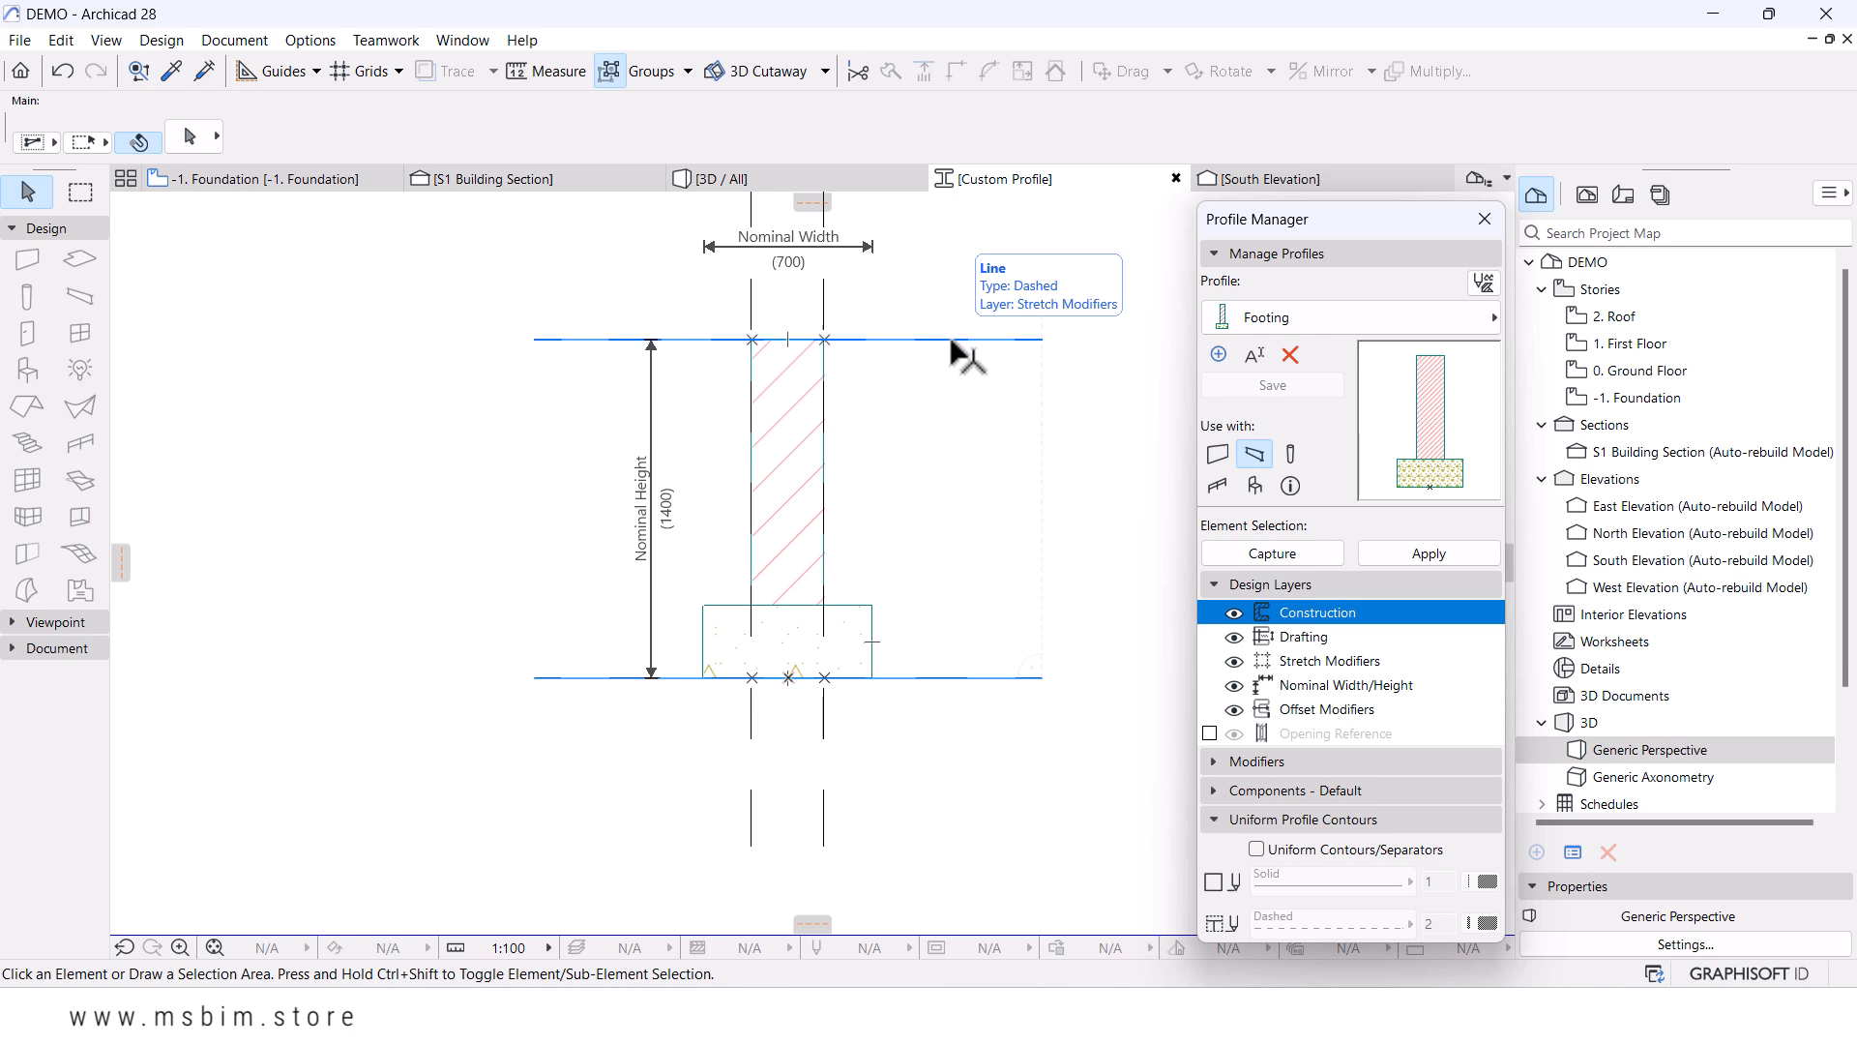
- Apply the Footing profile to both foundation beams in the 3D view
left_click(743, 182)
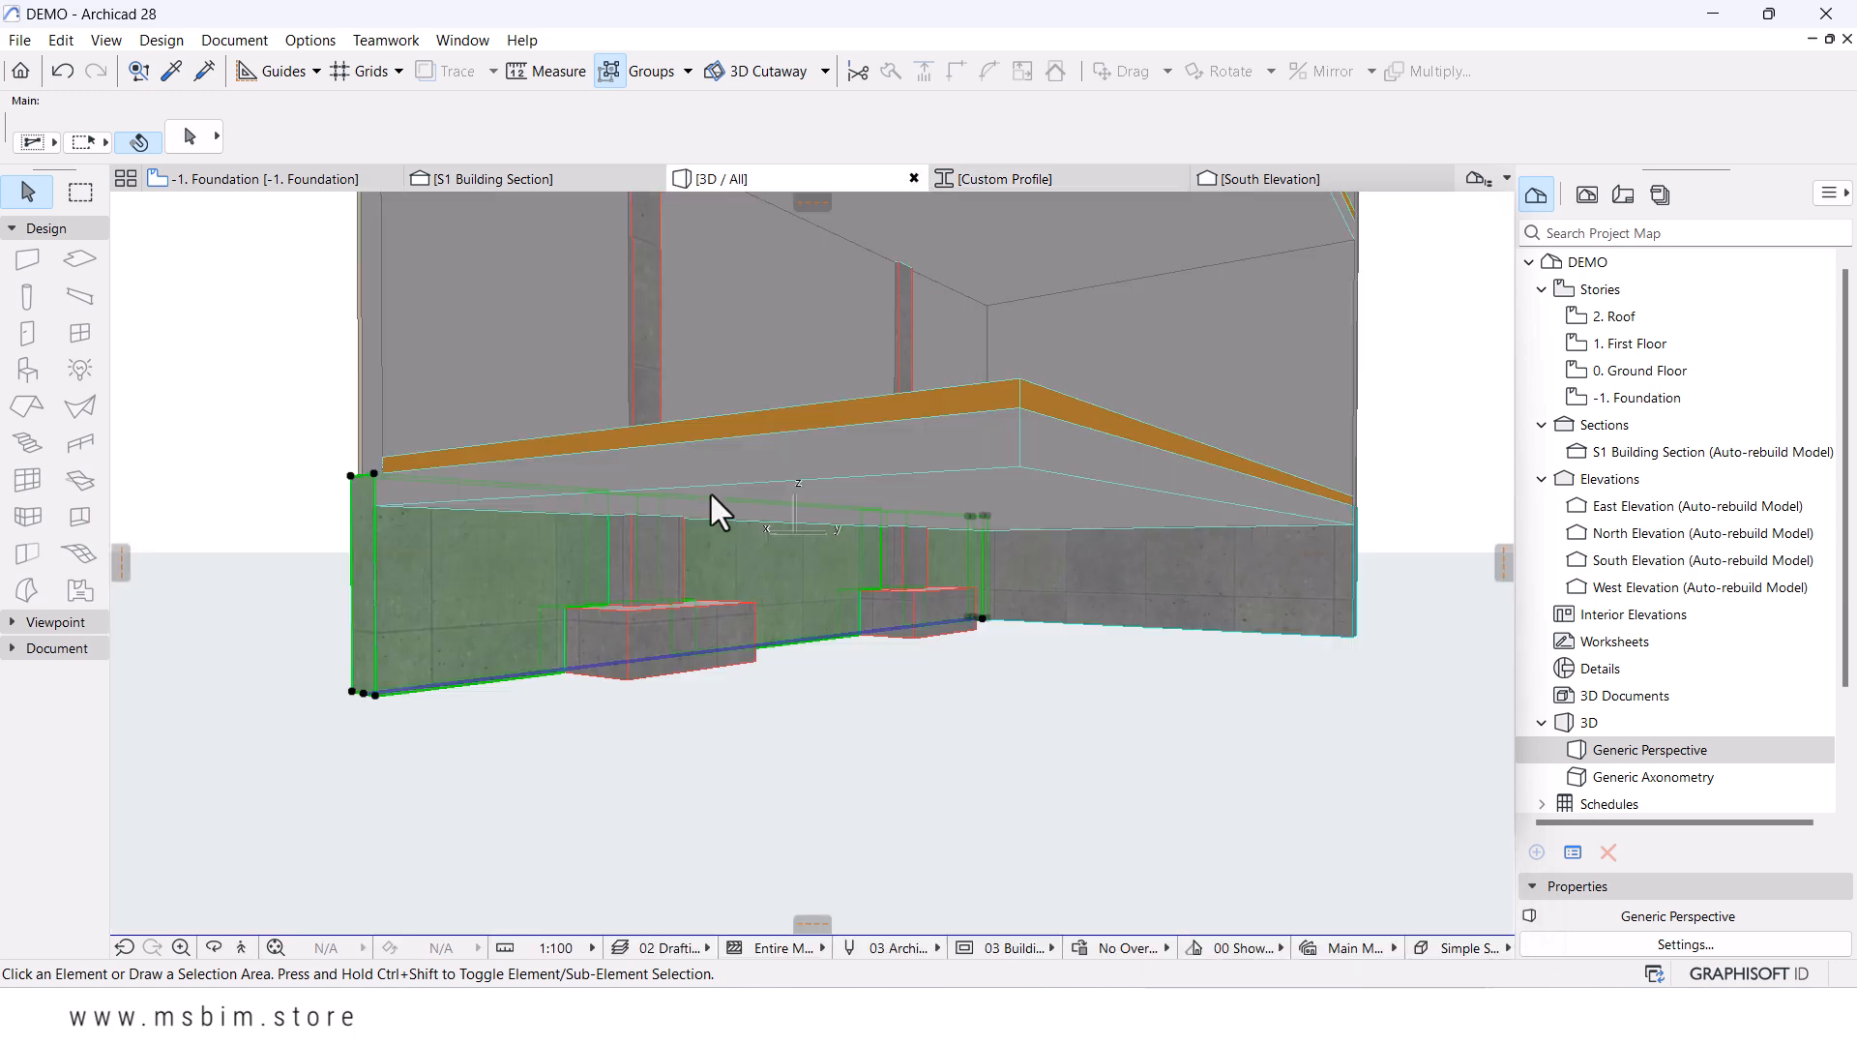
scroll(683, 685, "down", 2)
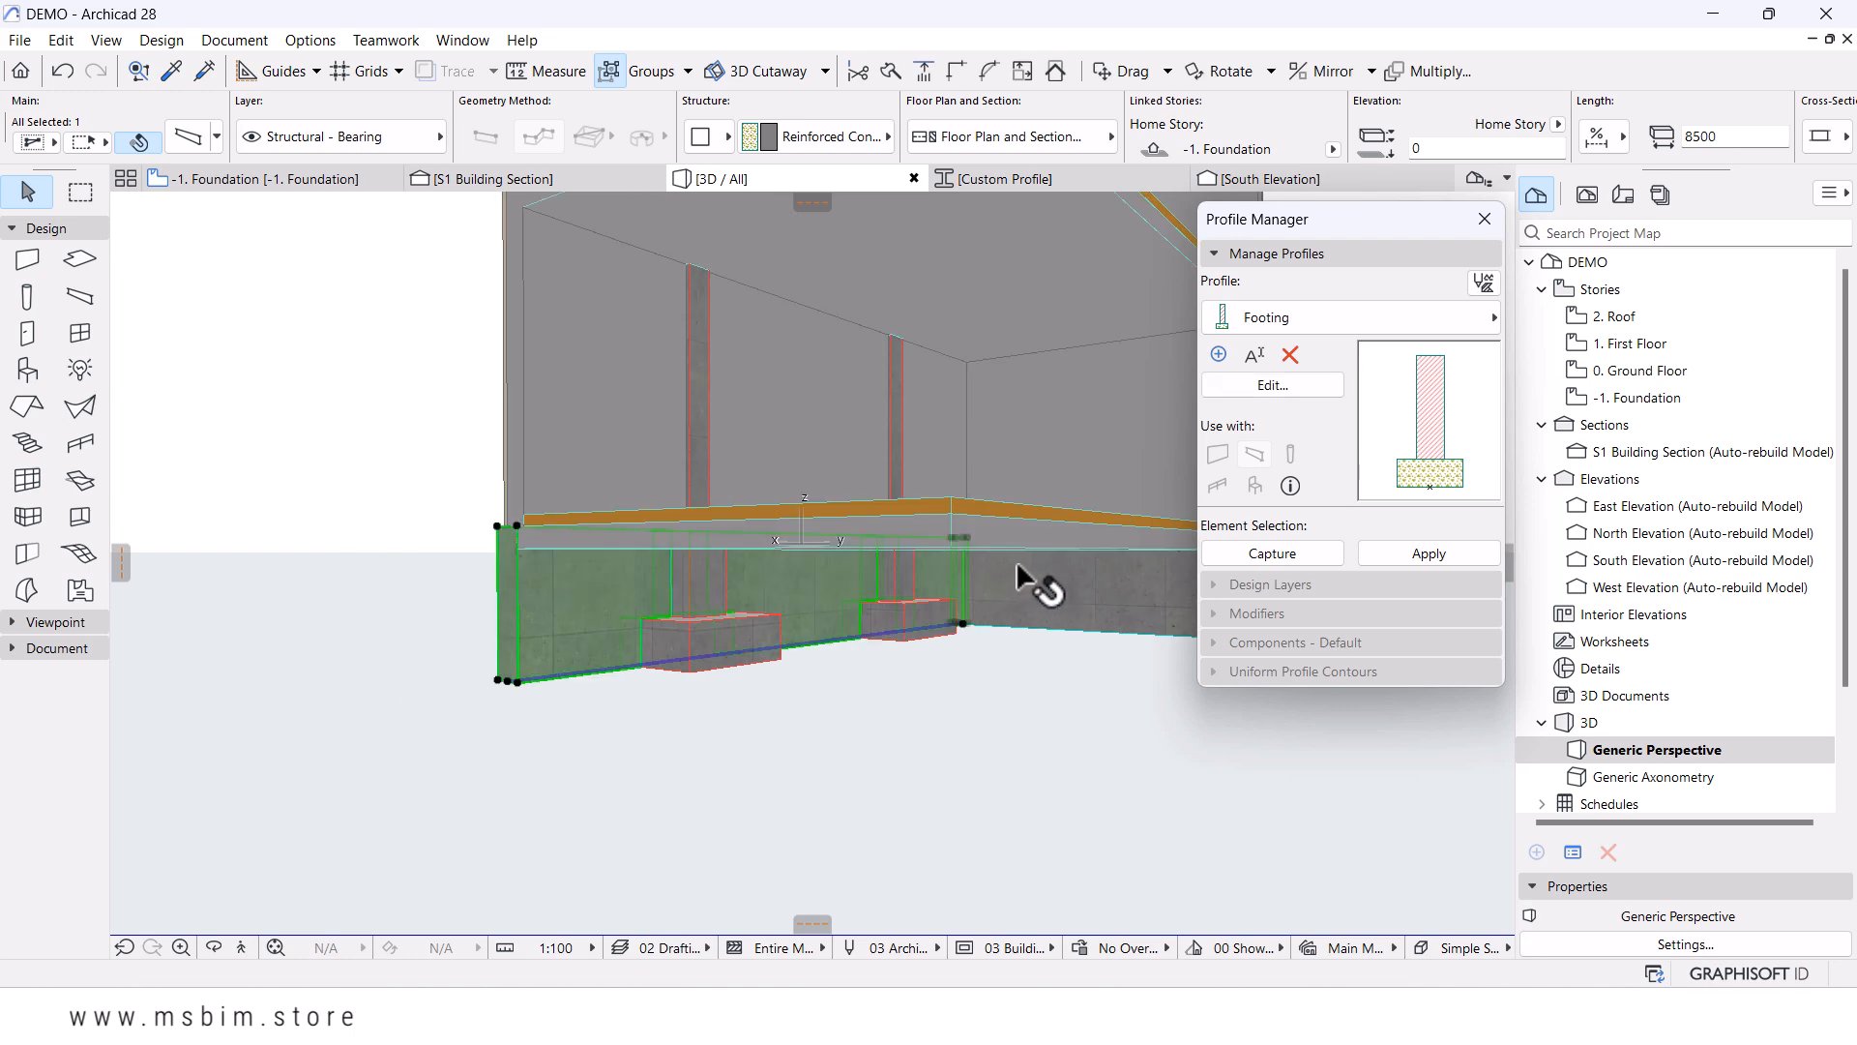
left_click(1016, 565, "shift")
left_click(1384, 553)
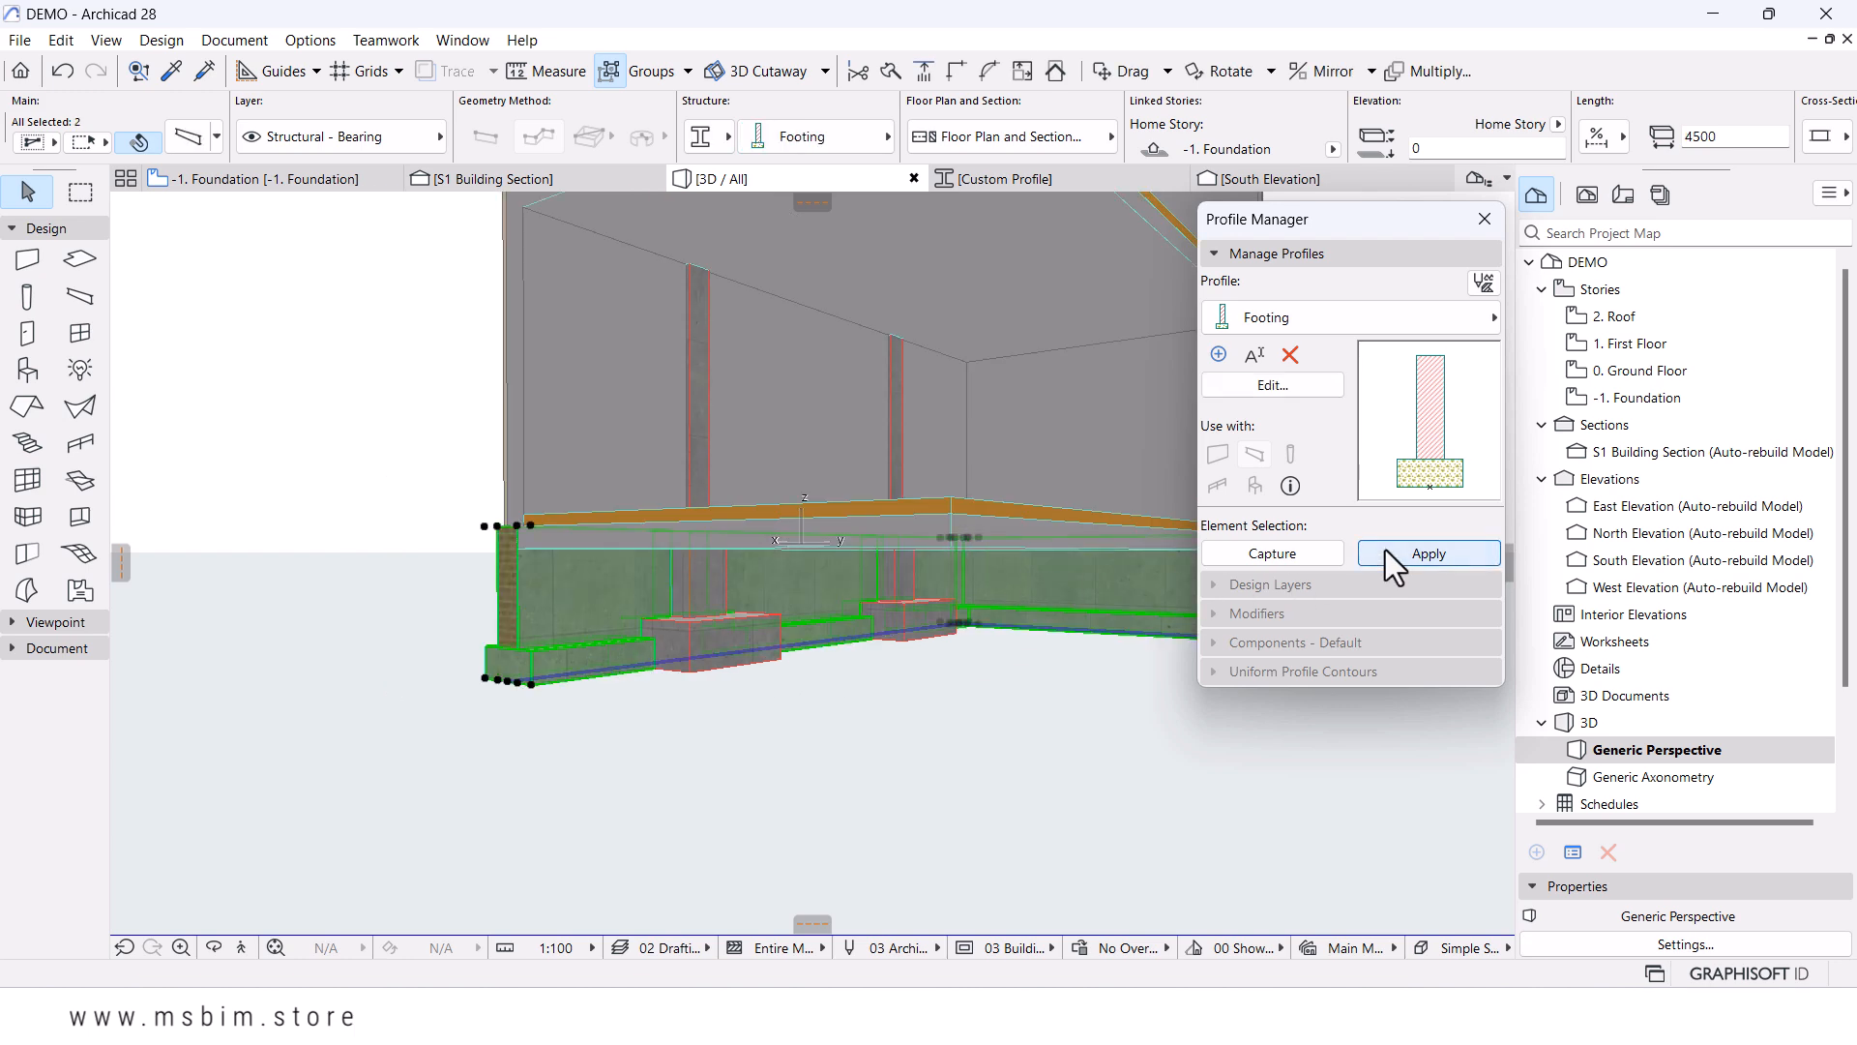
key("Escape")
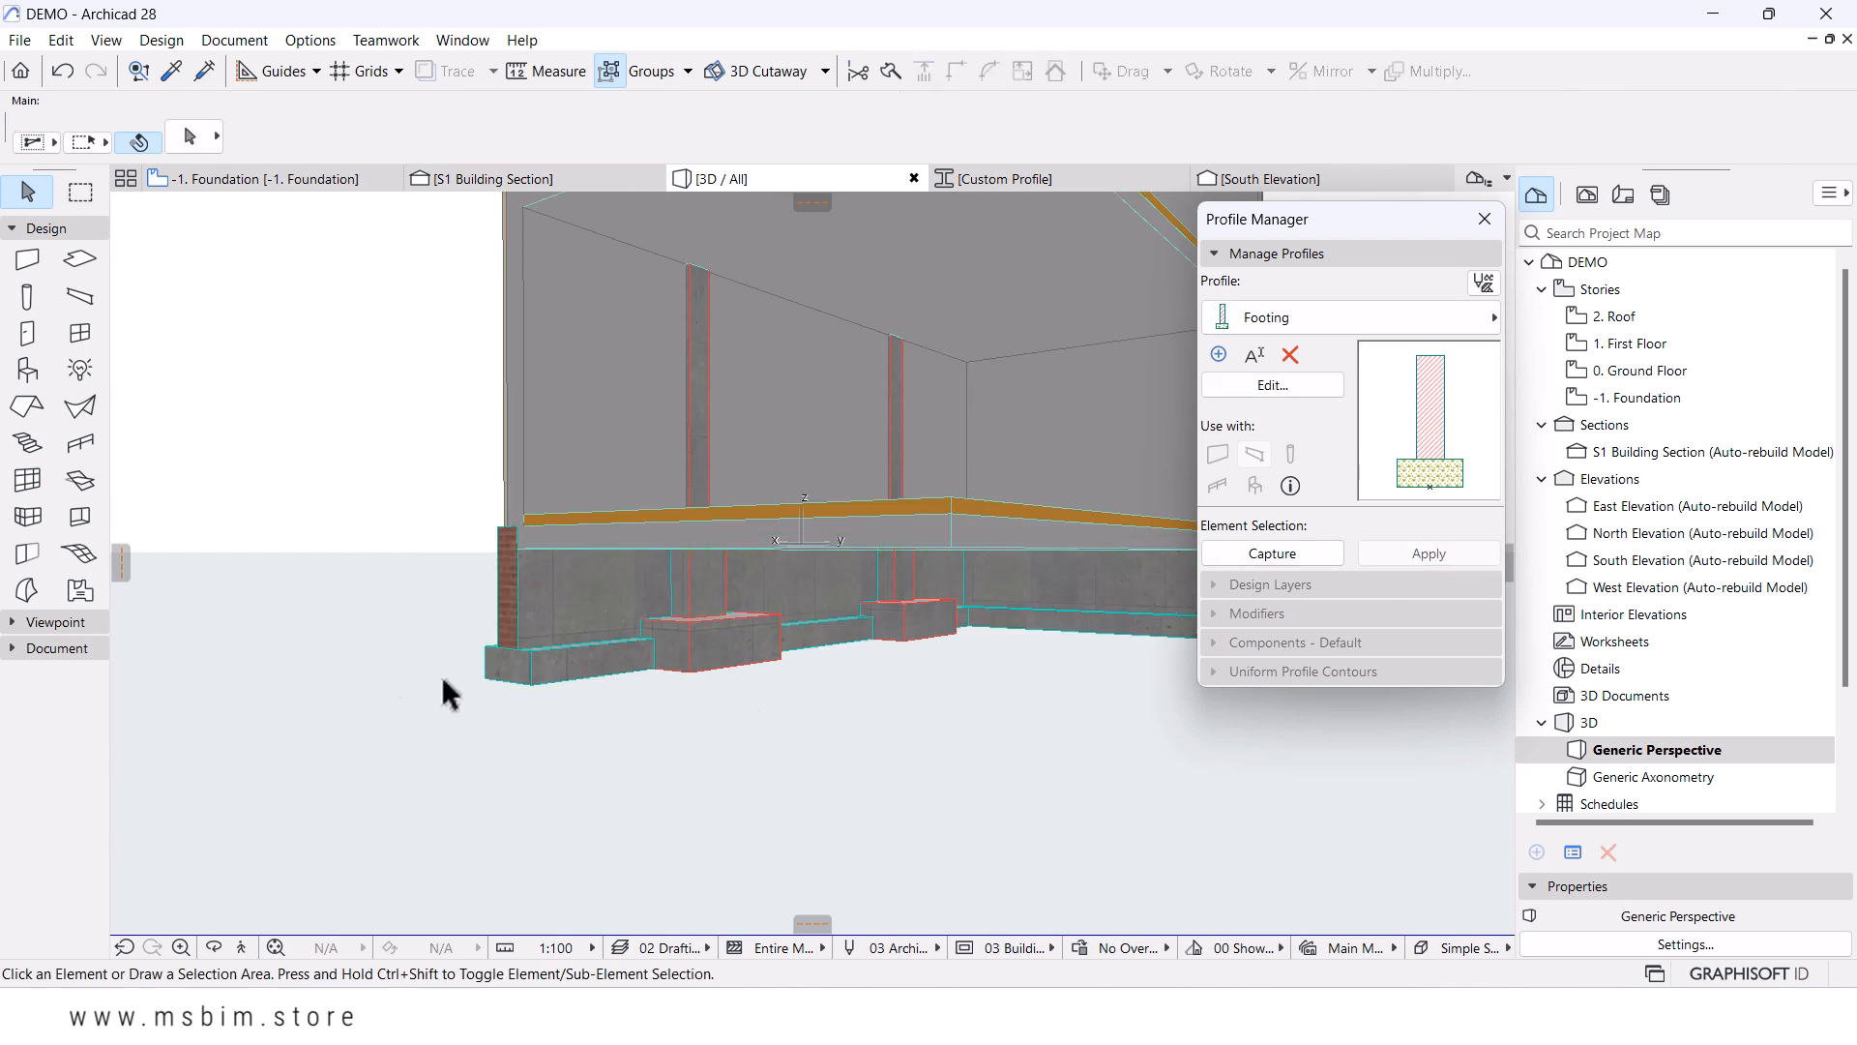
- In building section S1, move the foundation beam 100 mm horizontally to align its stem with the outer face of the wall above
scroll(399, 653, "down", 1)
middle_click_drag(468, 658, 687, 630, "shift")
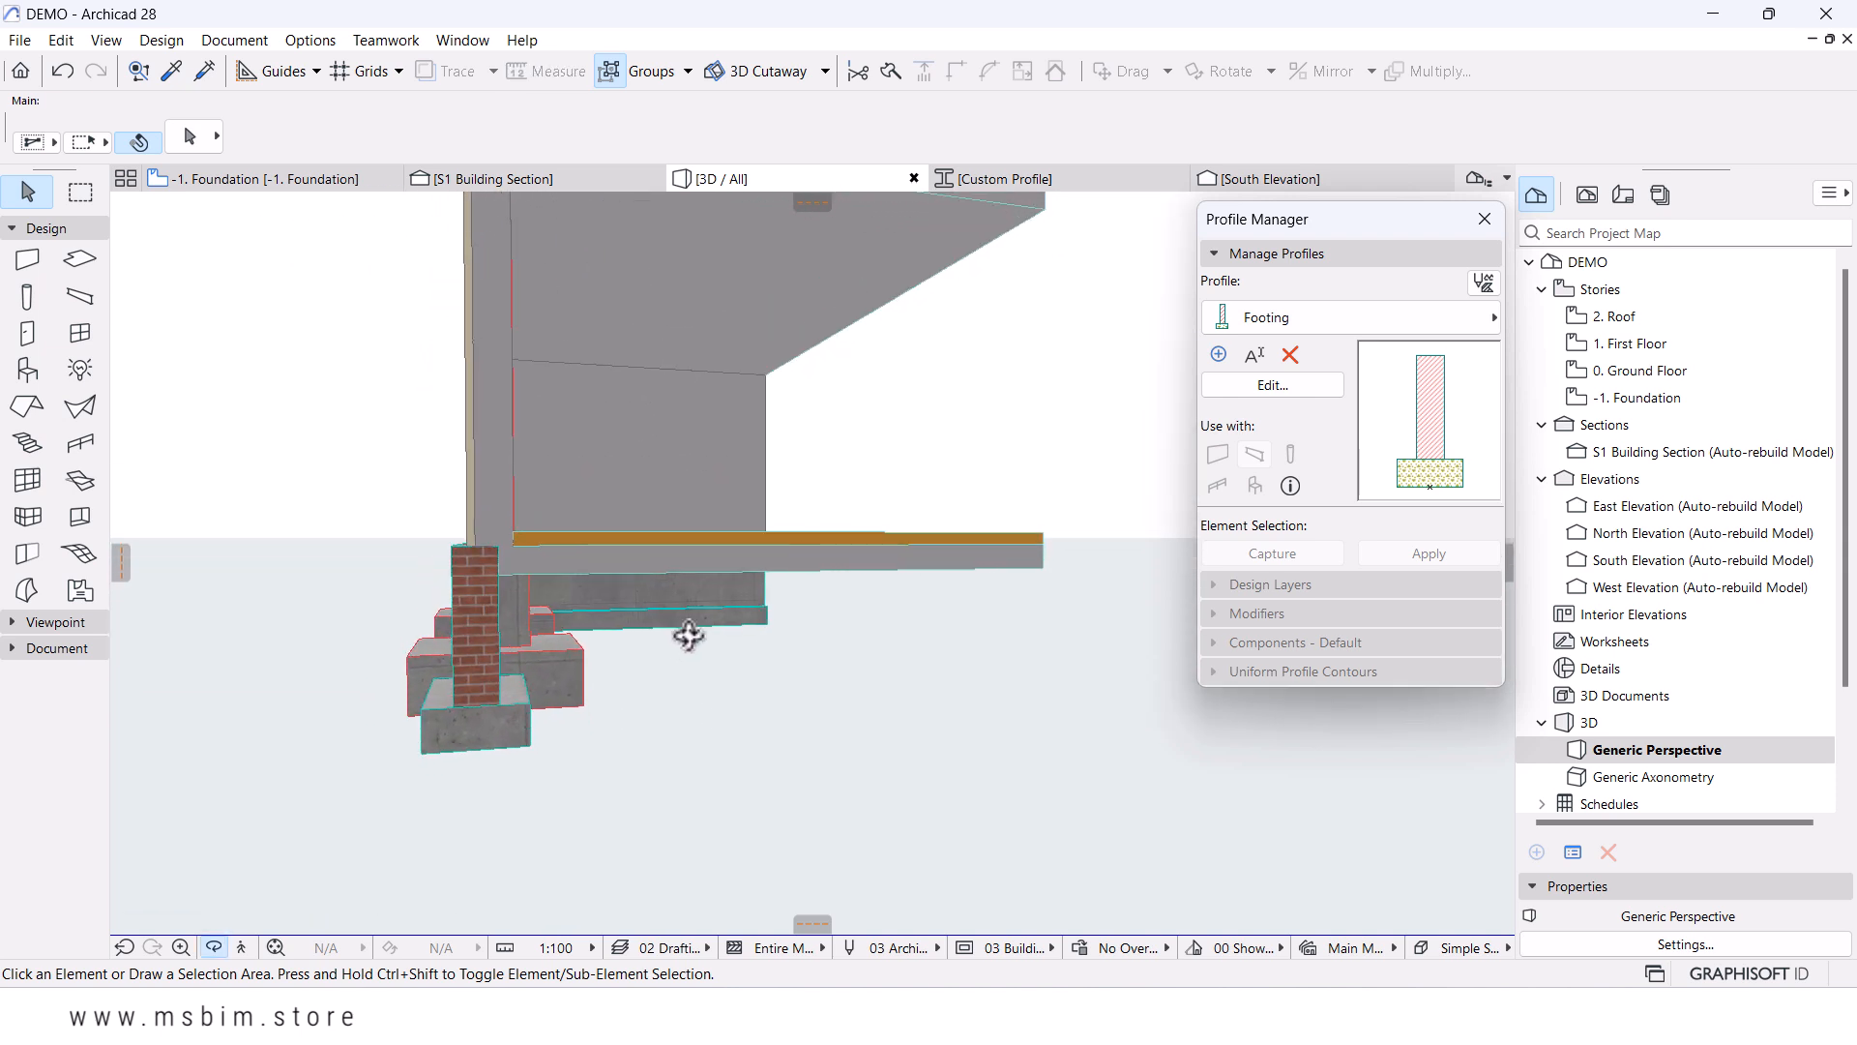
left_click(527, 179)
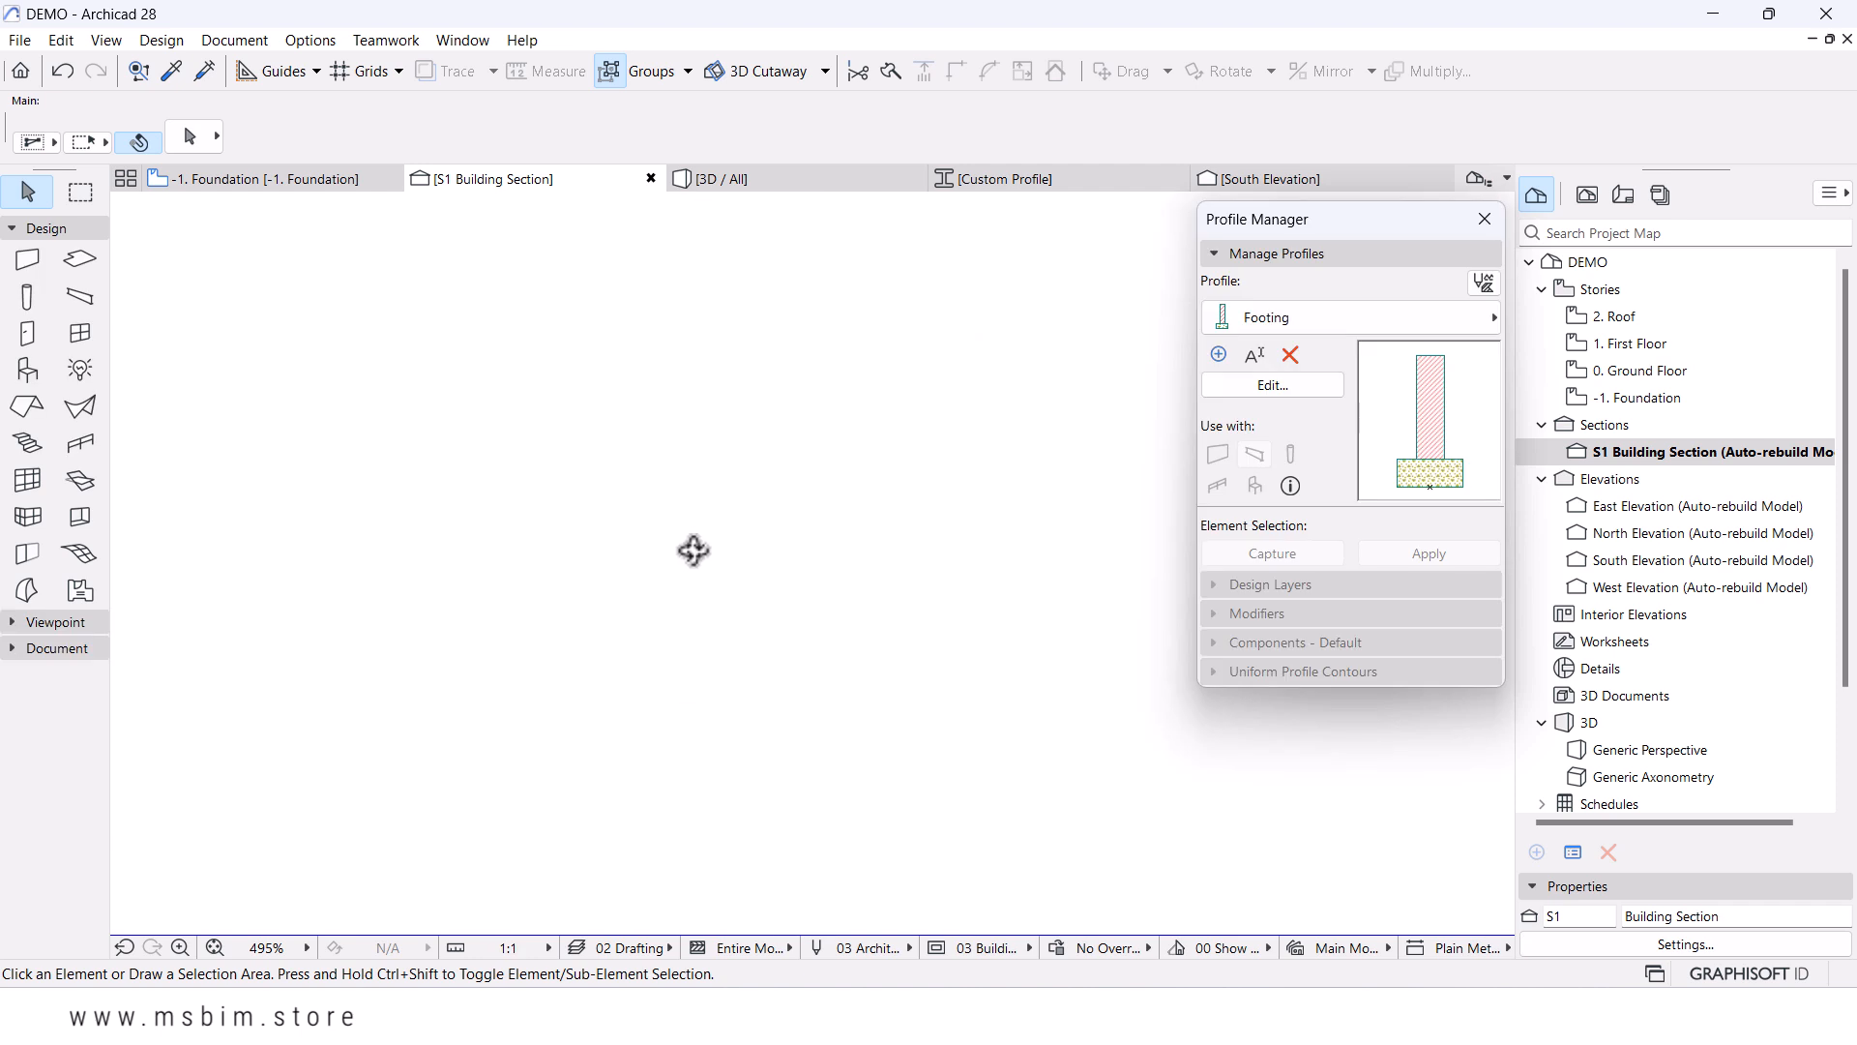
scroll(701, 628, "up", 10)
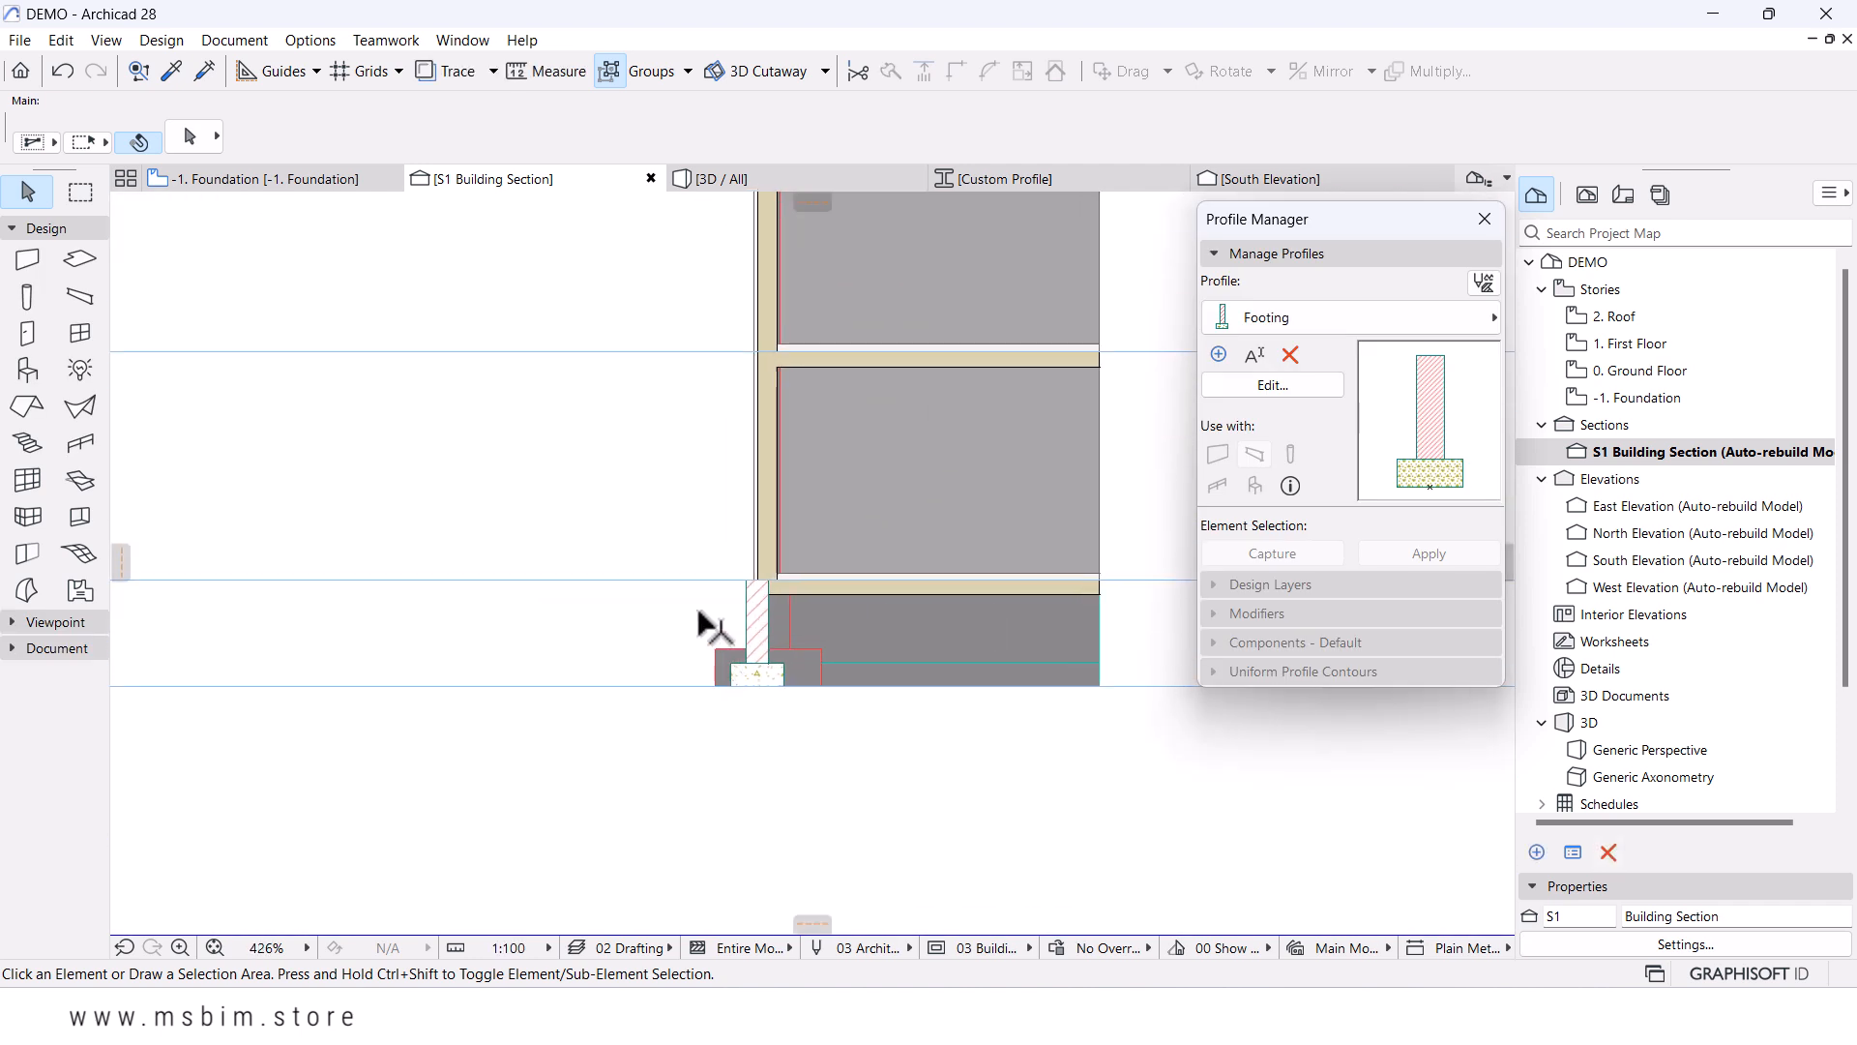
left_click(778, 643)
scroll(789, 578, "up", 4)
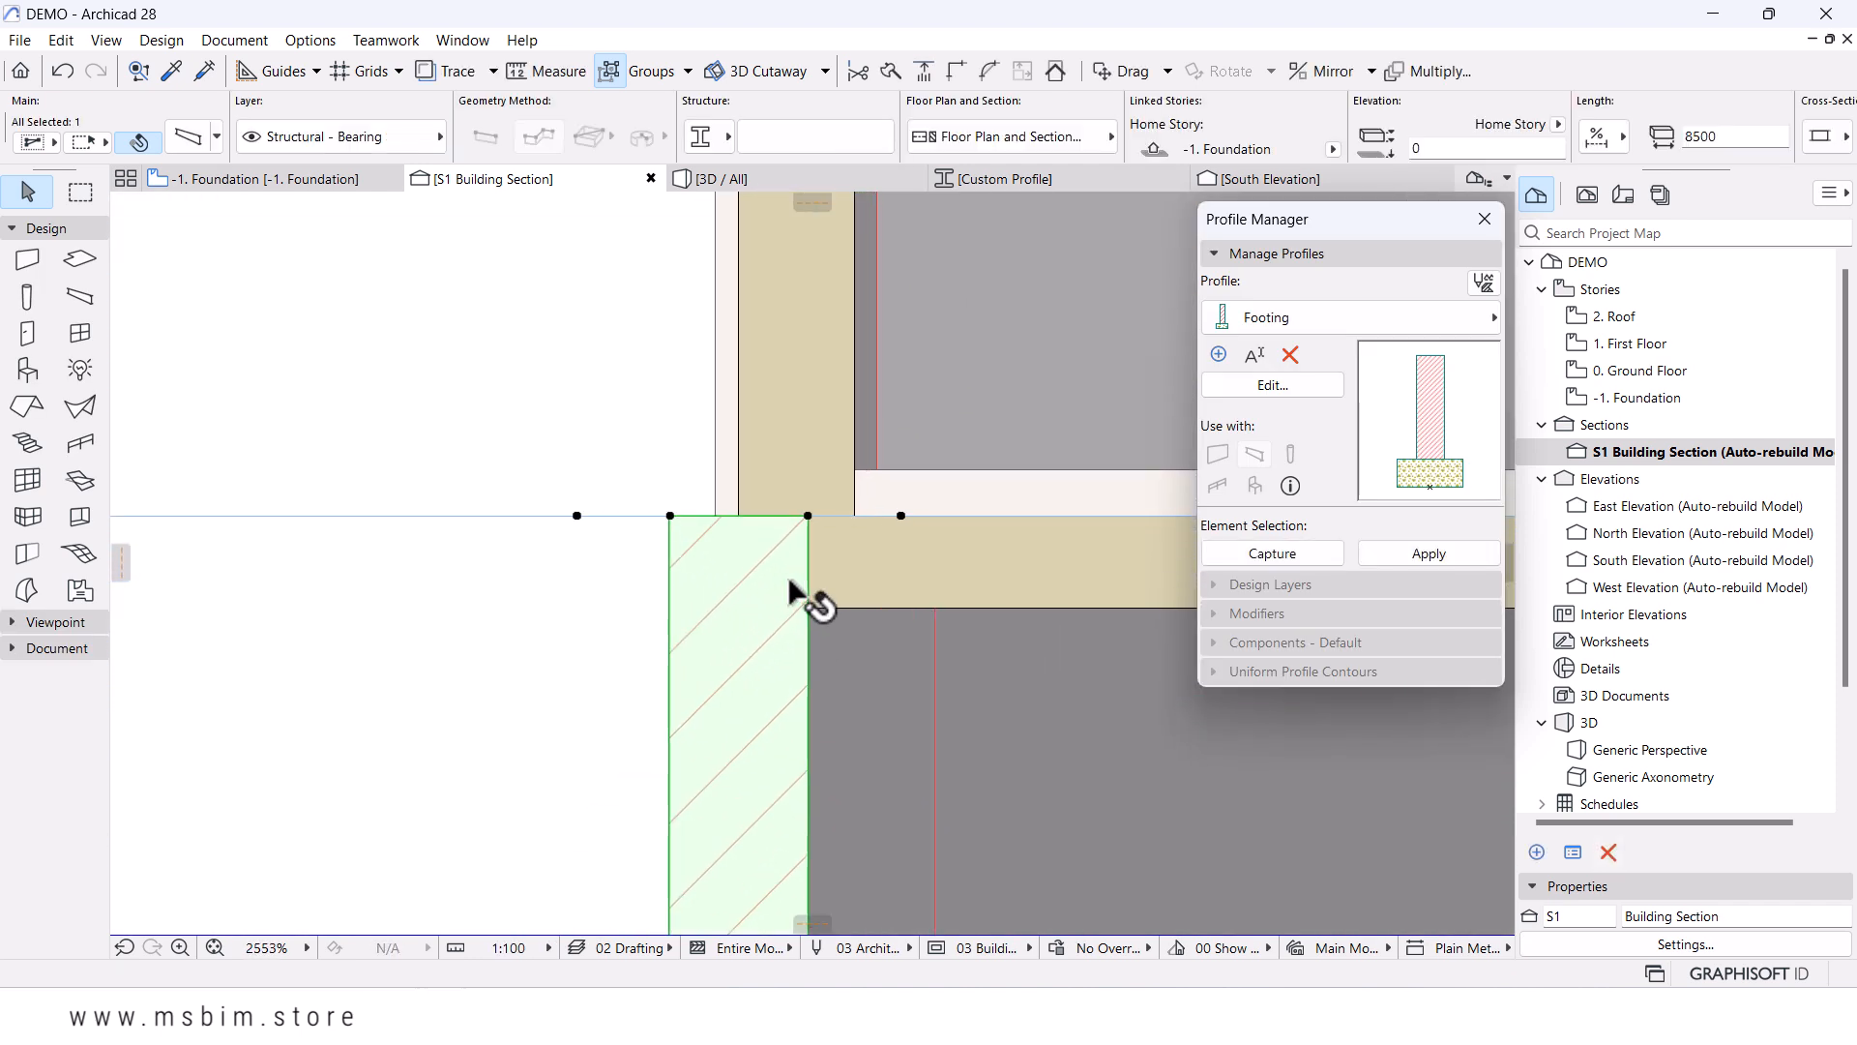
key("ctrl+d")
left_click(676, 515)
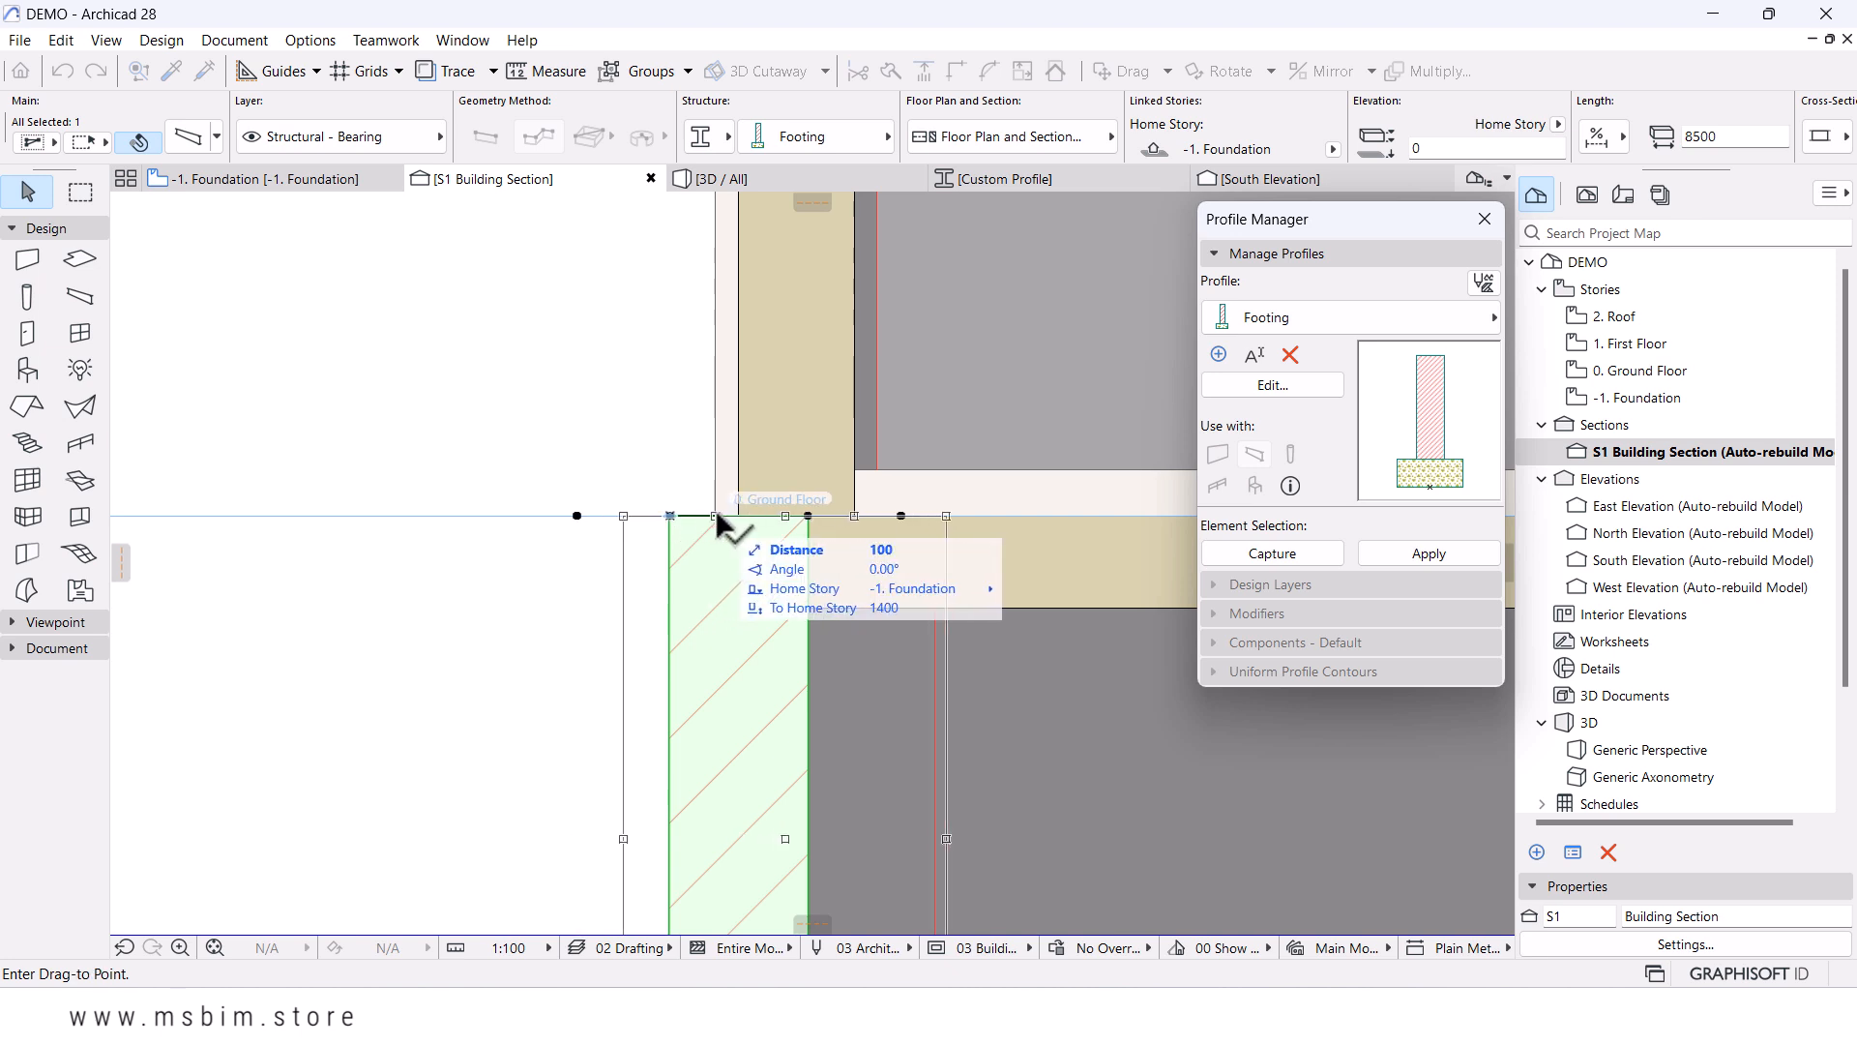
key("Return")
scroll(784, 416, "down", 5)
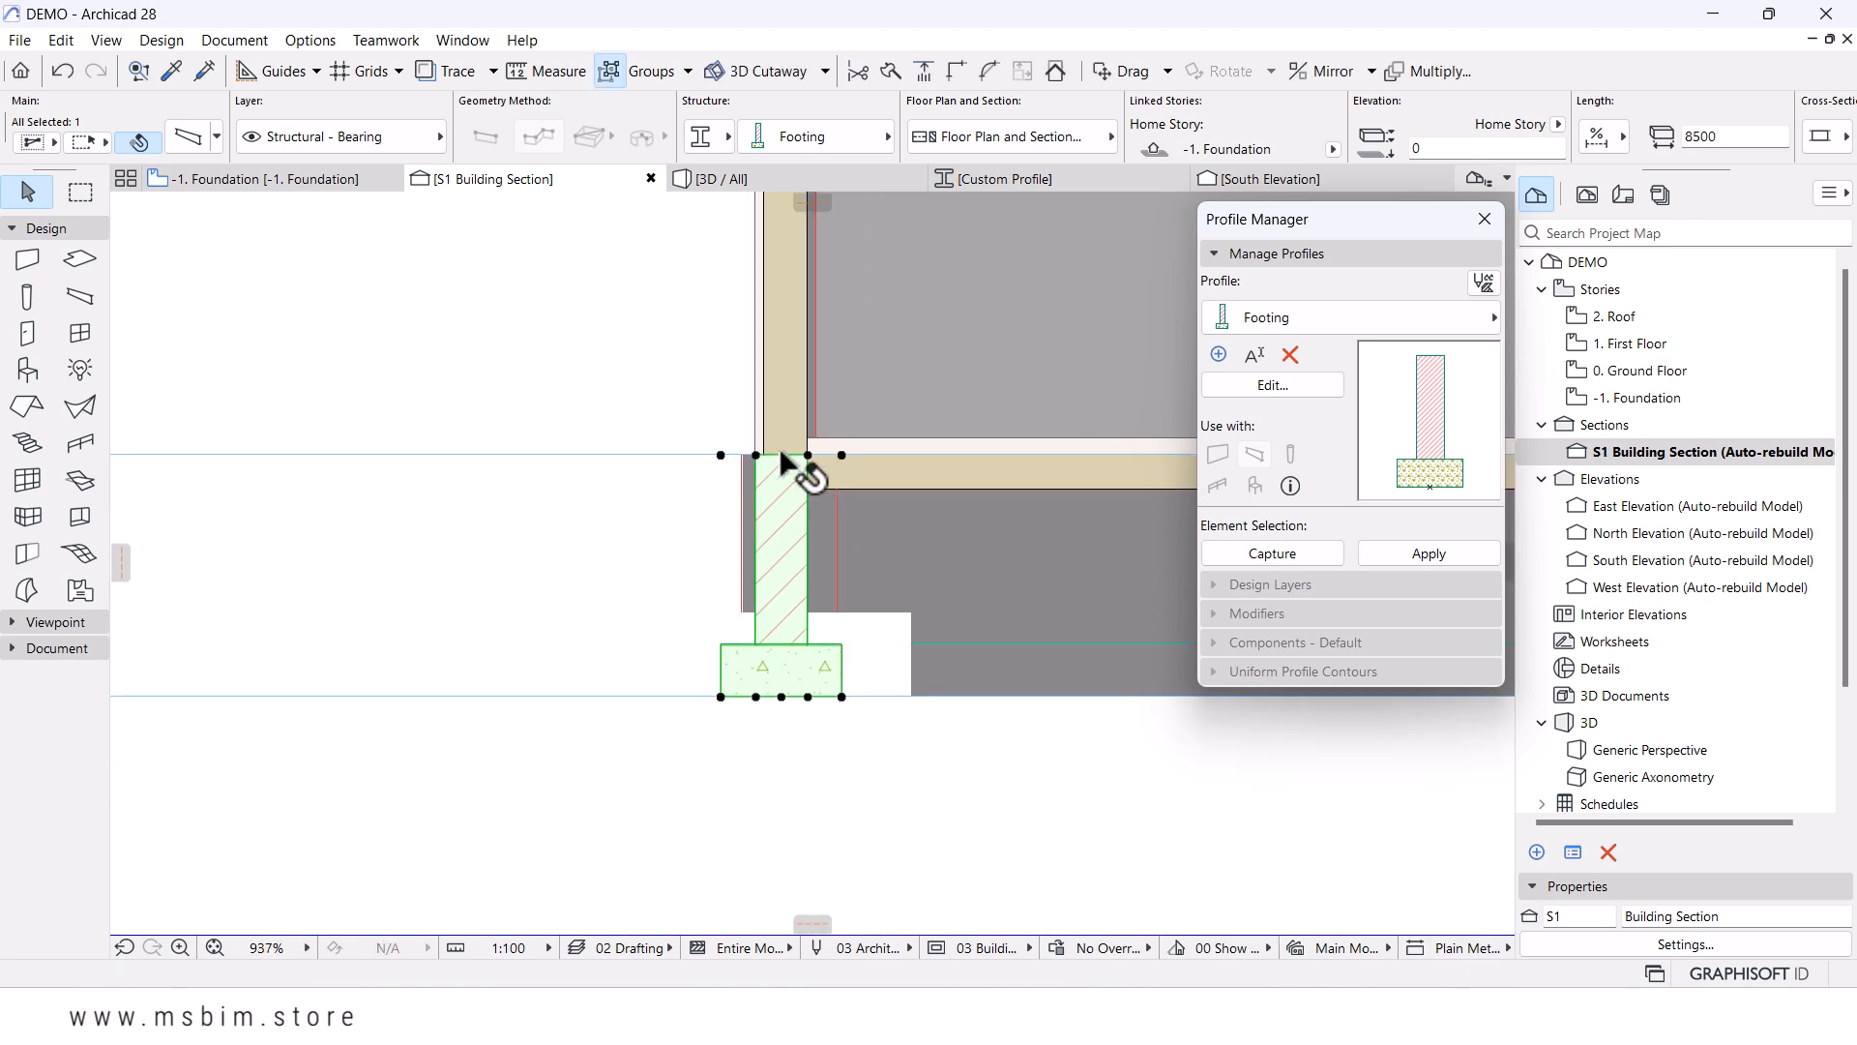
- In the 3D view, move the other foundation beam 100 mm inward so its brick stem lines up with the slab edge
left_click(749, 179)
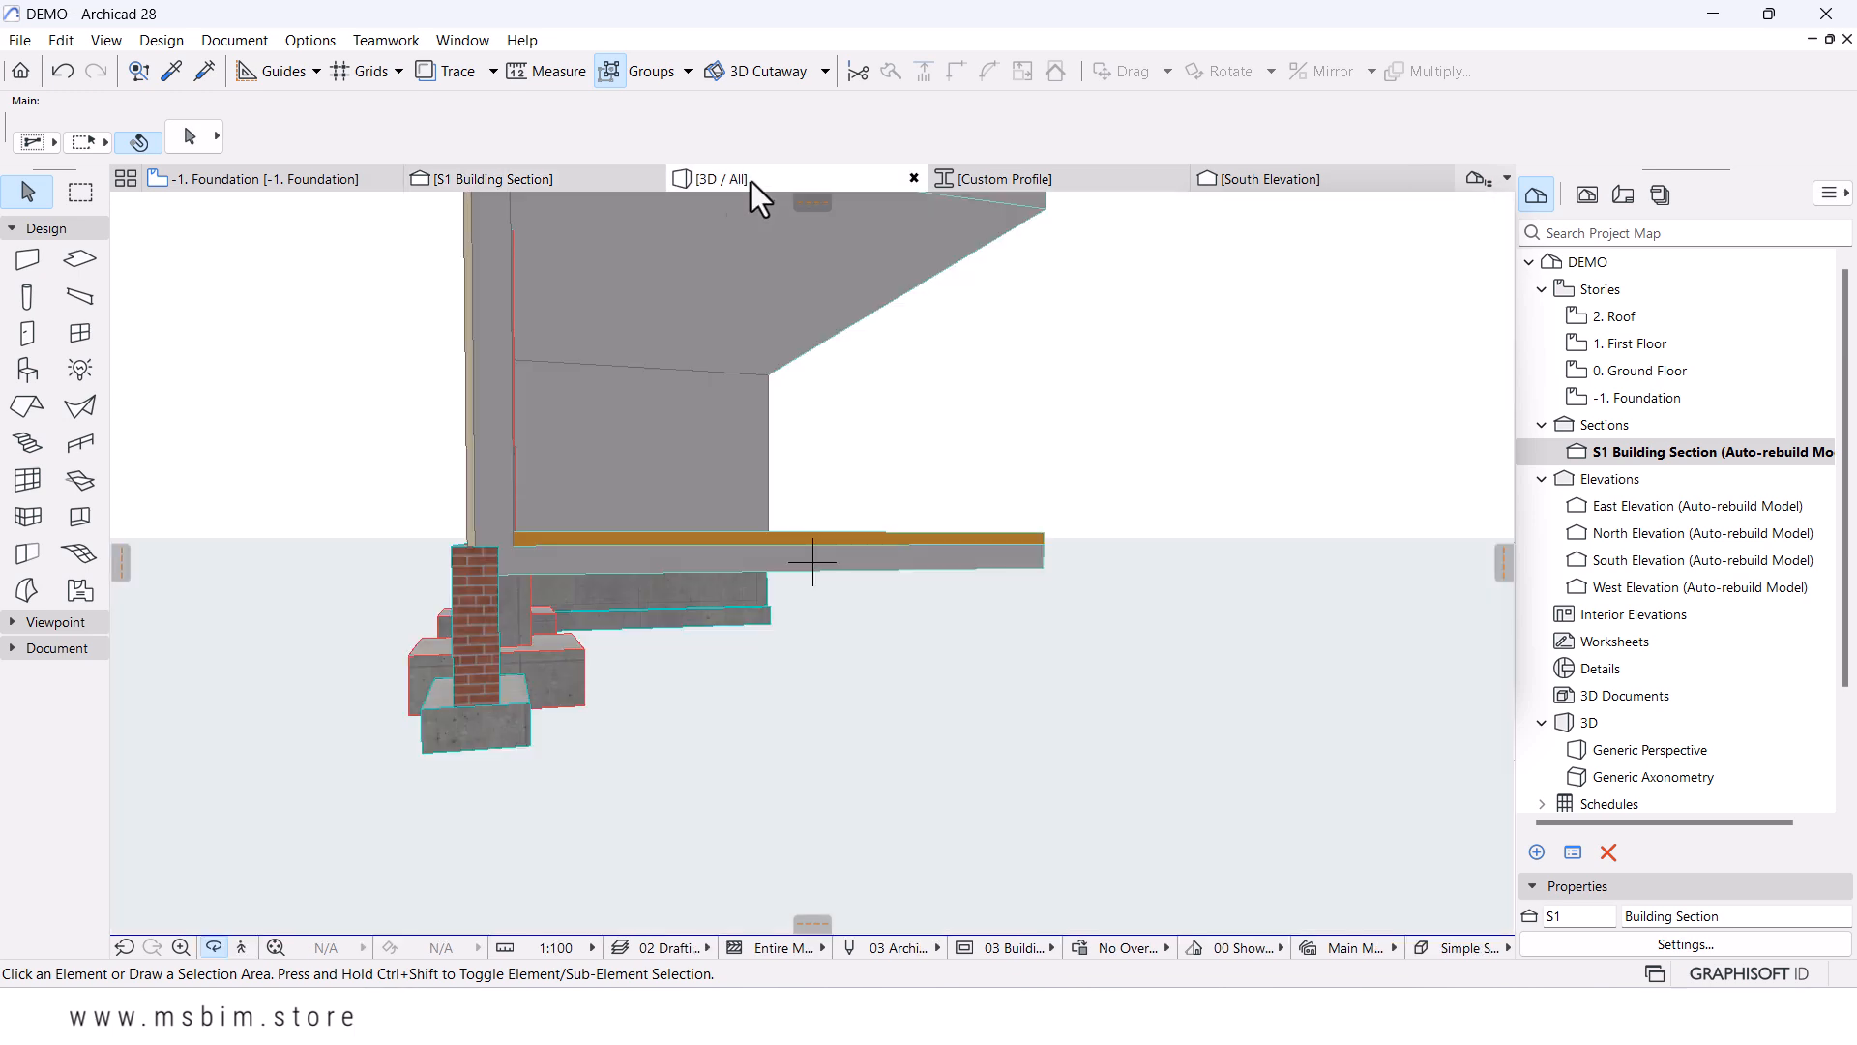
left_click_drag(619, 527, 449, 617)
scroll(622, 581, "up", 10)
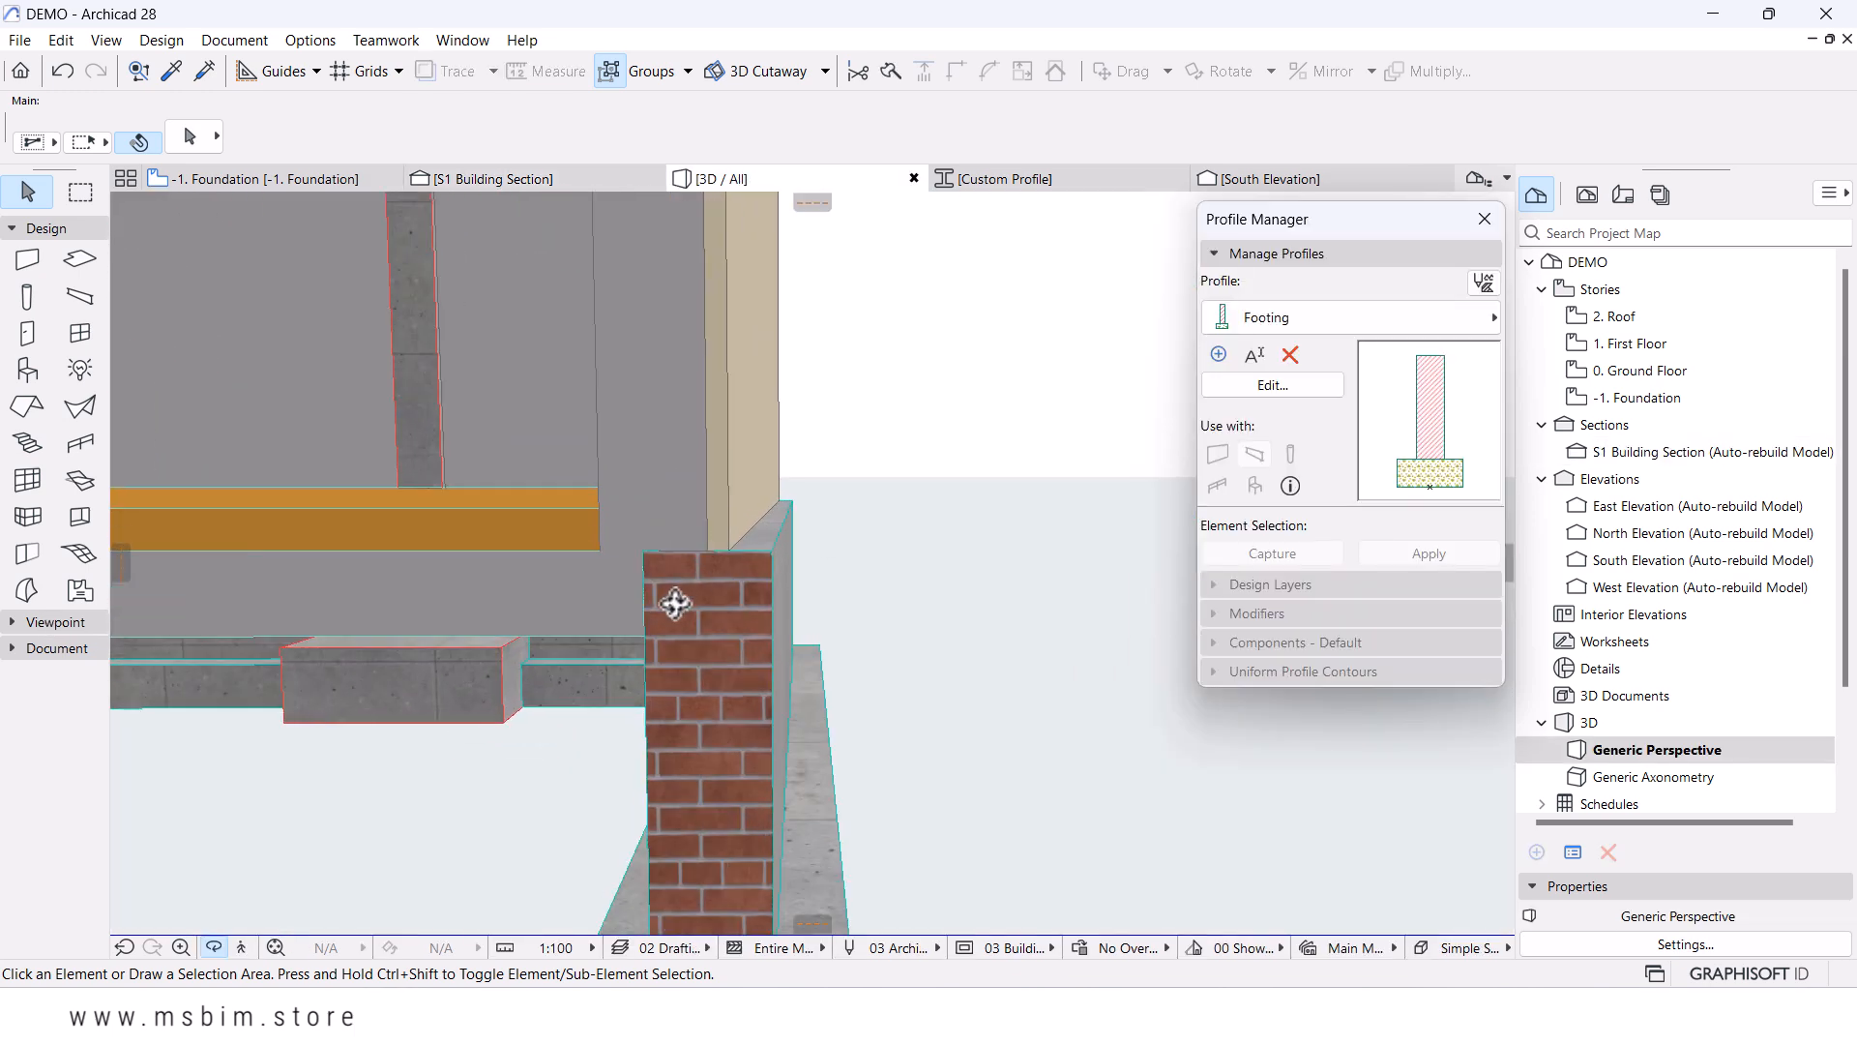
left_click(647, 541)
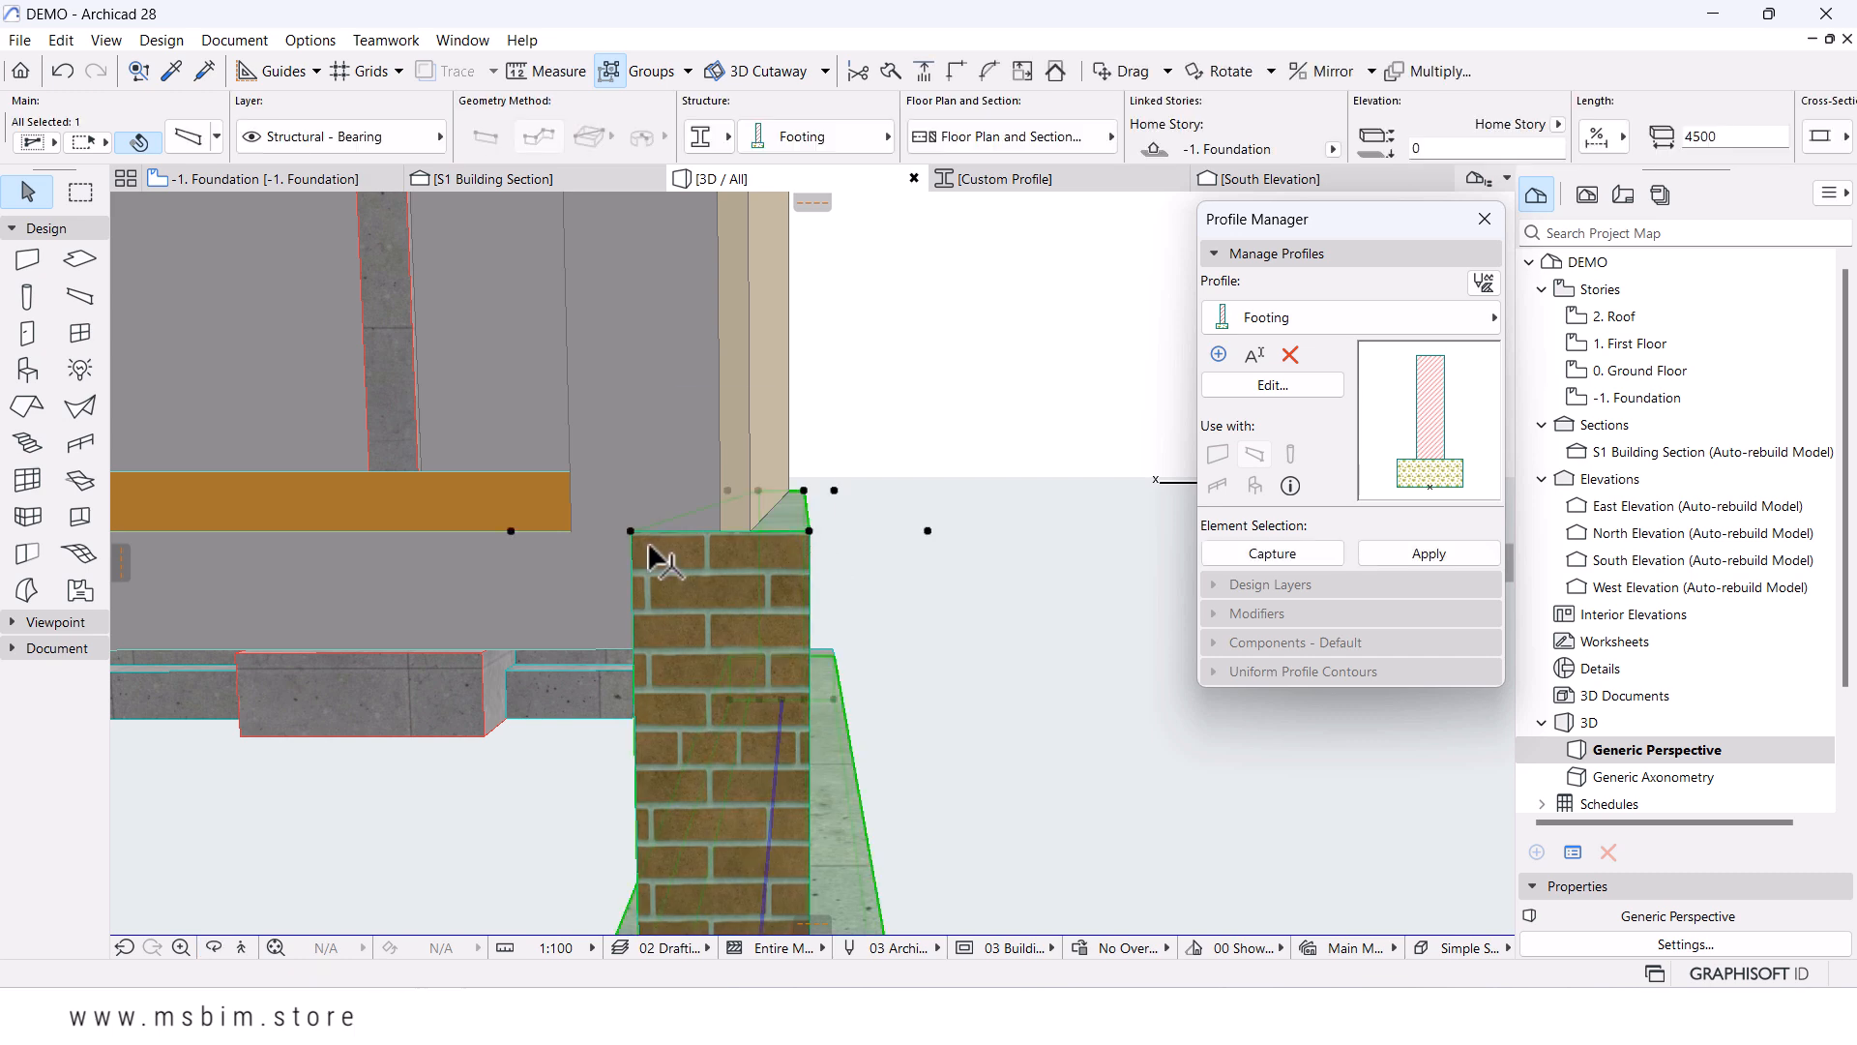
left_click(630, 530)
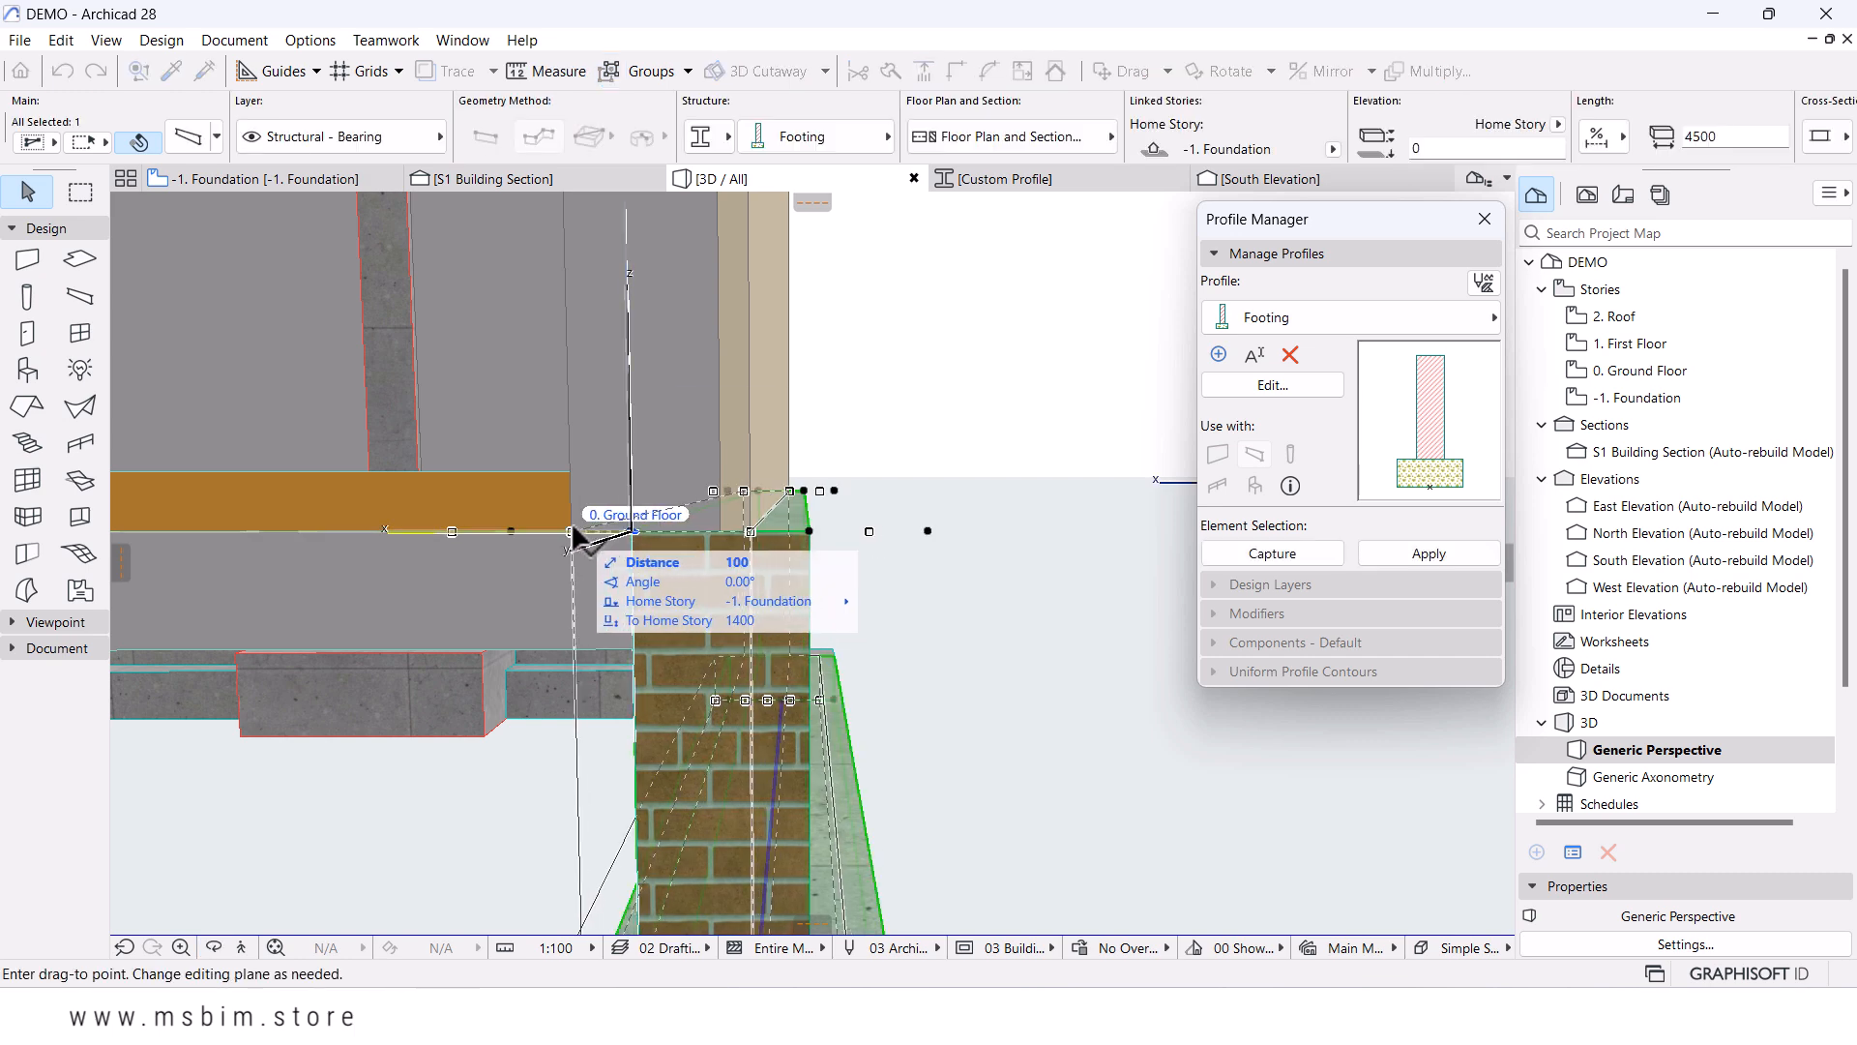
left_click(570, 530)
left_click(873, 437)
- Examine the whole model in 3D from the open side and from the outer wall side
scroll(846, 455, "down", 9)
middle_click_drag(1075, 445, 908, 634, "shift")
scroll(909, 634, "down", 3)
middle_click_drag(622, 668, 871, 662, "shift")
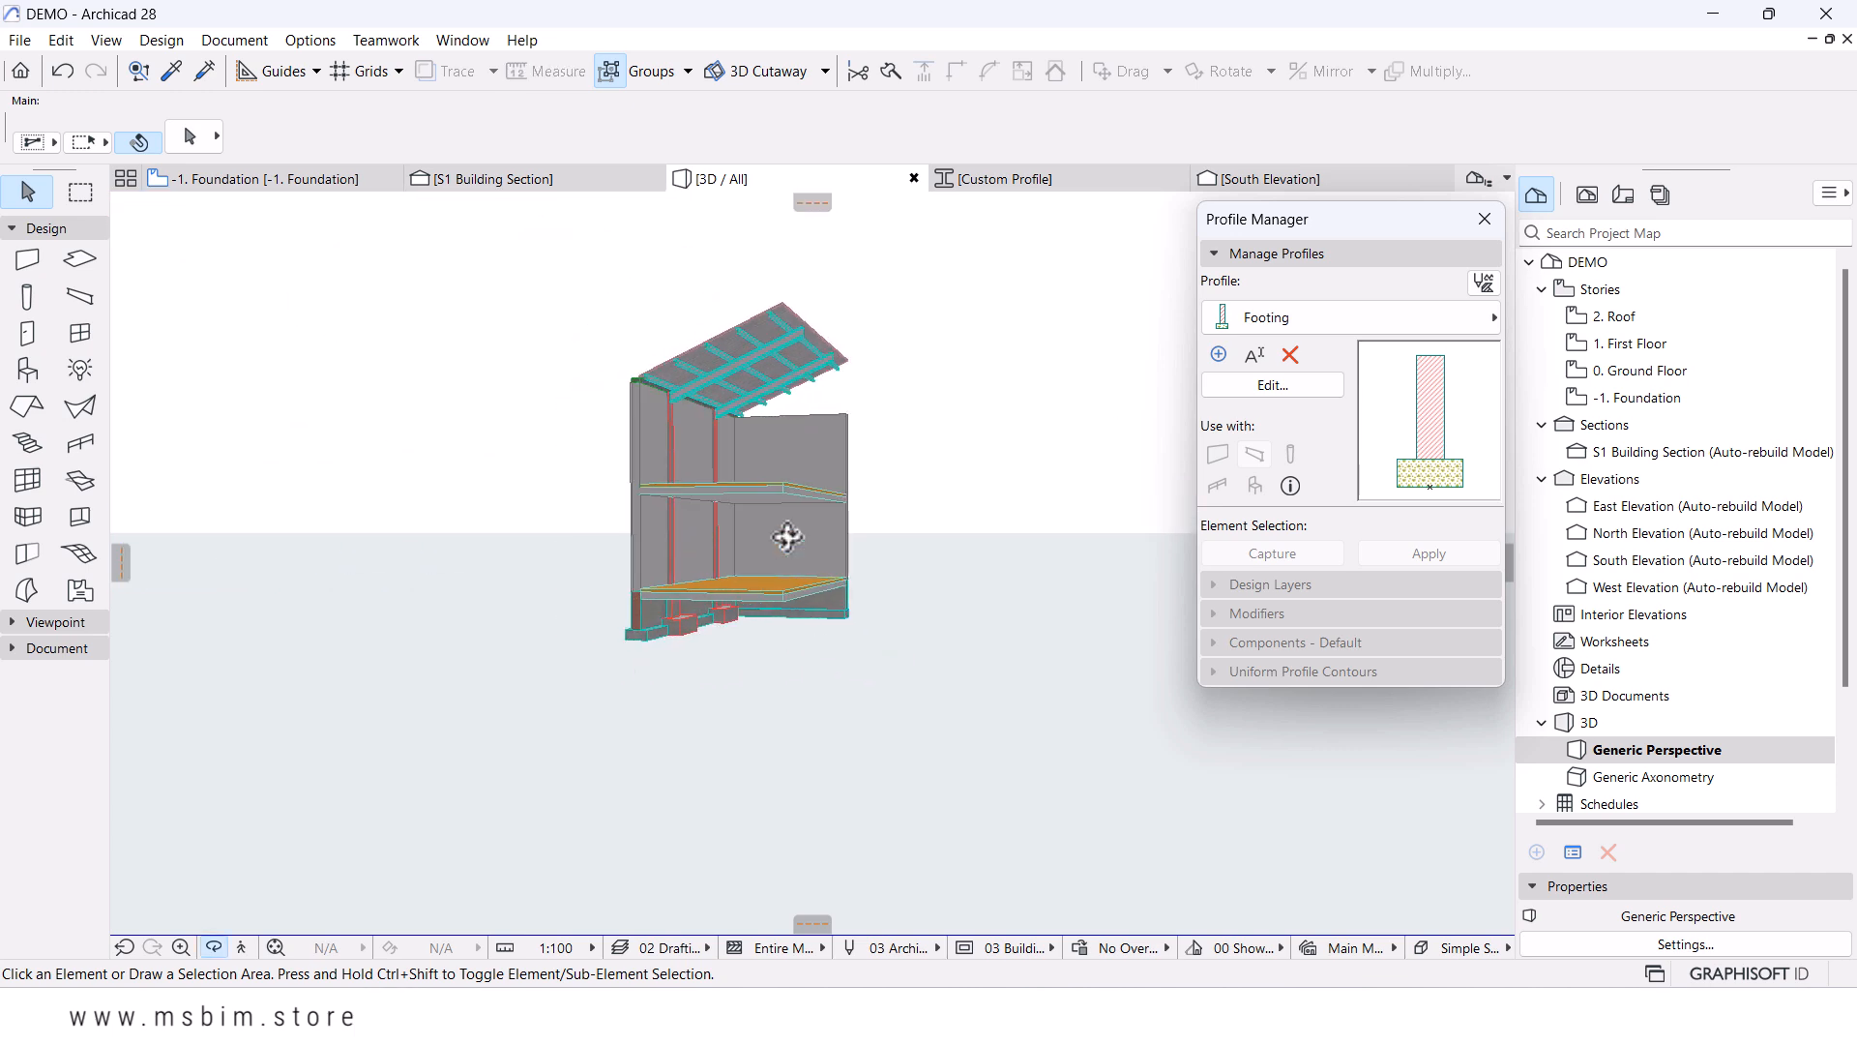
scroll(787, 538, "up", 3)
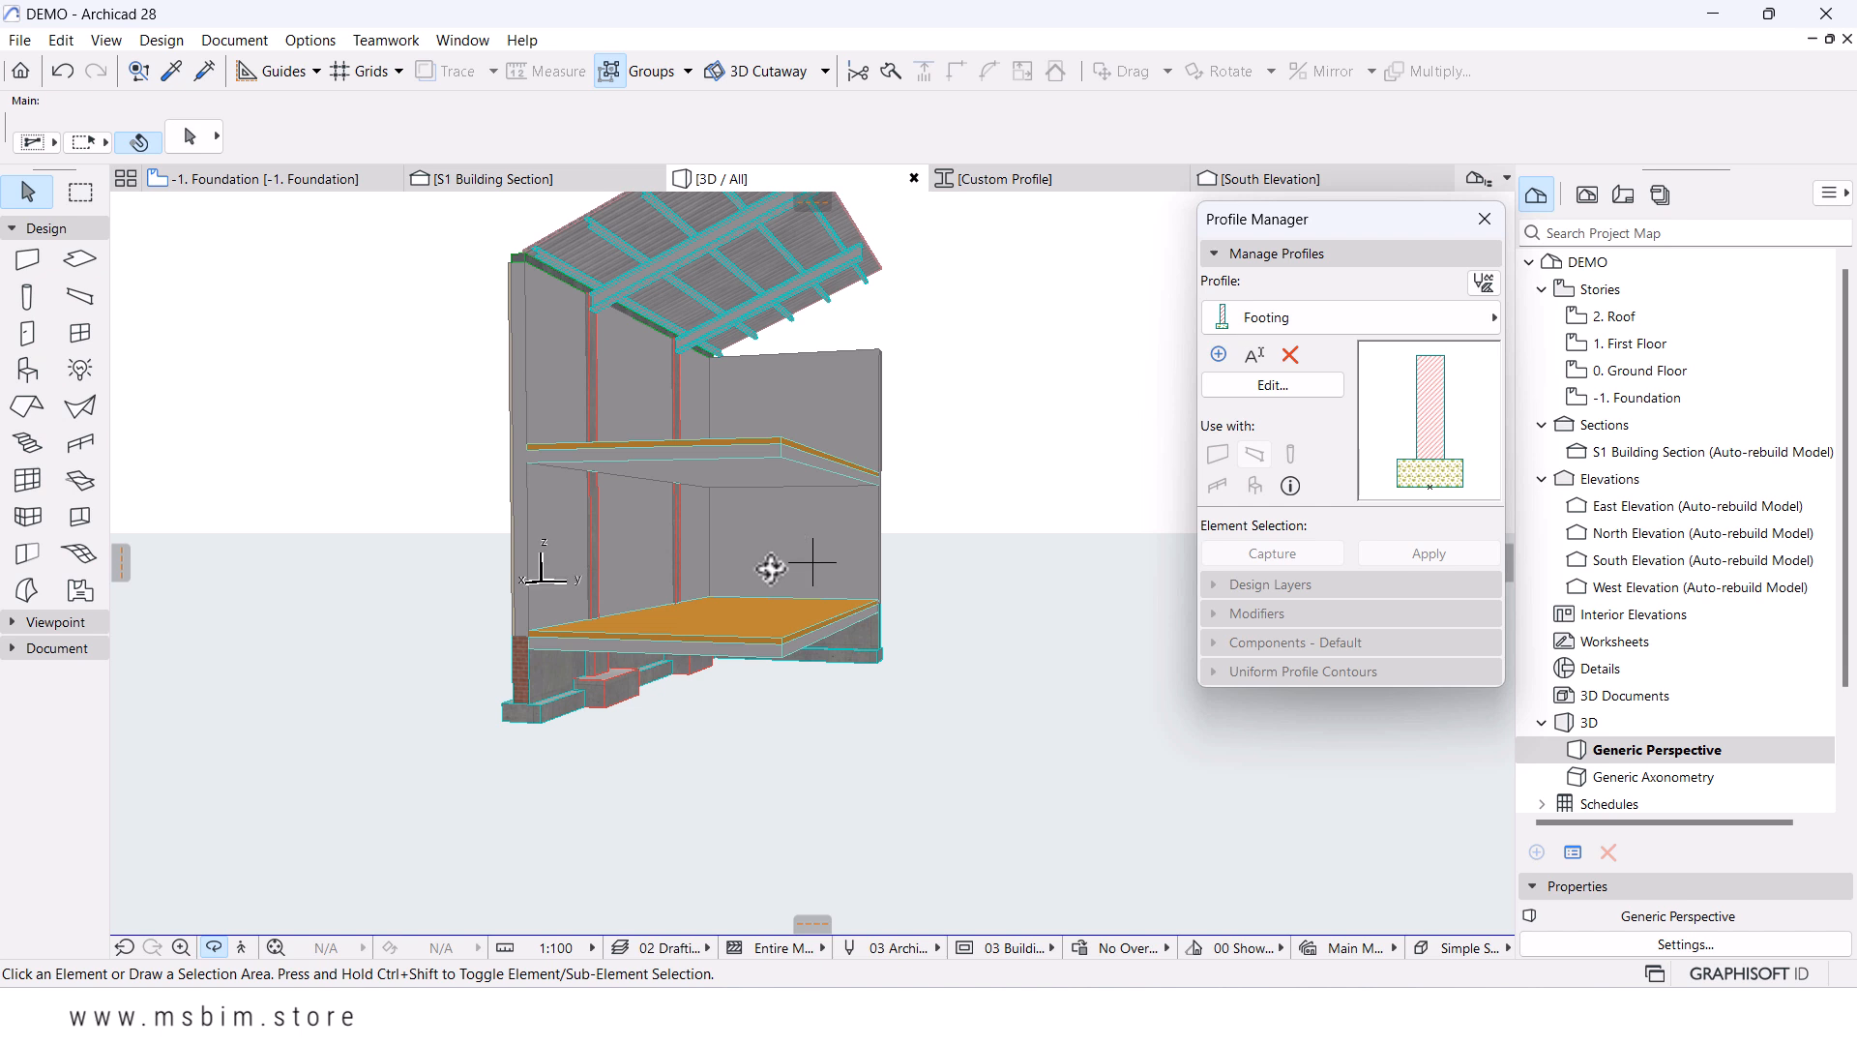
scroll(775, 552, "down", 3)
middle_click_drag(1019, 568, 937, 473, "shift")
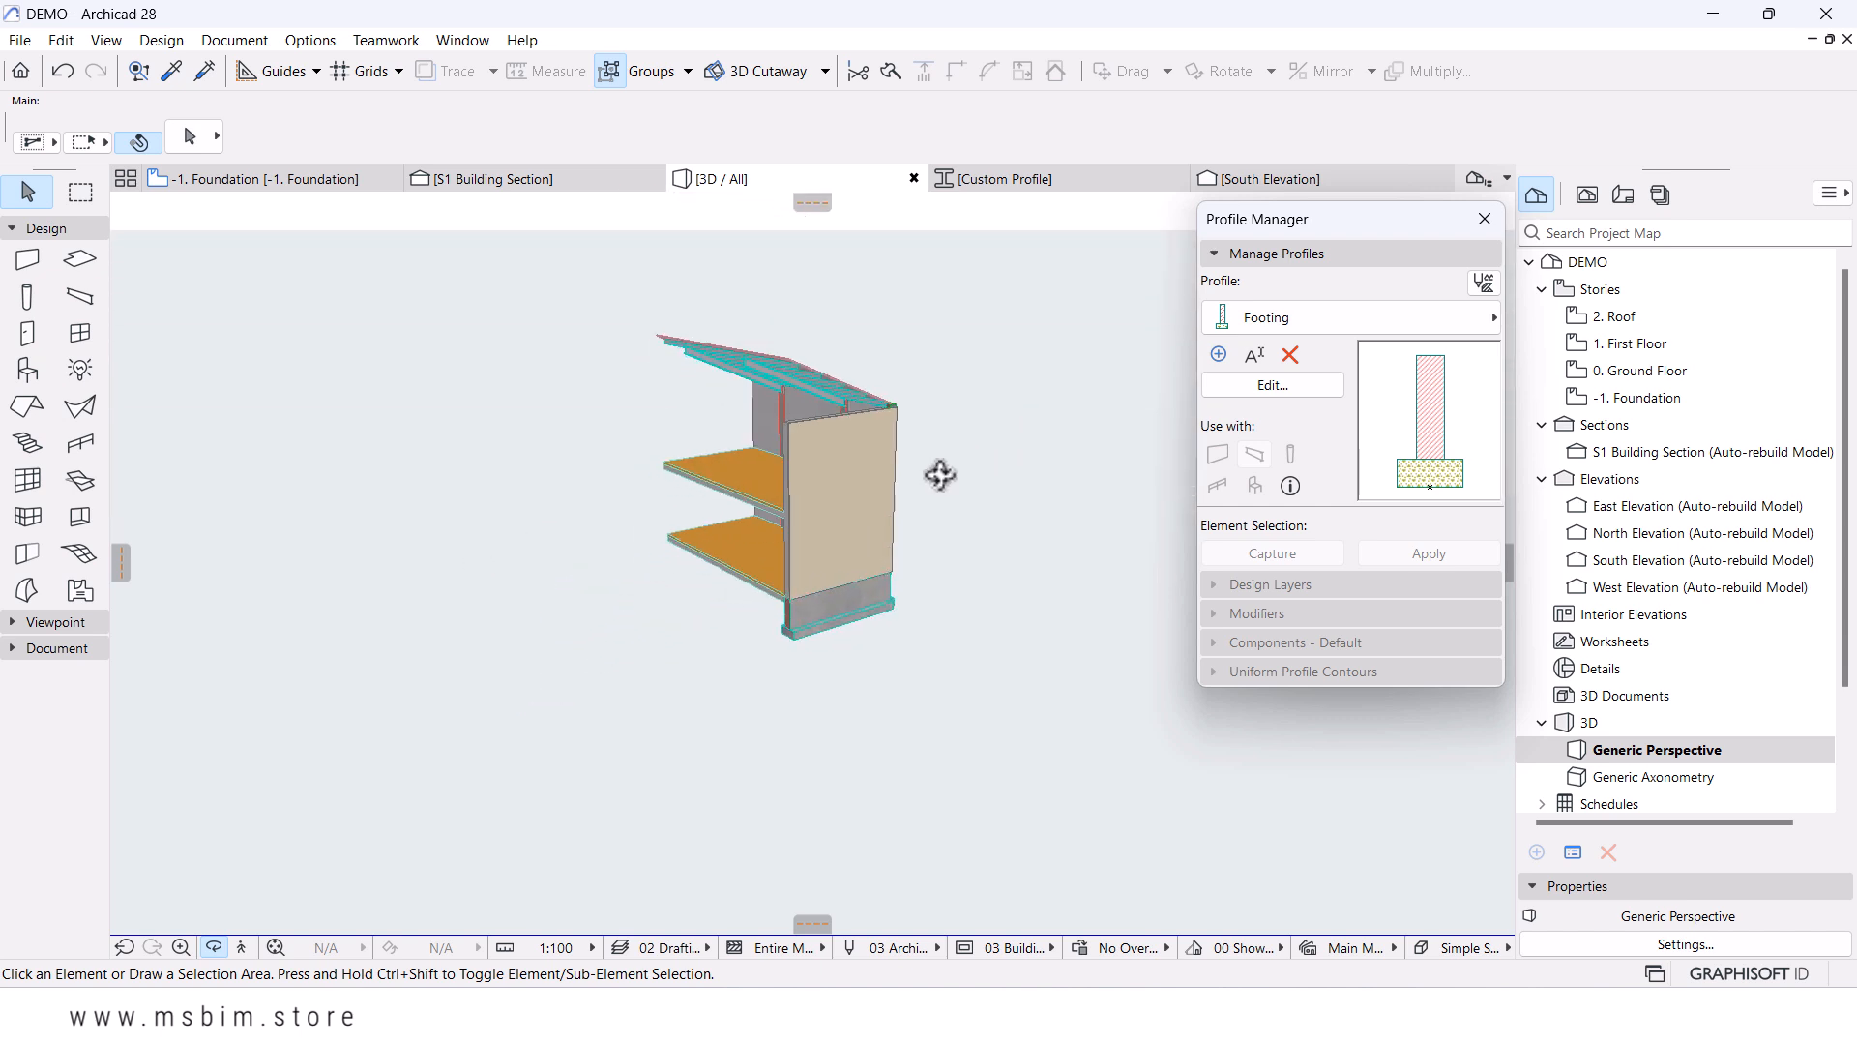
- Raise the top of the first-floor side wall to a height of 4996 mm, up to the roof's high edge
scroll(903, 382, "up", 3)
middle_click_drag(808, 345, 716, 509, "shift")
left_click(699, 543)
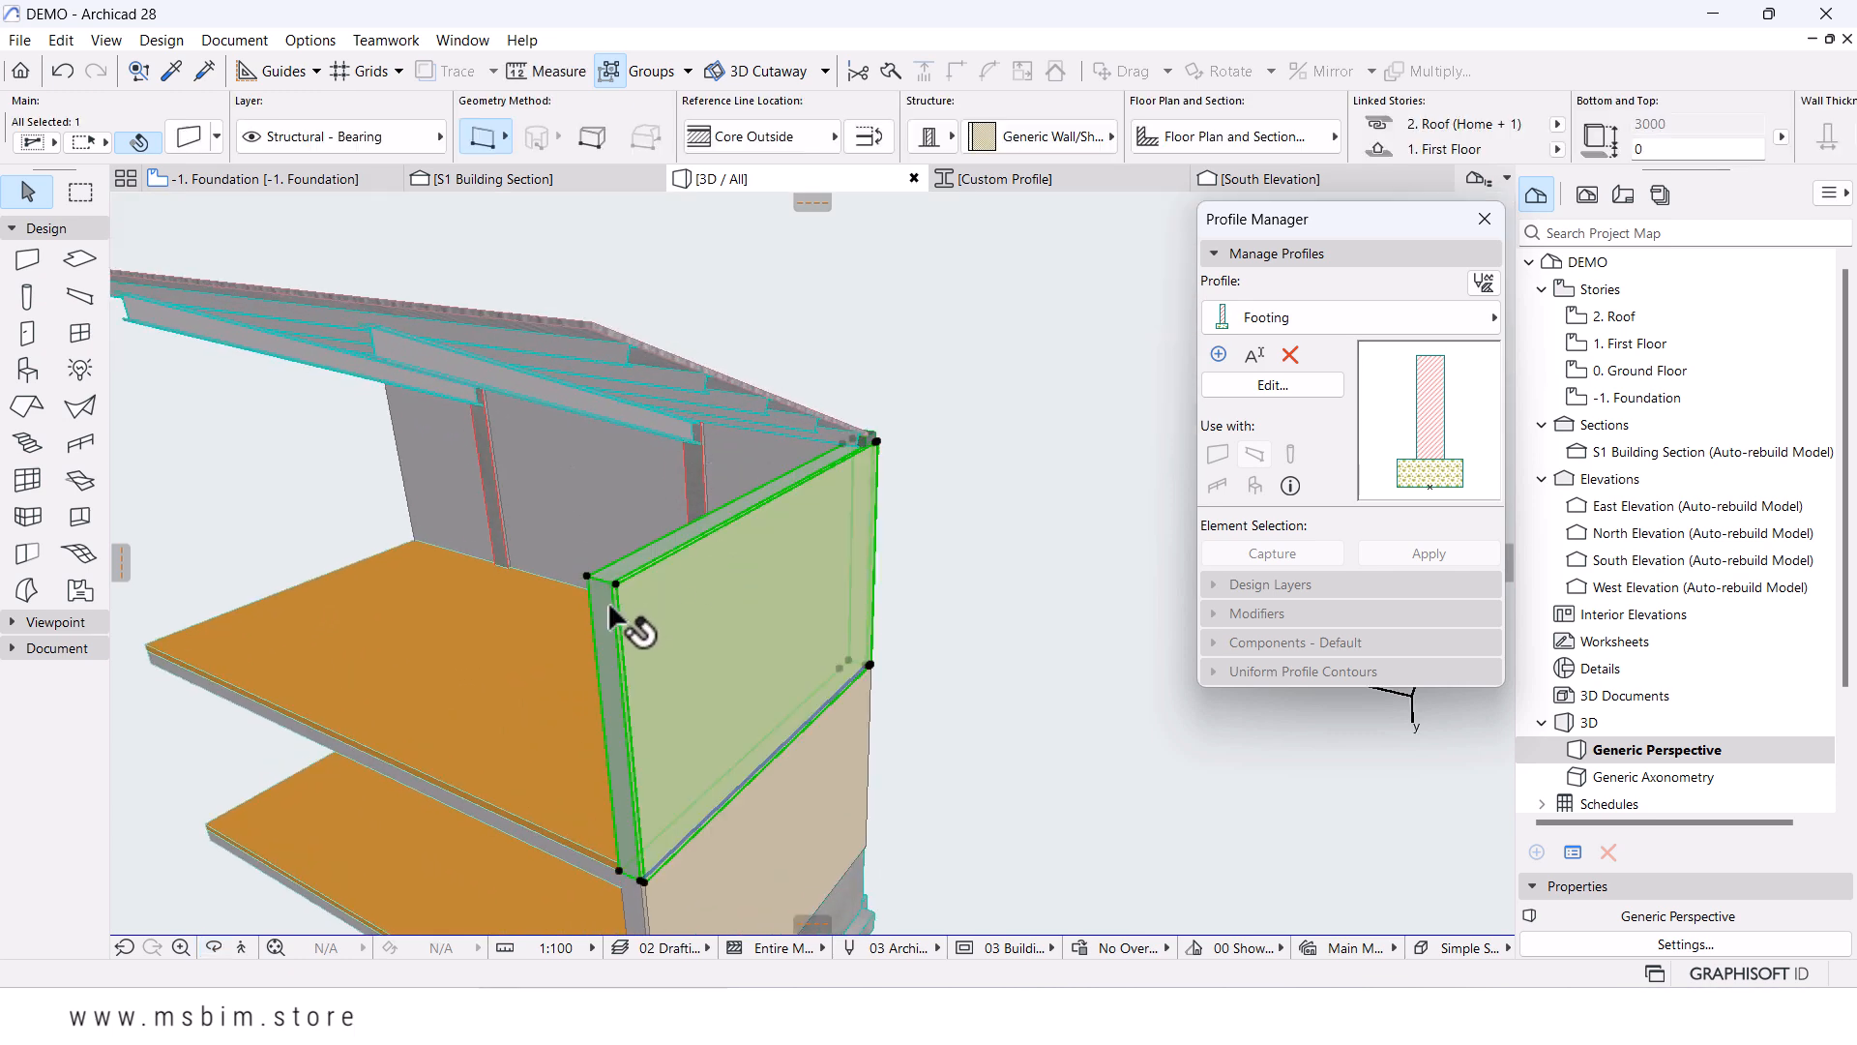
left_click(615, 582)
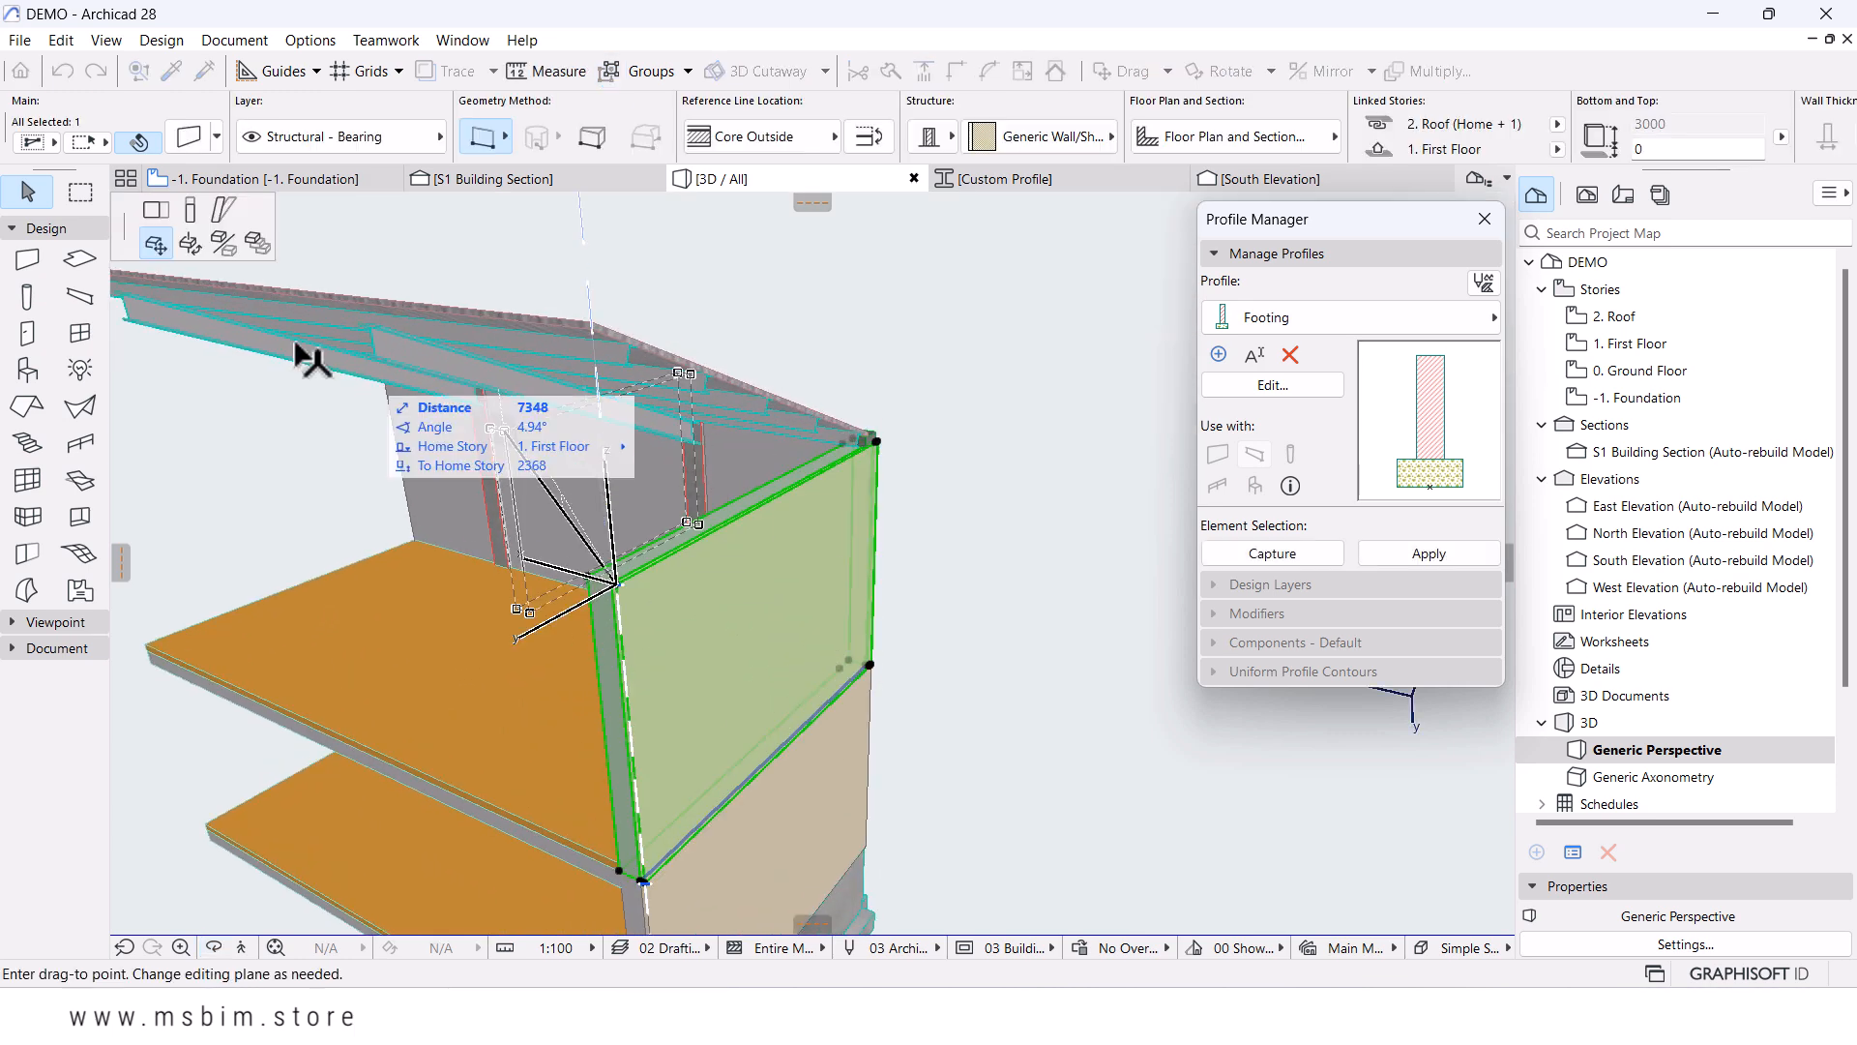
left_click(187, 213)
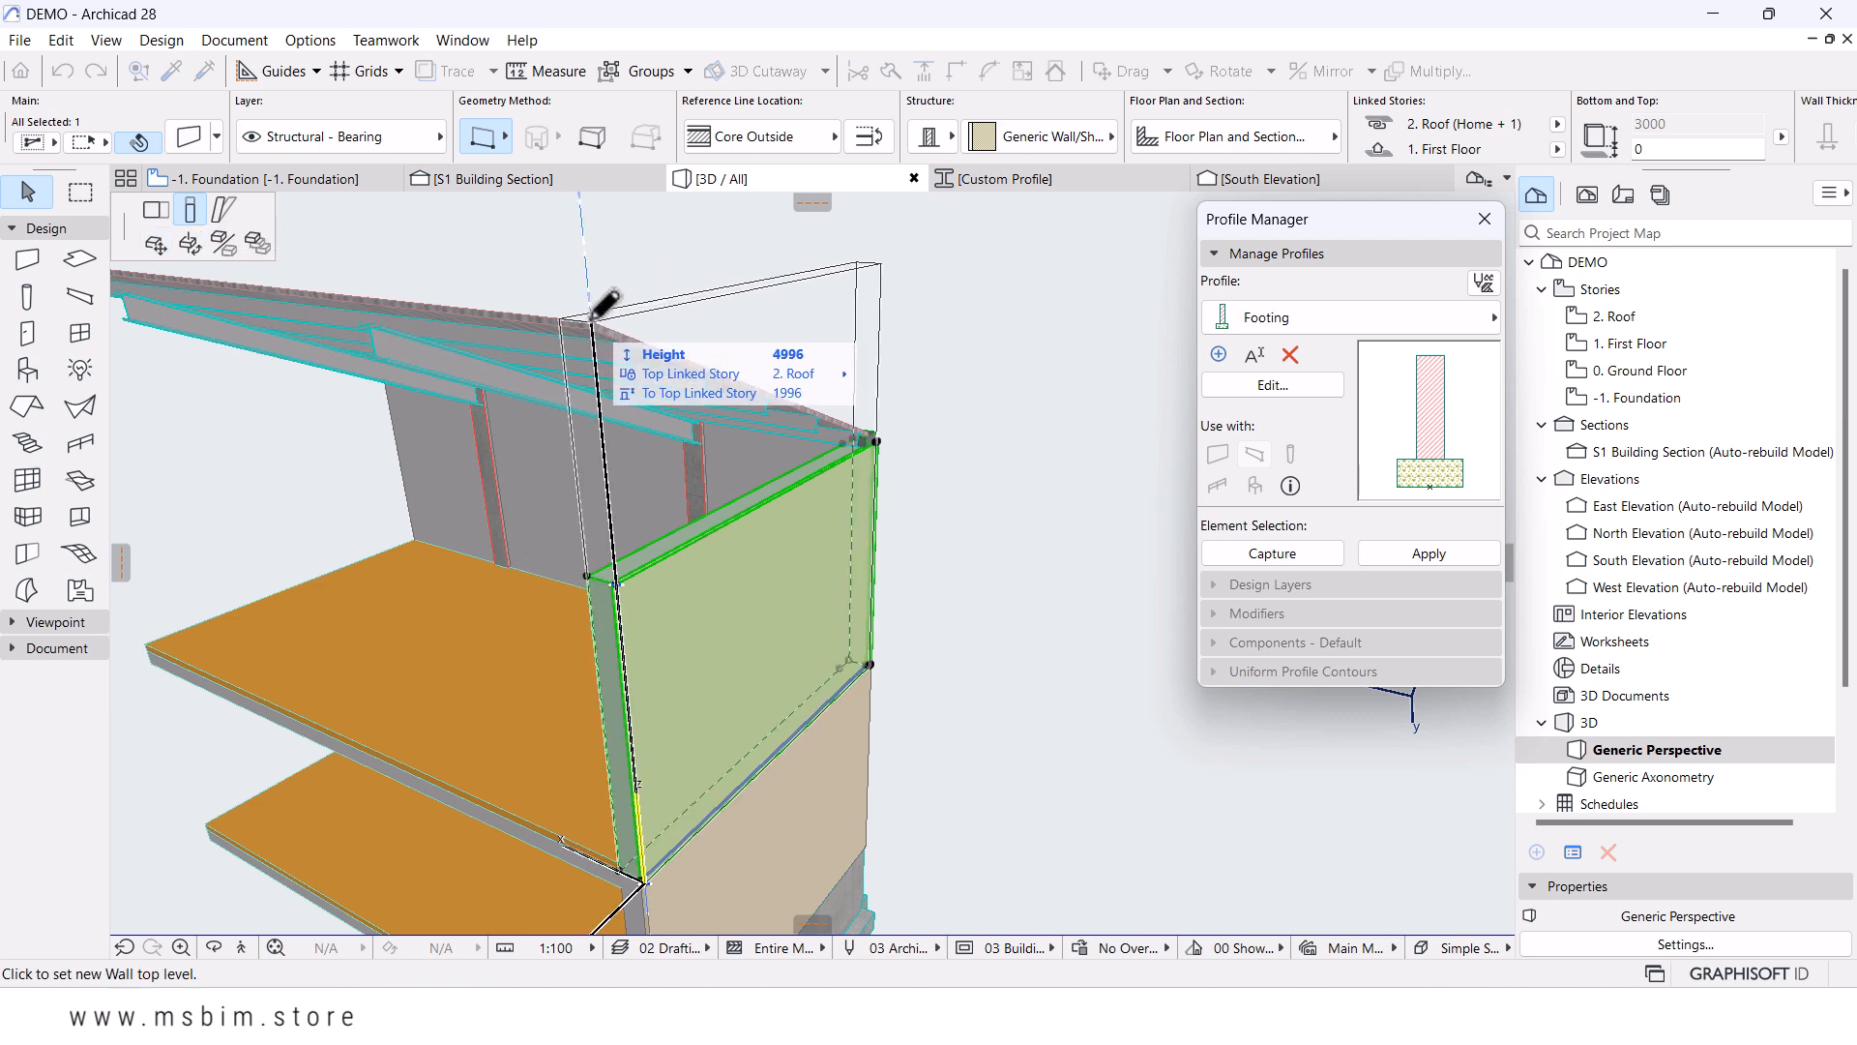
left_click(595, 302)
middle_click_drag(903, 481, 859, 482, "shift")
left_click(990, 306)
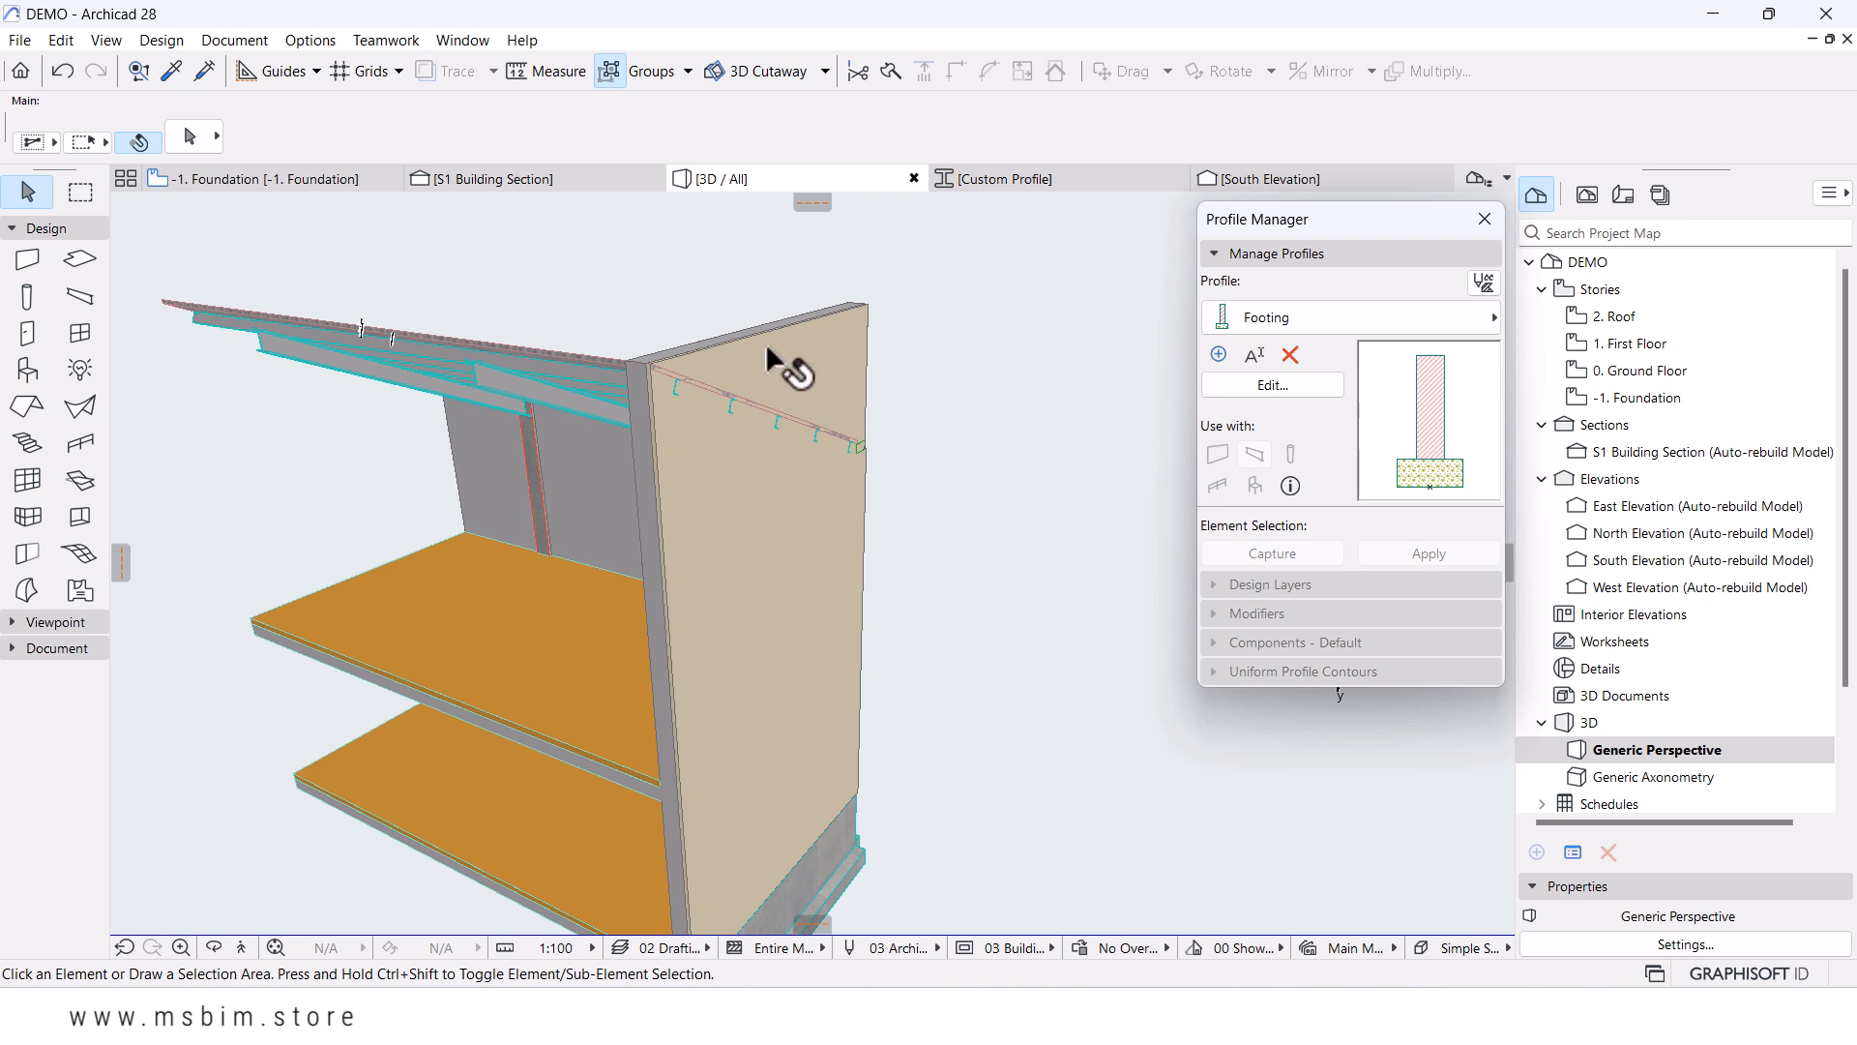
- Trim the raised wall with a Solid Element Operation, using the roof as operator and Subtraction with upward extrusion
scroll(850, 329, "up", 2)
middle_click_drag(843, 317, 813, 336, "shift")
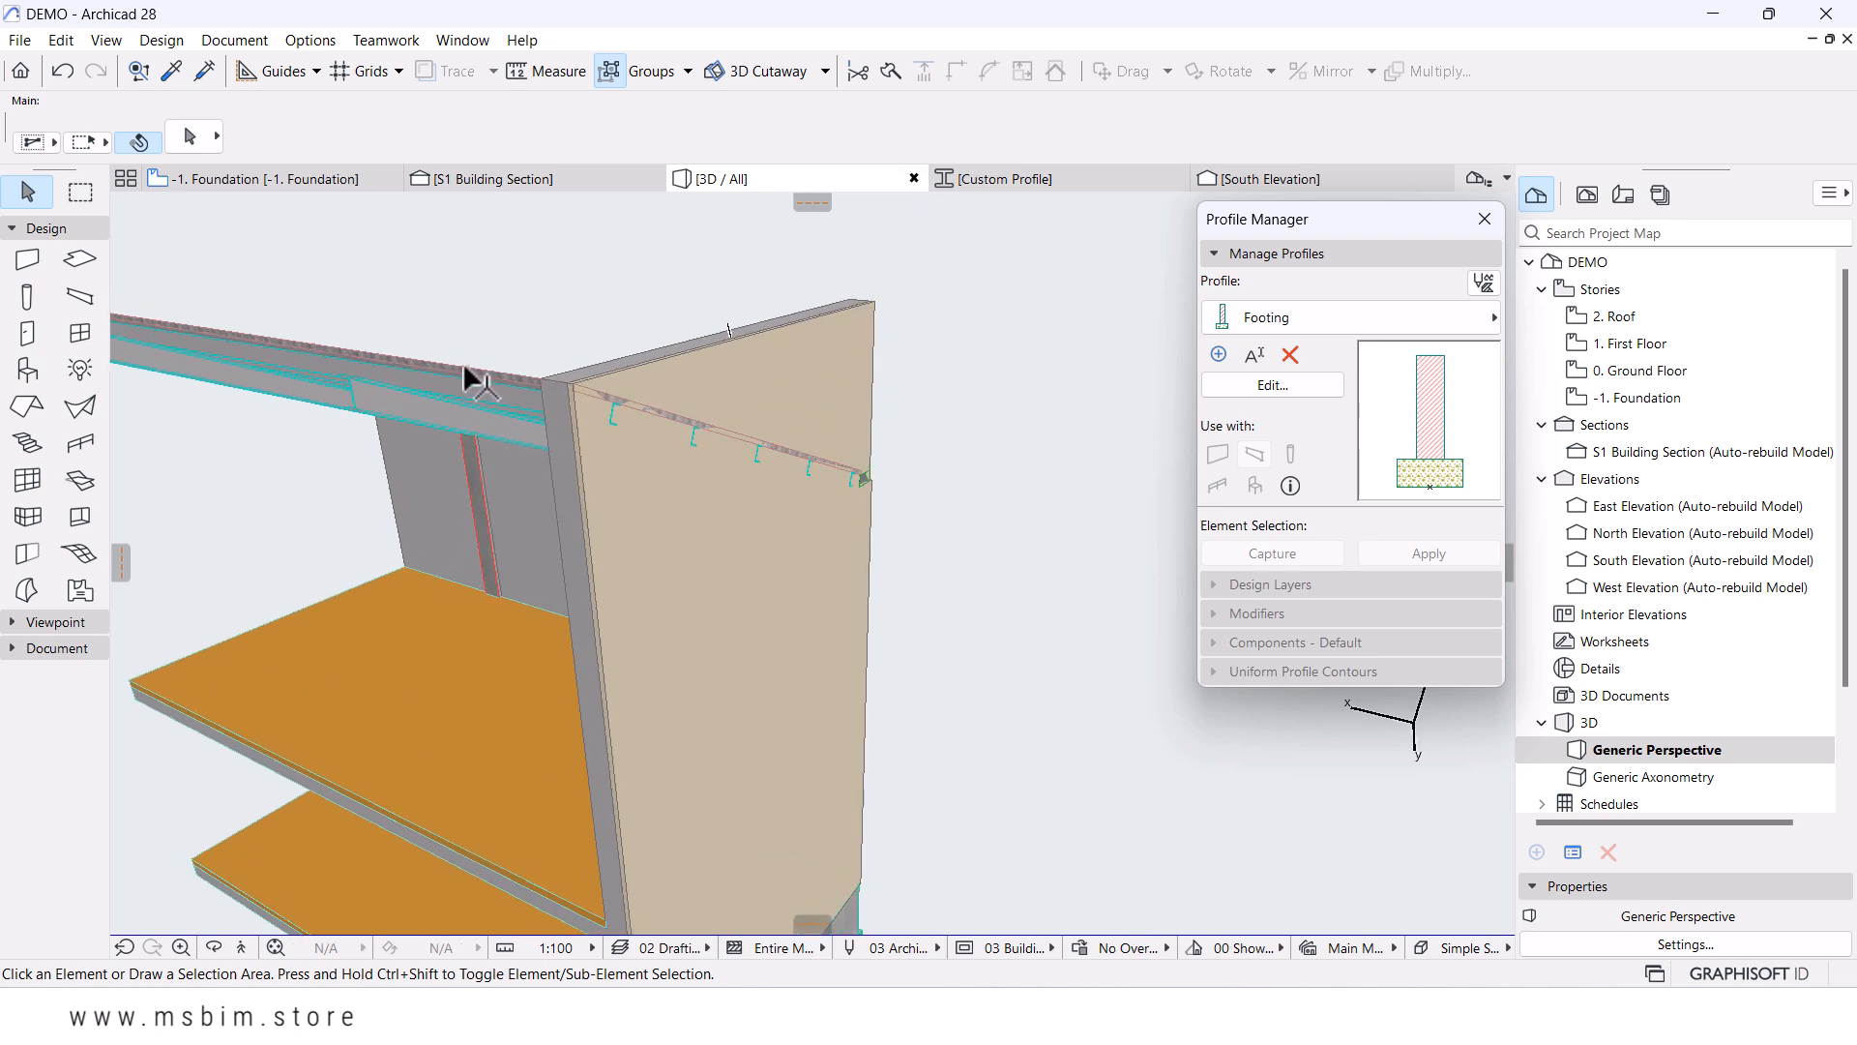
left_click(869, 364)
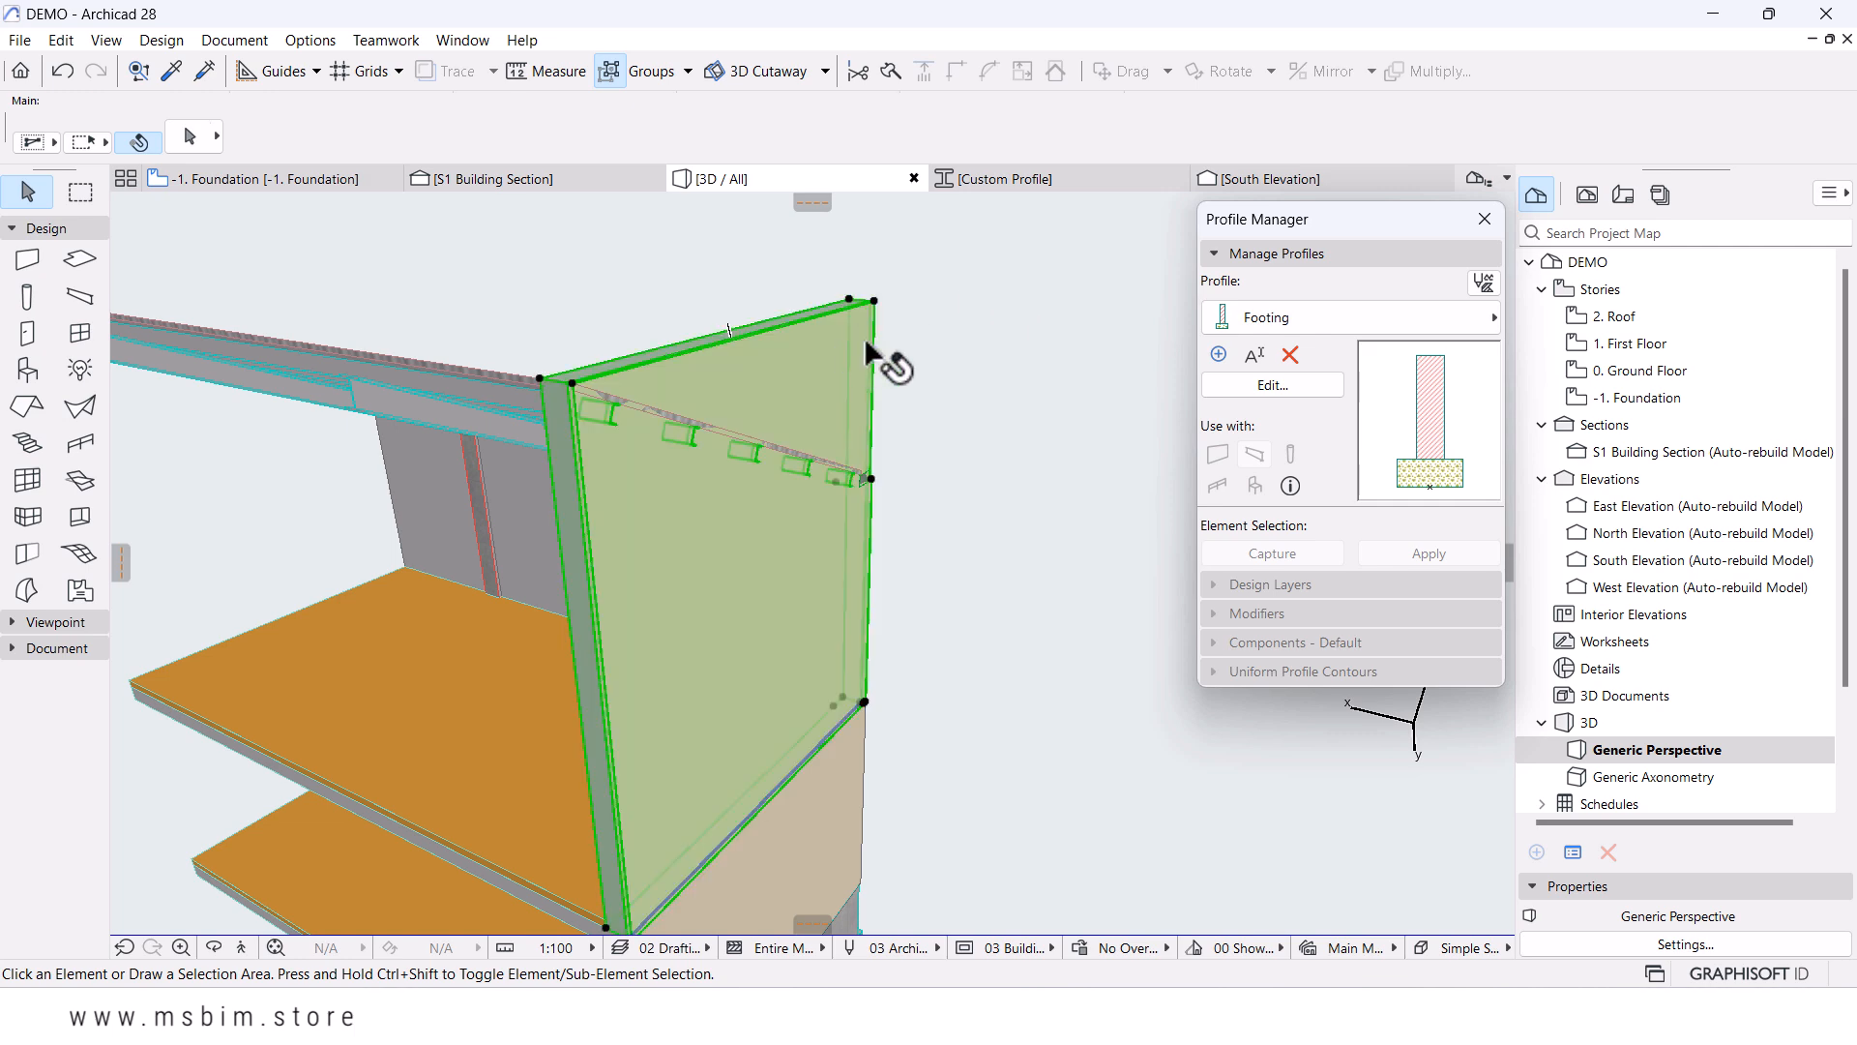
right_click(967, 269)
mouse_move(1041, 555)
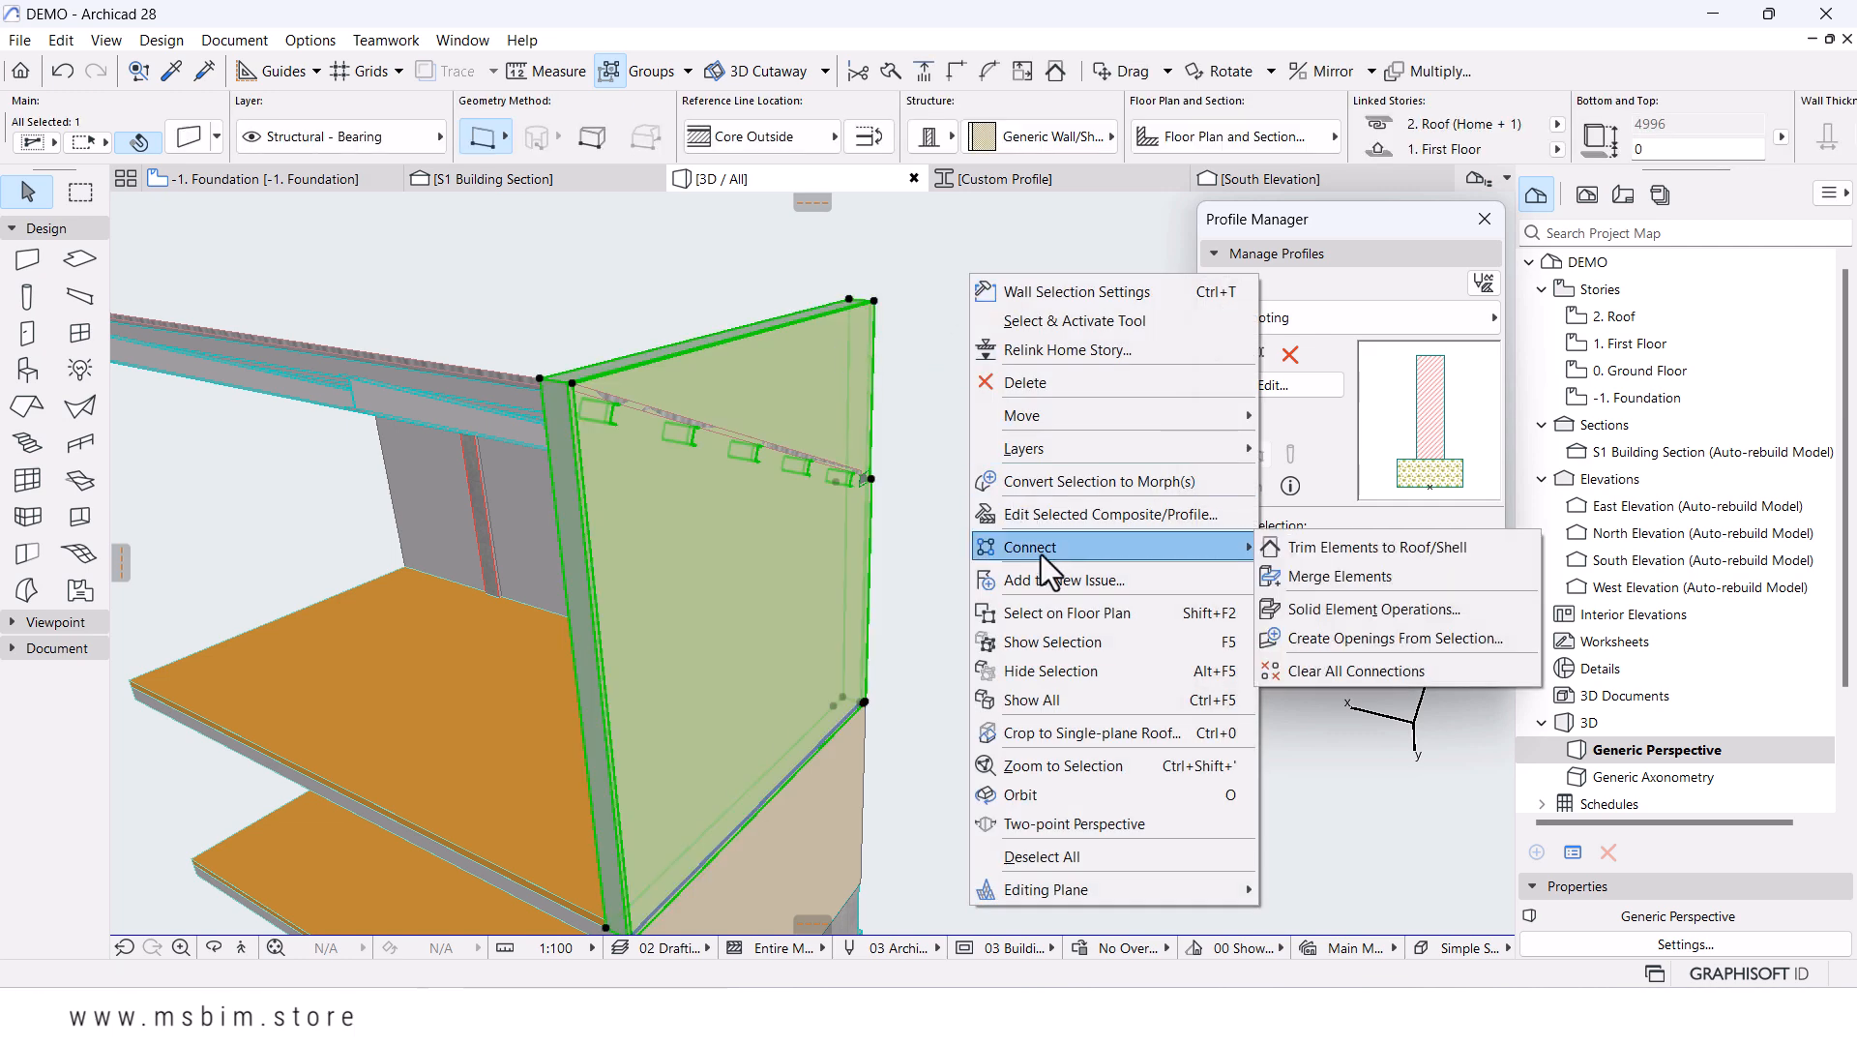
left_click(1320, 609)
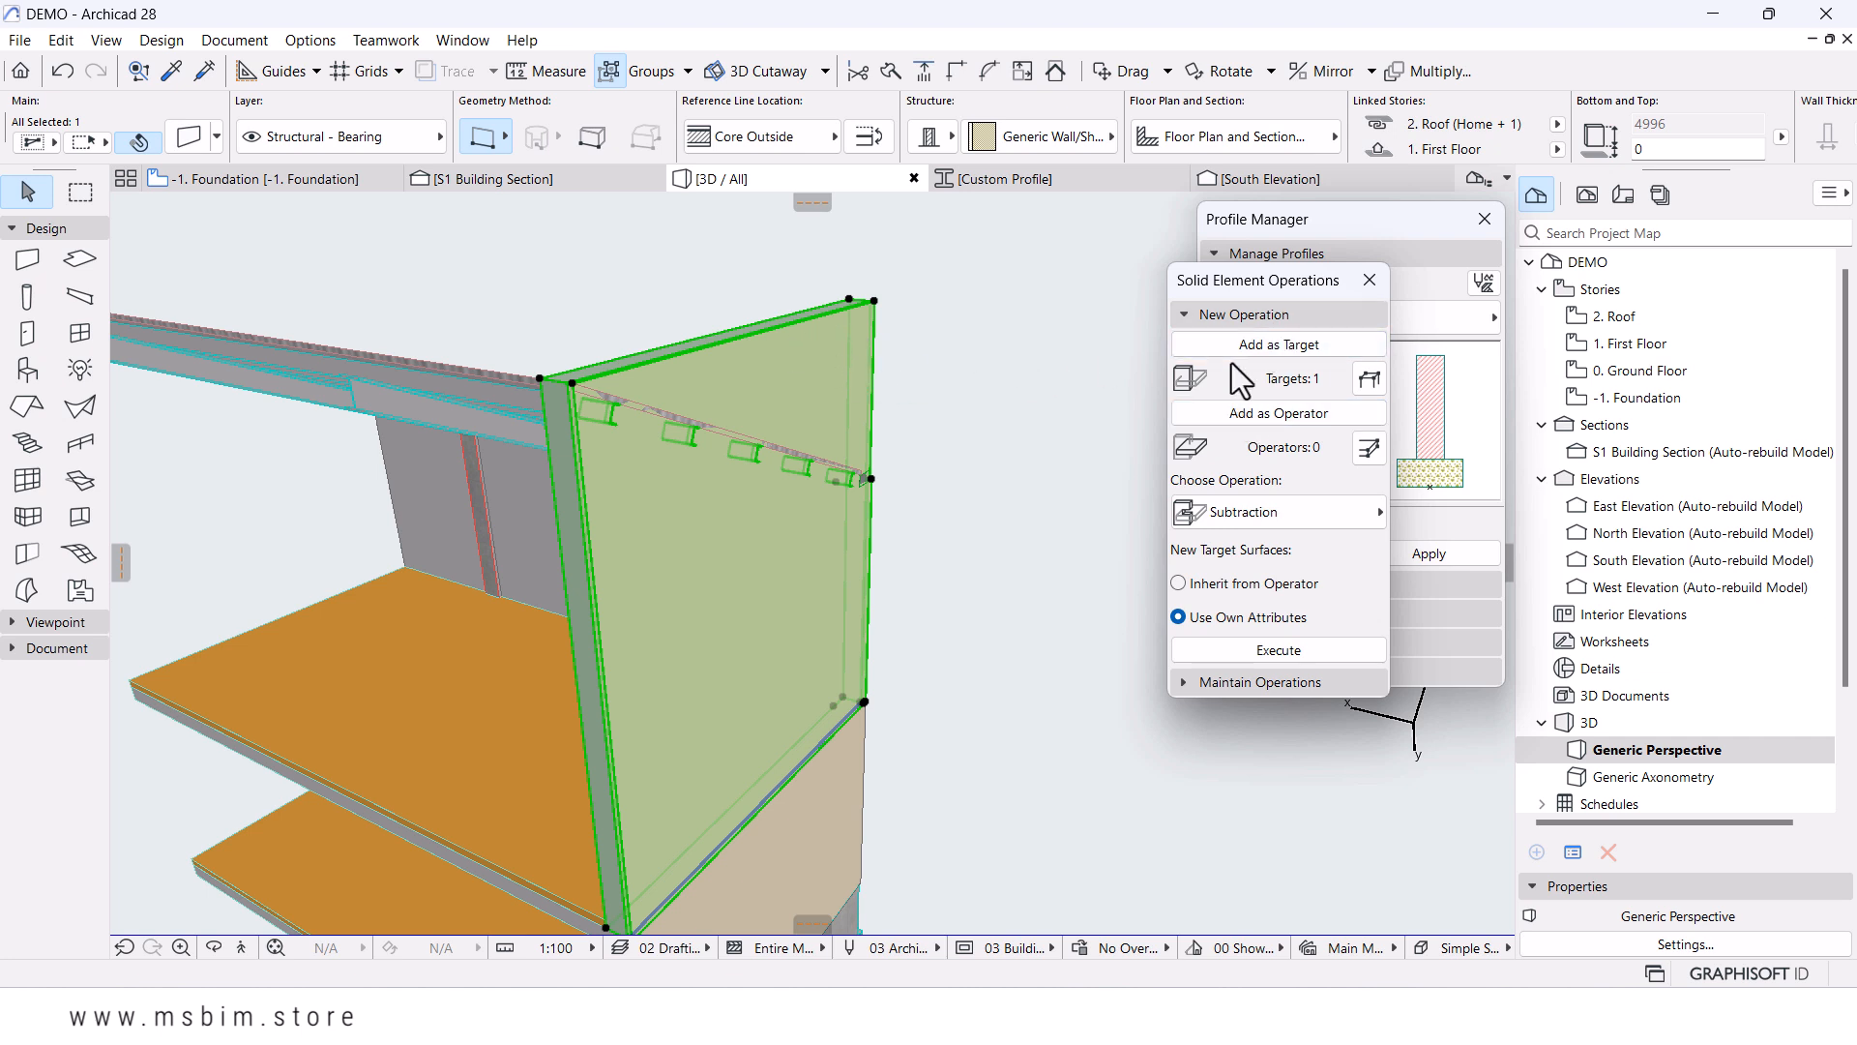
left_click(513, 387)
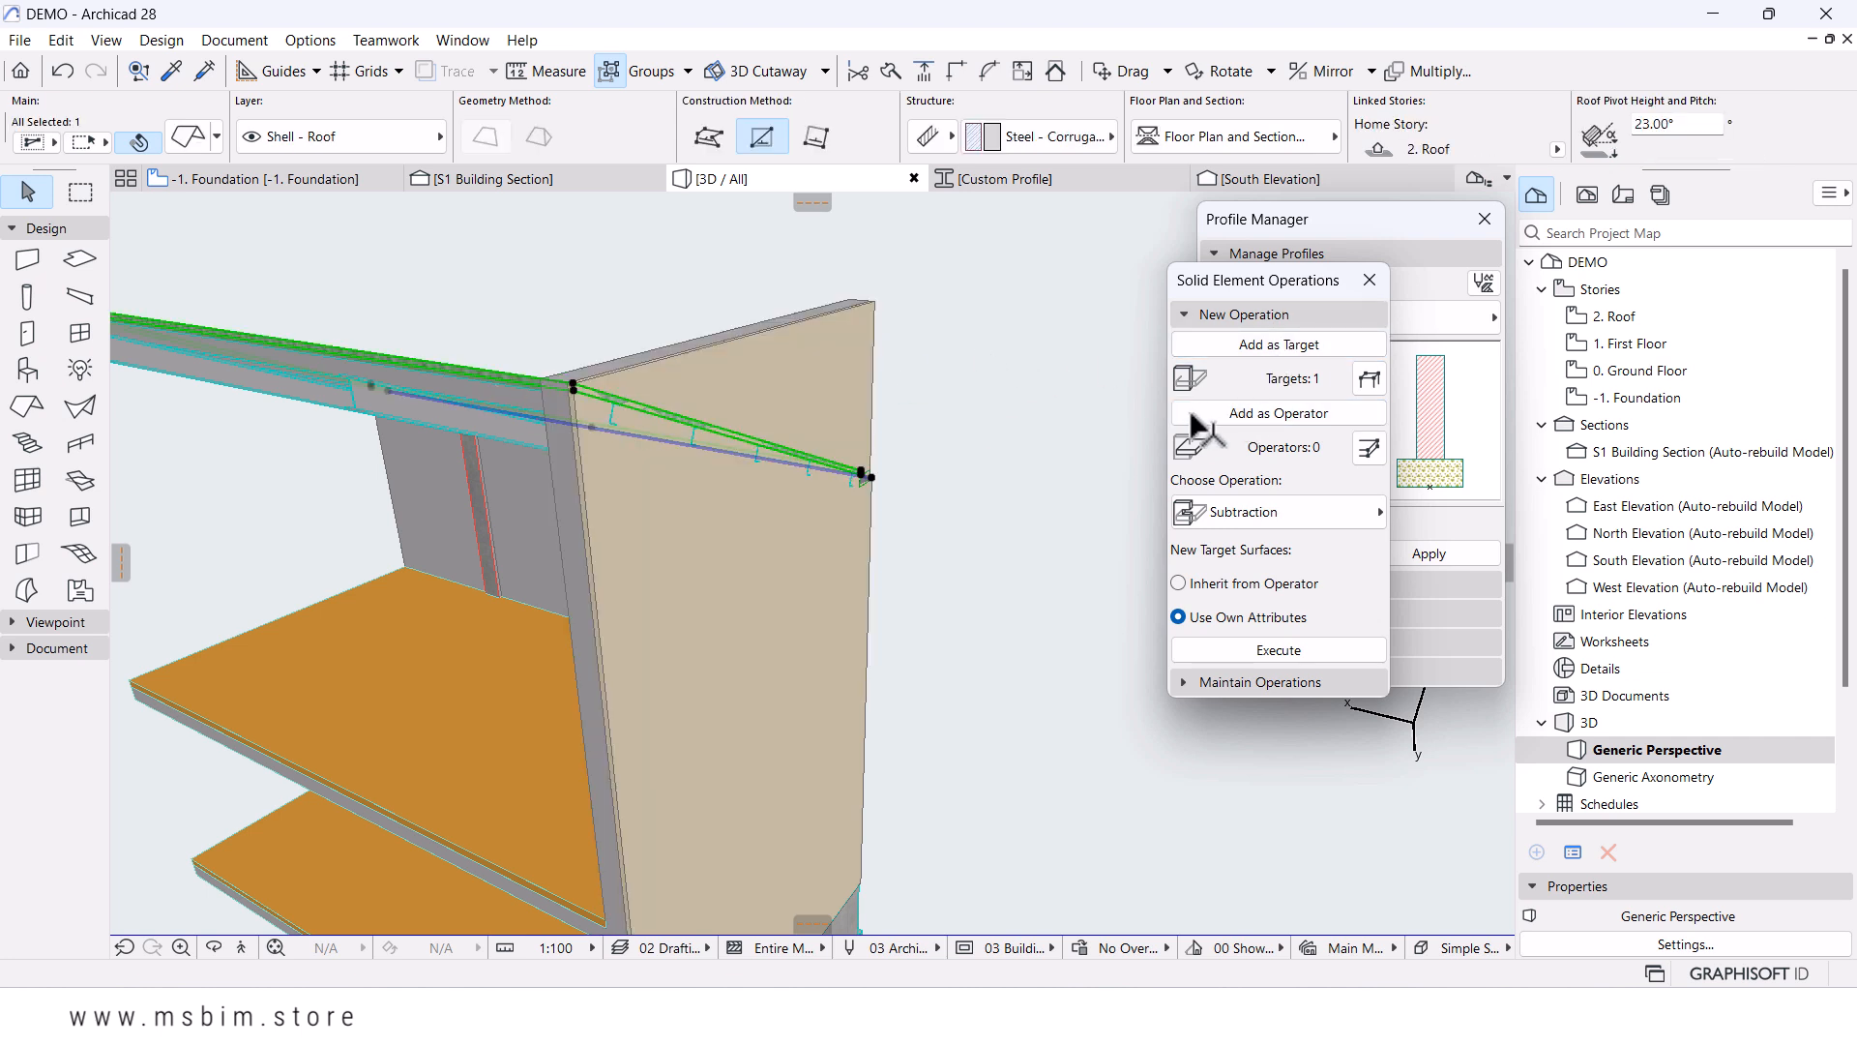
left_click(1303, 416)
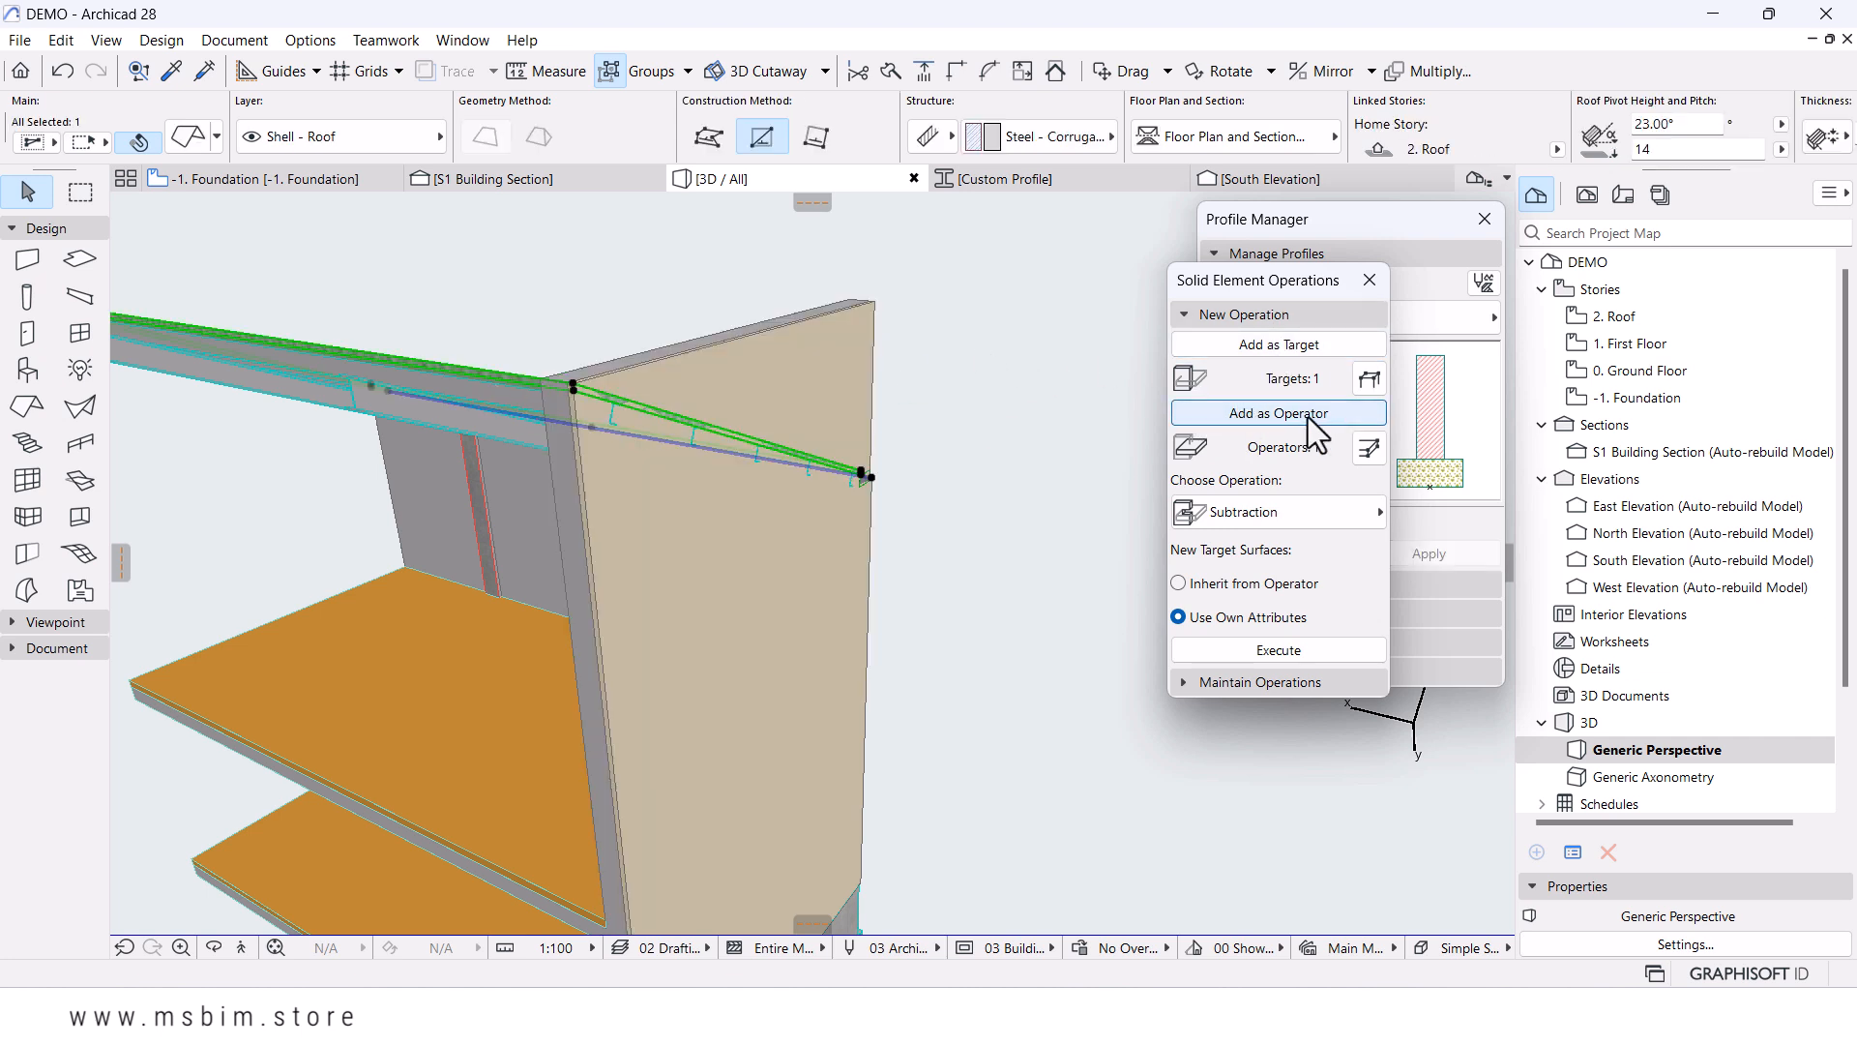
left_click(1264, 514)
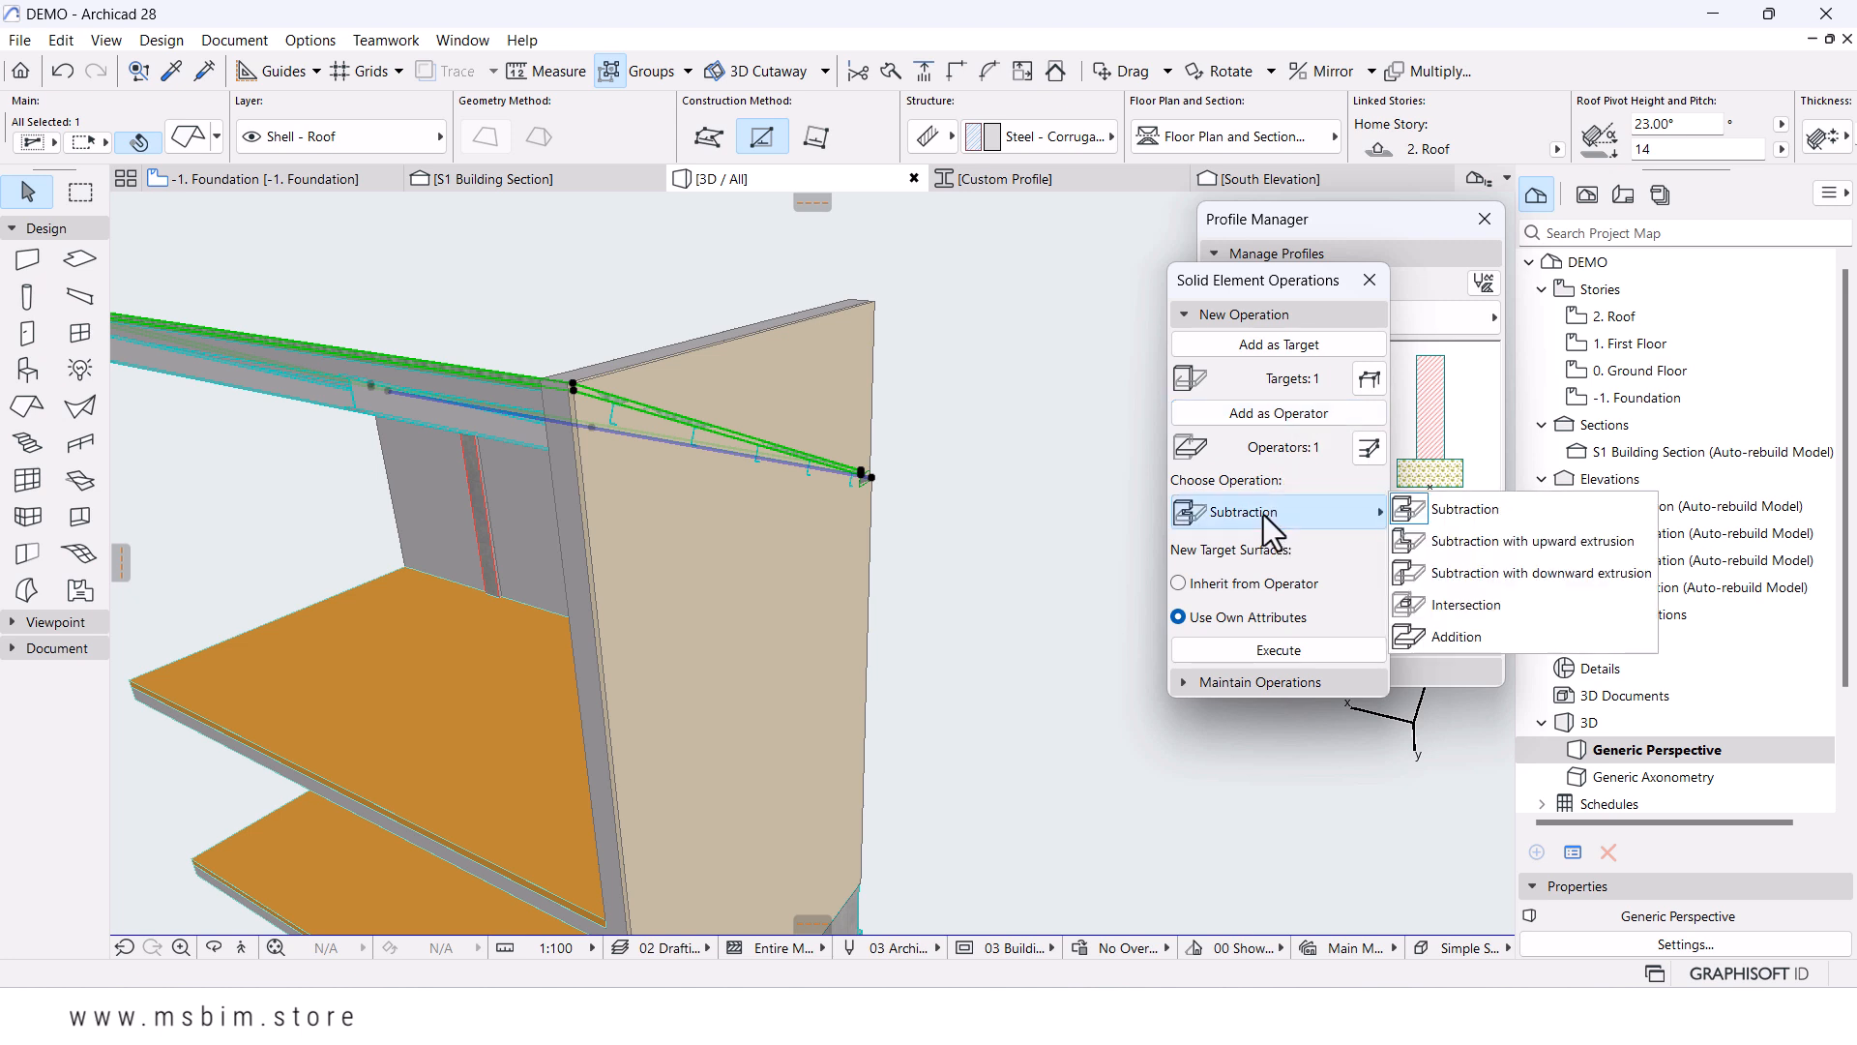
left_click(1506, 552)
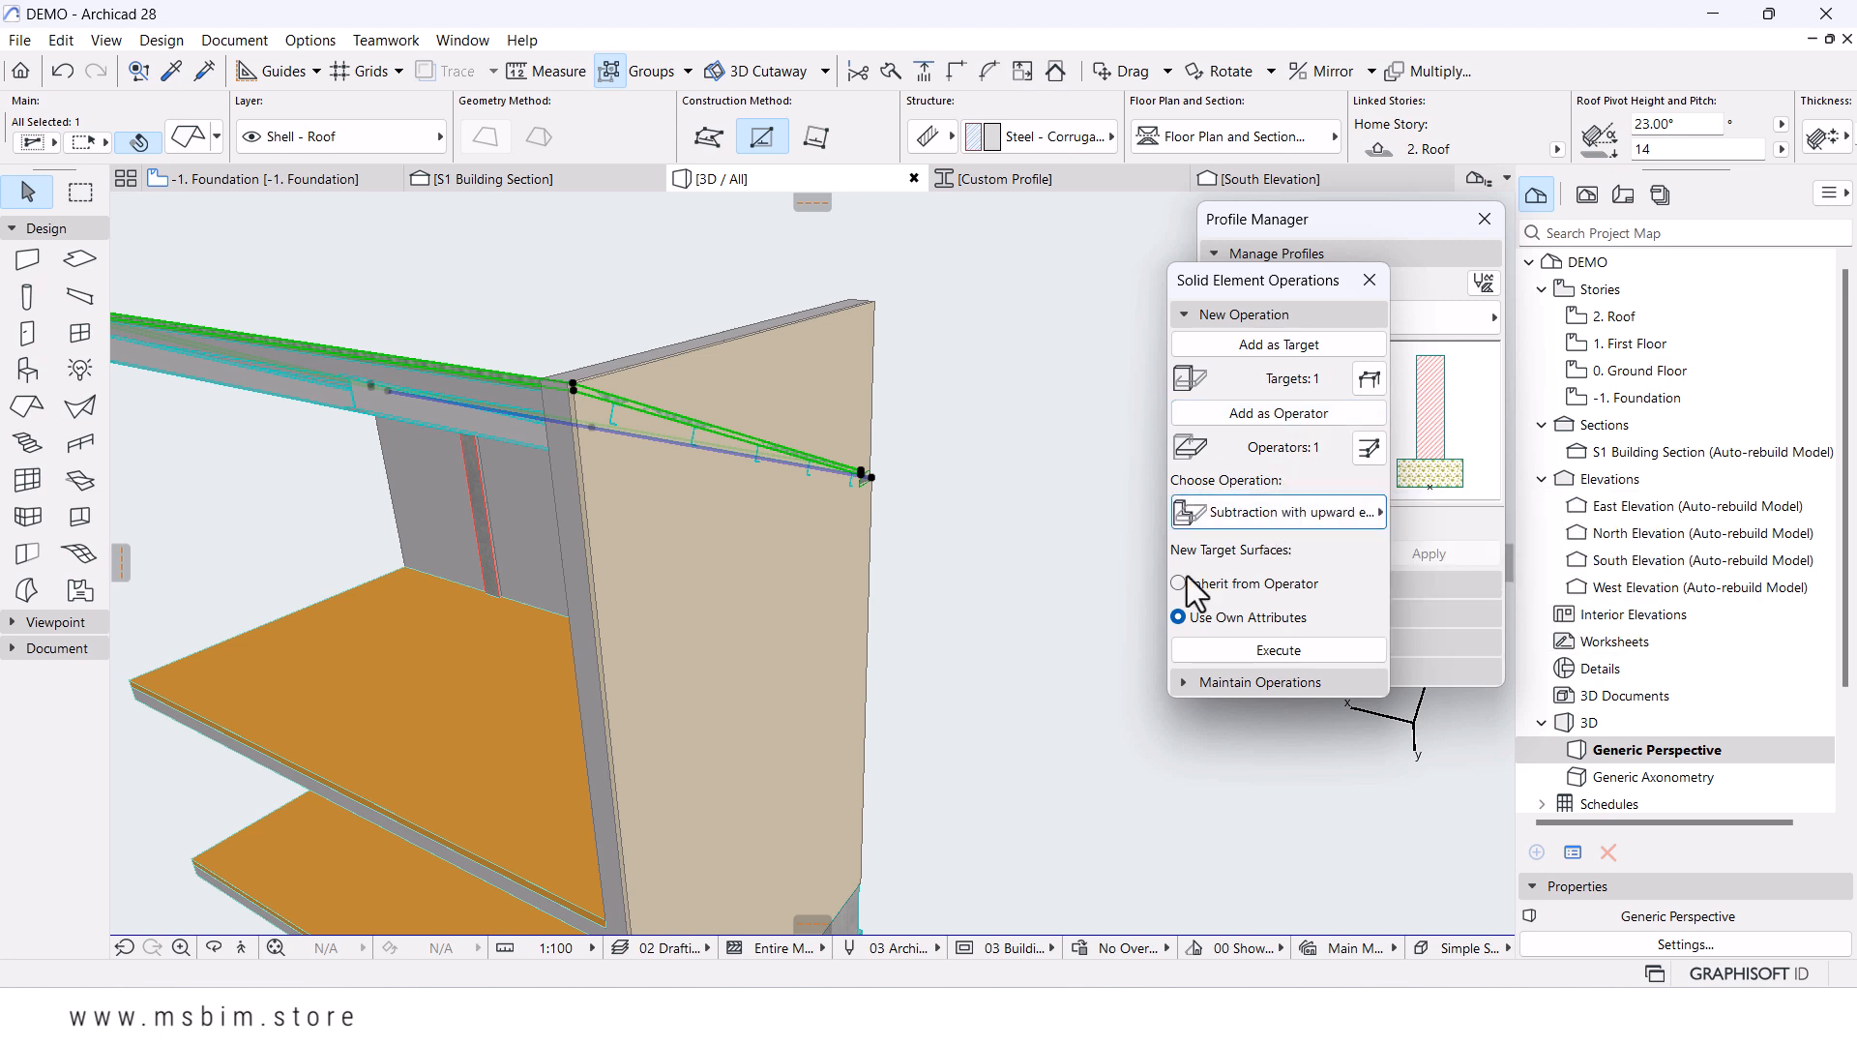
left_click(1227, 660)
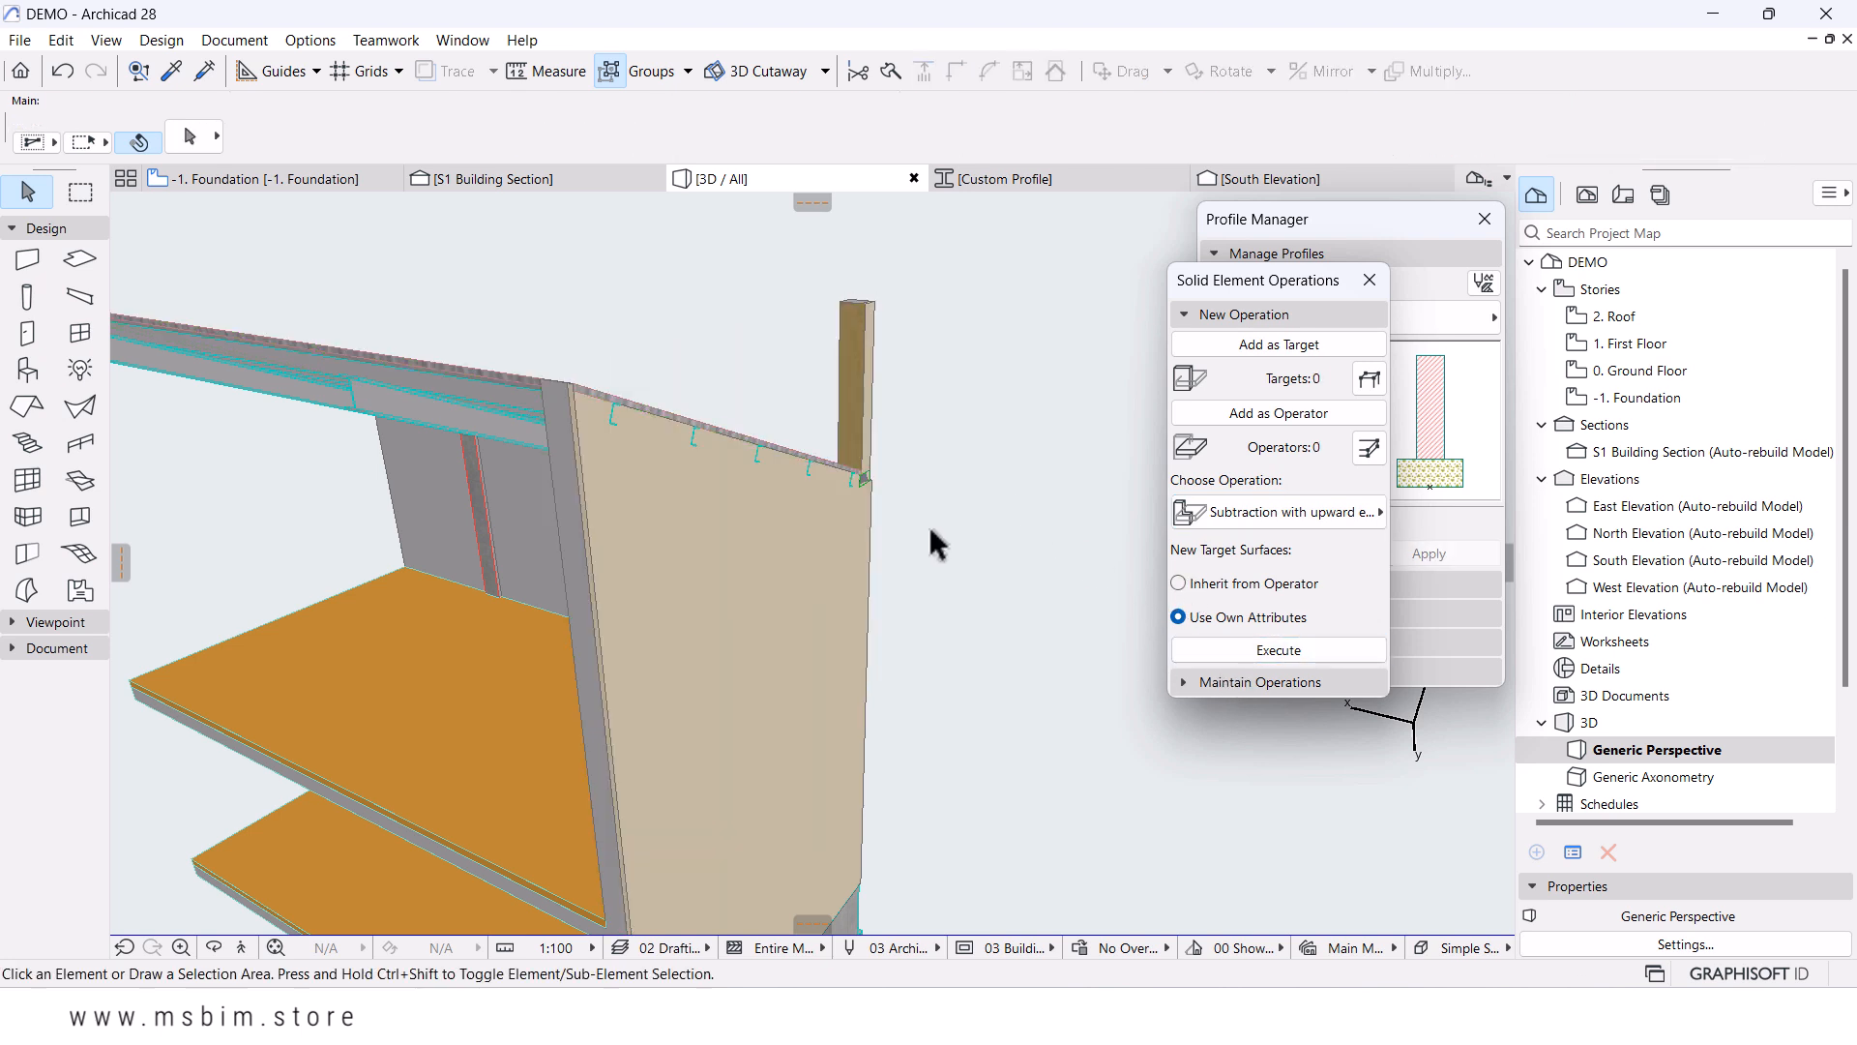
middle_click_drag(928, 526, 857, 505, "shift")
scroll(857, 505, "up", 5)
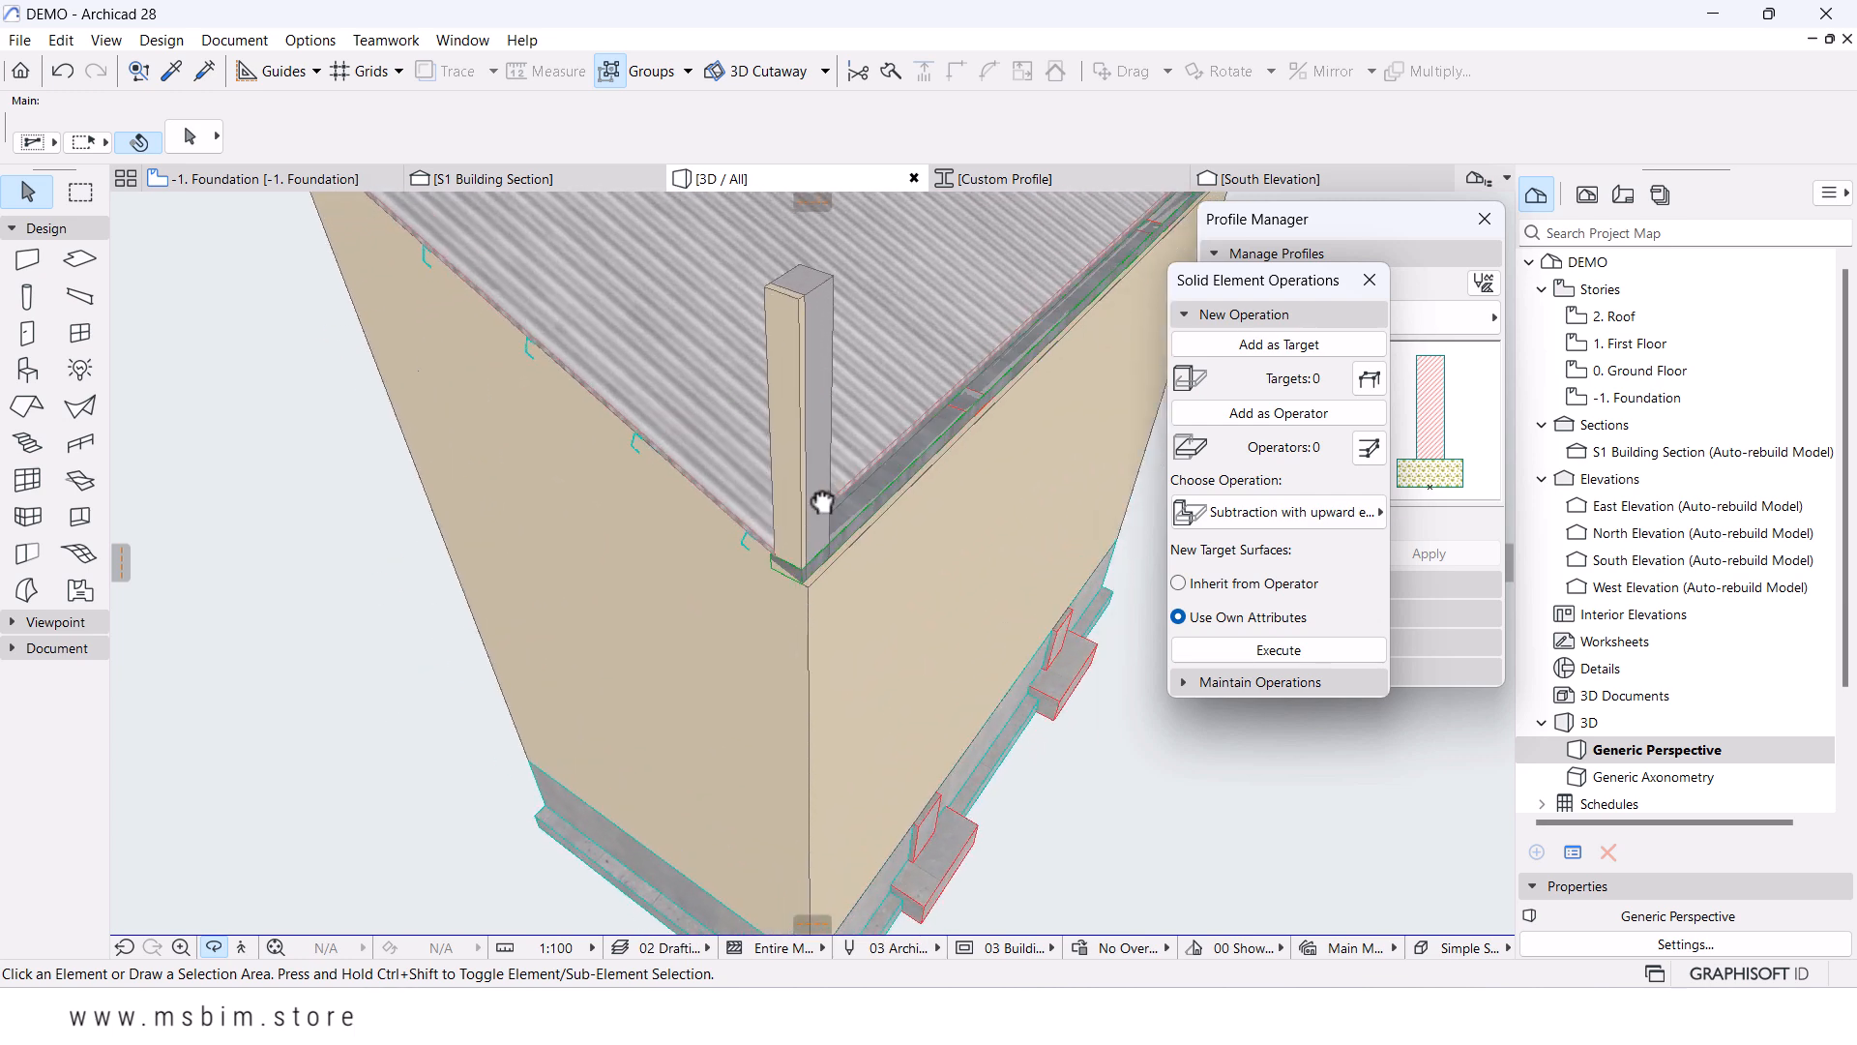
scroll(774, 510, "up", 2)
key("Escape")
left_click(802, 523)
key("Escape")
left_click(804, 519)
key("Escape")
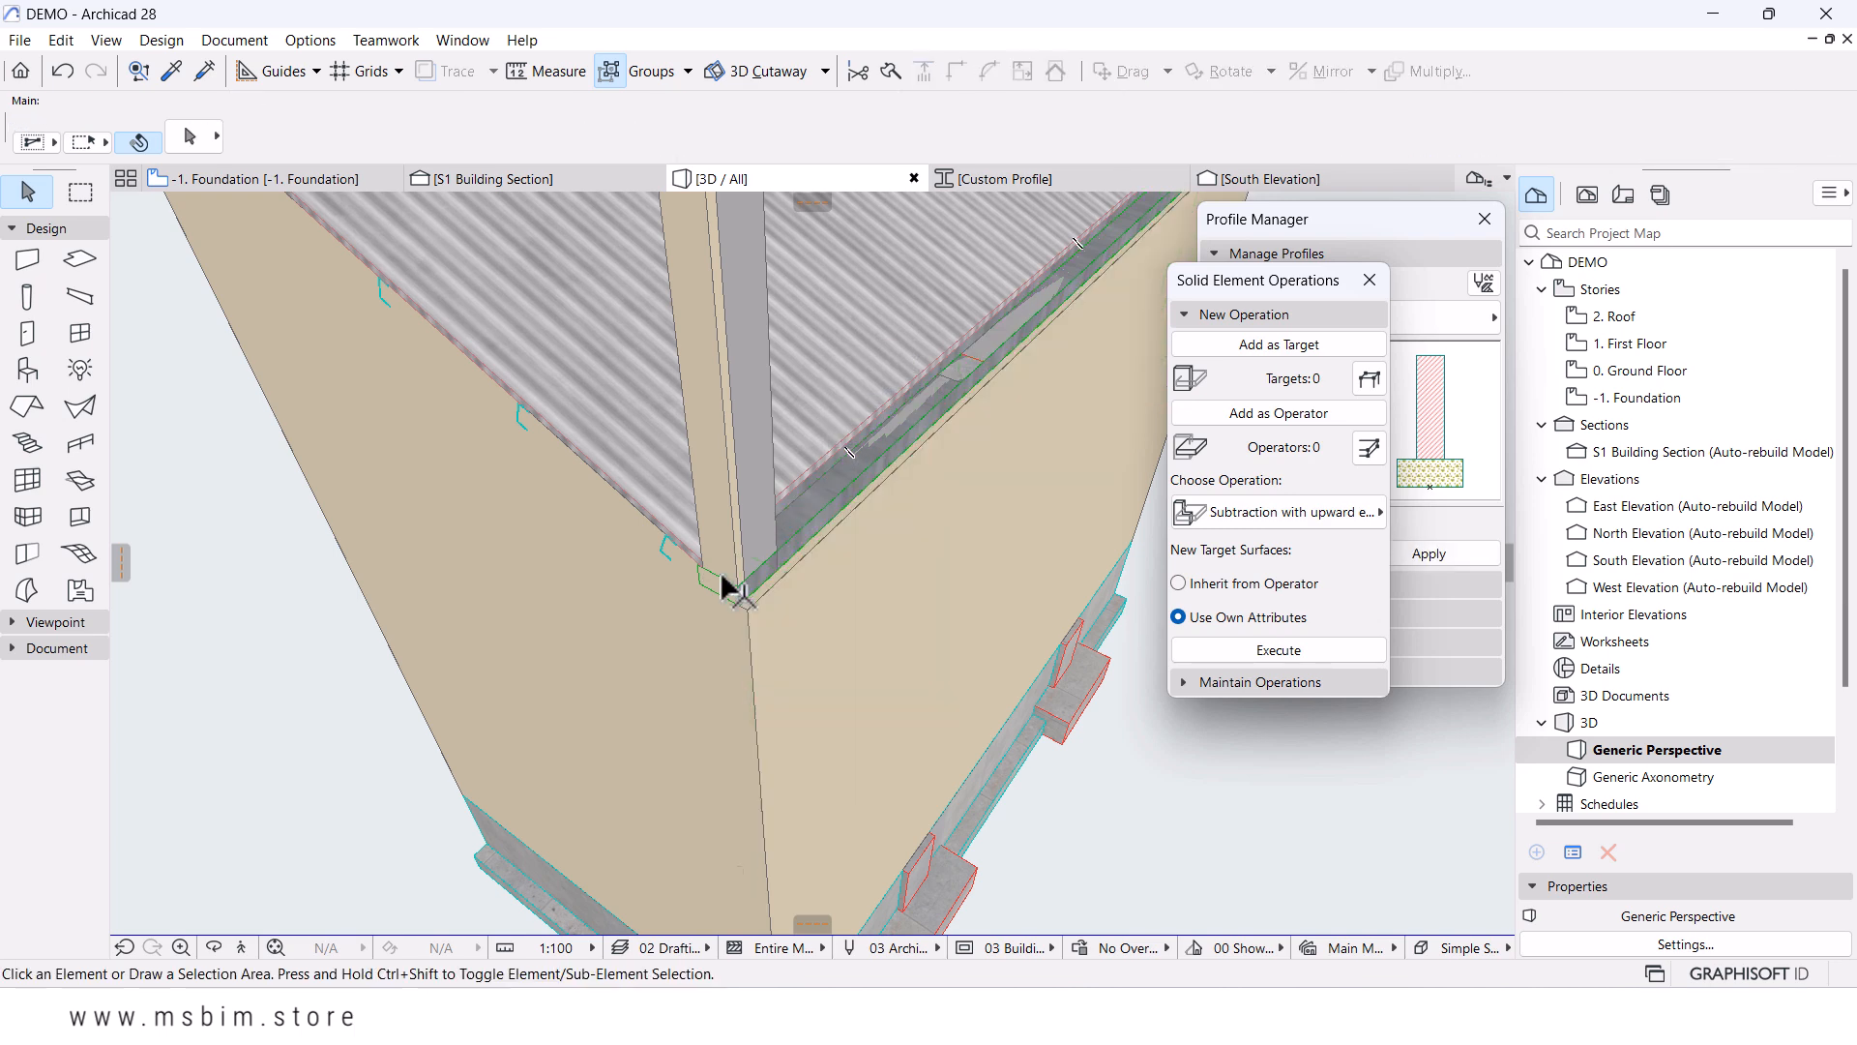
left_click(699, 587)
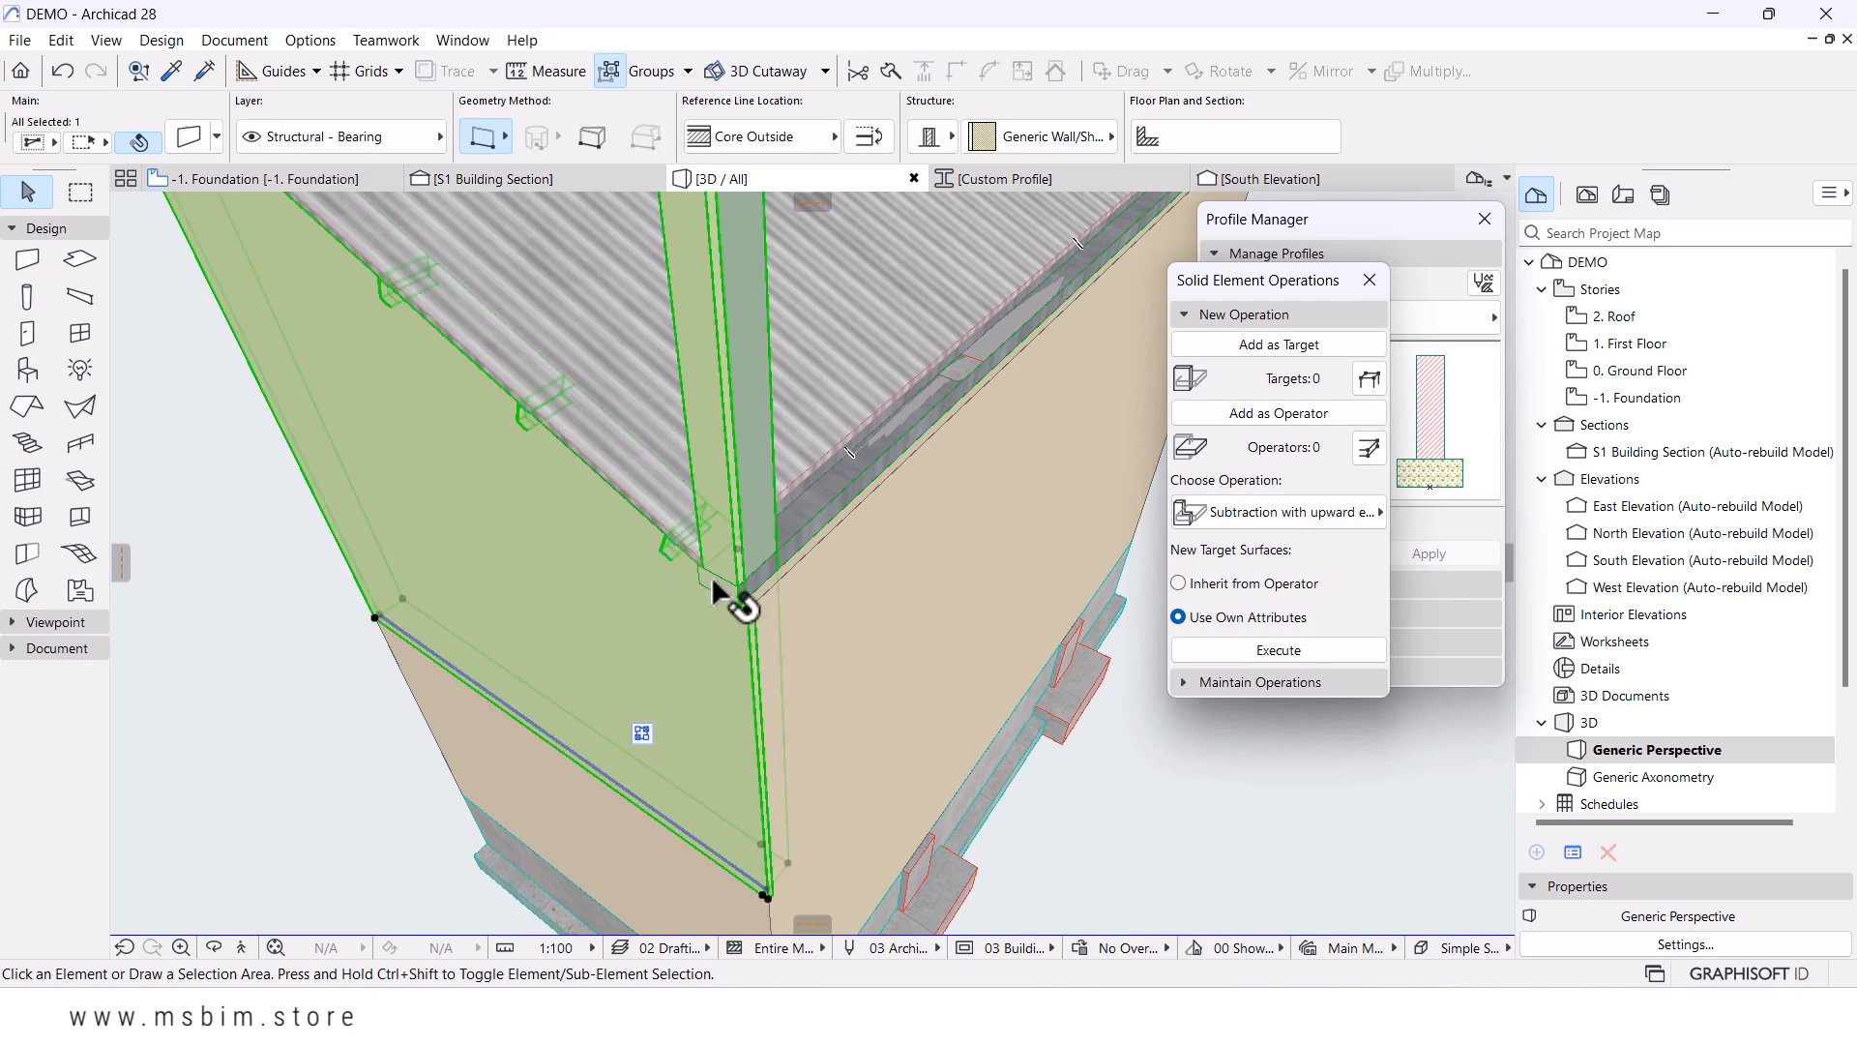
key("Escape")
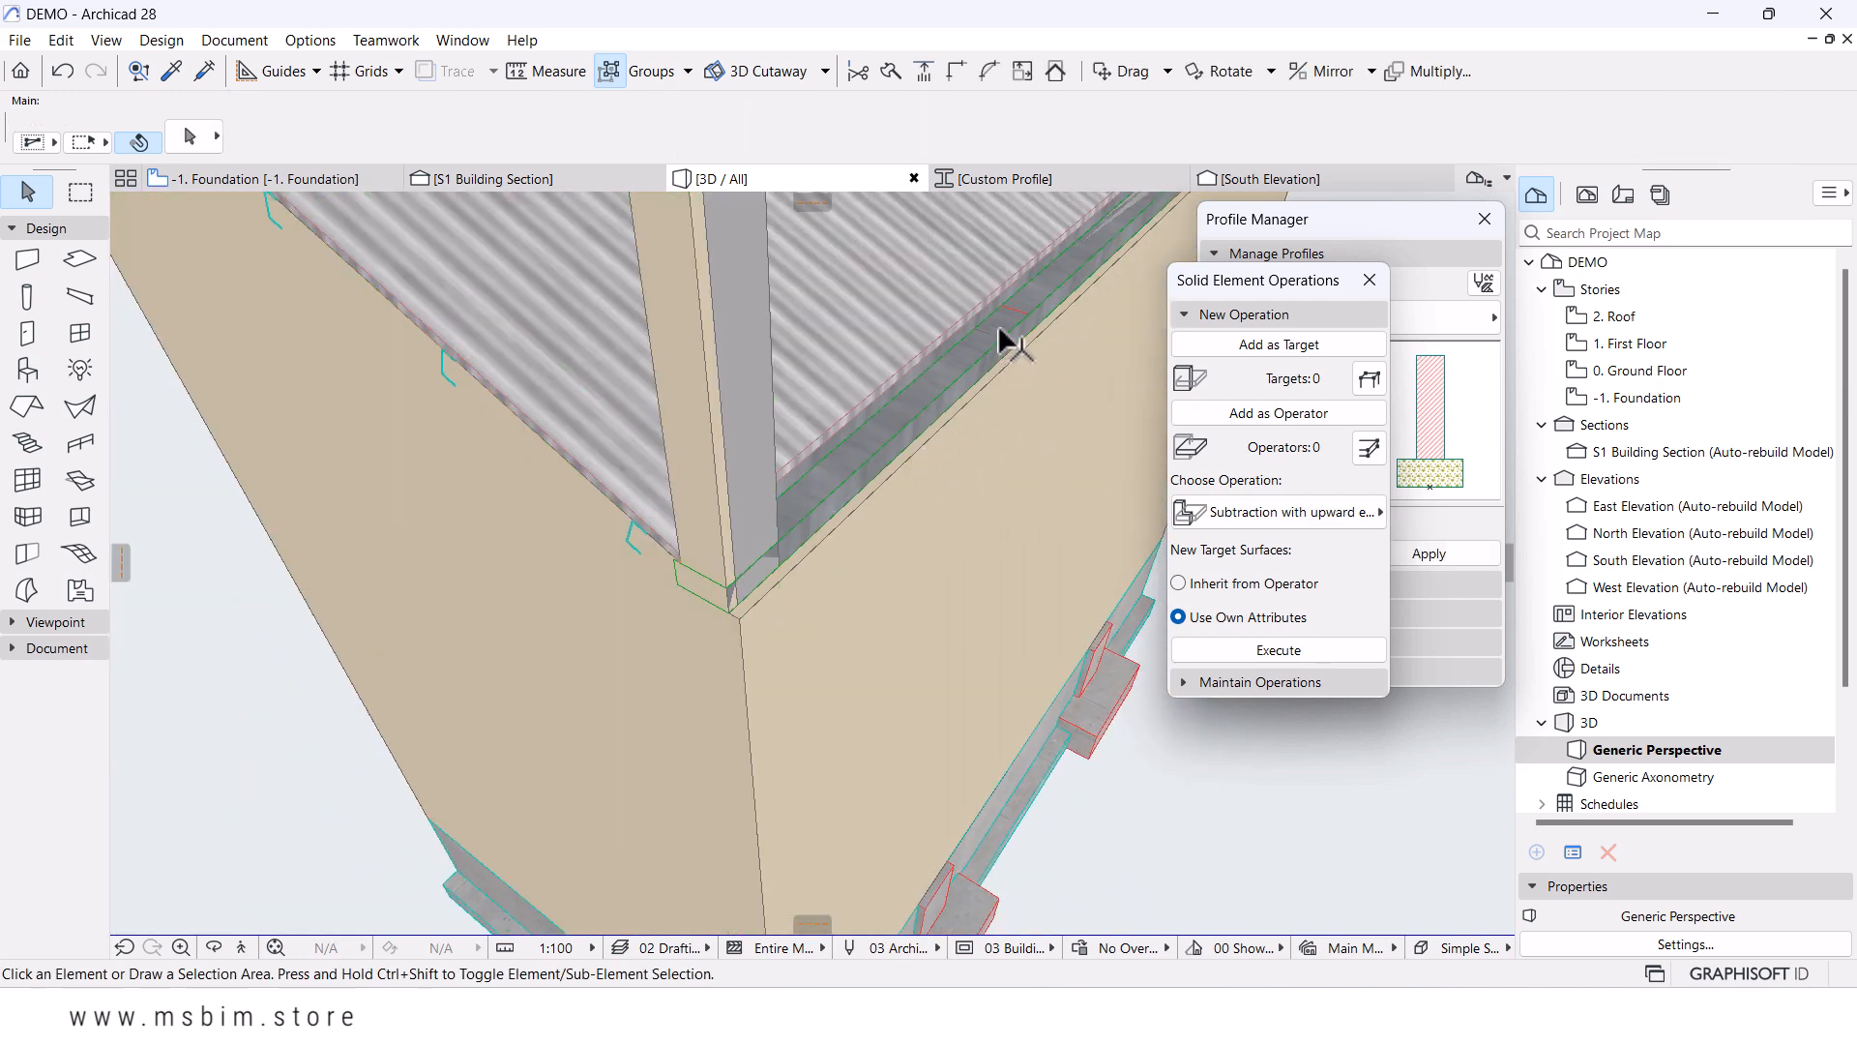
left_click(1017, 325)
key("Escape")
- Subtract the gutter with upward extrusion from the raised wall to remove the leftover piece at the eaves corner
left_click(895, 450)
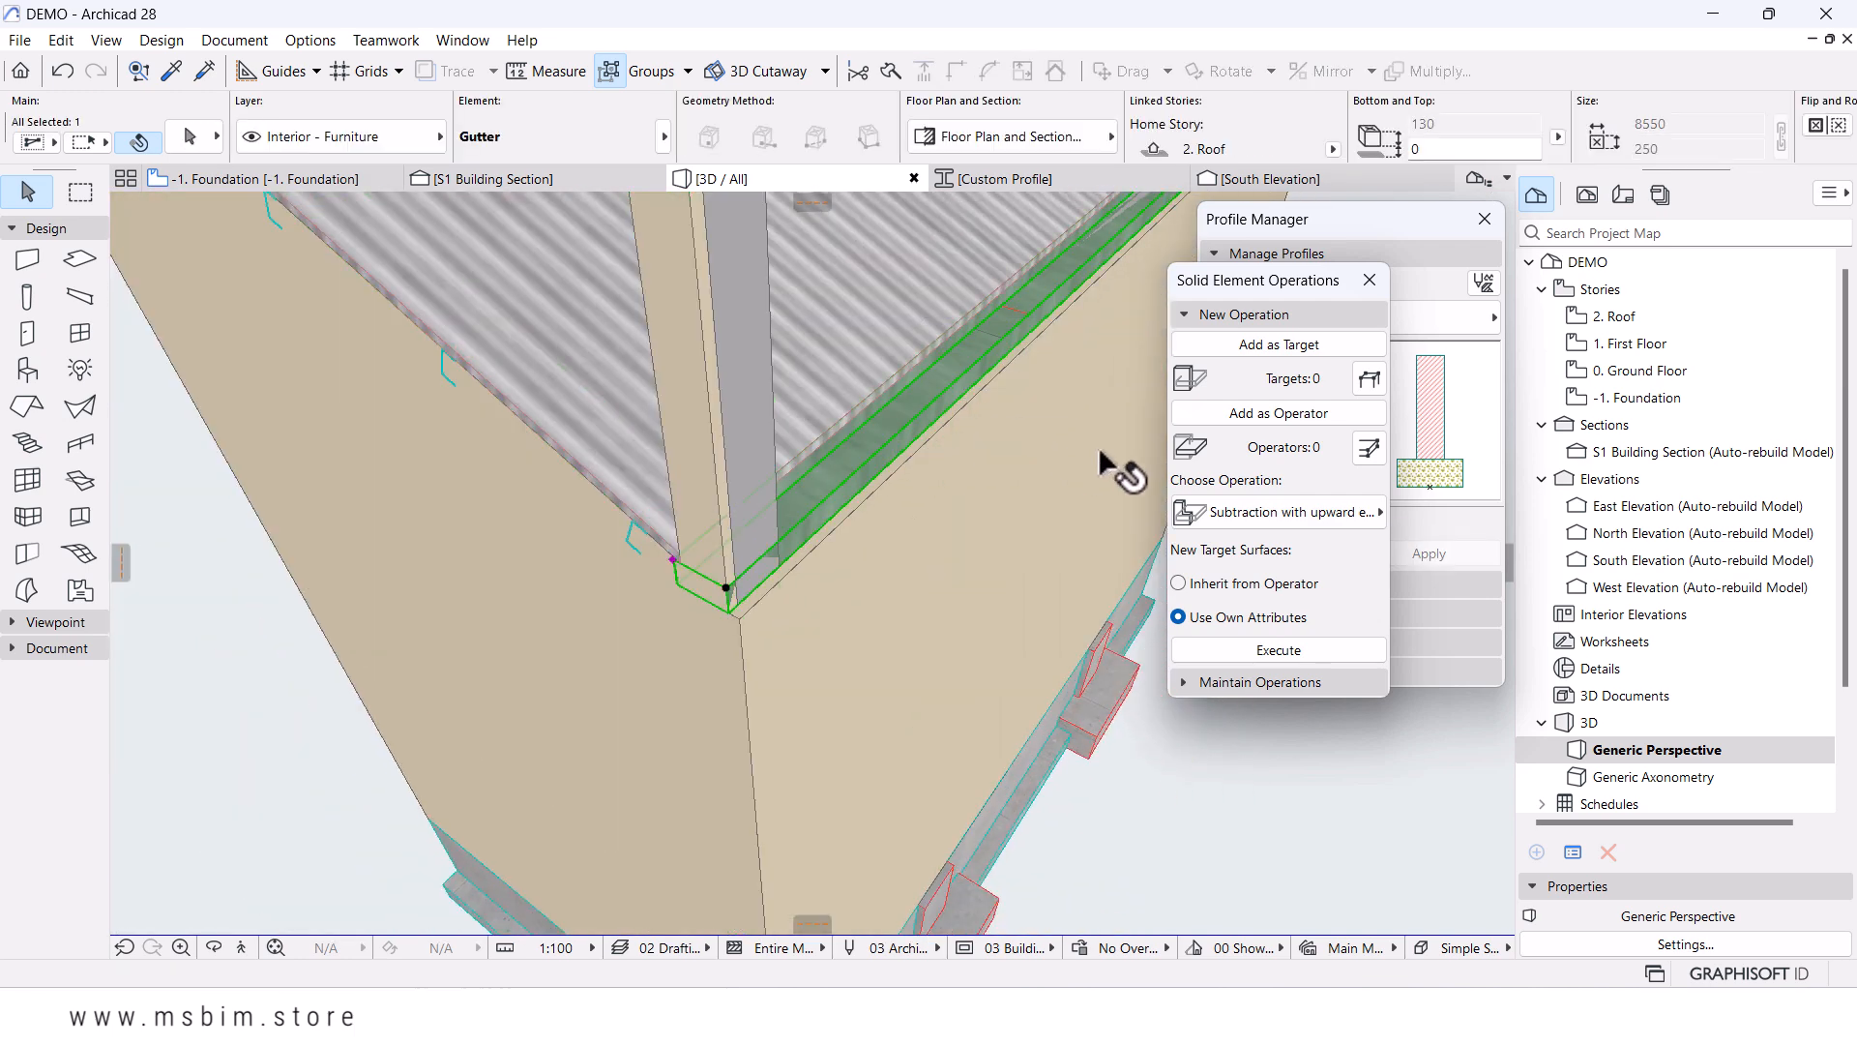
left_click(1247, 414)
left_click(718, 356)
left_click(1257, 345)
left_click(1275, 658)
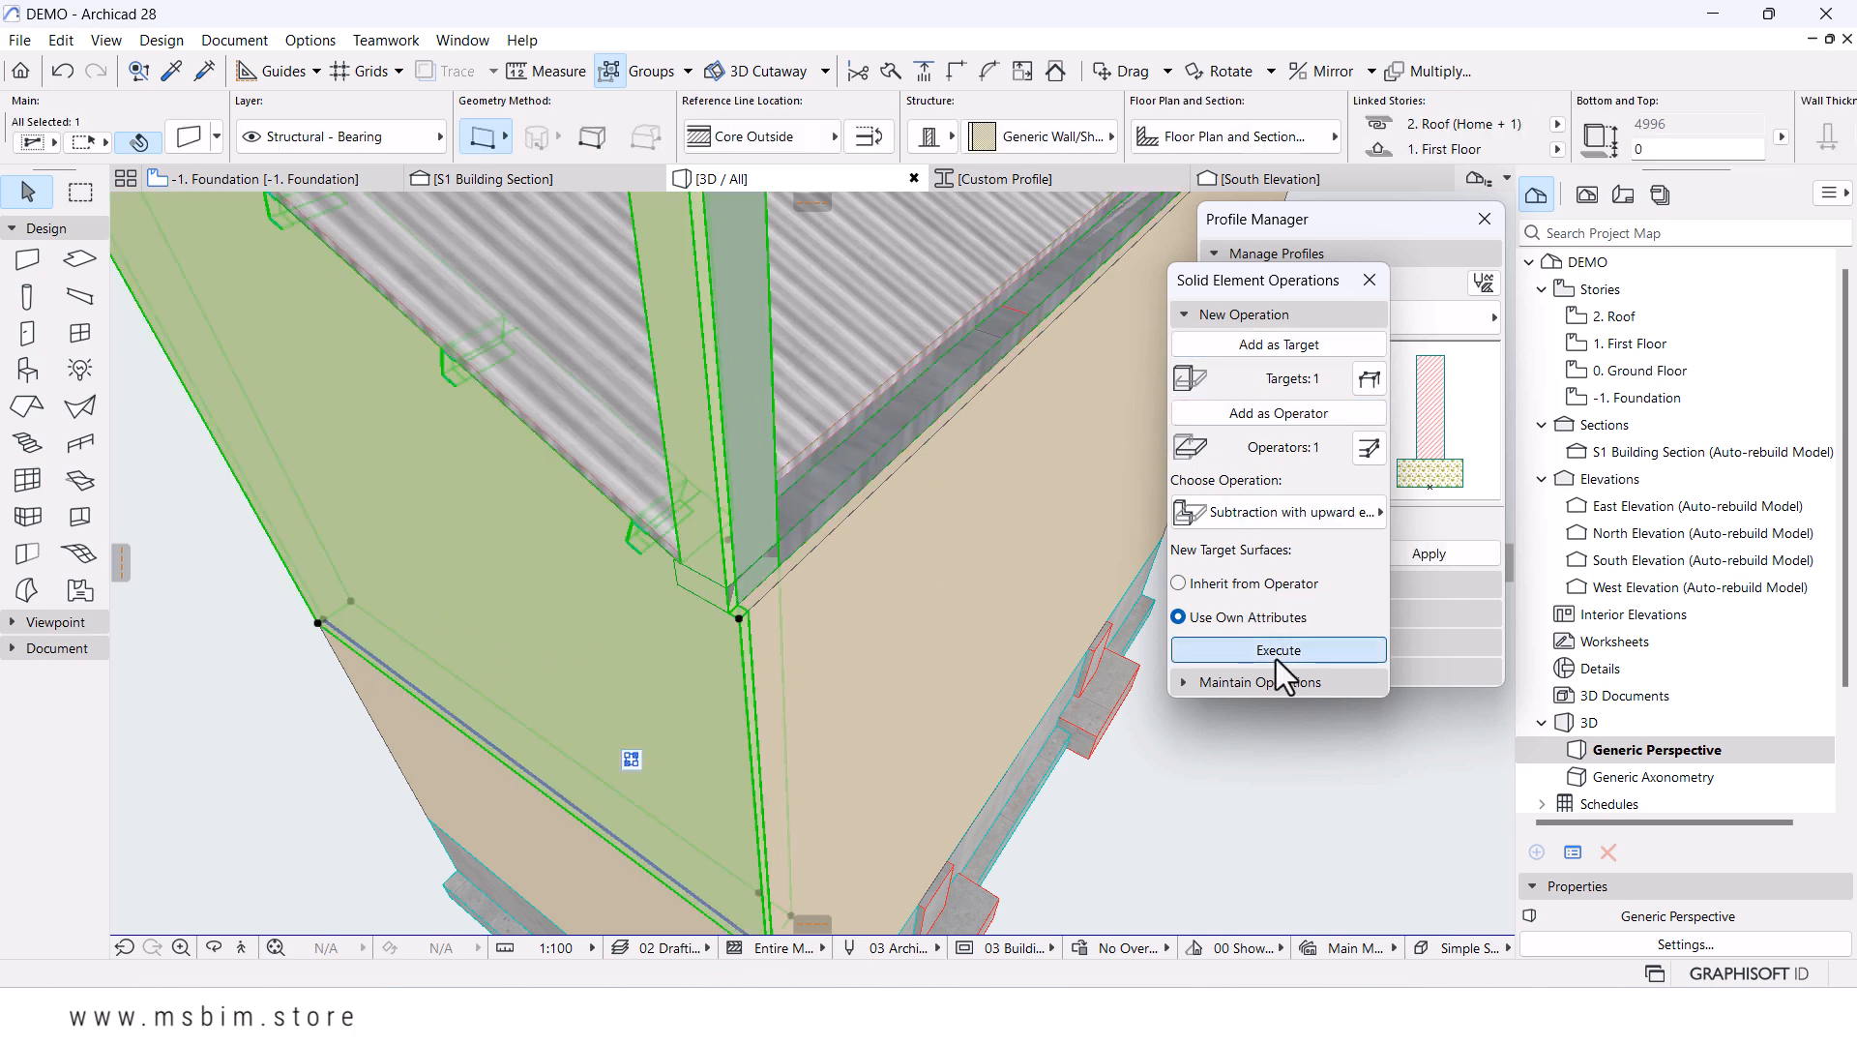
key("Escape")
- Close the Solid Element Operations palette and the Profile Manager
scroll(743, 621, "down", 4)
scroll(743, 621, "down", 3)
middle_click_drag(881, 636, 837, 641)
scroll(708, 609, "up", 3)
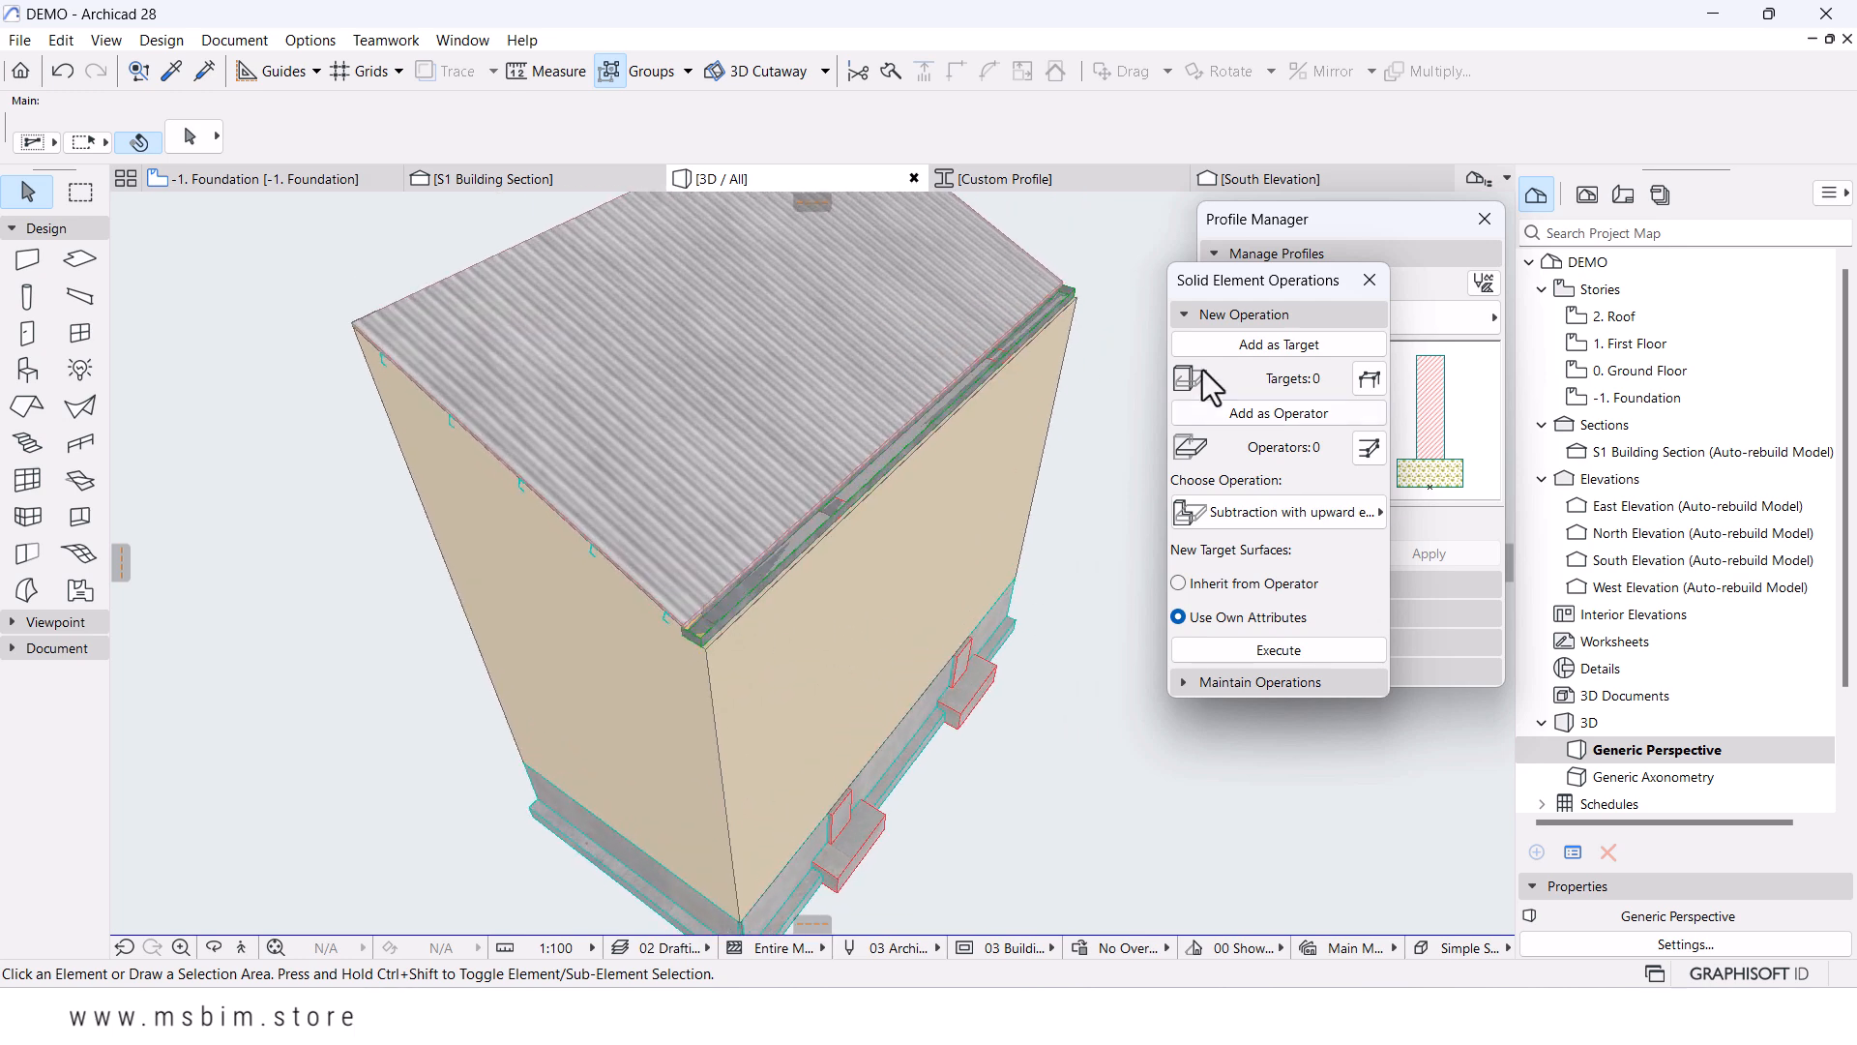
left_click(1367, 282)
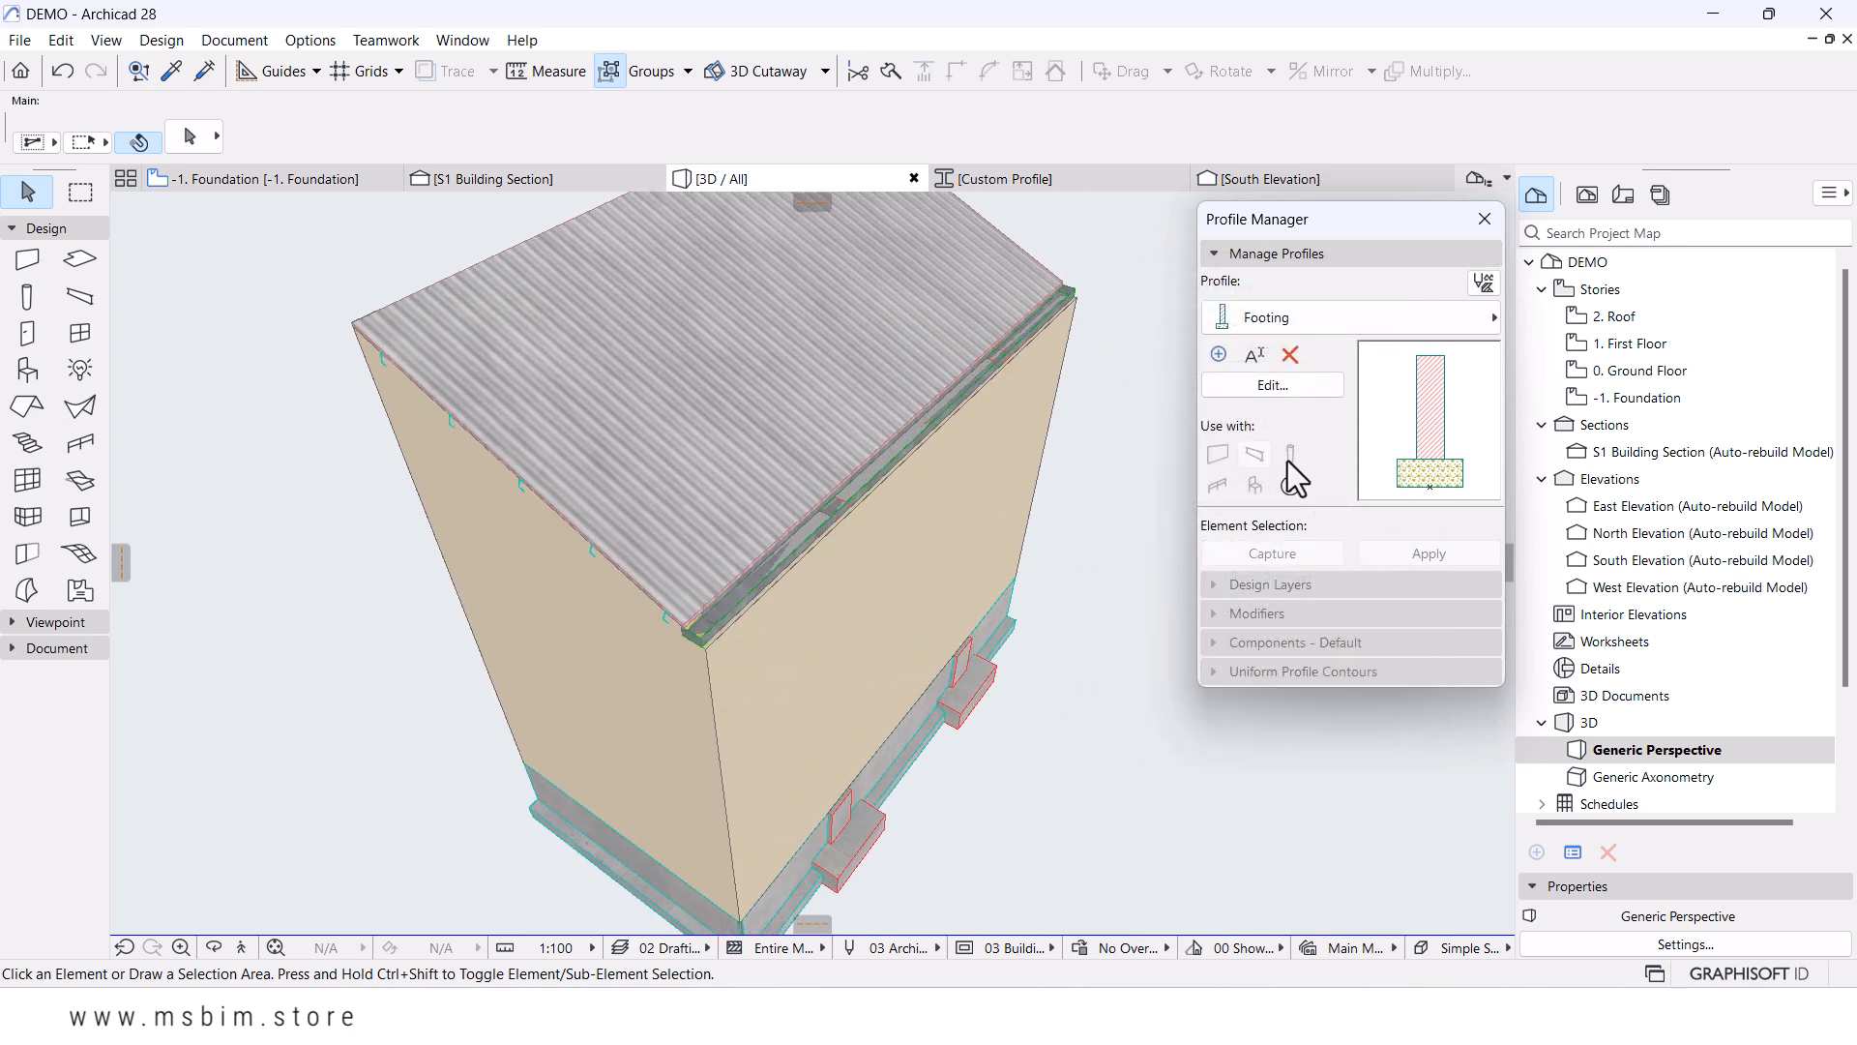
left_click(1485, 220)
scroll(1095, 549, "down", 4)
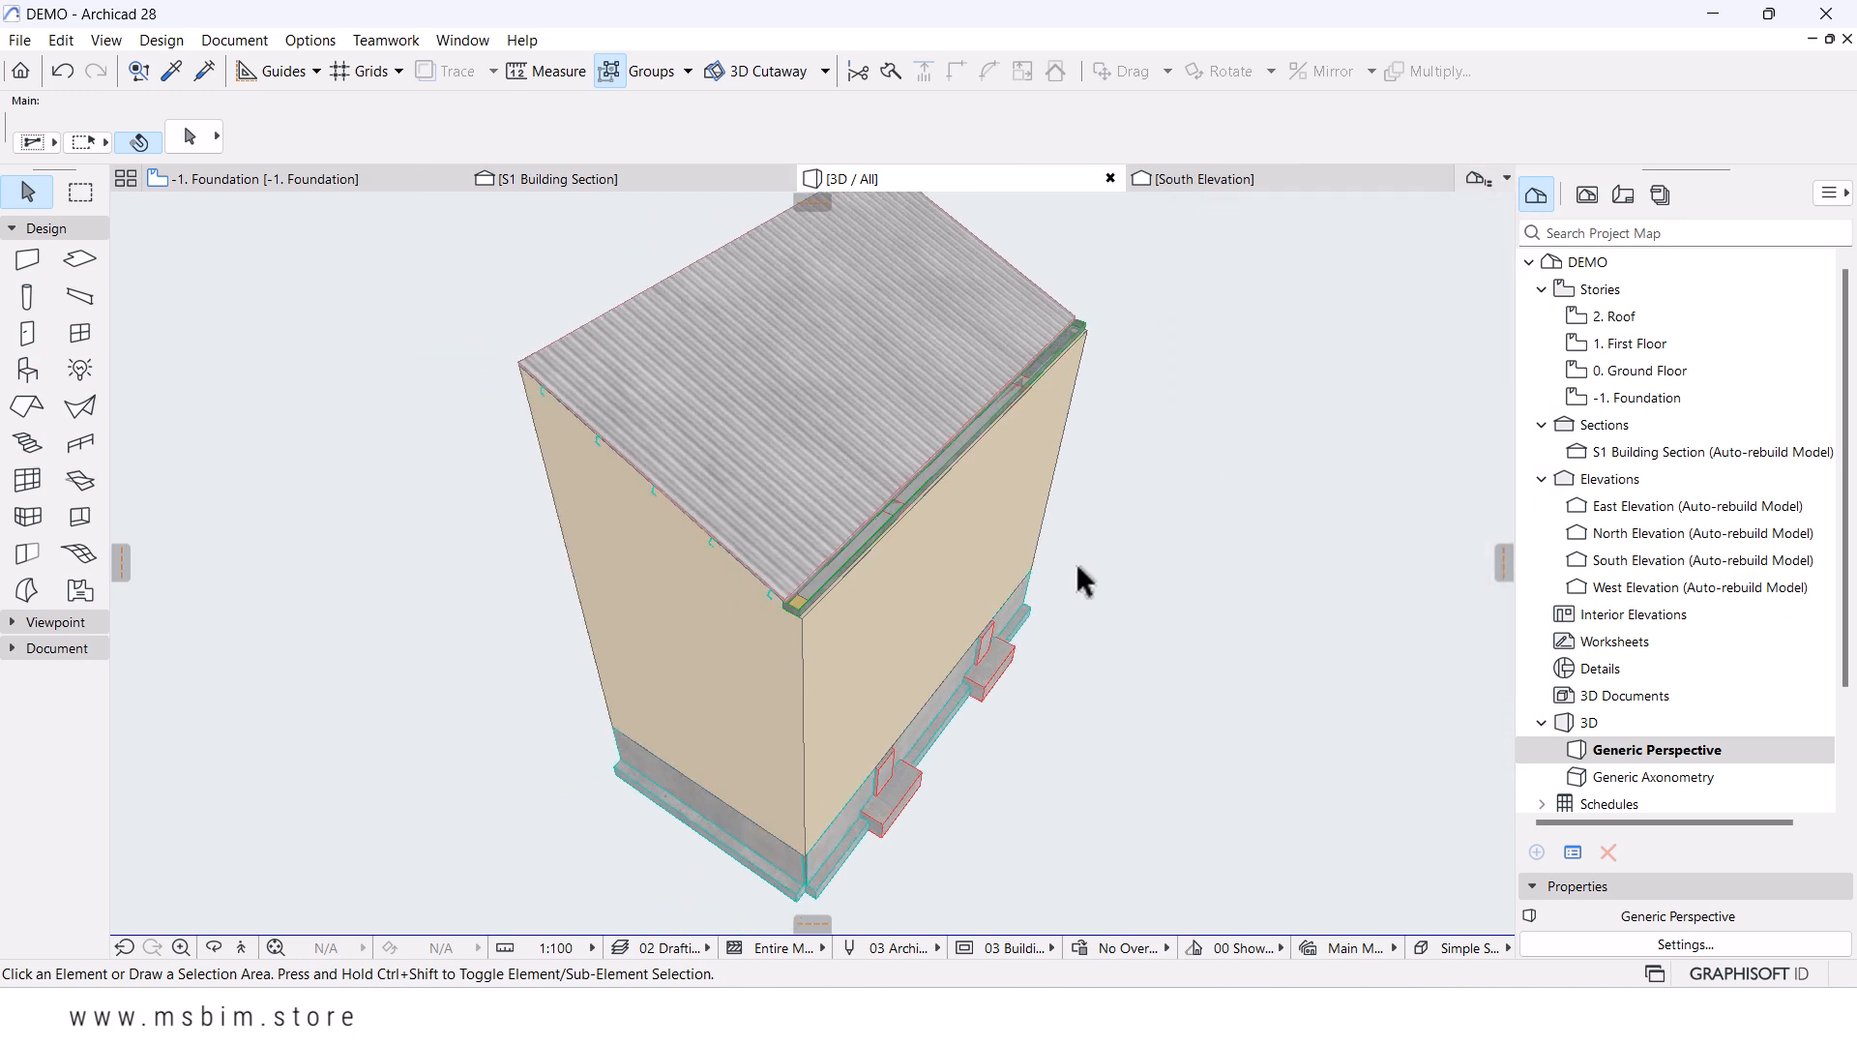
- Join the two custom Footing foundation beams where they meet at the building's front corner
middle_click_drag(1076, 556, 986, 514, "shift")
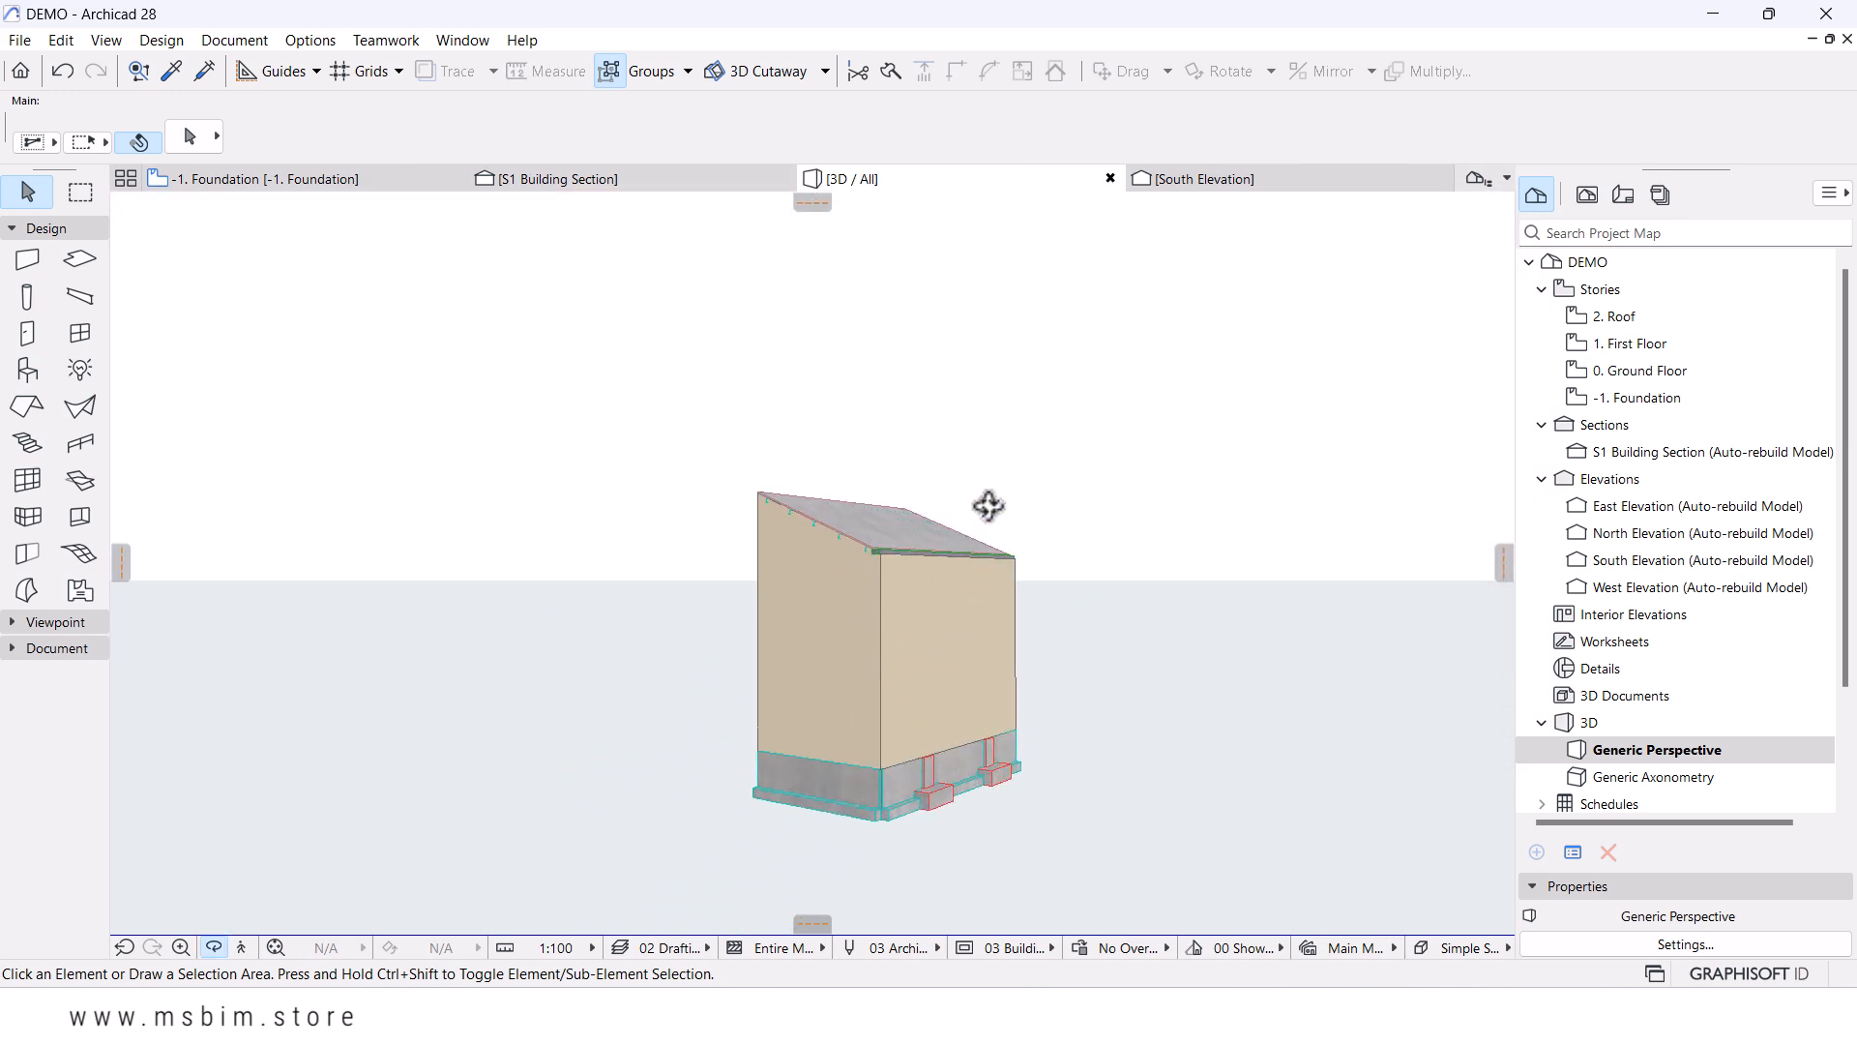
scroll(900, 843, "up", 5)
scroll(905, 841, "up", 2)
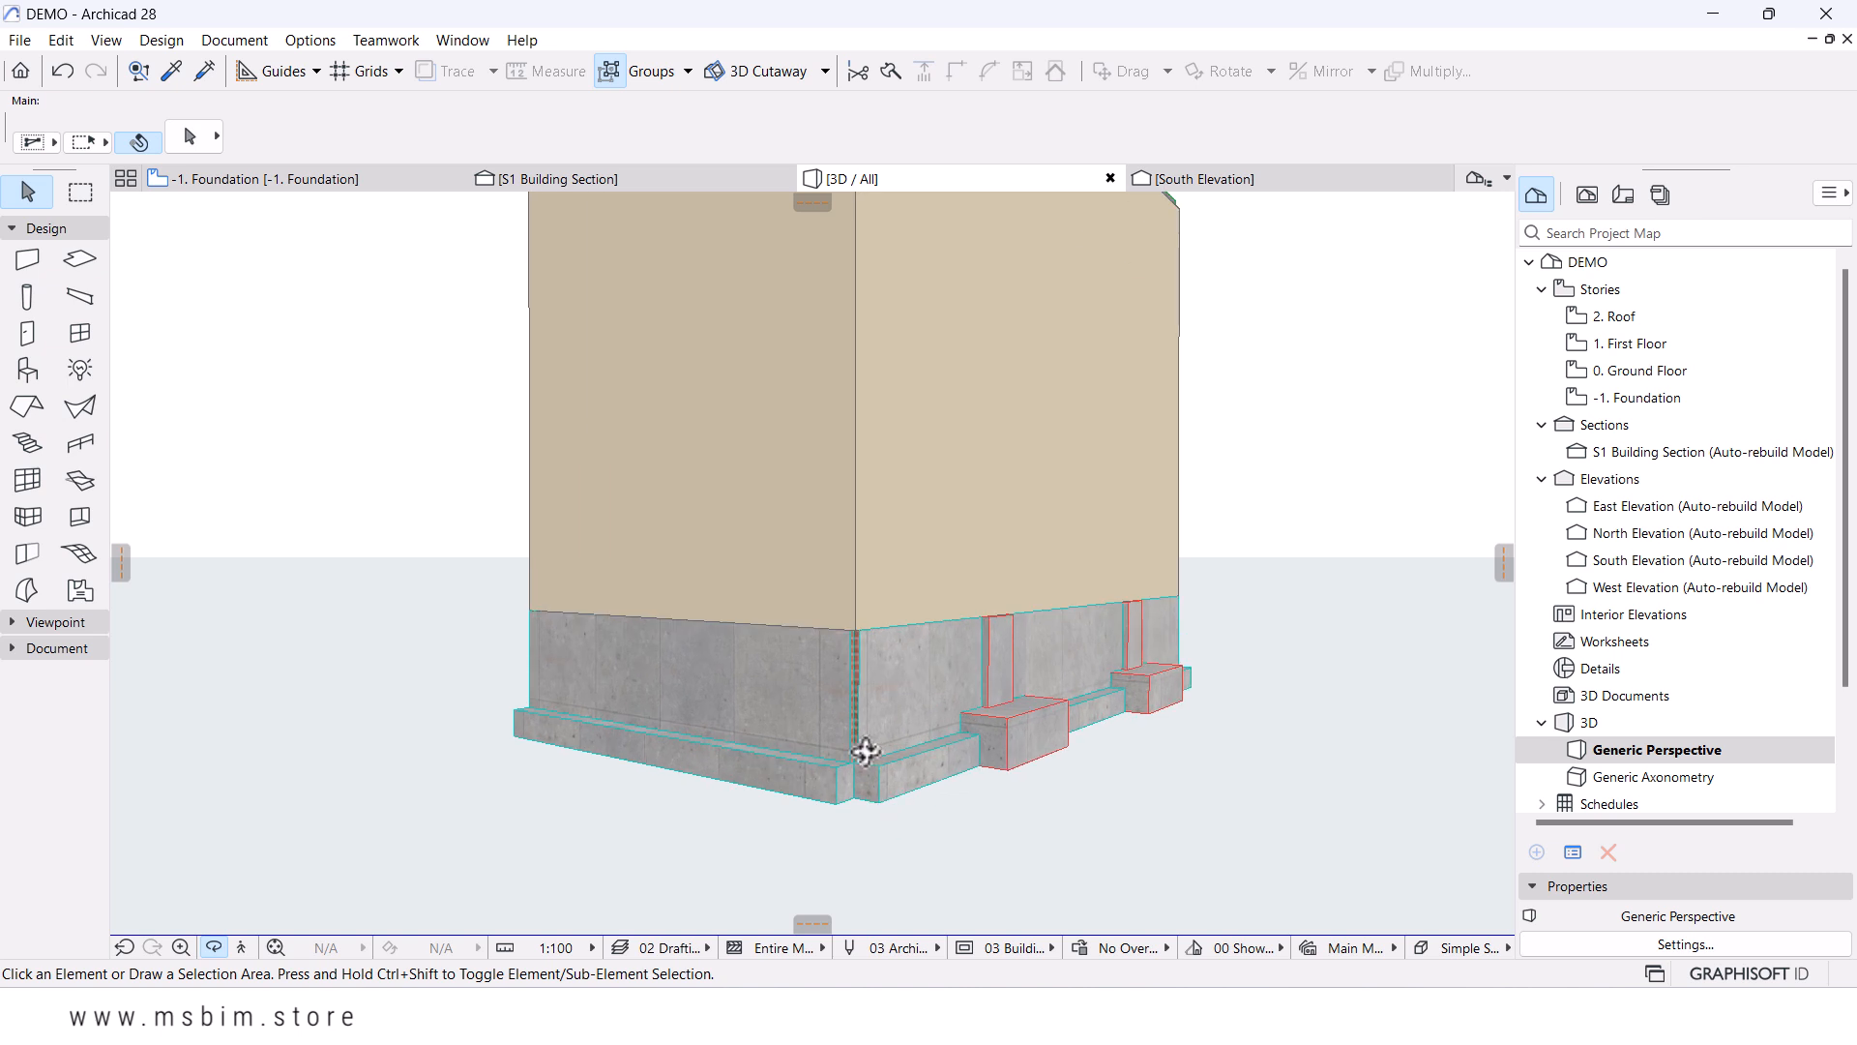
left_click(927, 695)
left_click(759, 713, "shift")
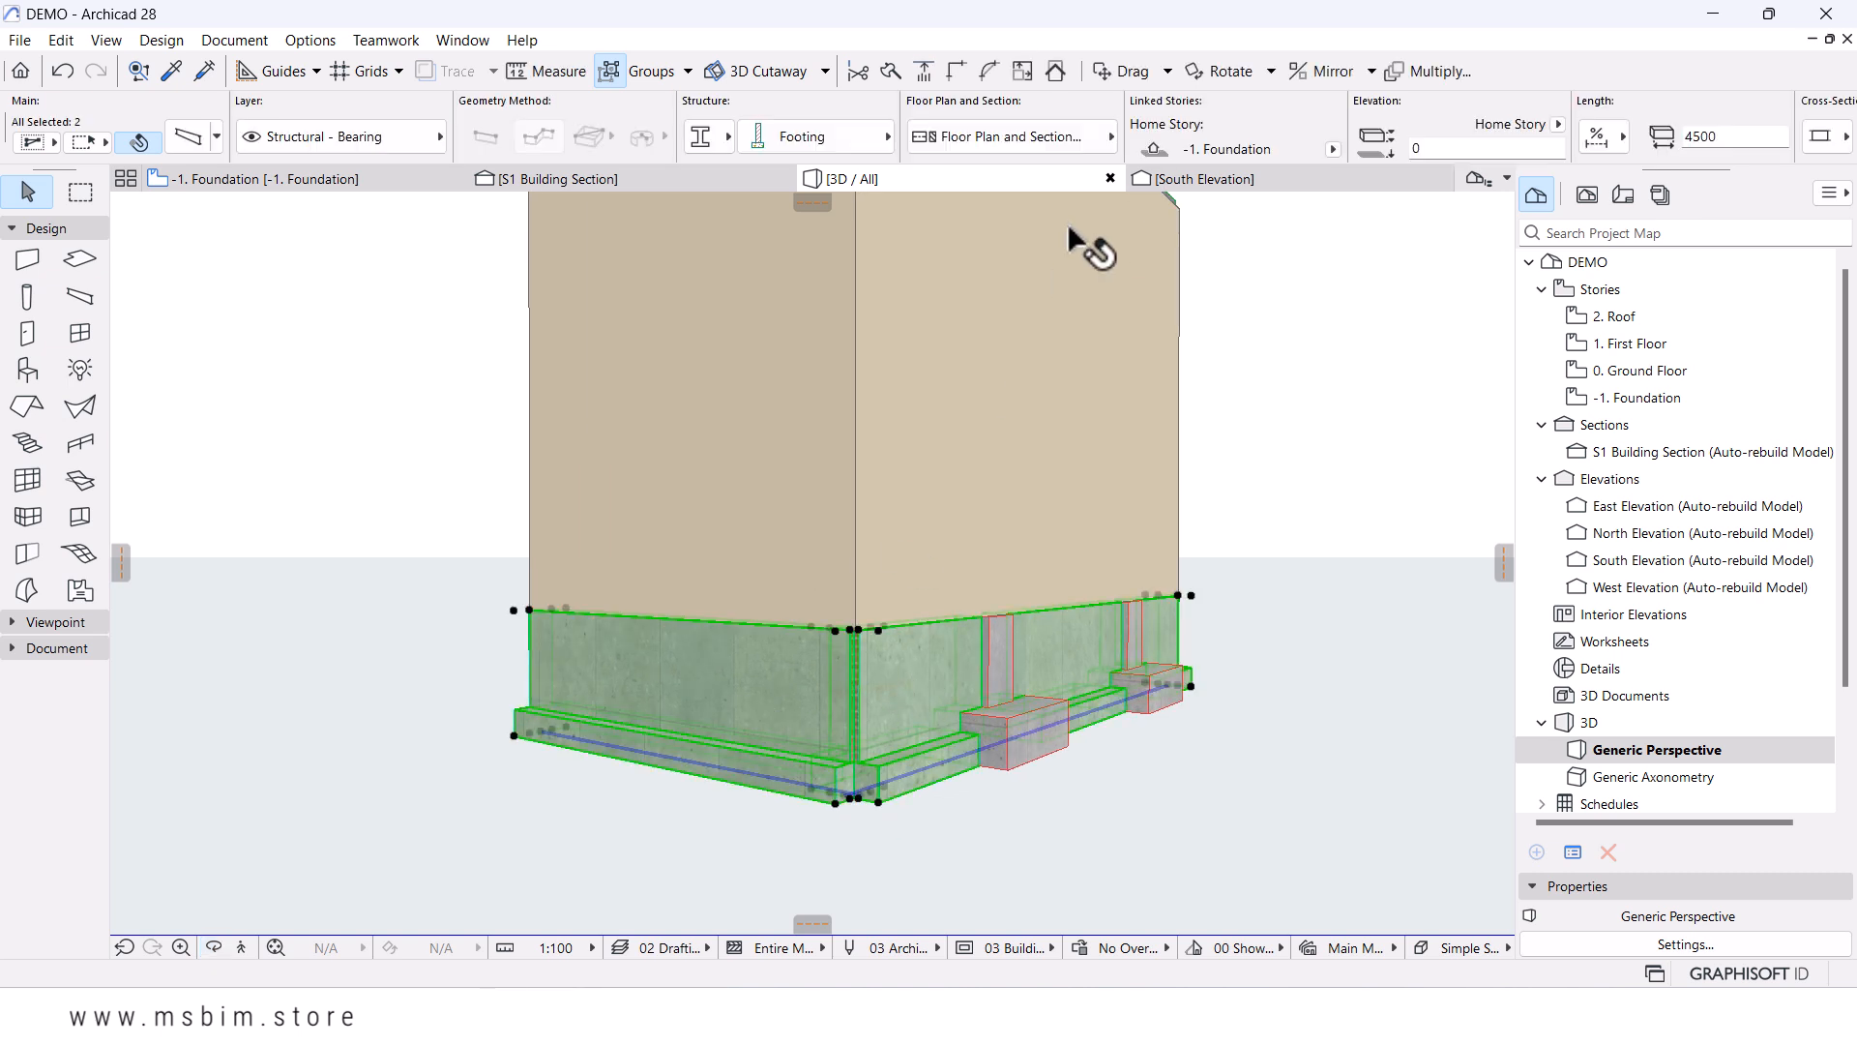
left_click(1298, 609)
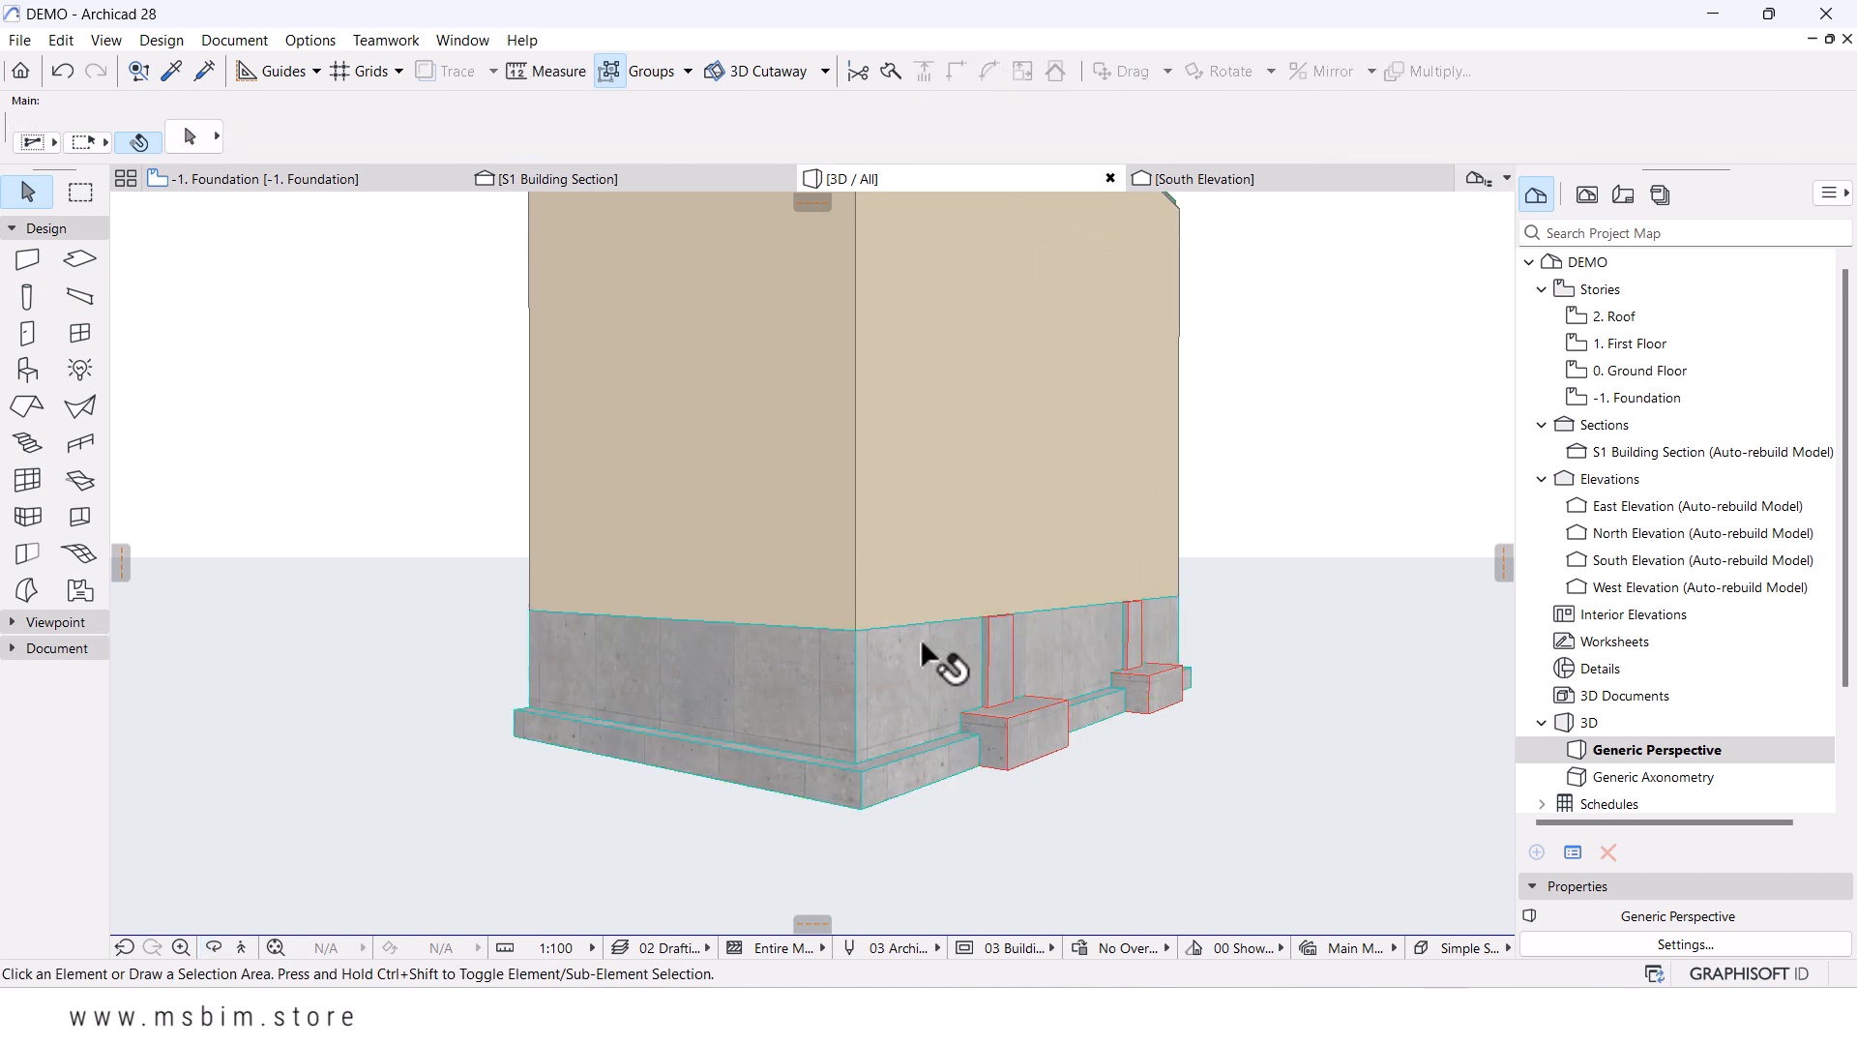
- Examine the ground-floor and first-floor slabs inside the building and how they are built up
left_click_drag(920, 636, 782, 608)
scroll(783, 609, "up", 1)
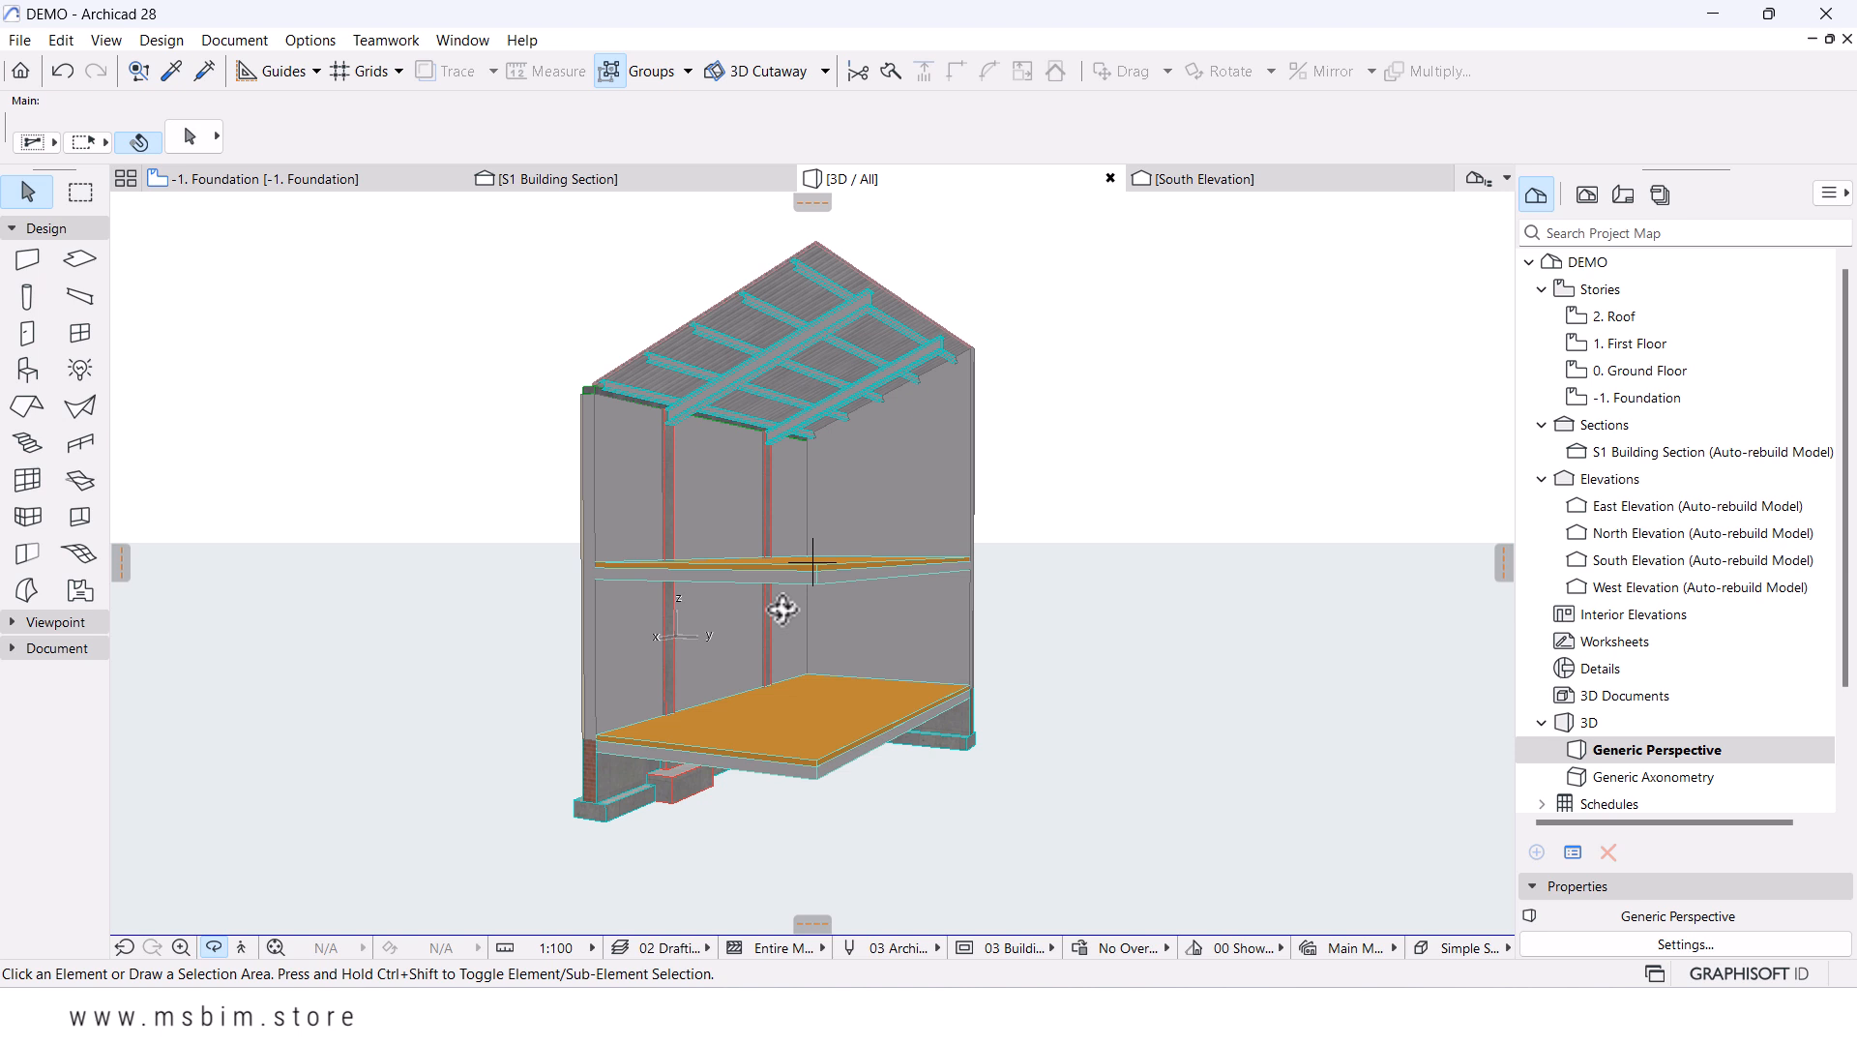
scroll(783, 608, "up", 2)
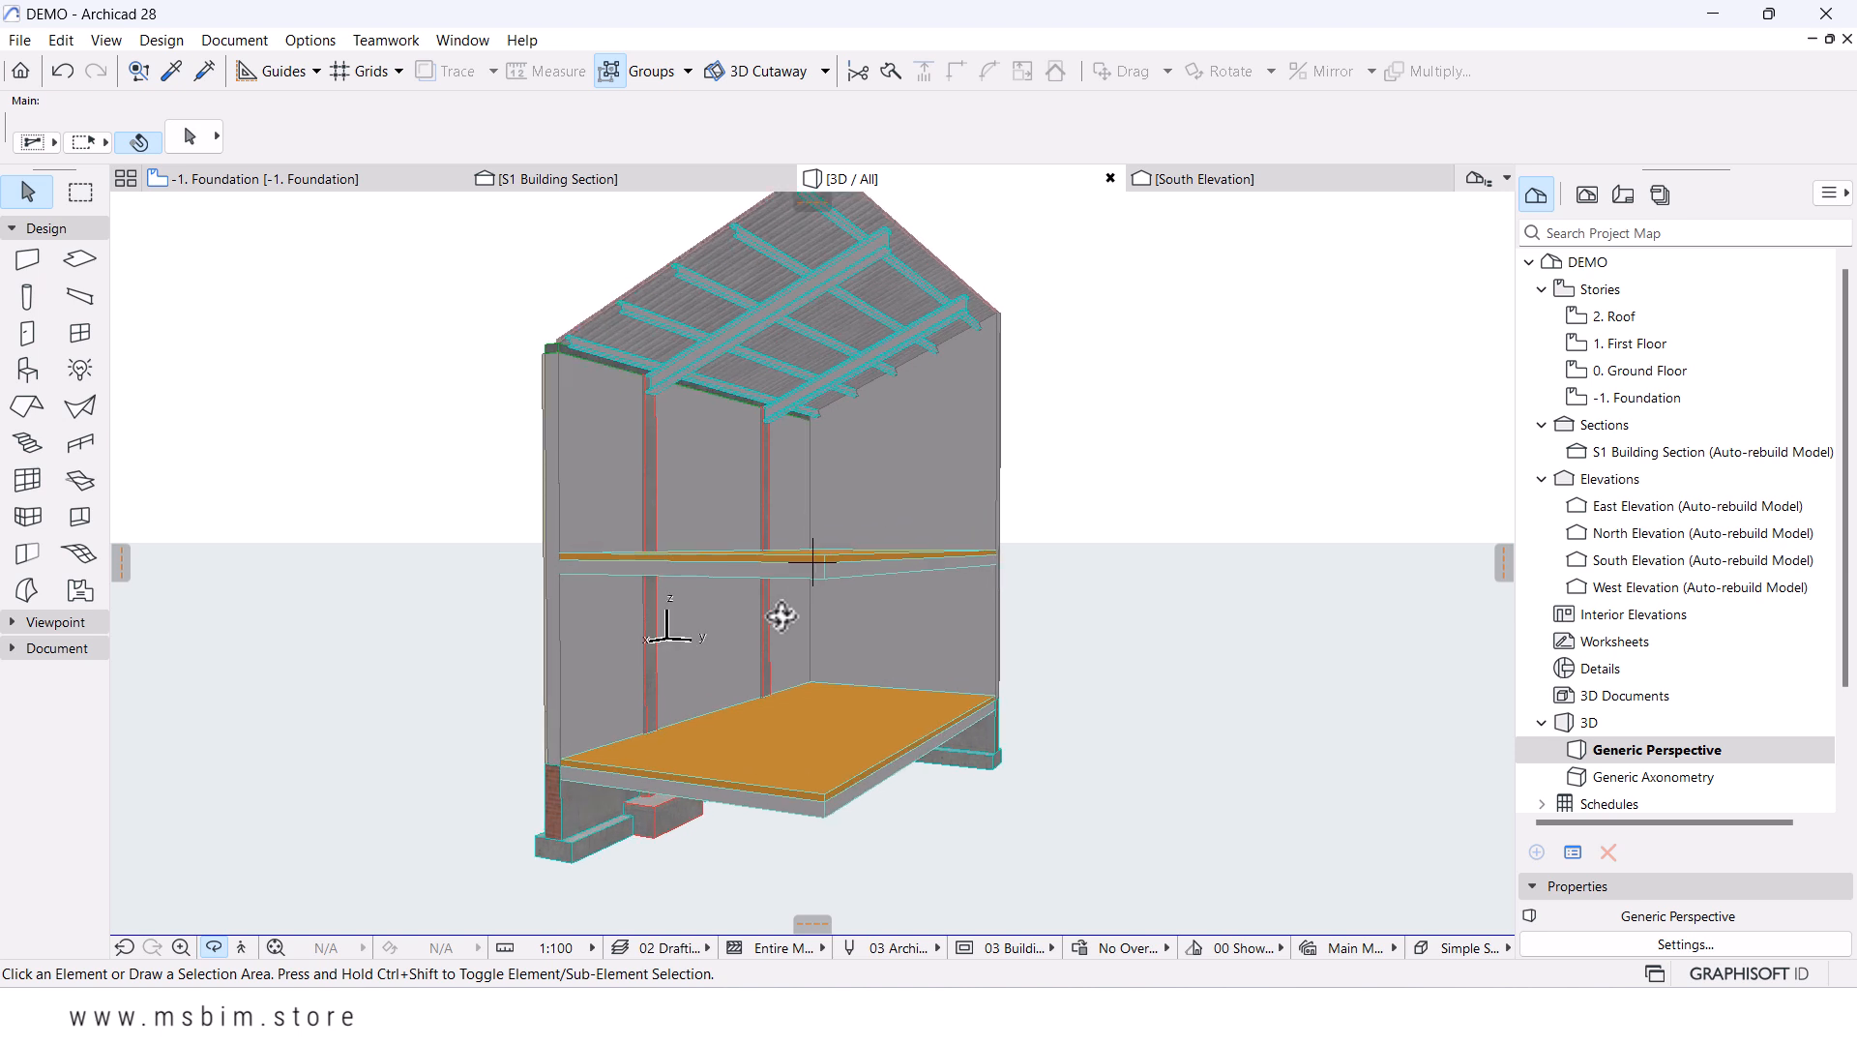
middle_click_drag(782, 616, 783, 584)
left_click_drag(767, 609, 796, 635)
middle_click_drag(764, 654, 751, 611)
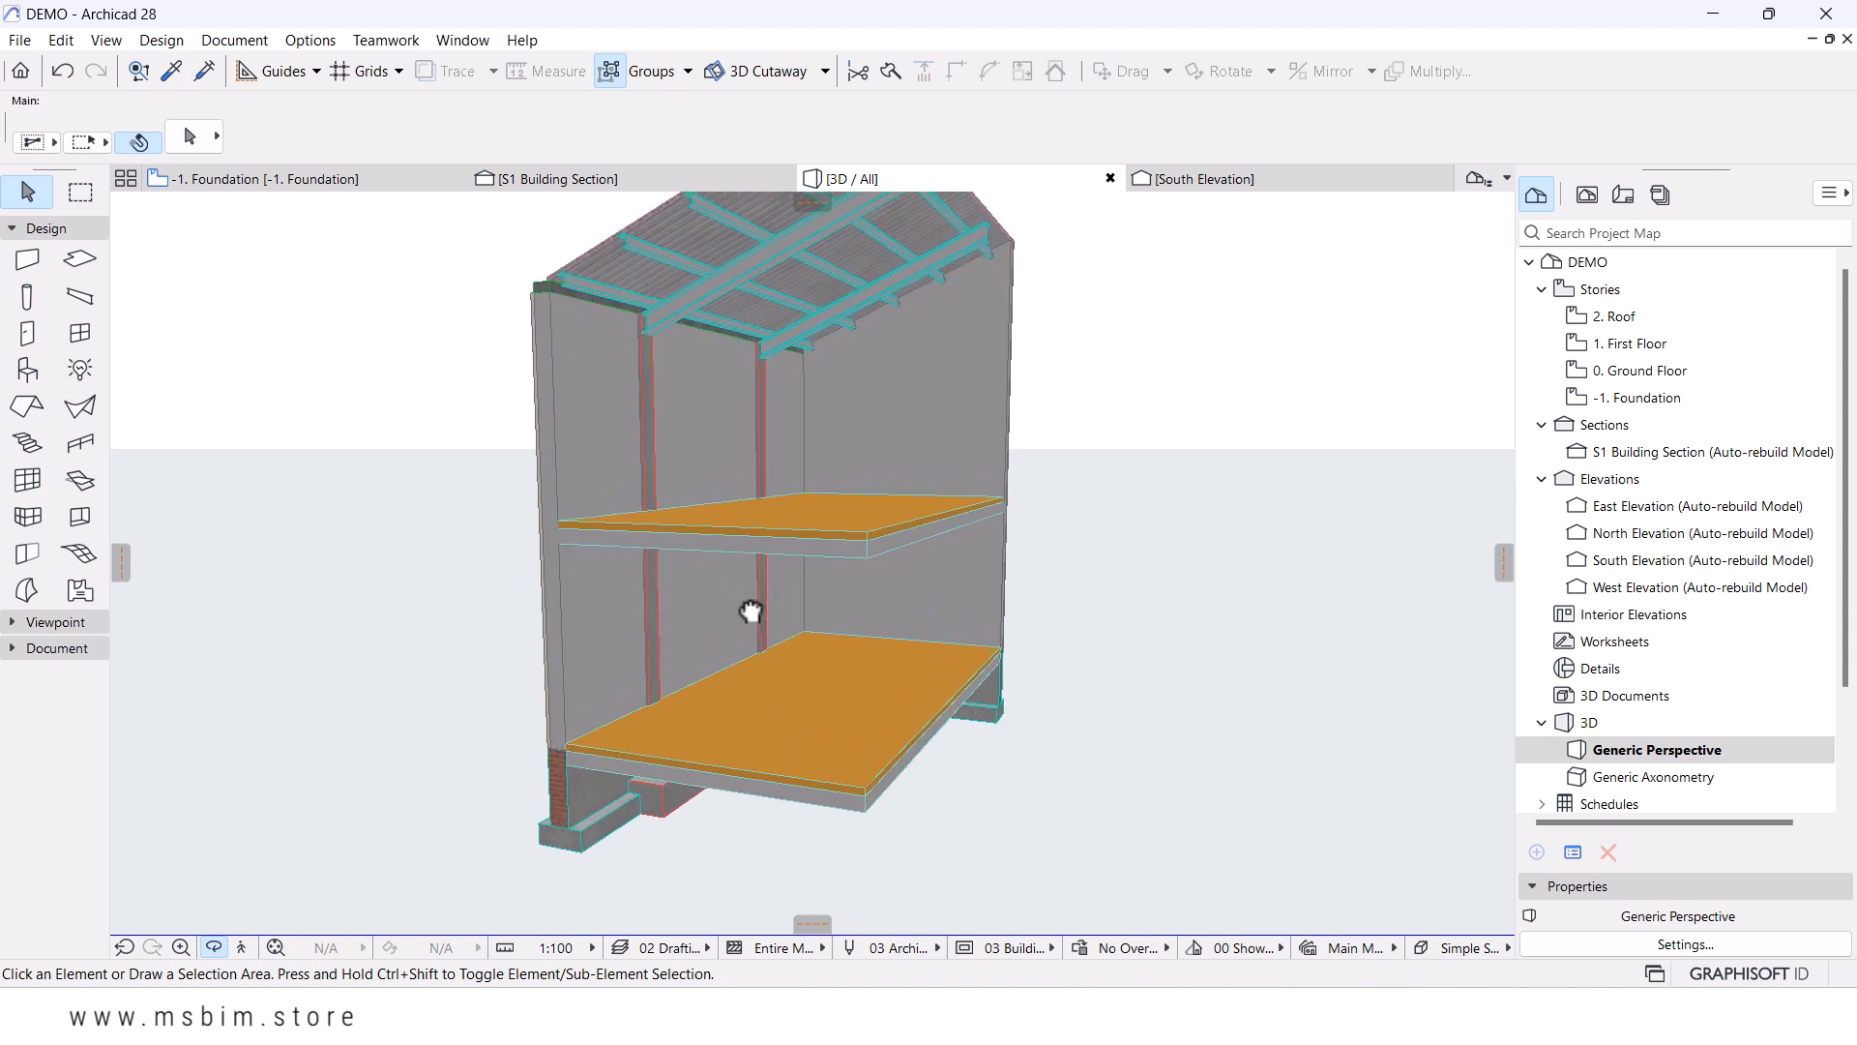
left_click(788, 531)
left_click(787, 752, "shift")
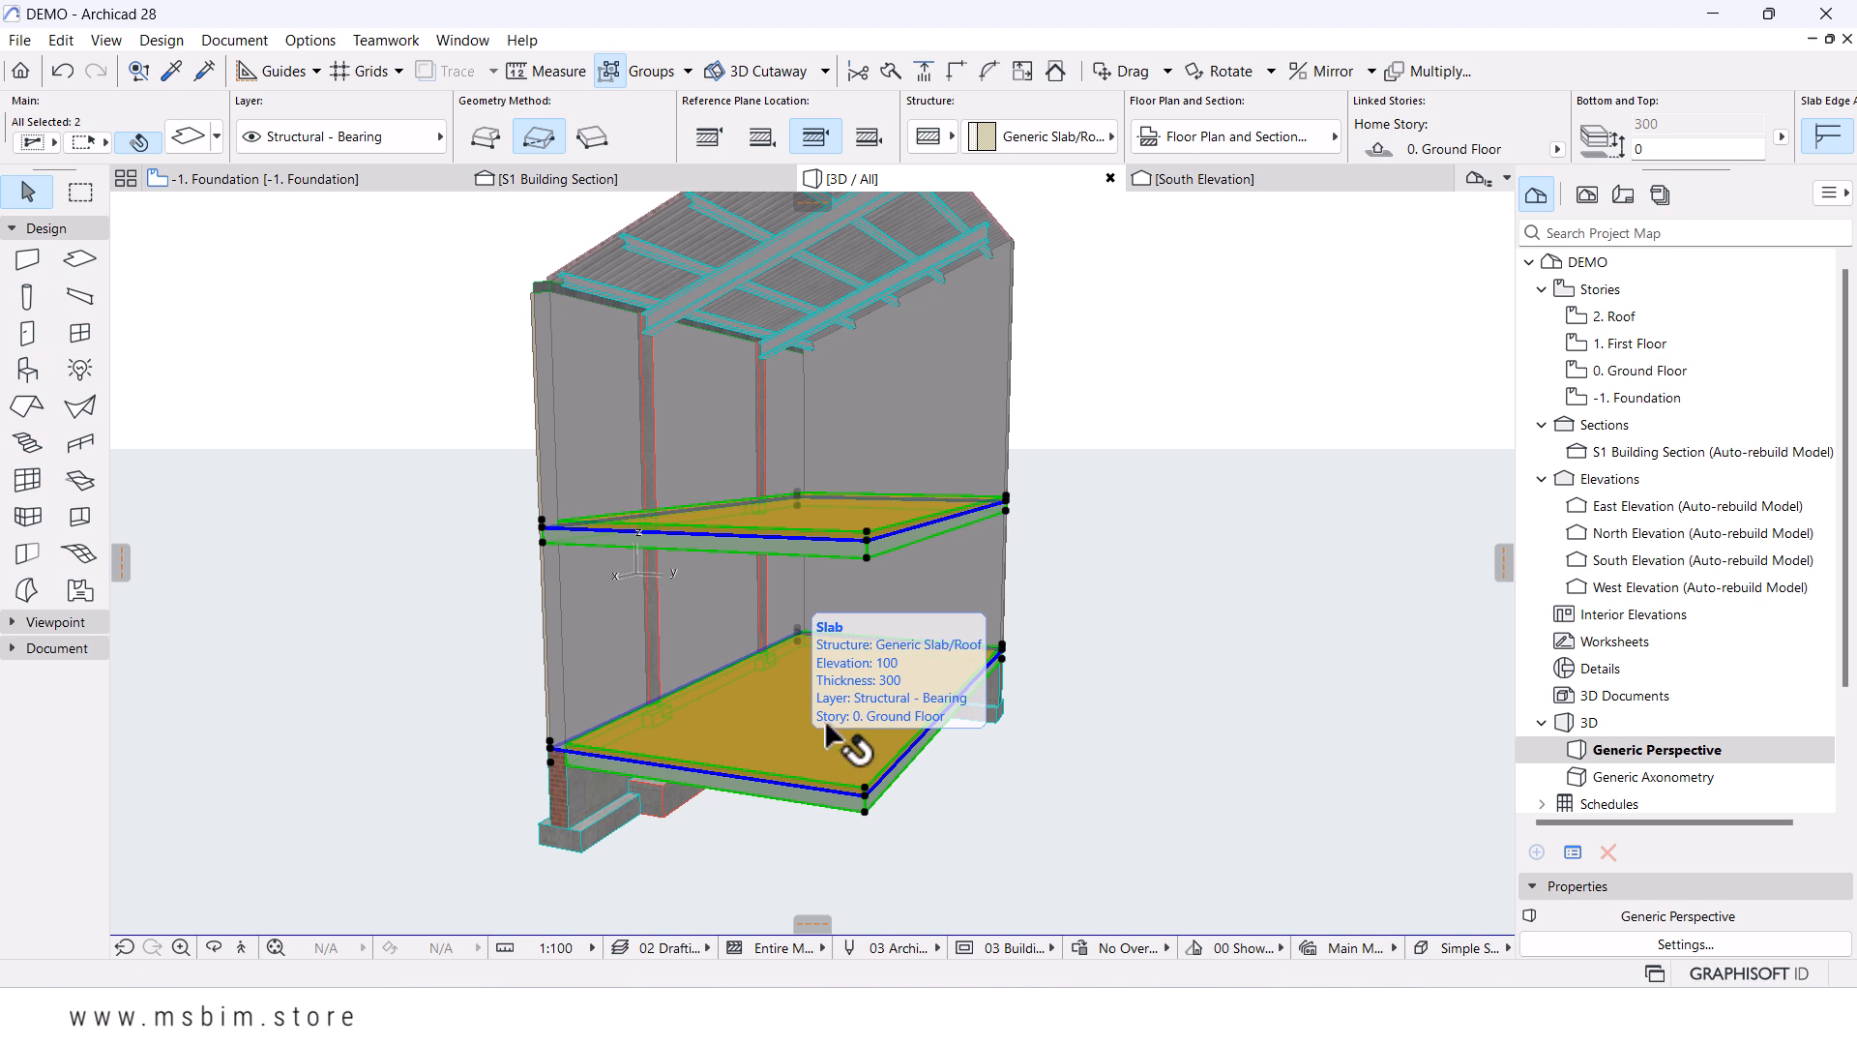
left_click(1098, 849)
left_click(867, 723)
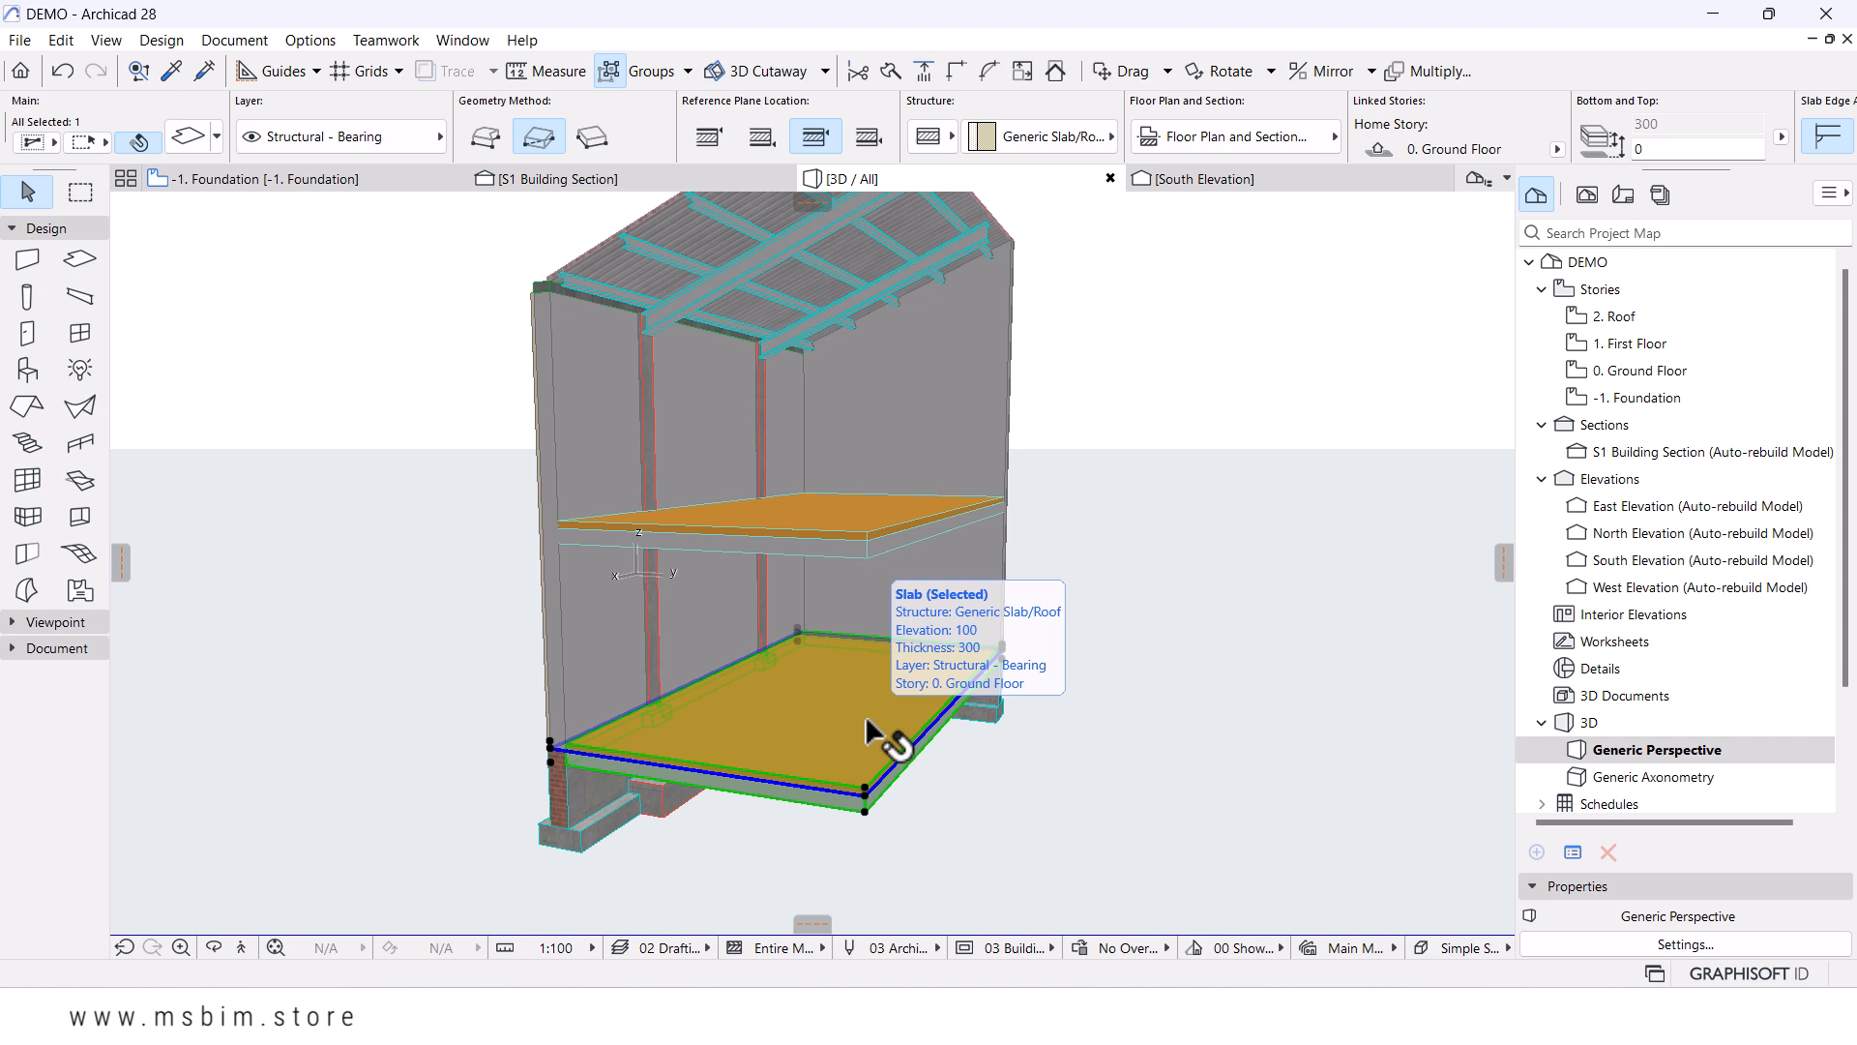
- Select only the first-floor slab and open the composite structure definitions, keeping the slab in view
left_click(815, 509)
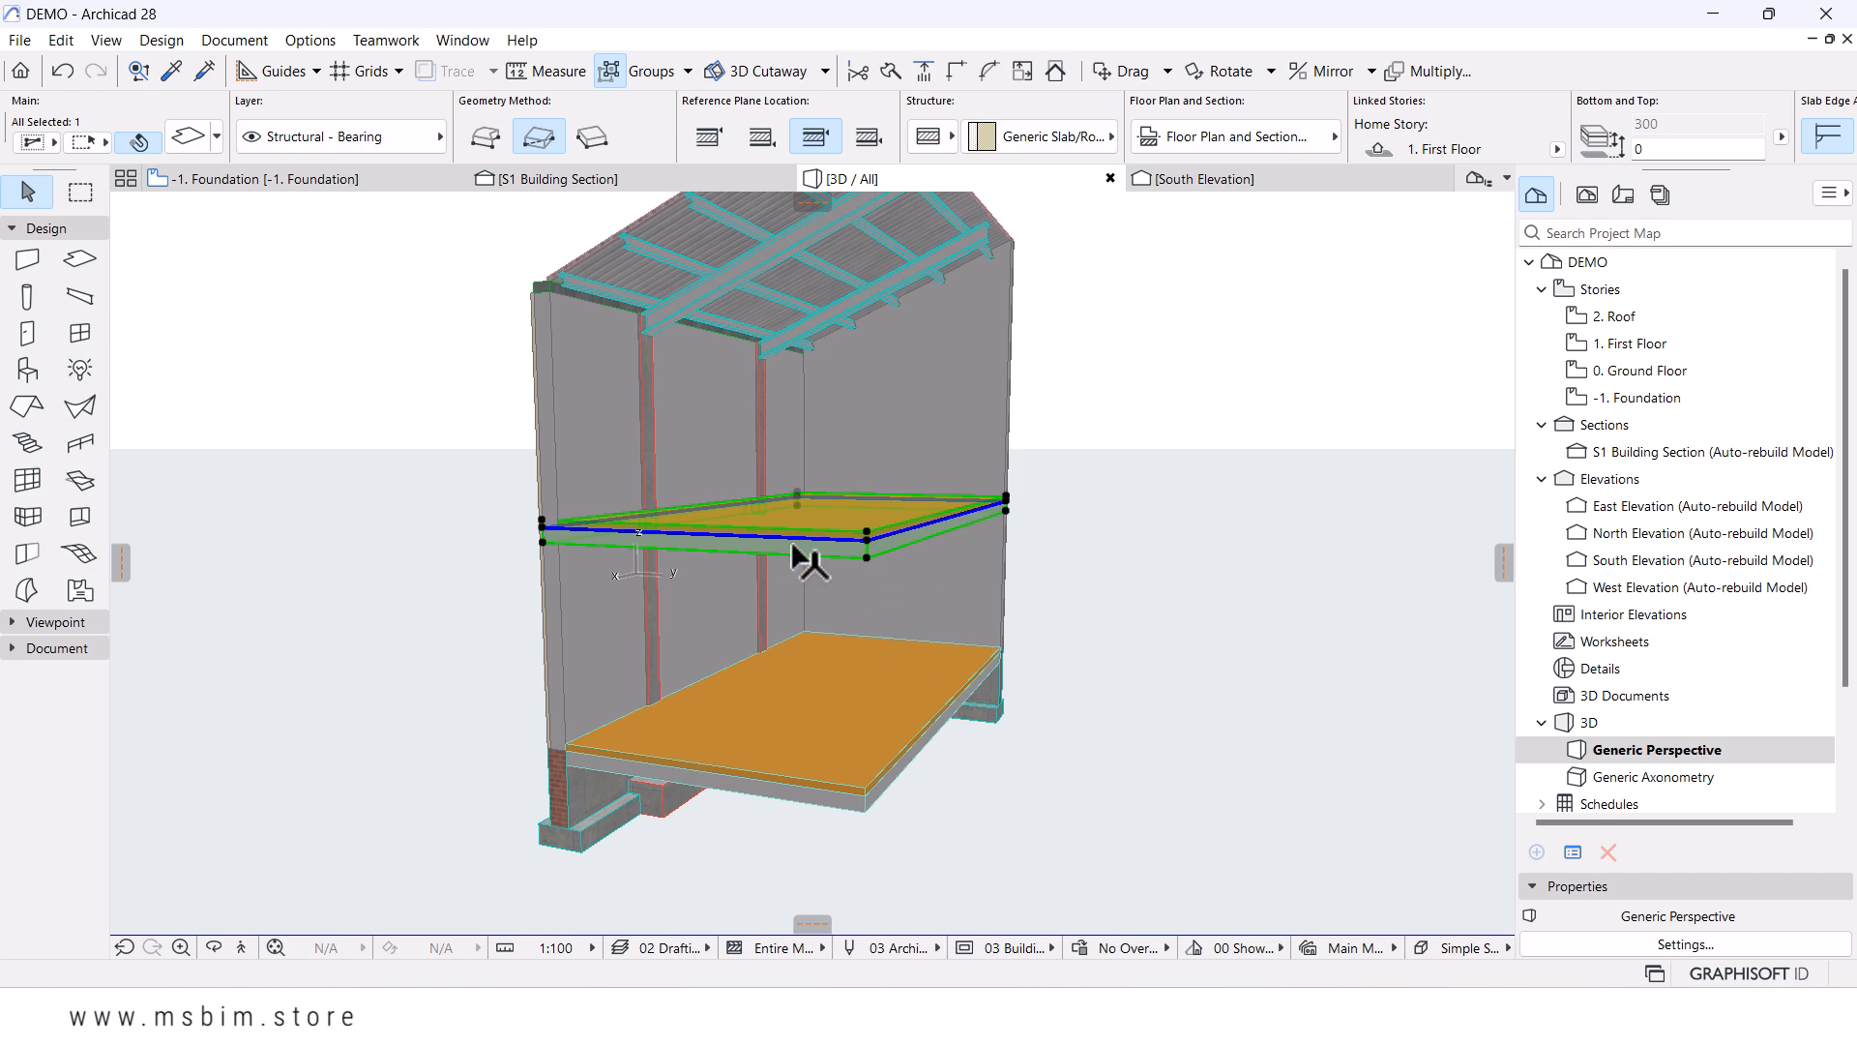
key("Escape")
scroll(828, 498, "up", 4)
middle_click_drag(825, 541, 763, 597)
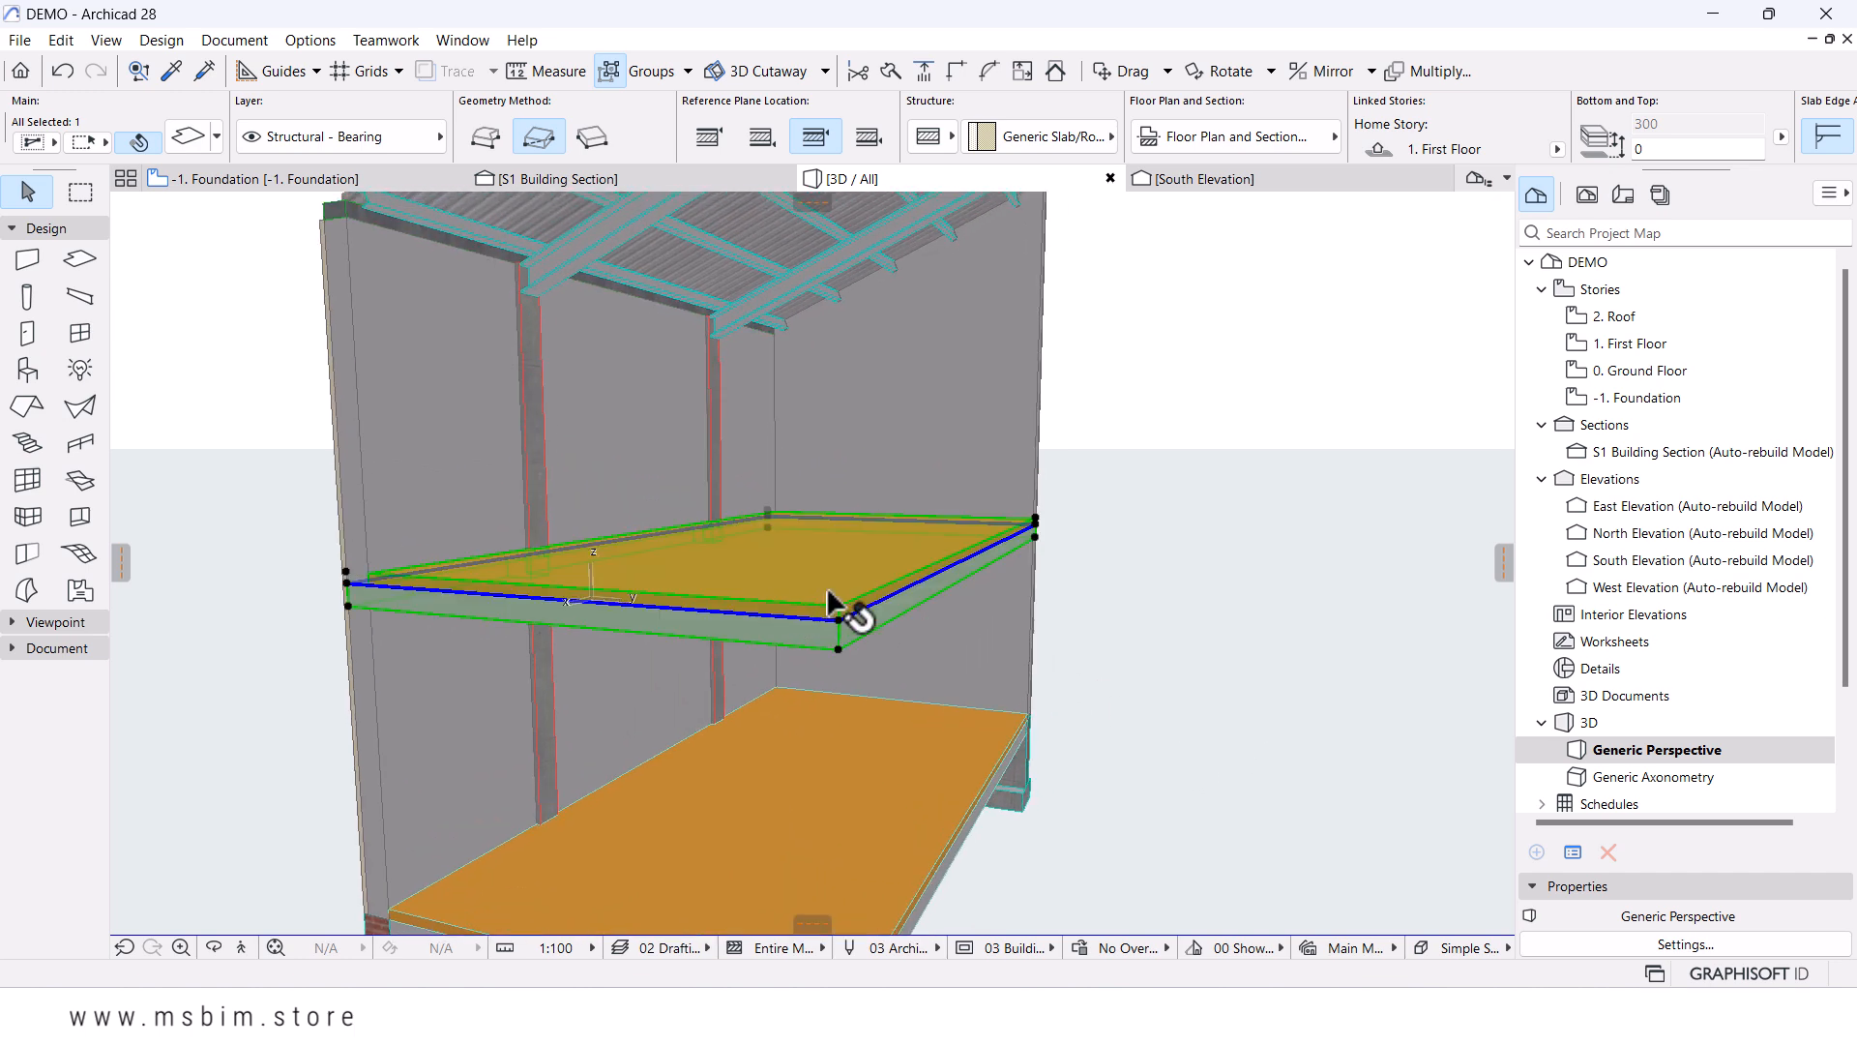
left_click(312, 43)
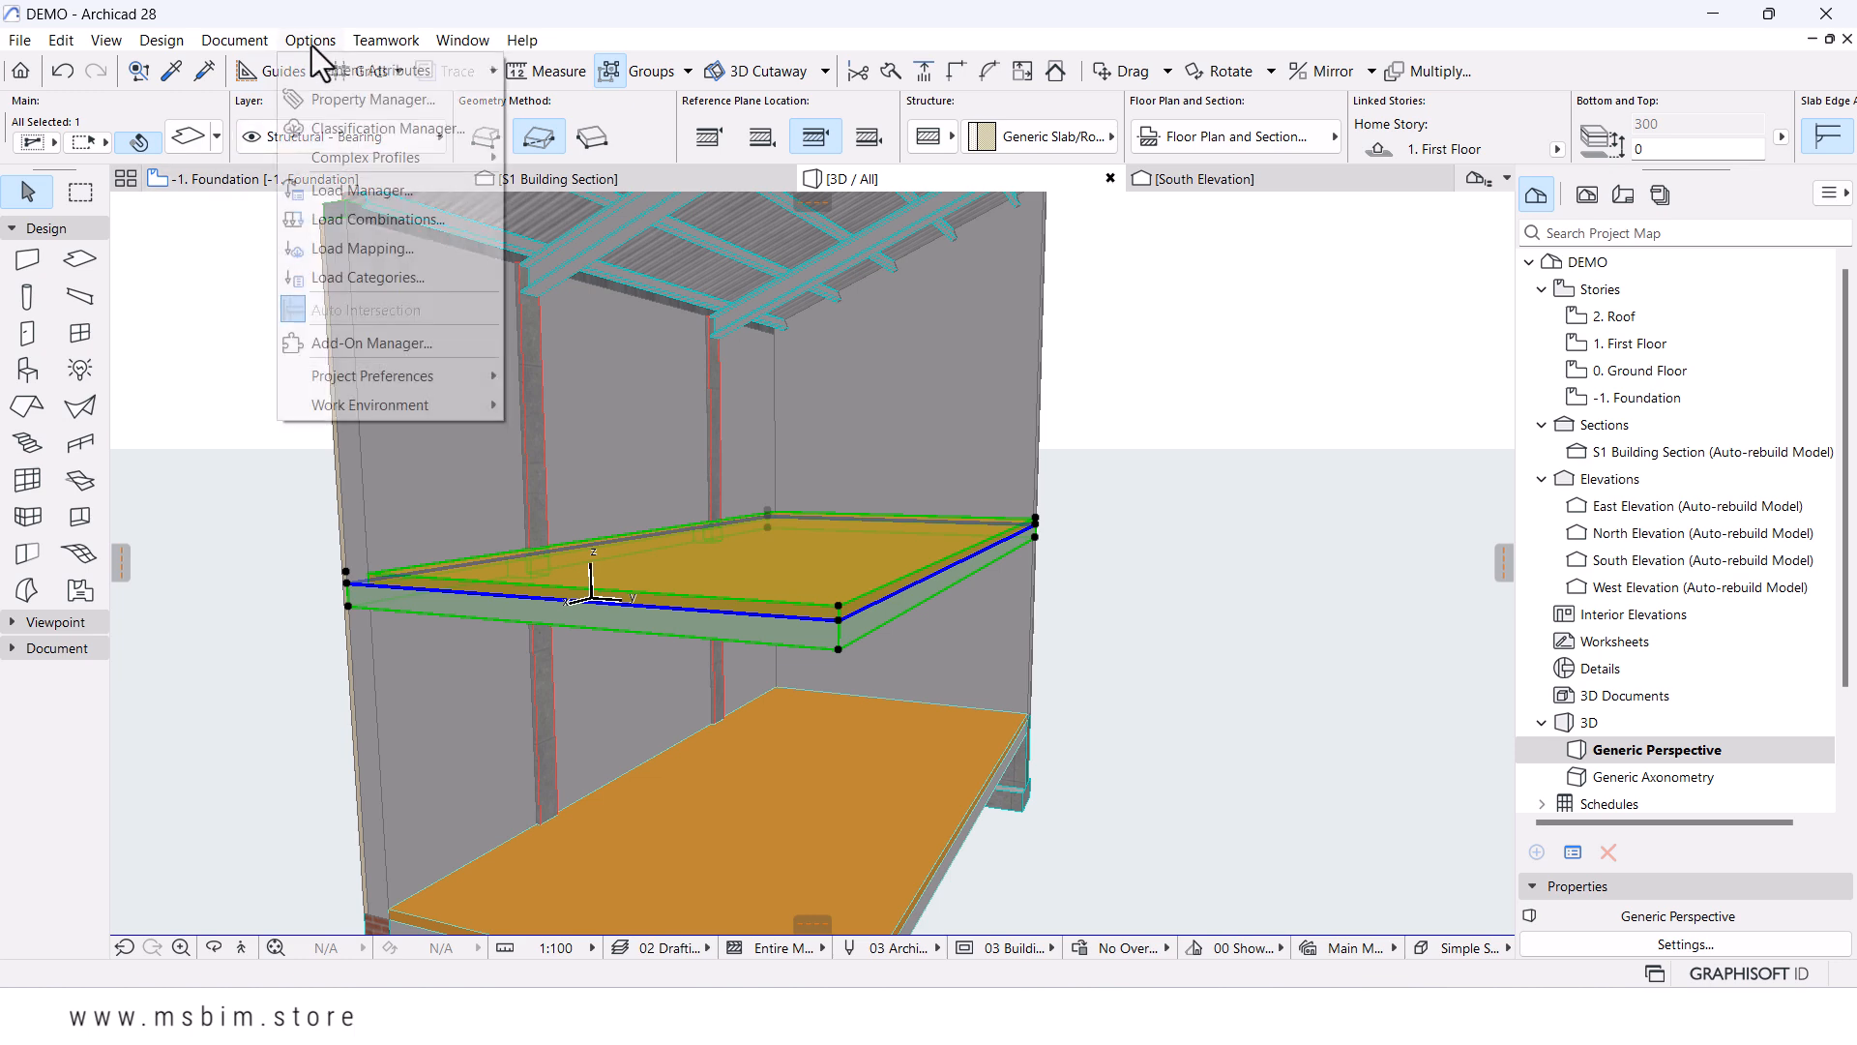
mouse_move(338, 69)
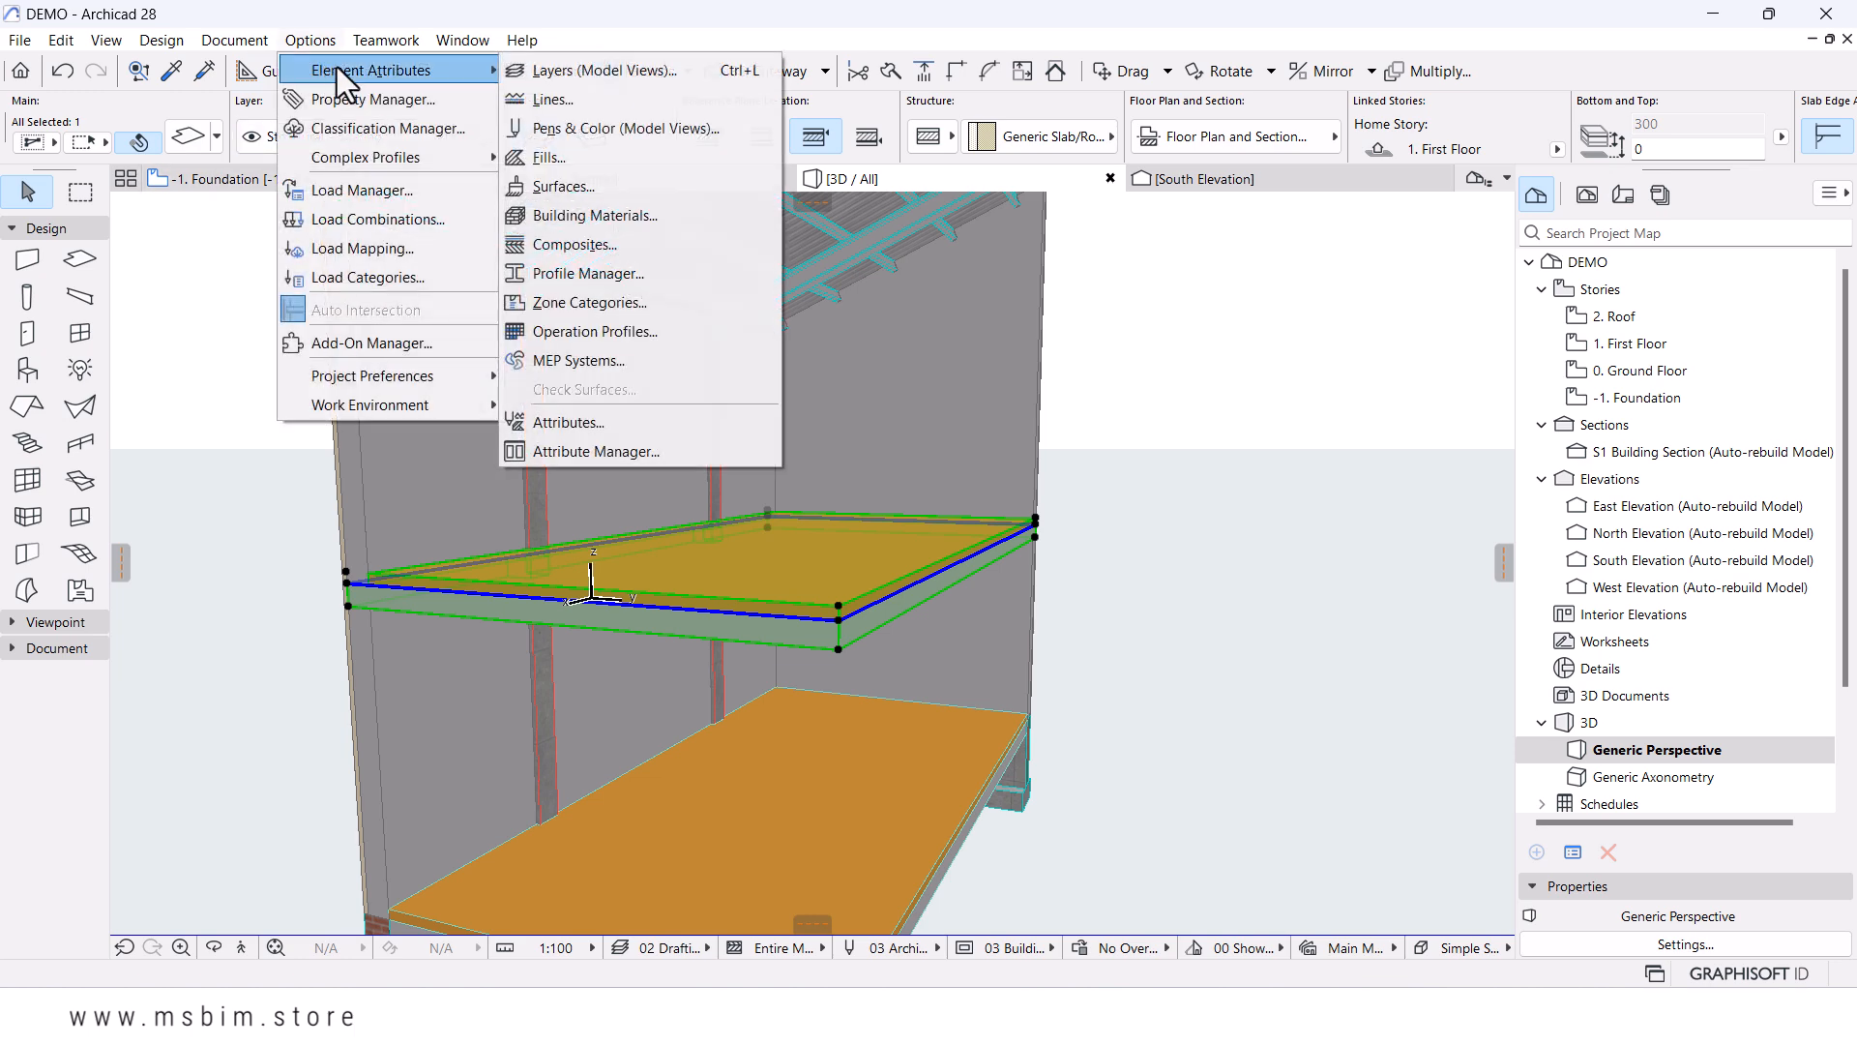
left_click(577, 248)
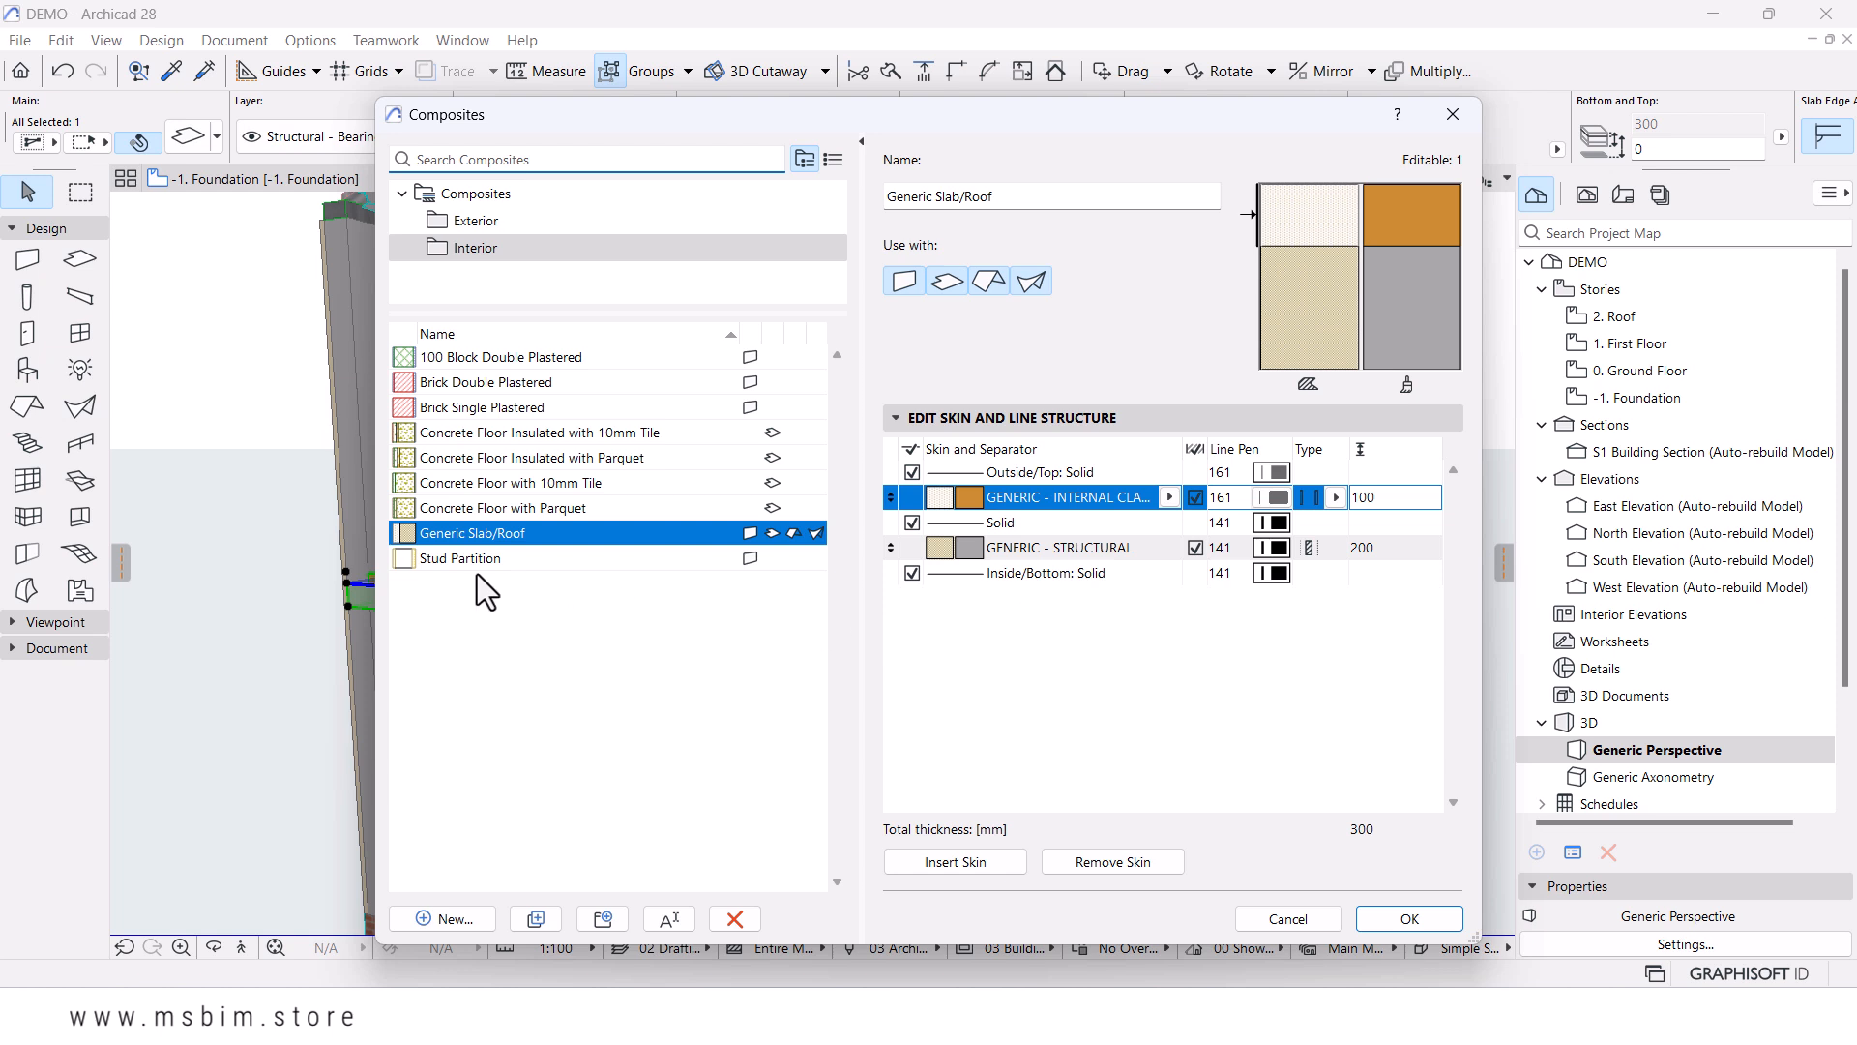
left_click_drag(932, 115, 1280, 74)
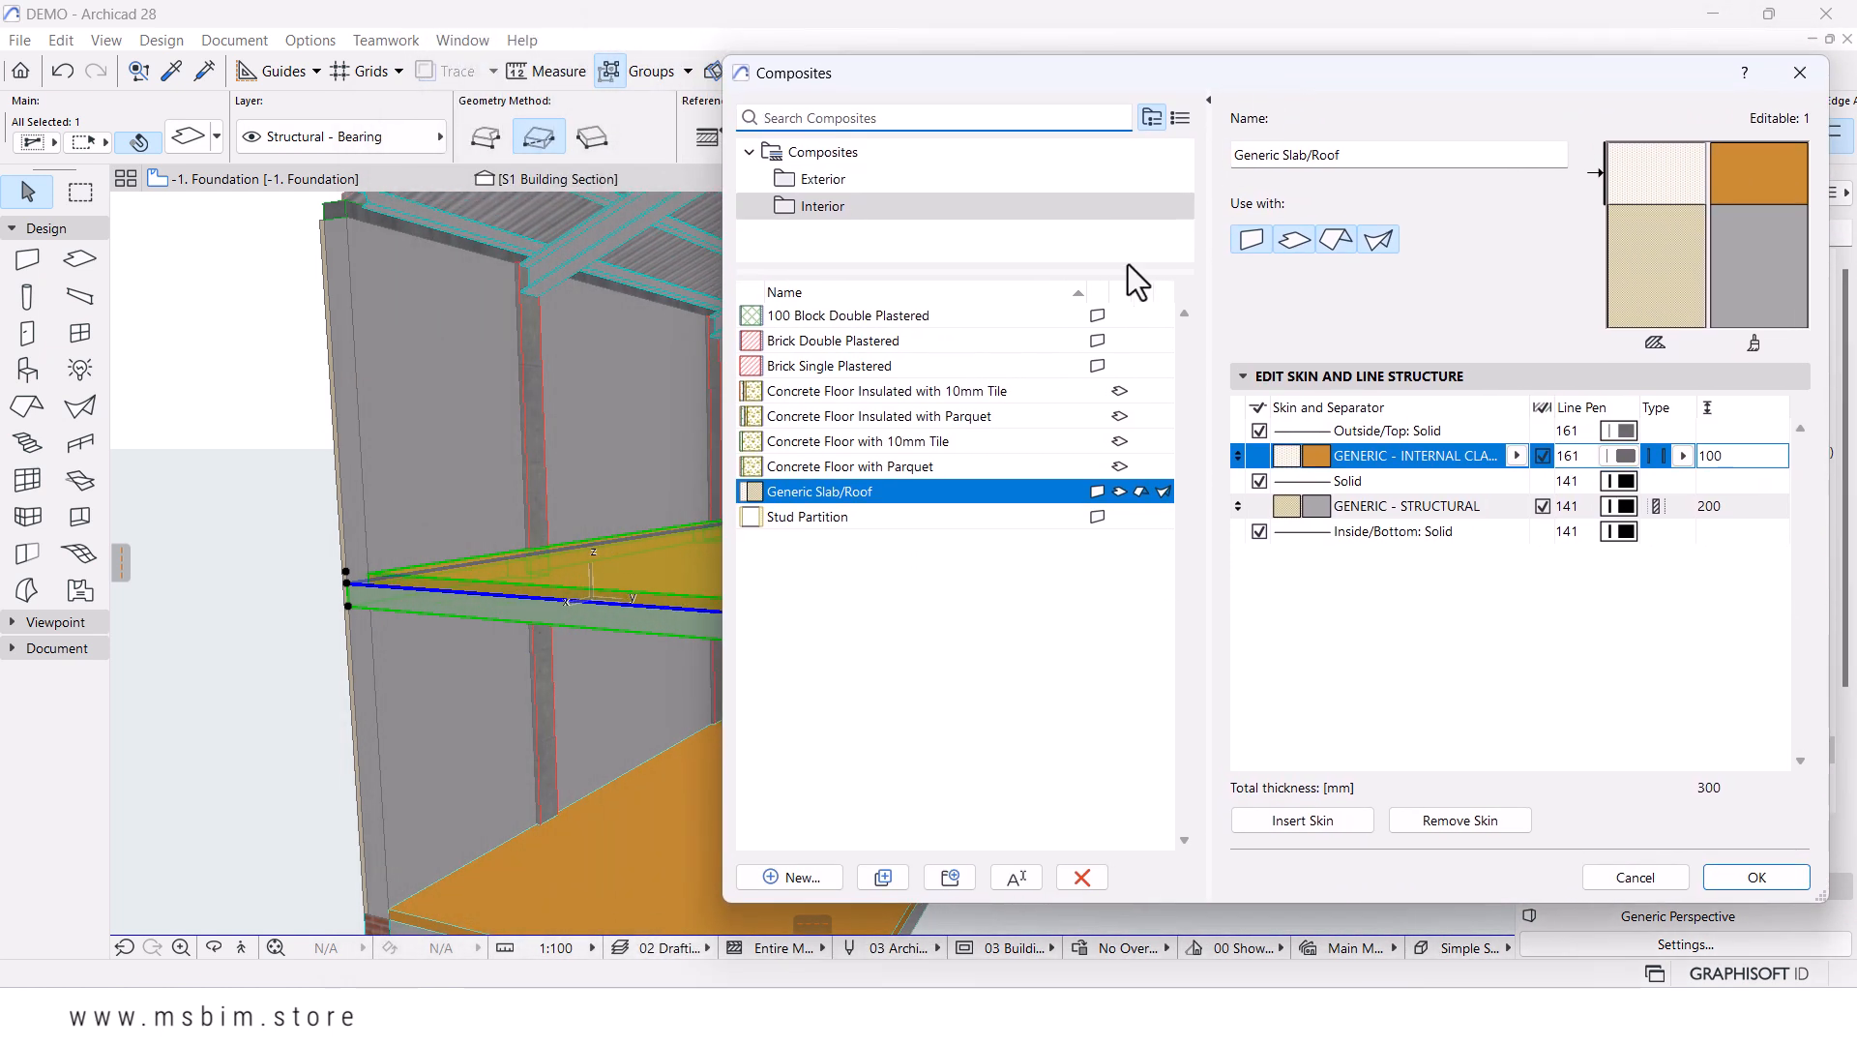
- Create a new composite from scratch named RC ECHO Floor Slab in the Interior folder
mouse_move(861, 321)
left_click(808, 873)
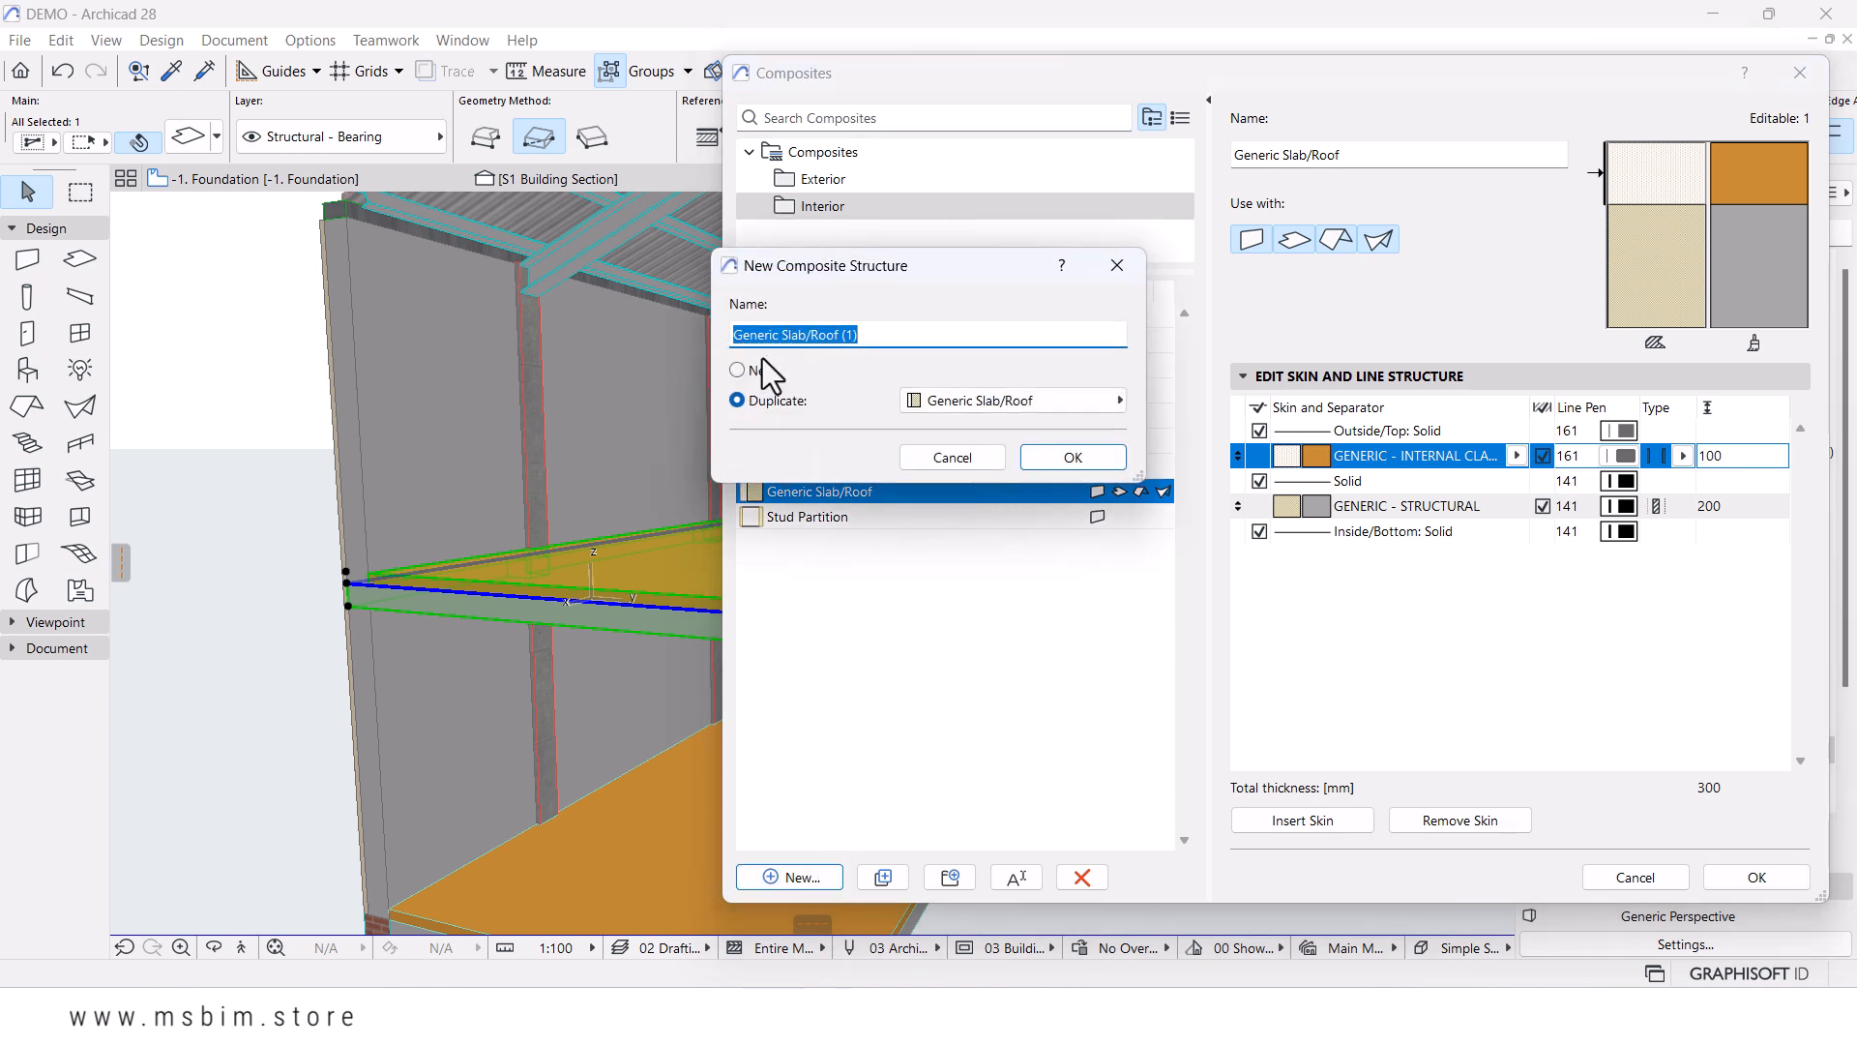
left_click(751, 376)
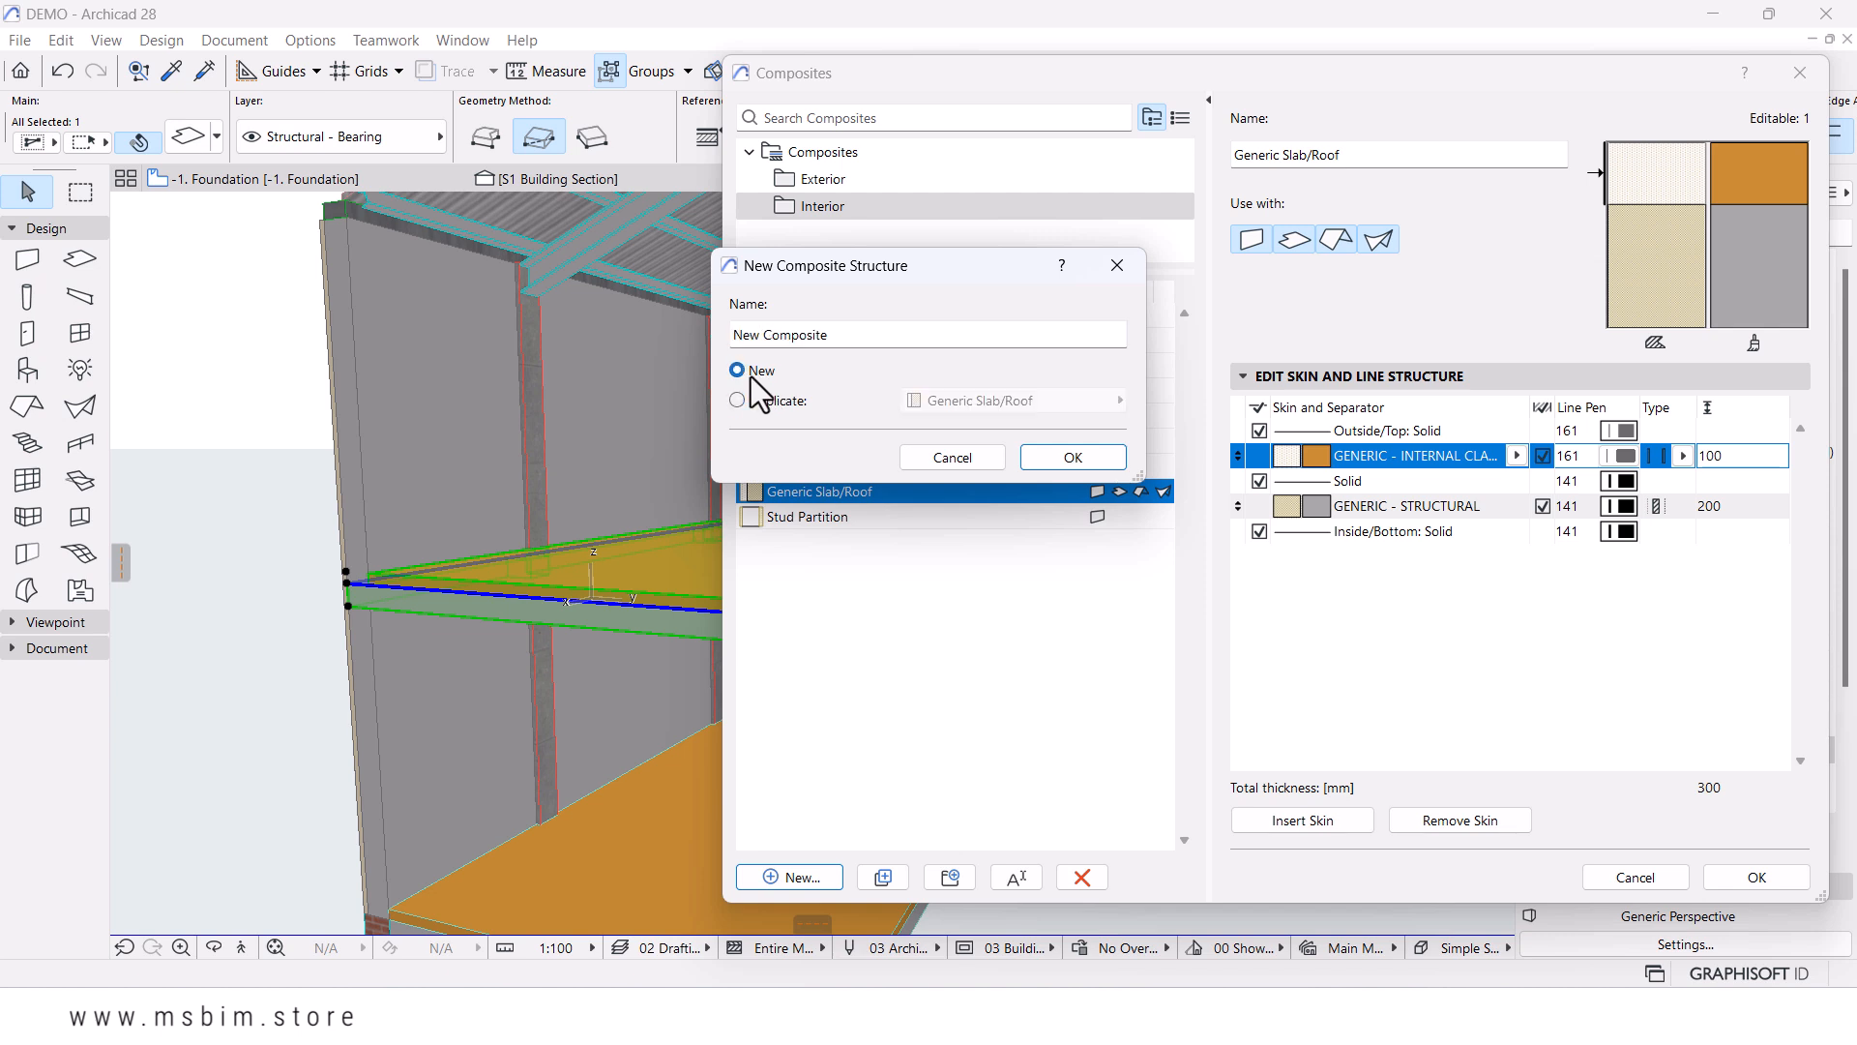
left_click(880, 333)
left_click_drag(880, 334, 543, 333)
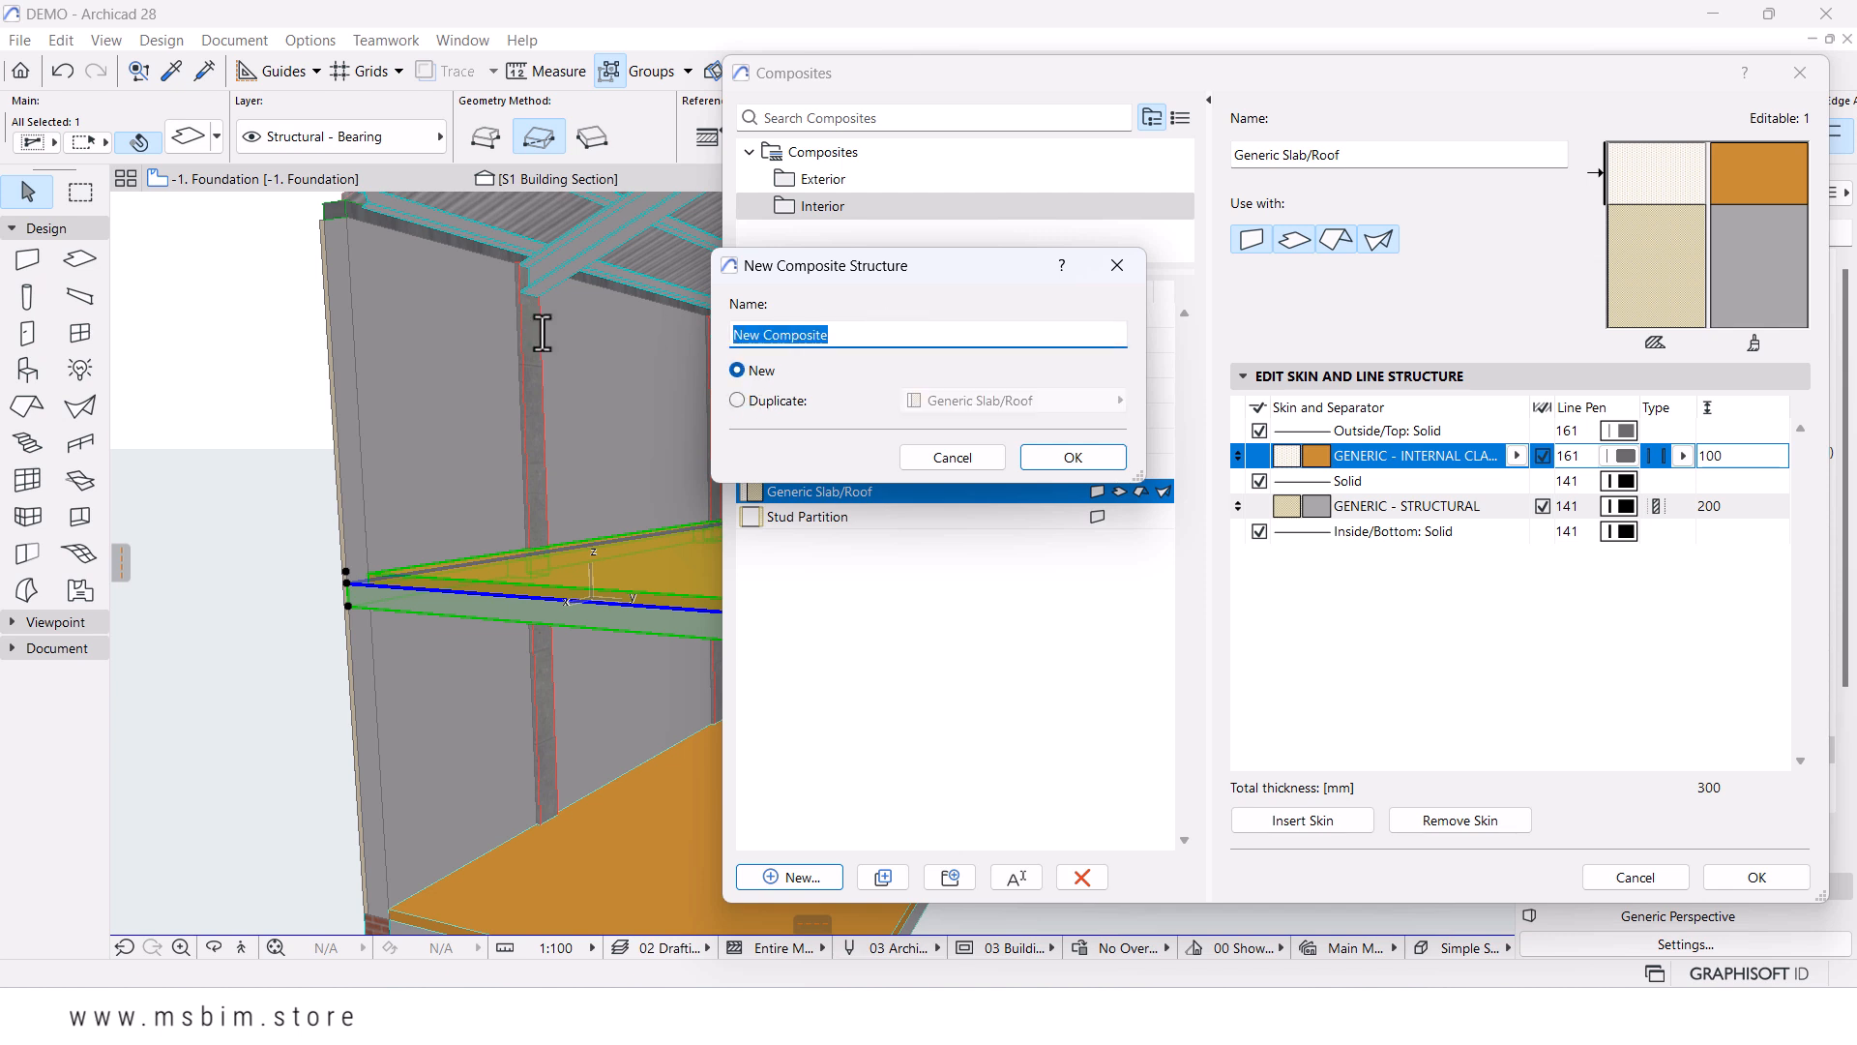
type("RC ECHO Floor Slab")
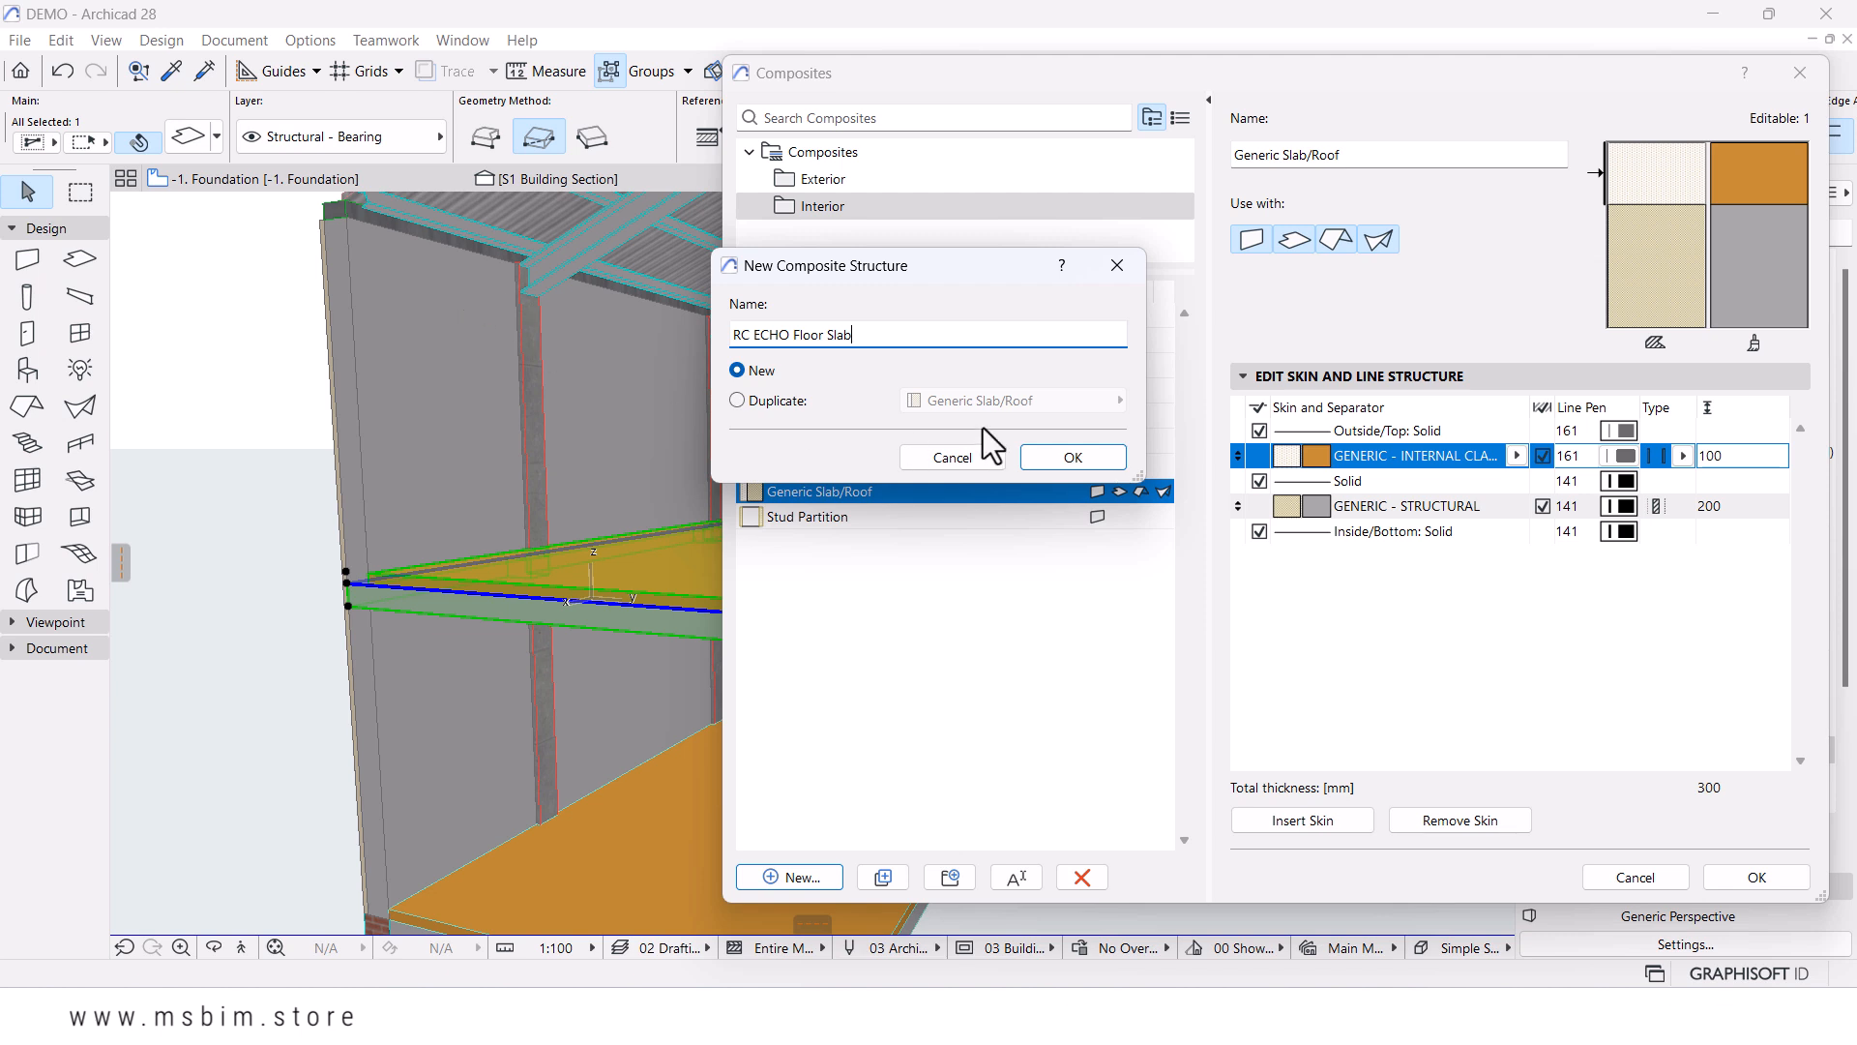
left_click(1066, 458)
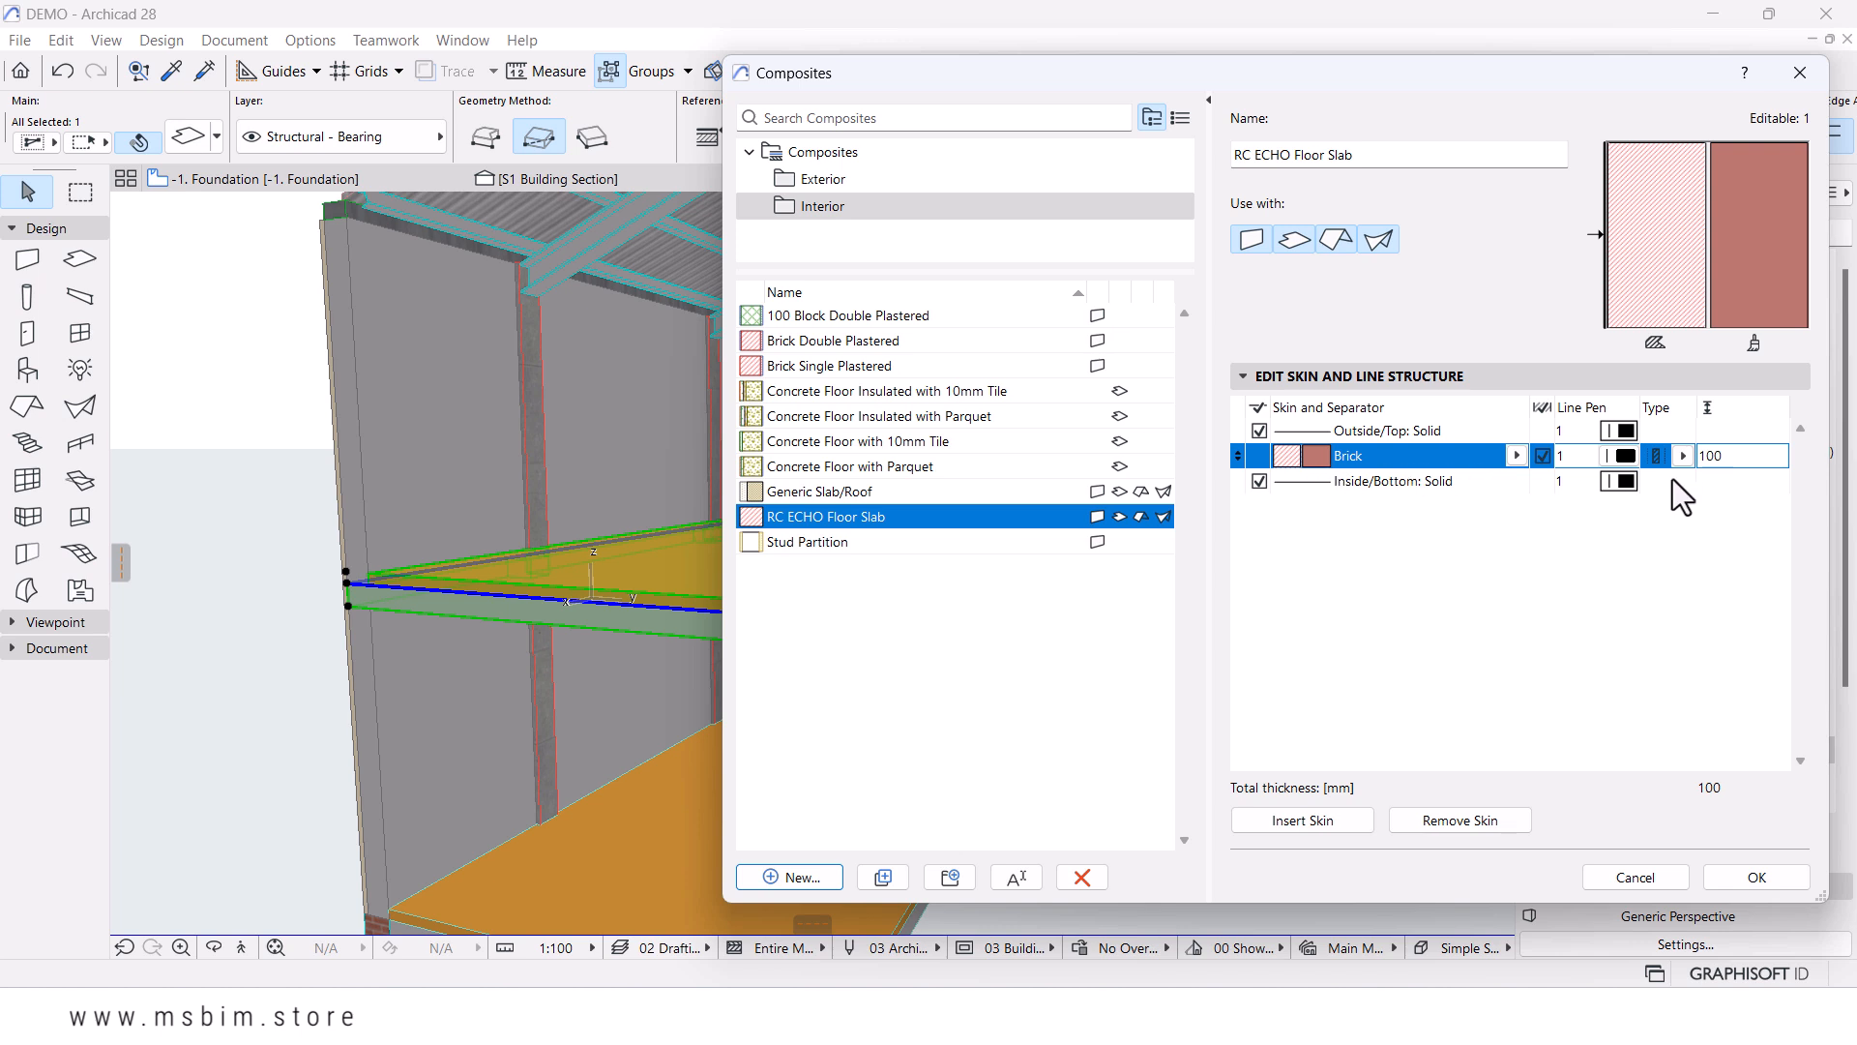
- Change the building material of the composite's only skin to Reinforced Concrete - Structural
left_click(1515, 460)
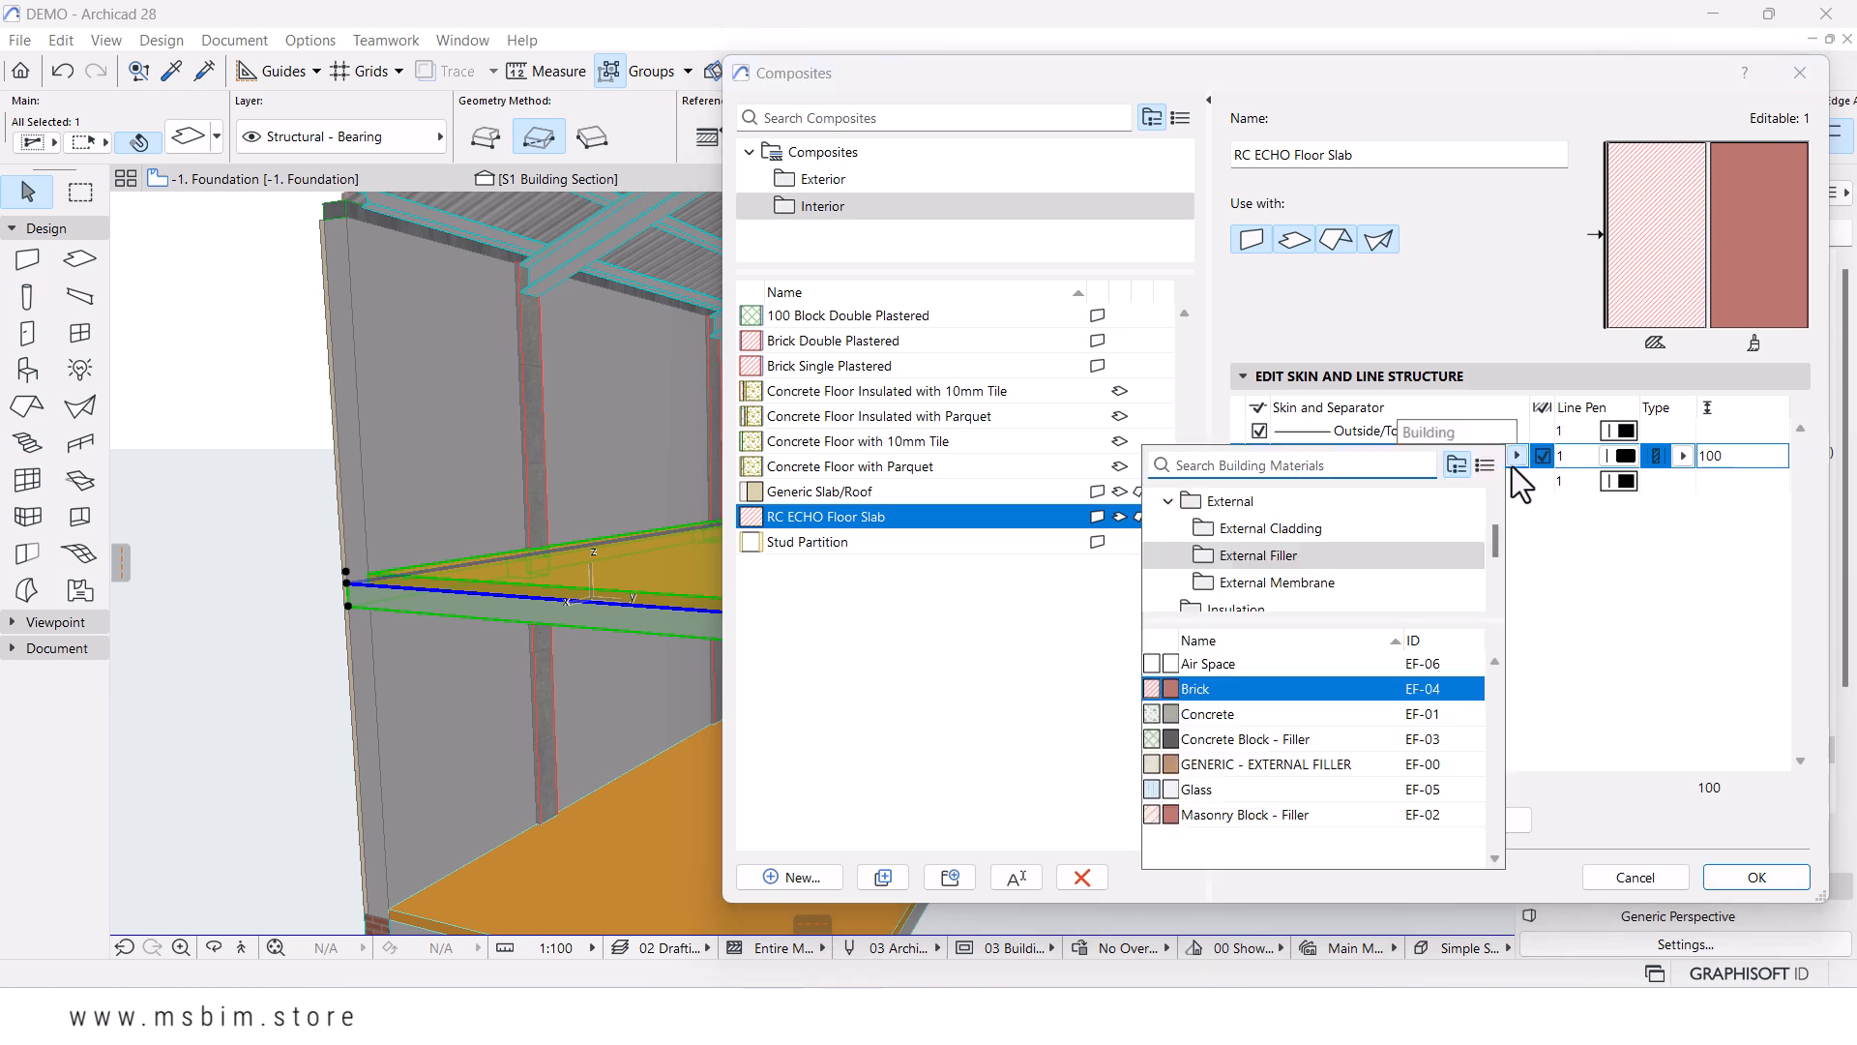
type("o")
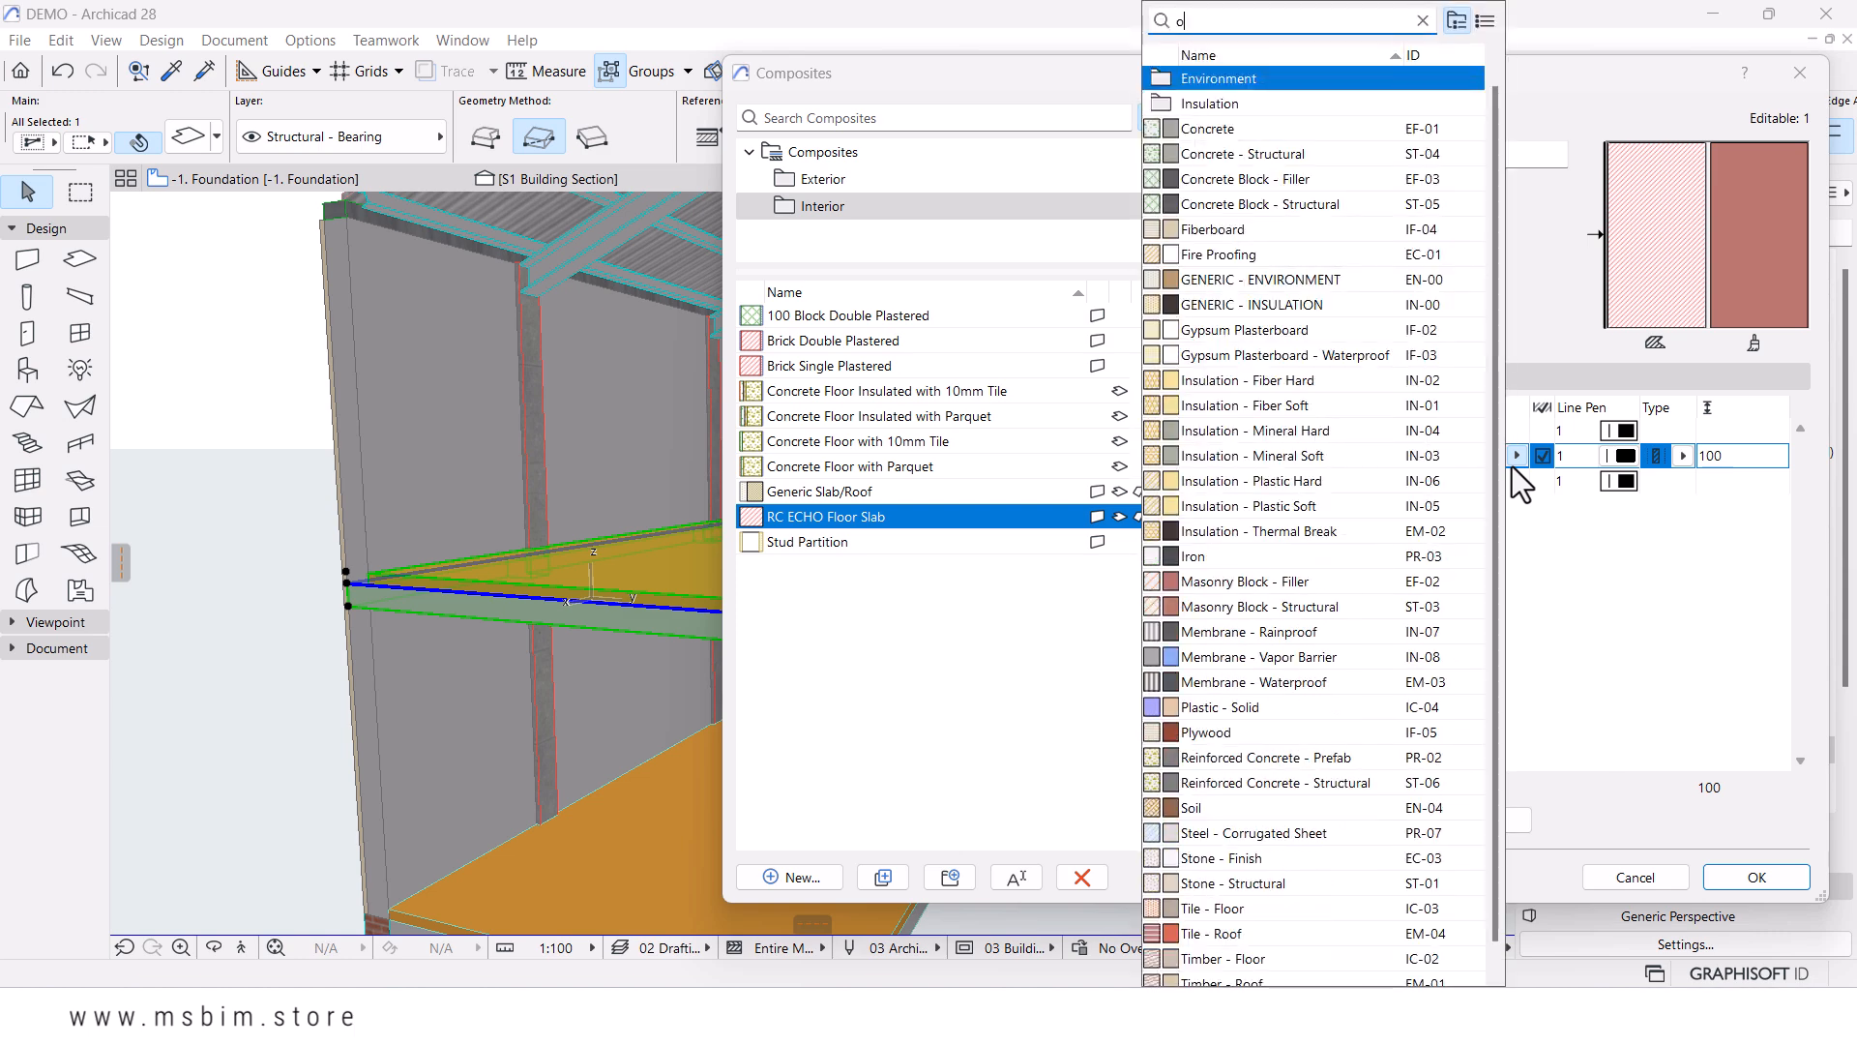
key("BackSpace")
type("con")
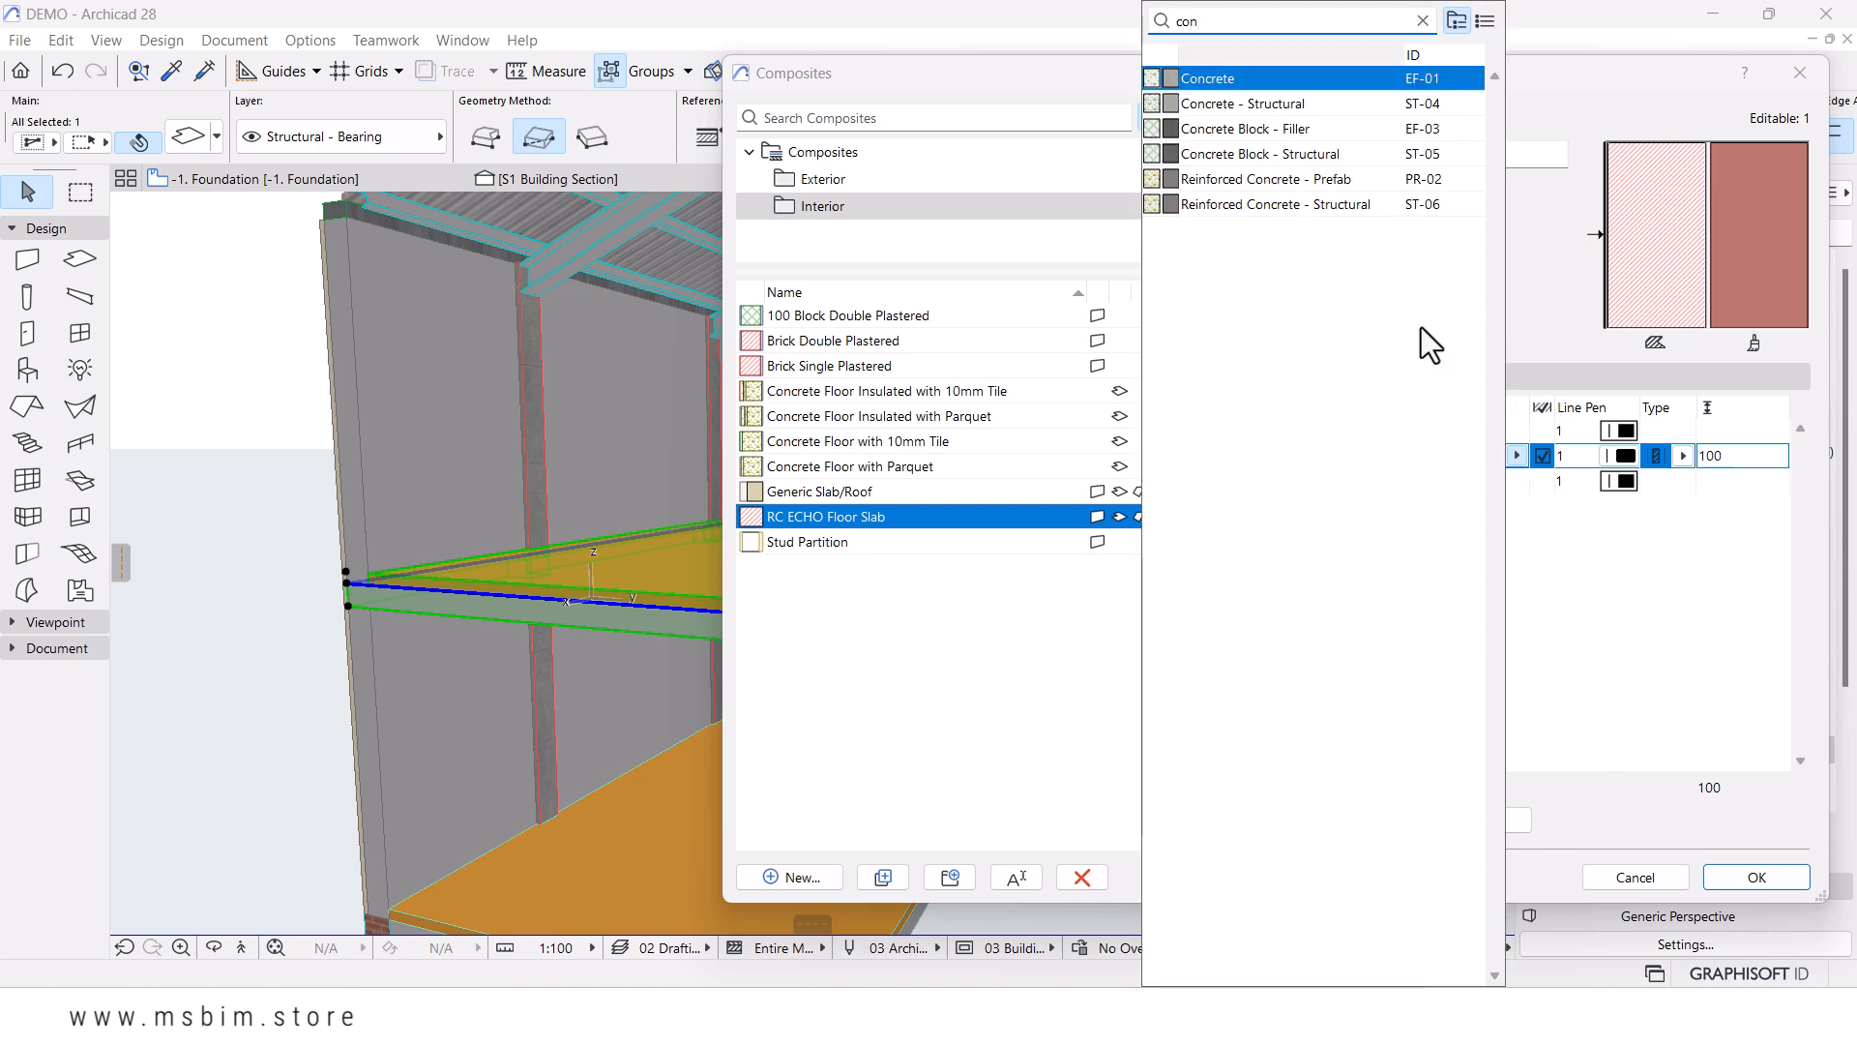
left_click(1327, 206)
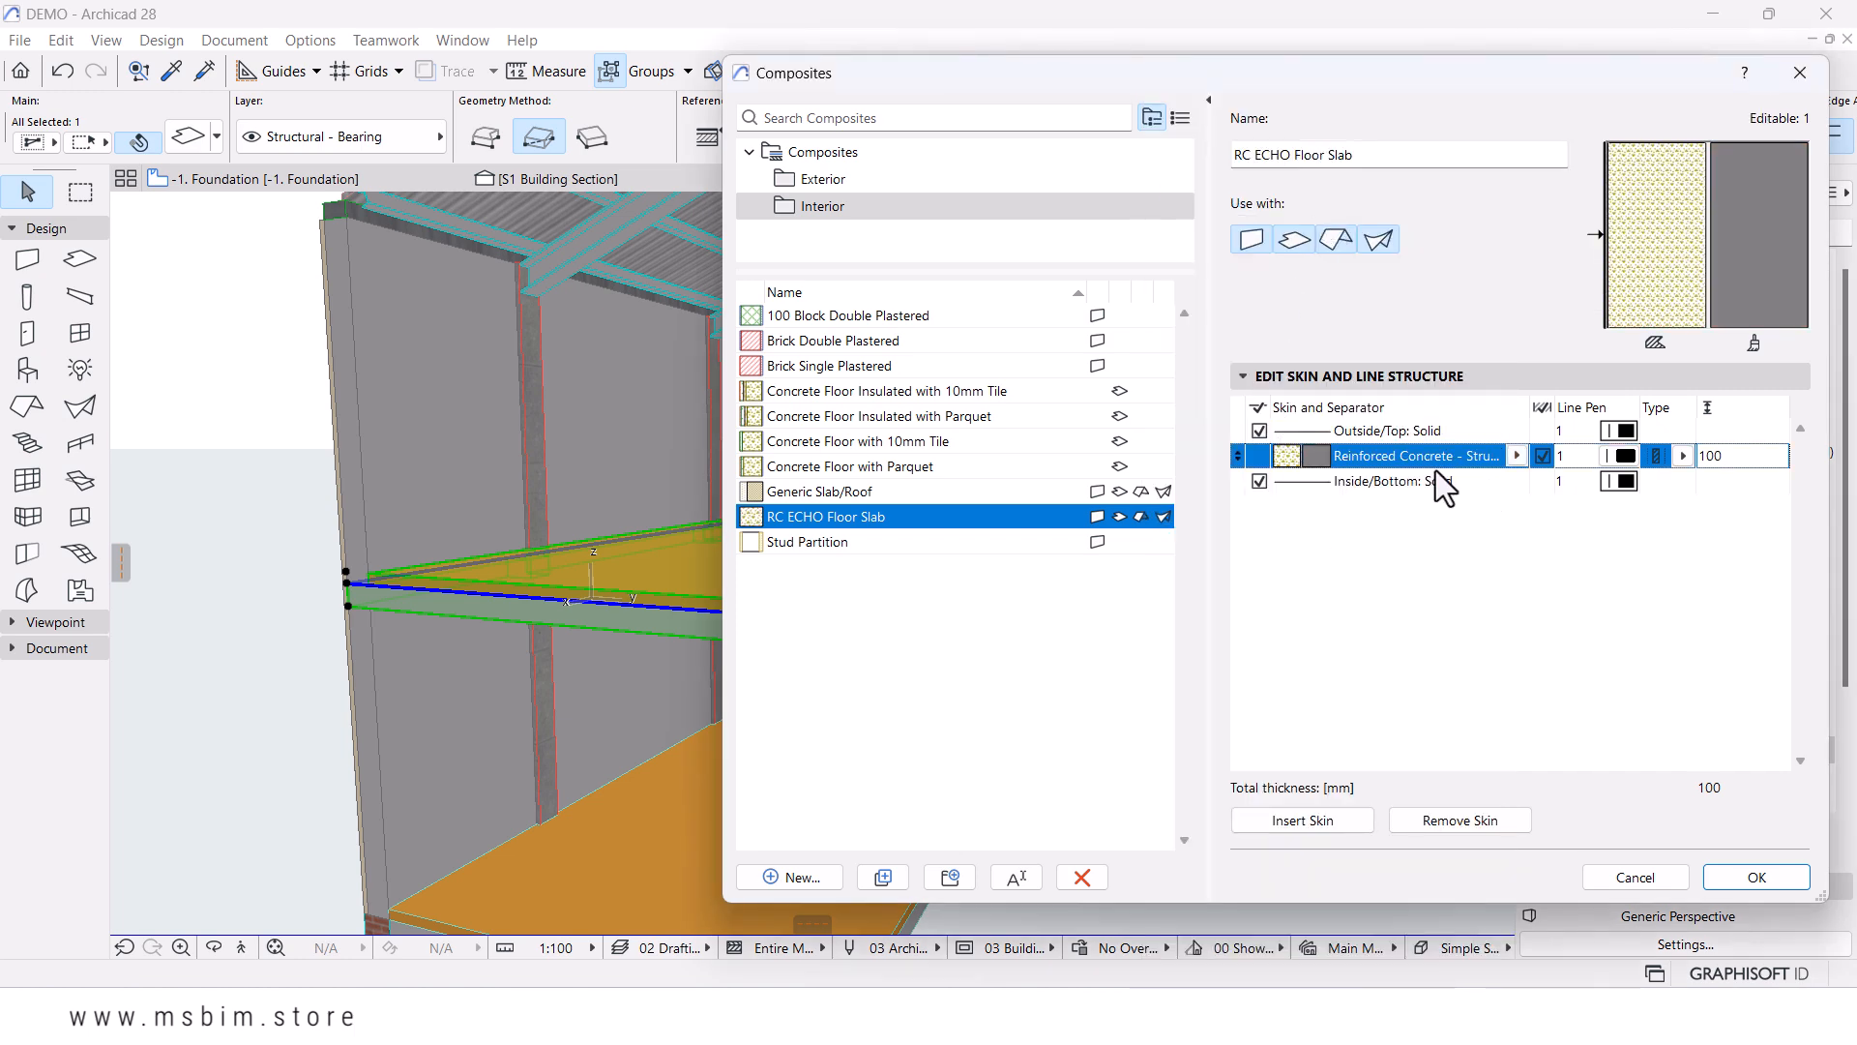
left_click(1770, 456)
left_click(1547, 564)
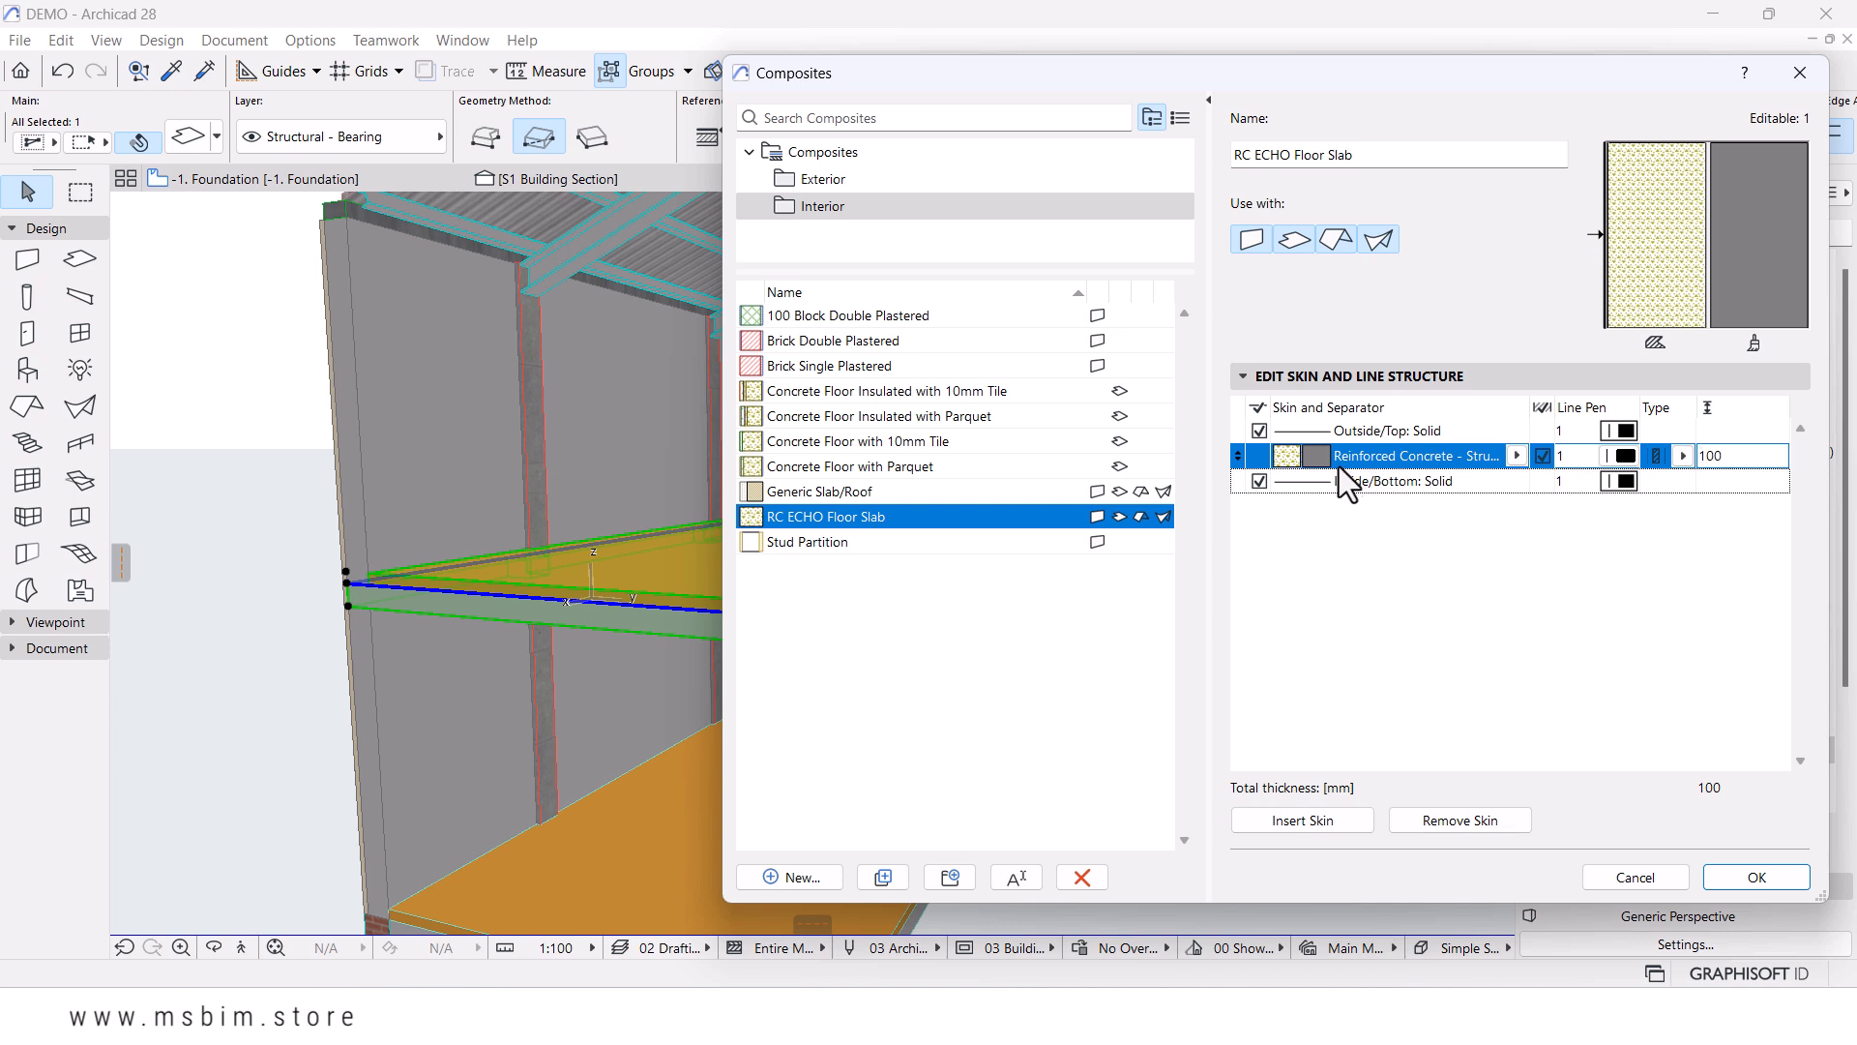
- Insert a skin above the reinforced concrete and make it Tile - Floor with a thickness of 20 mm
left_click(1286, 819)
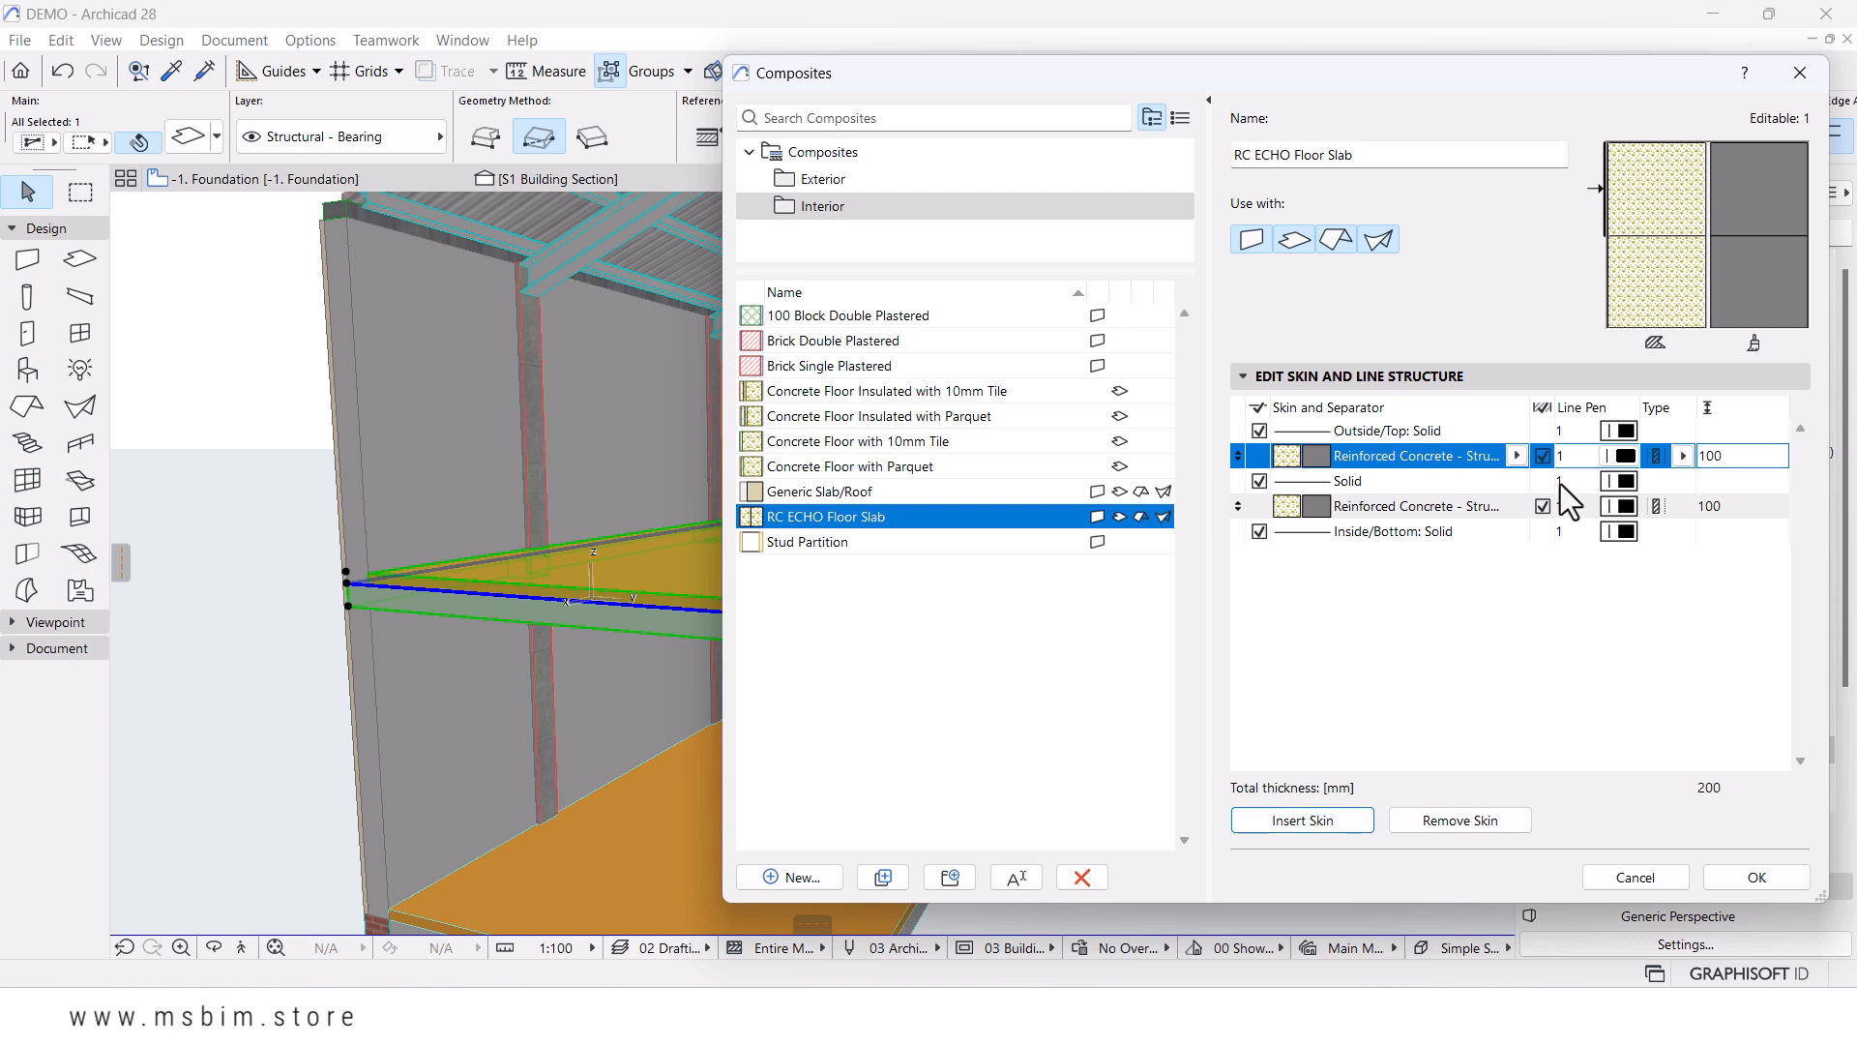
left_click(1517, 455)
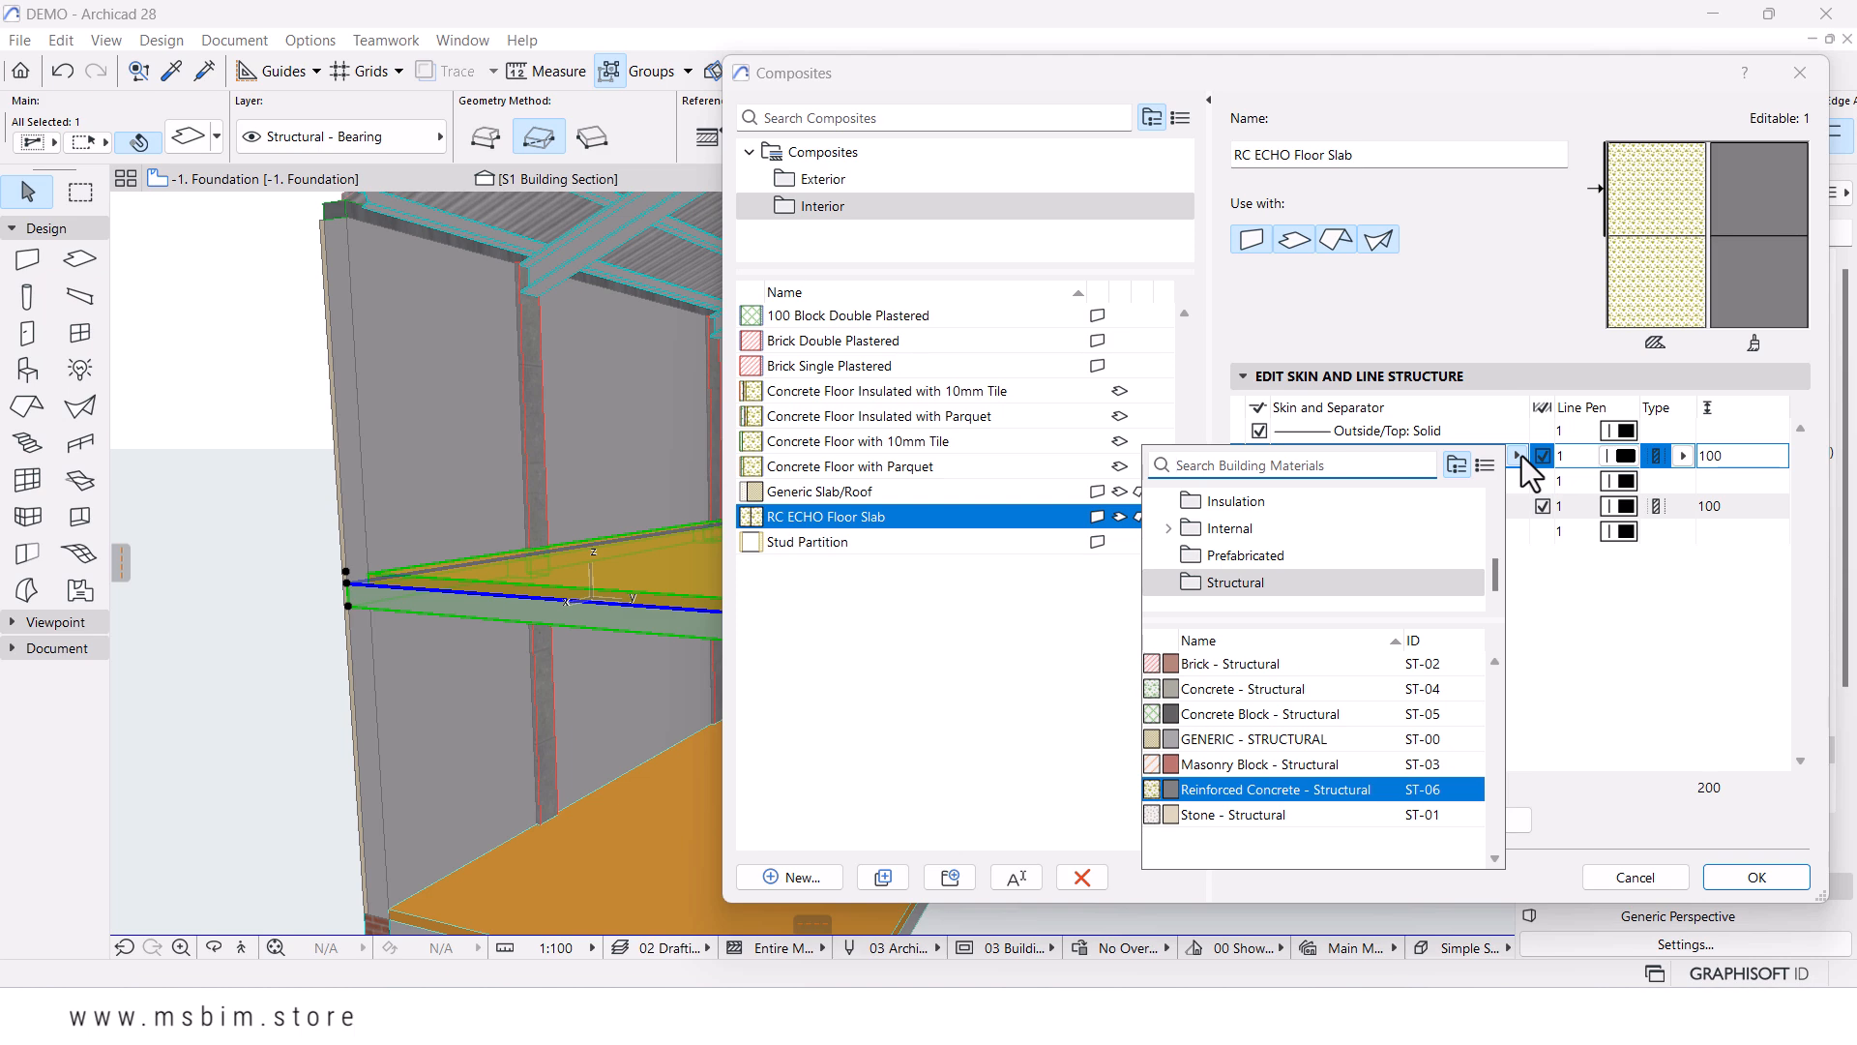
type("flo")
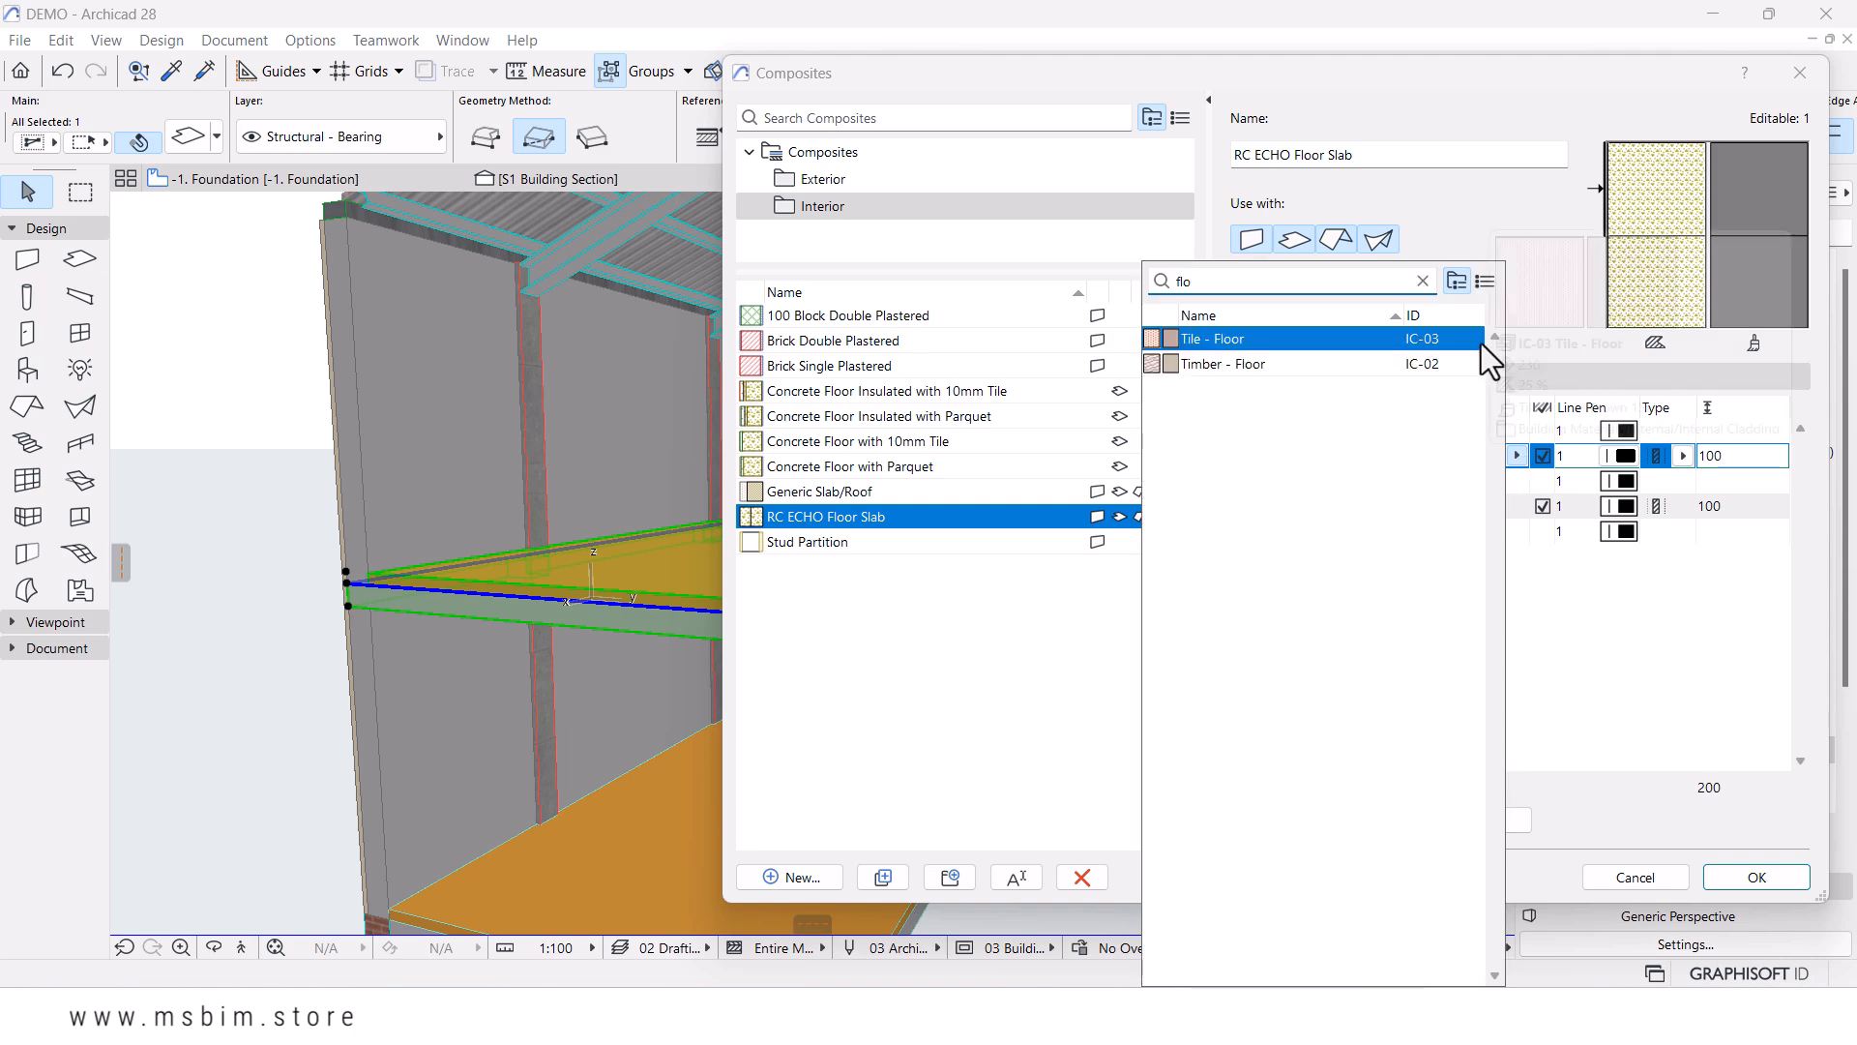
left_click(1249, 340)
type("20")
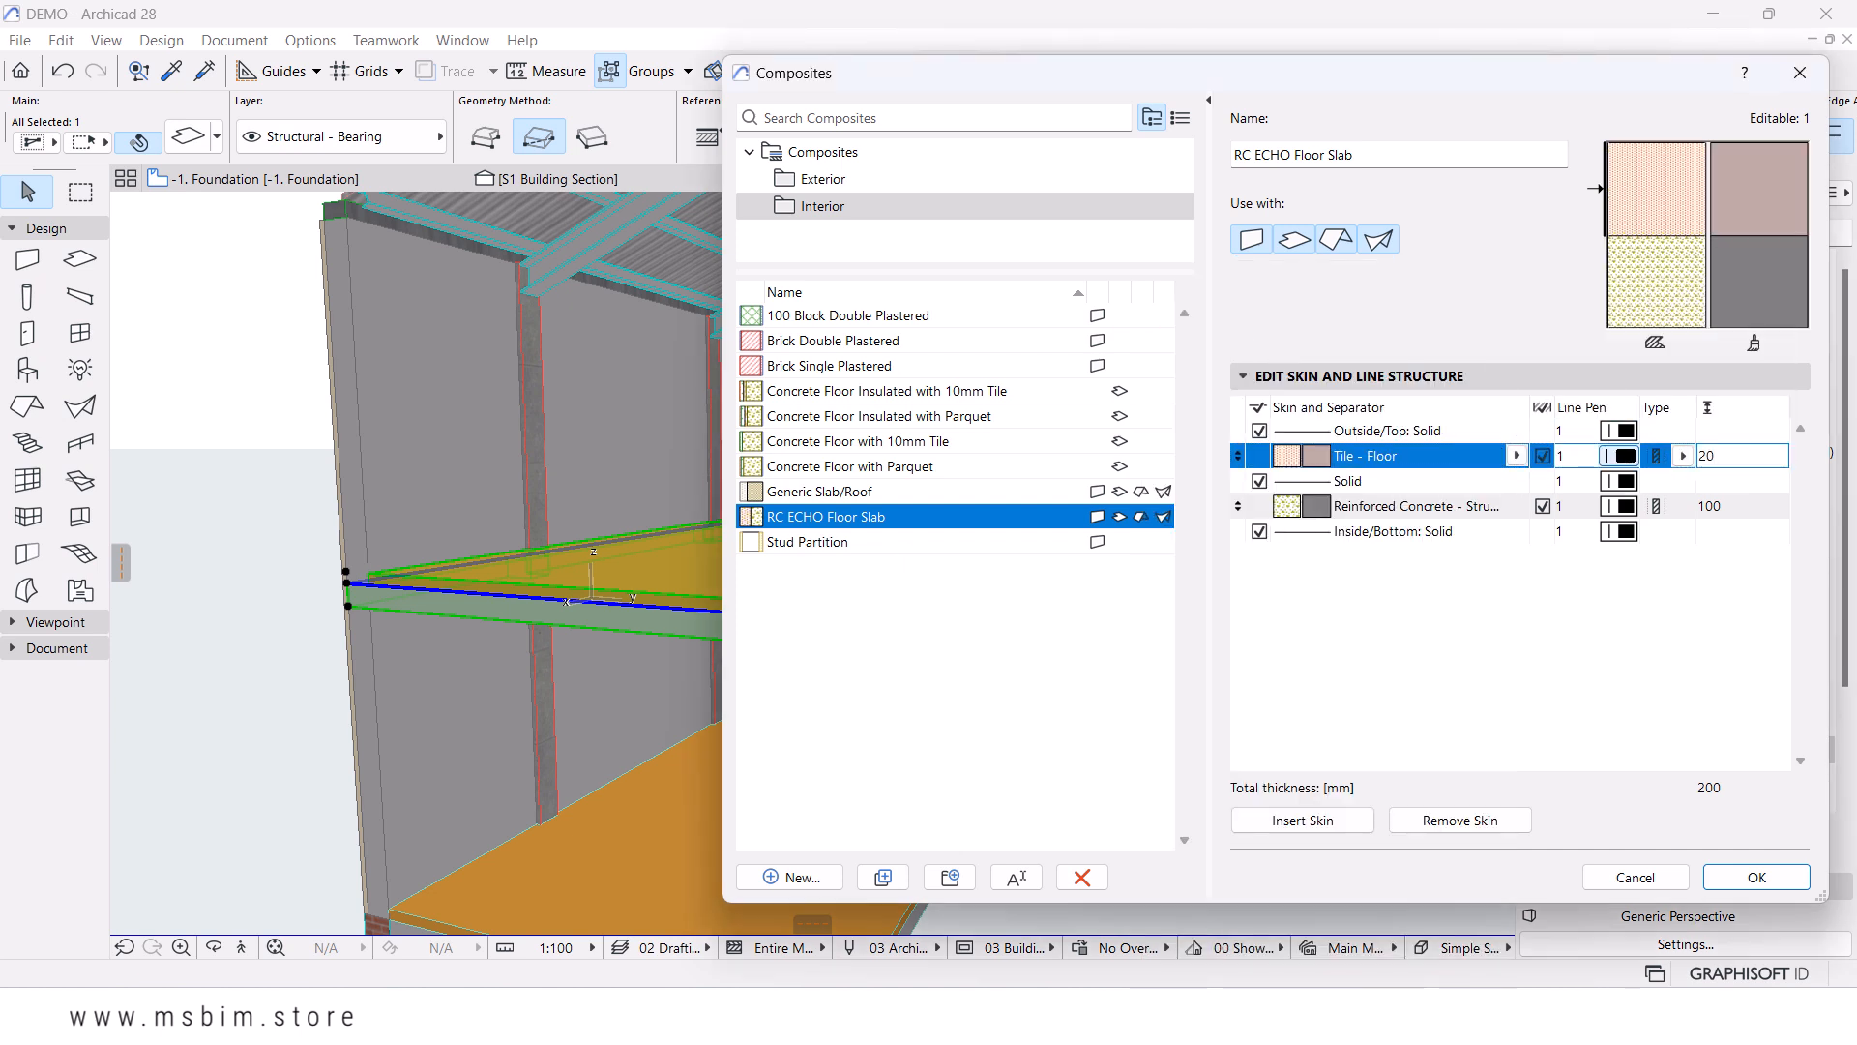
left_click(1364, 532)
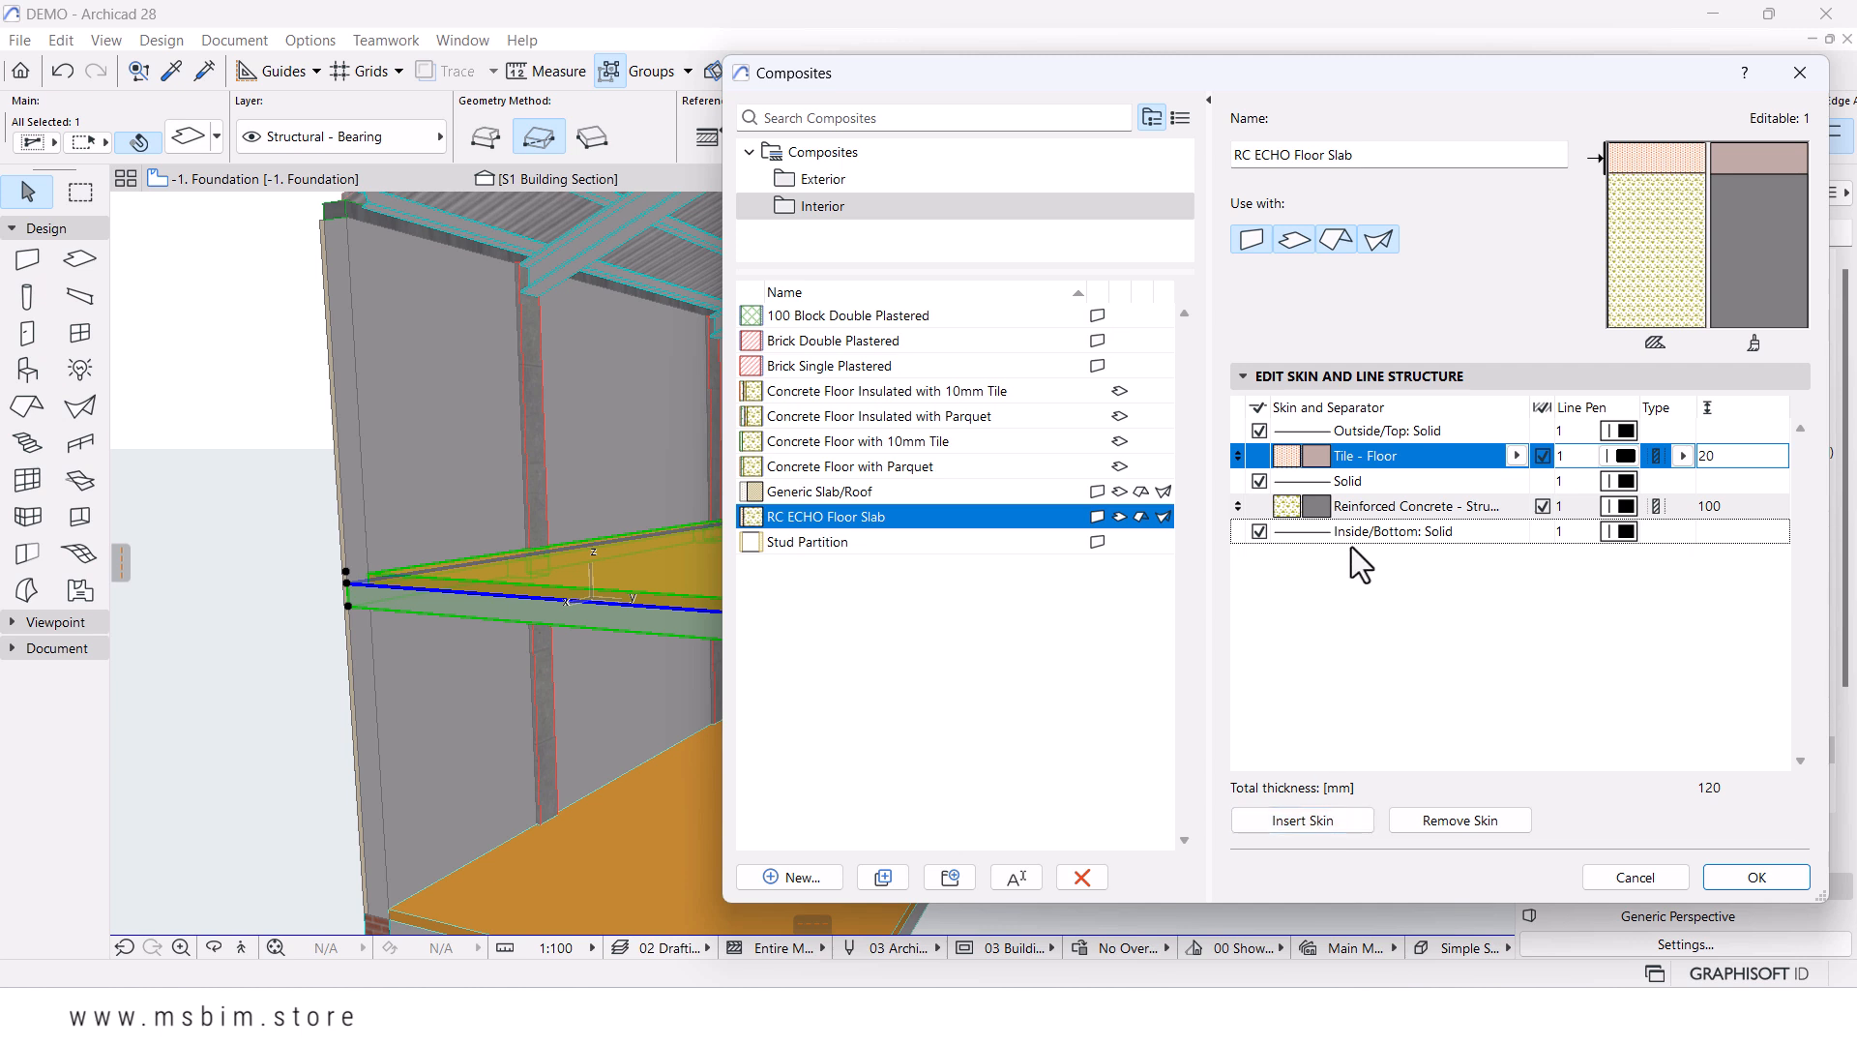
- Insert another skin below the tile layer and set the lowest skin's thickness to 20 mm
left_click(1358, 508)
left_click(1311, 820)
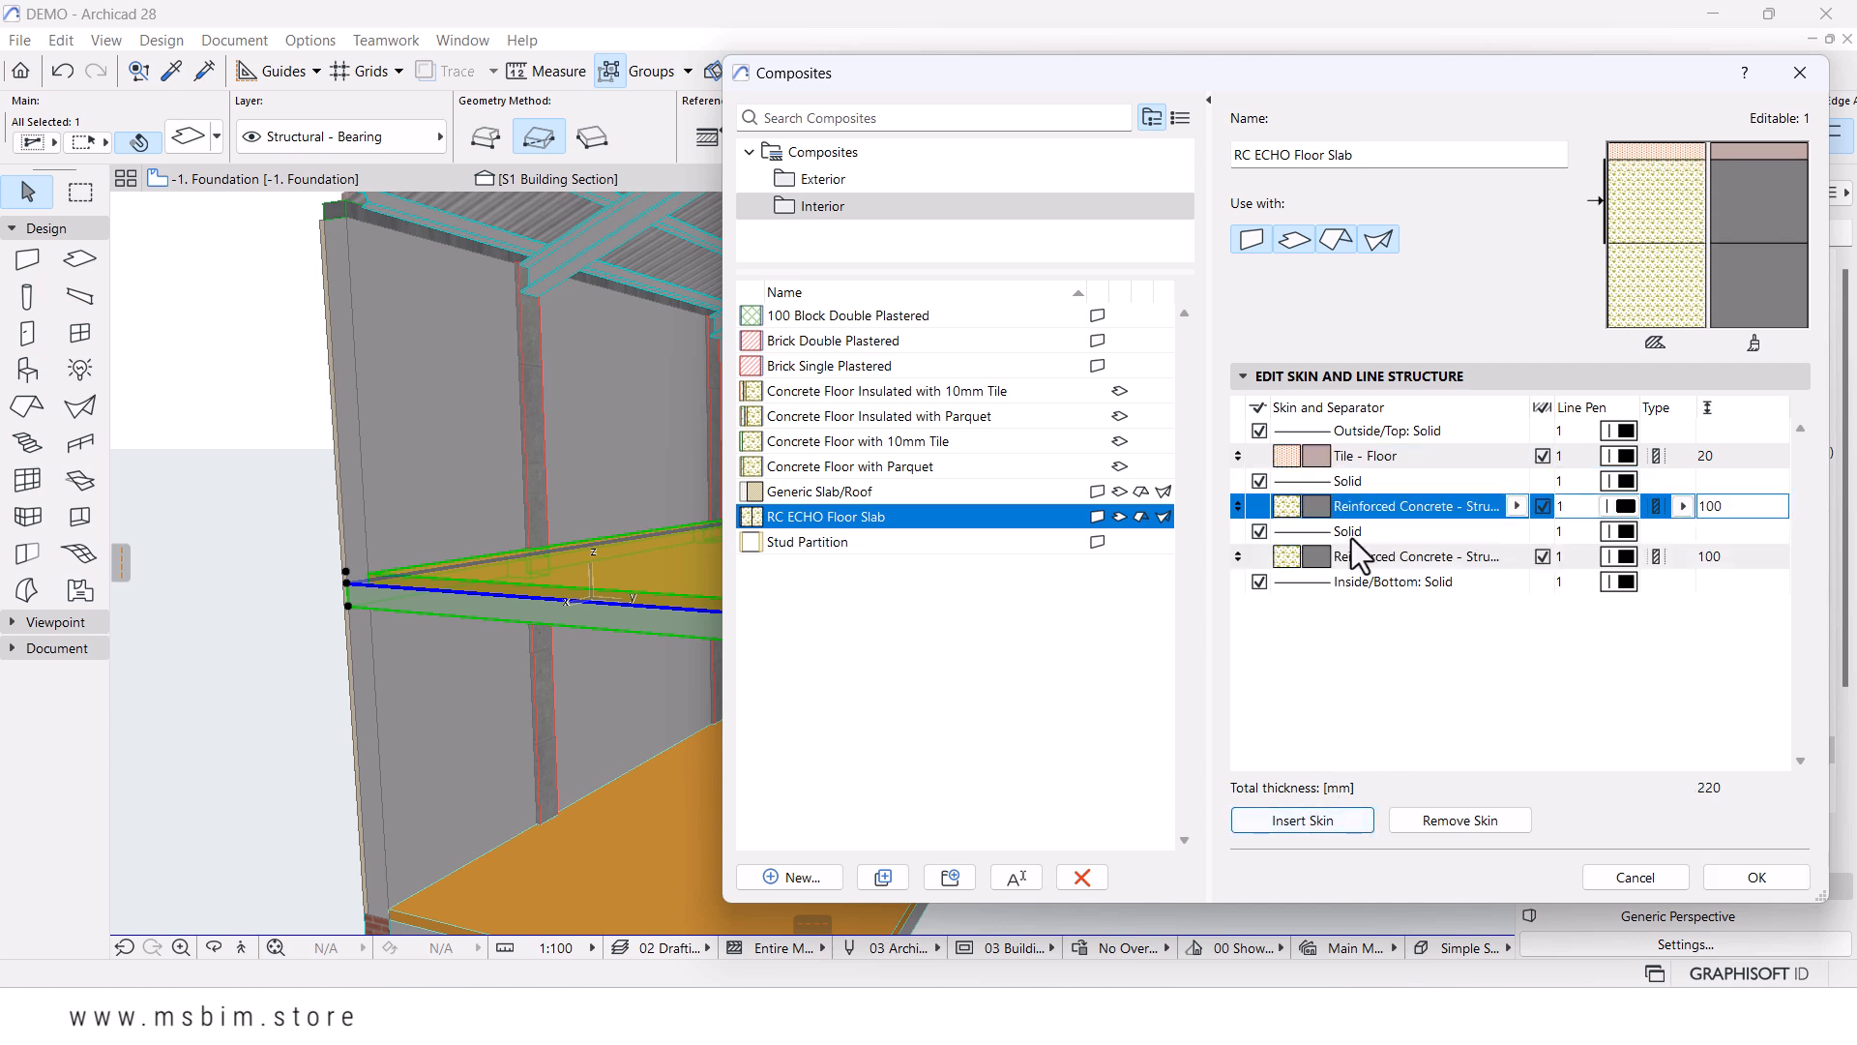
left_click(1581, 559)
left_click(1721, 556)
type("20")
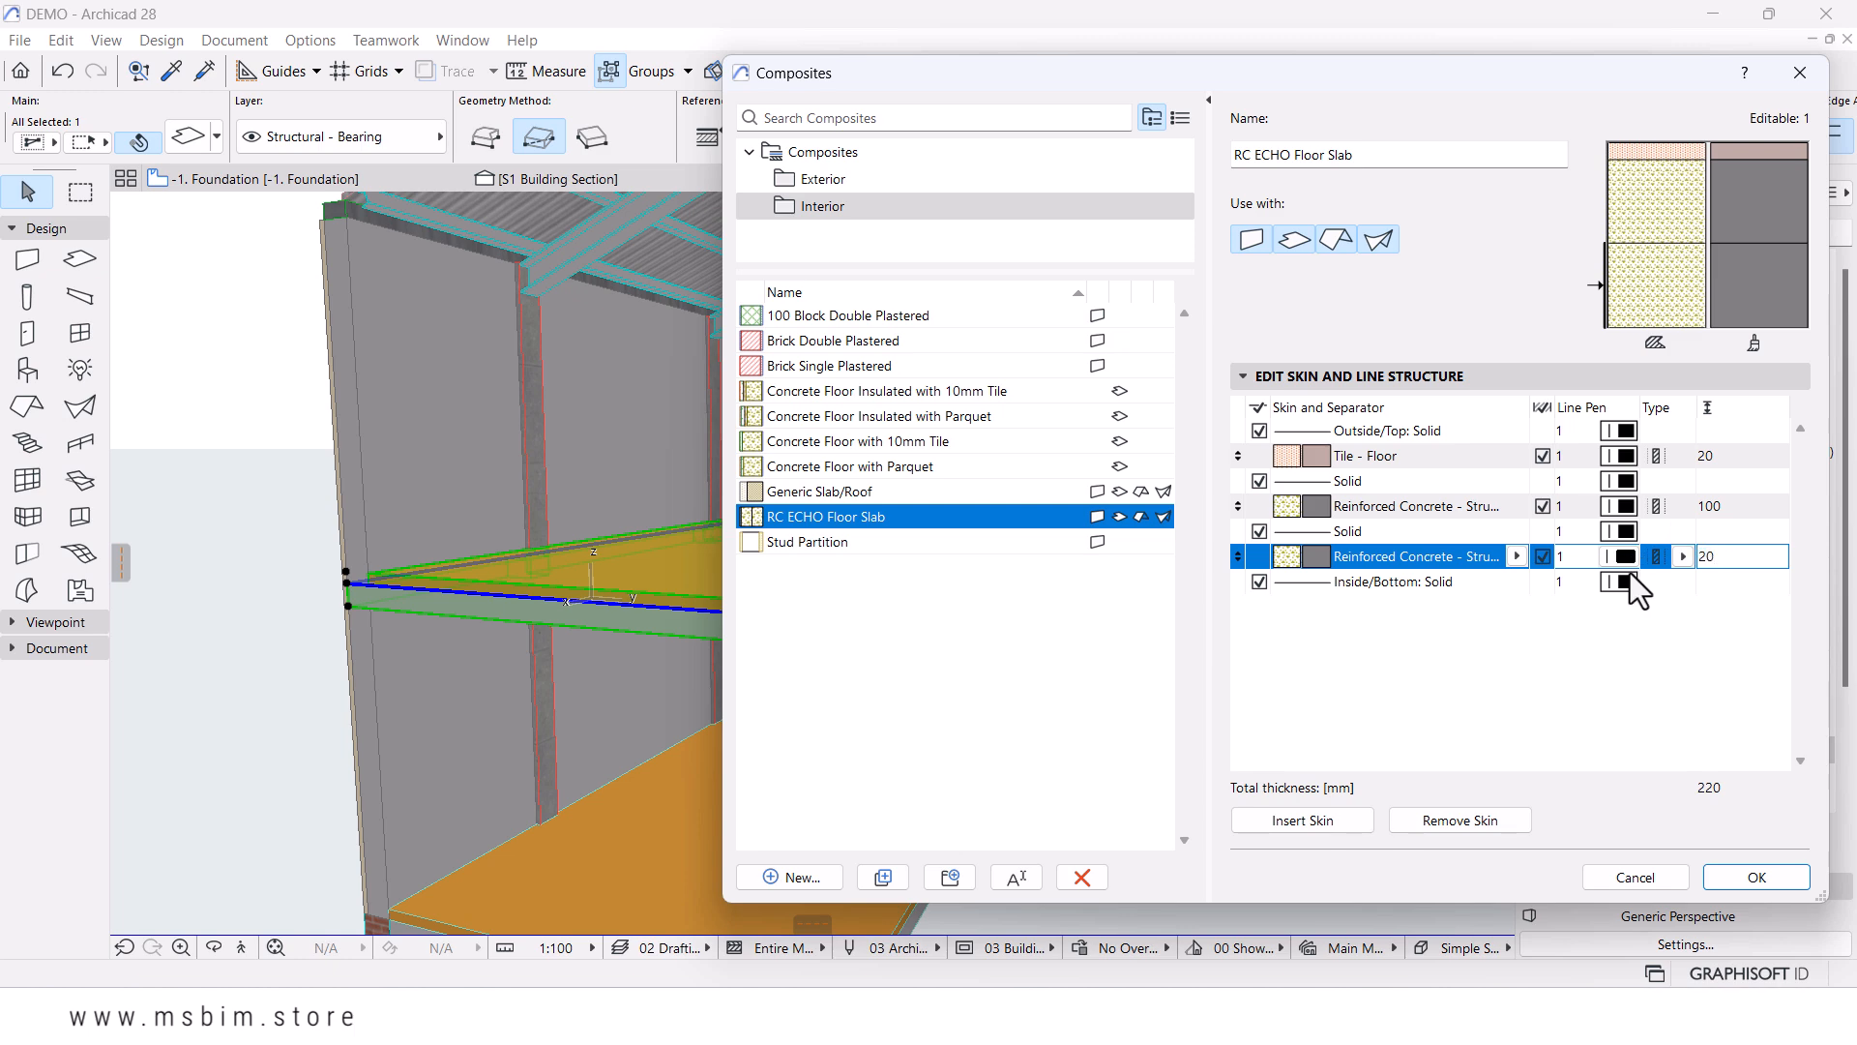
- Change the lowest skin's building material to Plaster - Lime Sand and save the RC ECHO Floor Slab composite
left_click(1516, 557)
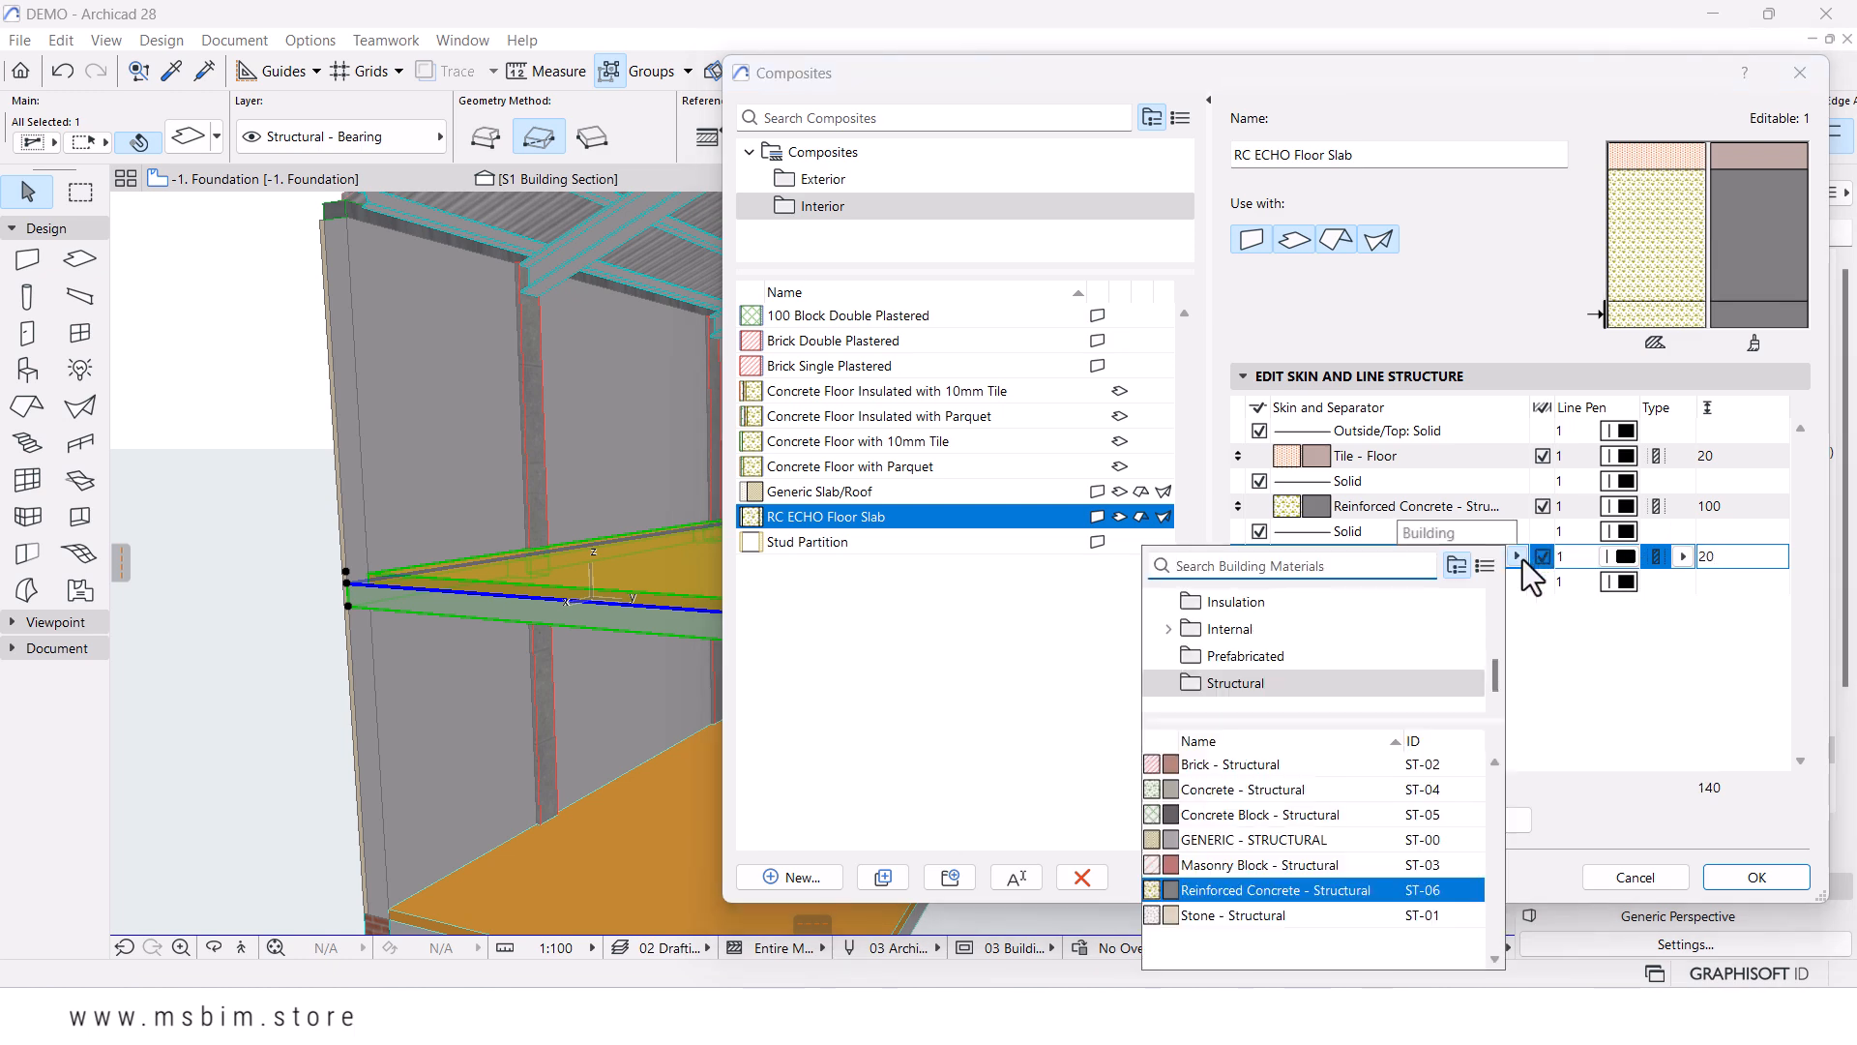
type("pla")
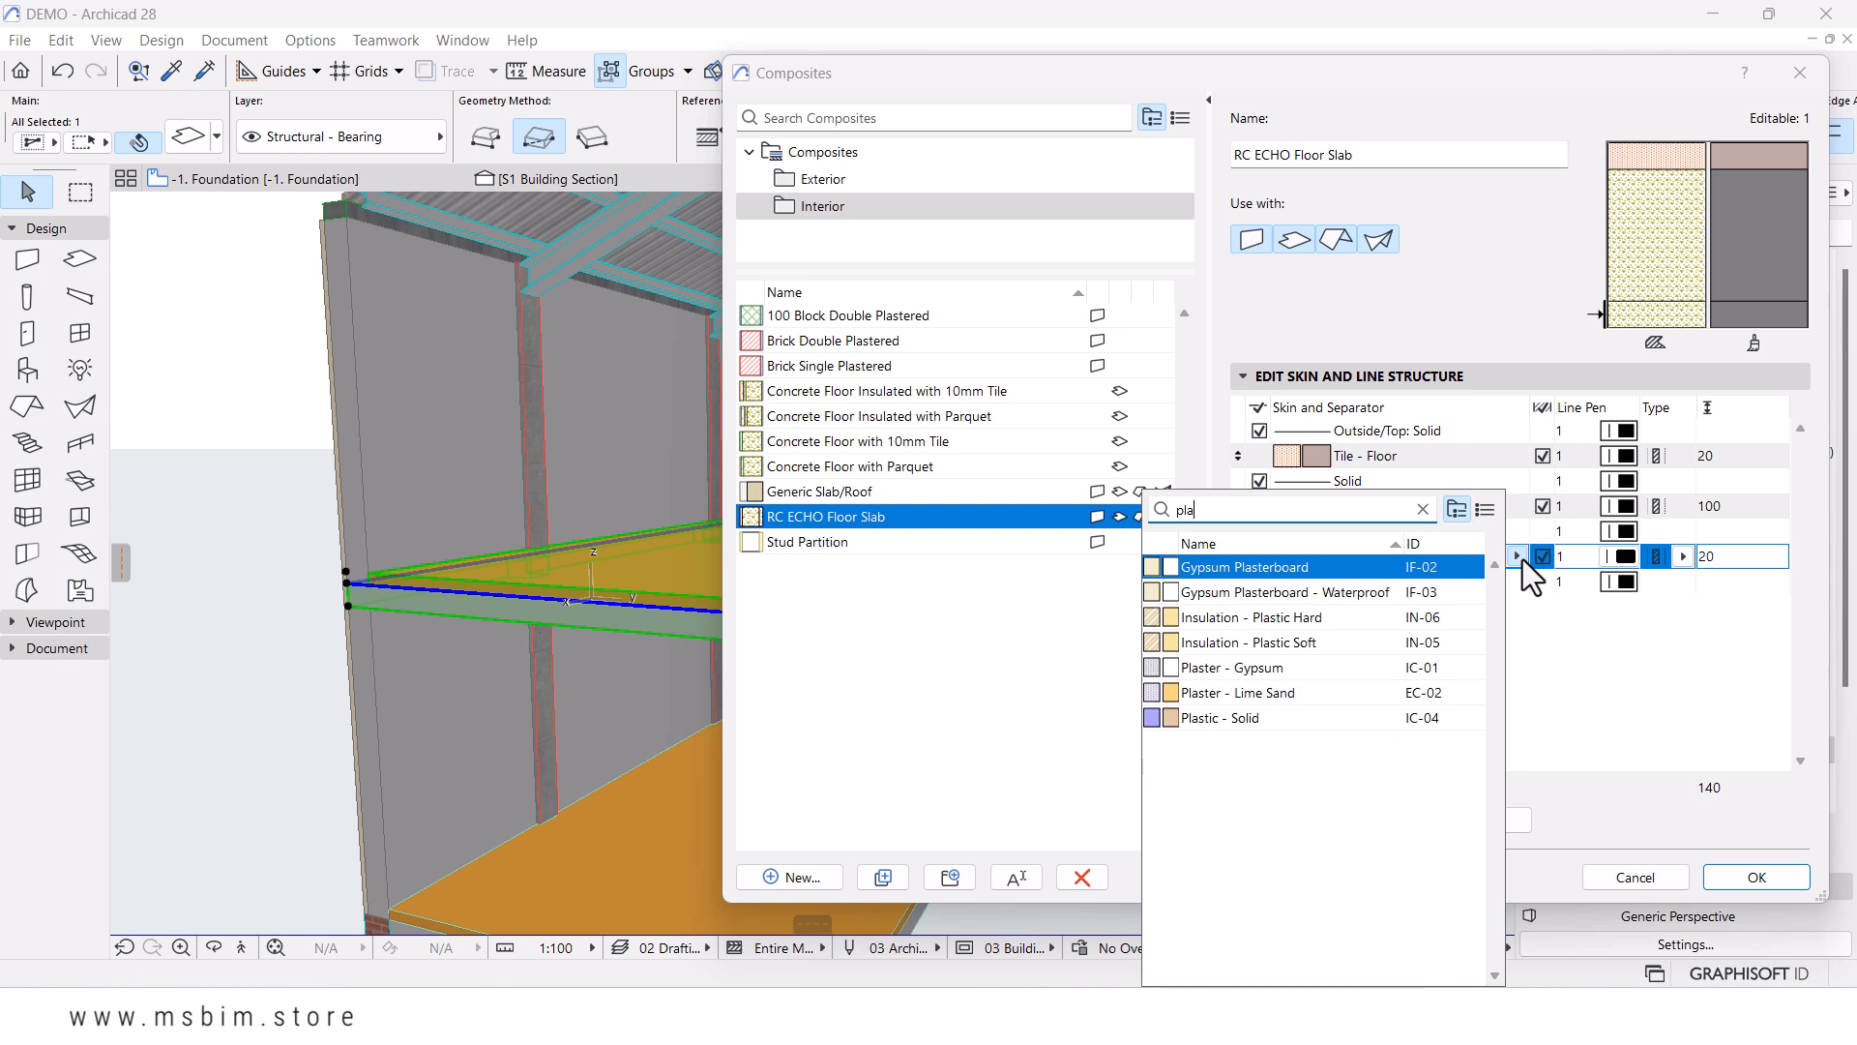
type("st")
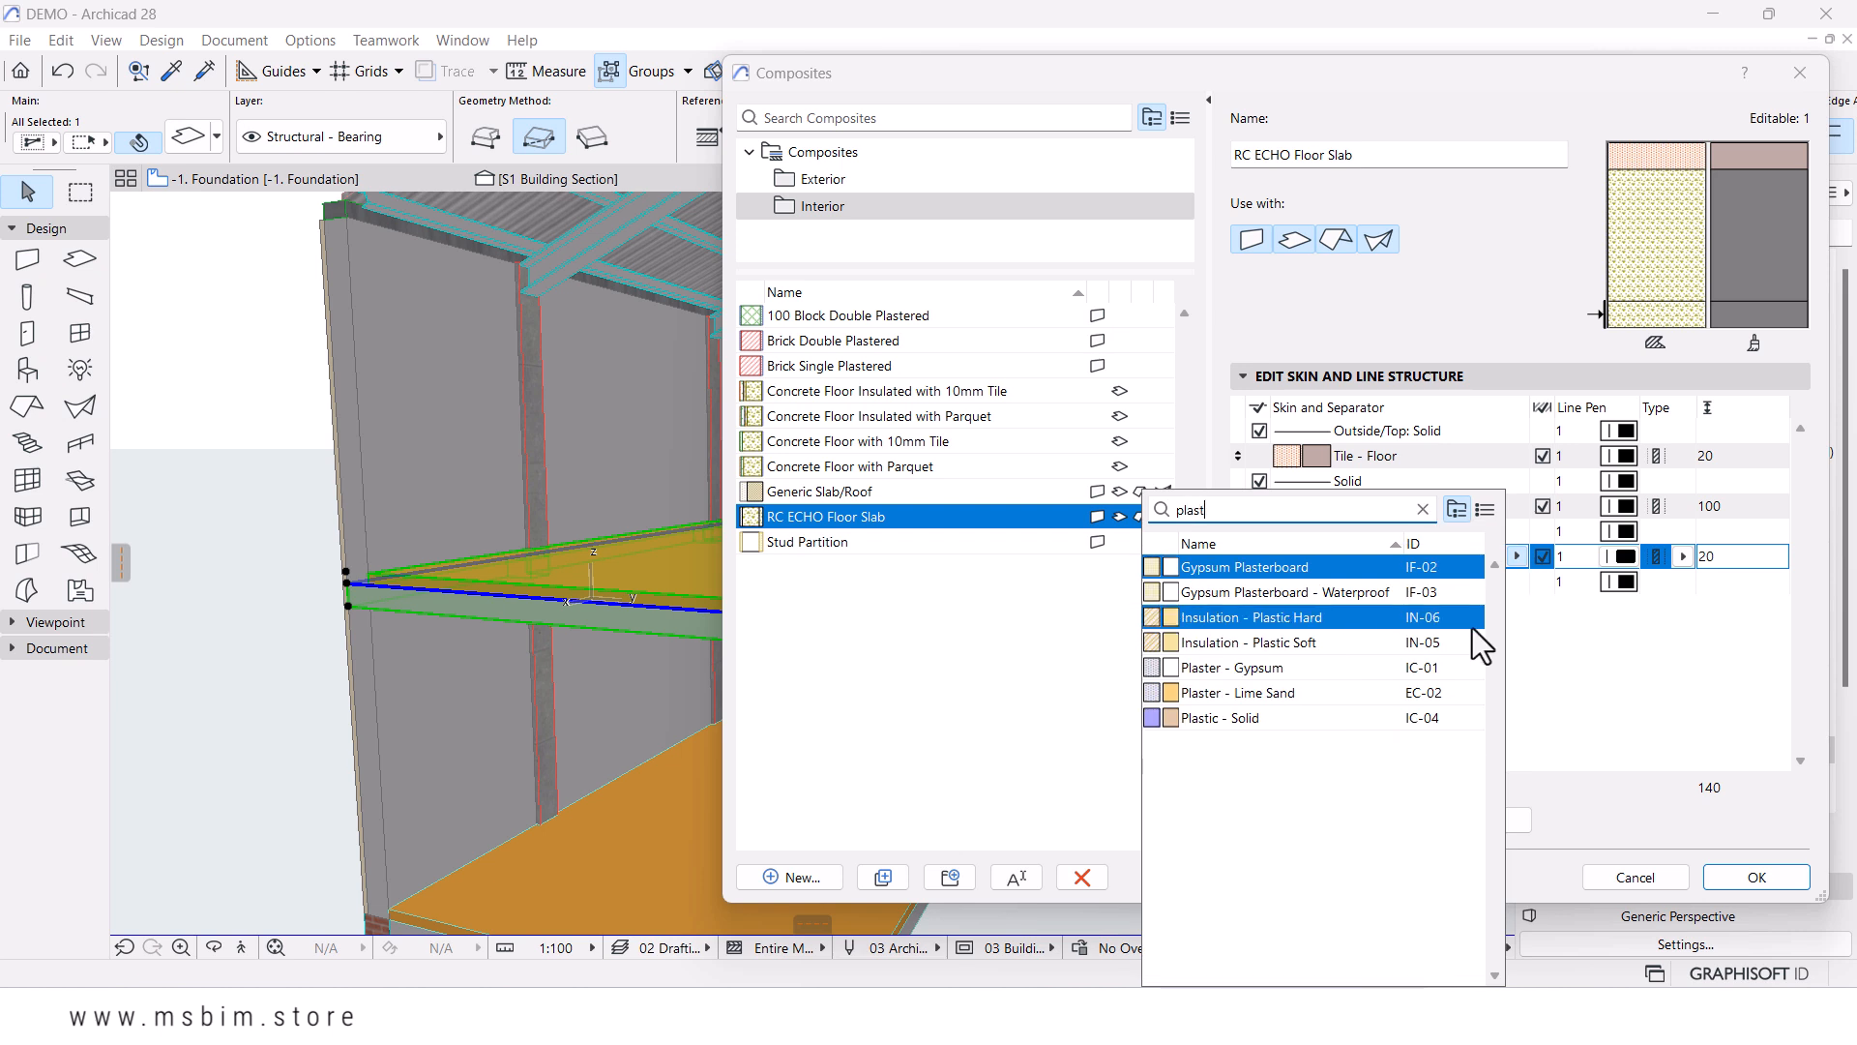
mouse_move(1307, 669)
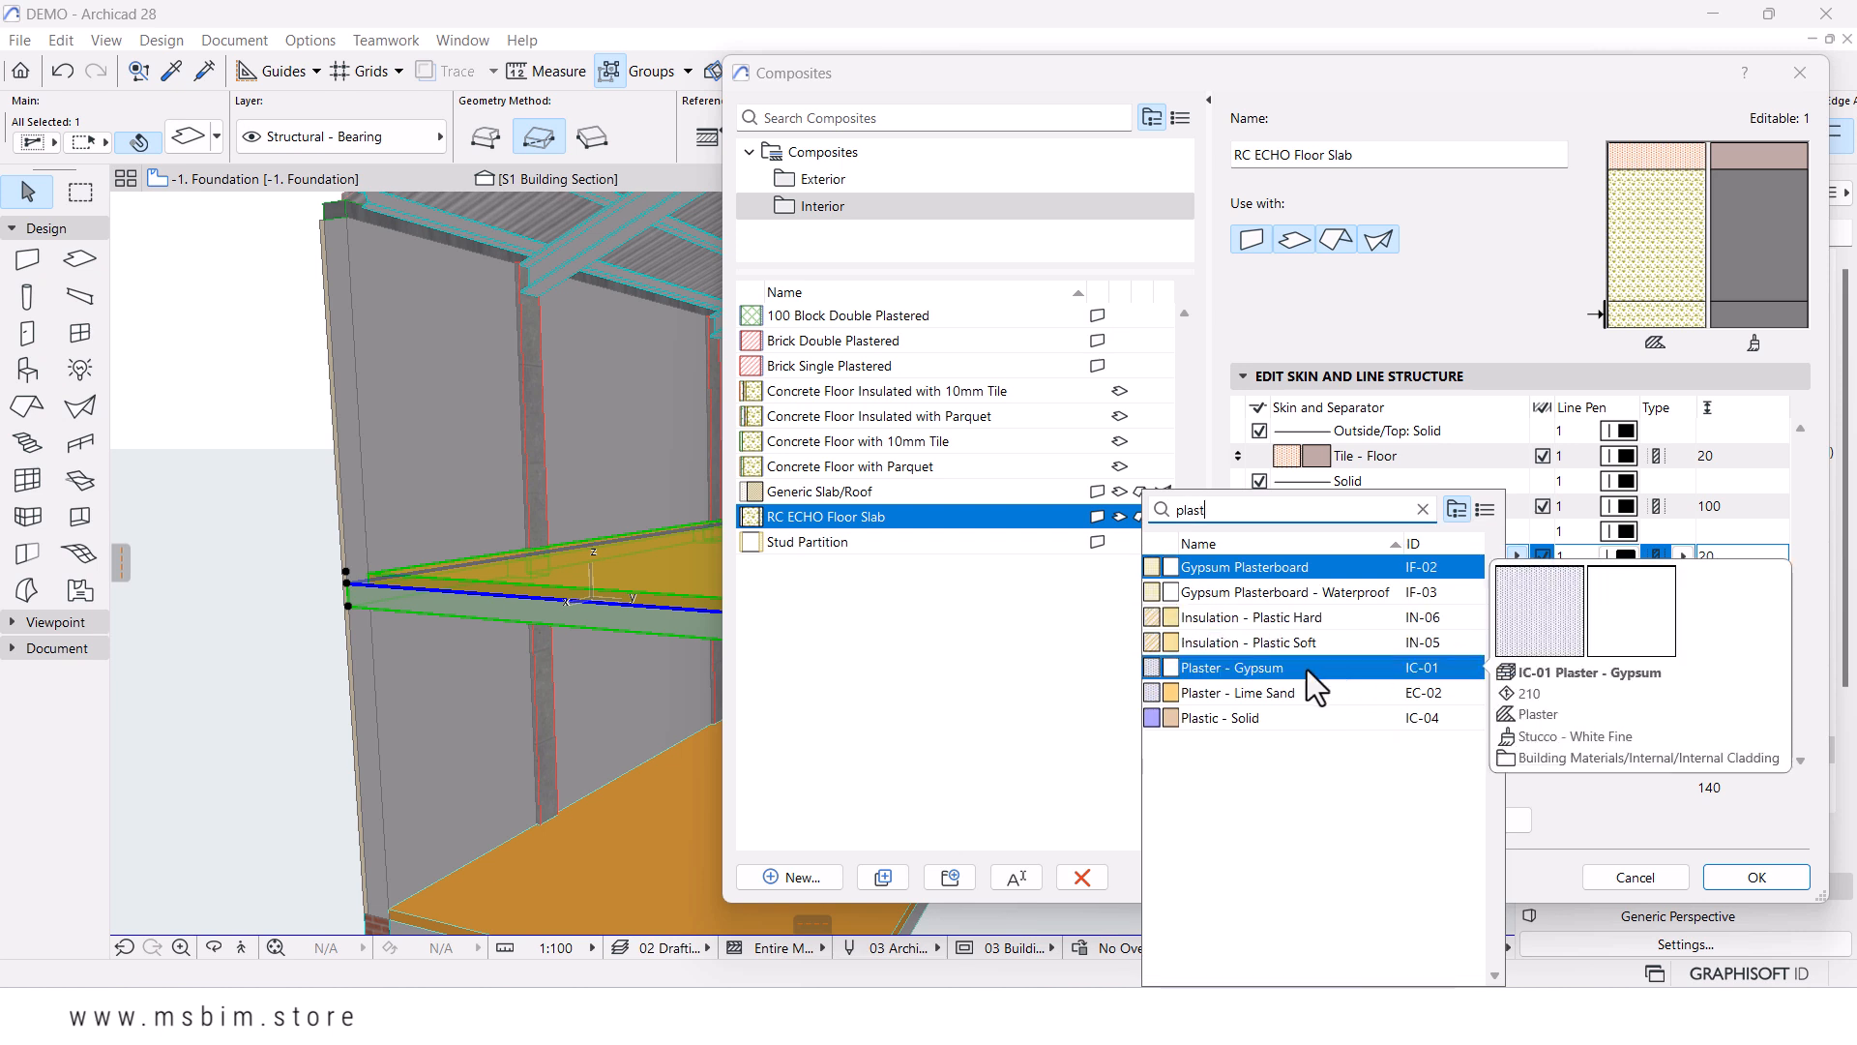
left_click(1222, 696)
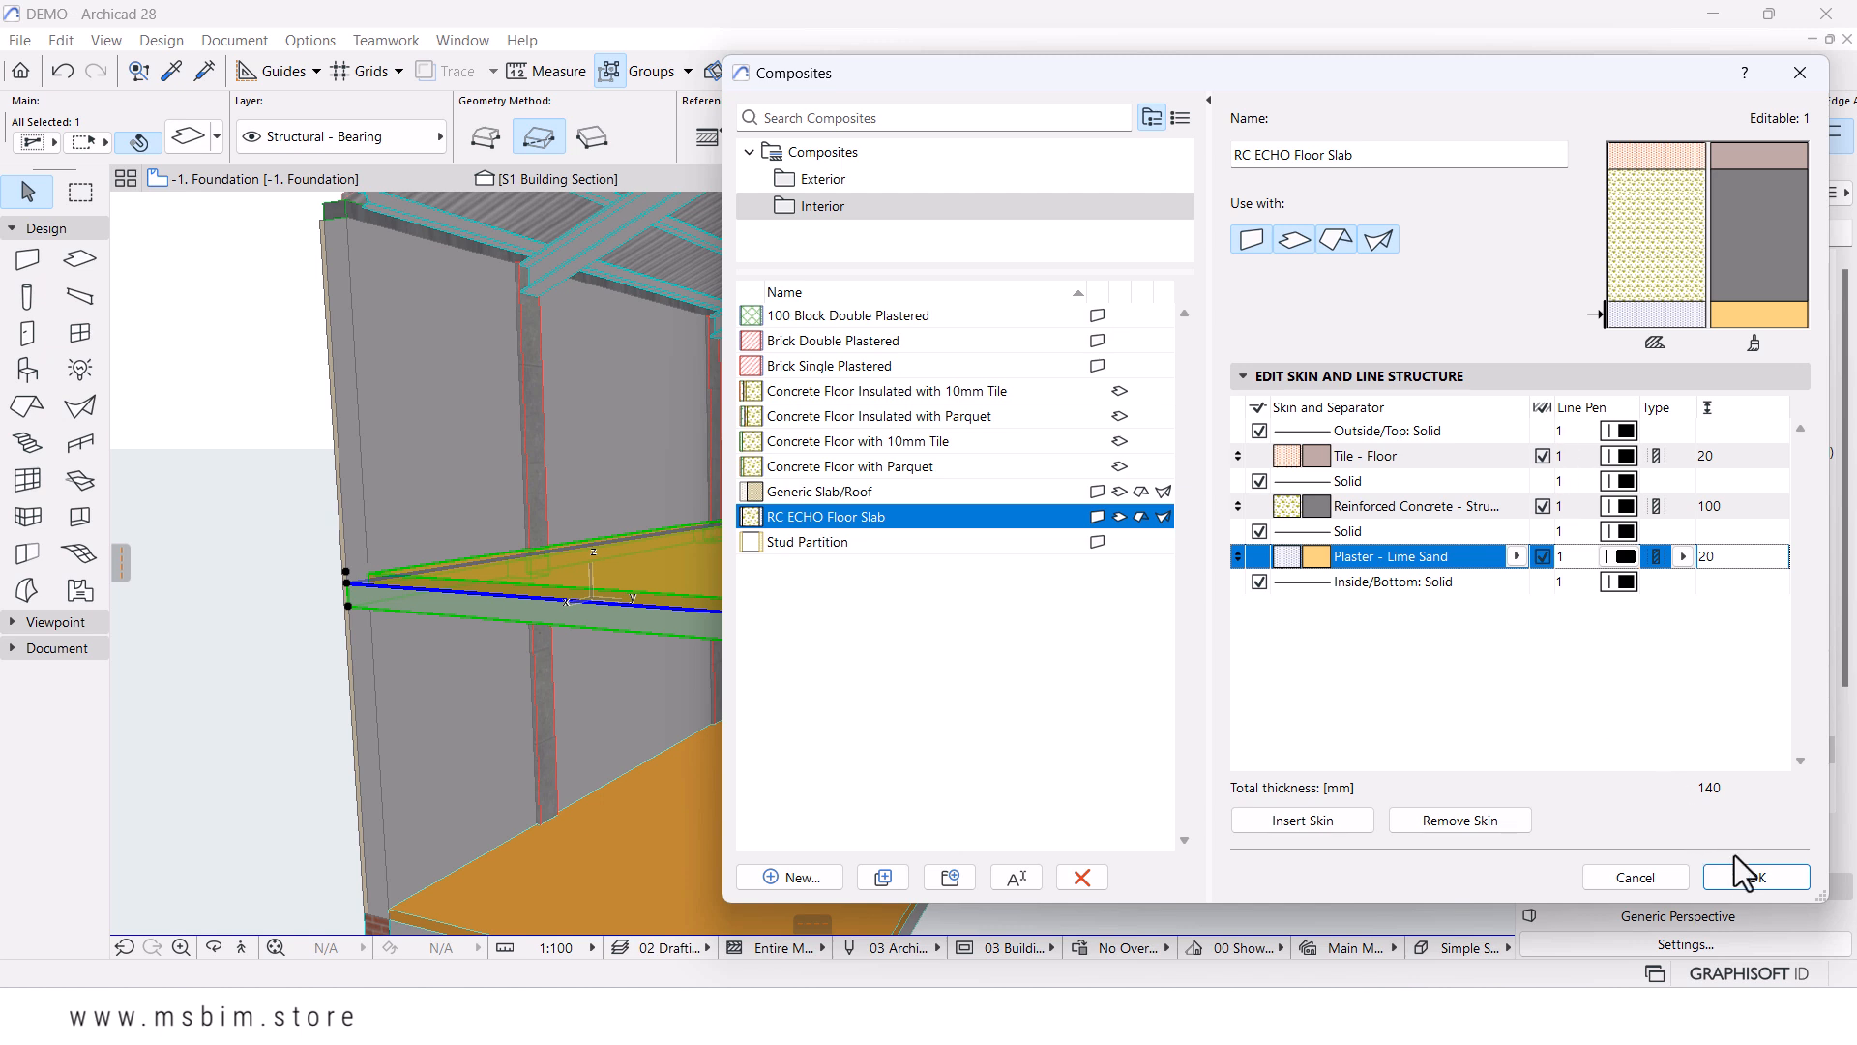
left_click(1749, 877)
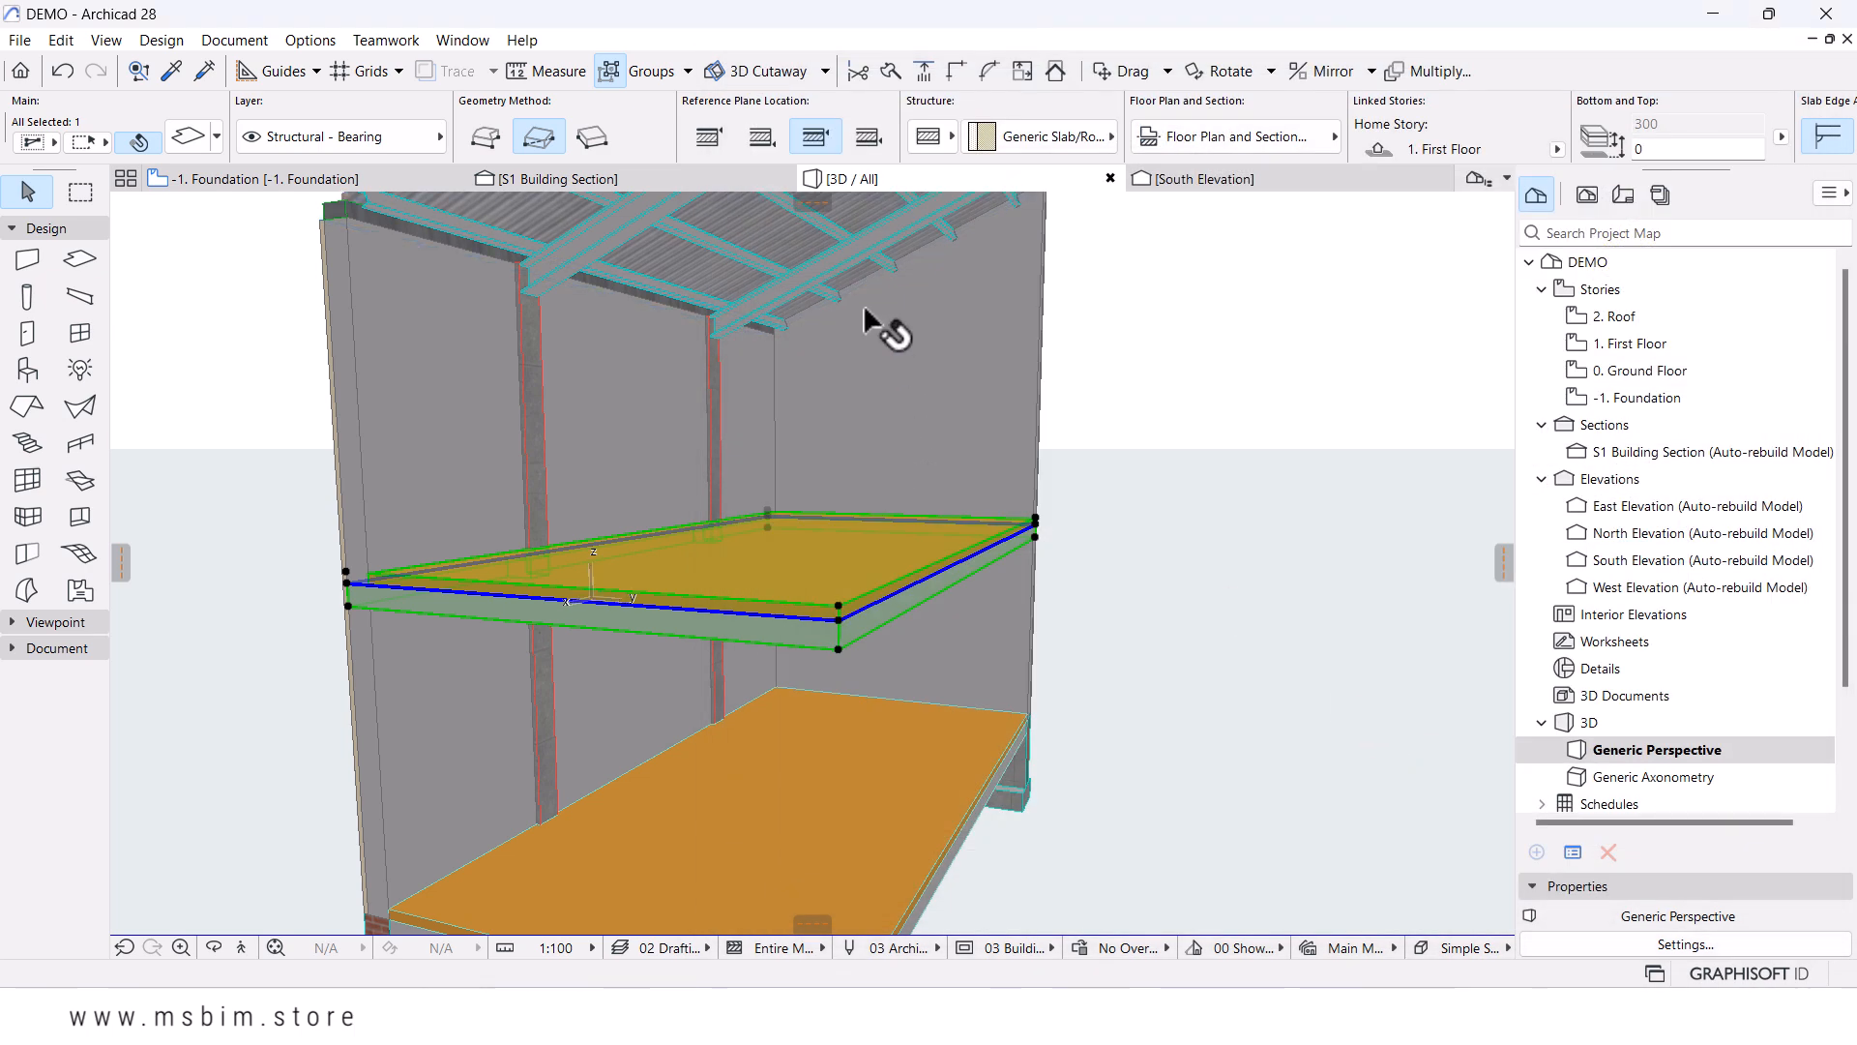
- Assign the RC ECHO Floor Slab composite to the selected first-floor slab and deselect it
middle_click_drag(665, 381, 708, 394)
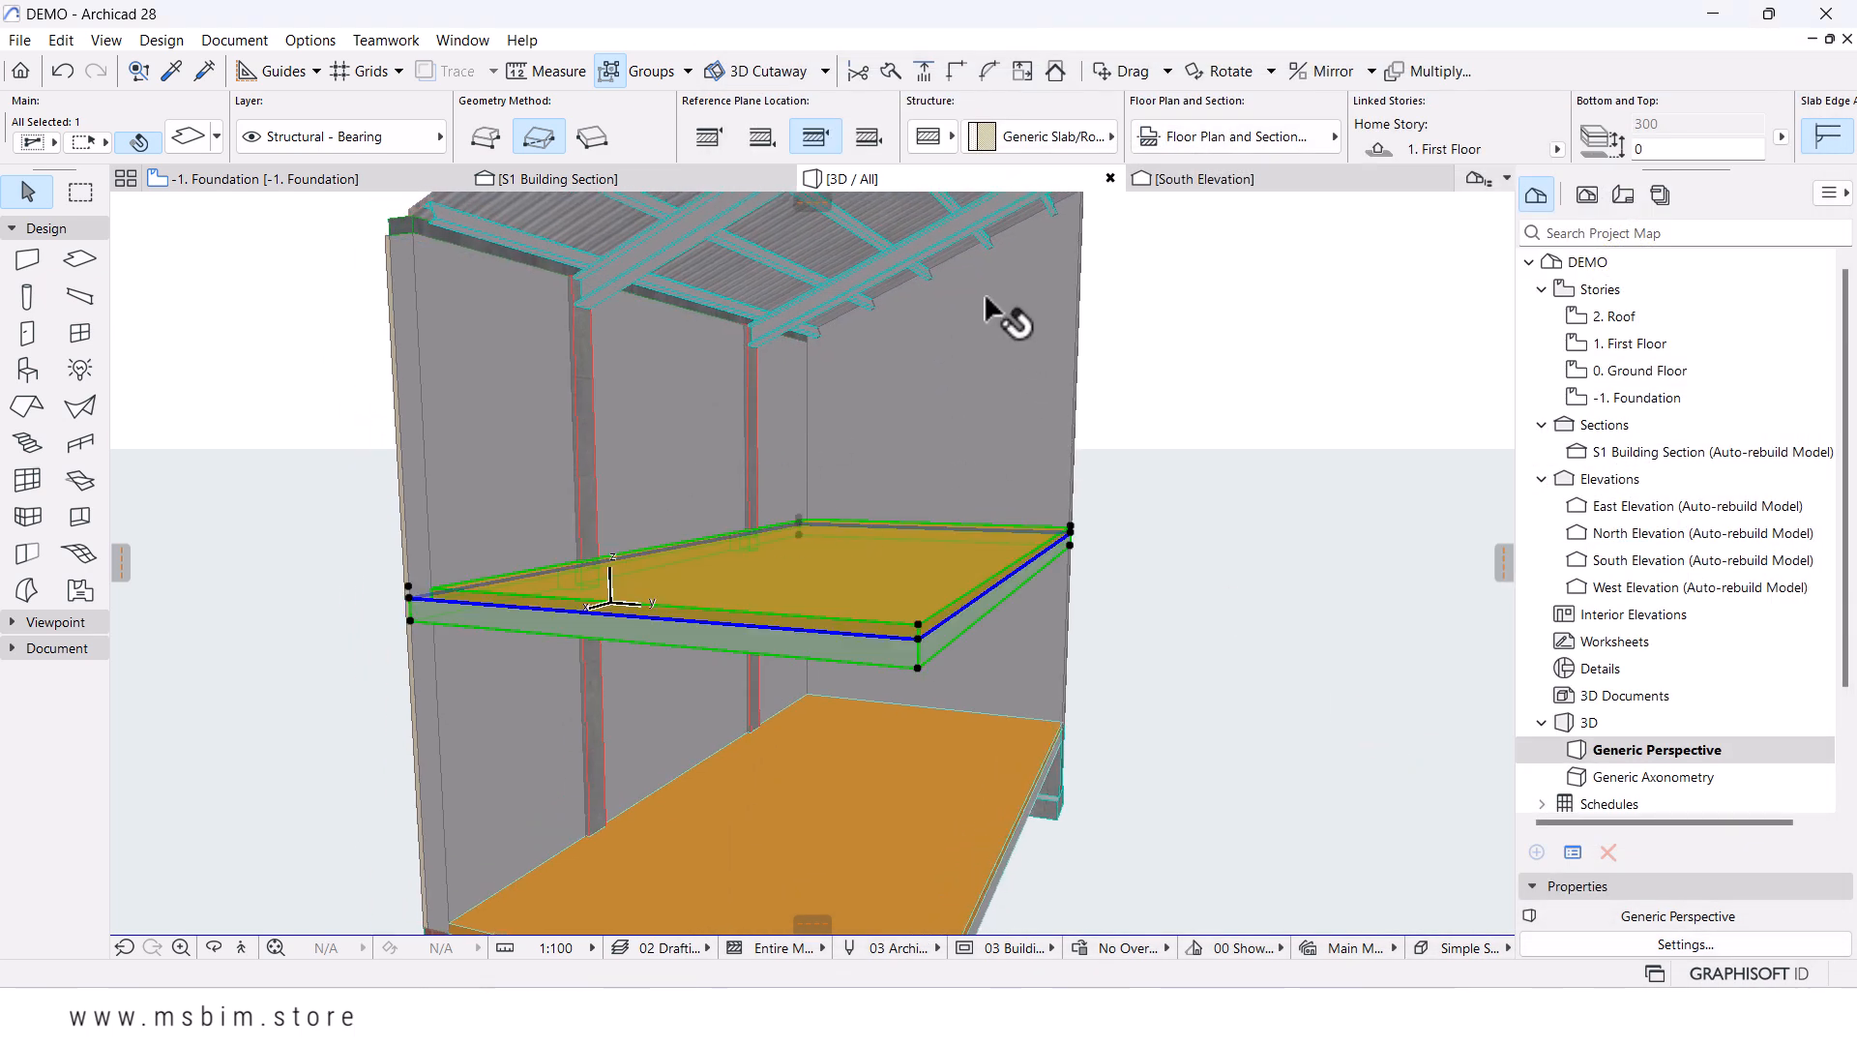
left_click(1042, 137)
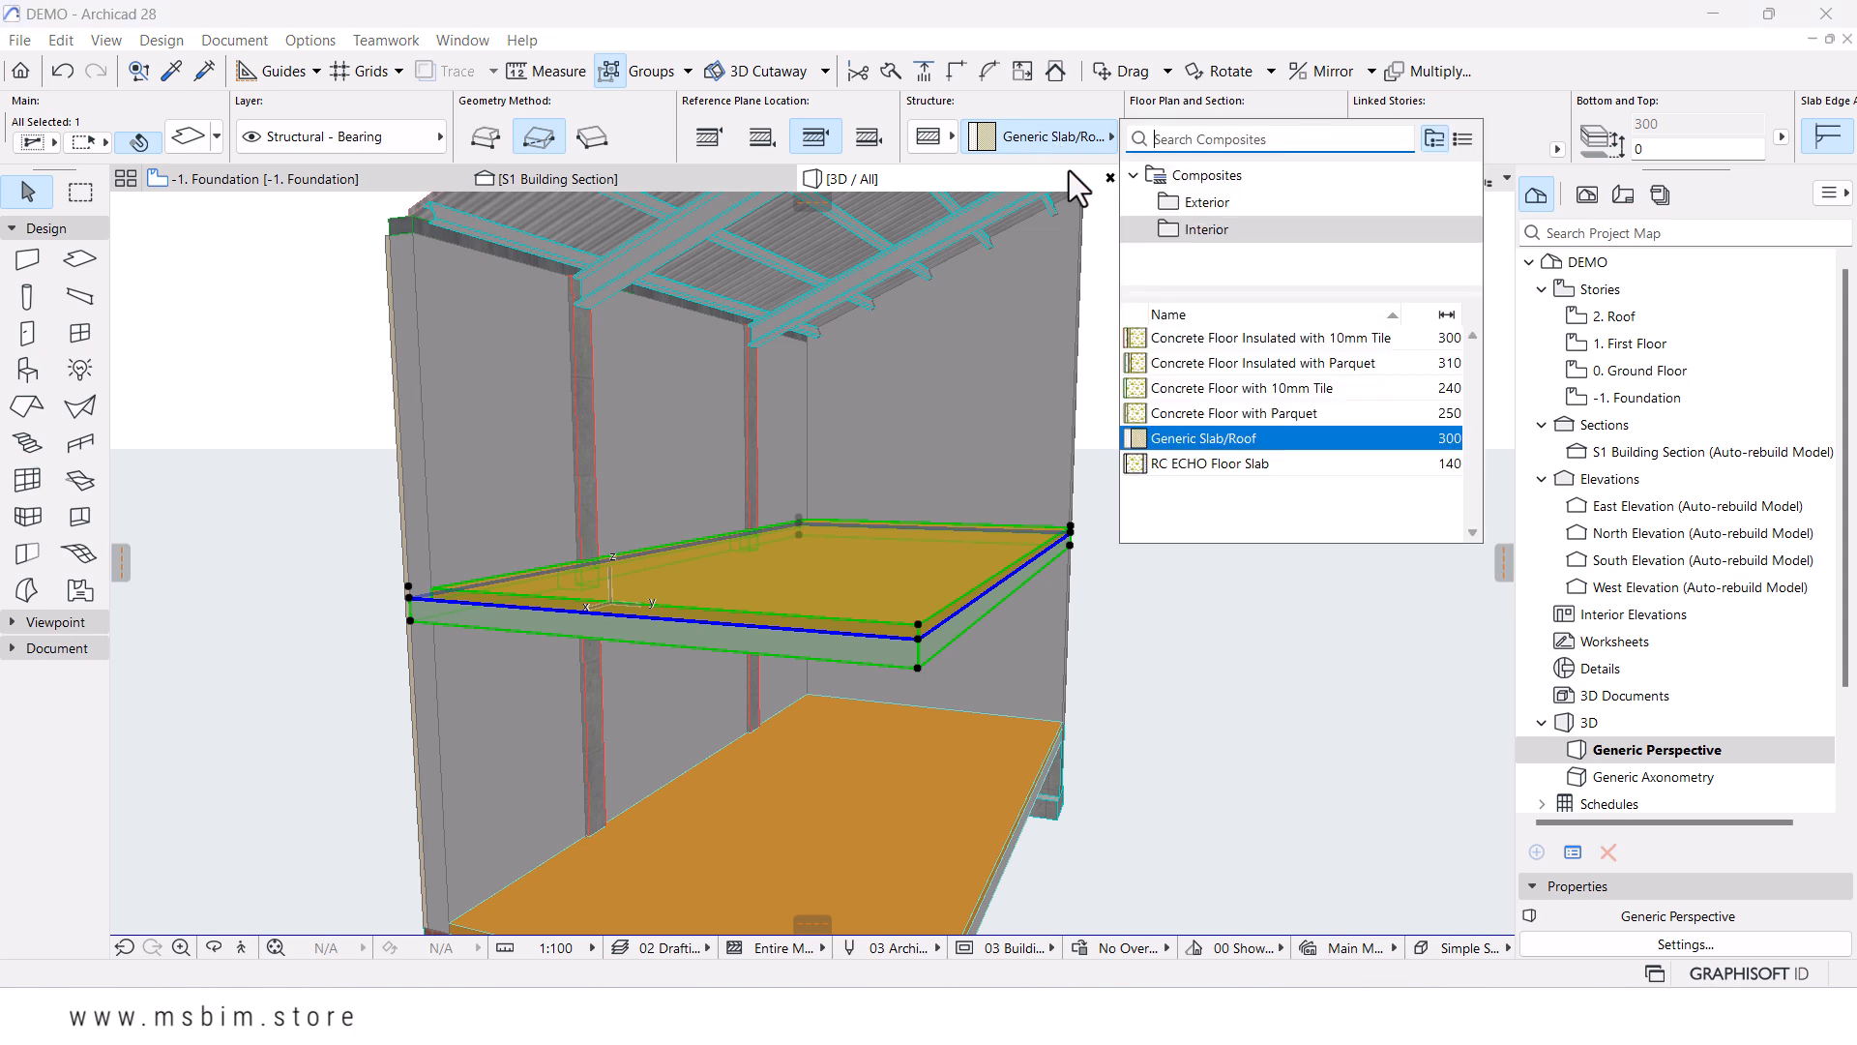
left_click(1193, 466)
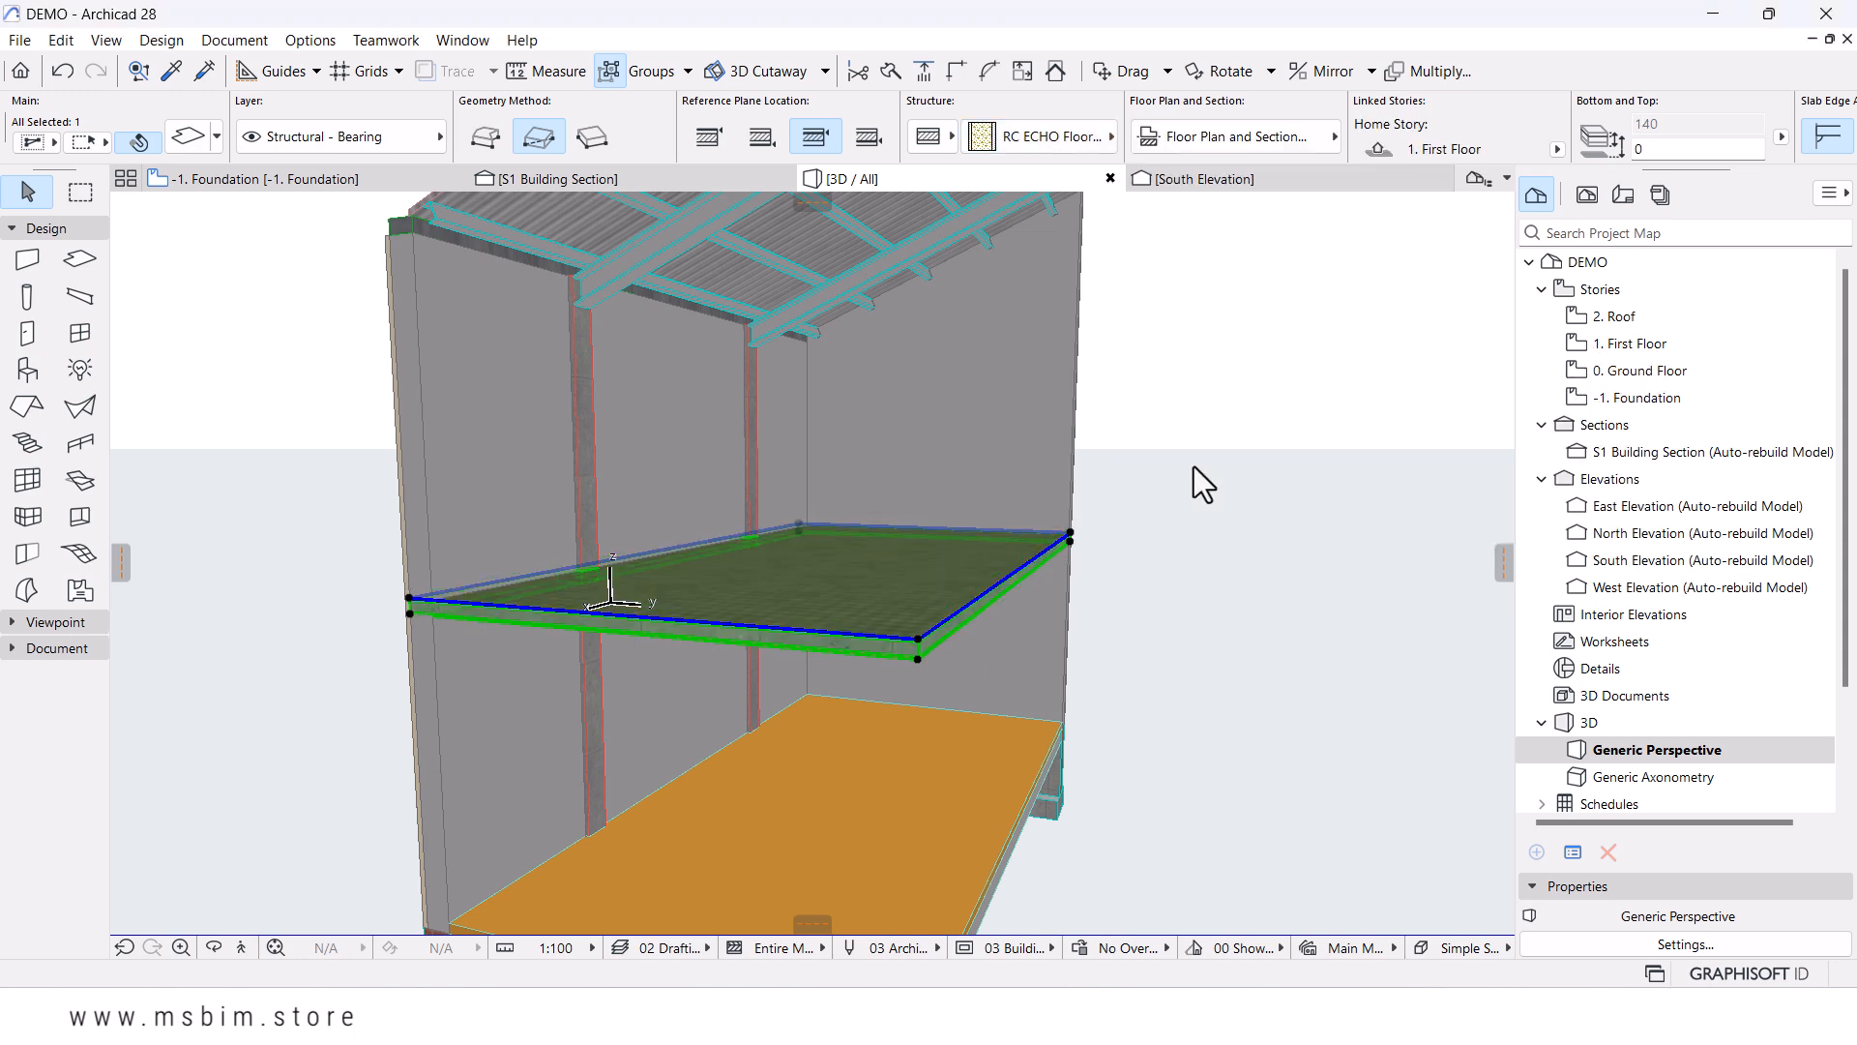
left_click(1219, 554)
scroll(667, 508, "up", 8)
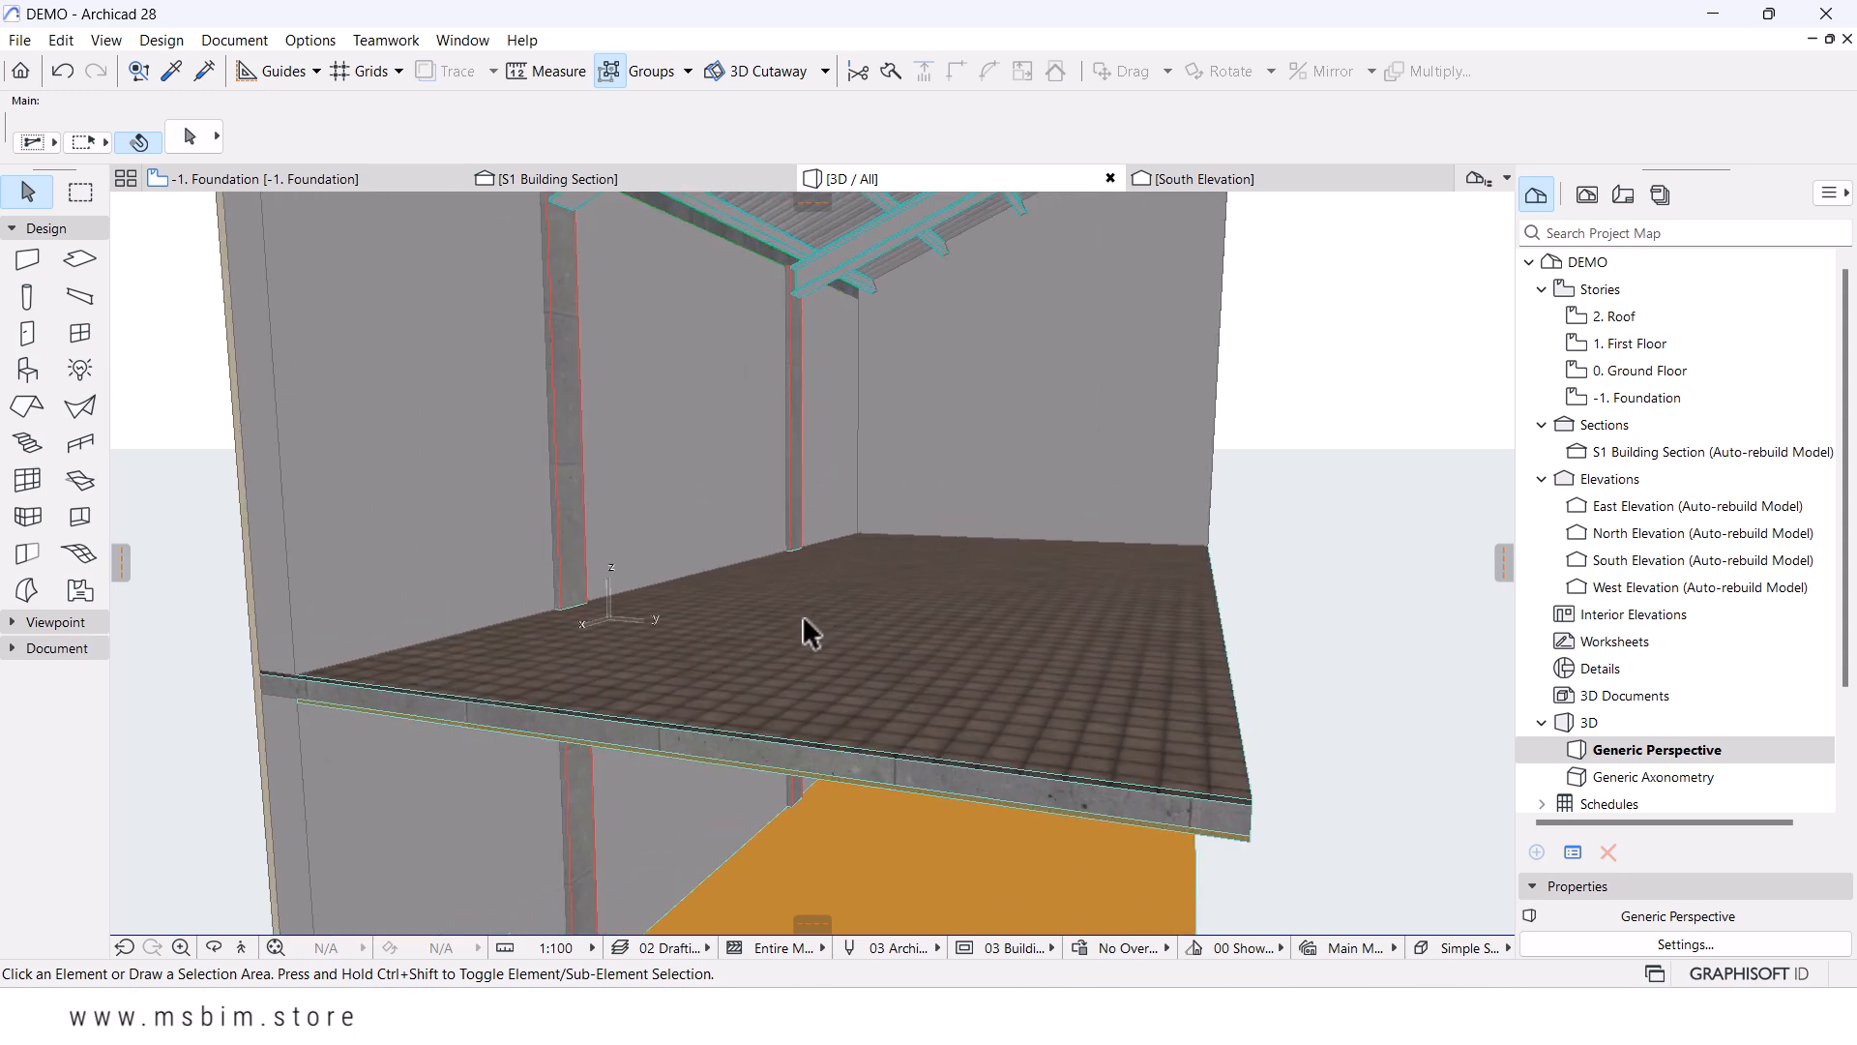
scroll(803, 628, "up", 1)
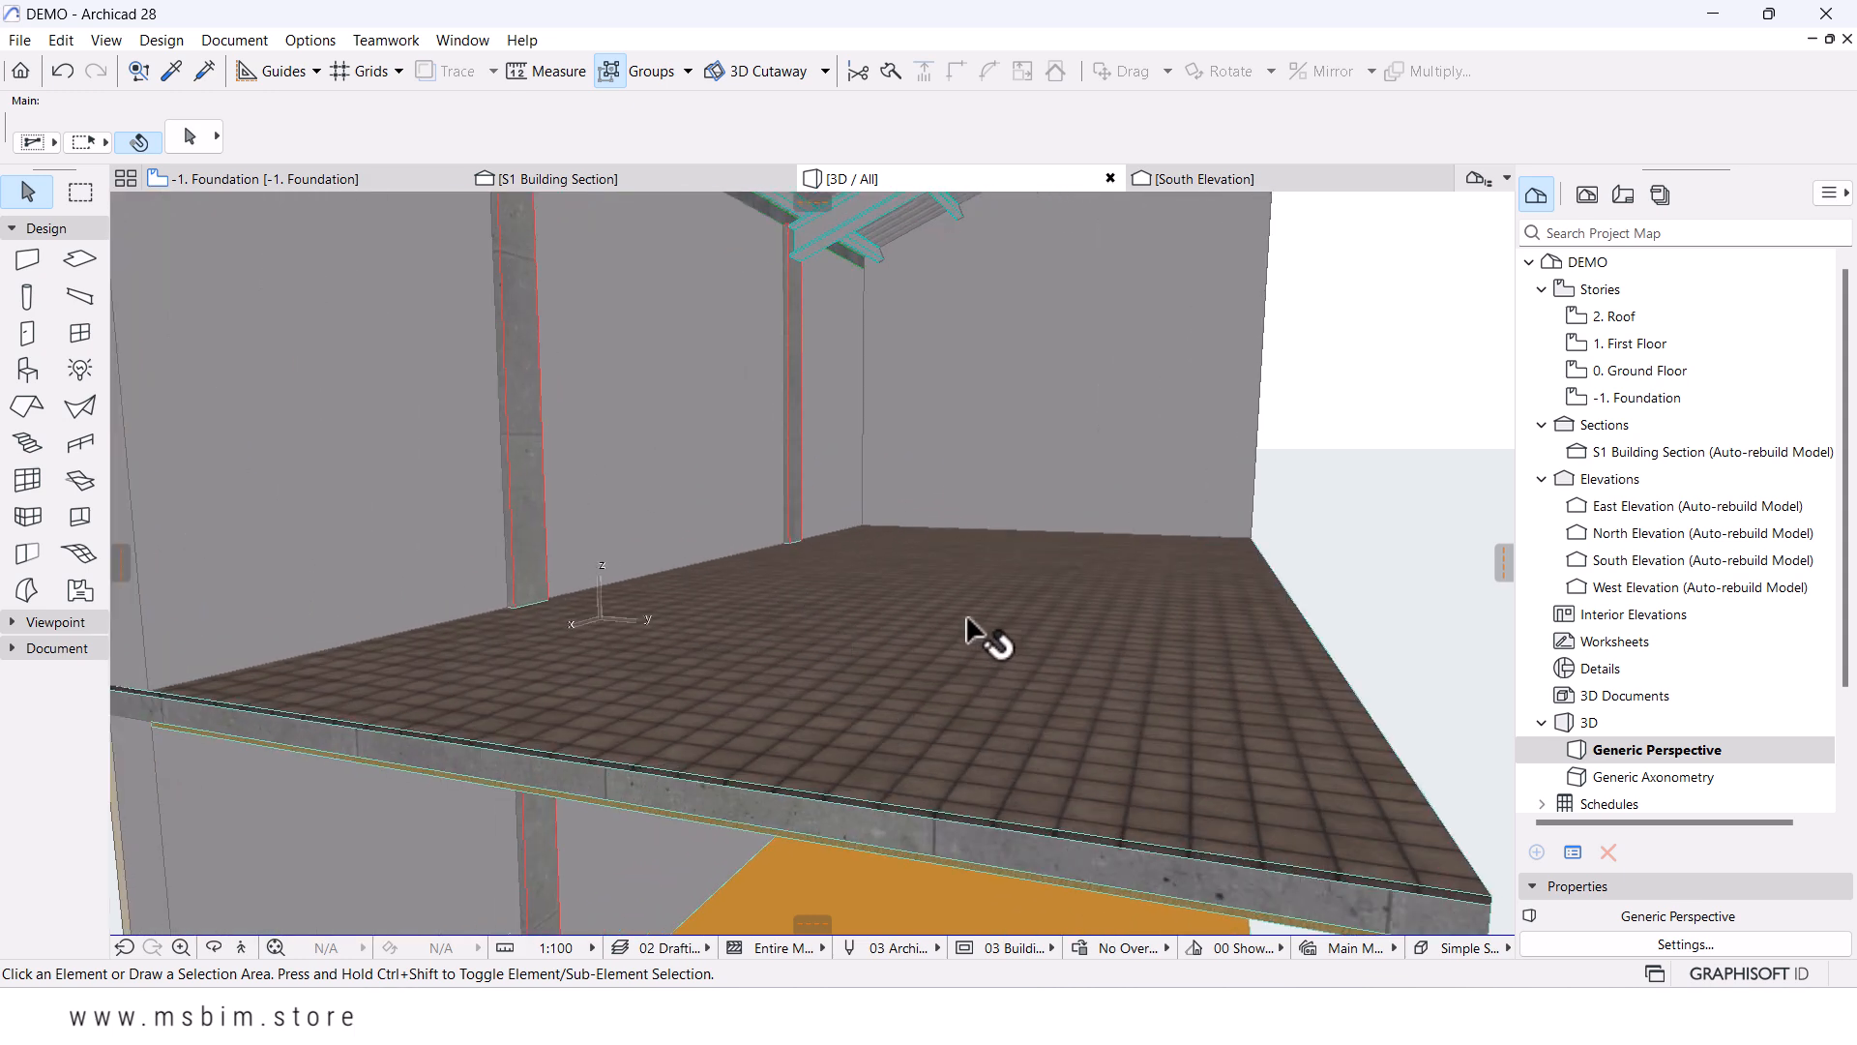
- Change the surface of the Tile - Floor building material to Tiles - Tan 30x30 and apply the change
left_click(855, 671)
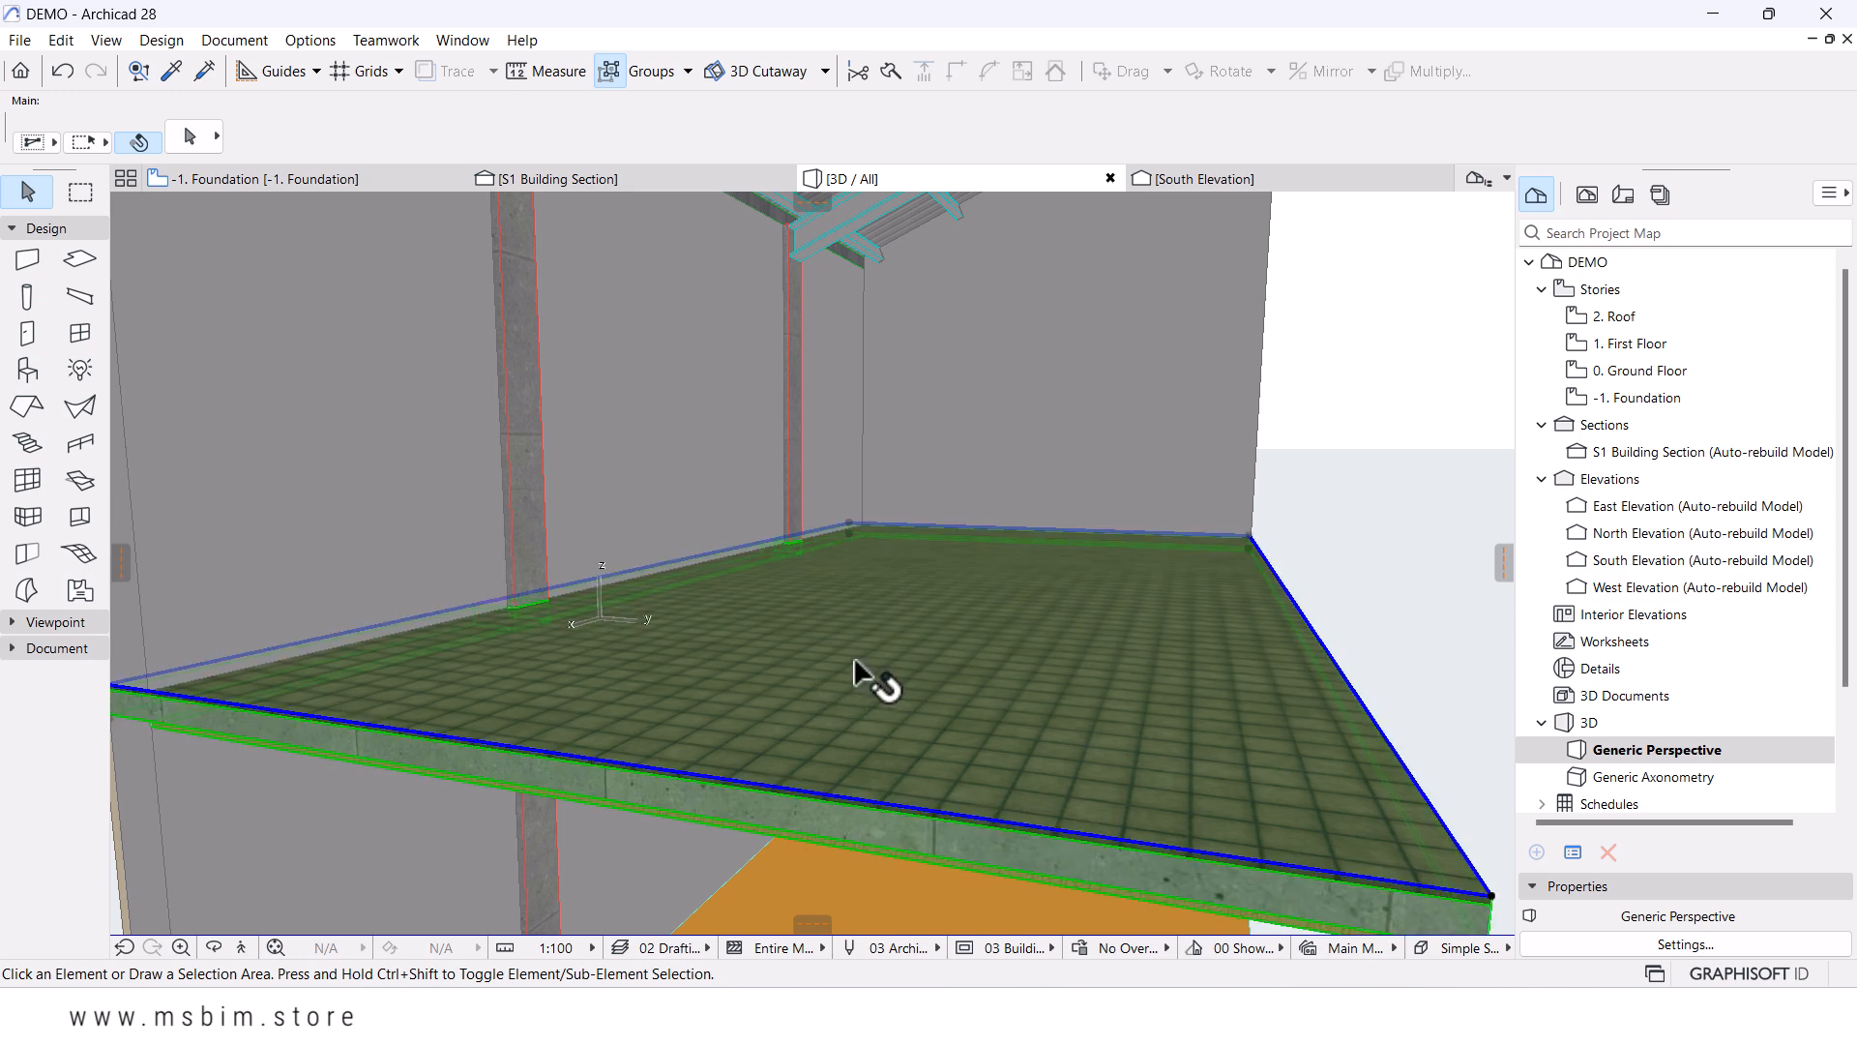
left_click(306, 42)
mouse_move(356, 78)
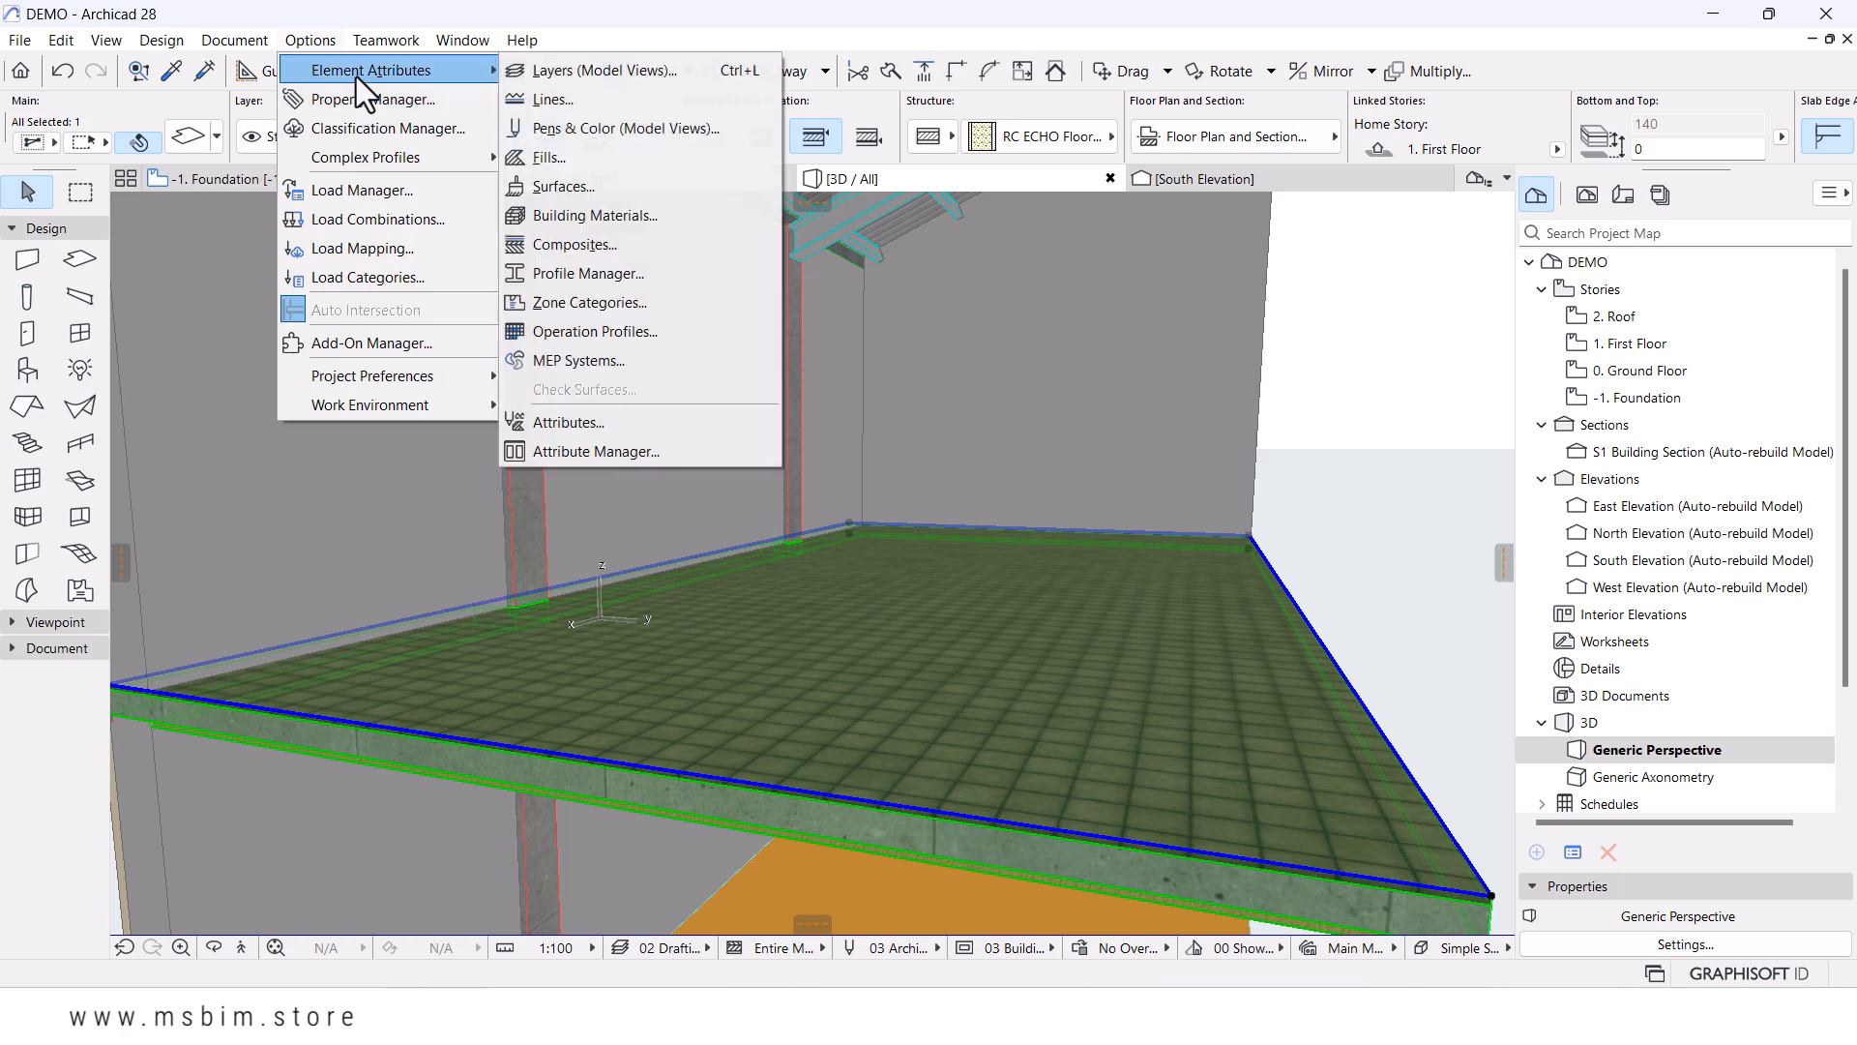
left_click(606, 214)
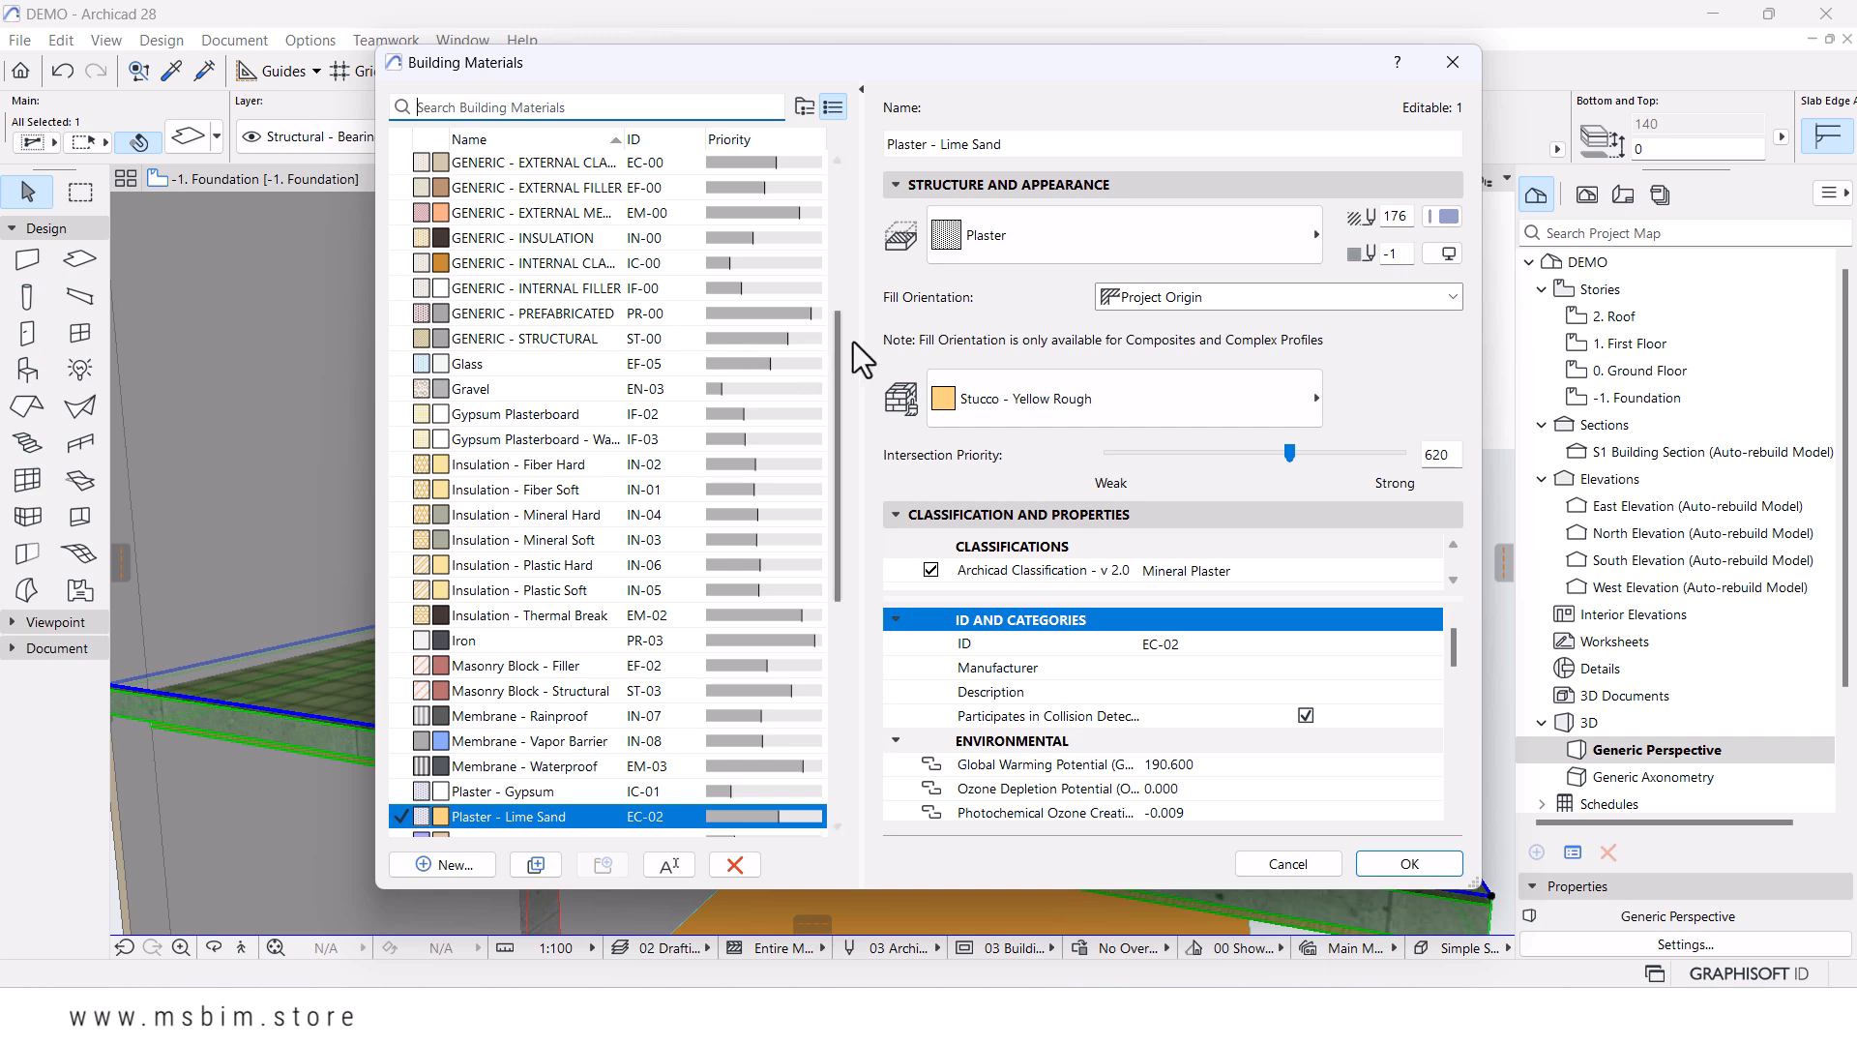
left_click_drag(947, 77, 1254, 103)
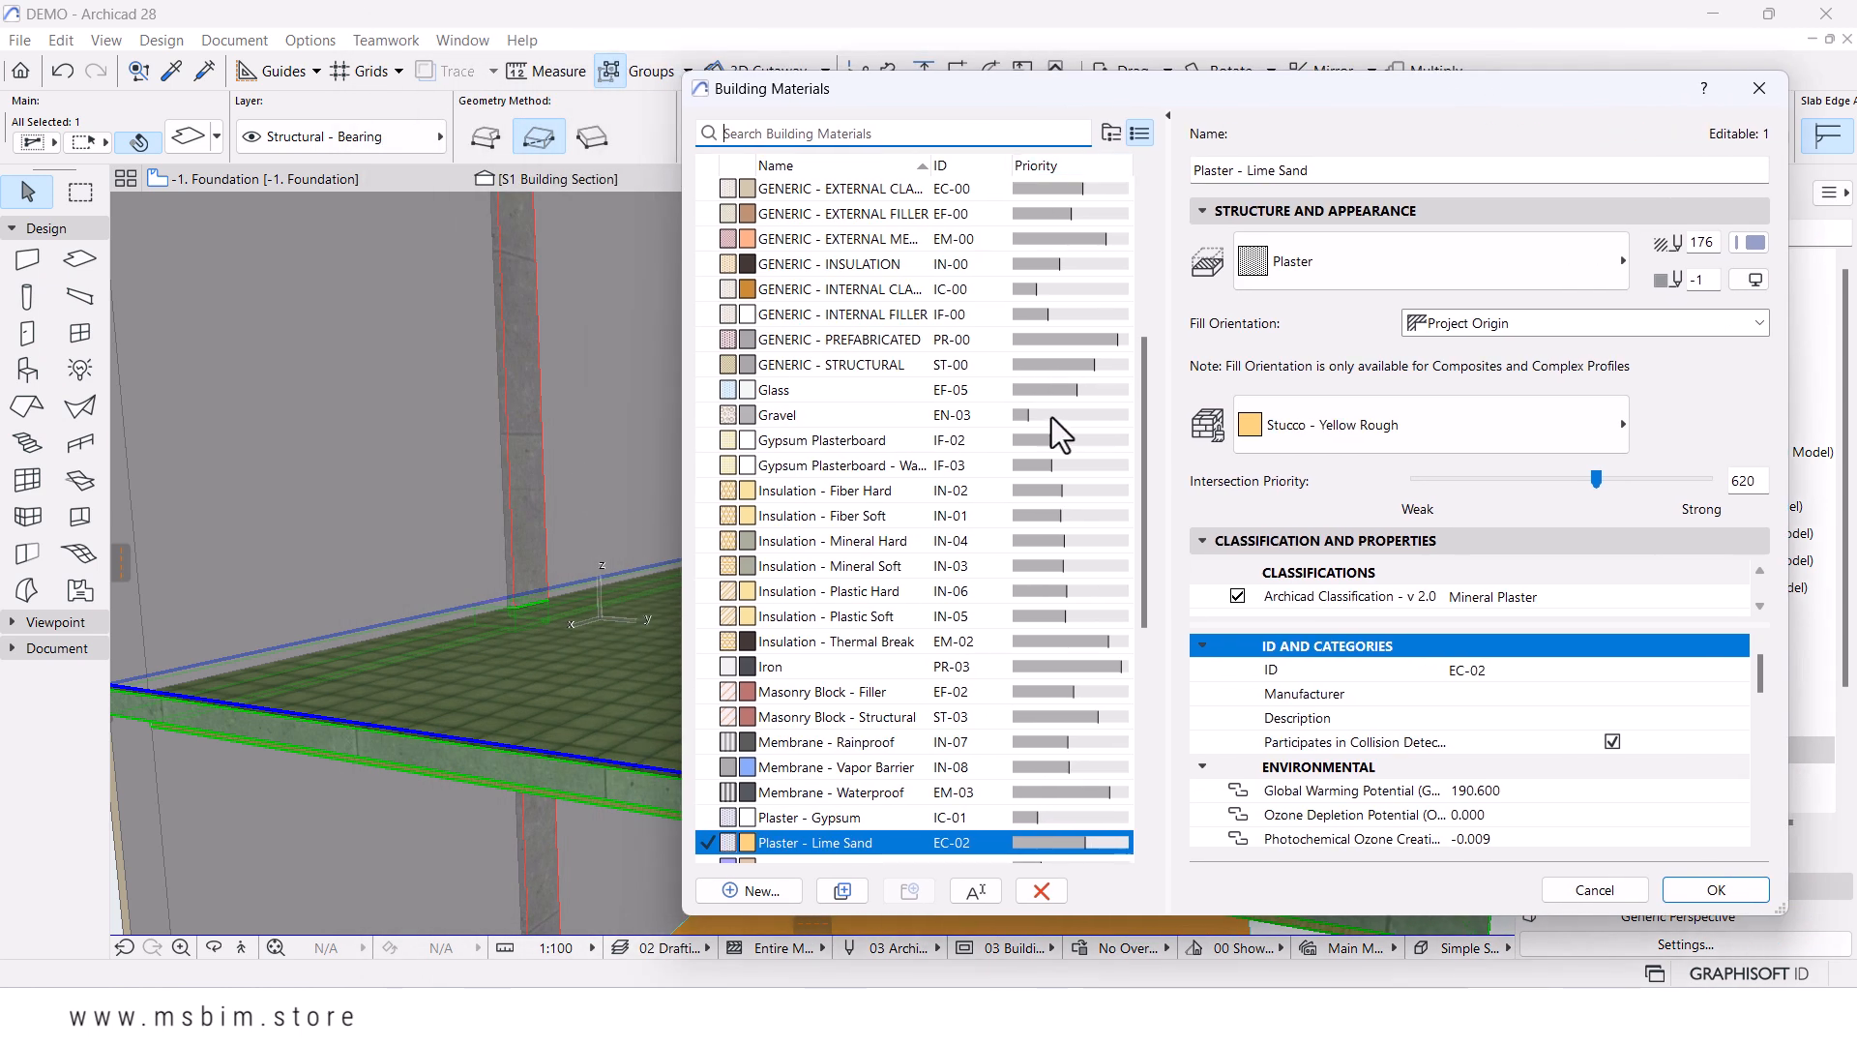
scroll(1153, 290, "up", 5)
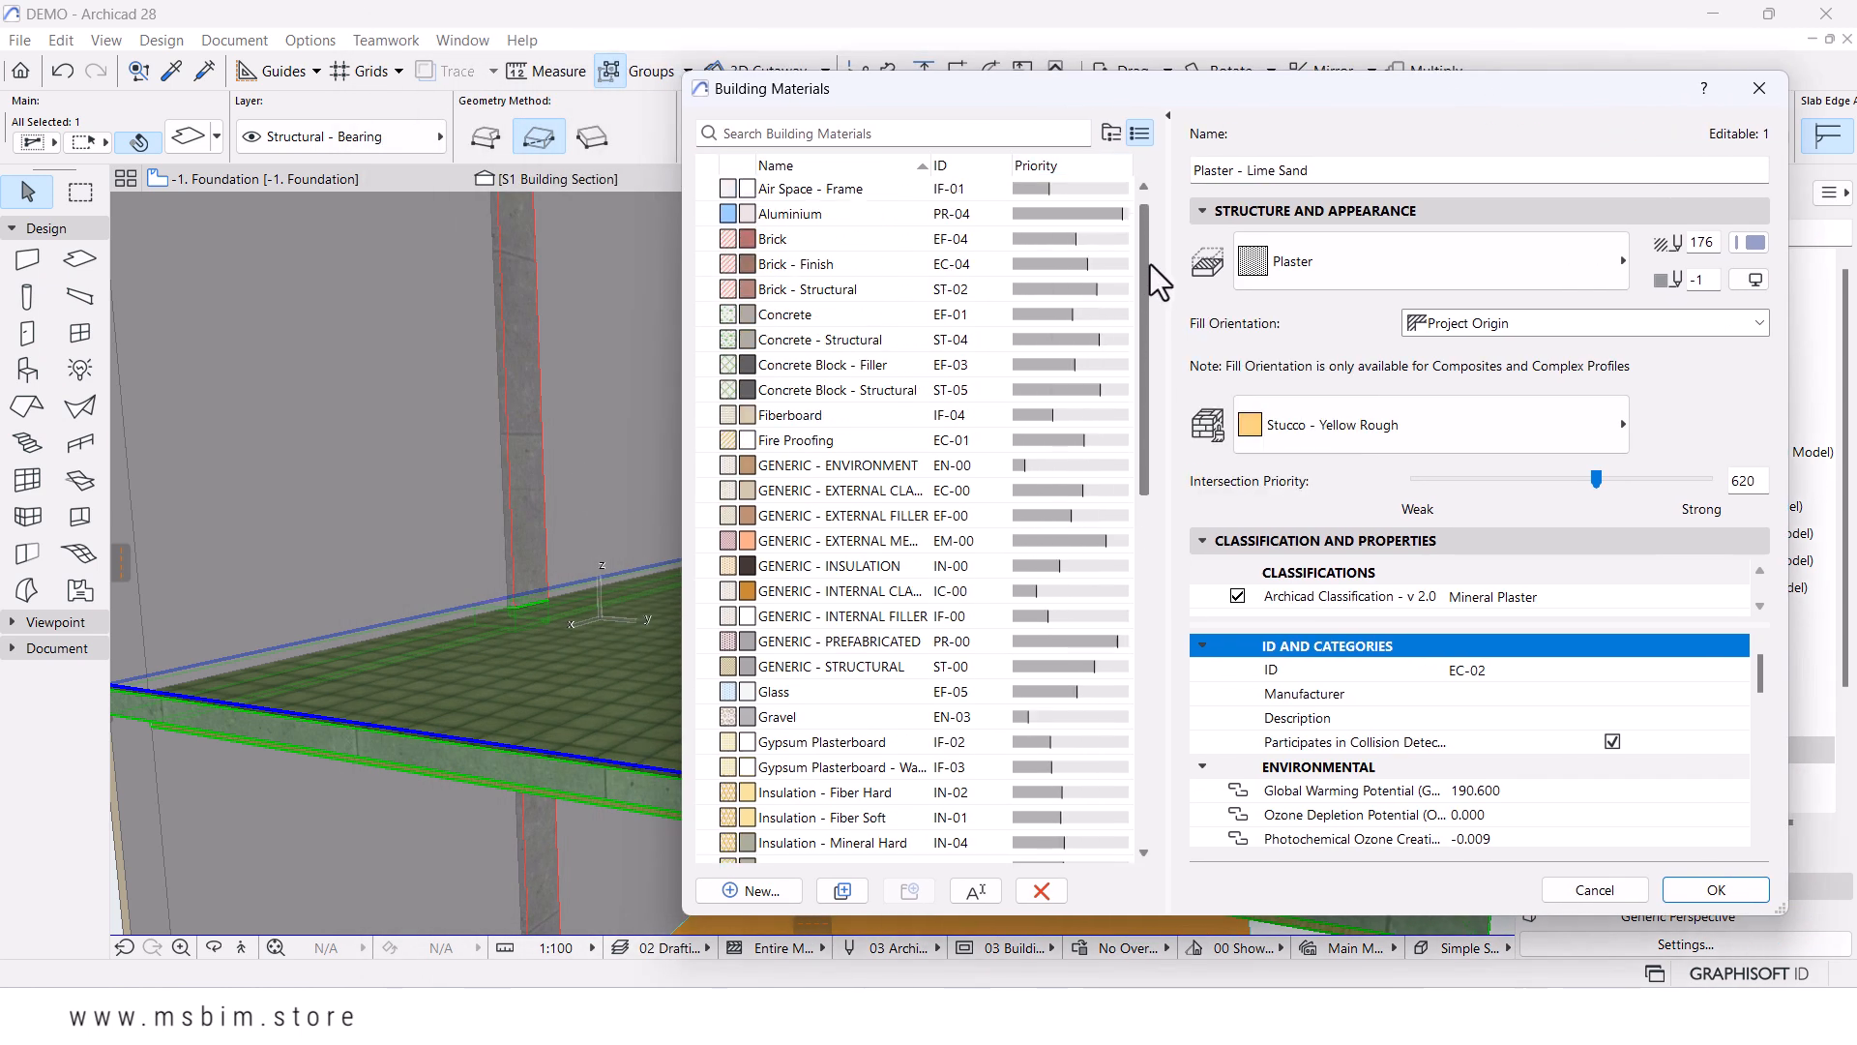
left_click_drag(1154, 254, 1153, 614)
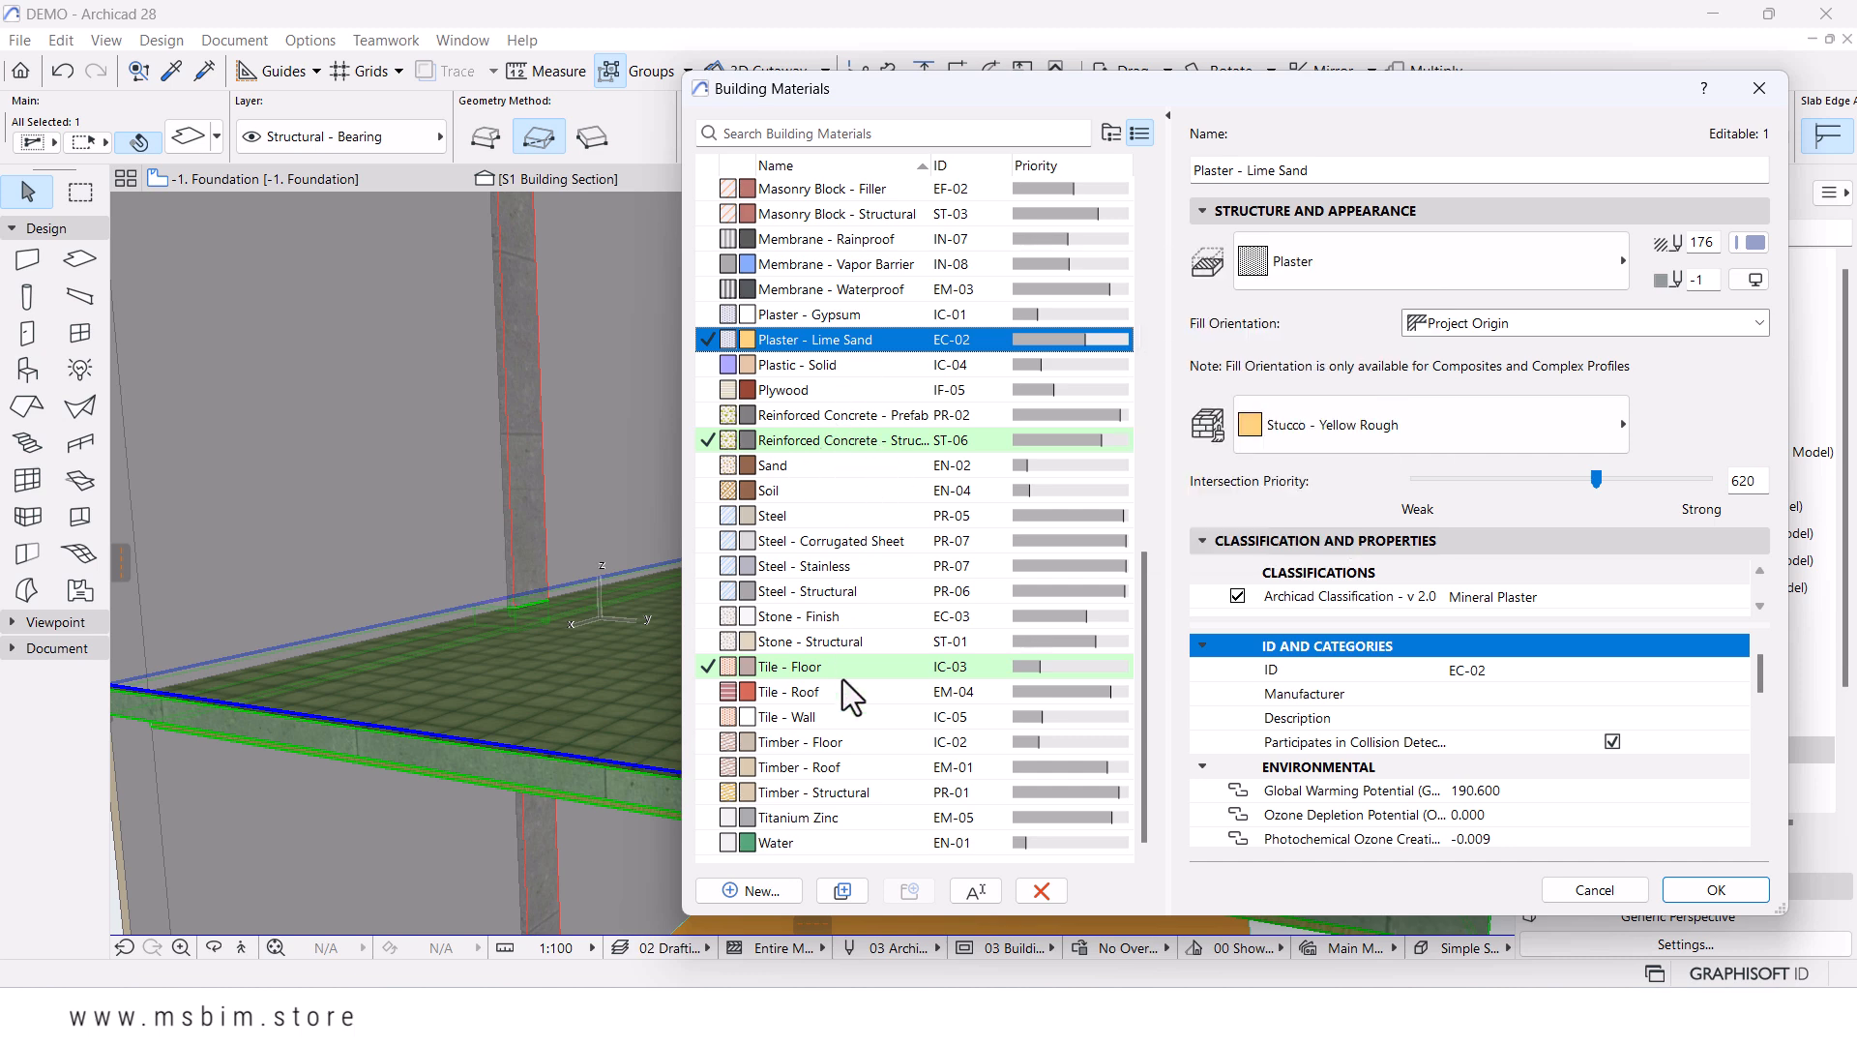
mouse_move(844, 681)
left_click(816, 668)
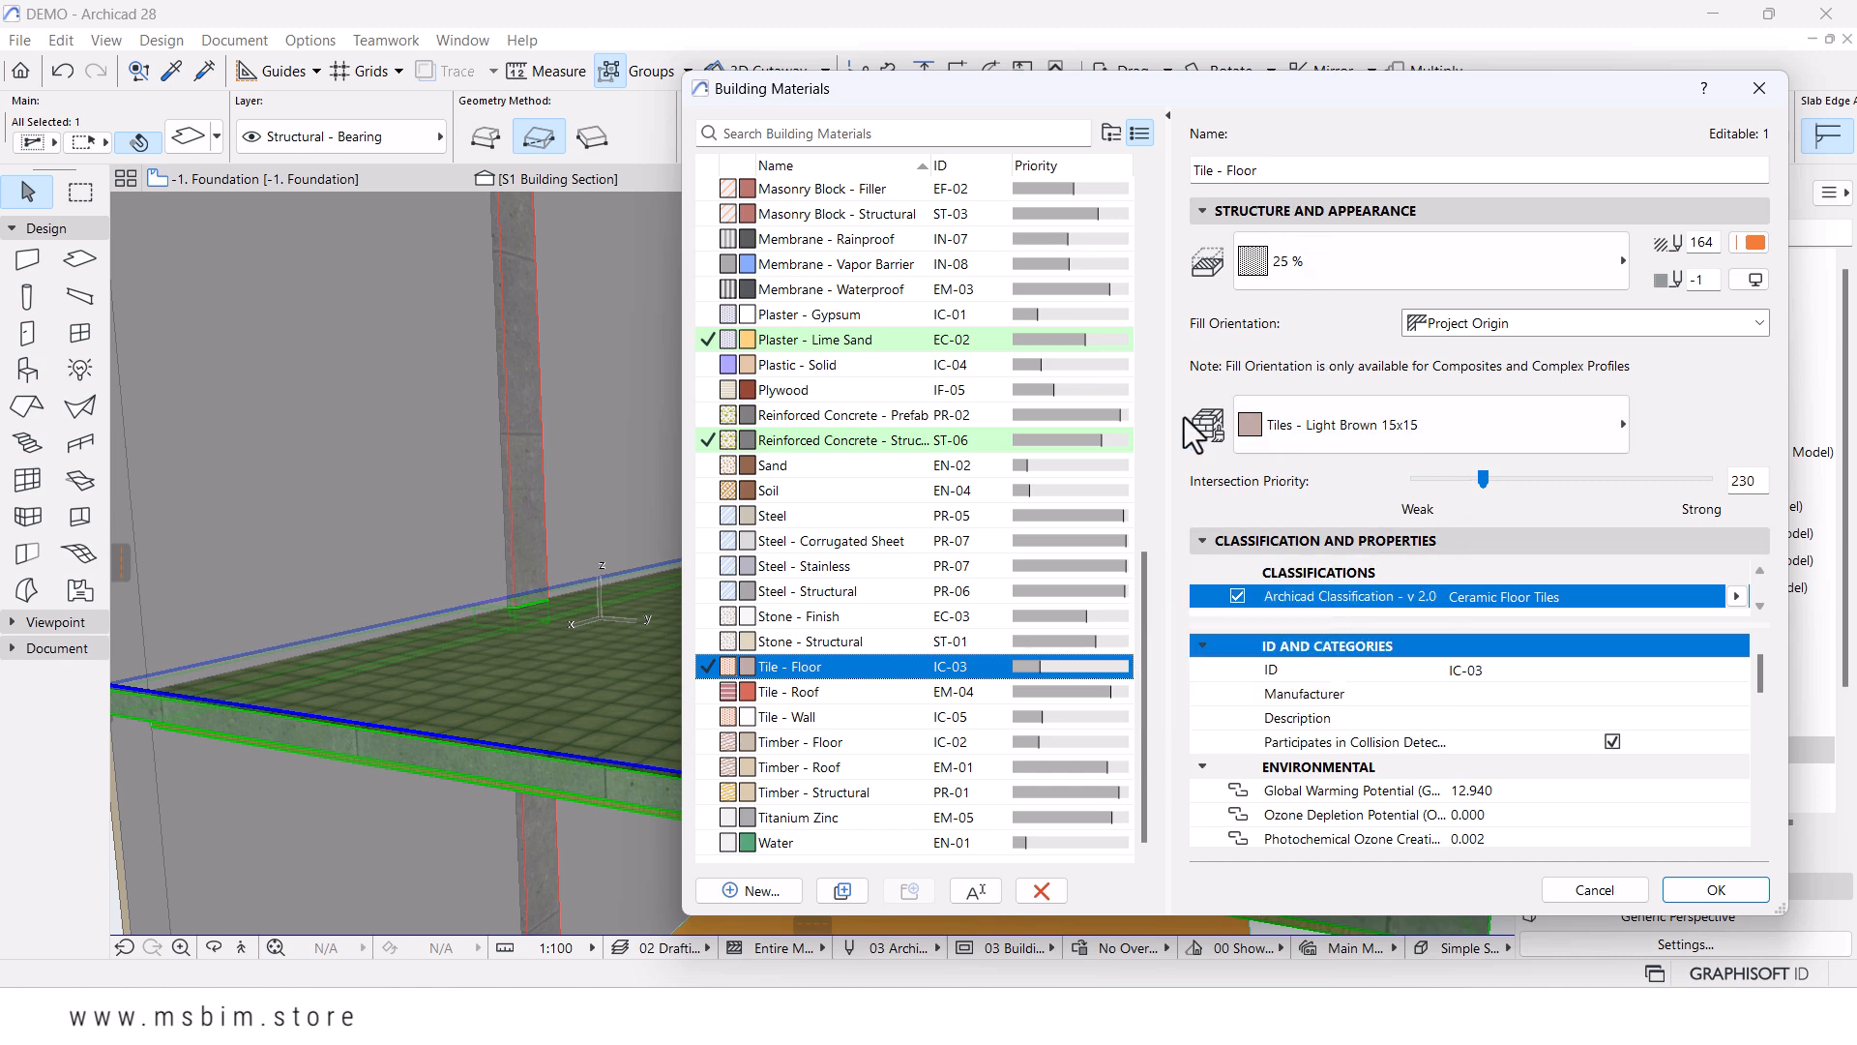
left_click(1414, 437)
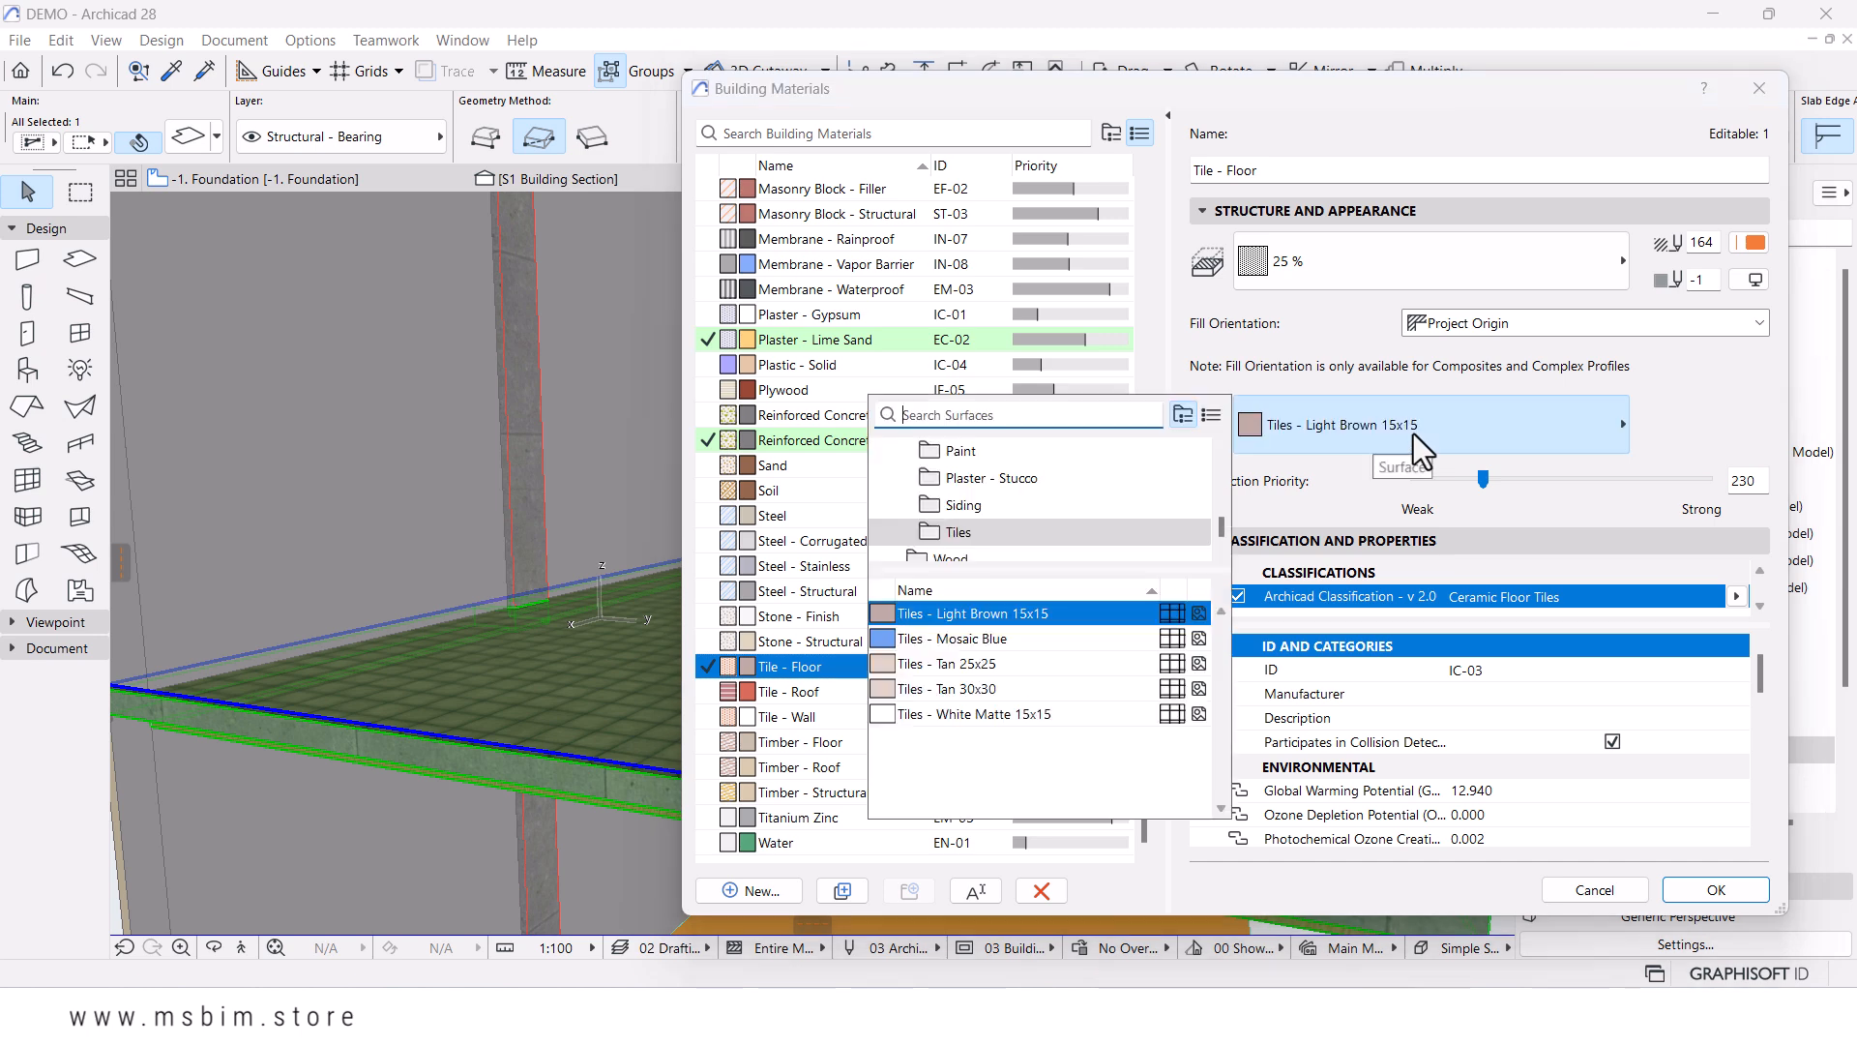
left_click(960, 689)
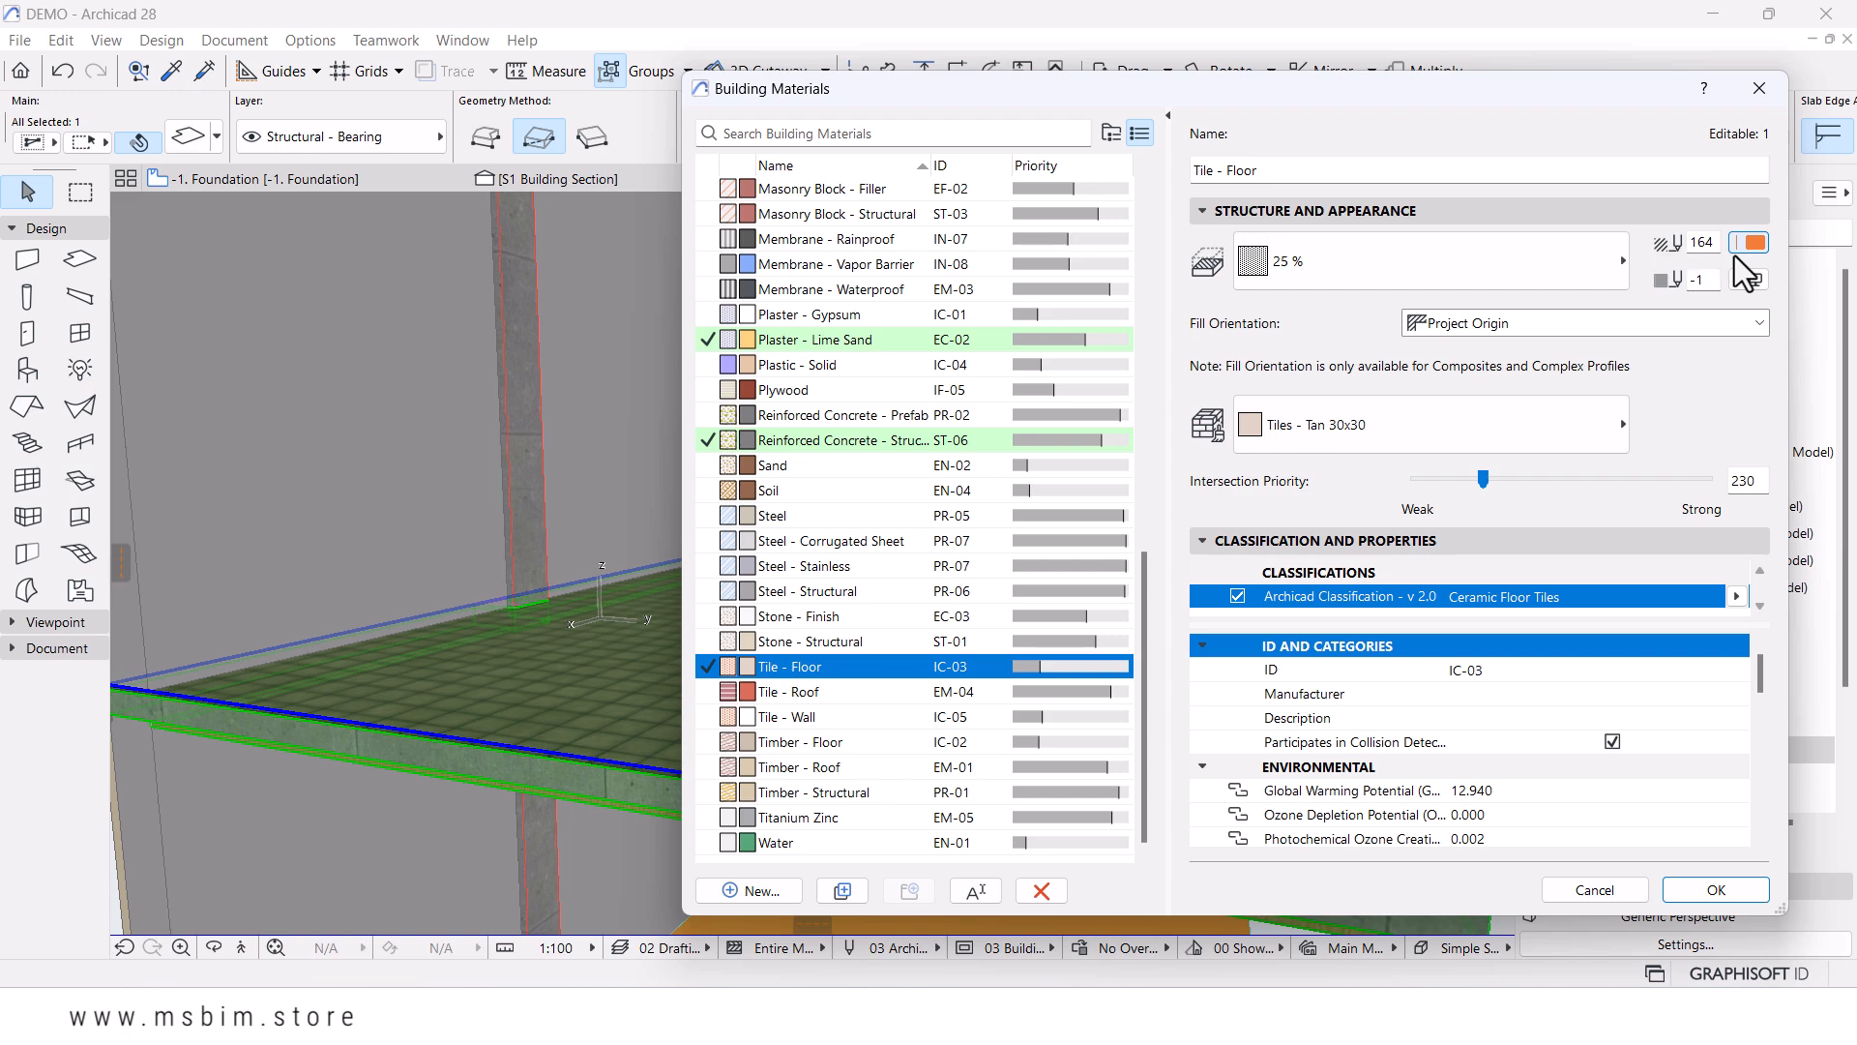
left_click(1694, 887)
left_click(1391, 594)
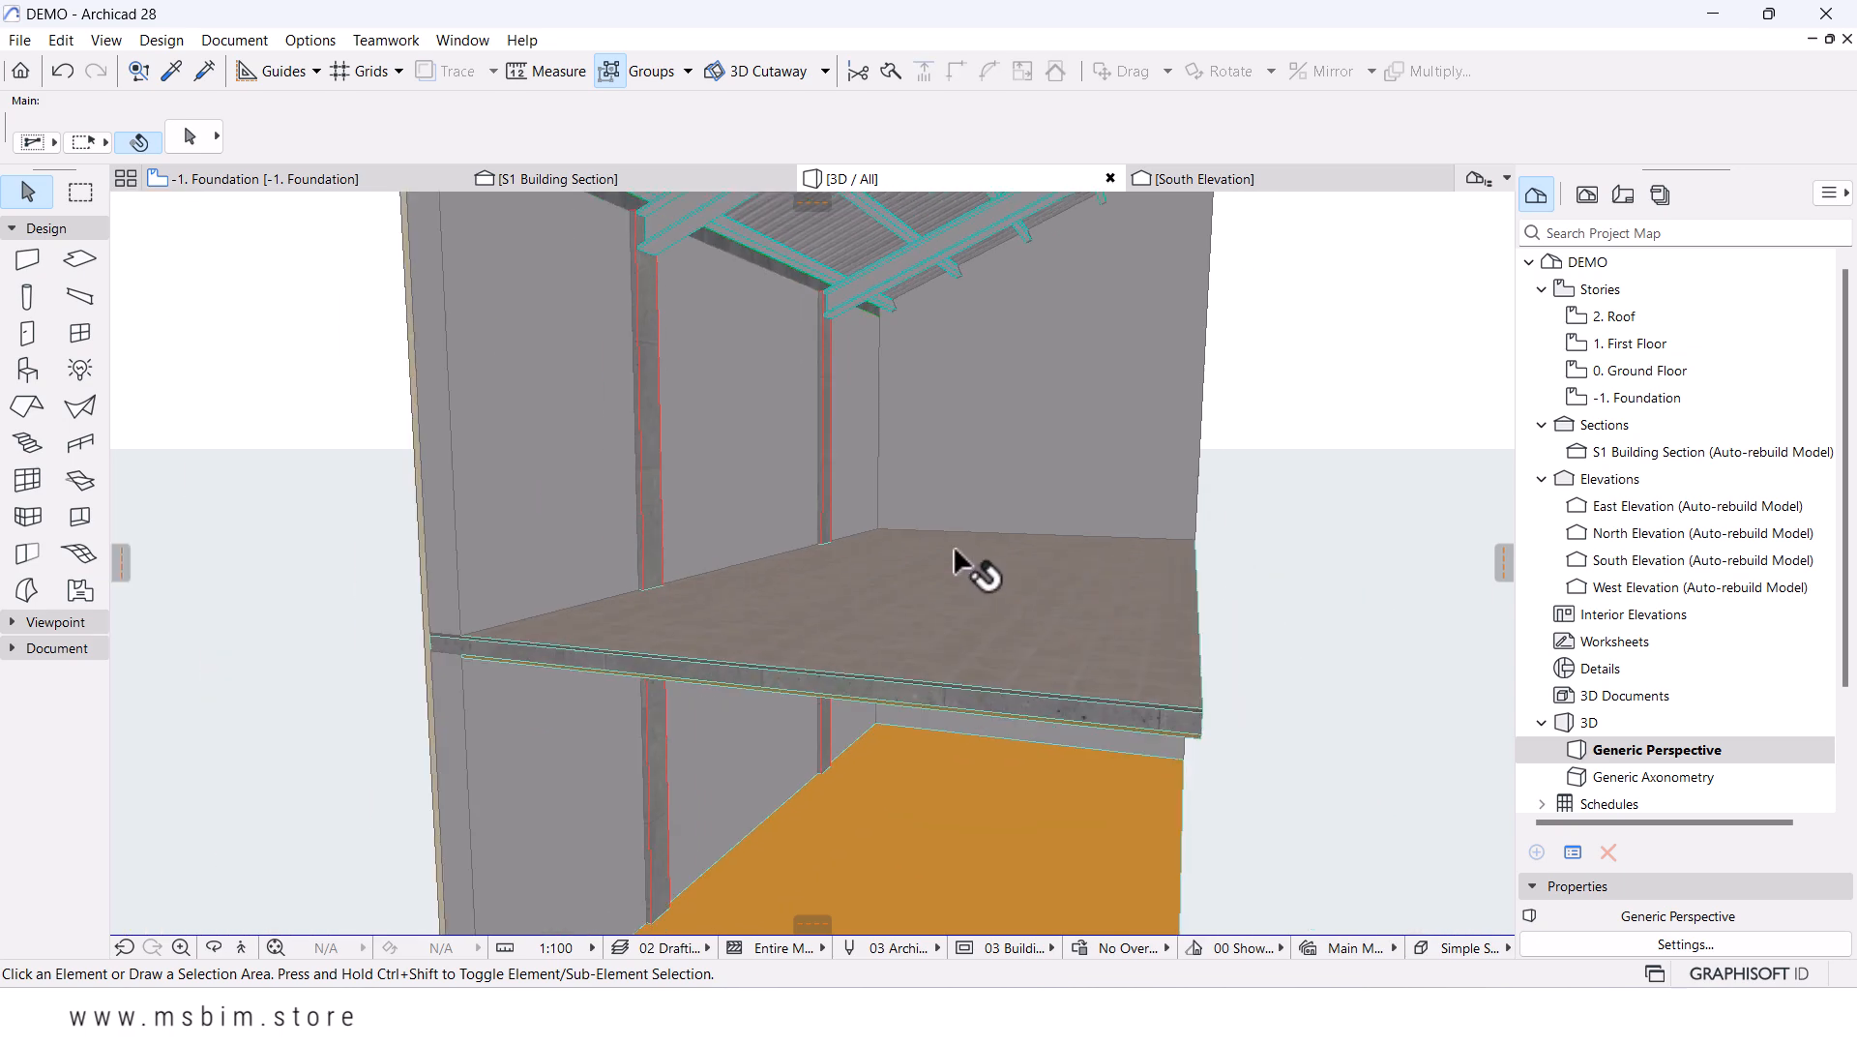
- Duplicate the RC ECHO Floor Slab composite and rename the copy RC Floor Slab on Grage
scroll(953, 549, "down", 5)
middle_click_drag(1189, 585, 930, 679, "shift")
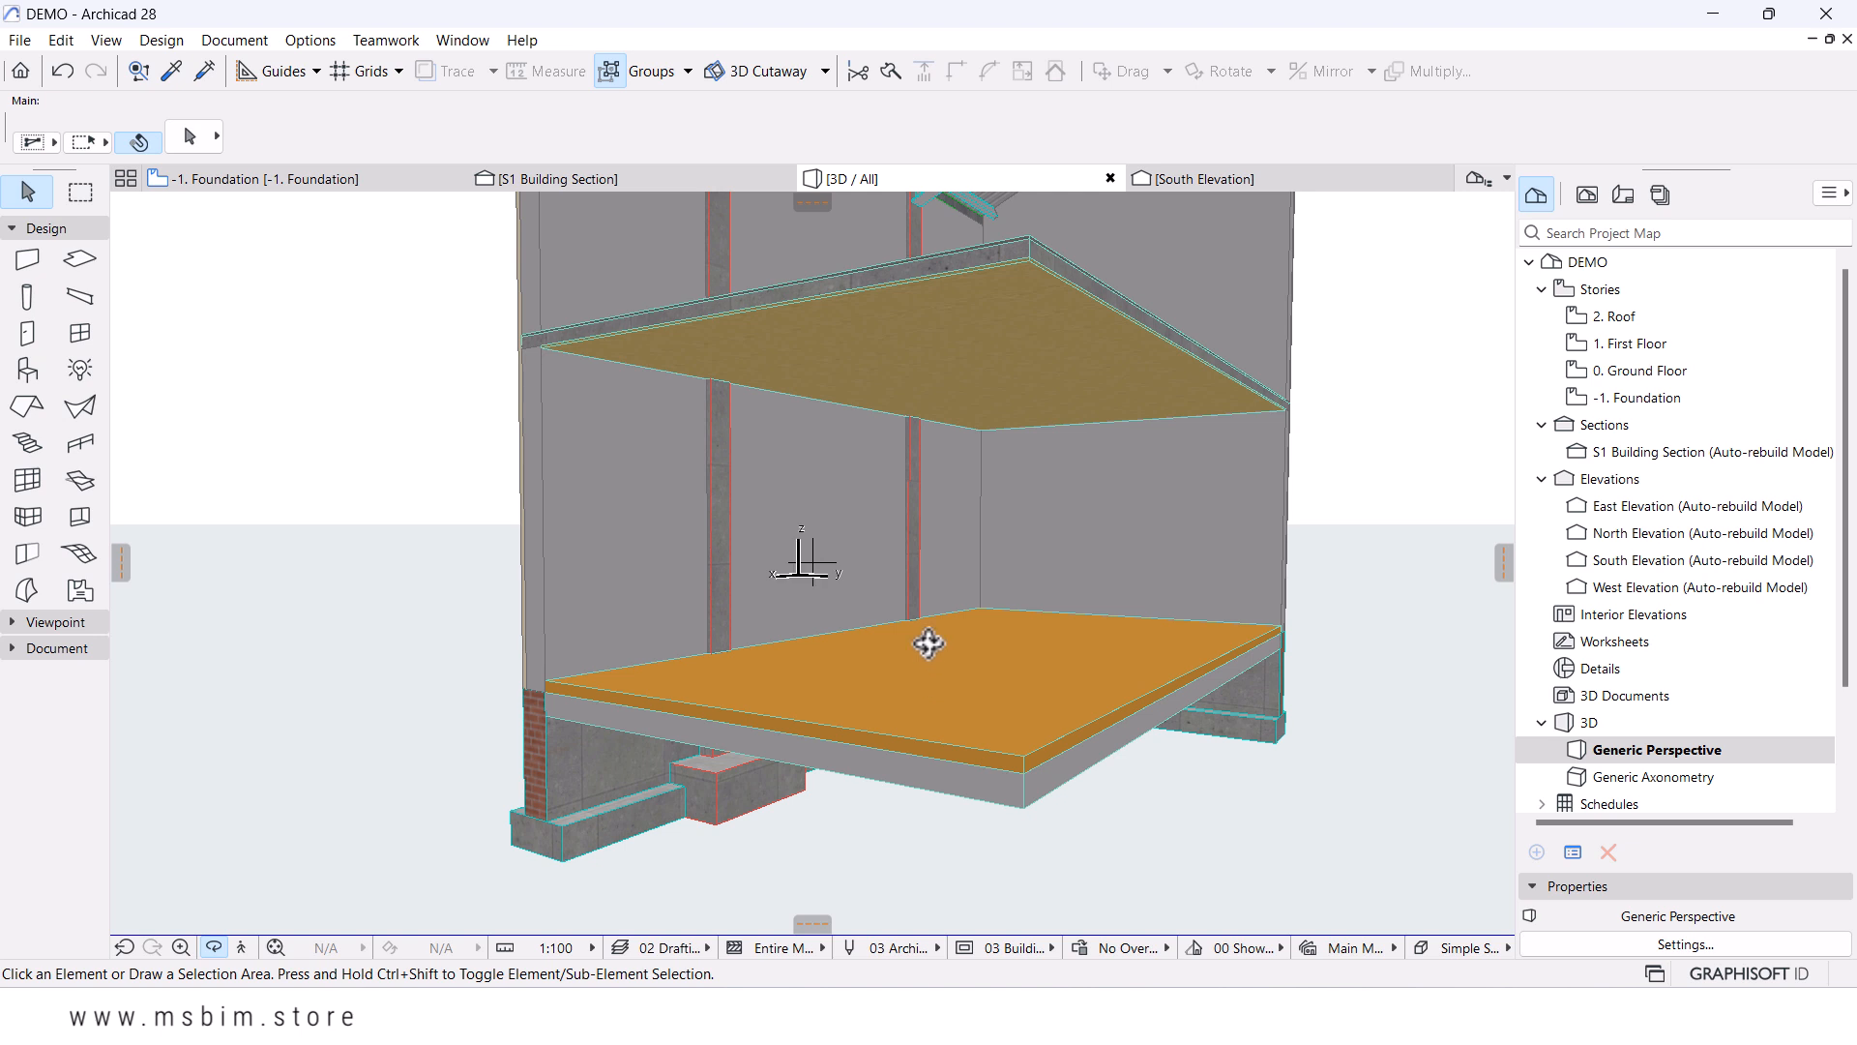
left_click(302, 40)
mouse_move(447, 70)
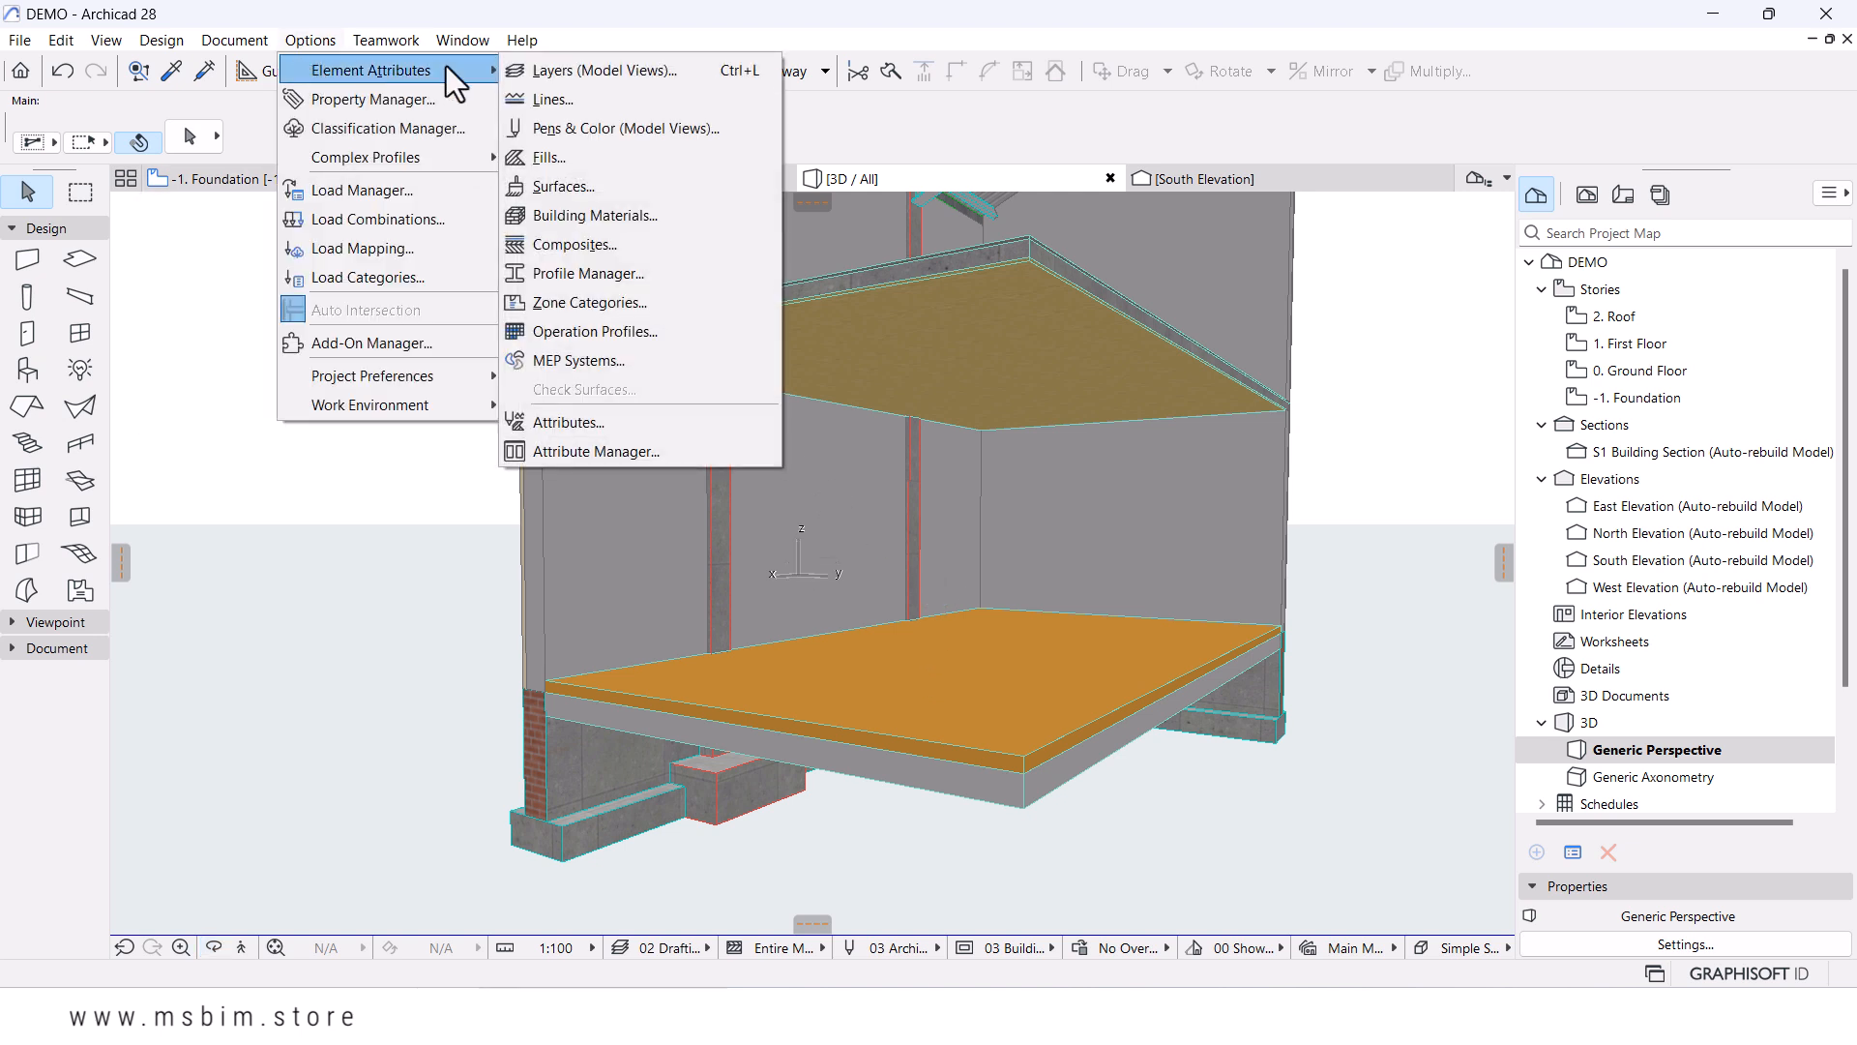
left_click(613, 245)
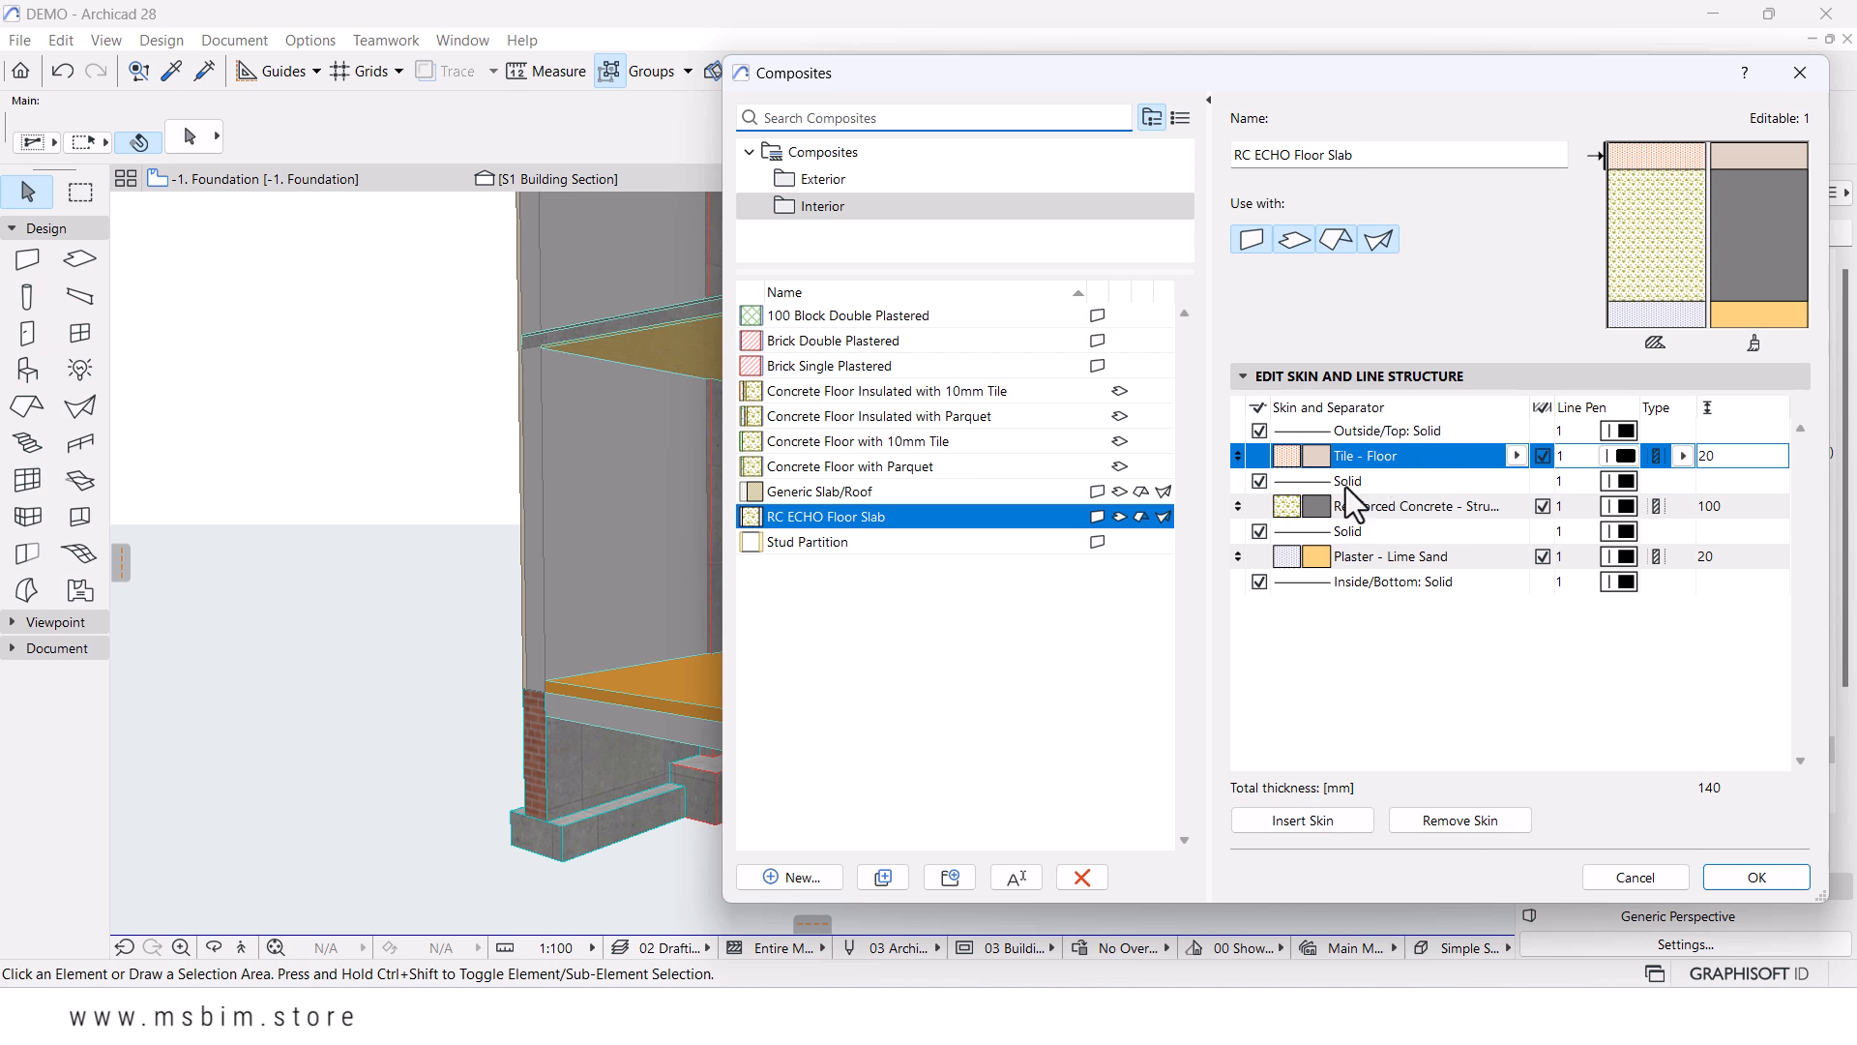
mouse_move(833, 522)
left_click(883, 874)
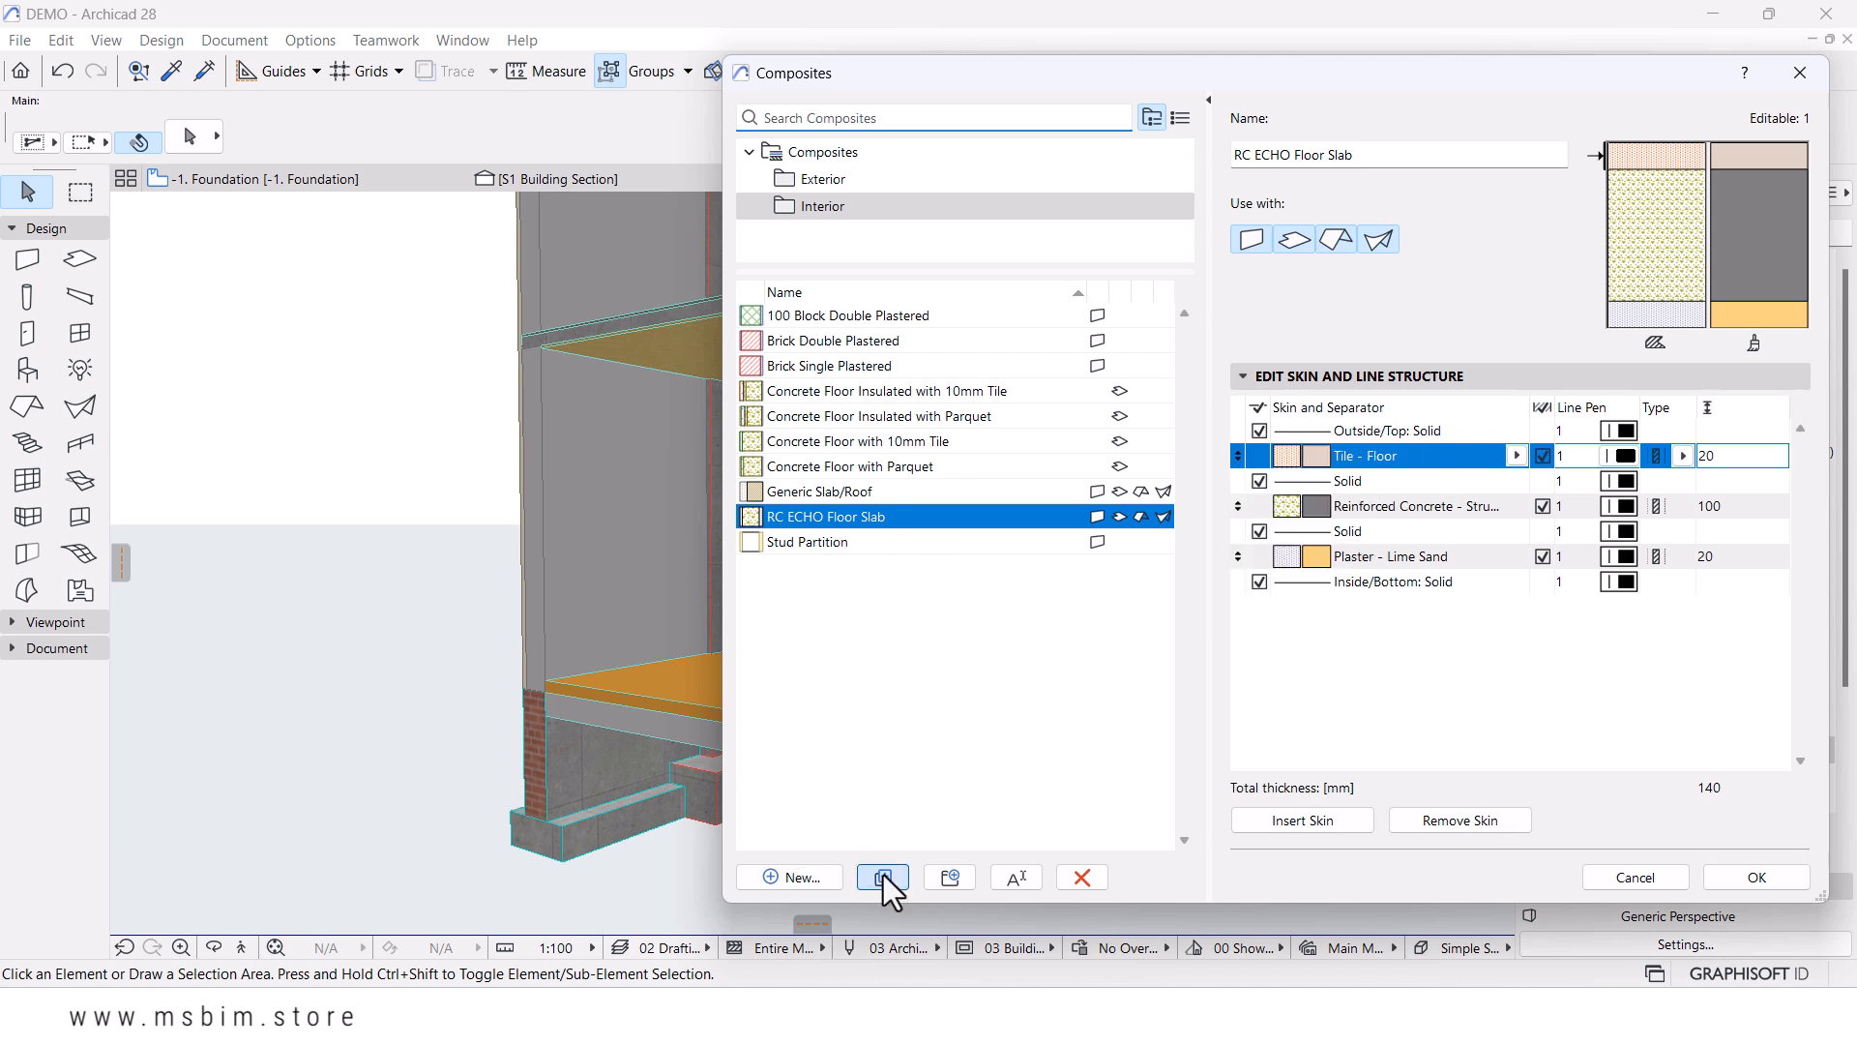
left_click(908, 544)
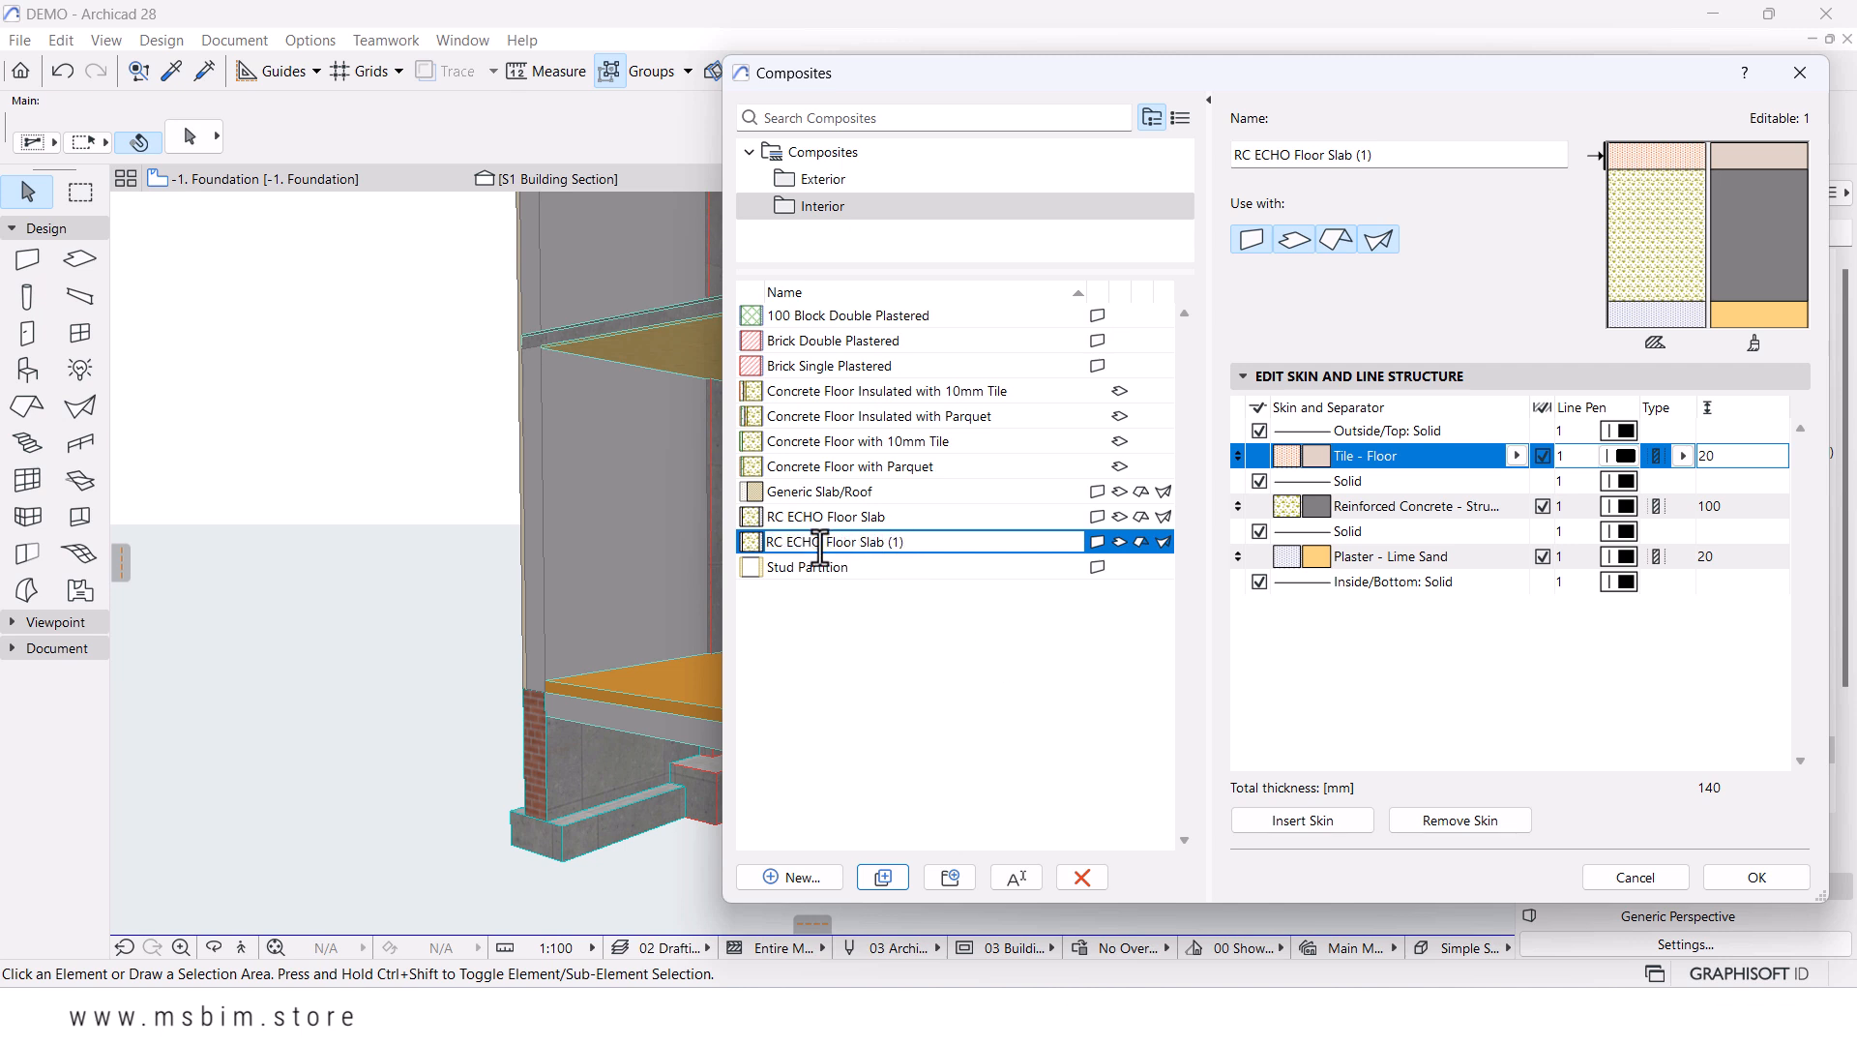
mouse_move(827, 546)
left_mouse_down()
mouse_move(784, 544)
mouse_move(851, 544)
left_mouse_up()
key("Delete")
key("BackSpace")
key("BackSpace")
type("on grage")
left_click(874, 636)
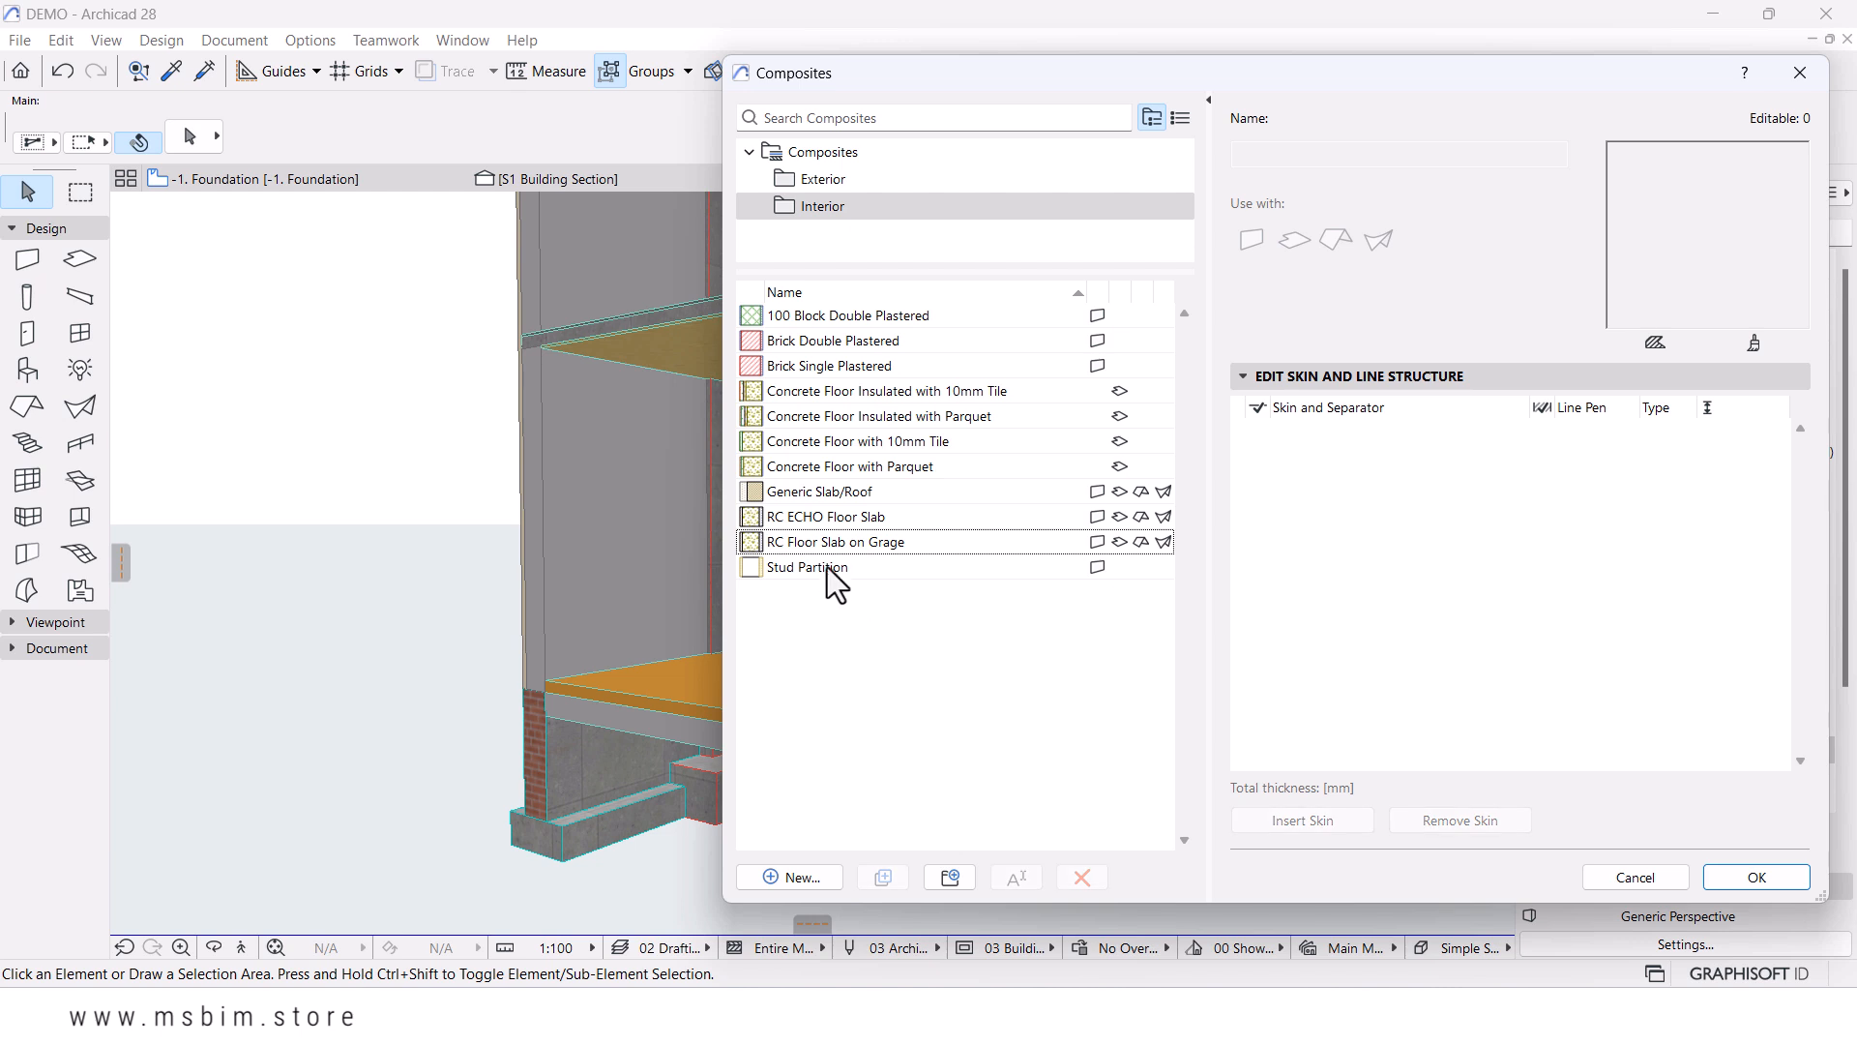
- Remove the Plaster - Lime Sand skin from the RC Floor Slab on Grage composite and save it
left_click(891, 544)
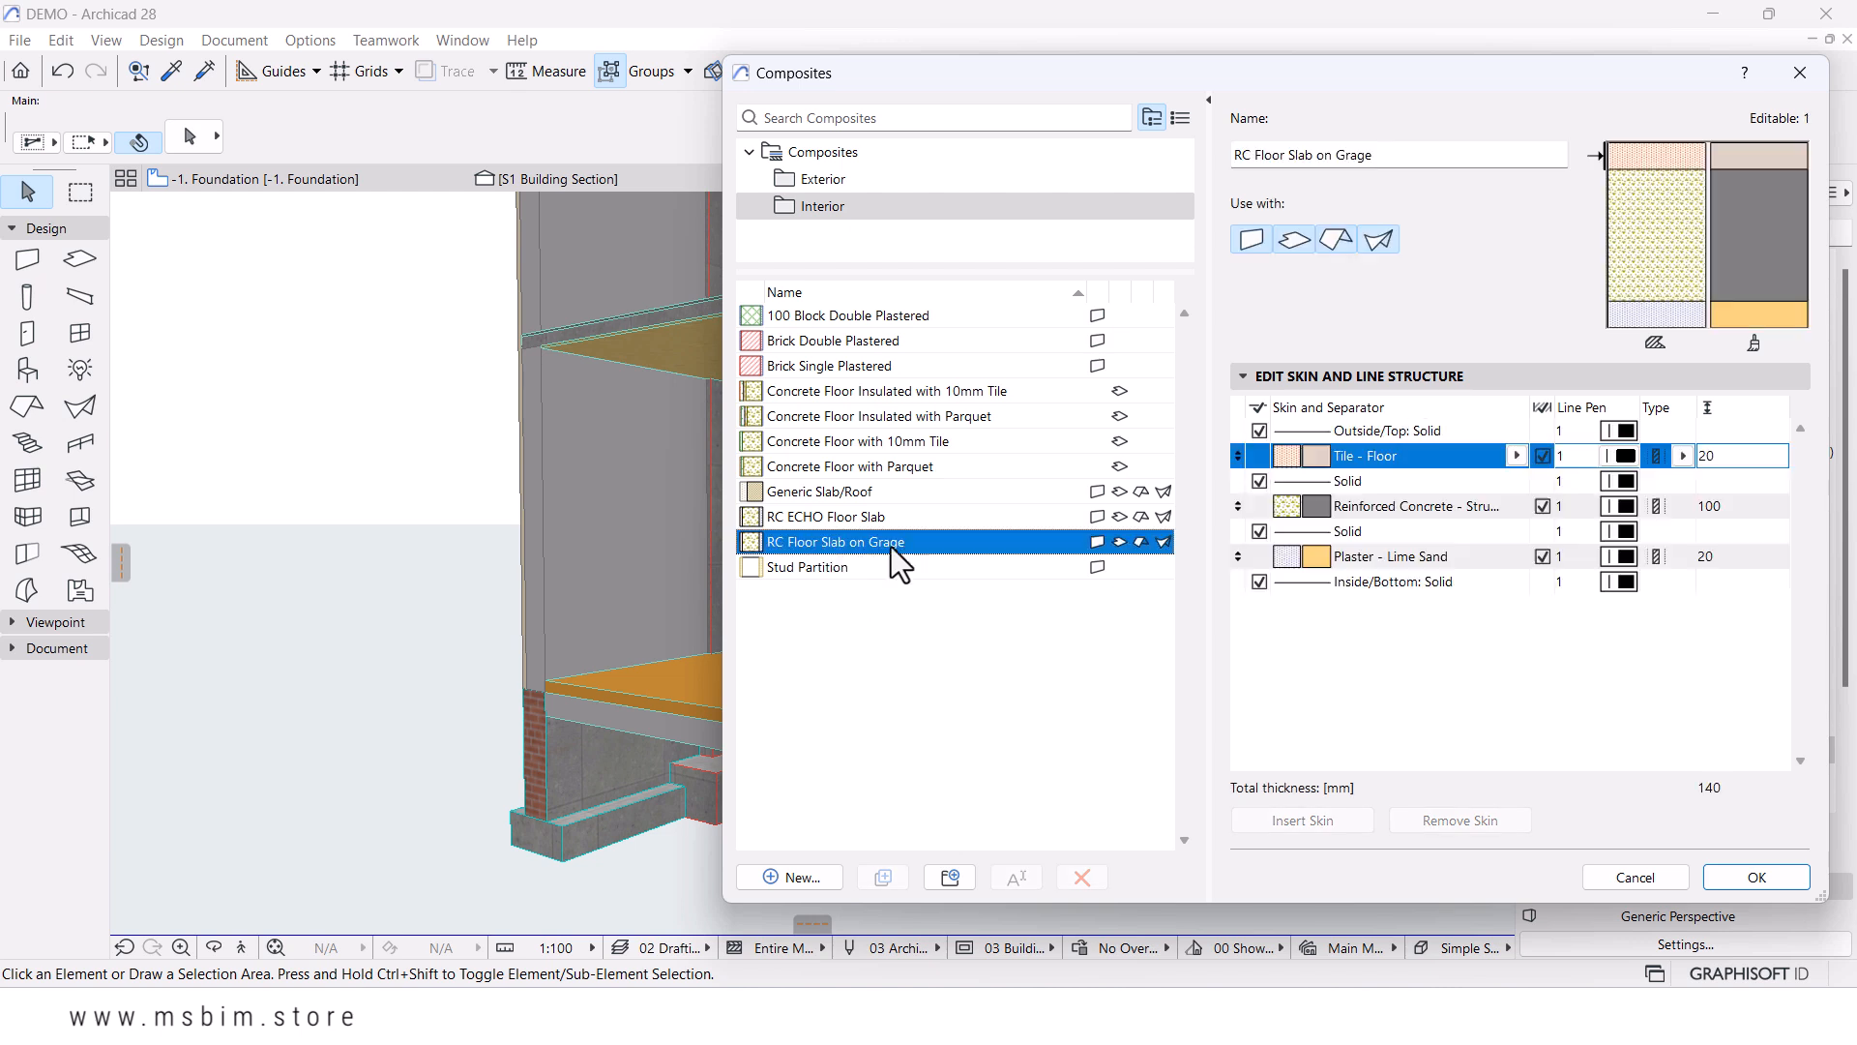
left_click(1432, 558)
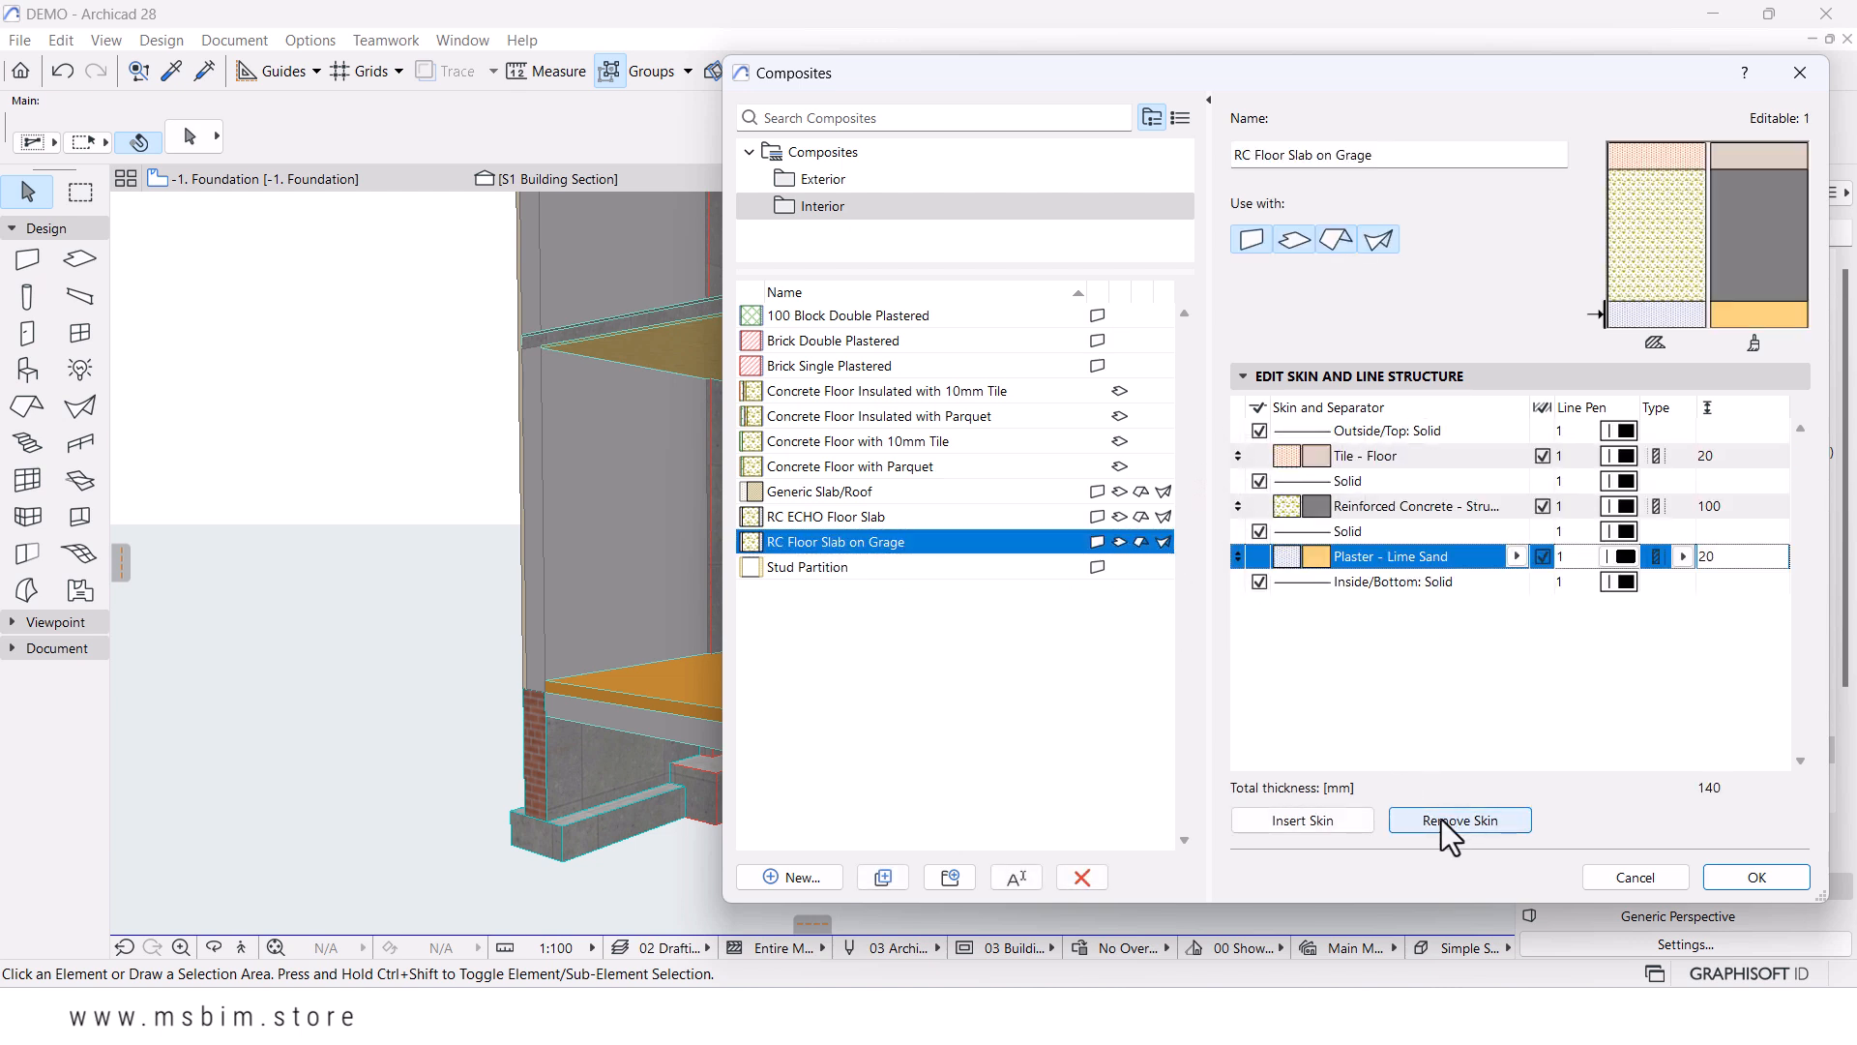
left_click(1441, 820)
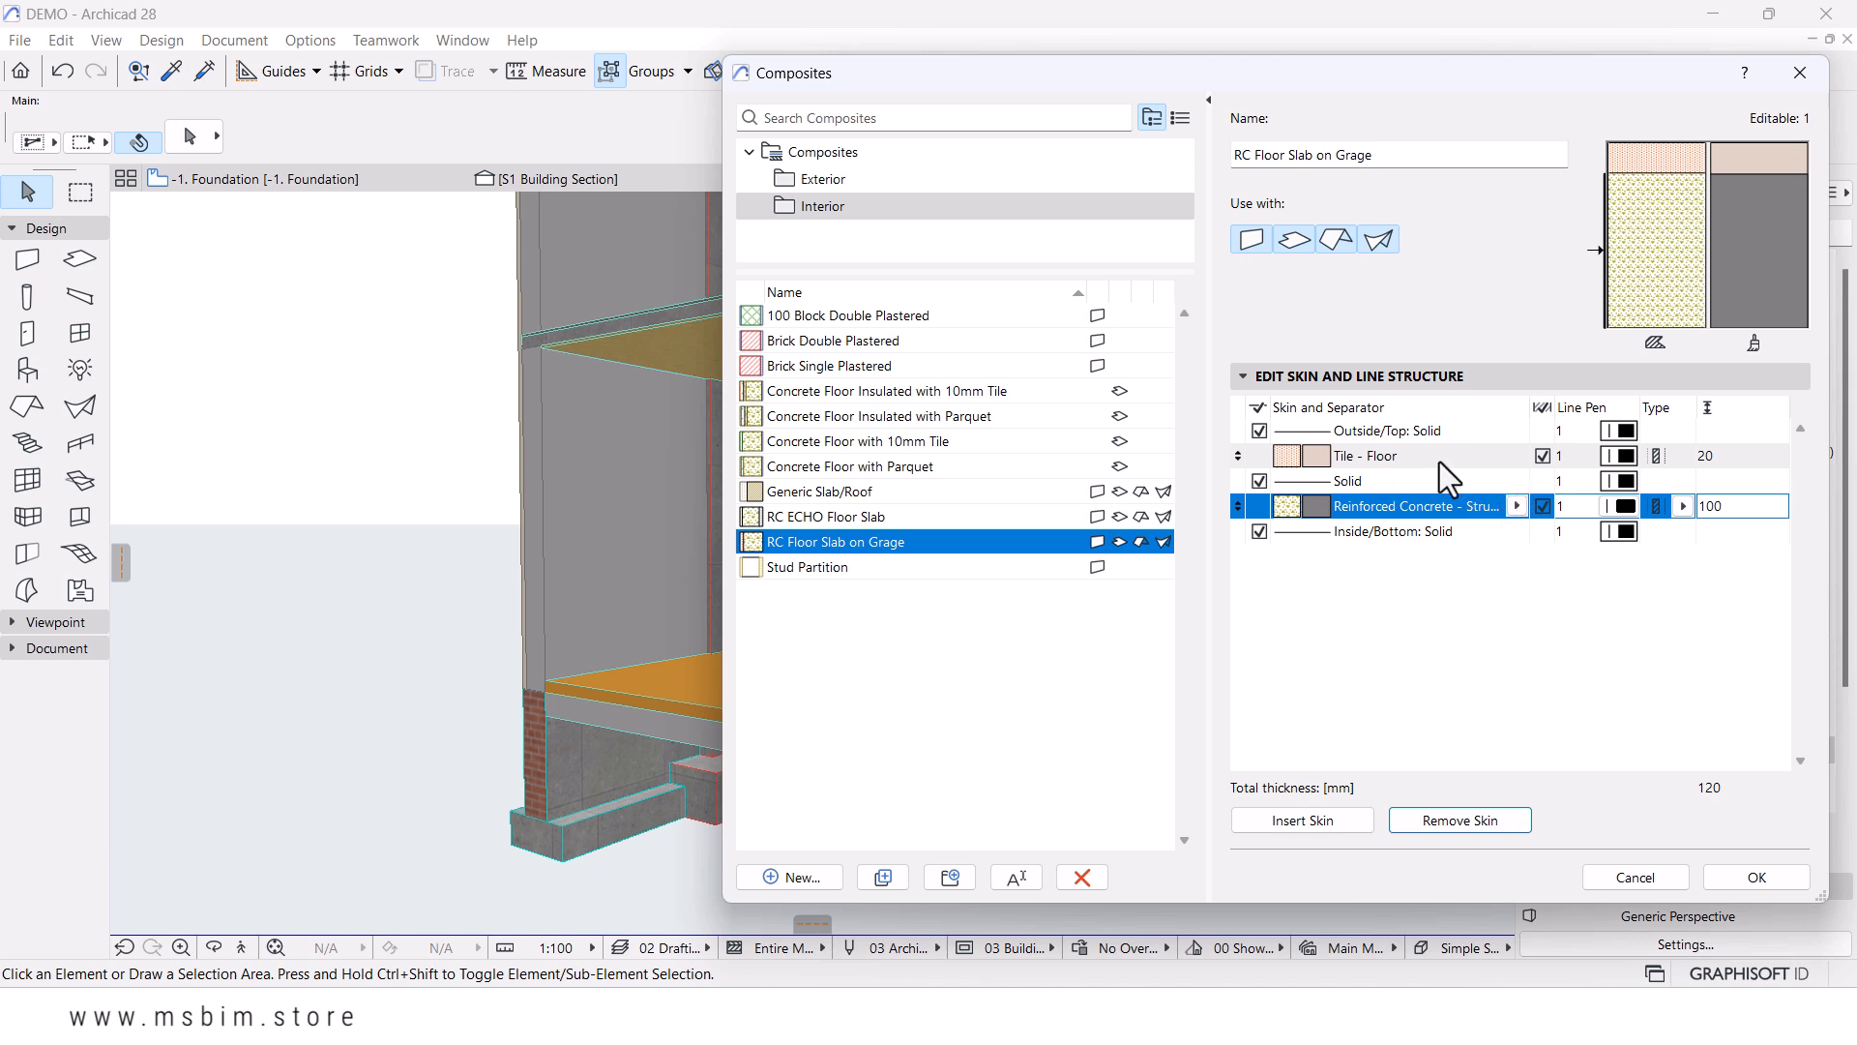
left_click(1754, 876)
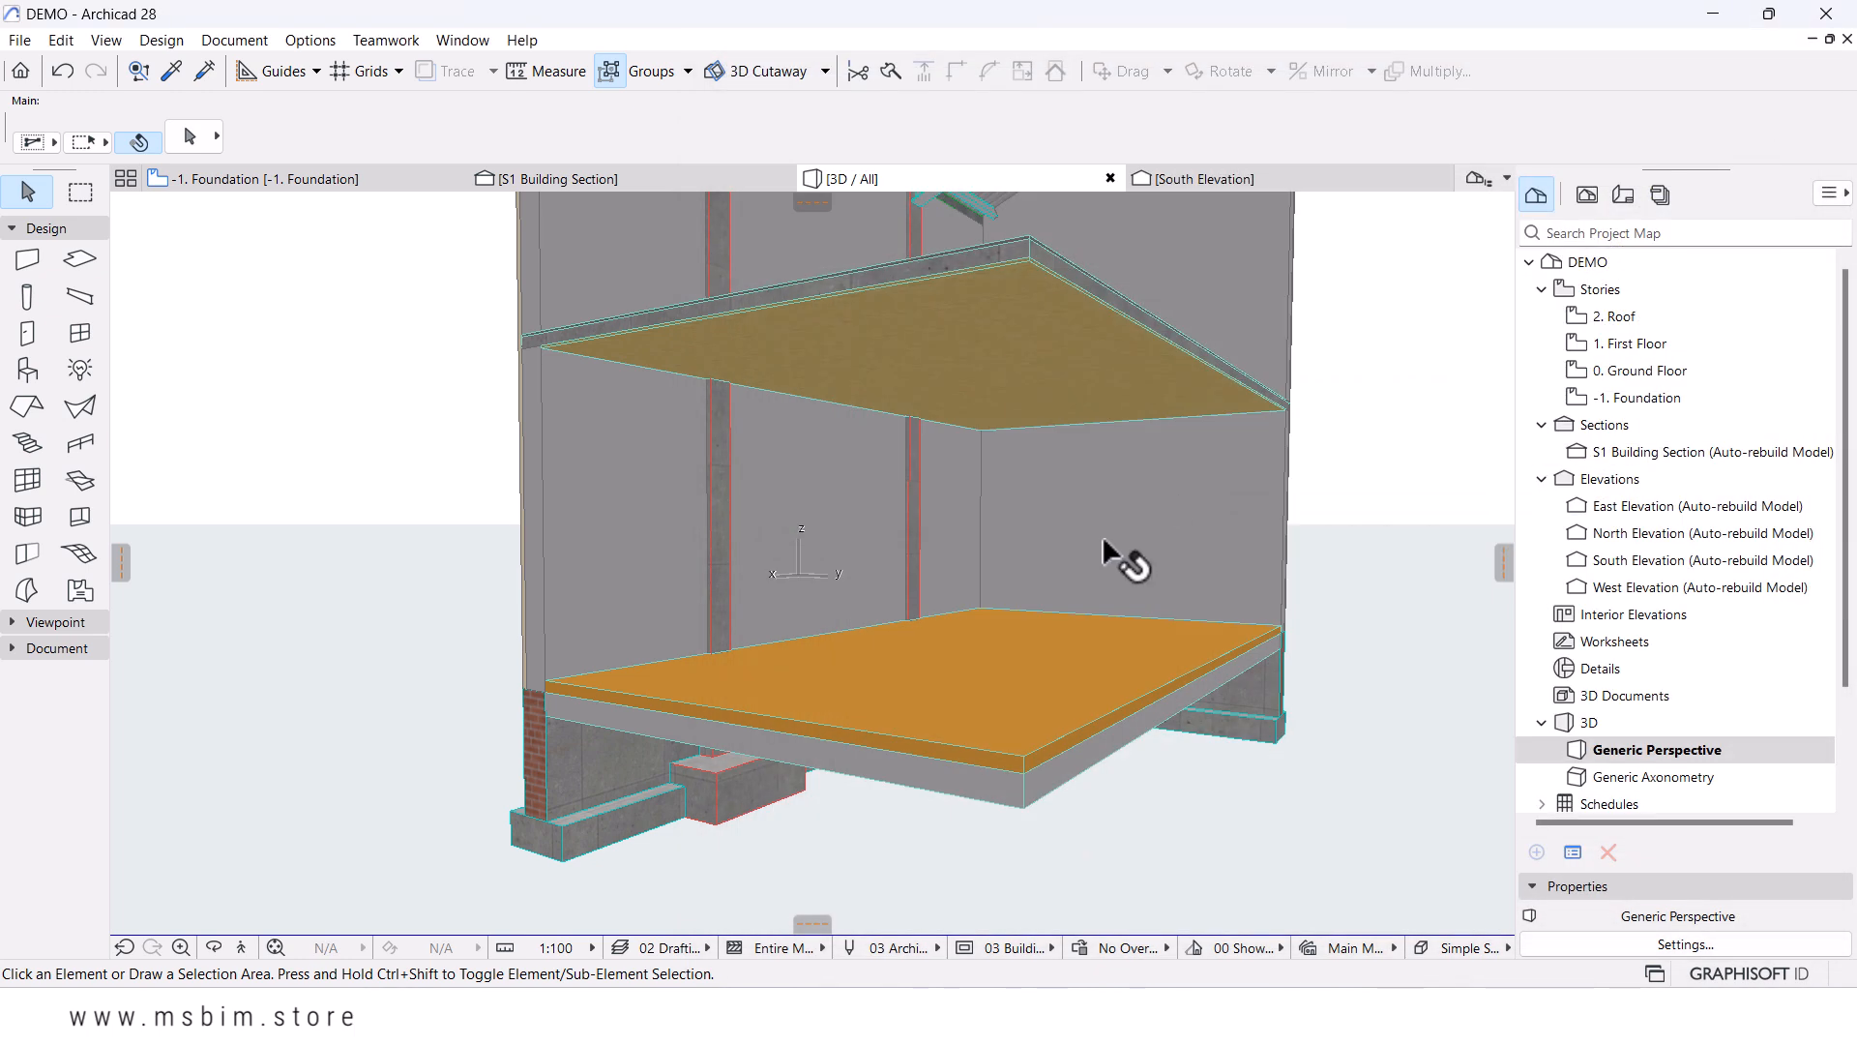
- Assign the RC Floor Slab on Grage composite to the ground-floor slab and inspect it in 3D
left_click(957, 711)
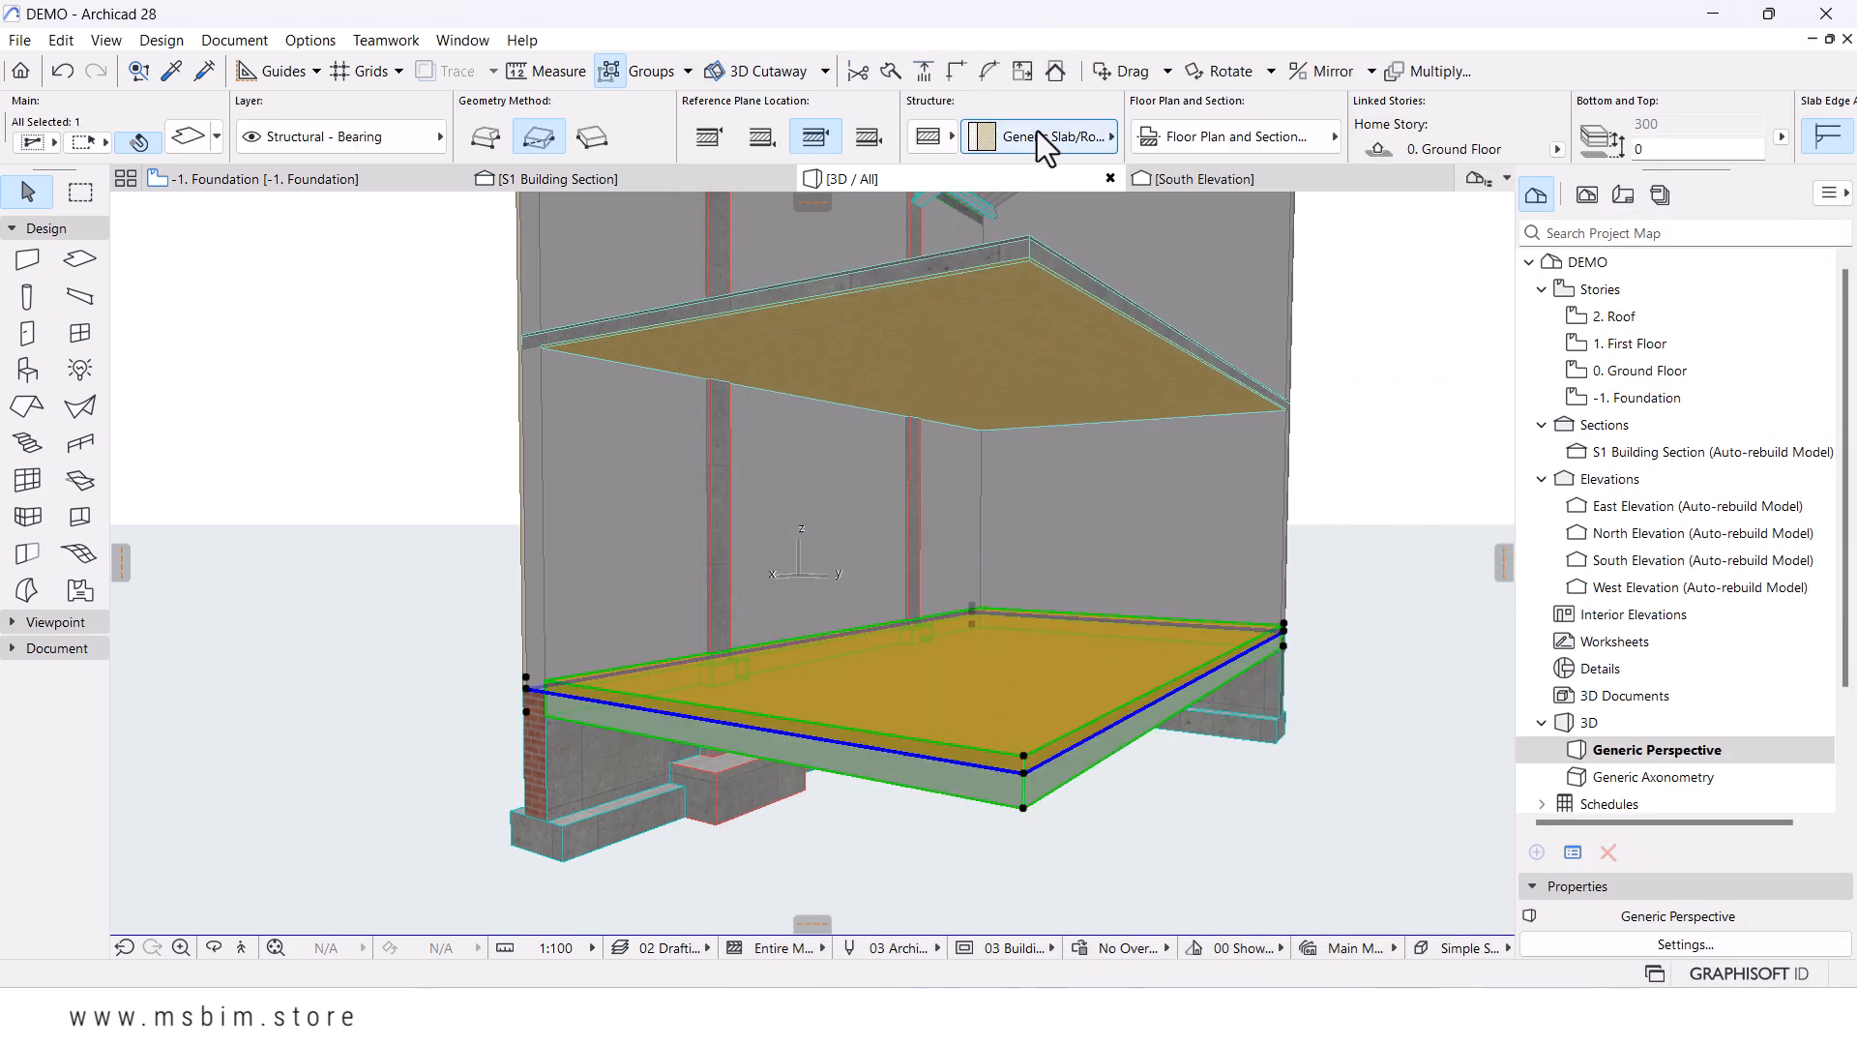
left_click(1037, 130)
left_click(1210, 489)
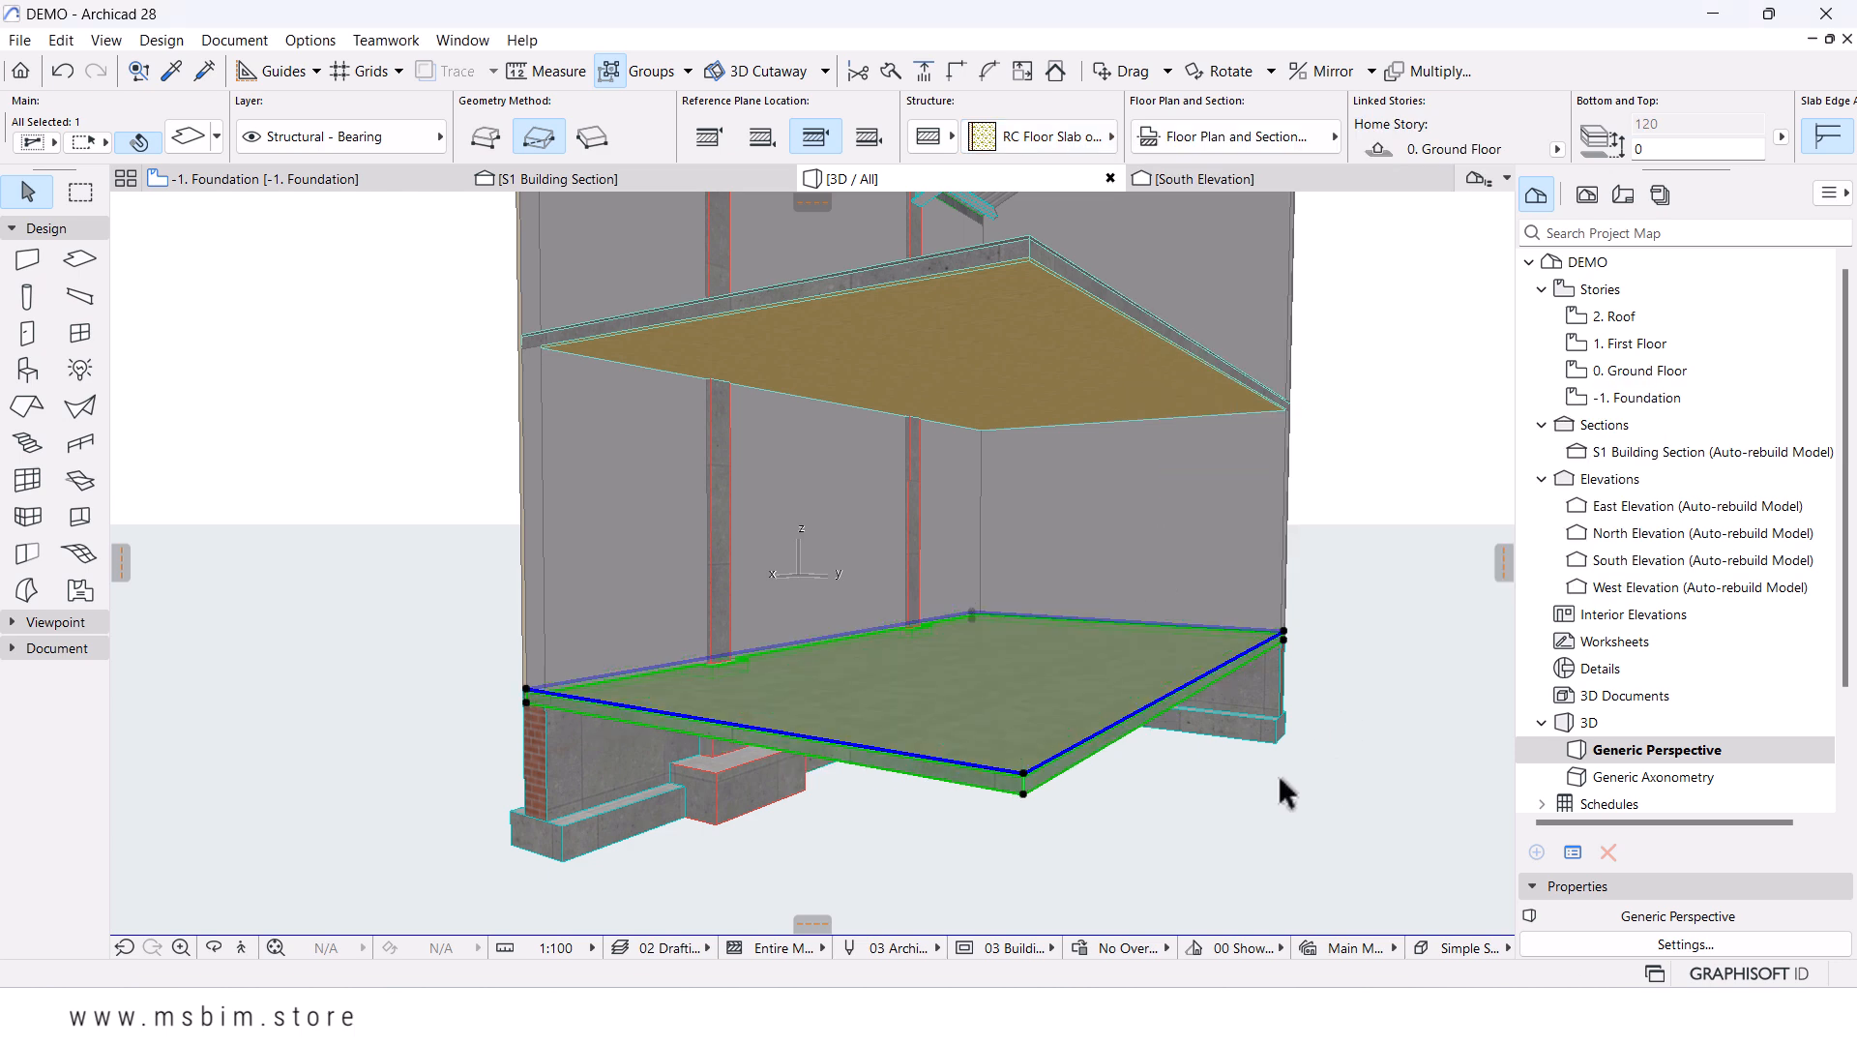
left_click(1205, 824)
key("o")
scroll(970, 629, "down", 5)
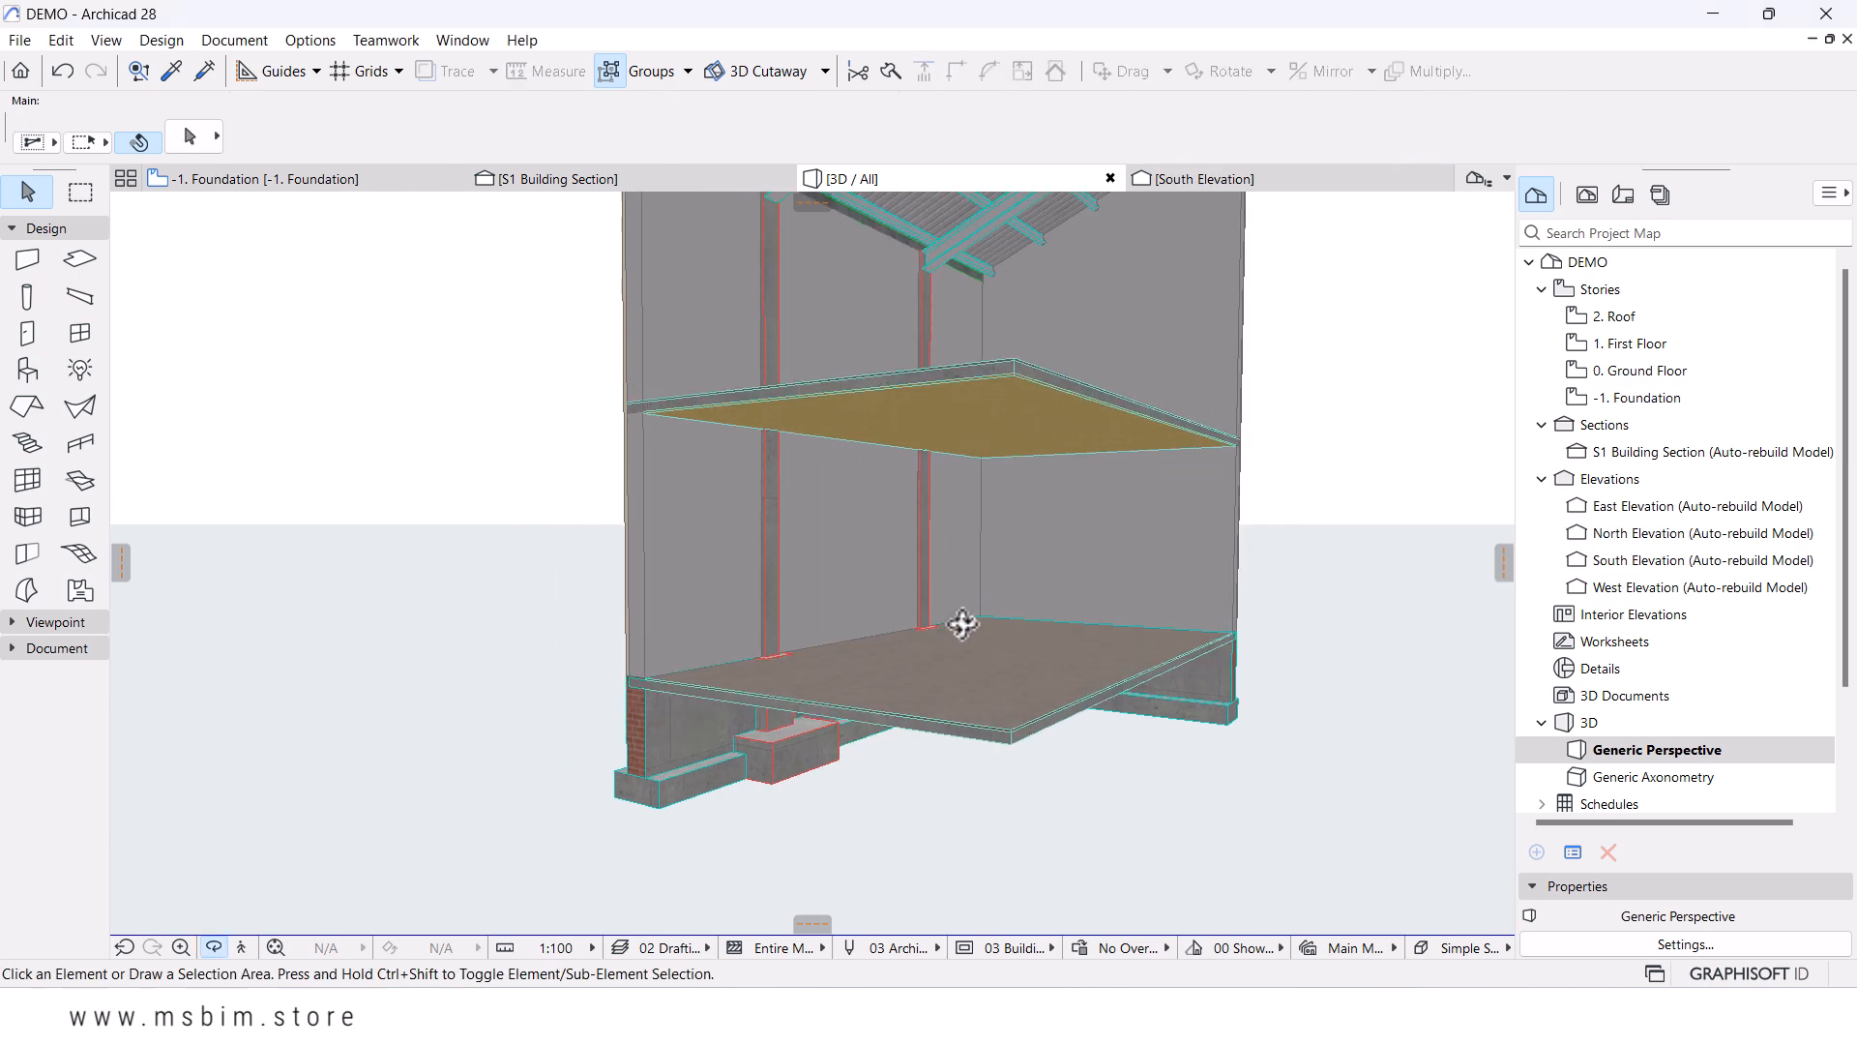
left_click_drag(945, 610, 1045, 647)
scroll(797, 647, "up", 5)
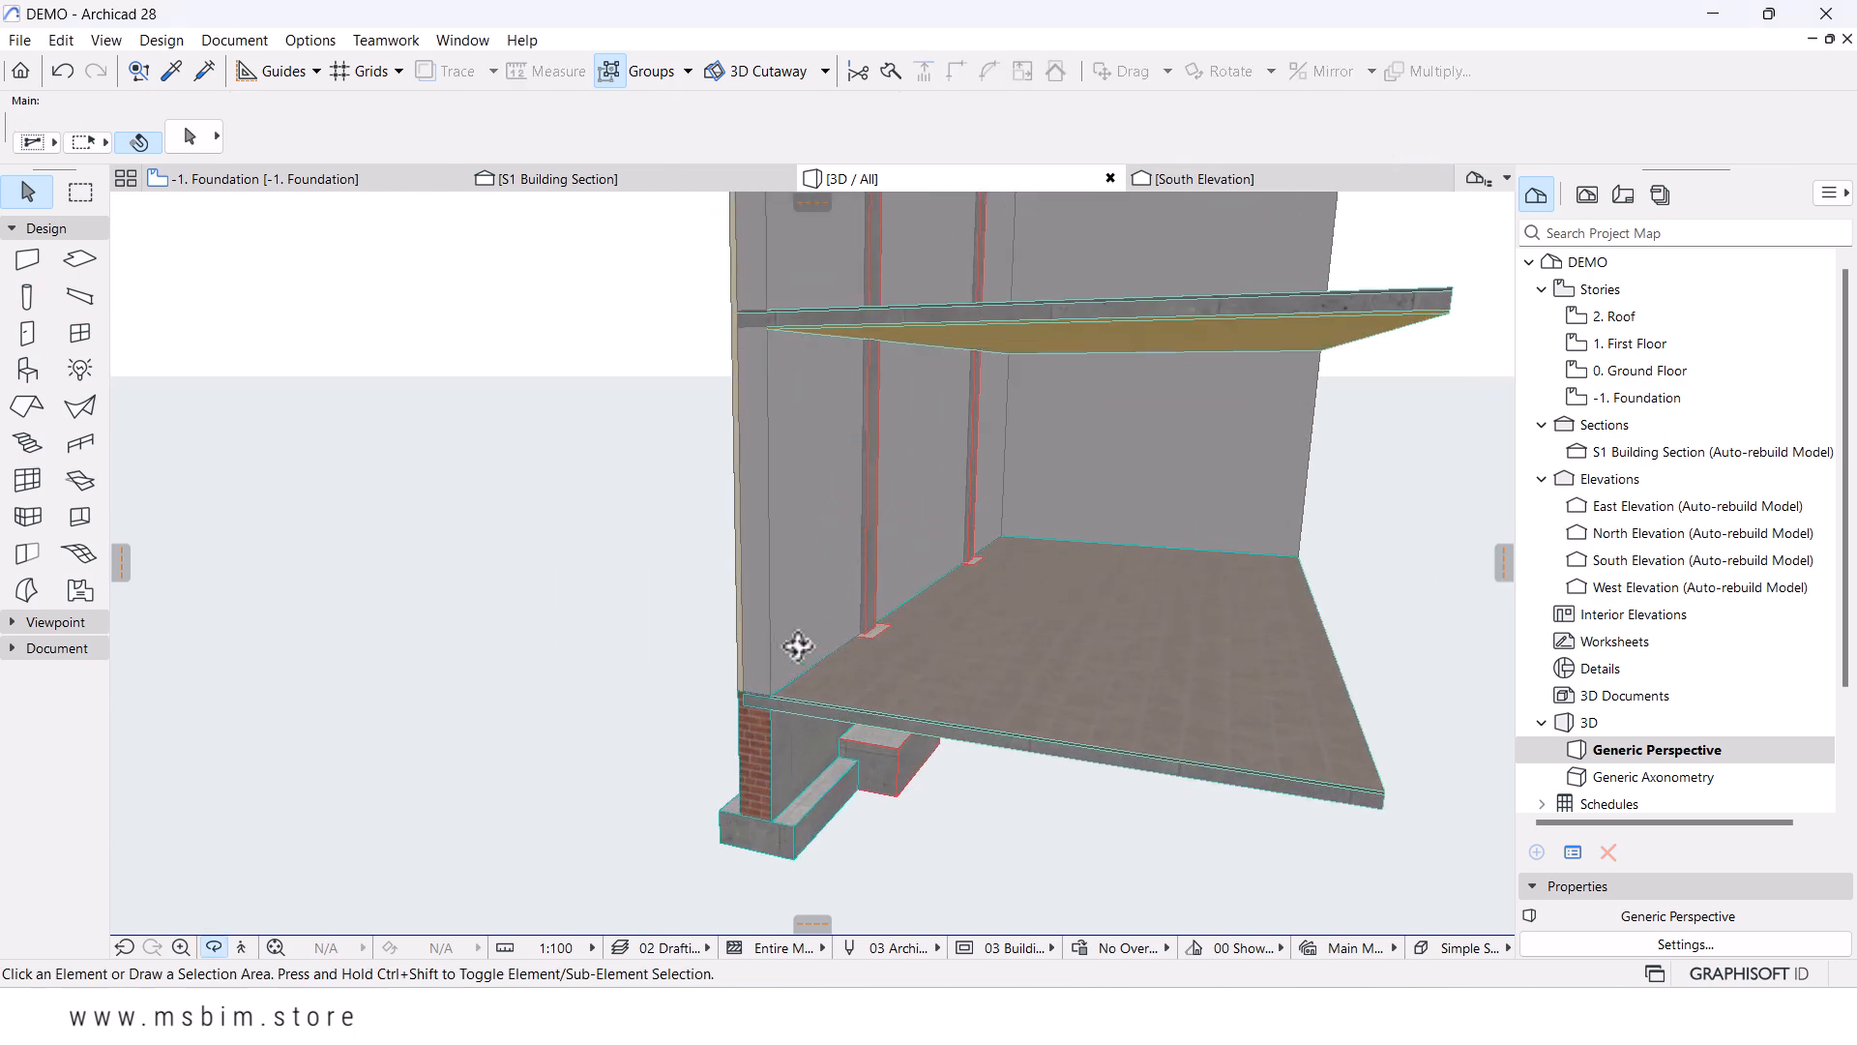
- Examine where the foundation columns meet the tiled ground floor beneath the inner columns
scroll(841, 658, "up", 1)
scroll(841, 658, "up", 8)
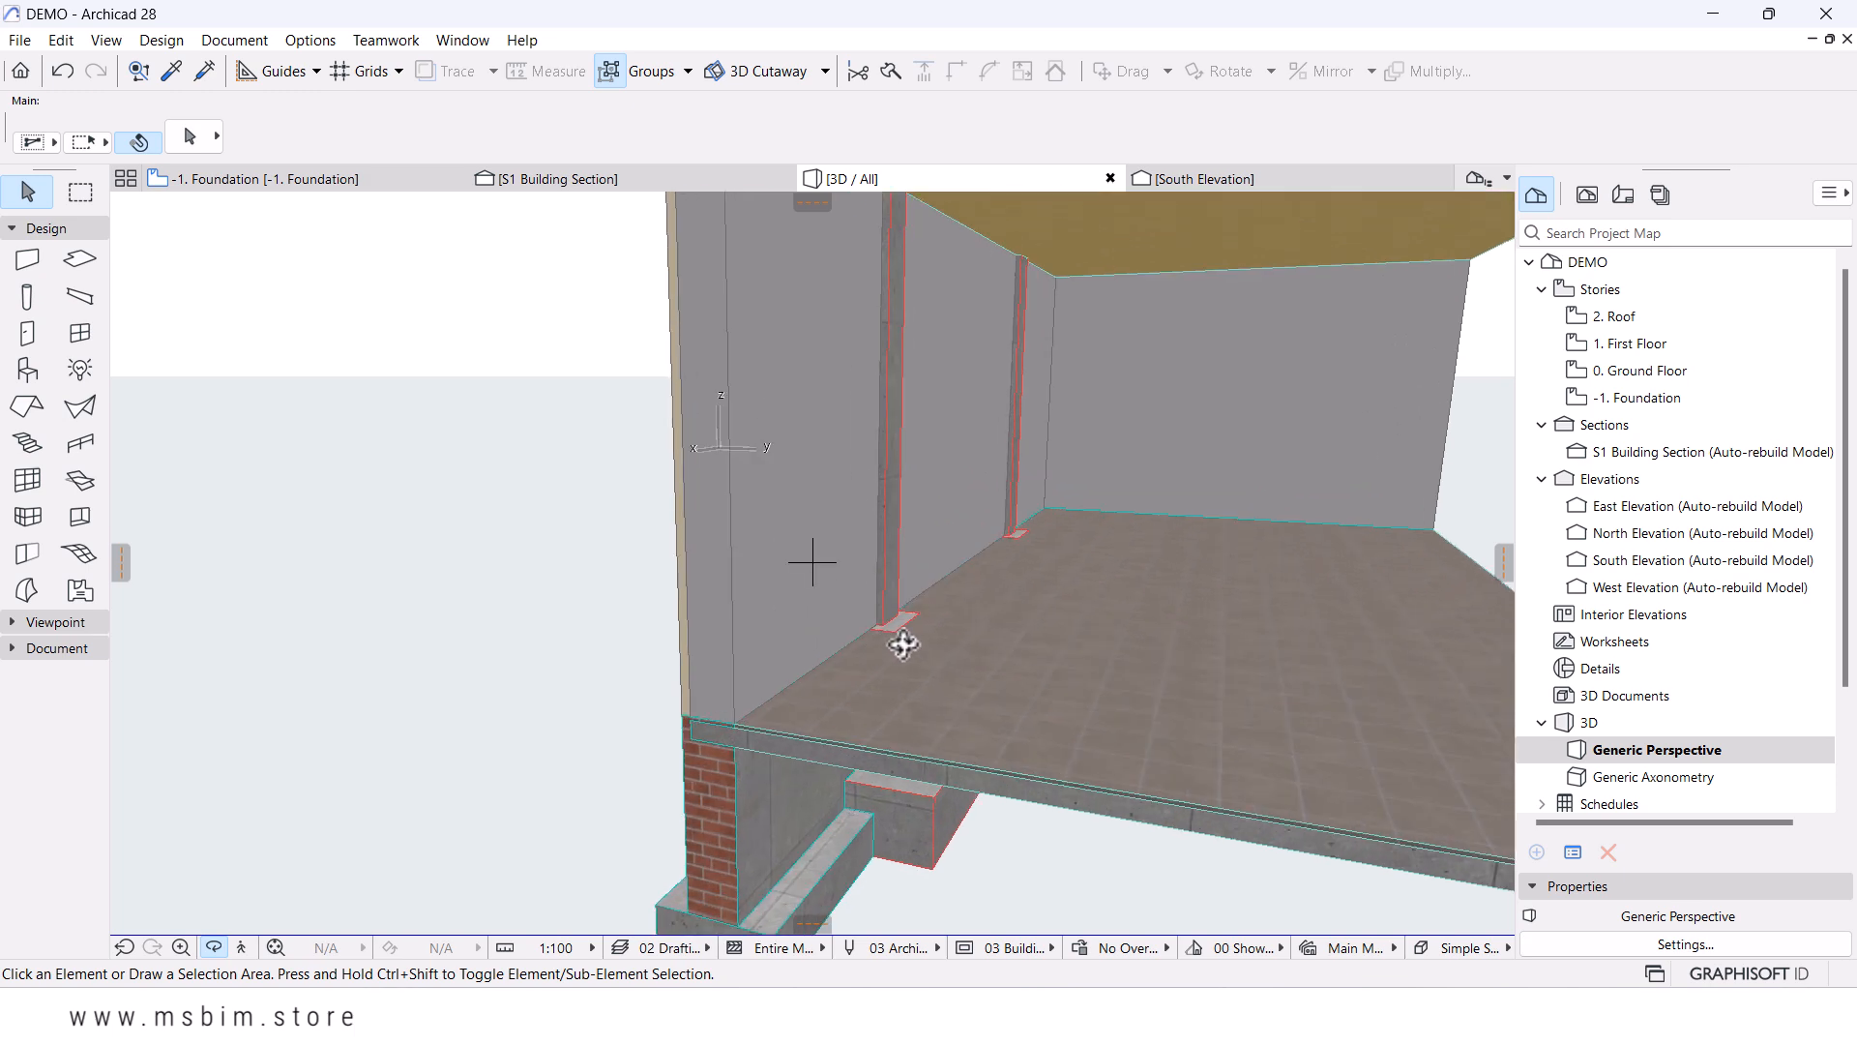
left_click_drag(808, 672, 912, 651)
key("Escape")
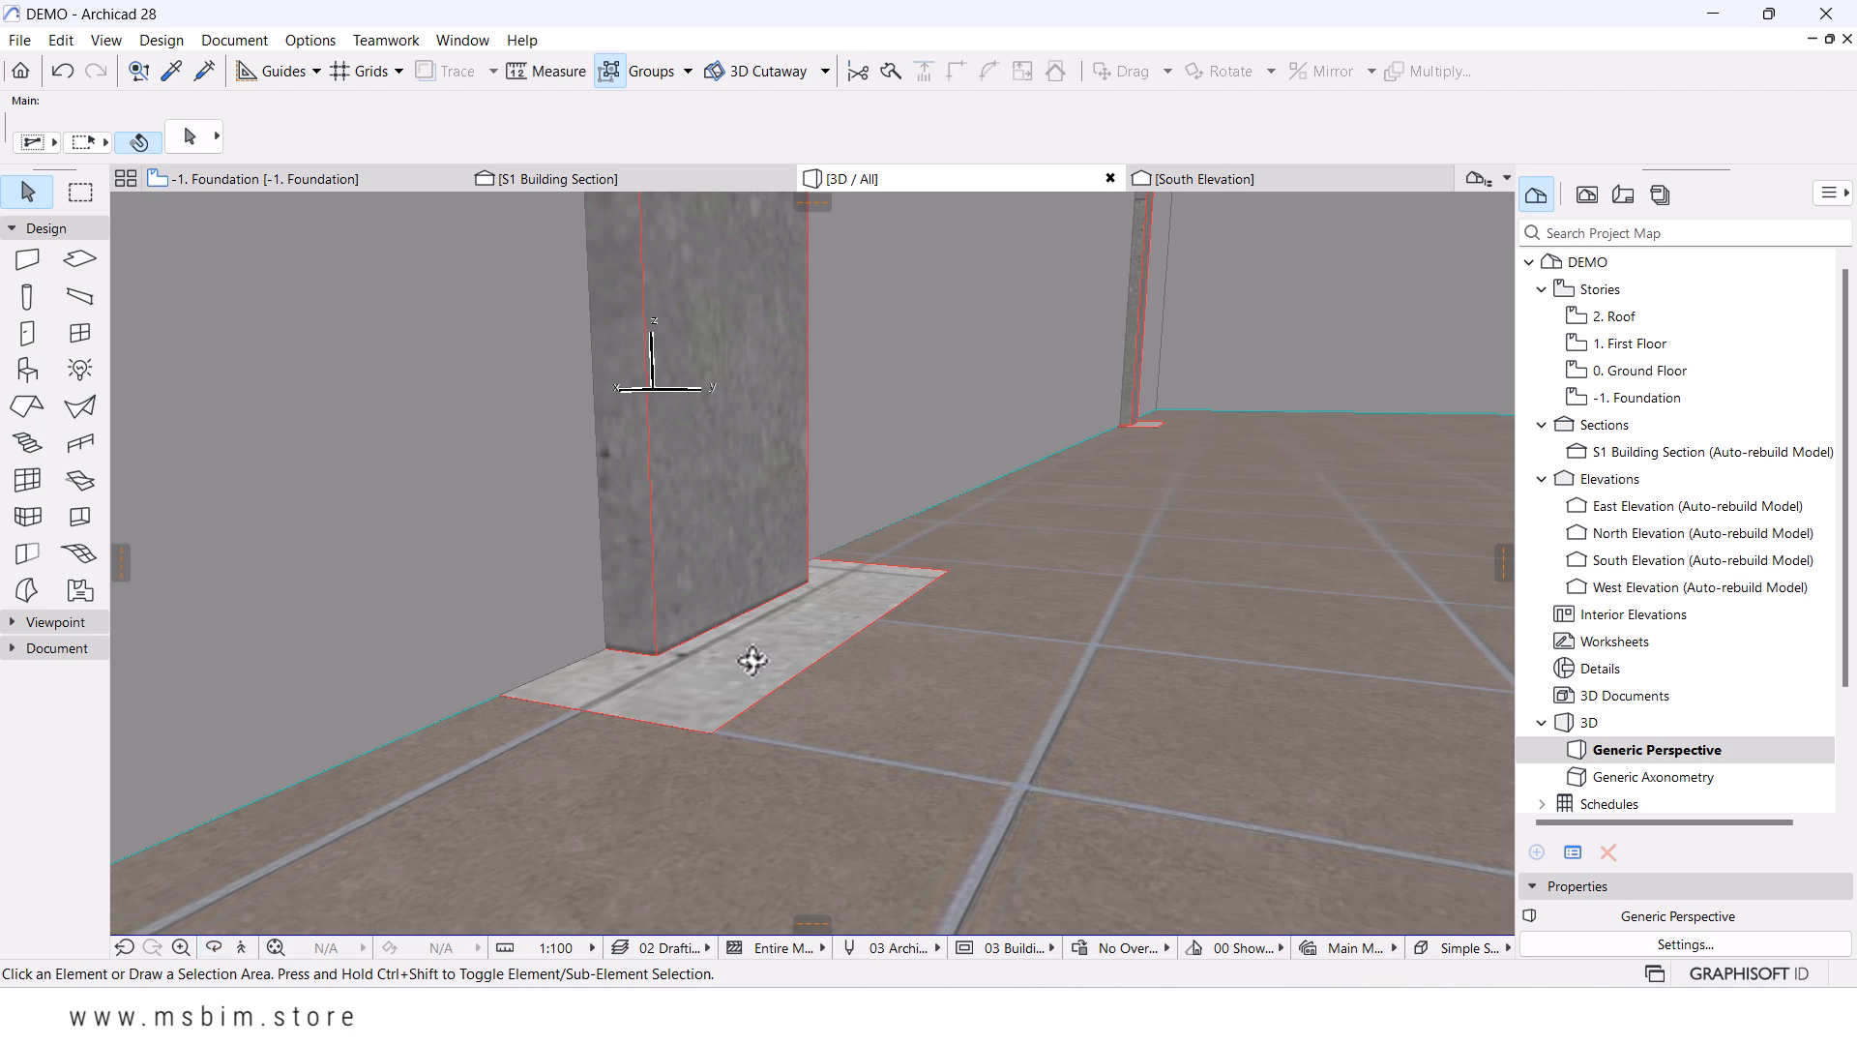
left_click(762, 661)
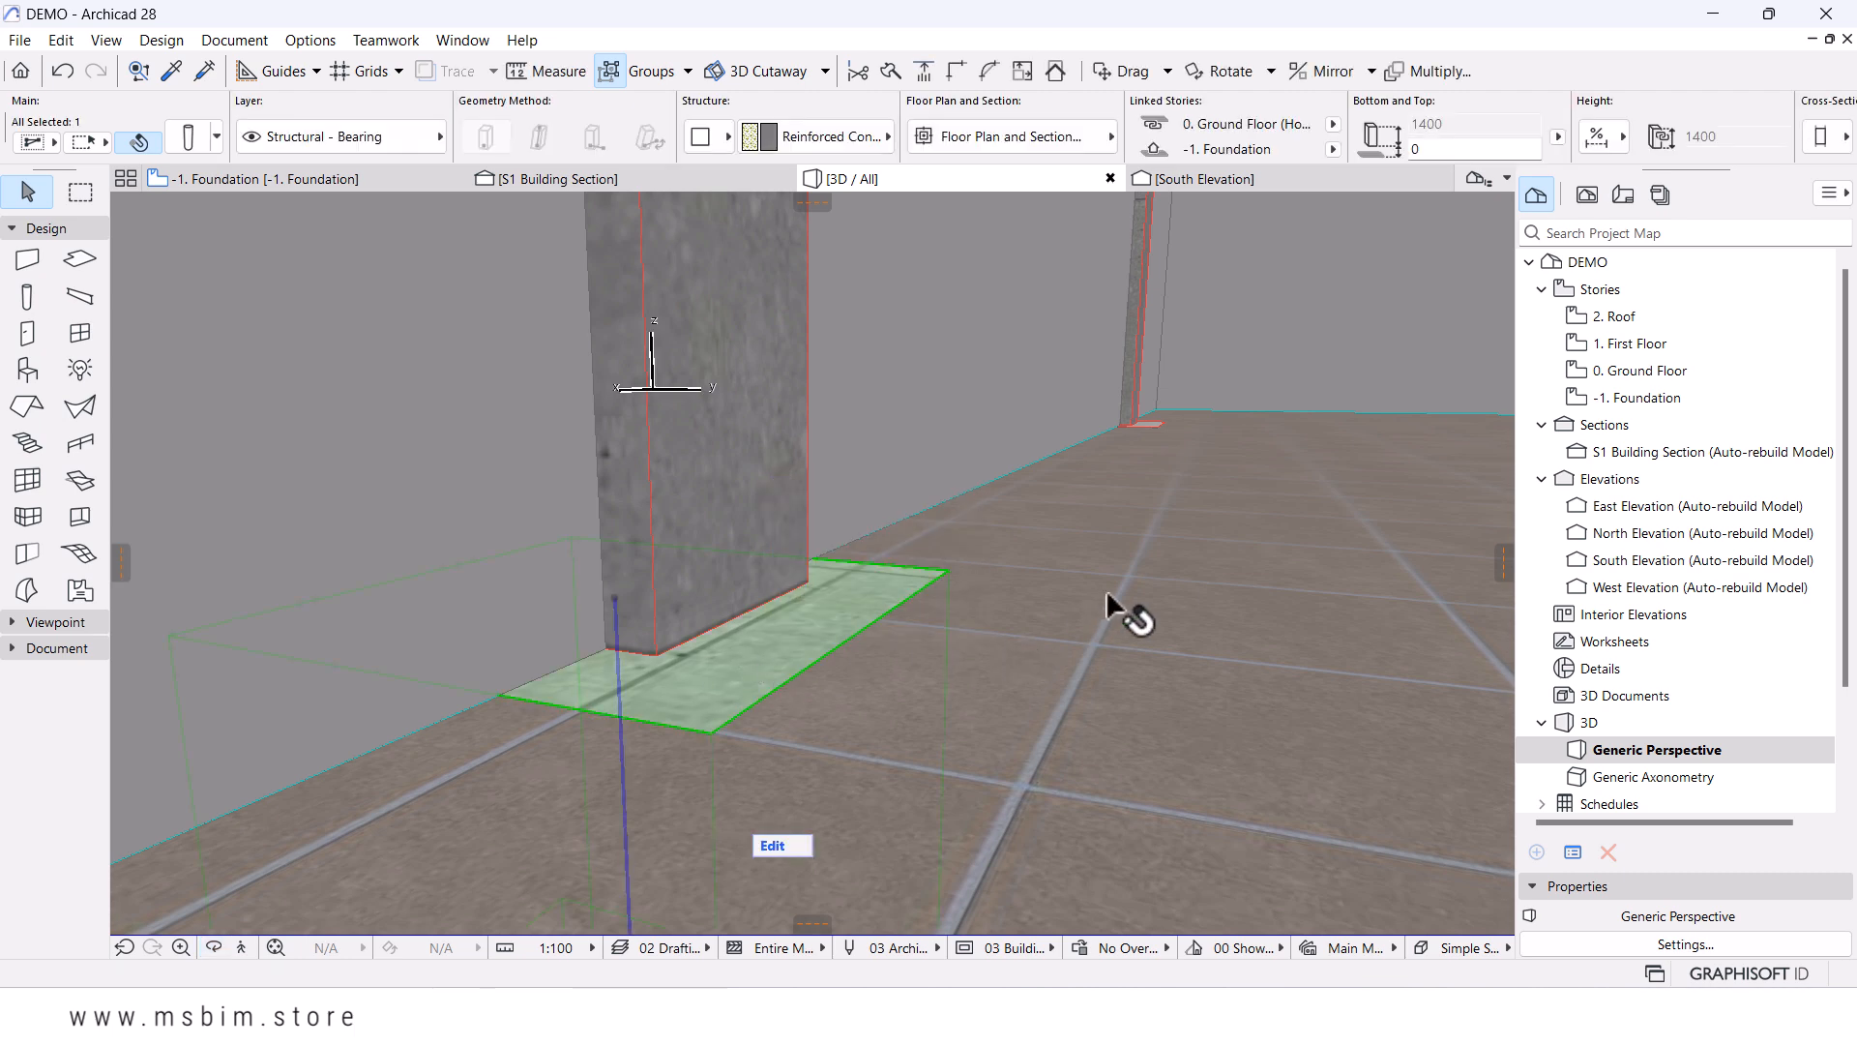
key("Escape")
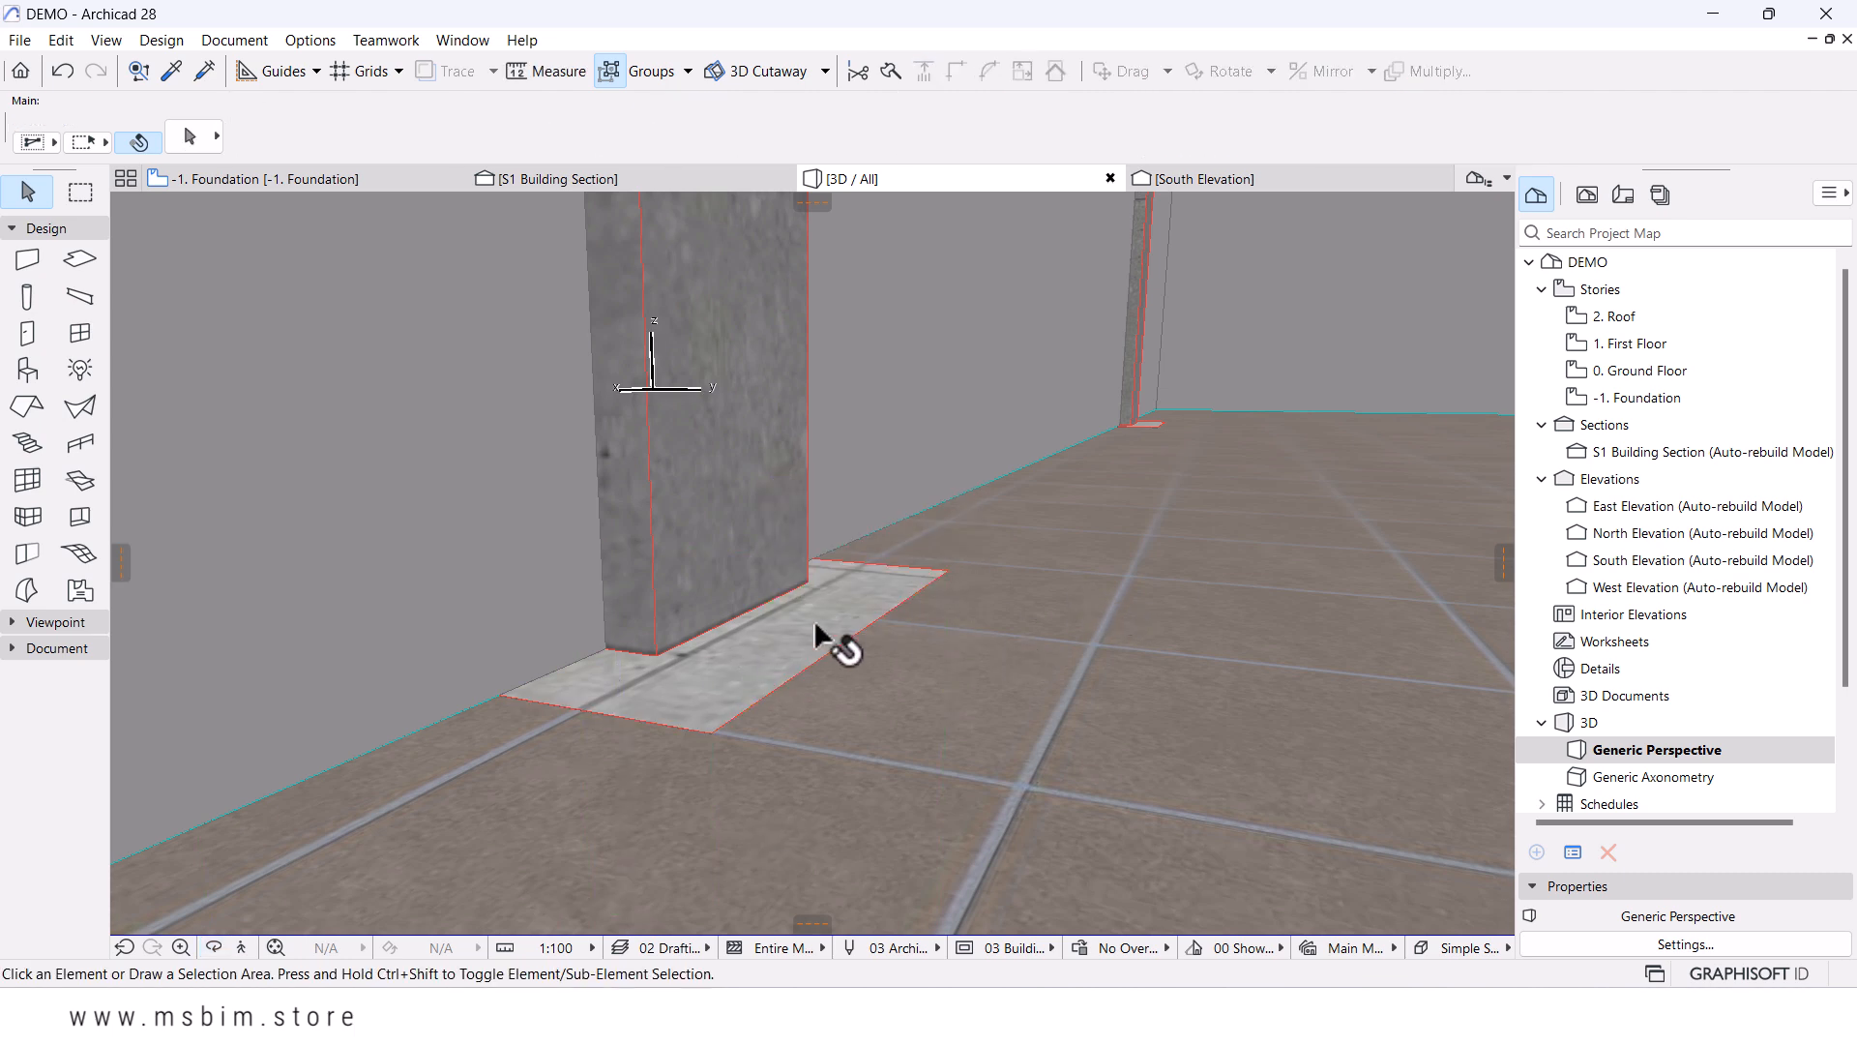
scroll(815, 619, "down", 2)
scroll(815, 624, "down", 4)
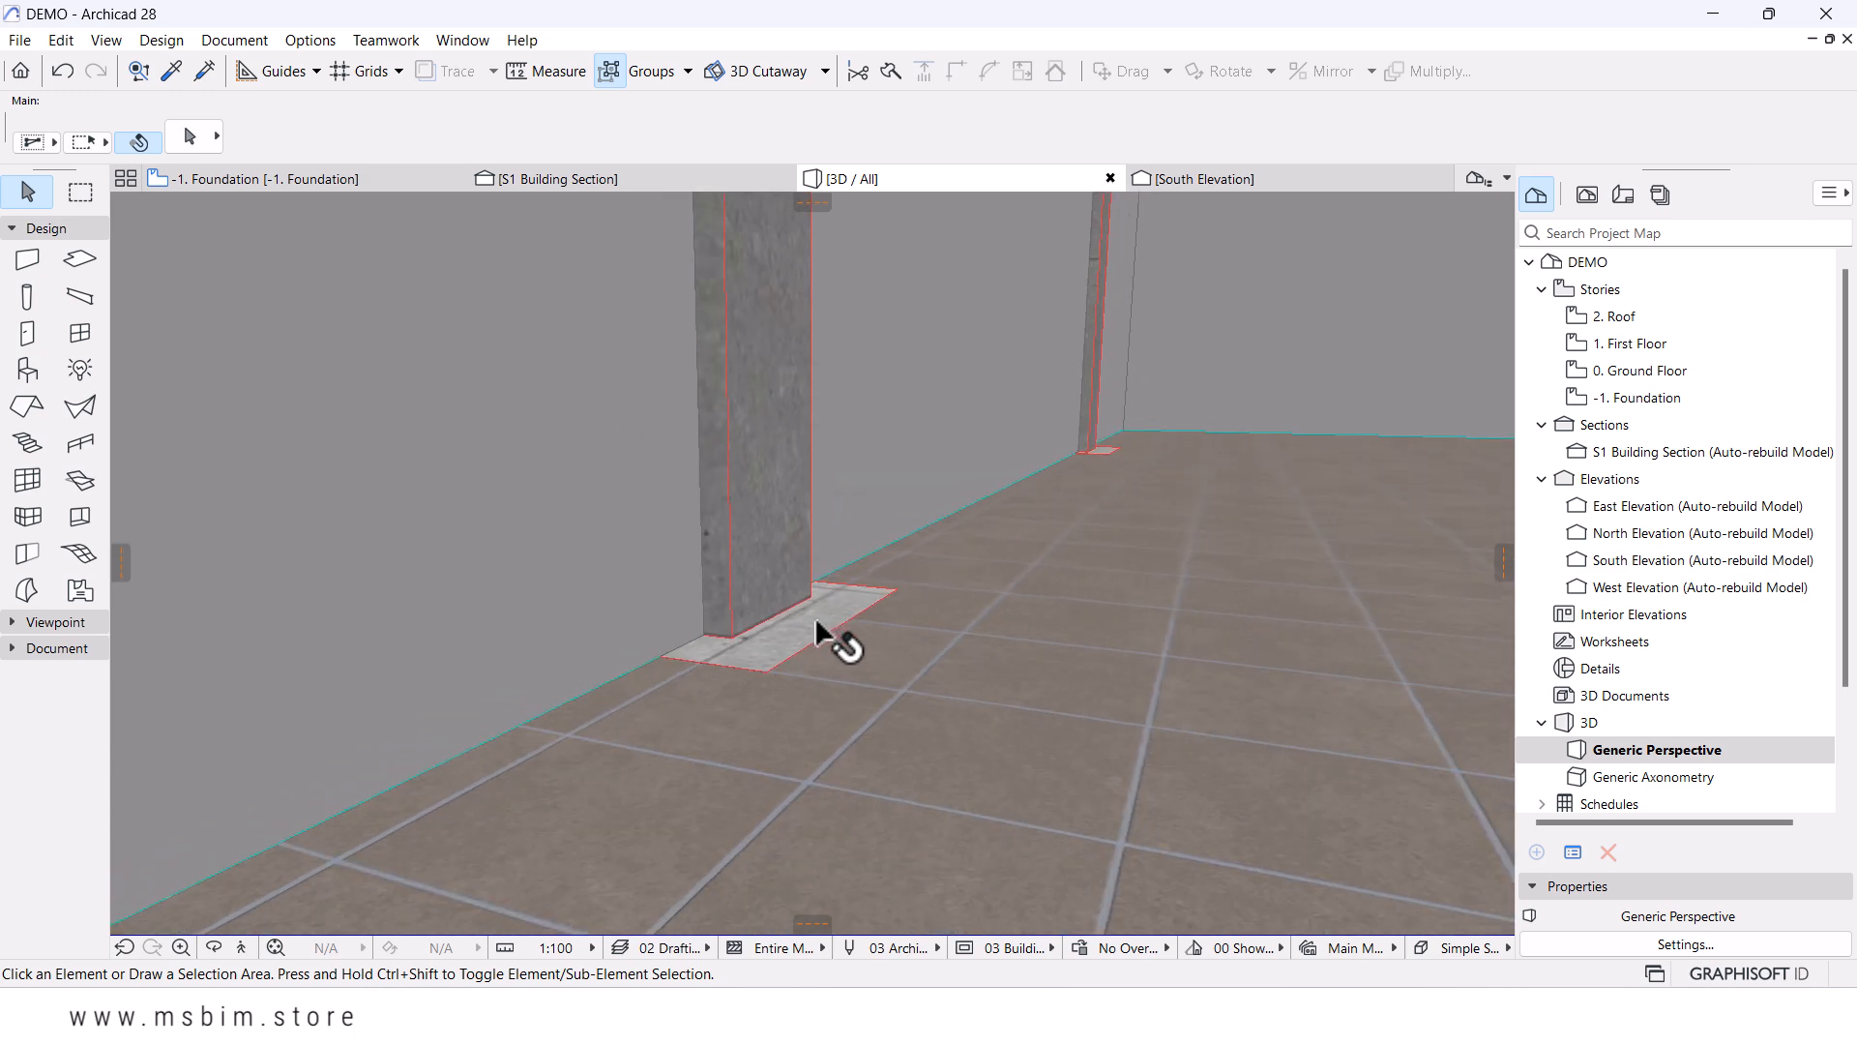
- Move both foundation columns beneath the inner columns down 20 mm, below the tile skin of the ground-floor slab
left_click(848, 524)
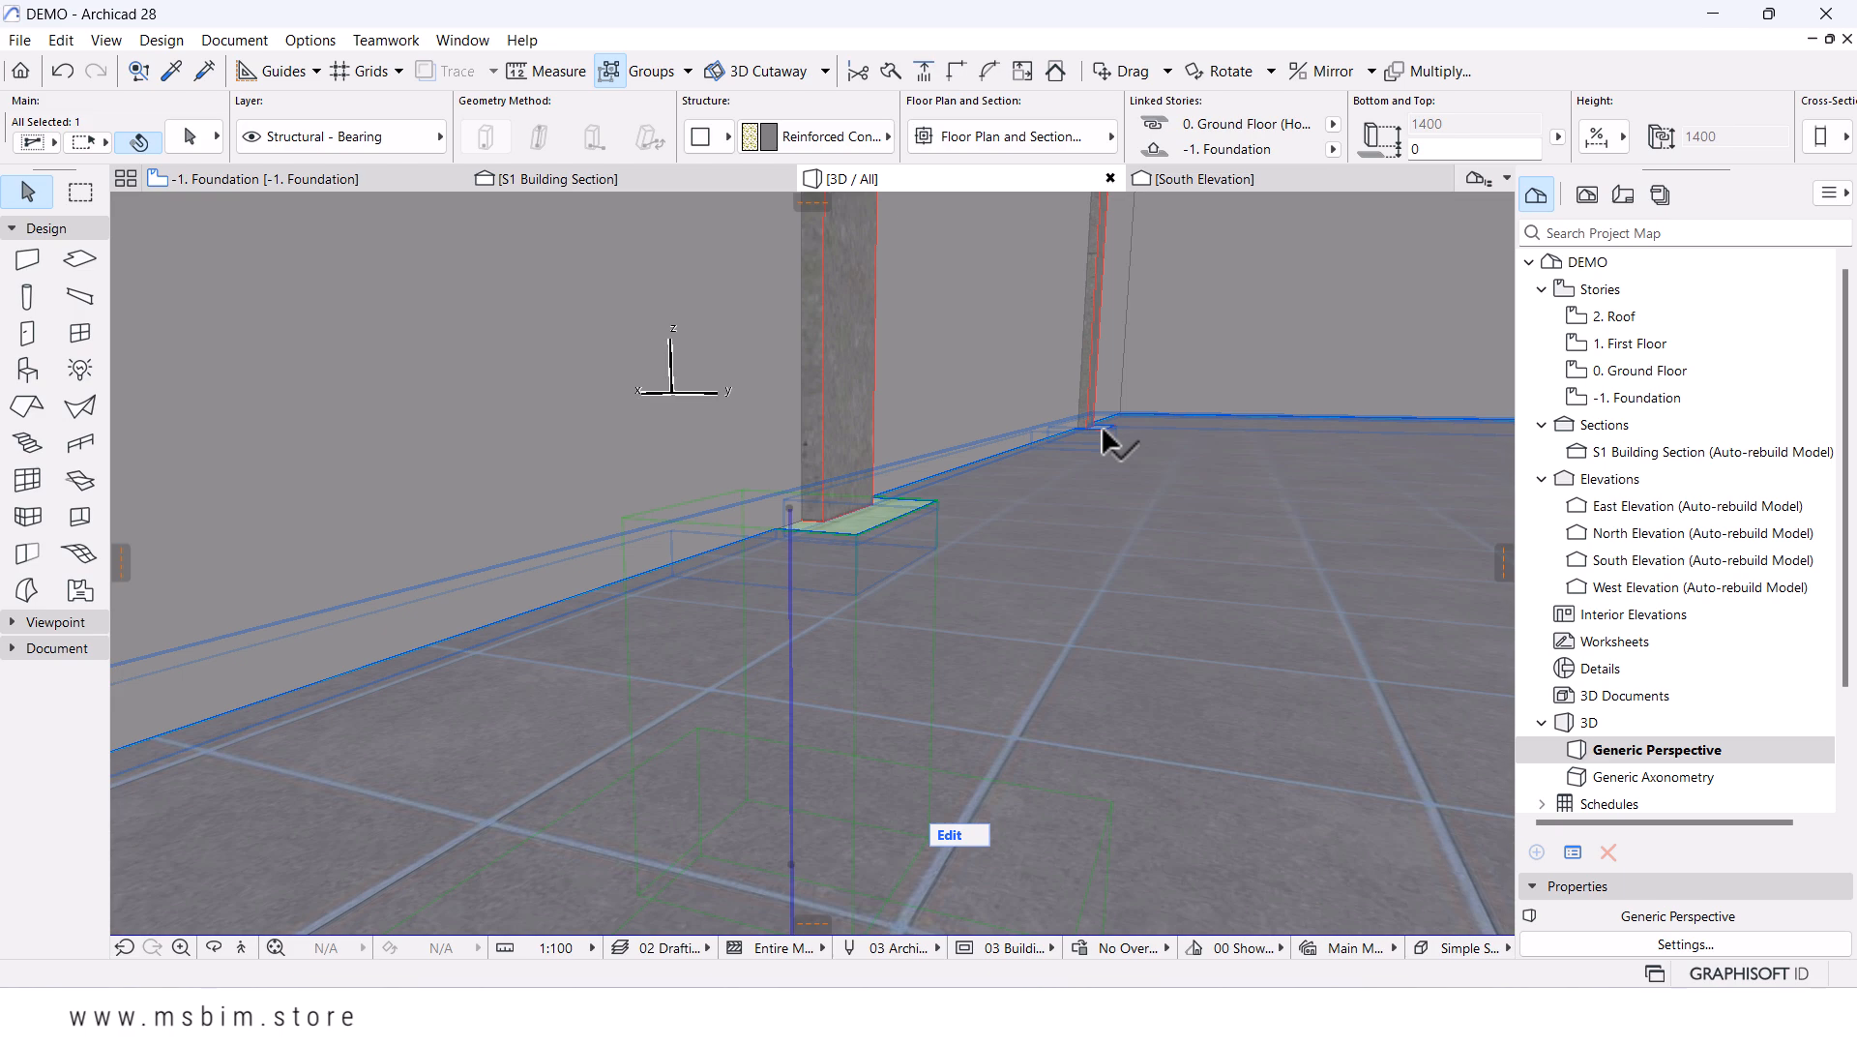
scroll(1161, 358, "up", 3)
left_click(1047, 505, "shift")
scroll(1043, 503, "down", 5)
scroll(961, 566, "up", 5)
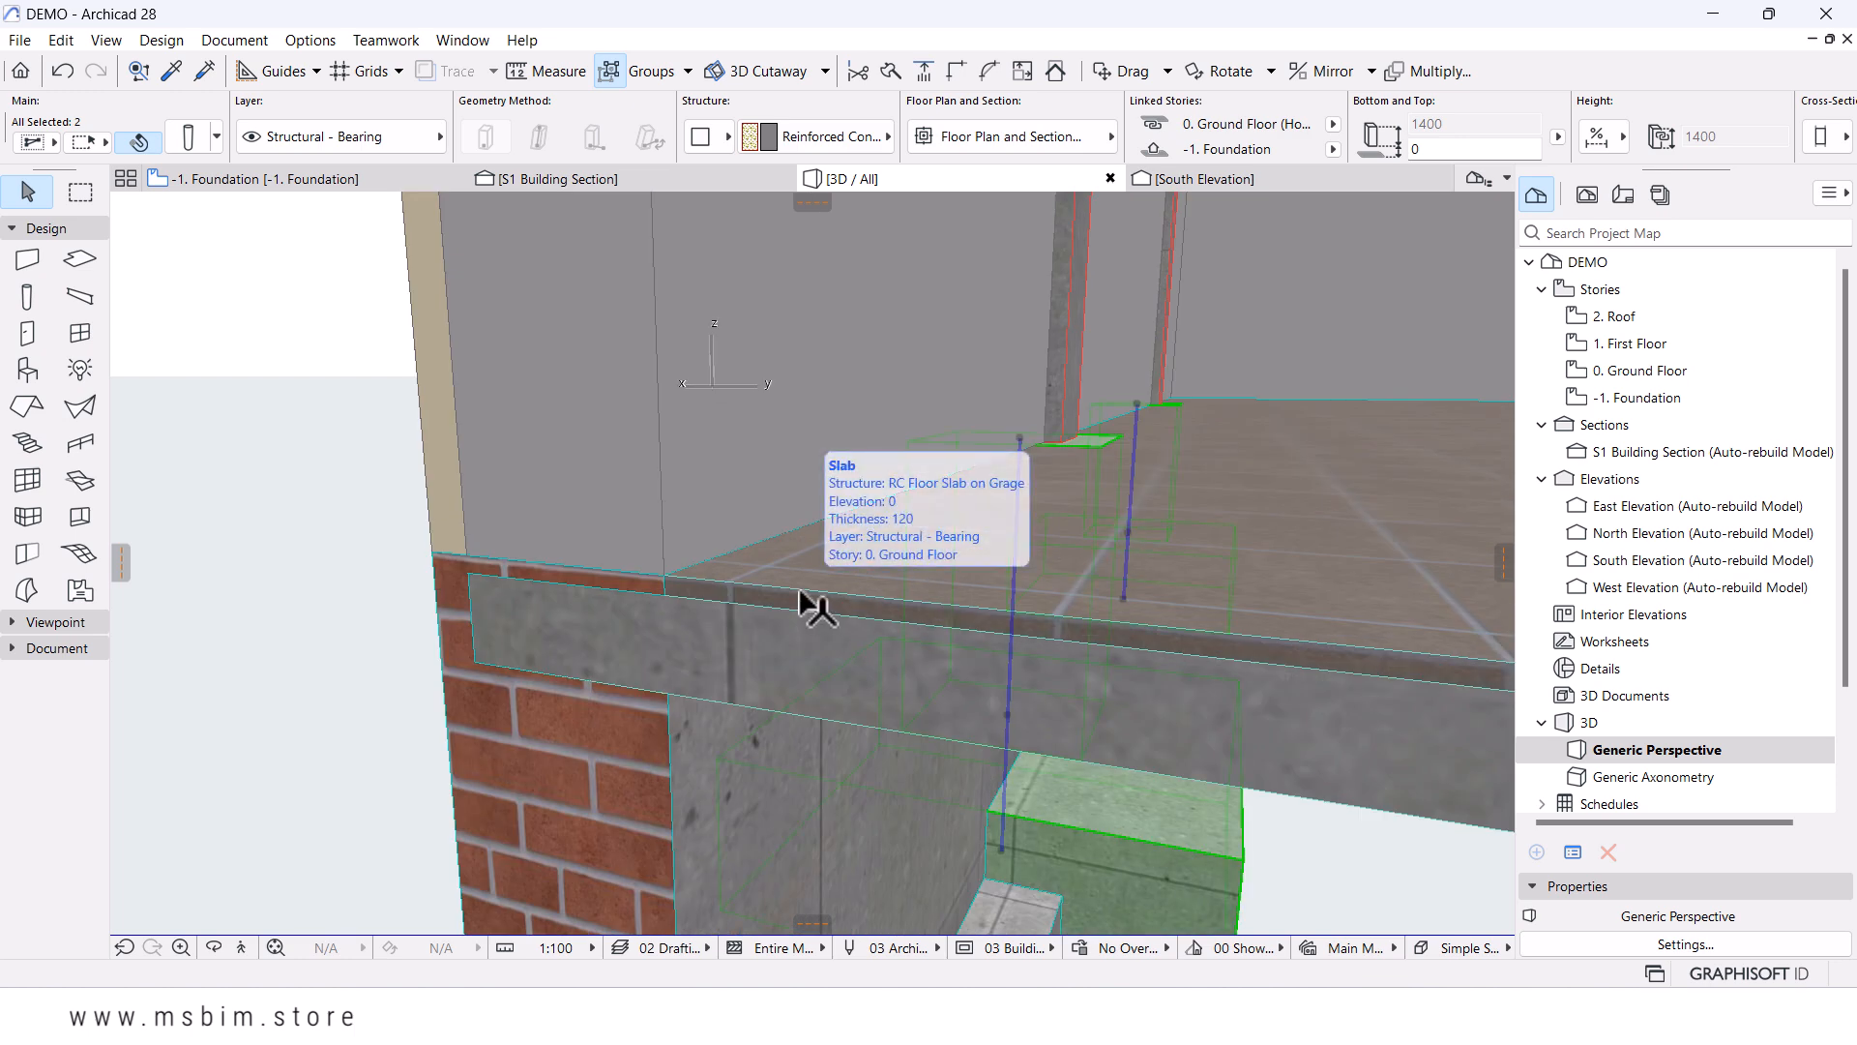
key("ctrl+d")
left_click(1018, 455)
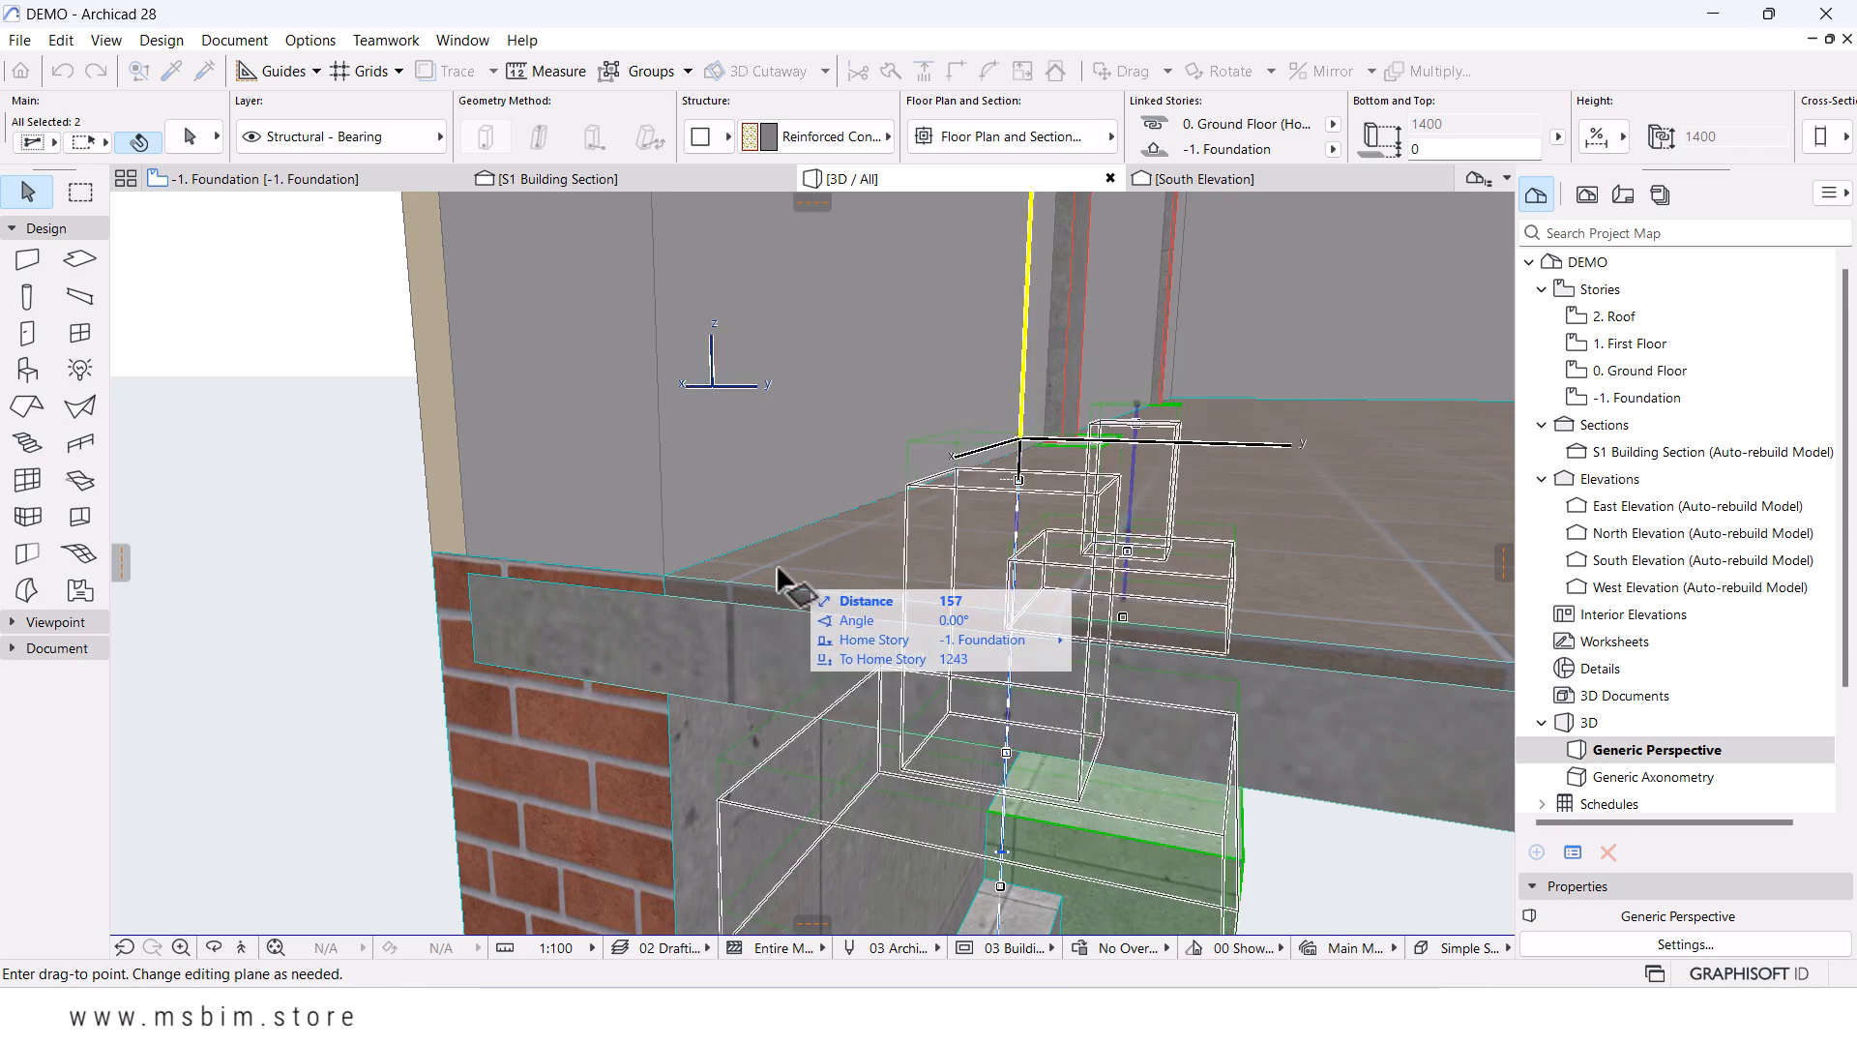
left_click(665, 596)
middle_click_drag(639, 643, 829, 629, "shift")
scroll(1050, 532, "up", 2)
scroll(1016, 538, "down", 7)
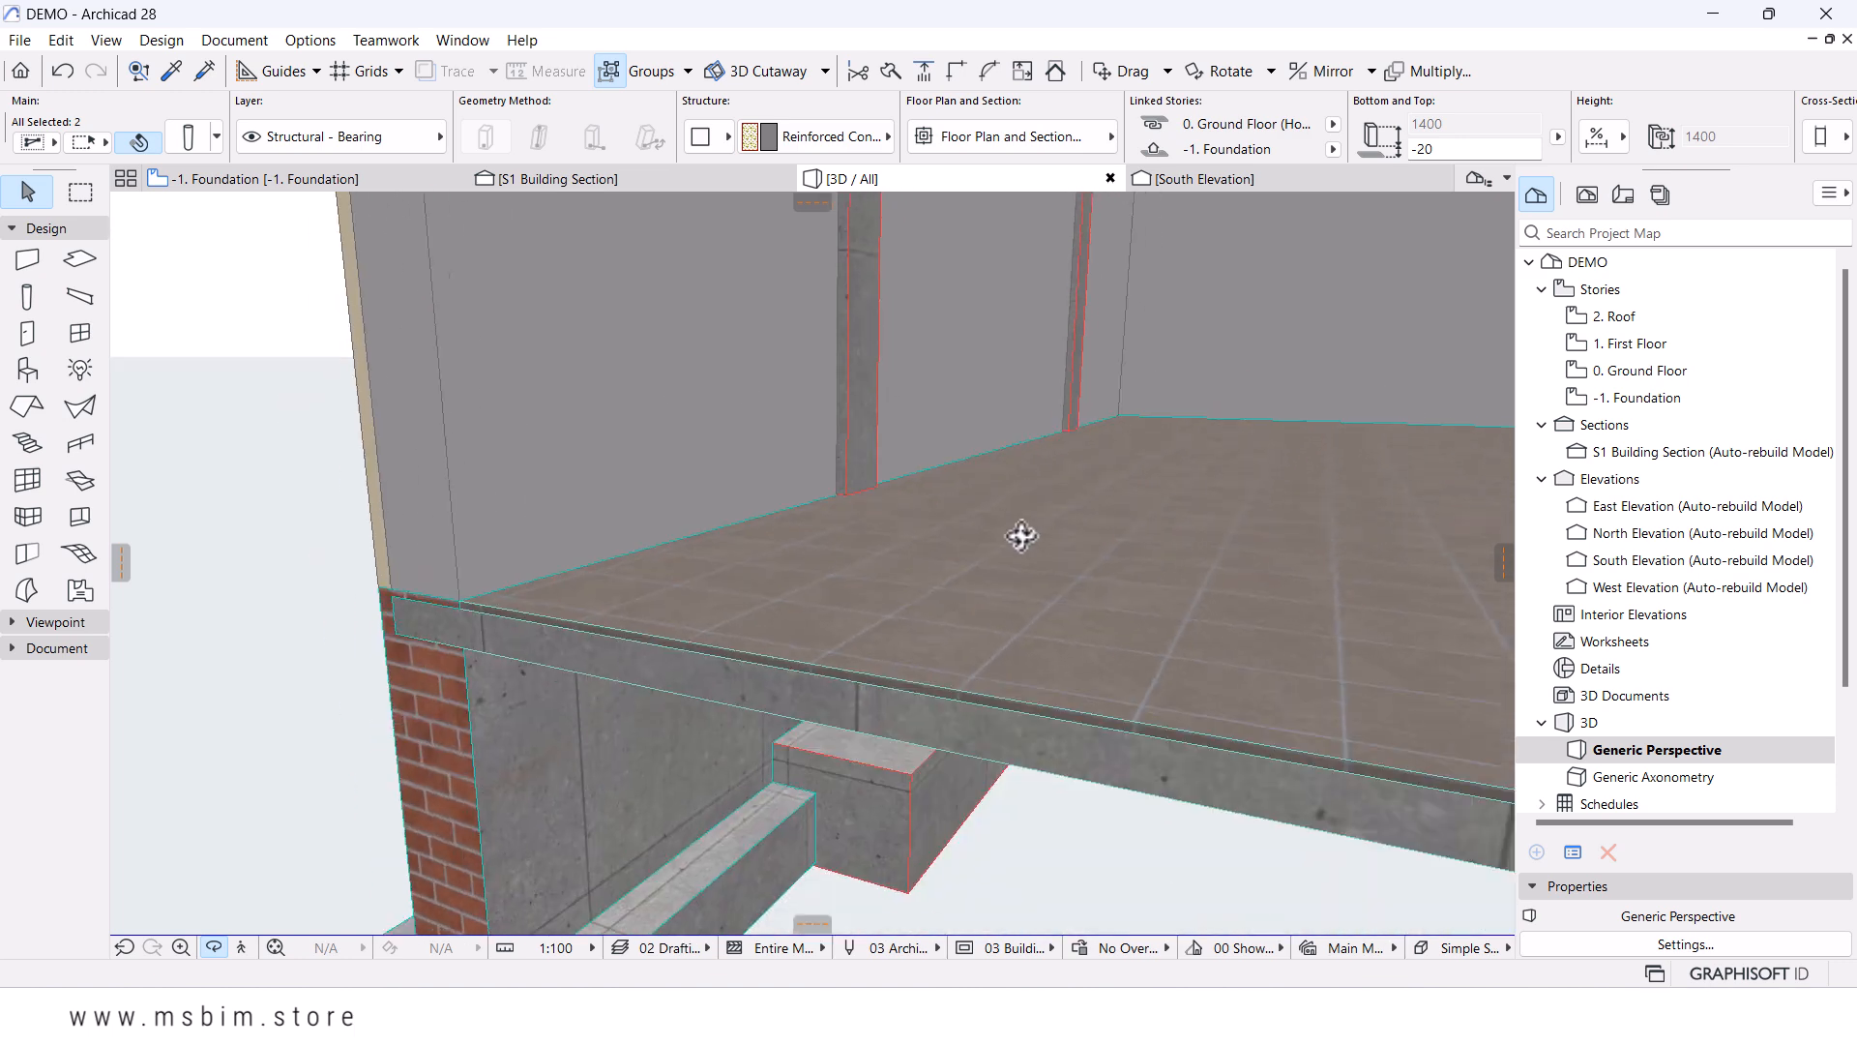
middle_click_drag(829, 597, 1032, 543, "shift")
scroll(874, 505, "up", 3)
scroll(872, 508, "down", 3)
- Inspect the wall, slab and foundation junctions at both floor levels in the S1 Building Section
left_click(557, 179)
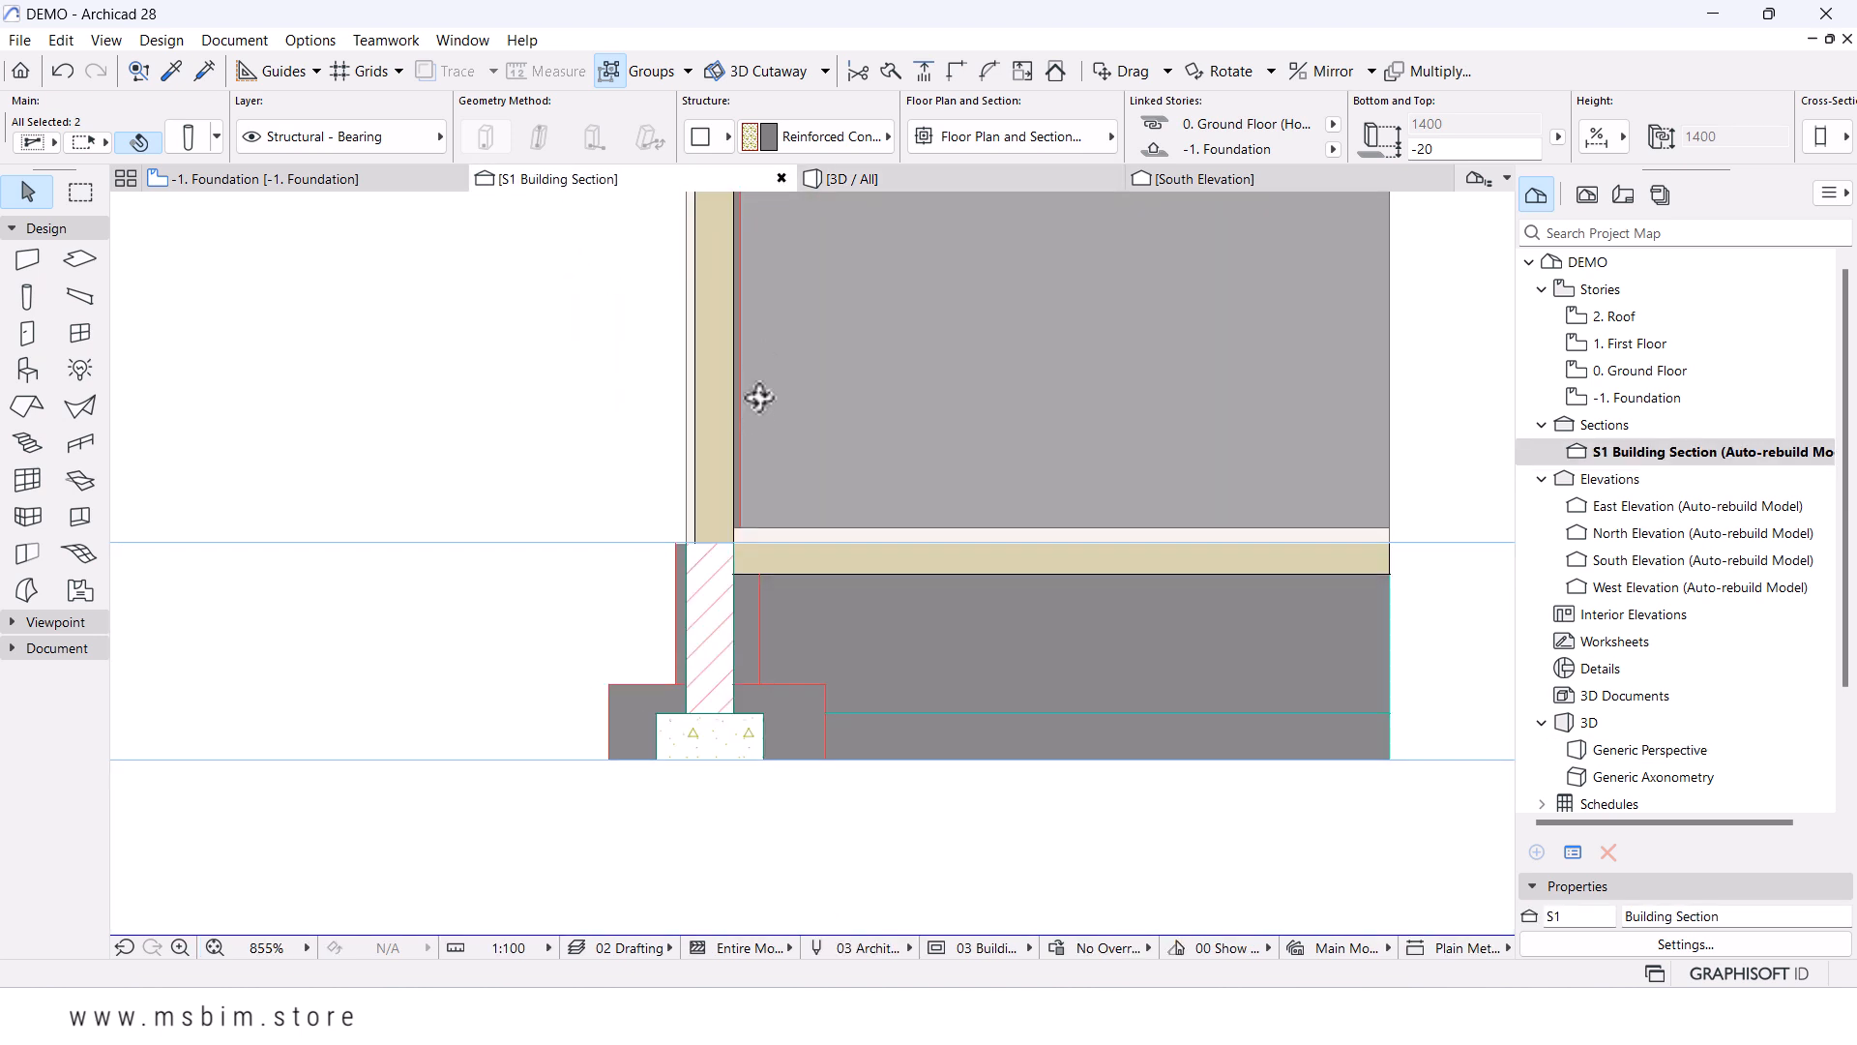
scroll(765, 464, "down", 3)
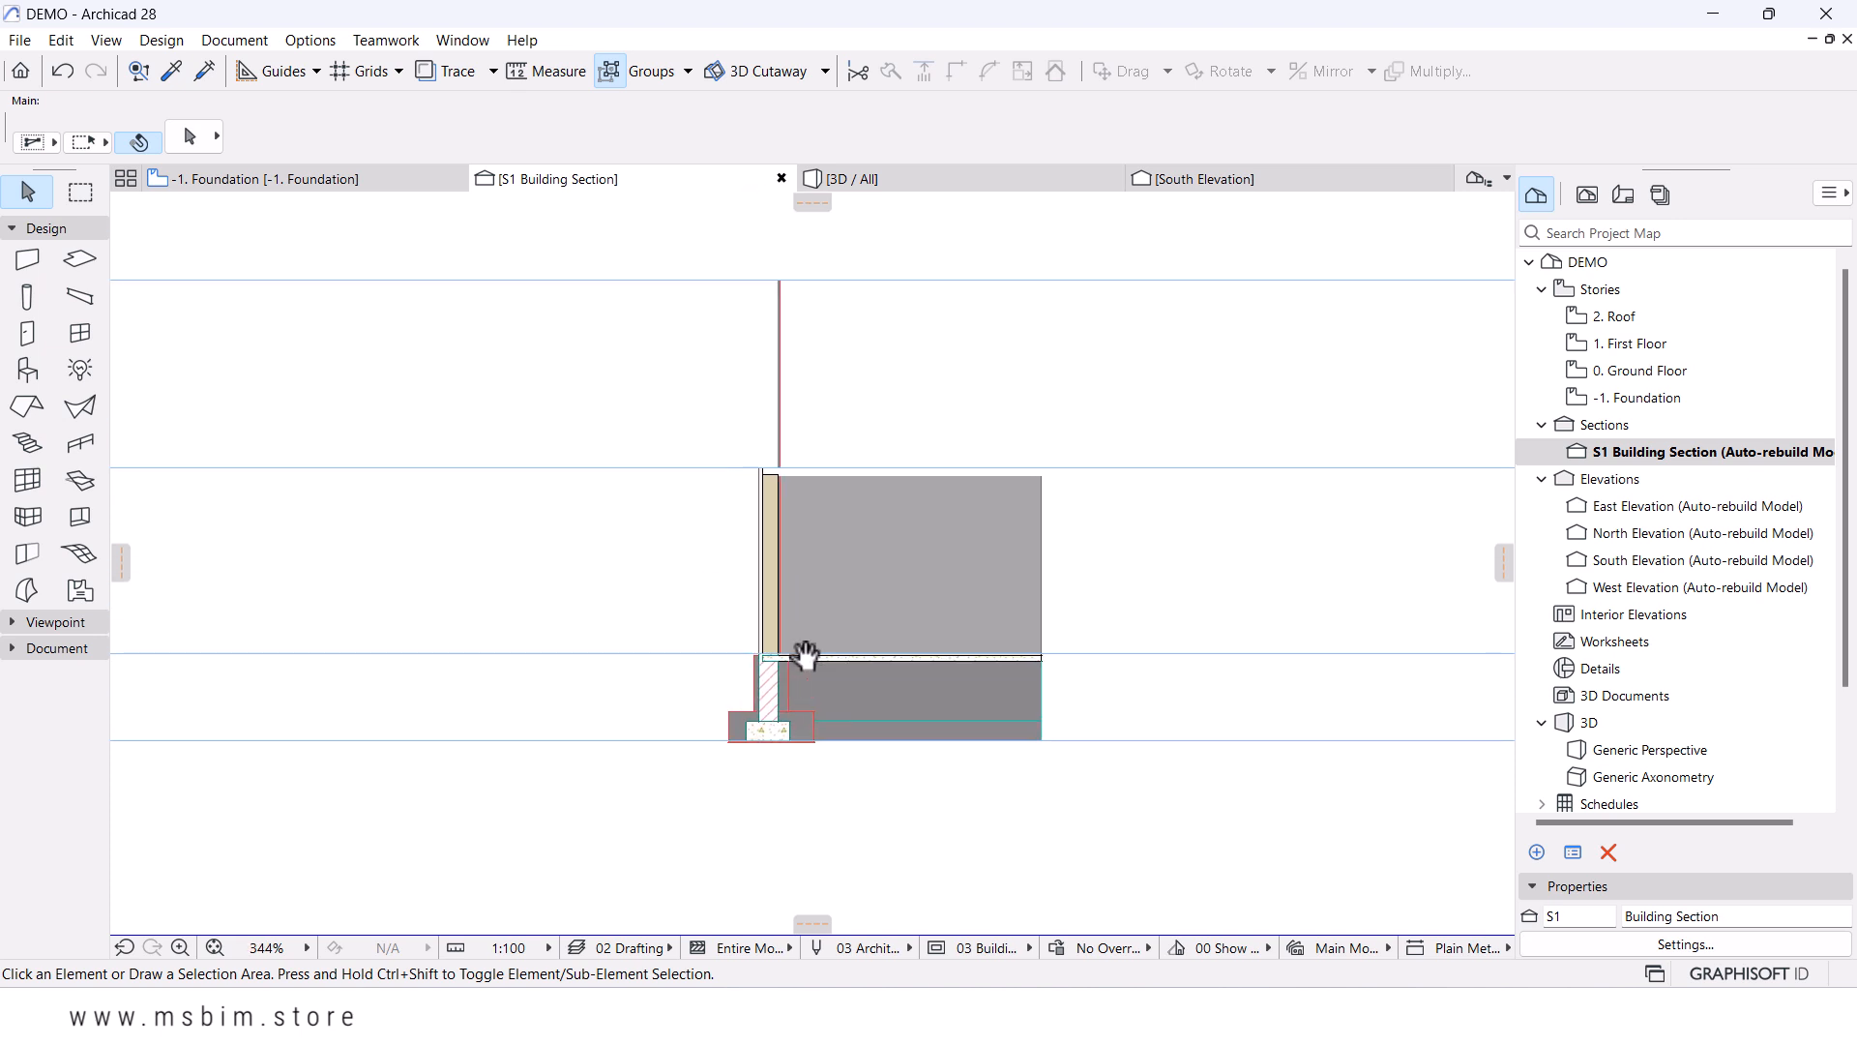
scroll(741, 435, "up", 7)
scroll(787, 642, "up", 5)
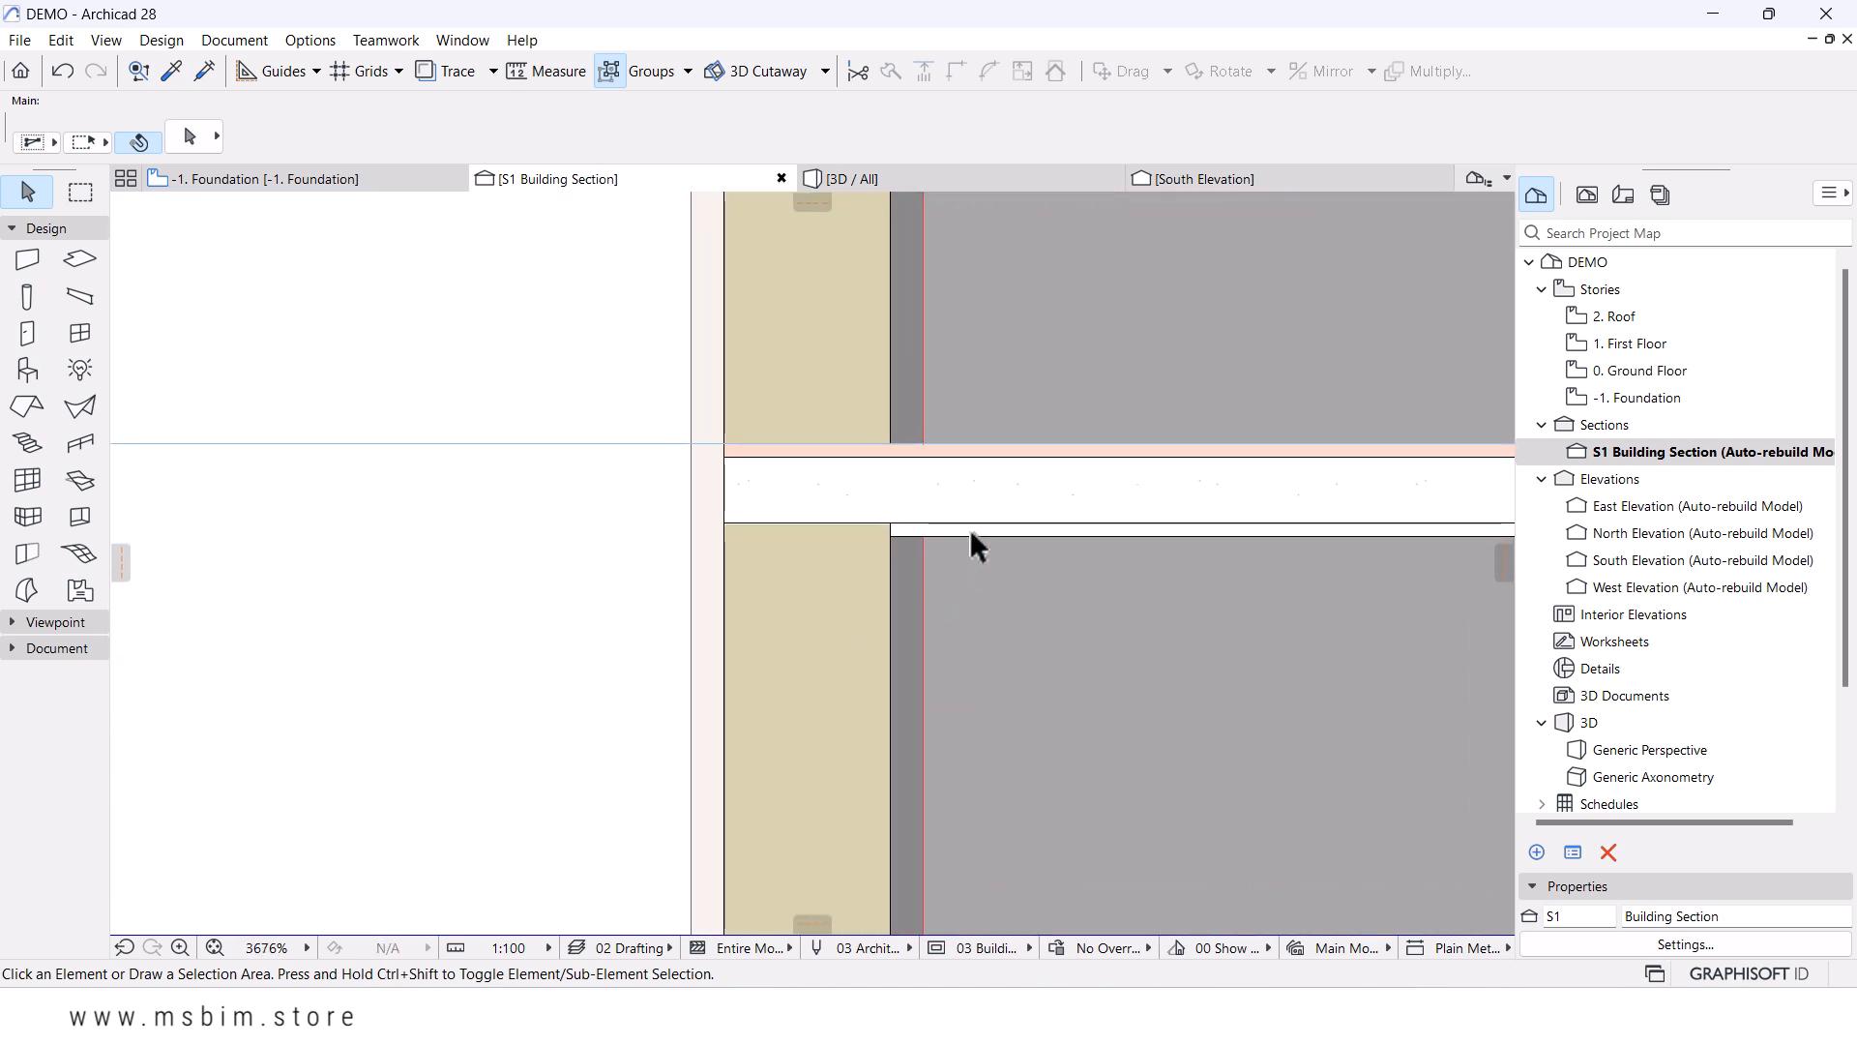
scroll(904, 505, "down", 4)
scroll(672, 447, "down", 2)
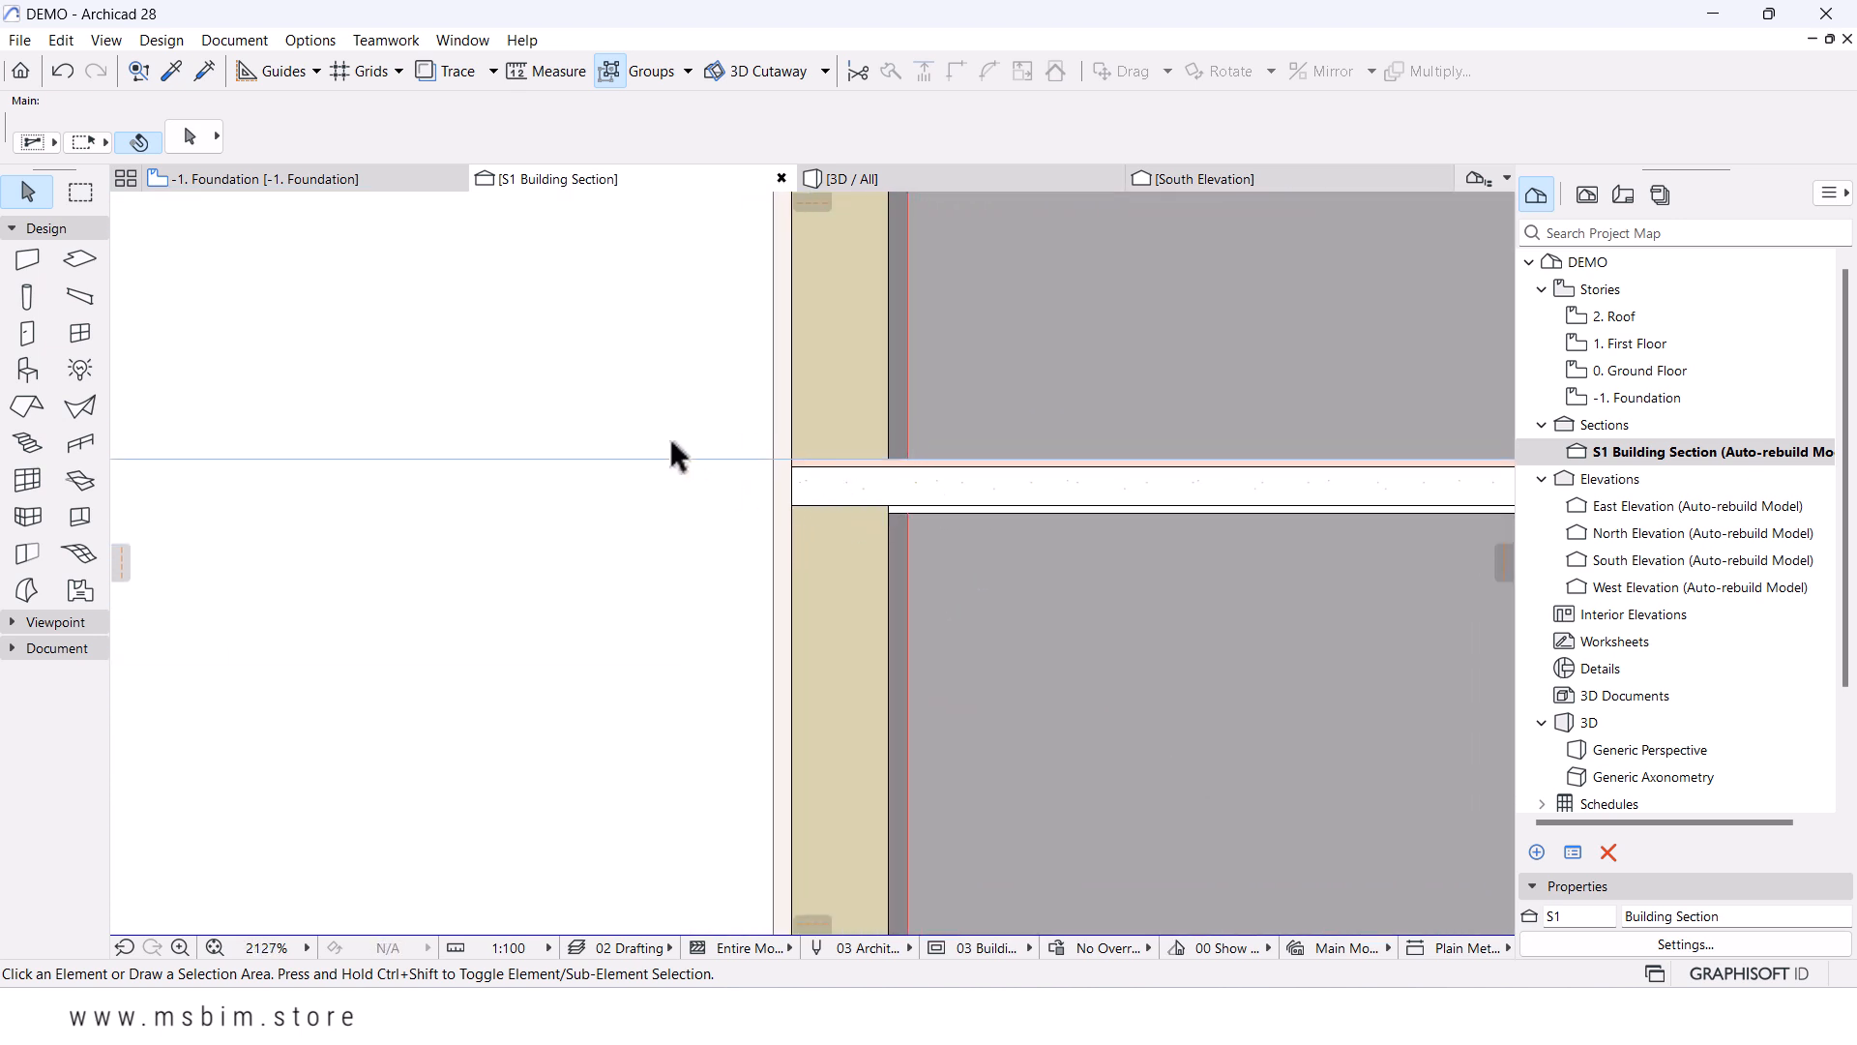
scroll(809, 527, "up", 5)
scroll(749, 392, "up", 2)
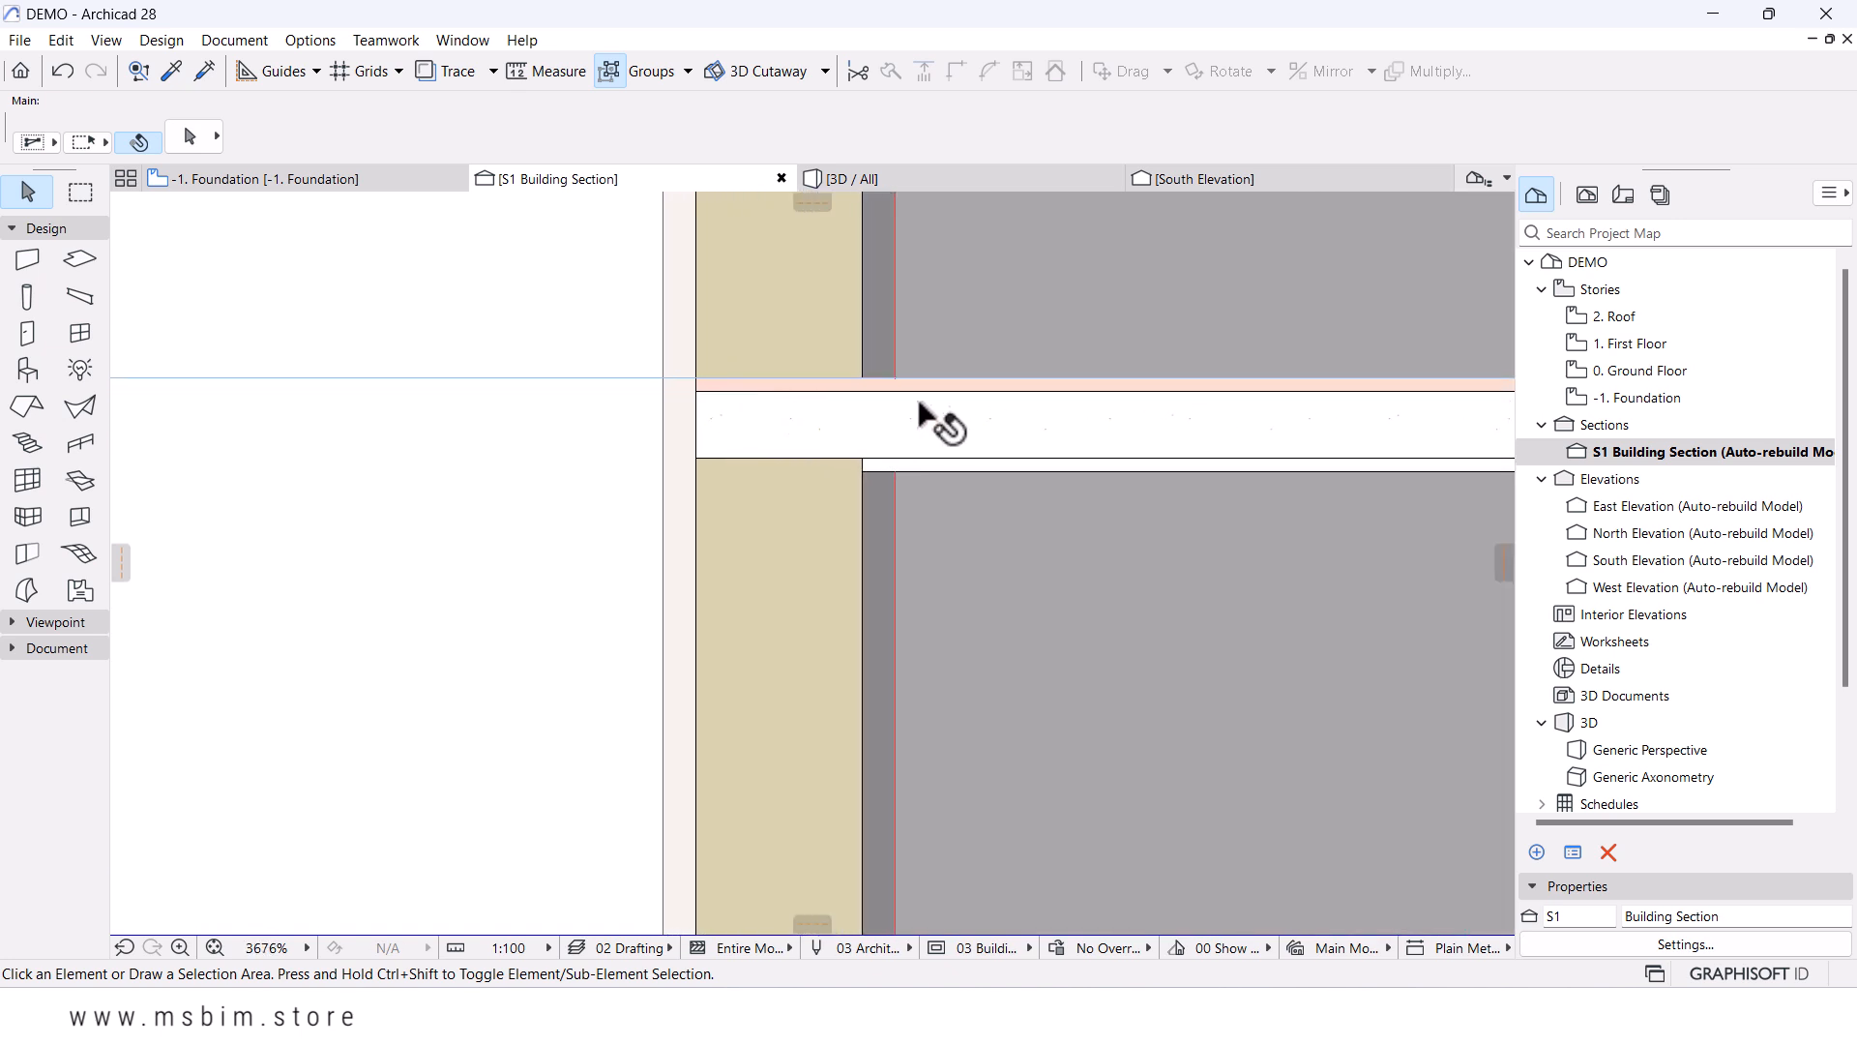
scroll(723, 421, "down", 10)
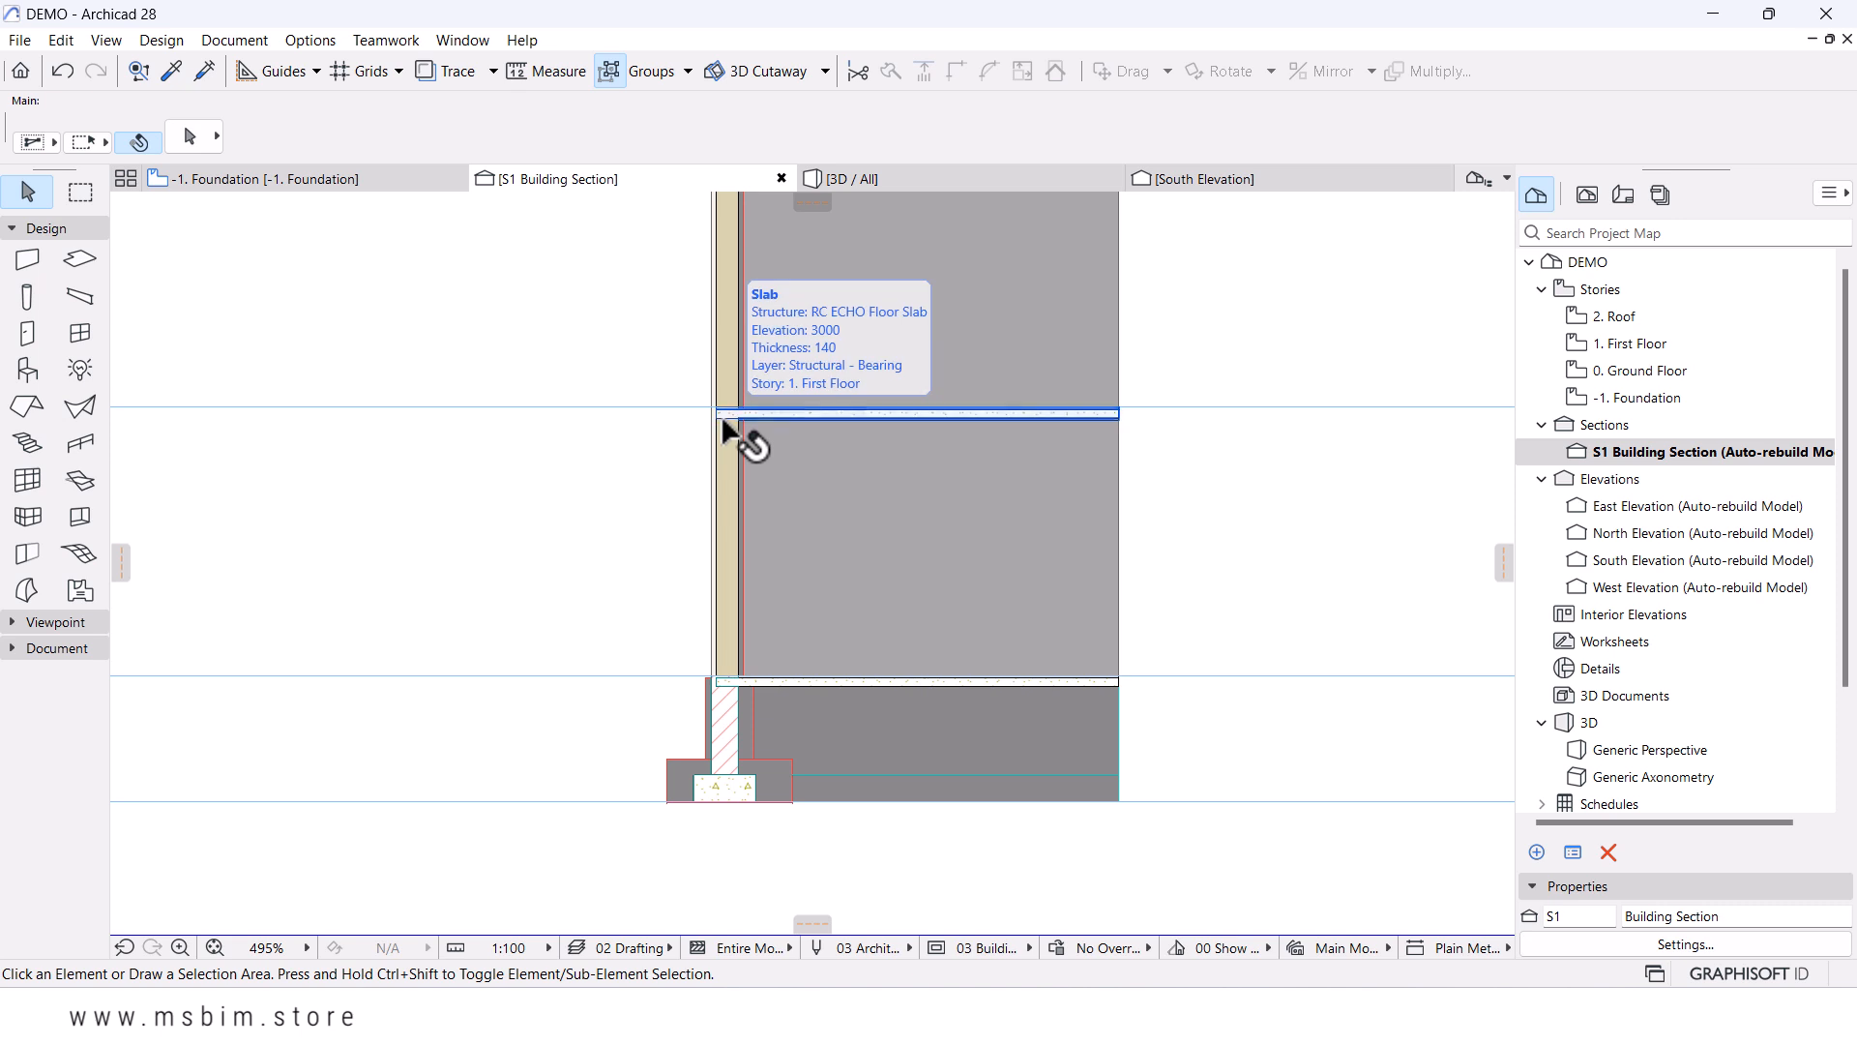
scroll(724, 421, "up", 5)
scroll(727, 388, "up", 1)
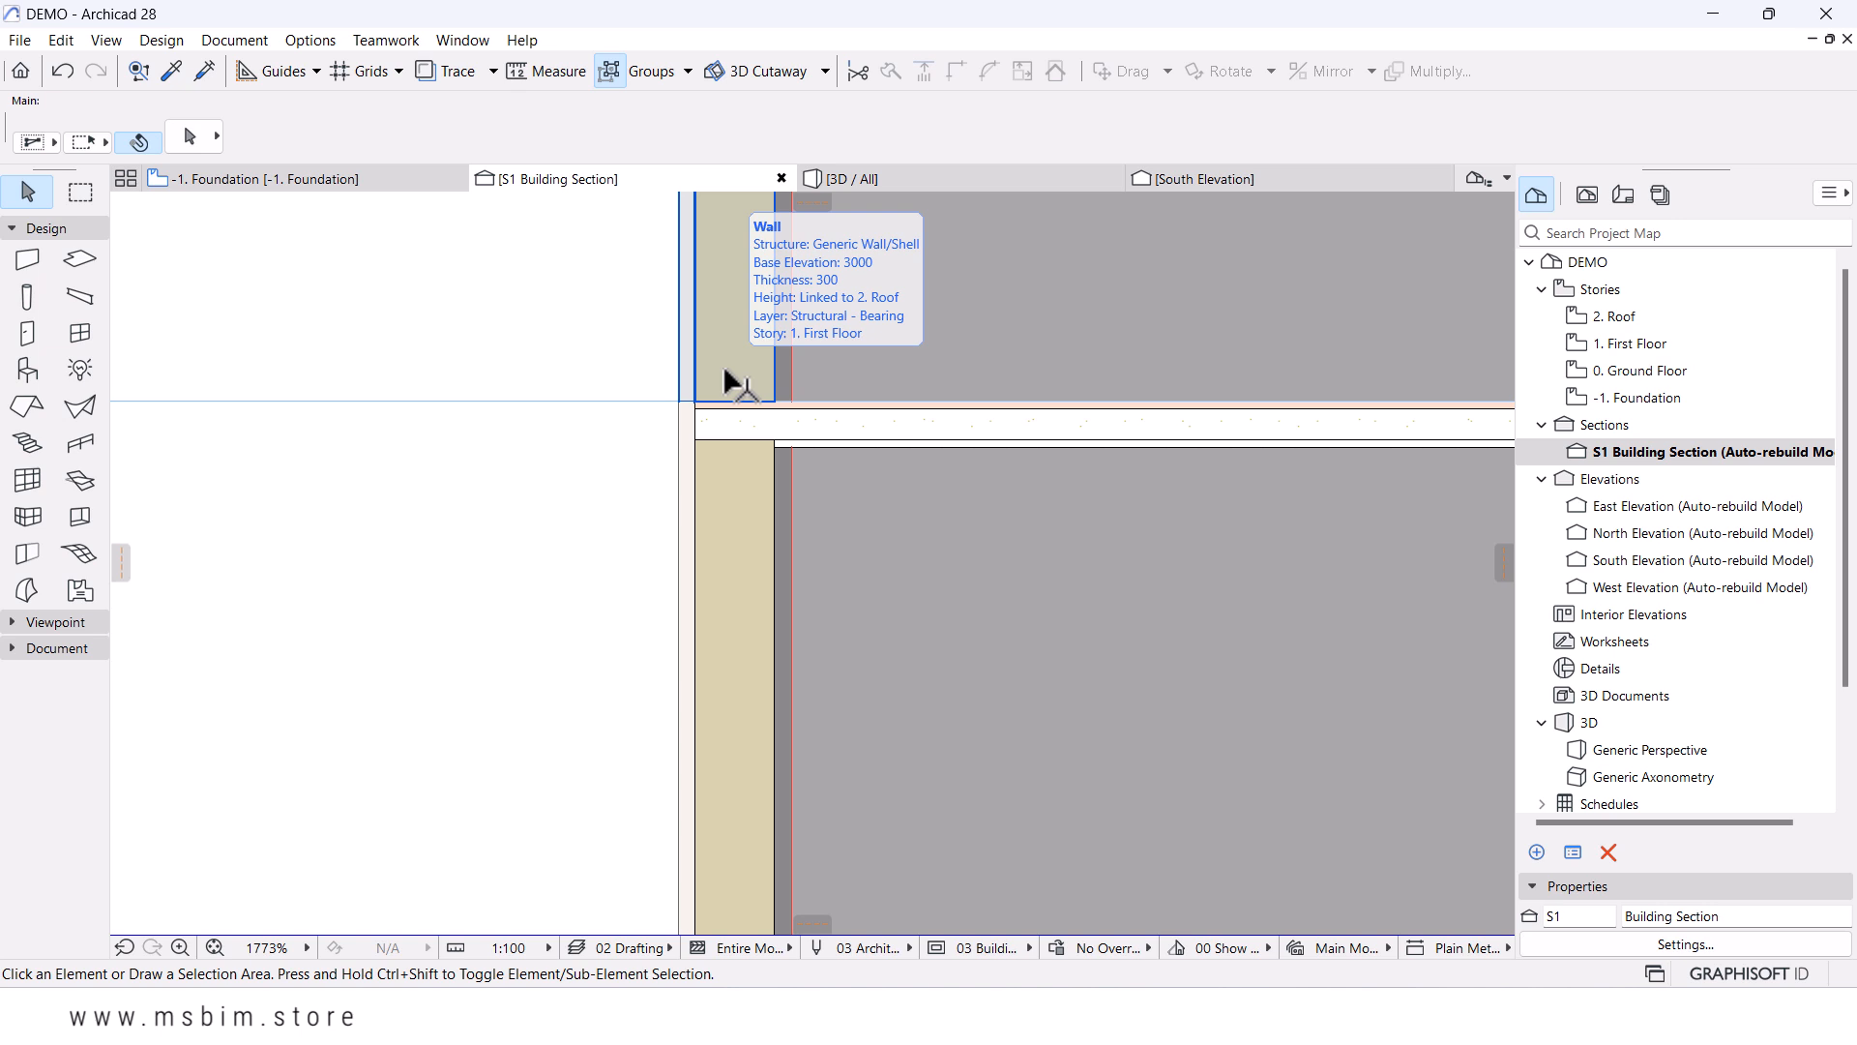
scroll(724, 372, "down", 8)
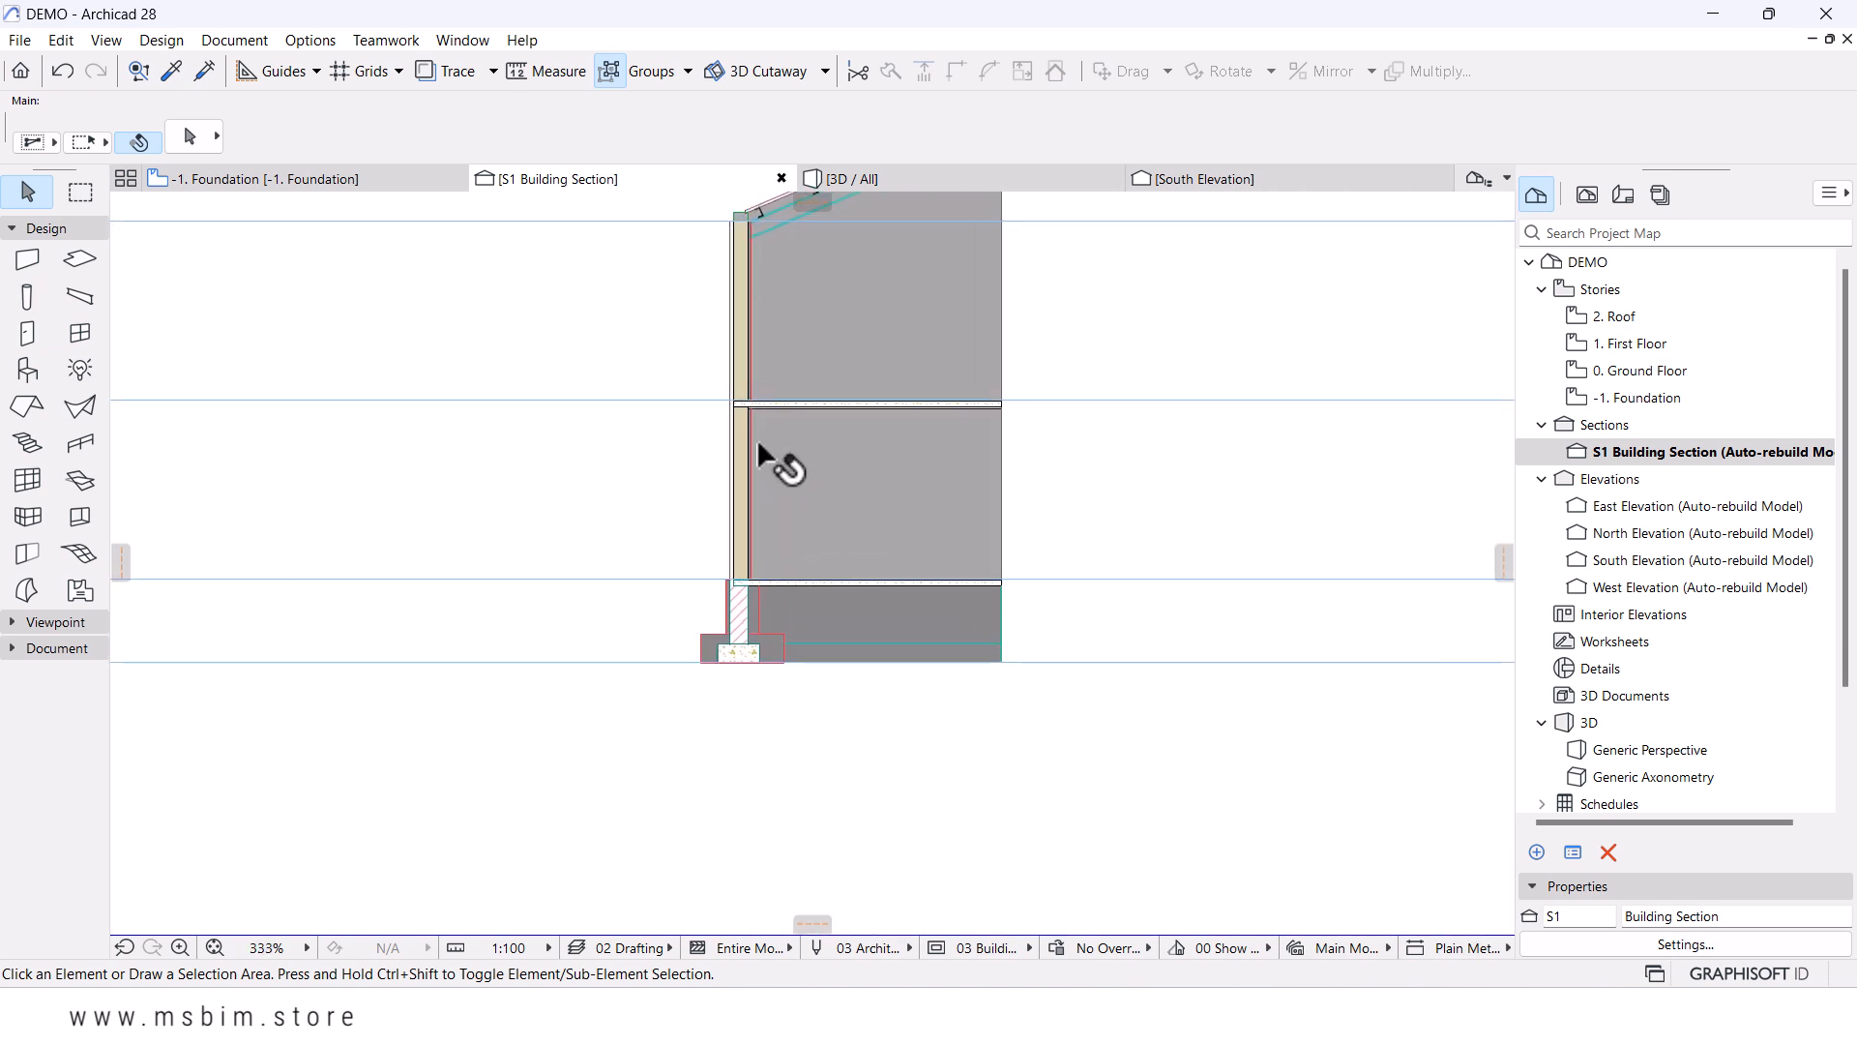
scroll(757, 438, "up", 2)
middle_click_drag(758, 435, 785, 476)
scroll(762, 348, "up", 1)
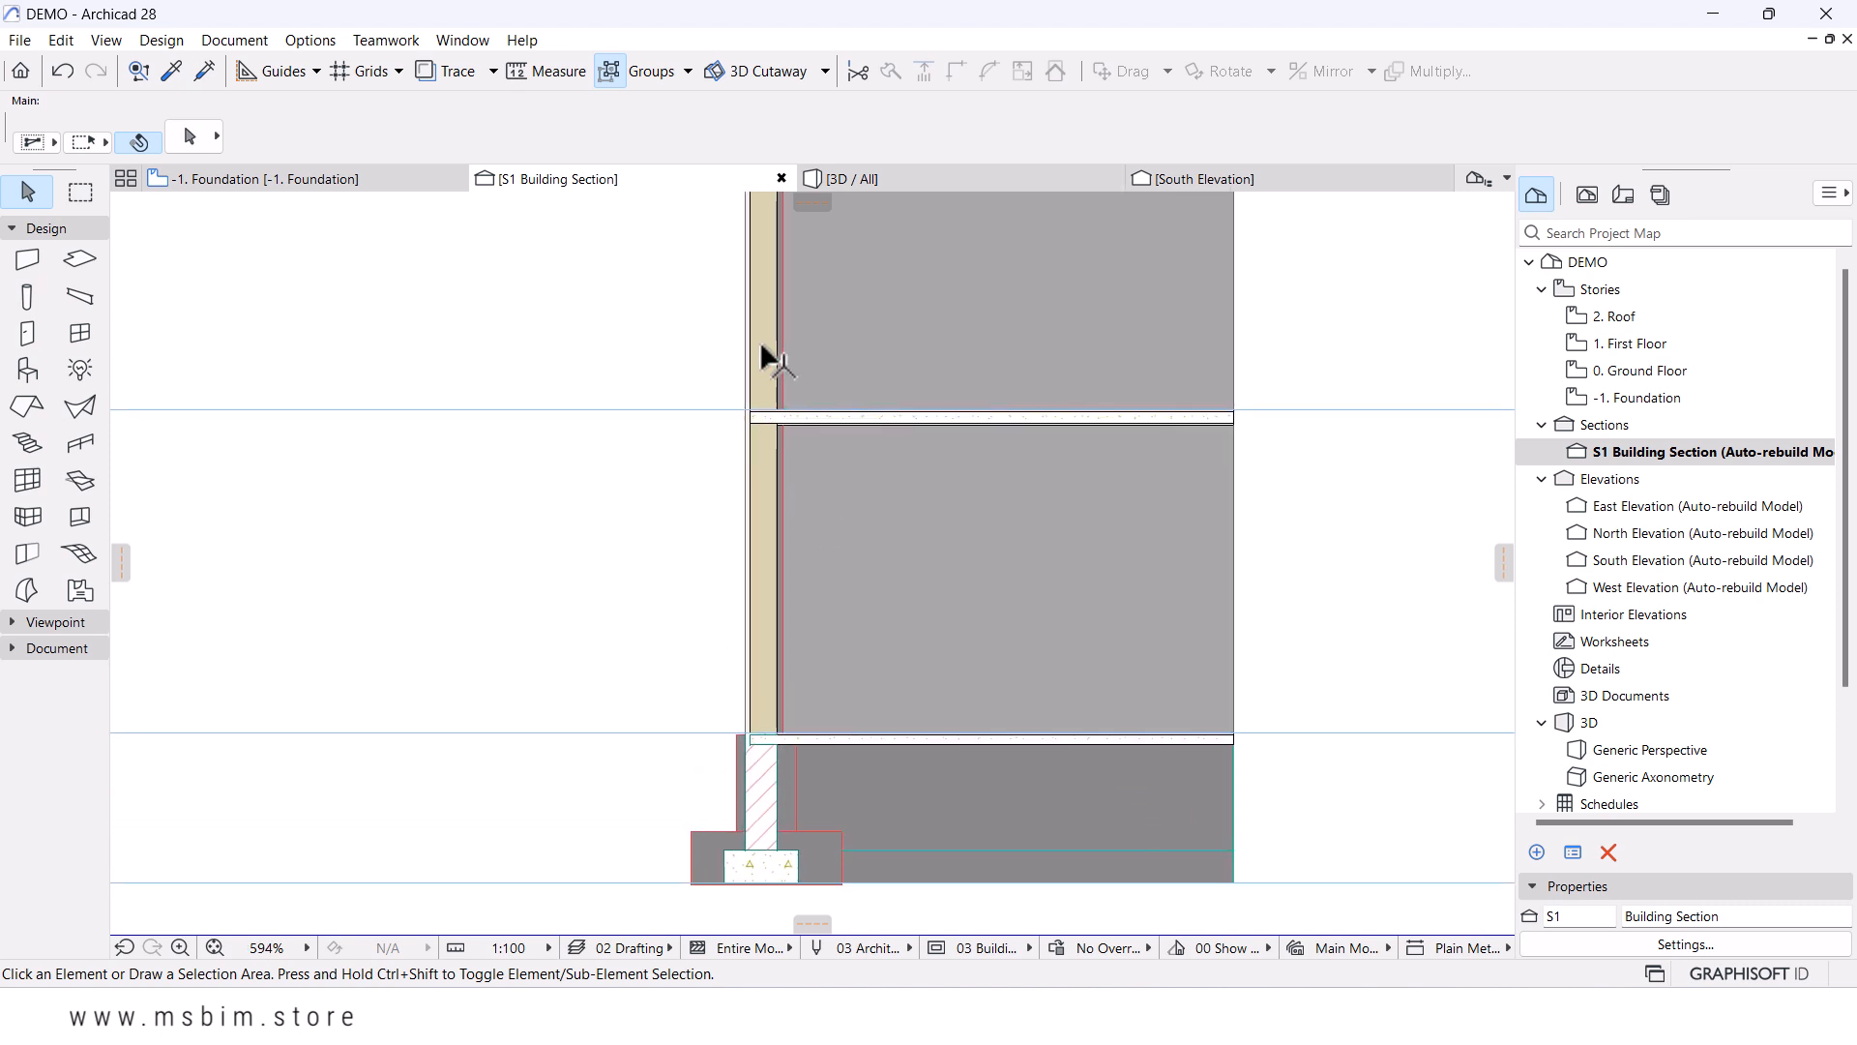
left_click(293, 41)
mouse_move(319, 67)
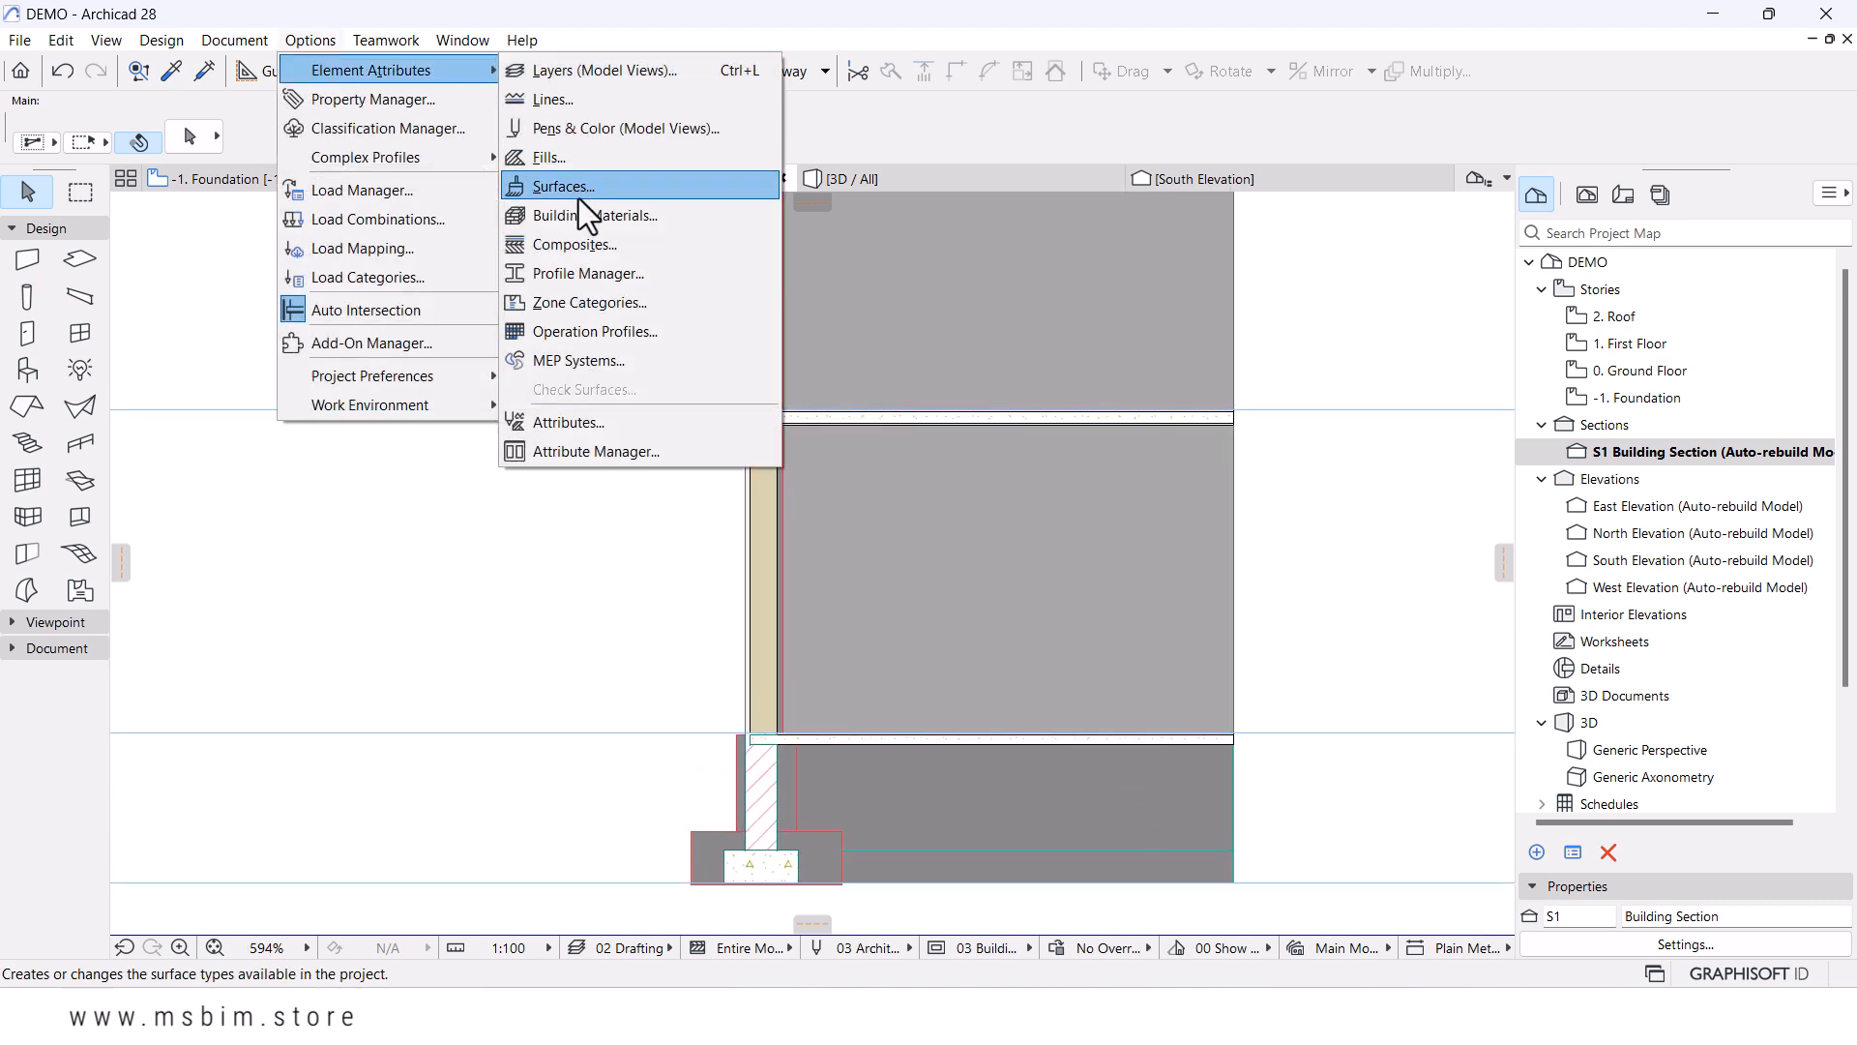
left_click(567, 248)
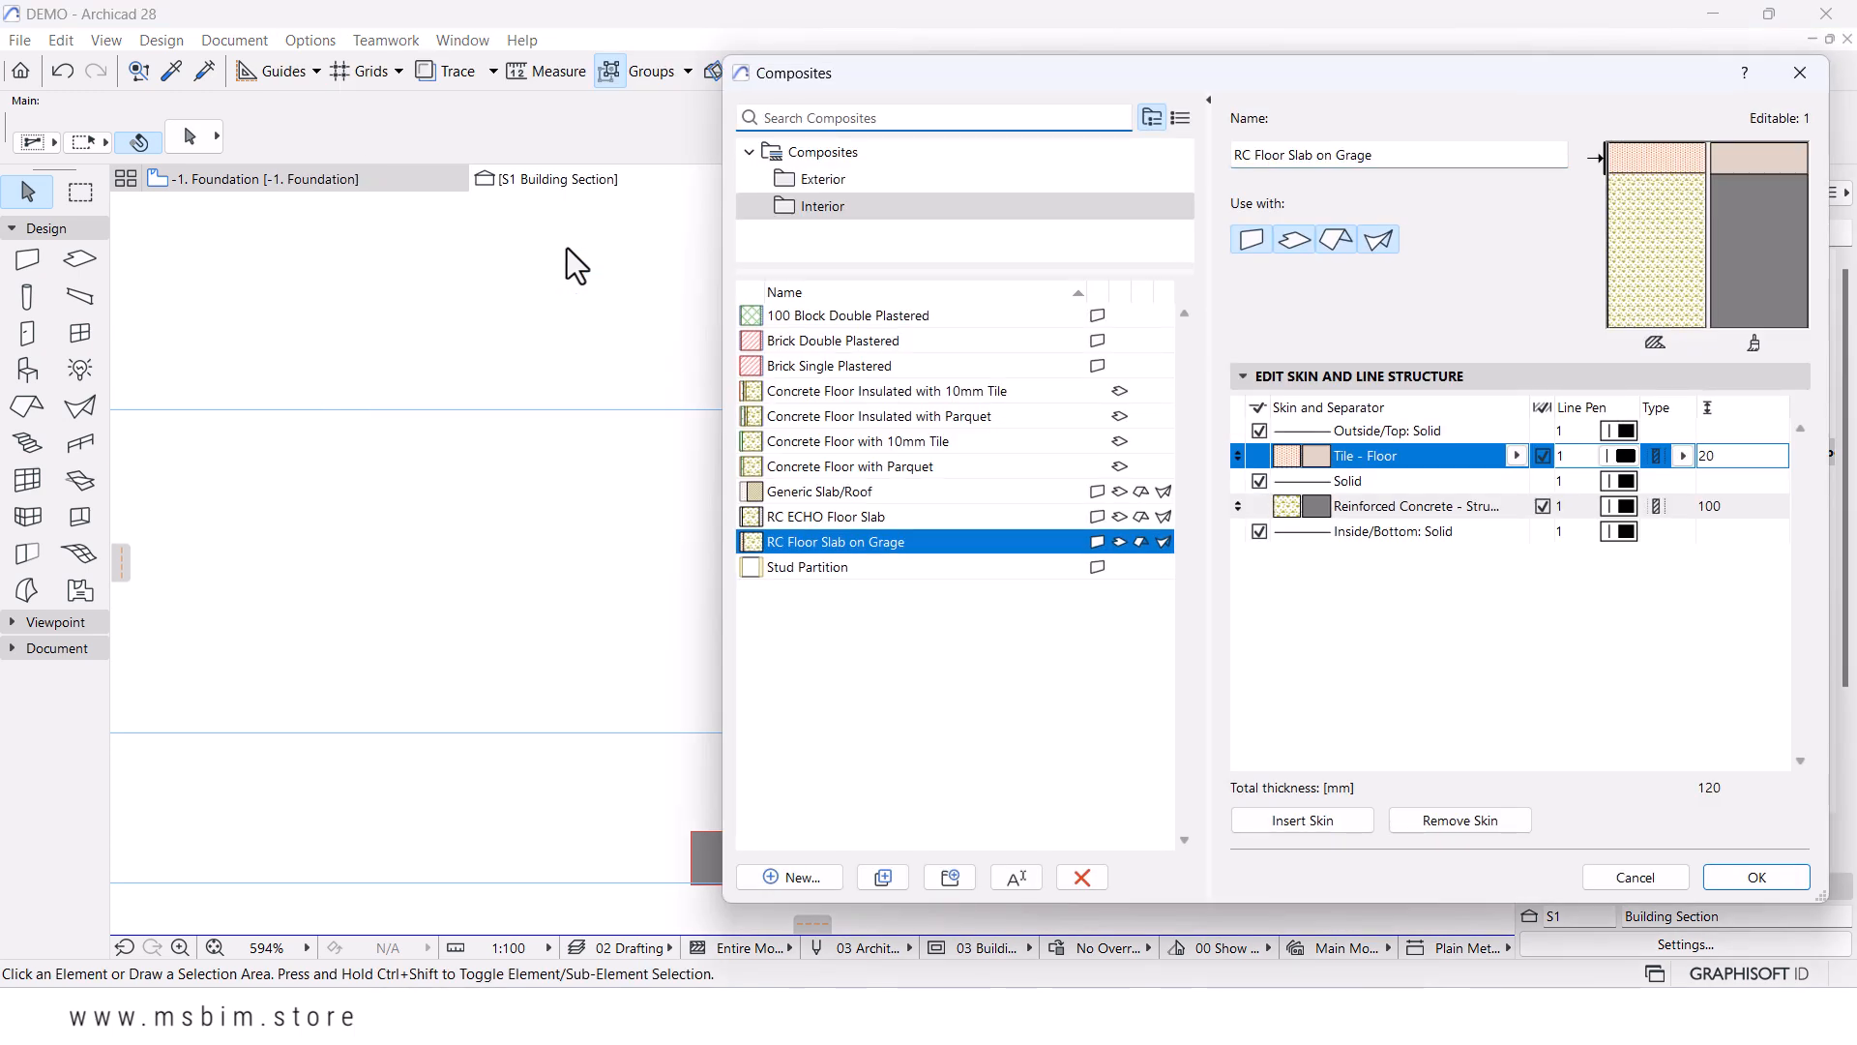
left_click(819, 879)
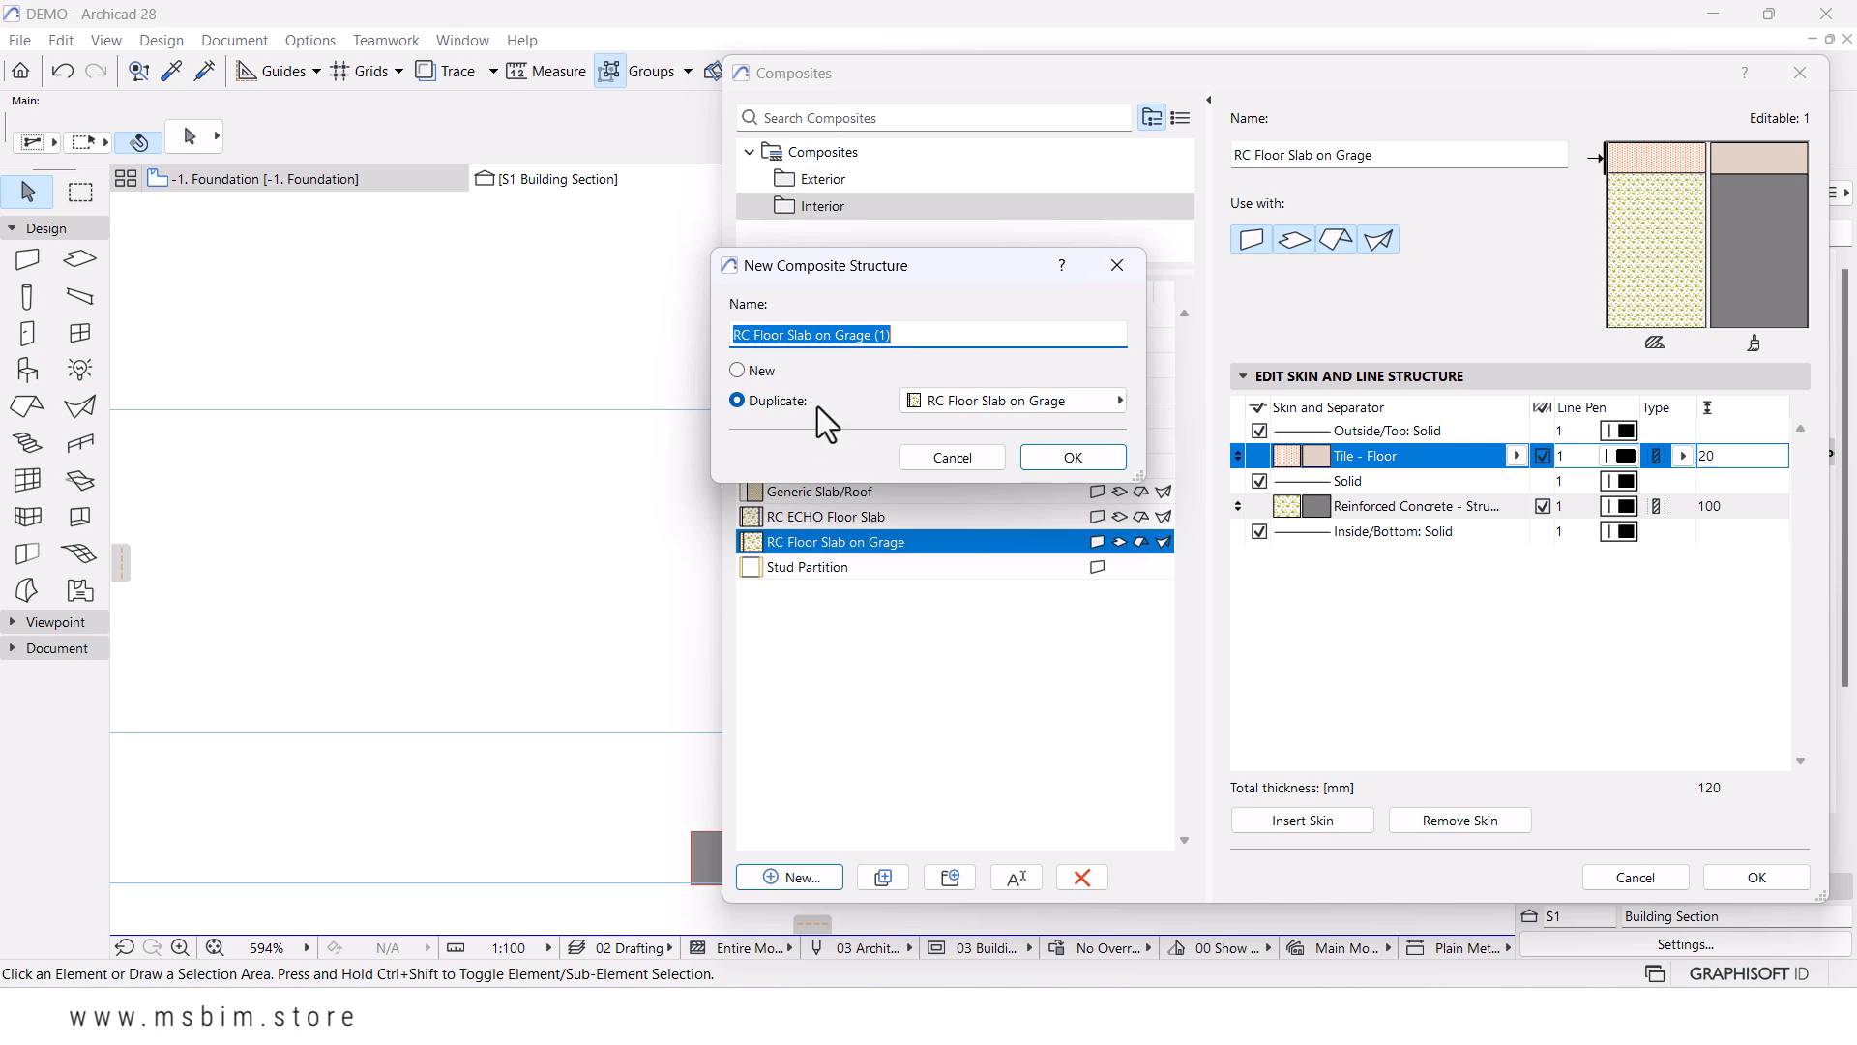
left_click(756, 374)
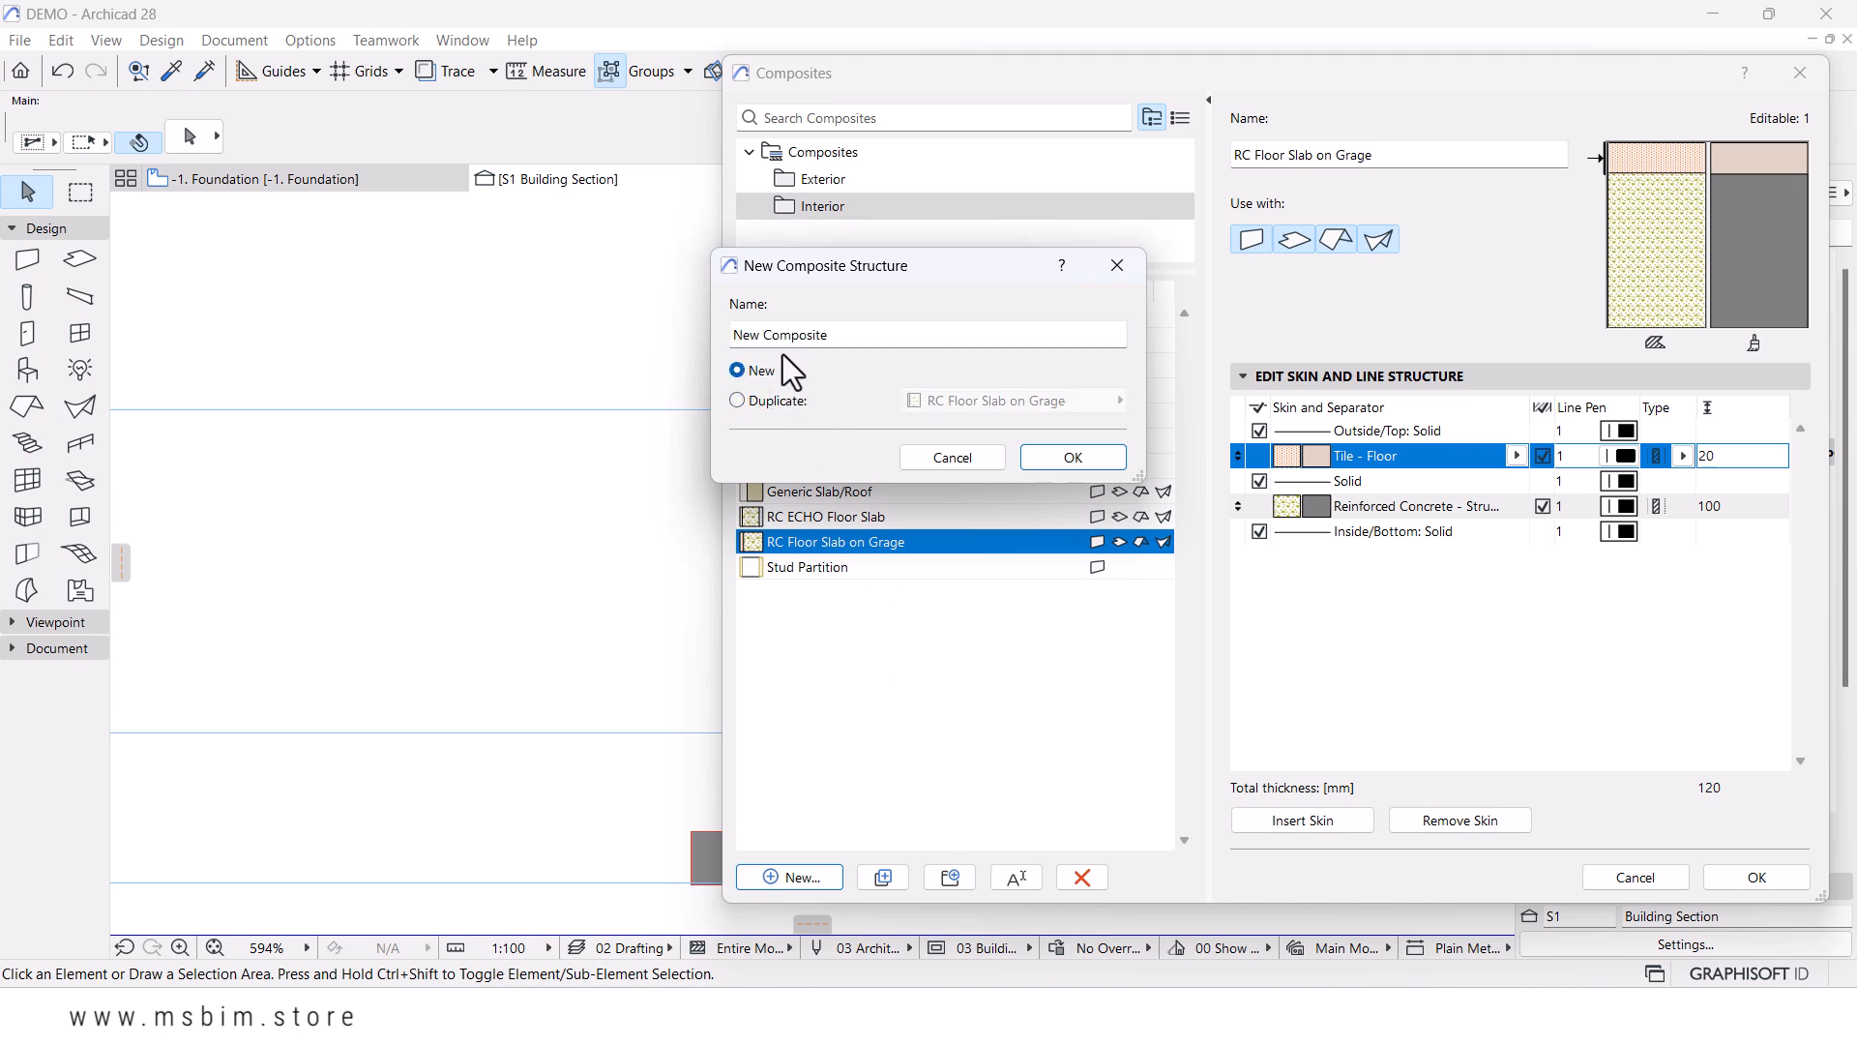
left_click_drag(859, 335, 680, 334)
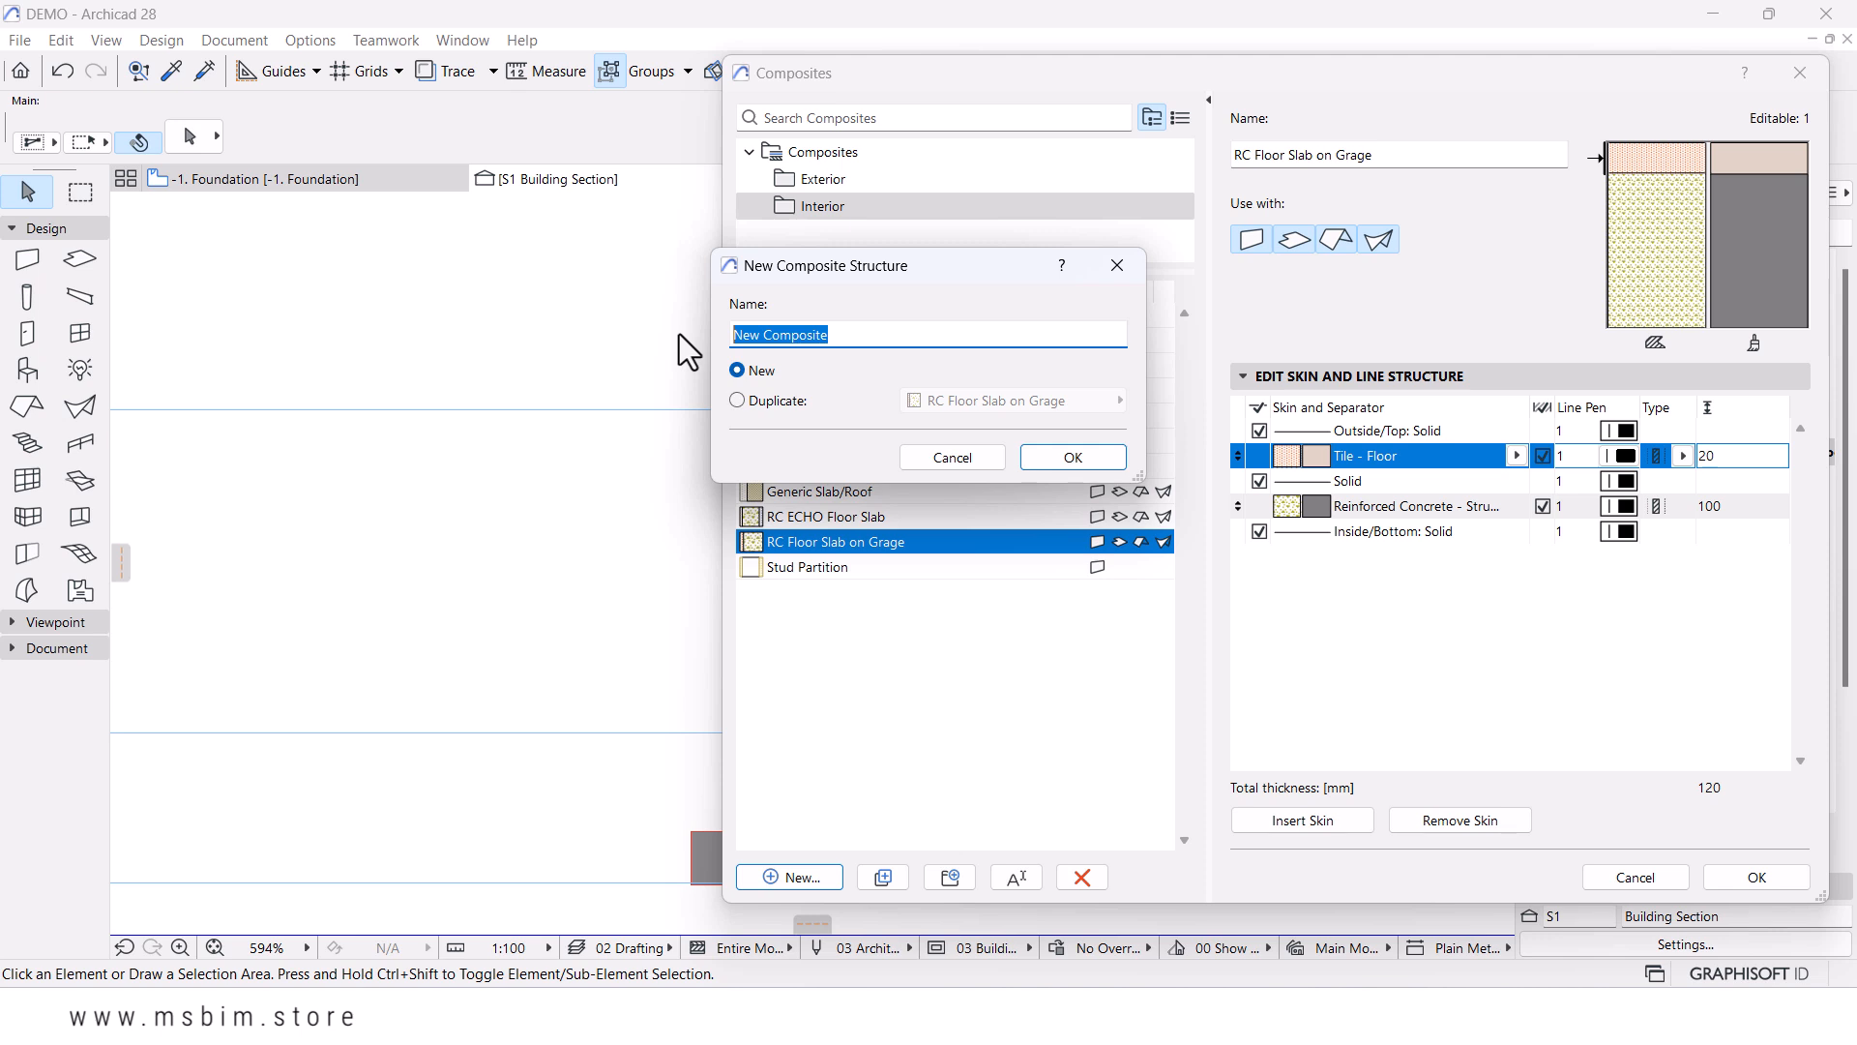
type("T")
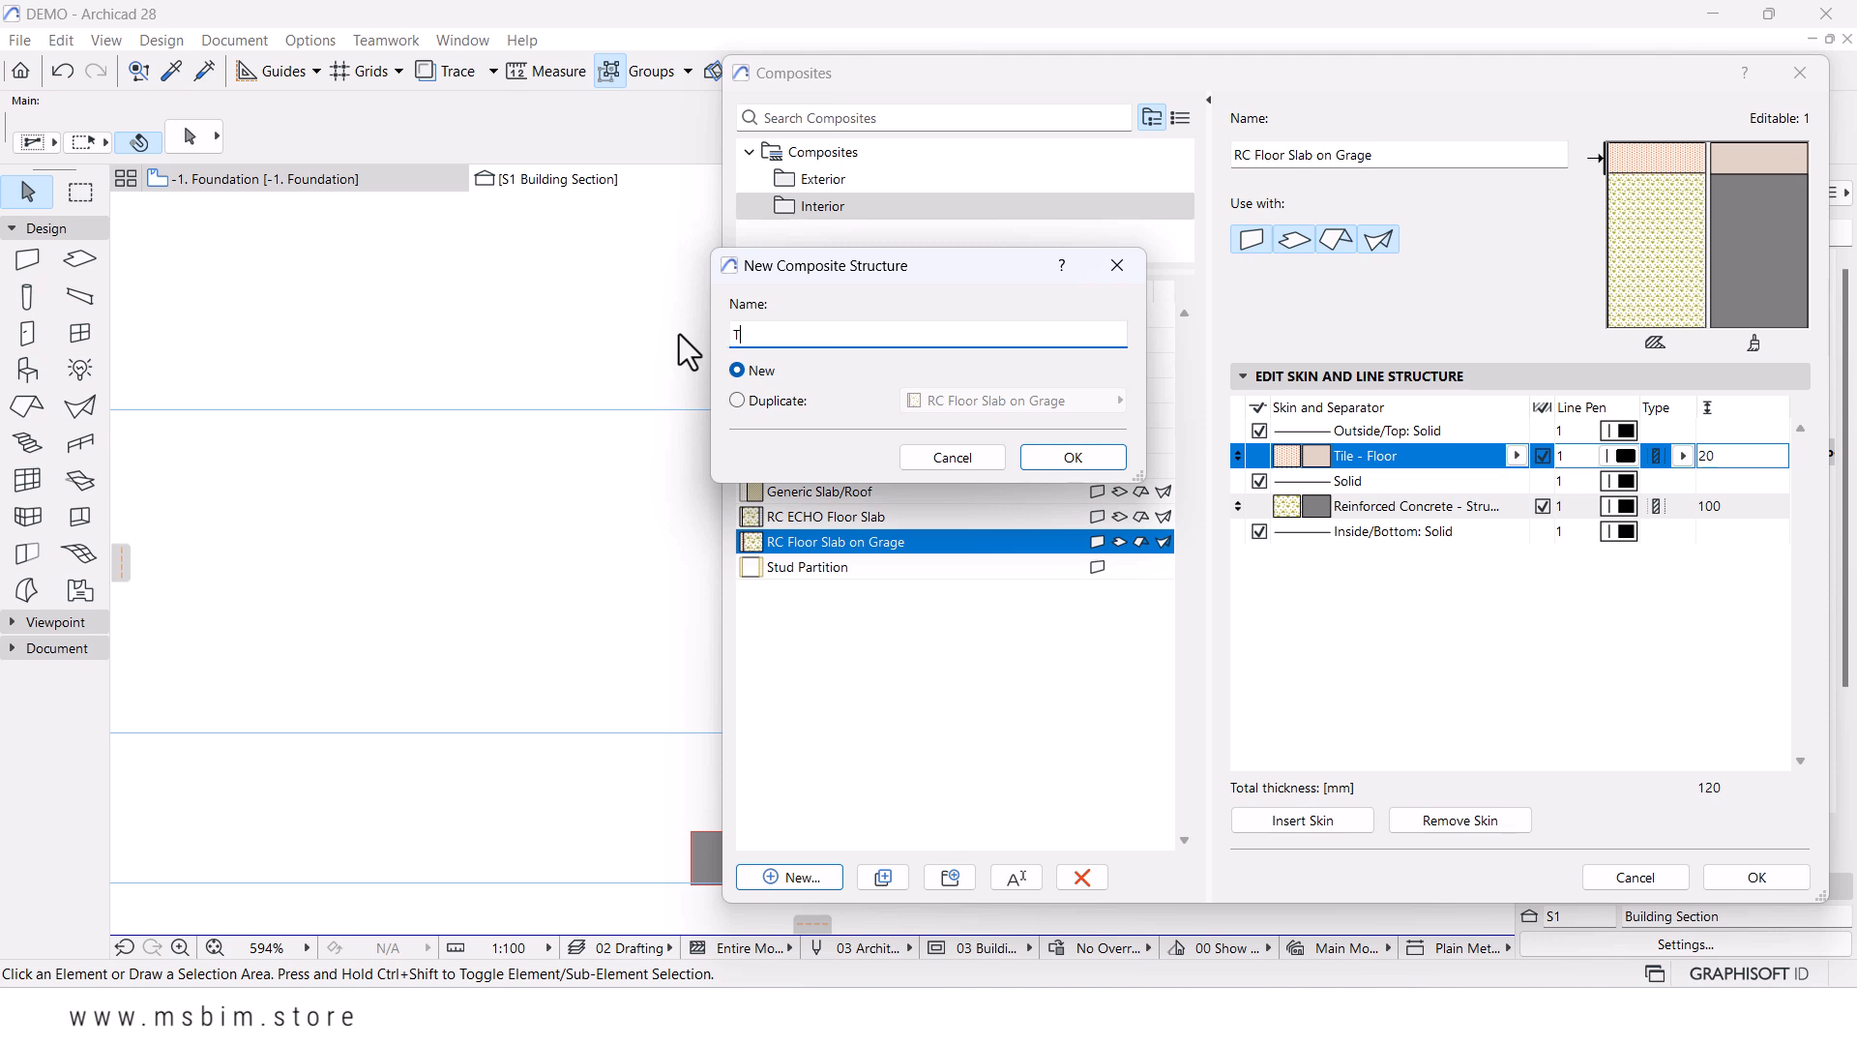
type("op Wall")
left_click(1055, 459)
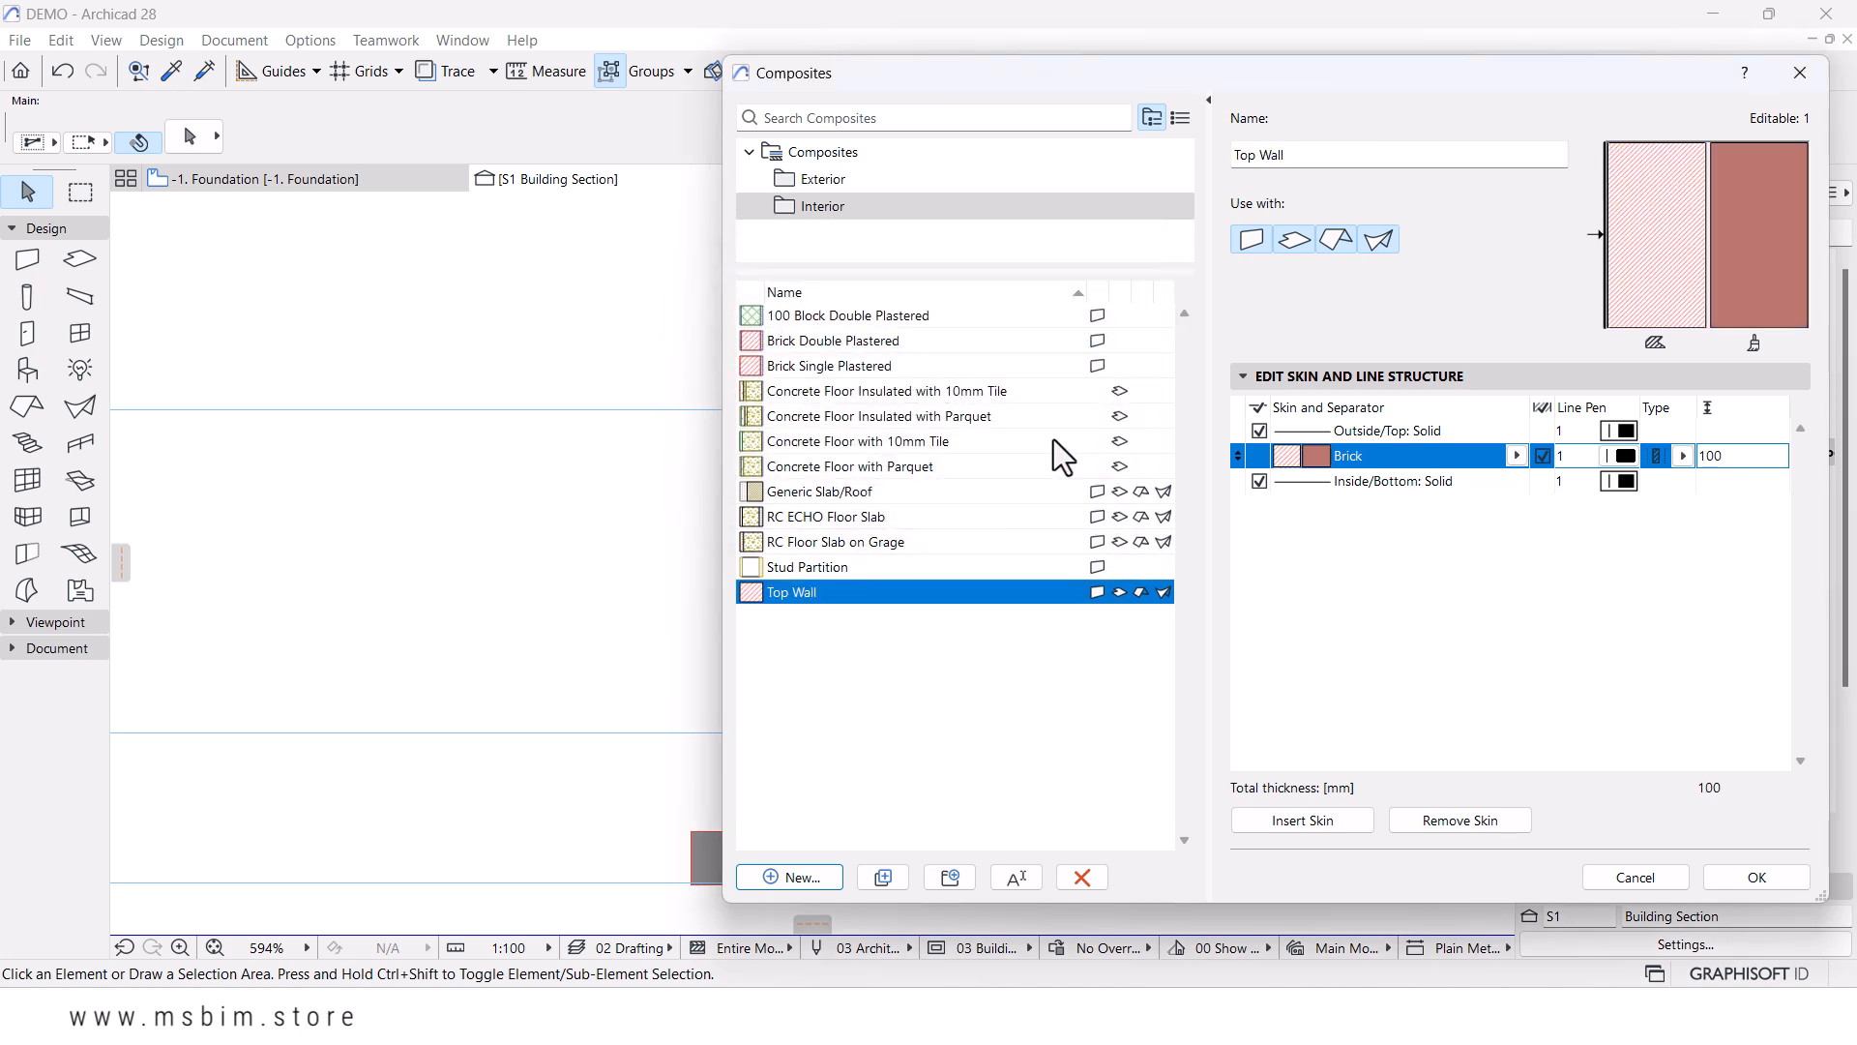
left_click(1420, 480)
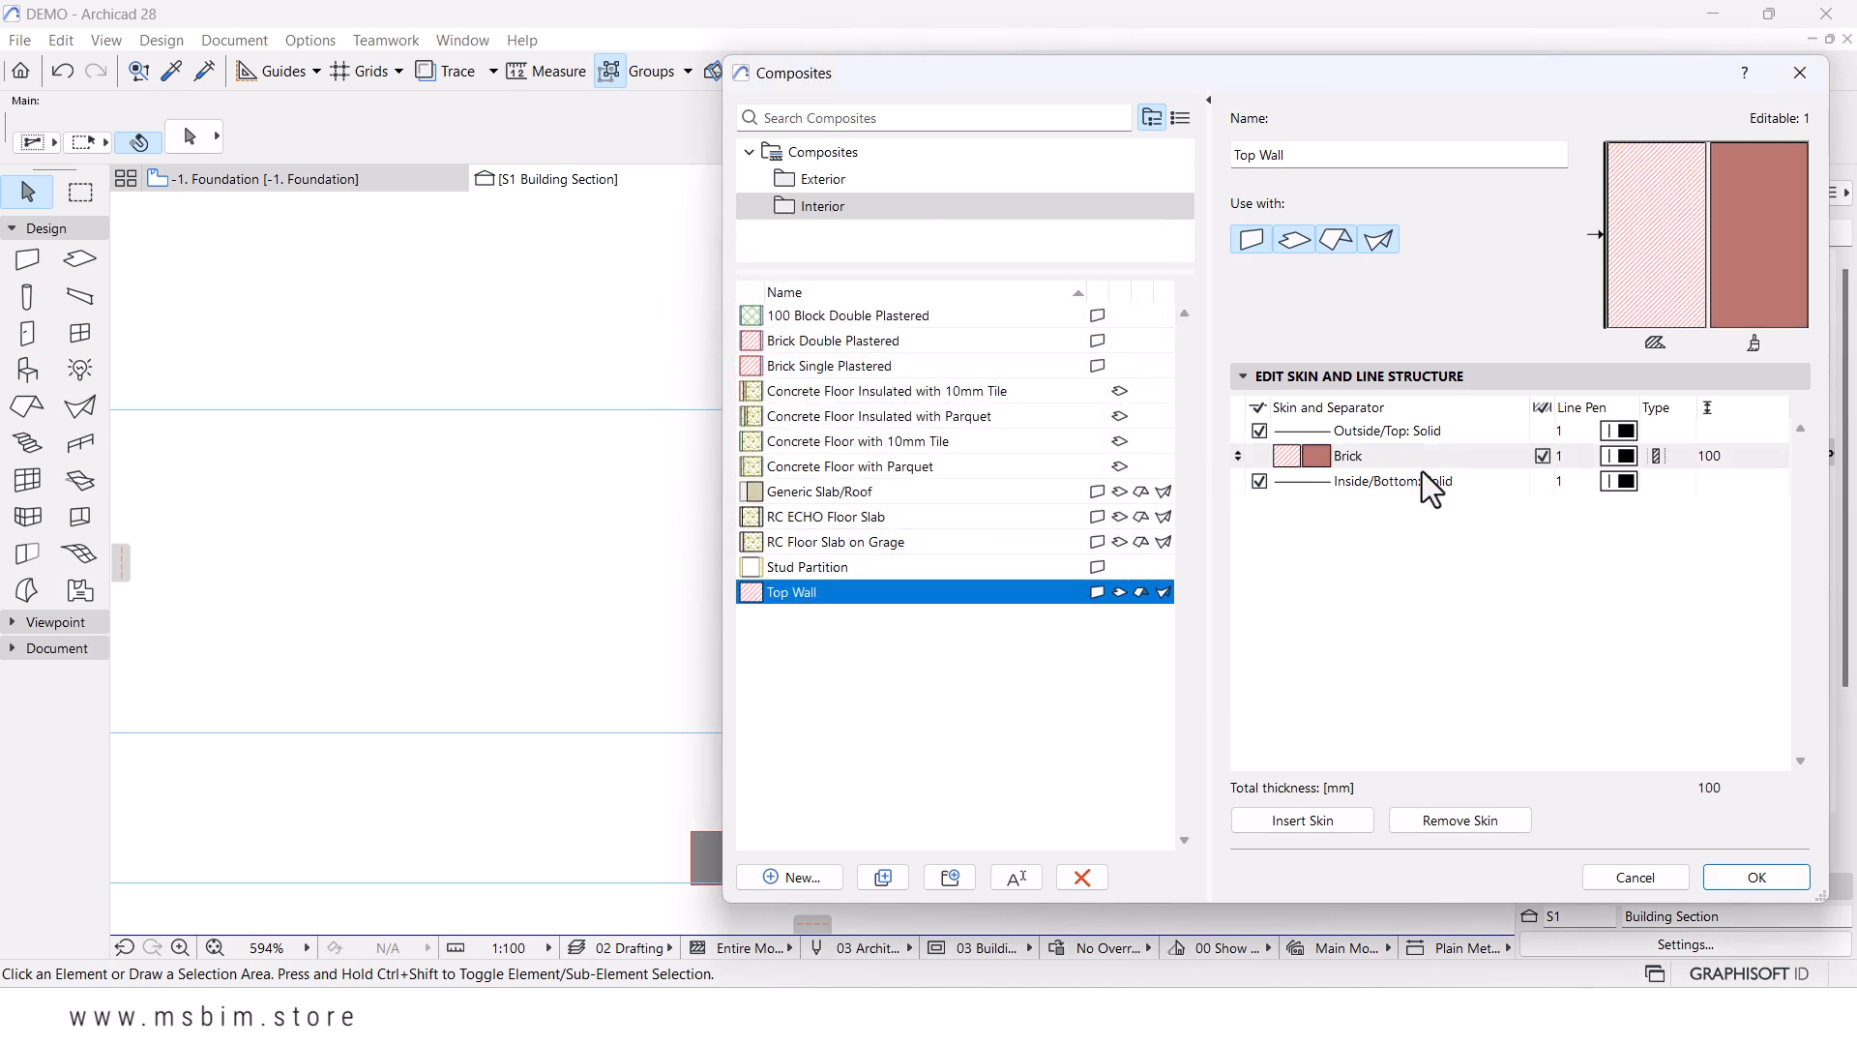
left_click(1414, 464)
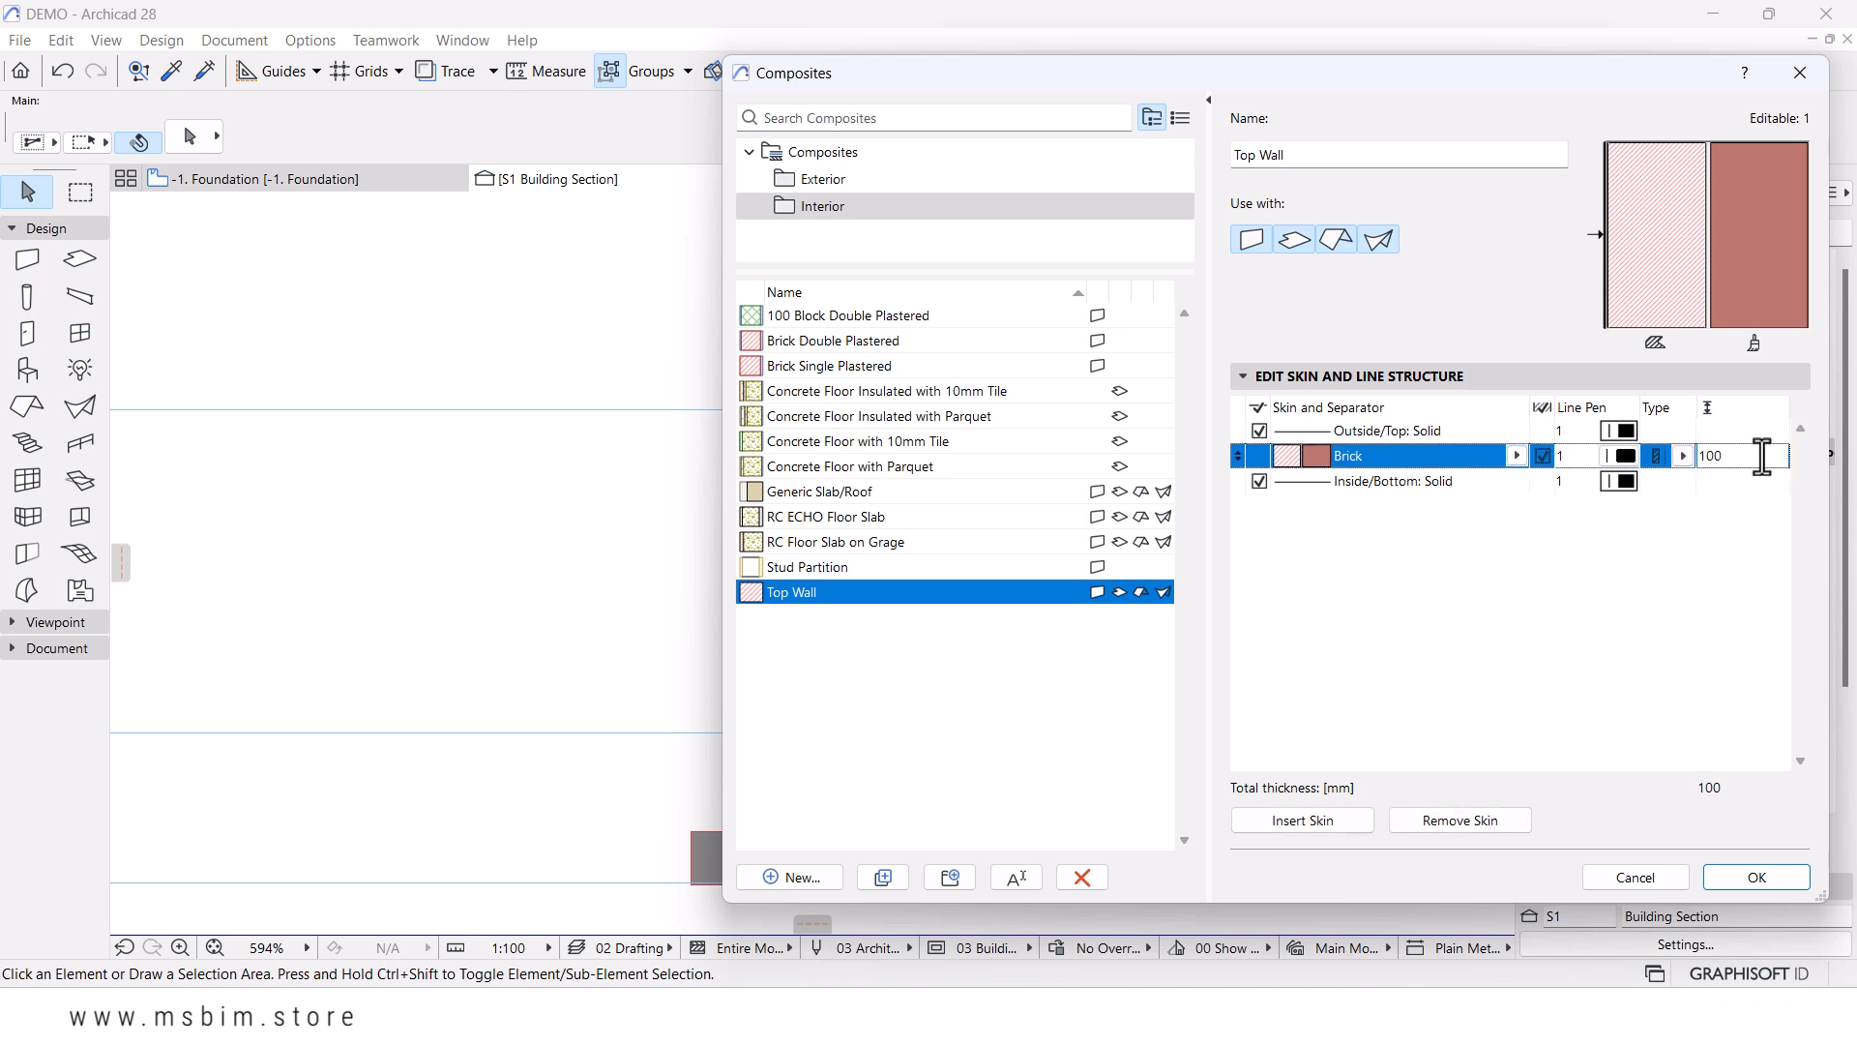
left_click_drag(1763, 456, 1633, 456)
type("110")
left_click(1606, 524)
key("Return")
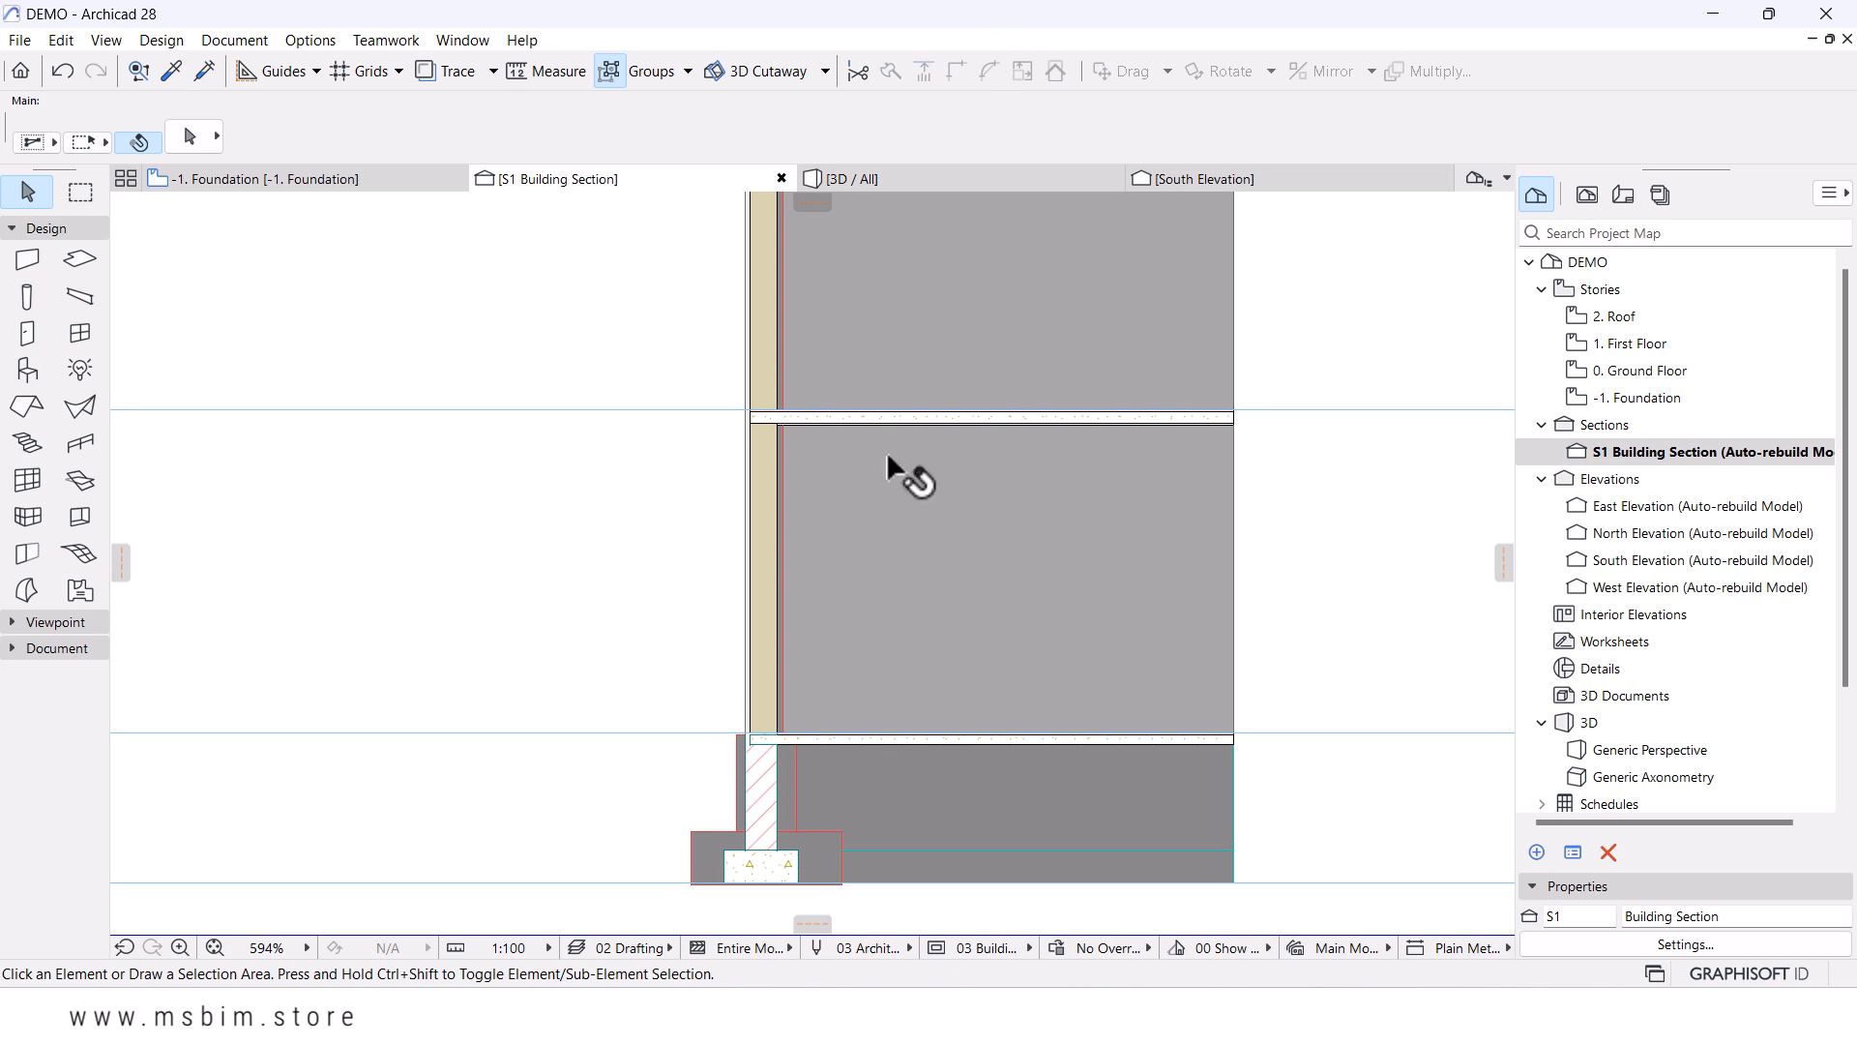
- Create a new blank composite named Top Wall among the interior composites
left_click(292, 42)
mouse_move(311, 58)
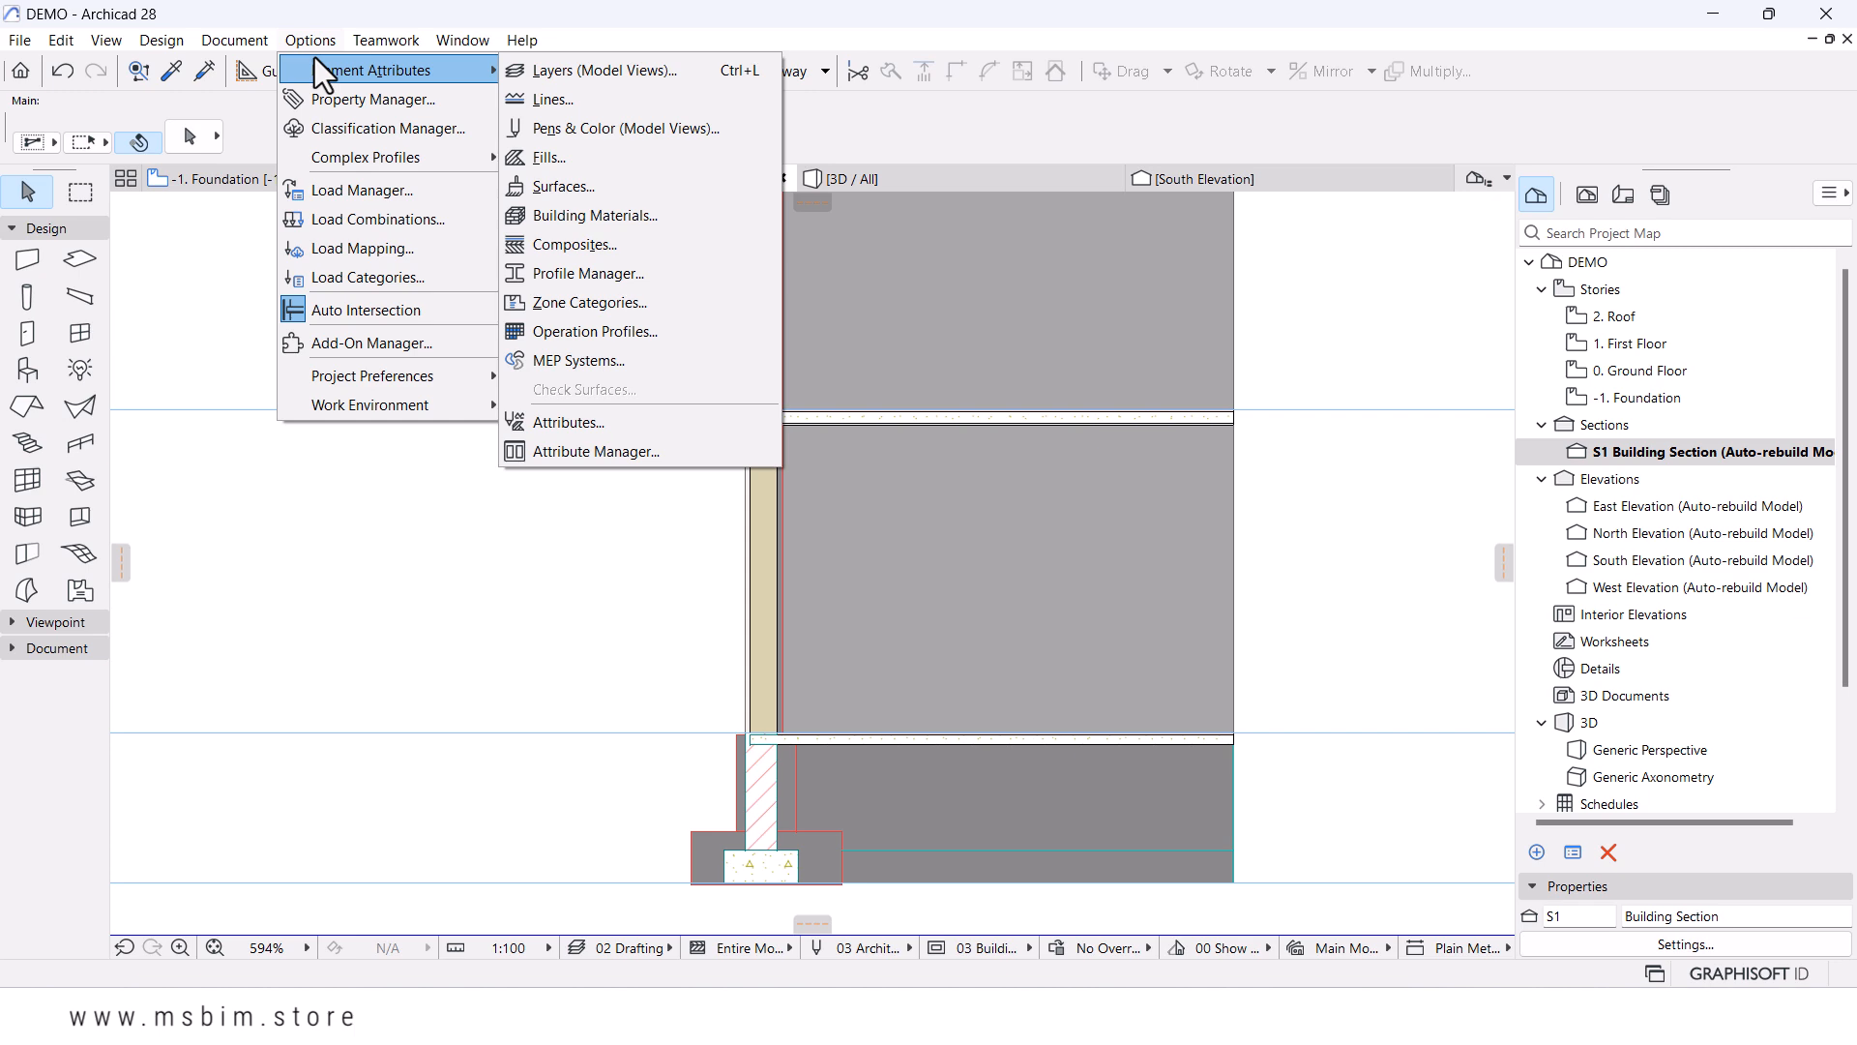
left_click(578, 247)
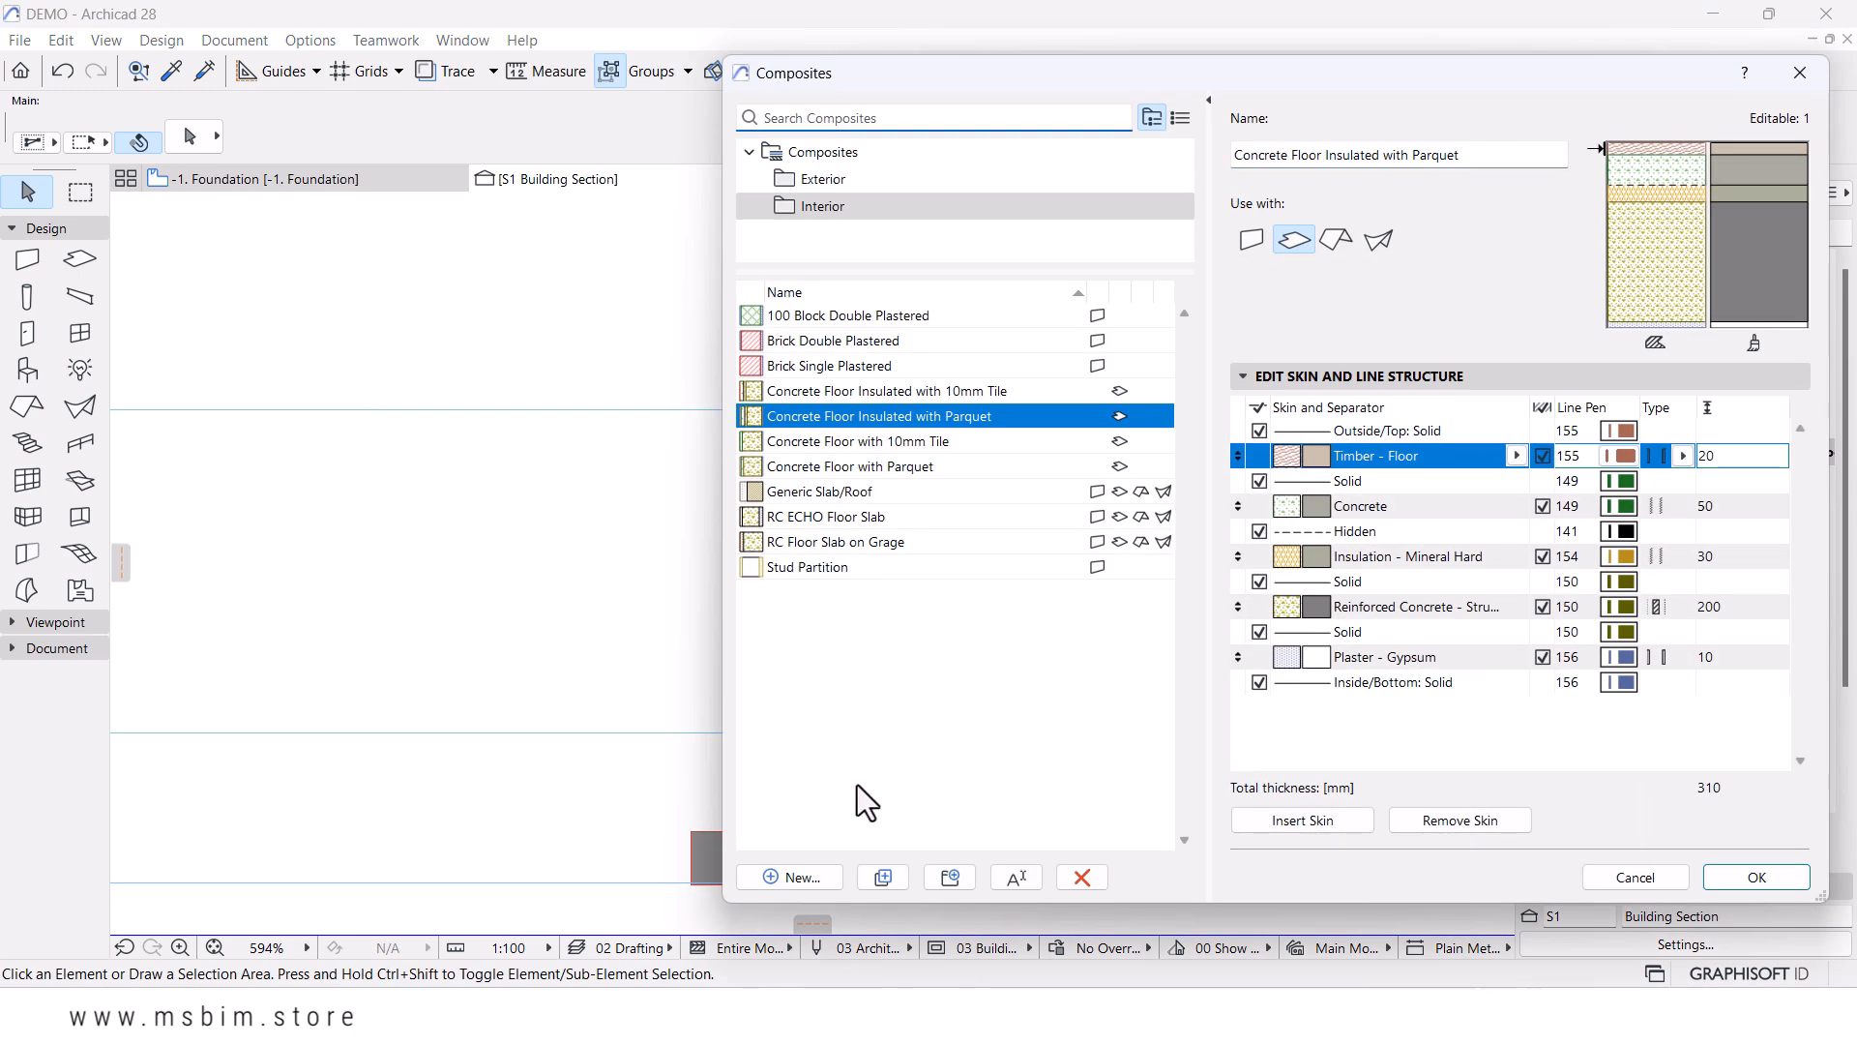
left_click(830, 882)
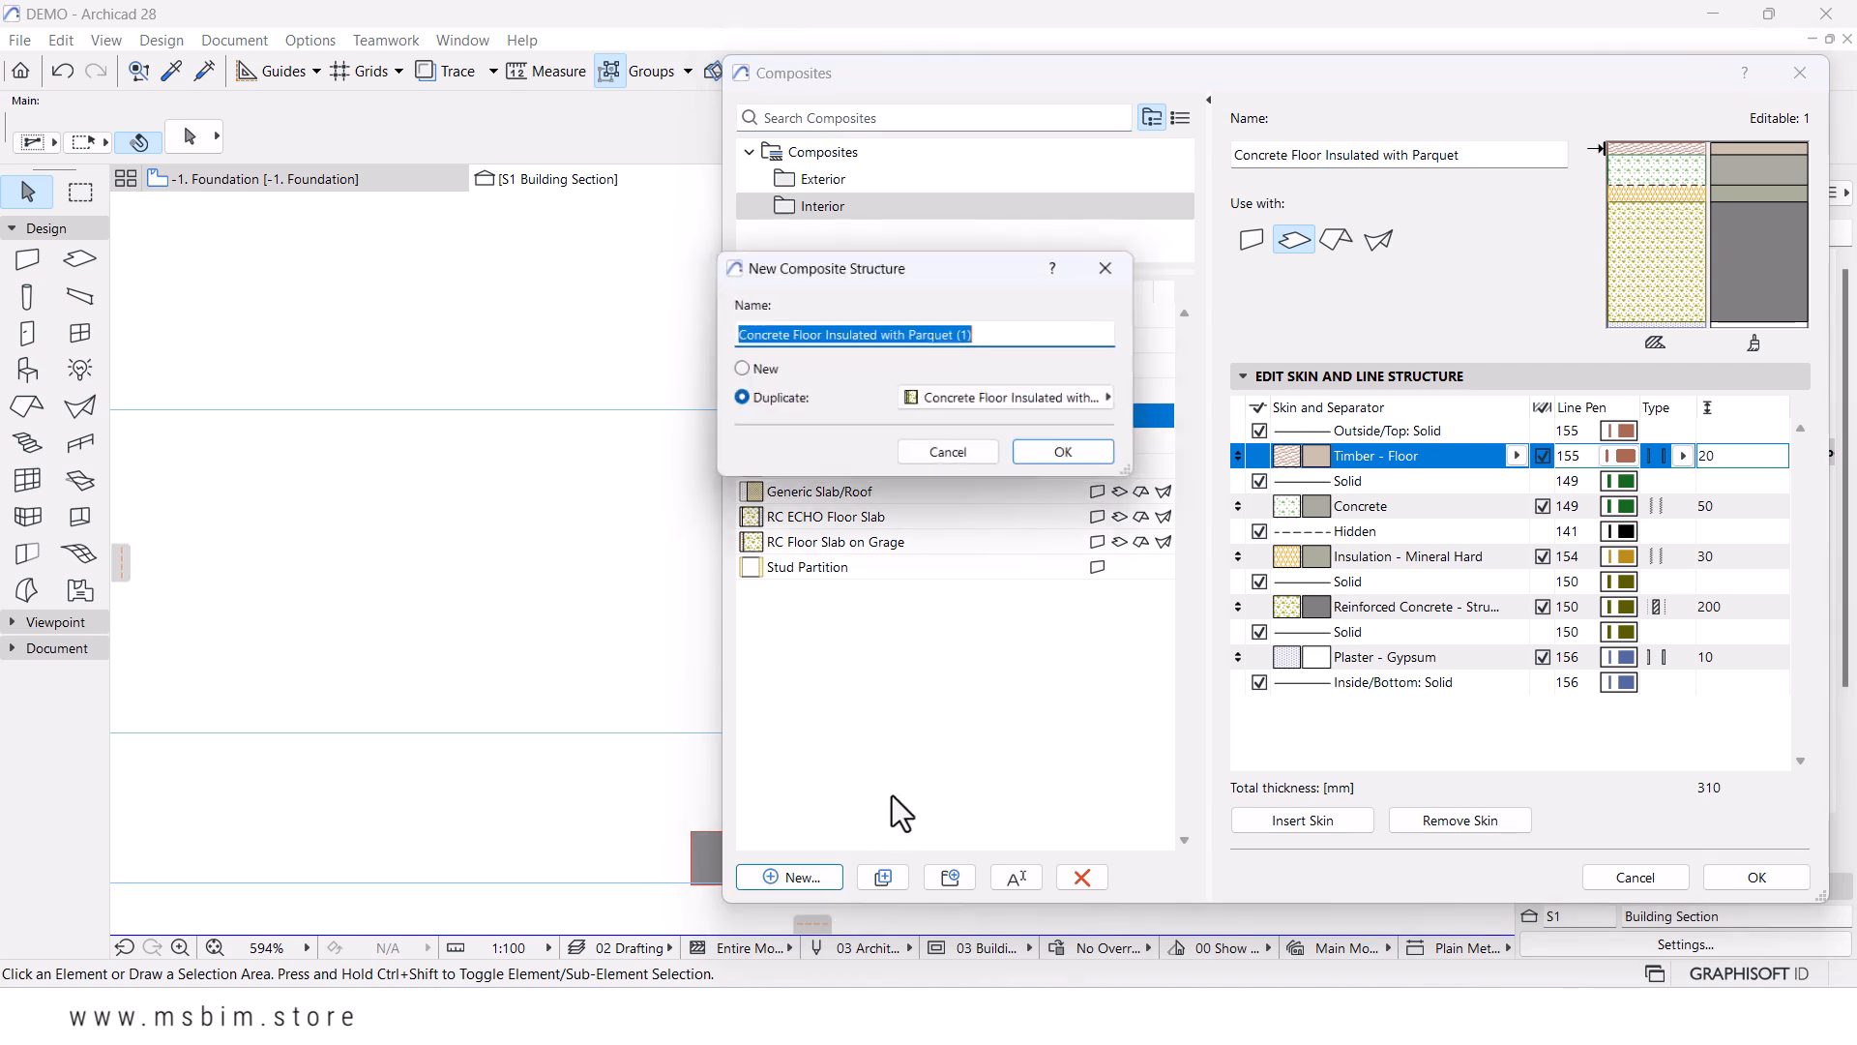
left_click(753, 373)
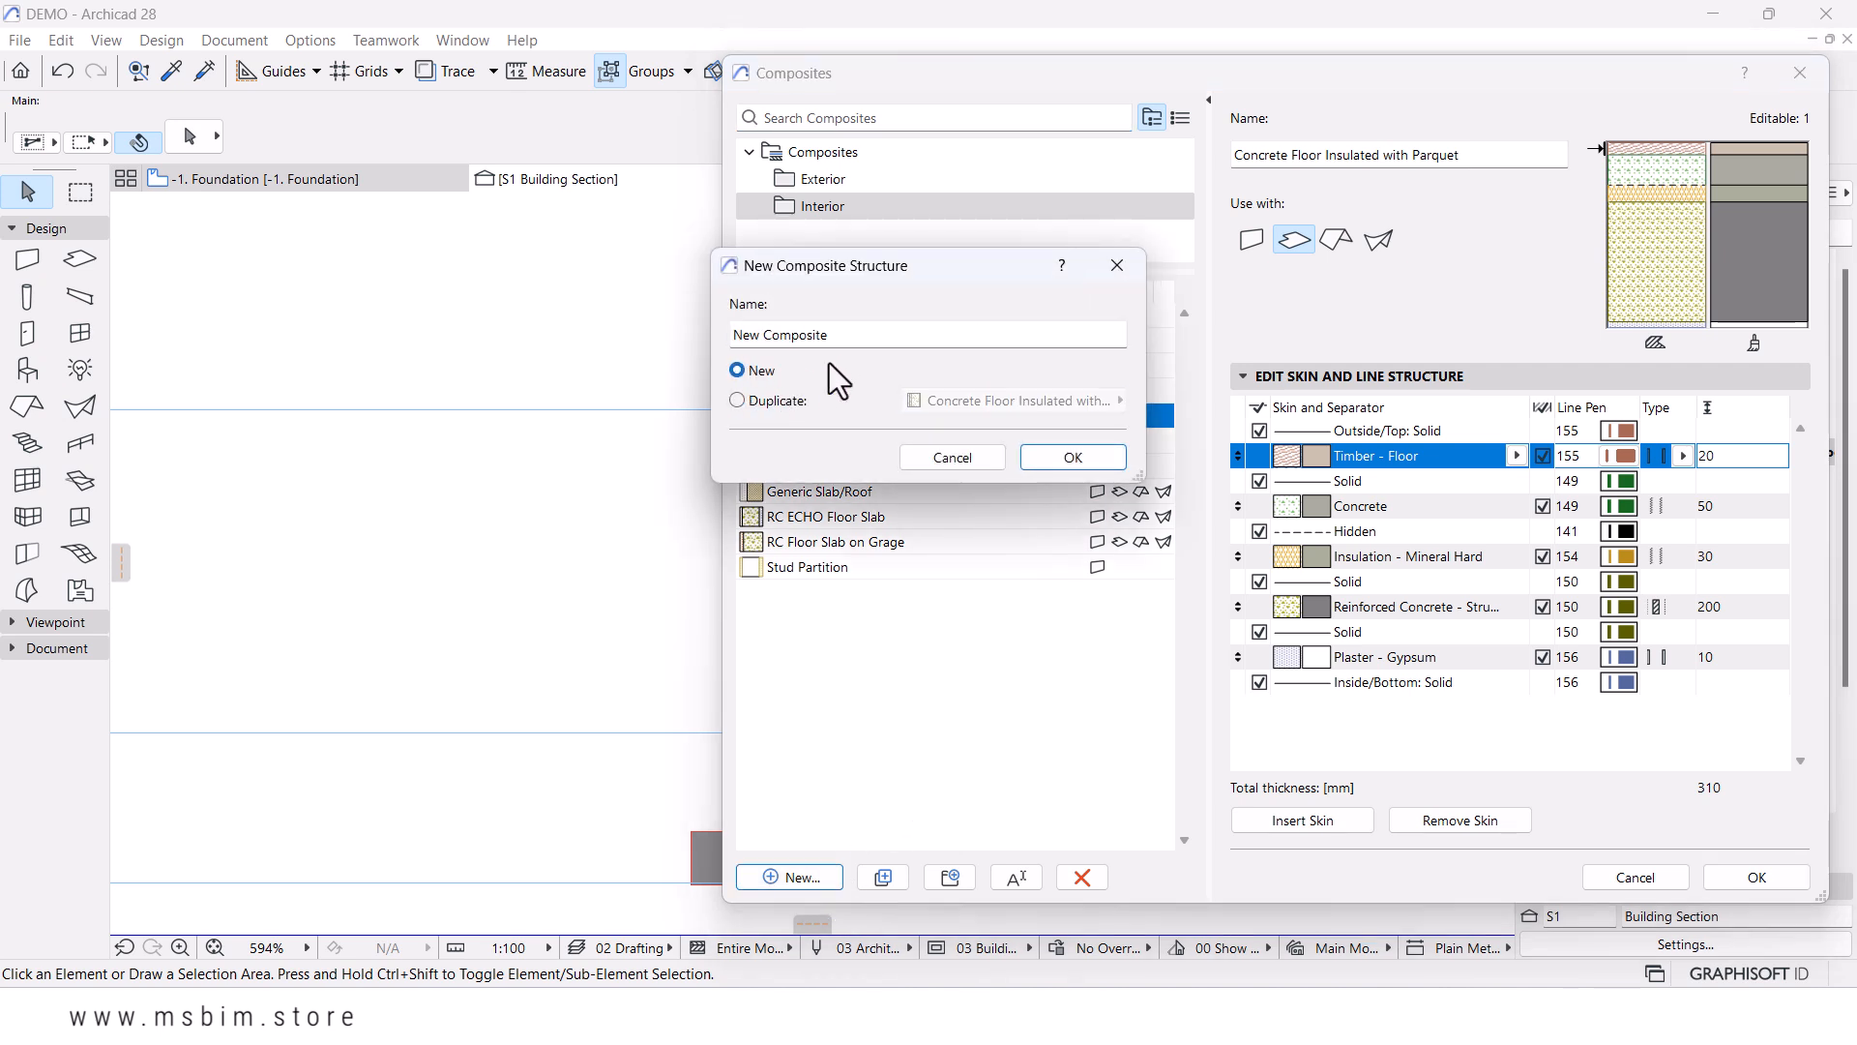
left_click_drag(840, 334, 671, 341)
type("Tow")
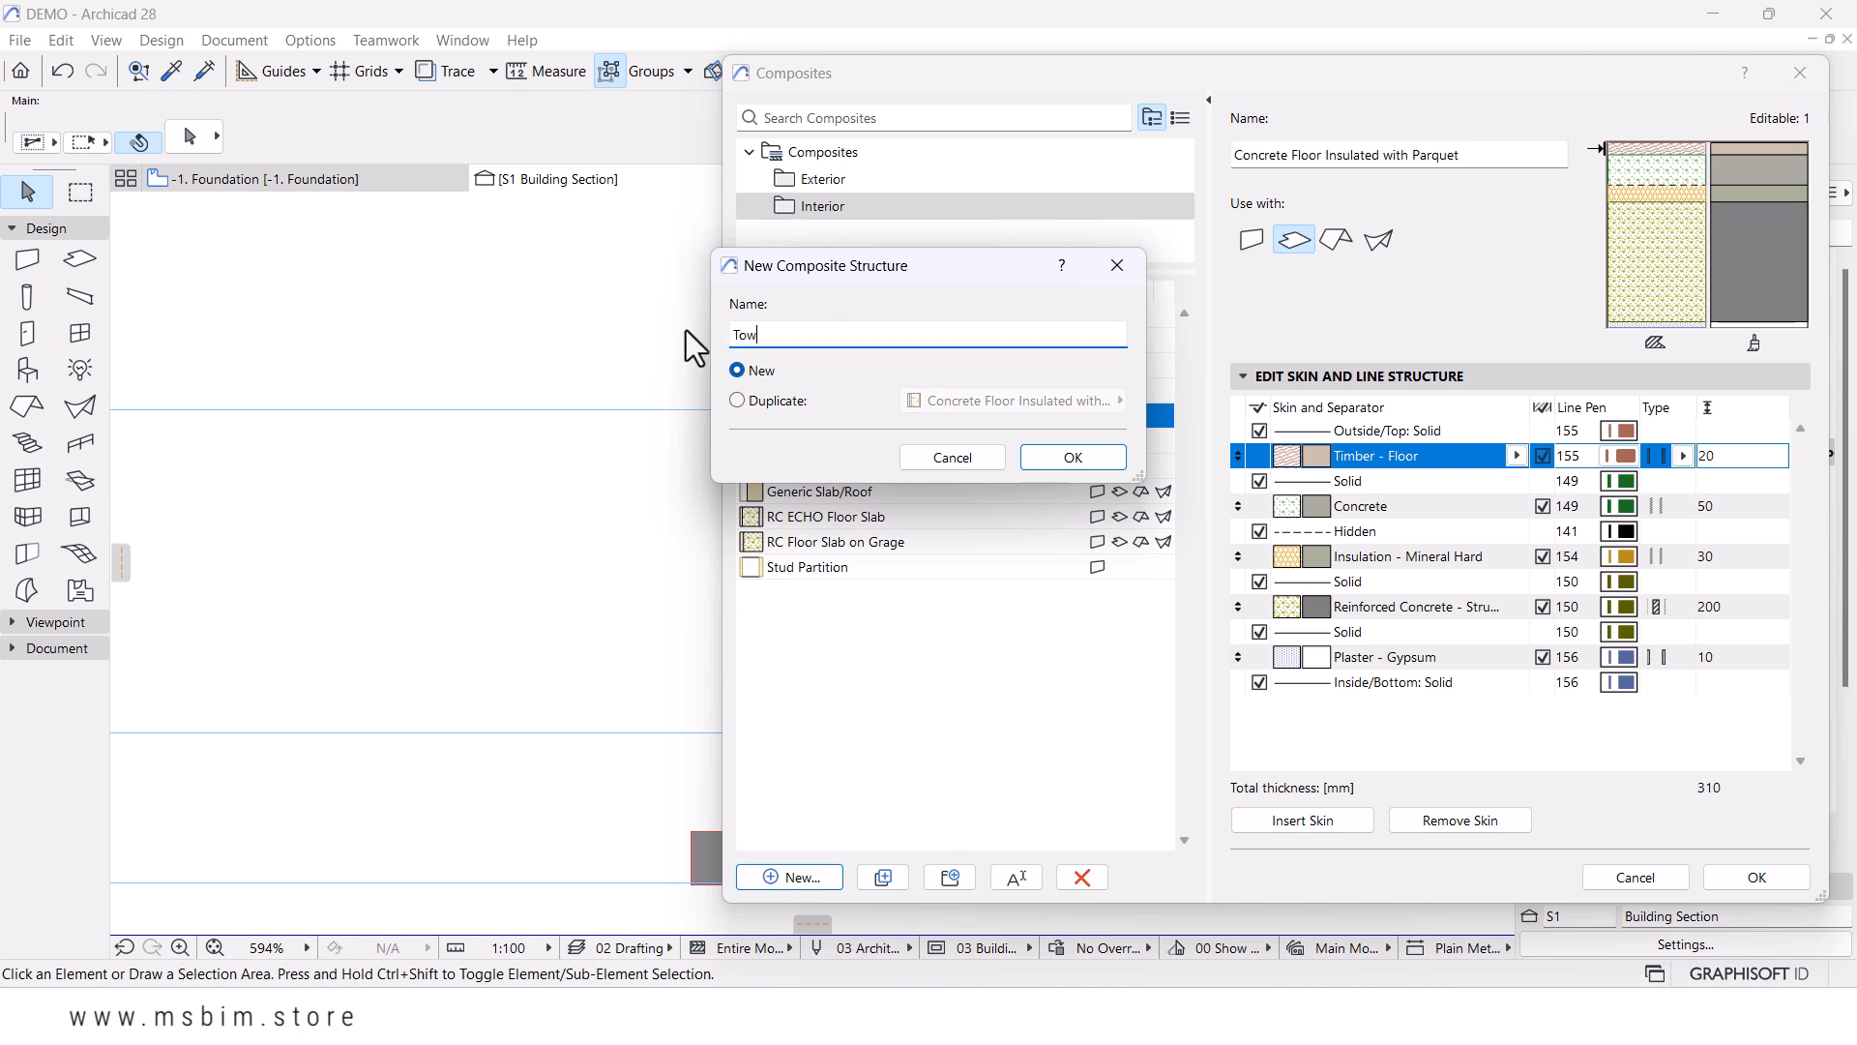
key("BackSpace")
type("p Wall")
left_click(1073, 456)
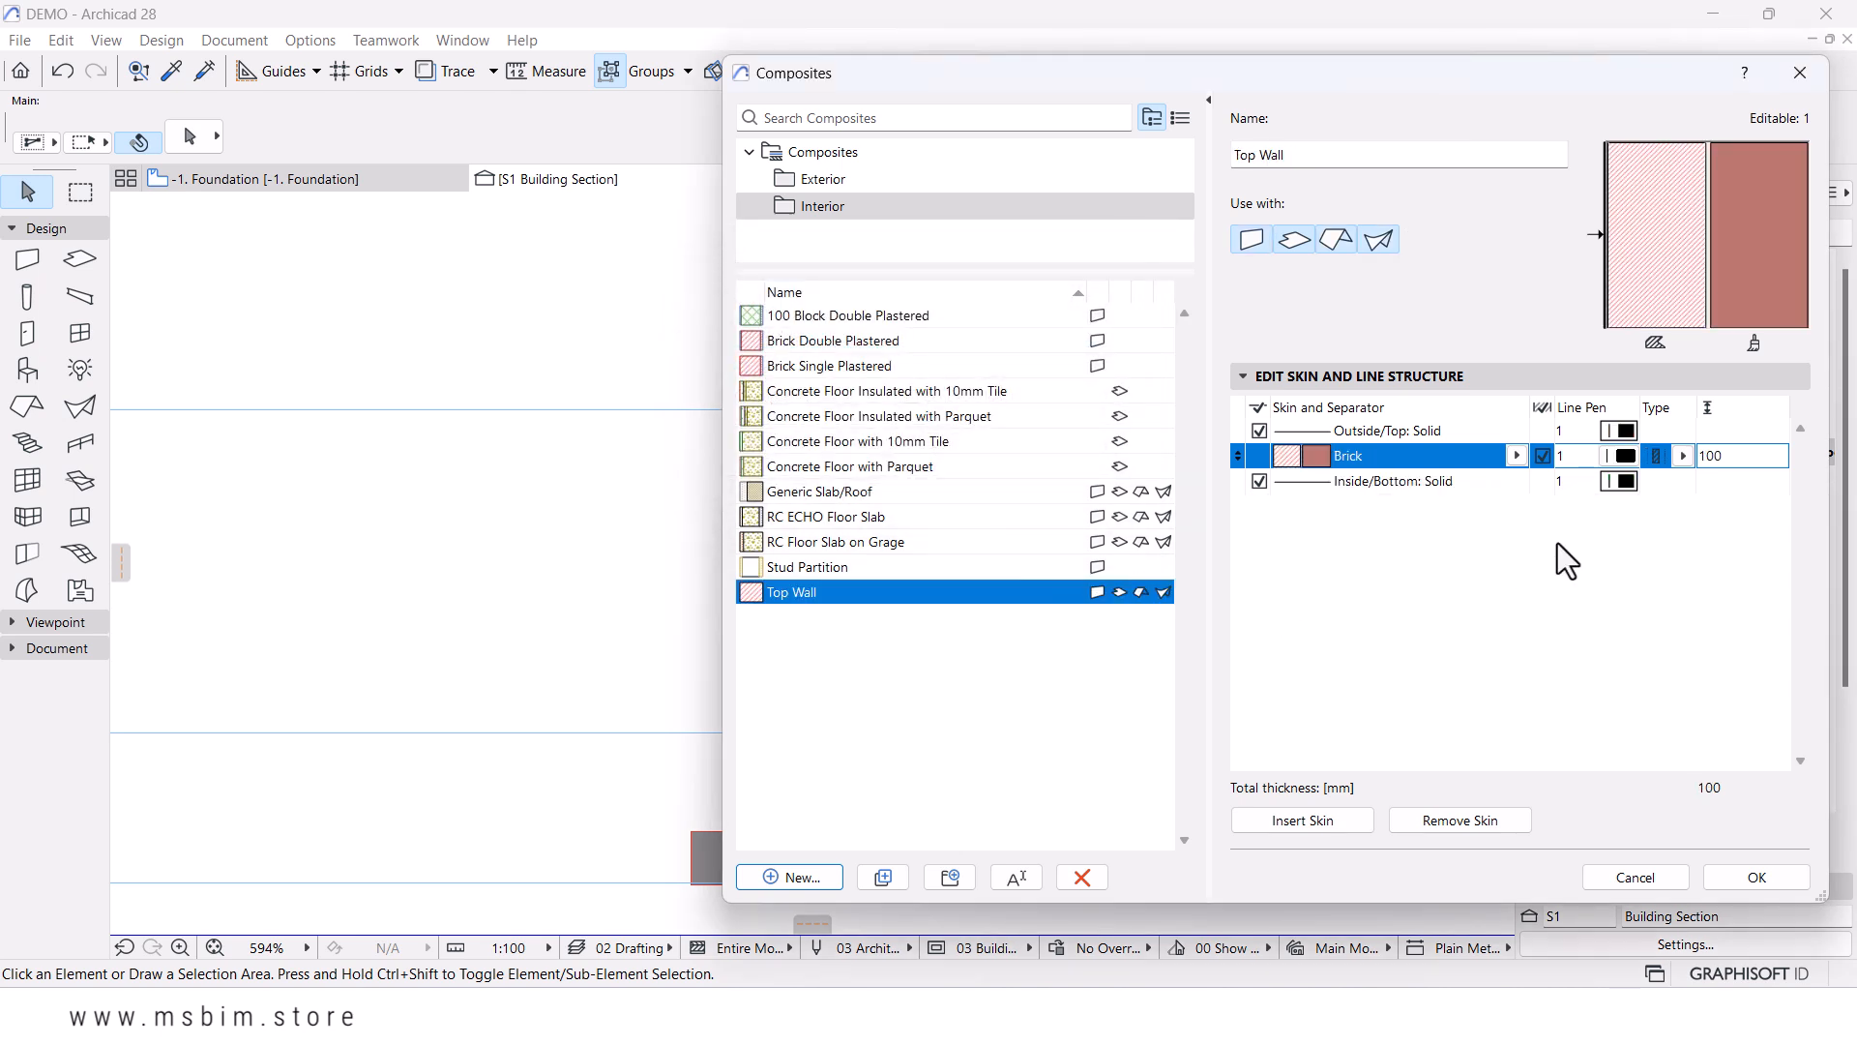
- Set the Top Wall composite's brick skin to 110 mm and insert an additional skin next to it
left_click_drag(1729, 458, 1640, 456)
type("110")
left_click(1394, 449)
left_click(1326, 822)
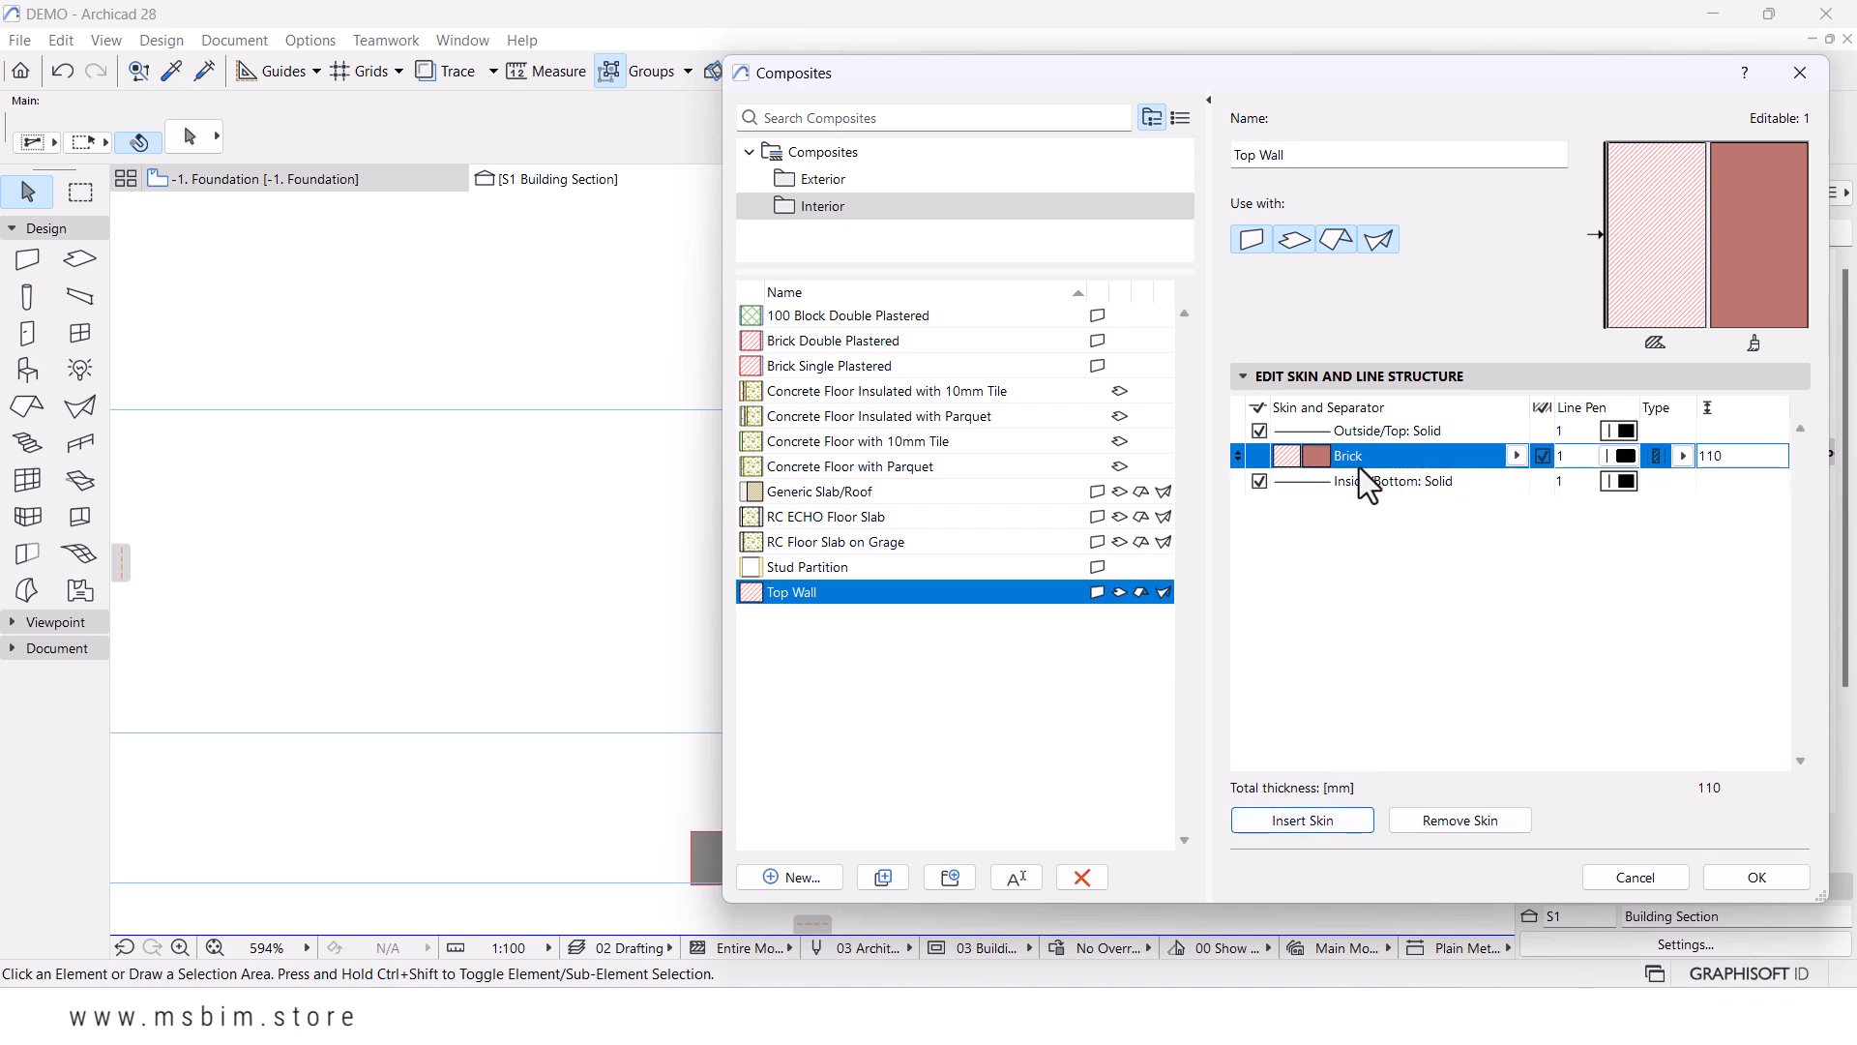
left_click(1298, 821)
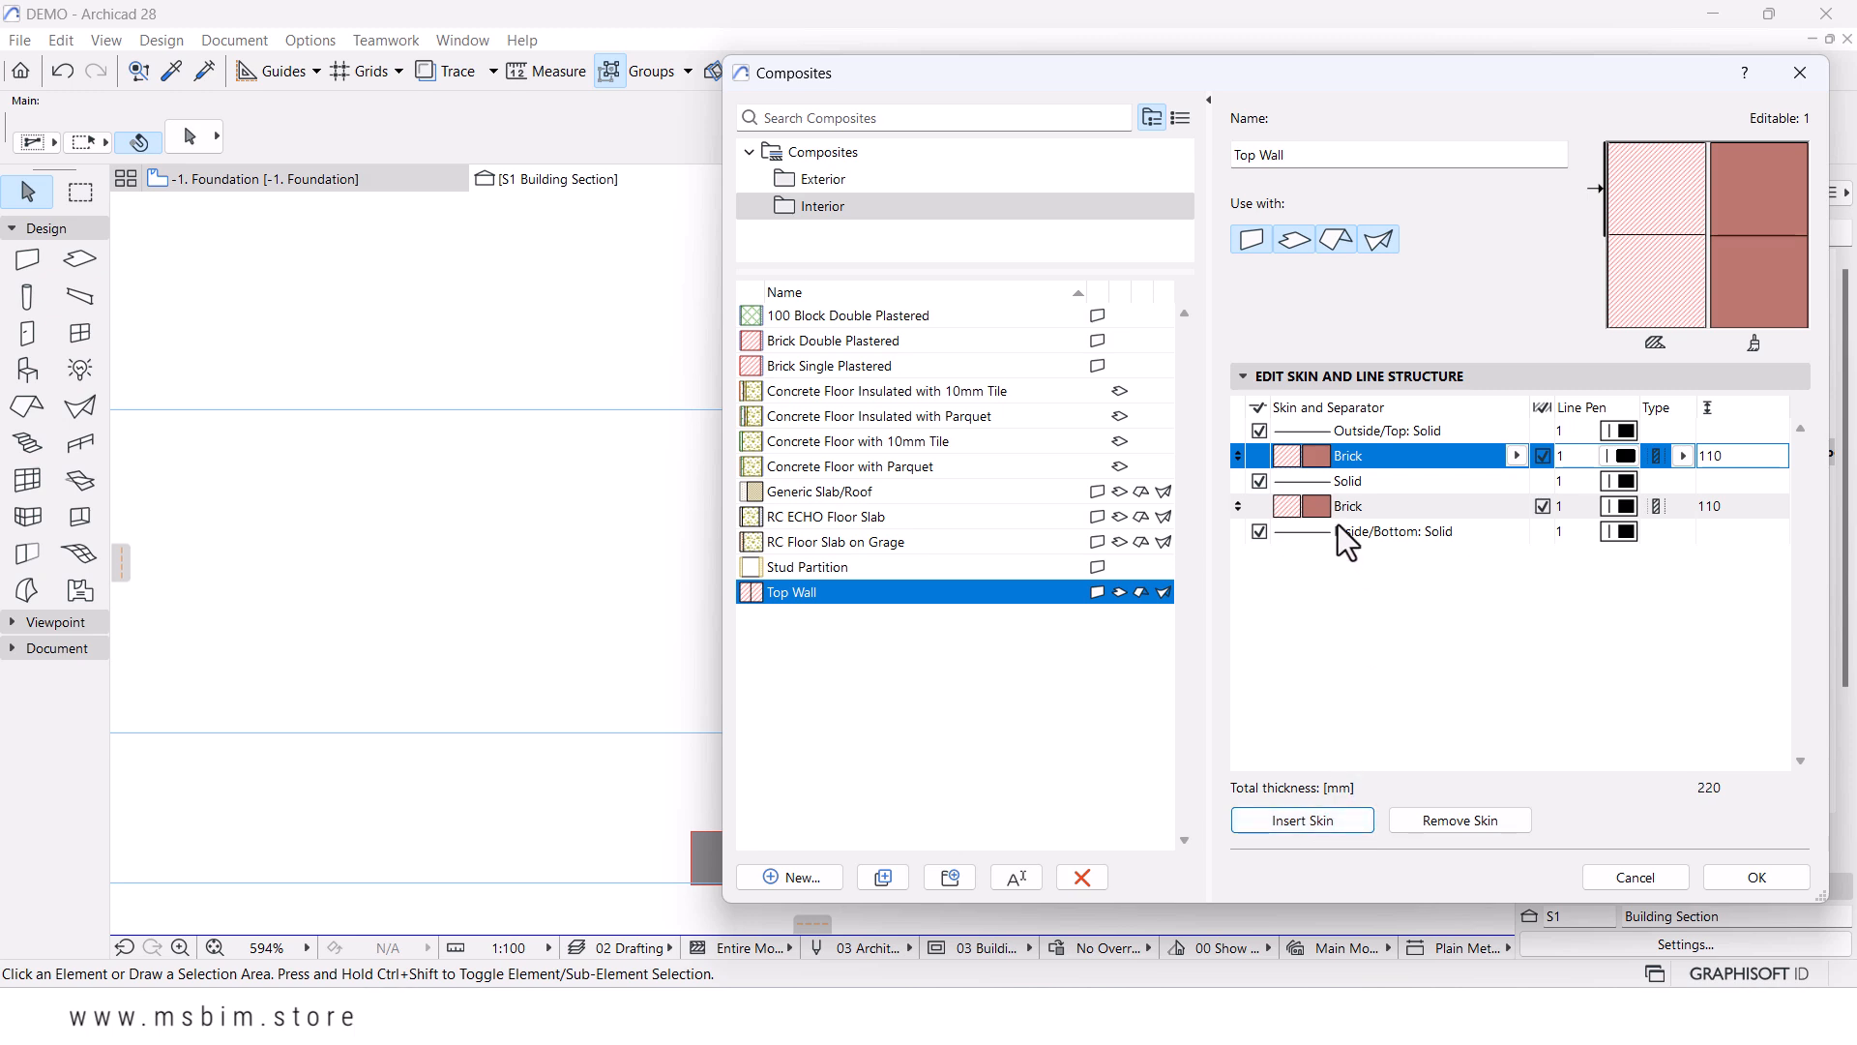
- Change the outer brick skin of Top Wall to Air Space with a thickness of 100 mm
left_click(1514, 457)
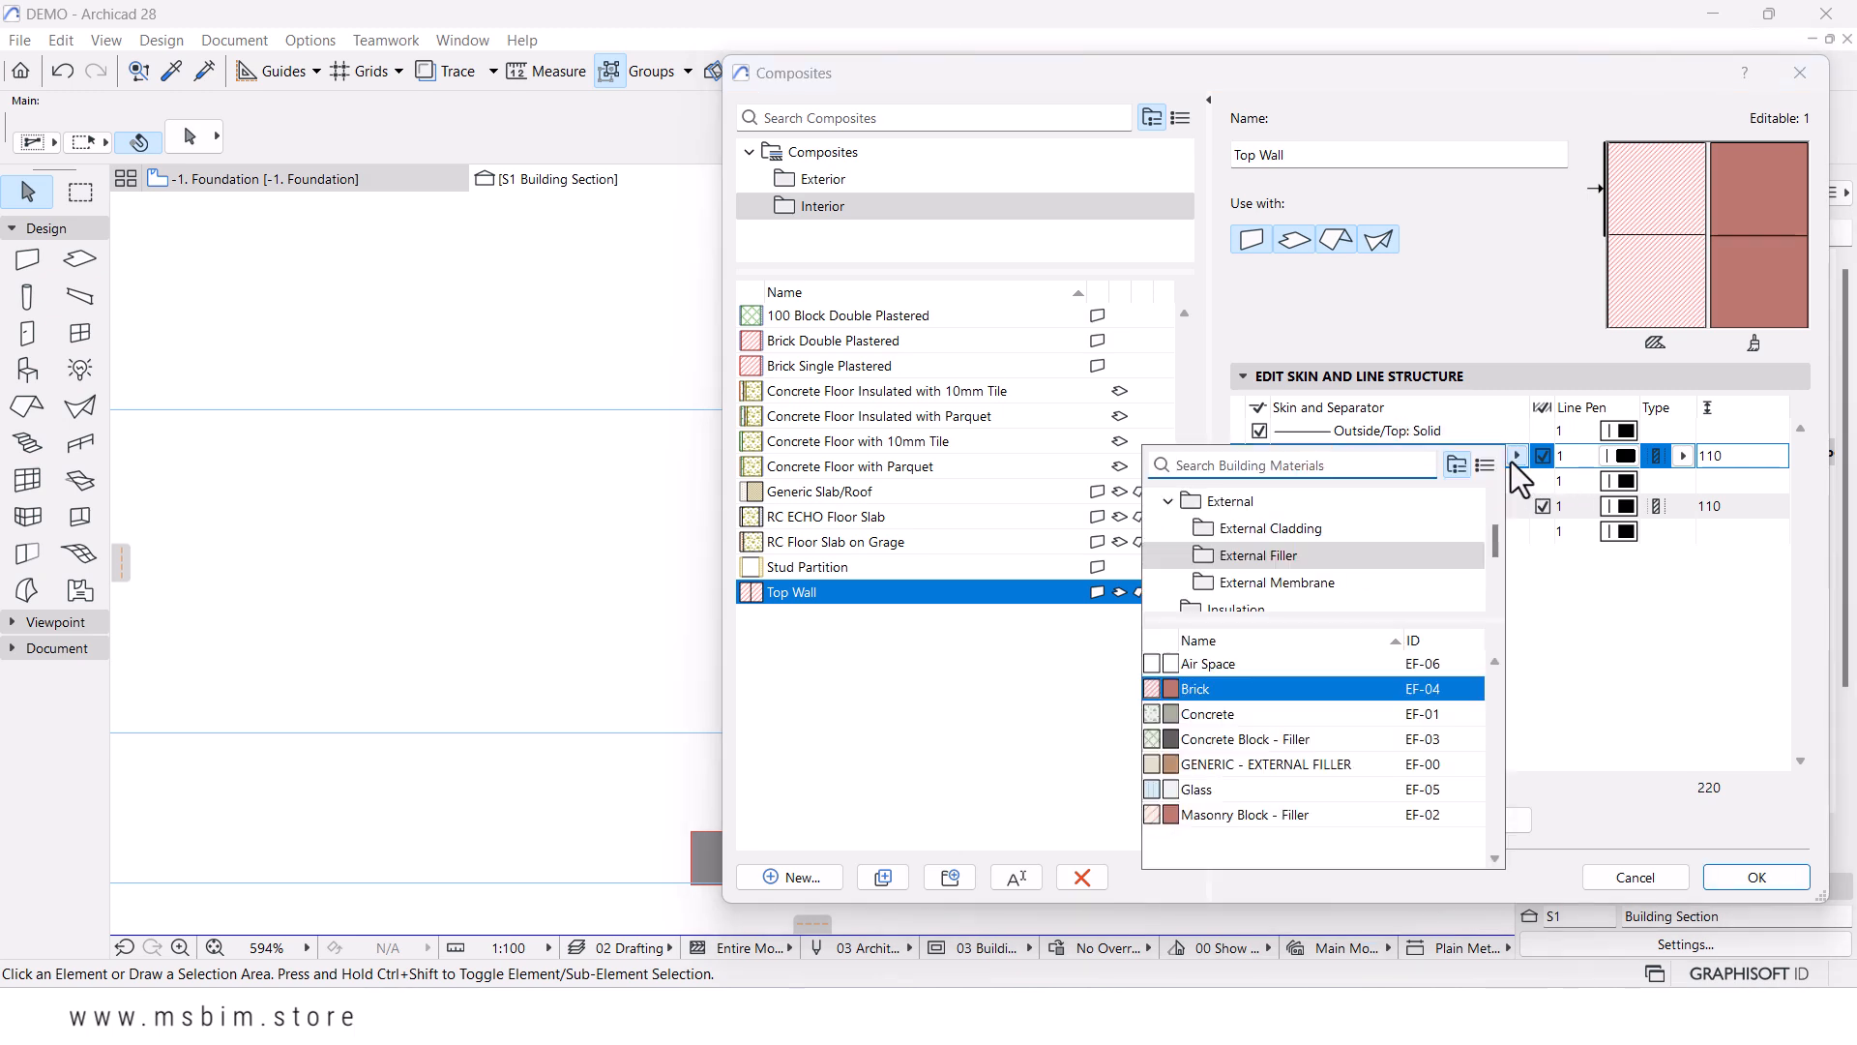
type("air")
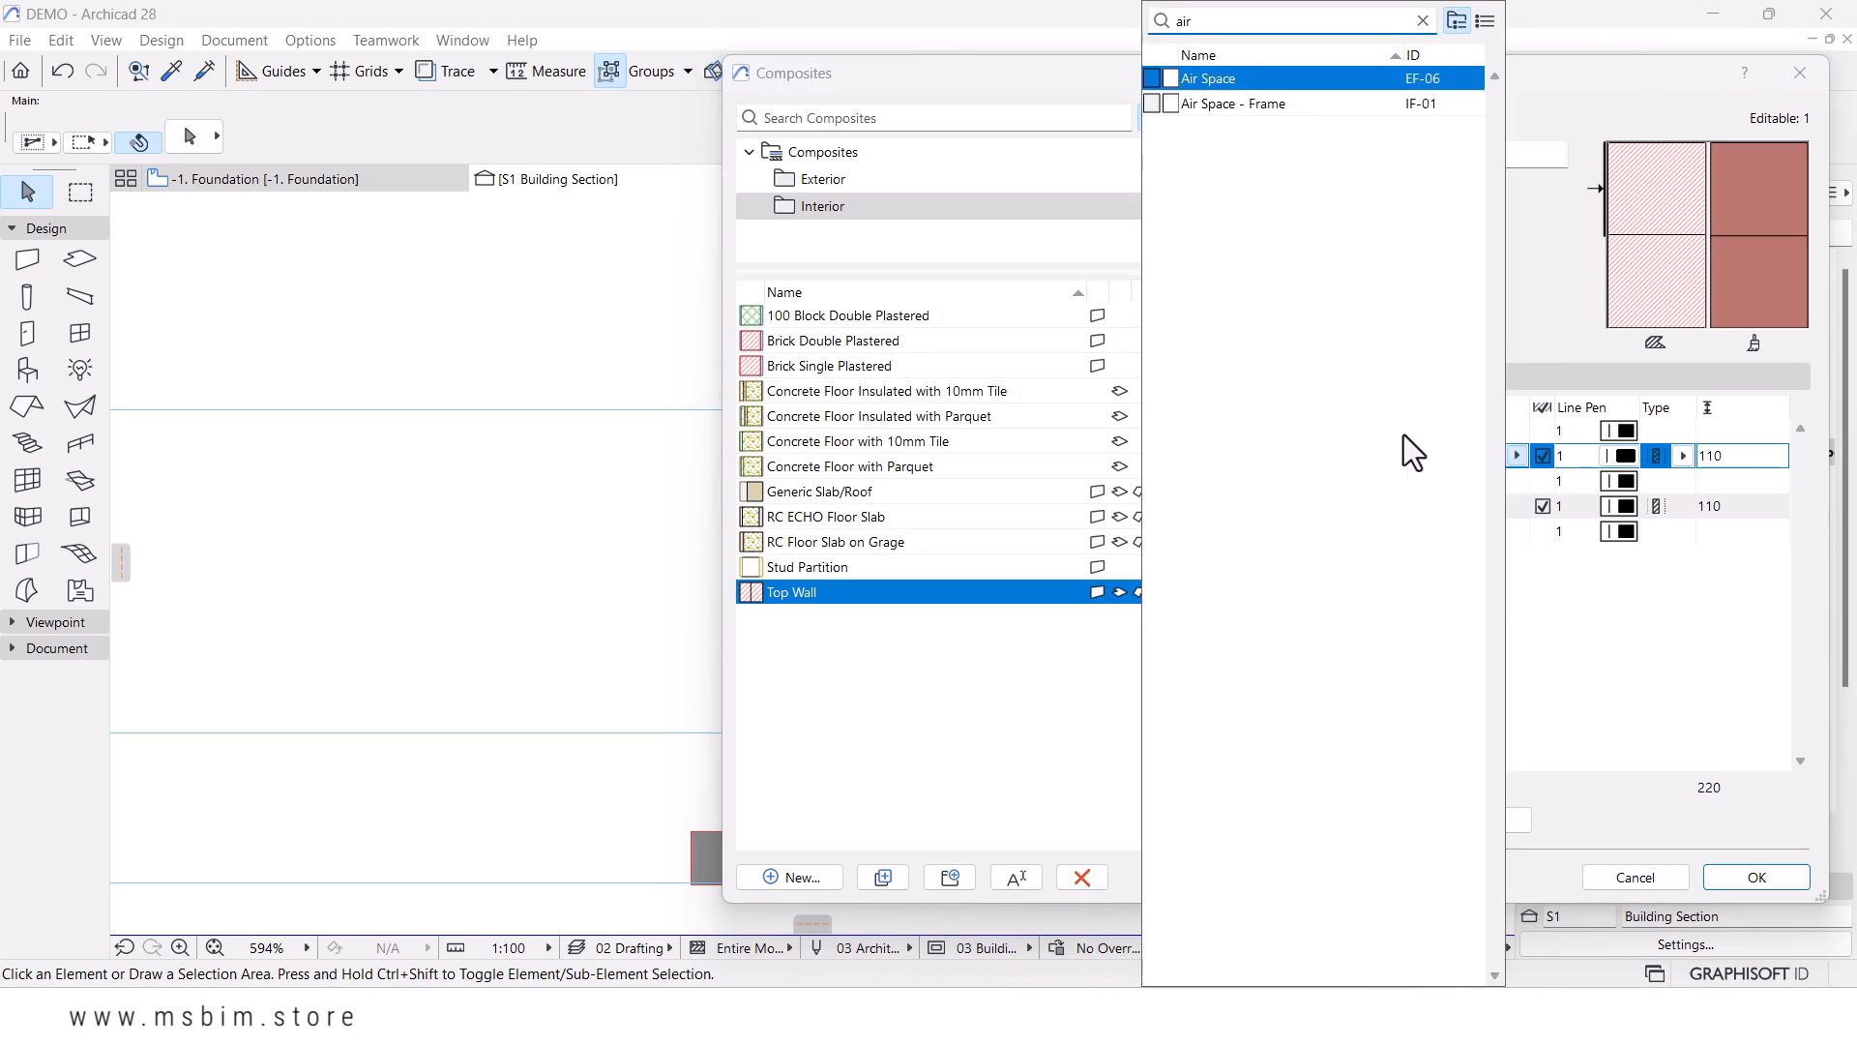
left_click(1223, 82)
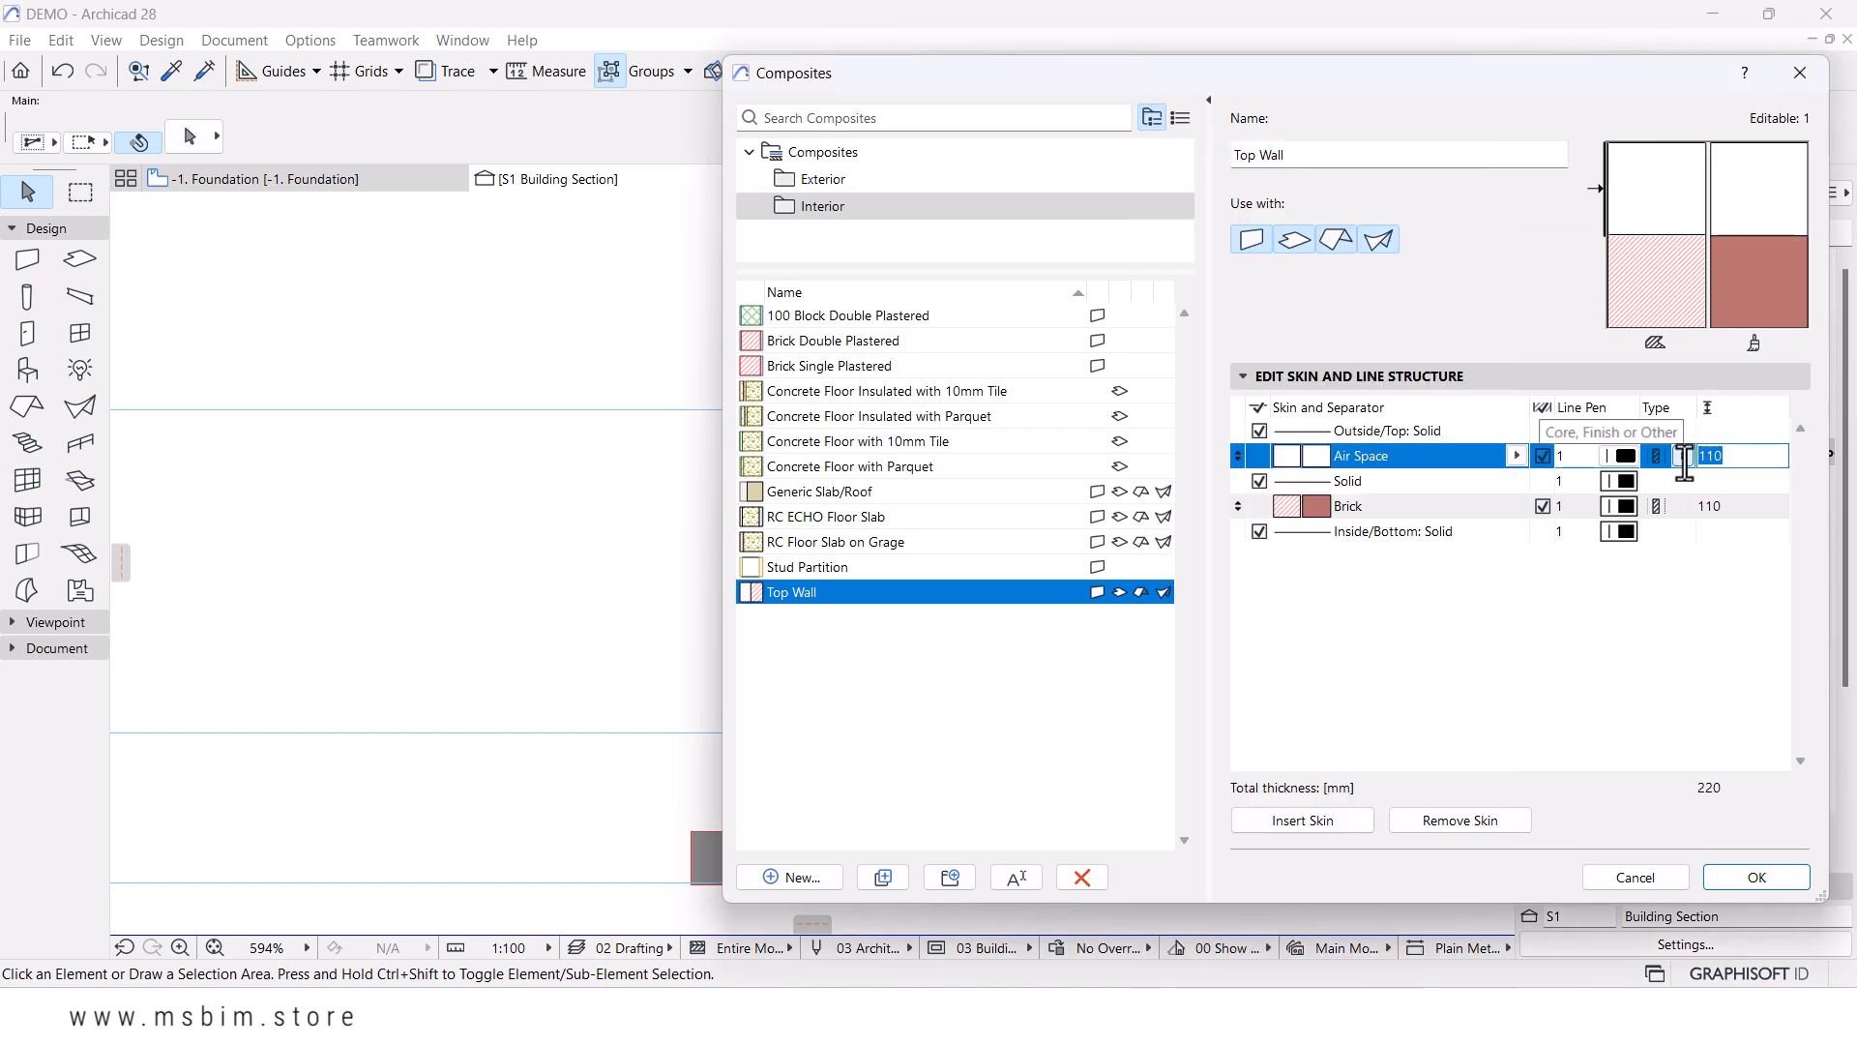
type("100")
left_click(1489, 581)
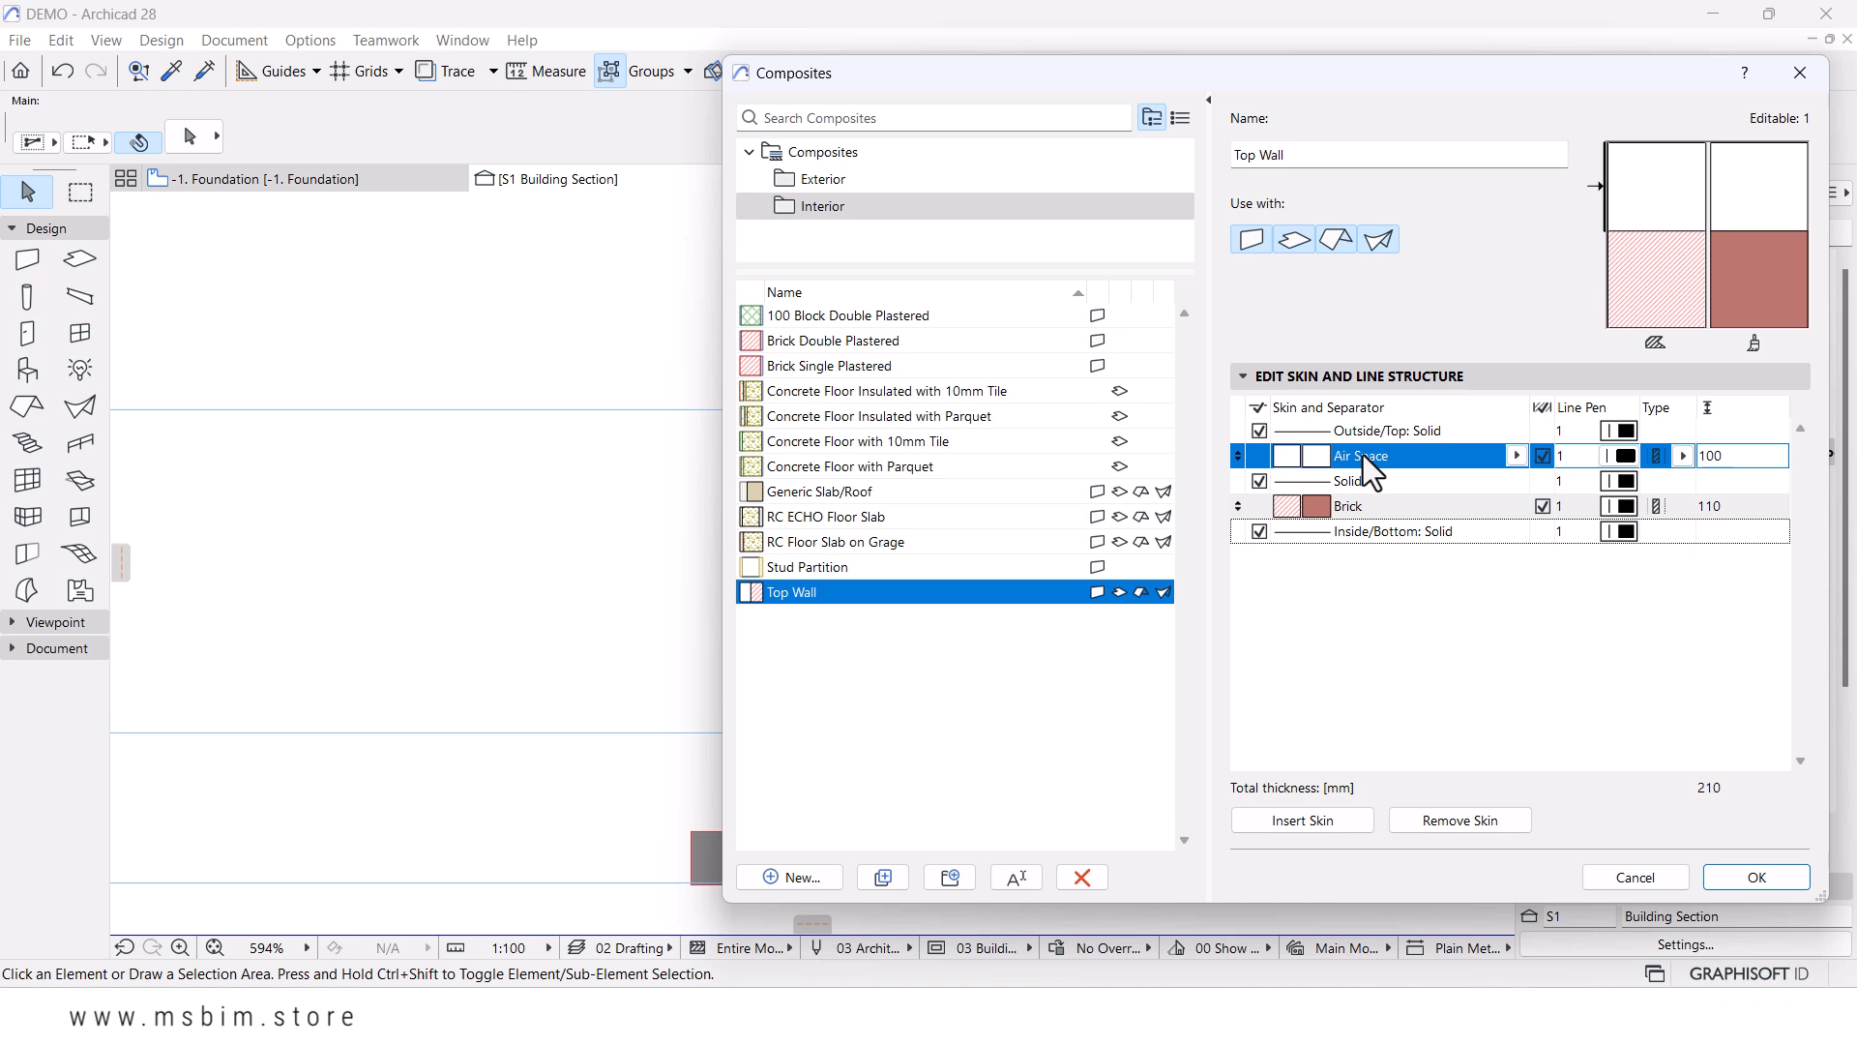
- Add an outermost Steel - Corrugated Sheet skin, 50 mm thick, outside the air space of Top Wall
left_click(1327, 820)
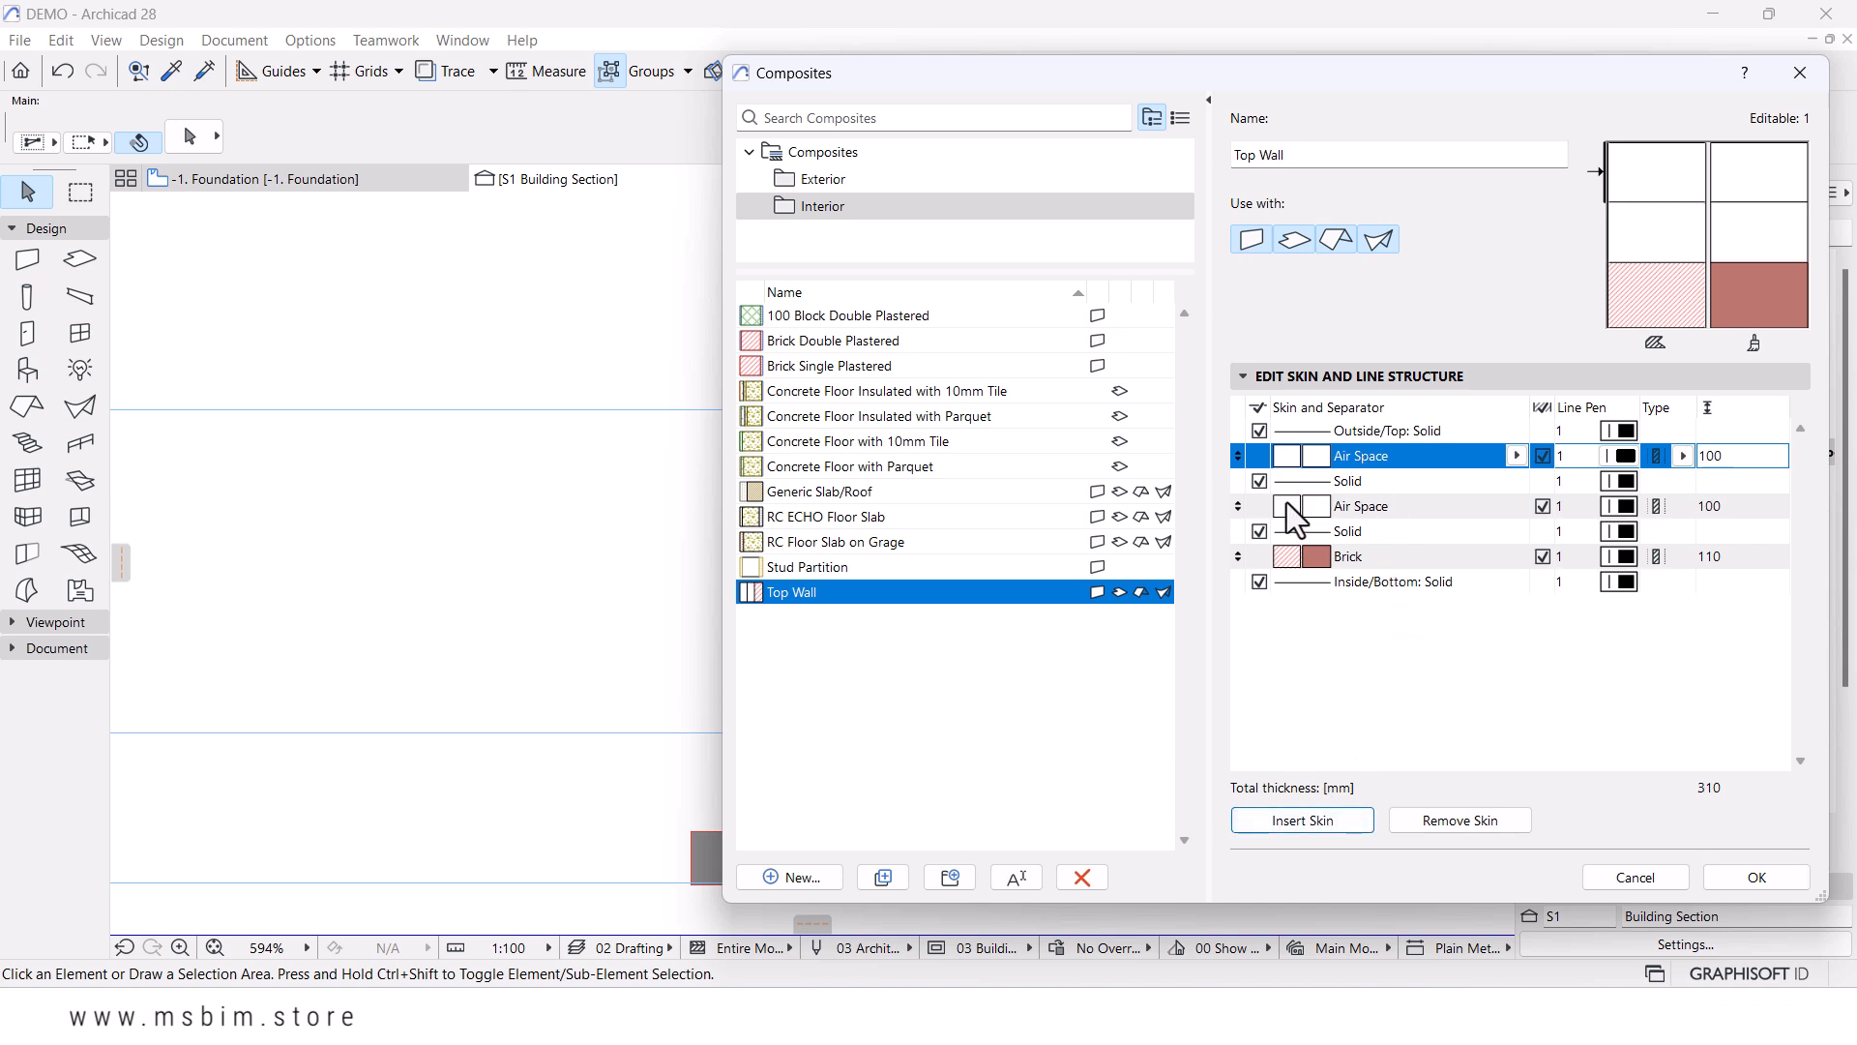
left_click(1517, 462)
type("co")
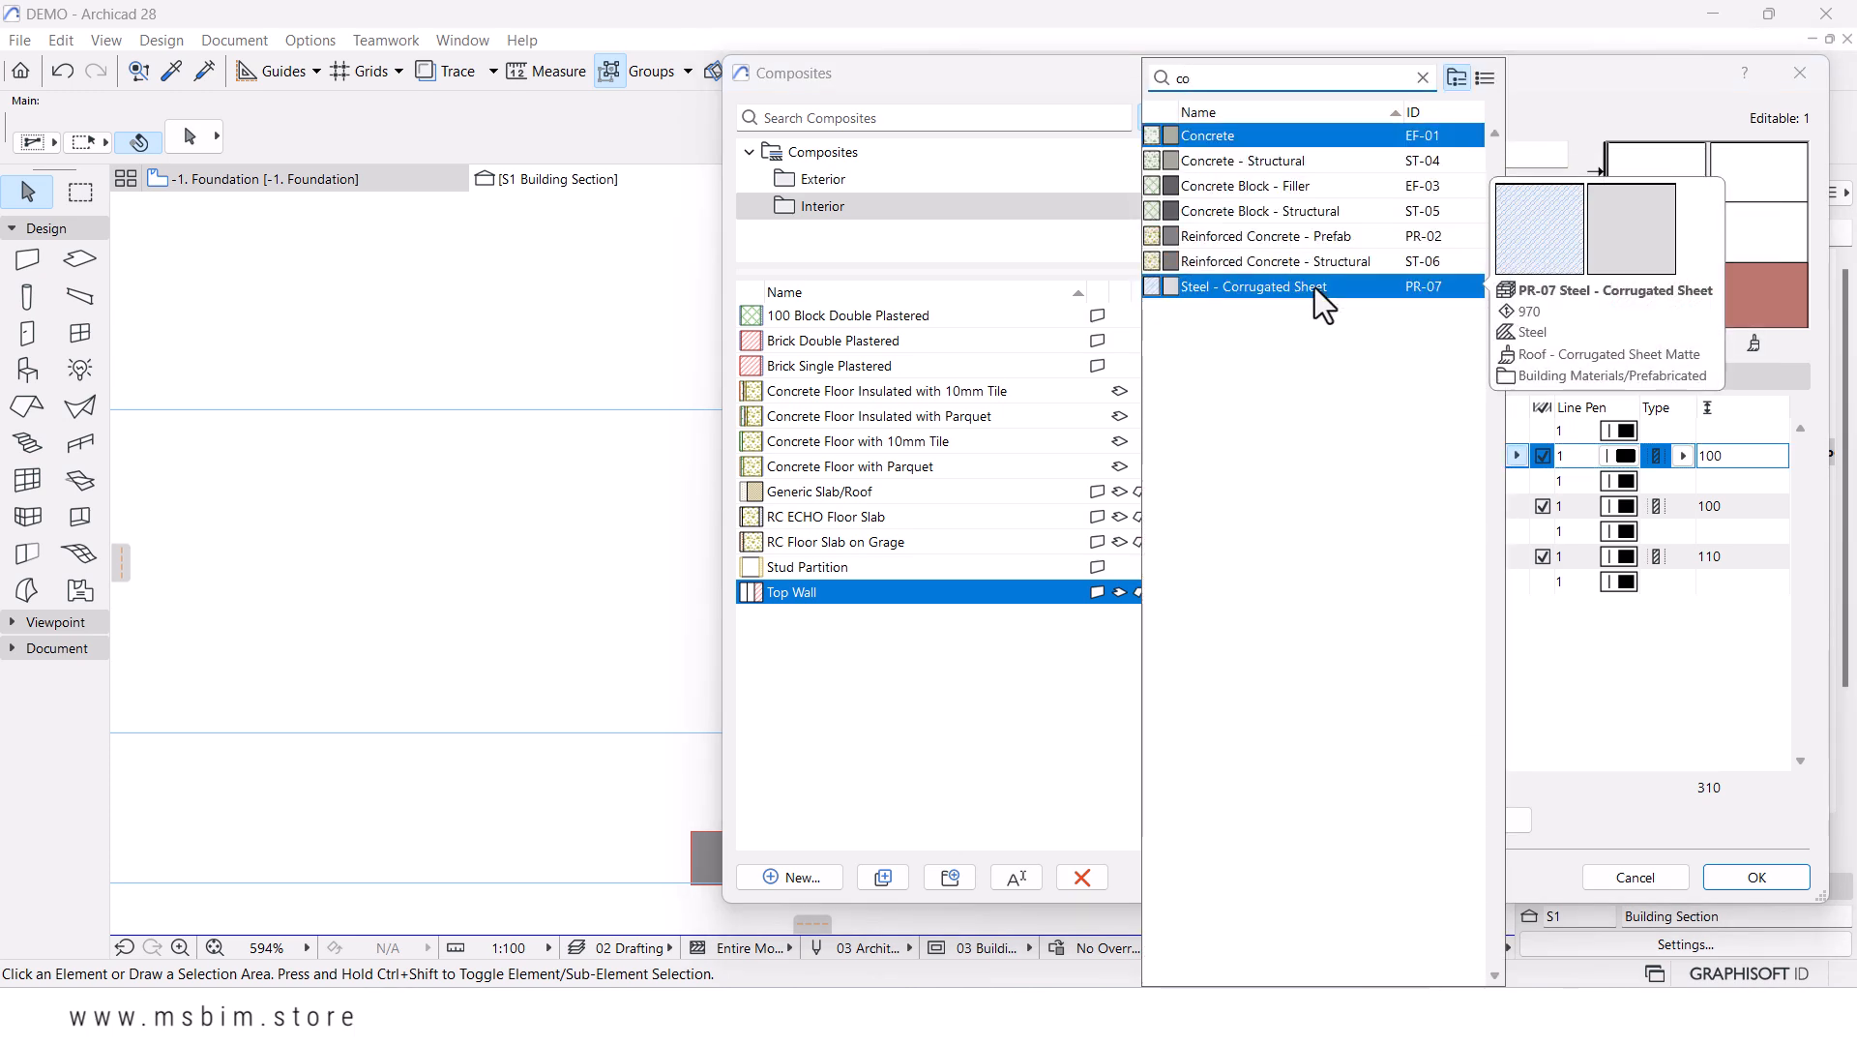
left_click(1287, 285)
type("50")
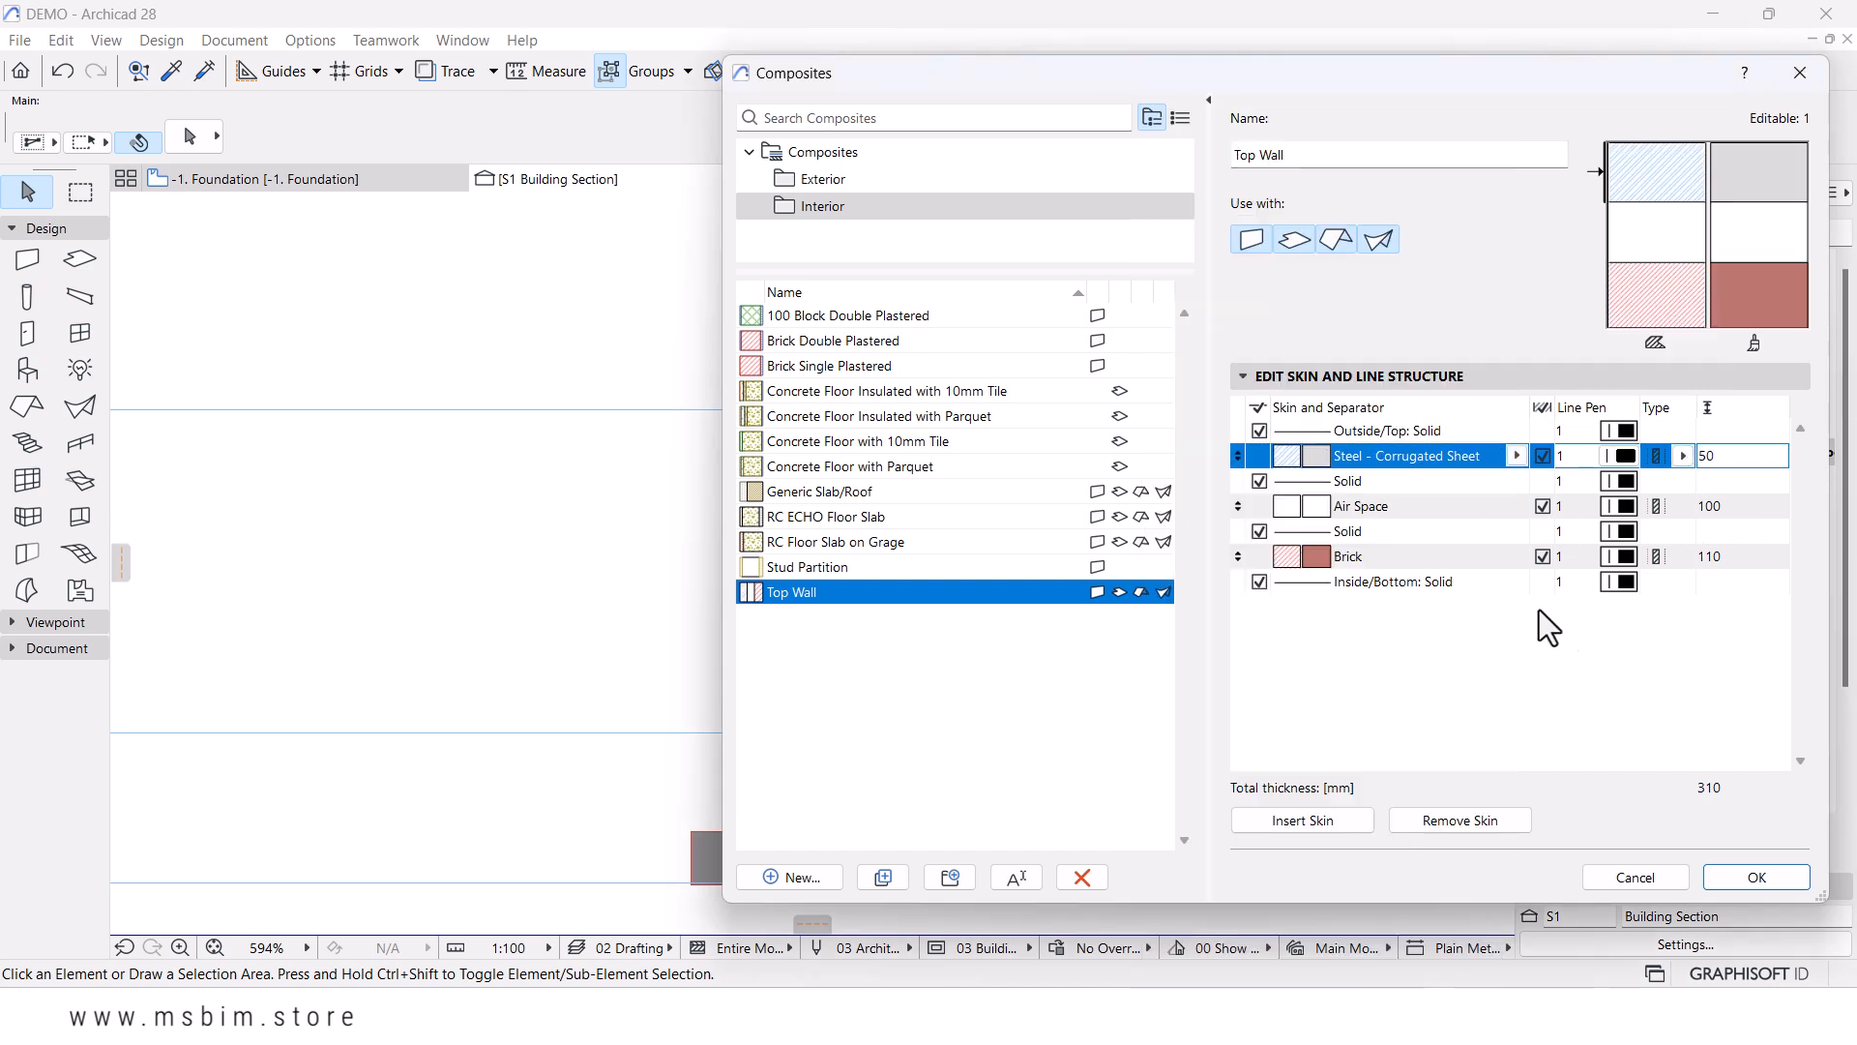
key("Return")
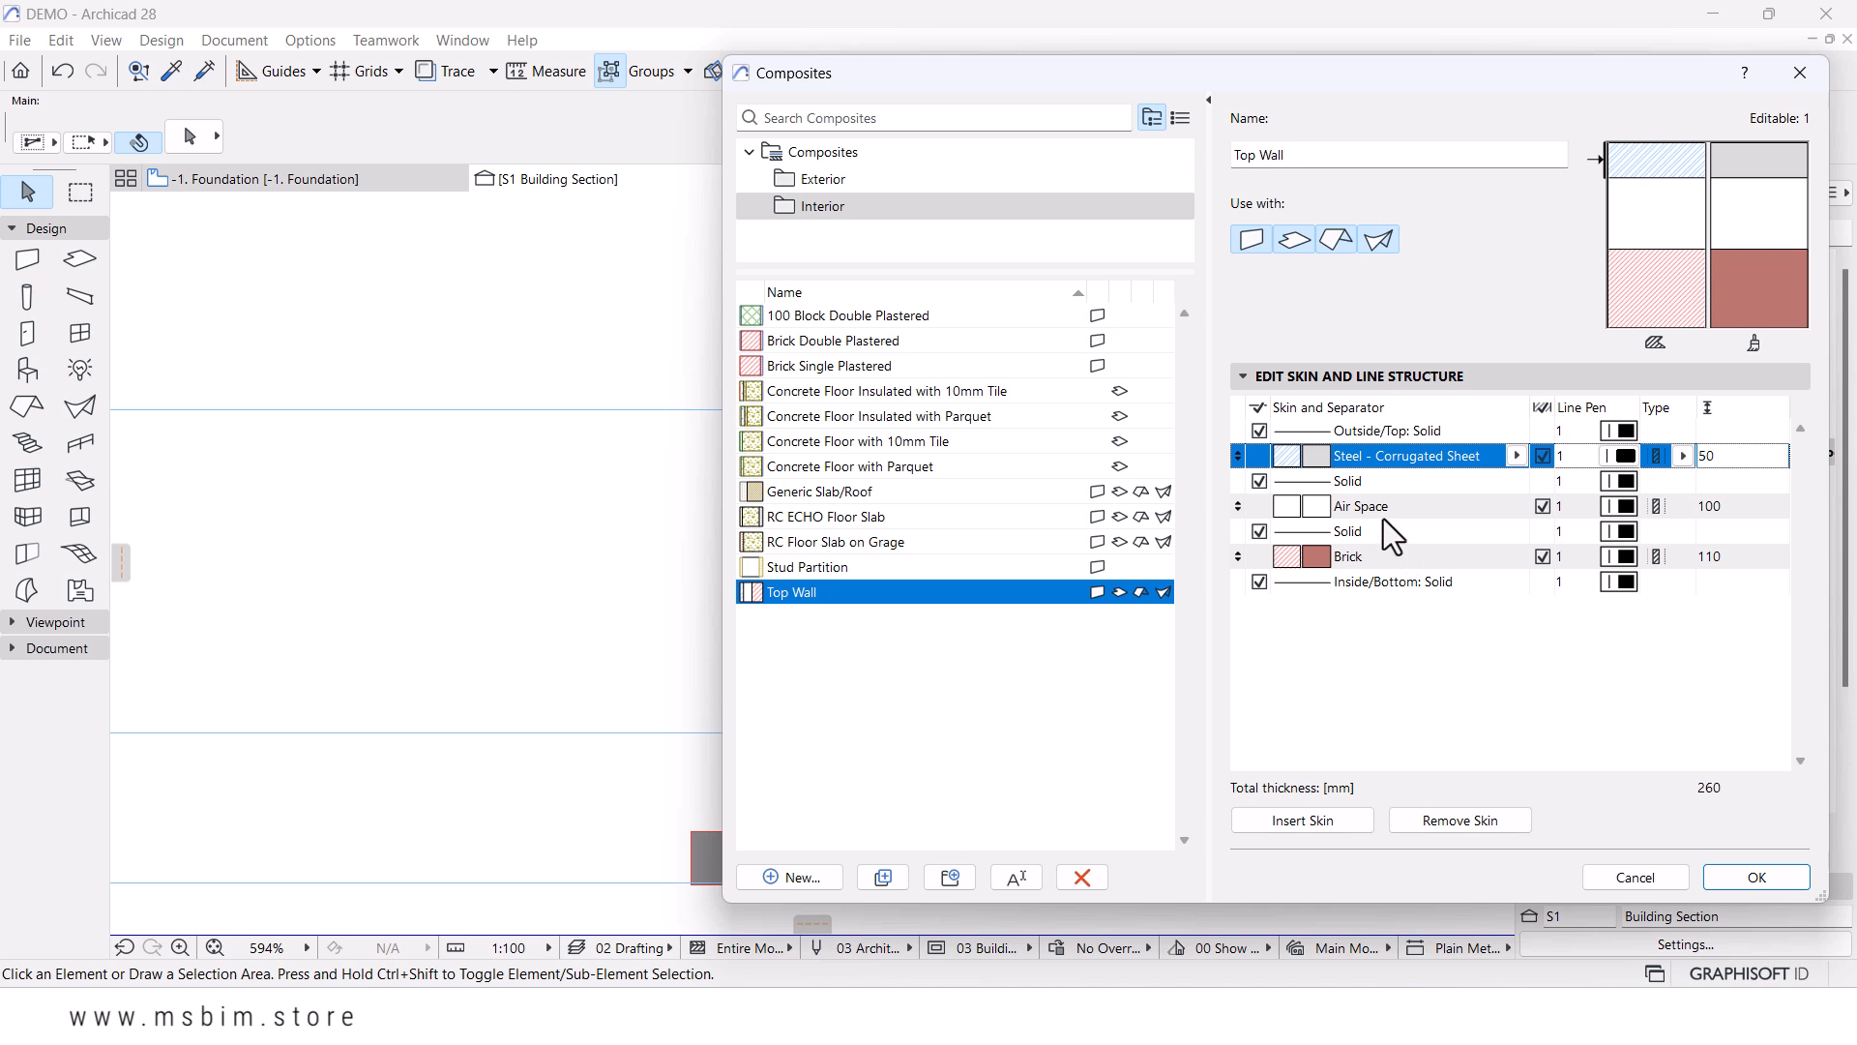
- Insert two more skins alongside the 110 mm brick skin on the inner side of Top Wall
left_click(1416, 514)
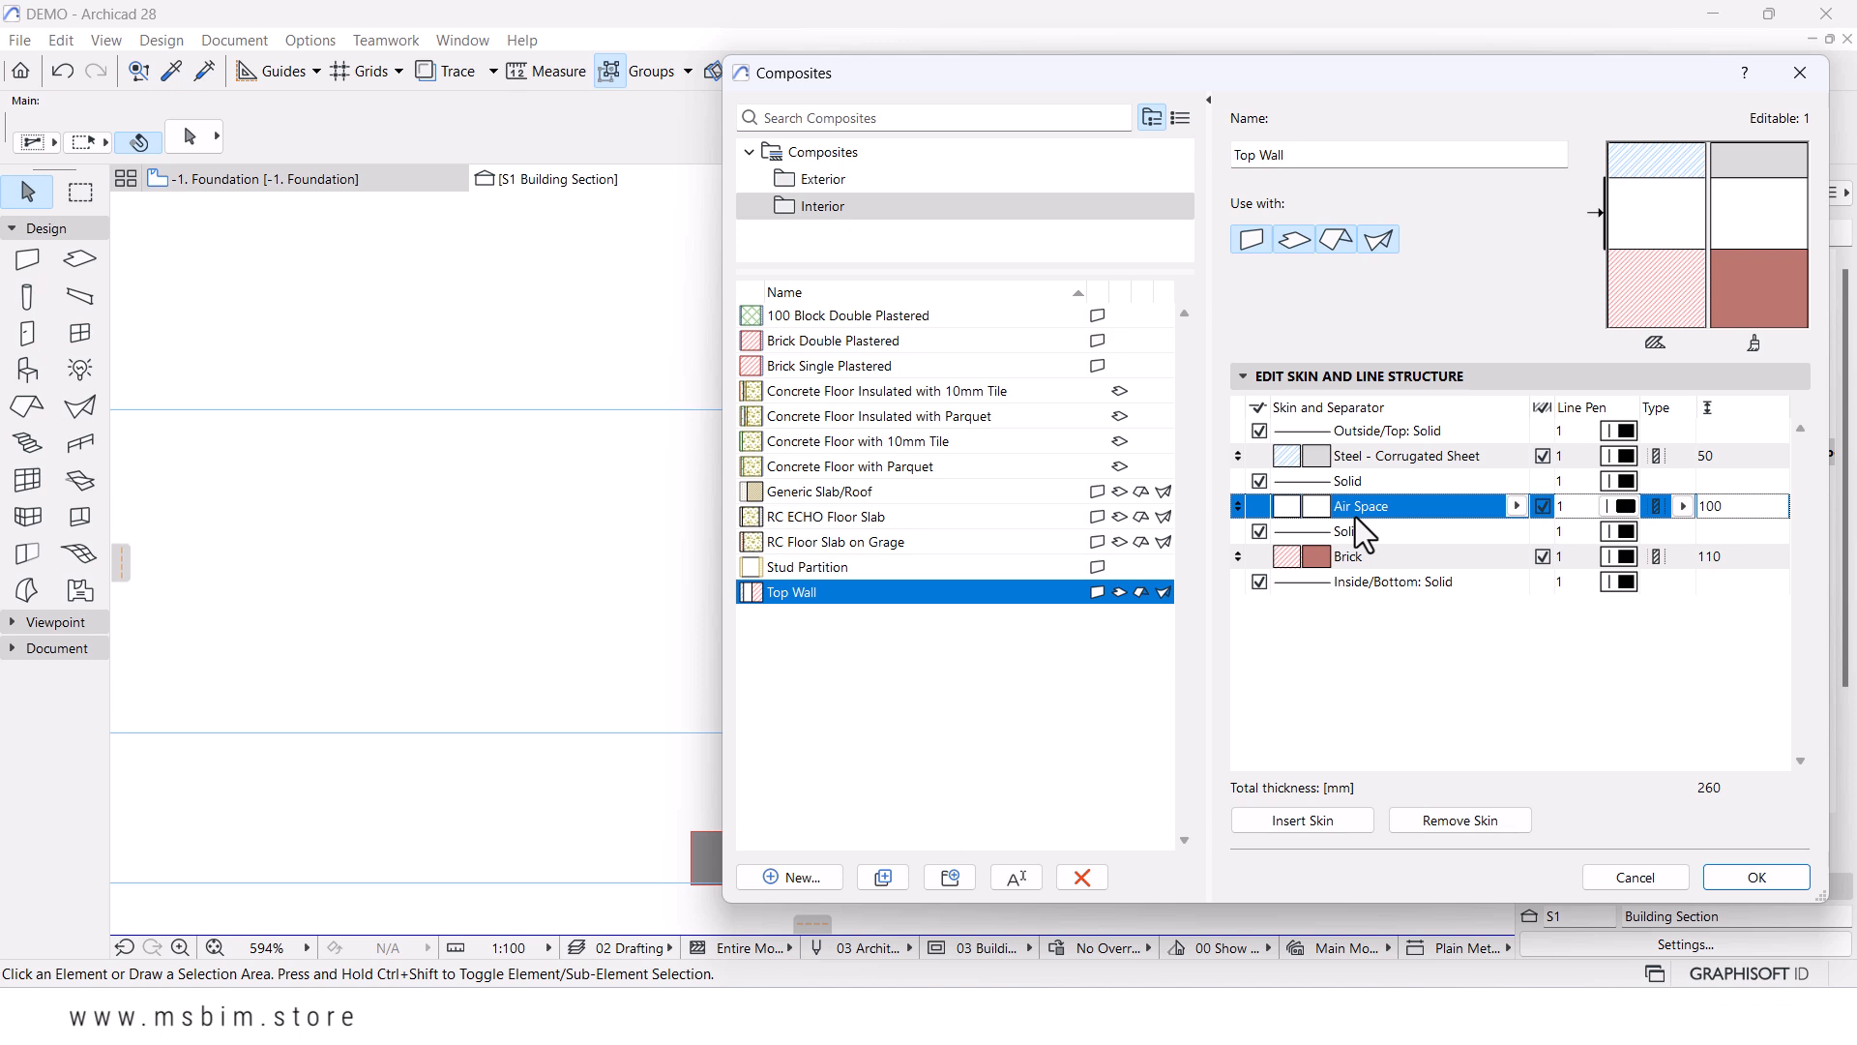
left_click(1329, 581)
left_click(1356, 563)
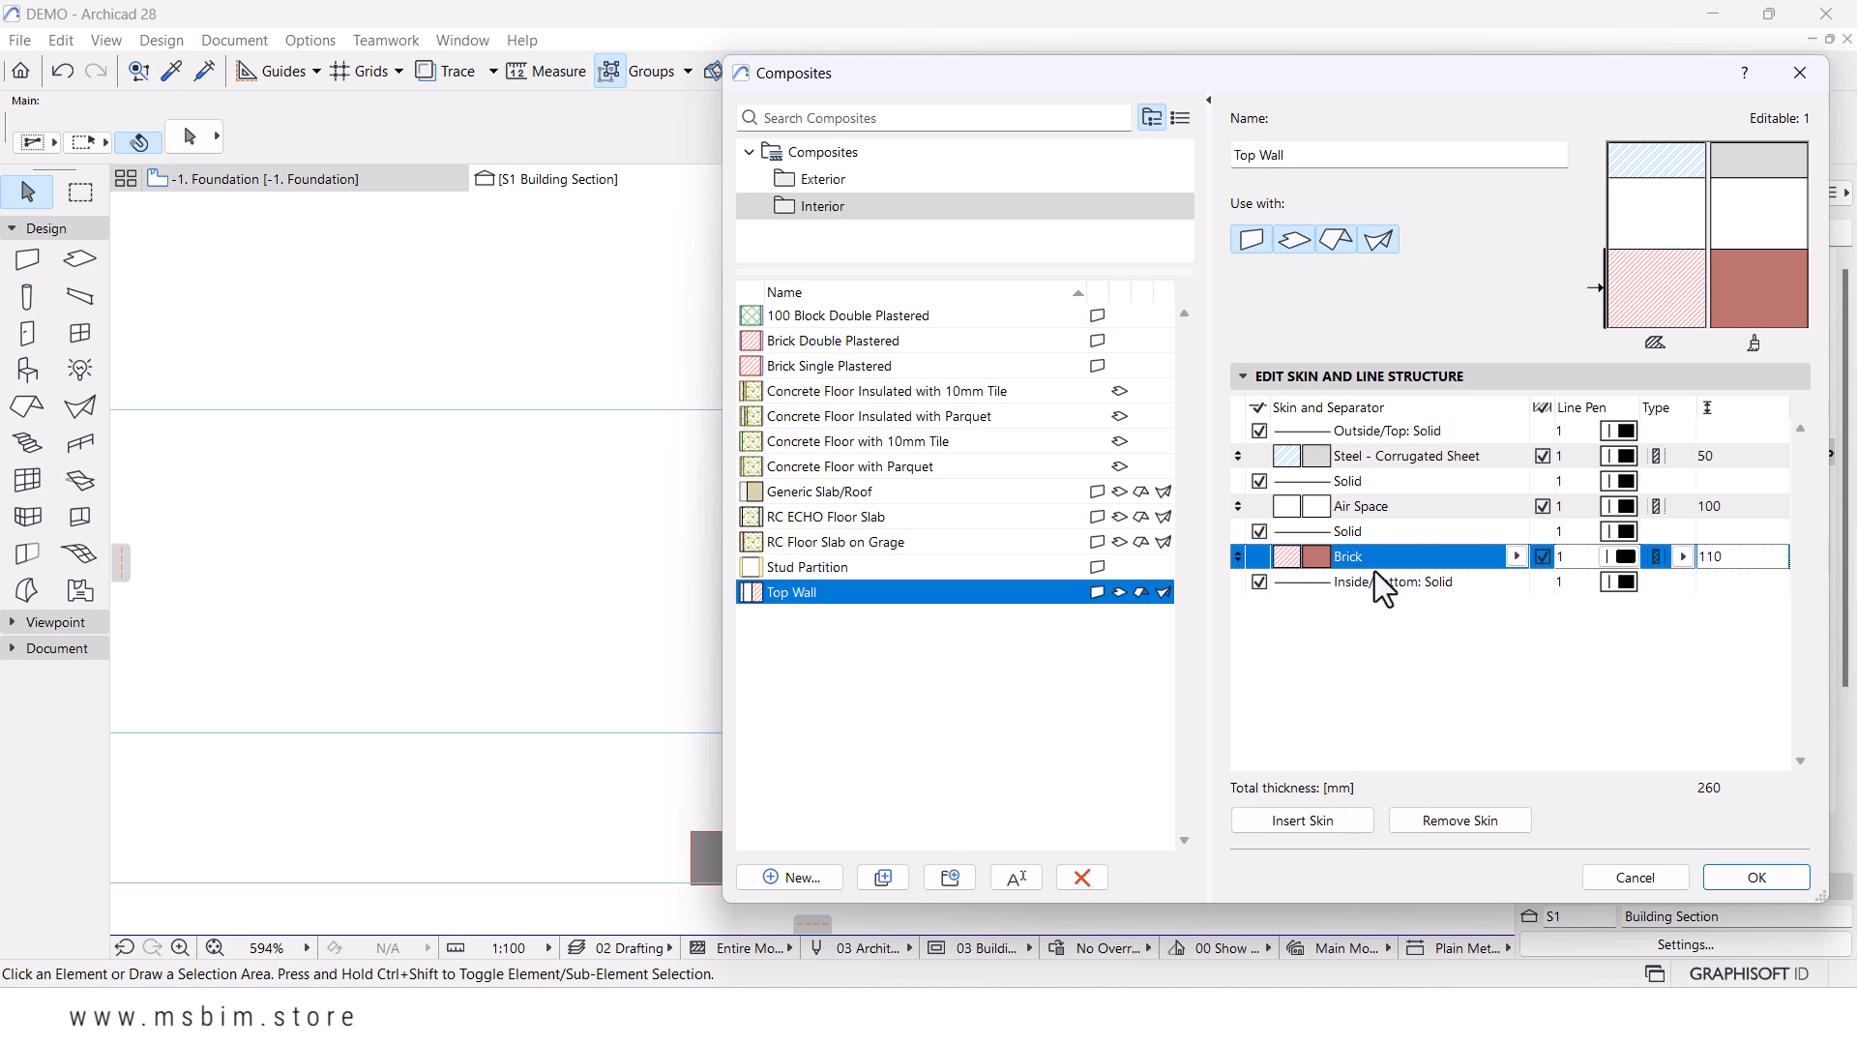
left_click(1327, 816)
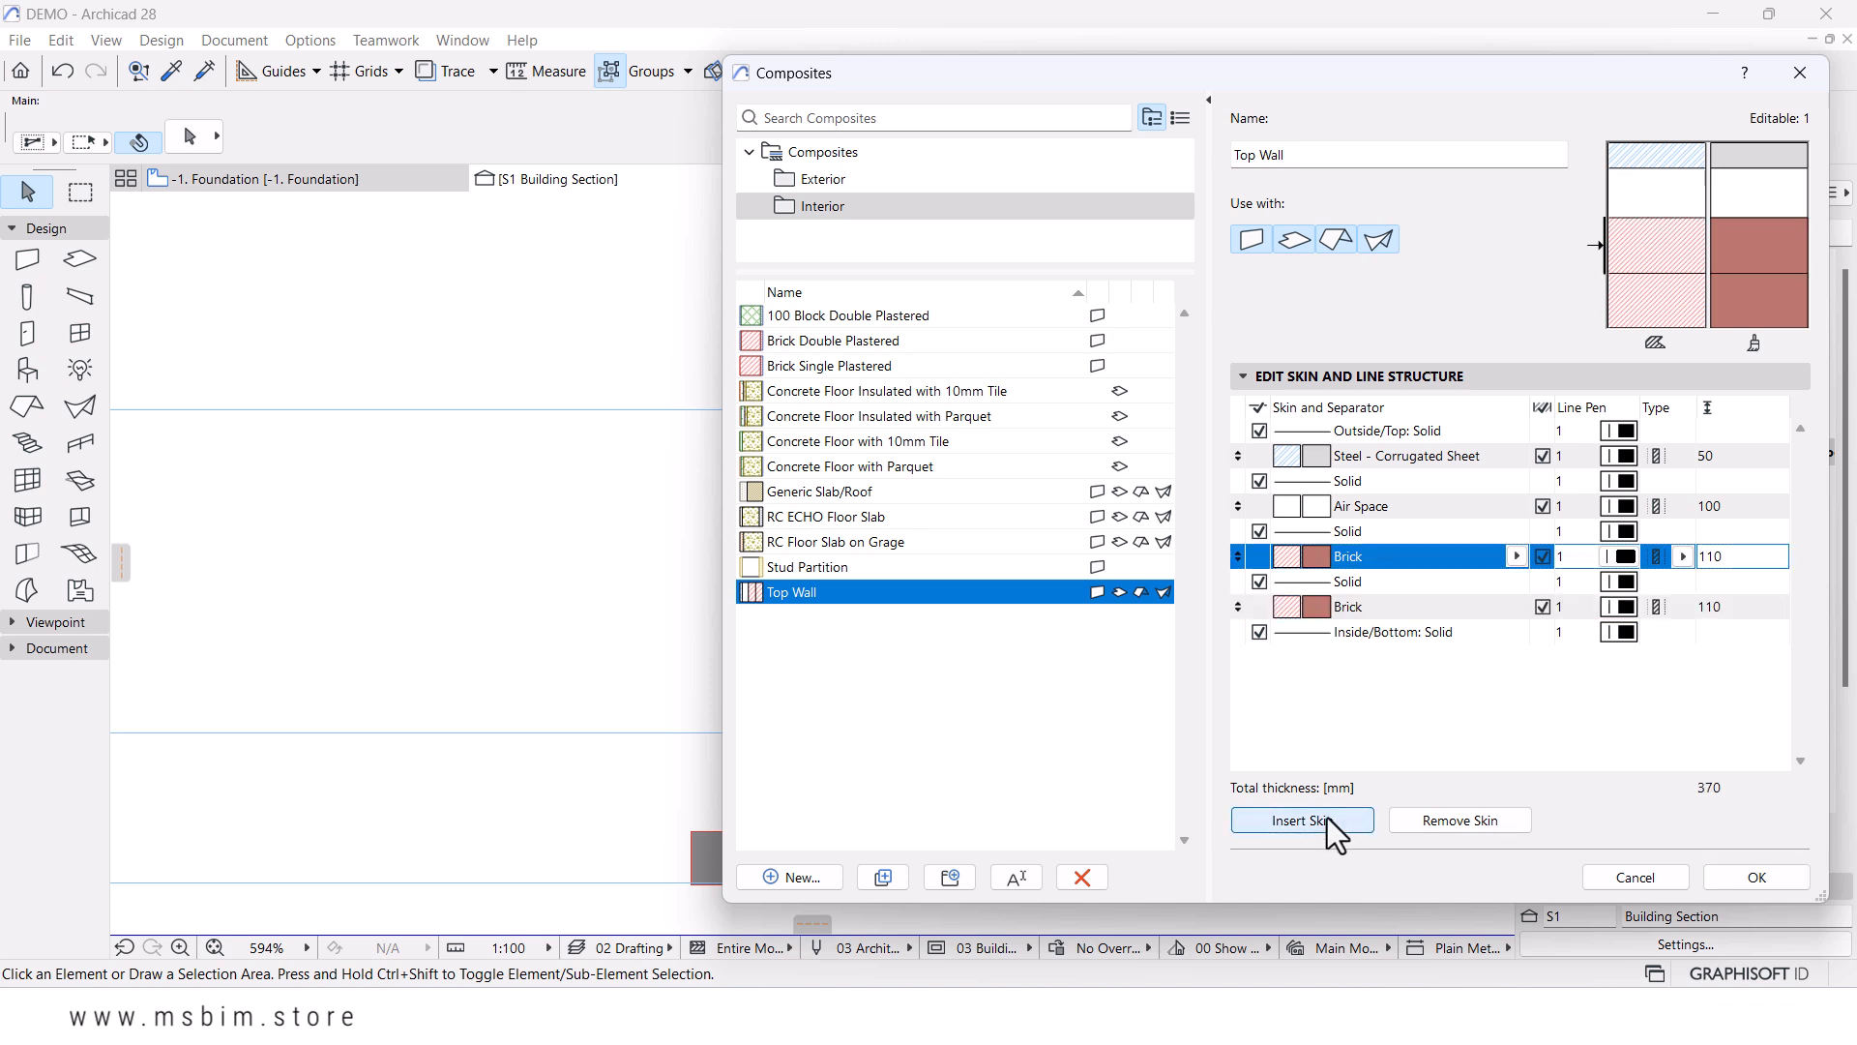
left_click(1327, 816)
- Change the middle of the three brick skins in Top Wall to Air Space, 50 mm thick
left_click(1362, 612)
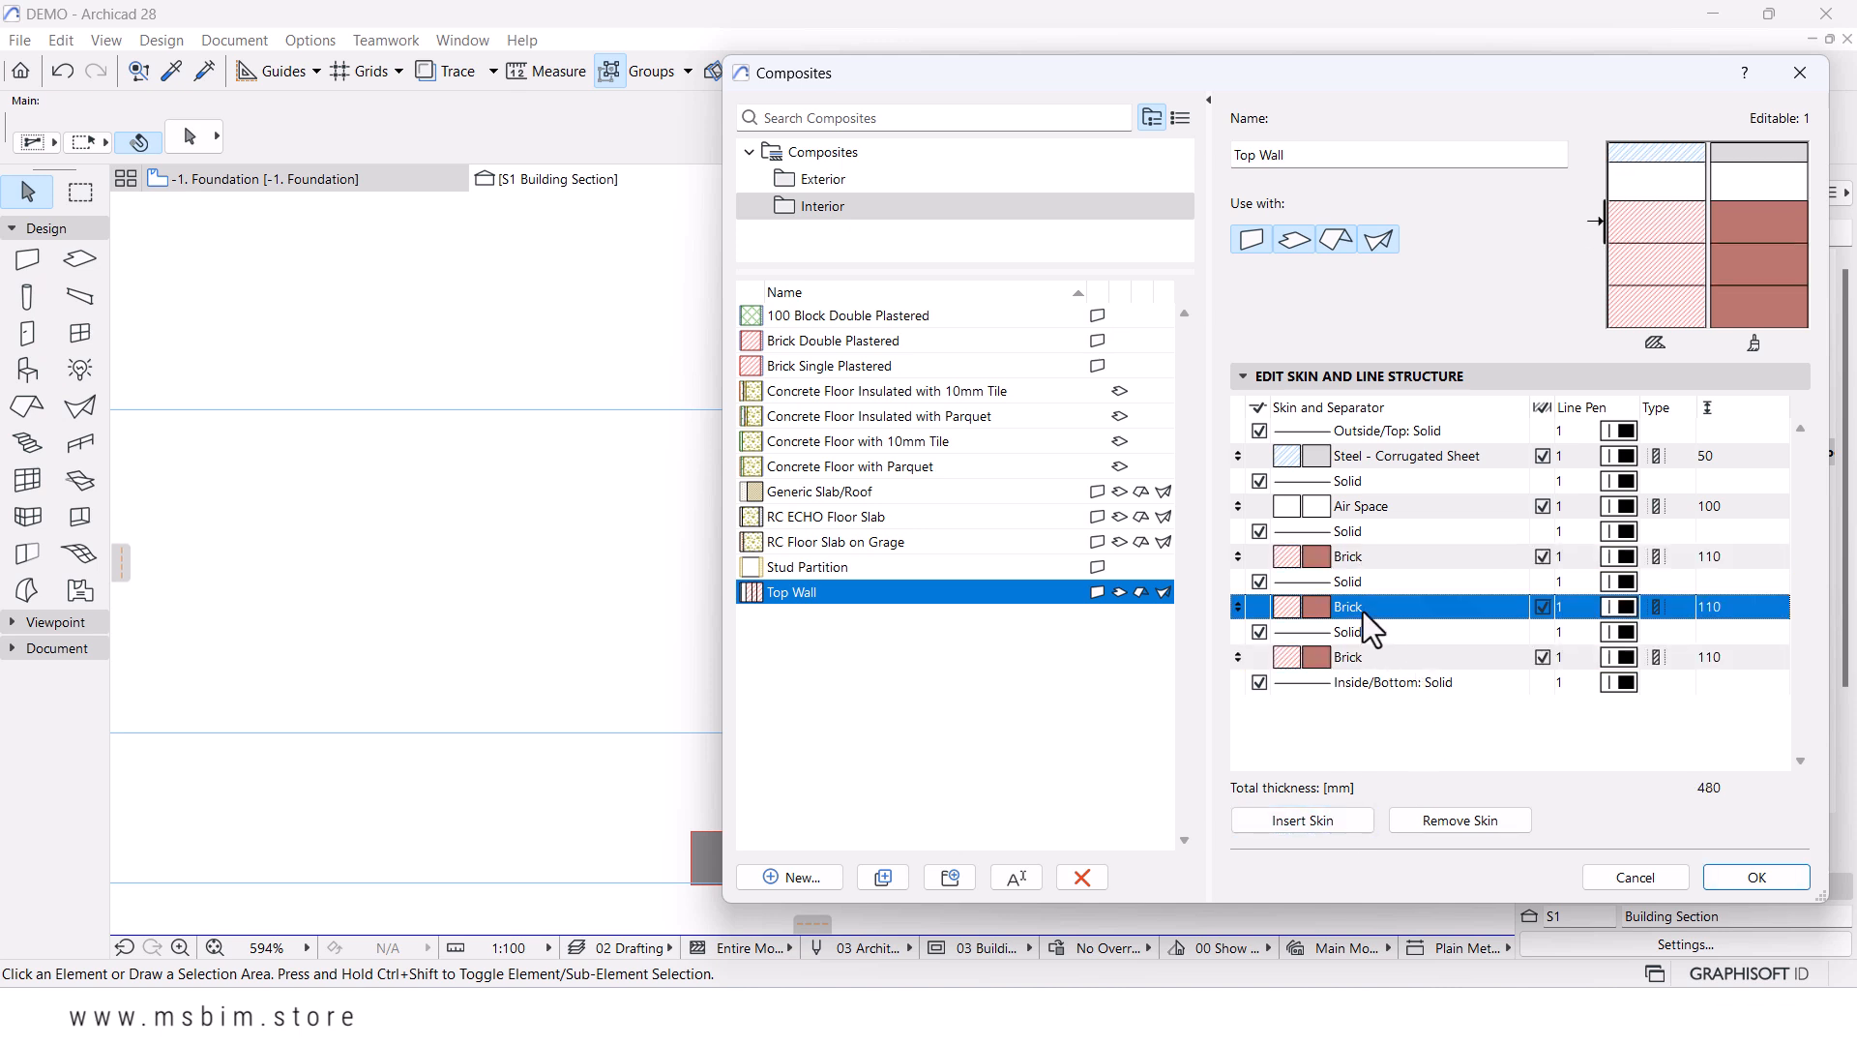
left_click(1514, 607)
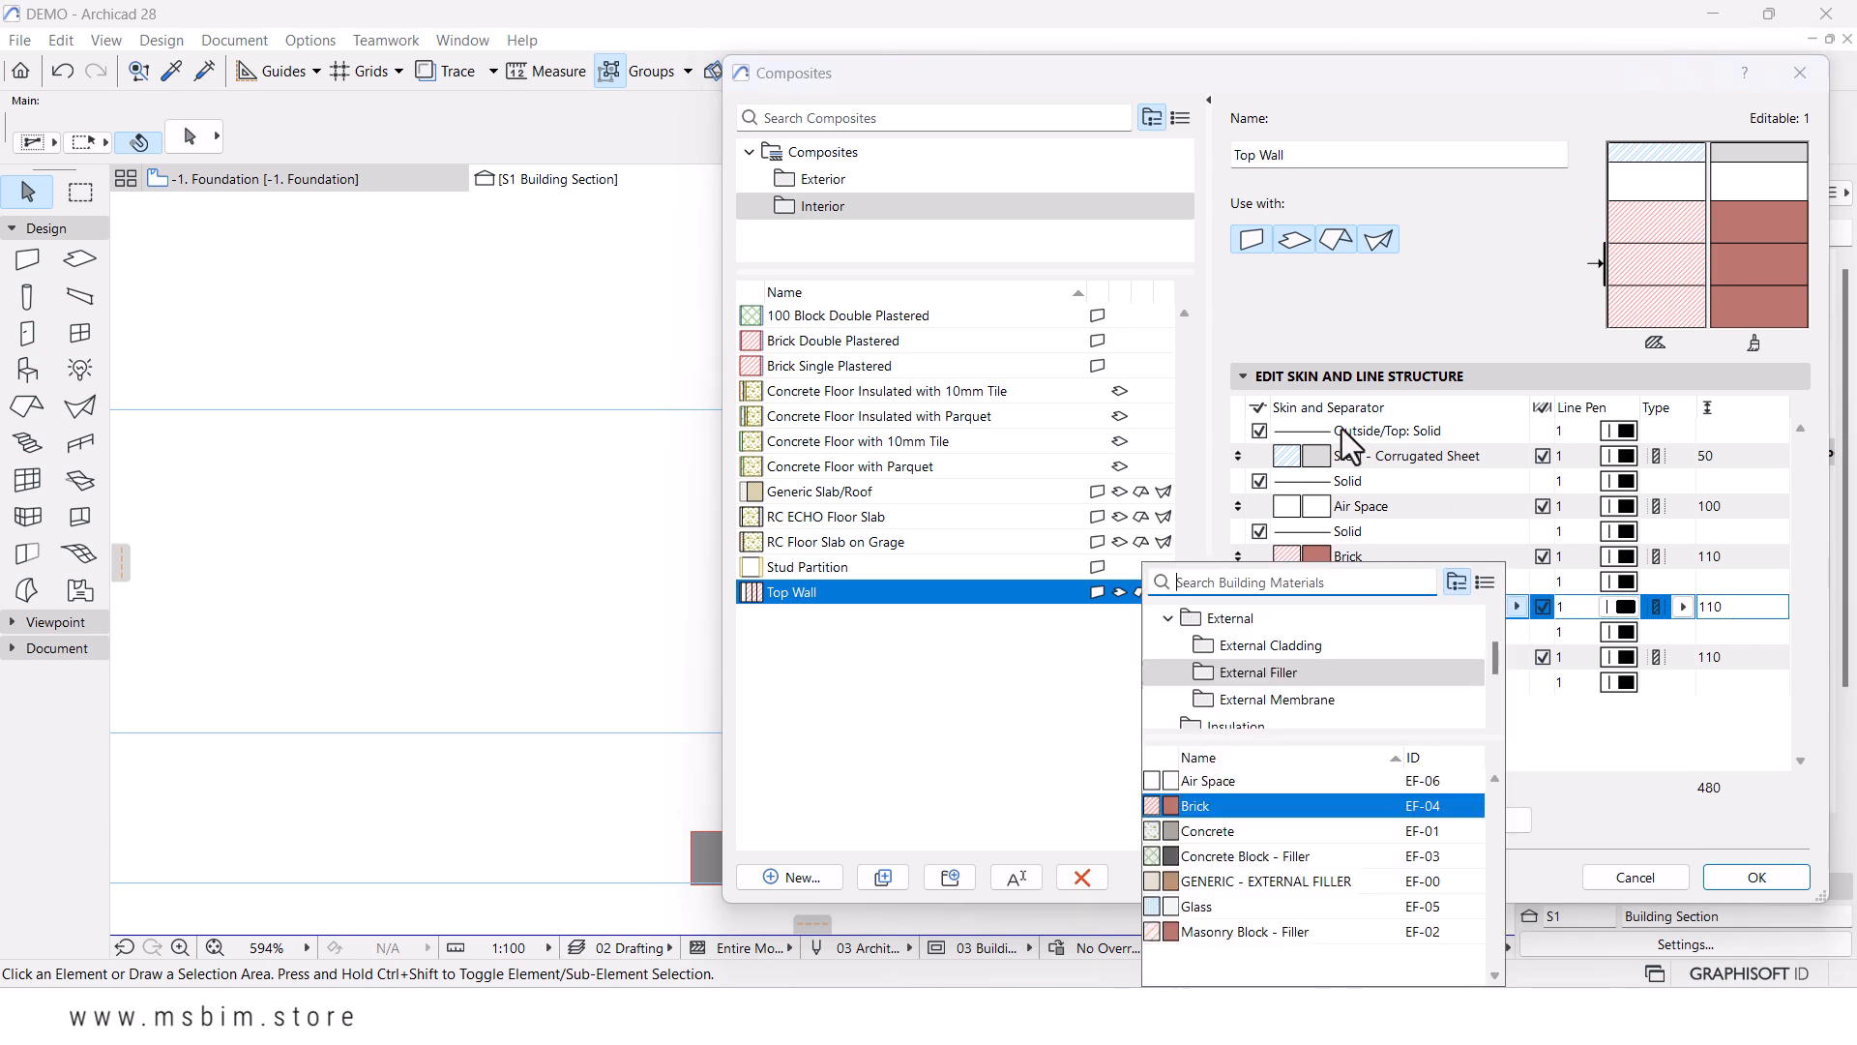
type("air")
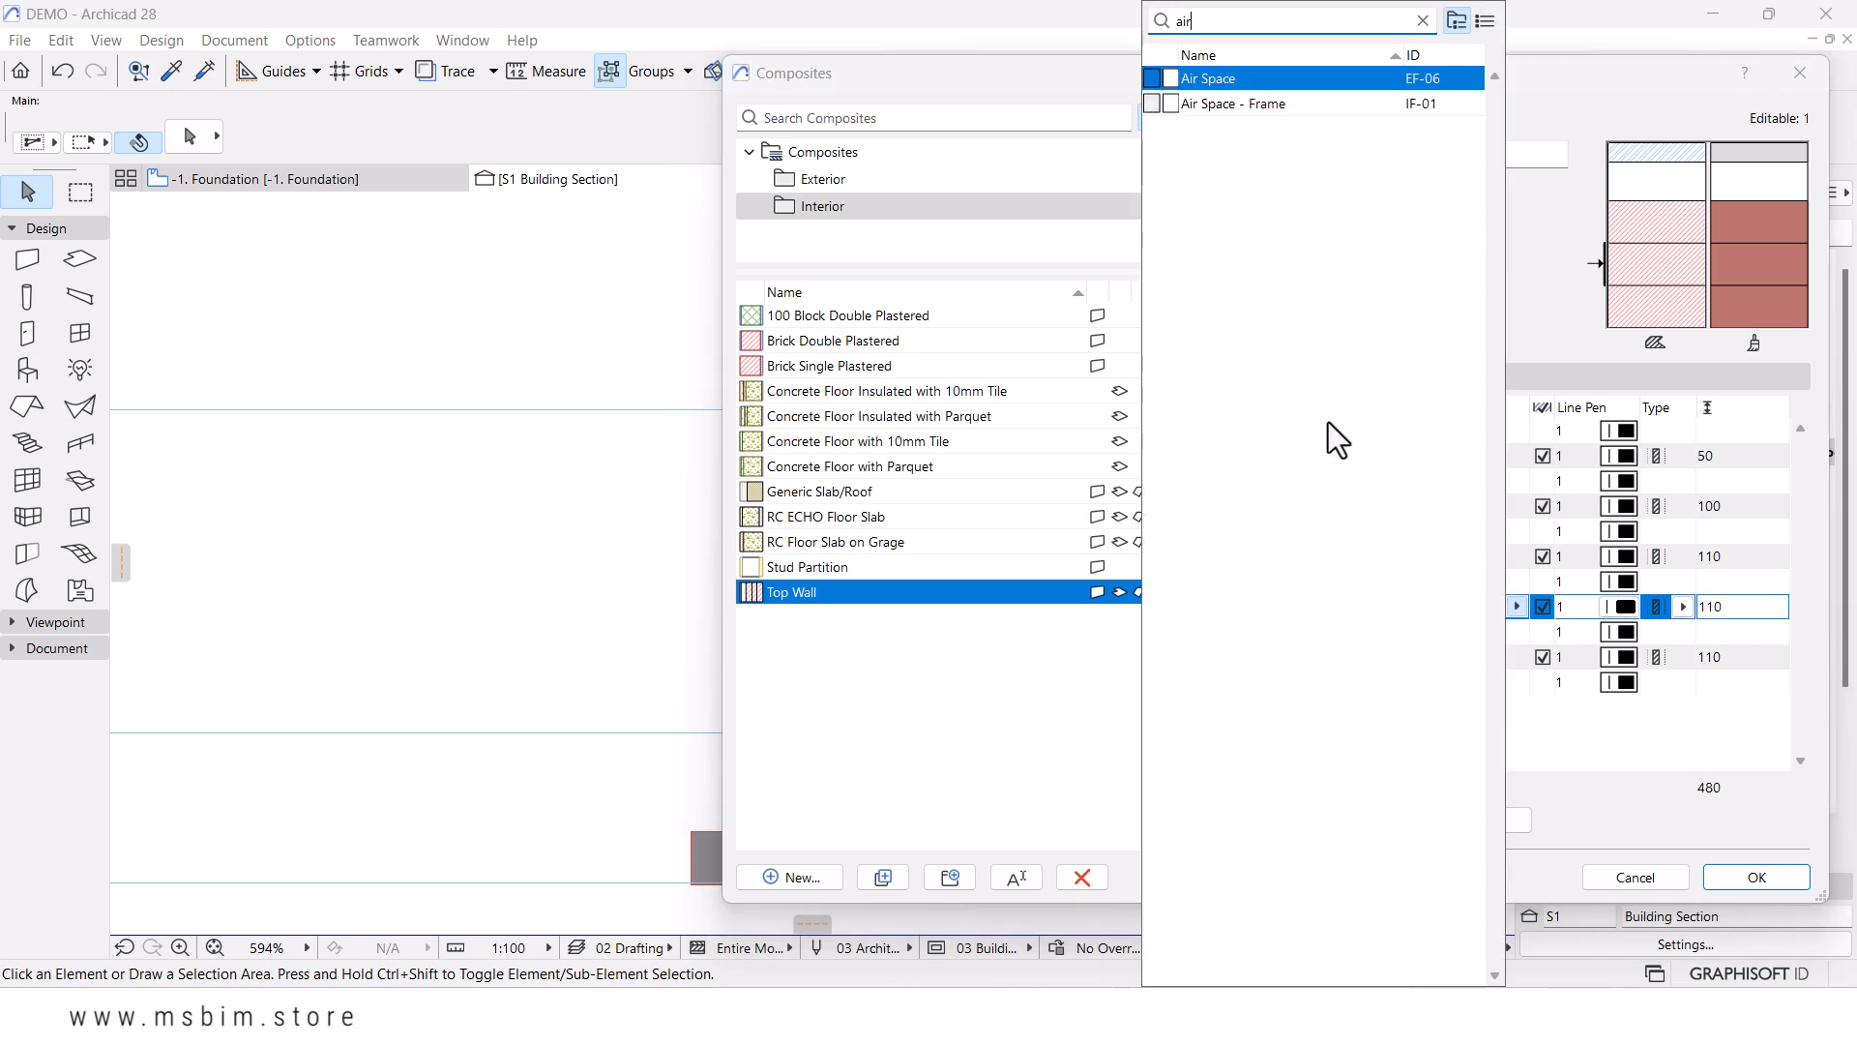
left_click(1238, 84)
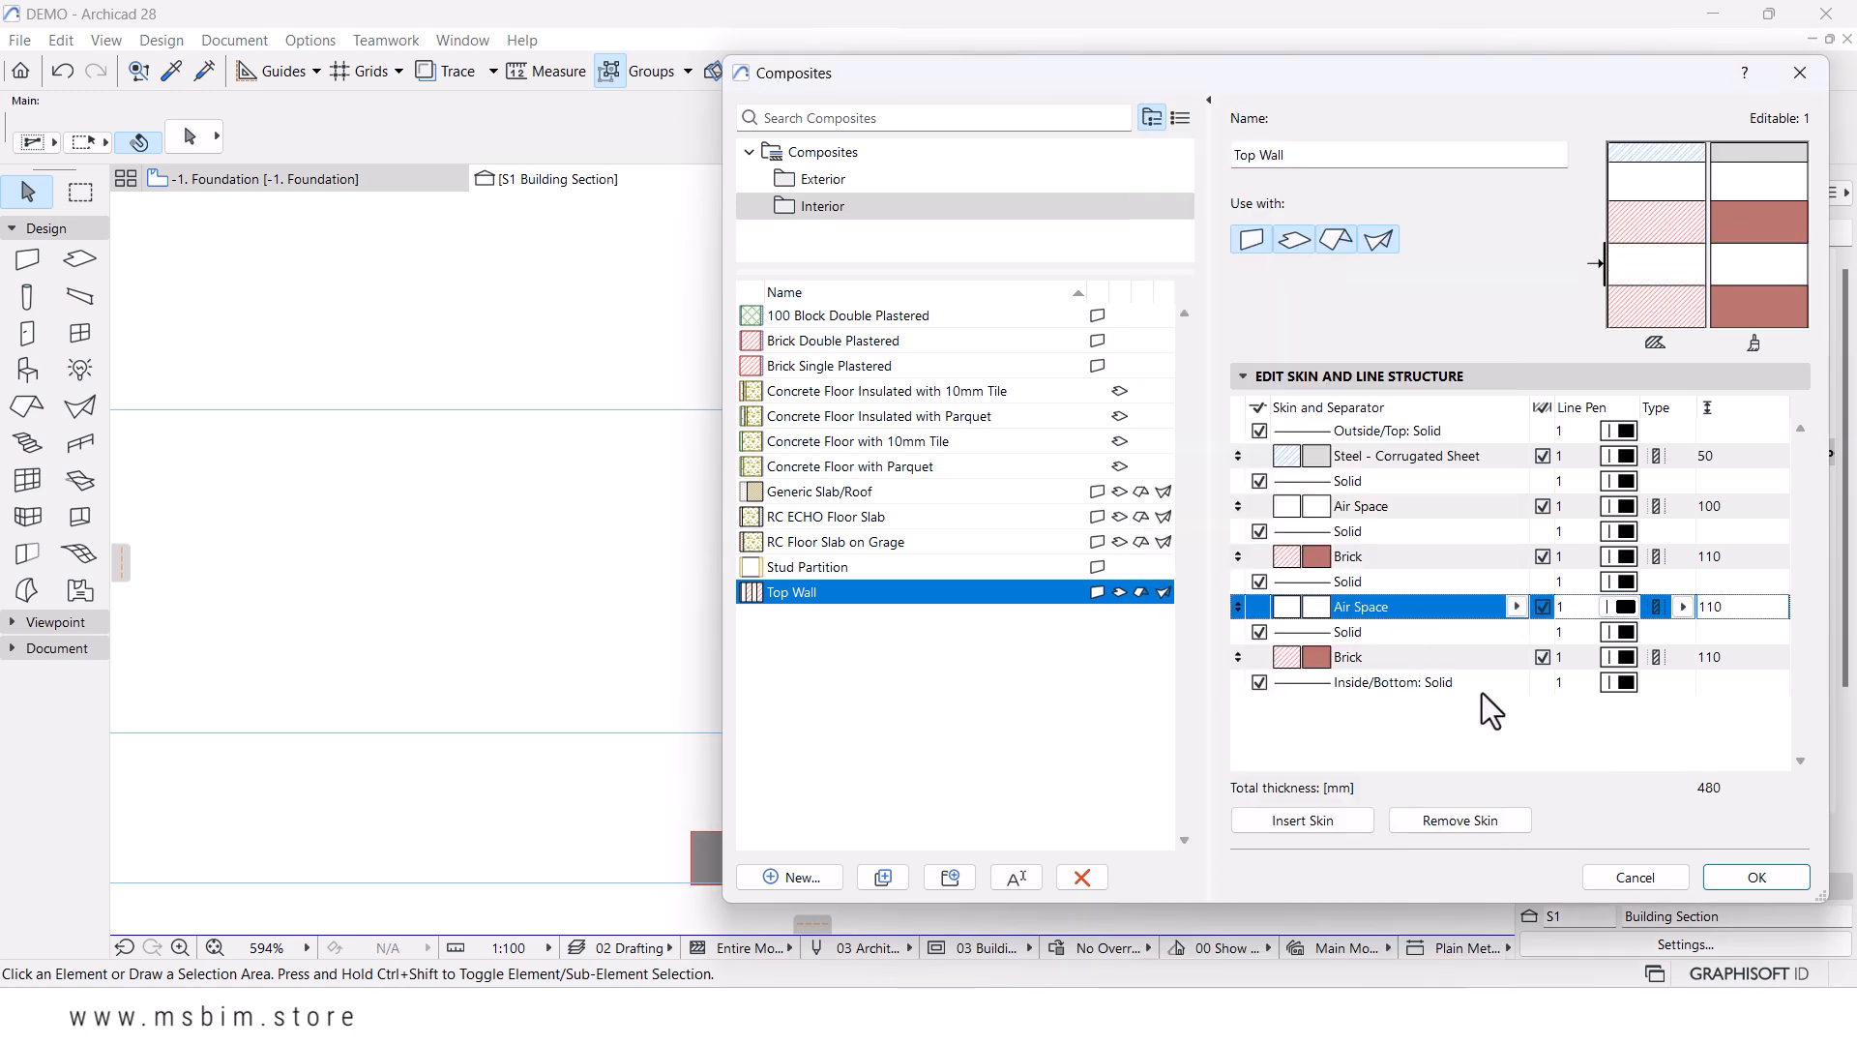
double_click(1717, 606)
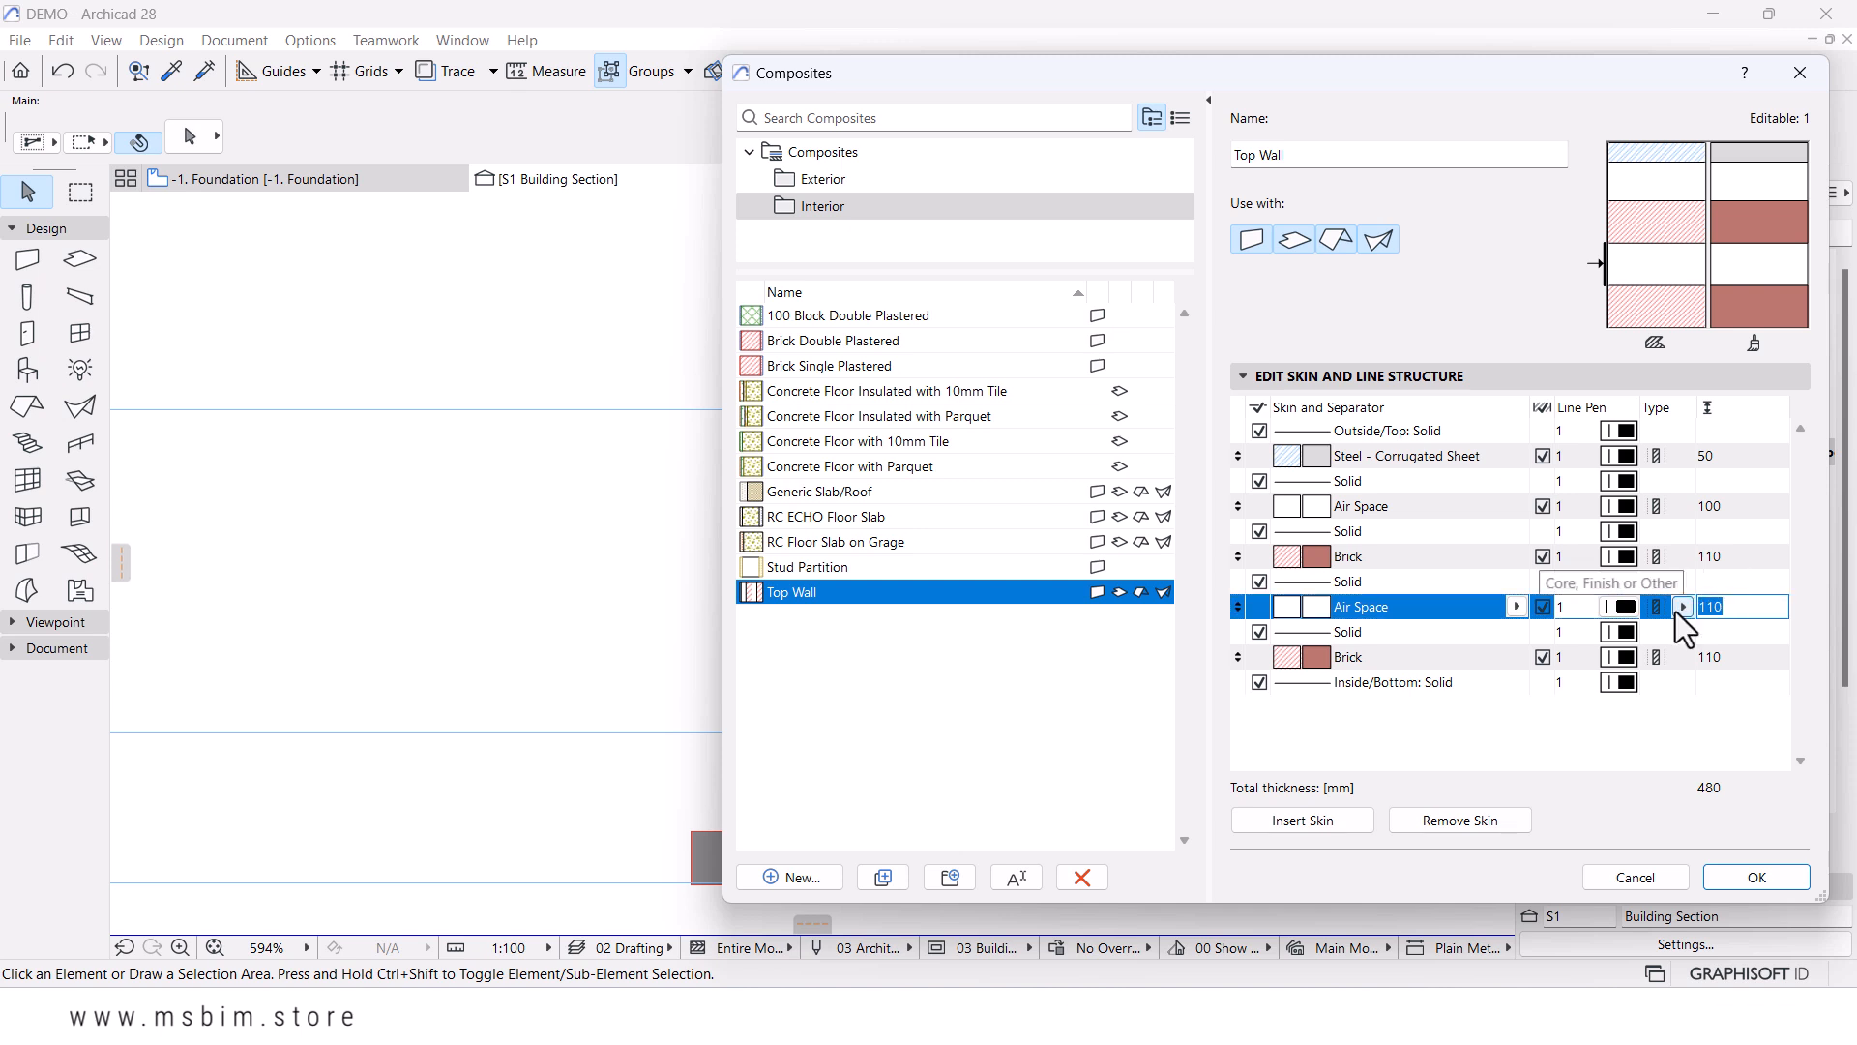
type("50")
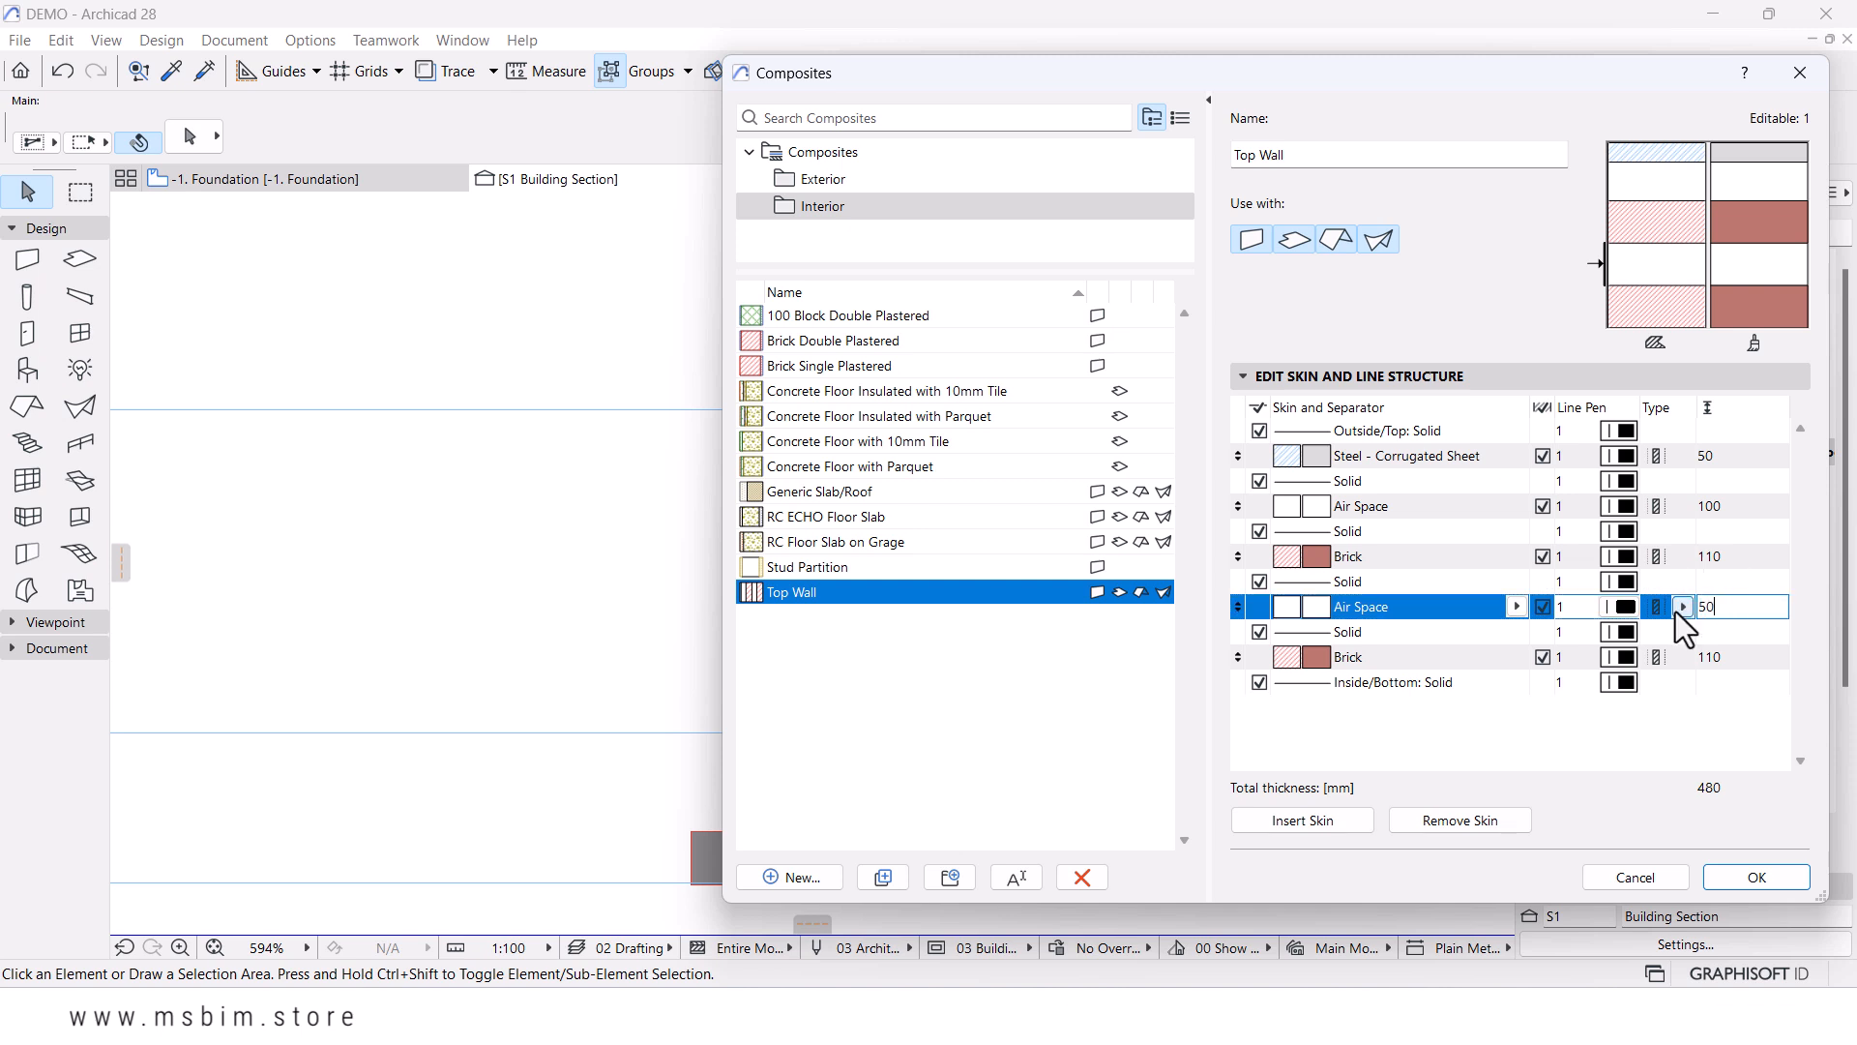
key("Return")
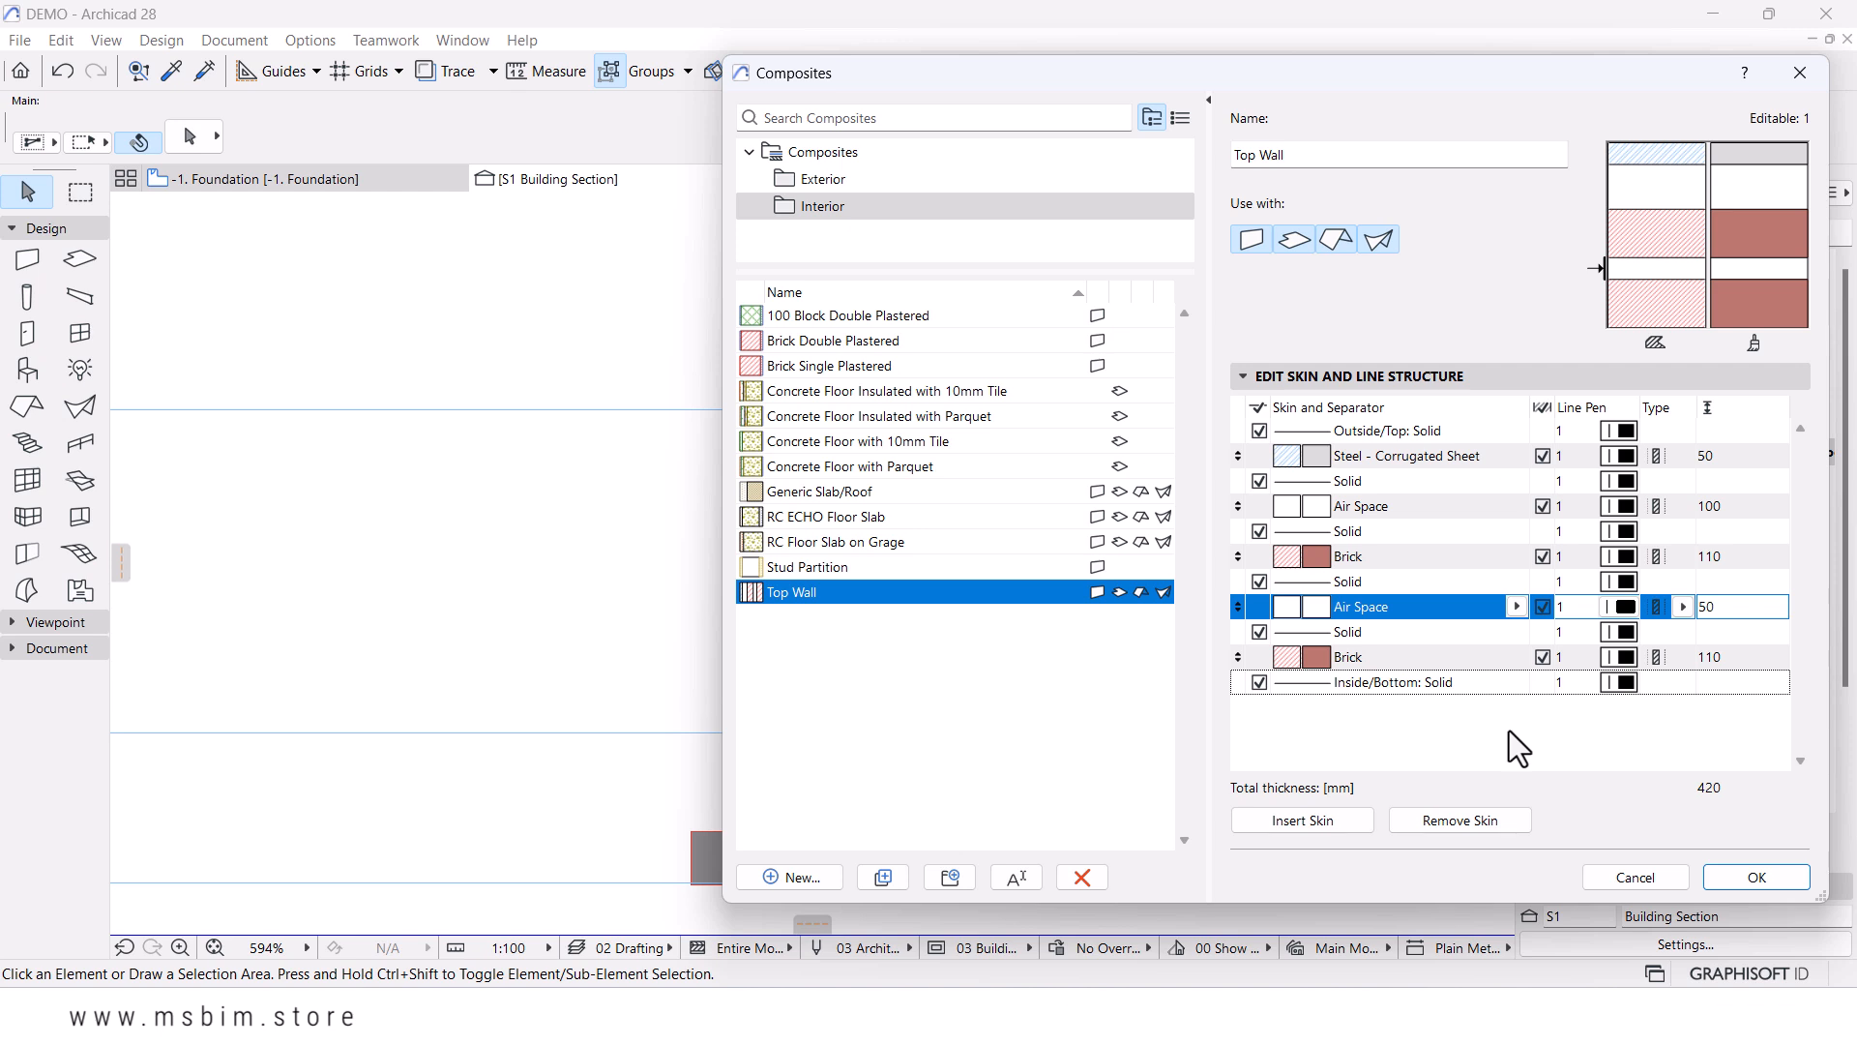
- Restrict the Top Wall composite to use with walls only and save the composite changes
left_click(1358, 657)
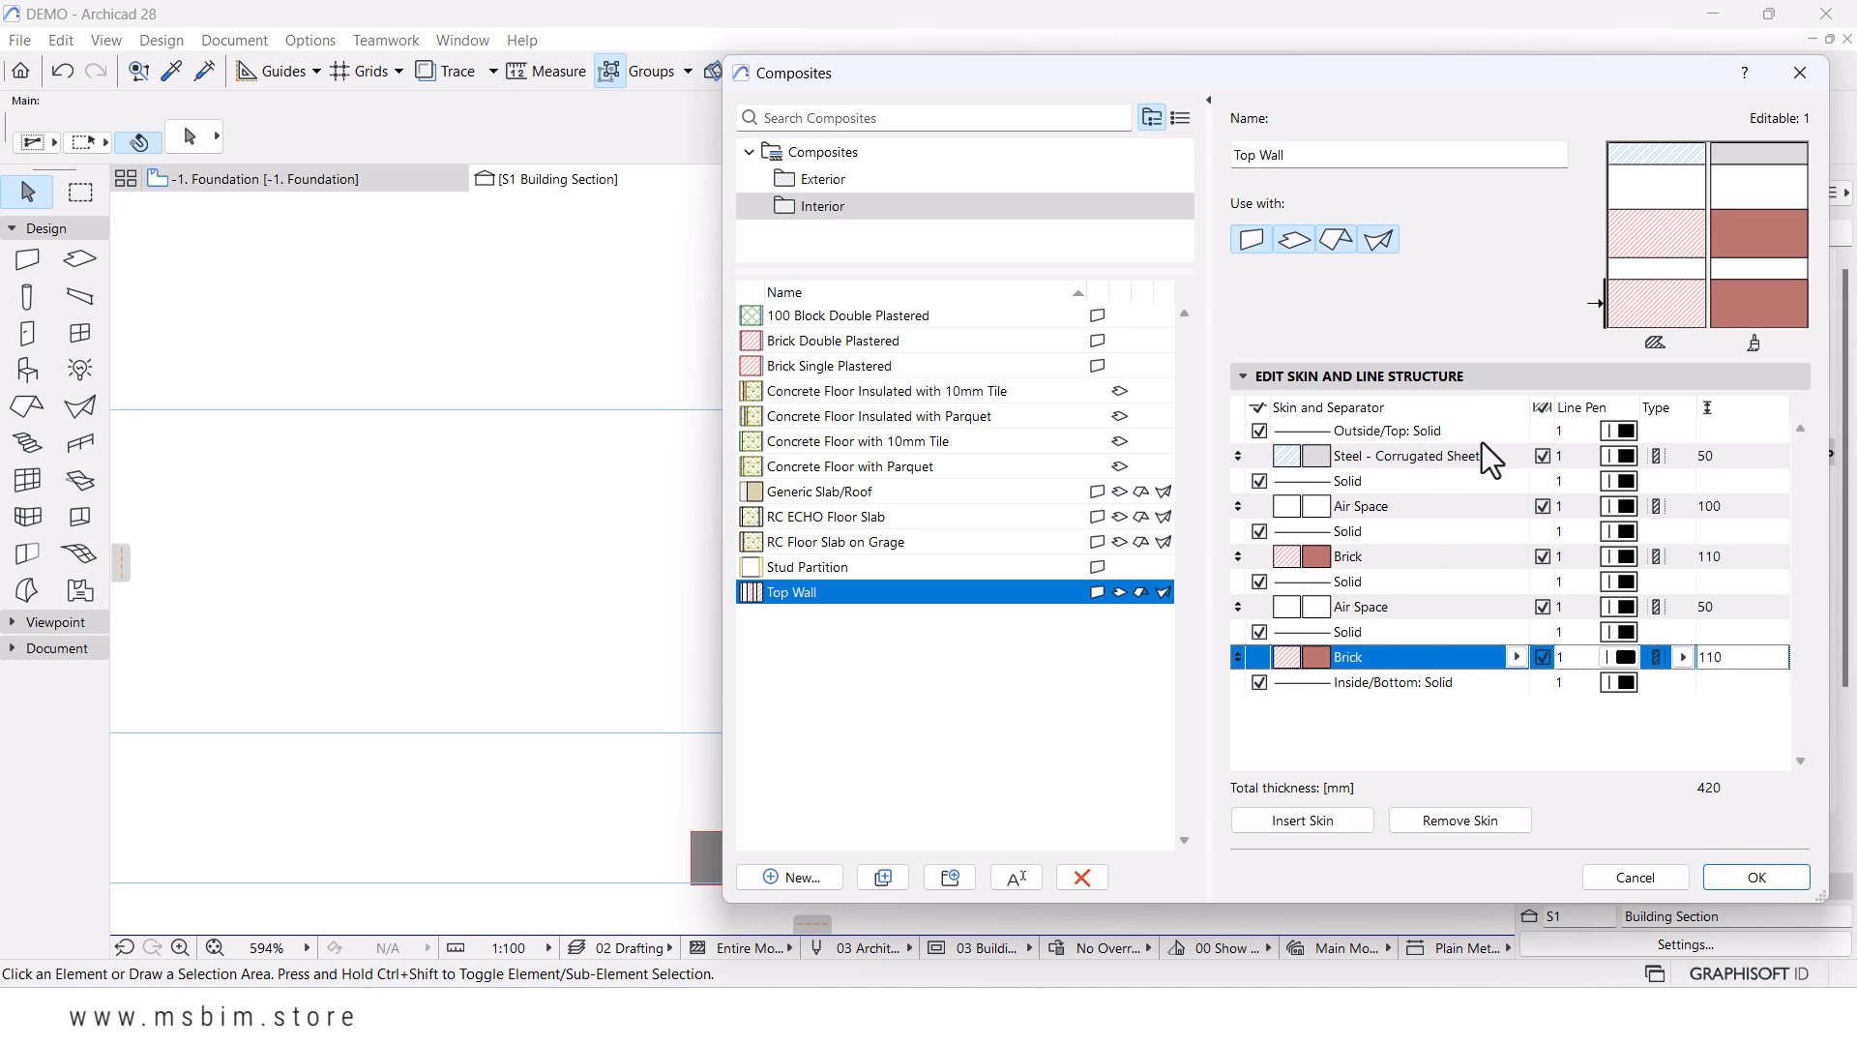
left_click(1375, 247)
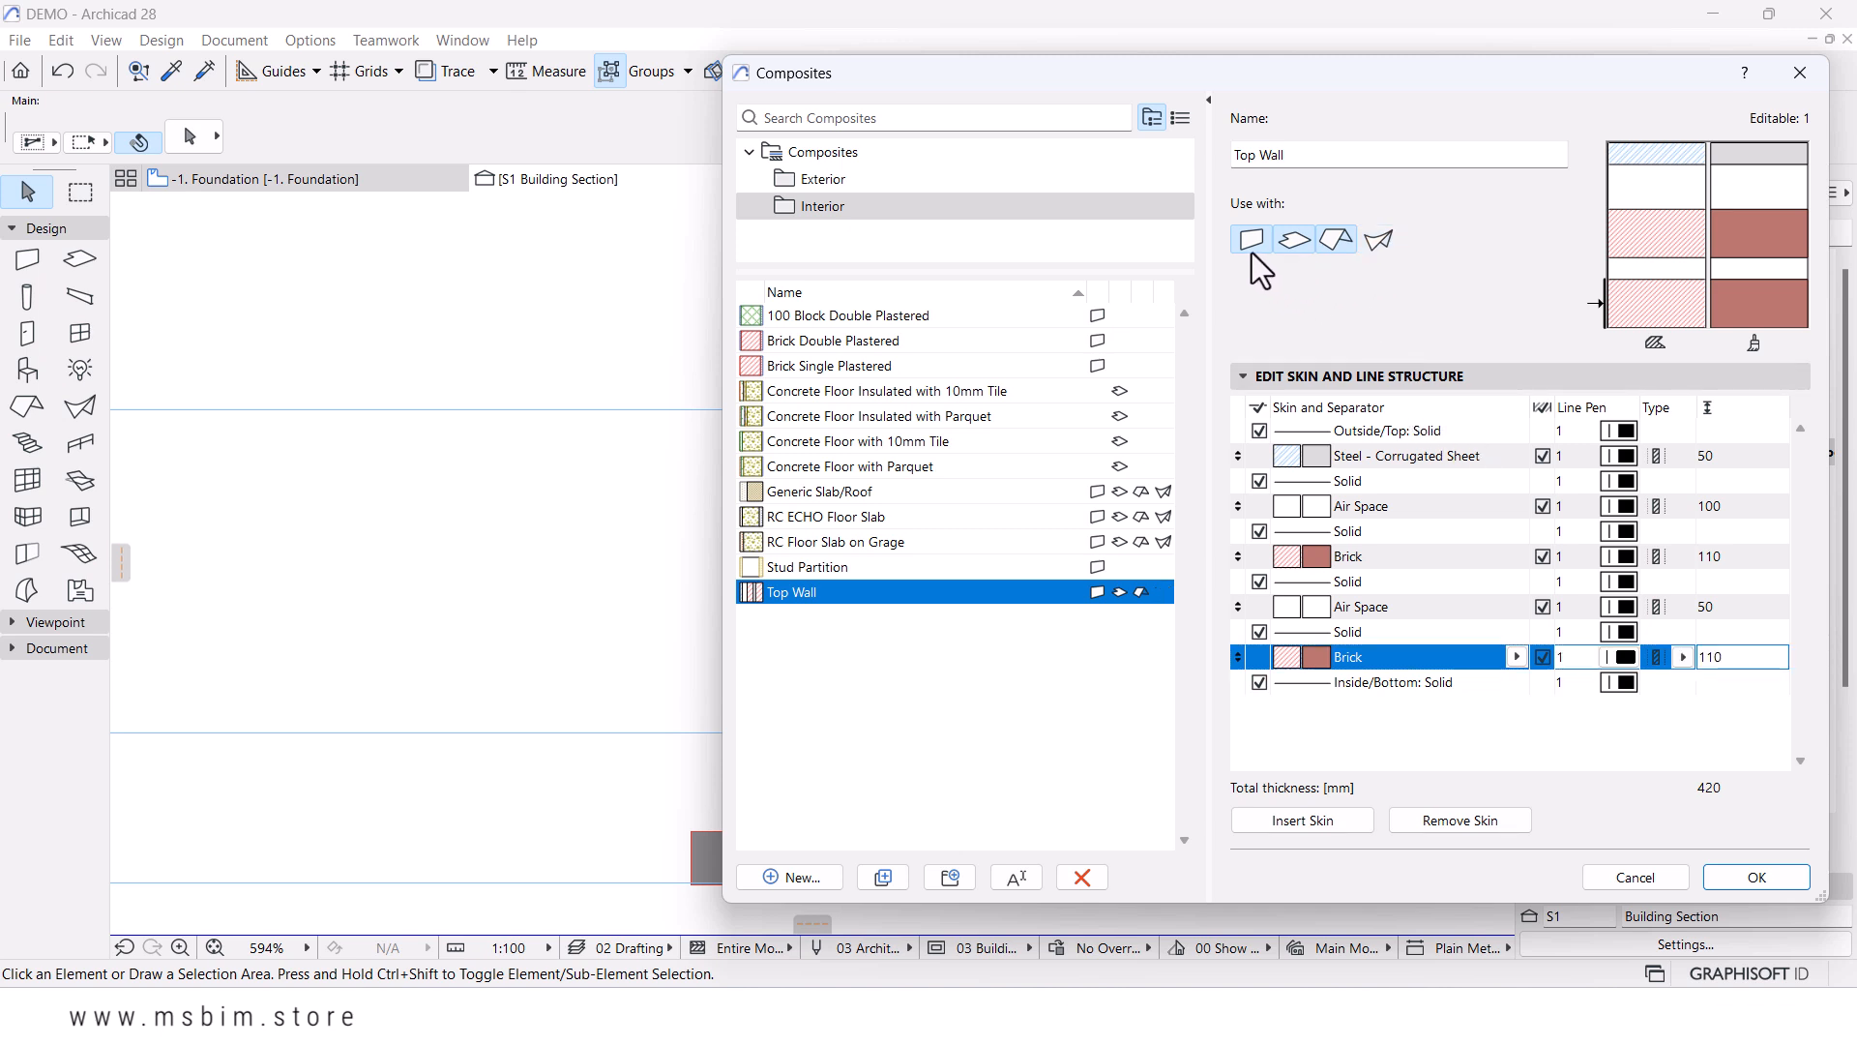
left_click(1293, 241)
left_click(1335, 241)
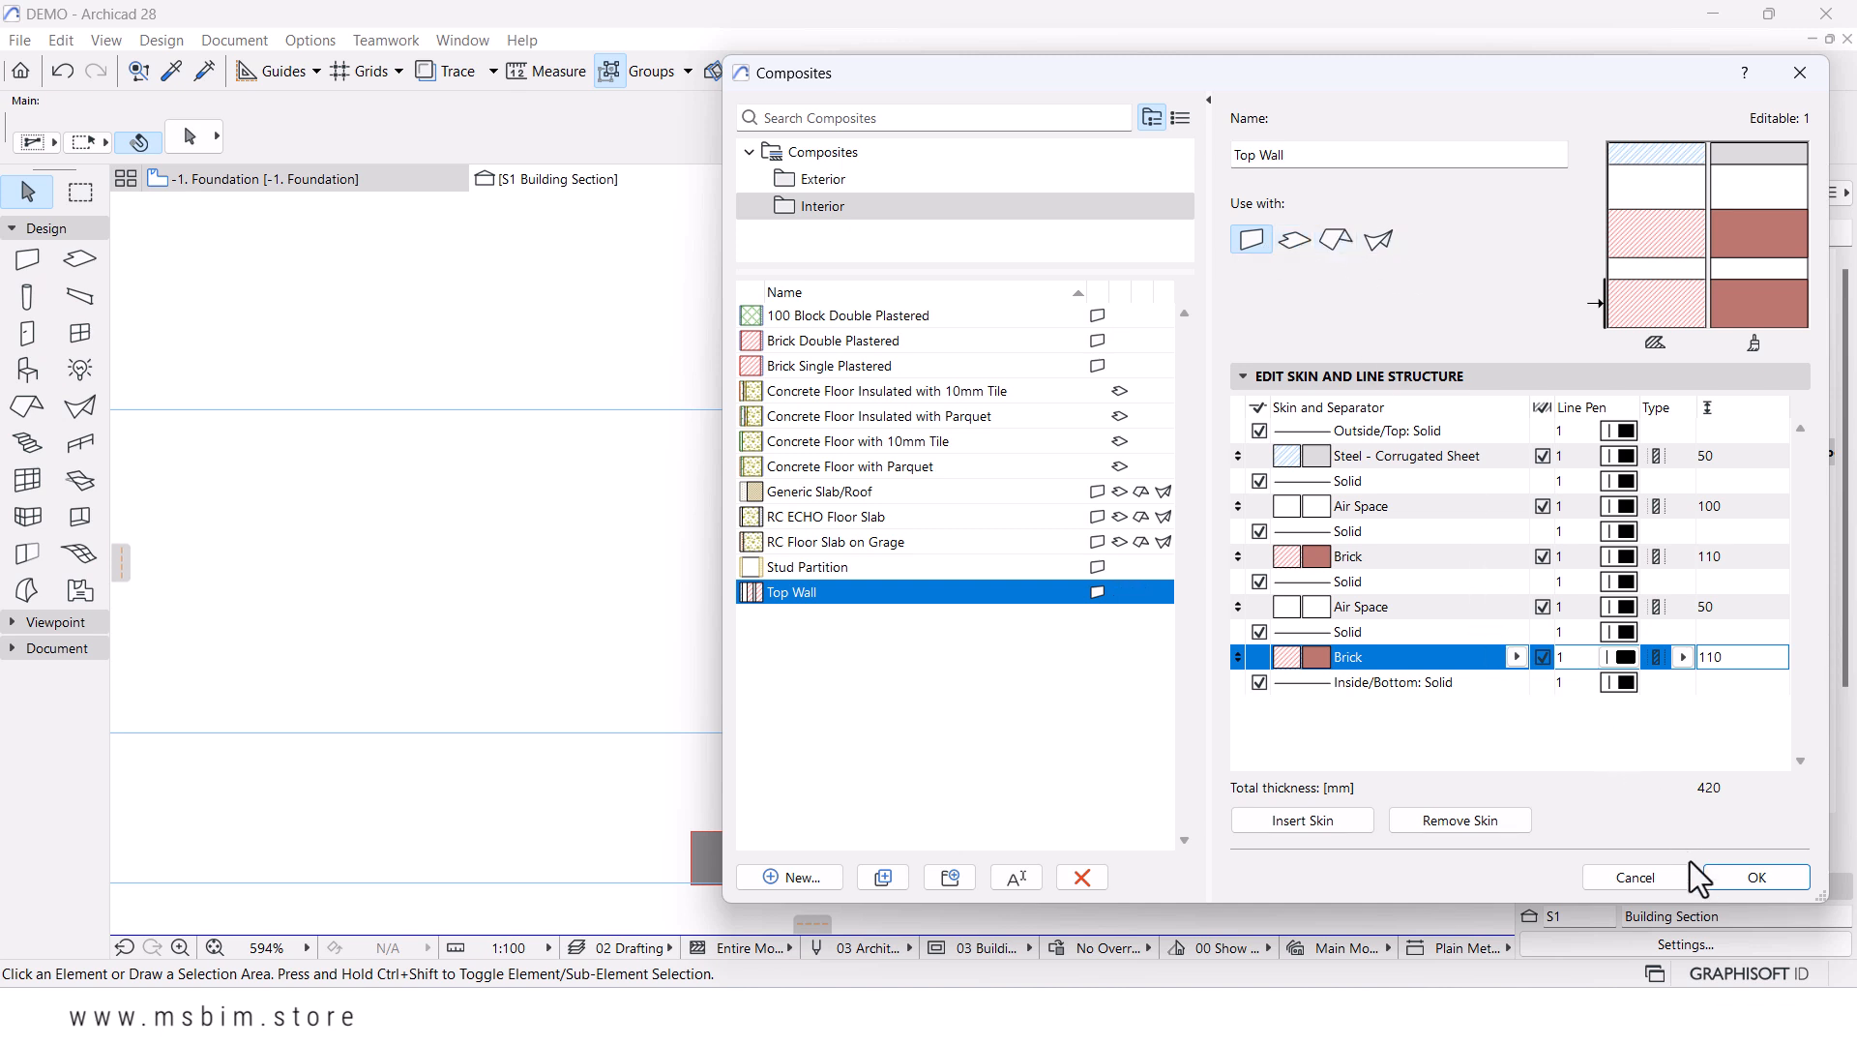
left_click(1718, 875)
- Assign the Top Wall composite to the first-floor exterior wall in the S1 Building Section
scroll(937, 422, "up", 5)
left_click(846, 399)
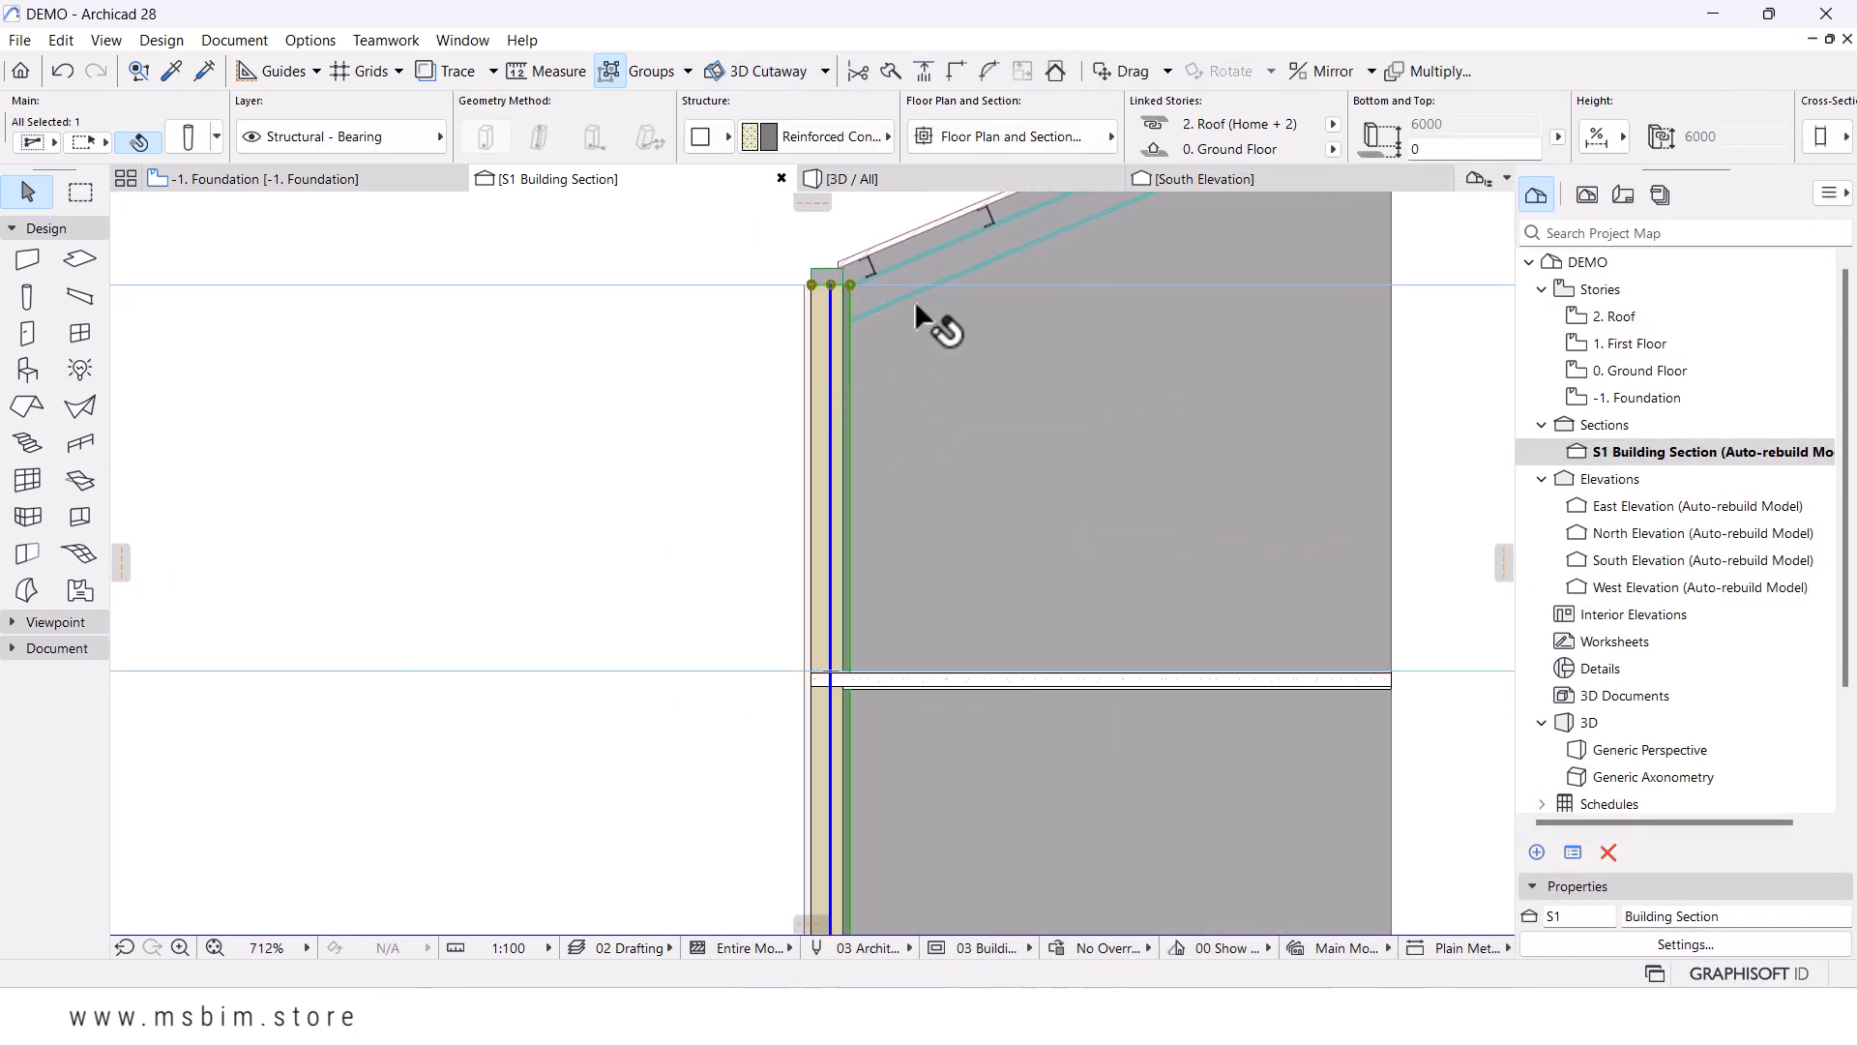
scroll(914, 300, "down", 4)
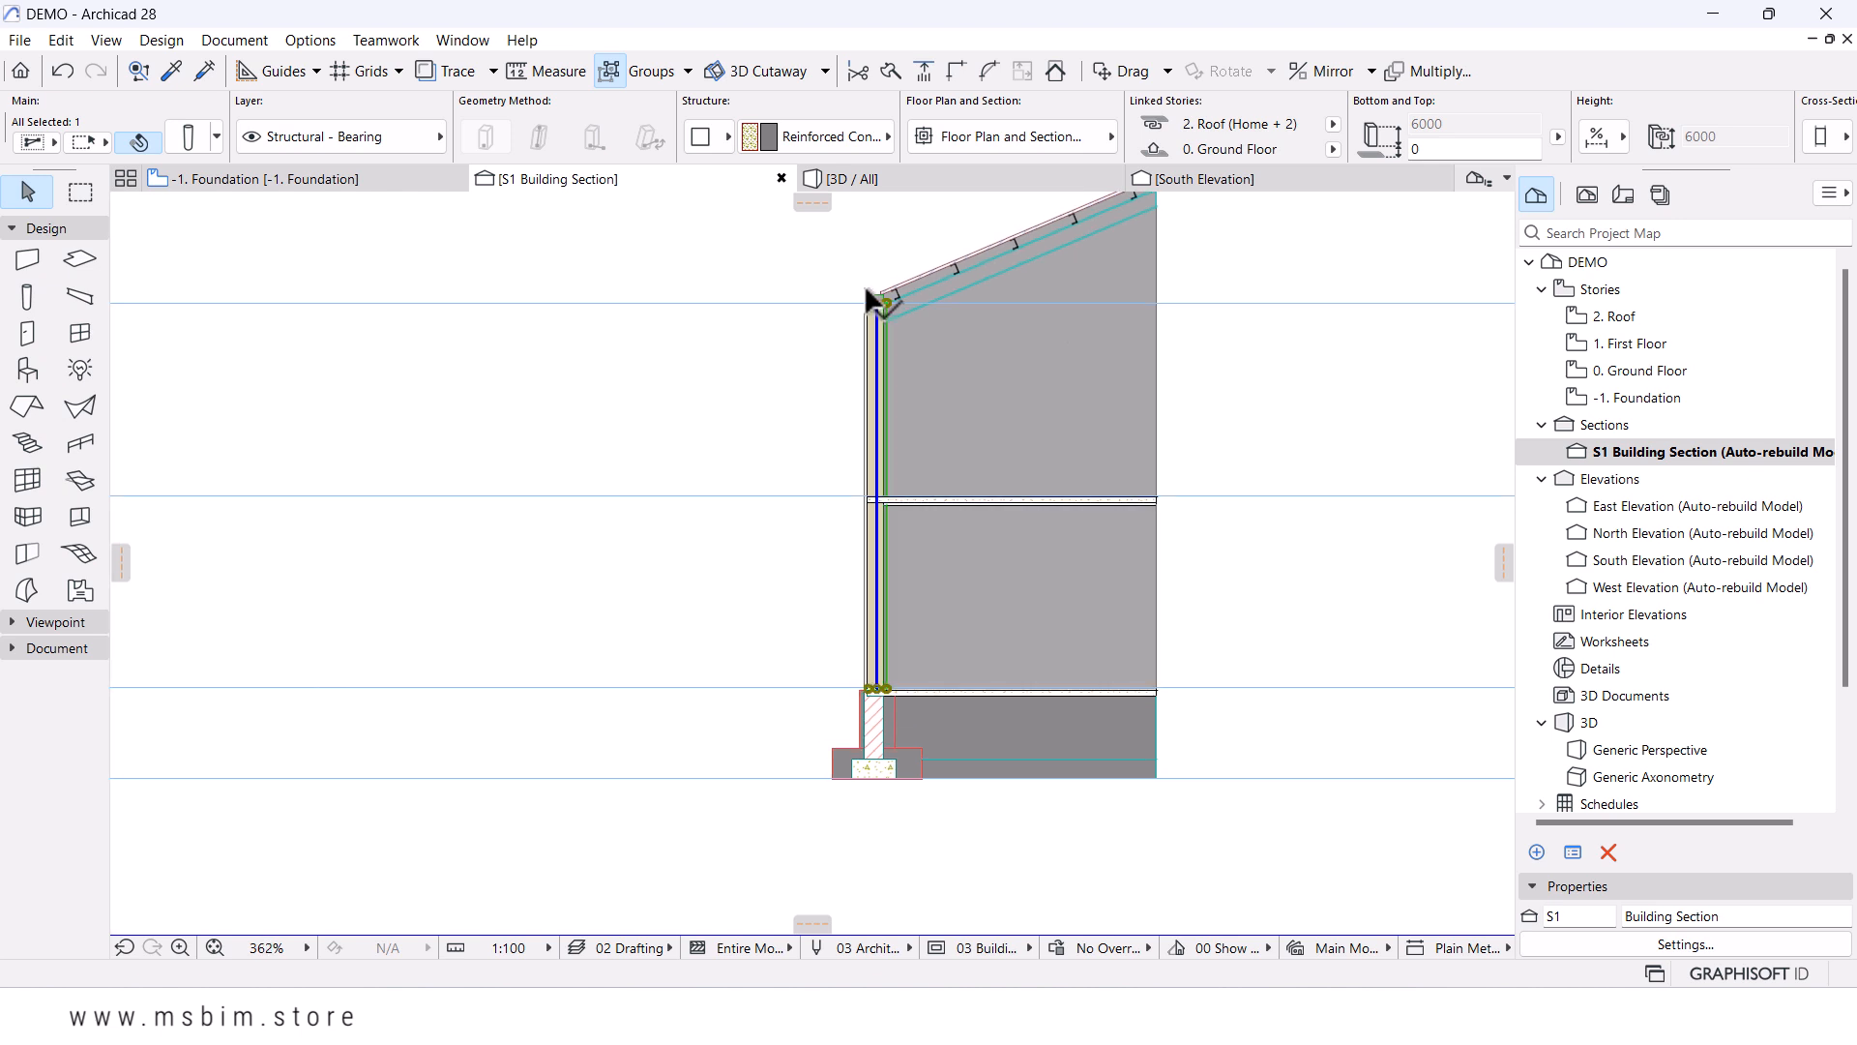
scroll(866, 290, "up", 4)
left_click(791, 410)
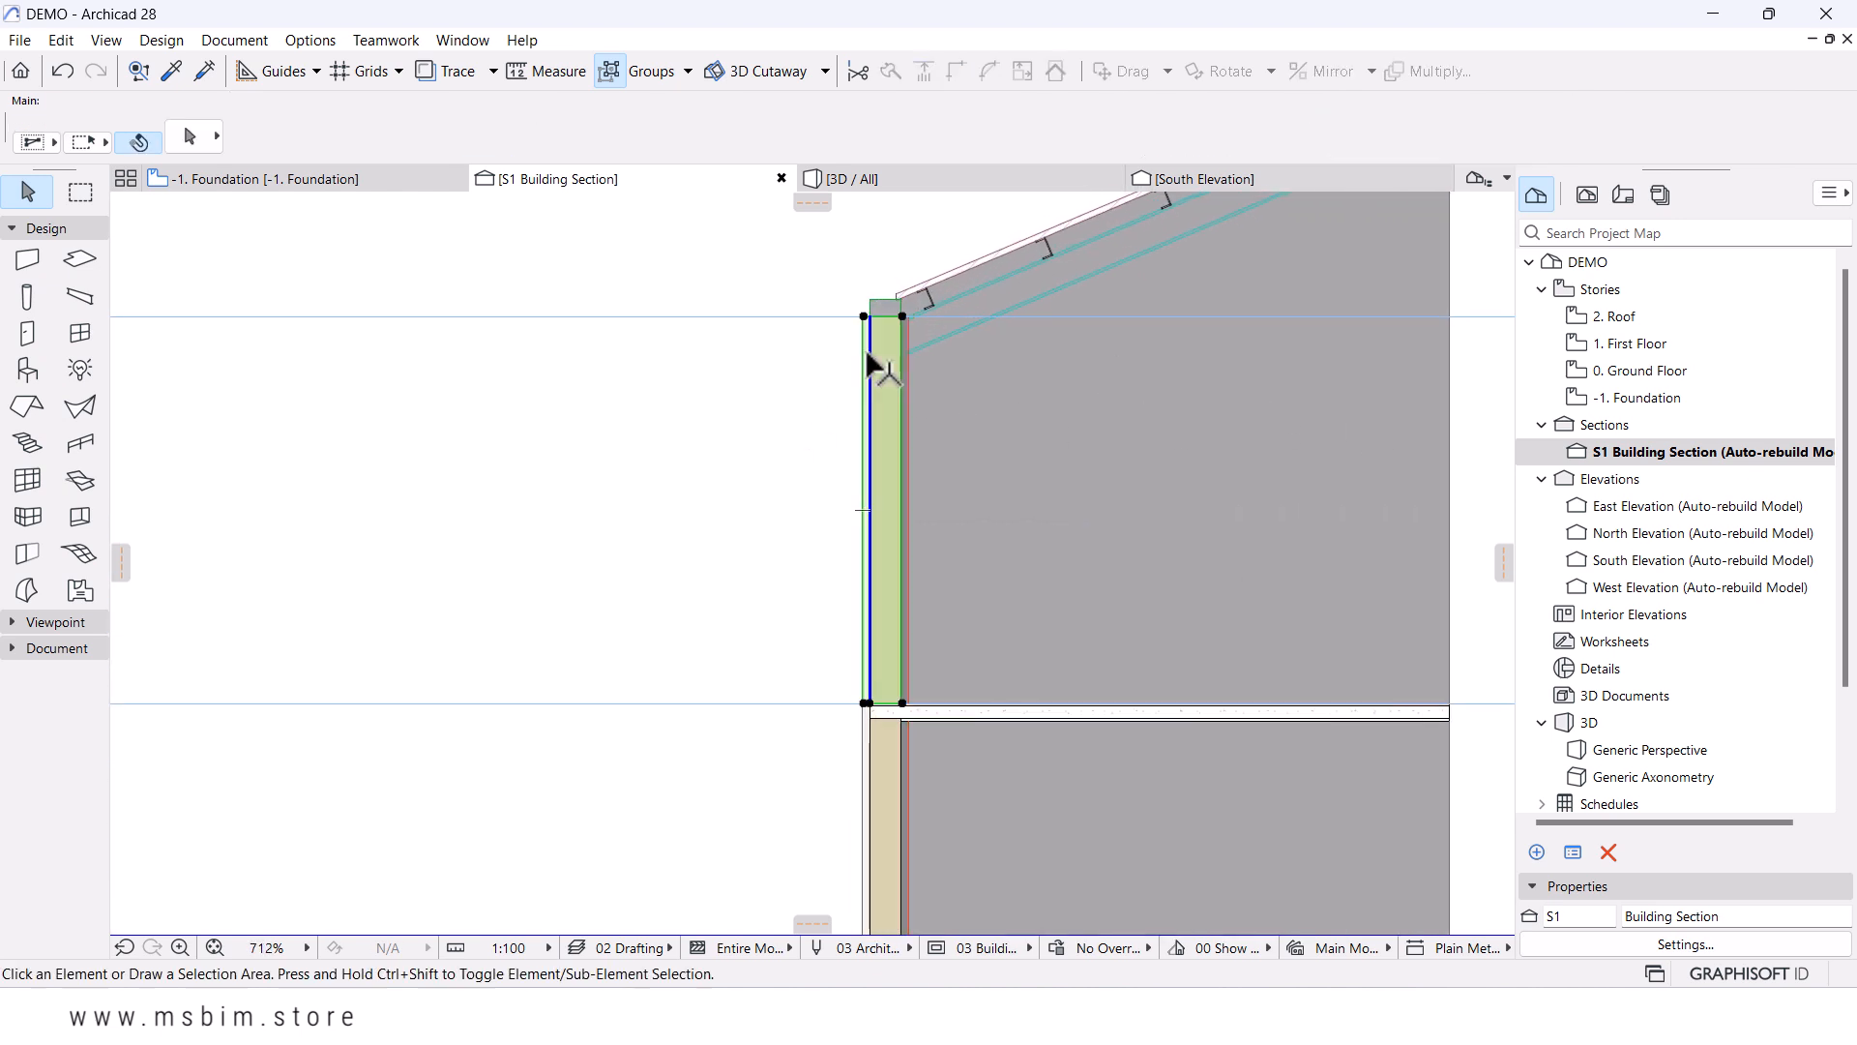
left_click(868, 355)
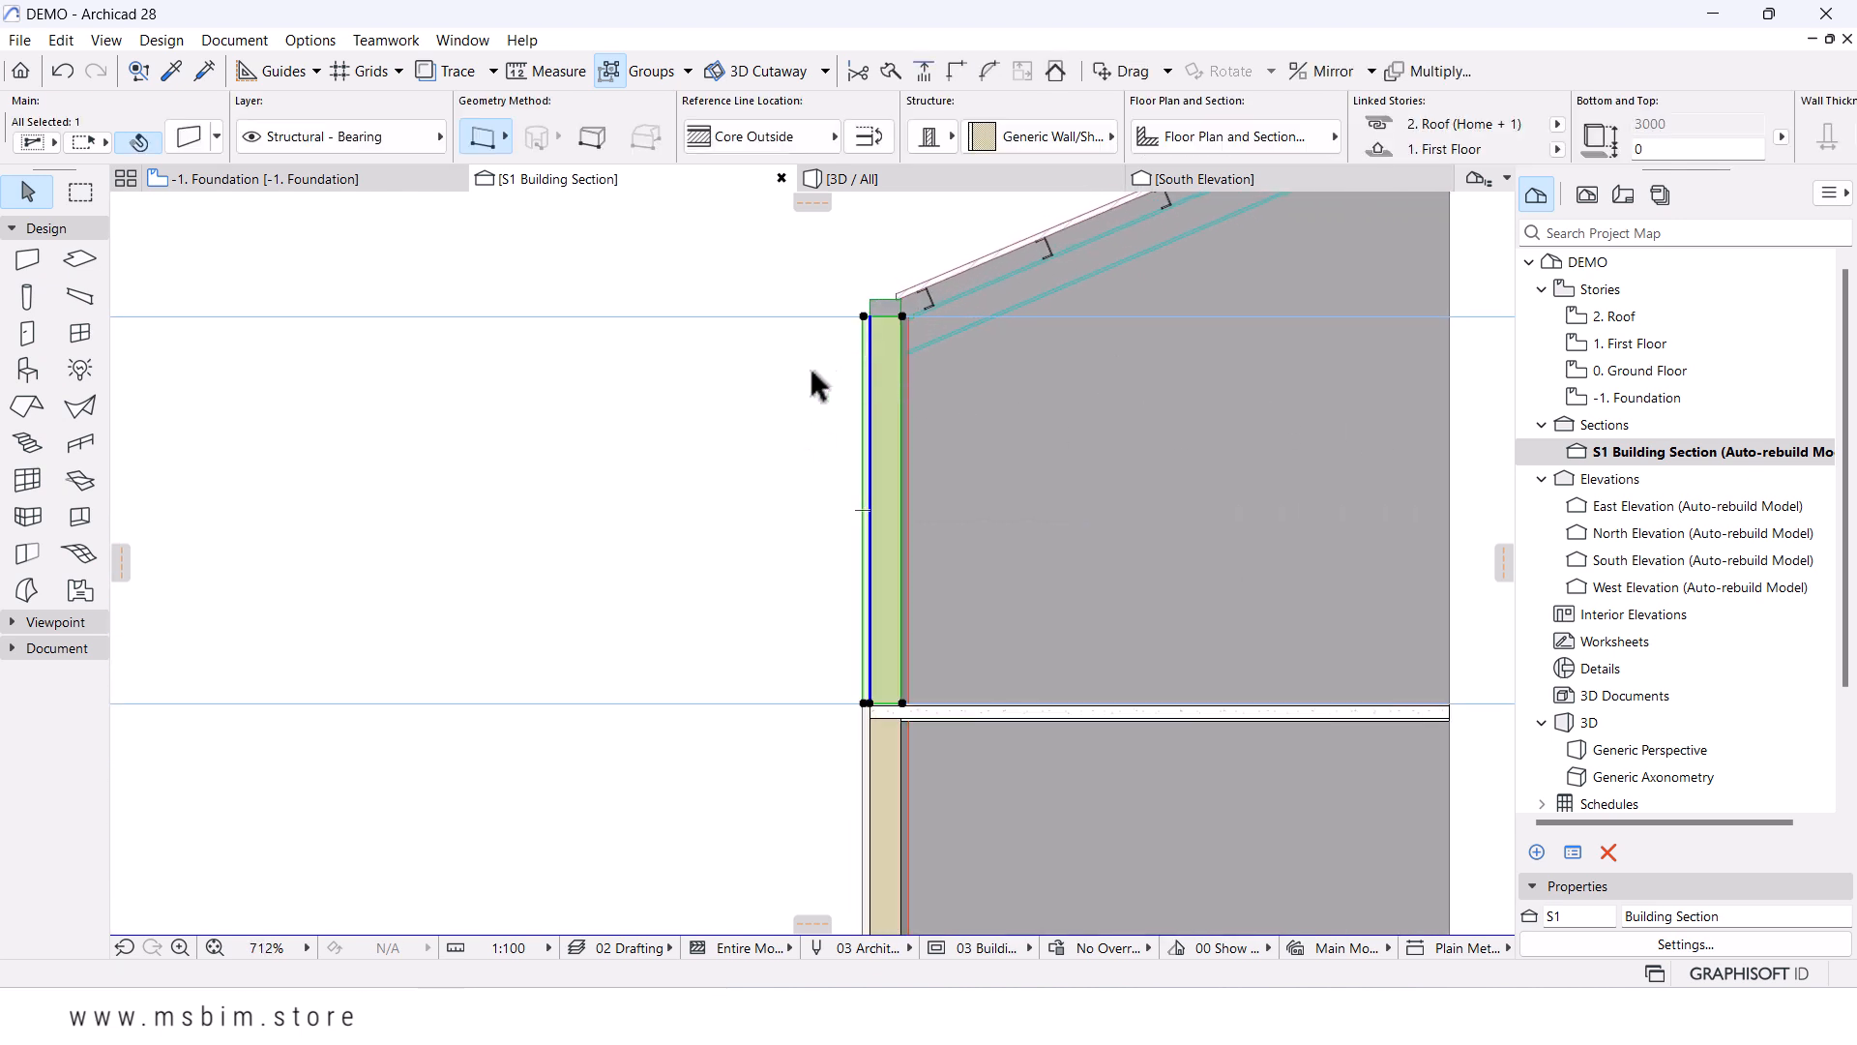
left_click(1068, 145)
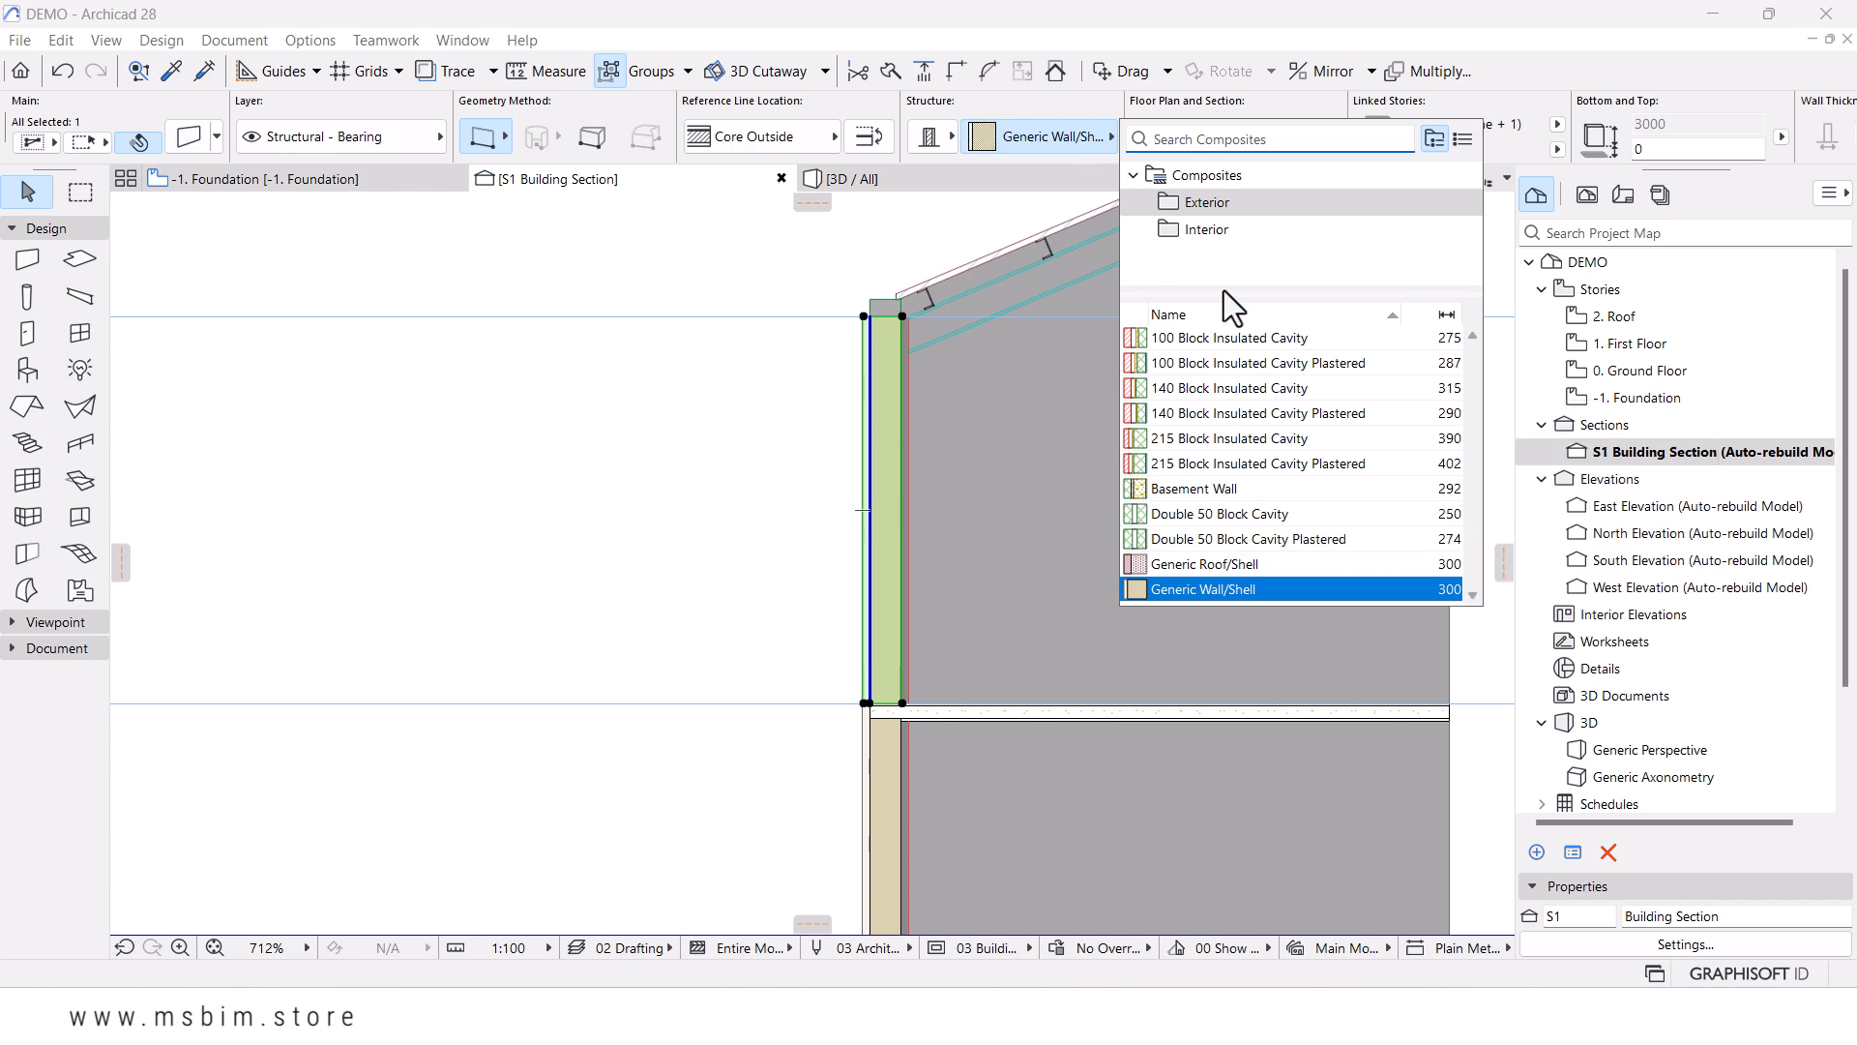
type("top")
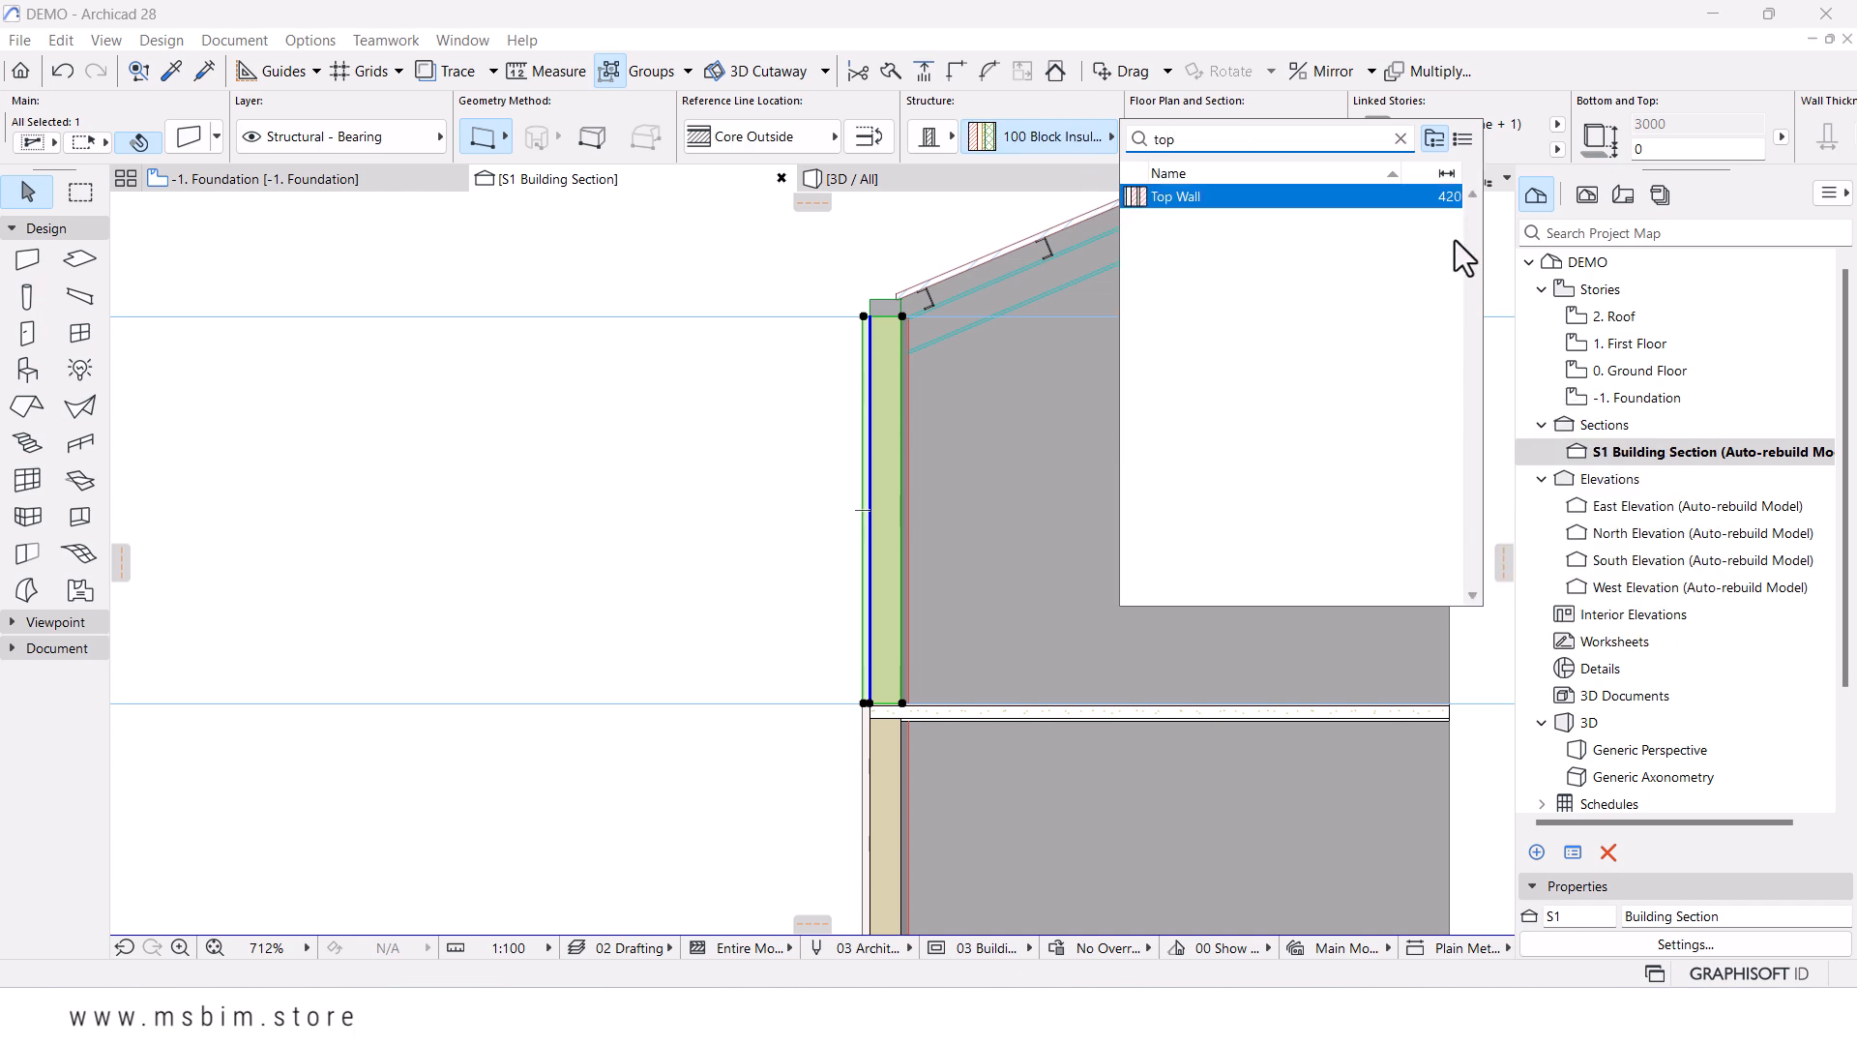
left_click(1281, 195)
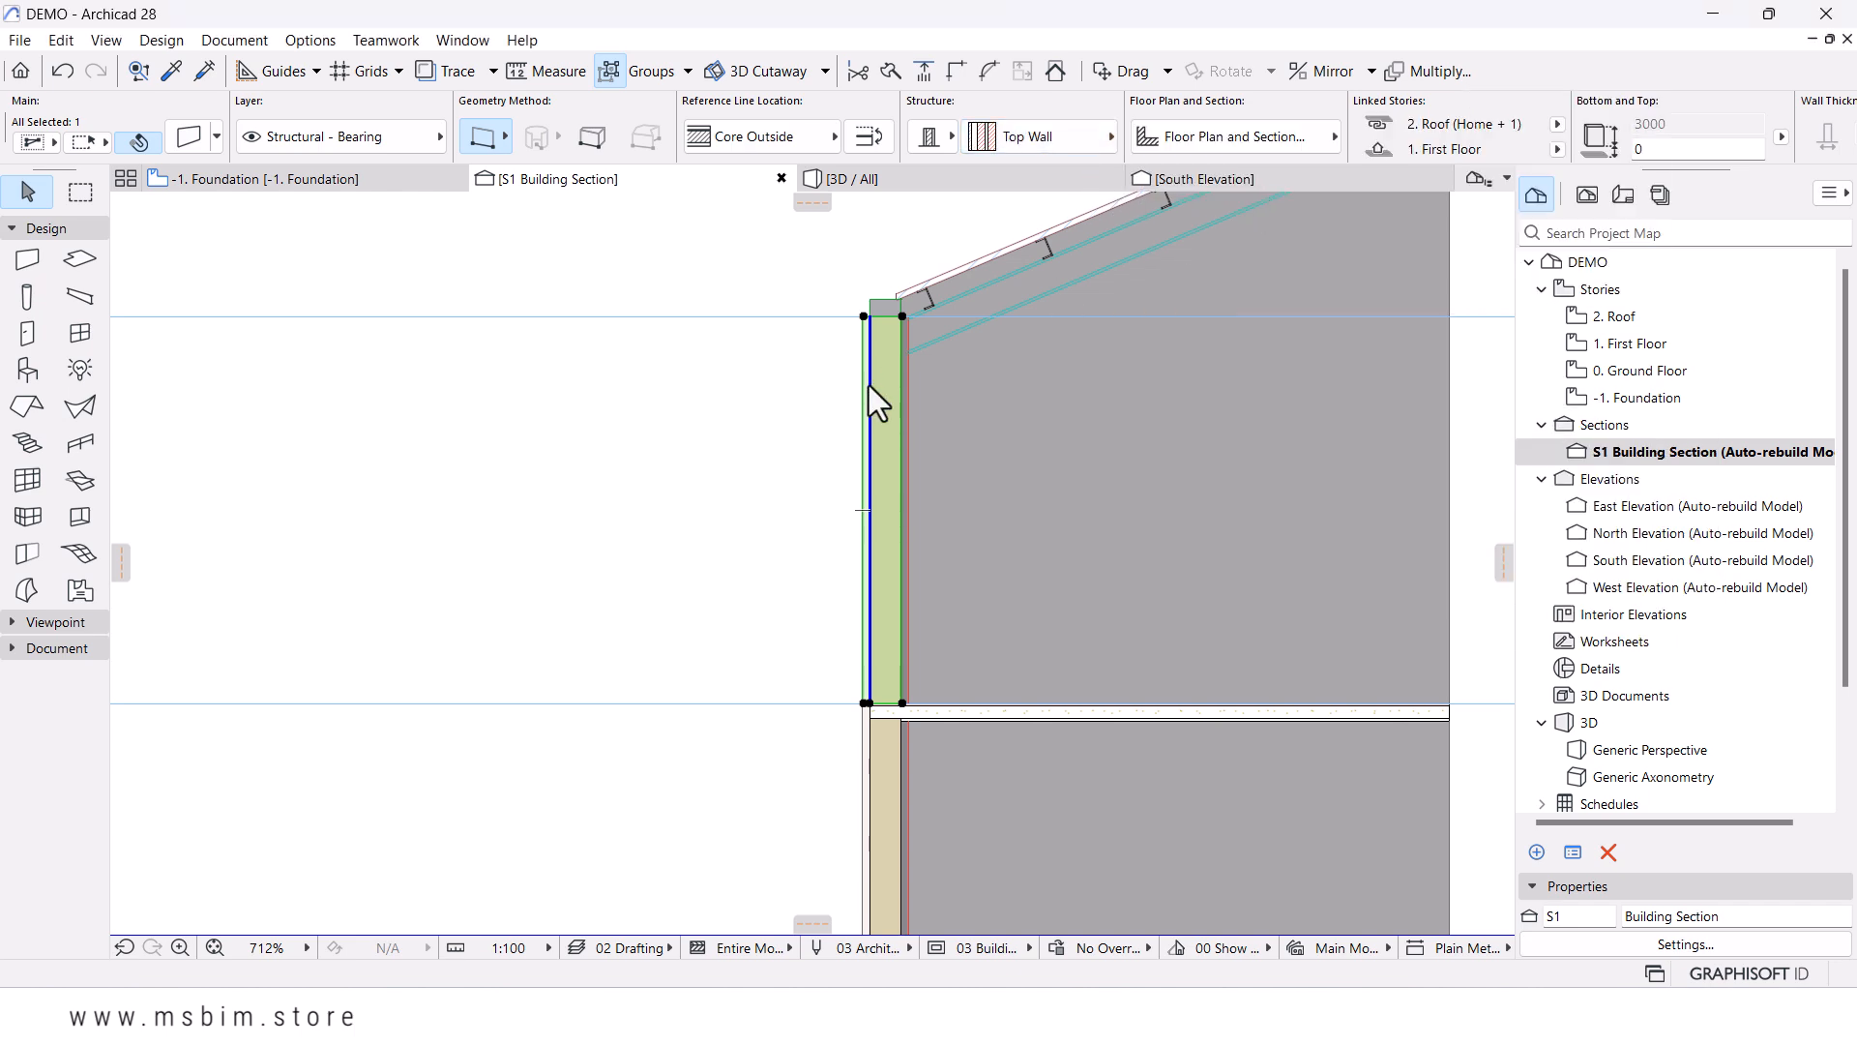
left_click(679, 429)
- Duplicate the Top Wall composite and name the copy Lower Wall
scroll(872, 623, "down", 2)
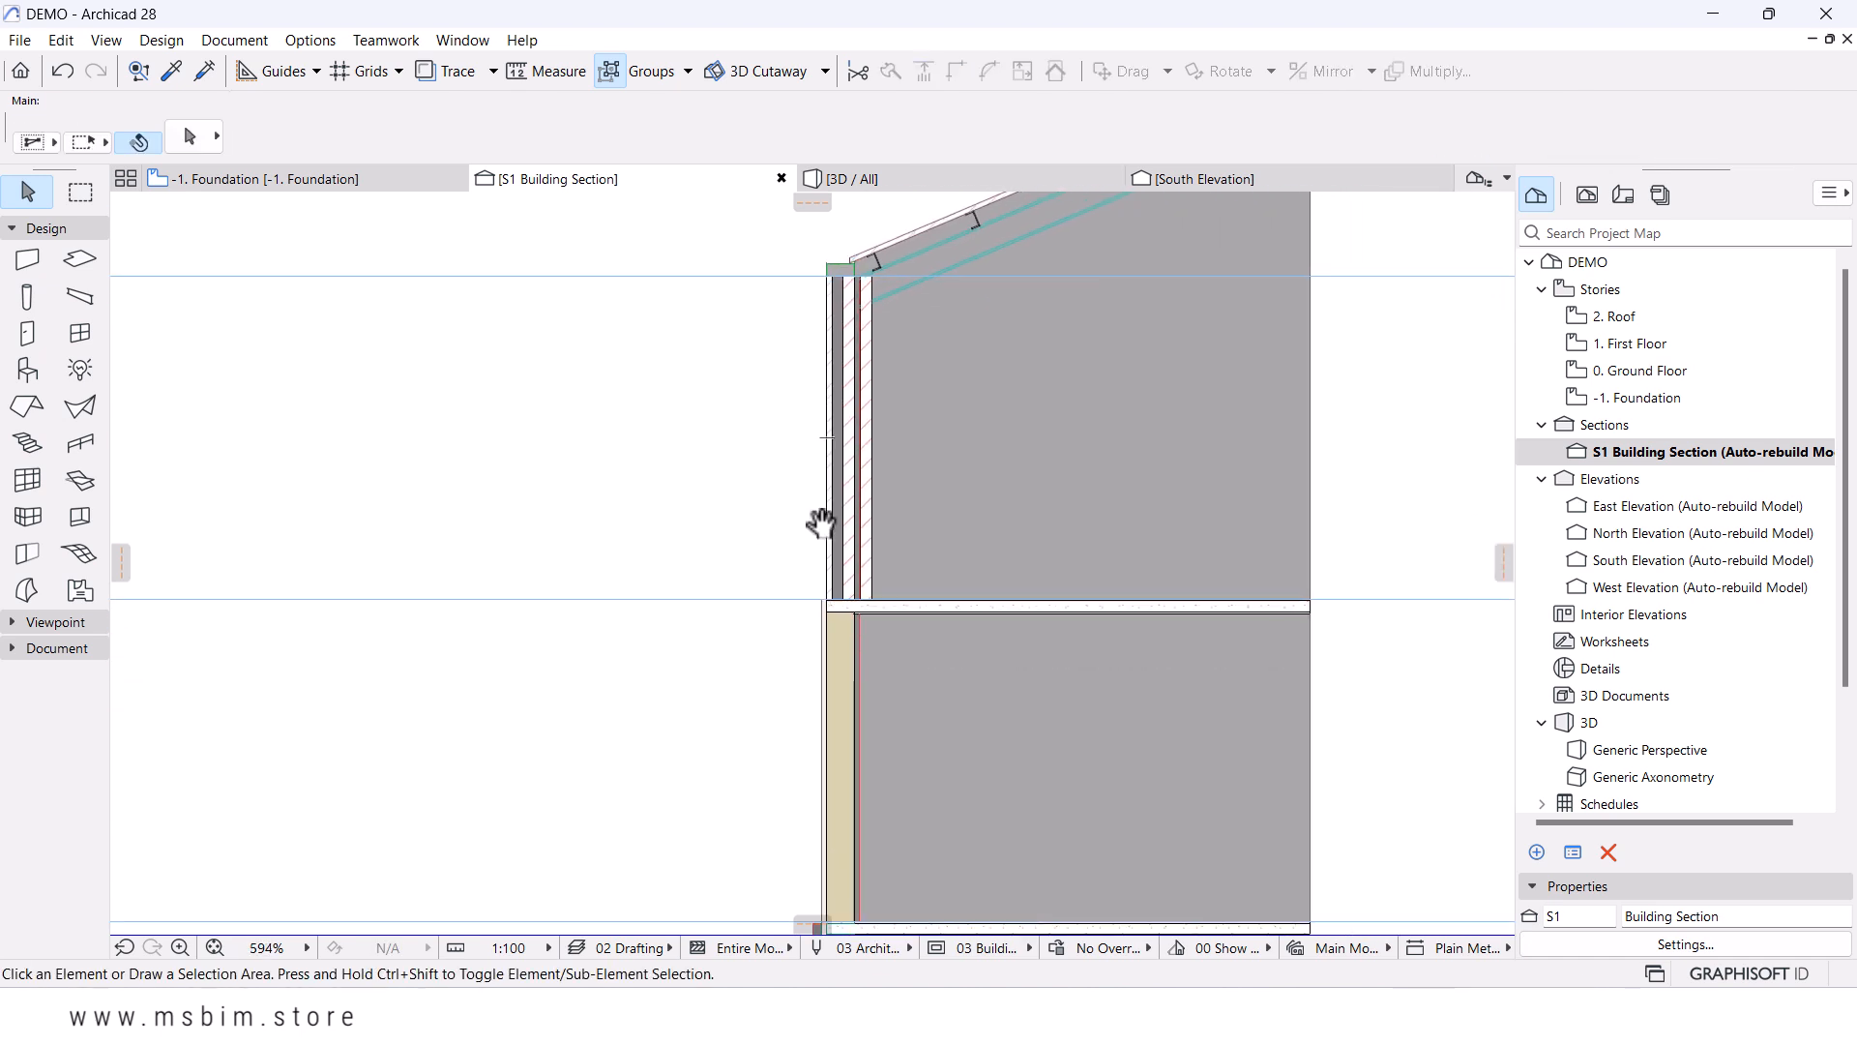
scroll(829, 646, "down", 2)
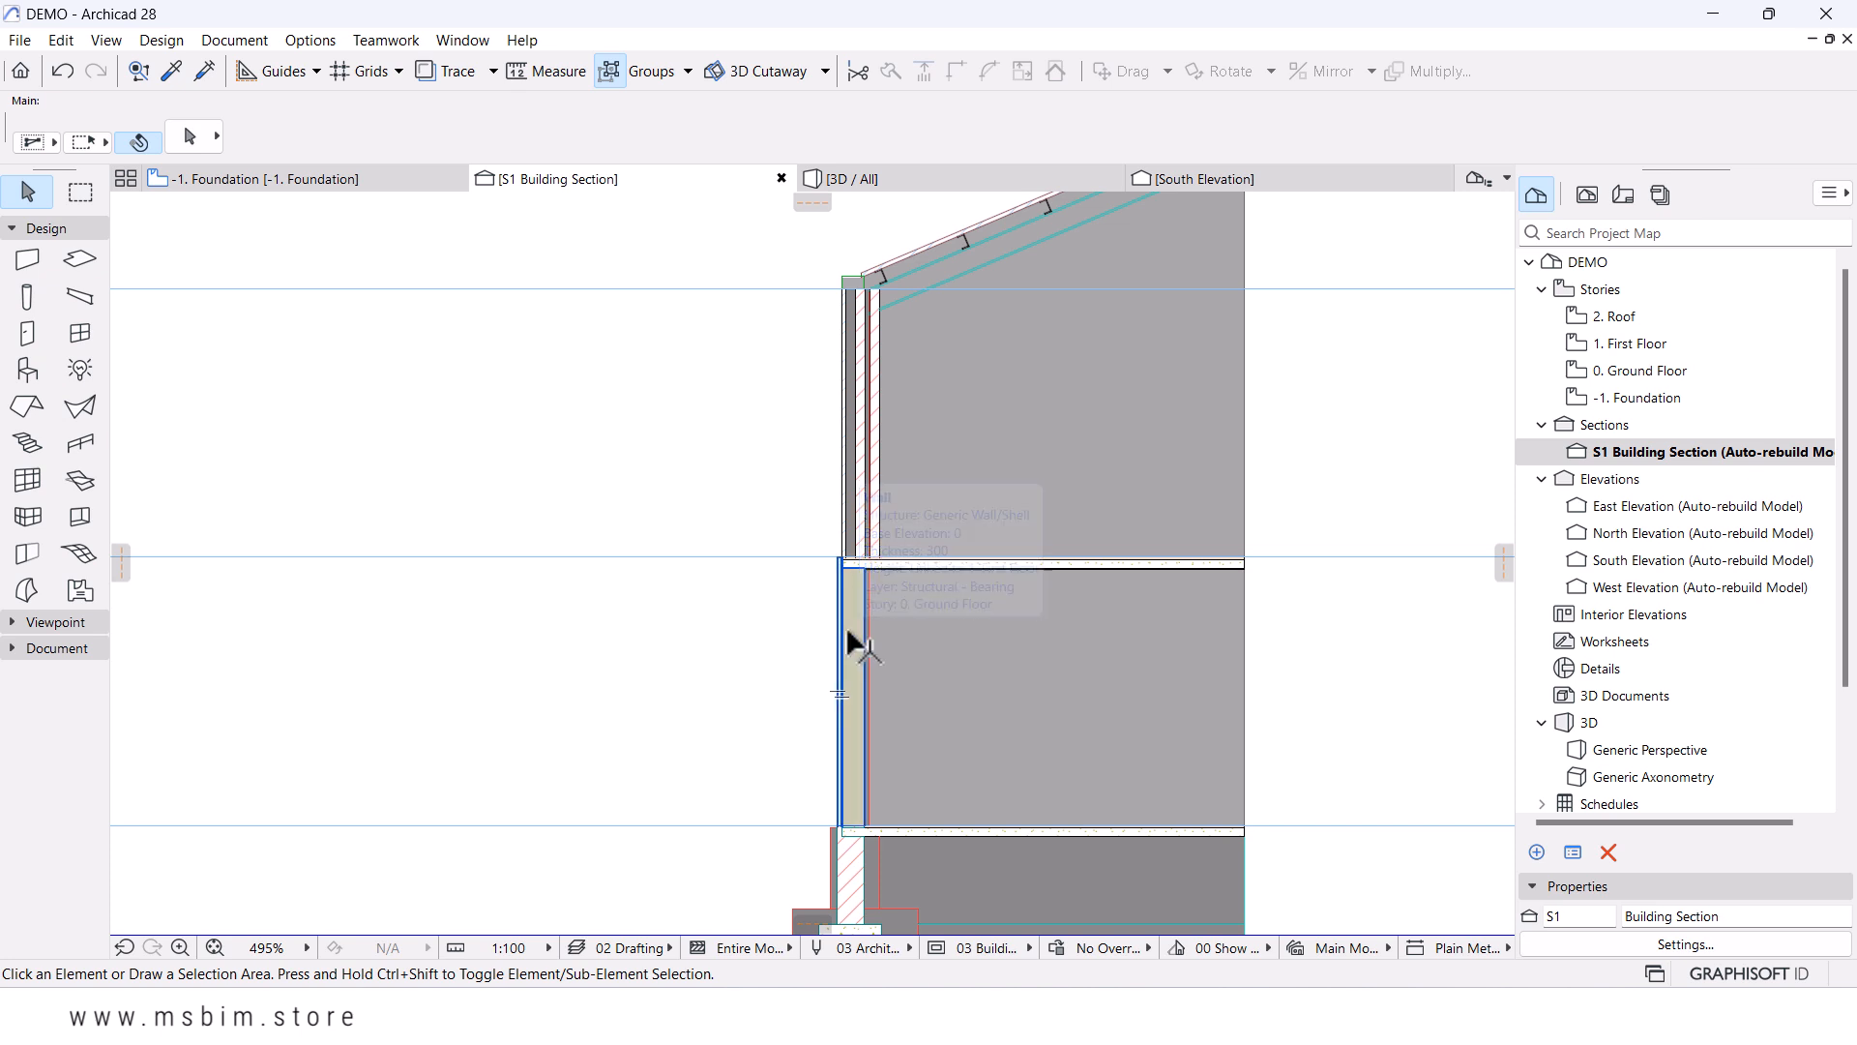
scroll(850, 609, "up", 1)
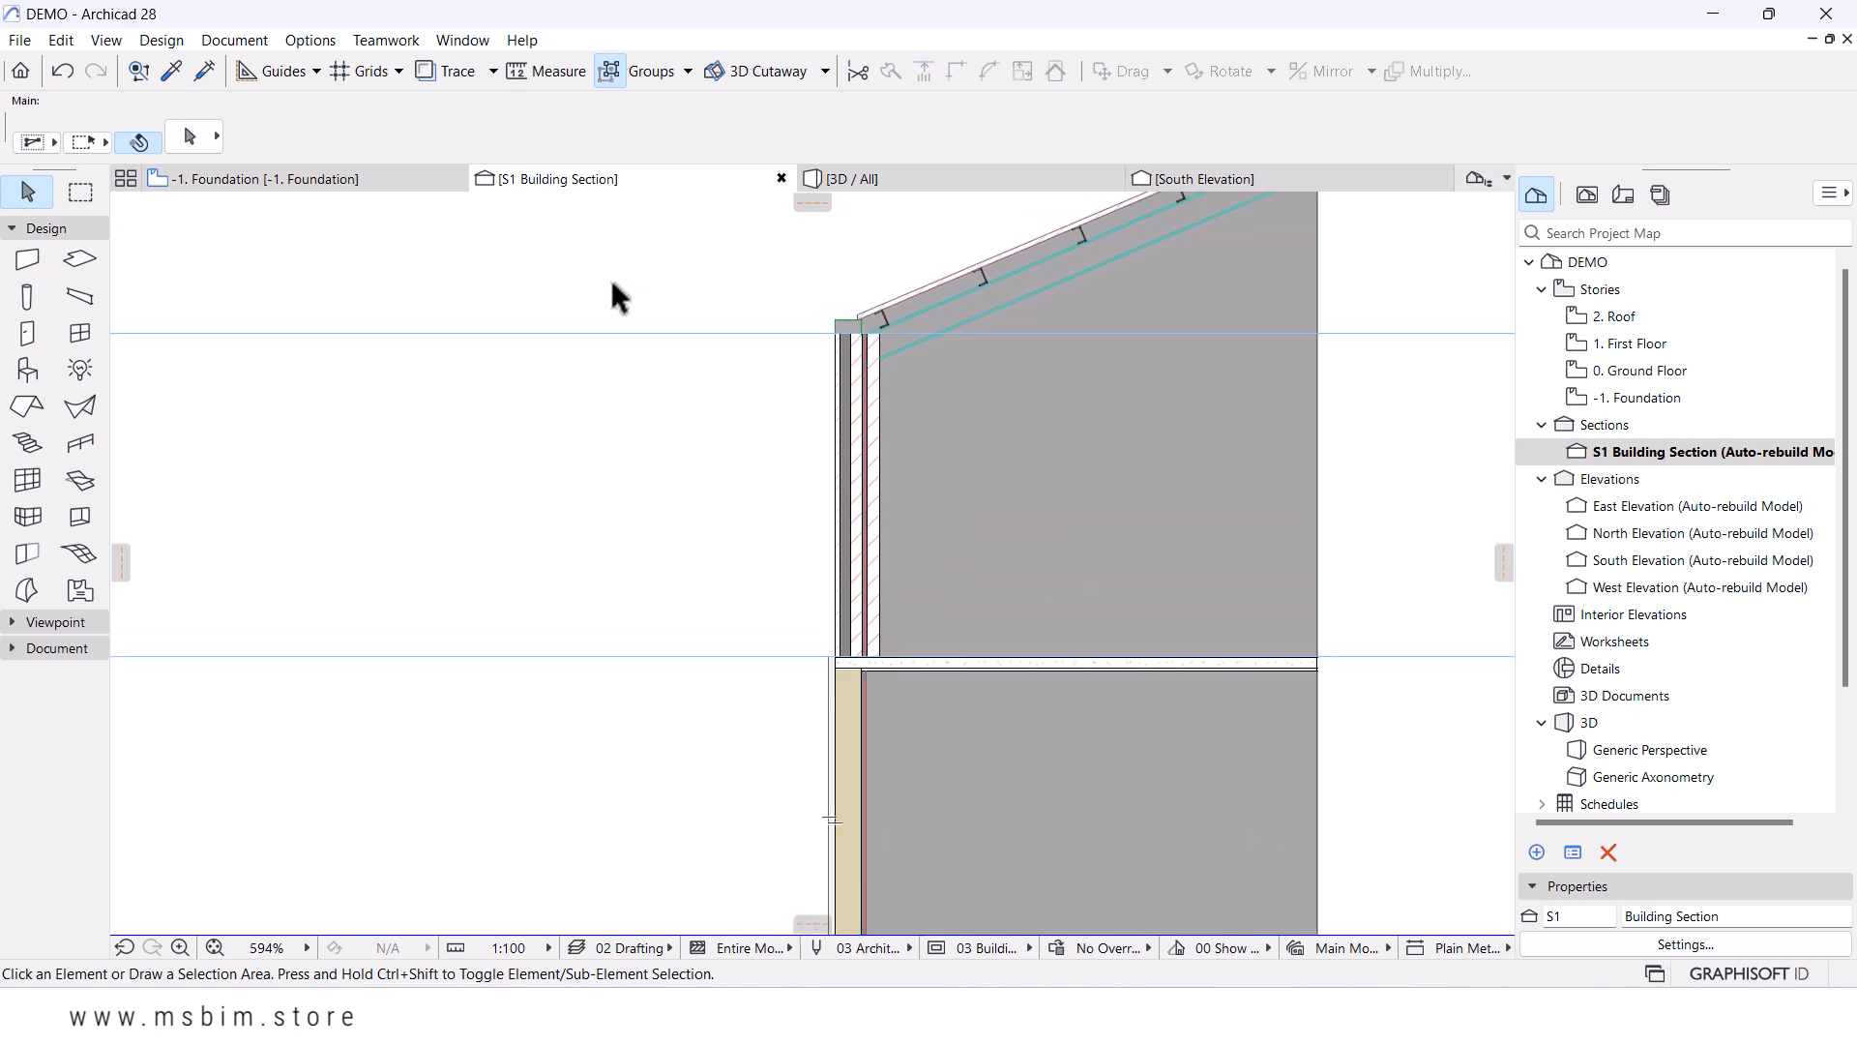
left_click(298, 39)
mouse_move(368, 69)
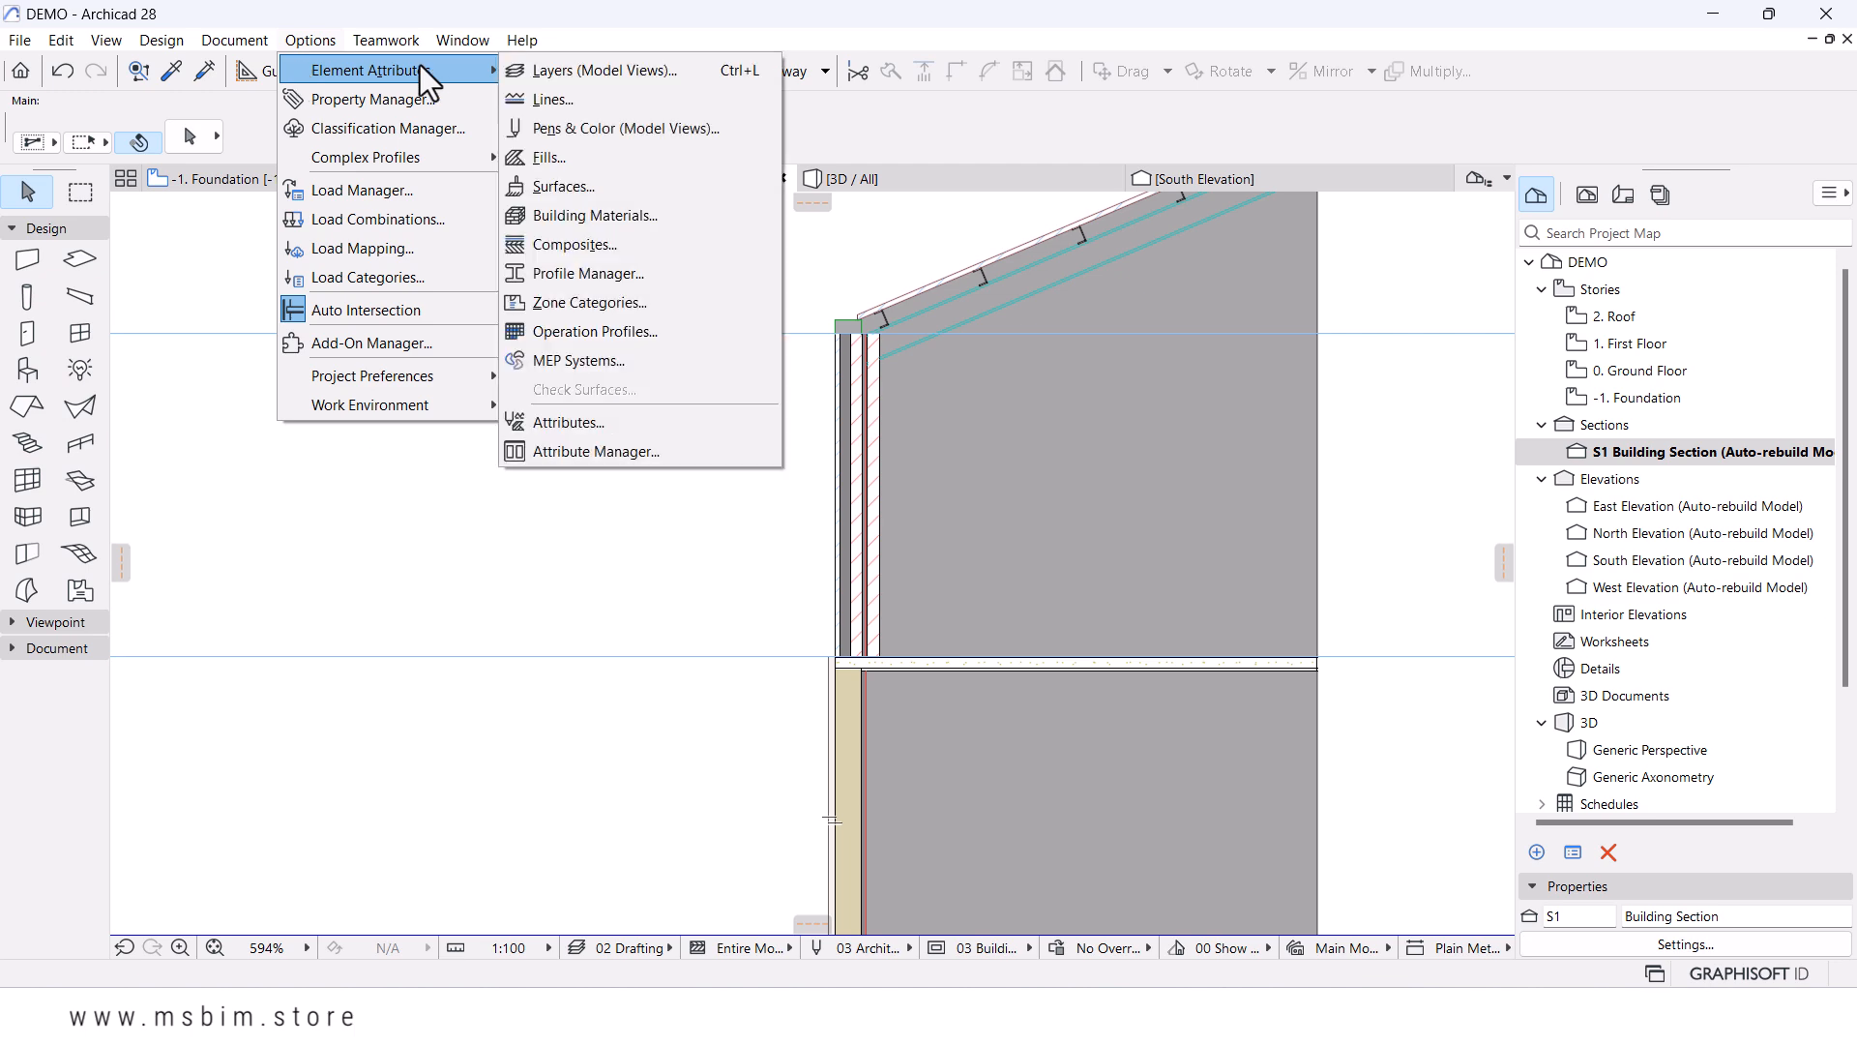
left_click(551, 245)
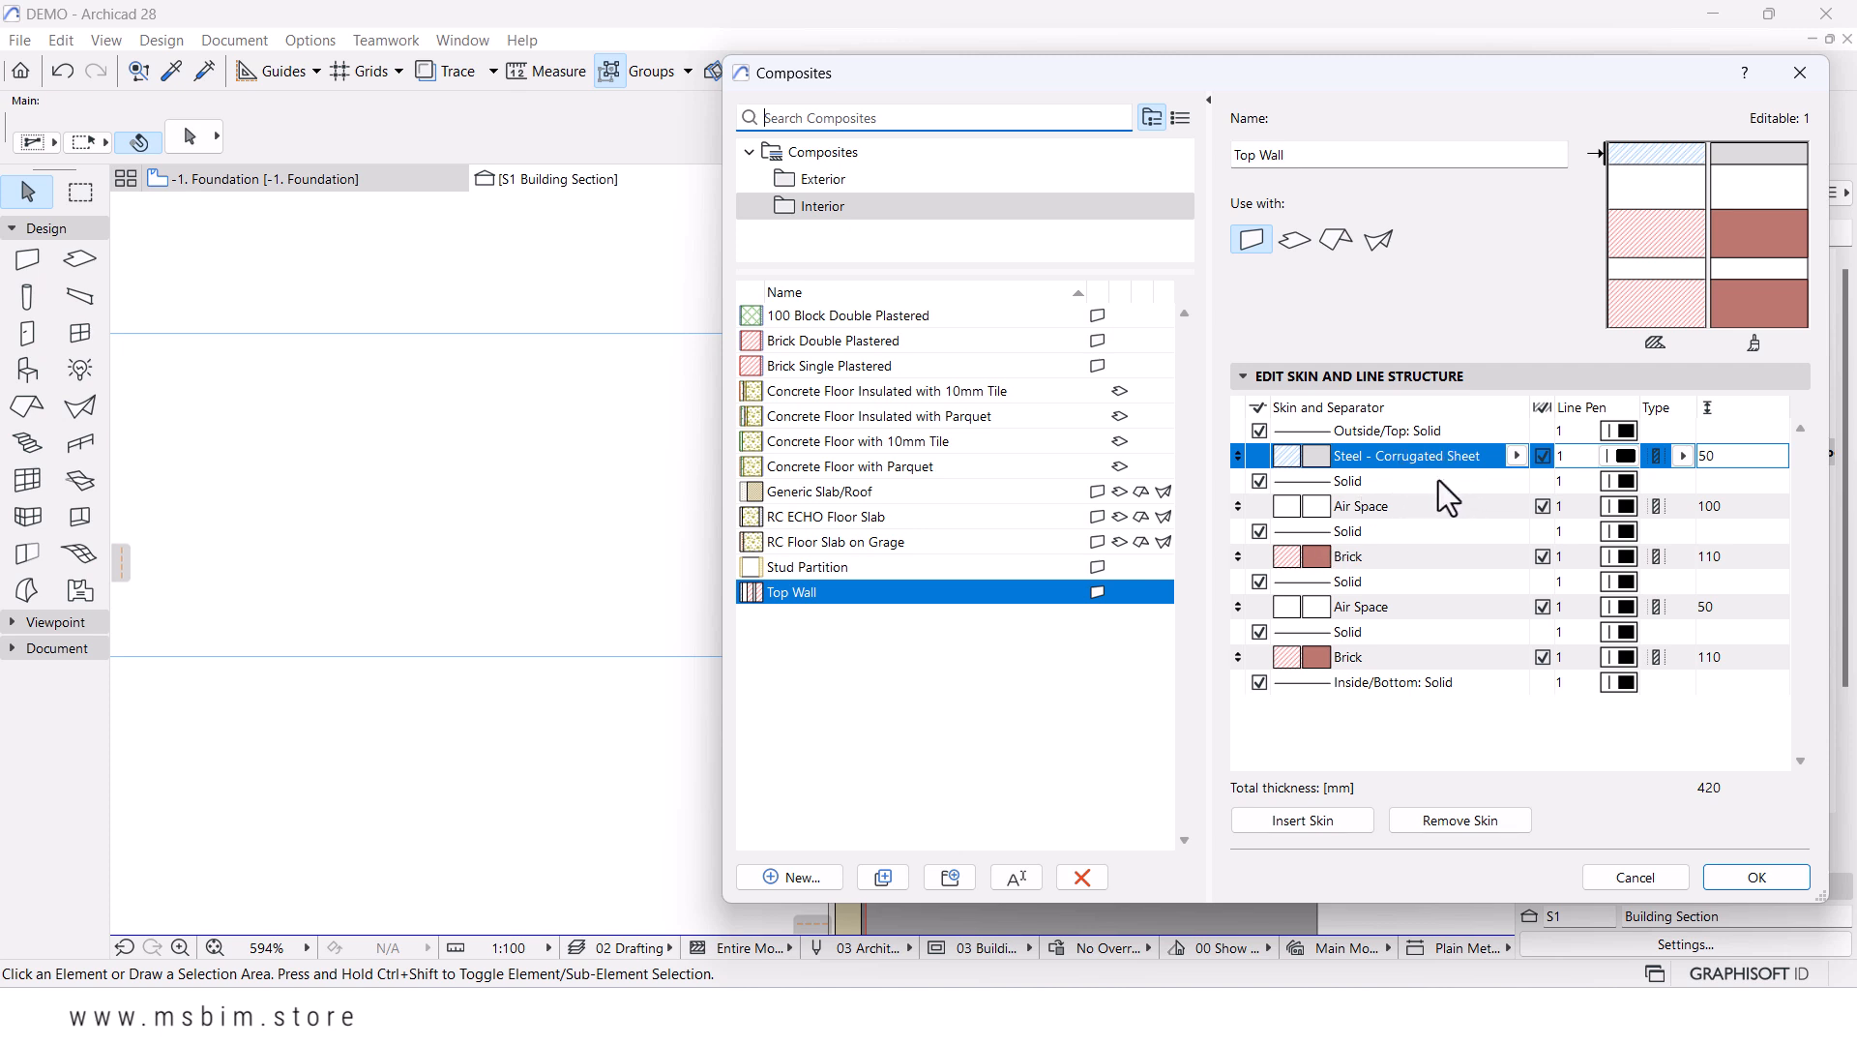
left_click(887, 872)
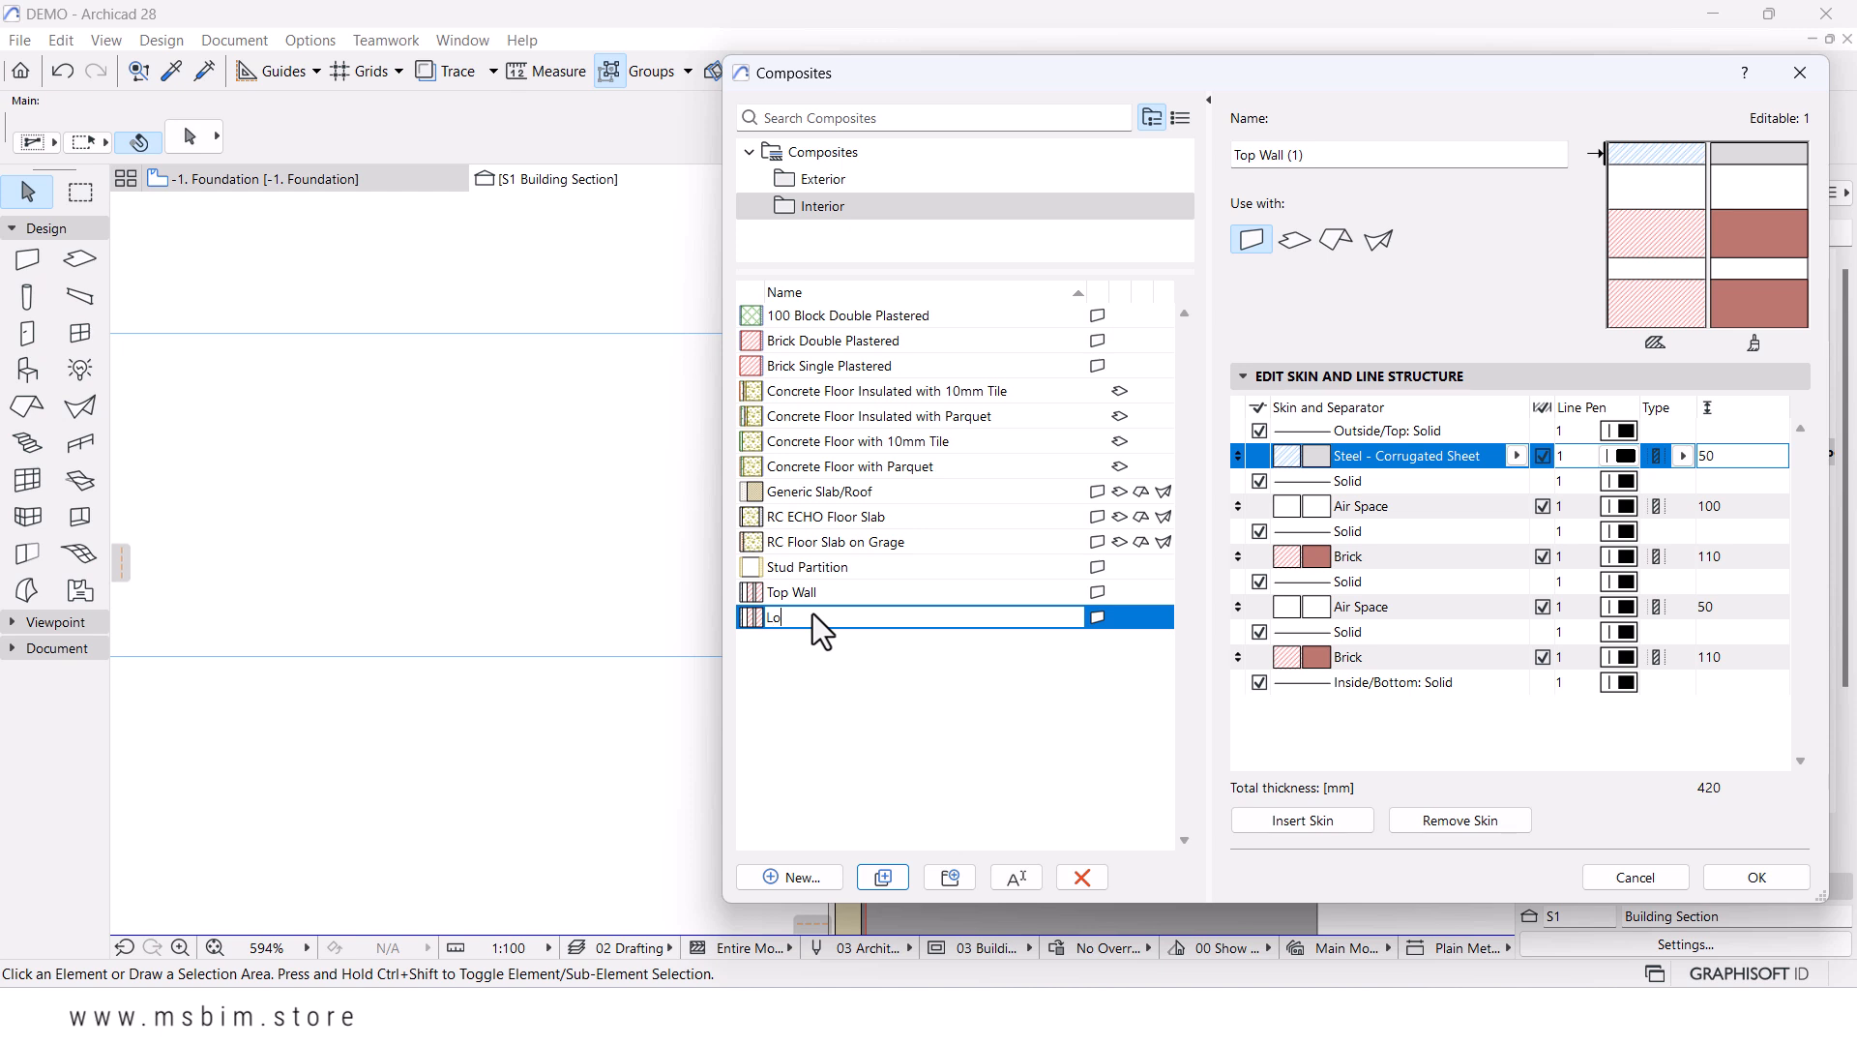
type("Lower Wall")
key("Return")
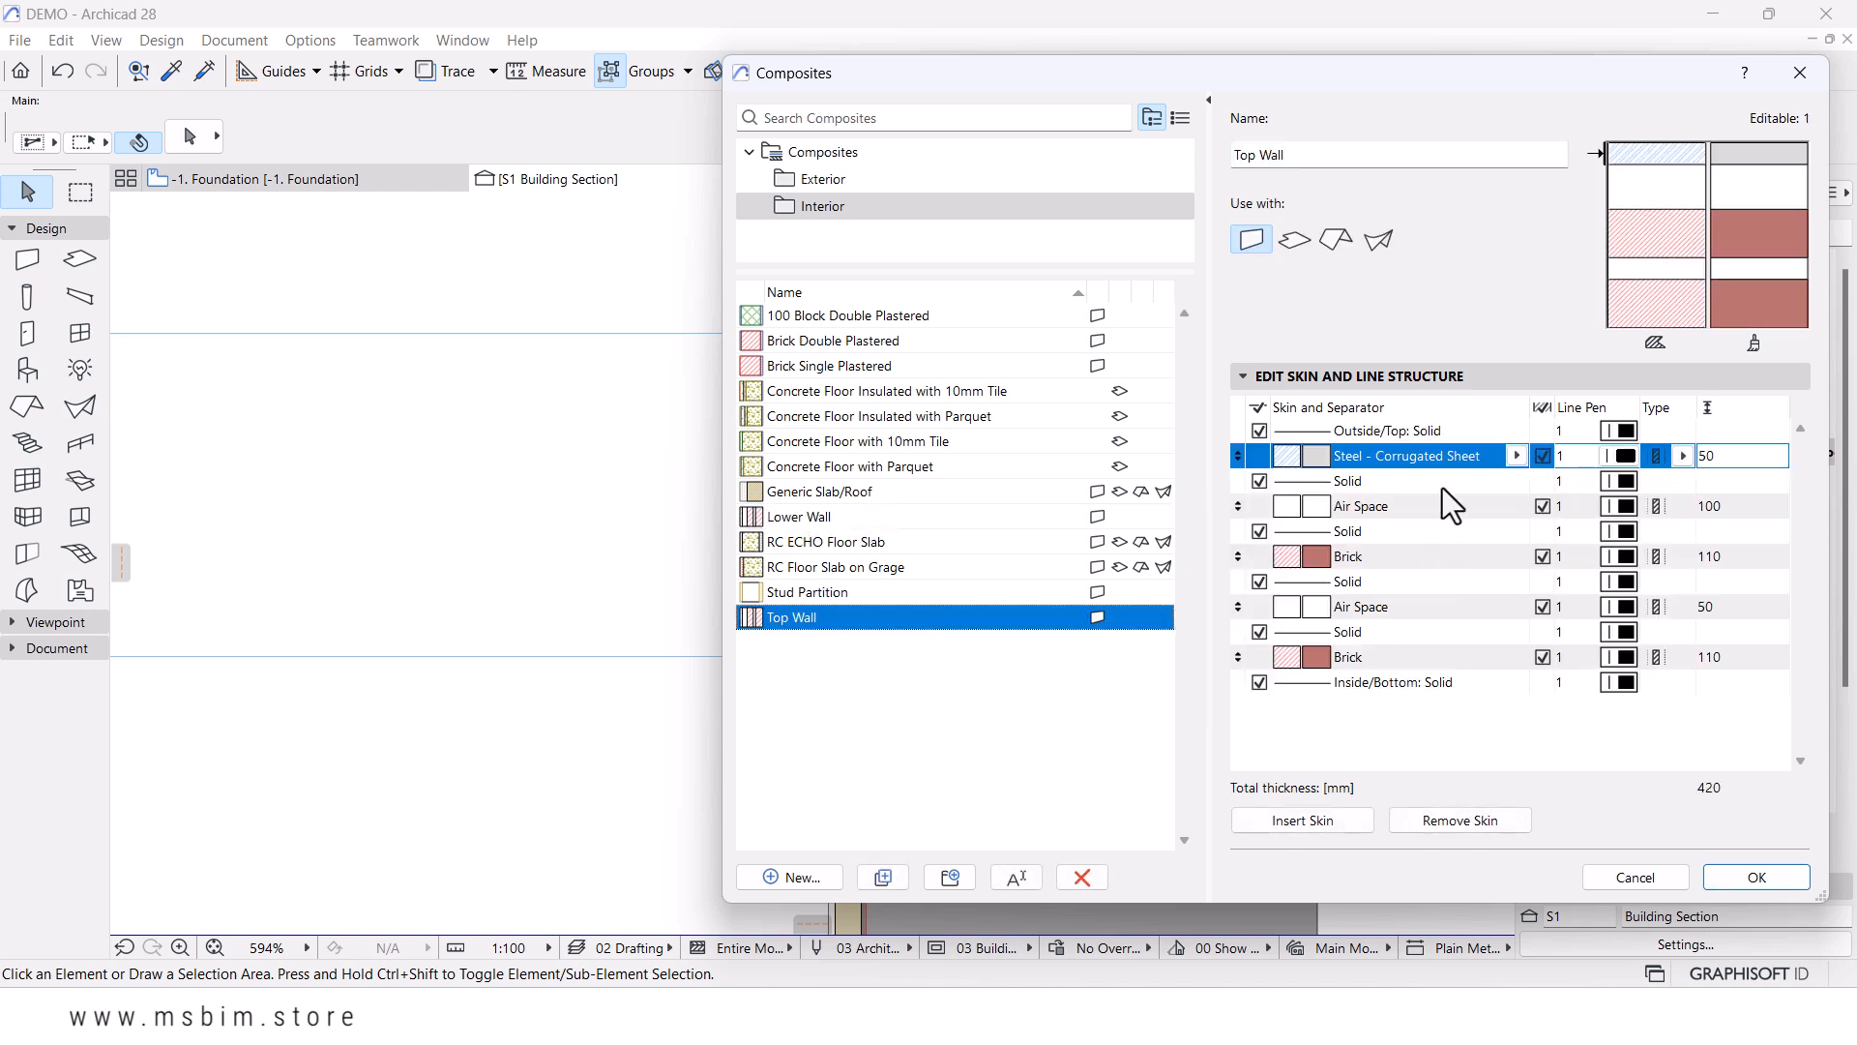
- Remove the corrugated steel and 100 mm air space skins from the Top Wall composite and save it
left_click(1447, 820)
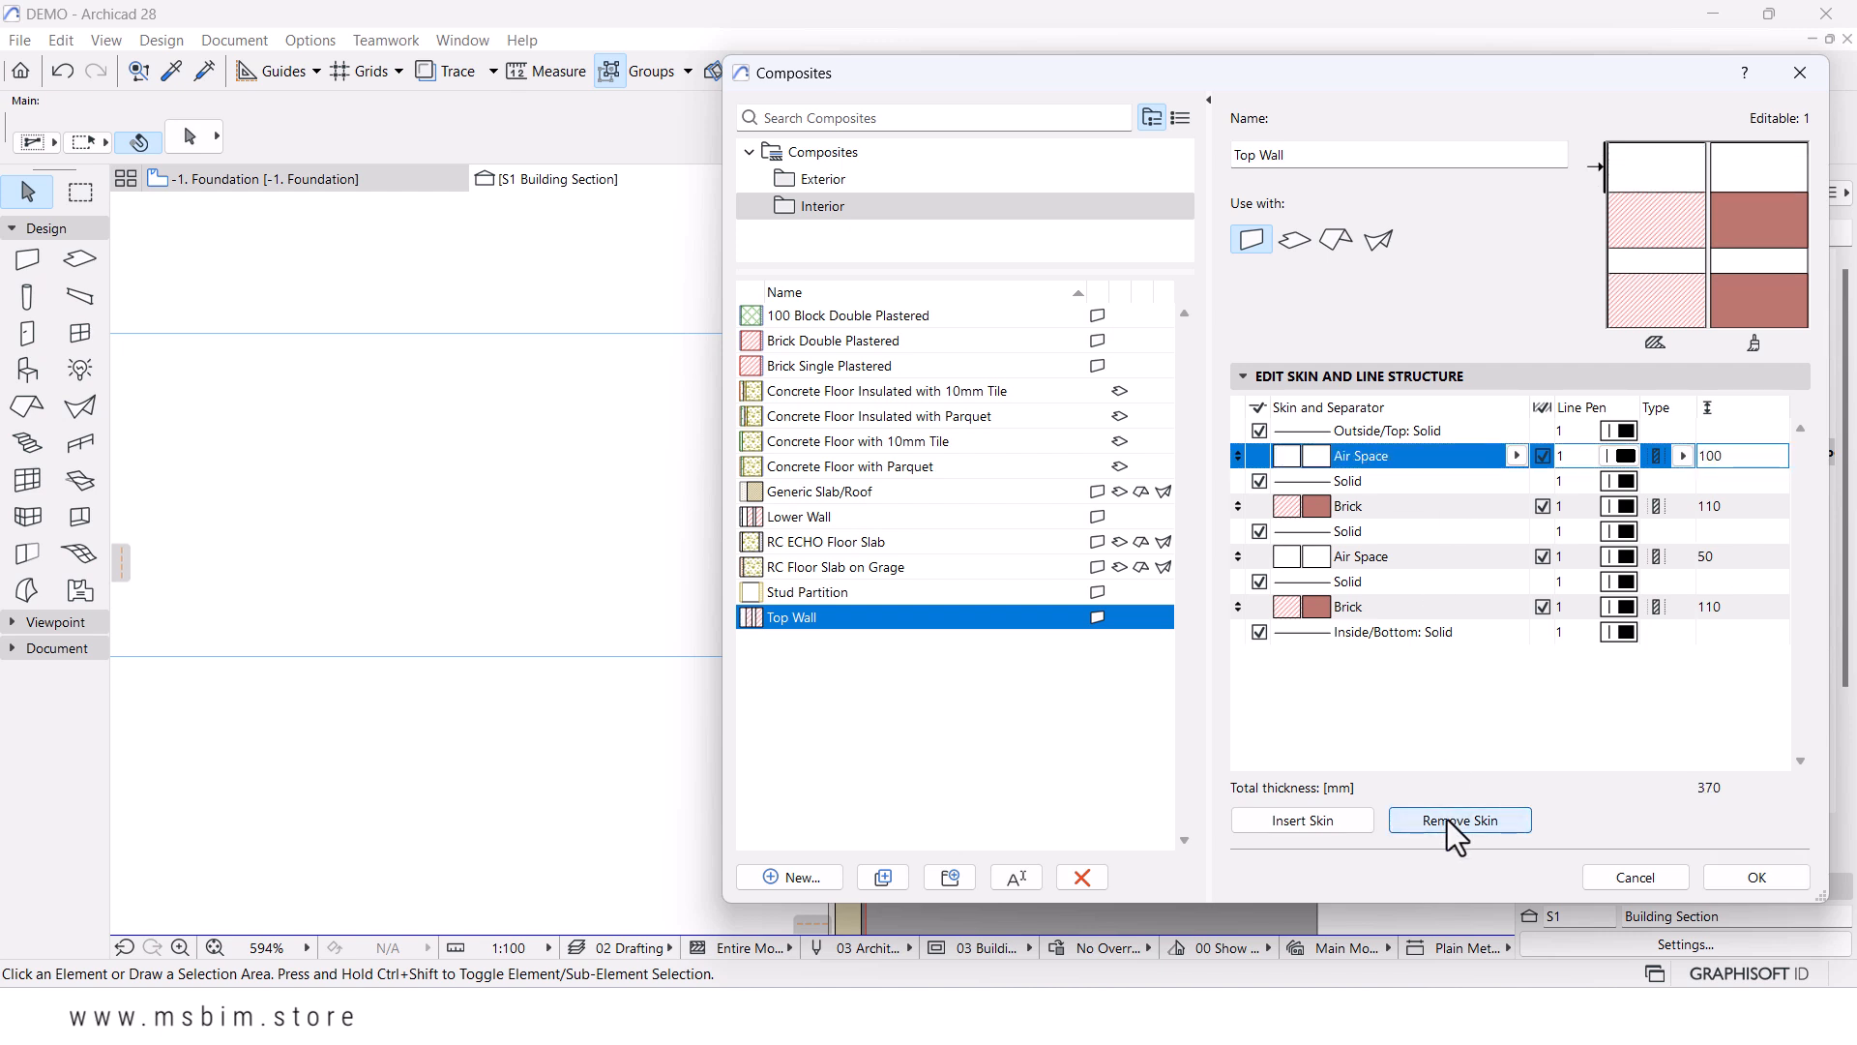
left_click(1445, 820)
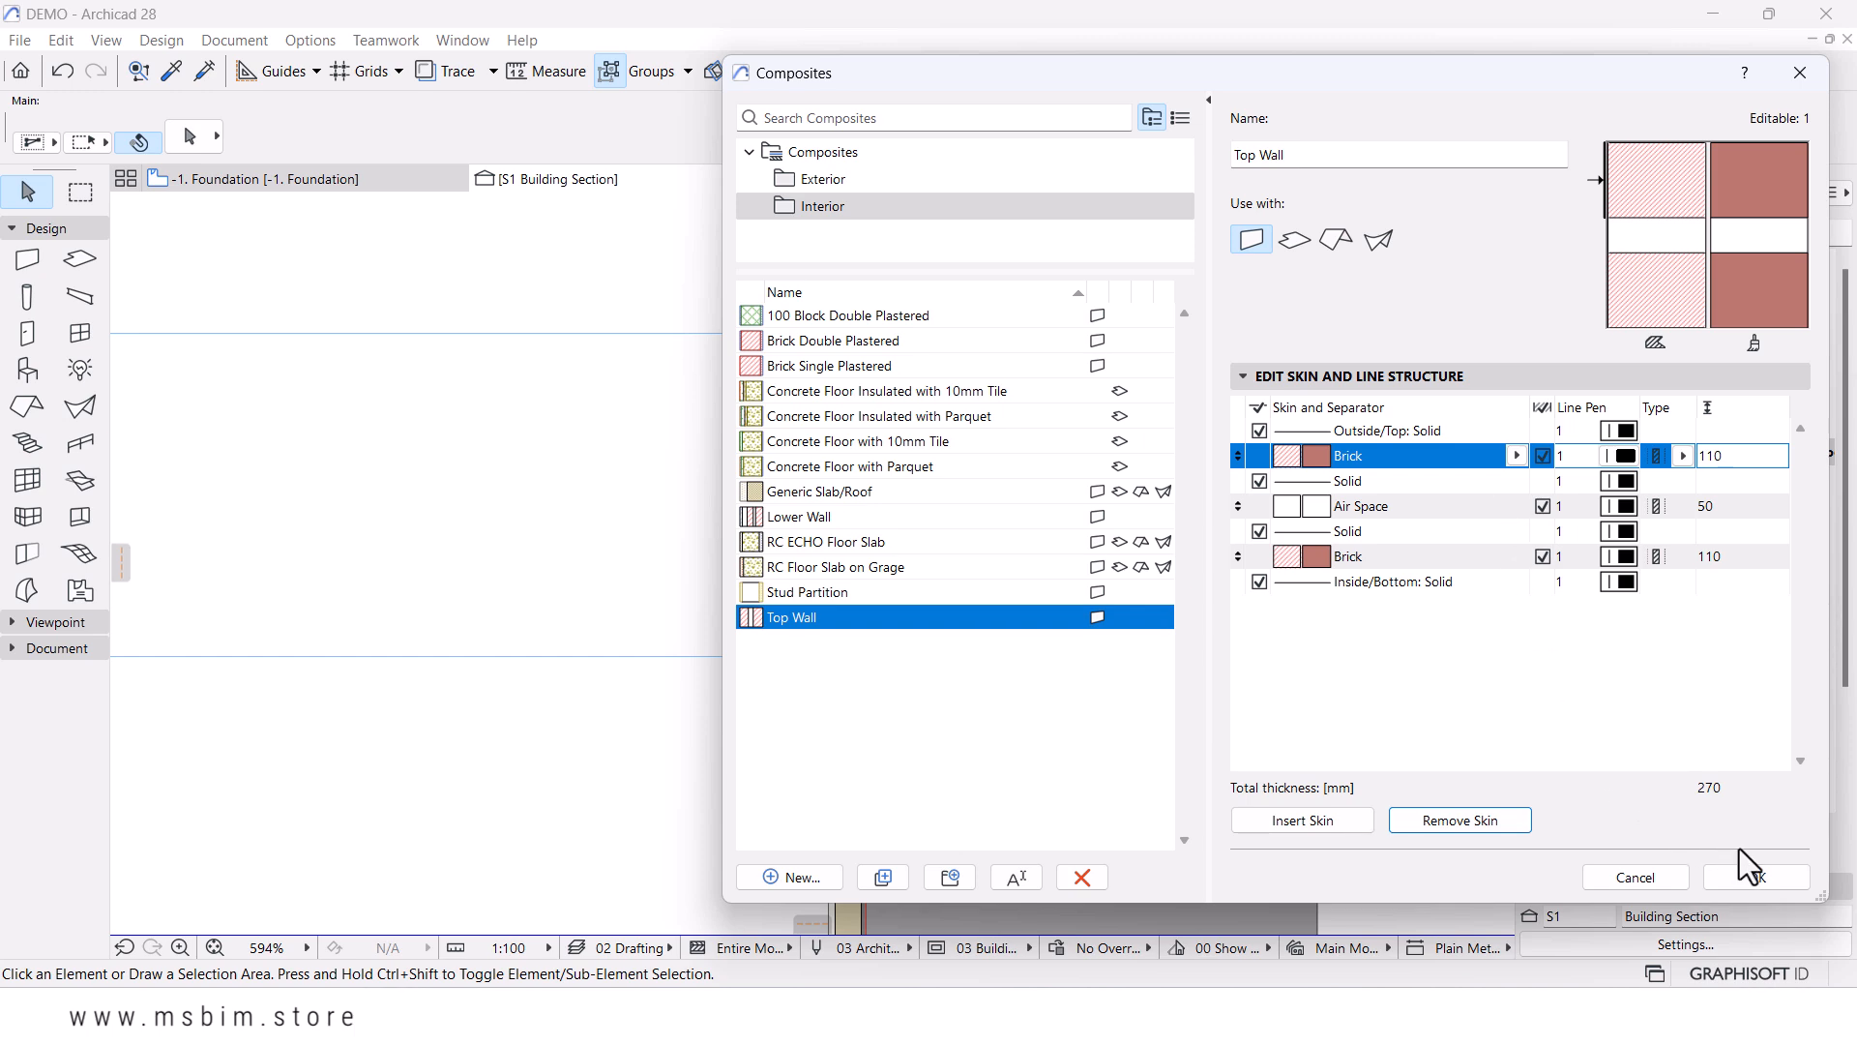
left_click(1746, 876)
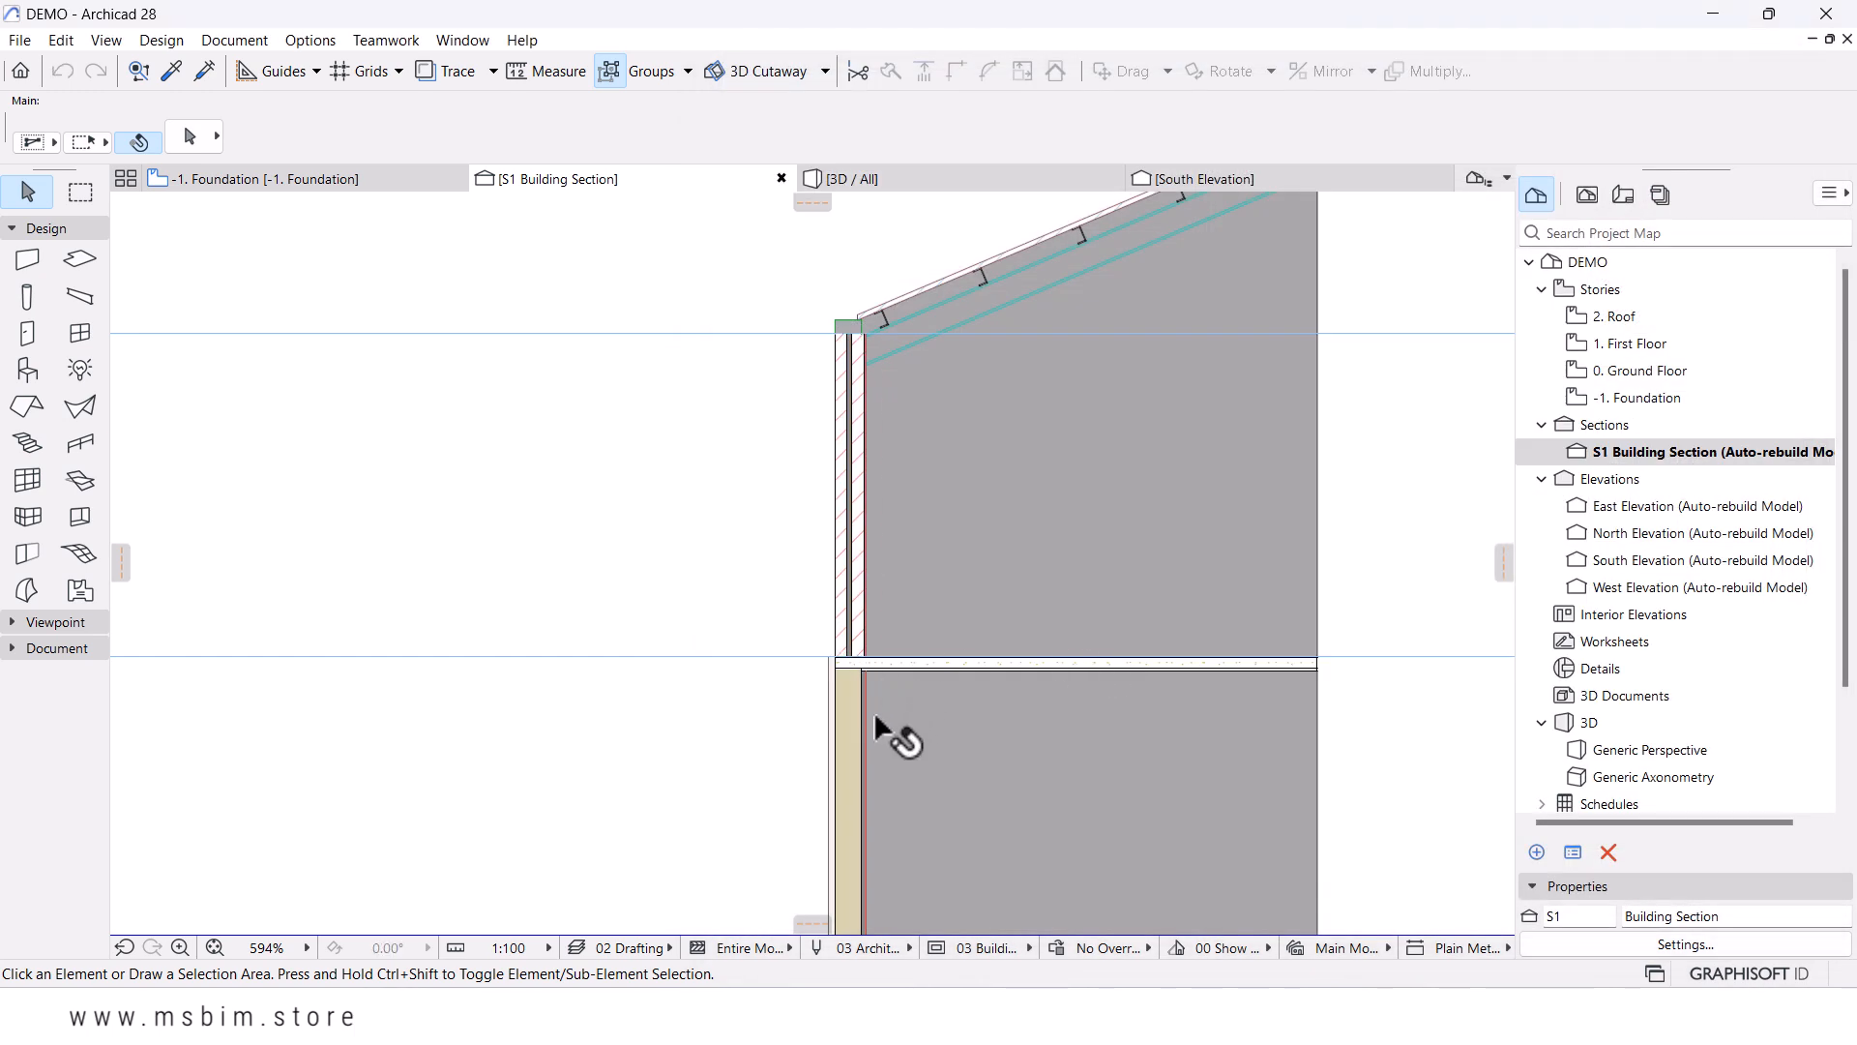
left_click(857, 730)
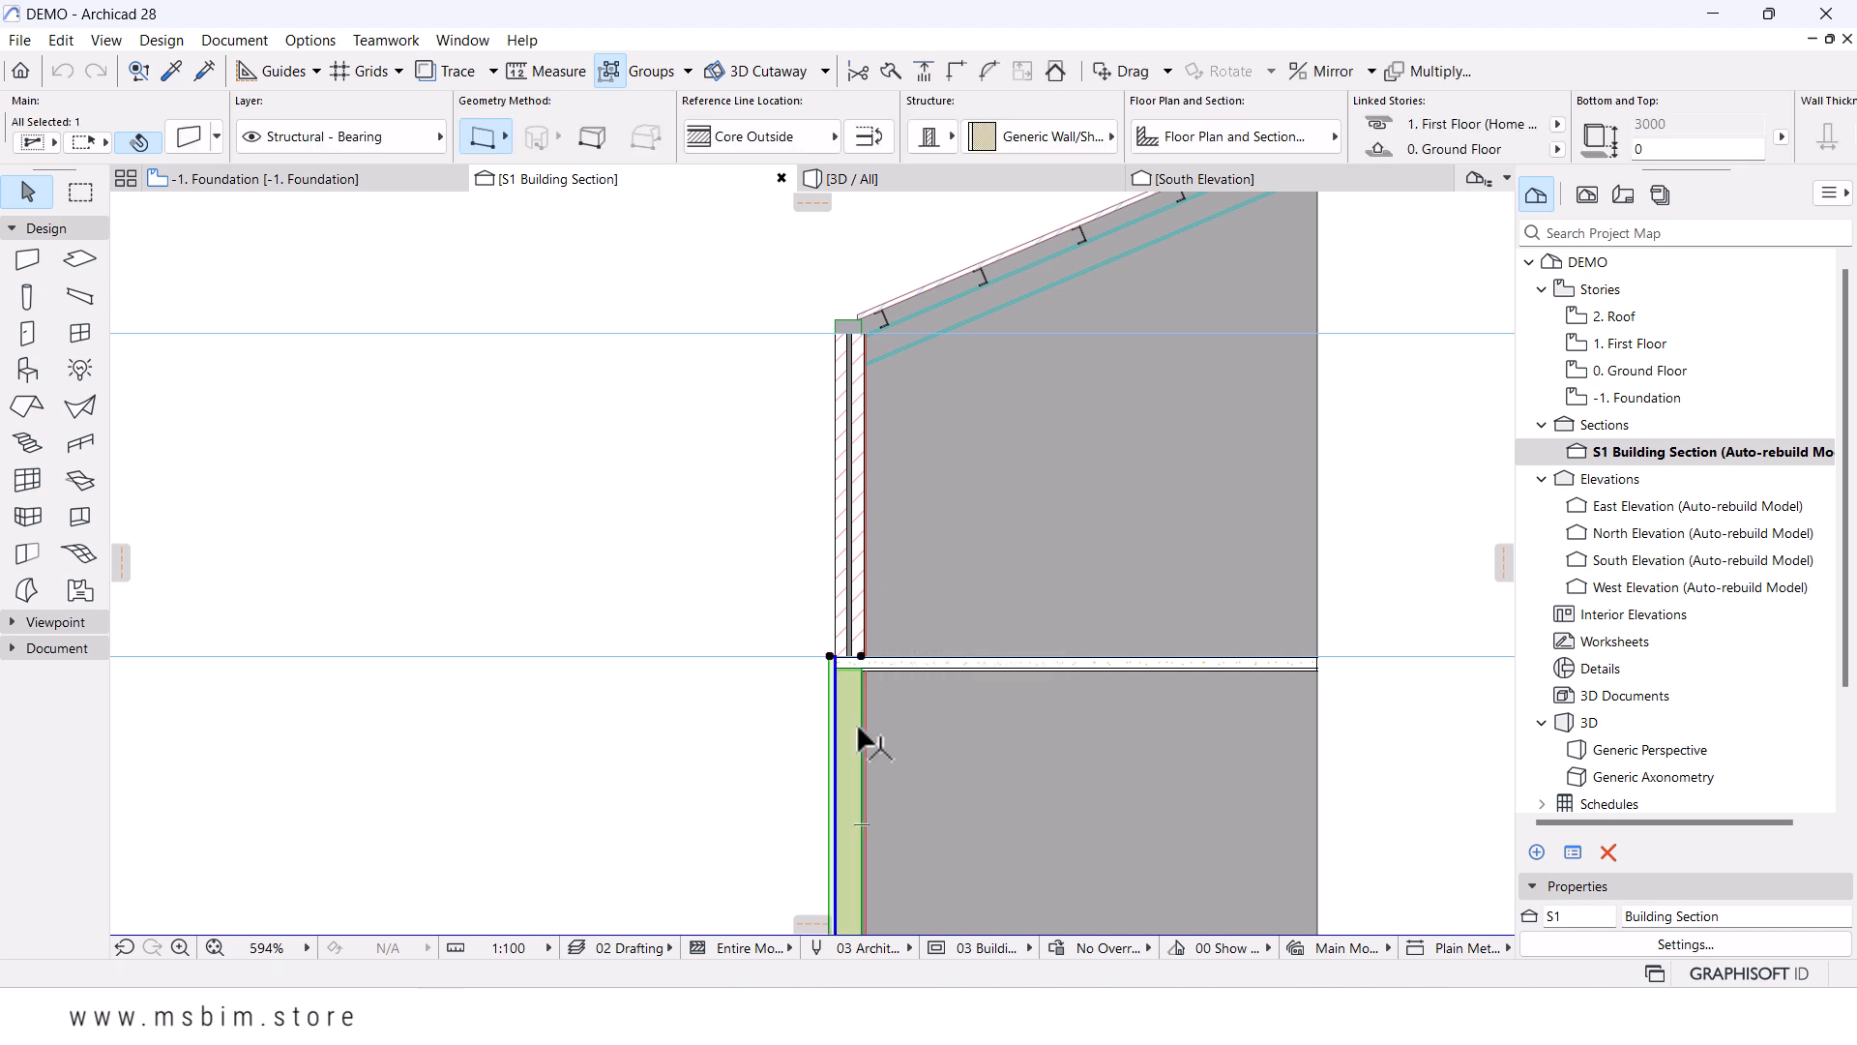
left_click(851, 490)
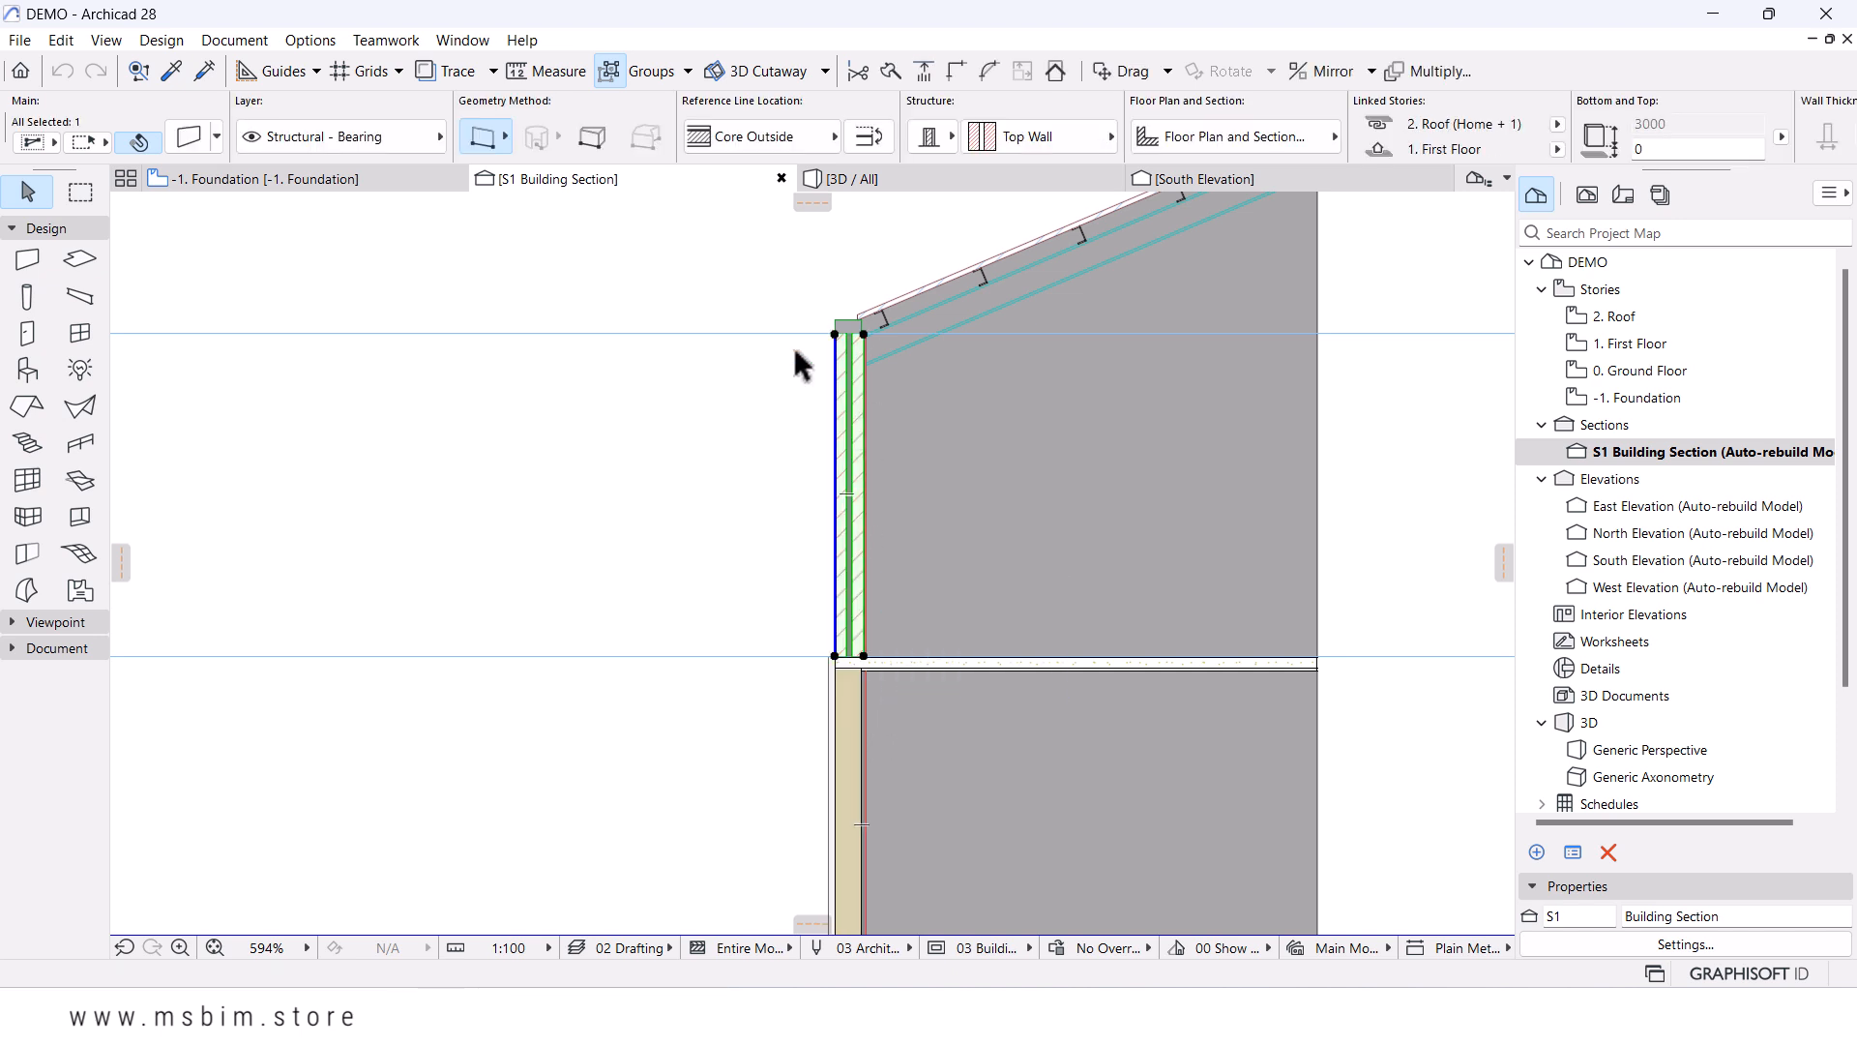
left_click(1078, 143)
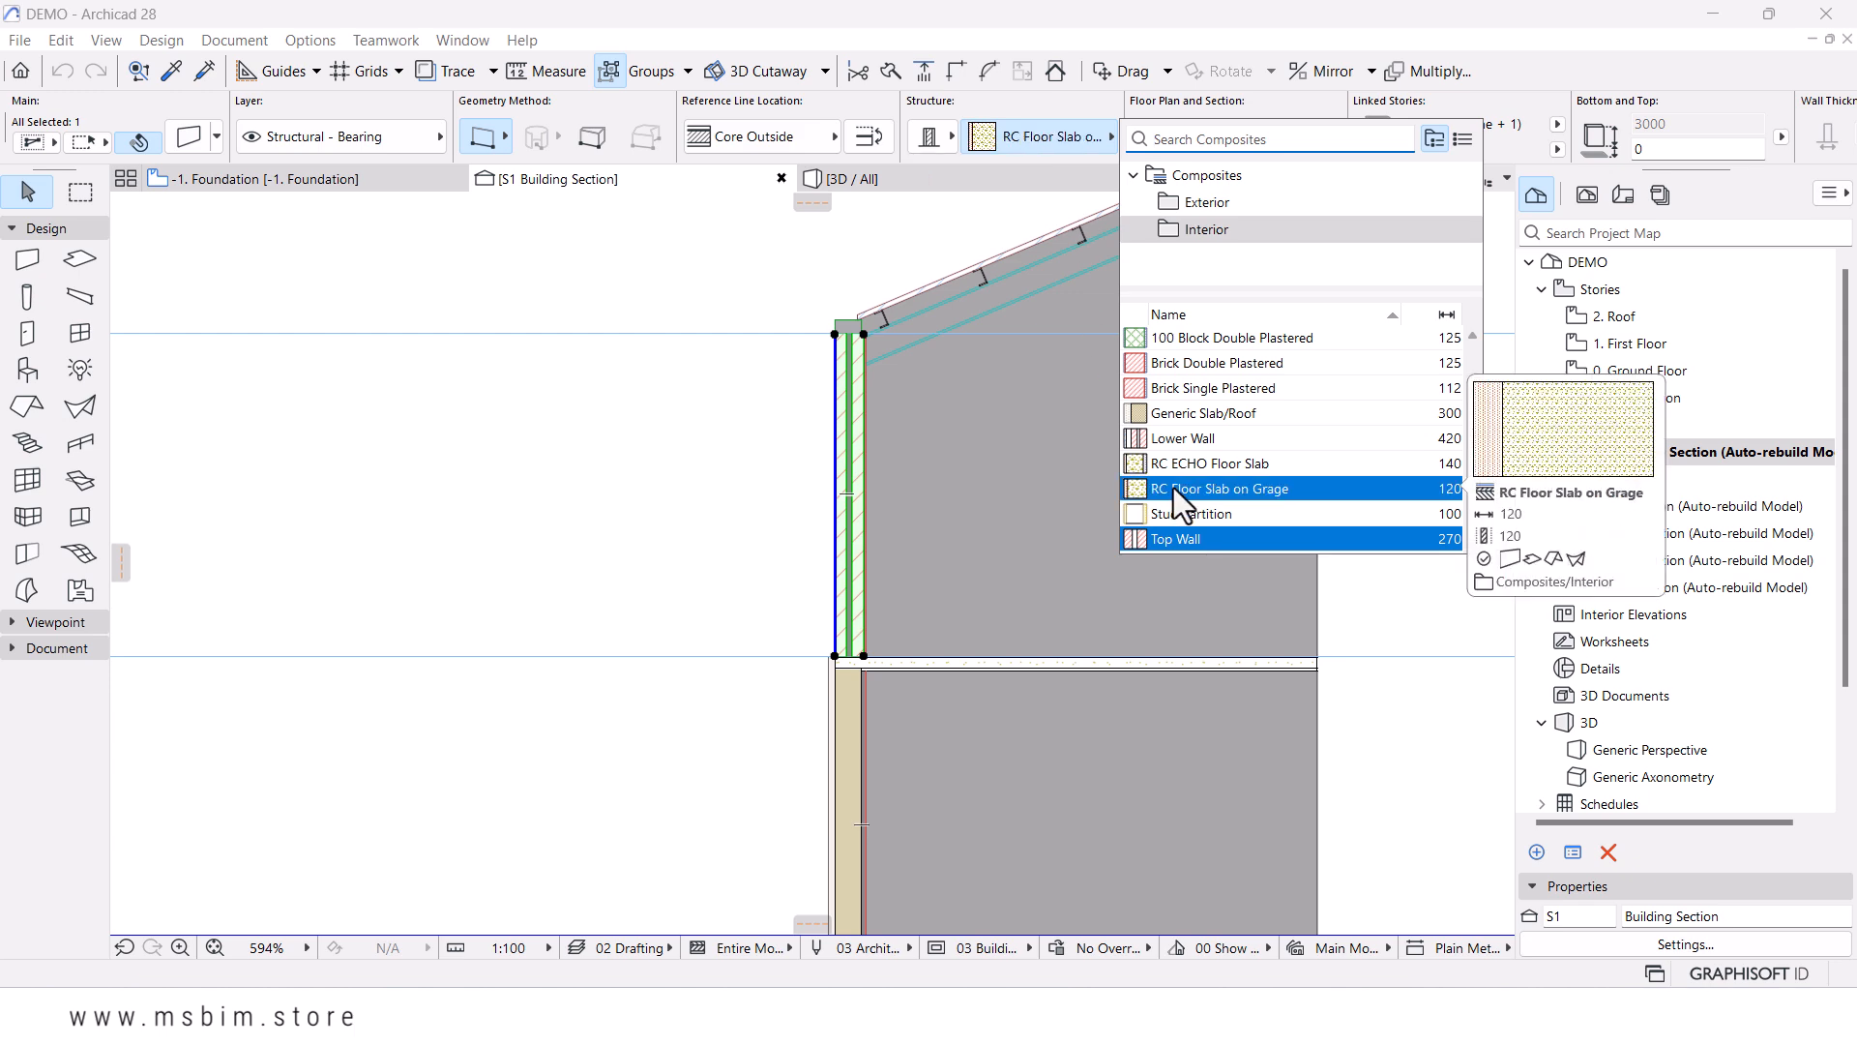
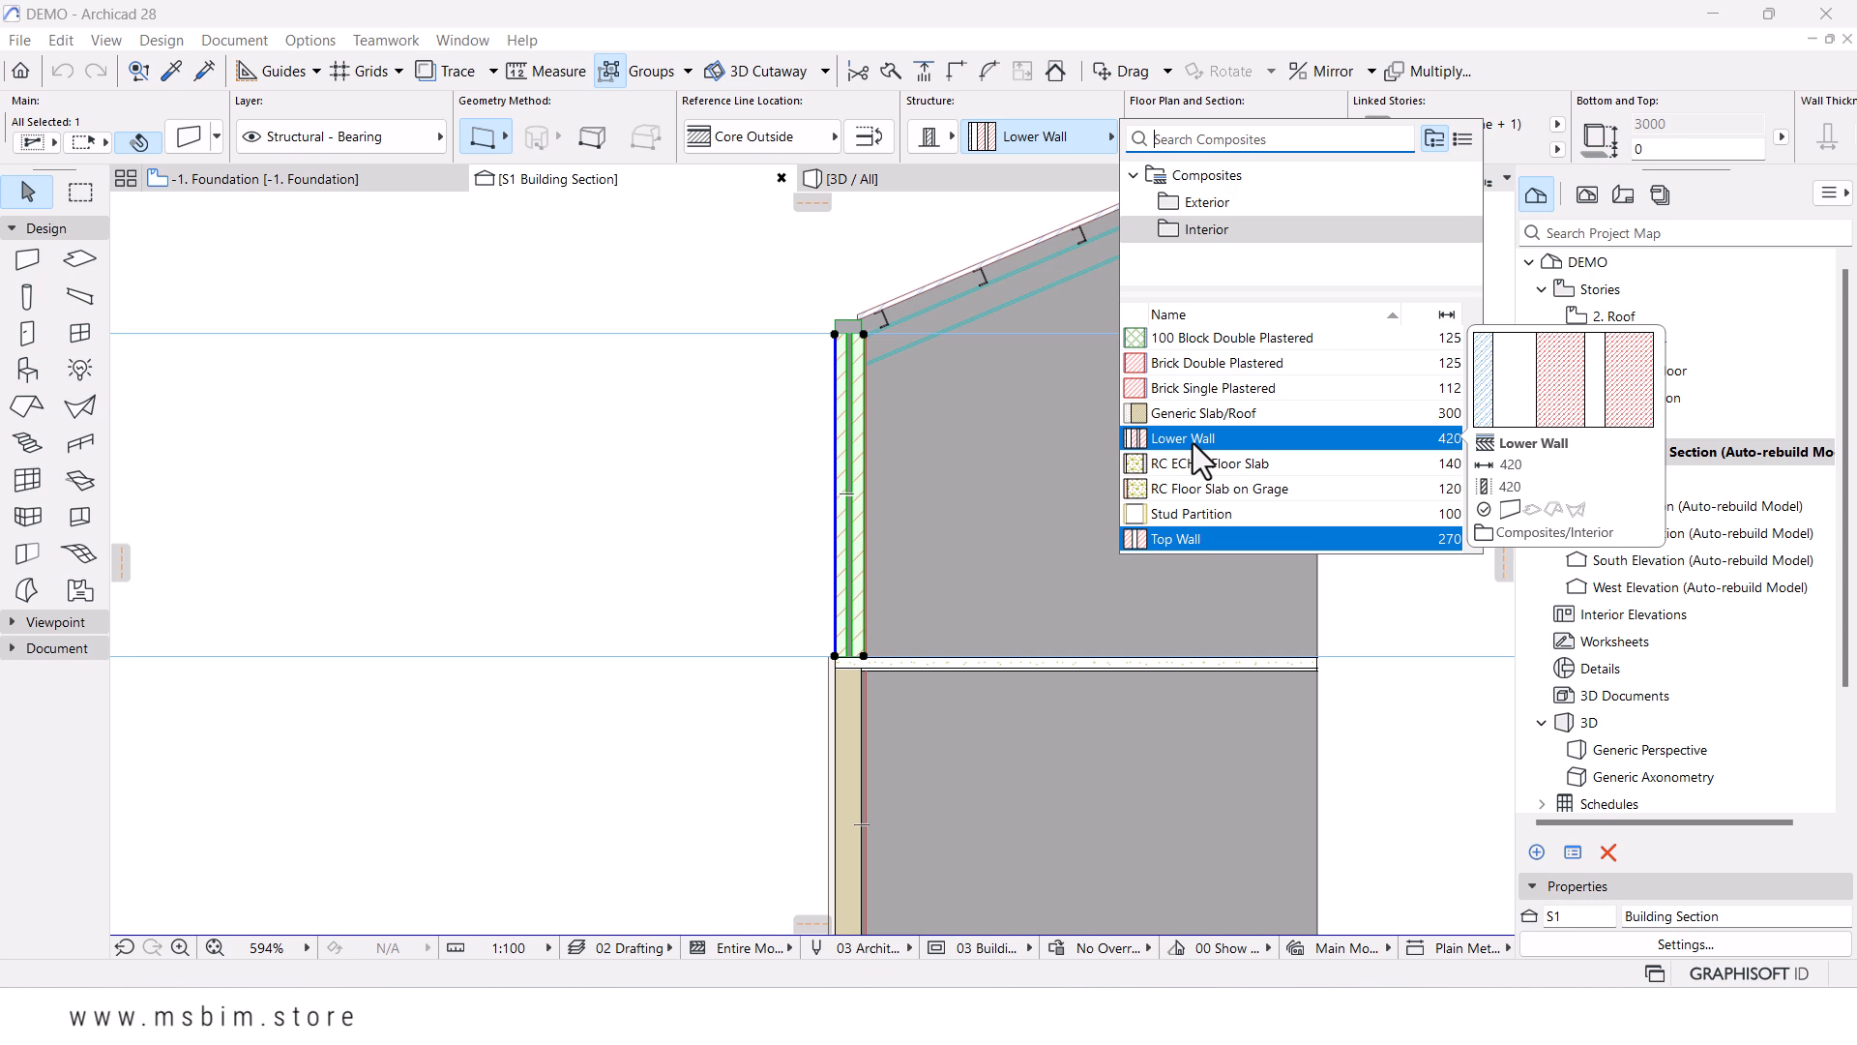
left_click(309, 41)
- Try to swap the names of the Top Wall and Lower Wall composites by renaming Top Wall as Lower Wall
left_click(300, 39)
mouse_move(358, 71)
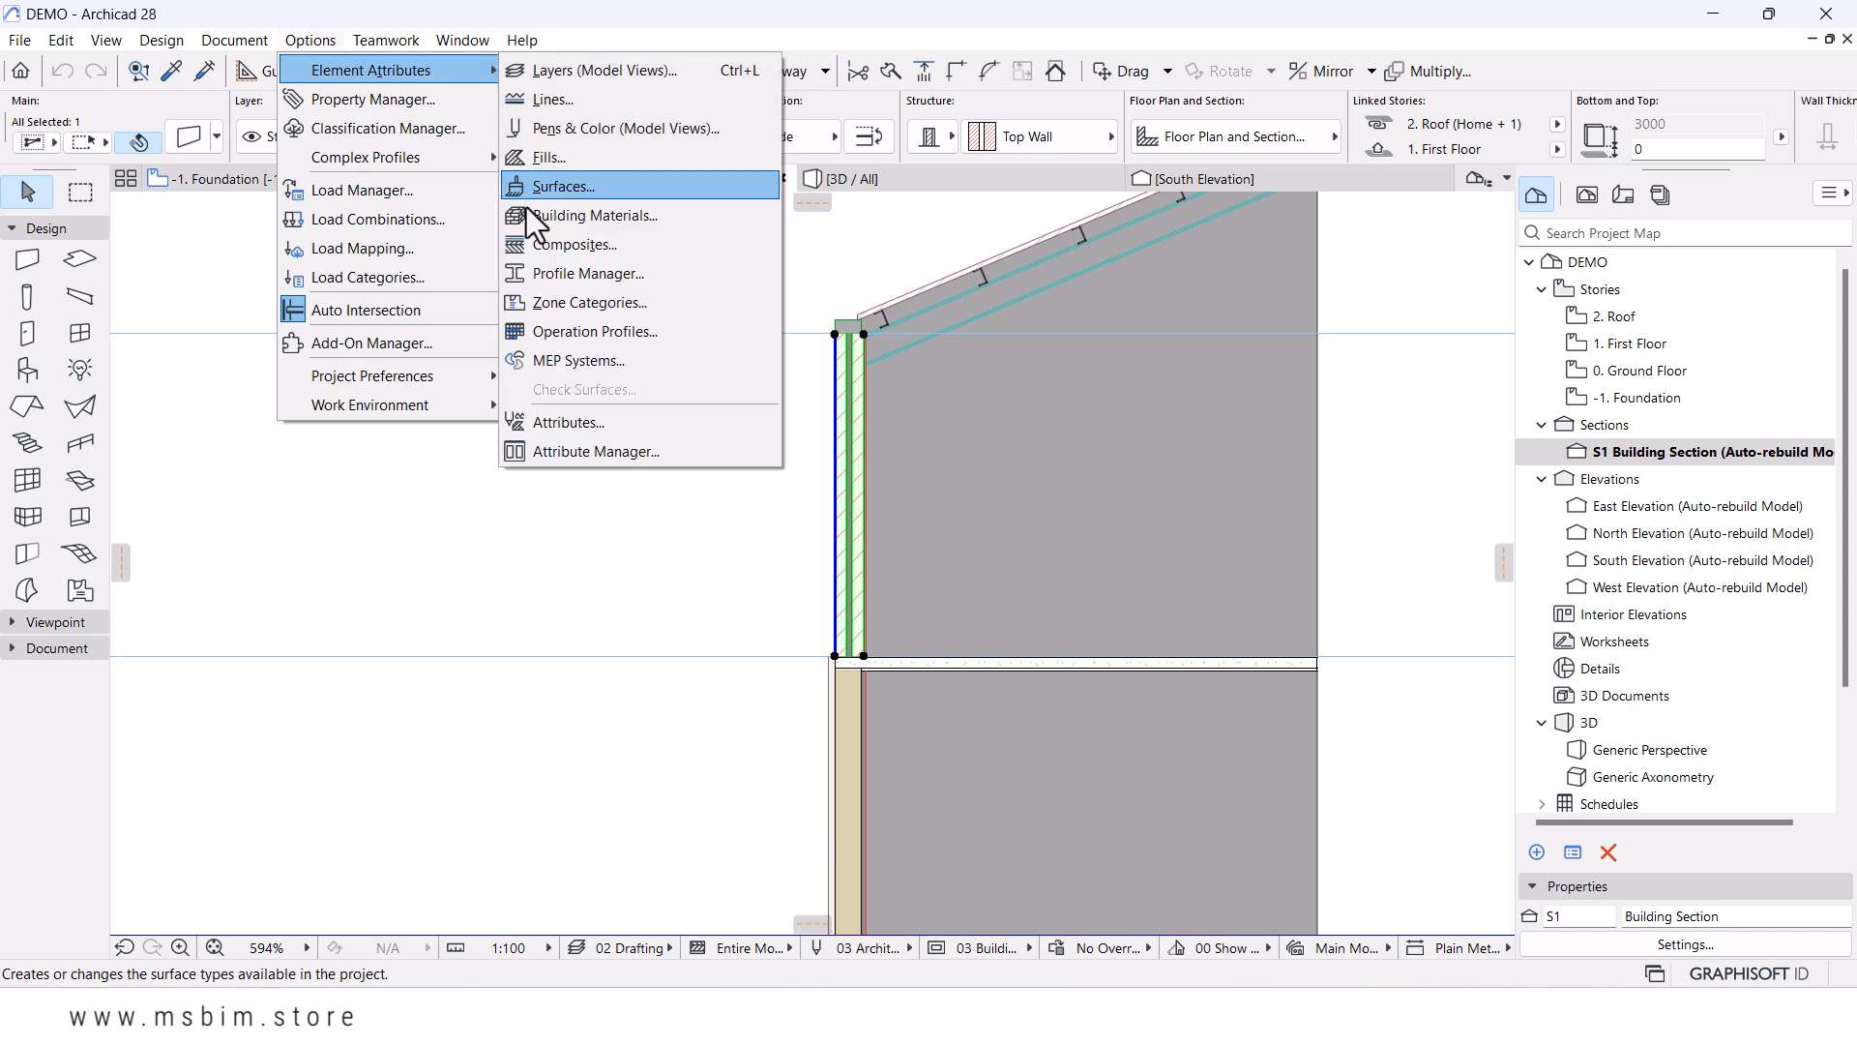
left_click(532, 244)
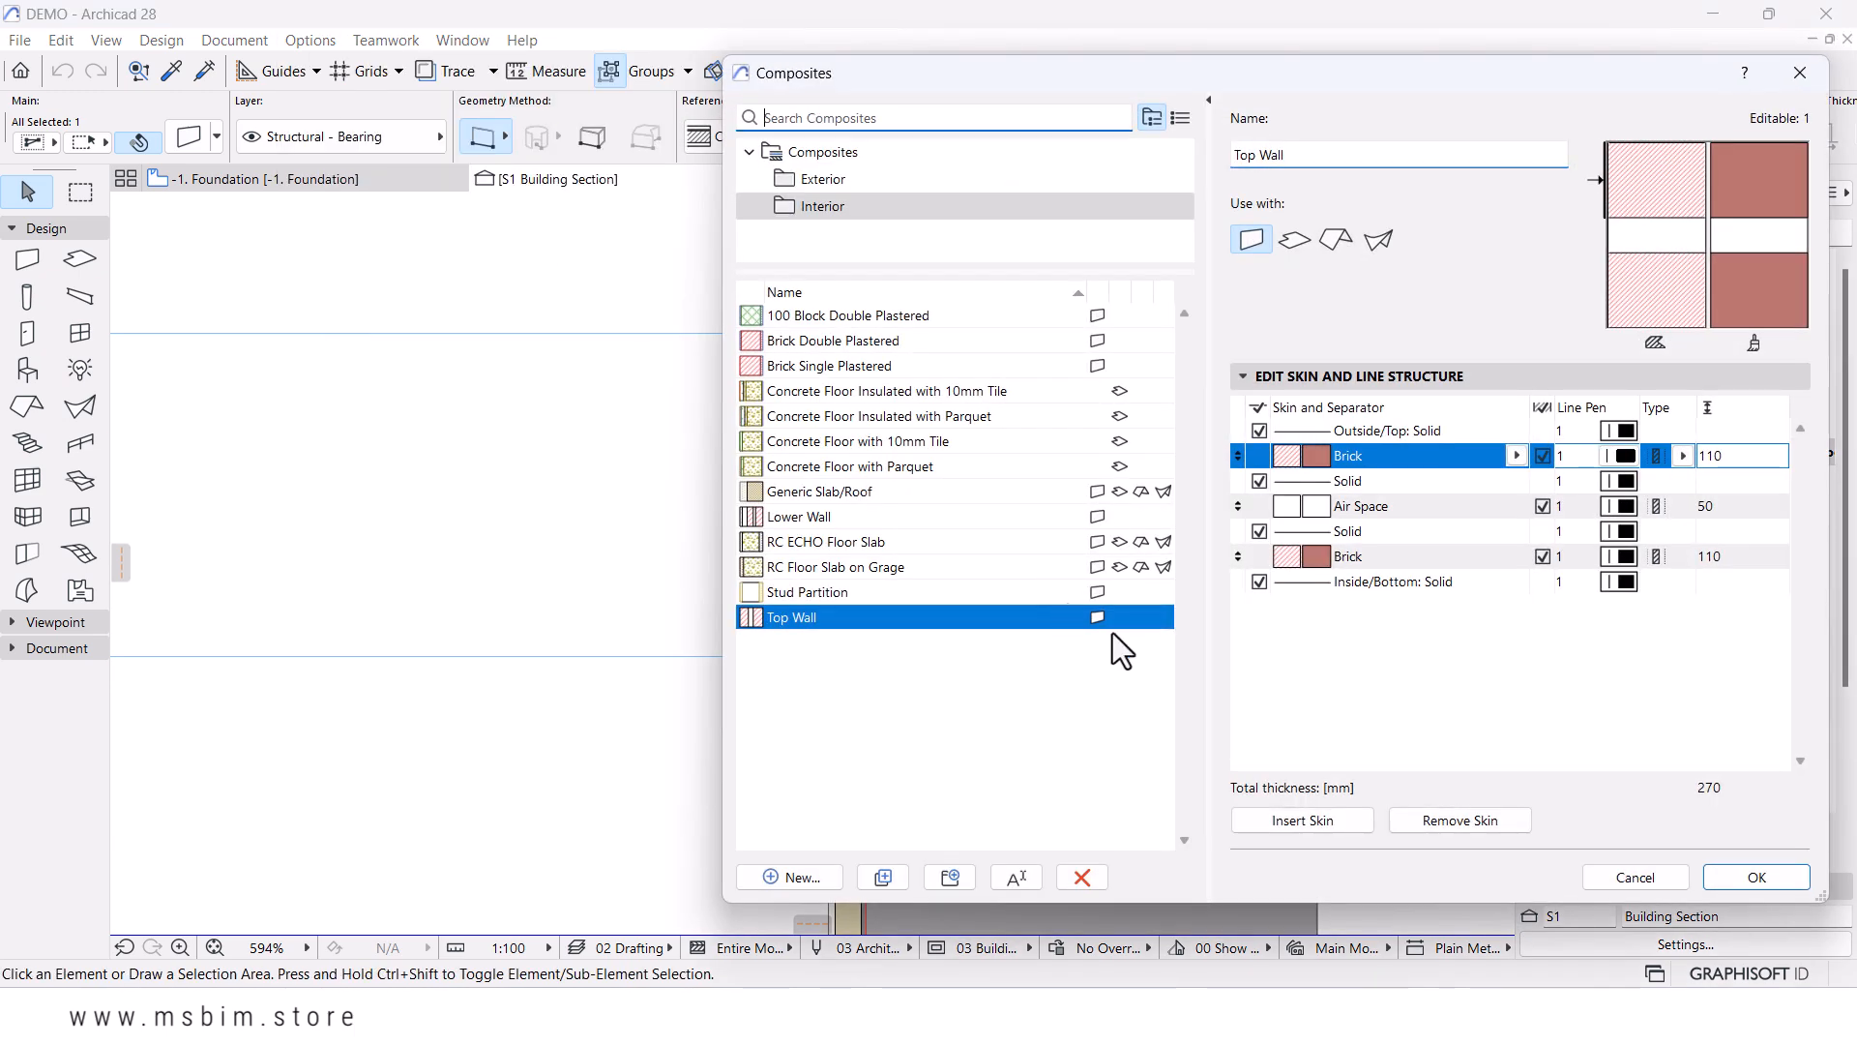
left_click(849, 619)
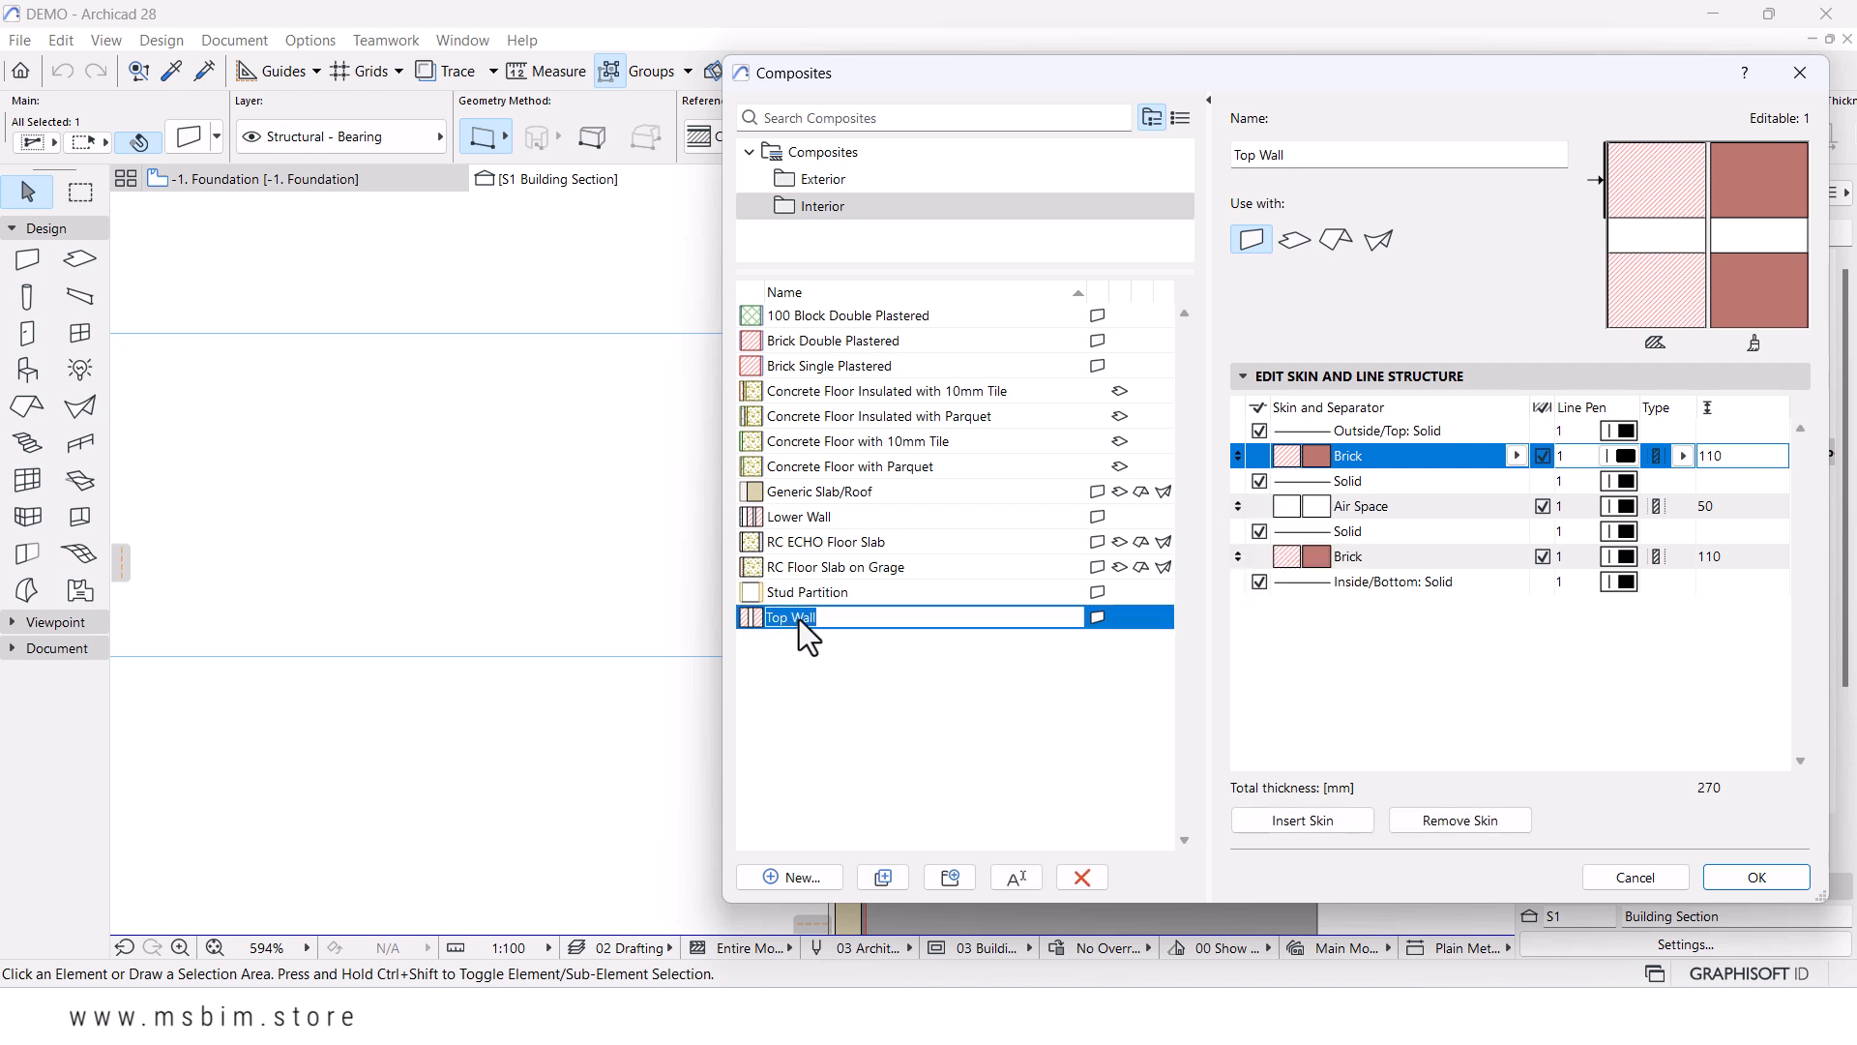
type("Lower")
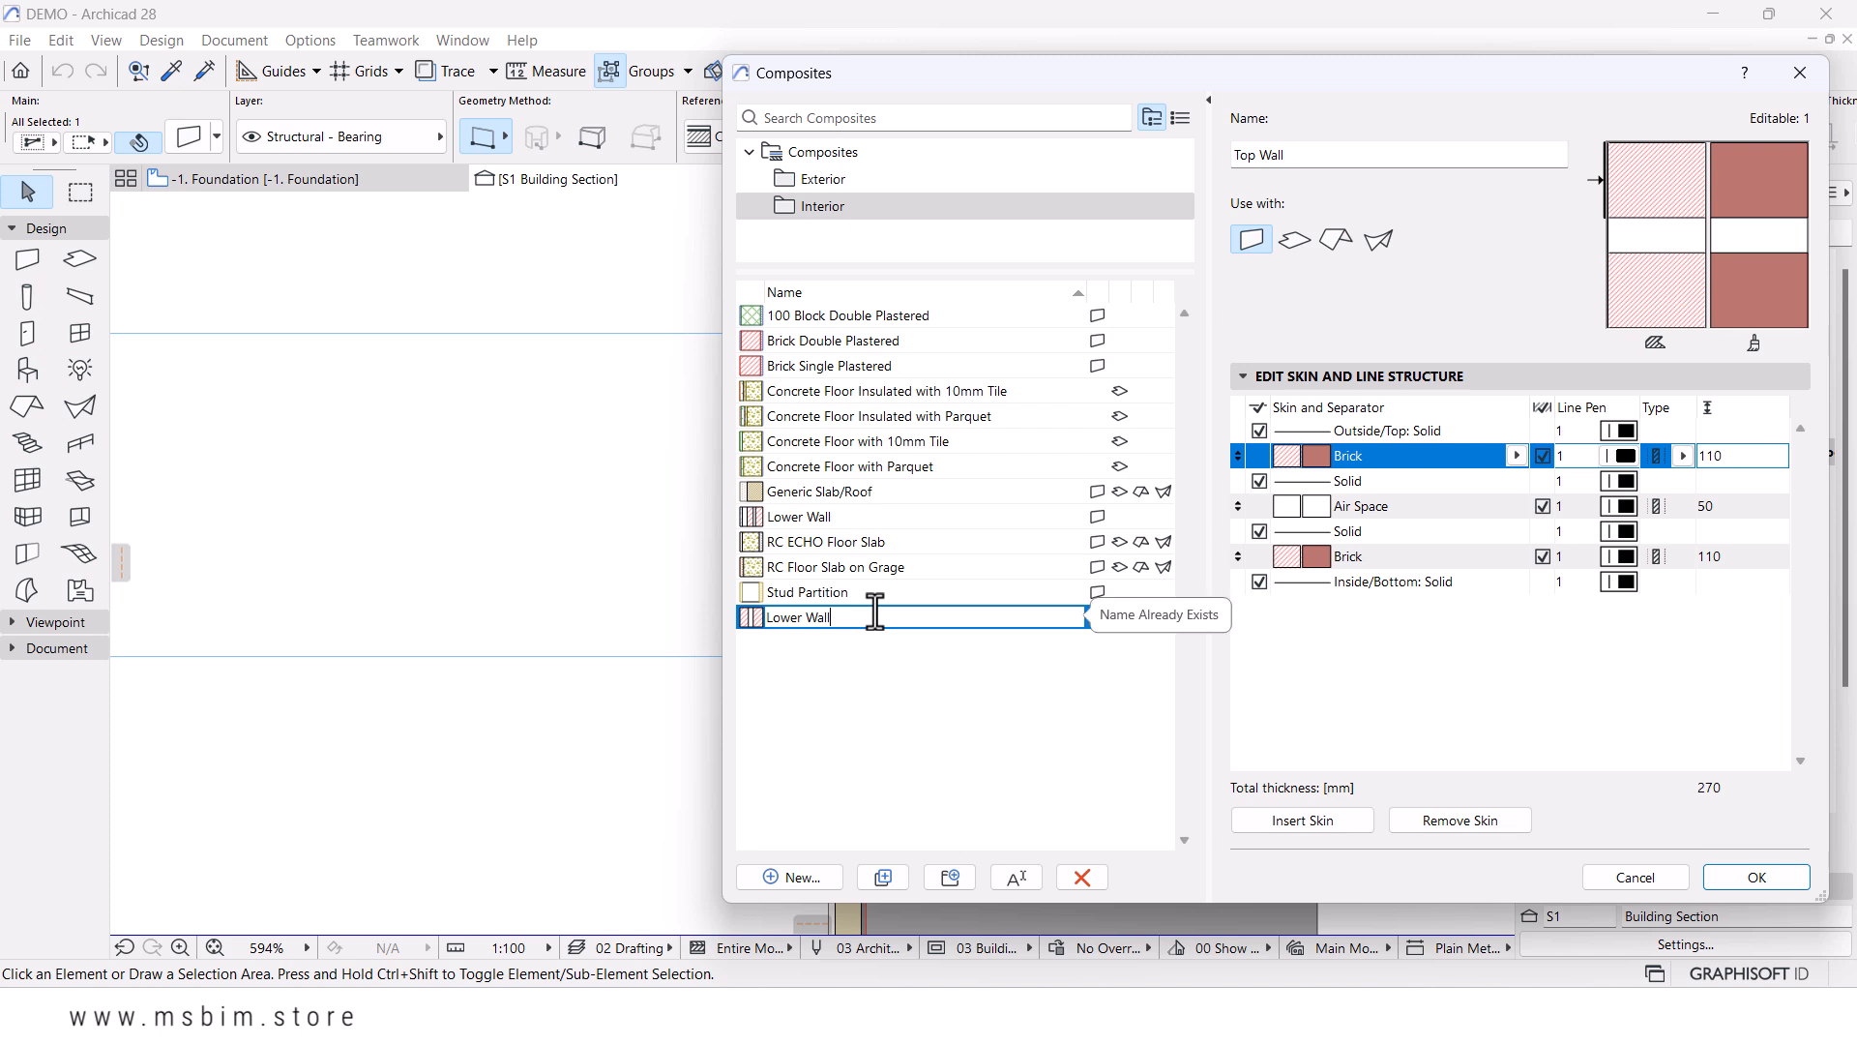
left_click(818, 519)
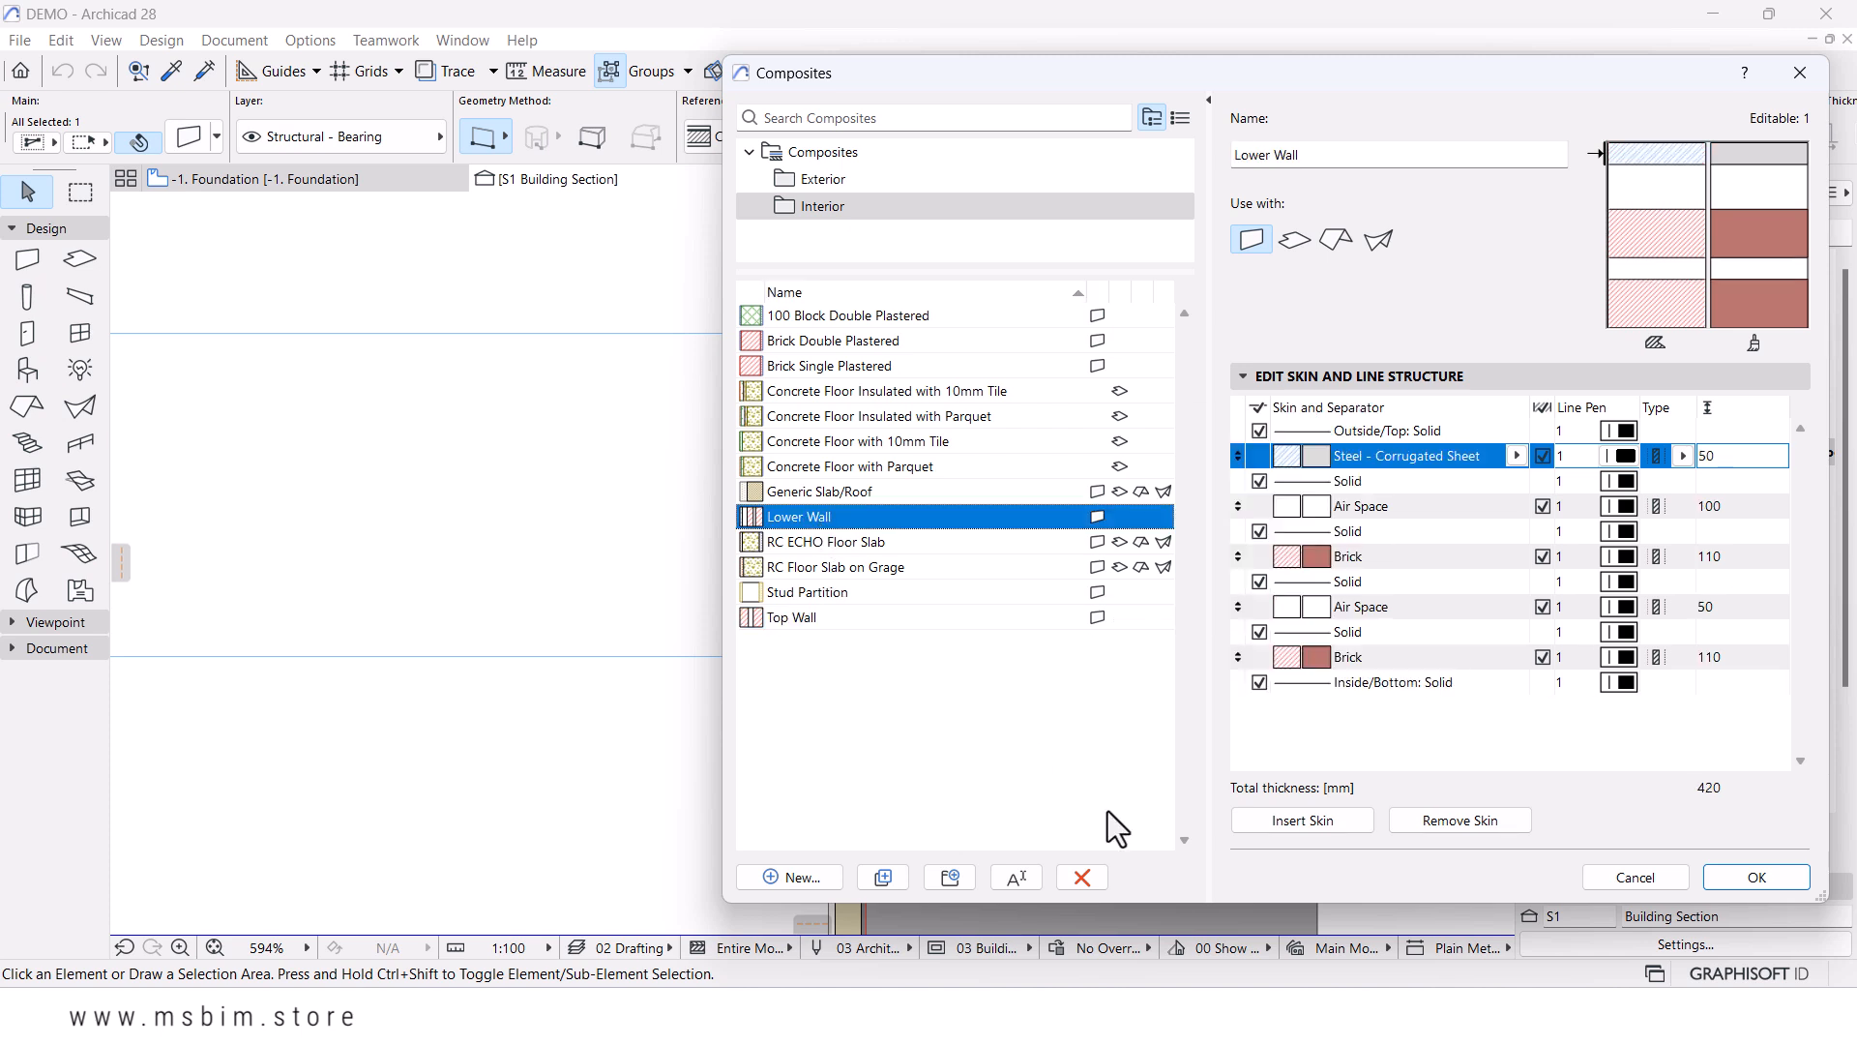
triple_click(1309, 157)
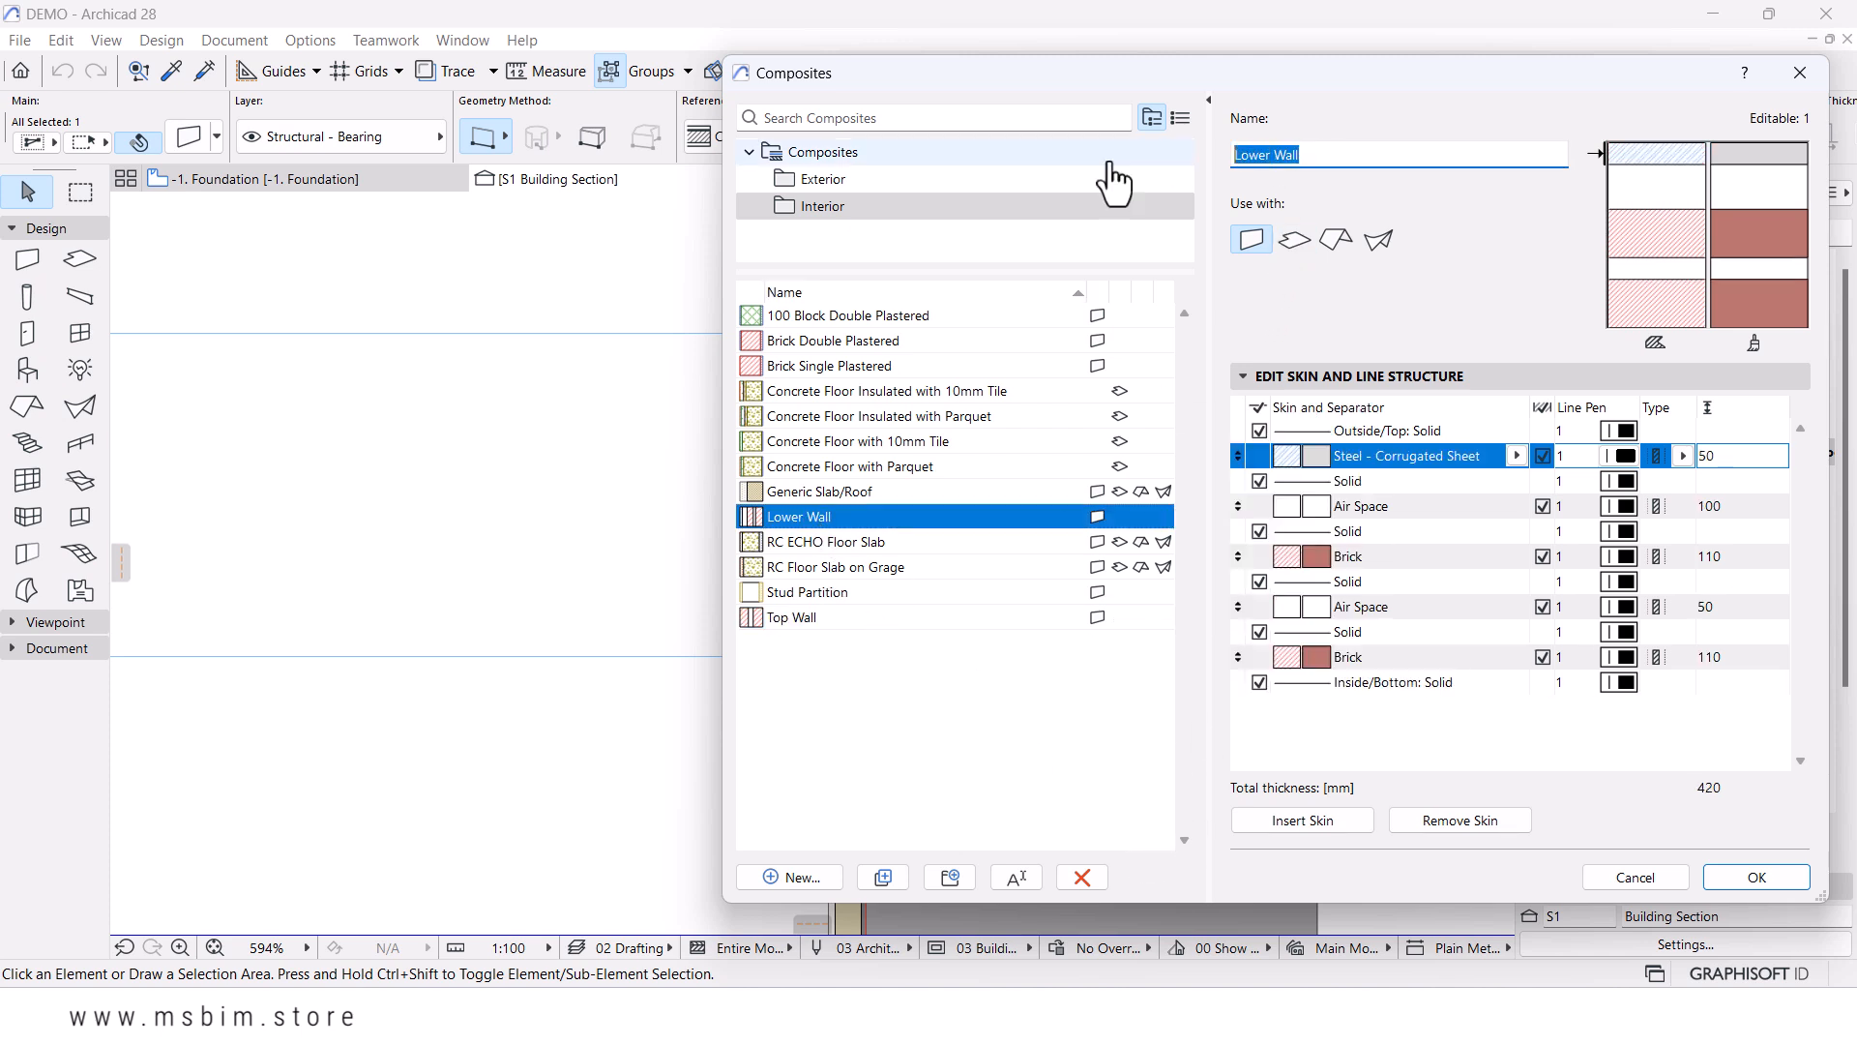
type("T")
left_click(1738, 872)
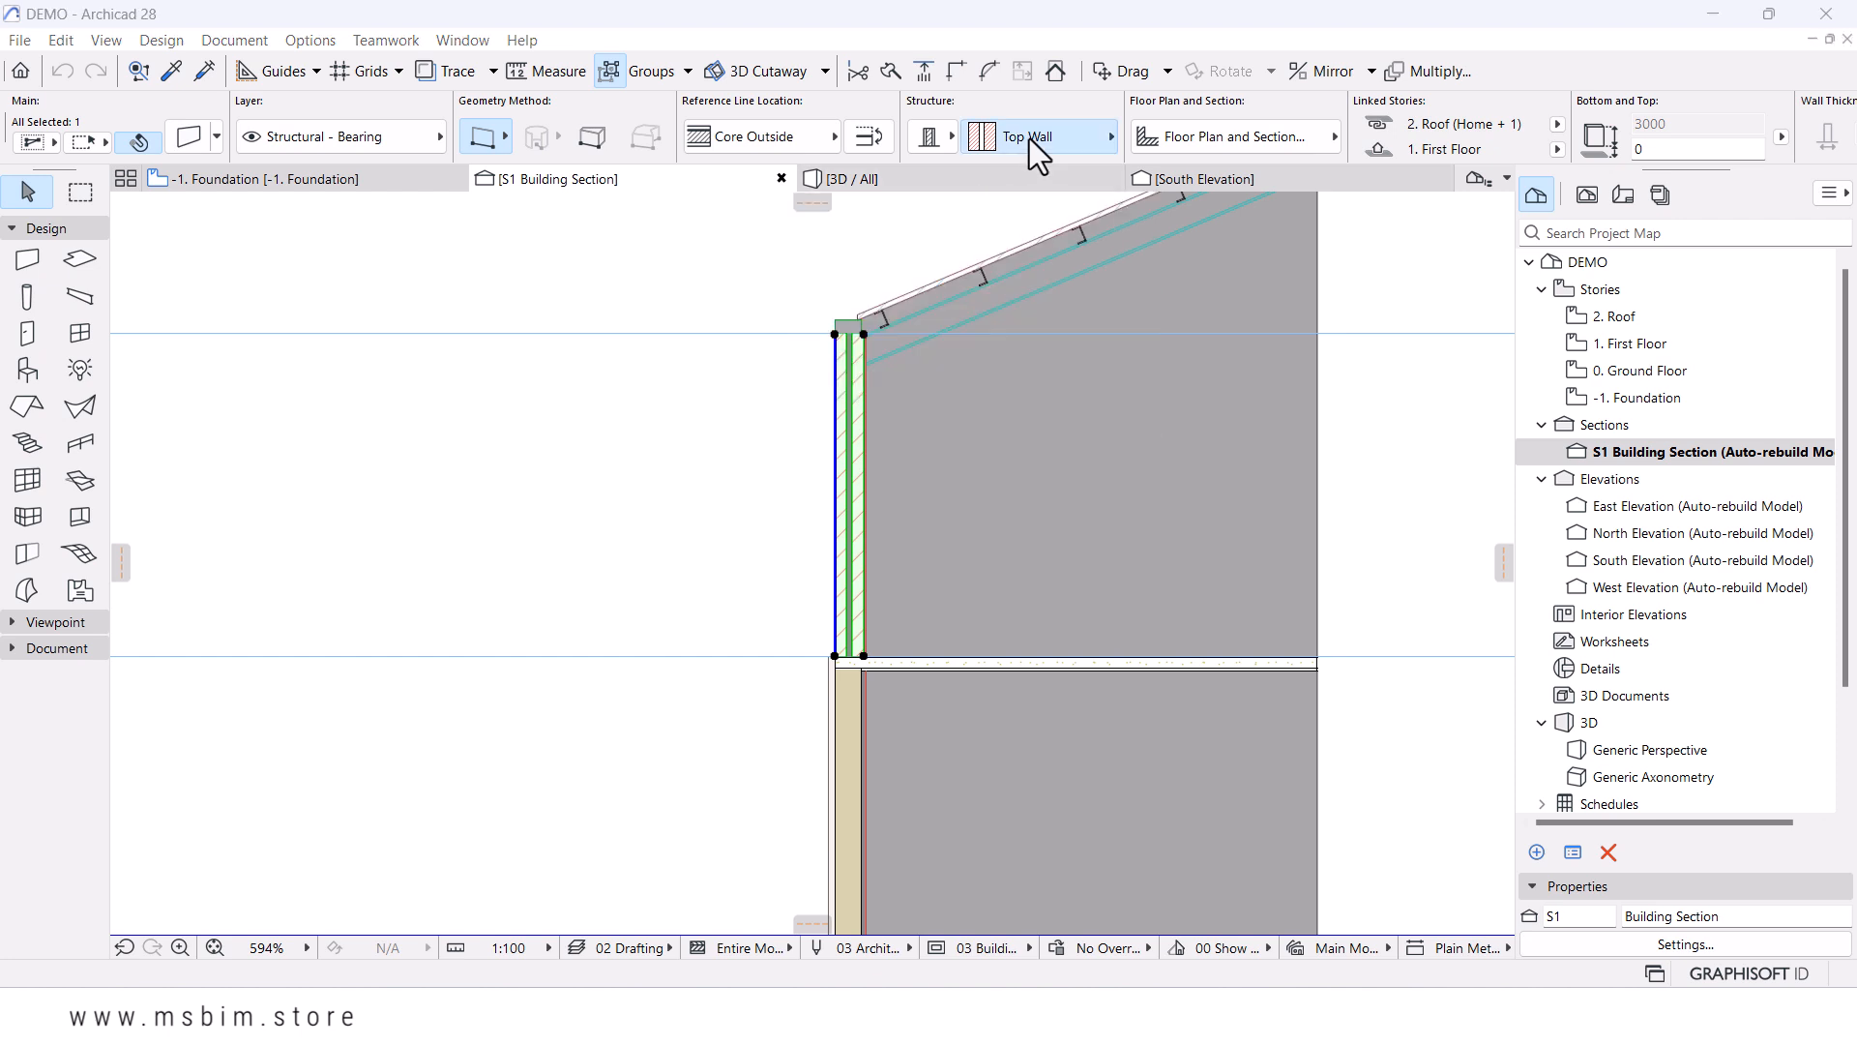
- Assign the Lower Wall composite to the first-floor exterior wall in the building section
left_click(1029, 138)
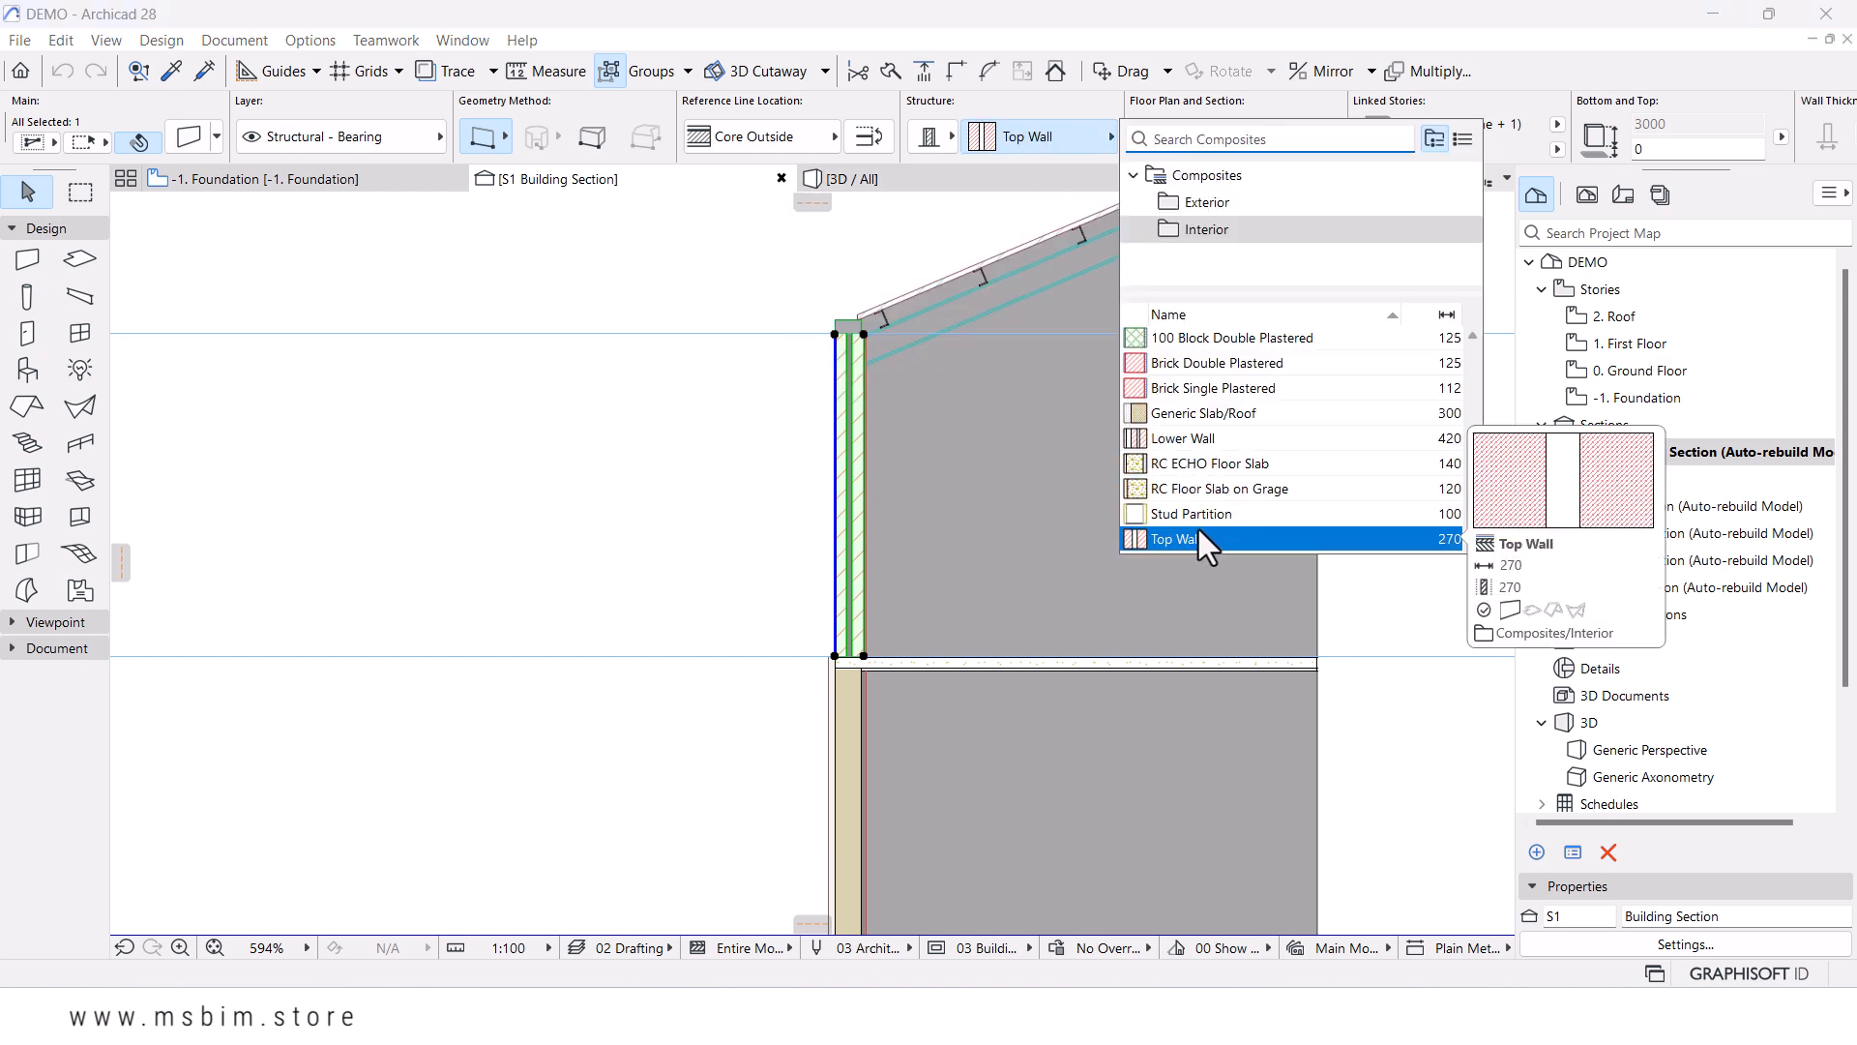
left_click(1188, 445)
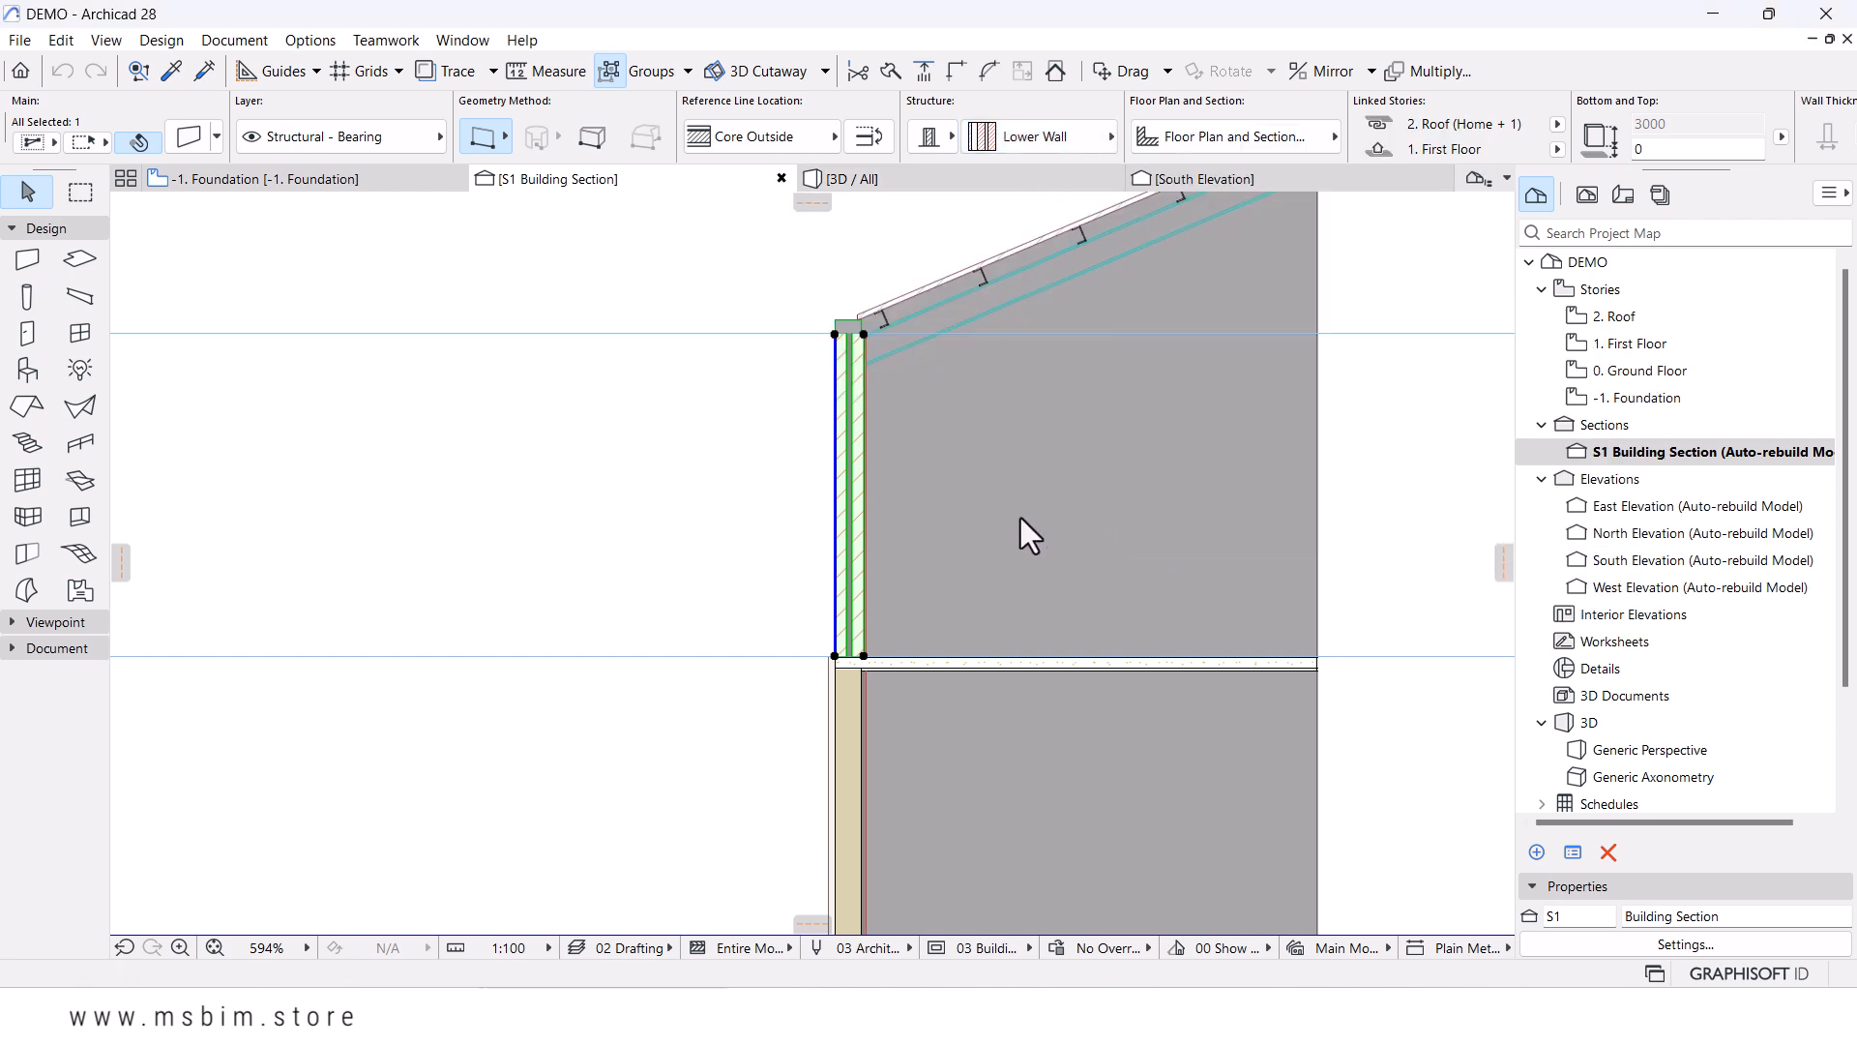
left_click(694, 432)
left_click(853, 403)
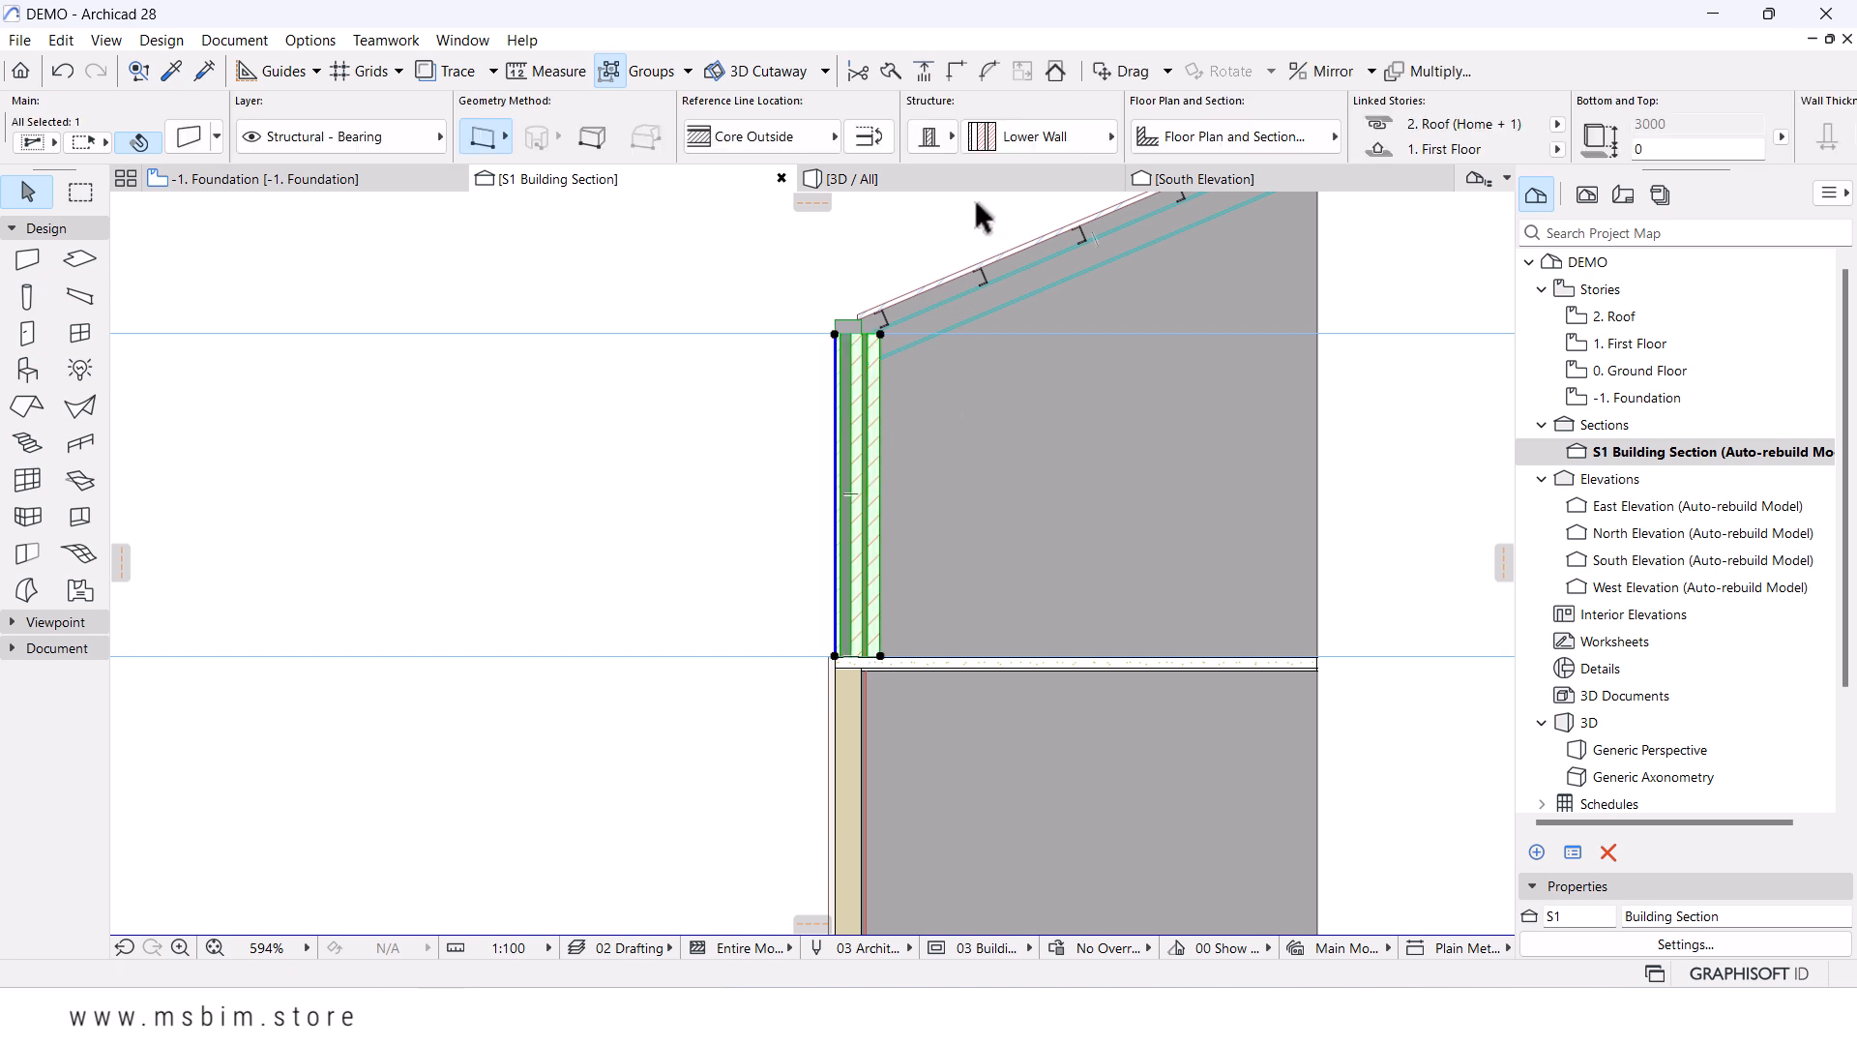
- Switch the first-floor exterior wall back to the brick-only Top Wall composite
left_click(1052, 136)
left_click(1157, 538)
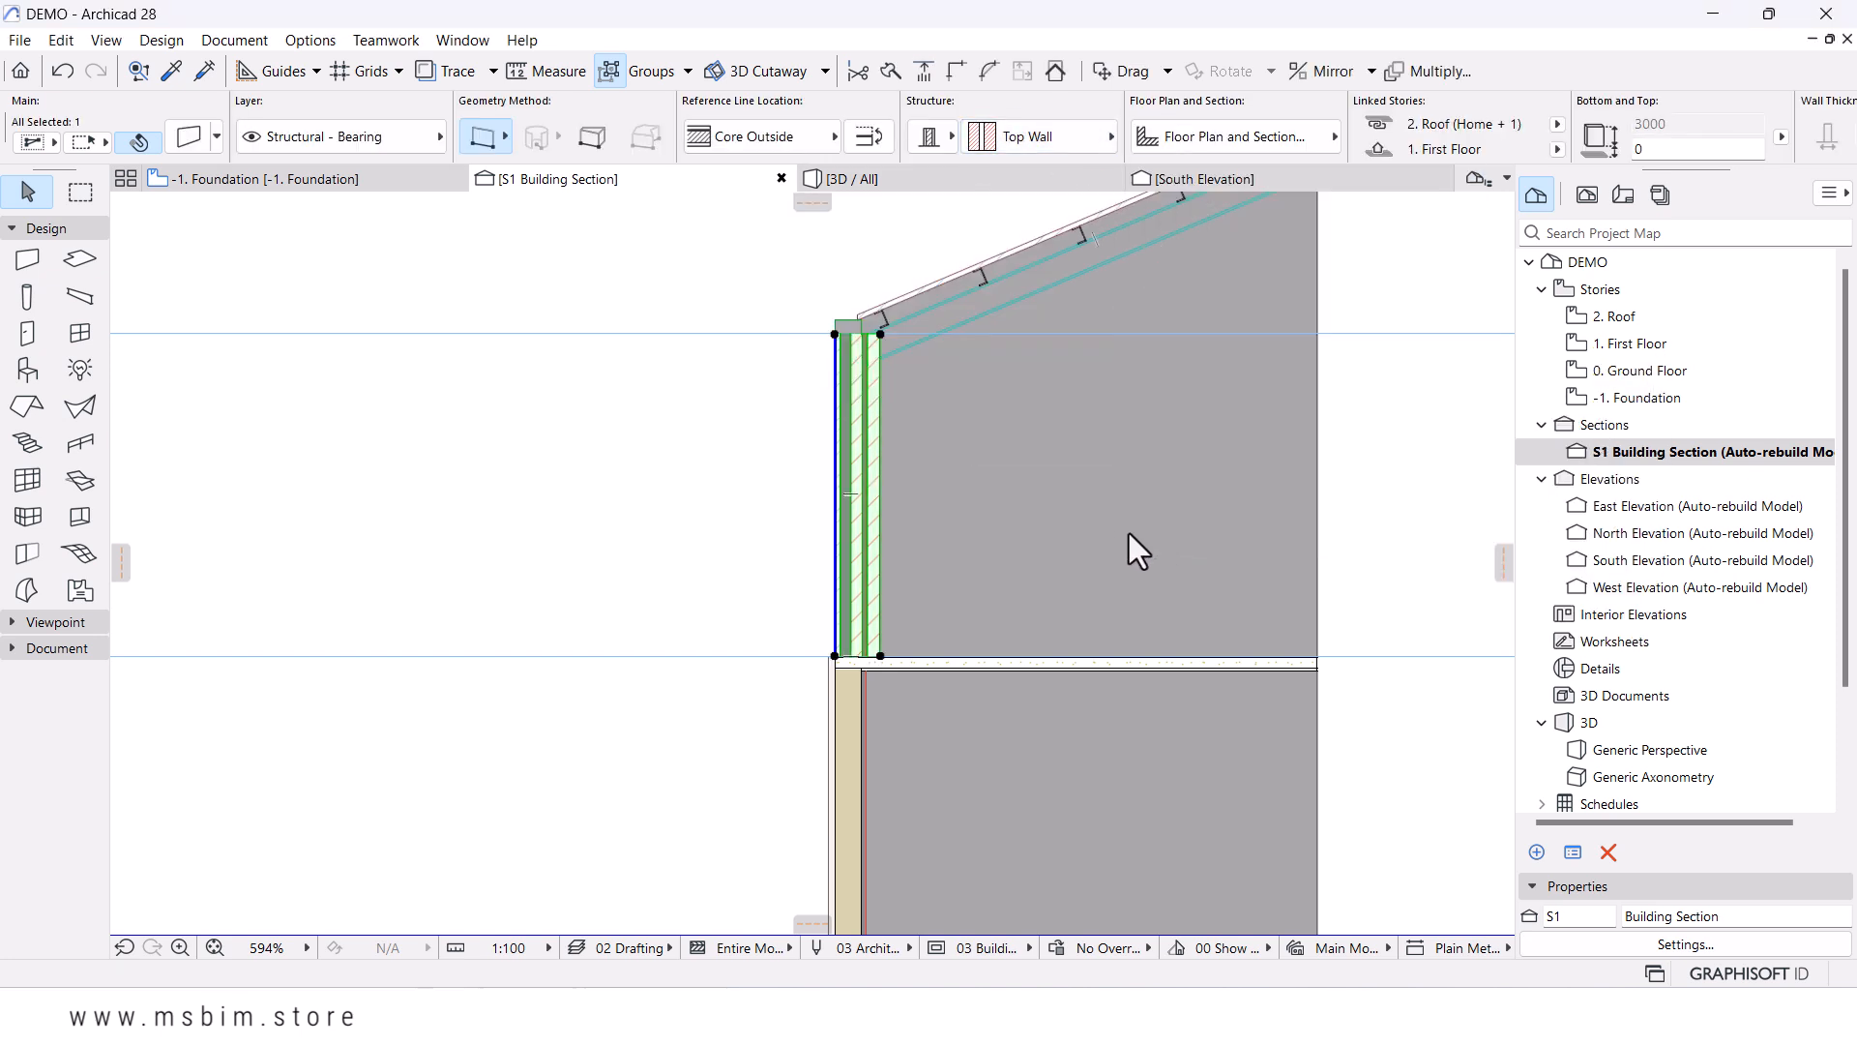
scroll(771, 416, "down", 2)
middle_click_drag(771, 436, 855, 376)
scroll(855, 375, "up", 2)
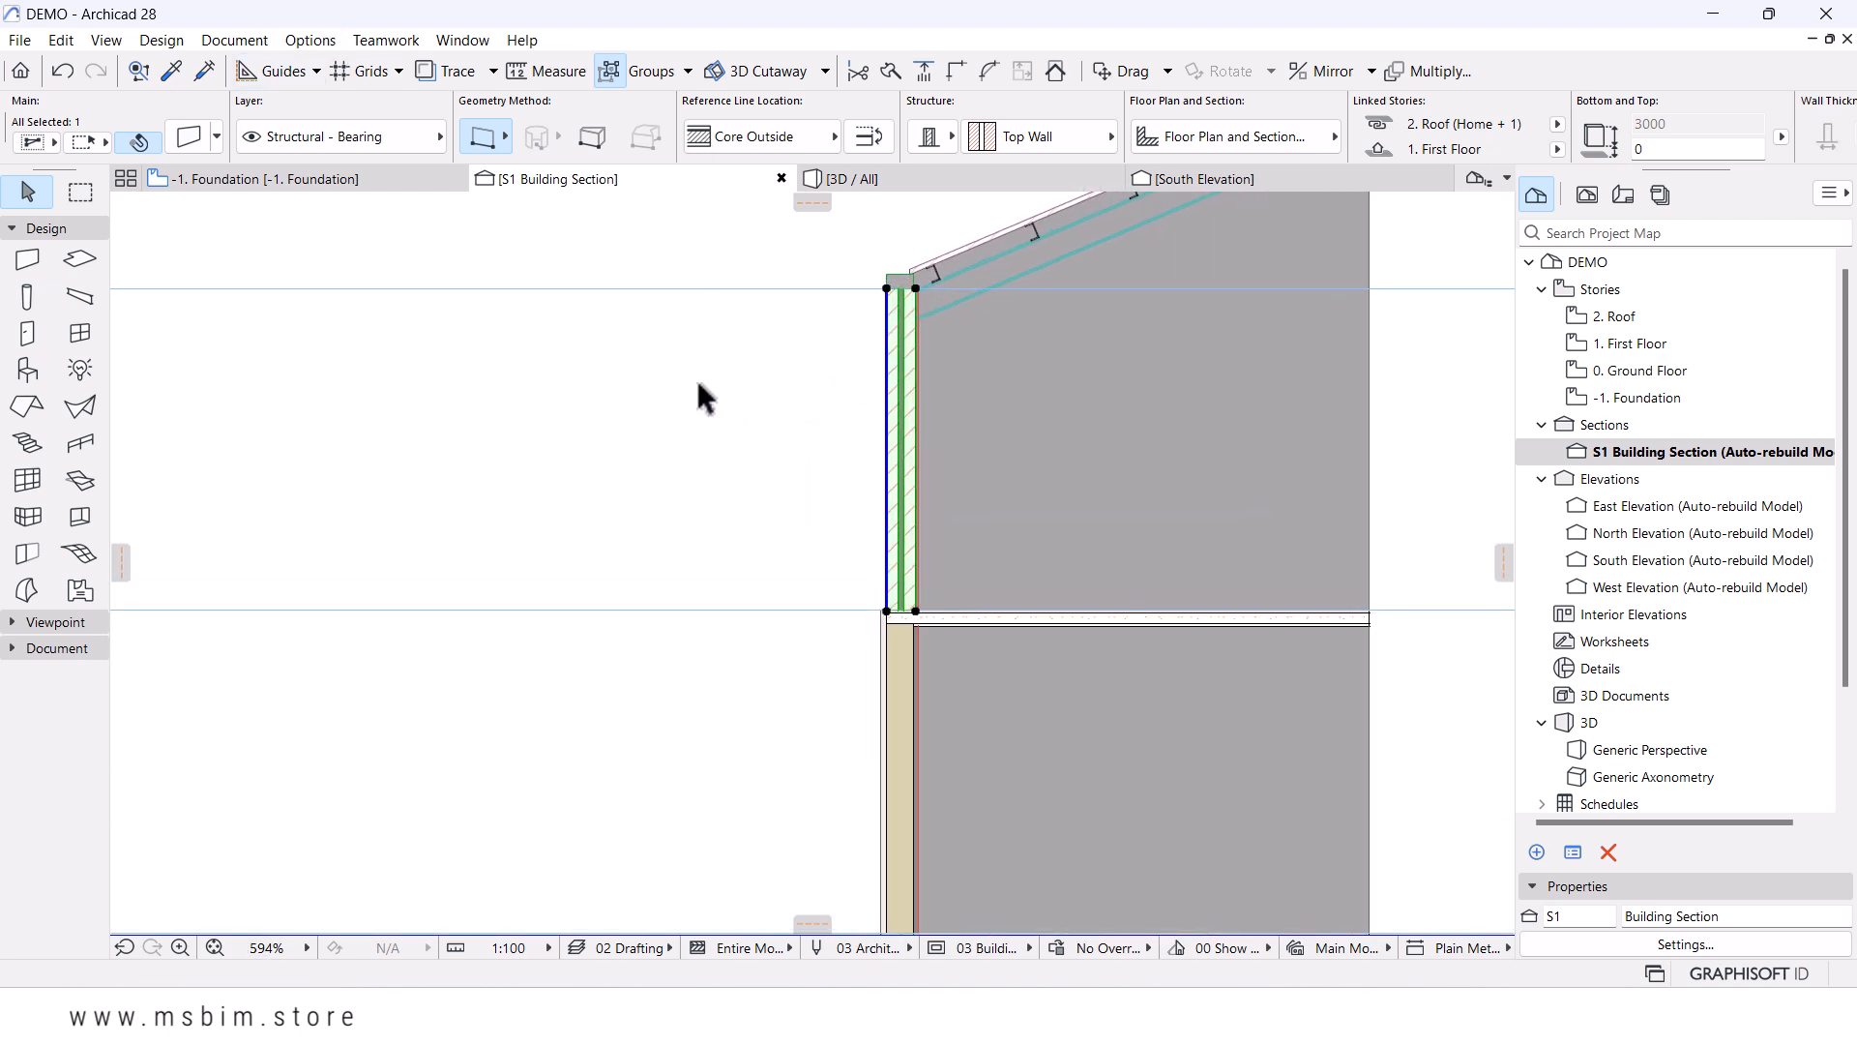
- Rename the brick-only Top Wall composite as Bottom Wall
left_click(290, 39)
mouse_move(320, 68)
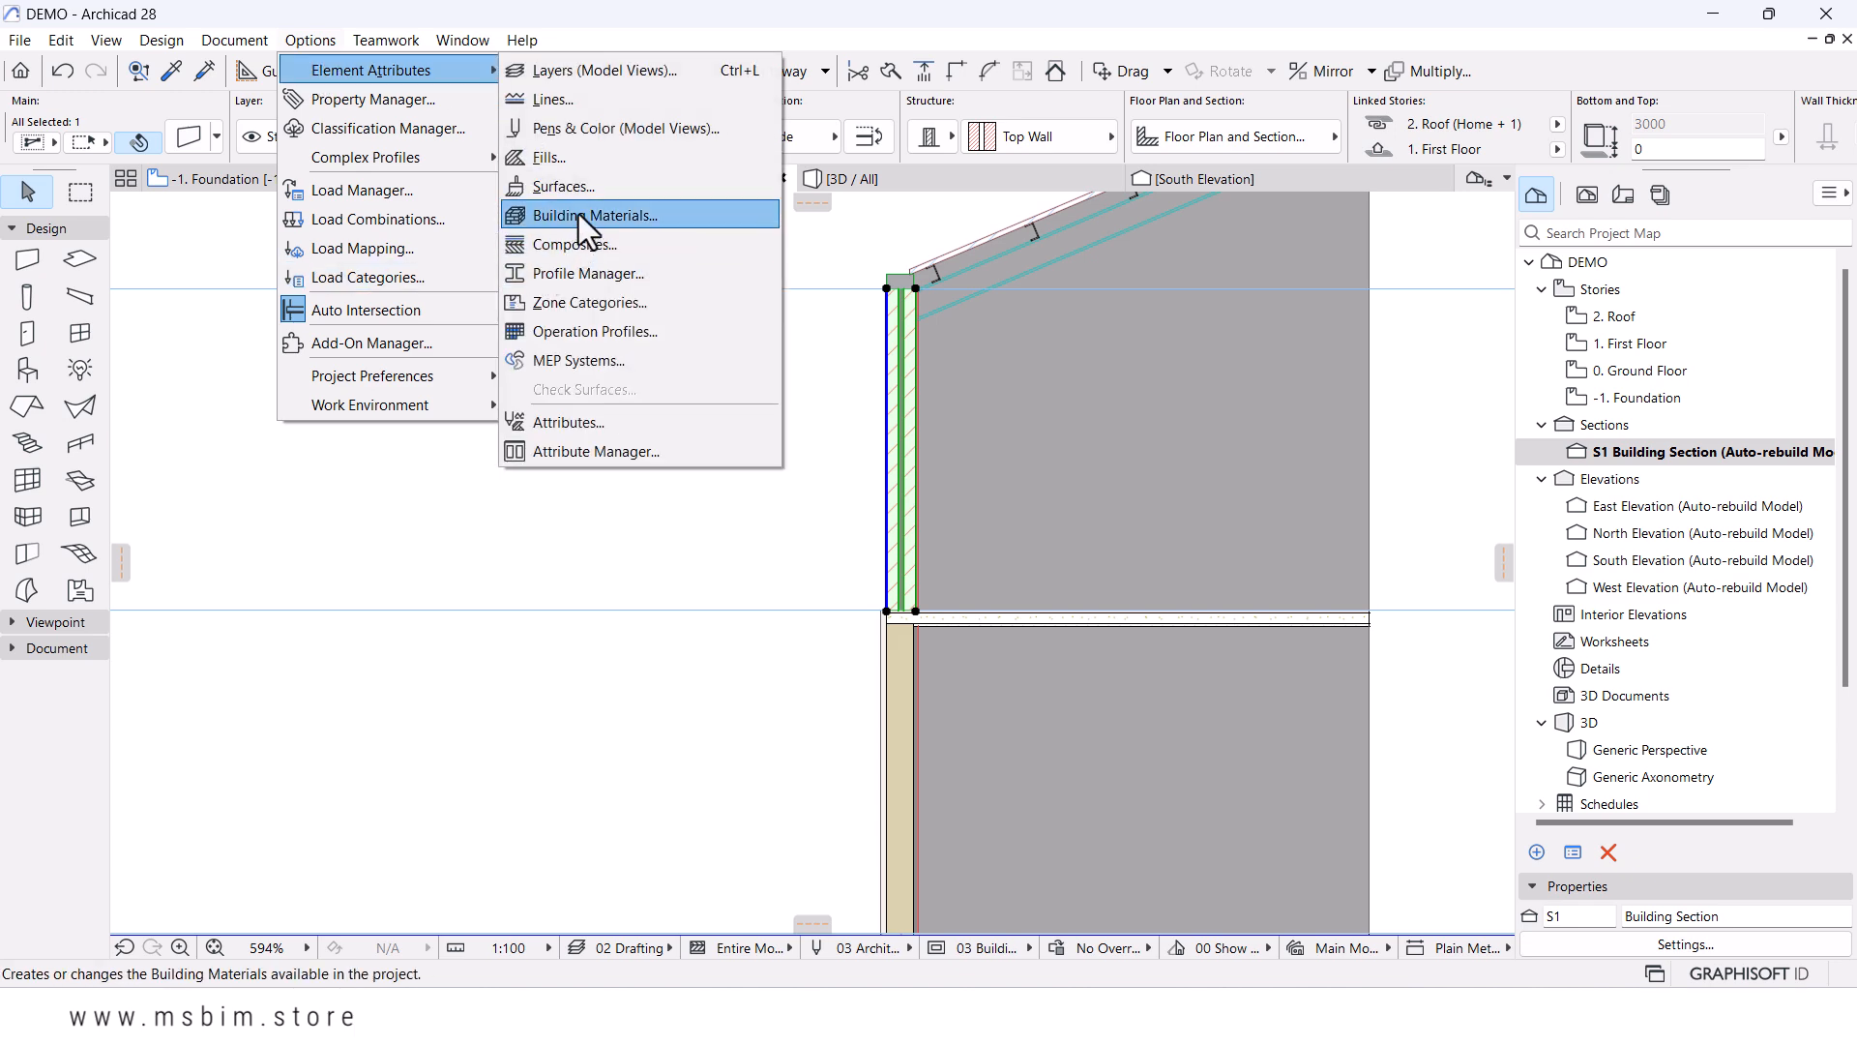
left_click(573, 244)
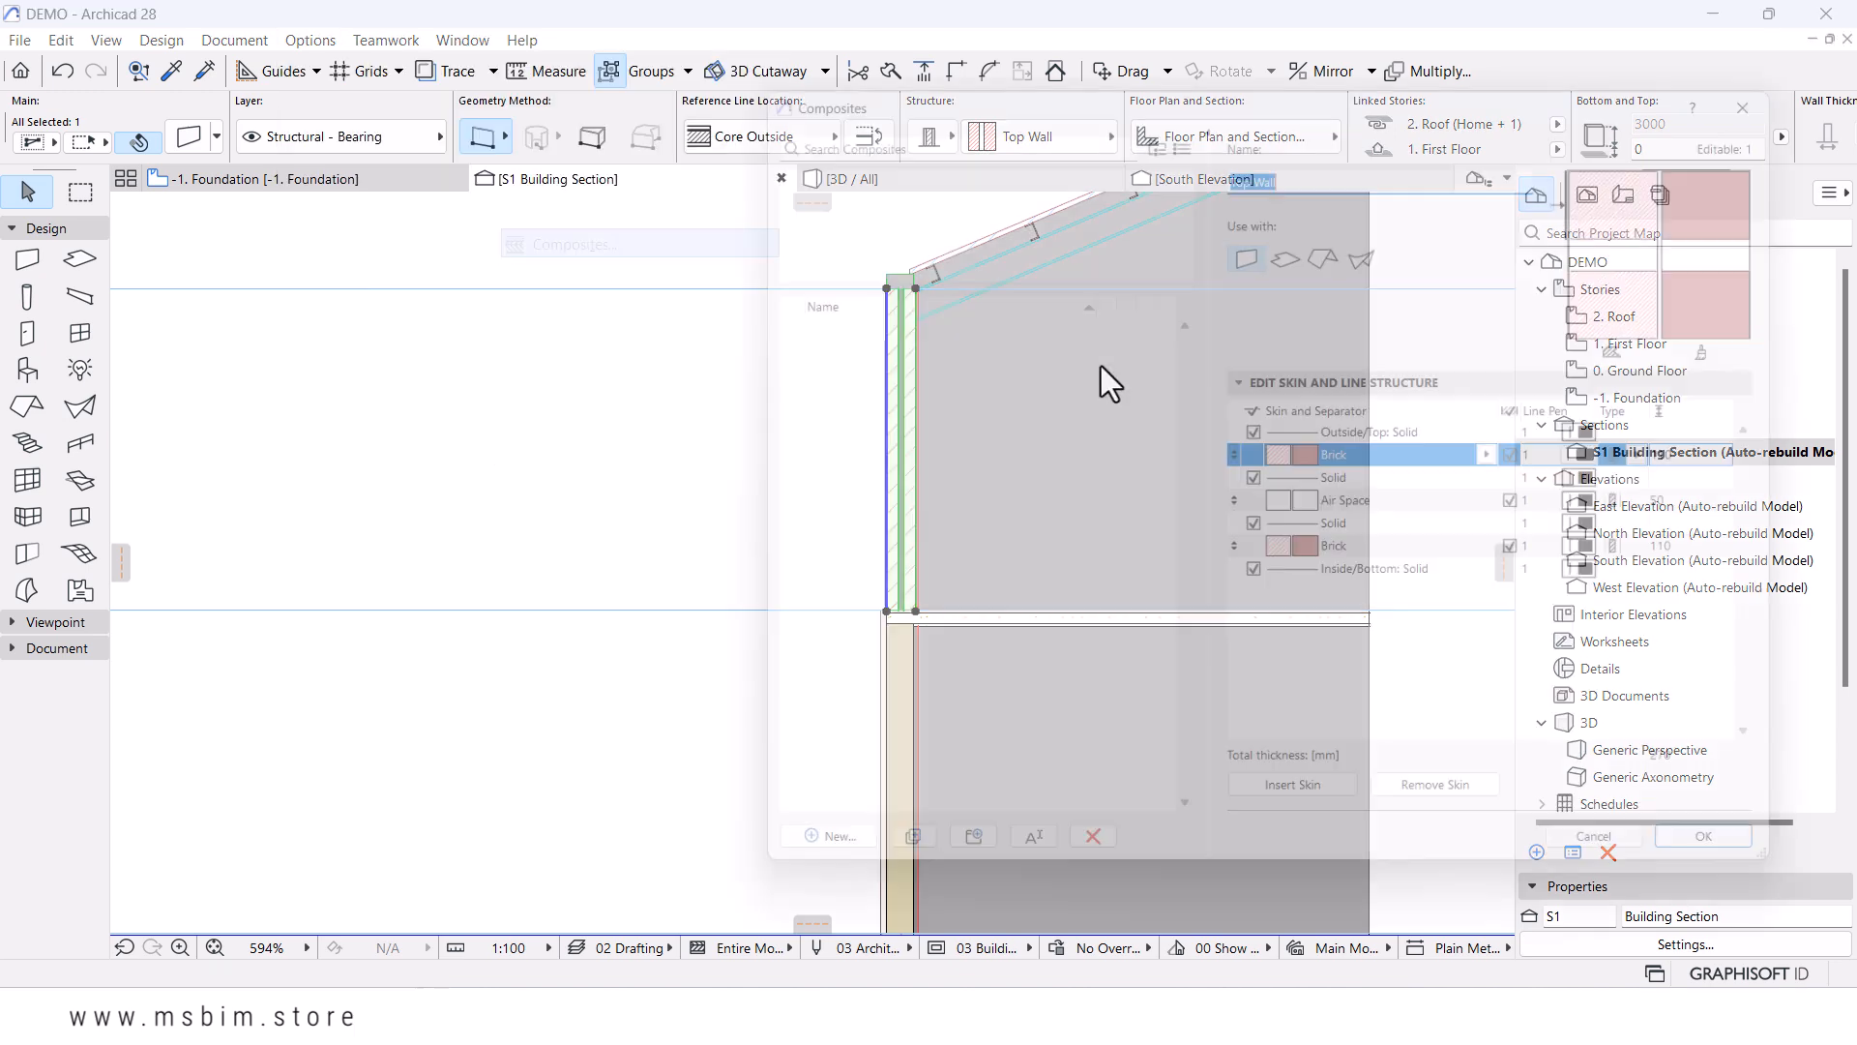
left_click(840, 623)
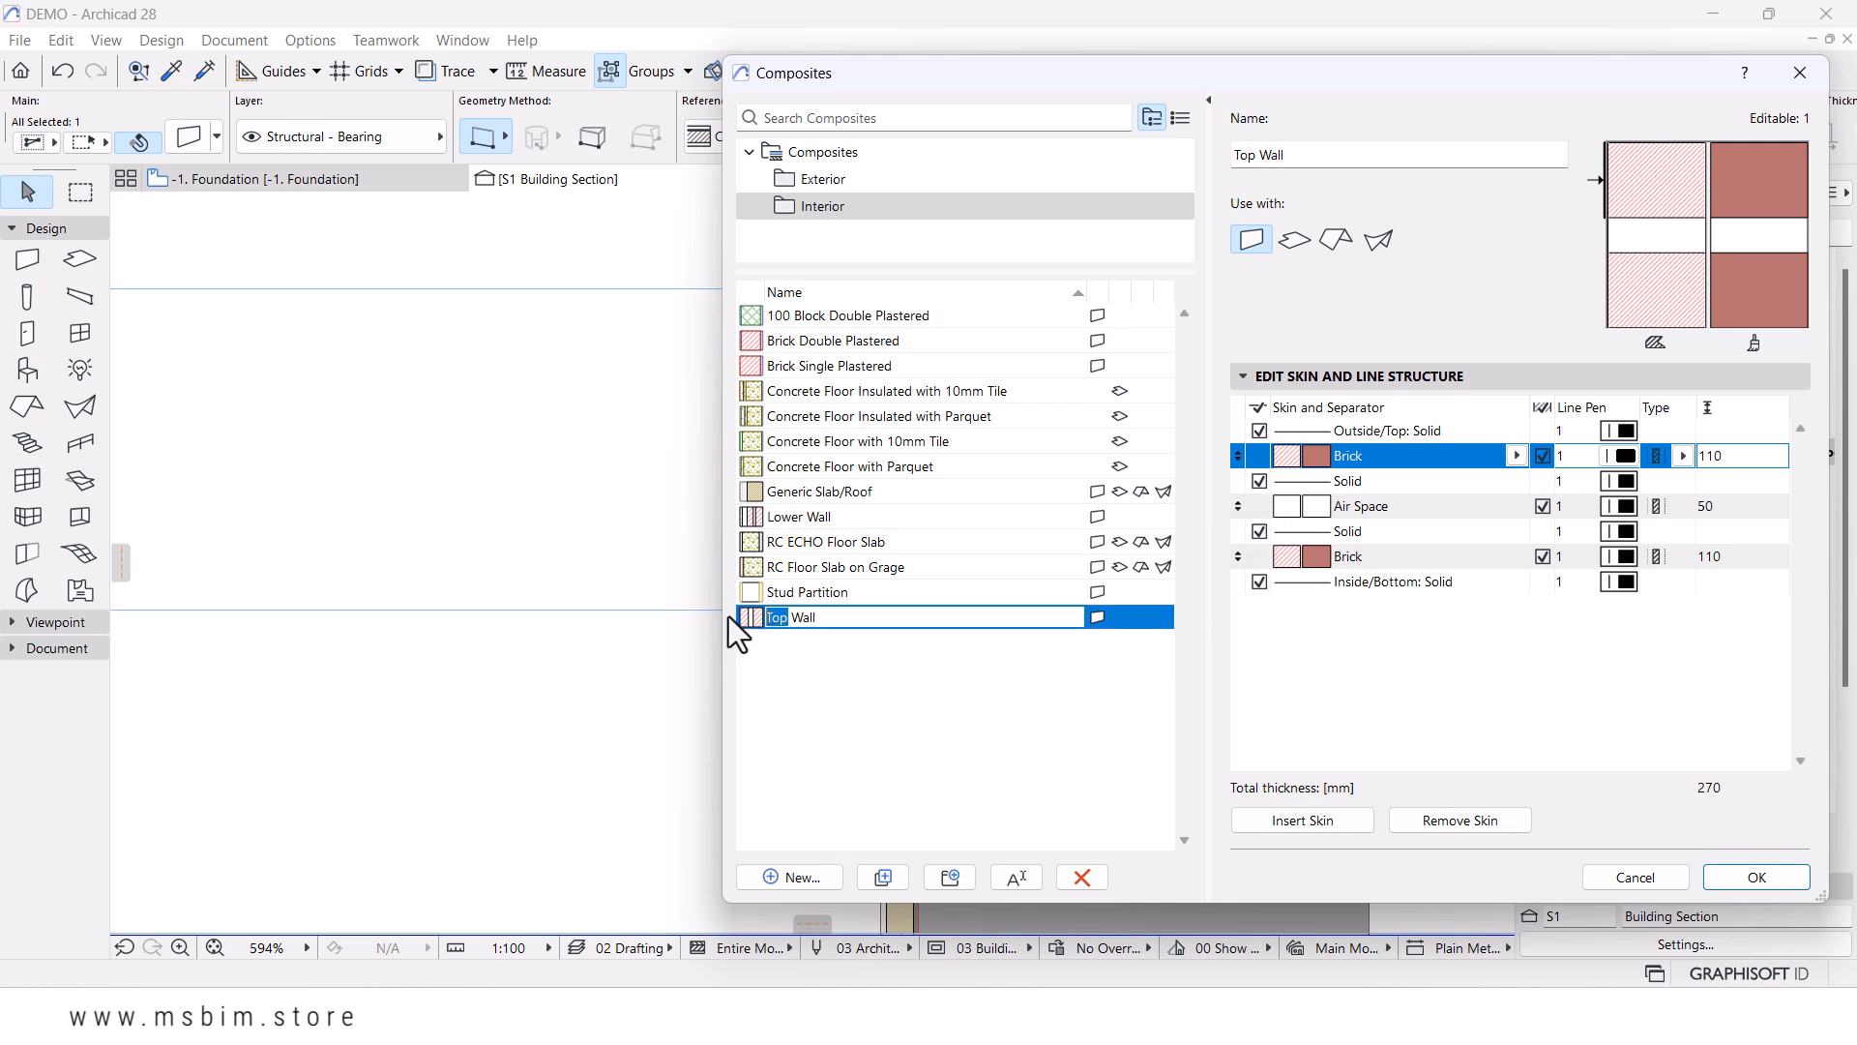
type("Boto")
key("BackSpace")
type("tom")
left_click(920, 728)
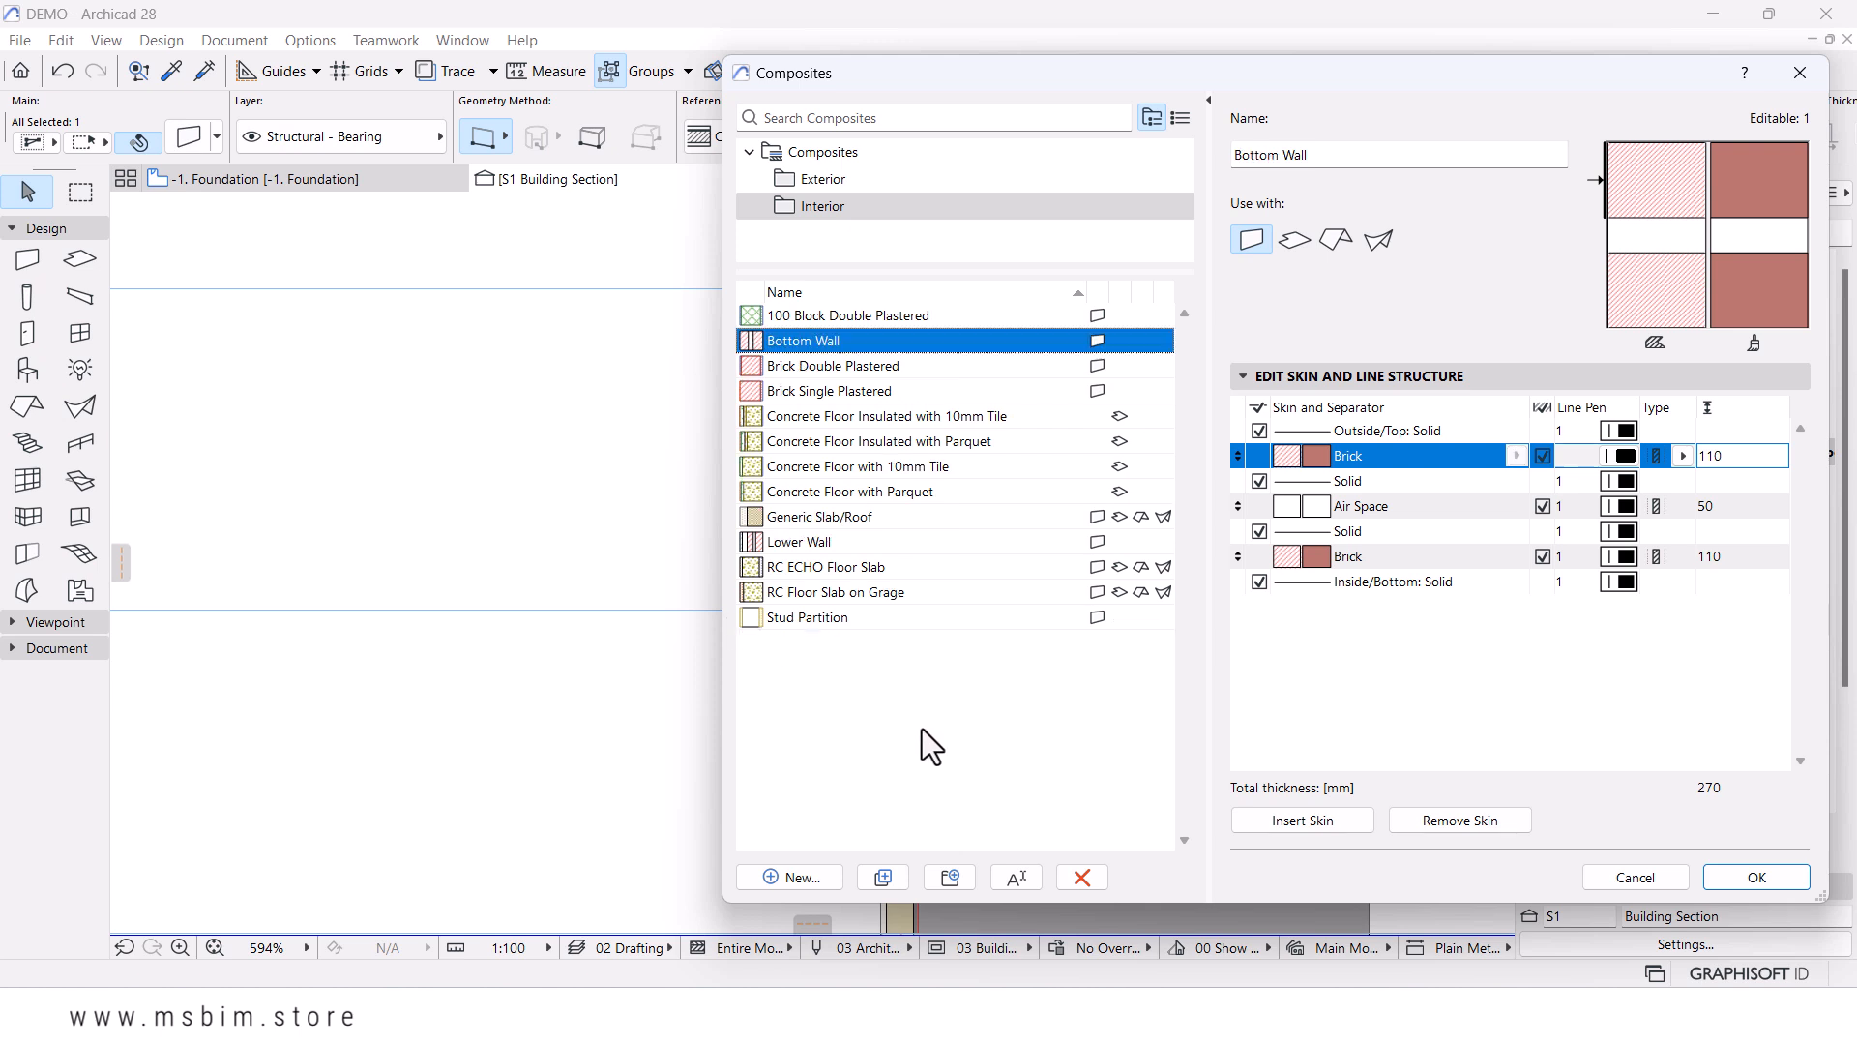
- Rename the Lower Wall composite as Top Wall and save the composite changes
left_click(797, 537)
left_click(792, 542)
left_click_drag(803, 543, 686, 545)
key("BackSpace")
type("Top")
left_click(837, 668)
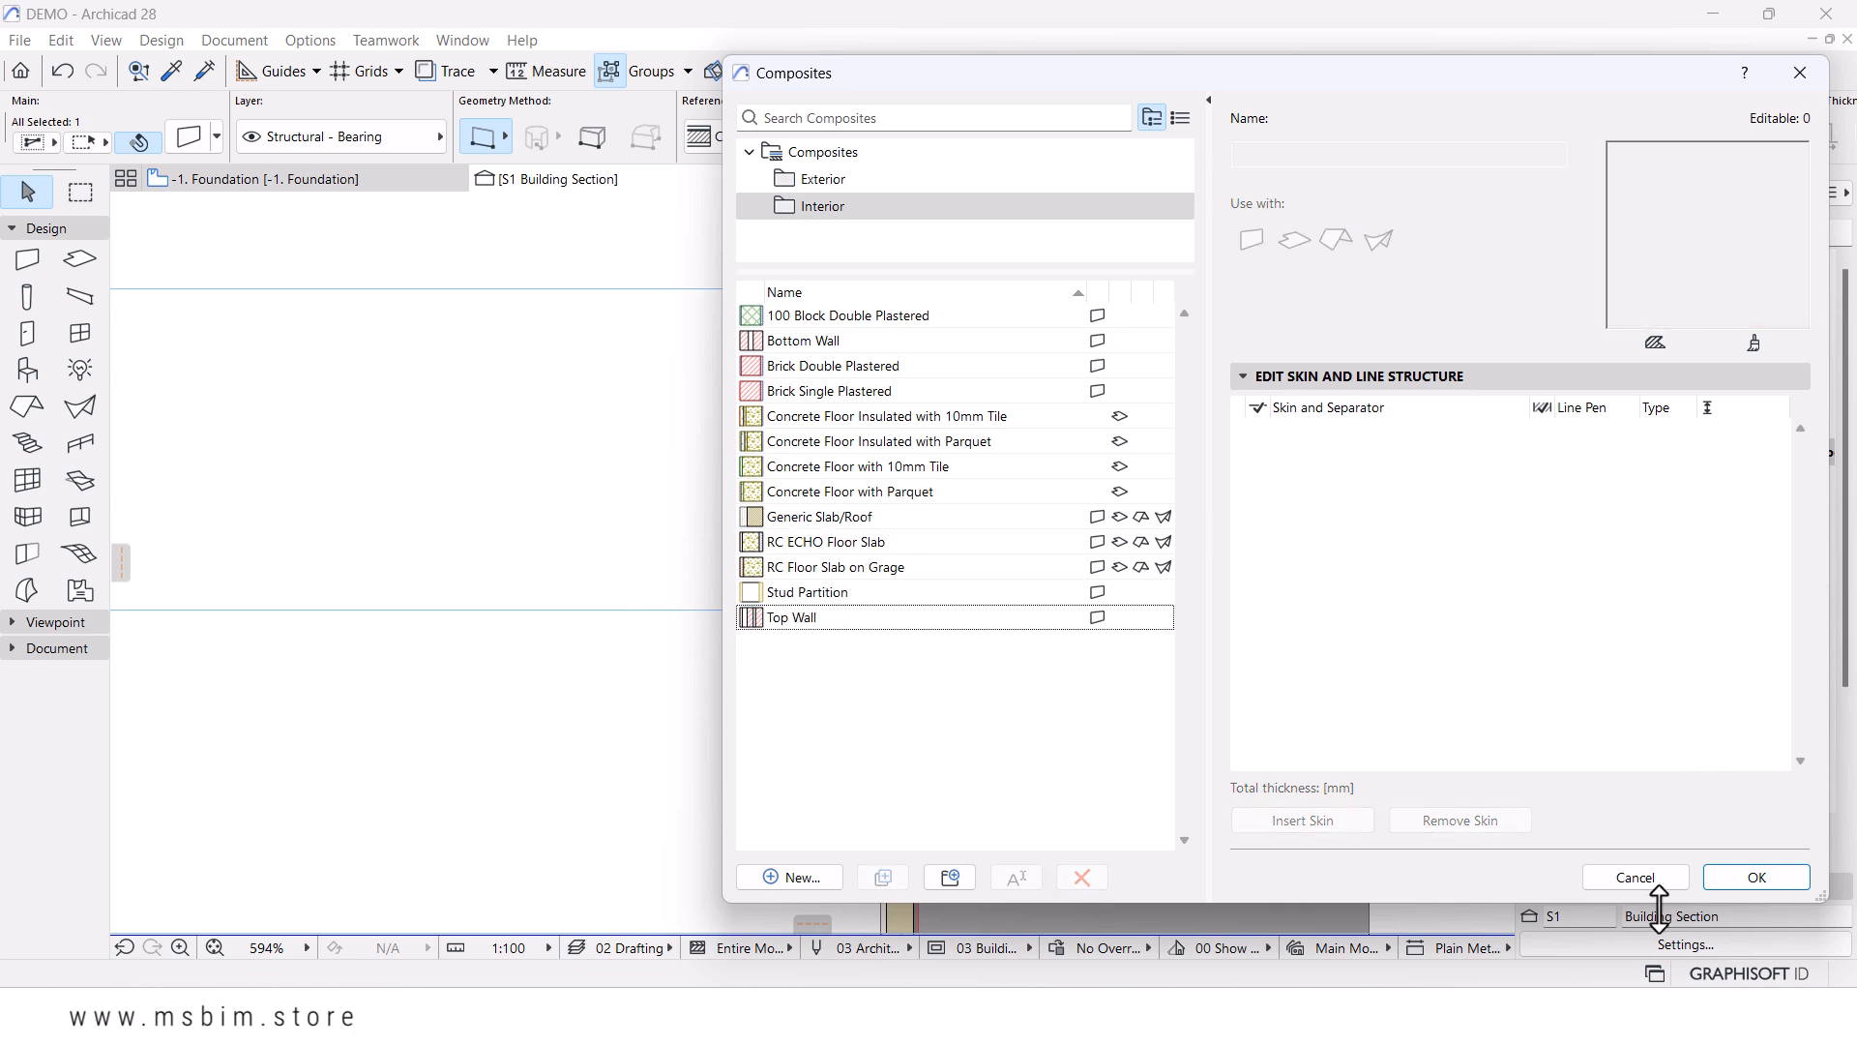
left_click(1724, 877)
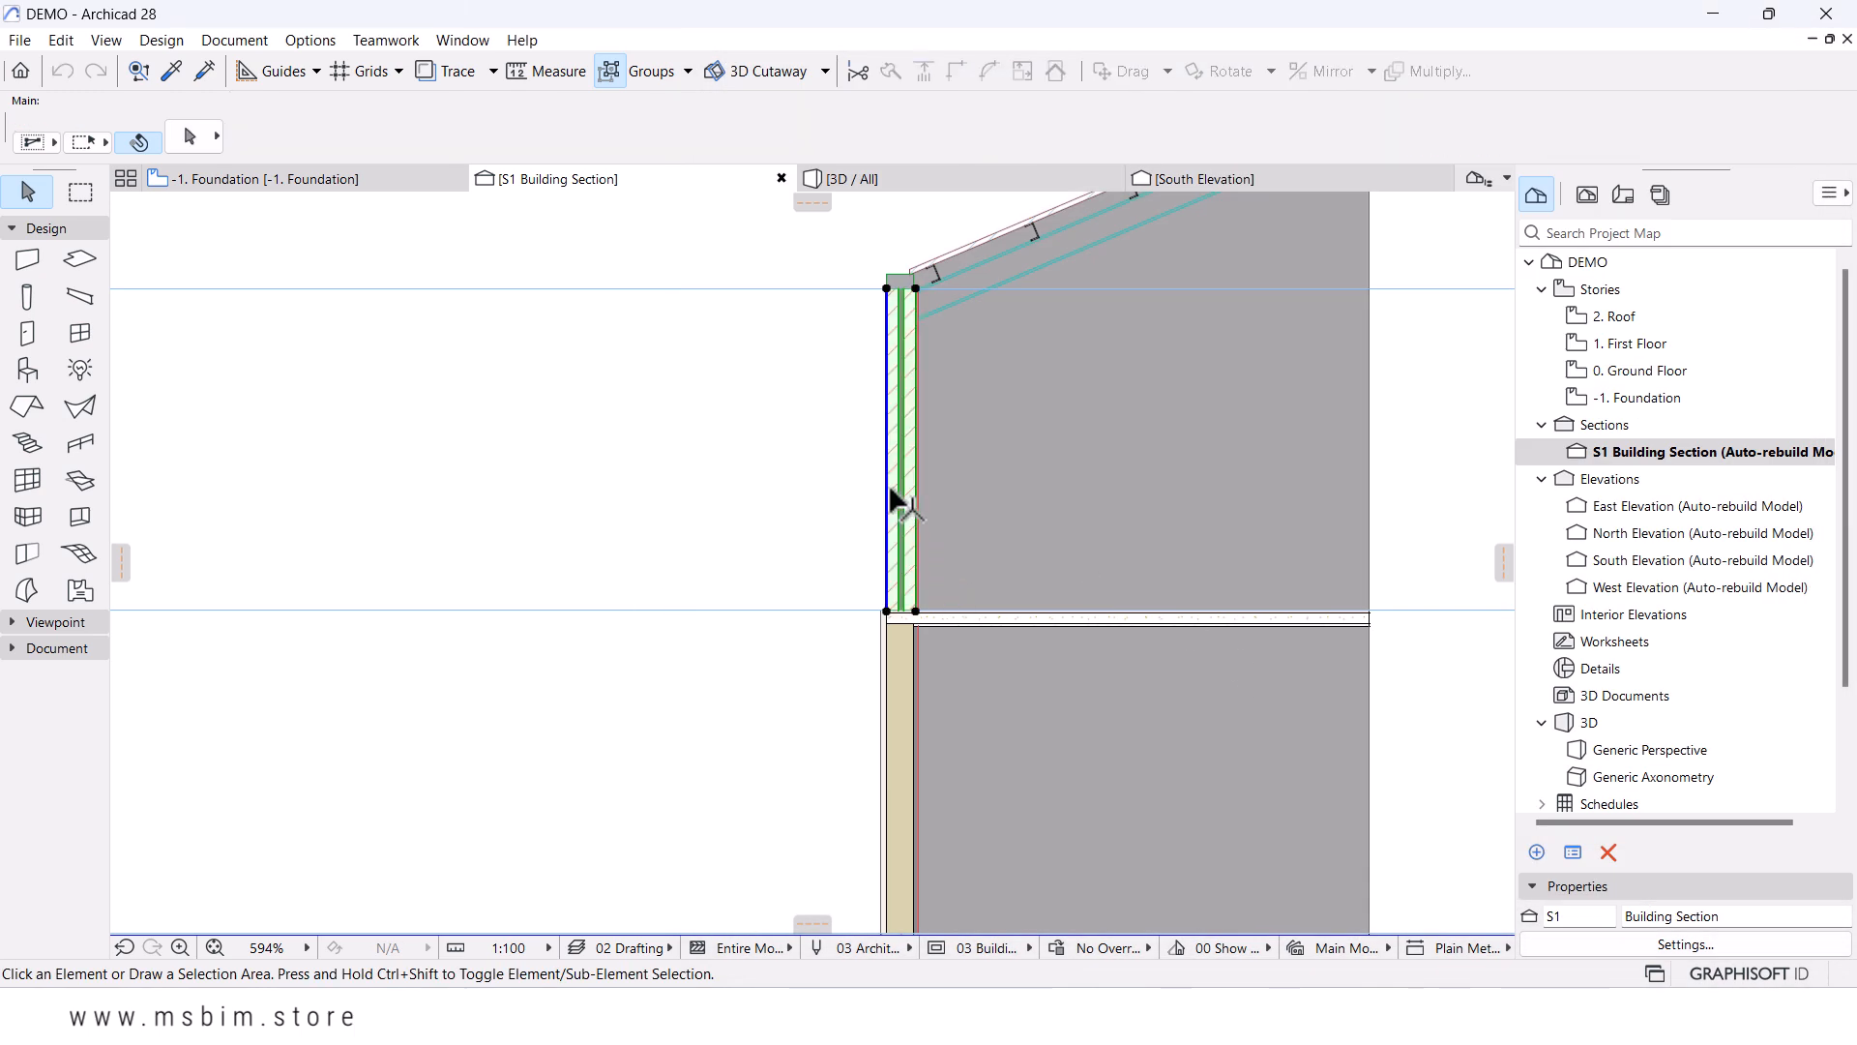
- Assign the renamed Top Wall composite with the corrugated steel skin to the first-floor exterior wall
left_click(1074, 140)
left_click(1204, 535)
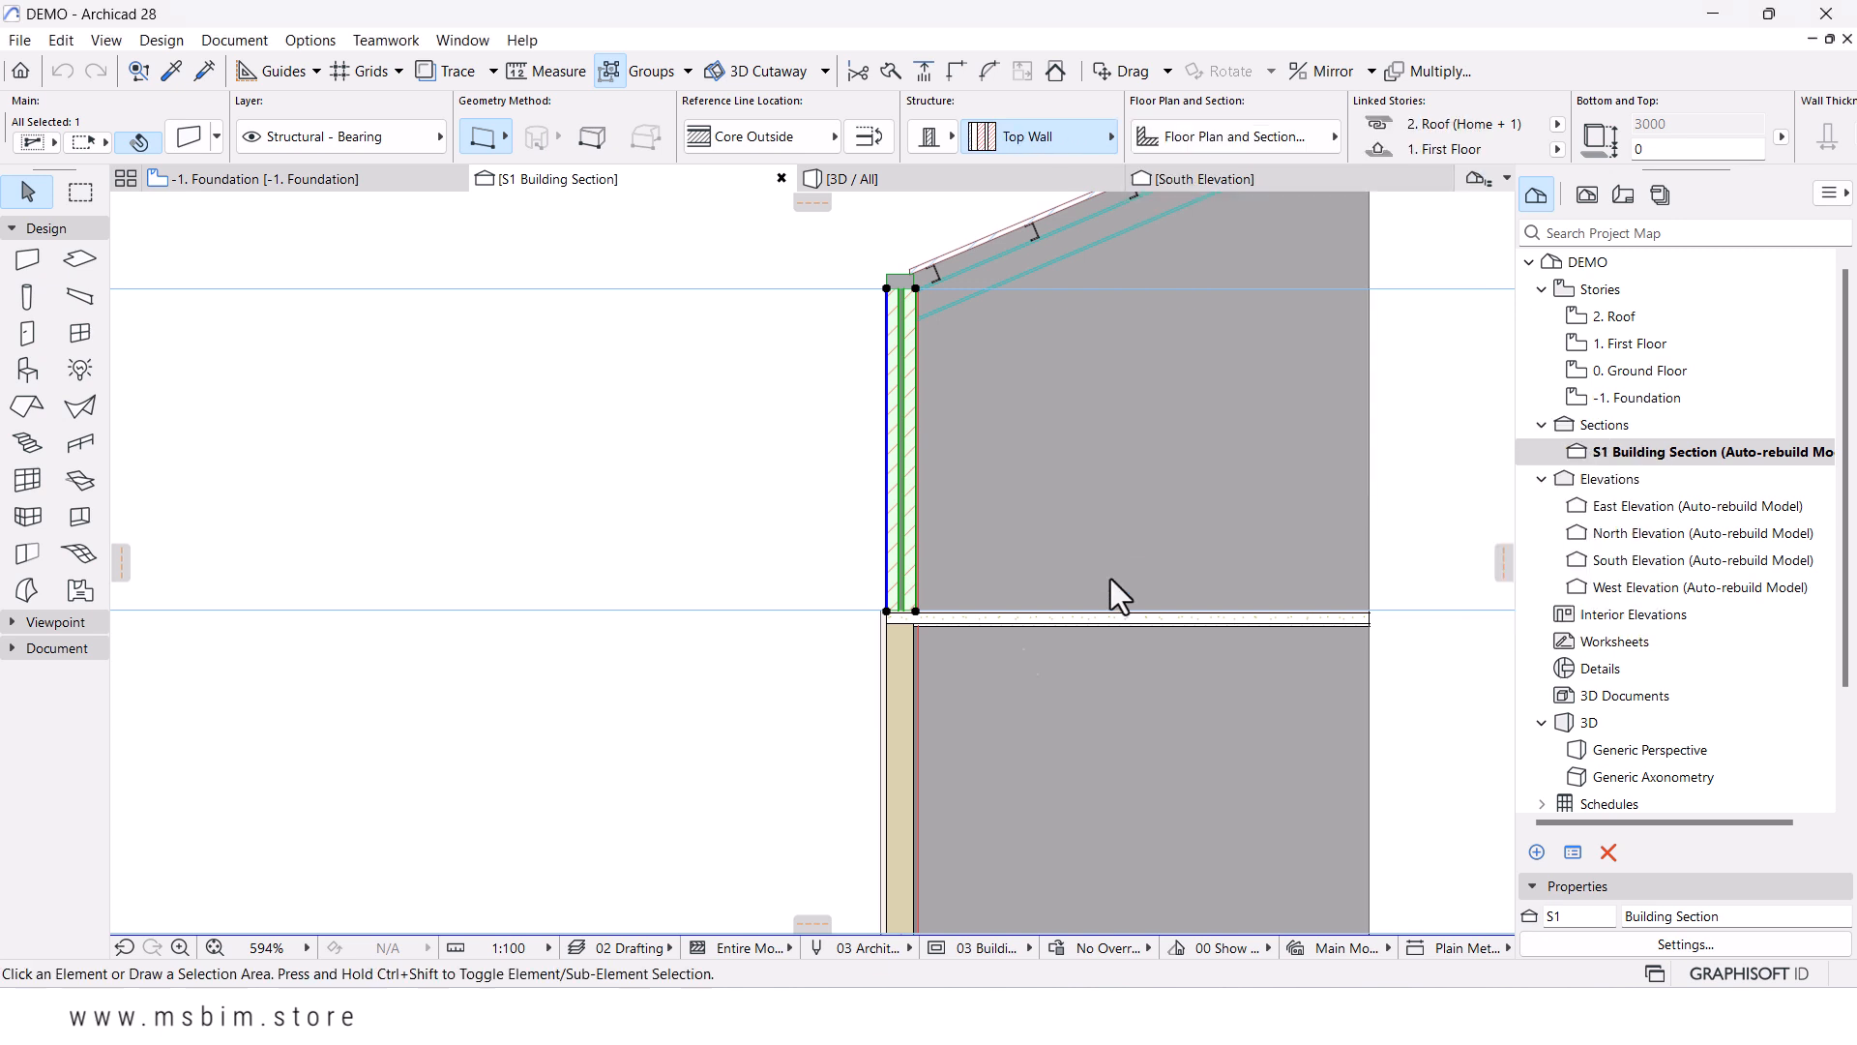
key("Escape")
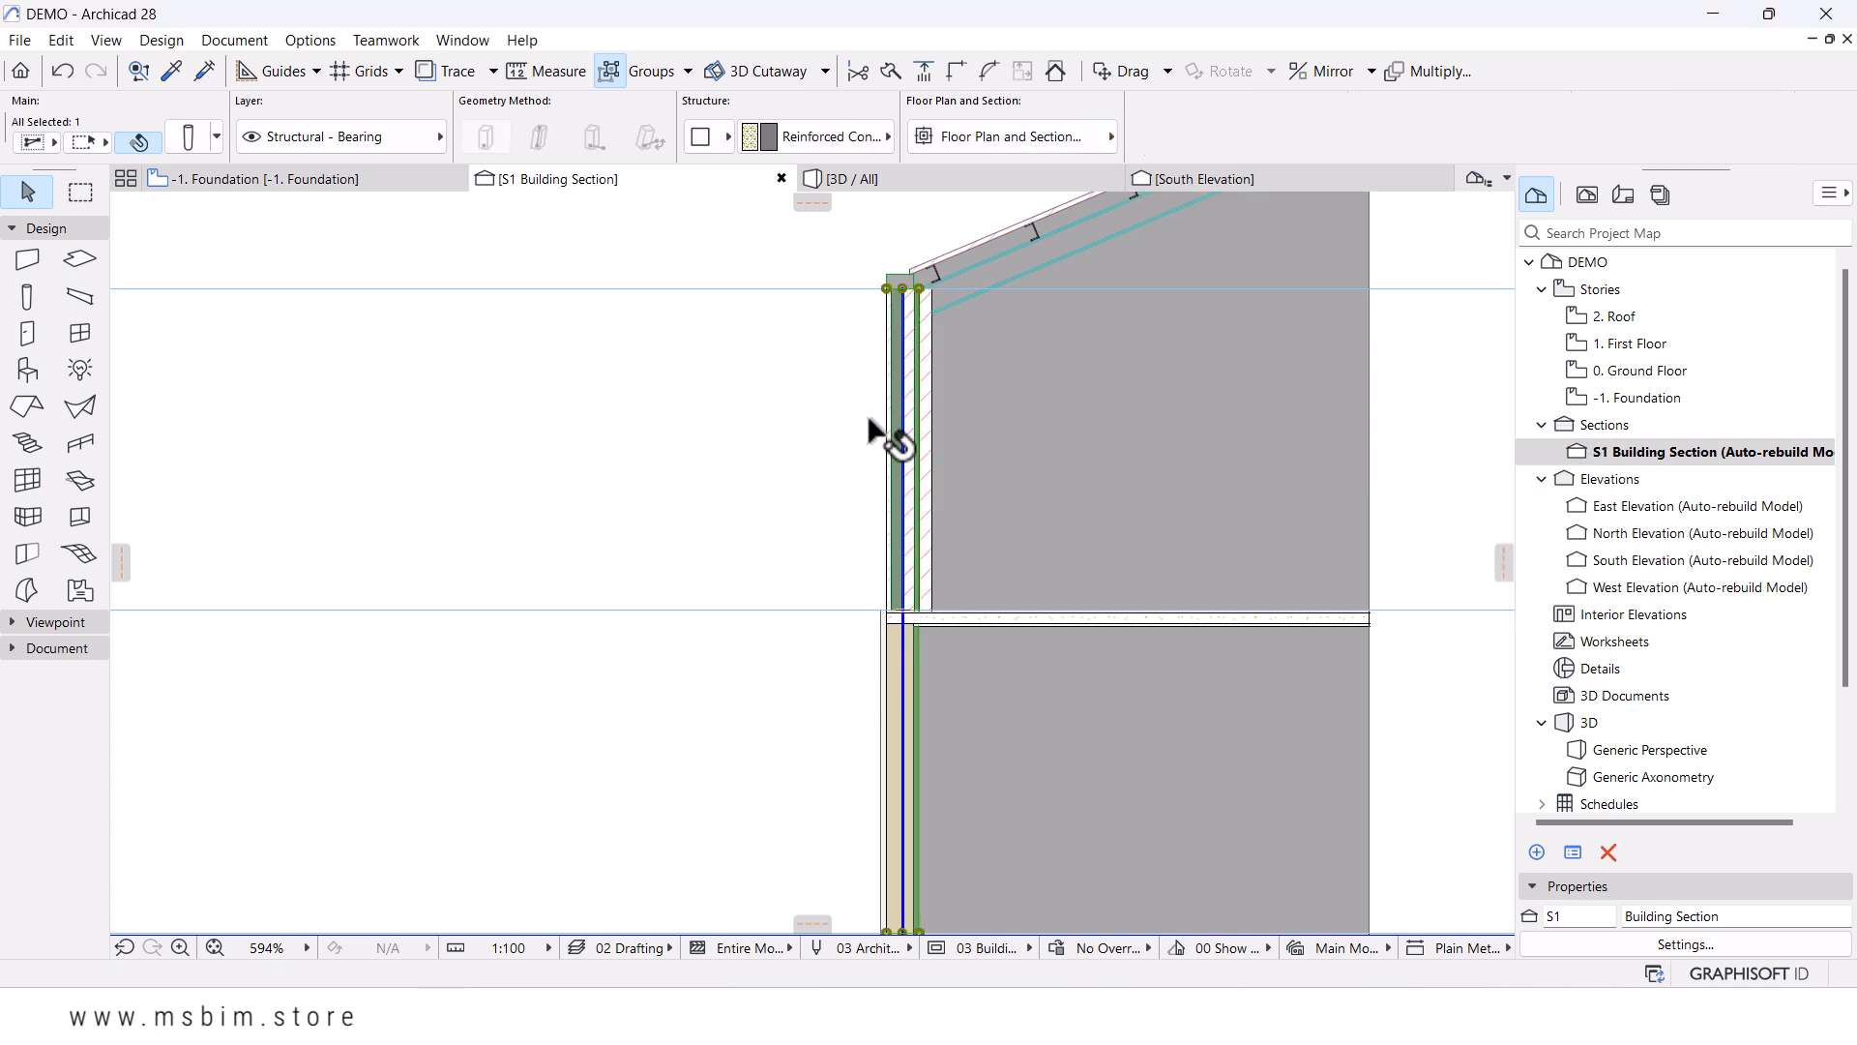
- Assign the Bottom Wall composite to the ground-floor exterior wall in the building section
left_click(876, 667)
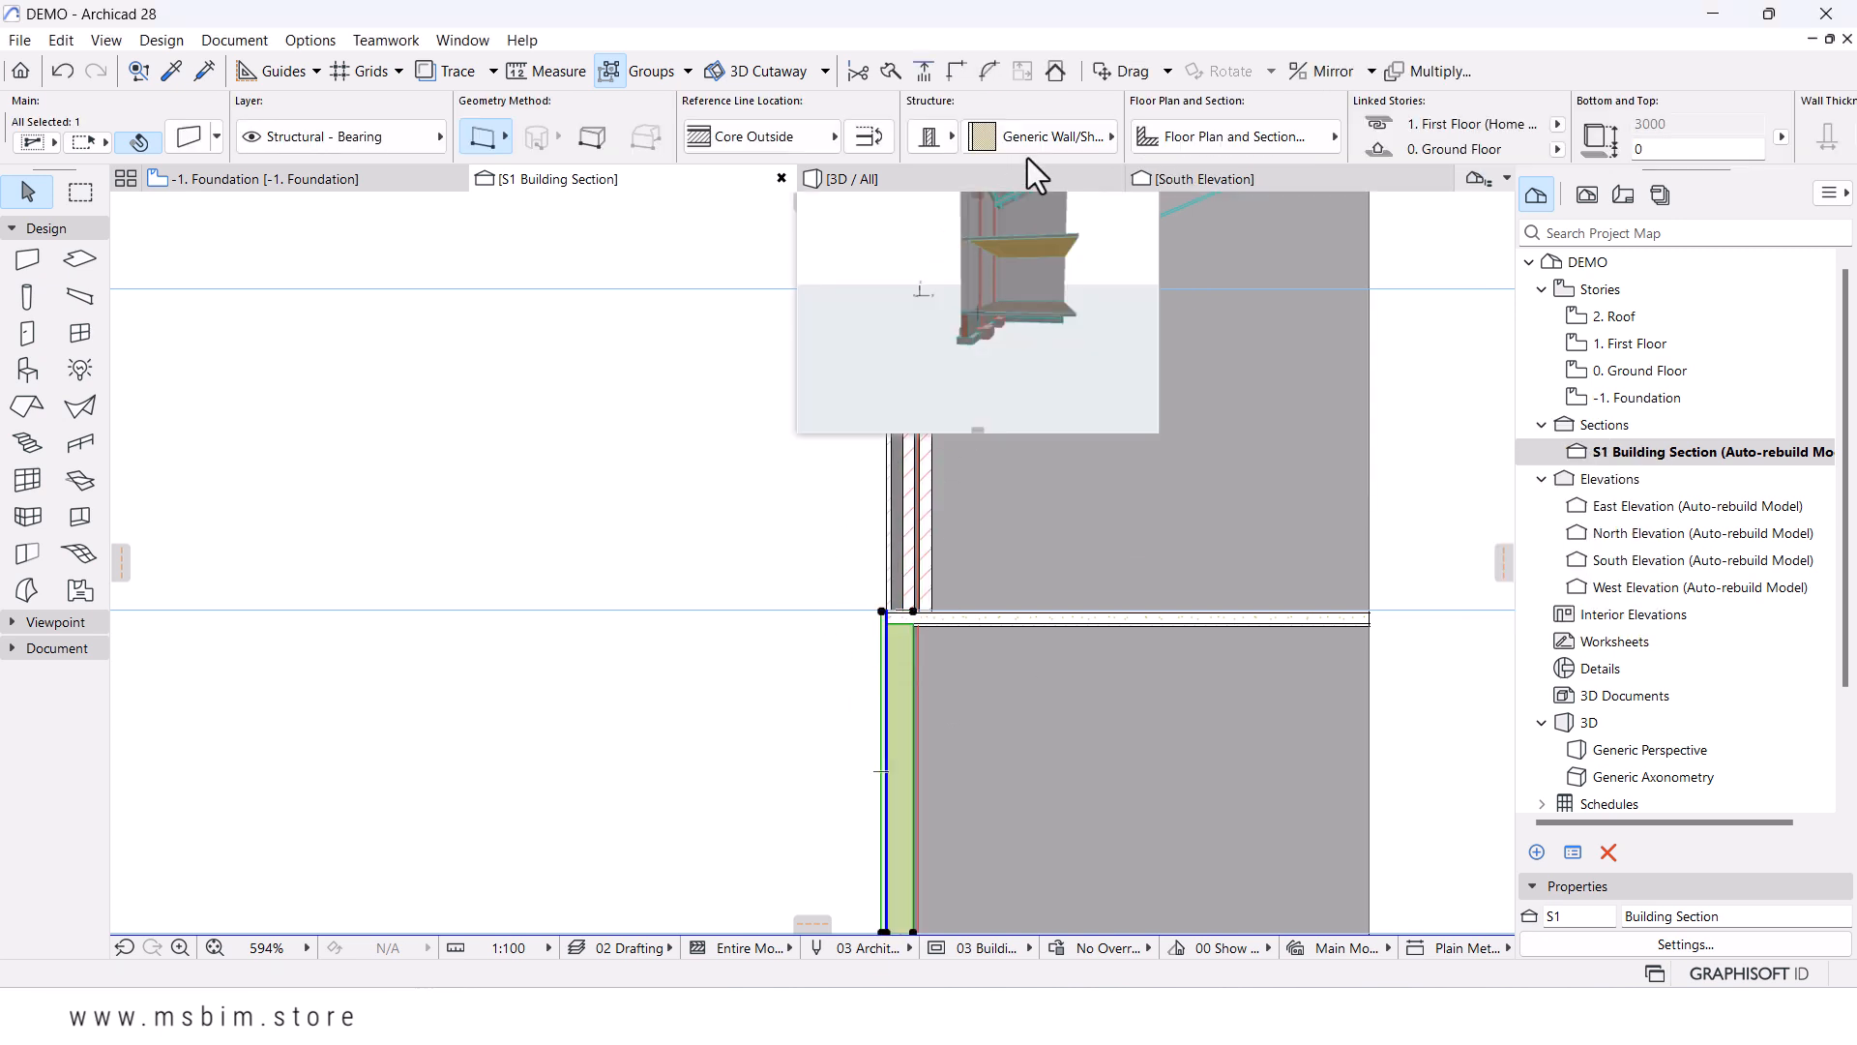
left_click(1036, 149)
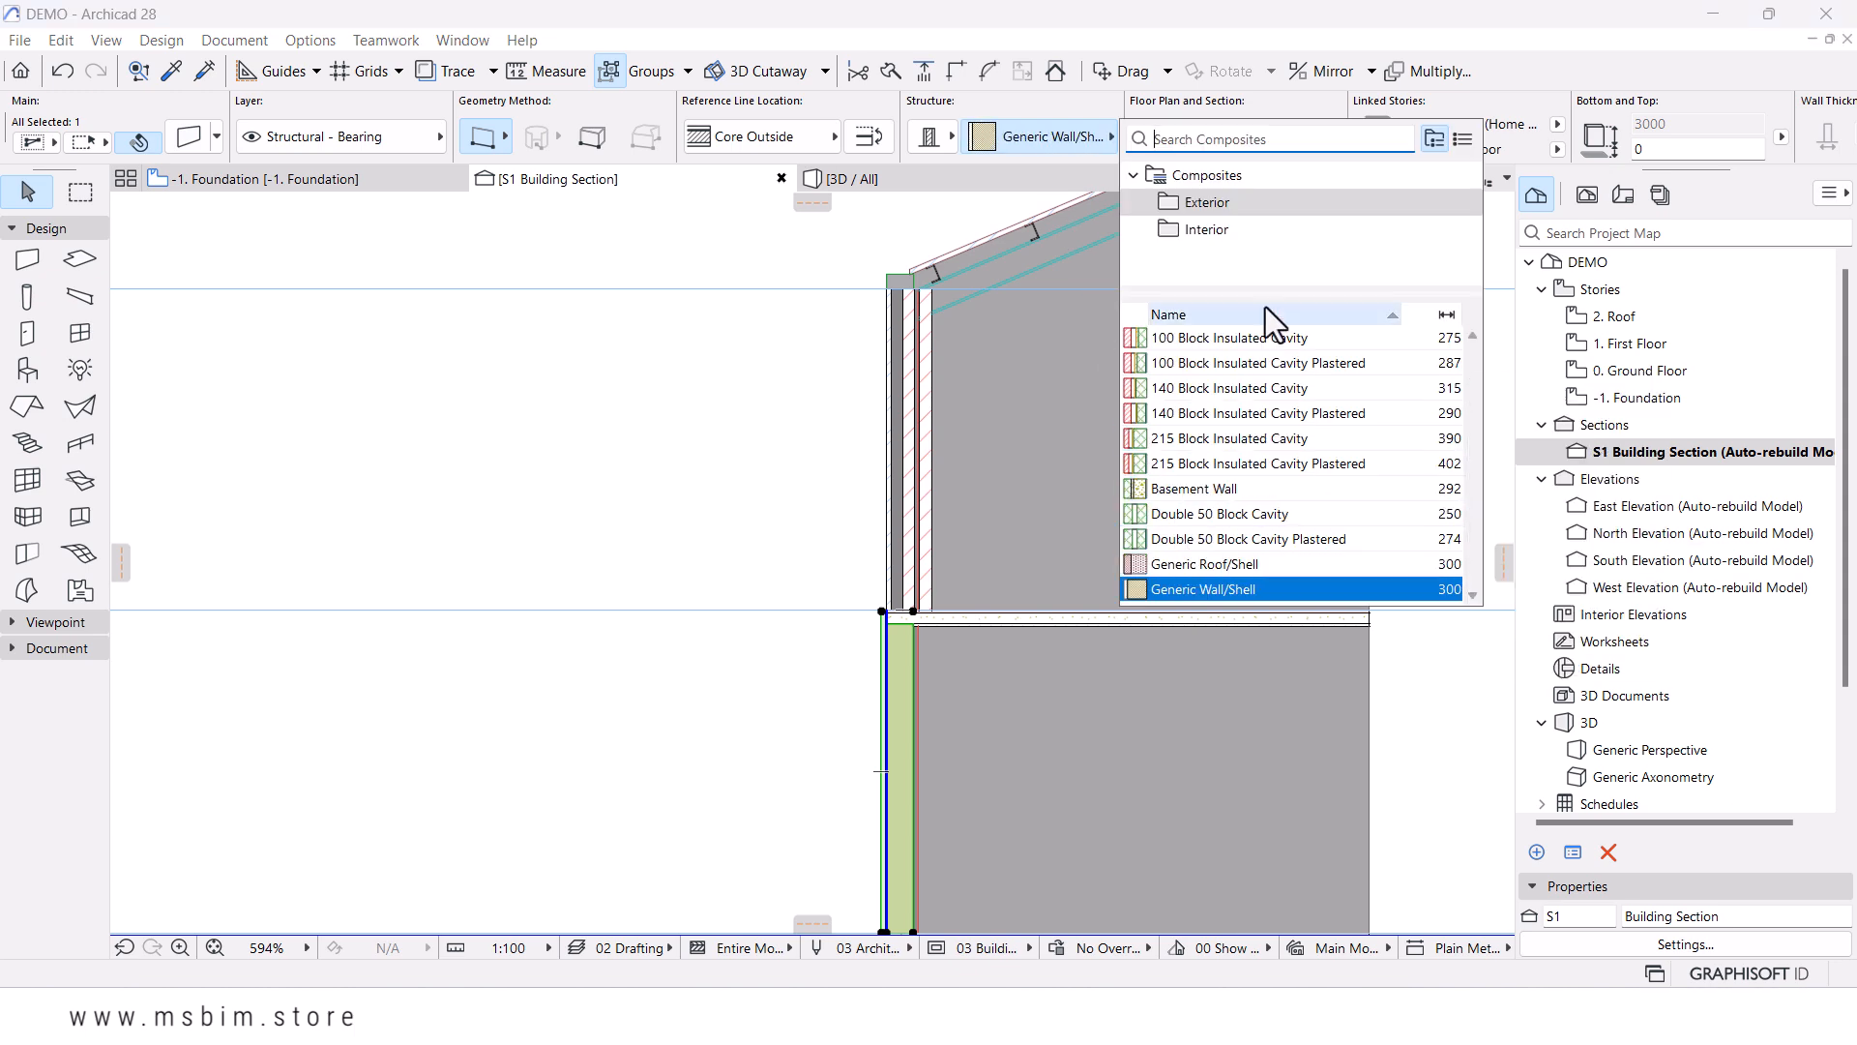
type("bo")
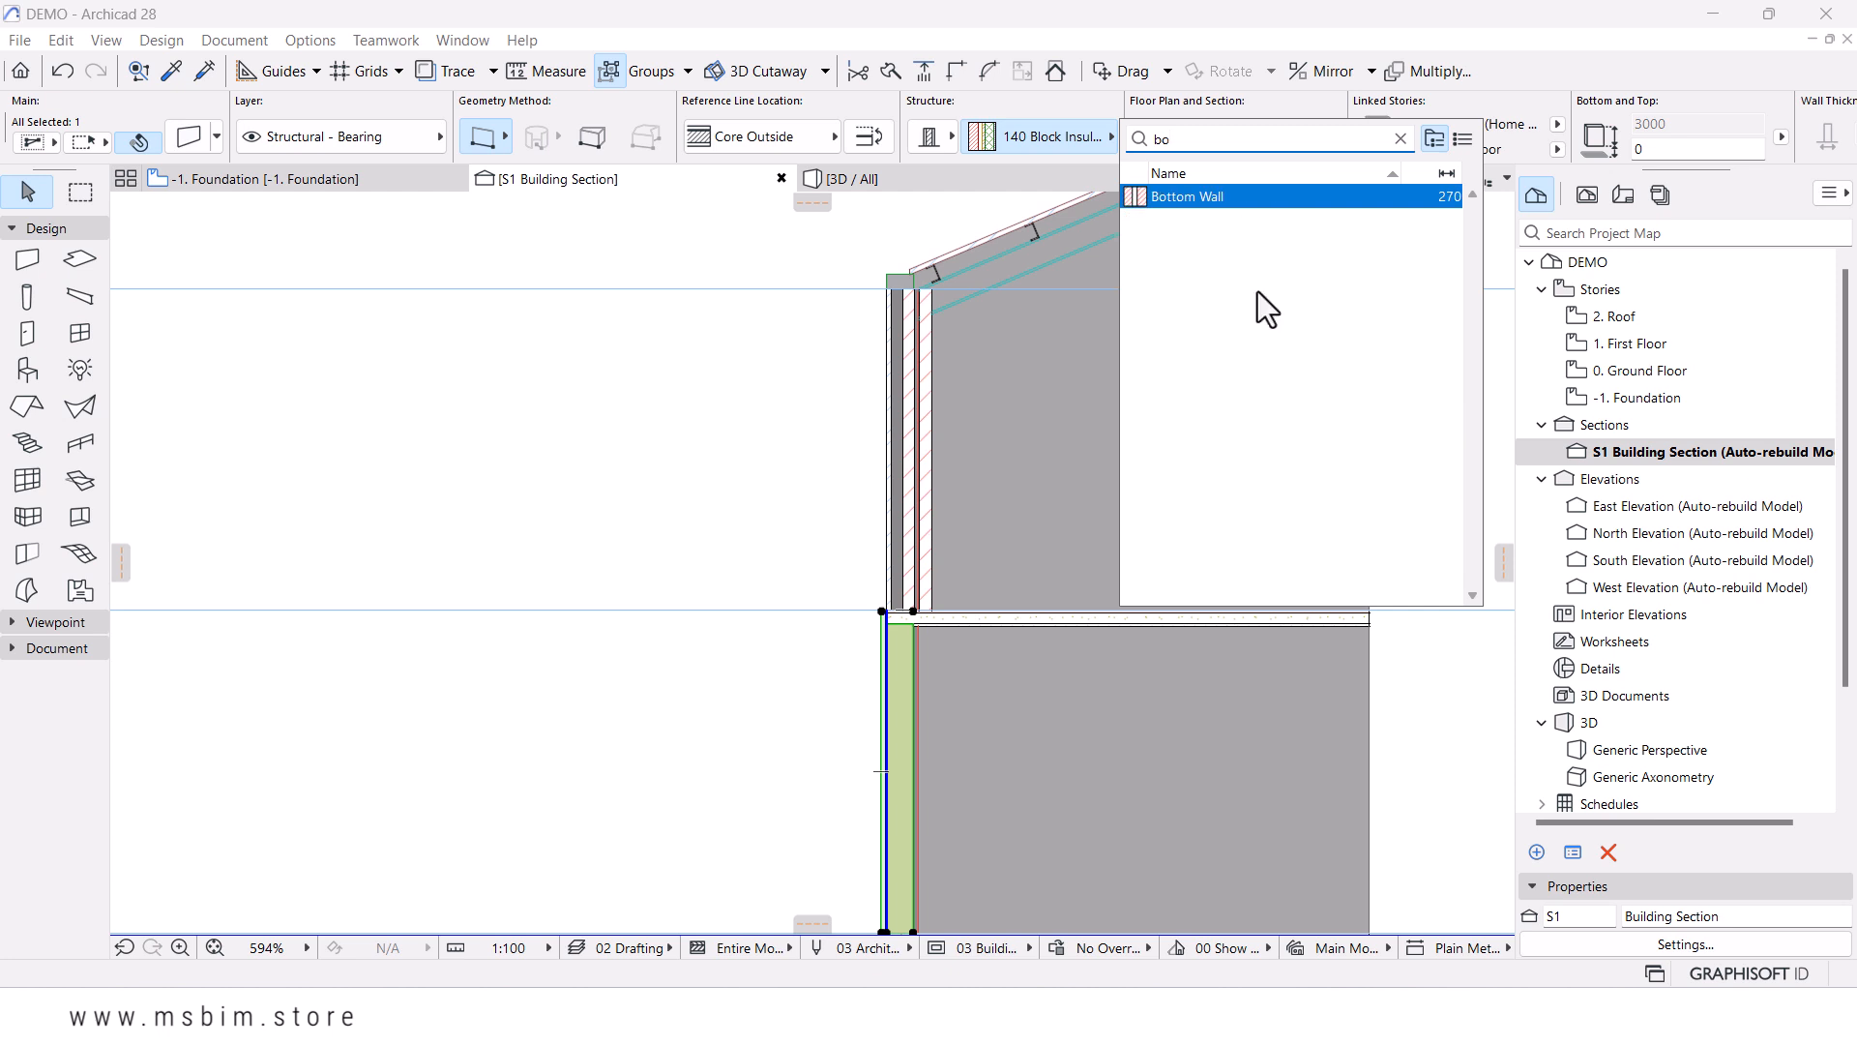
left_click(1180, 198)
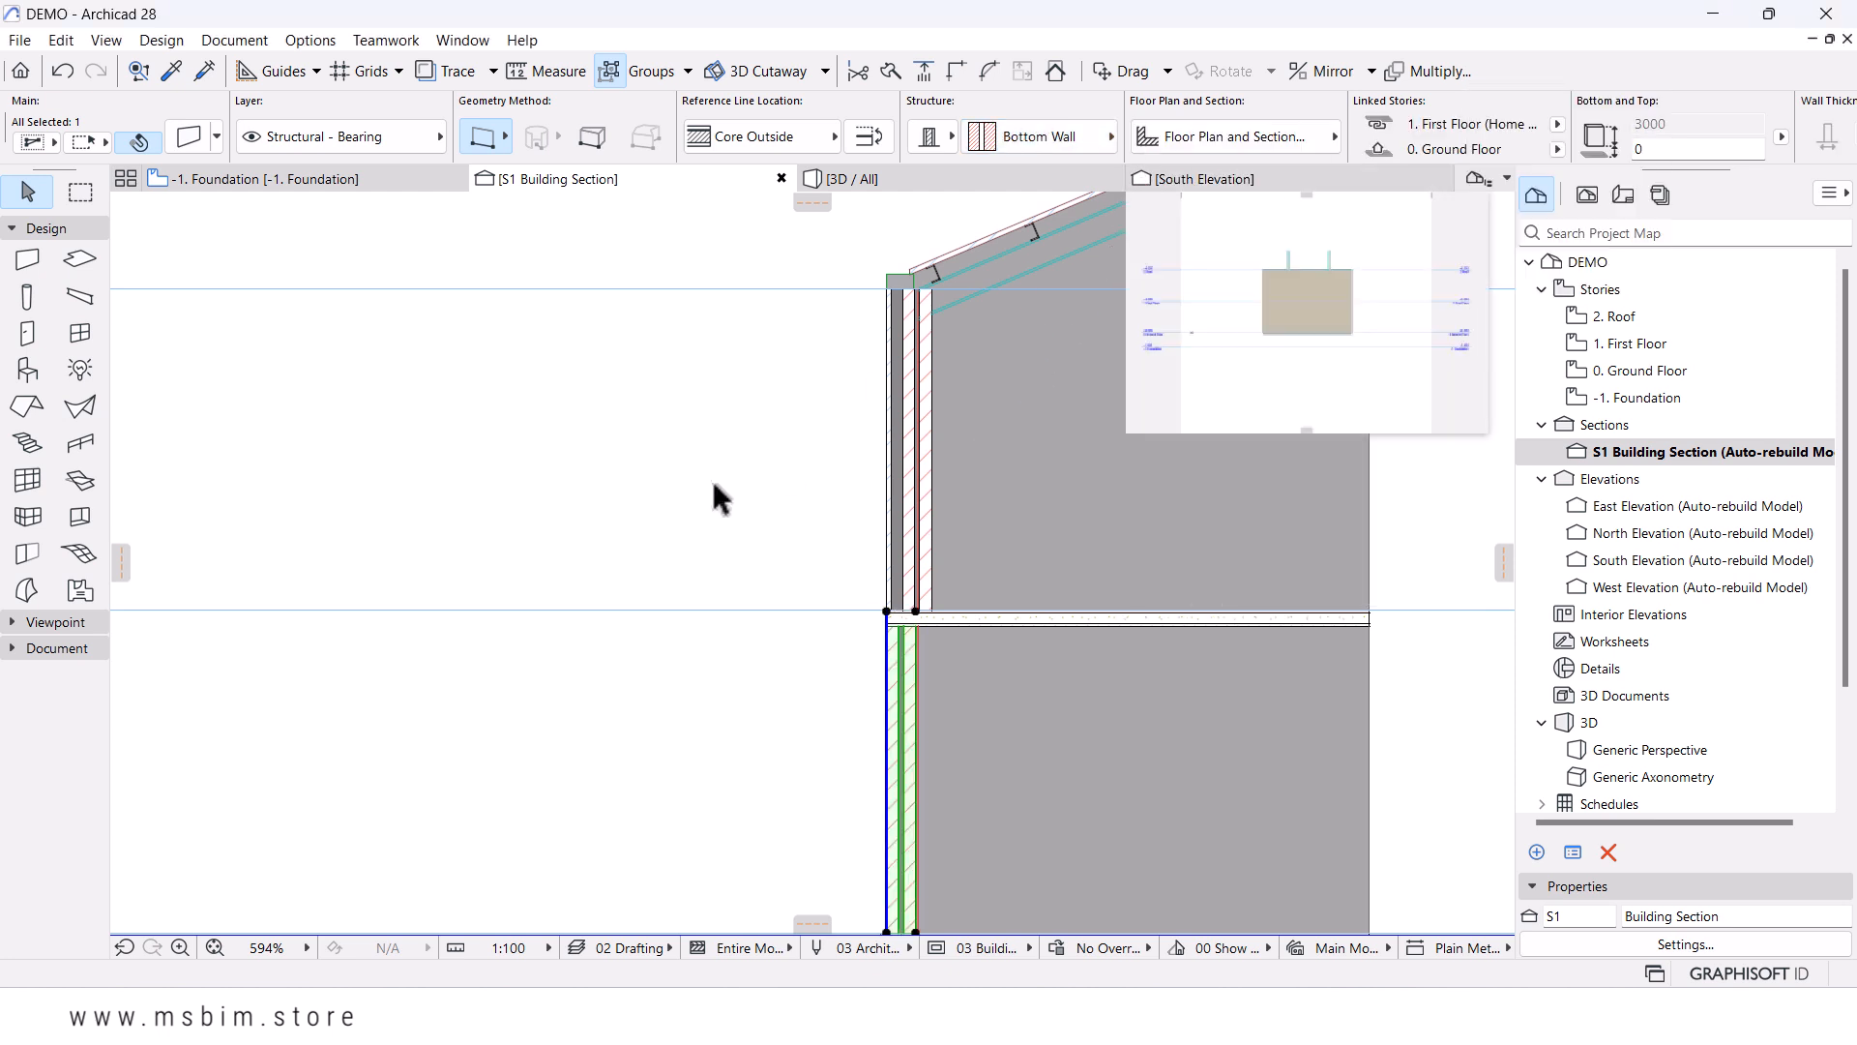
- Move the first-floor exterior wall outward so its inner brick face aligns with the inner brick face of the ground-floor wall
scroll(718, 468, "down", 2)
middle_click_drag(766, 514, 798, 405)
scroll(902, 408, "up", 9)
left_click(860, 506)
scroll(746, 758, "up", 4)
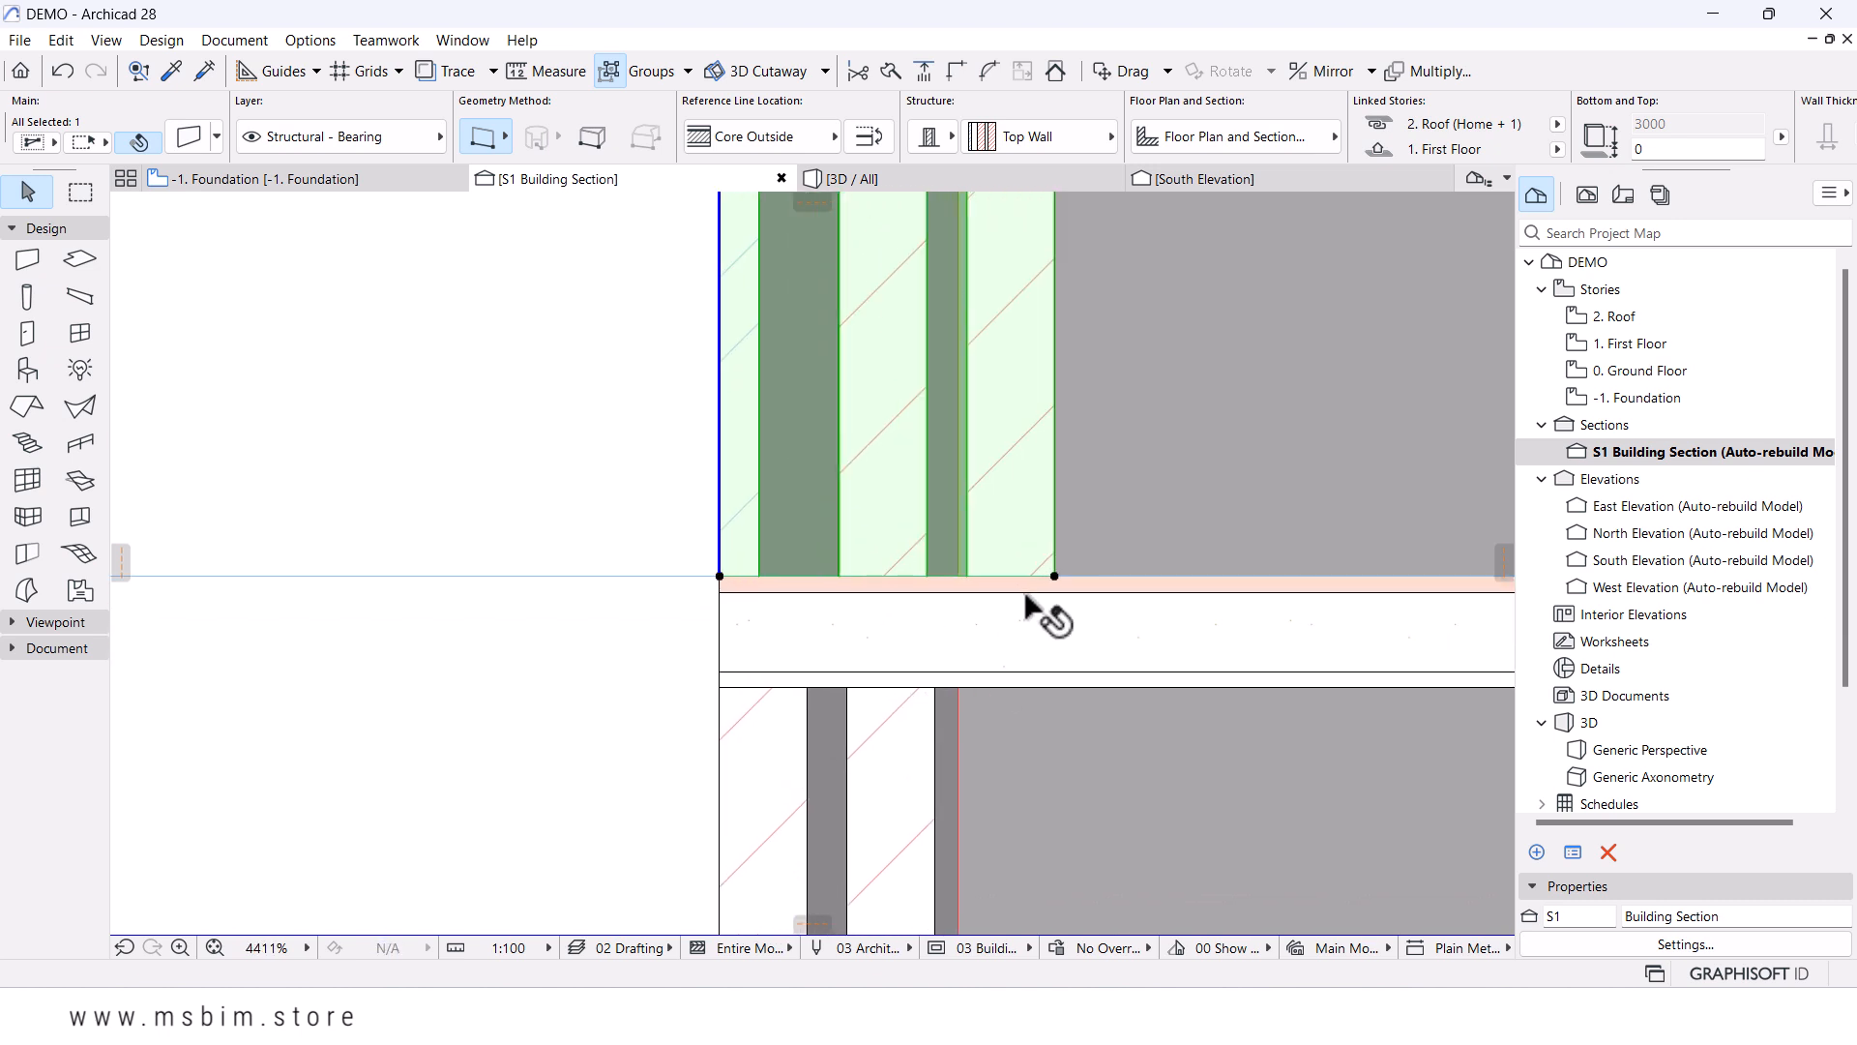
key("ctrl+d")
left_click(1054, 575)
left_click(943, 704)
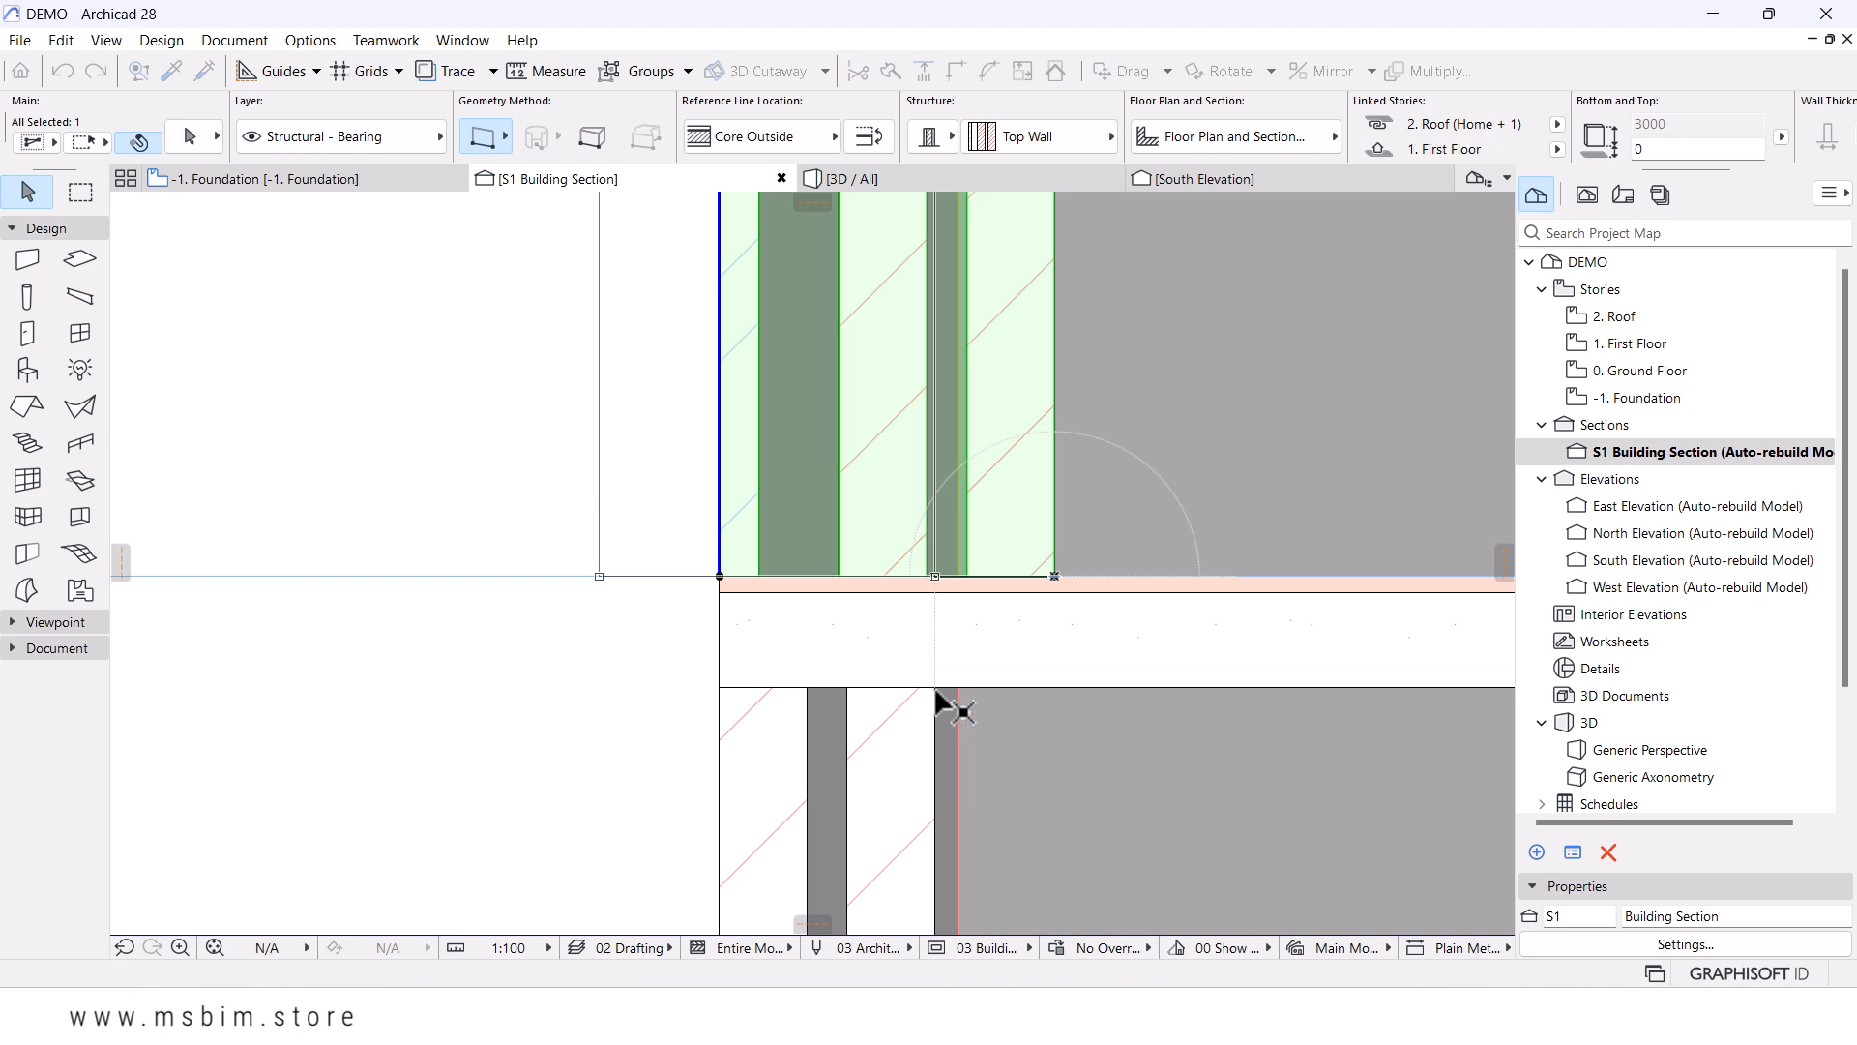
scroll(780, 596, "down", 5)
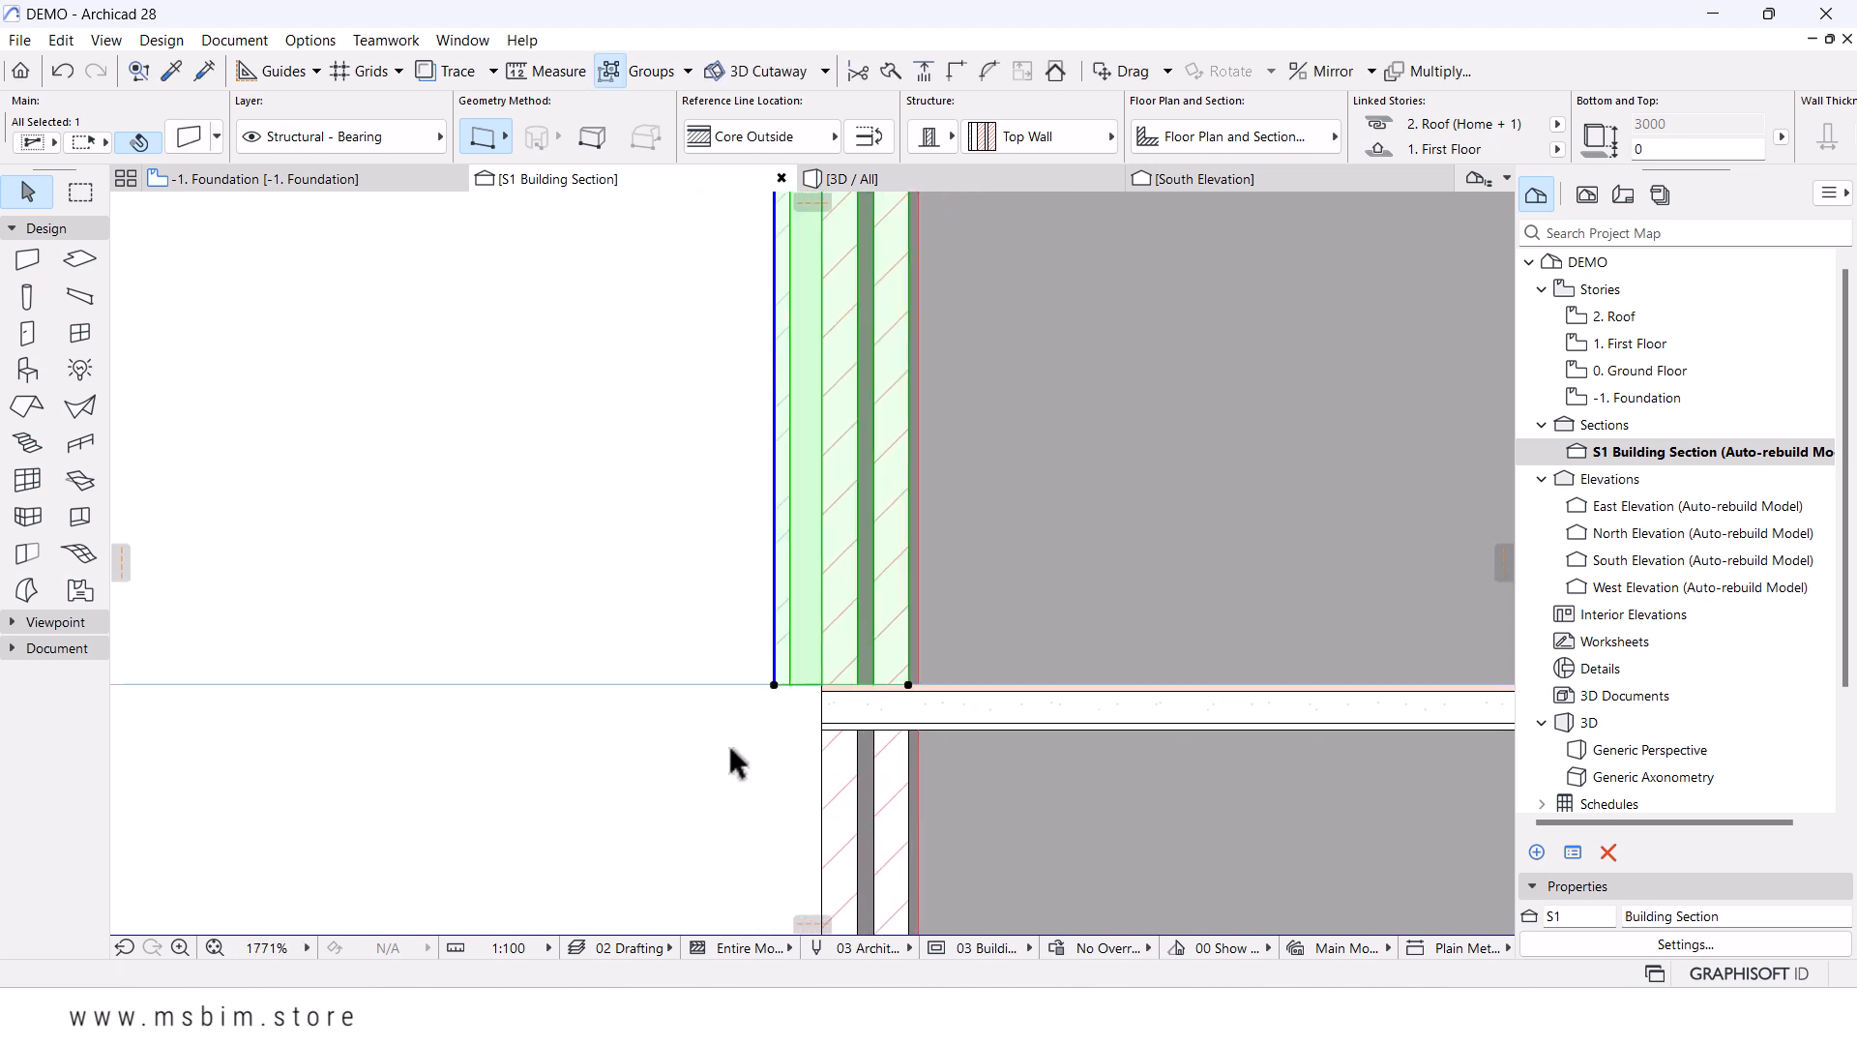
key("Escape")
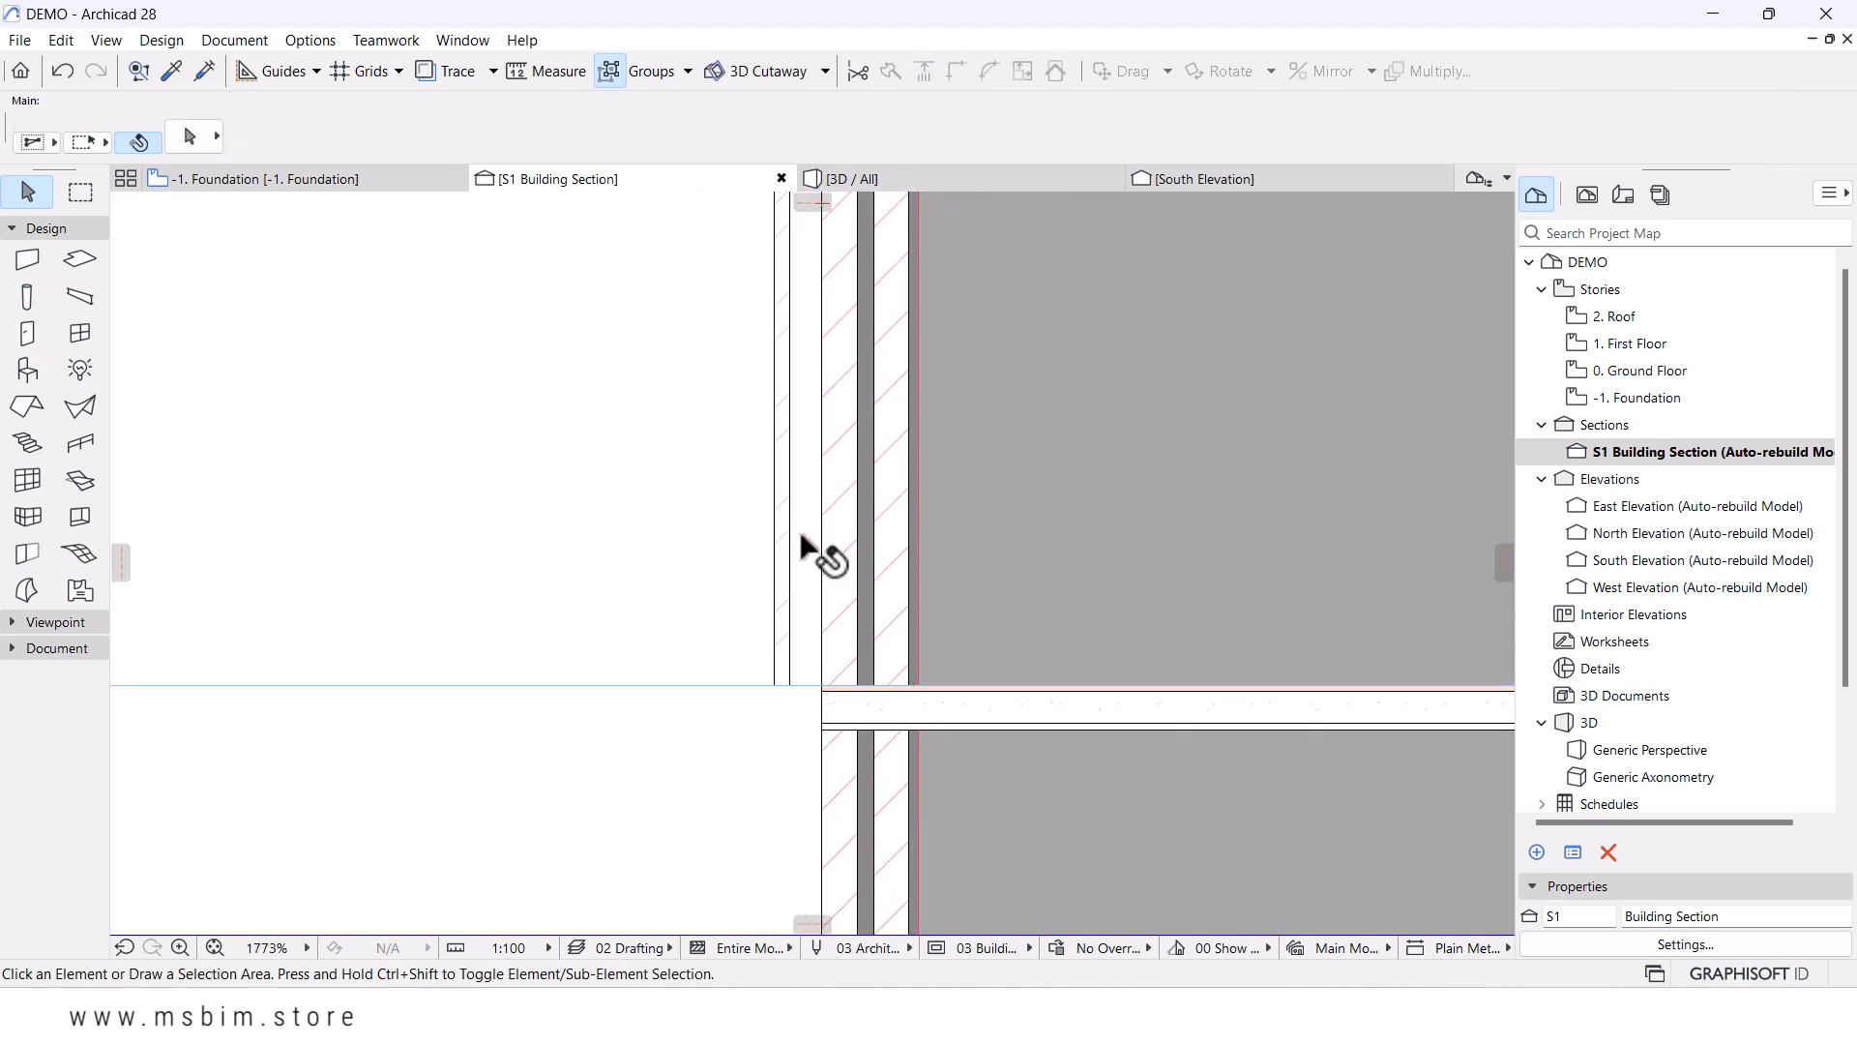
- Examine the exposed wall layers and the corrugated cladding above the brick wall in the 3D view
scroll(801, 538, "down", 2)
left_click(942, 174)
middle_click_drag(836, 572, 788, 464)
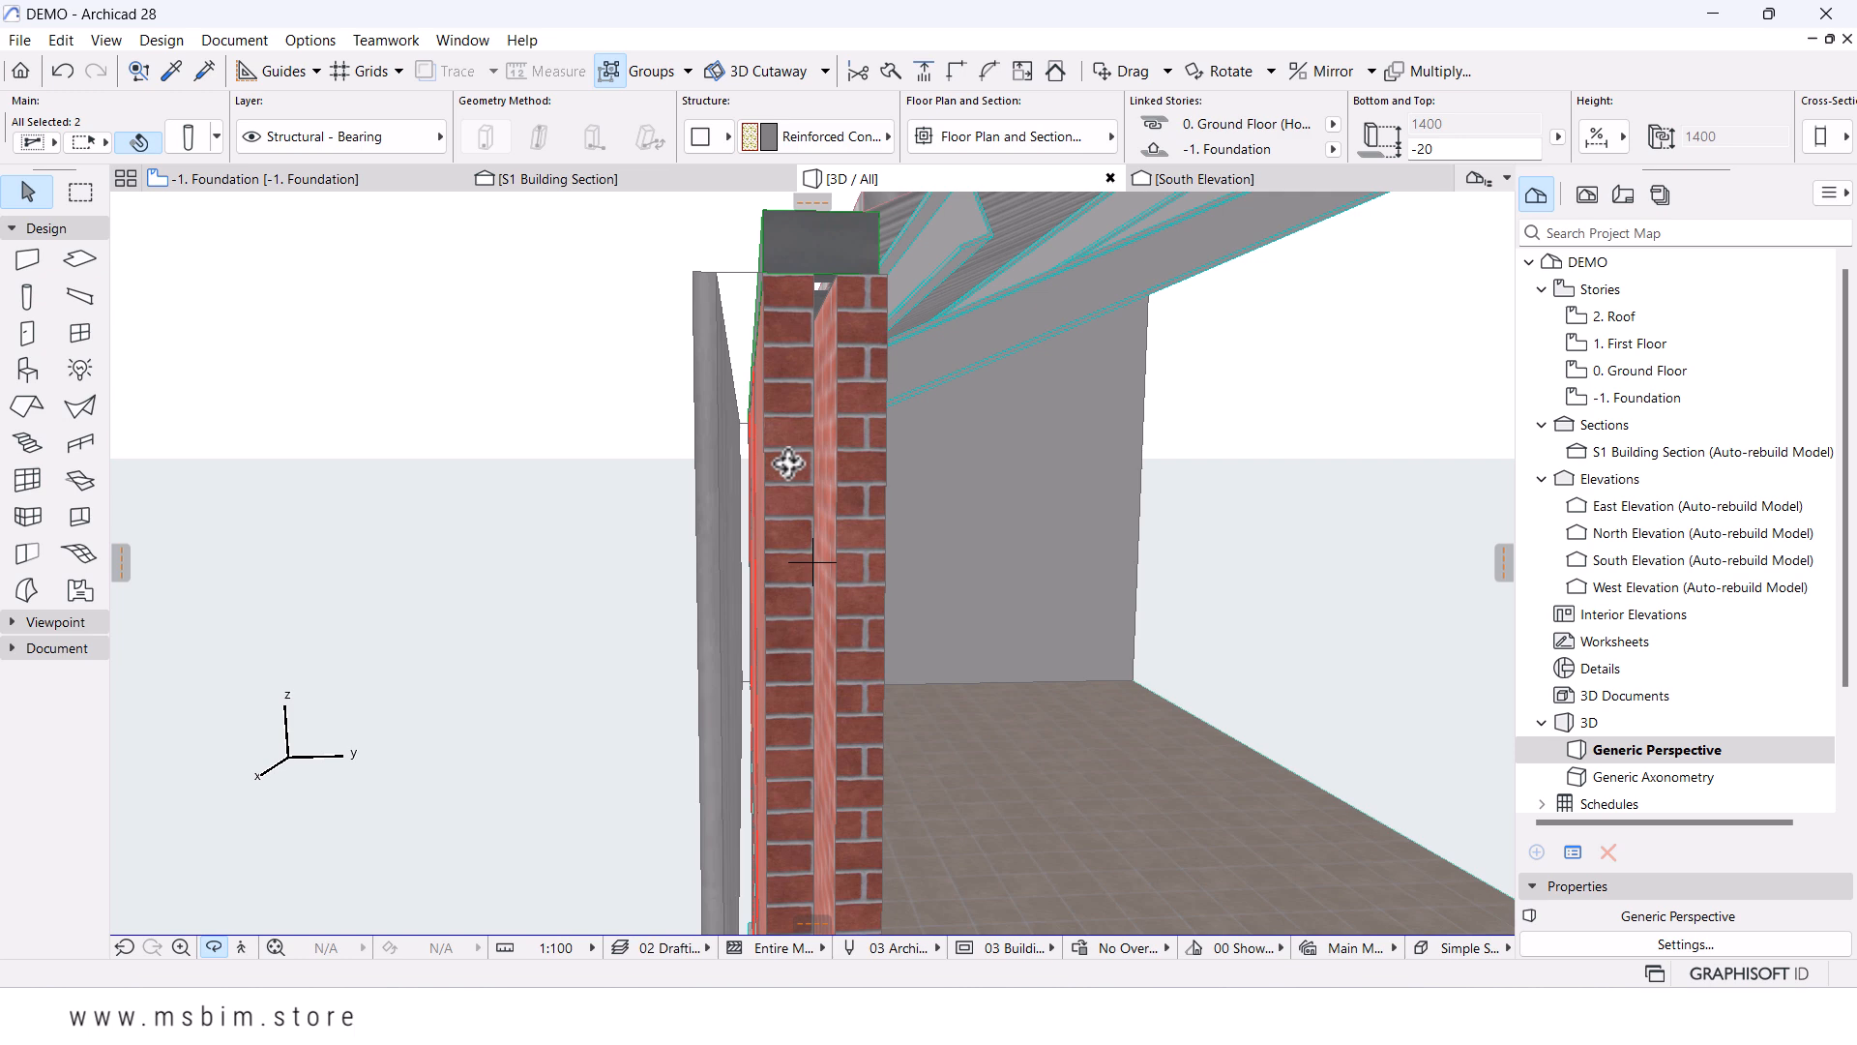
scroll(799, 417, "down", 2)
scroll(738, 543, "down", 5)
middle_click_drag(686, 660, 960, 631, "shift")
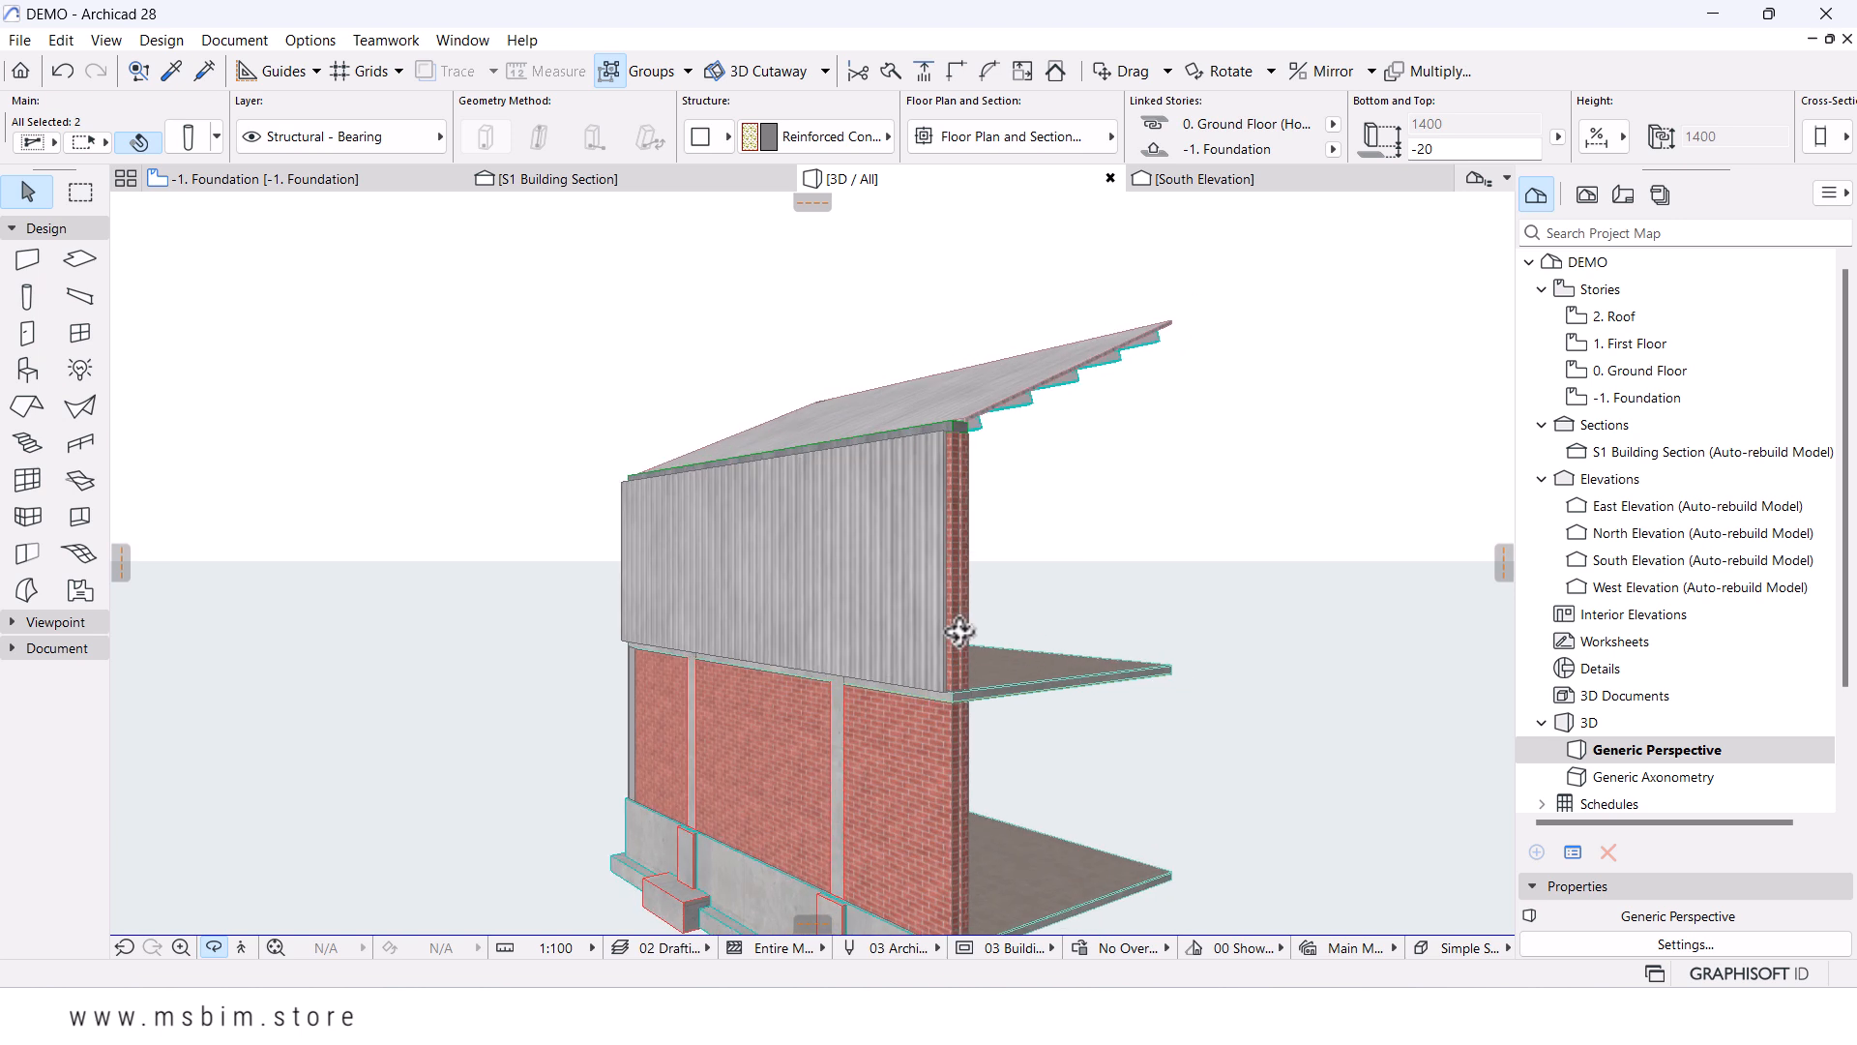
- On the First Floor plan, set the Beam tool's structure to a complex profile and check the available profiles
left_click(1606, 350)
double_click(1606, 350)
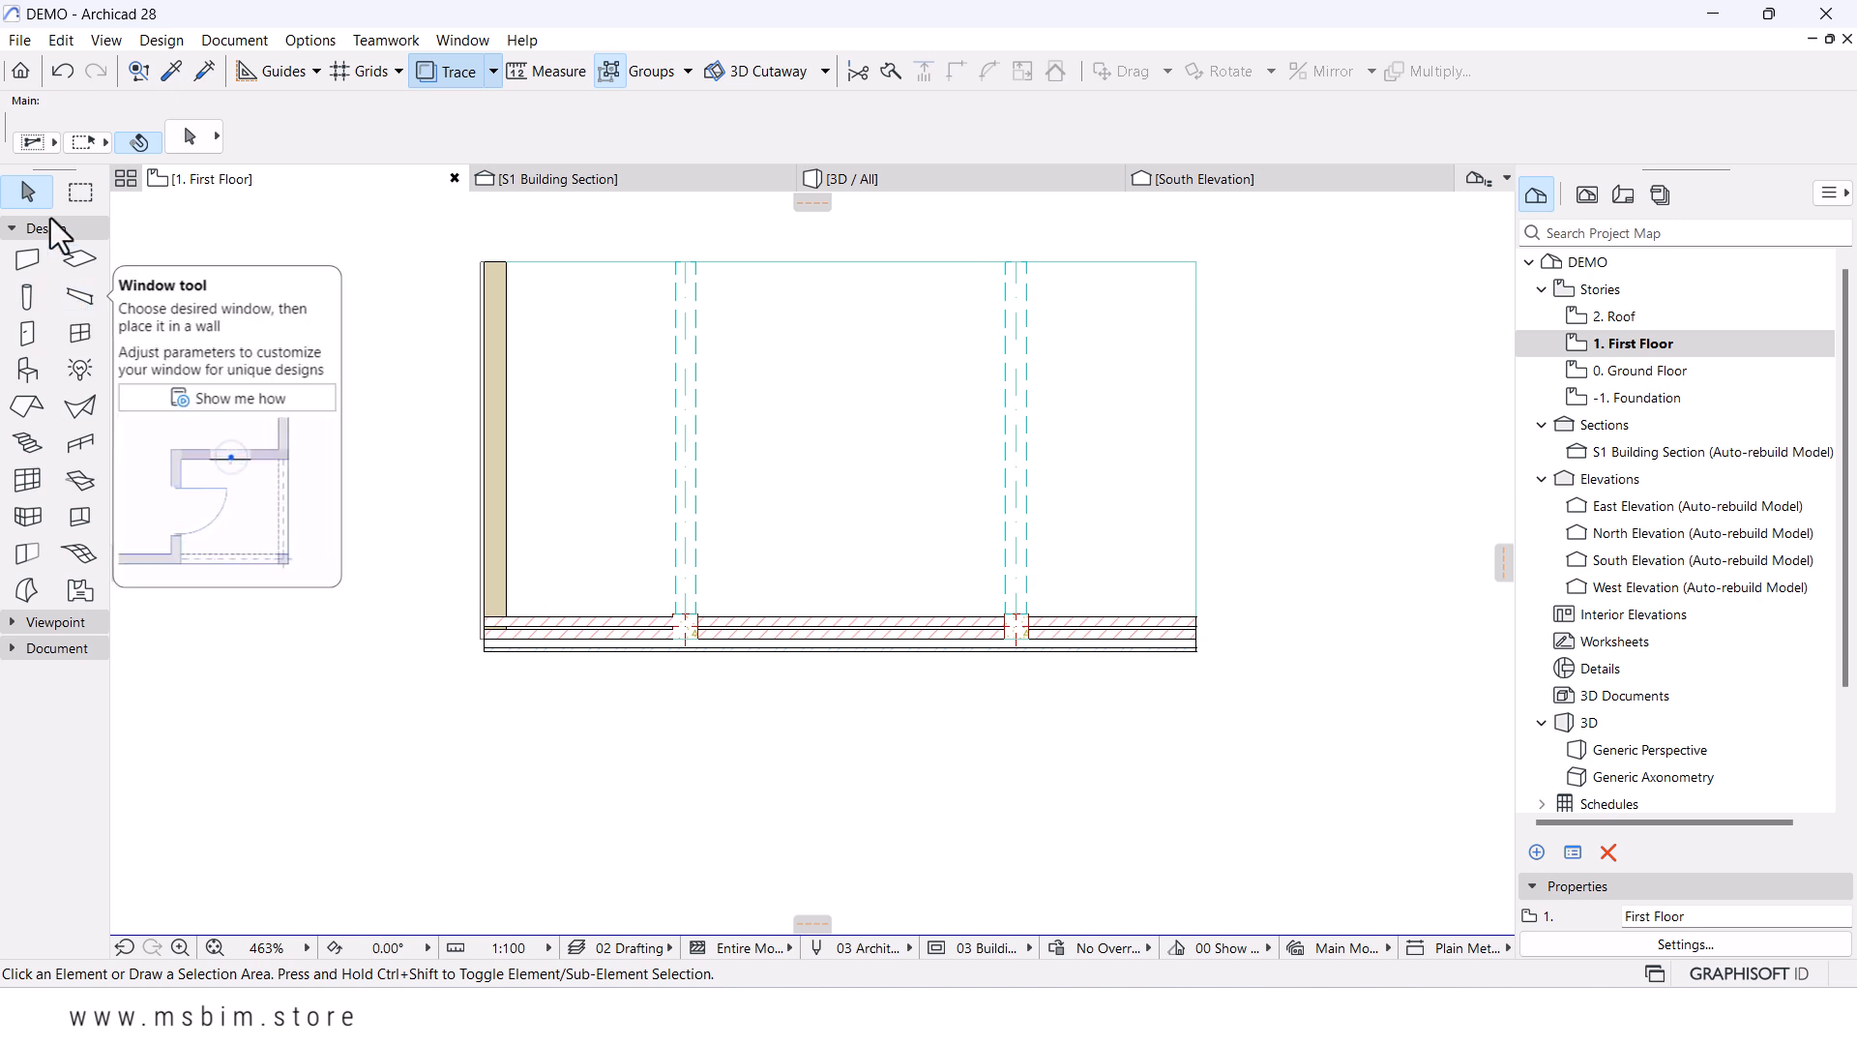
left_click(75, 300)
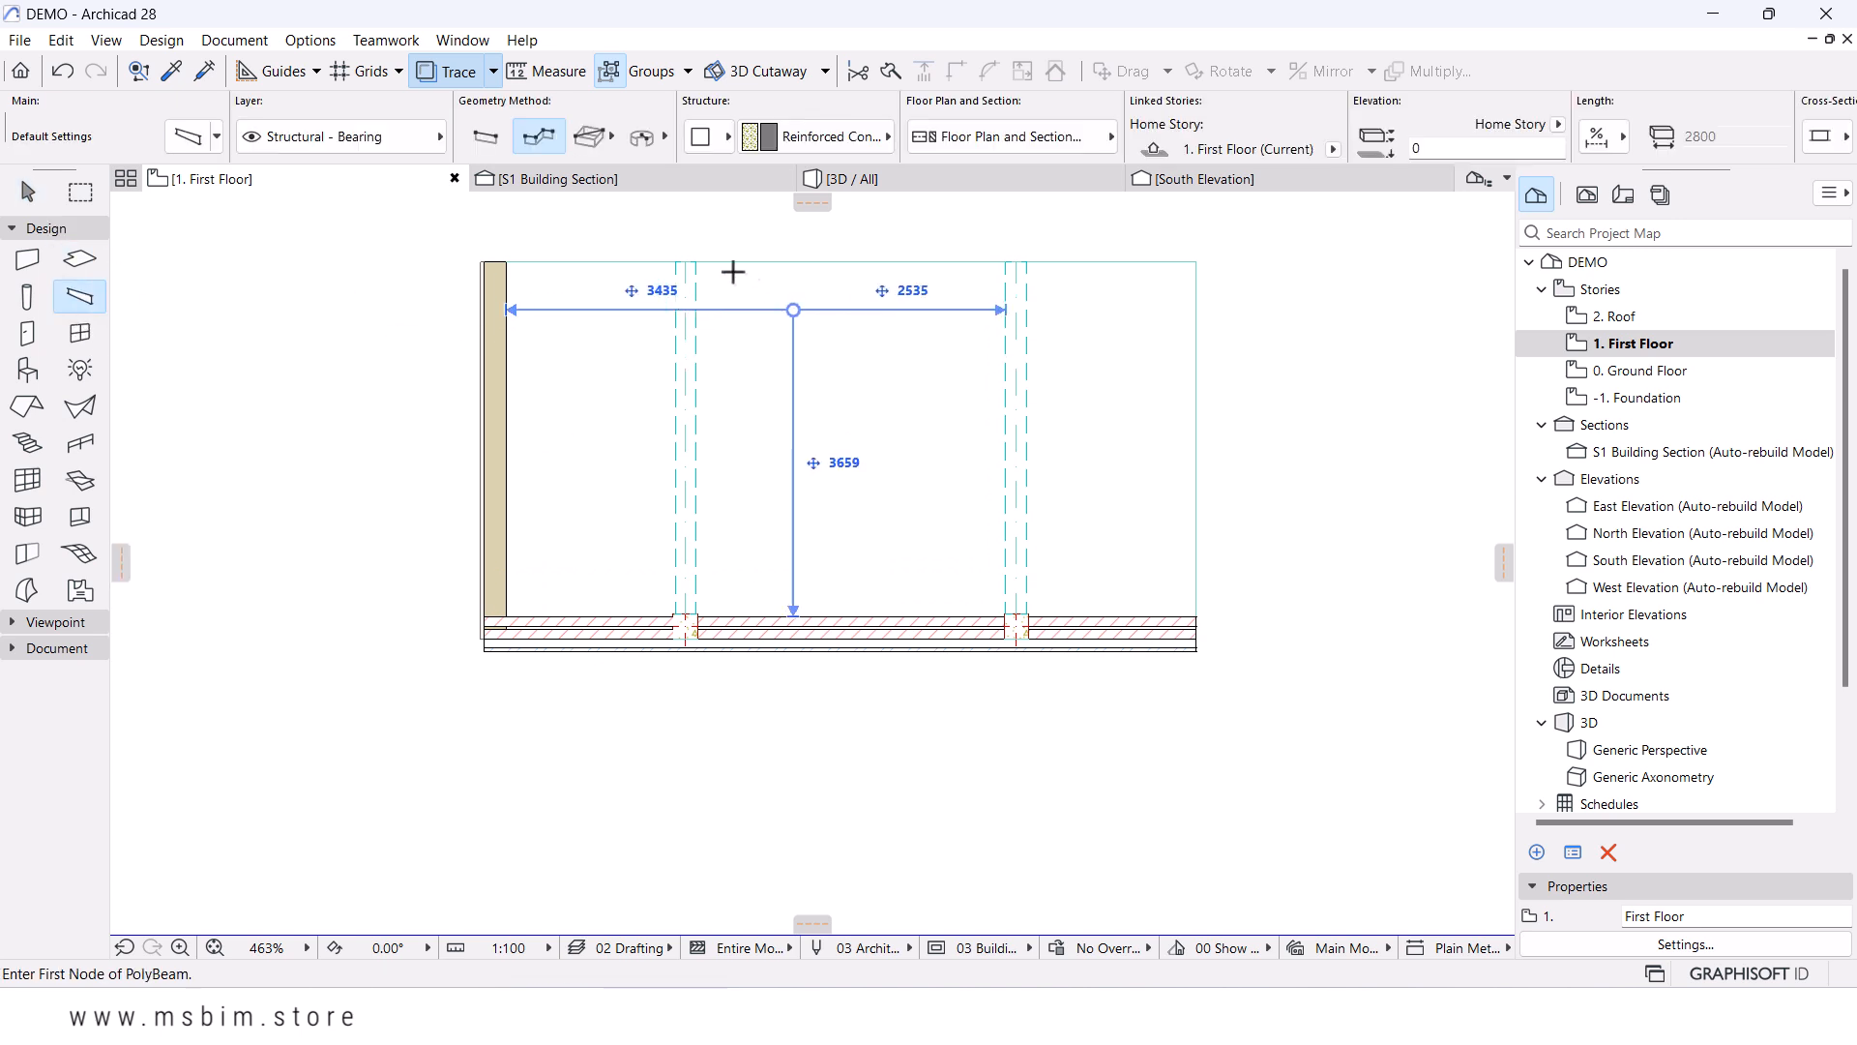
scroll(485, 629, "up", 10)
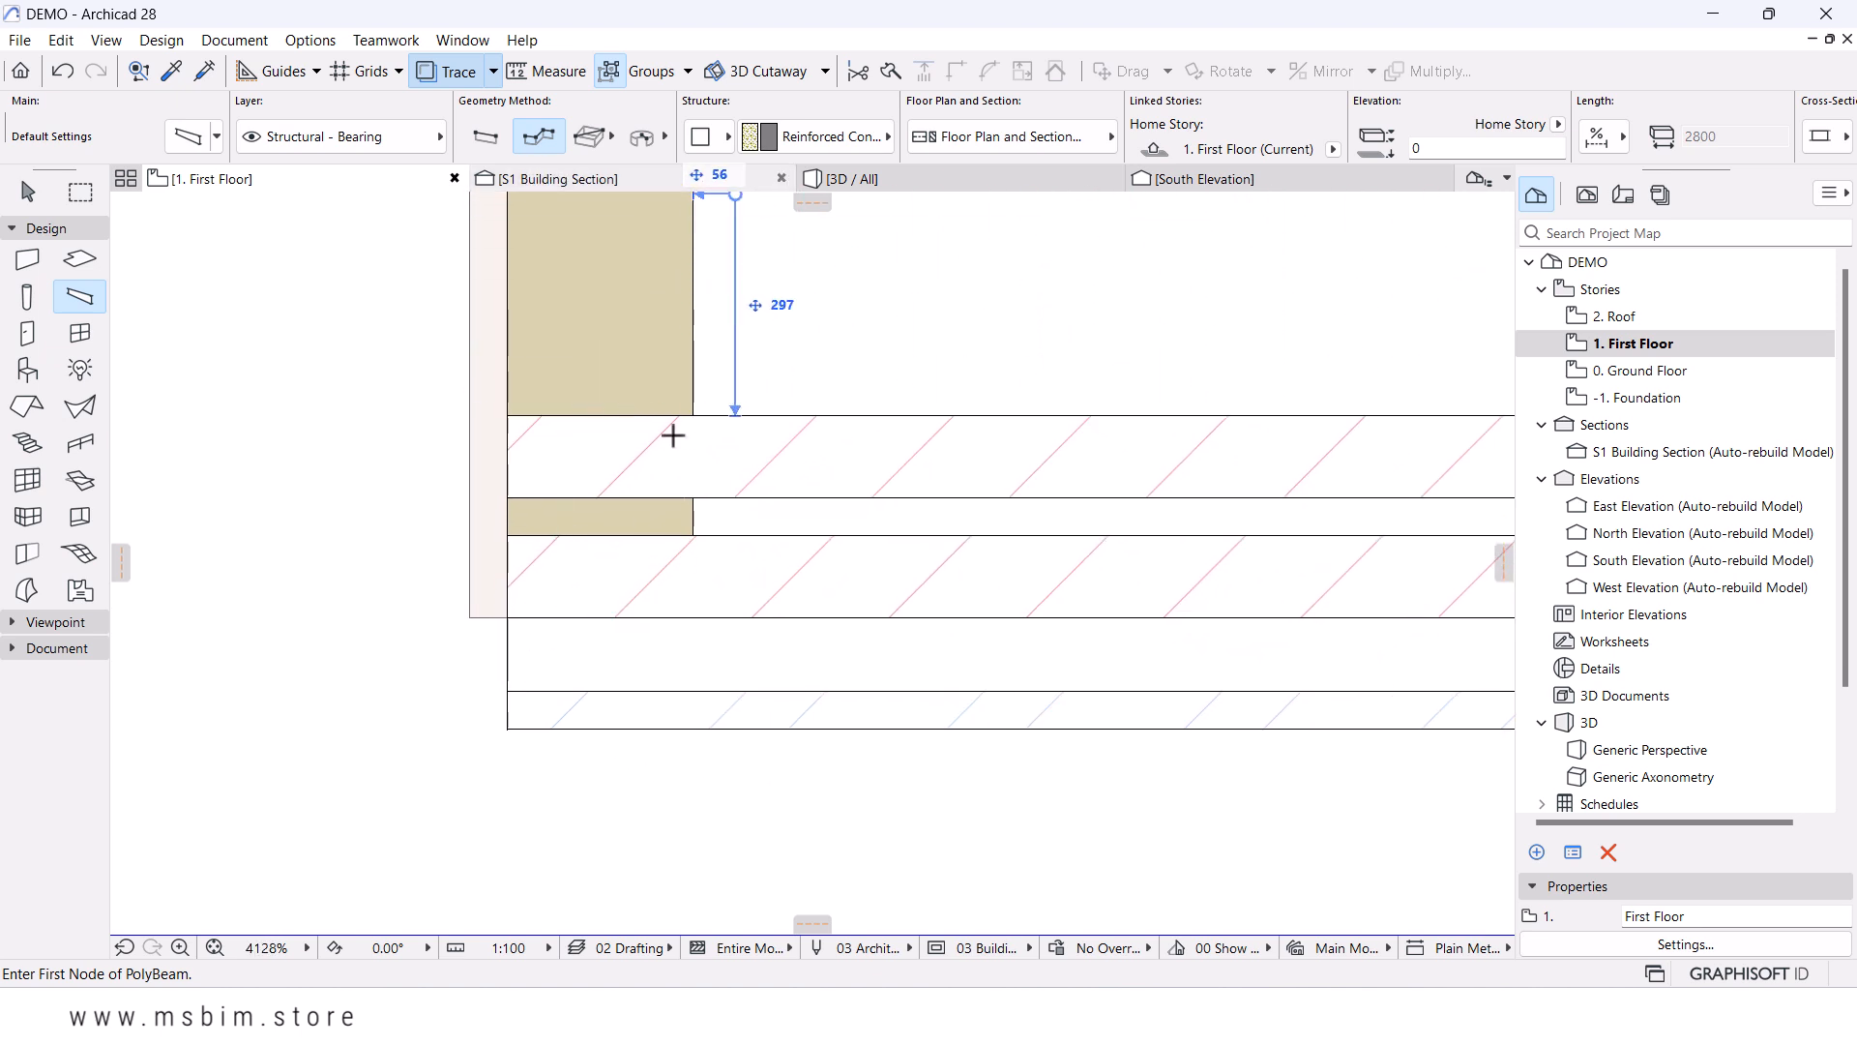
left_click(700, 139)
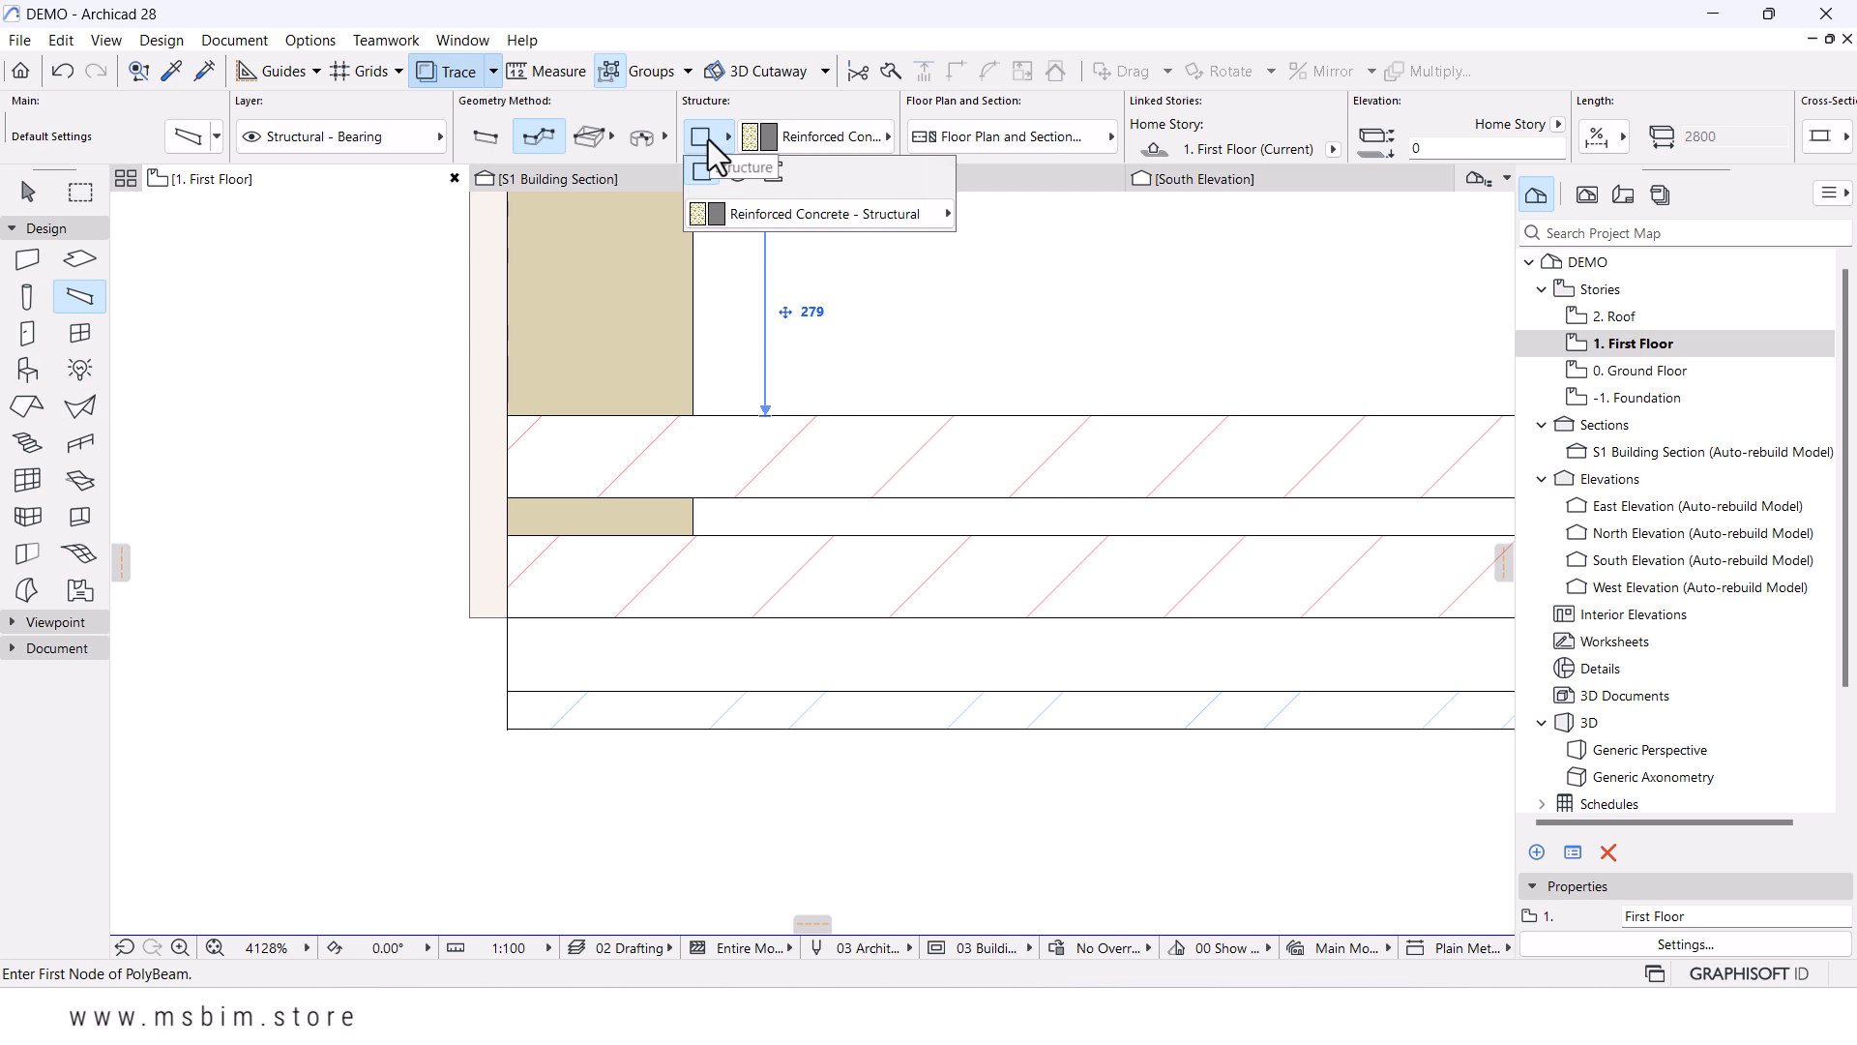
left_click(764, 176)
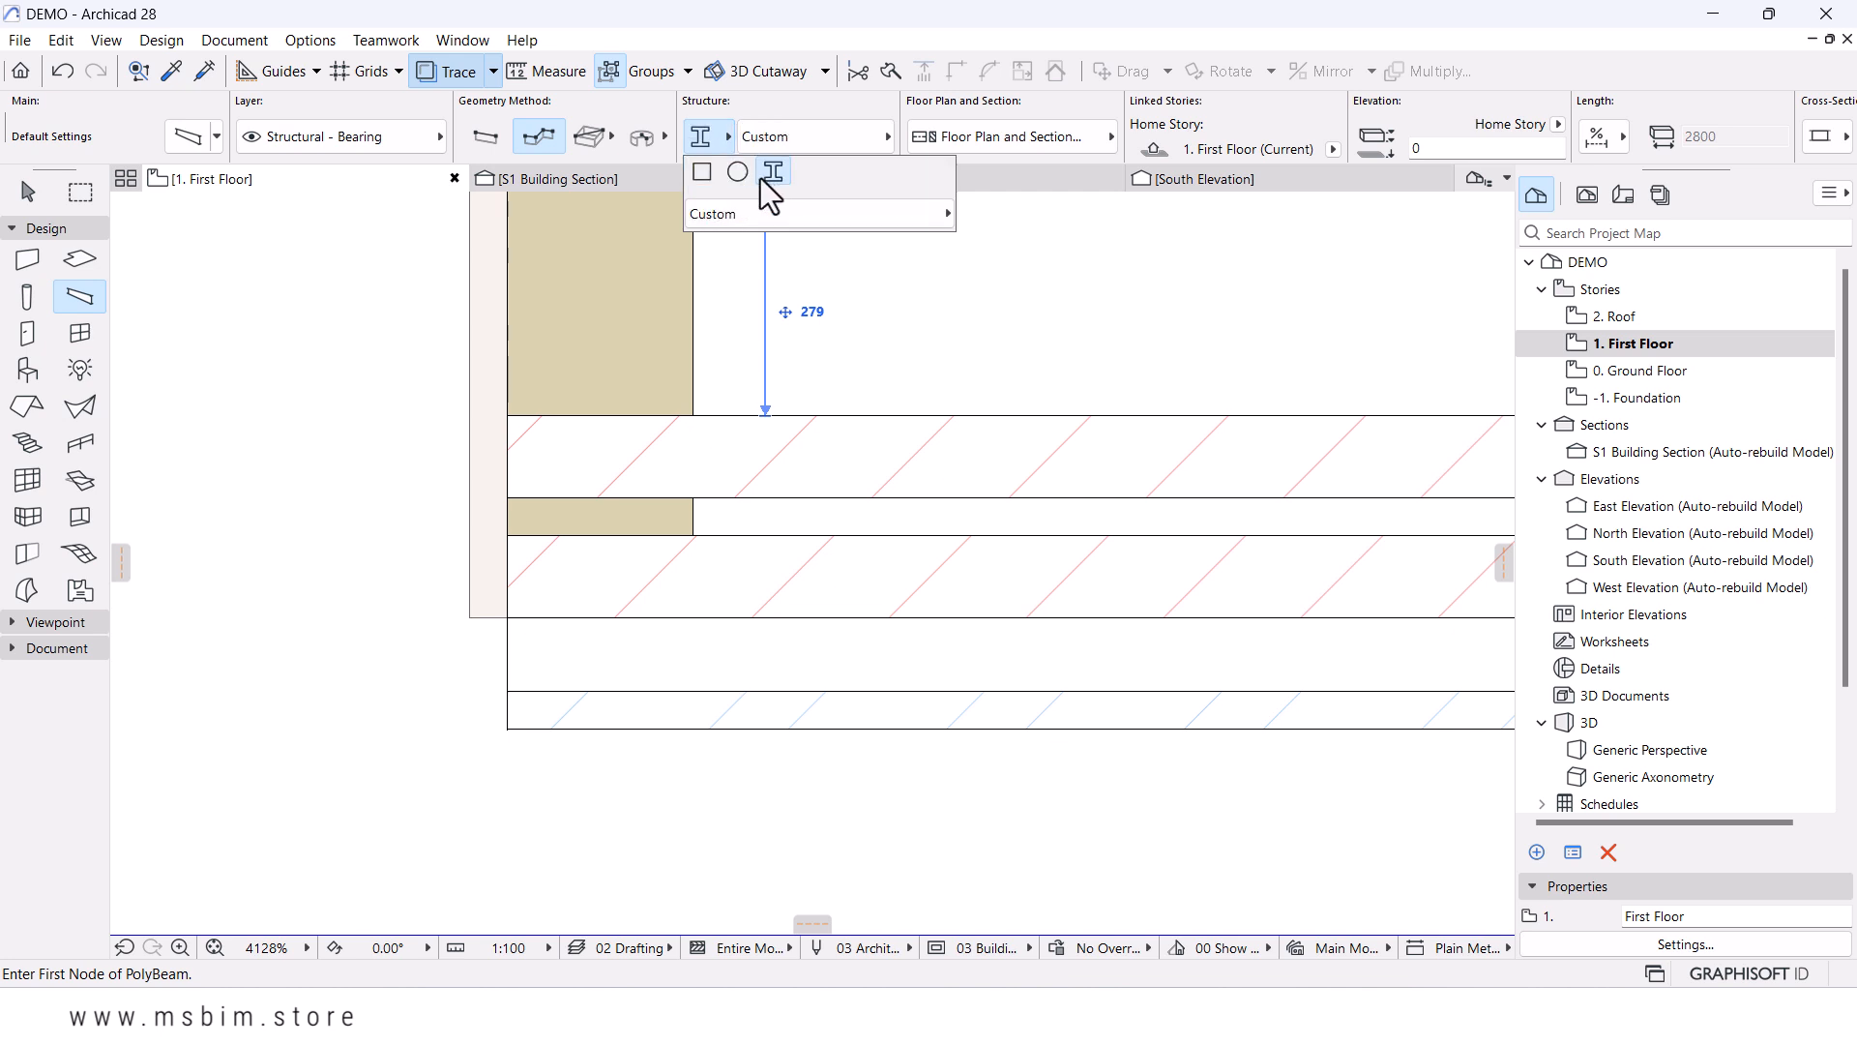
left_click(838, 143)
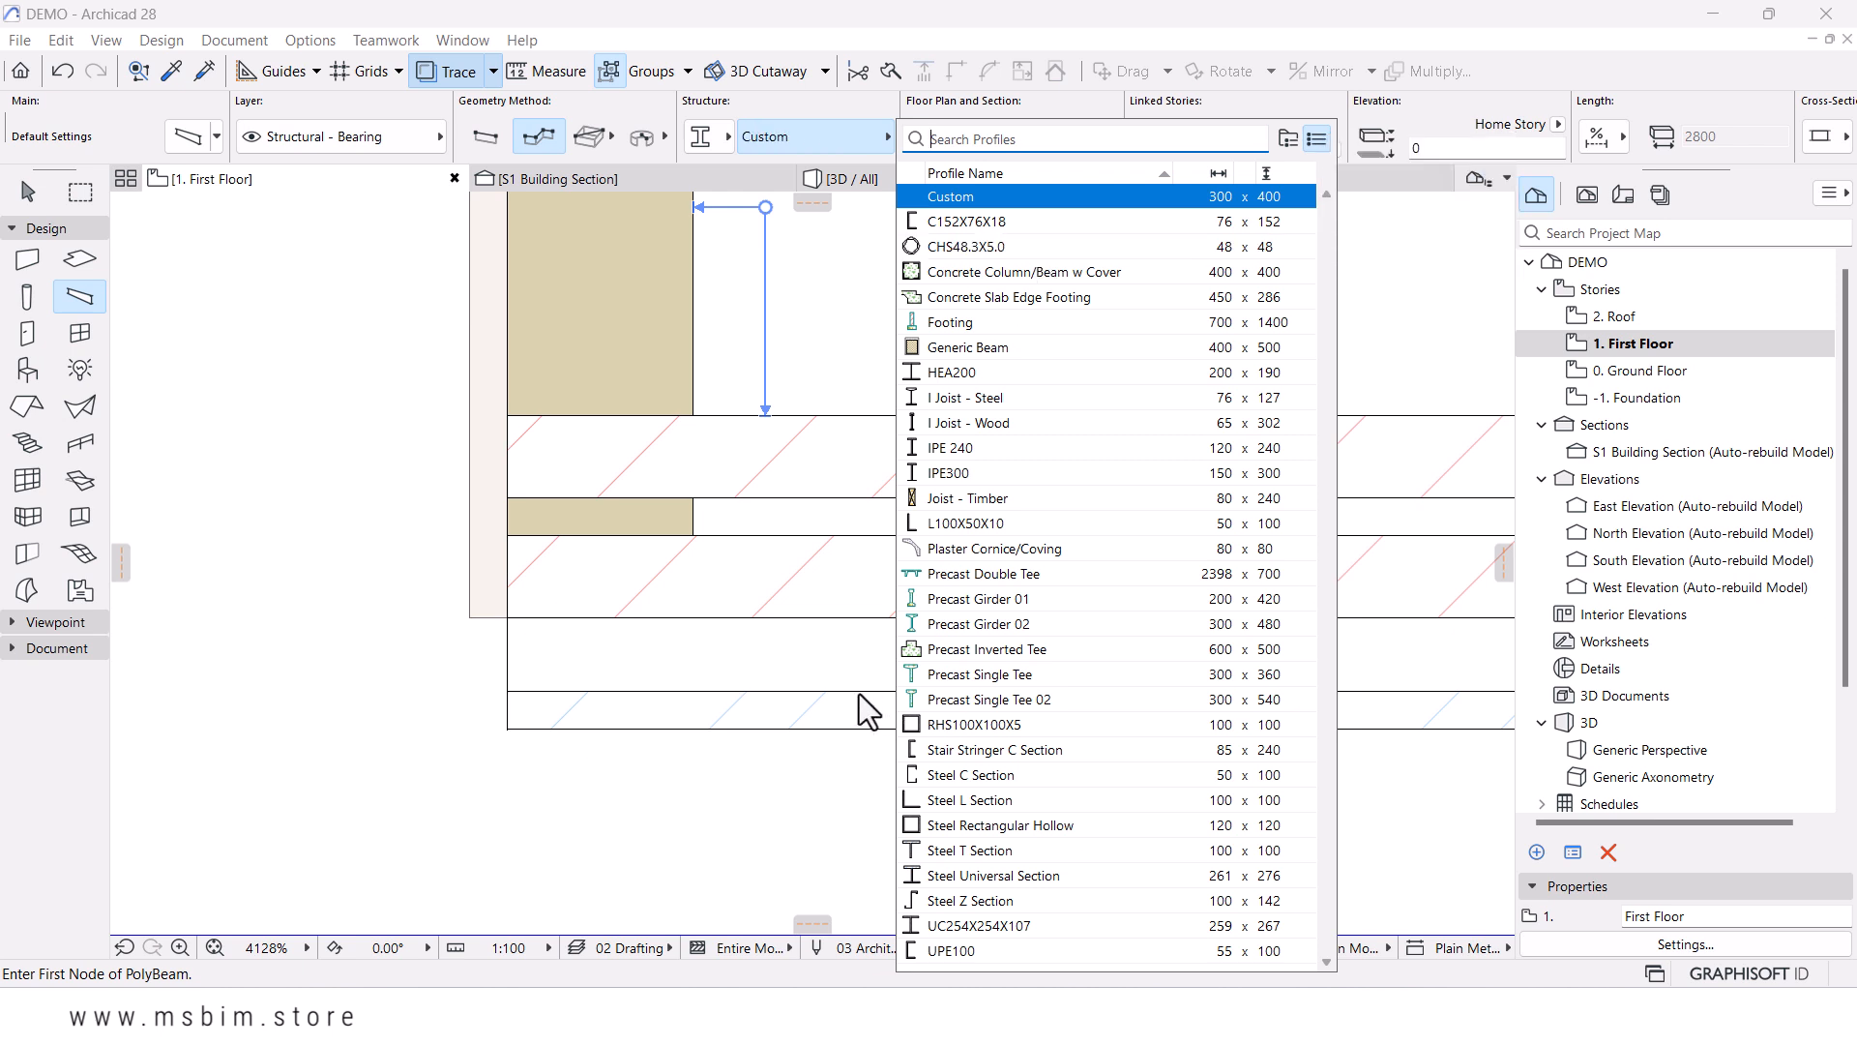
left_click(788, 27)
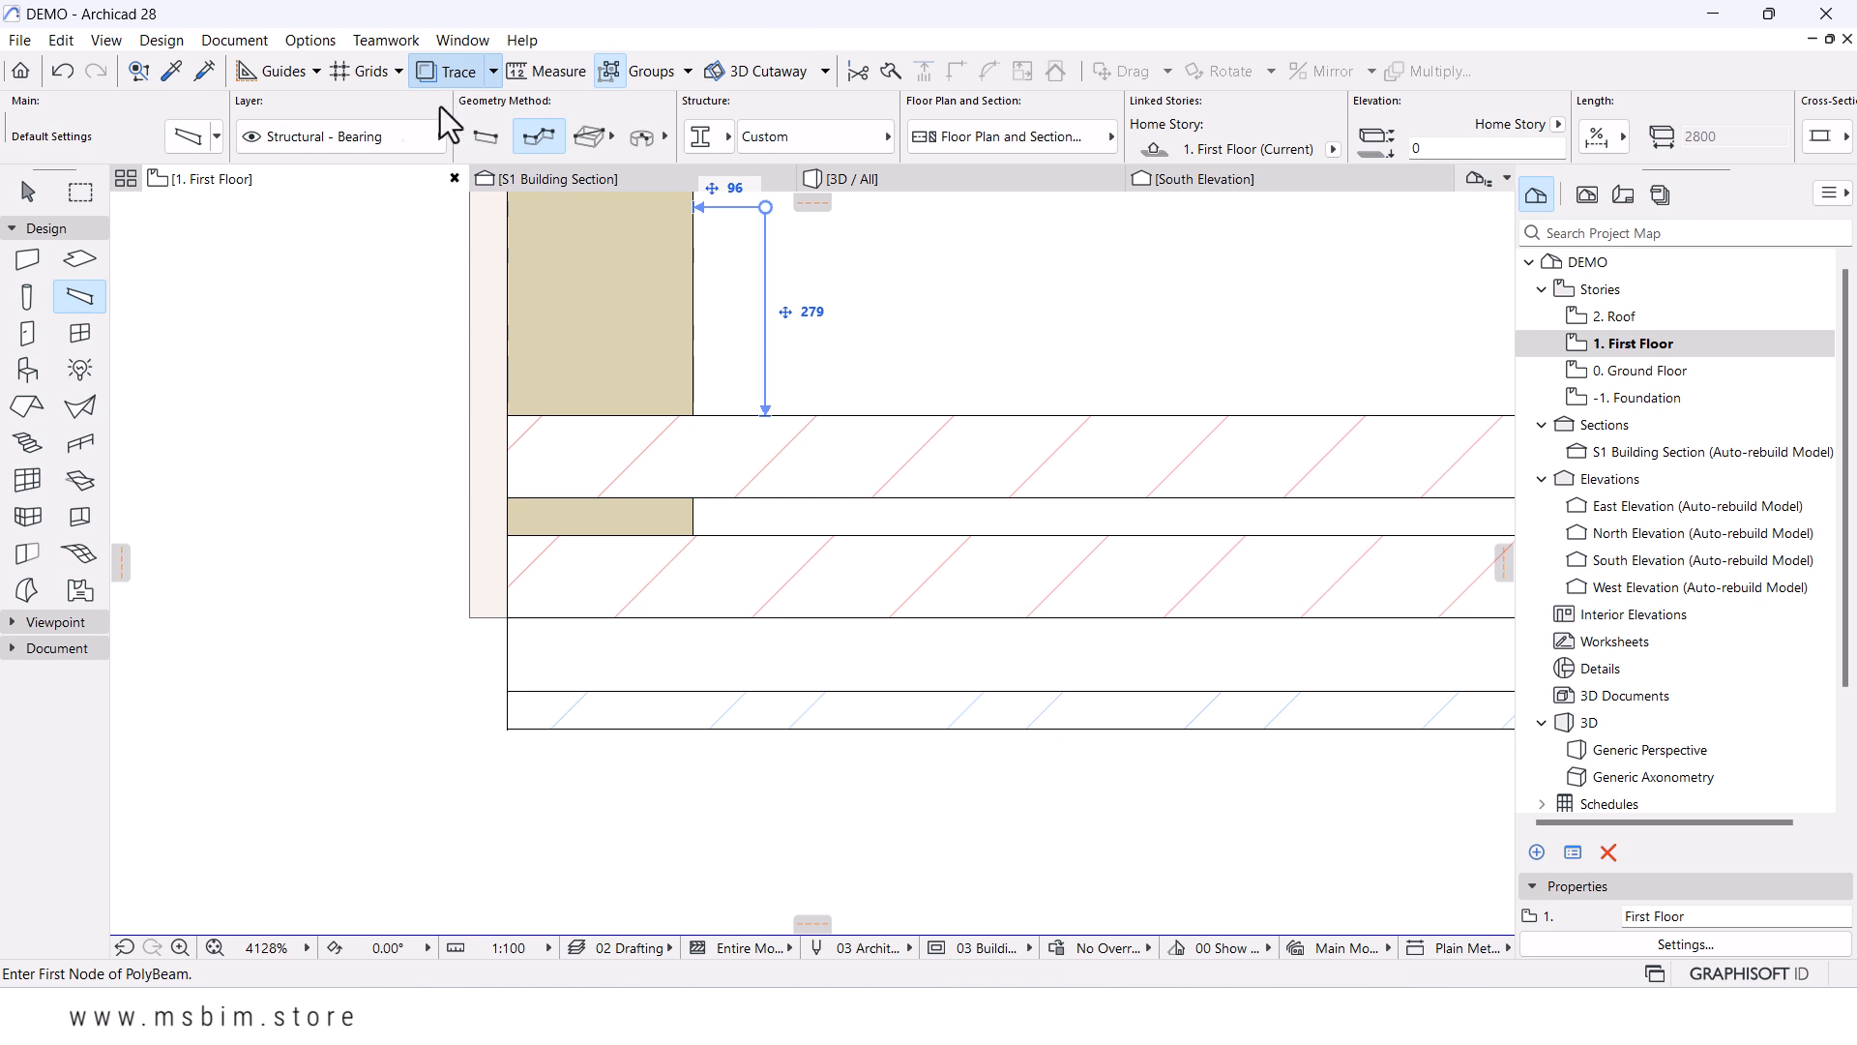
- Open the standard steel profile database and filter it to South African C / U Shape profiles
left_click(301, 43)
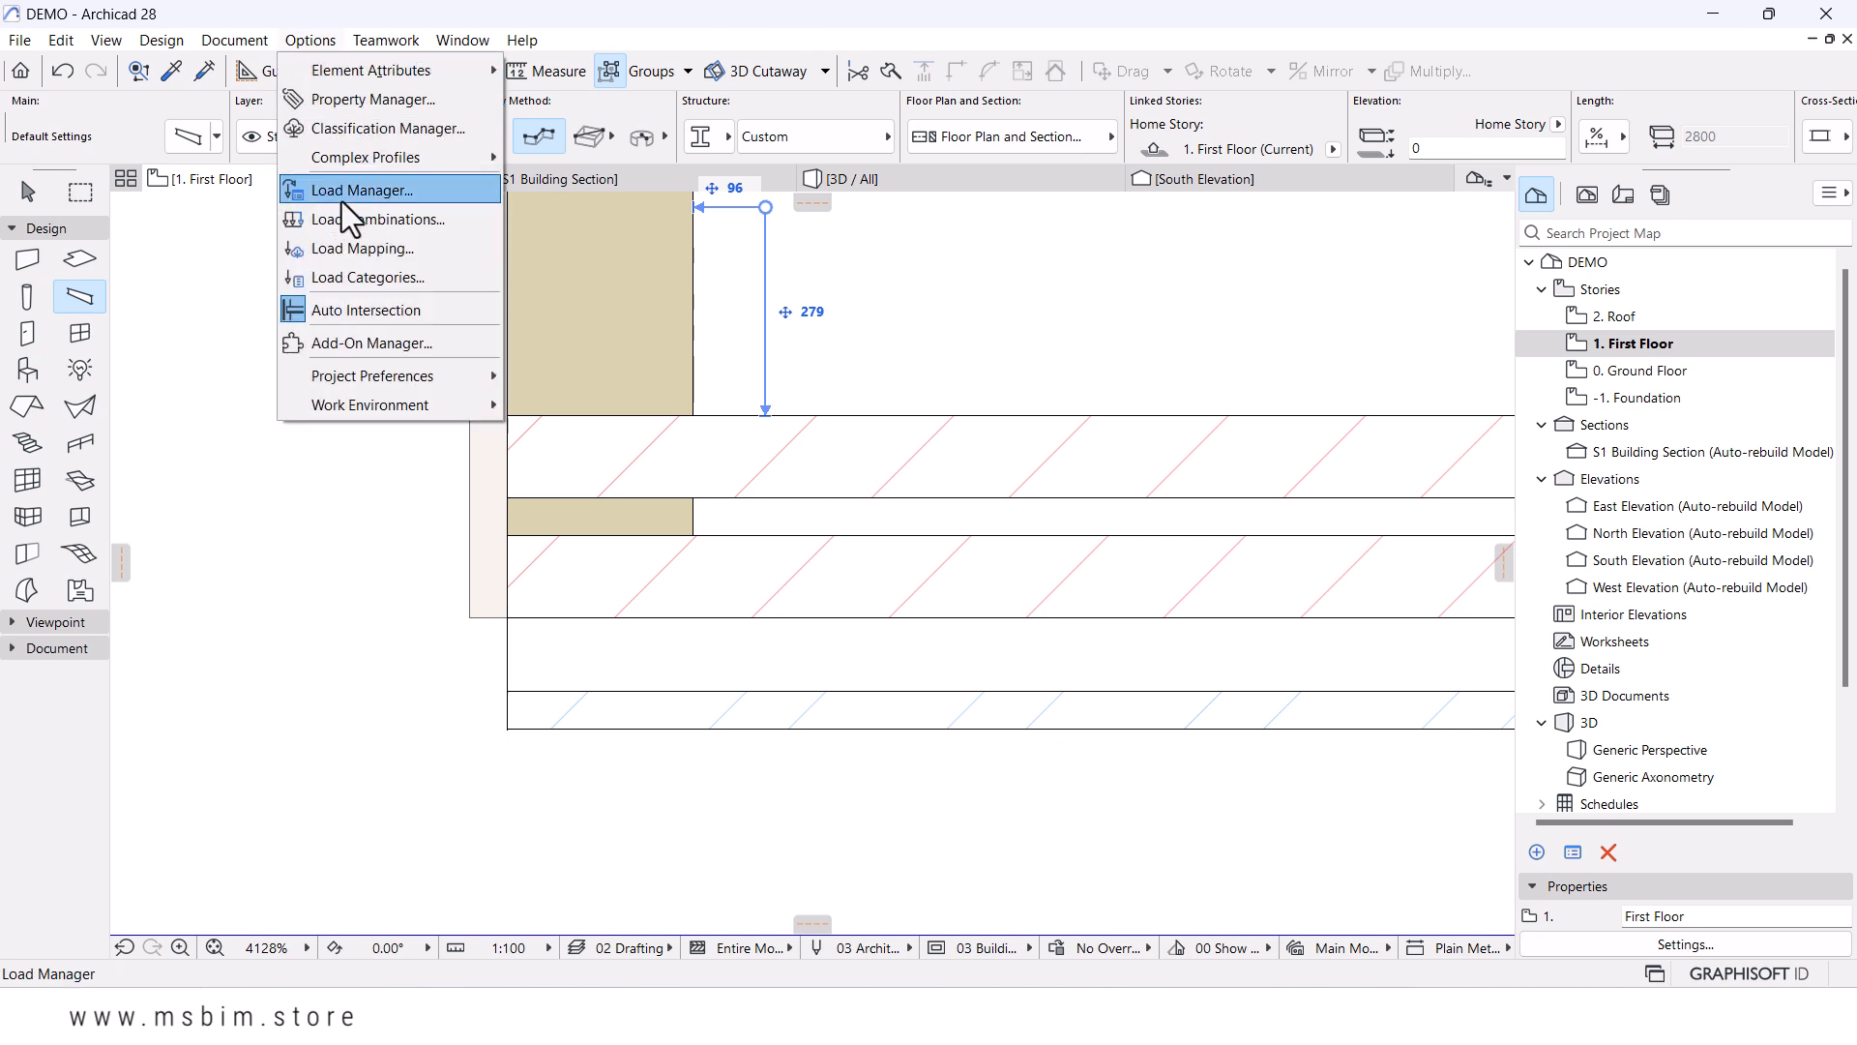
mouse_move(383, 159)
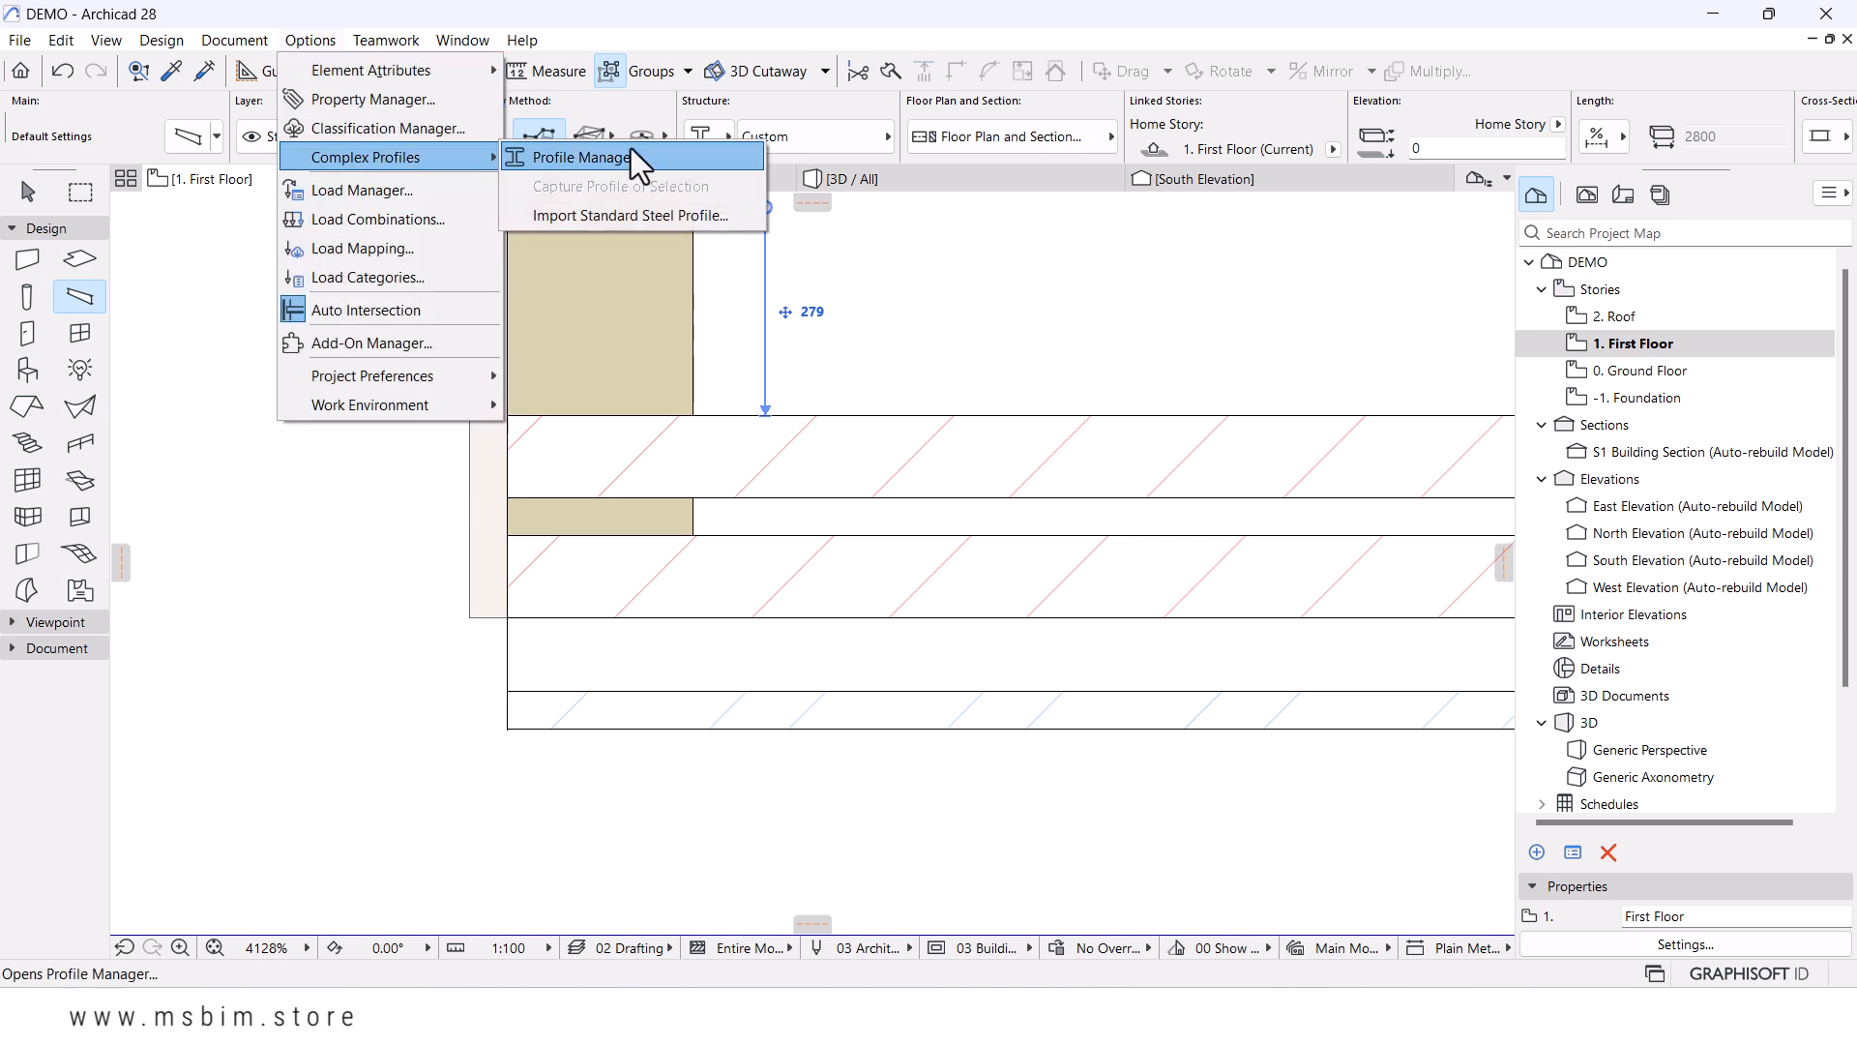
left_click(586, 216)
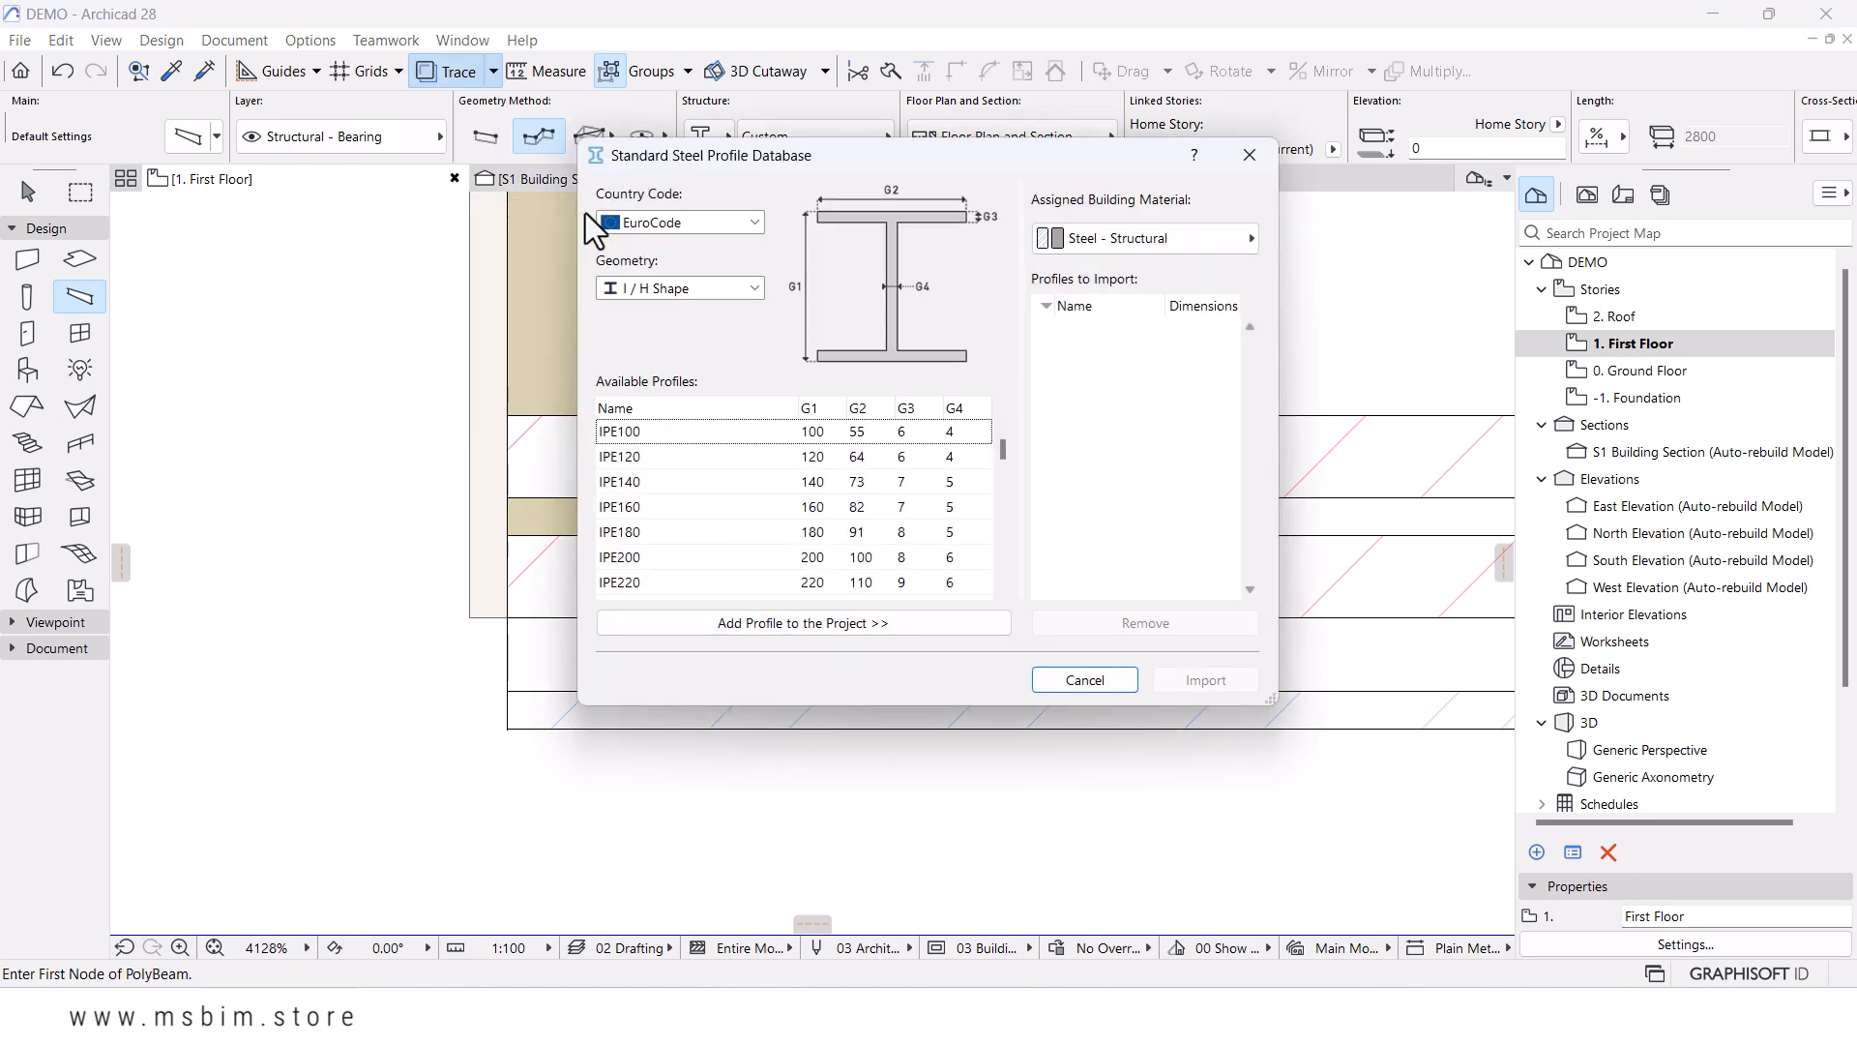
left_click(723, 219)
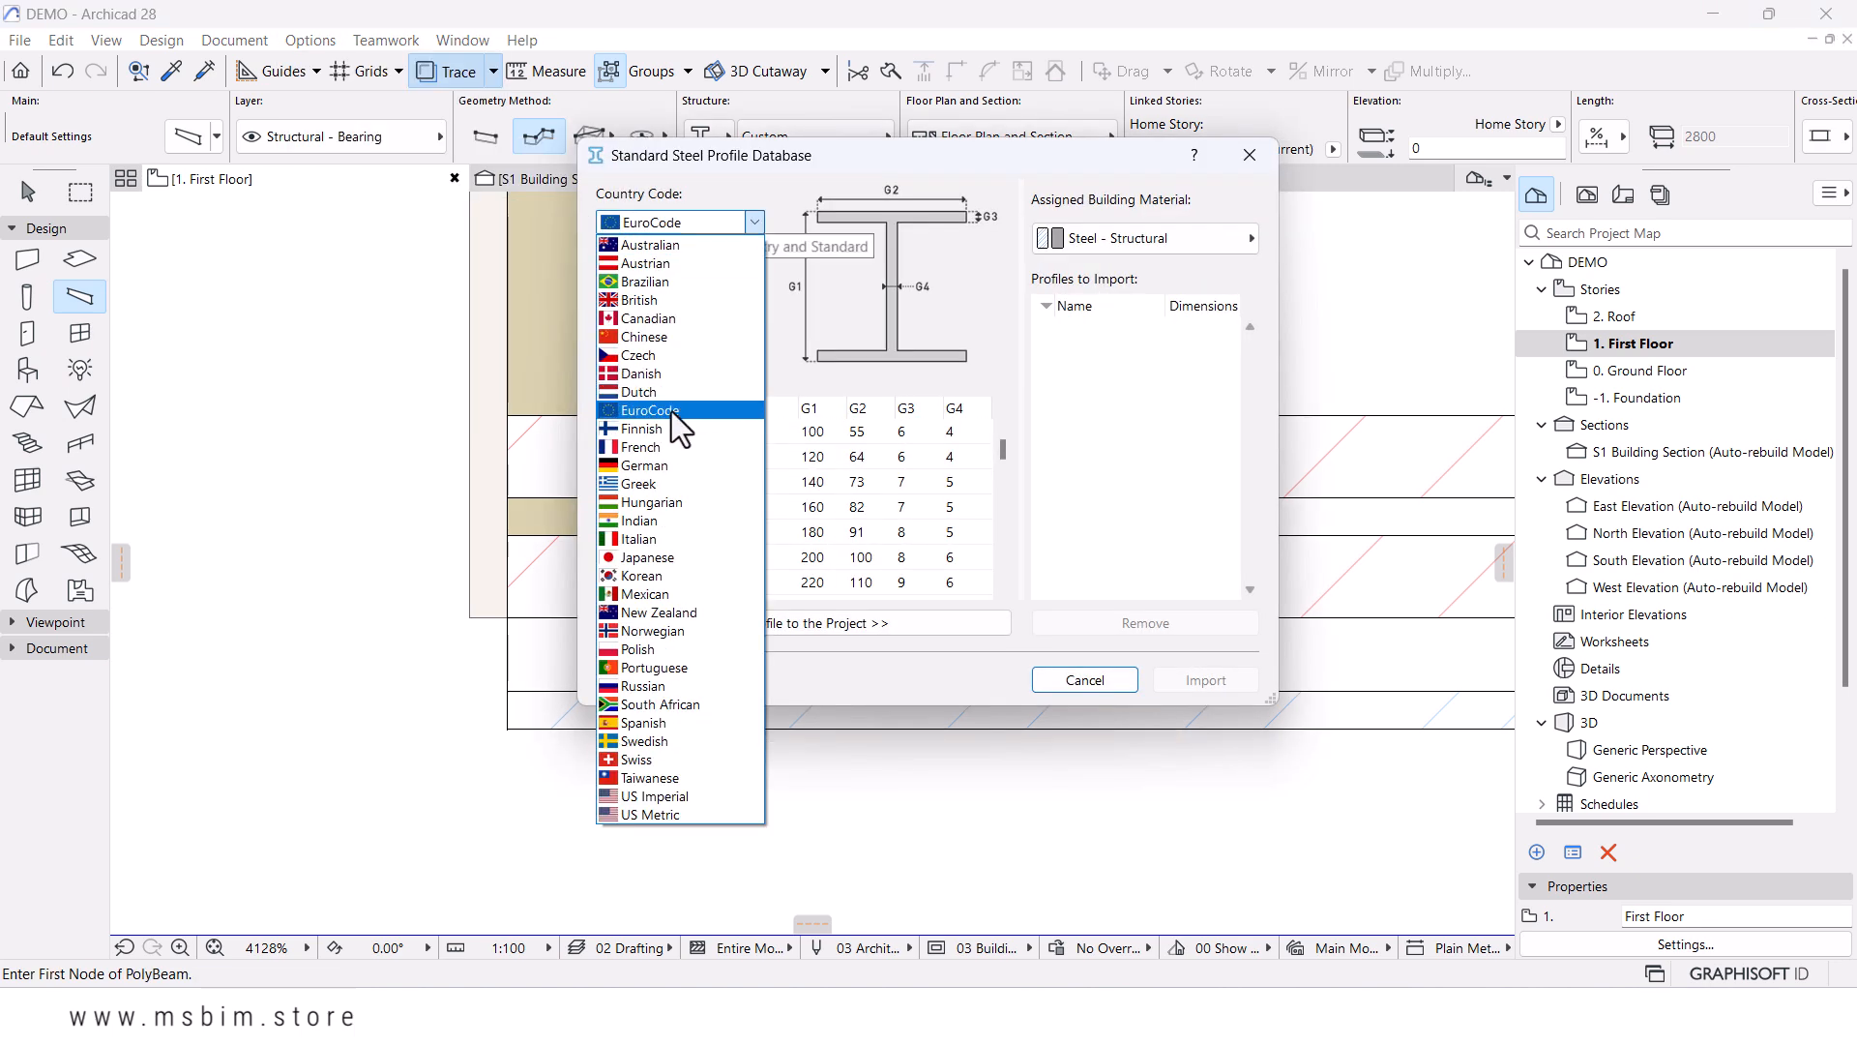
left_click(646, 706)
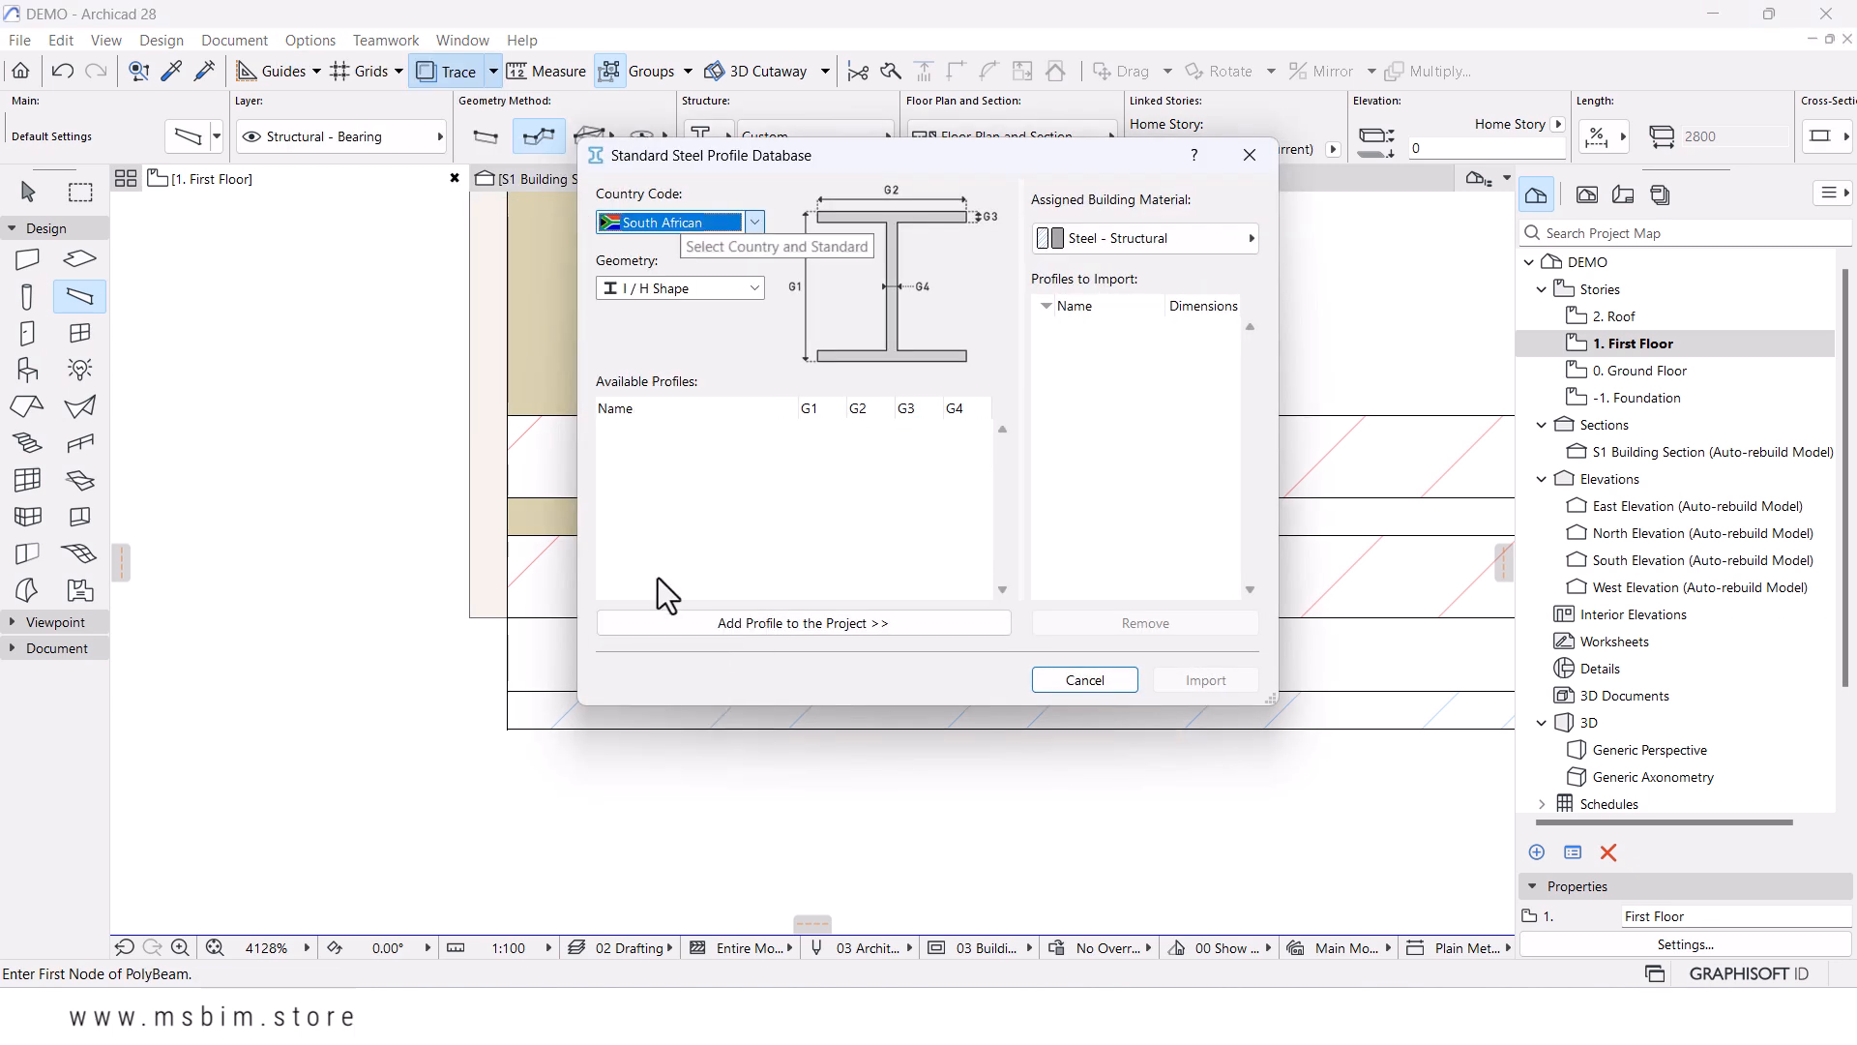
left_click(693, 287)
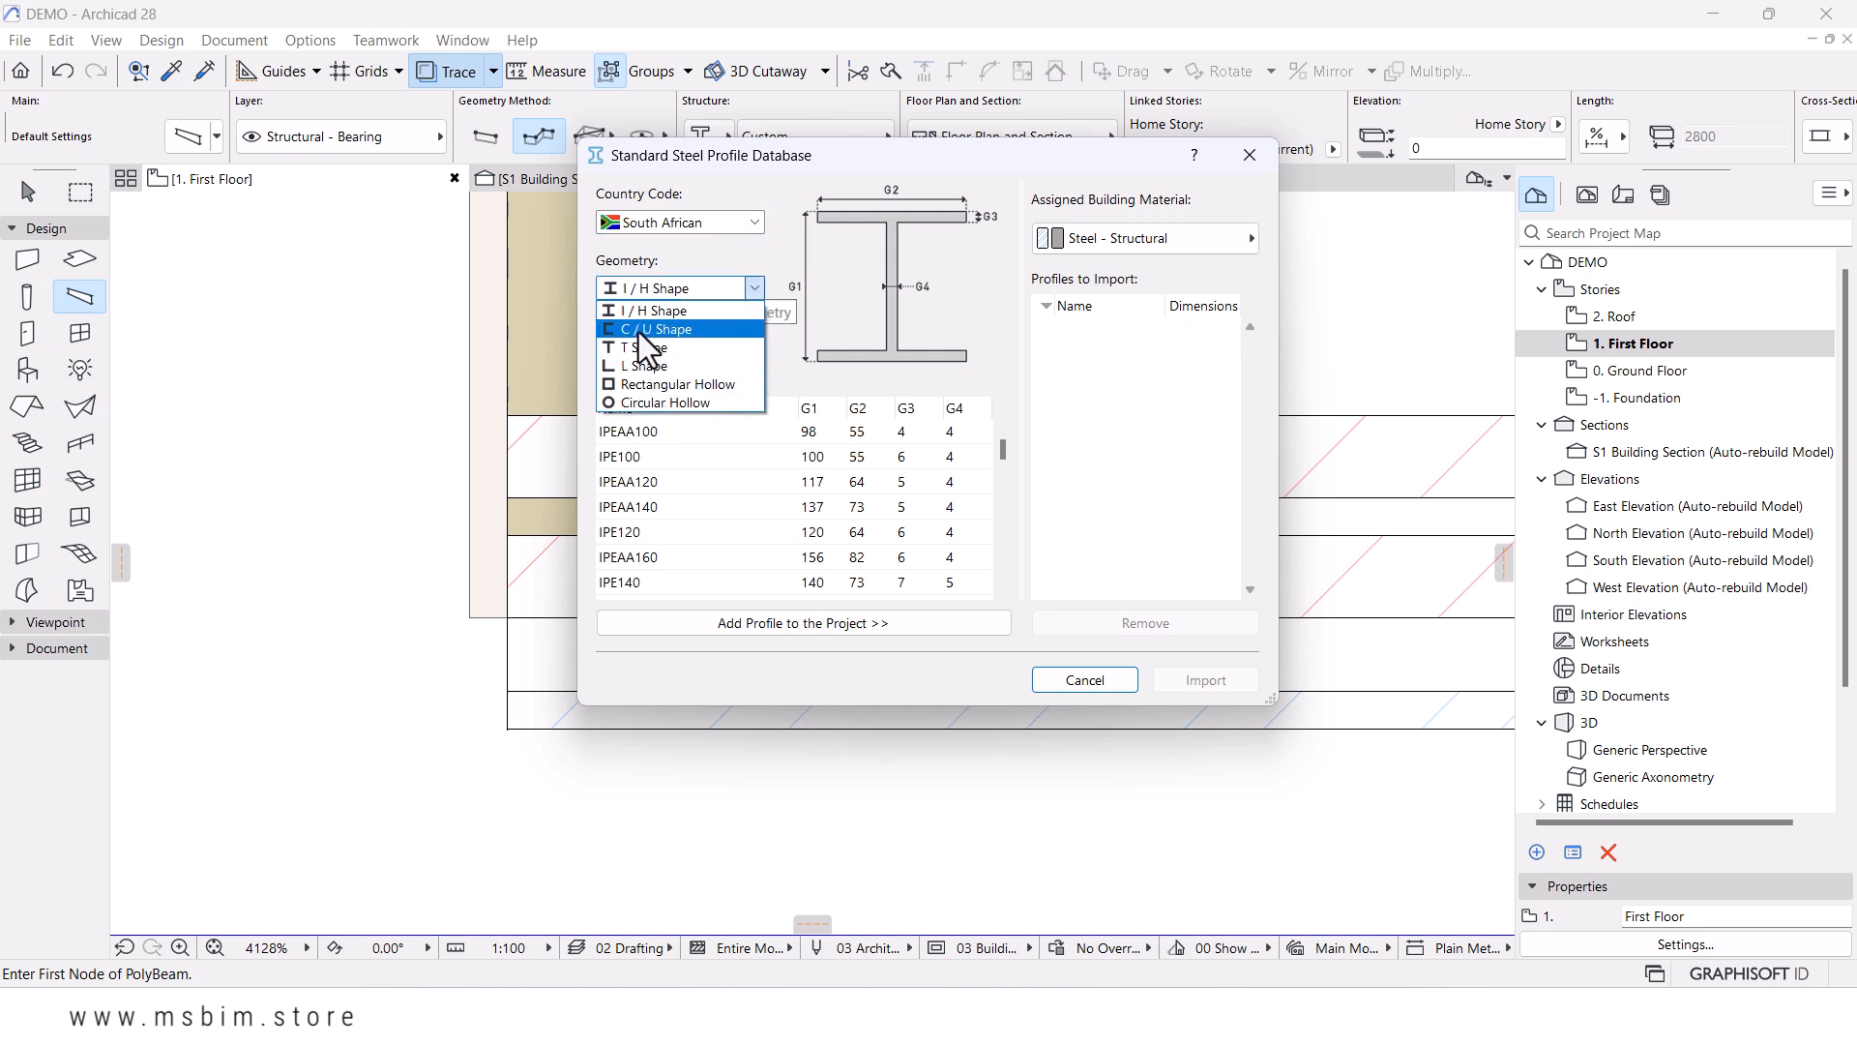
left_click(638, 331)
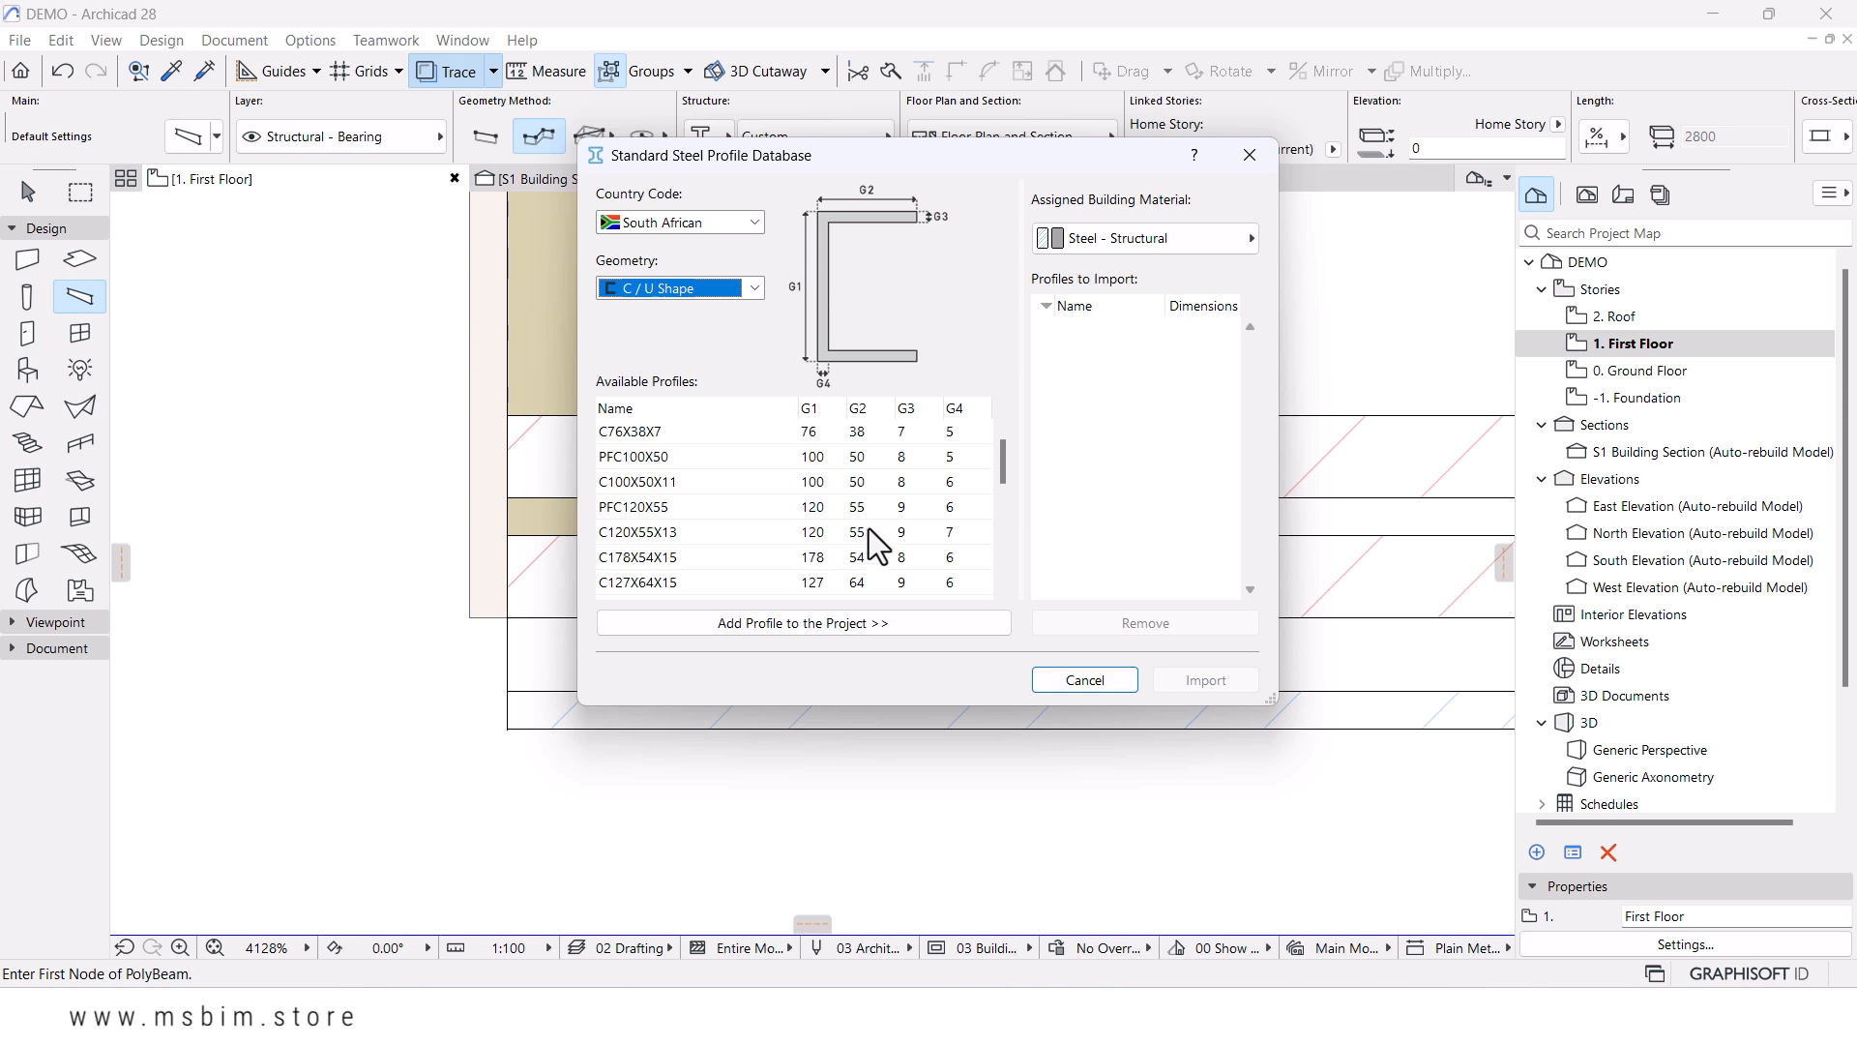
- Add the PFC100X50 channel to the project and import it with the Steel - Structural building material
left_click(664, 462)
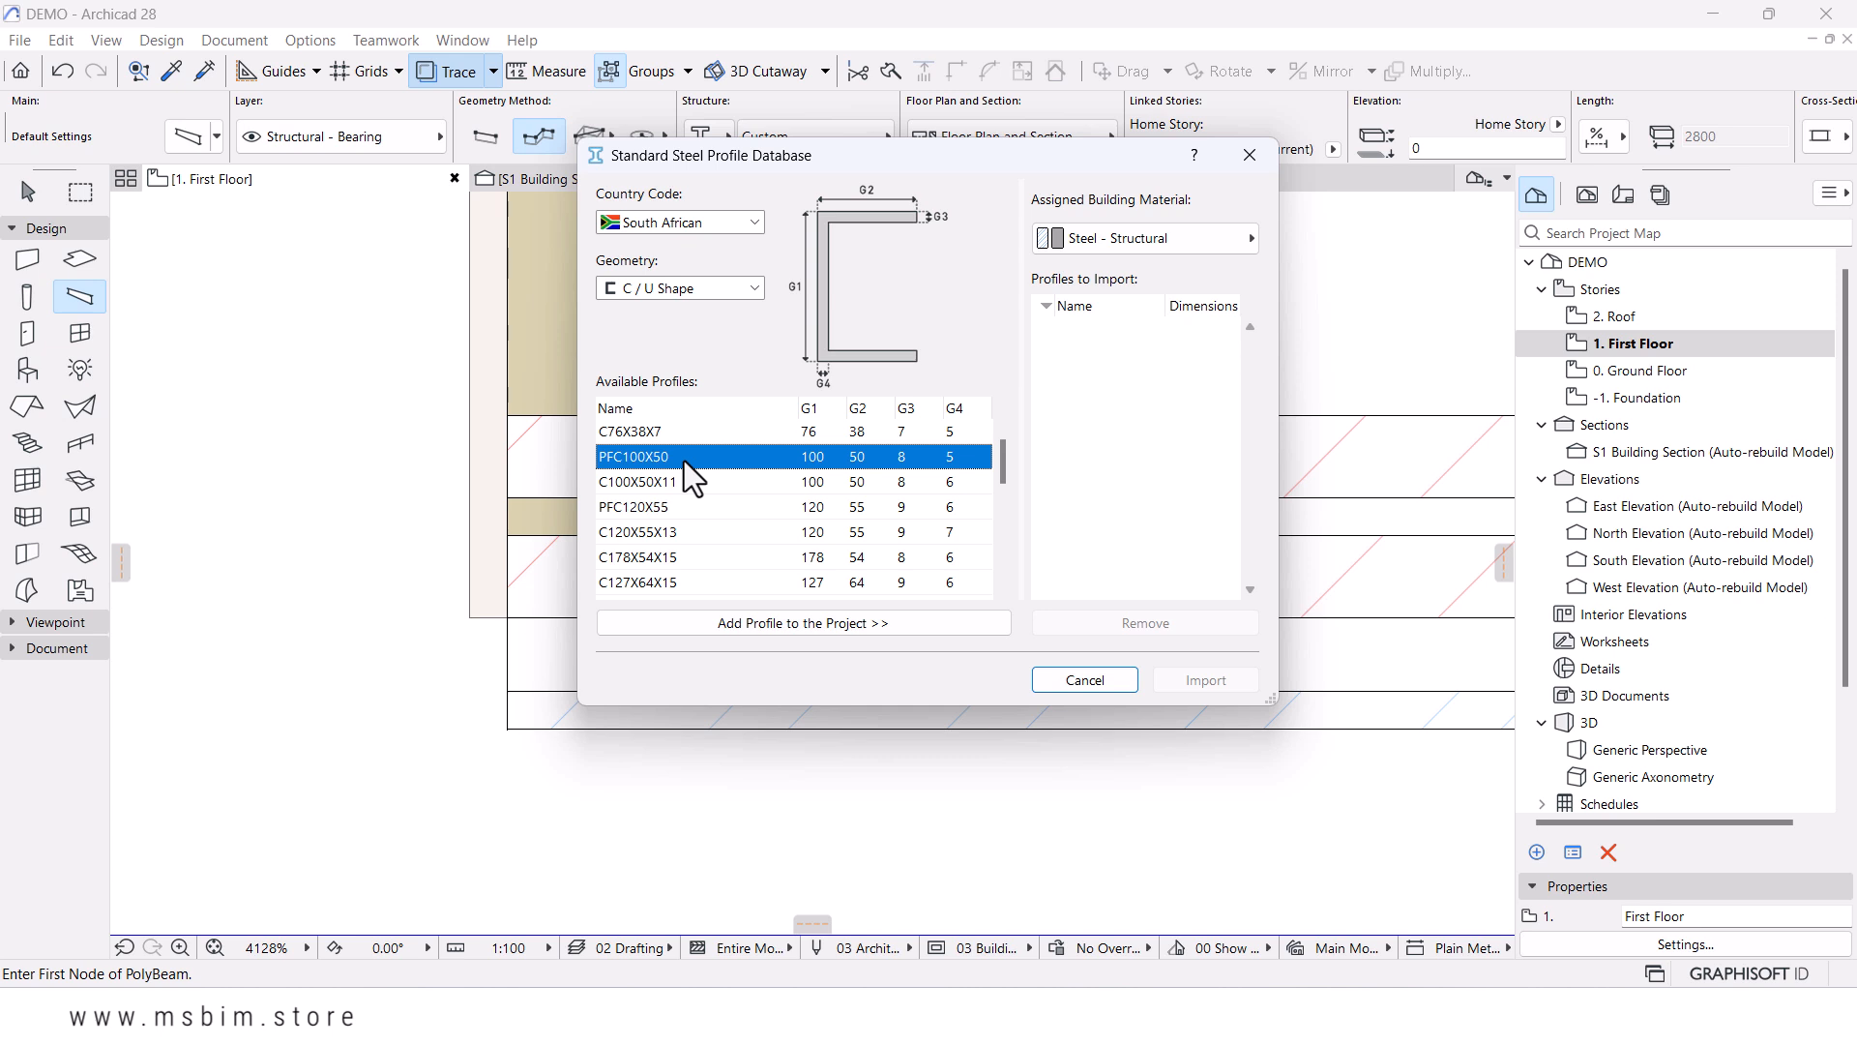
scroll(739, 508, "down", 2)
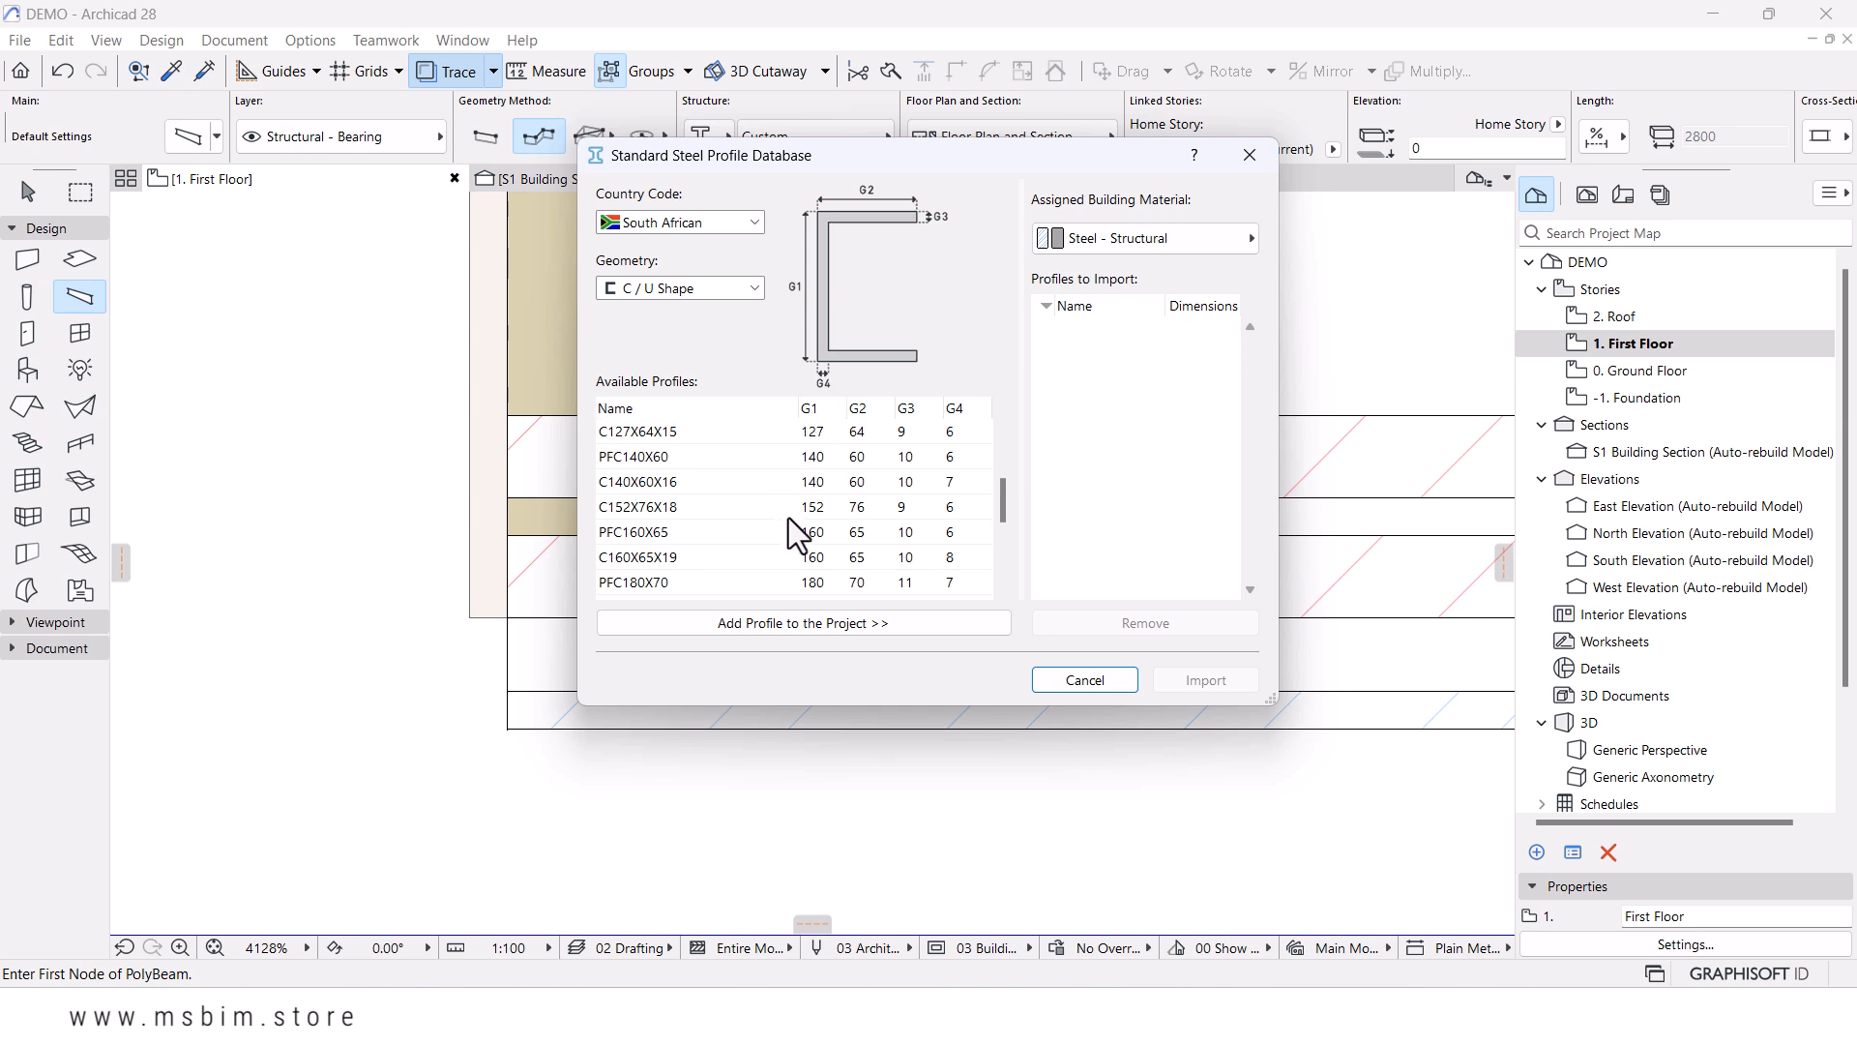
scroll(788, 508, "down", 3)
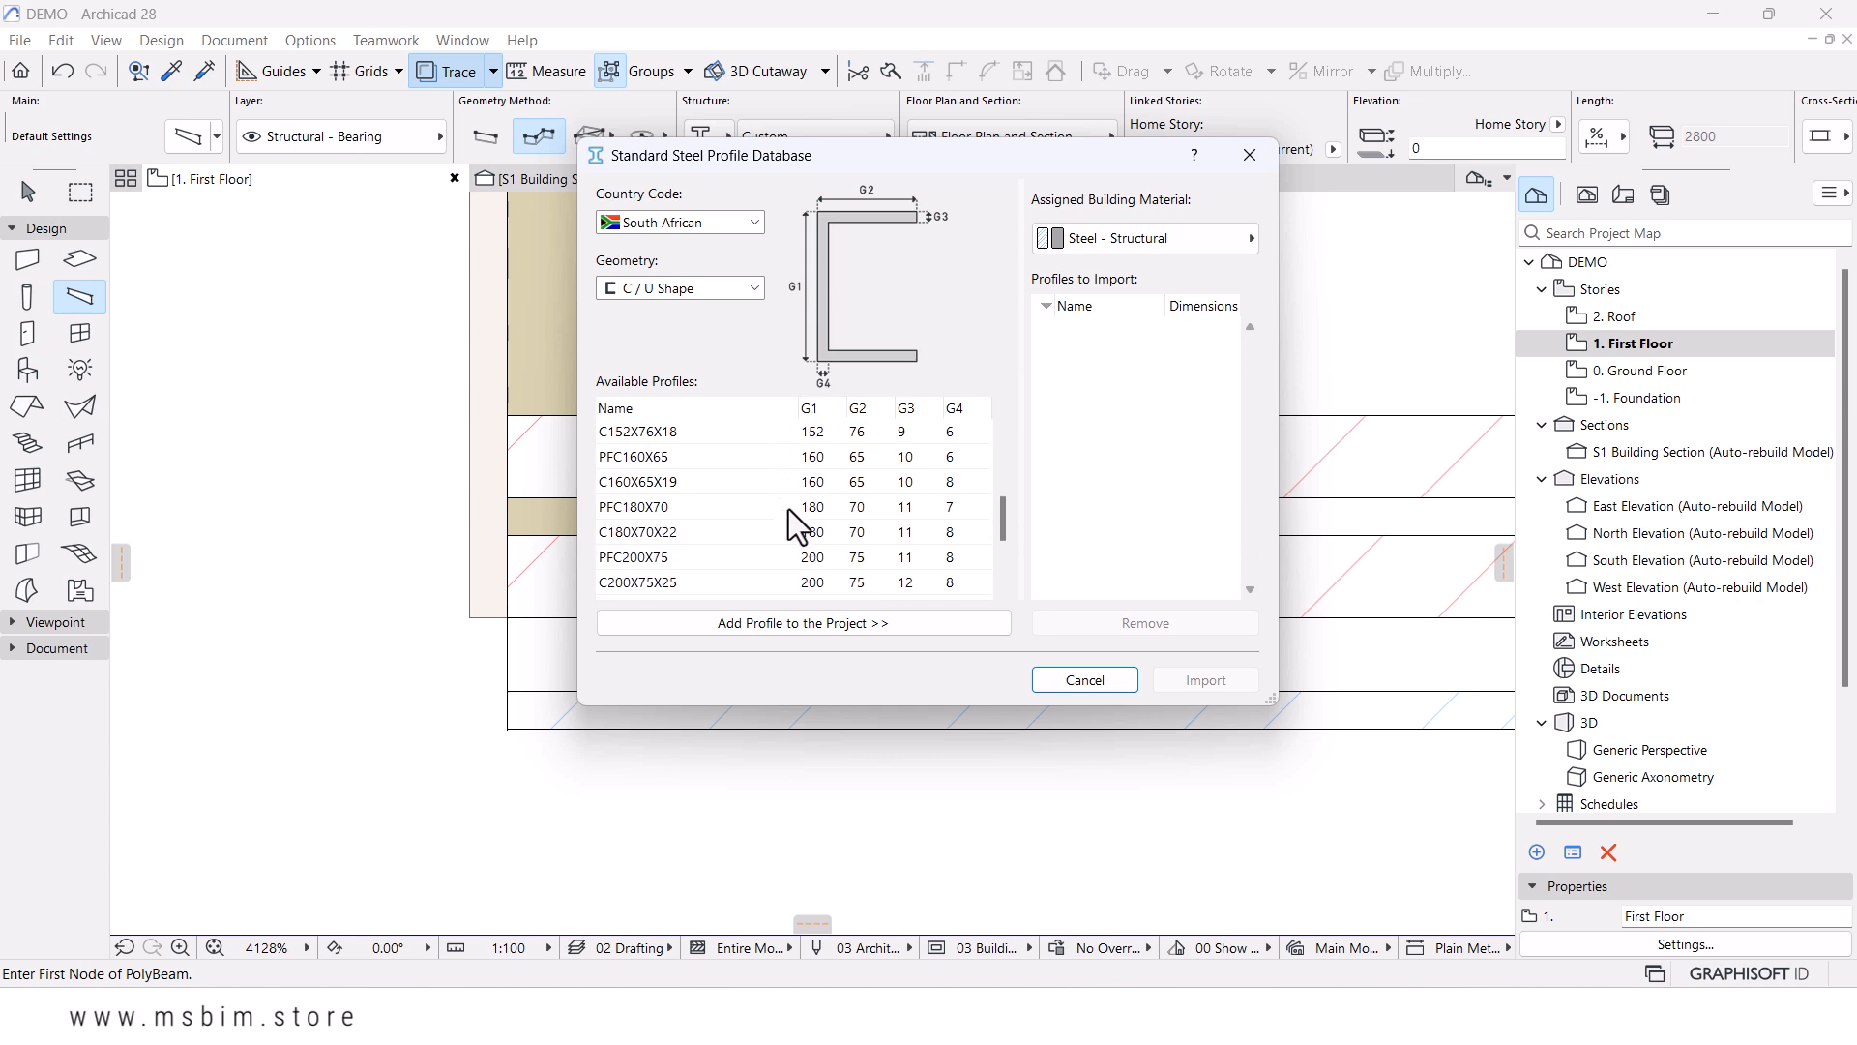
scroll(787, 509, "down", 1)
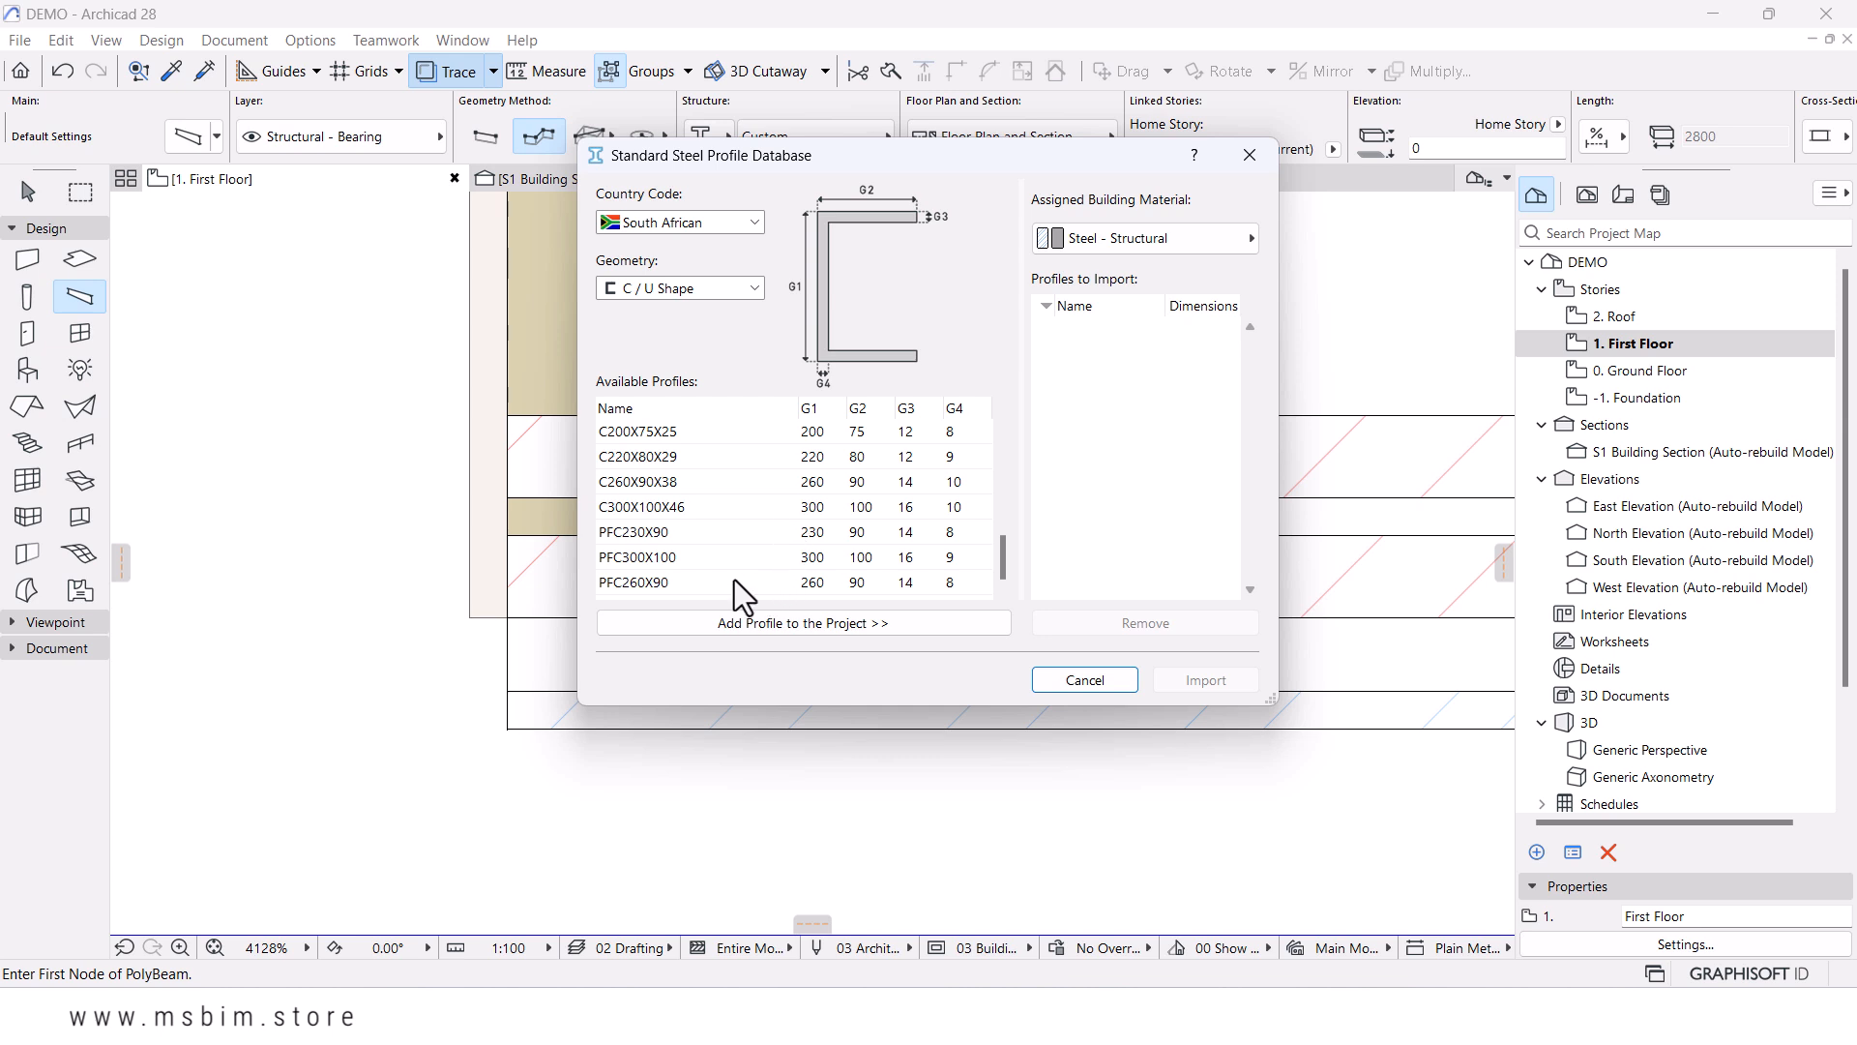
scroll(752, 543, "up", 3)
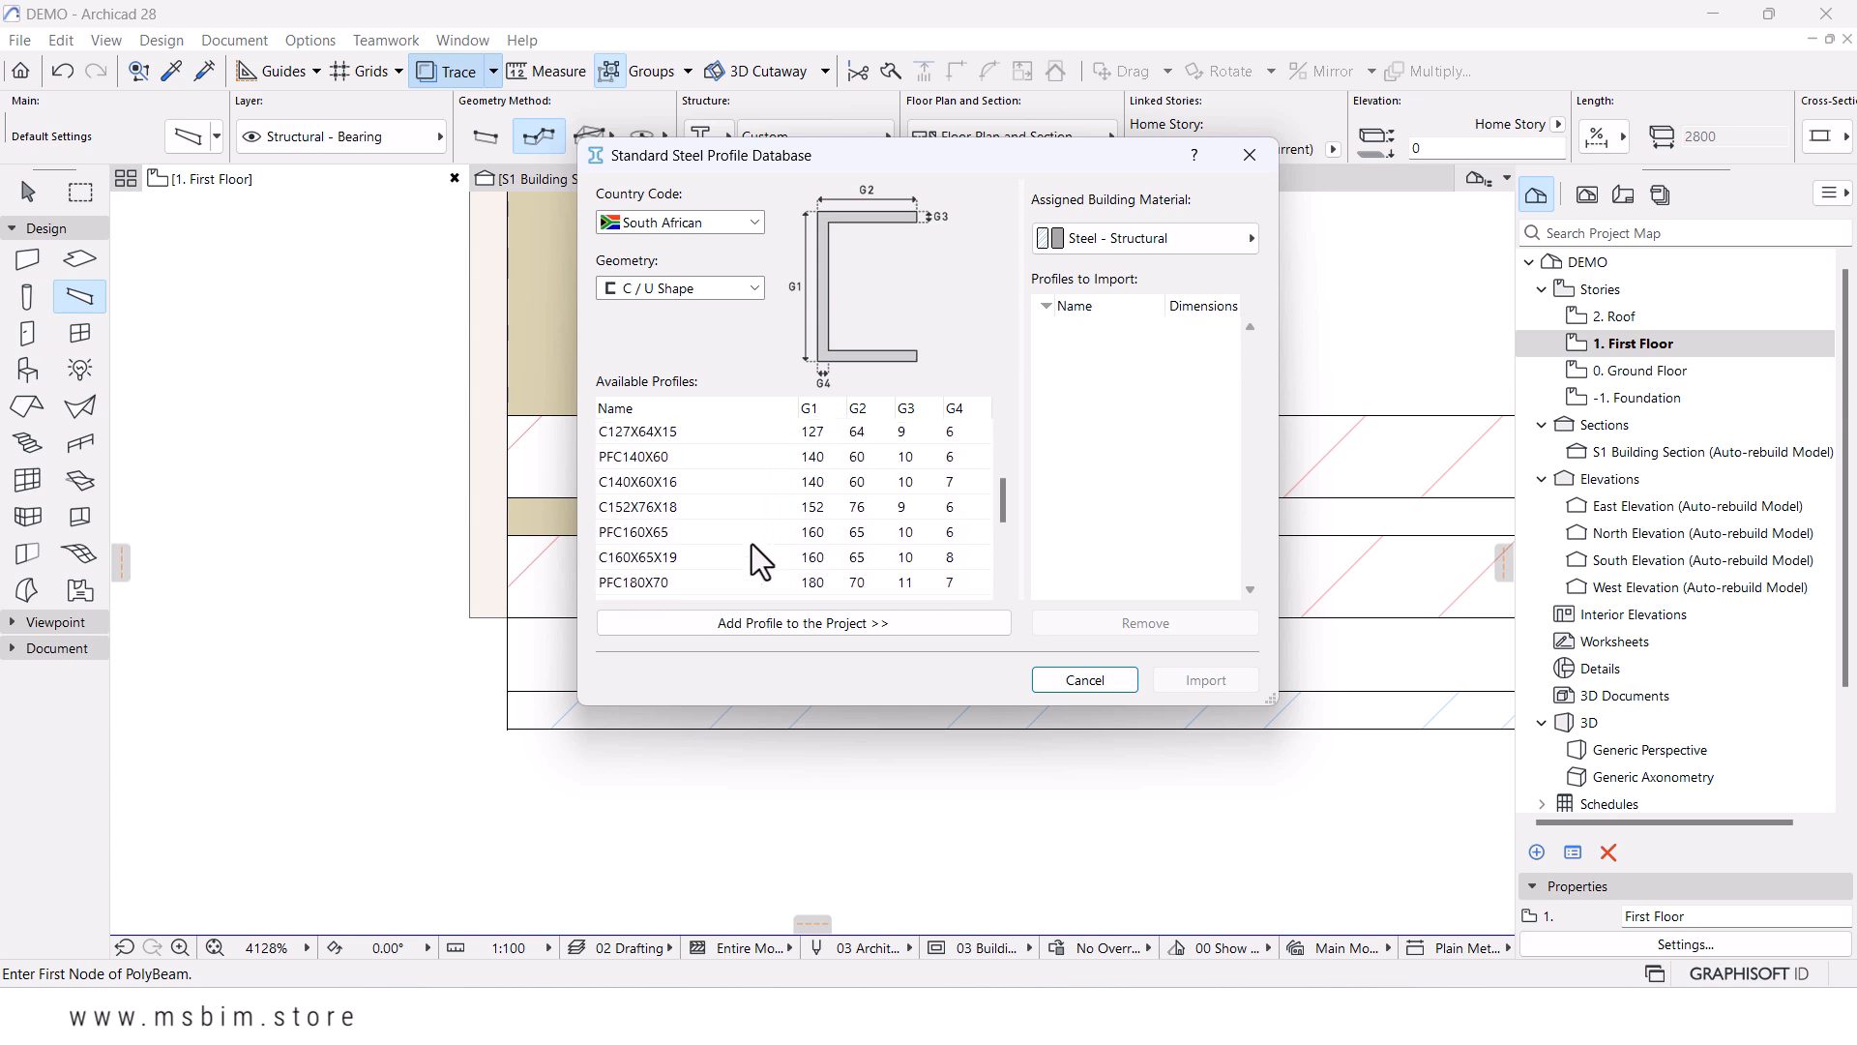
scroll(752, 543, "up", 2)
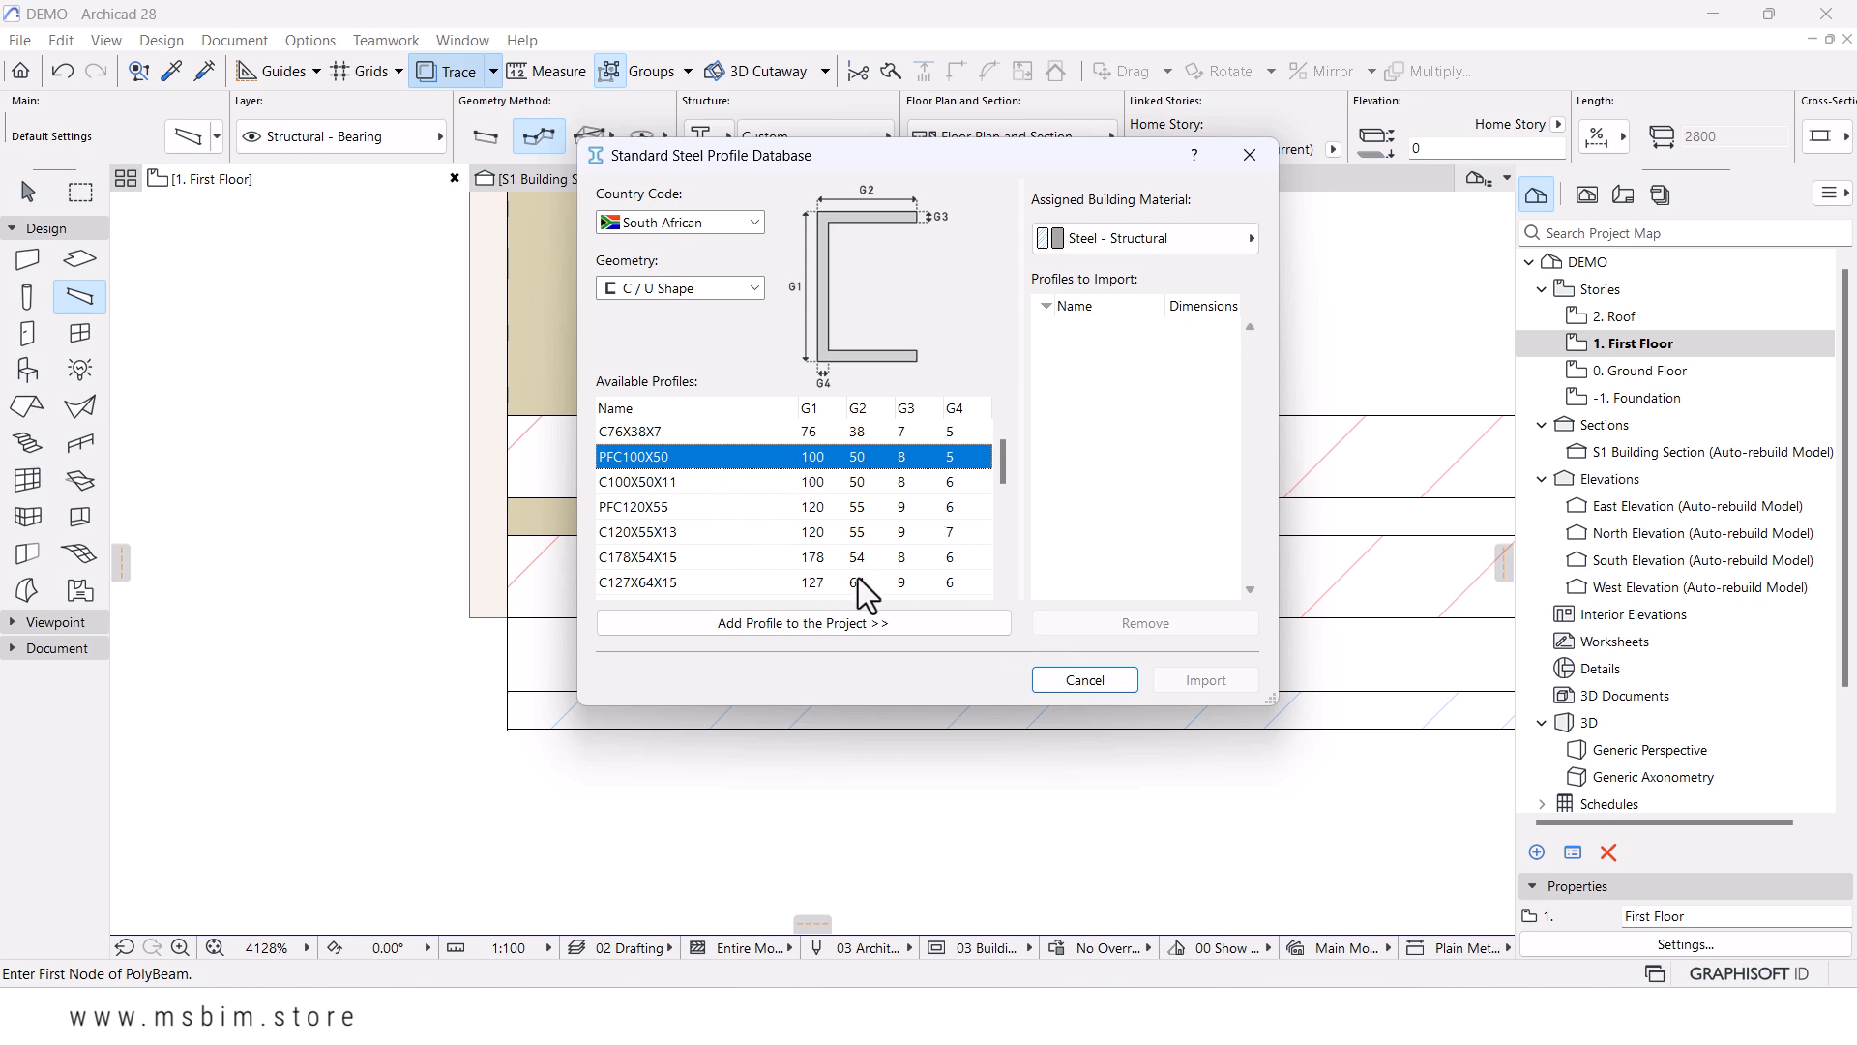
left_click(757, 623)
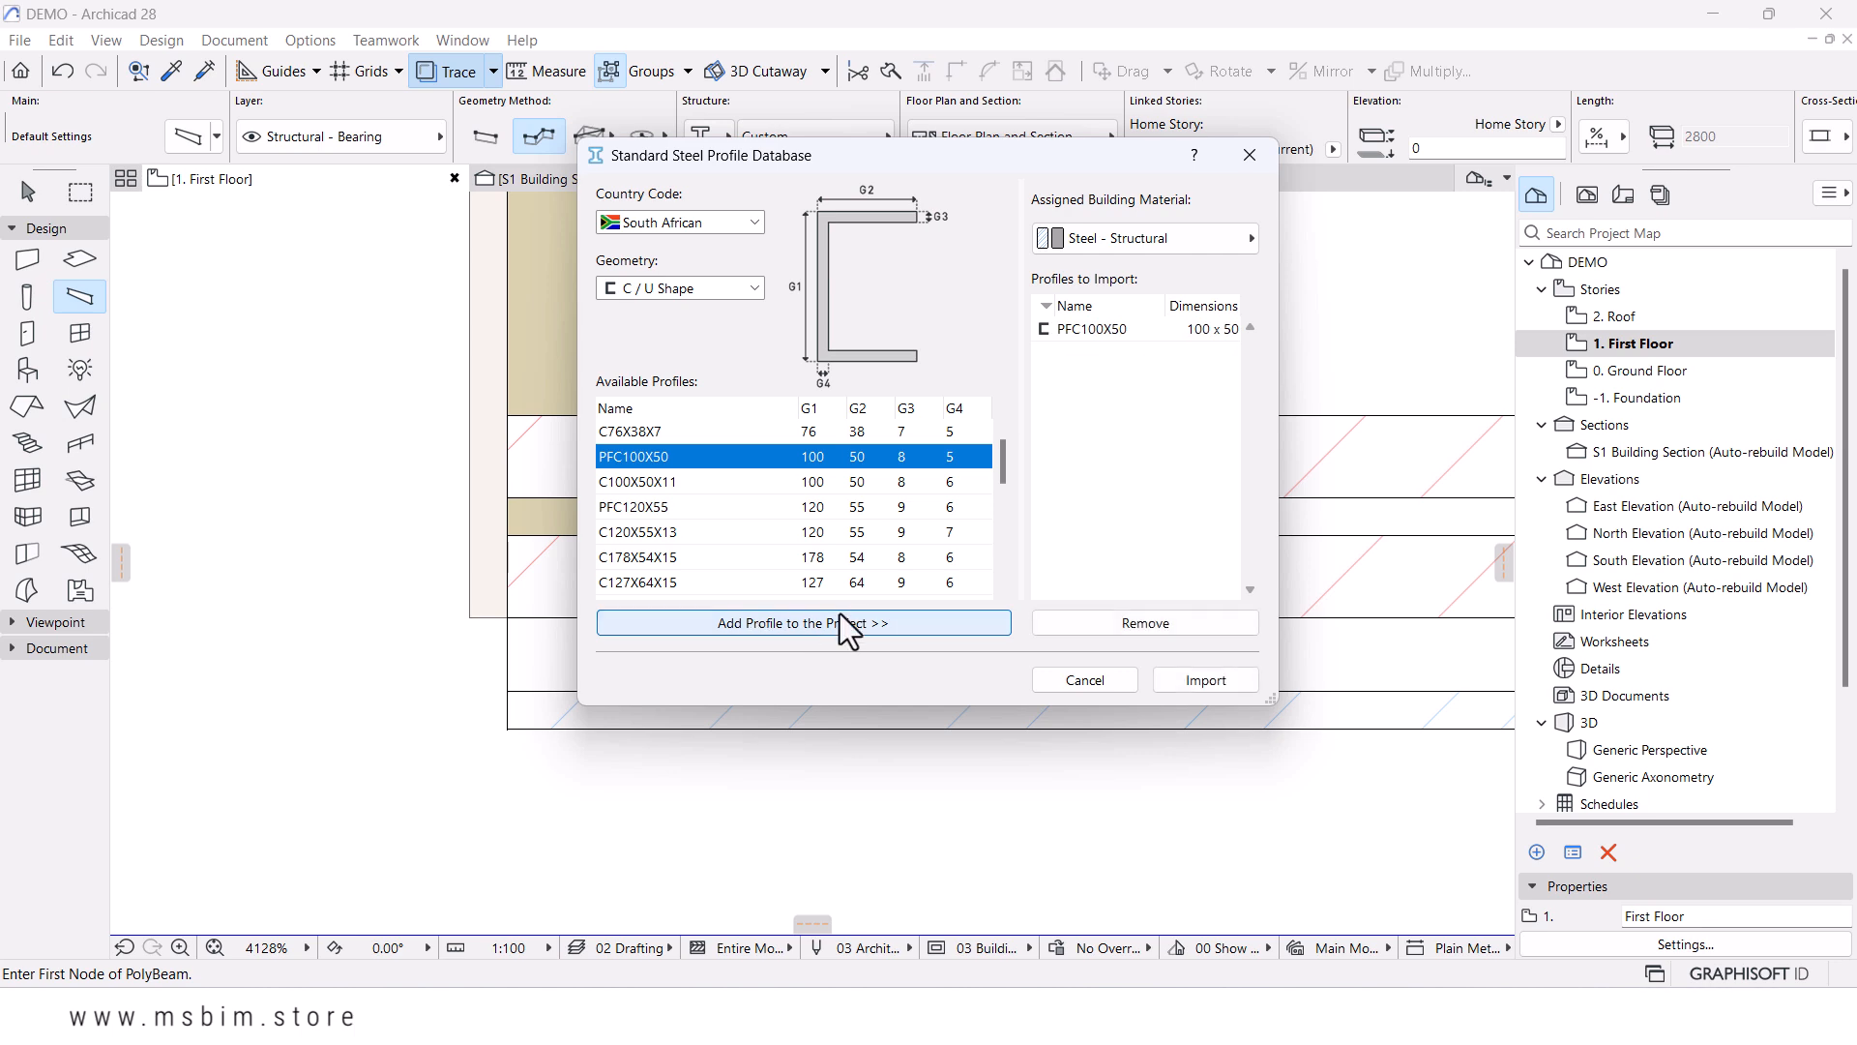
left_click(1207, 682)
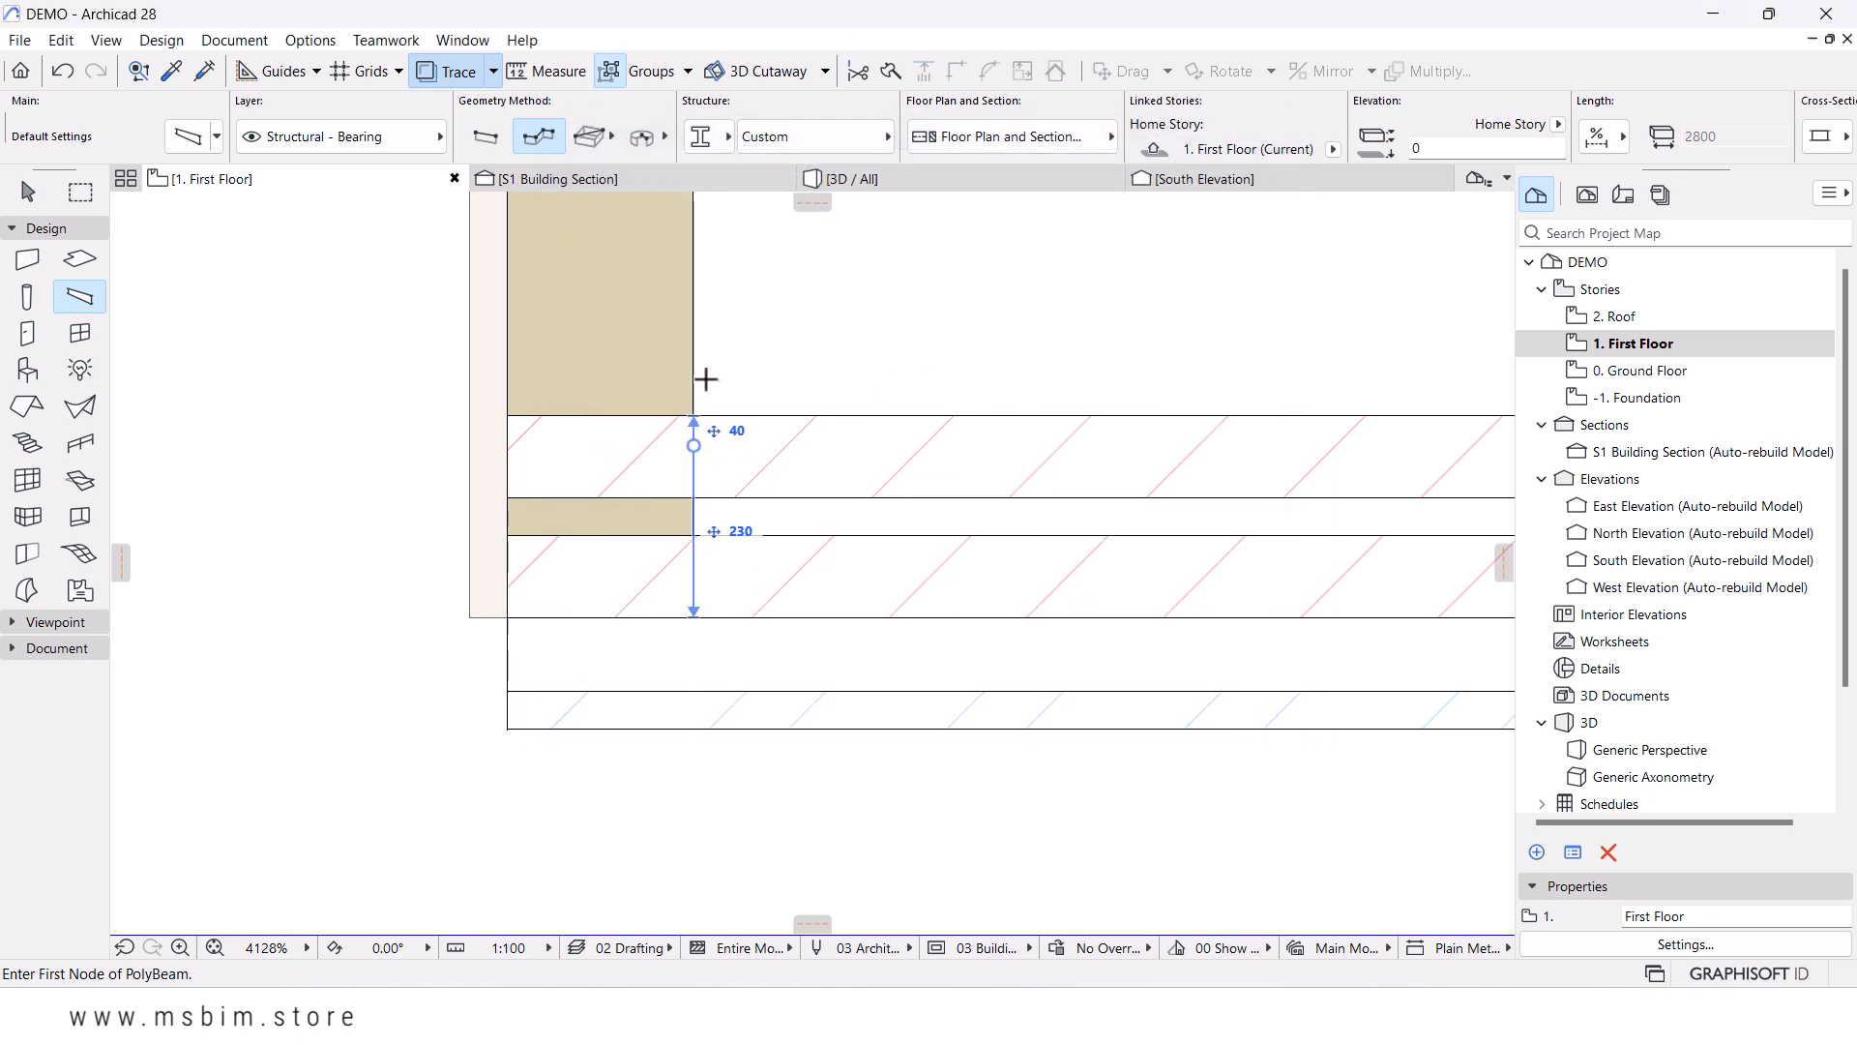
- Choose UPE100 as the default beam profile
left_click(871, 135)
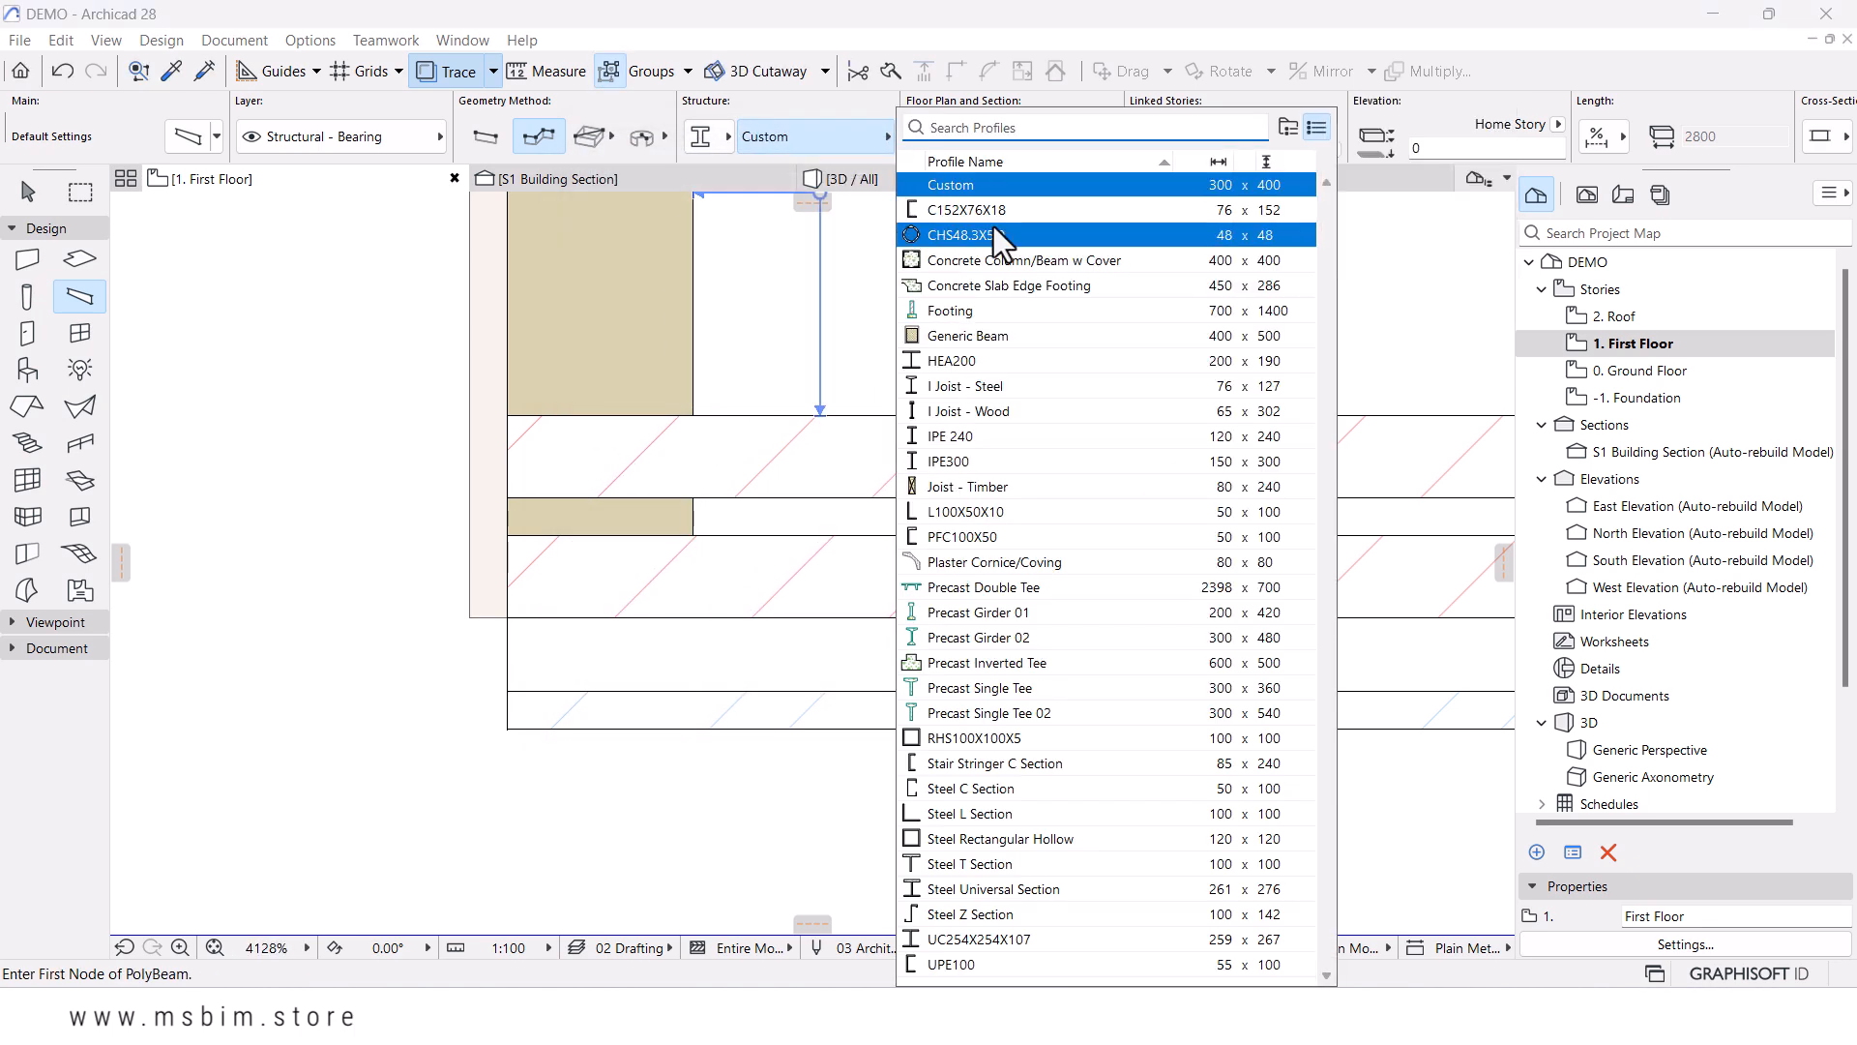
left_click(1014, 540)
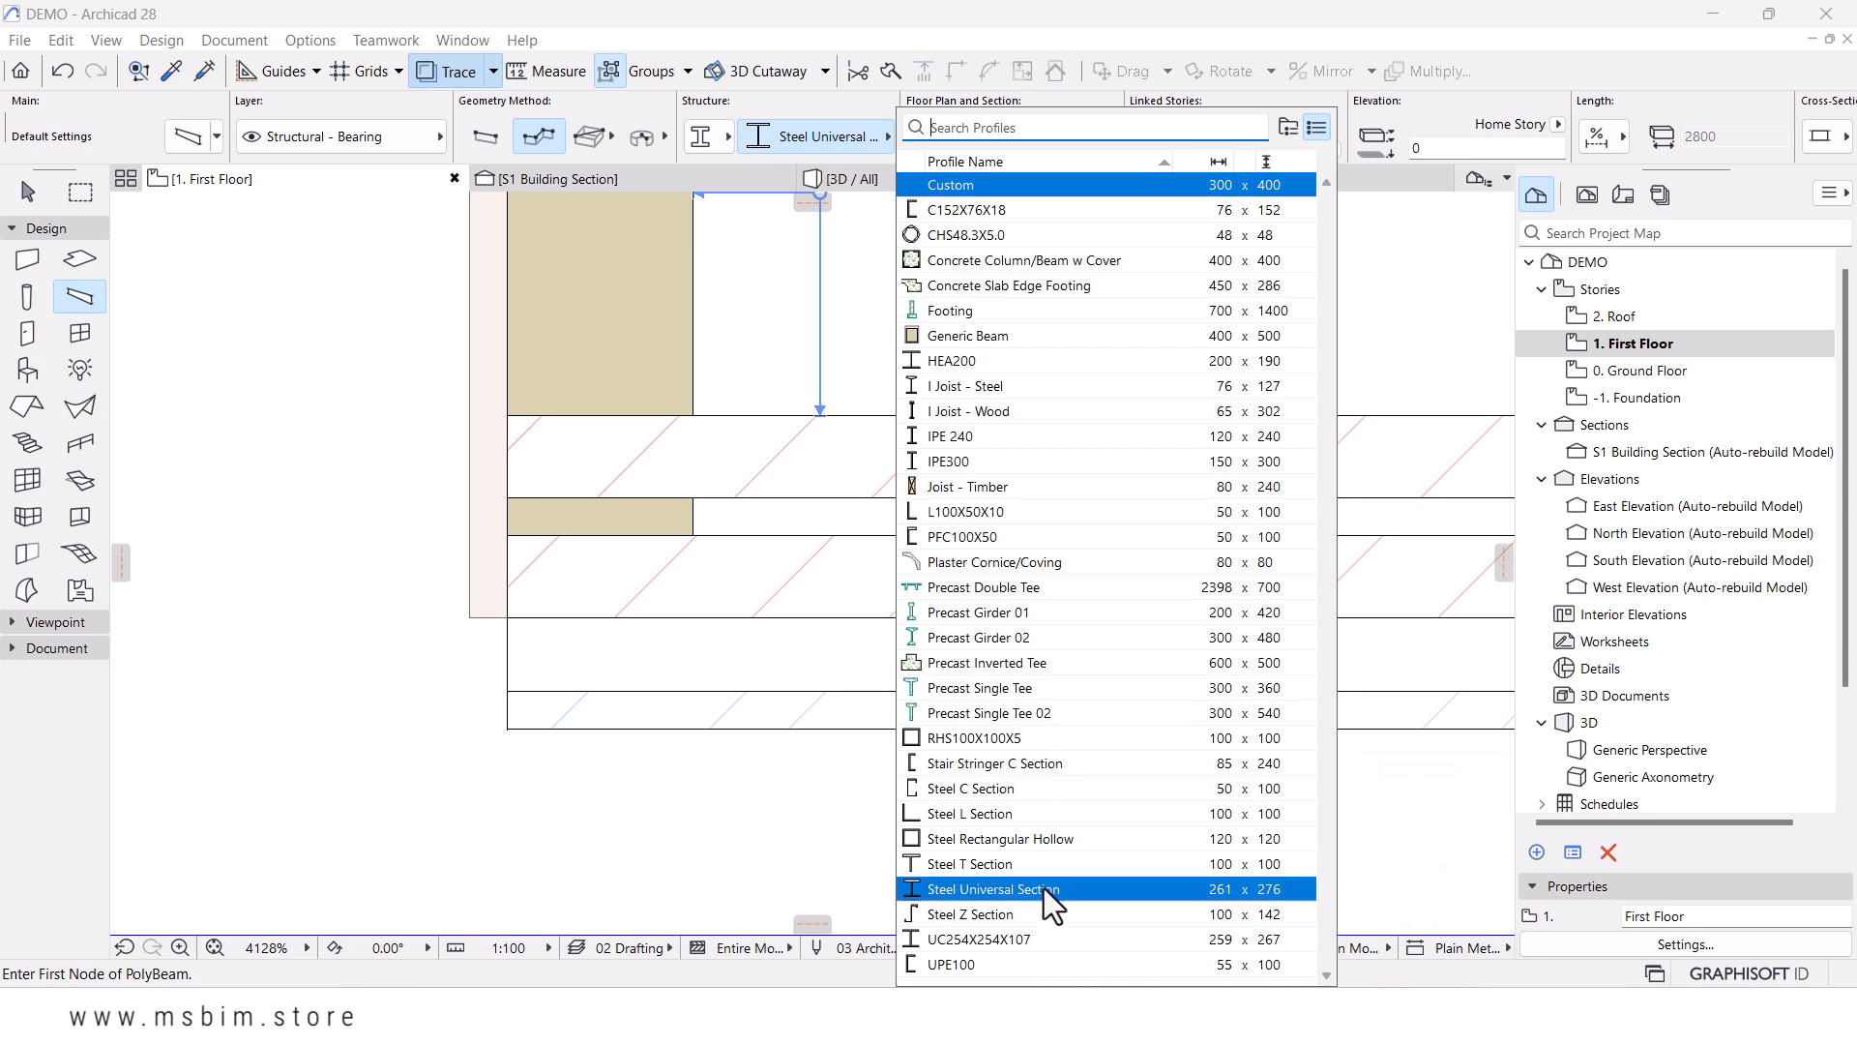
left_click(1062, 964)
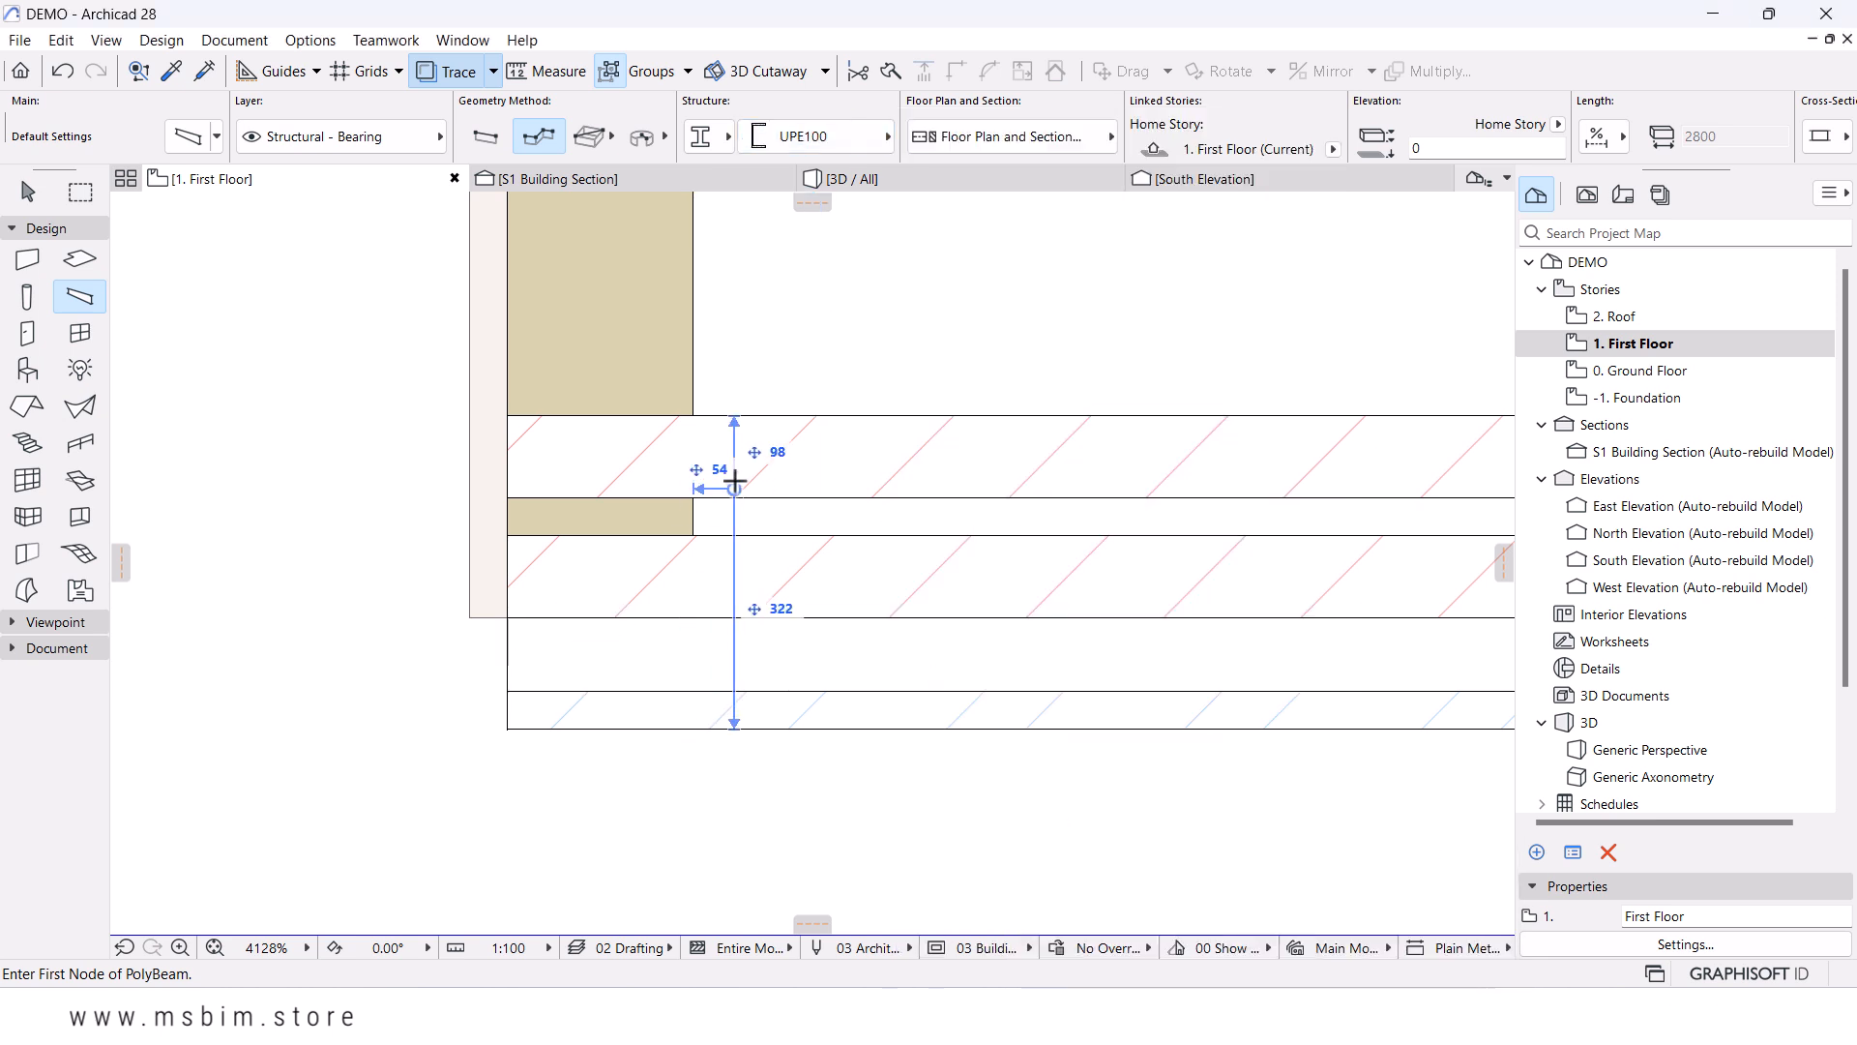
- Draw a UPE100 beam 8500 mm long along the inner face of the outer cladding layer on the First Floor plan
scroll(526, 745, "up", 3)
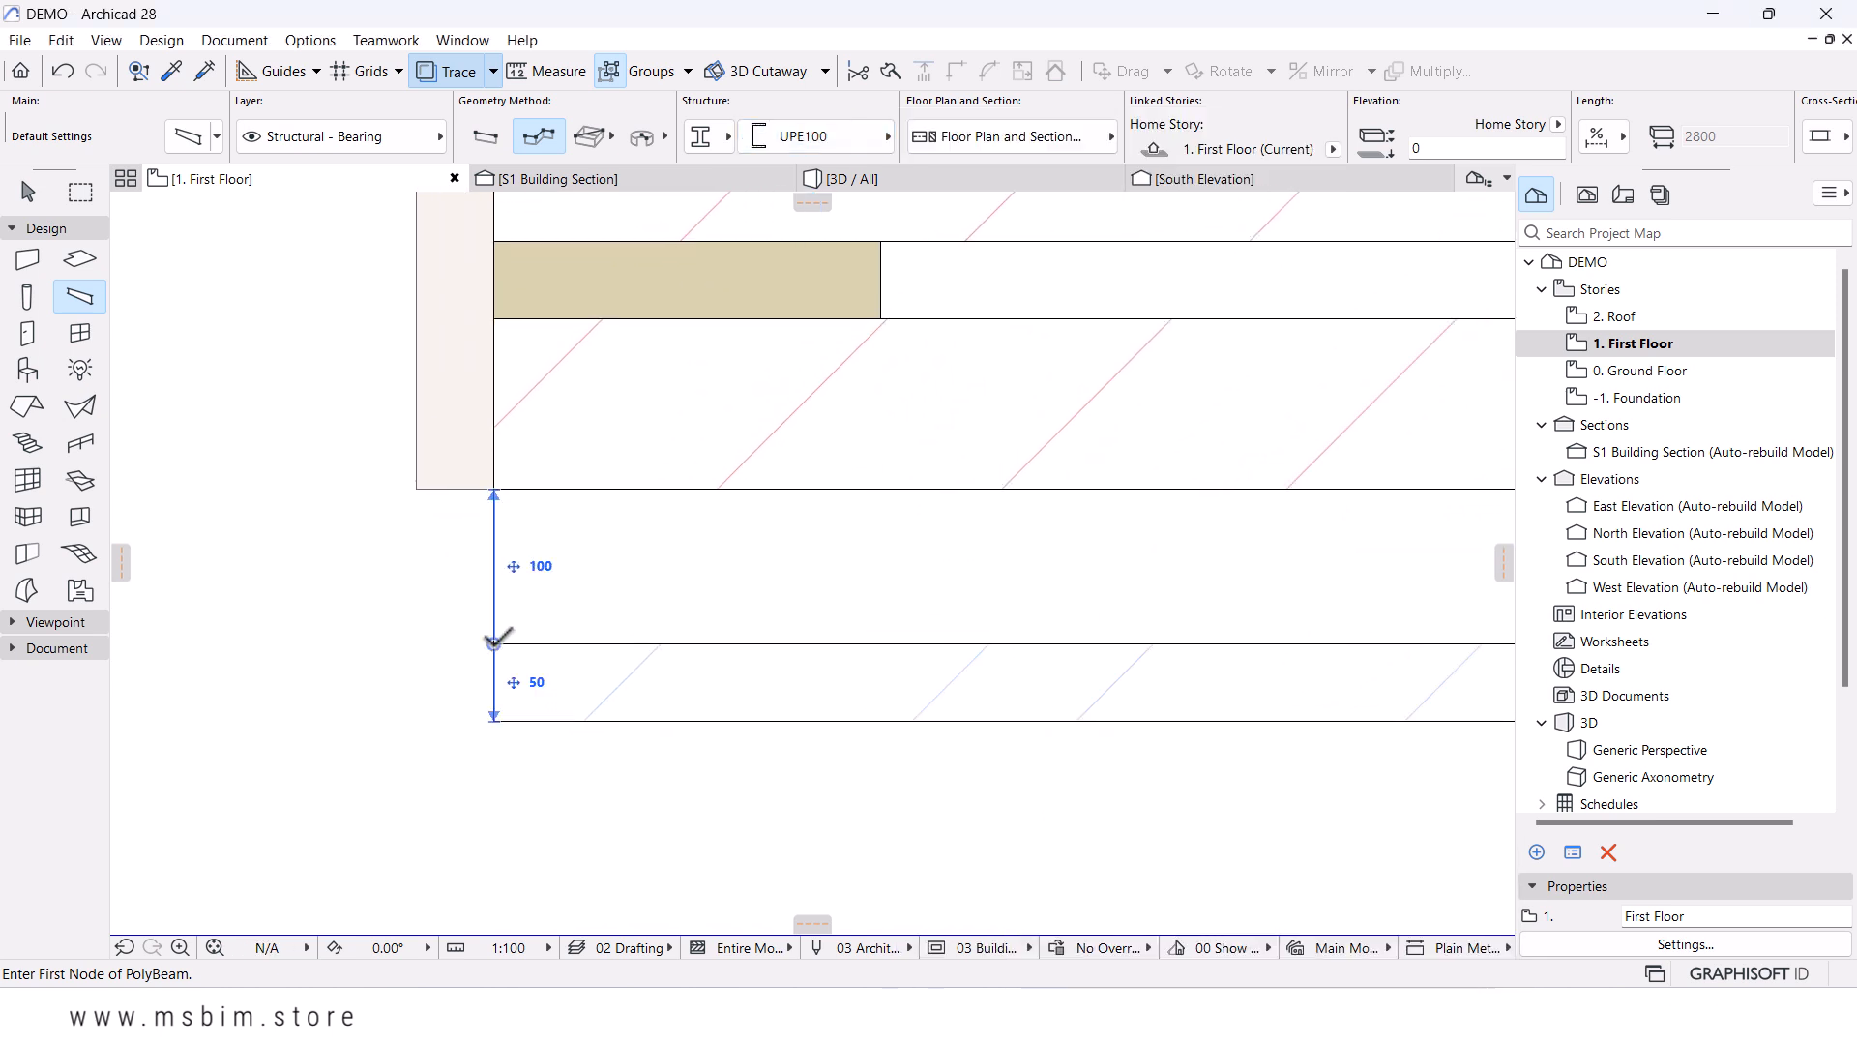
left_click(493, 644)
scroll(385, 609, "down", 5)
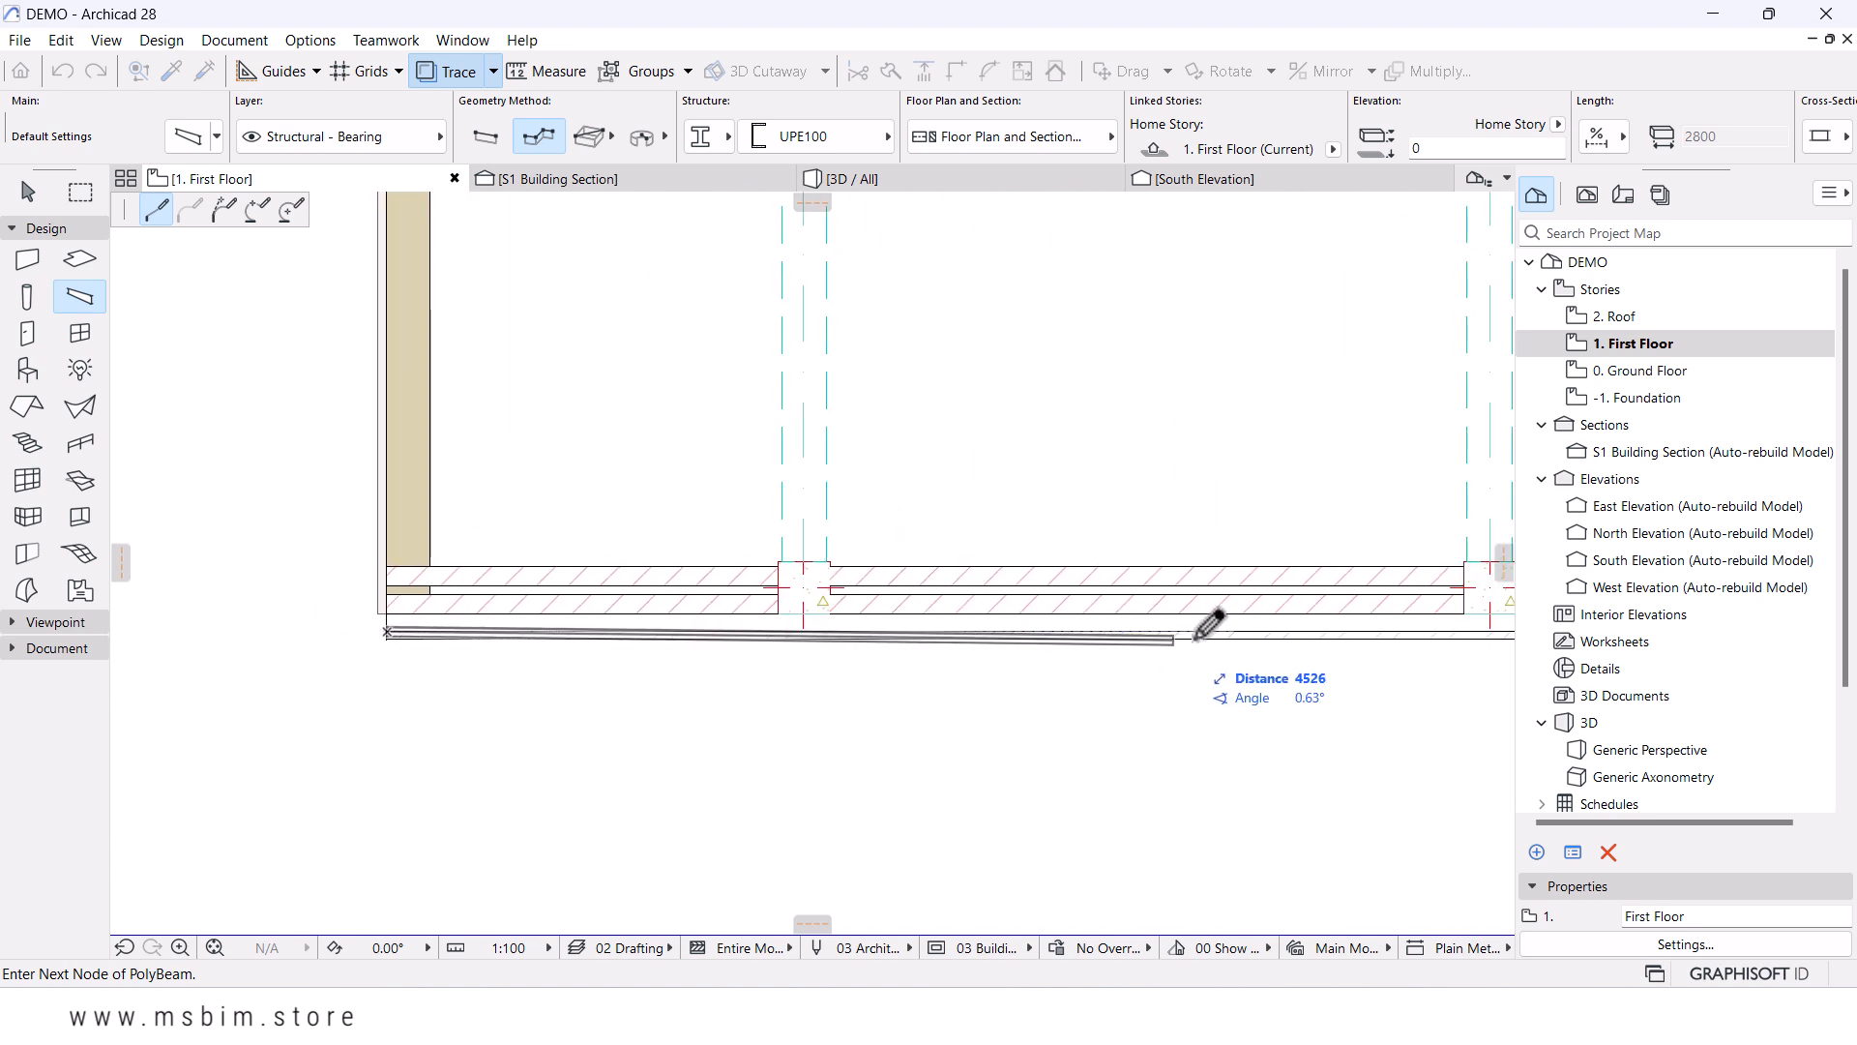
middle_click_drag(1193, 622, 680, 588)
scroll(1383, 566, "up", 3)
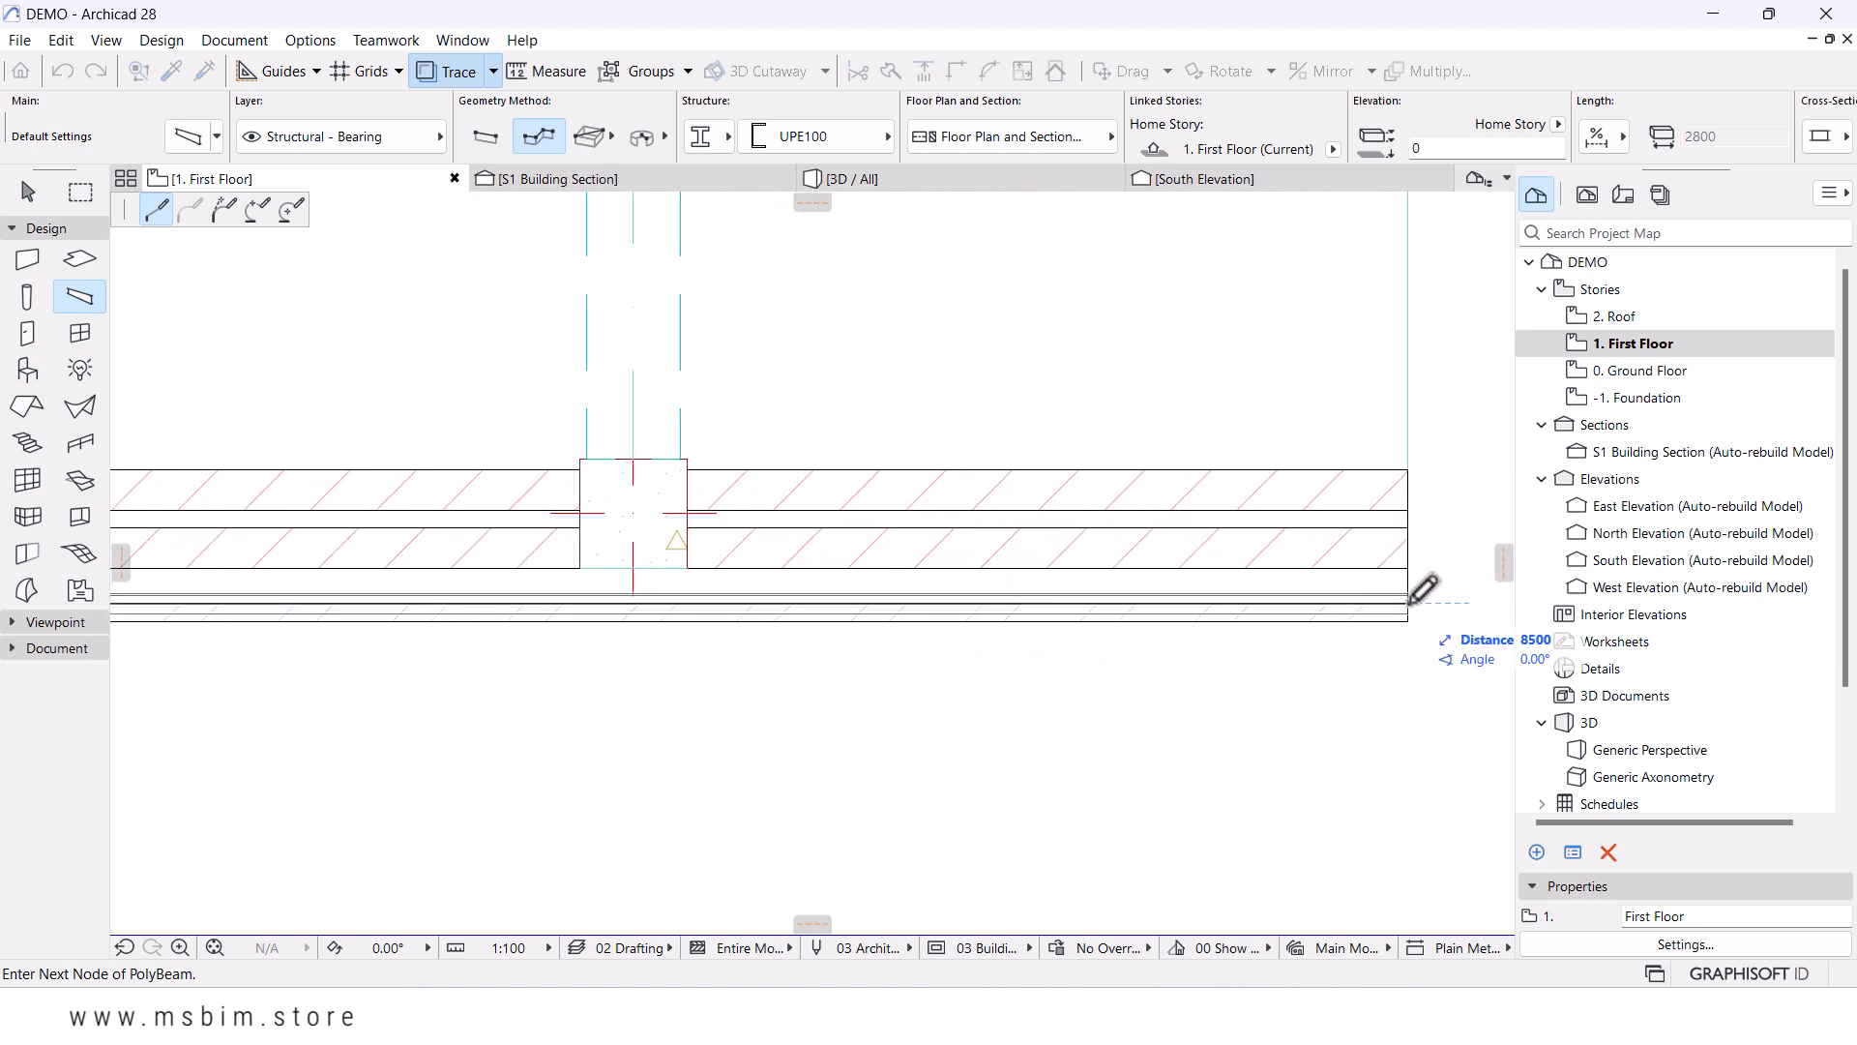
right_click(1417, 532)
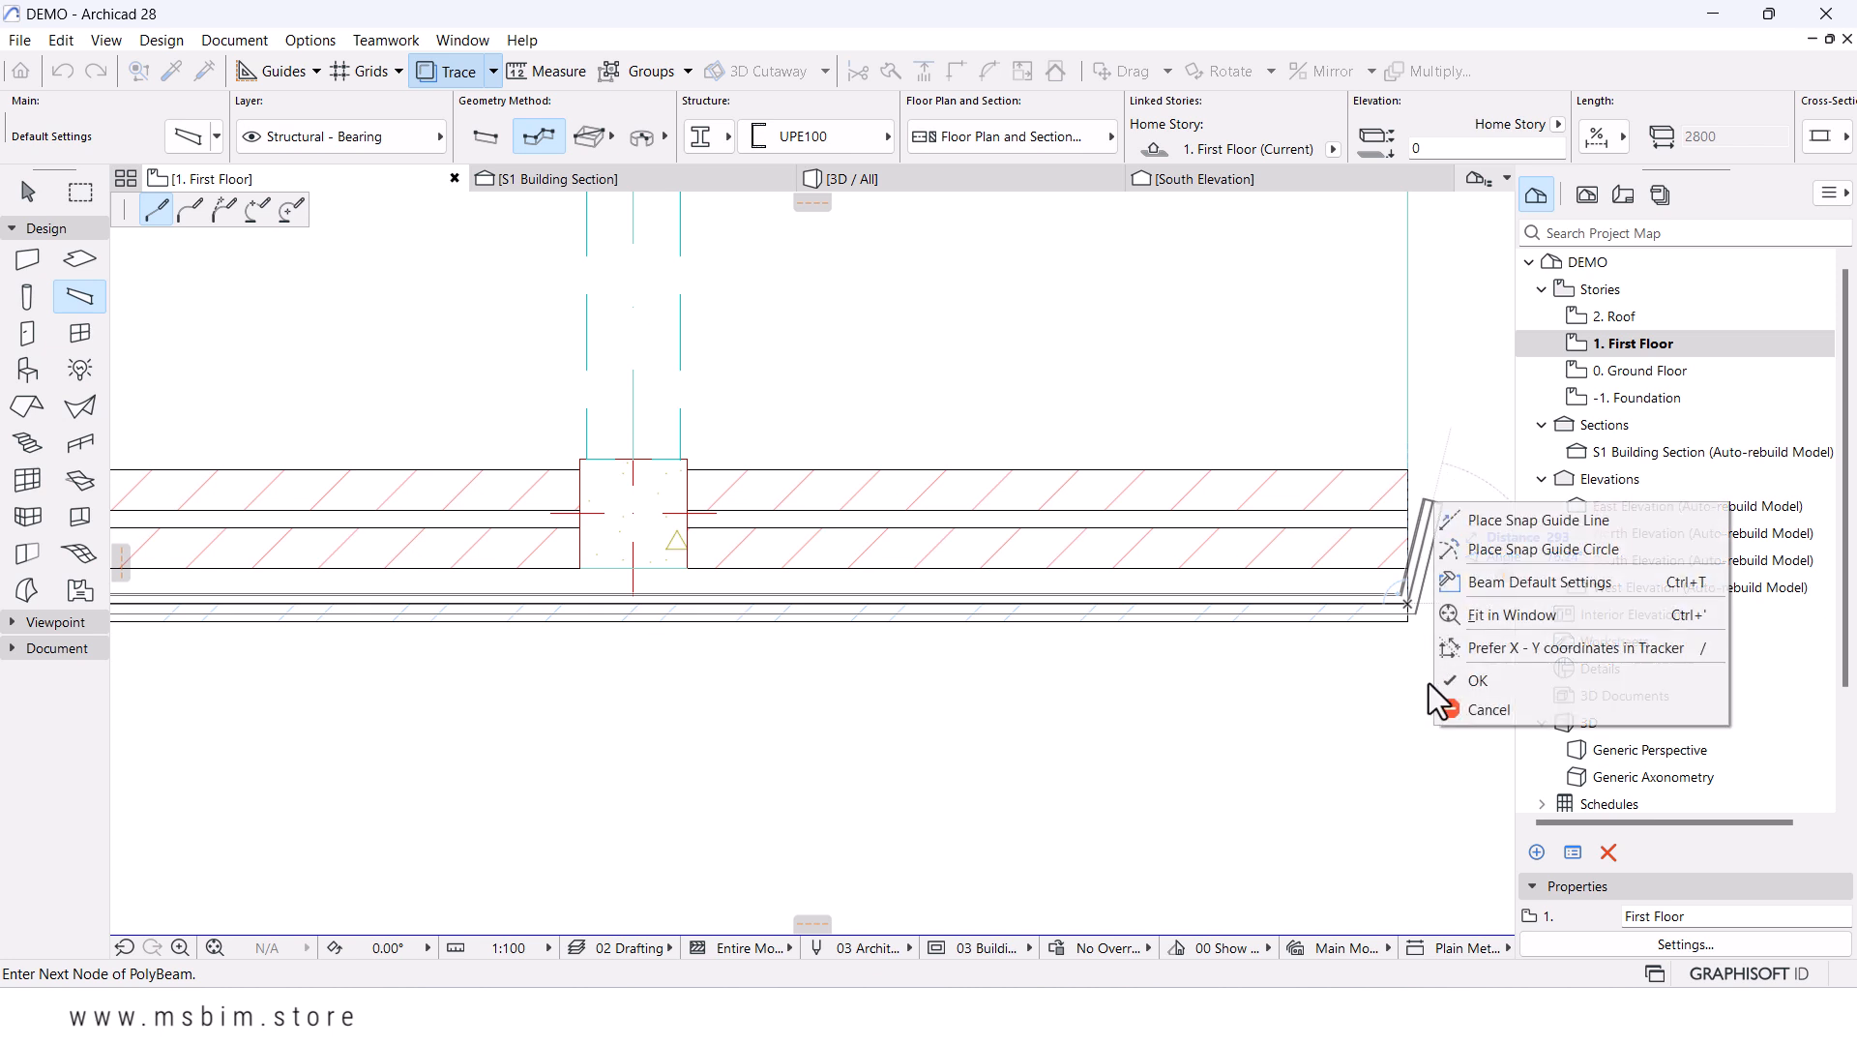
left_click(1425, 677)
left_click(697, 195)
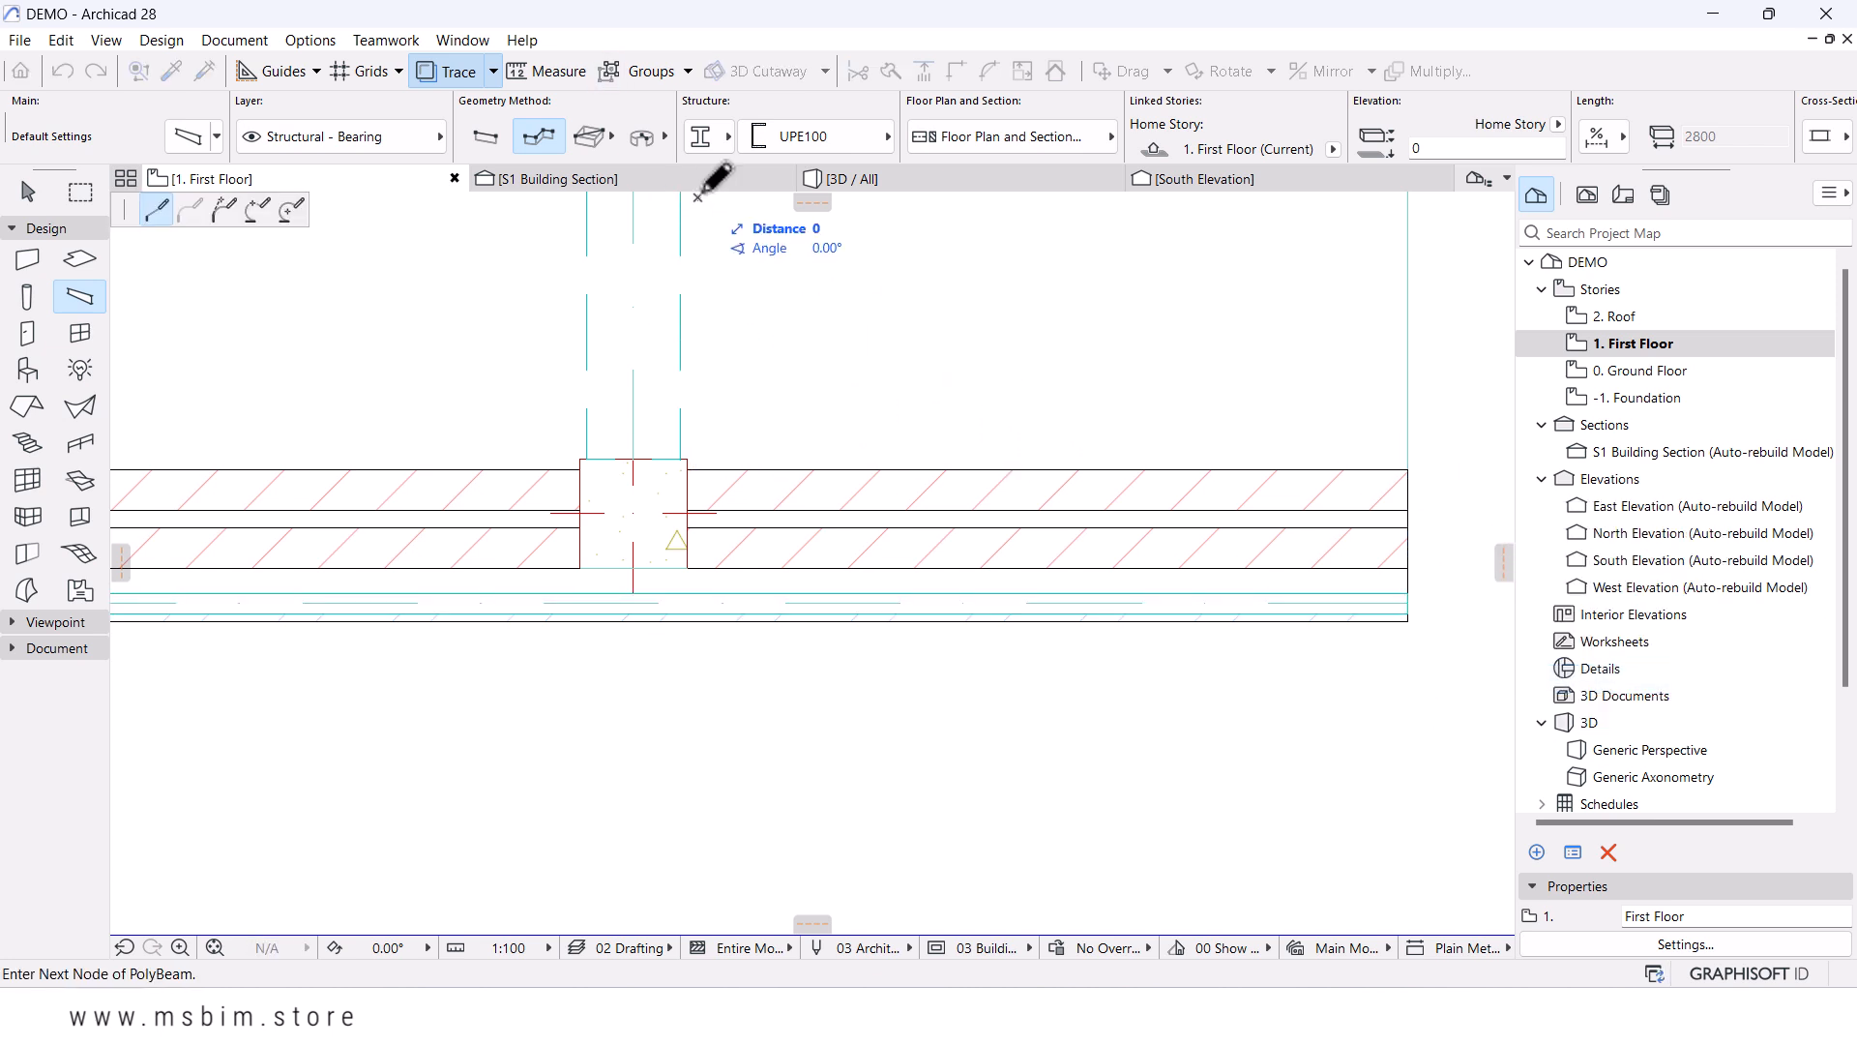
key("Escape")
key("Escape")
- In the S1 Building Section, rotate the channel beam -90° about its axis so its flanges point downward
left_click(613, 193)
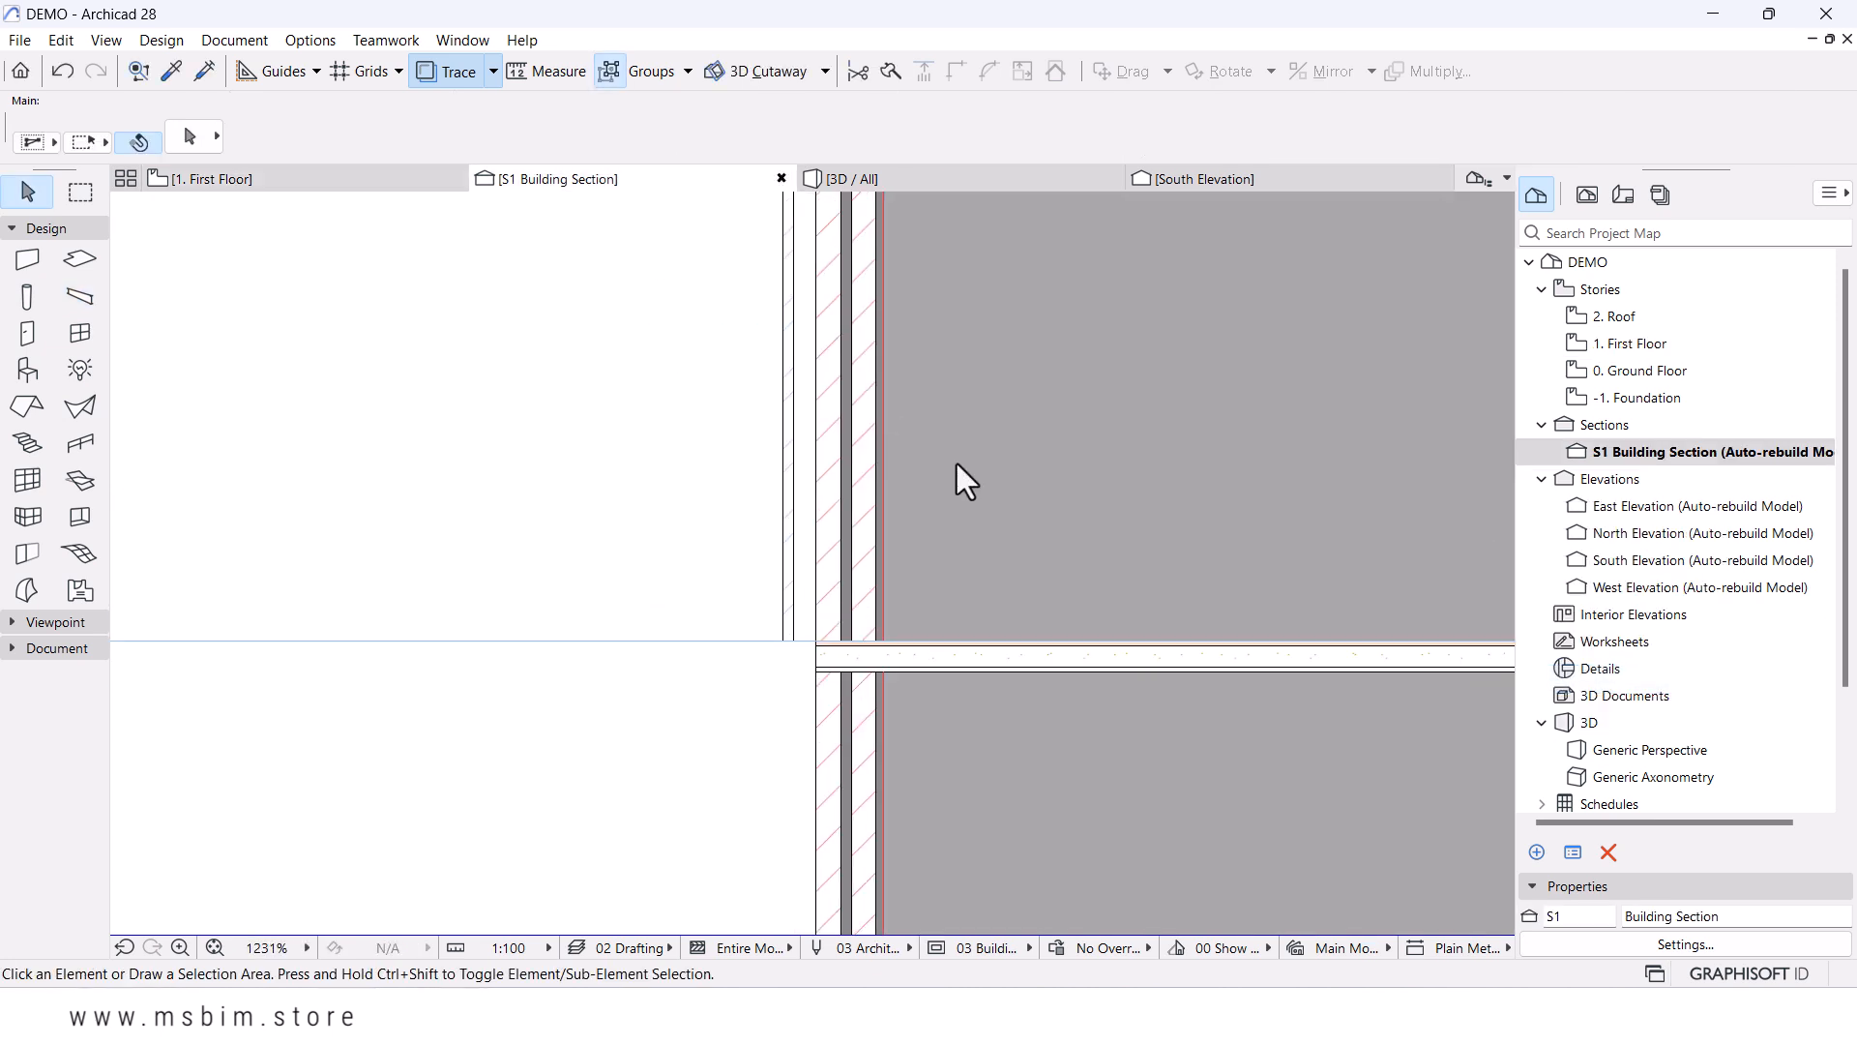
scroll(843, 652, "up", 3)
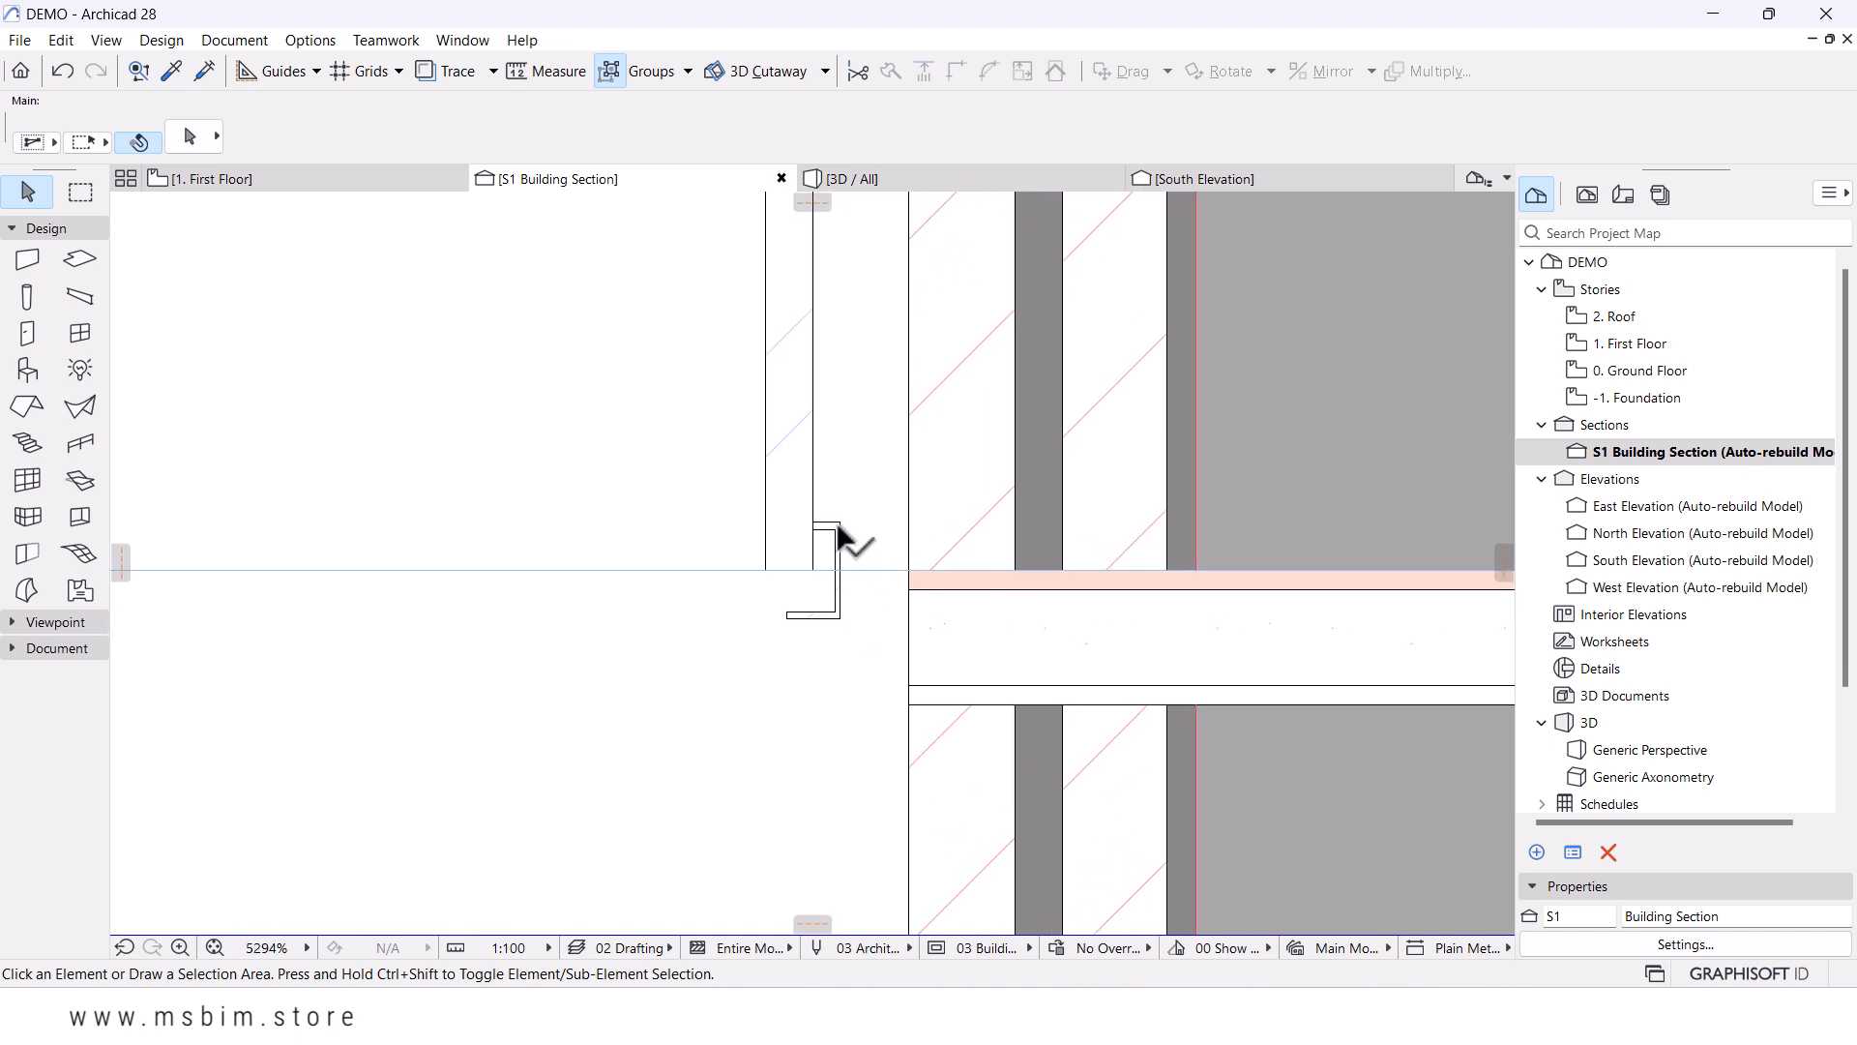
left_click(848, 539)
scroll(861, 544, "up", 2)
scroll(849, 538, "up", 1)
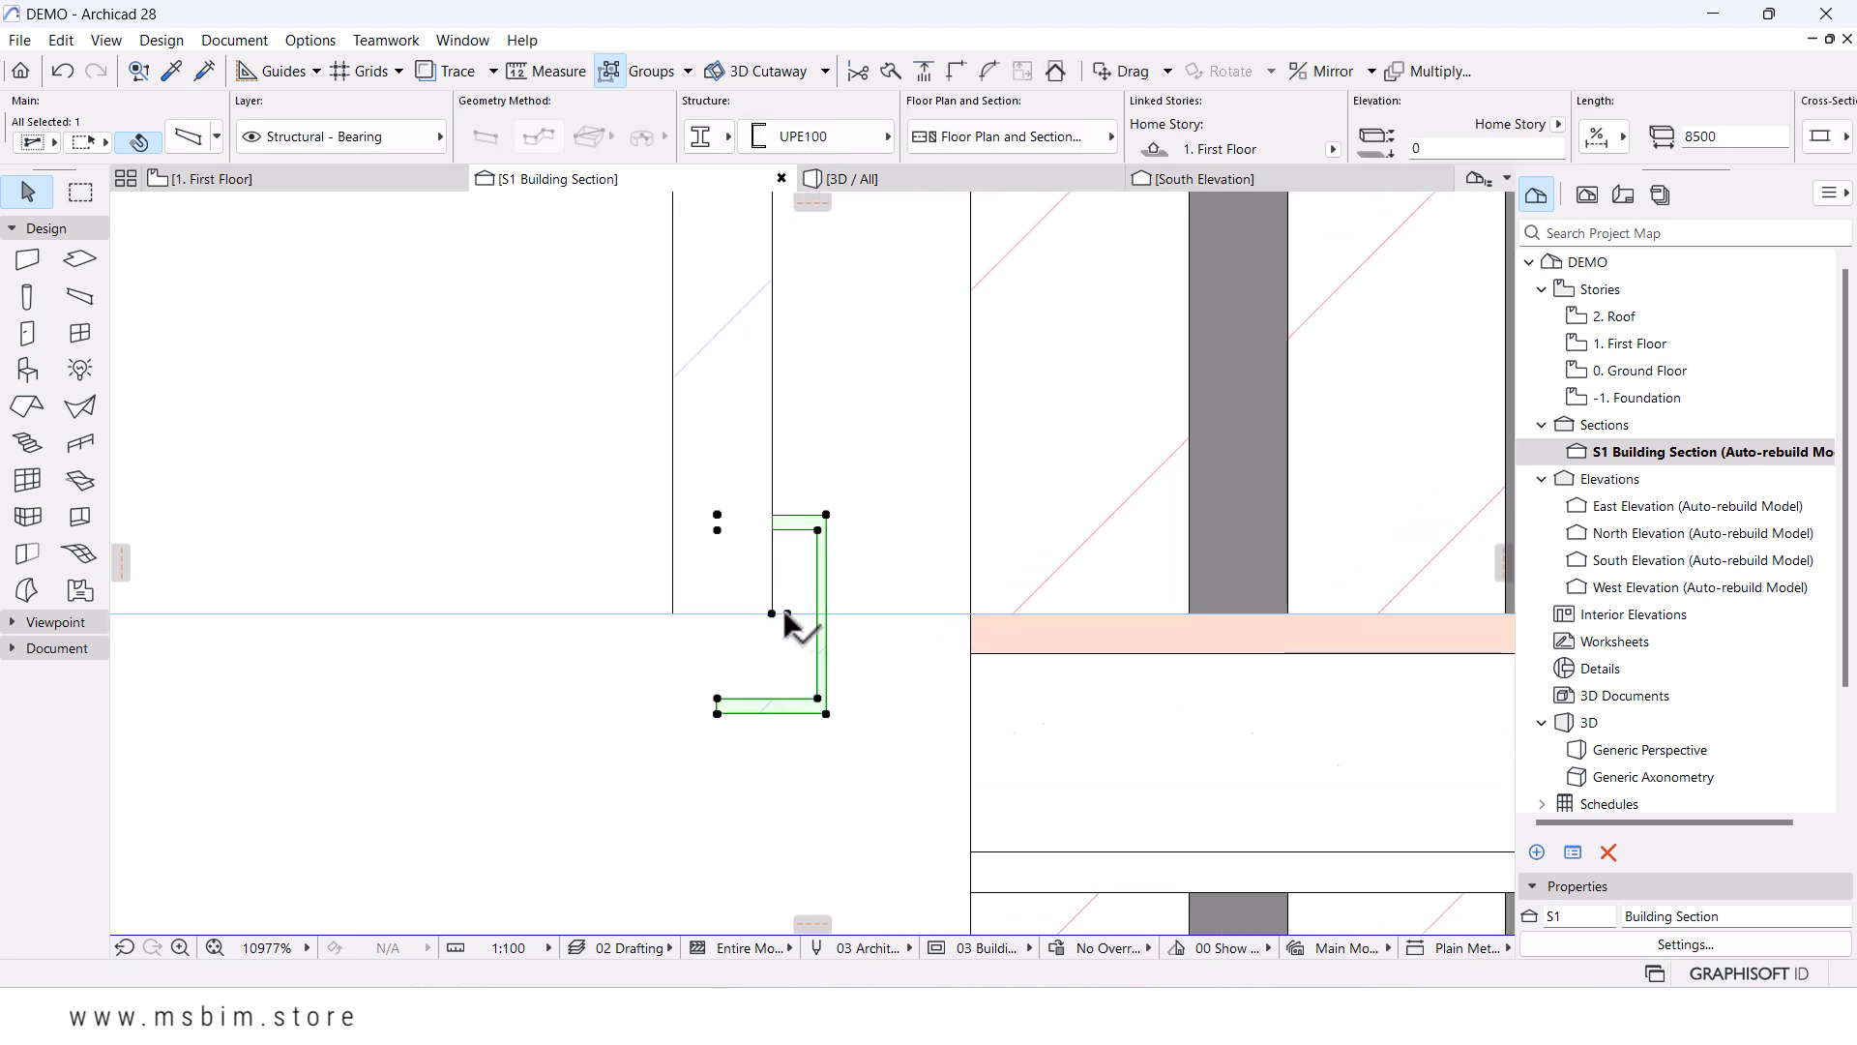
left_click(784, 612)
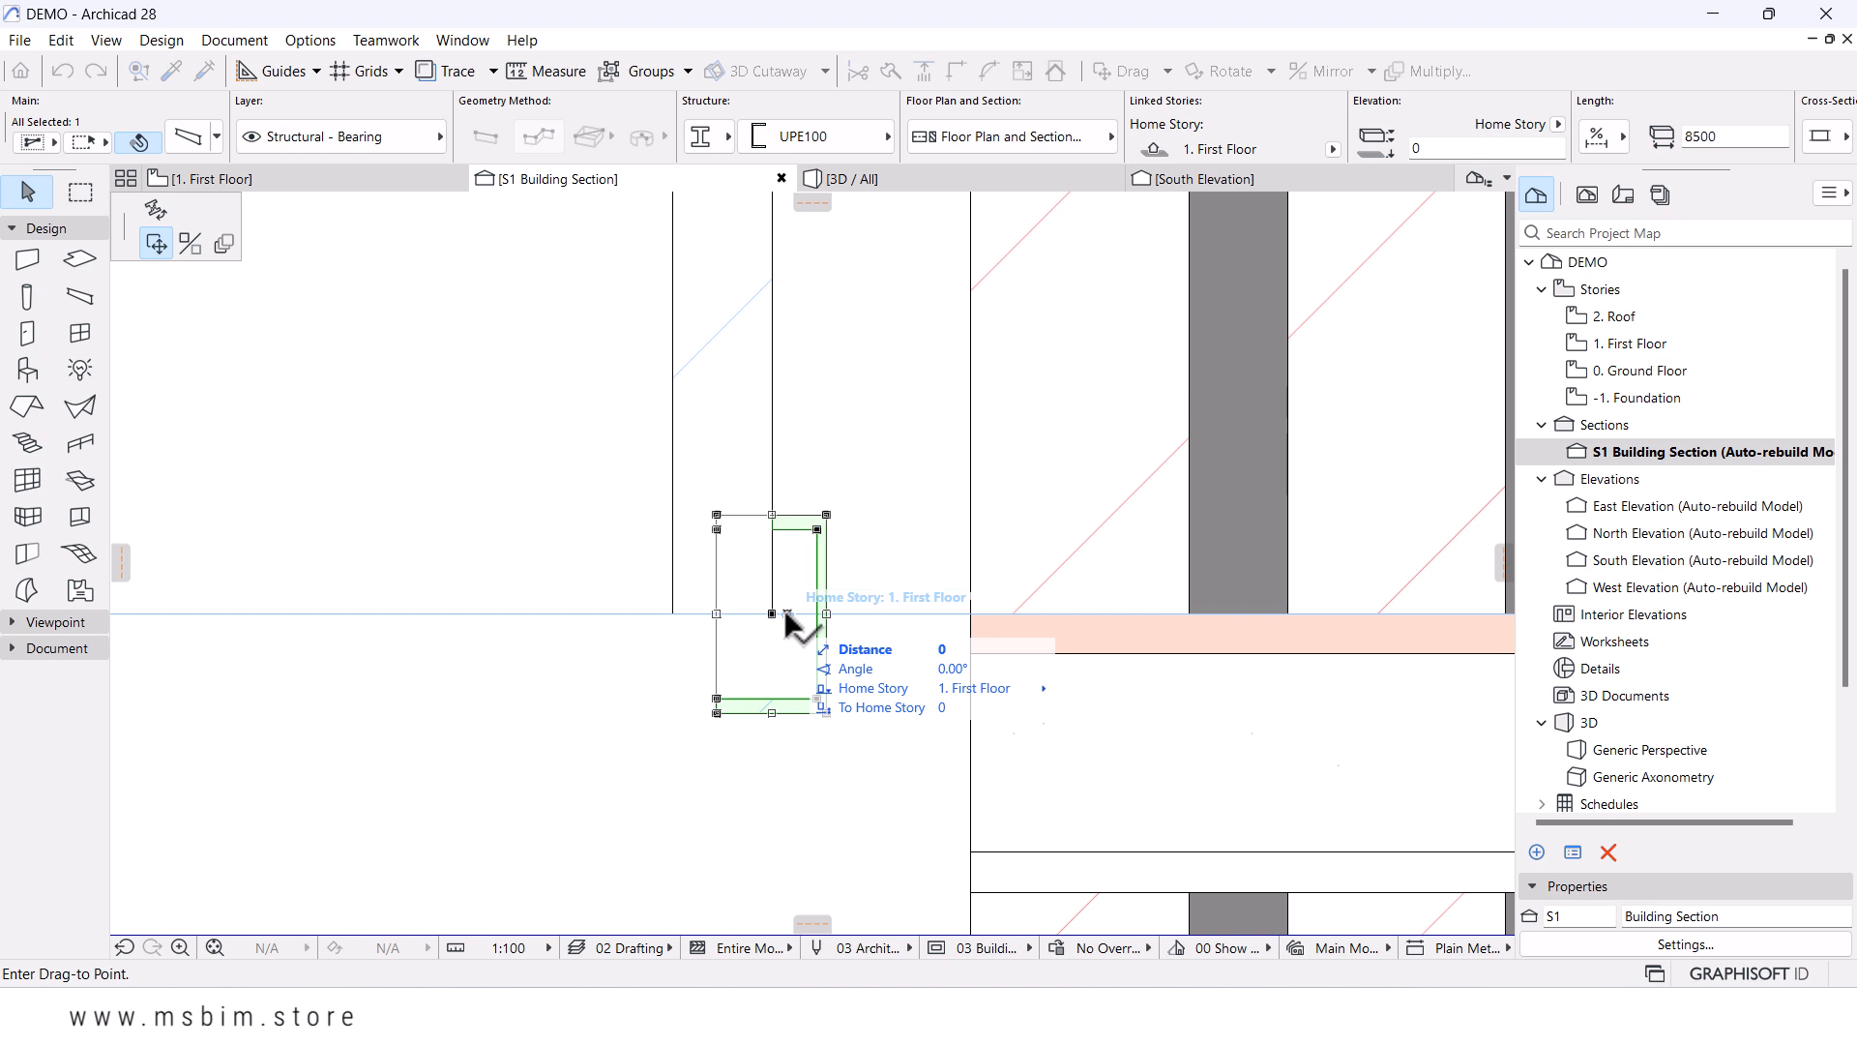
left_click(155, 208)
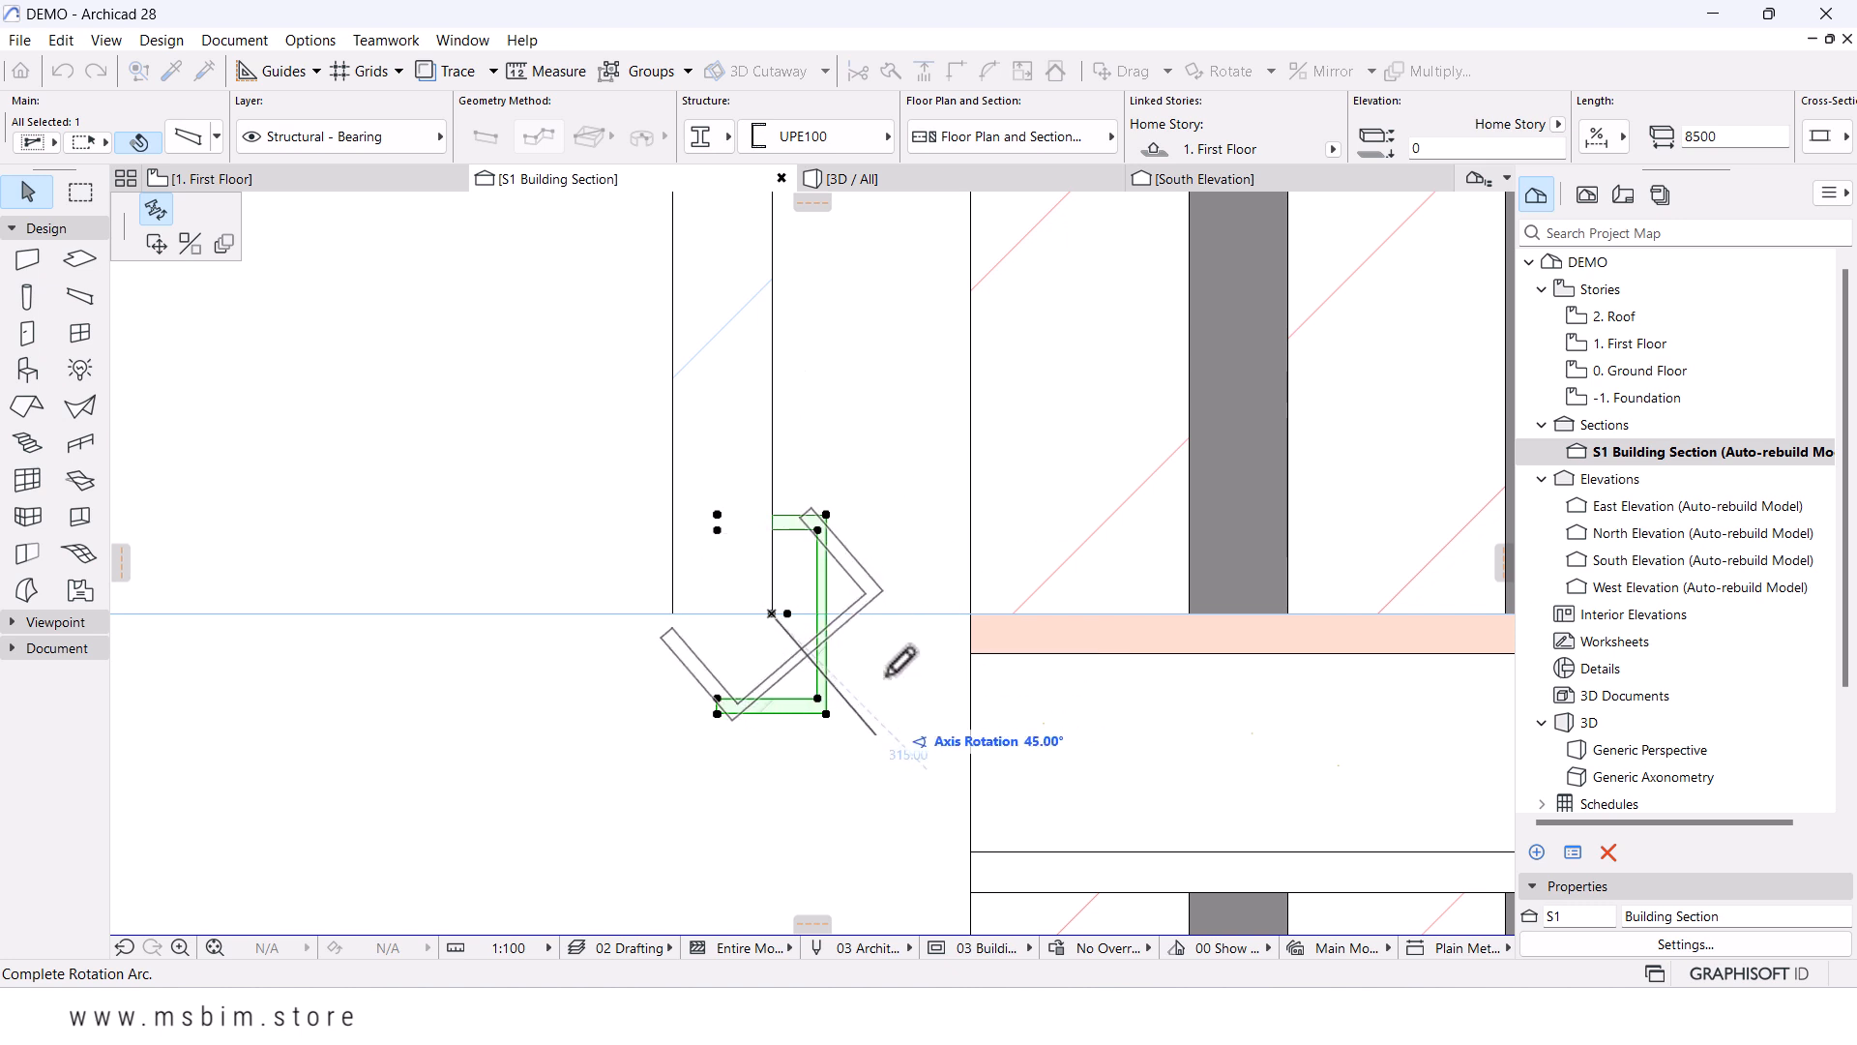
left_click(788, 327)
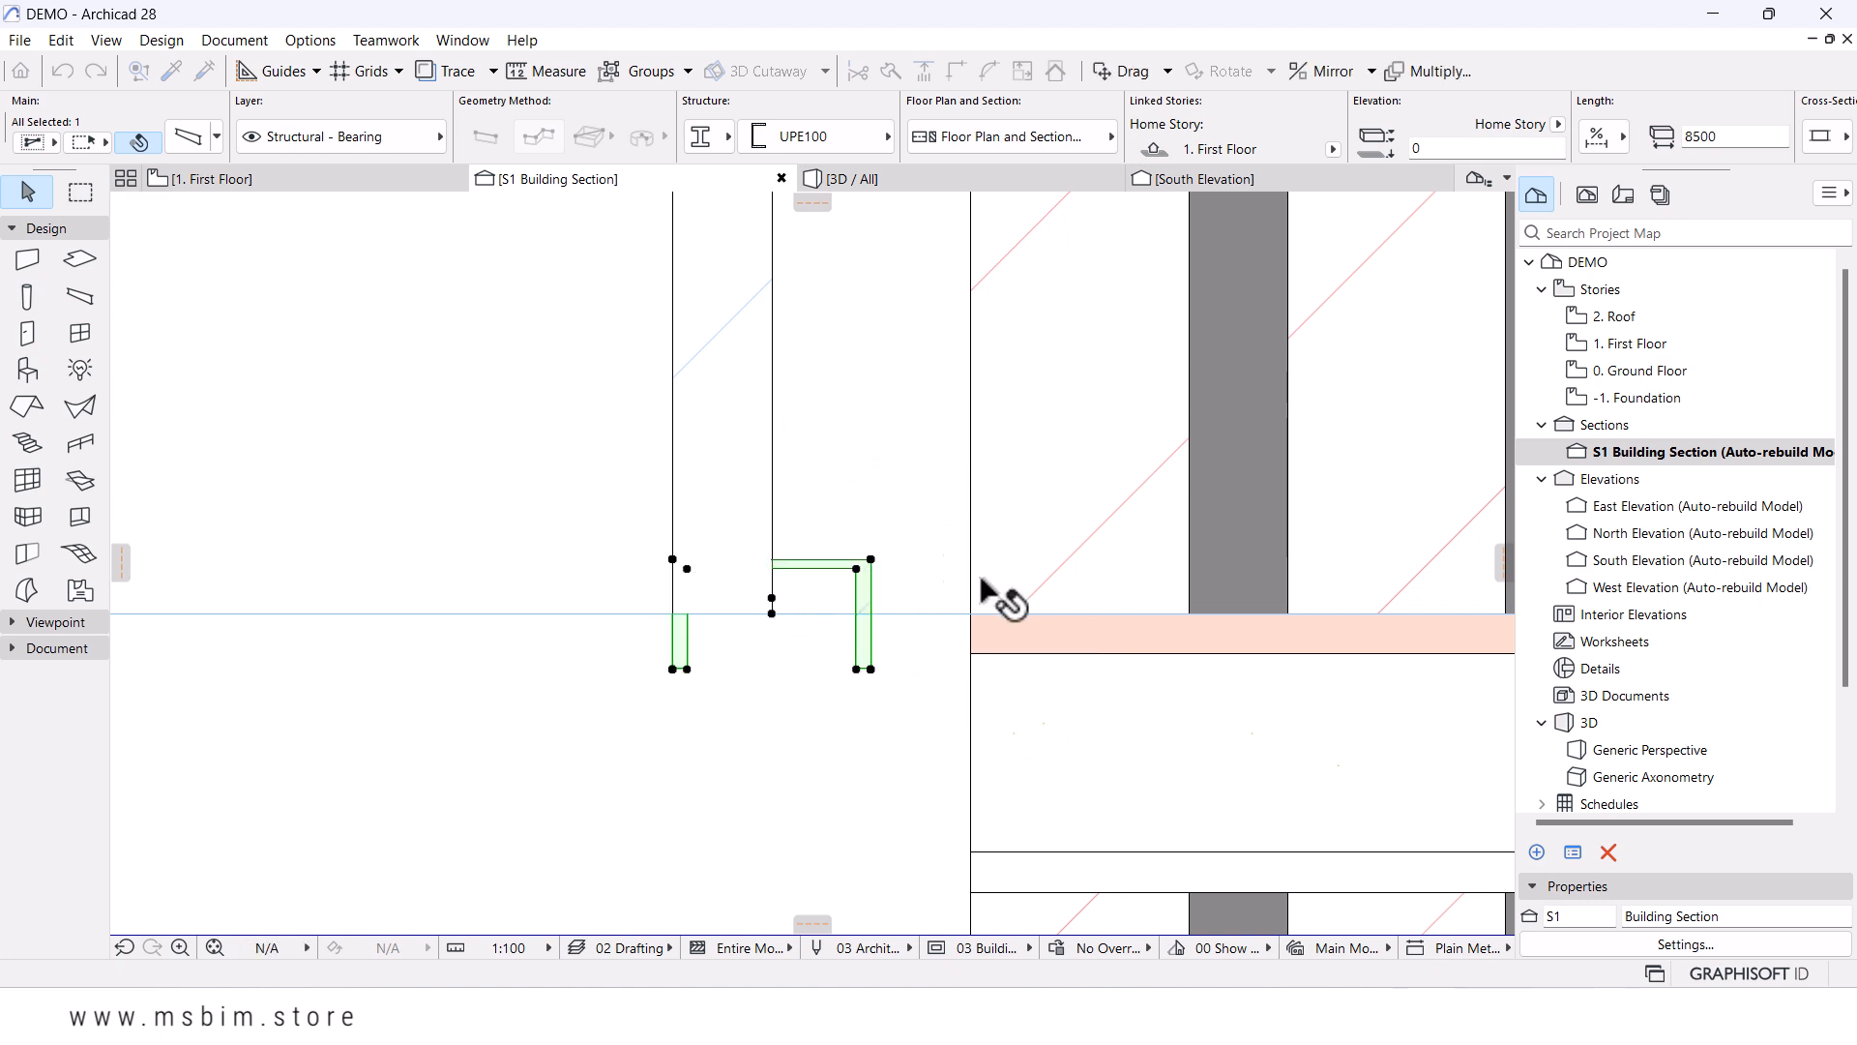
- Move the channel beam up into the cavity so its upper corner meets the brick wall's outer face
scroll(960, 604, "up", 2)
left_click(818, 538)
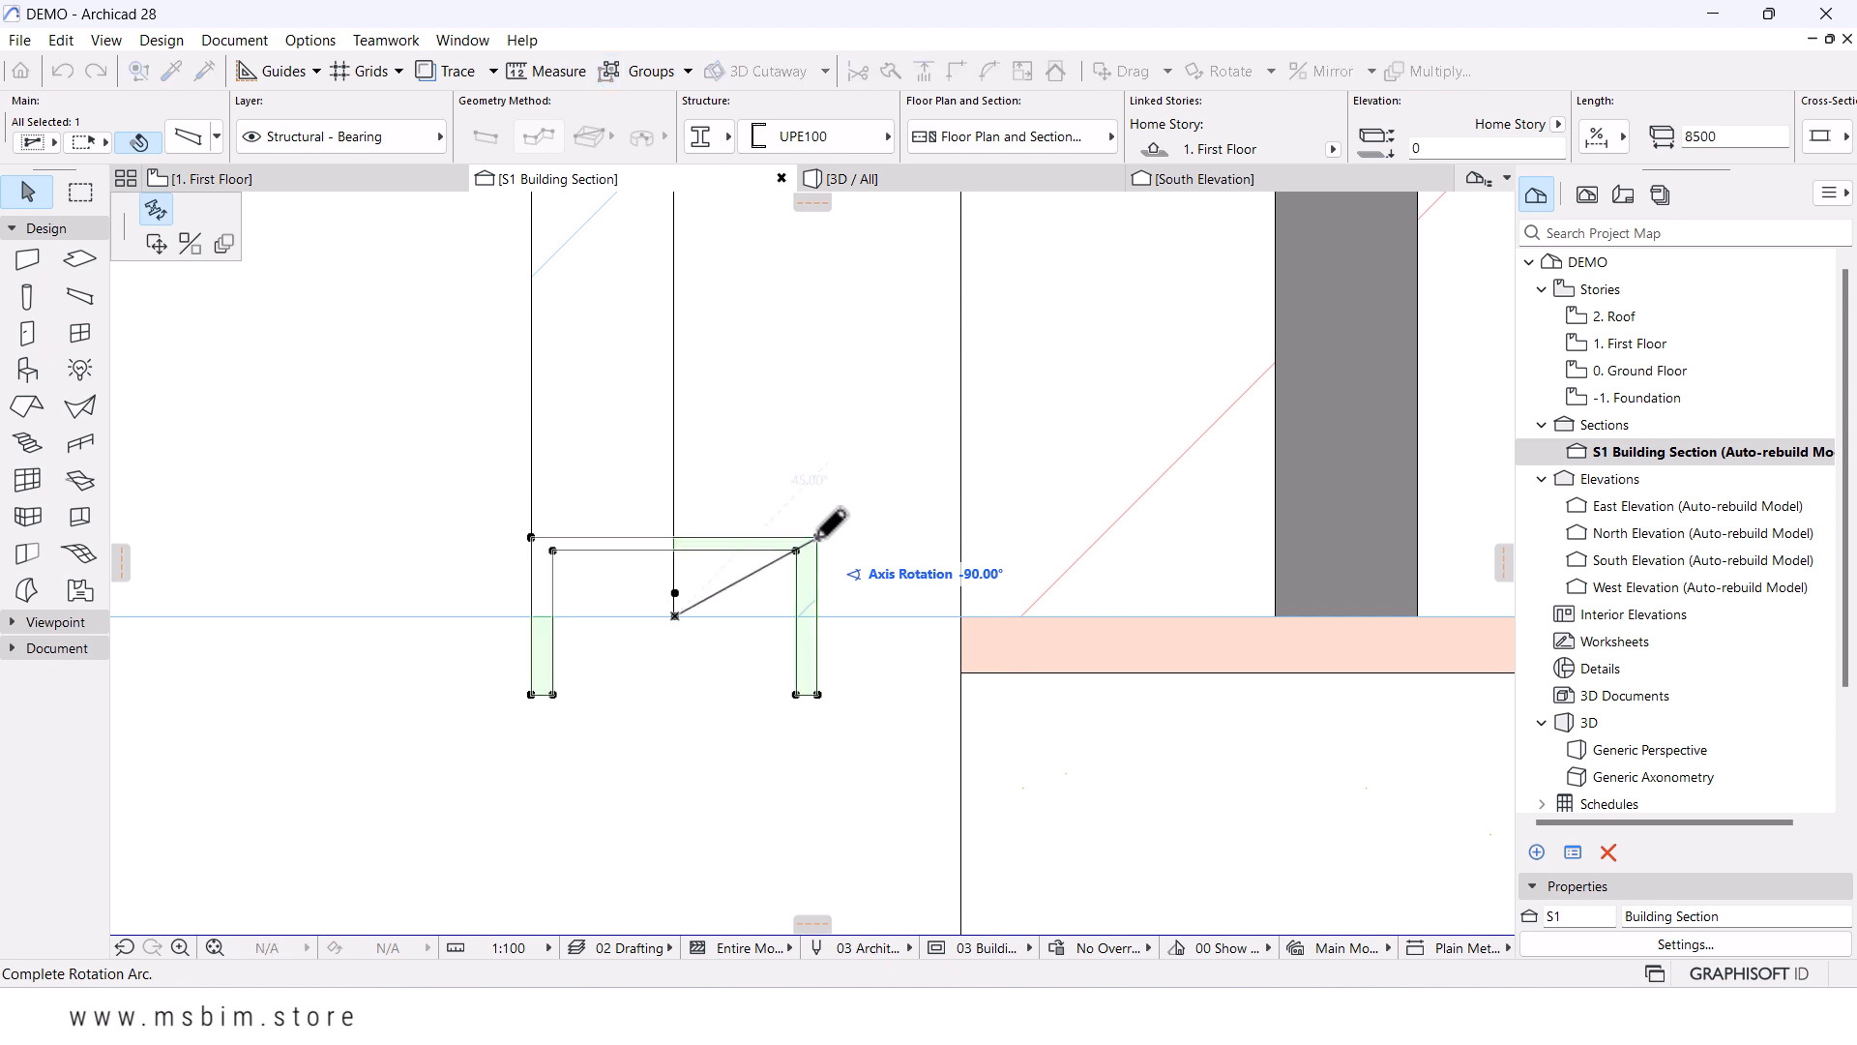
left_click(155, 244)
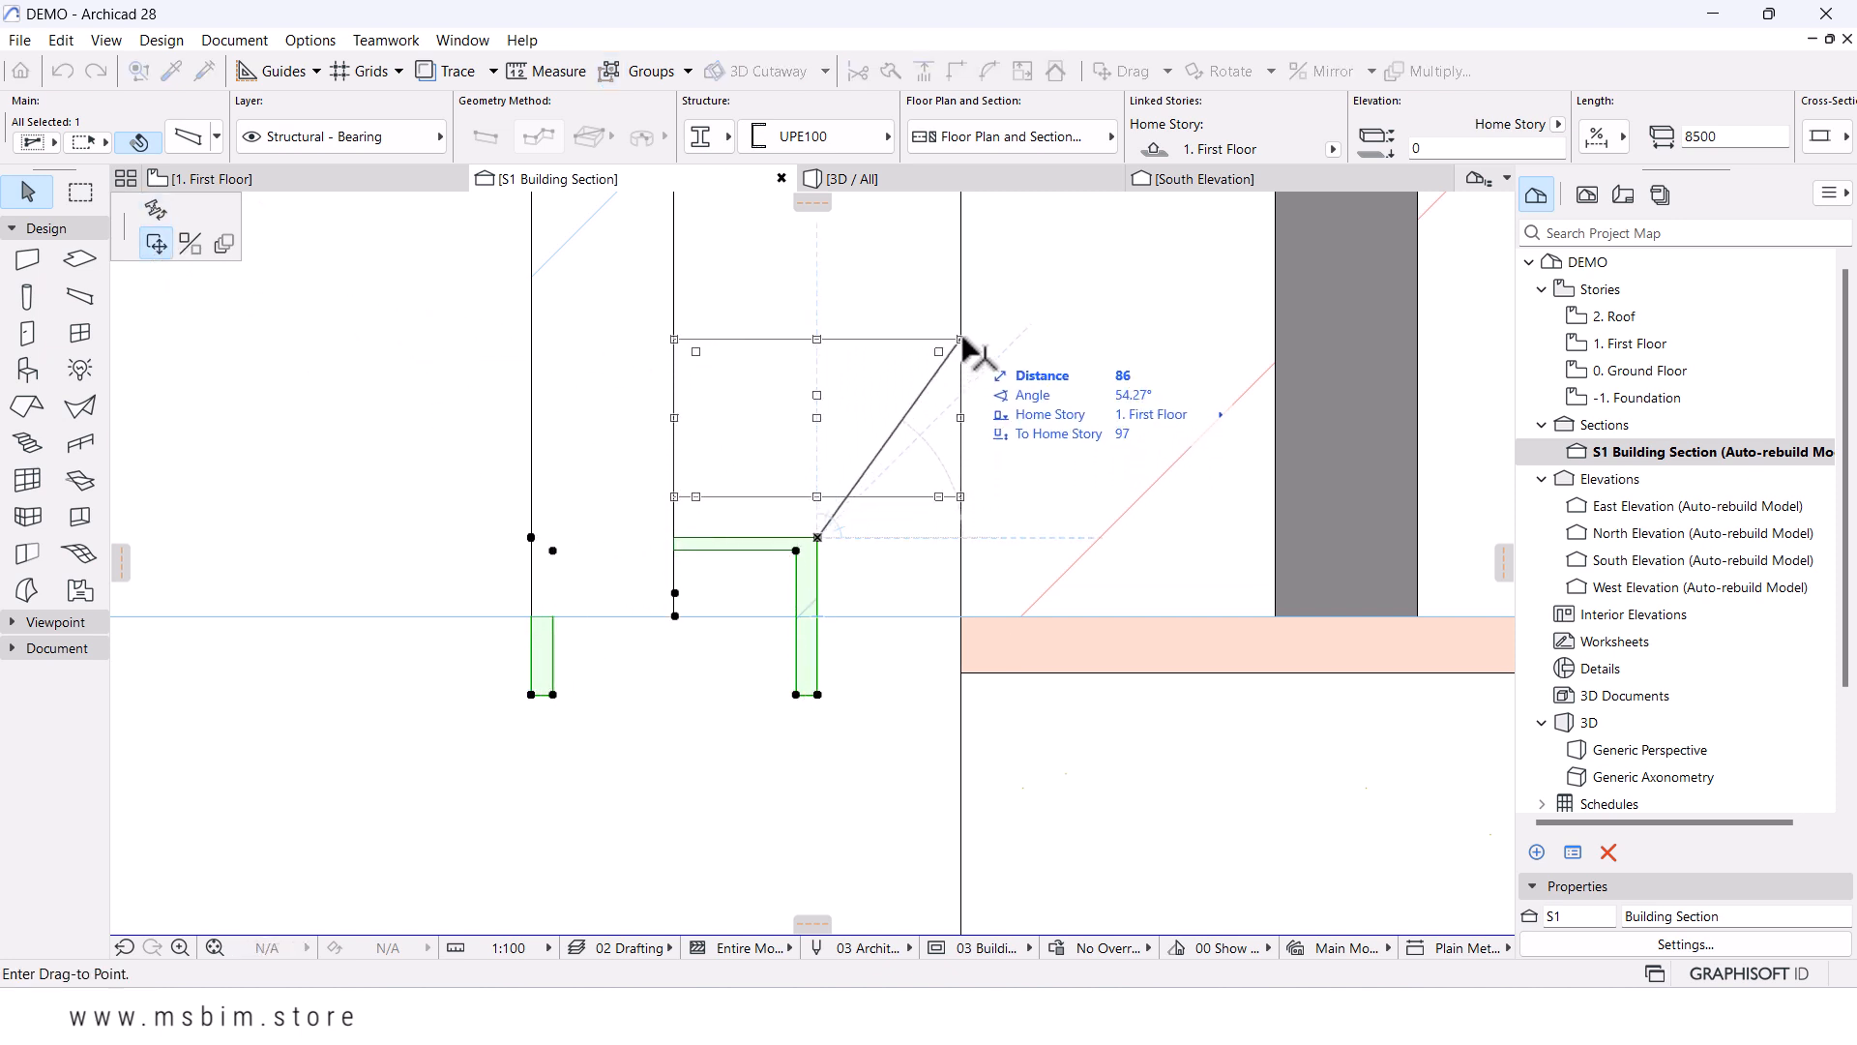
left_click(961, 286)
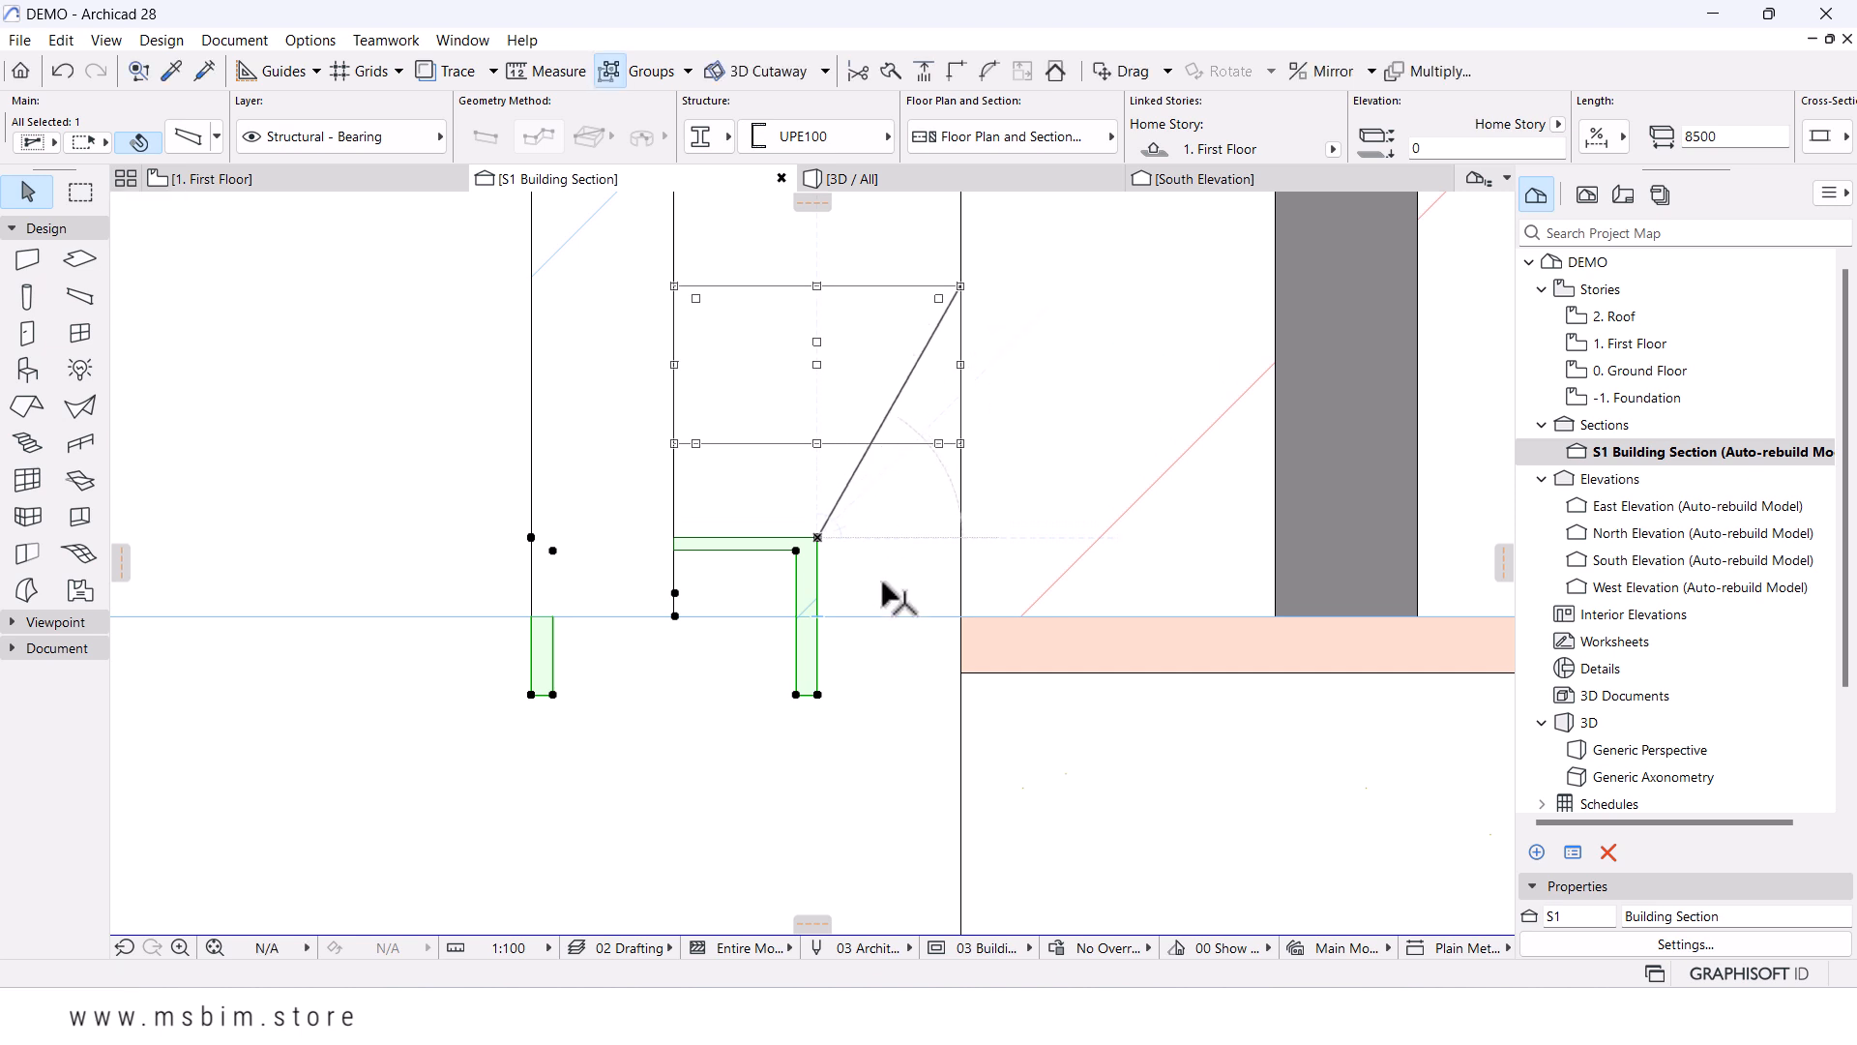
- Place a copy of the channel beam 2700 mm straight above the original, near the head of the cladding
scroll(882, 581, "up", 10)
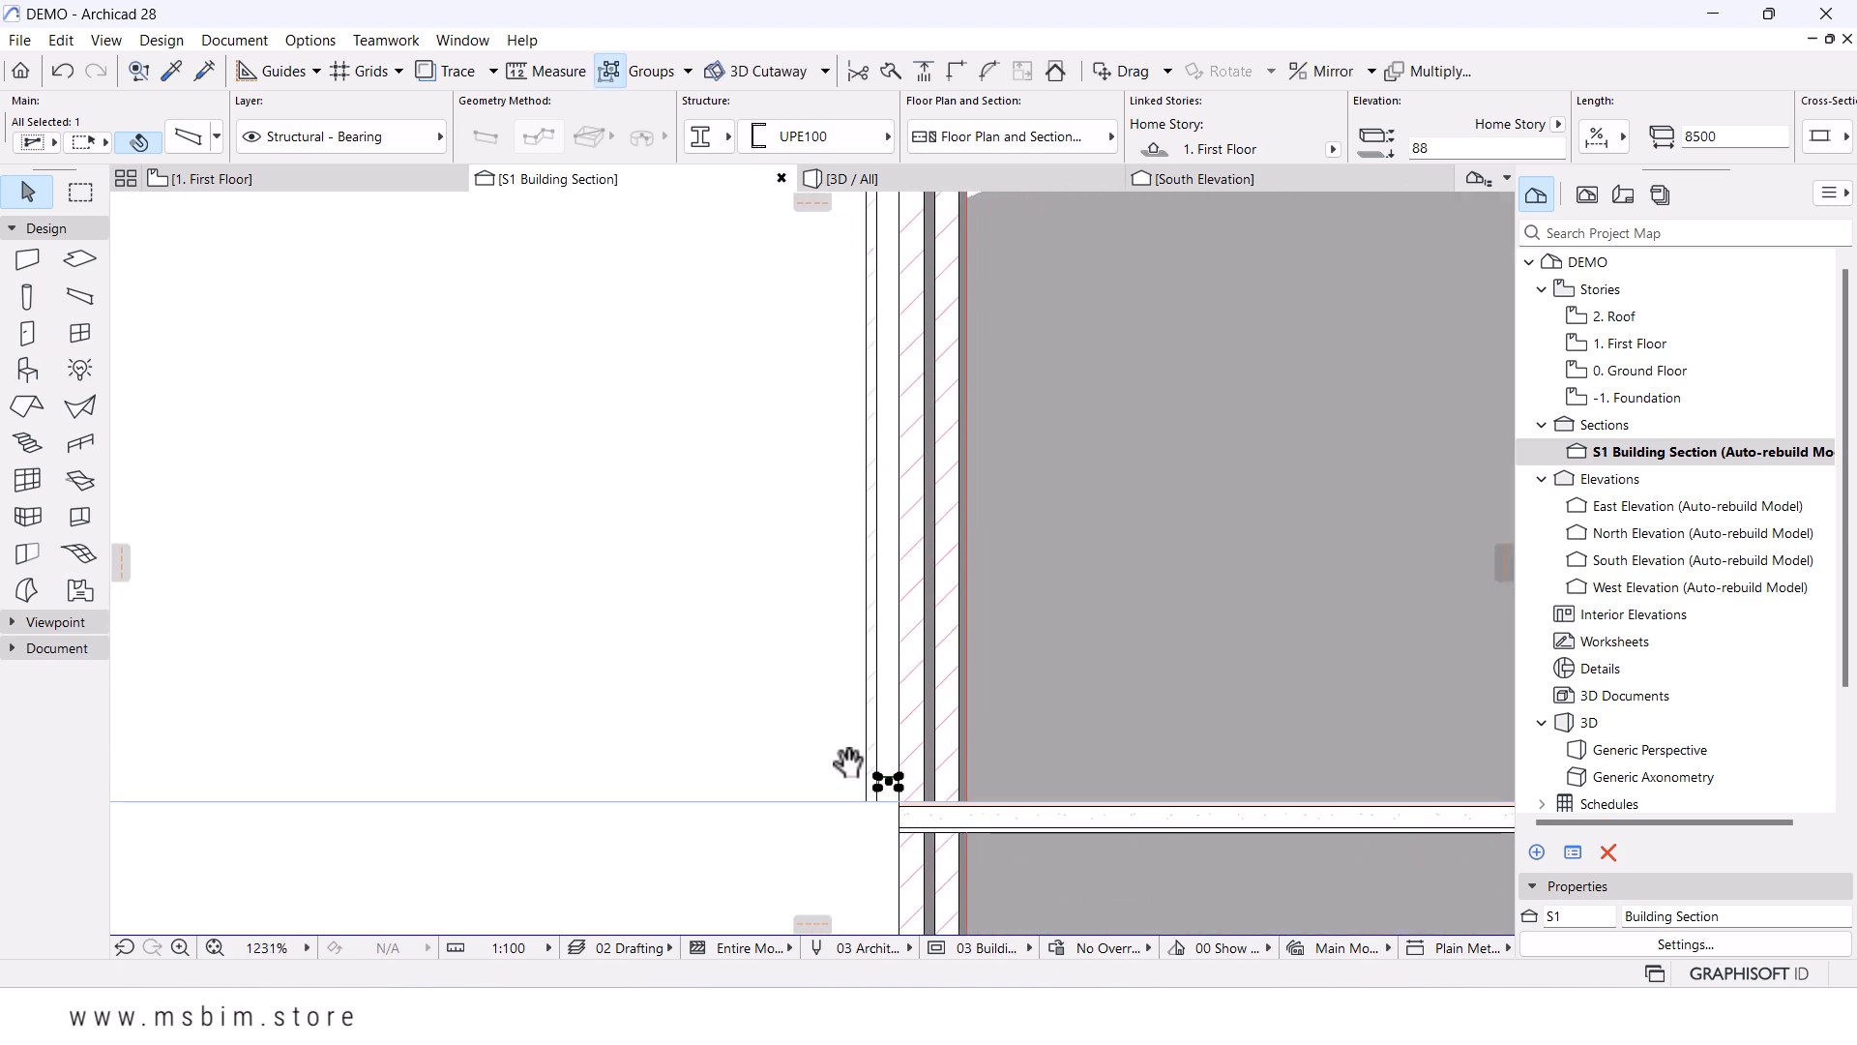
scroll(848, 762, "down", 3)
key("ctrl+shift+d")
left_click(882, 771)
scroll(882, 436, "up", 3)
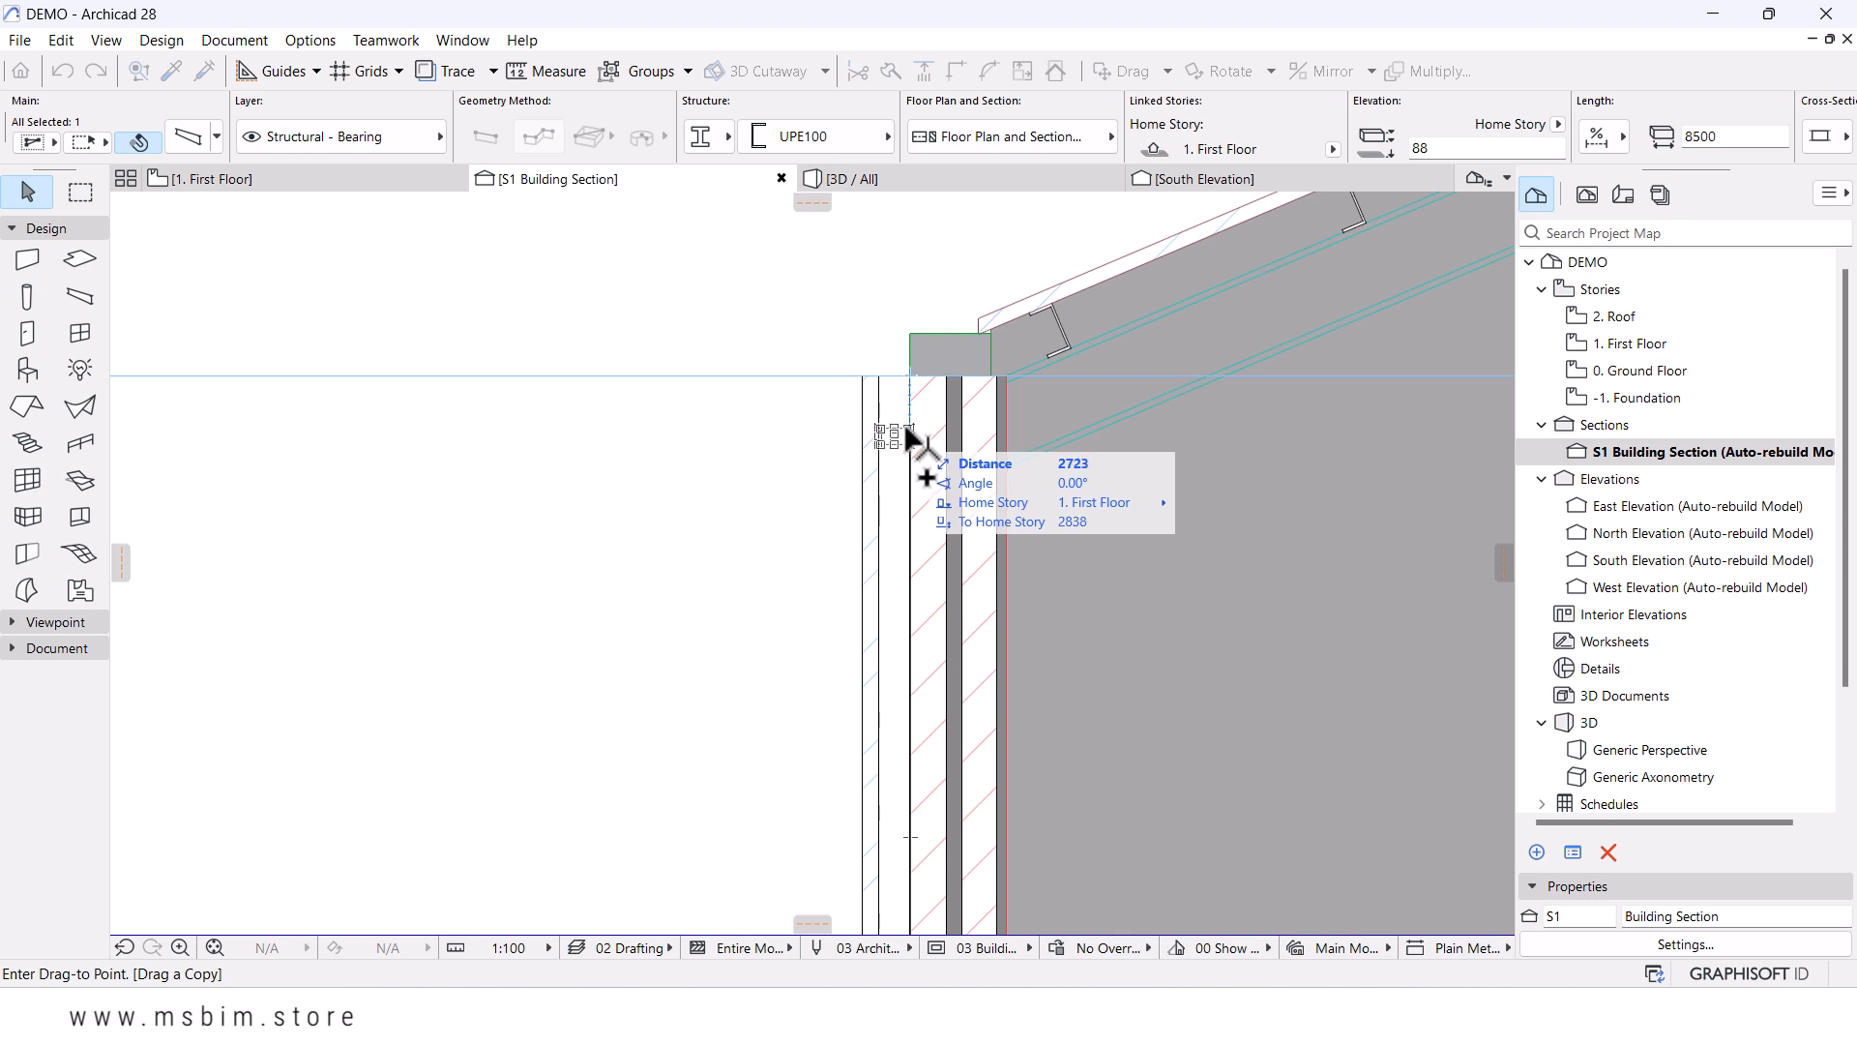
type("2700")
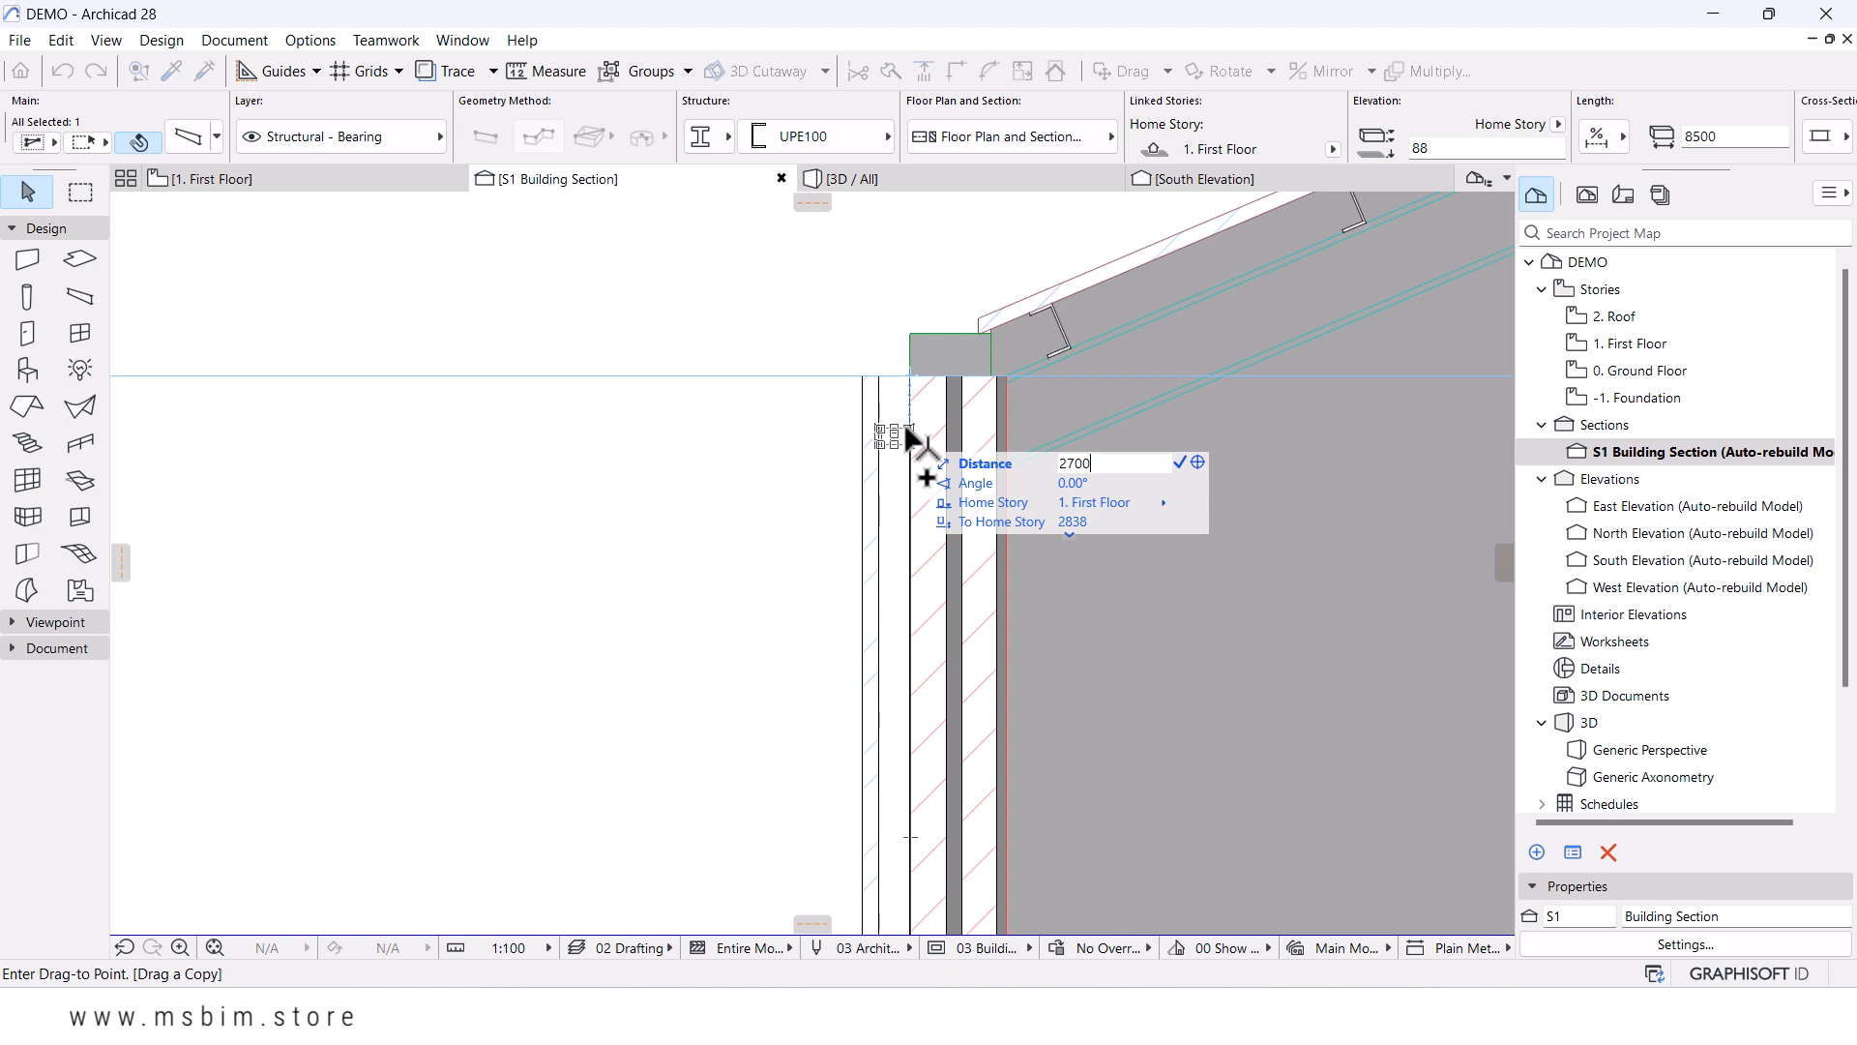
key("Return")
scroll(871, 483, "down", 5)
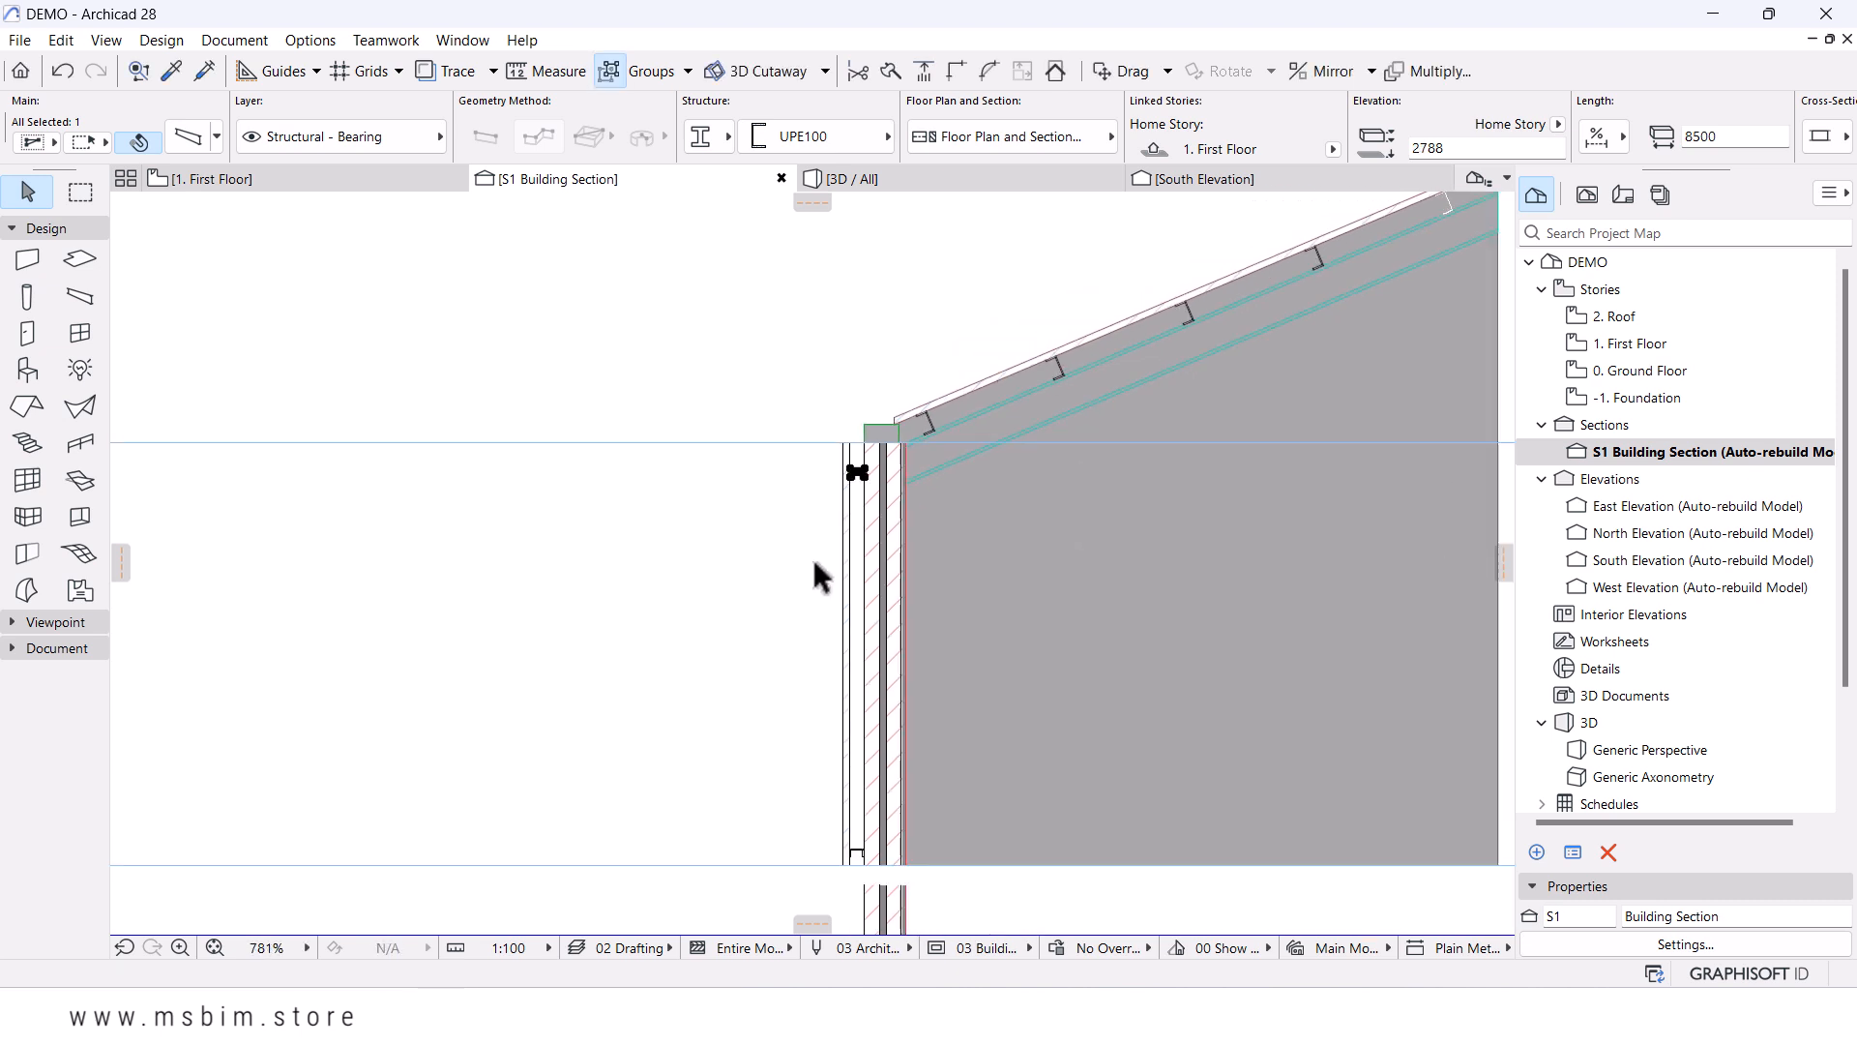
left_click(791, 453)
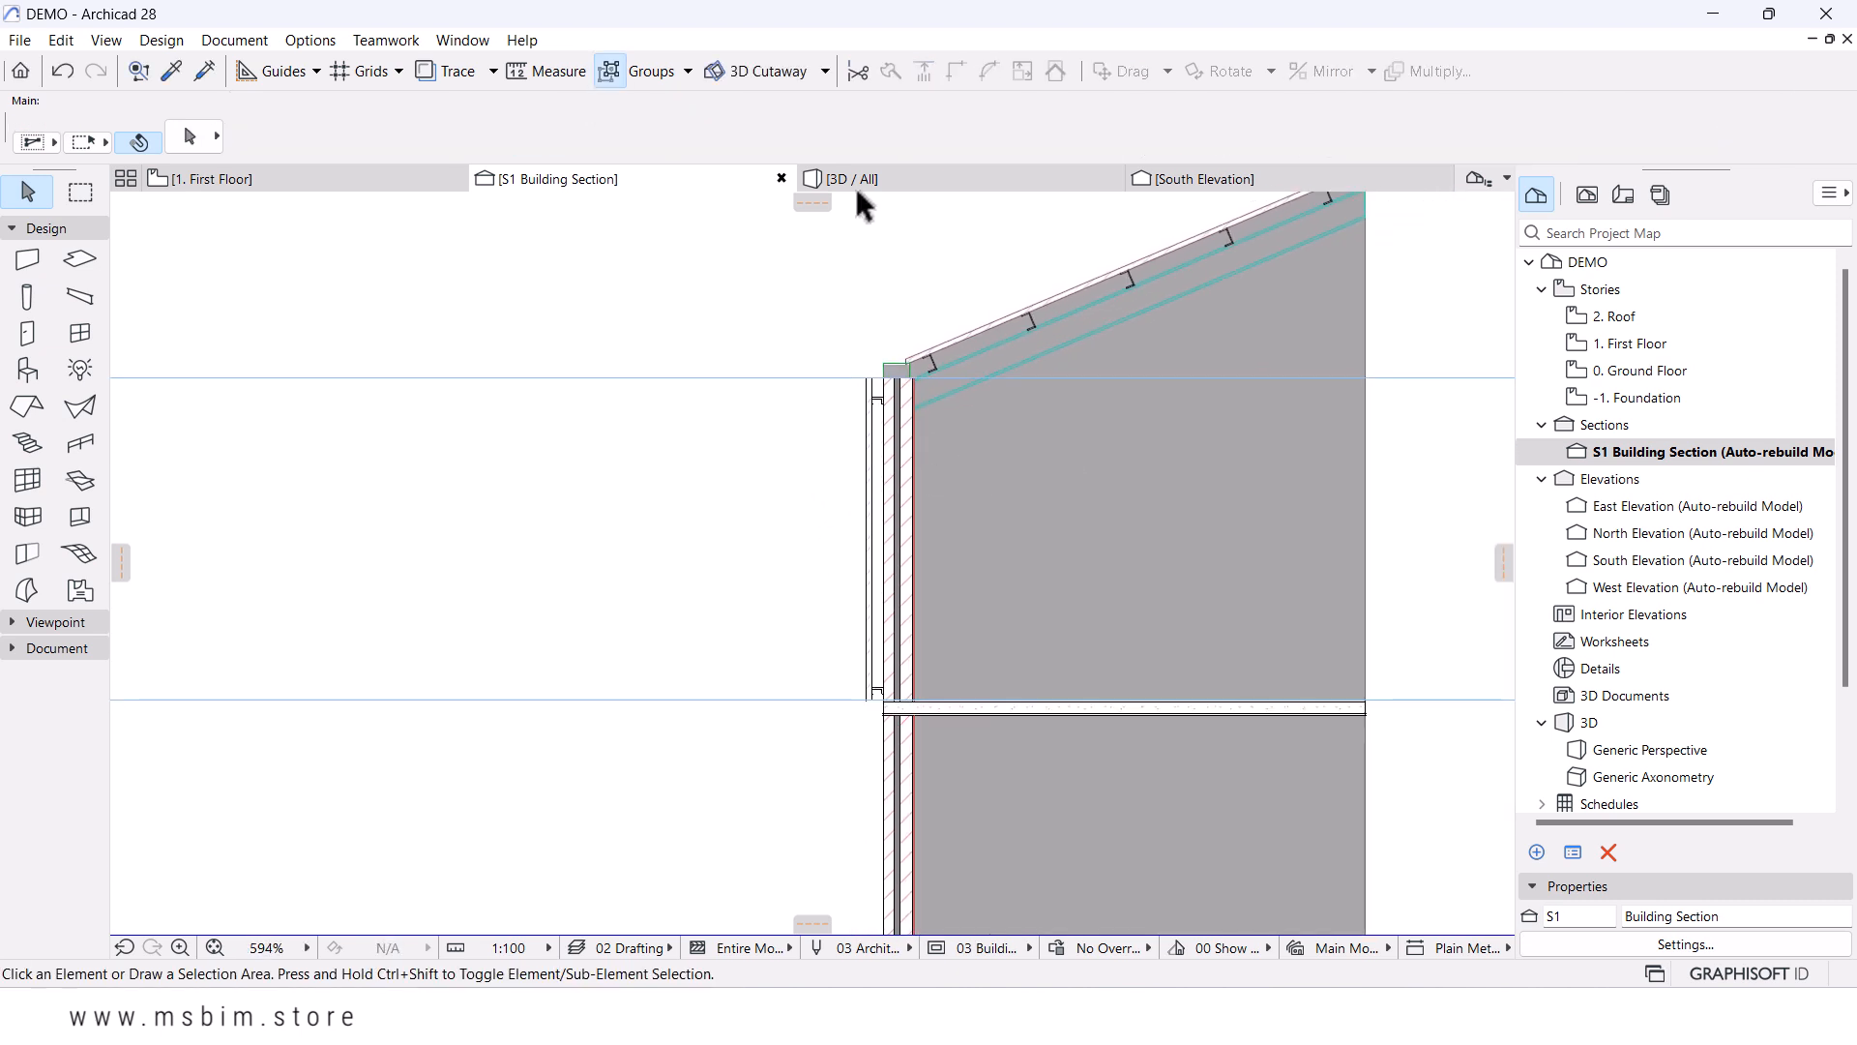
- Examine in the 3D view how the channel beams sit between the cladding and the brick wall
left_click(884, 178)
middle_click_drag(1040, 514, 854, 576, "shift")
scroll(763, 670, "up", 4)
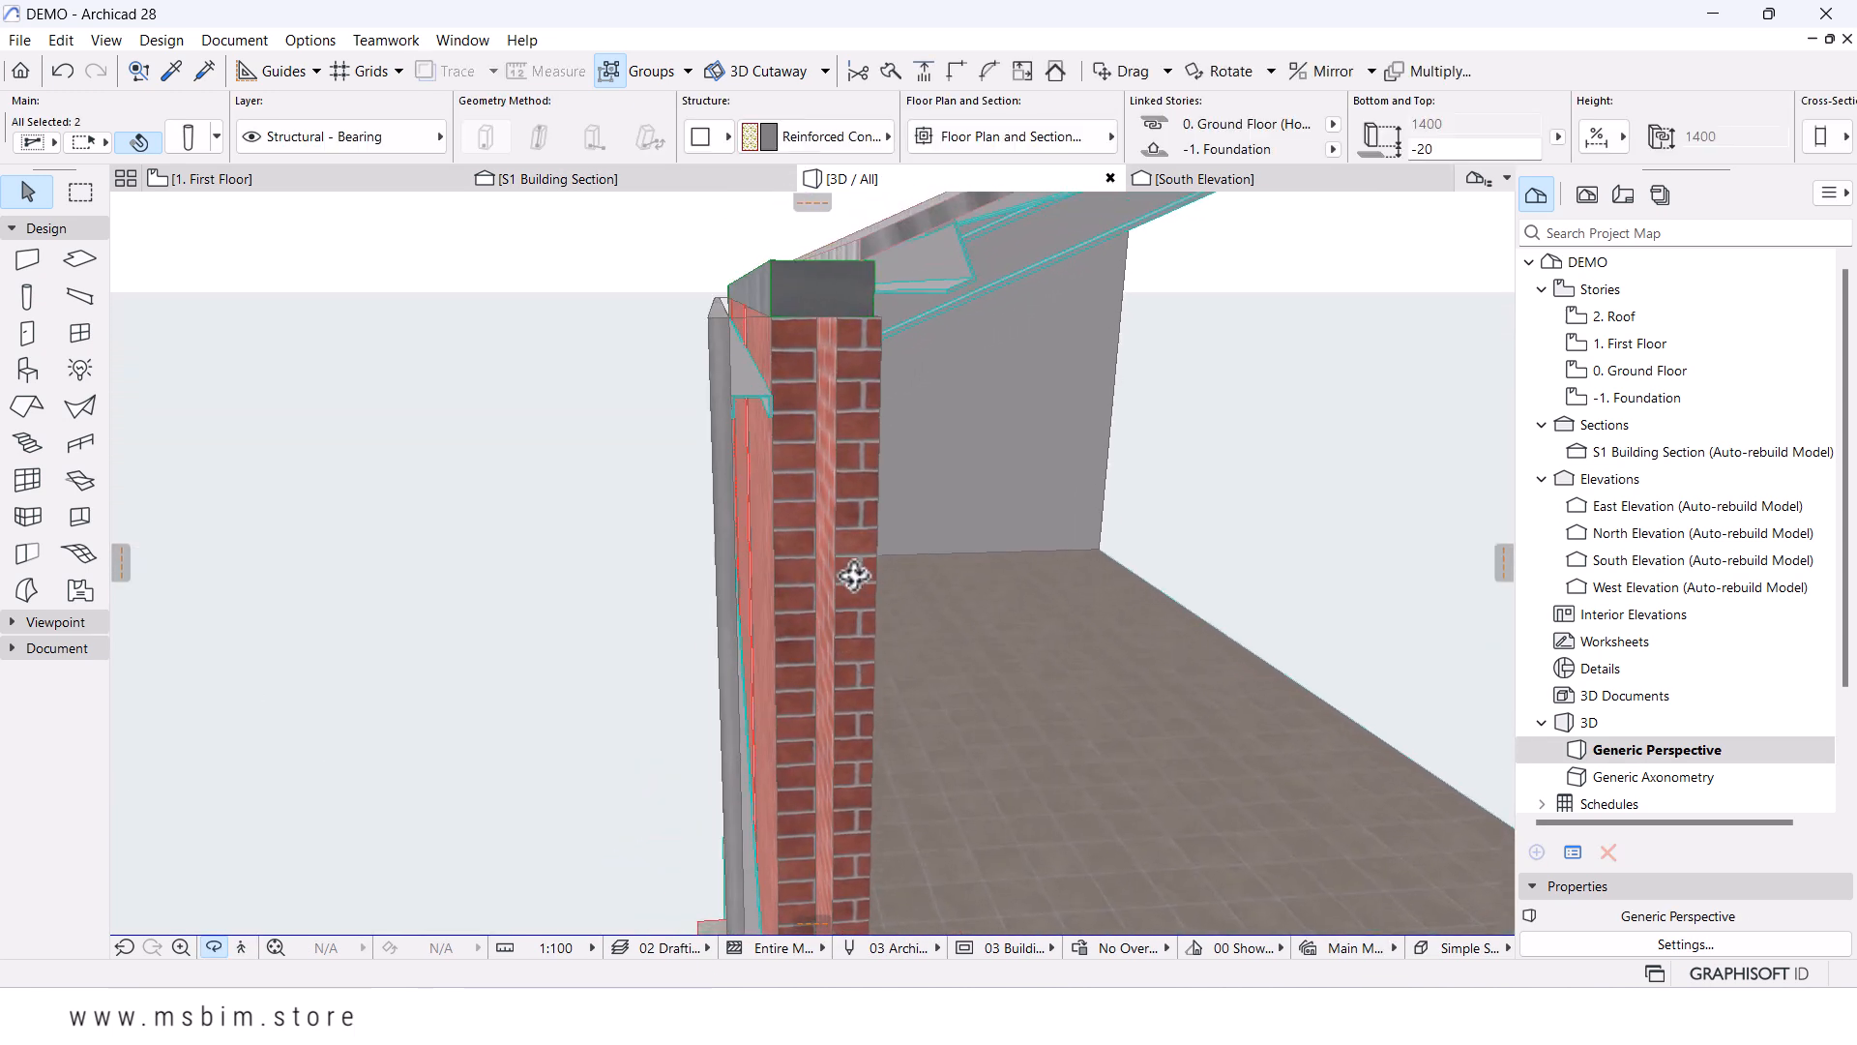
scroll(701, 358, "up", 2)
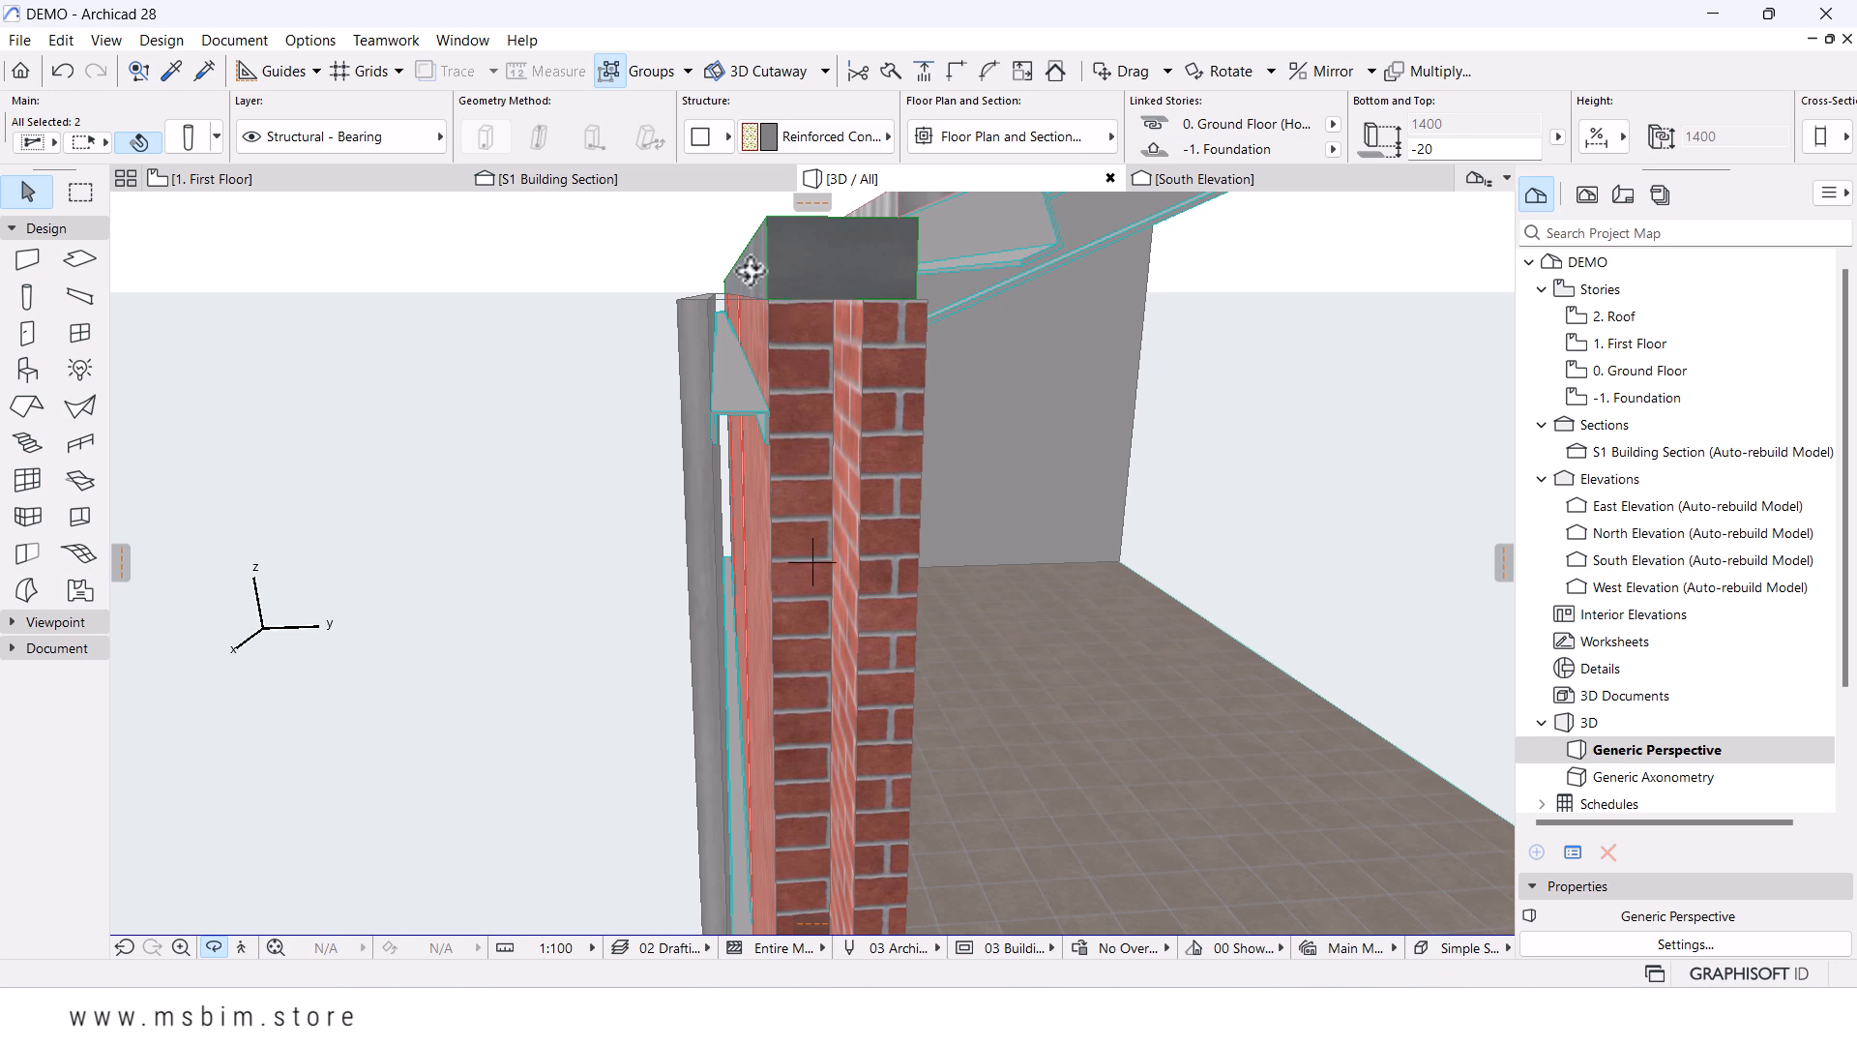
middle_click_drag(733, 402, 742, 465, "shift")
scroll(714, 344, "down", 4)
scroll(736, 629, "up", 3)
middle_click_drag(735, 630, 800, 610, "shift")
middle_click_drag(899, 539, 1025, 582, "shift")
middle_click_drag(499, 529, 1041, 569, "shift")
- Select the first-floor cladding wall and open the texture settings of the Roof - Corrugated Sheet Matte surface
left_click(961, 512)
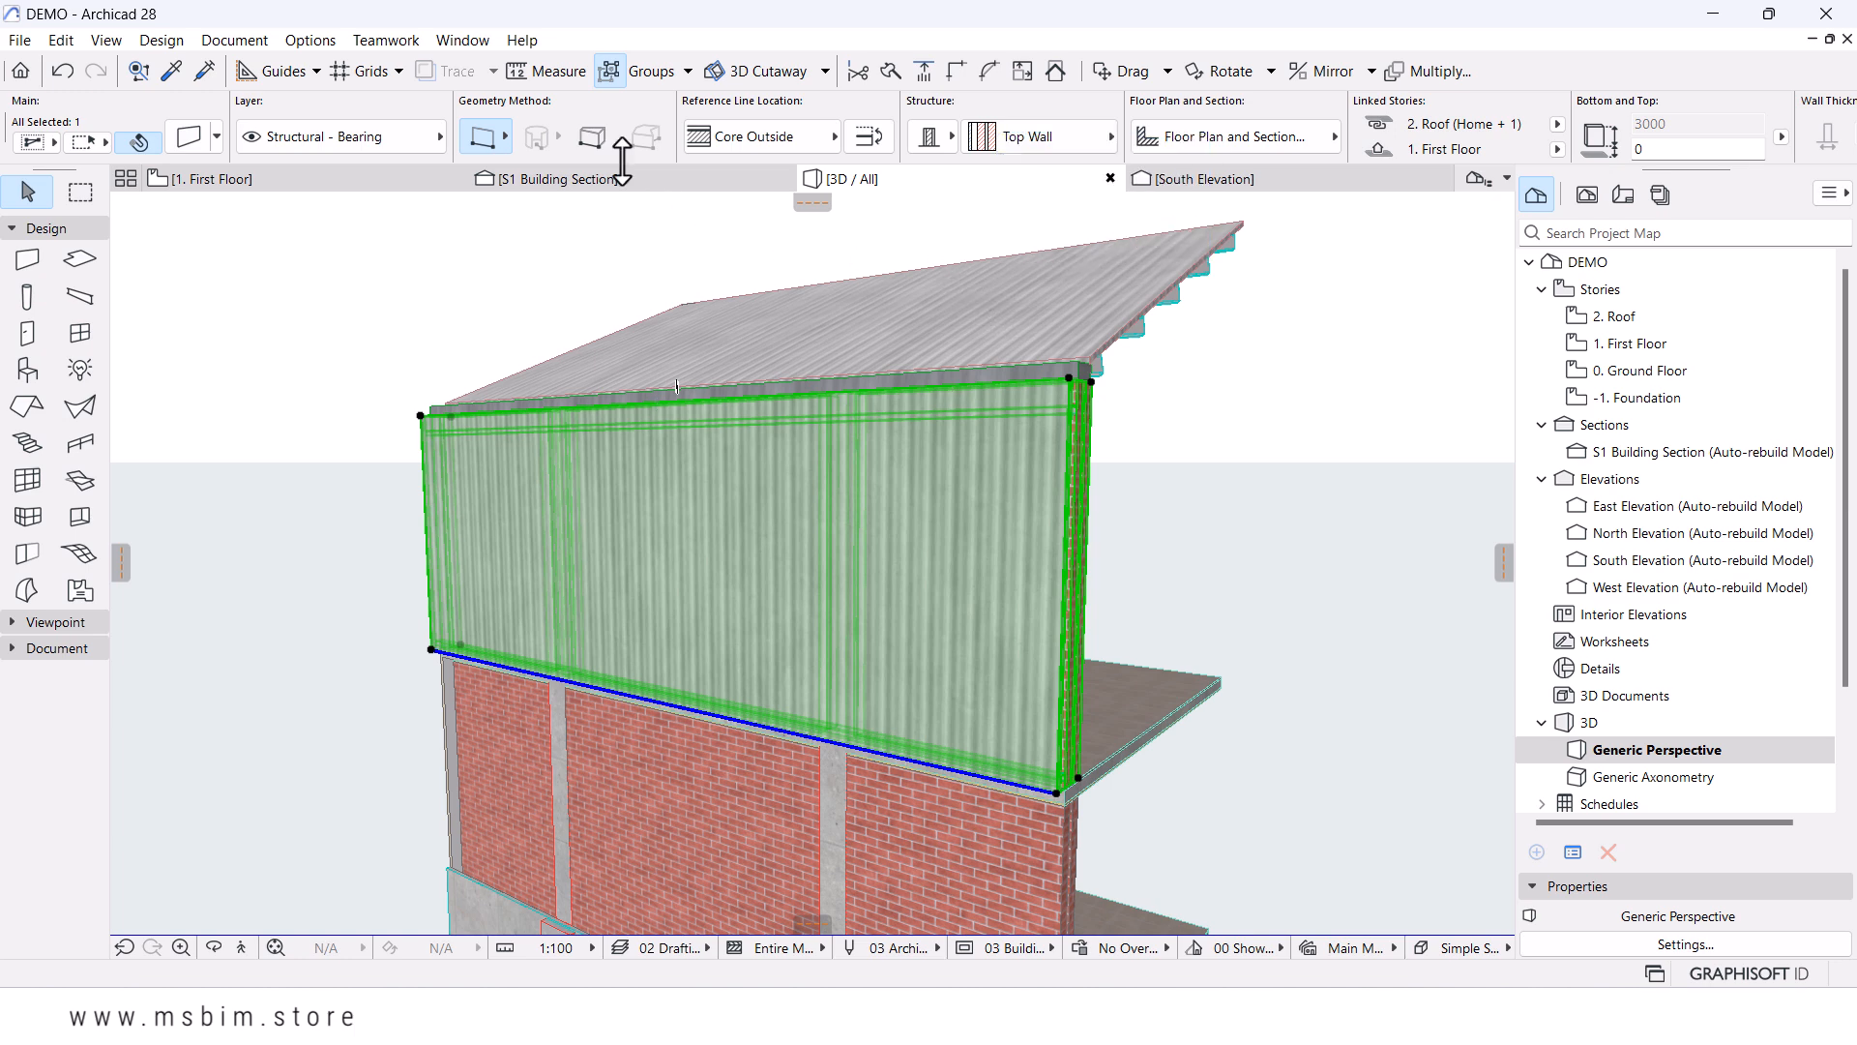
left_click(310, 39)
mouse_move(306, 75)
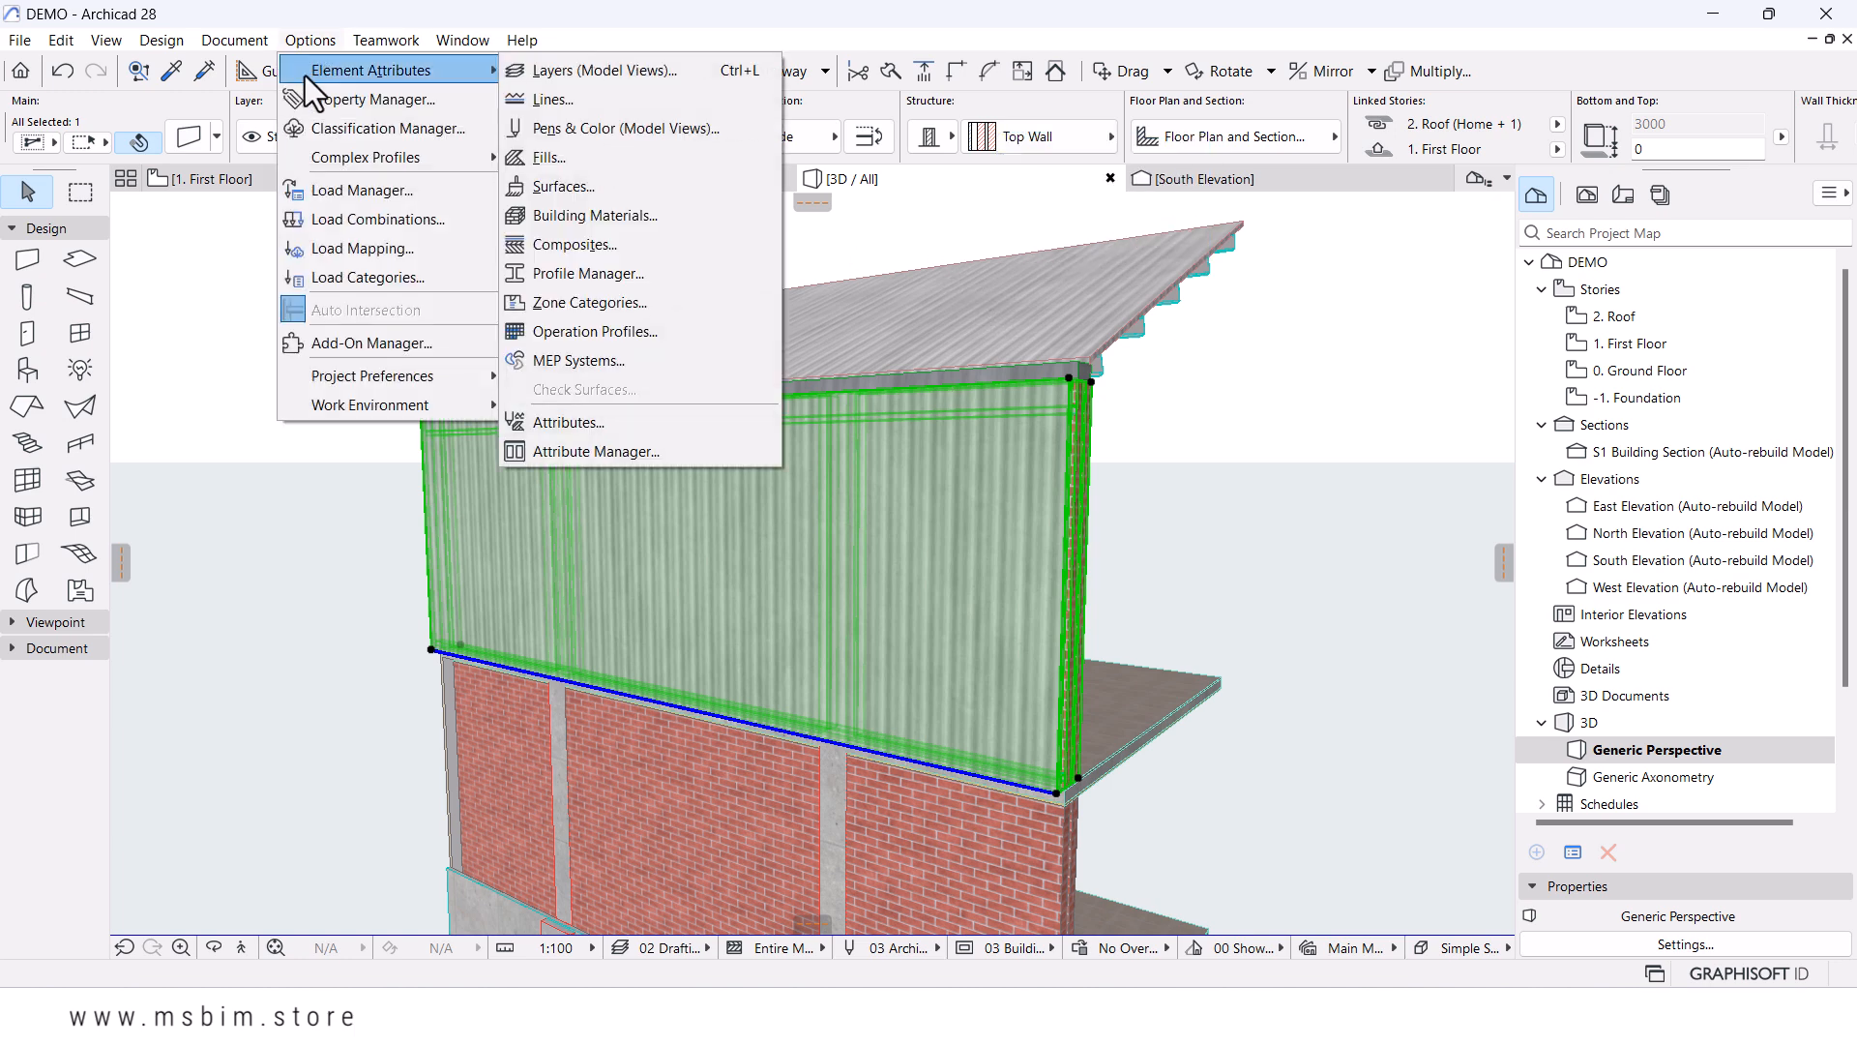
left_click(574, 187)
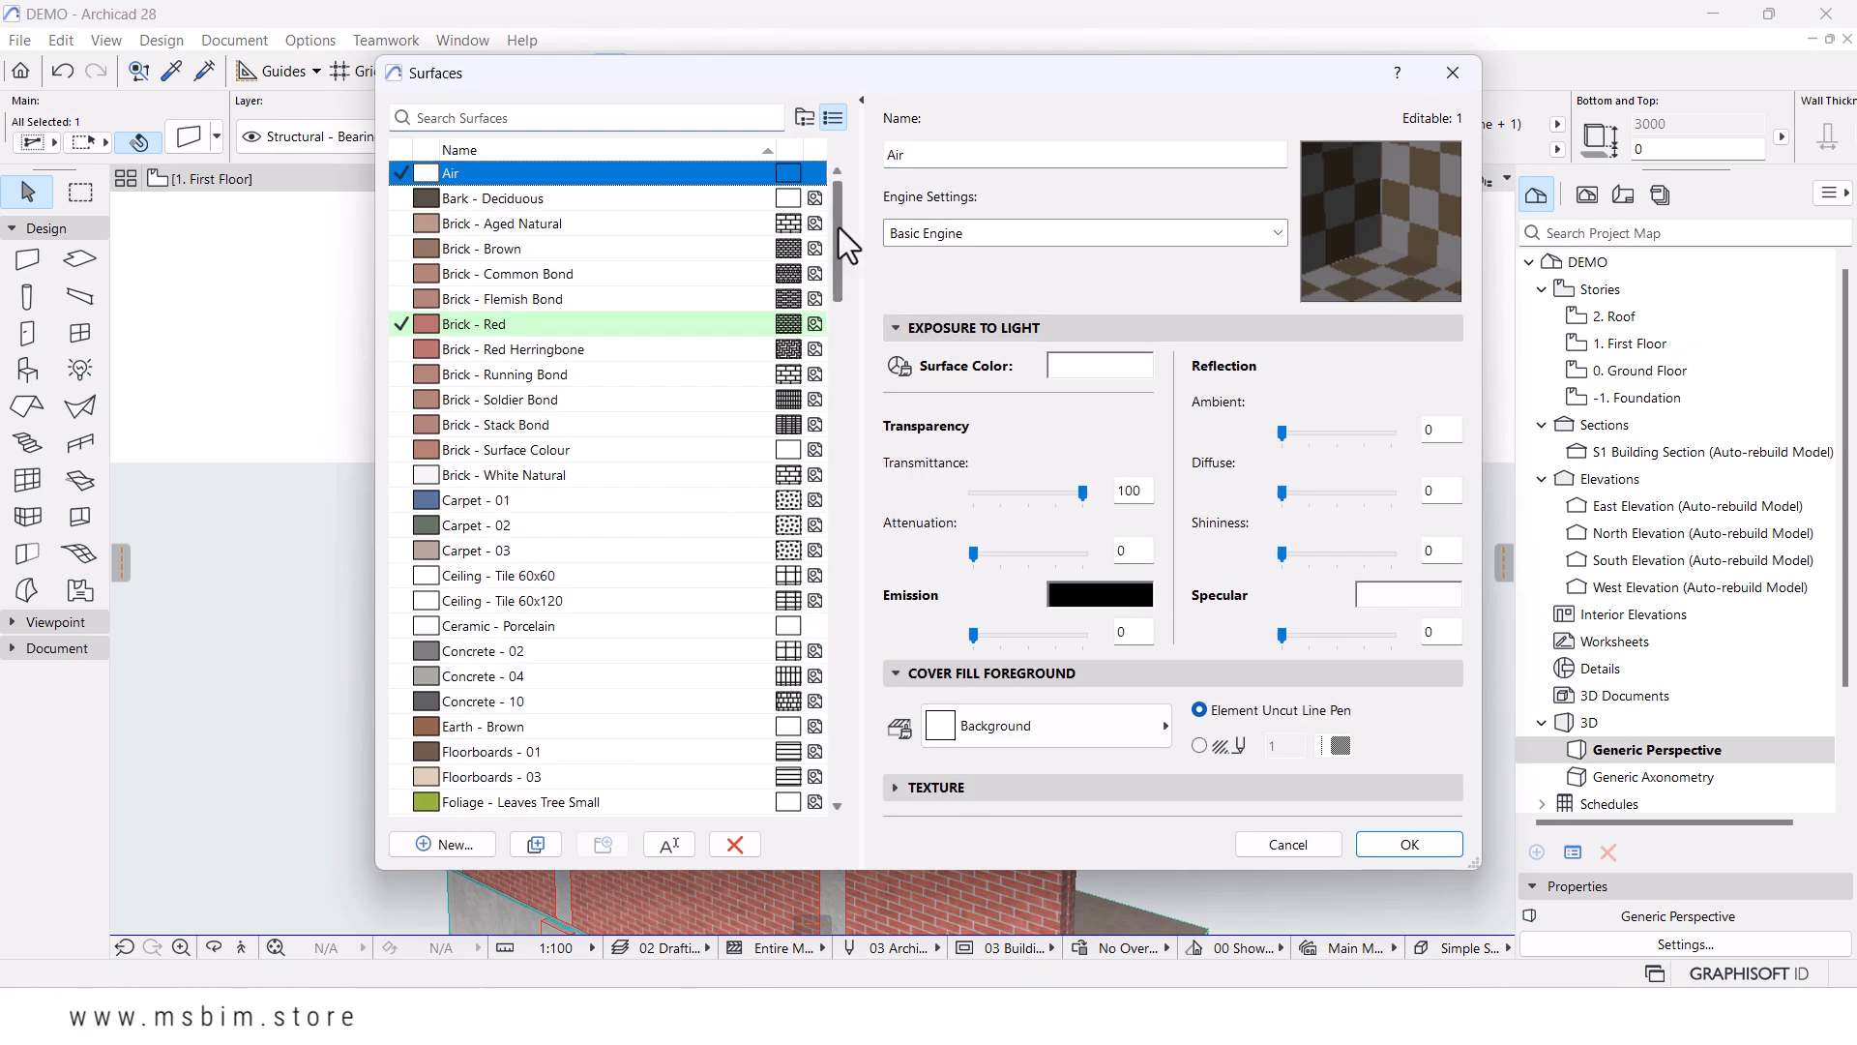
mouse_move(839, 228)
left_mouse_down()
mouse_move(848, 497)
mouse_move(844, 218)
left_mouse_up()
left_click_drag(834, 229, 843, 625)
left_click(485, 373)
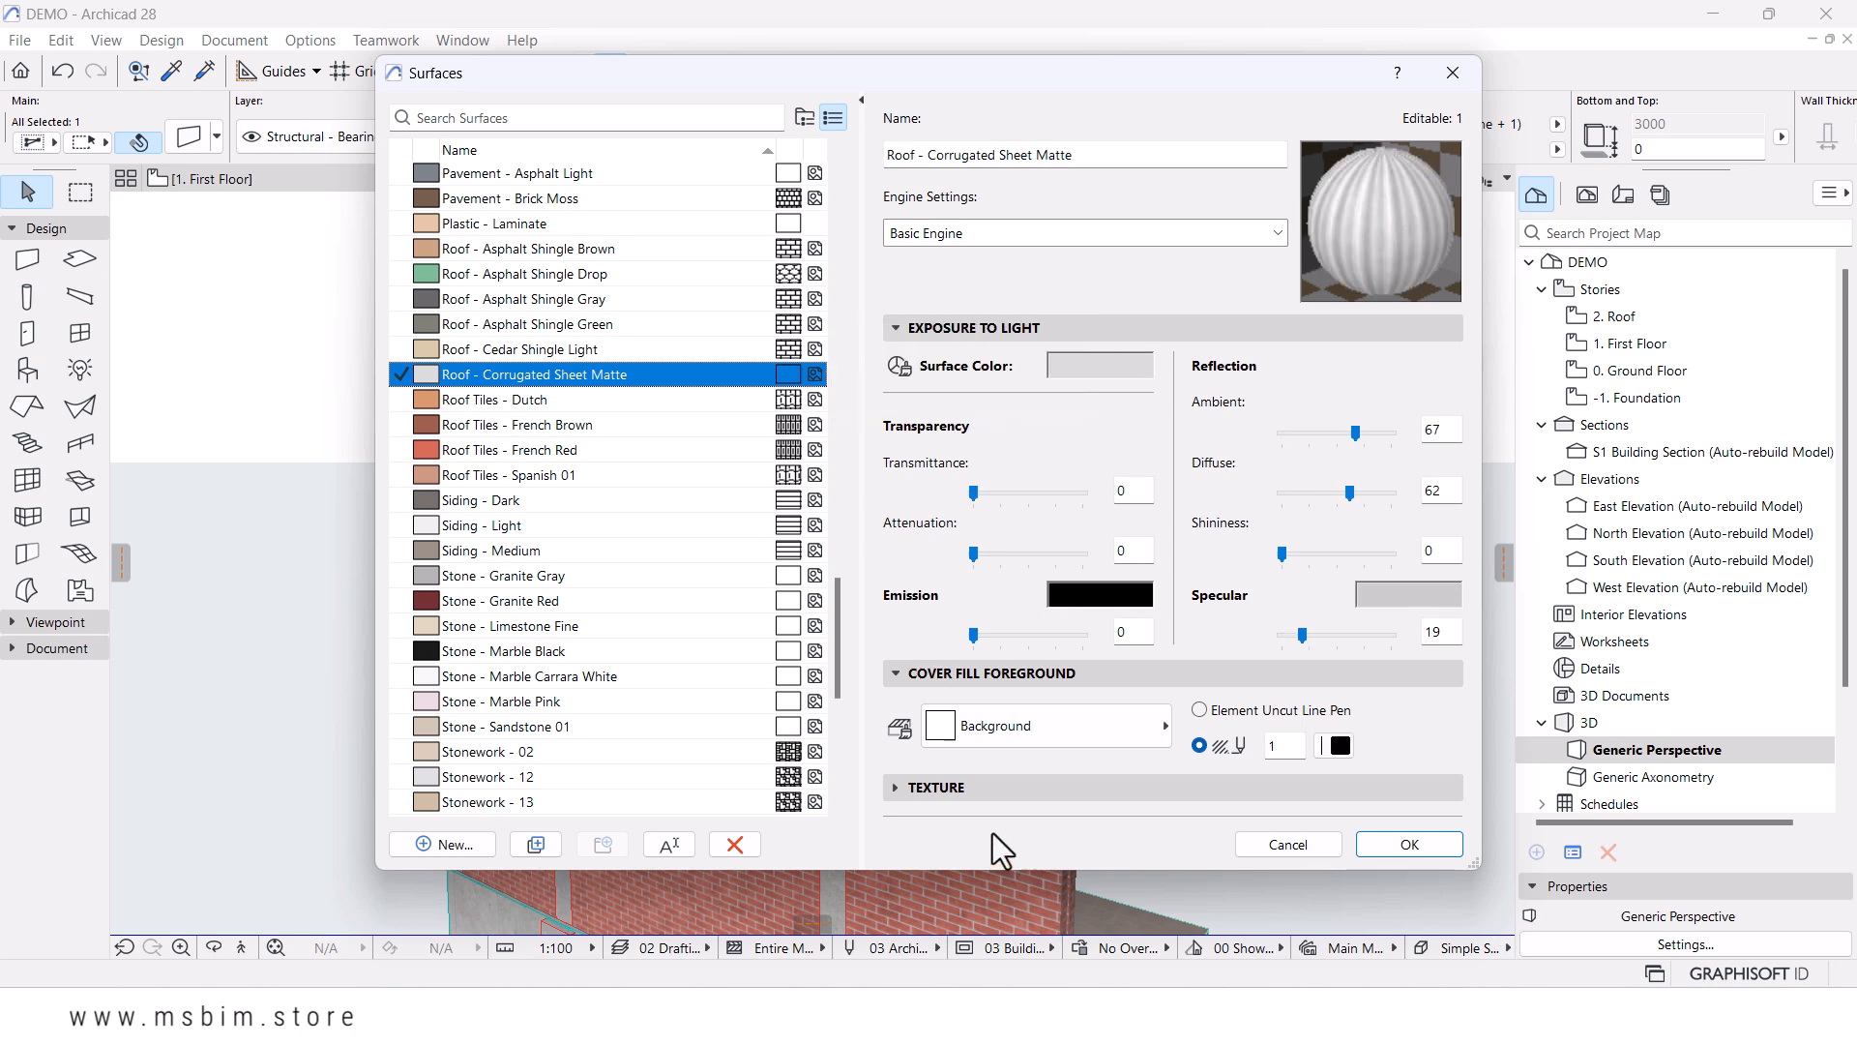
left_click(907, 785)
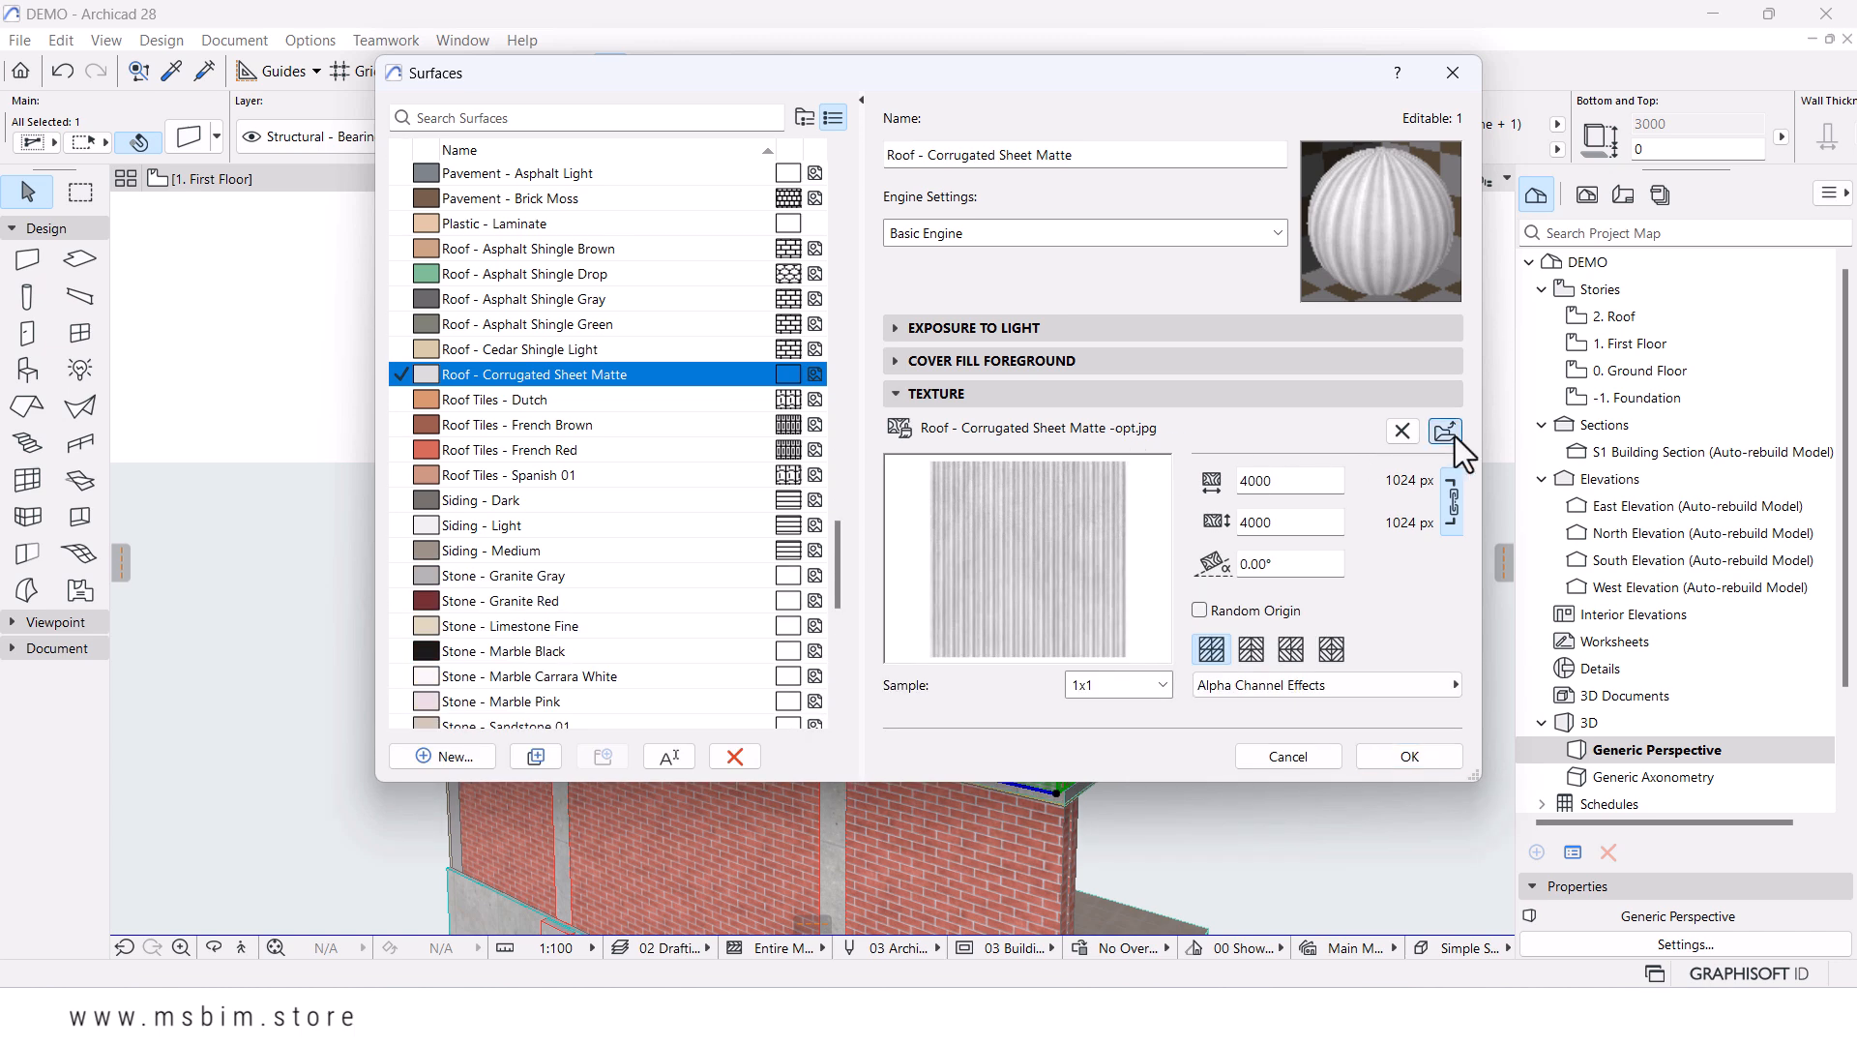
- Open the library images for the surface texture, enlarge the image browser and look through the standing seam roof images
left_click(1445, 433)
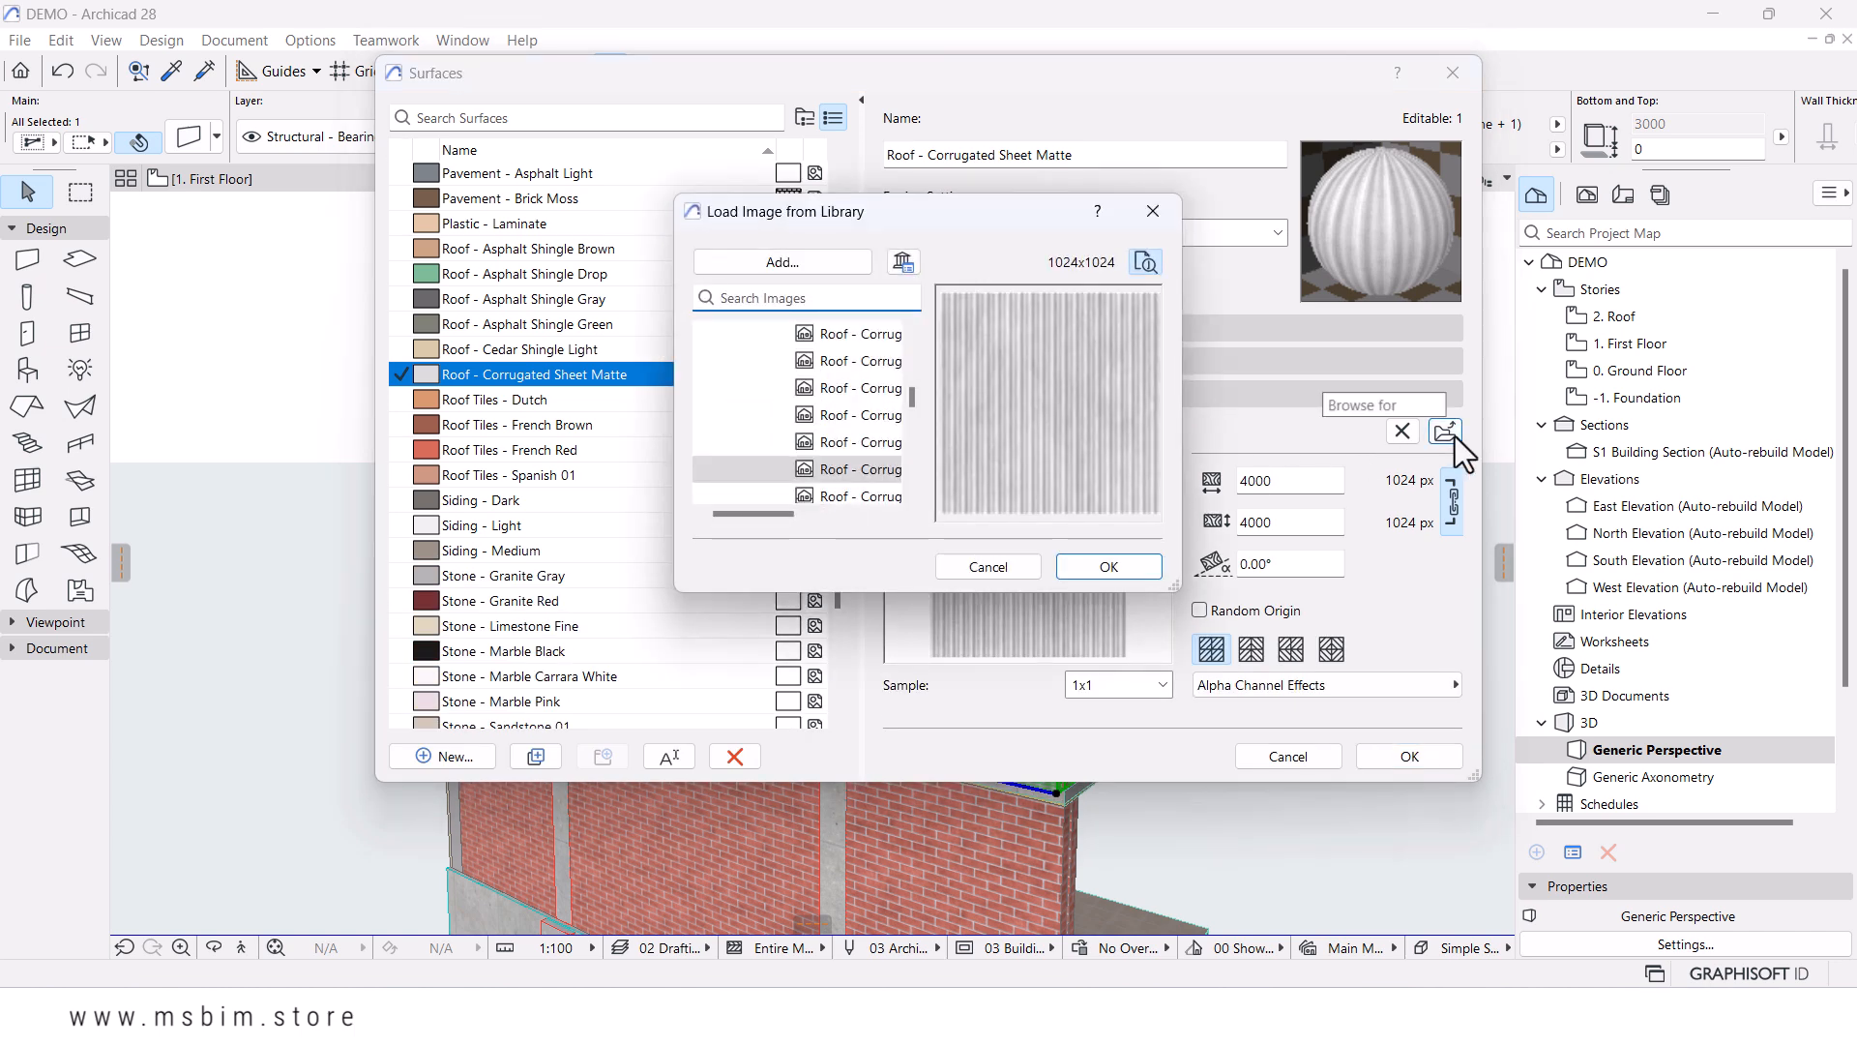
left_click_drag(916, 598, 919, 856)
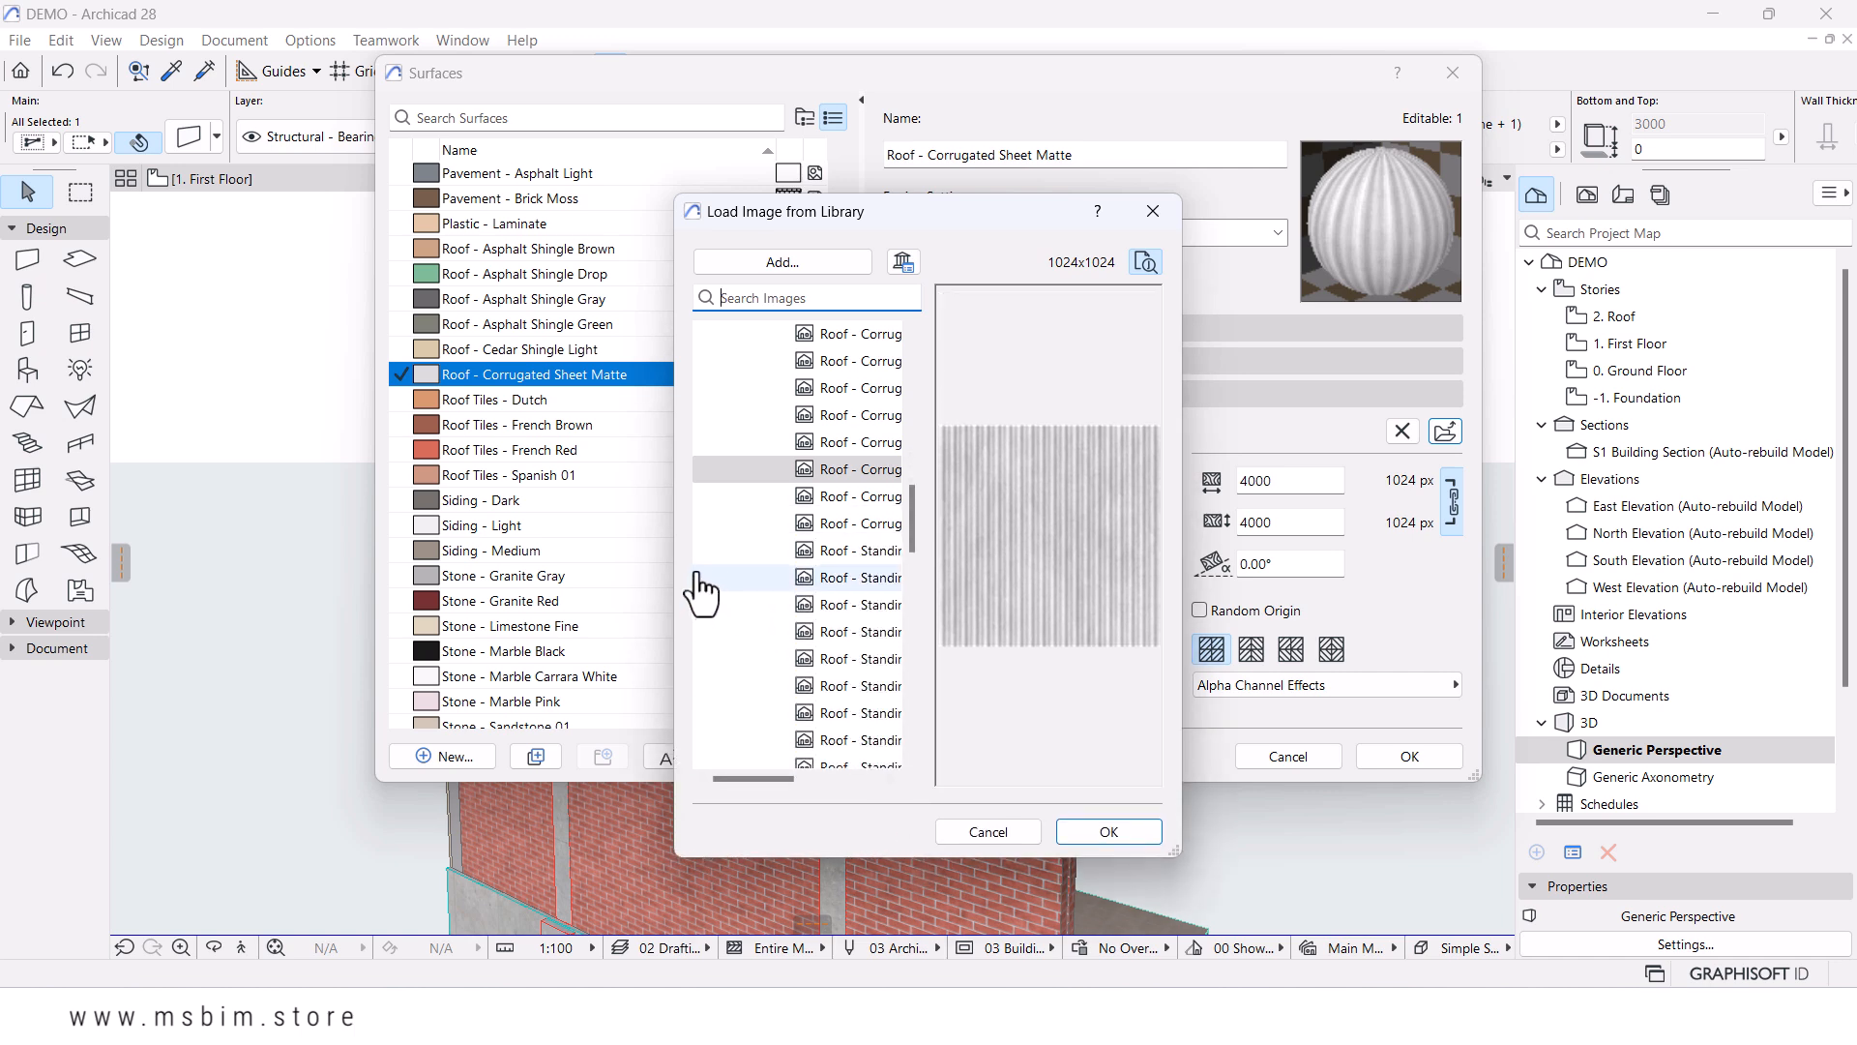
left_click_drag(674, 544, 464, 554)
scroll(747, 571, "down", 1)
scroll(746, 569, "down", 1)
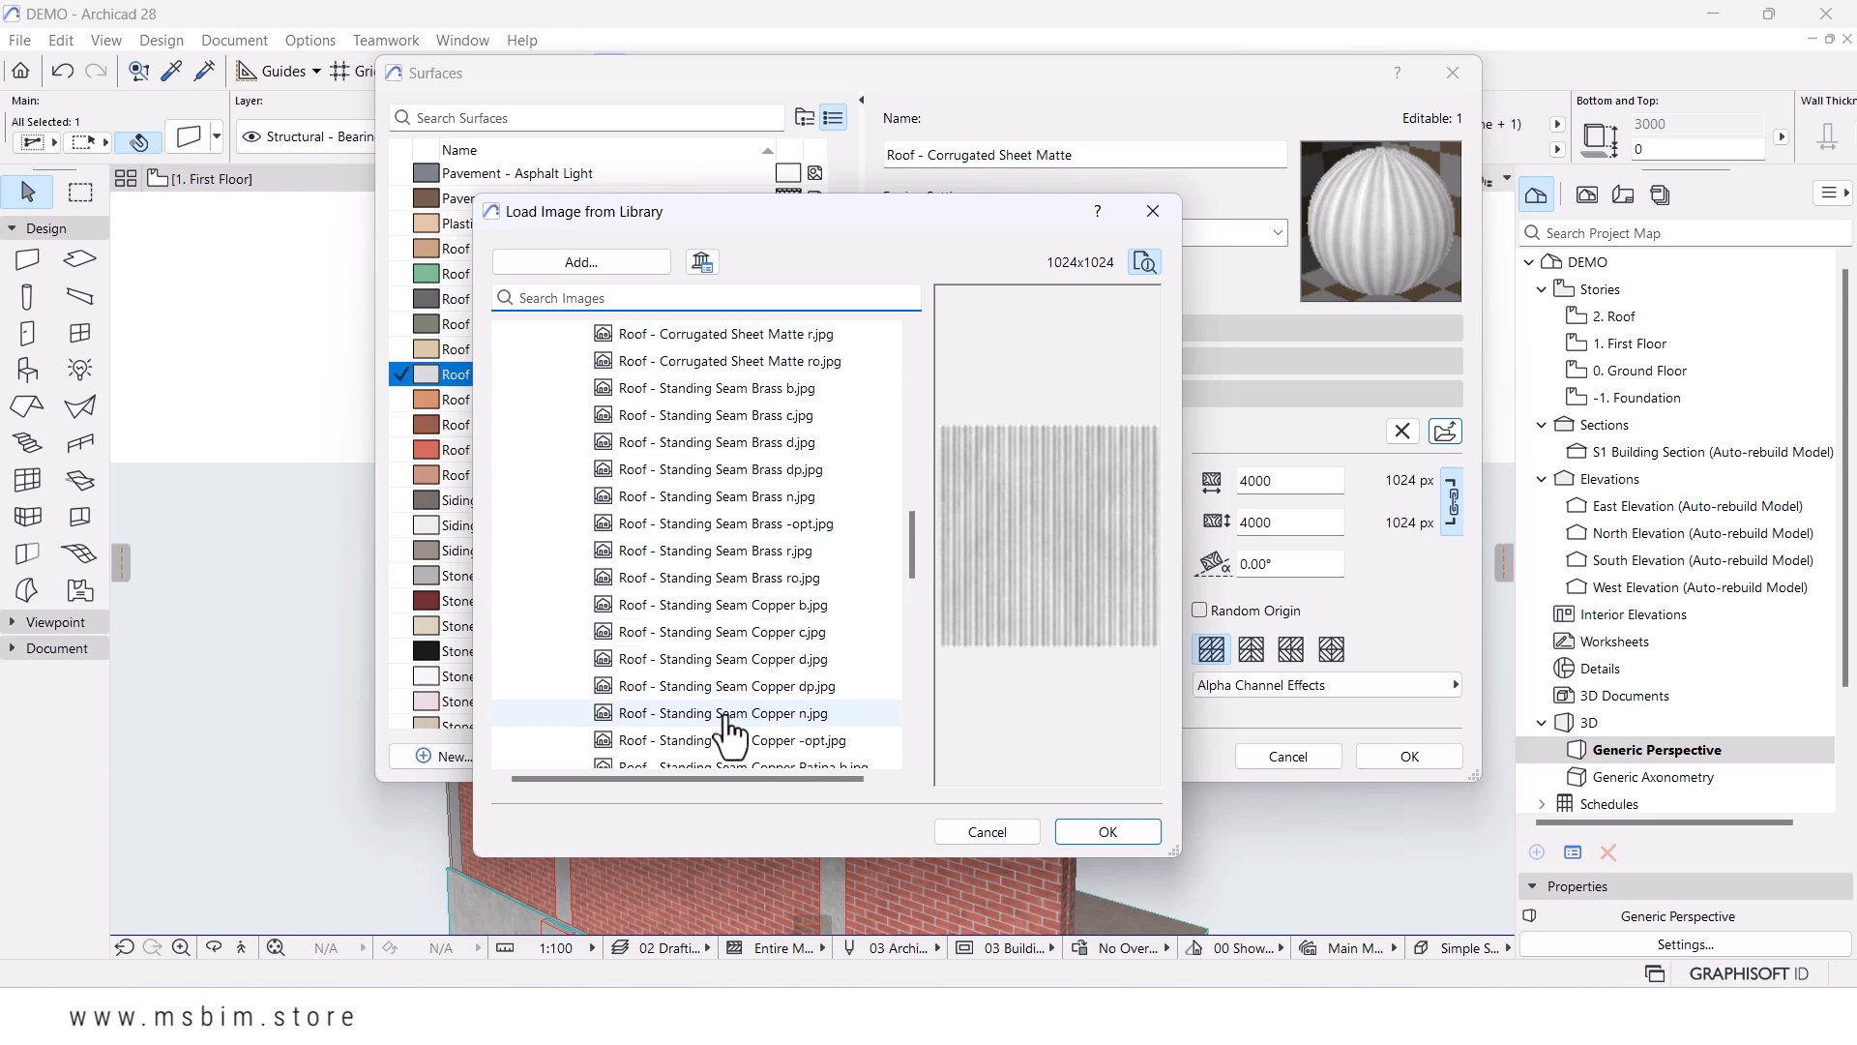
scroll(696, 730, "down", 3)
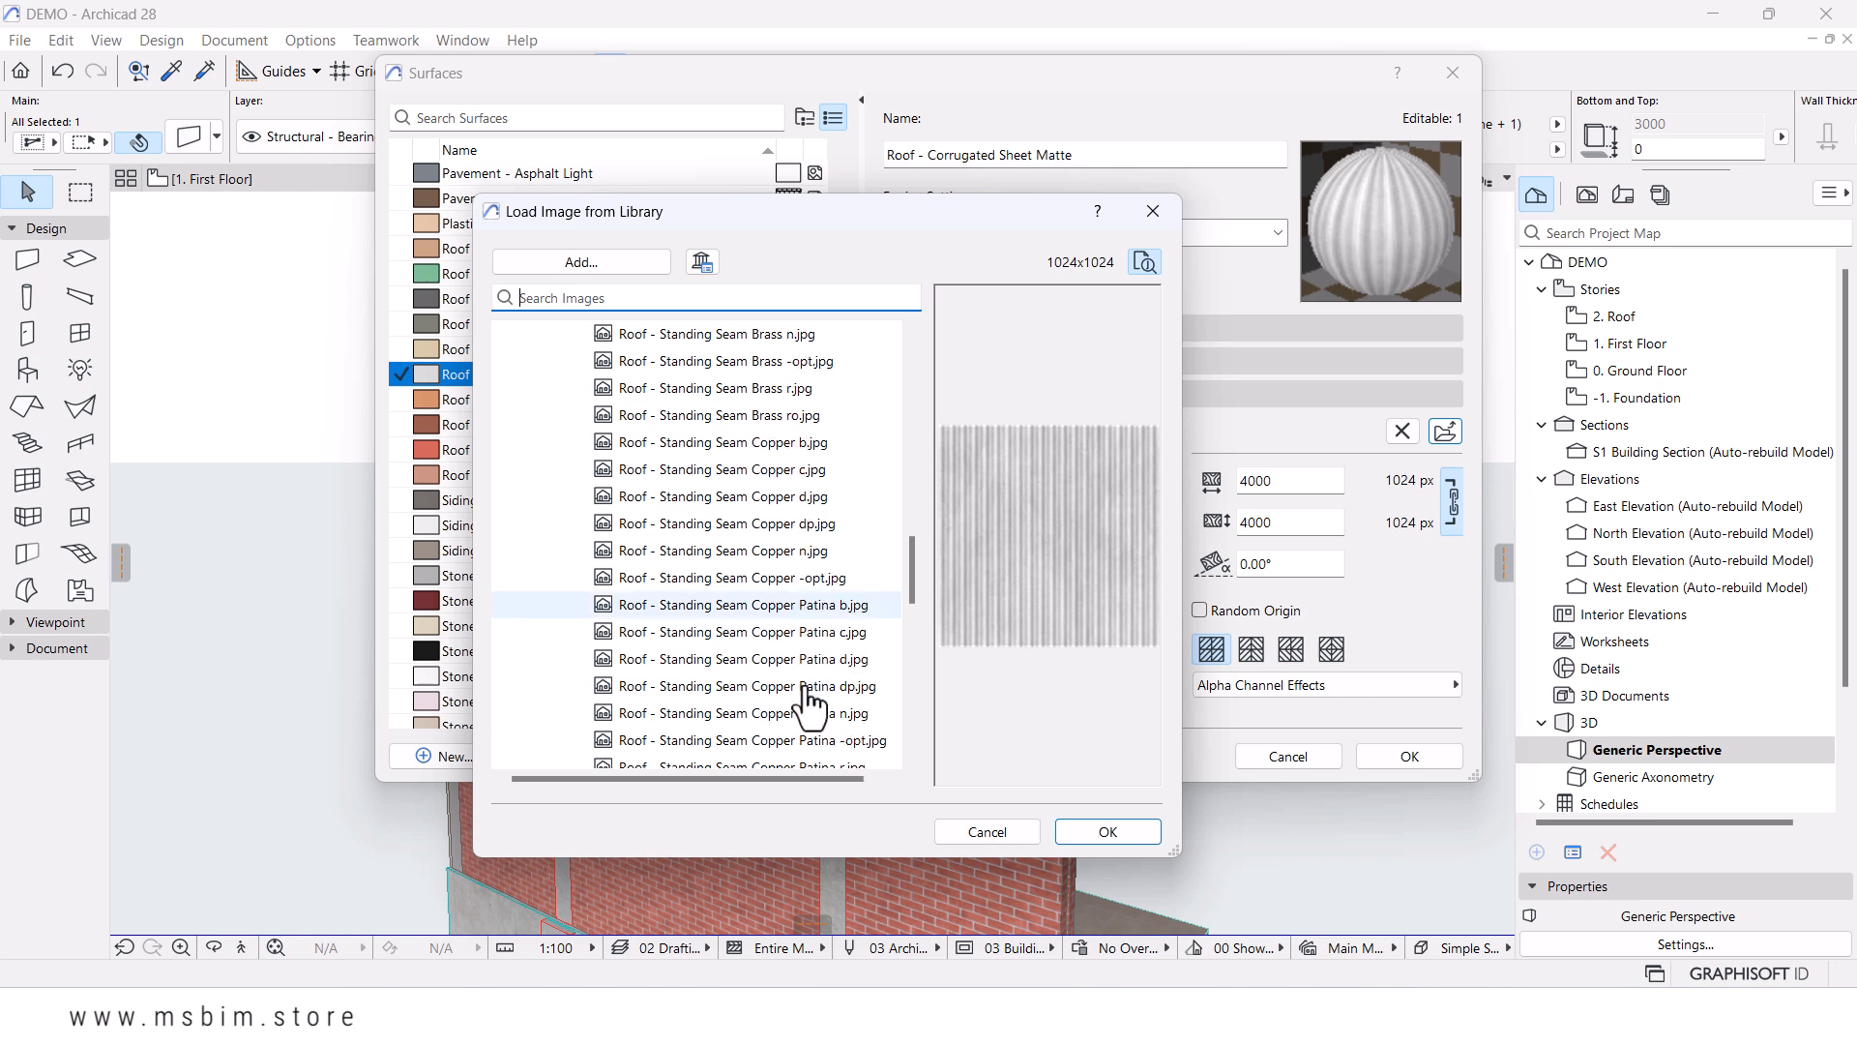
scroll(801, 711, "down", 7)
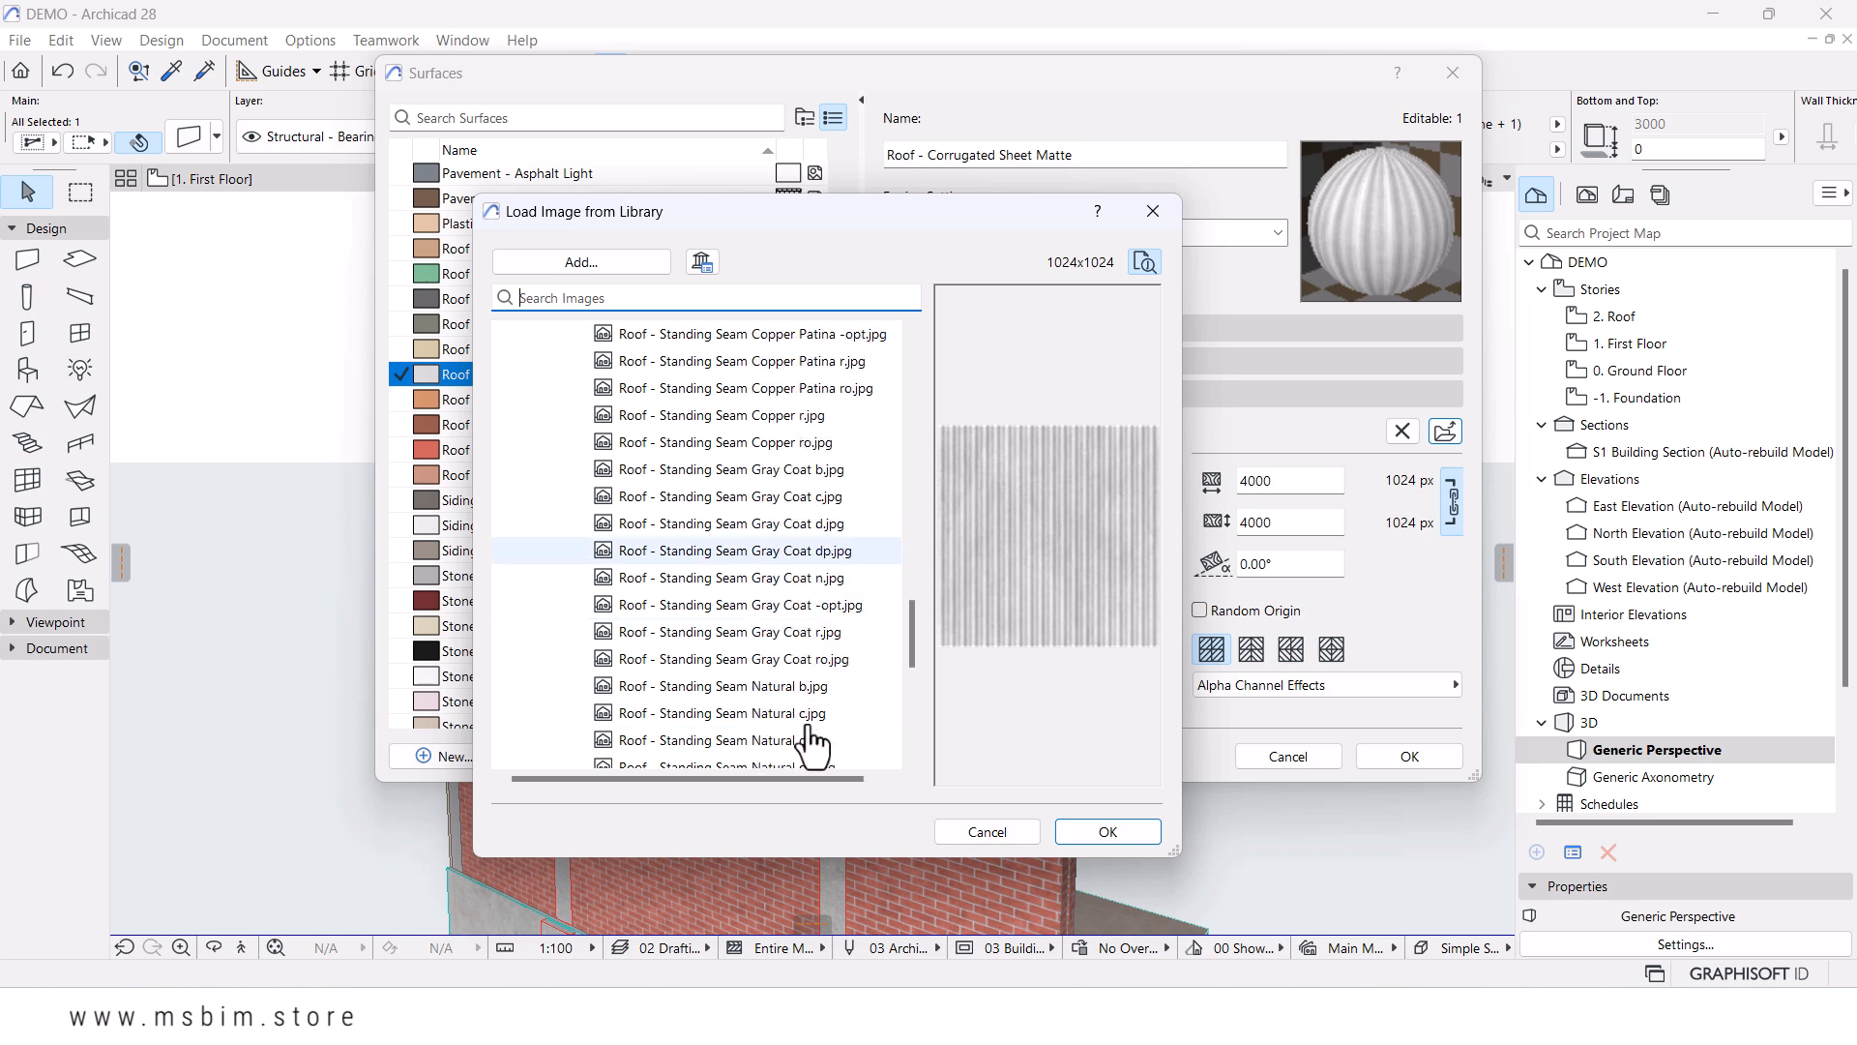
scroll(764, 740, "down", 1)
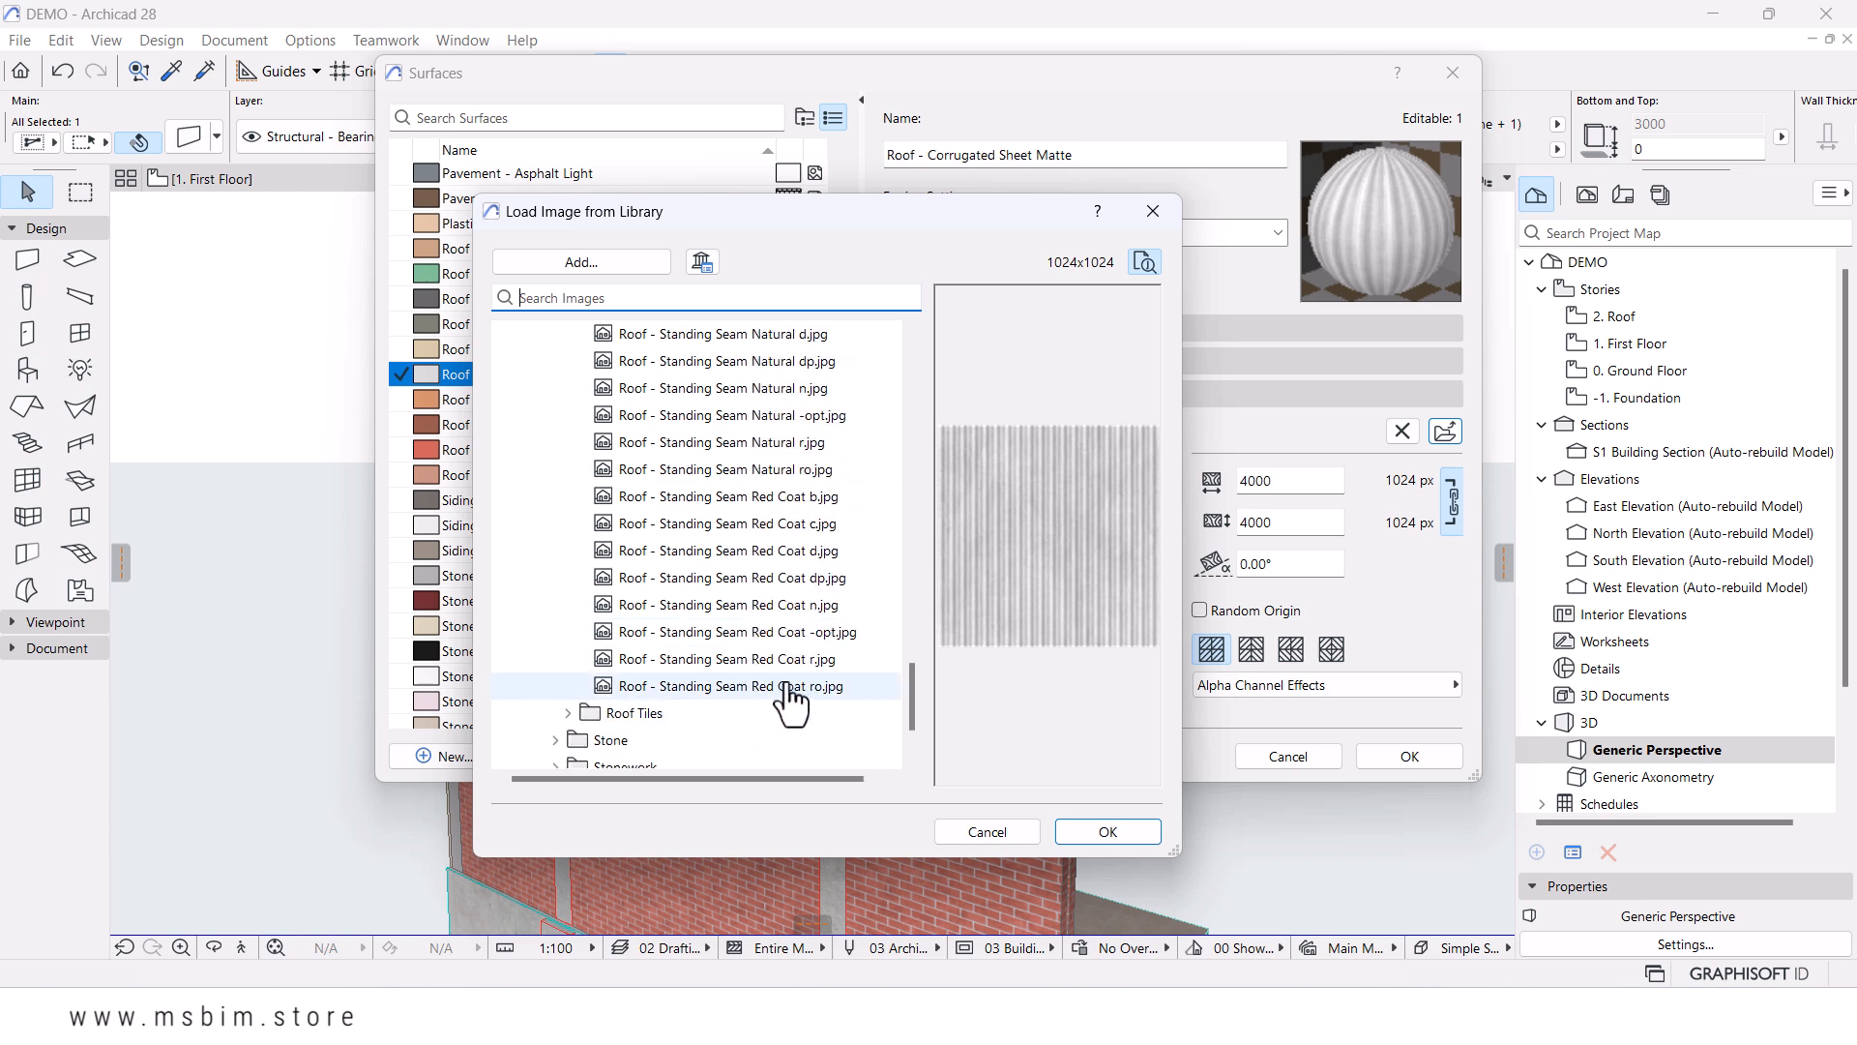
scroll(779, 503, "up", 2)
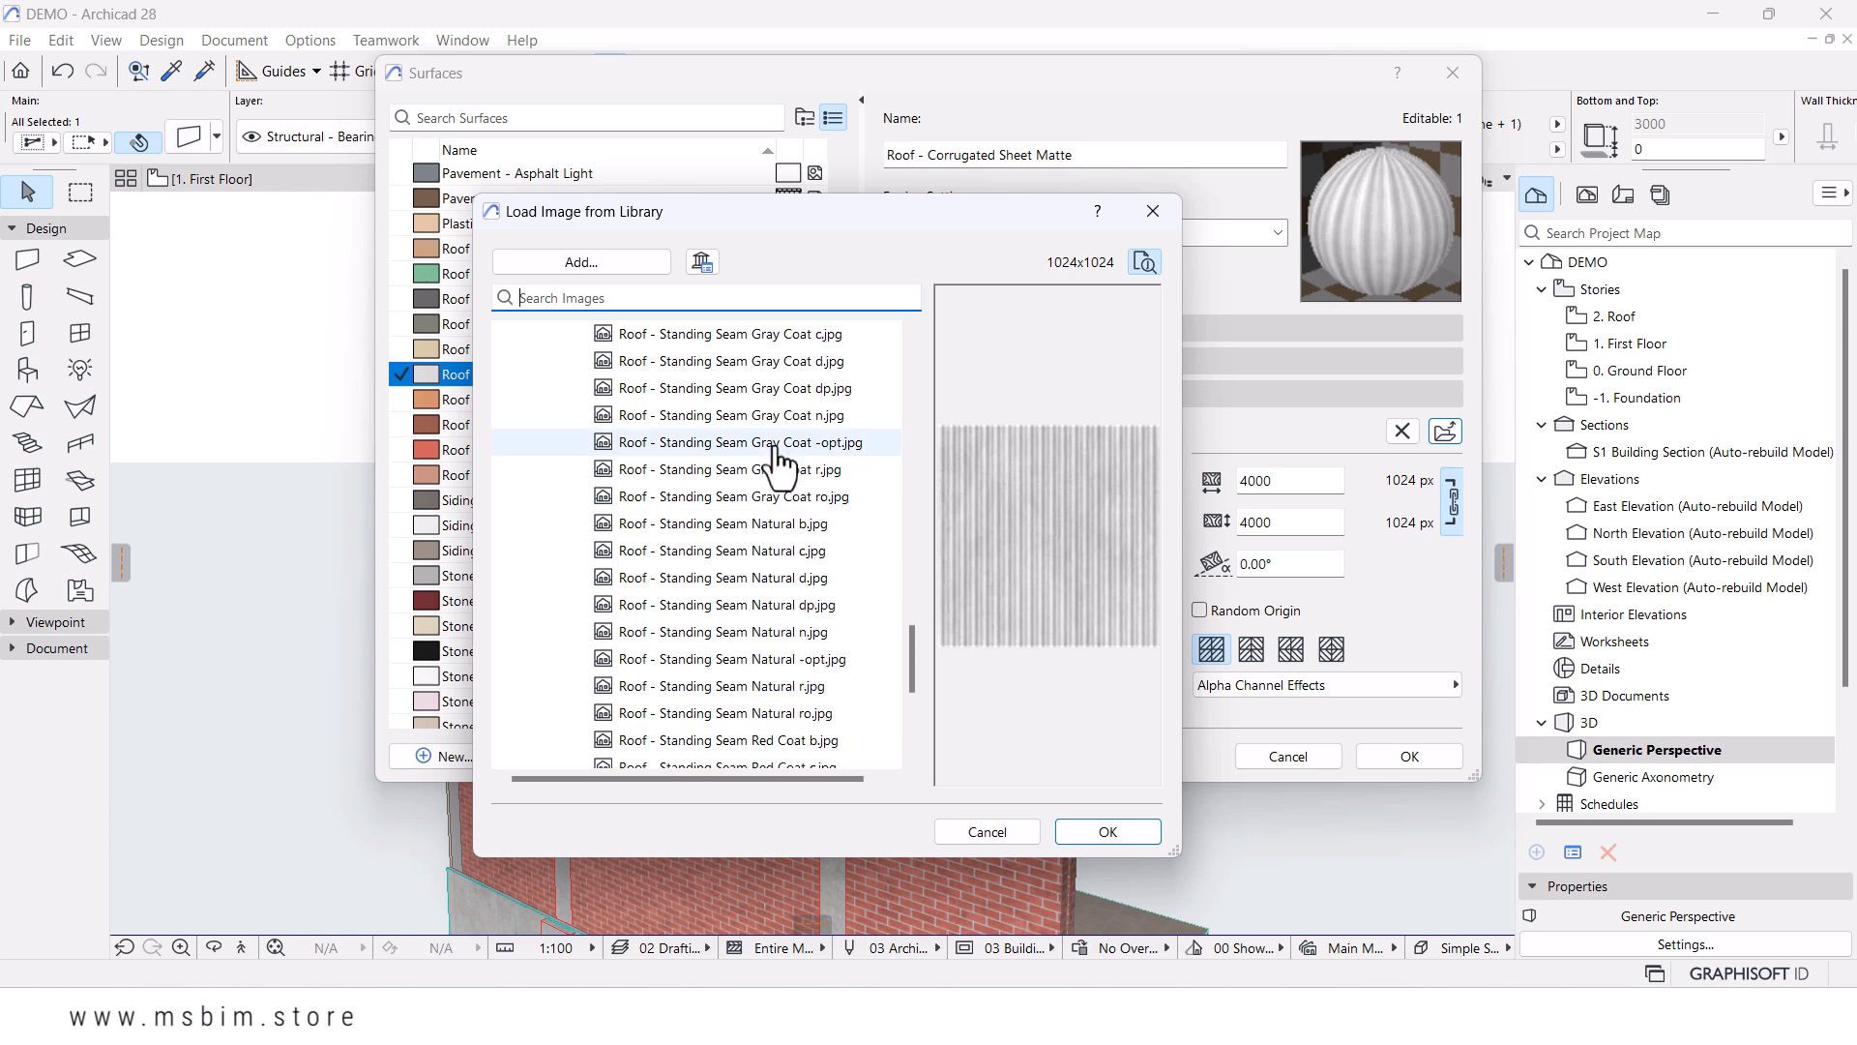
scroll(759, 498, "up", 1)
- Compare the standing seam images and apply Roof - Standing Seam Gray Coat -opt.jpg as the surface texture
left_click(735, 416)
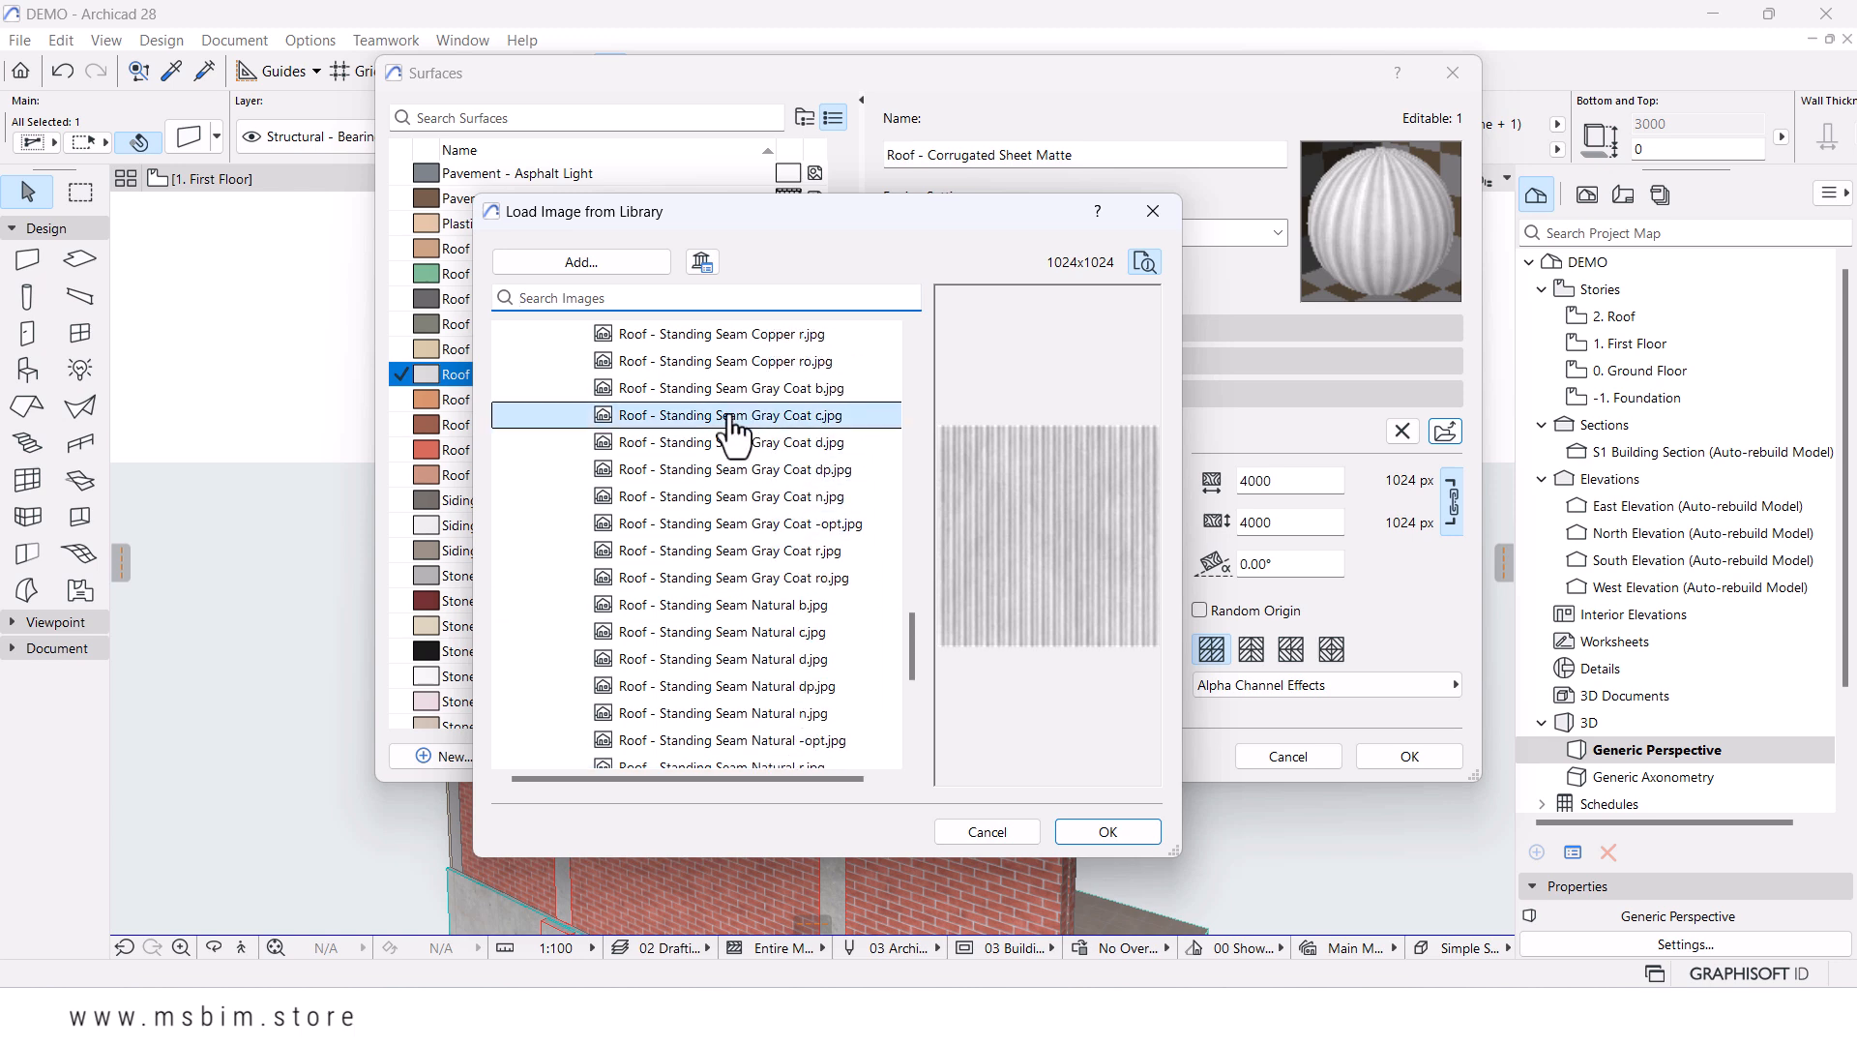
left_click(738, 389)
left_click(727, 361)
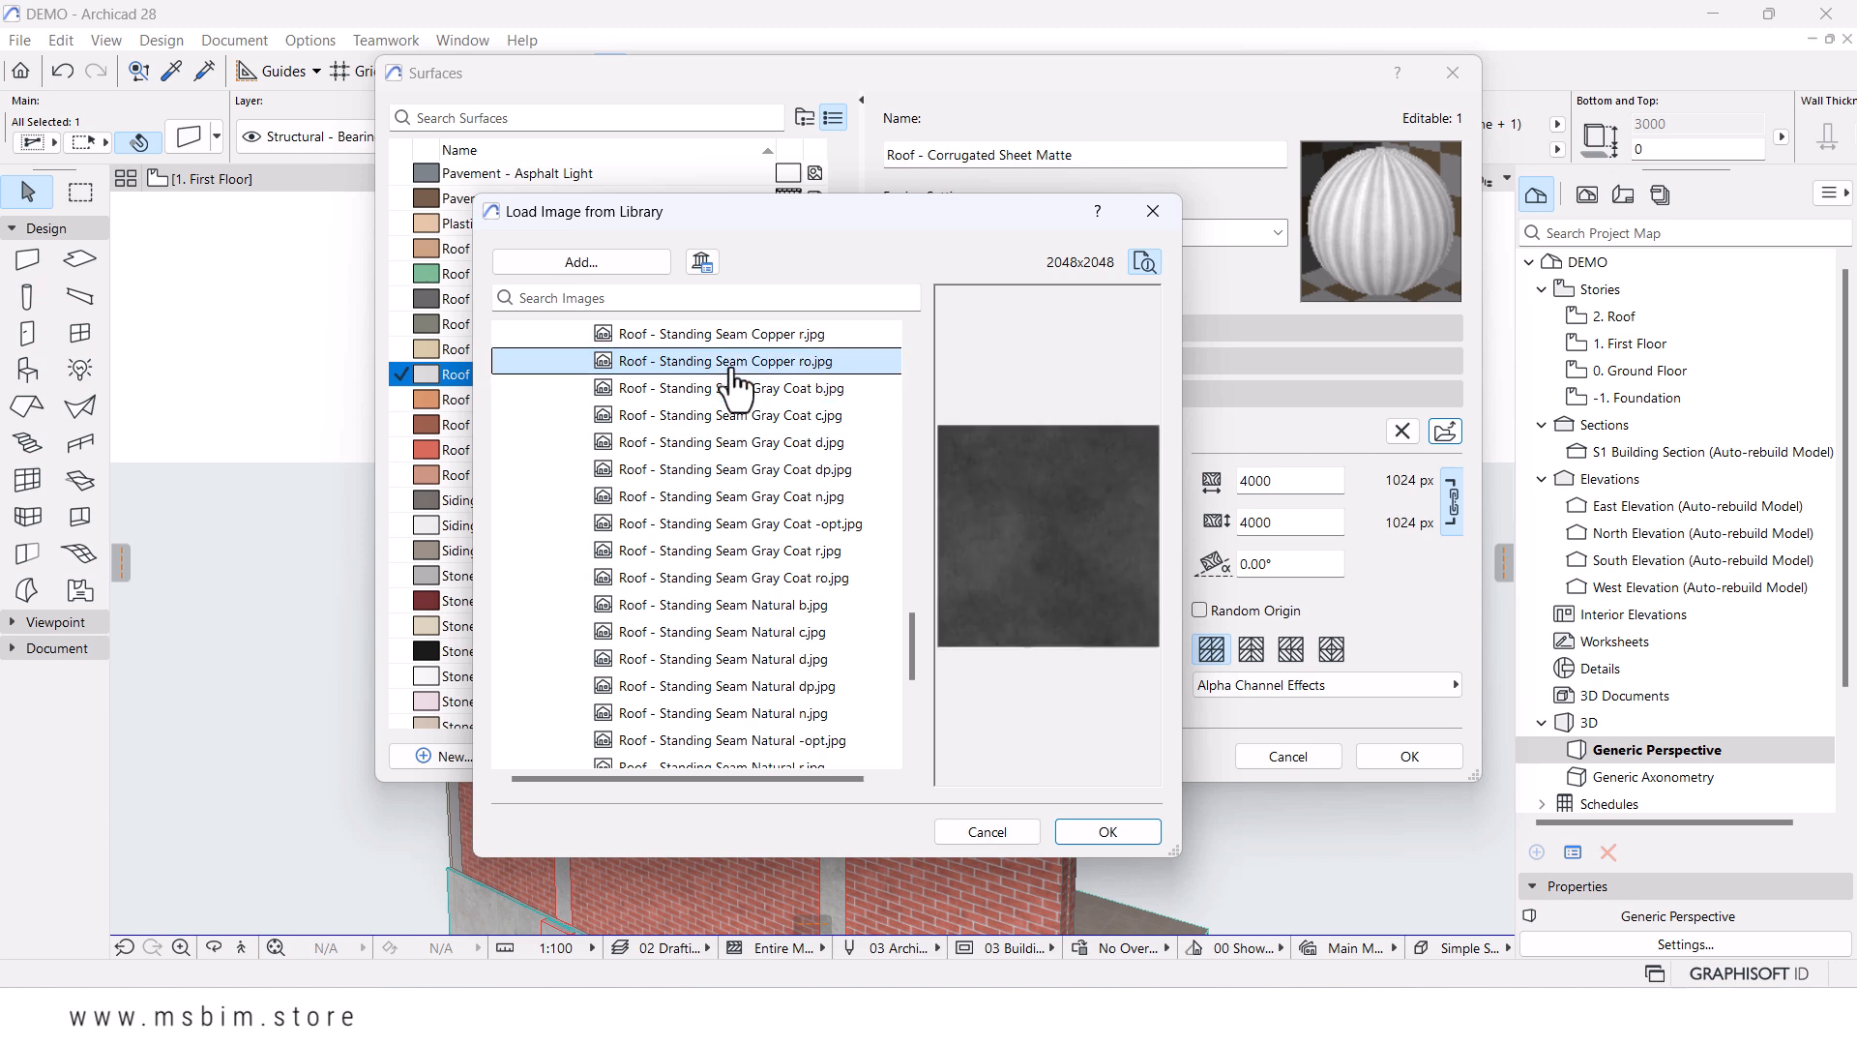
left_click(733, 389)
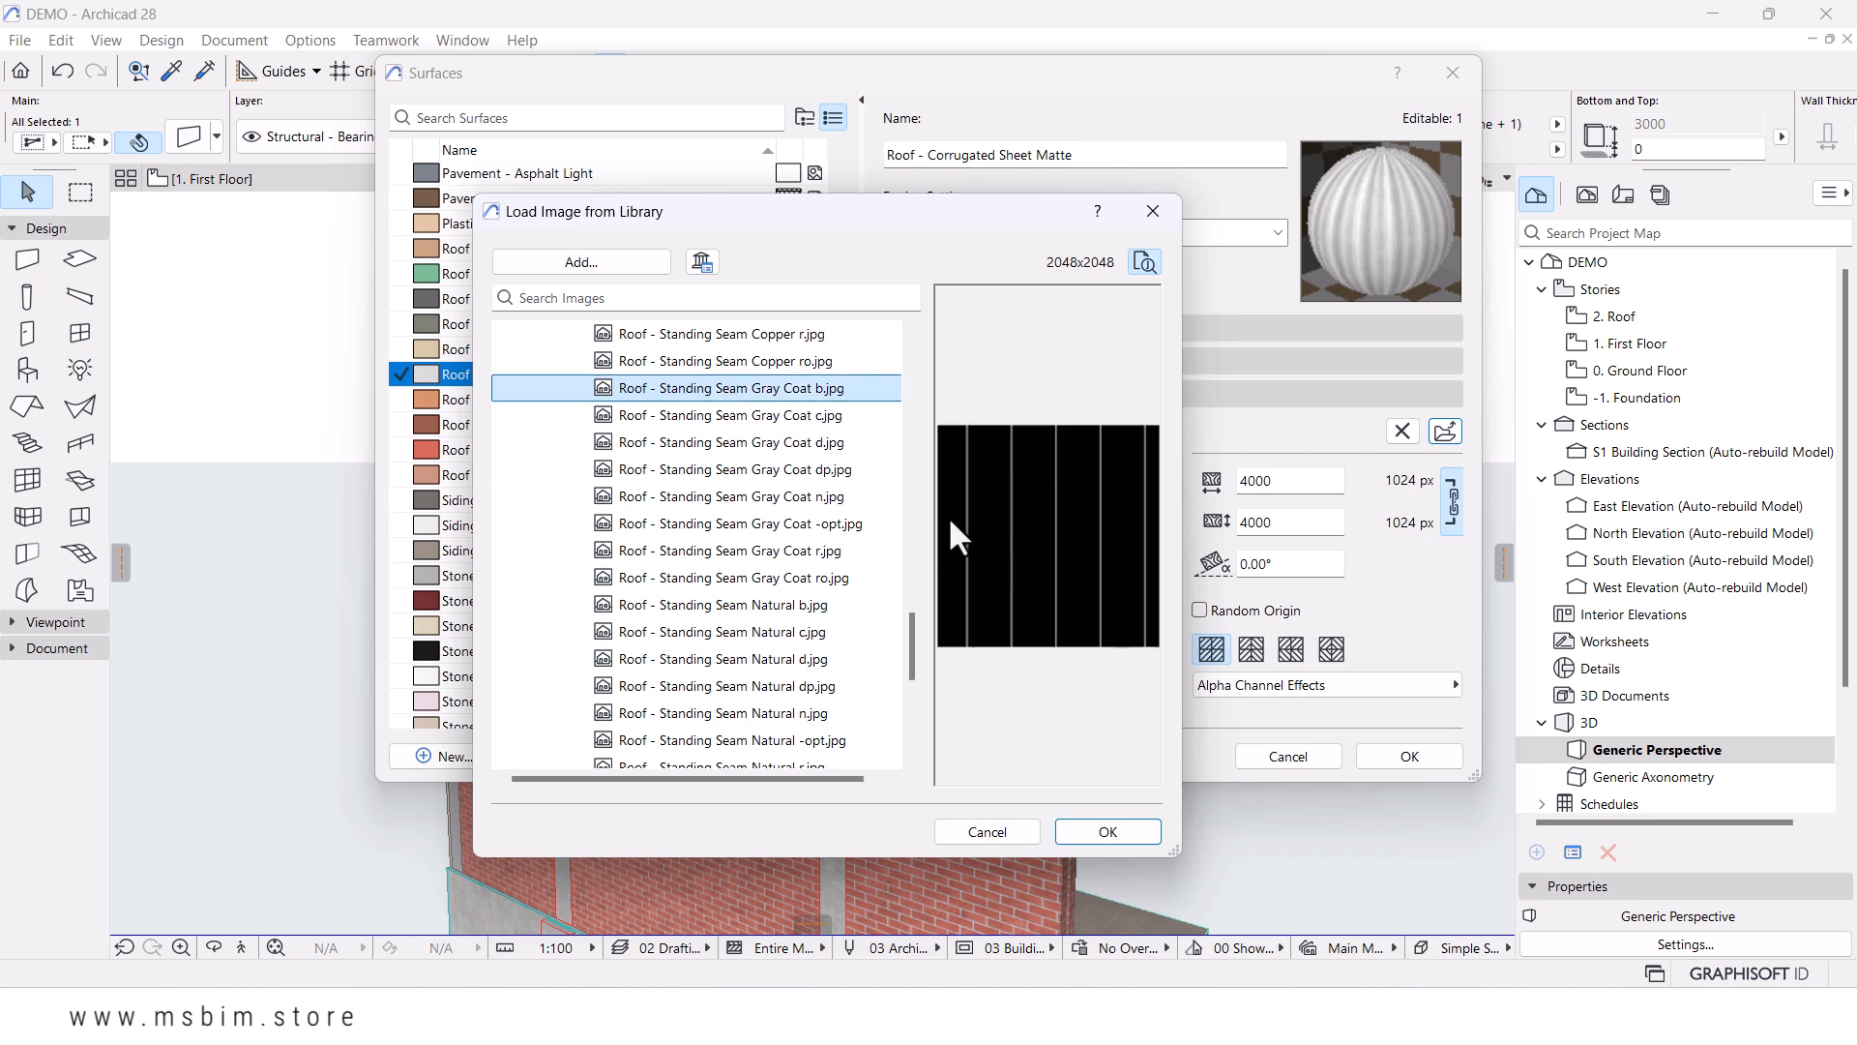
left_click(732, 578)
left_click(737, 550)
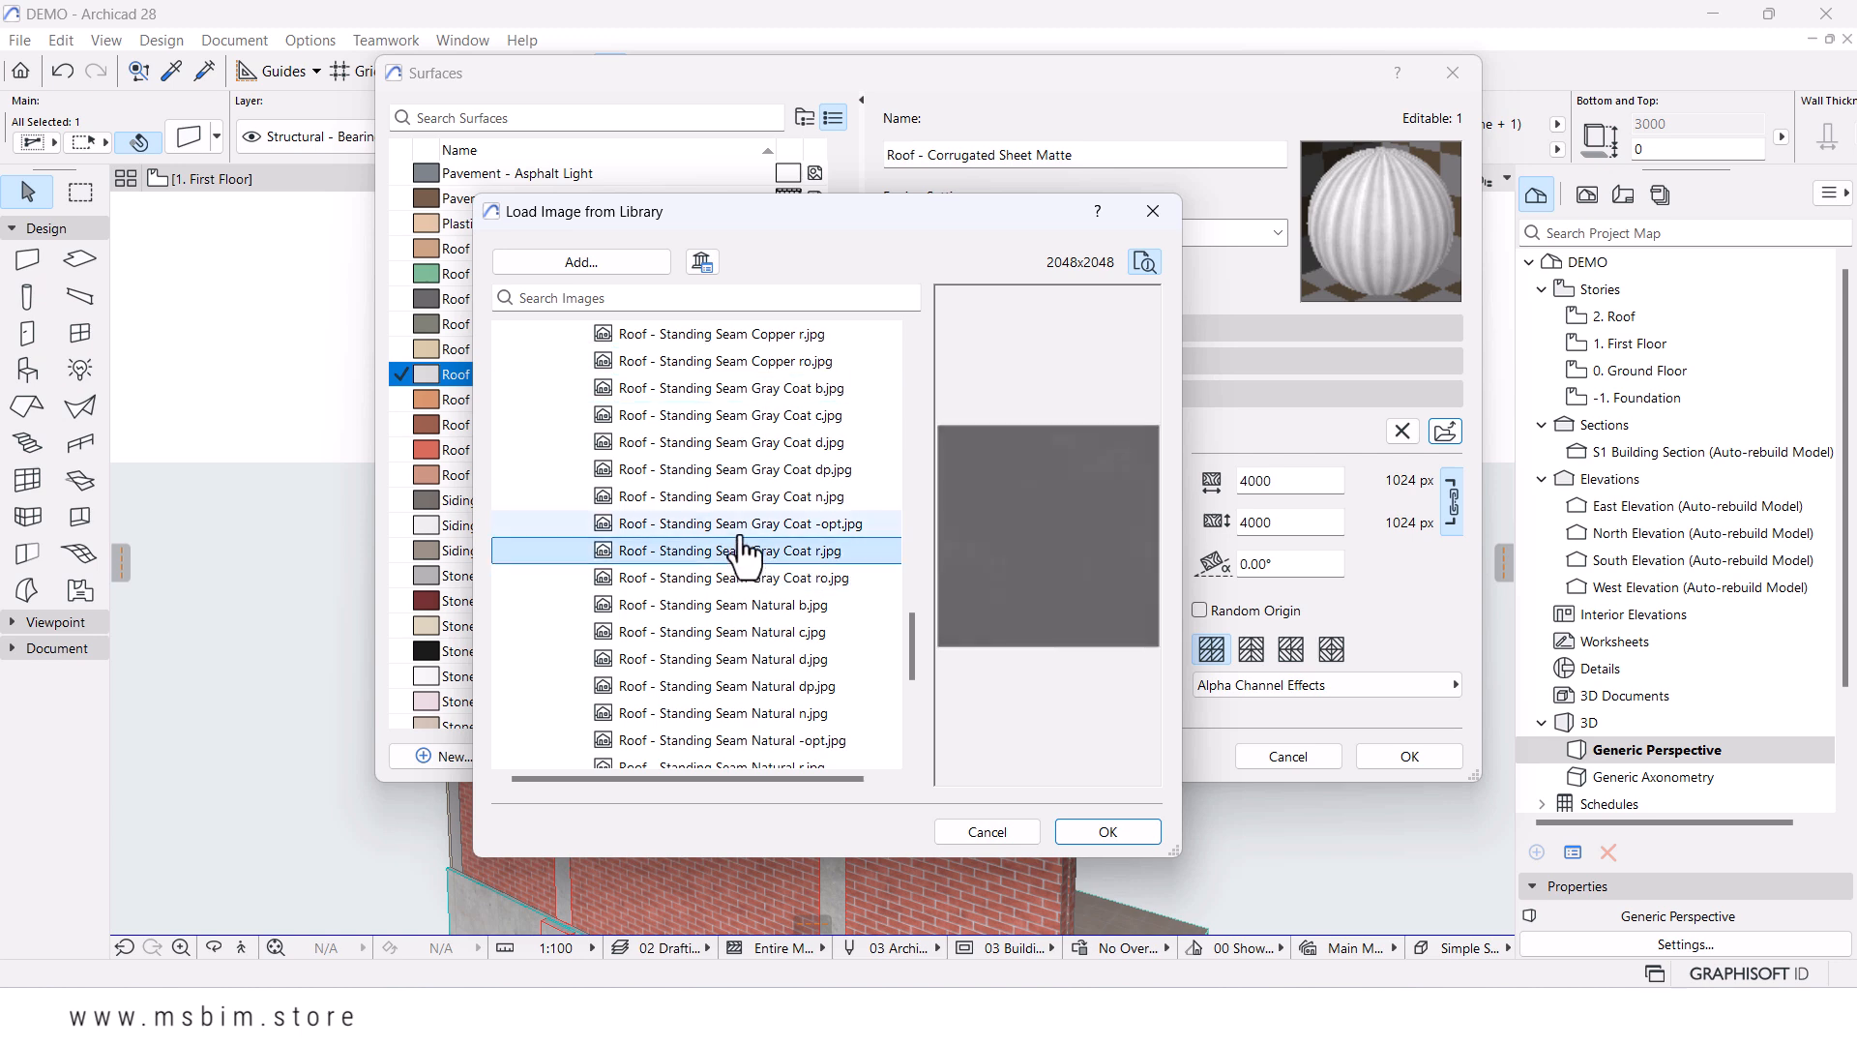
left_click(735, 525)
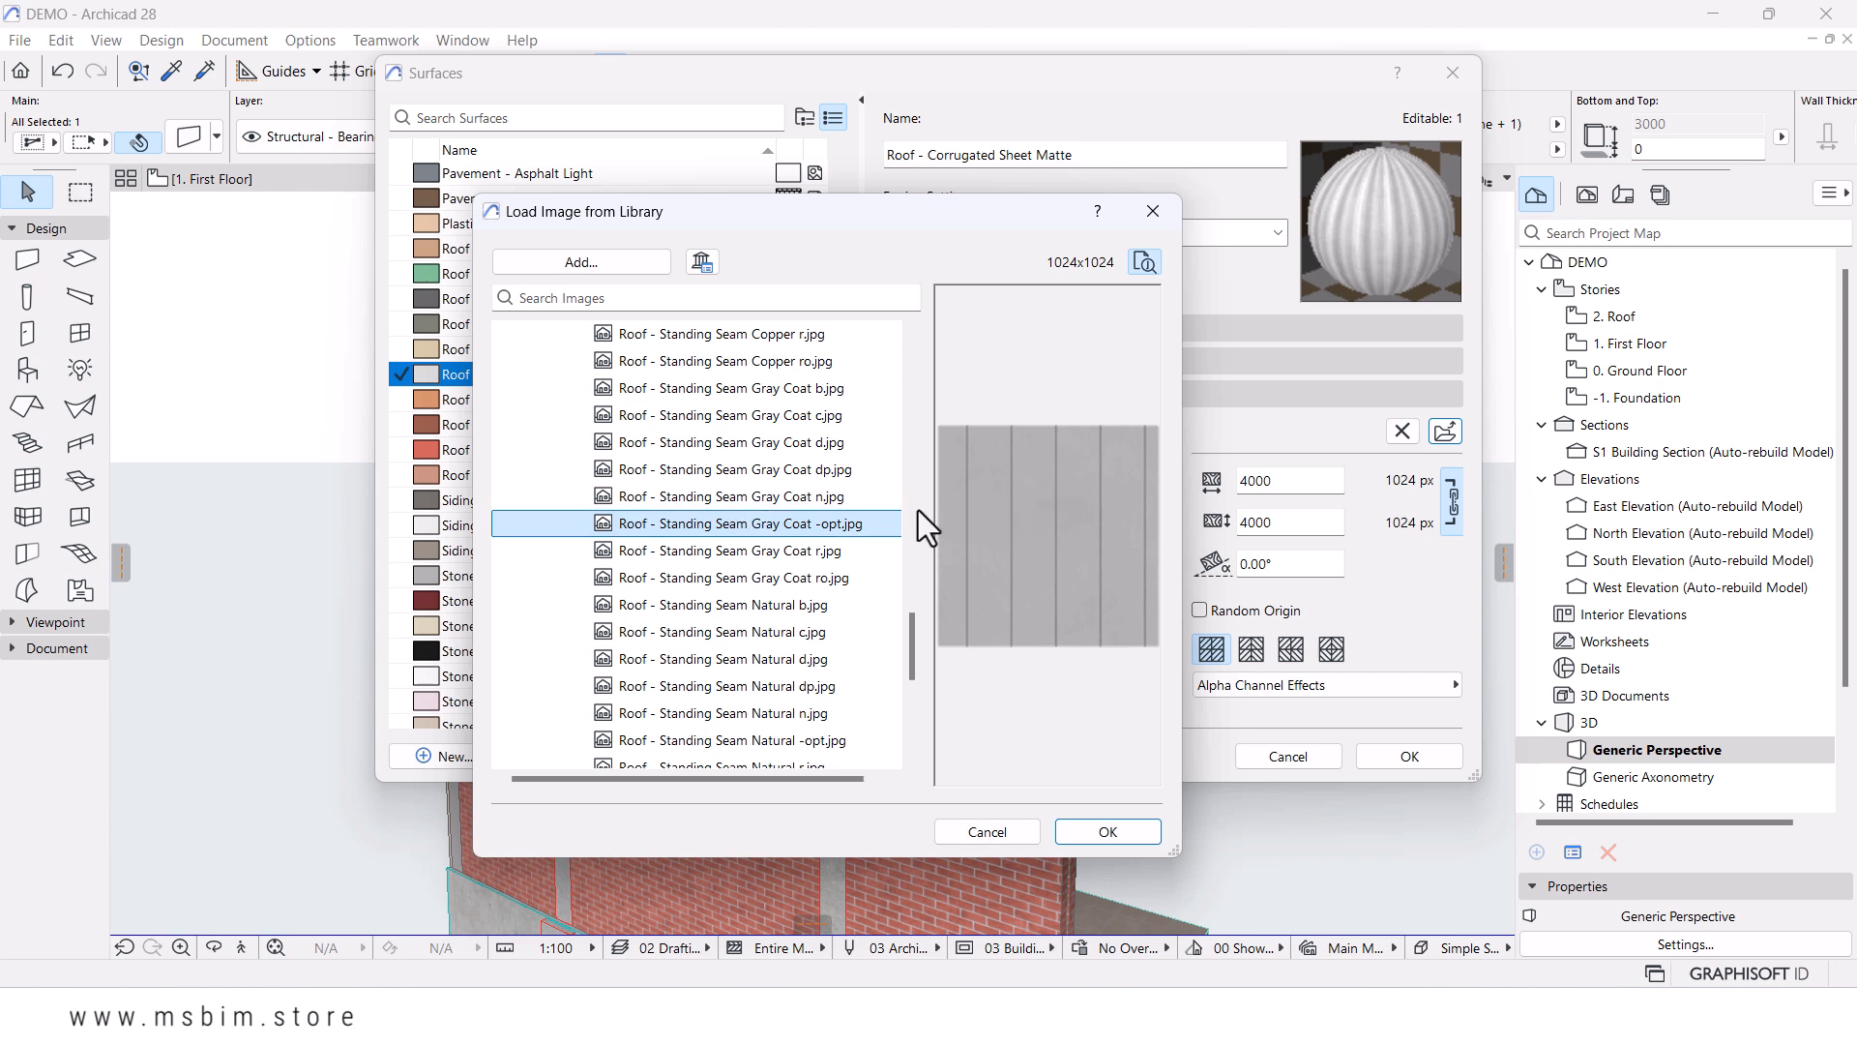
scroll(883, 651, "up", 5)
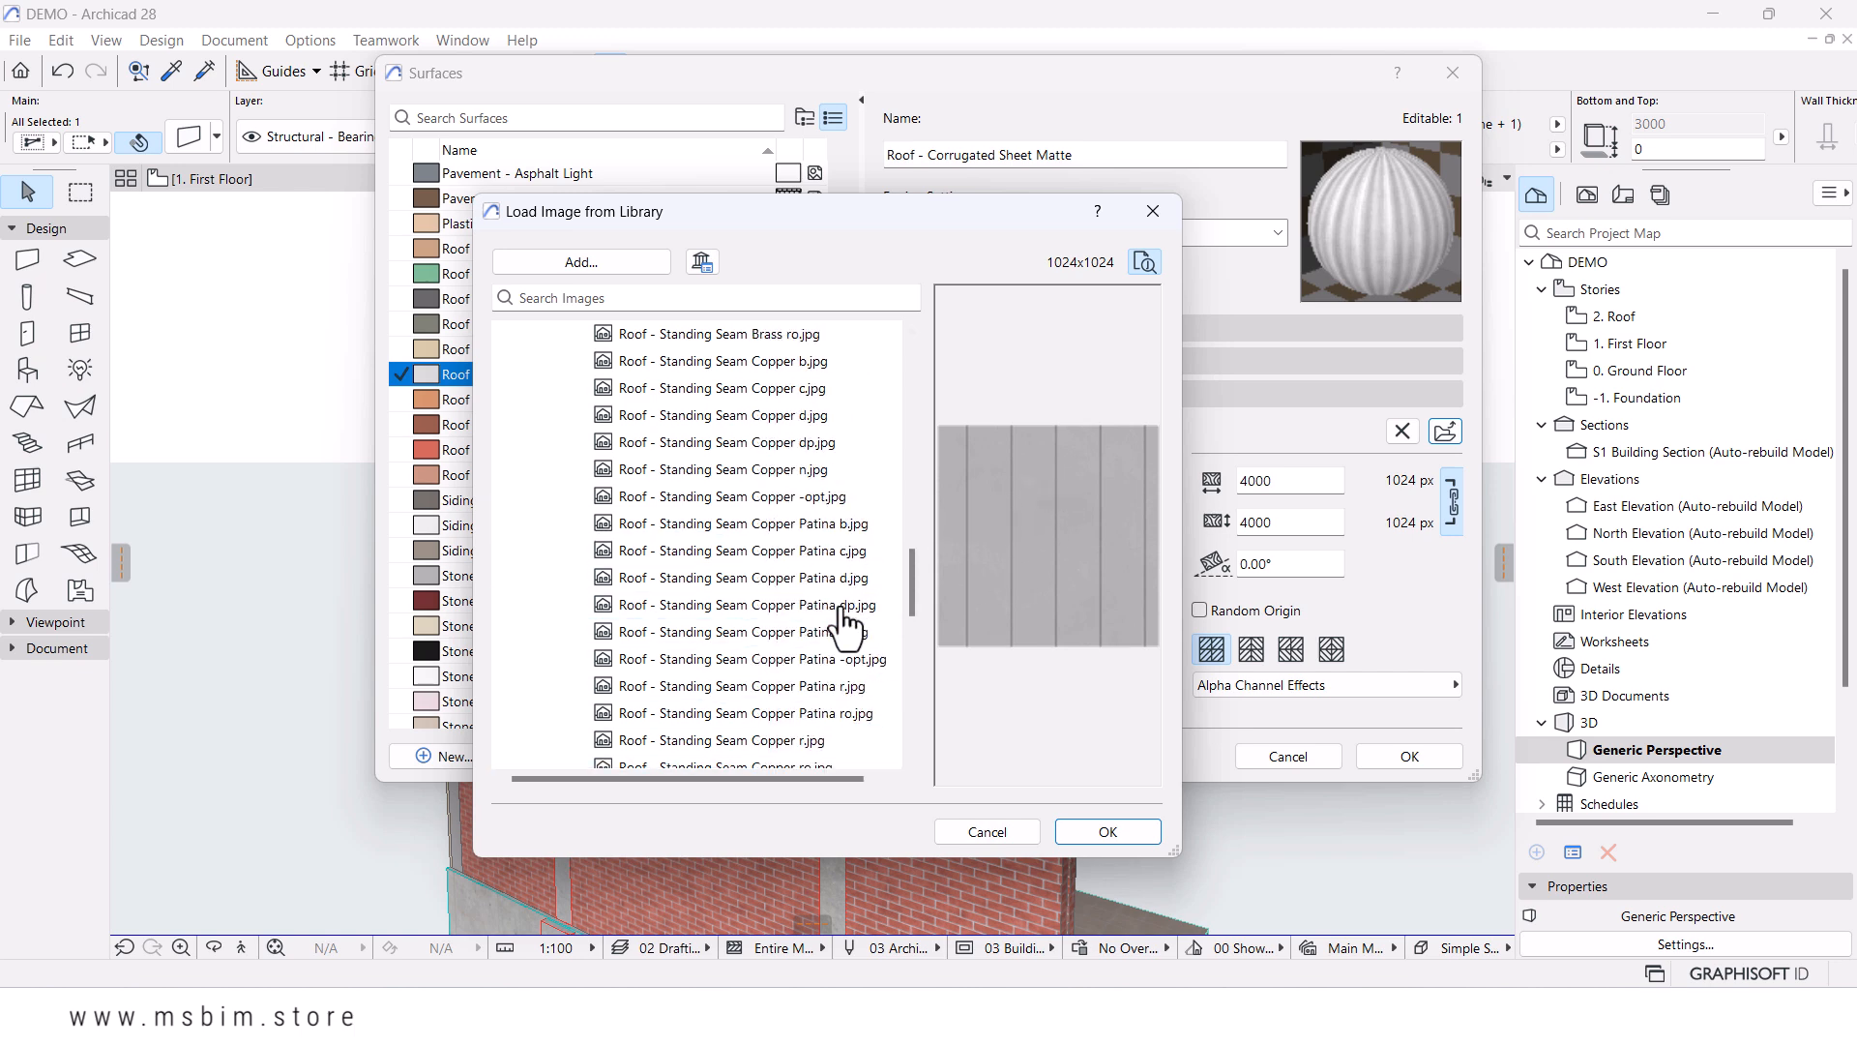
scroll(843, 627, "up", 6)
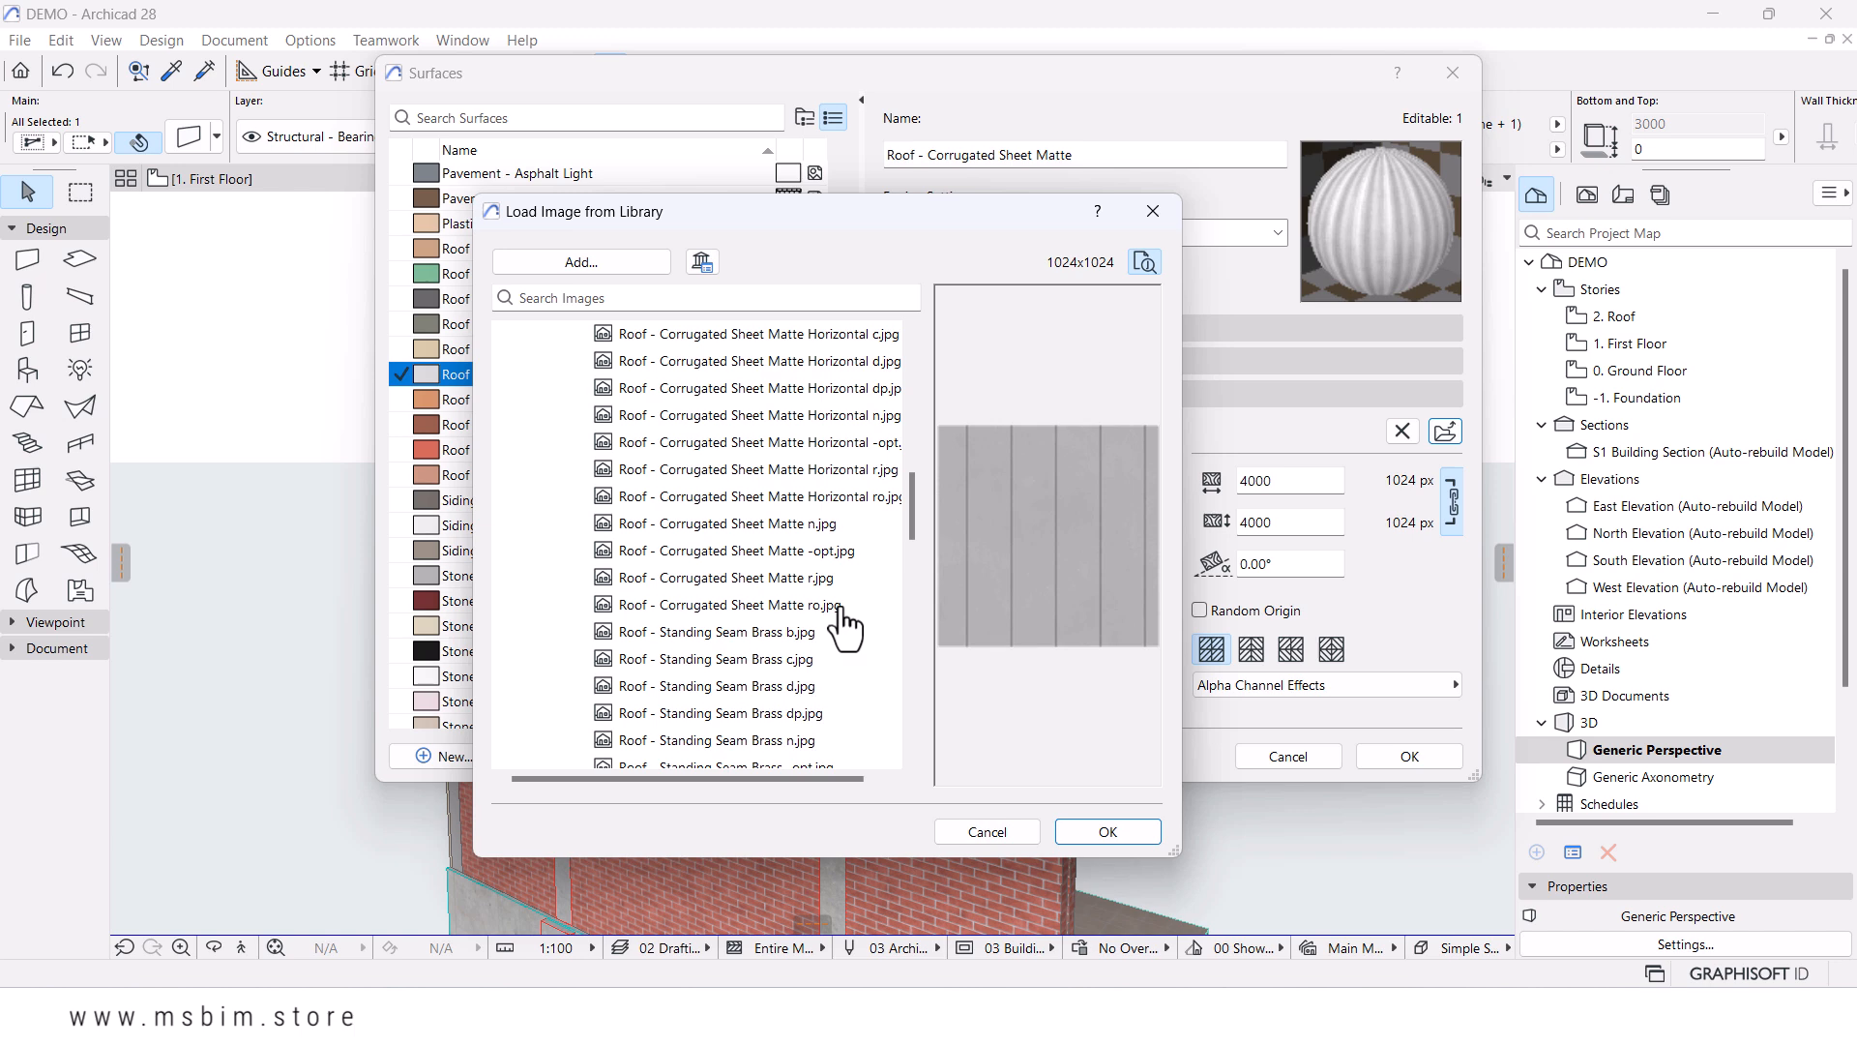
scroll(851, 597, "up", 2)
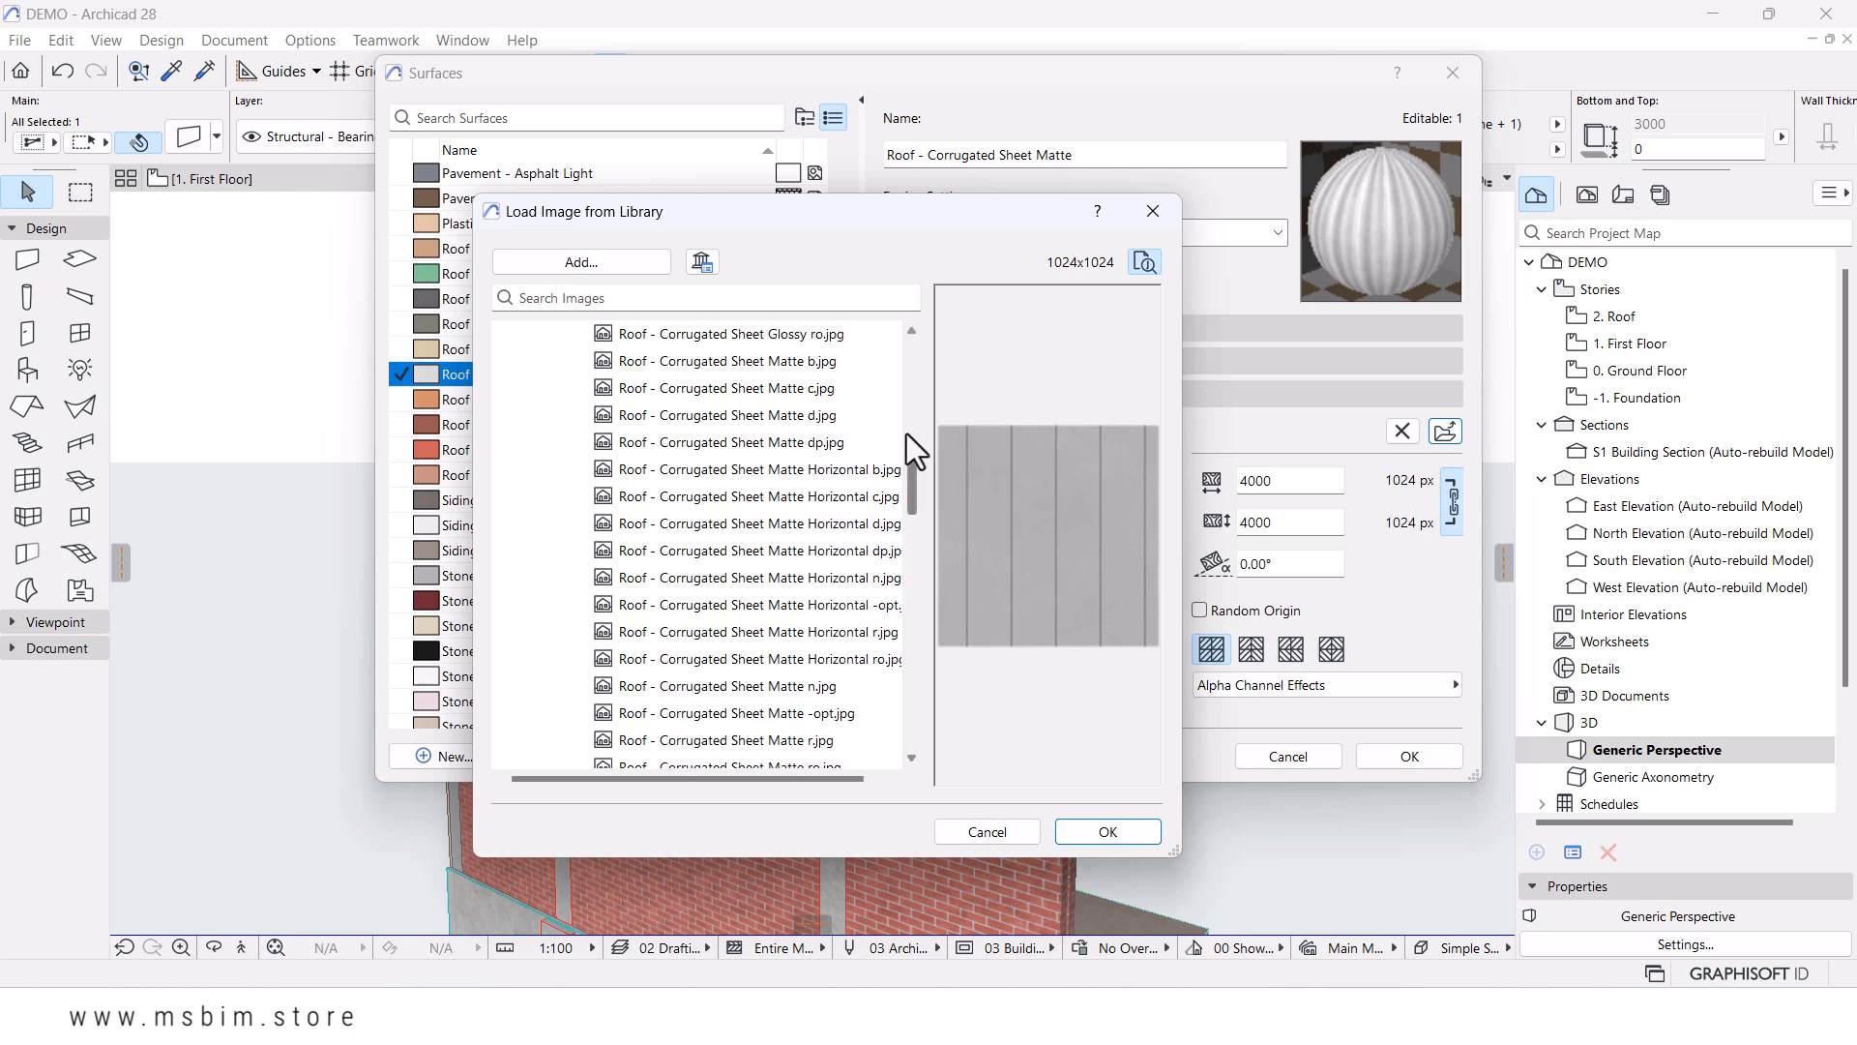
scroll(870, 470, "up", 2)
scroll(841, 526, "up", 1)
scroll(841, 526, "down", 1)
left_click(1108, 832)
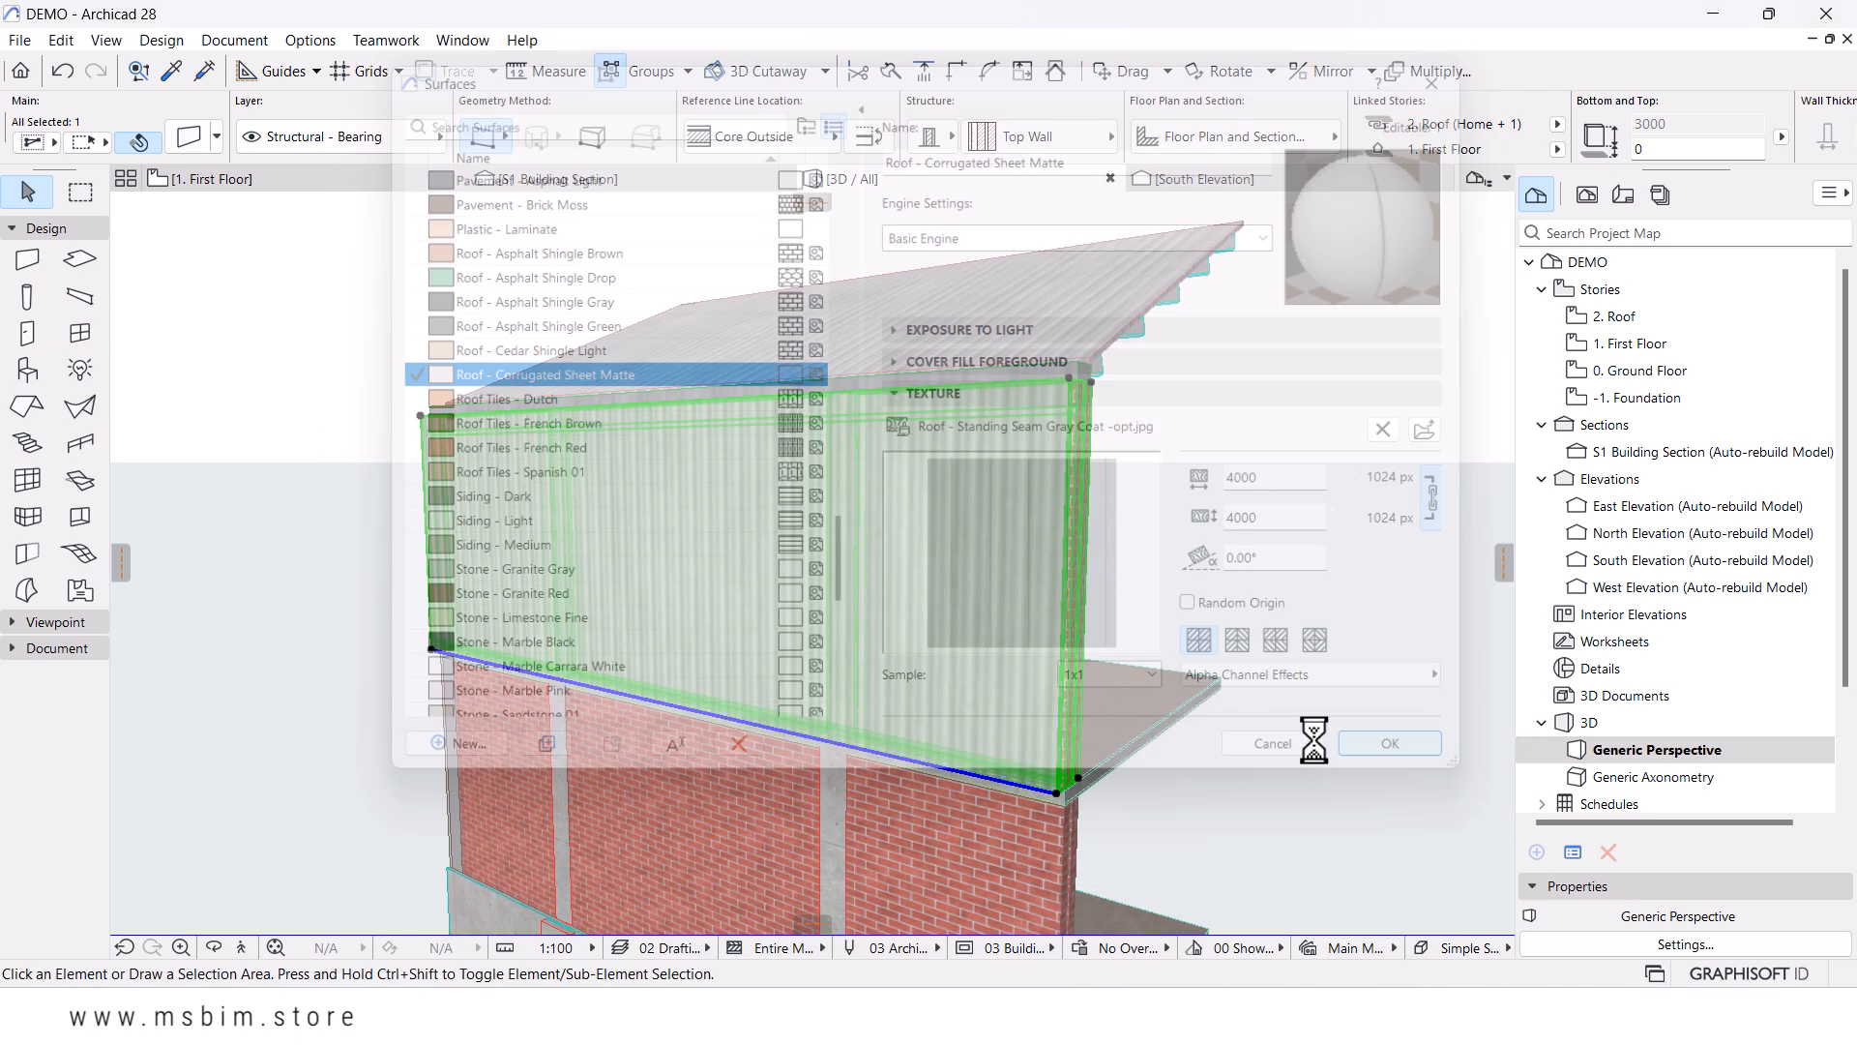
left_click(1409, 756)
- Examine the retextured cladding in 3D, especially its lower edge, the lower channel beam and the open cavity above the slab
middle_click_drag(1031, 360, 883, 543, "shift")
scroll(738, 691, "down", 3)
middle_click_drag(738, 690, 817, 507)
middle_click_drag(1065, 588, 663, 621, "shift")
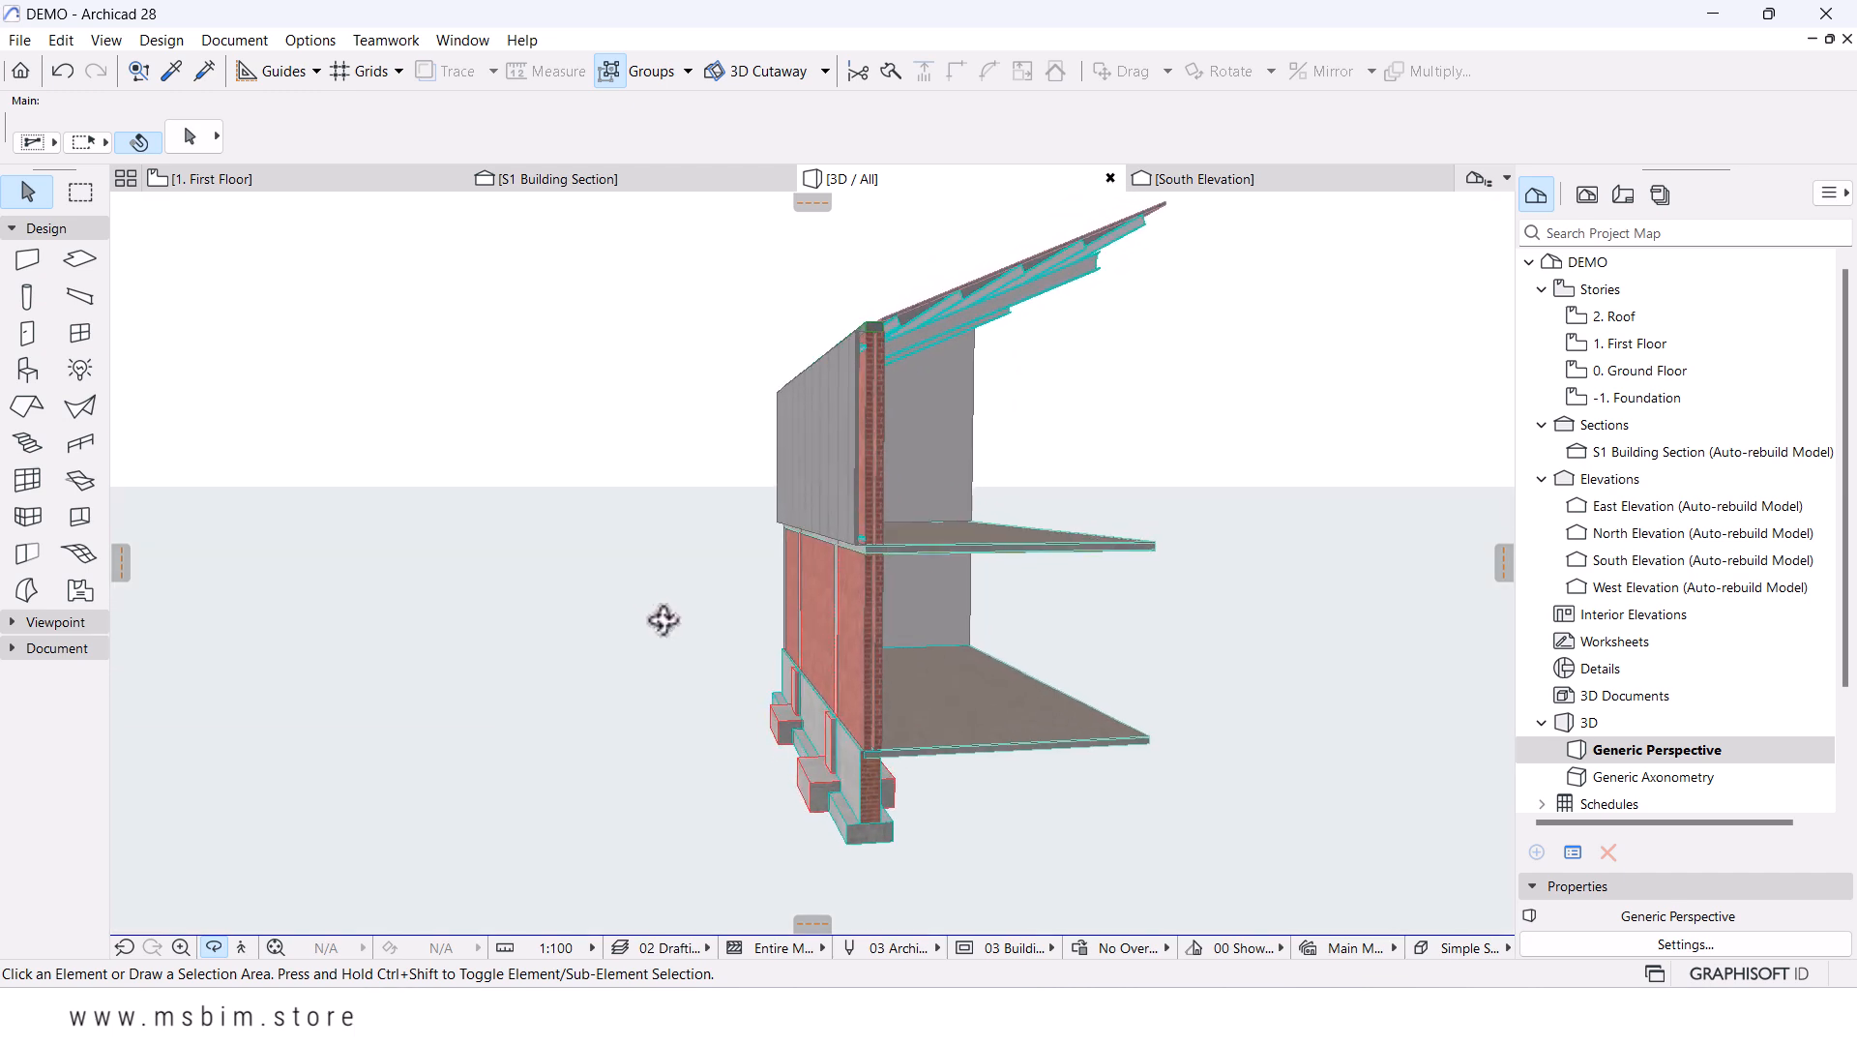
scroll(814, 473, "up", 7)
middle_click_drag(876, 595, 988, 553, "shift")
scroll(943, 490, "up", 5)
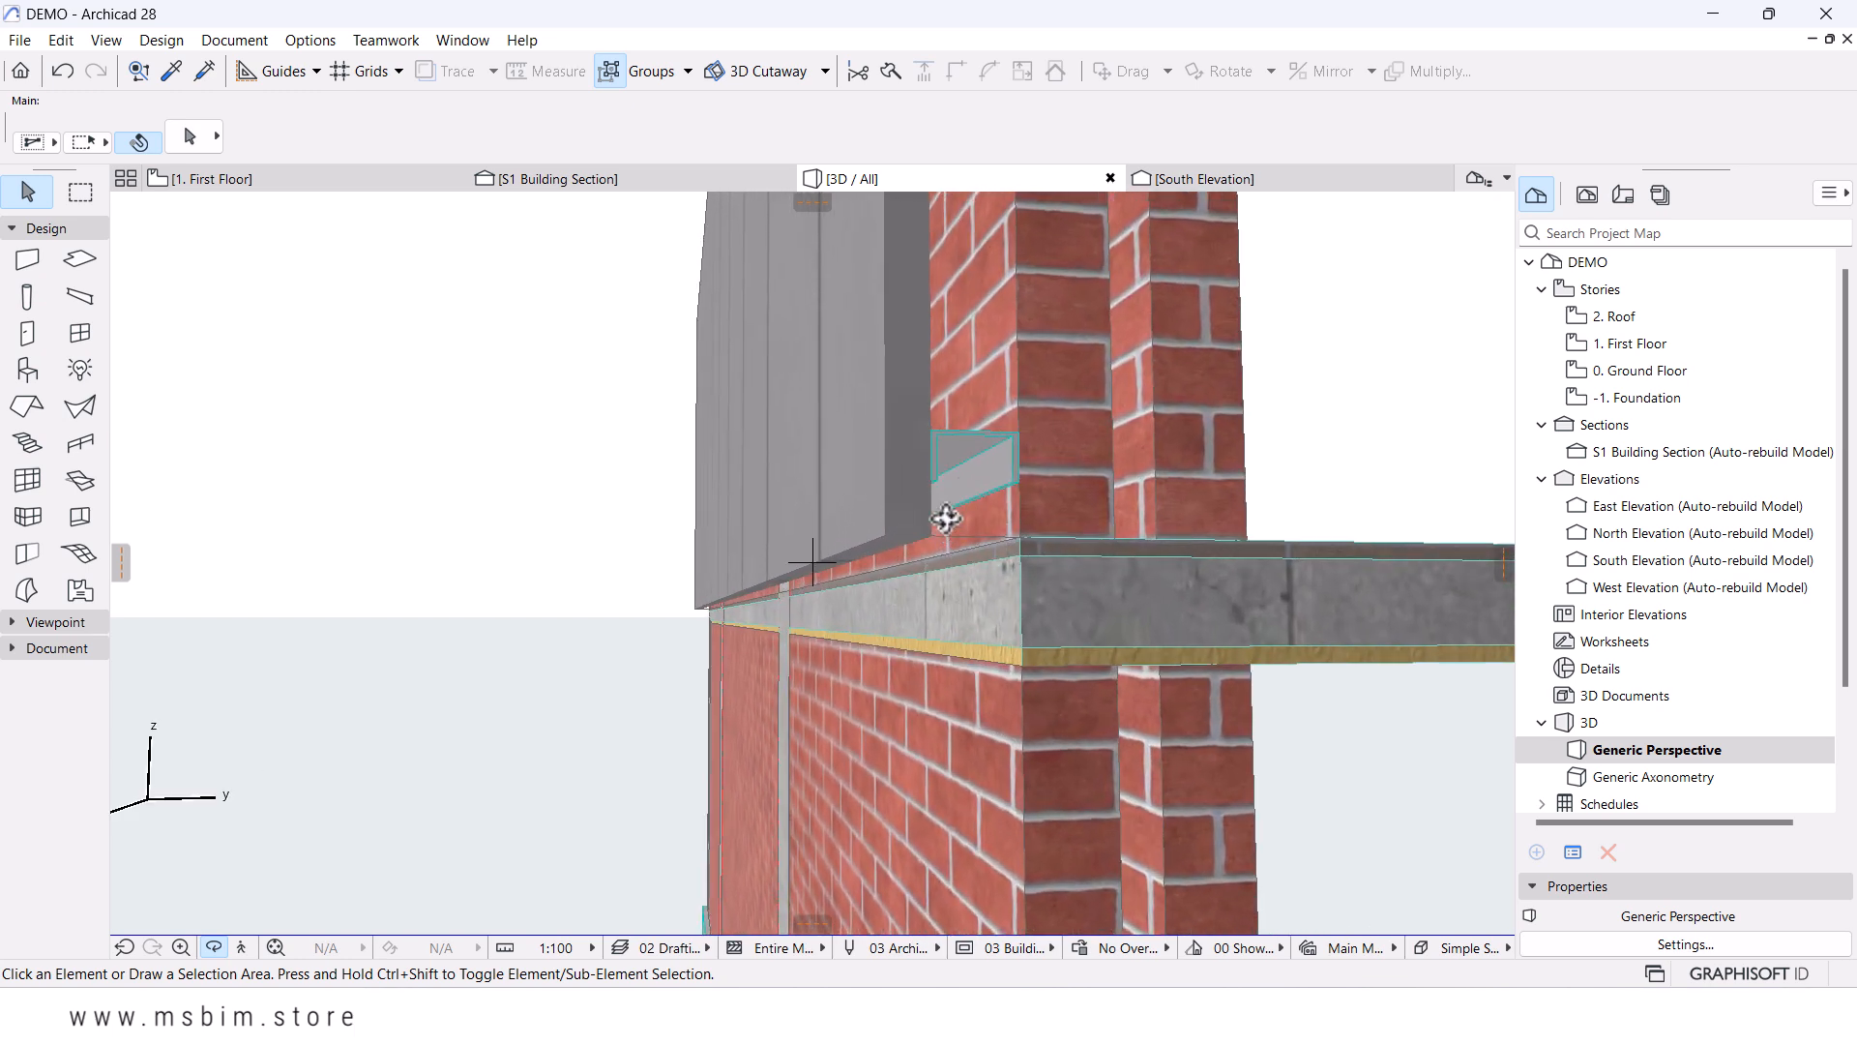
middle_click_drag(855, 581, 920, 416, "shift")
middle_click_drag(936, 548, 823, 619, "shift")
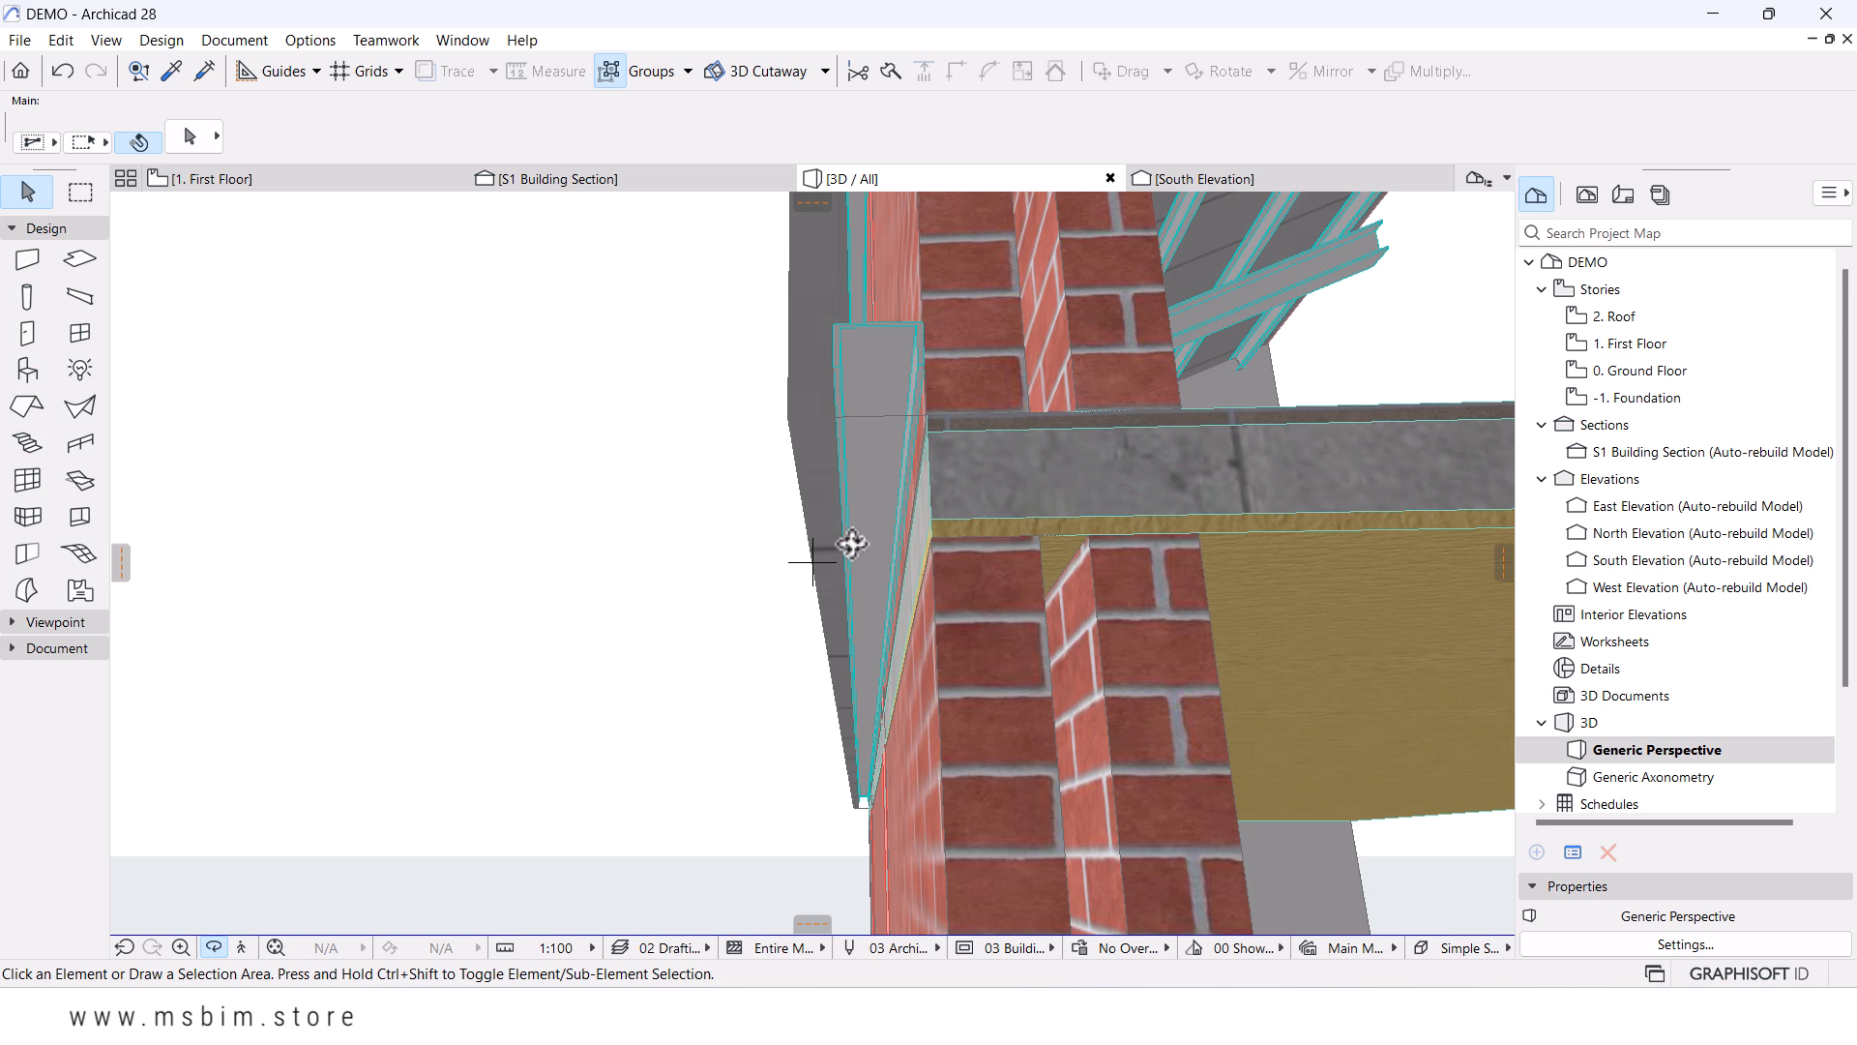
middle_click_drag(852, 544, 832, 613, "shift")
middle_click_drag(796, 492, 864, 520, "shift")
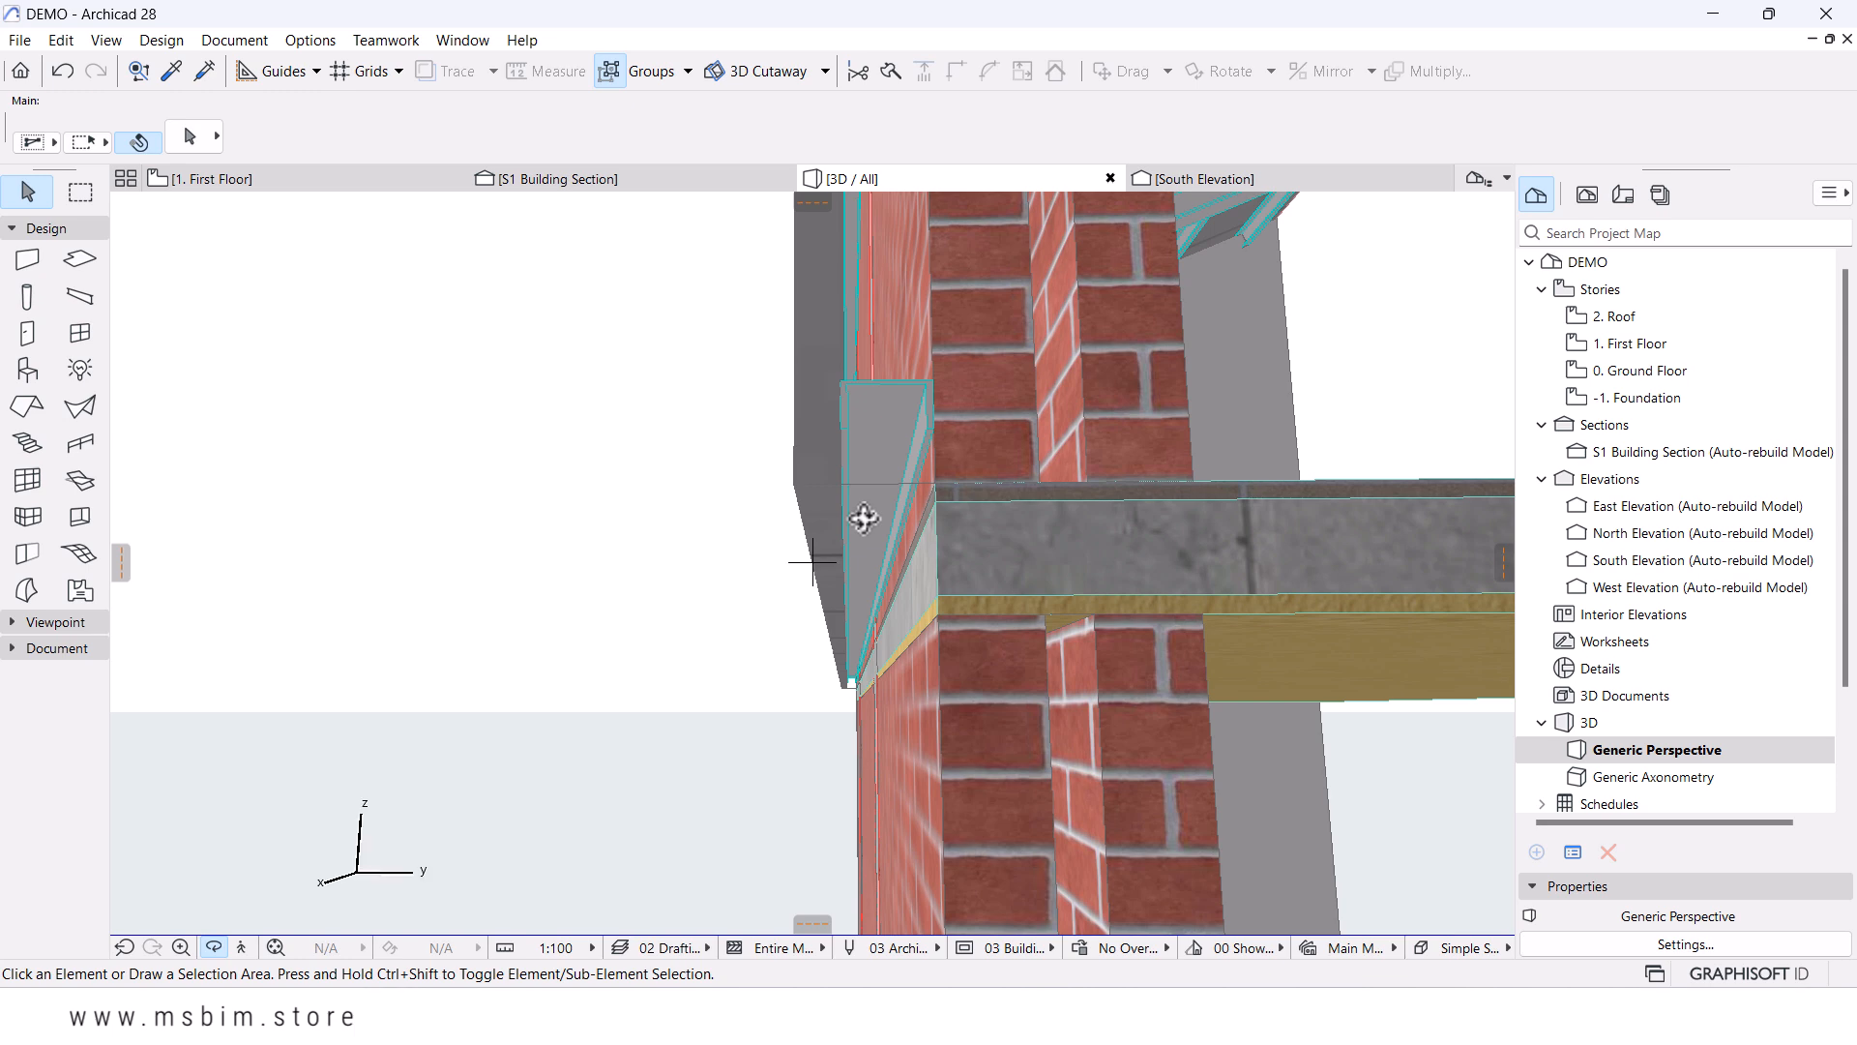
middle_click_drag(1216, 521, 1019, 616, "shift")
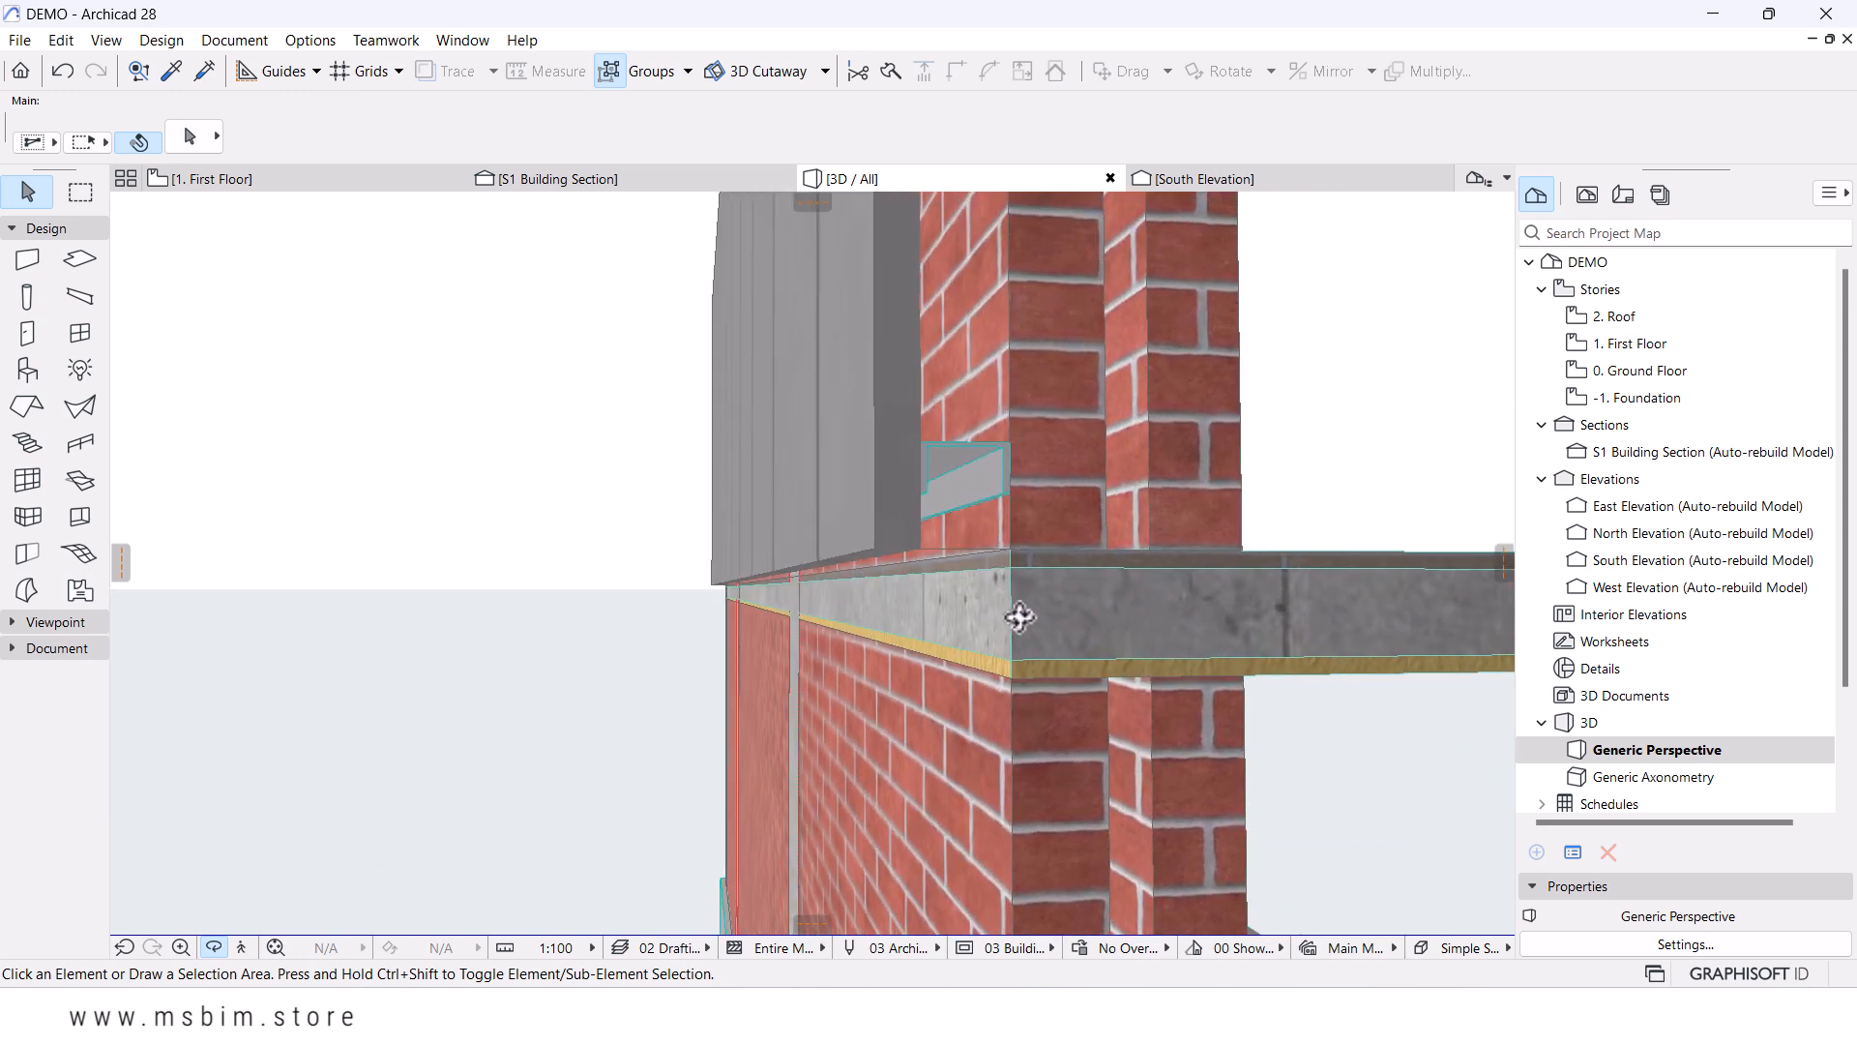
- In the S1 Building Section, copy the lower channel beam straight down so its upper corner meets the first-floor slab's top outer corner
left_click(576, 181)
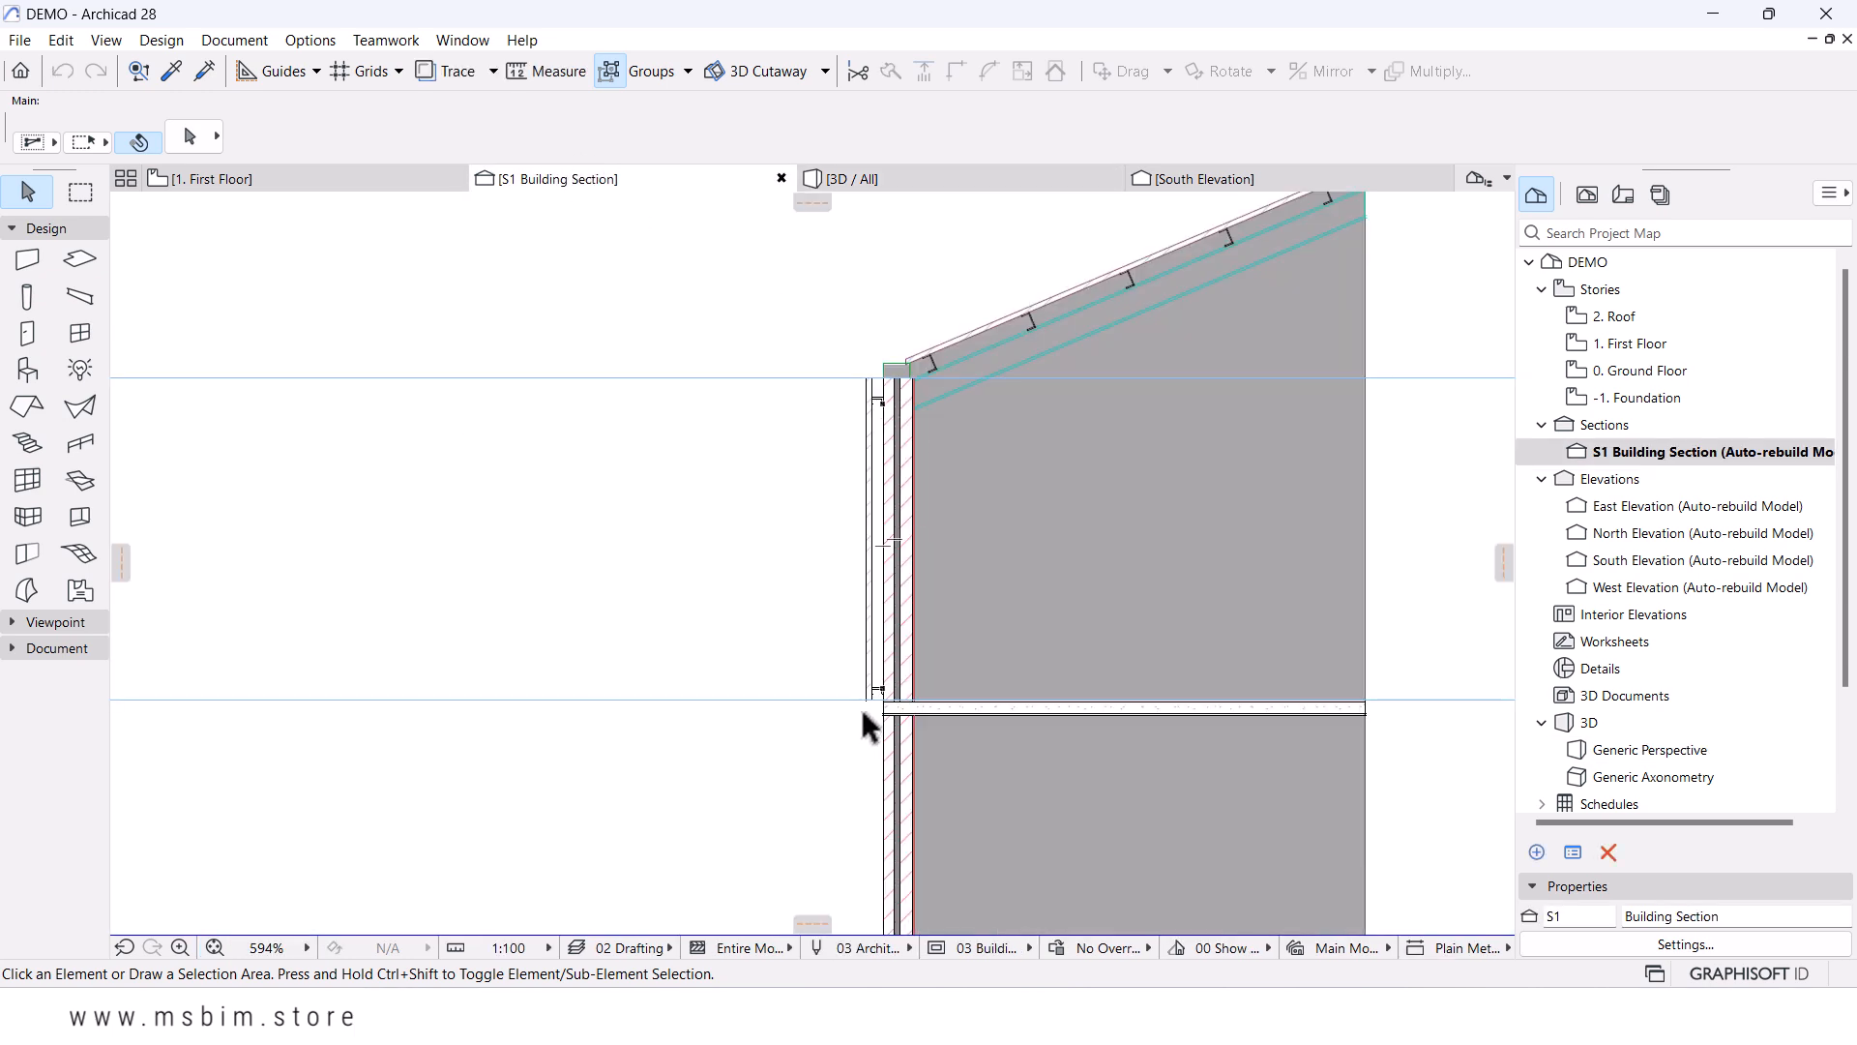
scroll(865, 712, "up", 10)
left_click(909, 564)
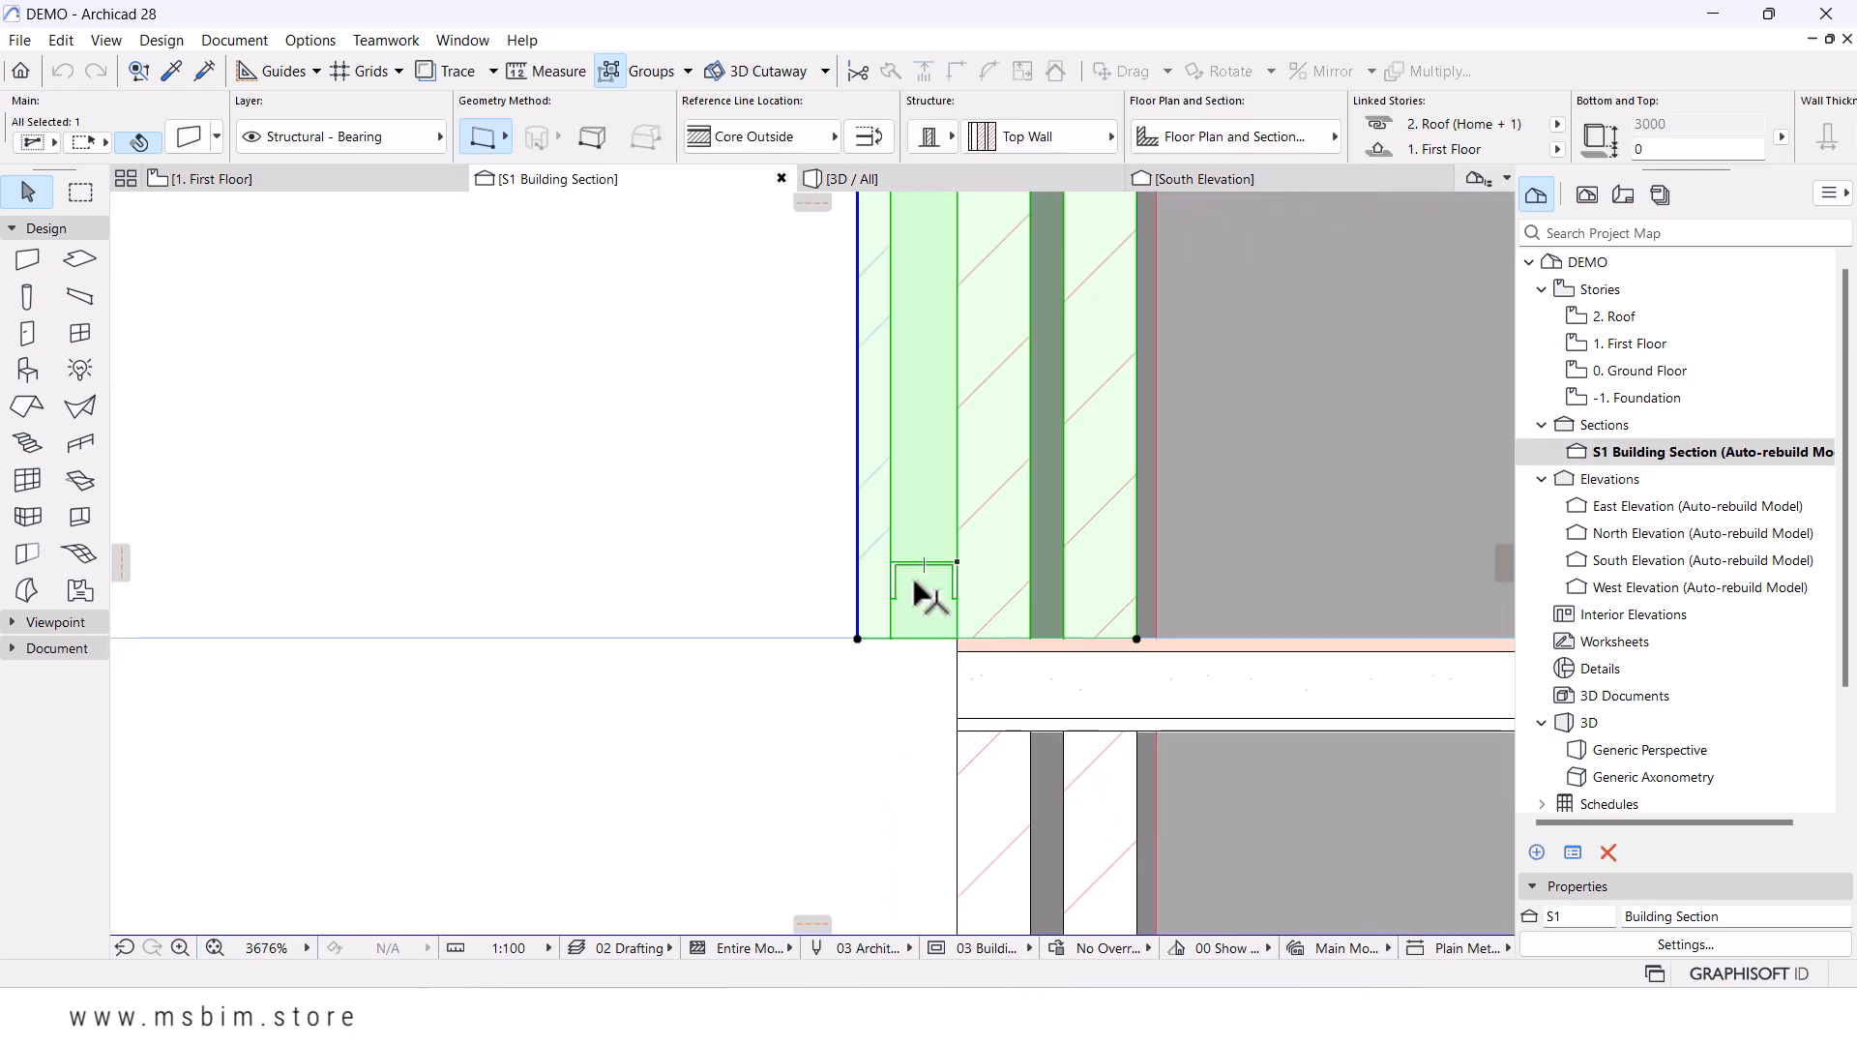
key("Escape")
left_click(957, 562)
scroll(977, 601, "up", 2)
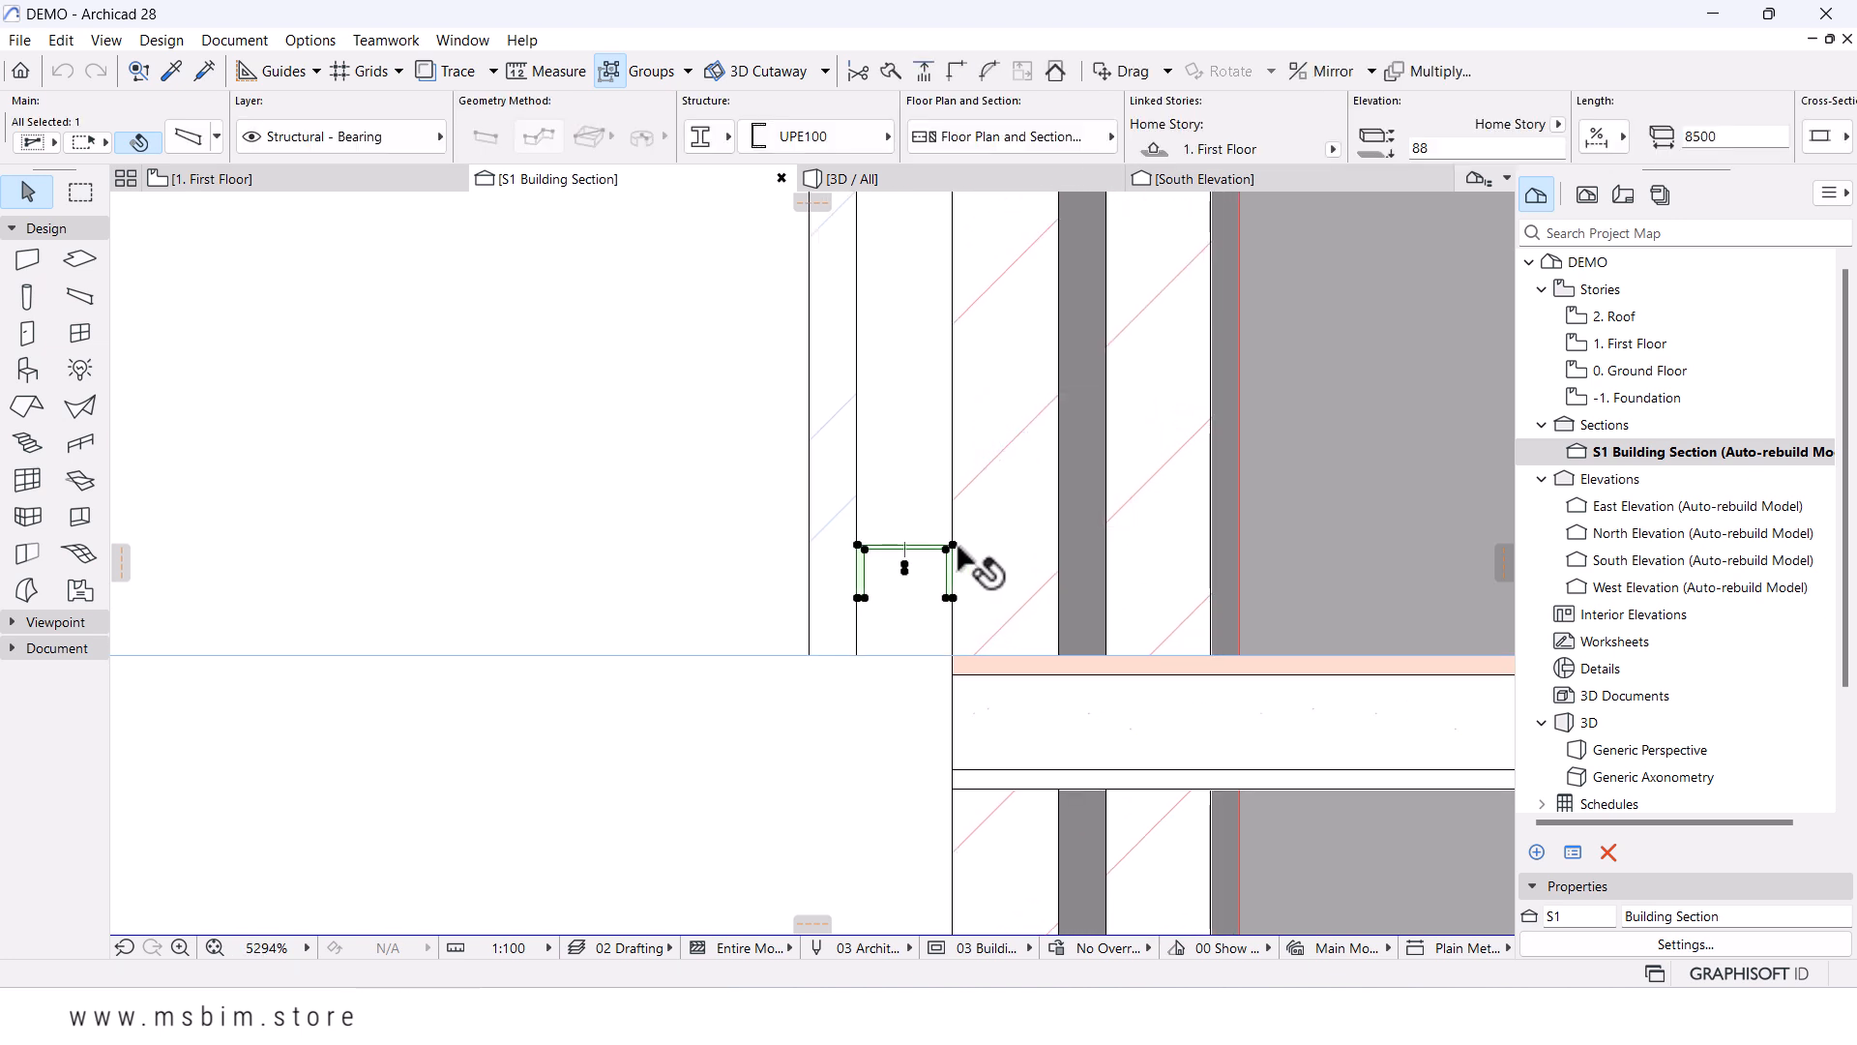
key("ctrl+shift+d")
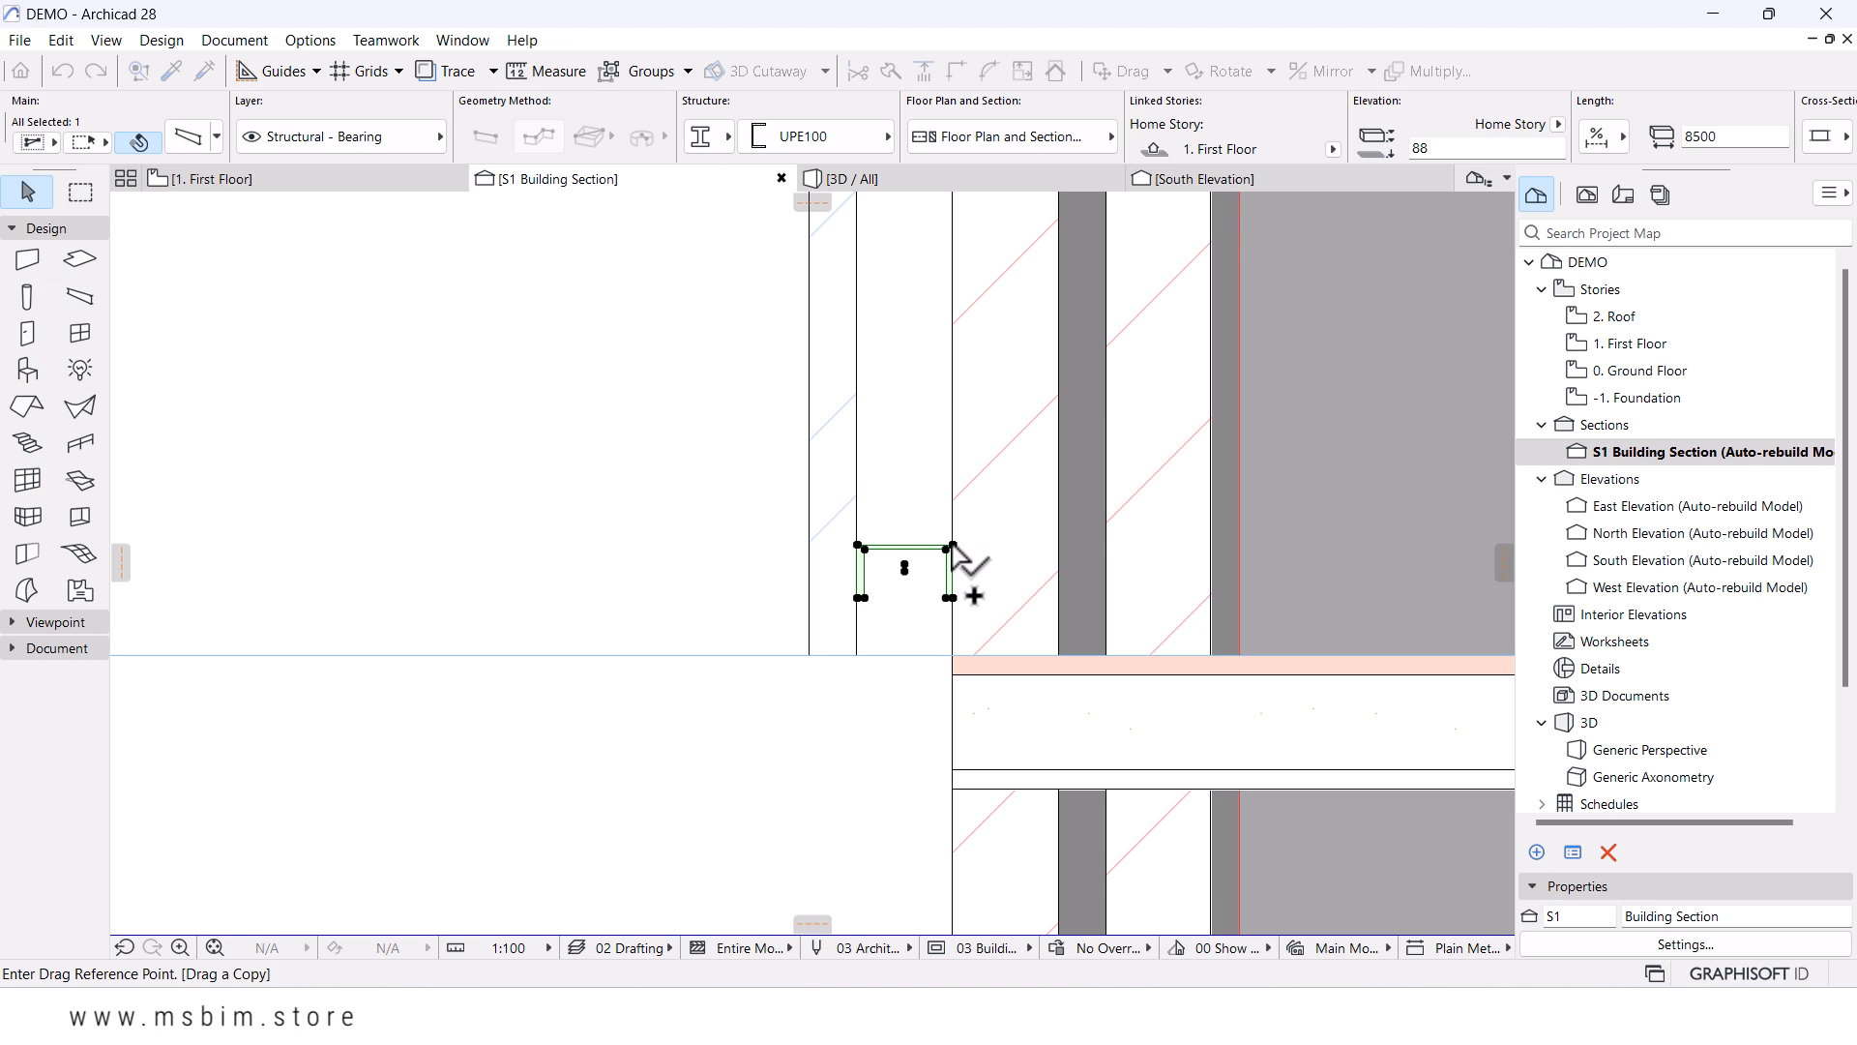
left_click(952, 547)
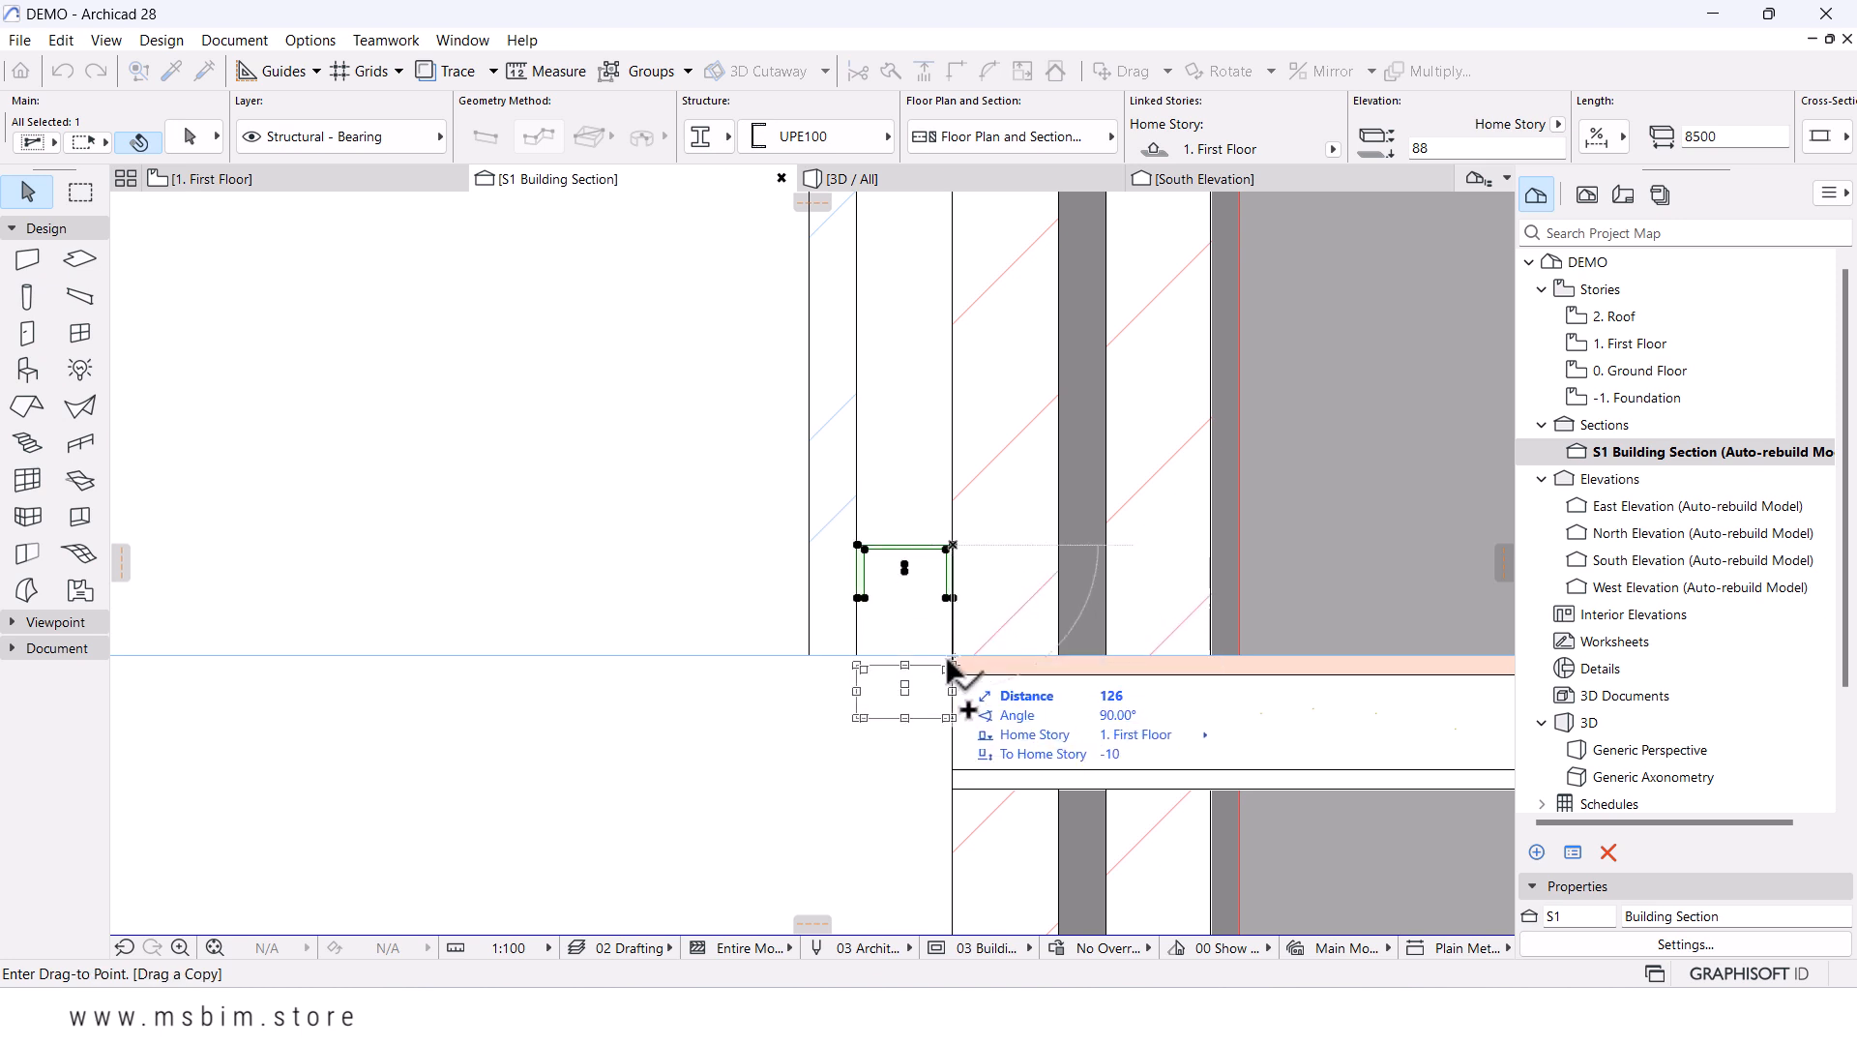
left_click(951, 658)
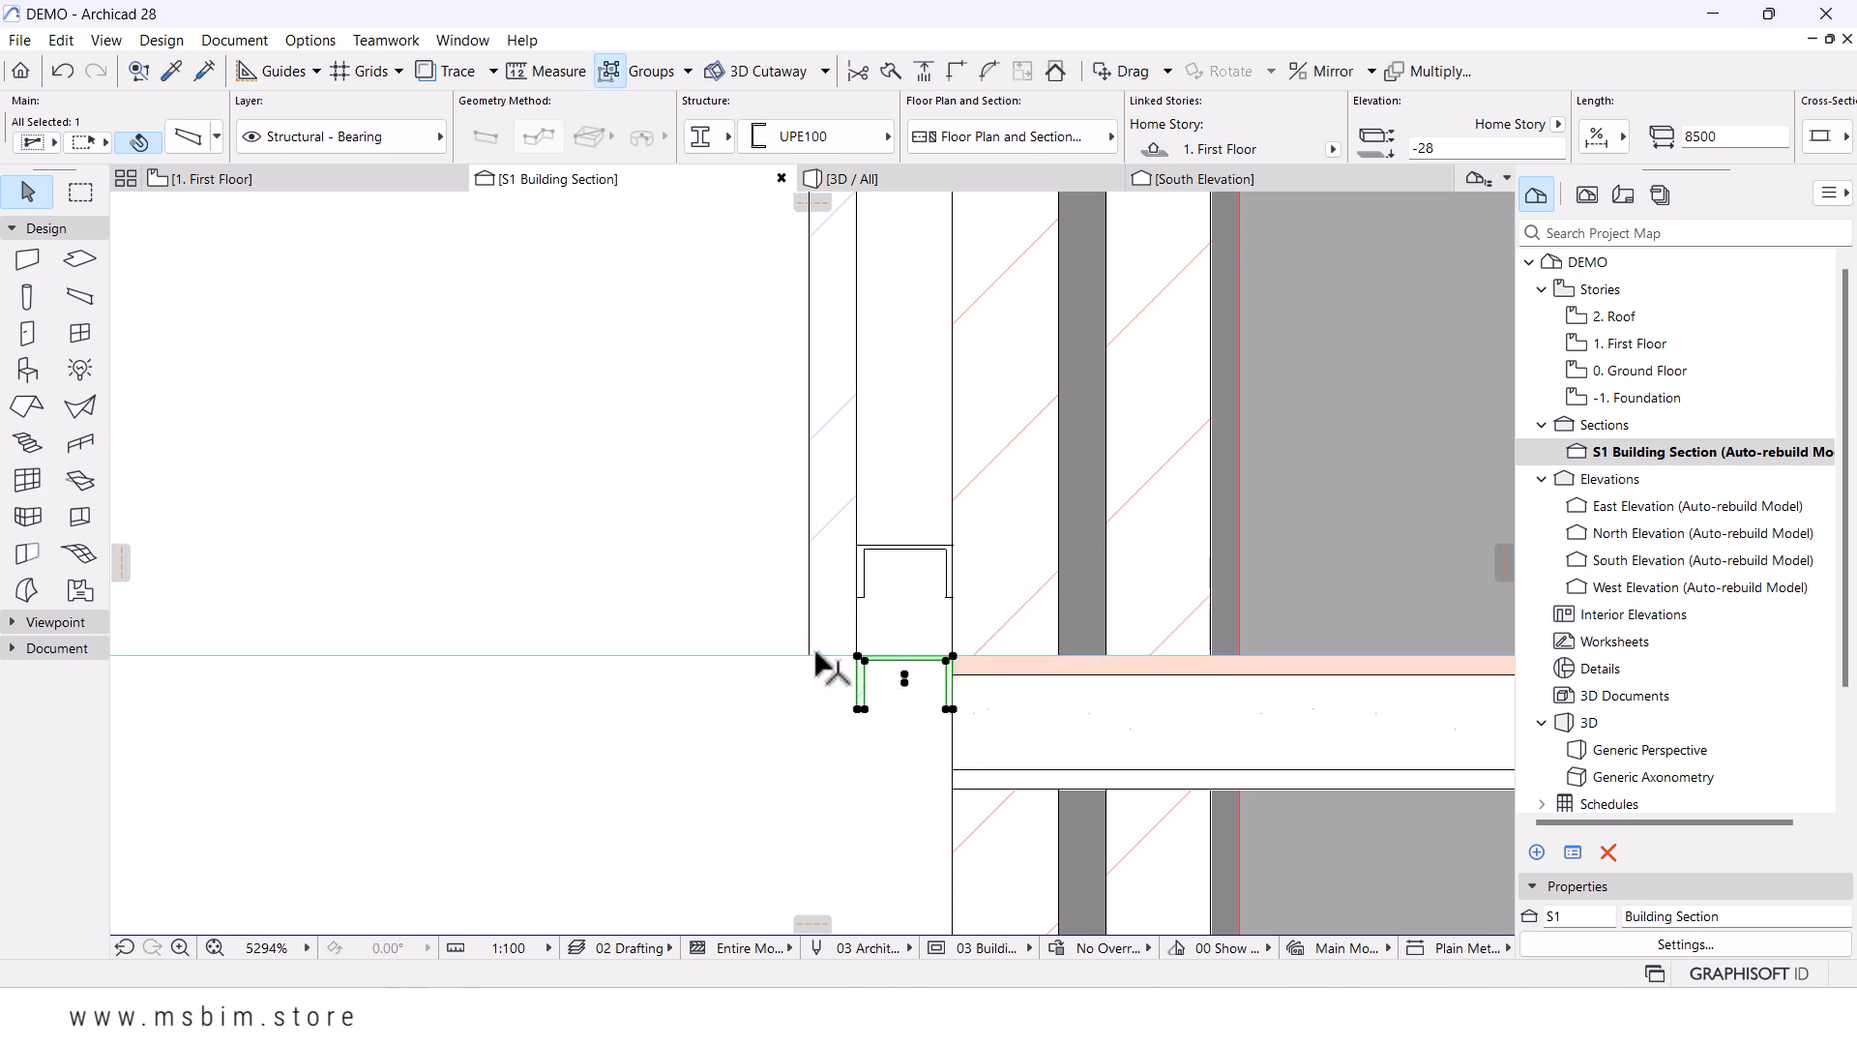
- Review the available beam profiles for the copied channel beam, including the L100X50X10 angle
scroll(836, 653, "up", 2)
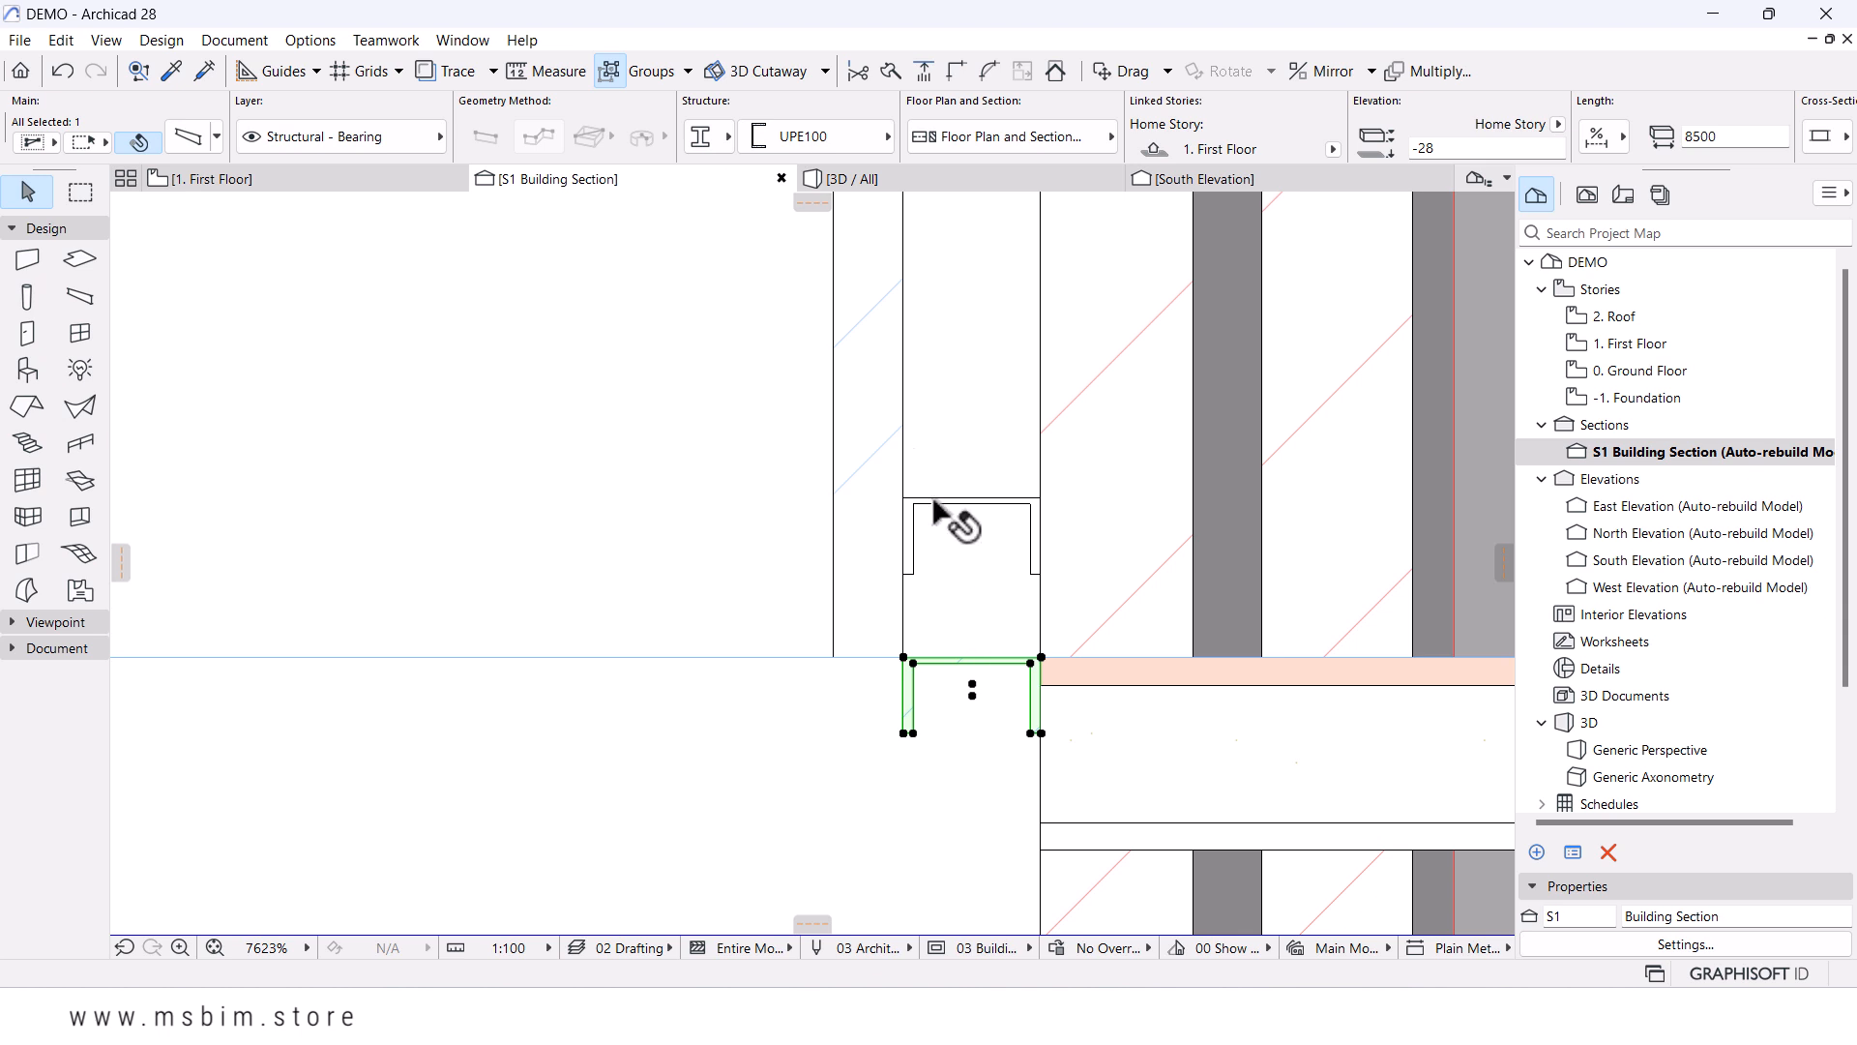
left_click(842, 135)
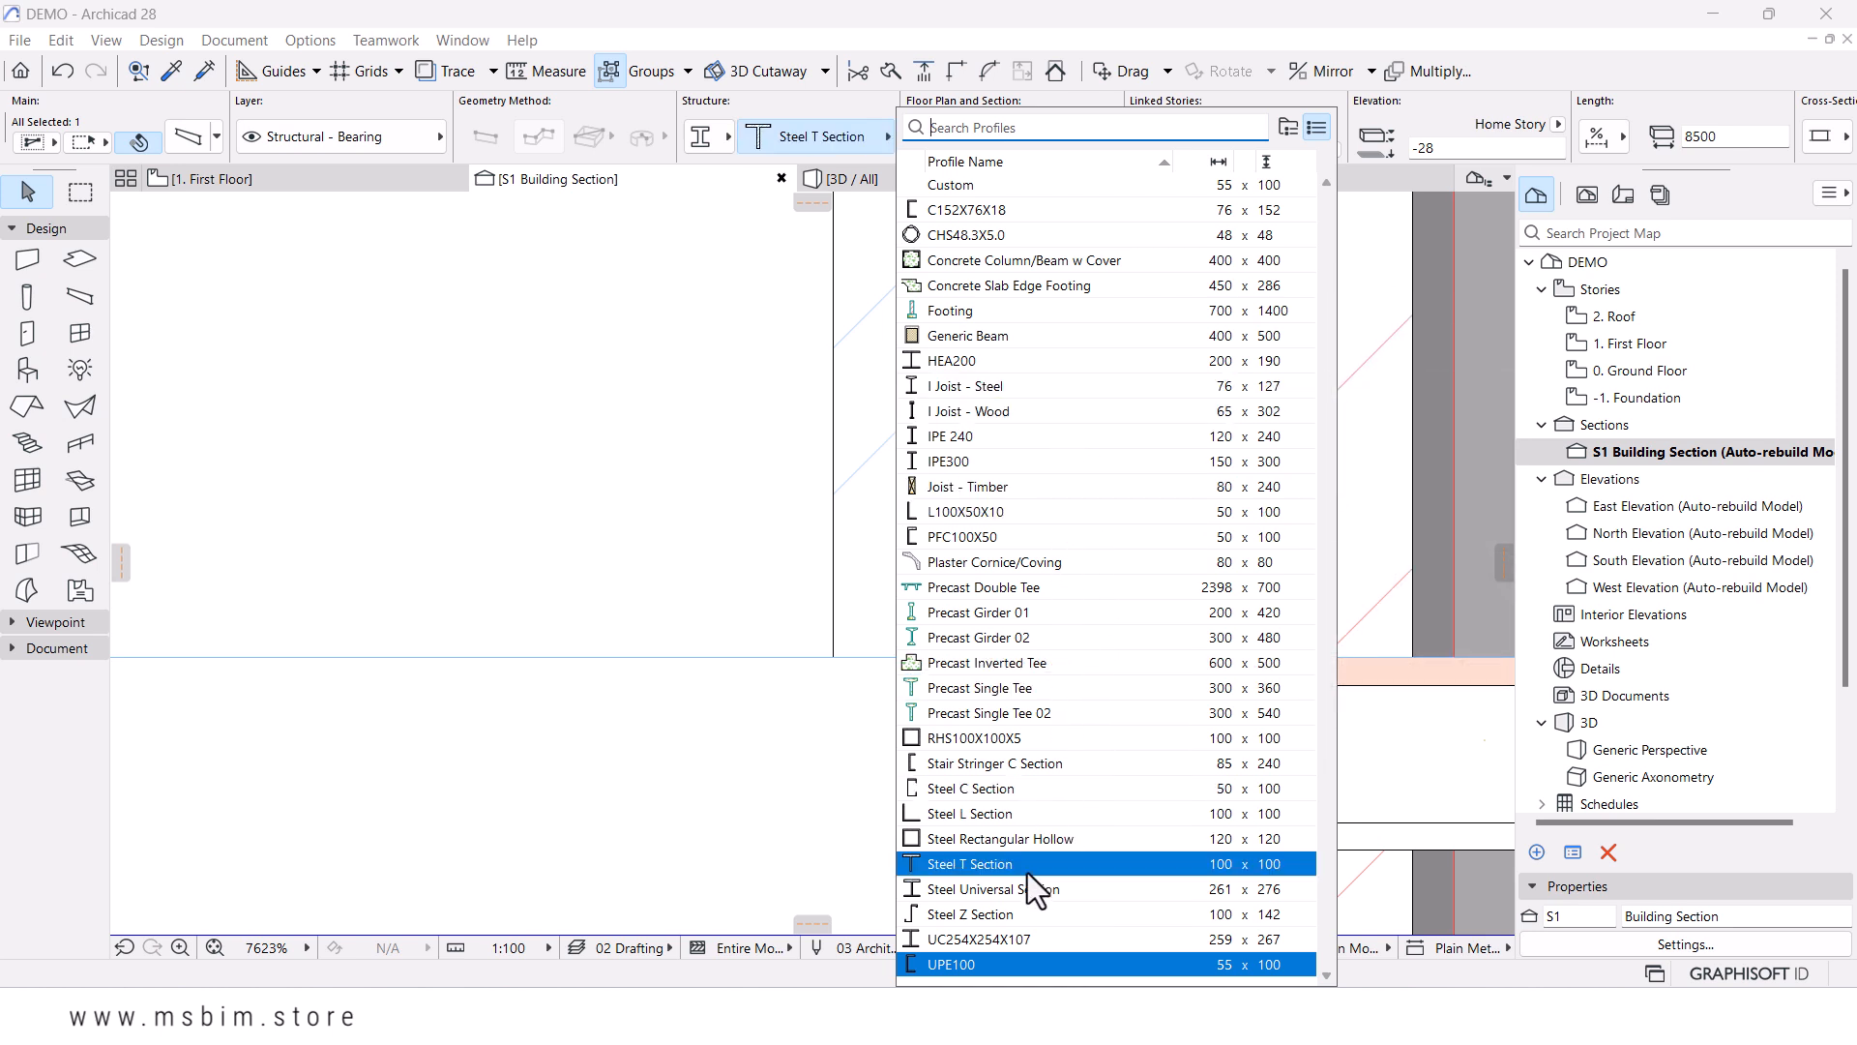
mouse_move(952, 821)
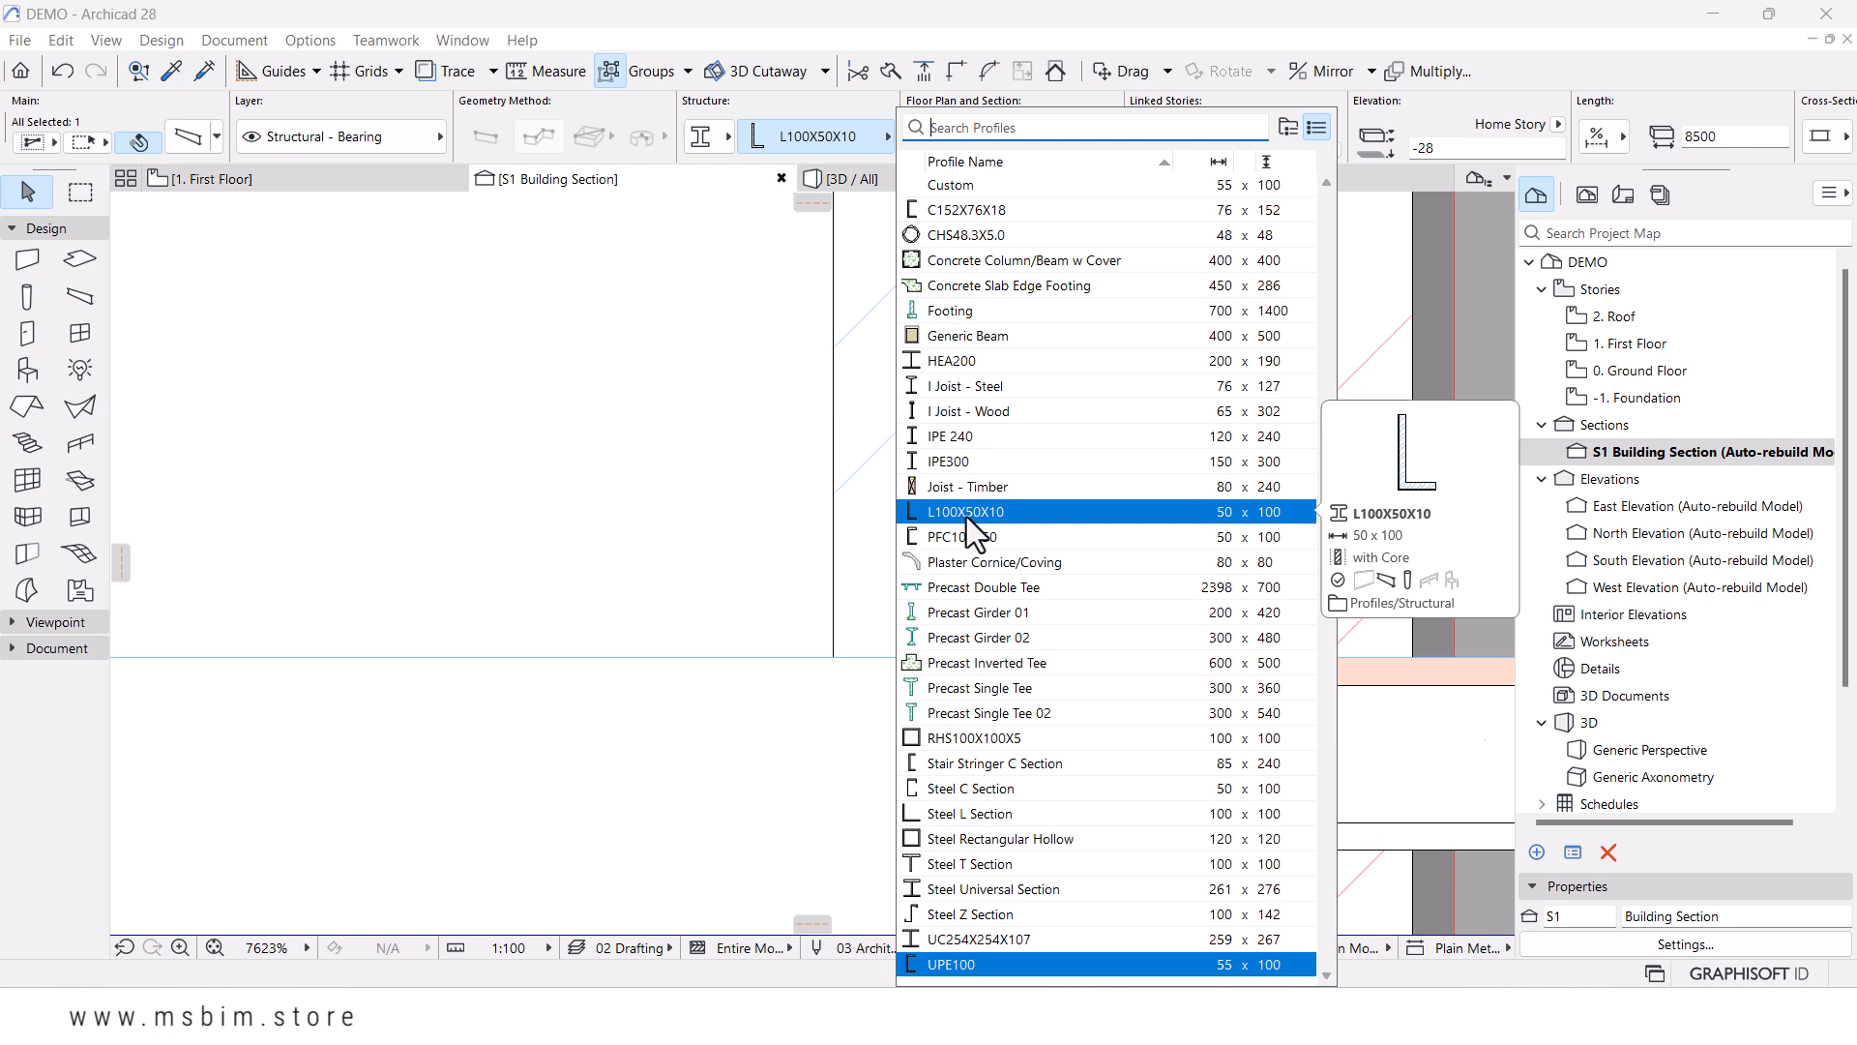
left_click(799, 667)
scroll(876, 688, "up", 2)
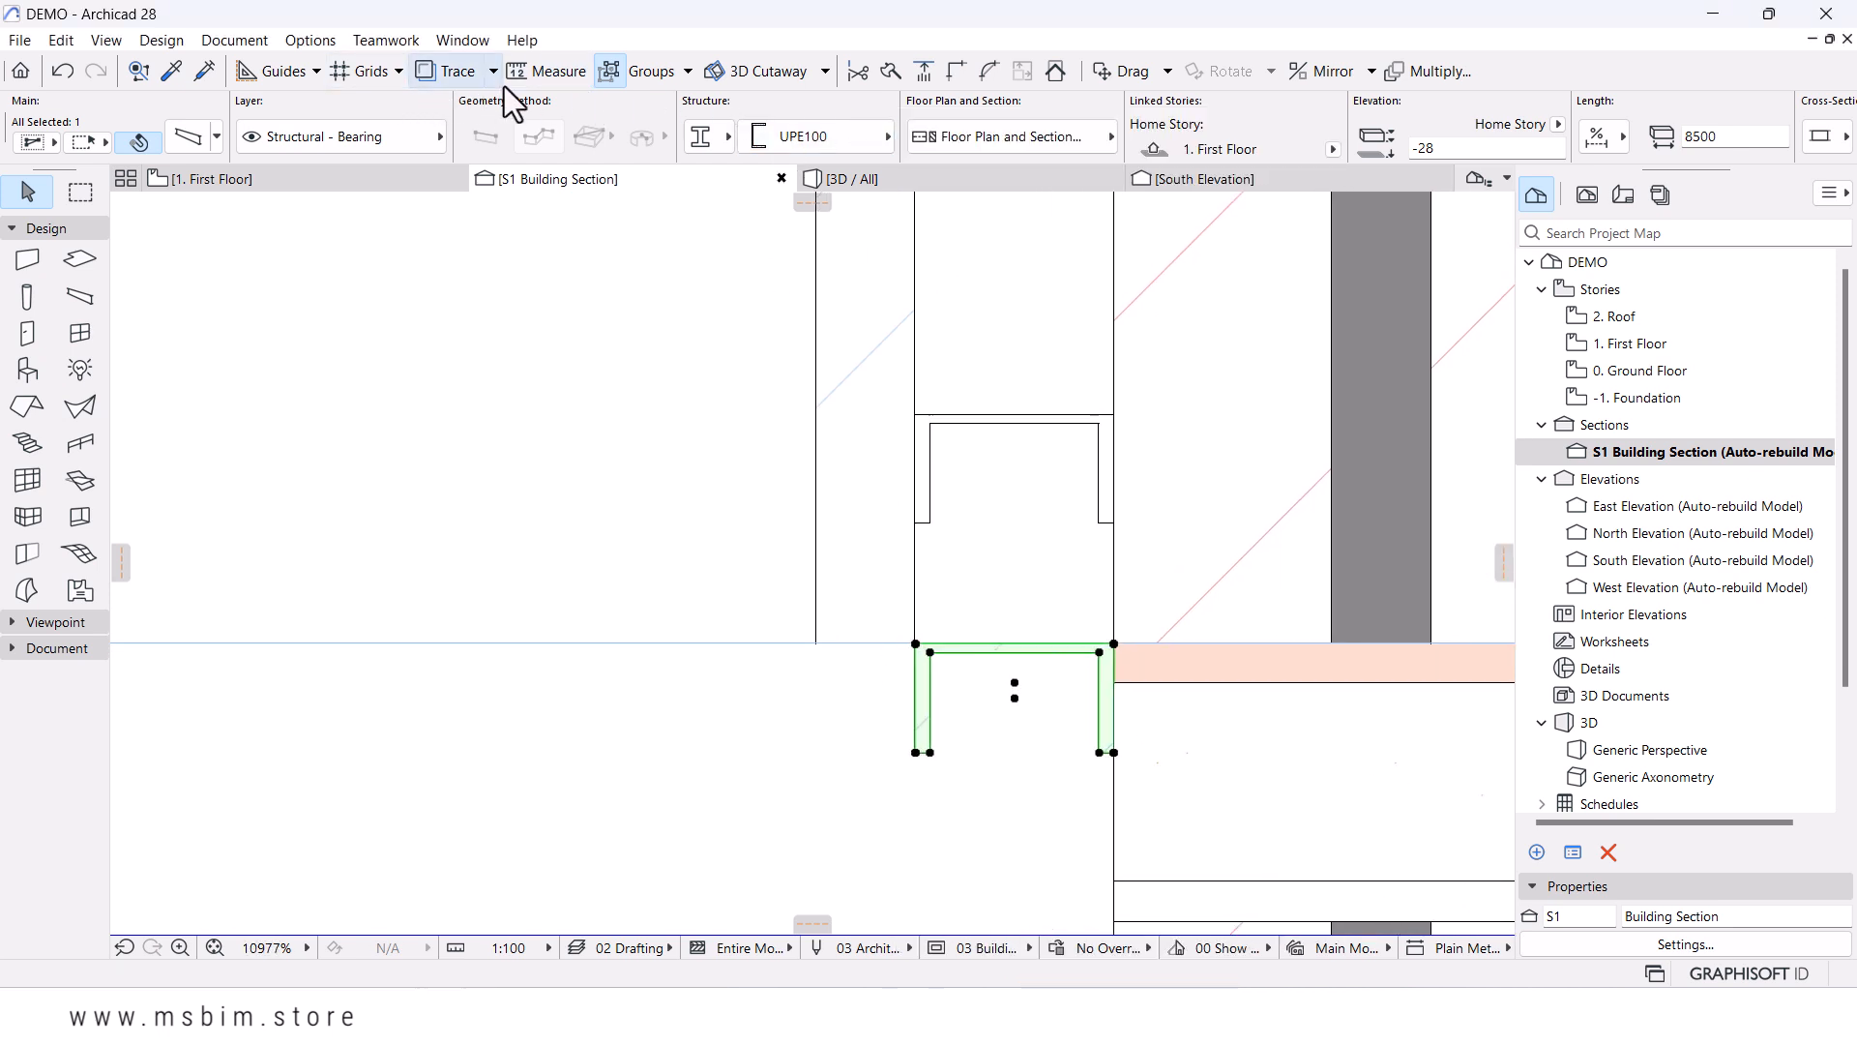
- Measure from the cladding's lower outer corner at first-floor level
left_click(537, 71)
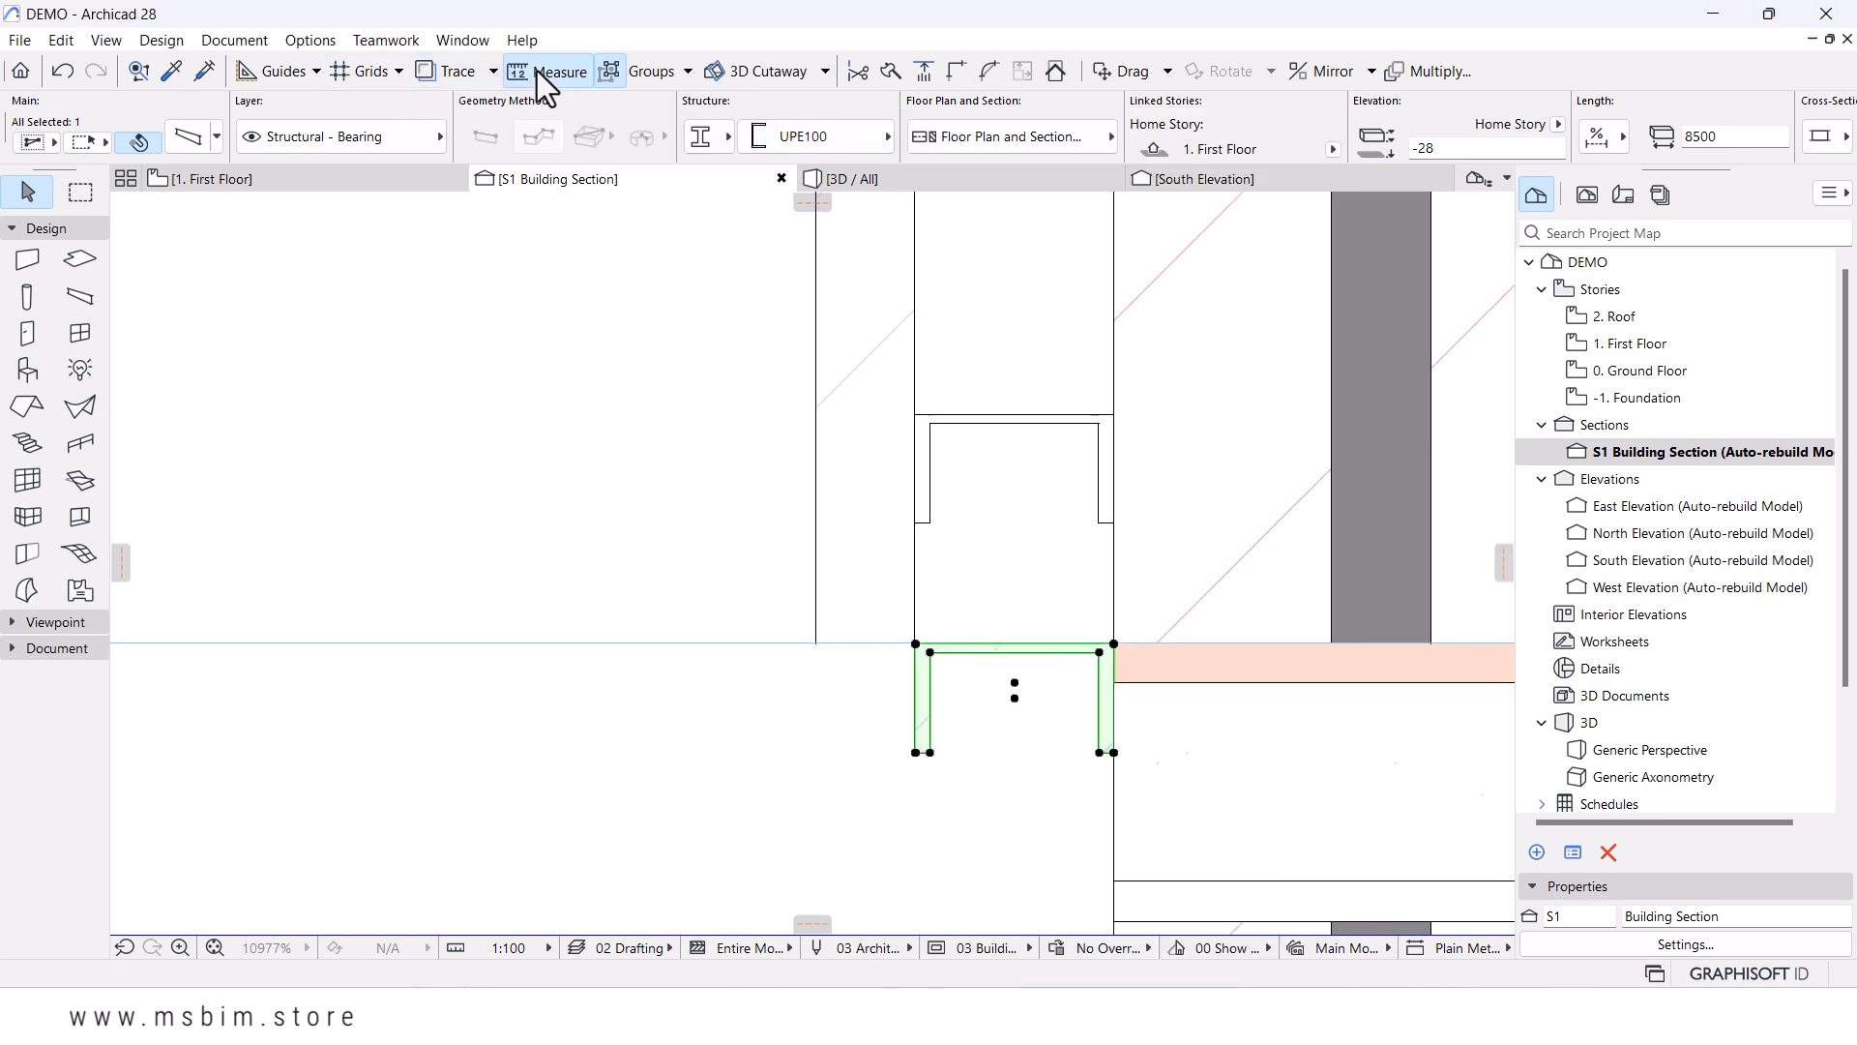
left_click(815, 643)
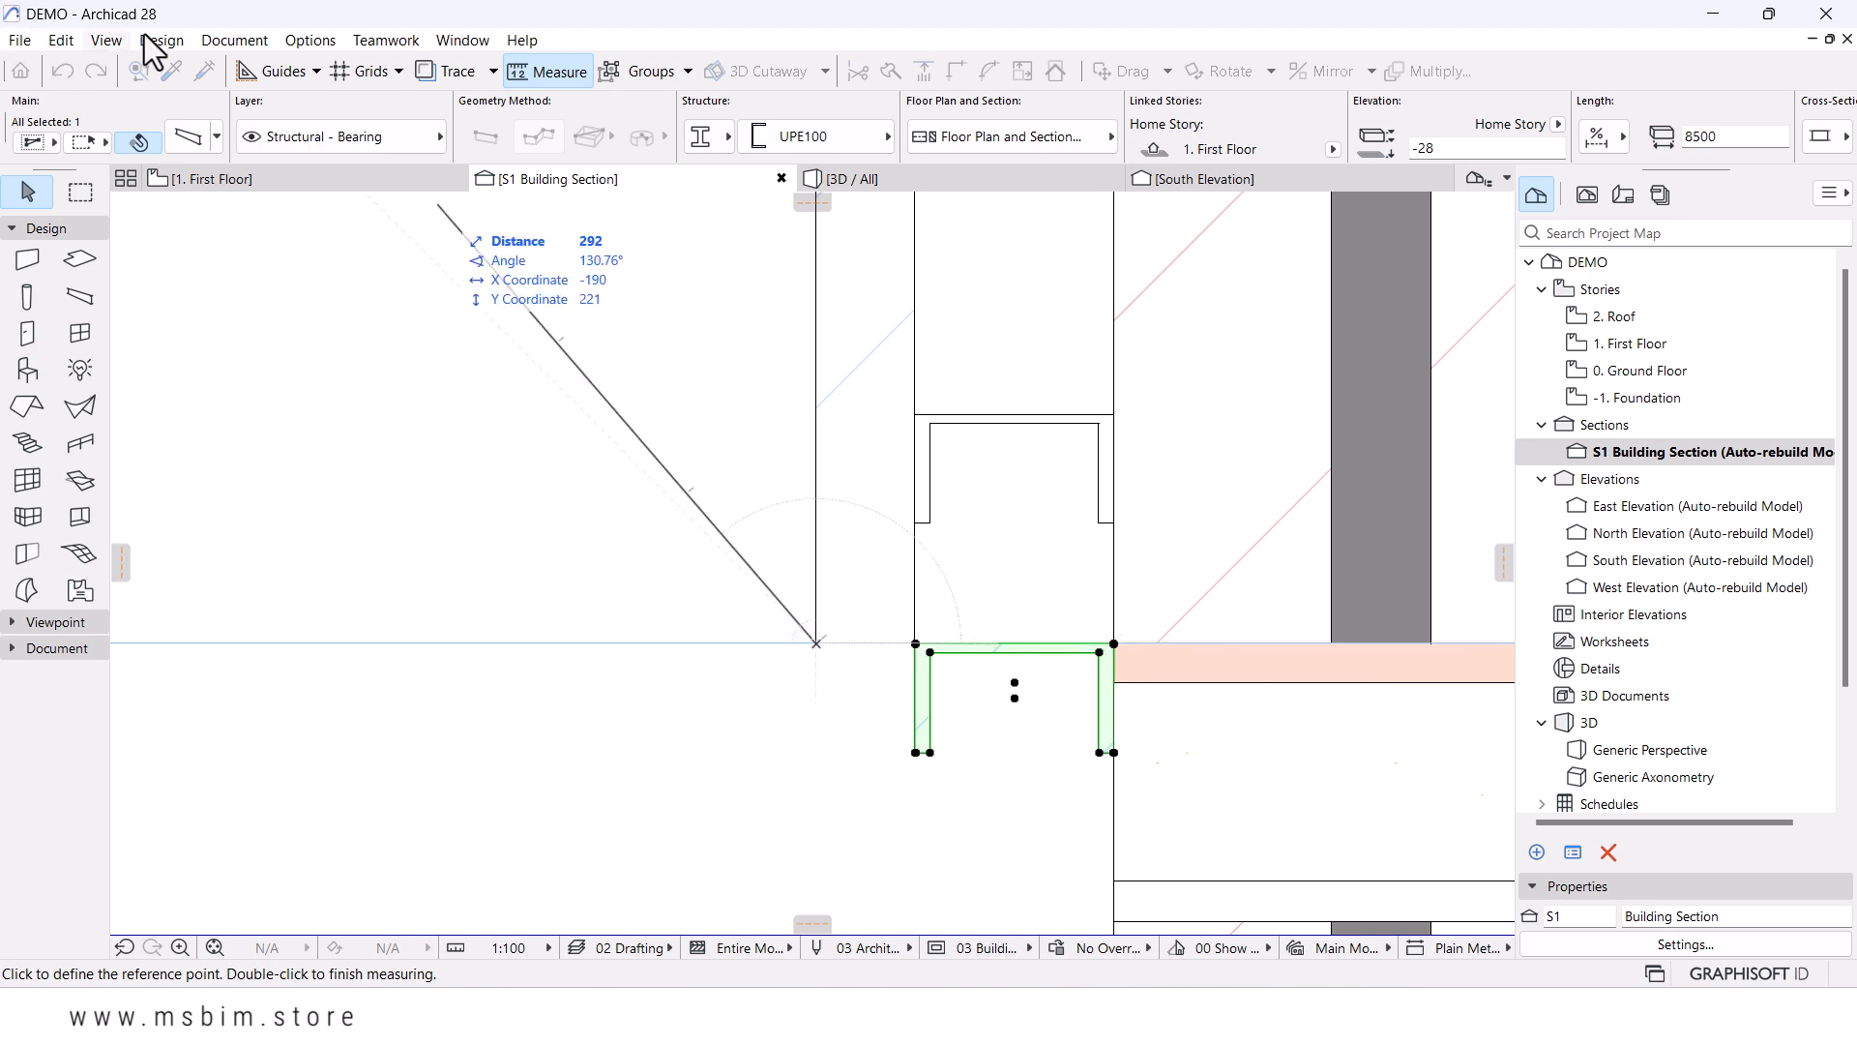
key("Escape")
- Import the South African C/U-shaped steel profile C178X54X15 from the standard profile database and assign it to the selected copied beam
left_click(299, 38)
mouse_move(271, 43)
mouse_move(358, 158)
left_click(623, 212)
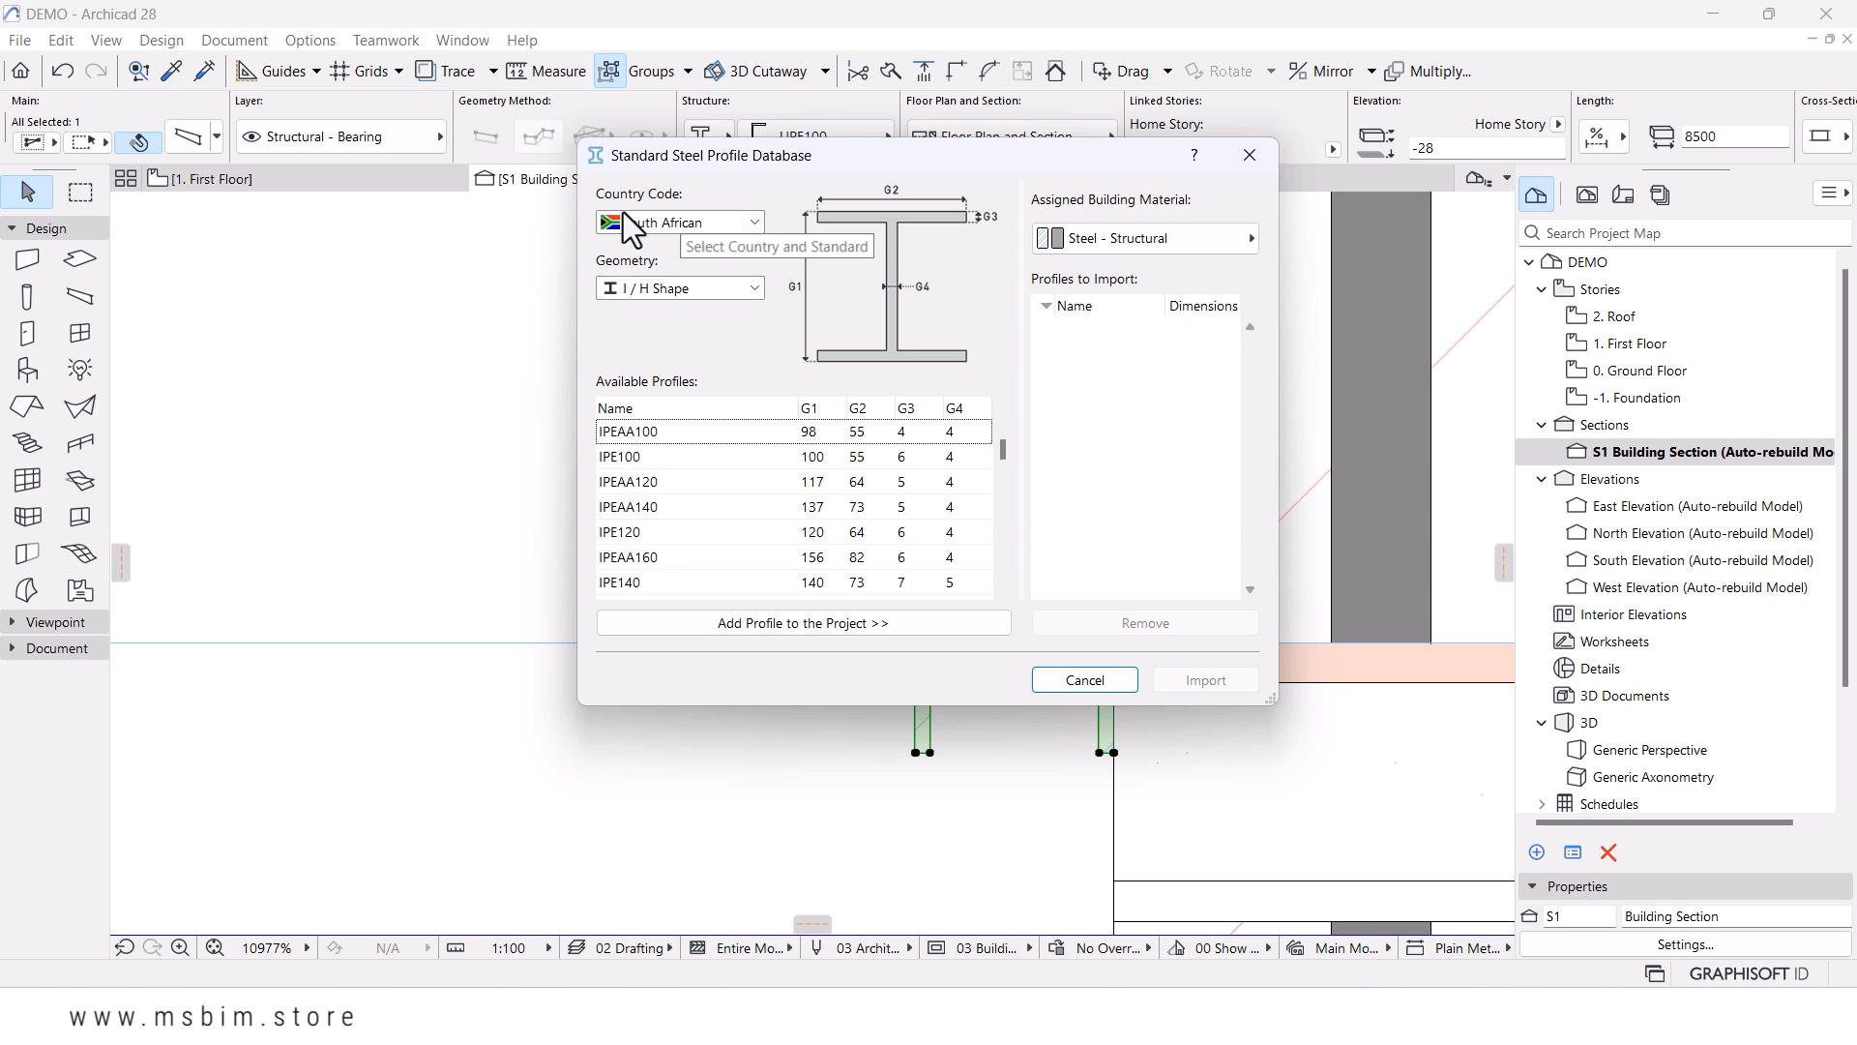
left_click(716, 284)
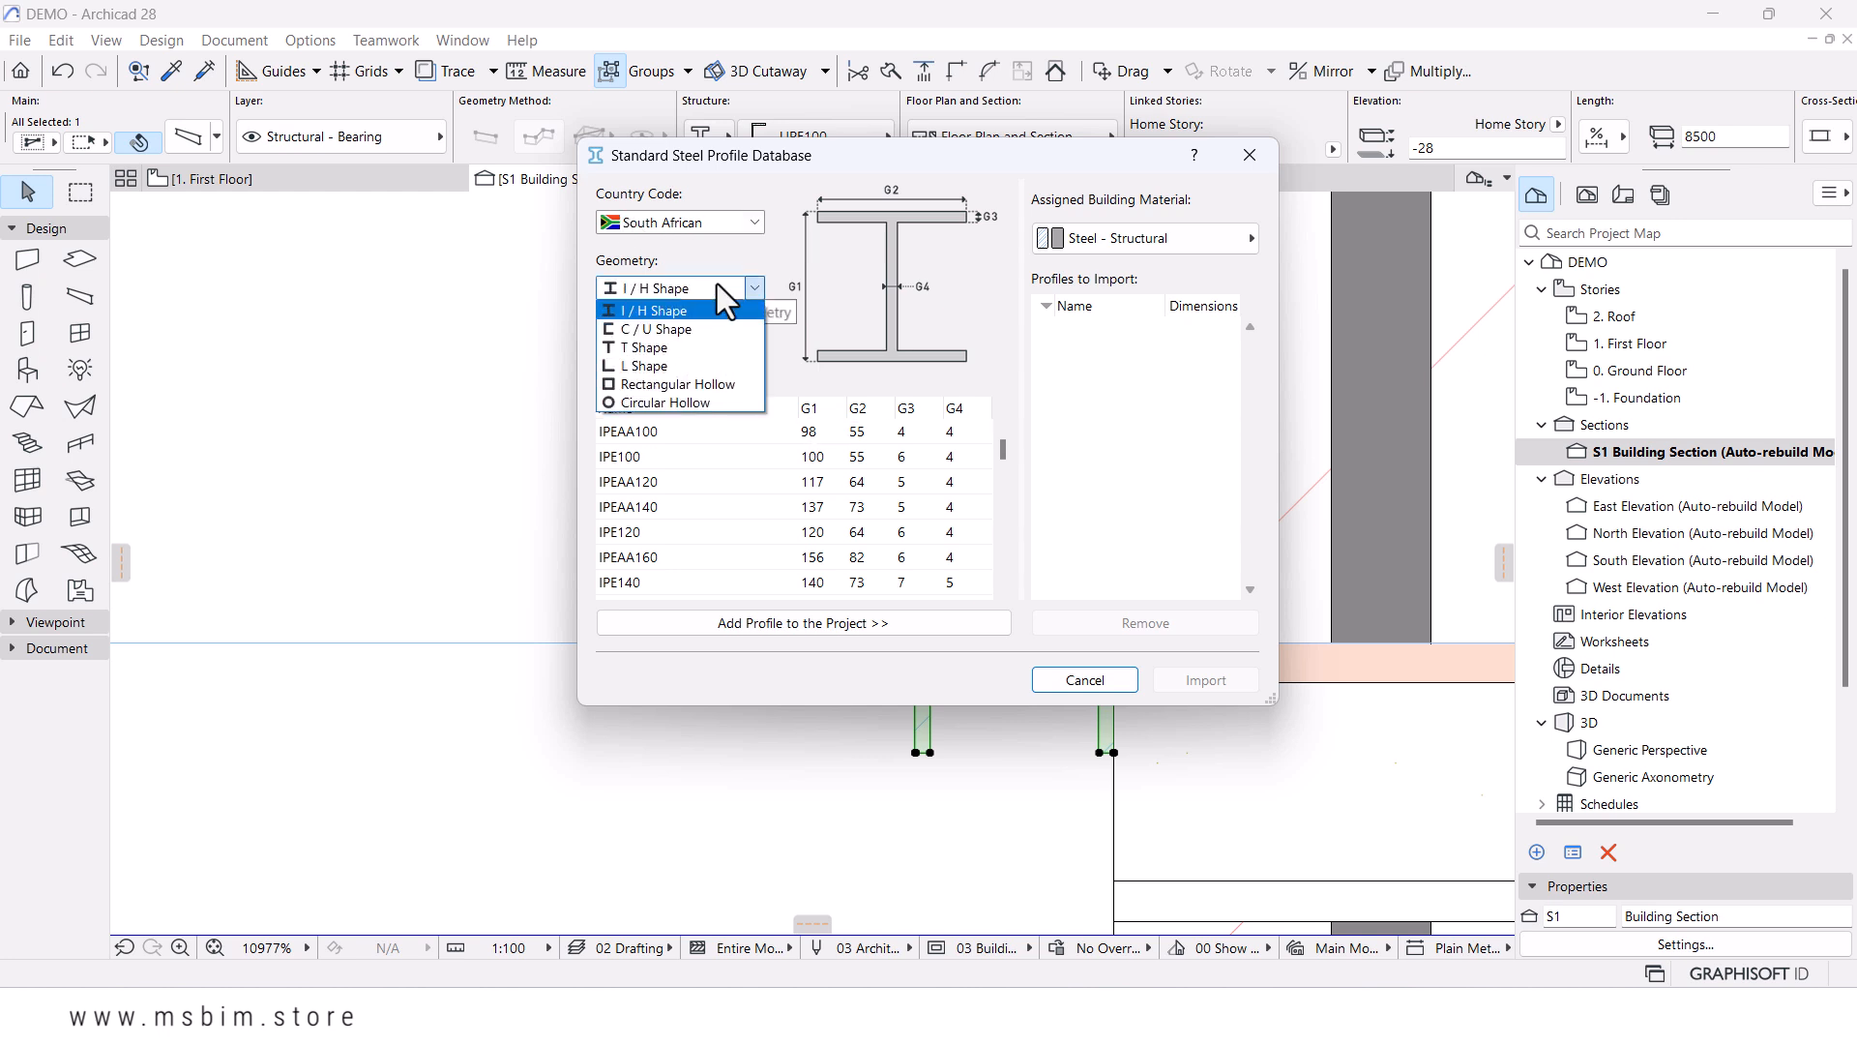
left_click(642, 327)
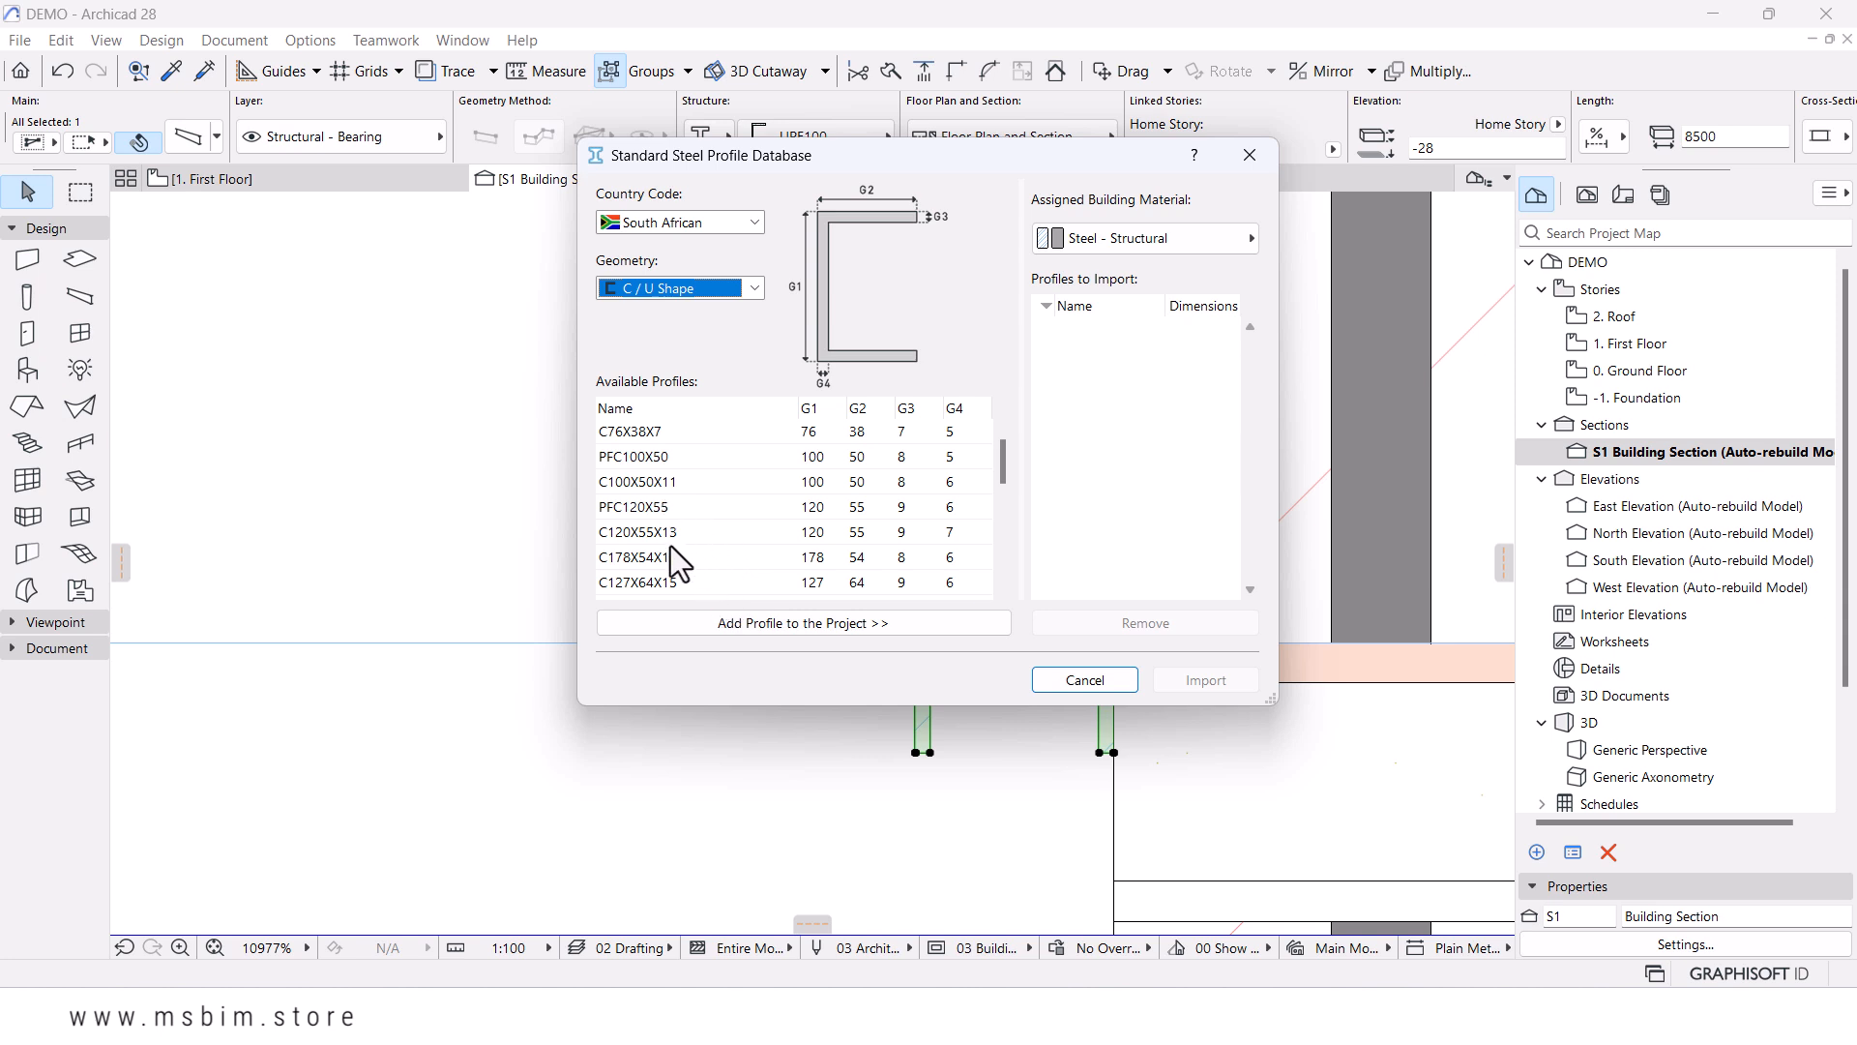
left_click(644, 555)
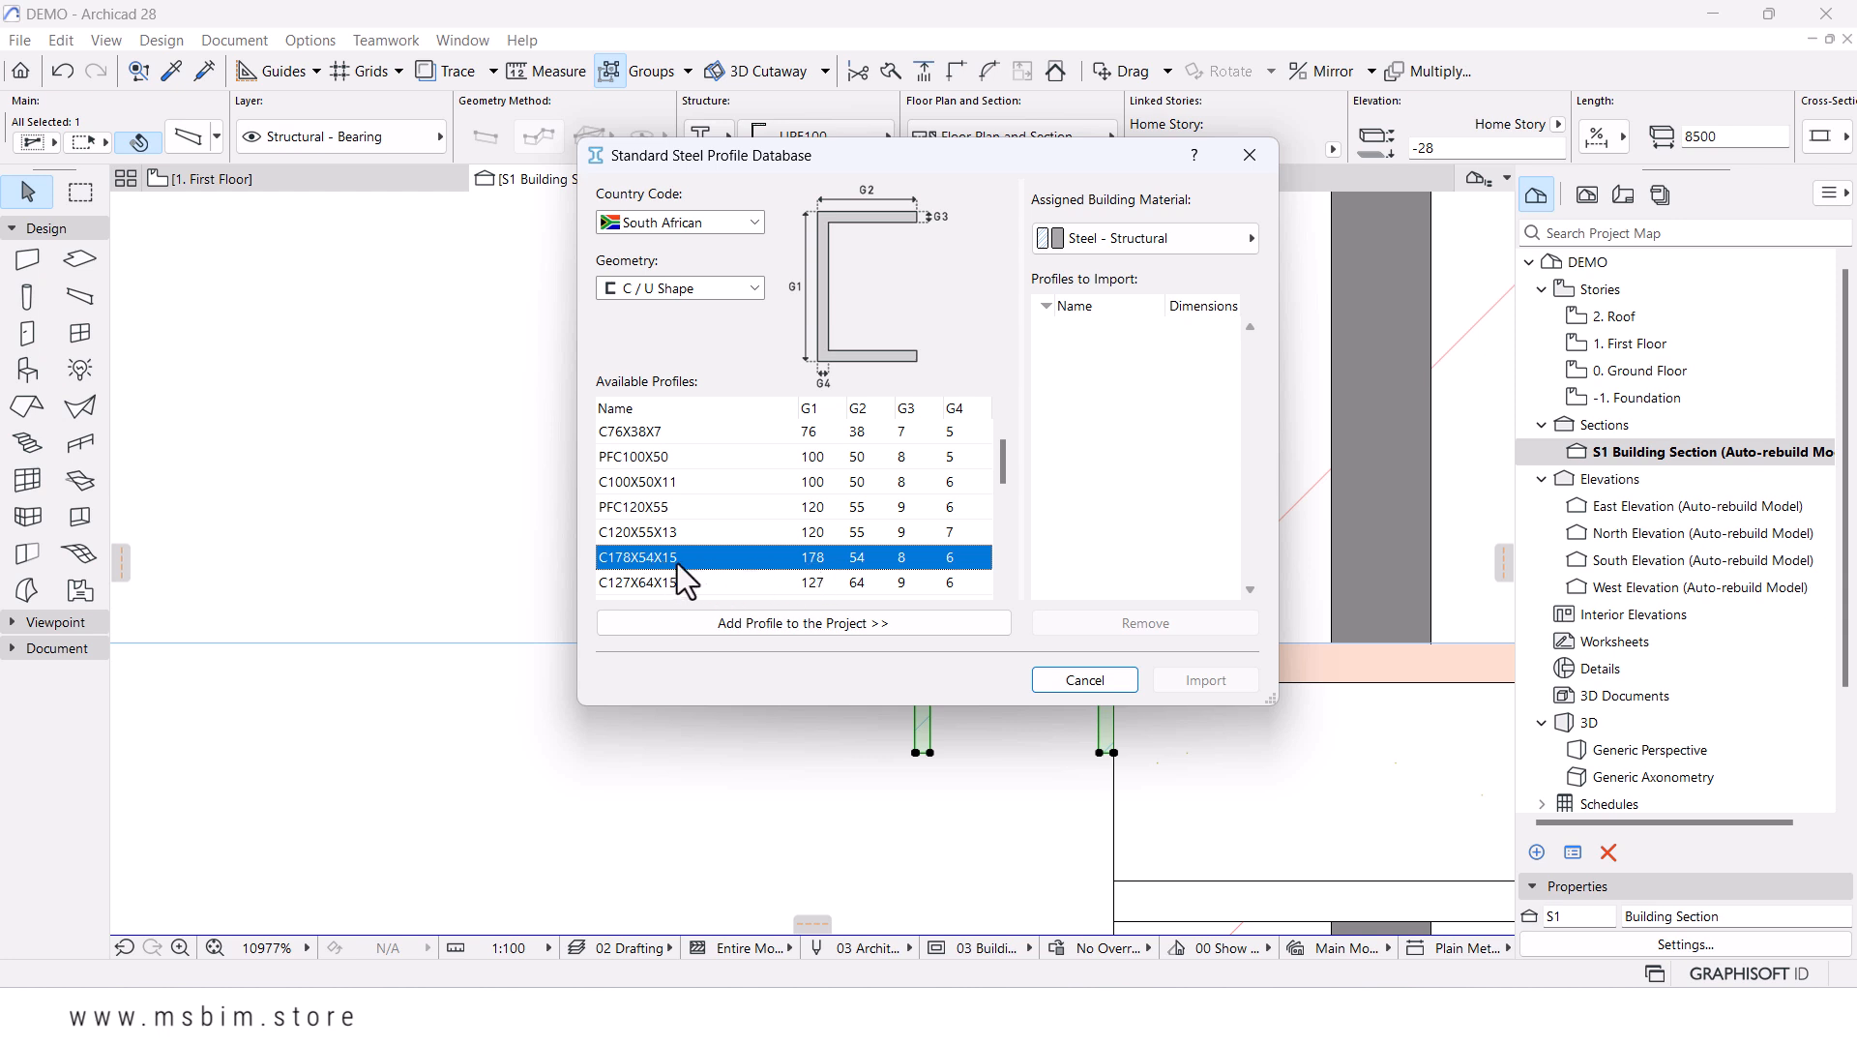
left_click(798, 627)
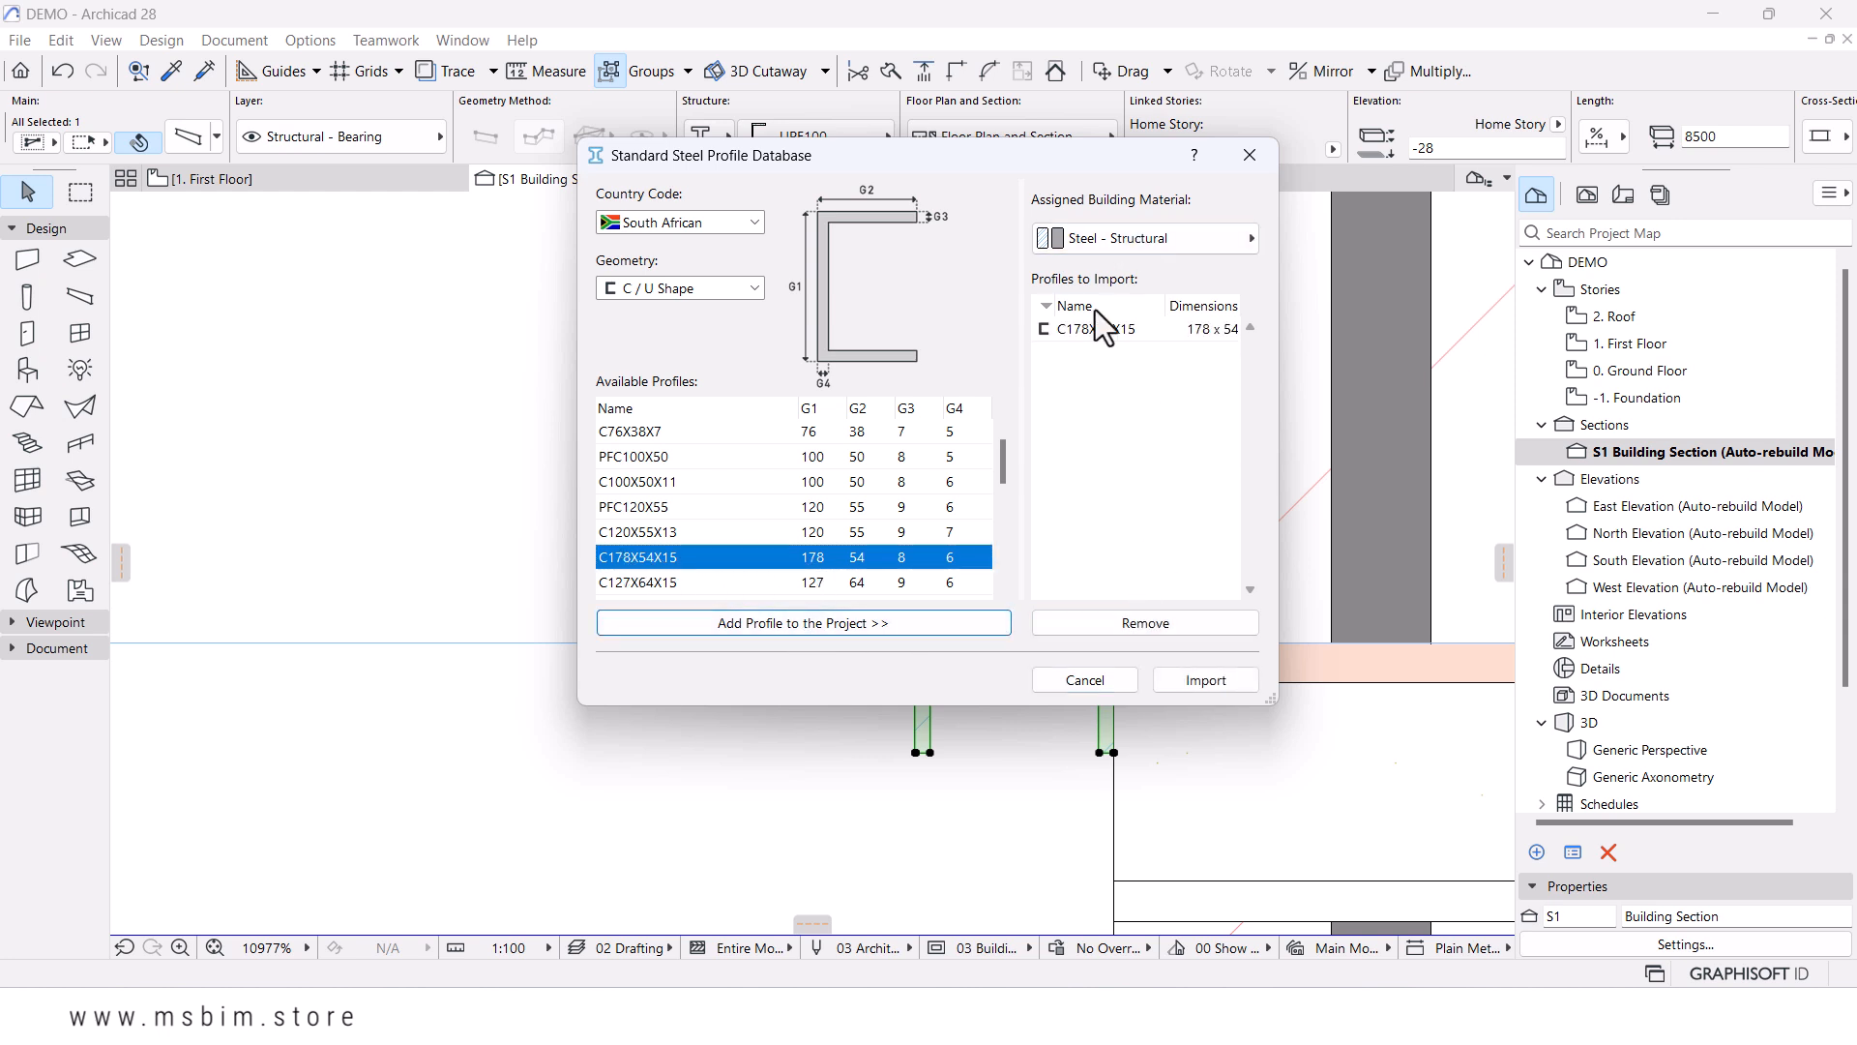
left_click(1186, 683)
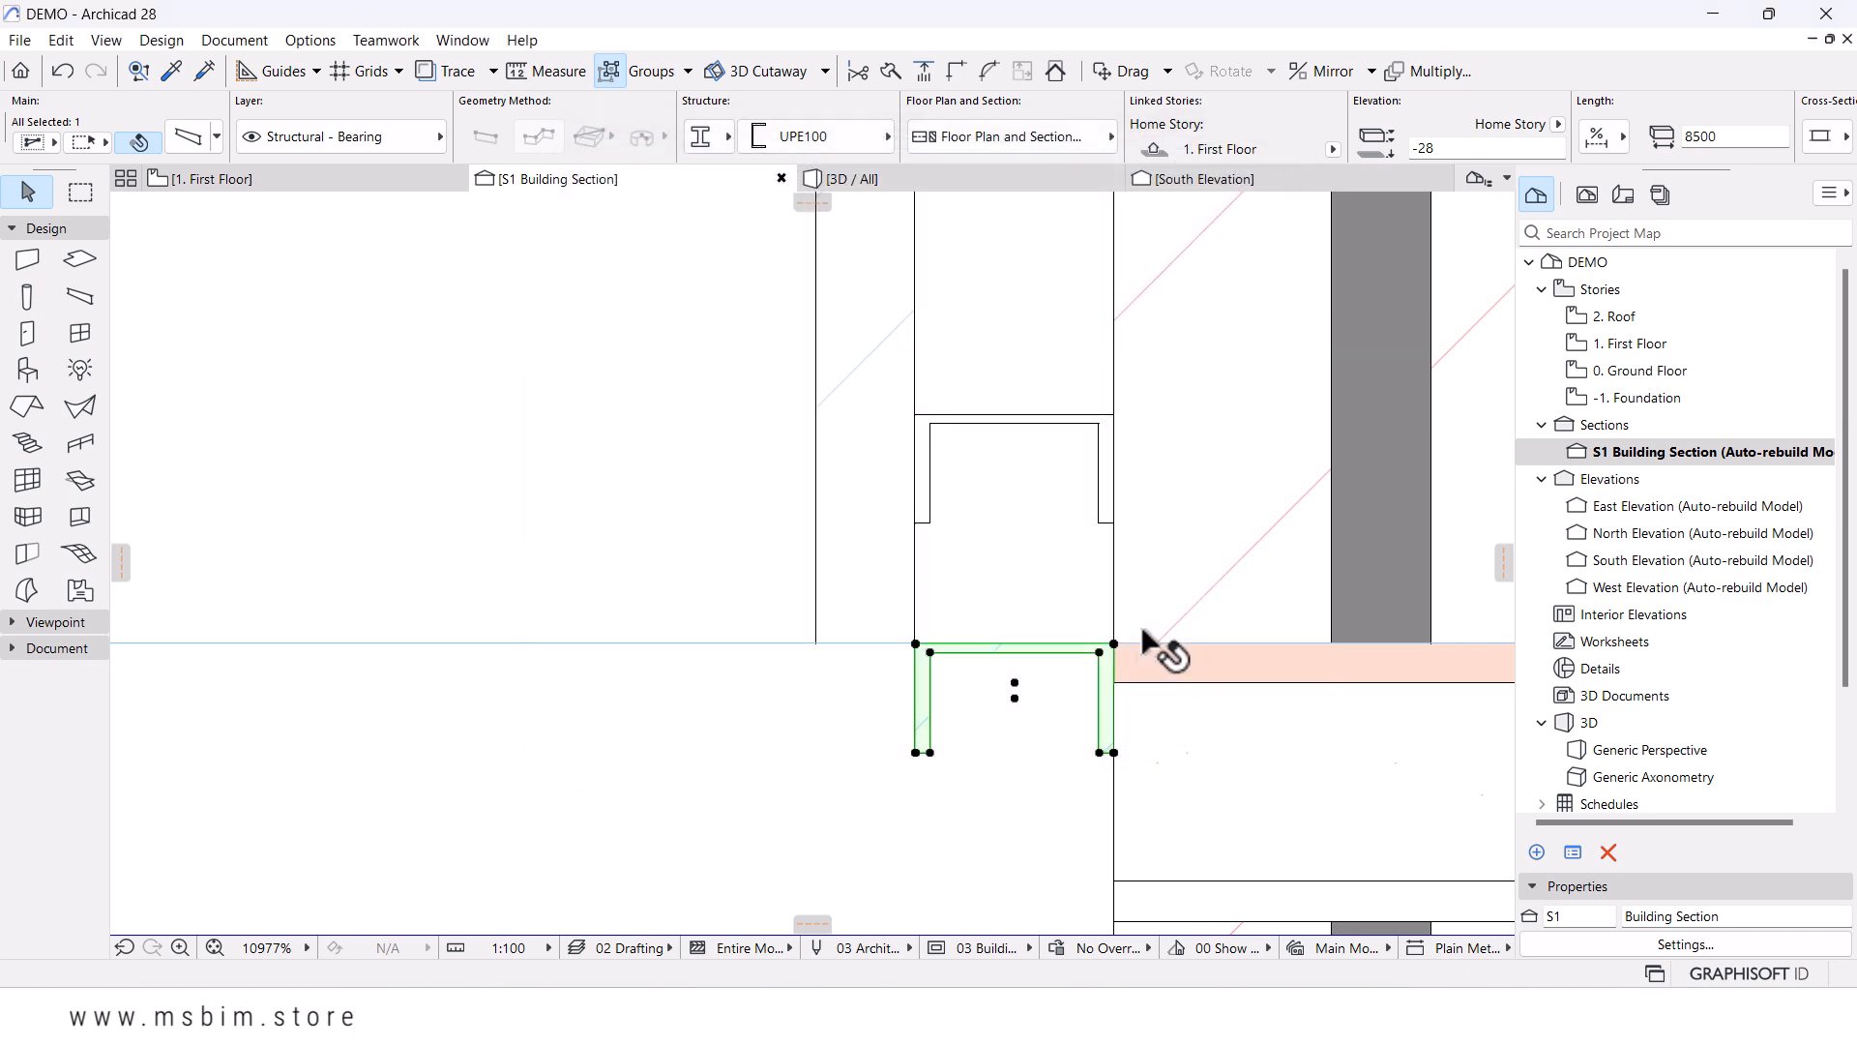
left_click(839, 135)
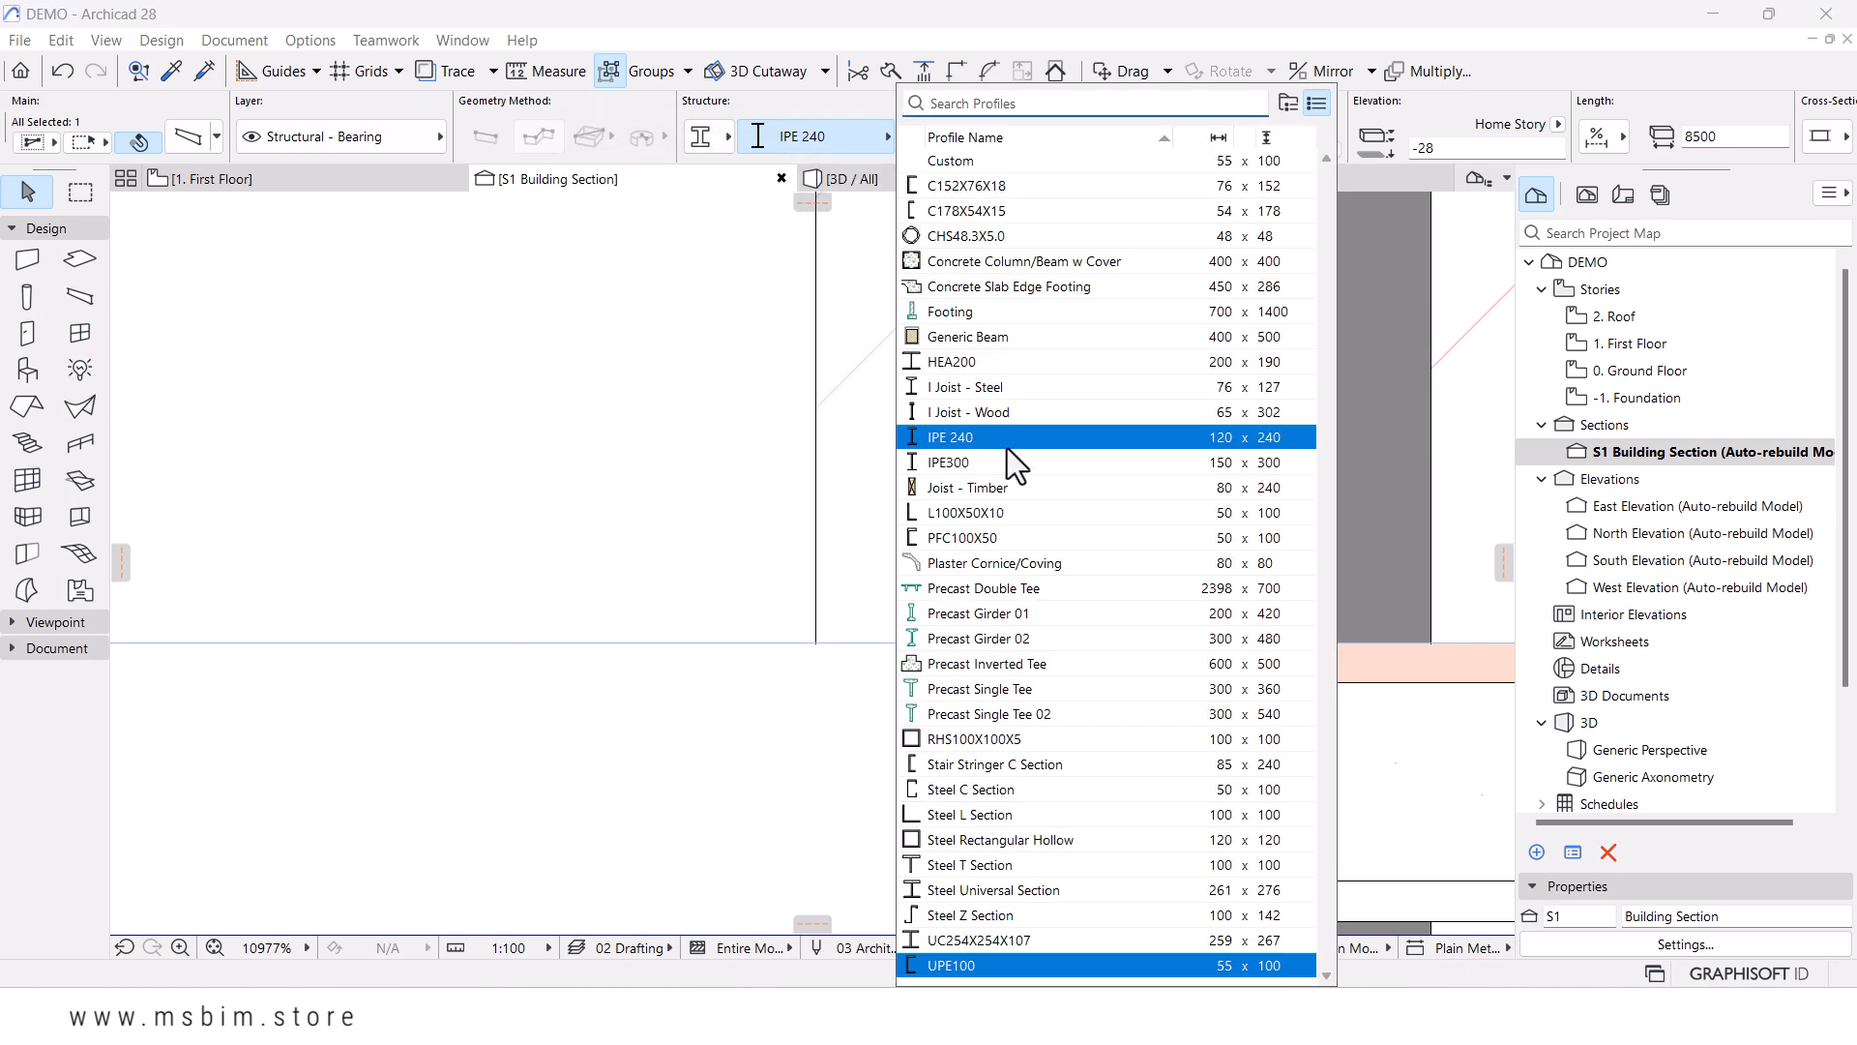
left_click(985, 211)
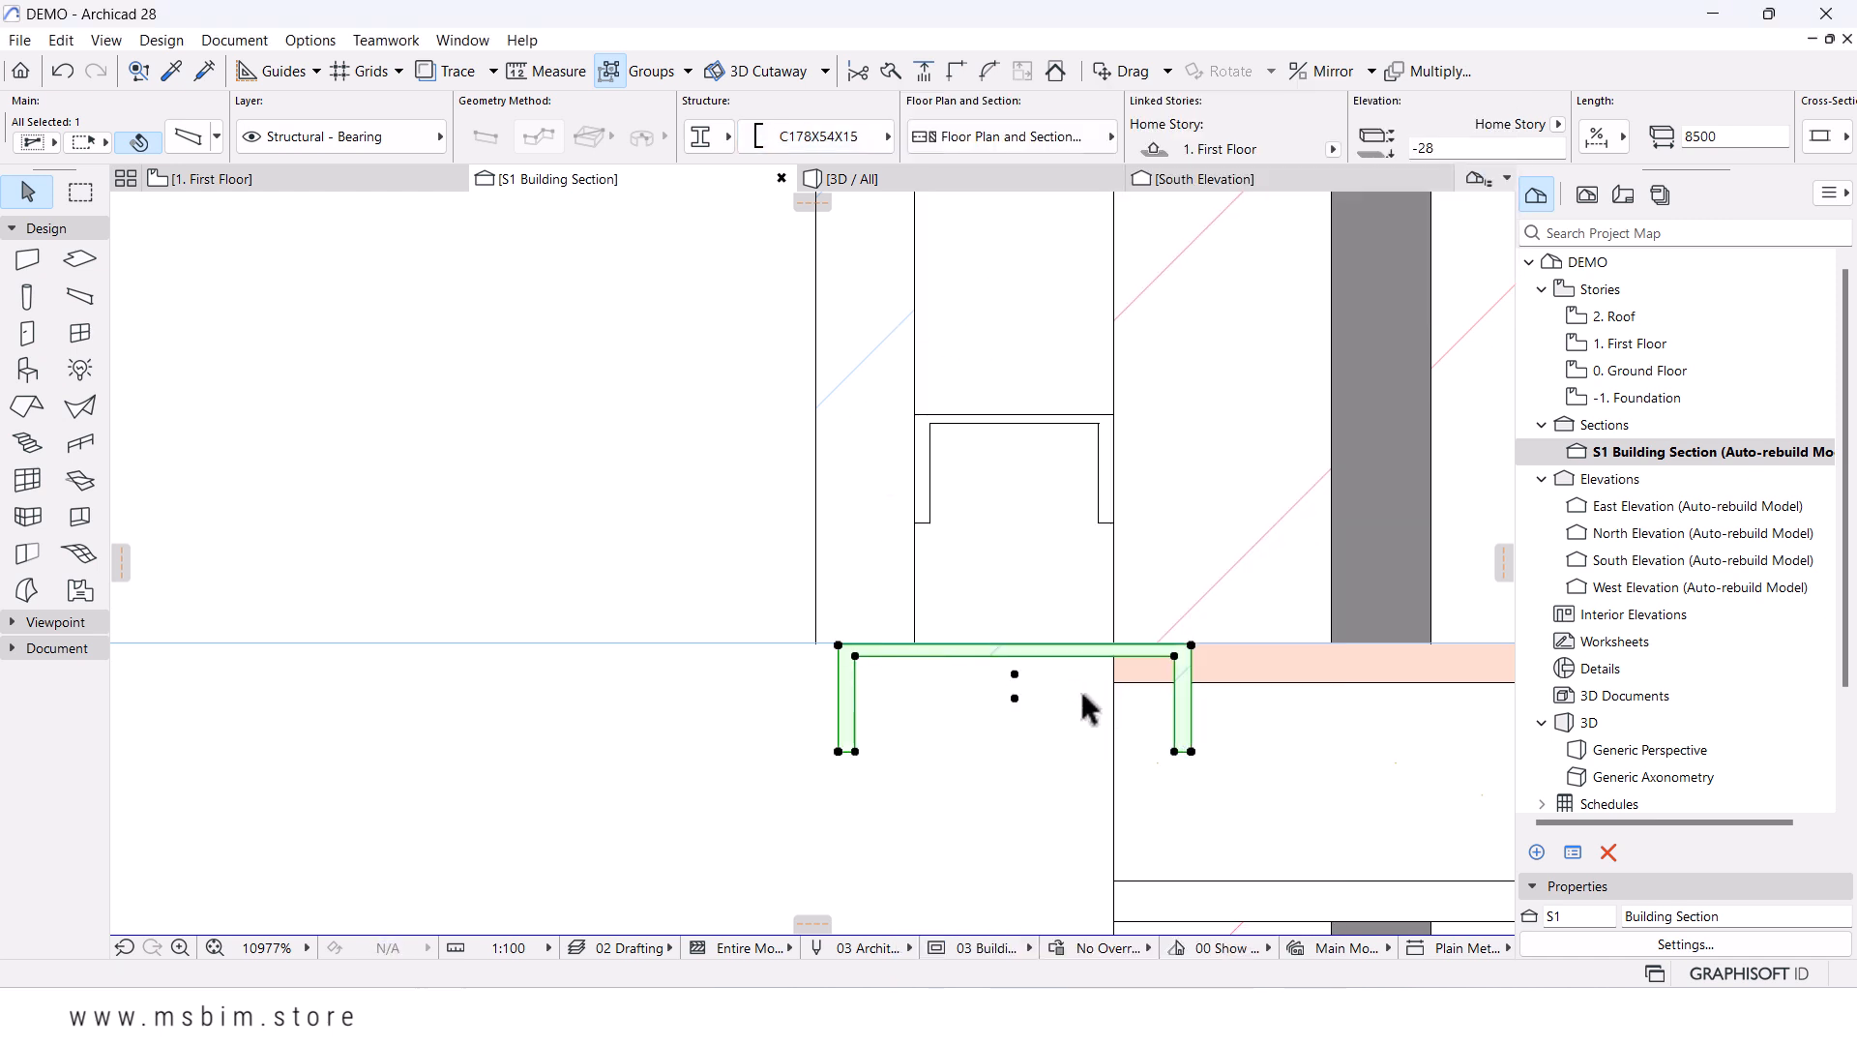
- Flip the selected C178X54X15 channel beam vertically in the section so that its flanges point upward
left_click(1015, 698)
key("Escape")
left_click(1015, 677)
left_click(156, 209)
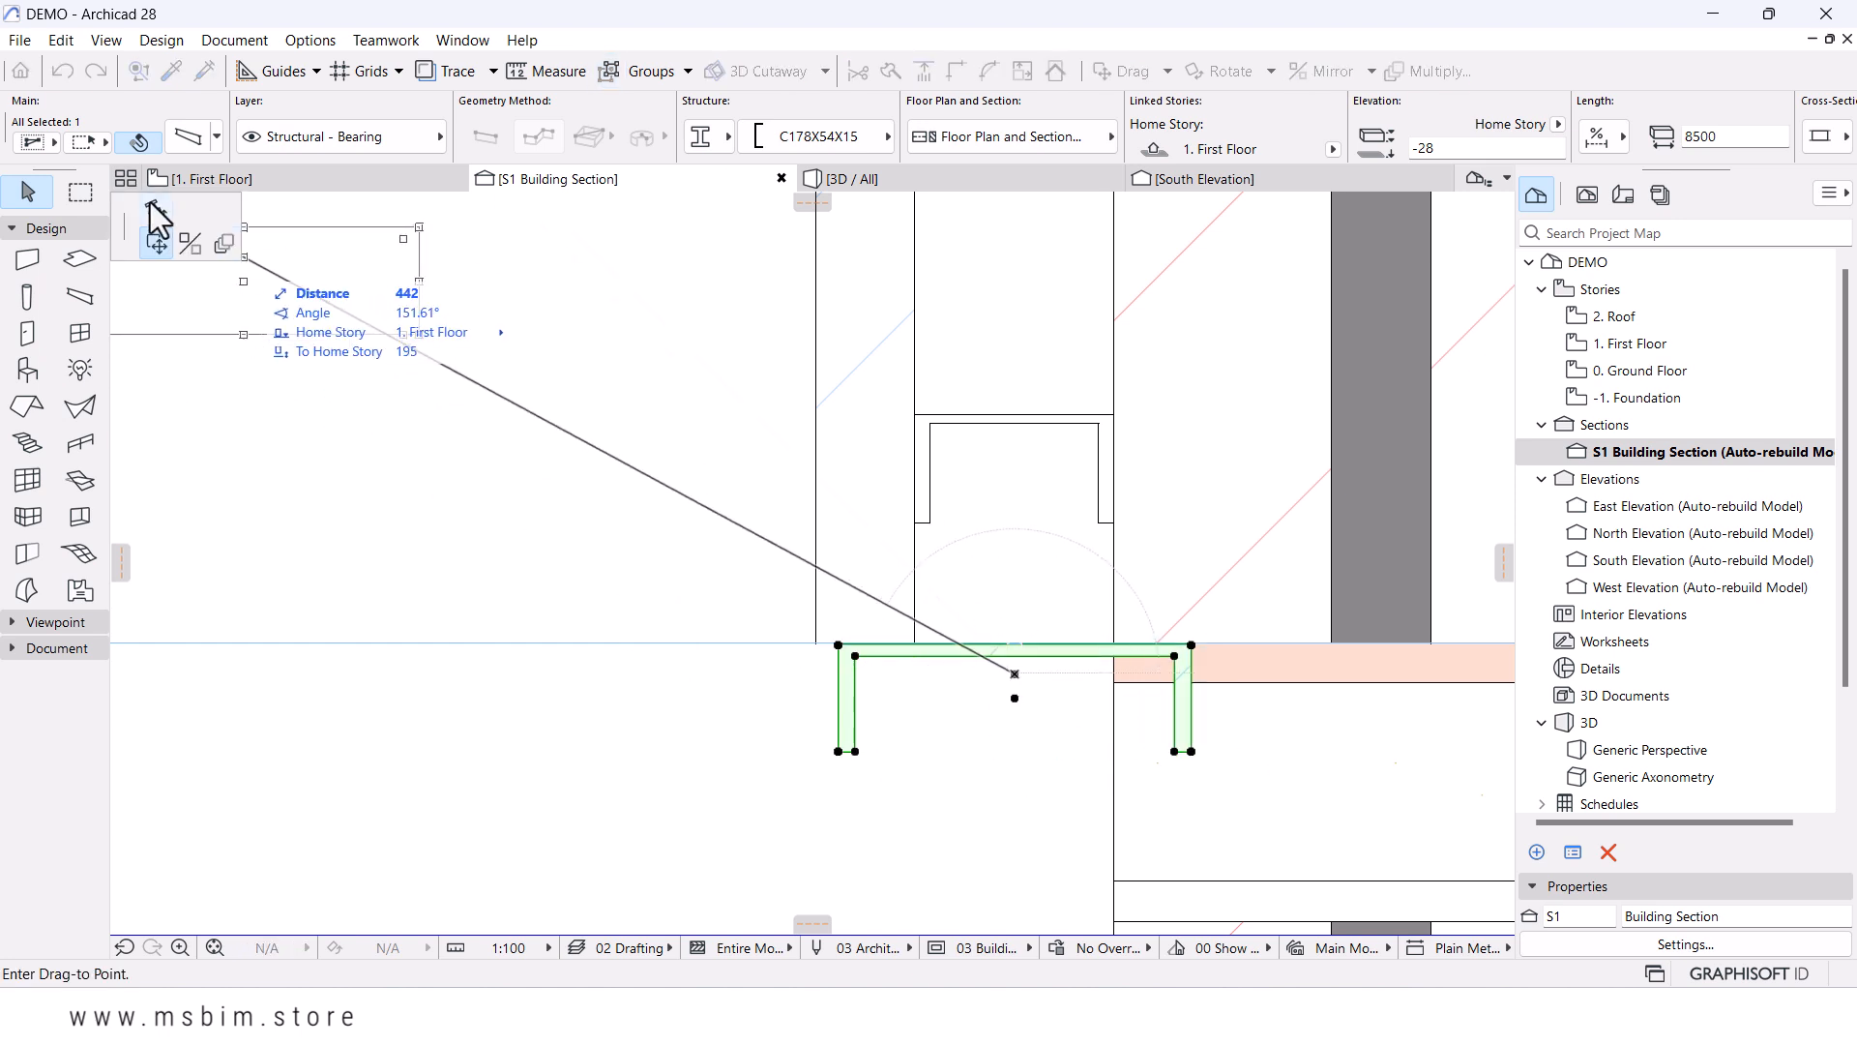
left_click(1015, 784)
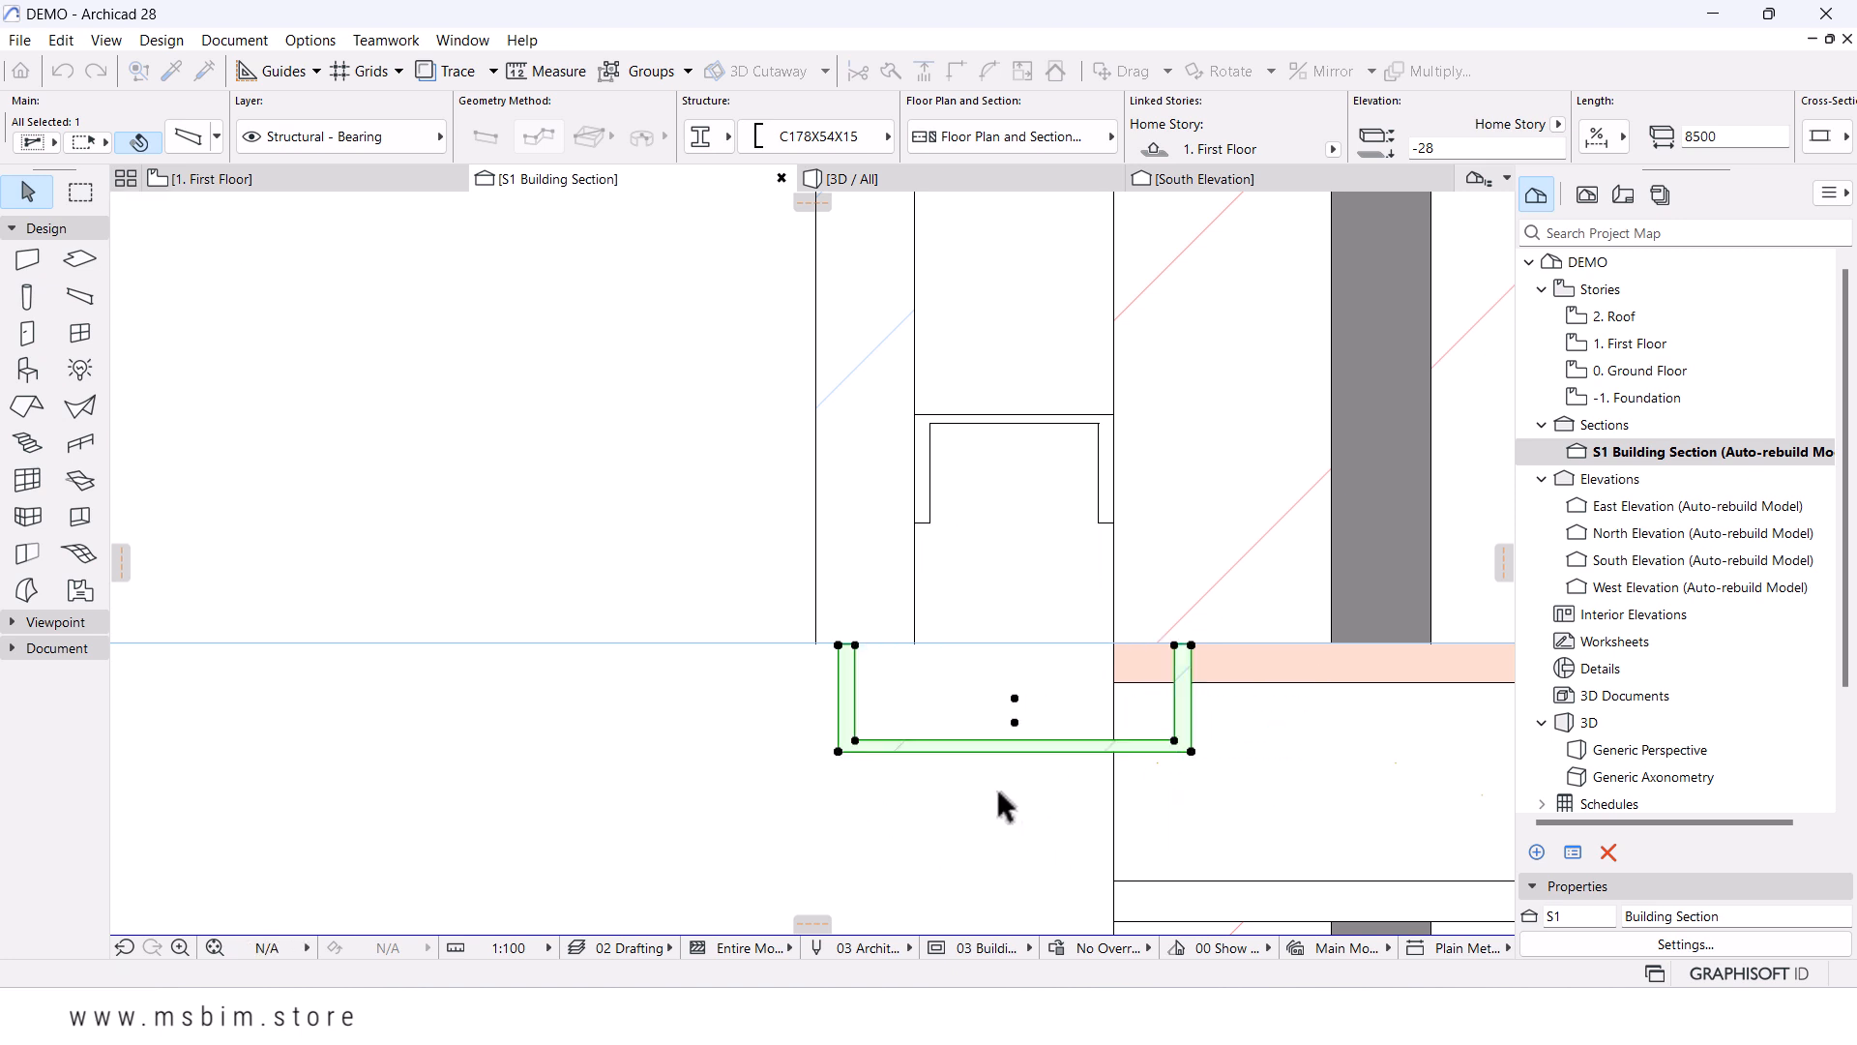
- Move the channel so its inner left corner meets the outer bottom corner of the wall
key("ctrl+d")
left_click(855, 643)
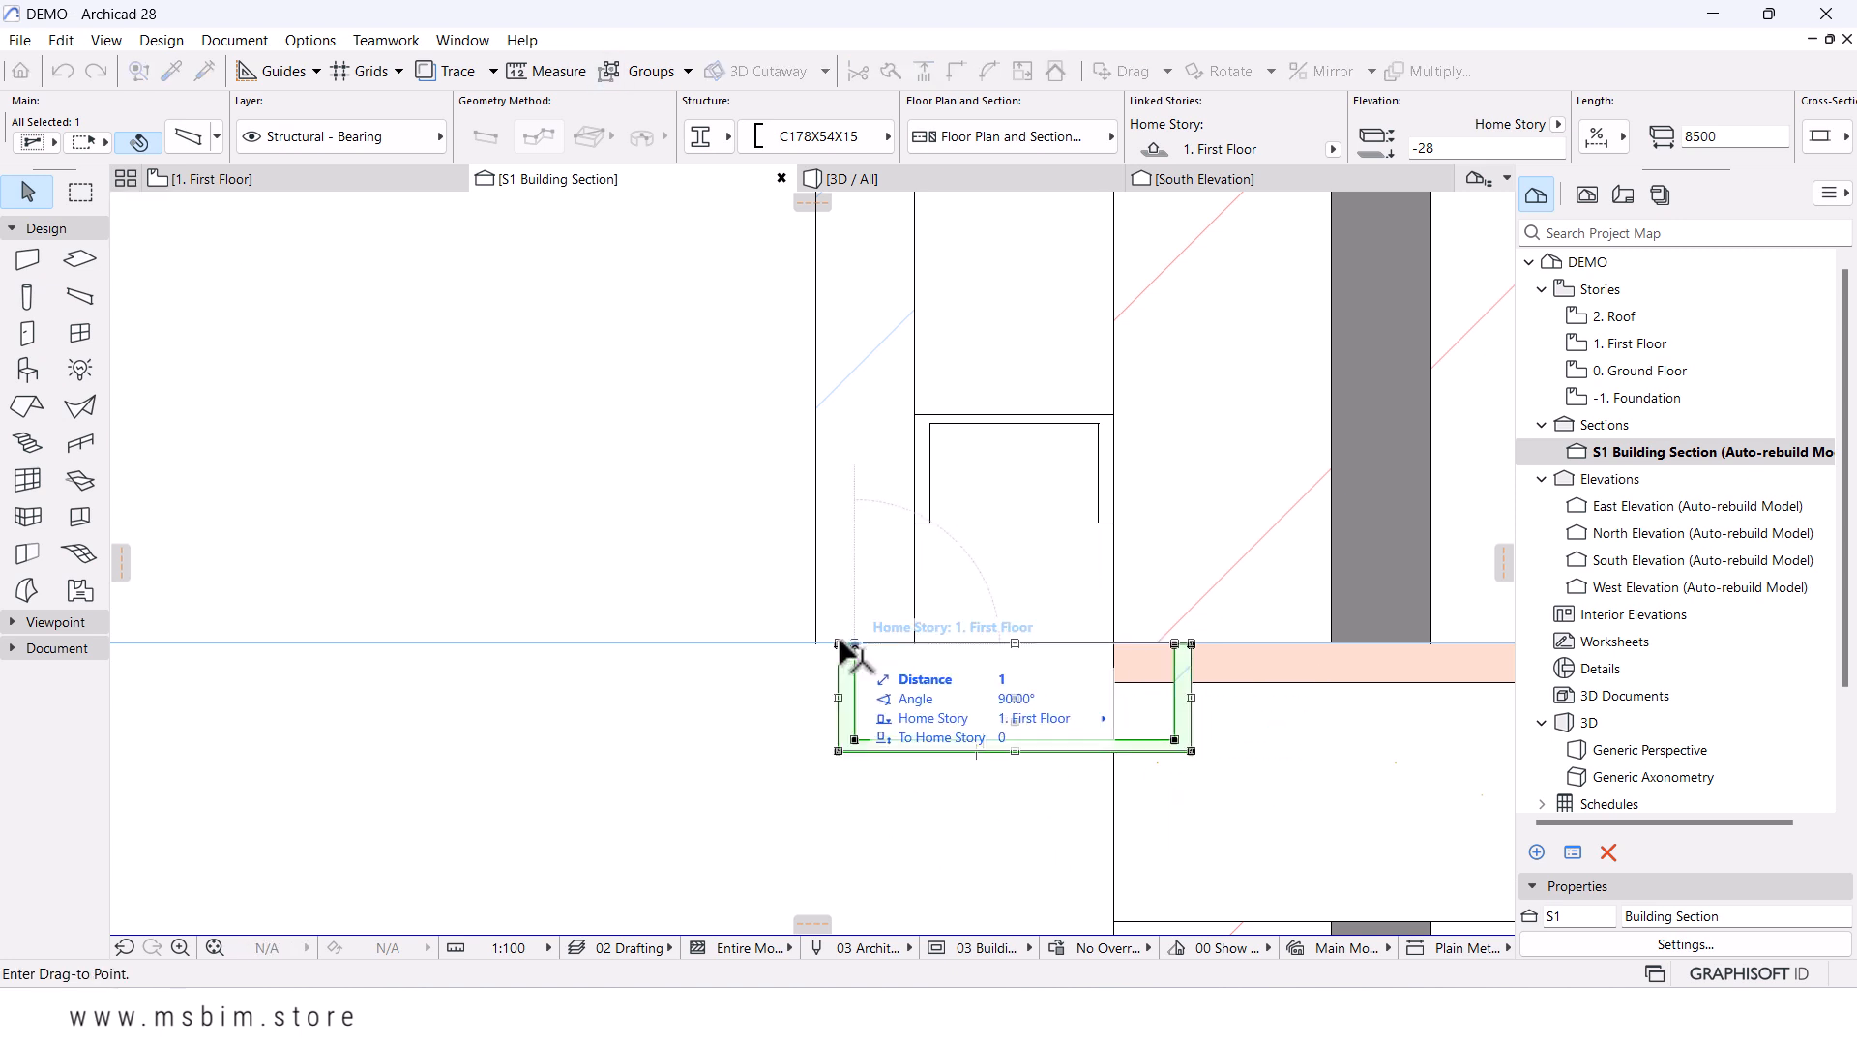
left_click(816, 642)
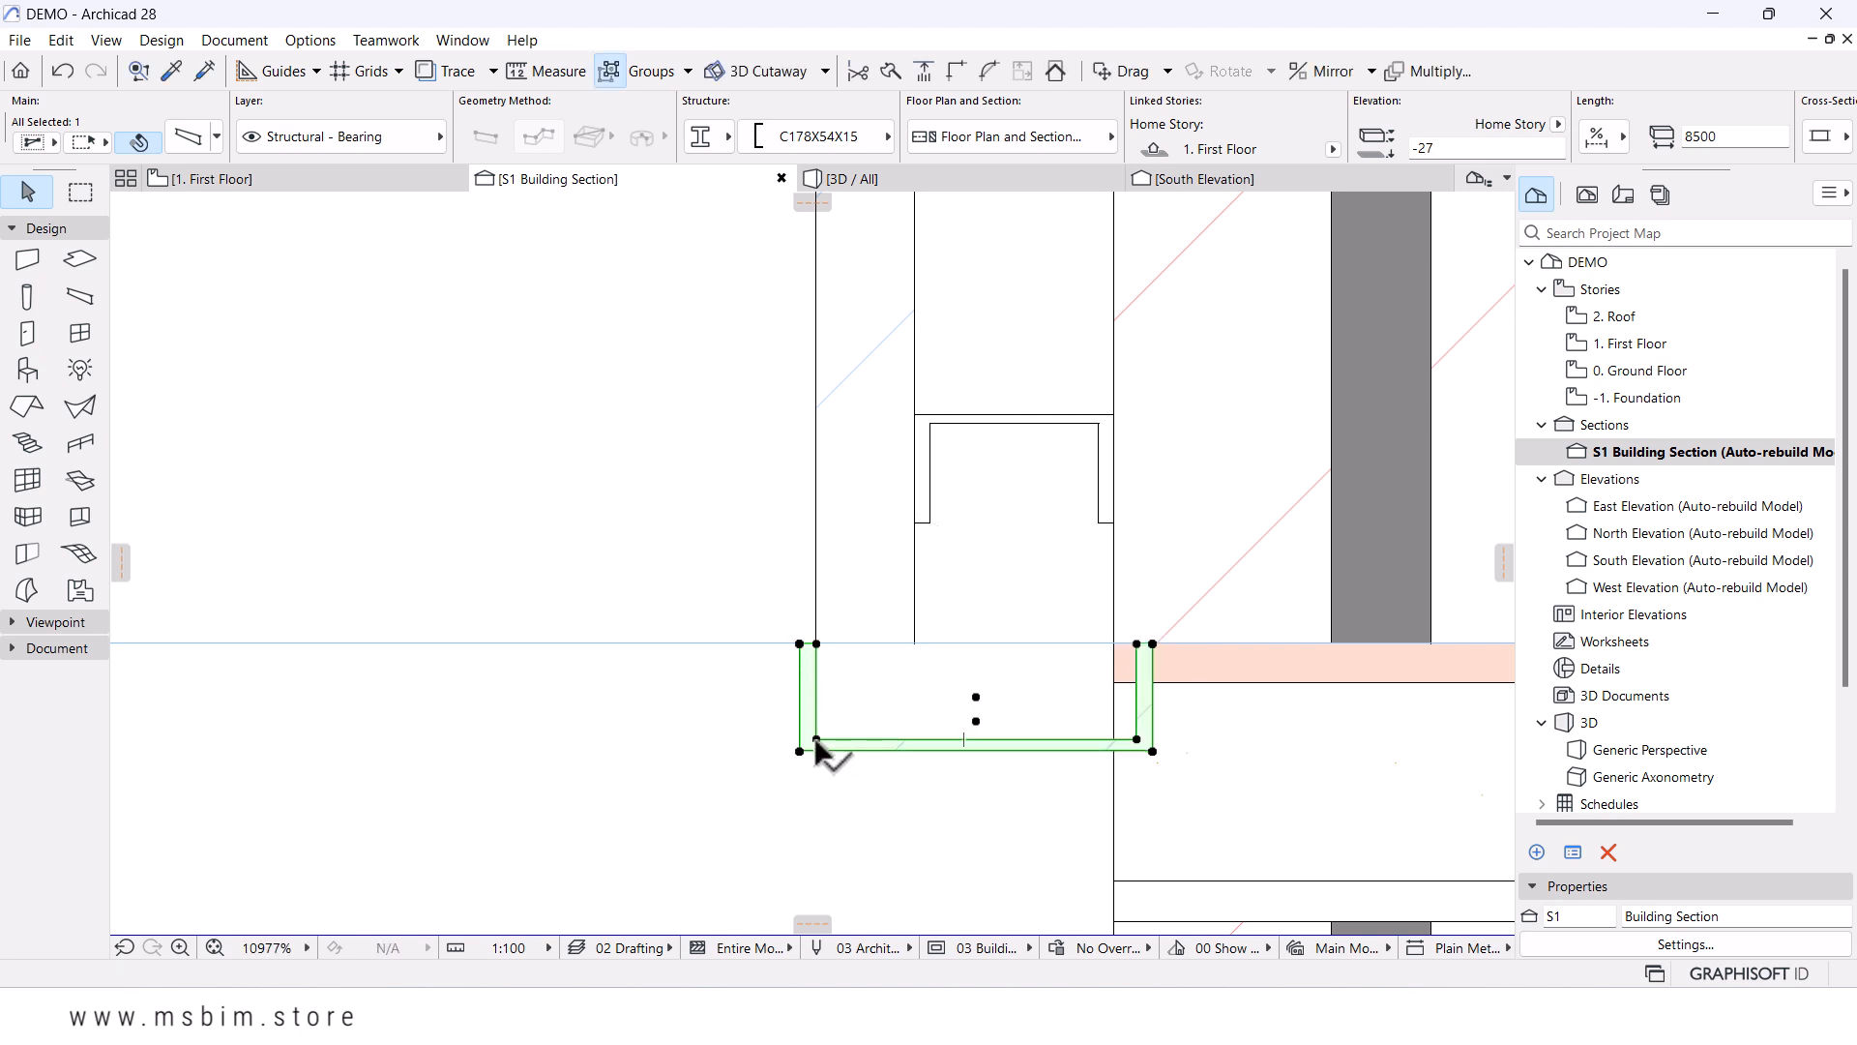
key("ctrl+d")
left_click(817, 739)
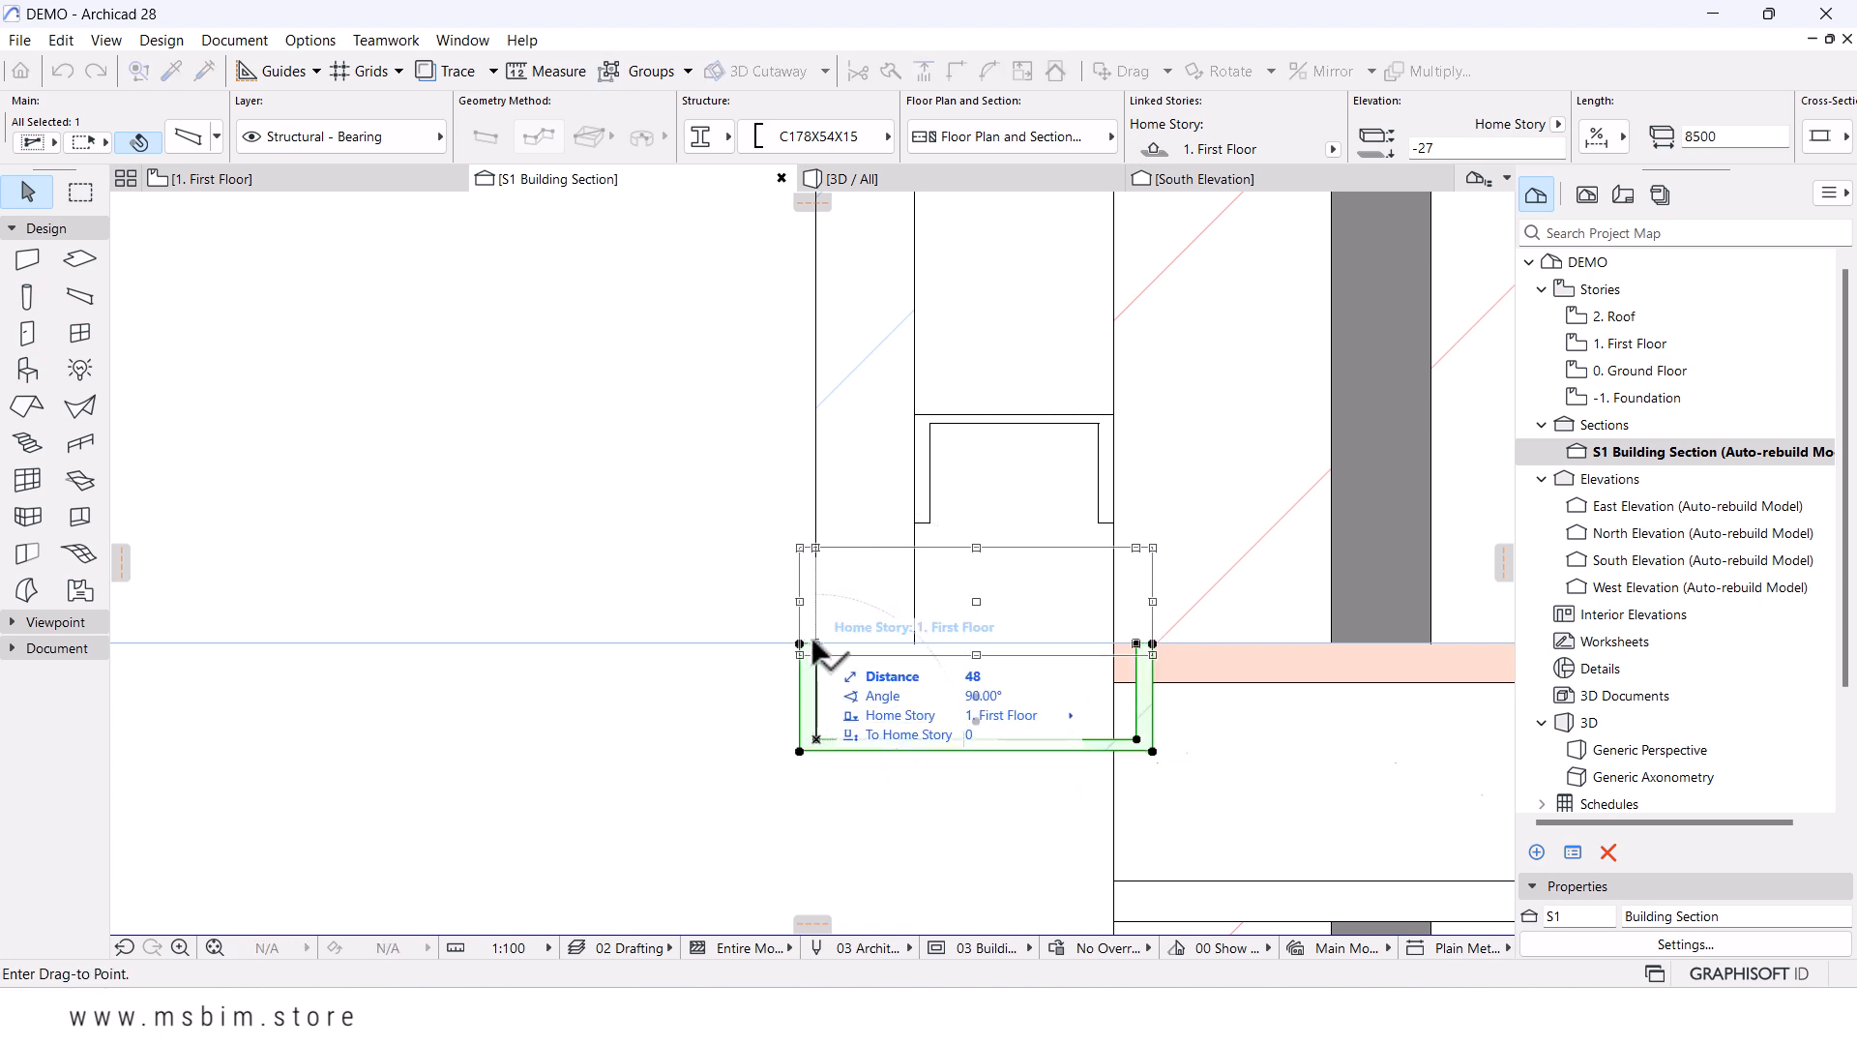
left_click(813, 641)
scroll(1161, 629, "up", 3)
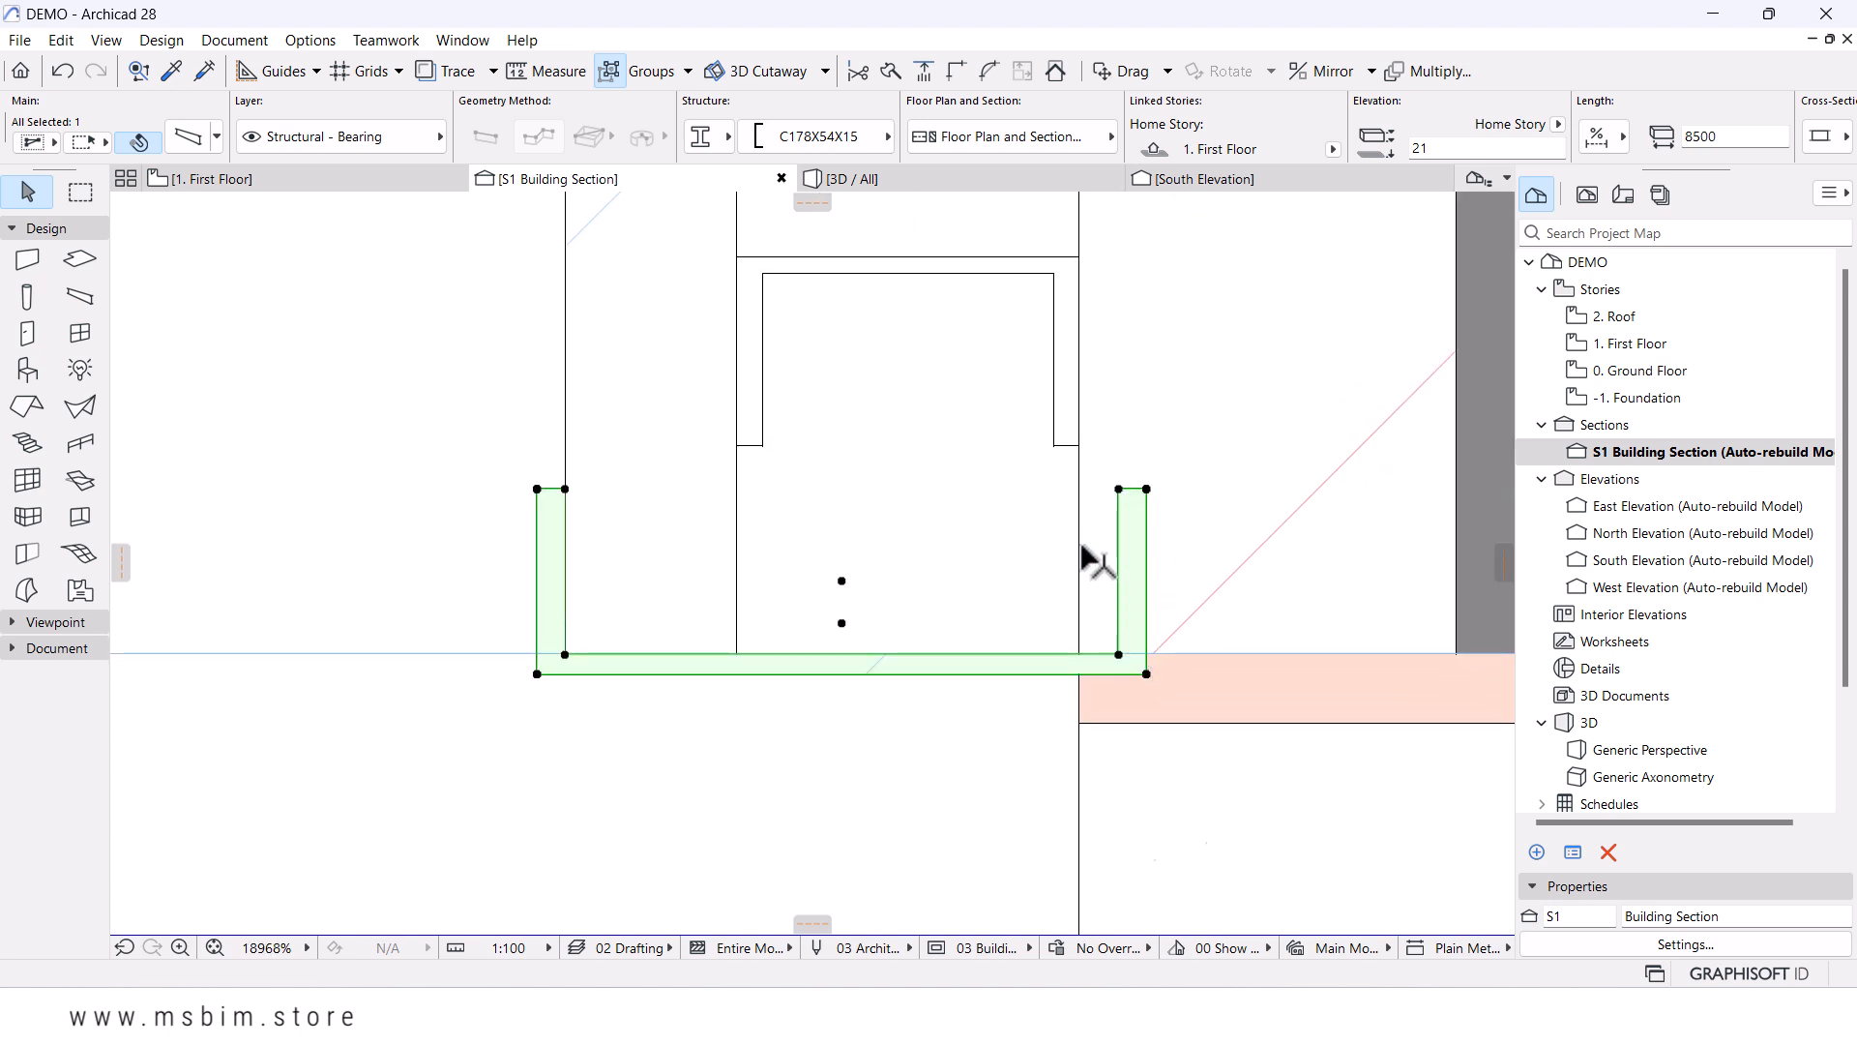
- Measure the wall's width along its base, starting from the channel's inner left corner
key("m")
left_click(565, 654)
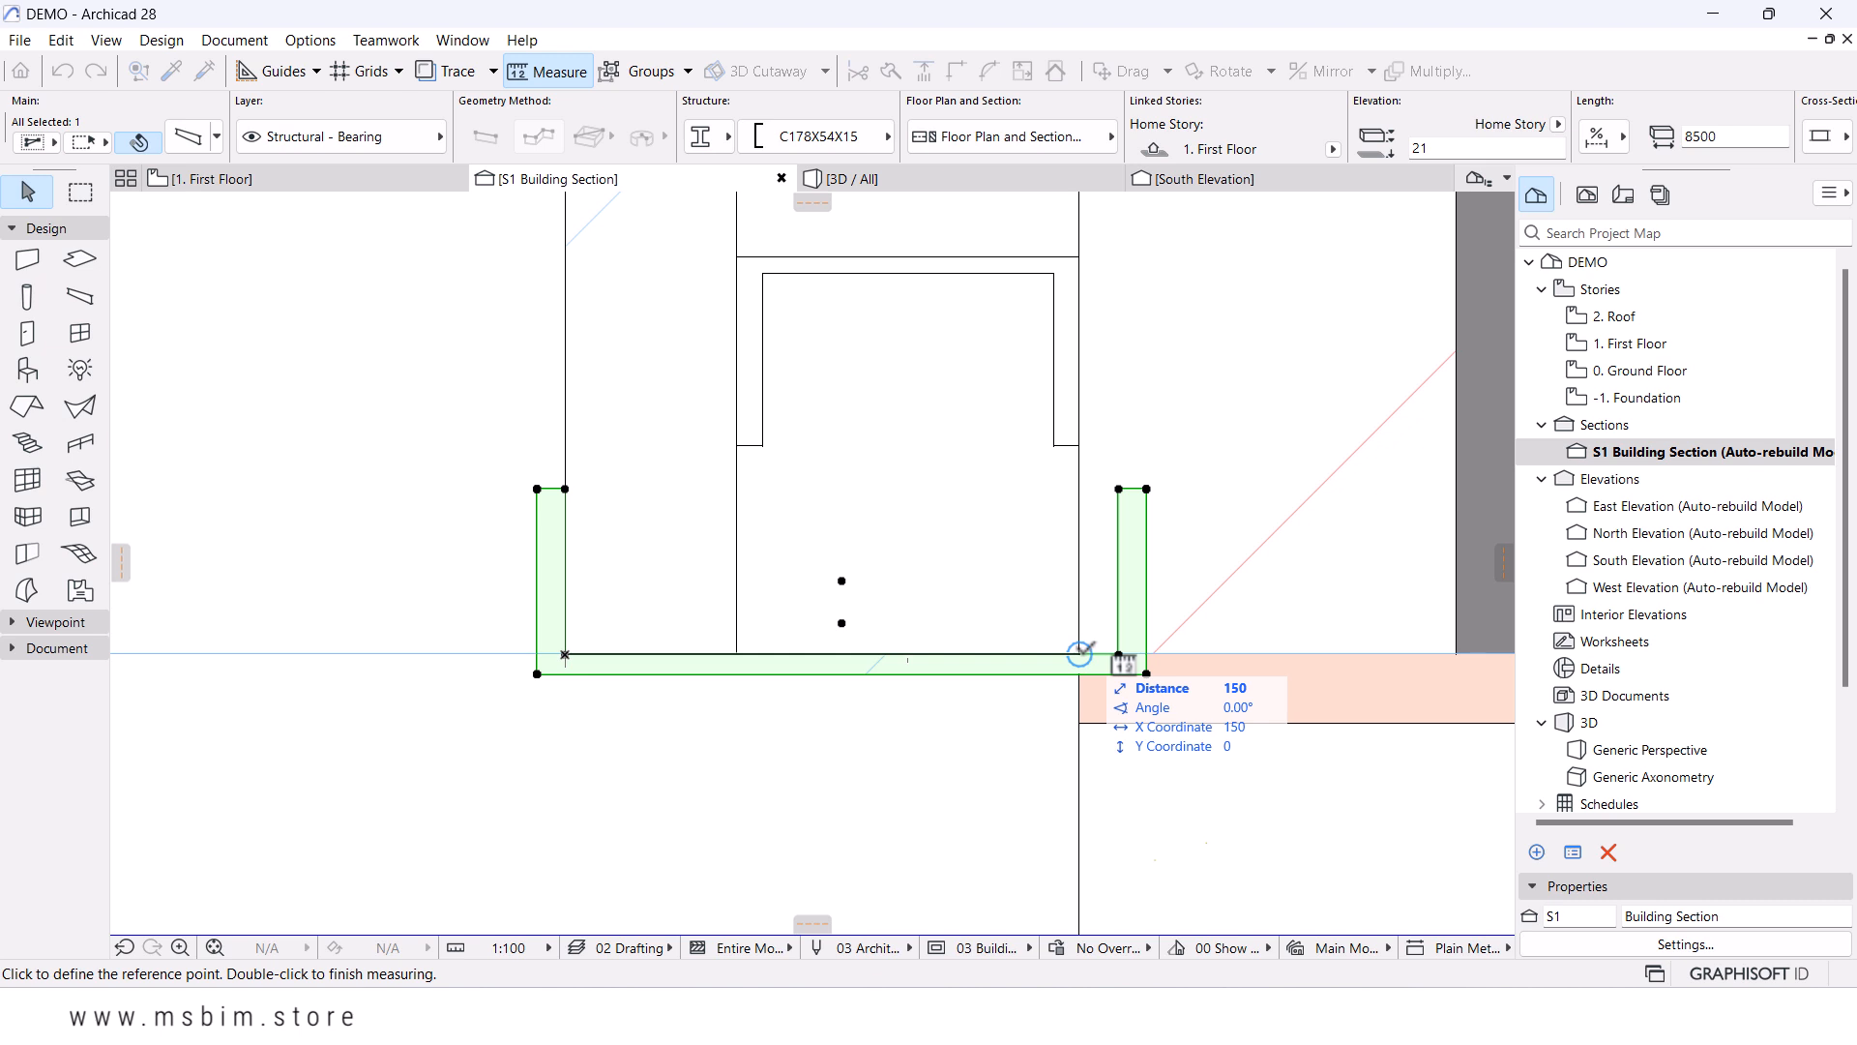
key("Escape")
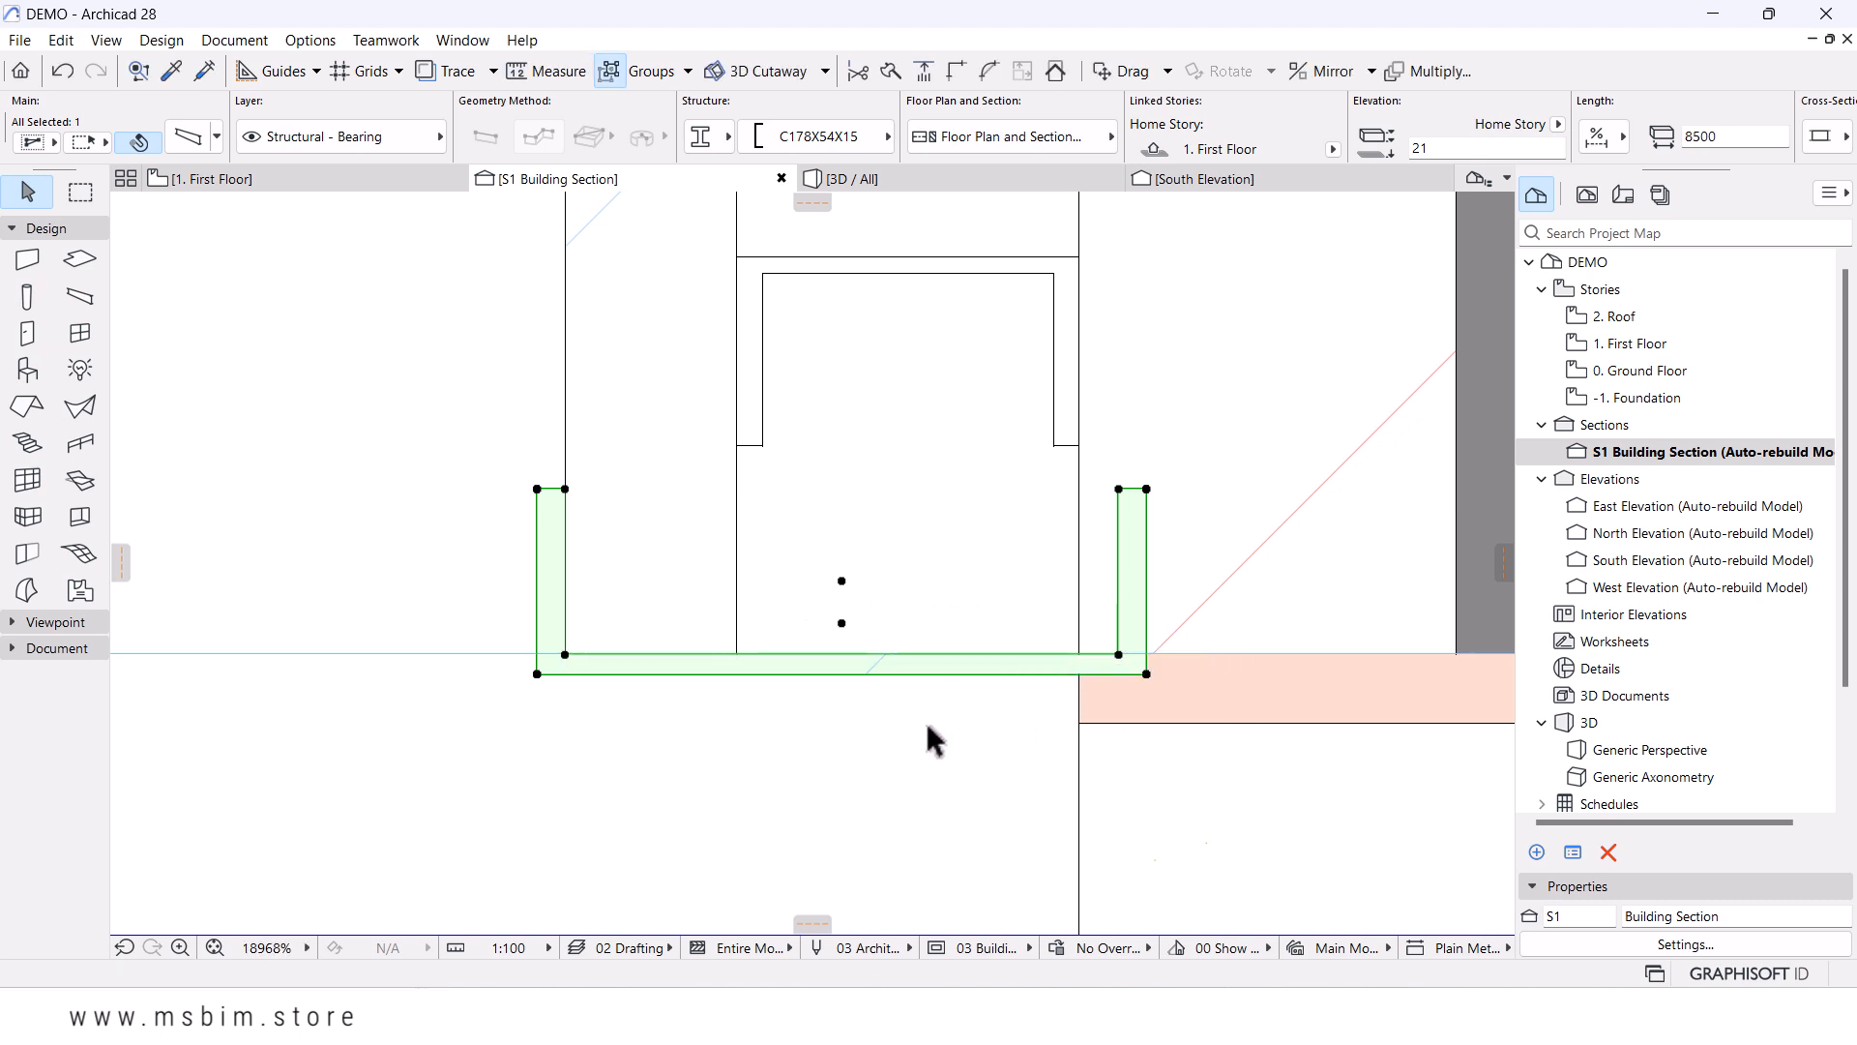
- Open the channel's profile for editing and draw a 150 mm vertical guide line down from the upper flange's inner edge
right_click(858, 712)
left_click(962, 454)
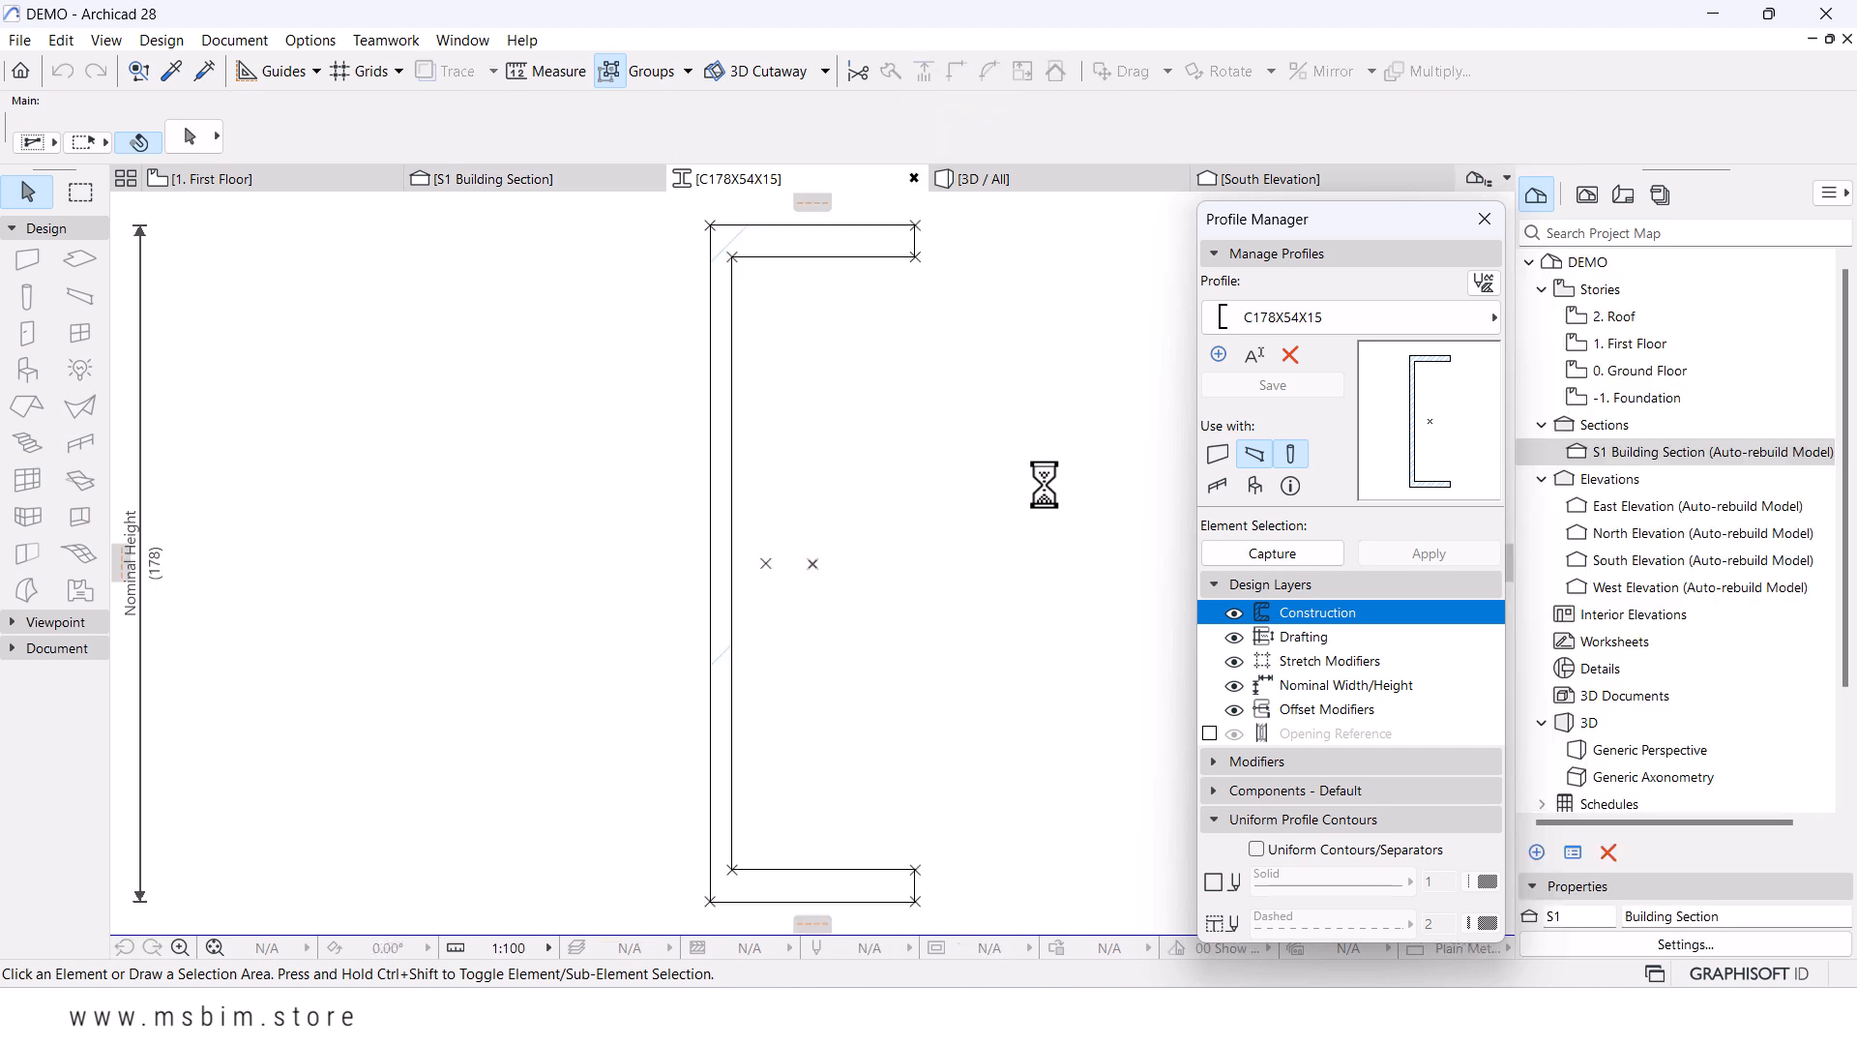
left_click(68, 648)
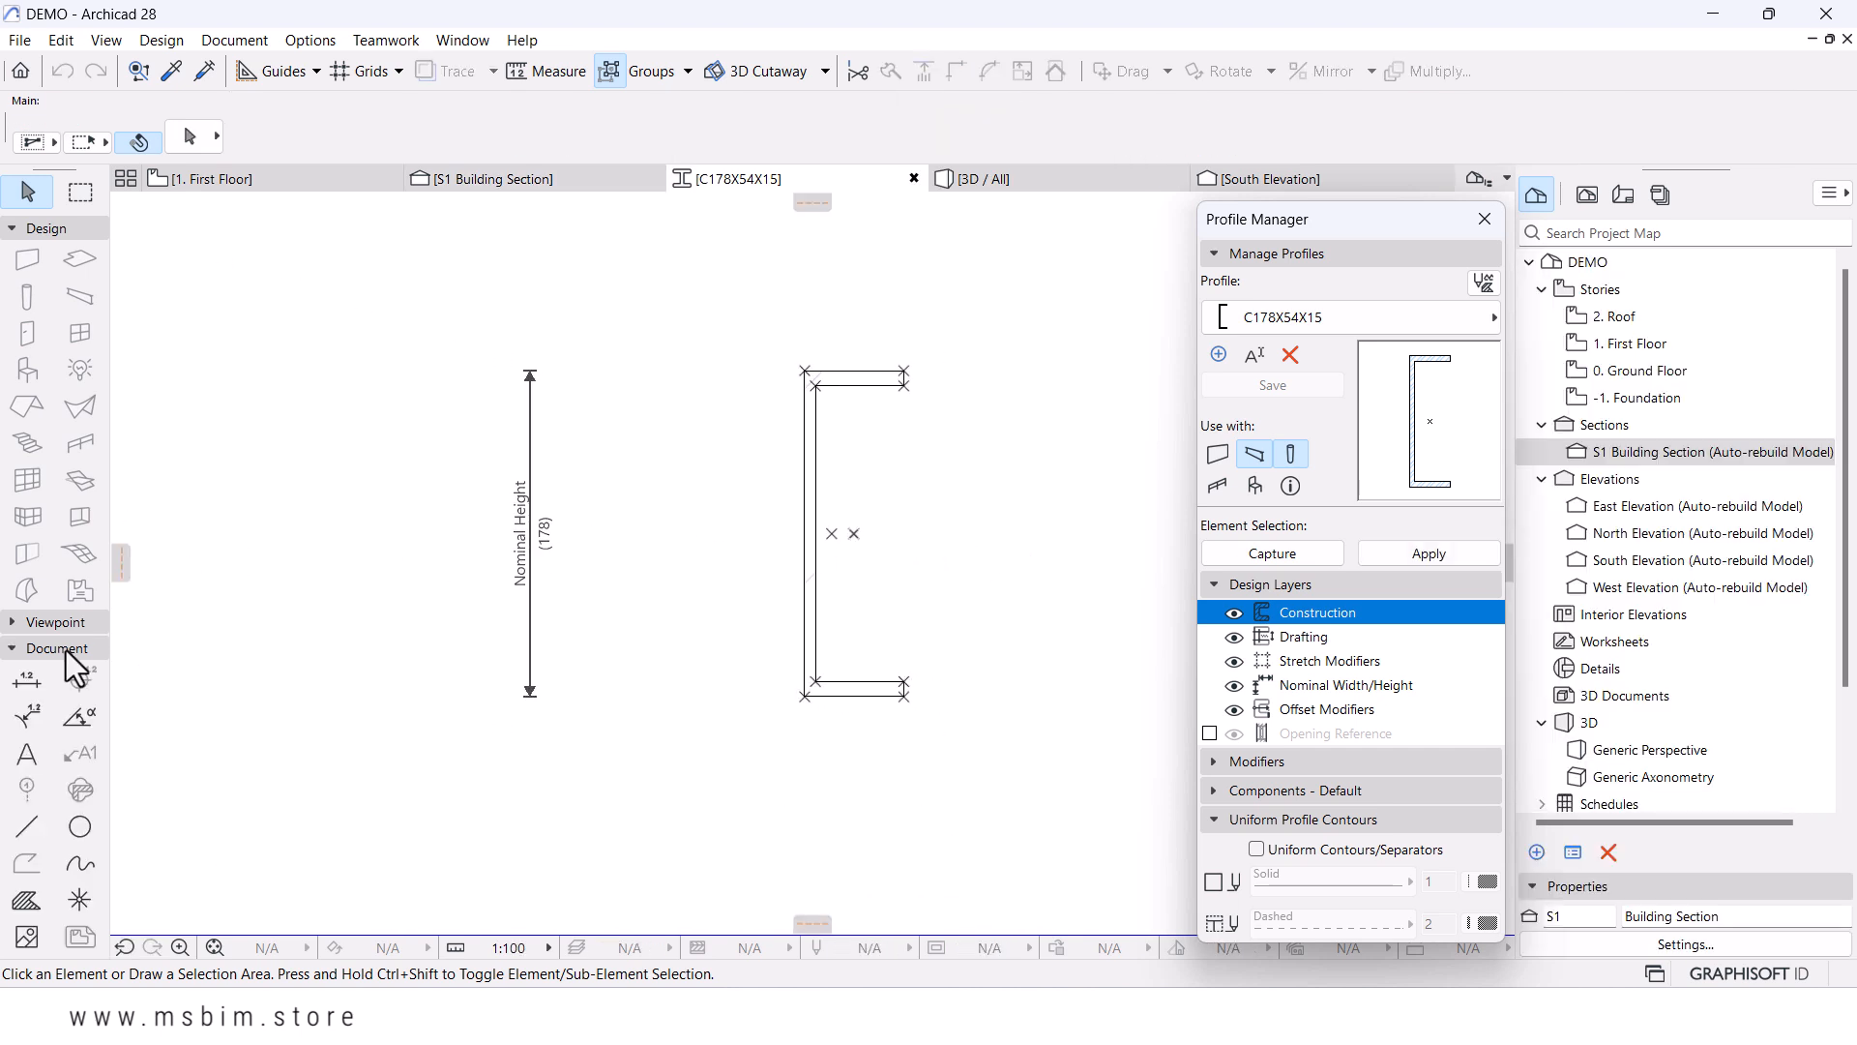
left_click(28, 826)
left_click(877, 386)
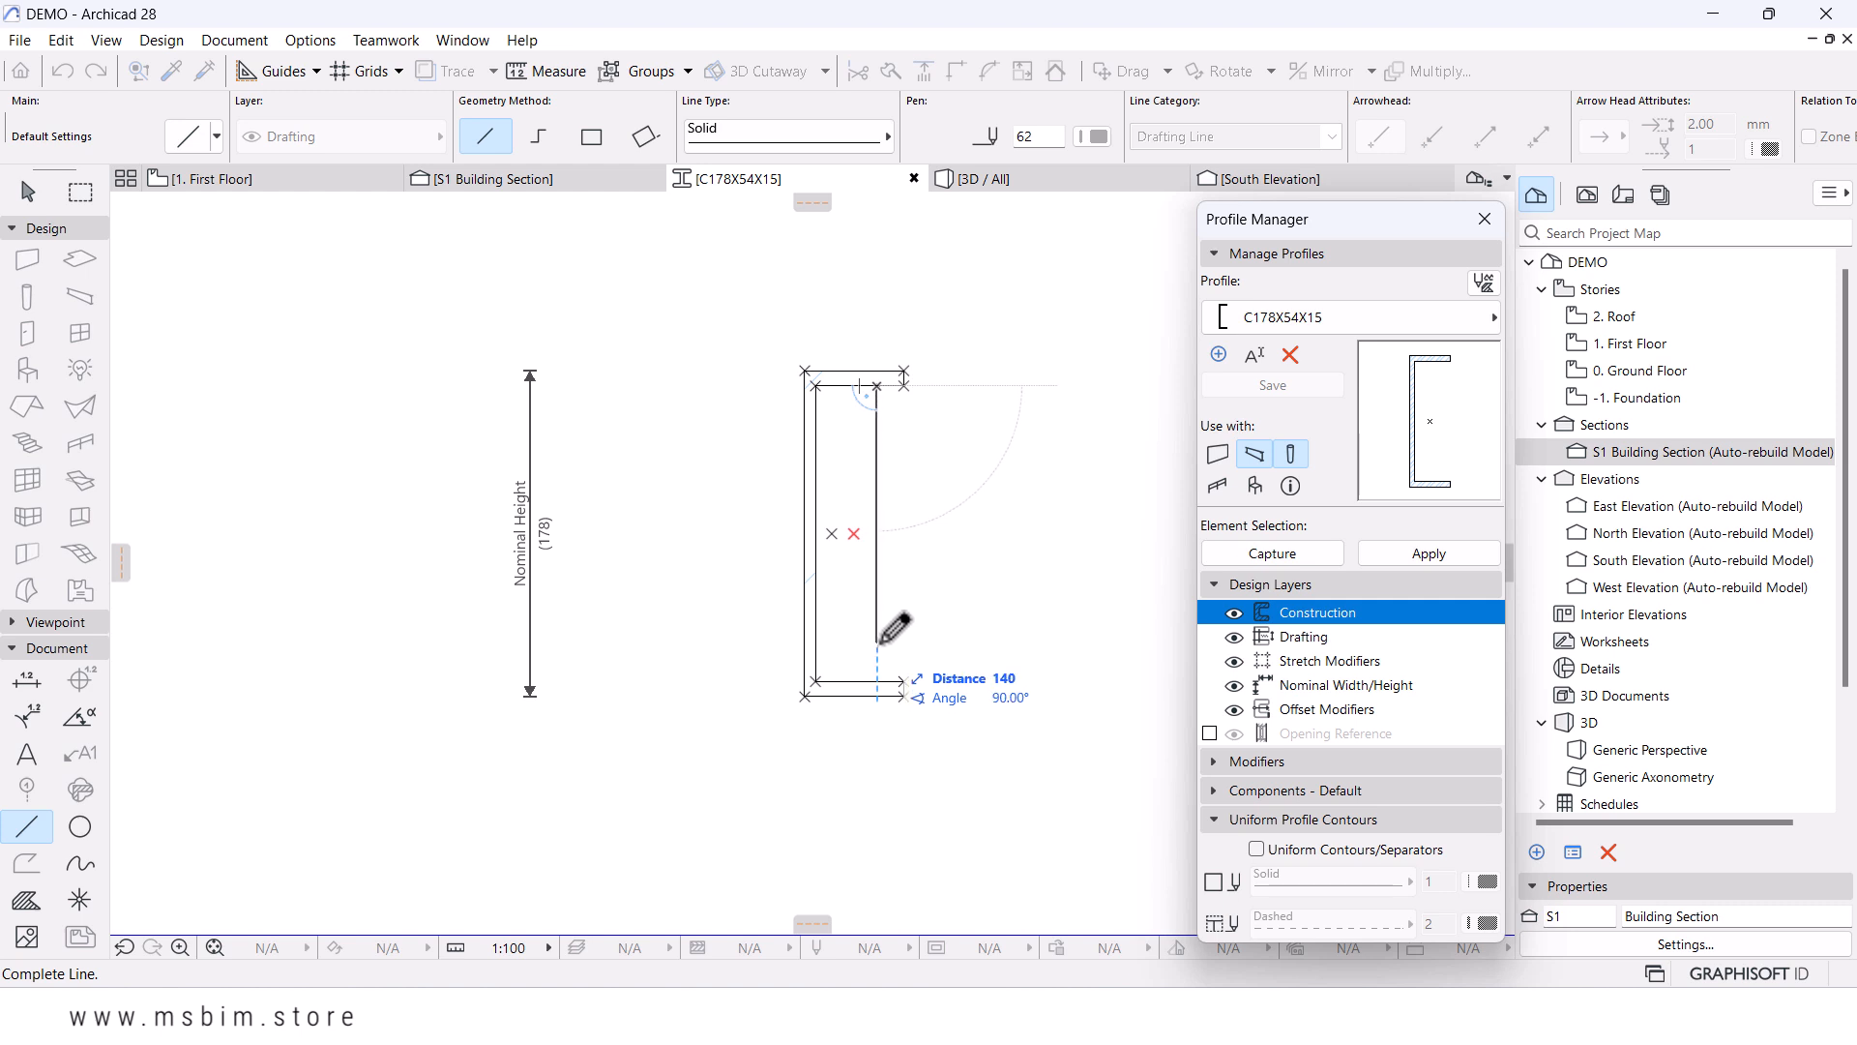
key("Return")
scroll(890, 663, "up", 2)
key("Escape")
- Offset the lower flange's inner edge up to the guide line's end and its outer edge up by 11 mm
left_click(842, 690)
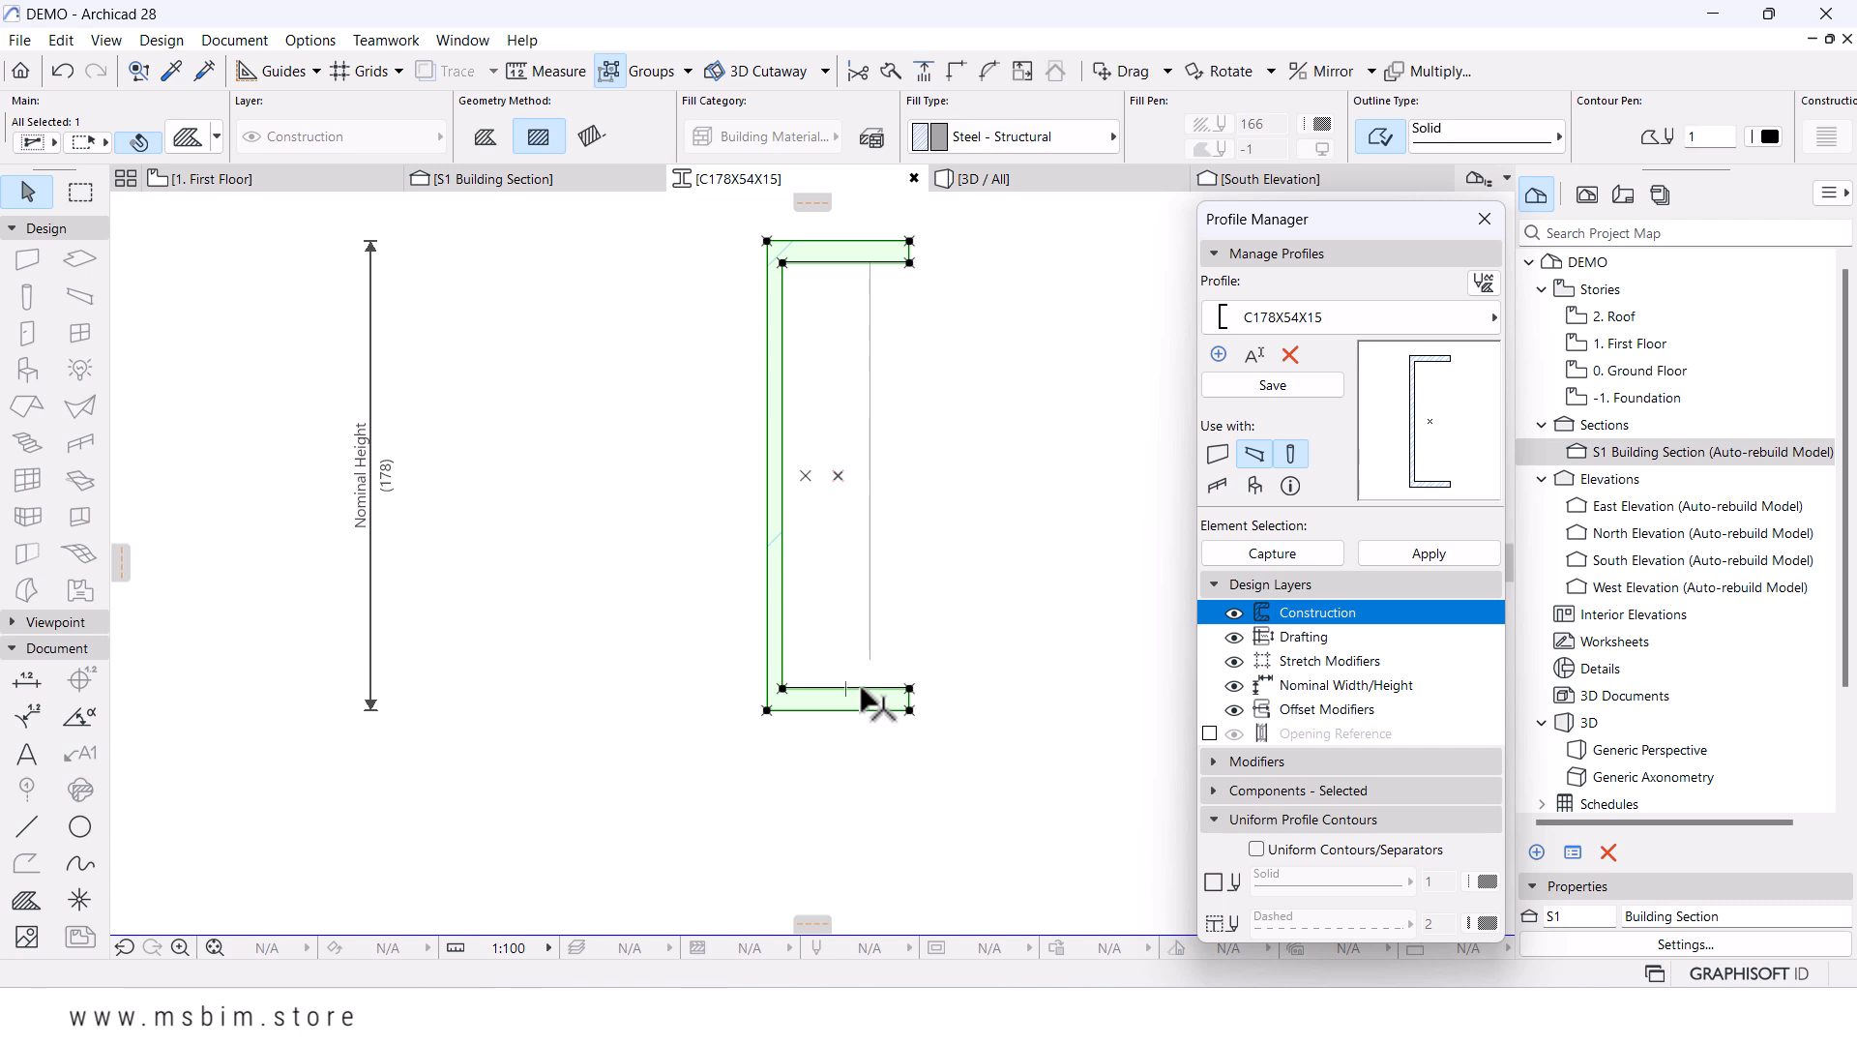
left_click(861, 687)
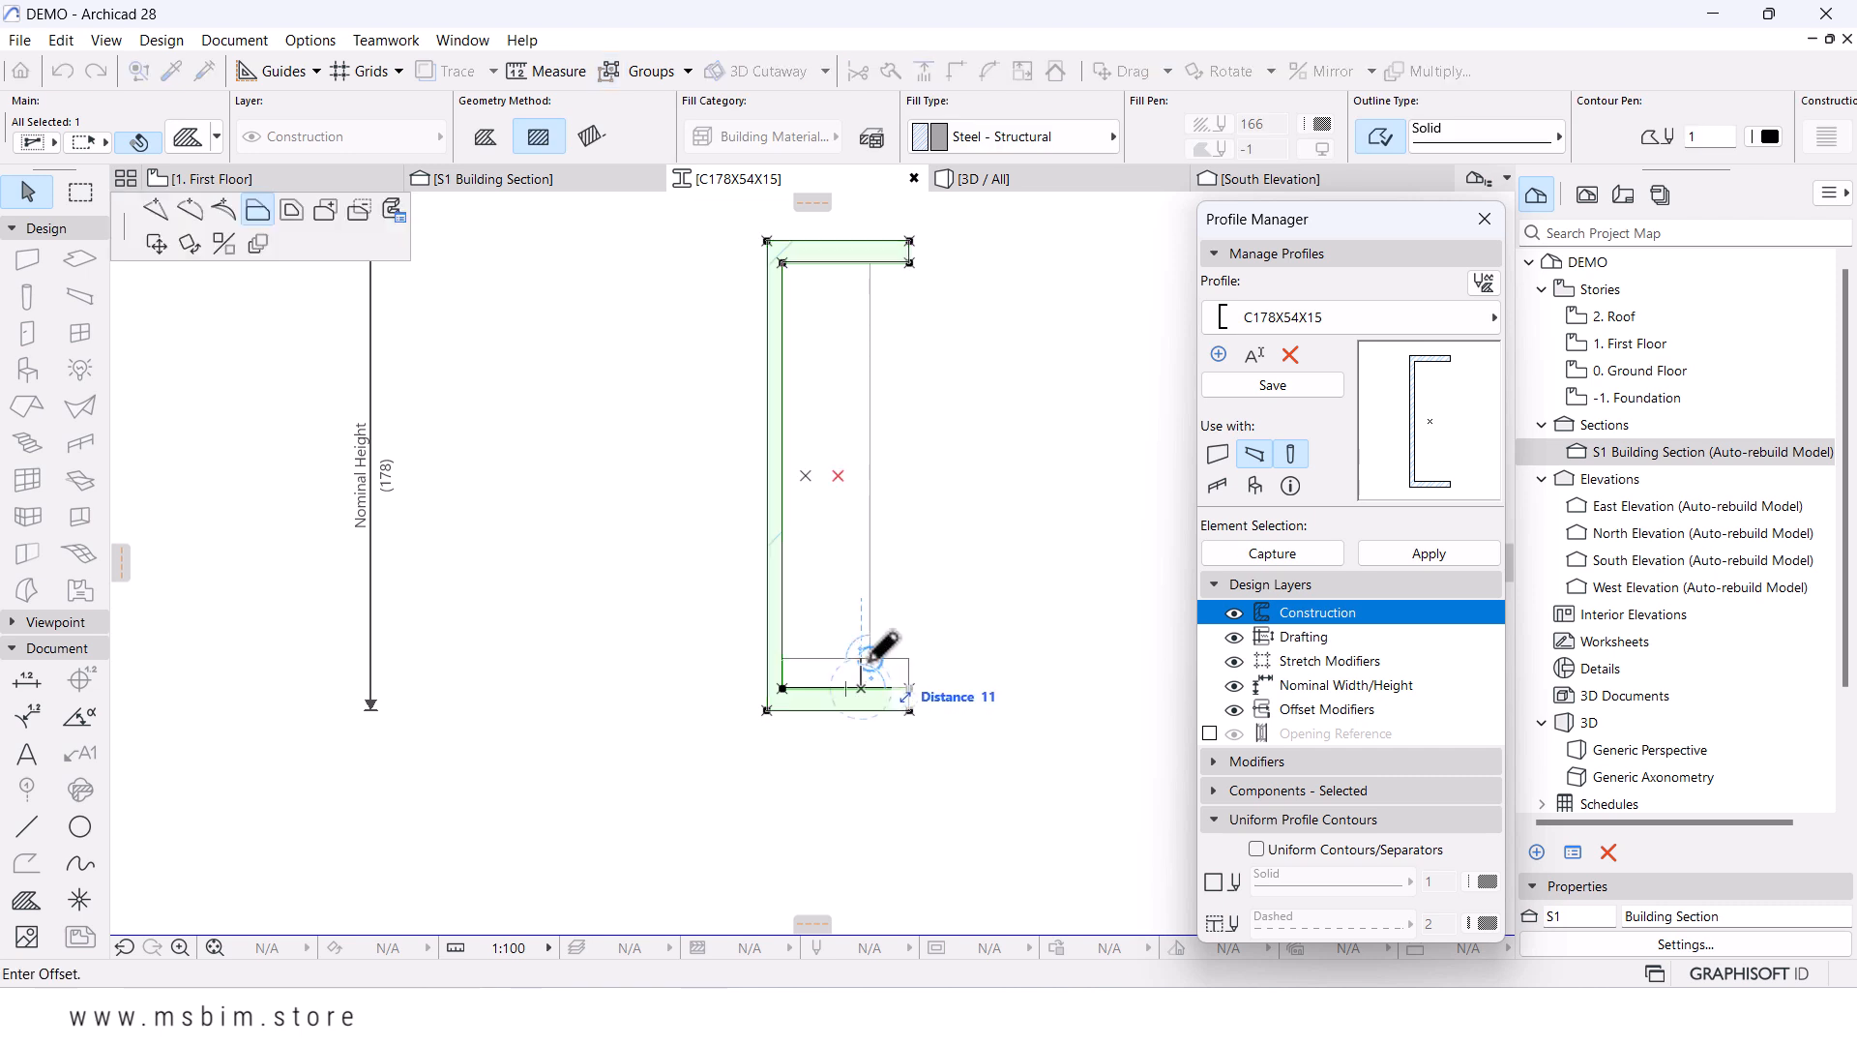
left_click(870, 660)
left_click(861, 710)
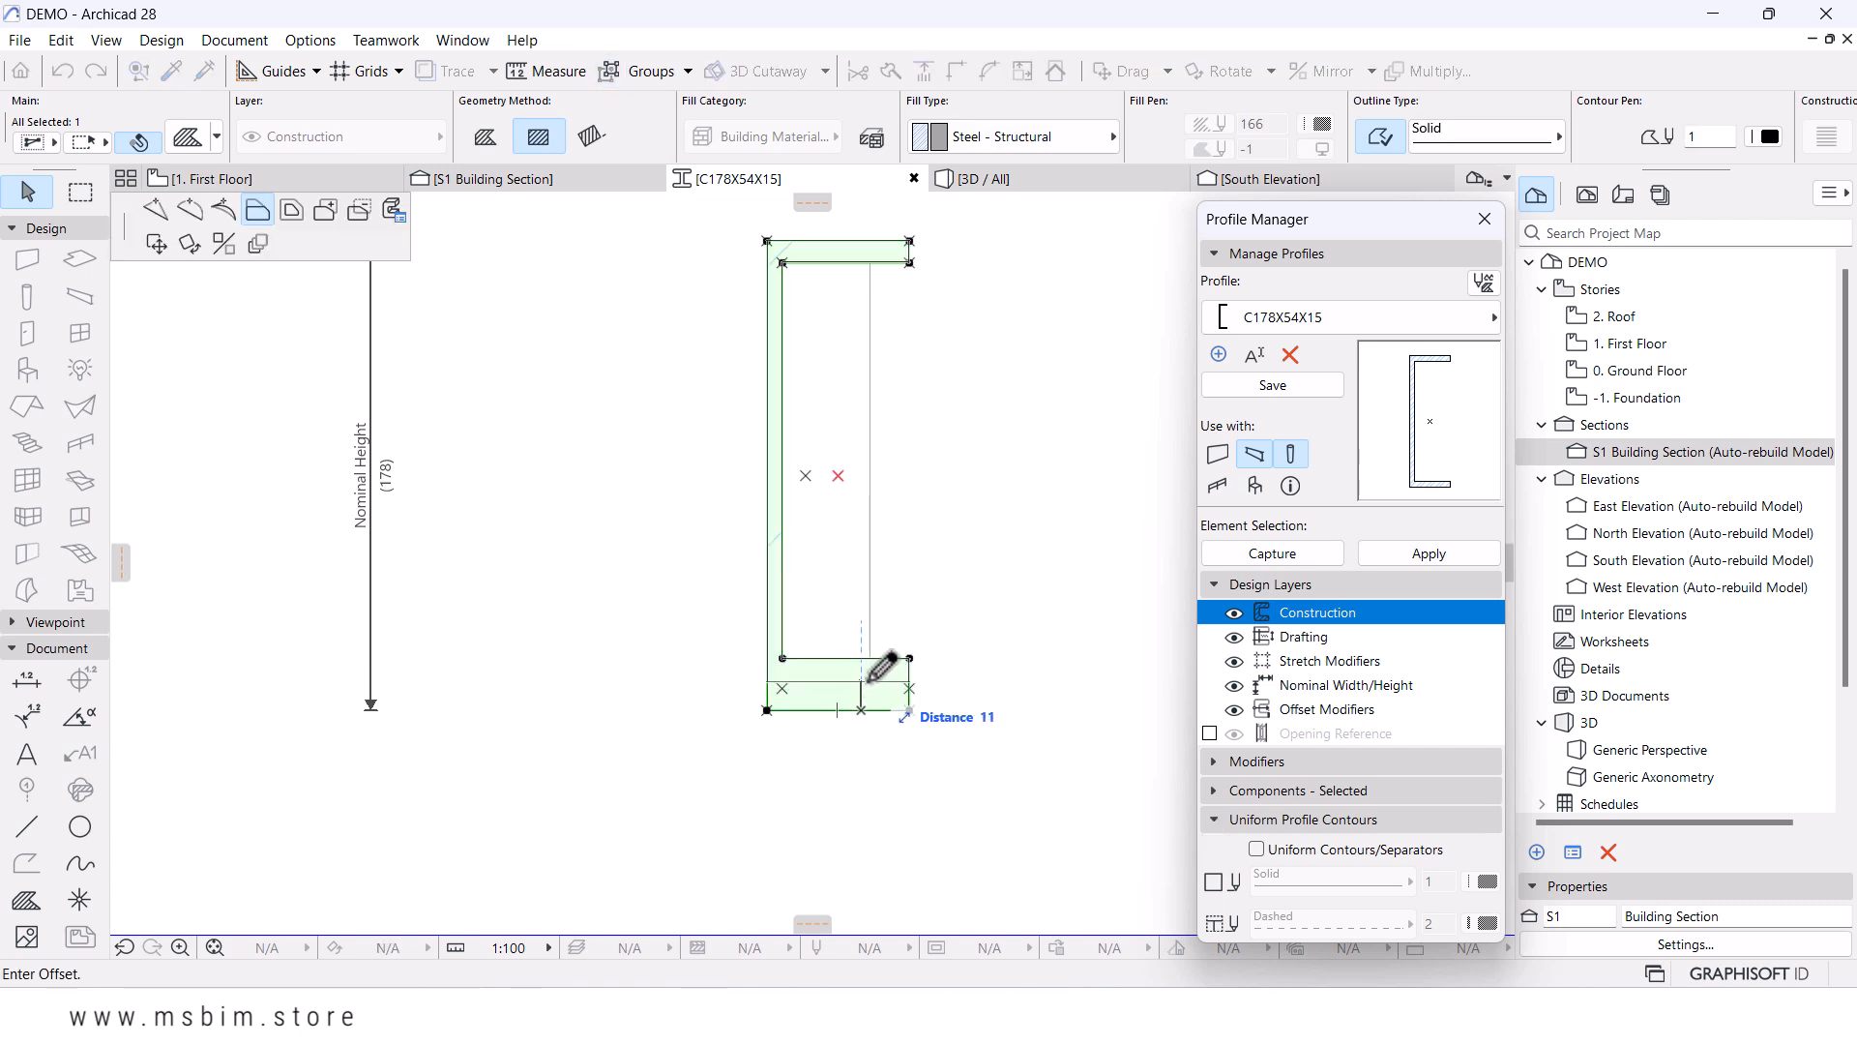
left_click(869, 680)
key("Escape")
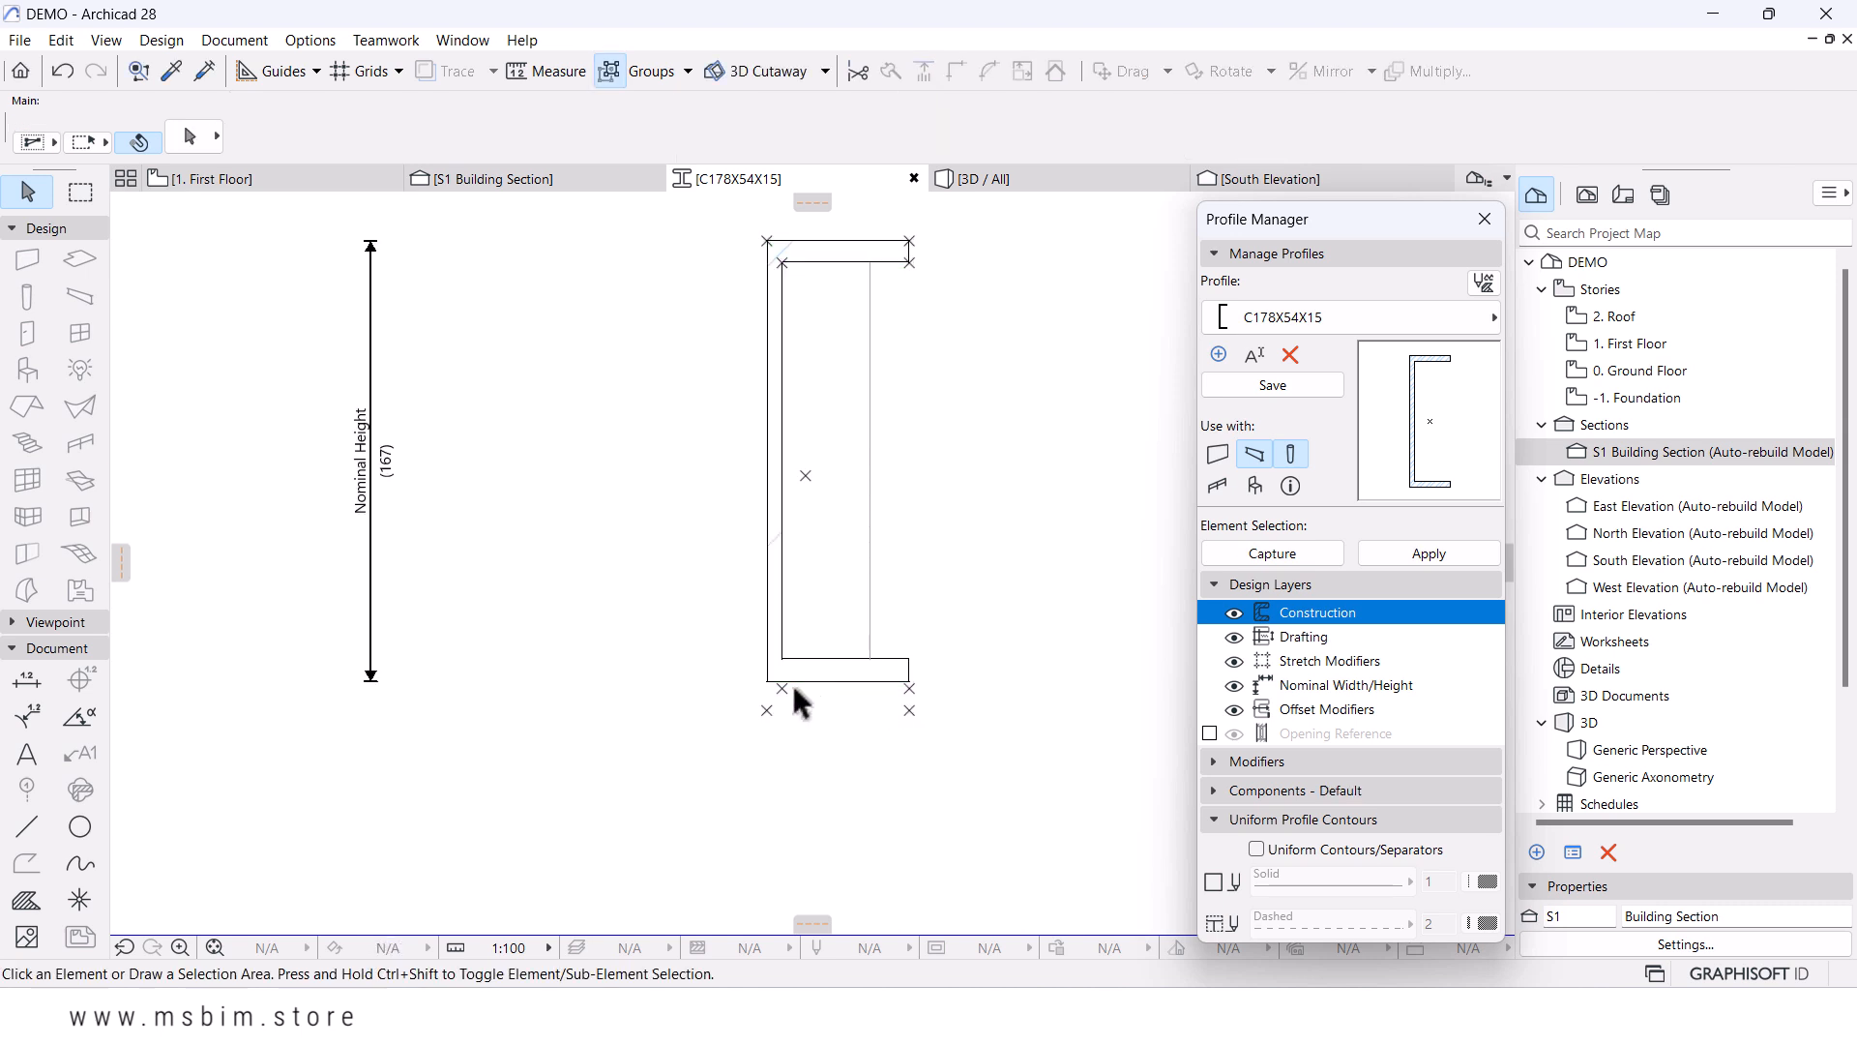
- Move the four hotspots below the lower flange 11 mm up onto its corners and save the profile
scroll(803, 764, "up", 2)
left_click_drag(643, 635, 1018, 787)
scroll(972, 711, "up", 2)
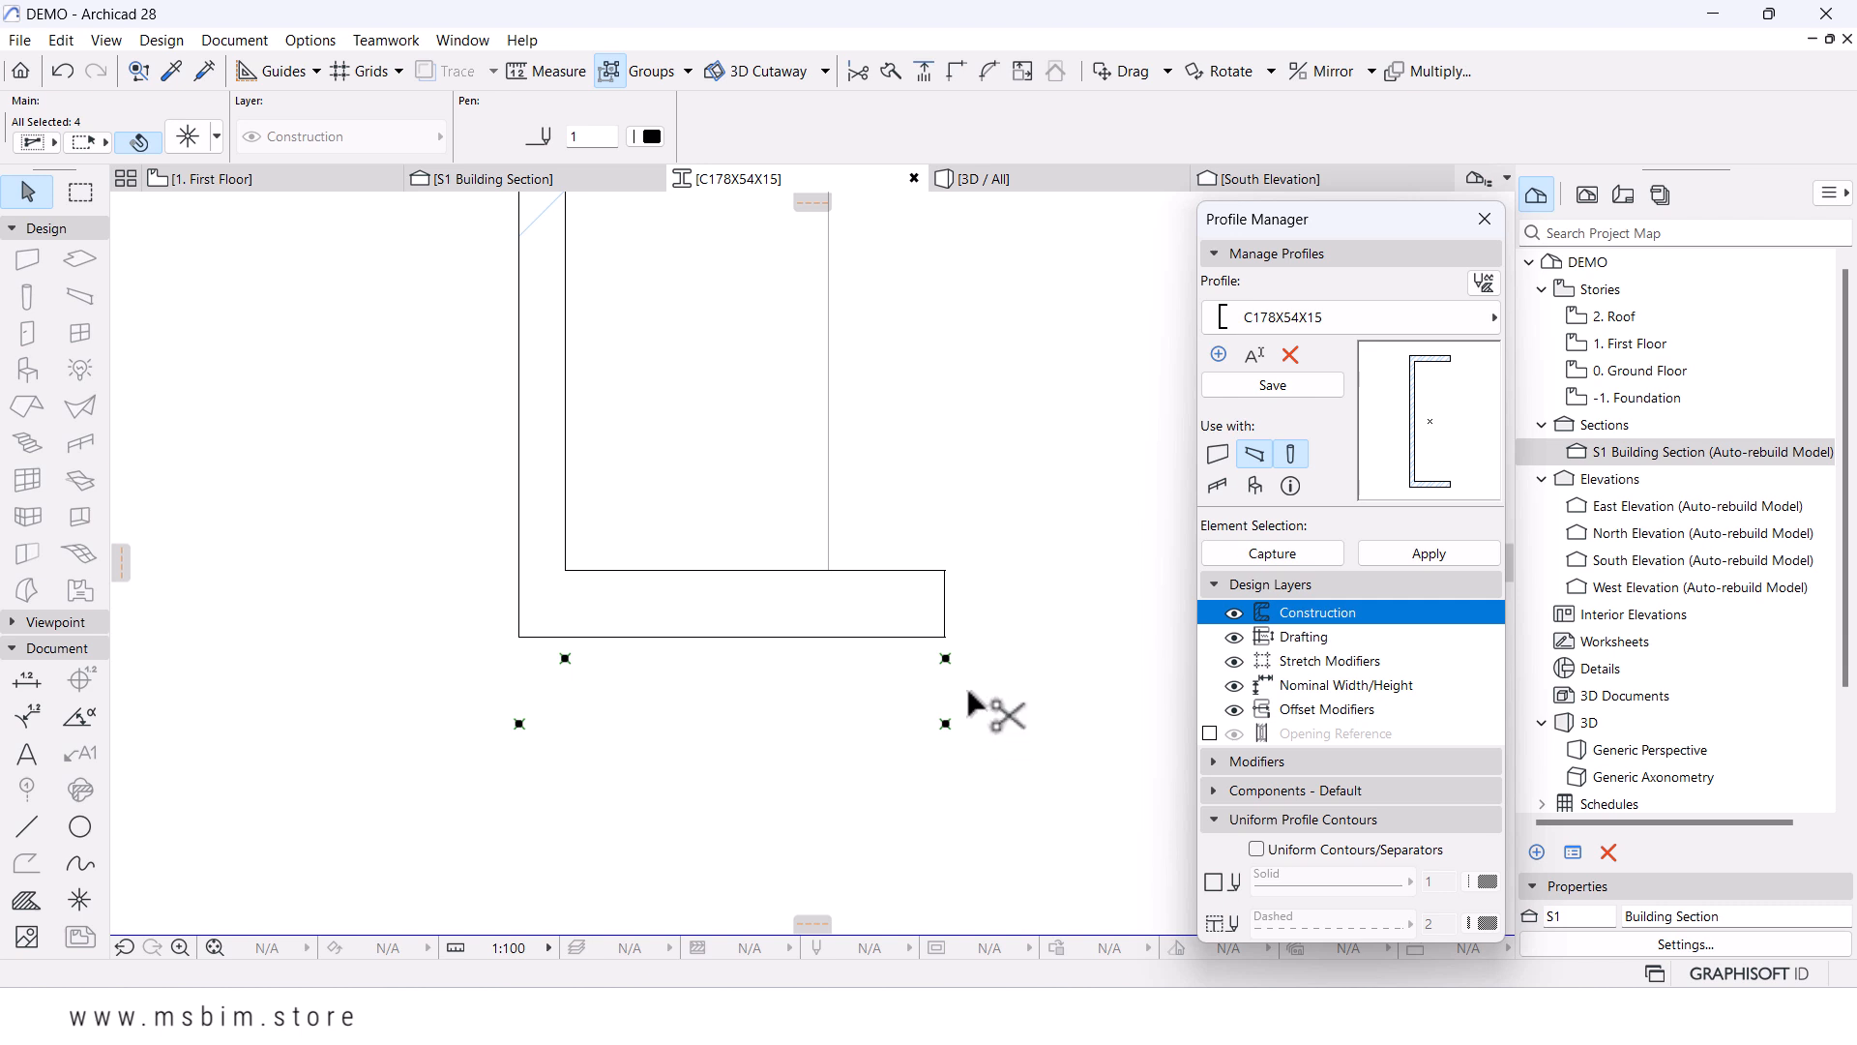
key("ctrl+d")
left_click(946, 659)
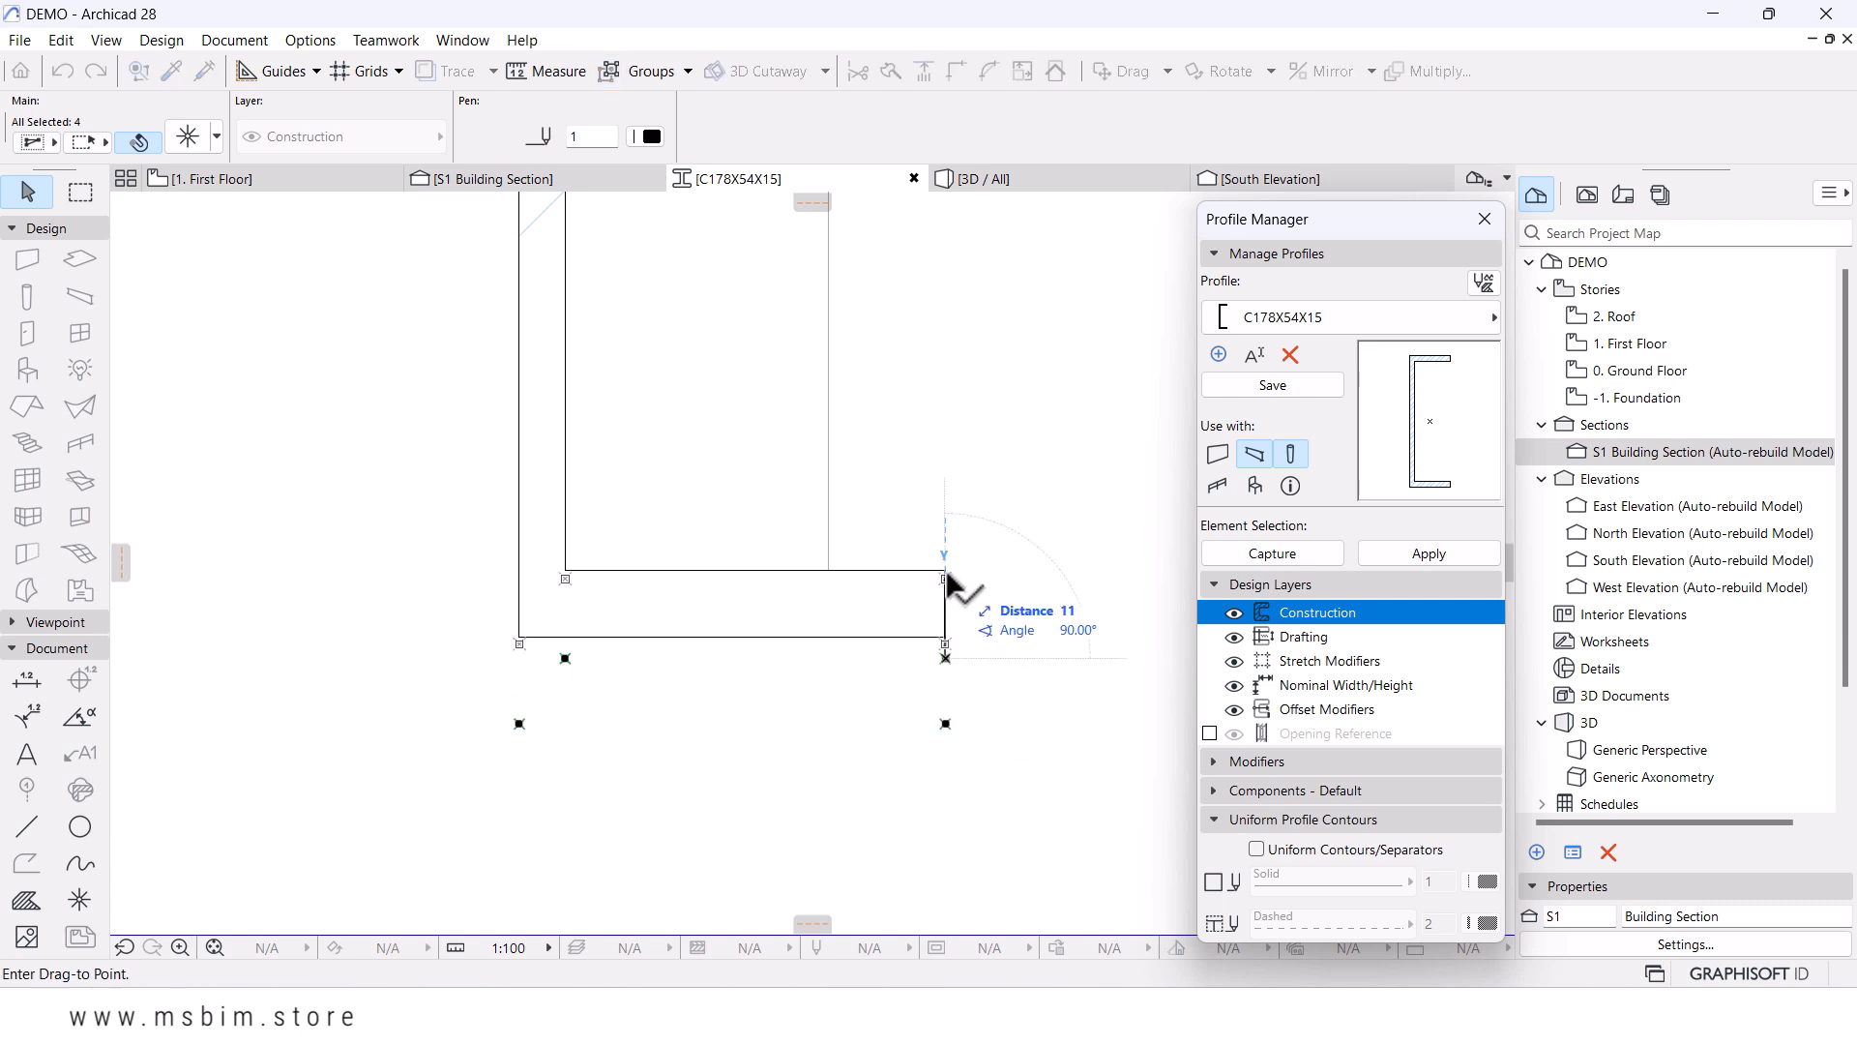
left_click(945, 570)
scroll(828, 714, "down", 5)
middle_click_drag(861, 697, 851, 732)
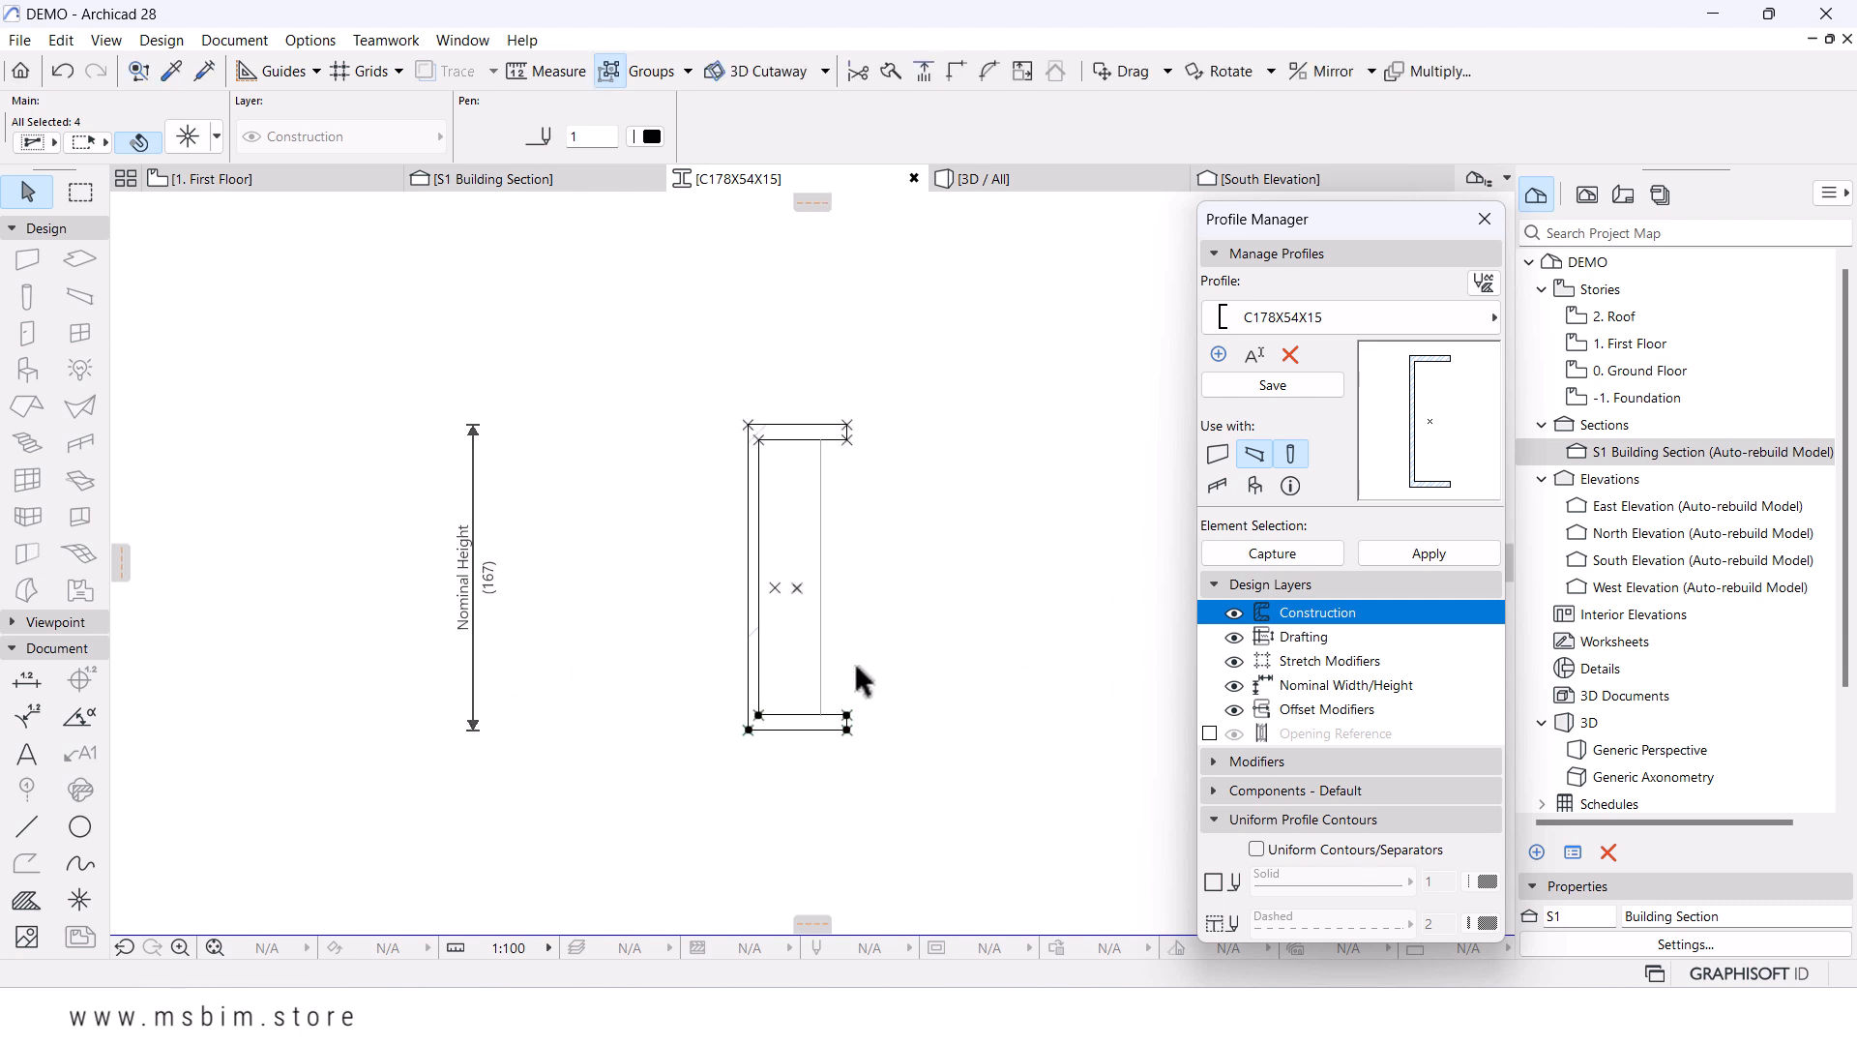
left_click(630, 444)
left_click_drag(646, 344, 731, 273)
left_click(1285, 385)
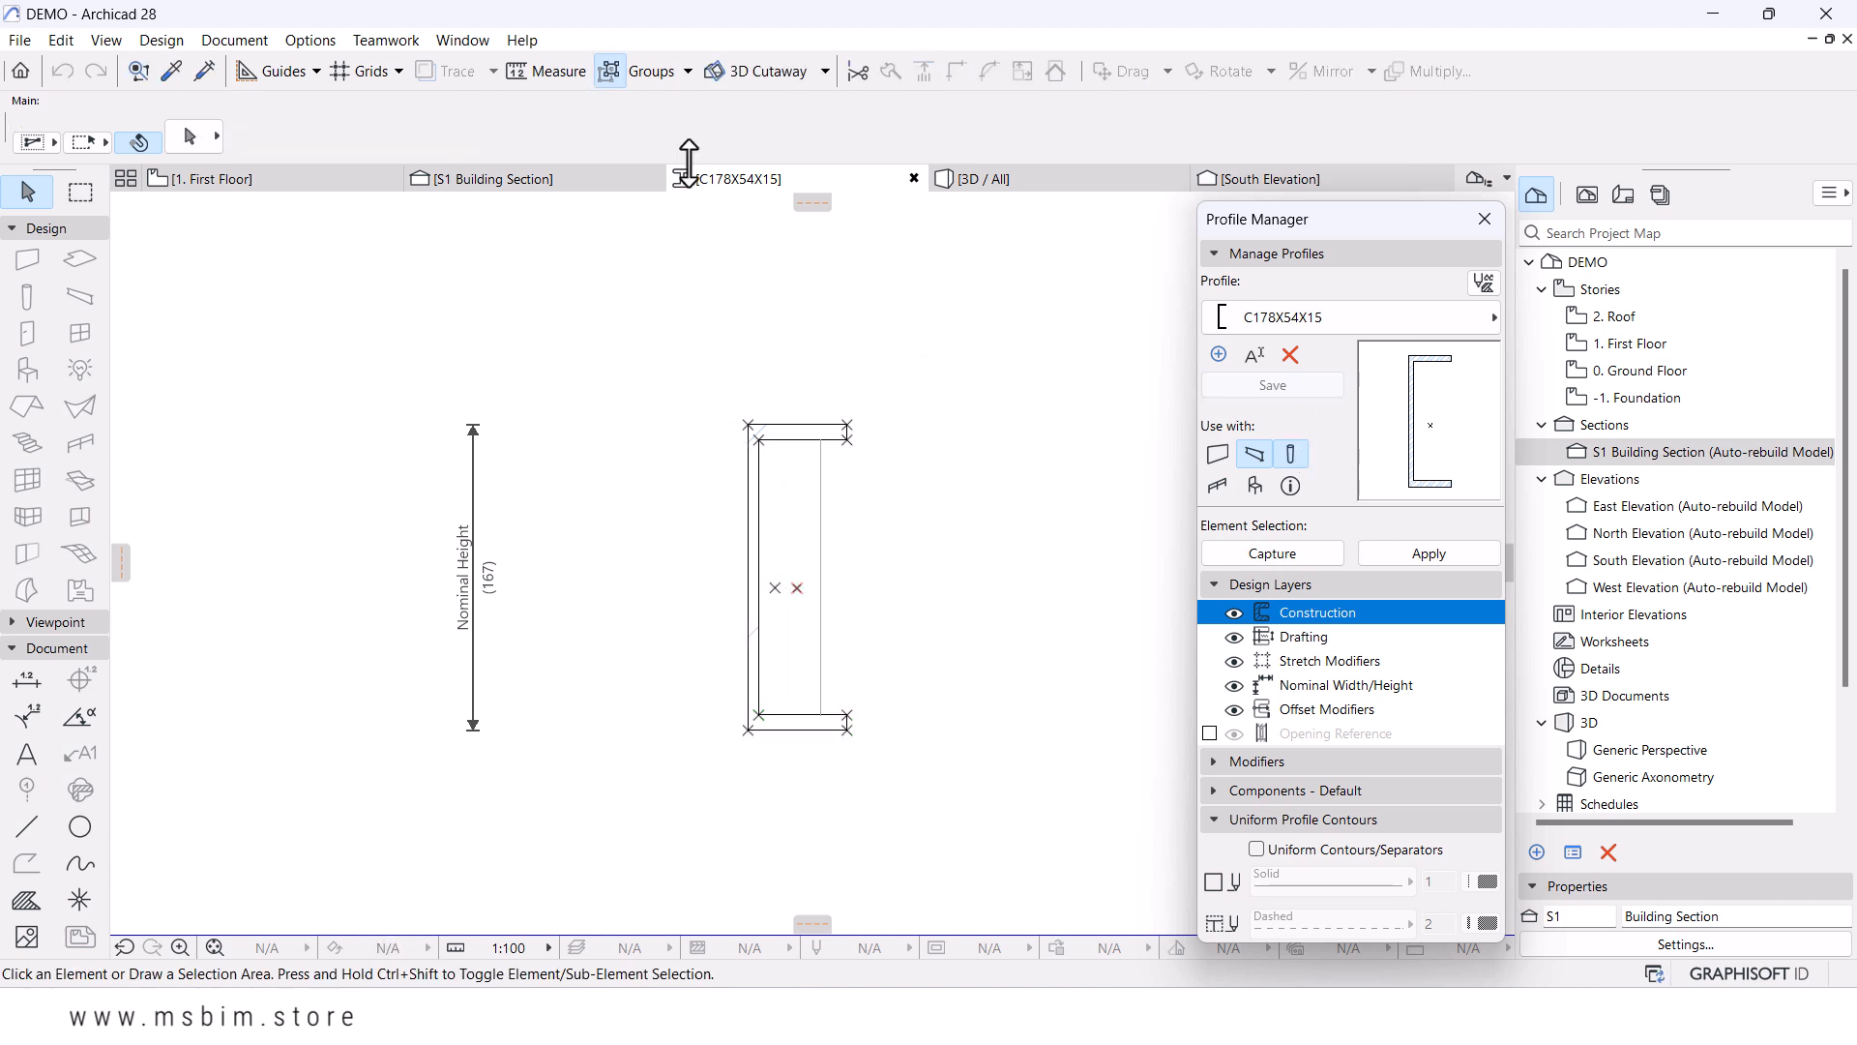
- In the S1 Building Section, move the resized channel so its inner left corner meets the wall's outer bottom corner again
left_click(534, 183)
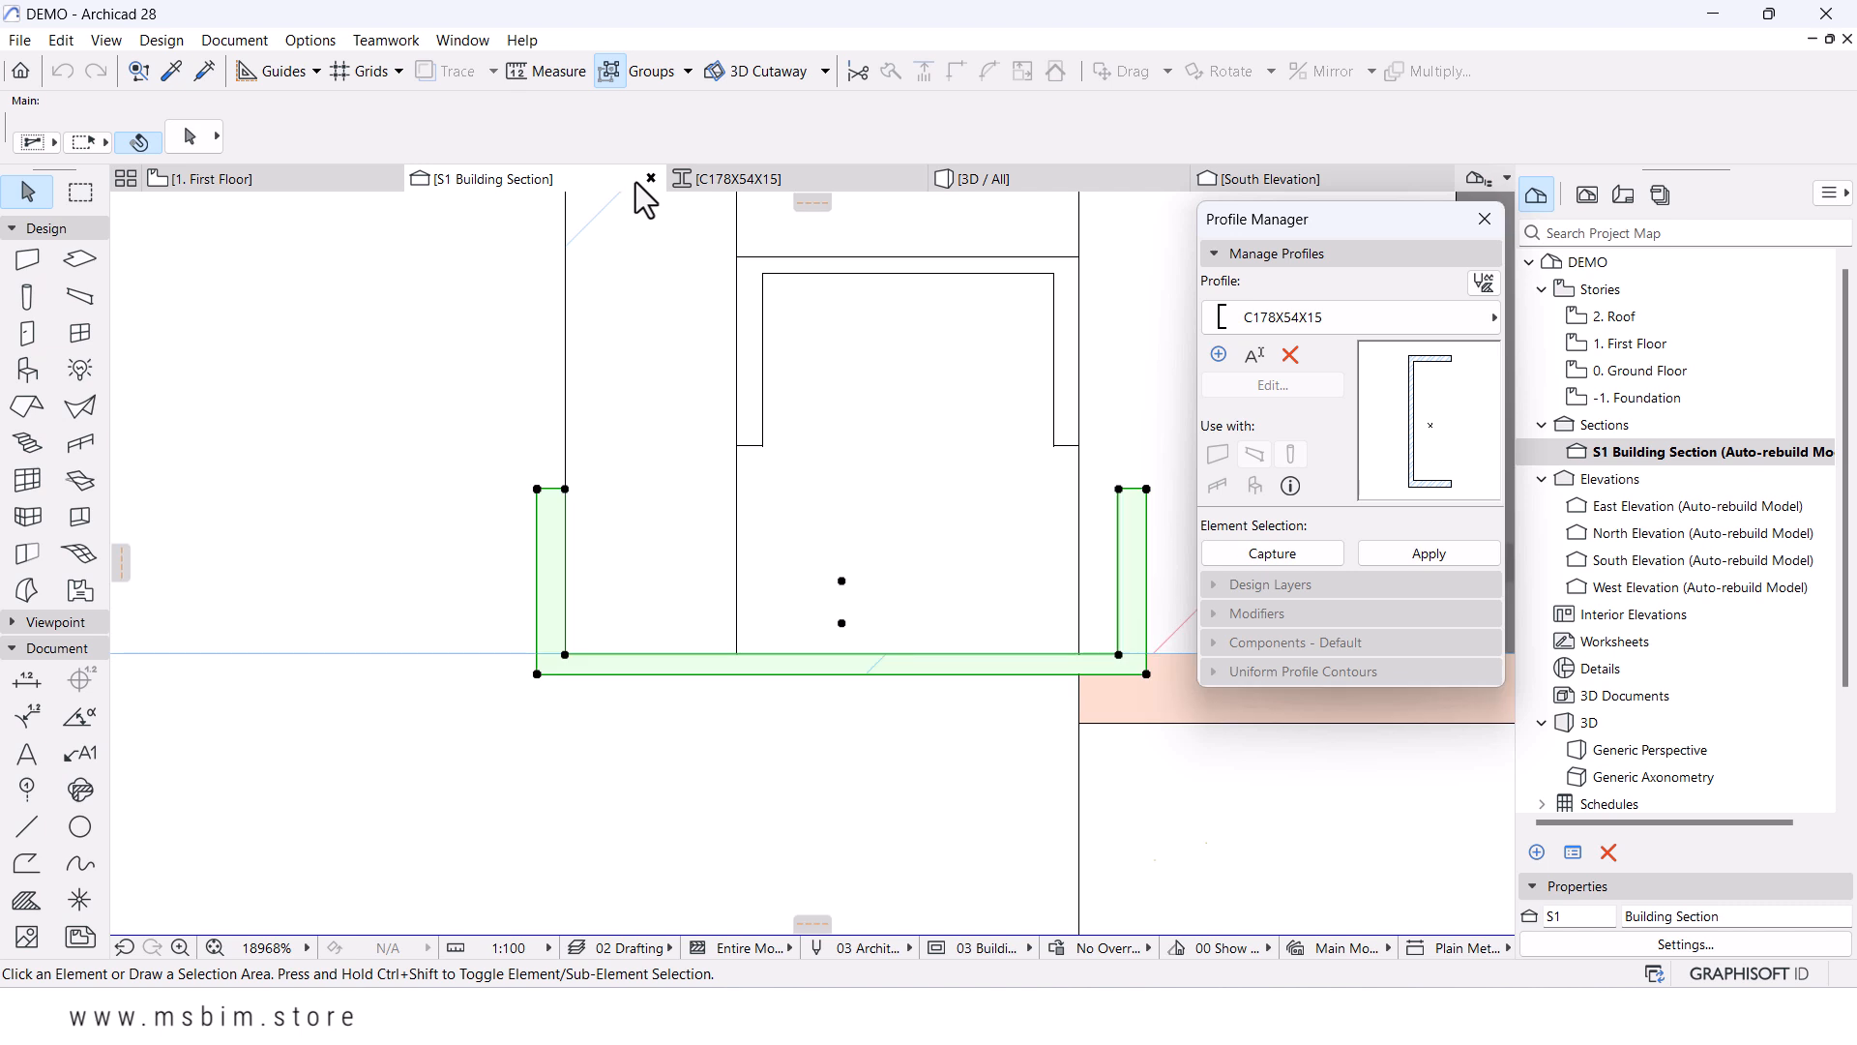
scroll(677, 242, "down", 1)
left_click(1122, 514)
scroll(706, 663, "up", 3)
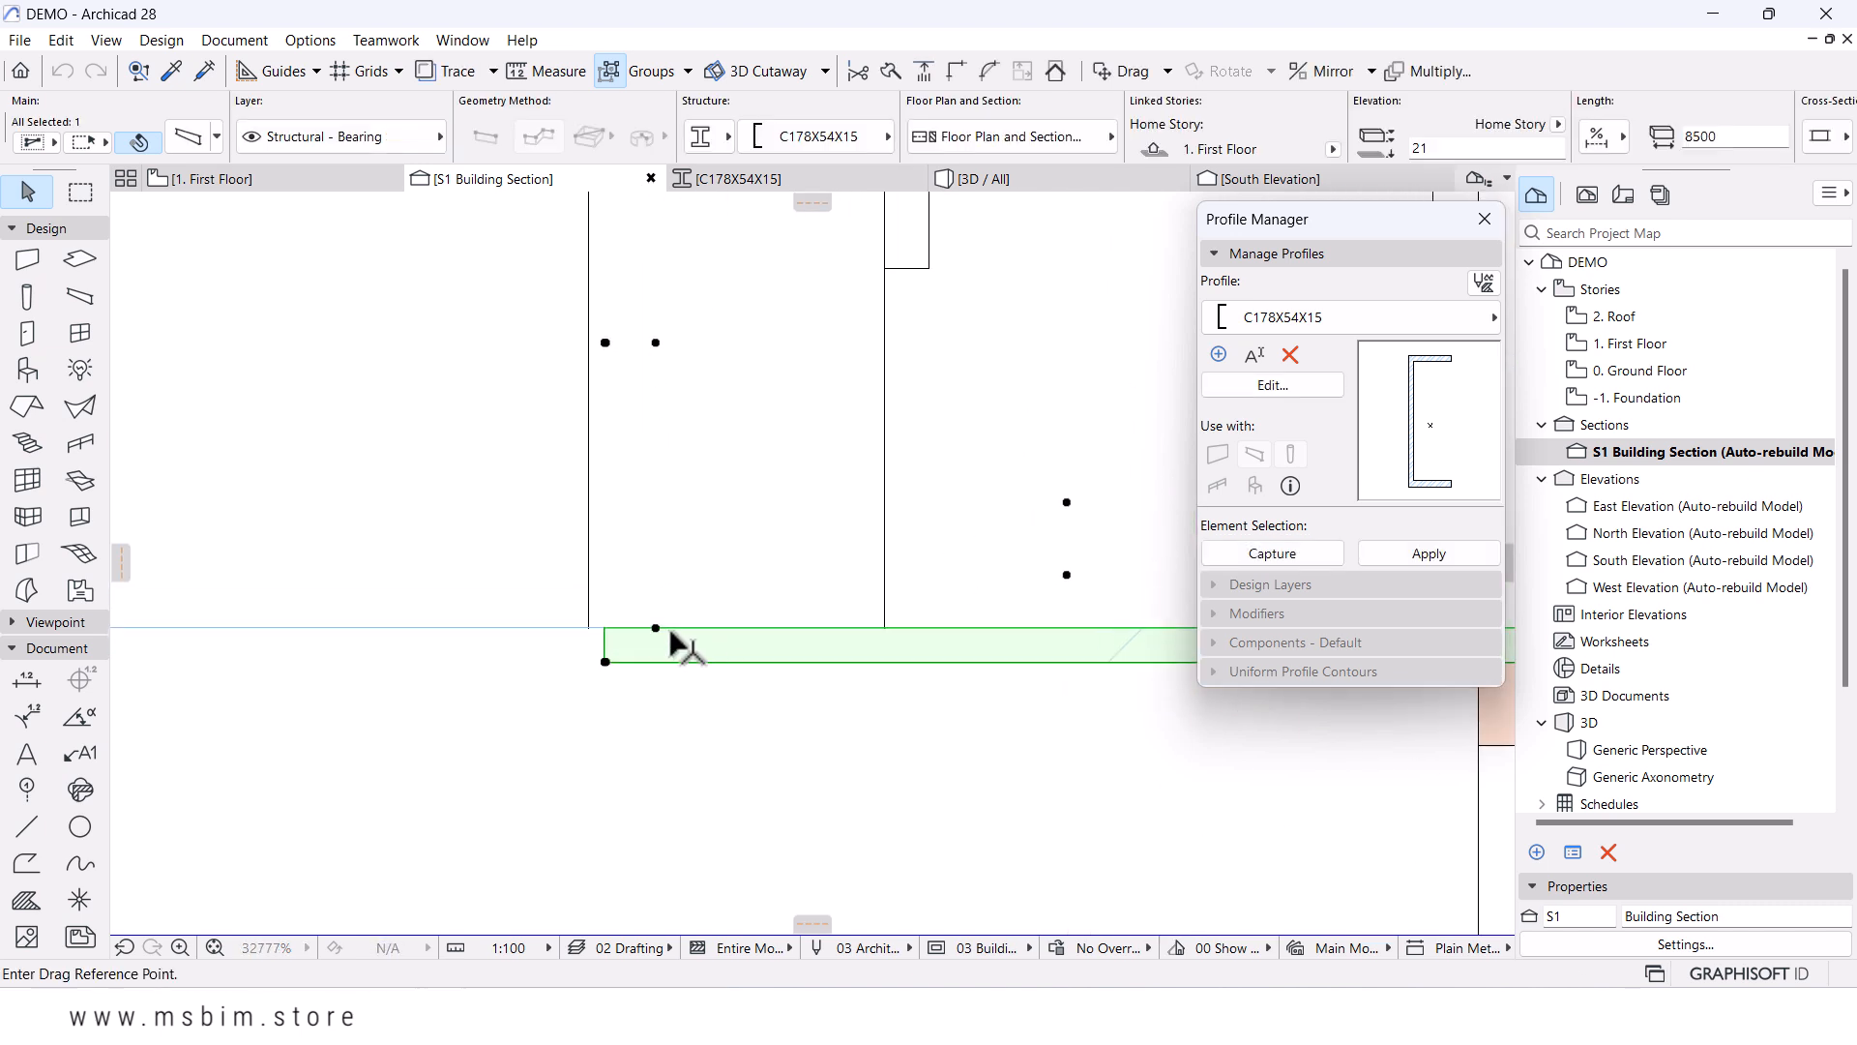
left_click(656, 628)
left_click(588, 628)
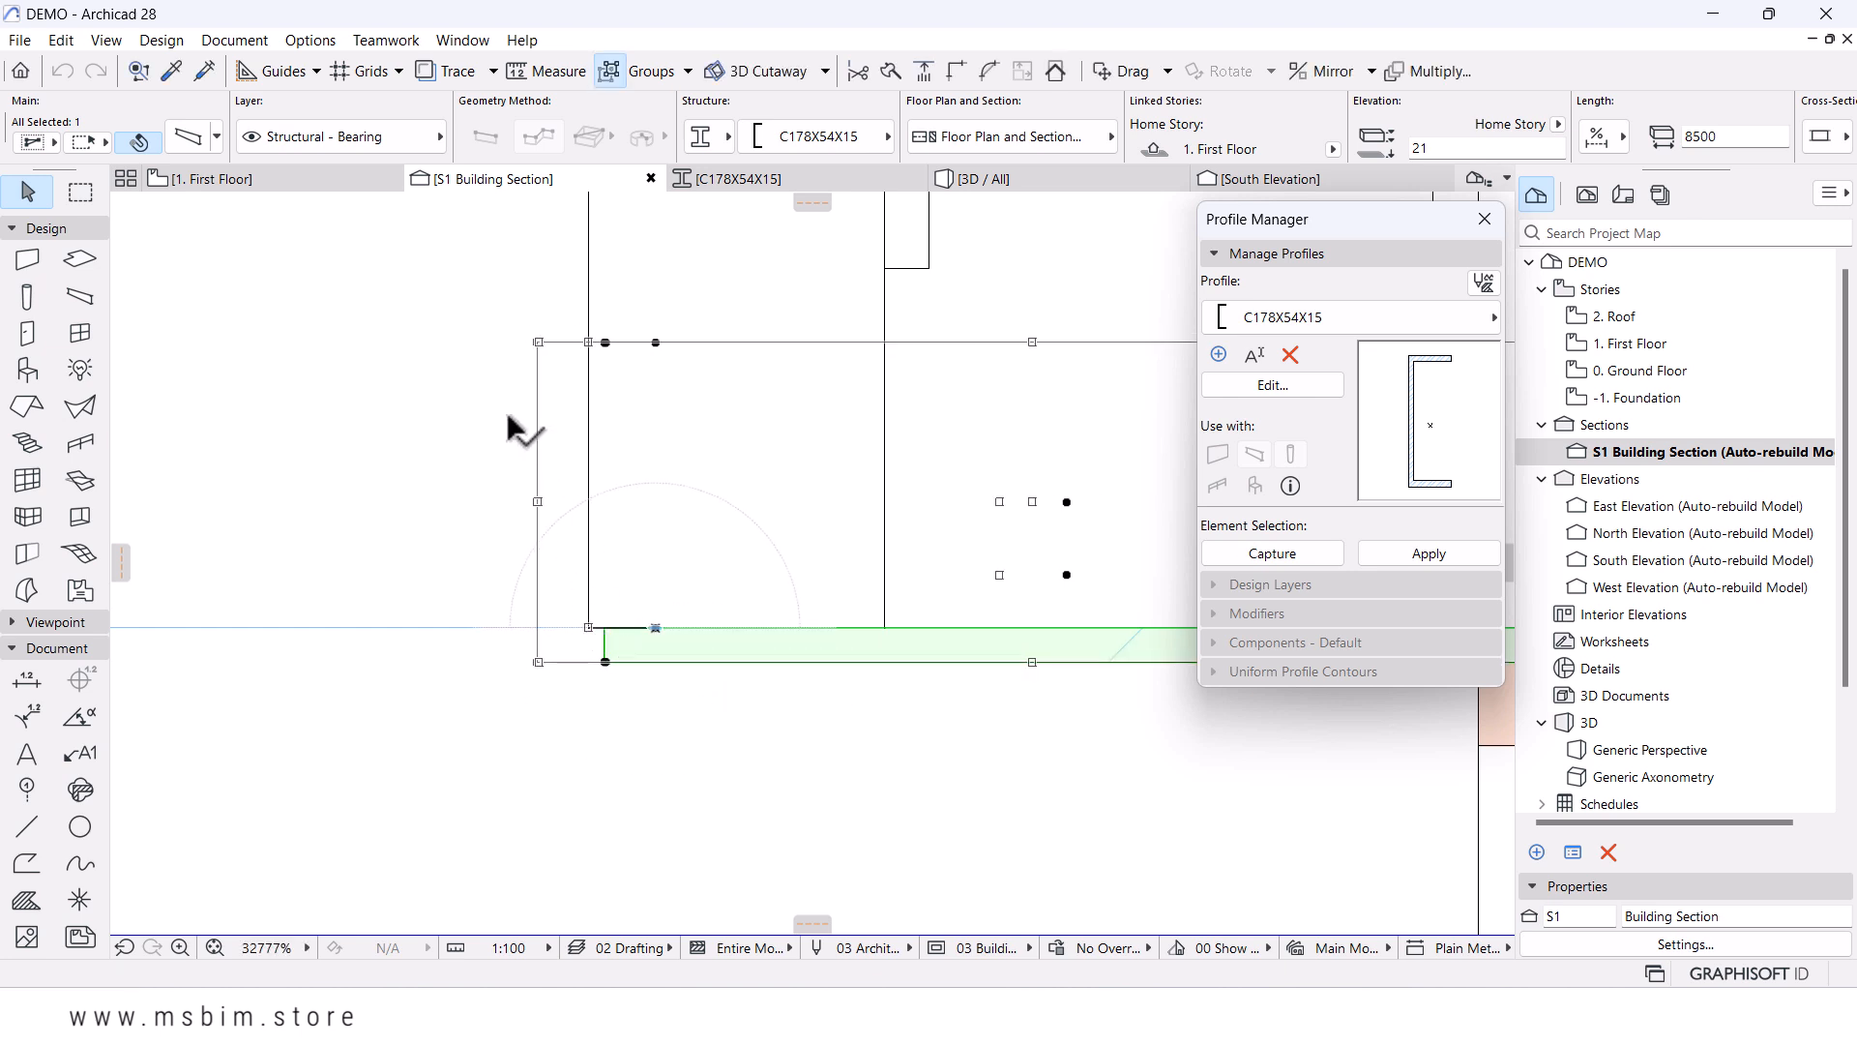
left_click(383, 398)
- Examine how the channel's two flanges fit against the faces of the wall
scroll(503, 474, "down", 6)
scroll(803, 546, "up", 1)
scroll(870, 542, "up", 2)
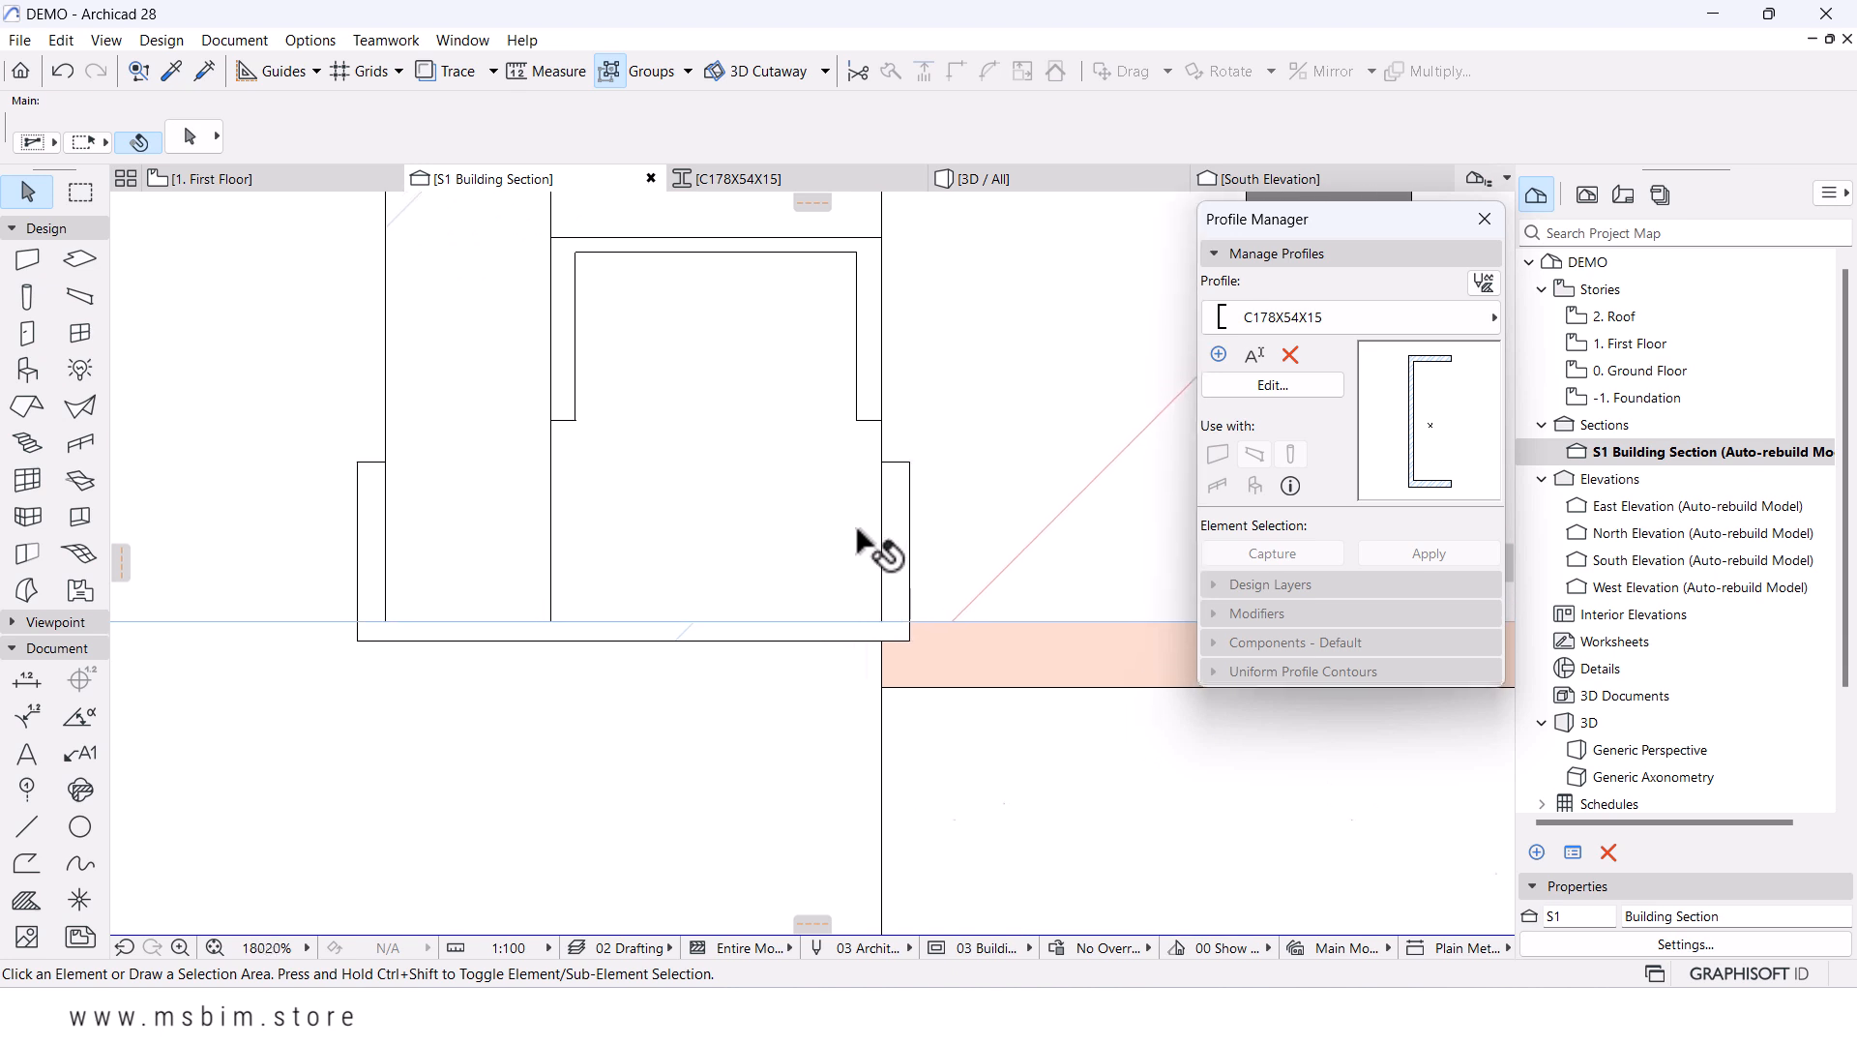
scroll(898, 474, "up", 2)
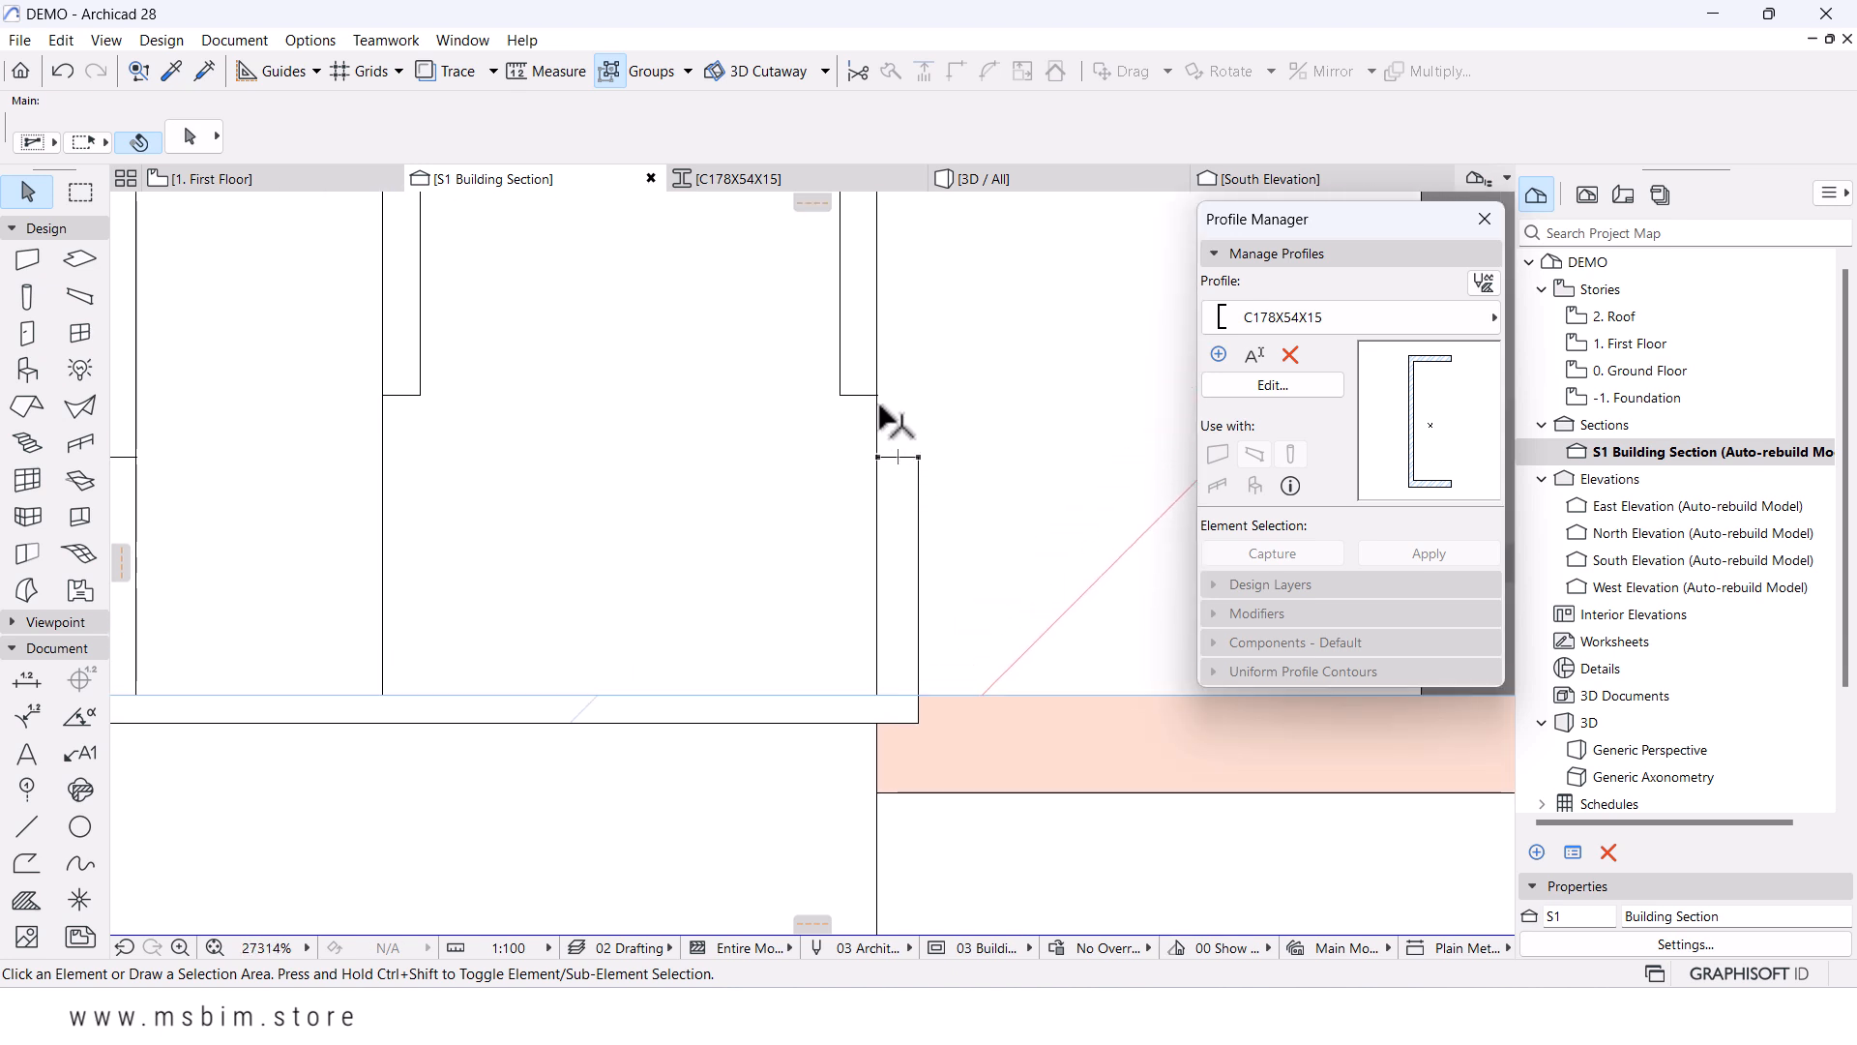
scroll(870, 457, "down", 4)
scroll(871, 469, "up", 3)
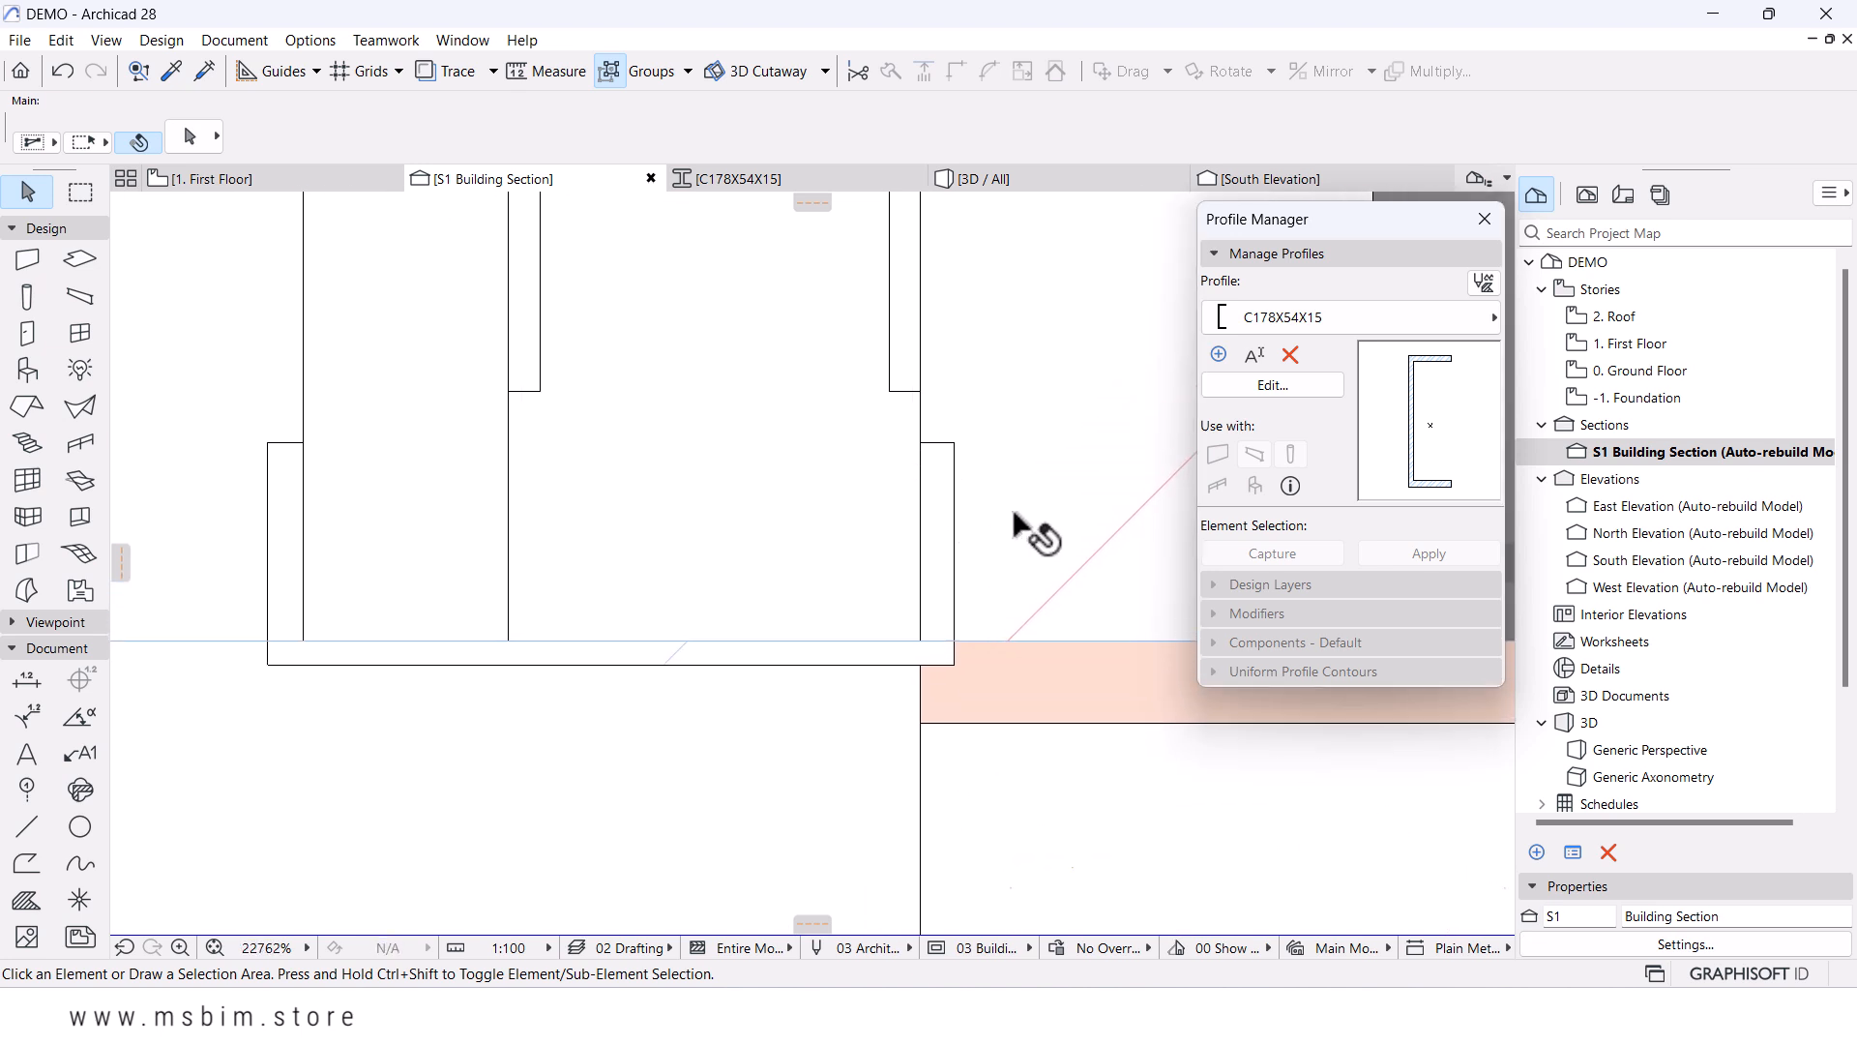
key("m")
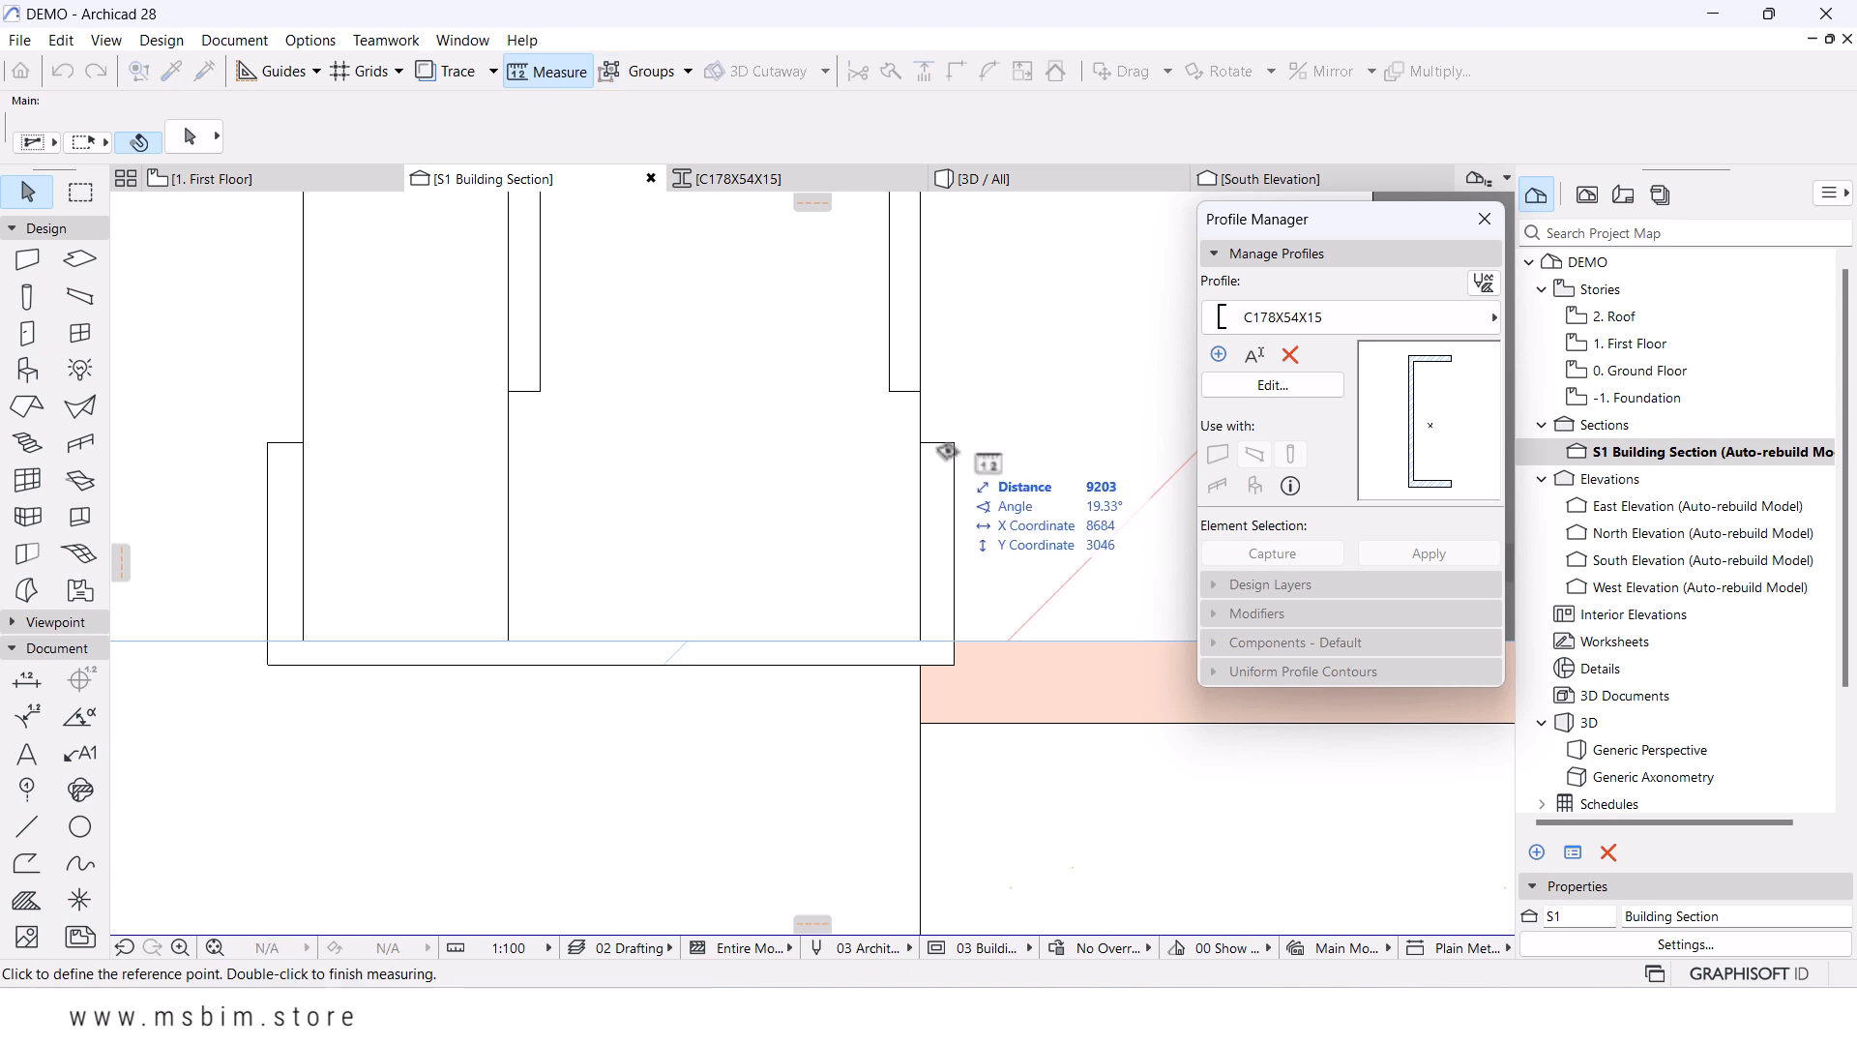
key("Escape")
- Reopen the channel's profile for editing and offset both the inner and outer edges of the lower flange 11 mm upward
left_click(1236, 391)
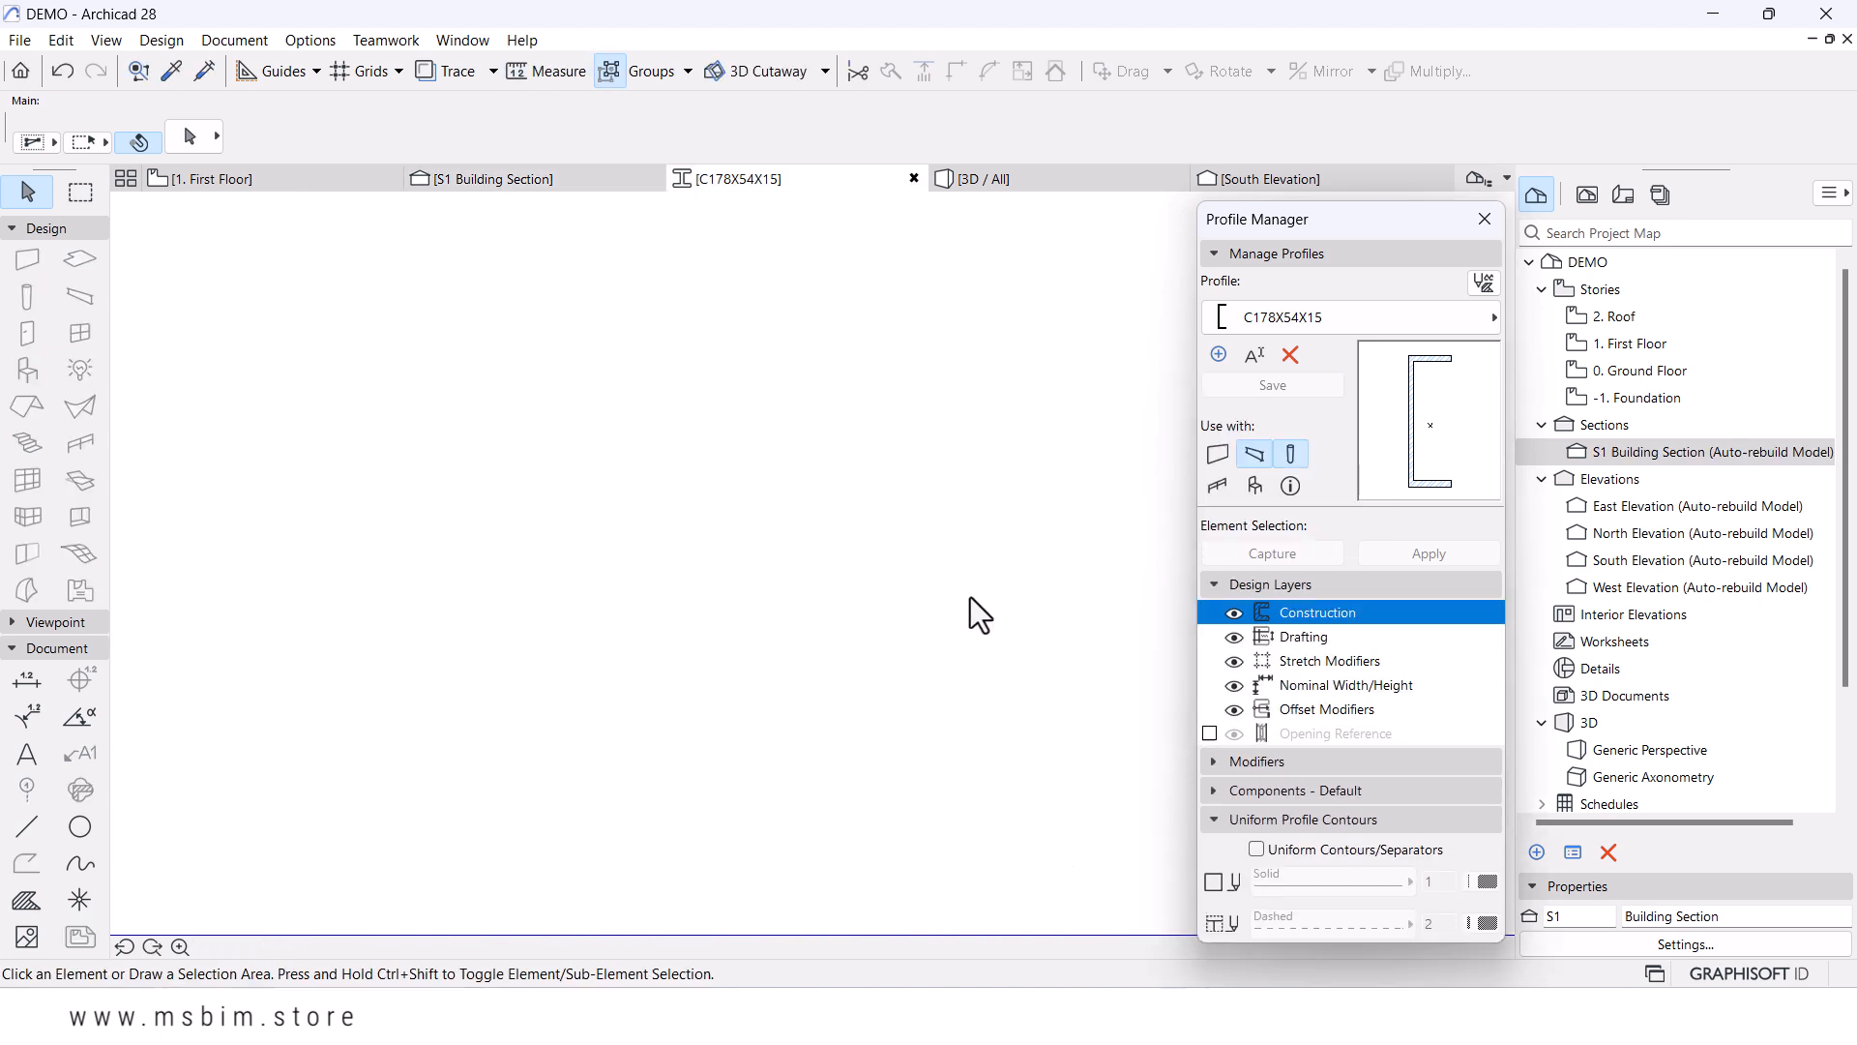
scroll(847, 725, "up", 5)
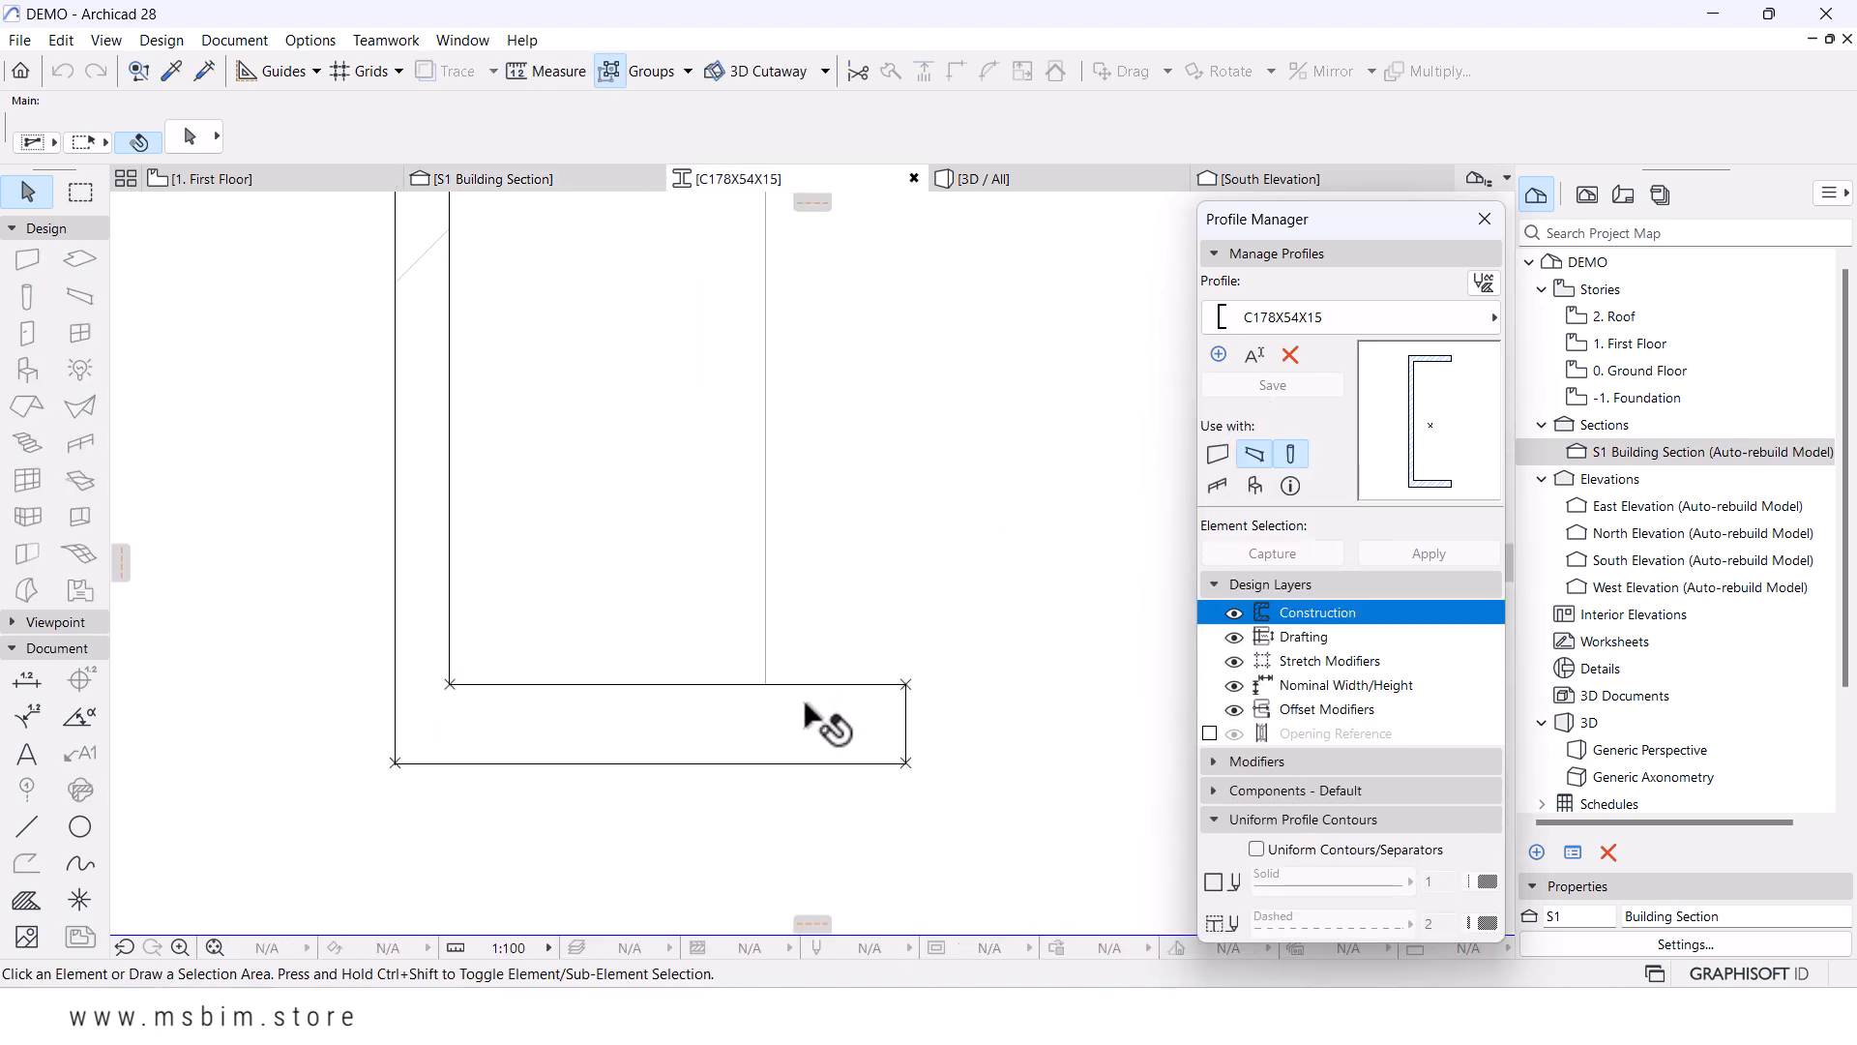
left_click(848, 721)
left_click(833, 683)
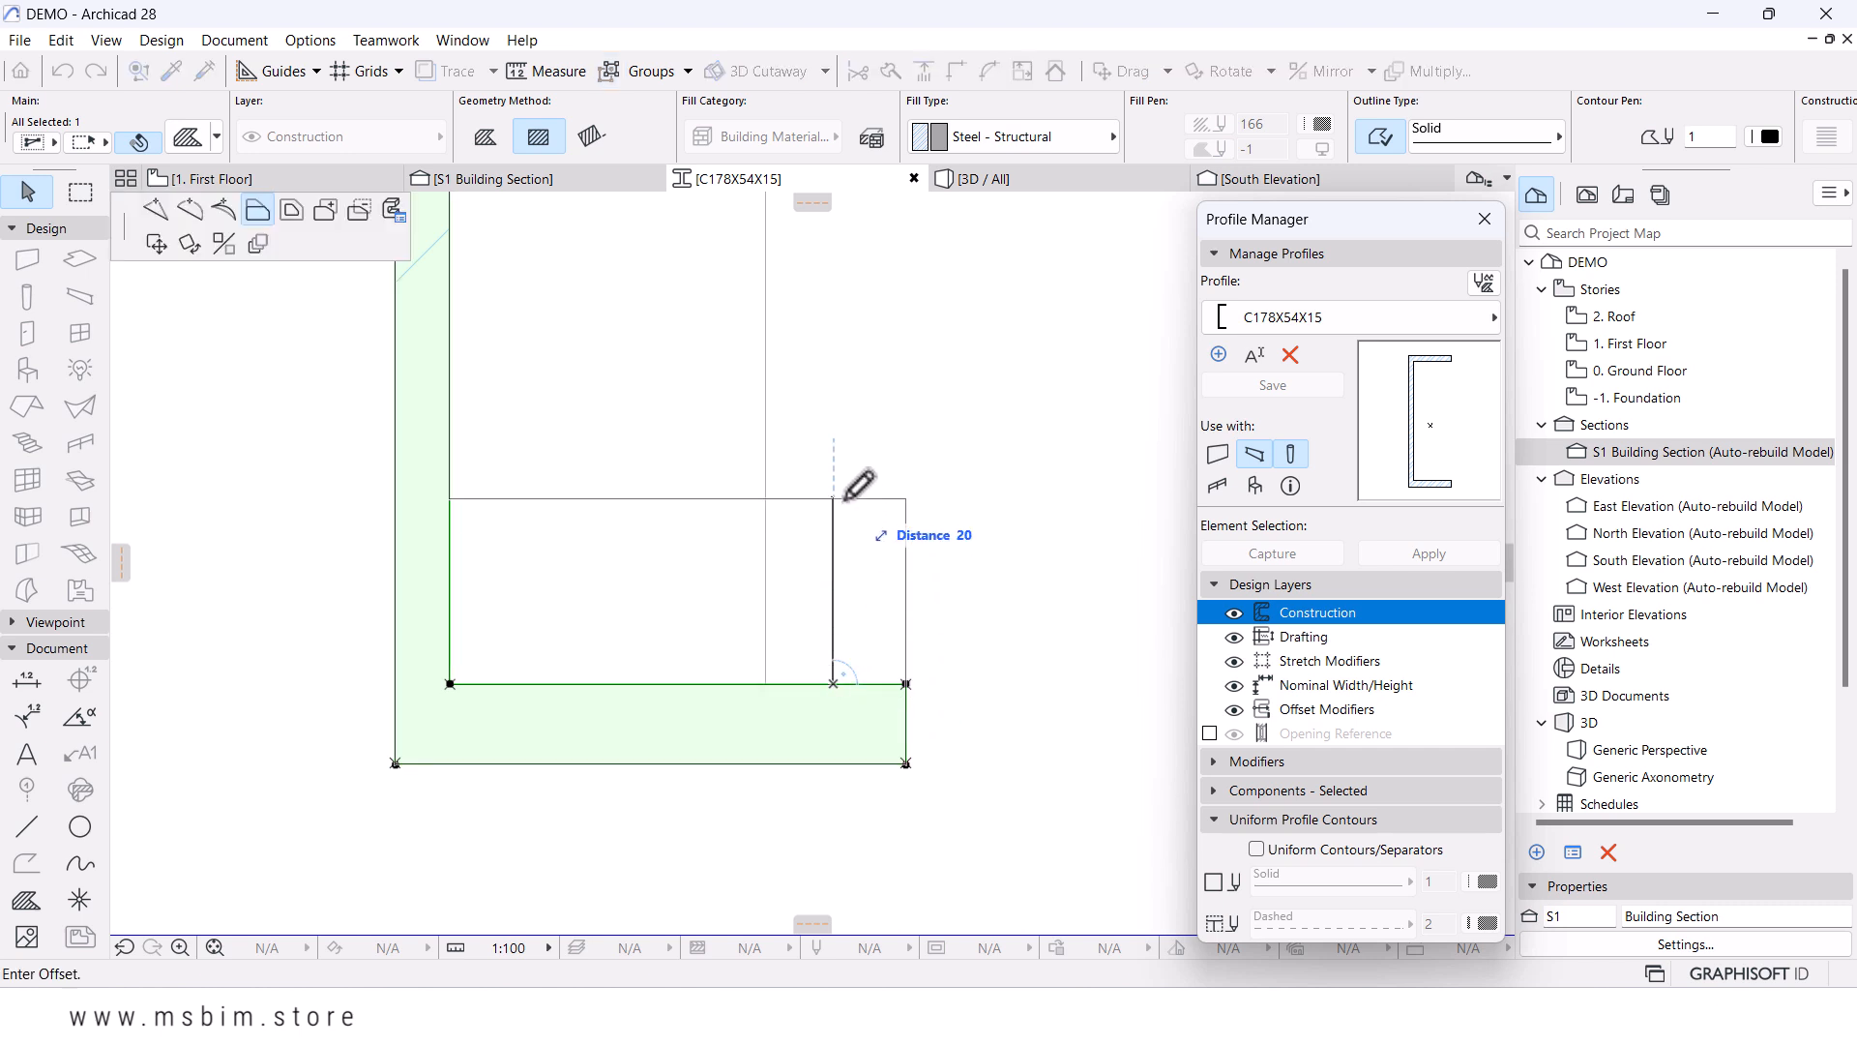
key("Return")
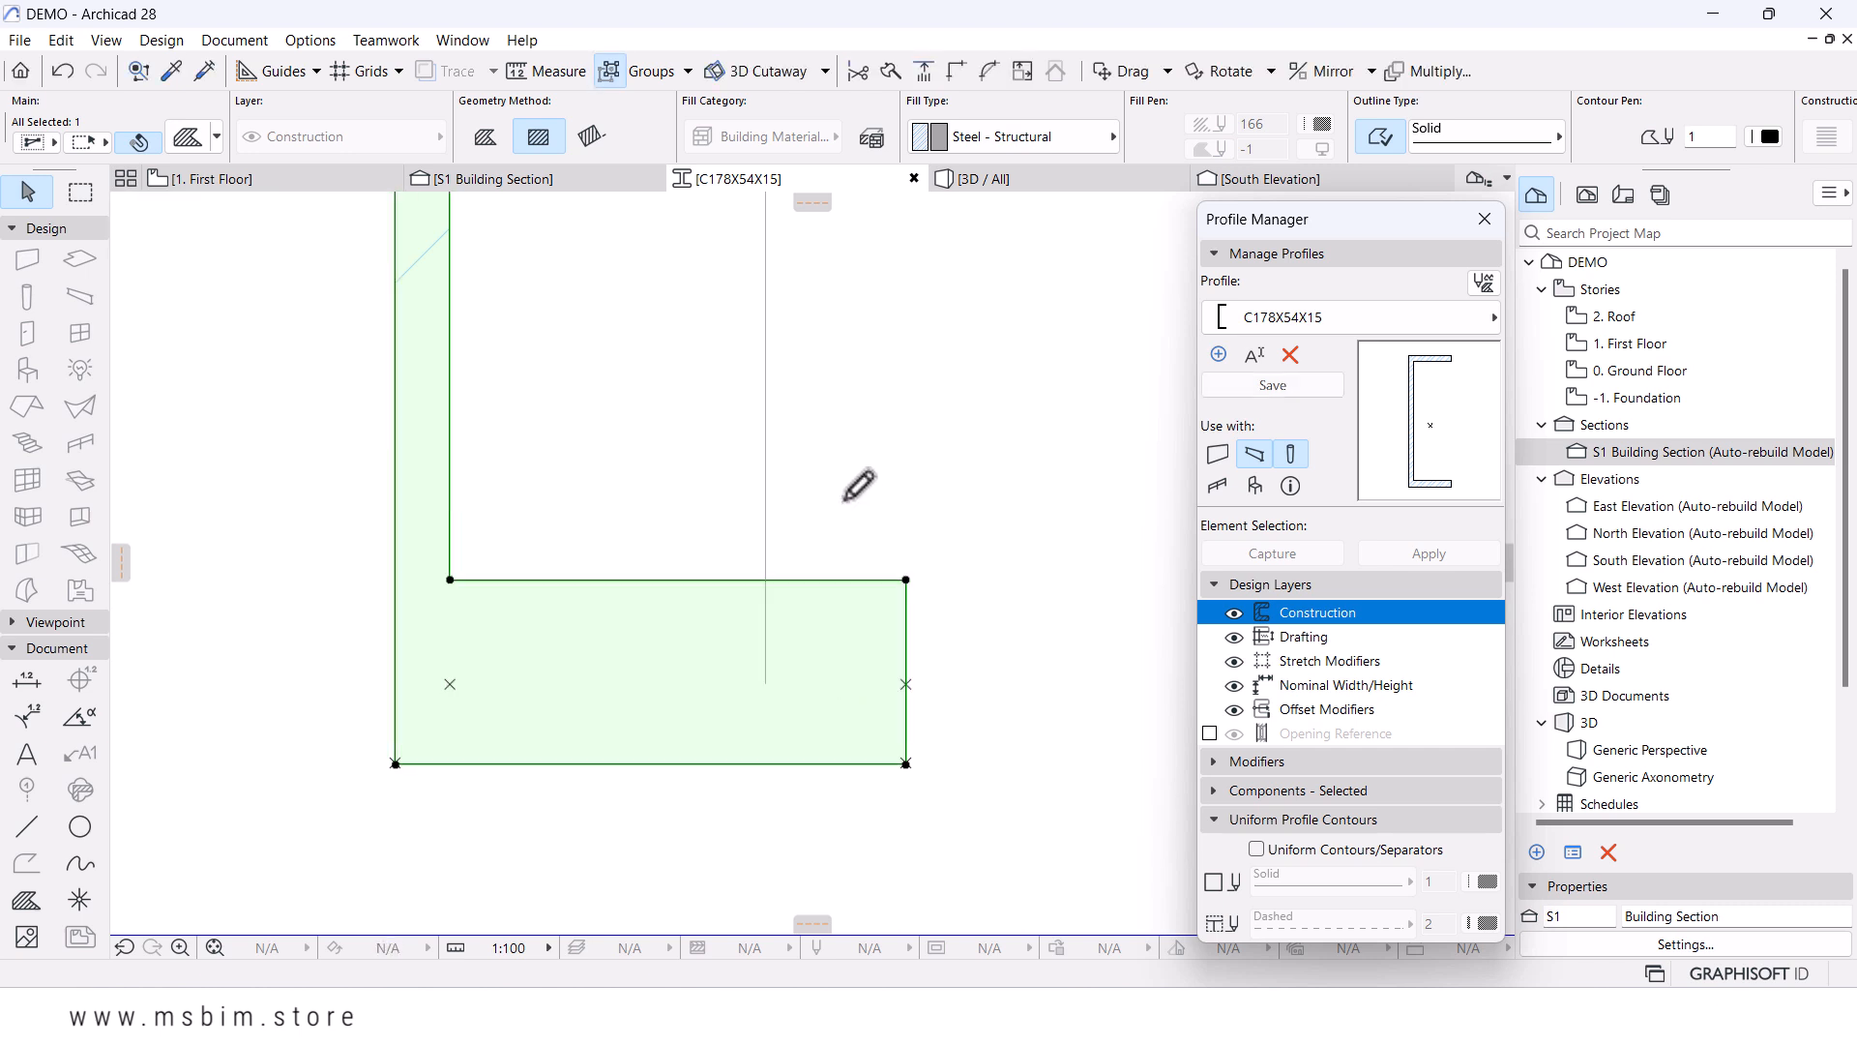
left_click(857, 764)
type("11")
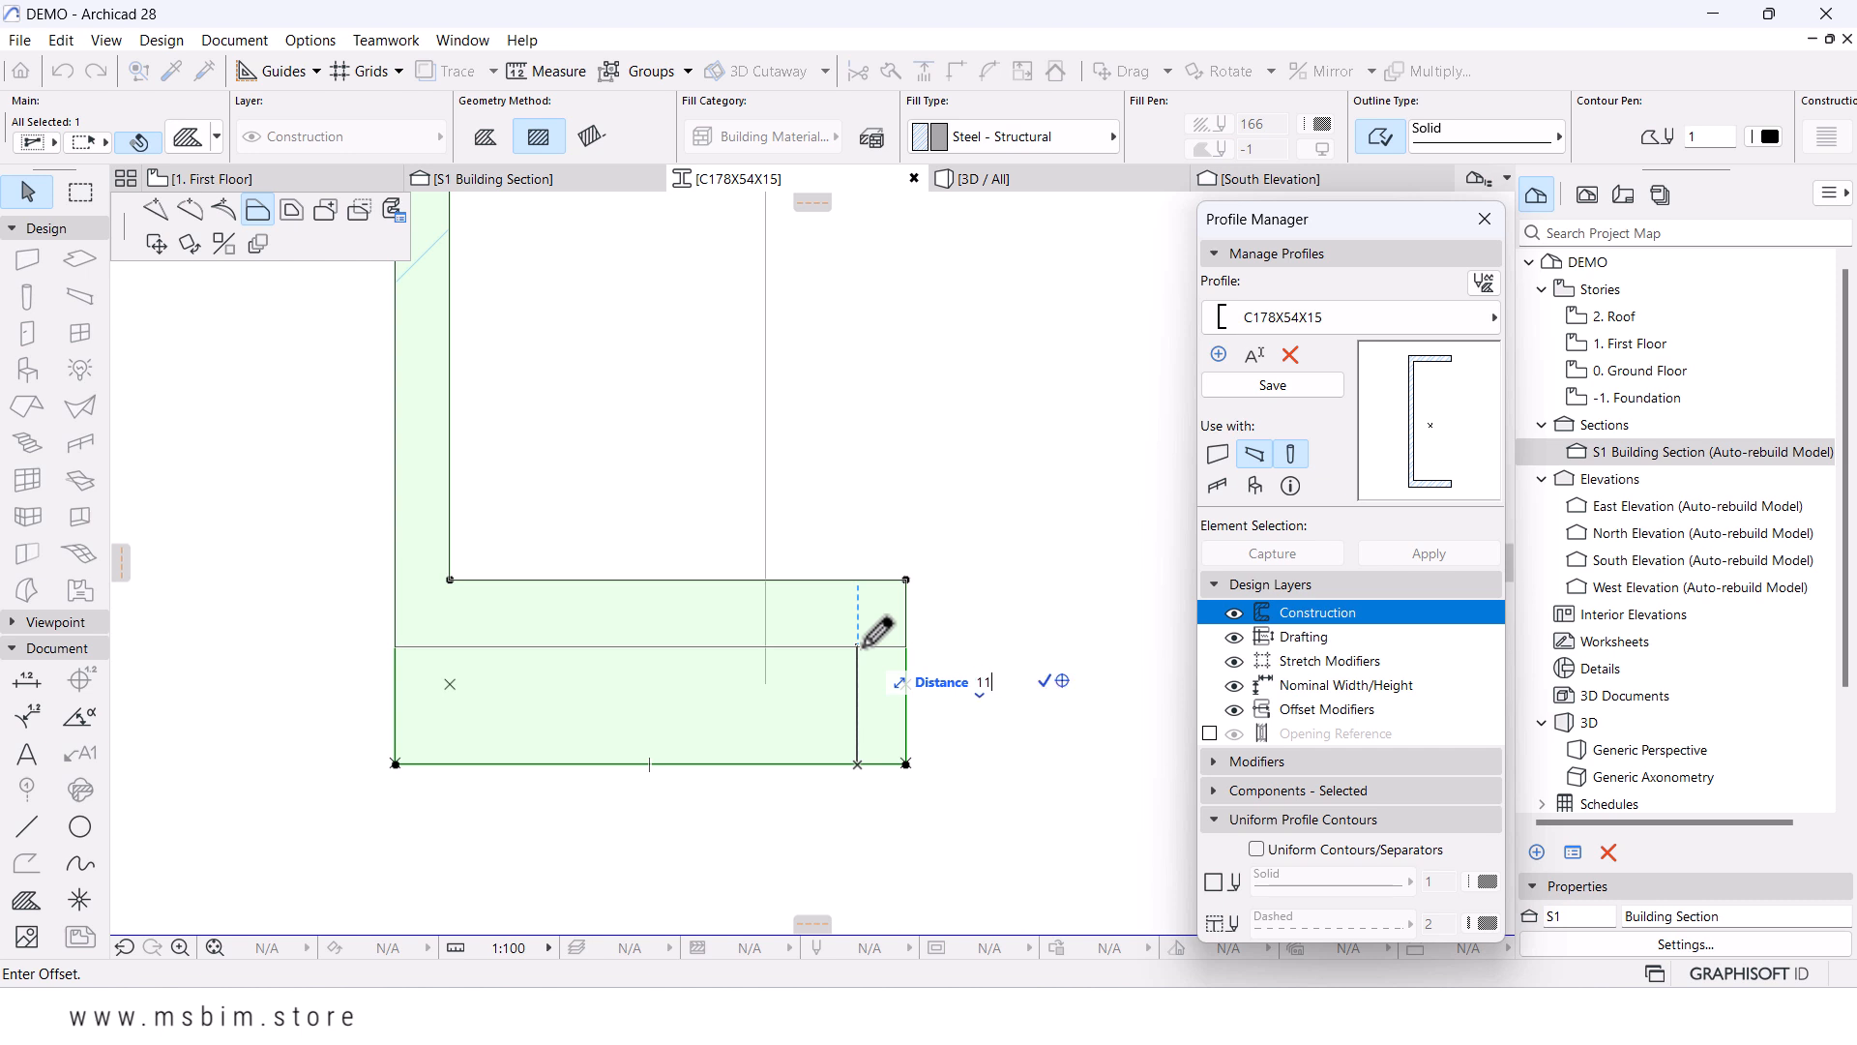
key("Return")
- Move the lower flange's four hotspots up onto its new corners and save the profile changes
left_click_drag(245, 529, 974, 804)
key("ctrl+d")
left_click(906, 684)
left_click(906, 579)
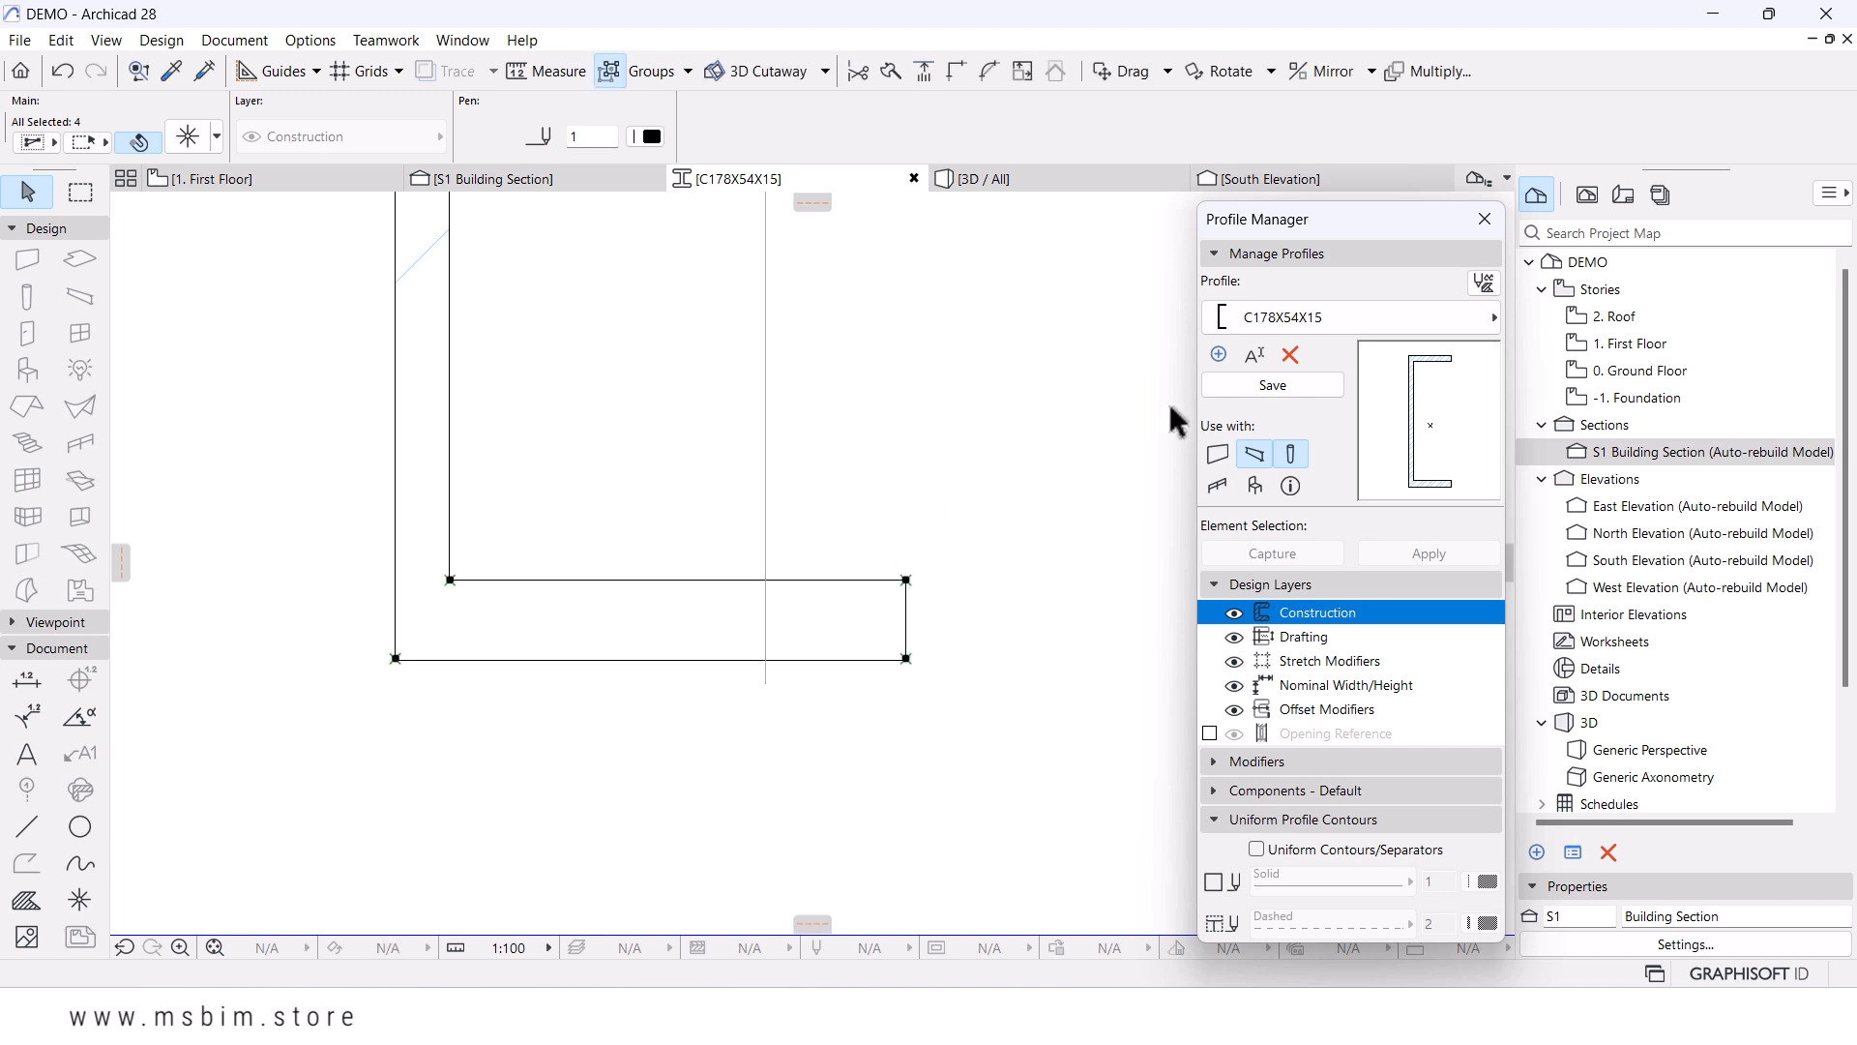
left_click(1257, 387)
- Return to the S1 Building Section and realign the shortened channel's inner left corner with the wall's outer bottom corner
left_click(509, 181)
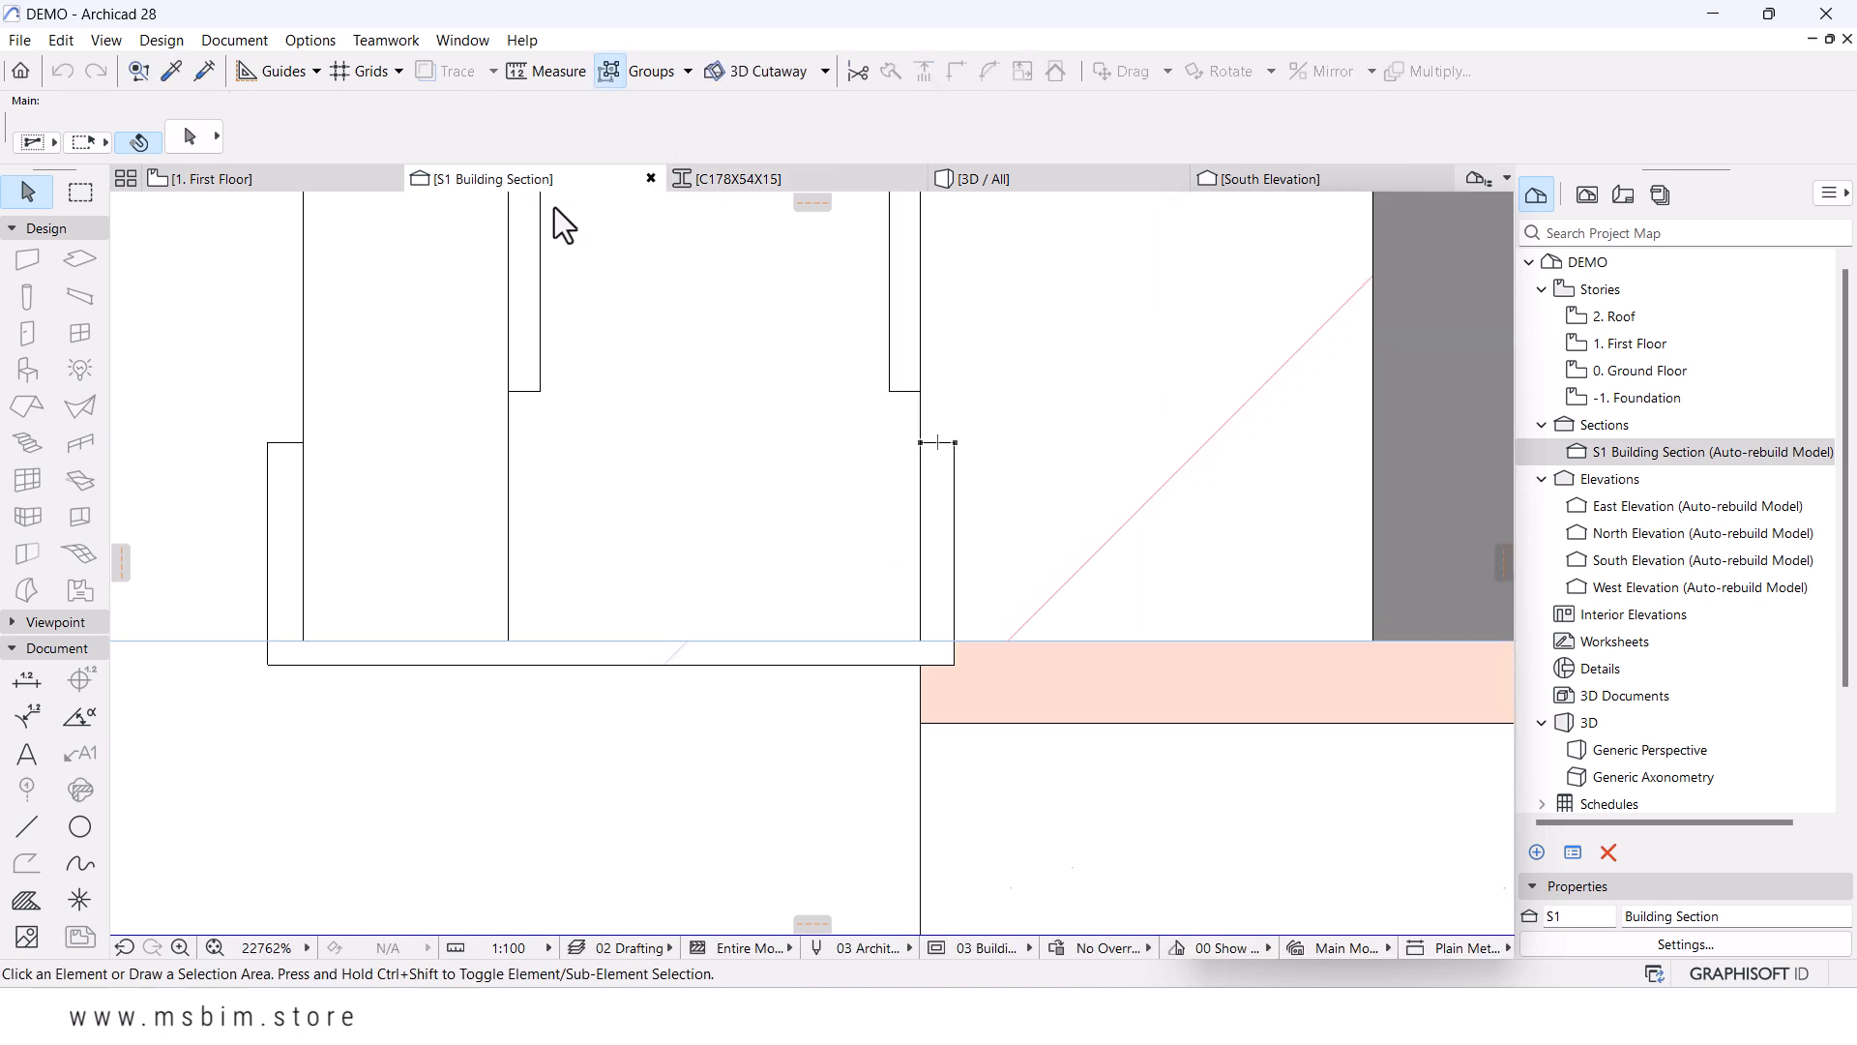
left_click(949, 449)
key("ctrl+d")
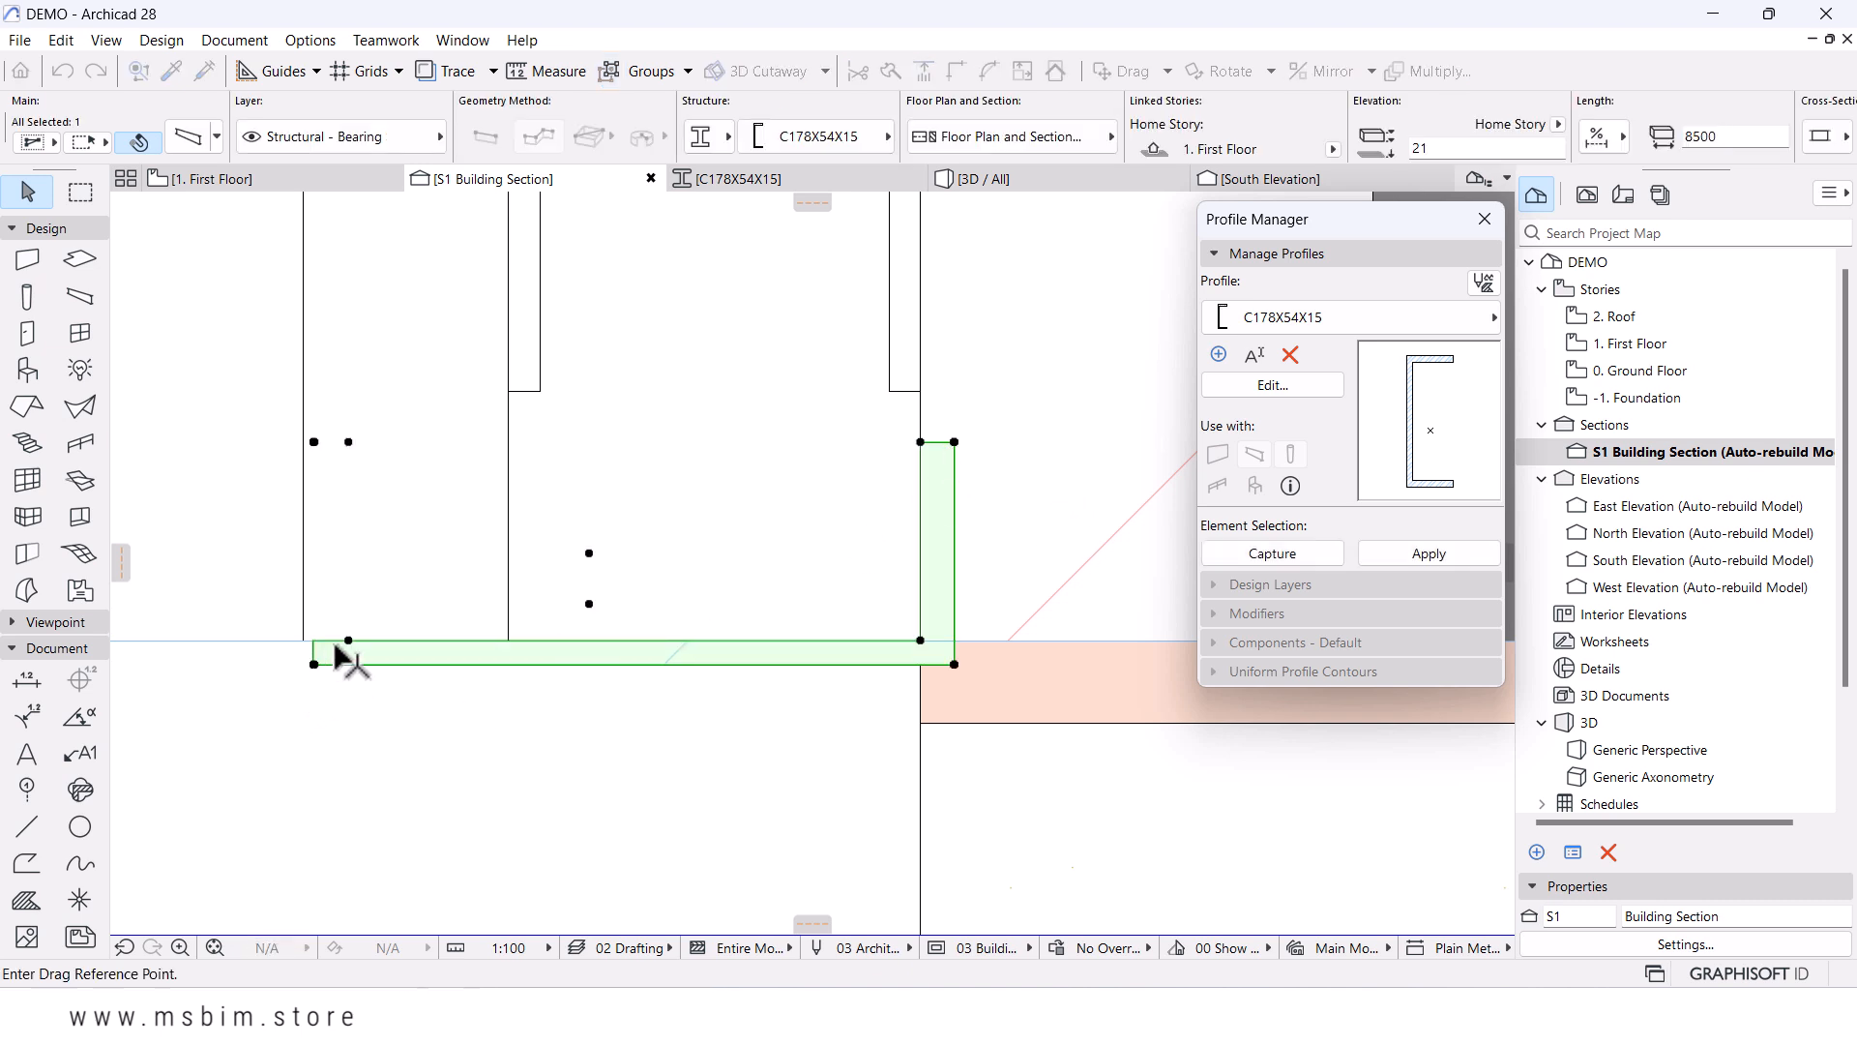
left_click(348, 640)
left_click(302, 640)
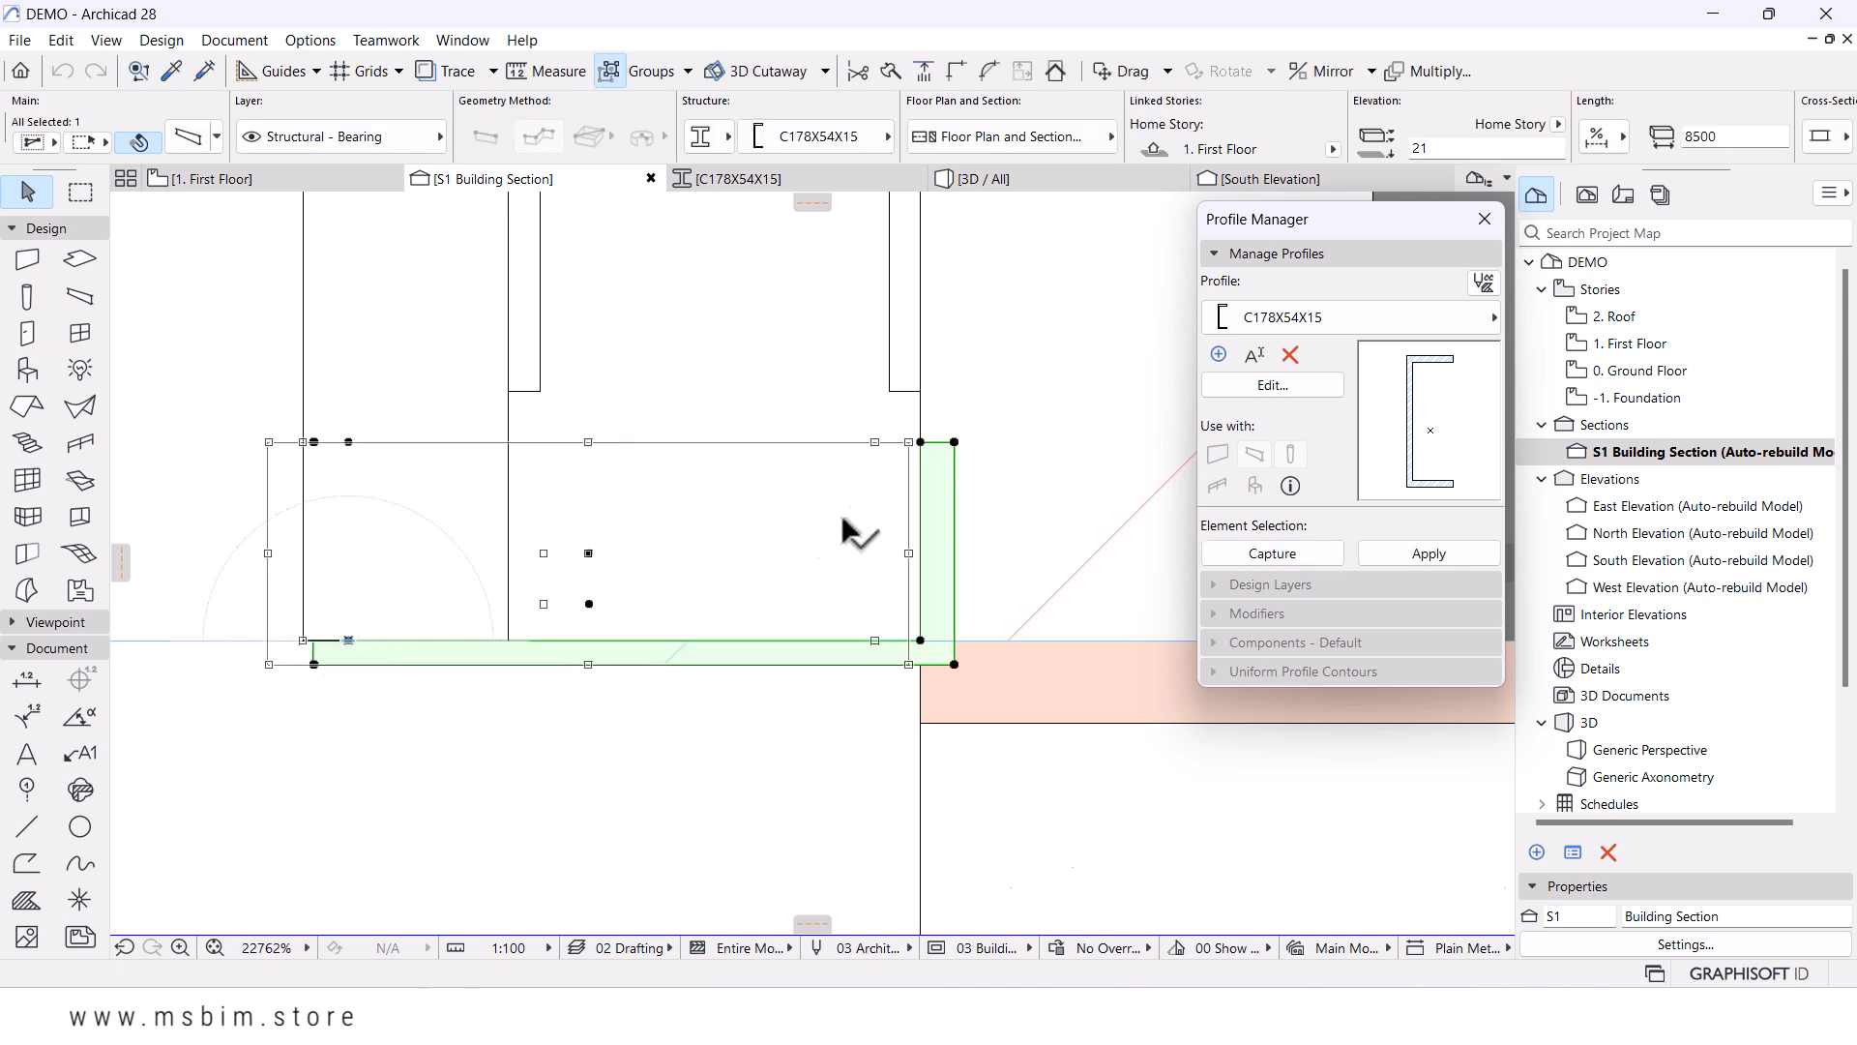
- Measure the gap between the channel's short flange and the adjacent wall face, starting at the flange's upper outer corner
scroll(866, 638, "up", 4)
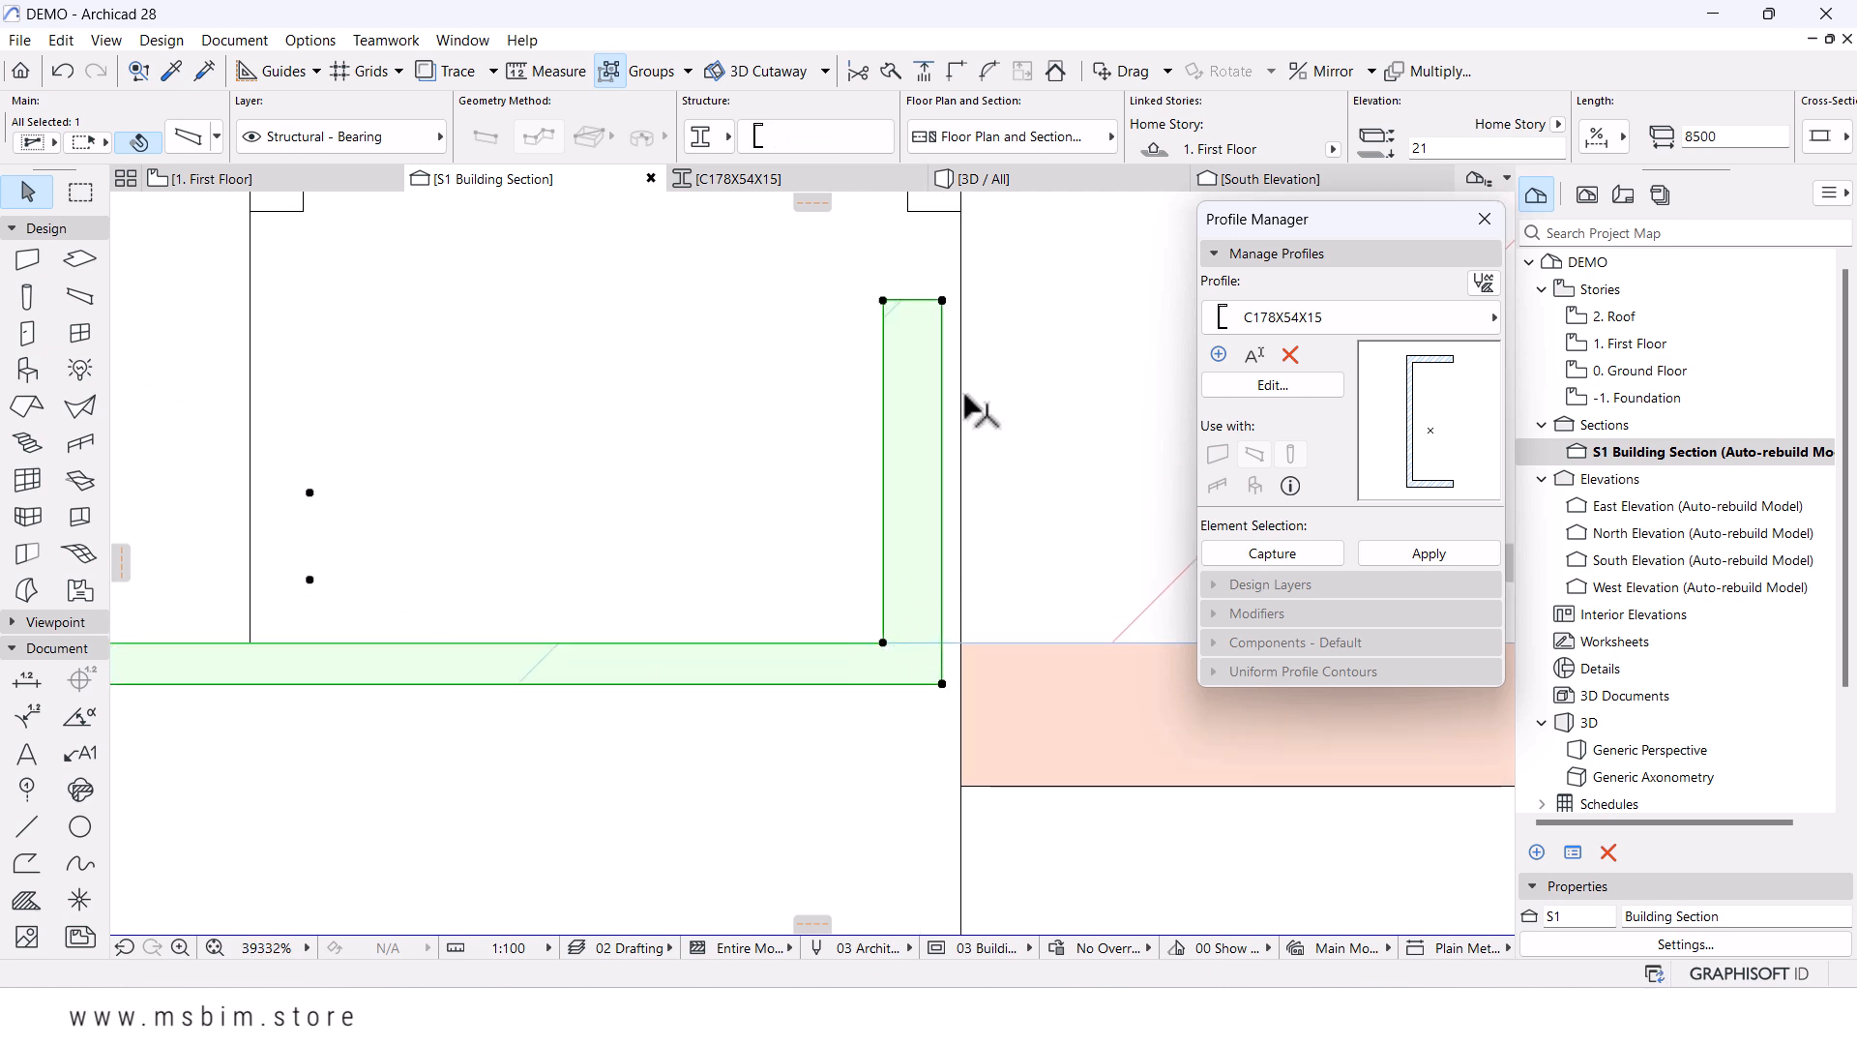
key("m")
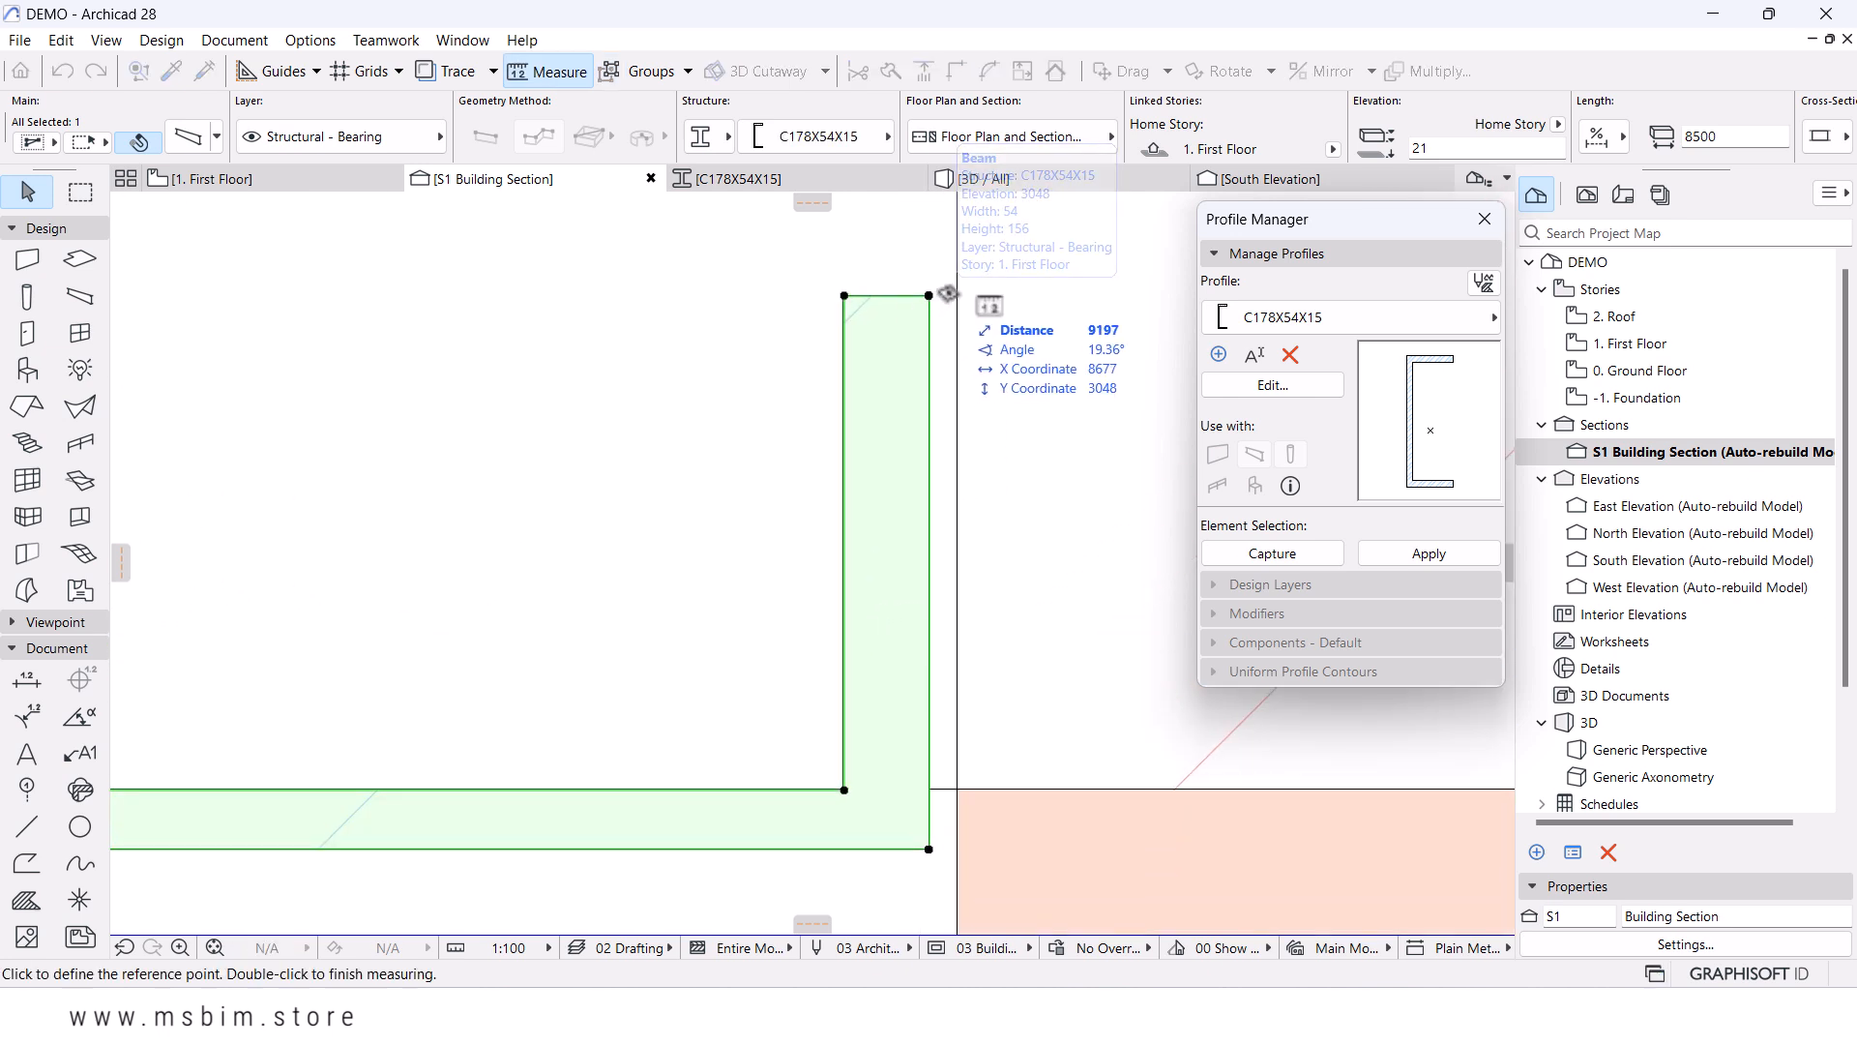
left_click(929, 295)
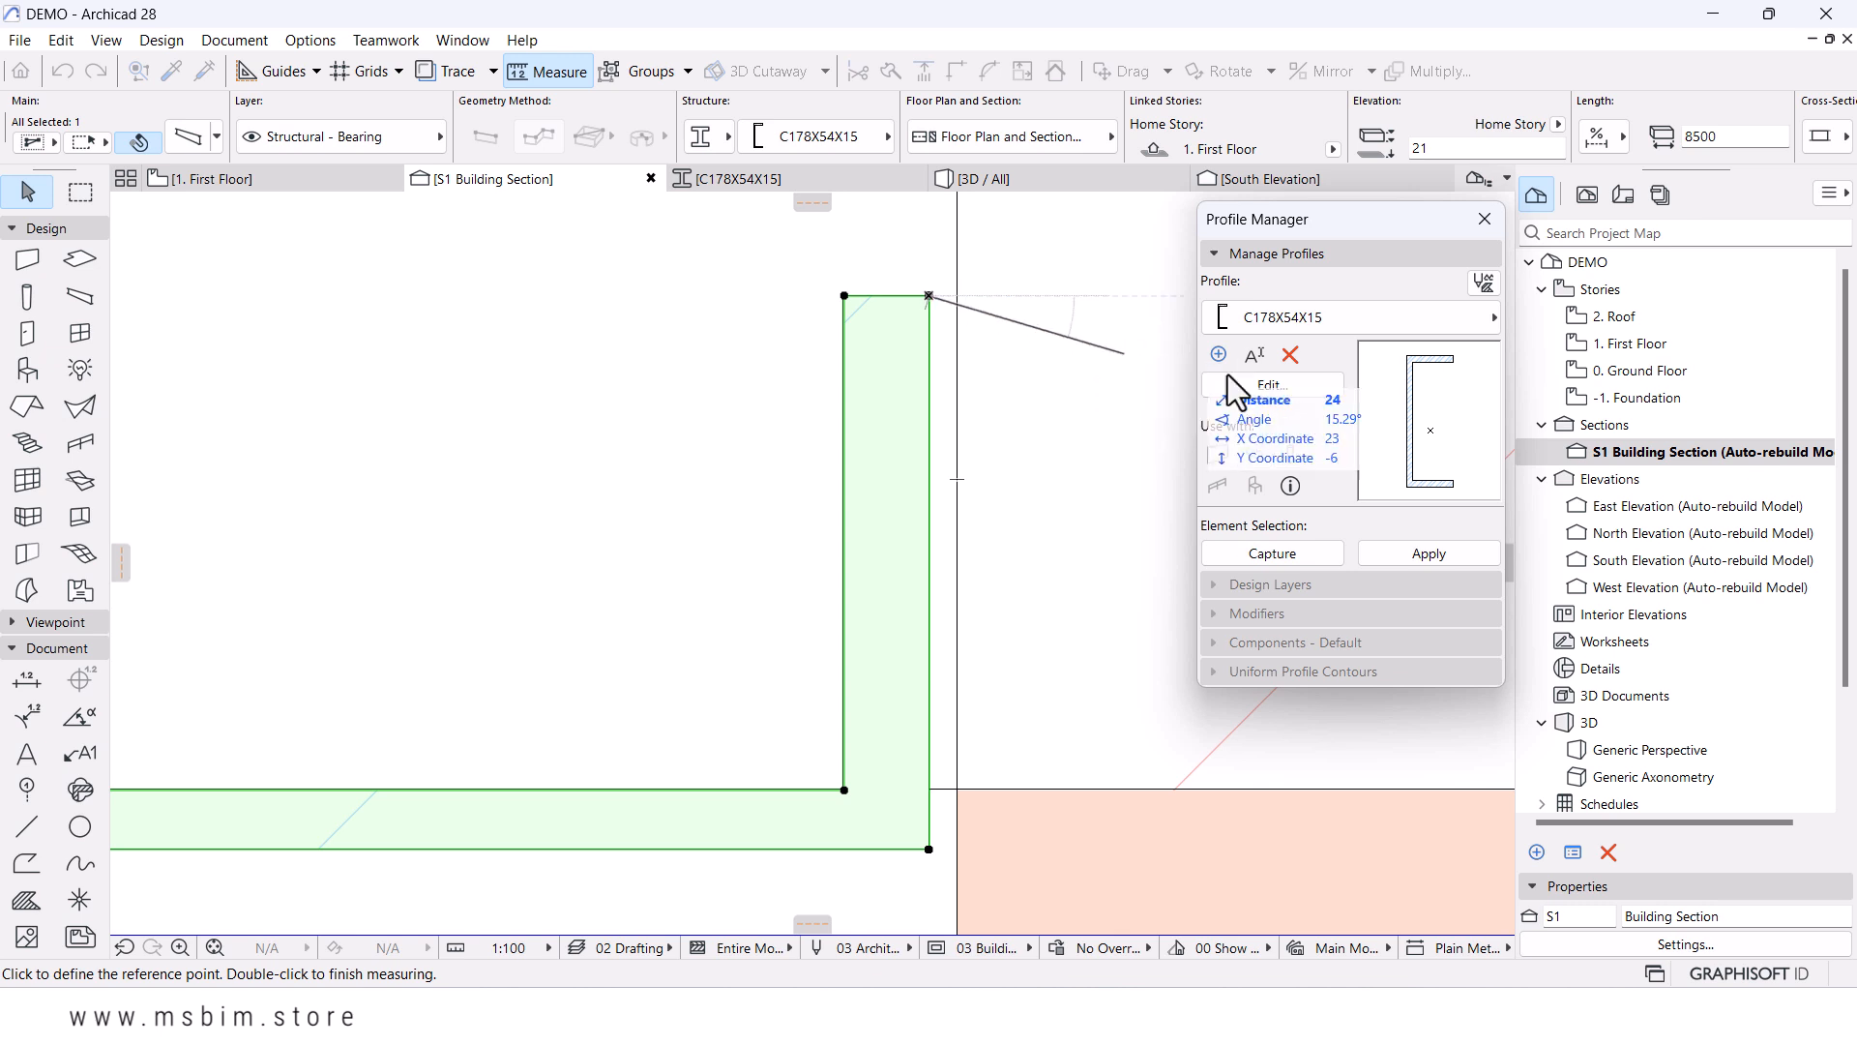
- Reopen the channel's profile for editing and offset both the outer and inner edges of the upper flange 3 mm upward
left_click(1273, 385)
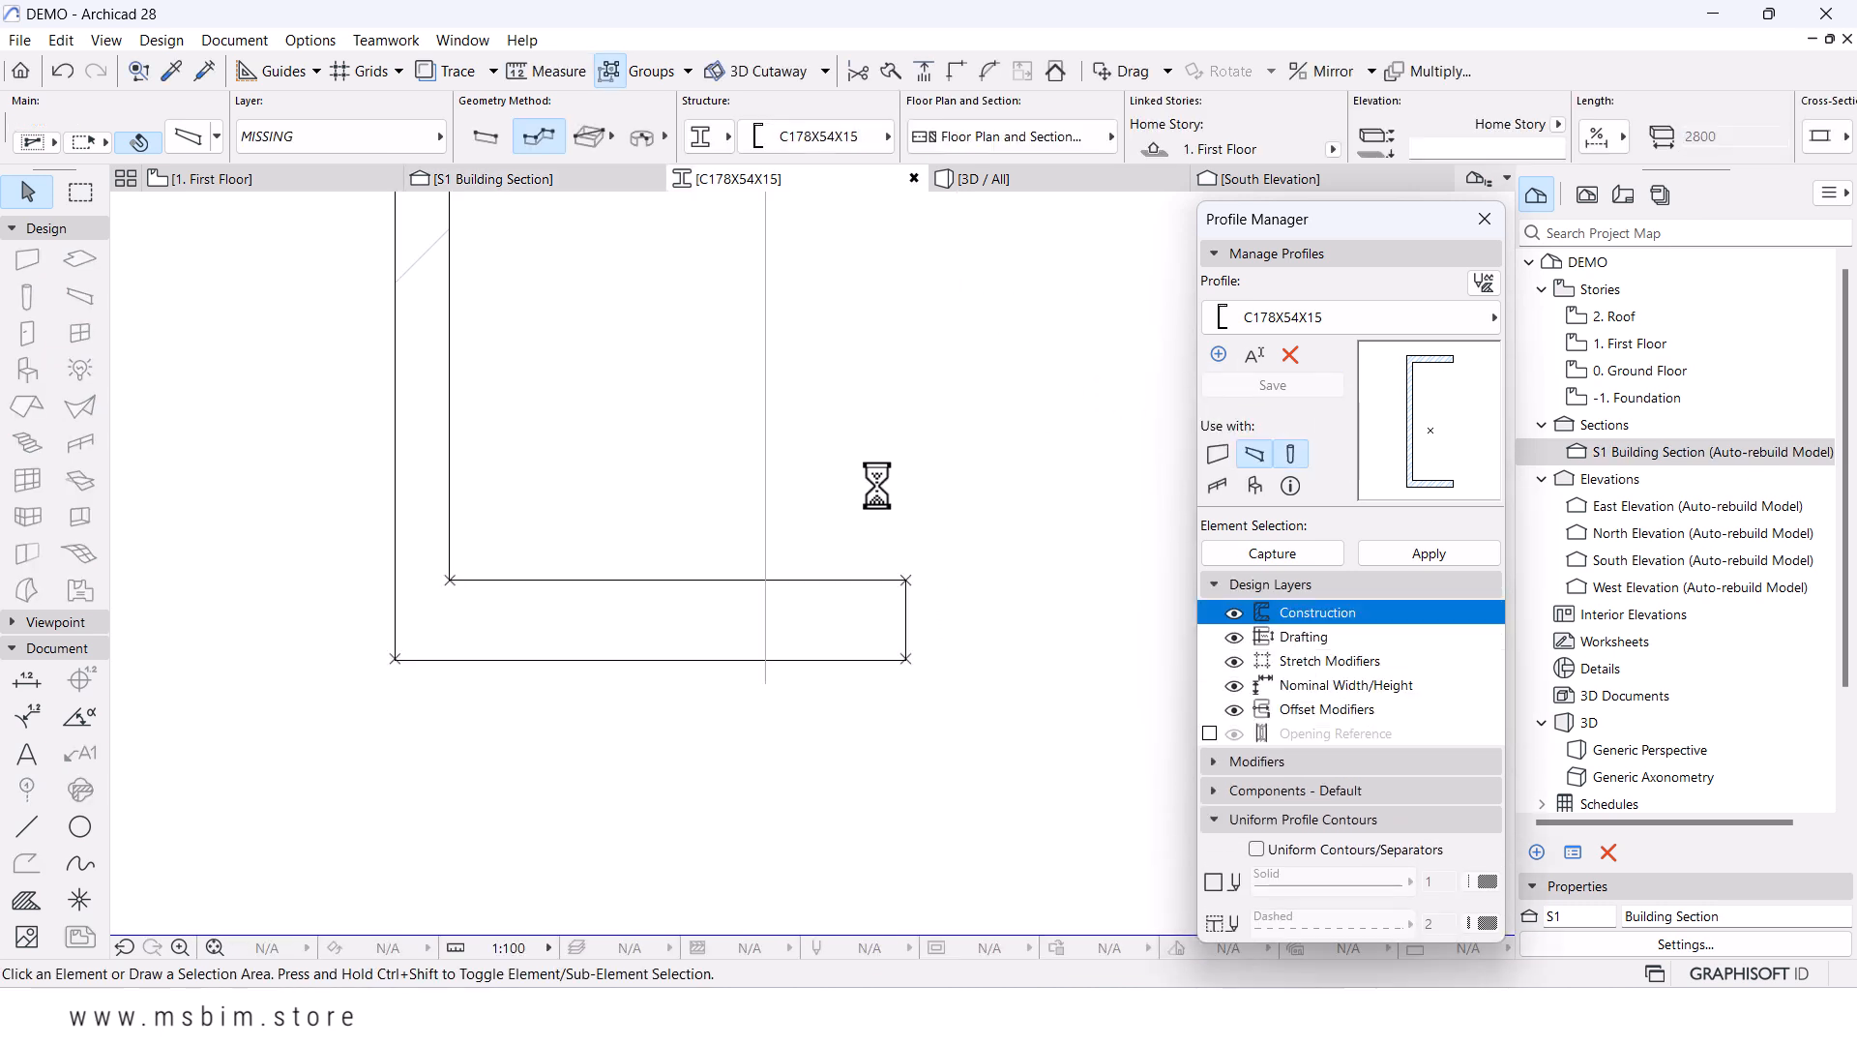
scroll(801, 455, "up", 5)
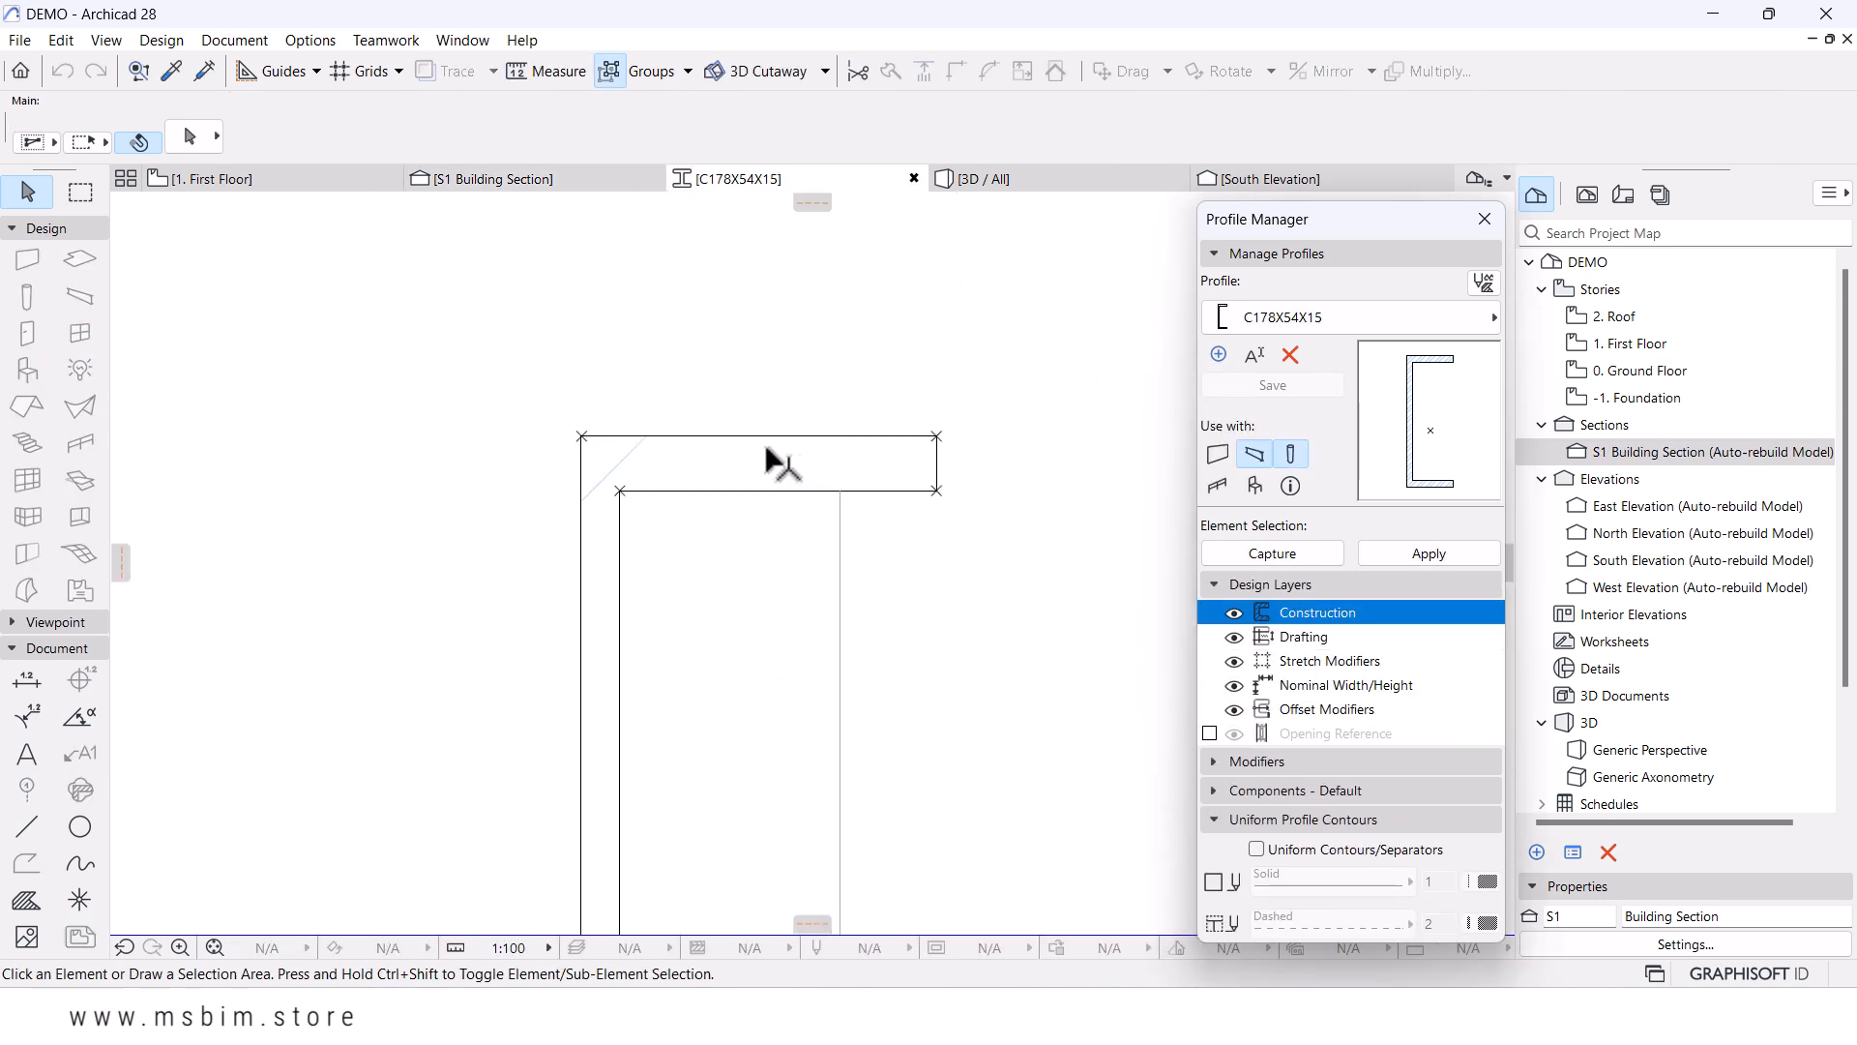
left_click(821, 456)
left_click(808, 436)
left_click(811, 321)
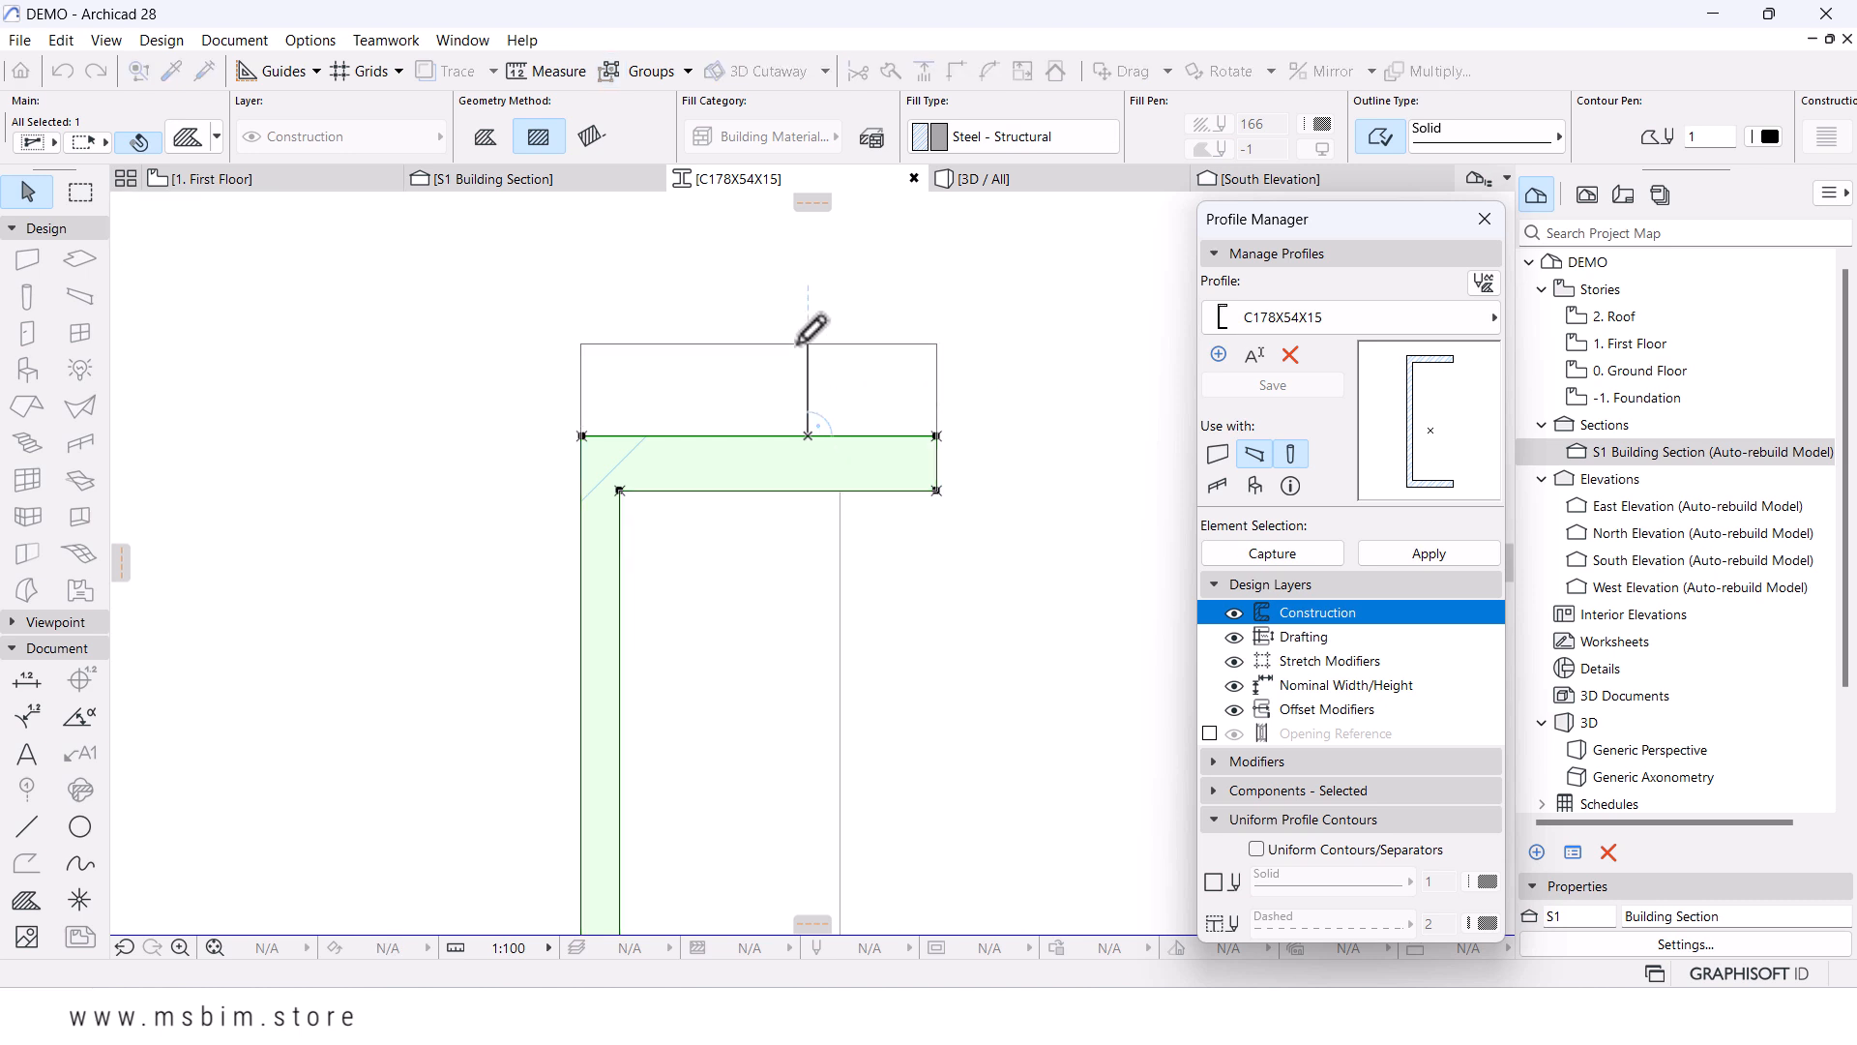
left_click(818, 488)
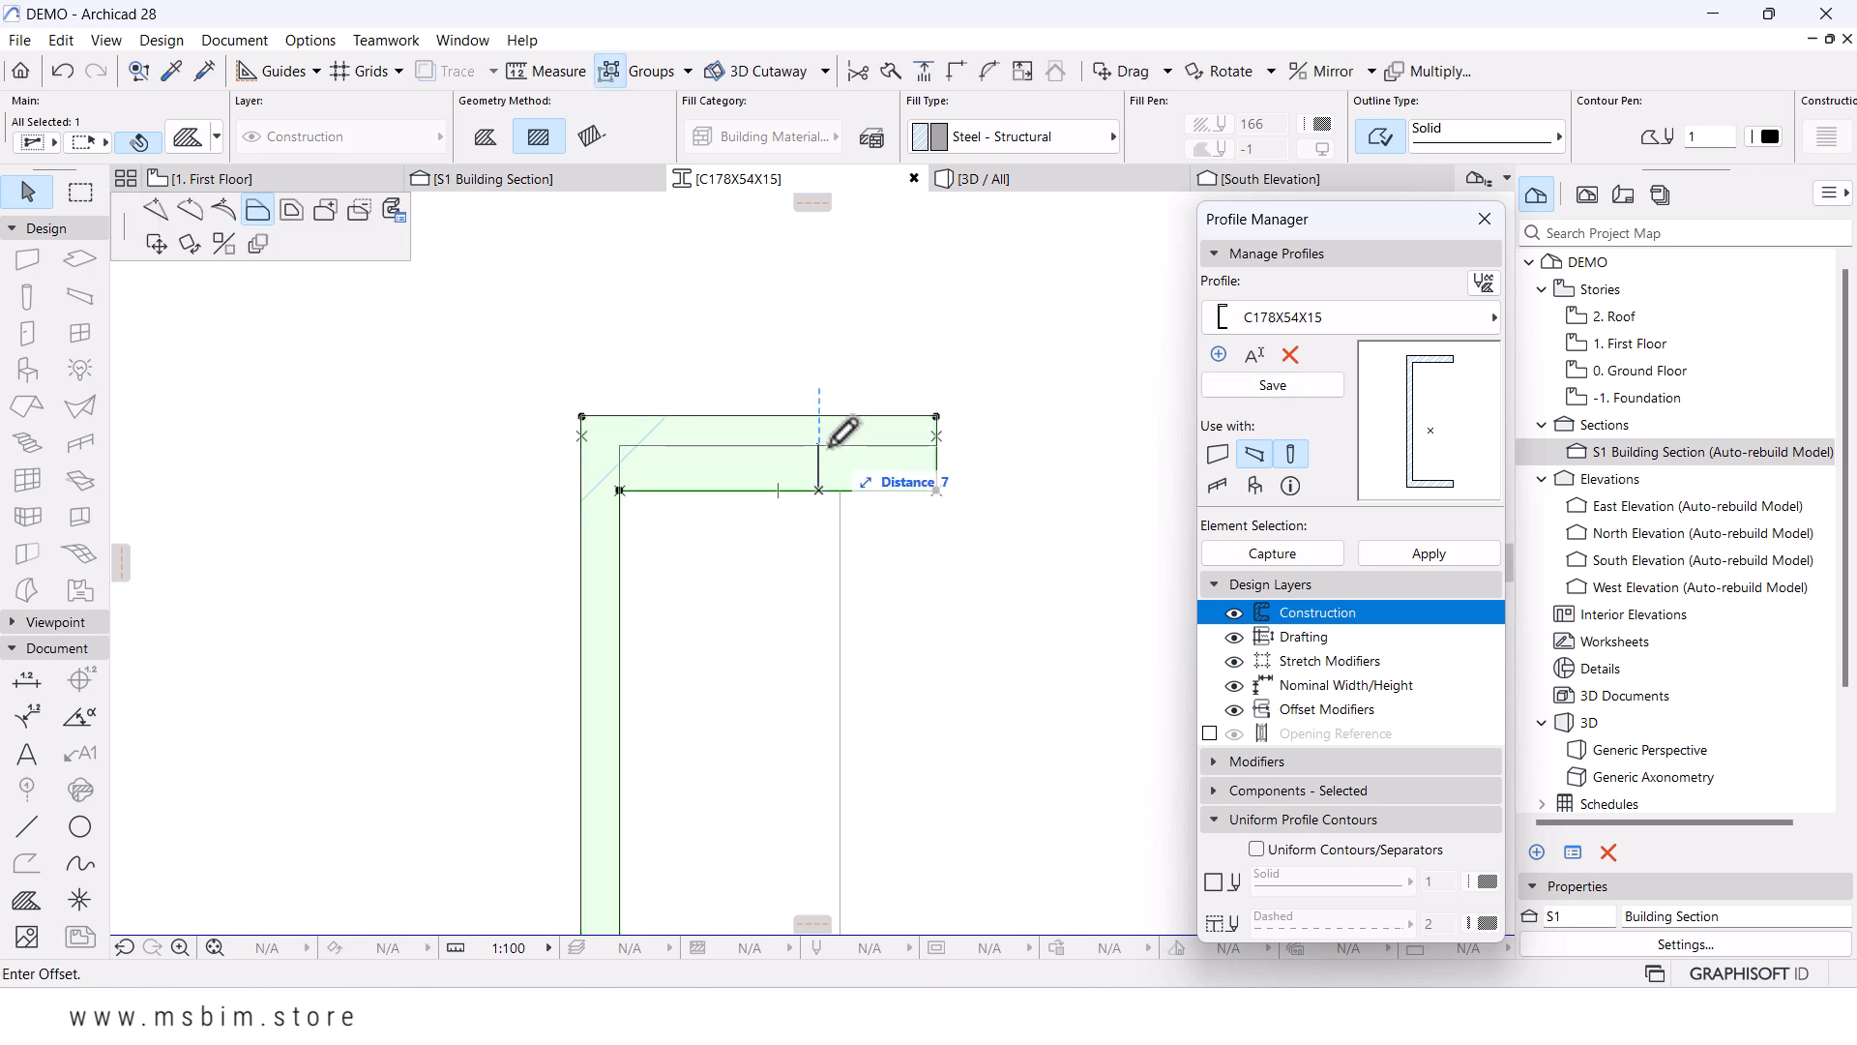
type("3")
key("Return")
- Move the upper flange's four hotspots up onto its new corners and save the profile changes
left_click_drag(452, 318, 1000, 510)
scroll(939, 430, "up", 3)
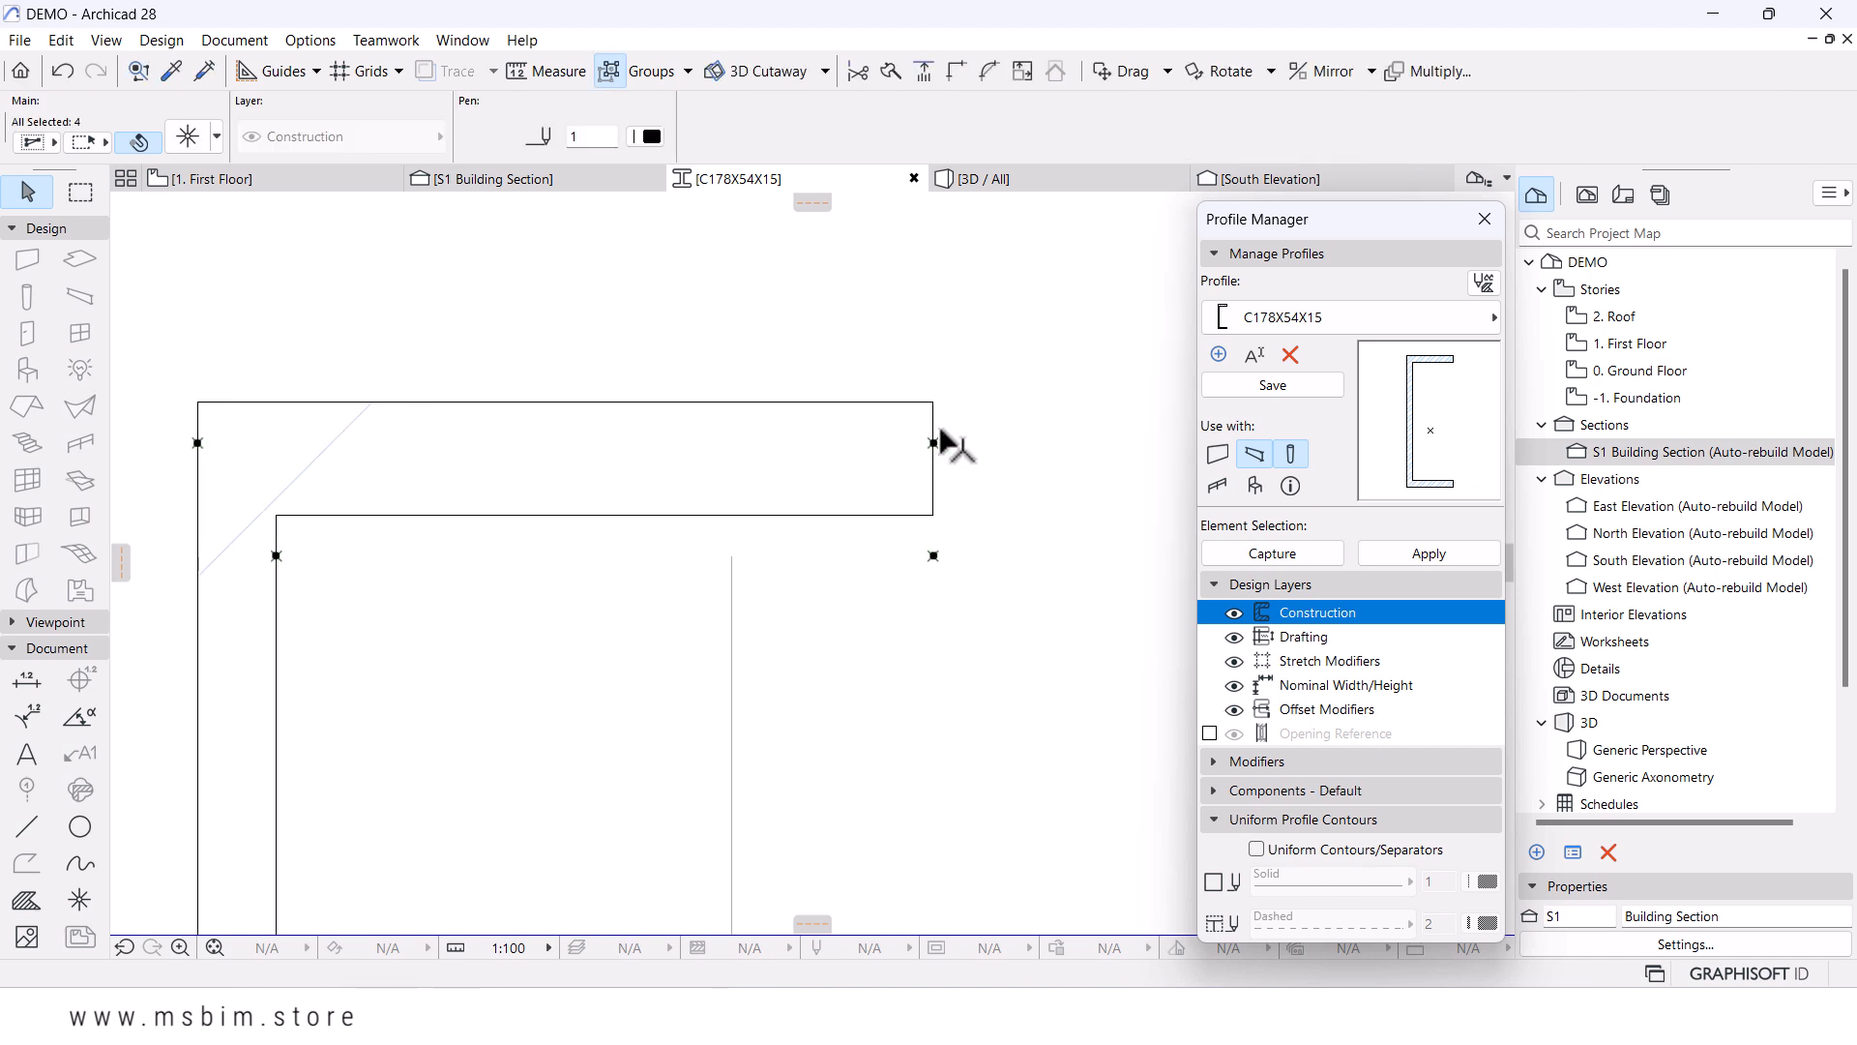
key("ctrl+d")
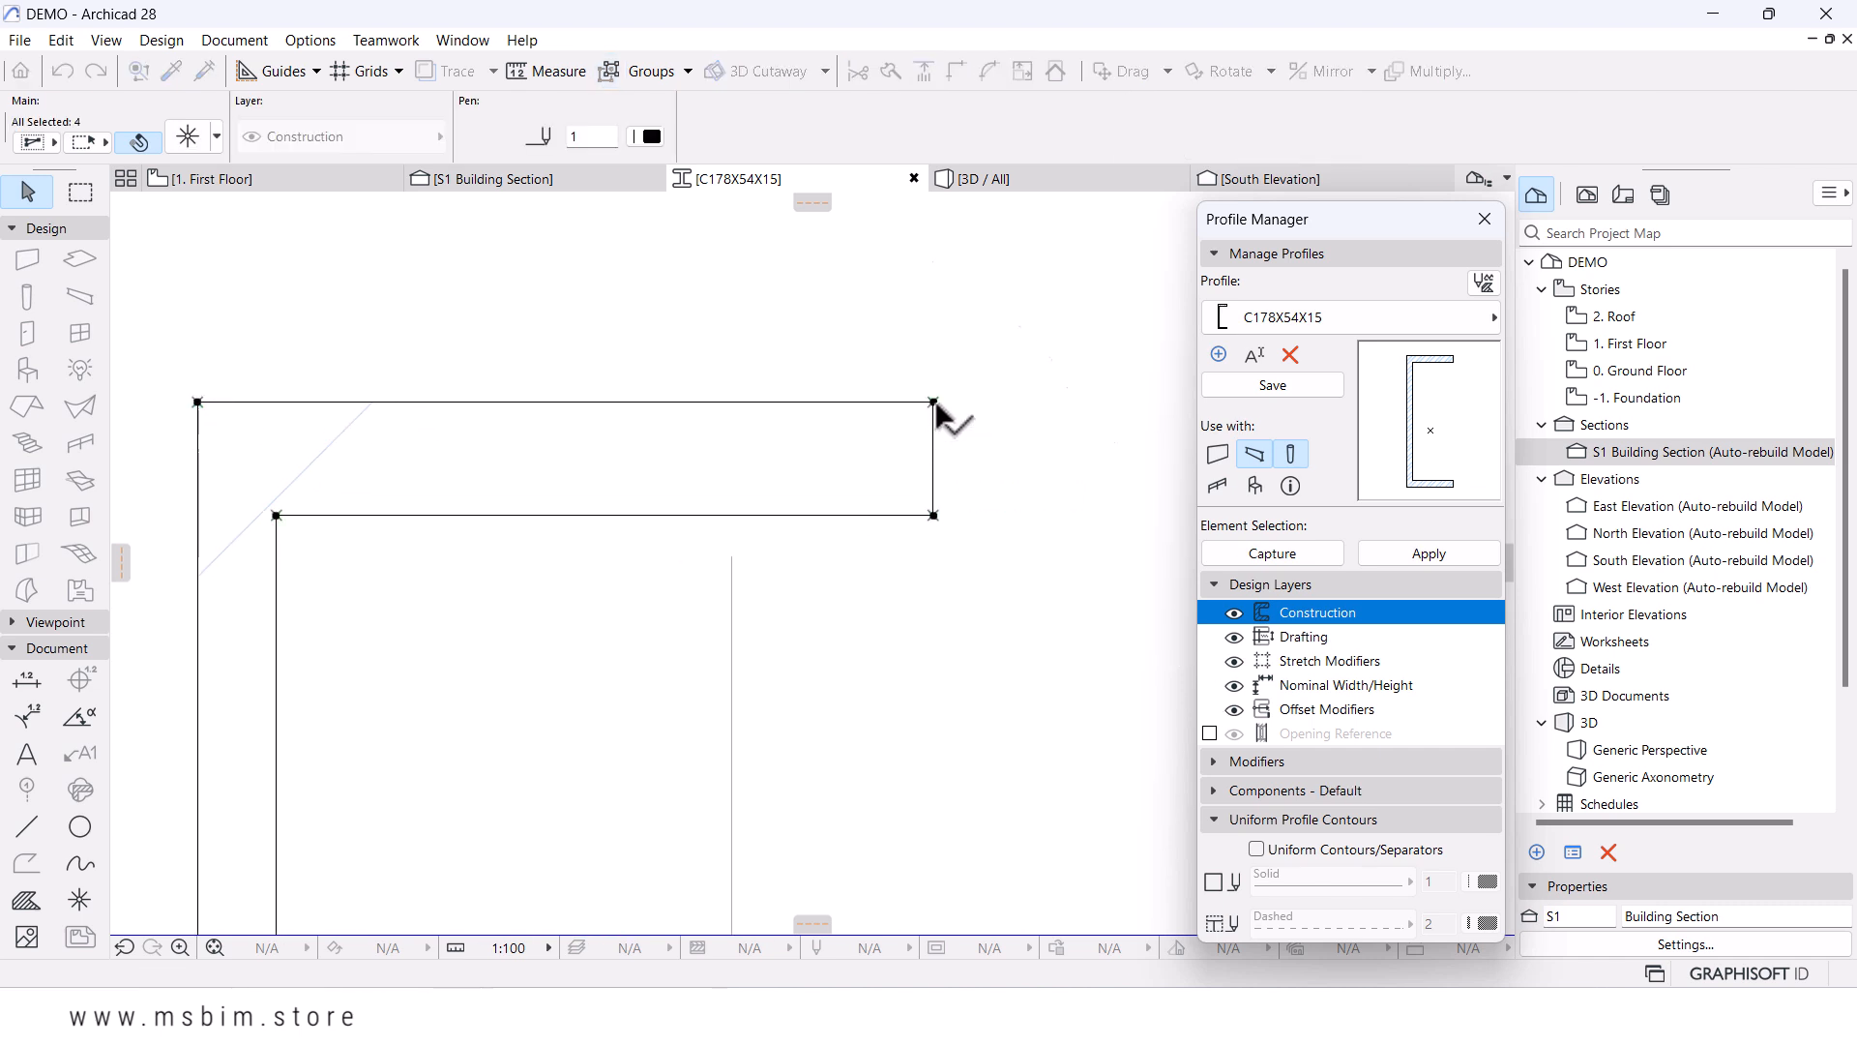
left_click(1247, 386)
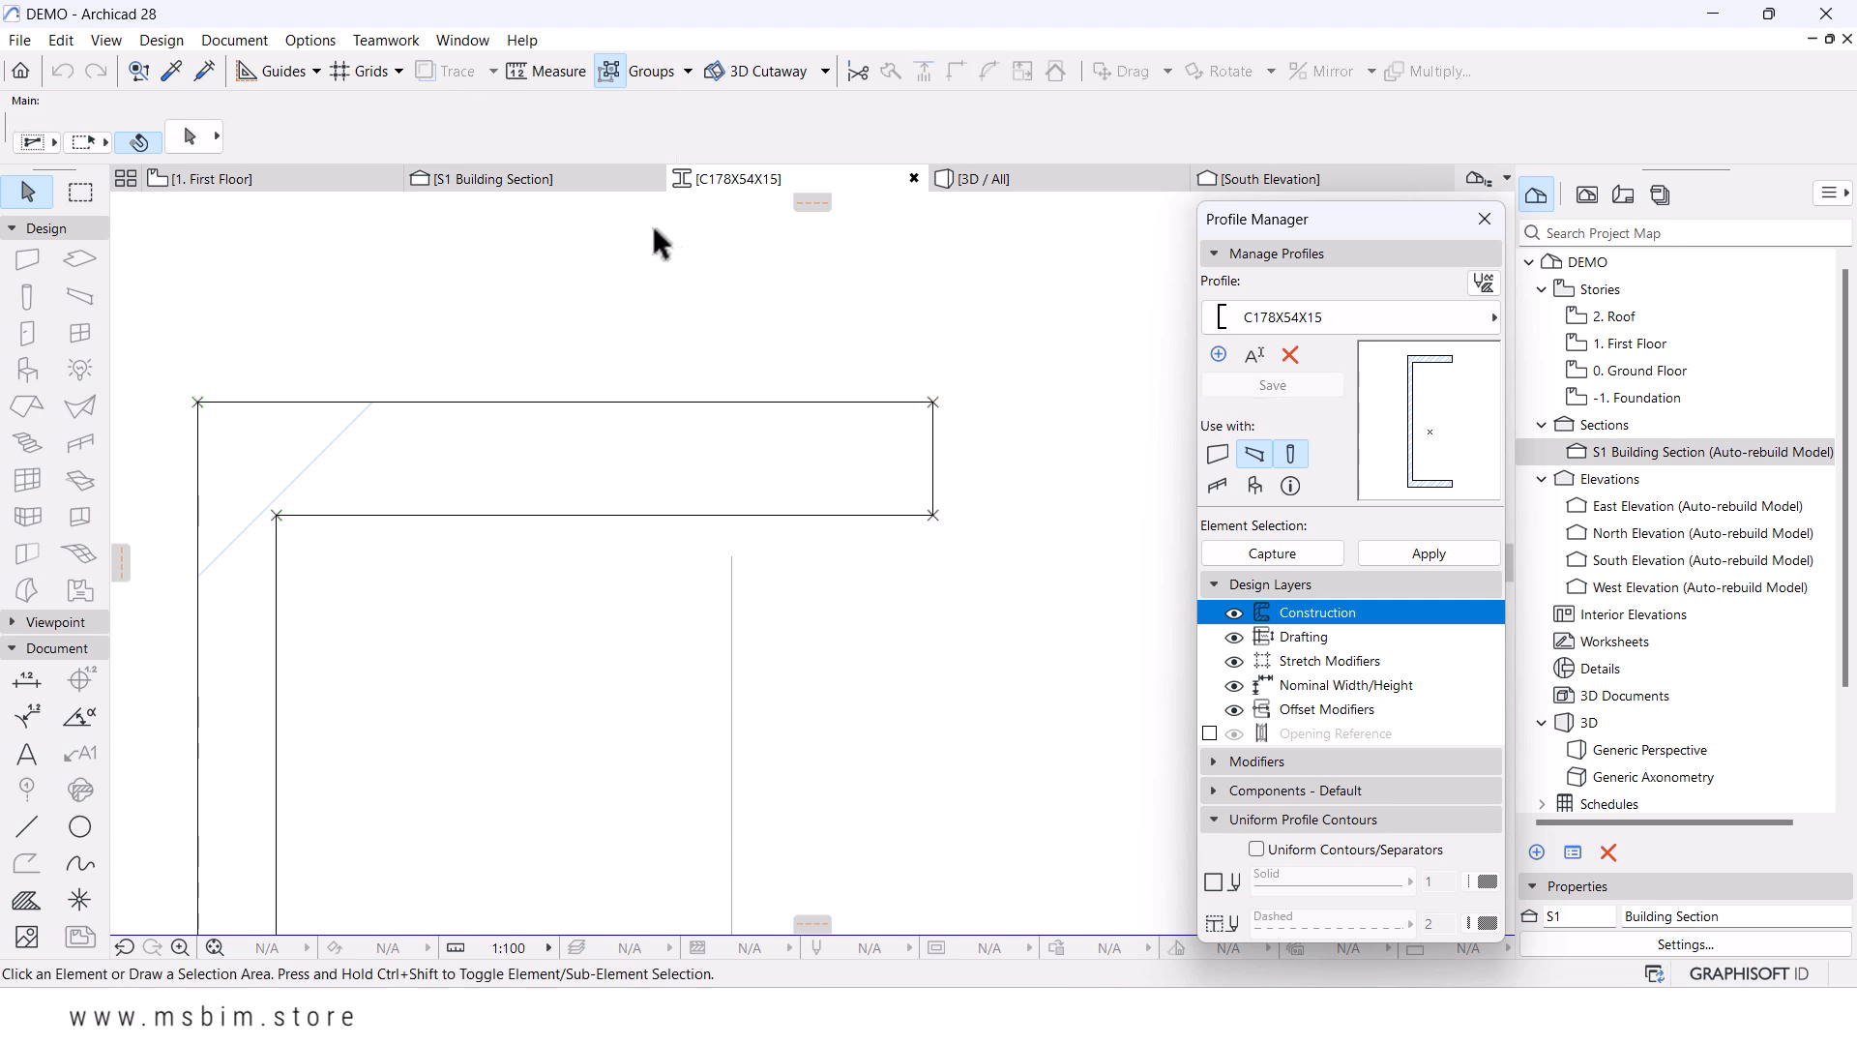
- Return to the S1 Building Section, collapse the profile management settings and examine how the widened channel fits at the wall base
left_click(559, 189)
key("Escape")
scroll(749, 469, "down", 3)
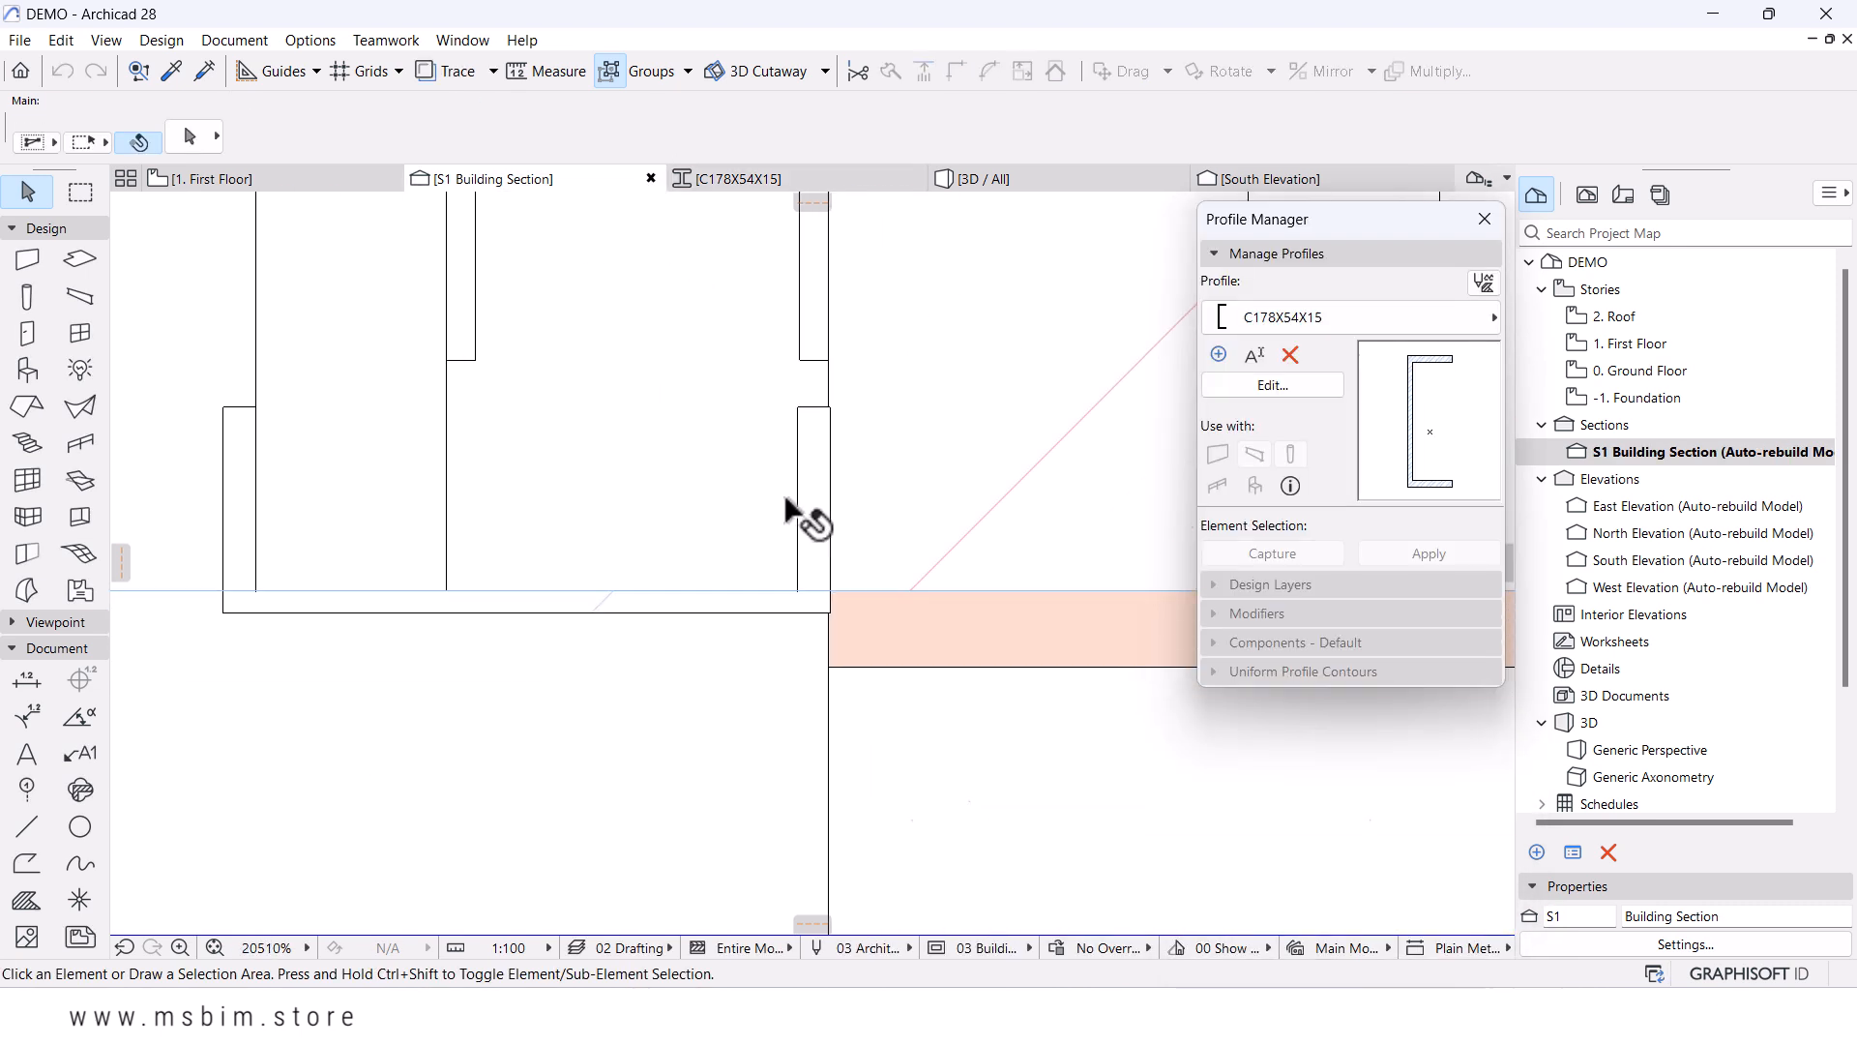
scroll(793, 510, "down", 3)
scroll(862, 340, "down", 6)
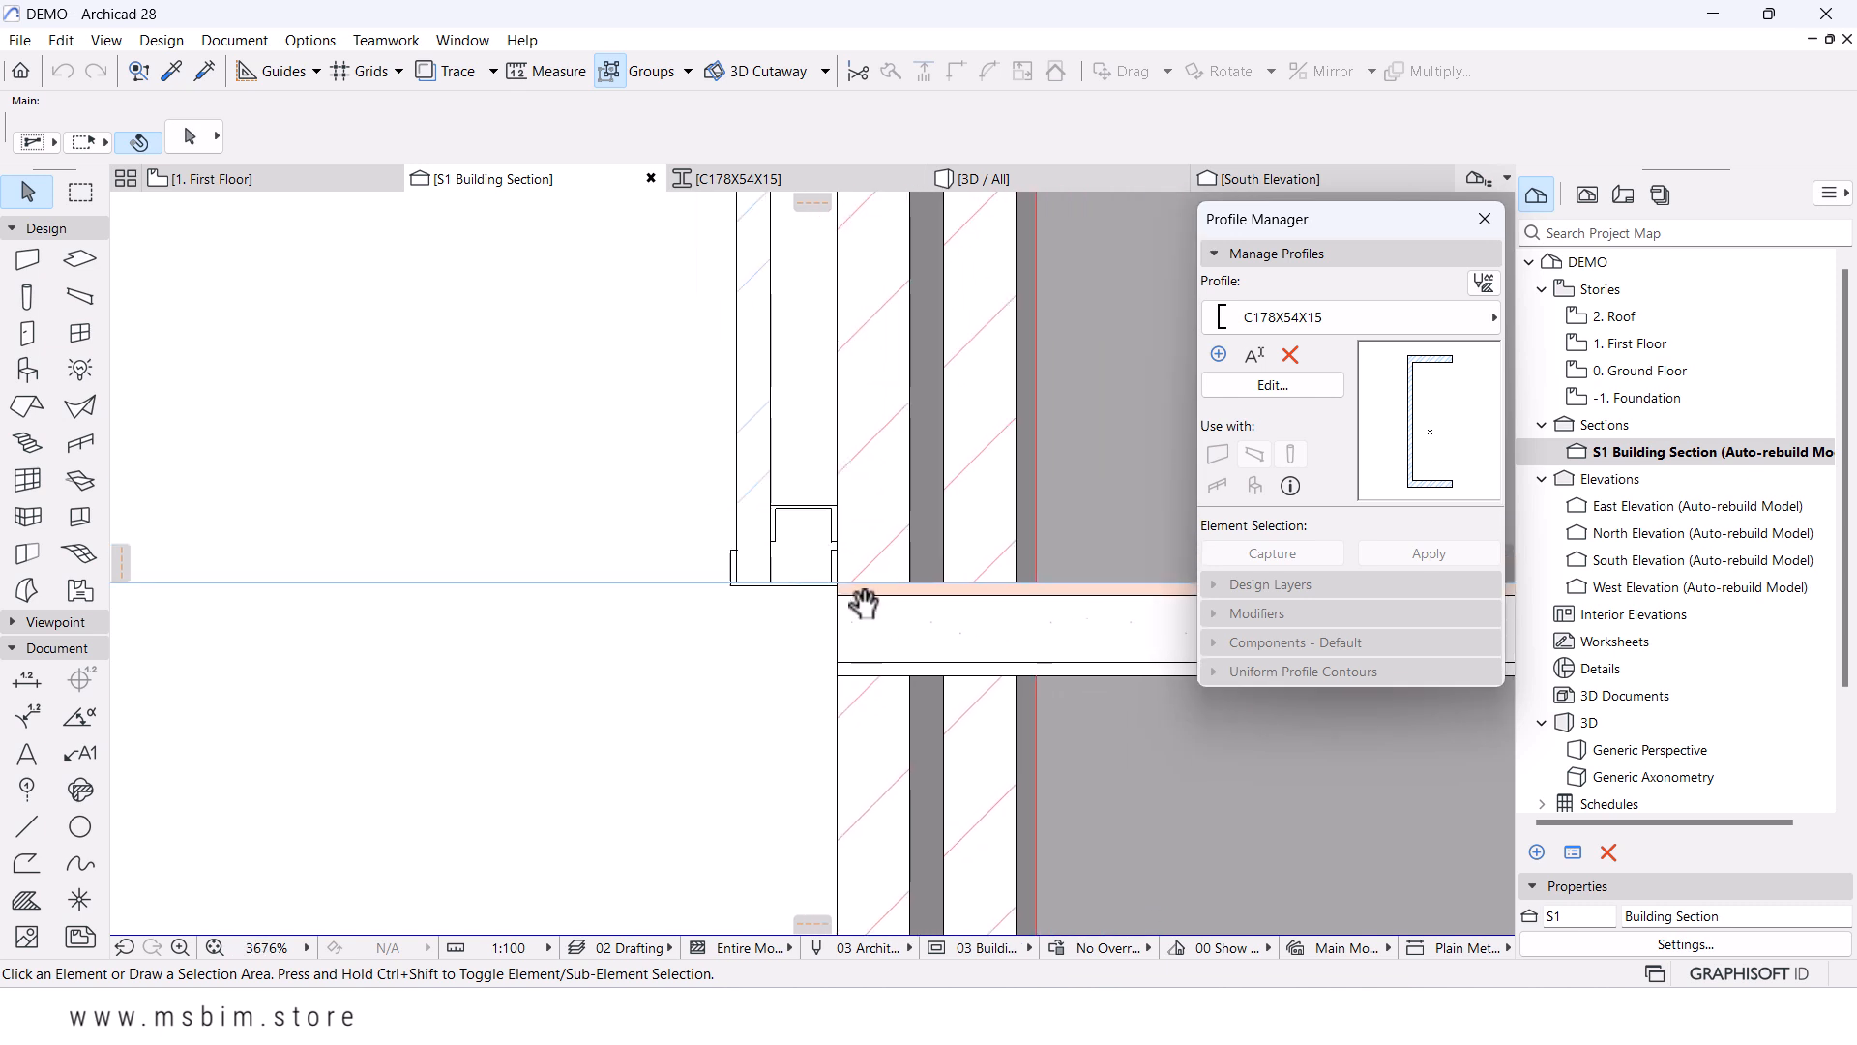
scroll(934, 541, "down", 2)
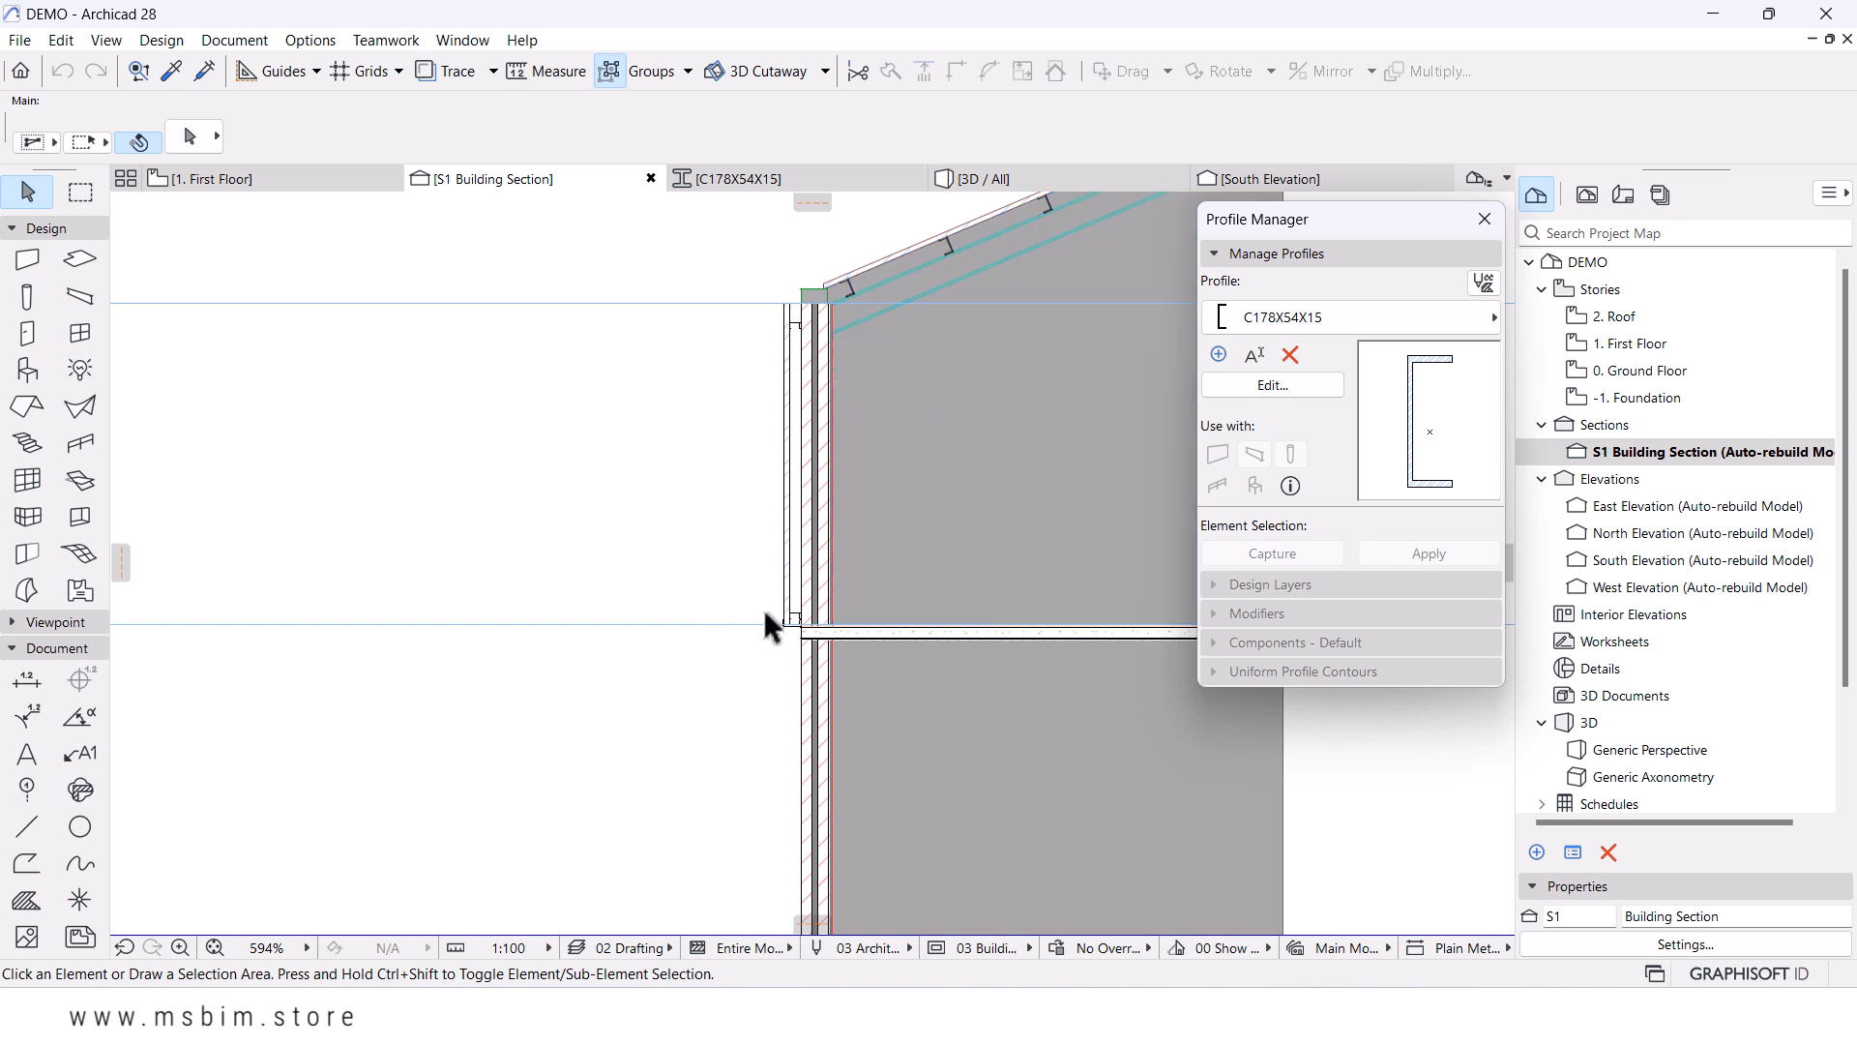
scroll(764, 619, "up", 5)
scroll(871, 610, "down", 3)
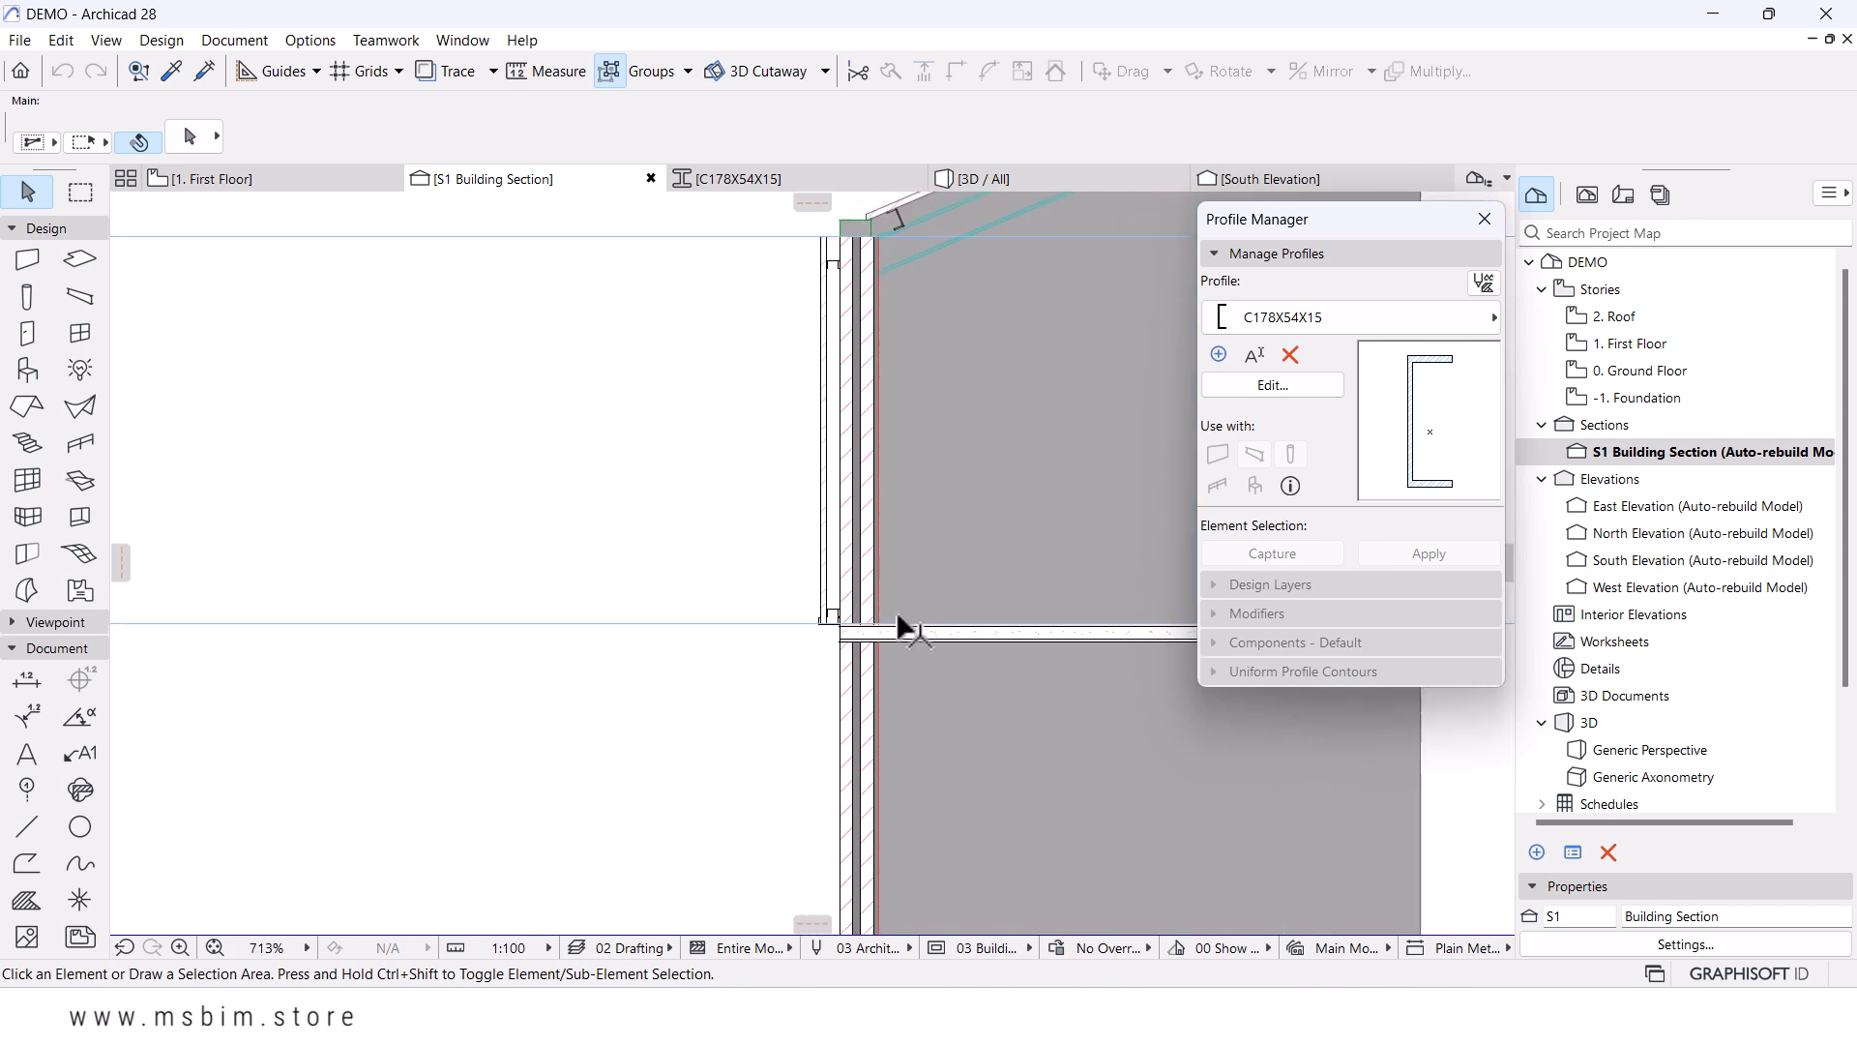
left_click(1261, 258)
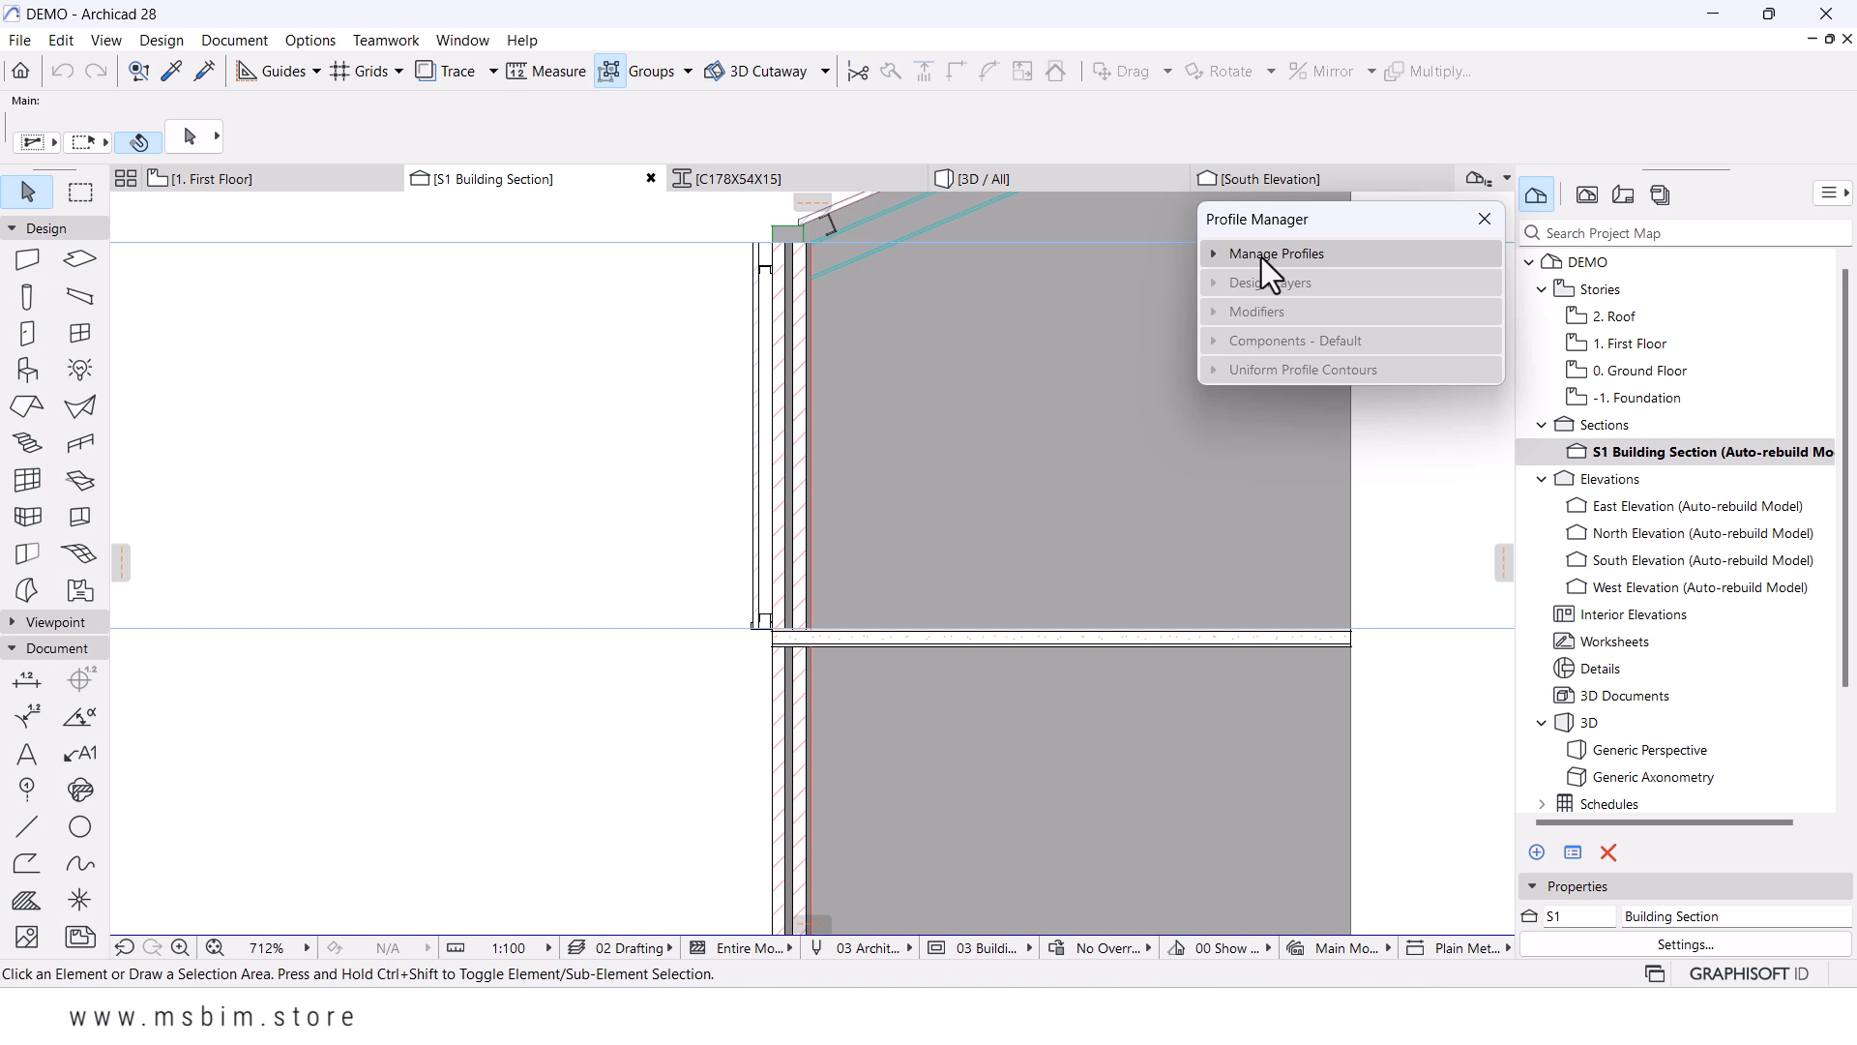
scroll(764, 627, "up", 5)
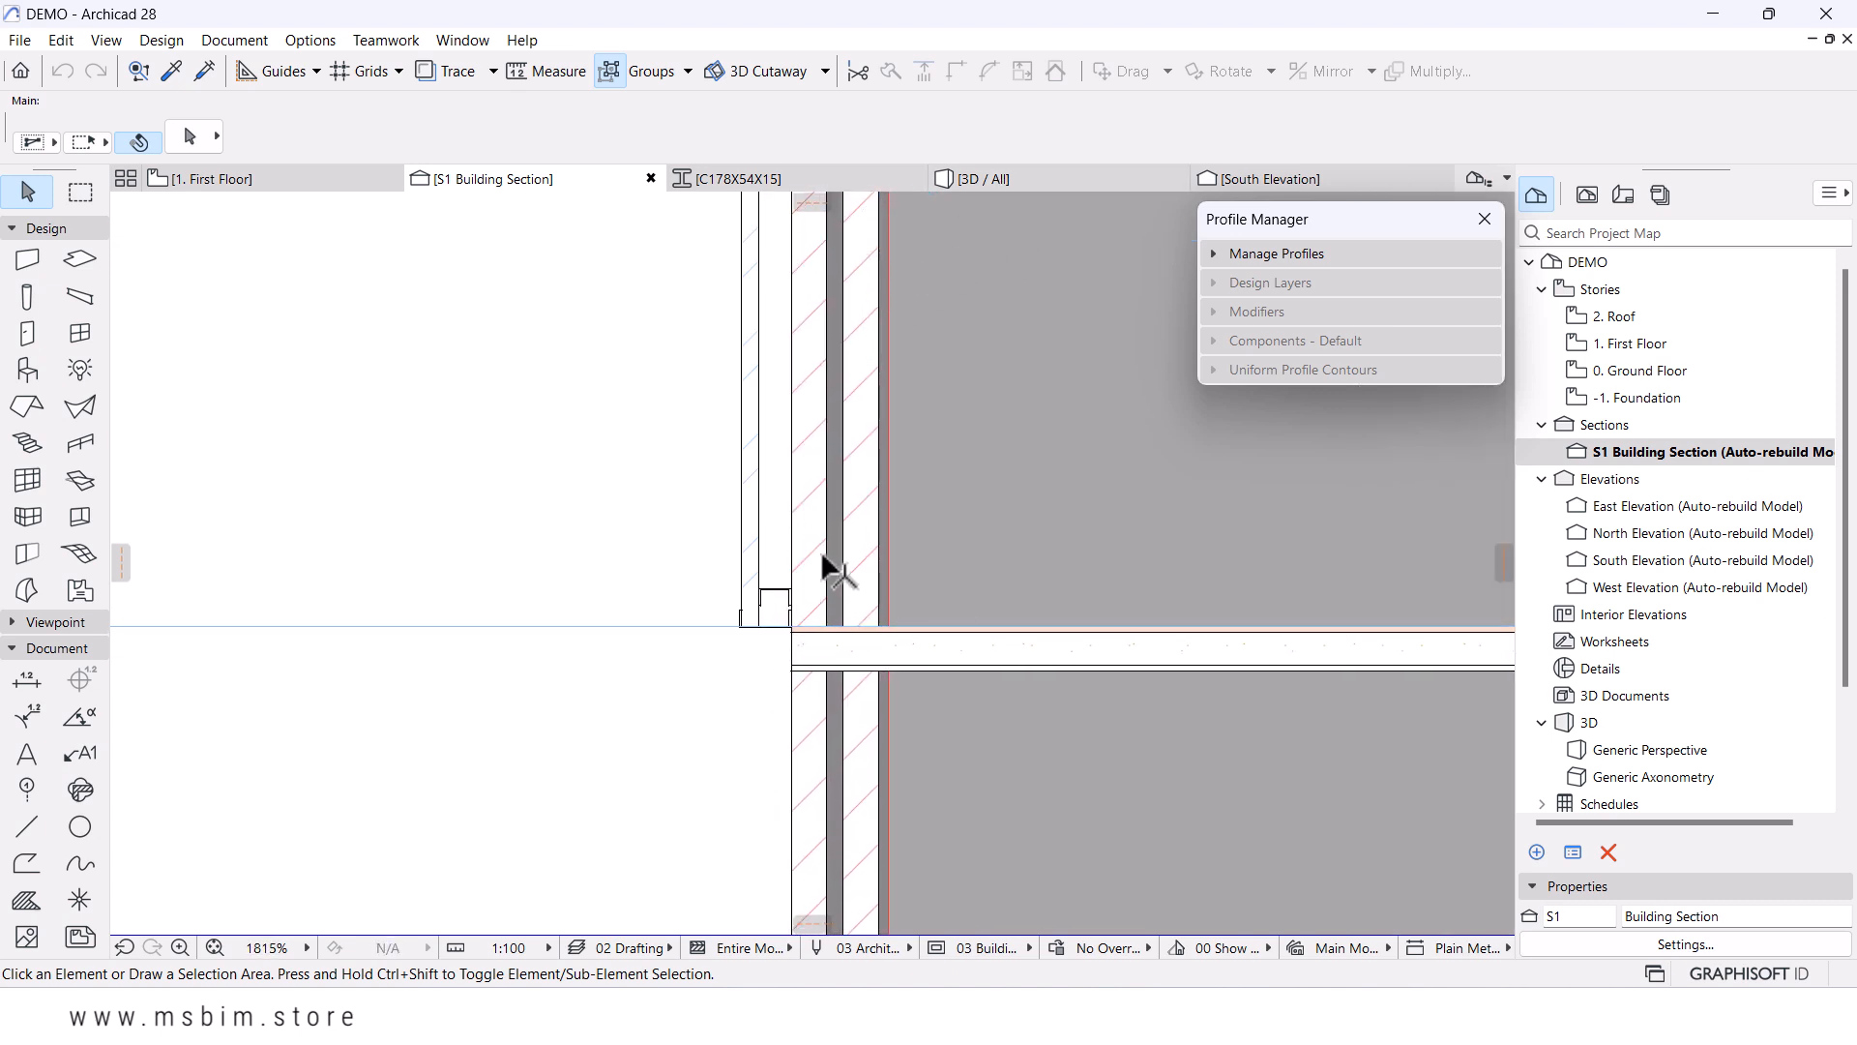
scroll(820, 549, "up", 1)
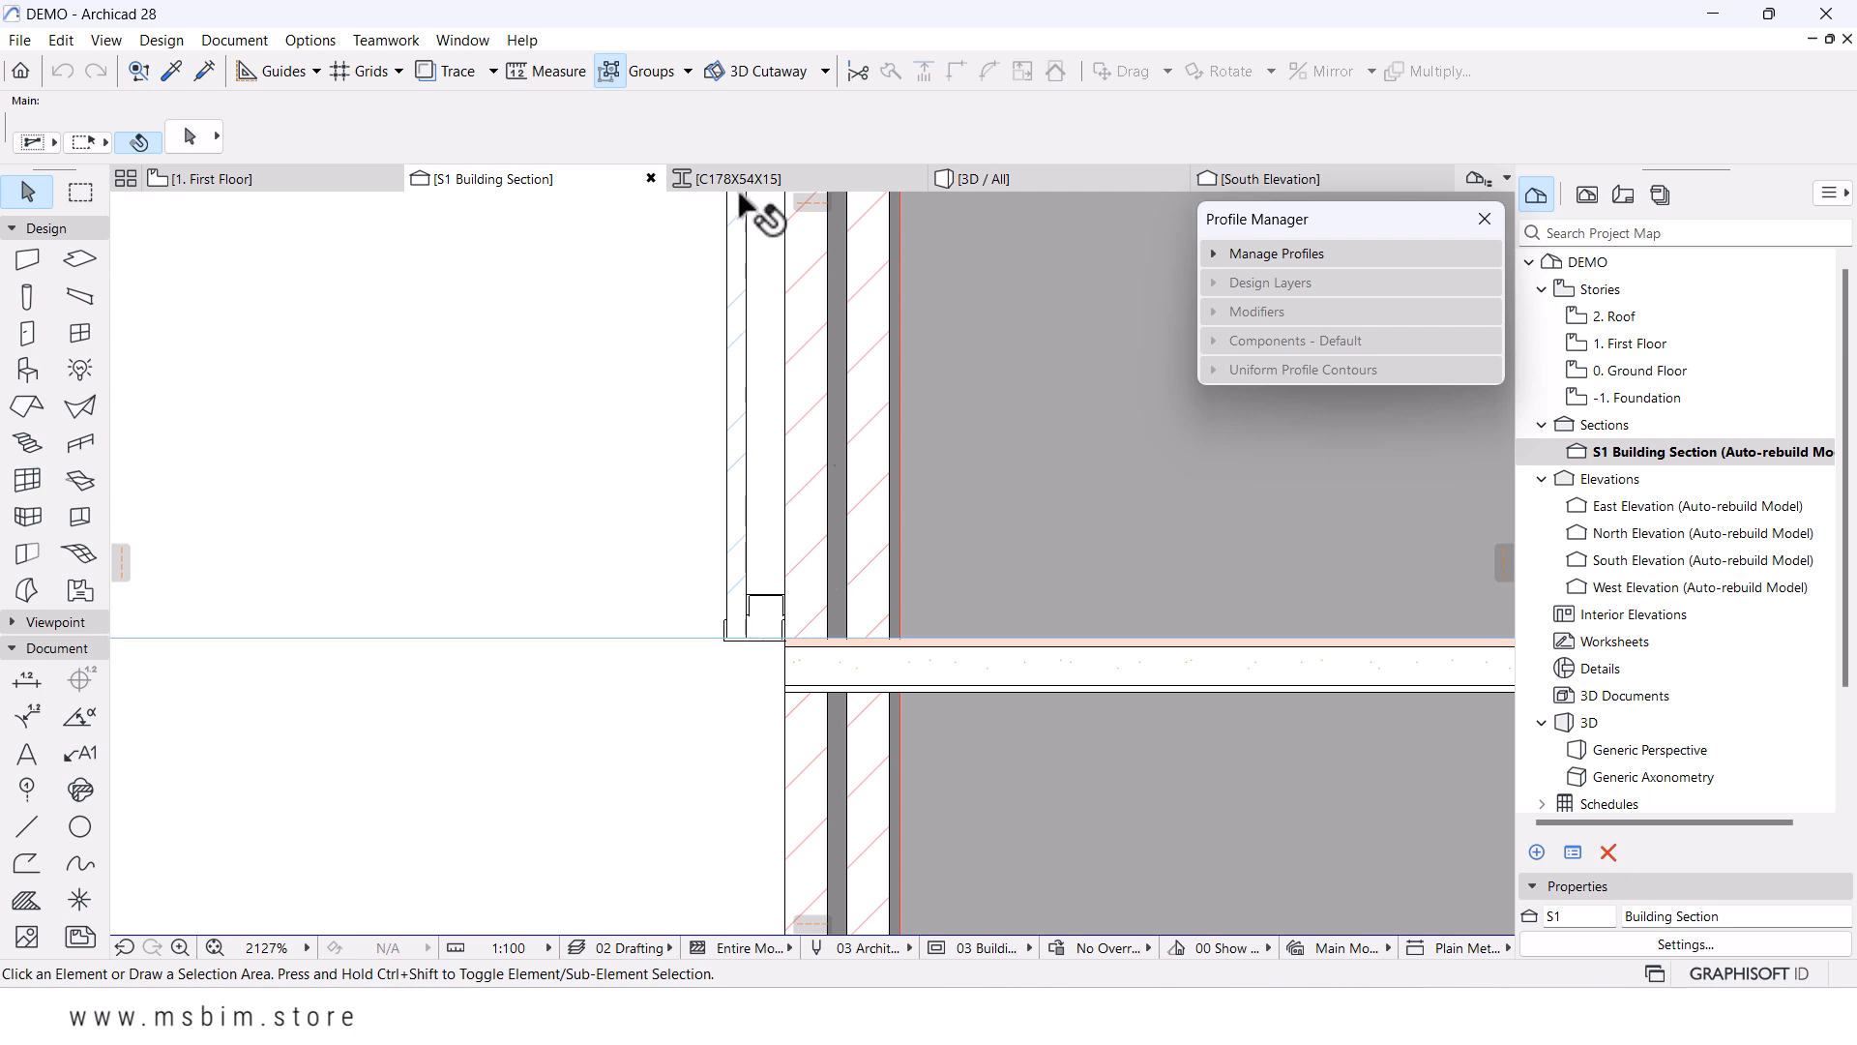
- In the 3D view, offset the first floor slab's outer edge inward to the outer face of the inner brick leaf
left_click(1053, 183)
scroll(912, 666, "down", 6)
left_click_drag(614, 709, 1048, 664)
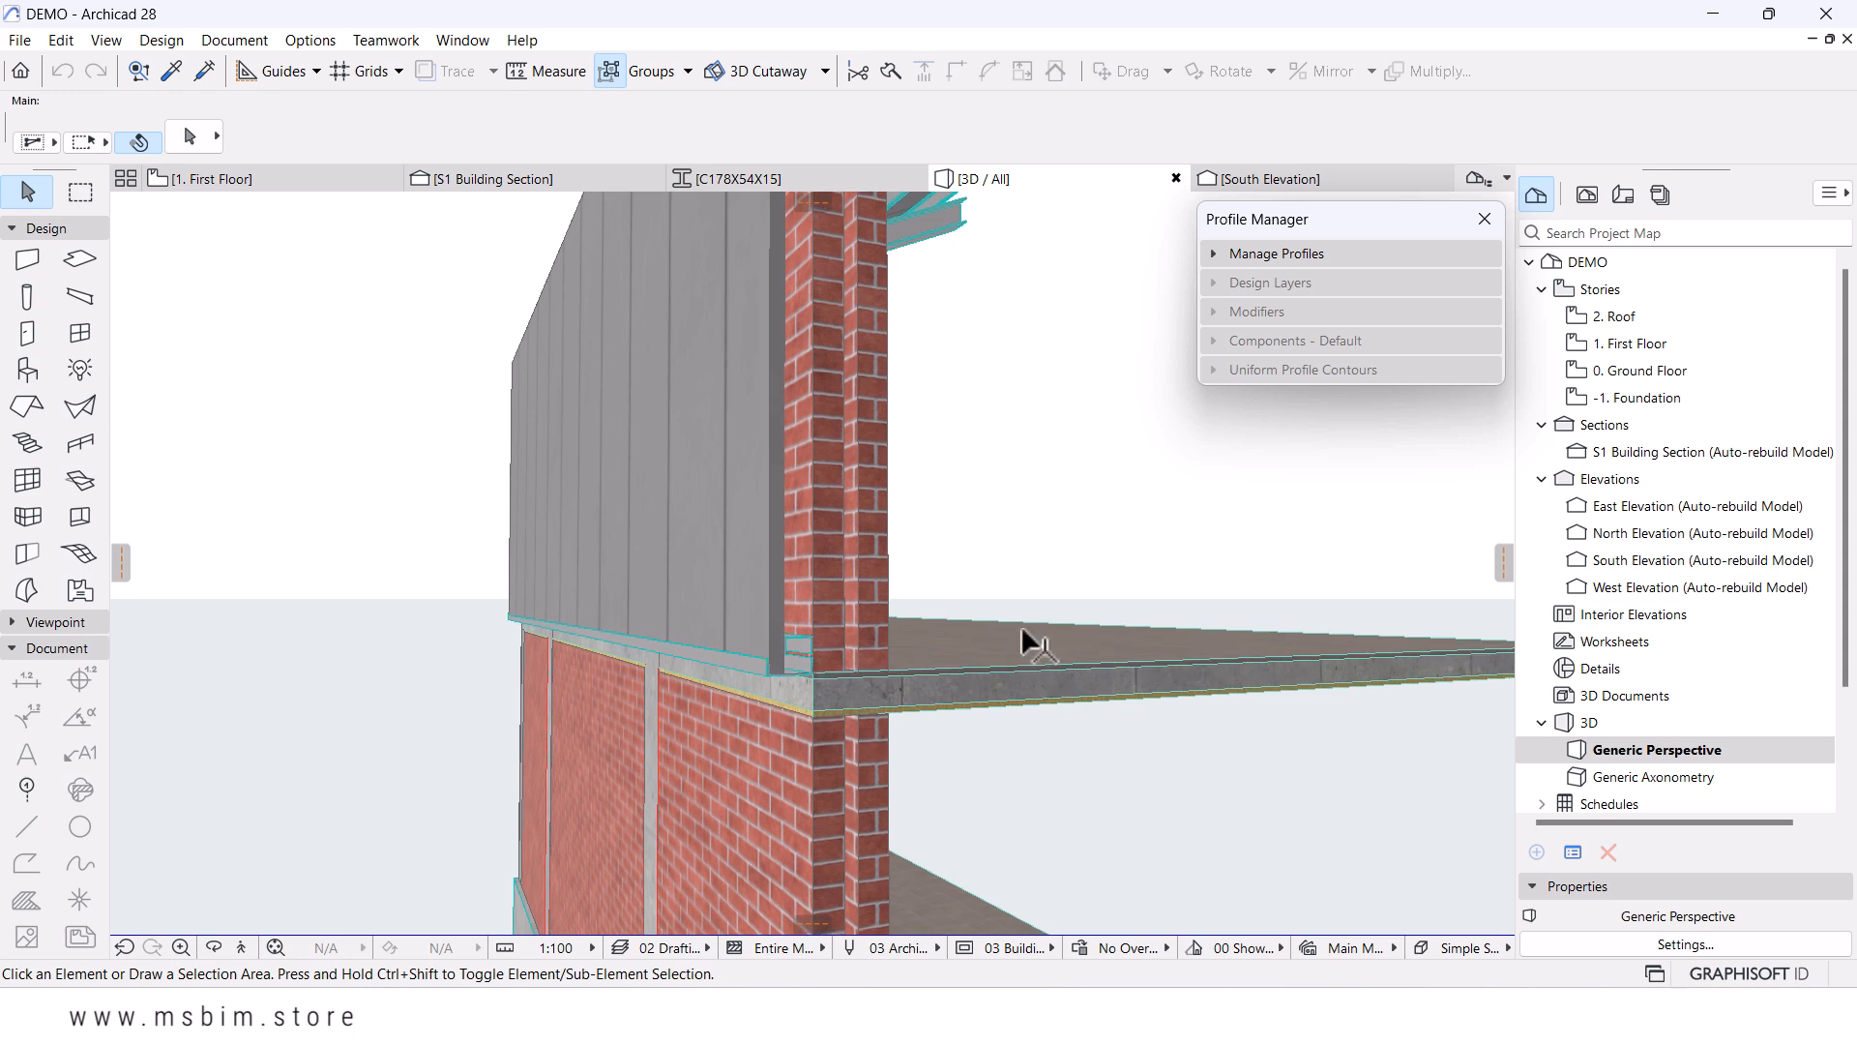
left_click(1032, 638)
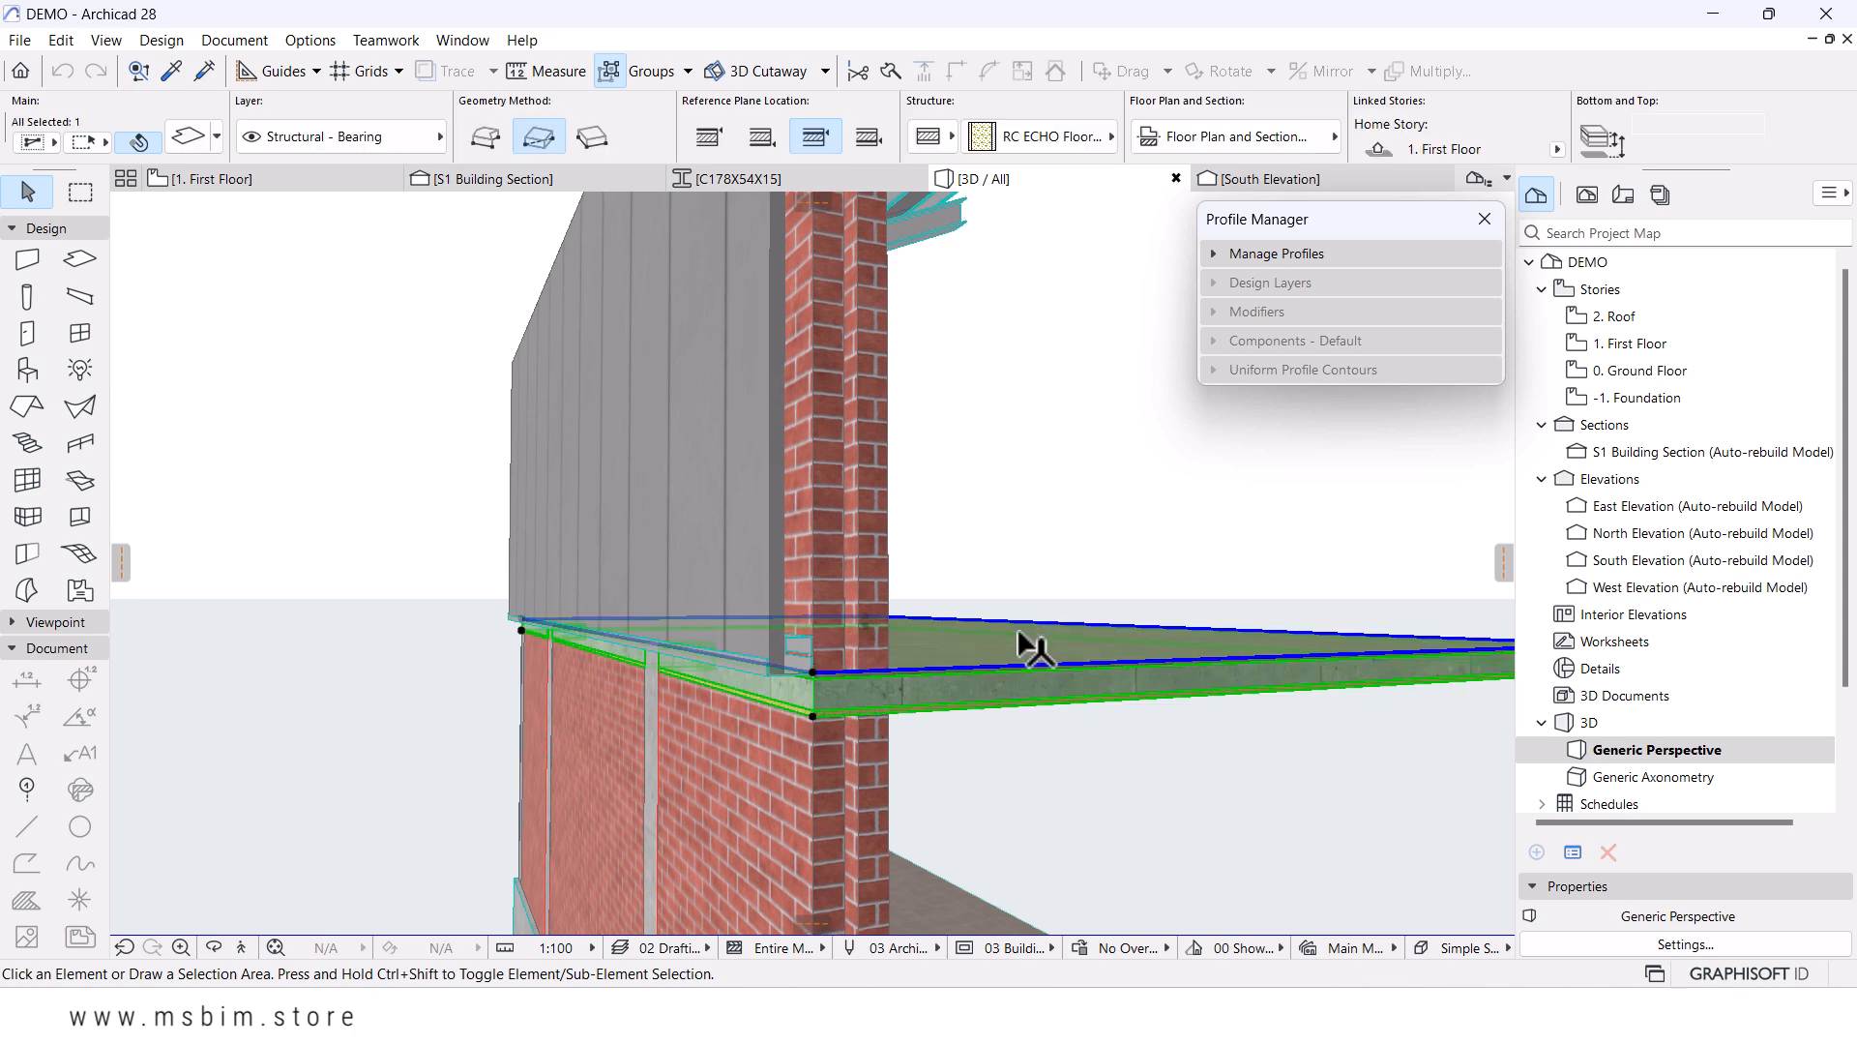
left_click(746, 675)
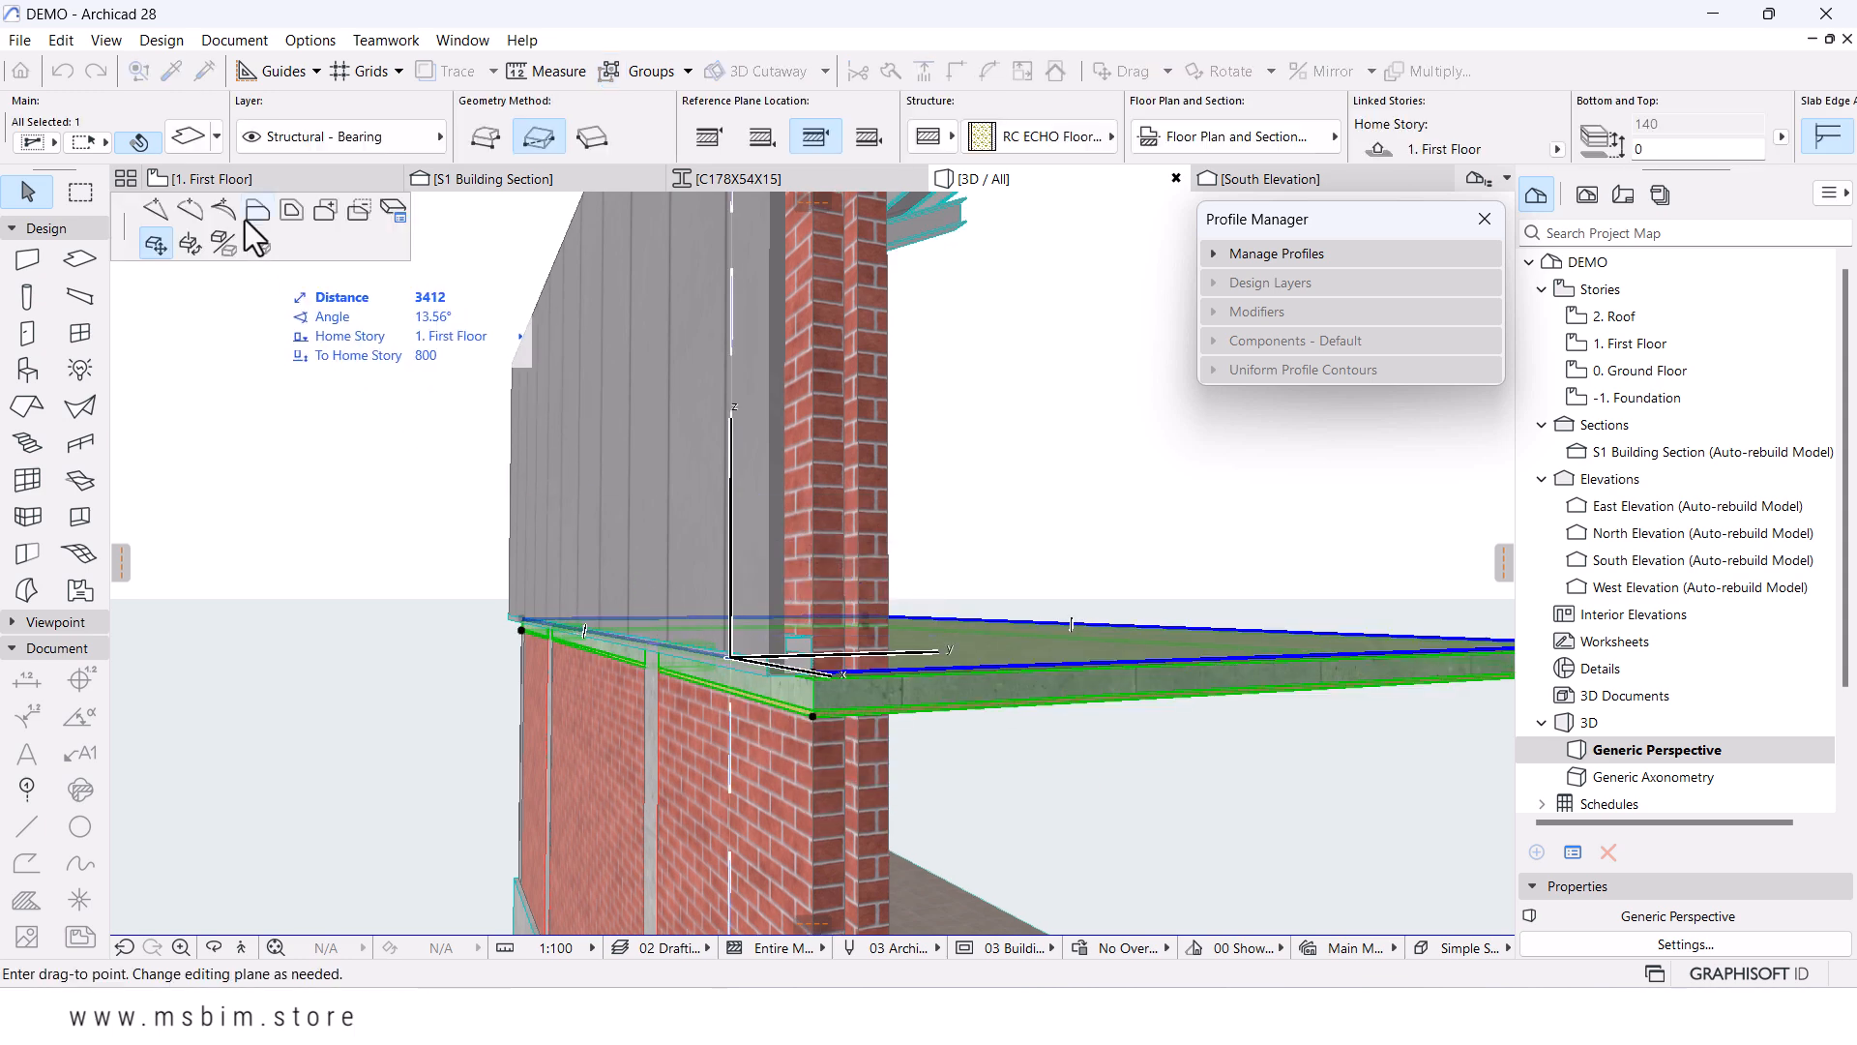
left_click(267, 230)
scroll(875, 703, "up", 6)
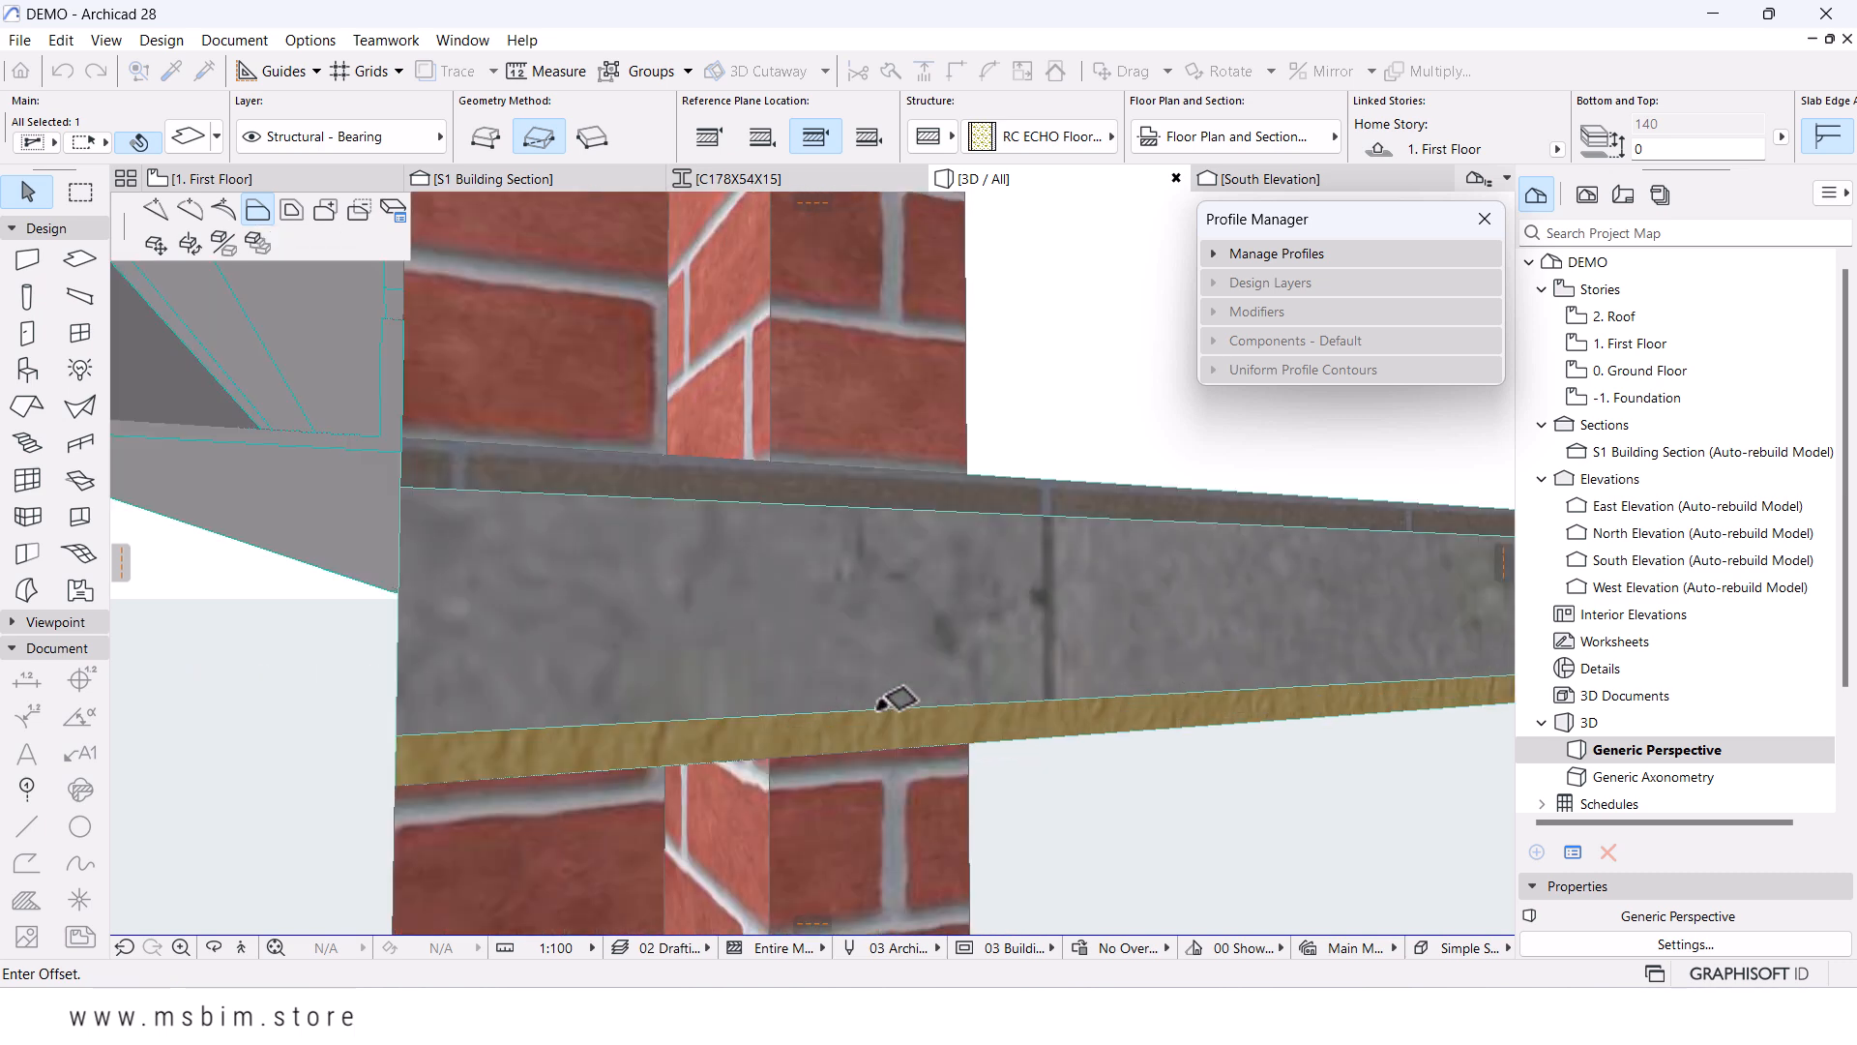
left_click(771, 462)
scroll(737, 530, "down", 10)
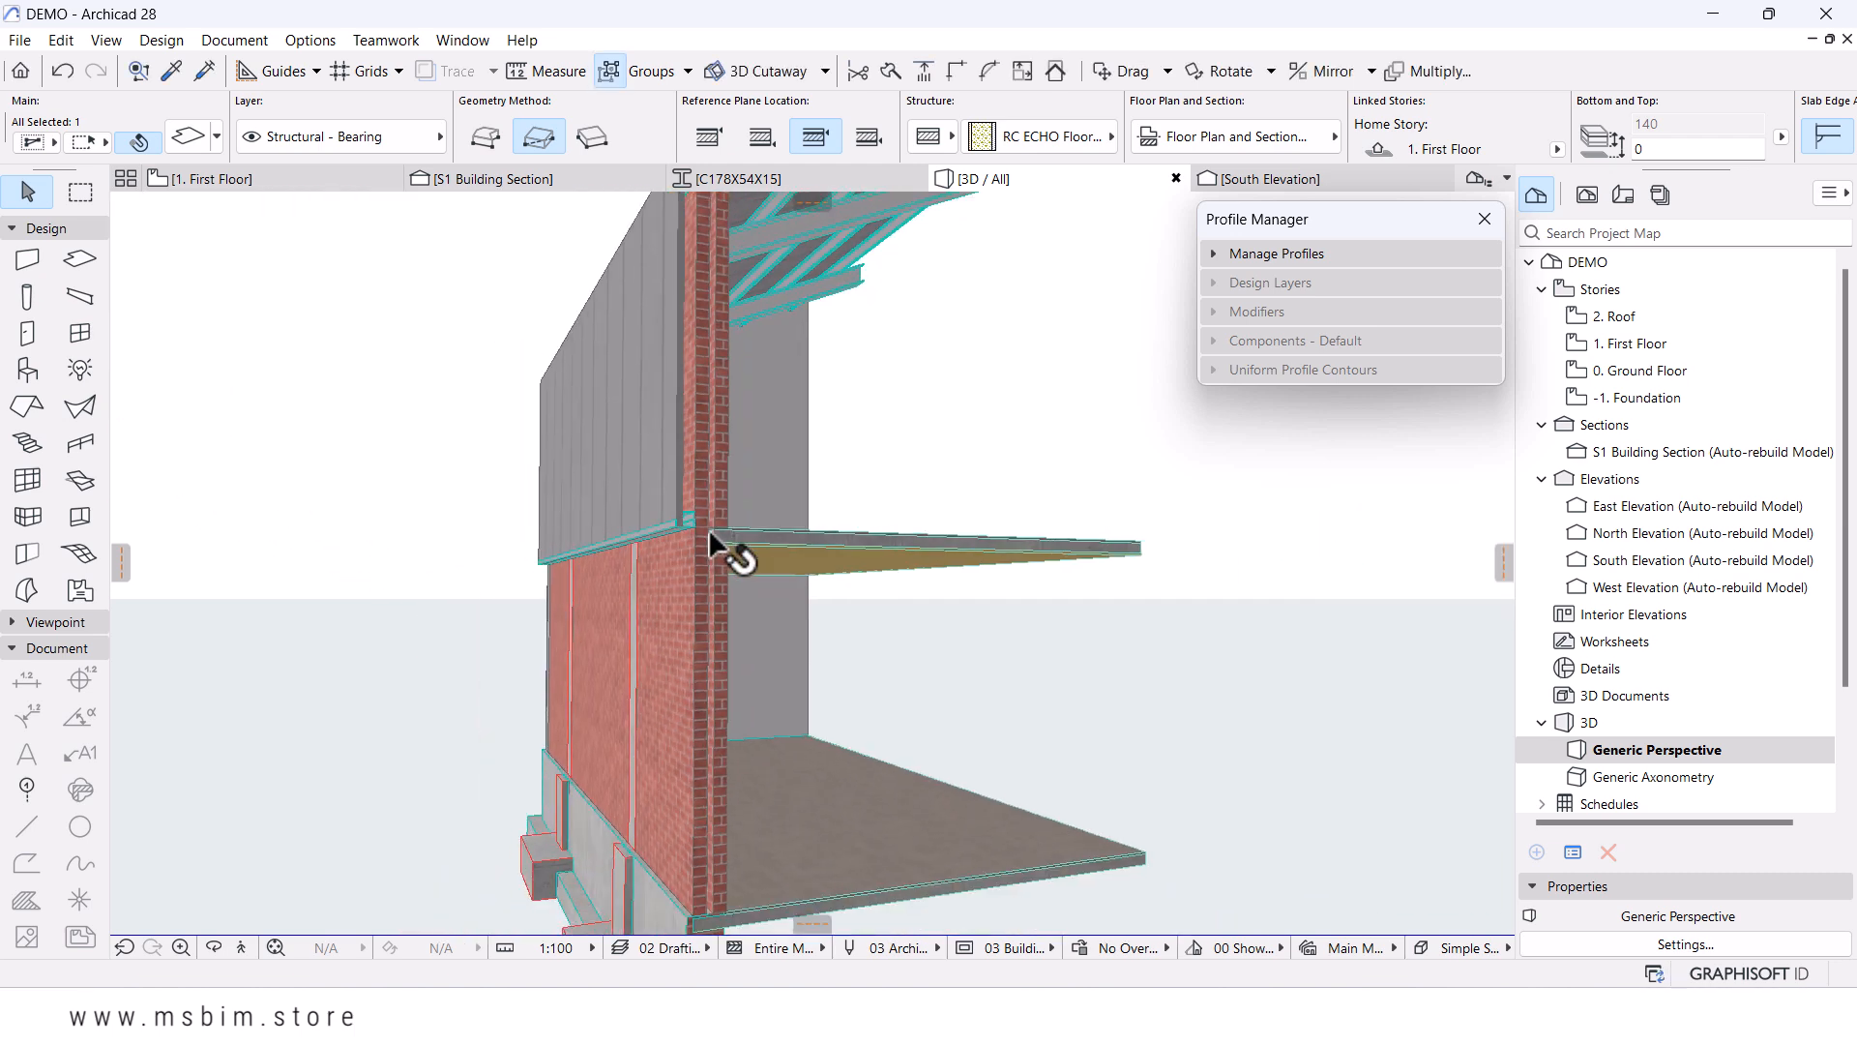
- Select the ground floor slab and examine how its edge meets the brick wall and foundation below
middle_click_drag(670, 544, 664, 542)
scroll(670, 810, "up", 8)
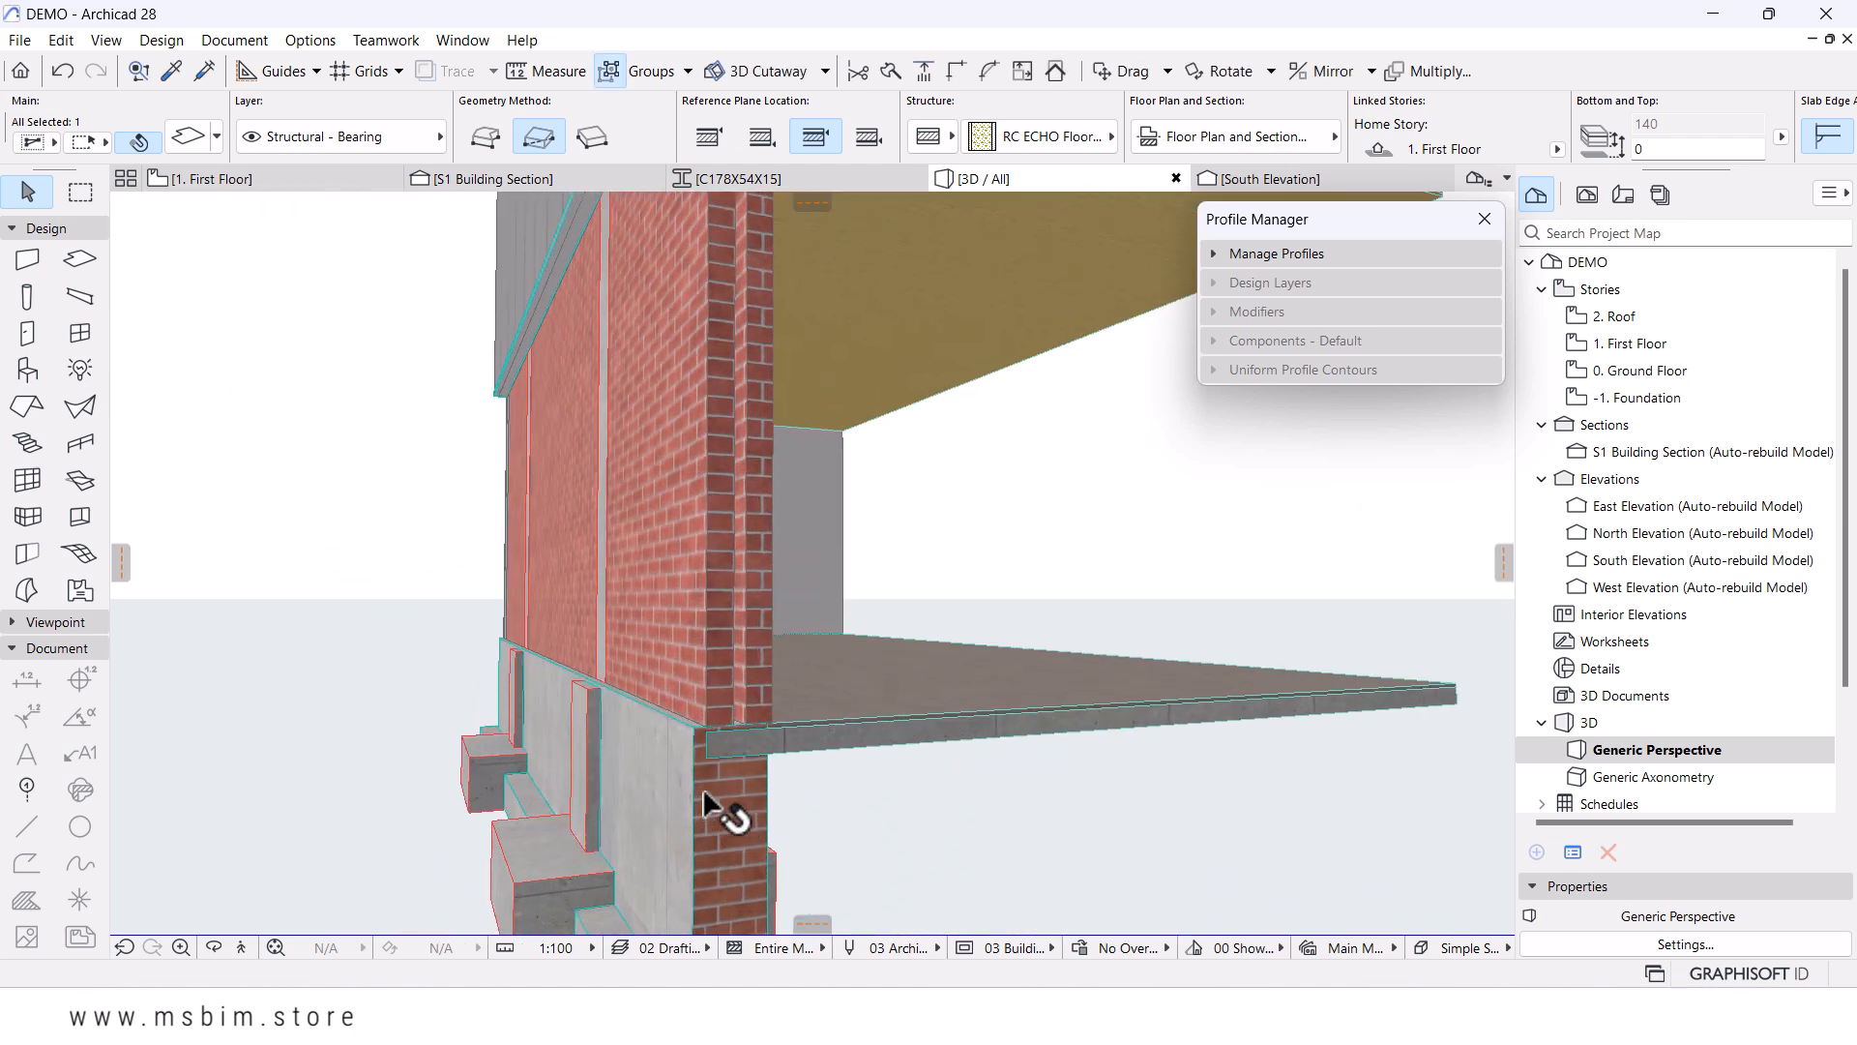
key("Escape")
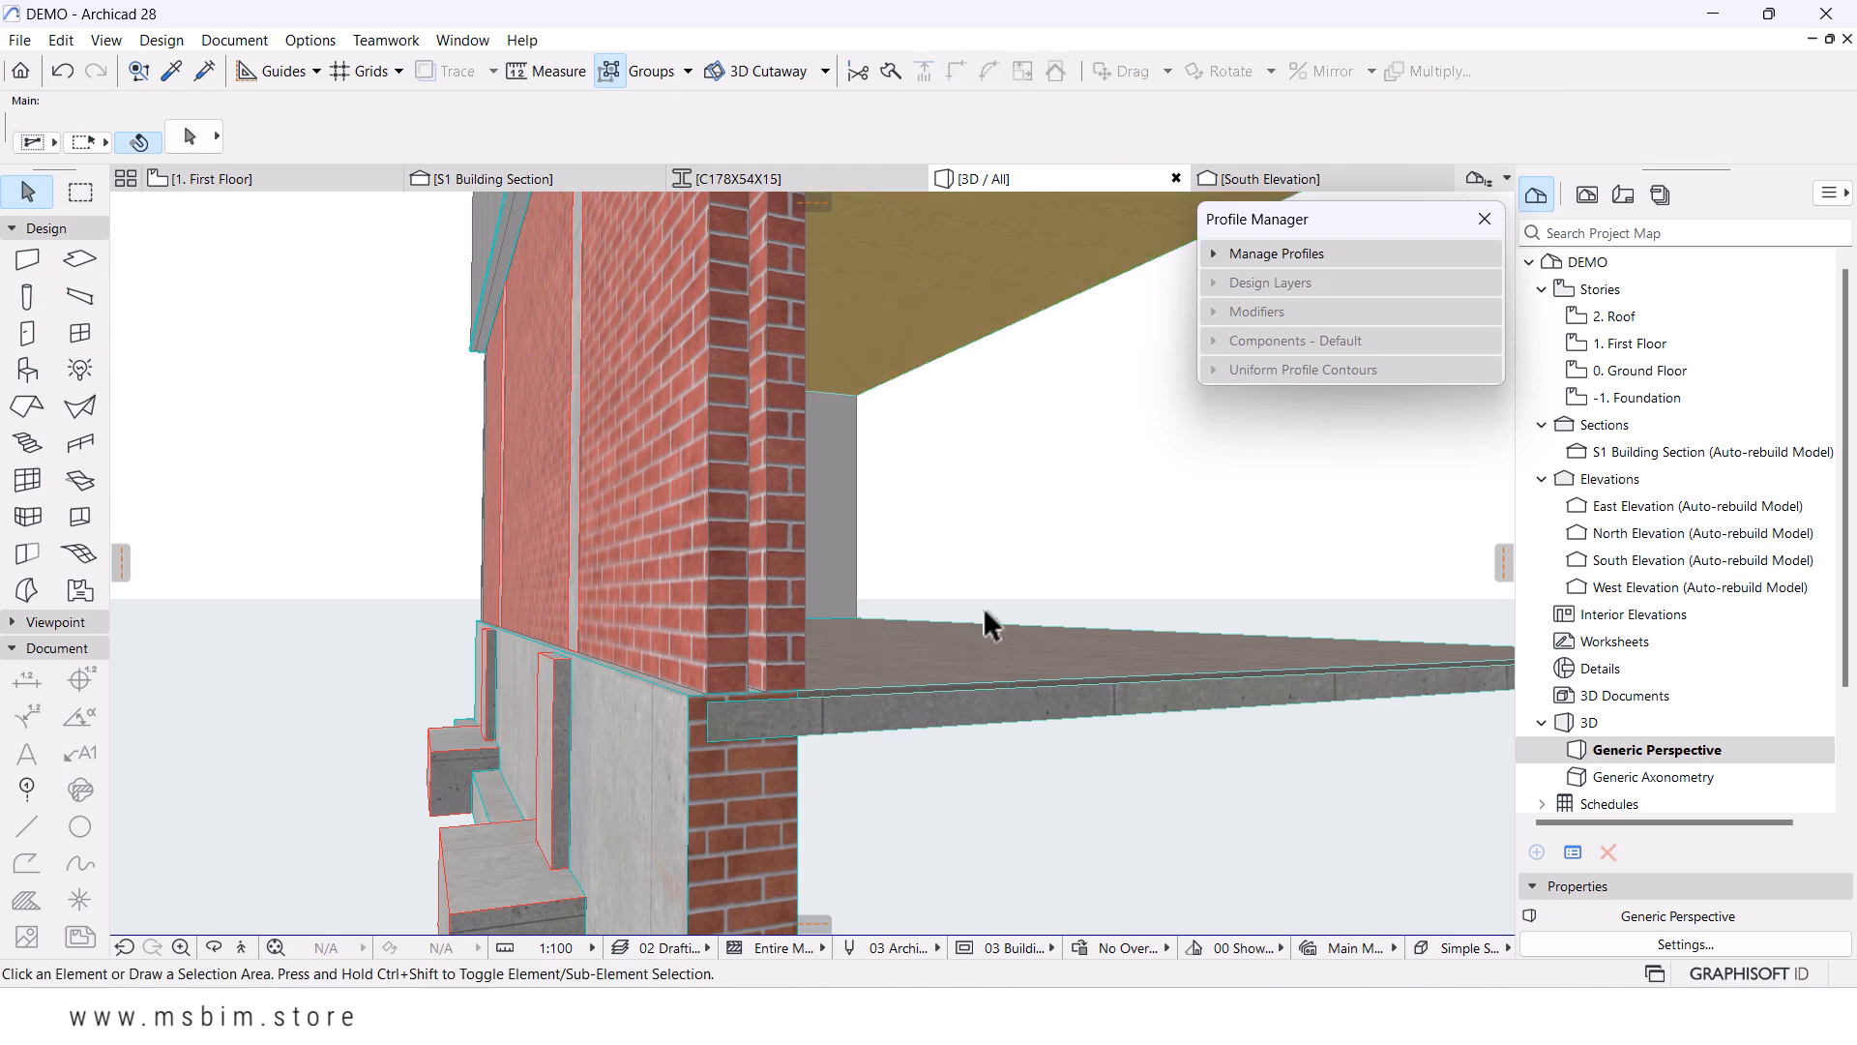
left_click(931, 684)
middle_click_drag(920, 705, 580, 542)
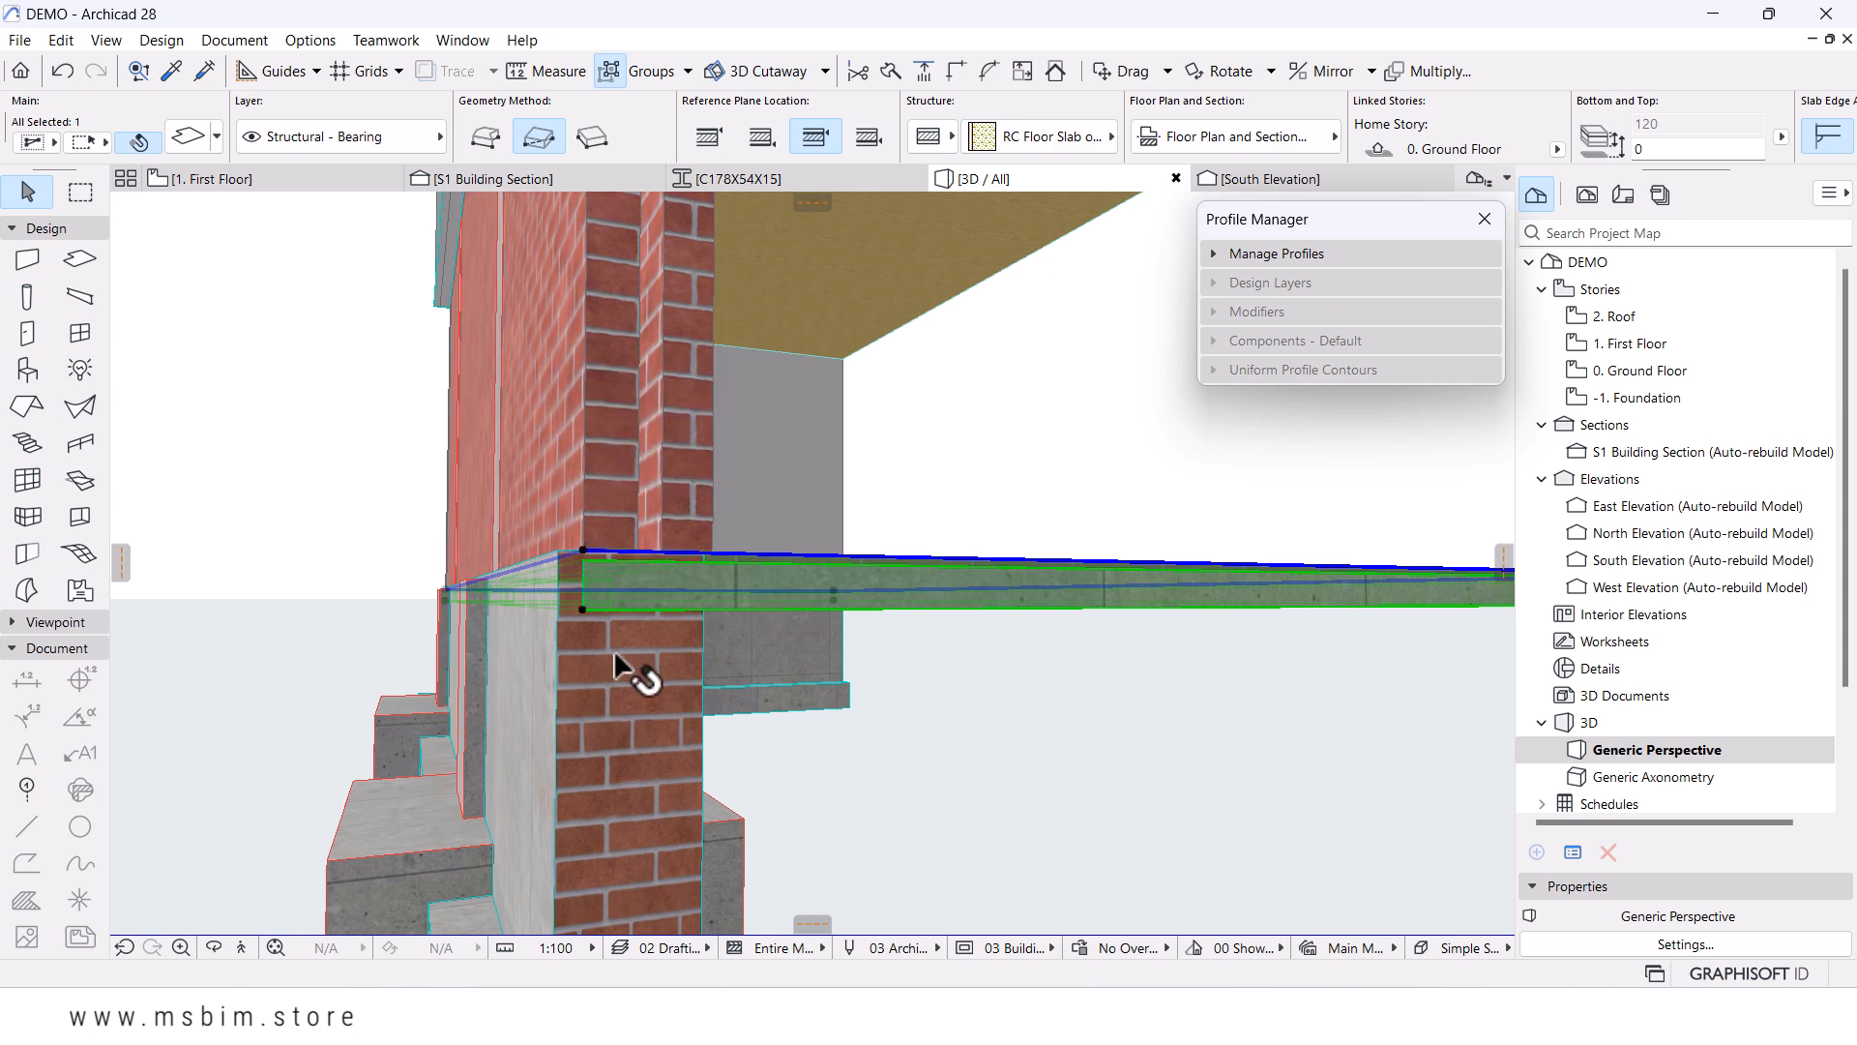
middle_click_drag(612, 681, 683, 513)
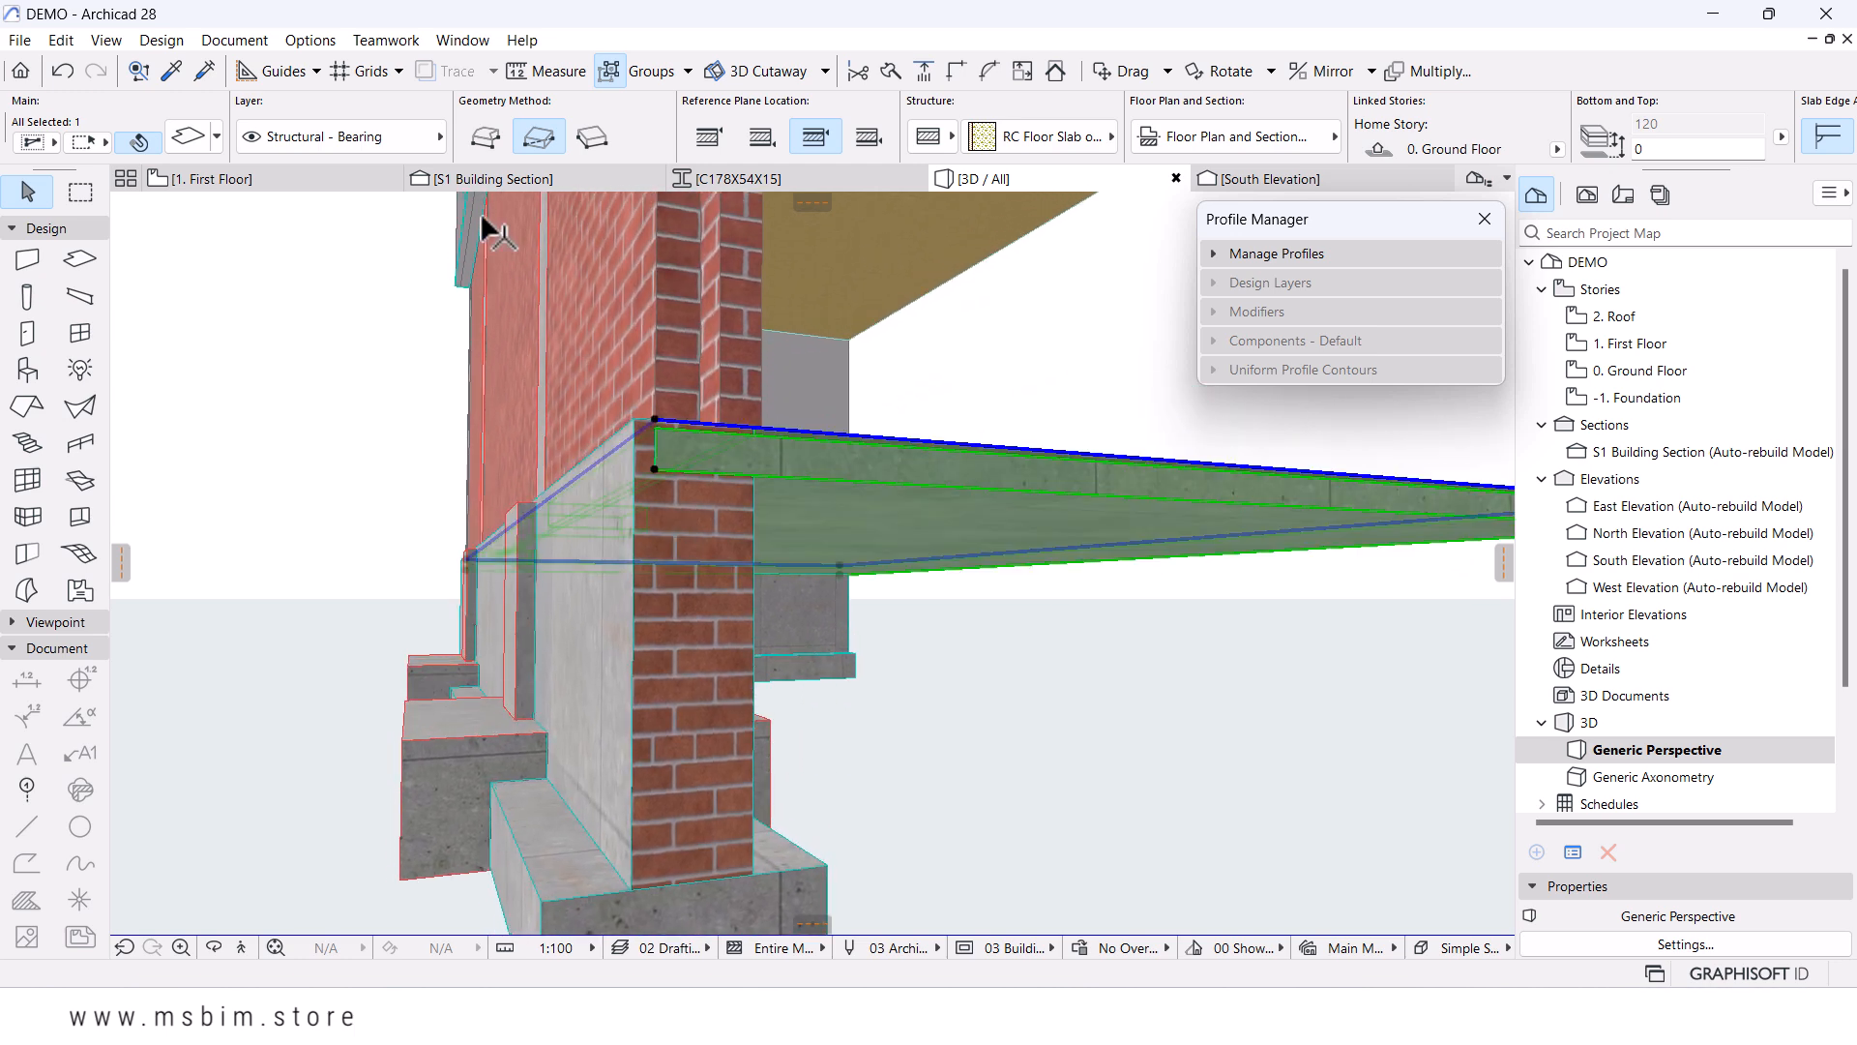
- Return to the S1 Building Section to work on the foundation beneath the ground floor wall
left_click(489, 179)
scroll(800, 496, "down", 6)
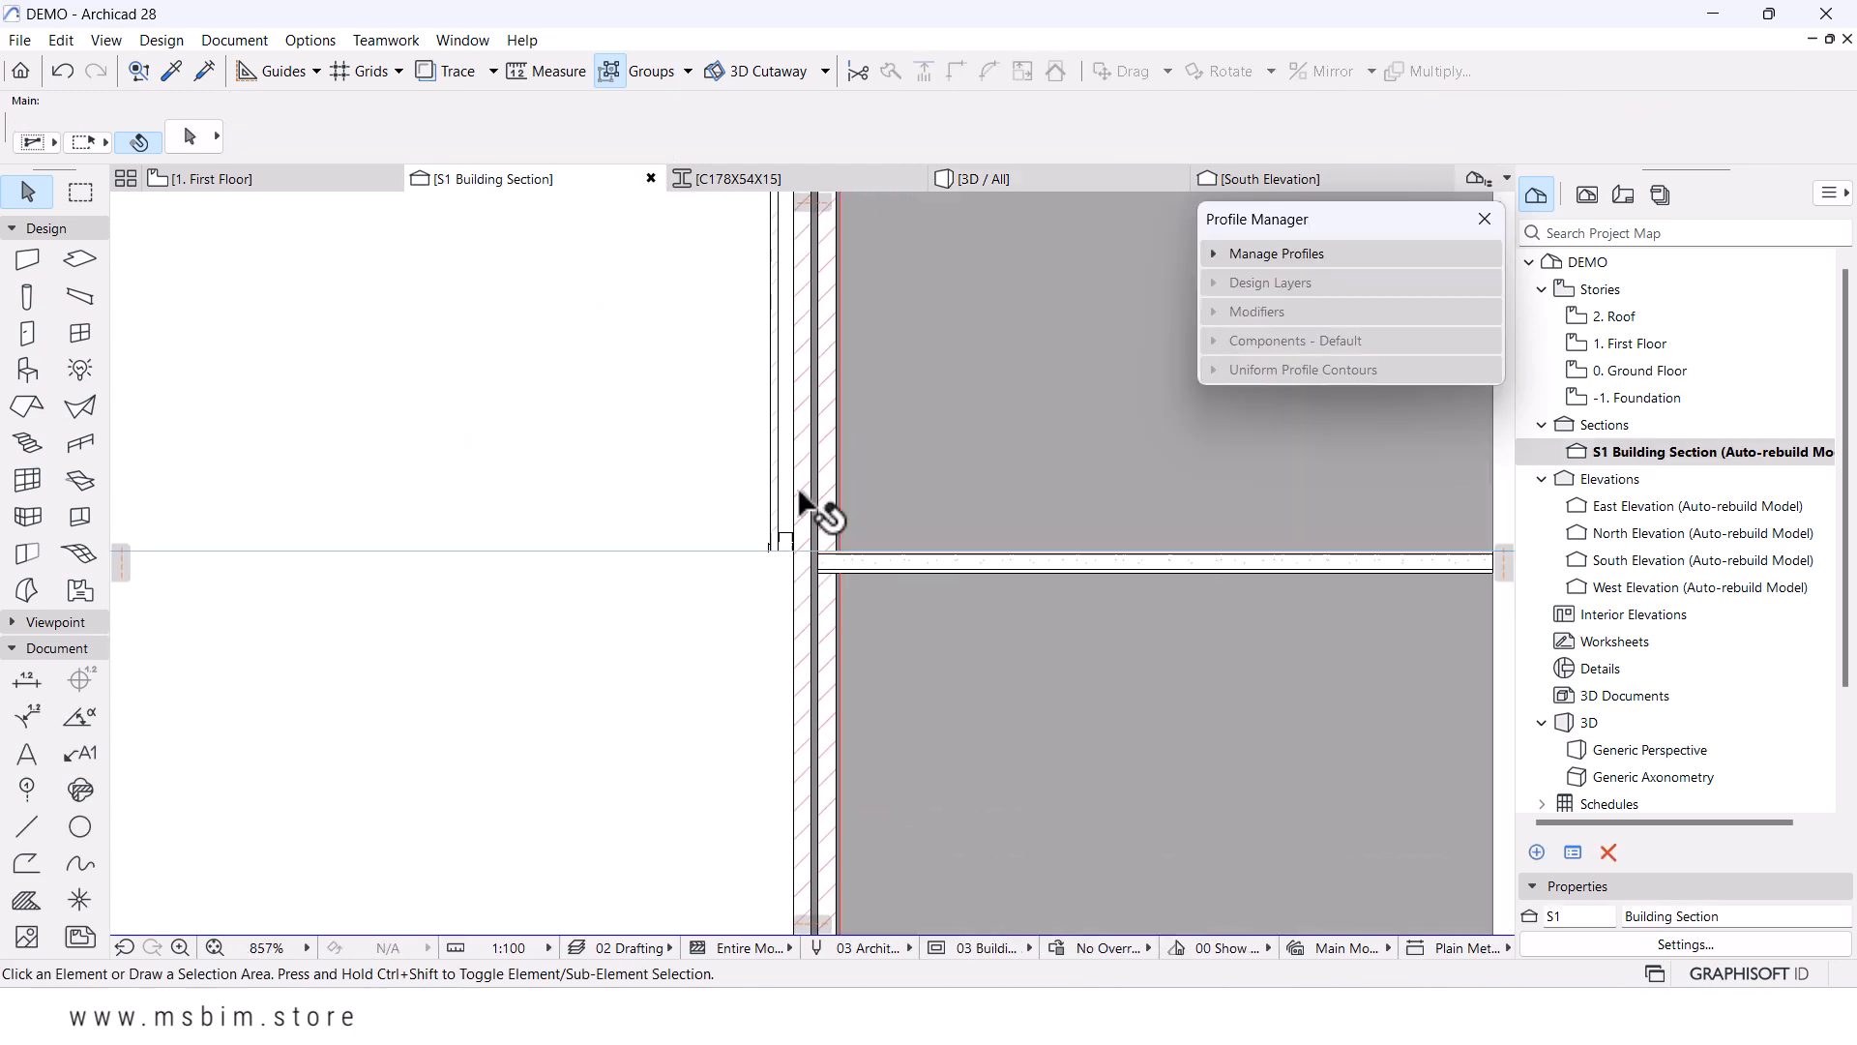
middle_click_drag(774, 640, 785, 450)
scroll(833, 667, "up", 2)
- Try to shift the reinforced concrete foundation column using the foundation wall's inner corner and the wall's inner face, then undo the move
left_click(817, 622)
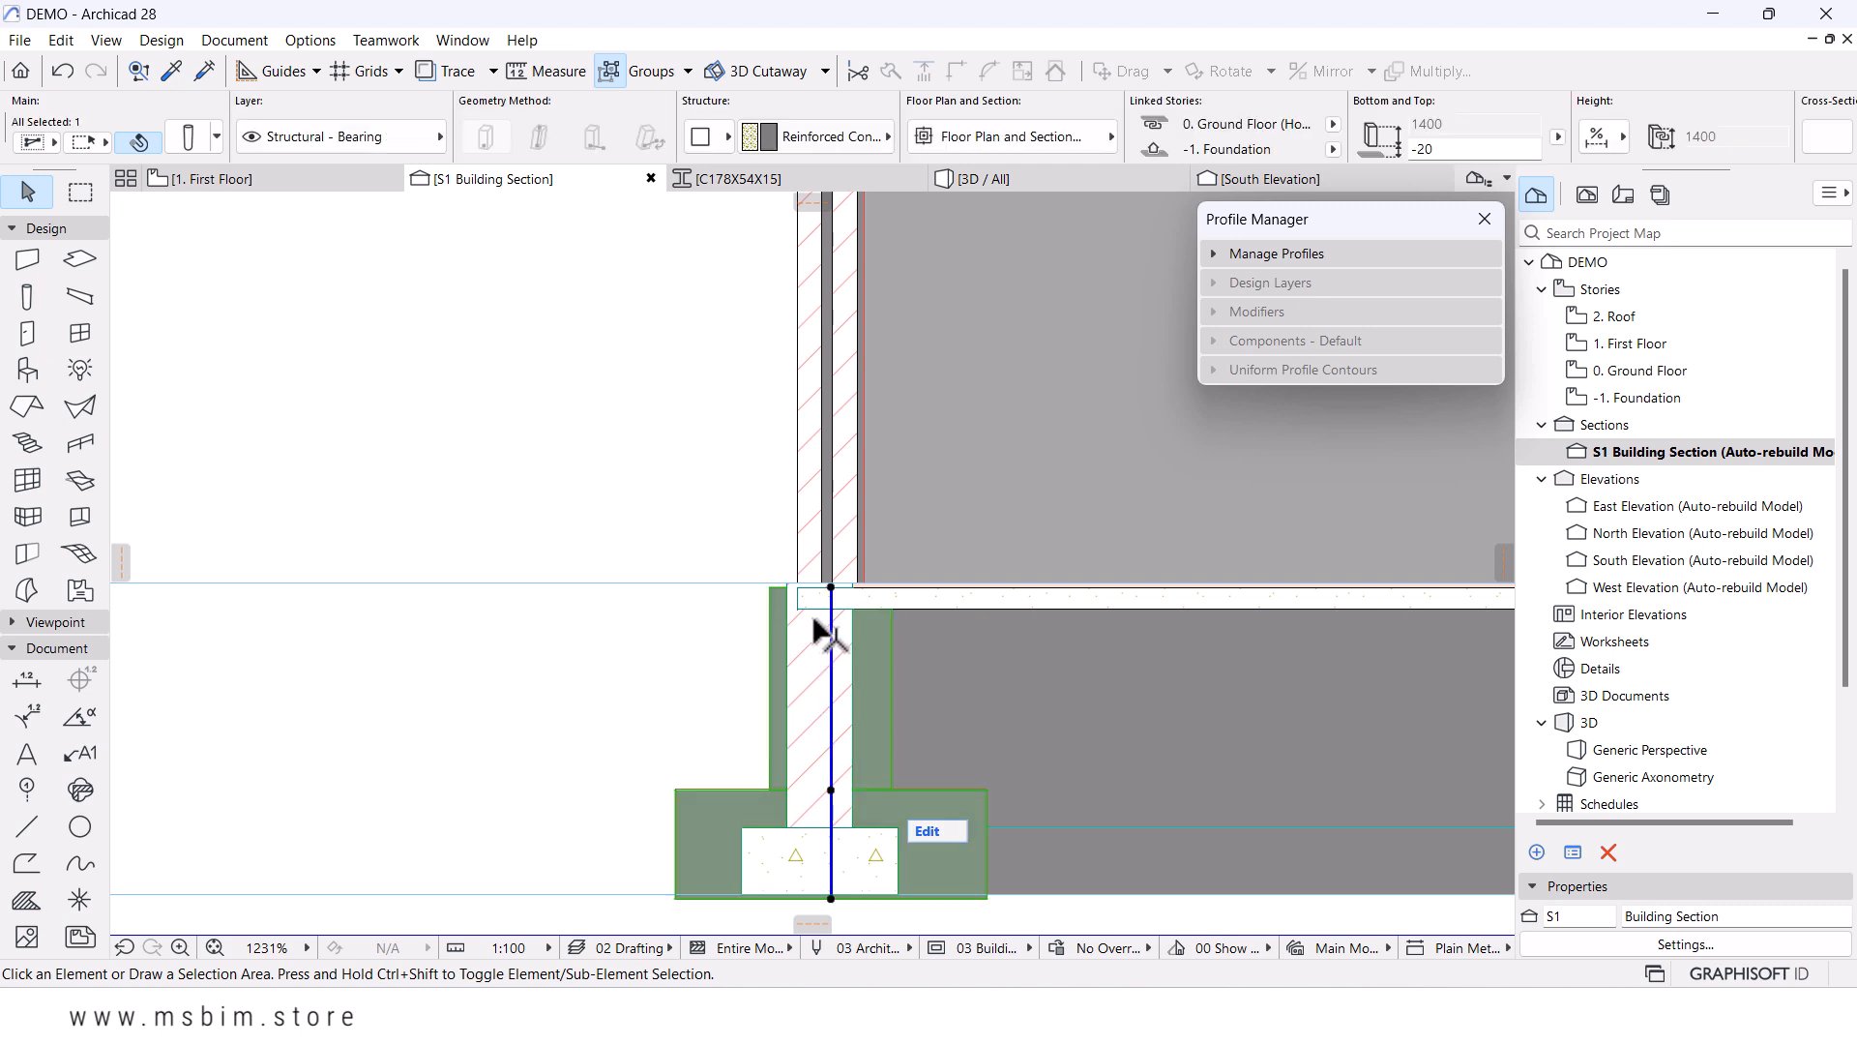
scroll(812, 622, "up", 2)
key("ctrl+d")
scroll(851, 551, "up", 3)
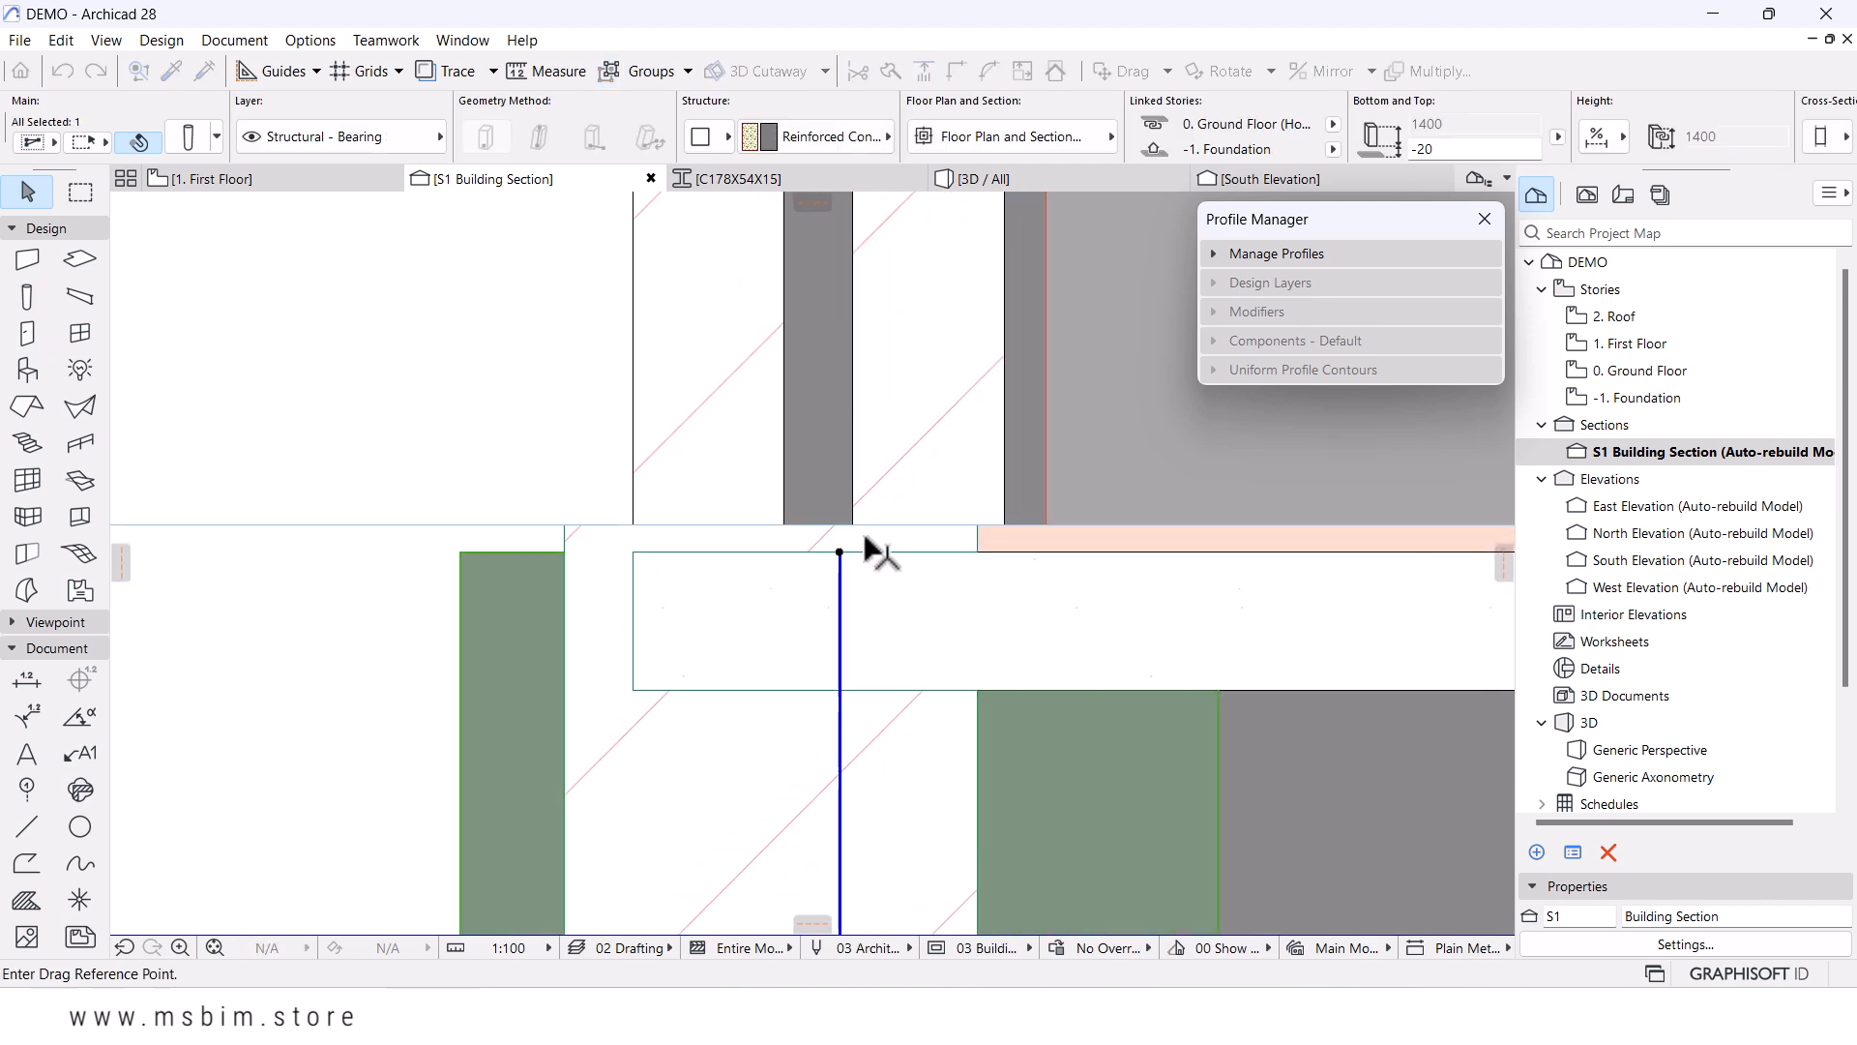
left_click(975, 524)
left_click(998, 523)
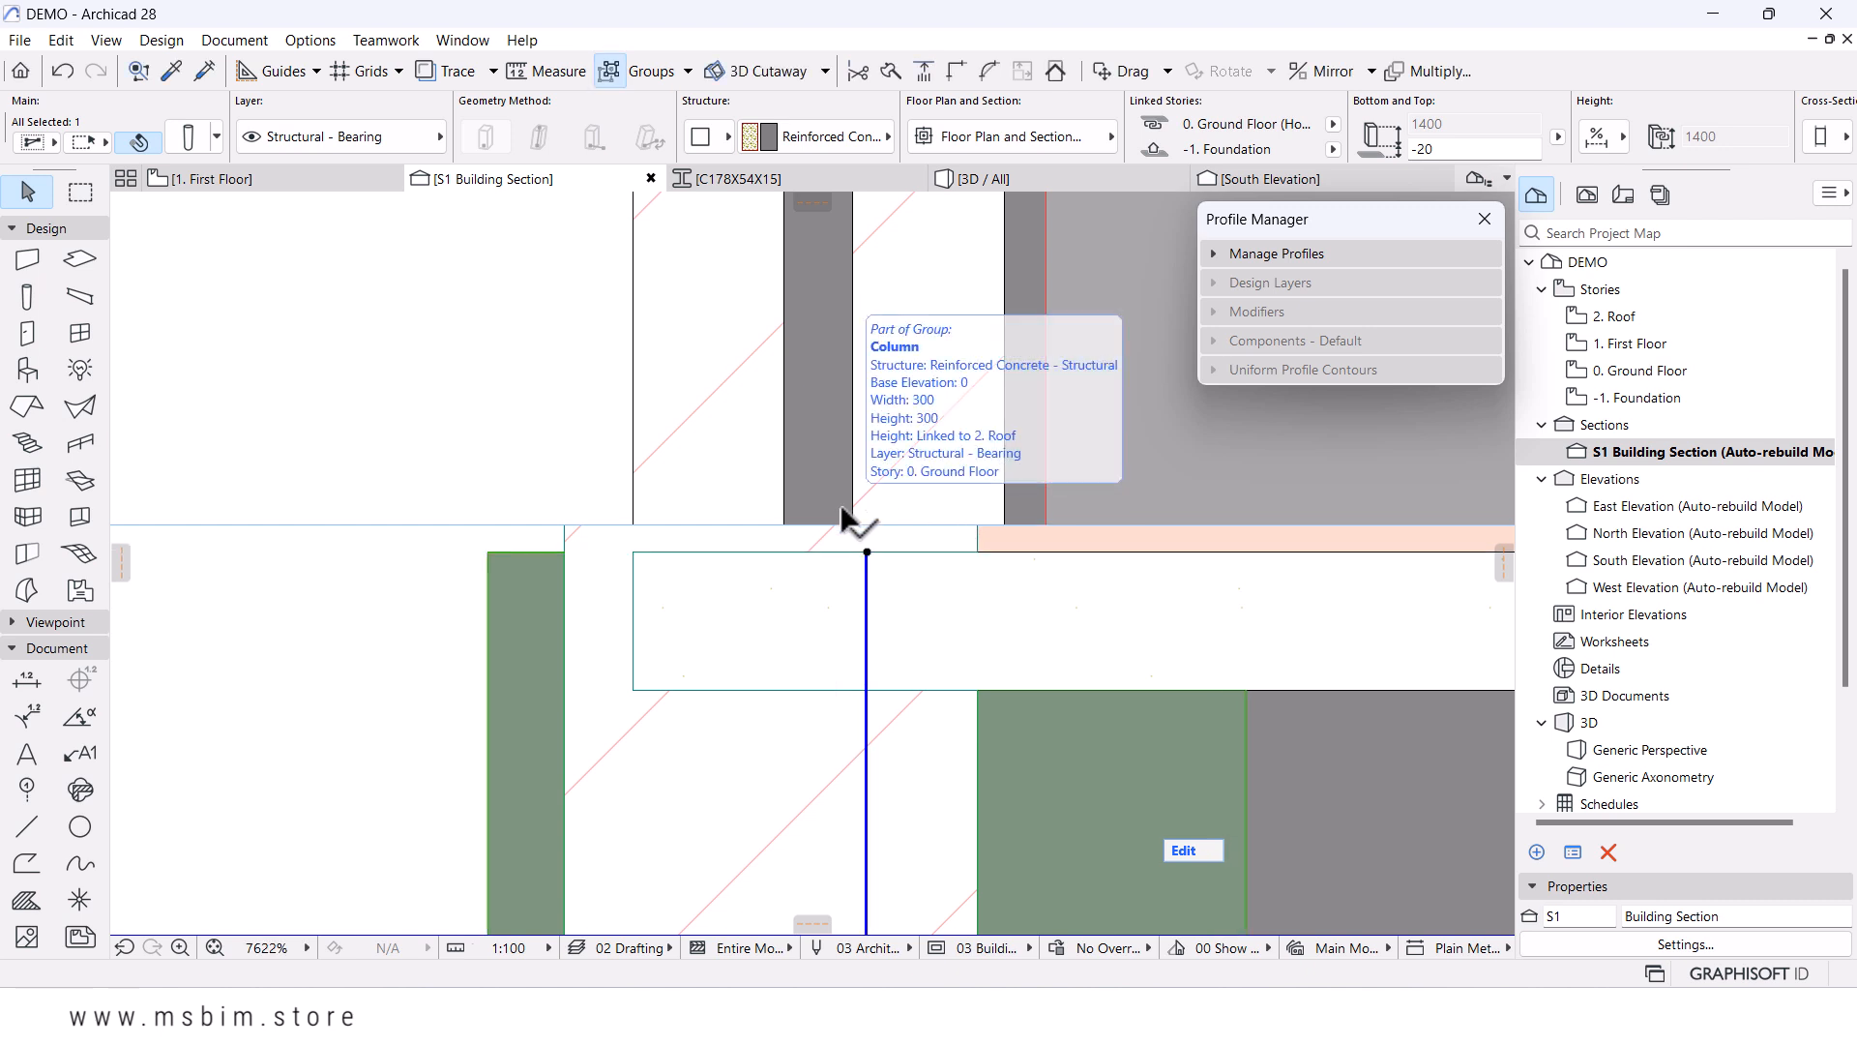
scroll(843, 513, "down", 6)
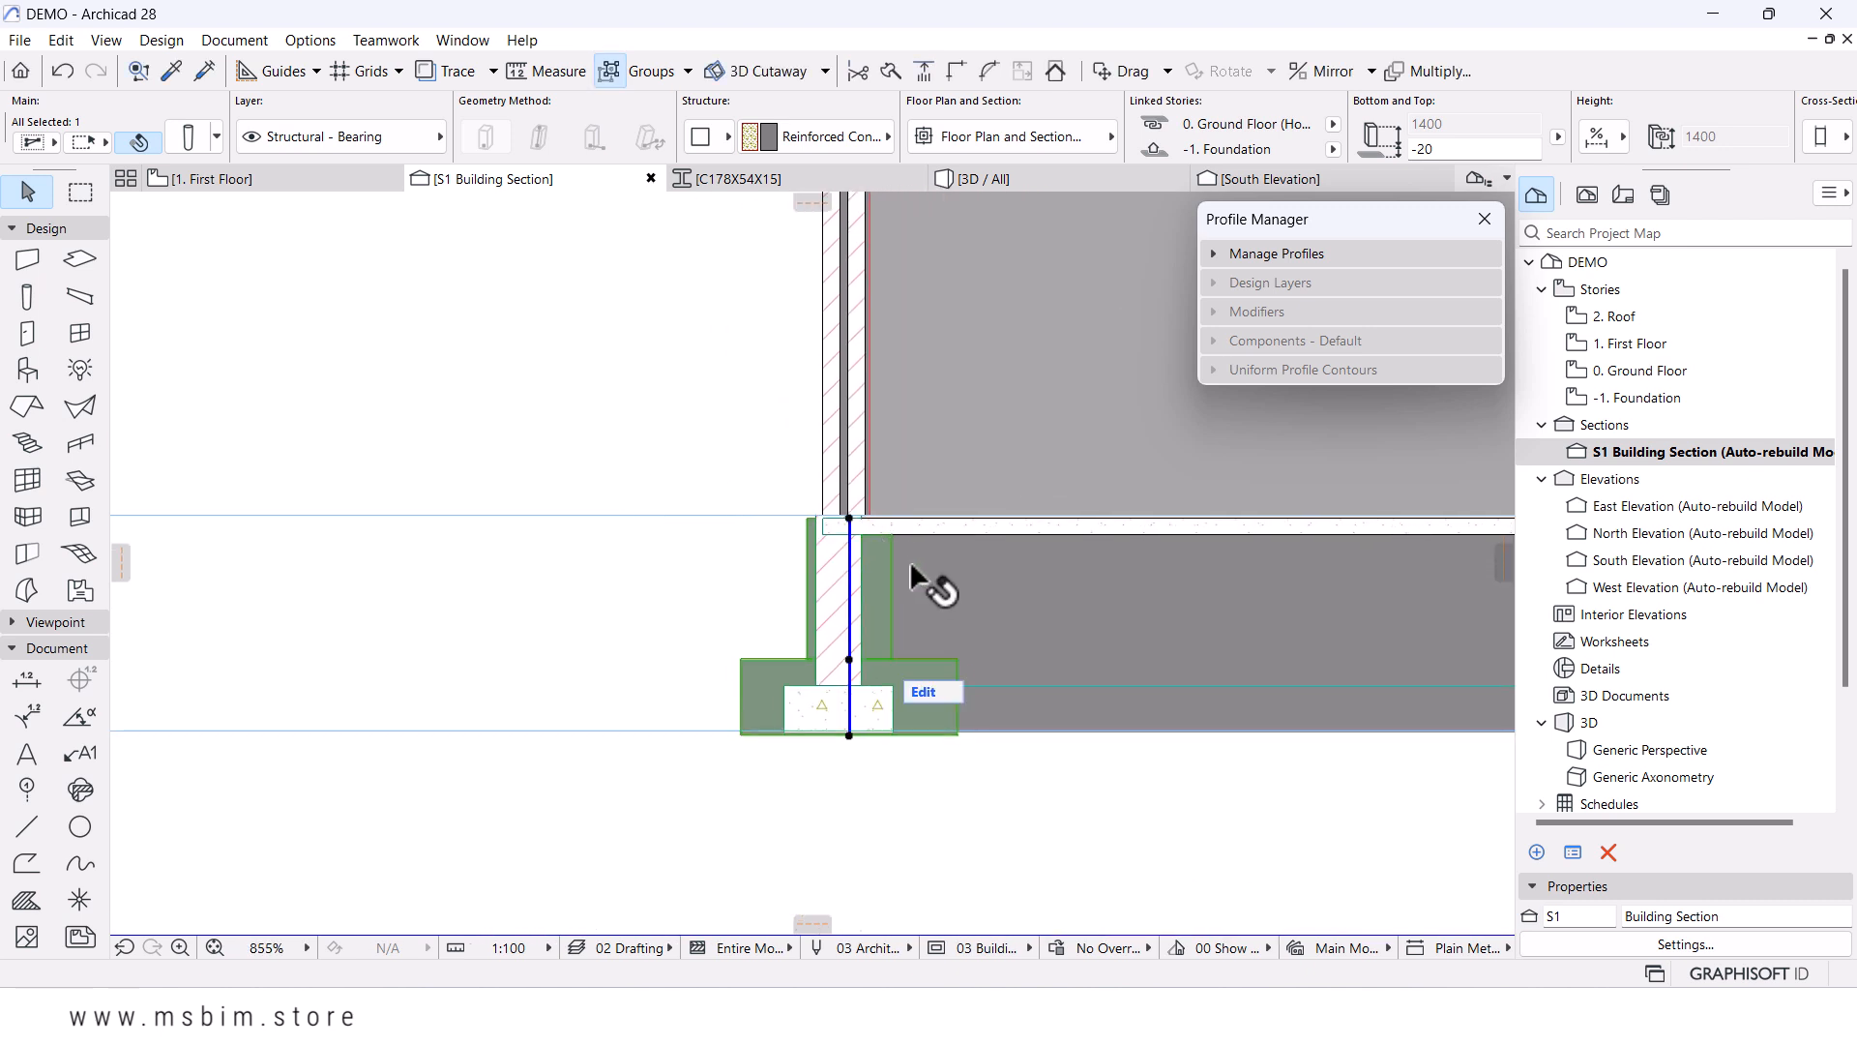
key("ctrl+z")
scroll(837, 580, "up", 2)
scroll(828, 565, "up", 1)
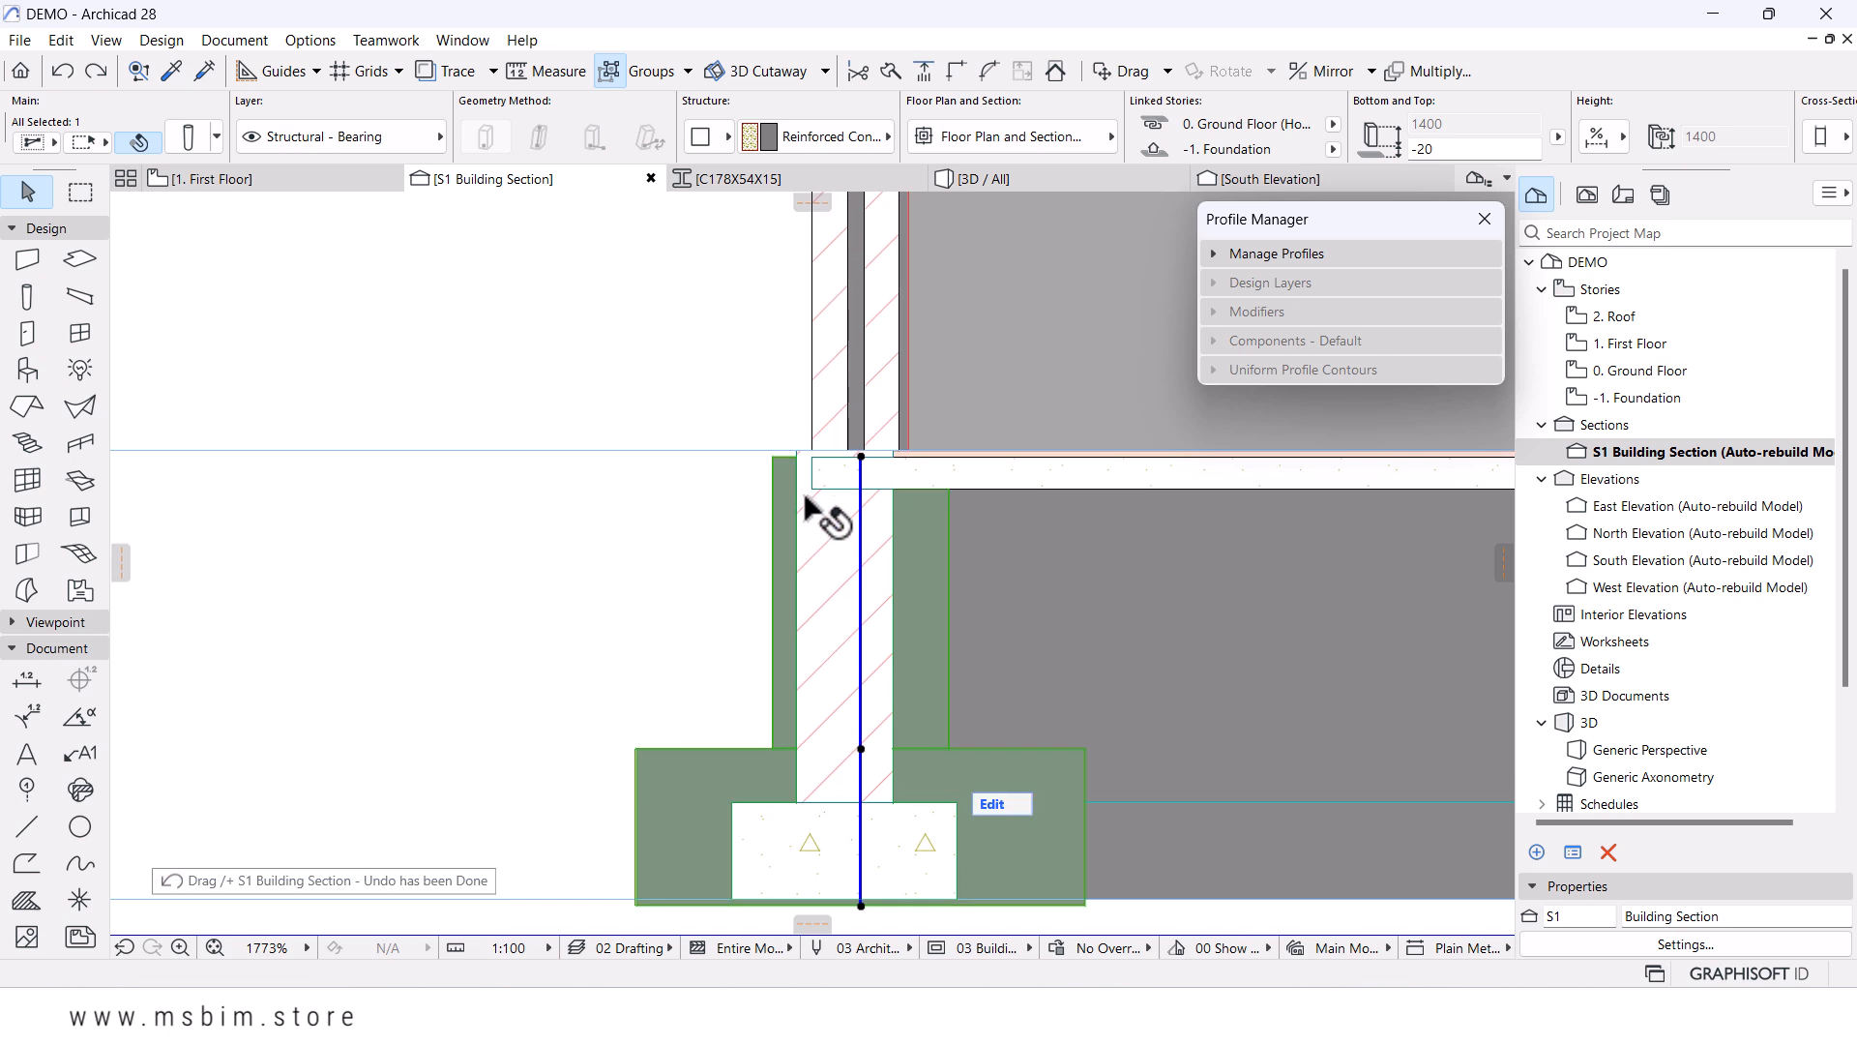
key("Escape")
- Move the Footing beam horizontally so its upper inner corner aligns with the inner face of the wall's inner leaf
left_click(804, 527)
scroll(847, 459, "up", 3)
scroll(887, 458, "up", 3)
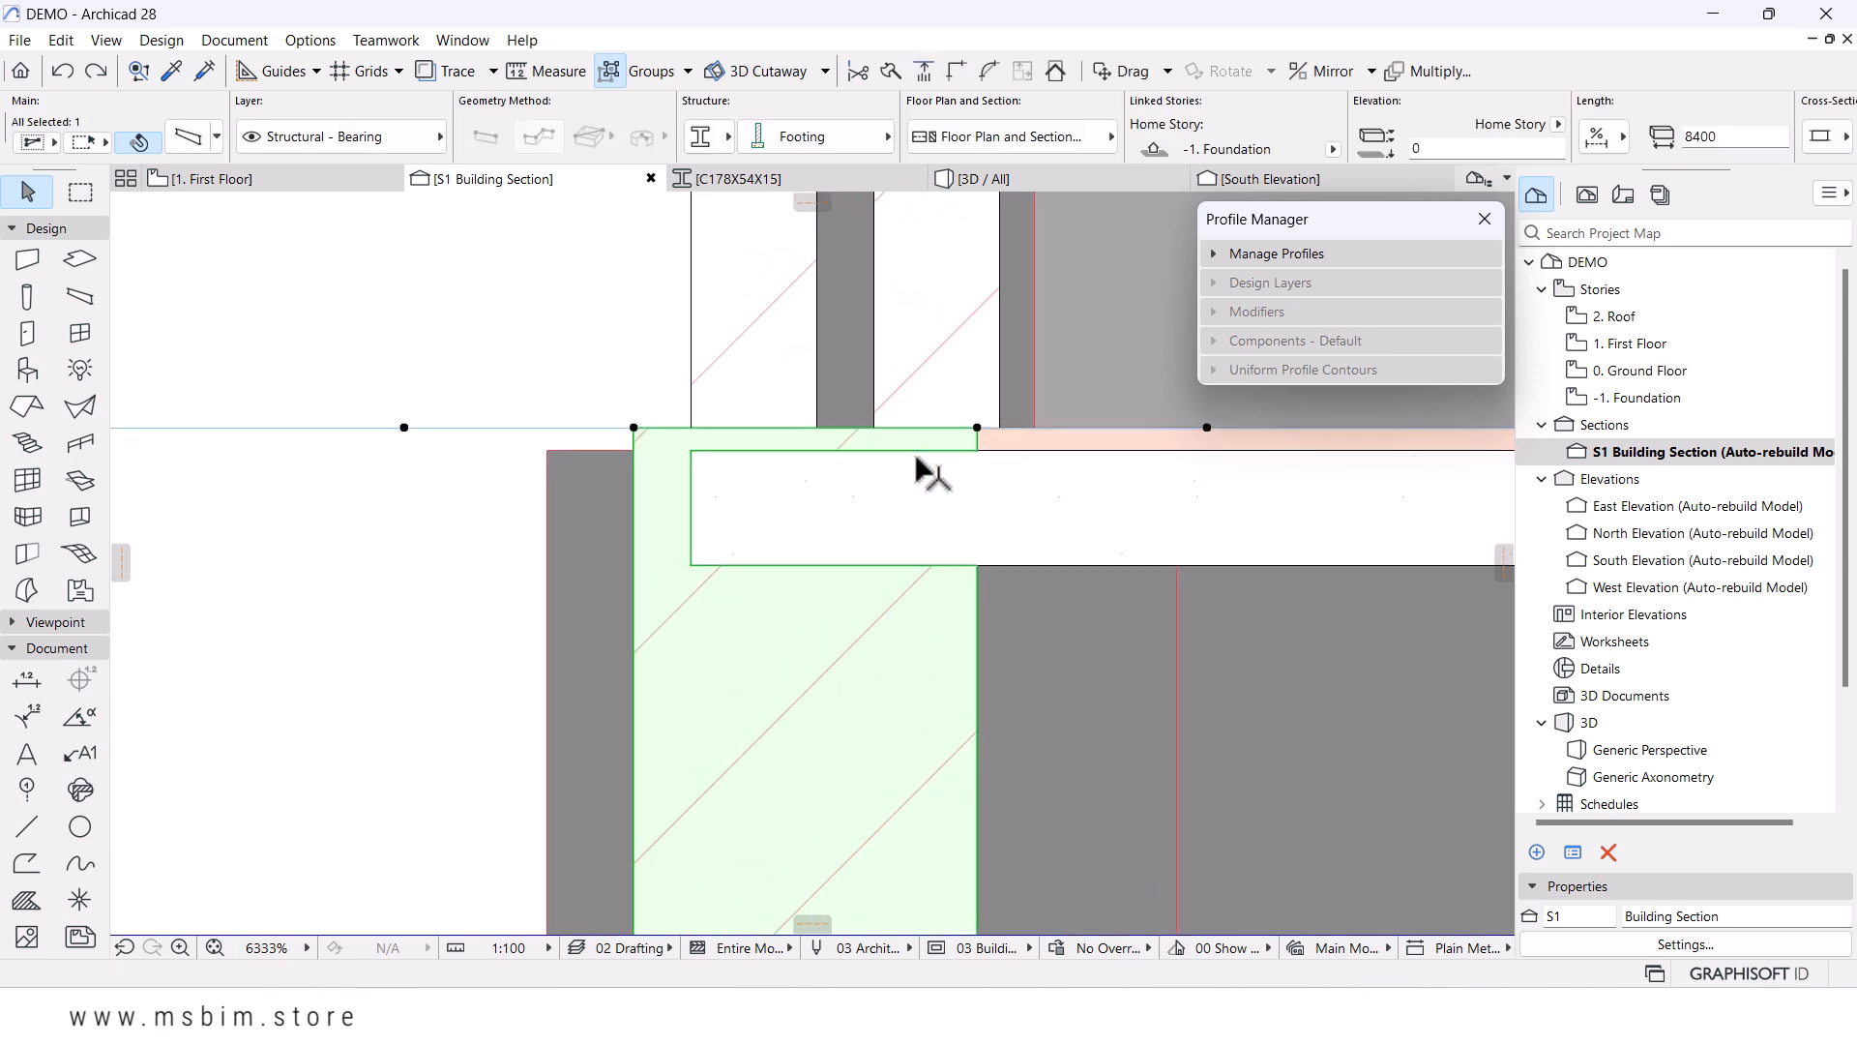
key("ctrl+d")
left_click(977, 428)
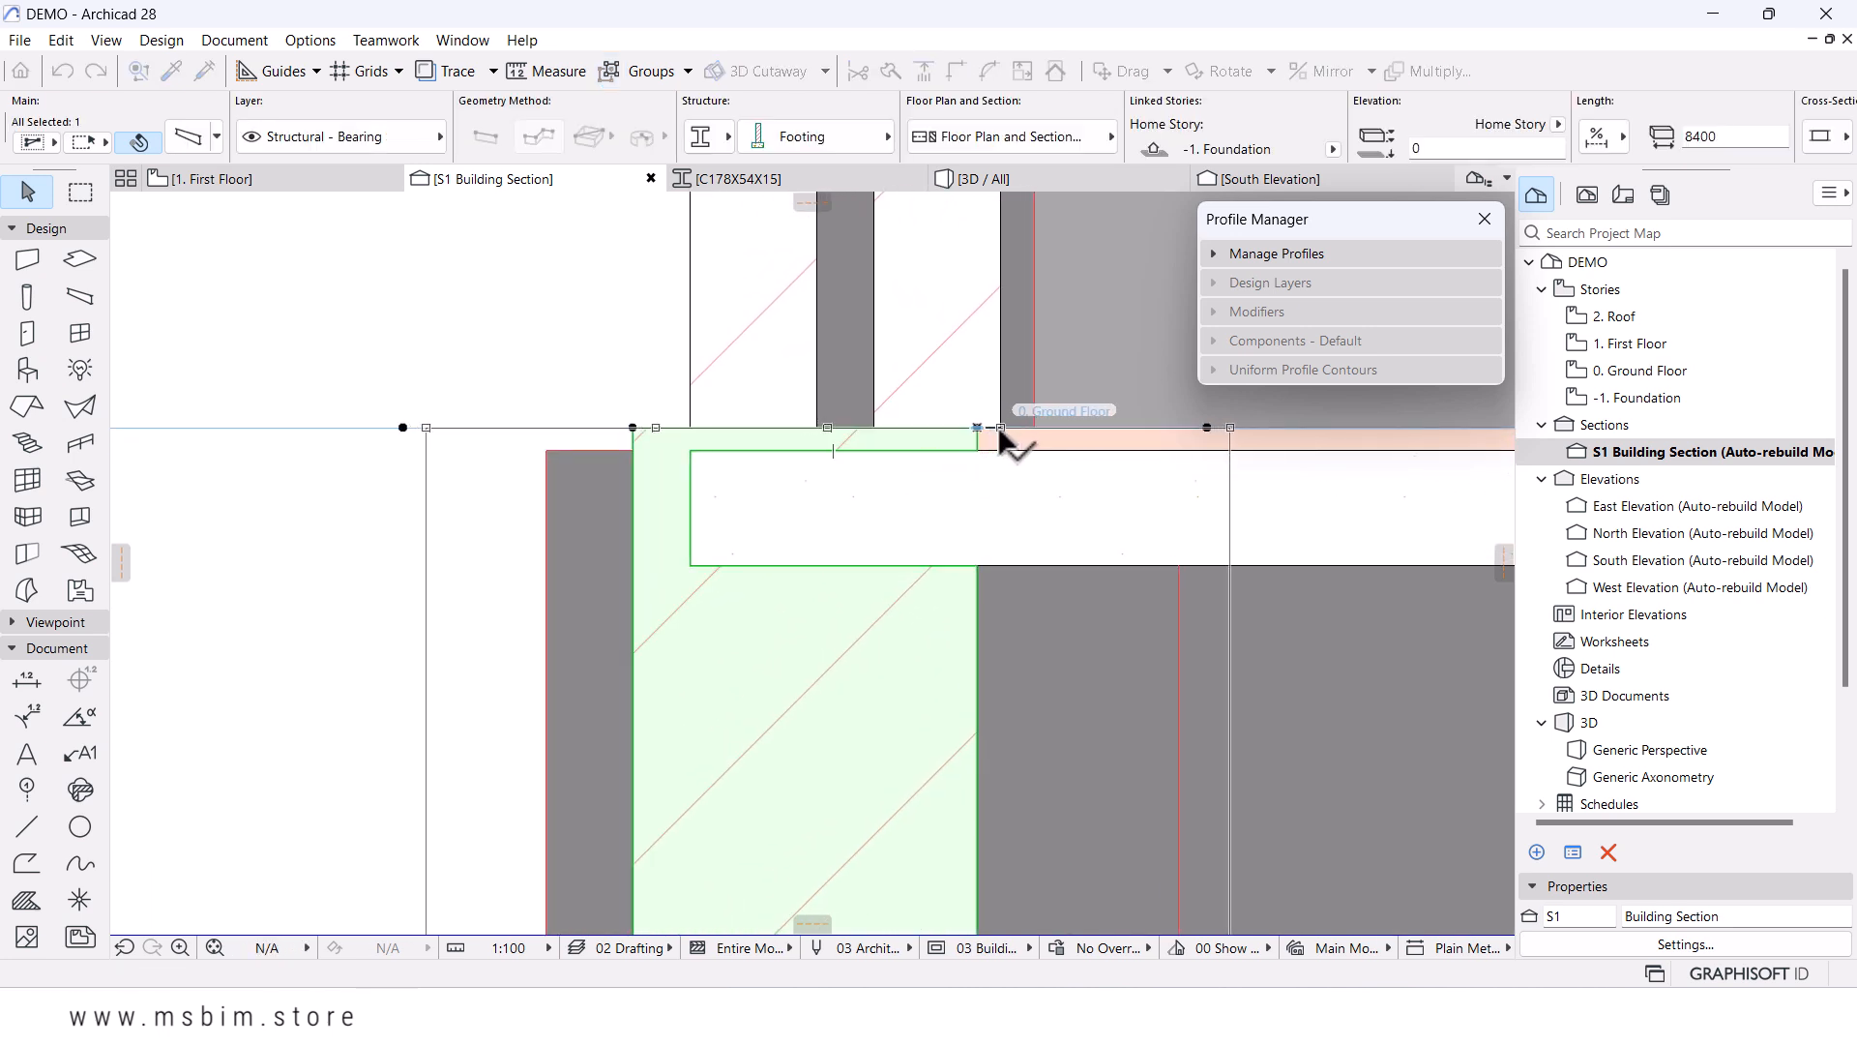
left_click(1000, 428)
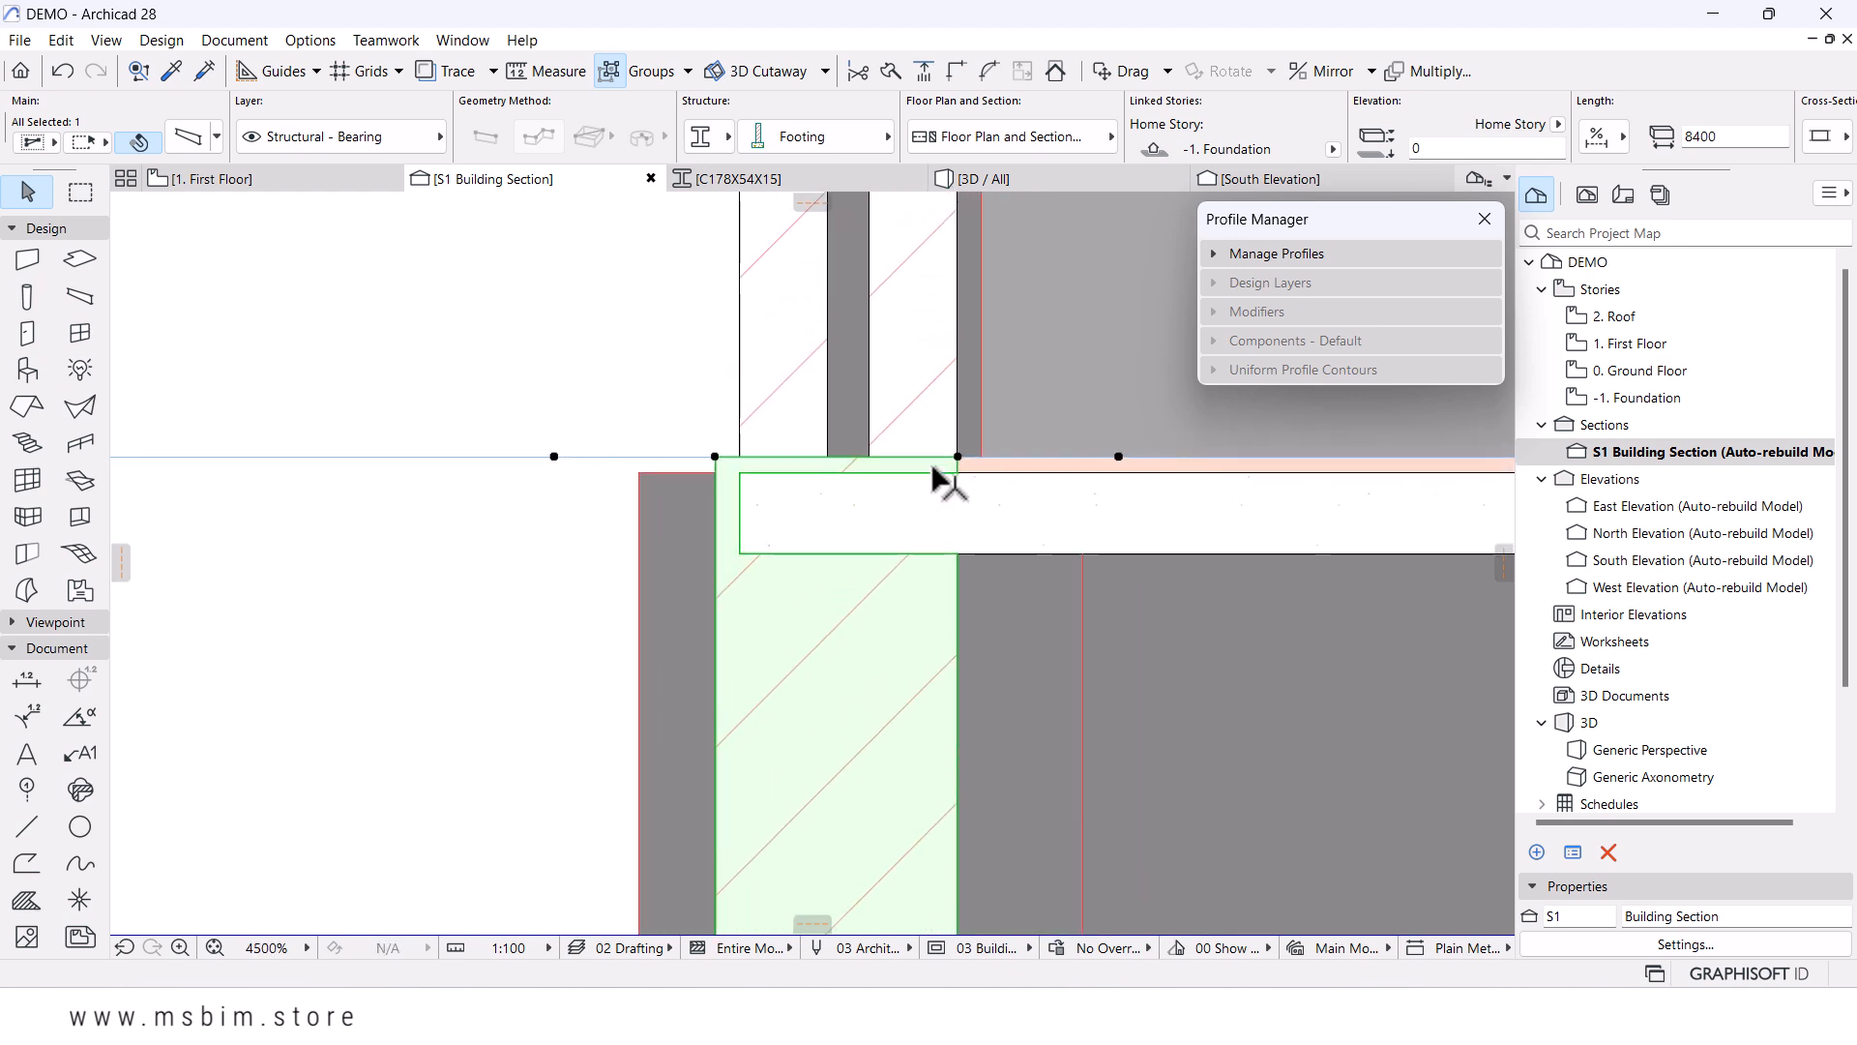
- Measure across the top of the foundation wall from the cavity wall's inner face
key("m")
left_click(970, 451)
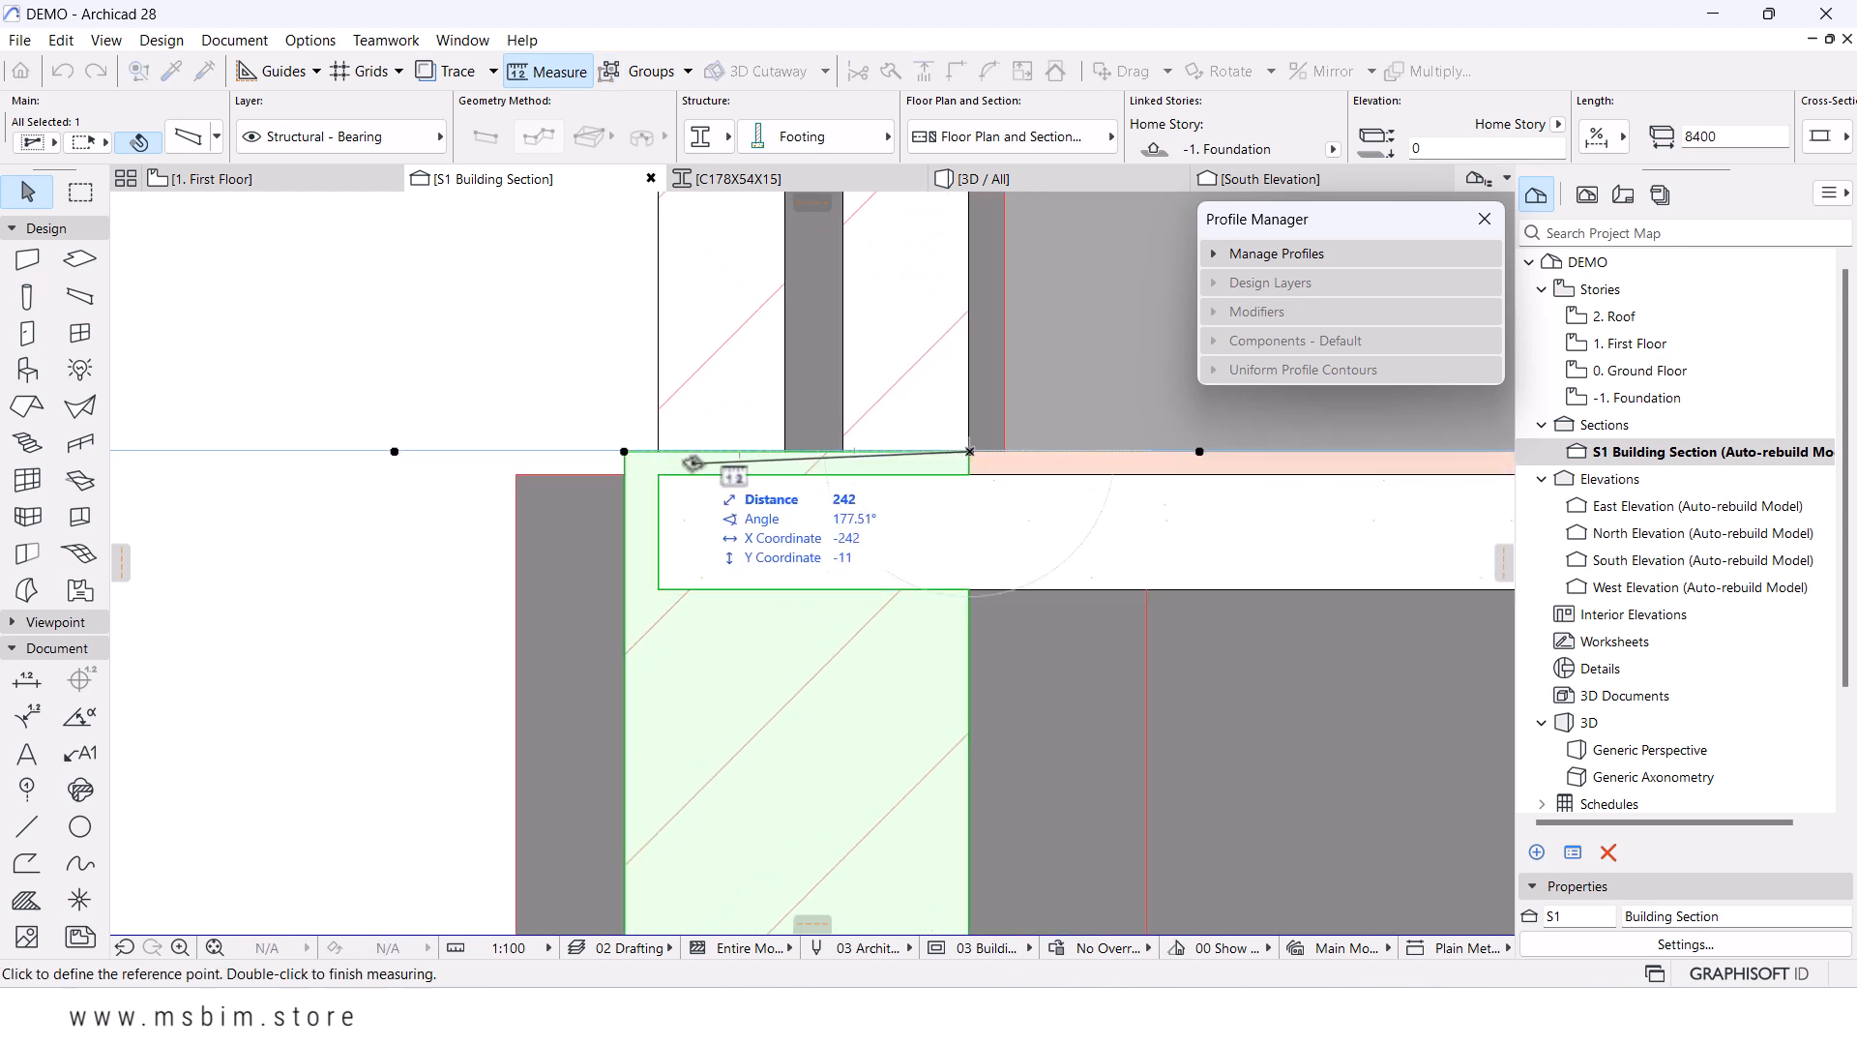
key("Escape")
scroll(862, 526, "down", 5)
scroll(861, 494, "up", 3)
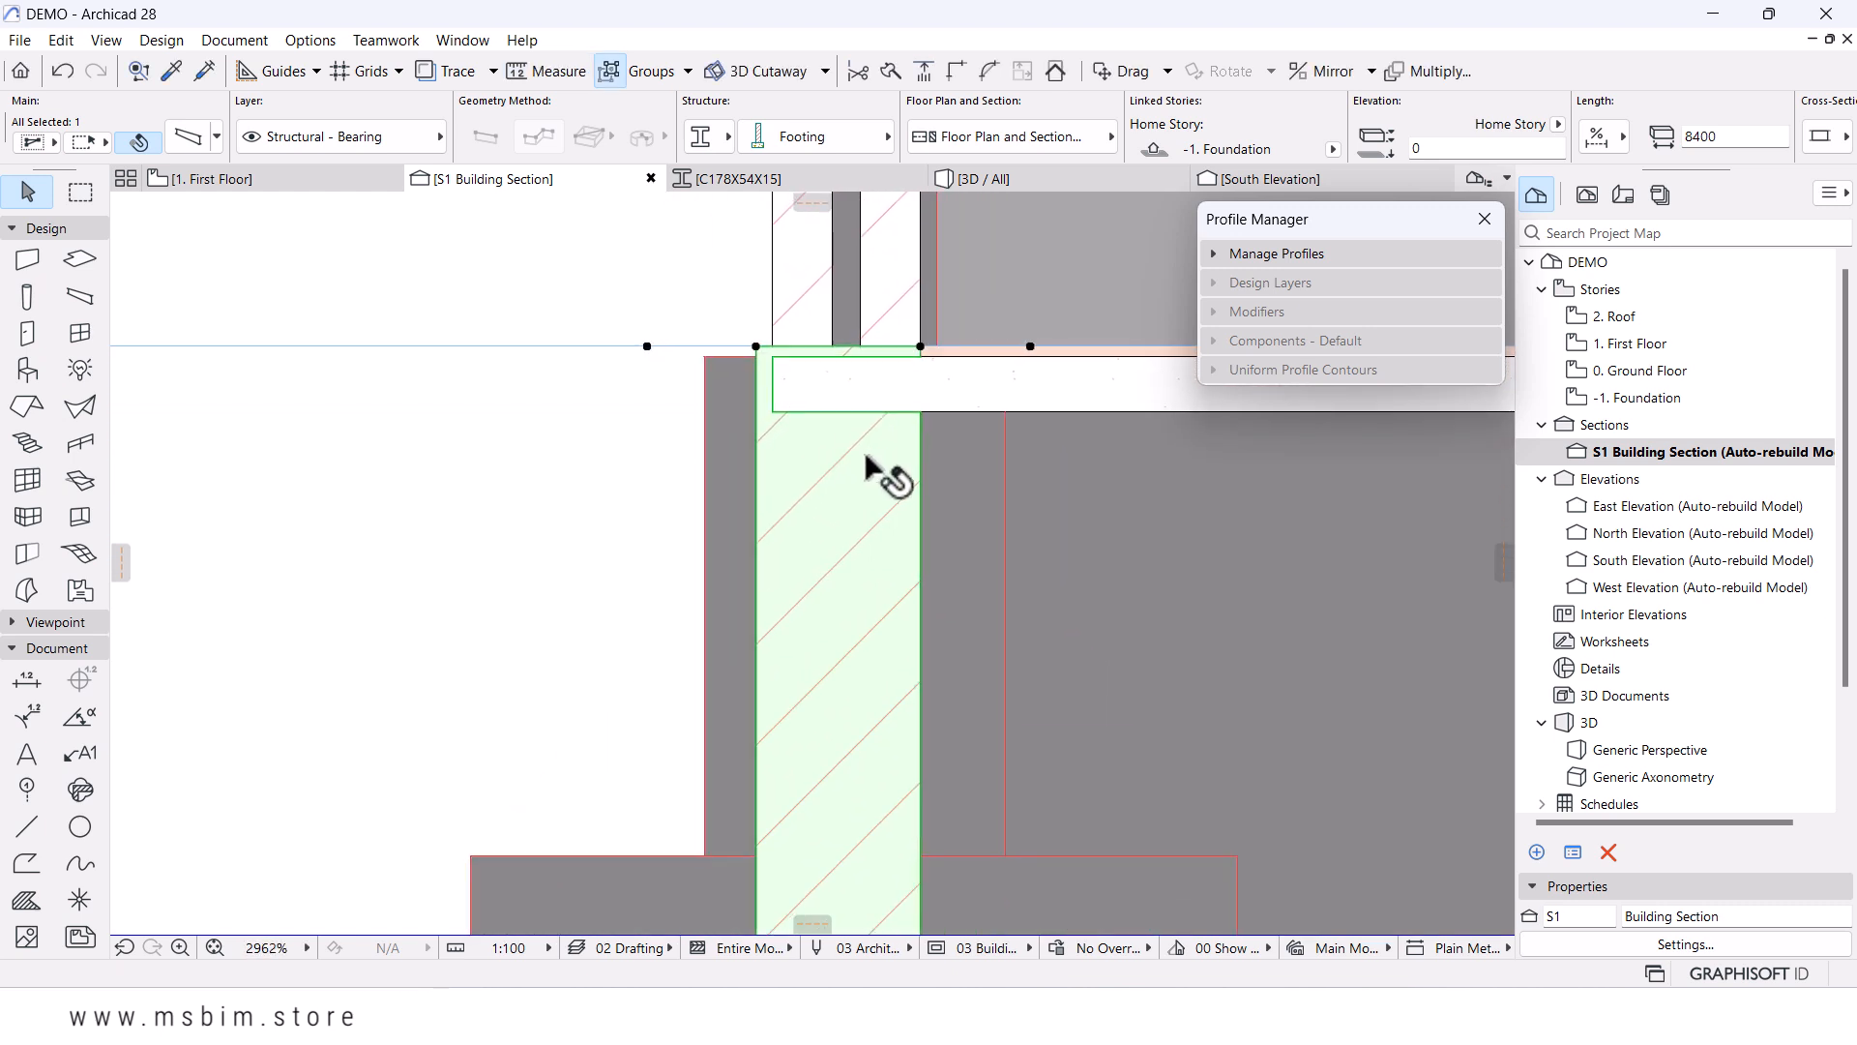
scroll(861, 357, "up", 8)
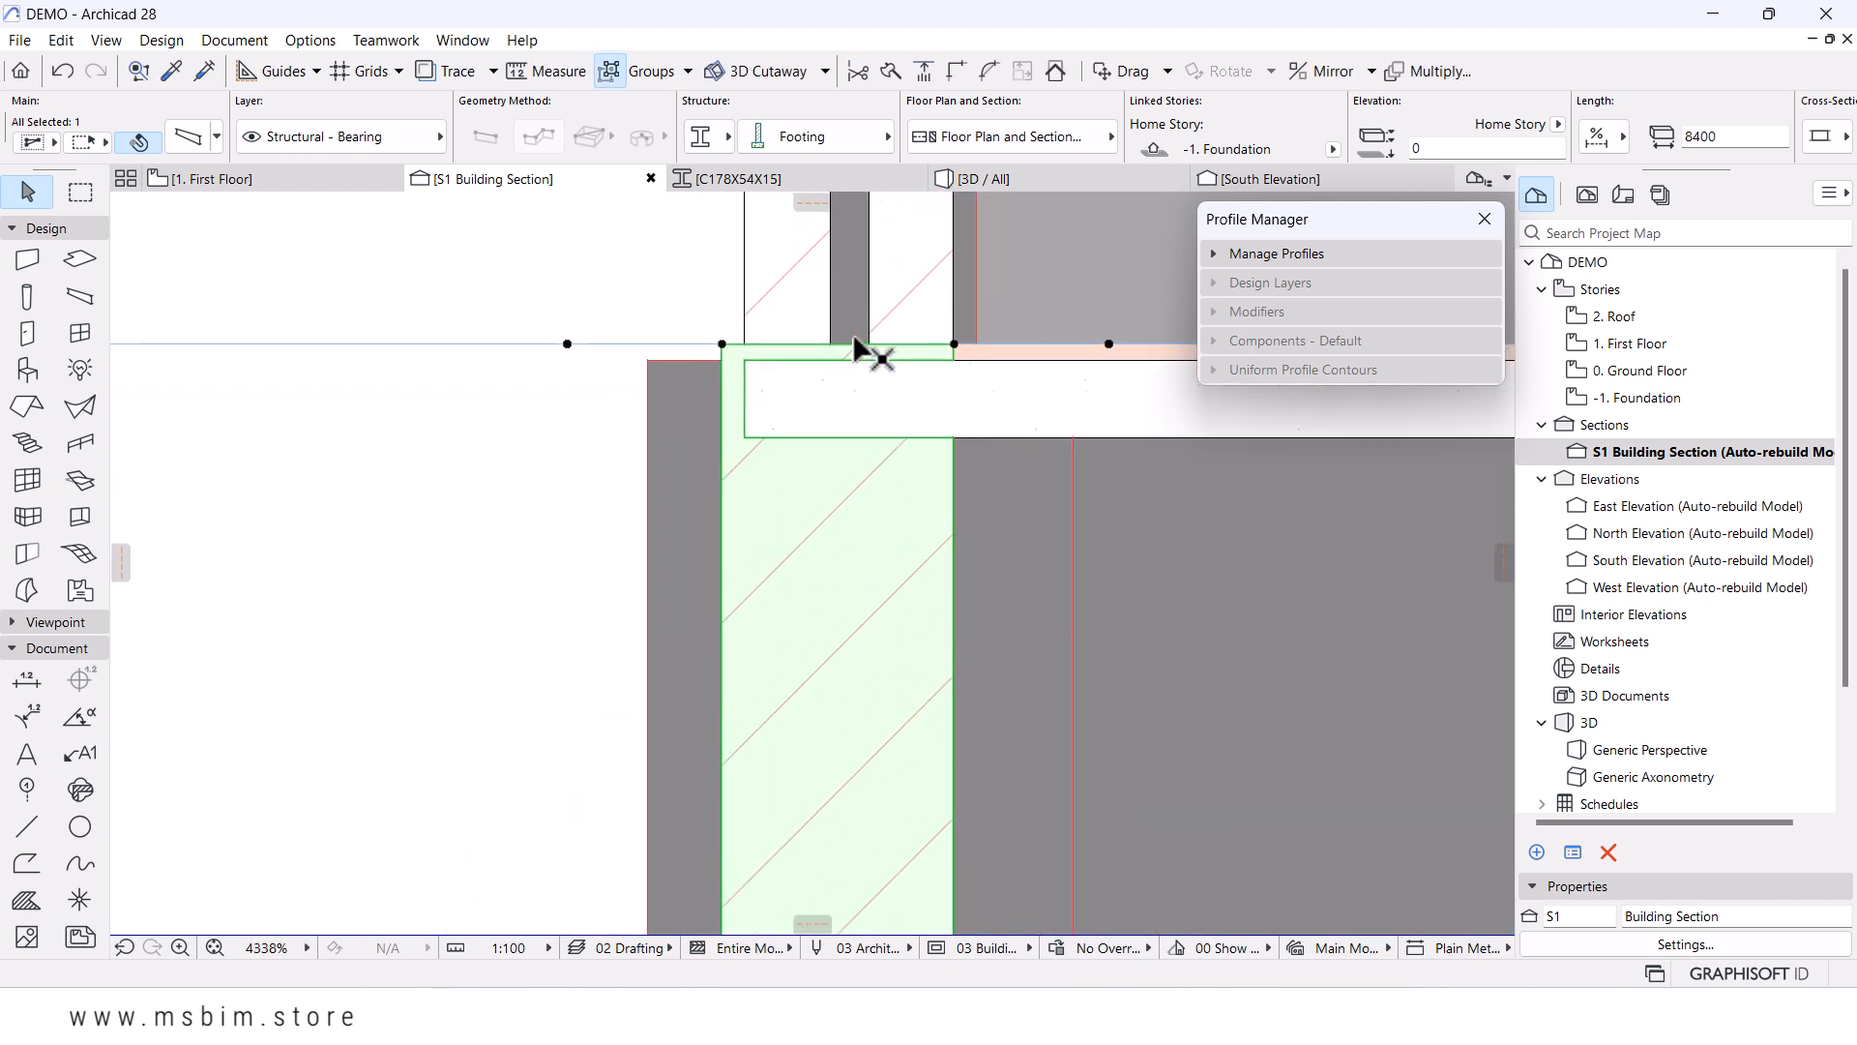
- Open the Footing beam's profile for editing and draw a 270 mm horizontal line from the brick stem's right edge toward the left
right_click(803, 657)
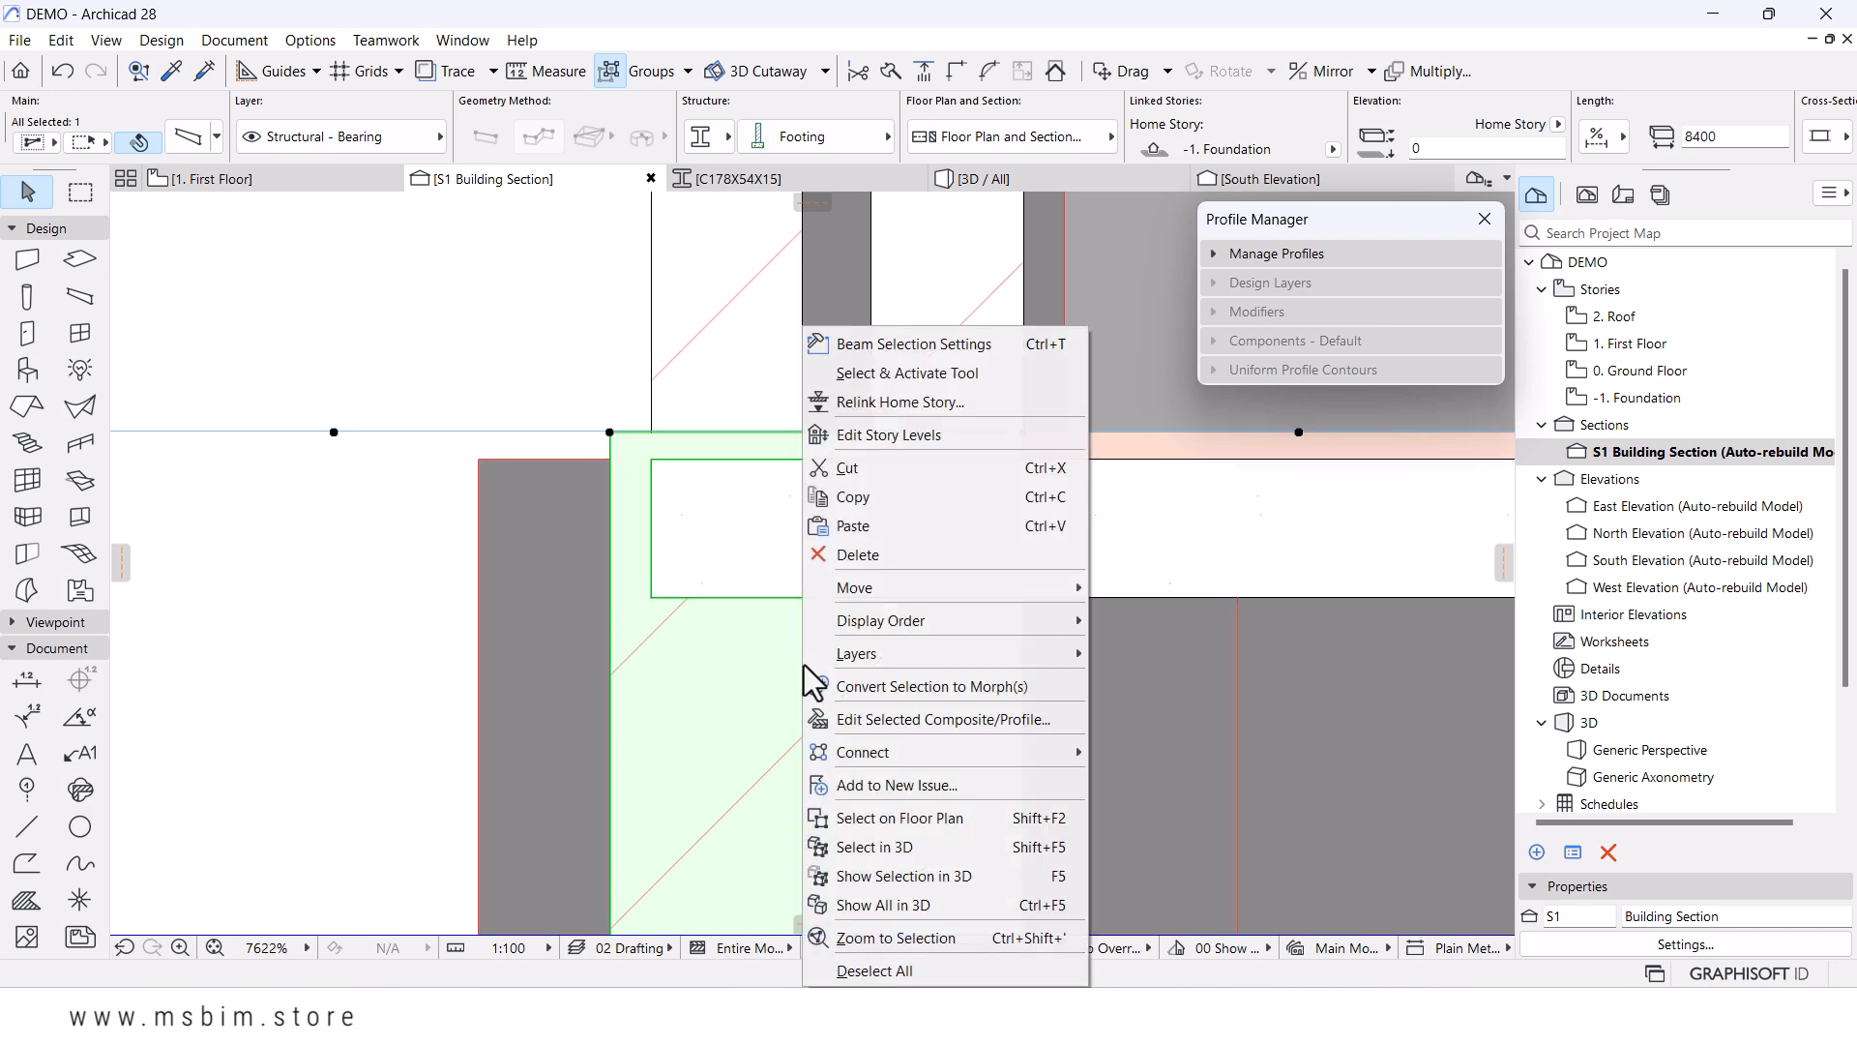
left_click(885, 721)
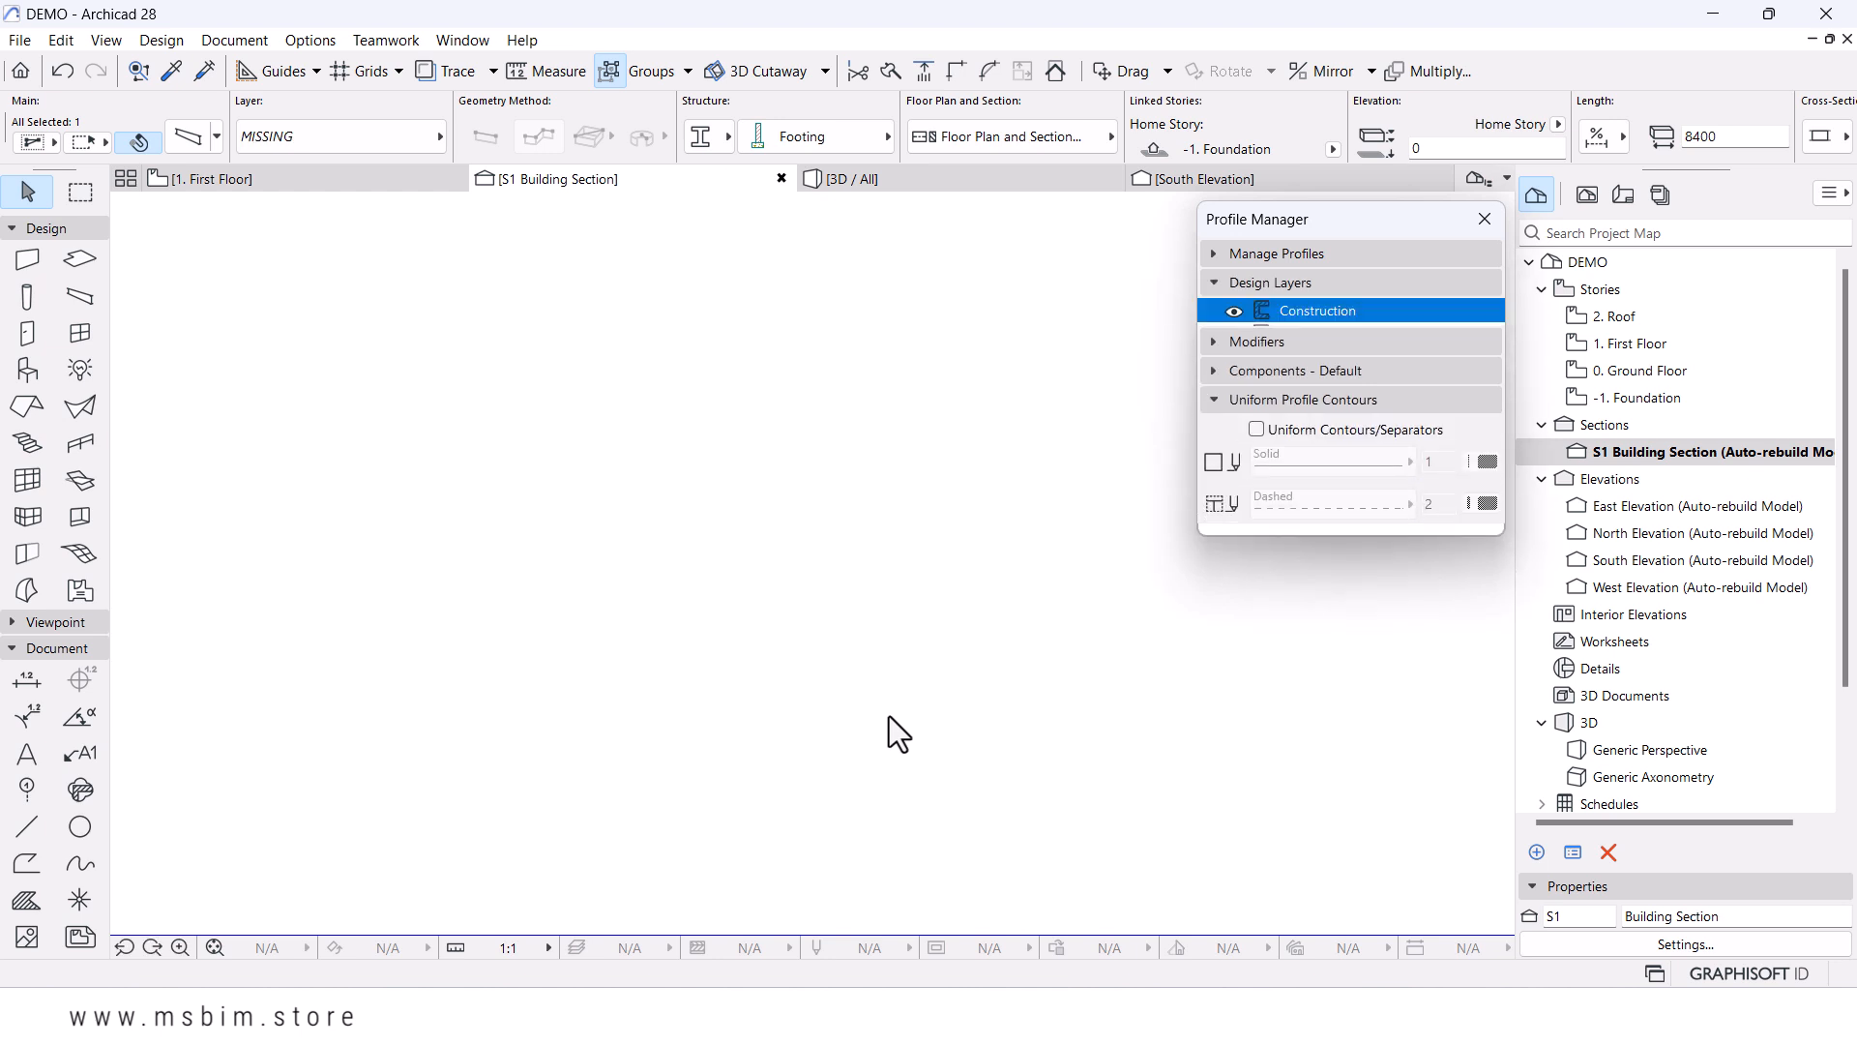
scroll(814, 473, "up", 1)
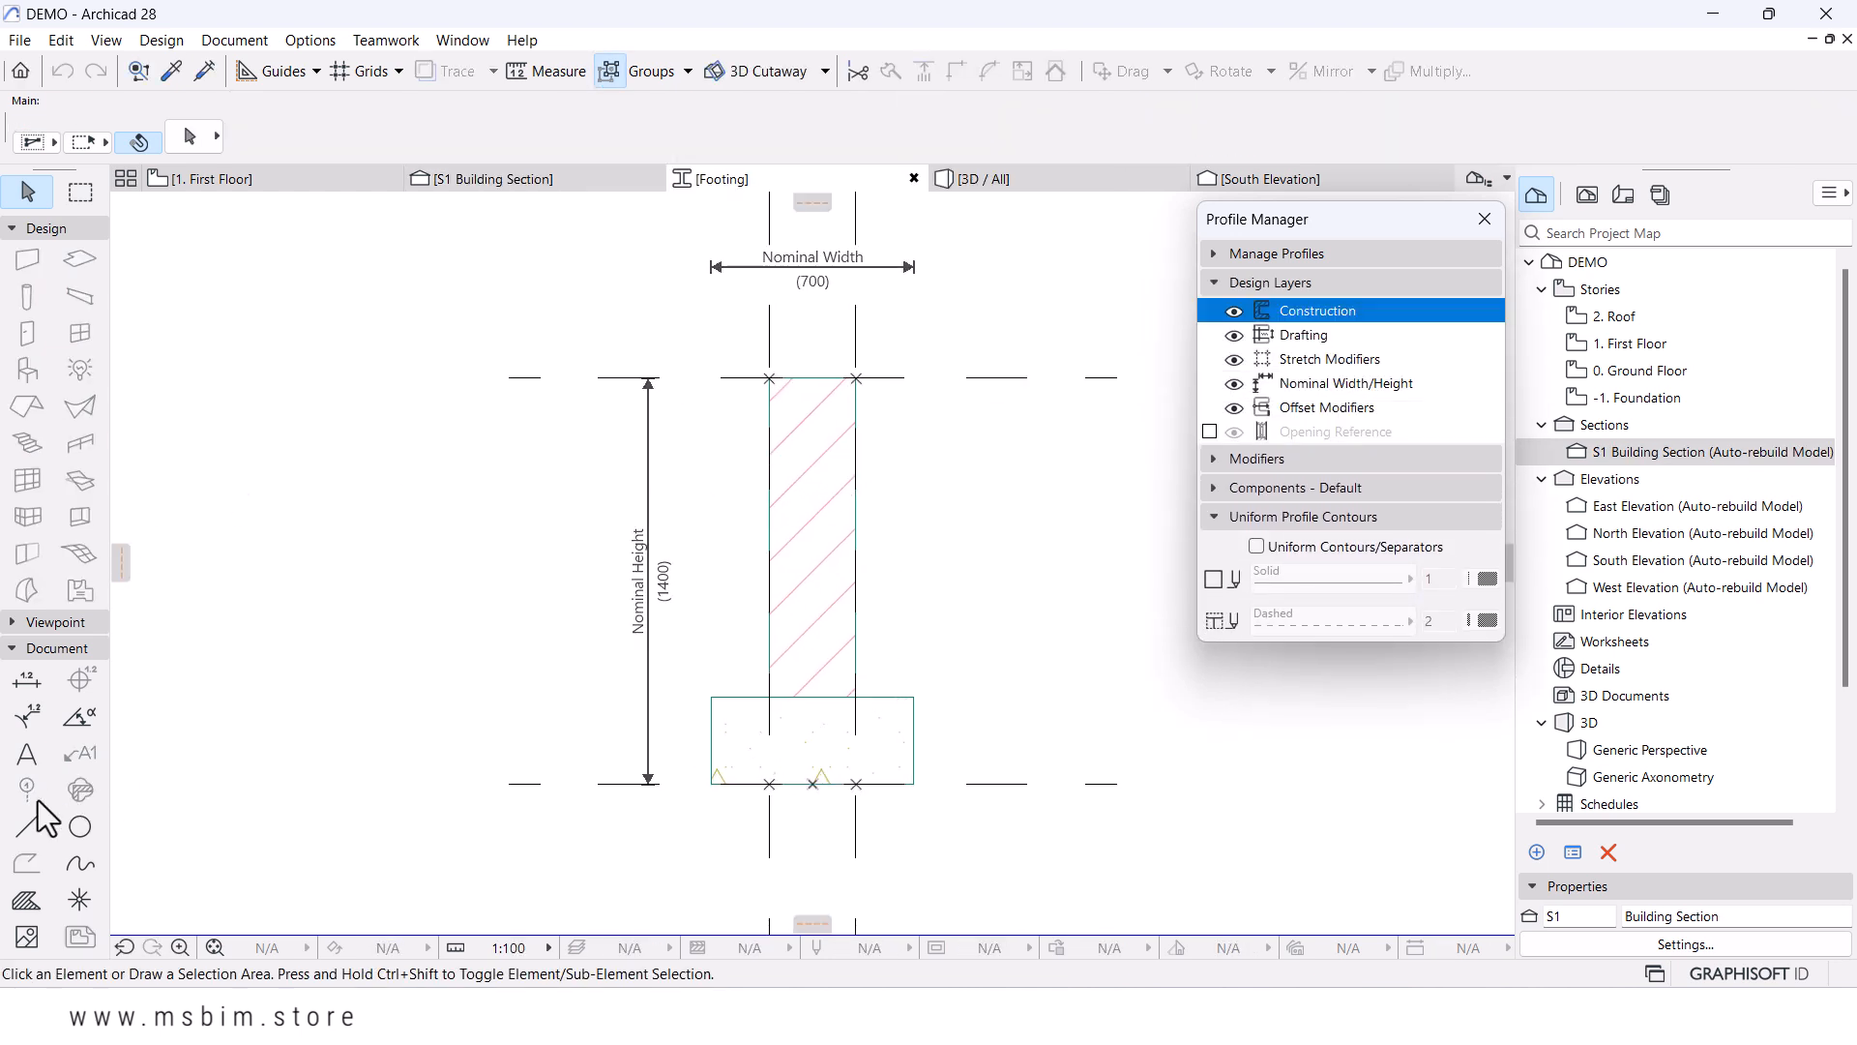
left_click(23, 828)
left_click(855, 494)
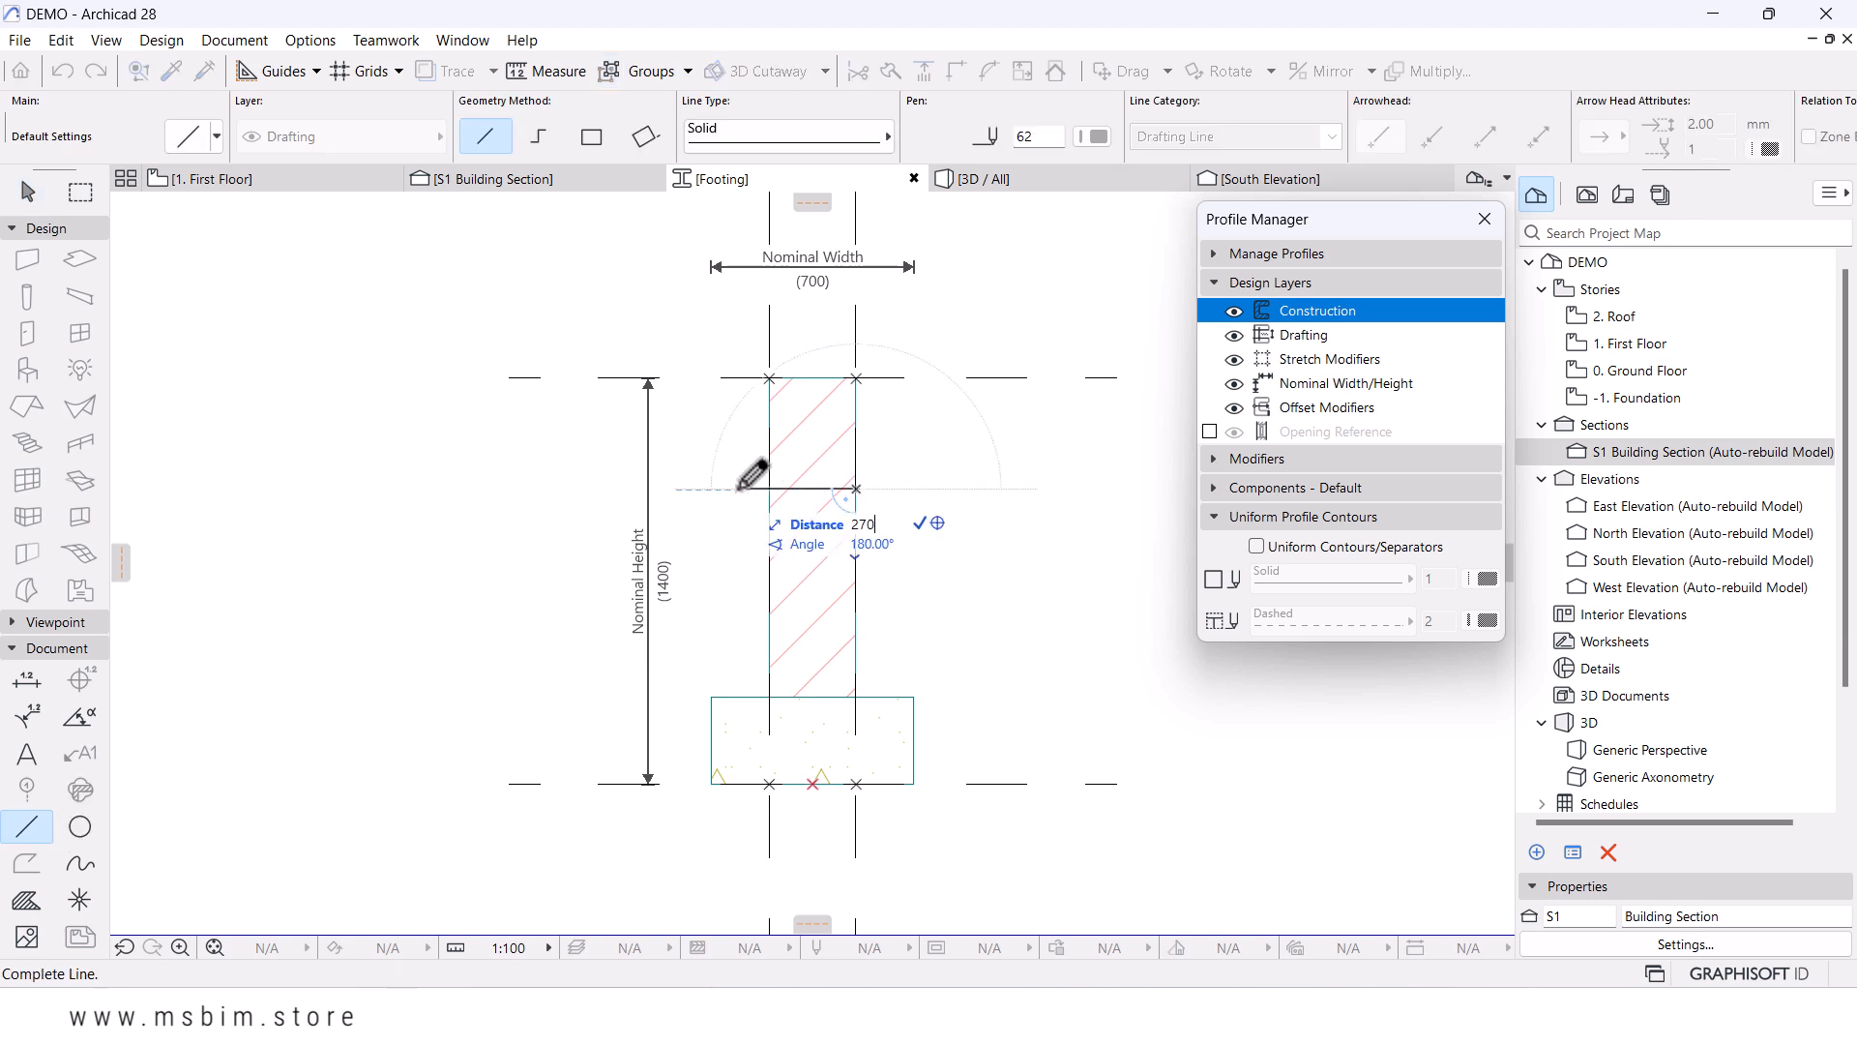
key("Return")
- Narrow the brick stem to the 270 mm line's end and move the upper left profile hotspot onto the stem's new corner
left_click(796, 468, "shift")
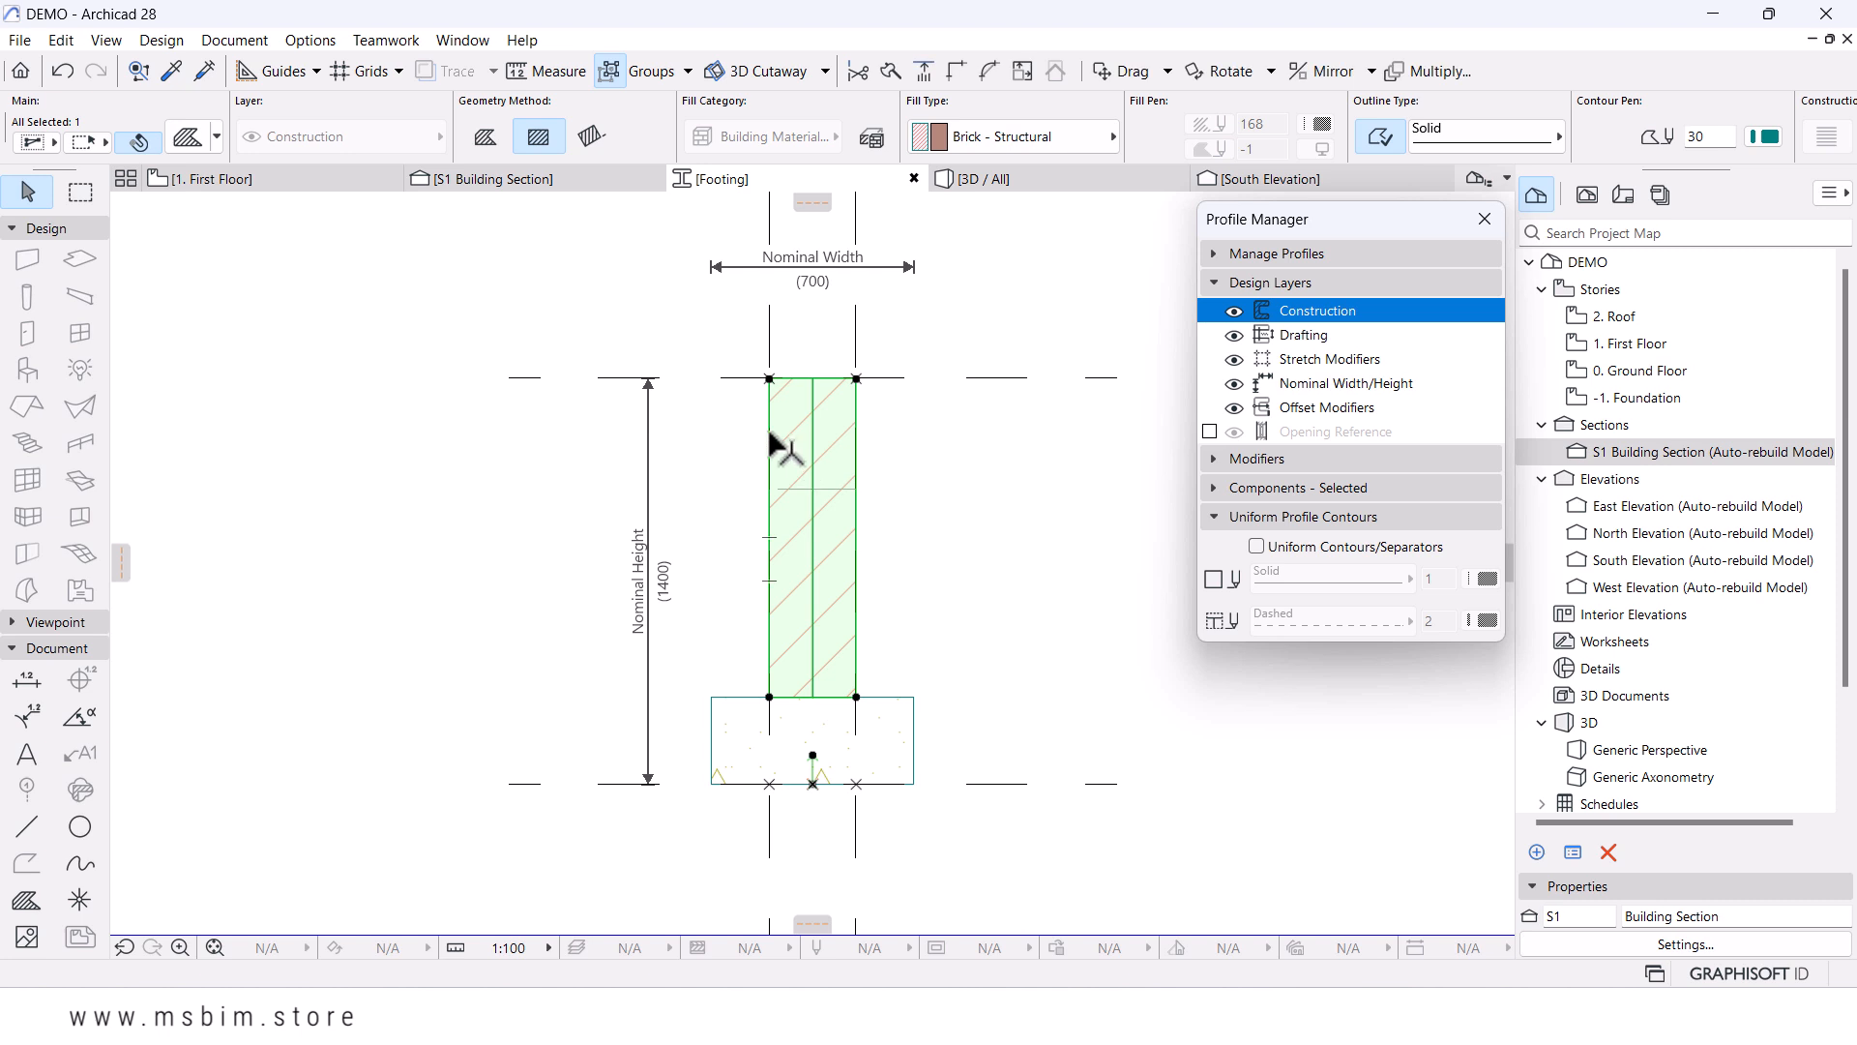
left_click(771, 434)
left_click(781, 488)
left_click_drag(749, 340, 782, 410)
scroll(760, 358, "up", 5)
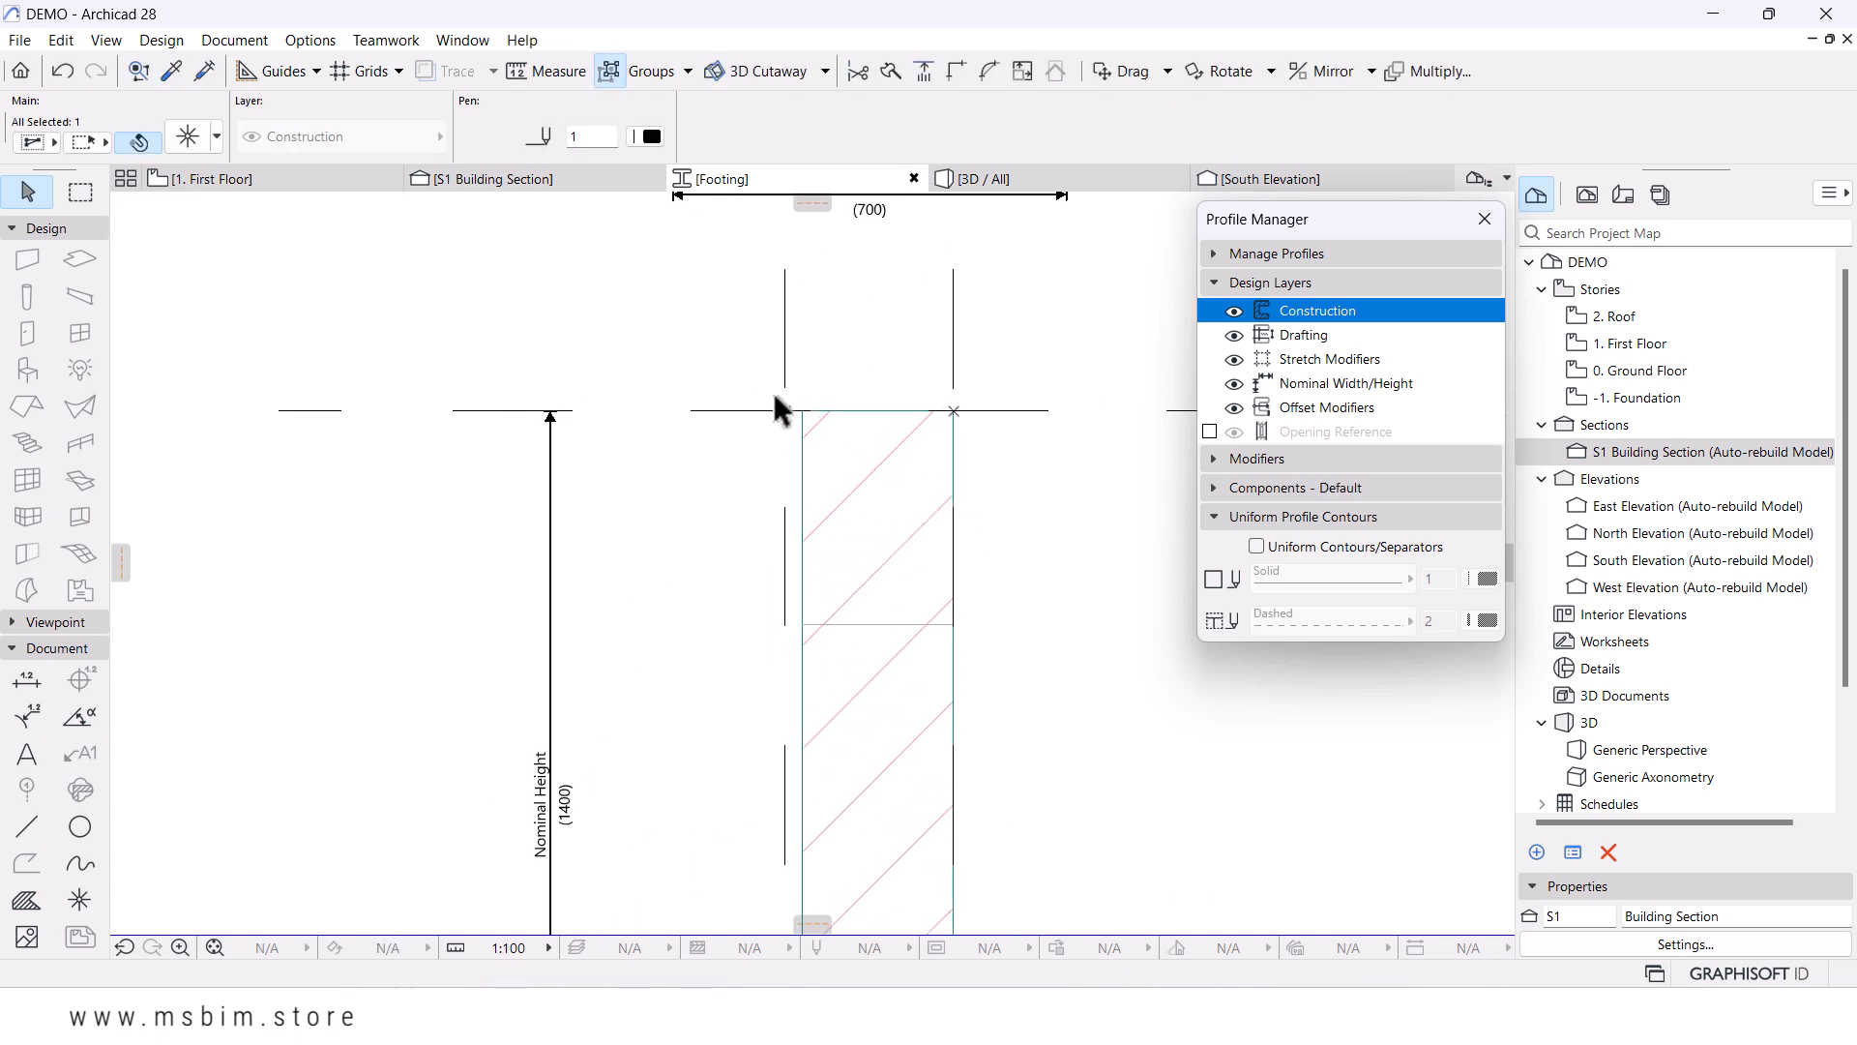
key("ctrl+d")
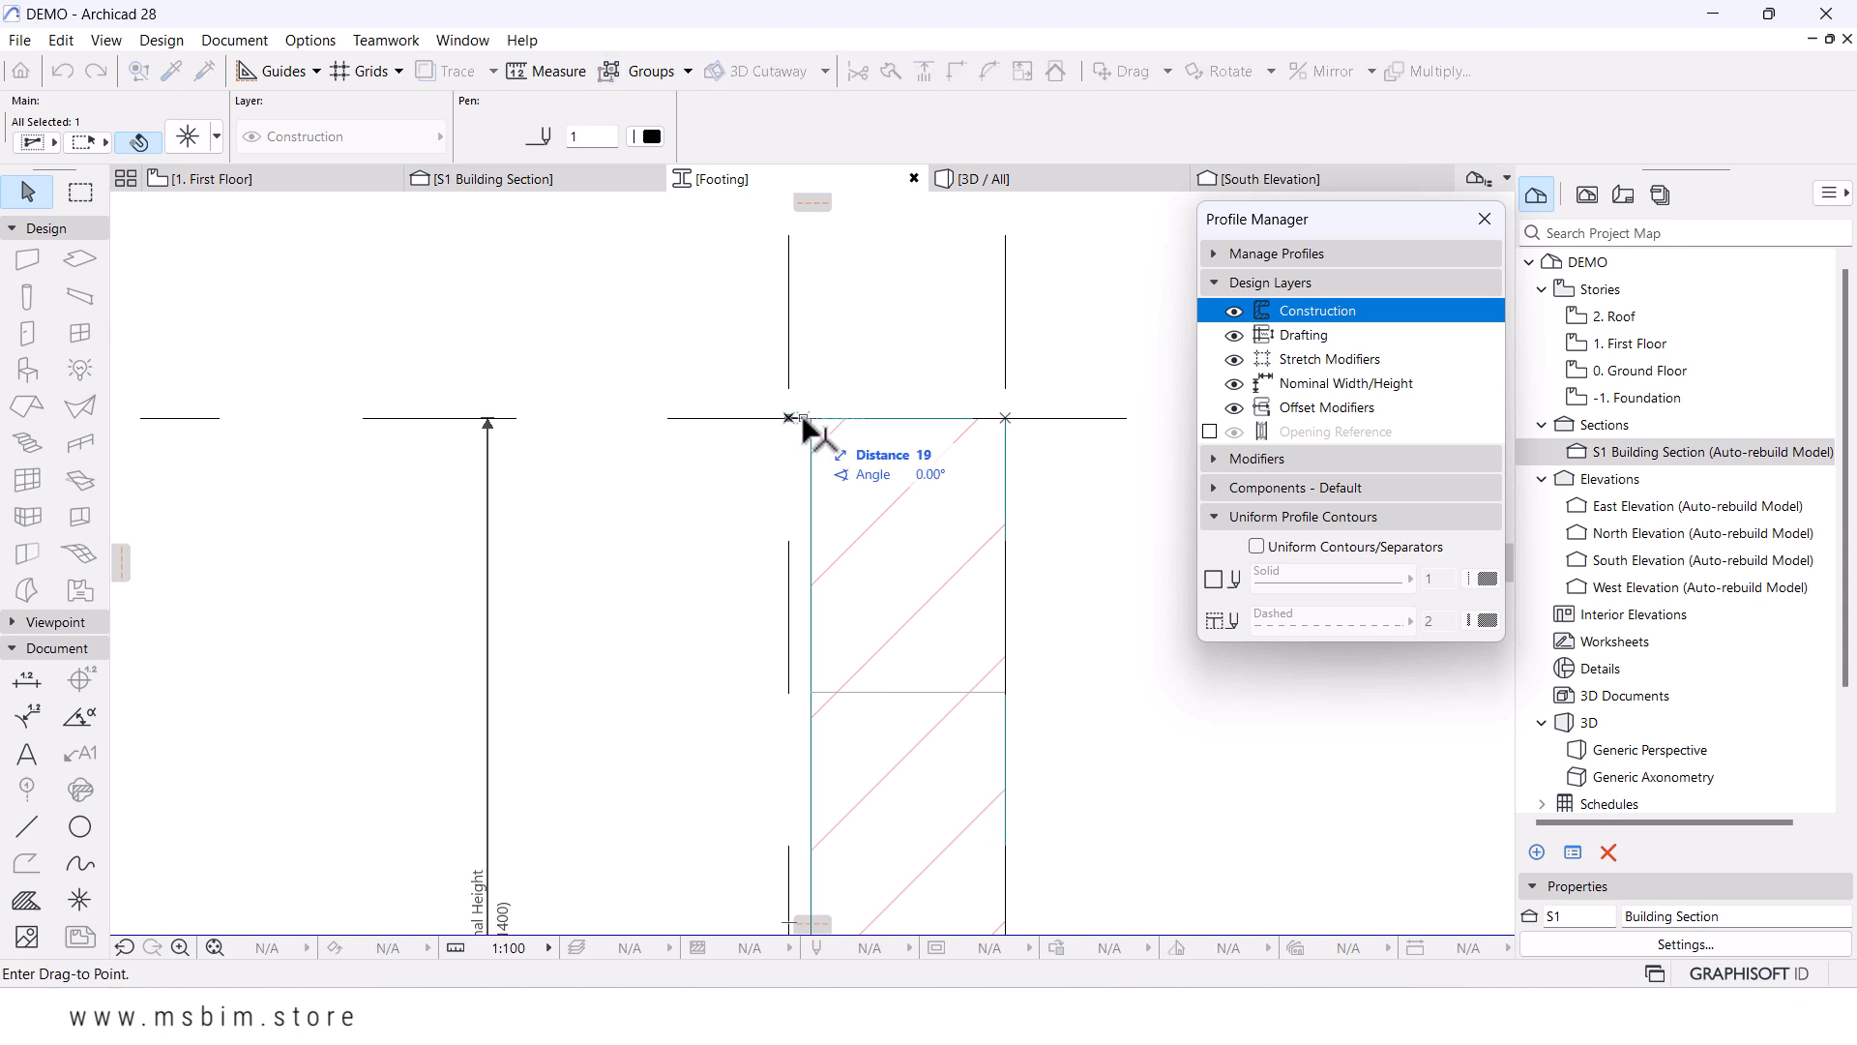
left_click(811, 417)
- Select the narrowed brick stem and shift it horizontally so it is centred on the concrete footing base
scroll(813, 425, "down", 5)
left_click_drag(786, 388, 867, 606)
scroll(865, 607, "up", 5)
scroll(820, 605, "up", 1)
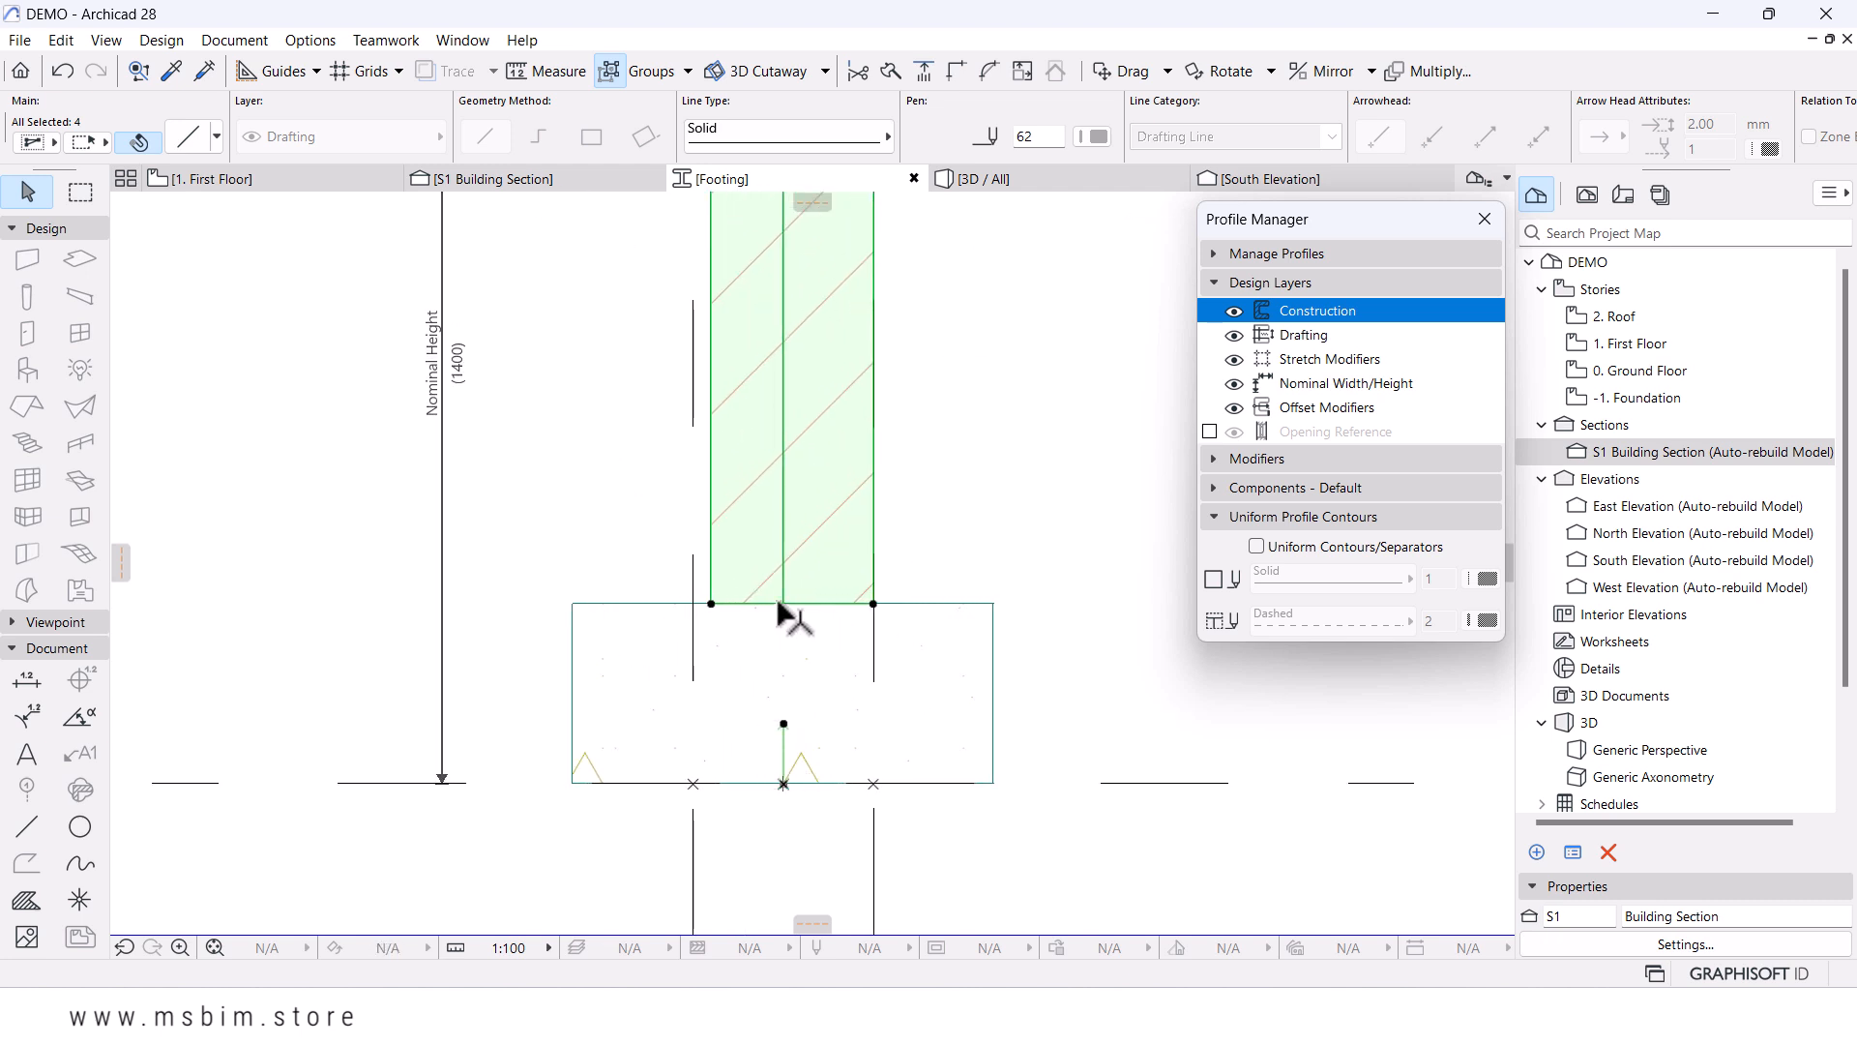
left_click_drag(795, 608, 786, 604)
key("Escape")
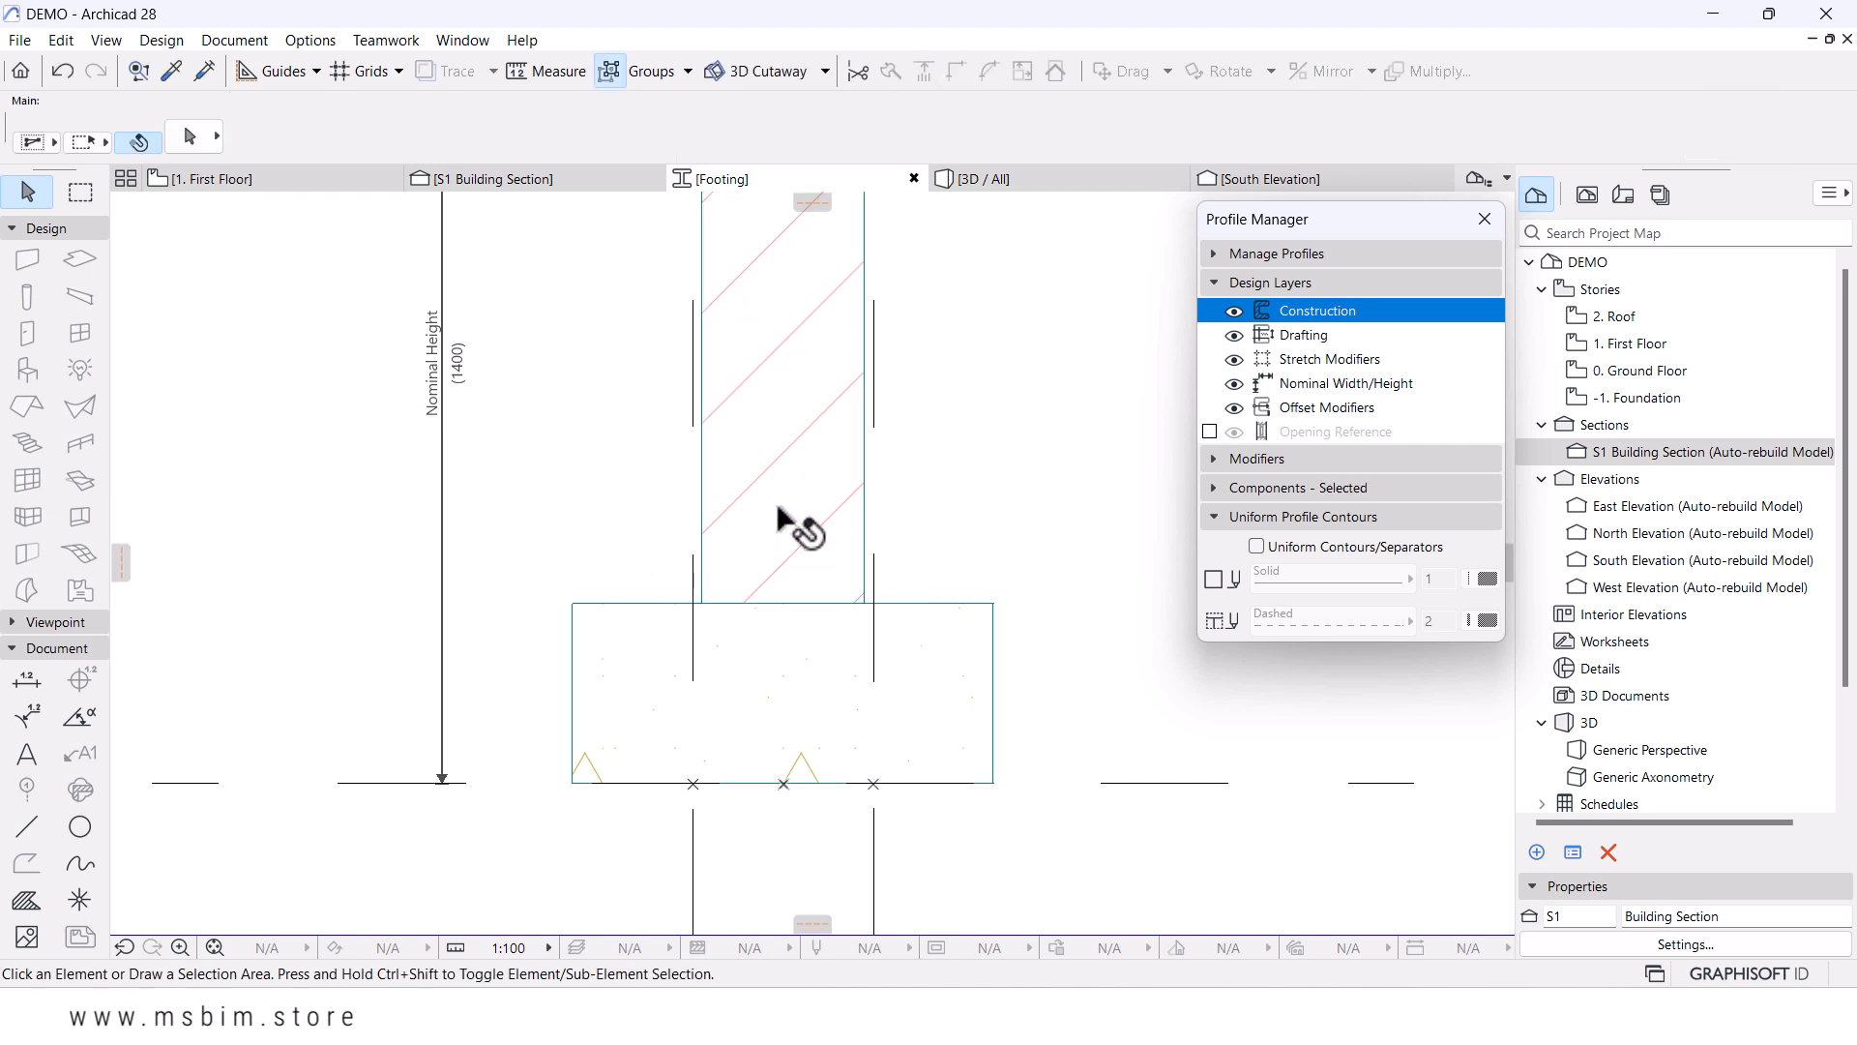
- Move the brick stem fill's base line to the centre point at the footing's bottom edge
left_click(779, 506)
left_click(774, 487)
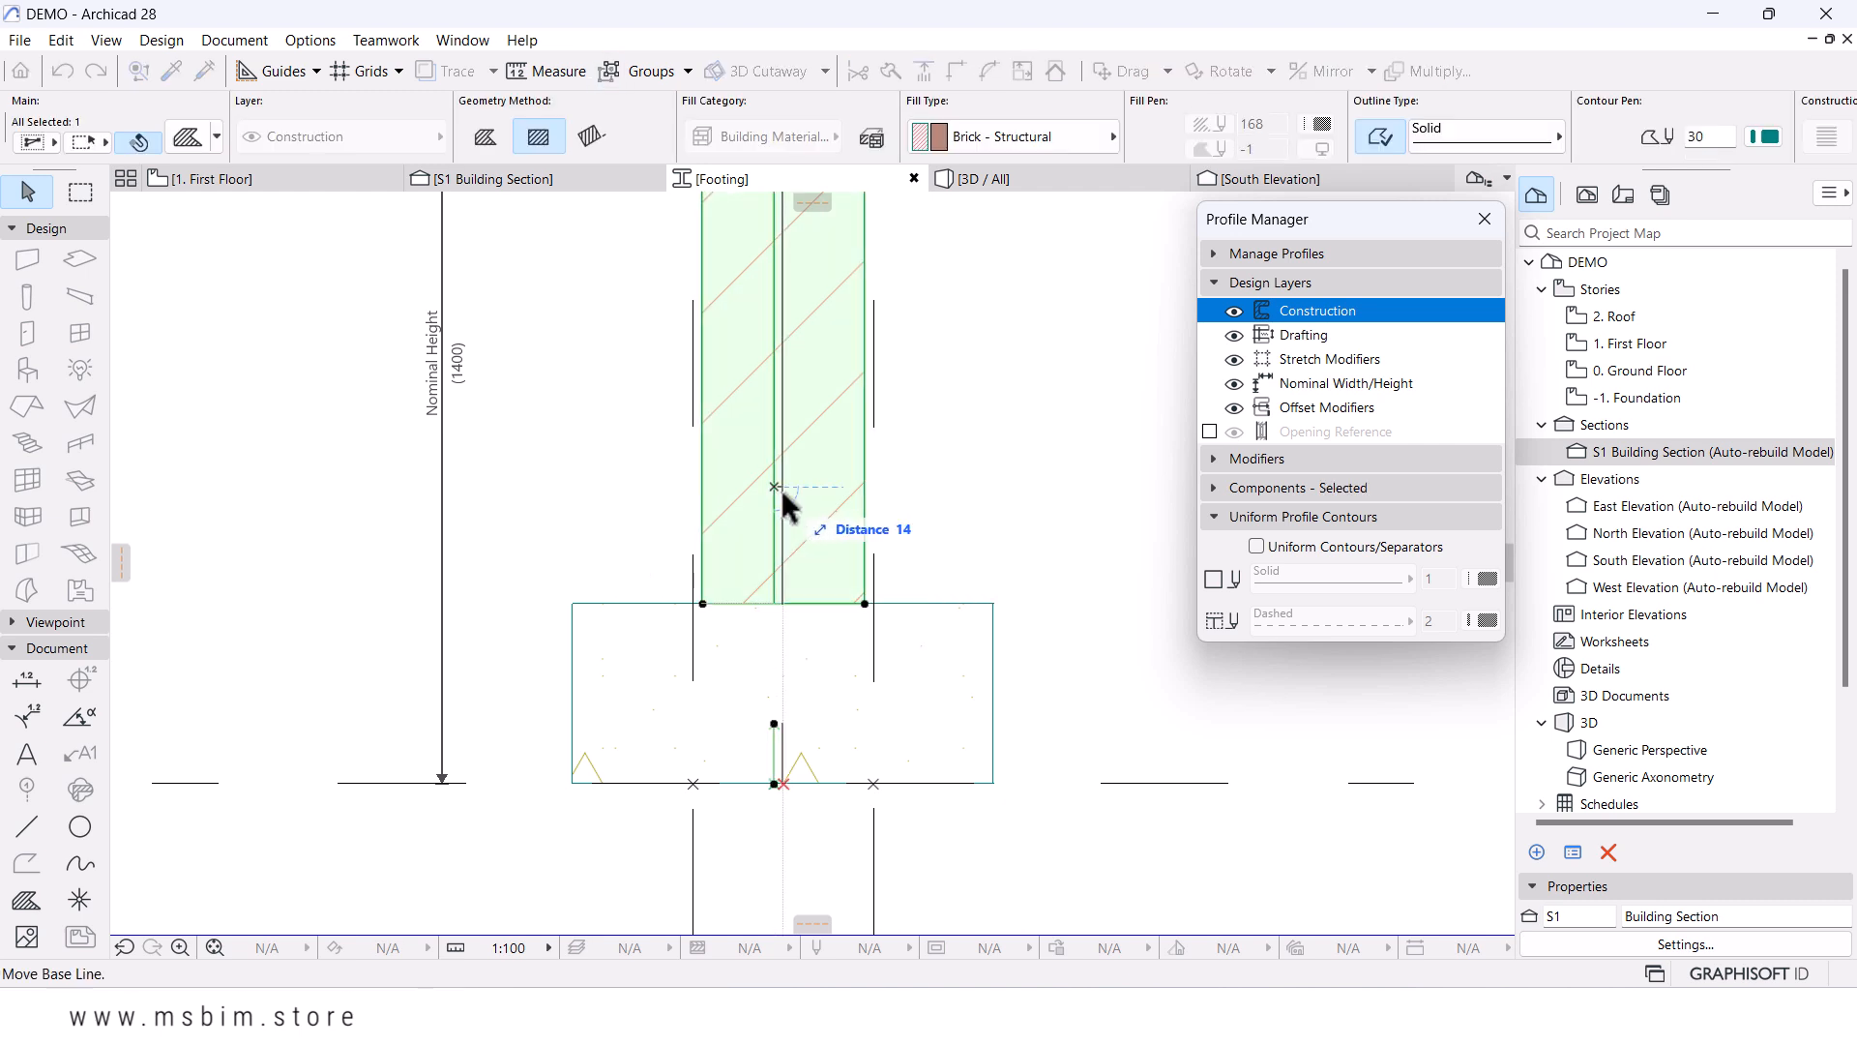
left_click(784, 782)
- Update the Footing profile, return to the S1 Building Section, and align the footing's upper inner corner with the wall's inner face
left_click(1276, 253)
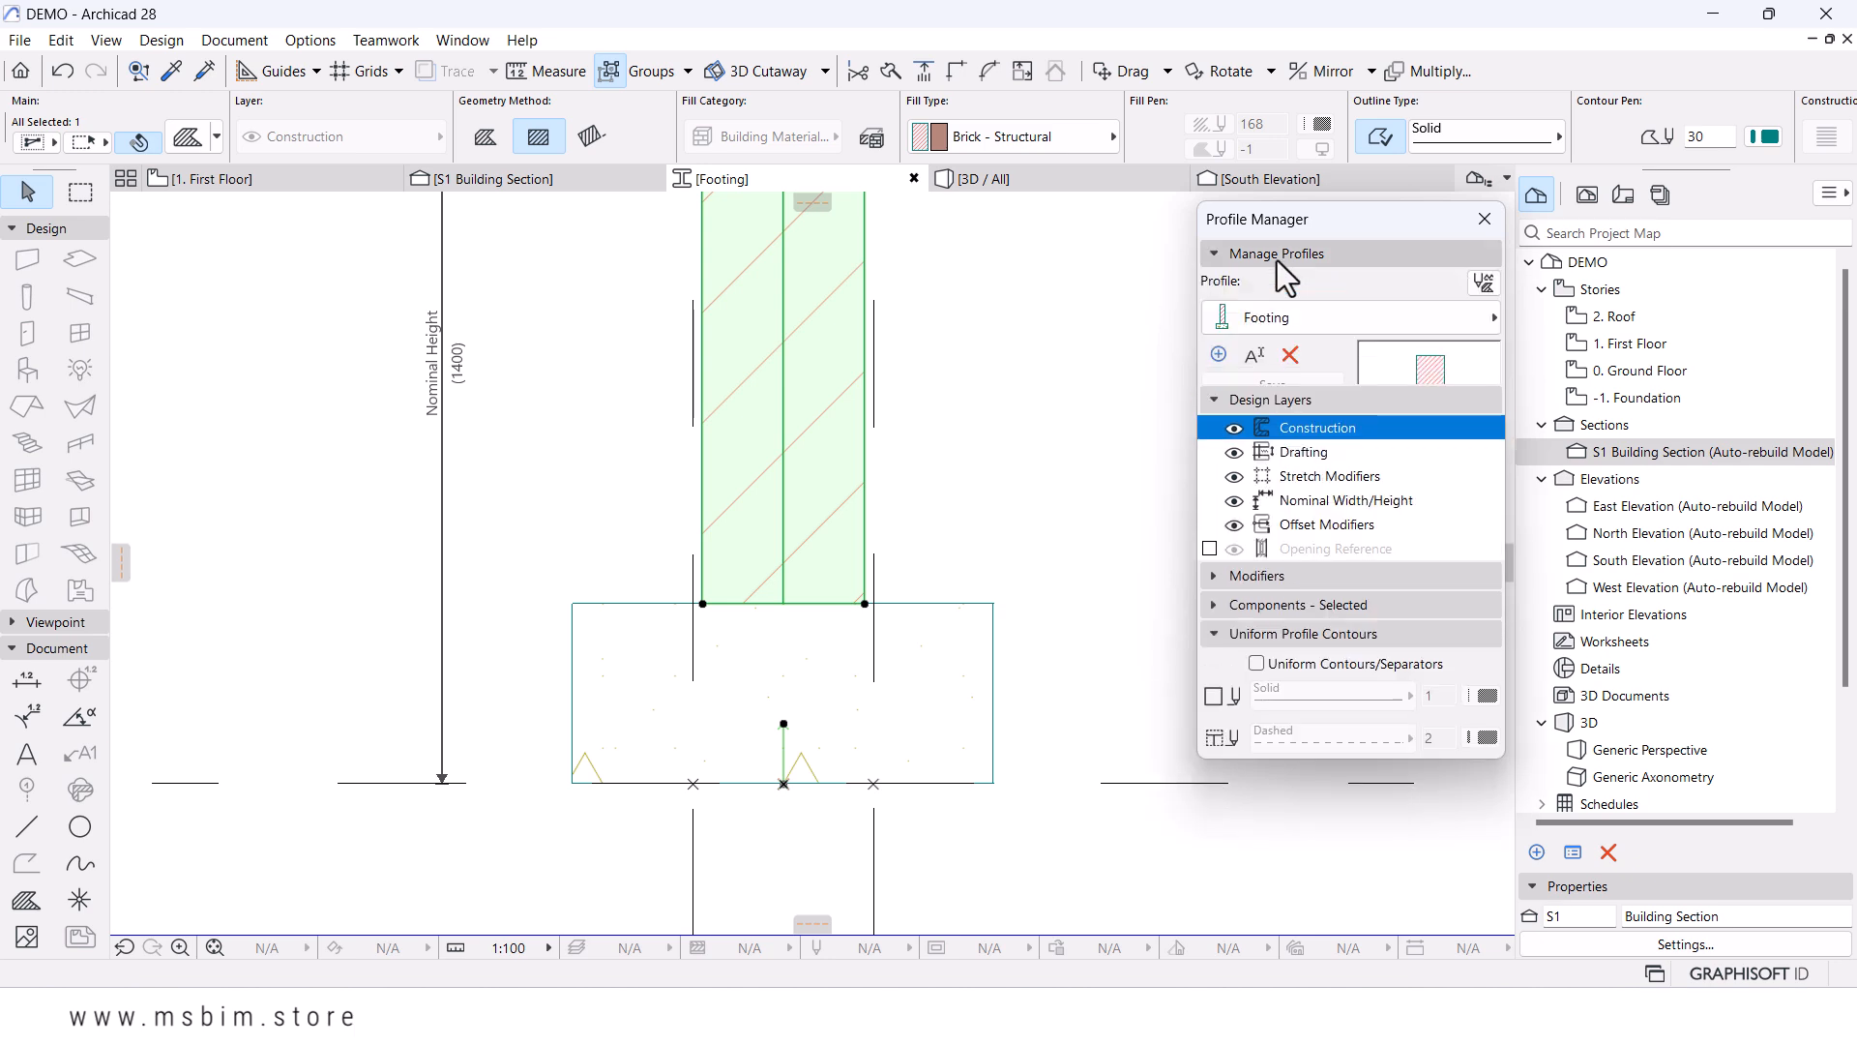
left_click(524, 184)
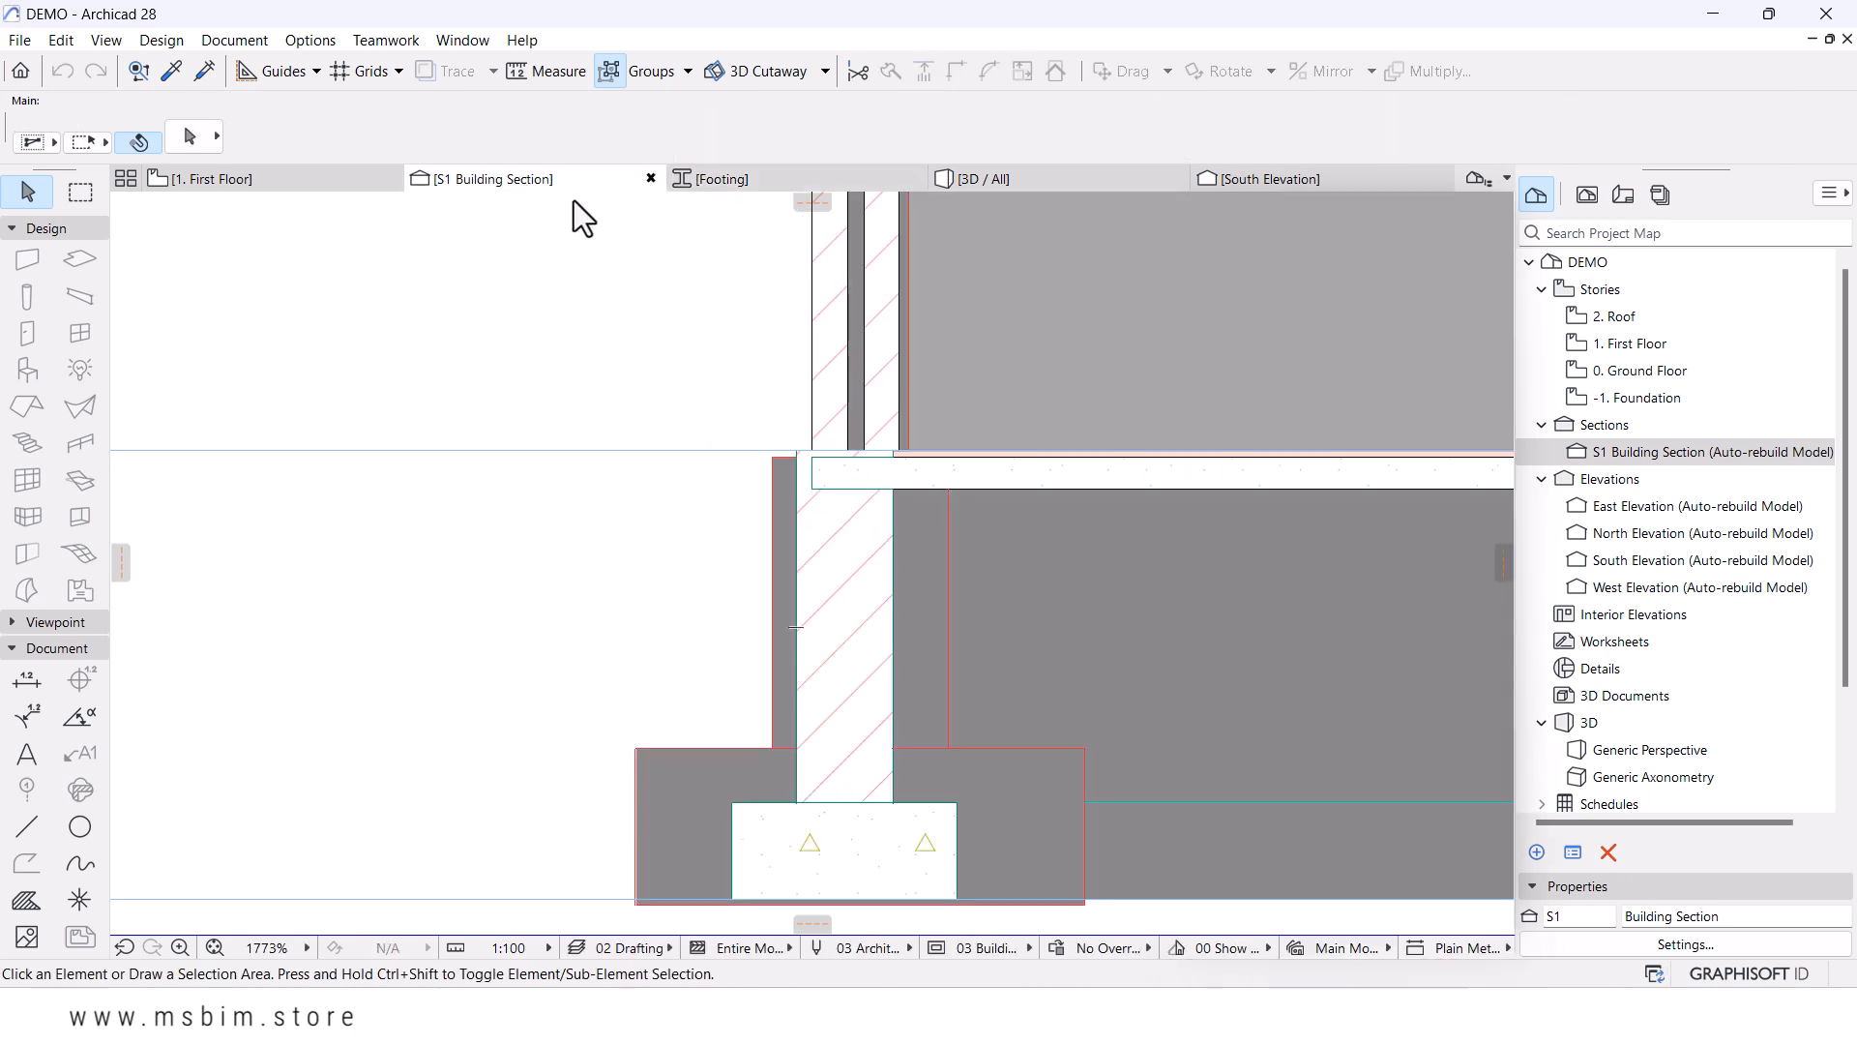
left_click(883, 752)
key("ctrl+d")
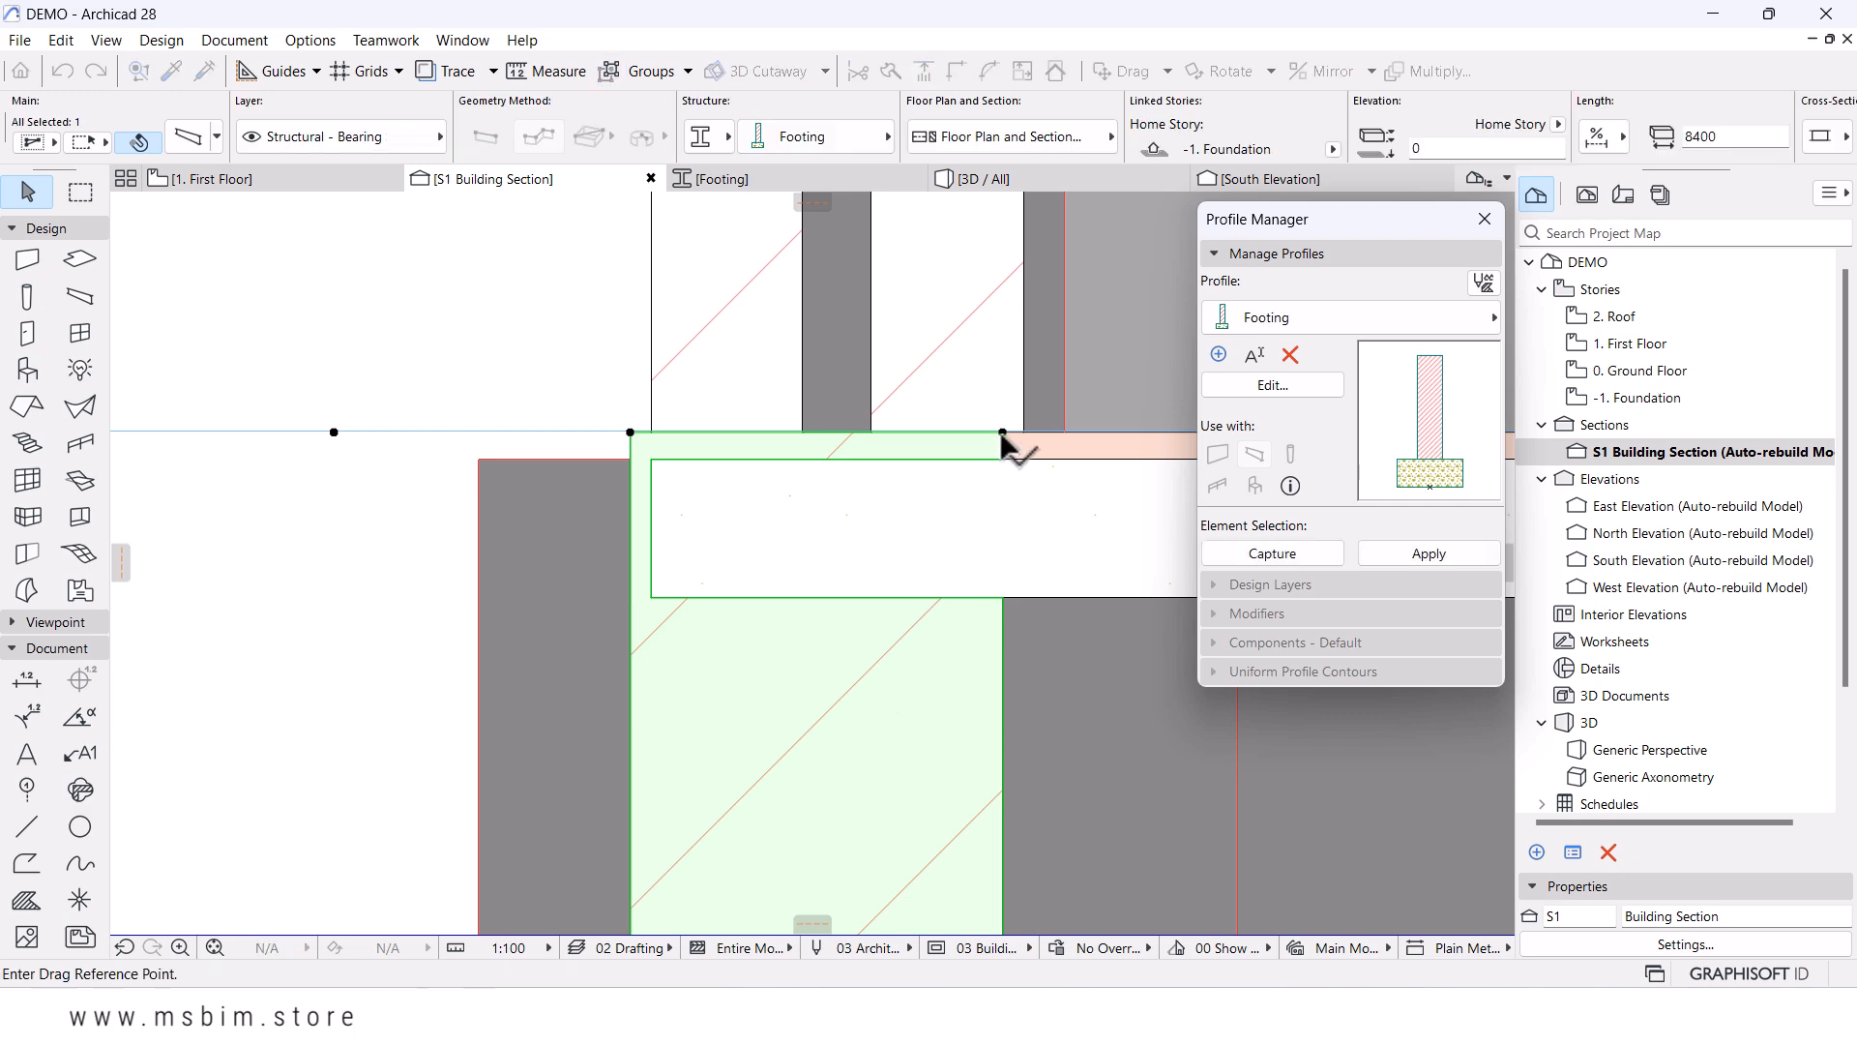
left_click(1002, 432)
left_click(1024, 431)
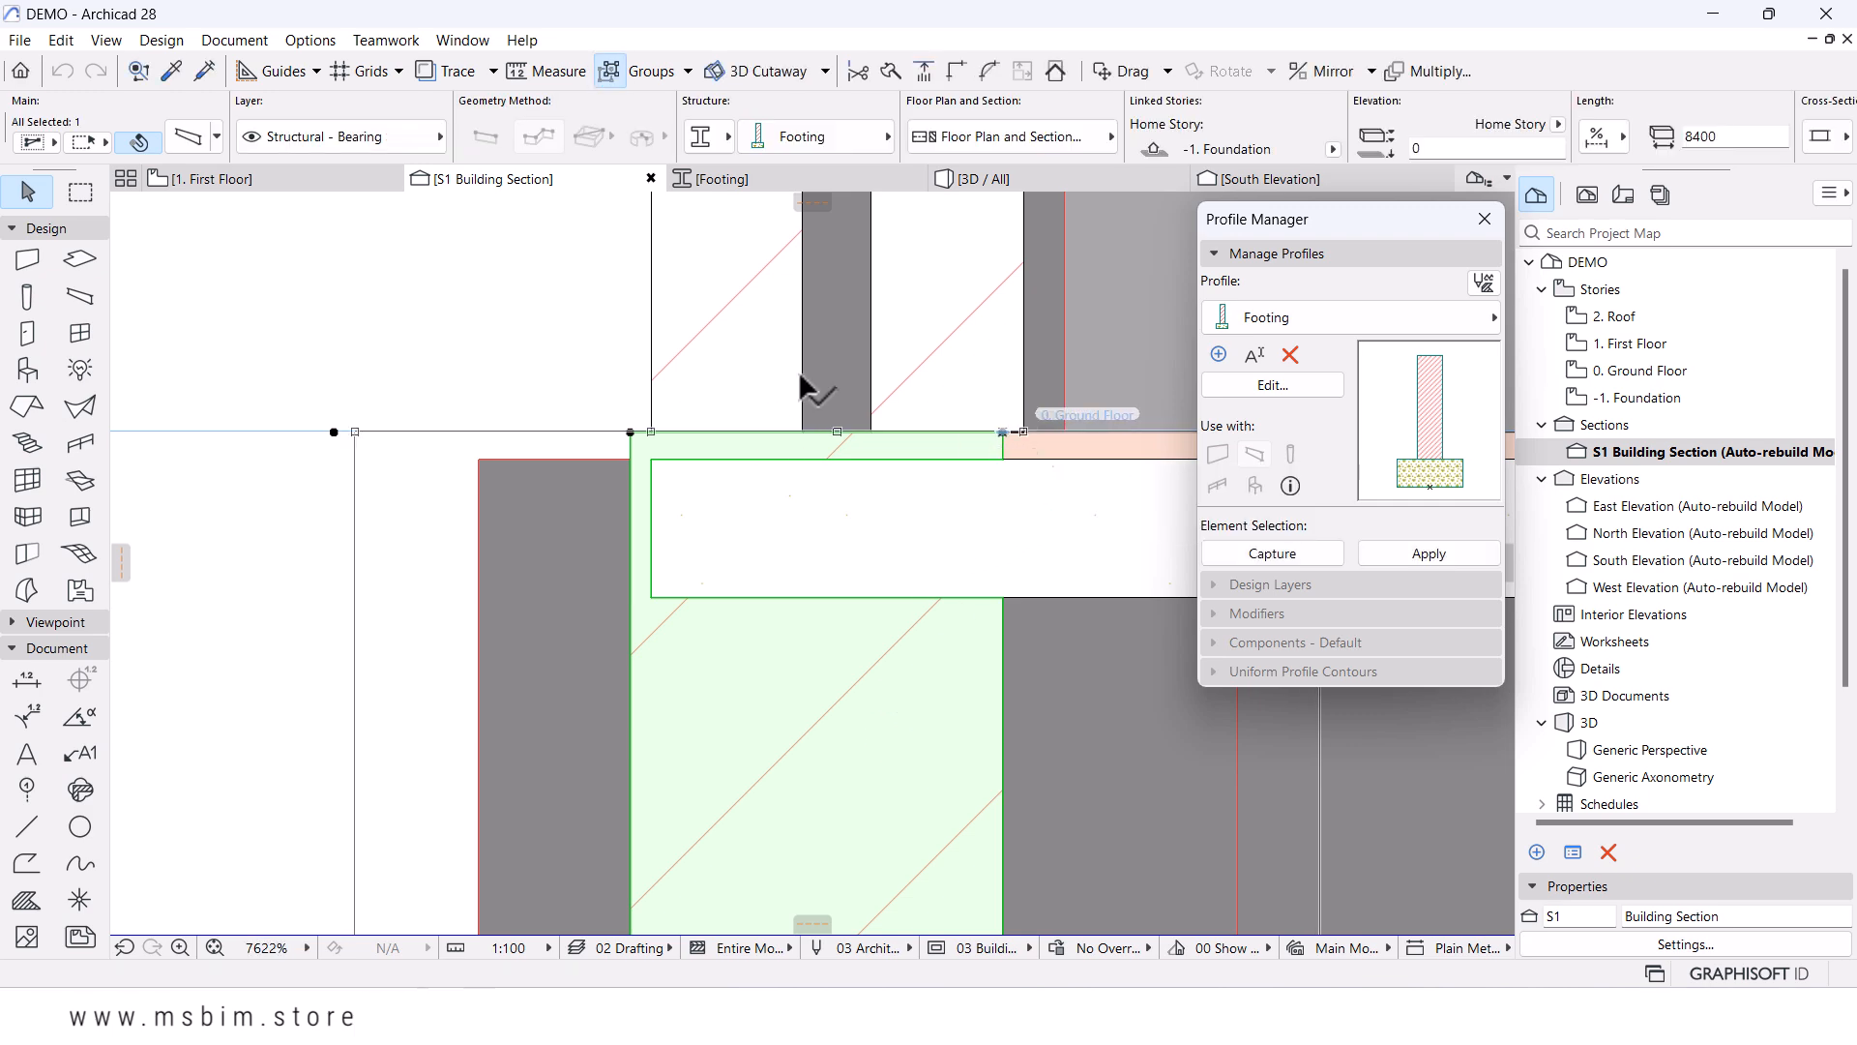
- Examine the footing, floor slab and wall corner from several angles in the 3D view
left_click(1010, 184)
middle_click_drag(791, 530, 686, 771, "shift")
key("Escape")
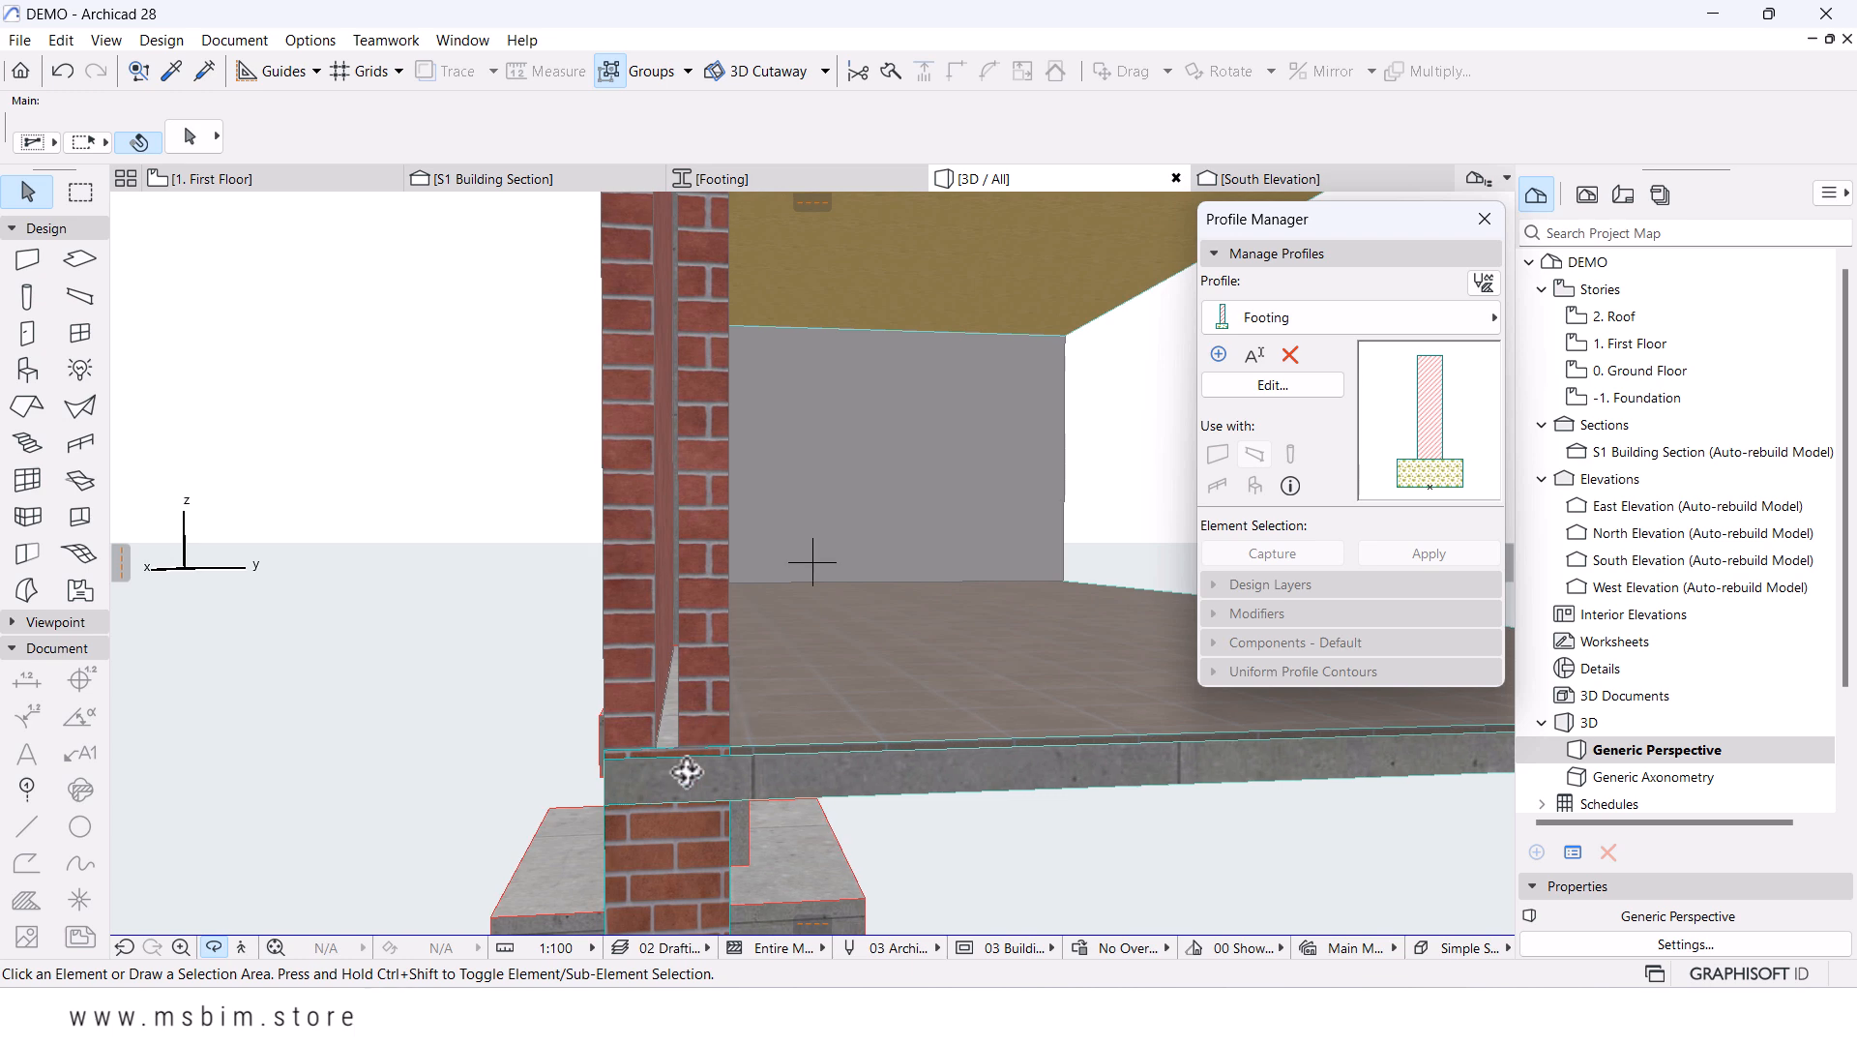
scroll(442, 698, "down", 5)
middle_click_drag(1001, 706, 1025, 495, "shift")
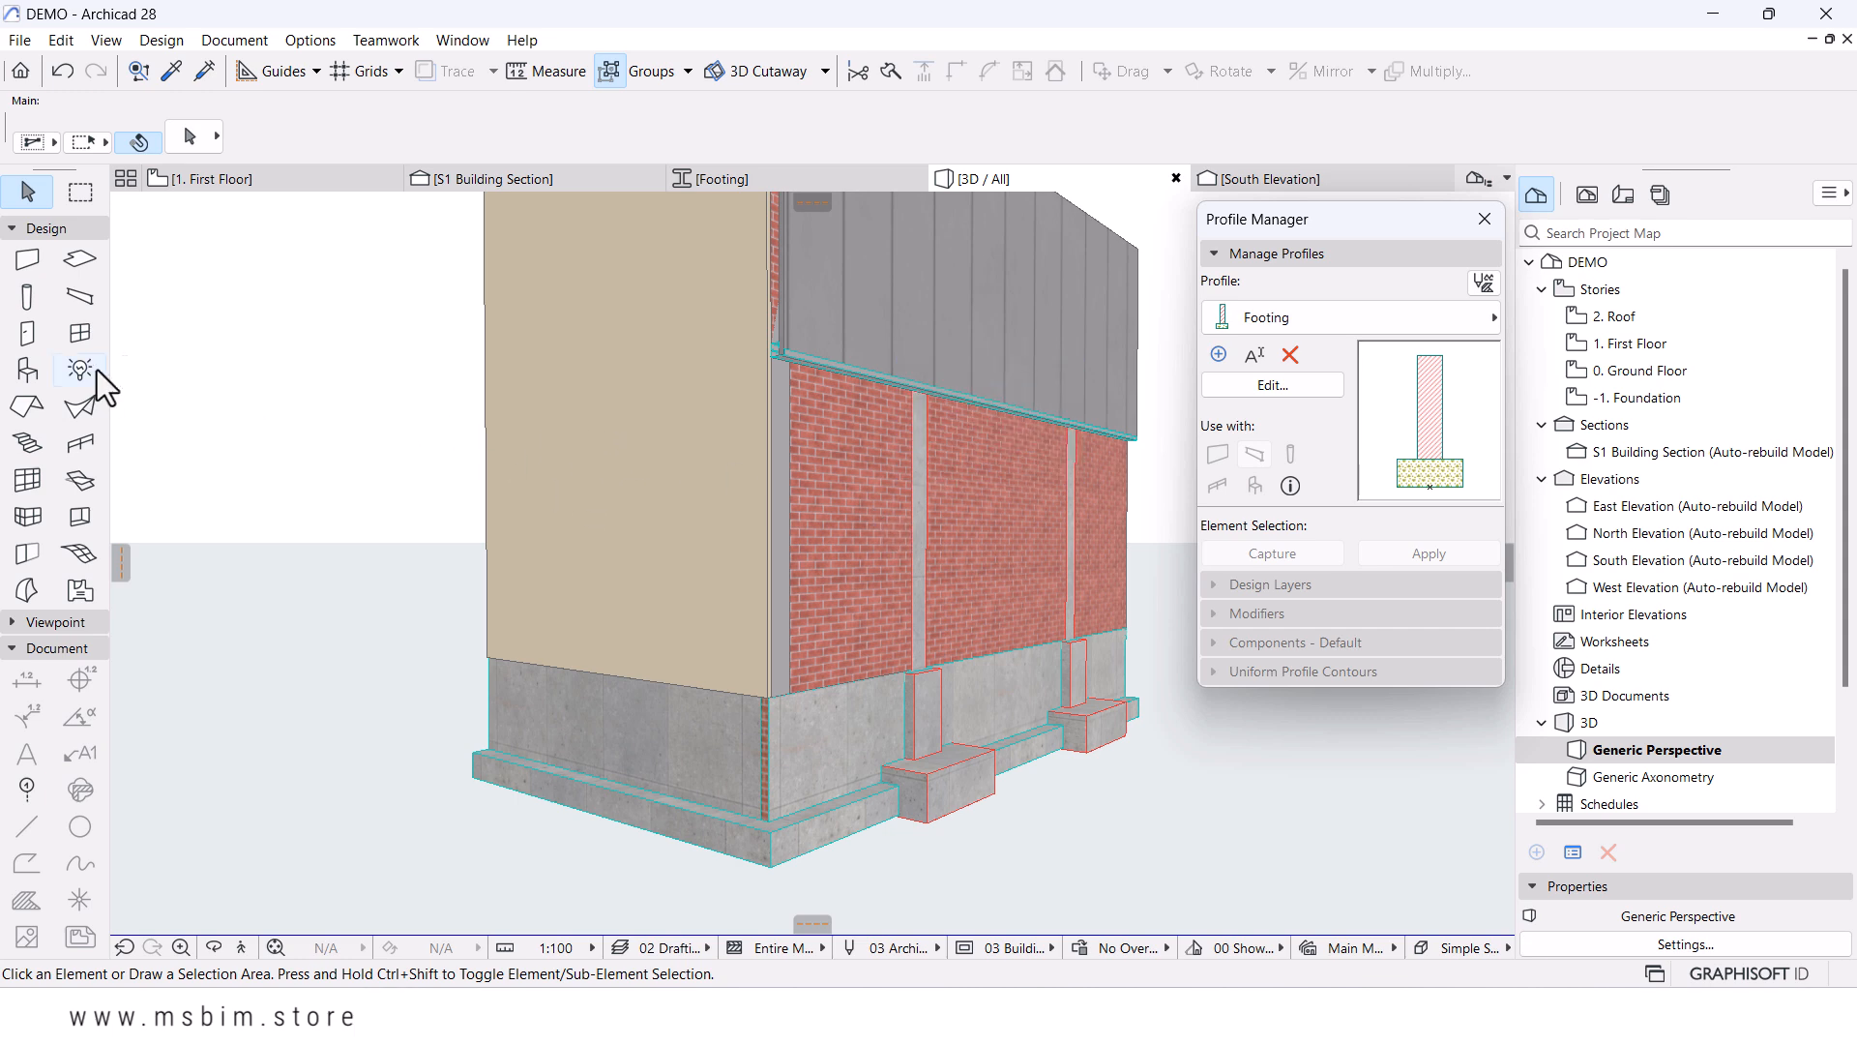
- Transfer the Bottom Wall settings from the brick side wall to the generic ground-floor end wall
left_click(888, 524)
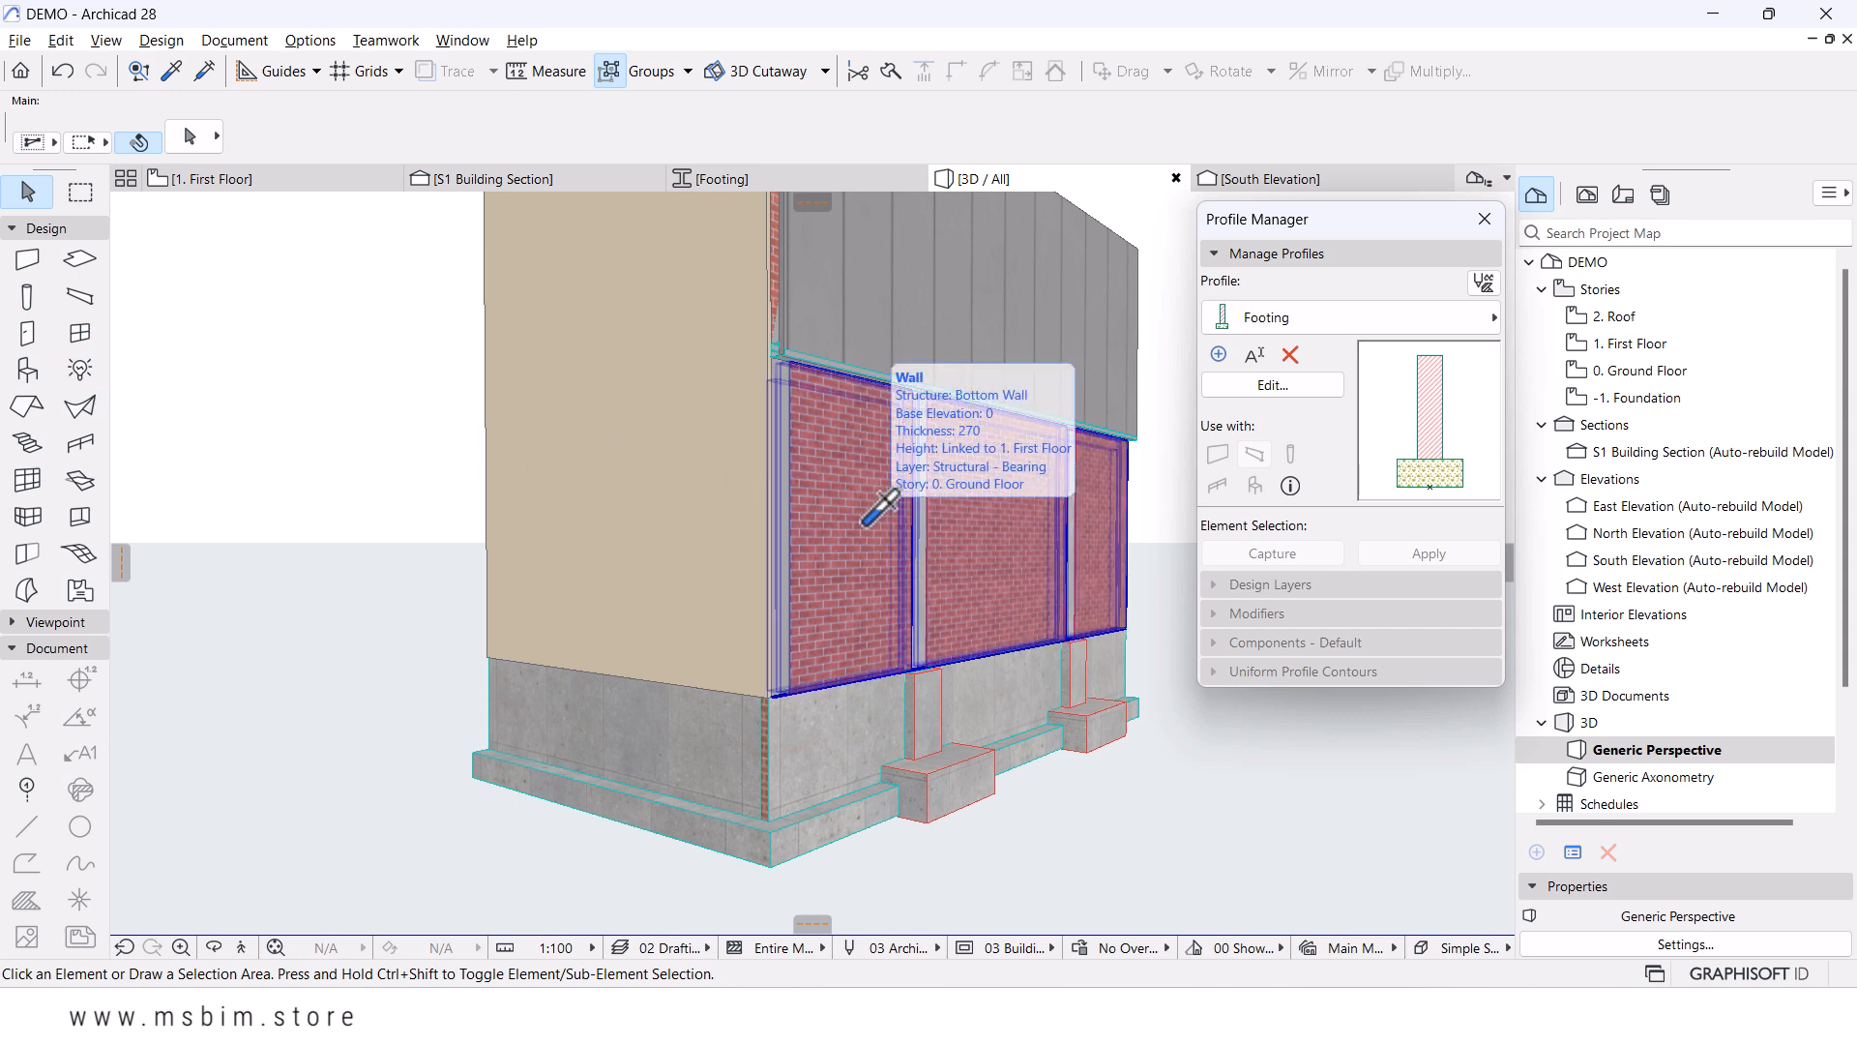
left_click(866, 522, "alt")
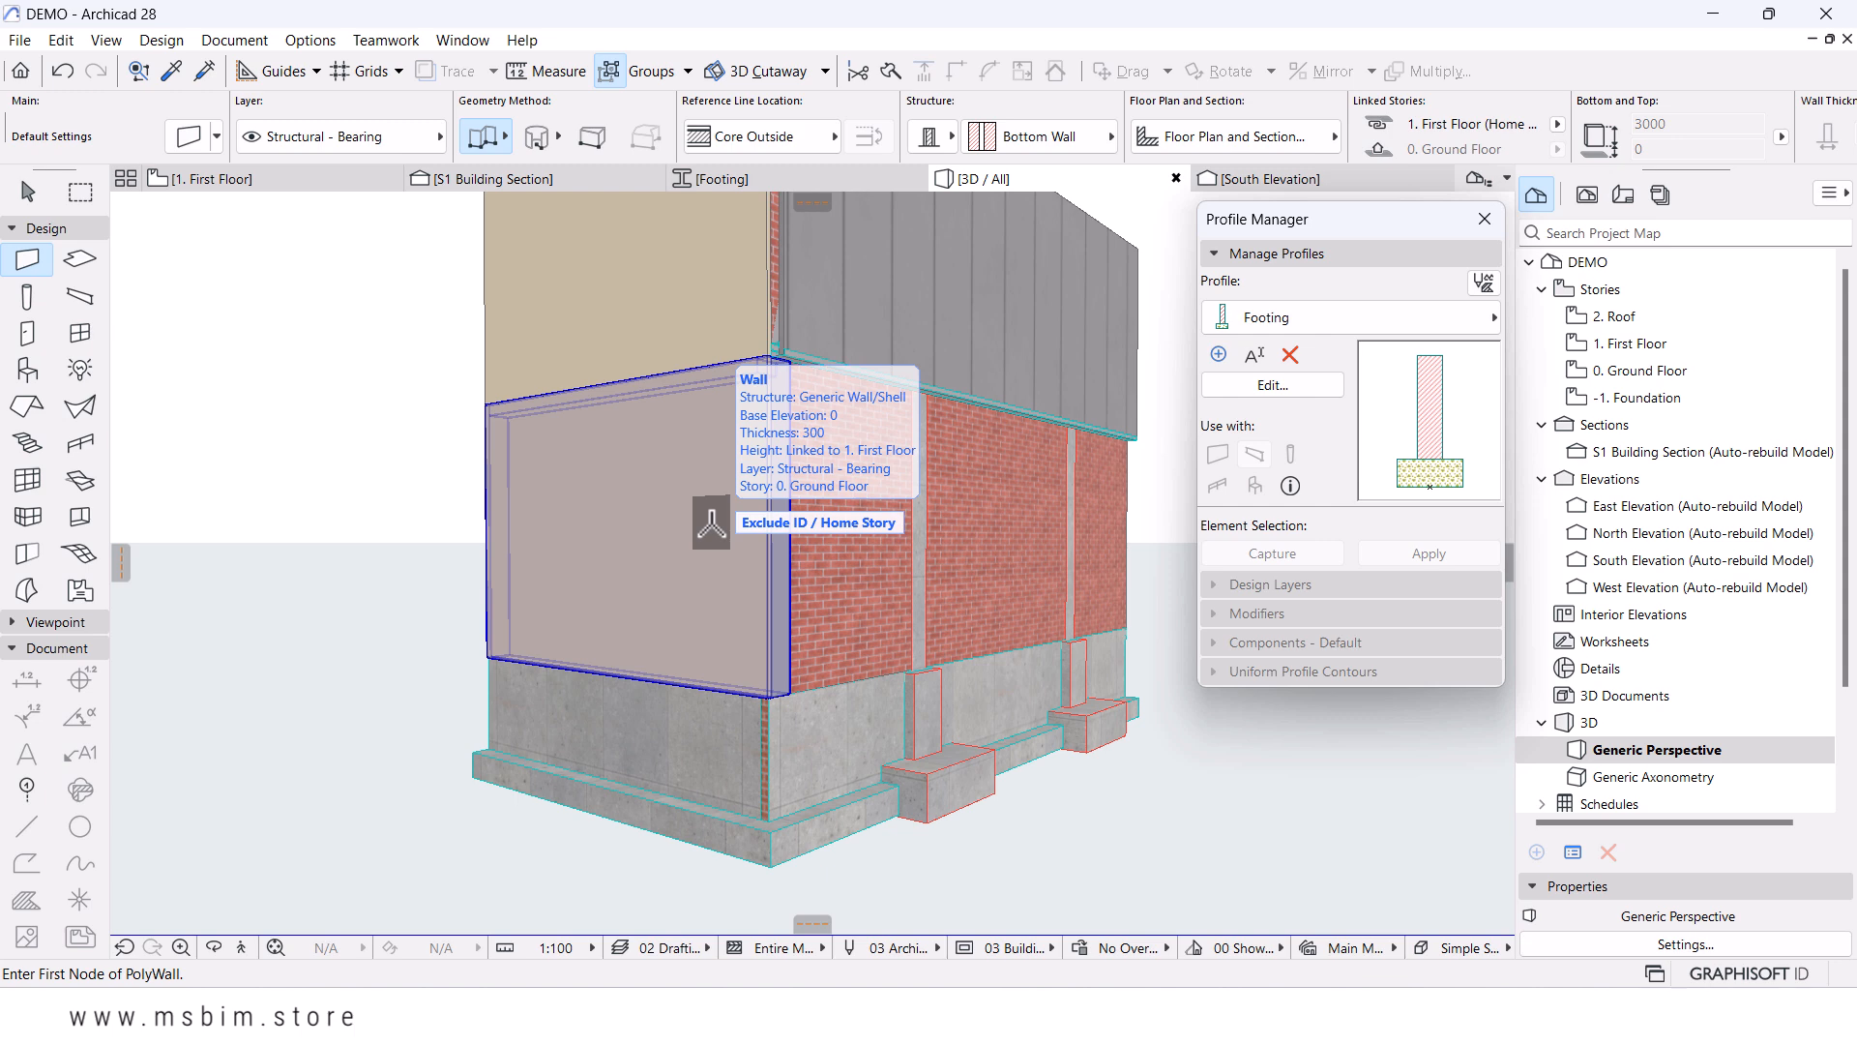
middle_click_drag(767, 481, 854, 590, "shift")
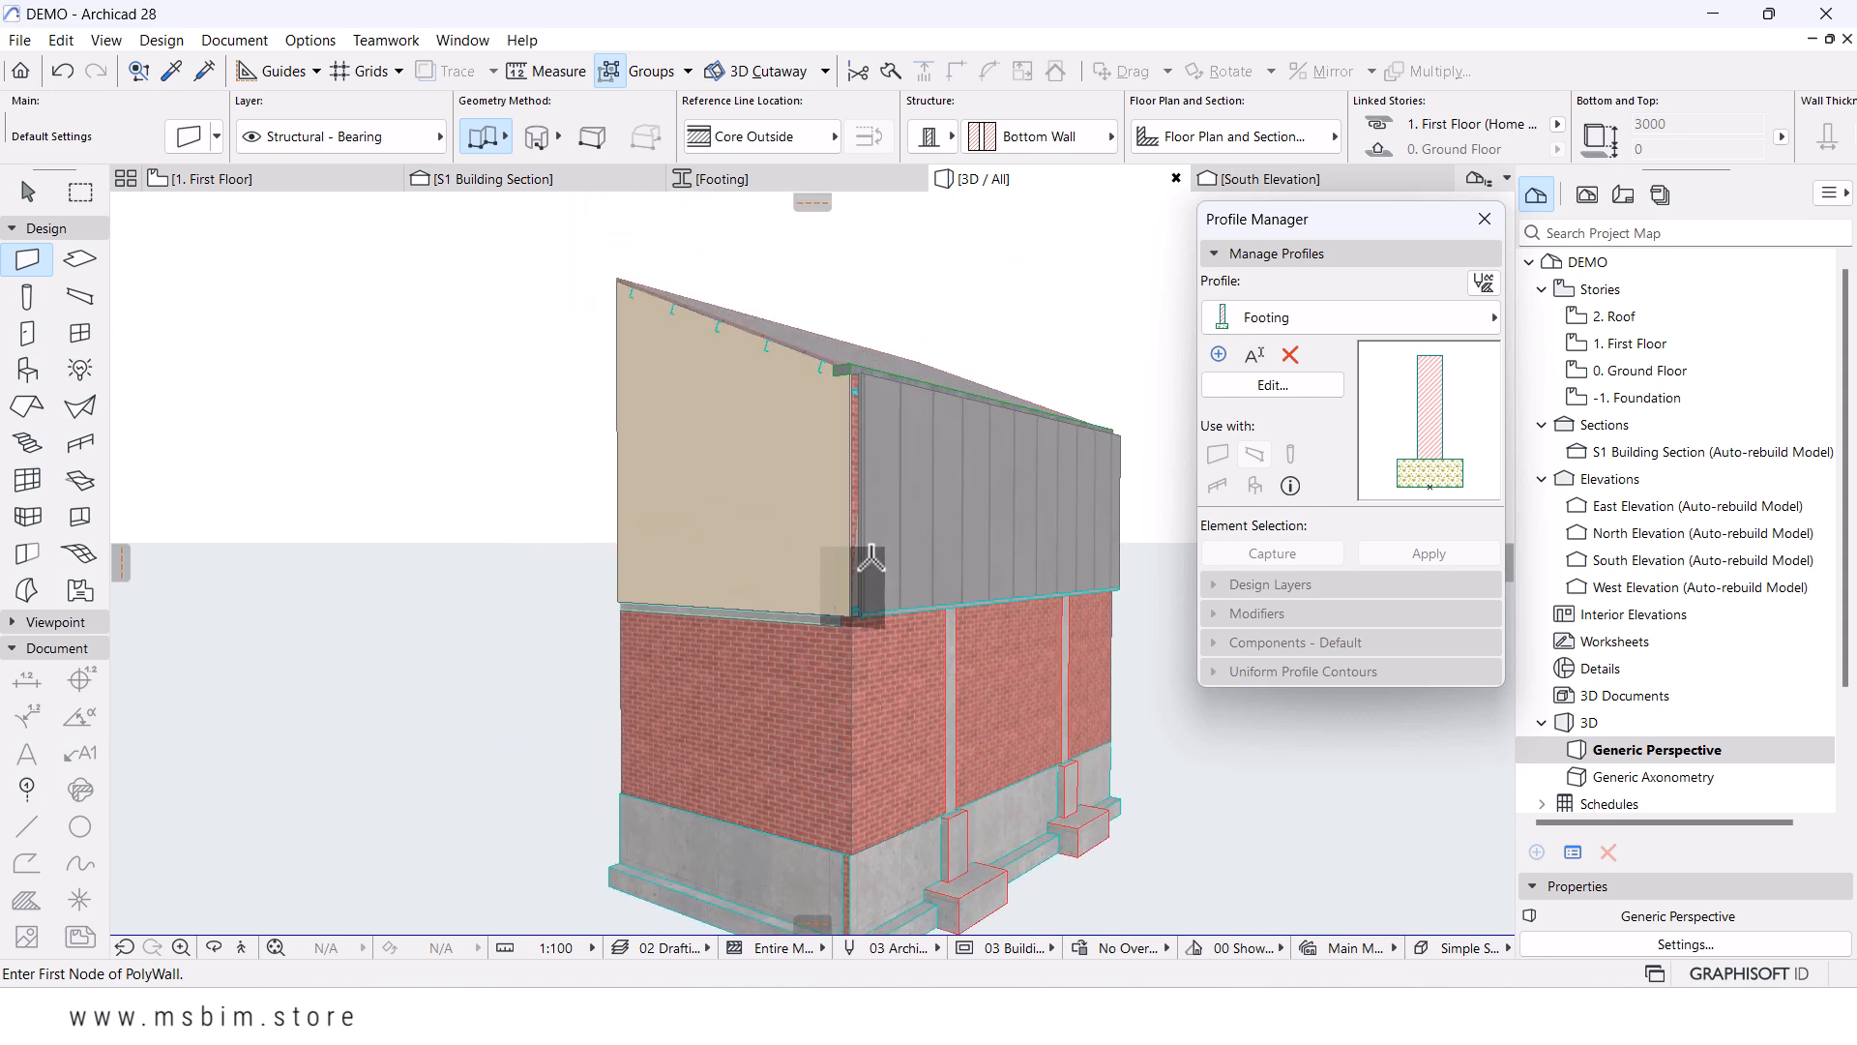
key("Escape")
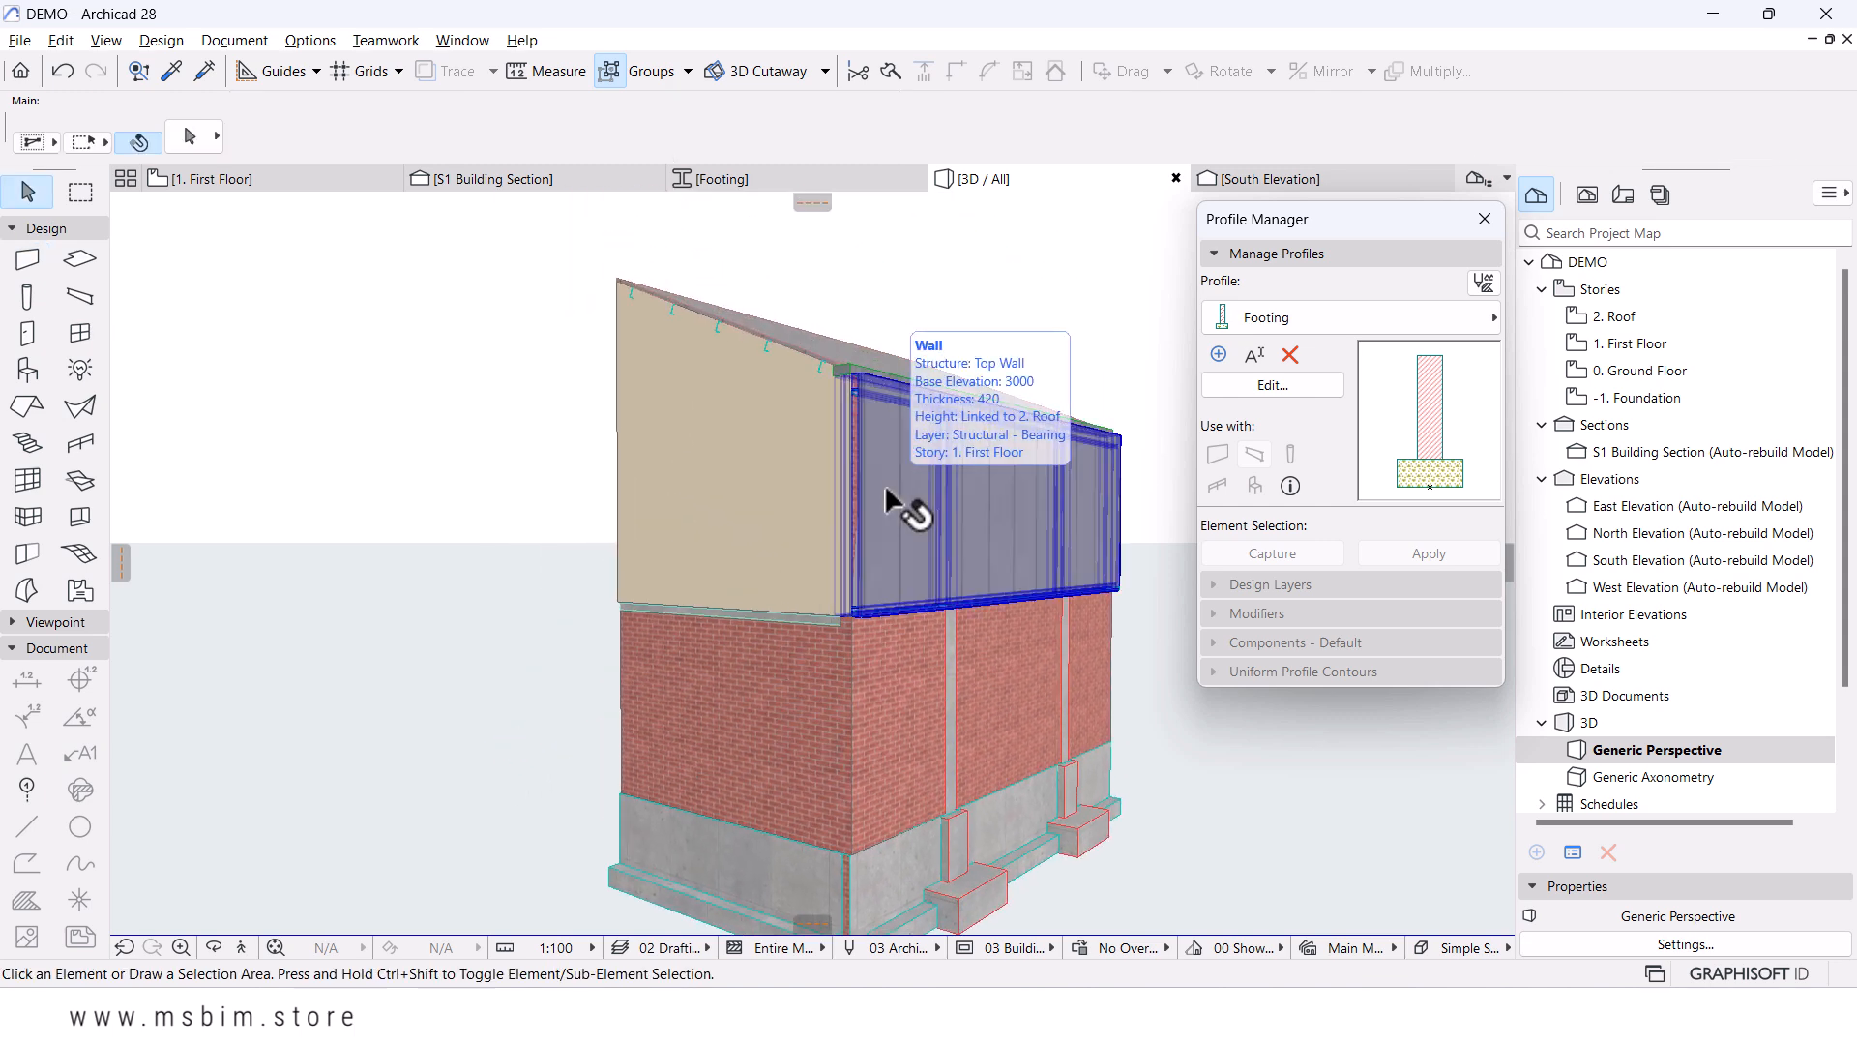
- Transfer the Top Wall settings from the clad side wall to the generic first-floor end wall
left_click(885, 486, "alt")
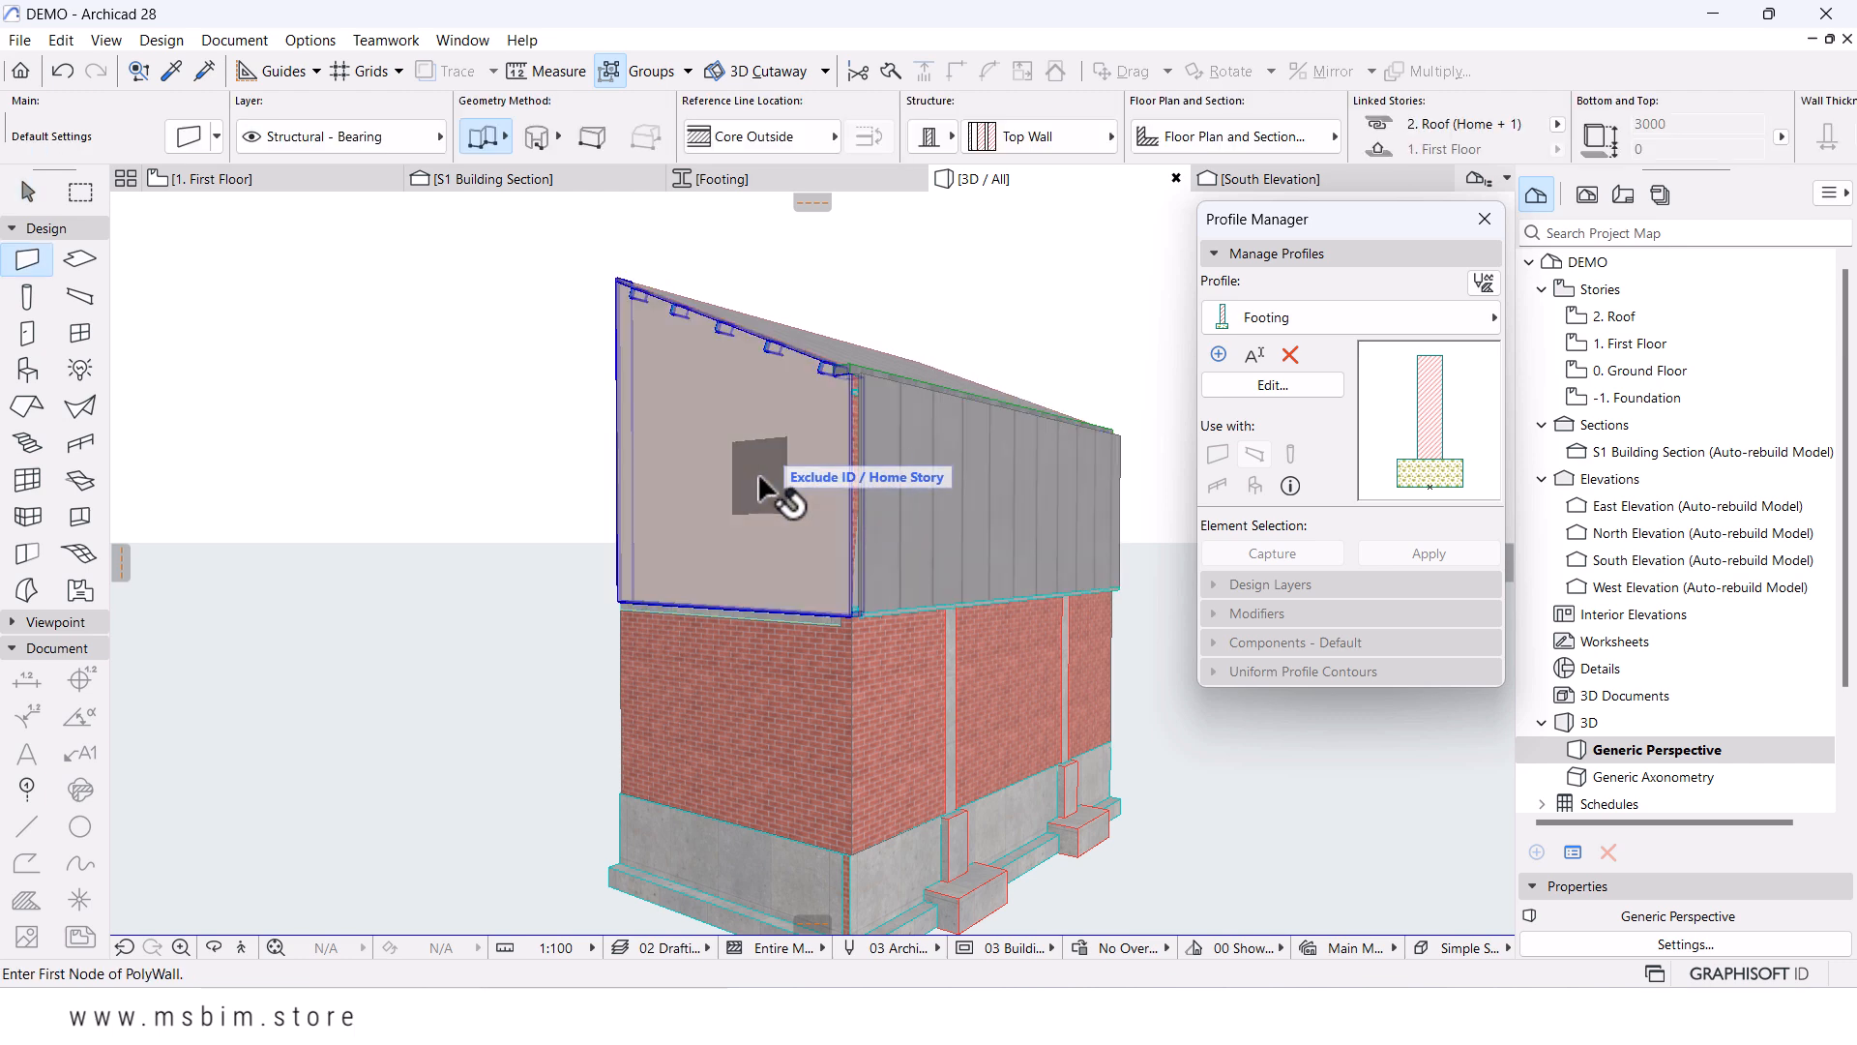
left_click(759, 477, "ctrl+alt")
middle_click_drag(760, 476, 750, 508, "shift")
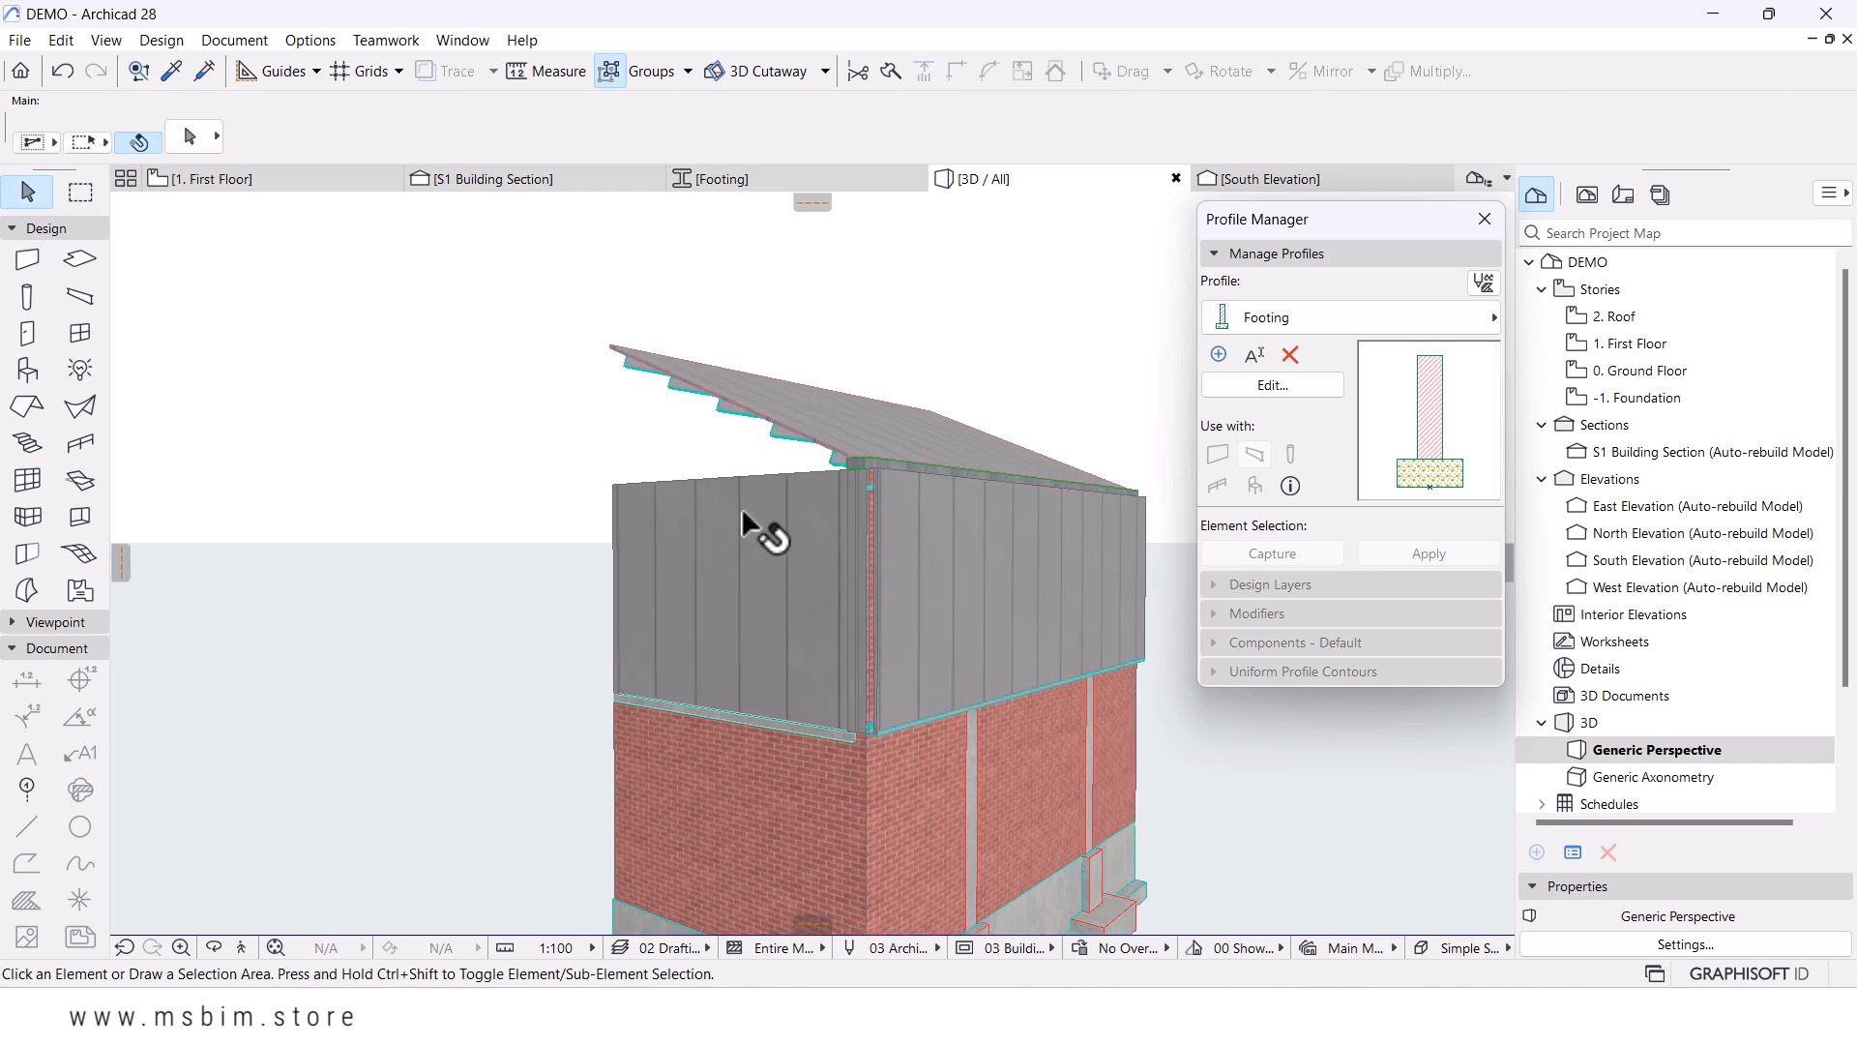
- Stretch the first-floor end wall upward to about 5222 mm high so it reaches past the roof's upper corner
left_click(614, 485)
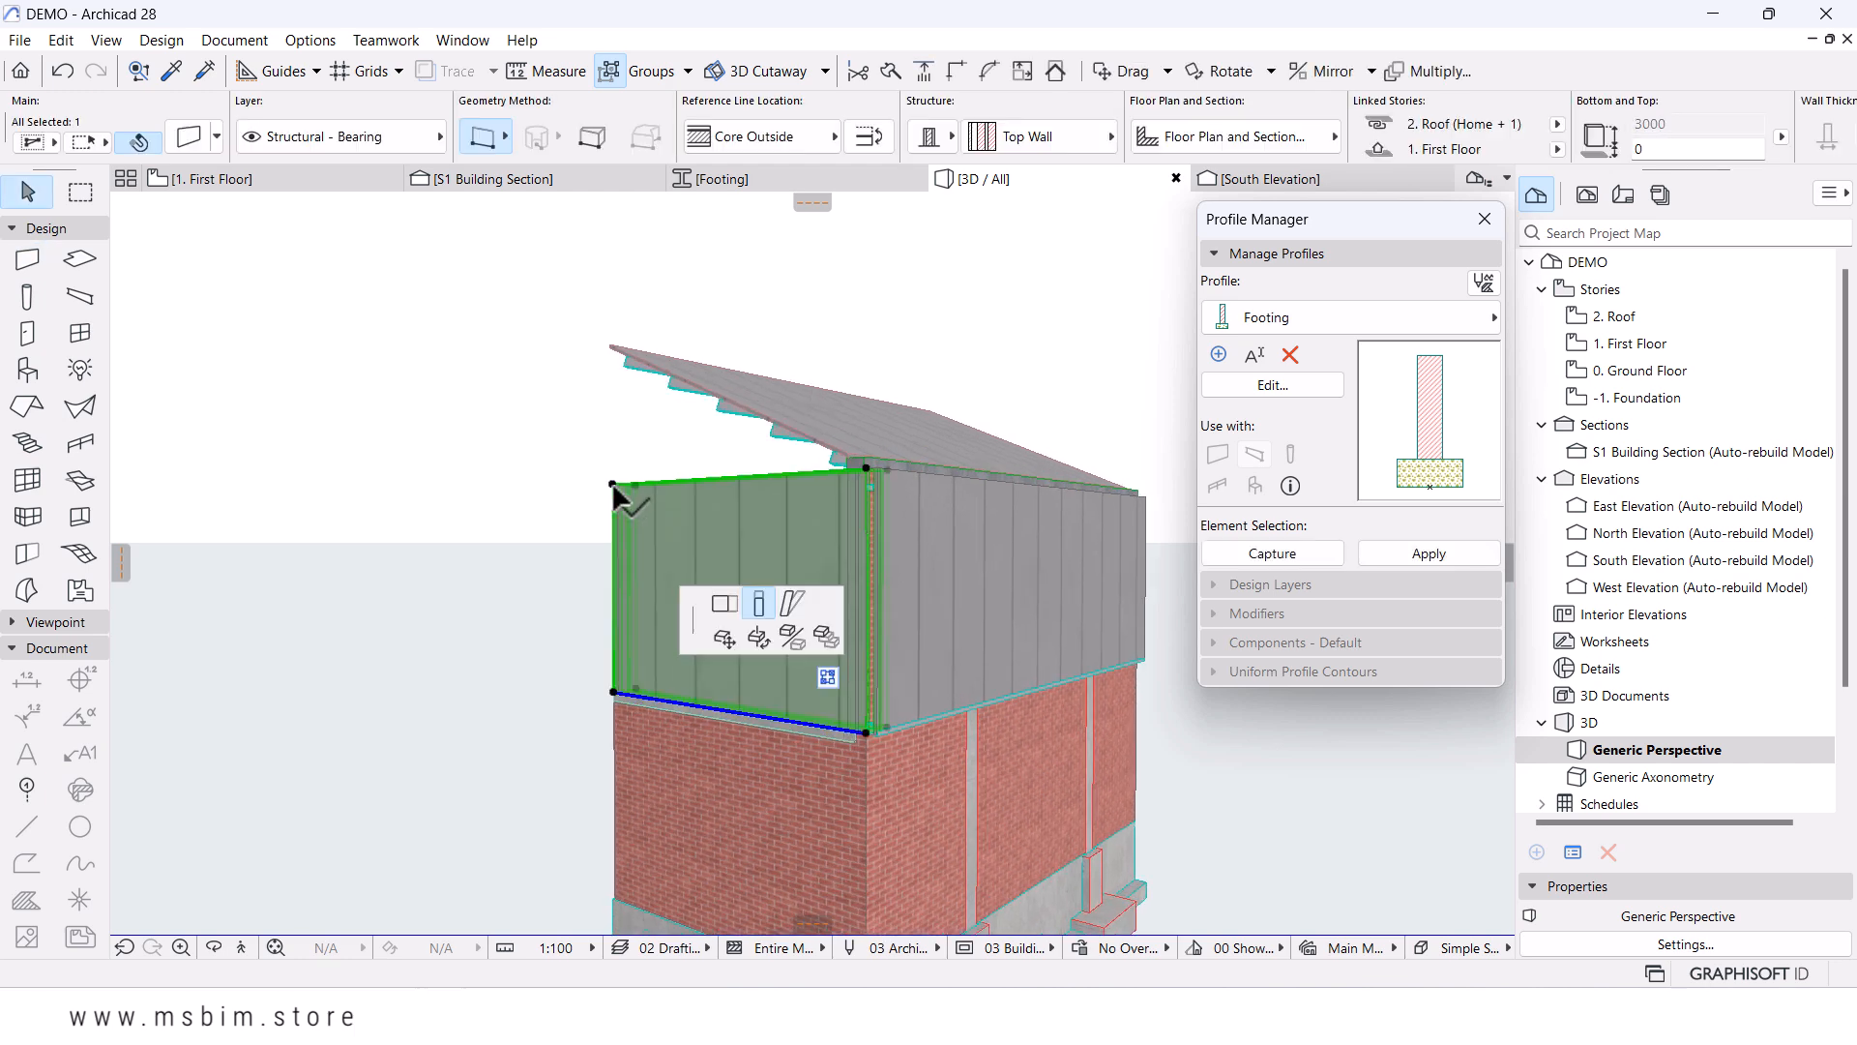
left_click(612, 329)
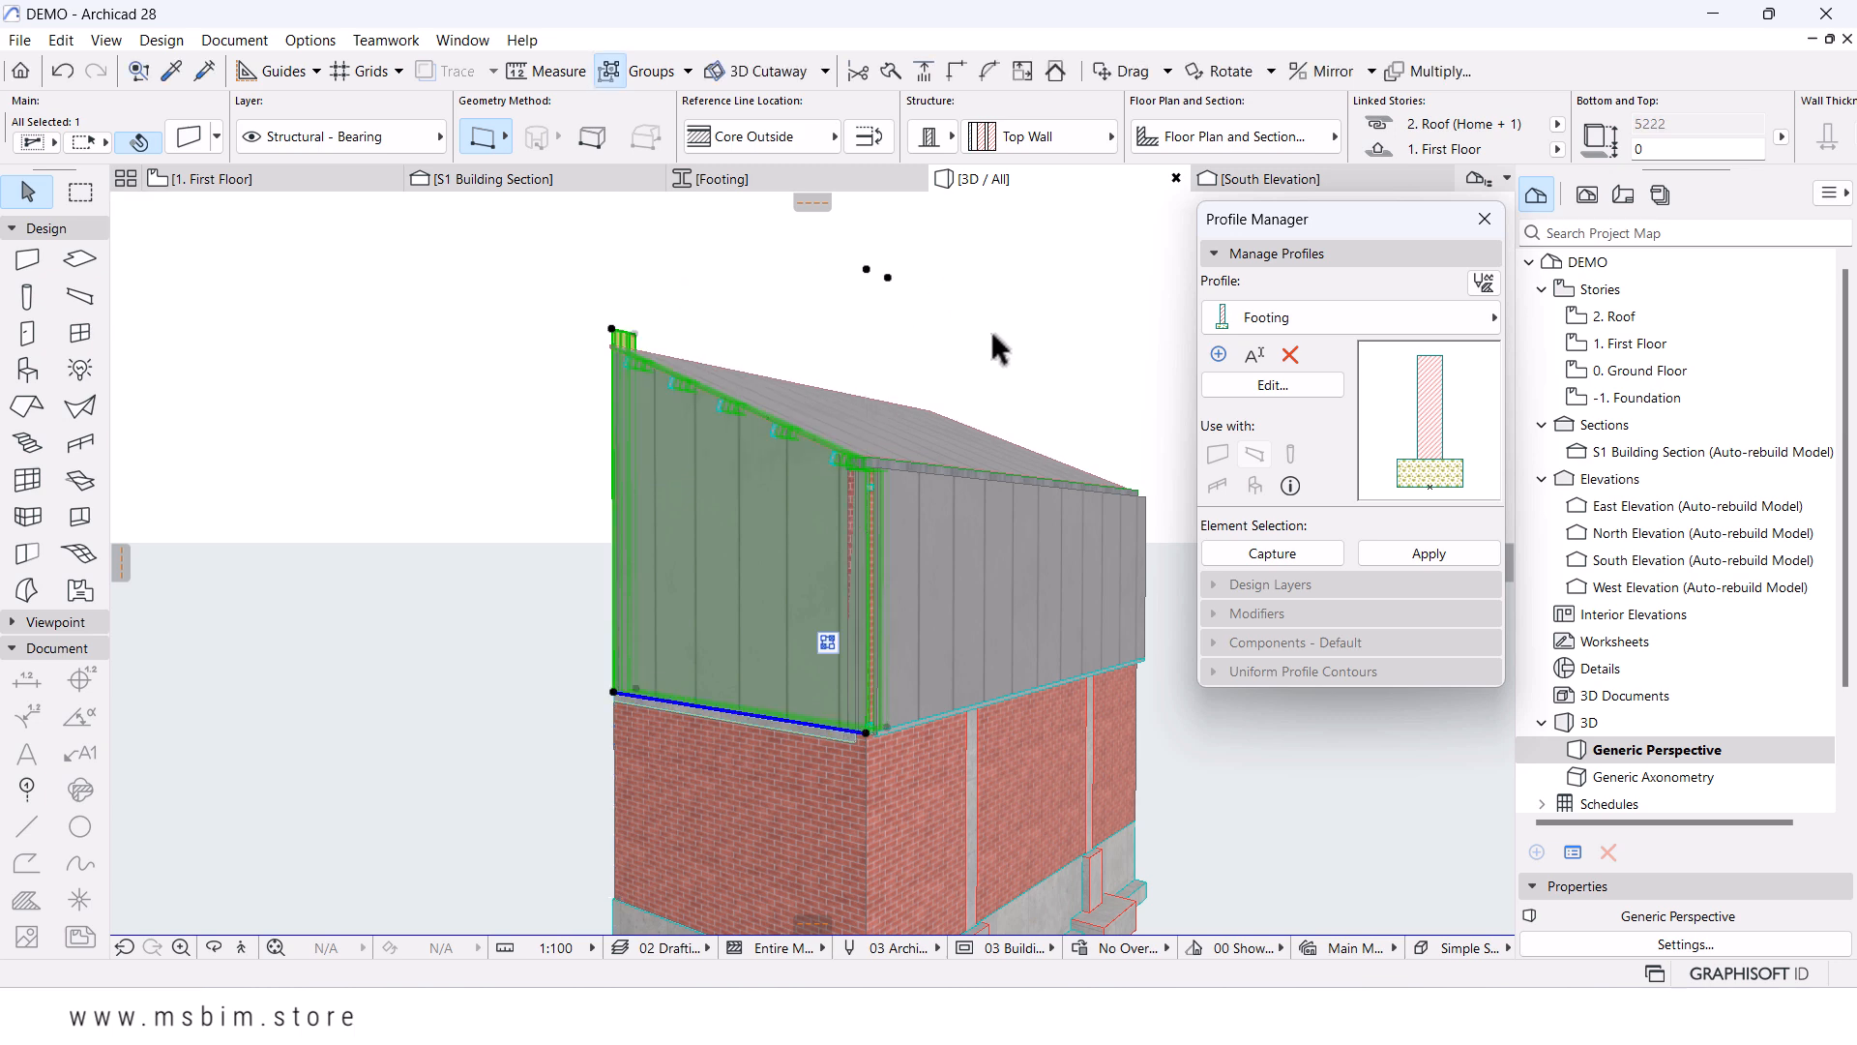
left_click(986, 324)
middle_click_drag(709, 351, 731, 556)
scroll(677, 540, "up", 10)
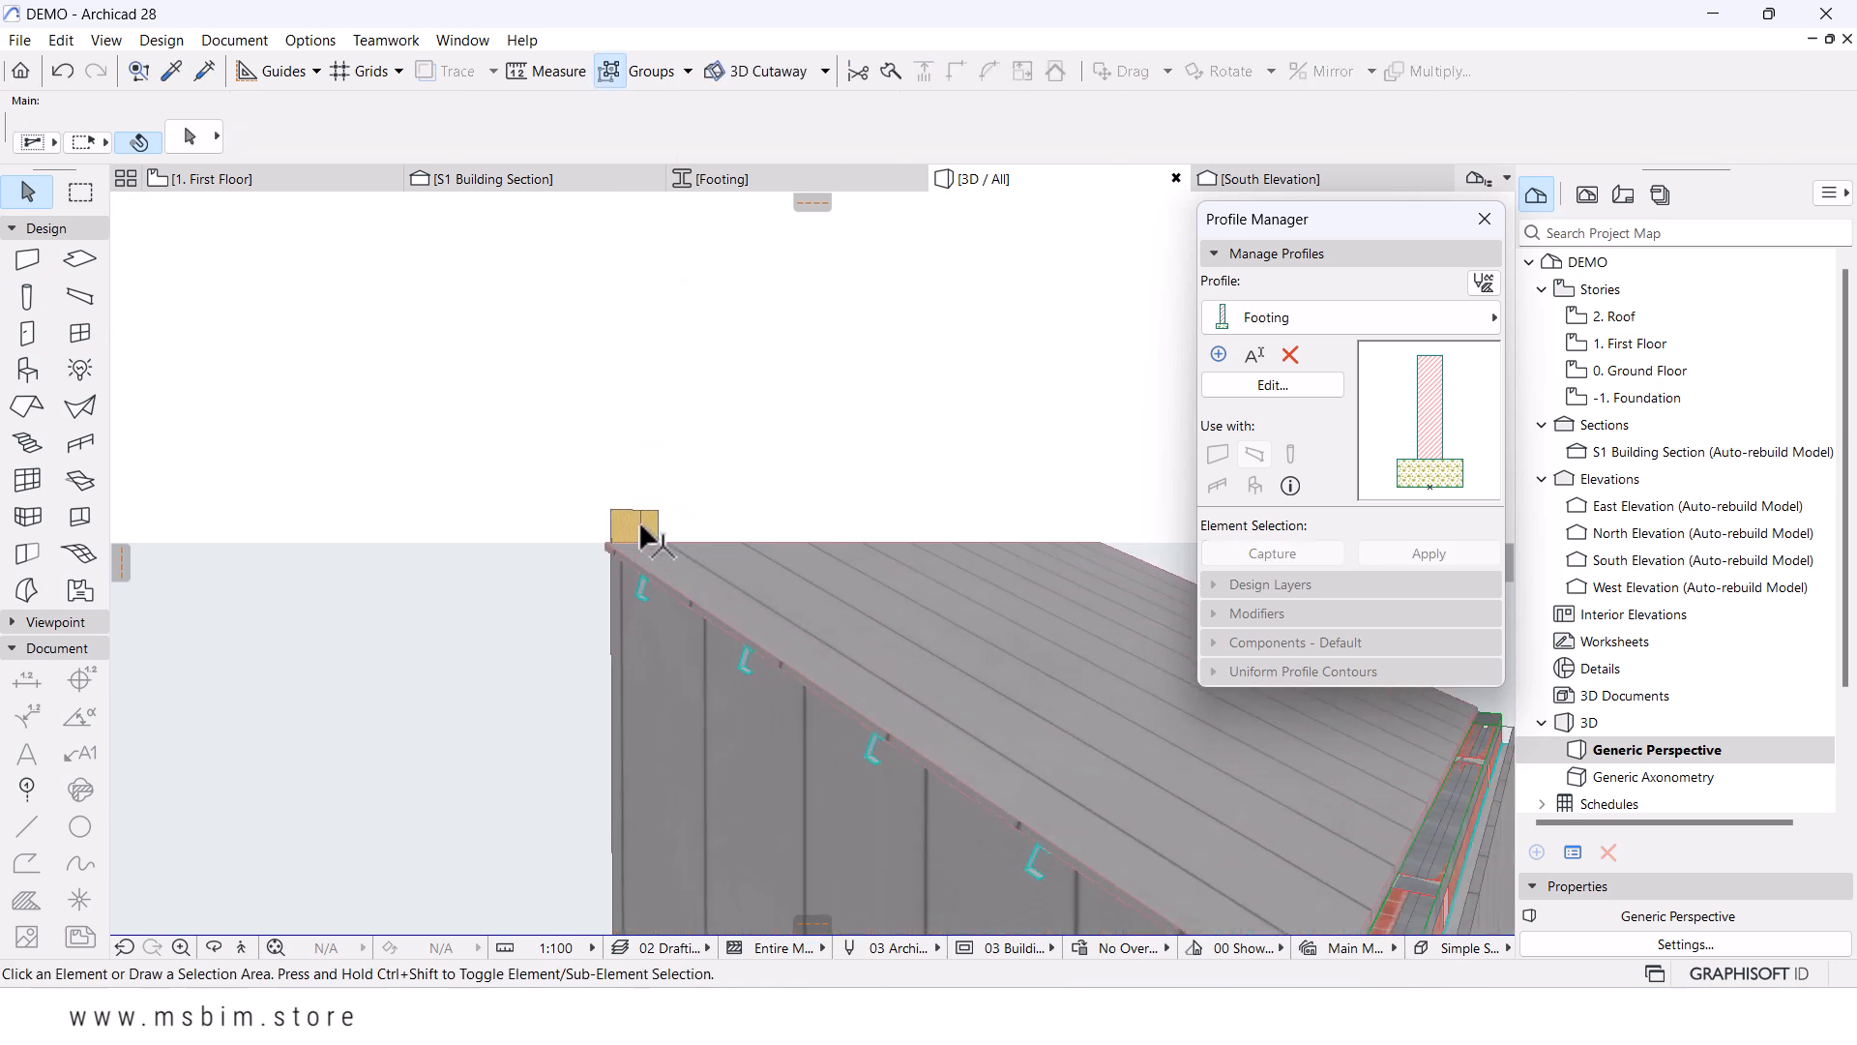
- Offset the roof's upper edge outward by about 112 mm to cover the protruding top of the end wall
left_click(917, 676)
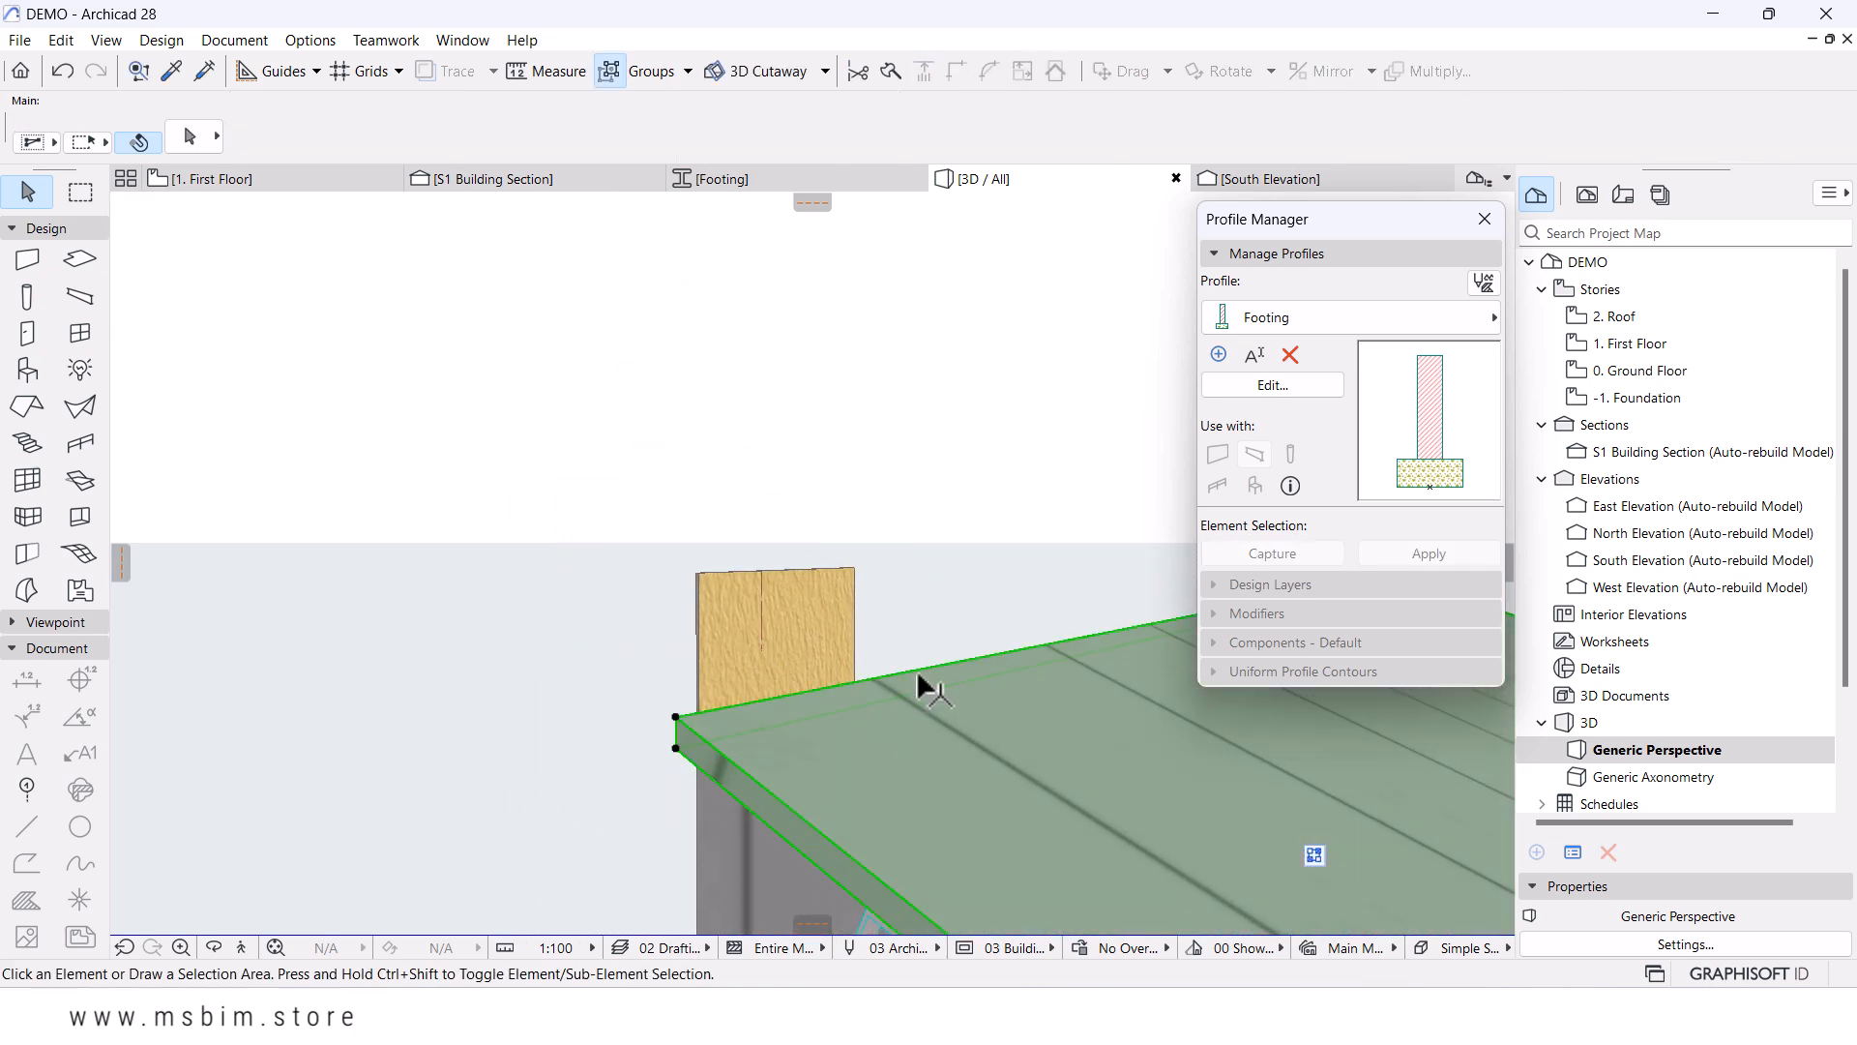
left_click(915, 667)
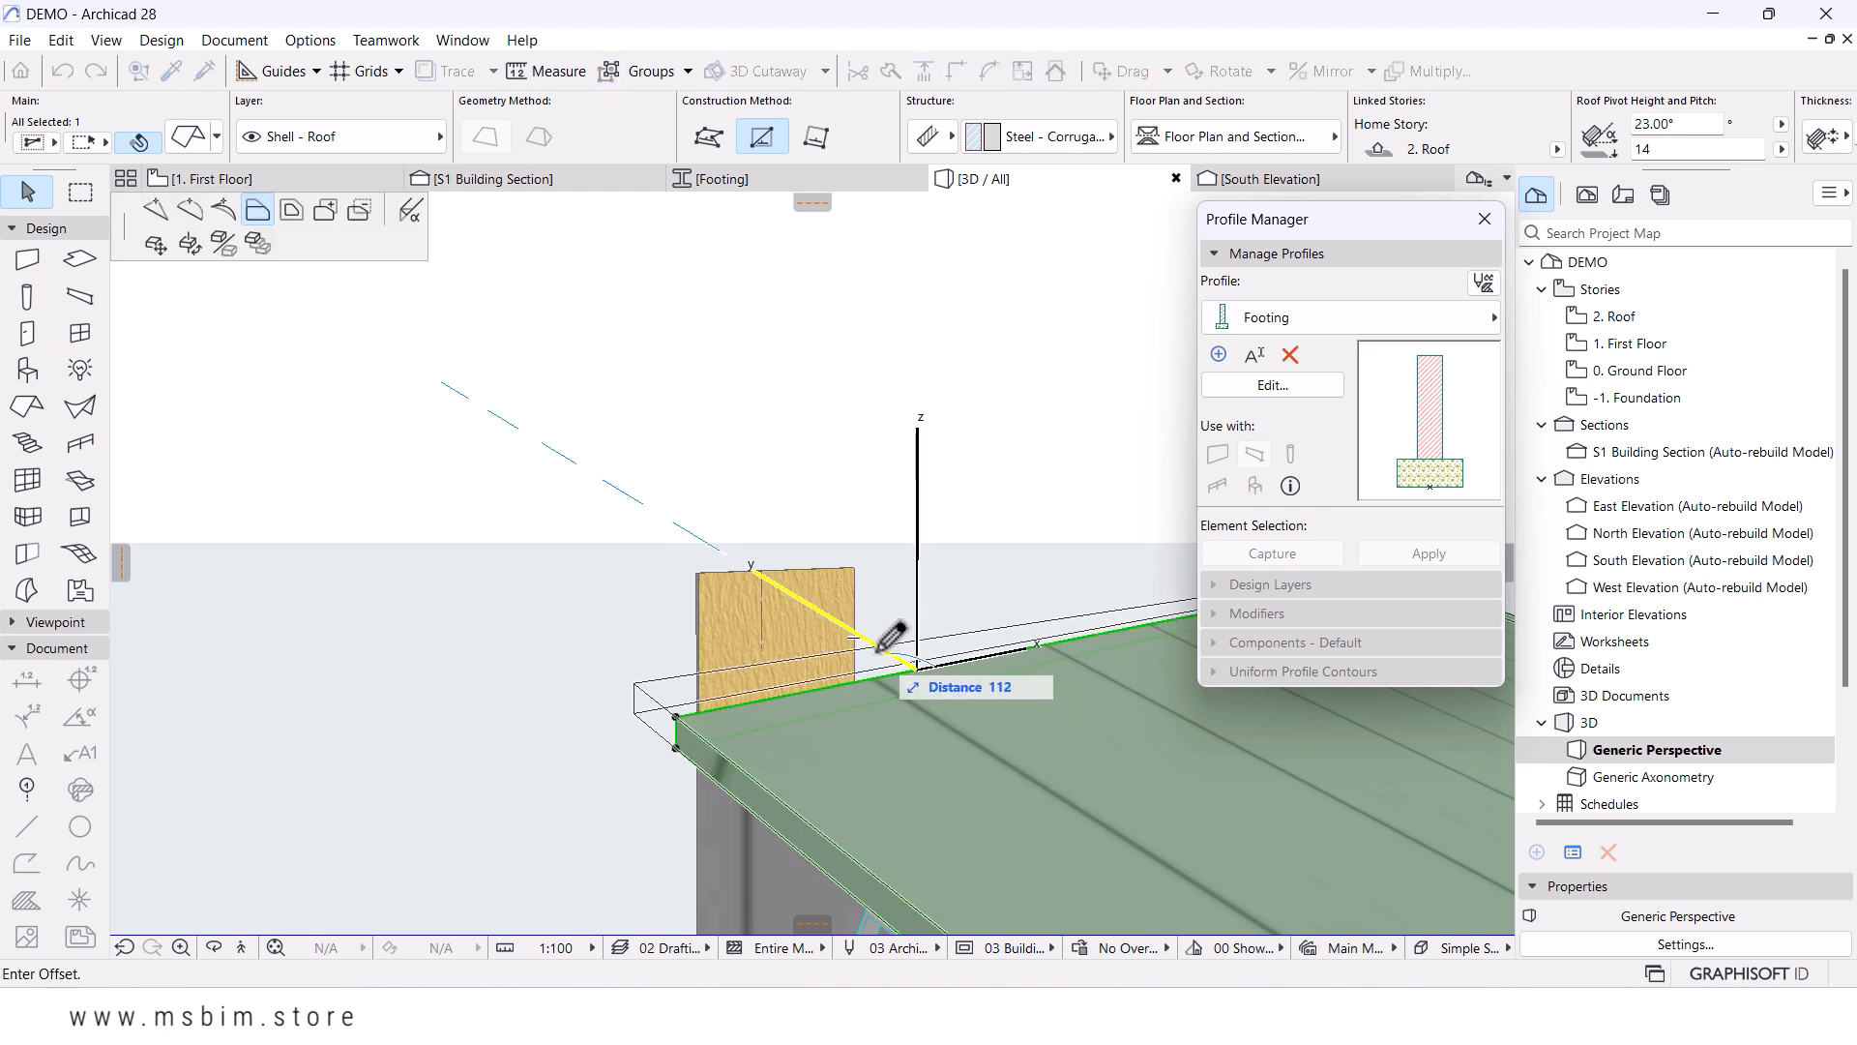
left_click(874, 655)
scroll(644, 559, "down", 8)
scroll(644, 559, "down", 5)
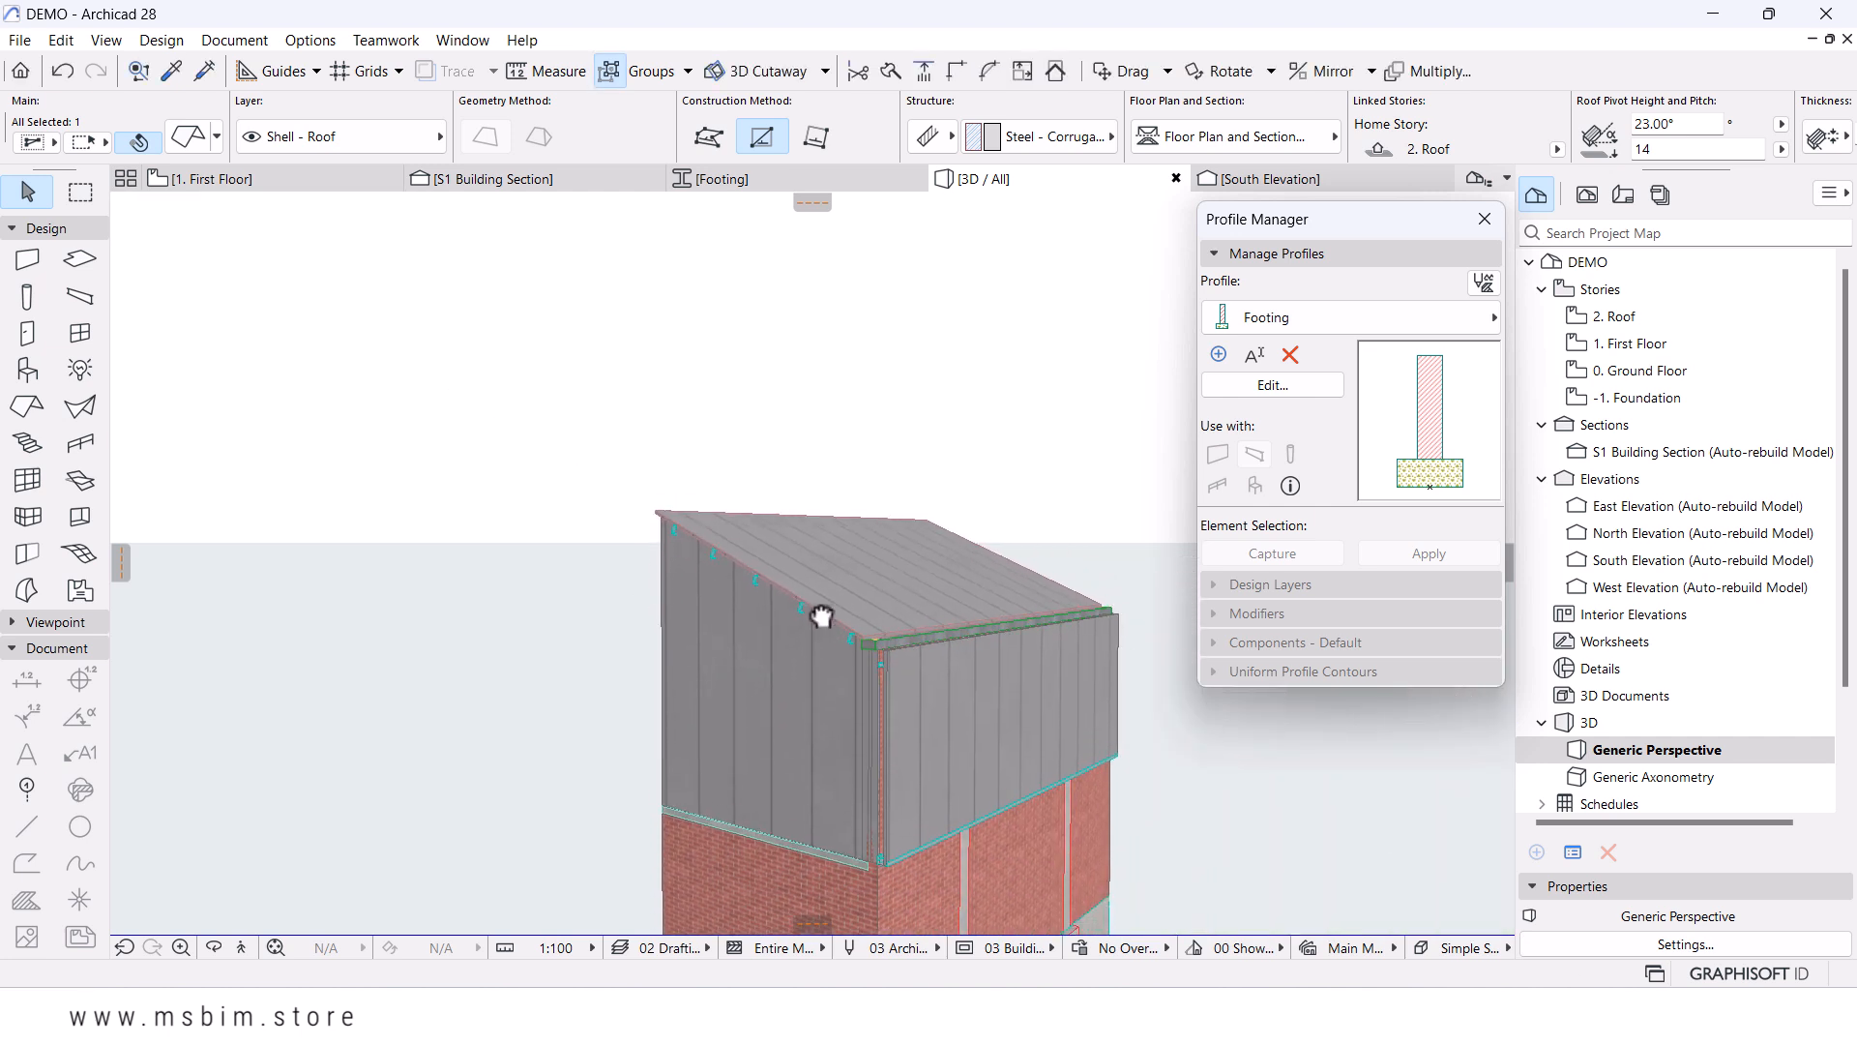
- Close the Profile Manager and inspect the purlin ends where they pass through the first-floor end wall below the roof
middle_click_drag(875, 617, 1230, 777, "shift")
scroll(812, 581, "up", 10)
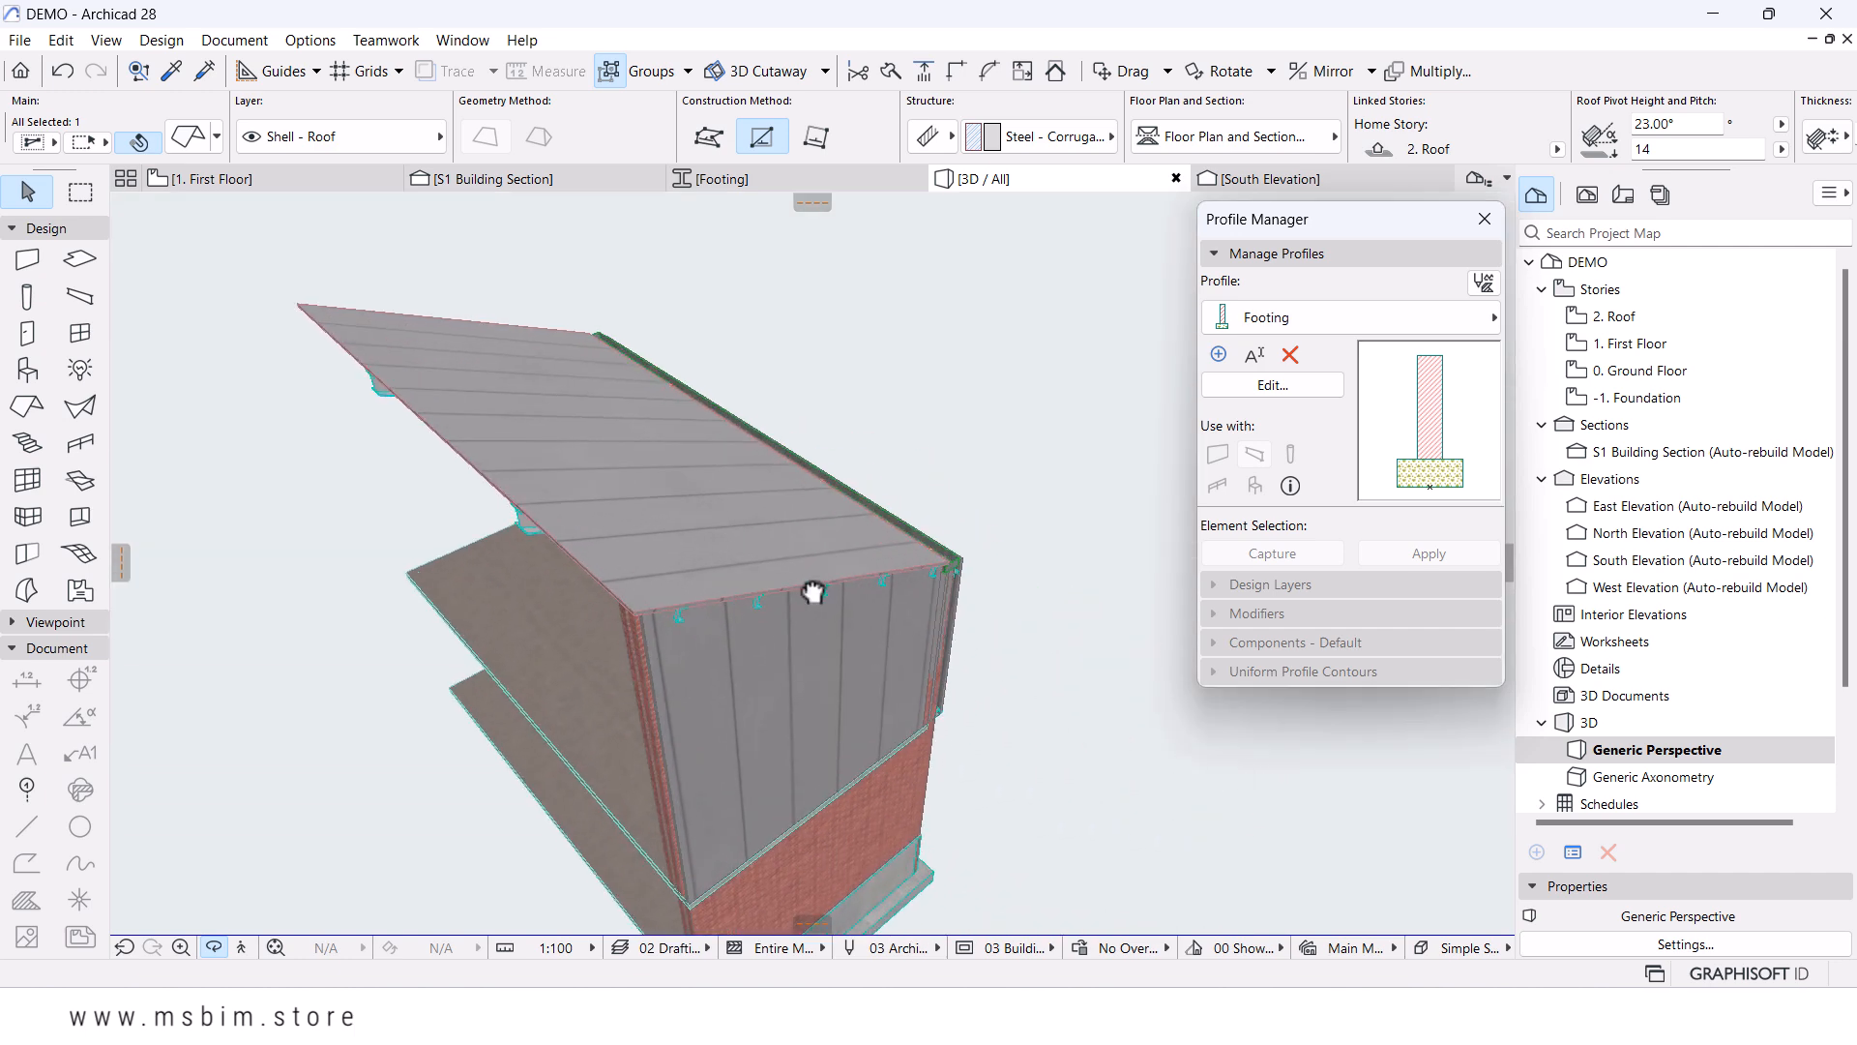
left_click(1498, 218)
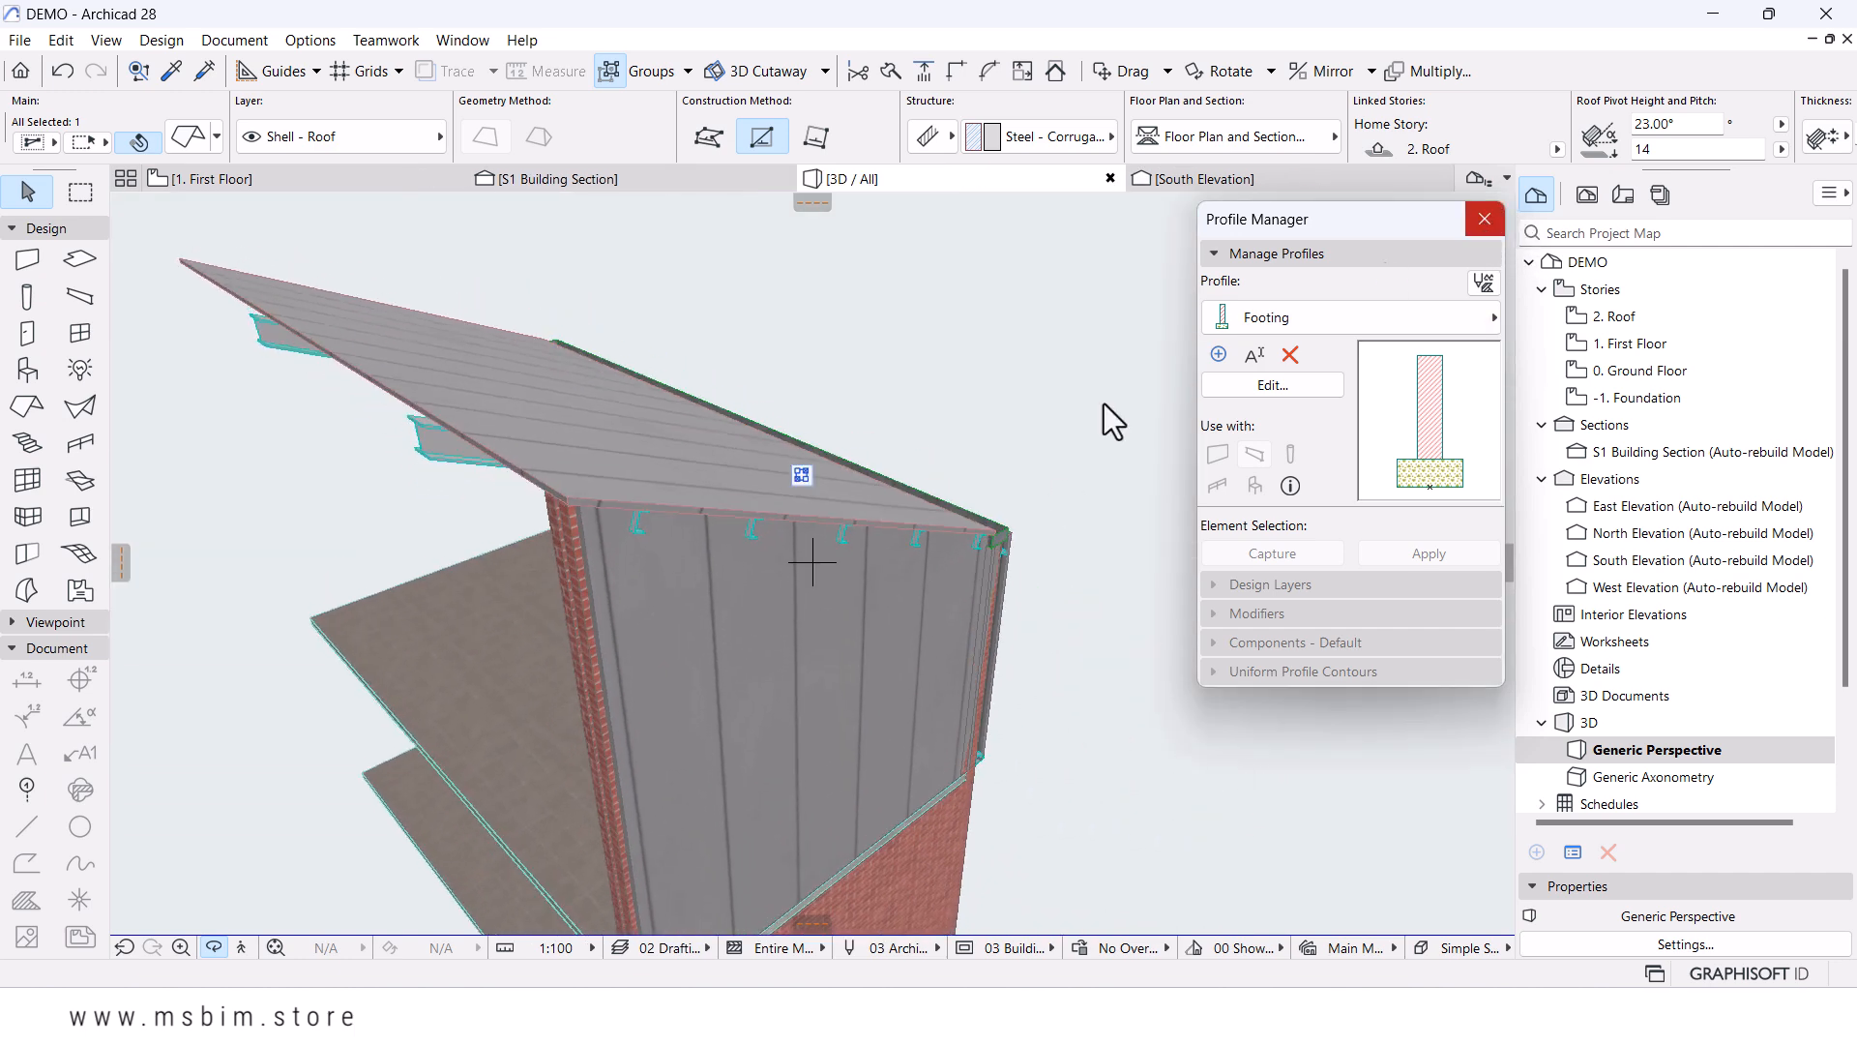
middle_click_drag(1071, 469, 713, 357, "shift")
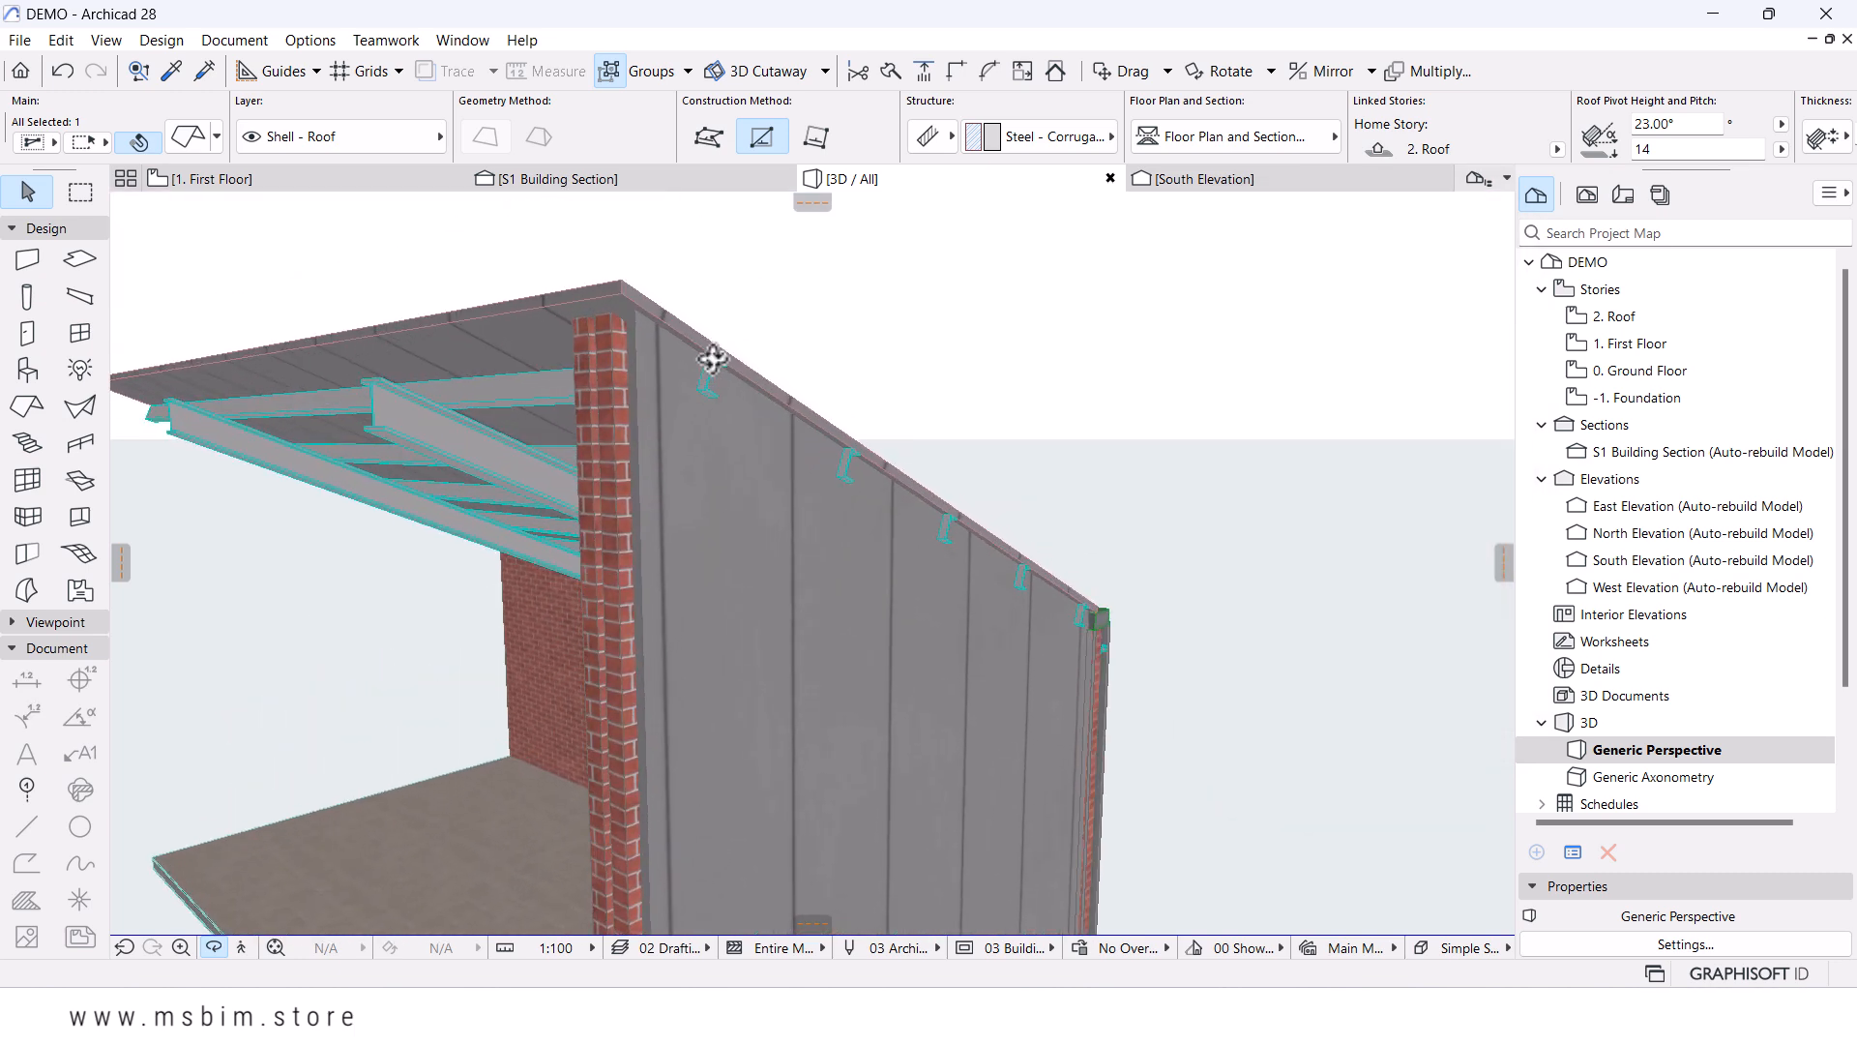
left_click(559, 397)
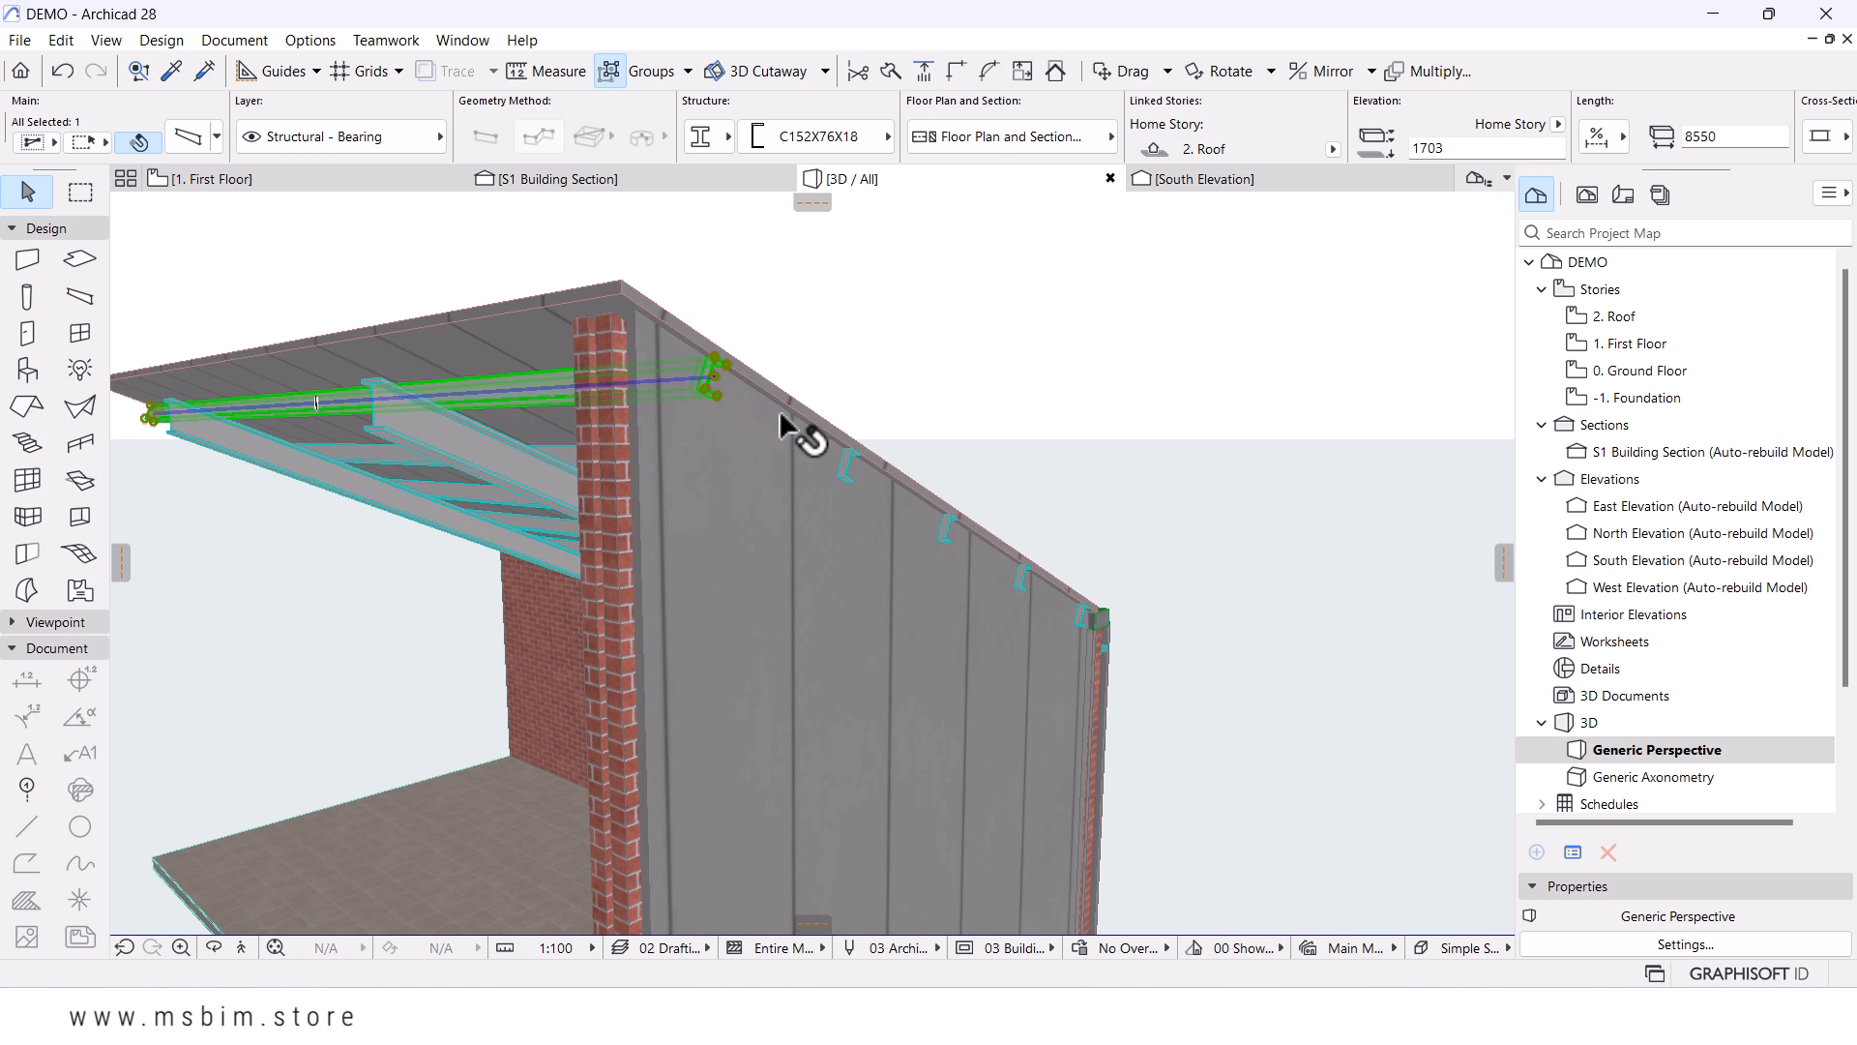
middle_click_drag(771, 531, 868, 623)
scroll(773, 479, "up", 2)
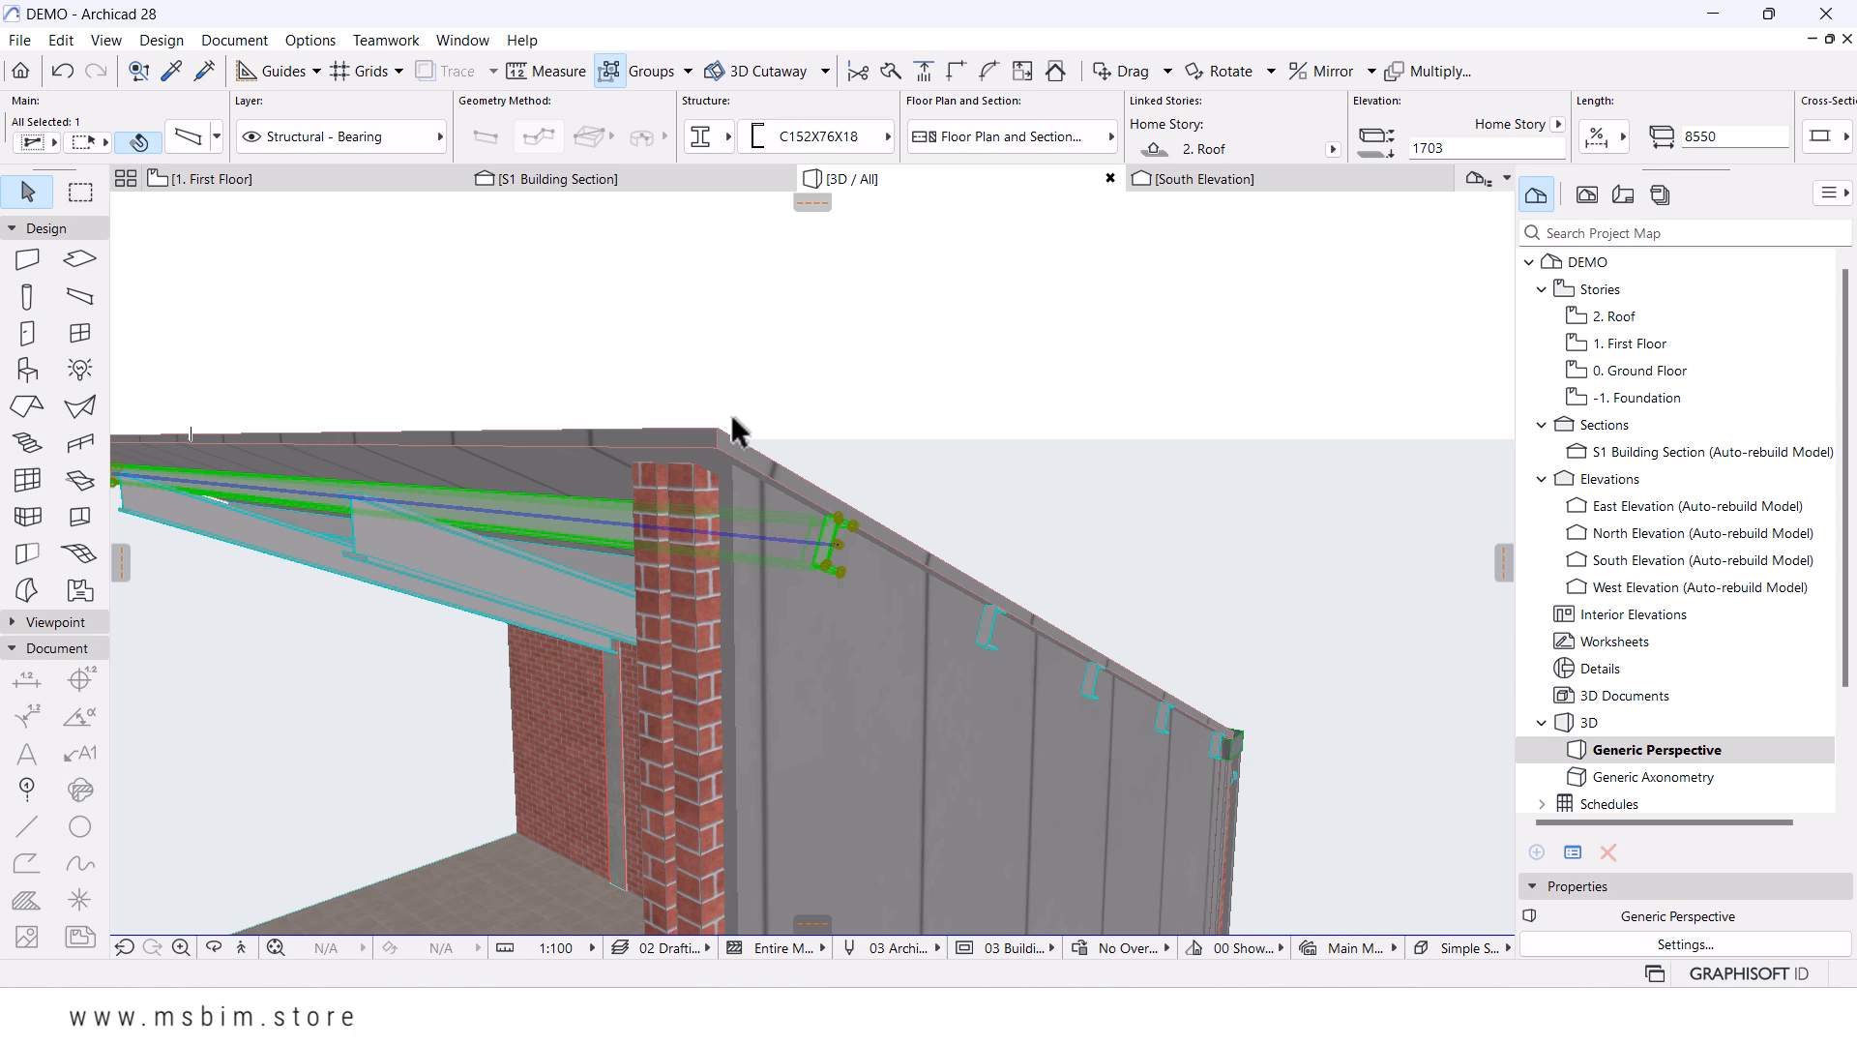
scroll(729, 414, "up", 1)
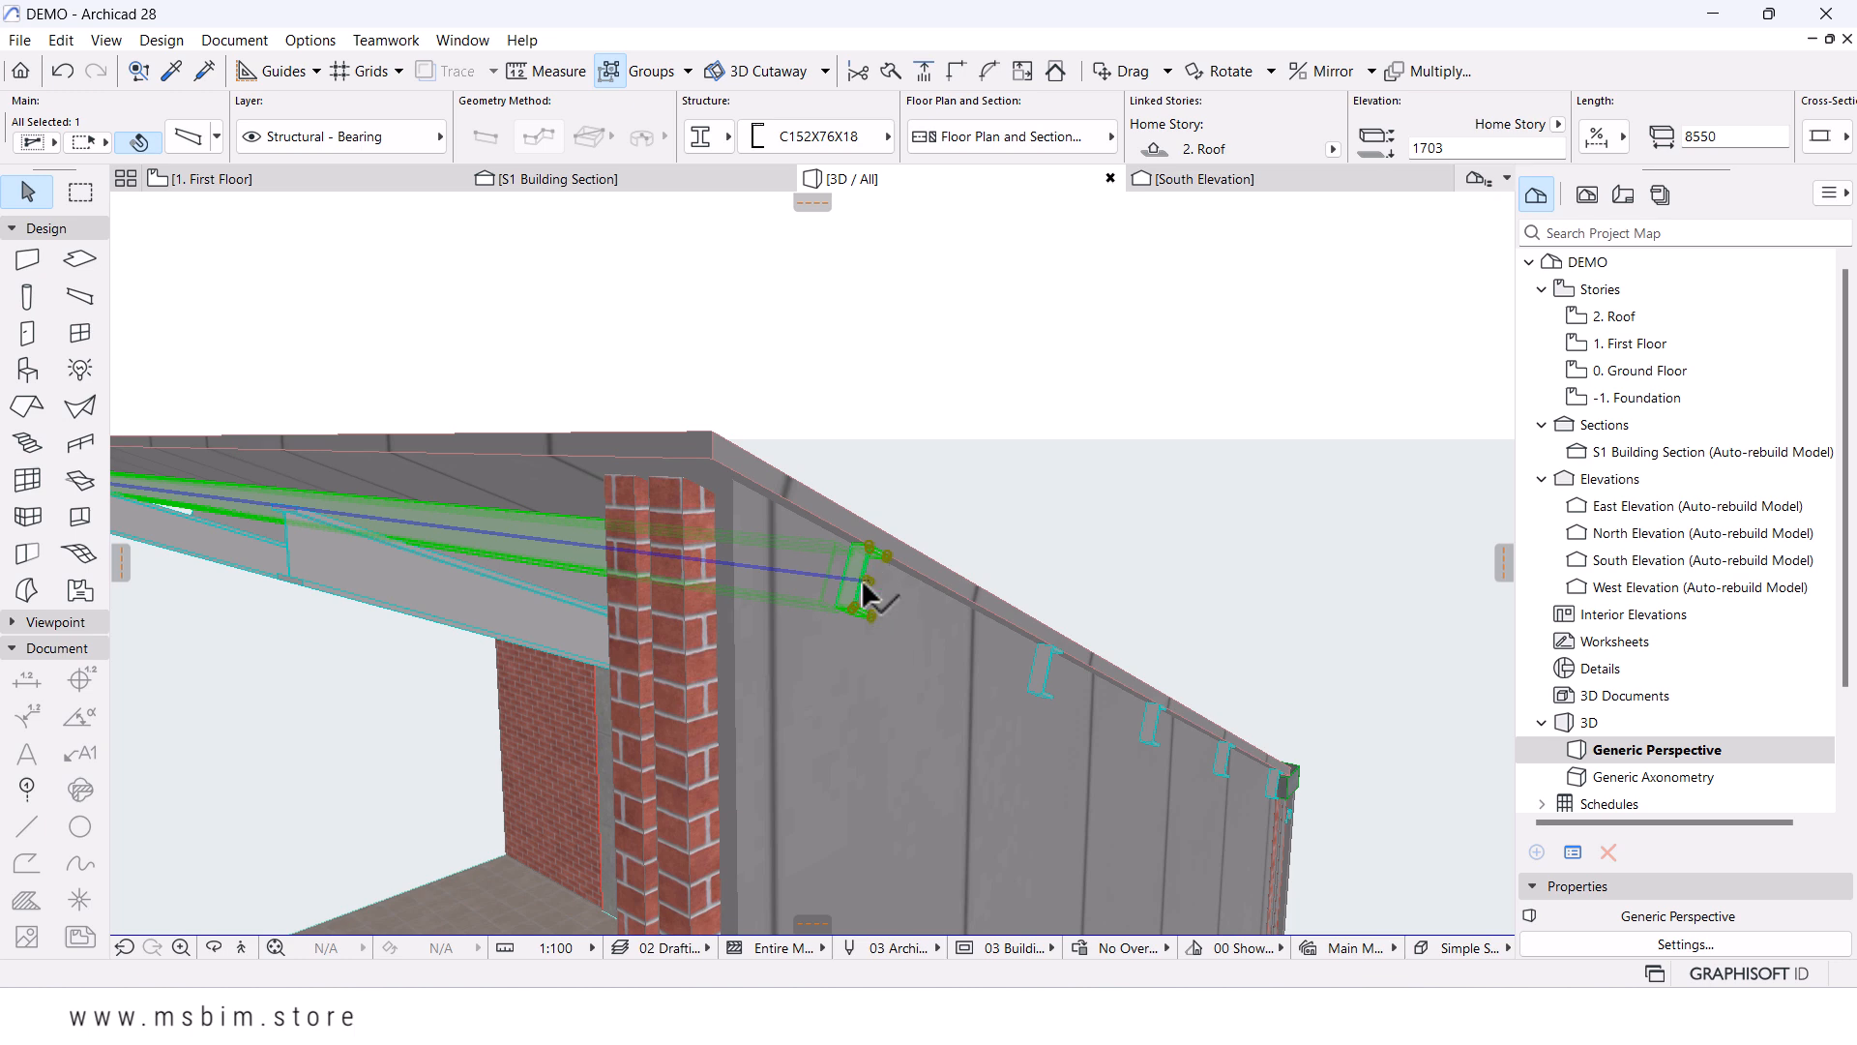
- Delete the gutter running along the roof's lower edge above the clad first-floor side wall
middle_click_drag(1169, 751, 914, 569, "shift")
left_click(1295, 578)
scroll(833, 455, "up", 3)
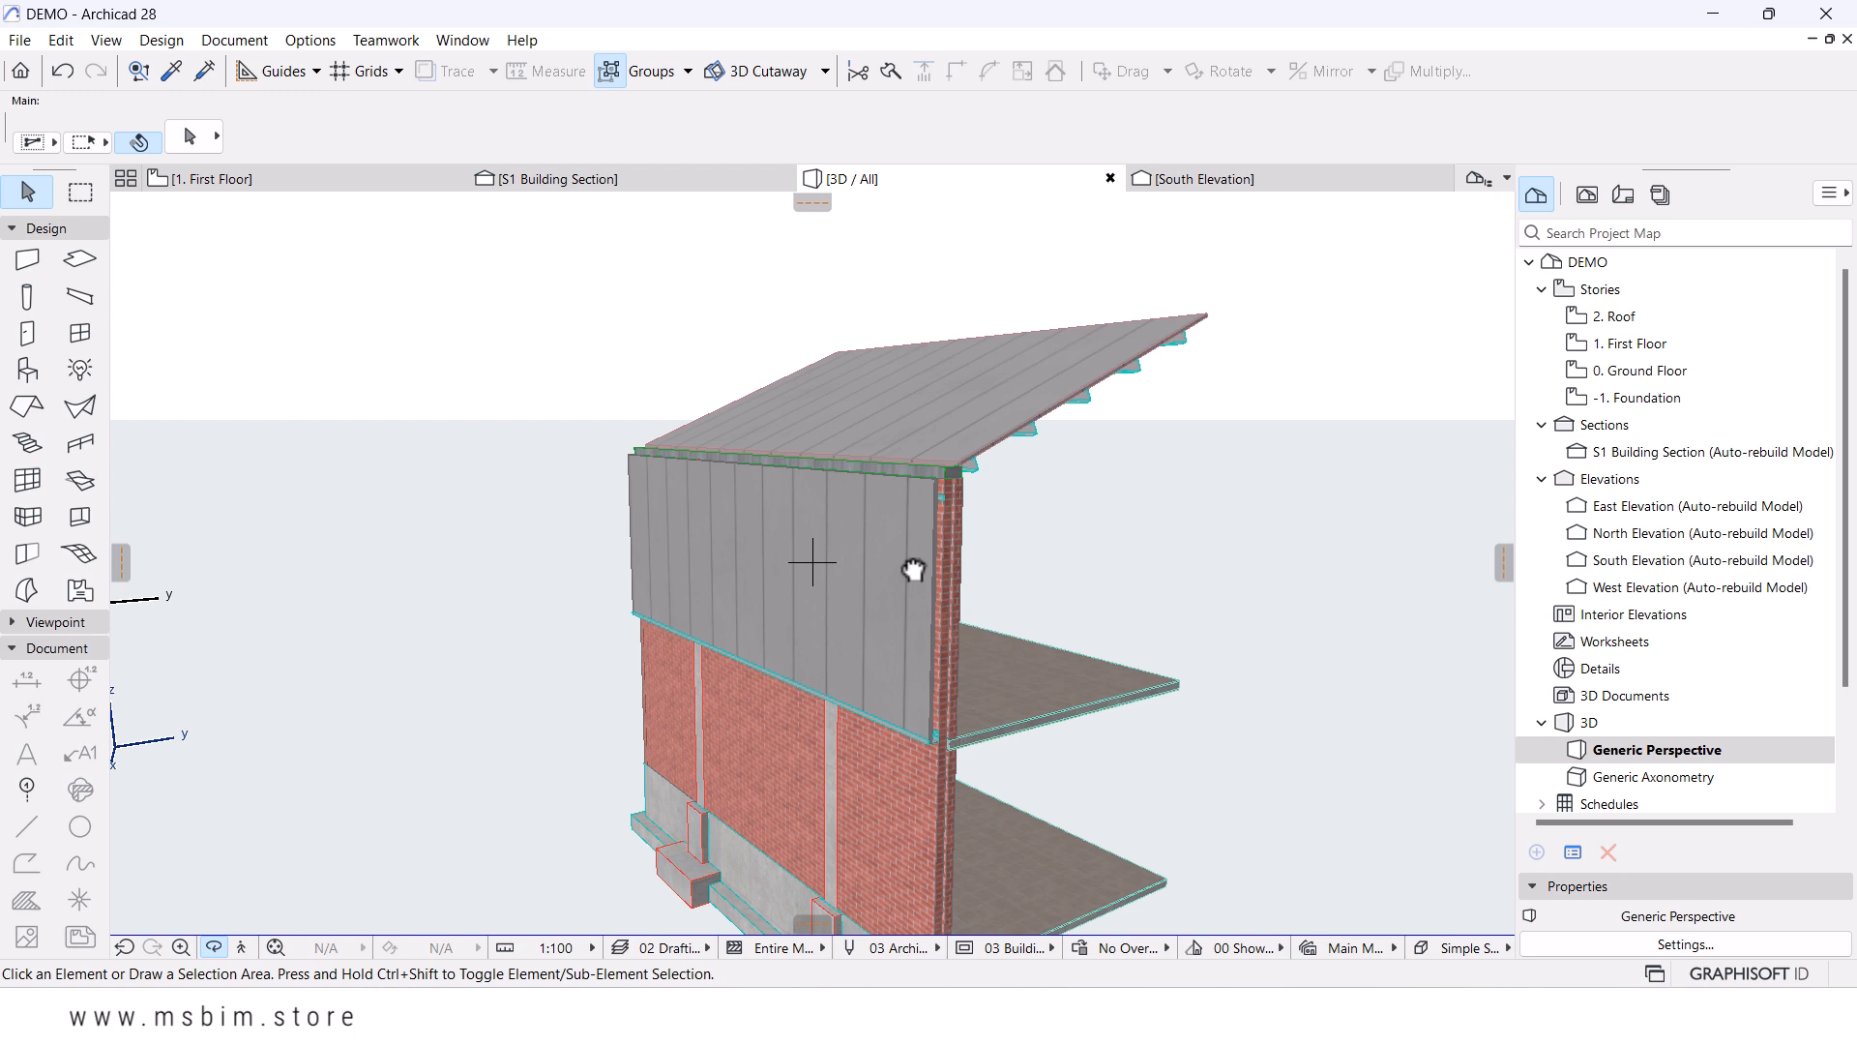
scroll(914, 569, "up", 3)
middle_click_drag(996, 402, 926, 432, "shift")
scroll(926, 434, "up", 4)
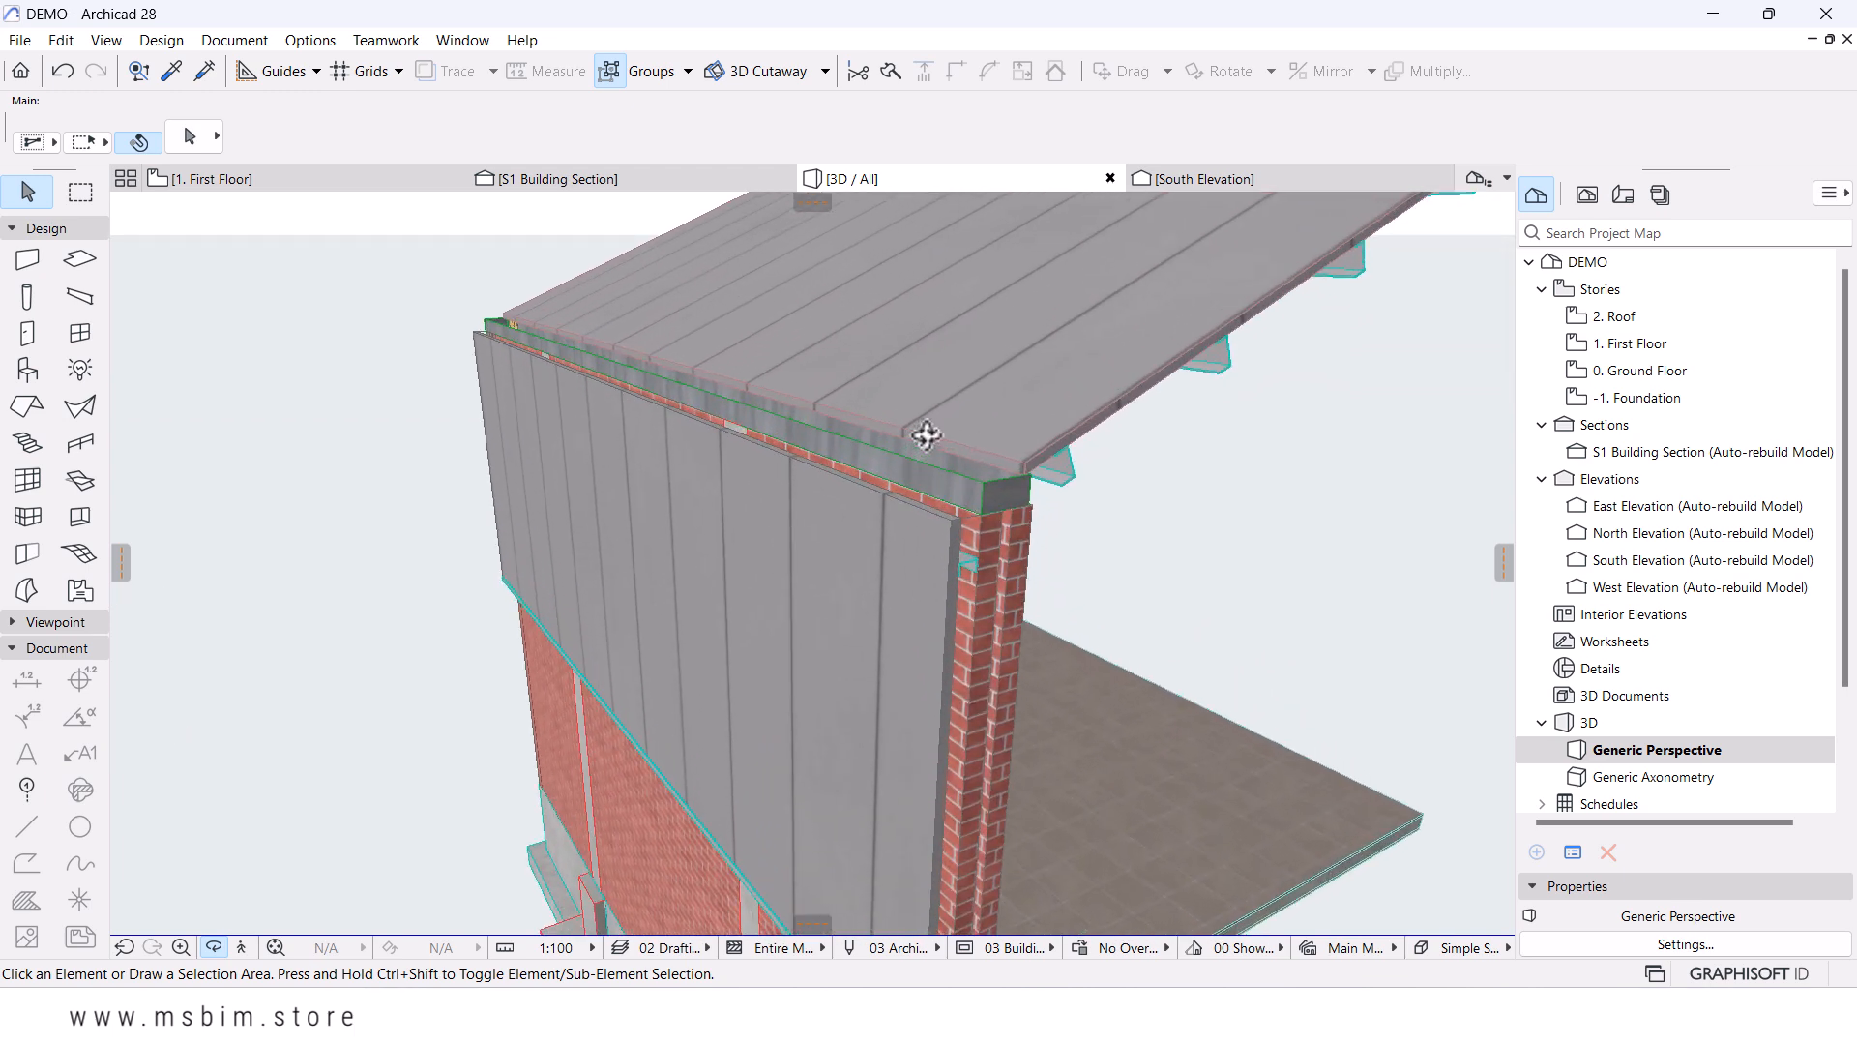
left_click(976, 488)
middle_click_drag(882, 477, 771, 466, "shift")
scroll(810, 475, "up", 2)
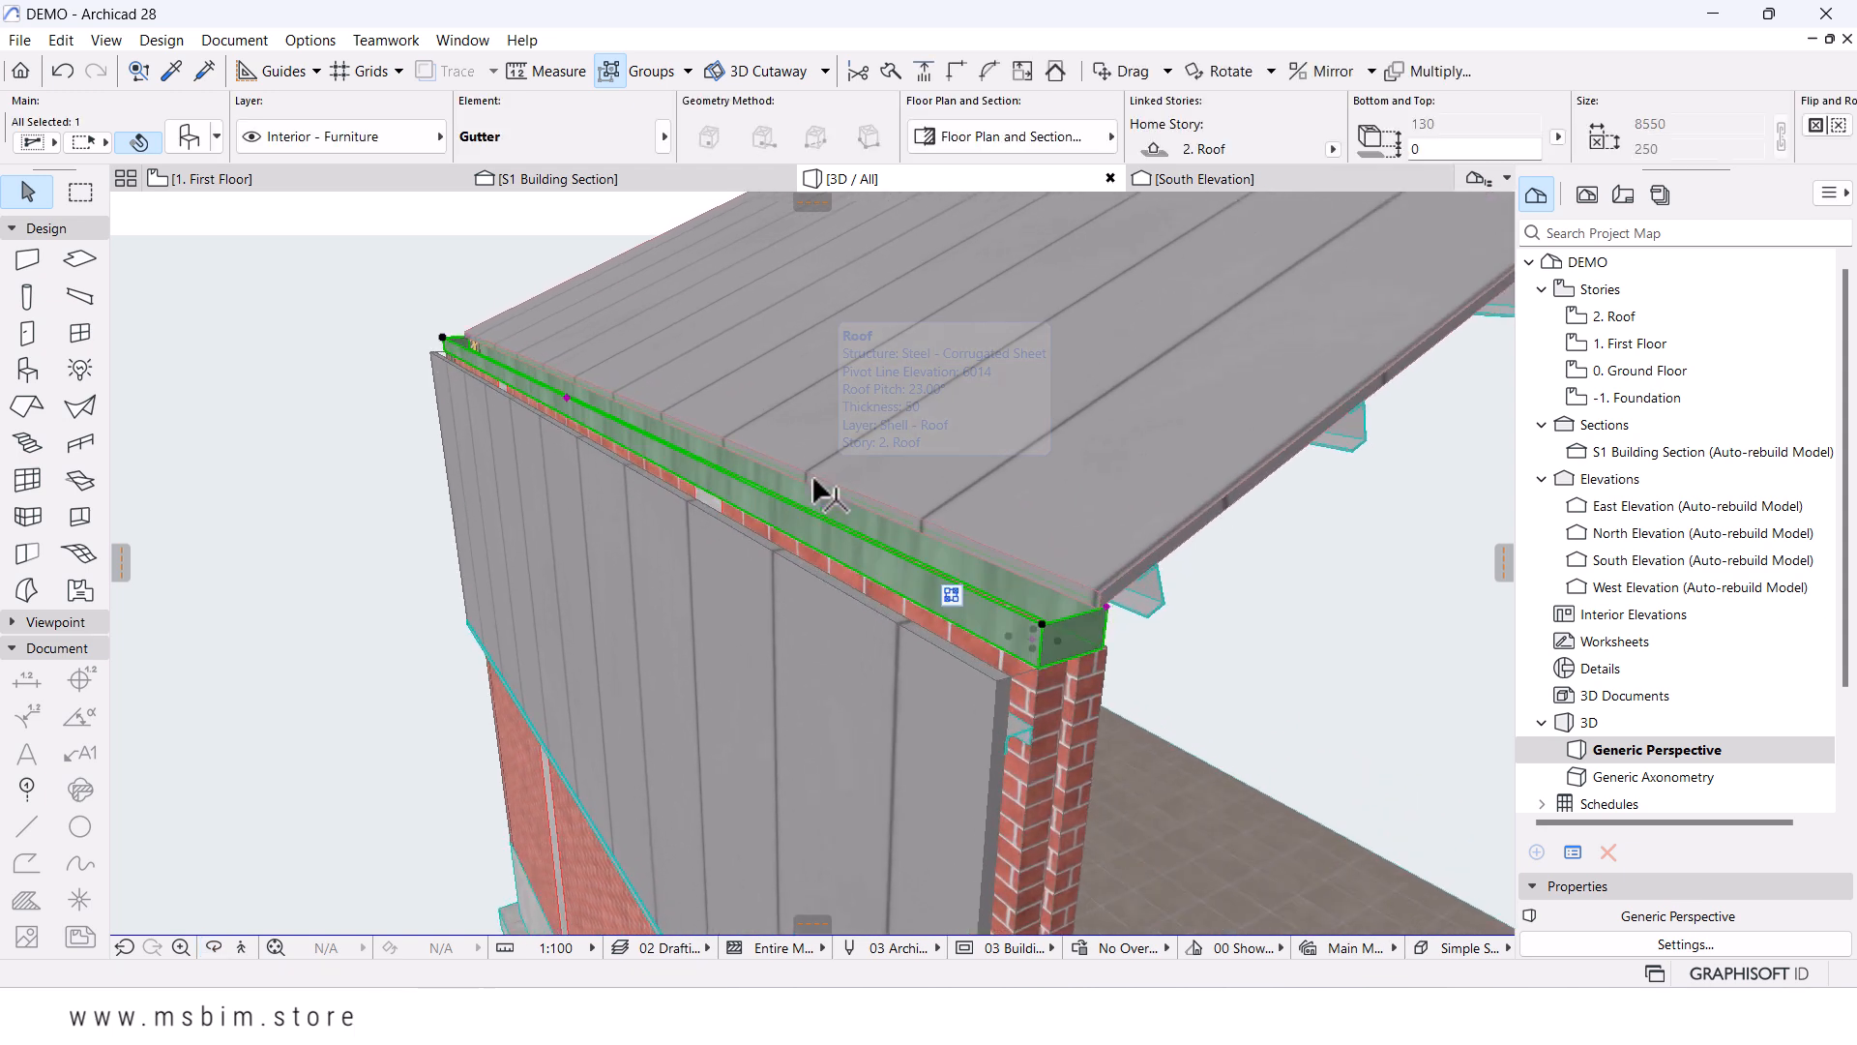
scroll(816, 490, "down", 3)
middle_click_drag(903, 669, 961, 518)
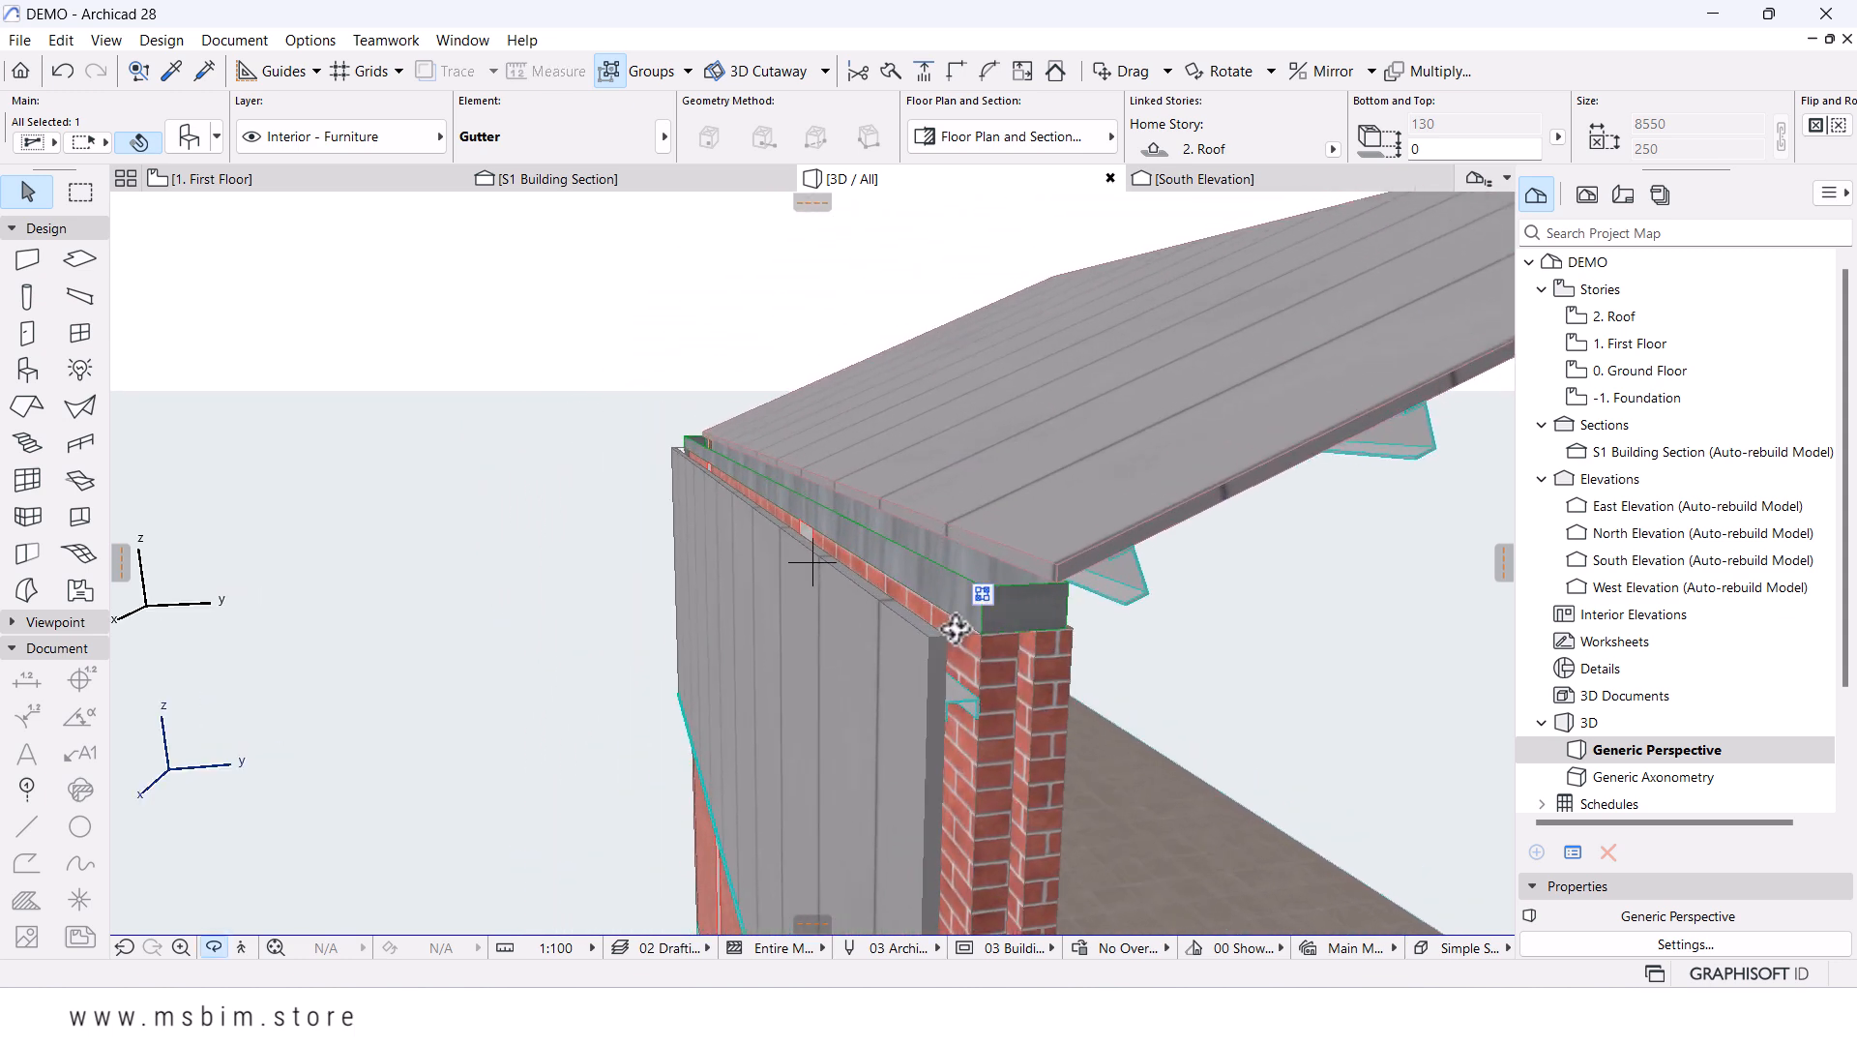
left_click(879, 672)
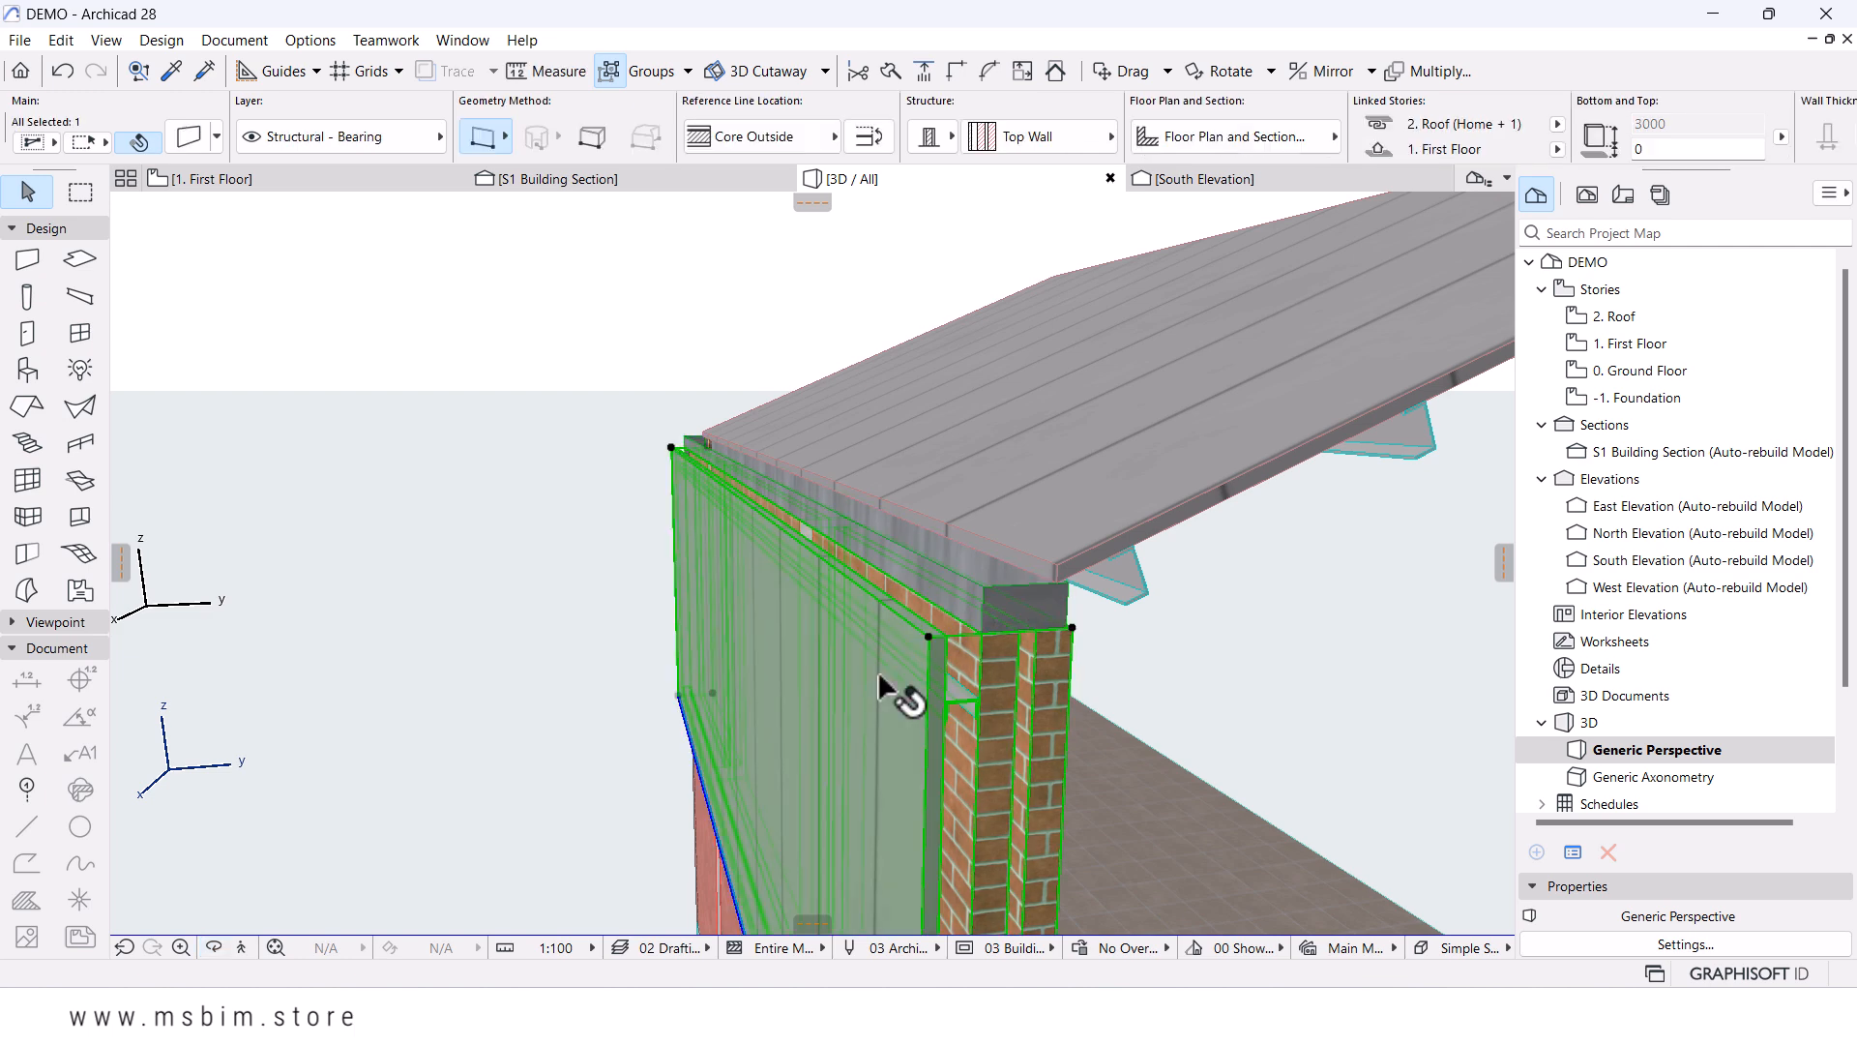
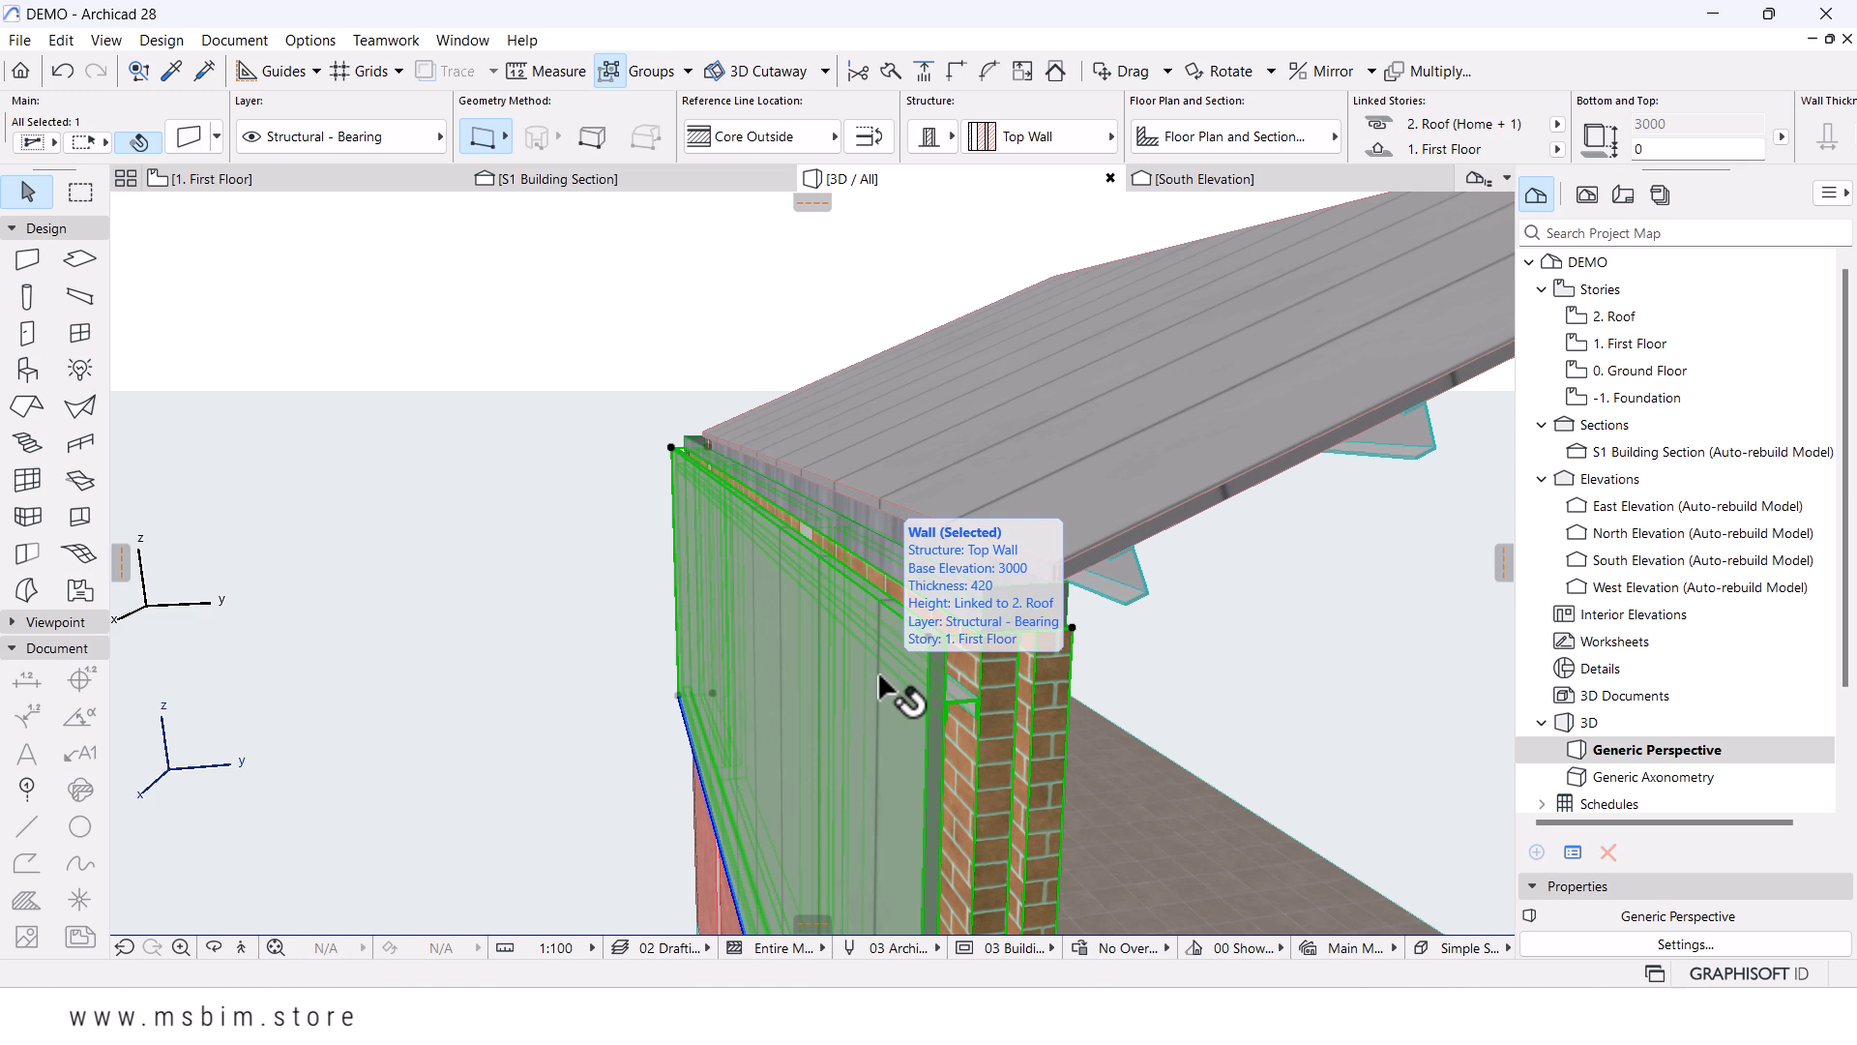
scroll(854, 613, "down", 1)
middle_click_drag(854, 613, 857, 580)
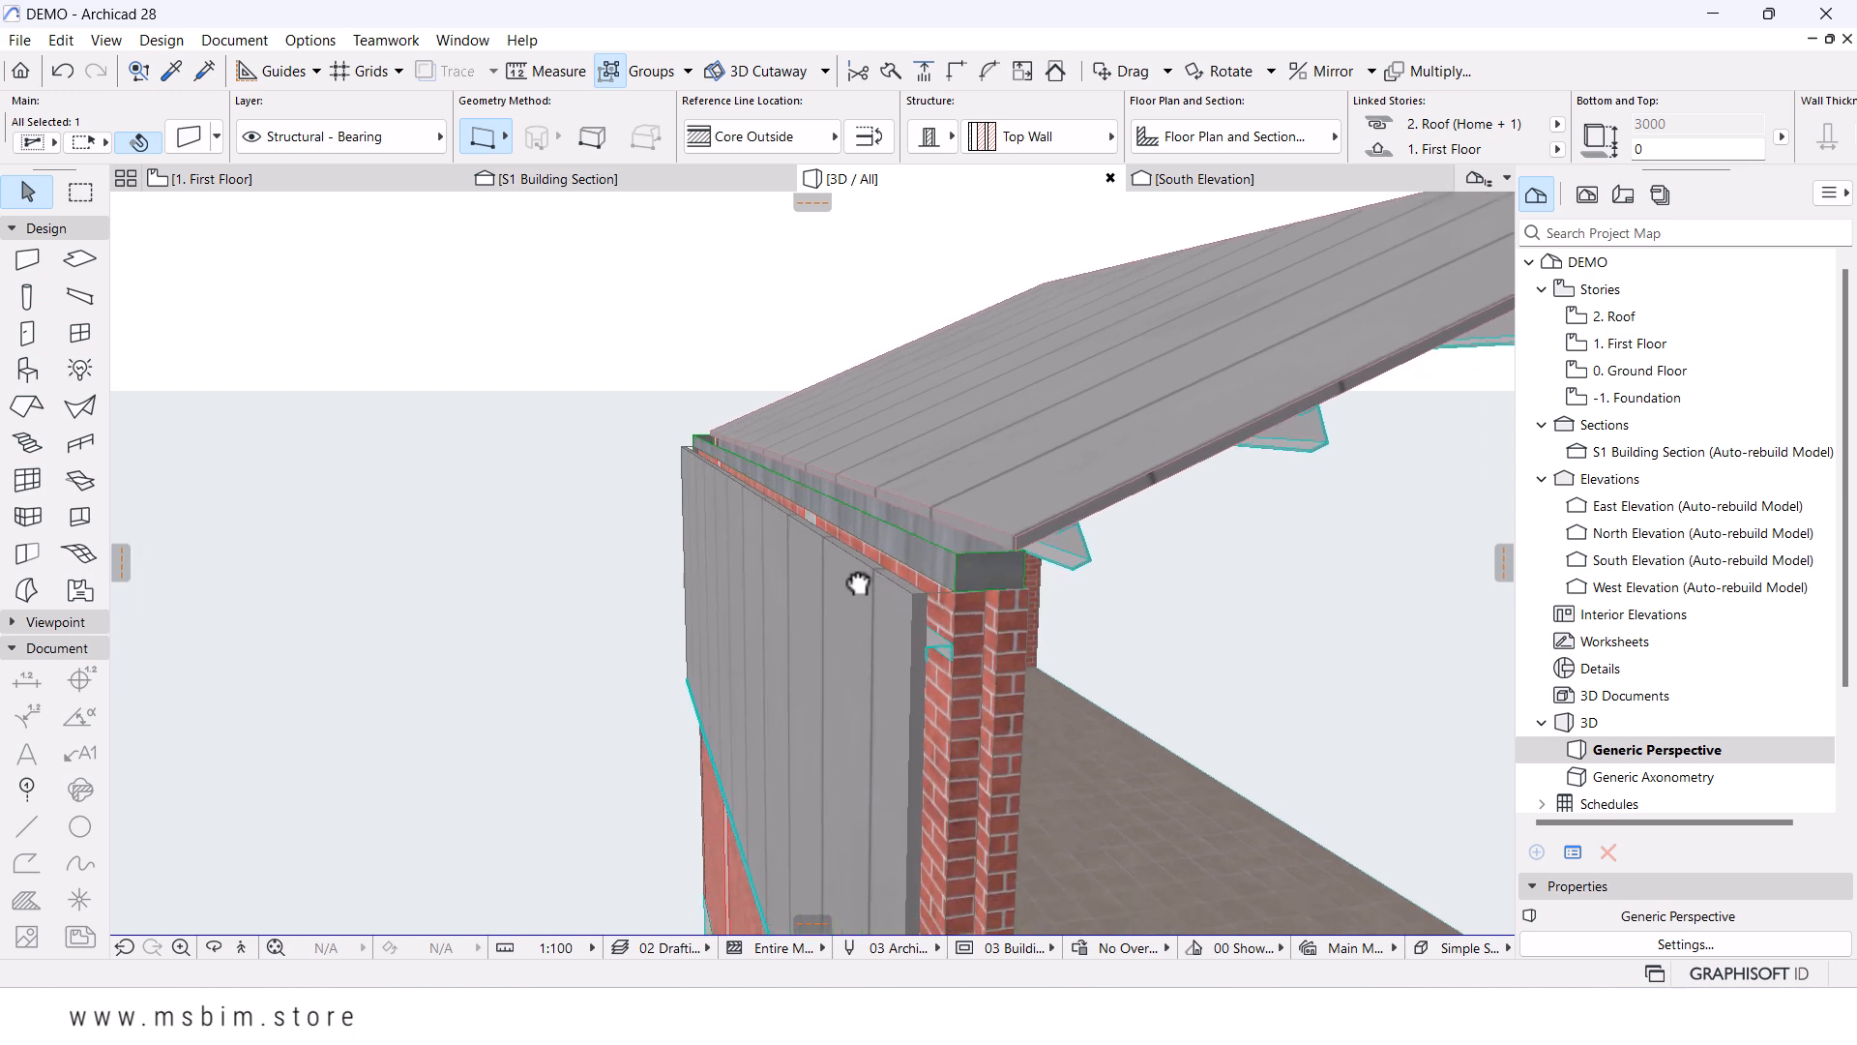
left_click(994, 553)
key("Delete")
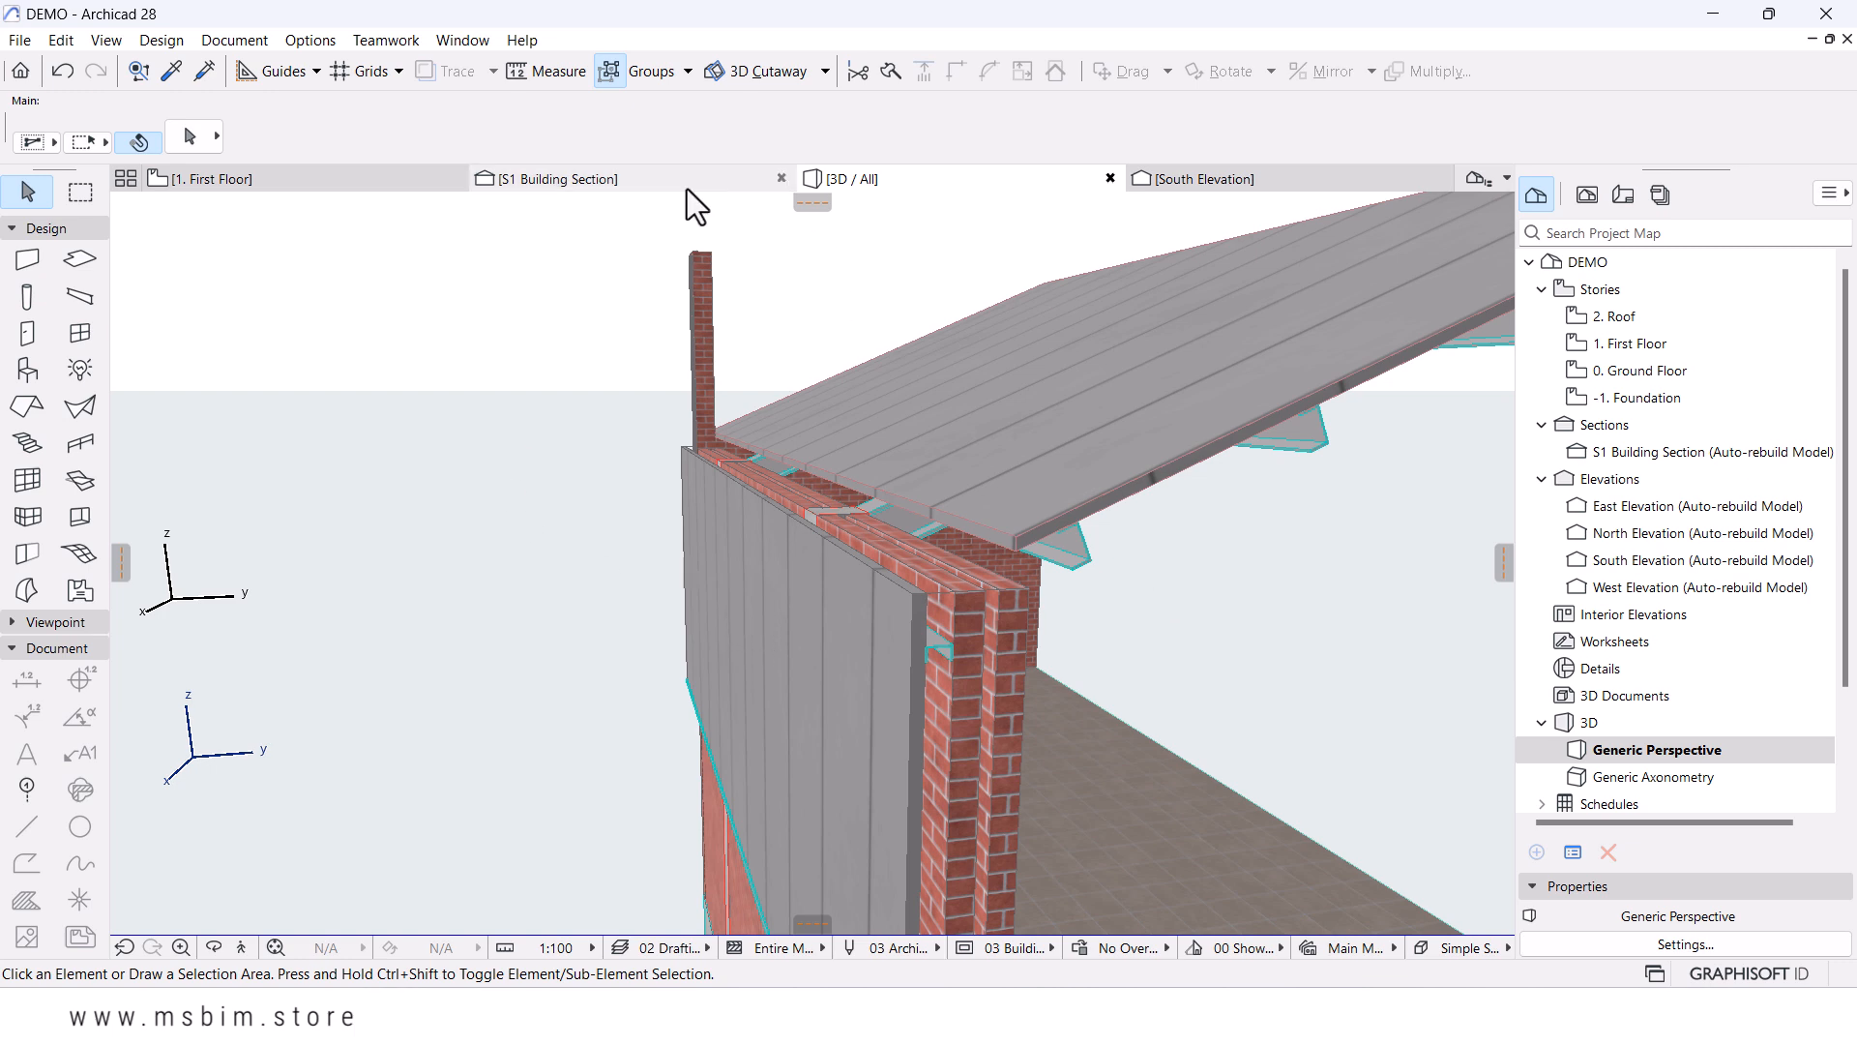
- In the S1 Building Section, stretch the first-floor side wall upward to about 3179 mm high, meeting the roof's lower upper-surface corner
left_click(619, 179)
scroll(783, 520, "down", 6)
middle_click_drag(785, 559, 822, 839)
scroll(870, 556, "down", 3)
middle_click_drag(861, 479, 834, 644)
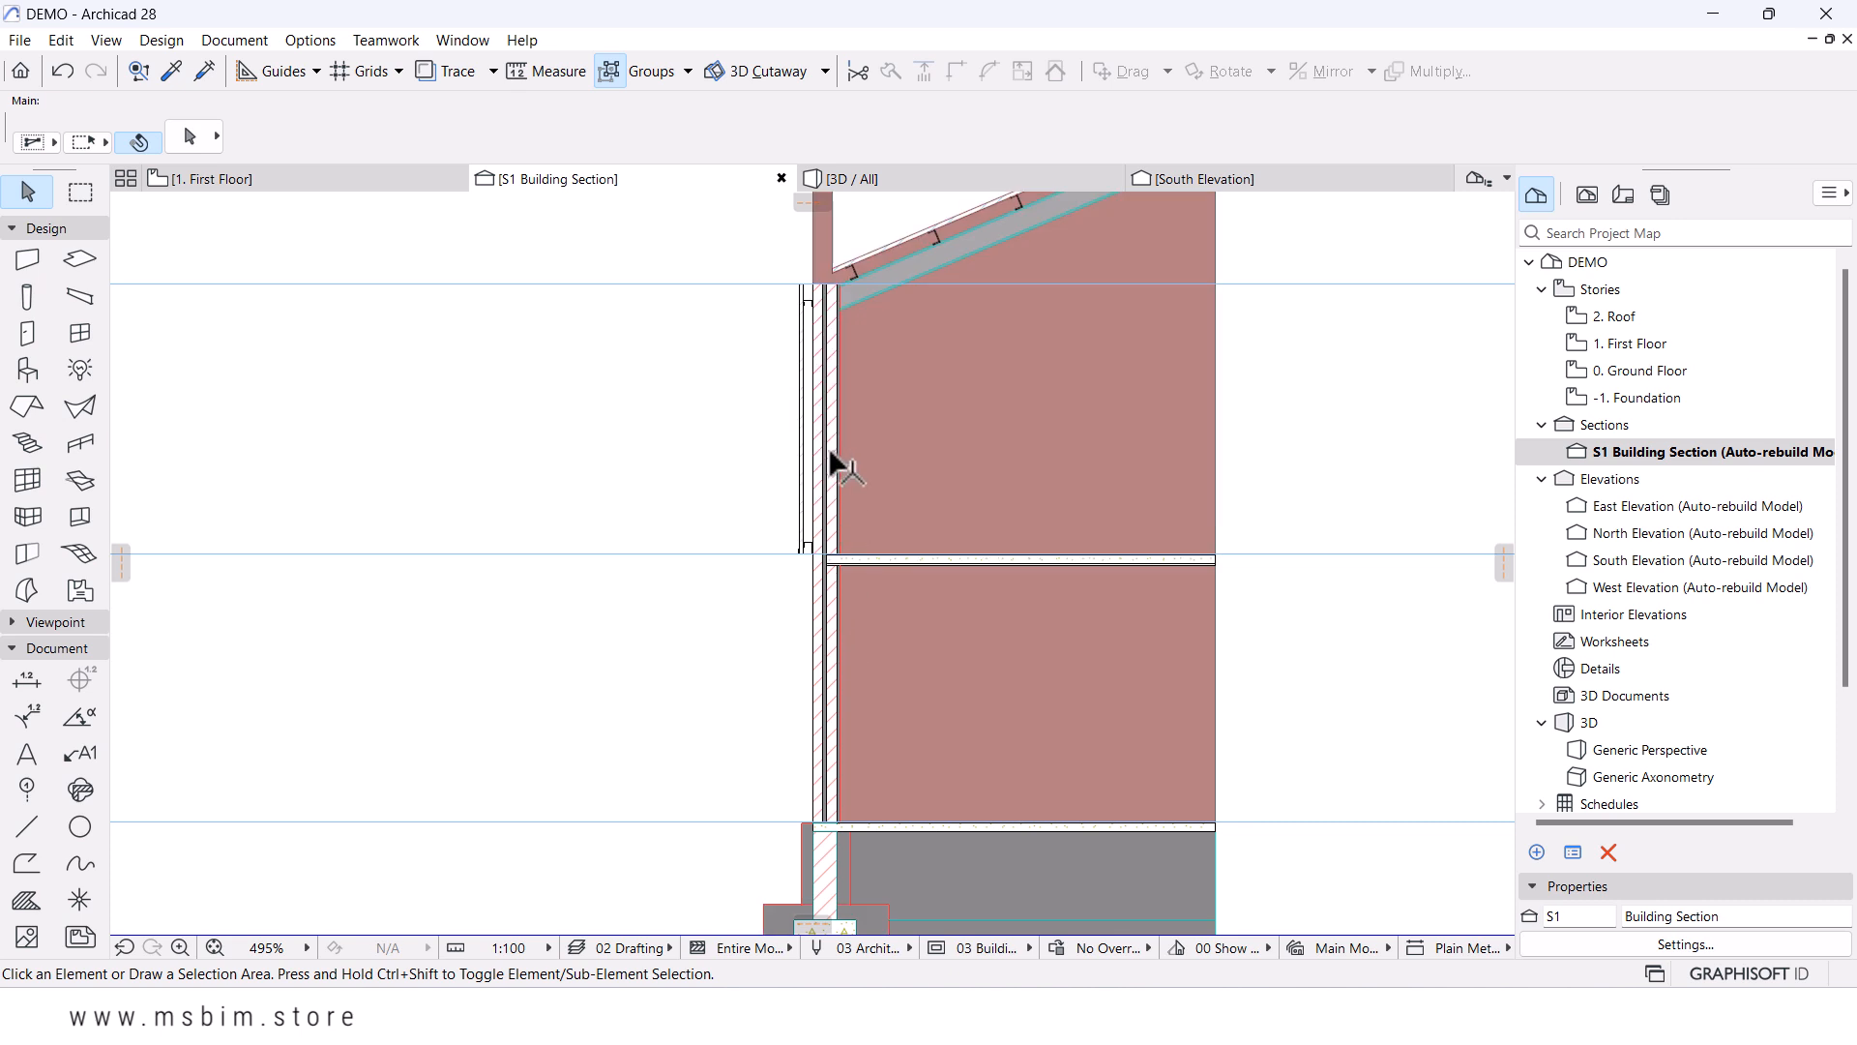
middle_click_drag(826, 435, 835, 735)
scroll(819, 561, "up", 9)
scroll(827, 639, "up", 1)
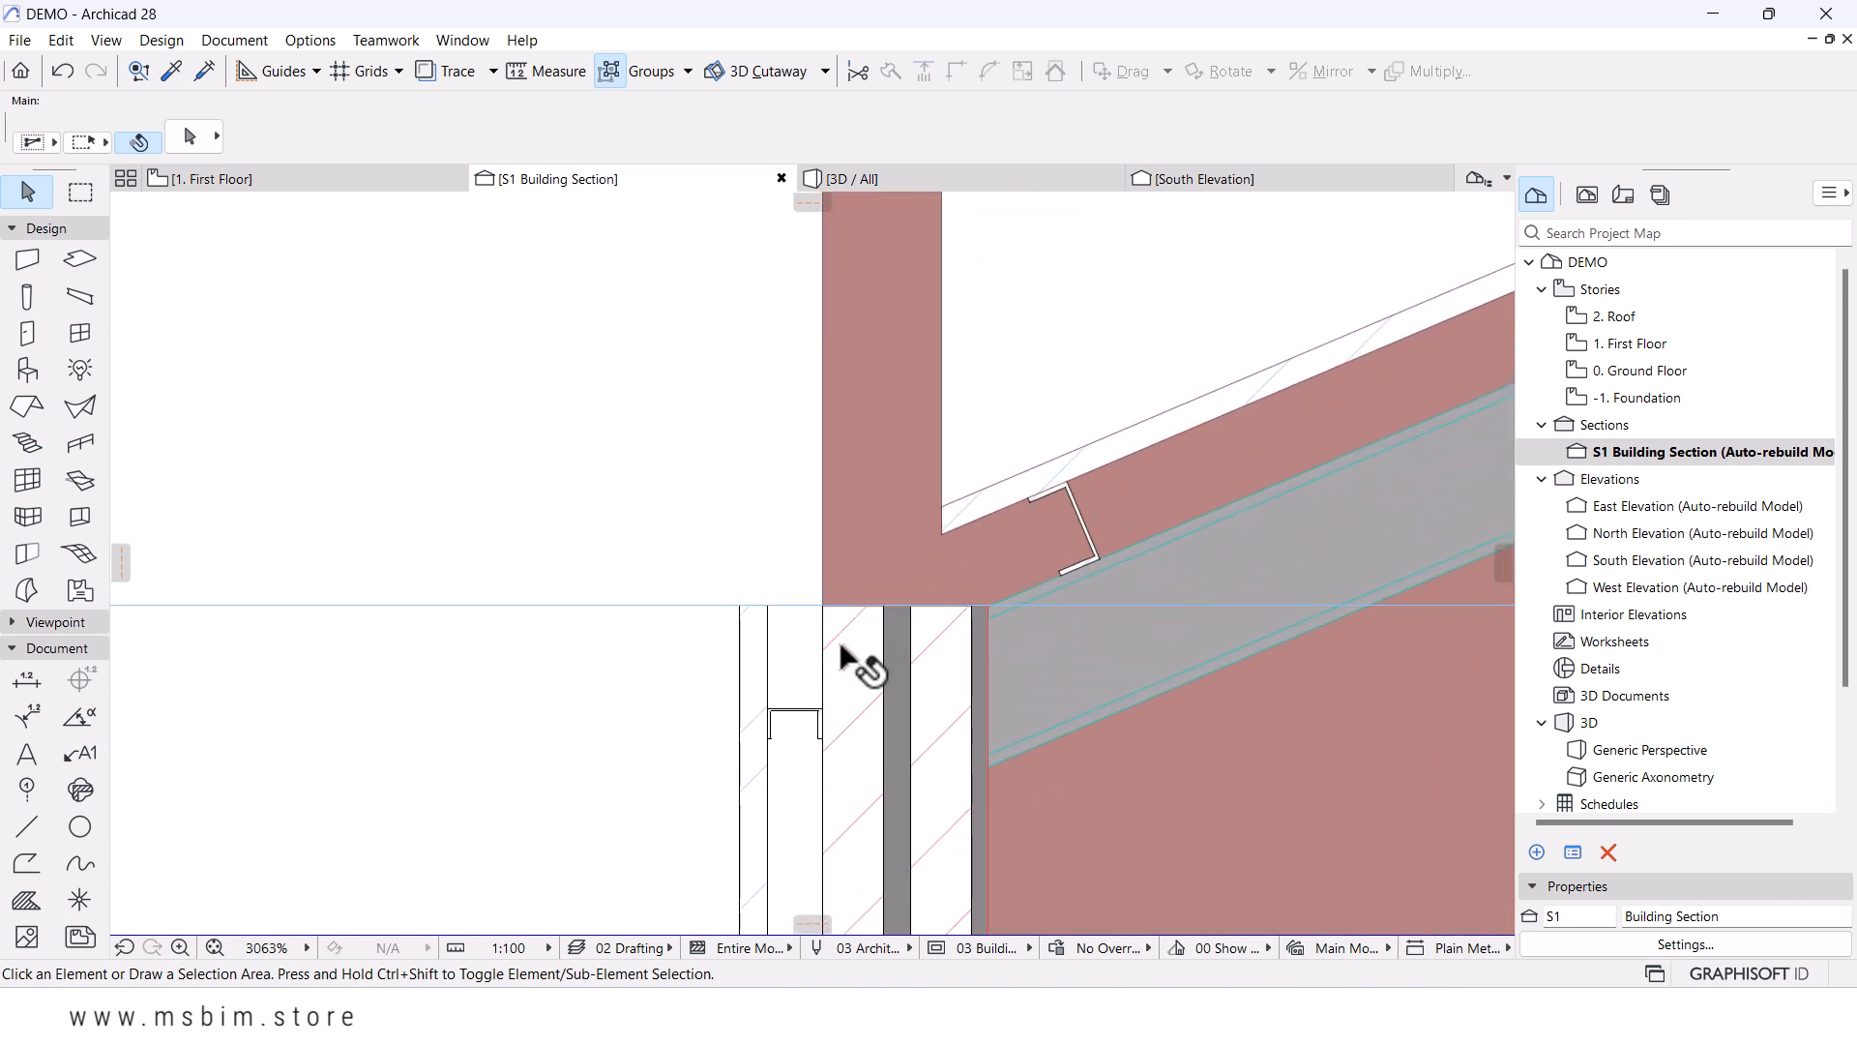
left_click(846, 663)
left_click(739, 607)
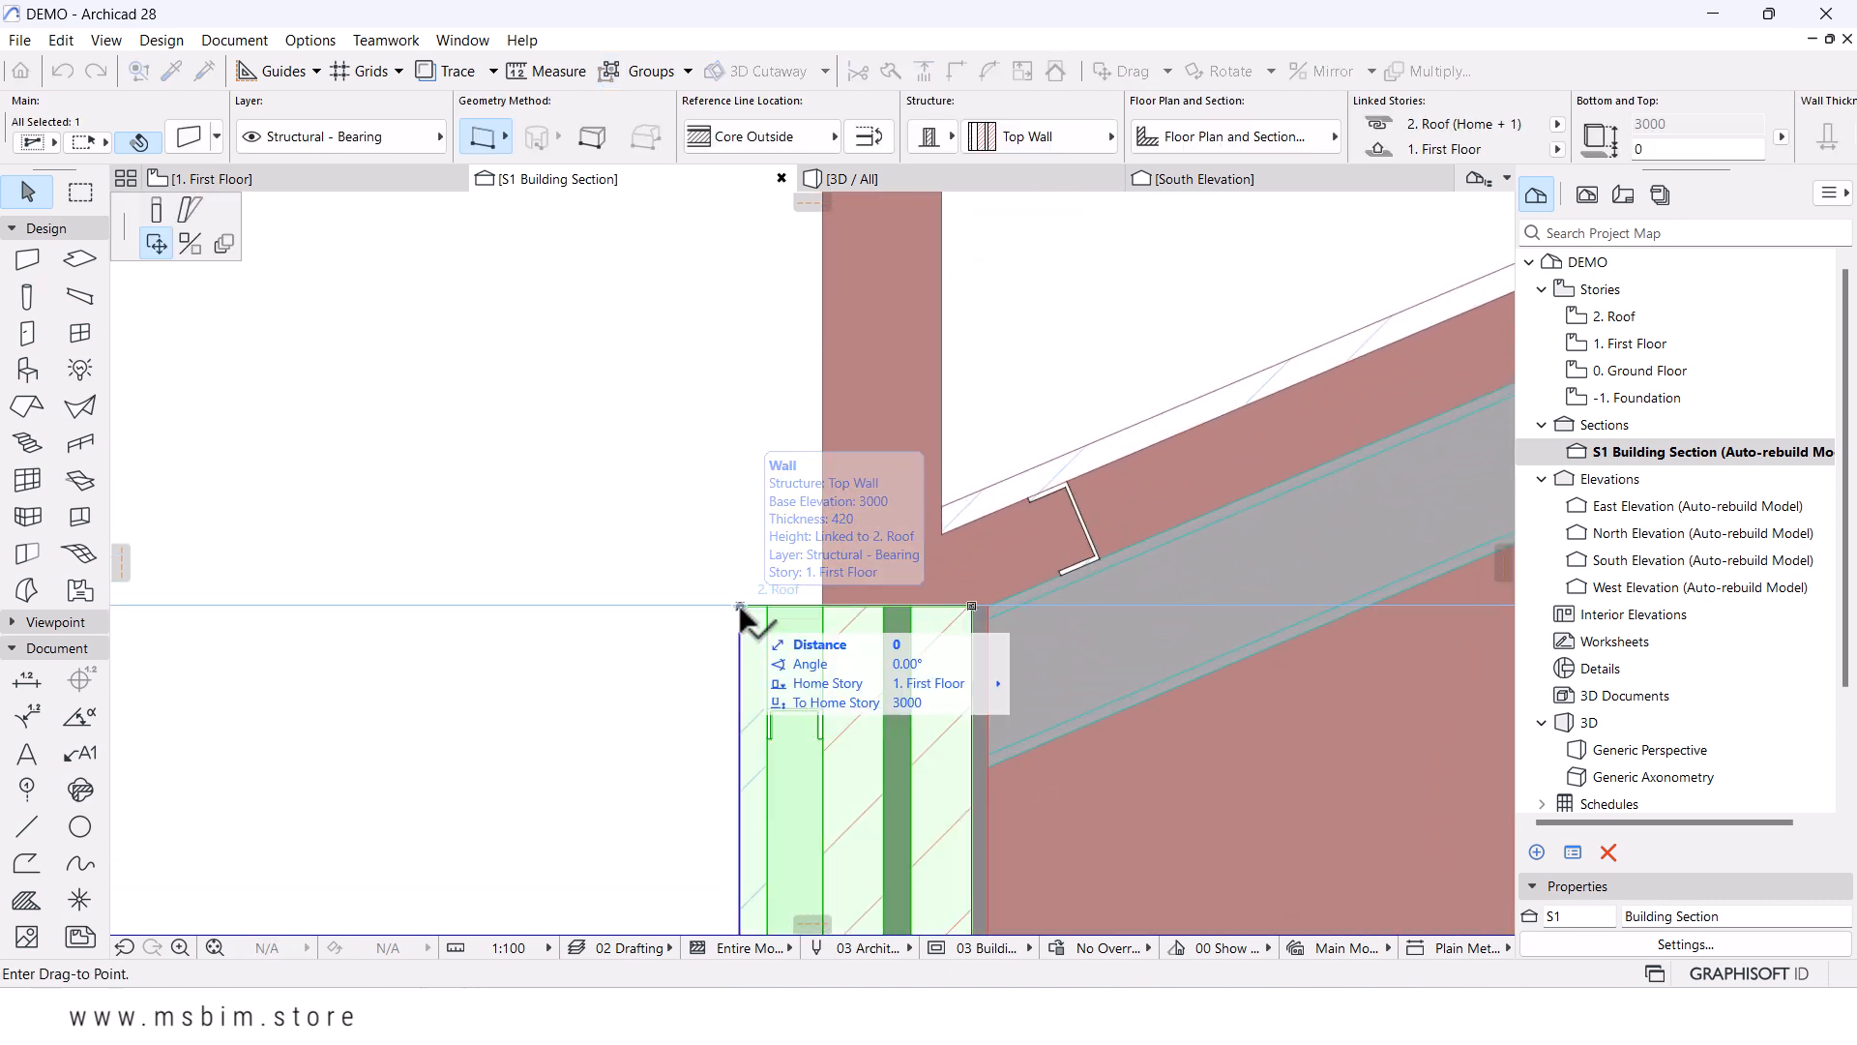
left_click(154, 214)
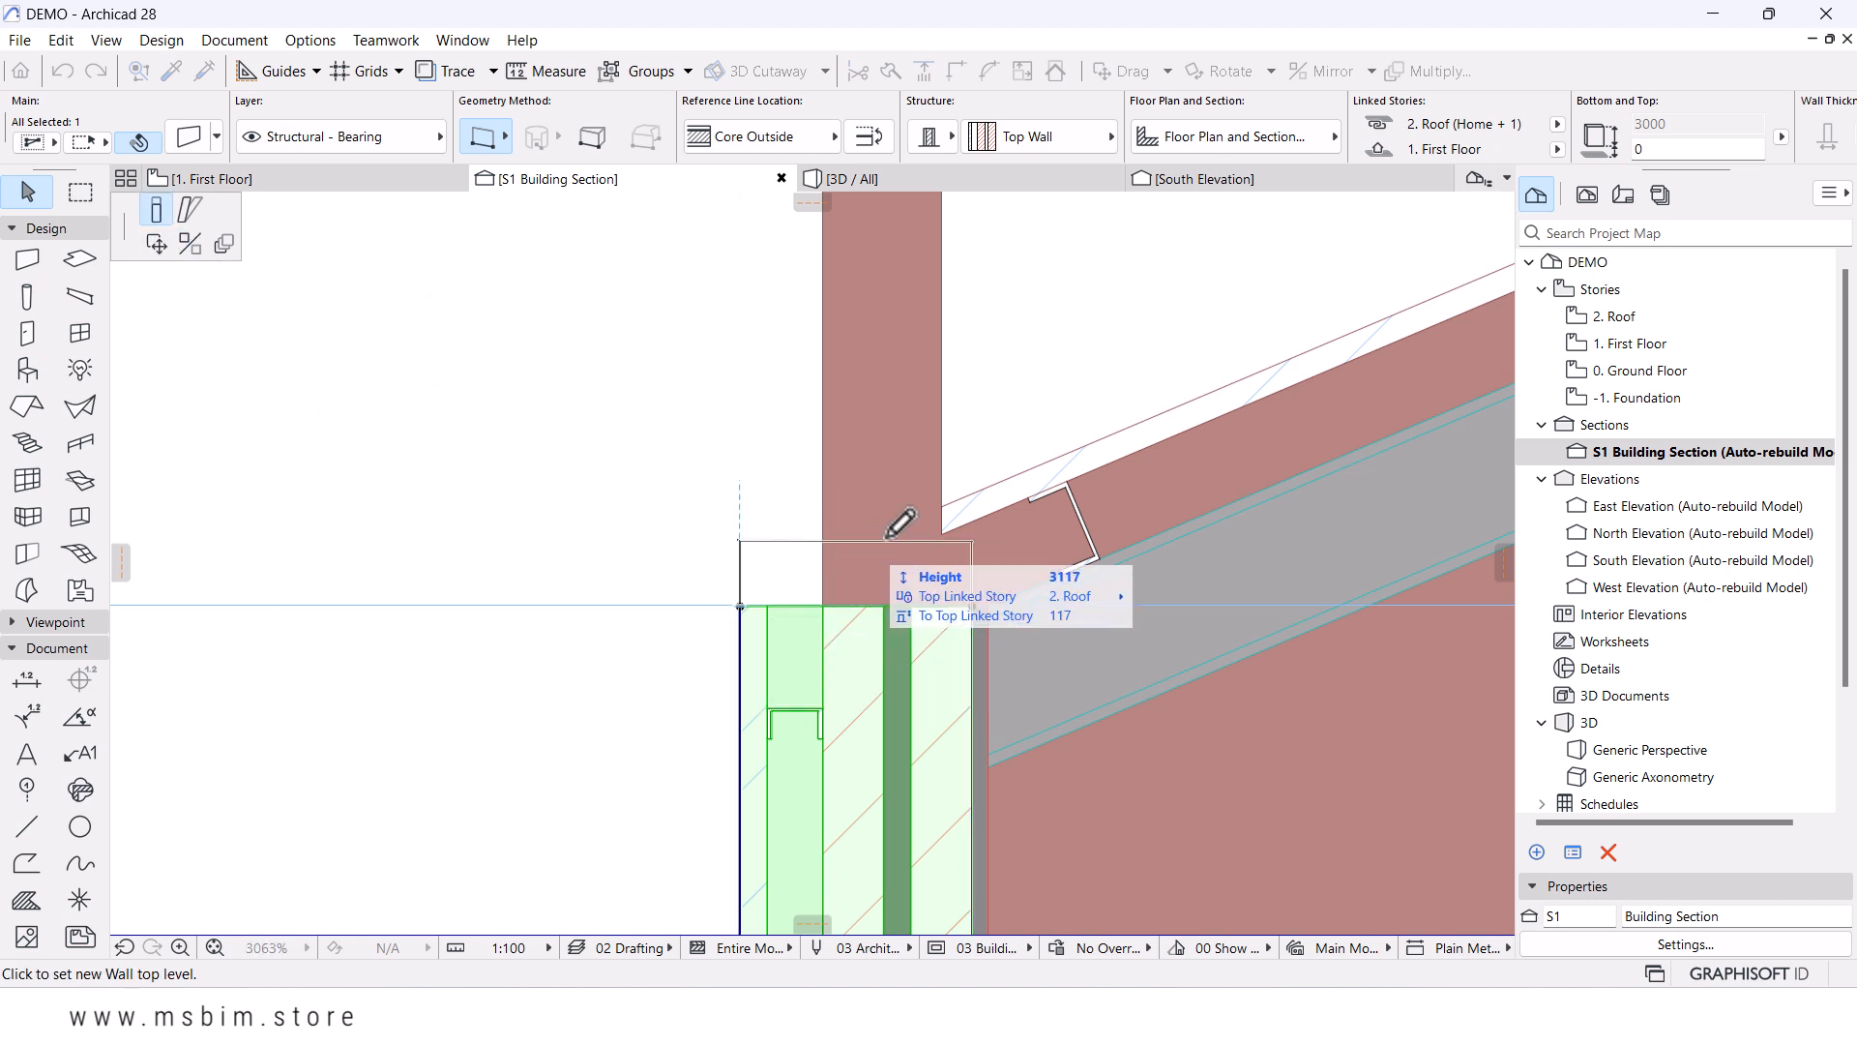
left_click(943, 503)
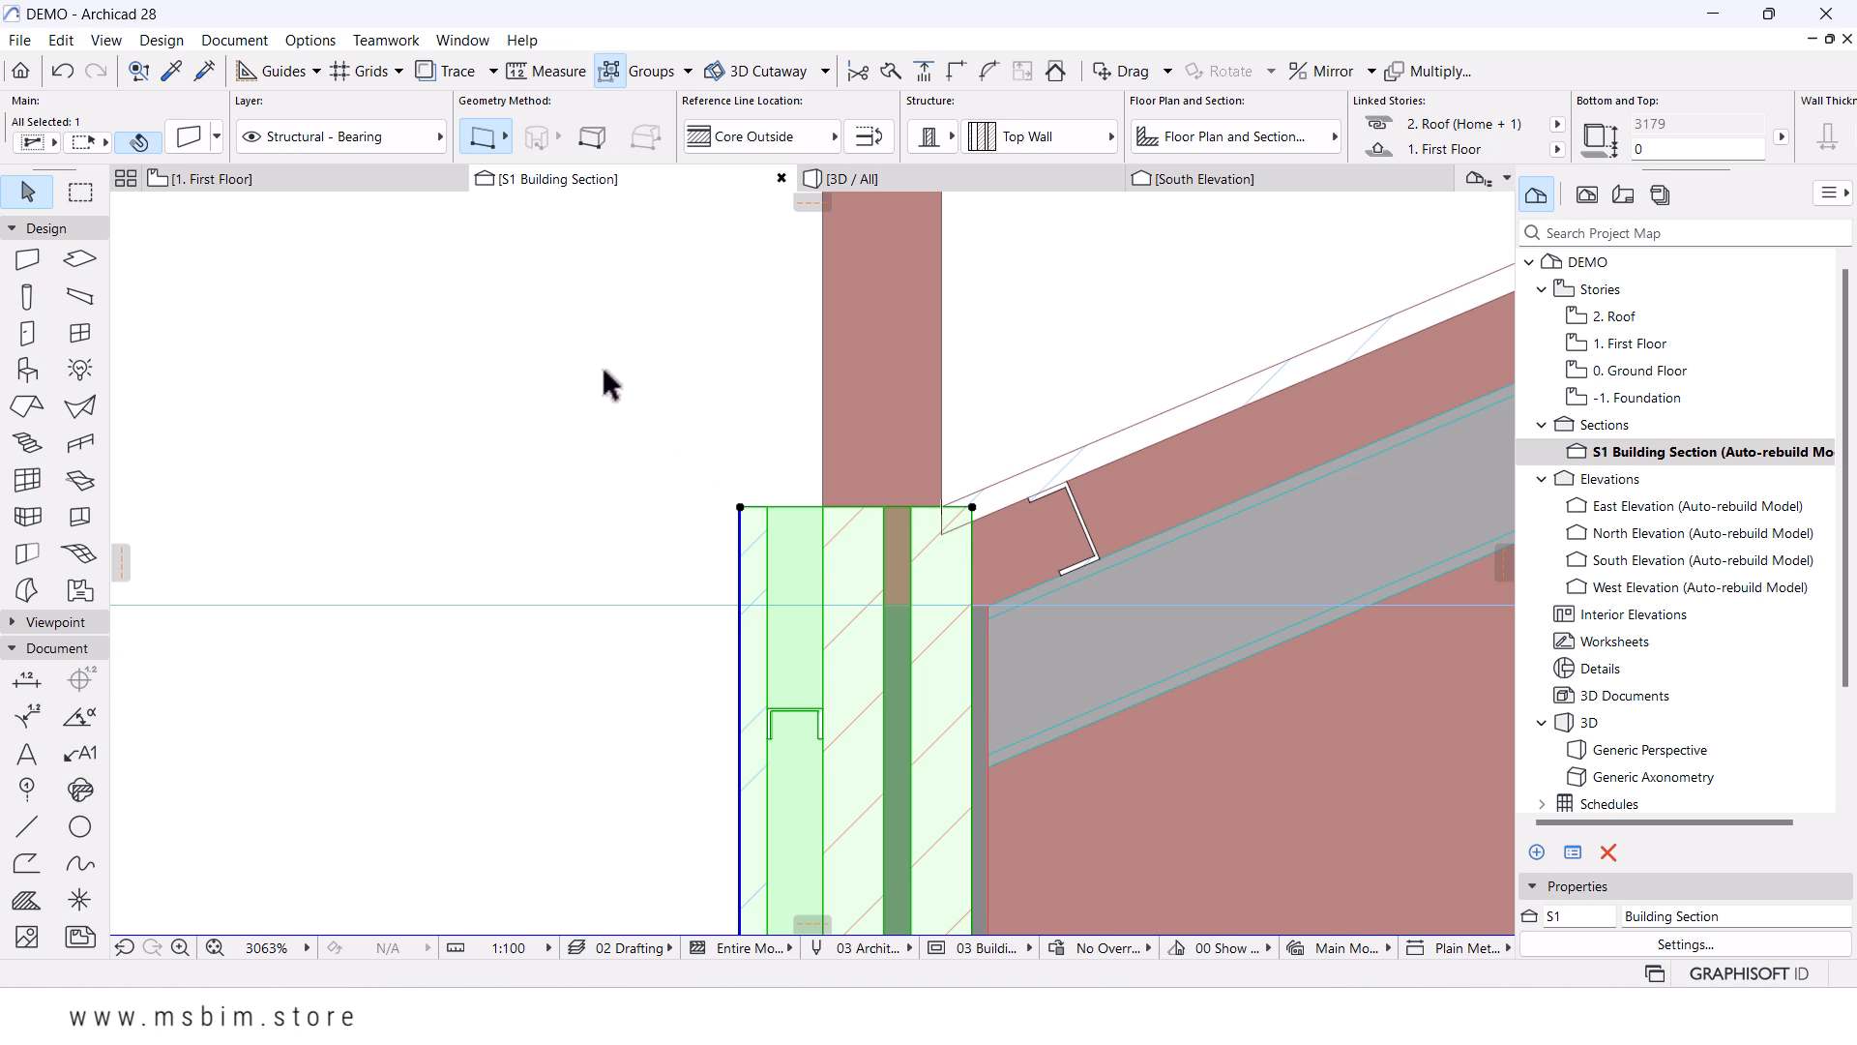
key("Escape")
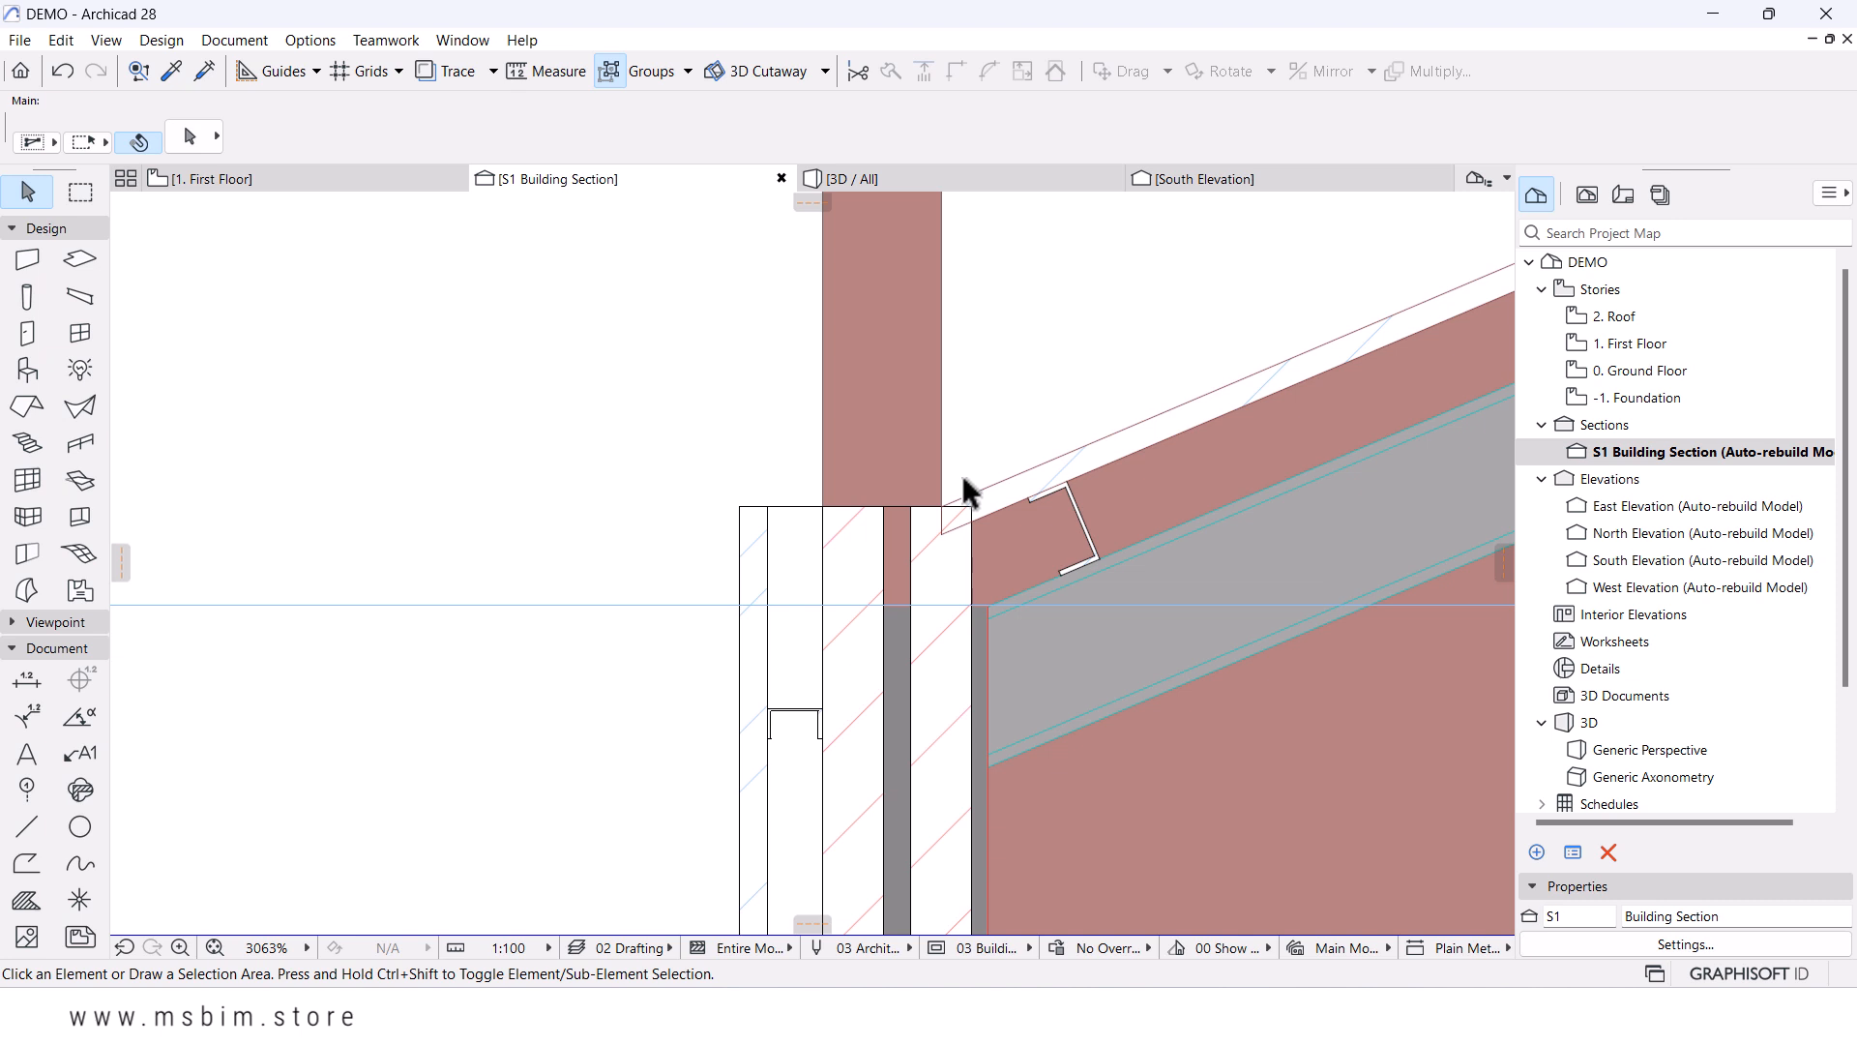
- Start a polyline at the lowest purlin's upper corner, follow the roof underside to the wall's inner face, and continue 250 mm straight down
left_click(27, 872)
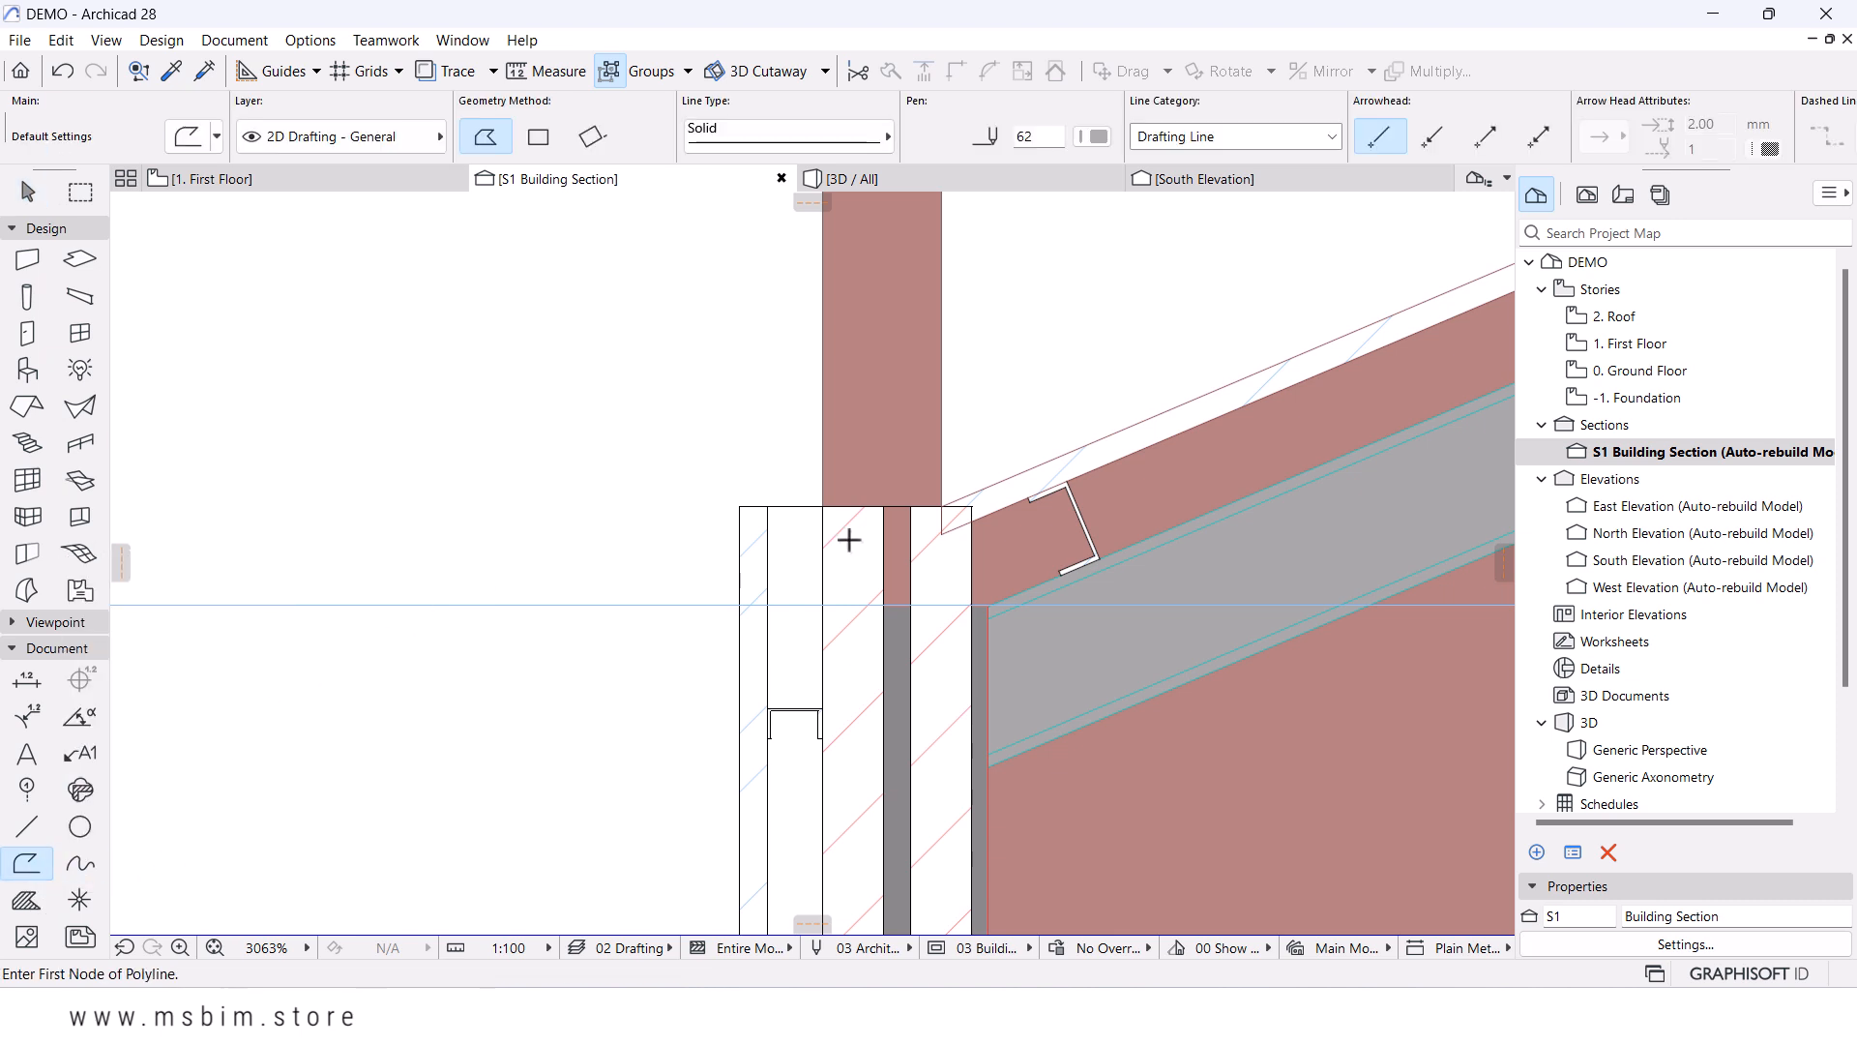
scroll(849, 540, "up", 2)
scroll(741, 510, "down", 2)
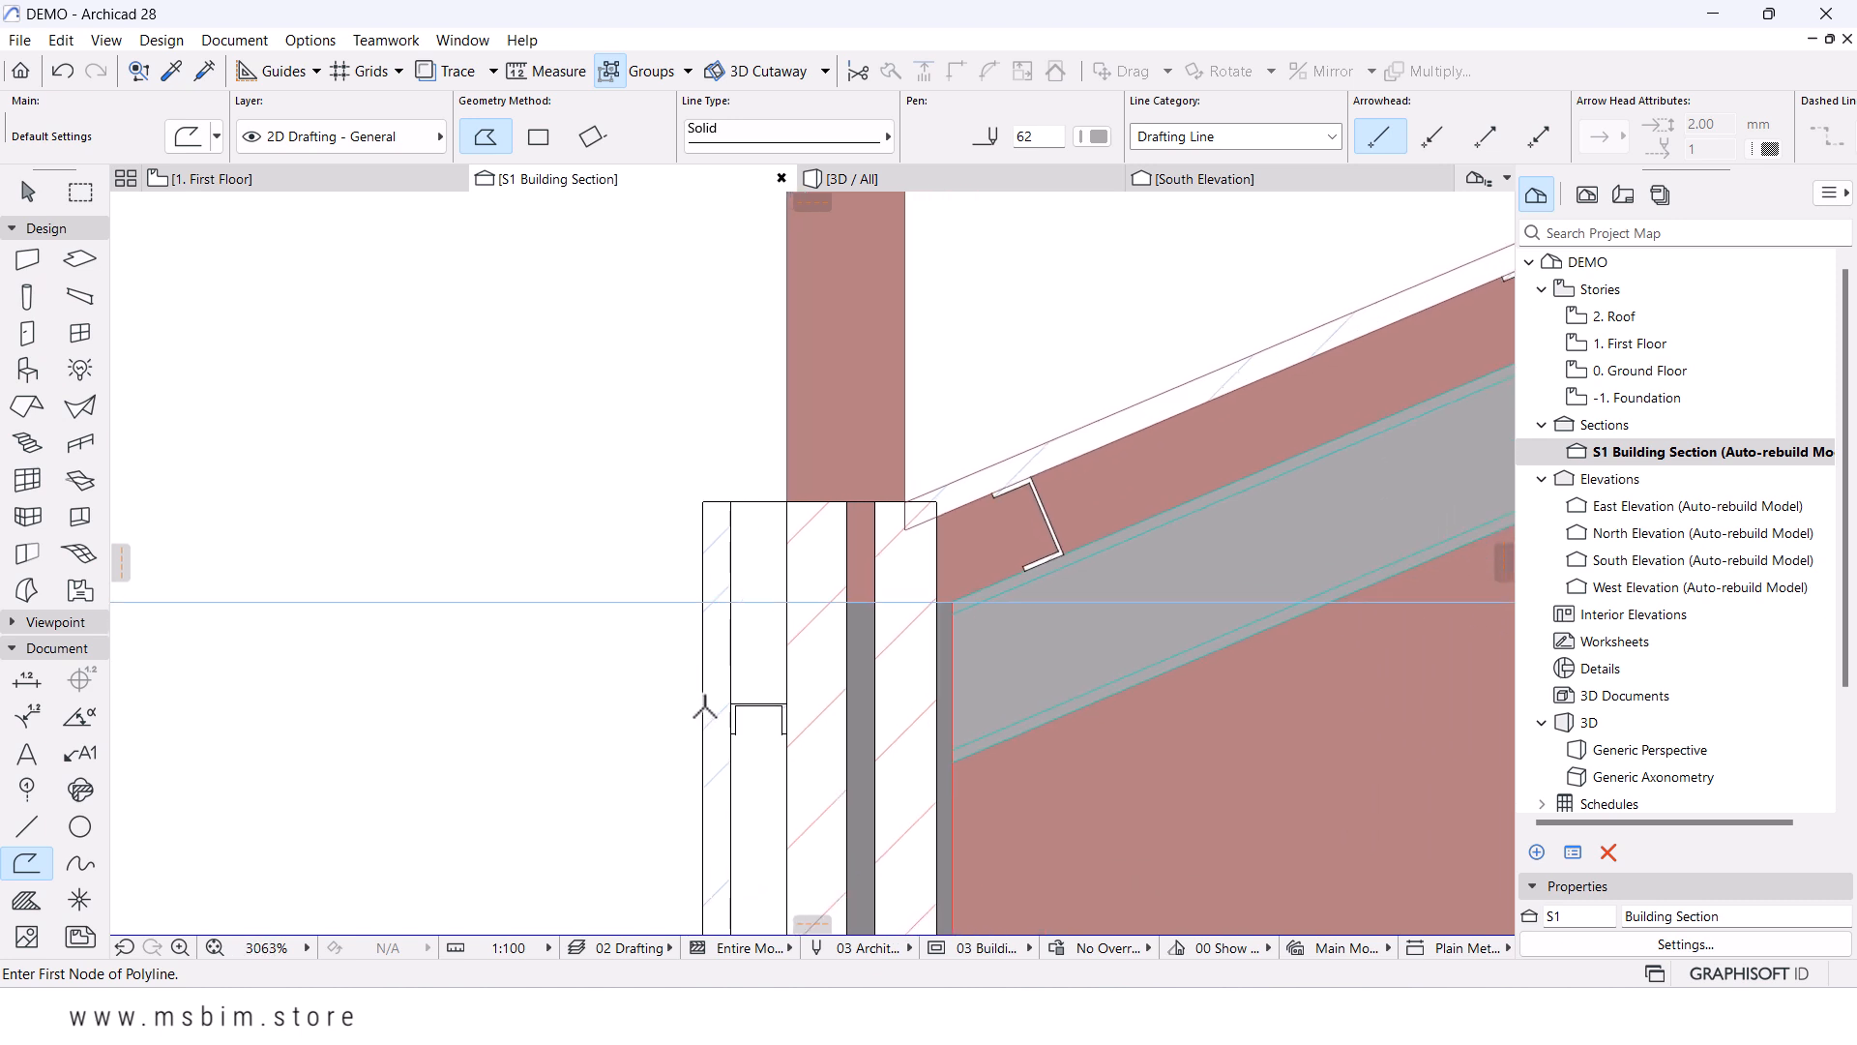
scroll(980, 492, "up", 2)
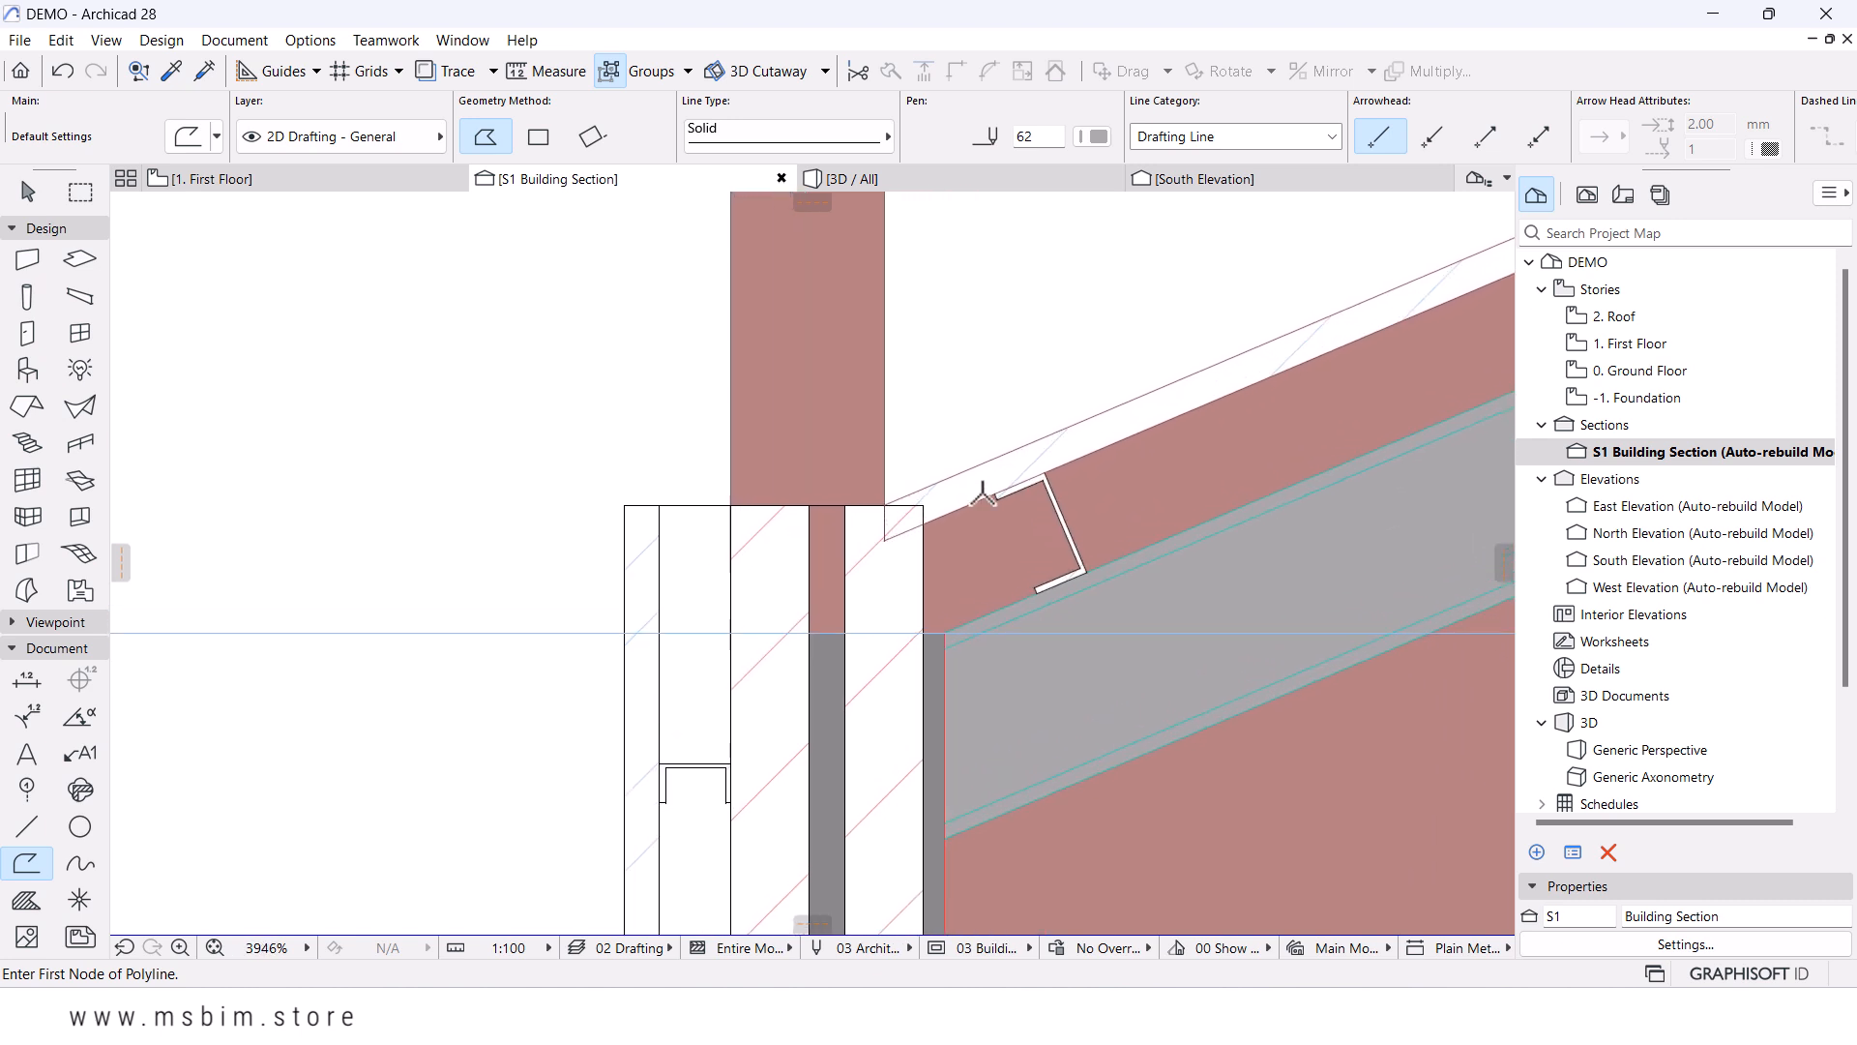
left_click(1053, 469)
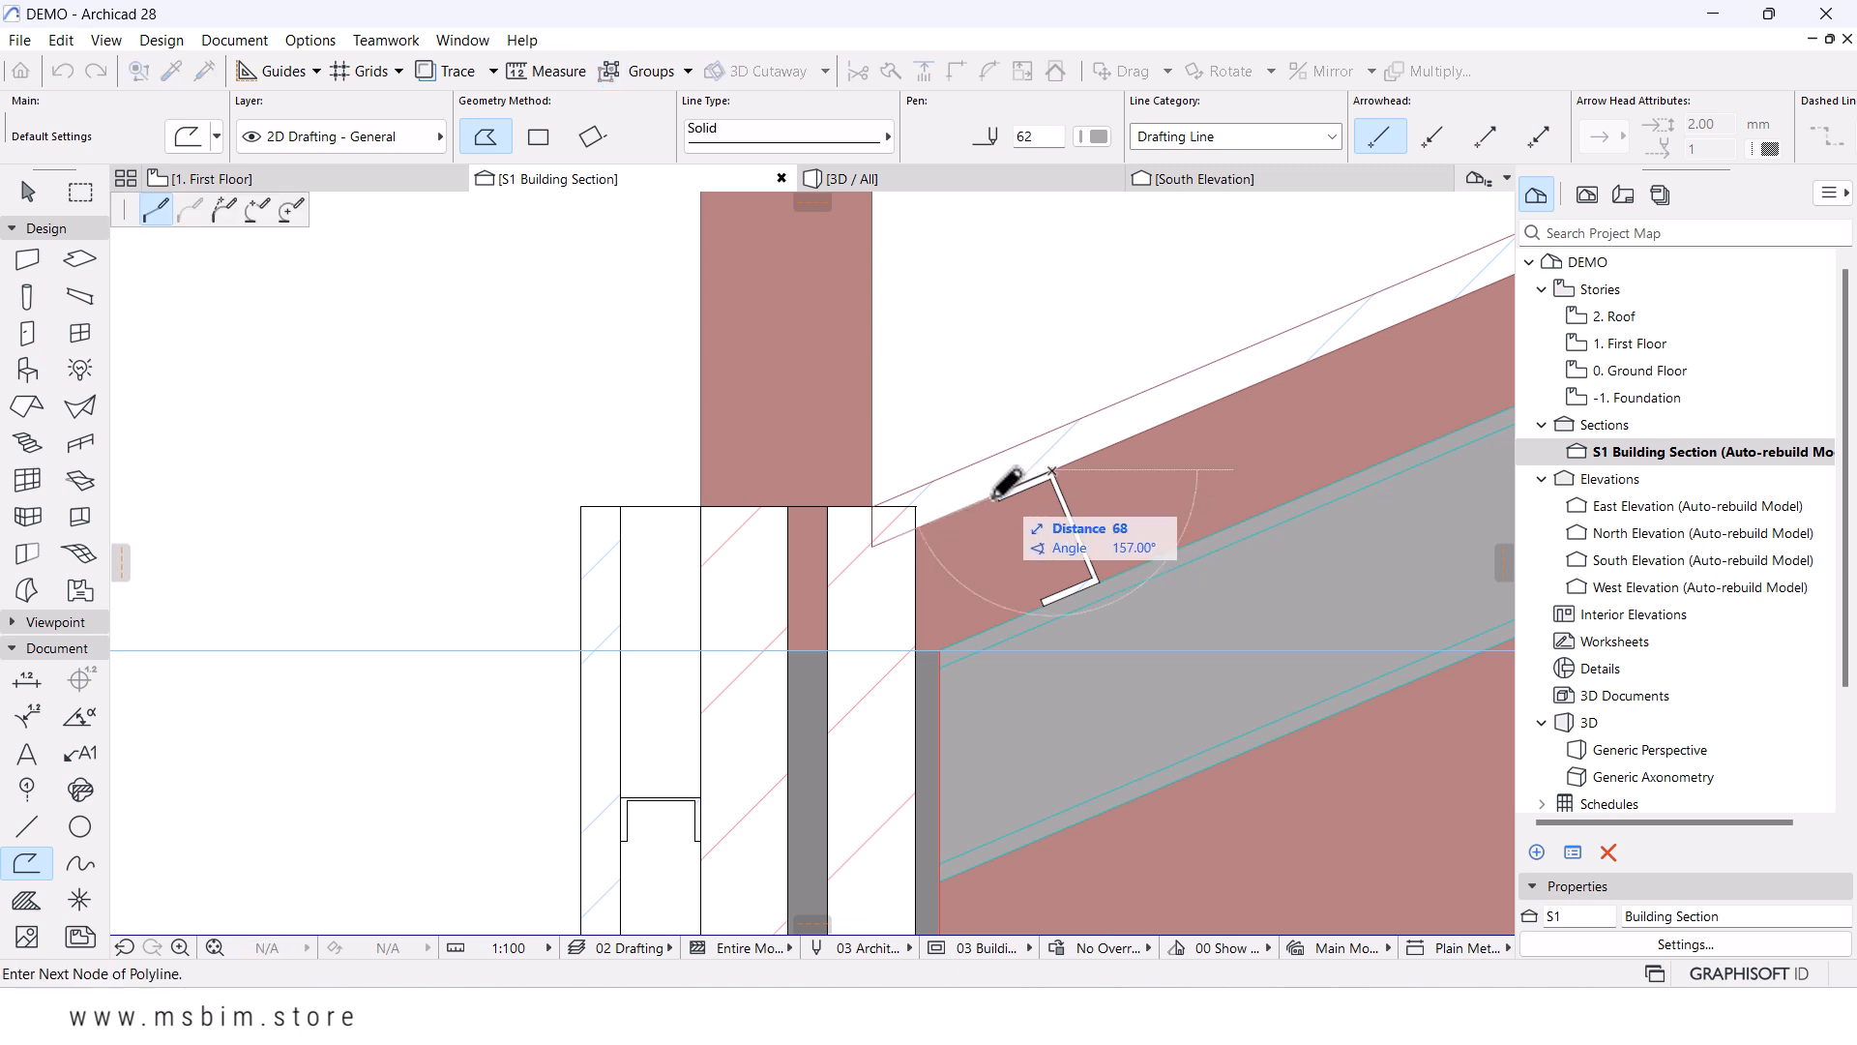
left_click(915, 530)
scroll(938, 472, "down", 3)
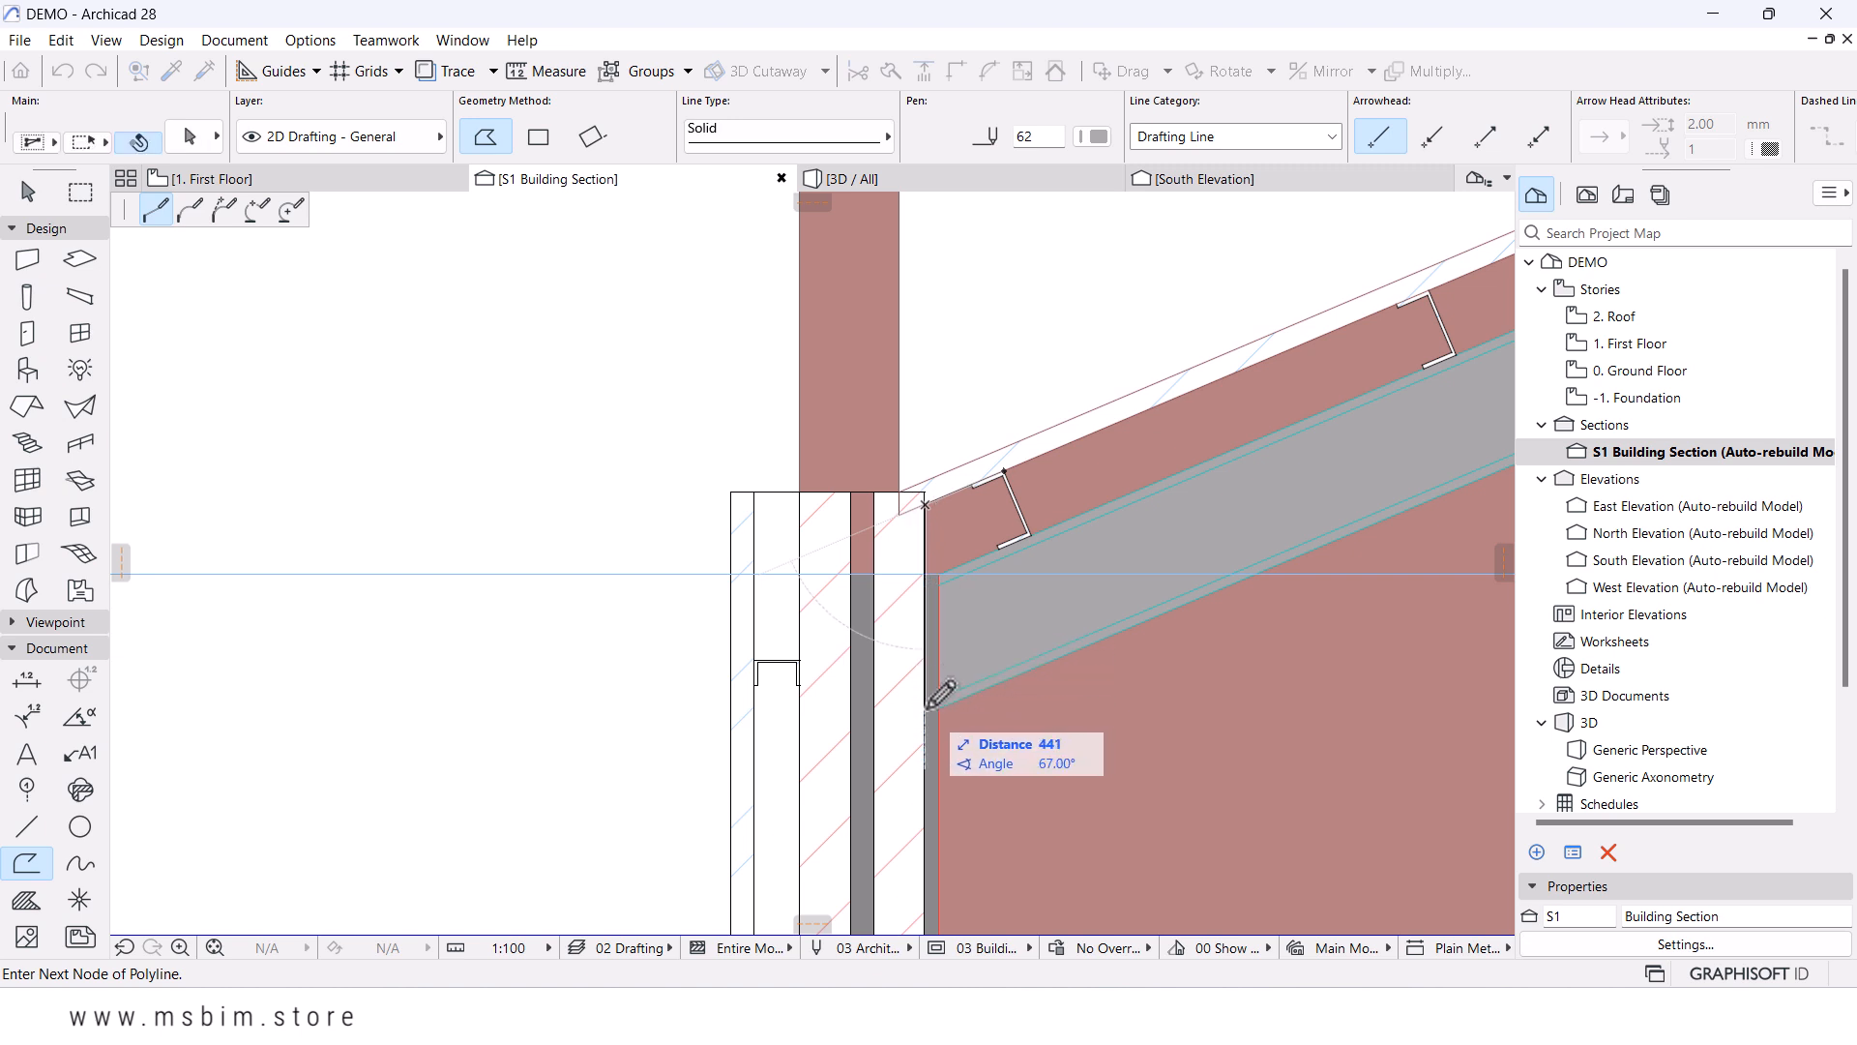
left_click(926, 638)
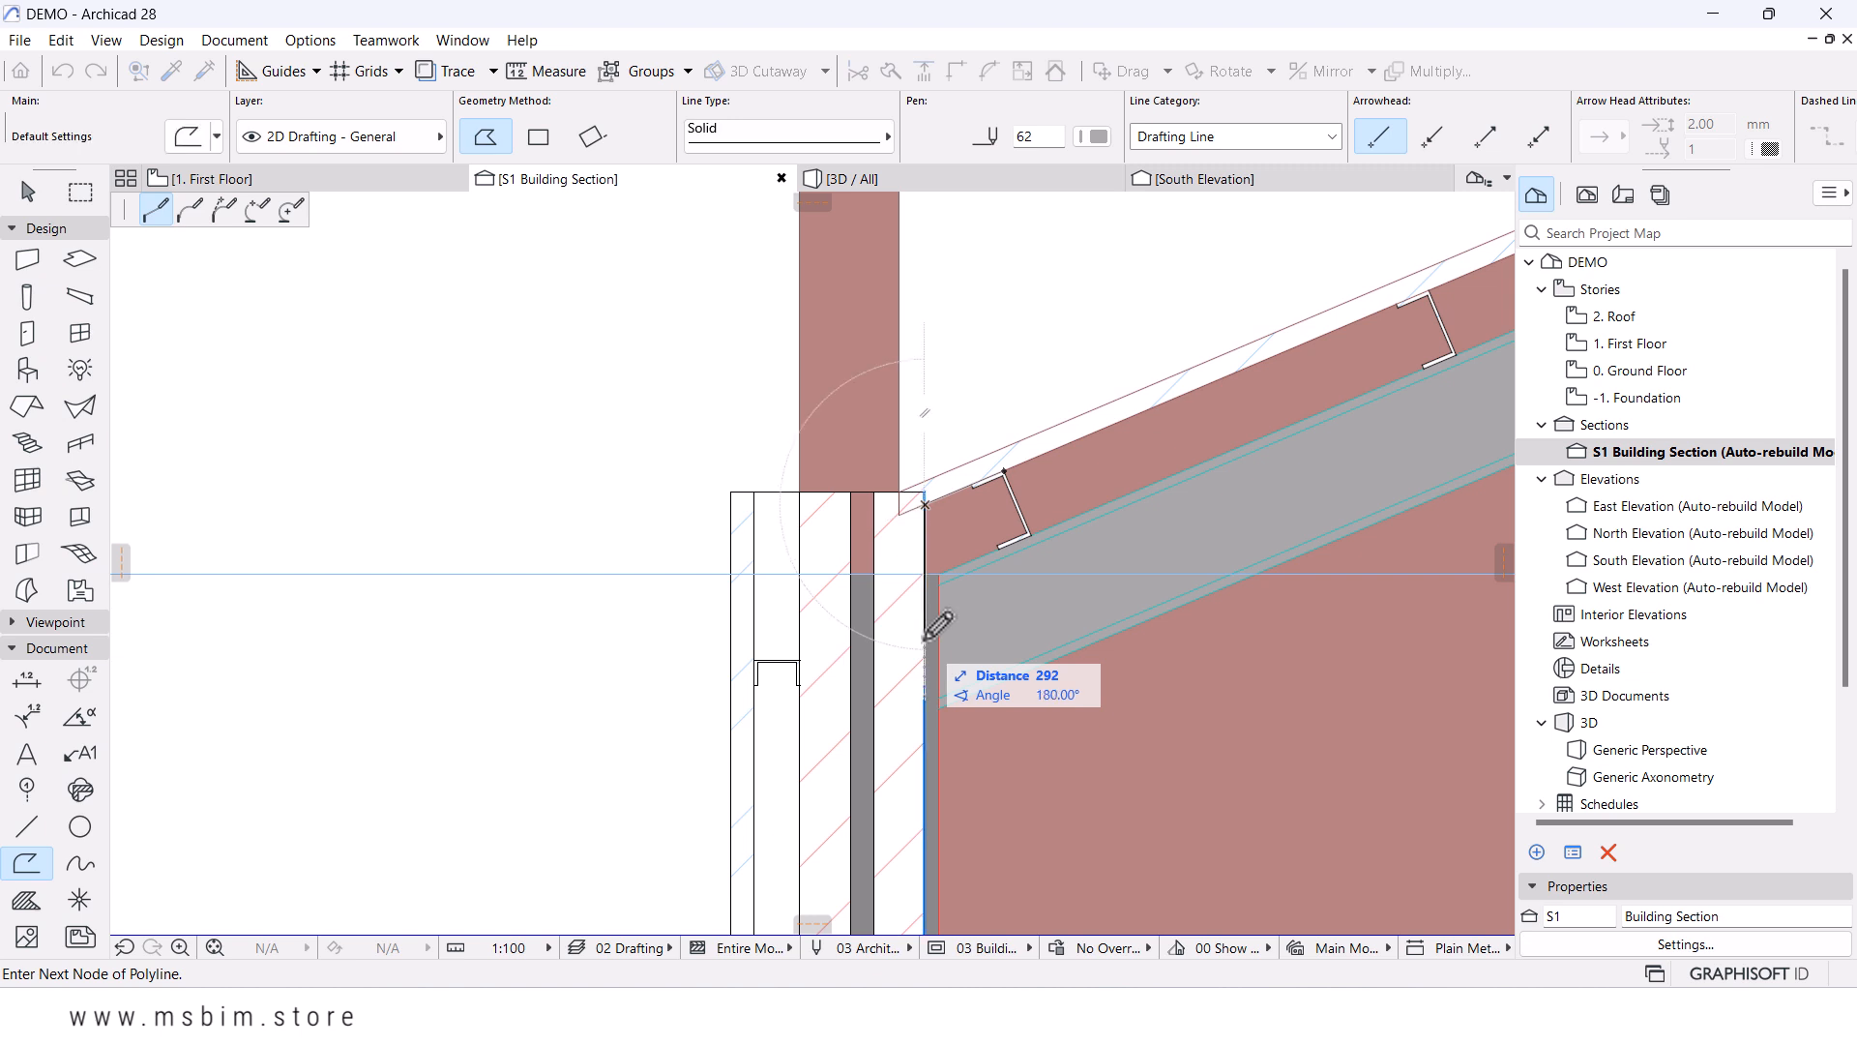
type("250")
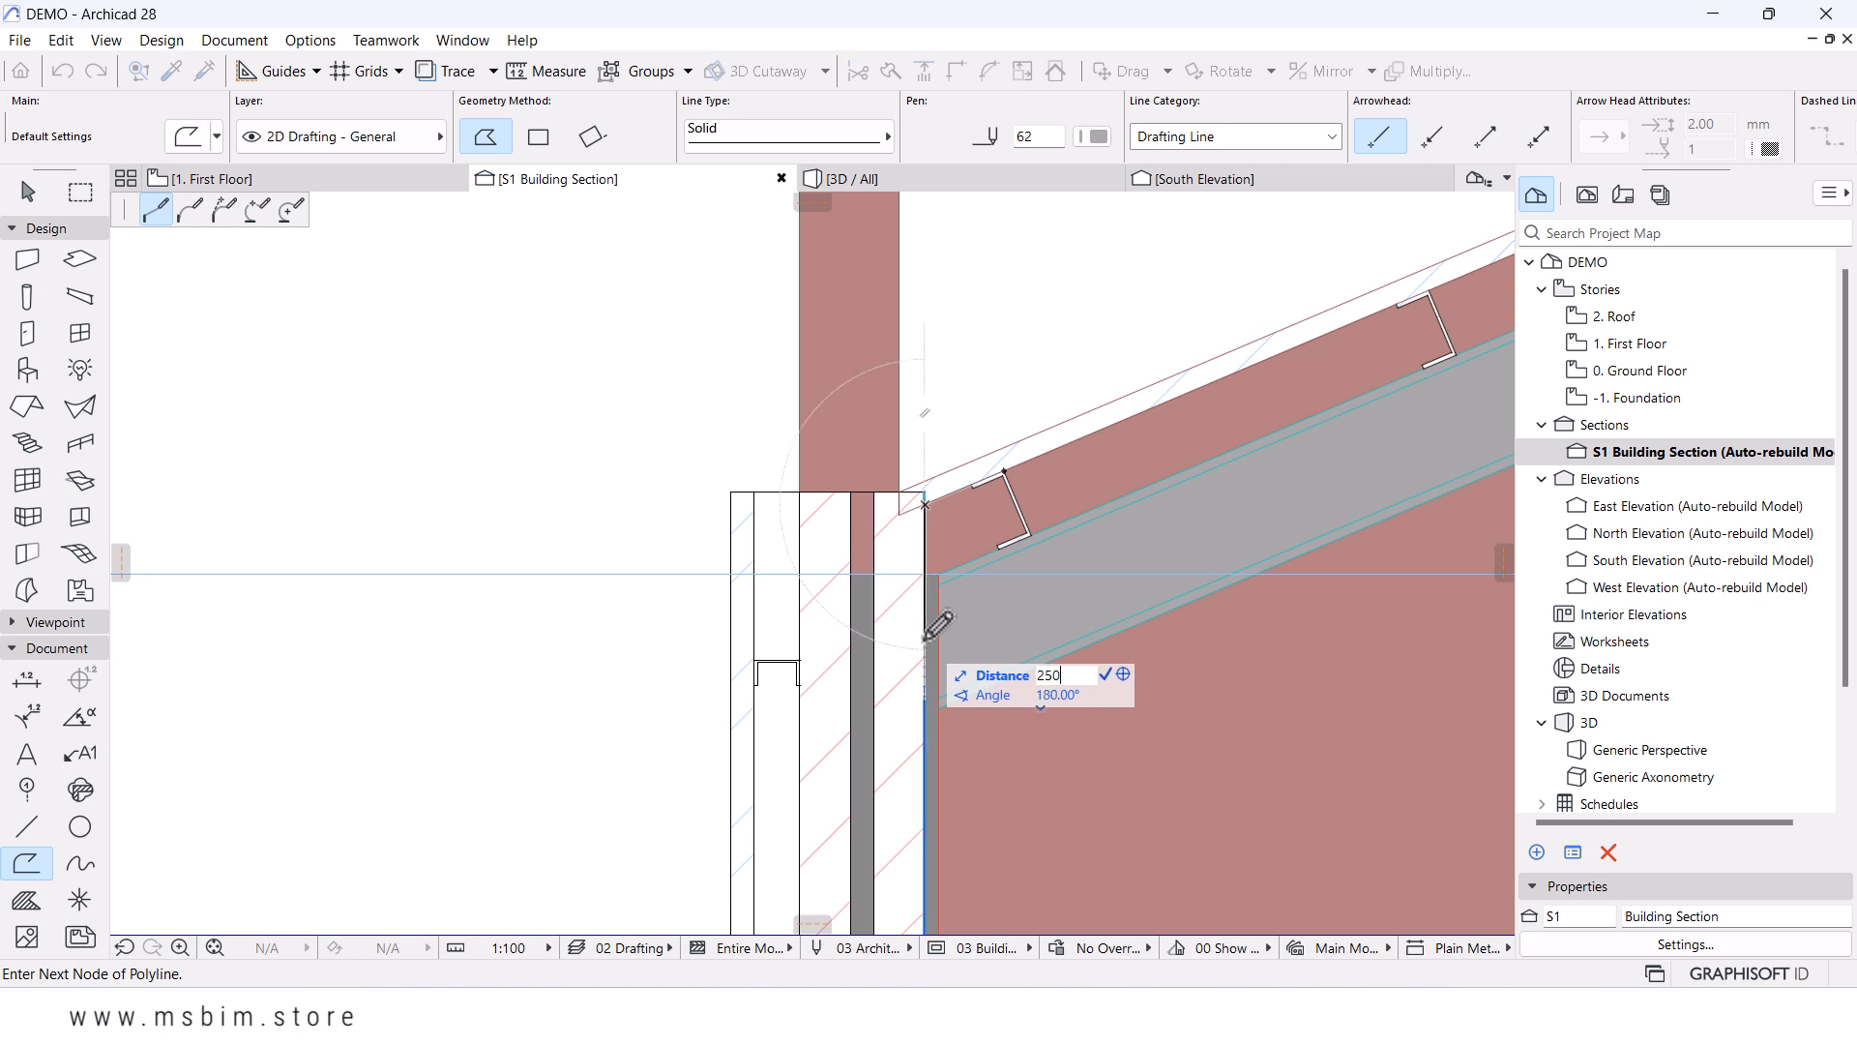
key("Return")
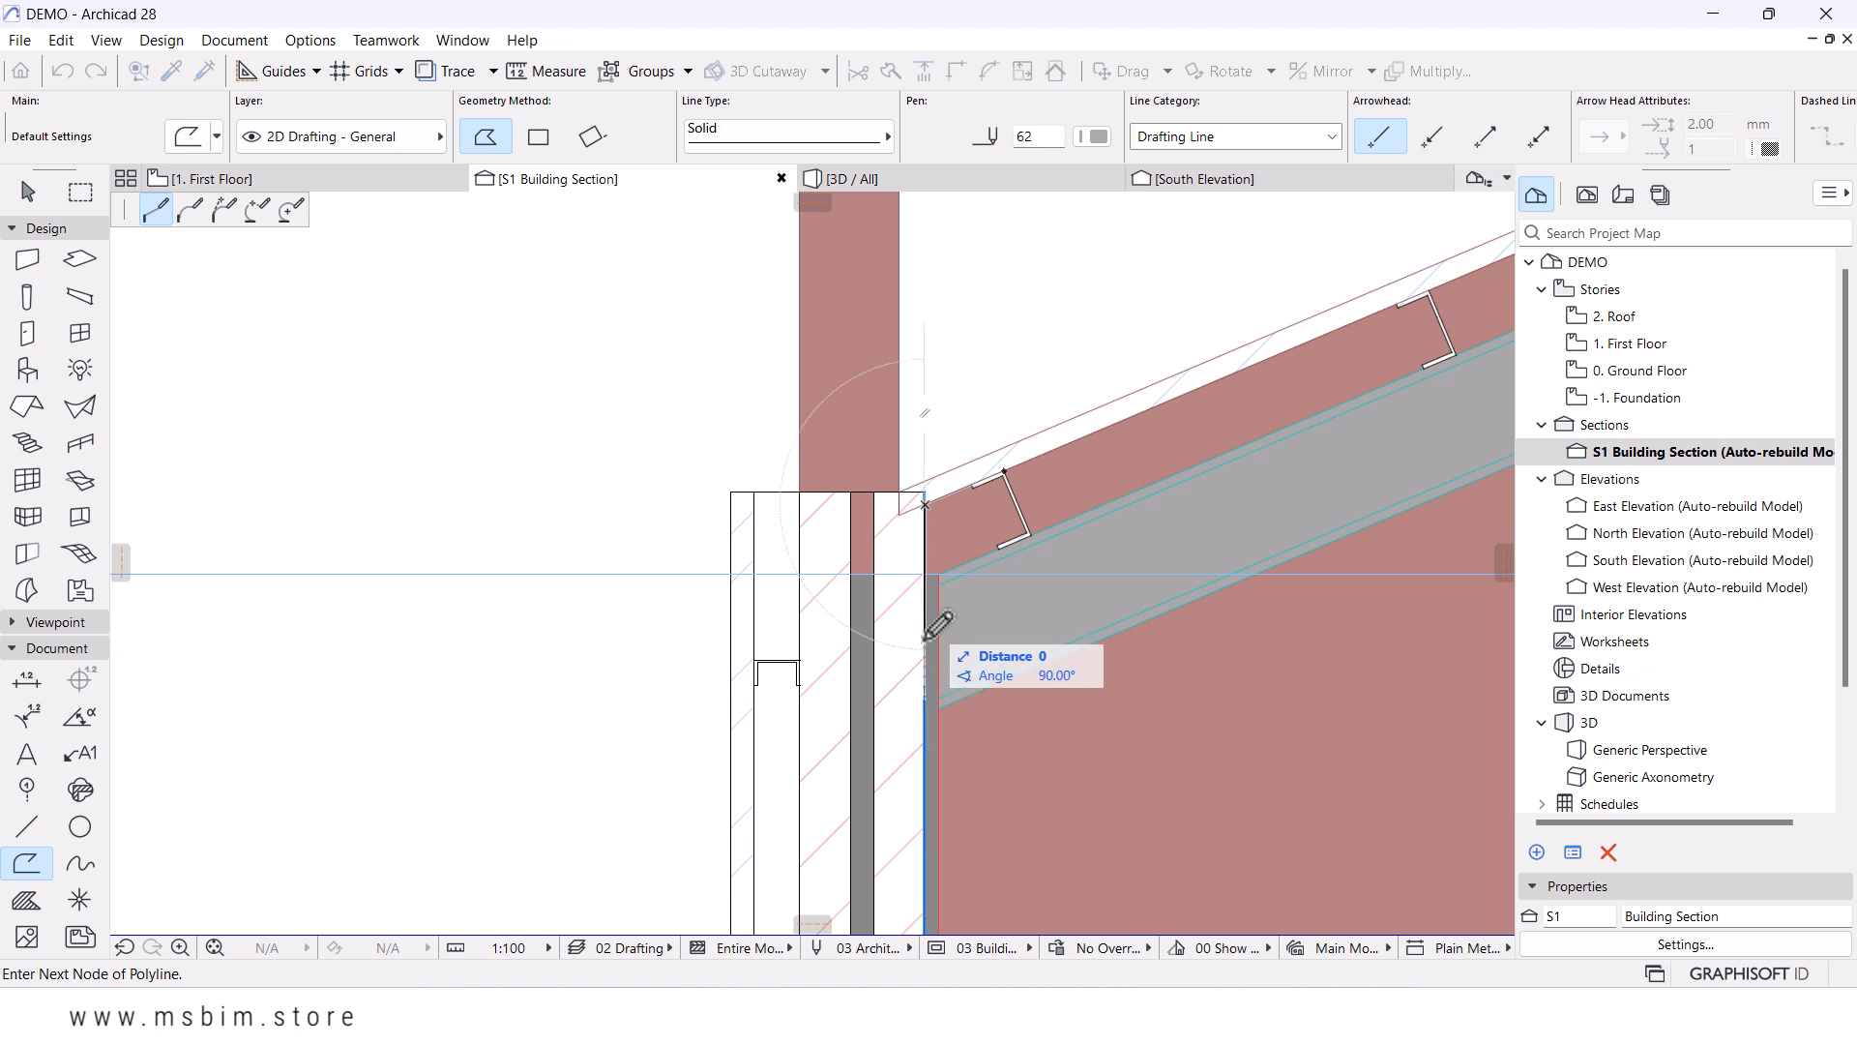
- Finish the polyline across the brick leaves, up to the wall top, over the cladding and 350 mm down its outer face, and select it
left_click(800, 617)
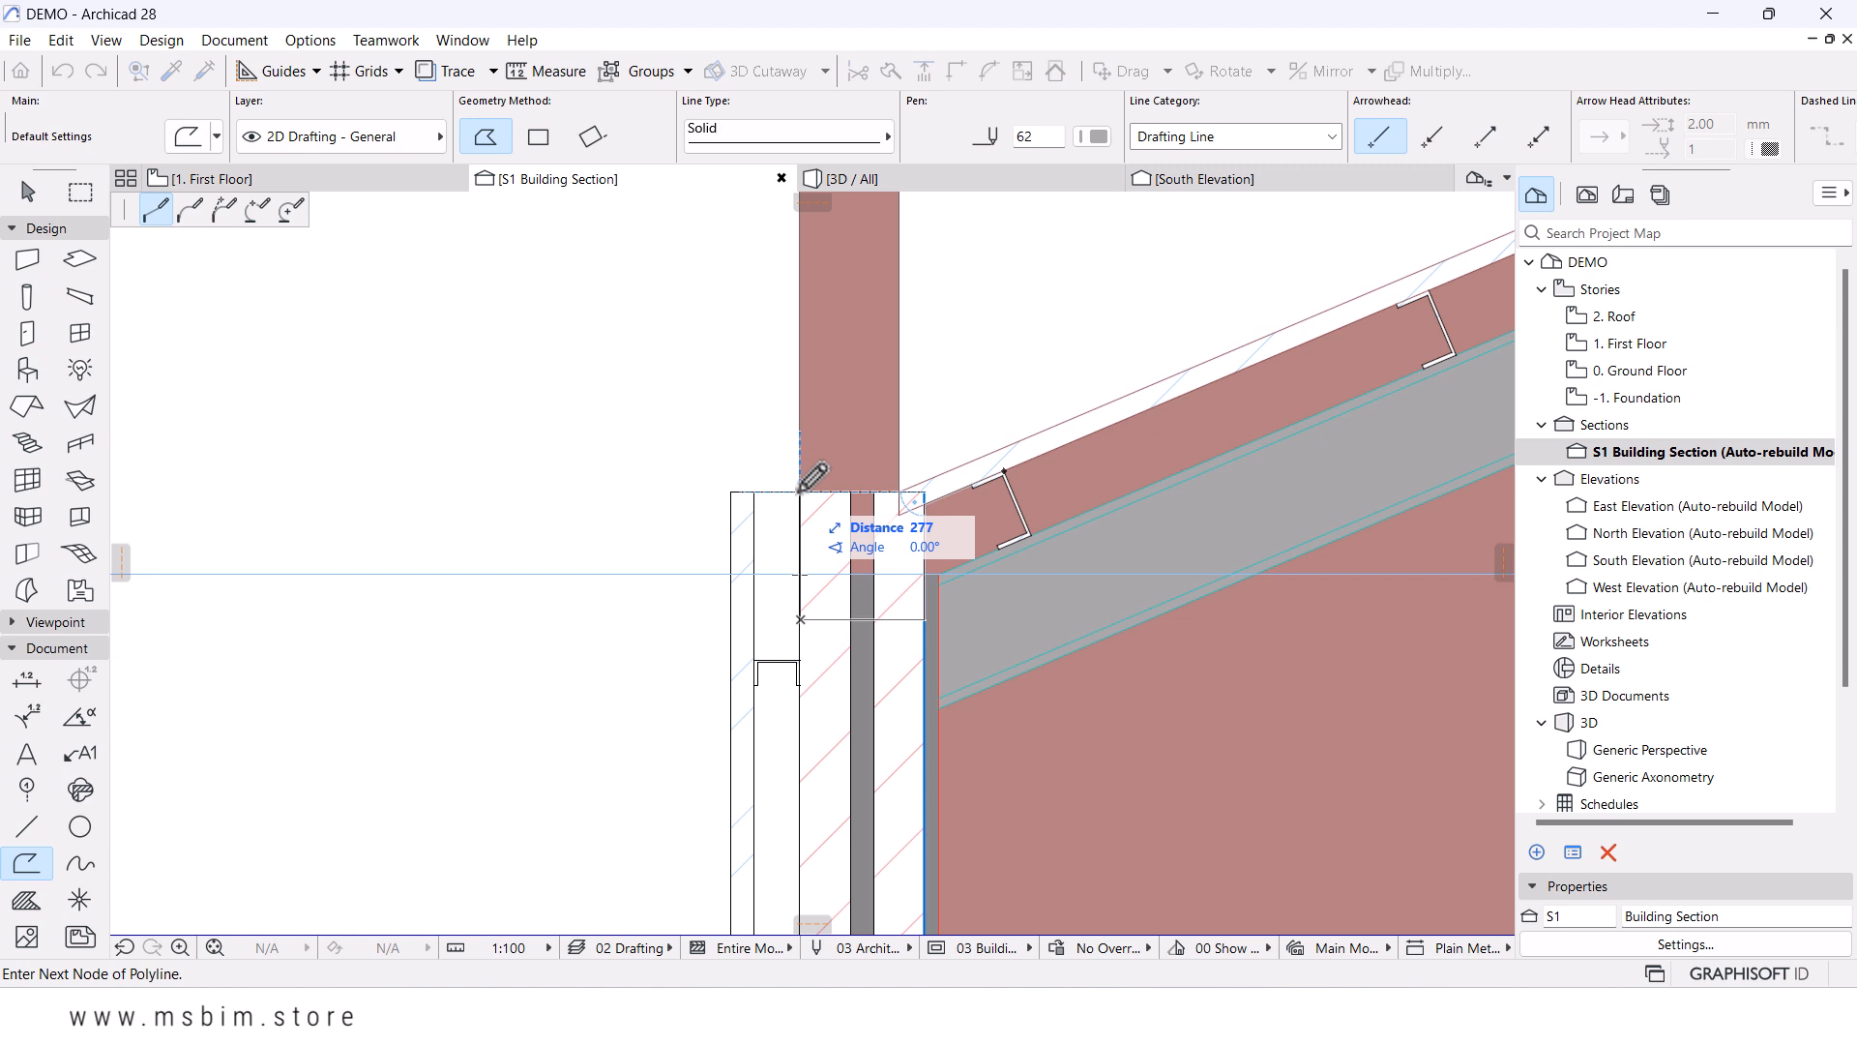
left_click(800, 491)
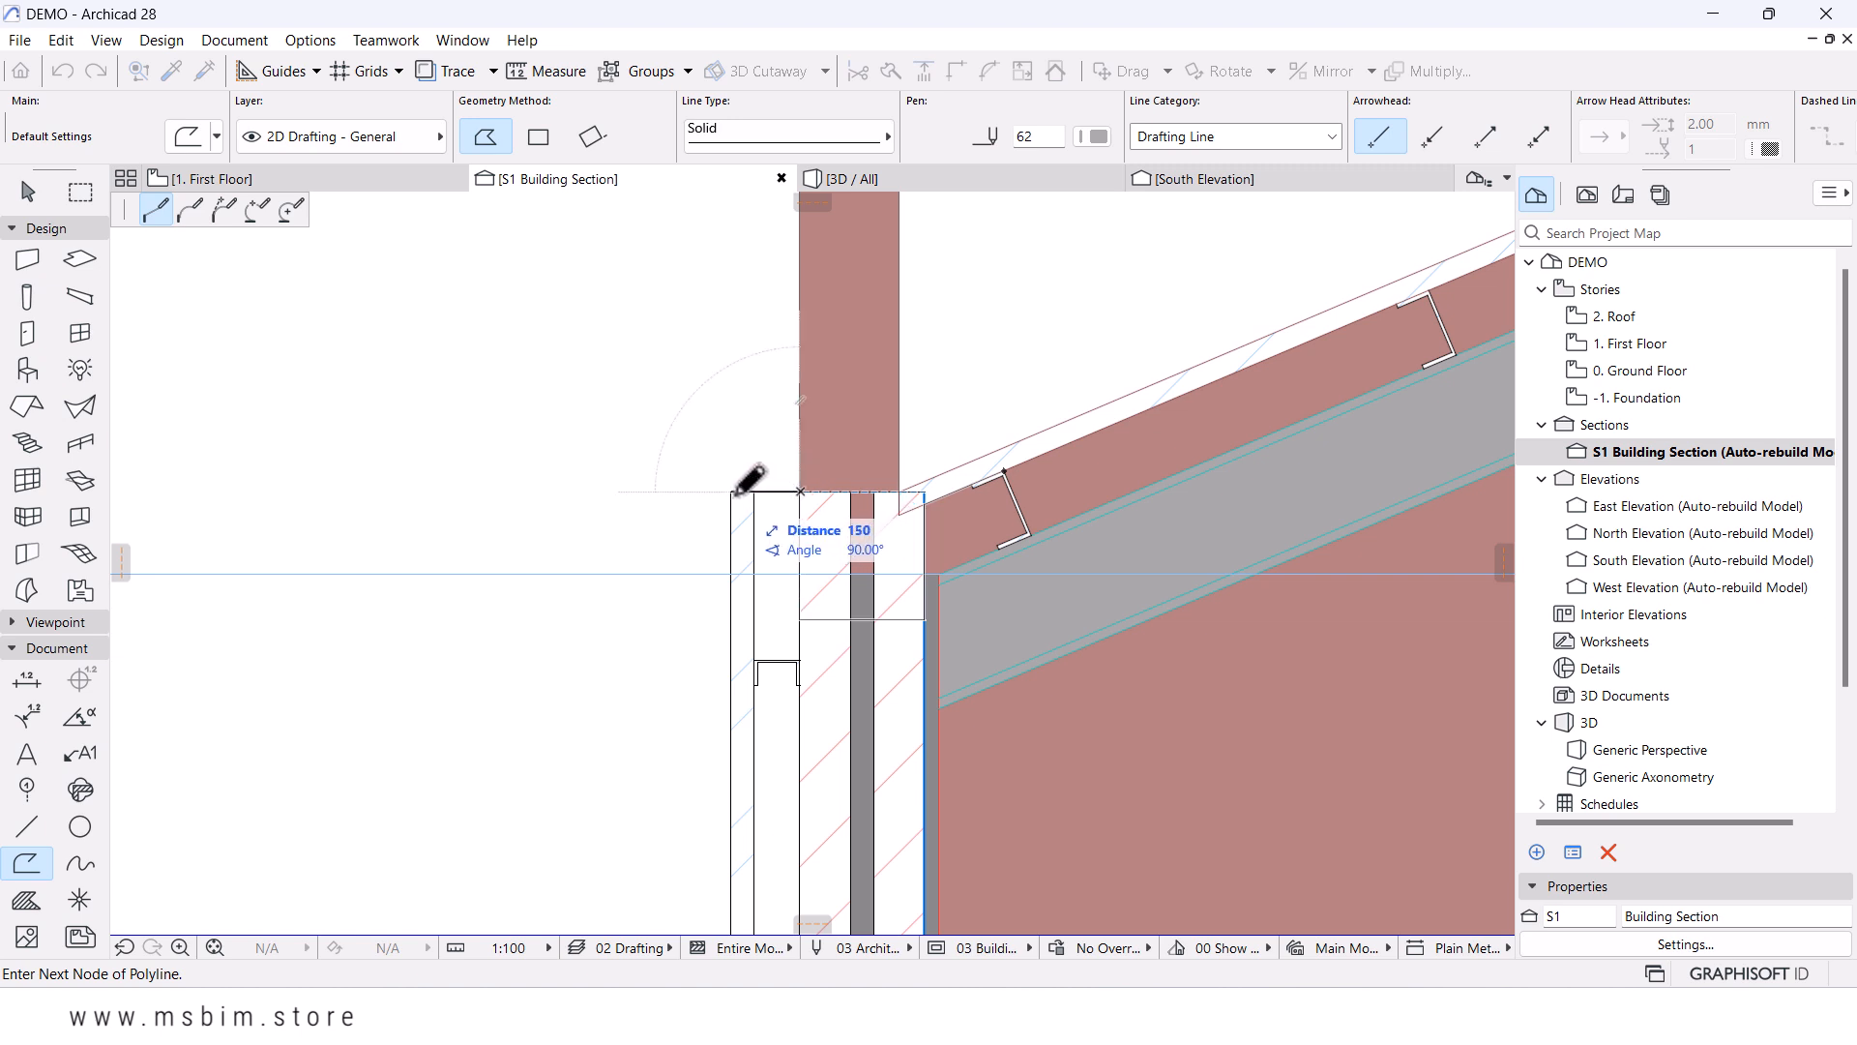
left_click(731, 492)
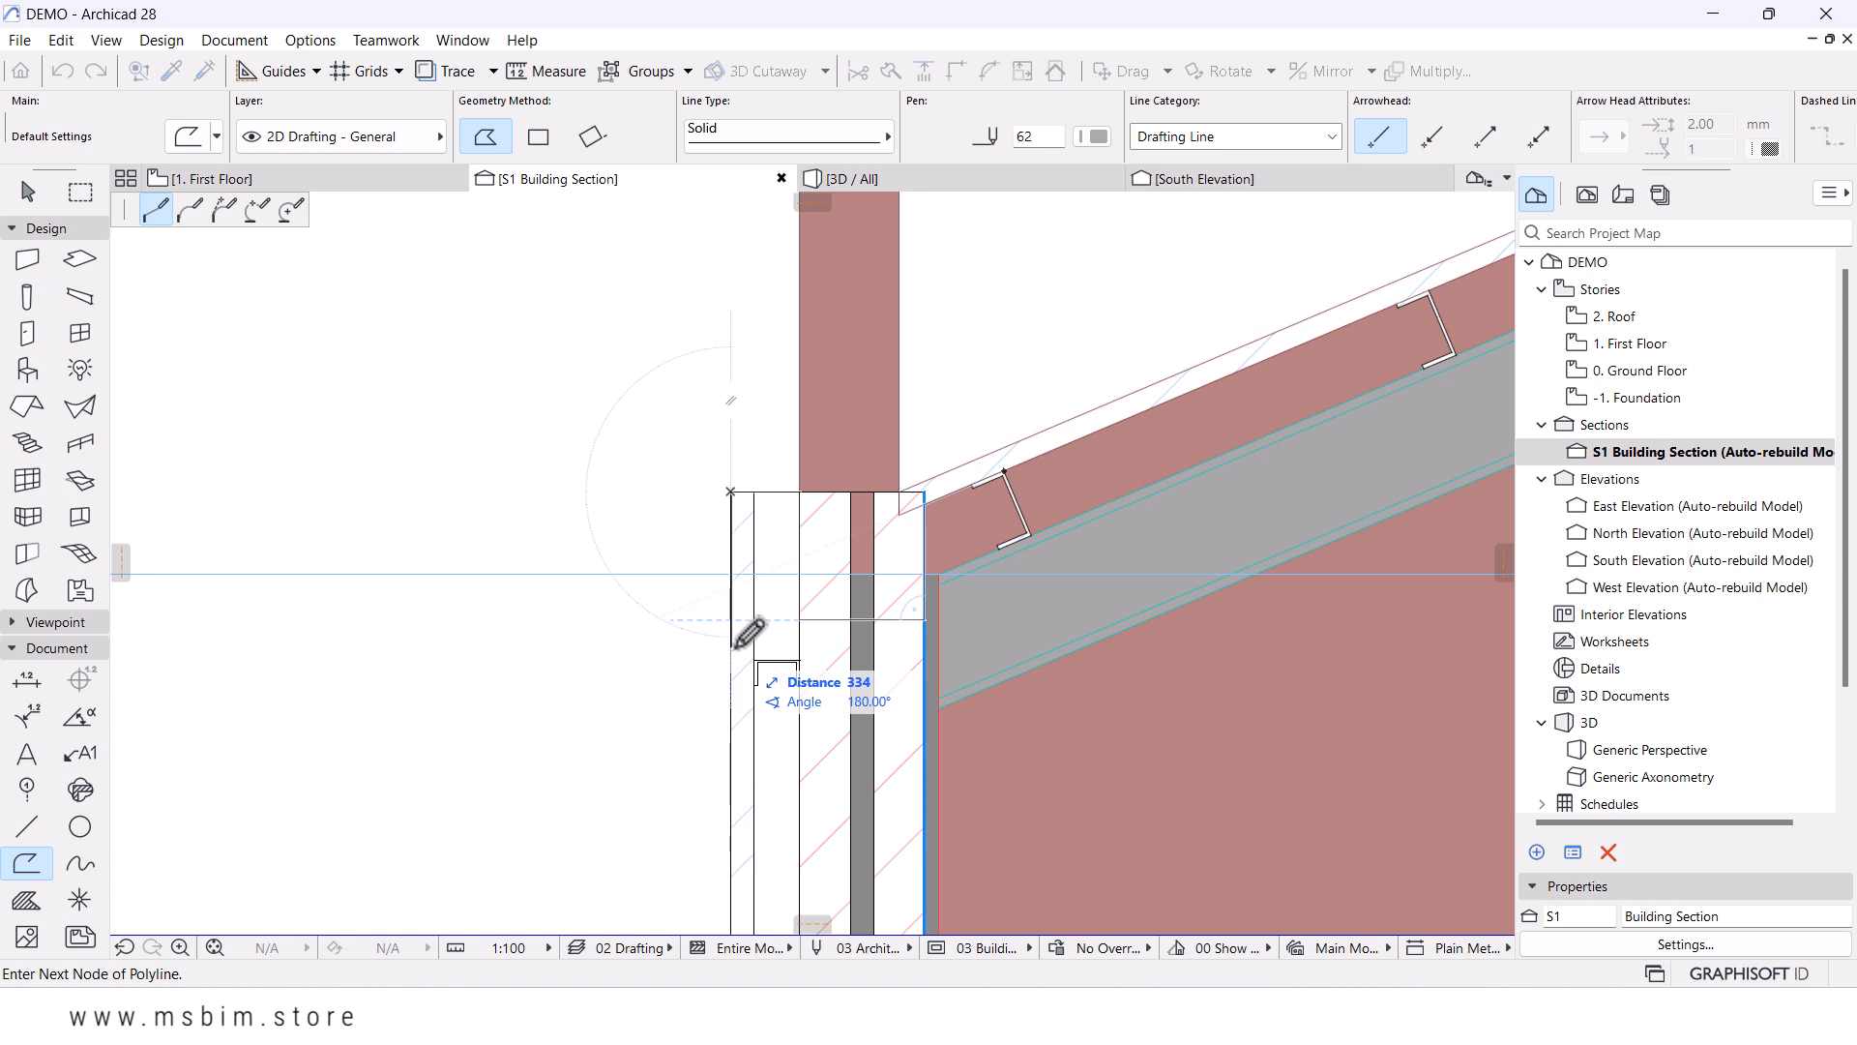
type("350")
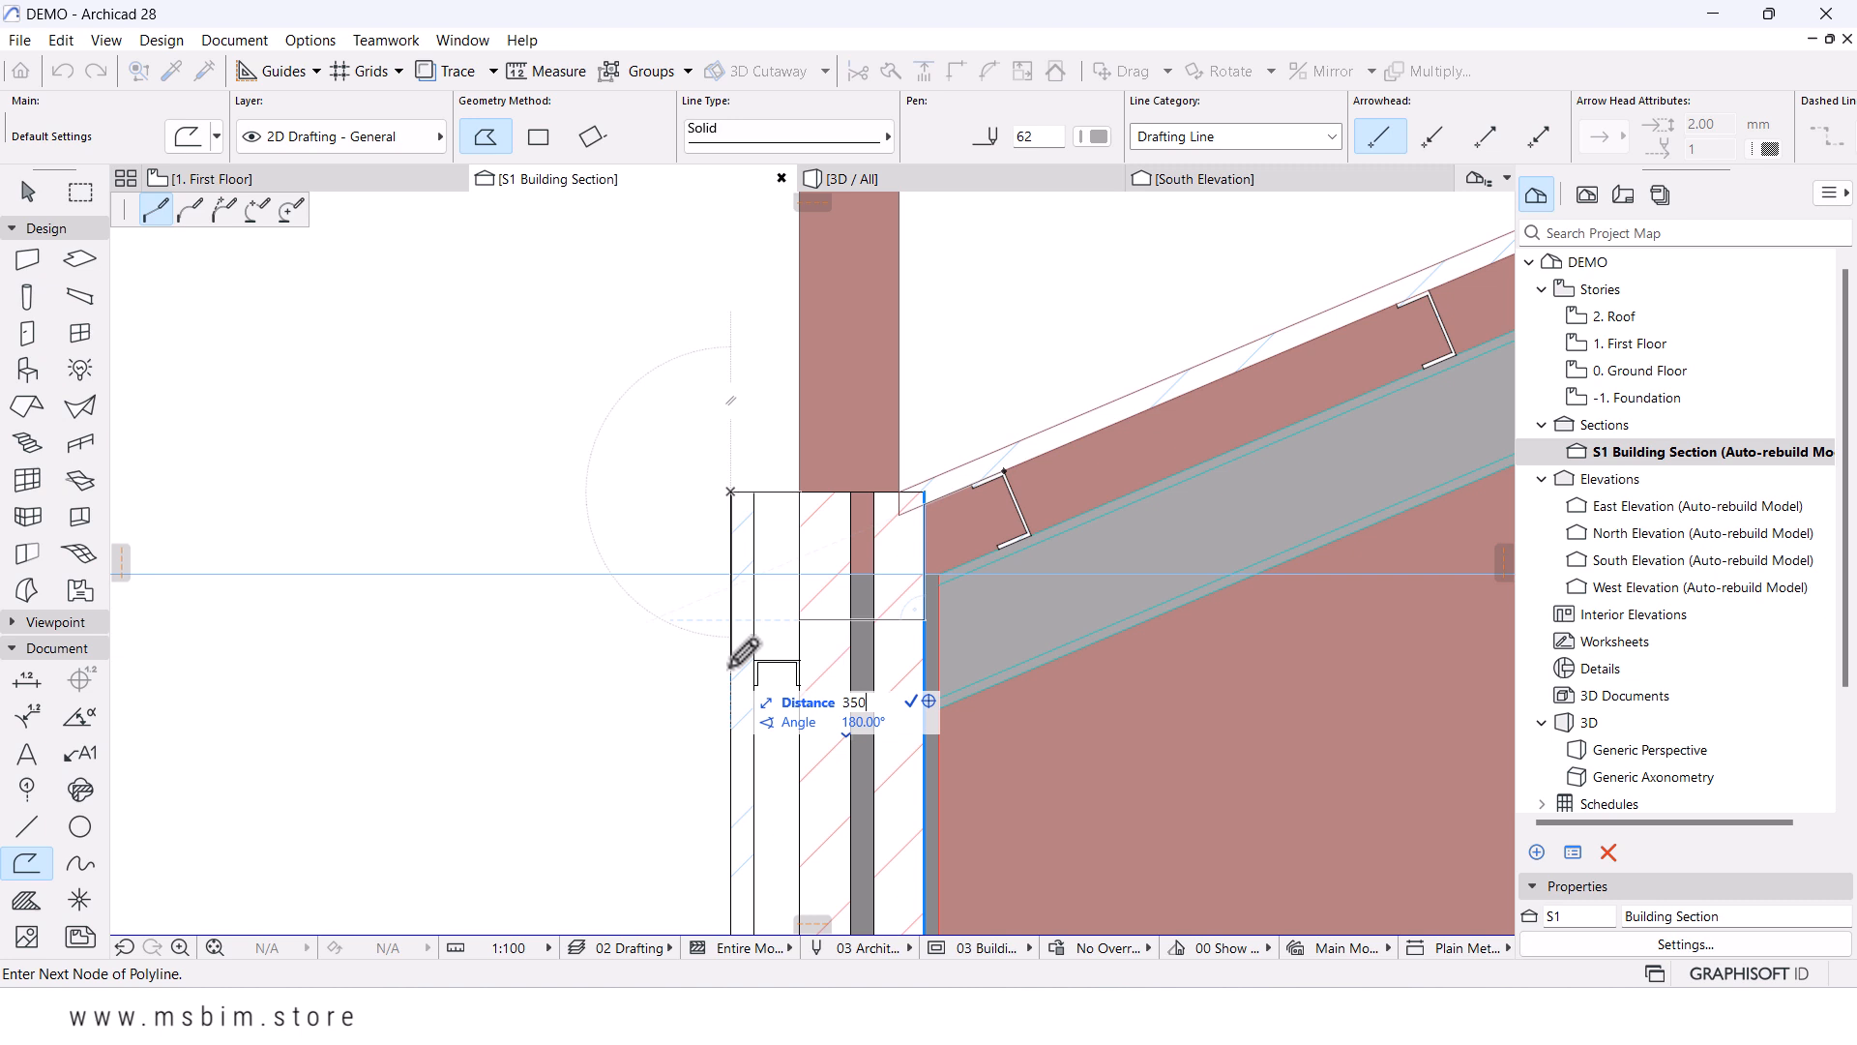
key("Return")
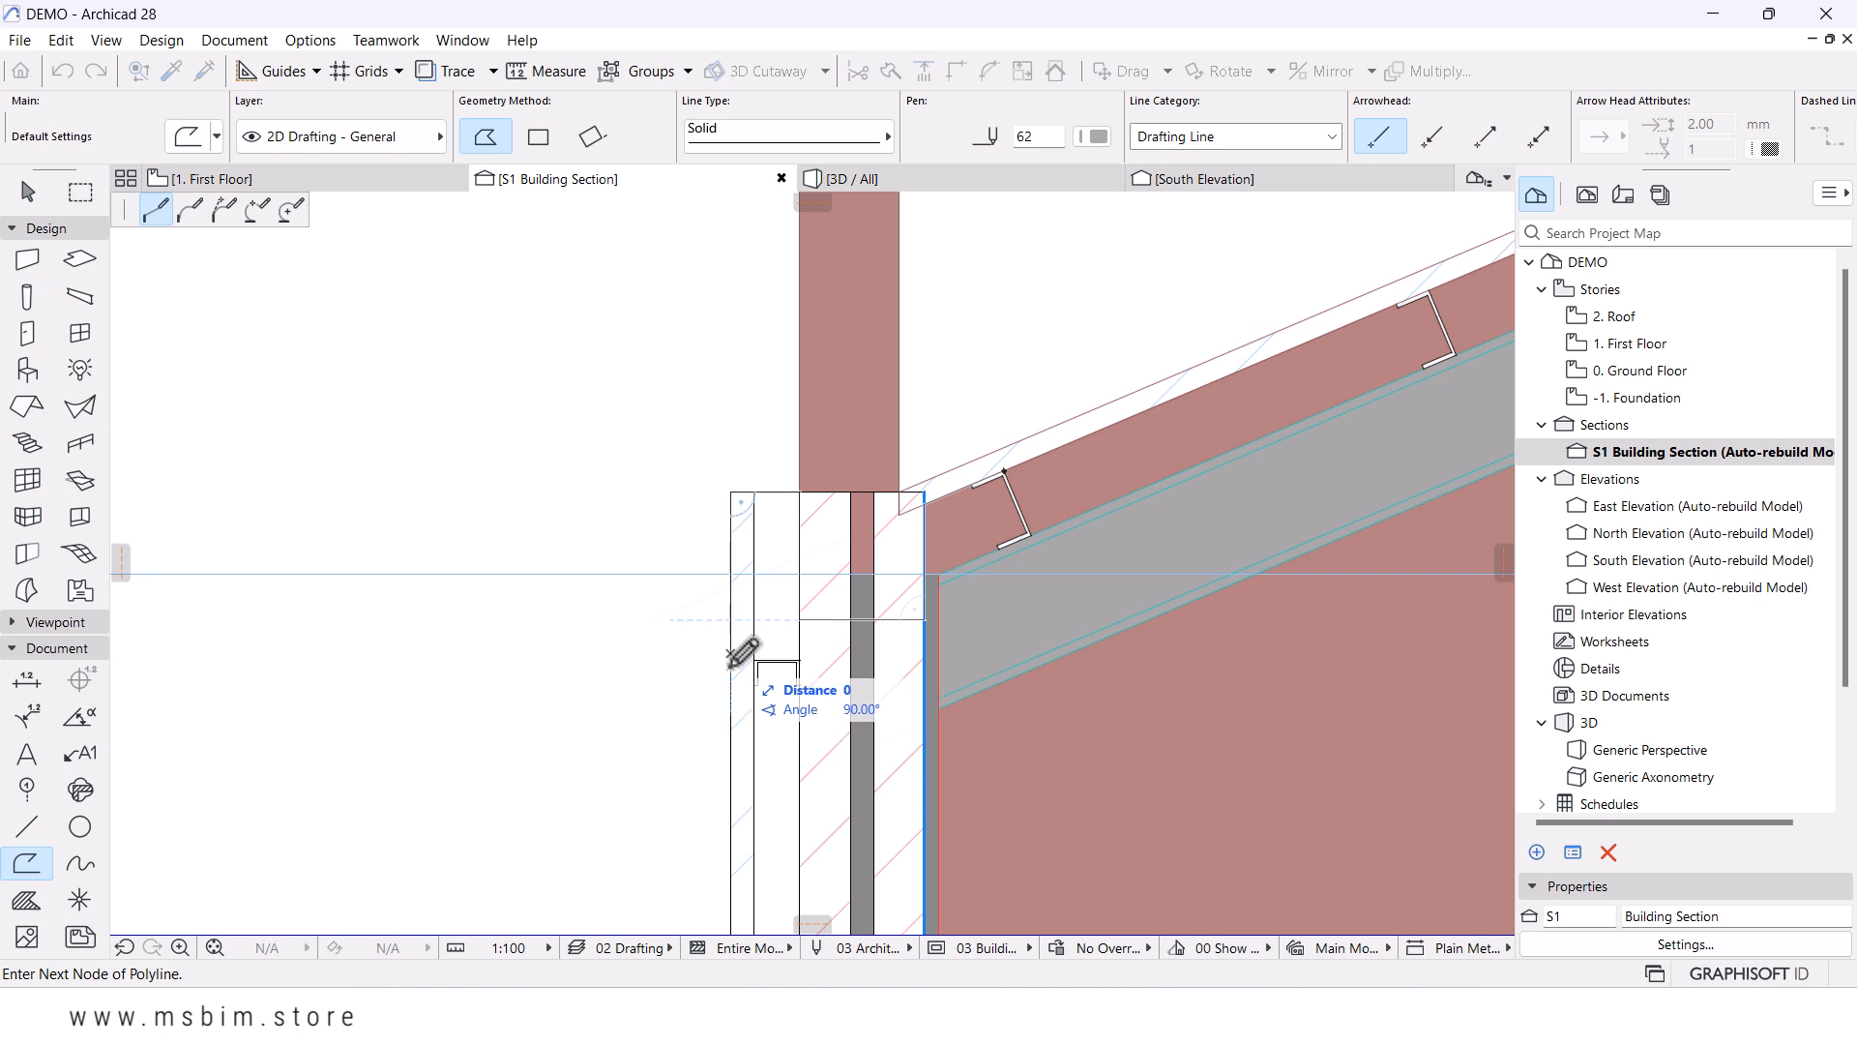
right_click(751, 345)
left_click(814, 522)
key("Escape")
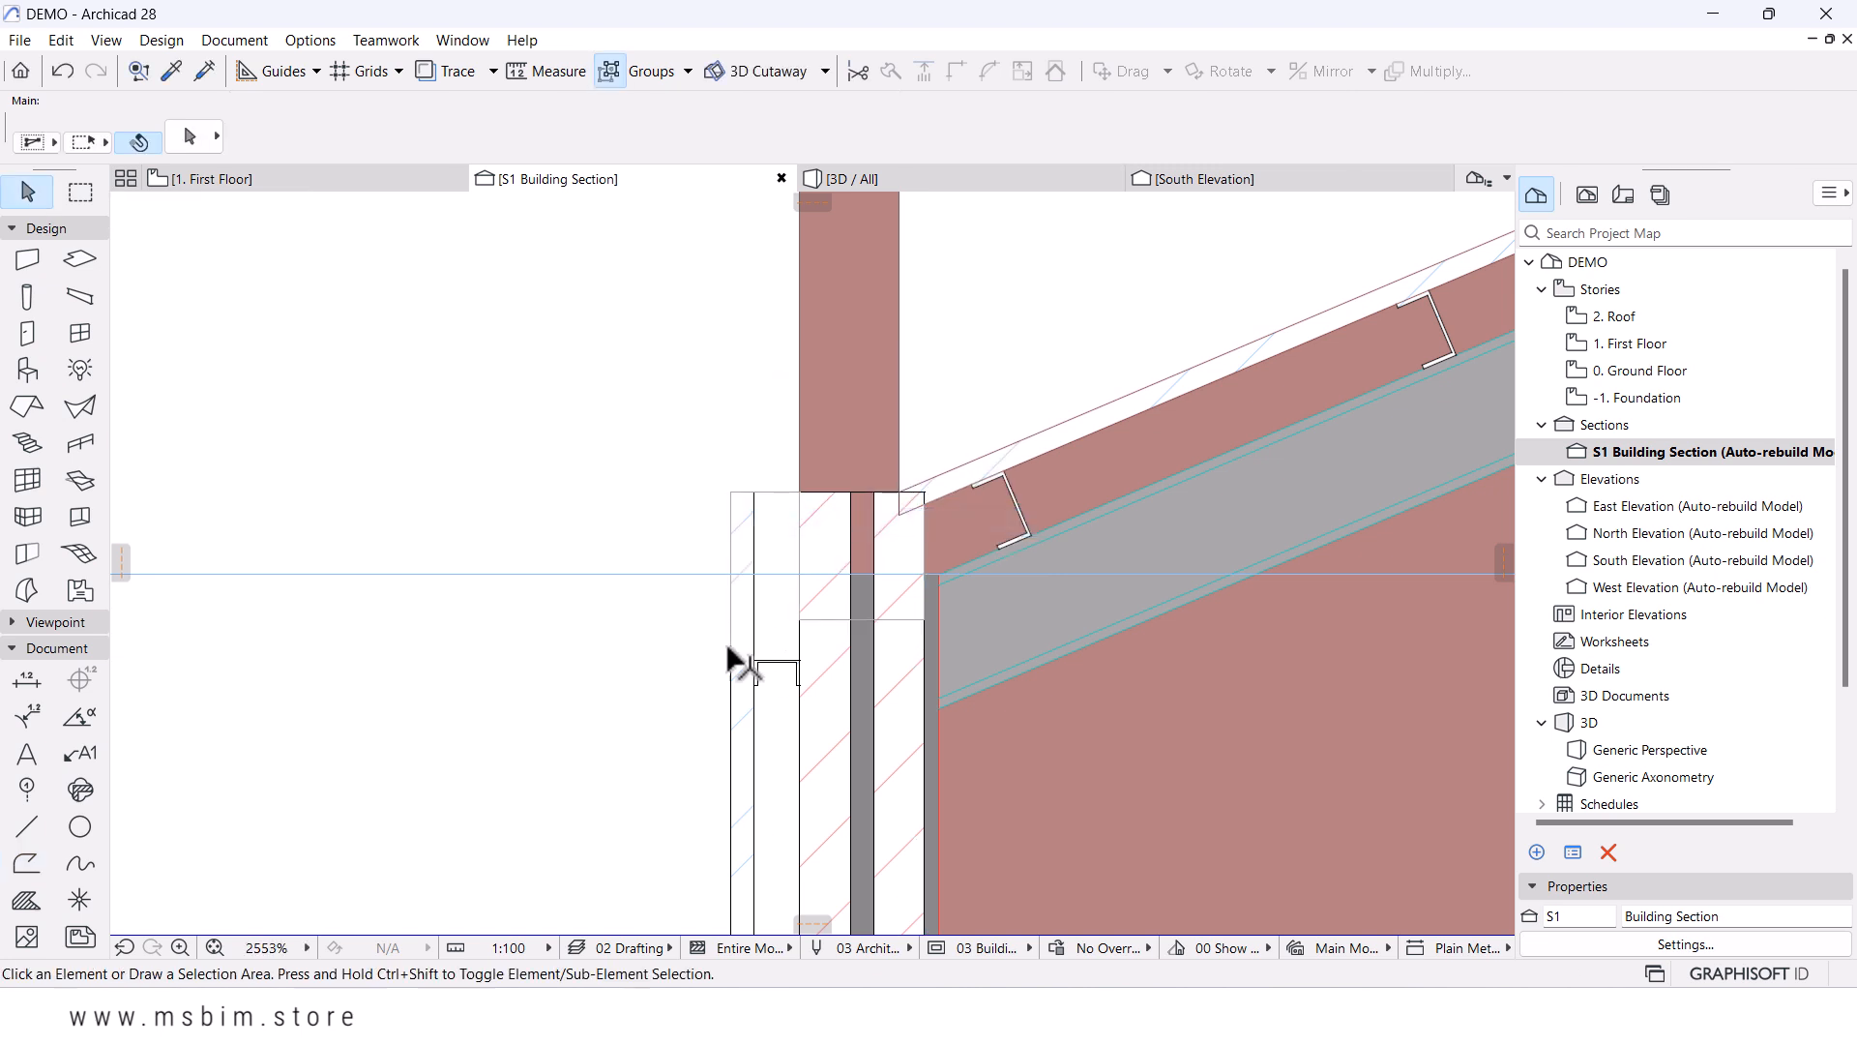
left_click(731, 655)
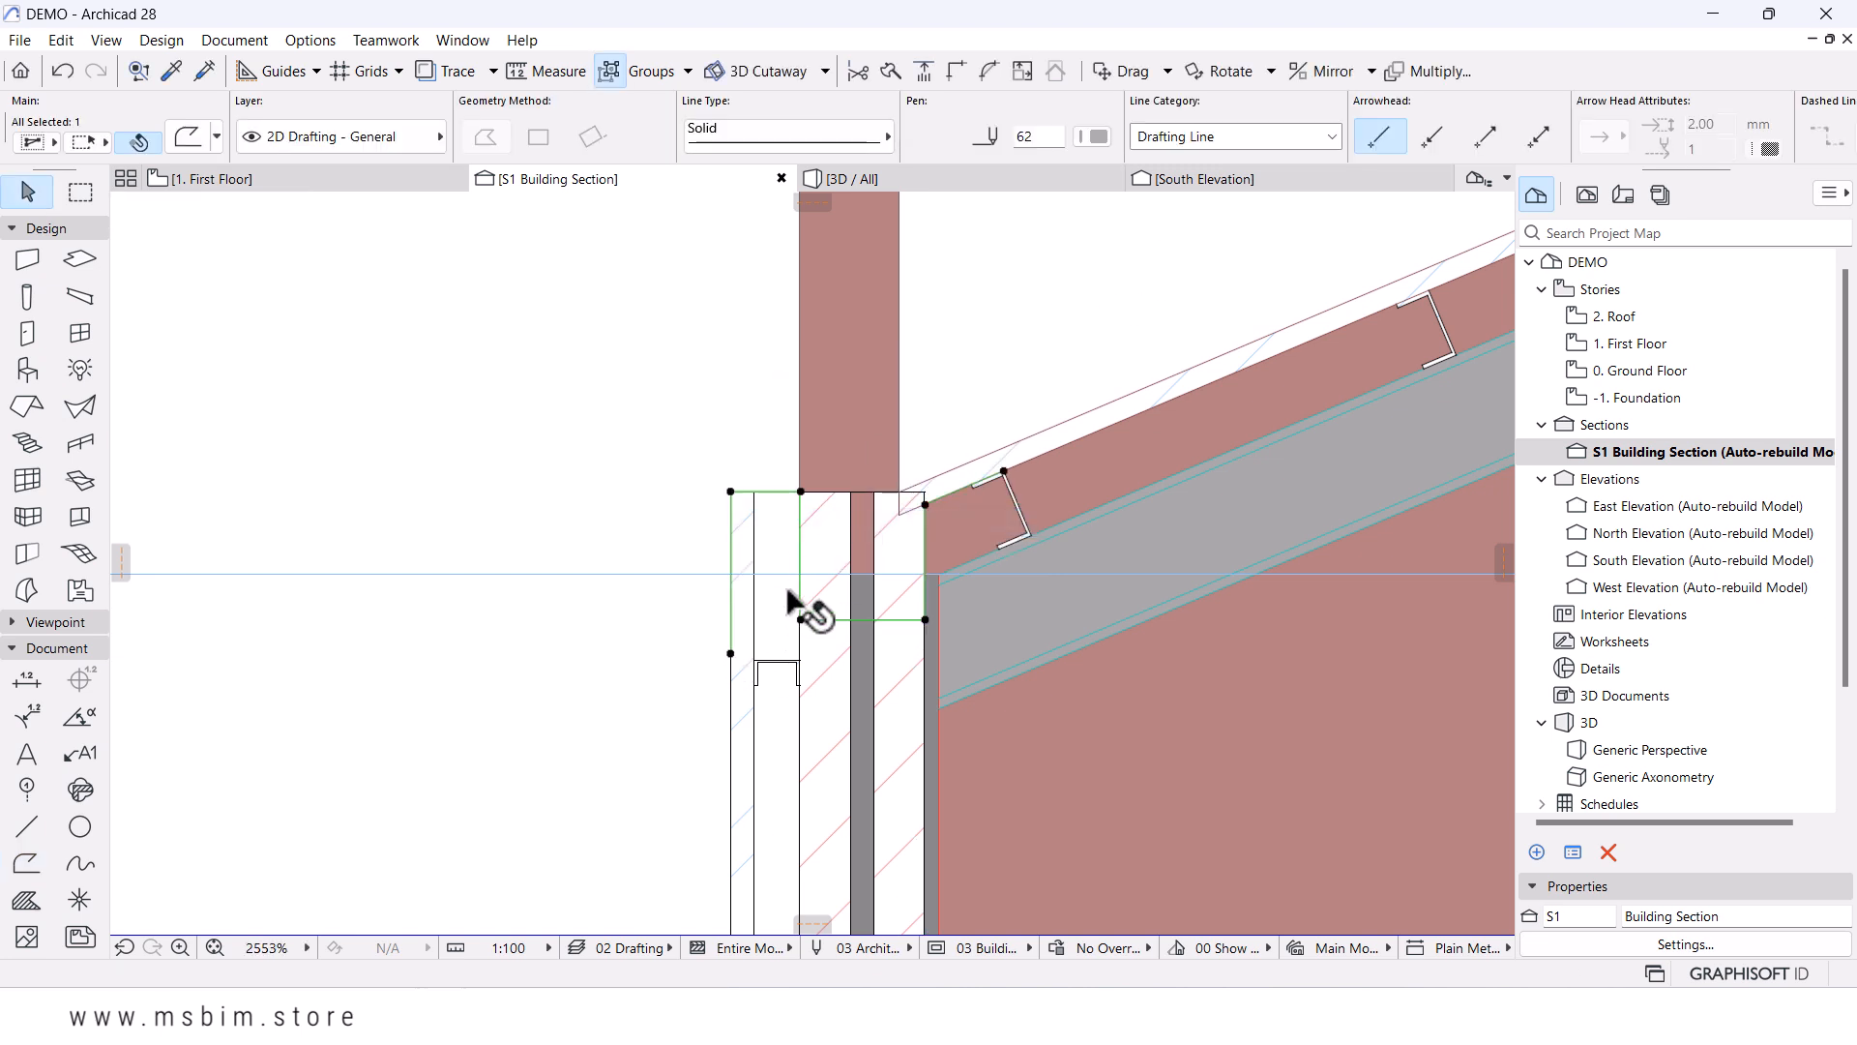
- Change the eaves polyline's pen to red pen 20 and reselect the polyline in the section
left_click(1094, 136)
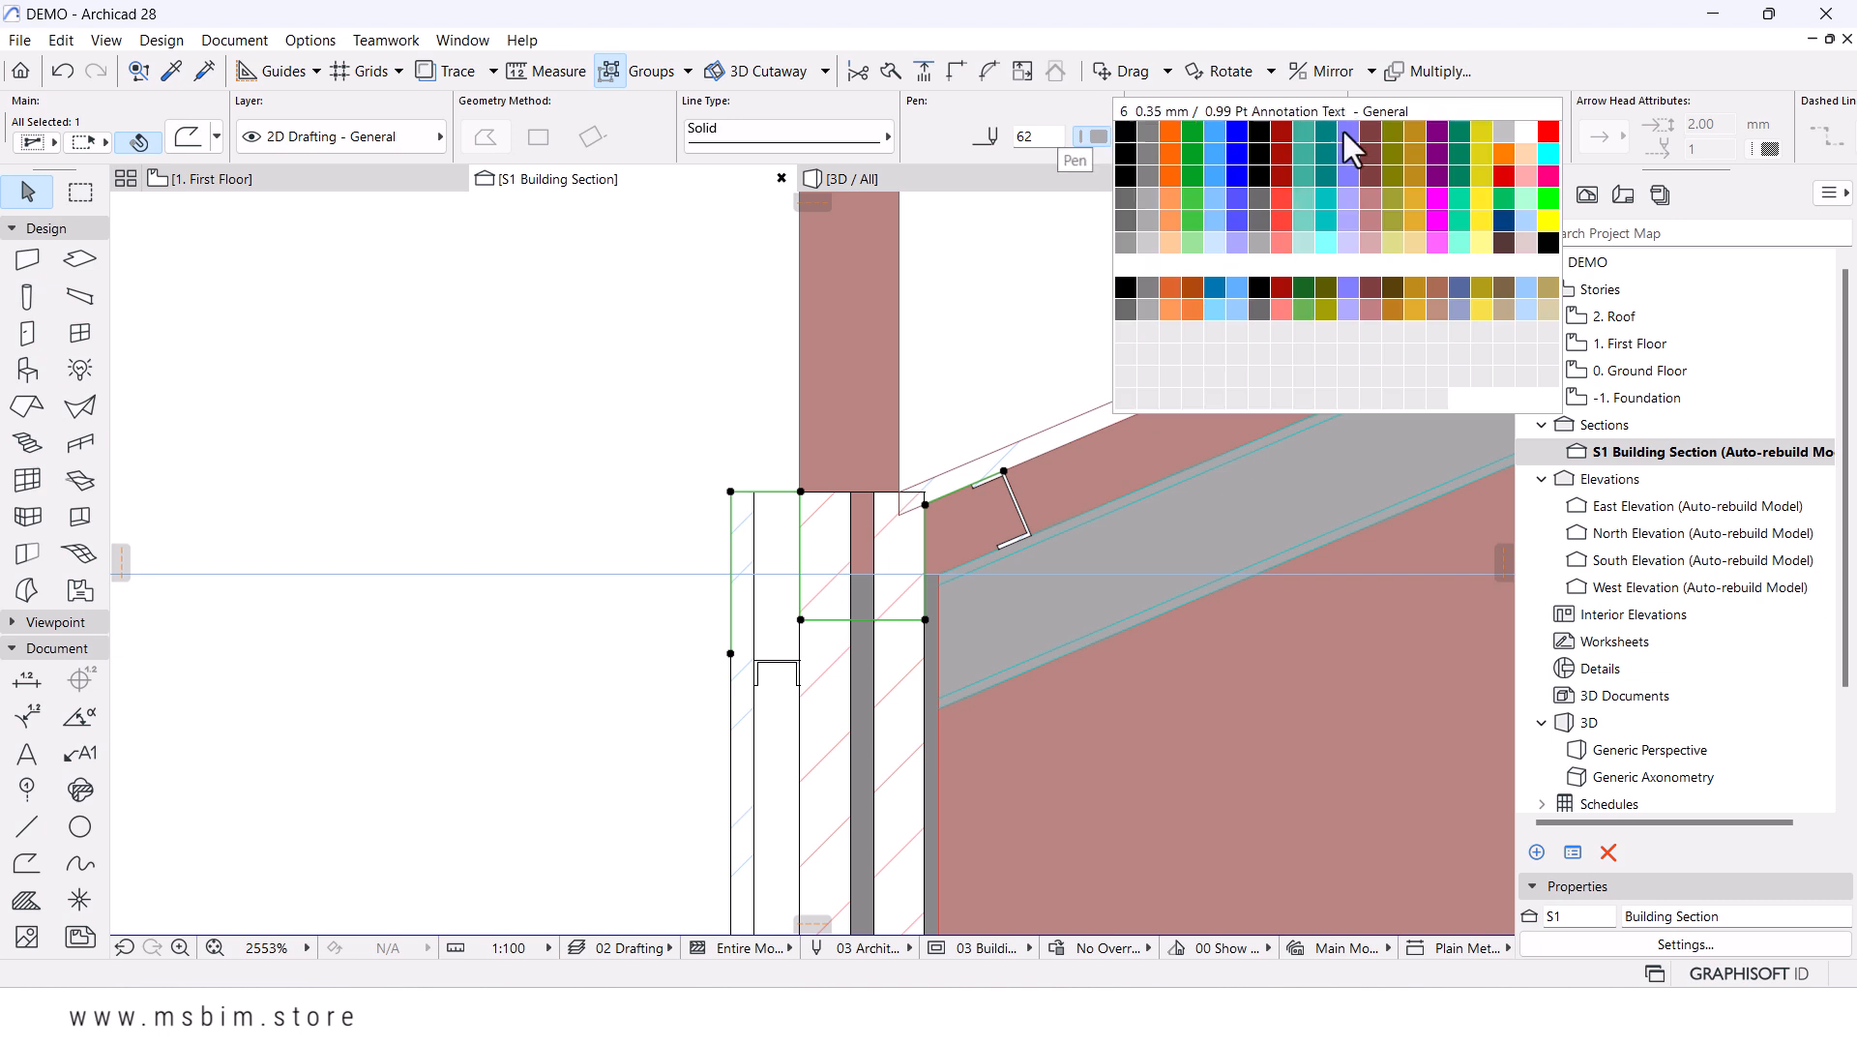
left_click(1539, 137)
left_click(696, 320)
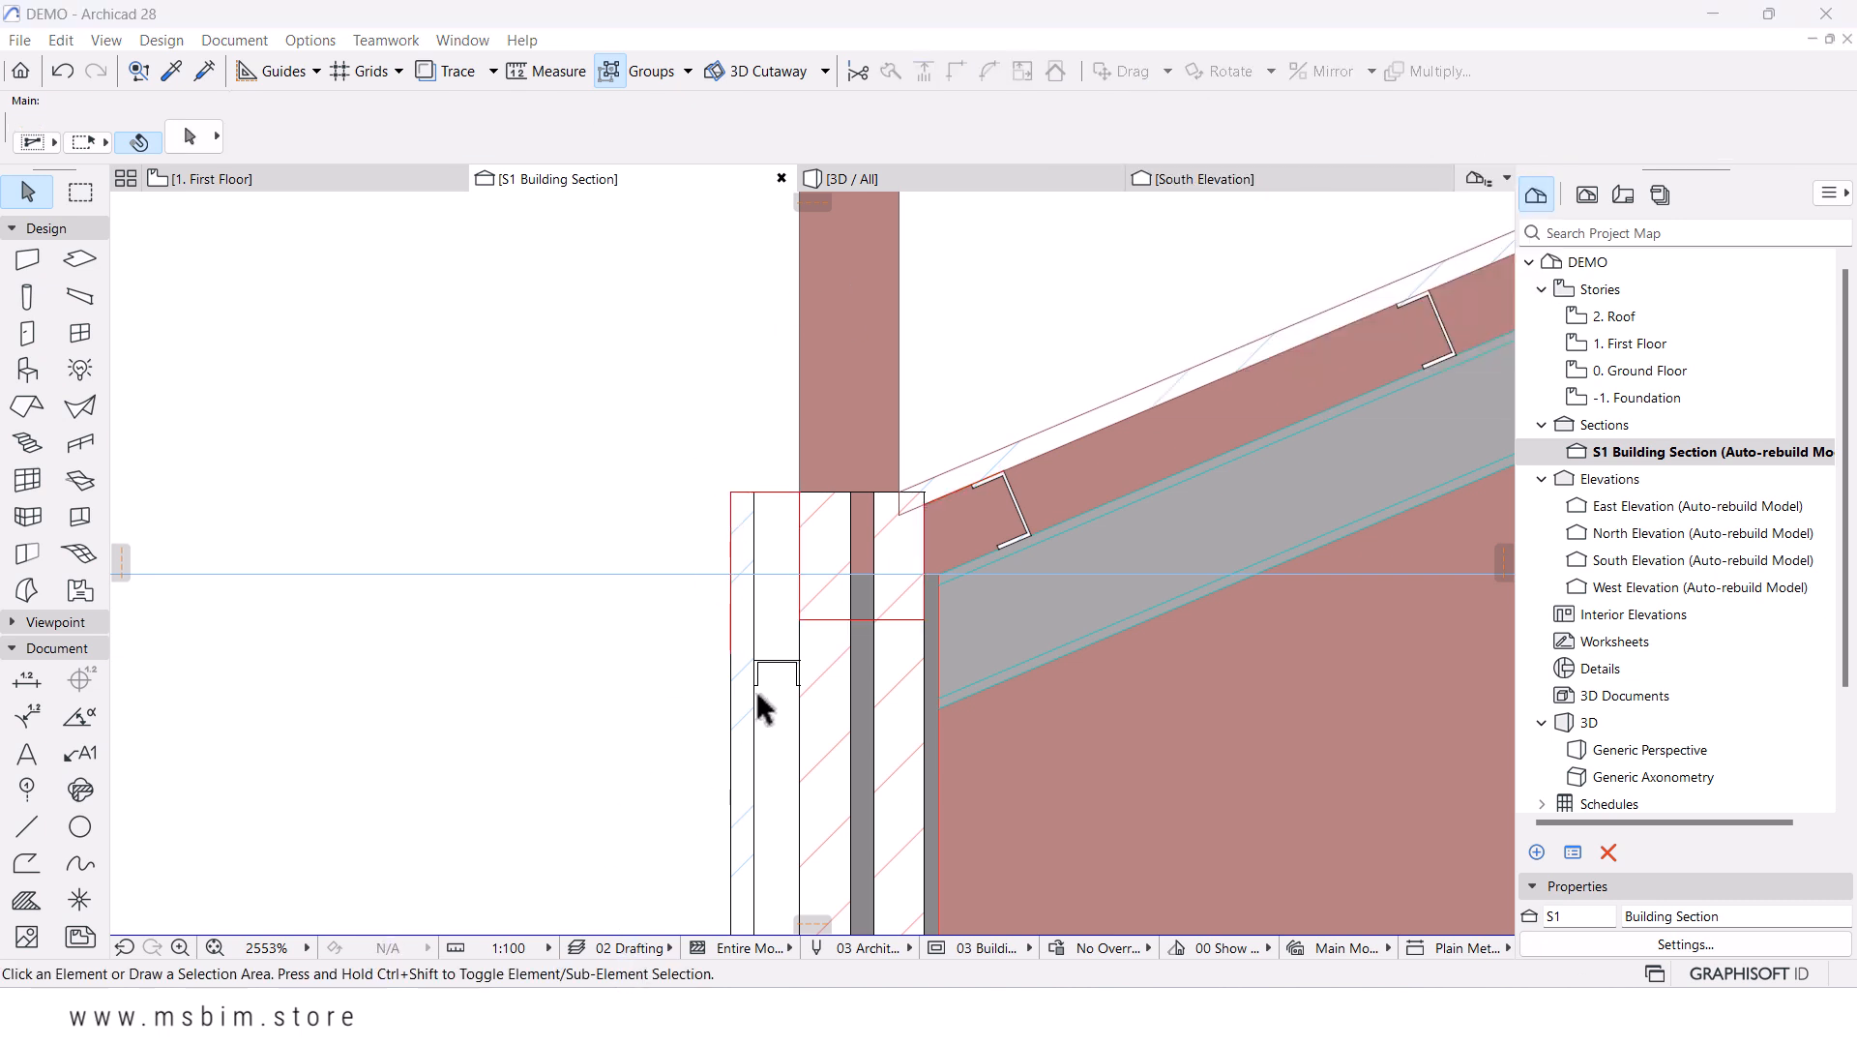
scroll(756, 695, "up", 3)
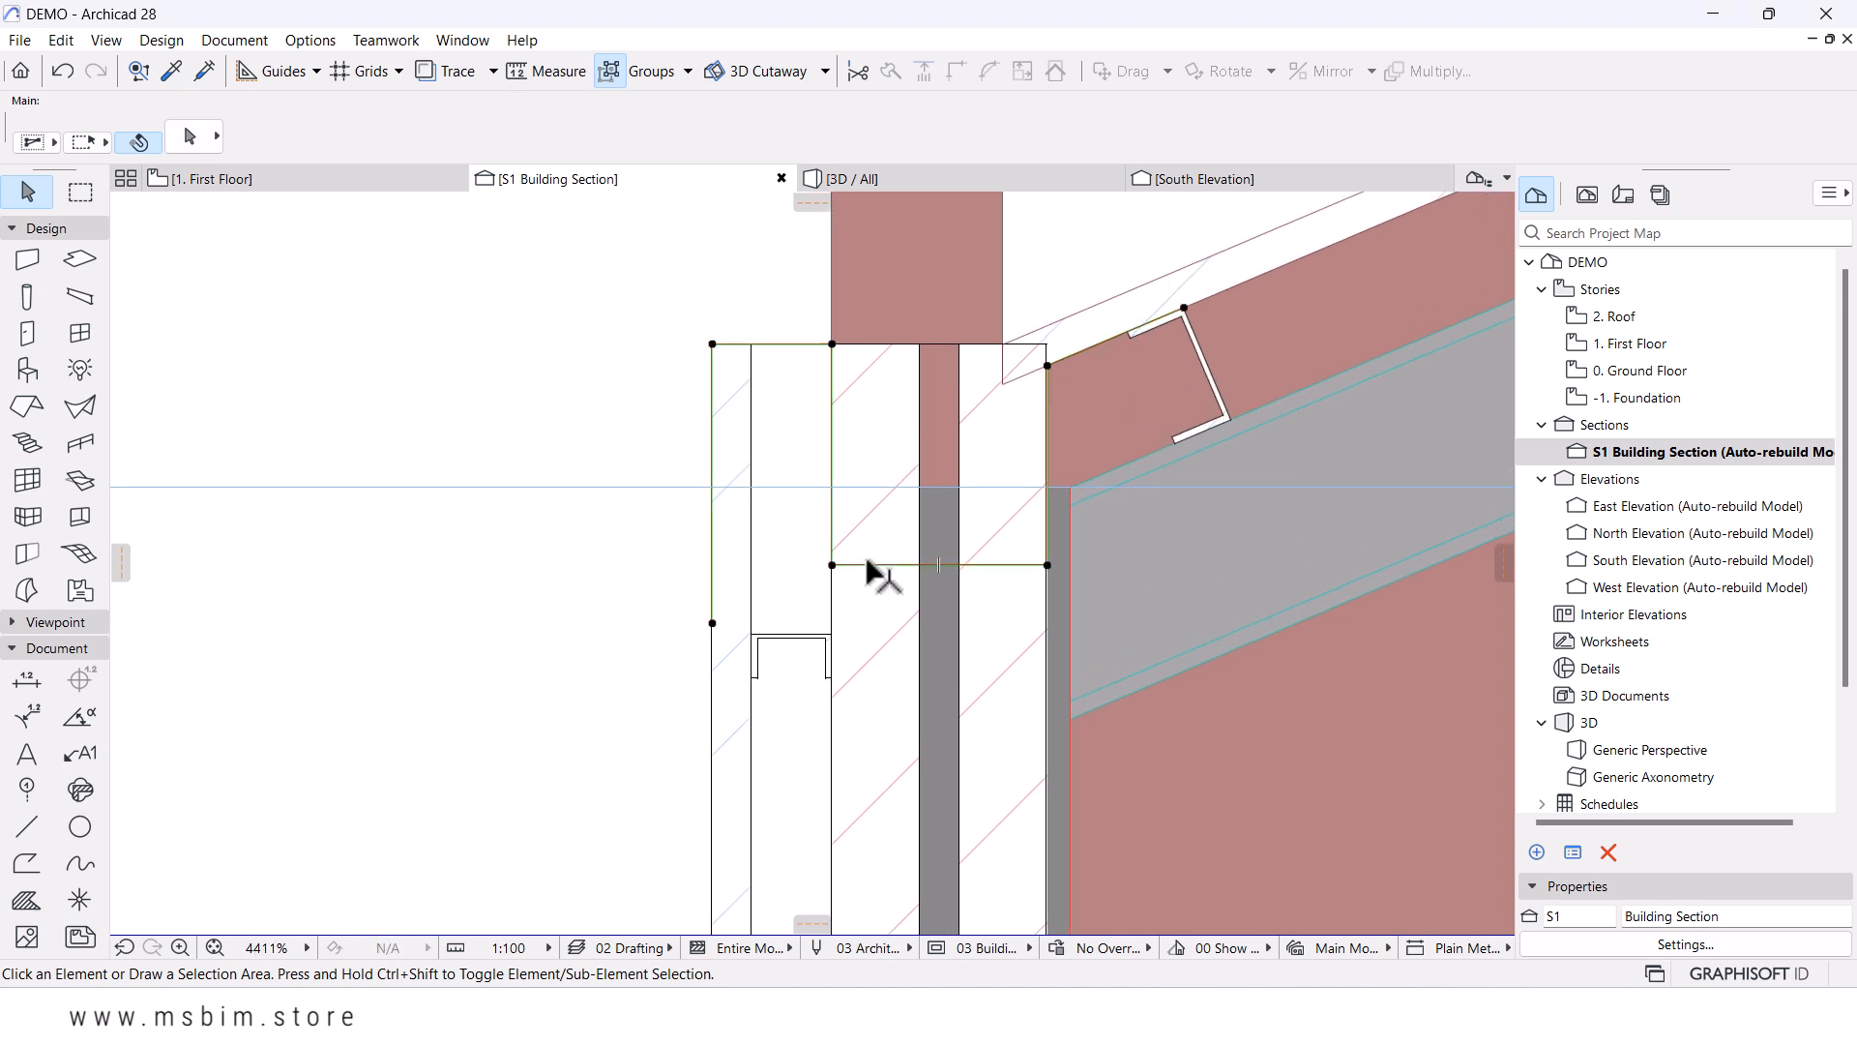
left_click(865, 561)
scroll(879, 519, "down", 1)
middle_click_drag(833, 518, 817, 587)
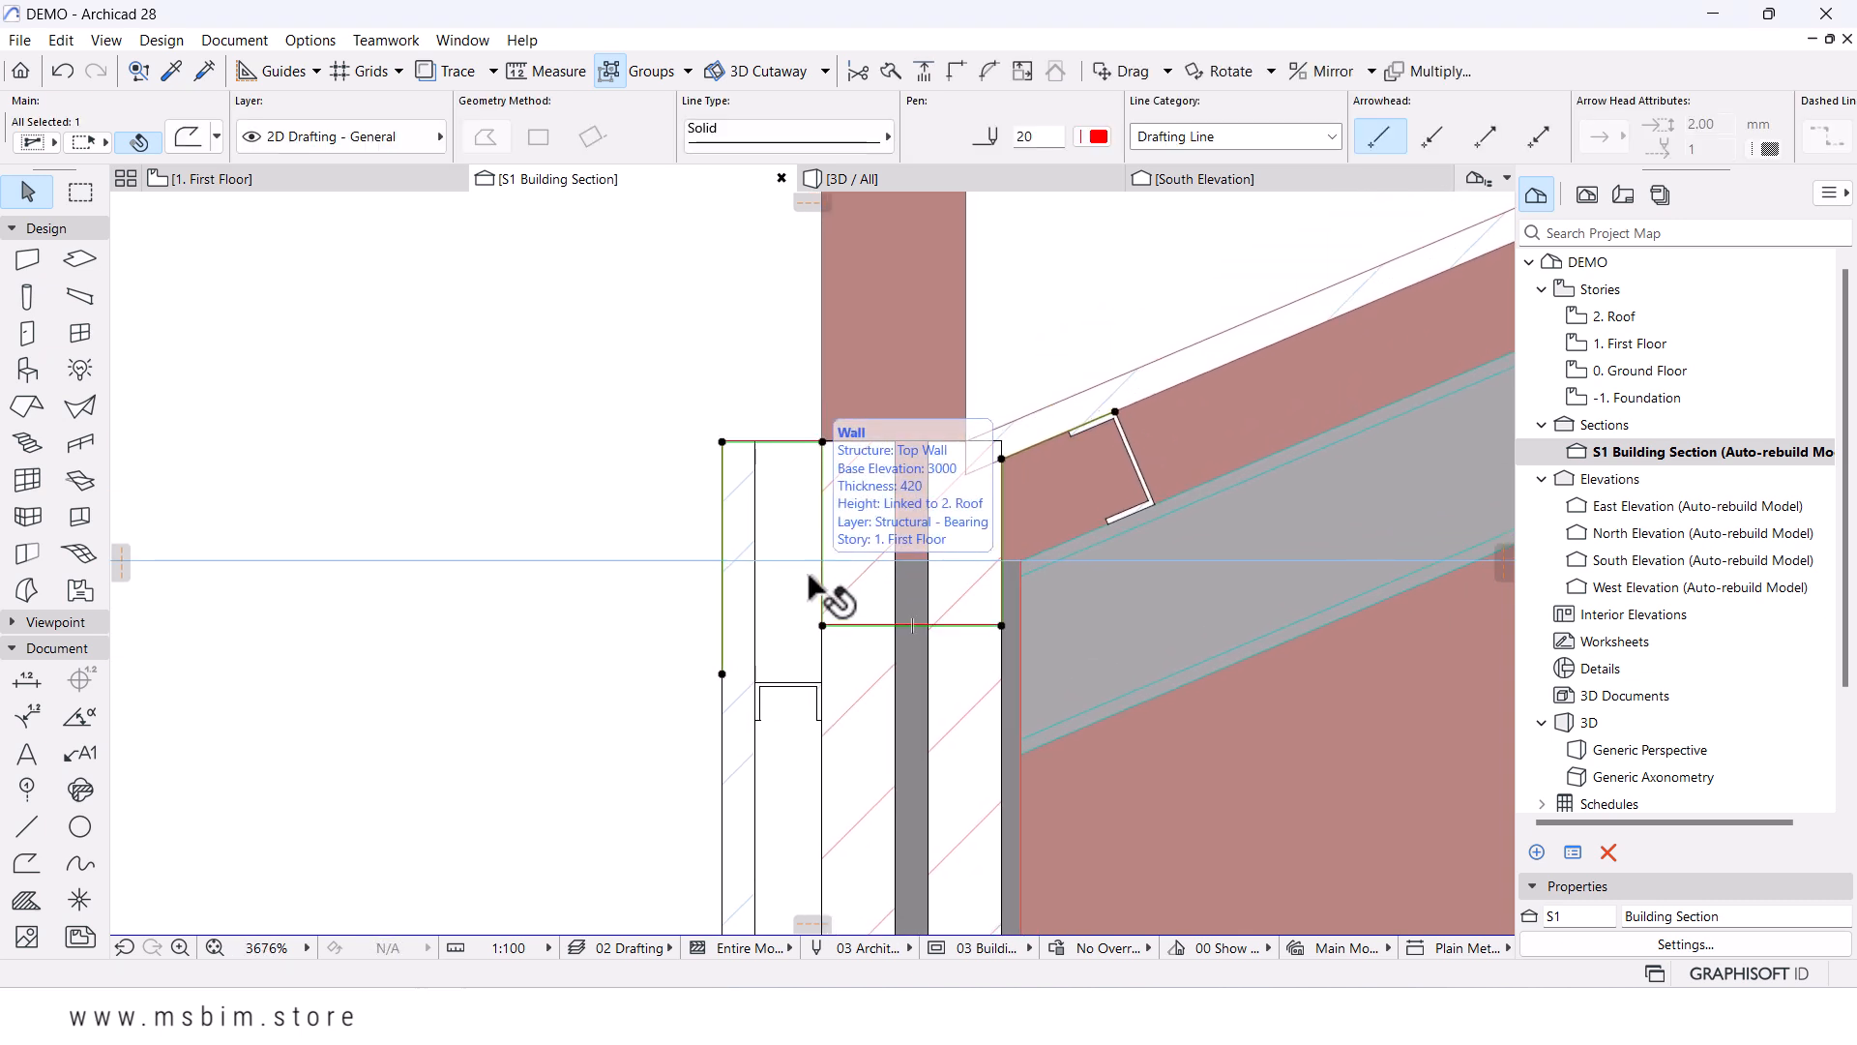
scroll(811, 575, "up", 1)
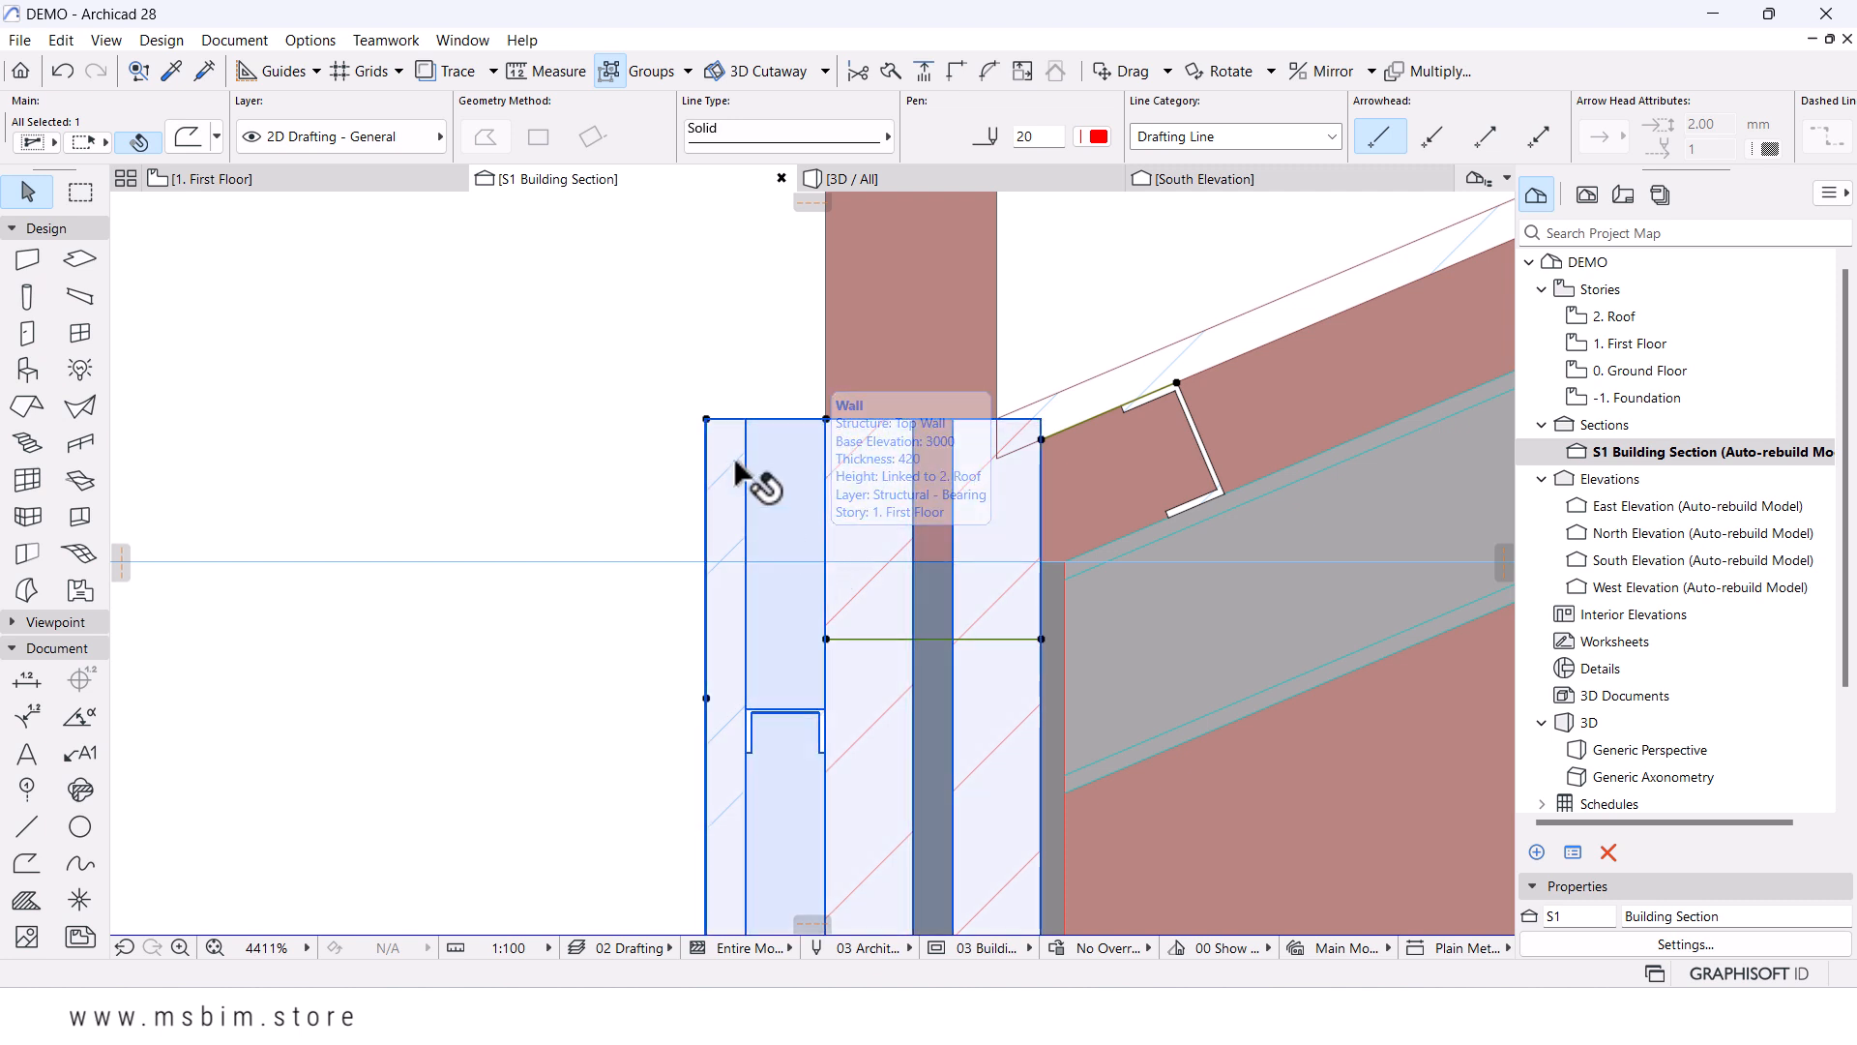
scroll(721, 447, "up", 2)
left_click(698, 407)
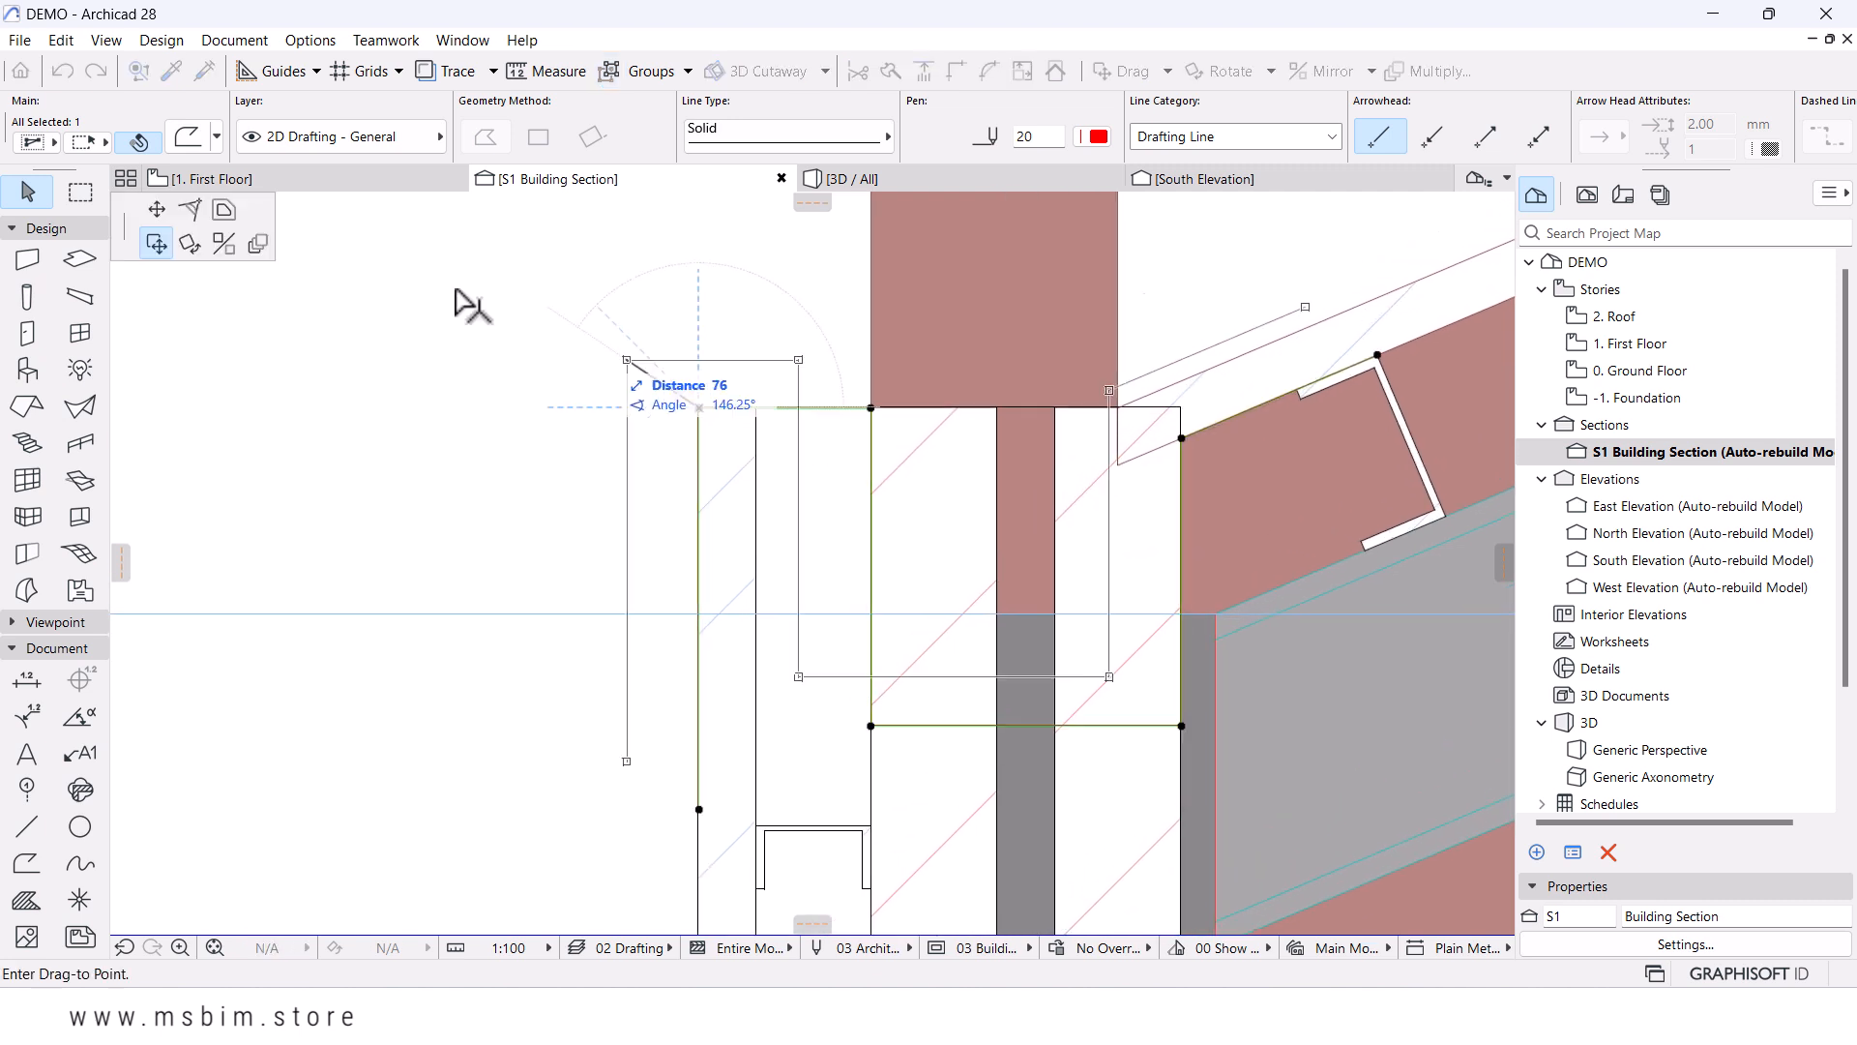
left_click(155, 209)
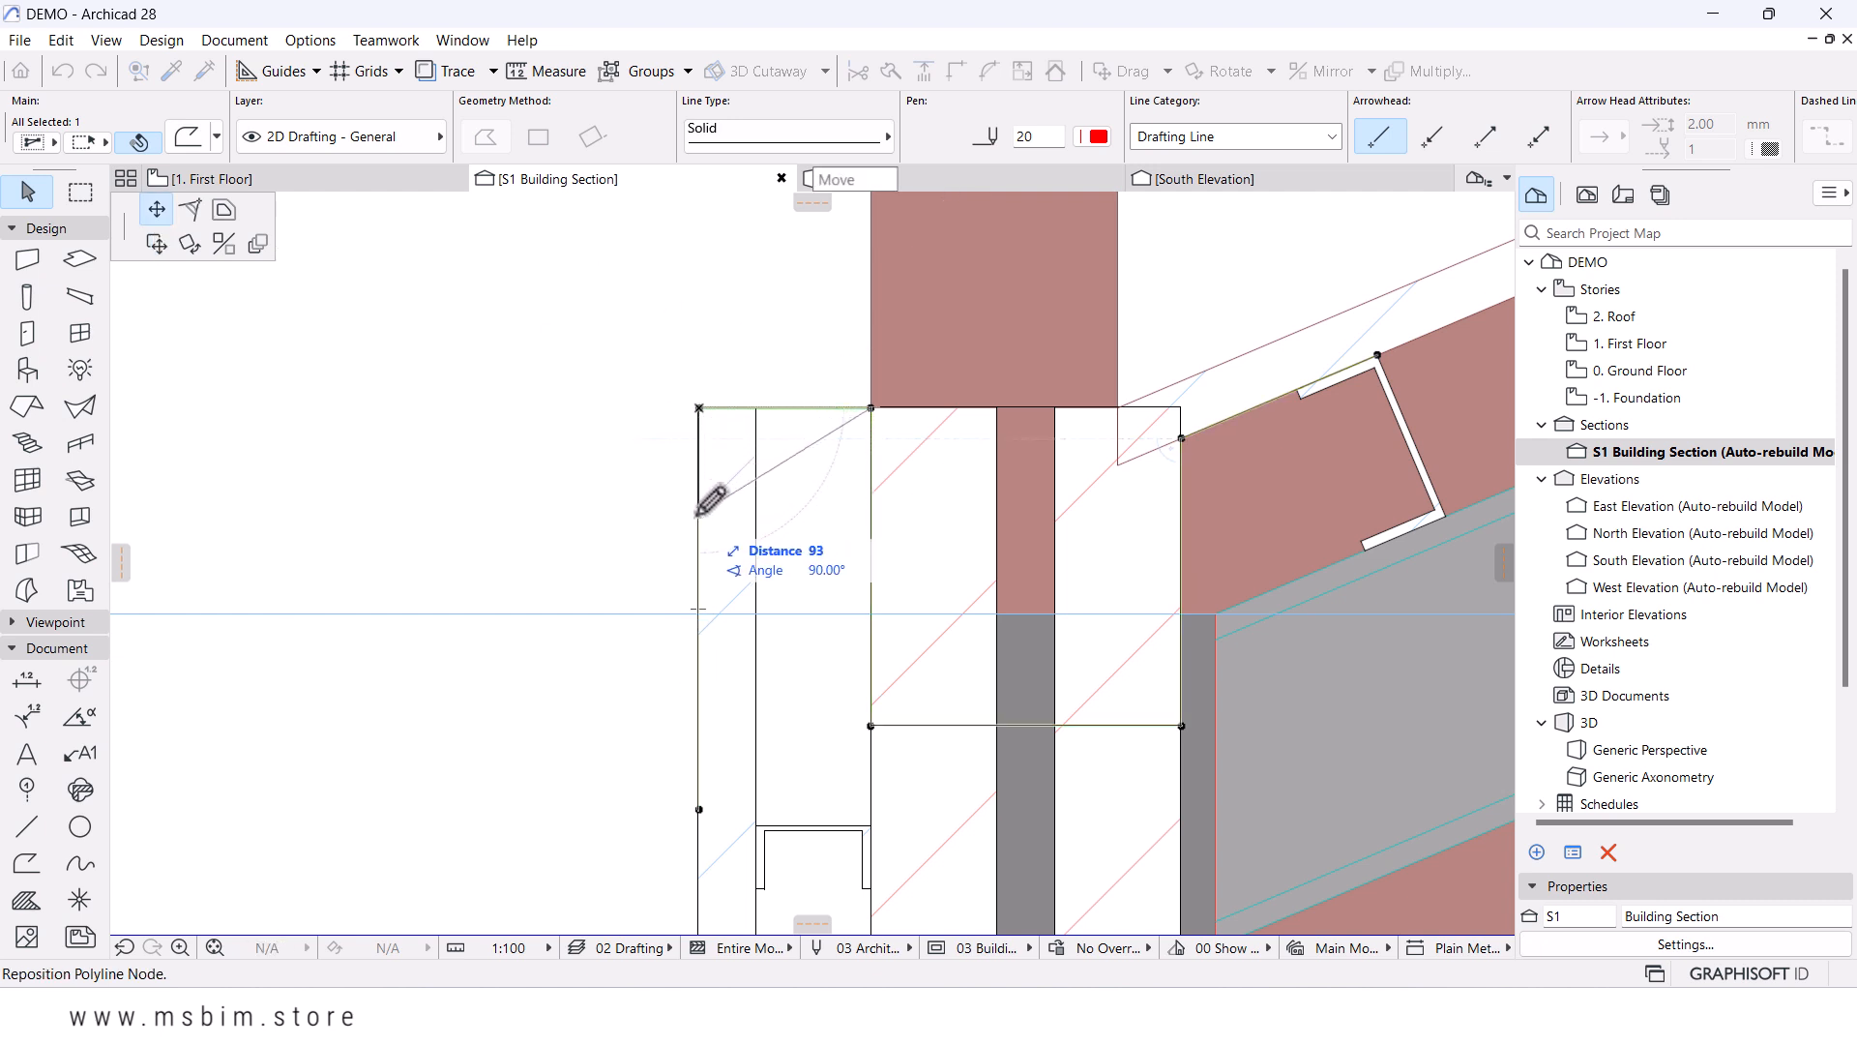
key("Escape")
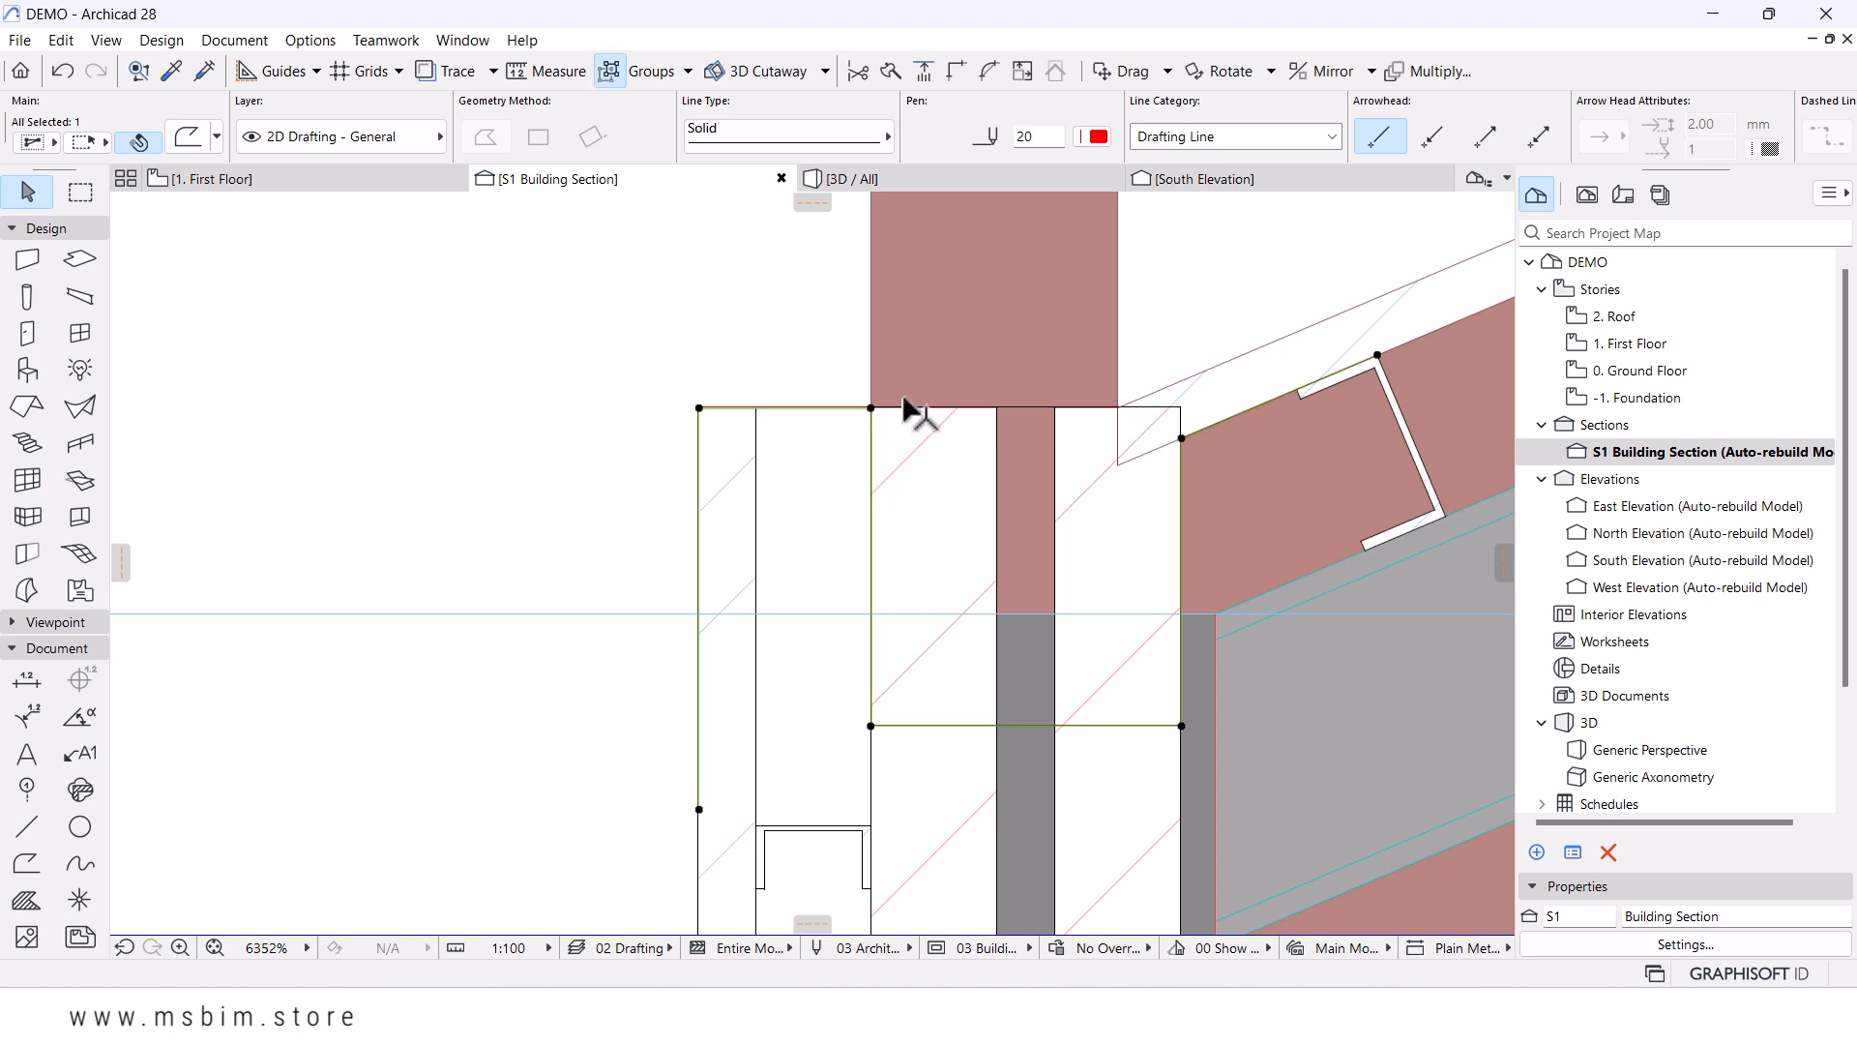
- Move the polyline's outer top node down along the cladding's outer face so the segment over the cladding slopes outward
scroll(842, 407, "up", 1)
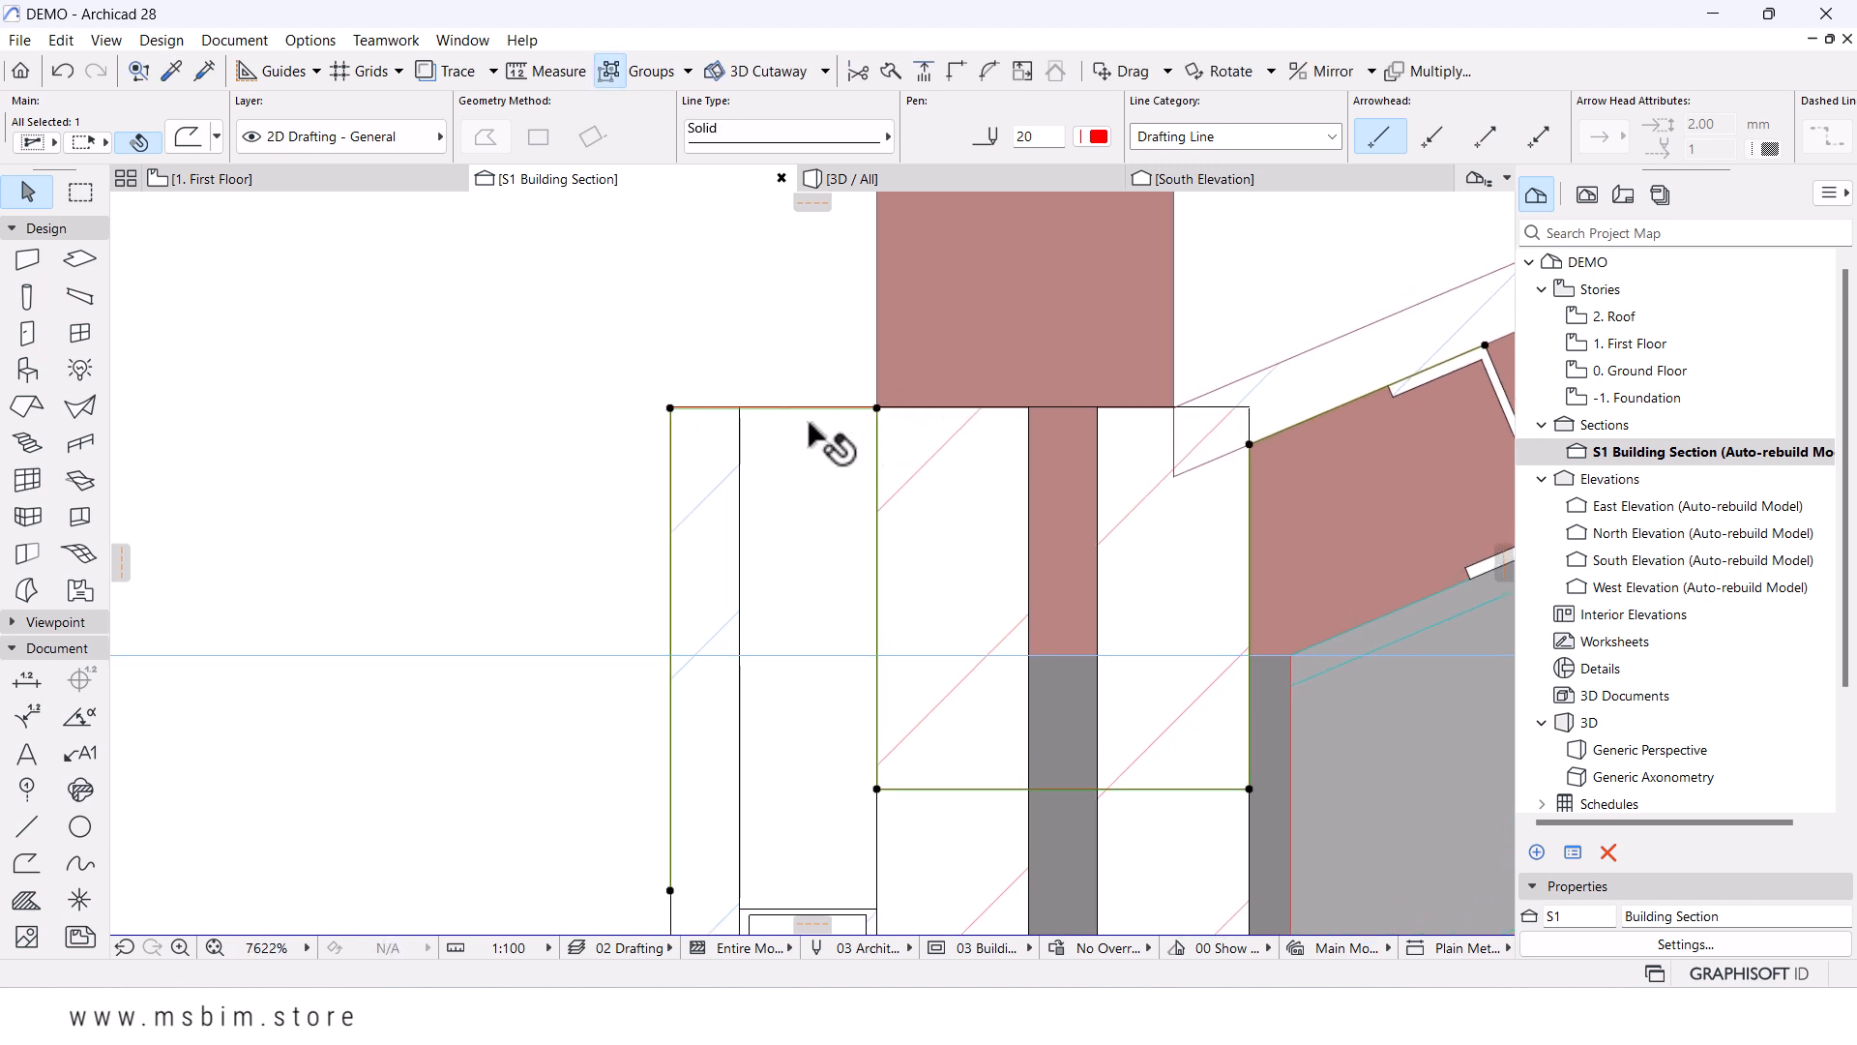
left_click(677, 410)
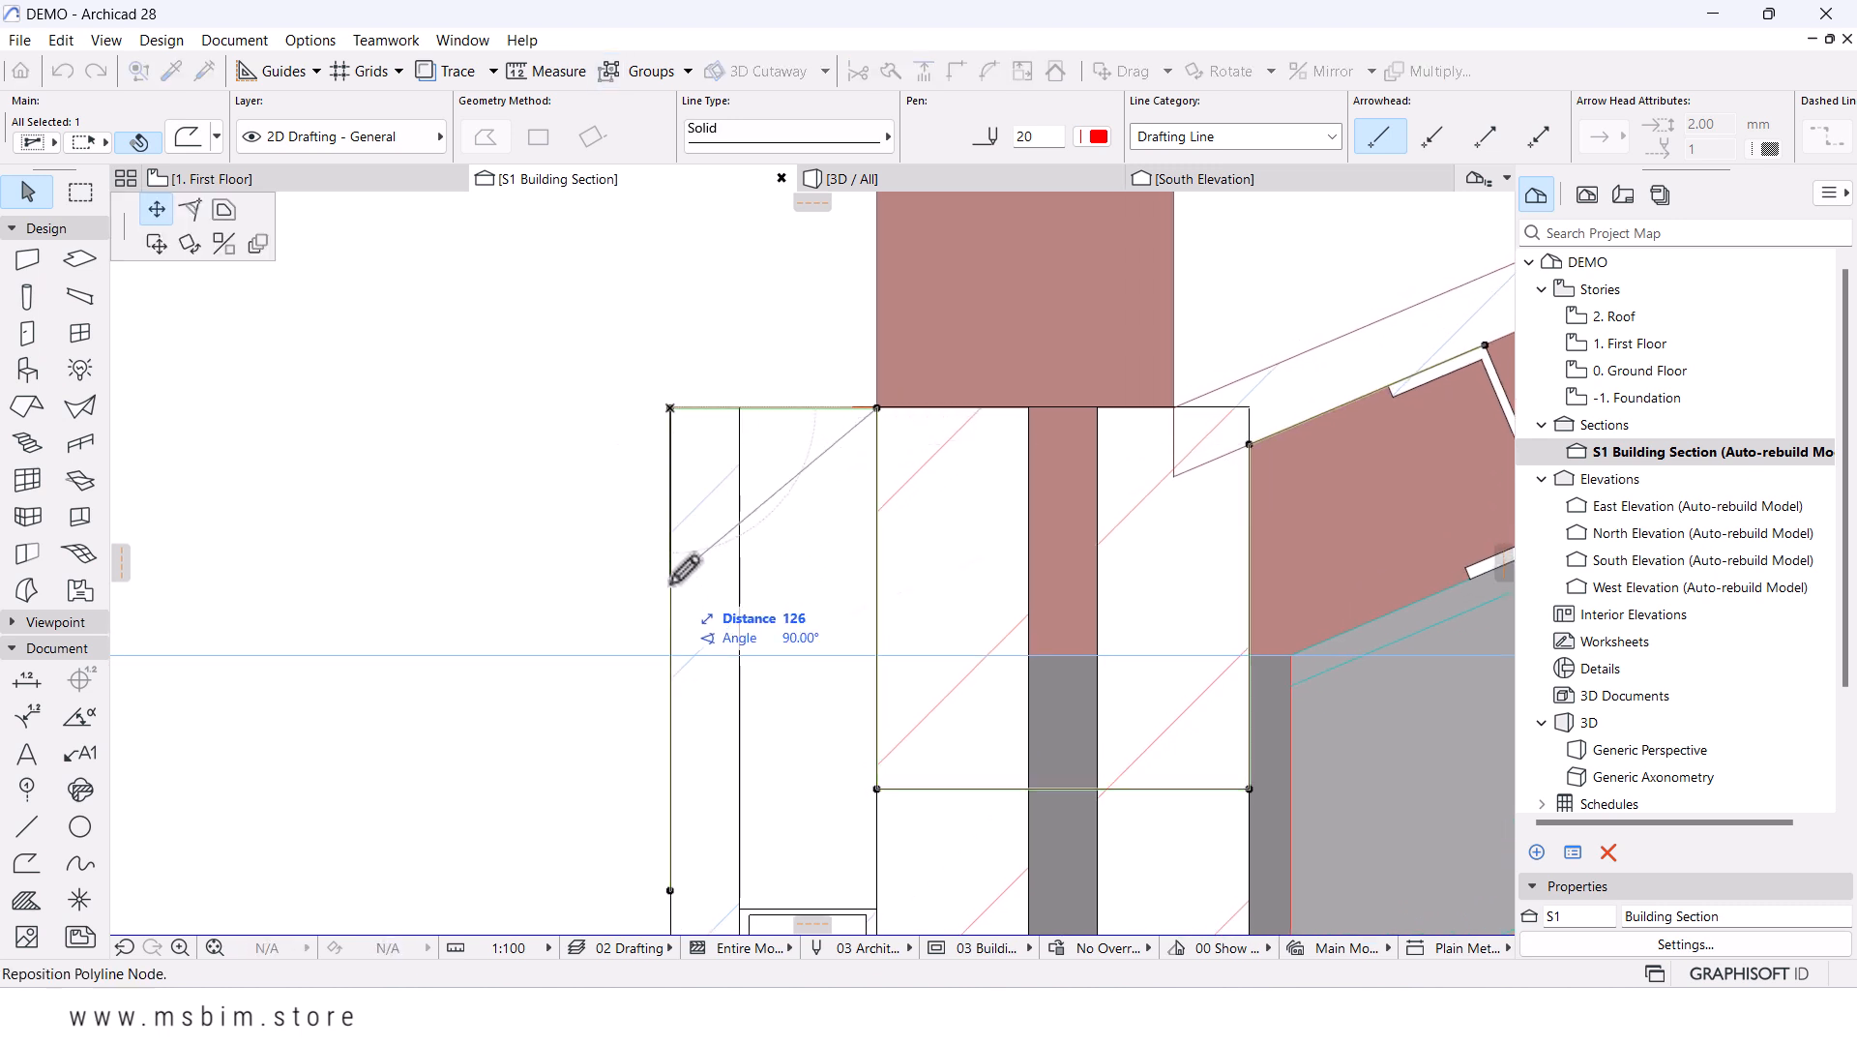
scroll(693, 517, "down", 3)
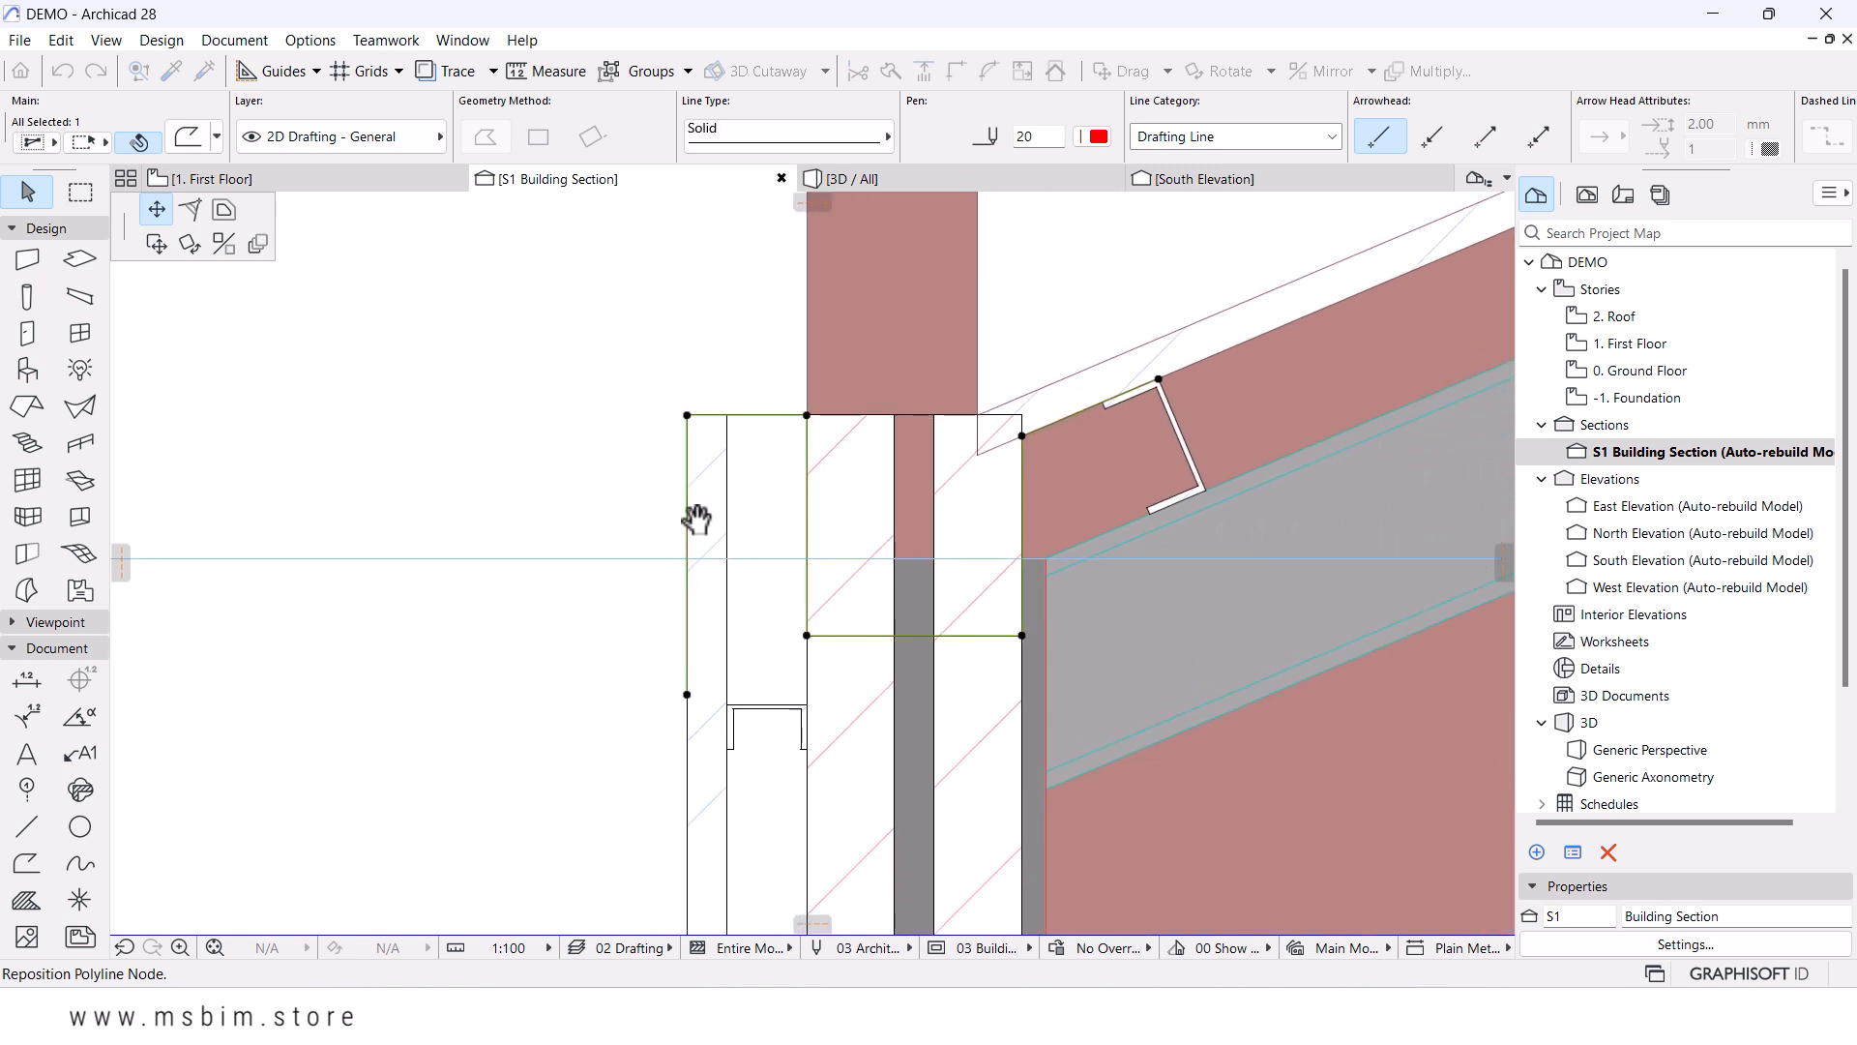
left_click(687, 469)
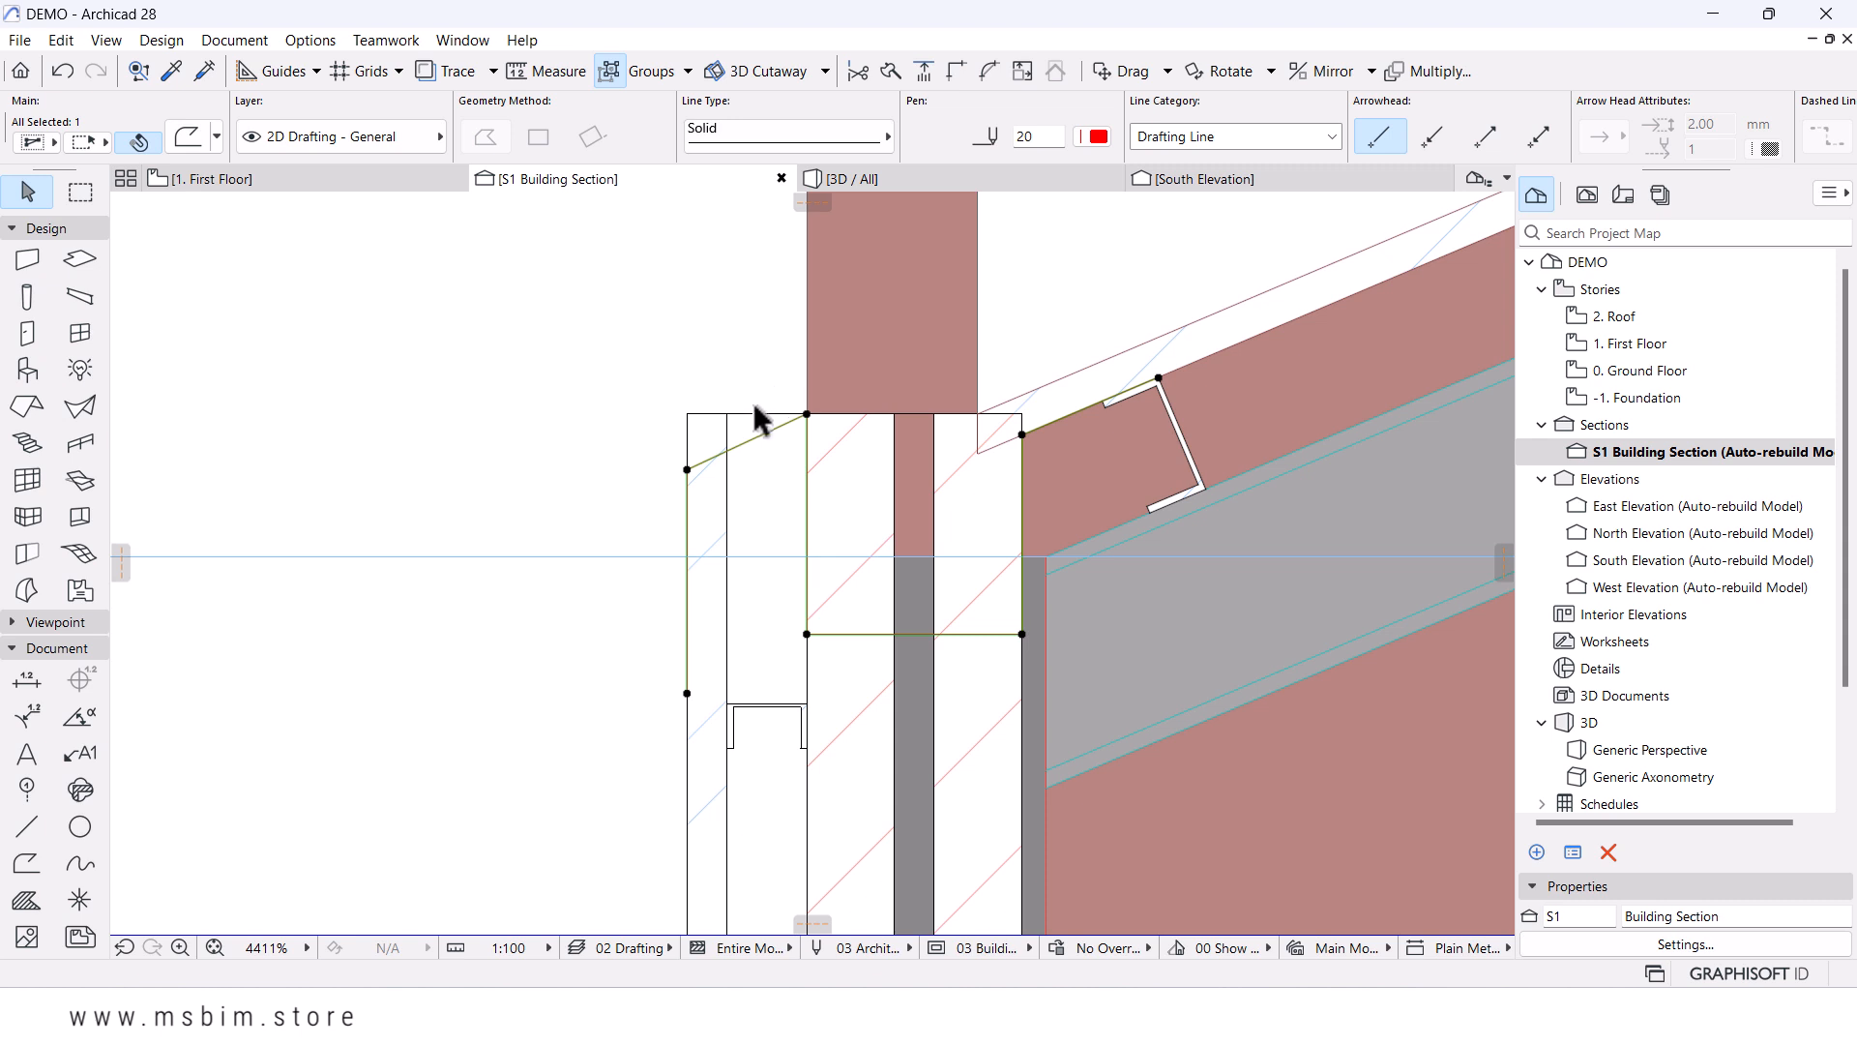
- Copy the reshaped eaves polyline to the clipboard
scroll(757, 416, "down", 4)
middle_click_drag(779, 443, 804, 414)
scroll(856, 372, "up", 4)
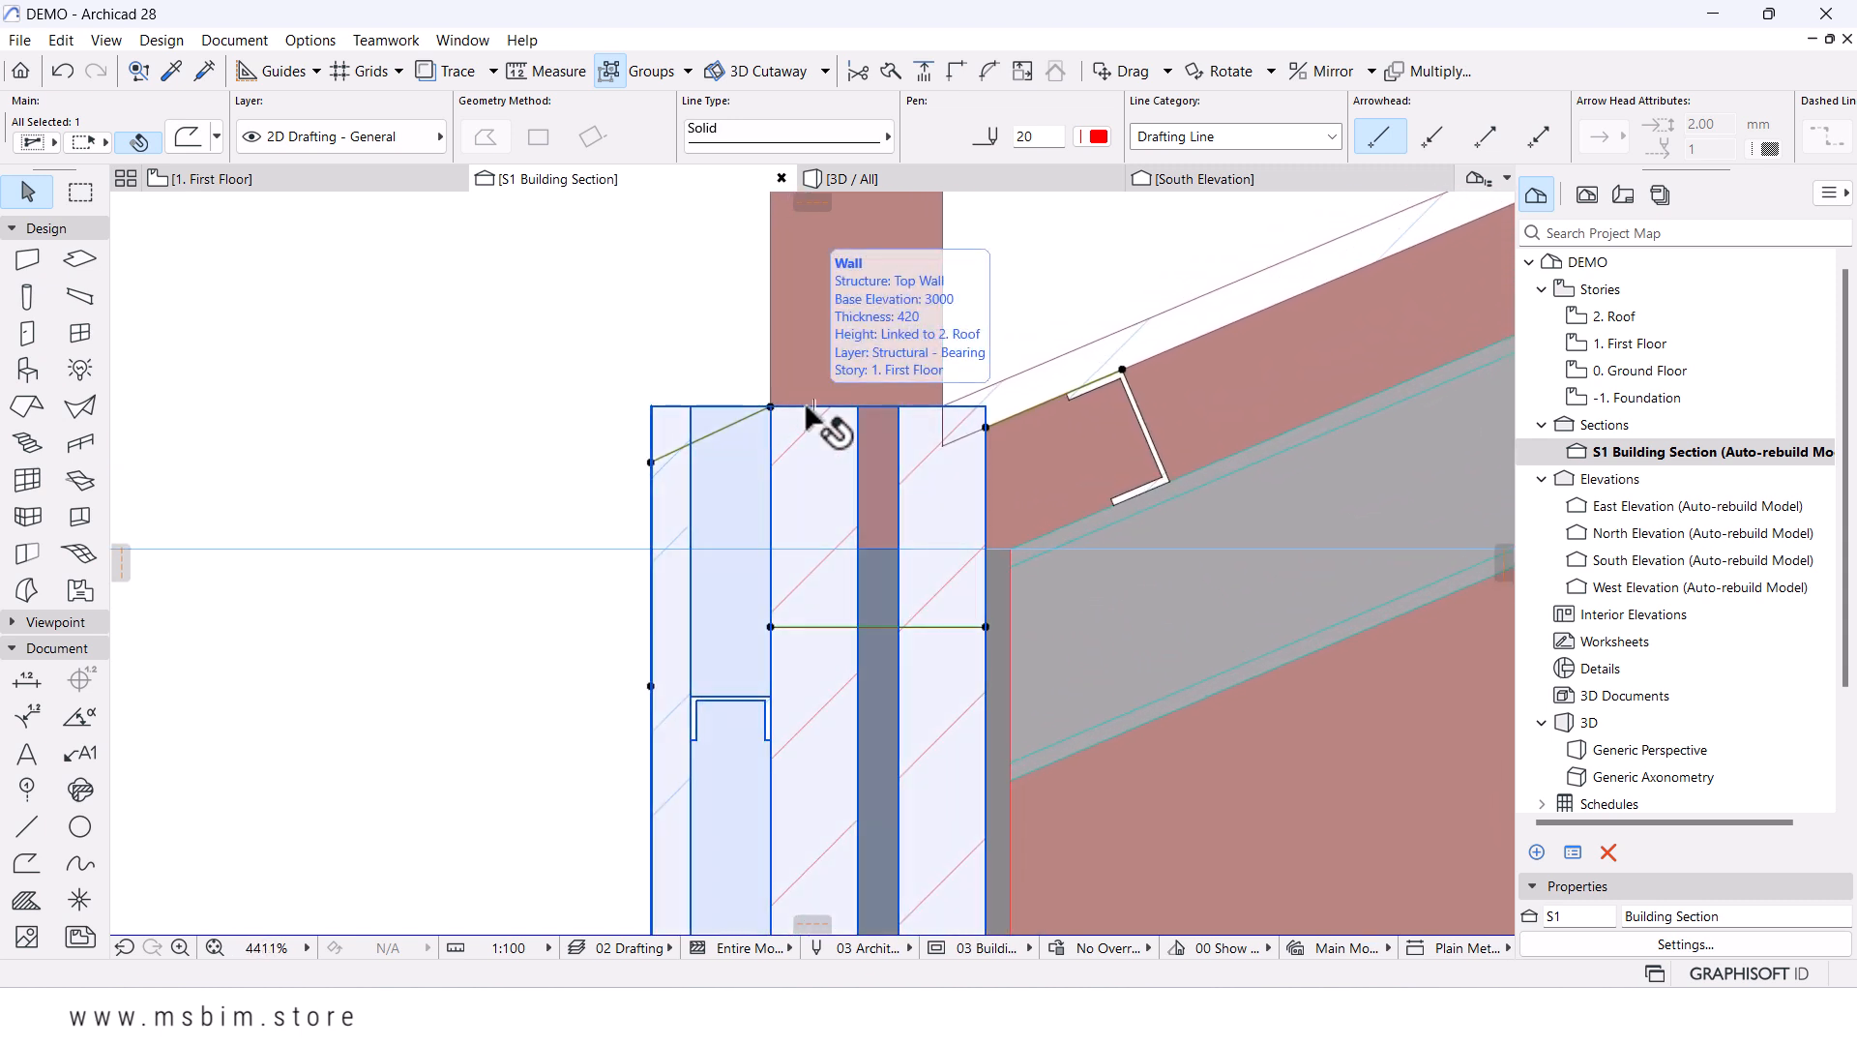
scroll(667, 448, "up", 1)
scroll(727, 436, "down", 1)
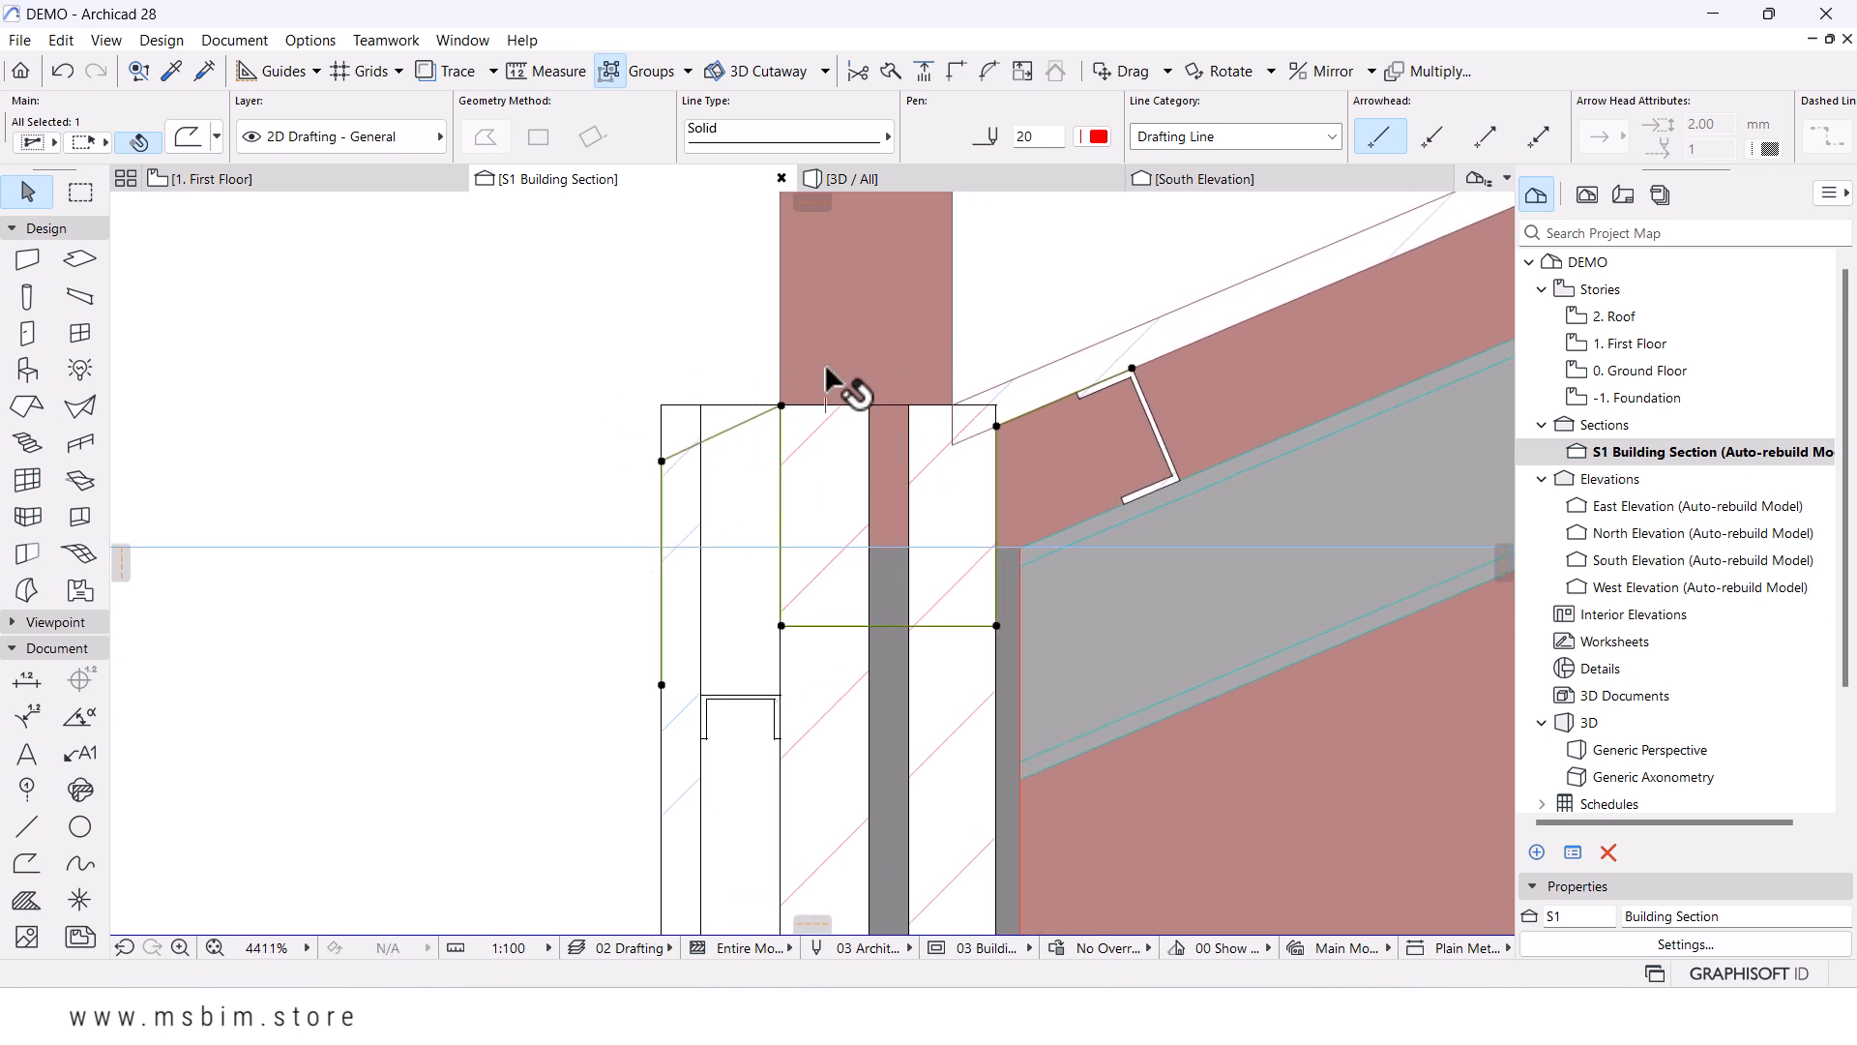
scroll(766, 363, "up", 1)
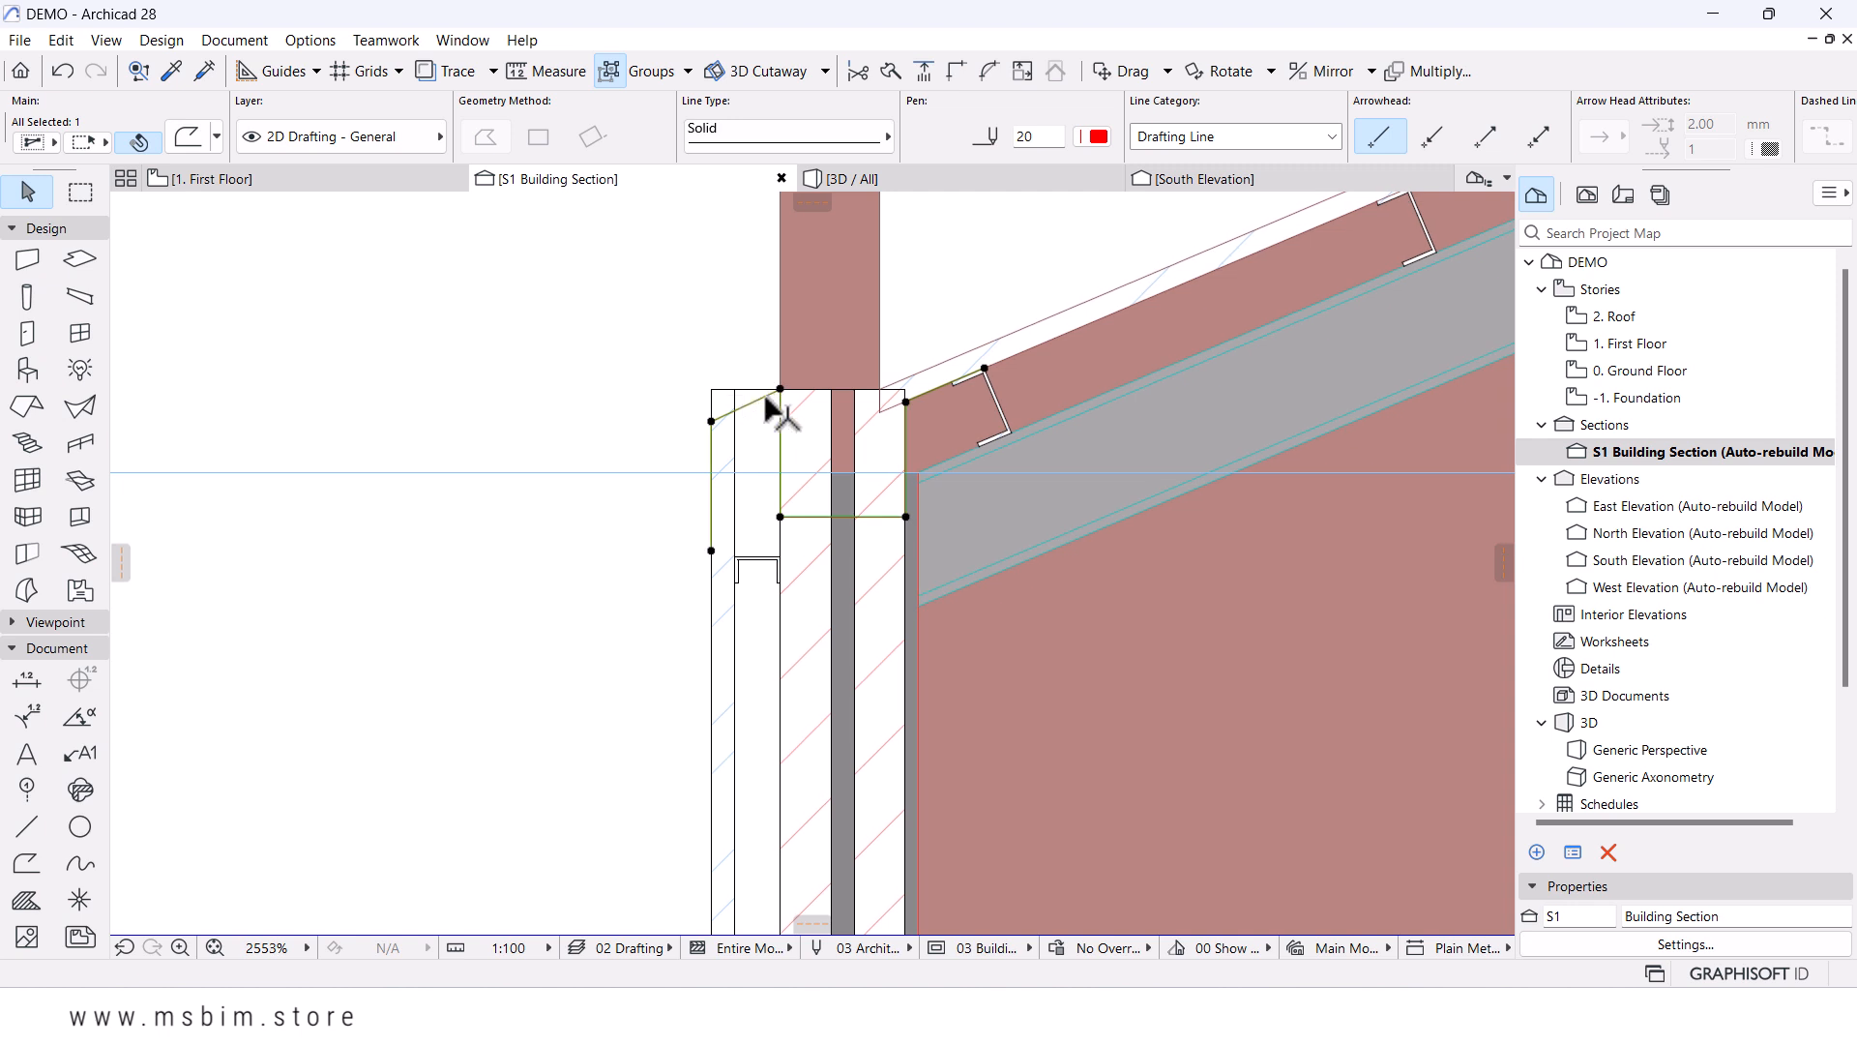
scroll(986, 474, "down", 4)
middle_click_drag(991, 481, 889, 468)
scroll(821, 462, "up", 3)
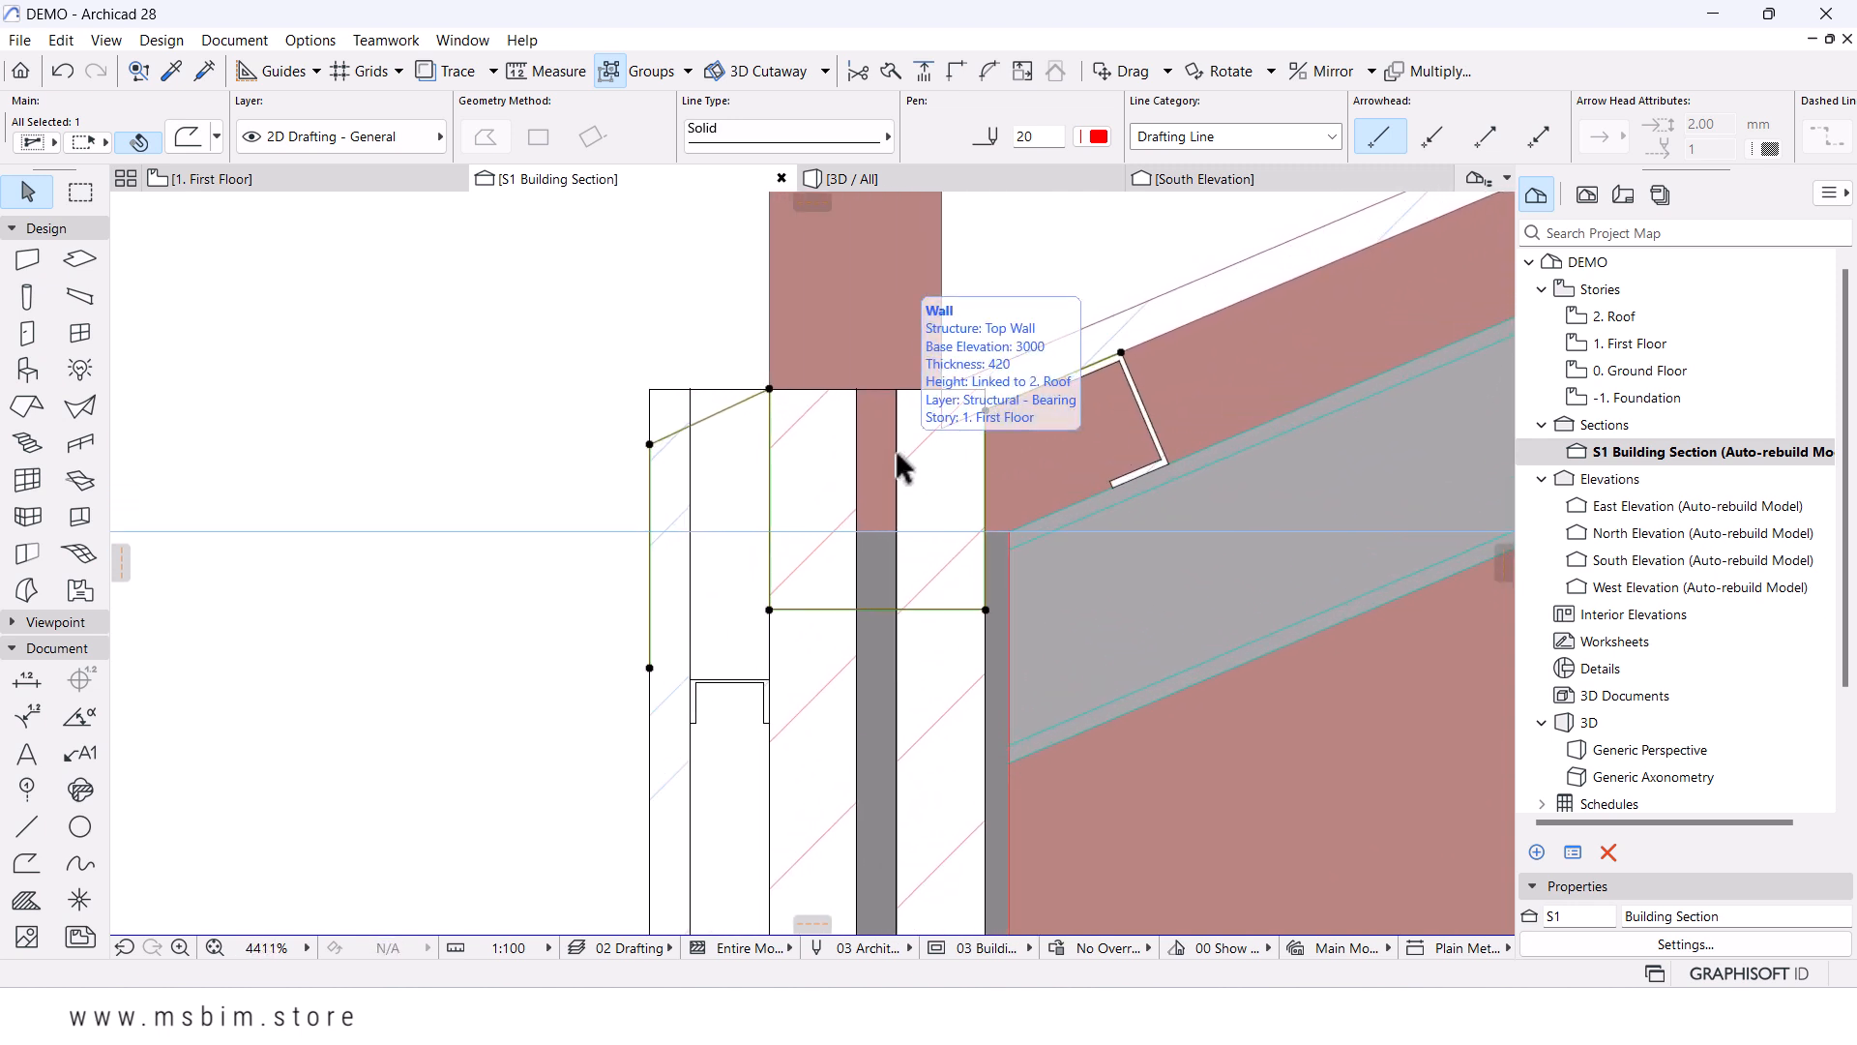
left_click(895, 449)
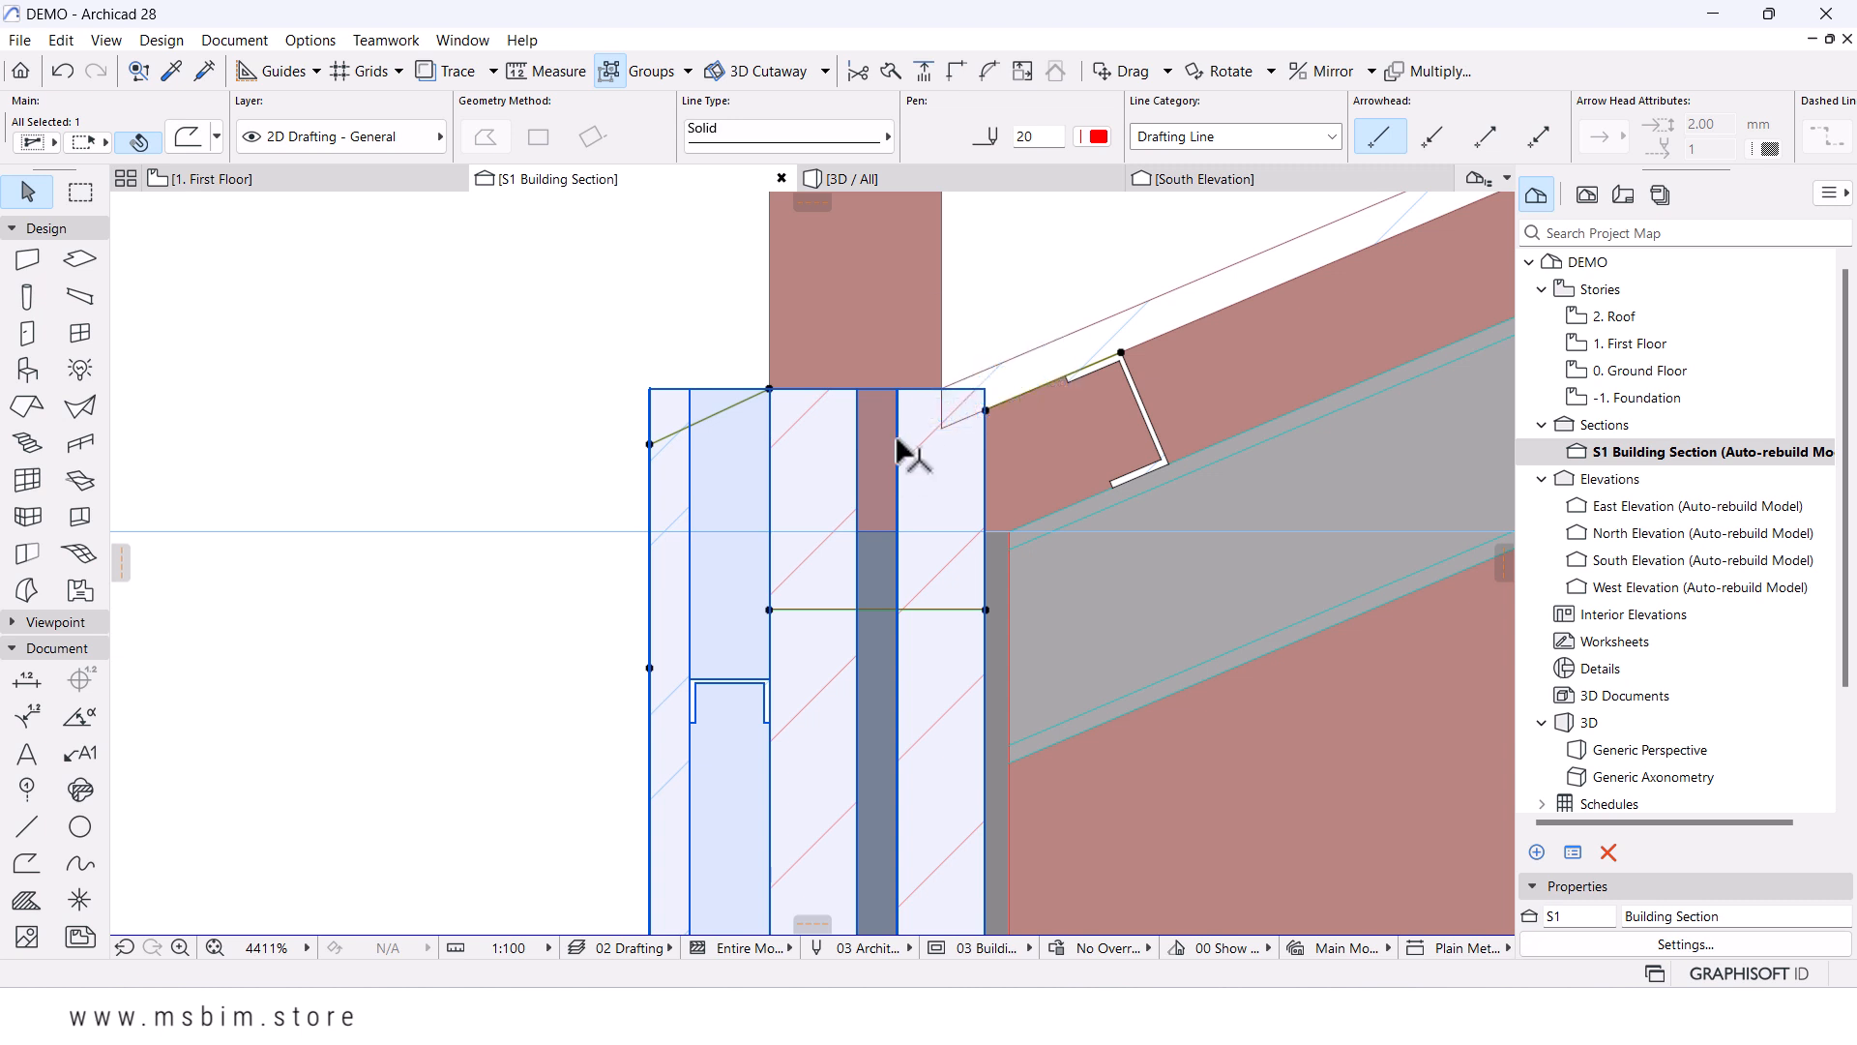
middle_click_drag(903, 451, 908, 531)
right_click(633, 313)
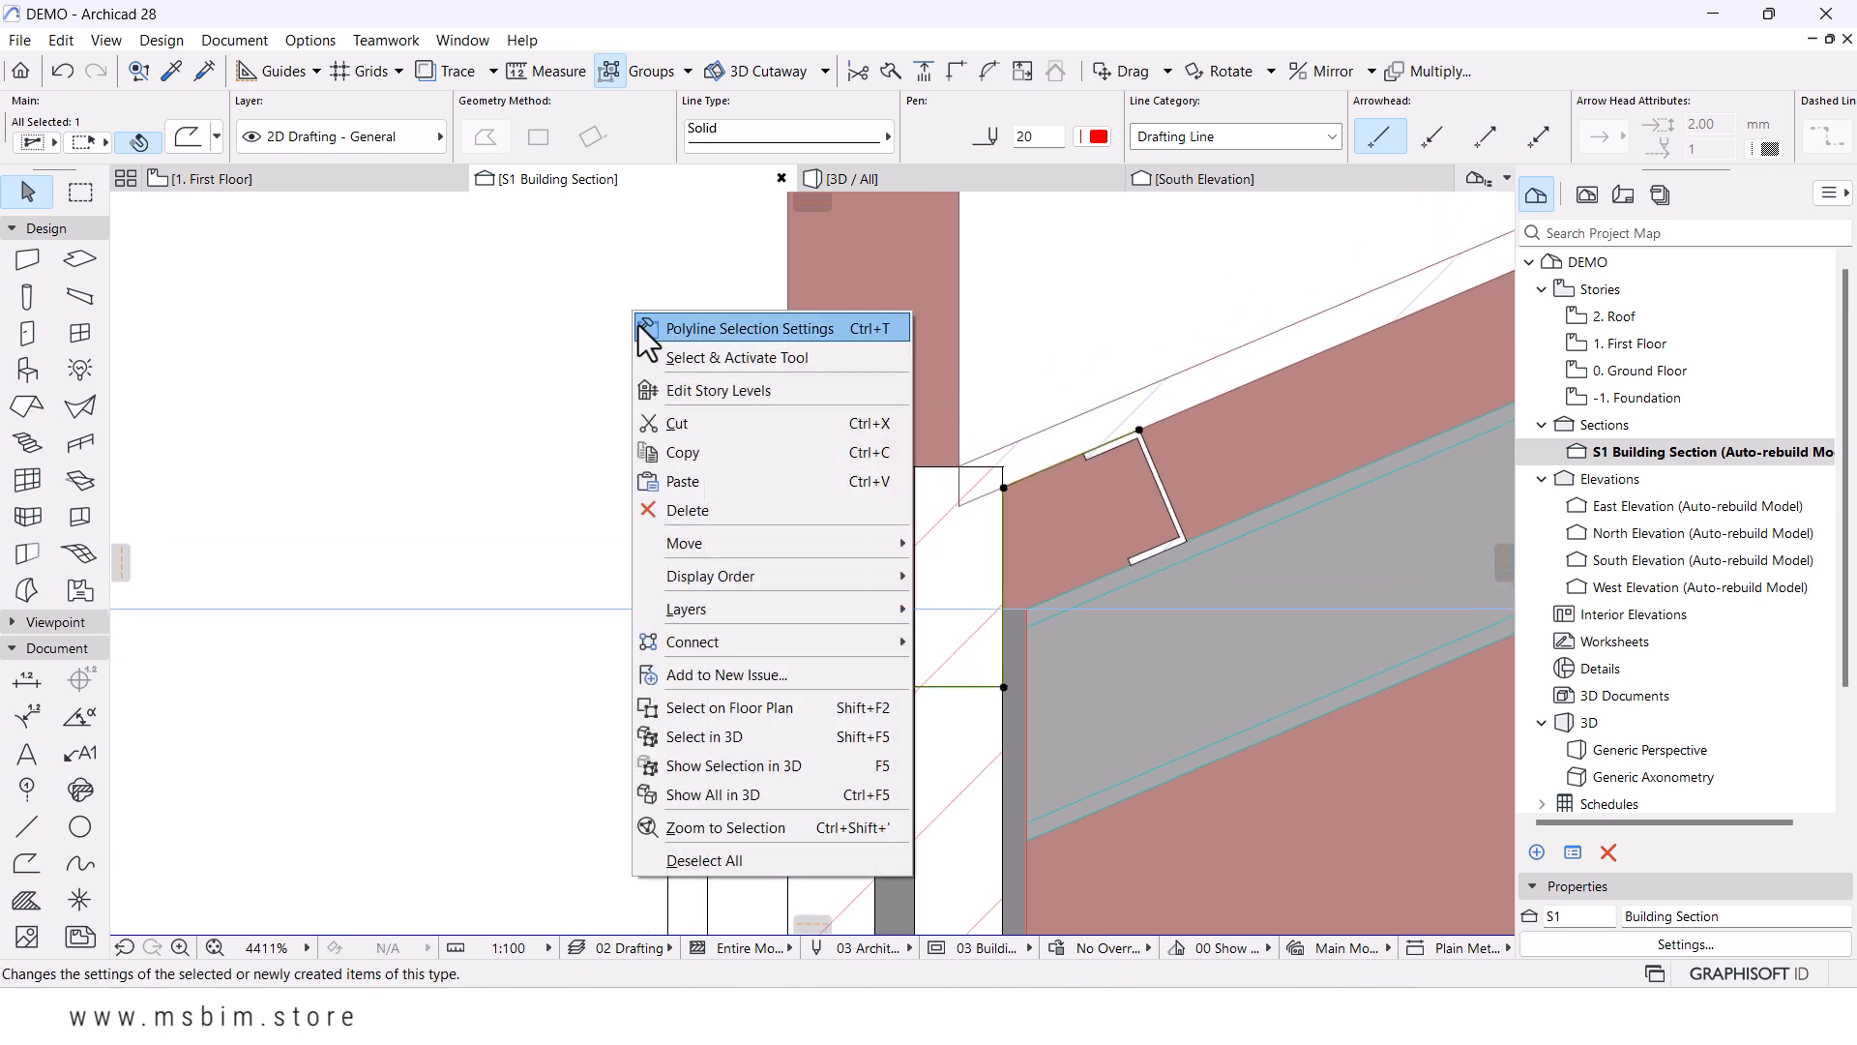
left_click(676, 452)
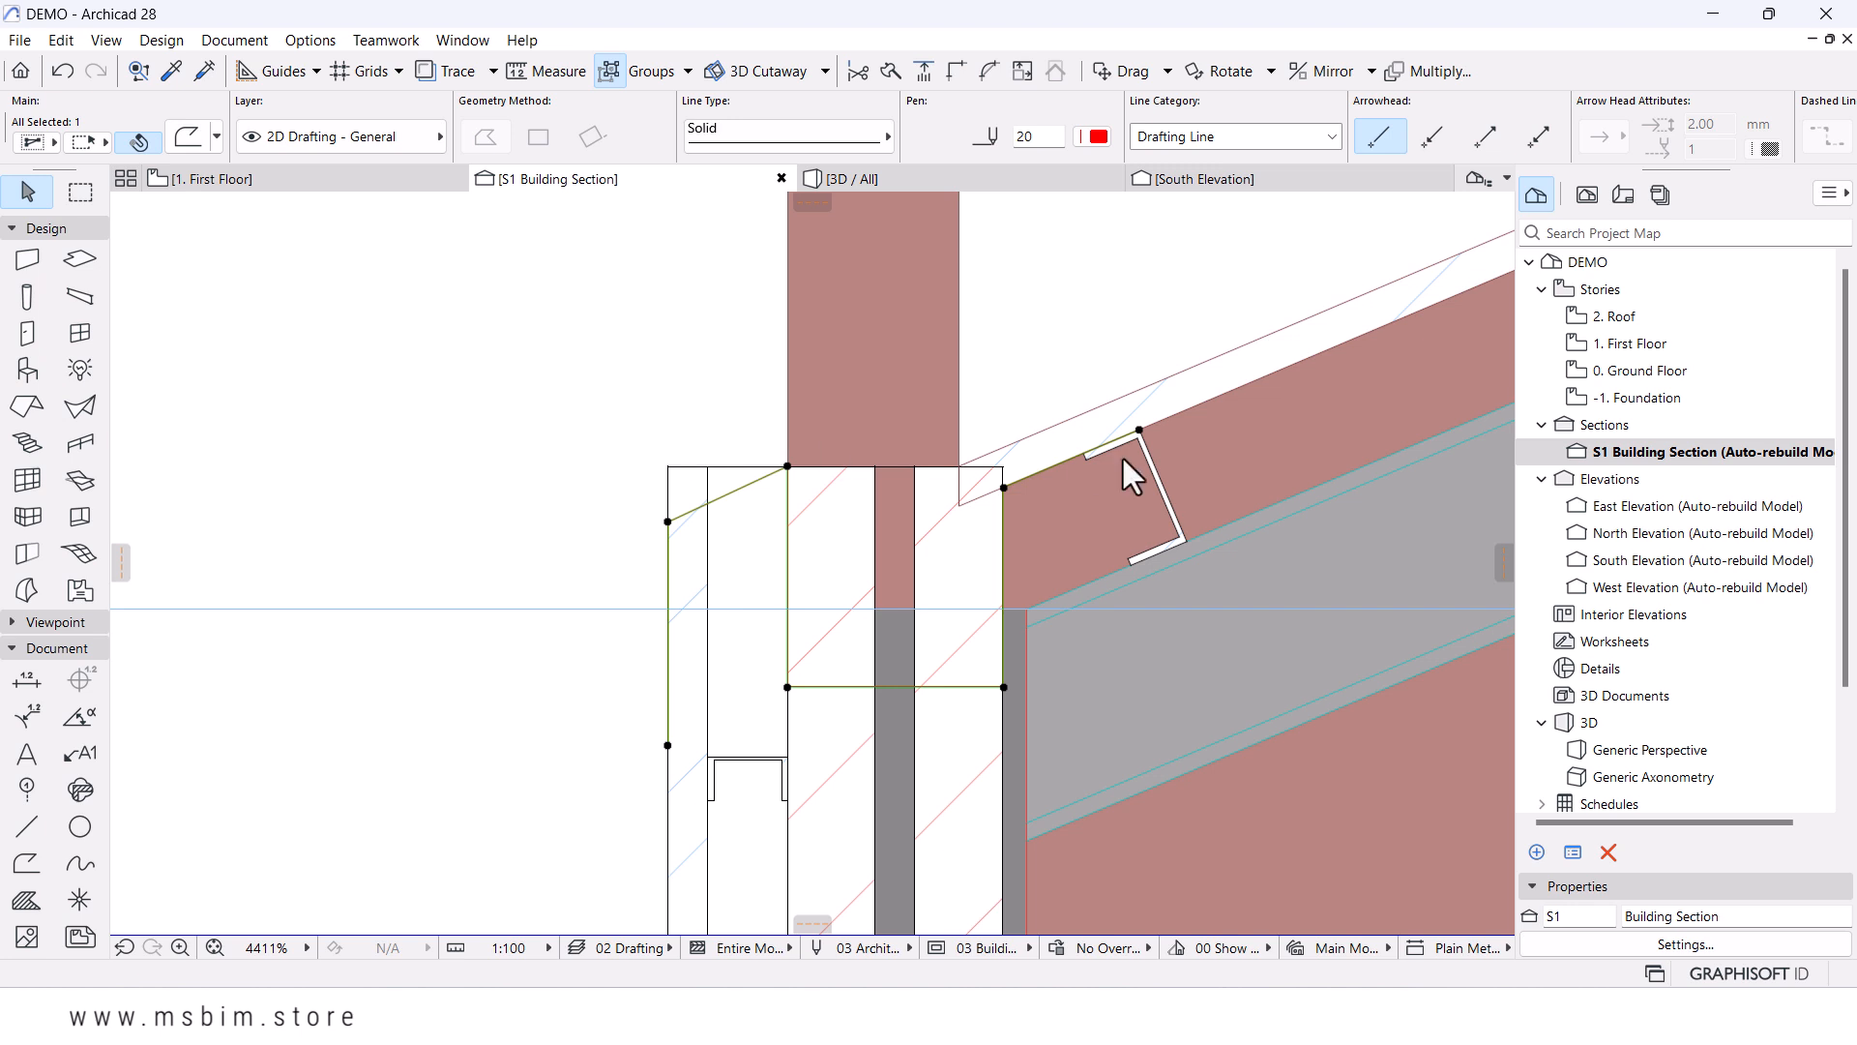
- Create a complex profile named Steel Gutter as a duplicate of Brick Wall w Concrete Lintel and delete its wall geometry
scroll(1078, 453, "down", 3)
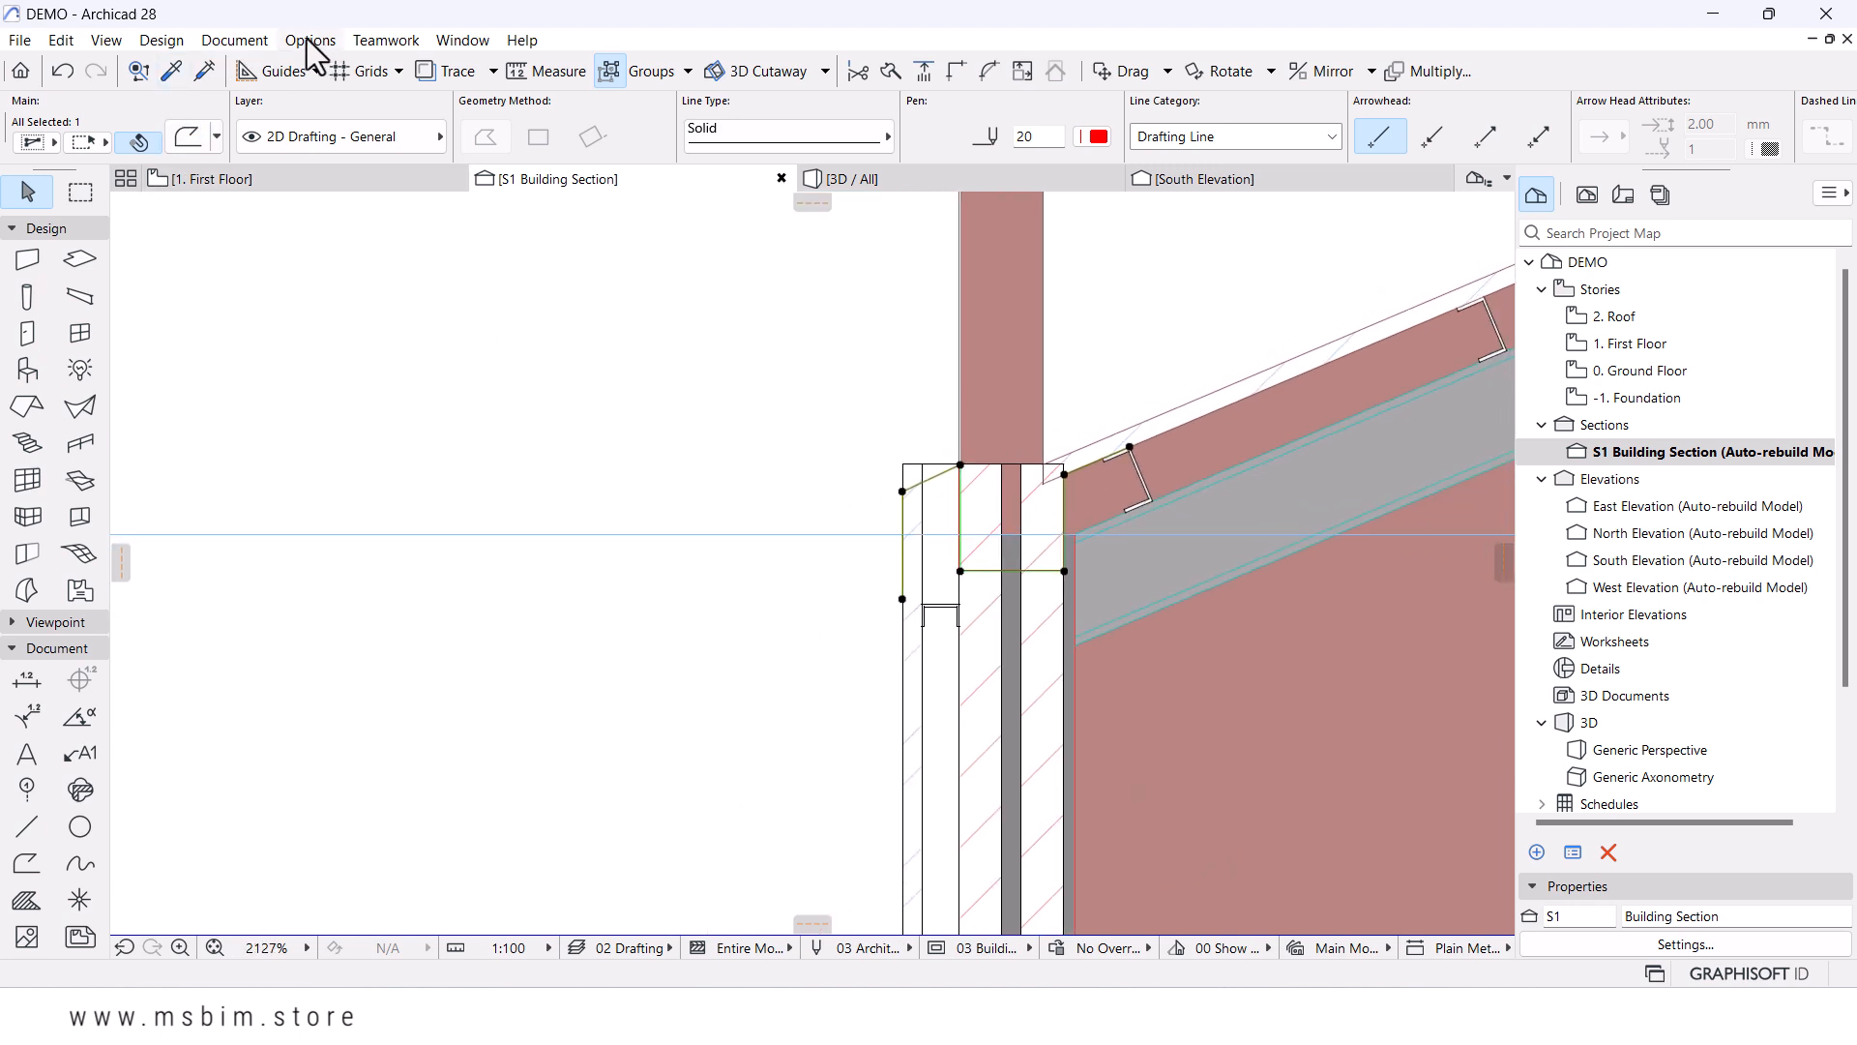
left_click(308, 40)
mouse_move(397, 165)
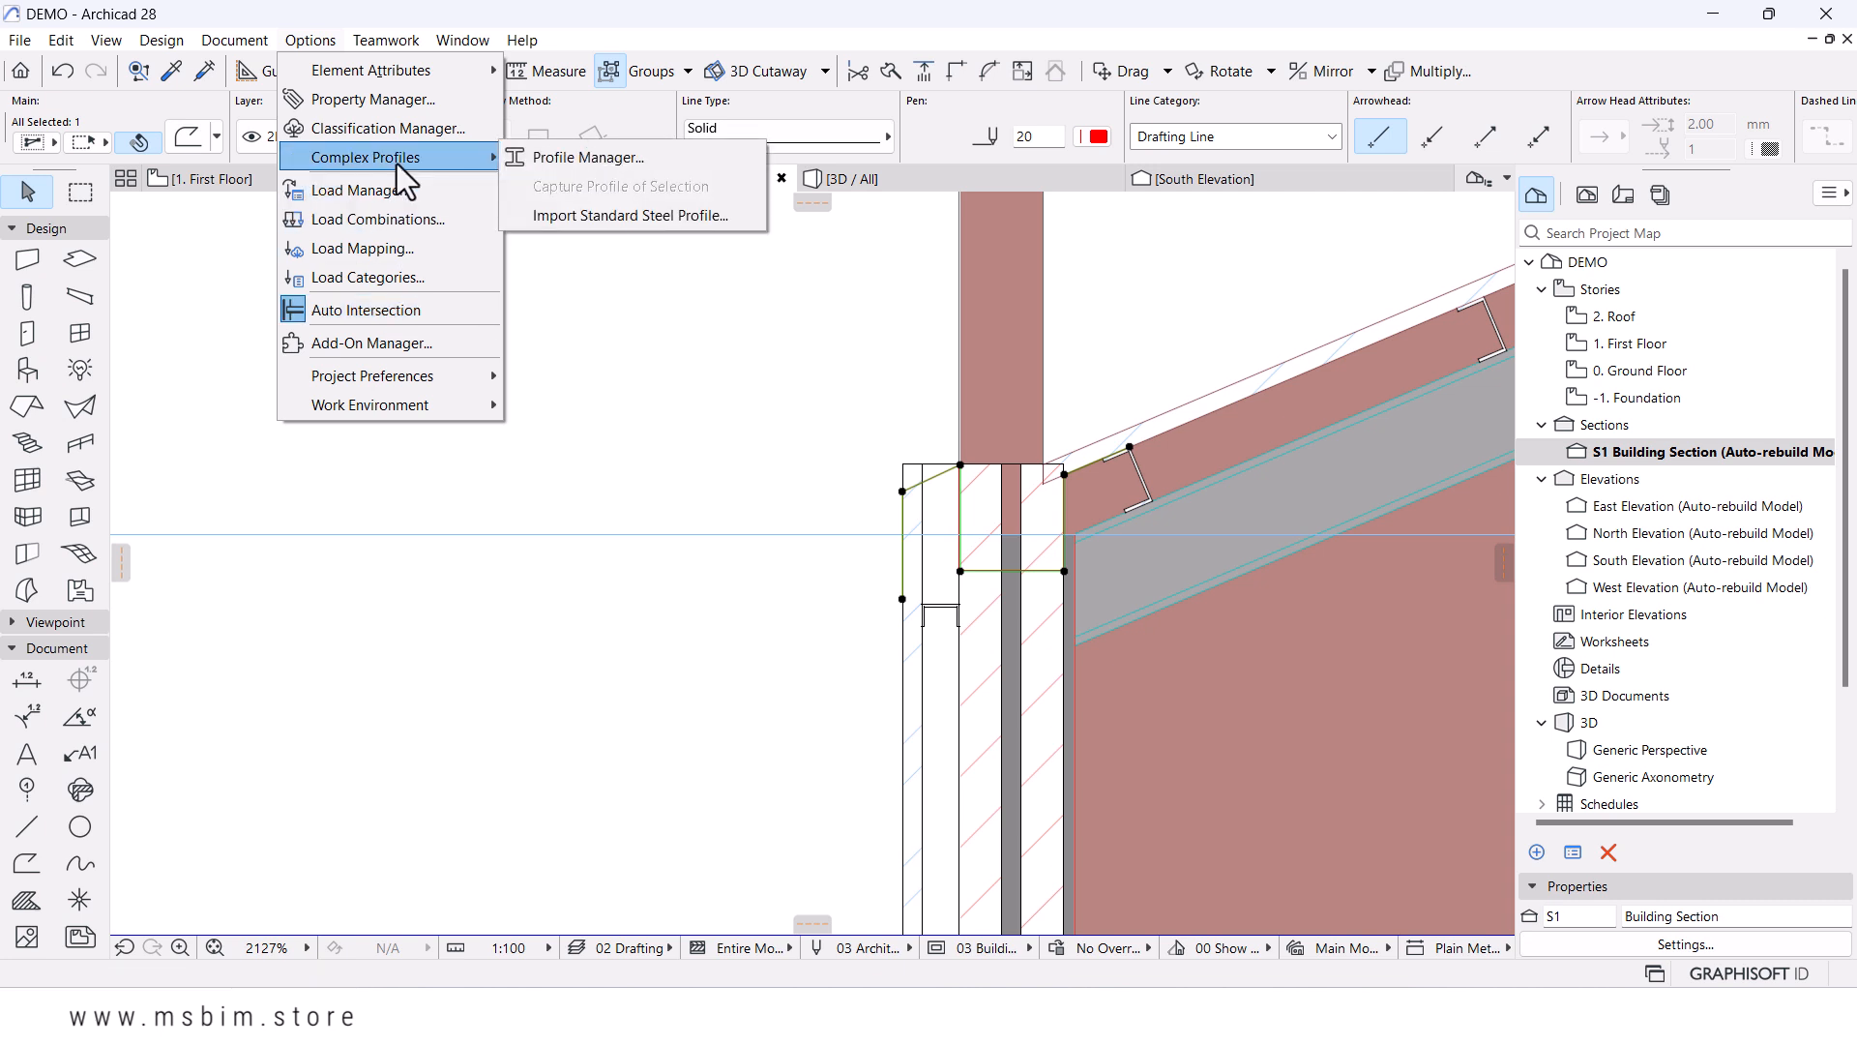
left_click(586, 157)
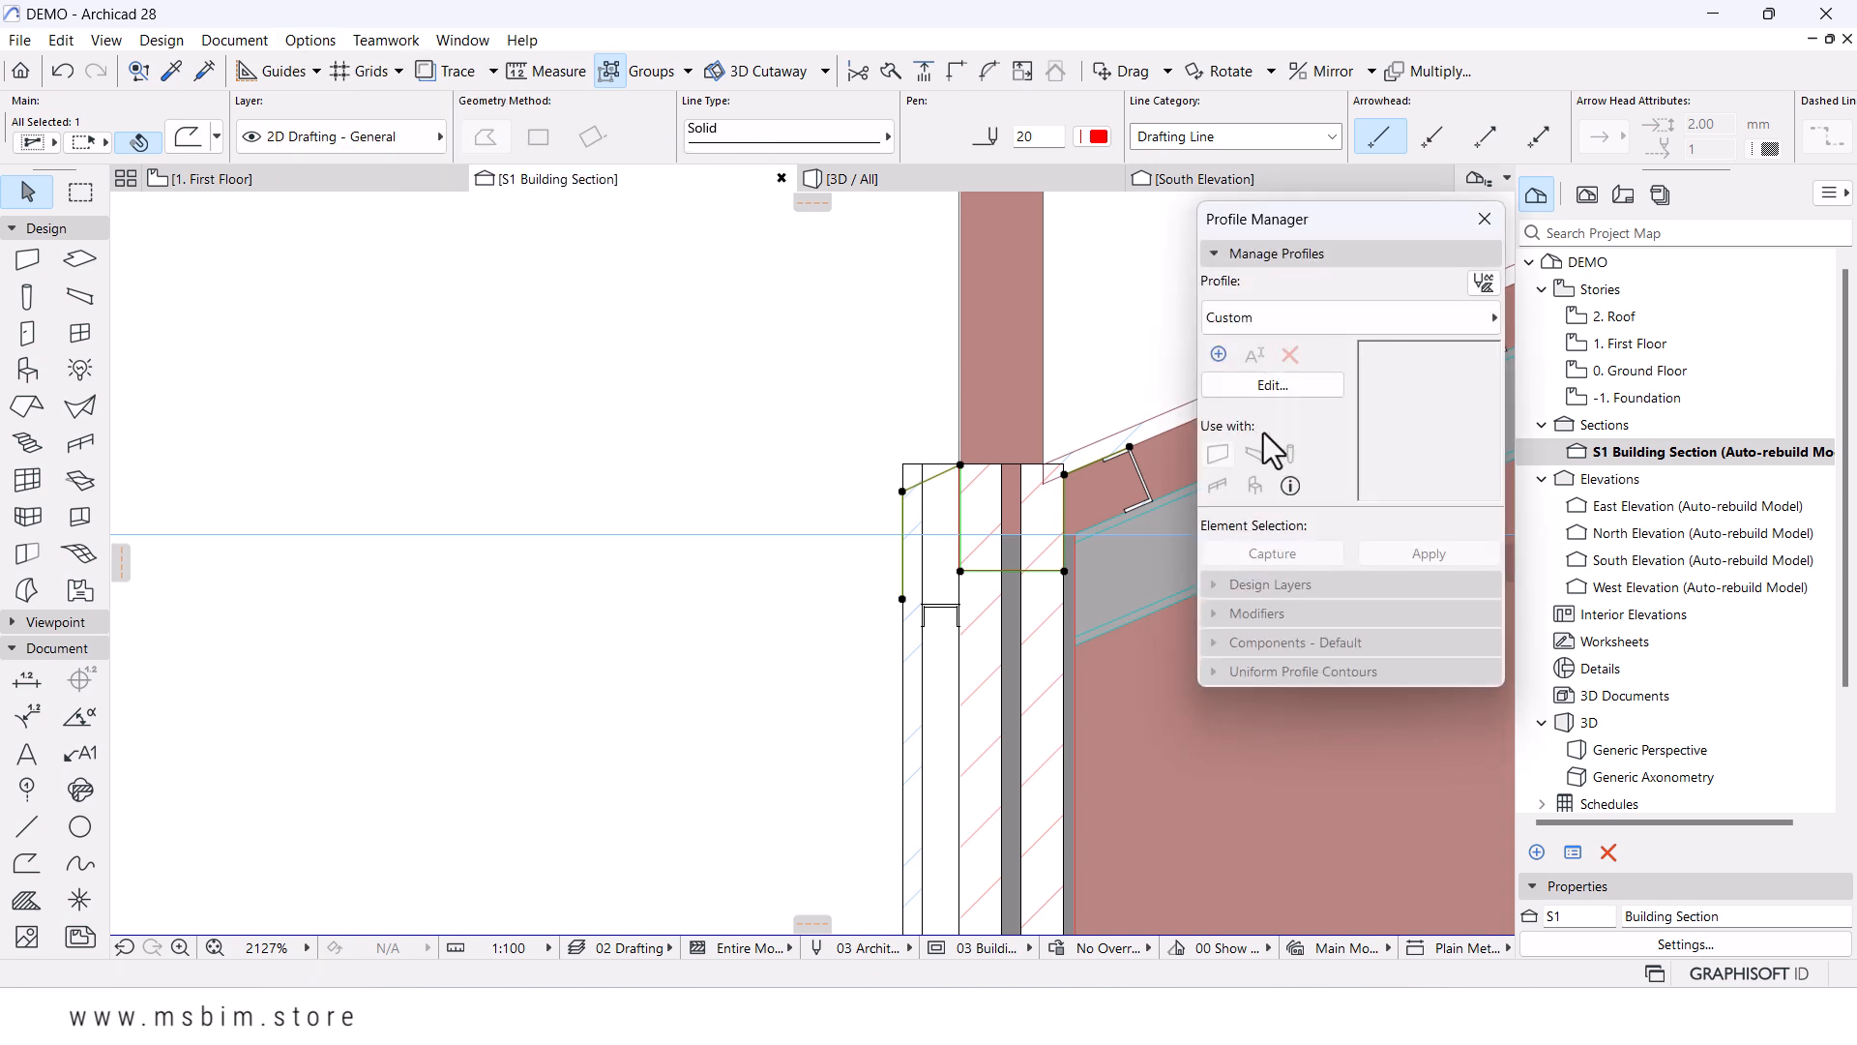
left_click(1217, 354)
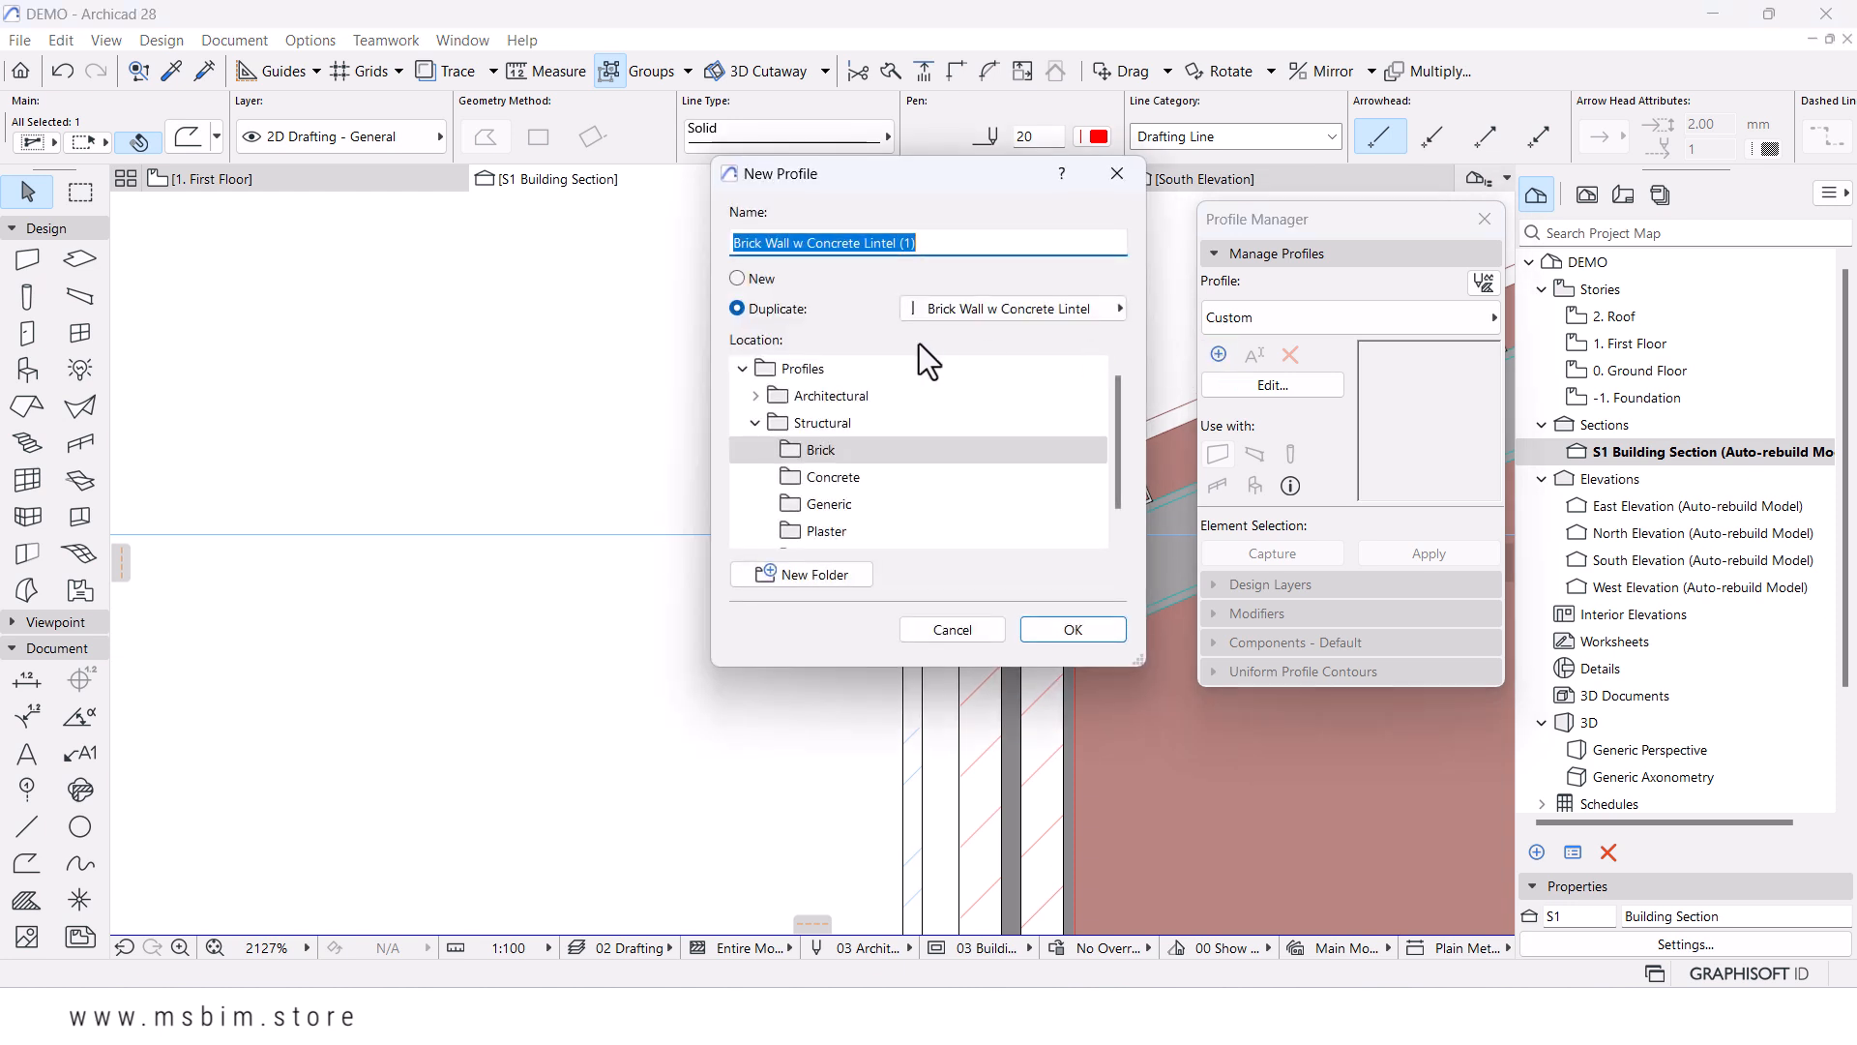
type("Steel Gutter")
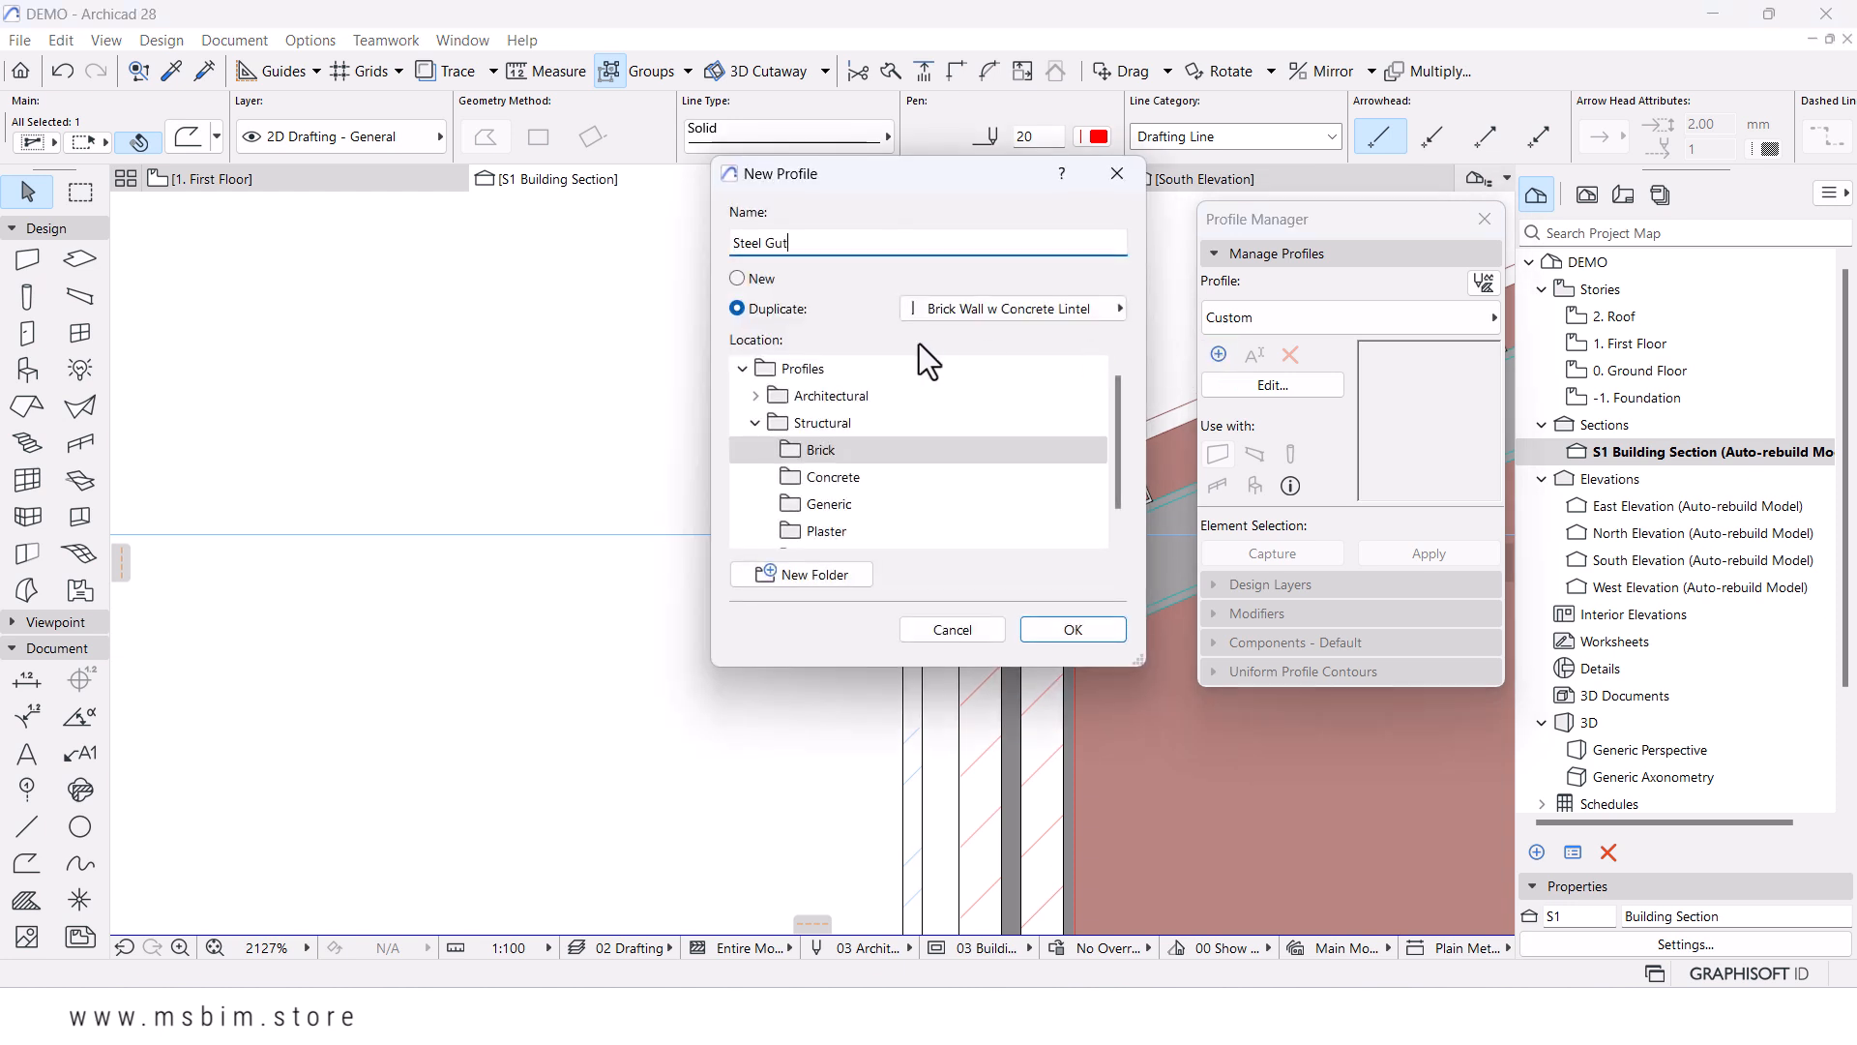
left_click(1048, 629)
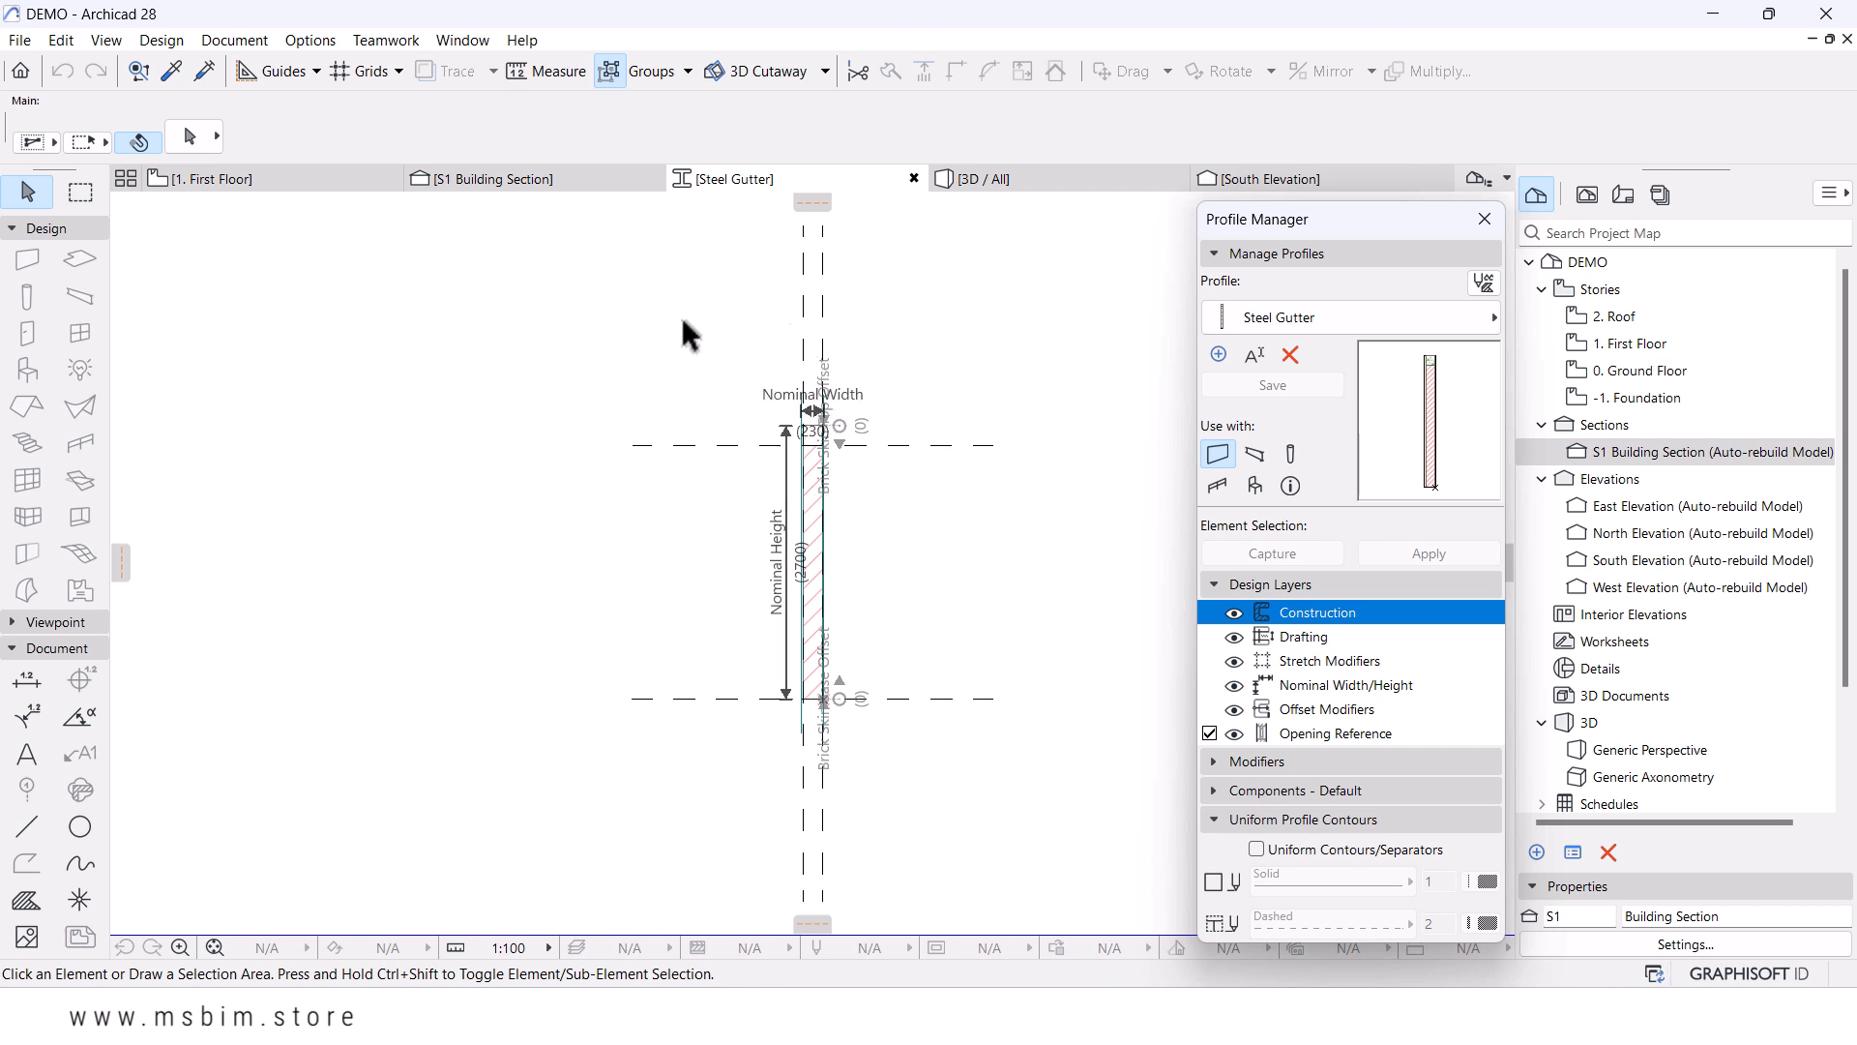
left_click_drag(420, 337, 1103, 830)
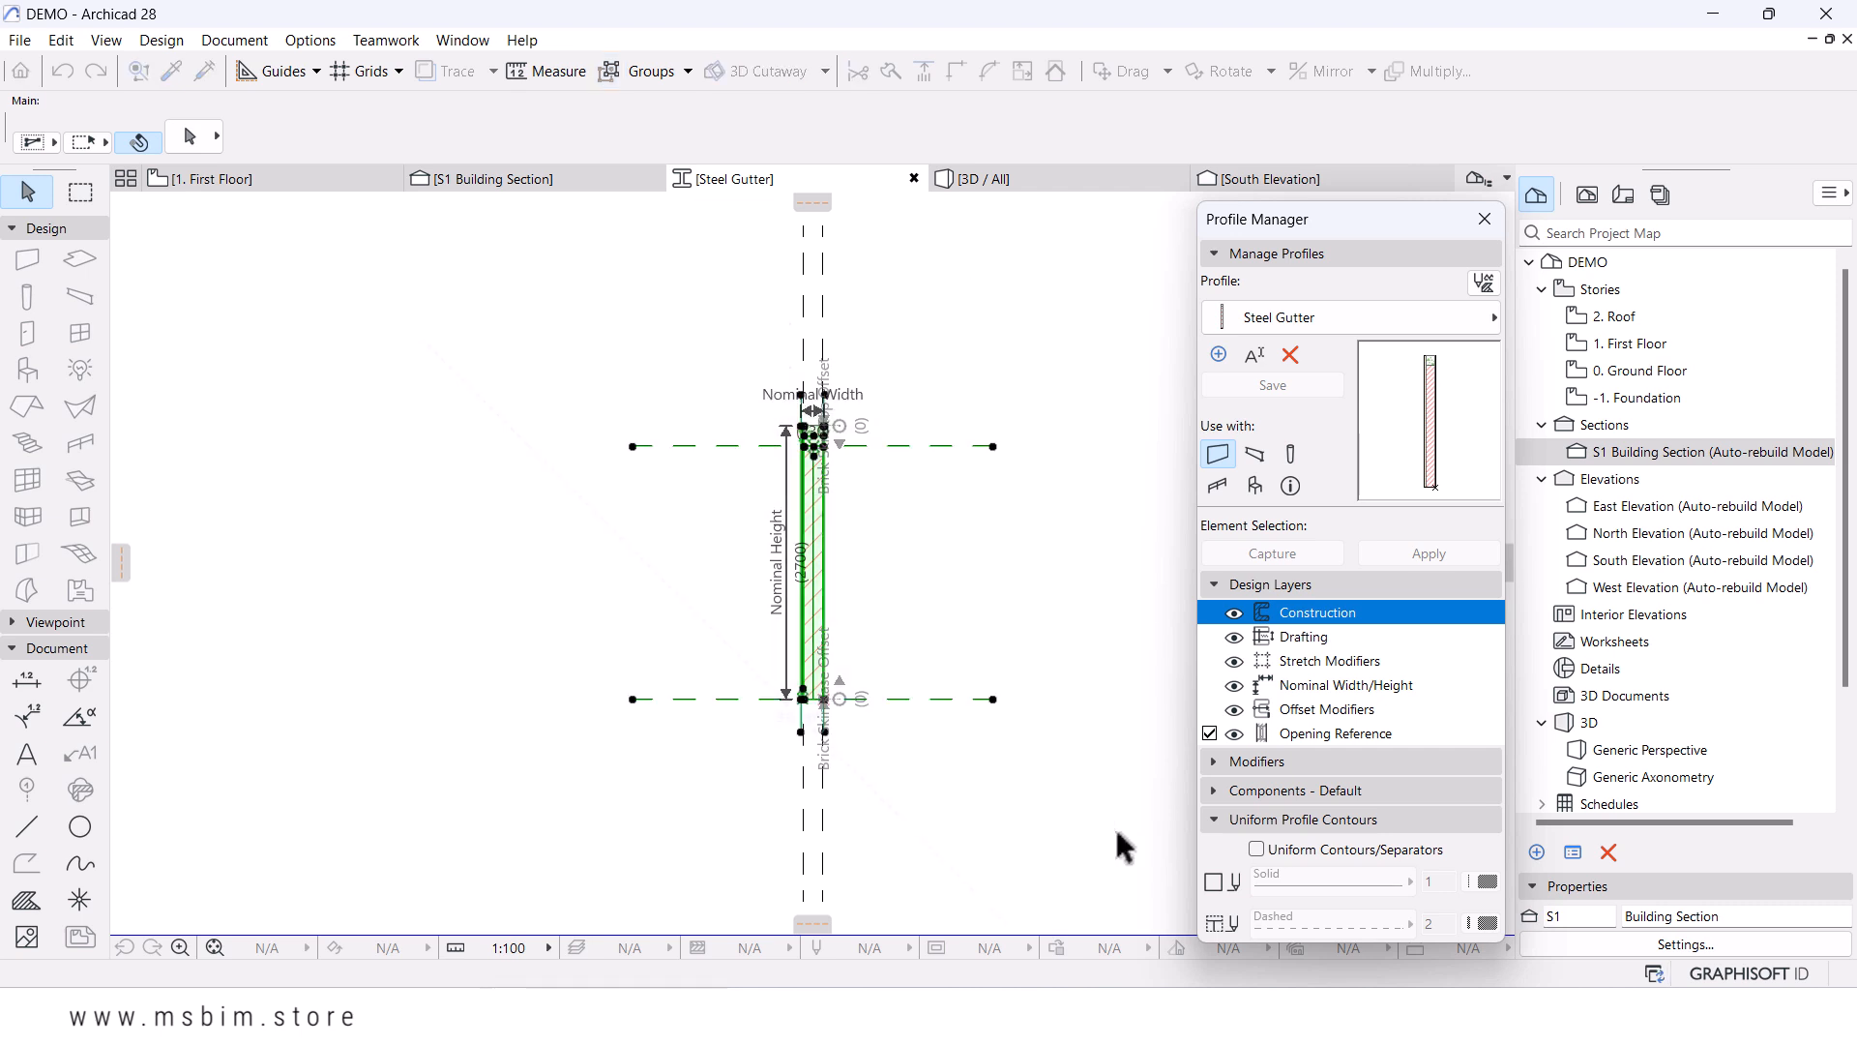
key("Delete")
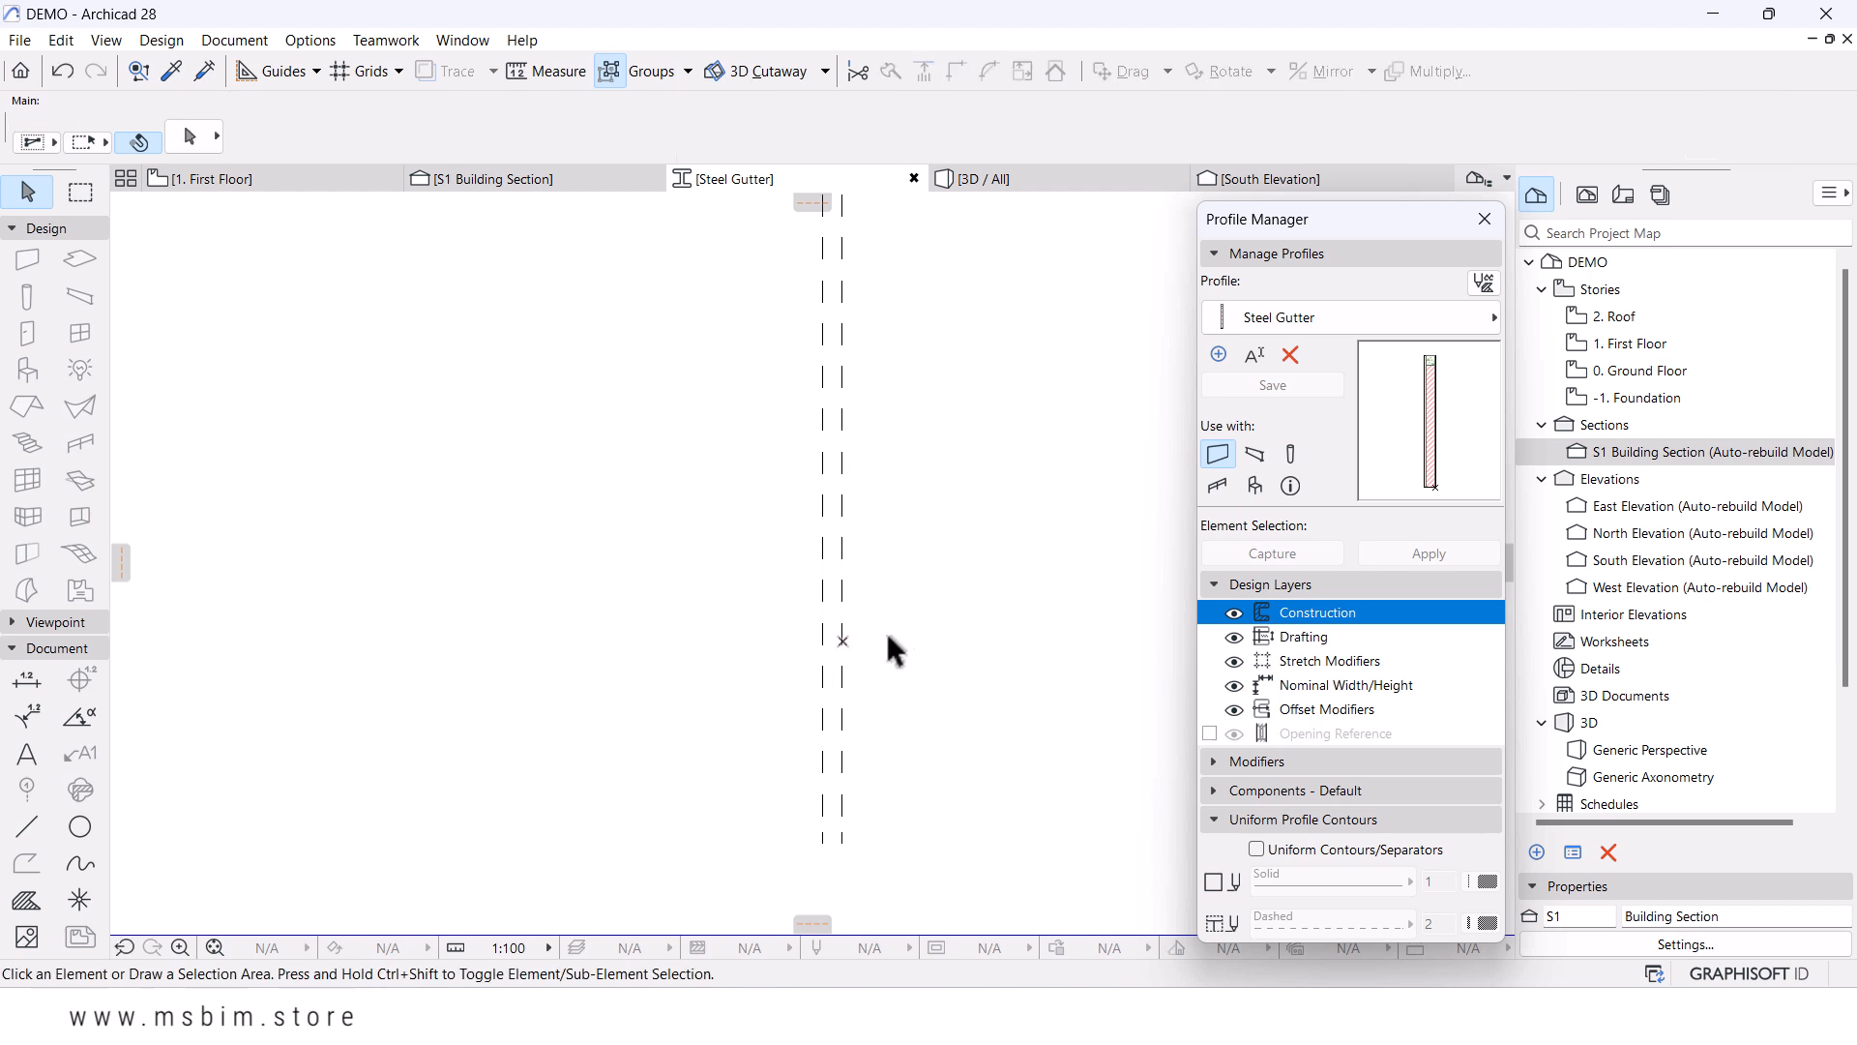
- Try to paste the copied polyline at the centre of the Steel Gutter profile view, zooming to the pasted elements
key("ctrl+v")
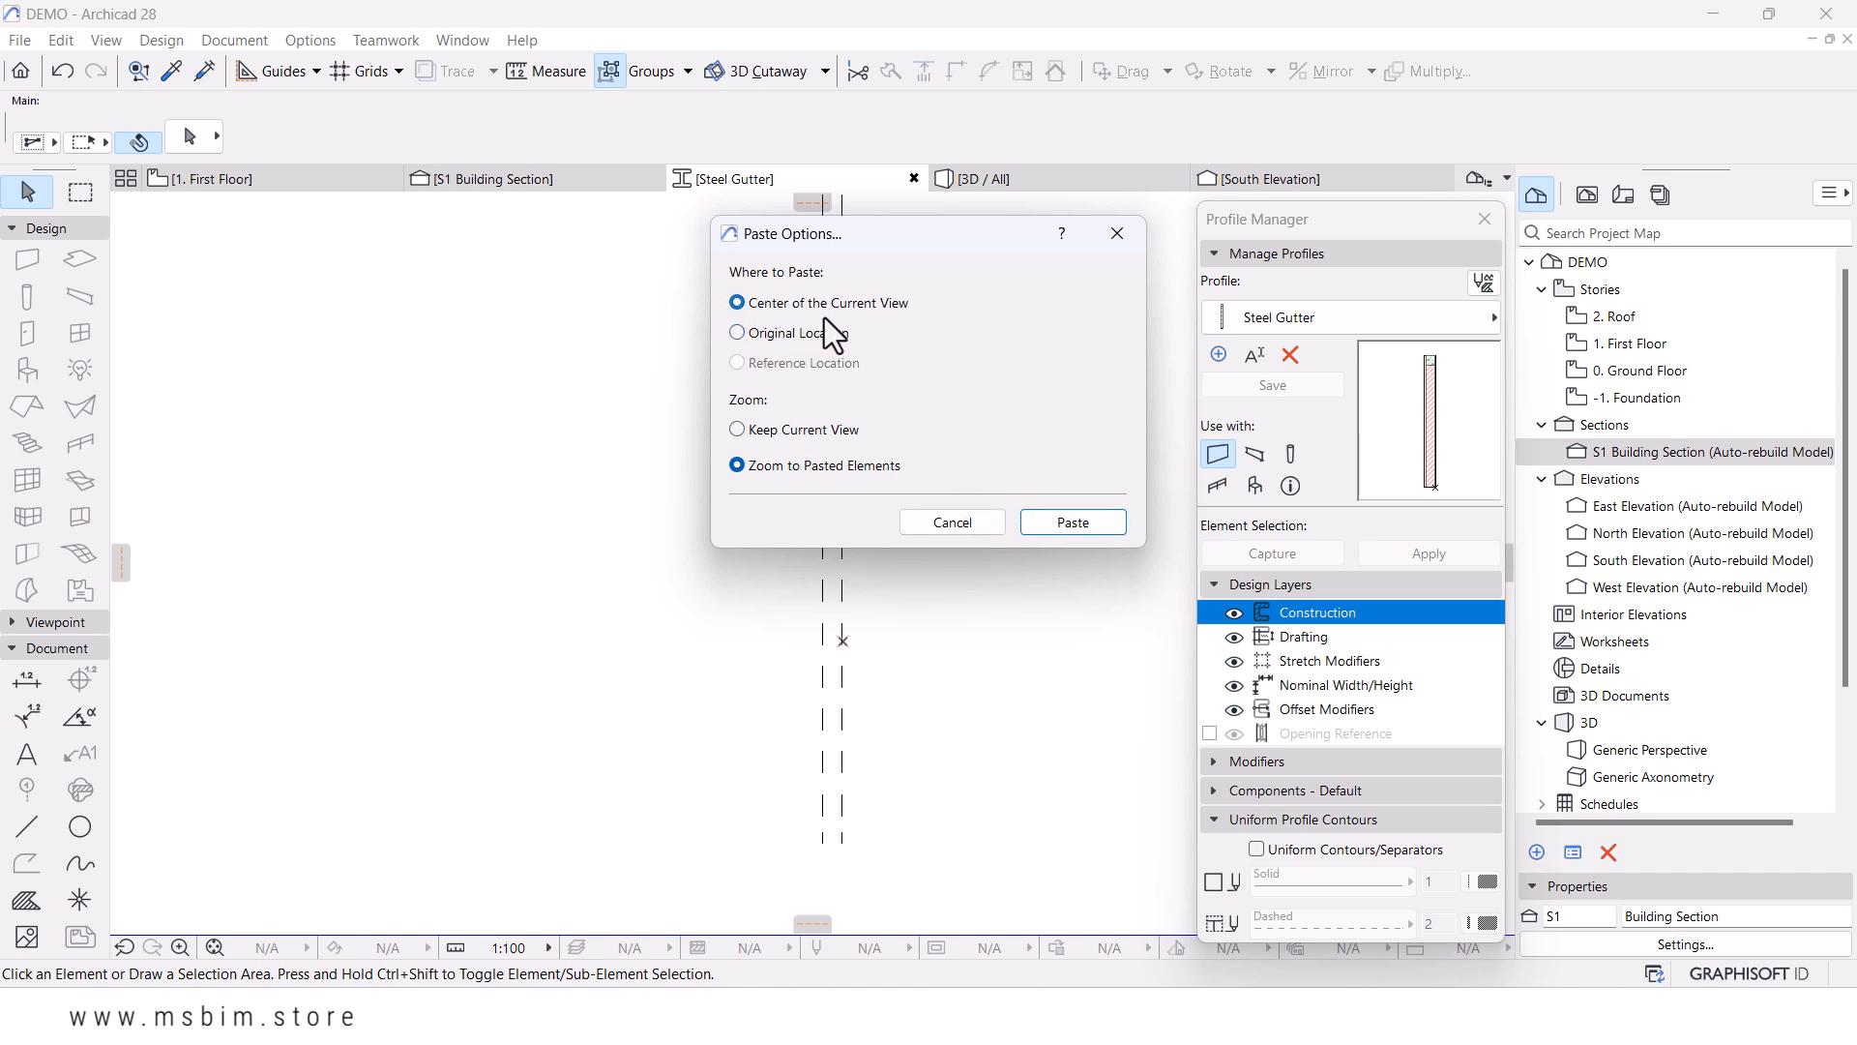
left_click(1044, 528)
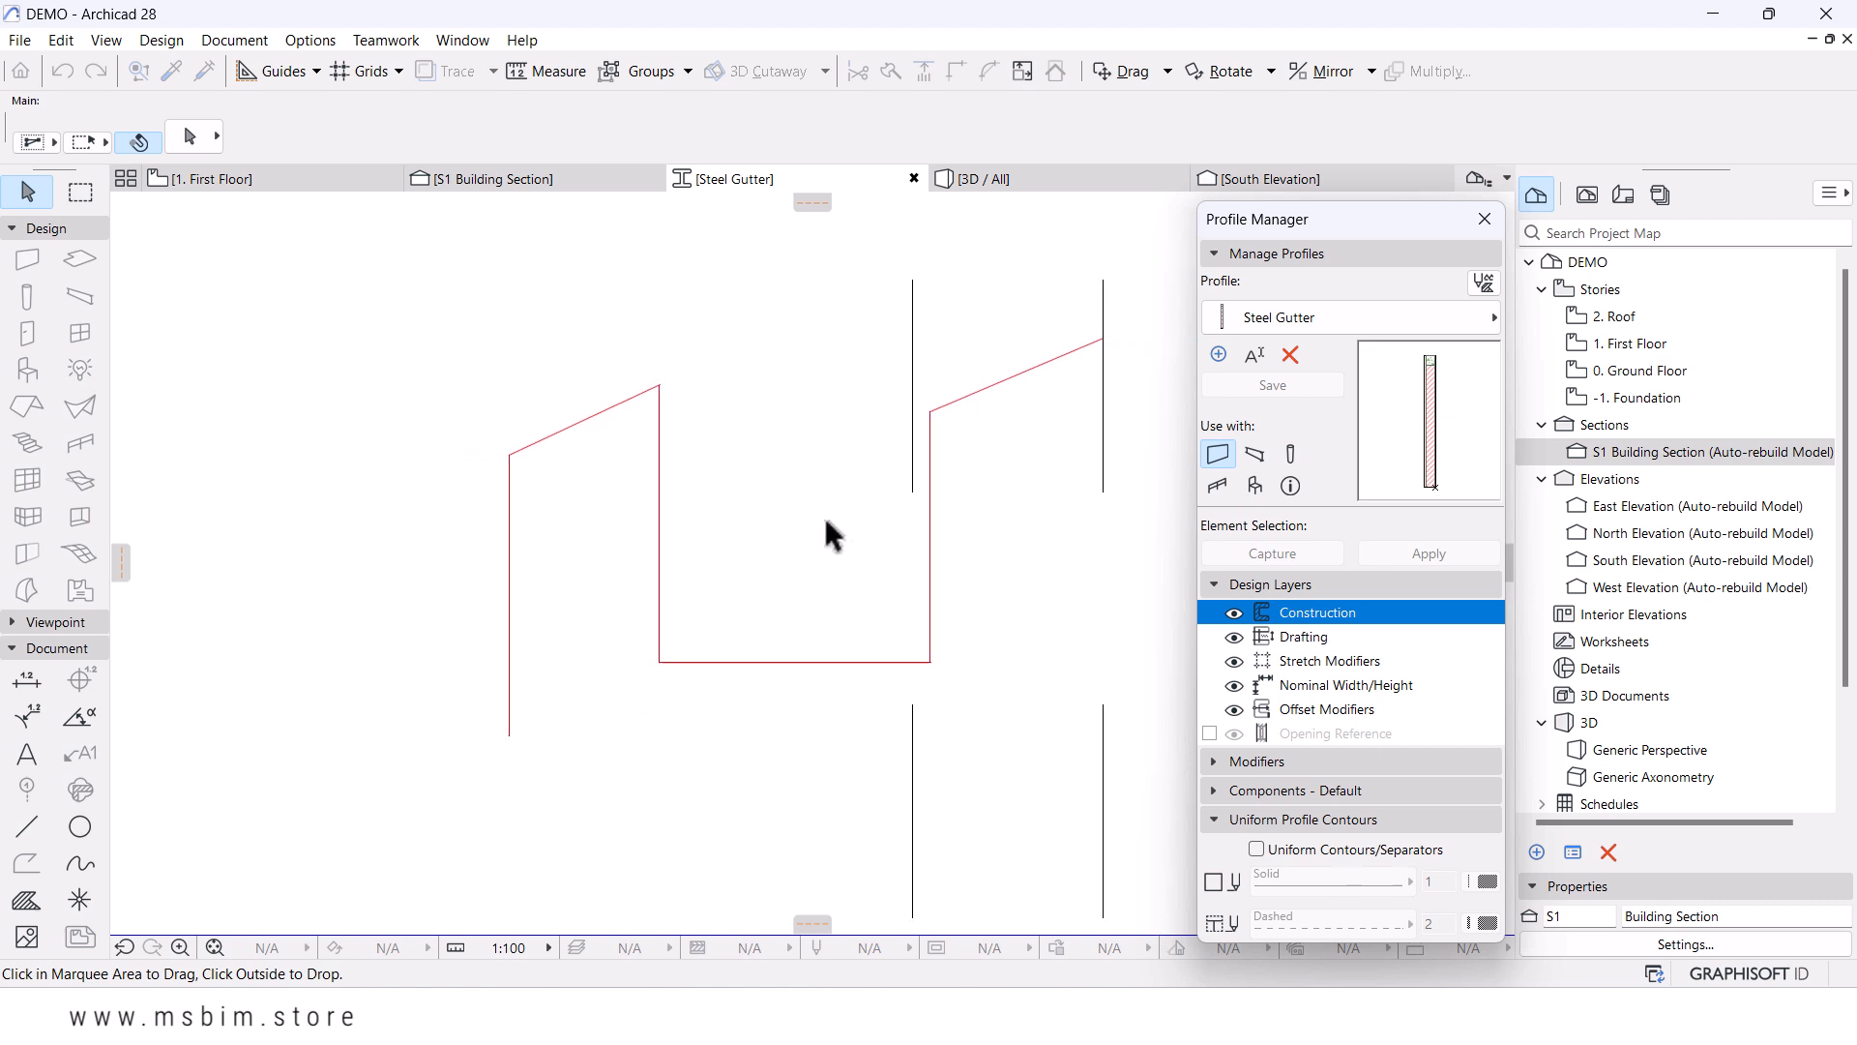
scroll(619, 411, "down", 3)
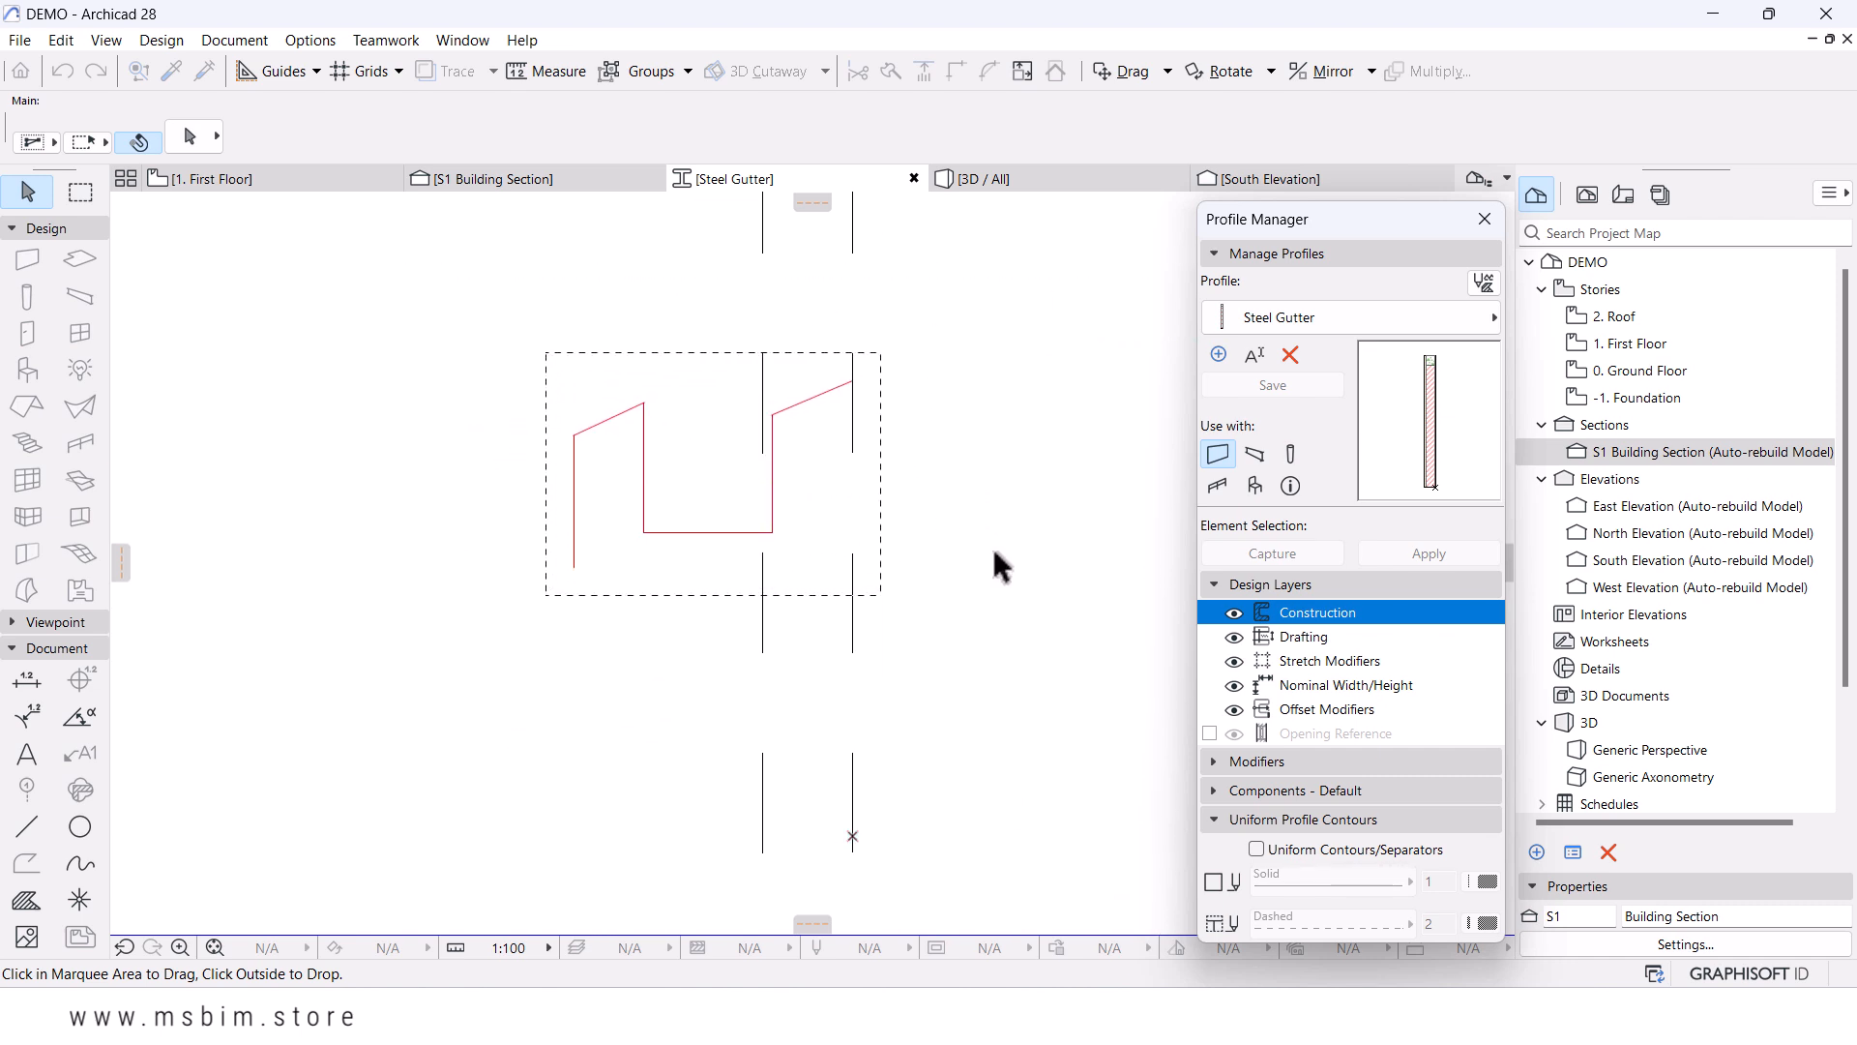
scroll(613, 477, "up", 2)
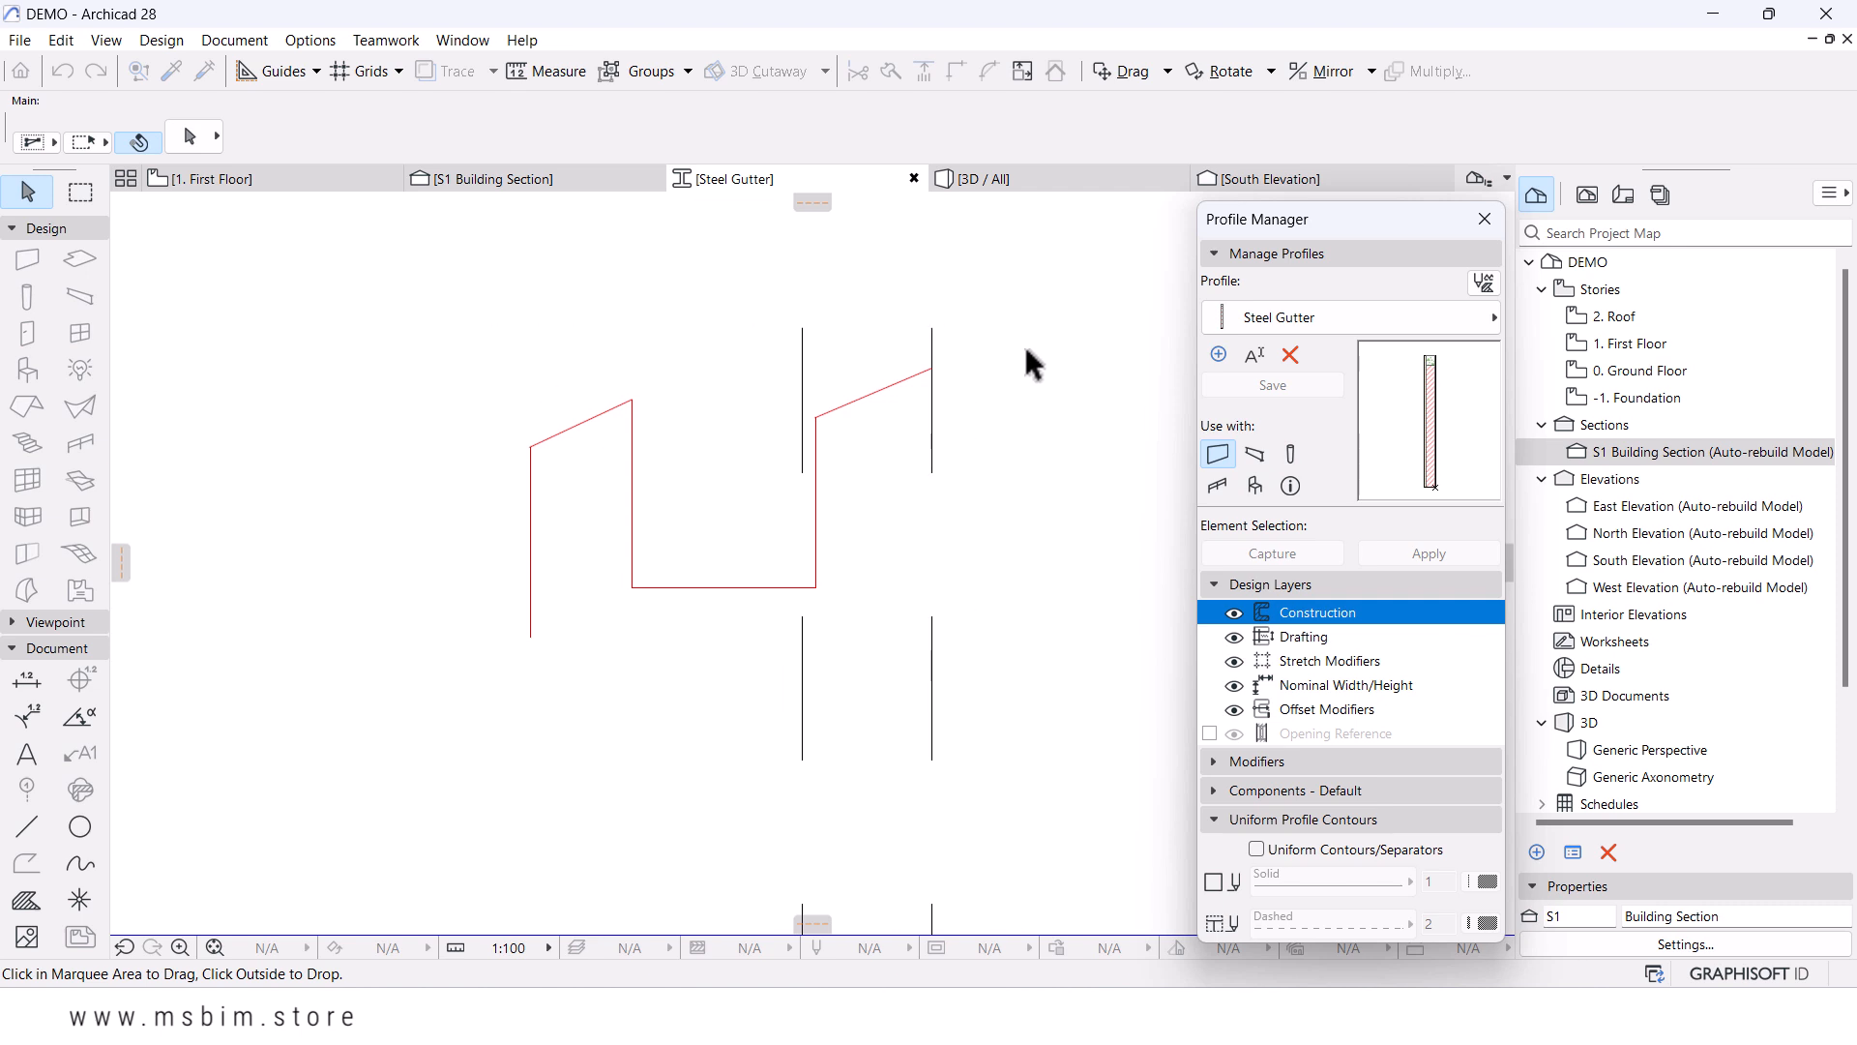
key("Escape")
- Offset a copy of the eaves polyline 5 mm outward in the building section, and copy both polylines to the clipboard
left_click(533, 183)
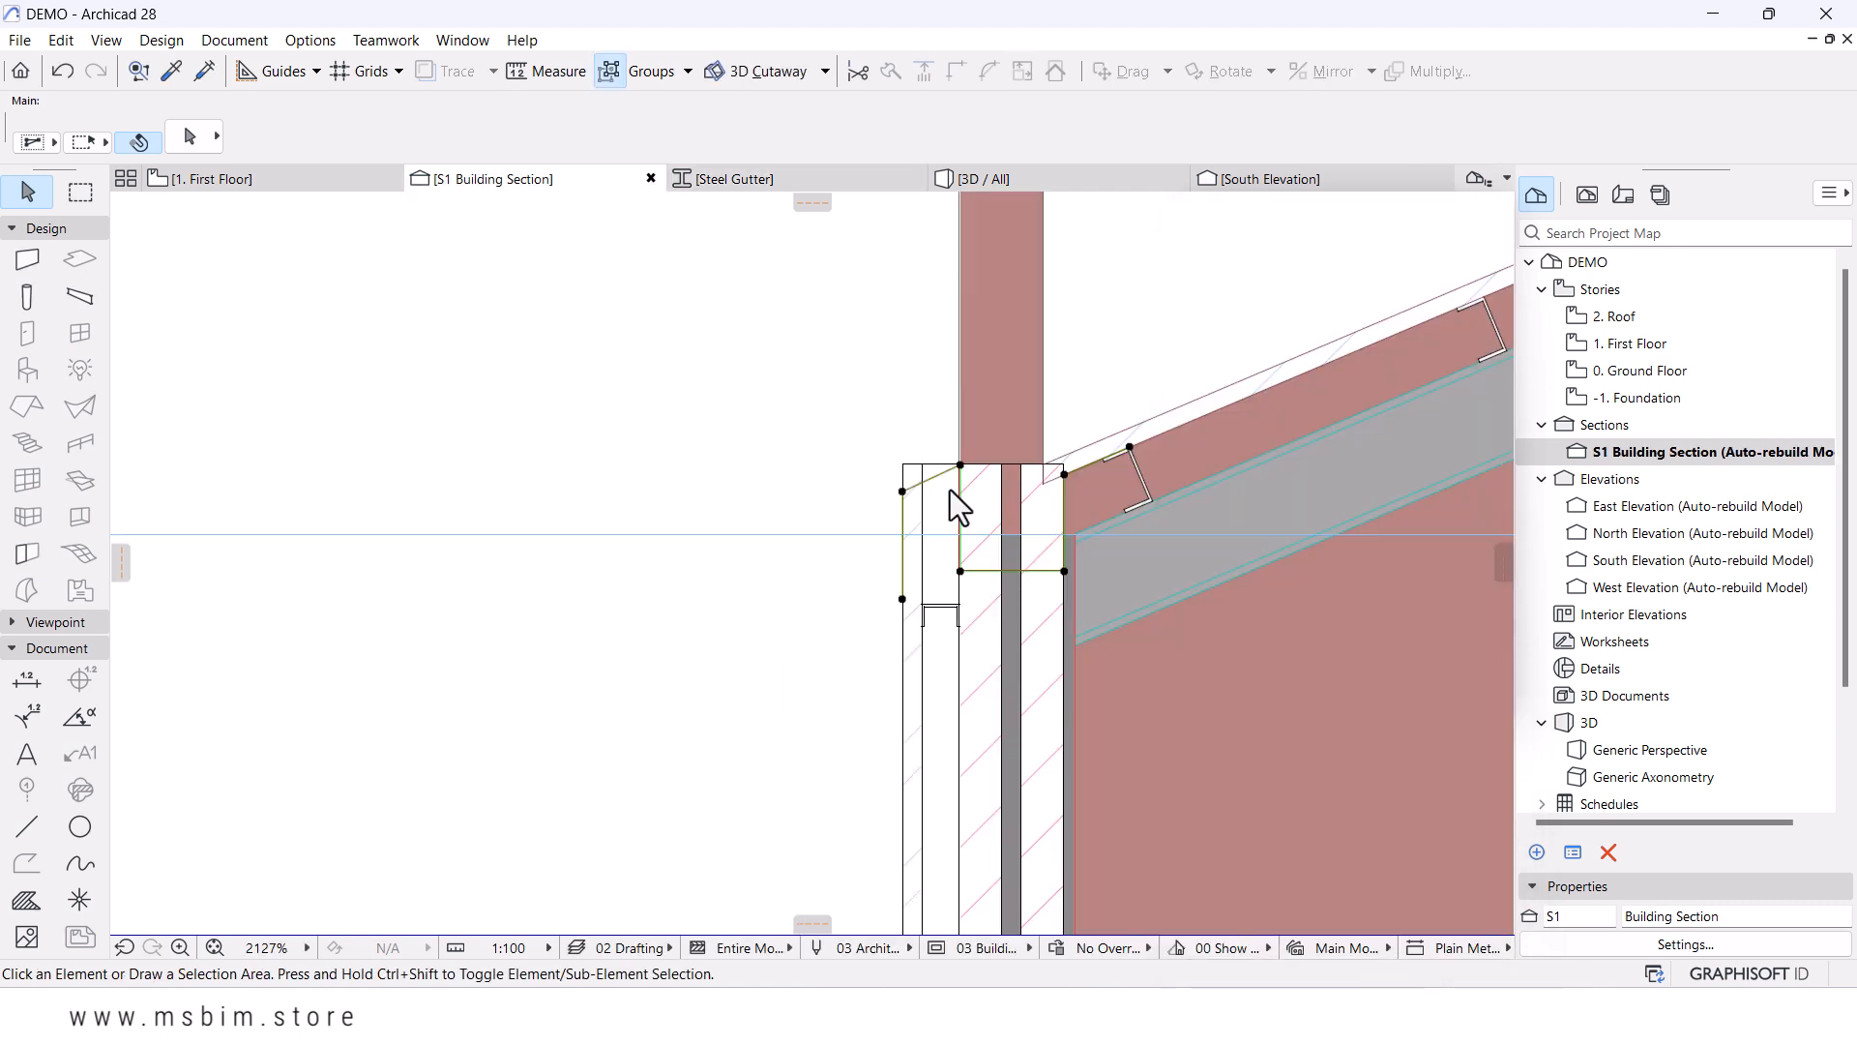
scroll(948, 489, "up", 3)
left_click(945, 481)
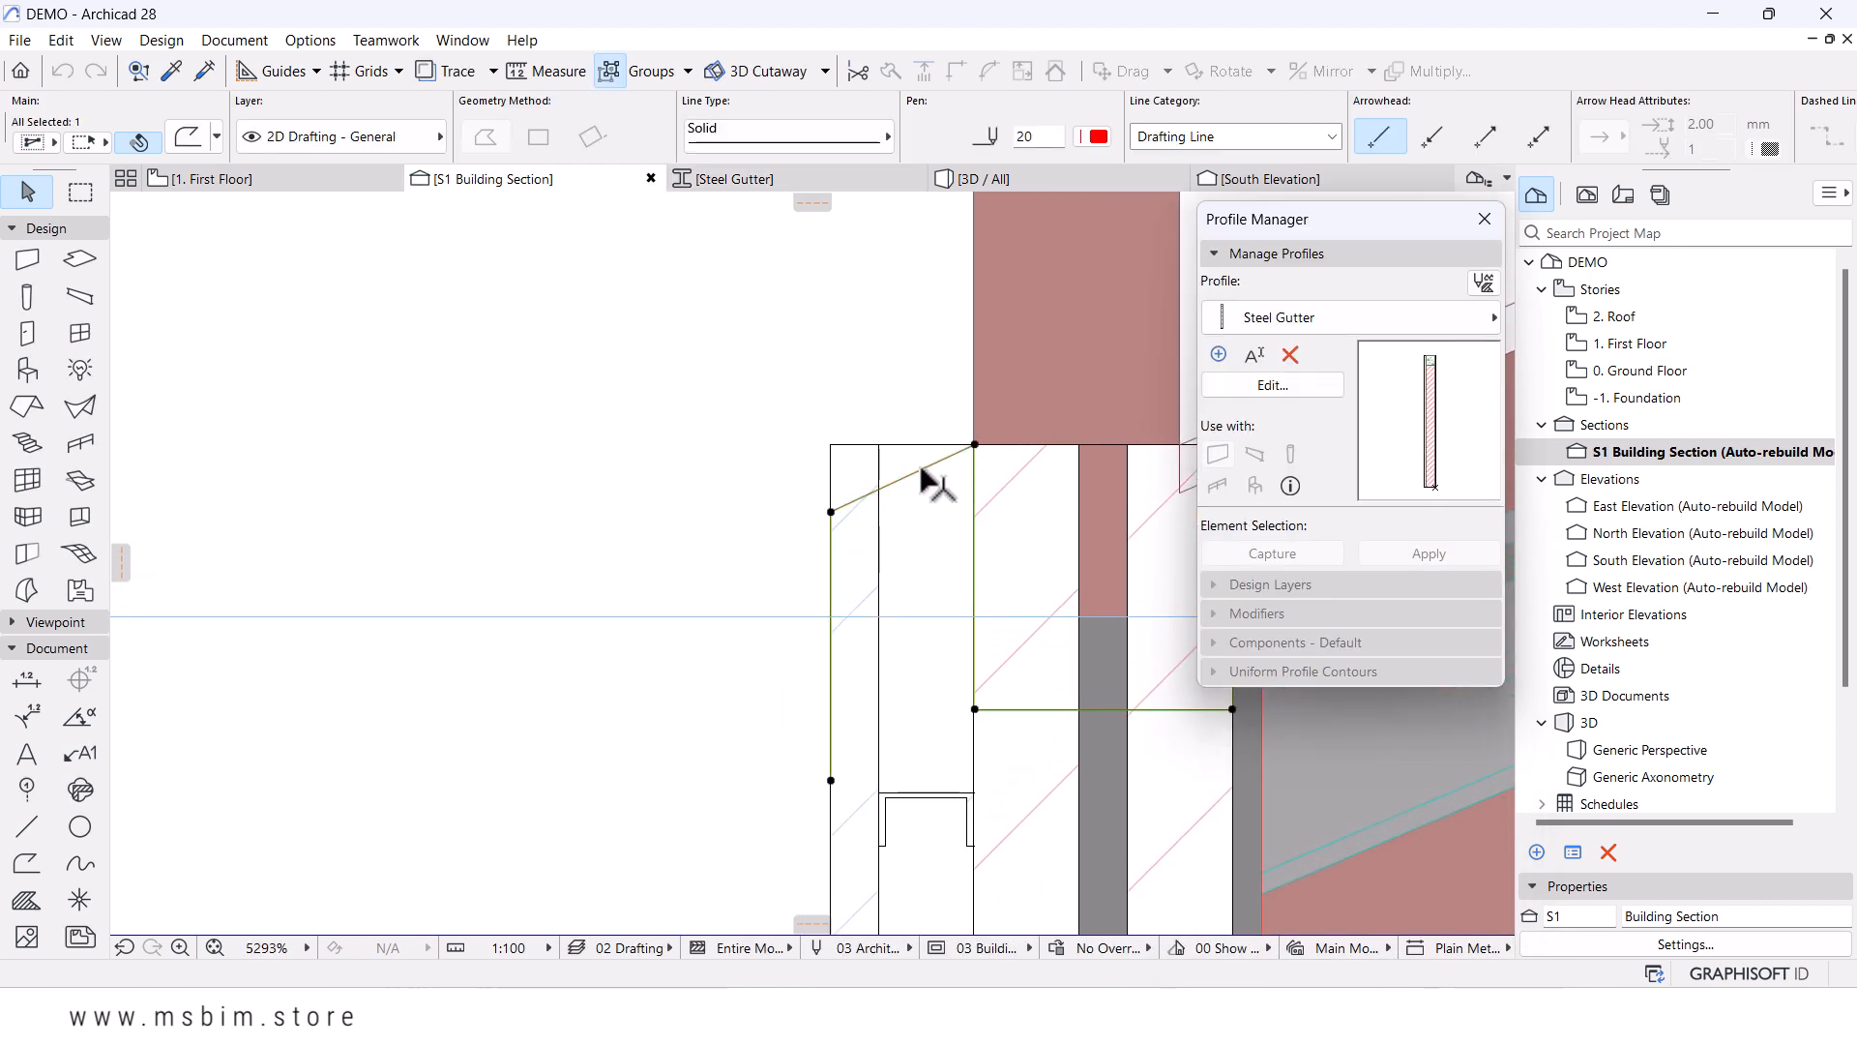
left_click(832, 510)
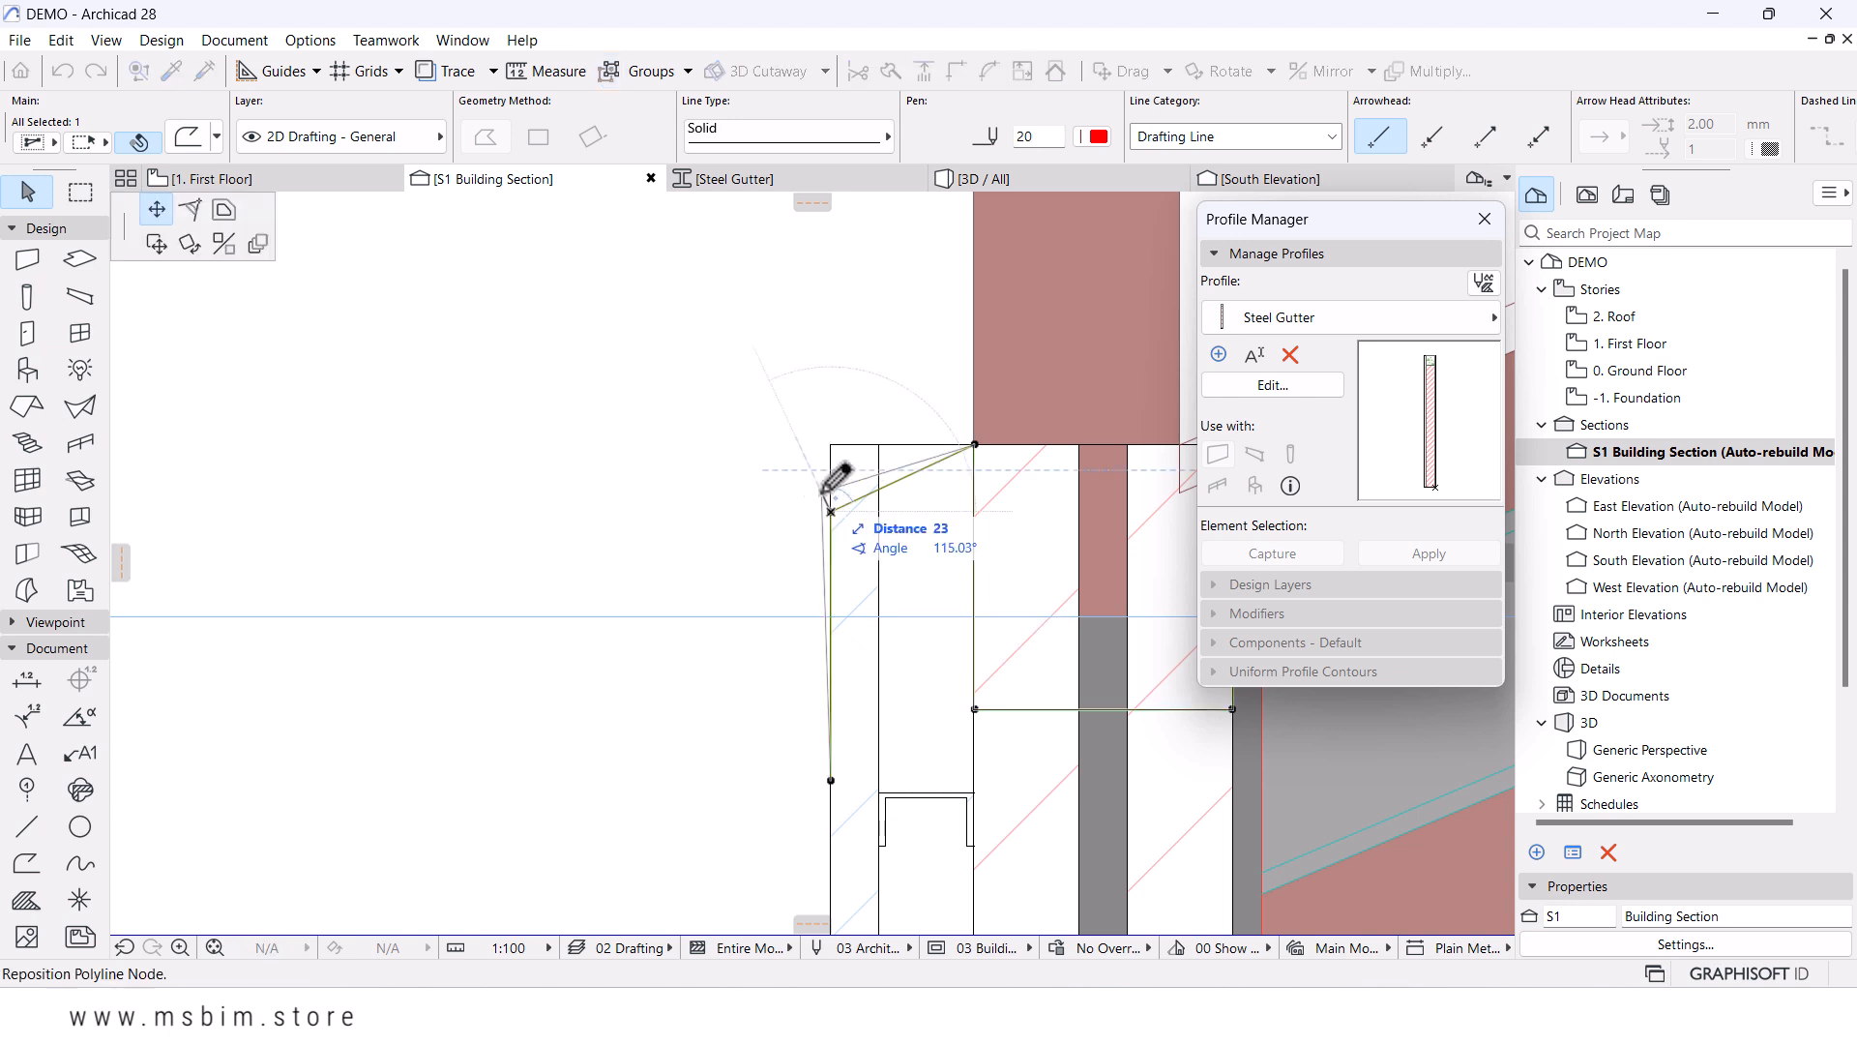
left_click(257, 243)
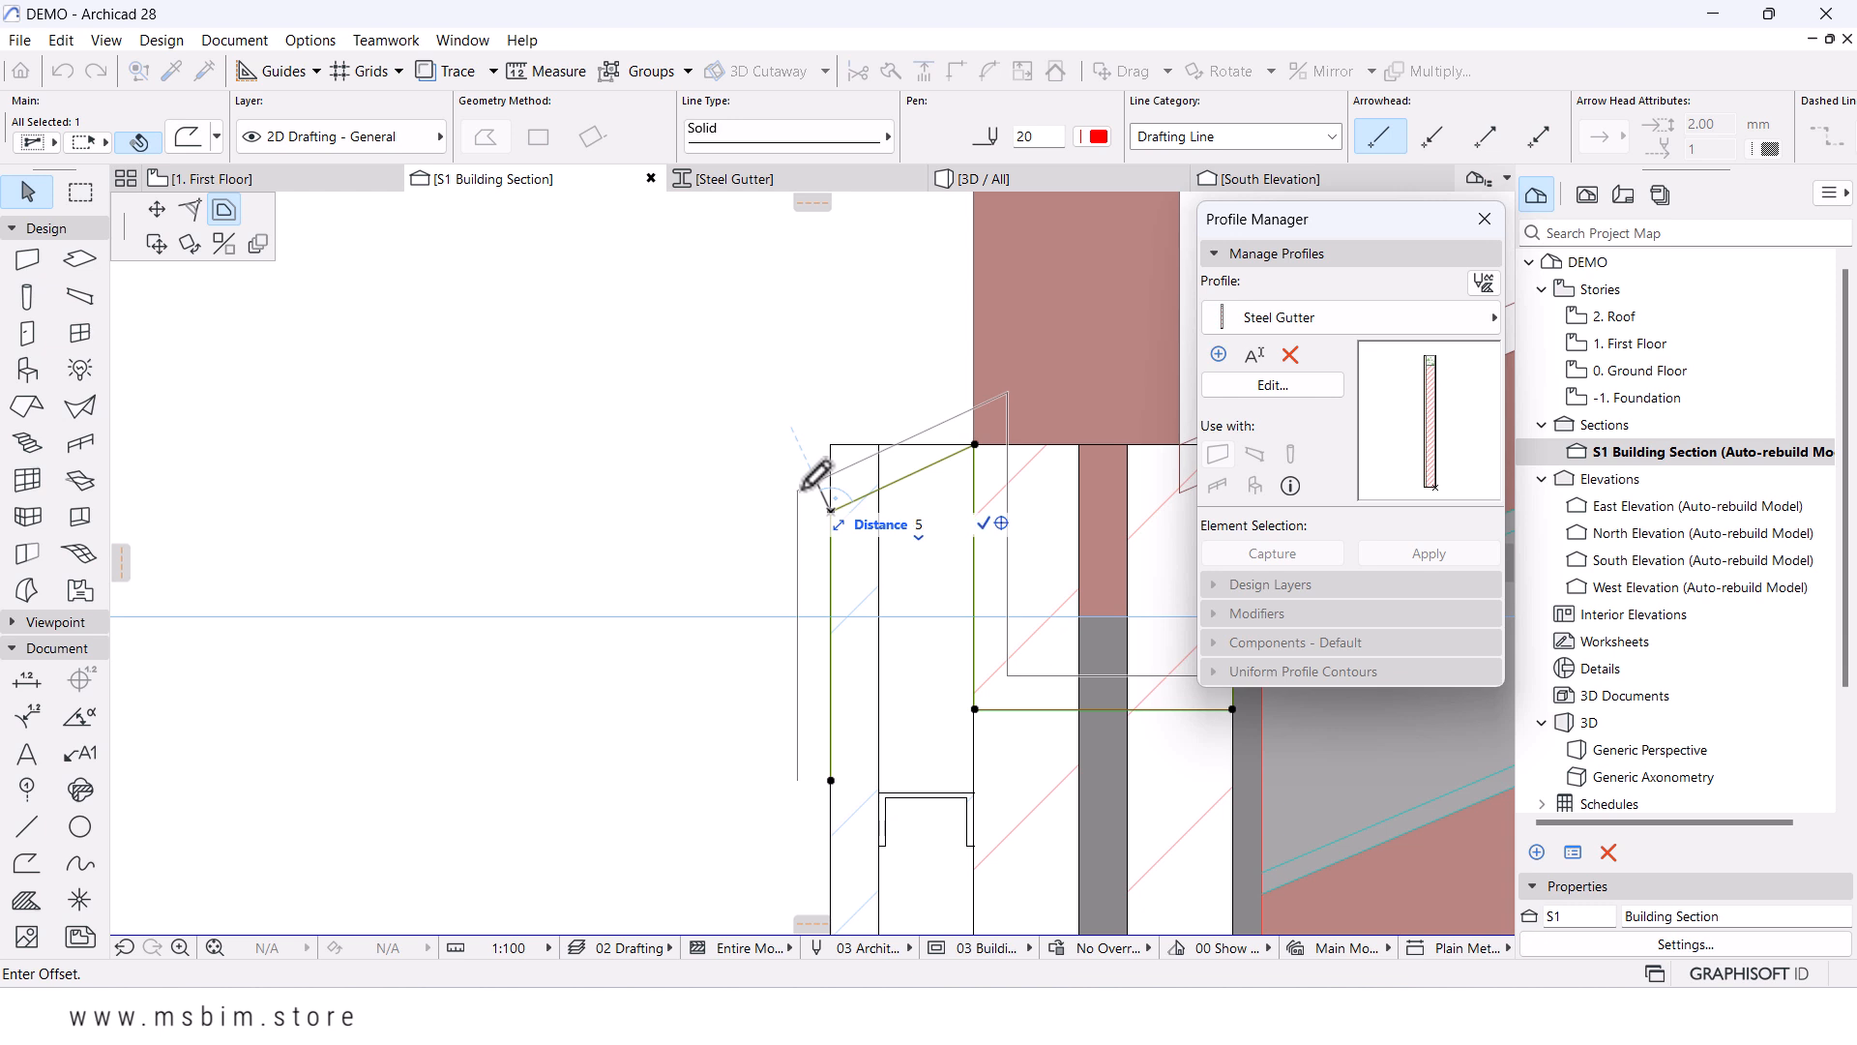
type("5")
key("Return")
scroll(716, 498, "up", 4)
scroll(713, 489, "up", 1)
scroll(658, 449, "down", 5)
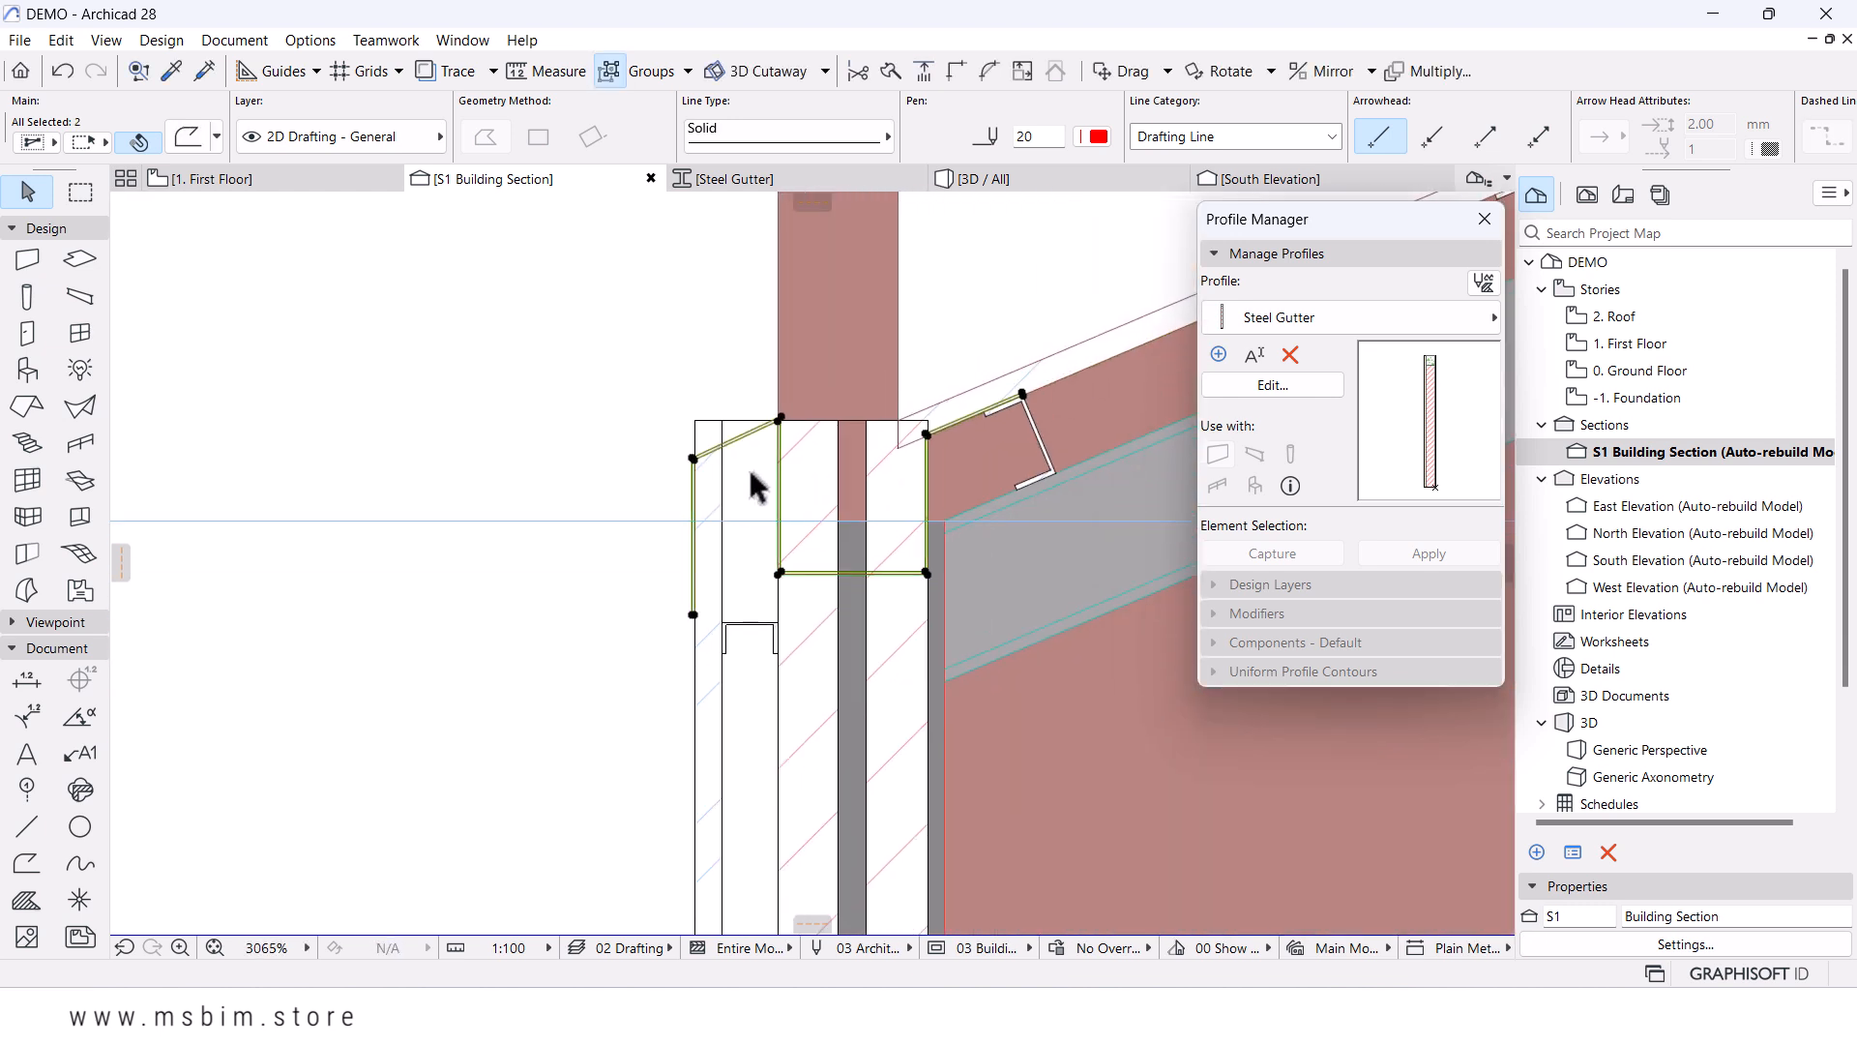
right_click(590, 256)
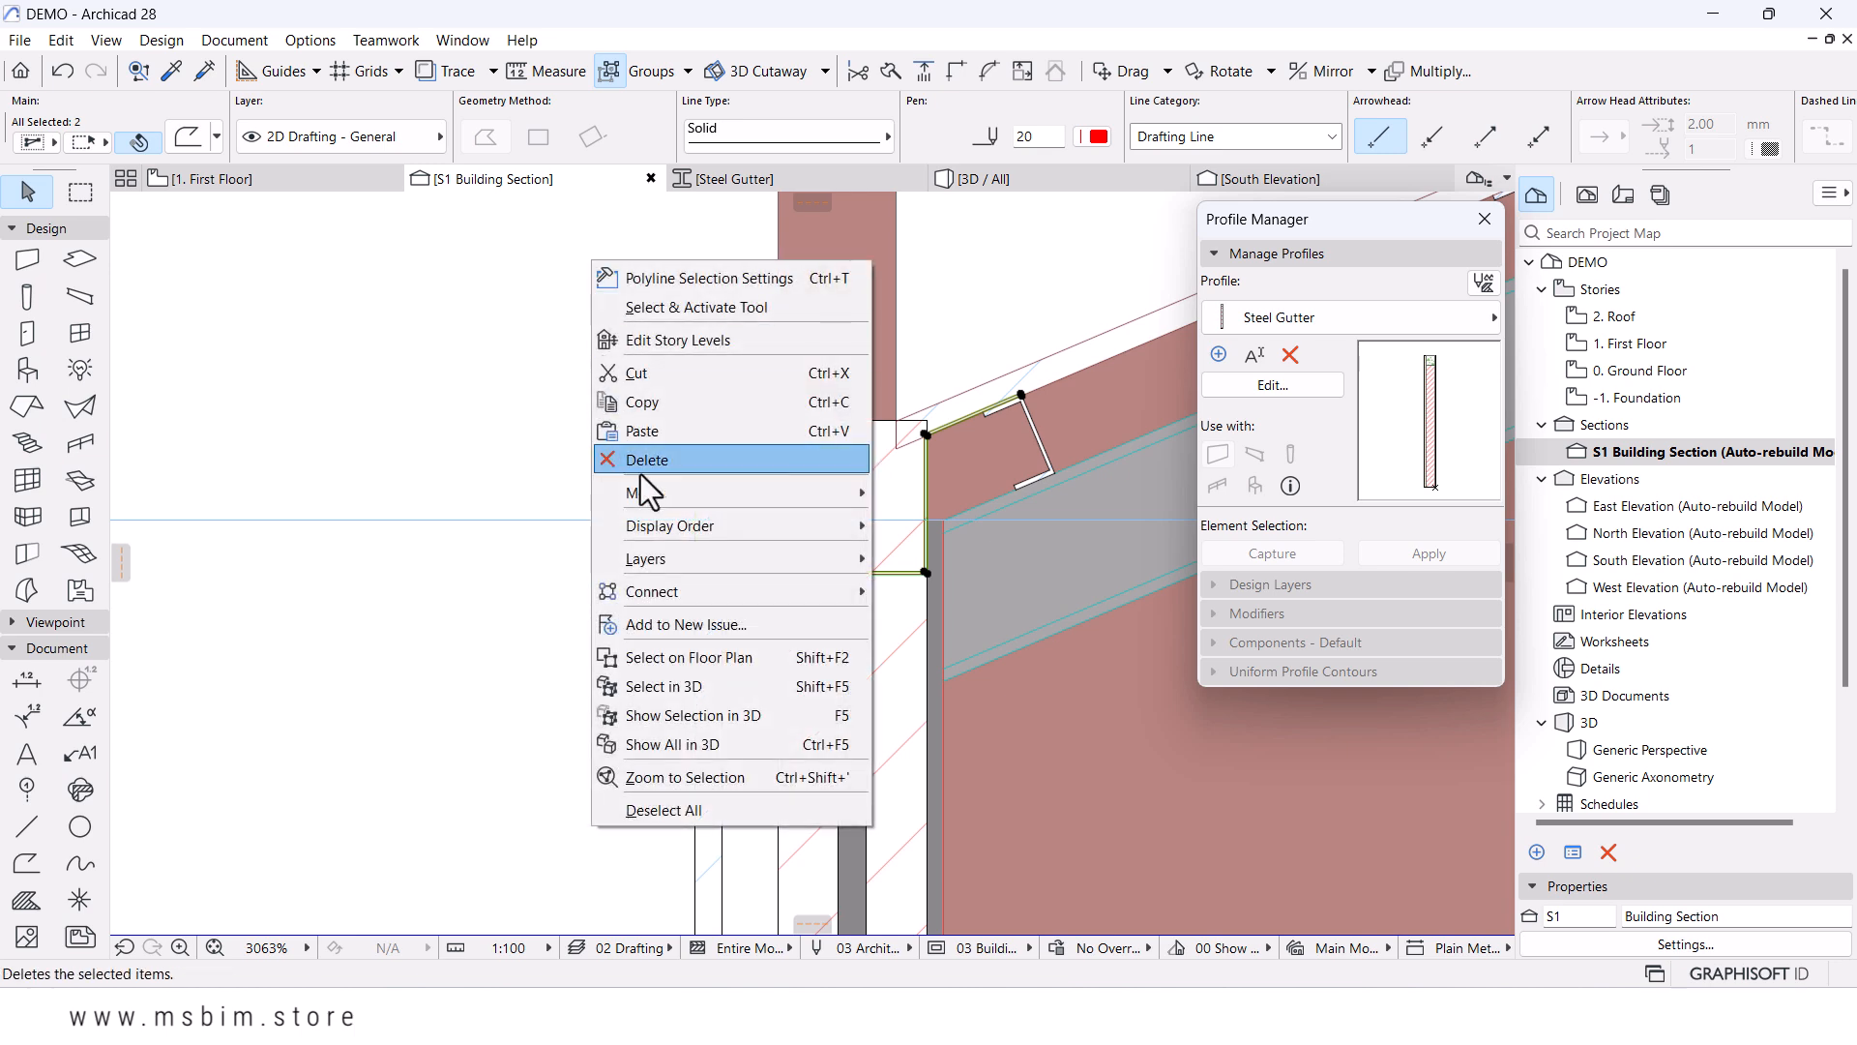
left_click(646, 401)
- Delete the leftover vertical dashed modifier lines from the Steel Gutter profile drawing
left_click(818, 180)
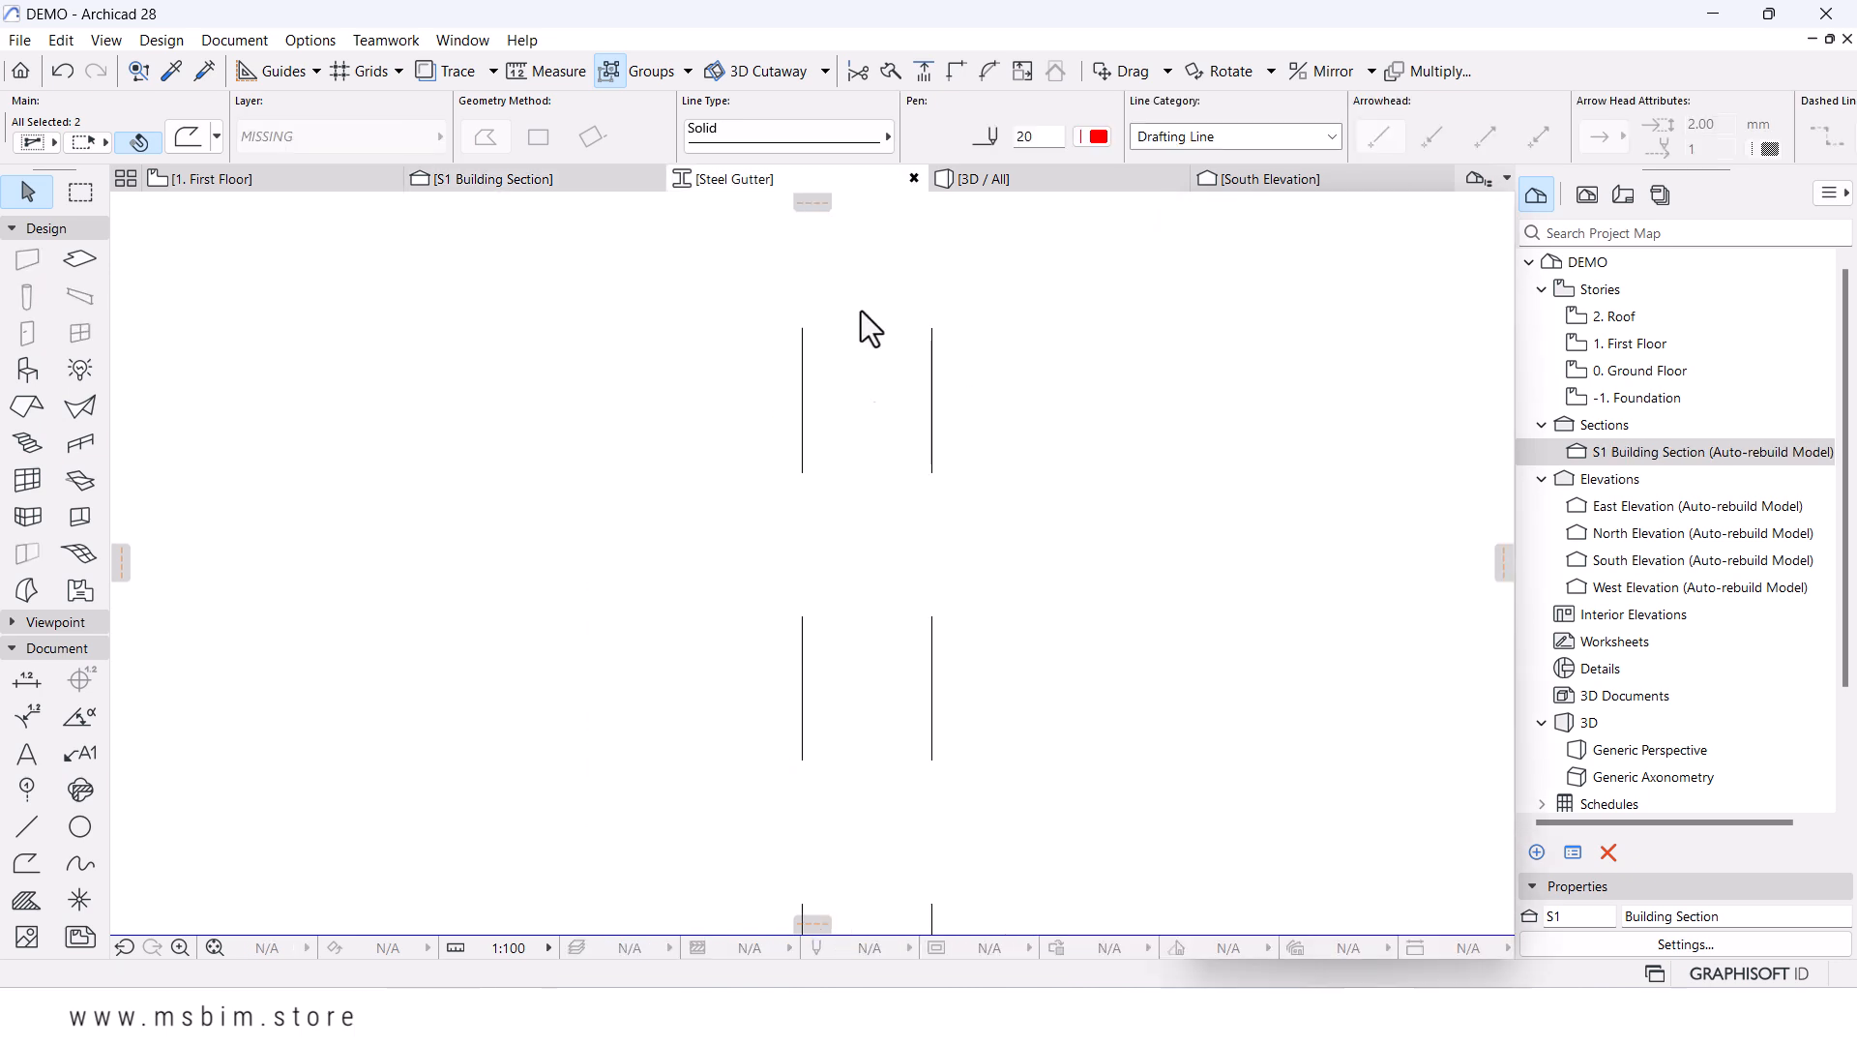
scroll(851, 455, "down", 7)
left_click(873, 485)
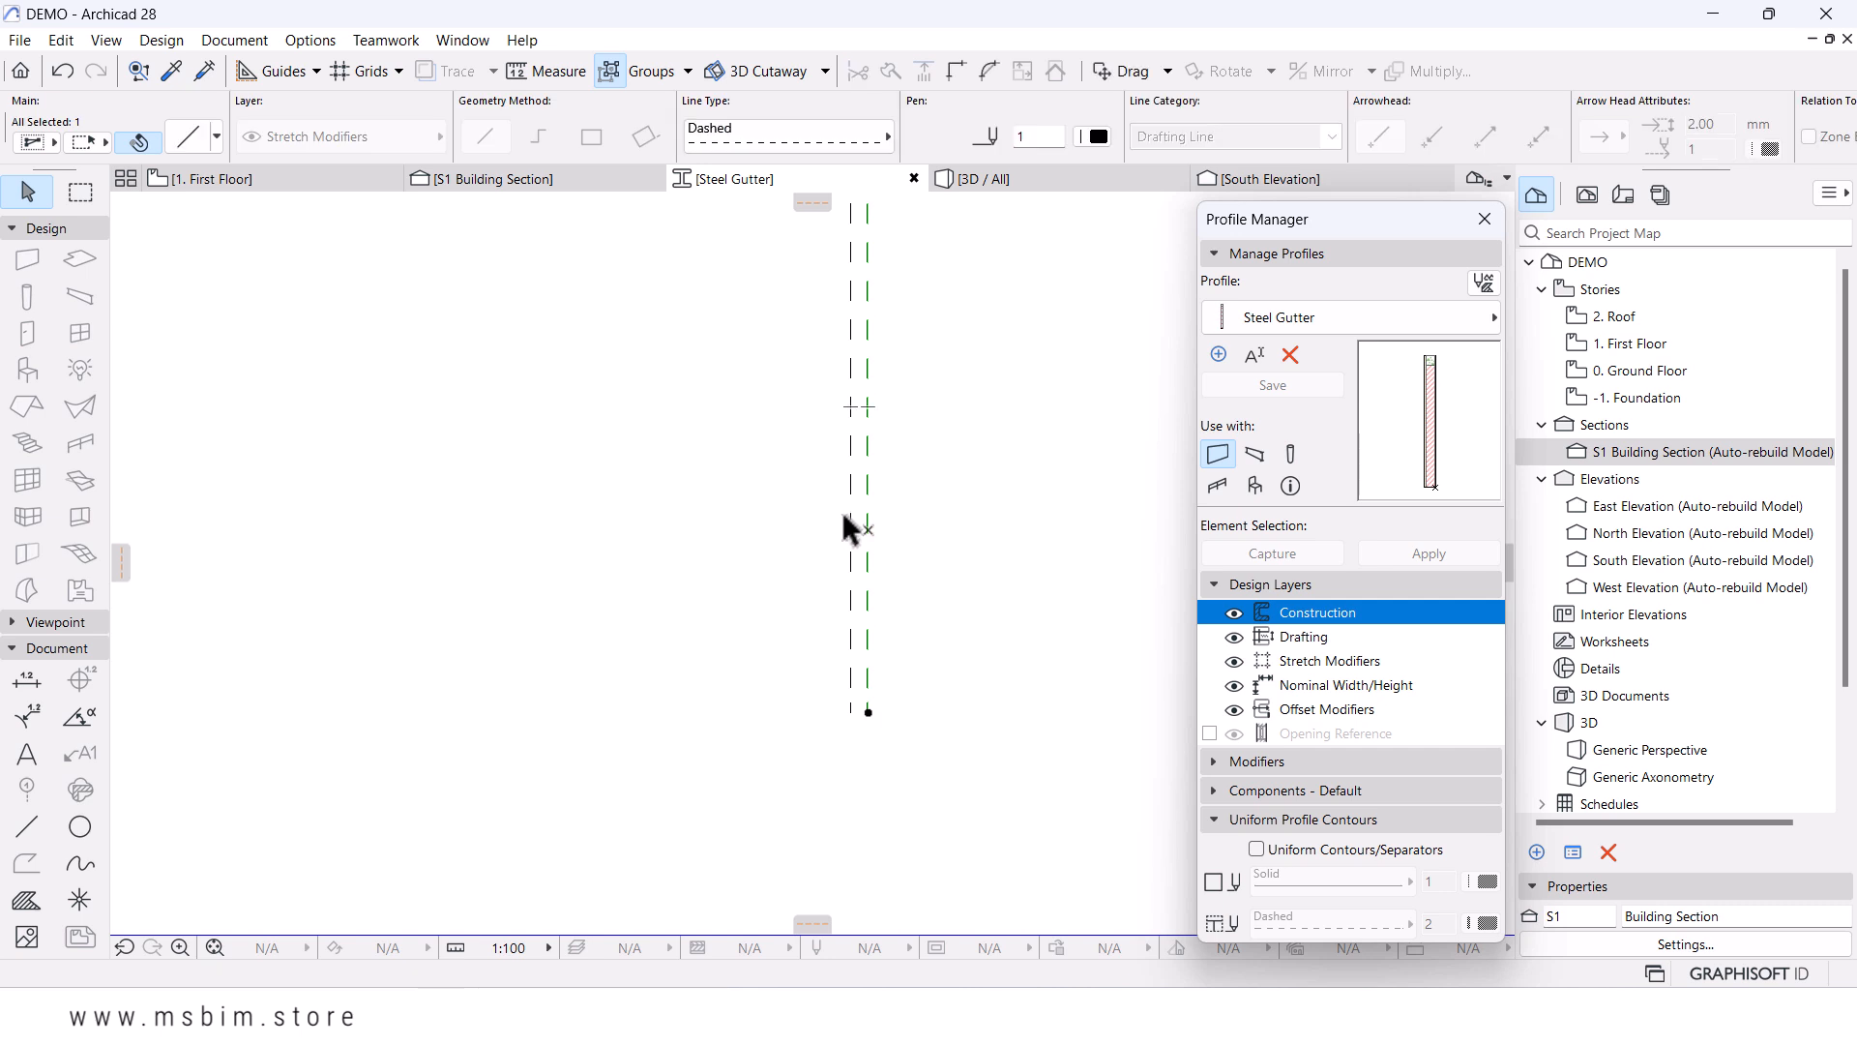
key("Delete")
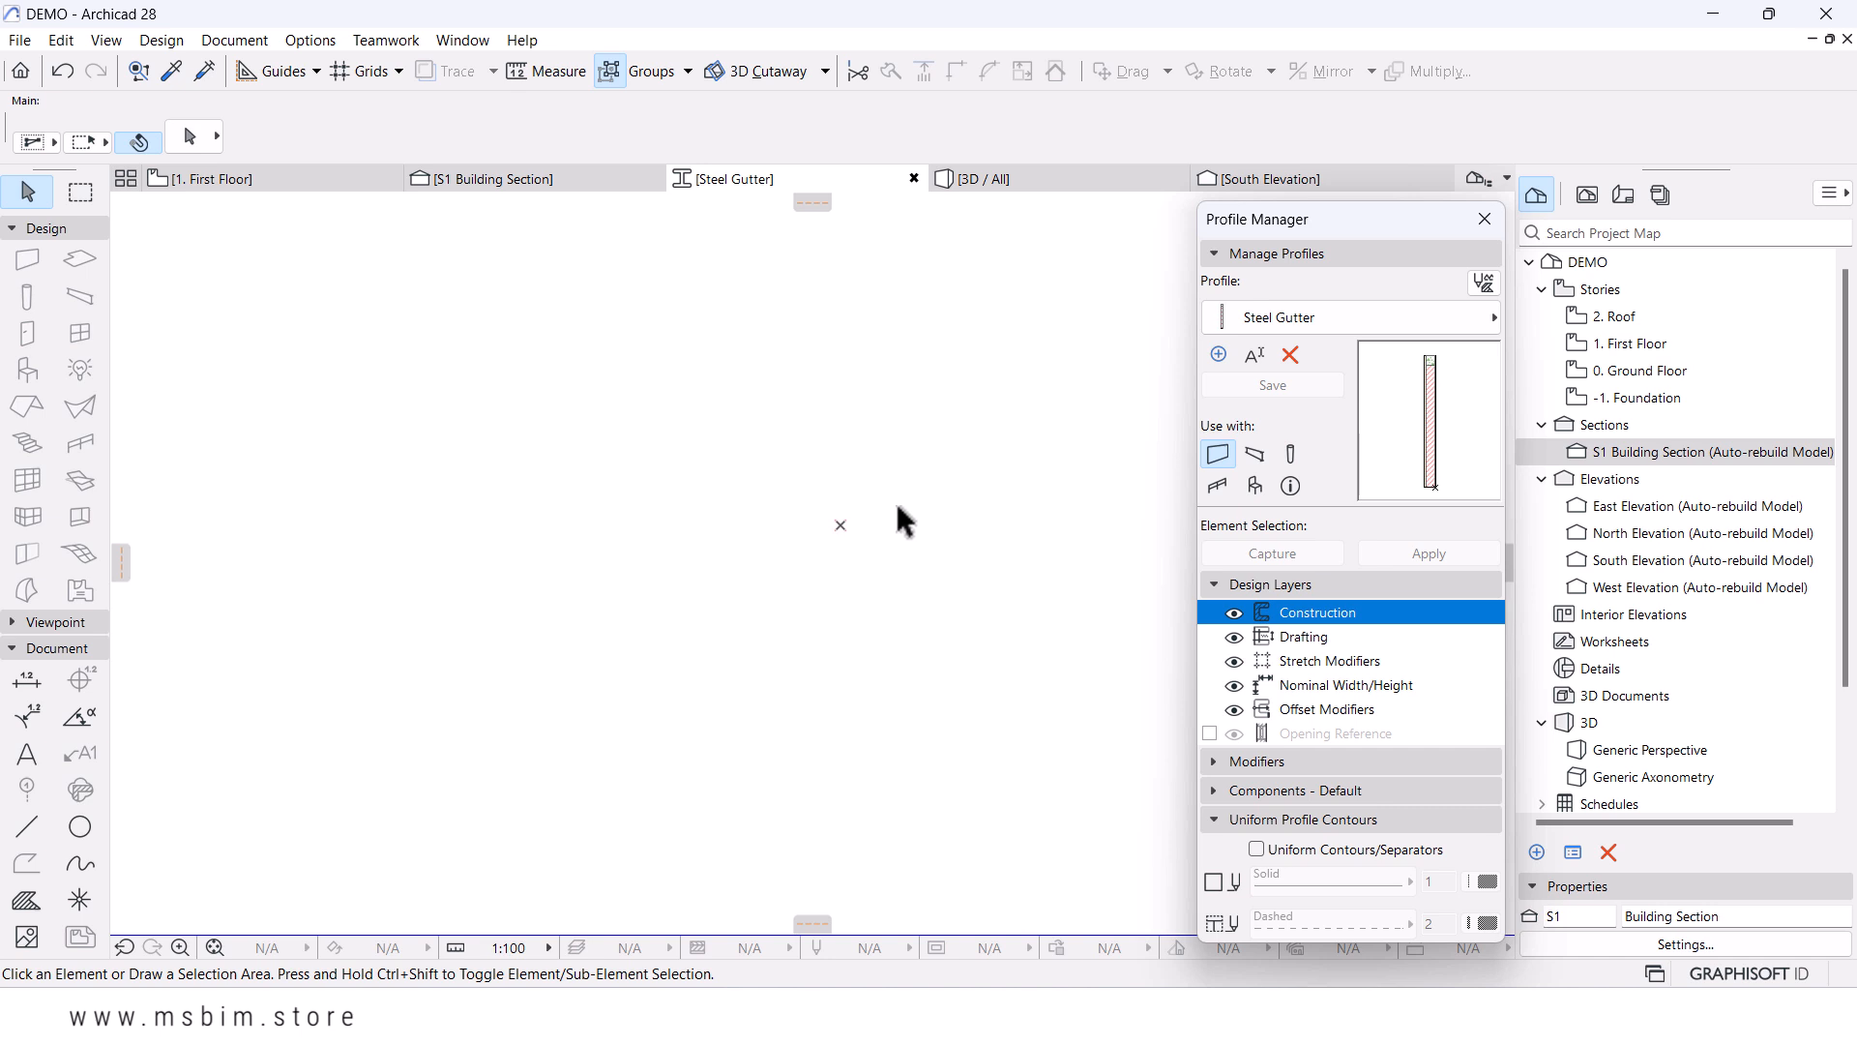
- Paste both polylines at the centre of the current view and move them so the gutter base's midpoint sits on the profile origin
key("ctrl+v")
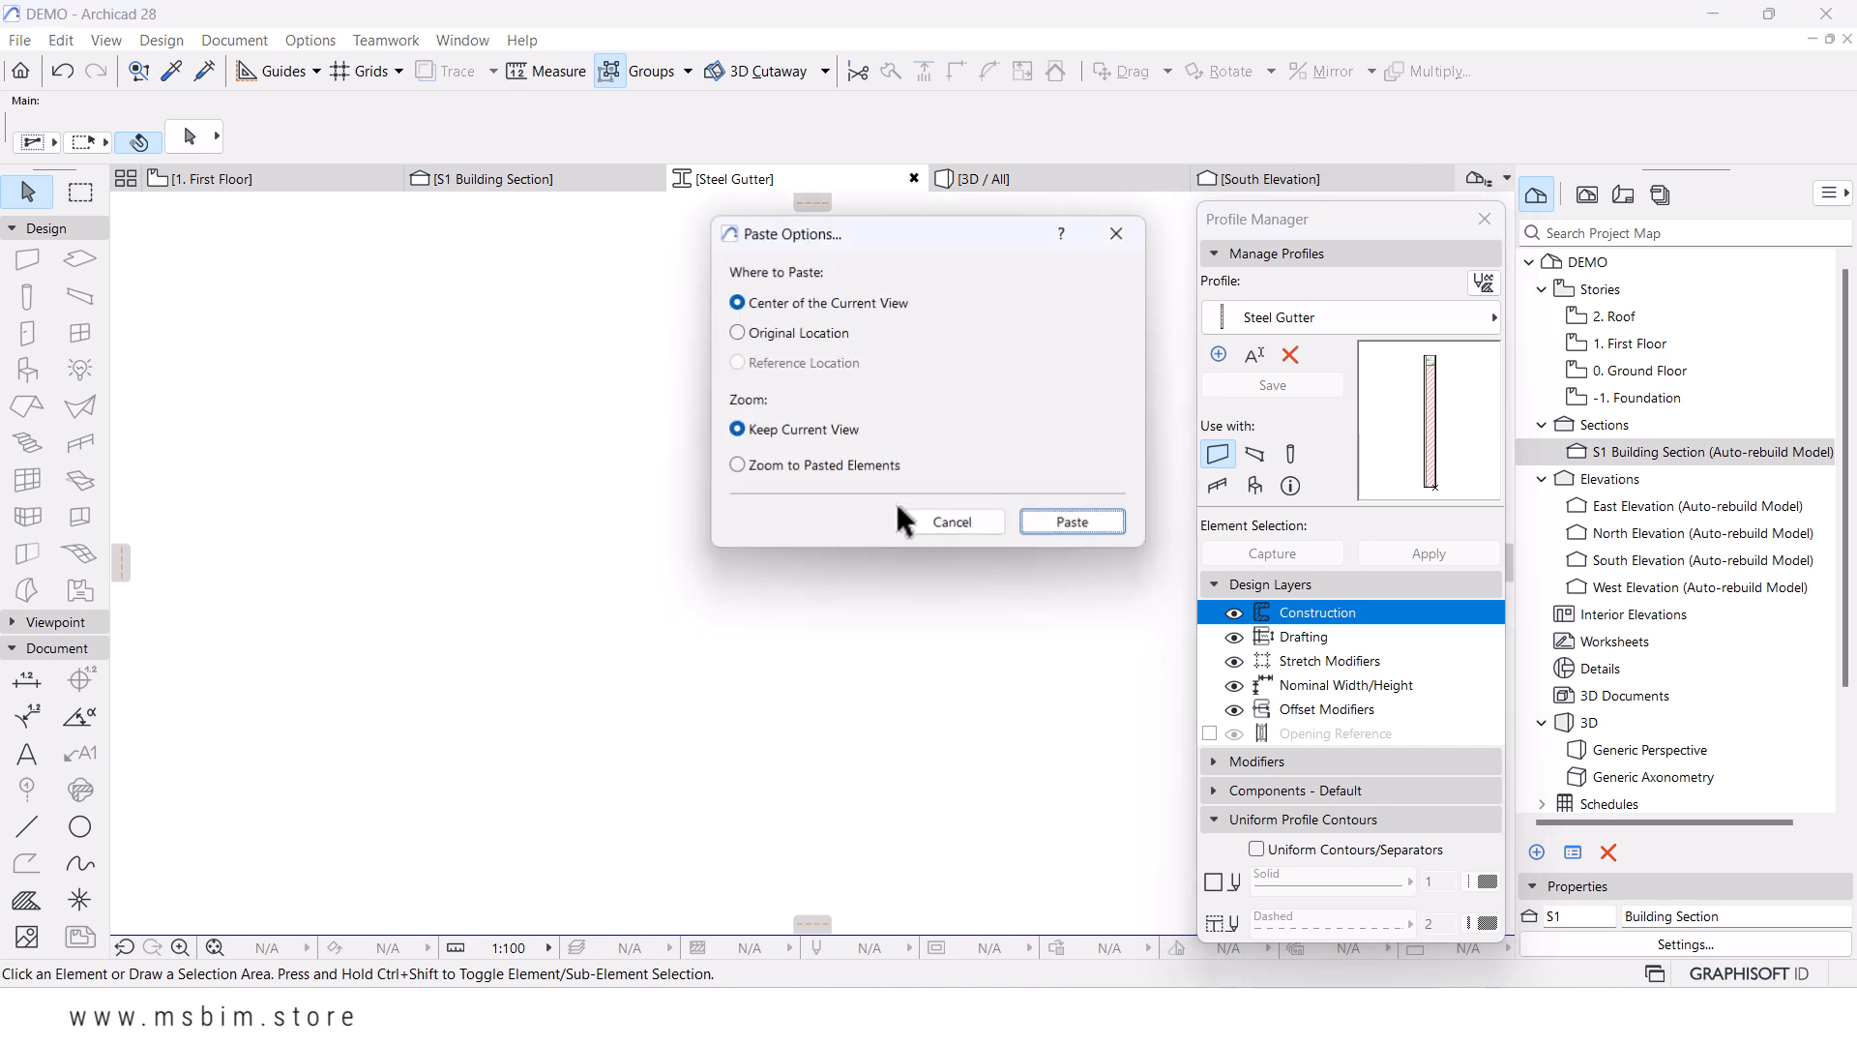
left_click(1053, 530)
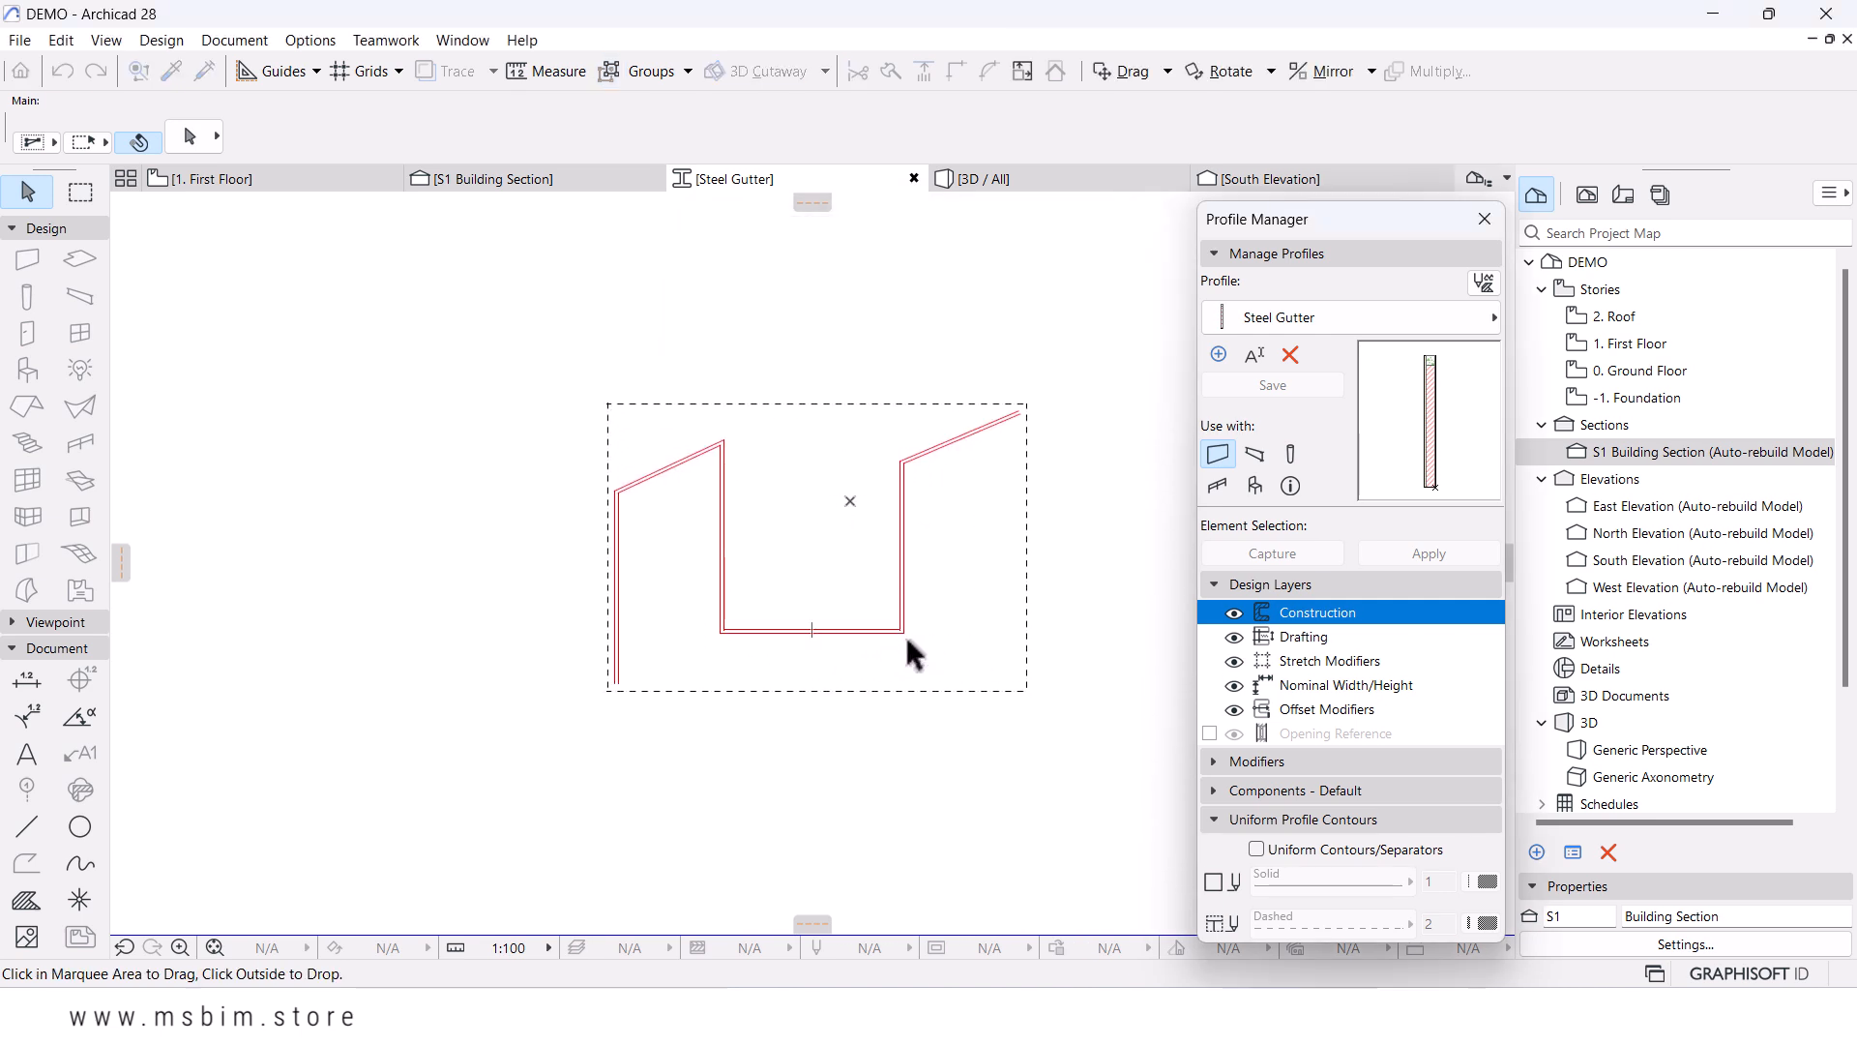
left_click(810, 631)
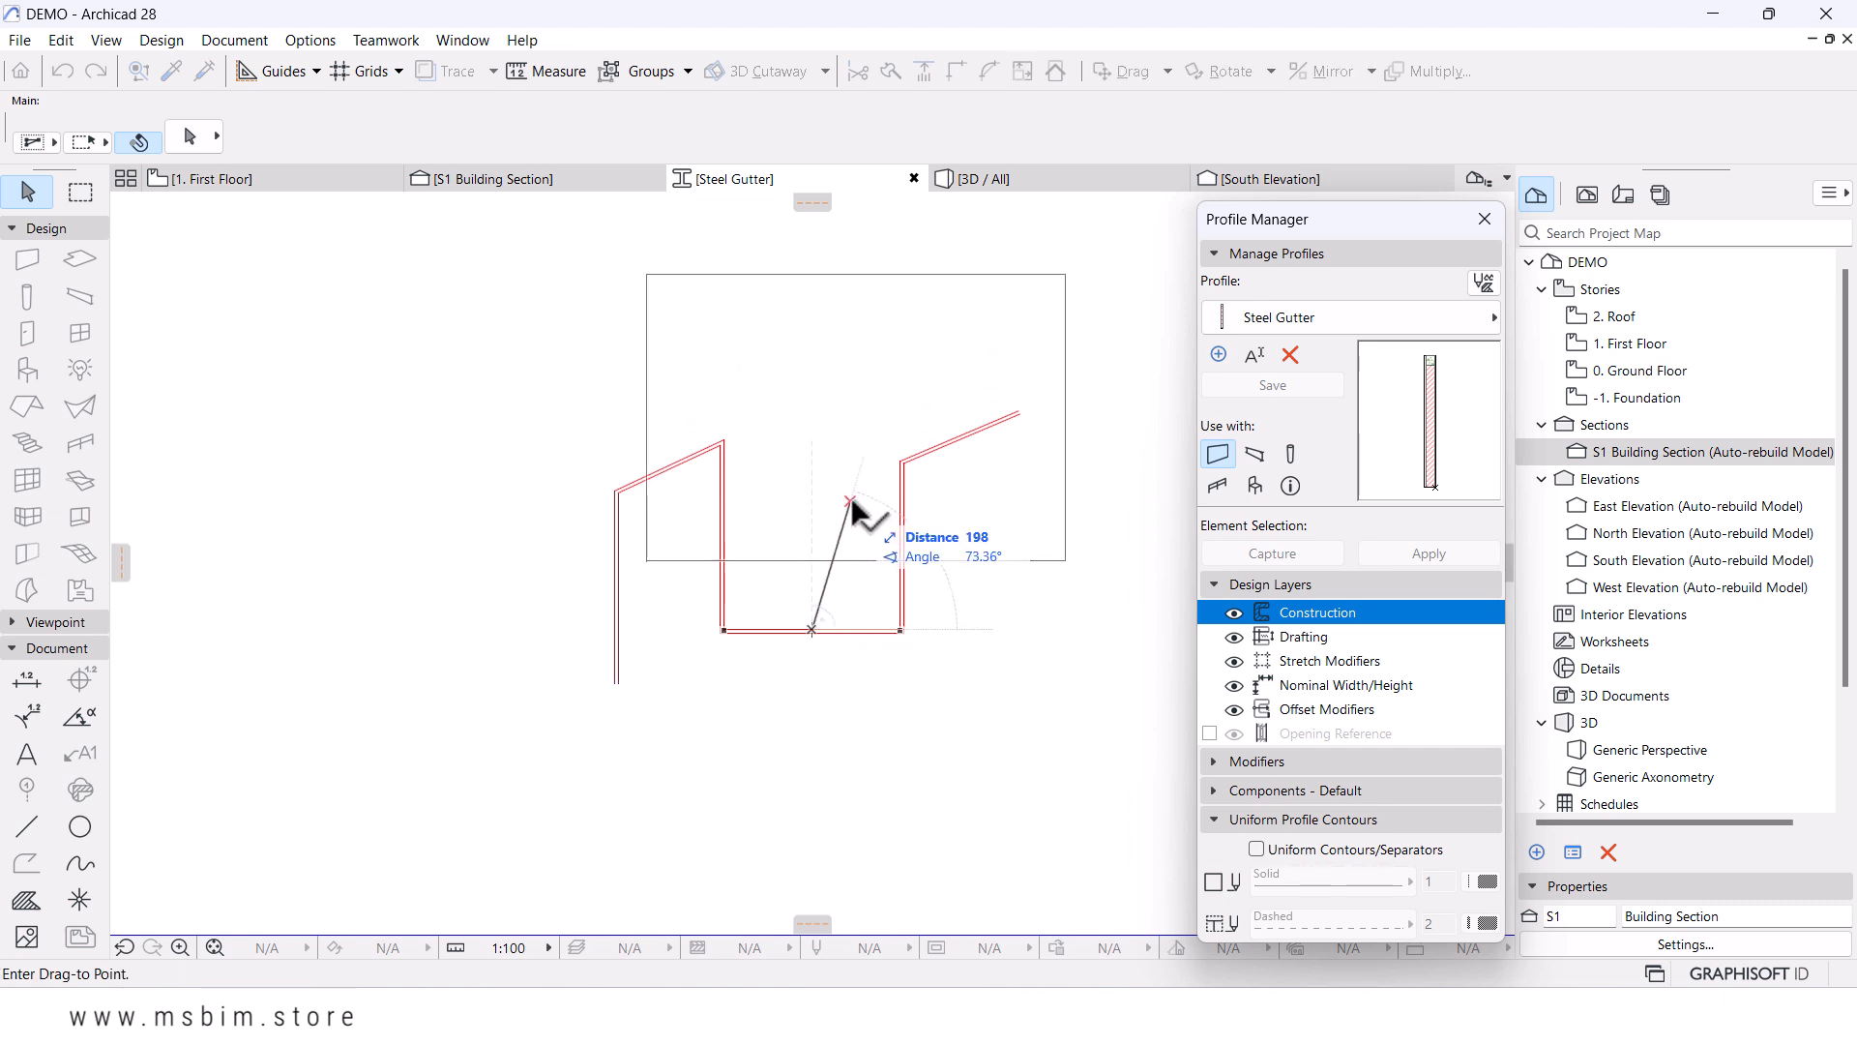
left_click(849, 501)
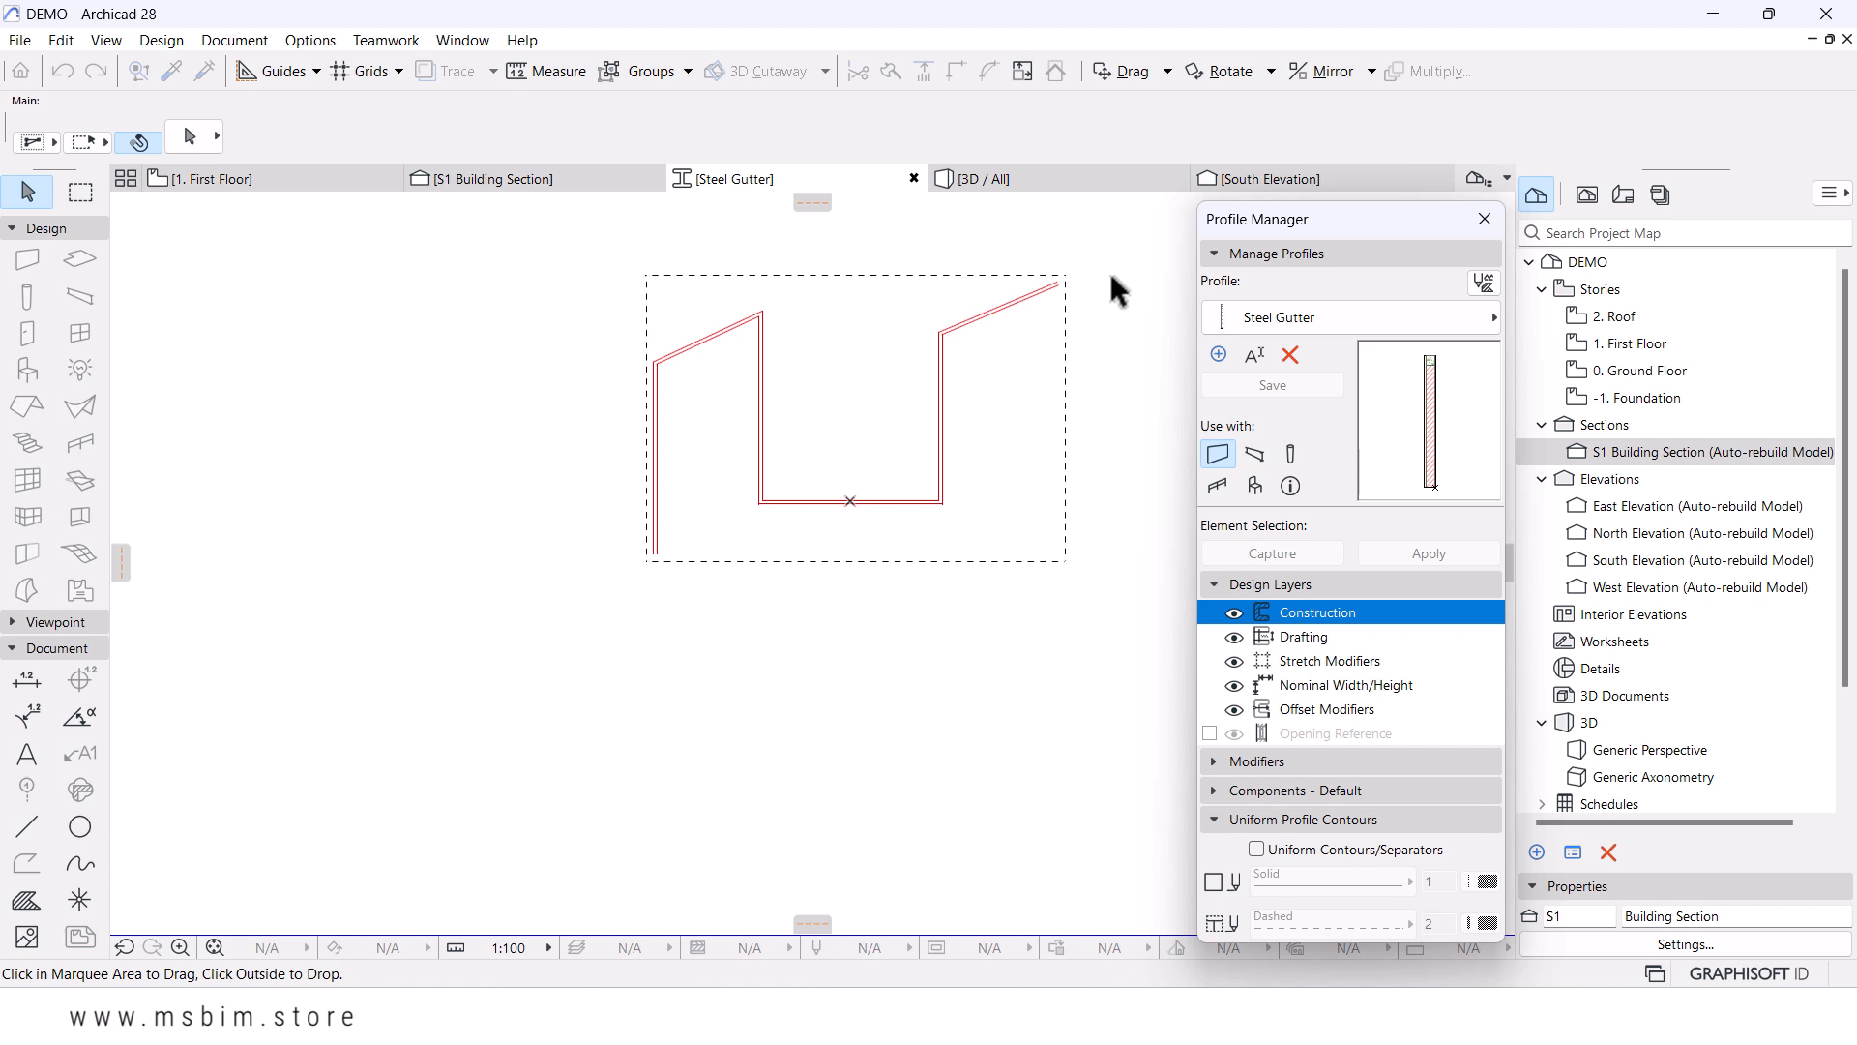
key("Escape")
- Start a fill in the profile with Steel as its building material
scroll(1016, 270, "up", 2)
middle_click_drag(937, 319, 929, 392)
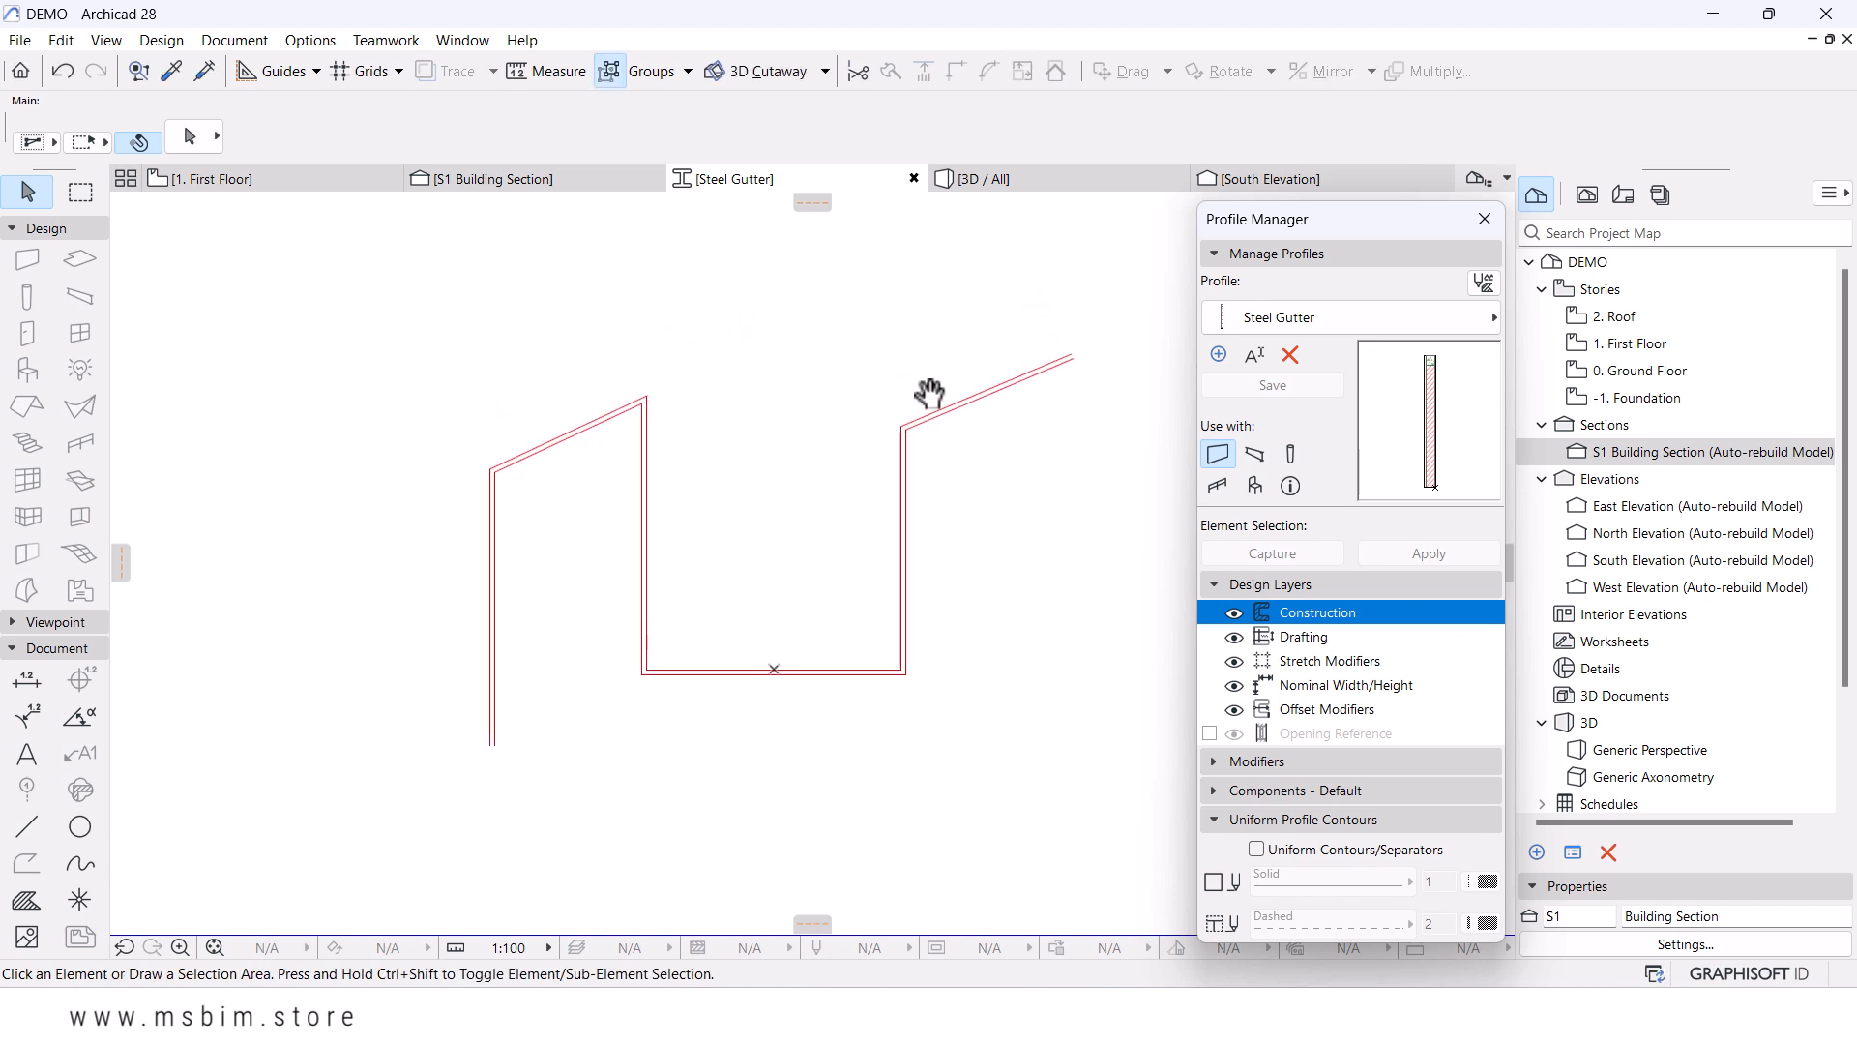
left_click(43, 903)
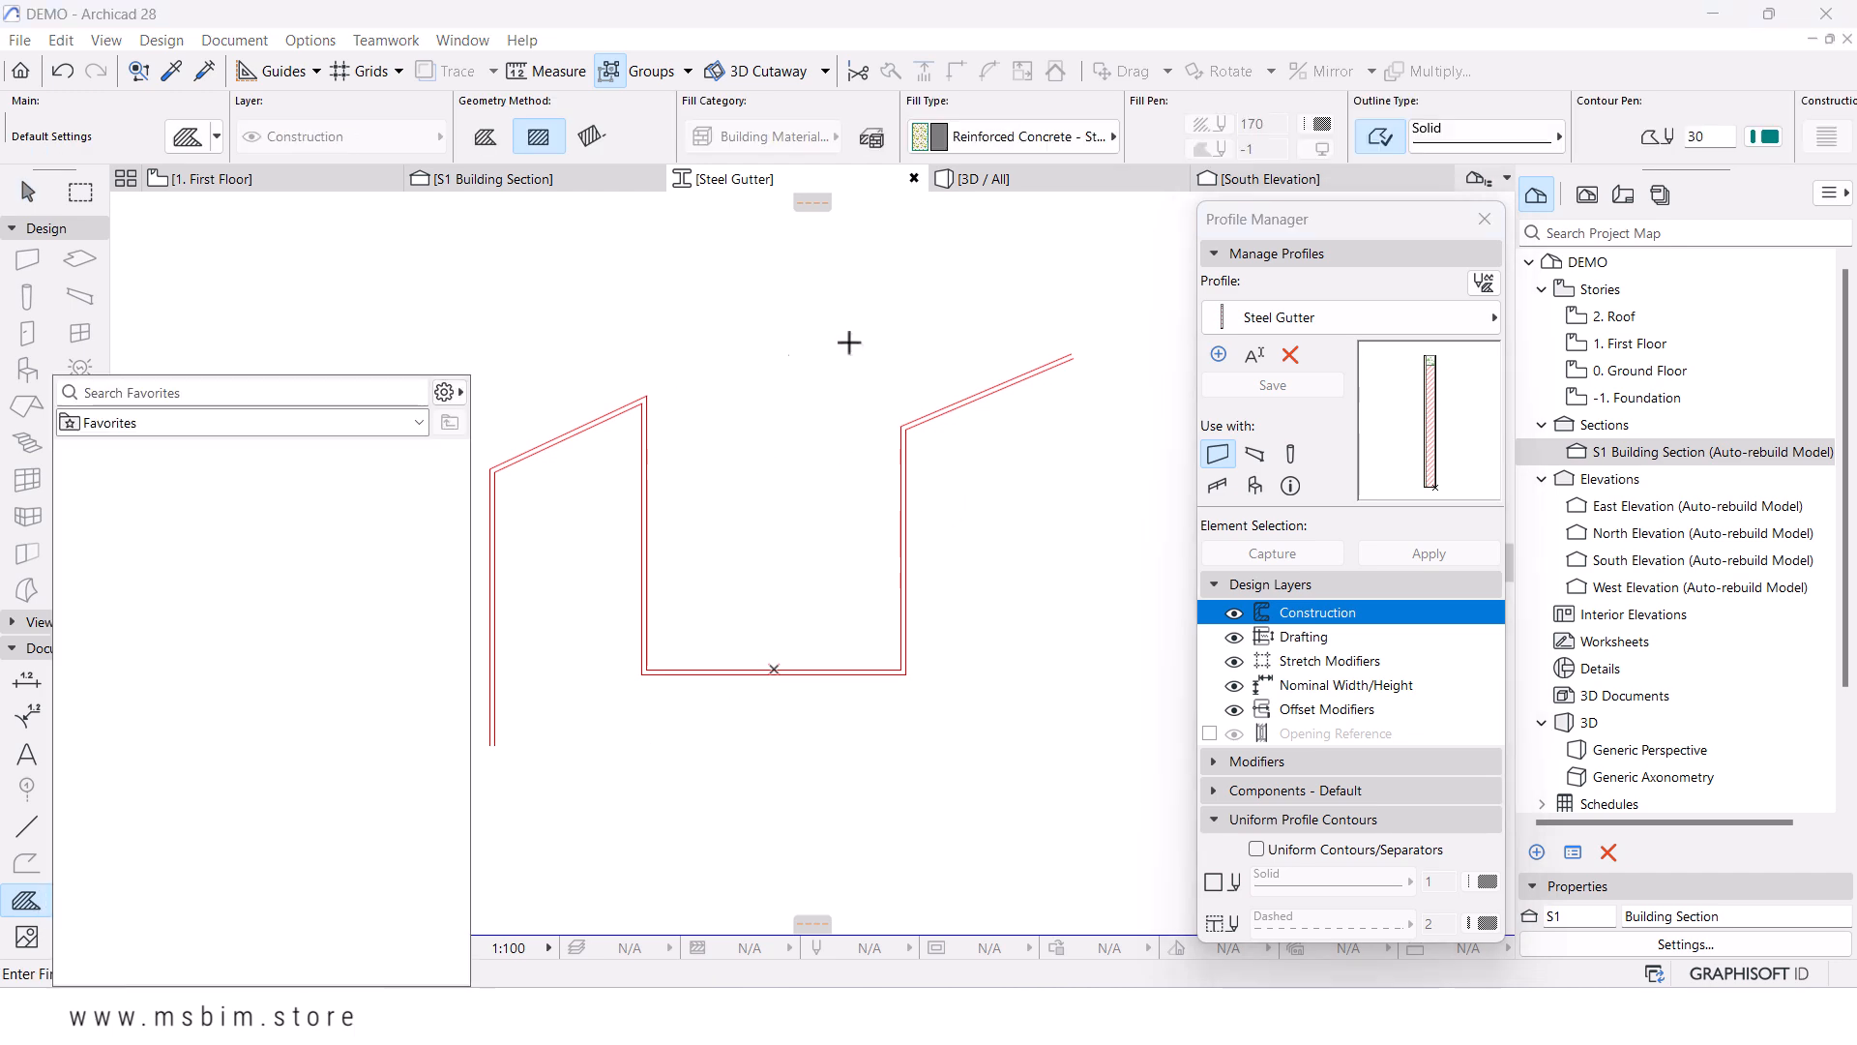
scroll(742, 410, "down", 2)
left_click(1054, 145)
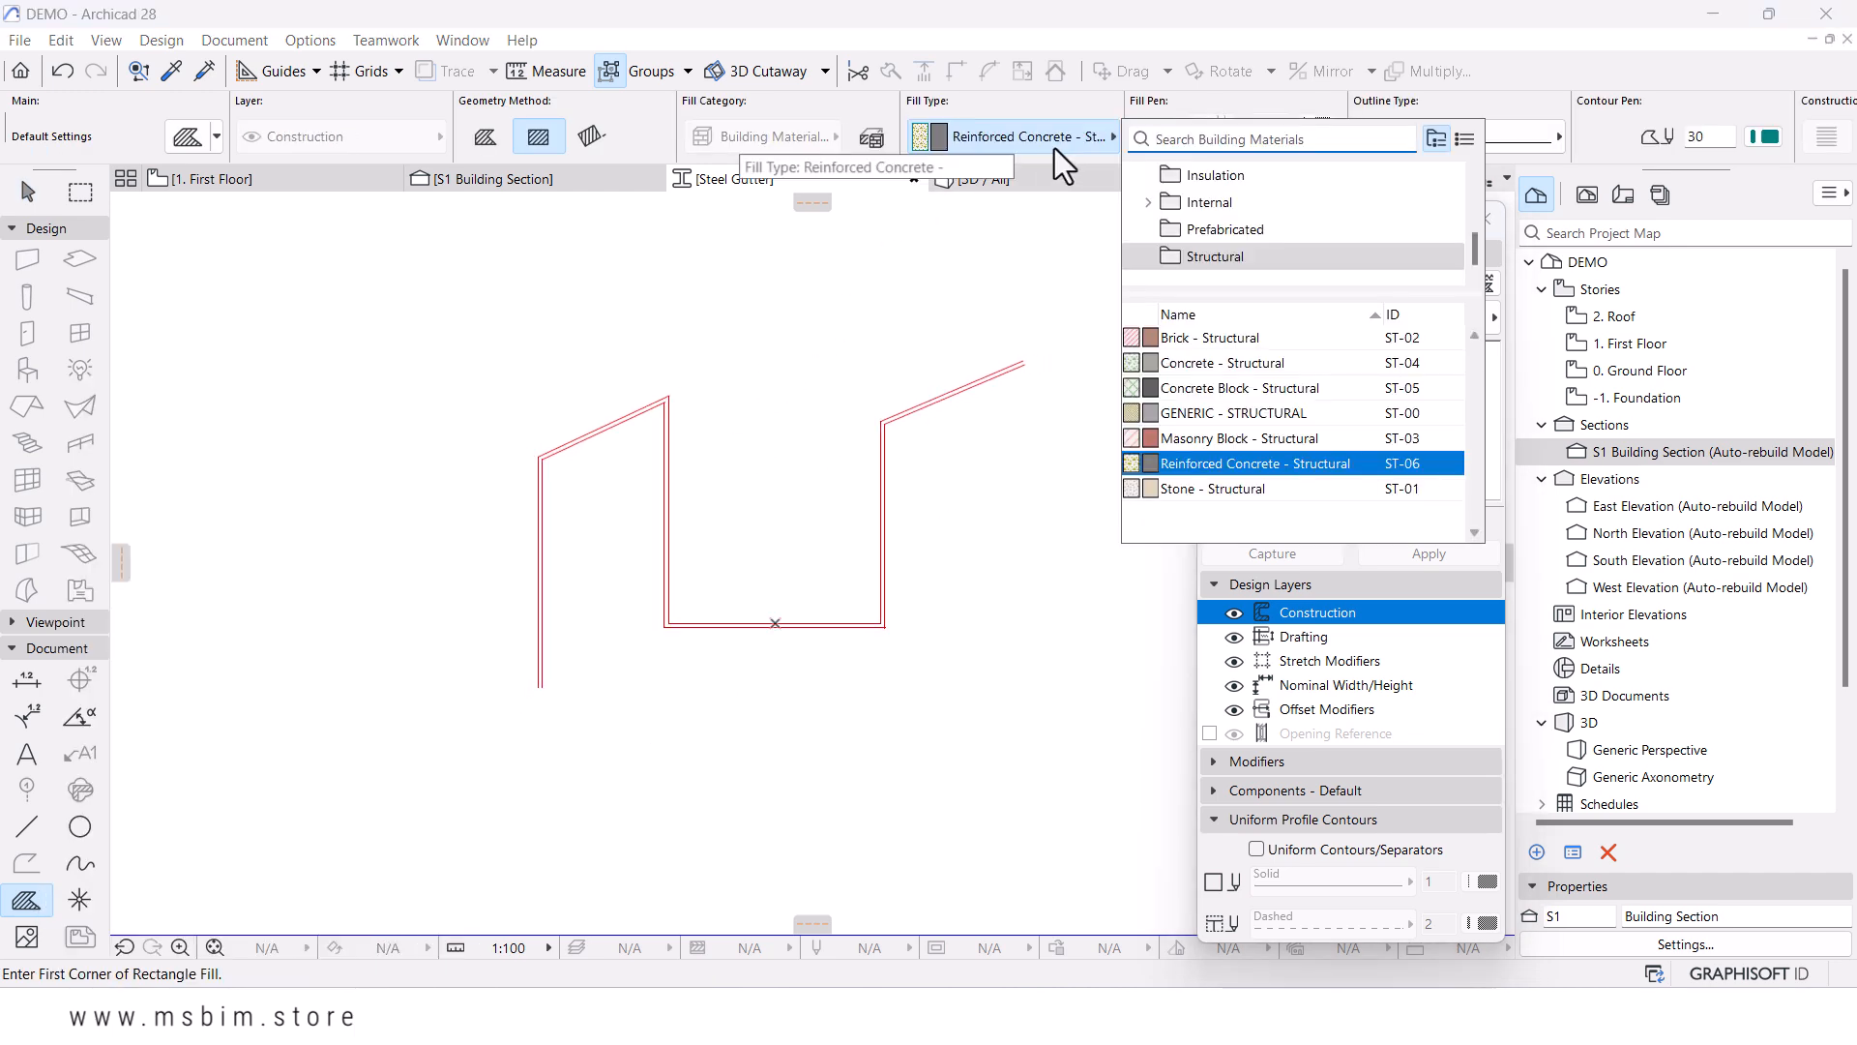
type("ste")
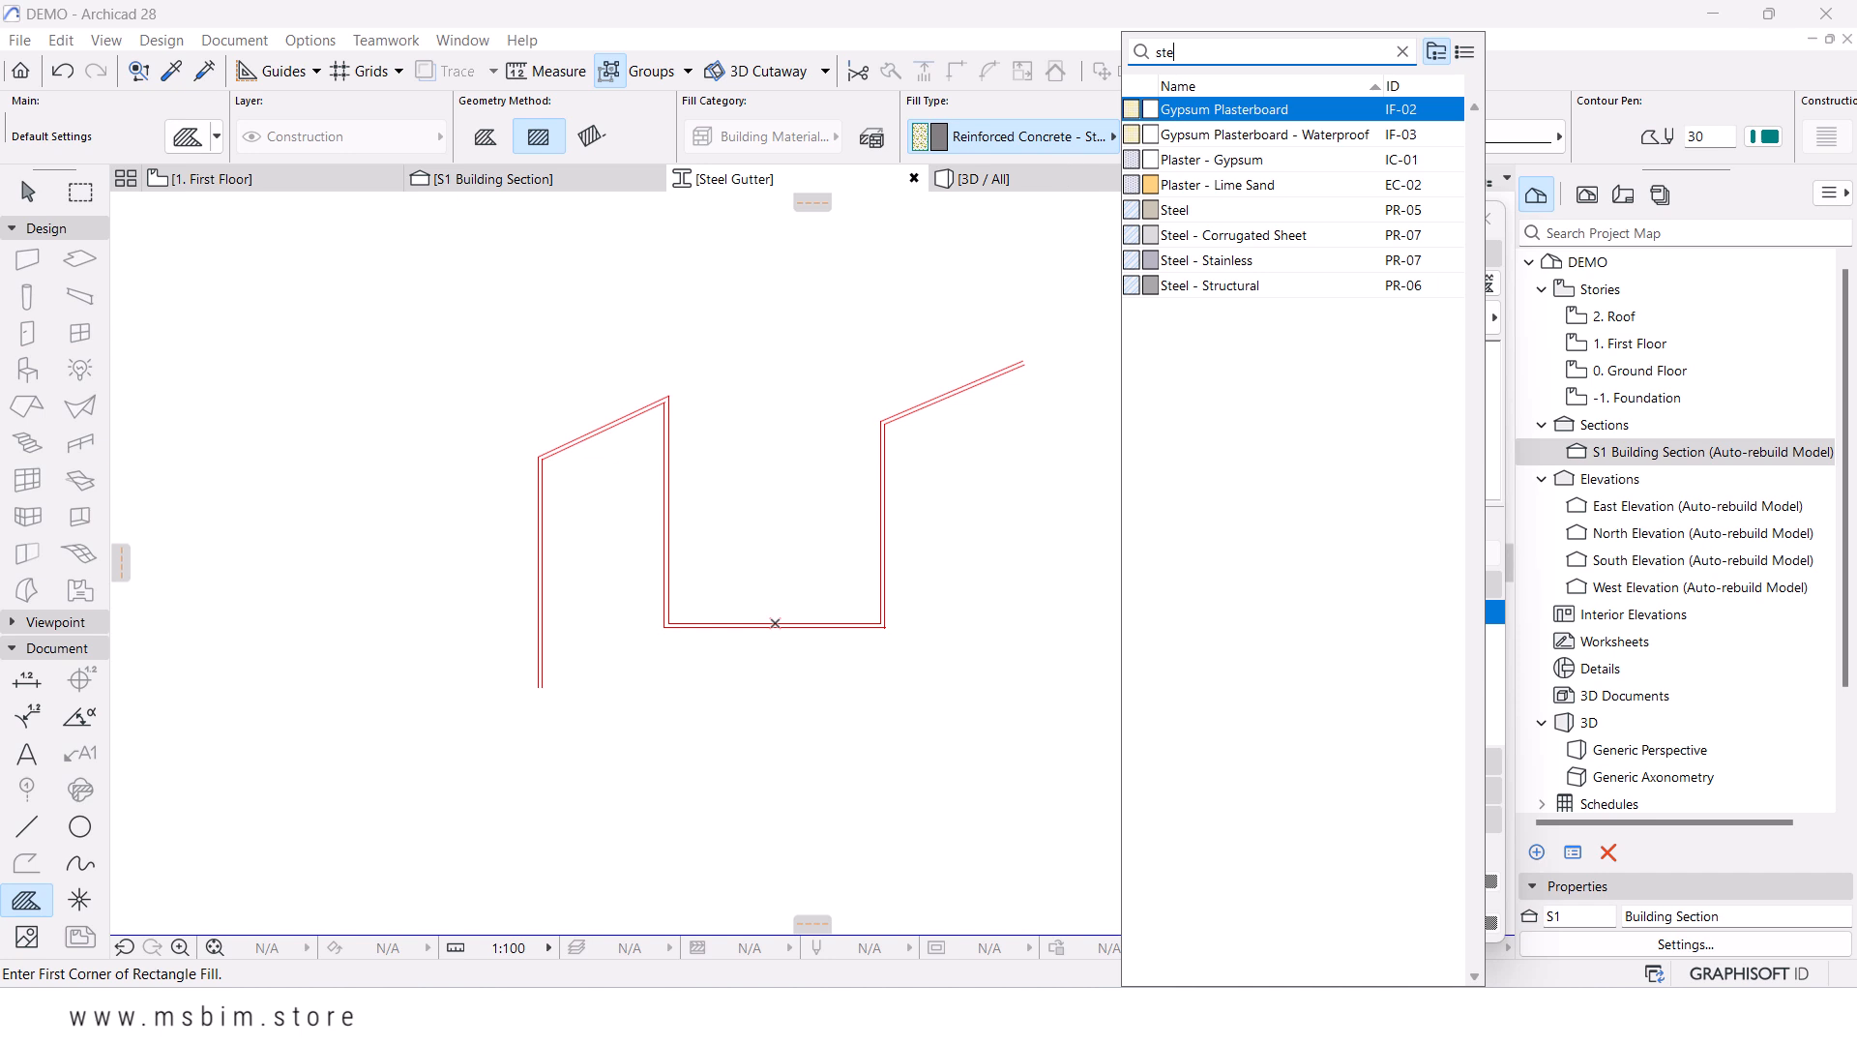
left_click(1227, 211)
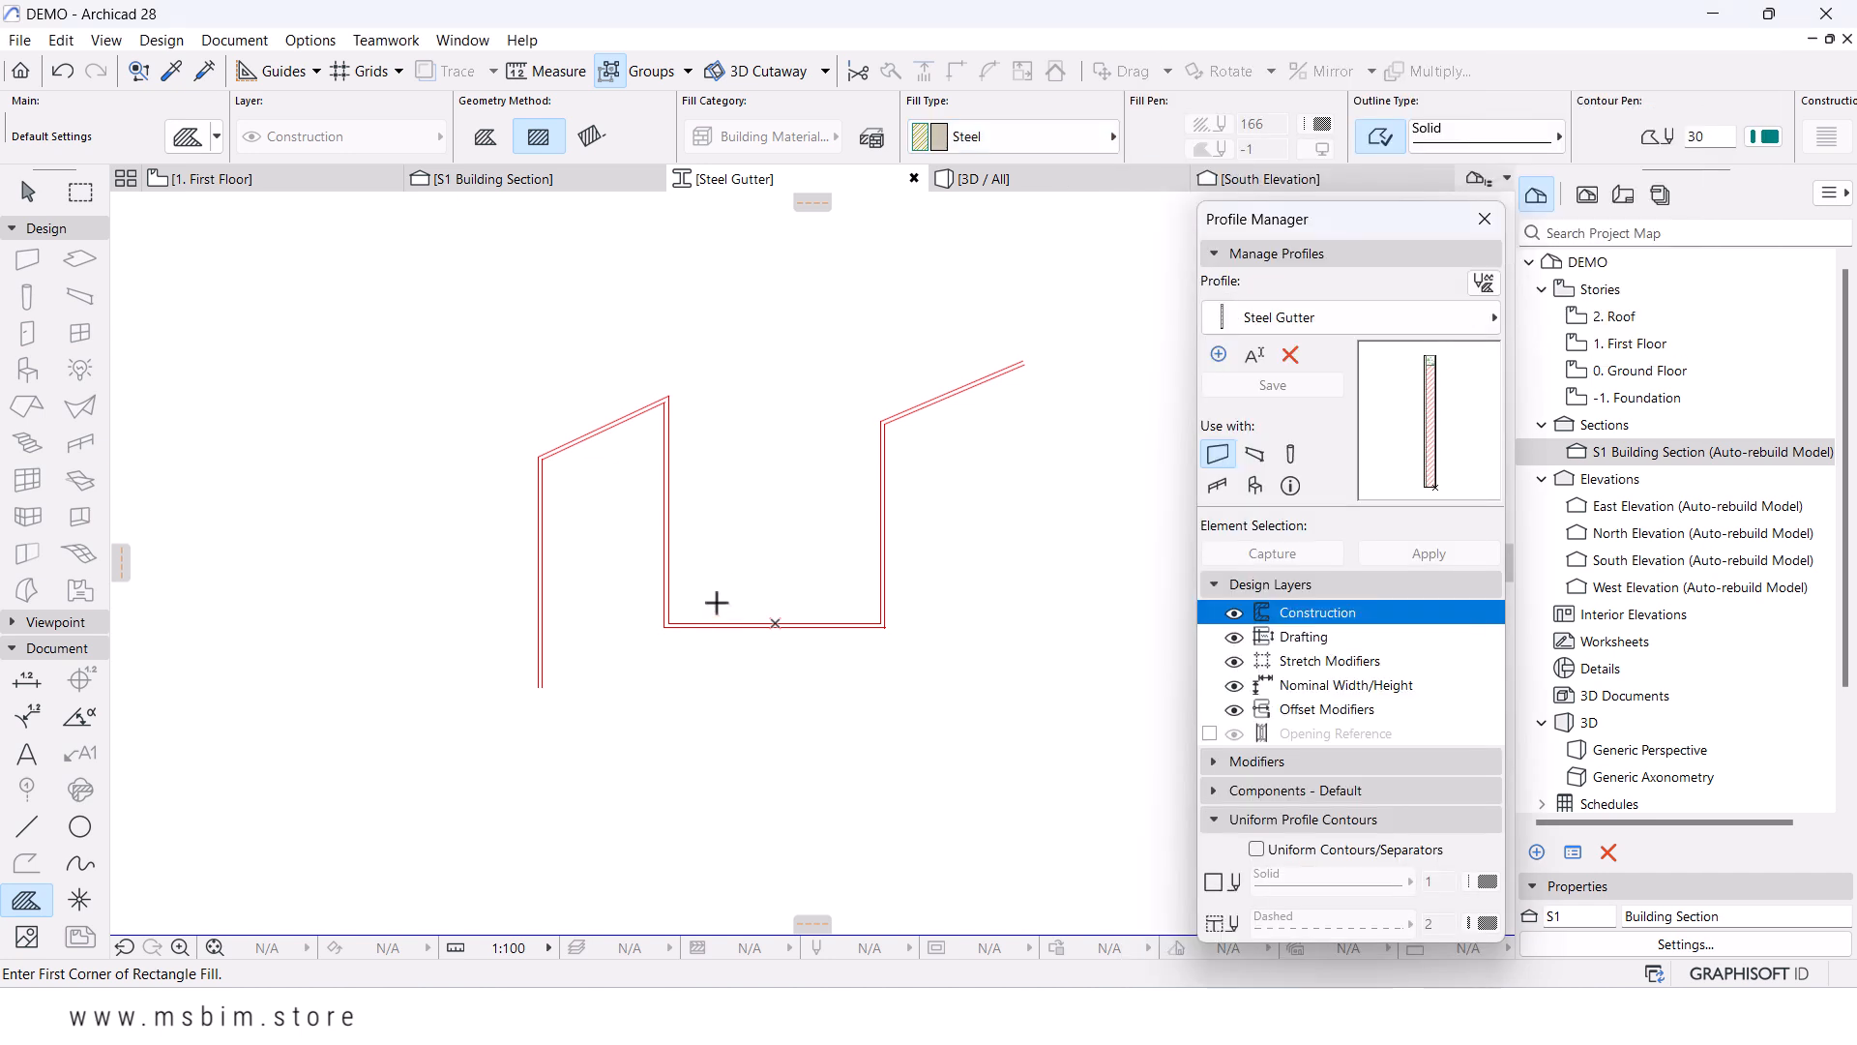
scroll(464, 719, "up", 2)
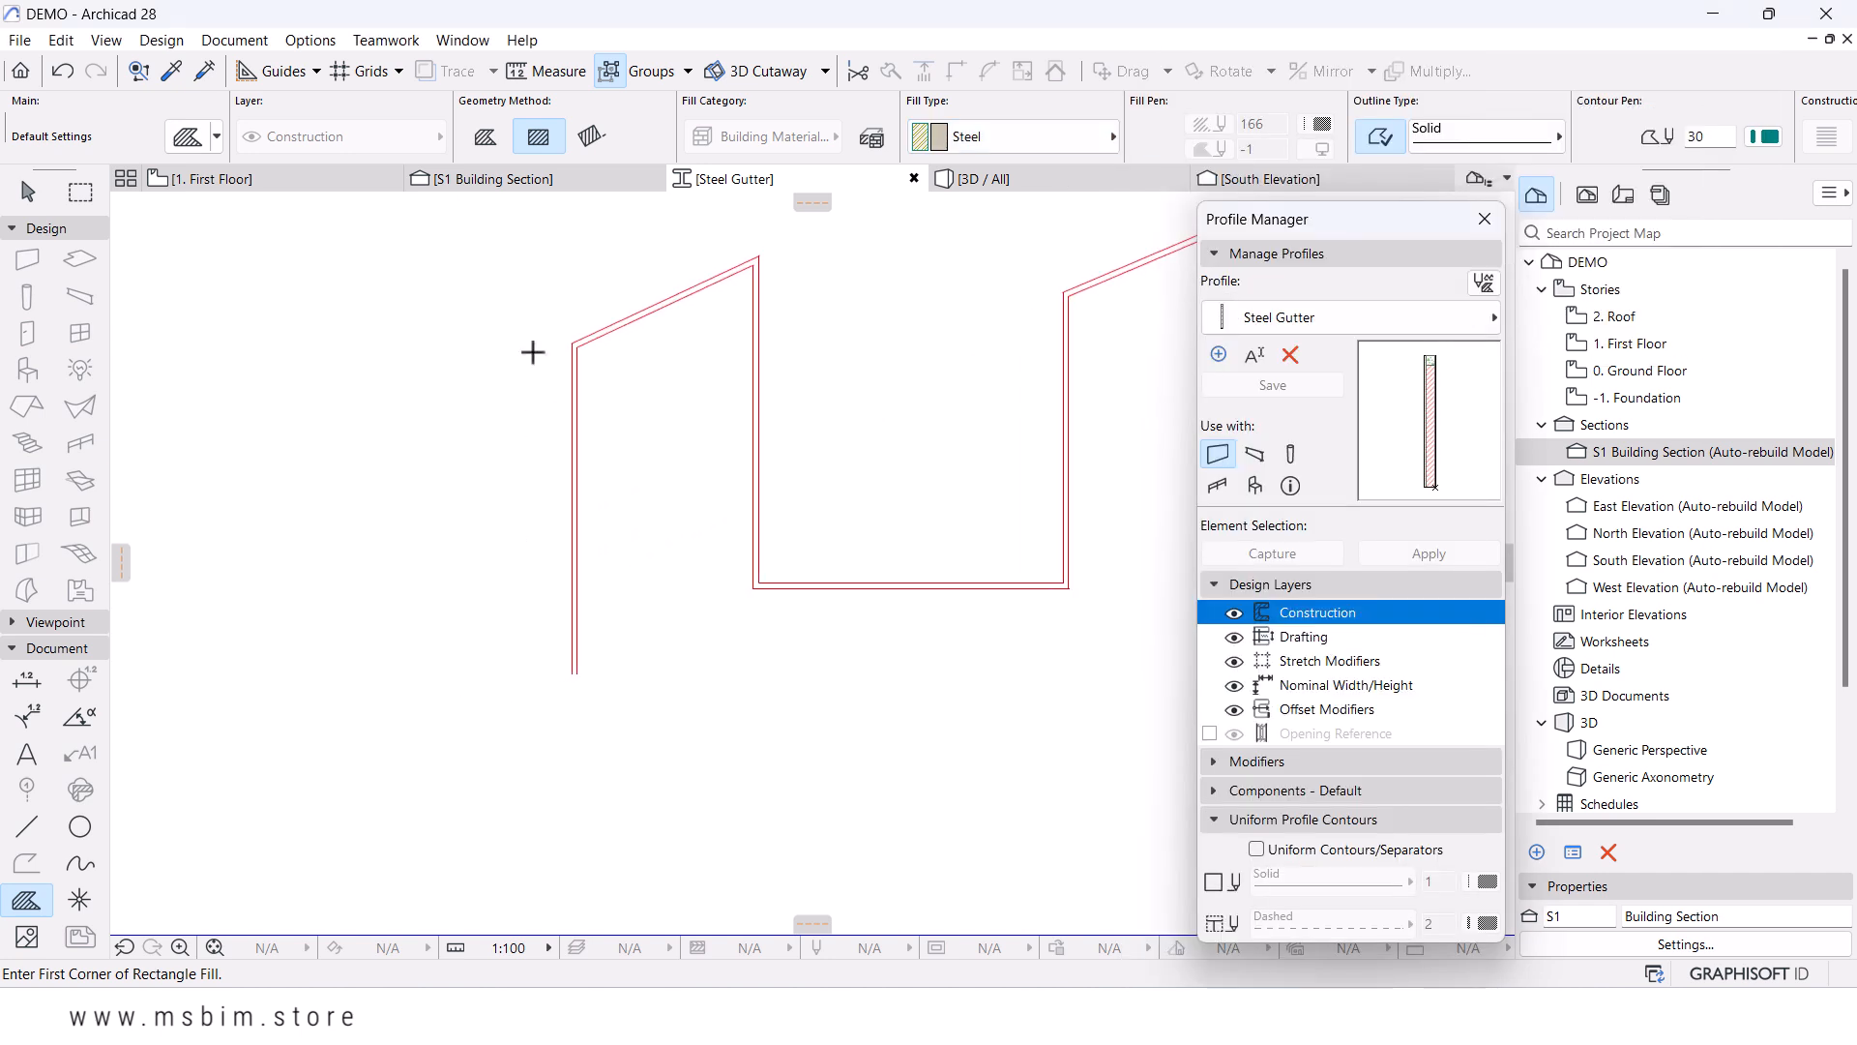
- Trace a polygonal fill along the gutter's upper outline, from the outer leg's lower end over the channel to the roof-side end
left_click(474, 132)
scroll(547, 671, "up", 4)
left_click(666, 666)
scroll(664, 705, "down", 4)
scroll(674, 550, "down", 1)
middle_click_drag(629, 384, 601, 494)
scroll(585, 425, "up", 4)
left_click(588, 359)
scroll(546, 474, "down", 4)
scroll(745, 297, "up", 4)
left_click(832, 378)
scroll(685, 316, "down", 4)
scroll(745, 761, "up", 4)
left_click(751, 756)
scroll(435, 638, "down", 4)
middle_click_drag(861, 675, 634, 680)
scroll(634, 680, "up", 1)
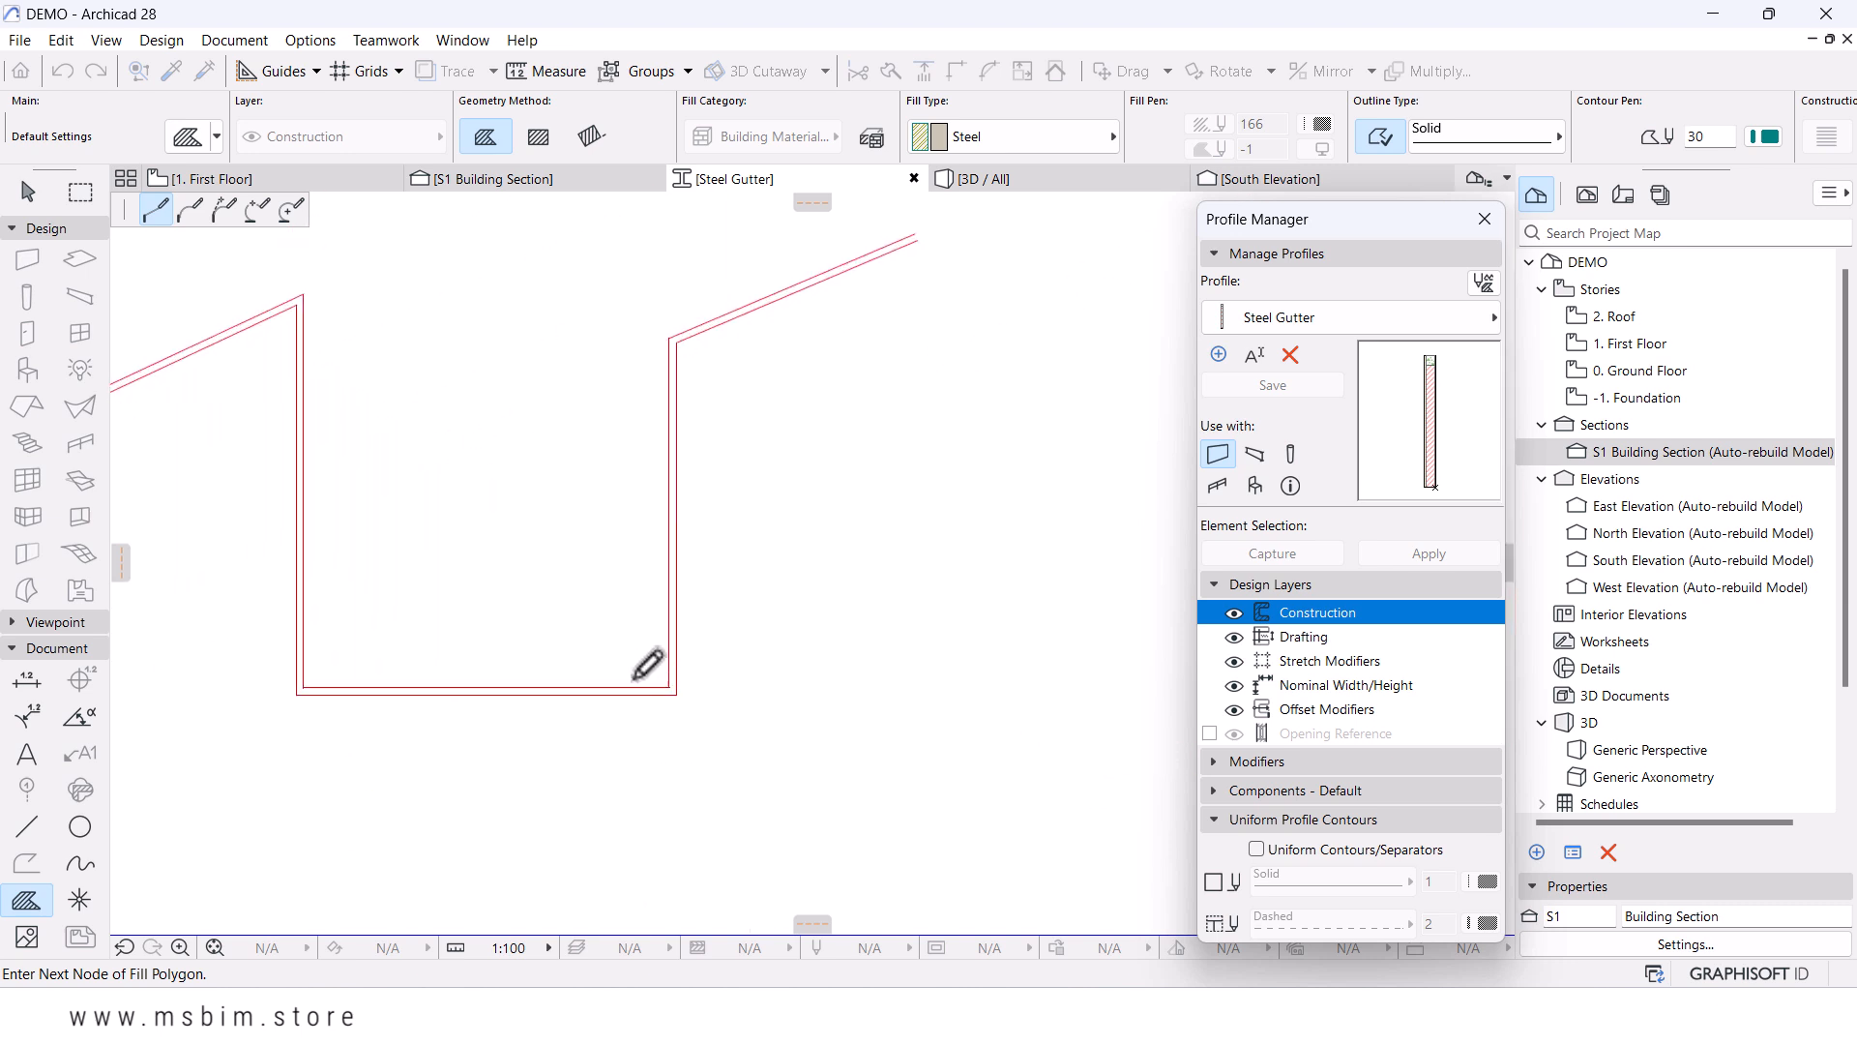
scroll(677, 672, "up", 2)
left_click(703, 681)
scroll(756, 730, "down", 4)
scroll(701, 578, "up", 3)
left_click(668, 652)
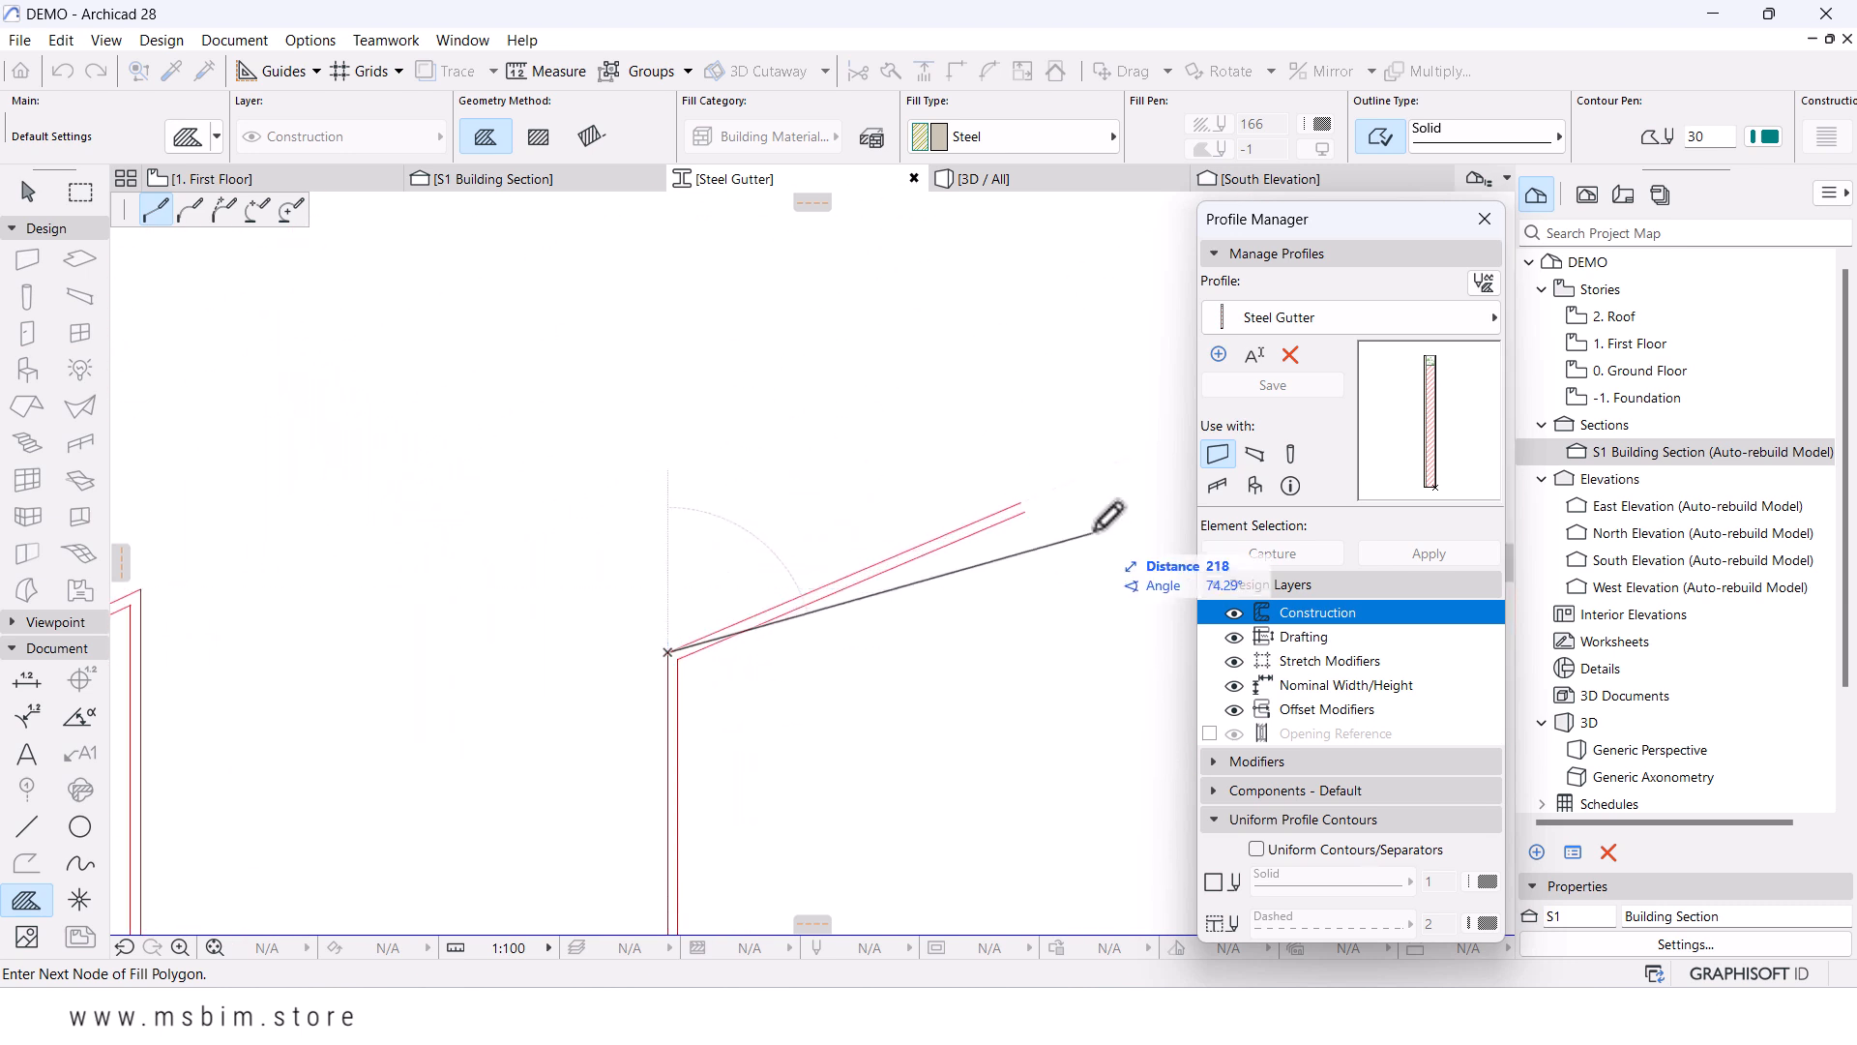
left_click(1024, 511)
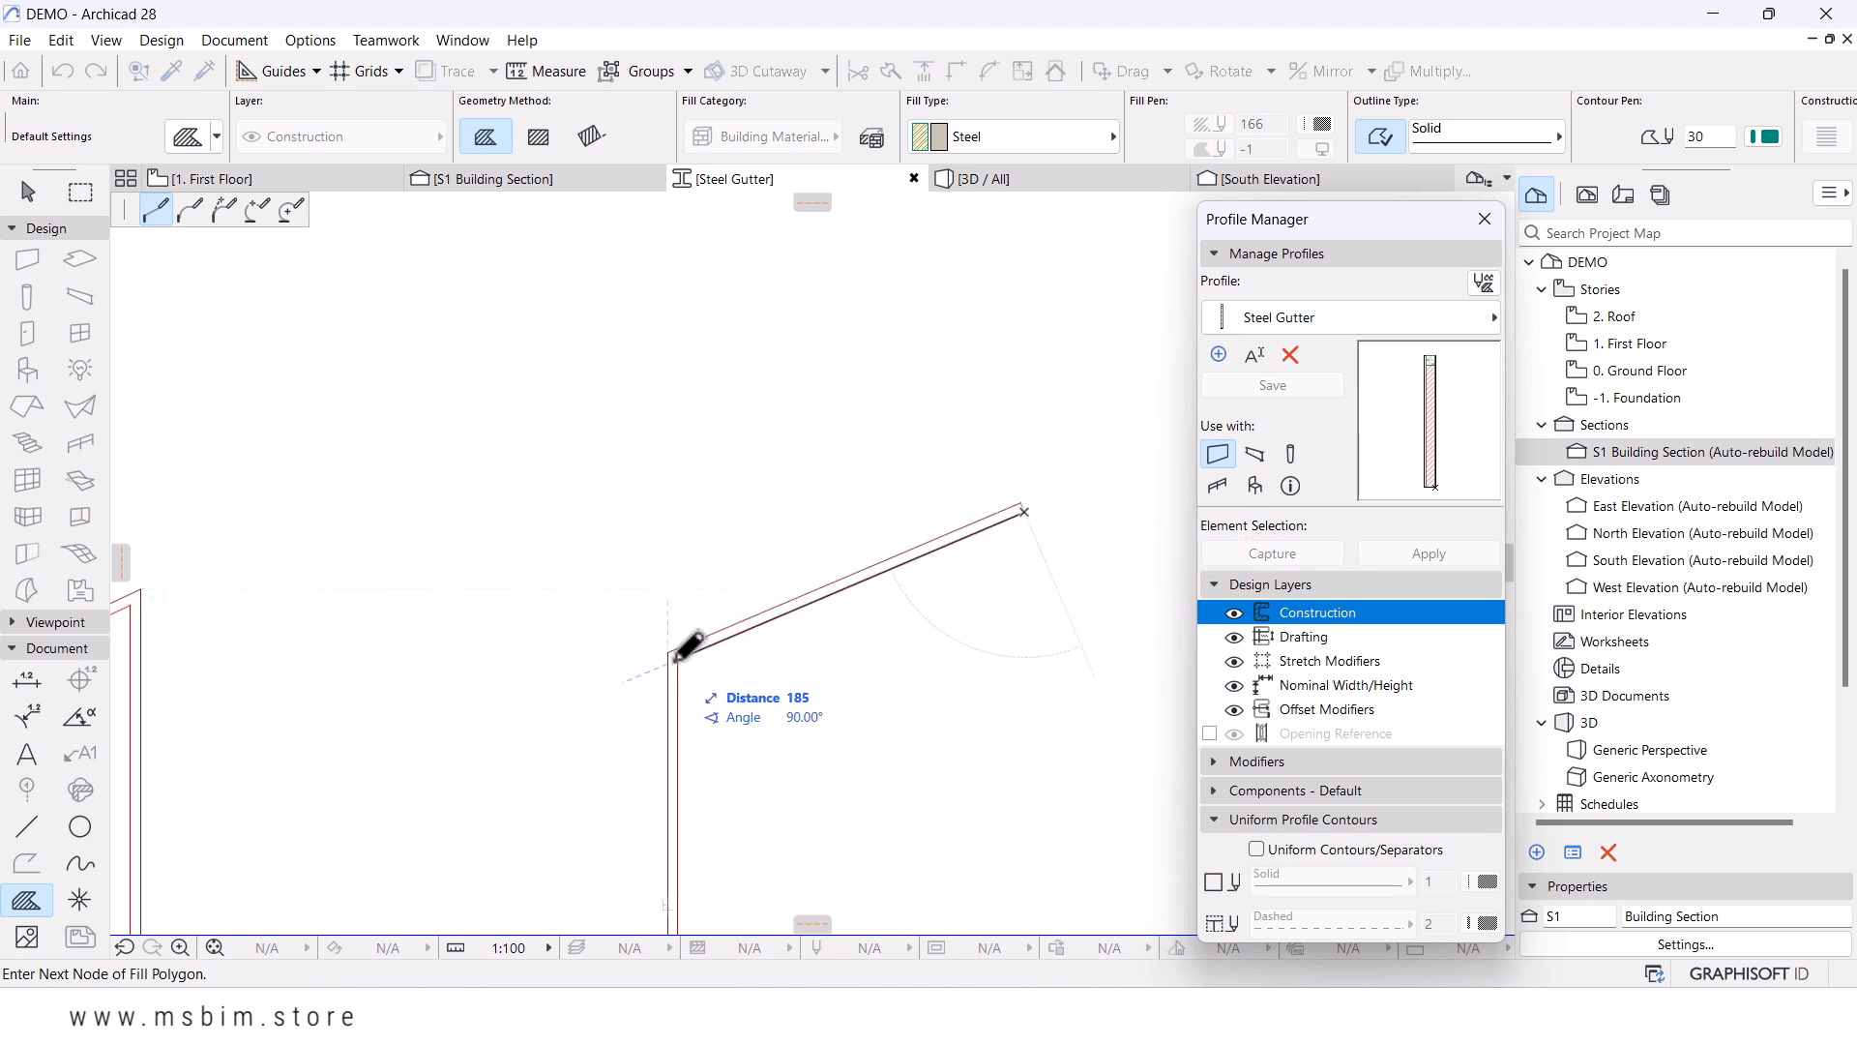
- Trace the fill back along the gutter's underside outline and close it at the outer leg's lower end
scroll(689, 643, "down", 3)
scroll(842, 559, "up", 4)
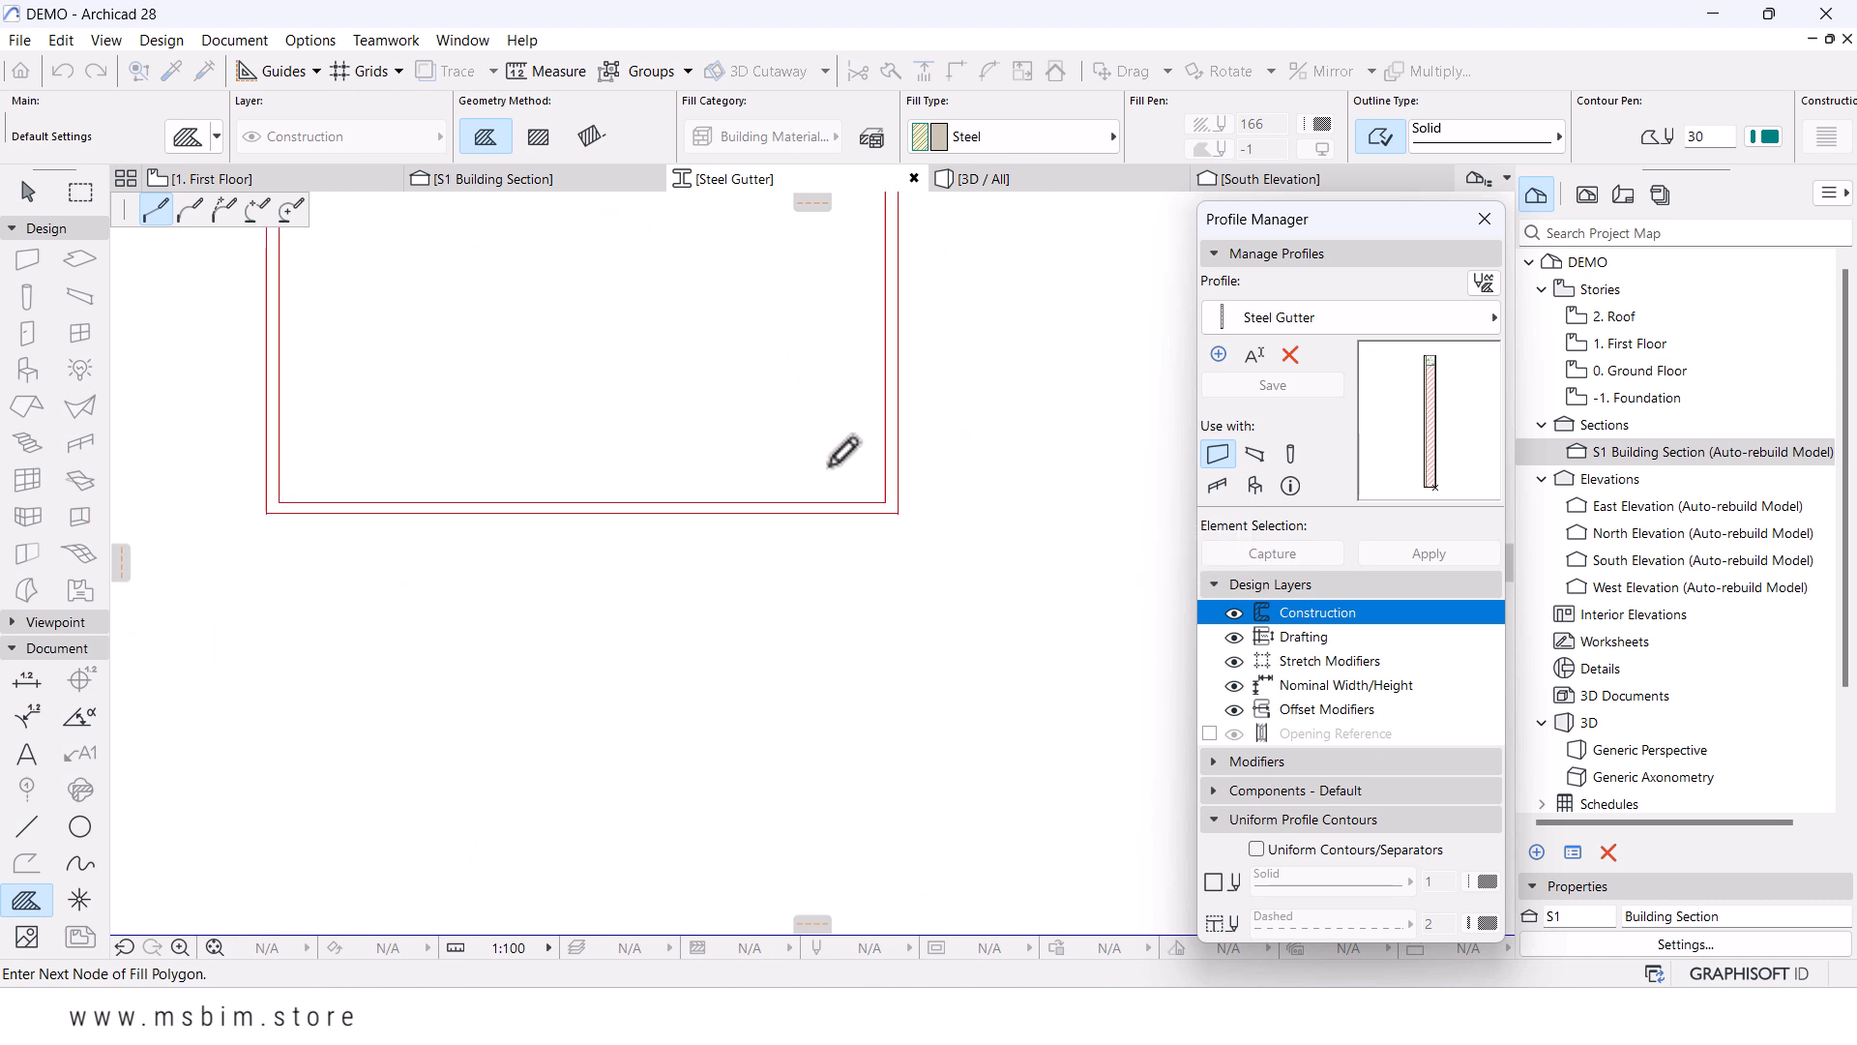
scroll(995, 725, "down", 4)
scroll(531, 651, "up", 5)
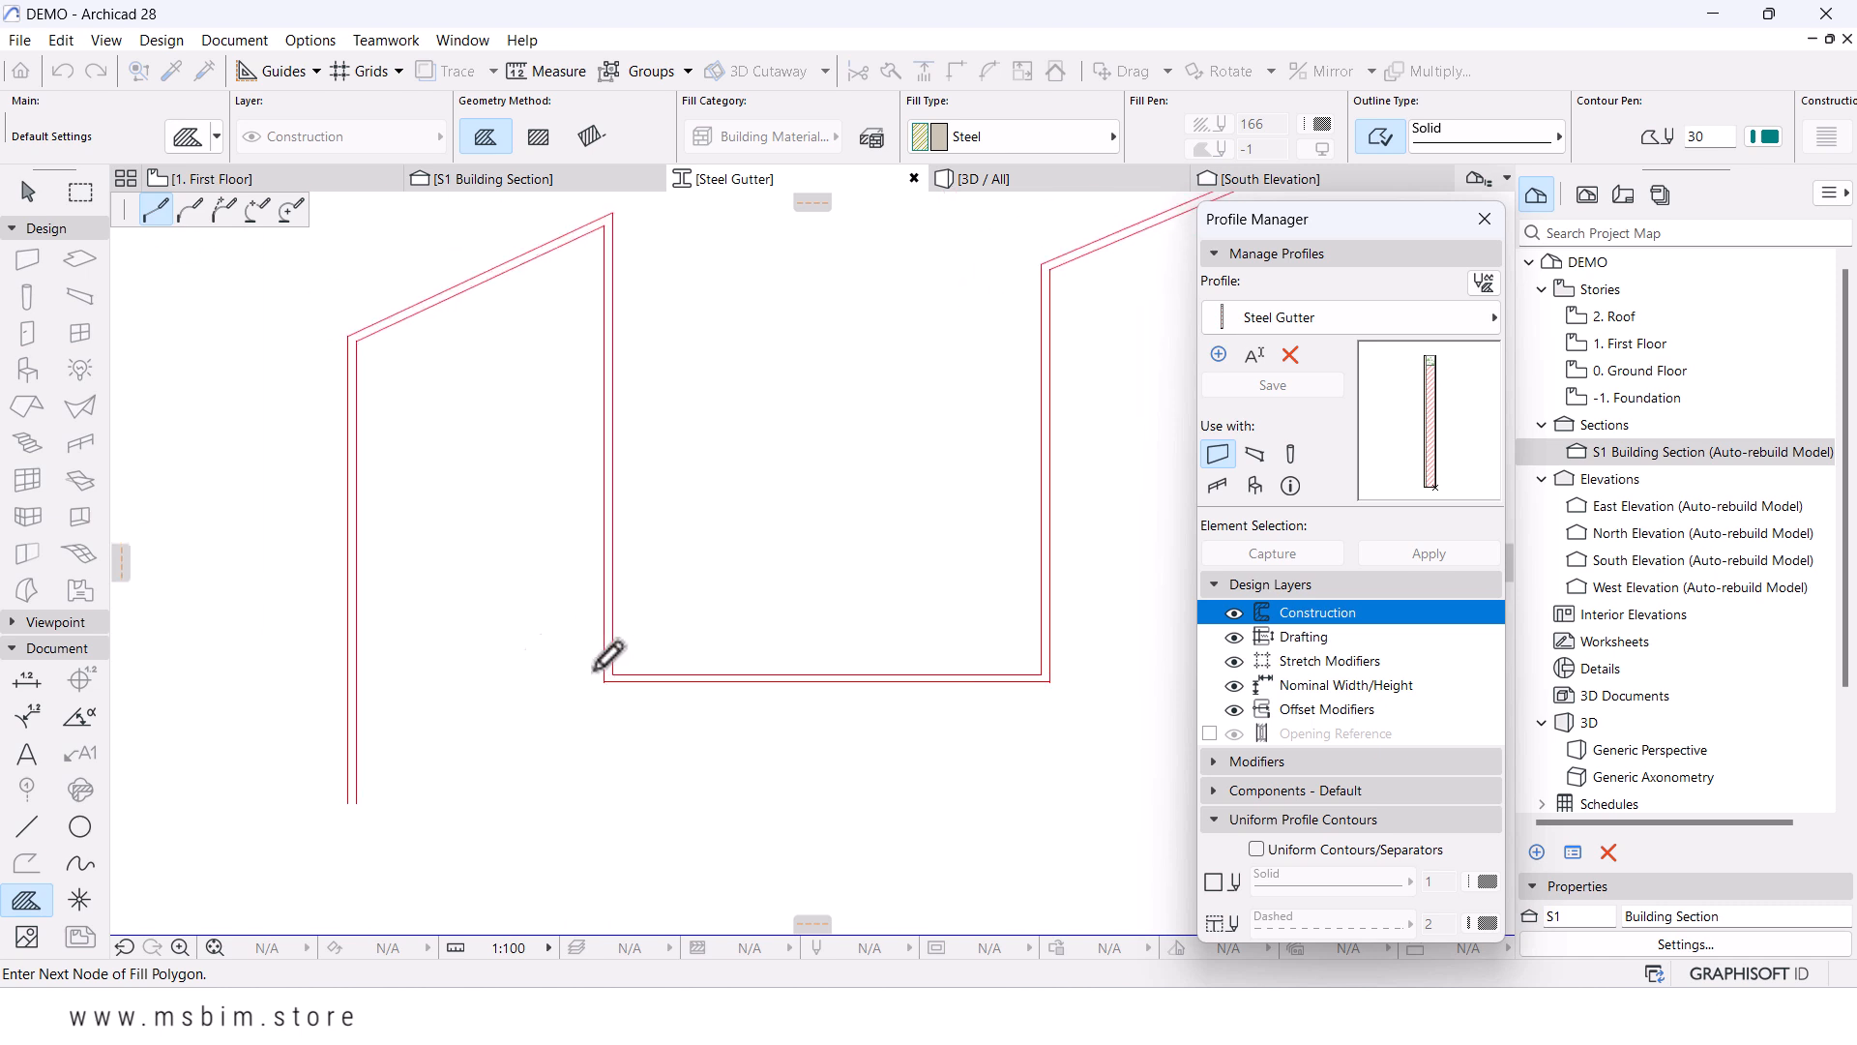
left_click(660, 696)
scroll(667, 702, "down", 4)
scroll(721, 397, "up", 4)
left_click(731, 401)
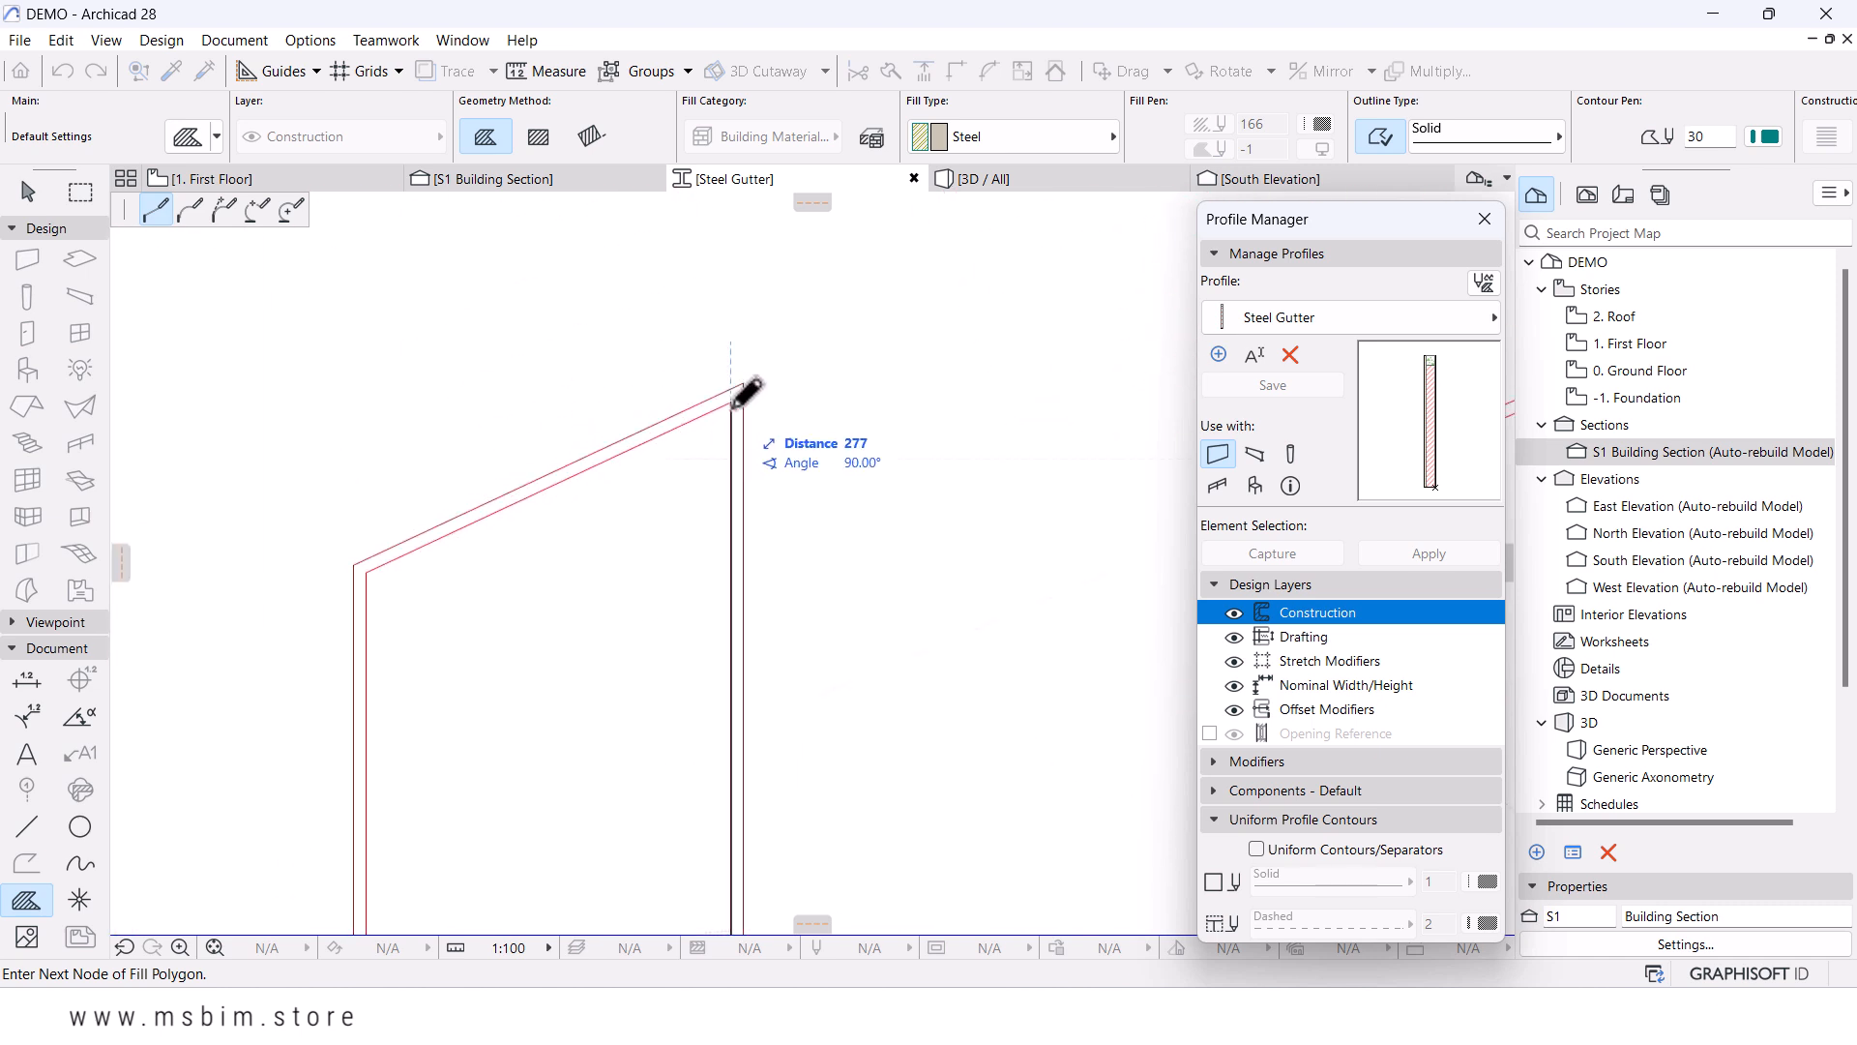
left_click(375, 568)
scroll(526, 613, "down", 4)
scroll(593, 767, "up", 5)
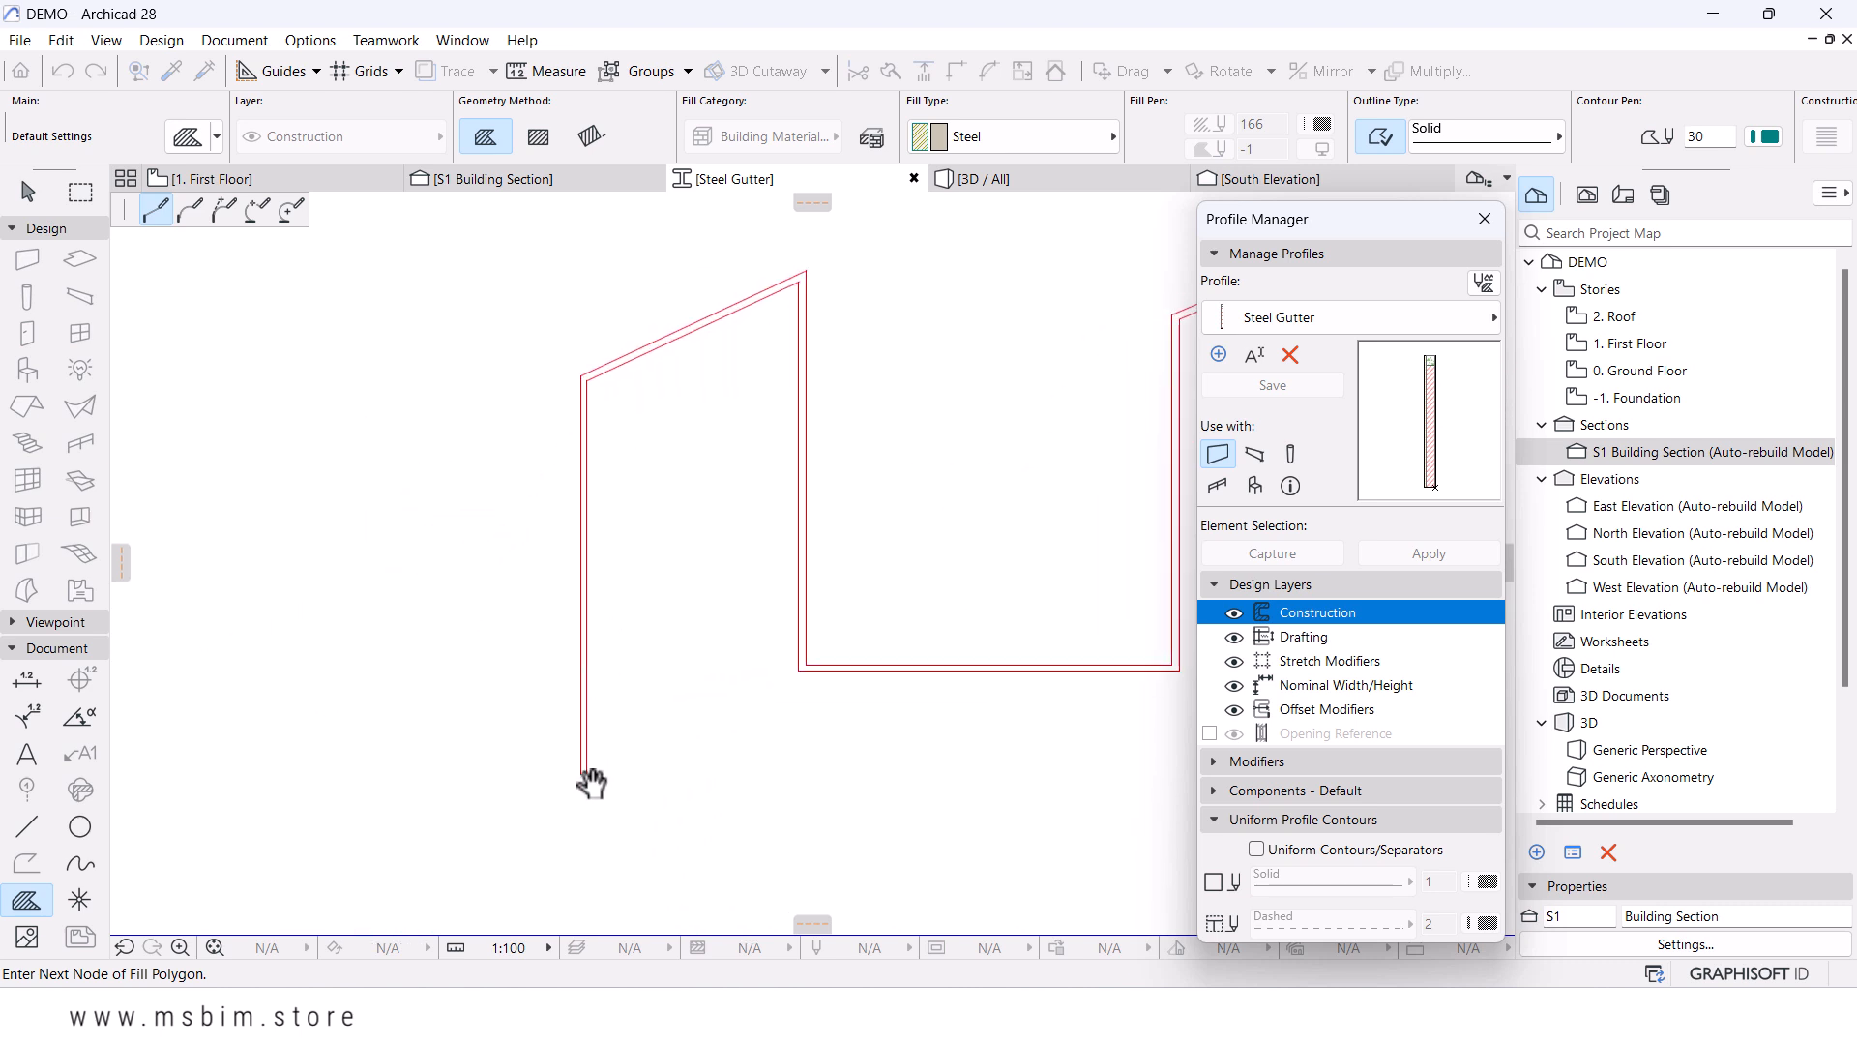
left_click(642, 740)
scroll(676, 622, "down", 4)
- Save the Steel Gutter profile and remove the modifiers that have no assigned edges
scroll(677, 622, "down", 3)
middle_click_drag(899, 544, 847, 575)
scroll(838, 642, "up", 1)
left_click(1298, 391)
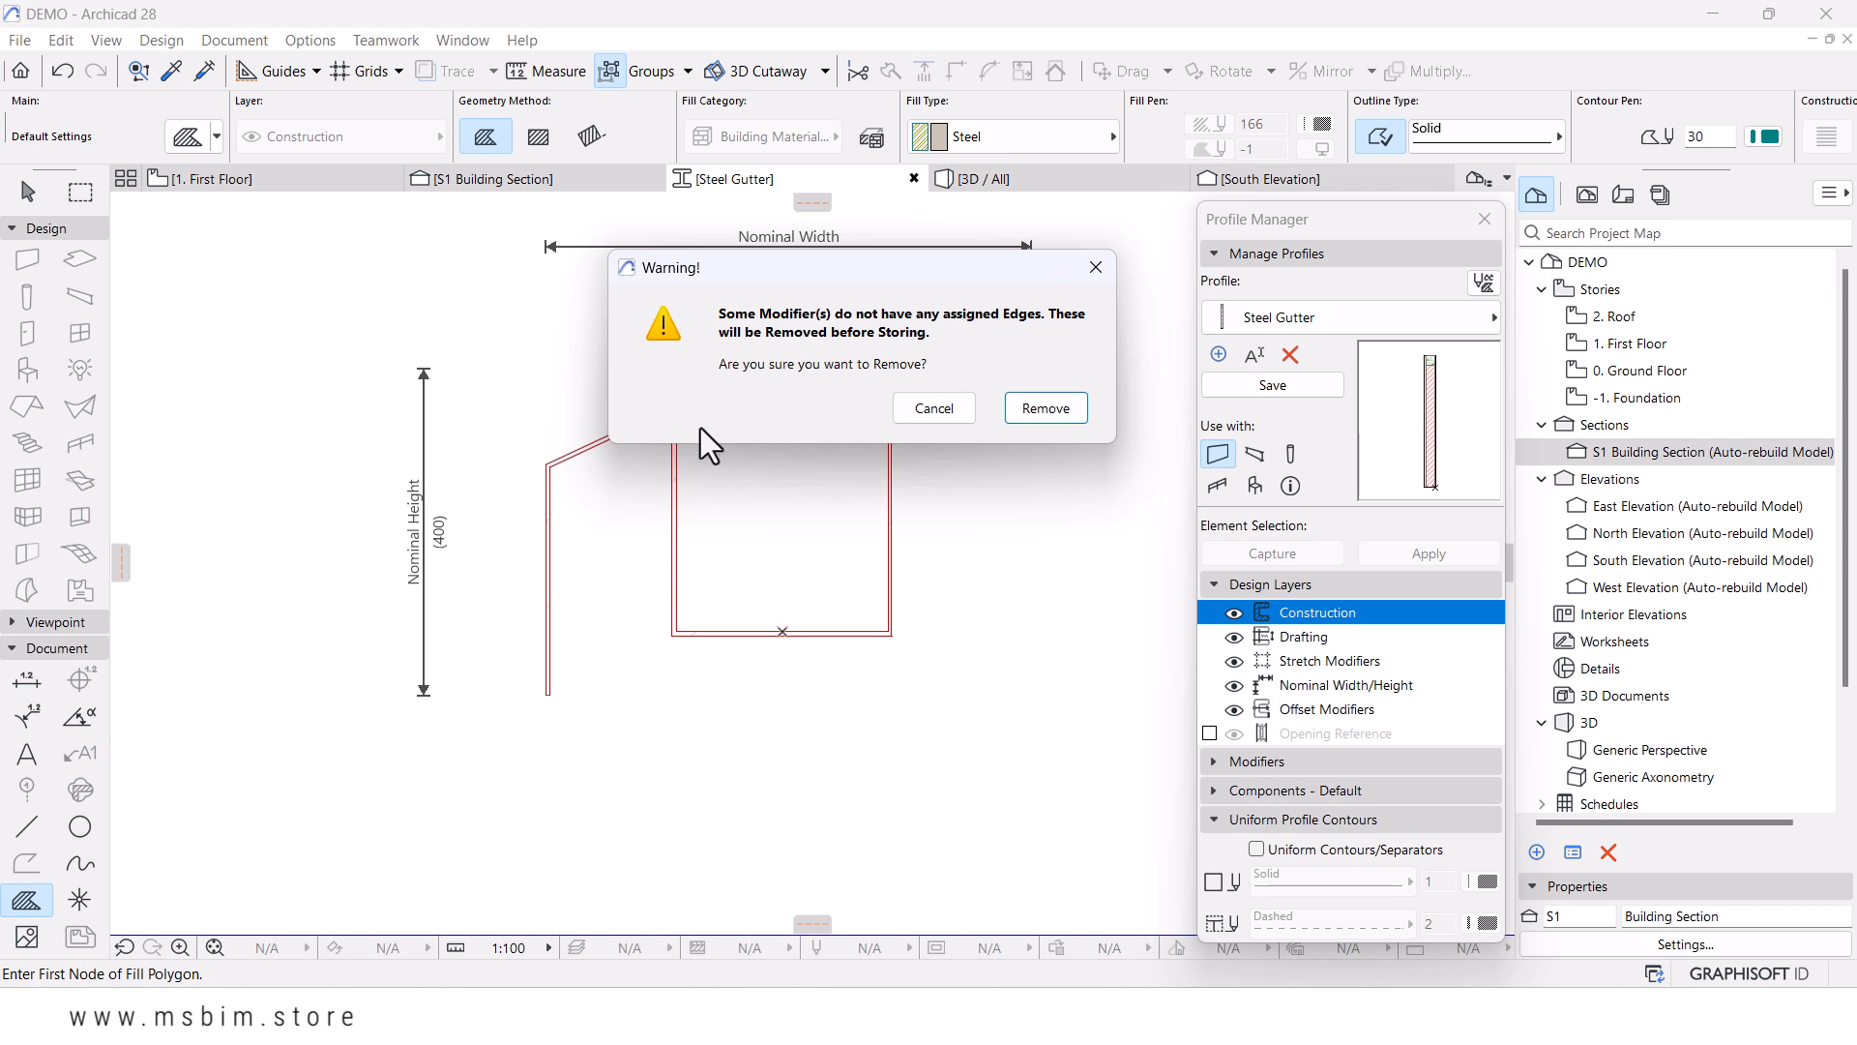
left_click(1026, 409)
left_click(1029, 398)
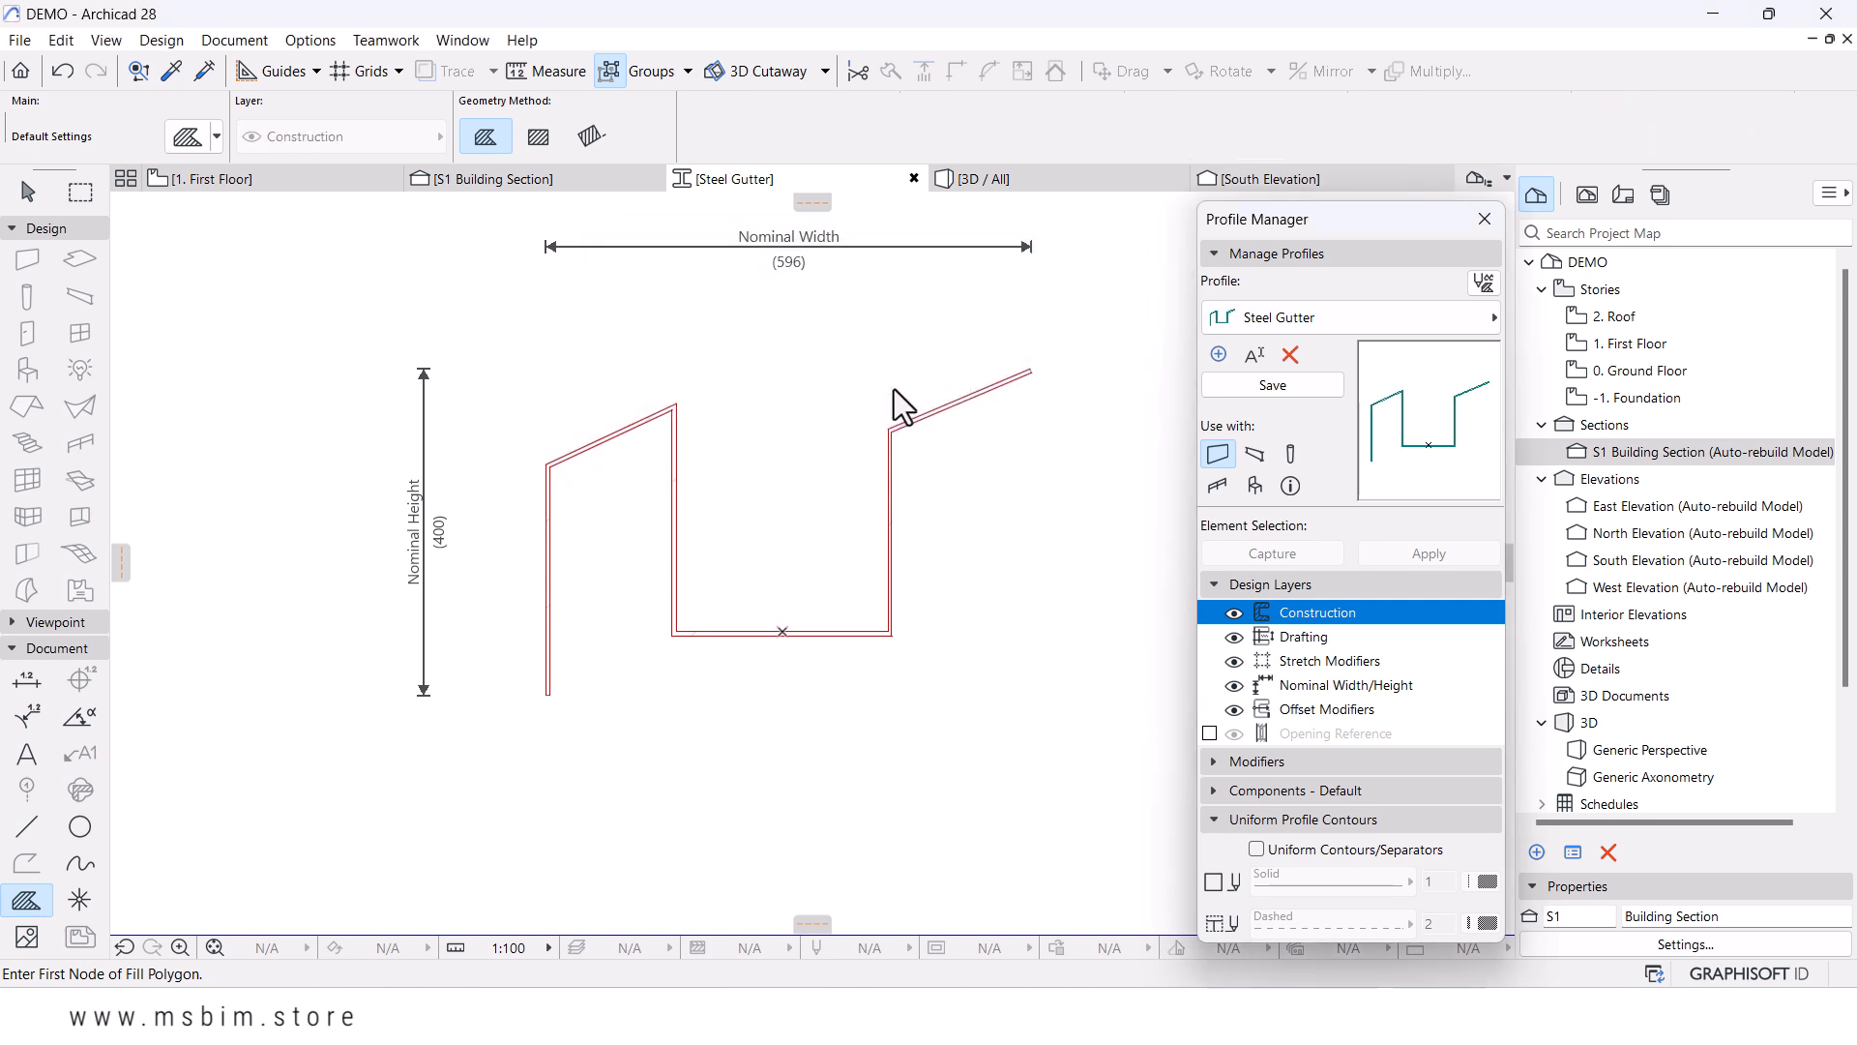
- Drag a copy of the UPE100 channel from the cladding cavity to just beneath the gutter base in the building section, at elevation 2880
left_click(511, 178)
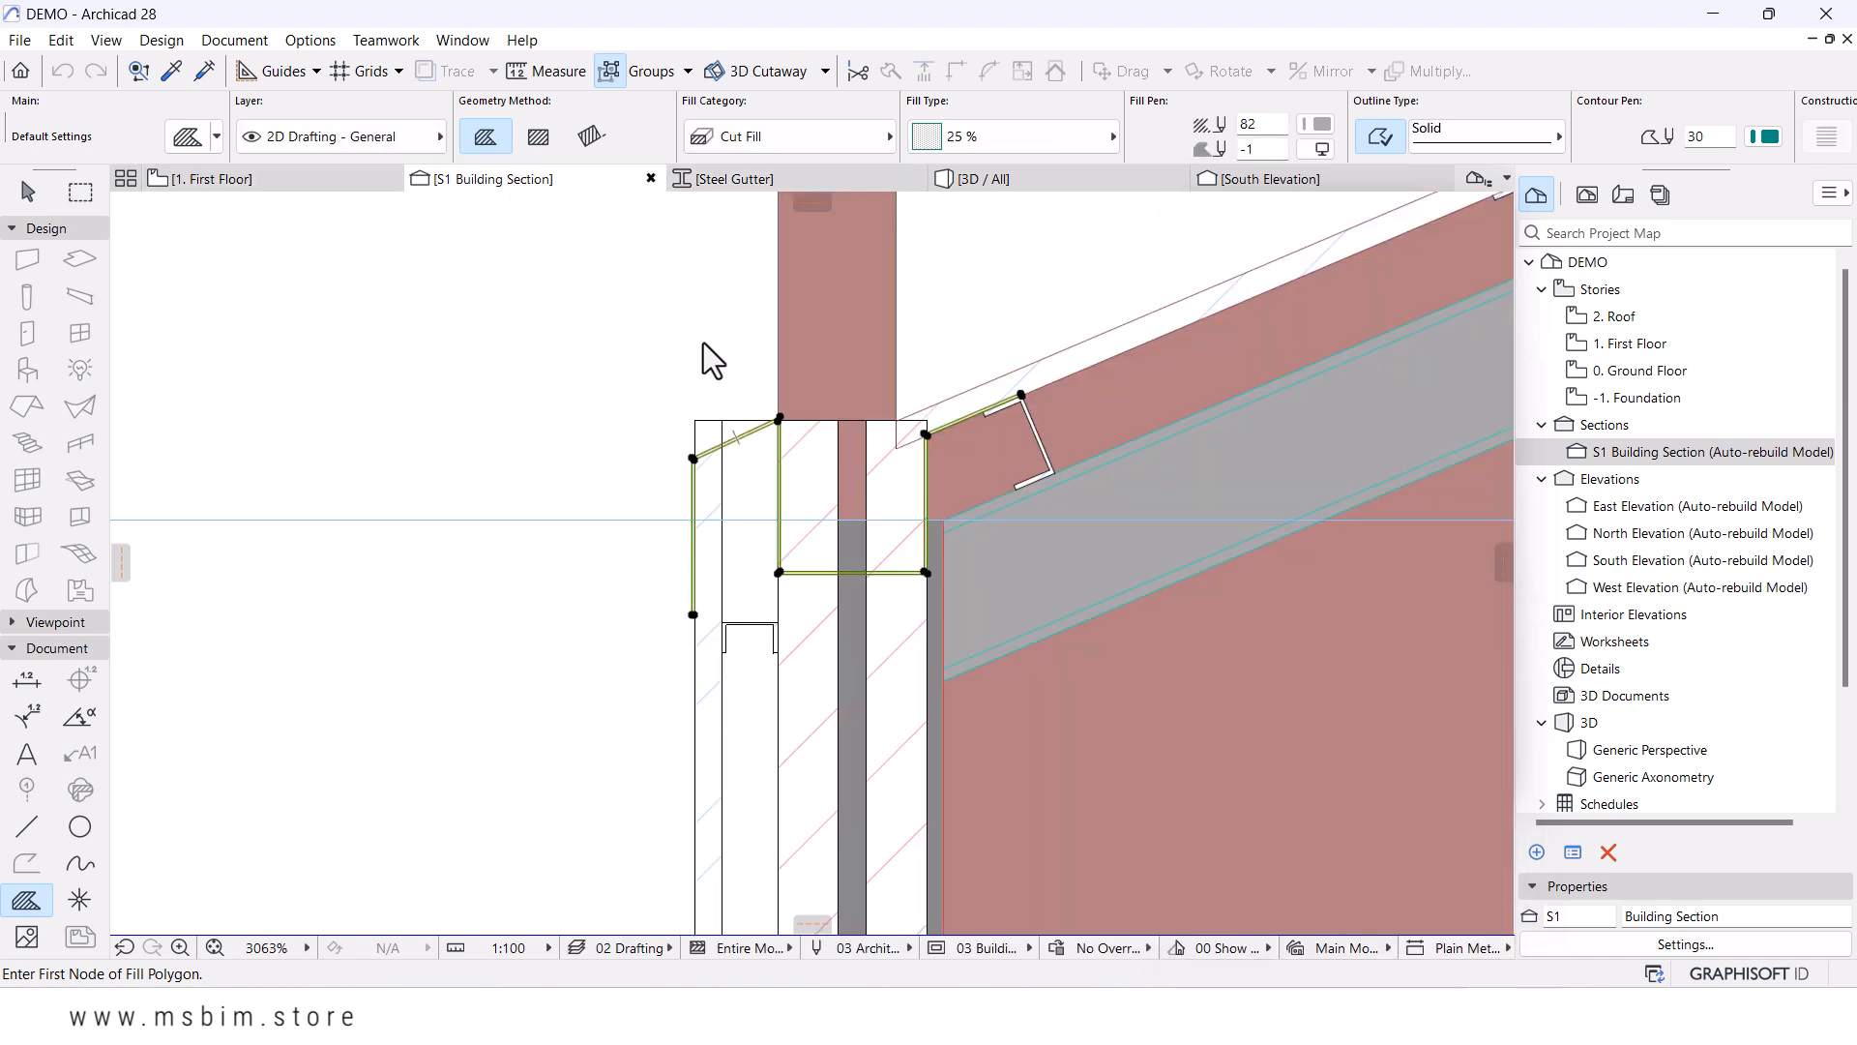
scroll(725, 367, "down", 3)
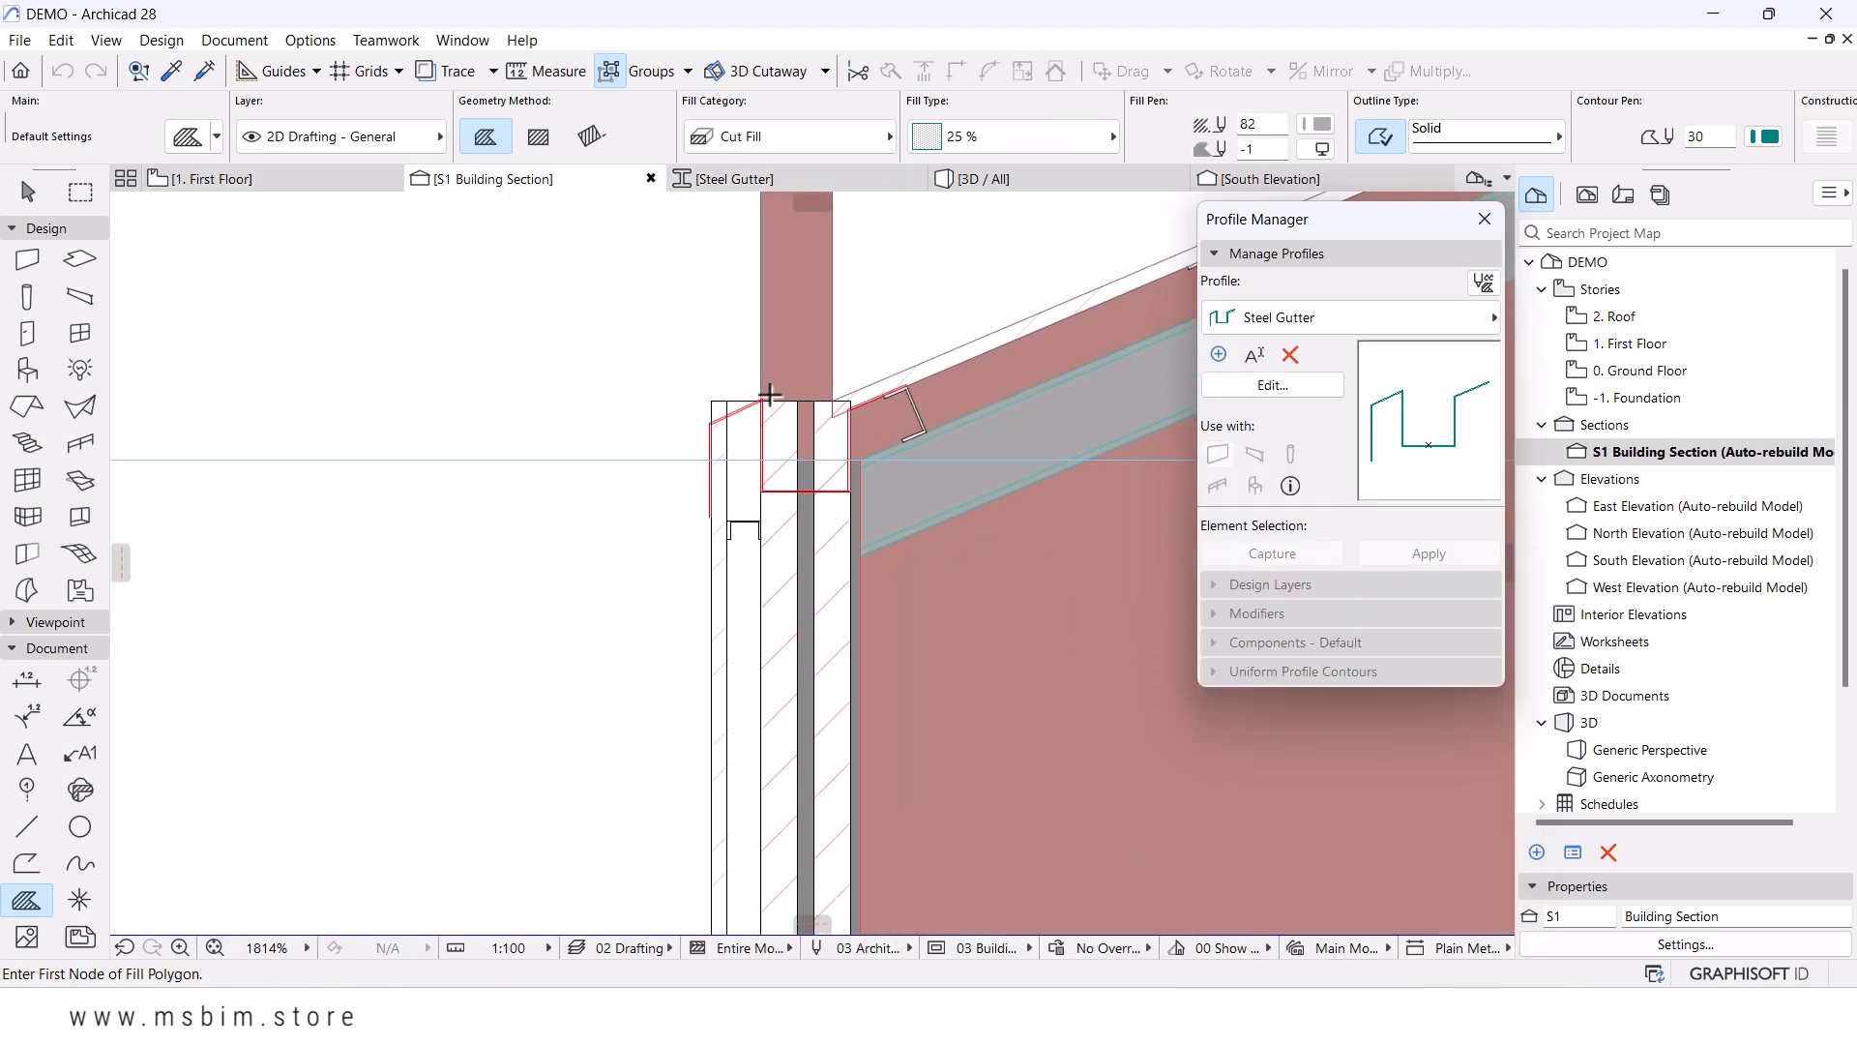
middle_click_drag(771, 386, 692, 436)
scroll(651, 627, "up", 4)
key("Escape")
left_click(688, 539)
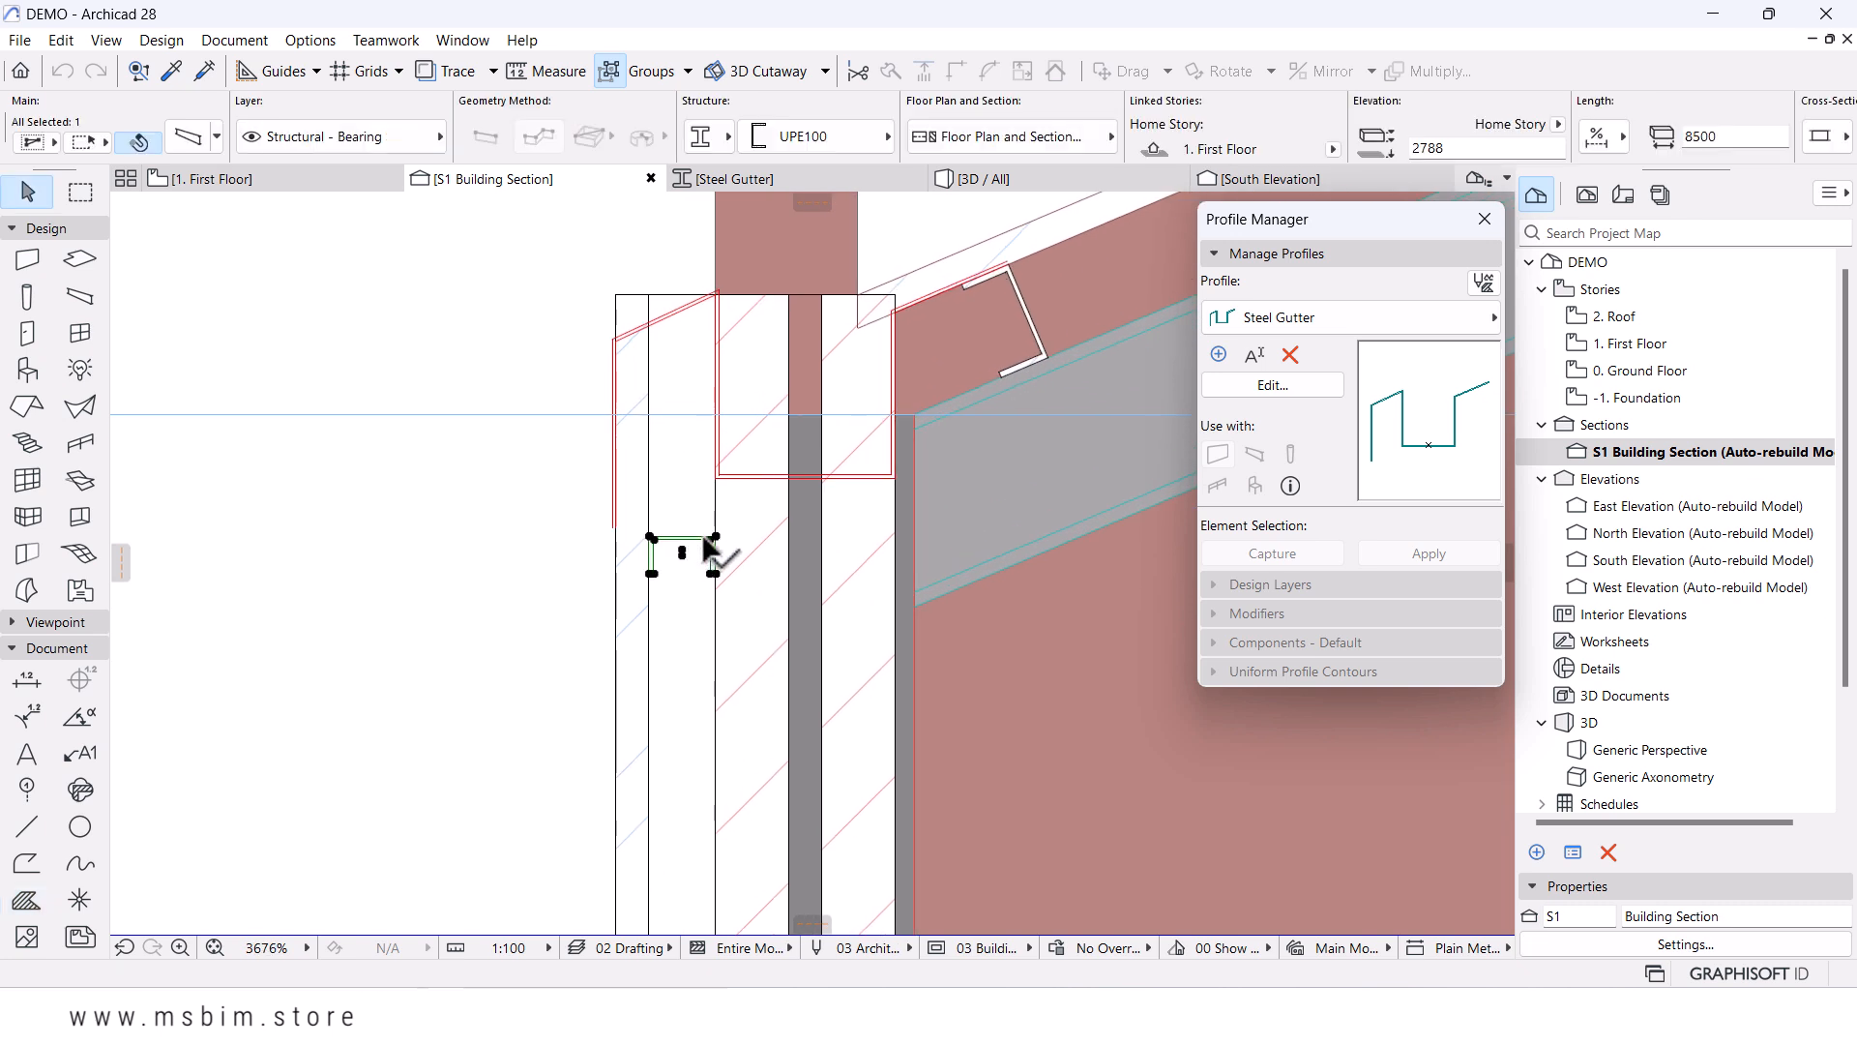
scroll(720, 527, "up", 1)
middle_click_drag(750, 523, 739, 614)
scroll(769, 450, "down", 2)
scroll(734, 514, "up", 1)
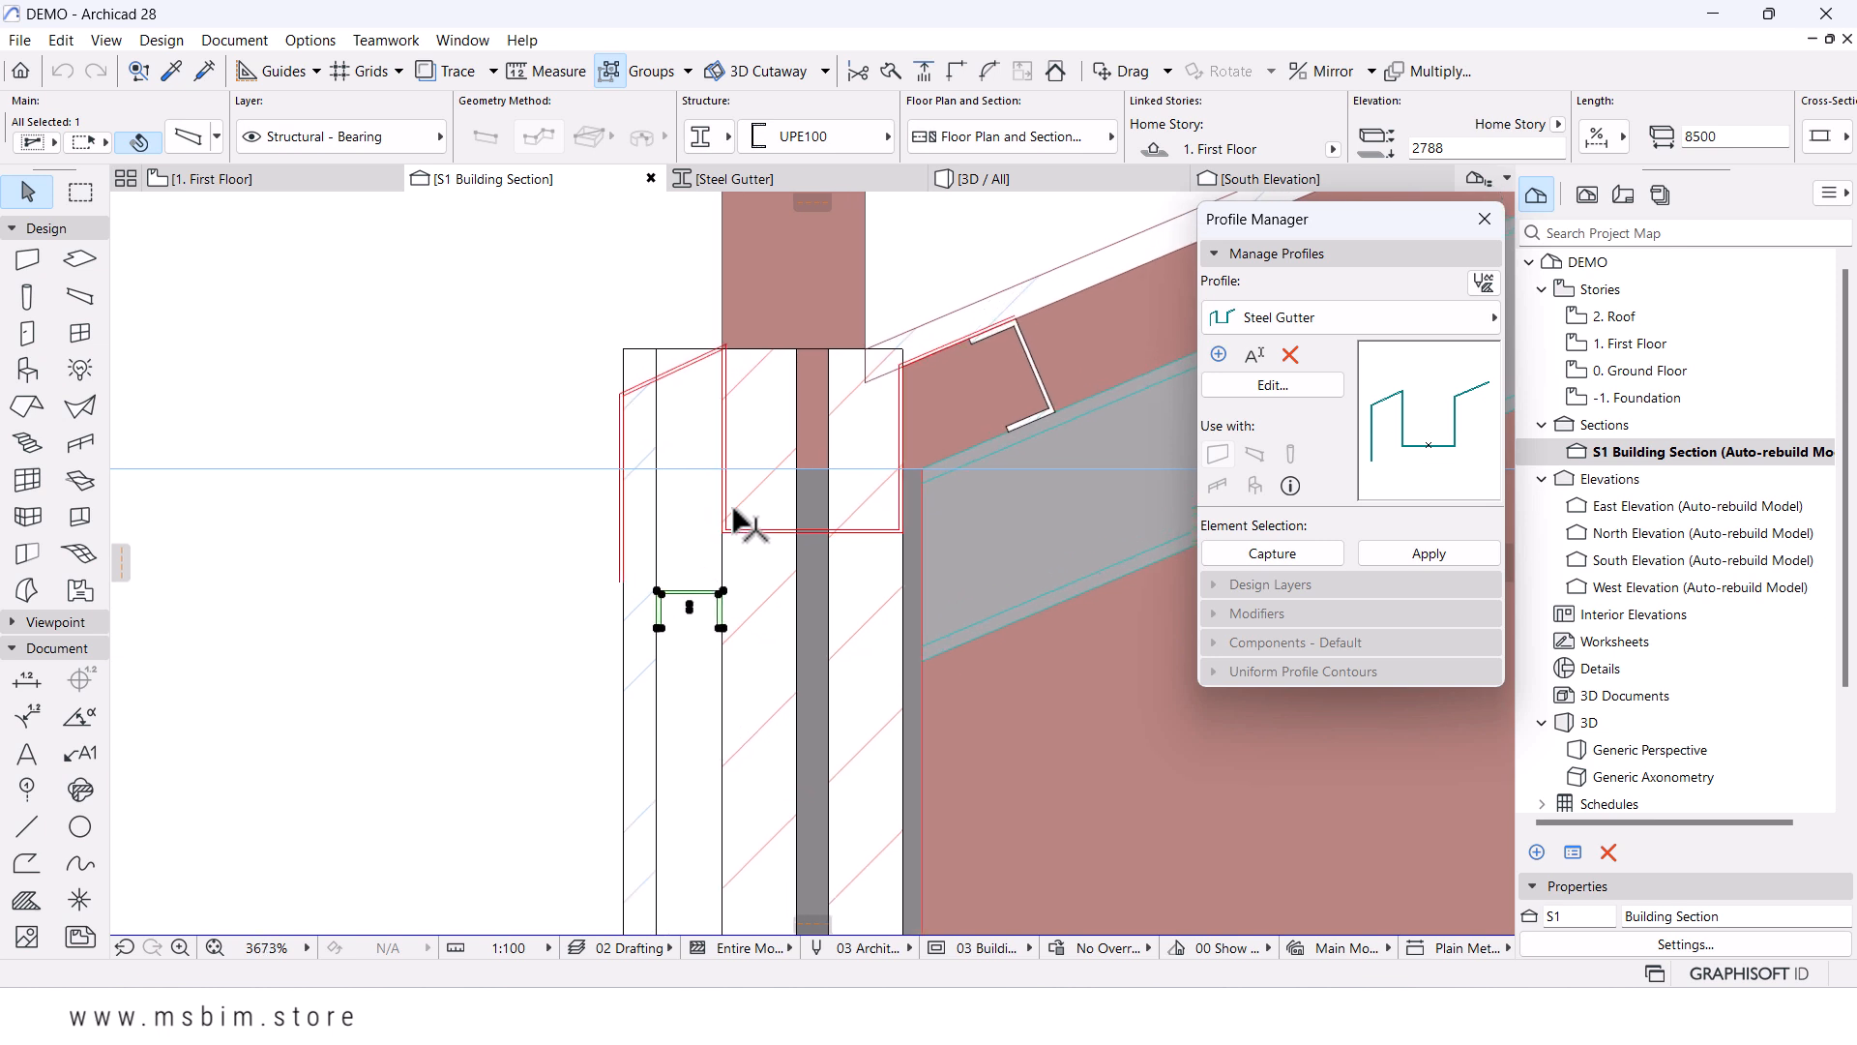
key("ctrl+shift+d")
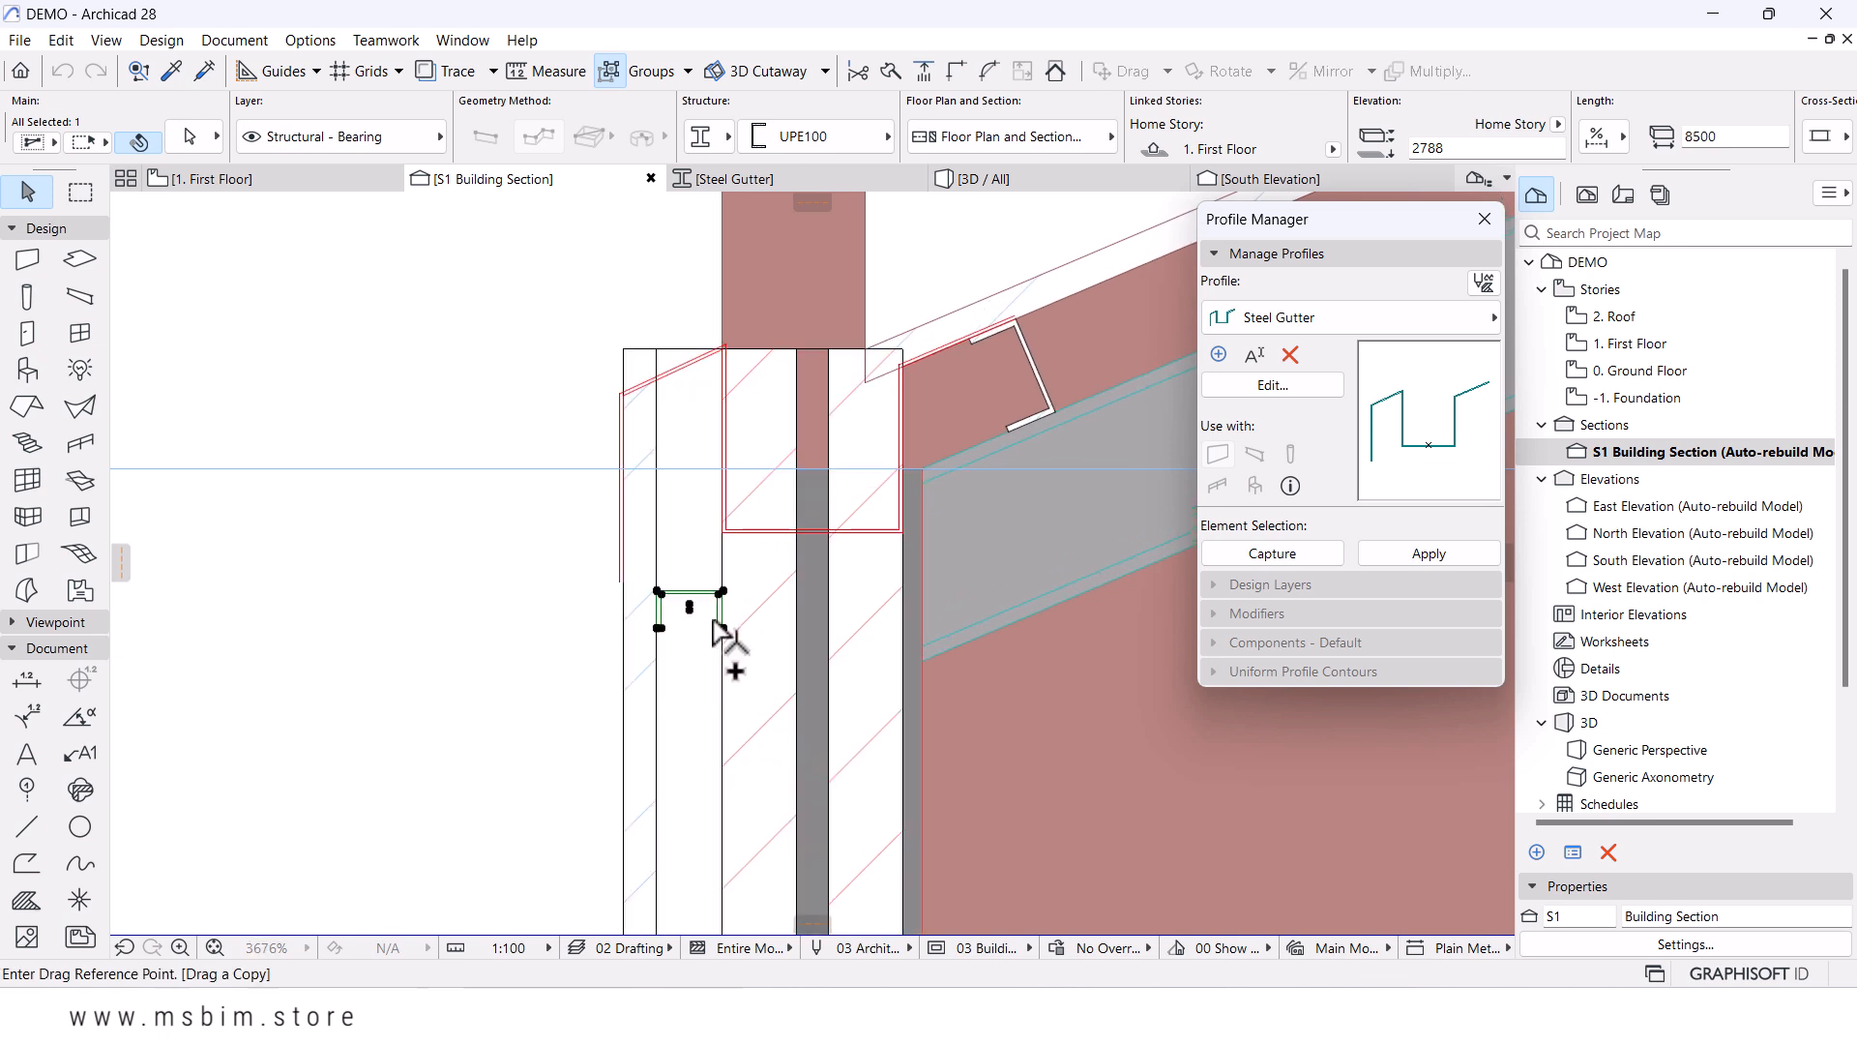
left_click(722, 591)
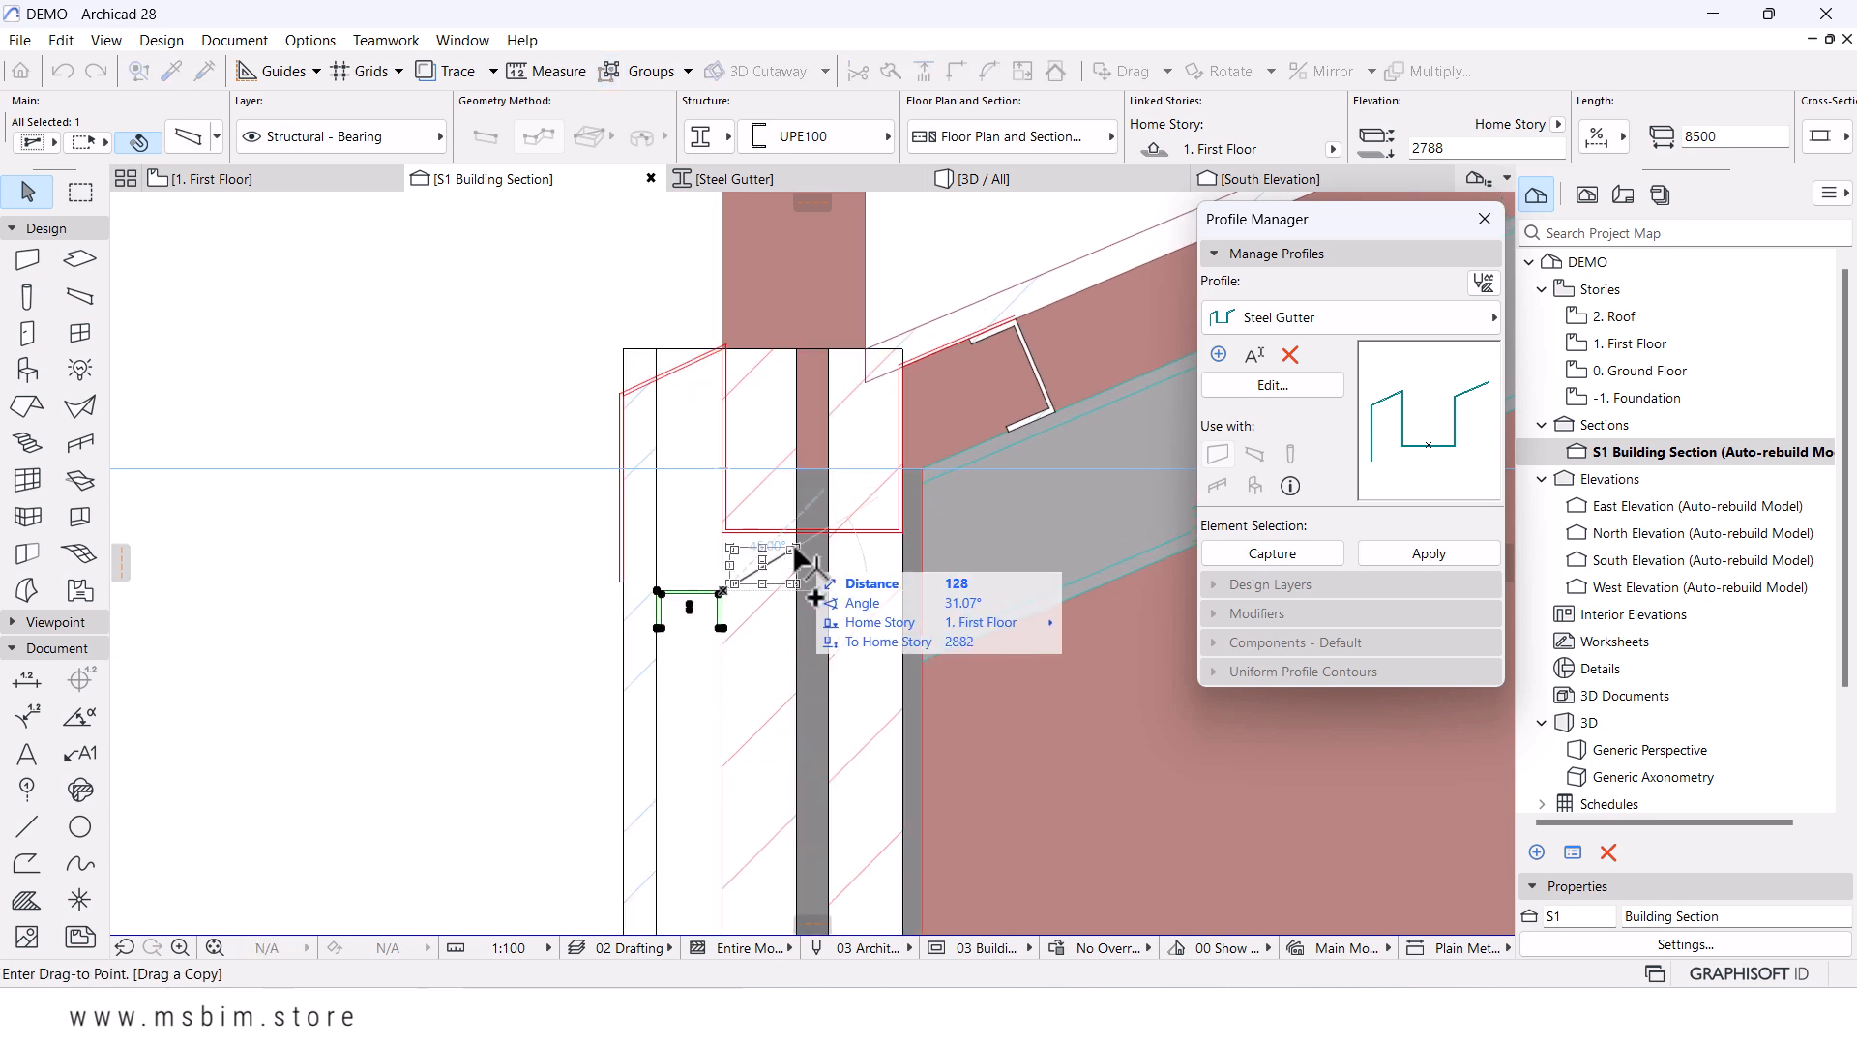
left_click(822, 538)
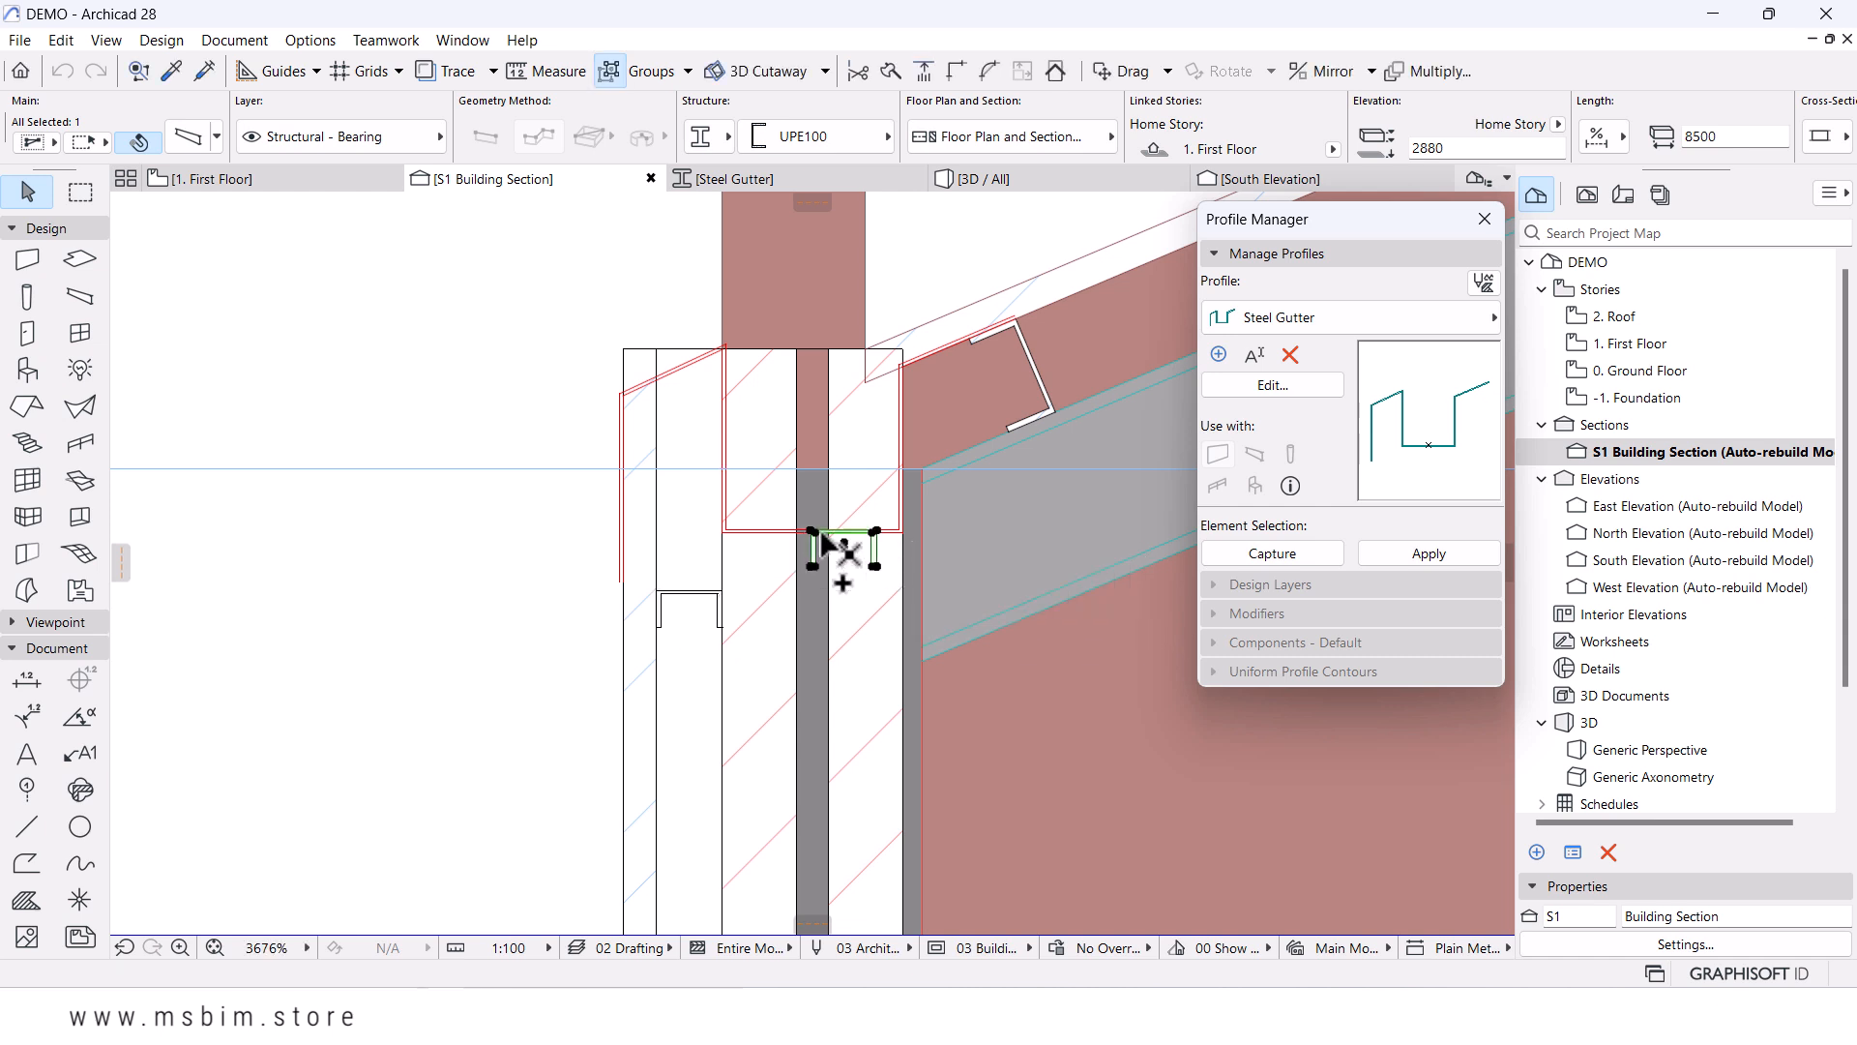
- Move the copied channel up to elevation 2900 beneath the roof edge and apply the Steel Gutter profile to it
scroll(822, 528, "up", 9)
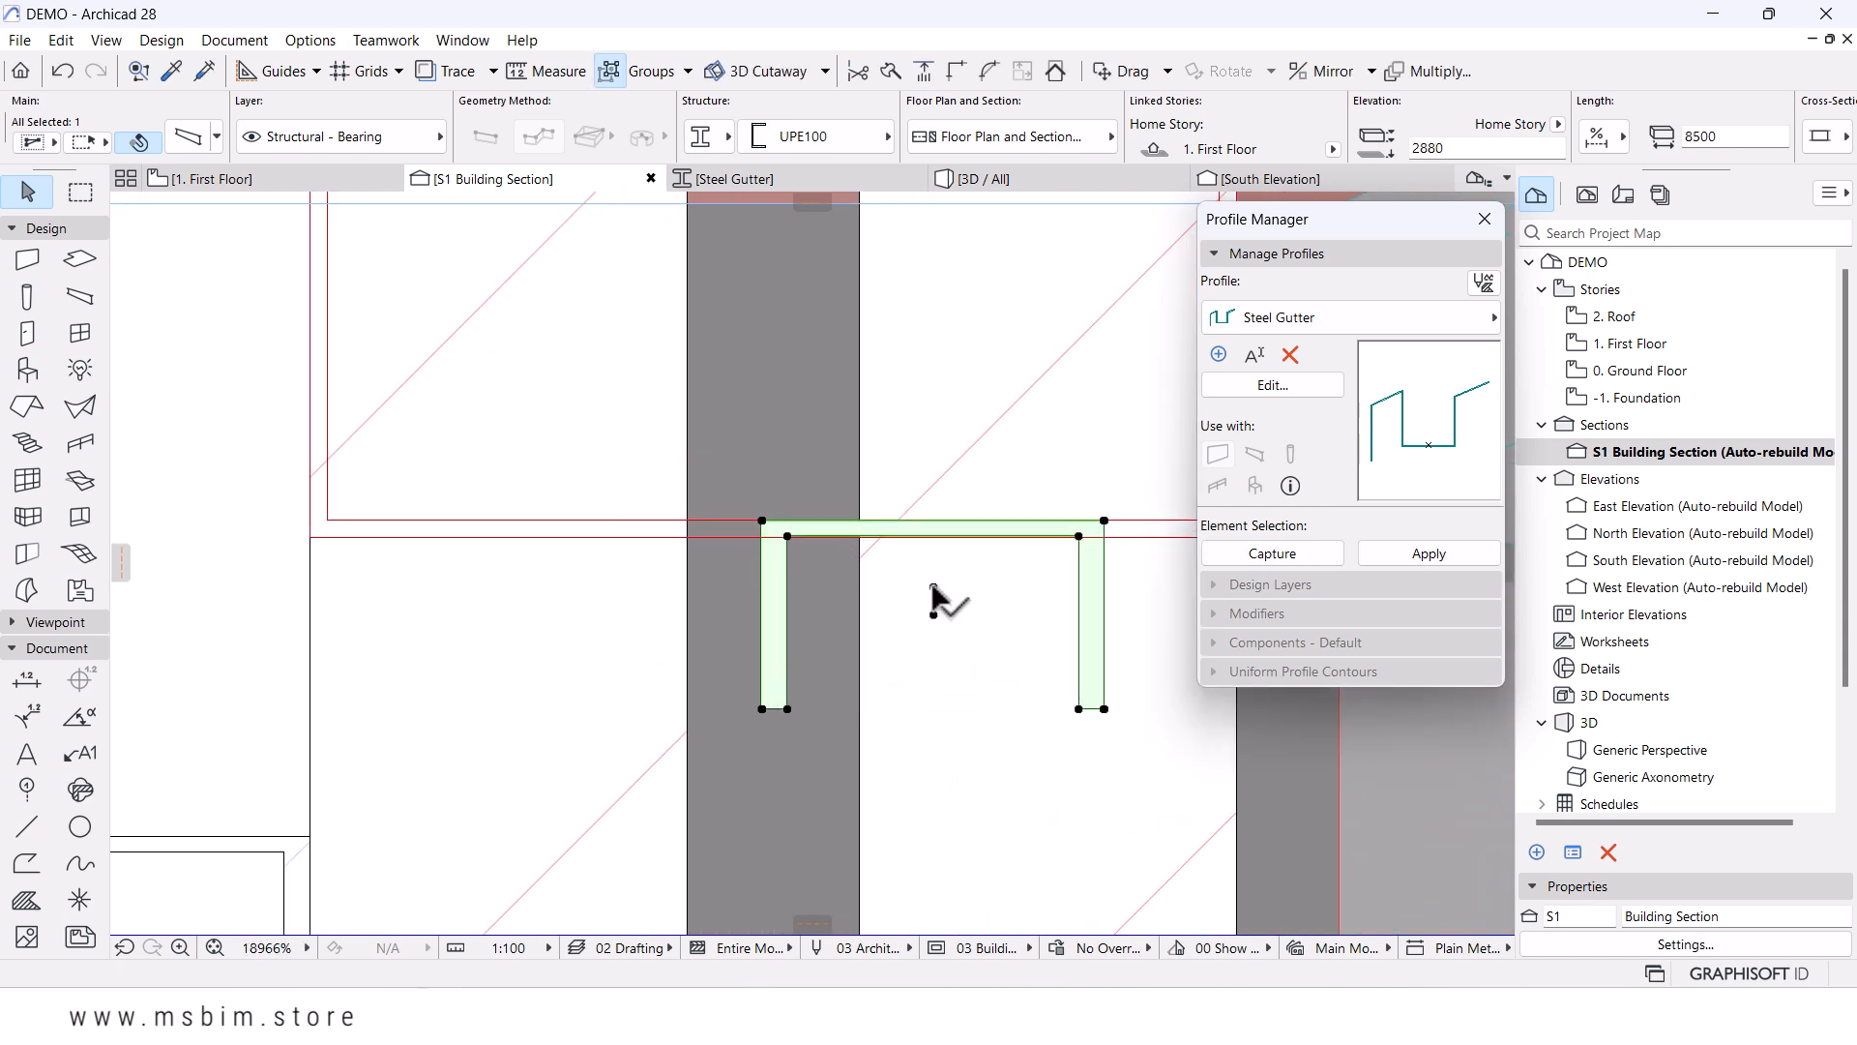
left_click(932, 587)
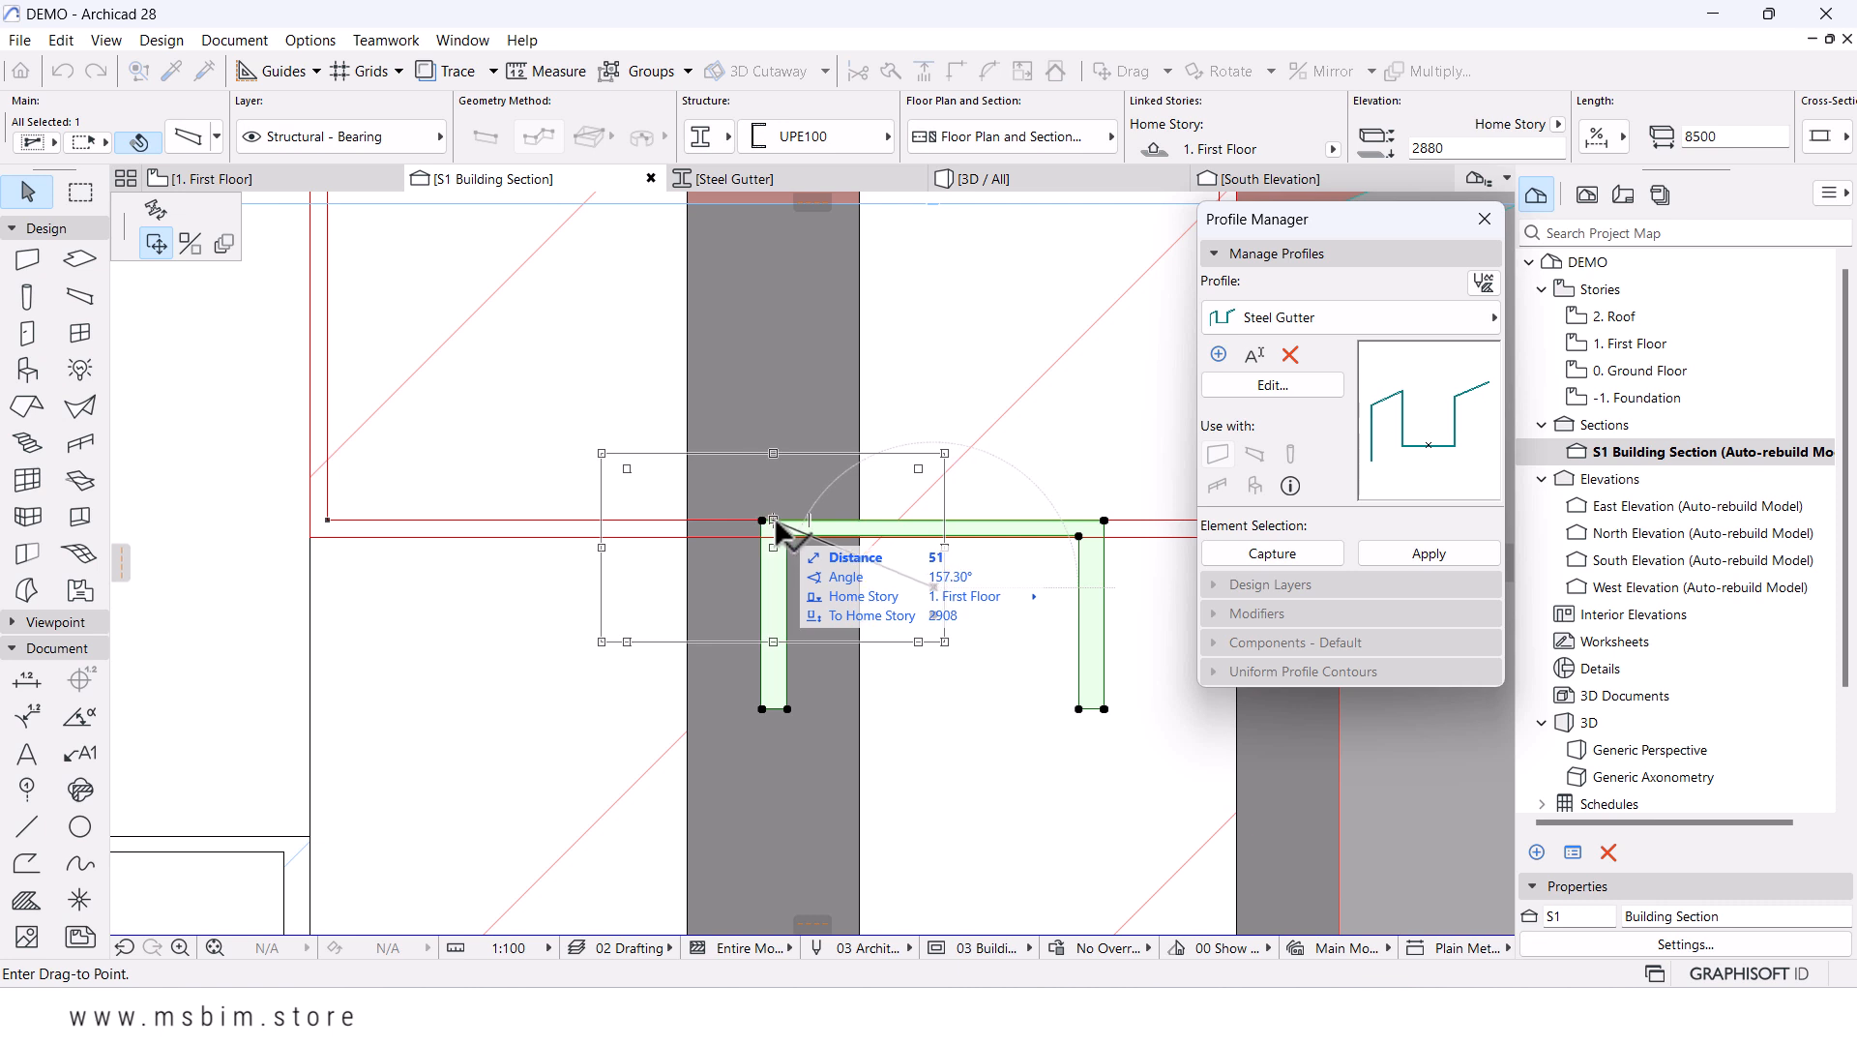
left_click(781, 530)
scroll(829, 444, "down", 4)
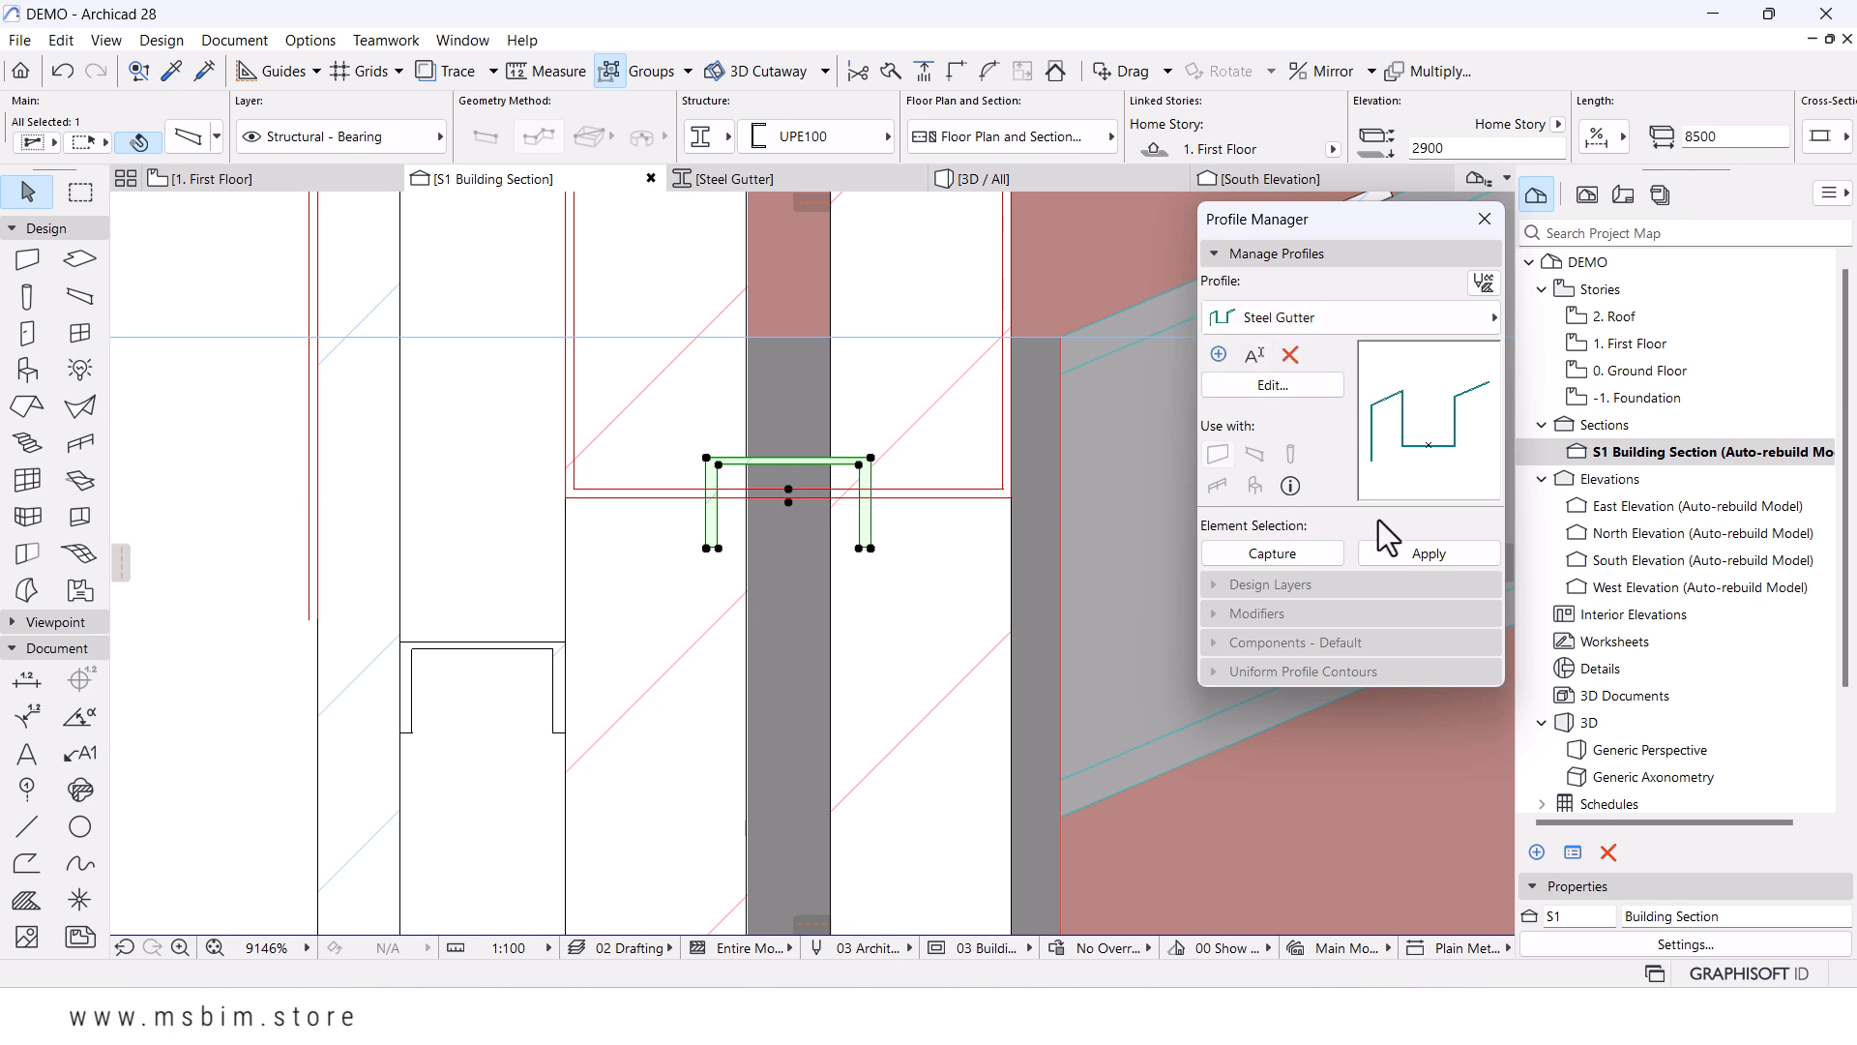
left_click(1410, 555)
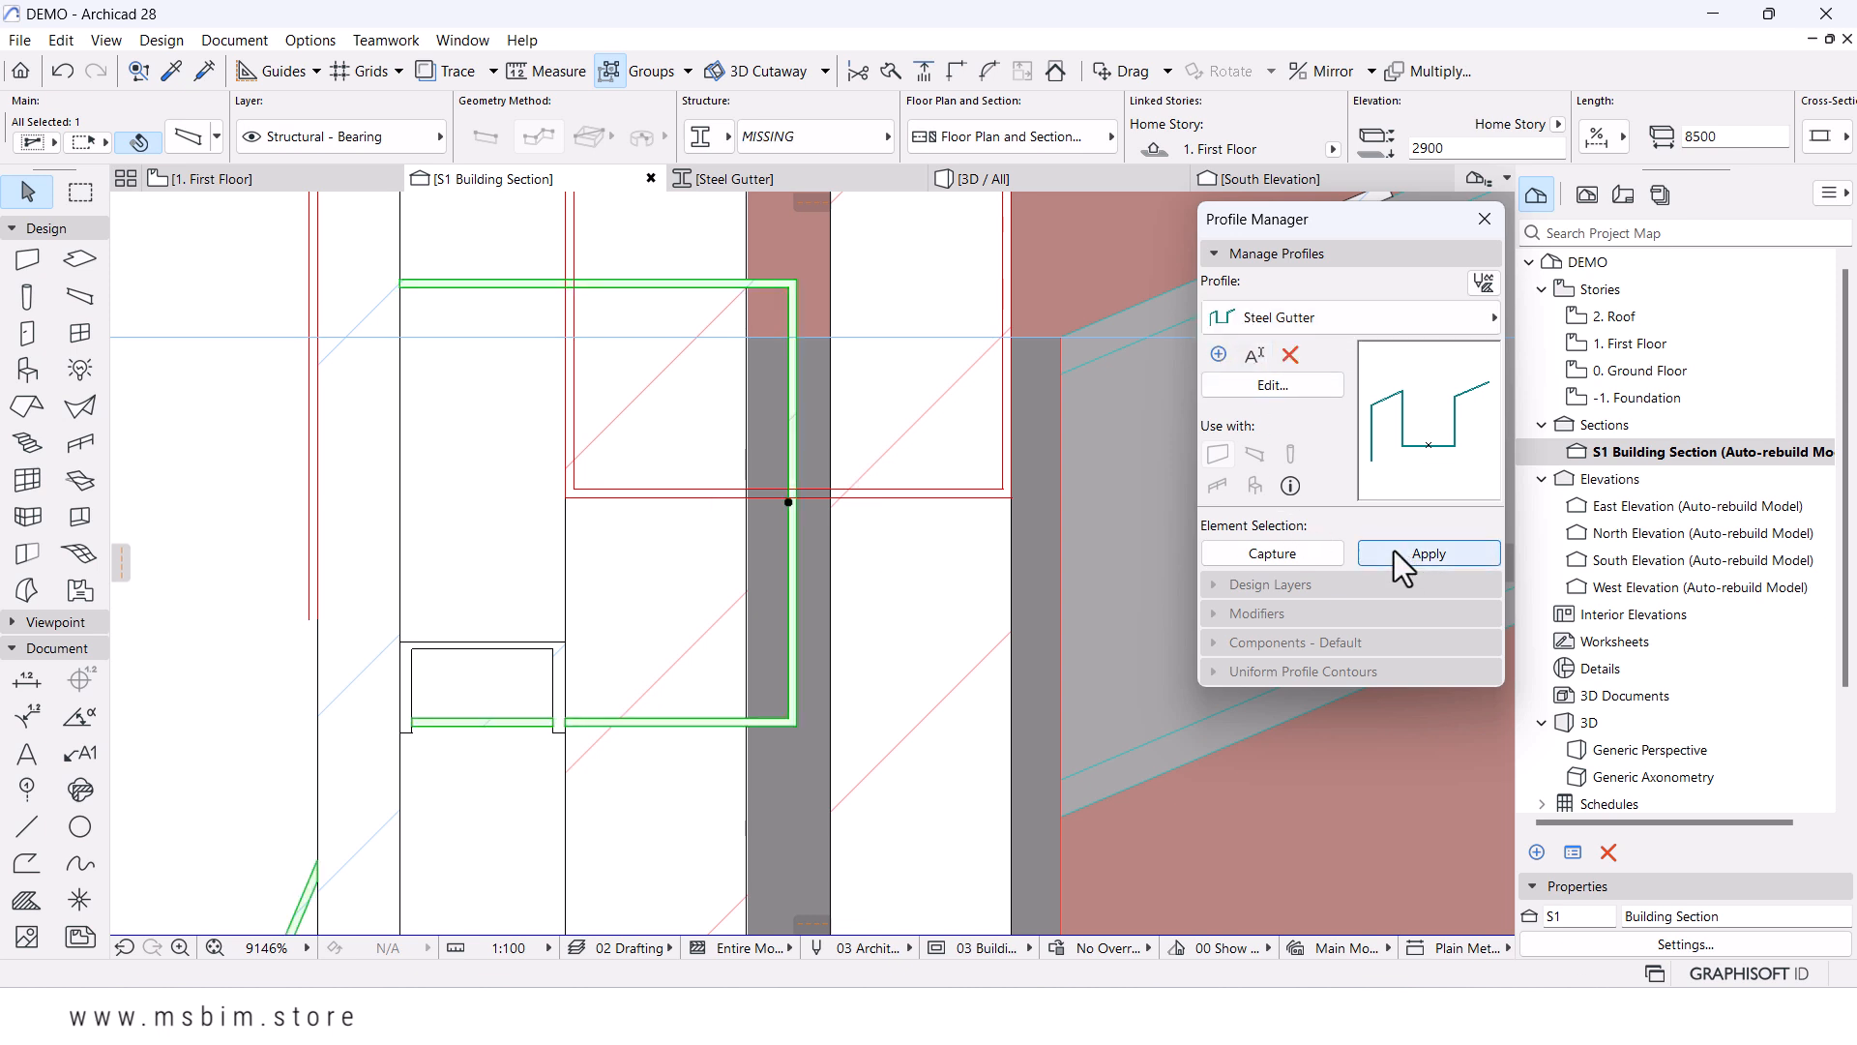
- Set the gutter beam's axis rotation to 0° in its selection settings
scroll(841, 560, "down", 6)
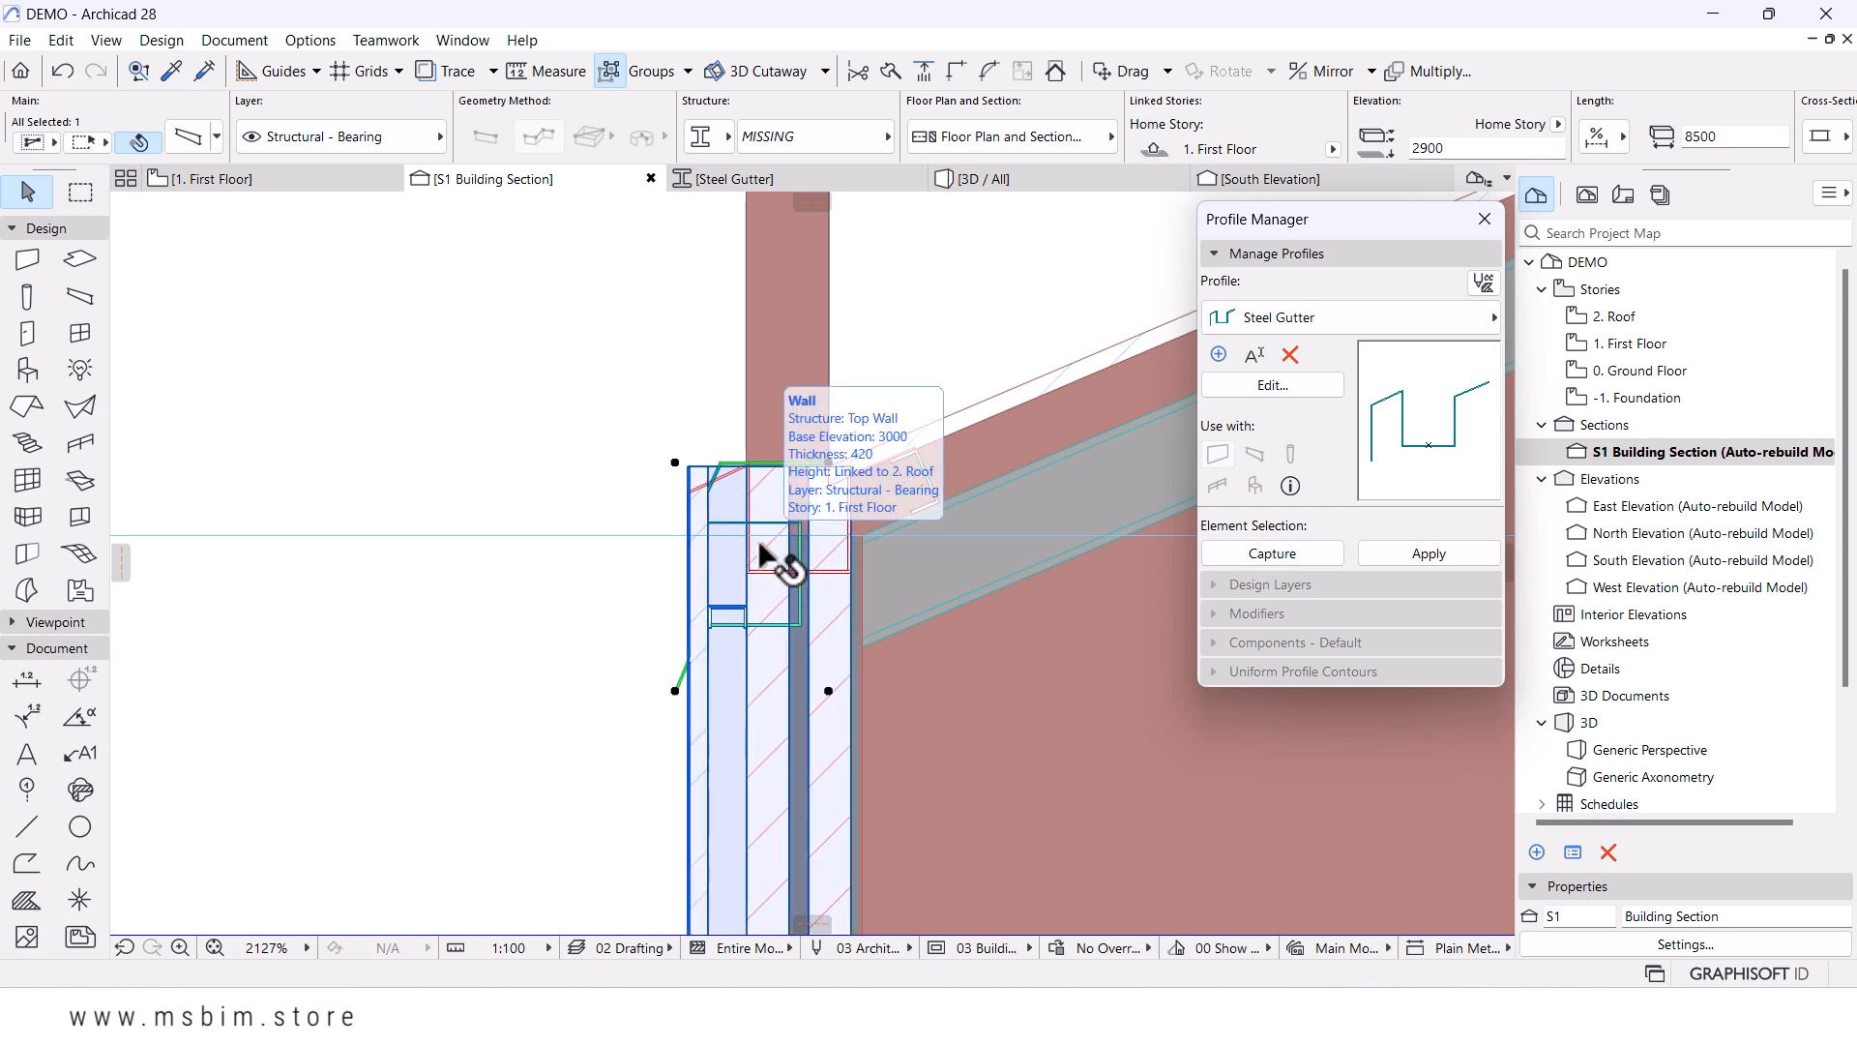
left_click(138, 143)
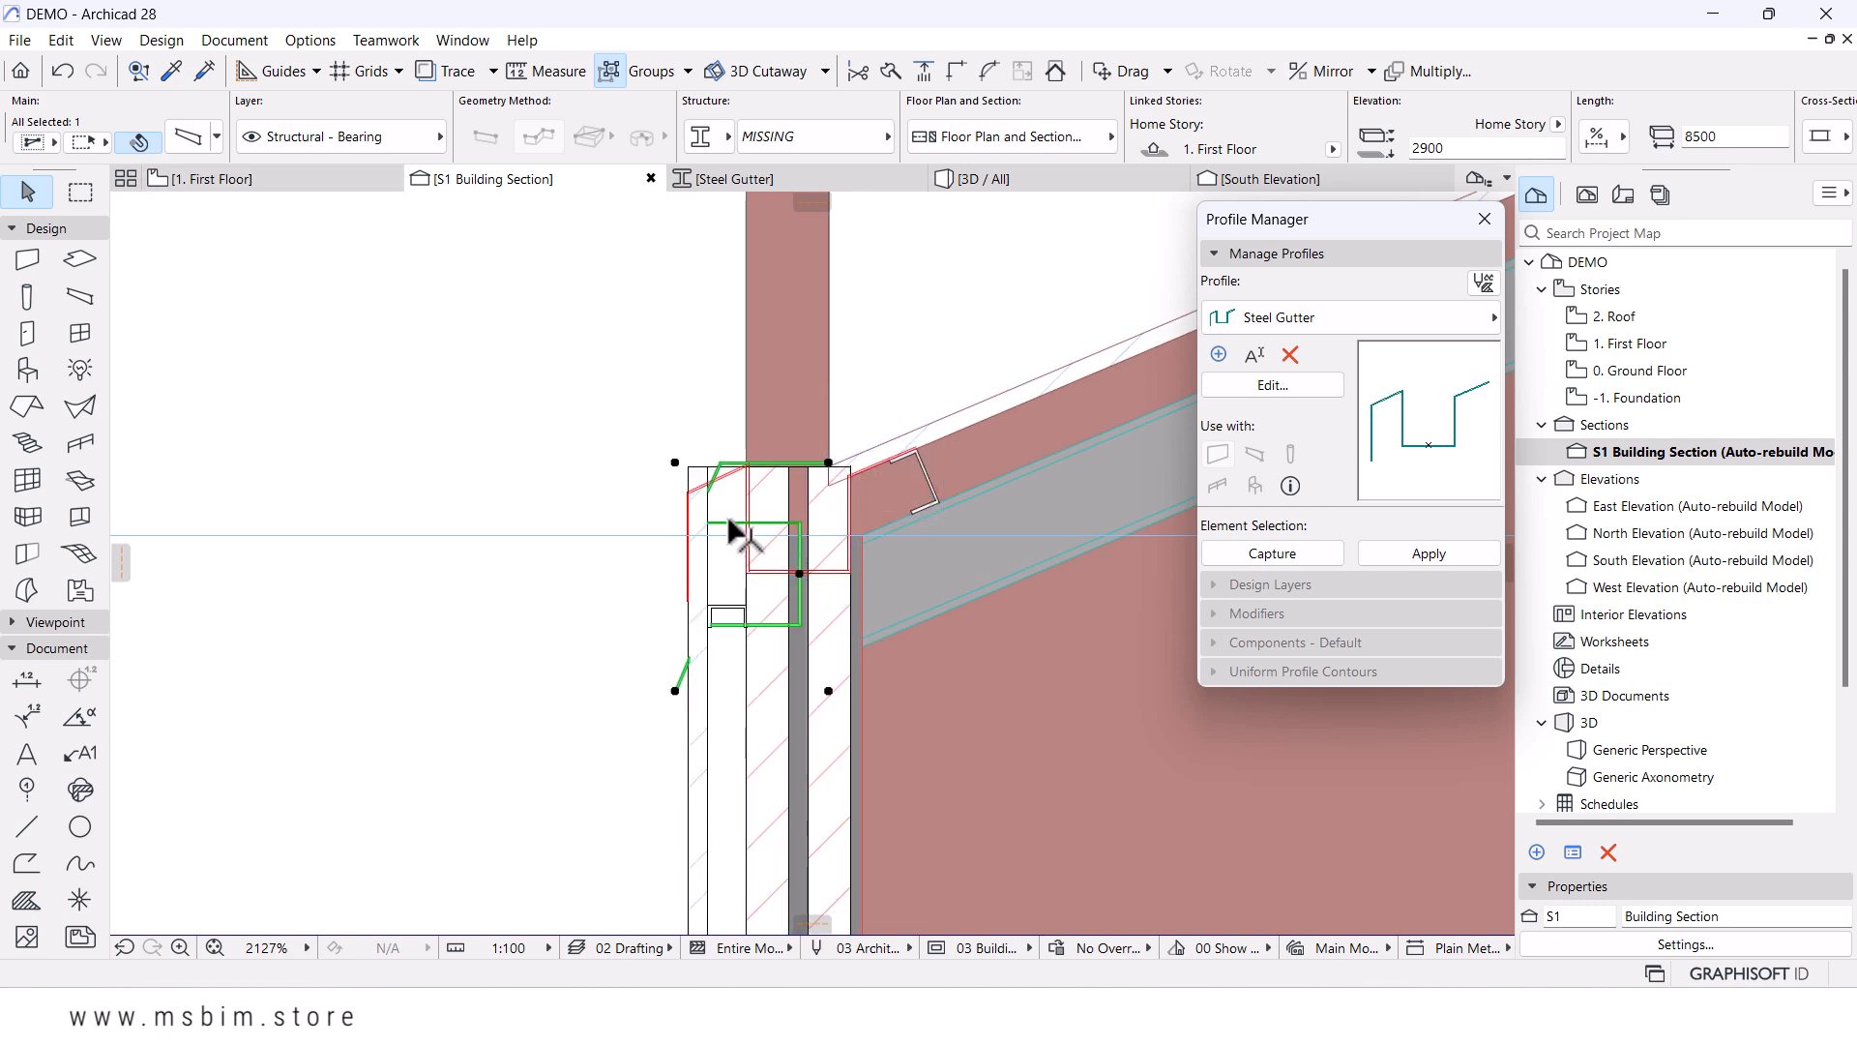
left_click(190, 138)
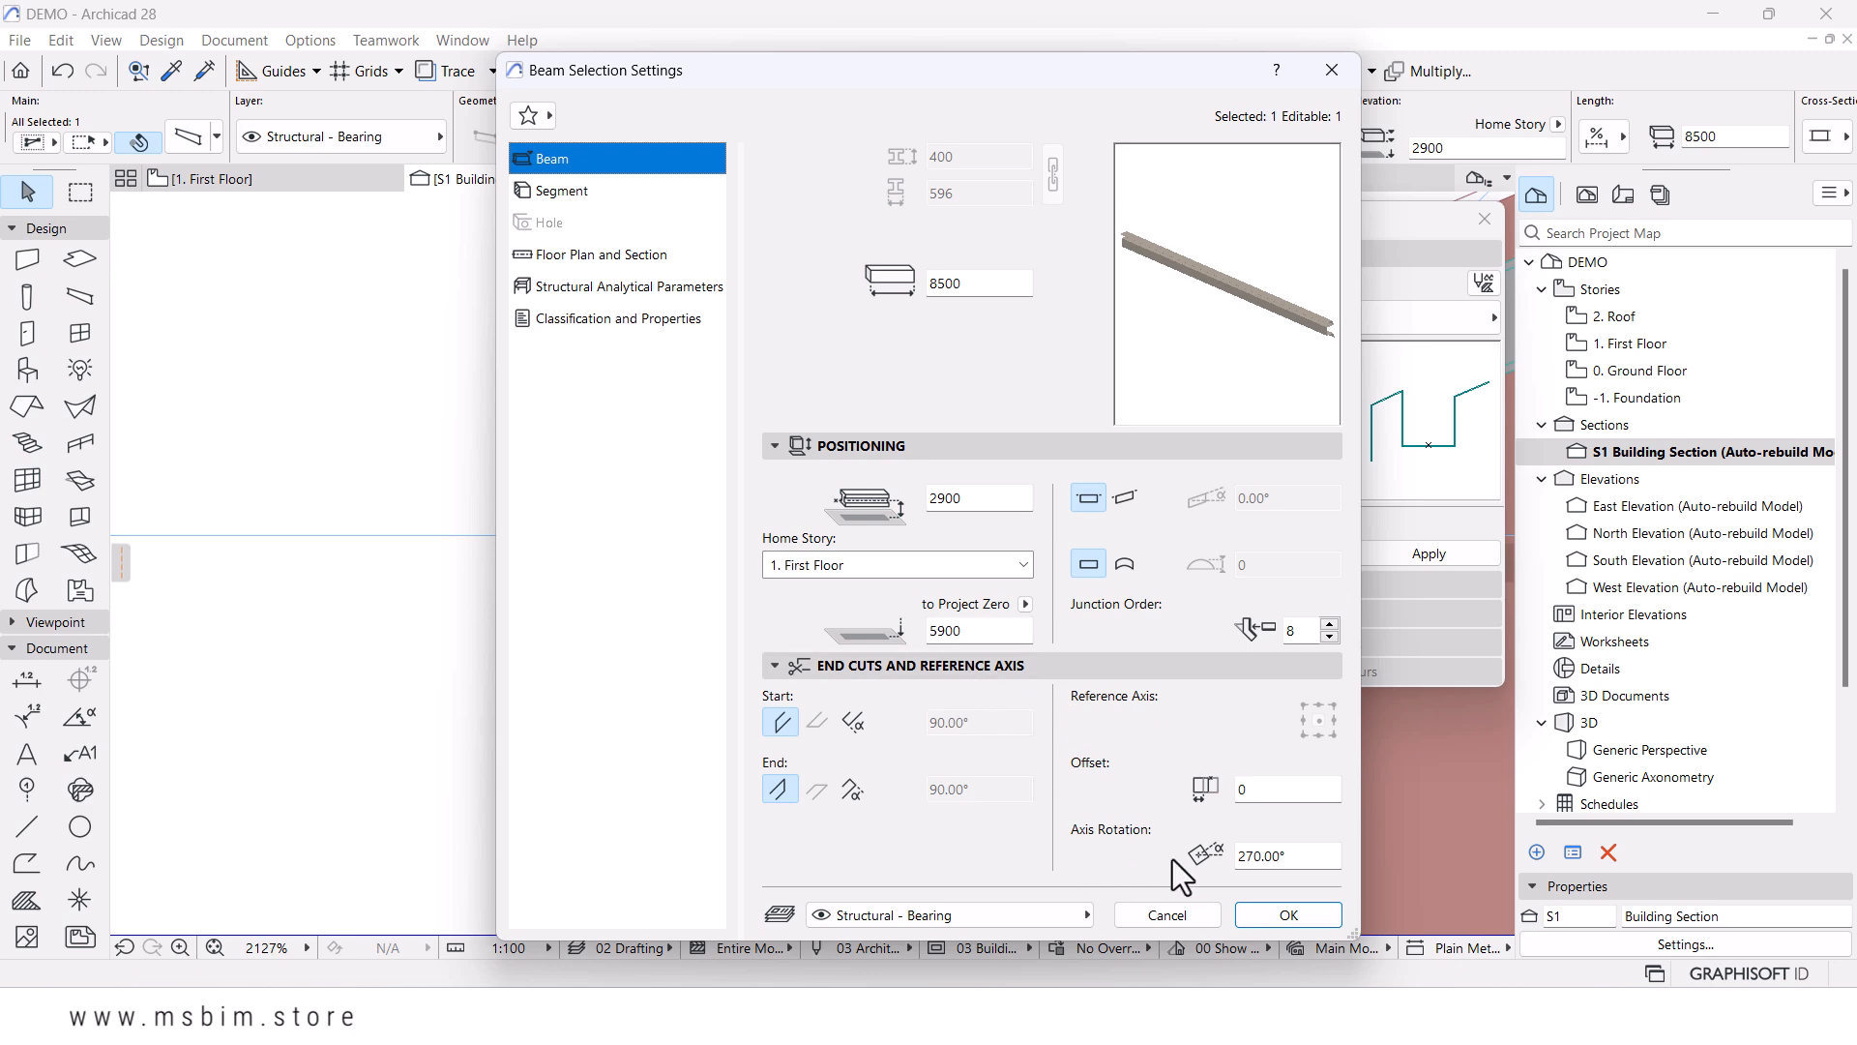
left_click_drag(1296, 856, 1149, 857)
type("0")
key("Return")
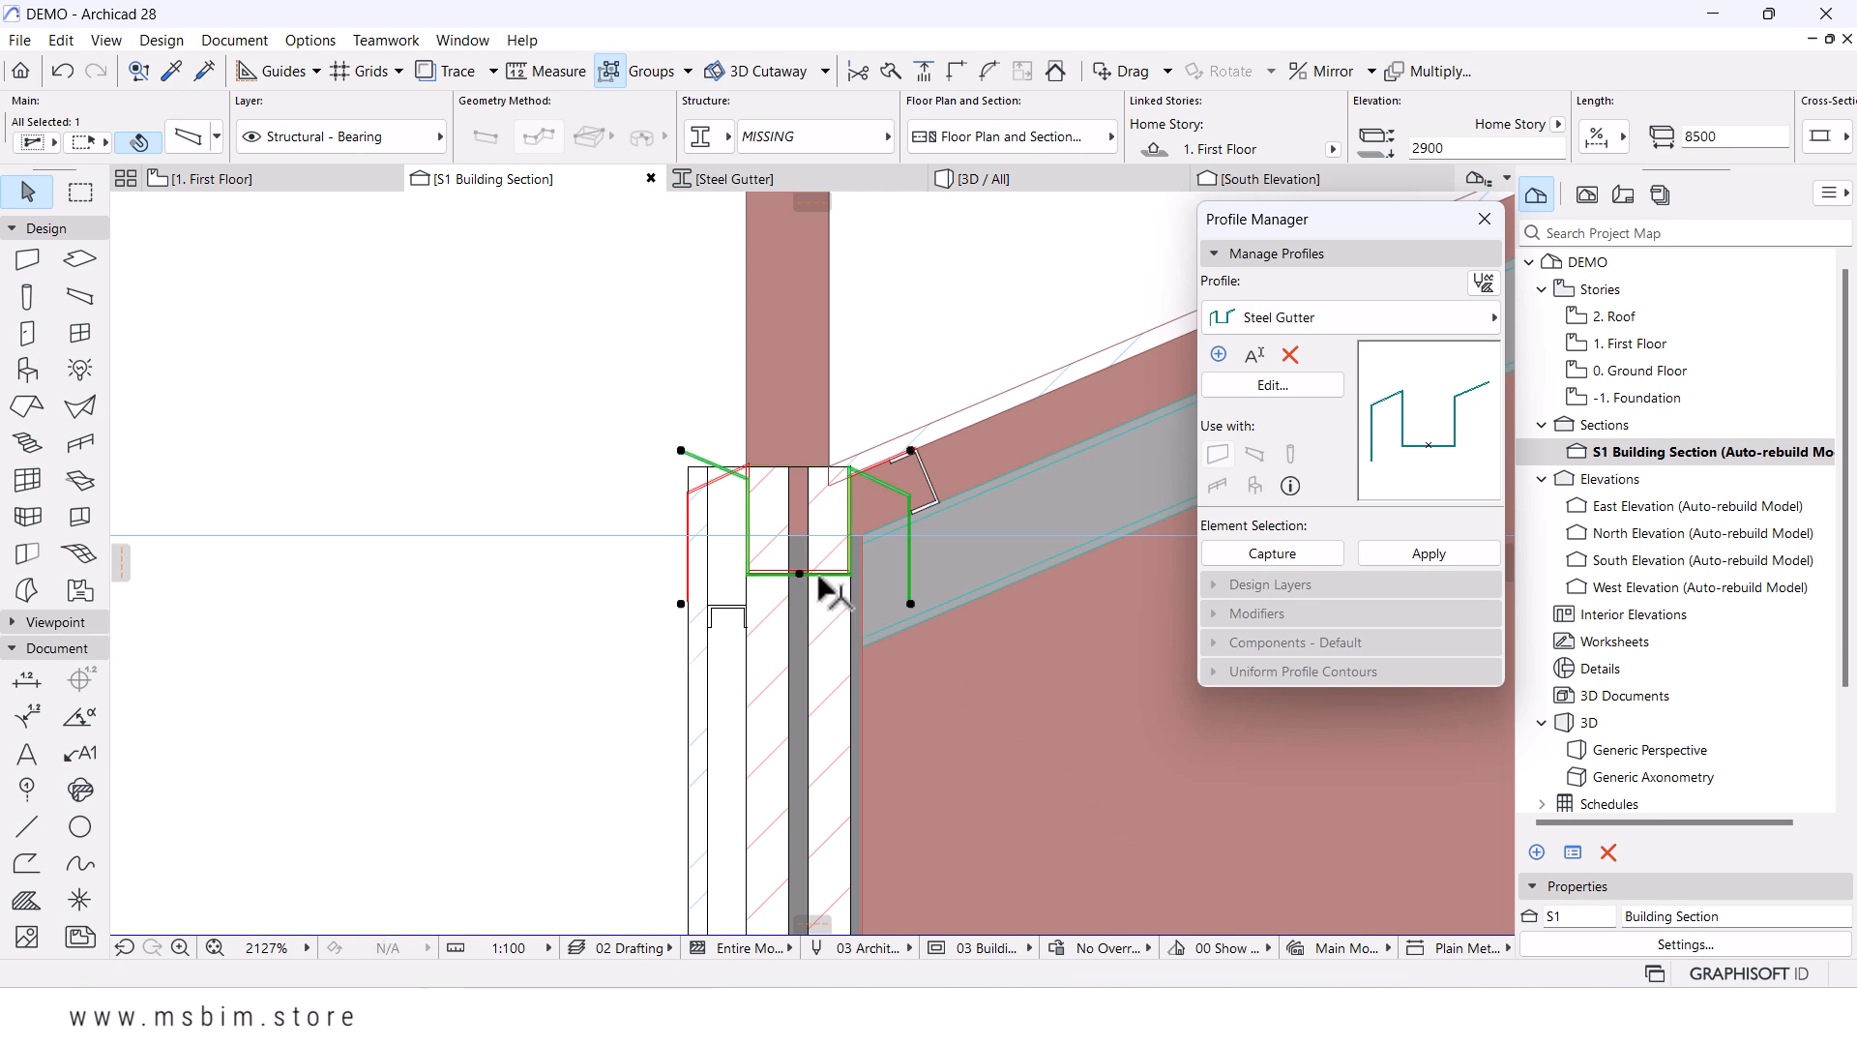
- Mirror the gutter beam about a vertical axis through its base midpoint and close the Profile Manager
scroll(820, 579, "up", 5)
left_click(783, 568)
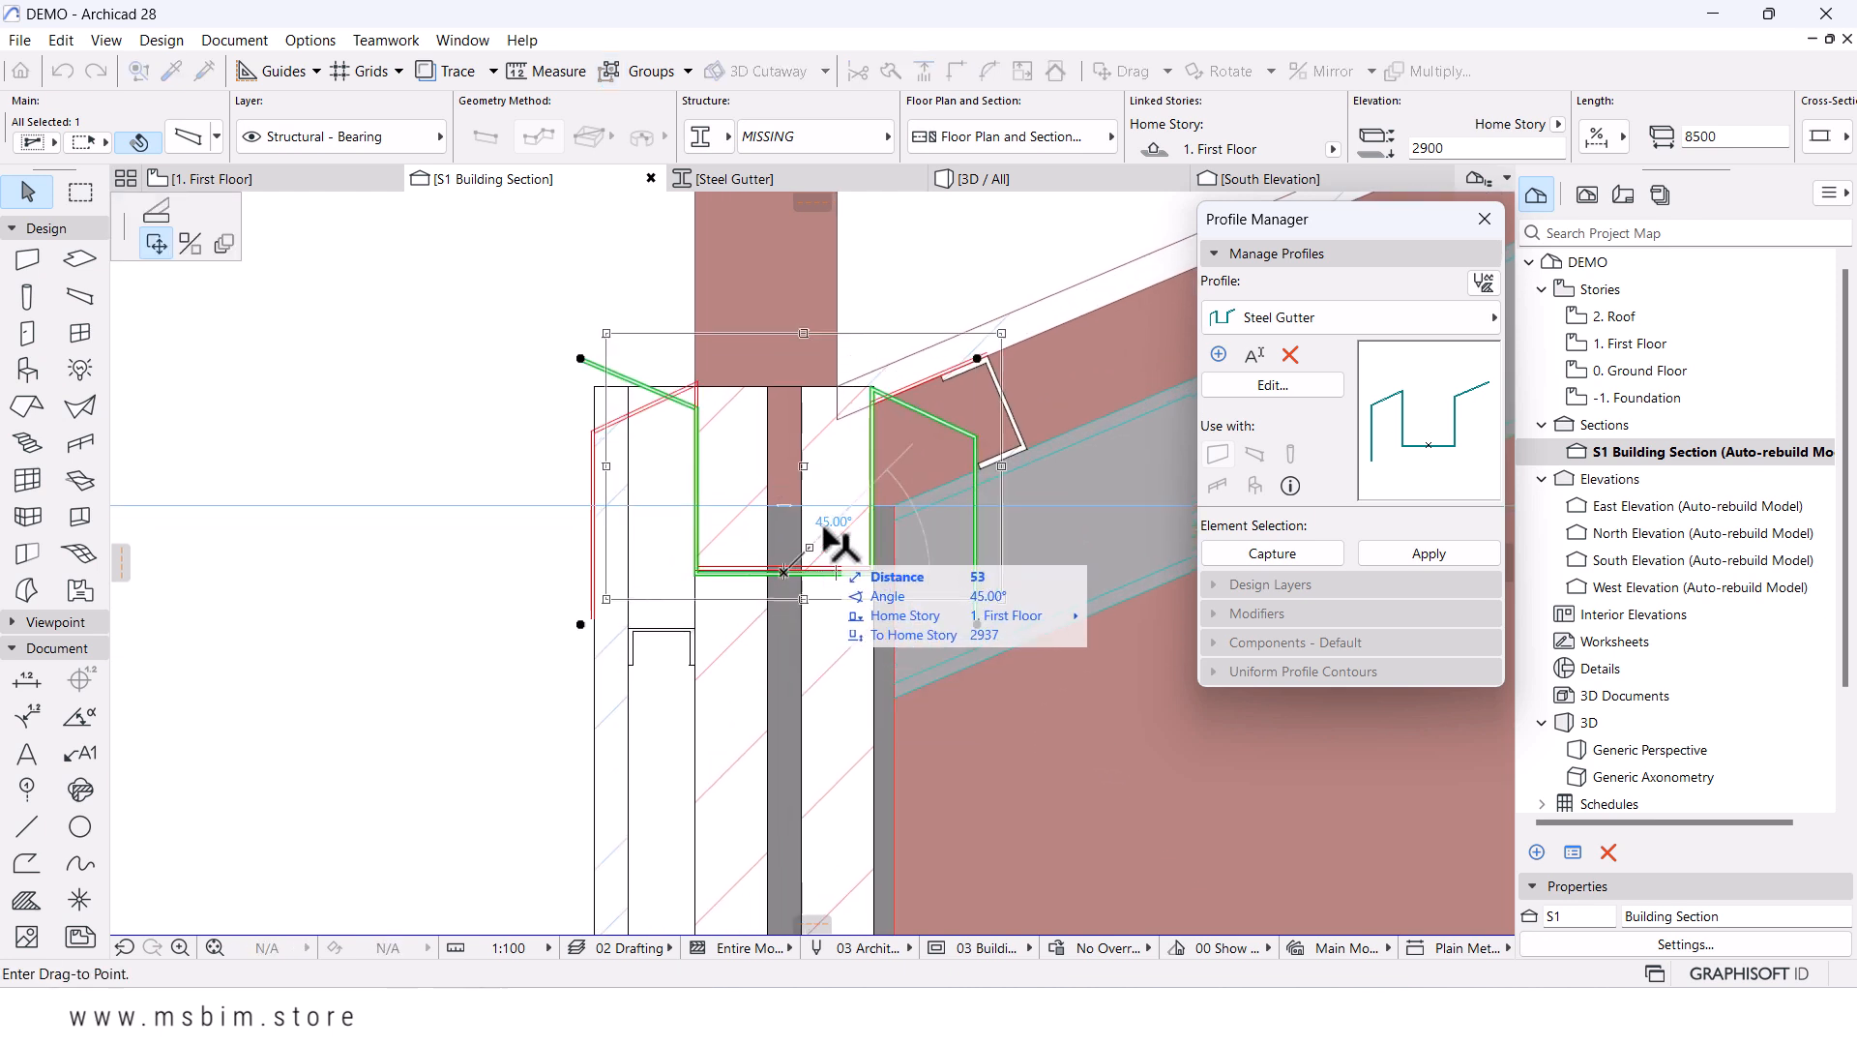
left_click(191, 244)
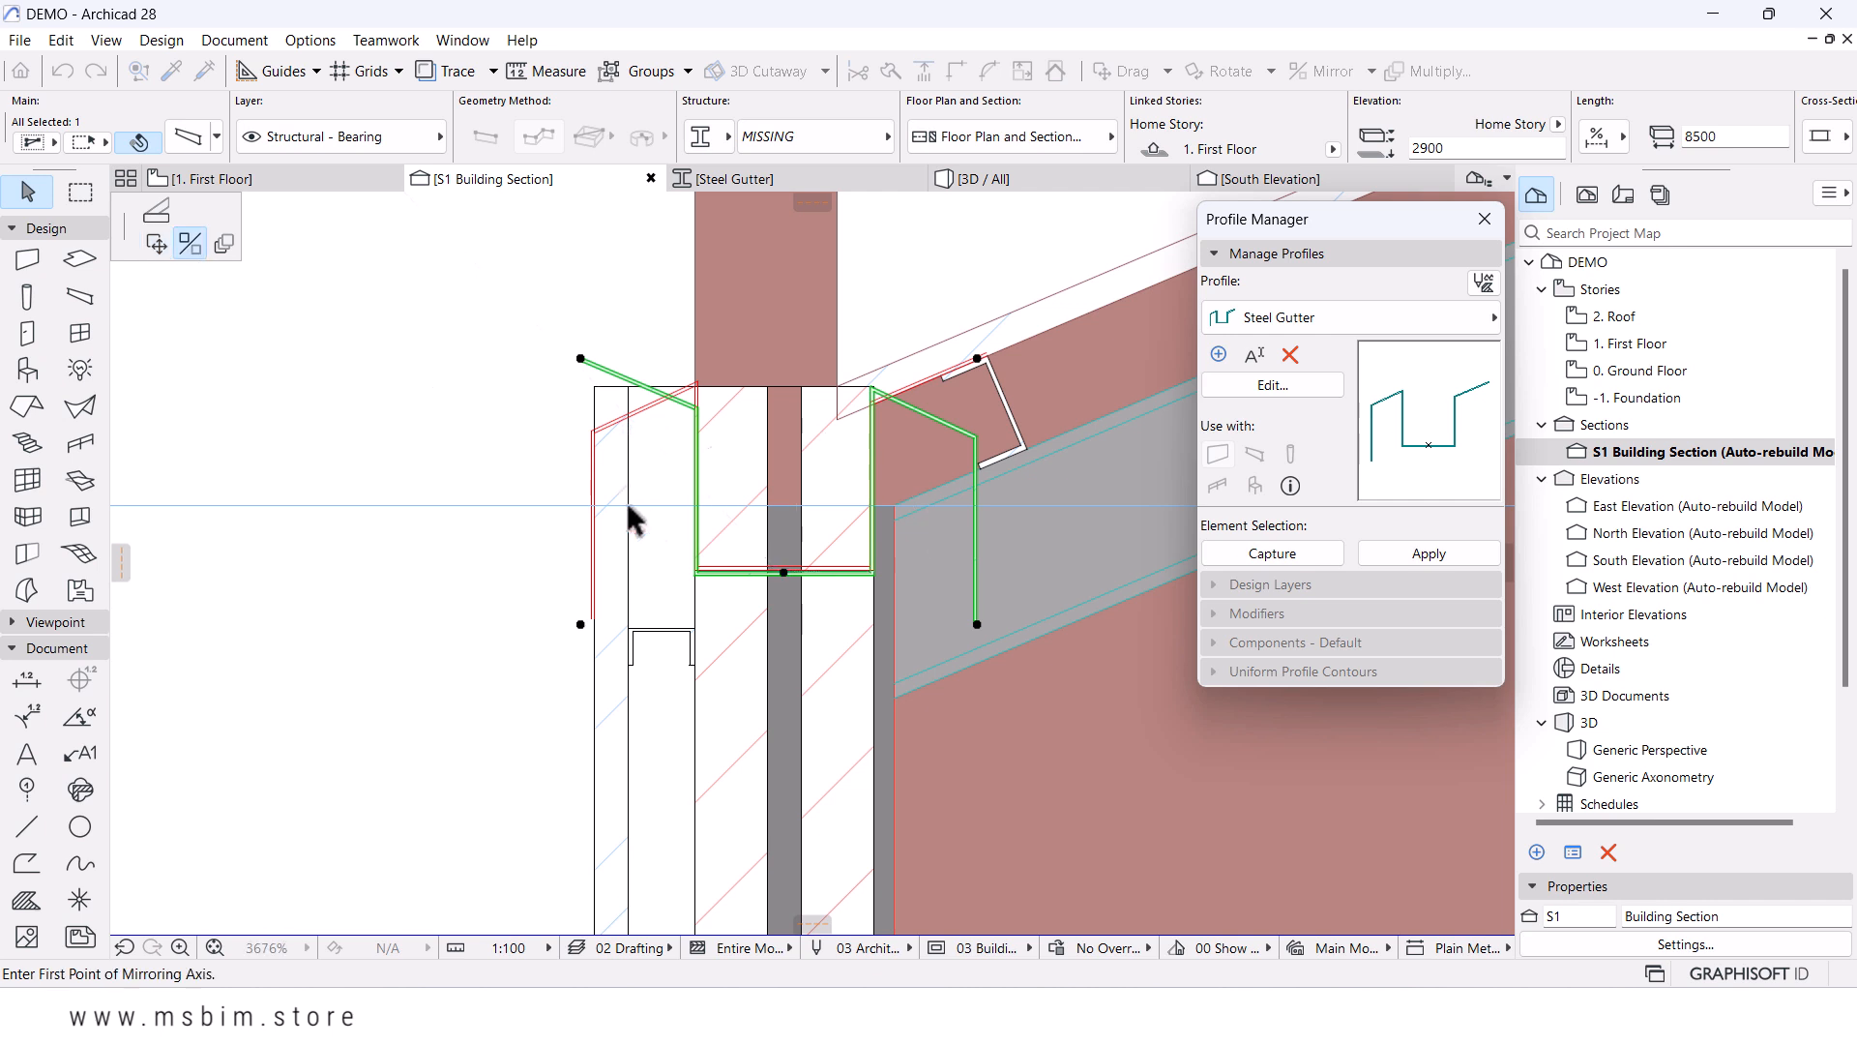
left_click(785, 311)
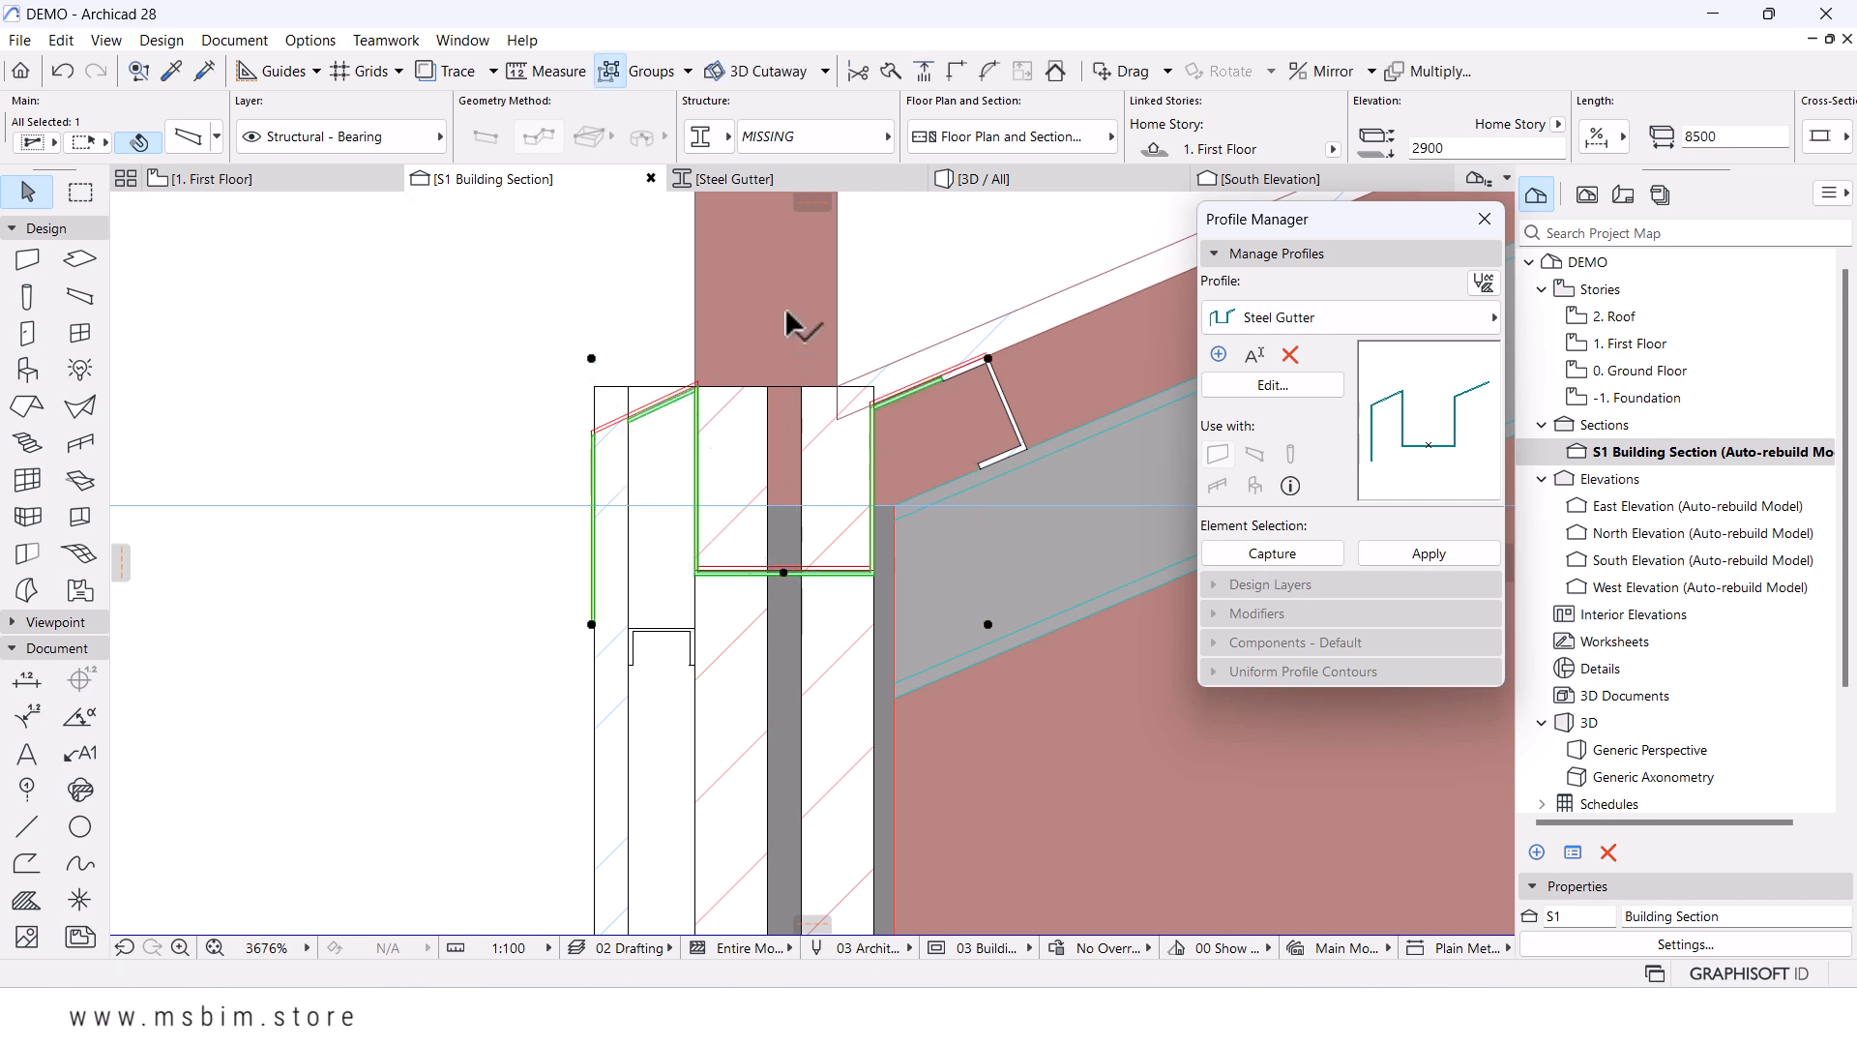
scroll(811, 392, "down", 1)
scroll(805, 464, "up", 3)
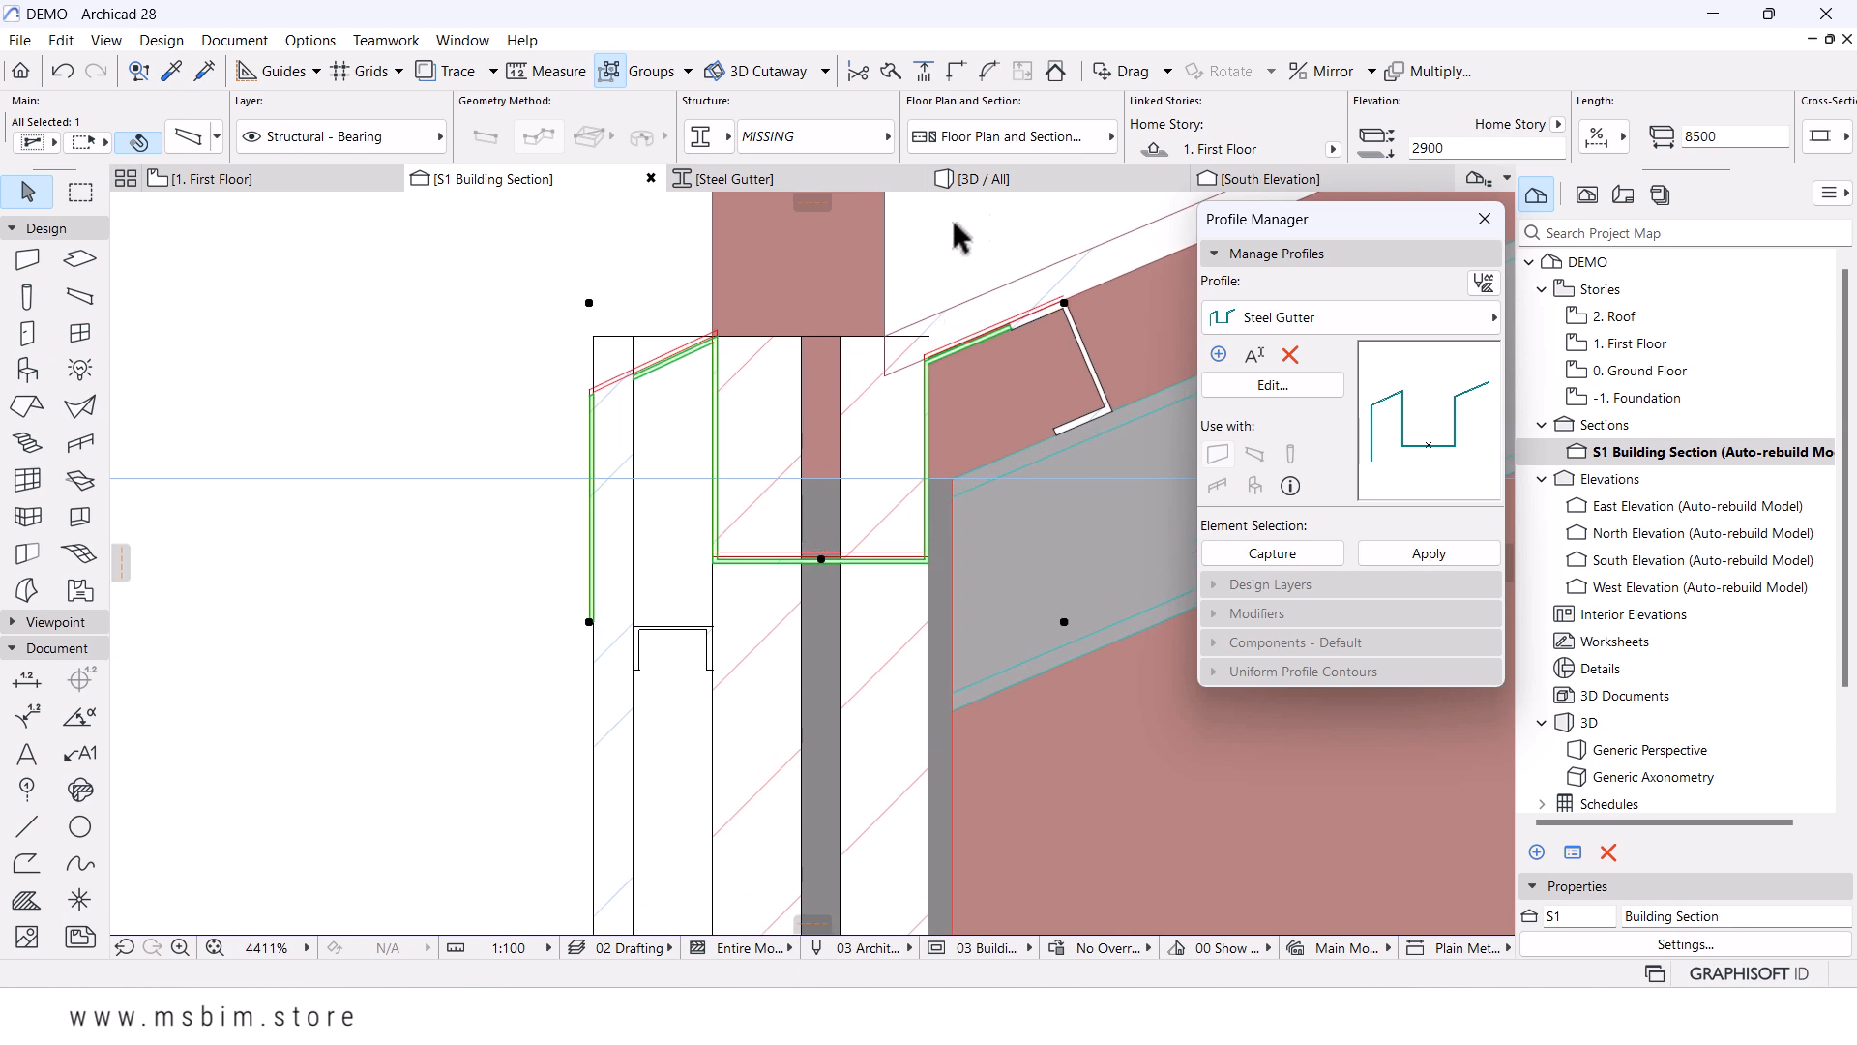
left_click(1487, 219)
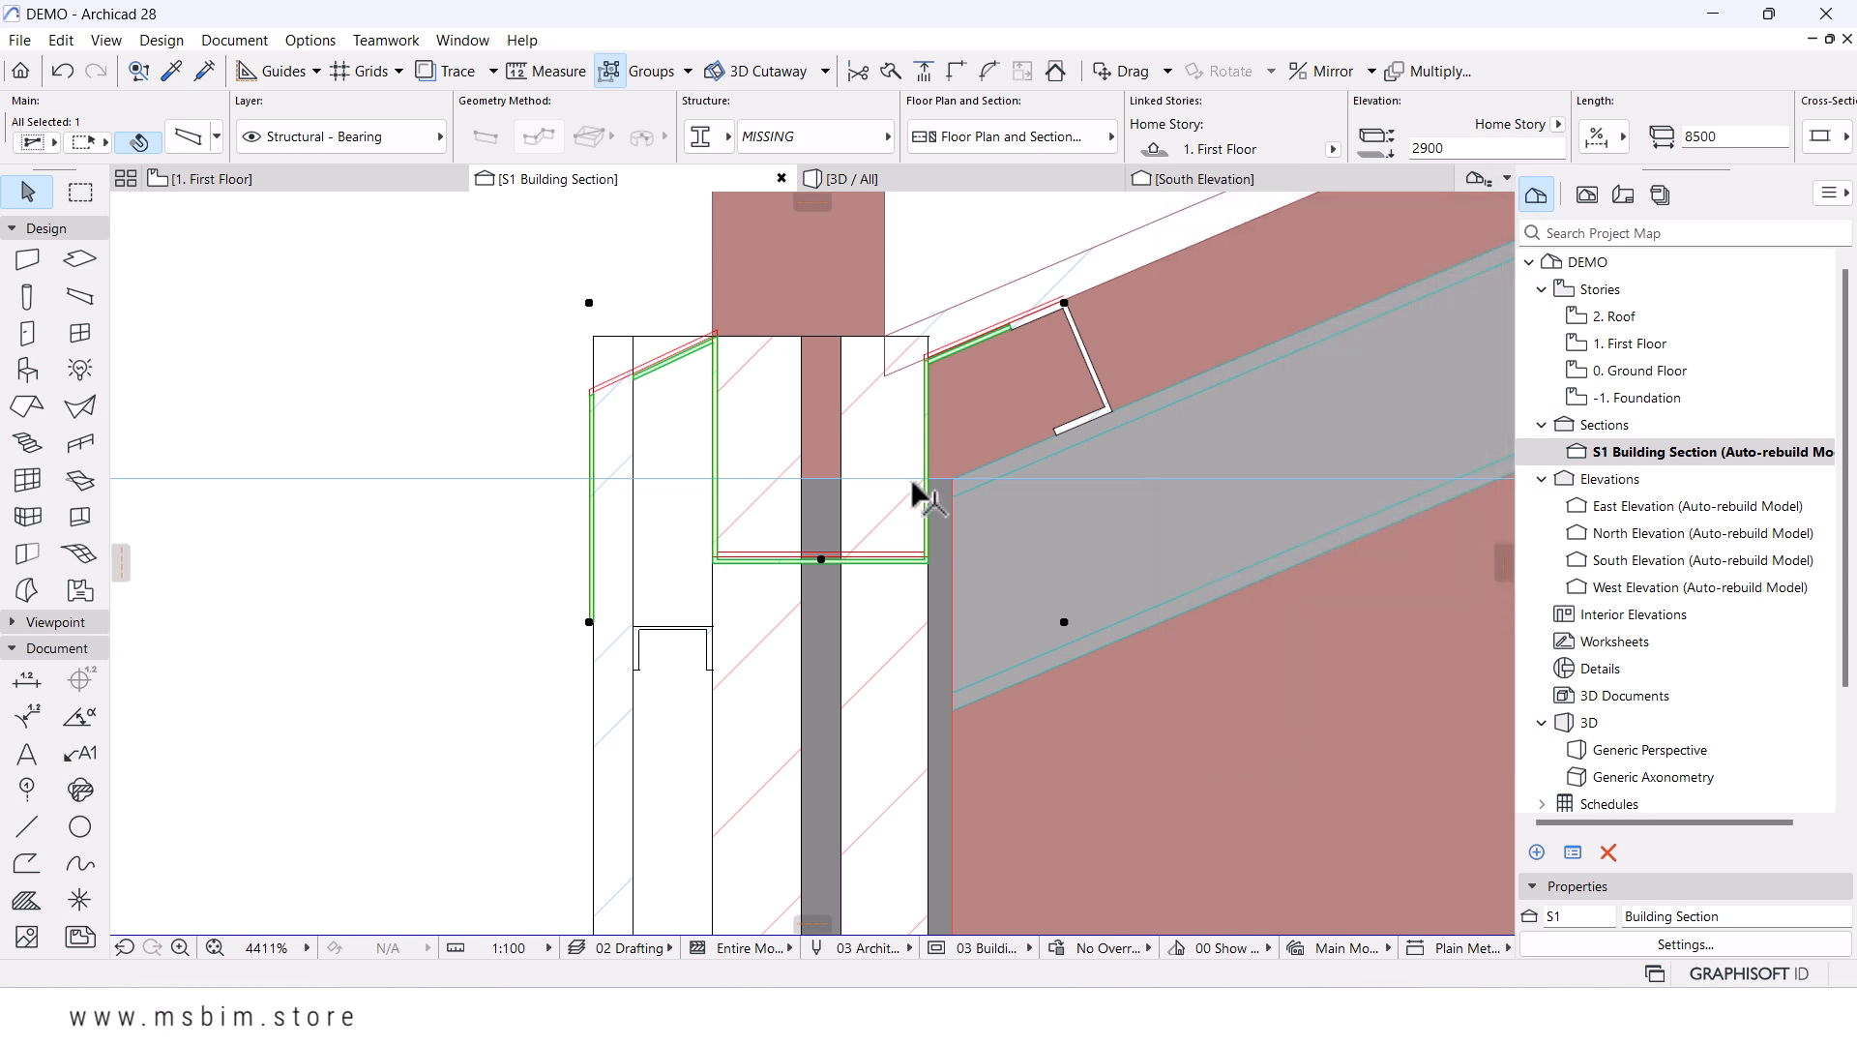
- Drag the gutter beam straight up onto the red gutter outline, at elevation 2908
scroll(888, 493, "up", 7)
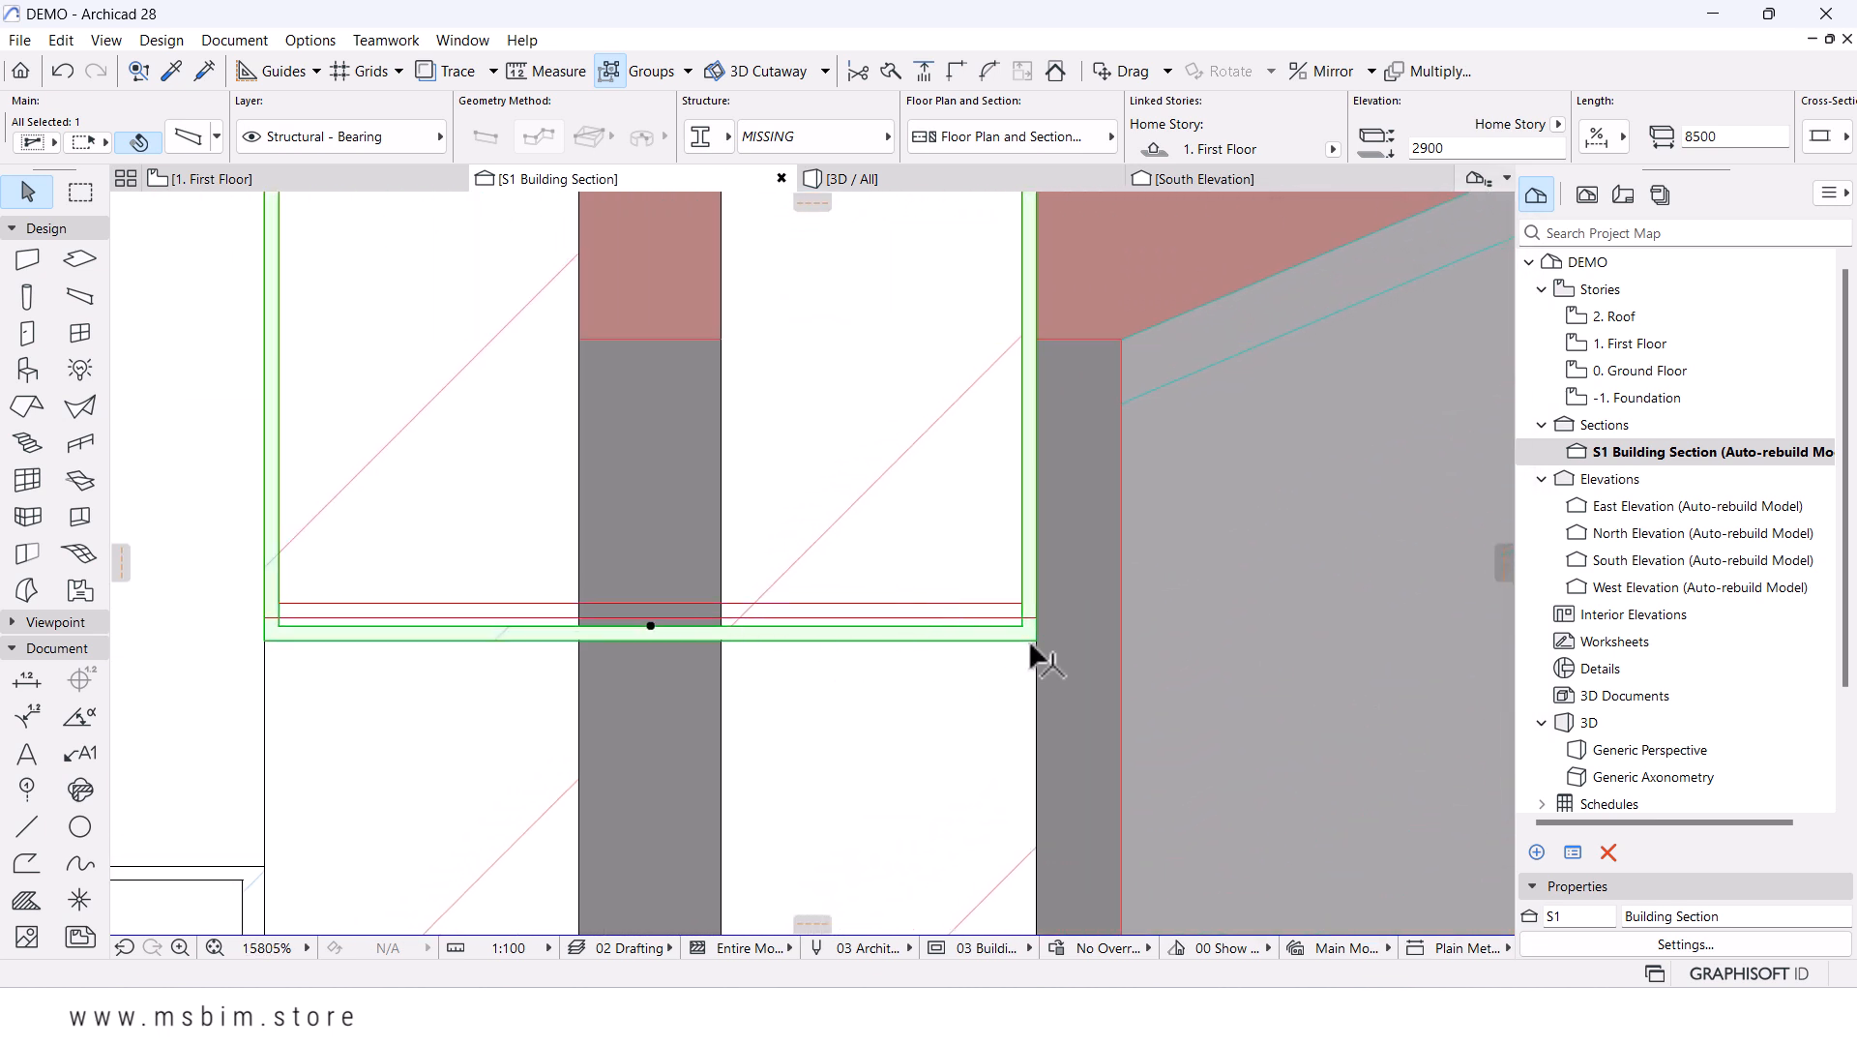
key("ctrl+d")
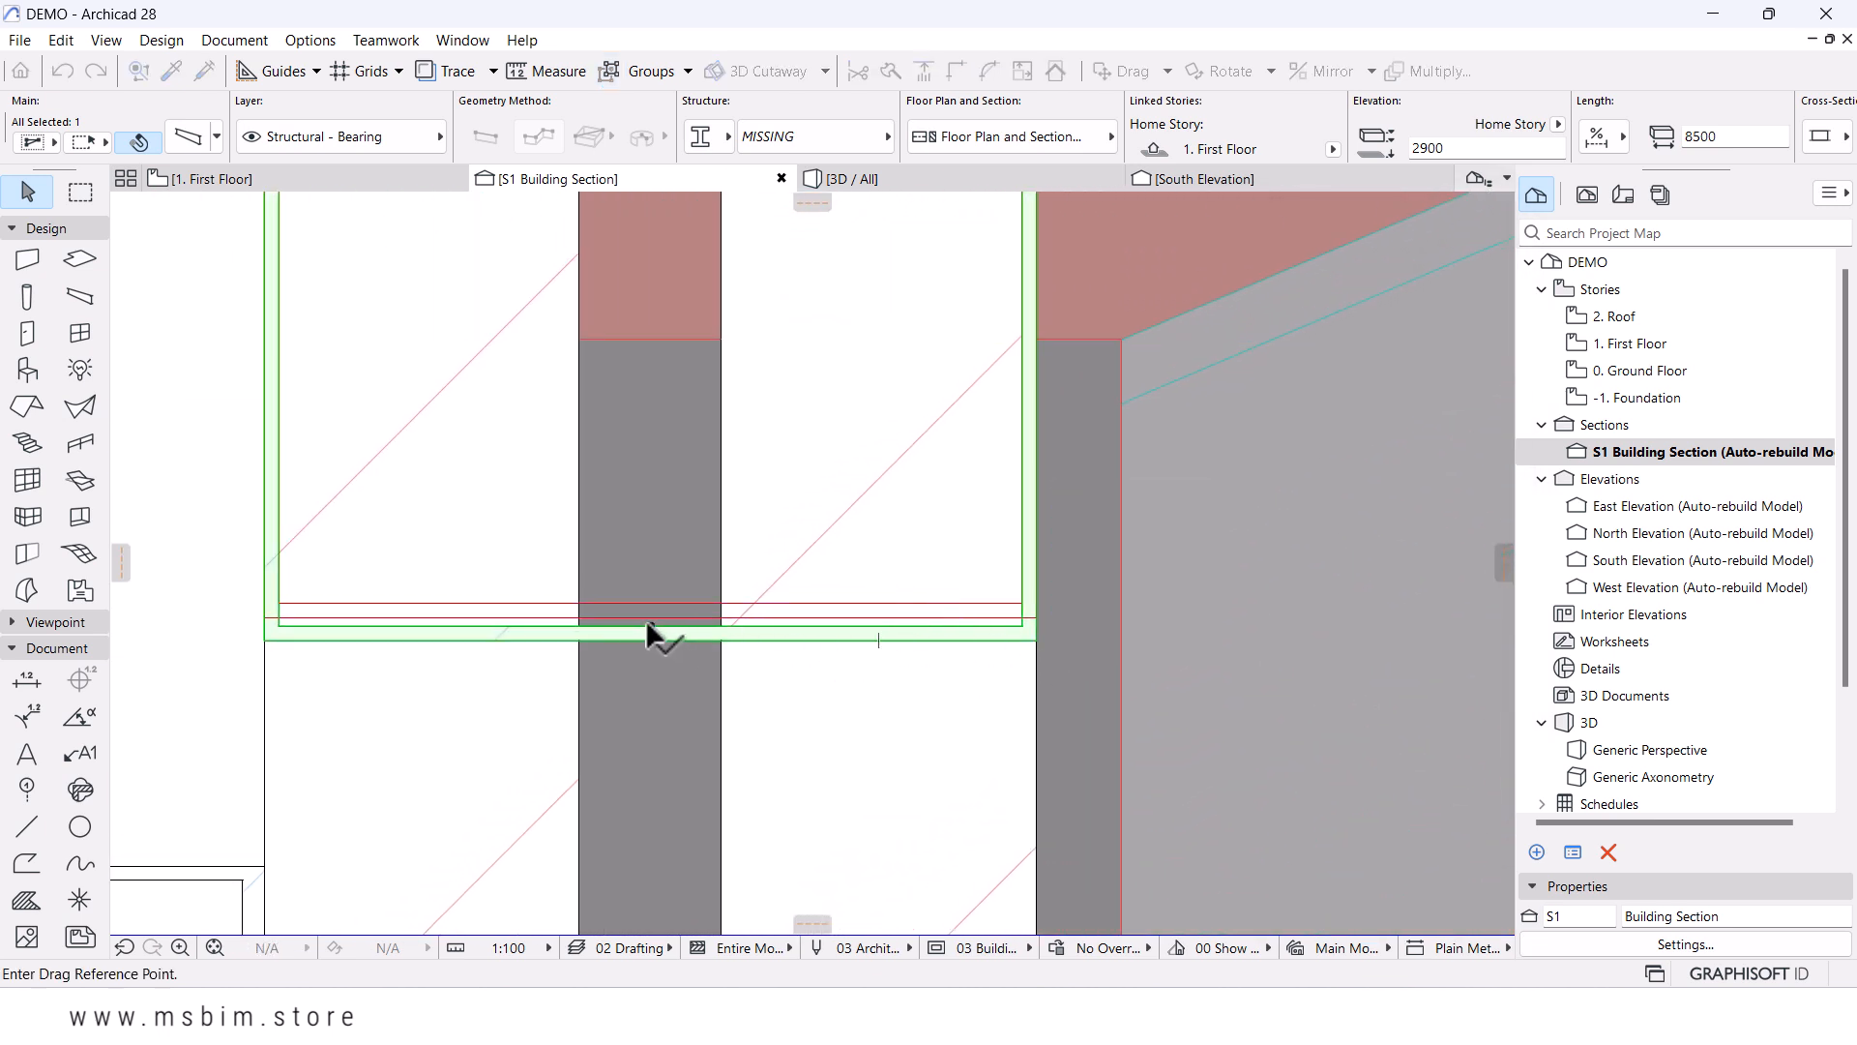
left_click(649, 625)
left_click(650, 604)
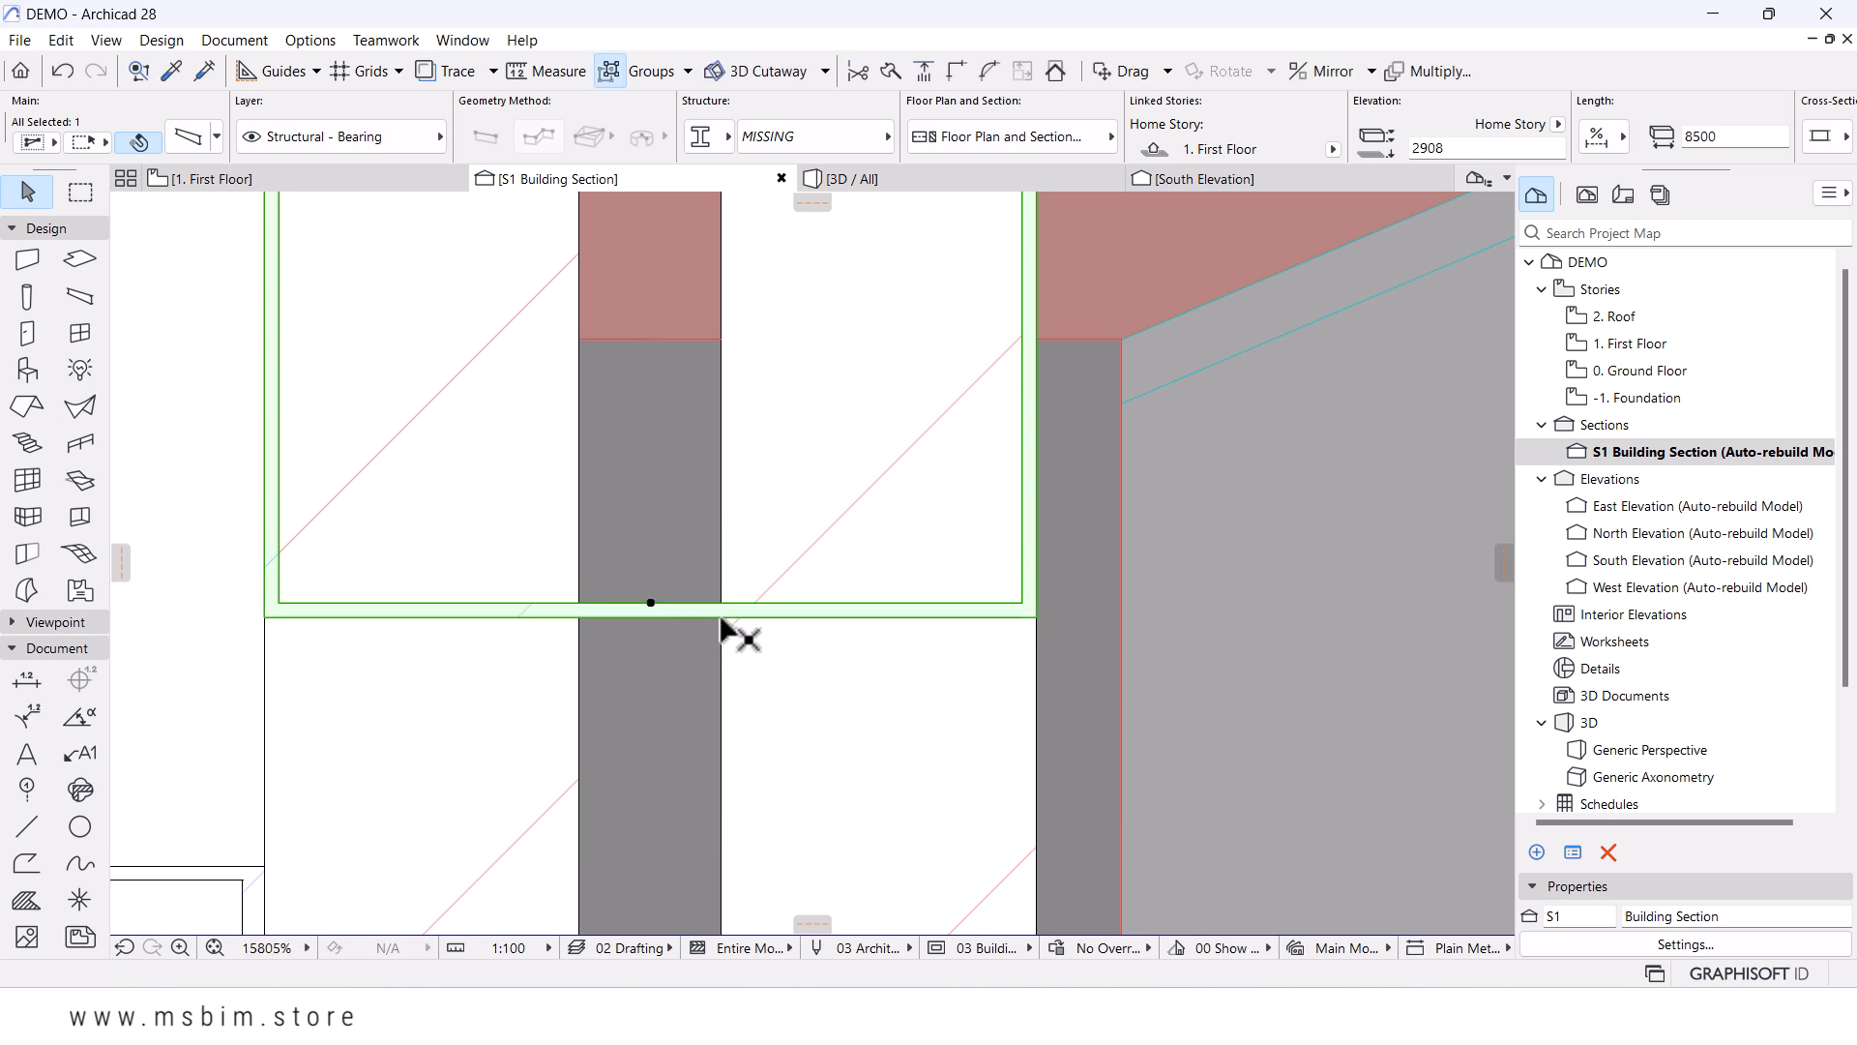
key("Escape")
- Delete the two red drafting polylines that outline the gutter in the building section
left_click(810, 617)
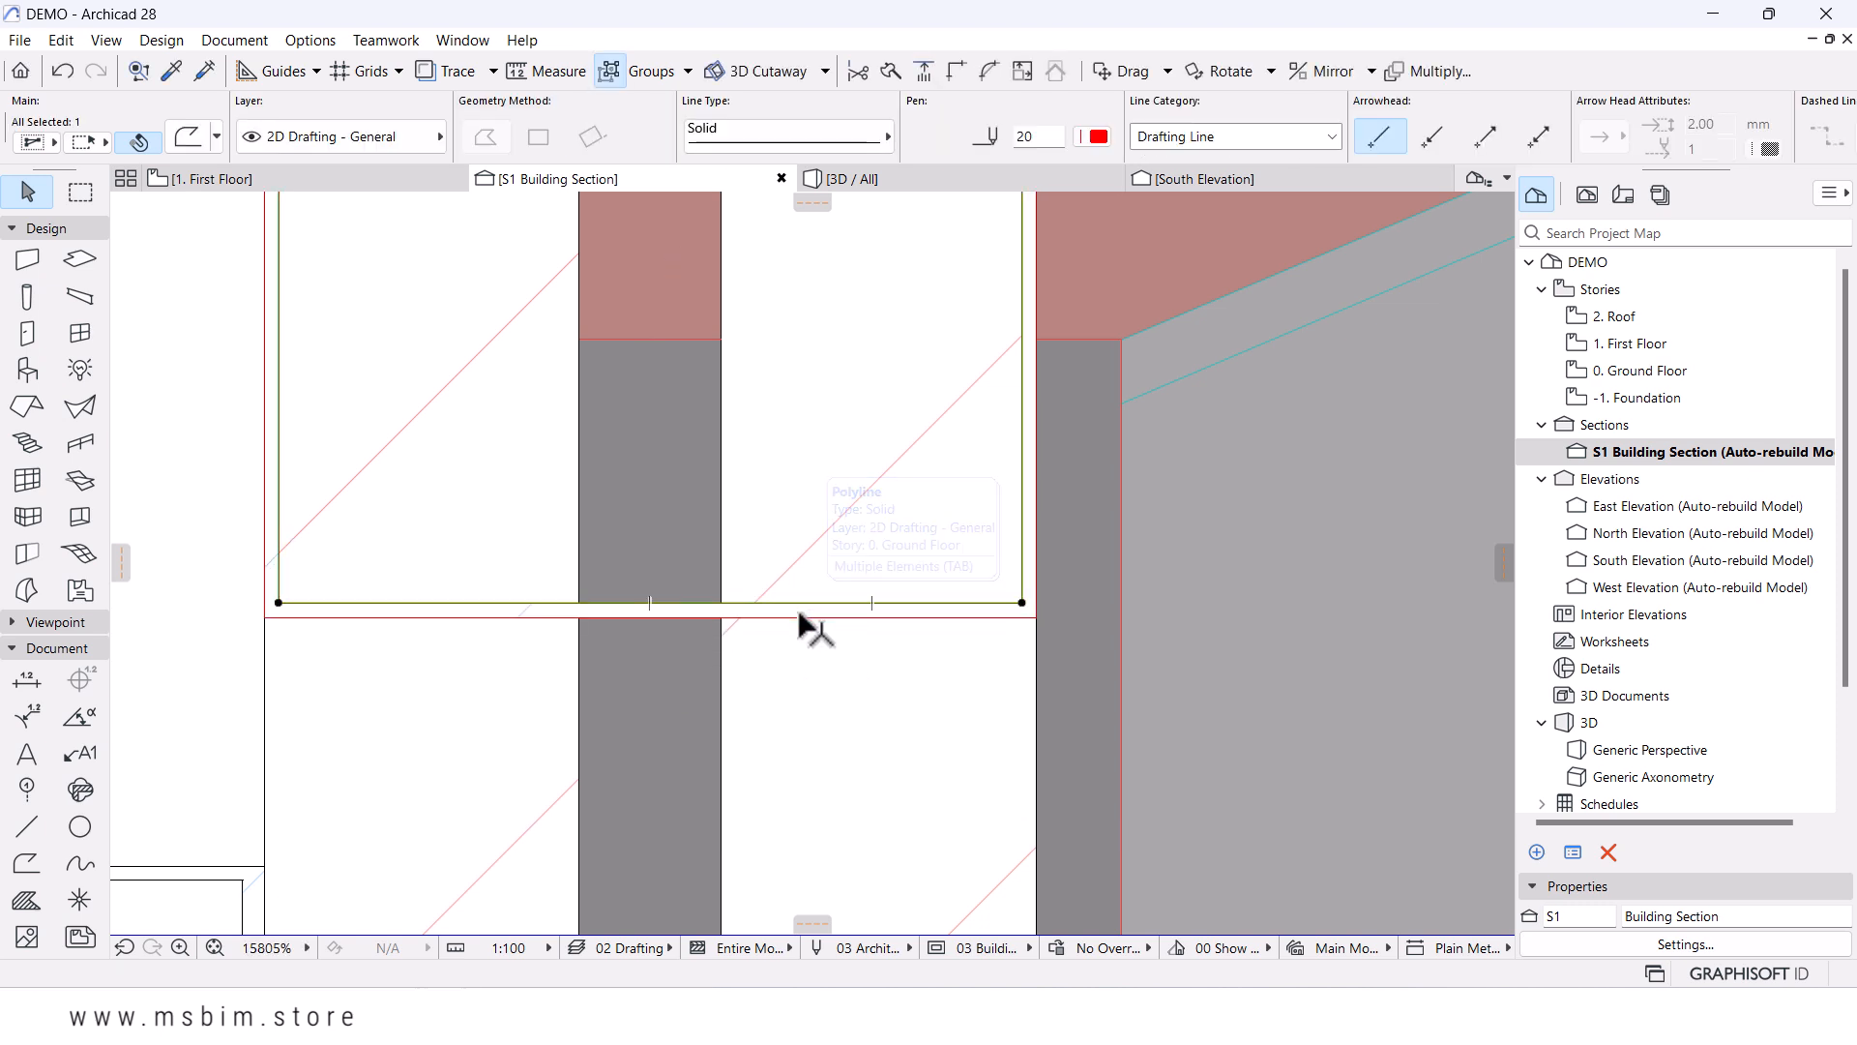
scroll(827, 592, "down", 10)
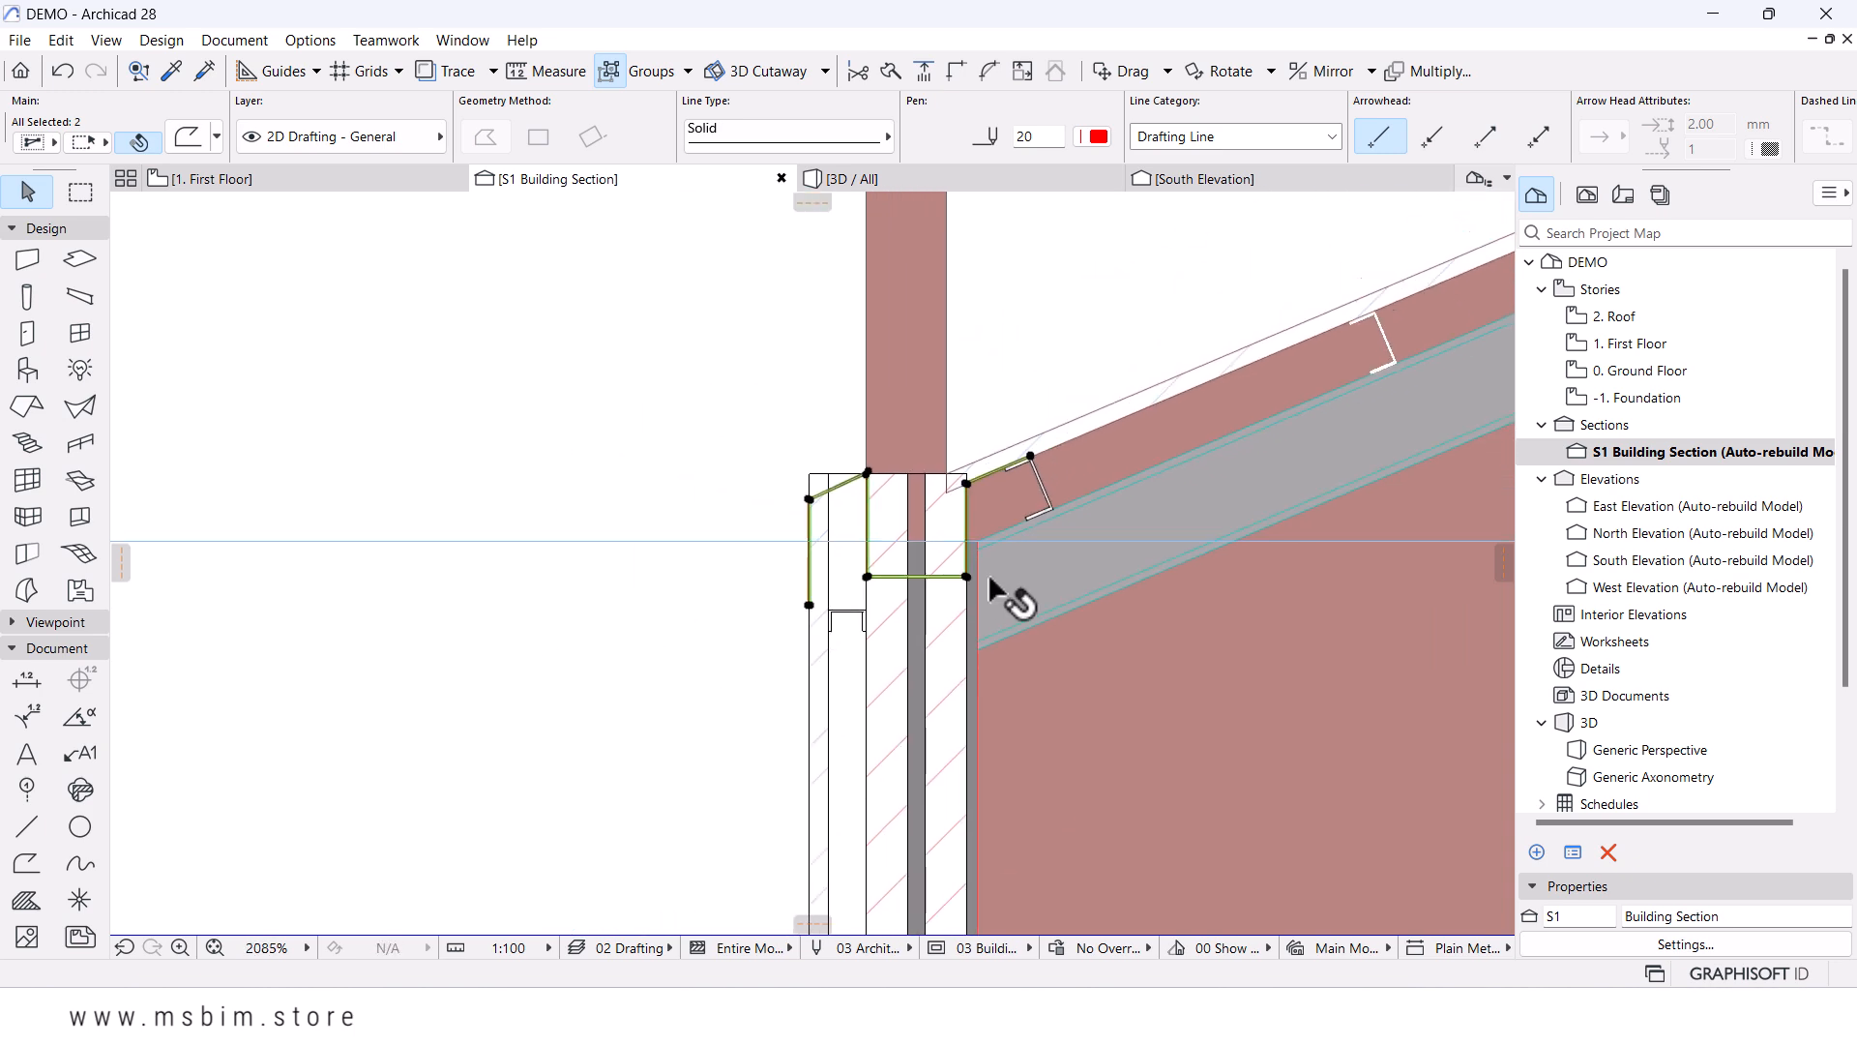
key("Escape")
scroll(947, 532, "up", 4)
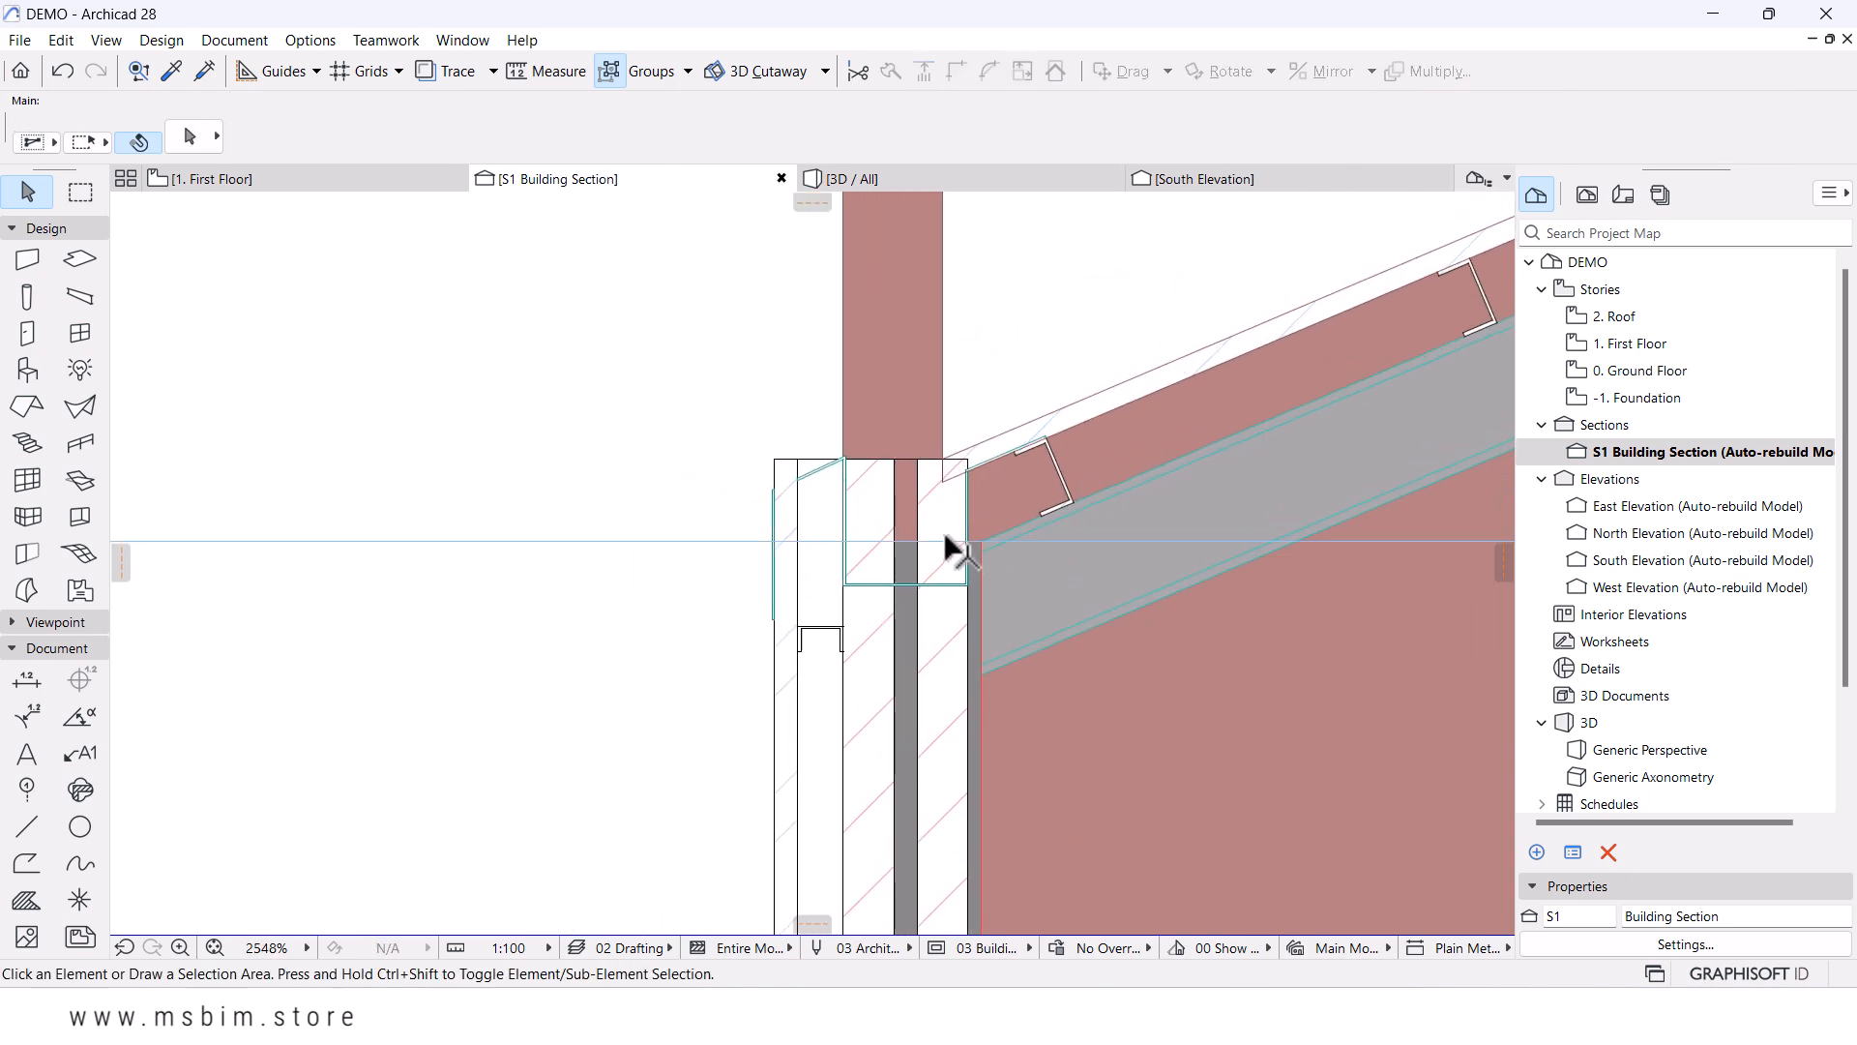
- In the 3D view, make the Top Wall at the eaves the target of a new solid element operation
left_click(937, 178)
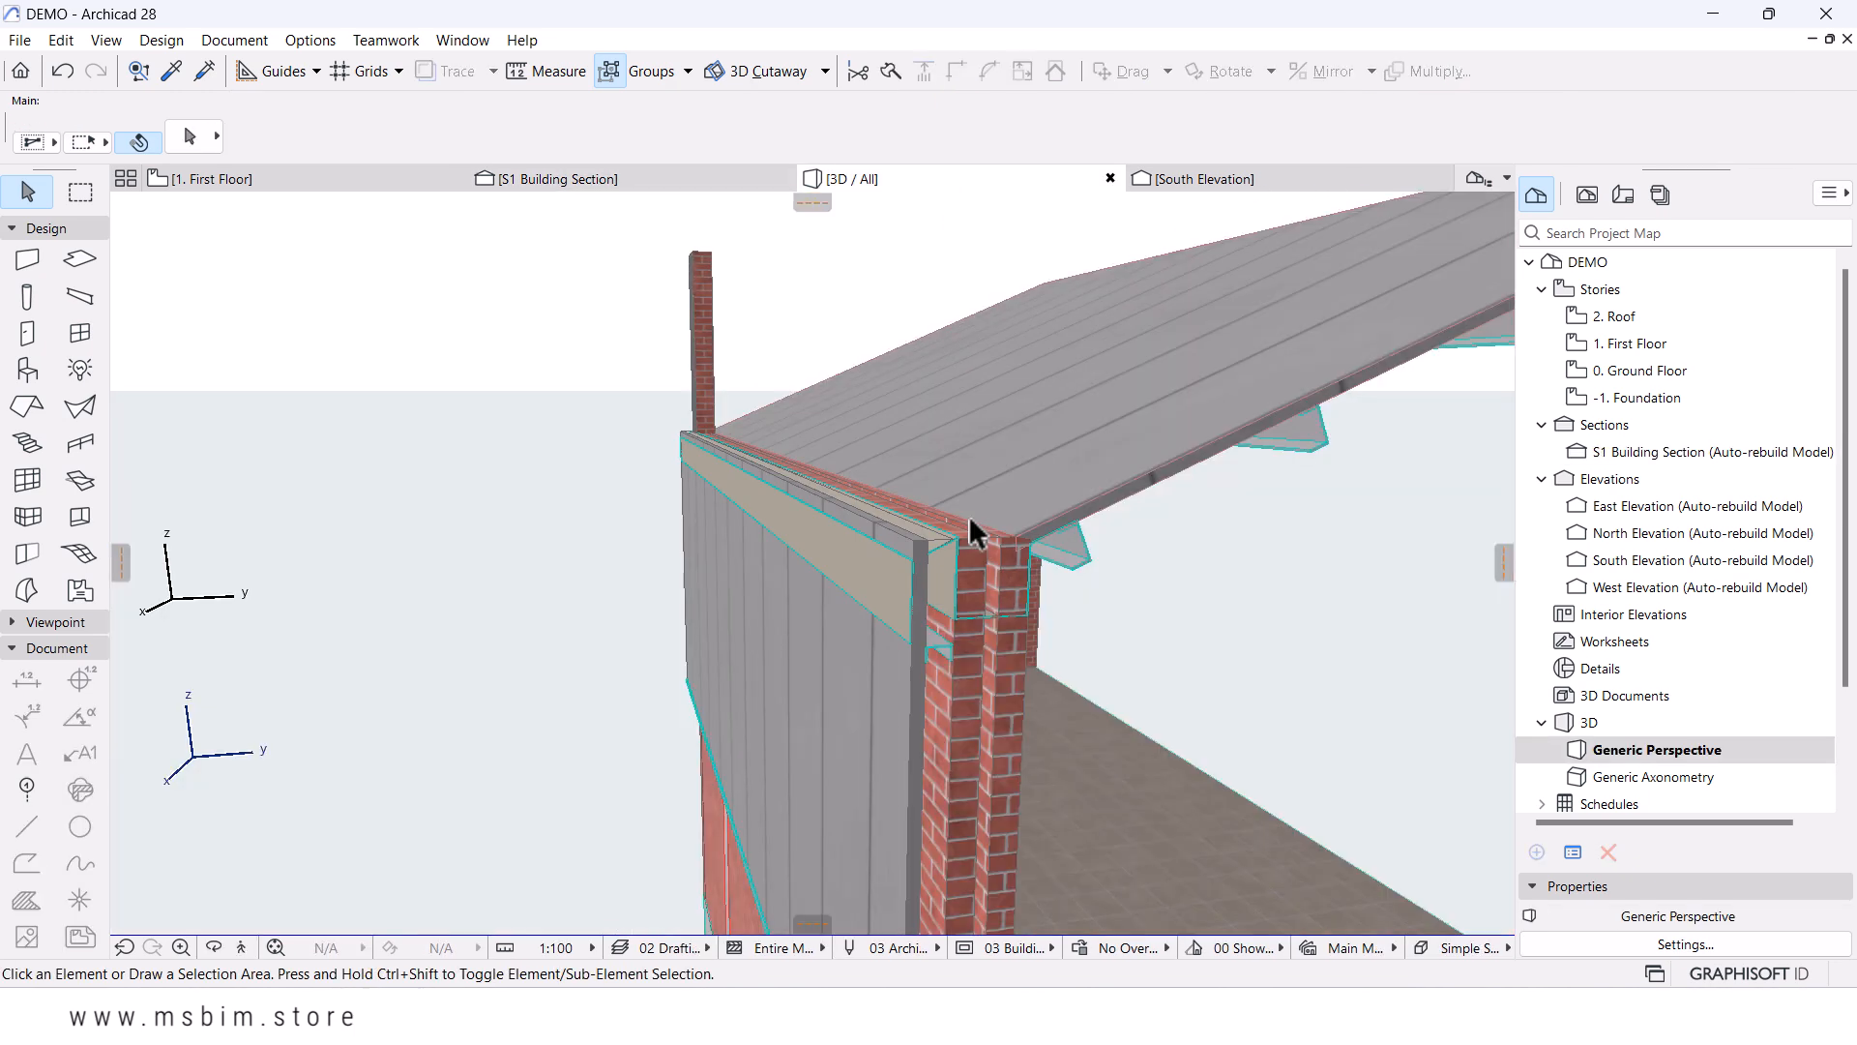
middle_click_drag(962, 559, 923, 559)
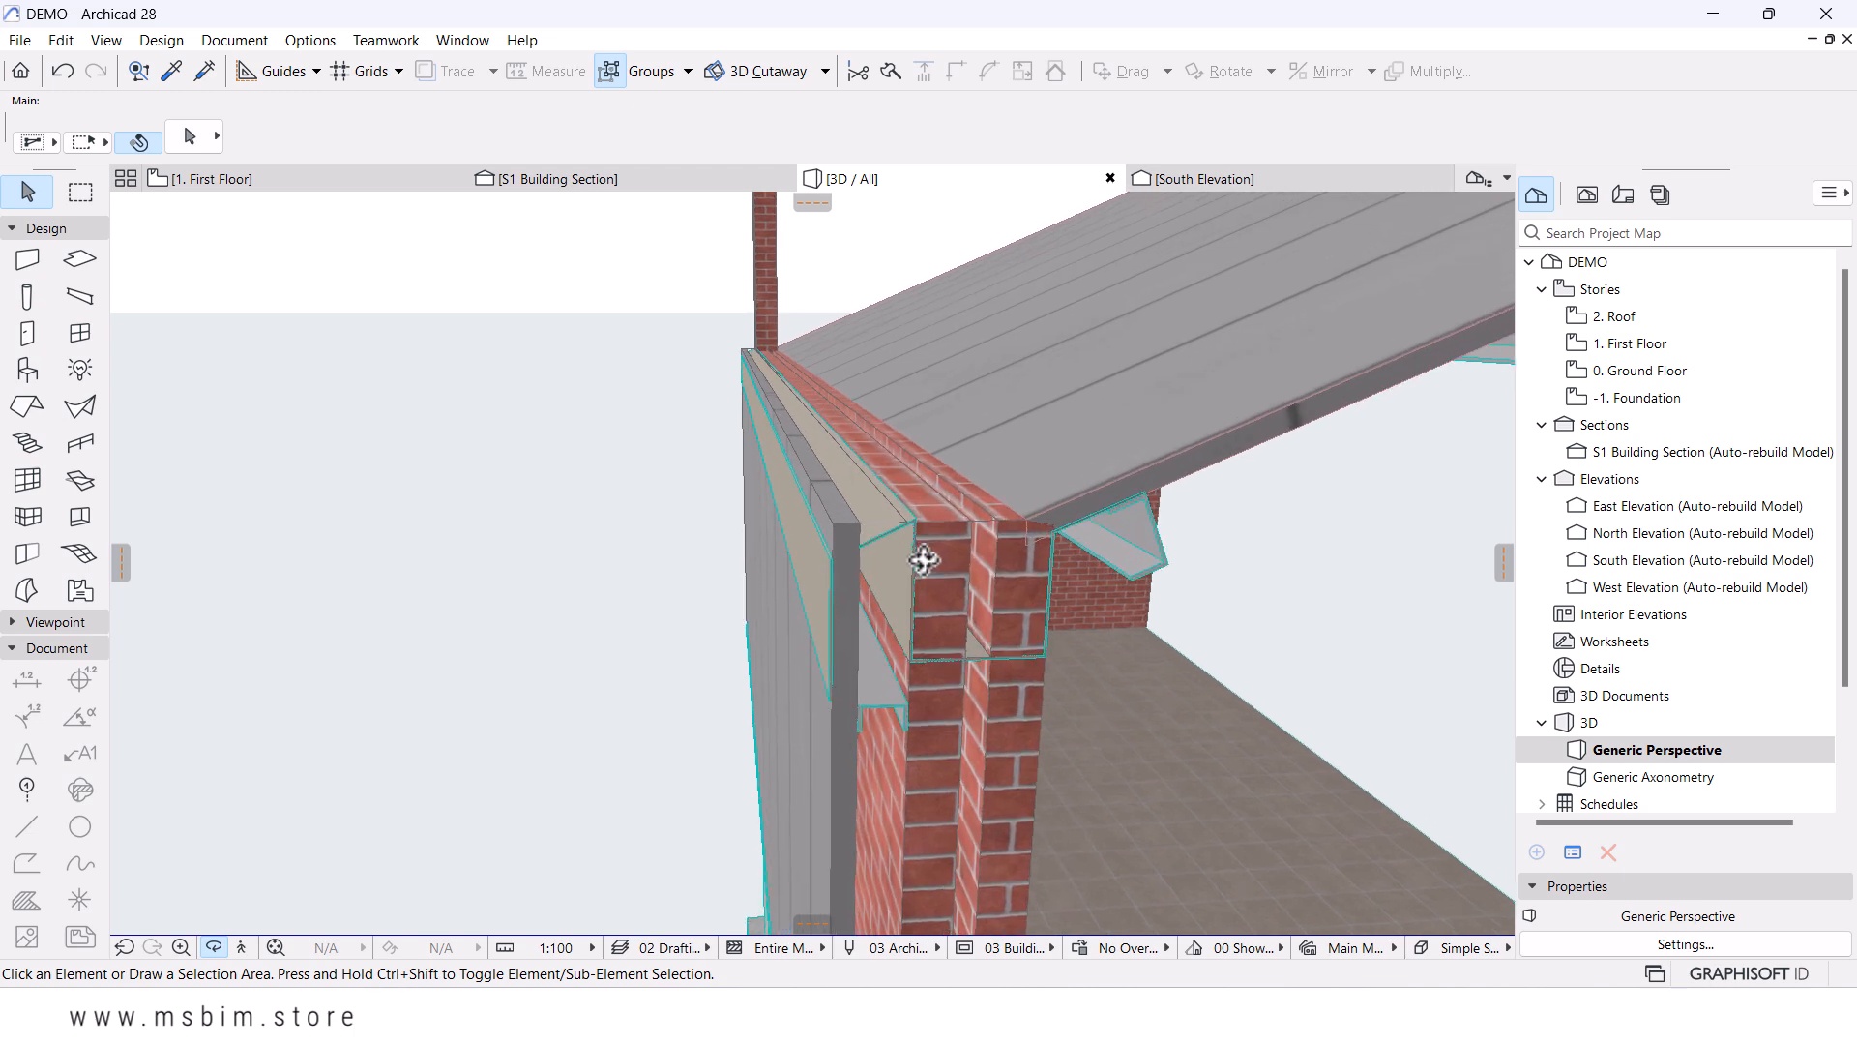
left_click(889, 544)
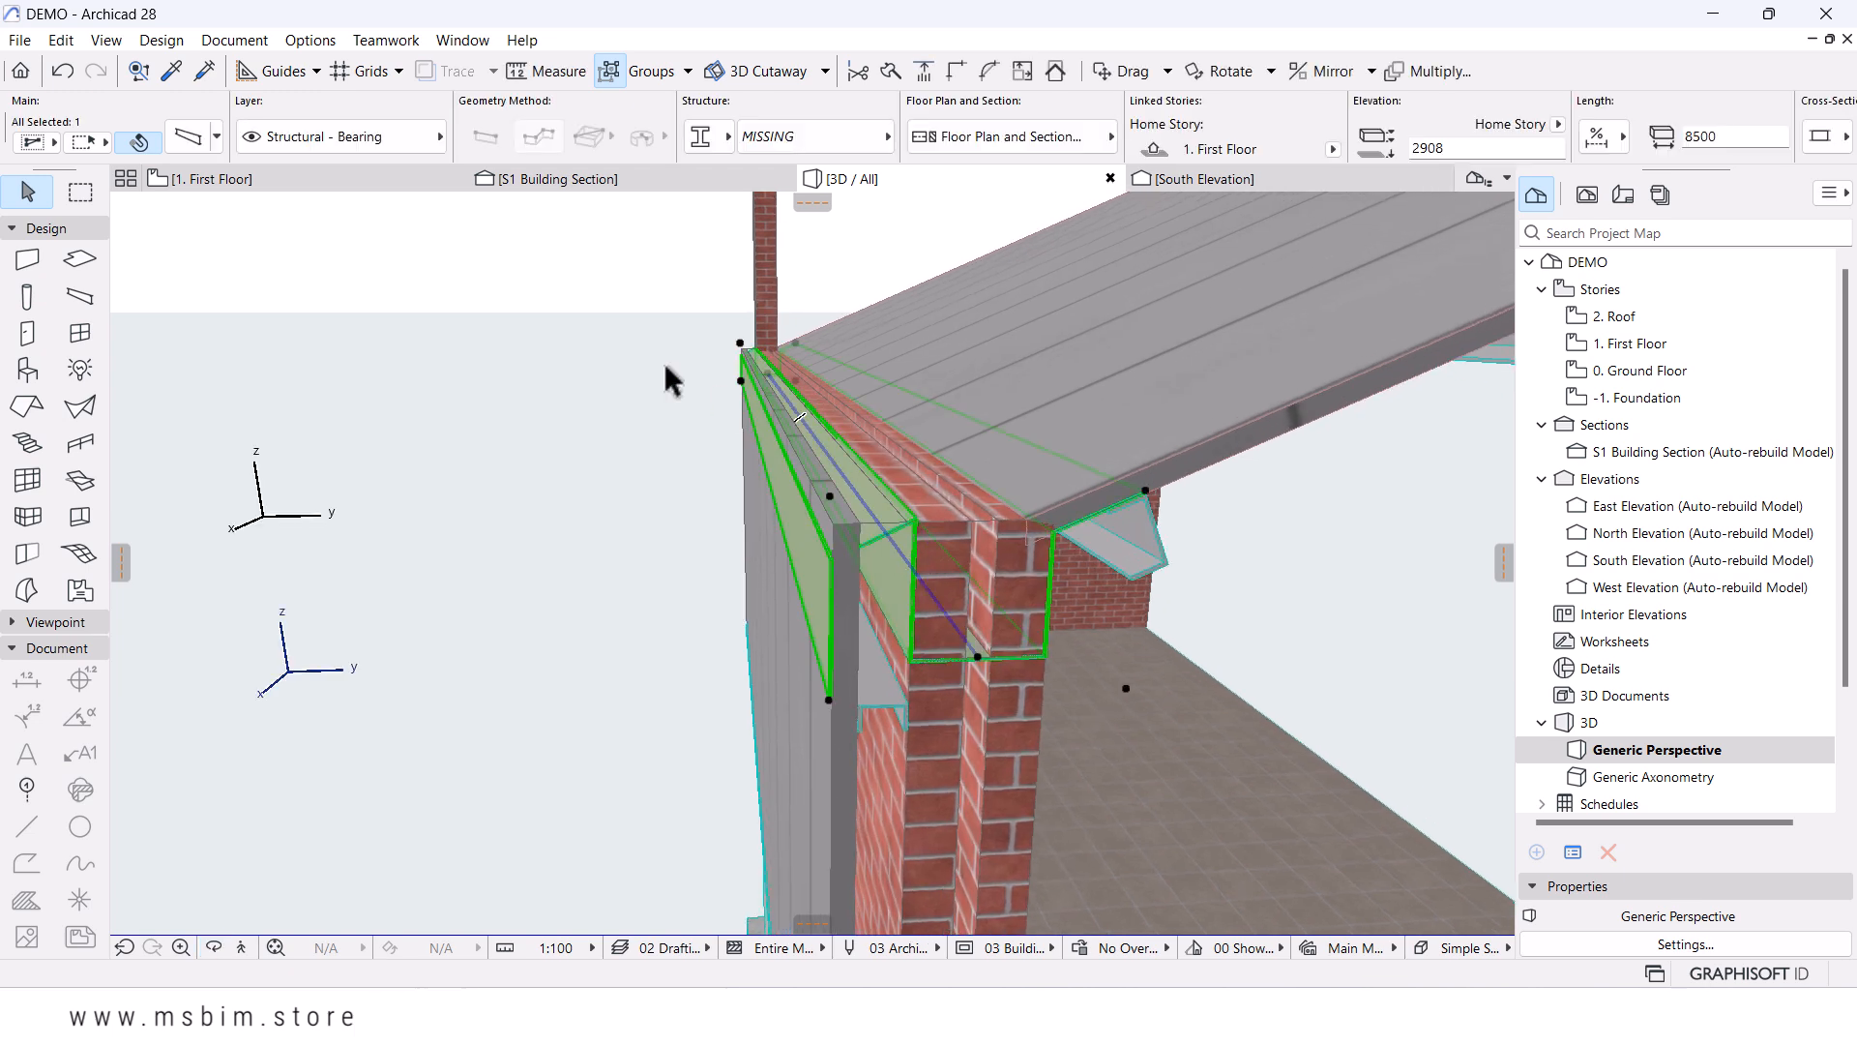
left_click(809, 705)
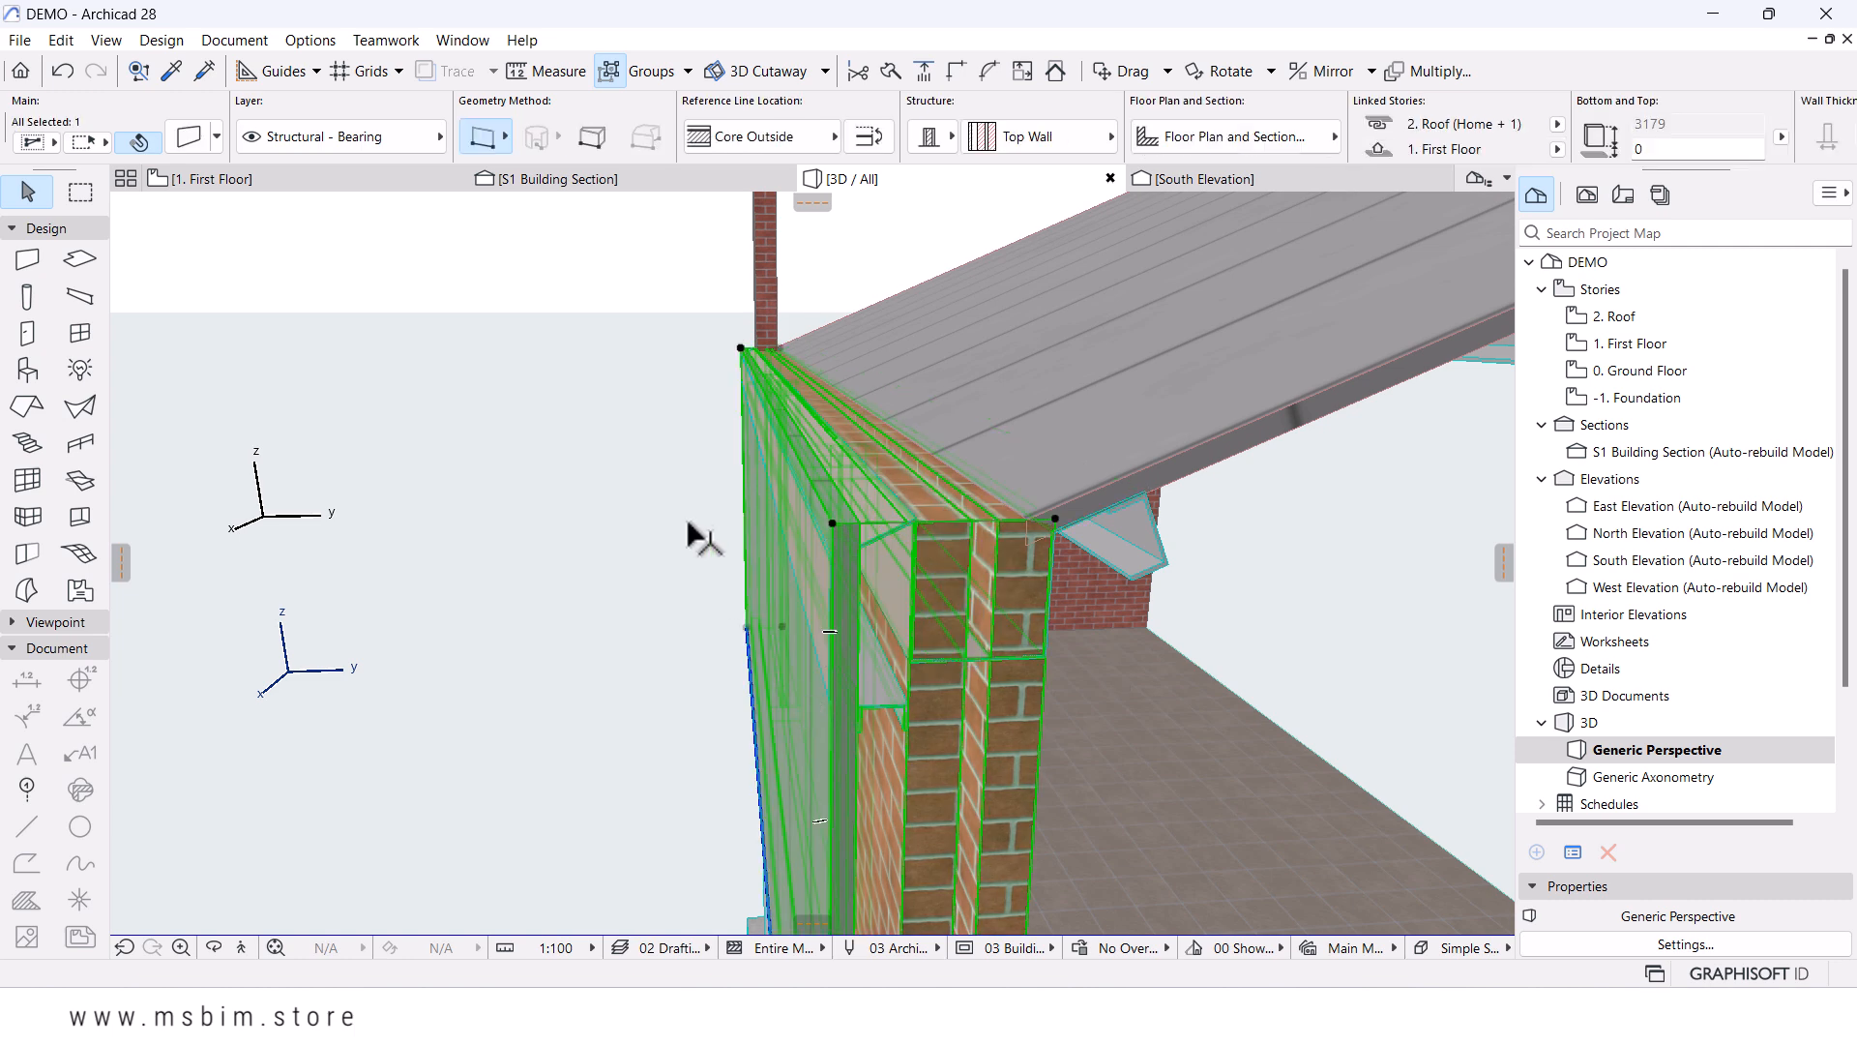
right_click(477, 406)
mouse_move(572, 635)
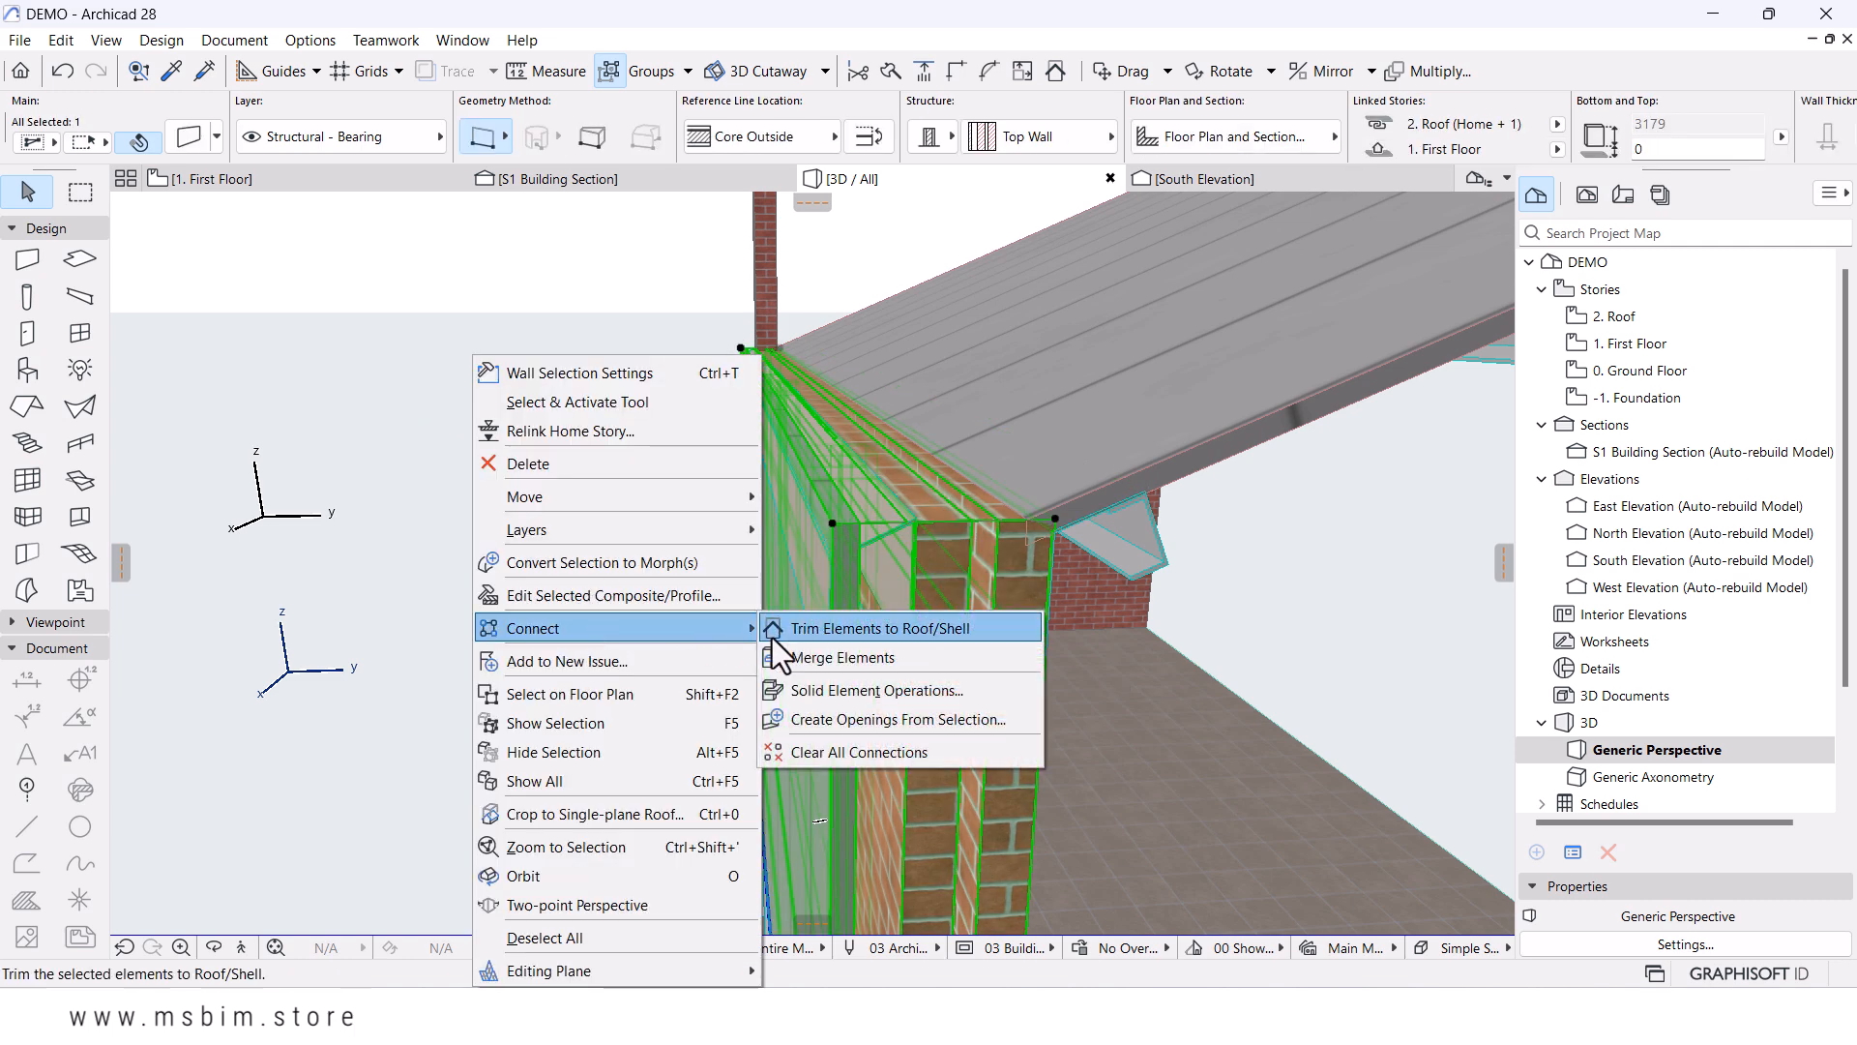
left_click(816, 690)
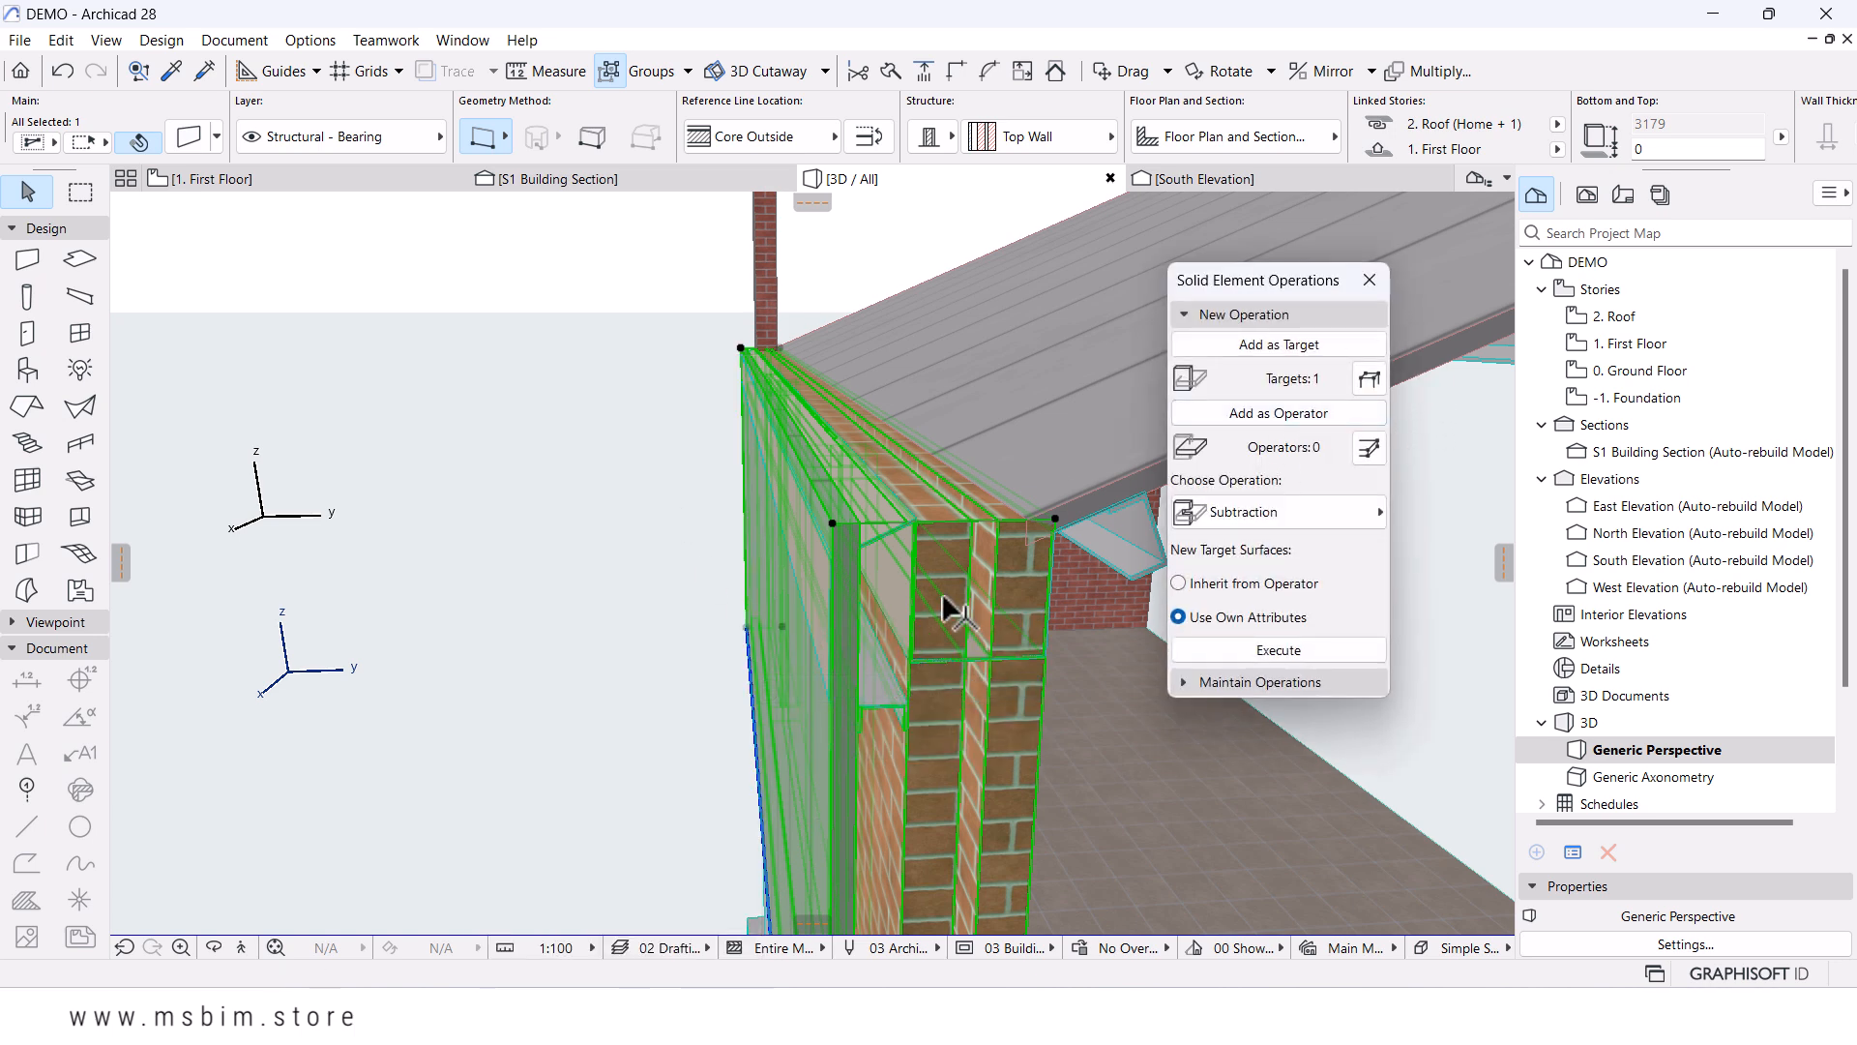
- Add the gutter beam as operator and cut it from the wall using Subtraction with upward extrusion
key("Escape")
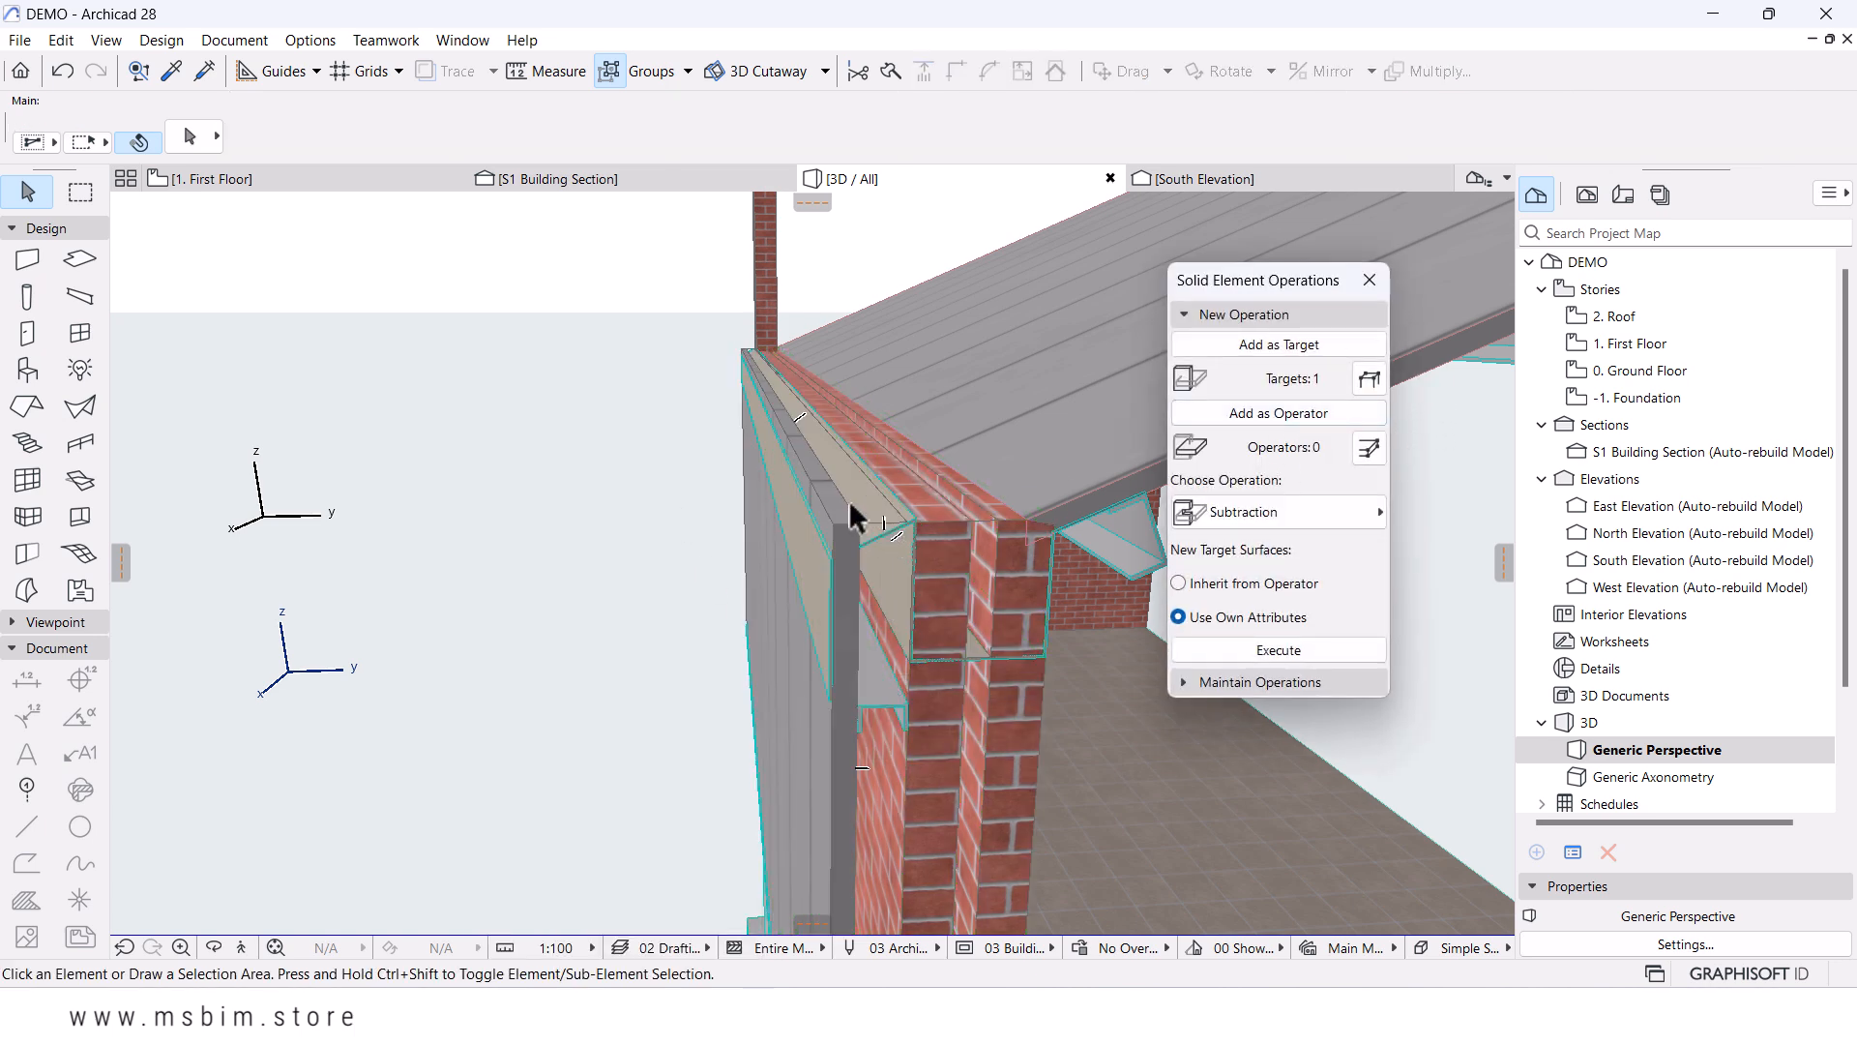
left_click(813, 541)
left_click(1278, 416)
left_click(1298, 514)
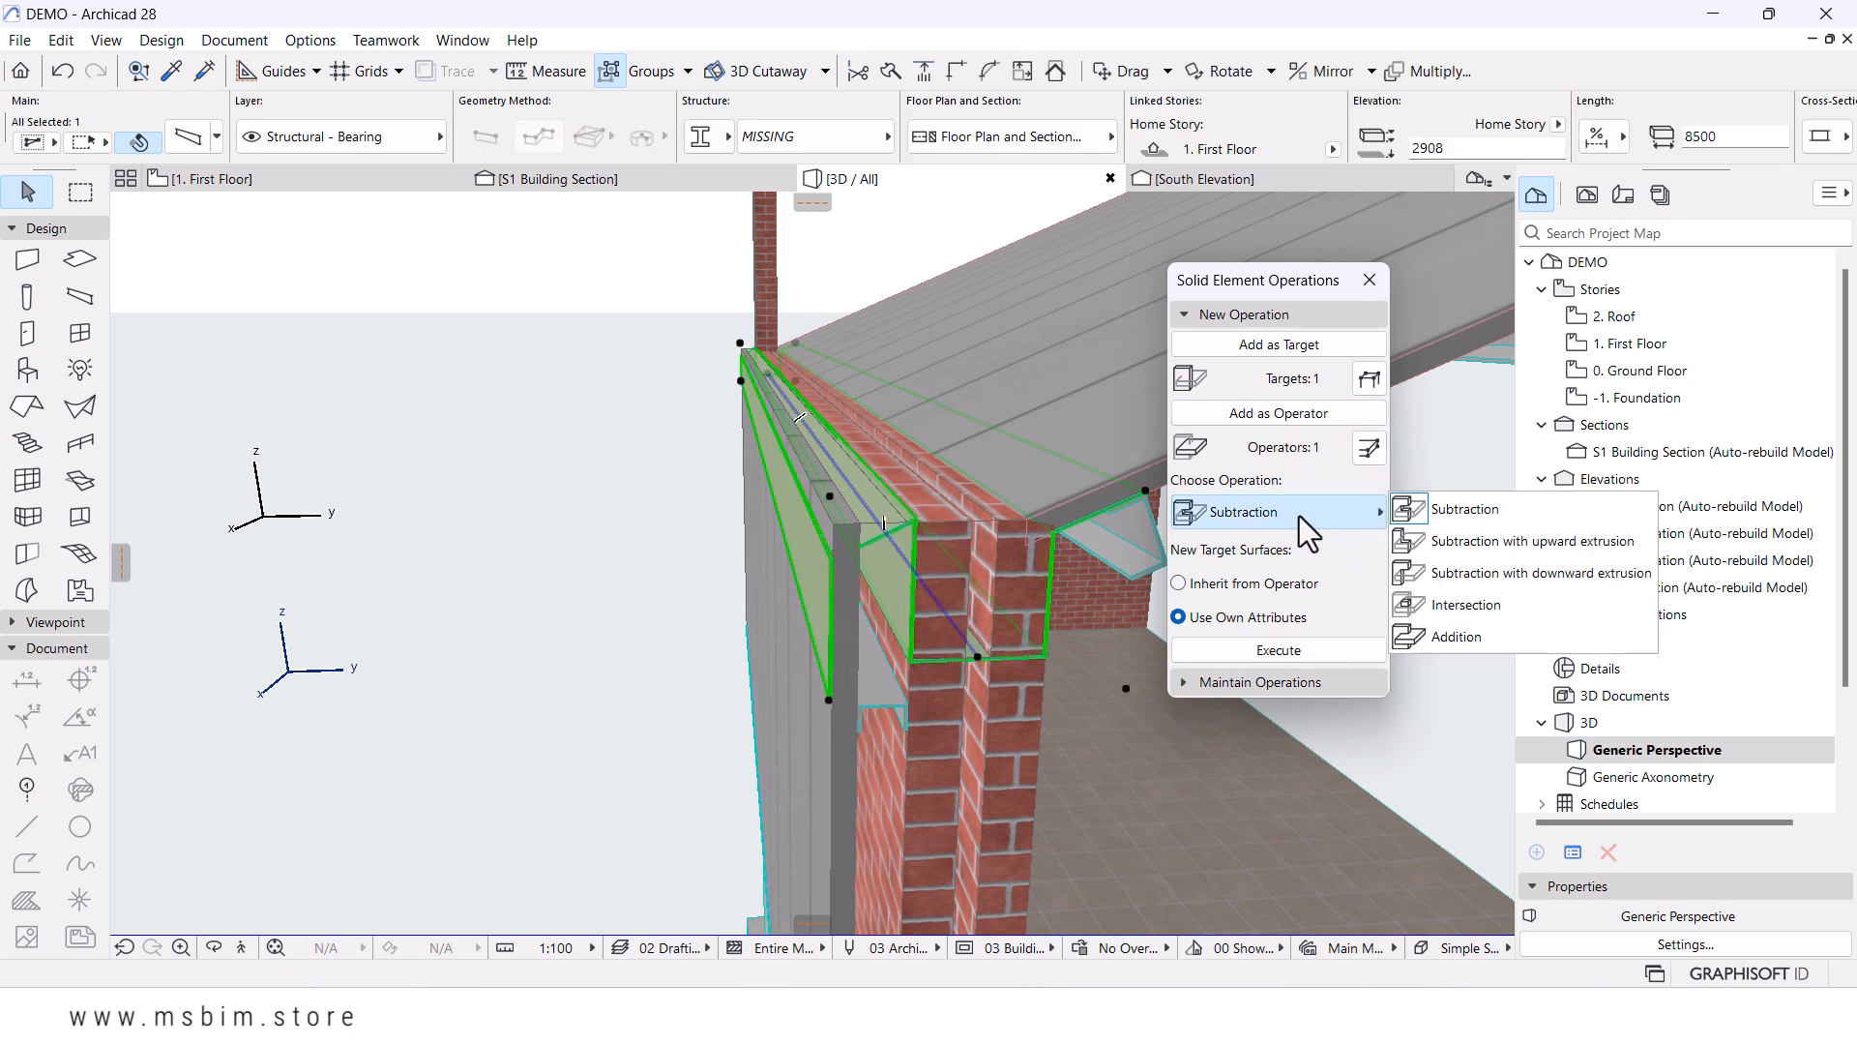
left_click(1472, 540)
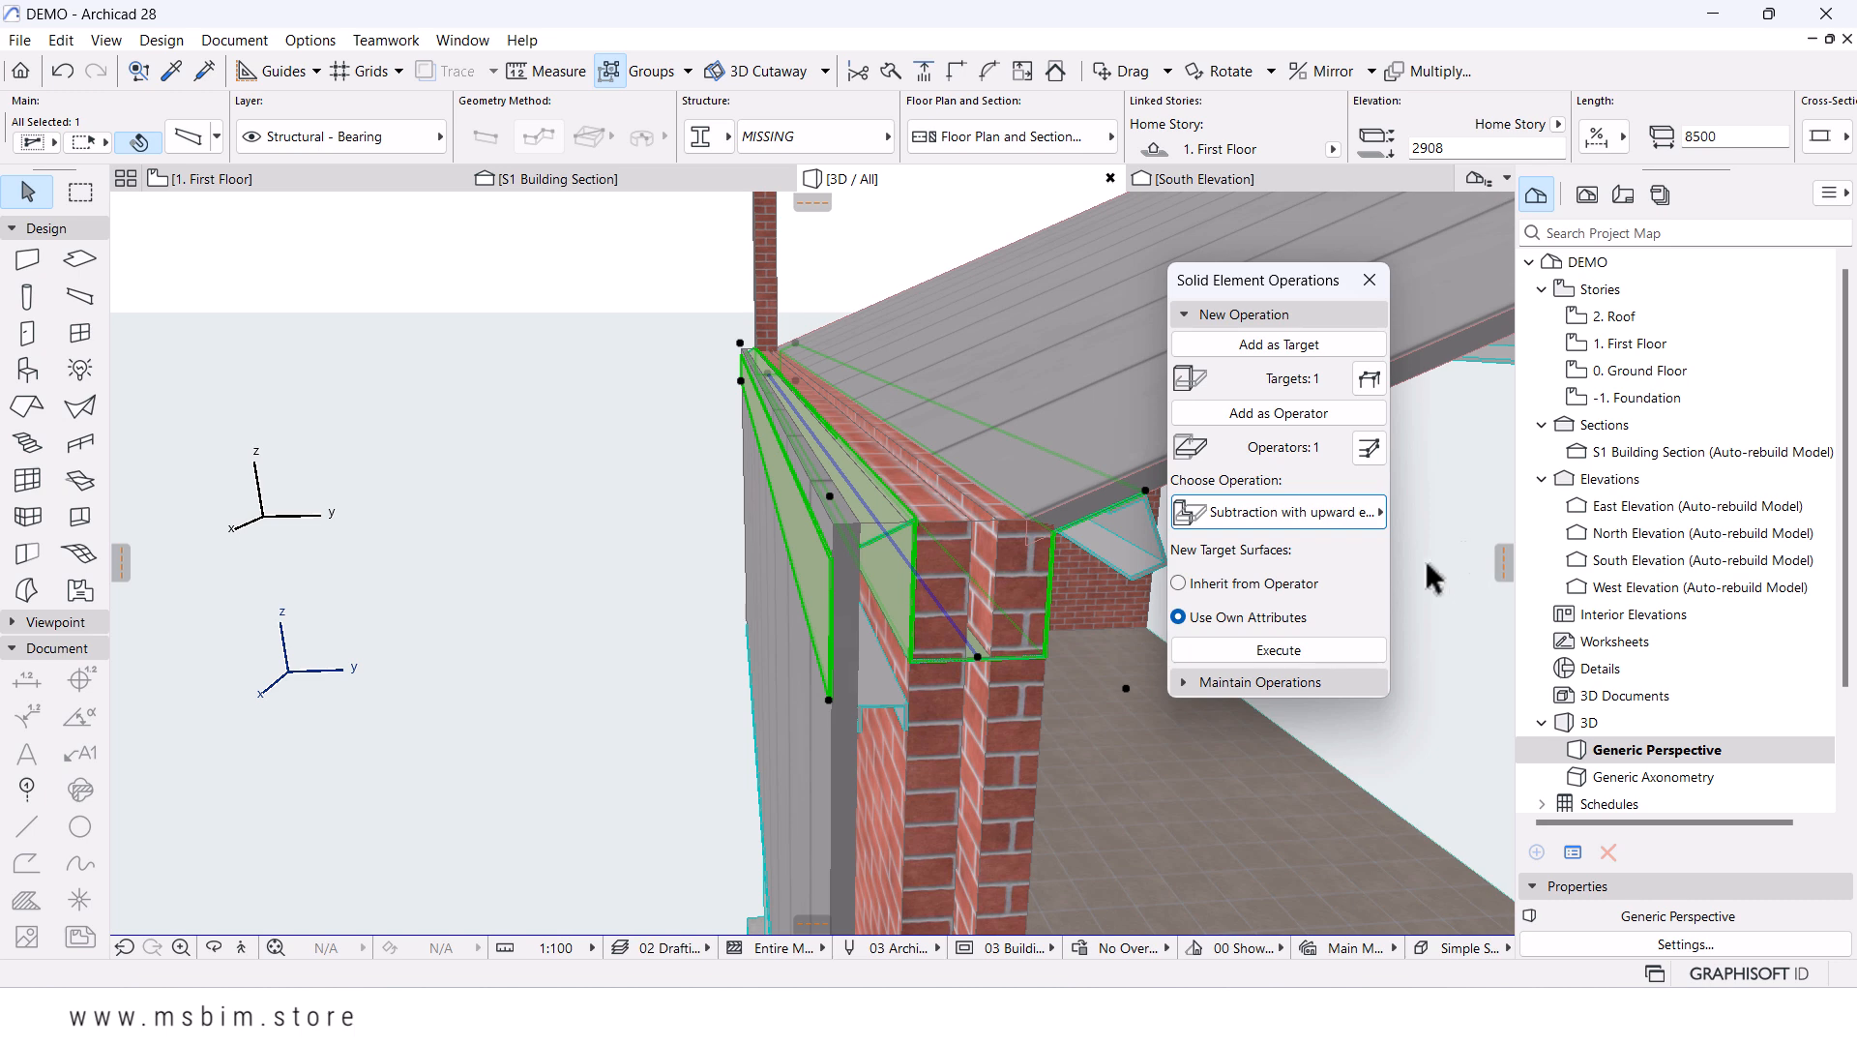
left_click(1286, 650)
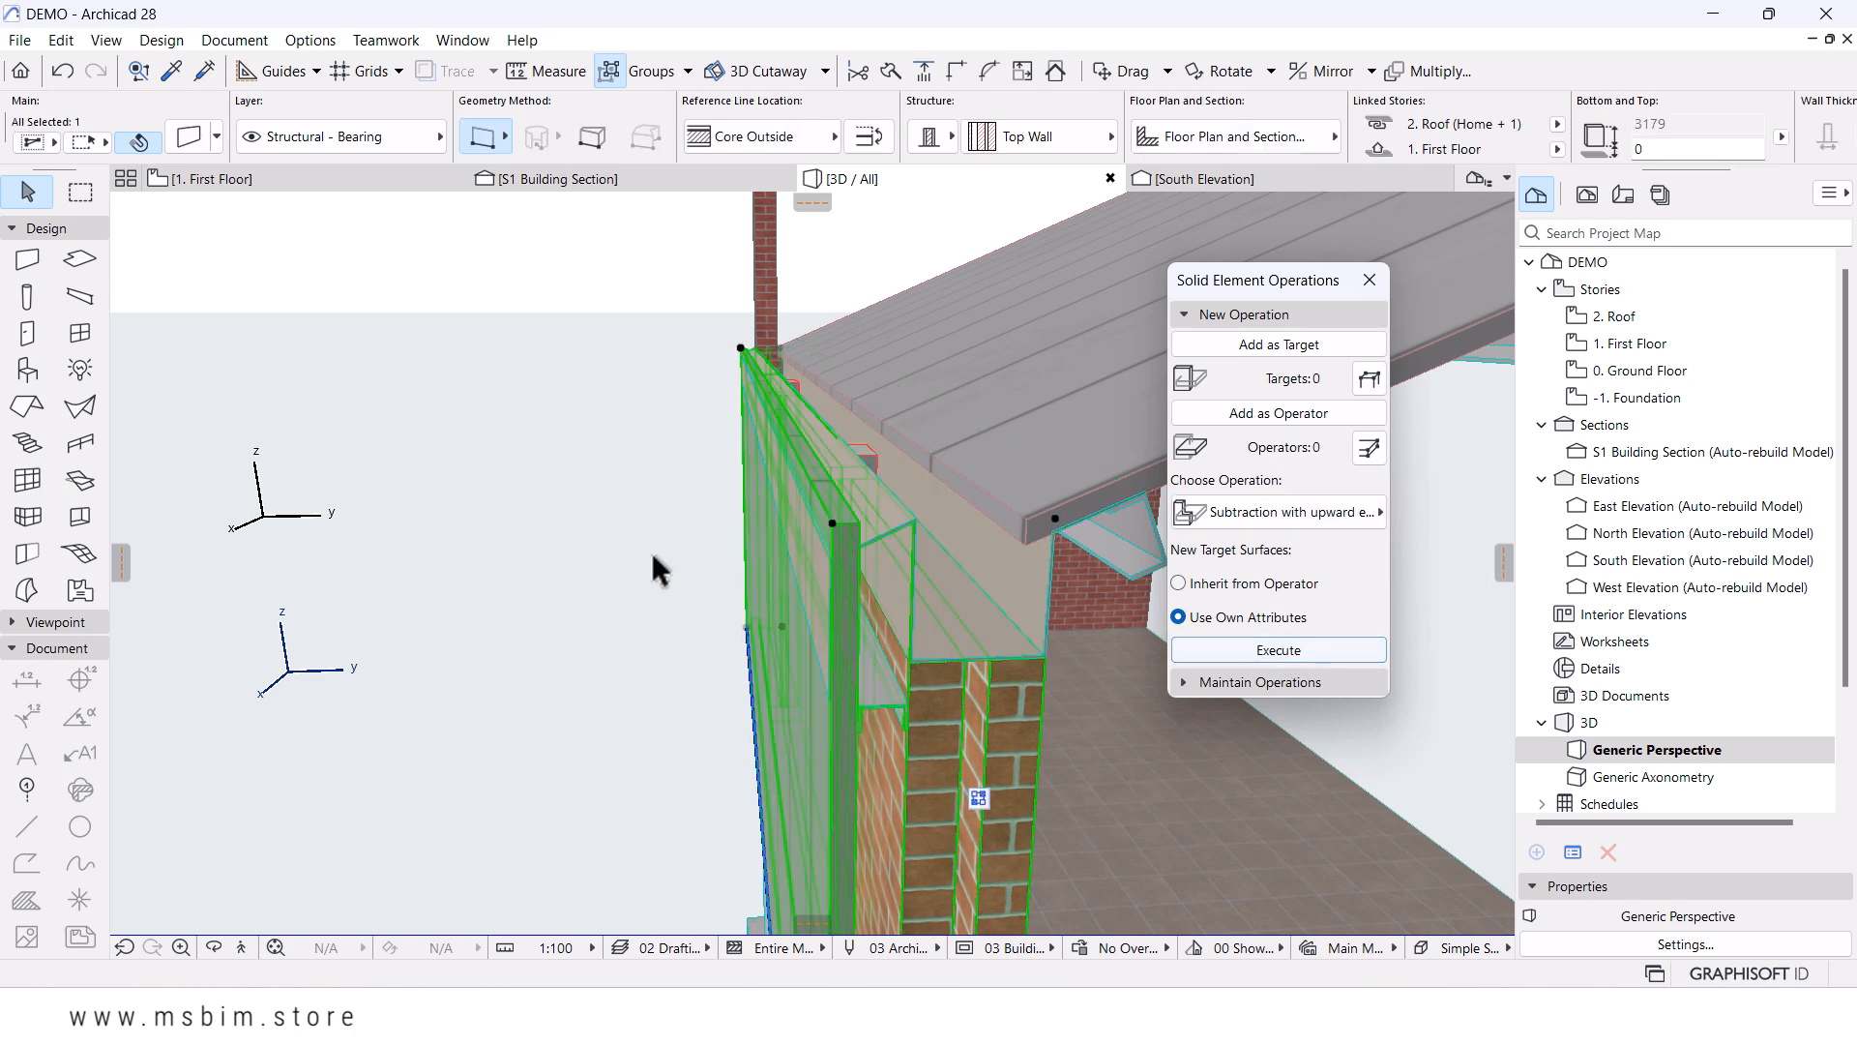
- Select the gutter beam and the Top Wall at the eaves, and open the Building Materials settings
middle_click_drag(941, 568, 868, 391, "shift")
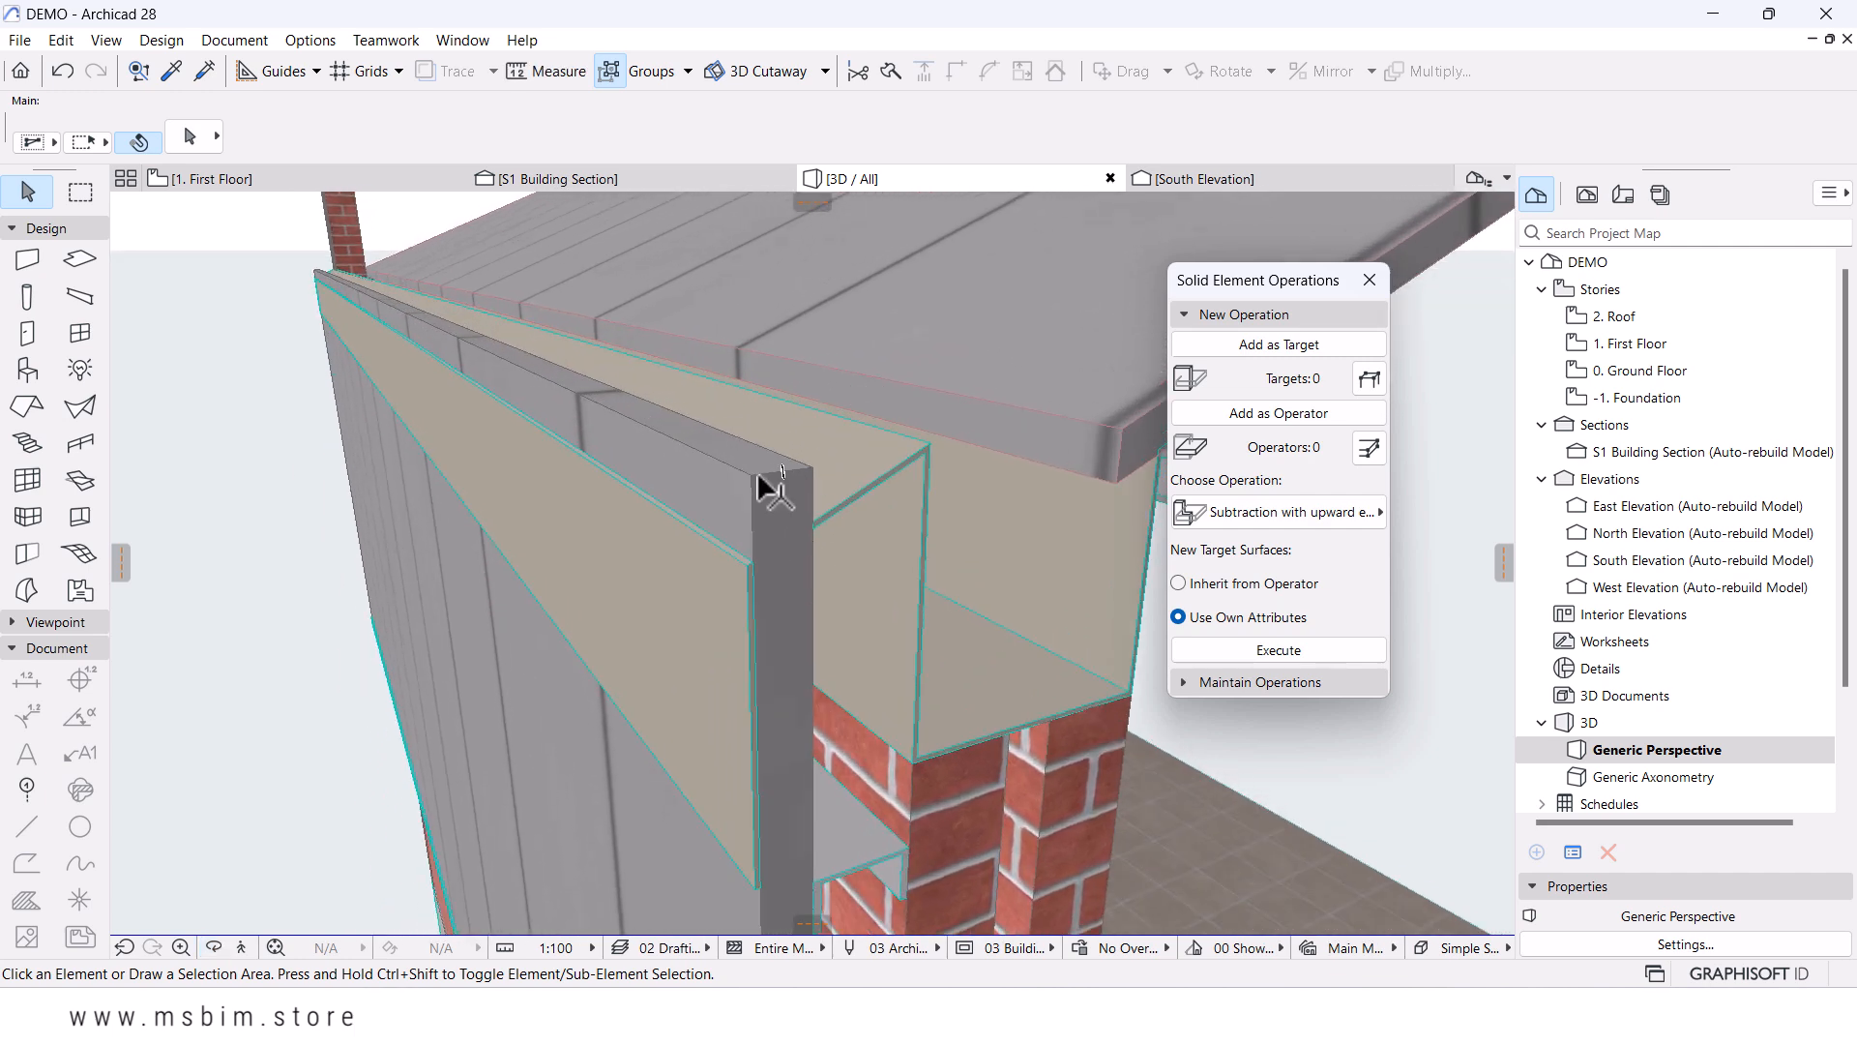
left_click(875, 493)
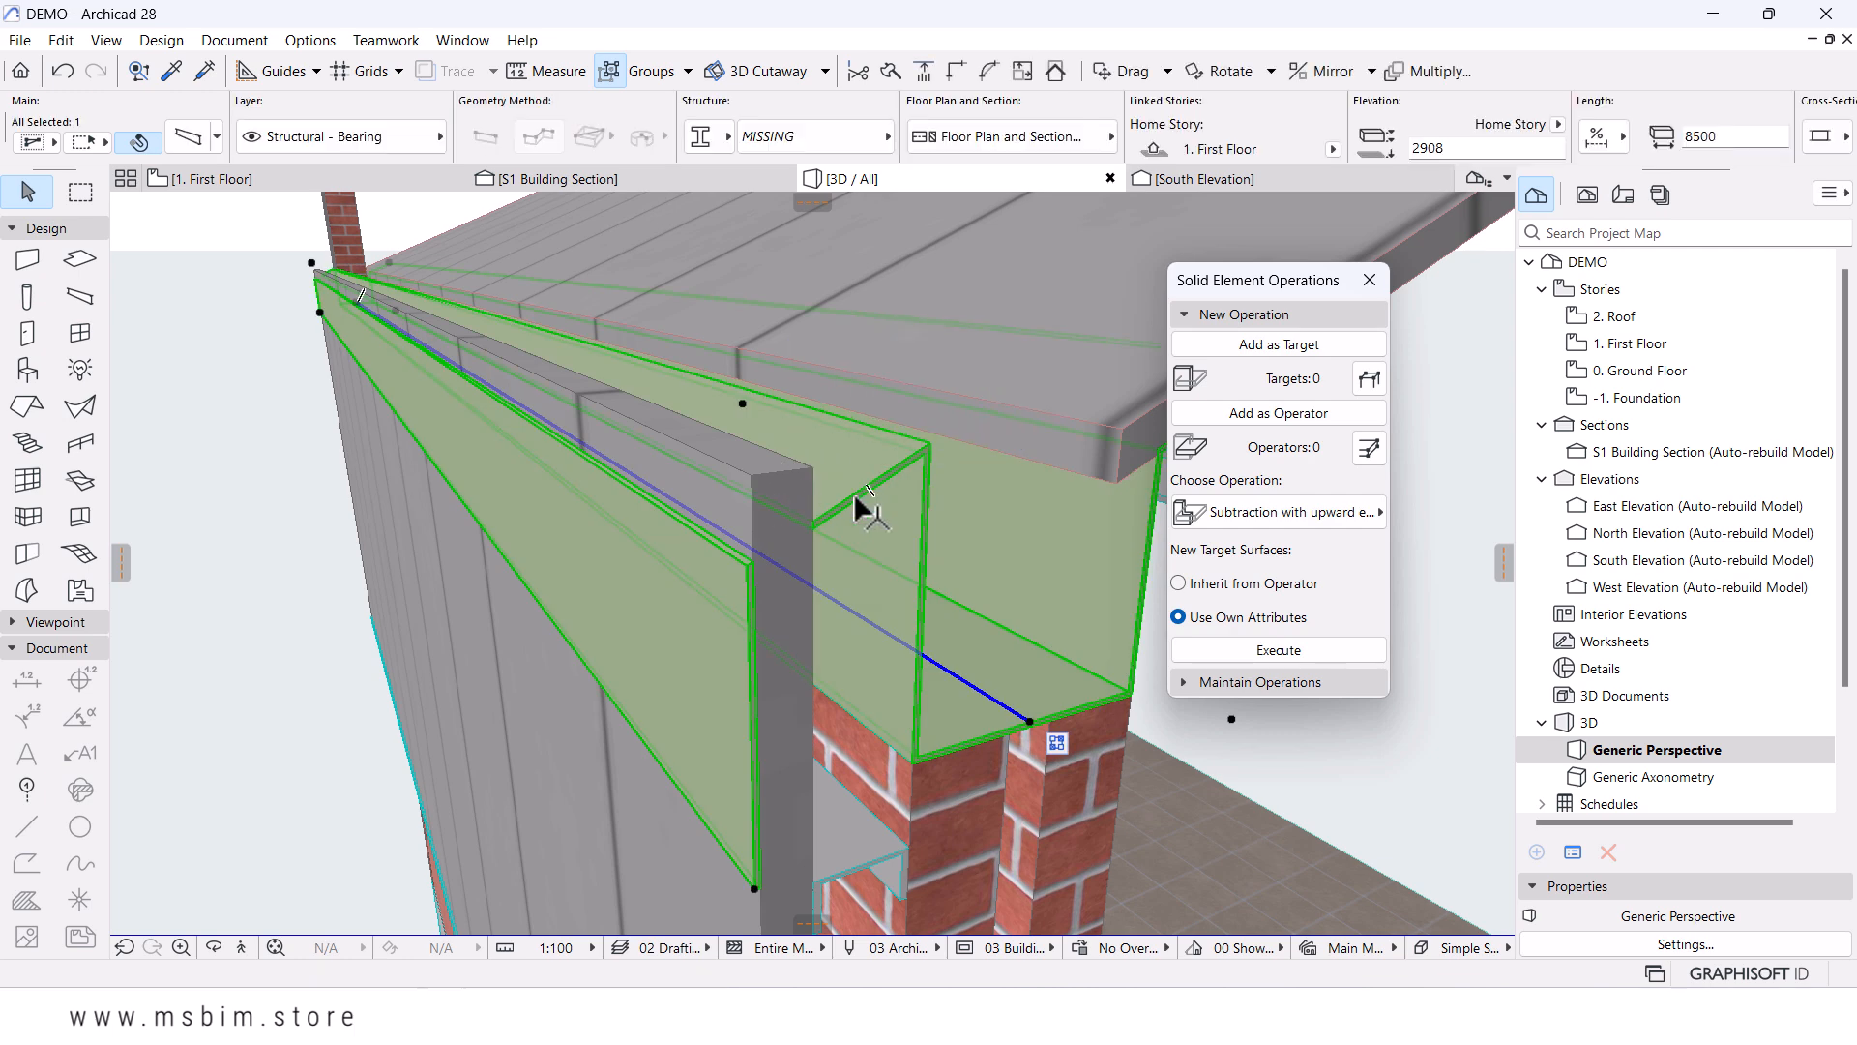
left_click(1274, 312)
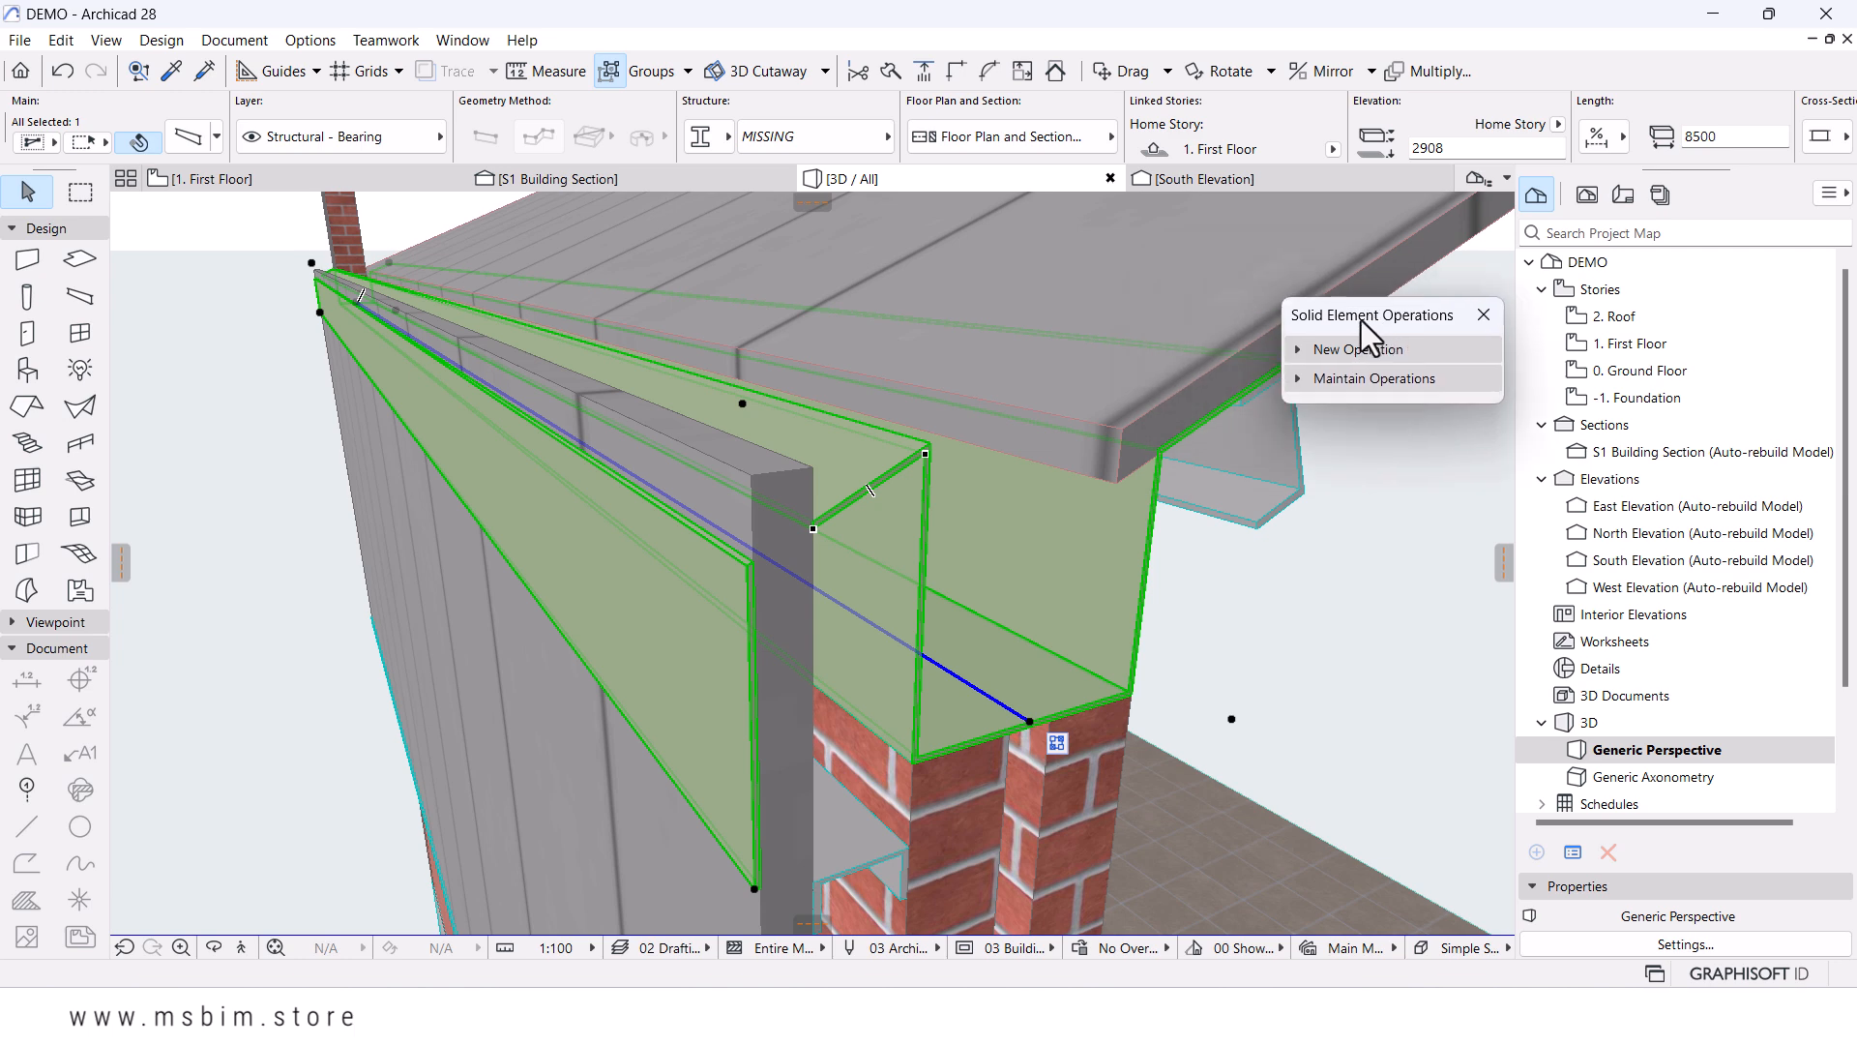
left_click_drag(1361, 321, 1376, 350)
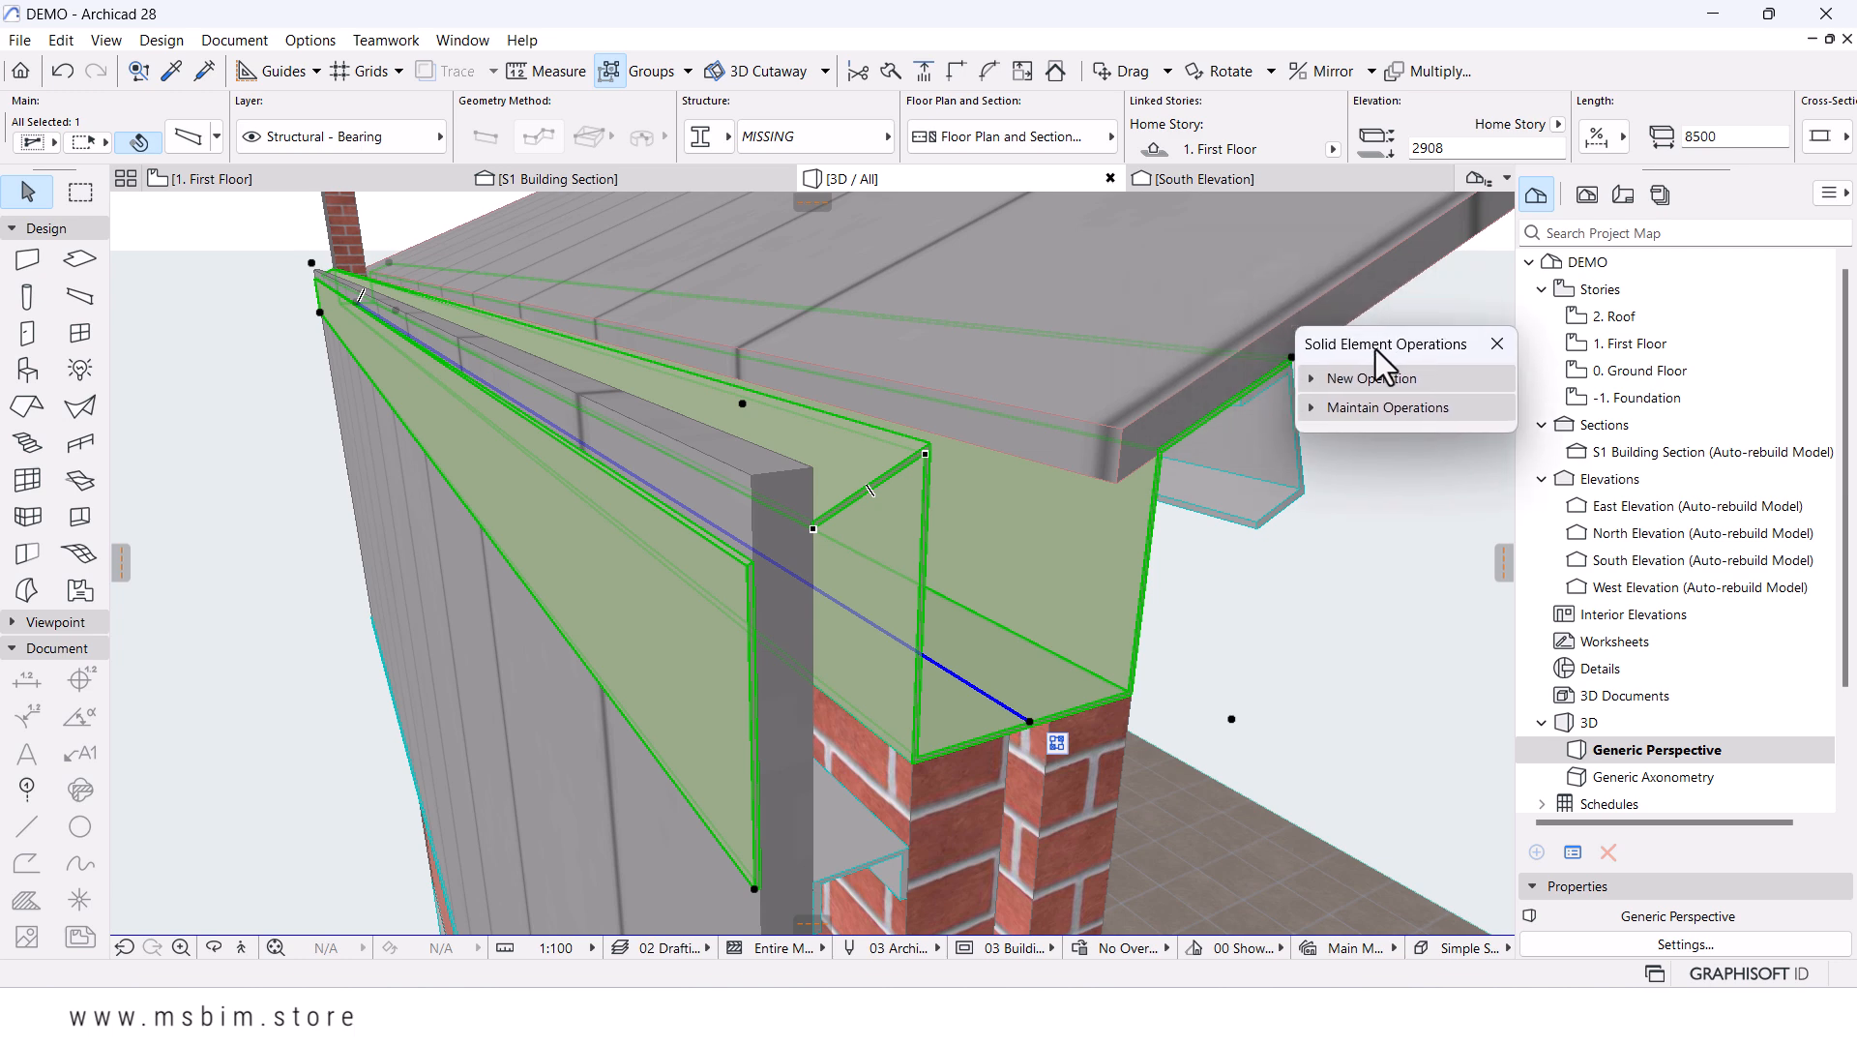
left_click(782, 481, "shift")
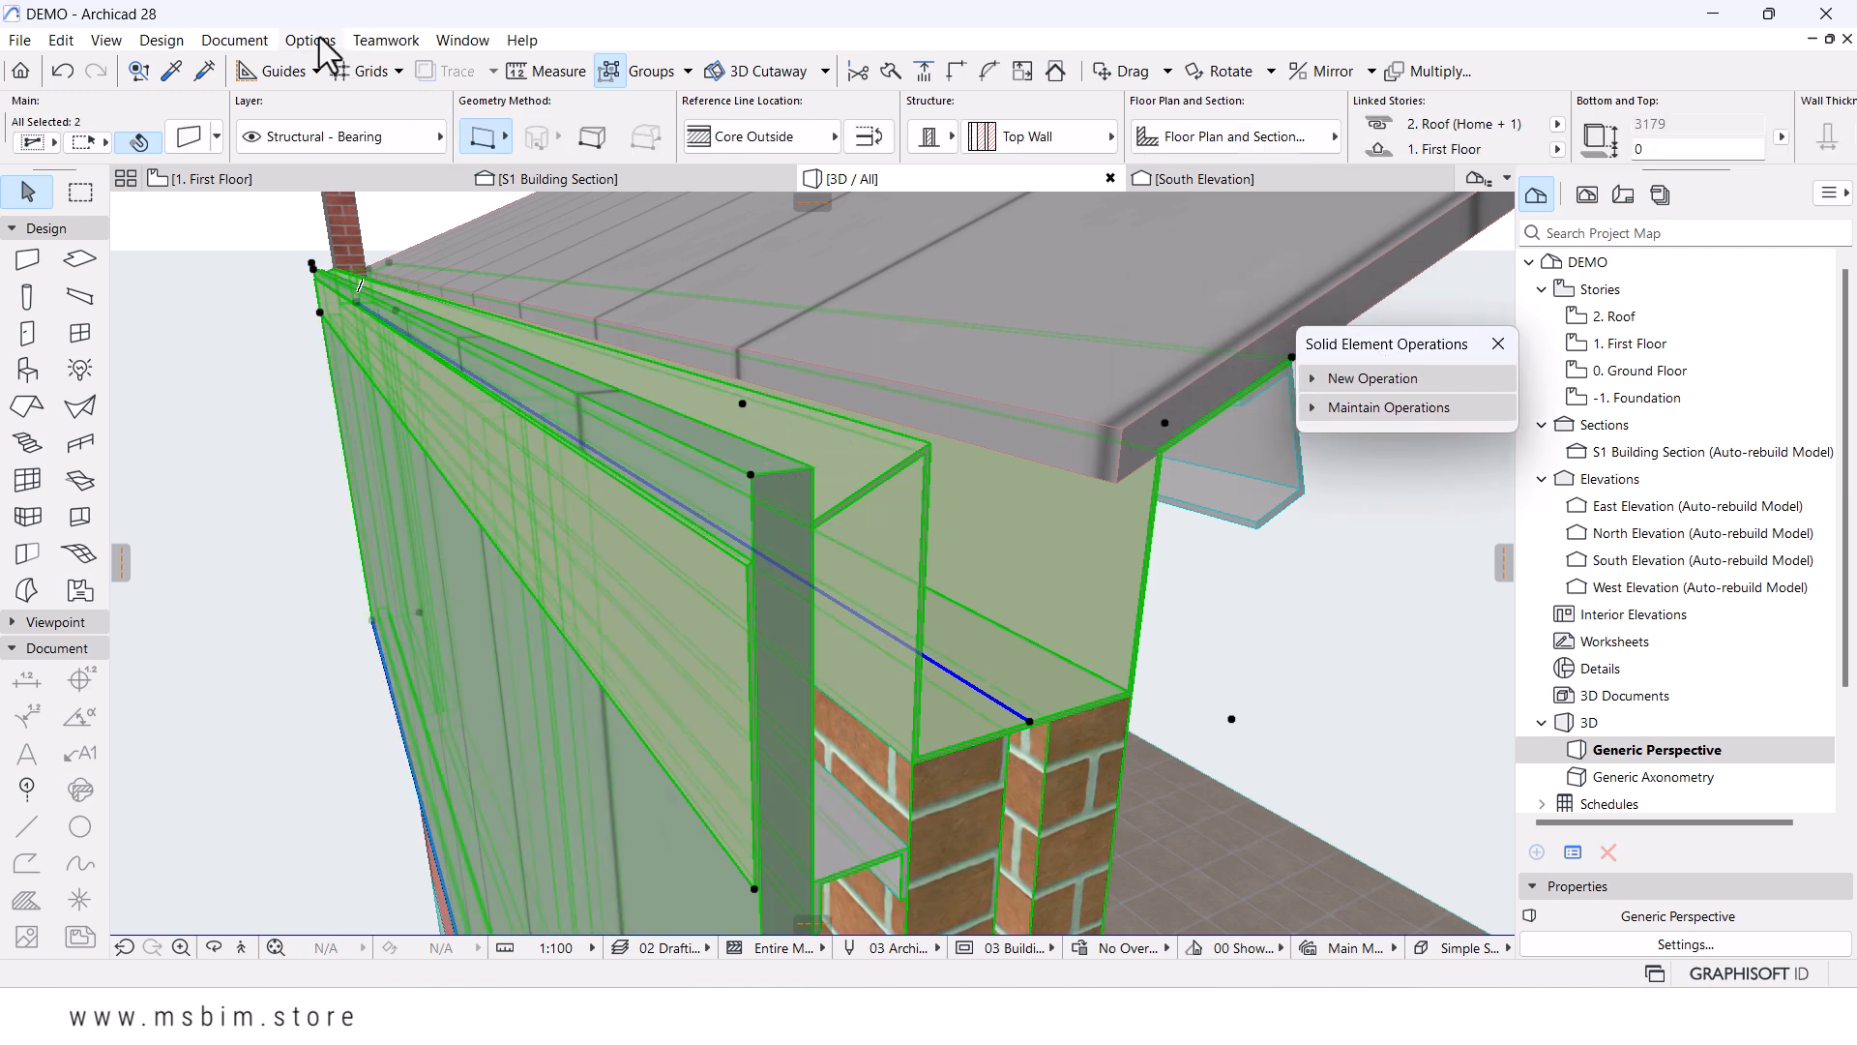
left_click(319, 37)
mouse_move(338, 81)
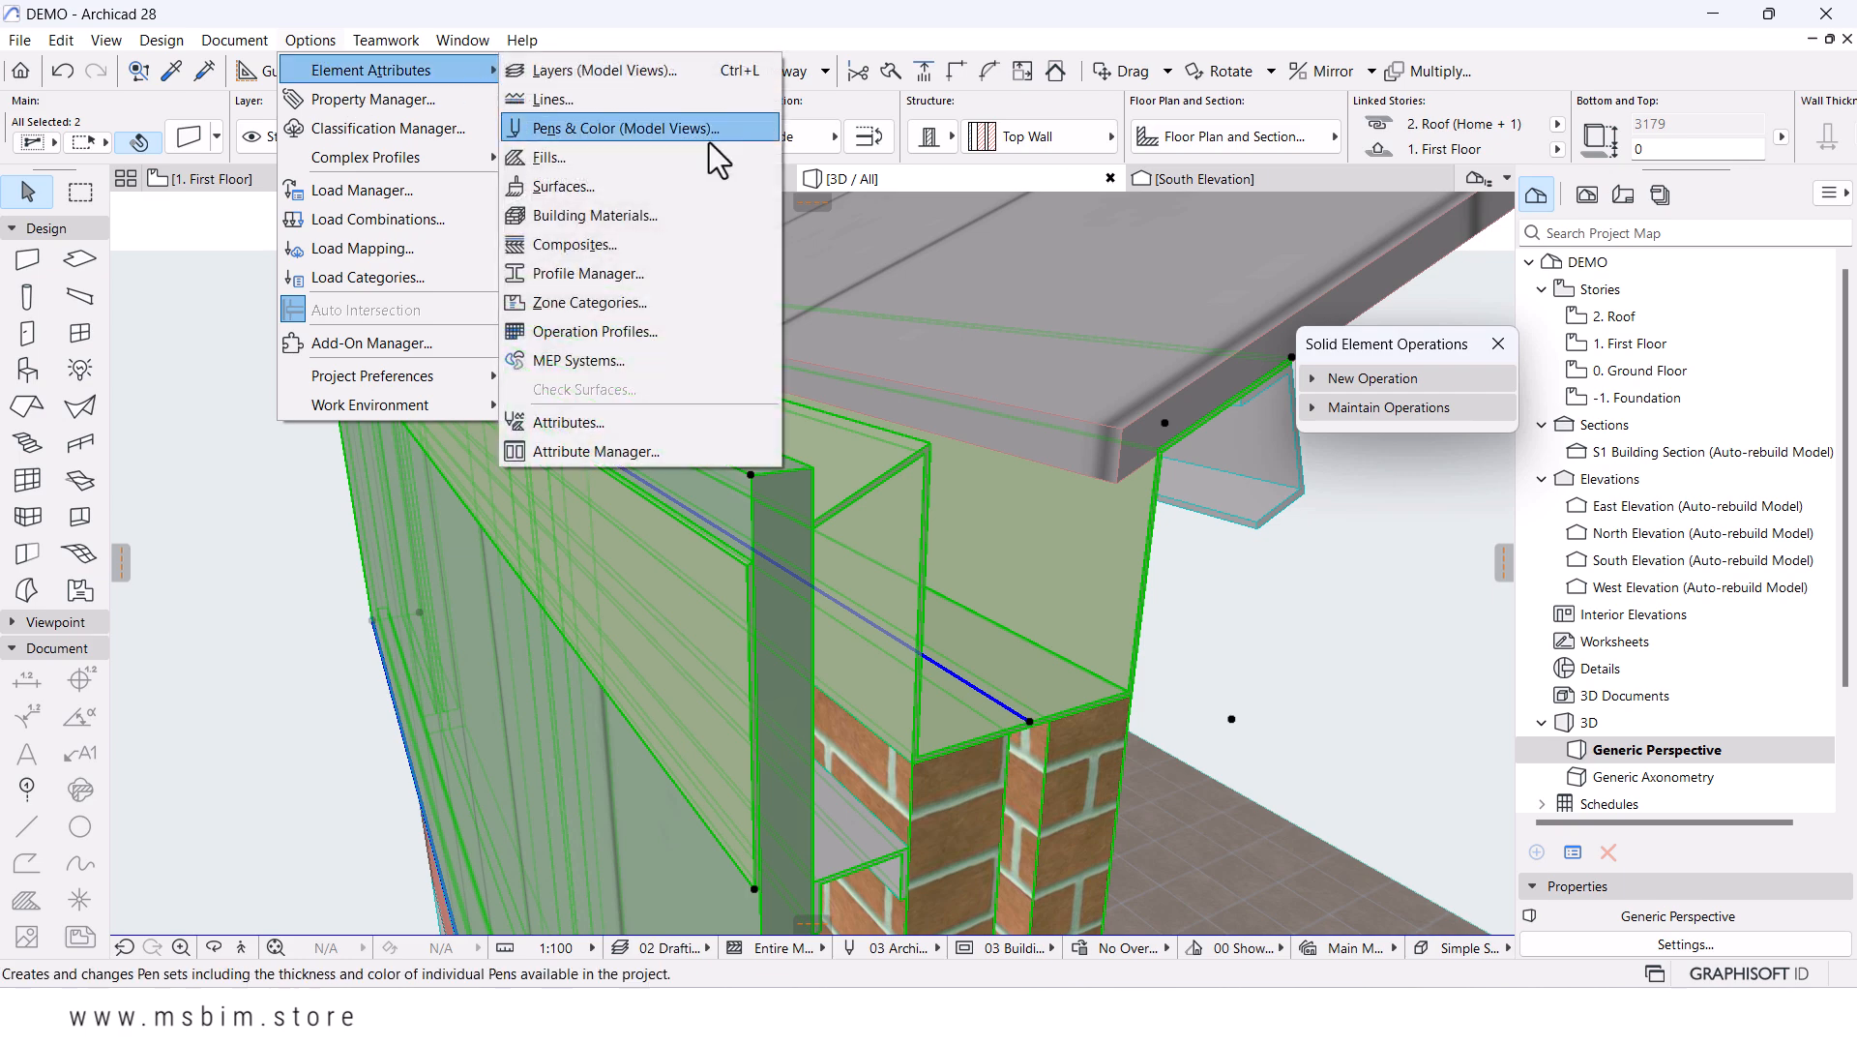
left_click(698, 219)
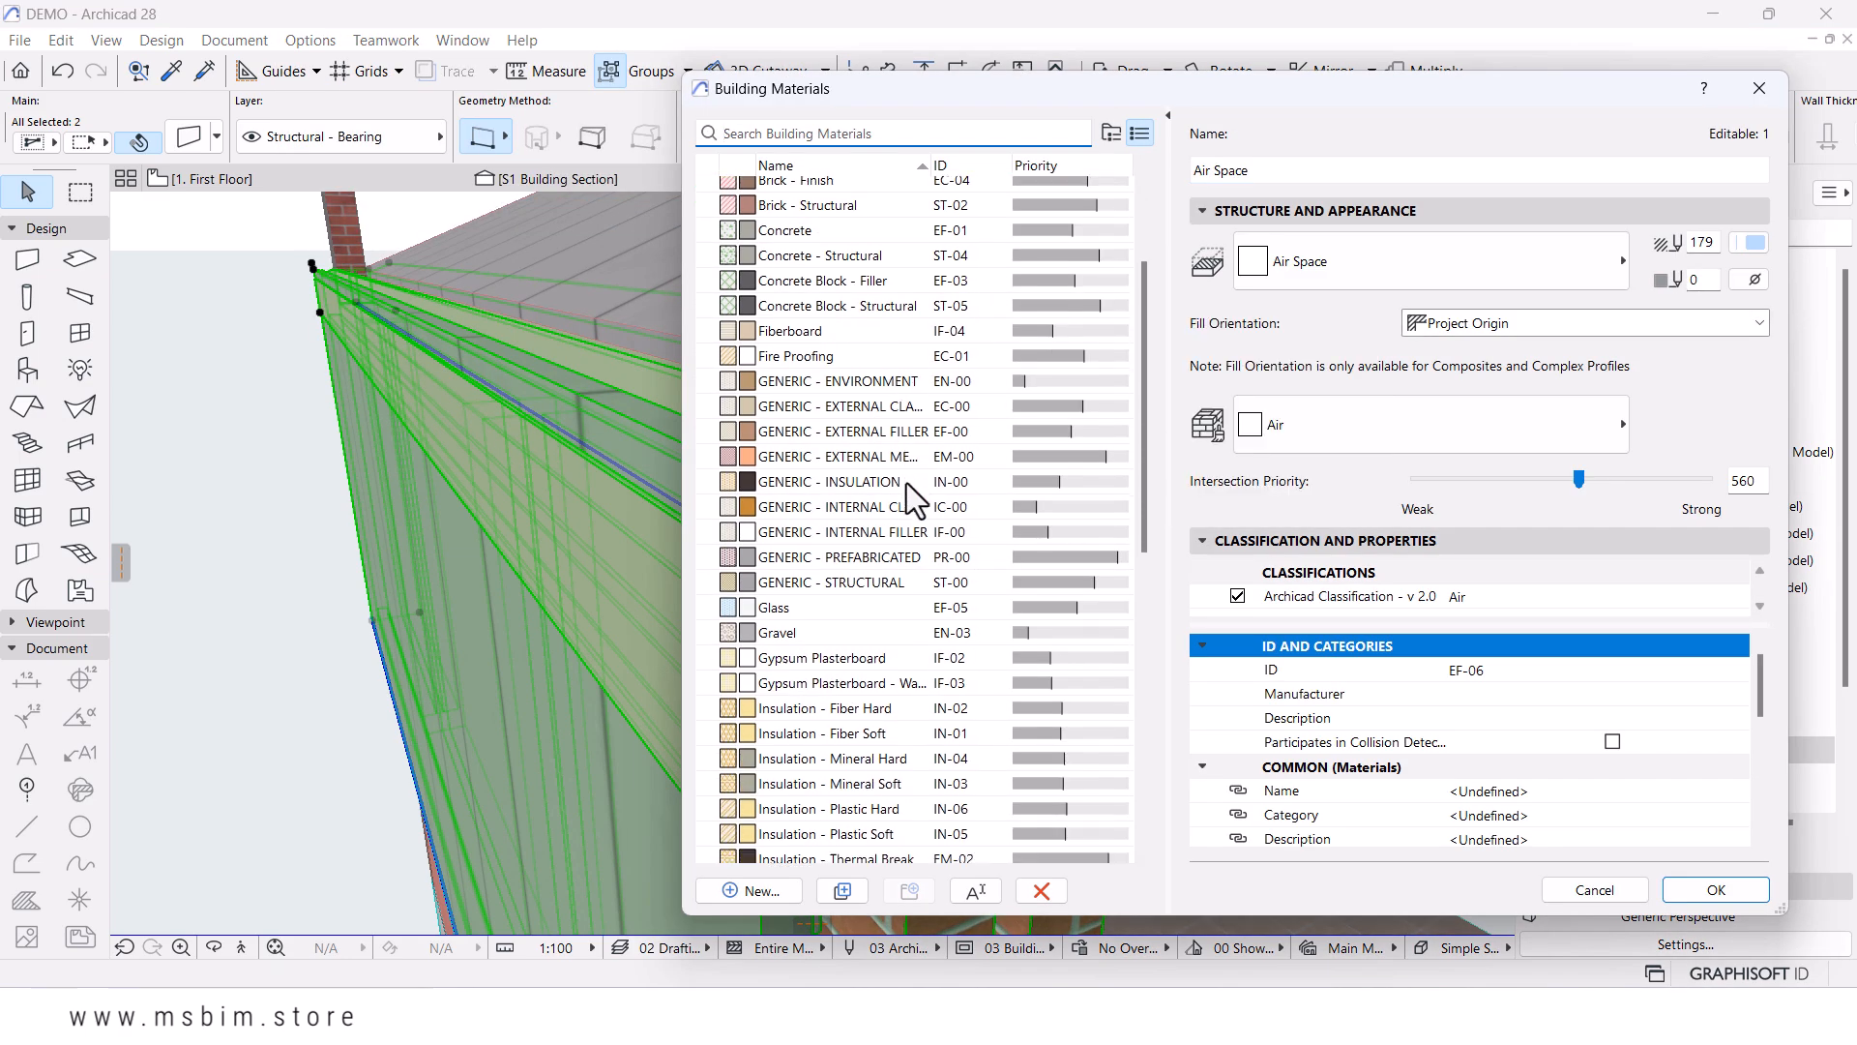
- Compare Steel with Steel - Corrugated Sheet and lower the corrugated sheet's intersection priority to 420
scroll(910, 483, "down", 10)
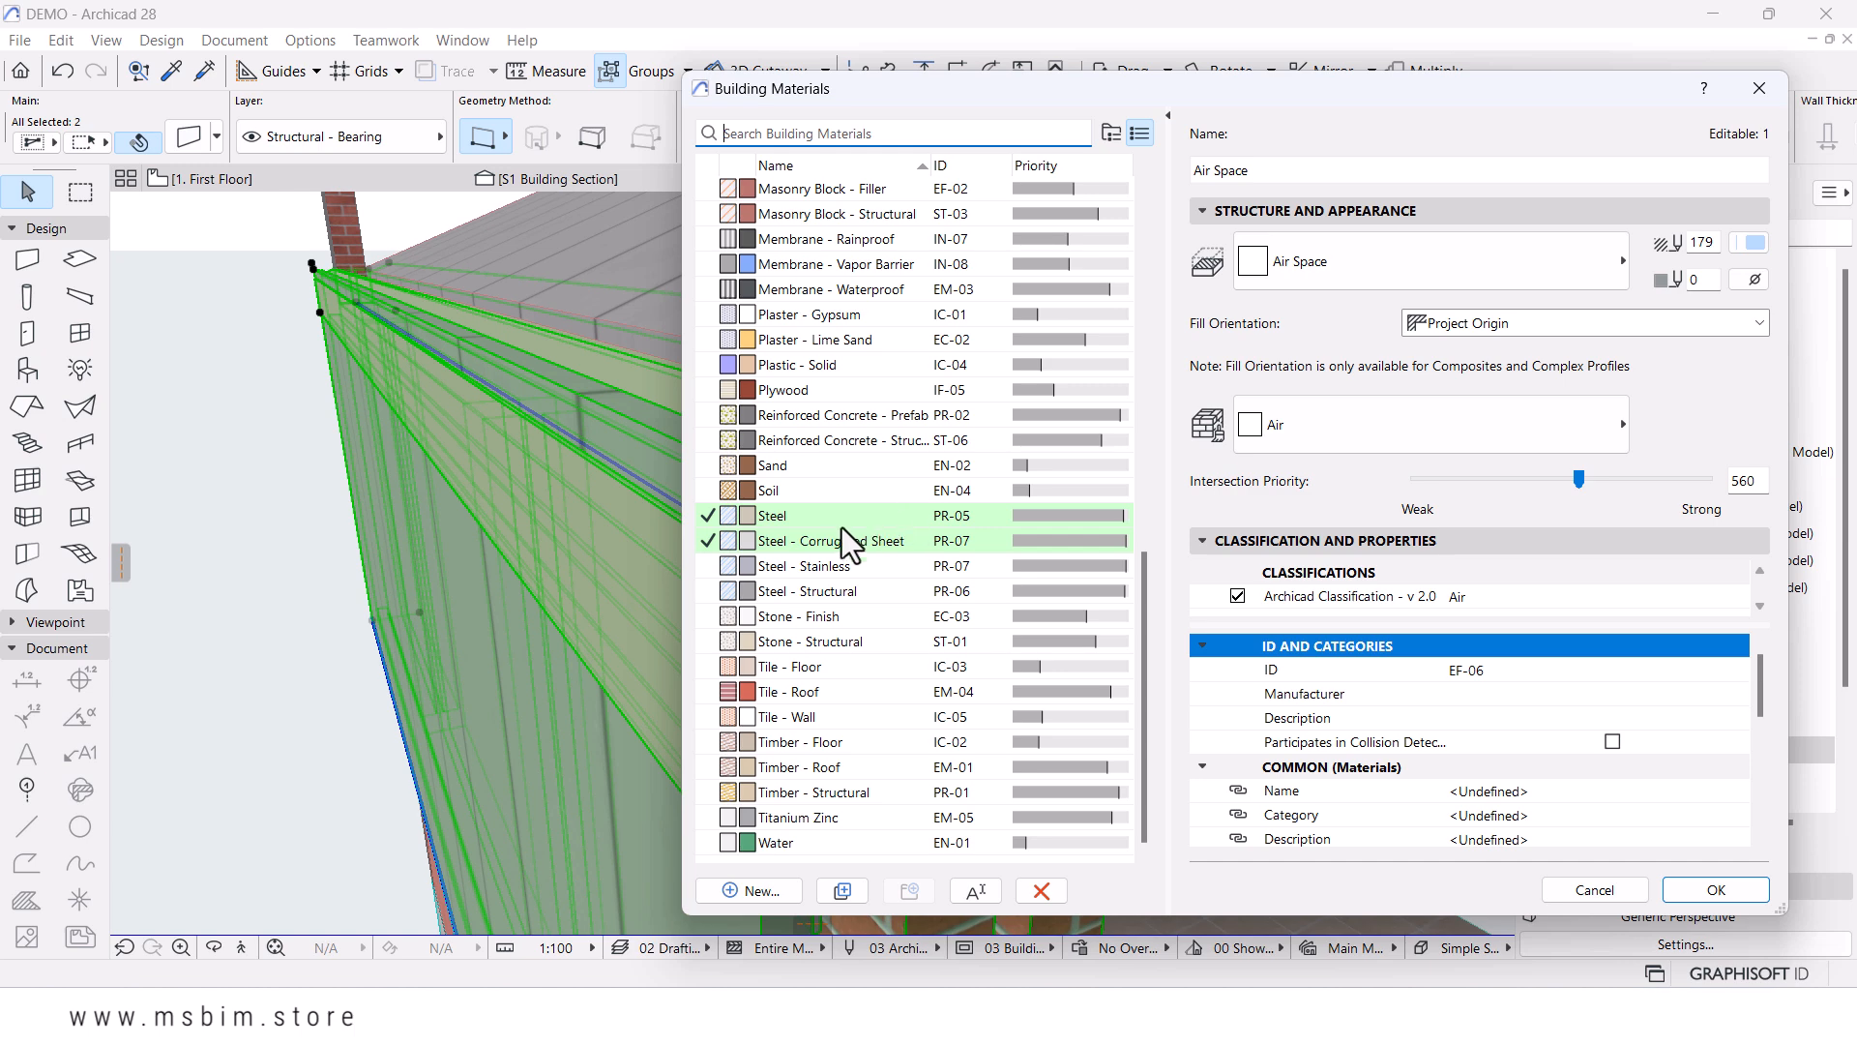
left_click(820, 518)
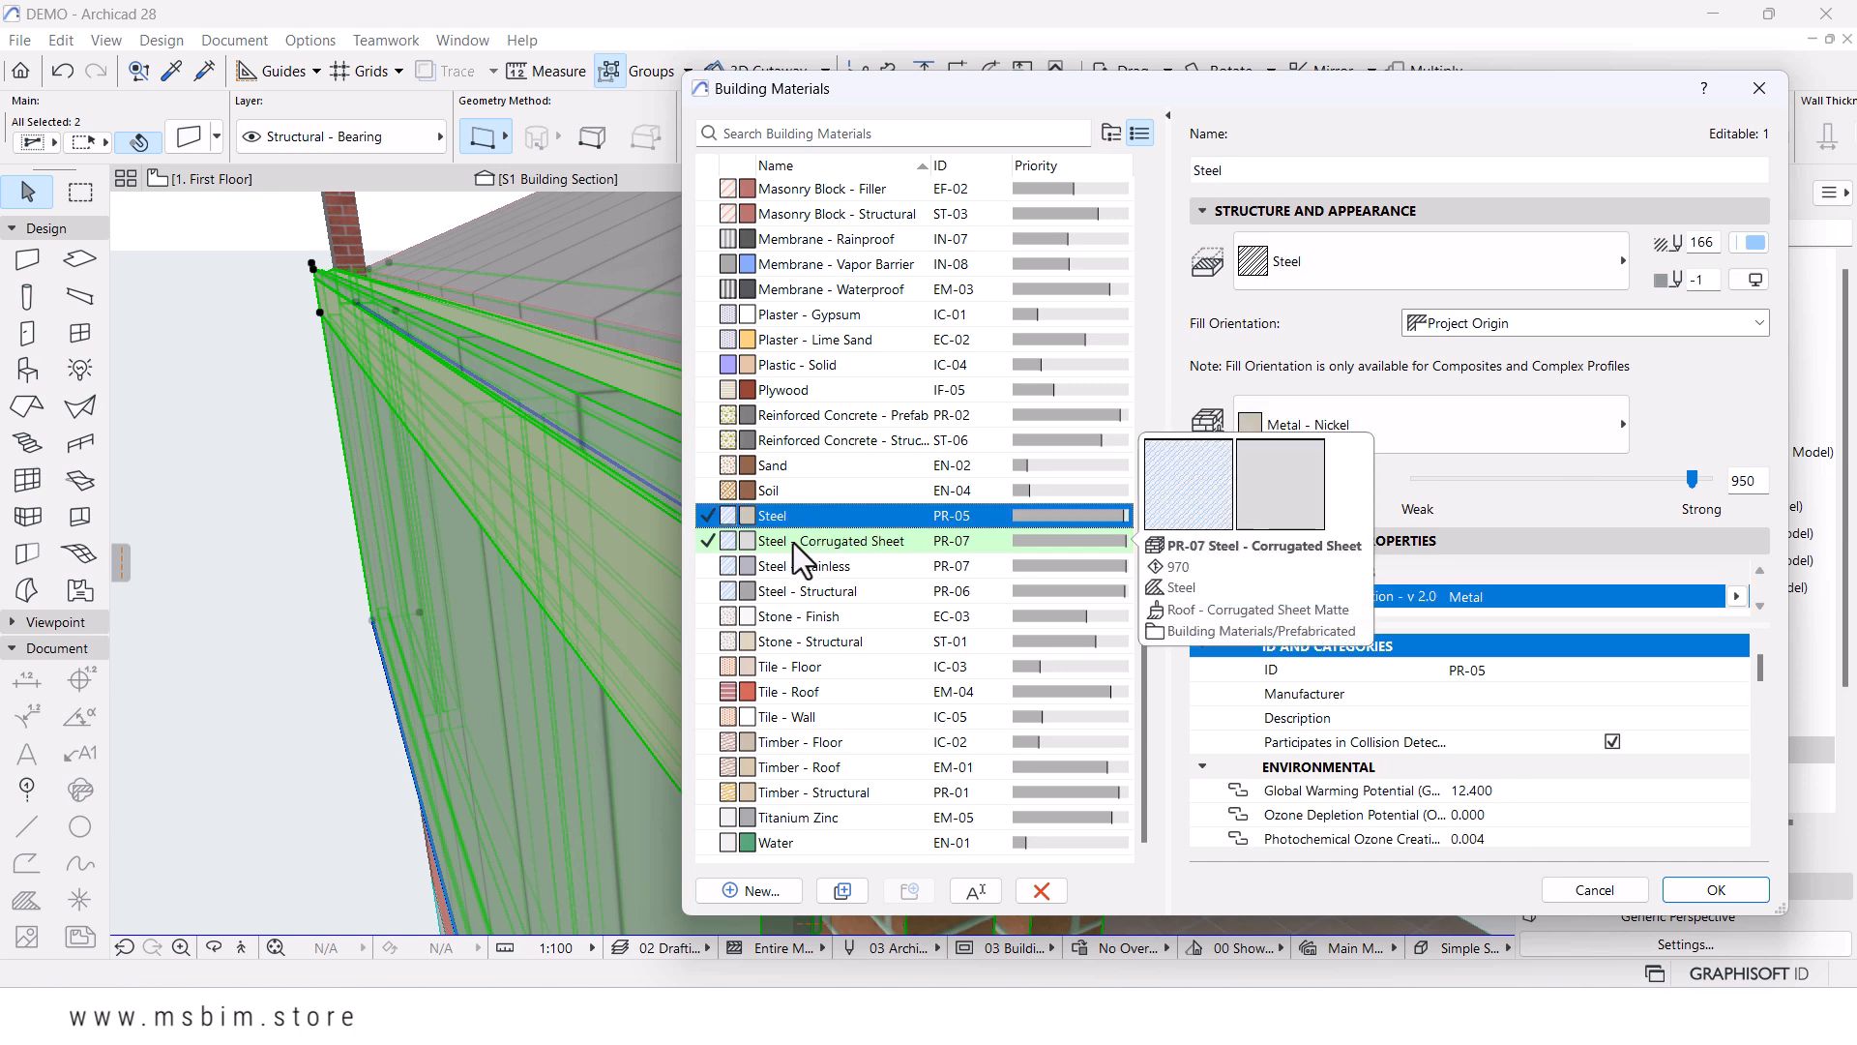
left_click(801, 542)
left_click(787, 519)
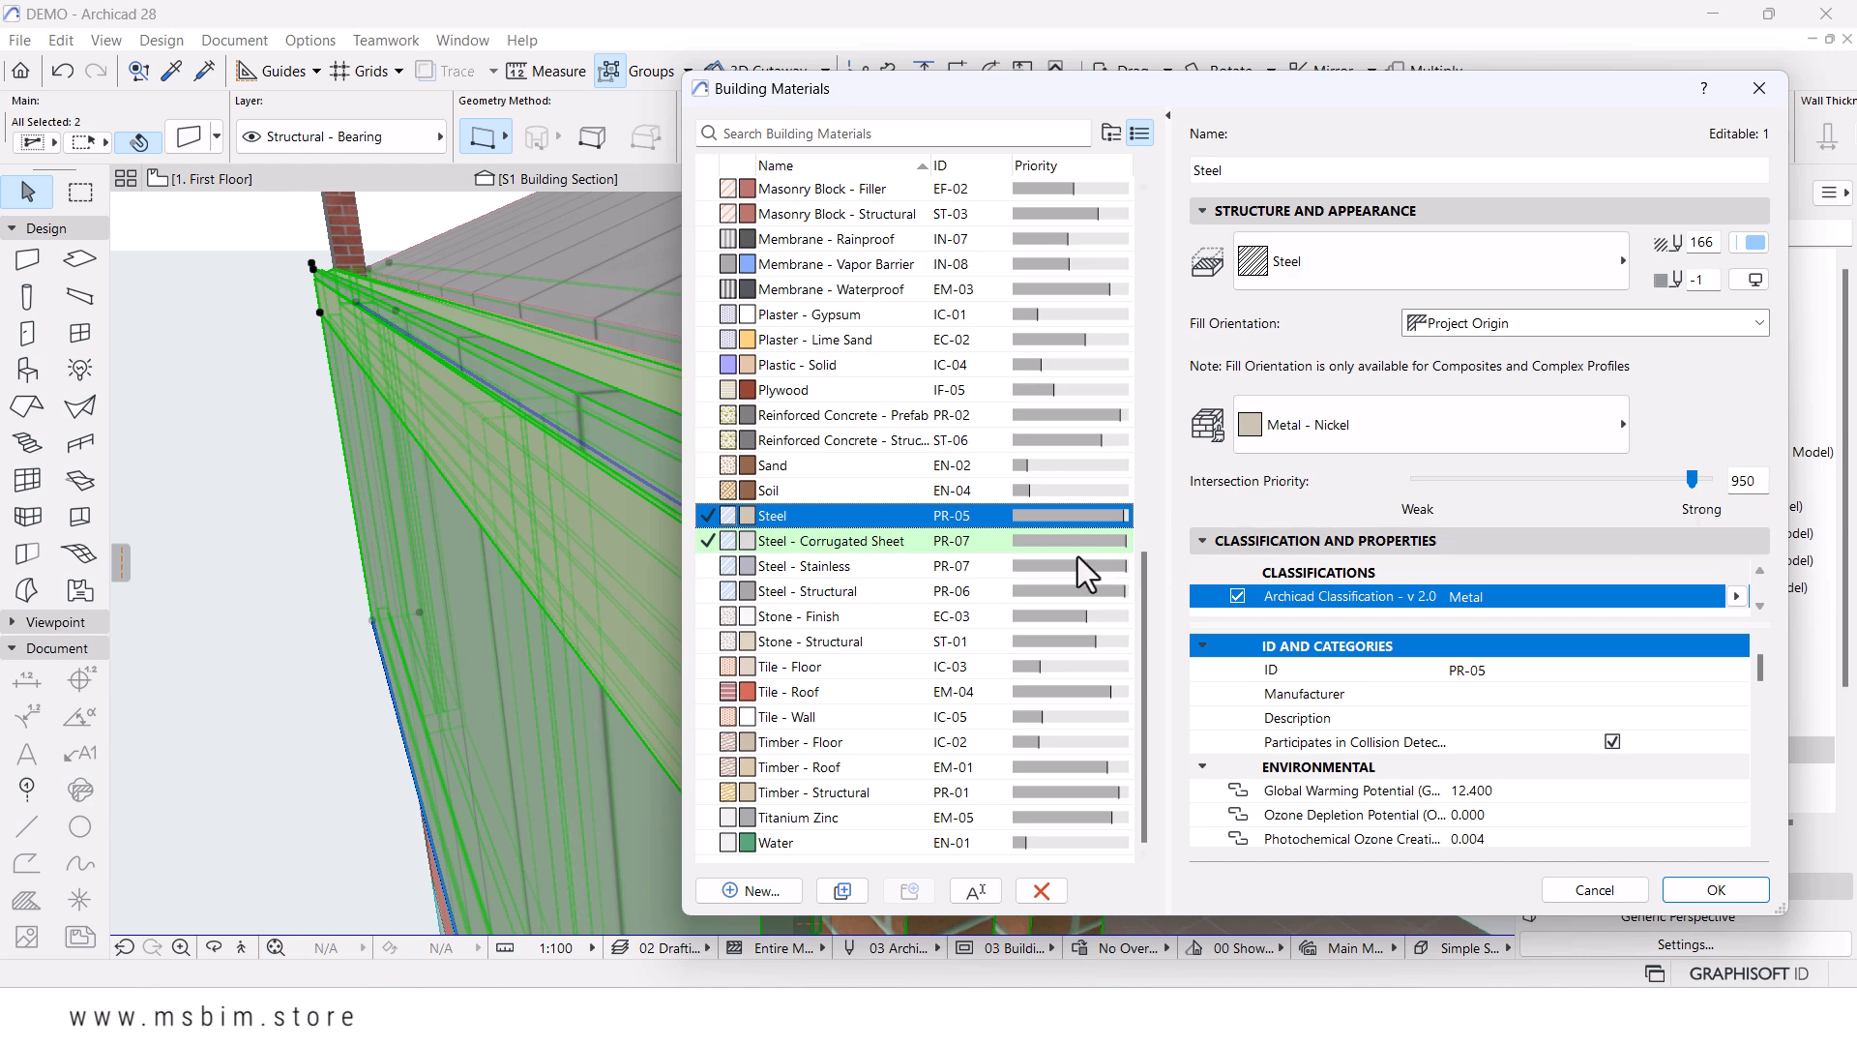
left_click(849, 541)
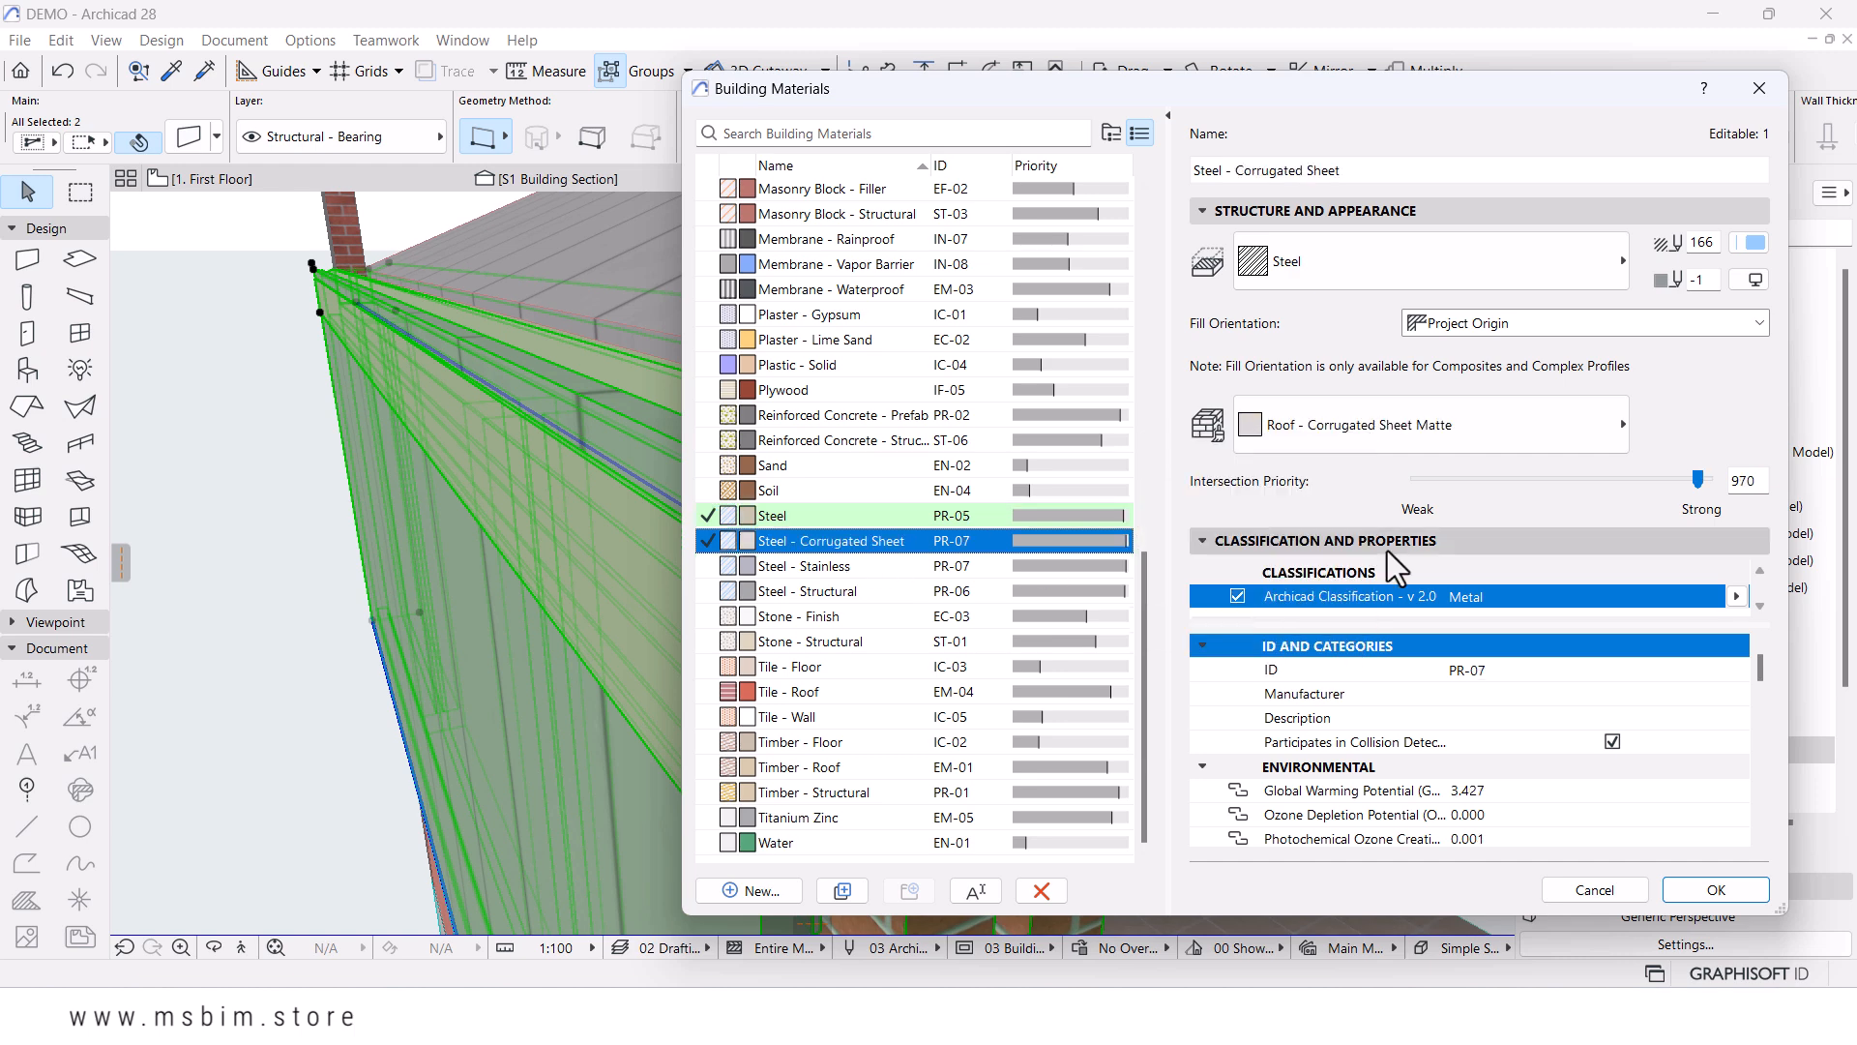
left_click_drag(1698, 485, 1534, 482)
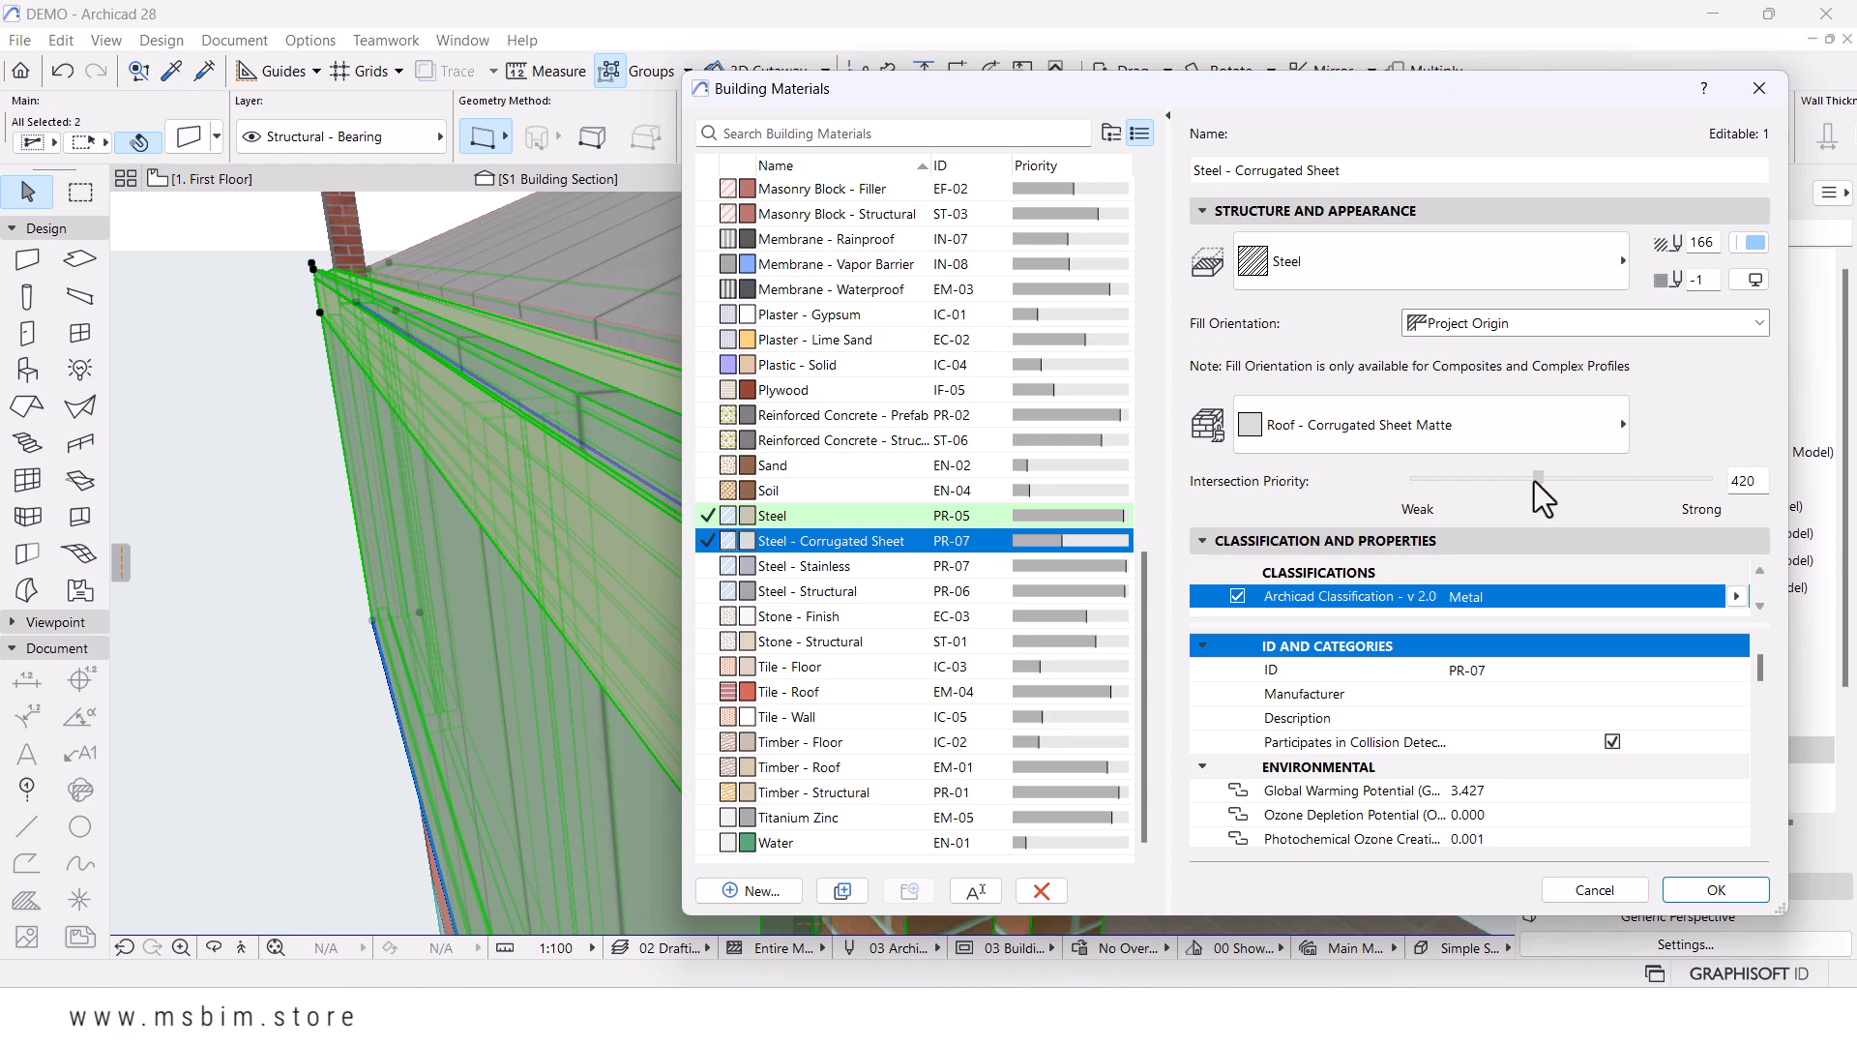
left_click(1699, 891)
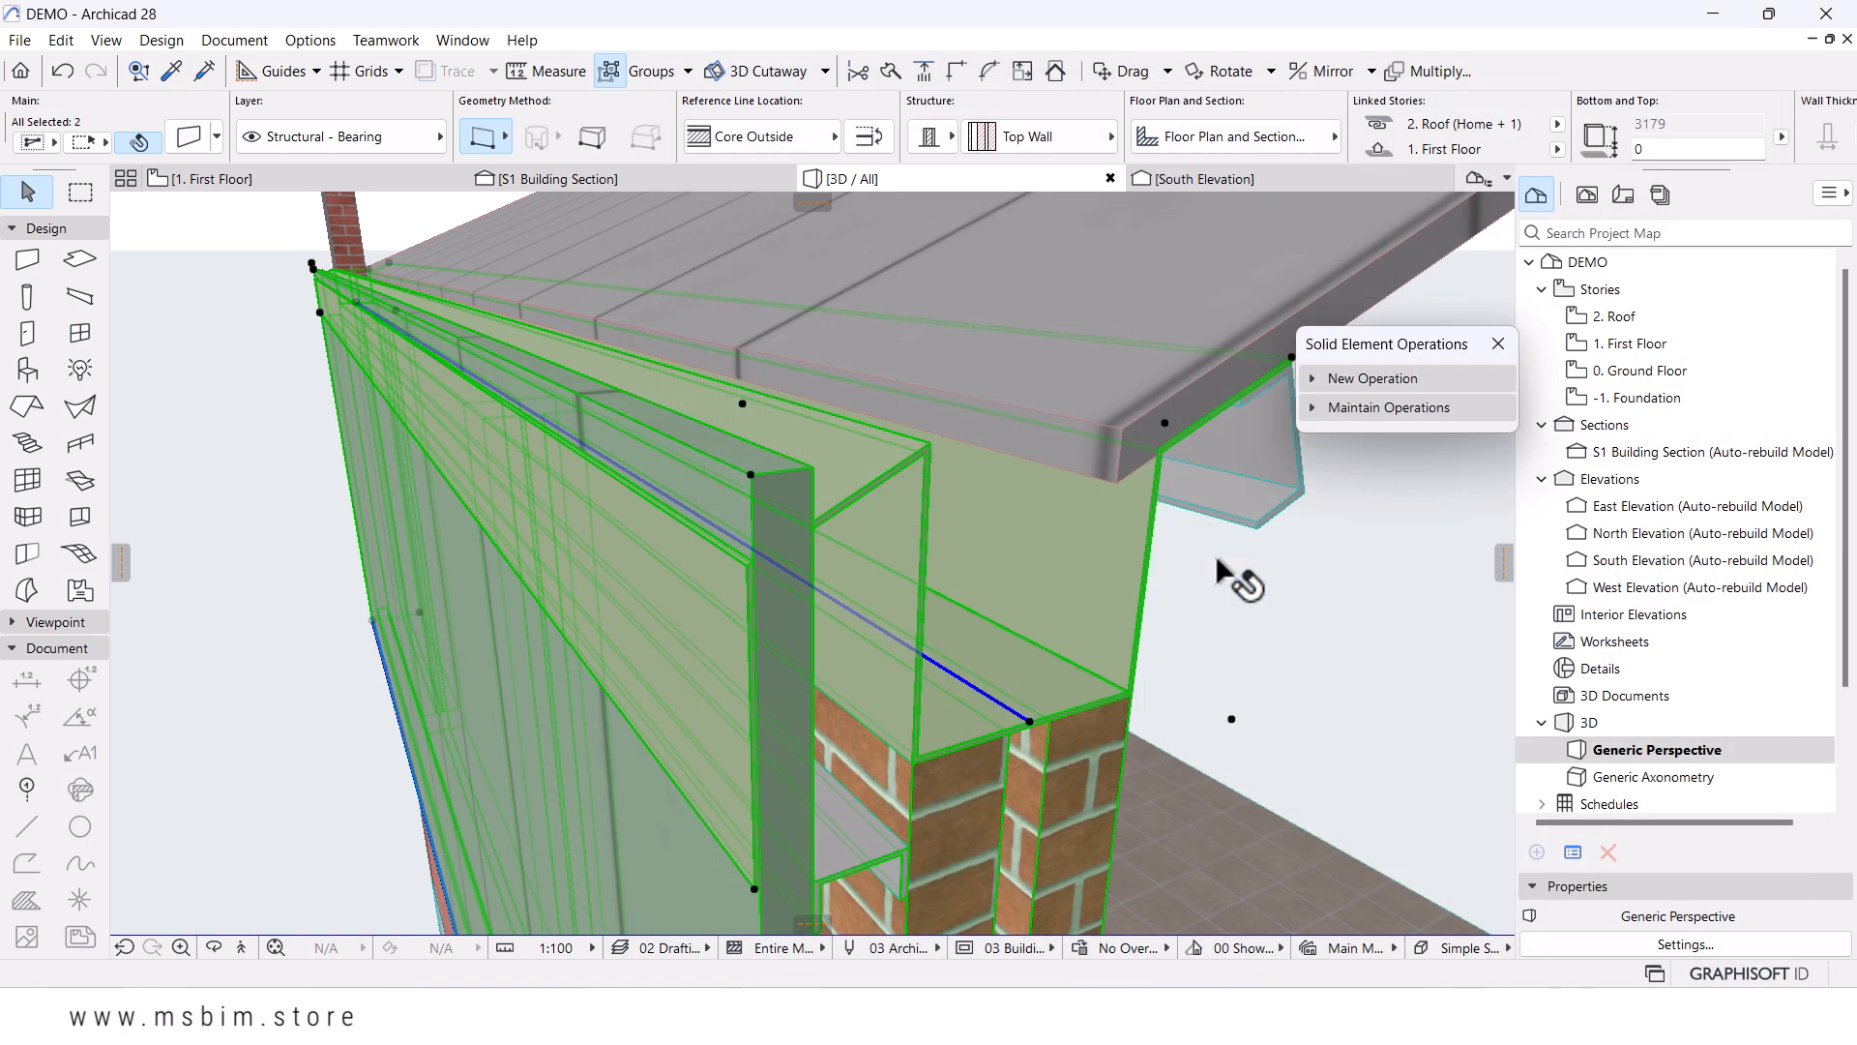
- Make the gable-side Top Wall under the sloping roof edge the target of a new solid element operation
scroll(793, 523, "up", 3)
scroll(792, 512, "down", 1)
left_click(1242, 559)
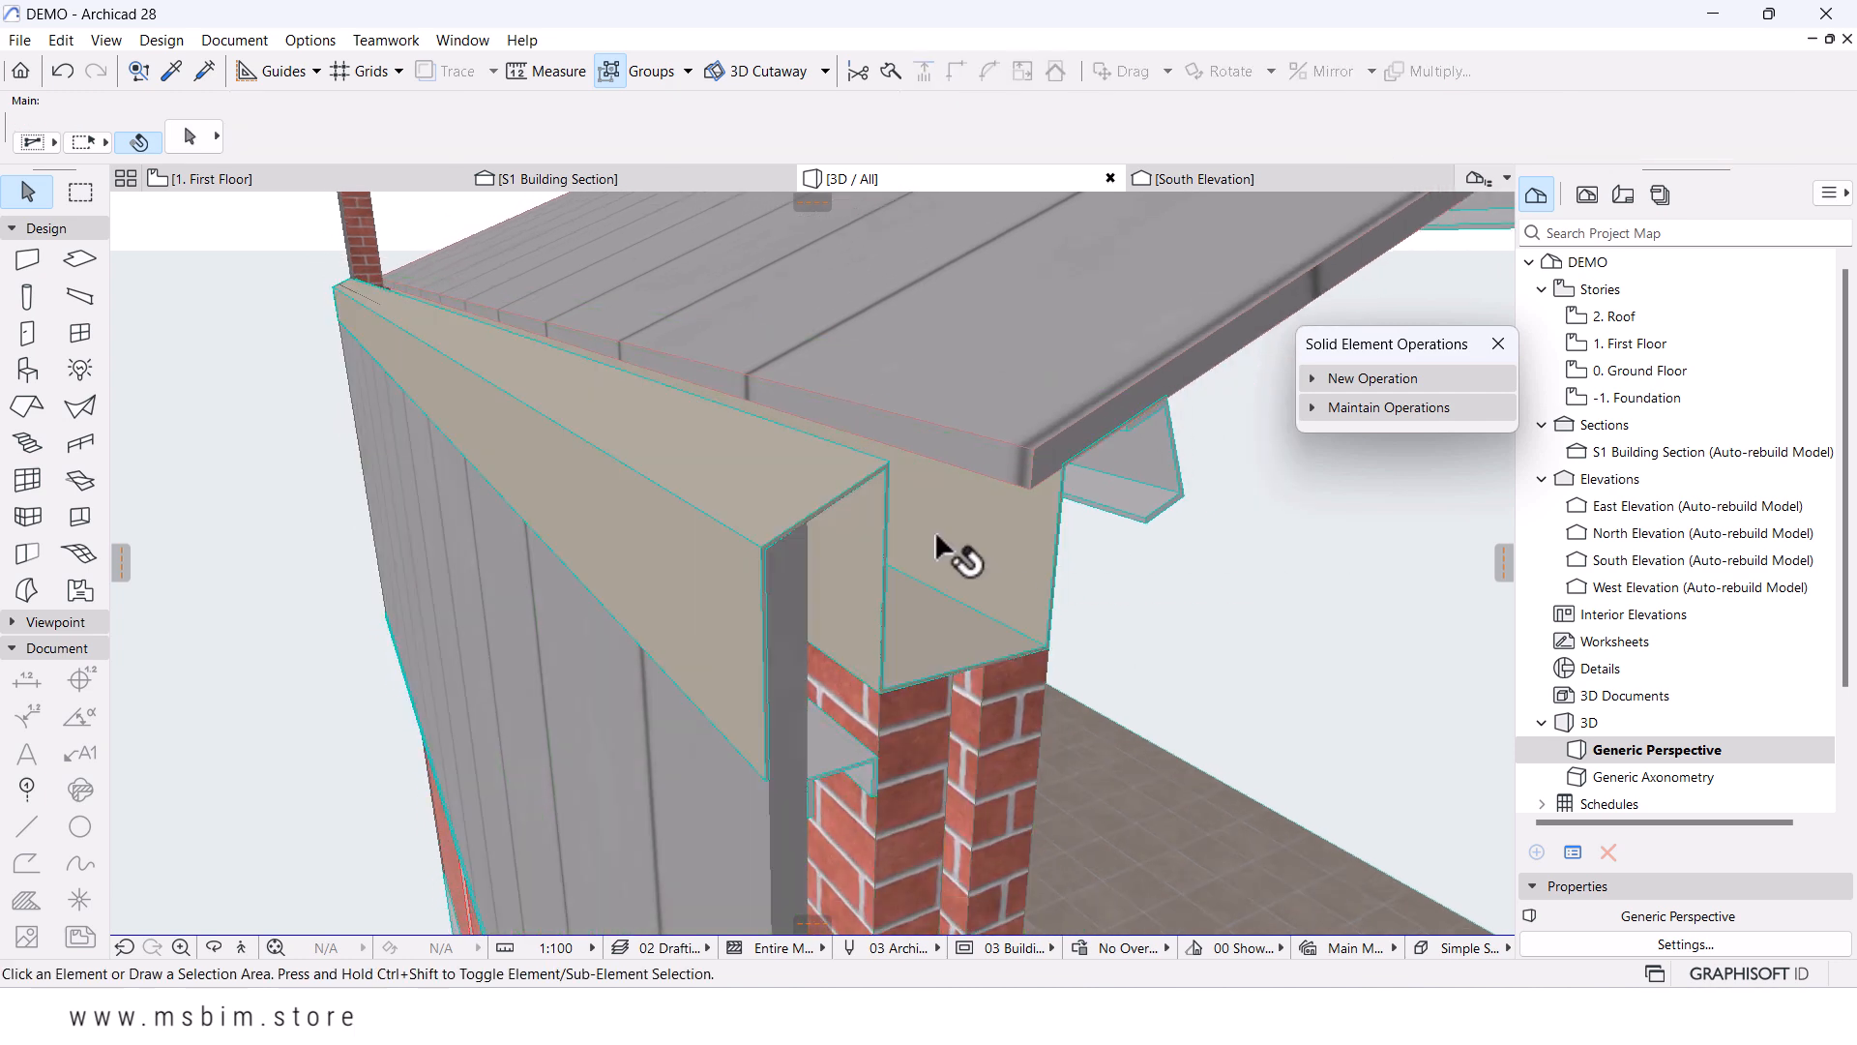
middle_click_drag(871, 526, 693, 421, "shift")
left_click(1364, 379)
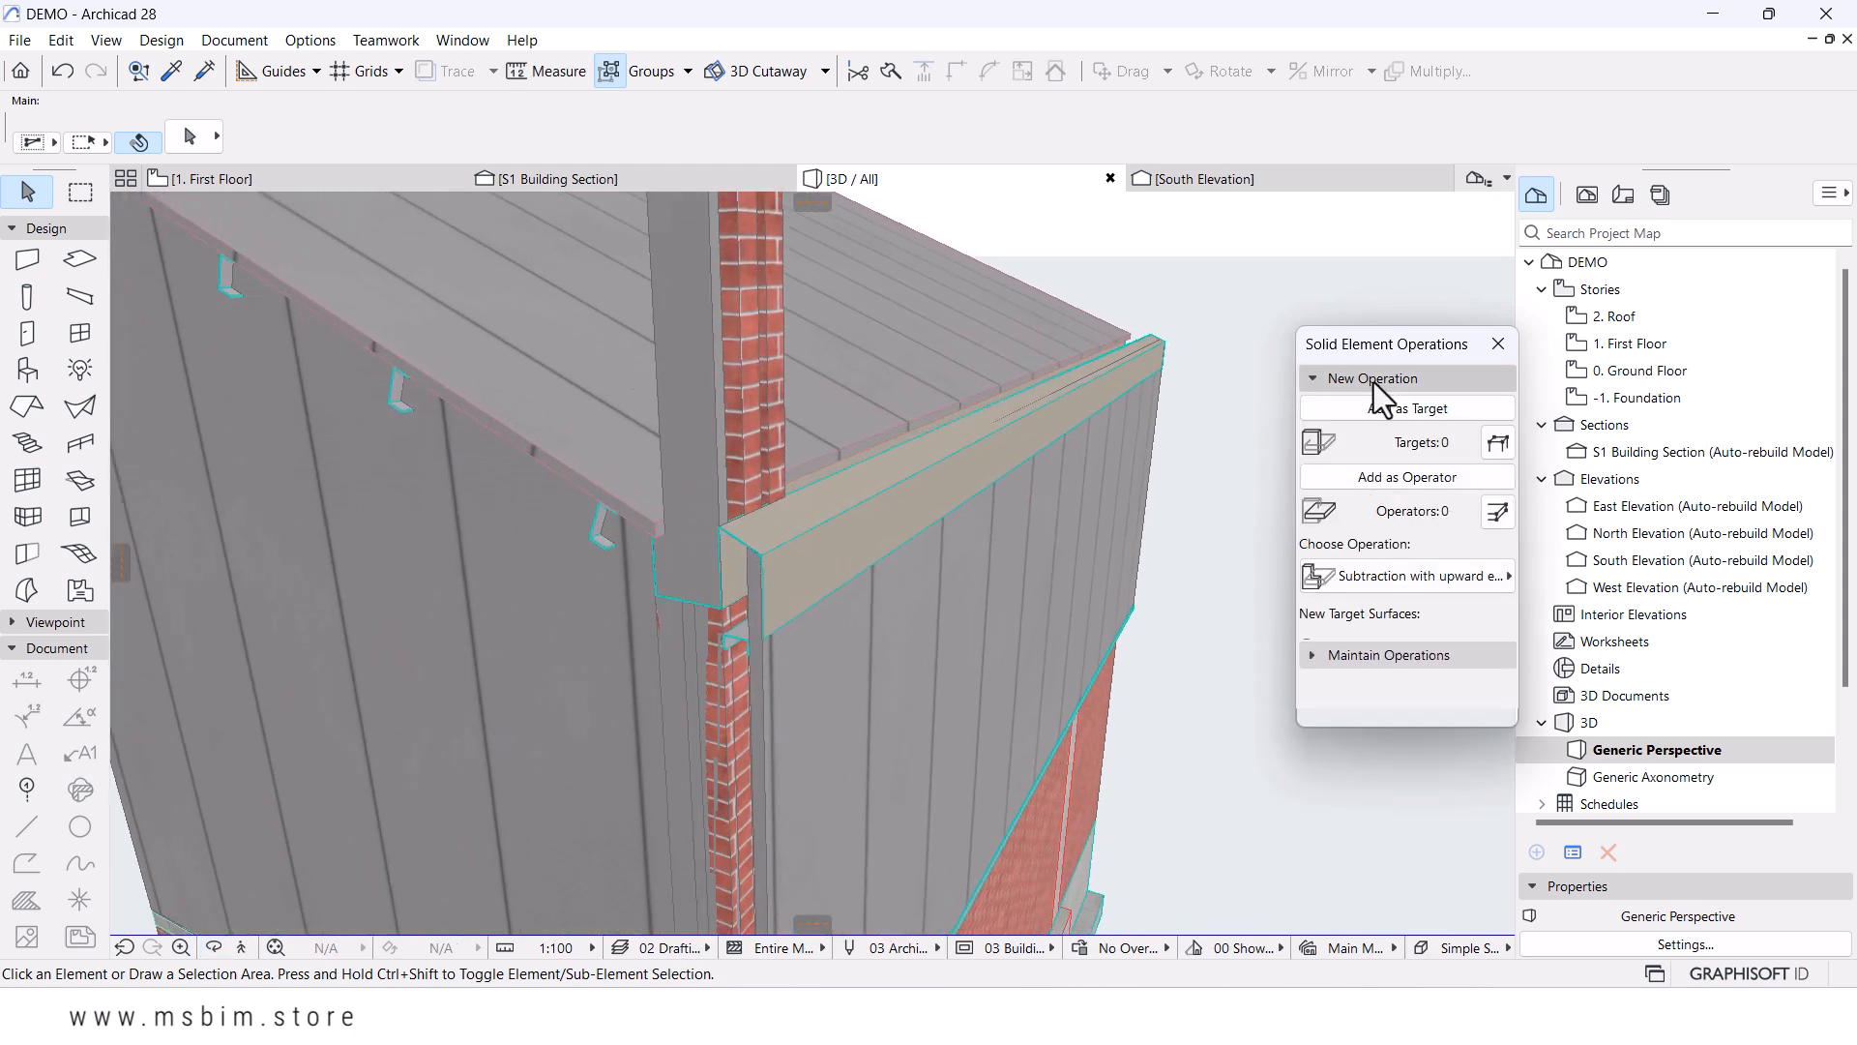
left_click_drag(1382, 347, 1317, 330)
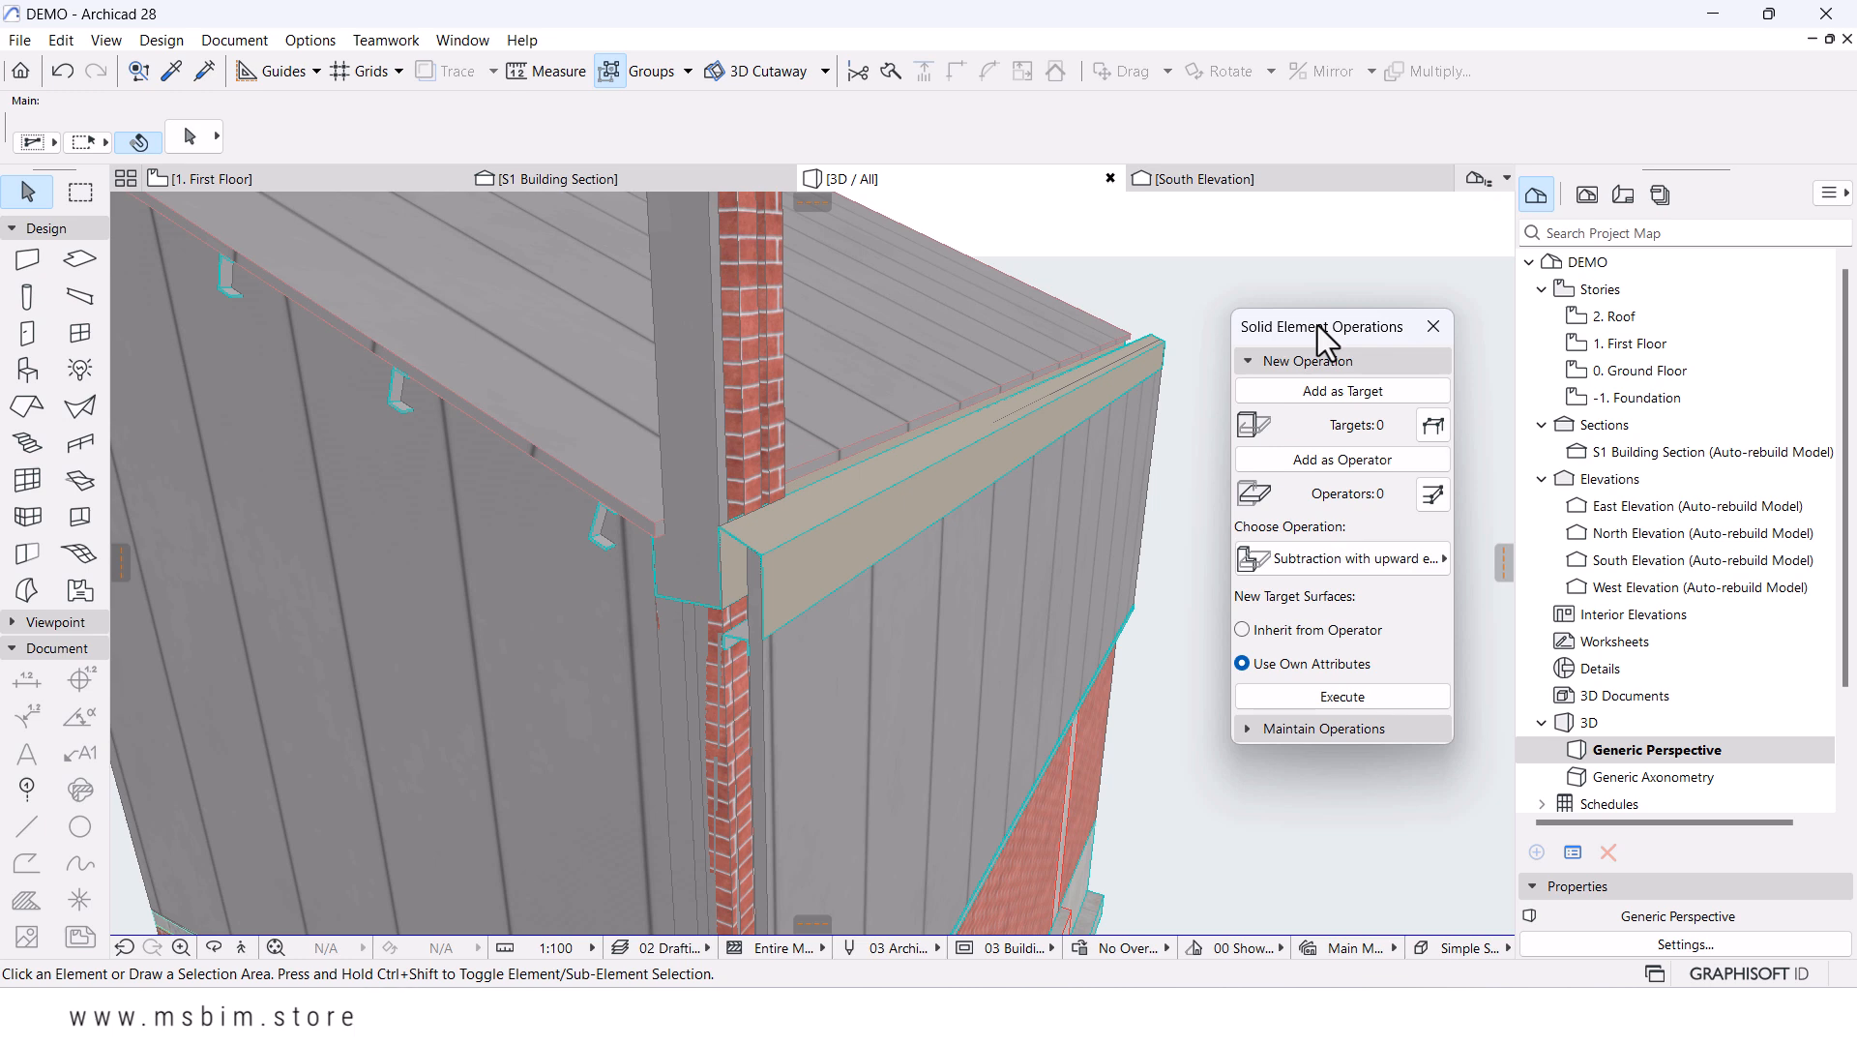
left_click(713, 352)
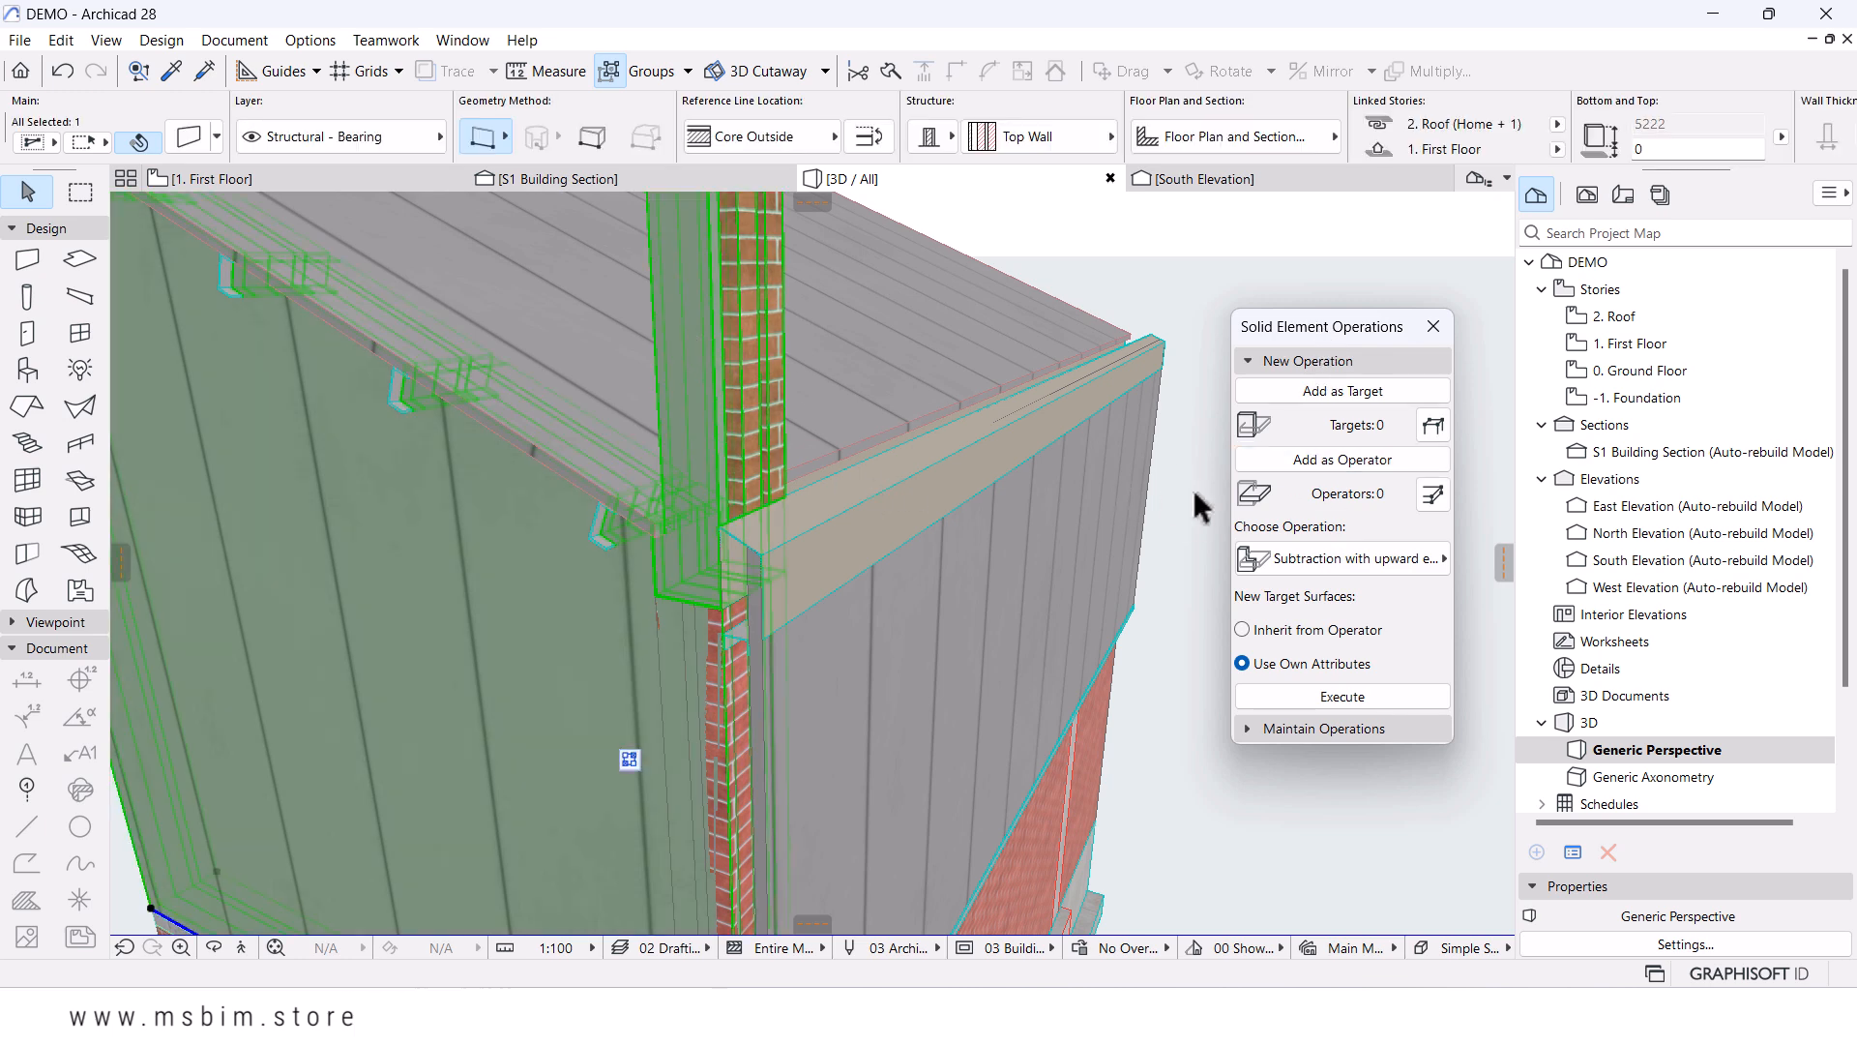
left_click(1338, 393)
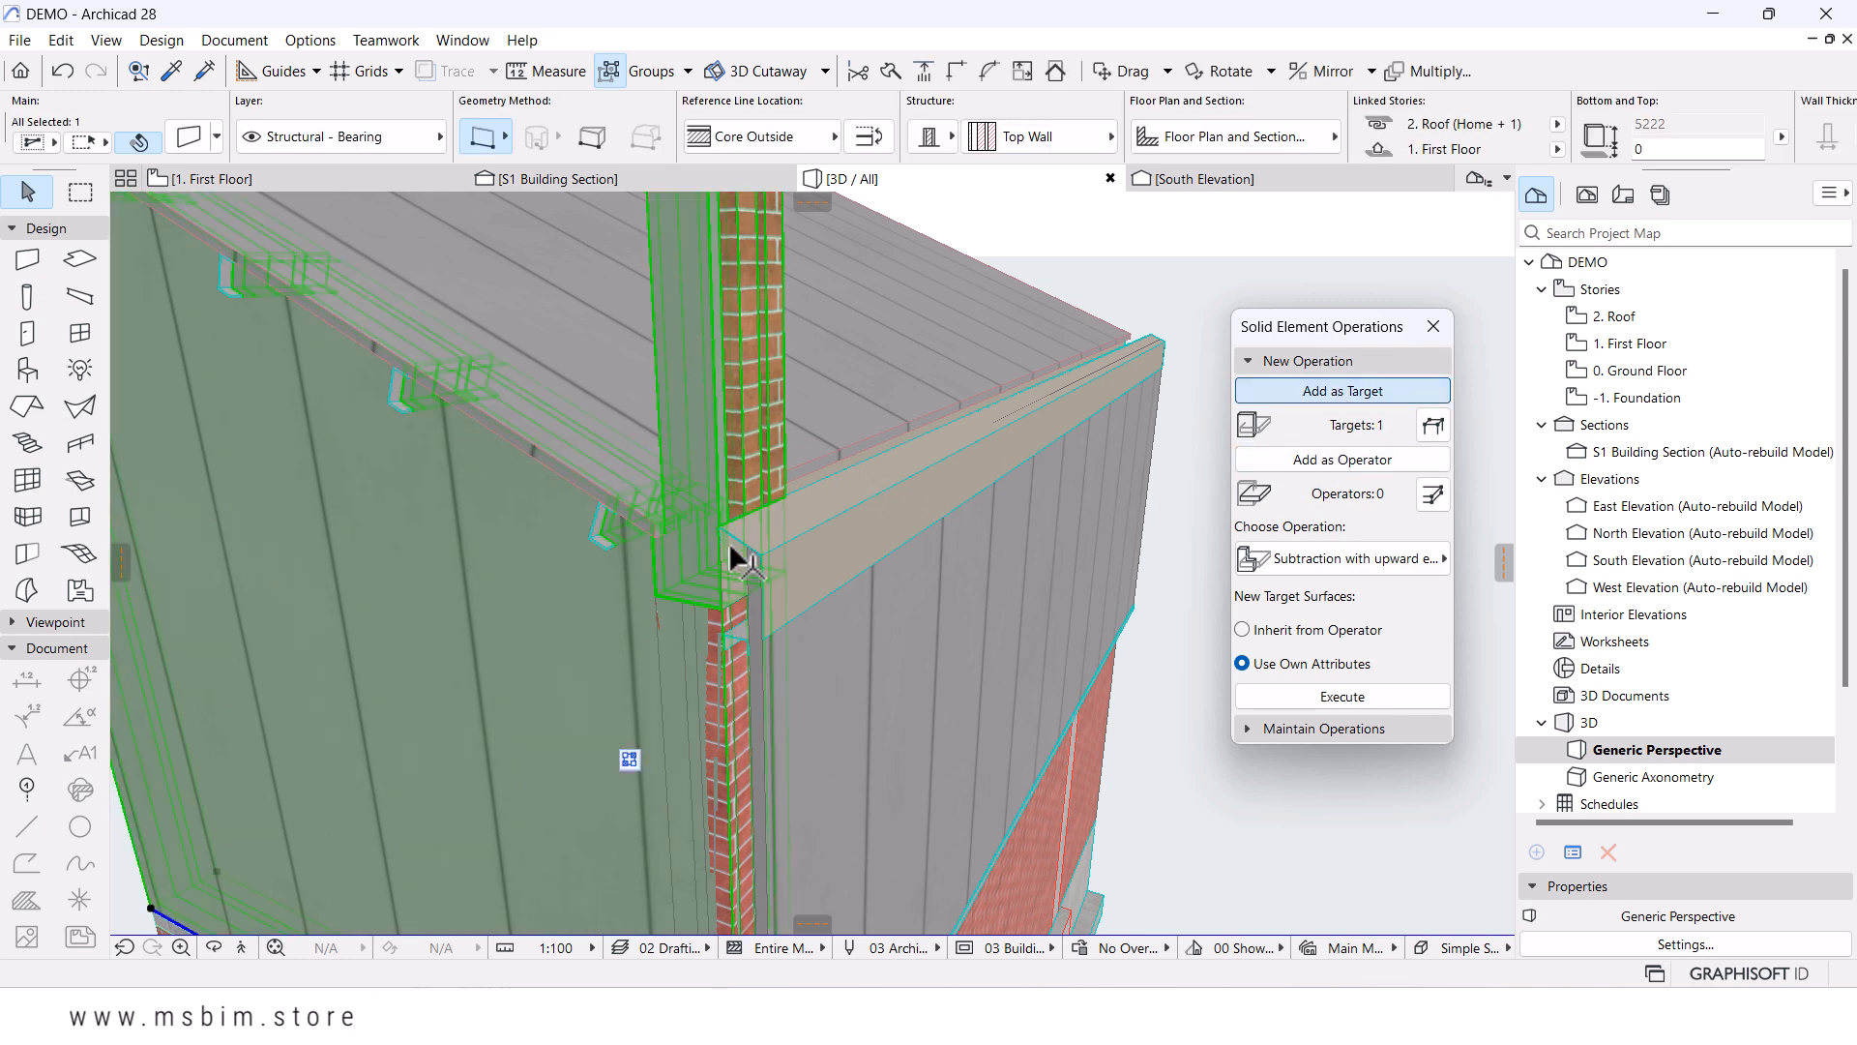
- Add the gutter beam as operator and cut it from the gable Top Wall using Subtraction with upward extrusion
left_click(849, 514)
left_click(1333, 463)
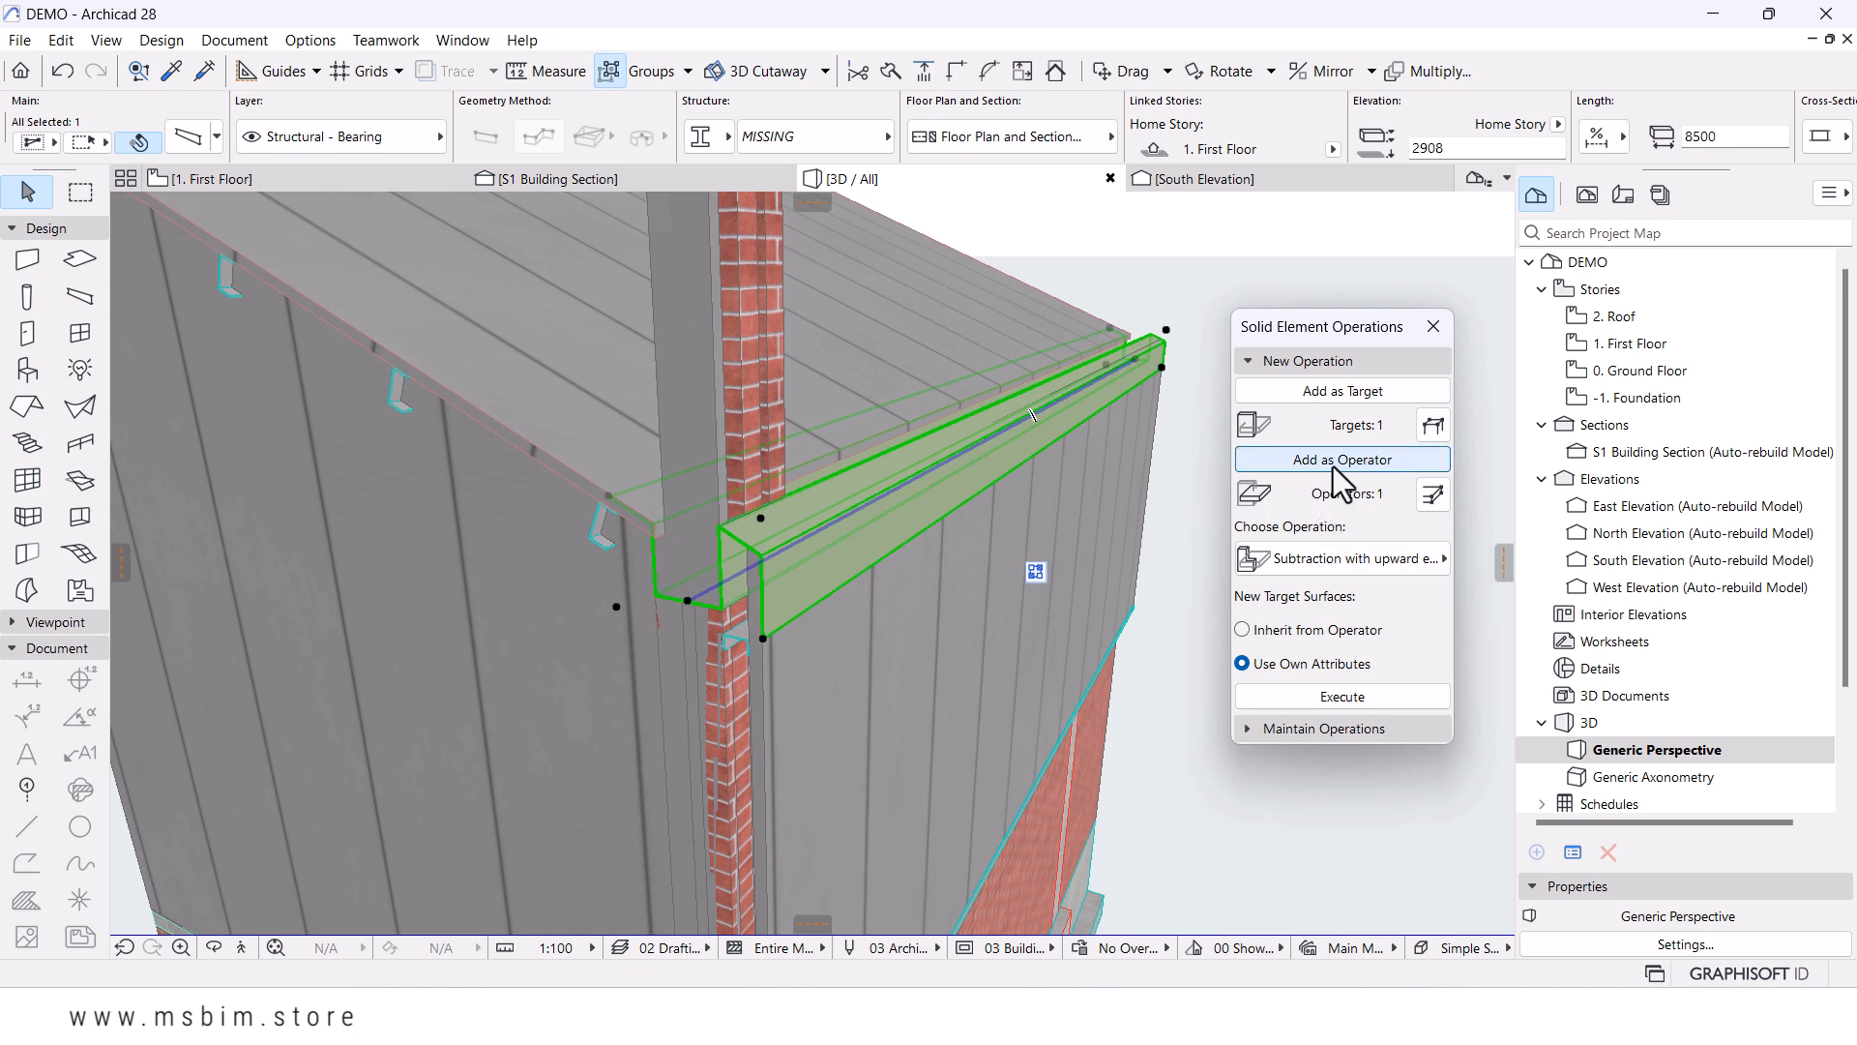
left_click(1315, 692)
left_click(1250, 852)
- Intersect the Top Wall at the eaves with the adjoining gable Top Wall at the building corner
scroll(833, 508, "down", 3)
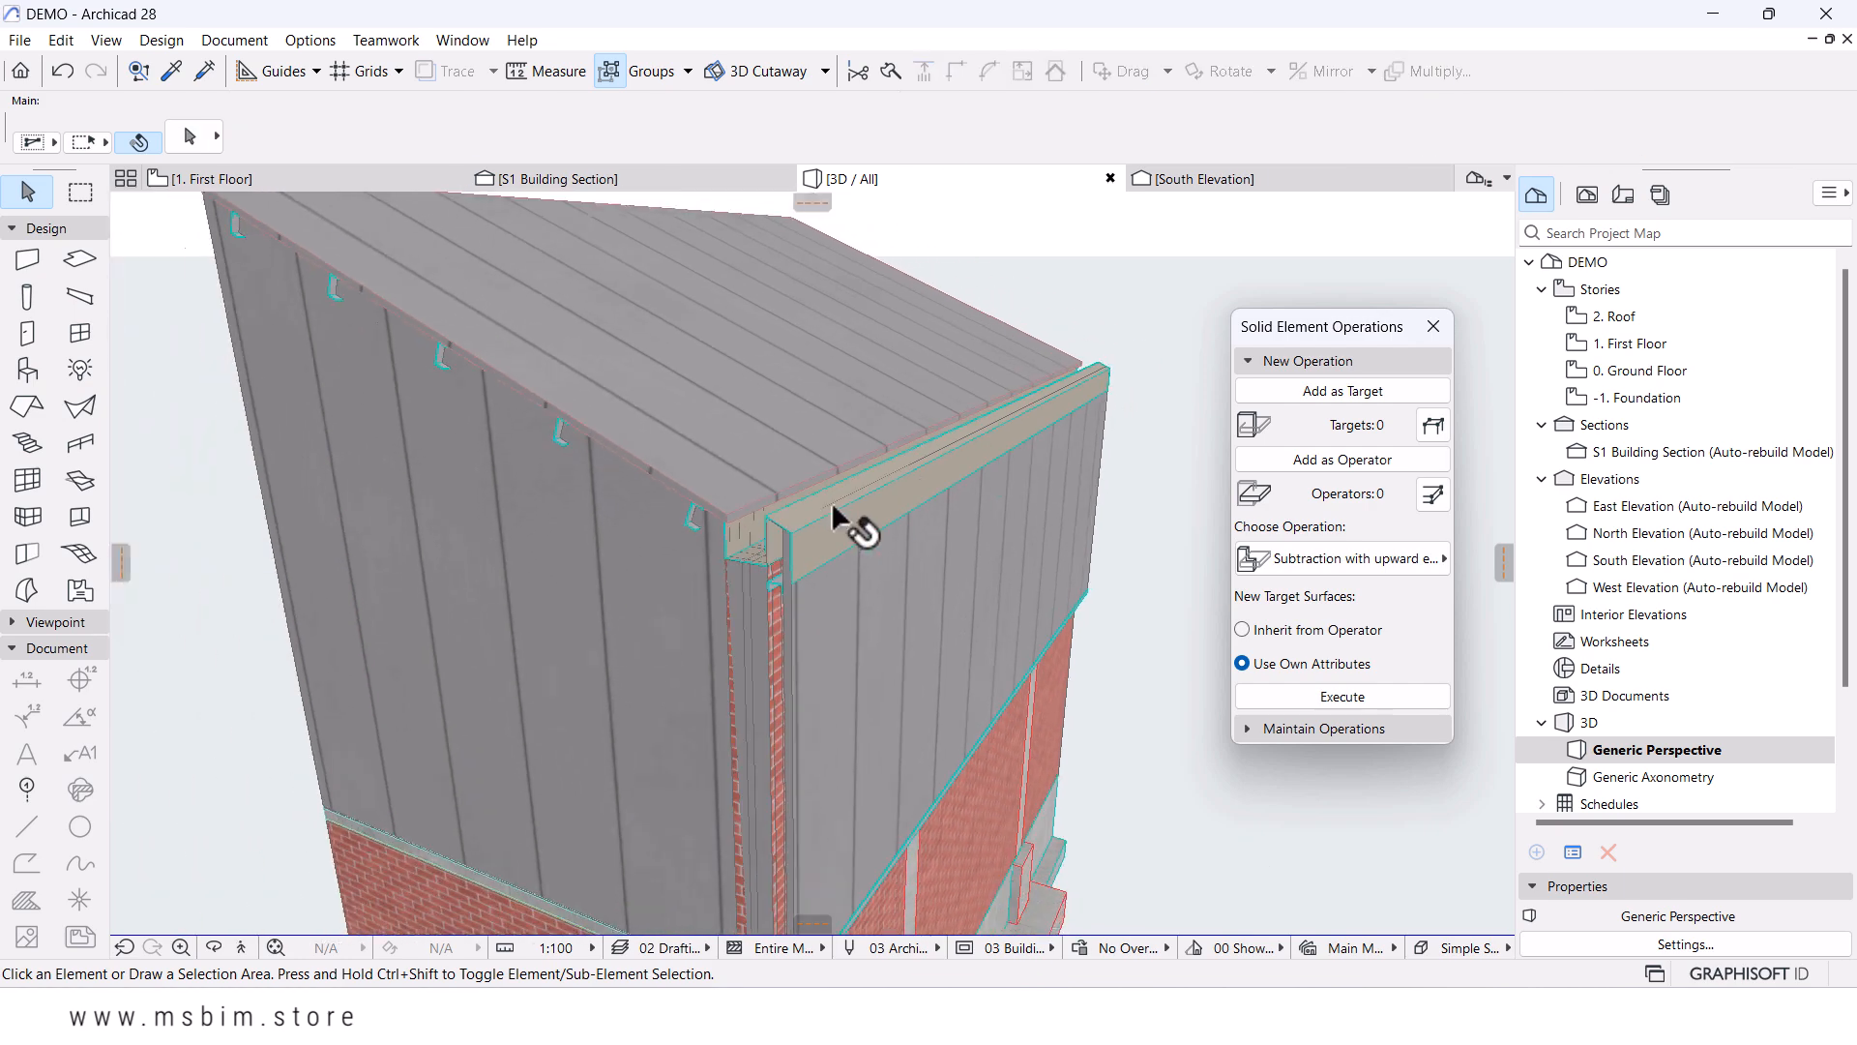
scroll(833, 504, "down", 3)
middle_click_drag(1032, 638, 916, 635, "shift")
middle_click_drag(794, 638, 792, 582)
scroll(788, 468, "up", 5)
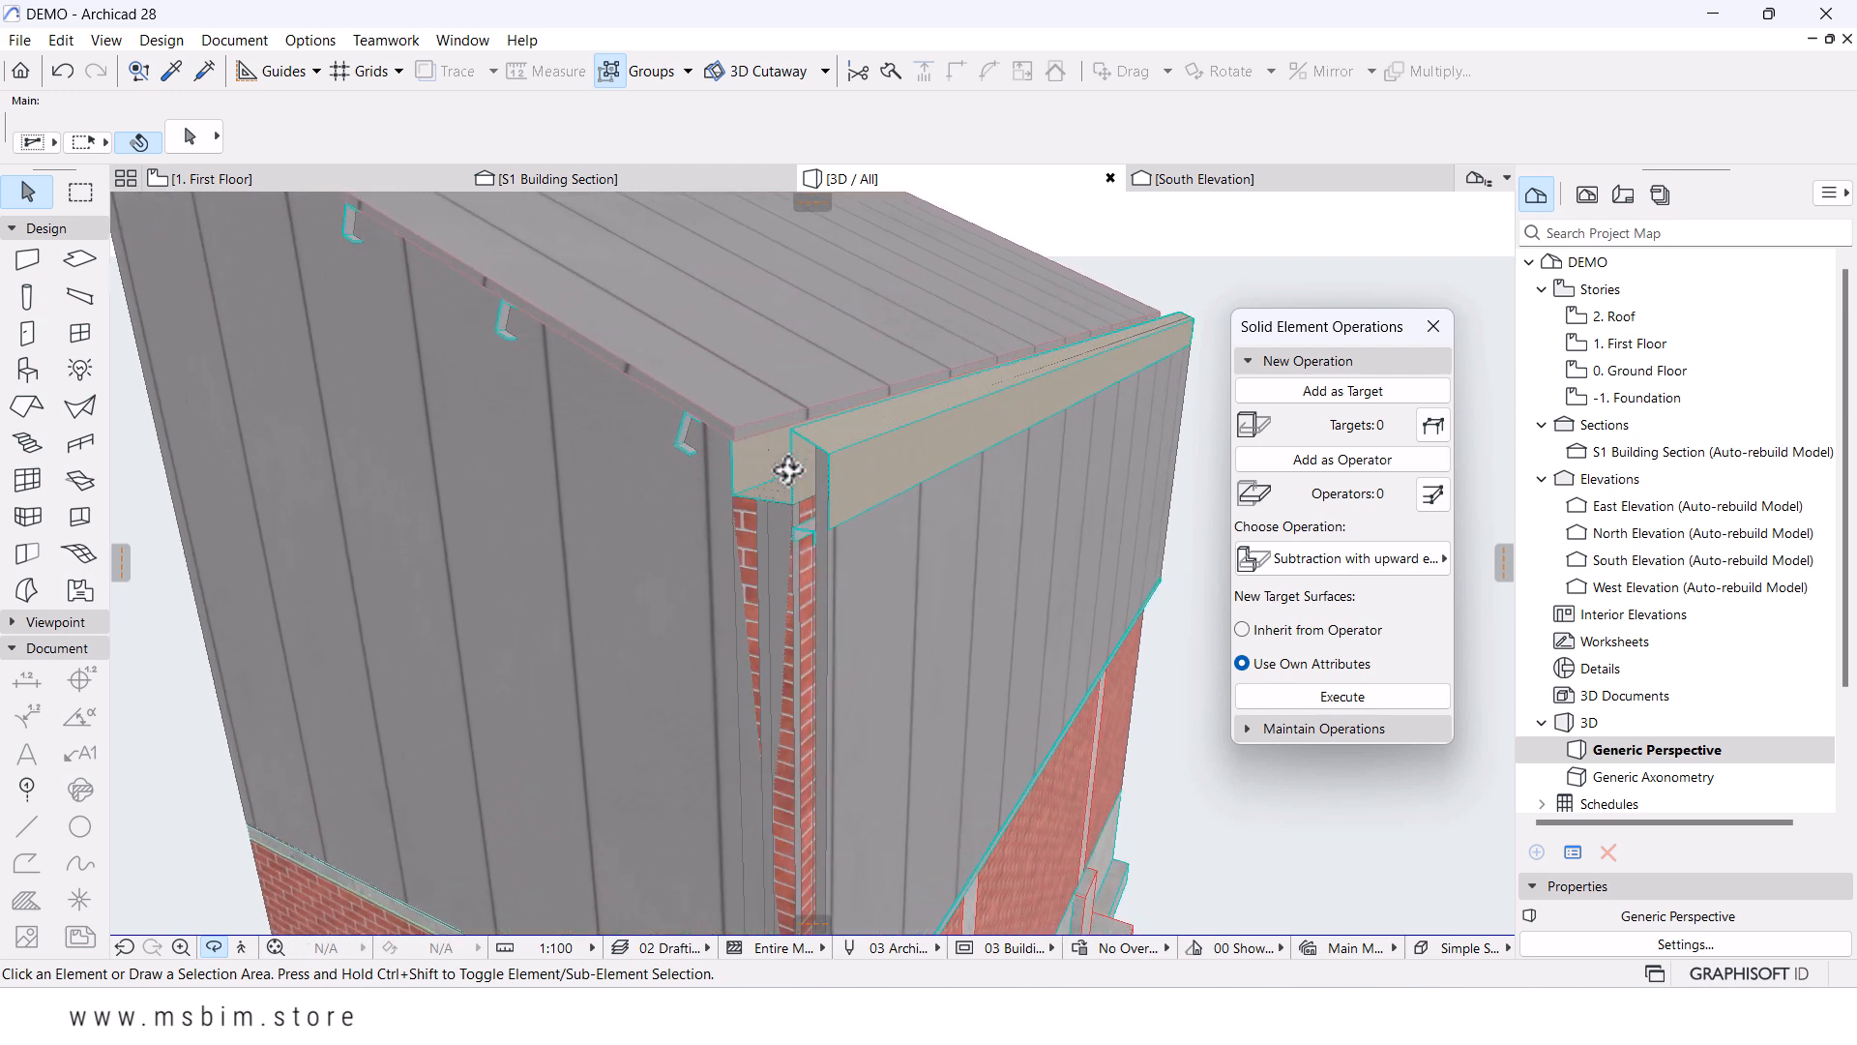
middle_click_drag(800, 468, 858, 551, "shift")
left_click(710, 532)
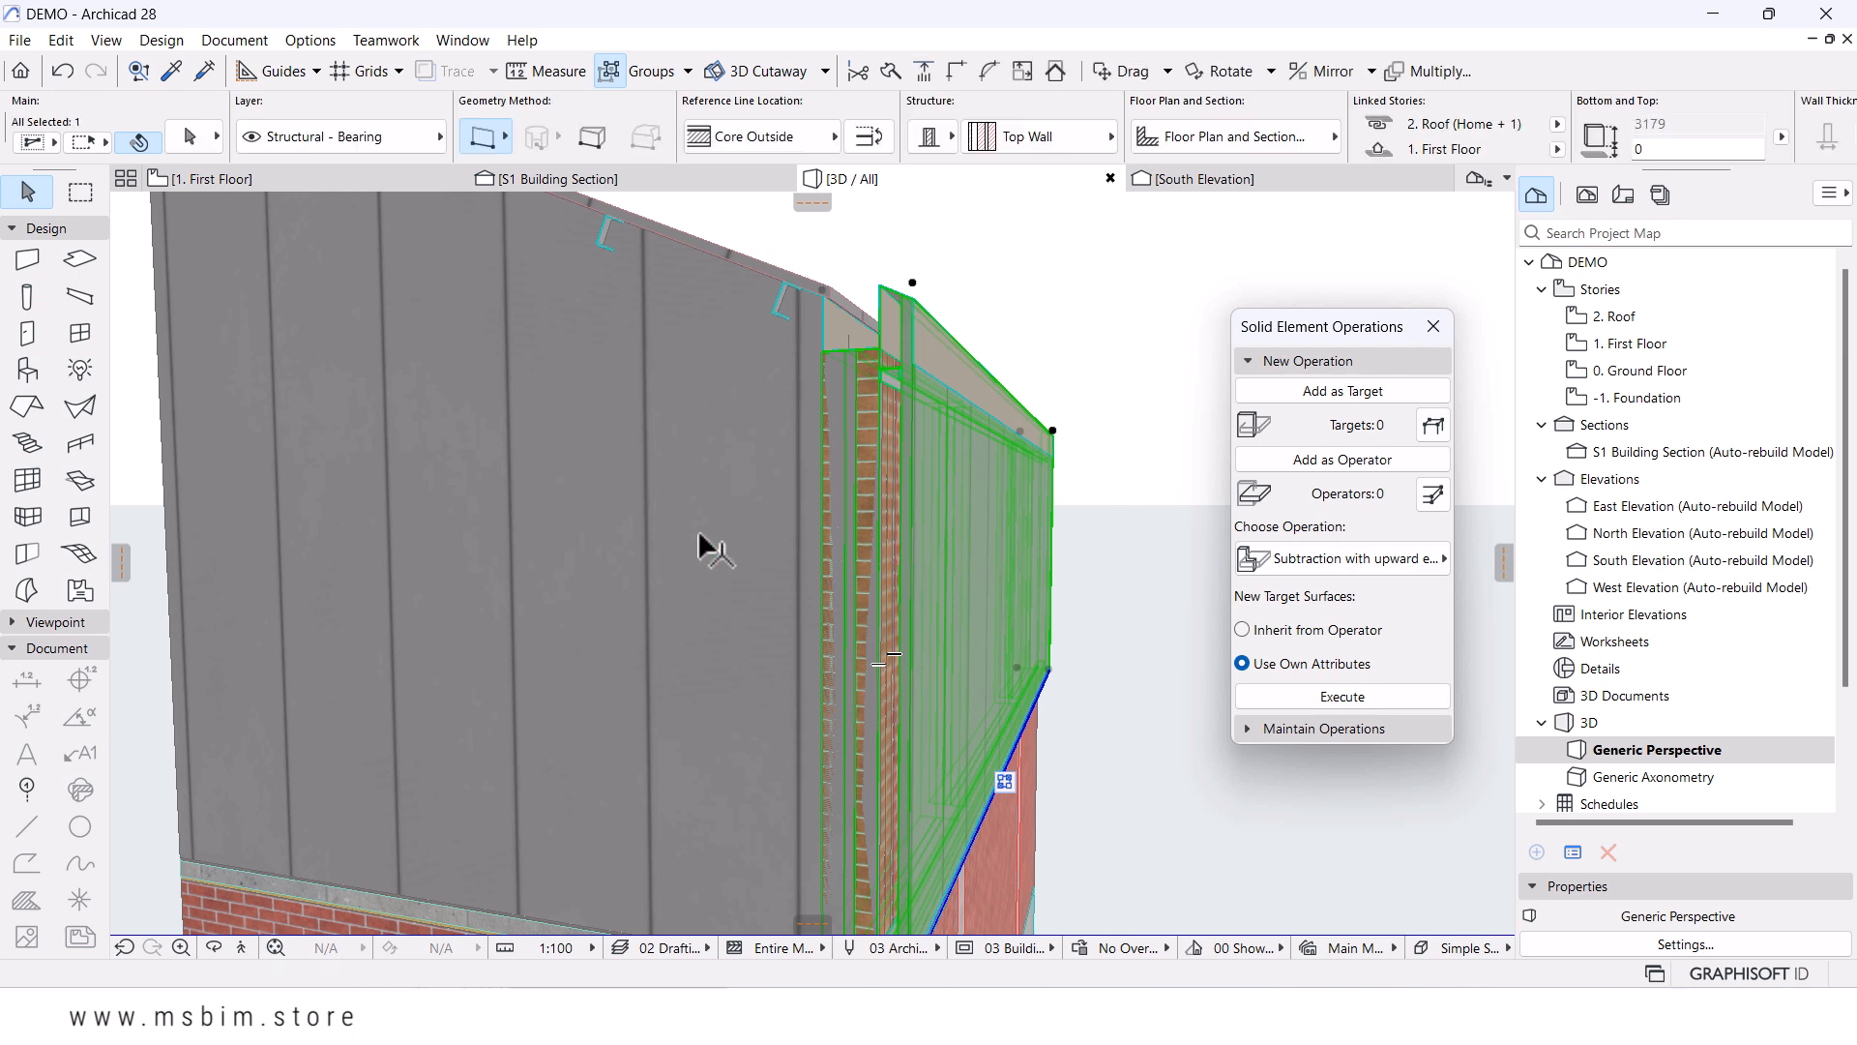
left_click(949, 68)
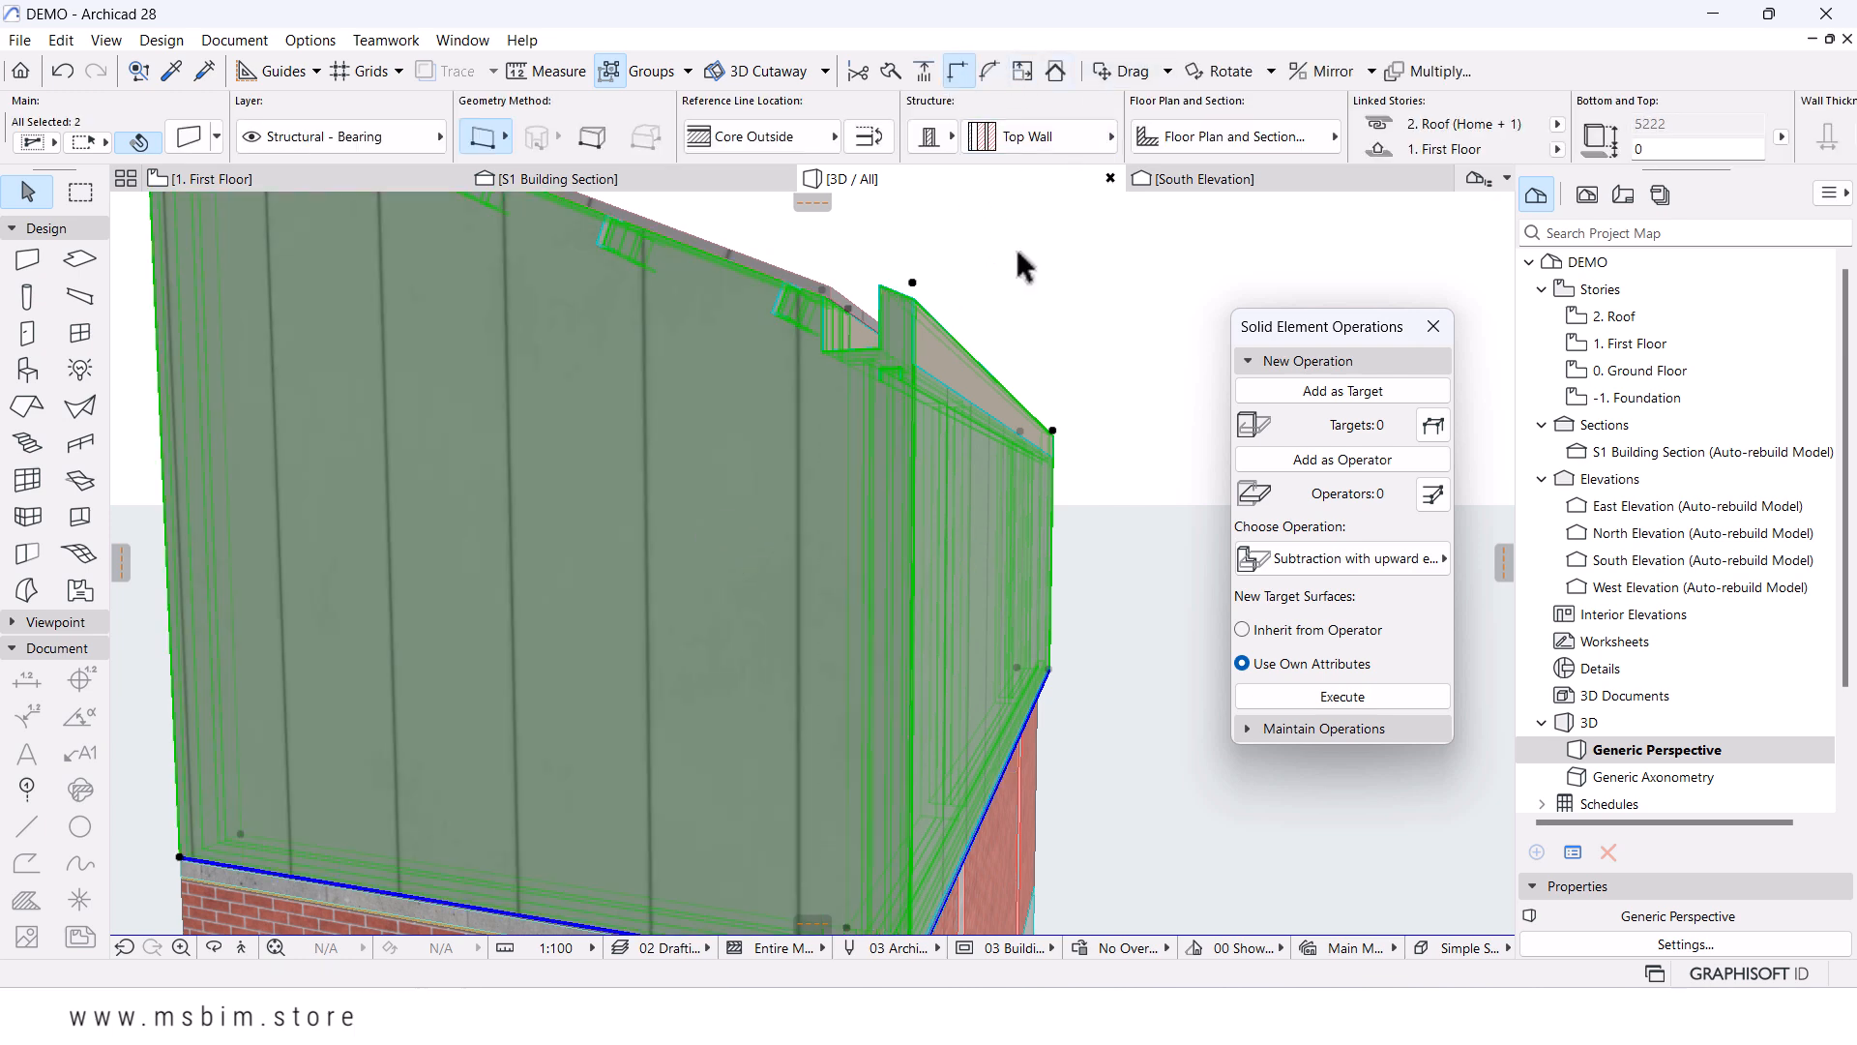
left_click(1123, 295)
- Try to offset the end edge of the first-floor RC ECHO slab at the gable wall
scroll(747, 495, "down", 3)
middle_click_drag(750, 498, 1046, 772, "shift")
scroll(1045, 772, "up", 4)
middle_click_drag(677, 658, 677, 657, "shift")
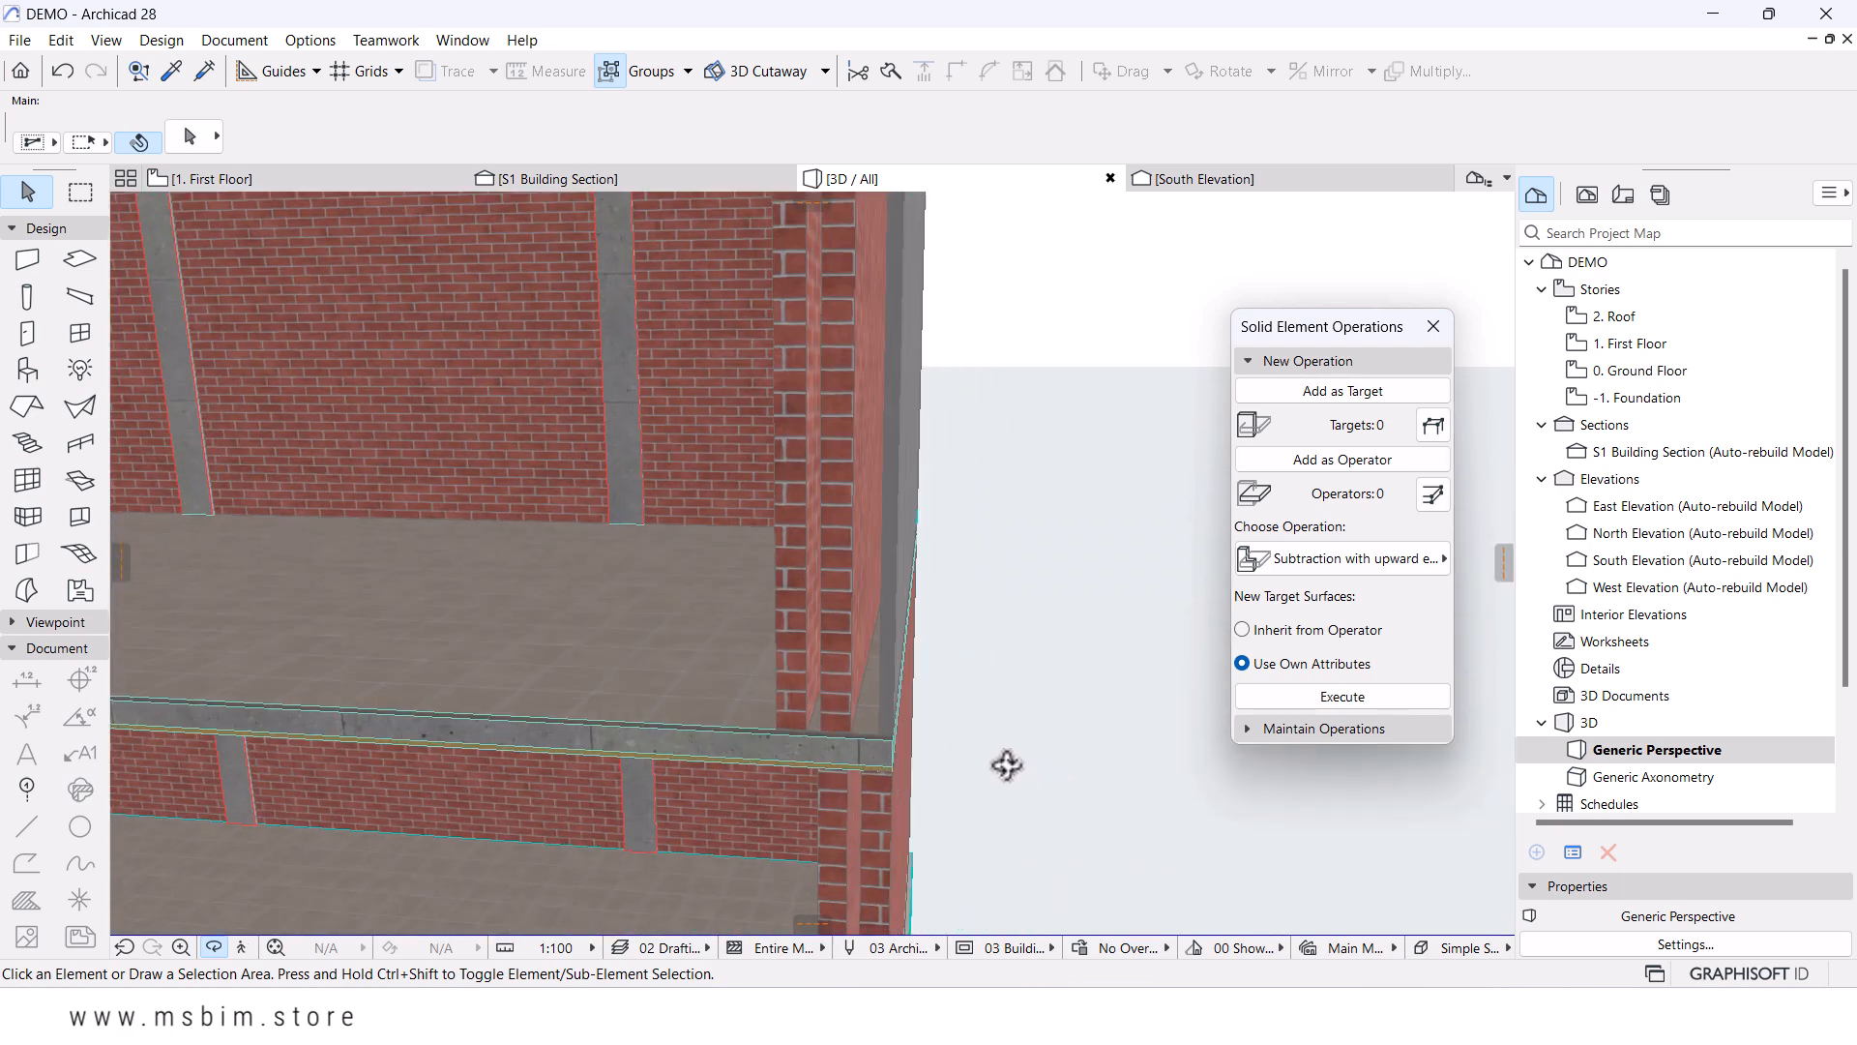
left_click(897, 698)
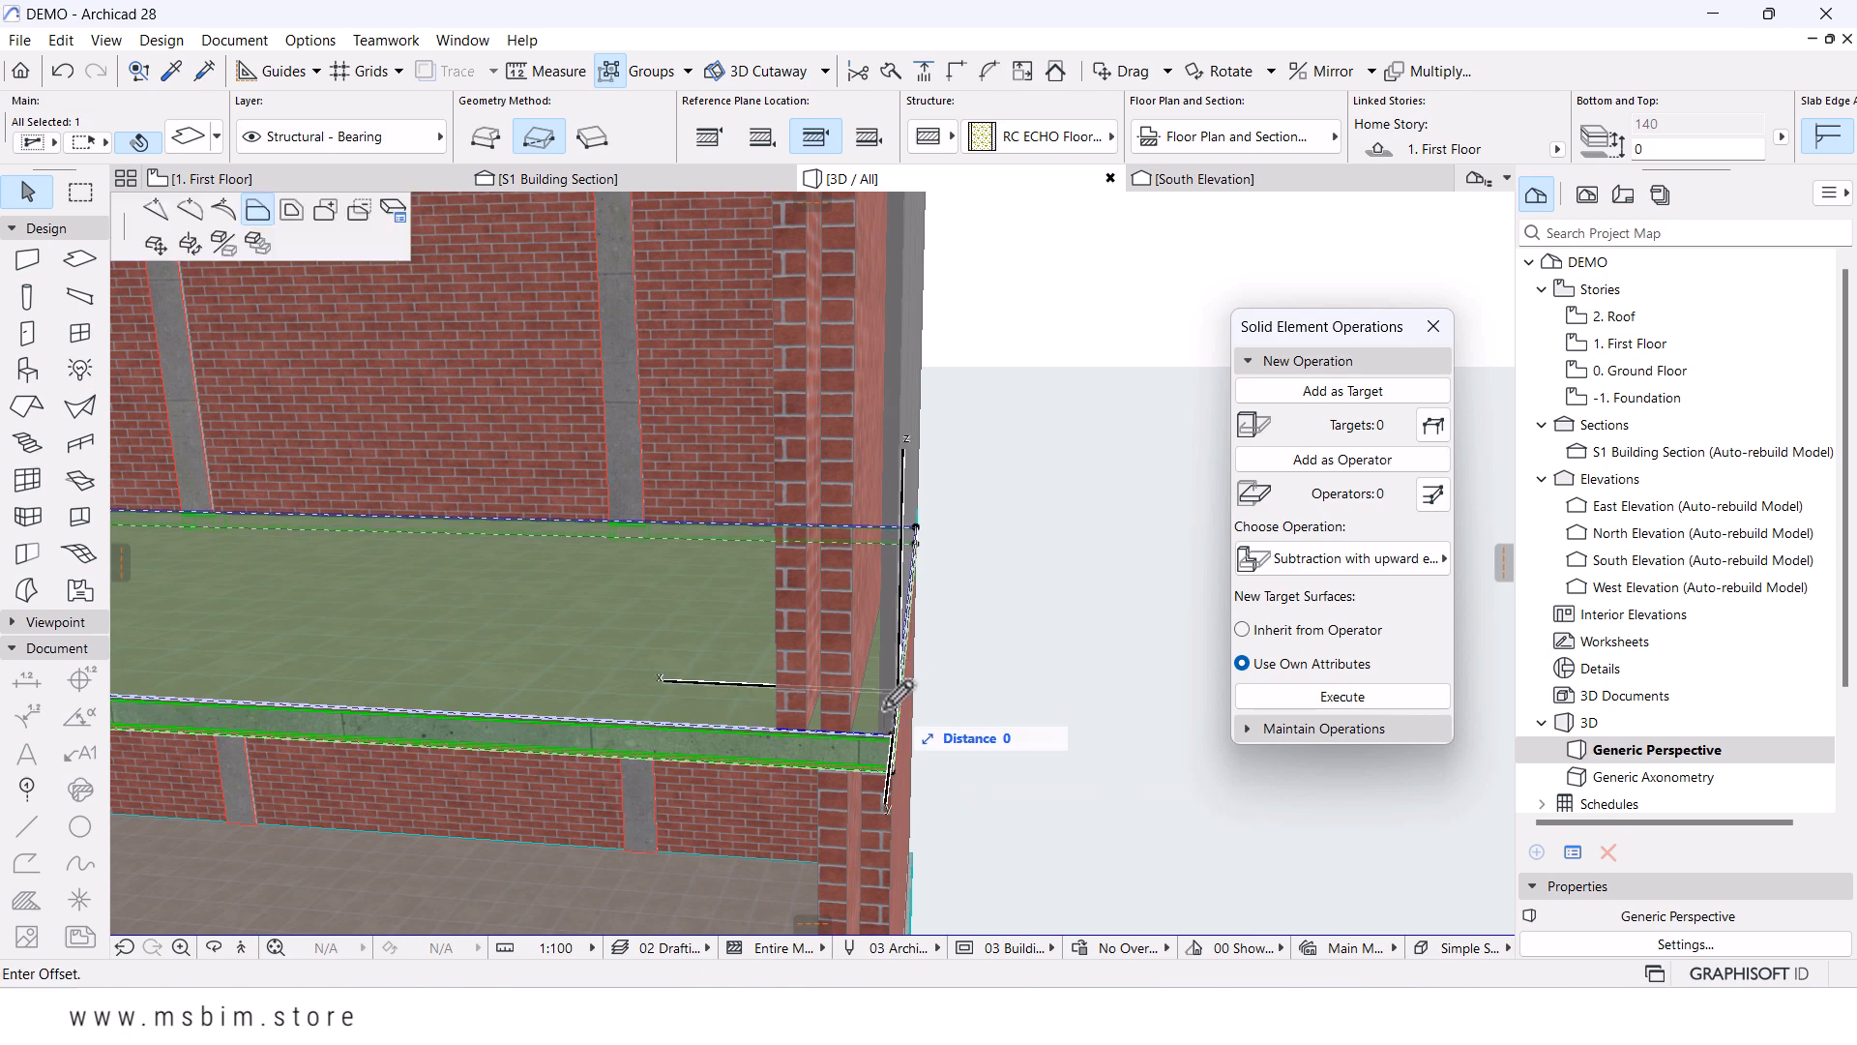
left_click(855, 745)
- Drag the first-floor gable Top Wall horizontally outward so its inner face lines up with the wall below
scroll(826, 744, "down", 2)
middle_click_drag(824, 744, 919, 421)
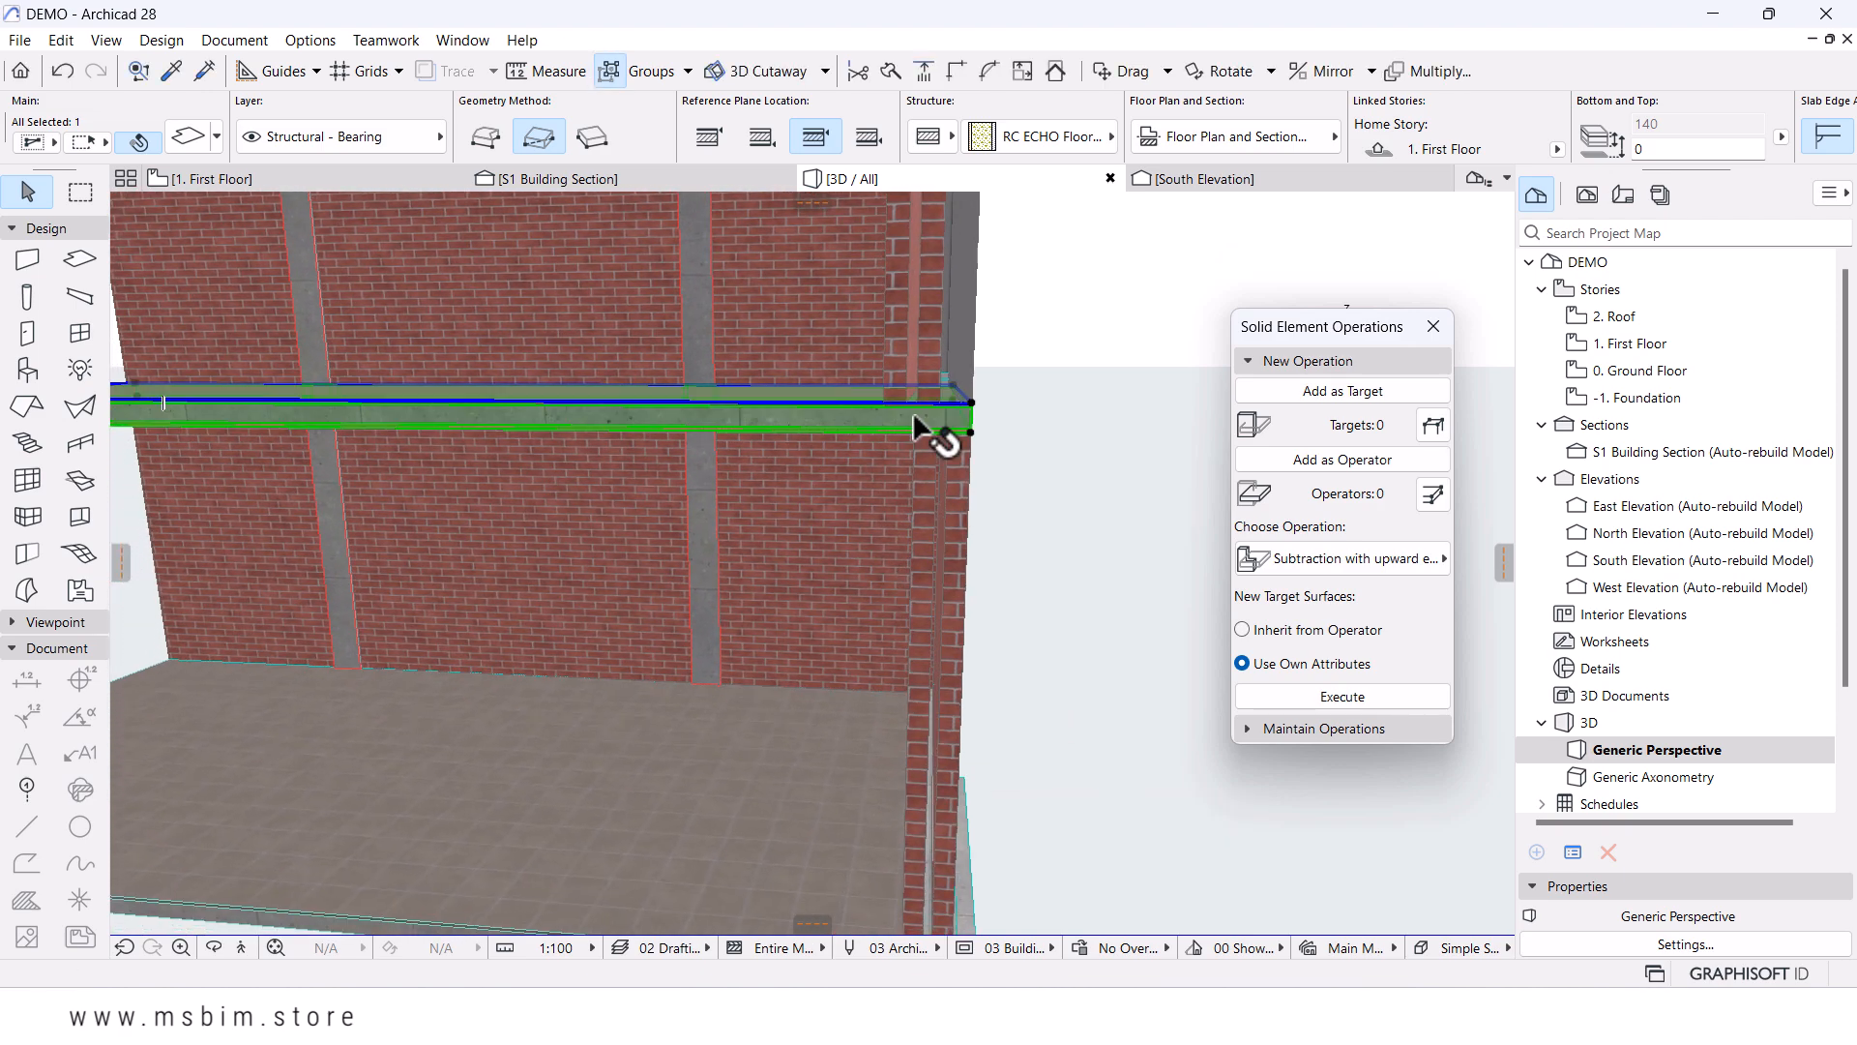
scroll(880, 512, "down", 2)
middle_click_drag(879, 514, 896, 635)
scroll(901, 619, "down", 1)
middle_click_drag(945, 543, 920, 377, "shift")
scroll(936, 488, "up", 4)
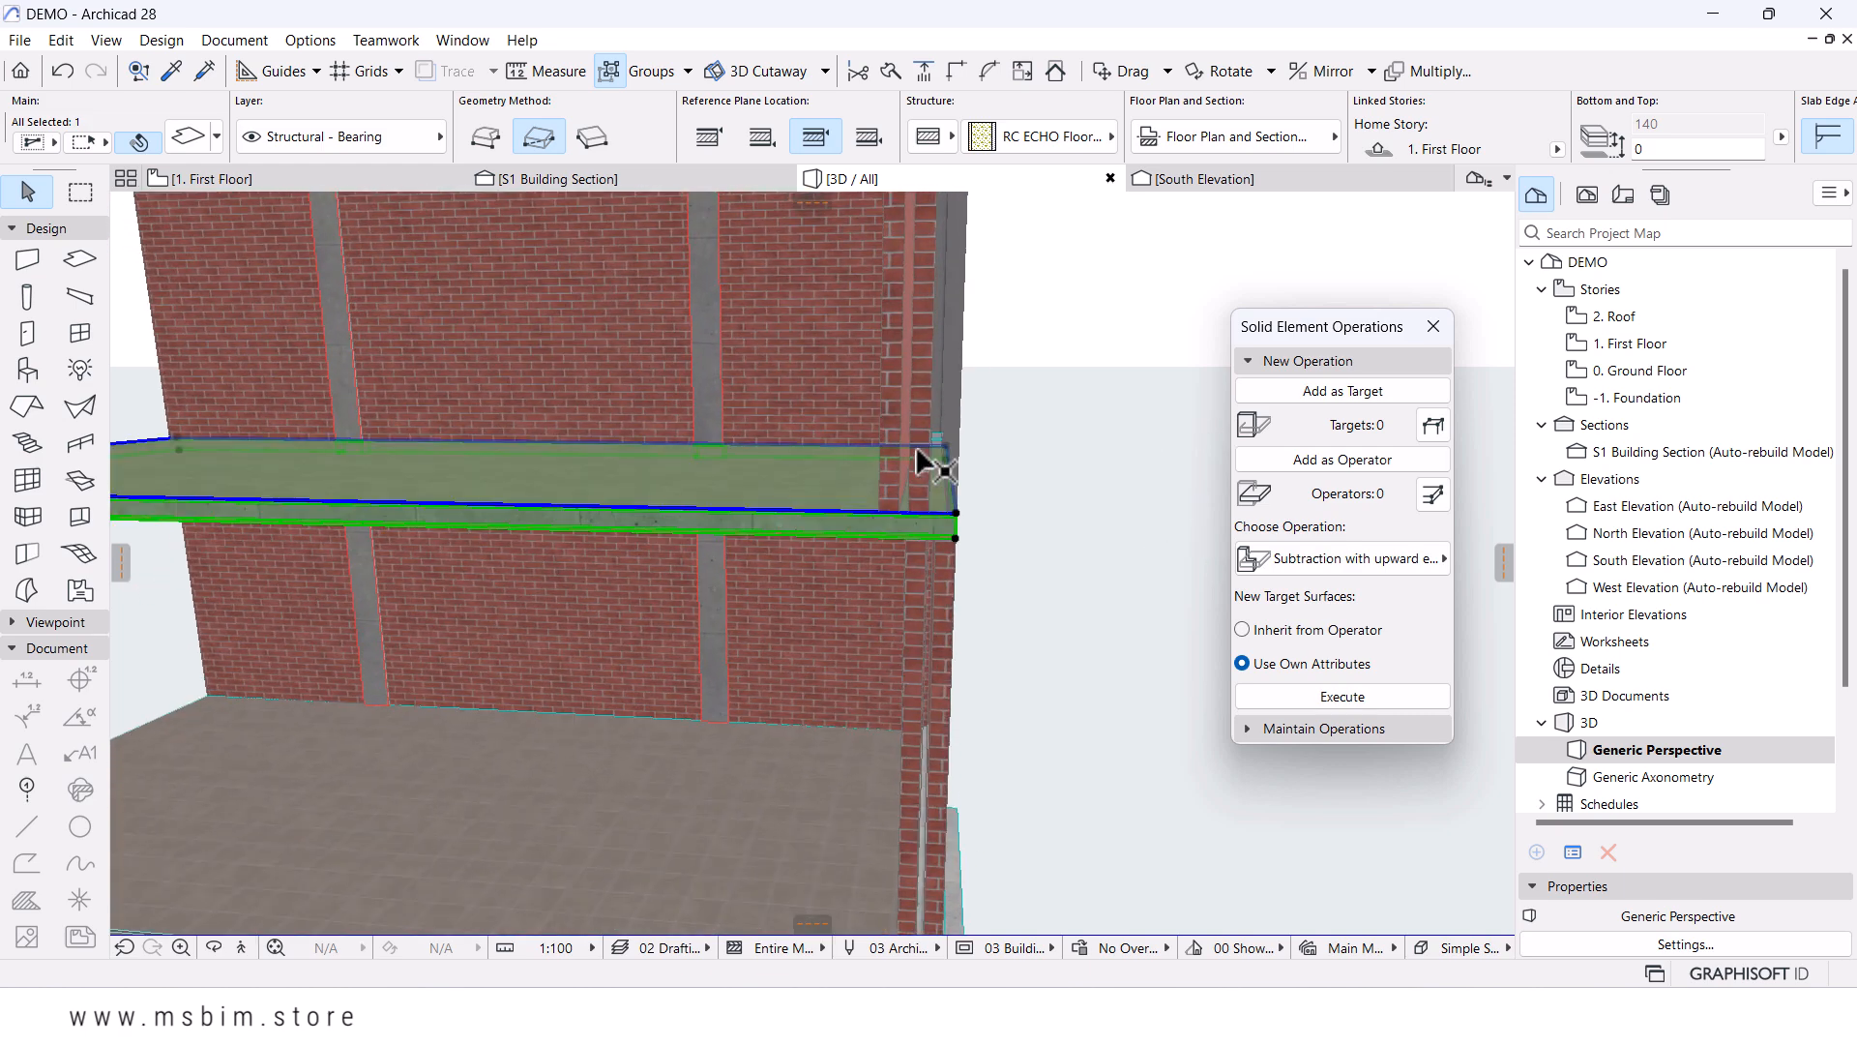
left_click(941, 498)
scroll(943, 509, "up", 2)
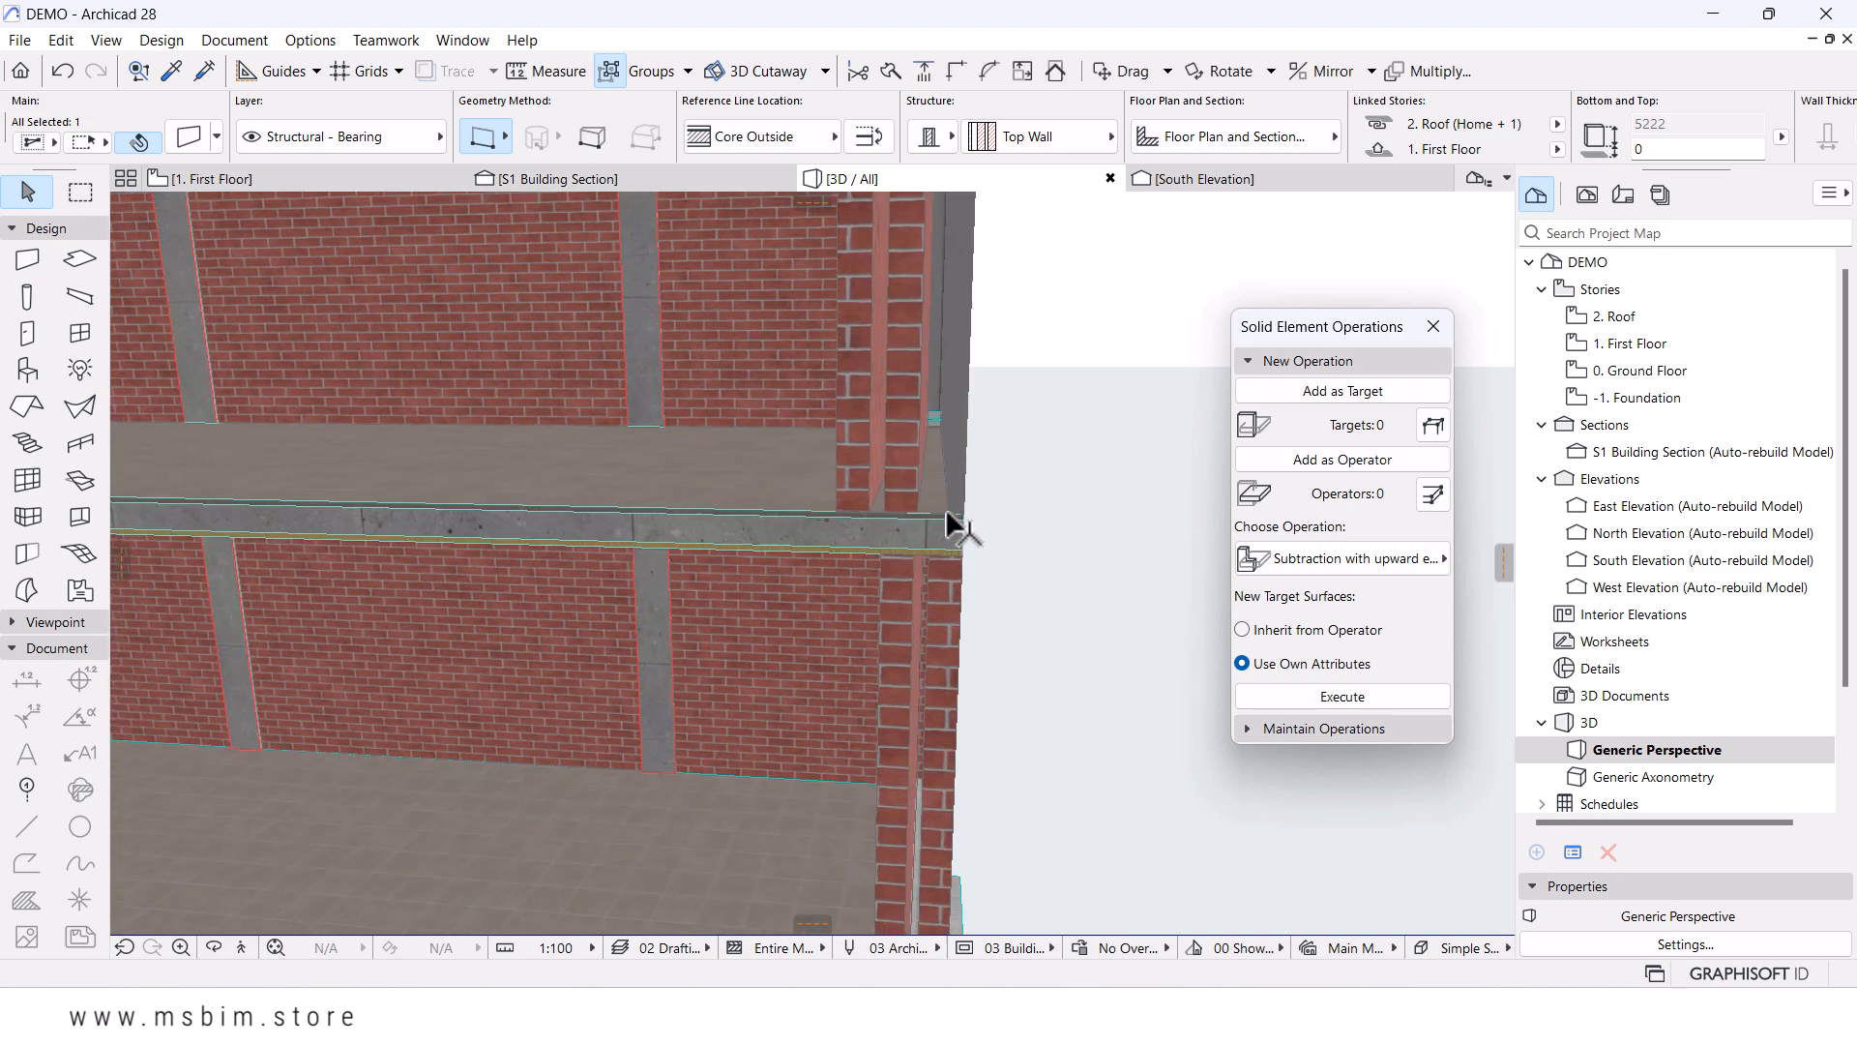
scroll(888, 520, "up", 1)
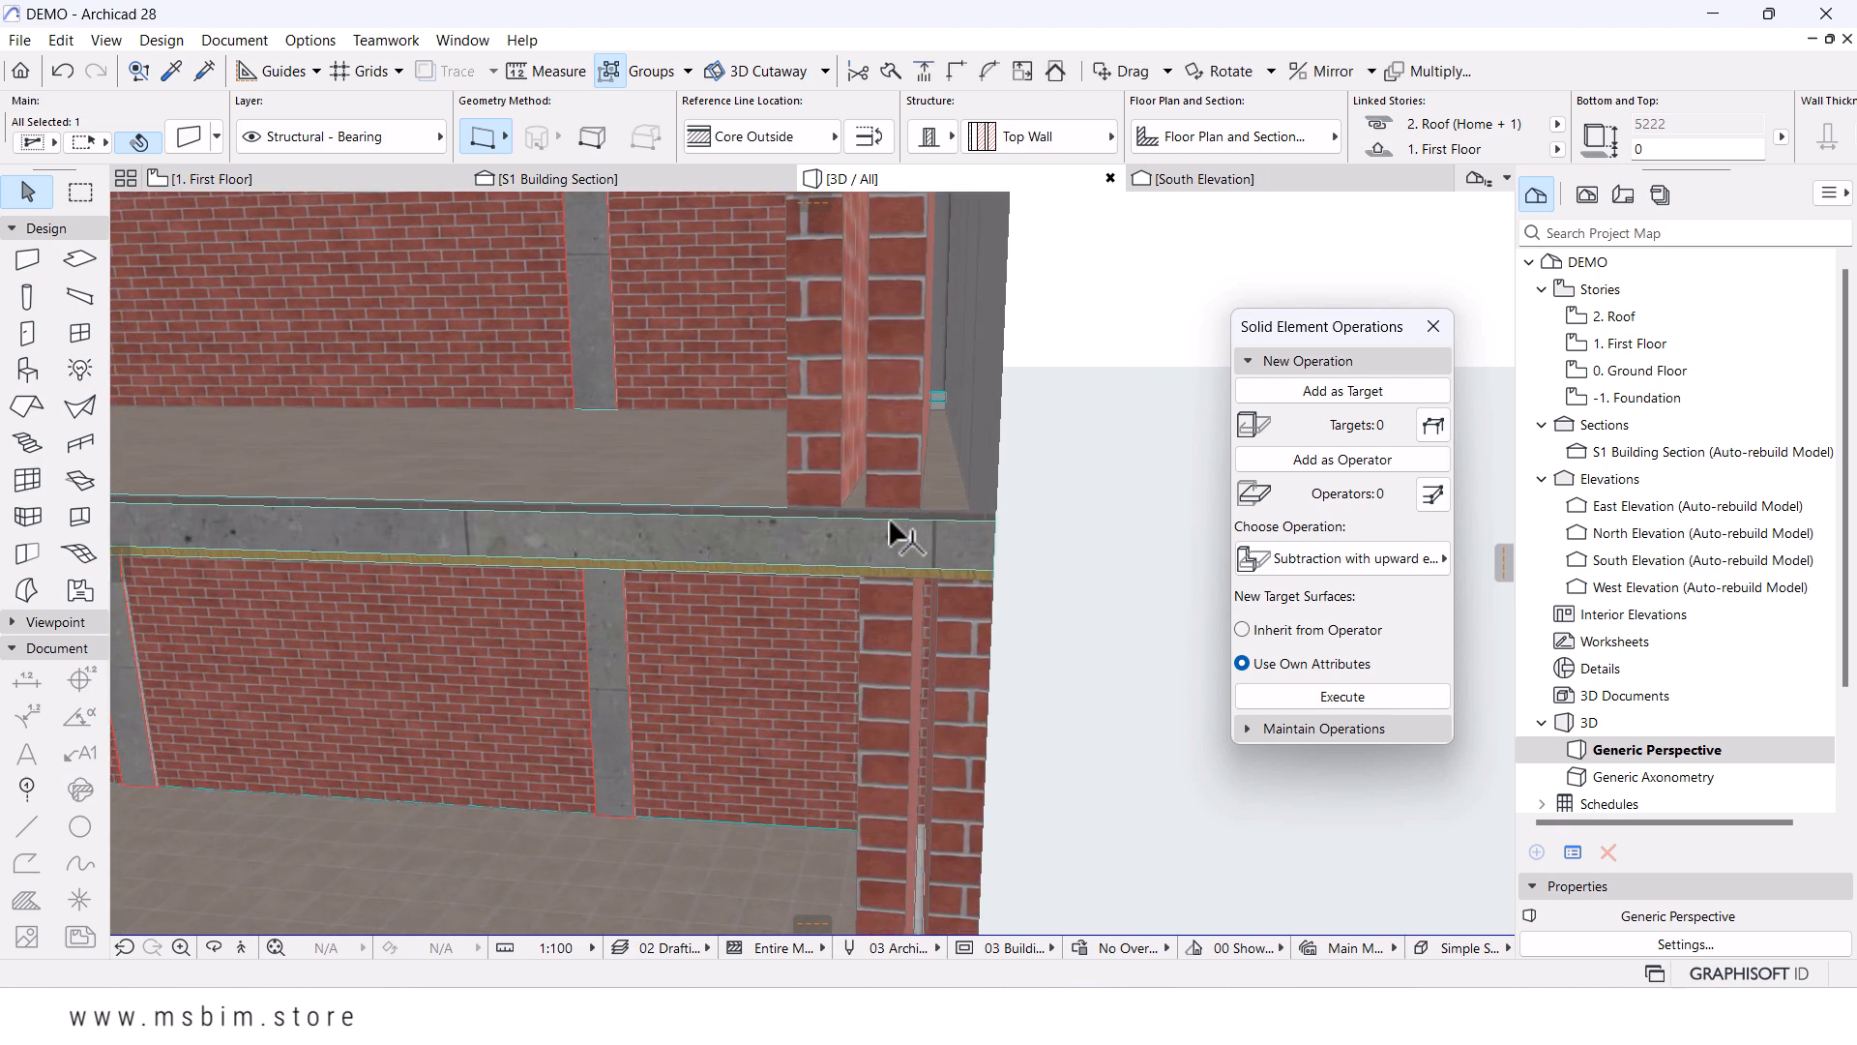
key("ctrl+d")
left_click(787, 505)
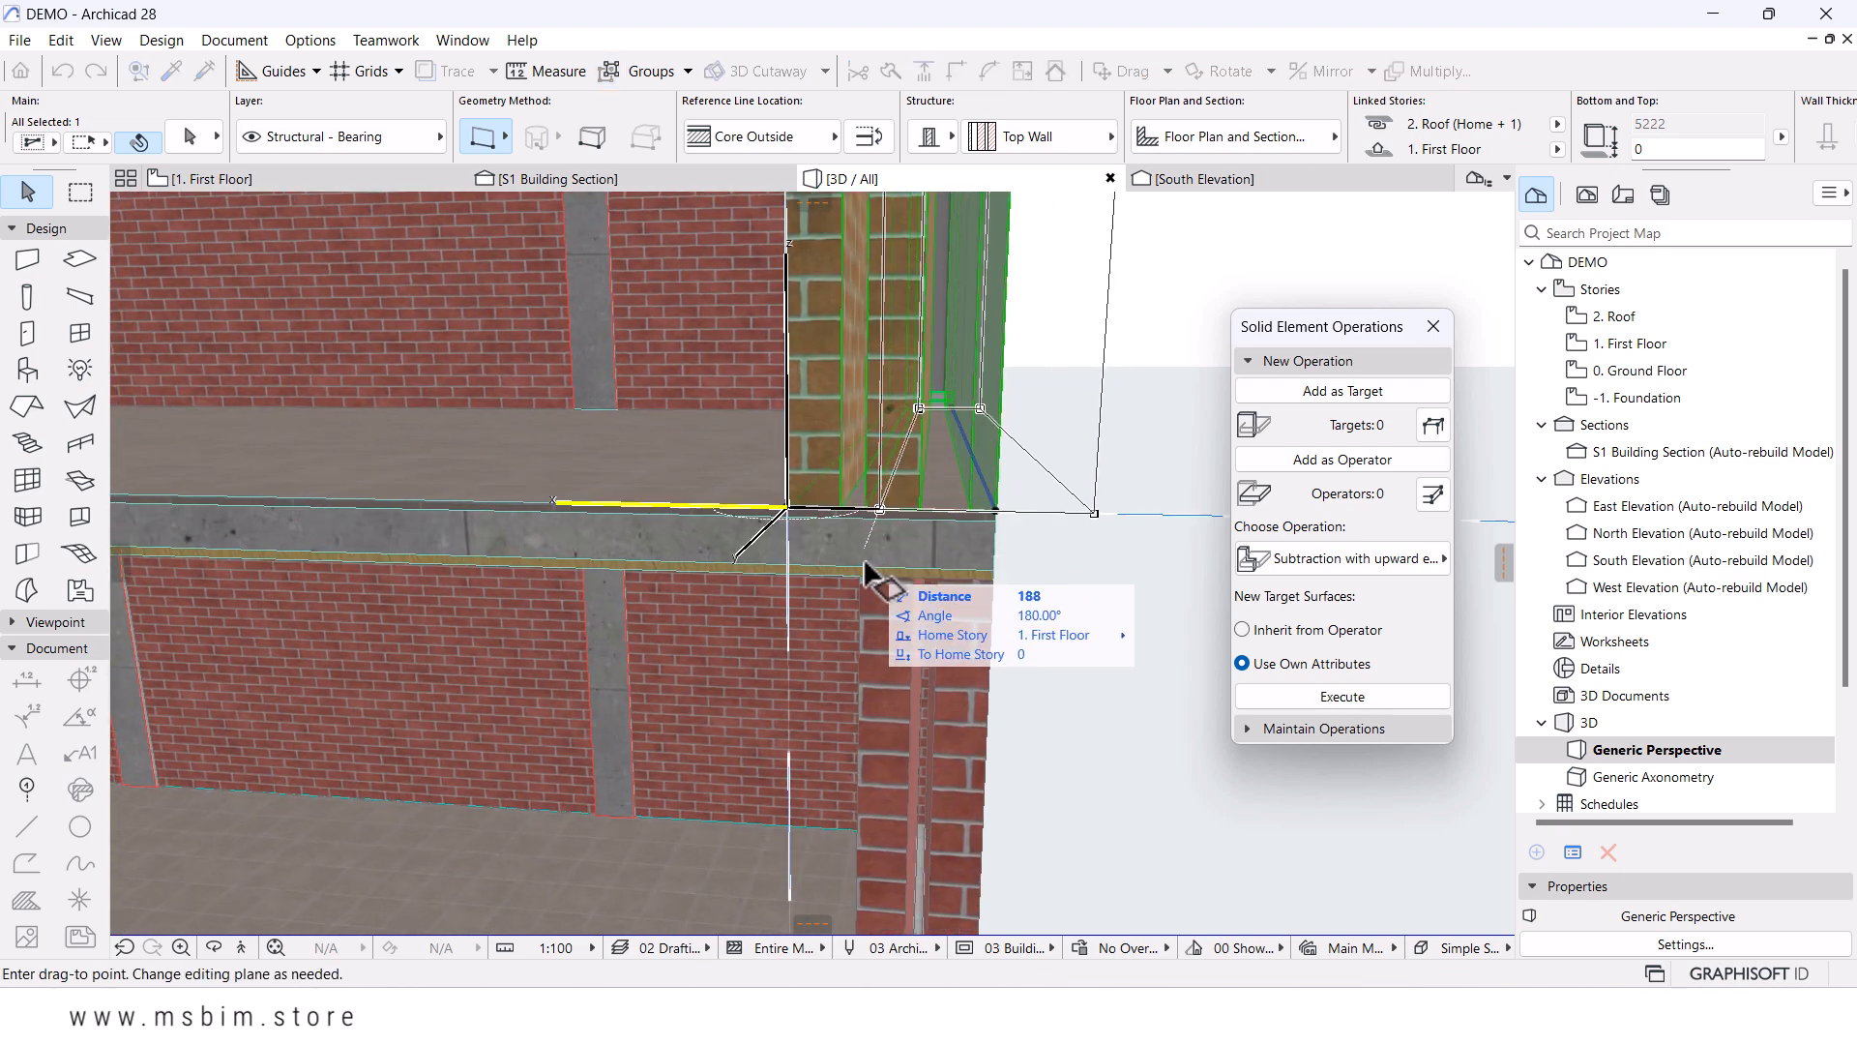
left_click(875, 509)
- Offset the gable edge of the corrugated steel roof outward by 100 to the shifted Top Wall
scroll(965, 561, "down", 4)
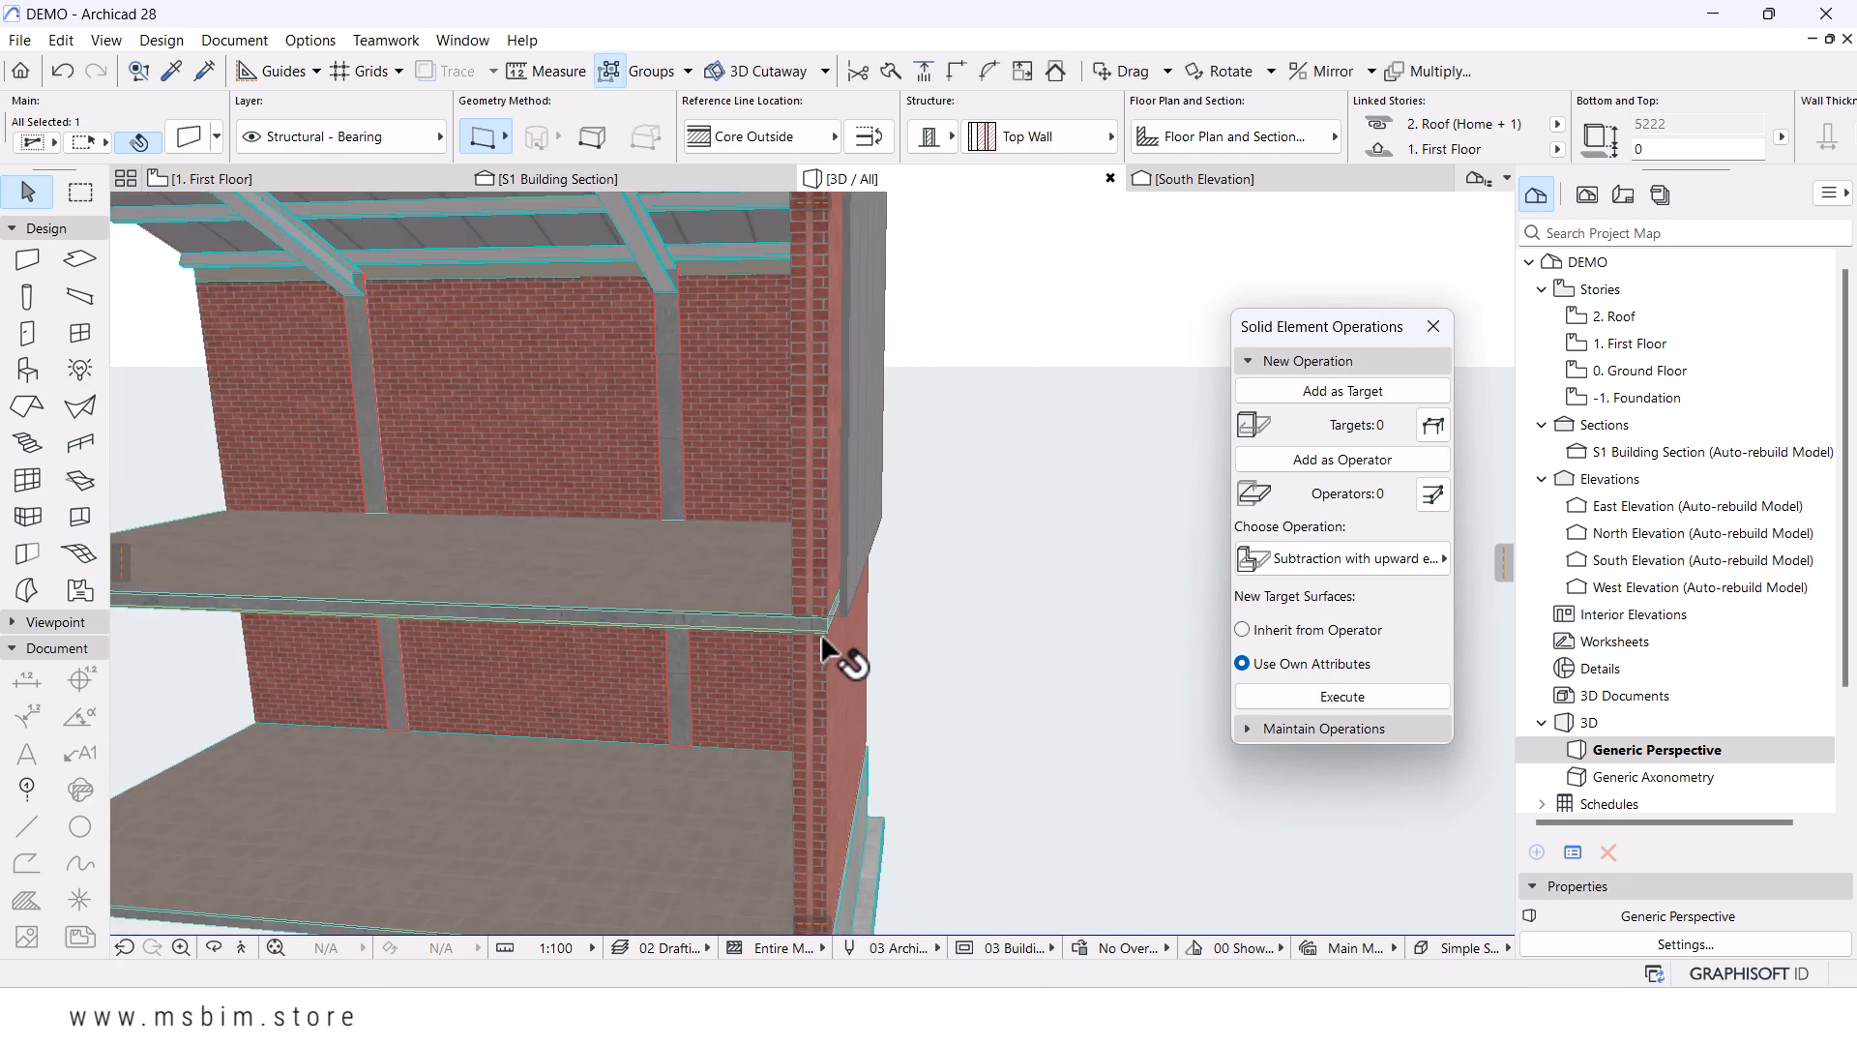
middle_click_drag(971, 528, 816, 344, "shift")
left_click(691, 376)
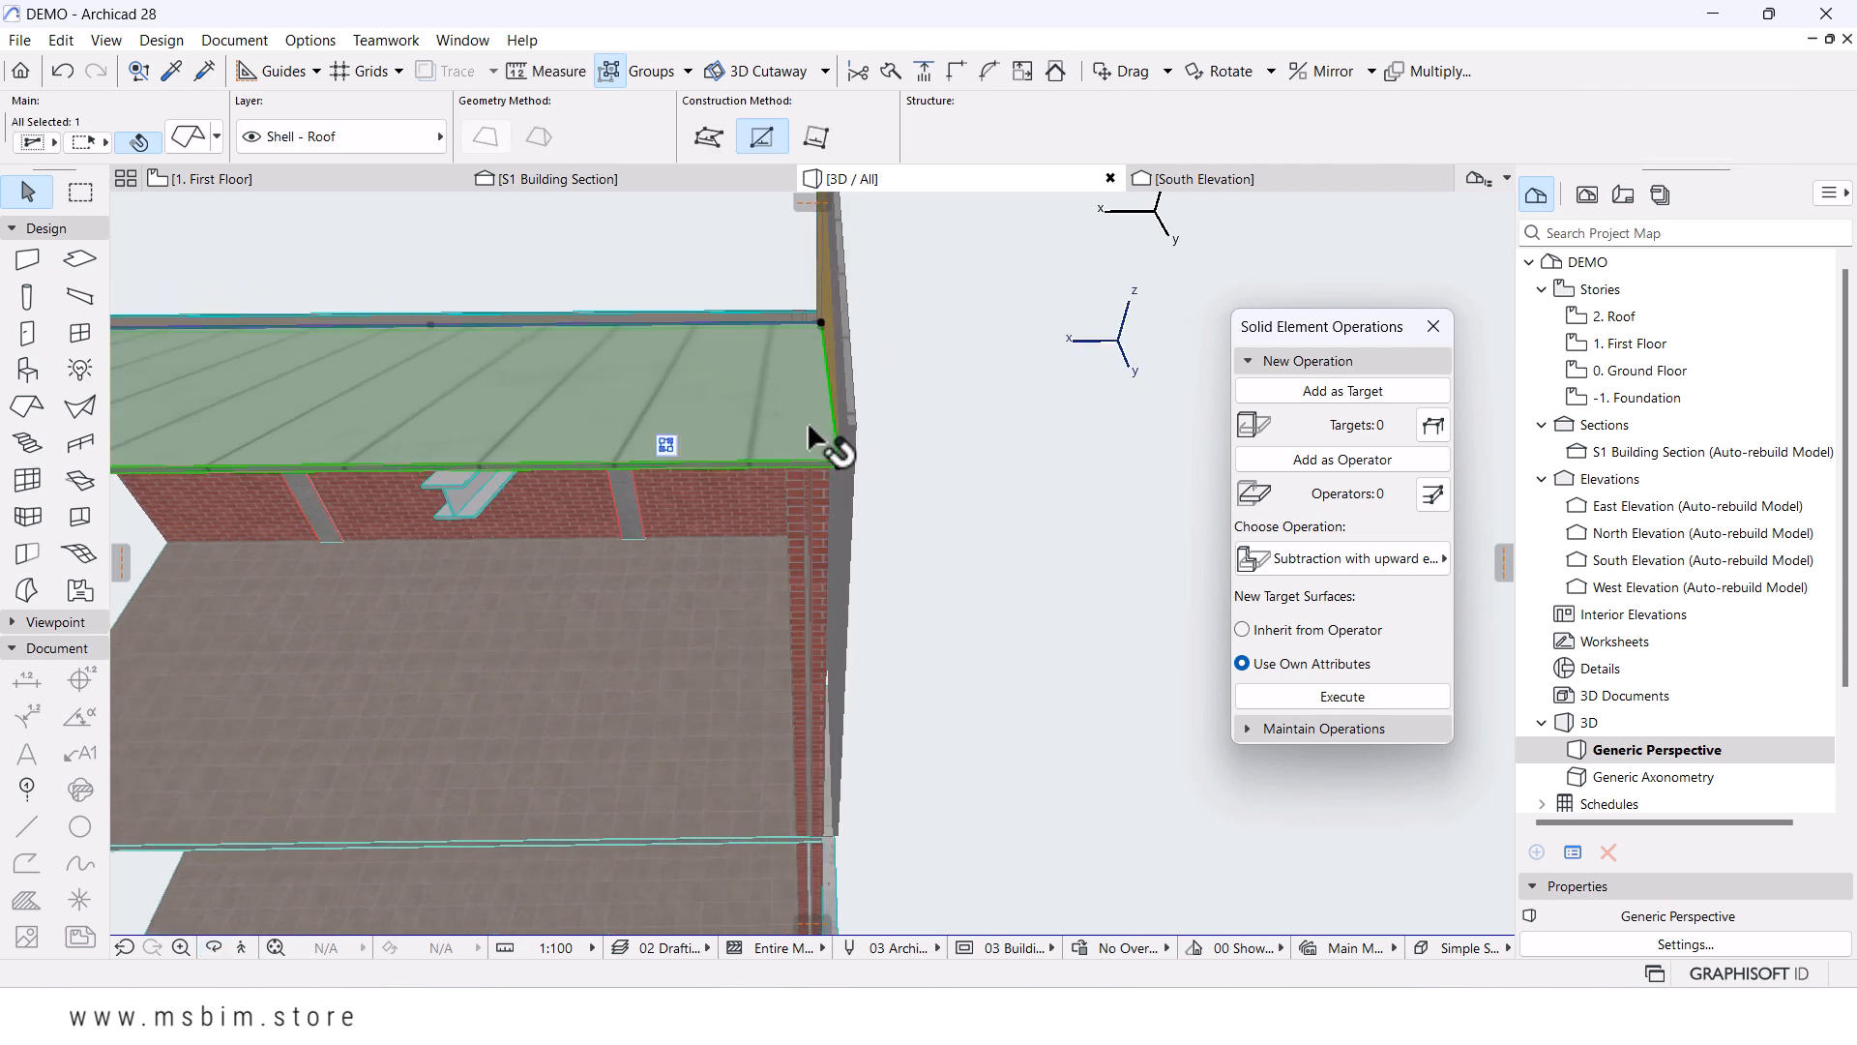
left_click(828, 390)
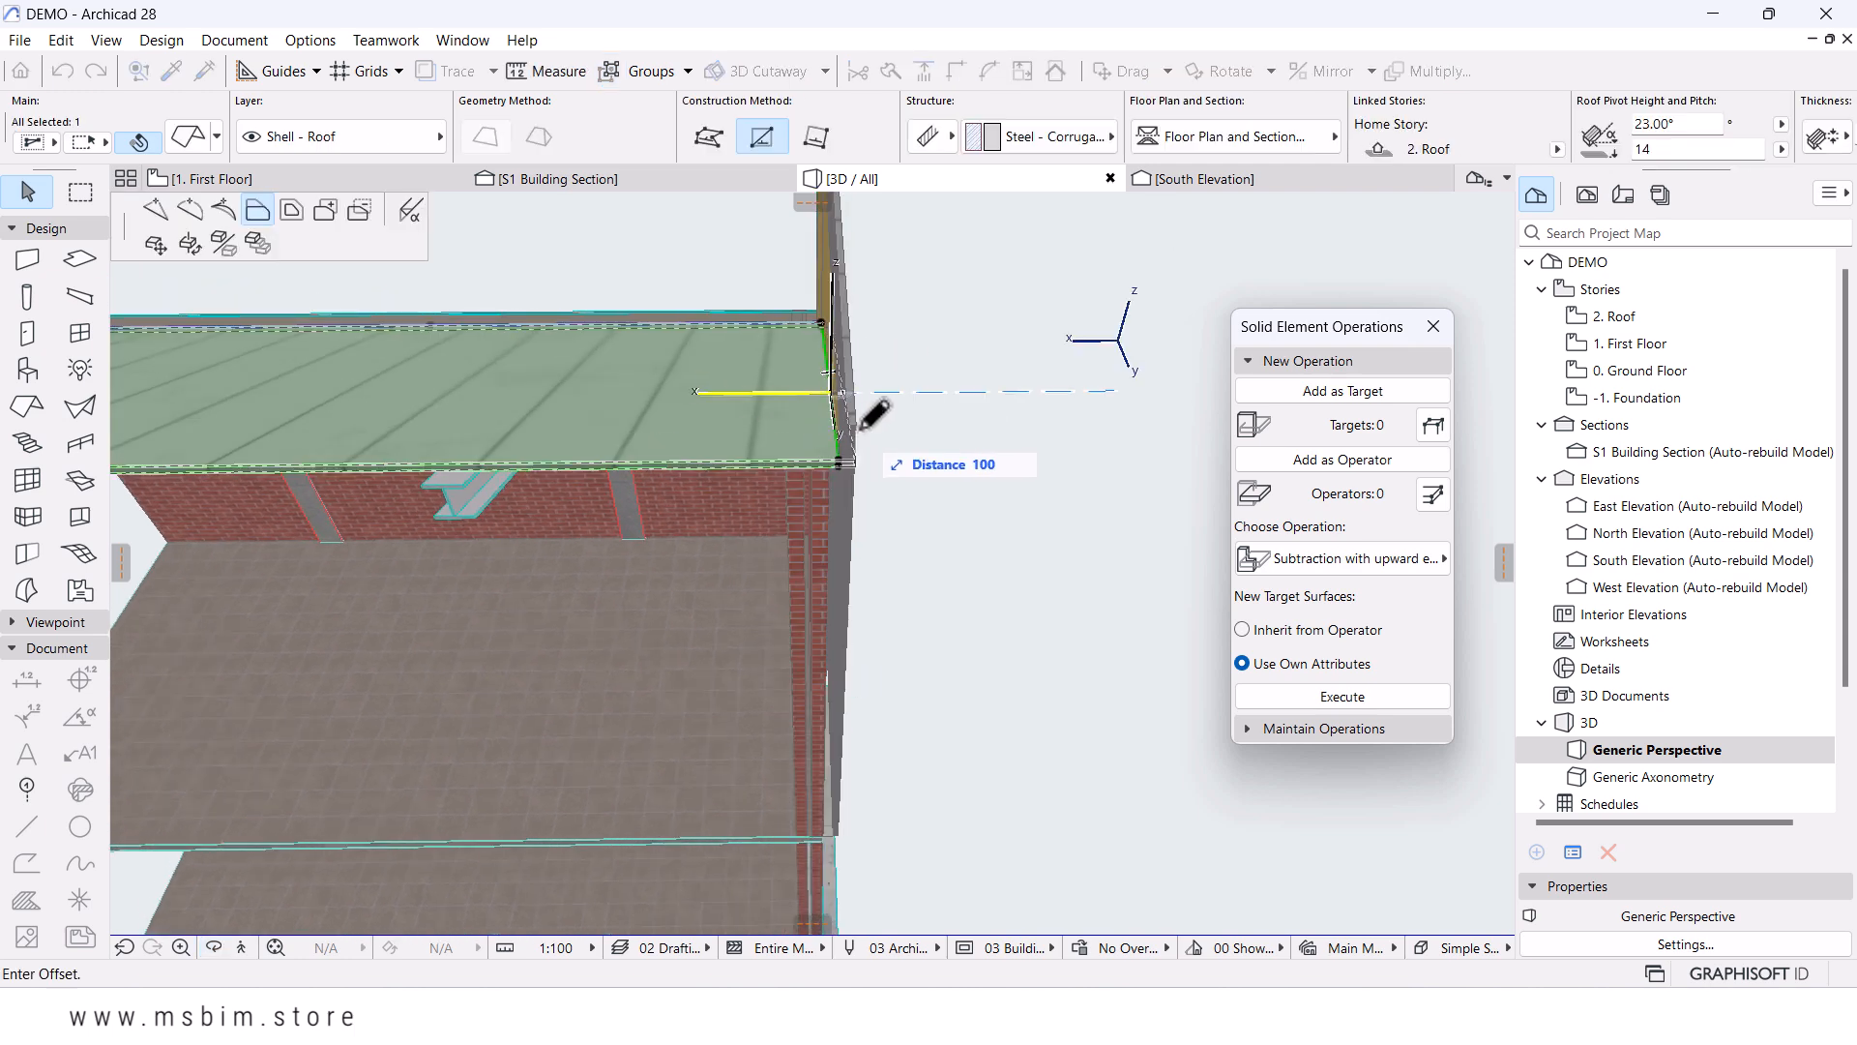
left_click(857, 425)
left_click(982, 415)
- Intersect the shifted gable Top Wall with the eaves Top Wall again to close the corner below the gutter
middle_click_drag(1012, 426, 377, 475, "shift")
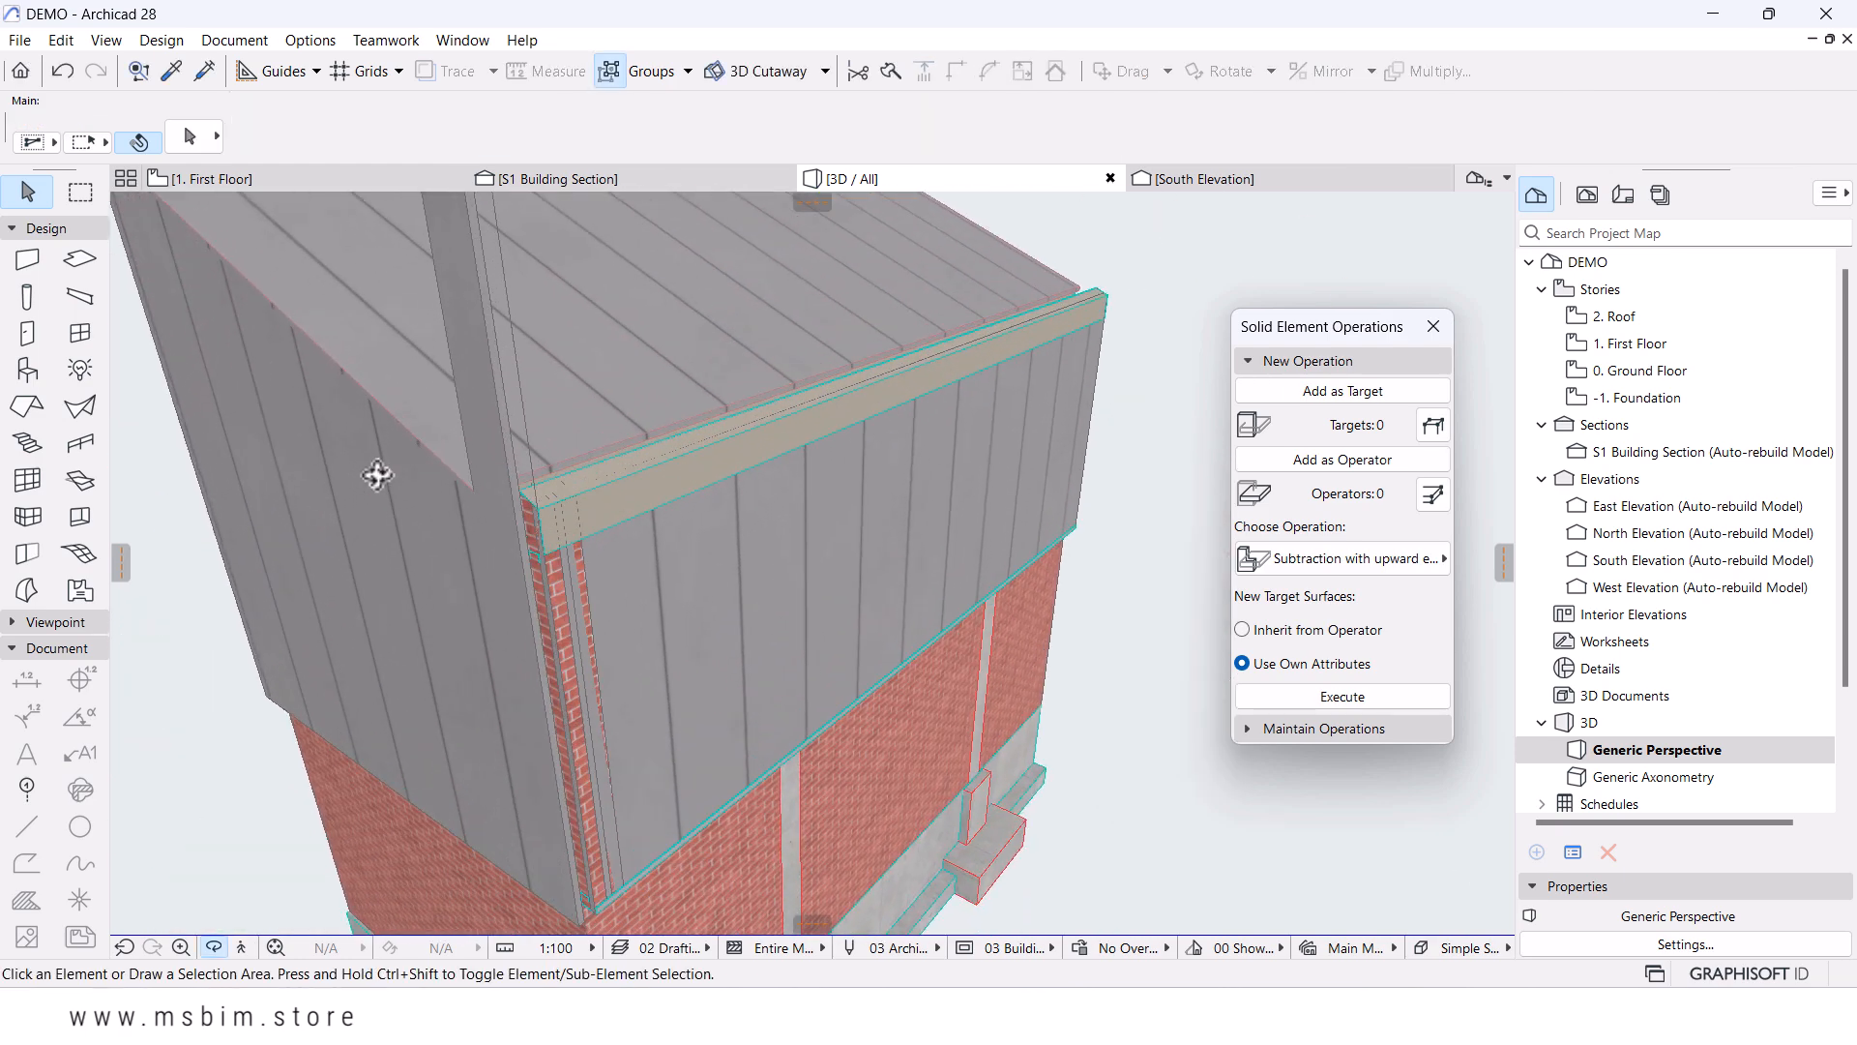
left_click(723, 602)
left_click(472, 617, "shift")
left_click(967, 68)
key("Escape")
middle_click_drag(459, 568, 548, 602)
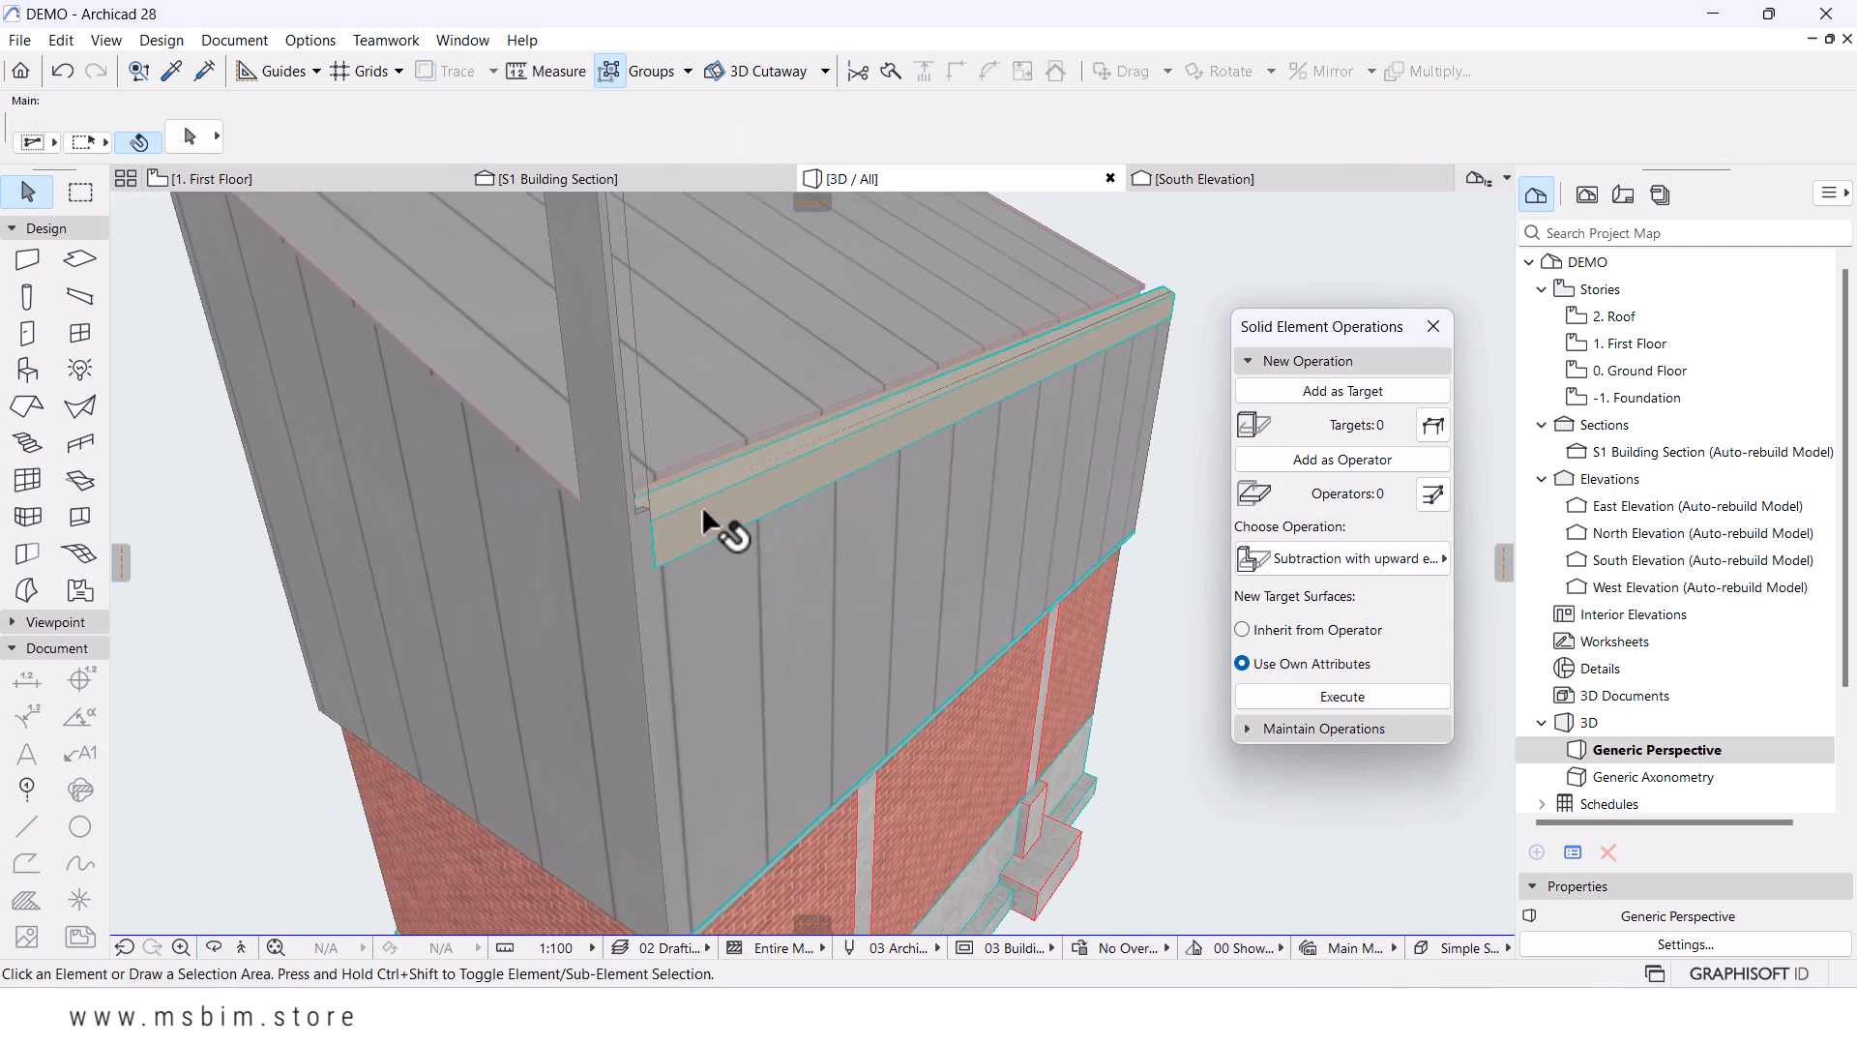
- Stretch the steel gutter beam's end horizontally to the outer corner of the gable Top Wall, to a length of 8650
left_click(714, 504)
scroll(548, 508, "up", 3)
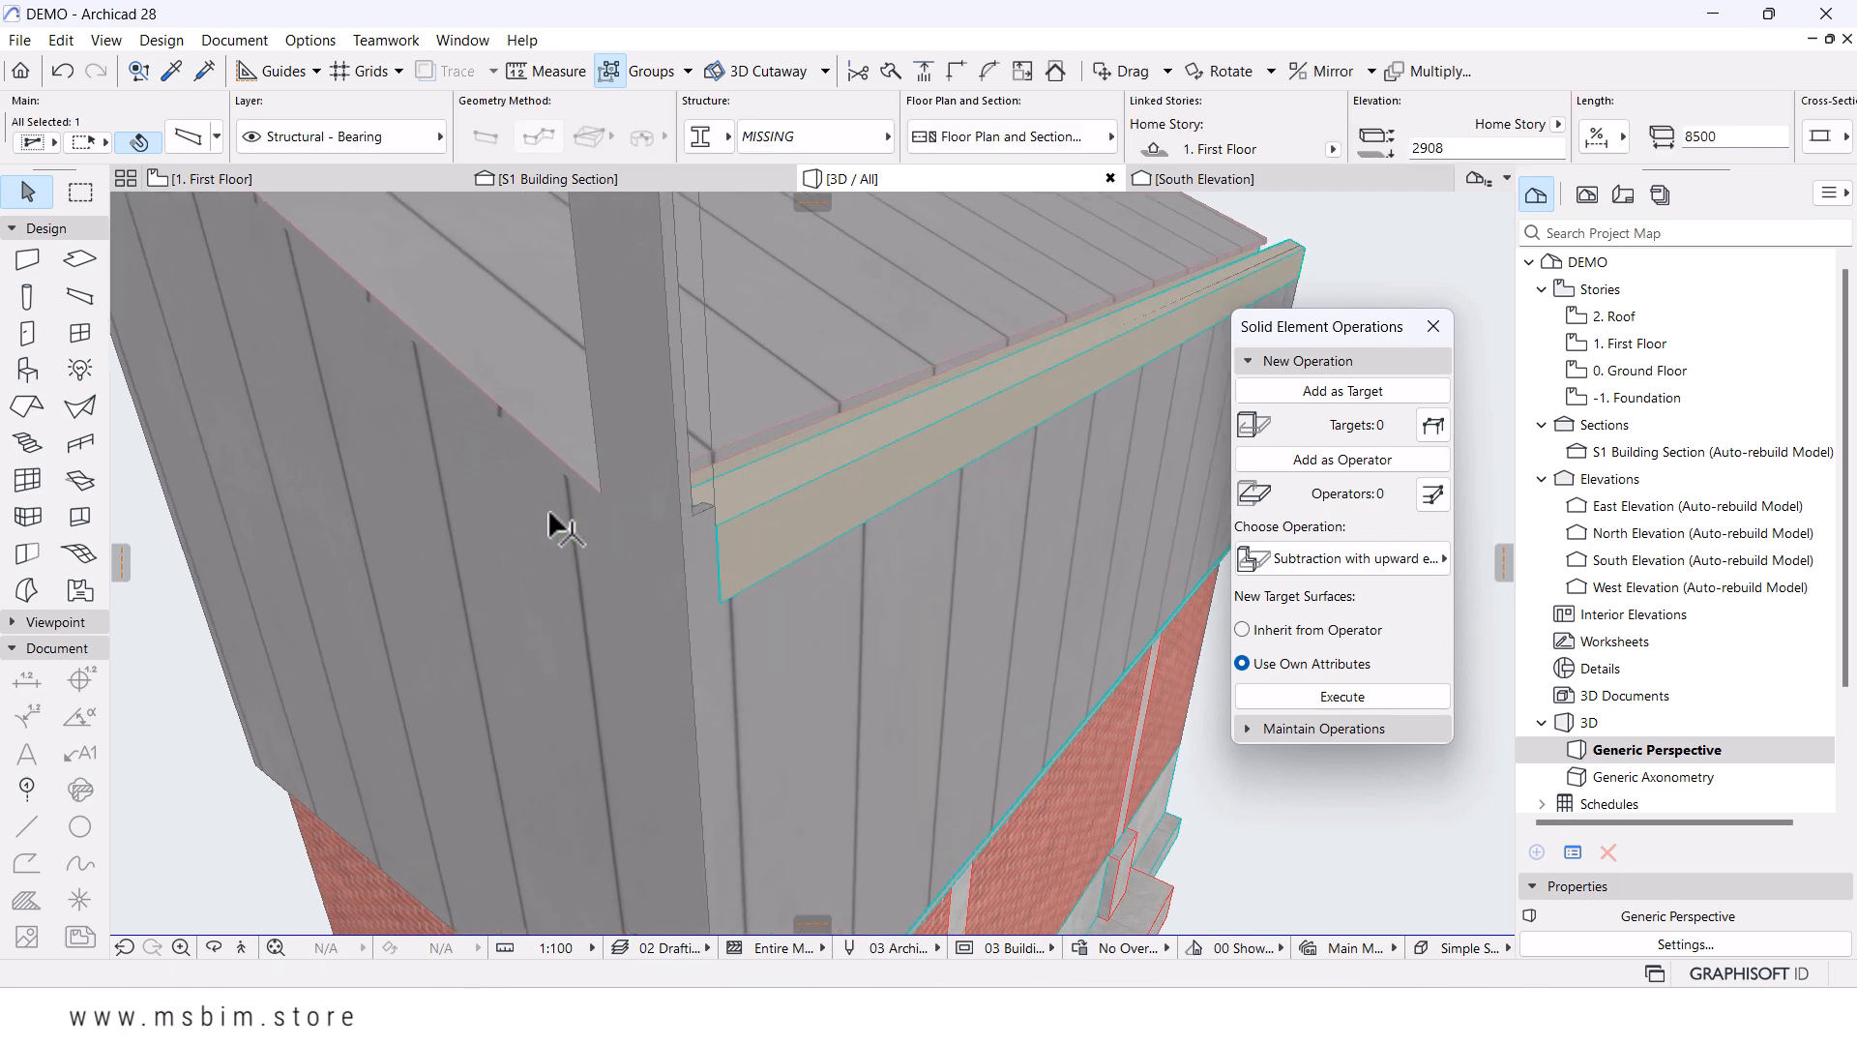
left_click(658, 558)
left_click(742, 711)
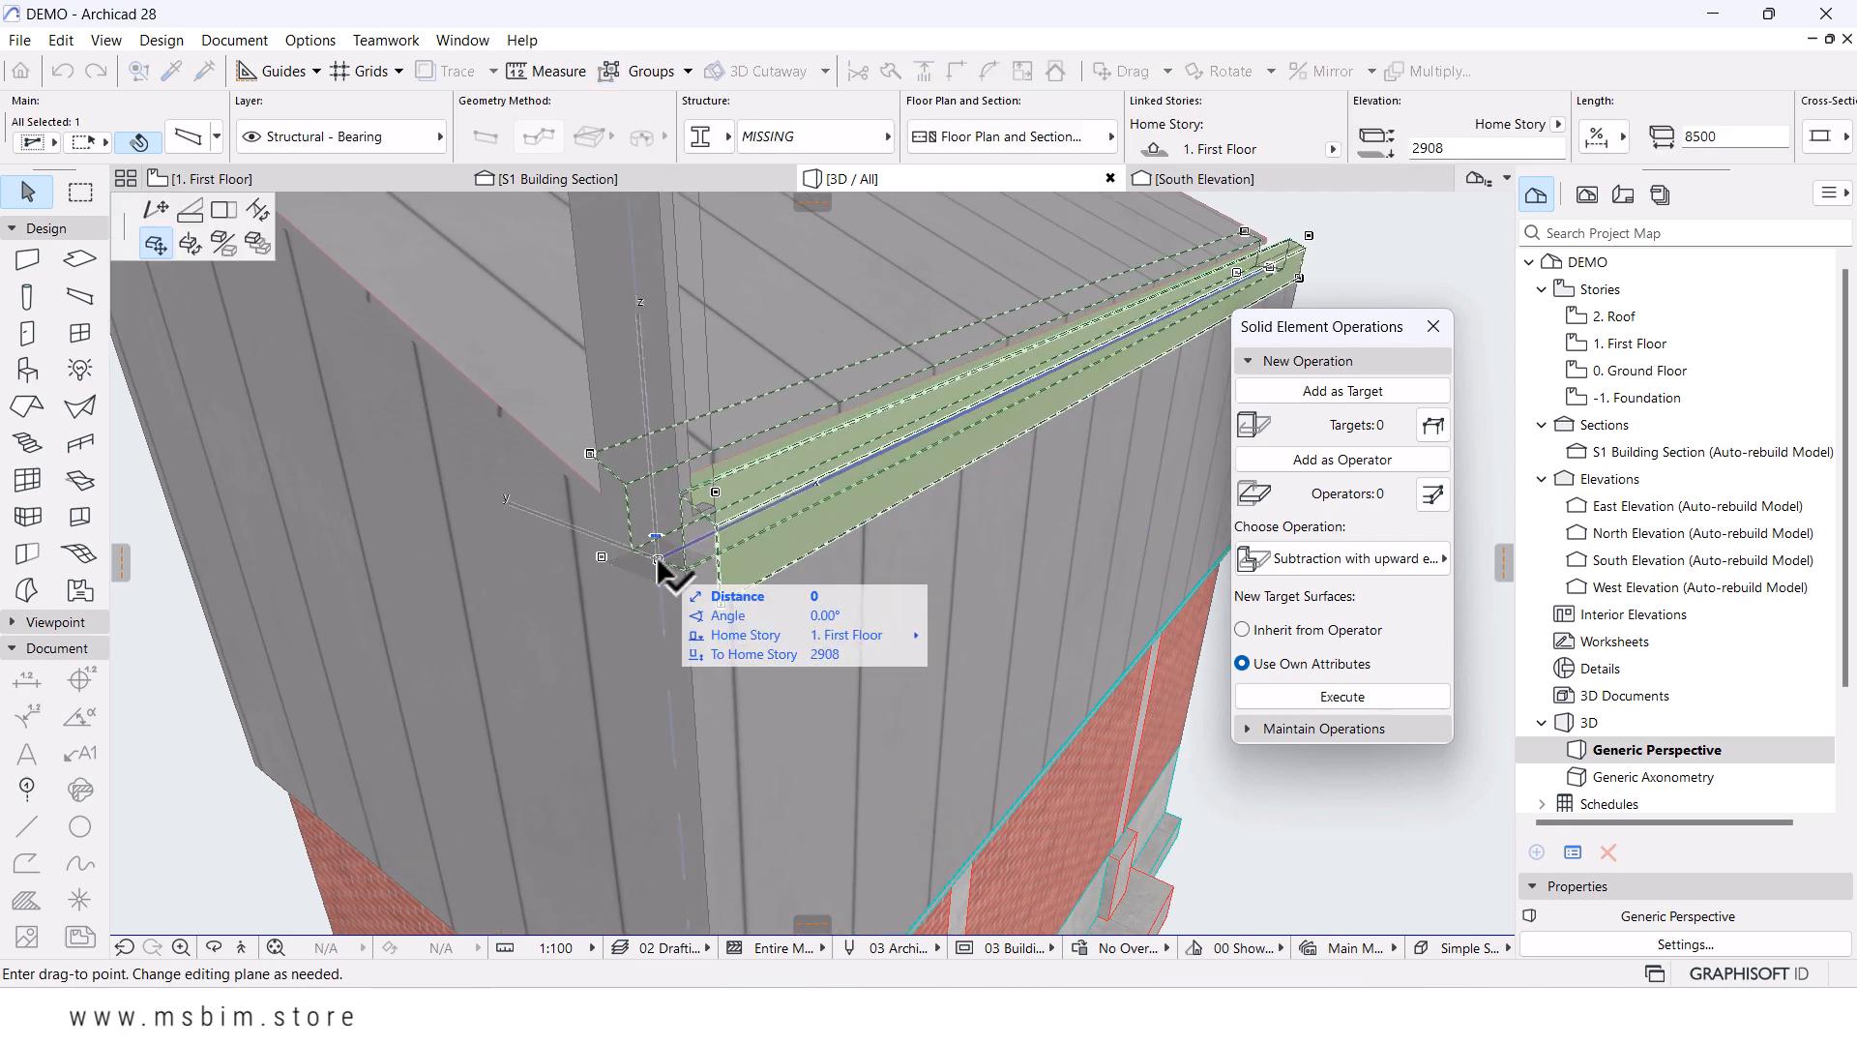
left_click(228, 207)
scroll(797, 565, "down", 2)
scroll(716, 530, "down", 3)
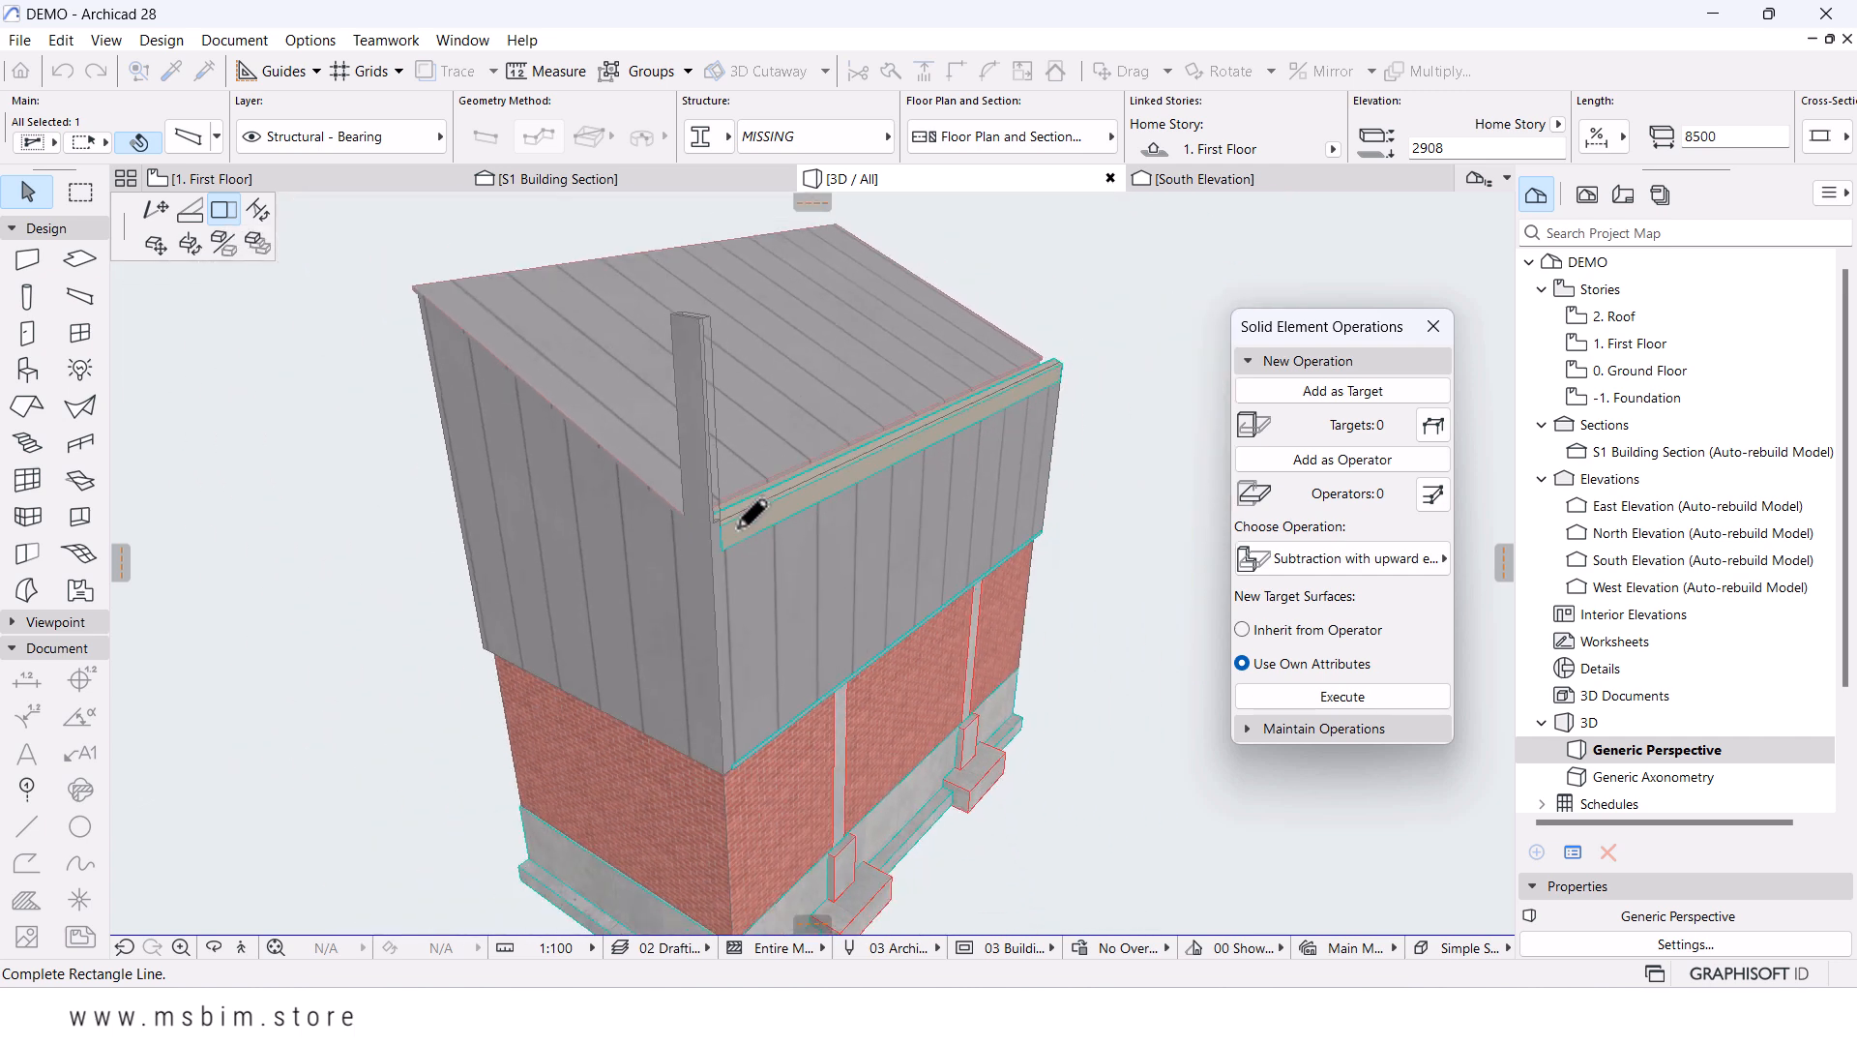
left_click(722, 771)
left_click(1145, 765)
- Measure the height from the gutter's base up to the storey level line in the S1 Building Section
middle_click_drag(1023, 566, 718, 448, "shift")
scroll(716, 468, "up", 3)
middle_click_drag(780, 520, 612, 538, "shift")
scroll(612, 538, "up", 2)
scroll(829, 444, "up", 5)
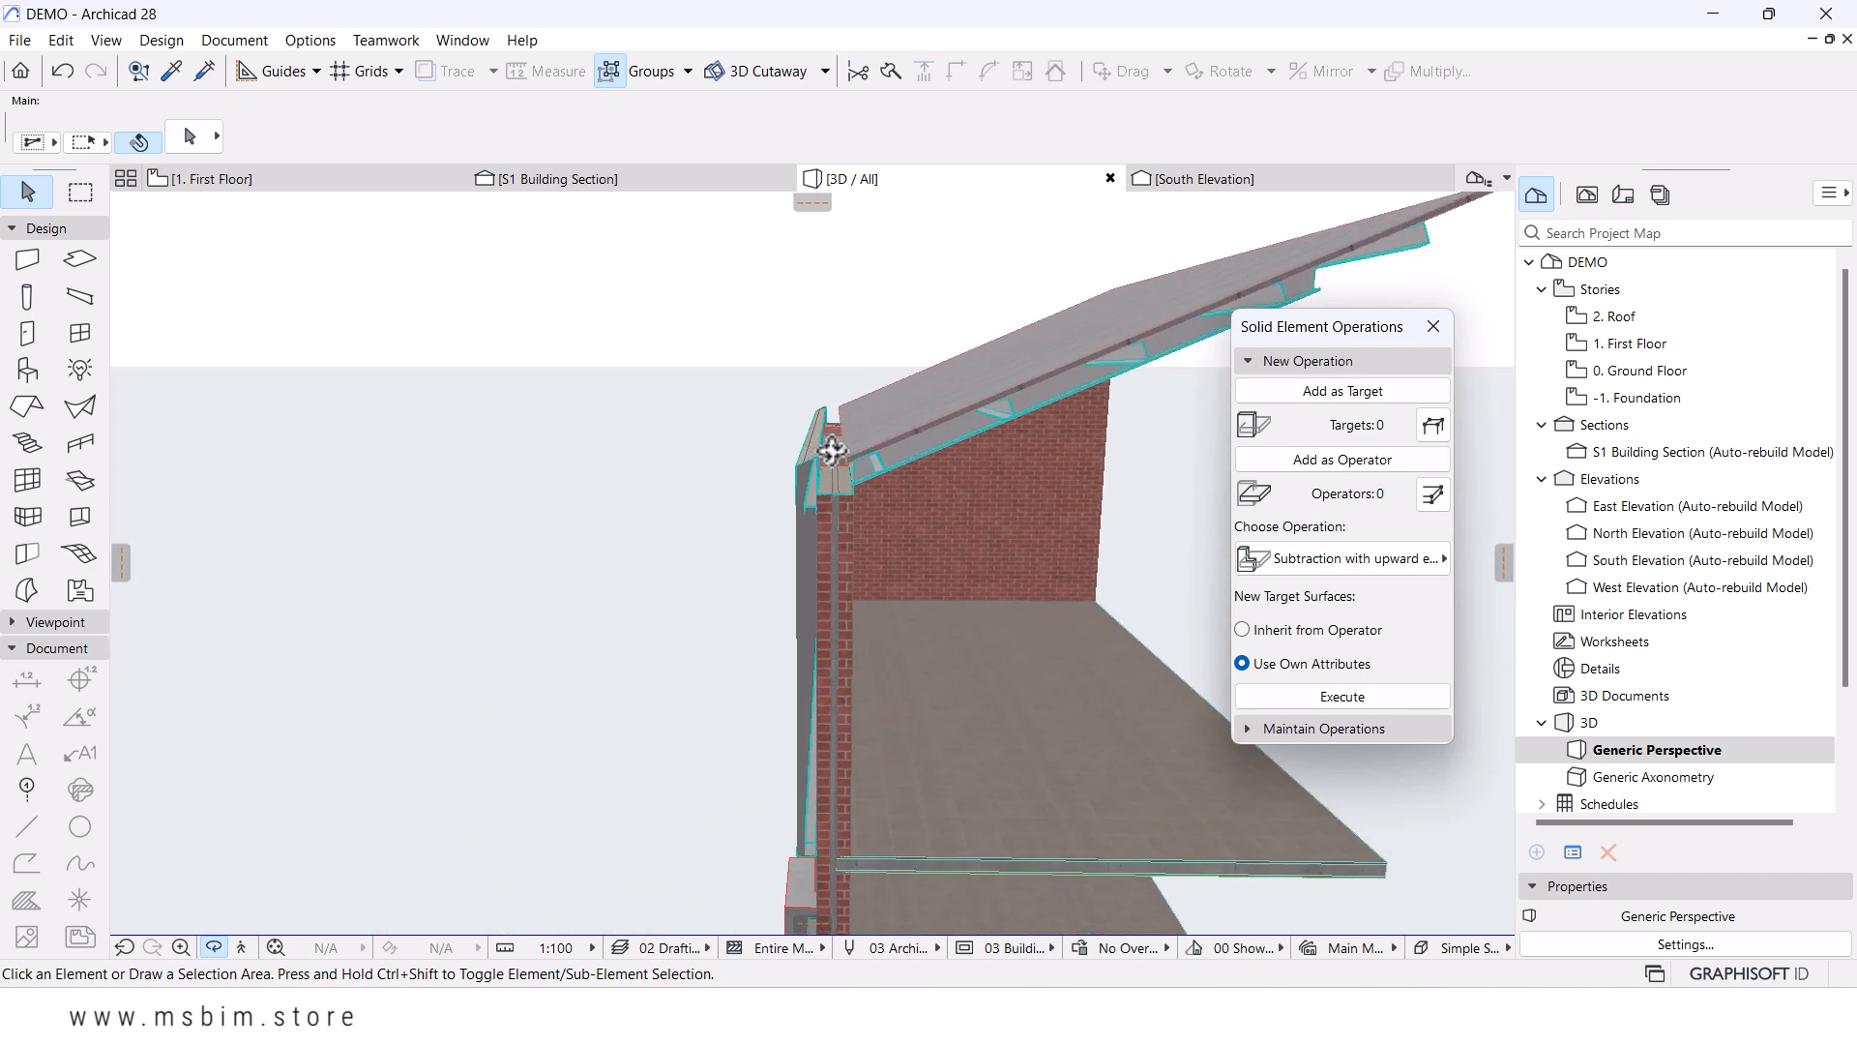
mouse_move(848, 468)
middle_mouse_down("shift")
mouse_move(858, 419)
mouse_move(899, 584)
mouse_move(854, 526)
mouse_move(883, 577)
mouse_move(916, 551)
mouse_move(871, 496)
middle_mouse_up("shift")
left_click(587, 174)
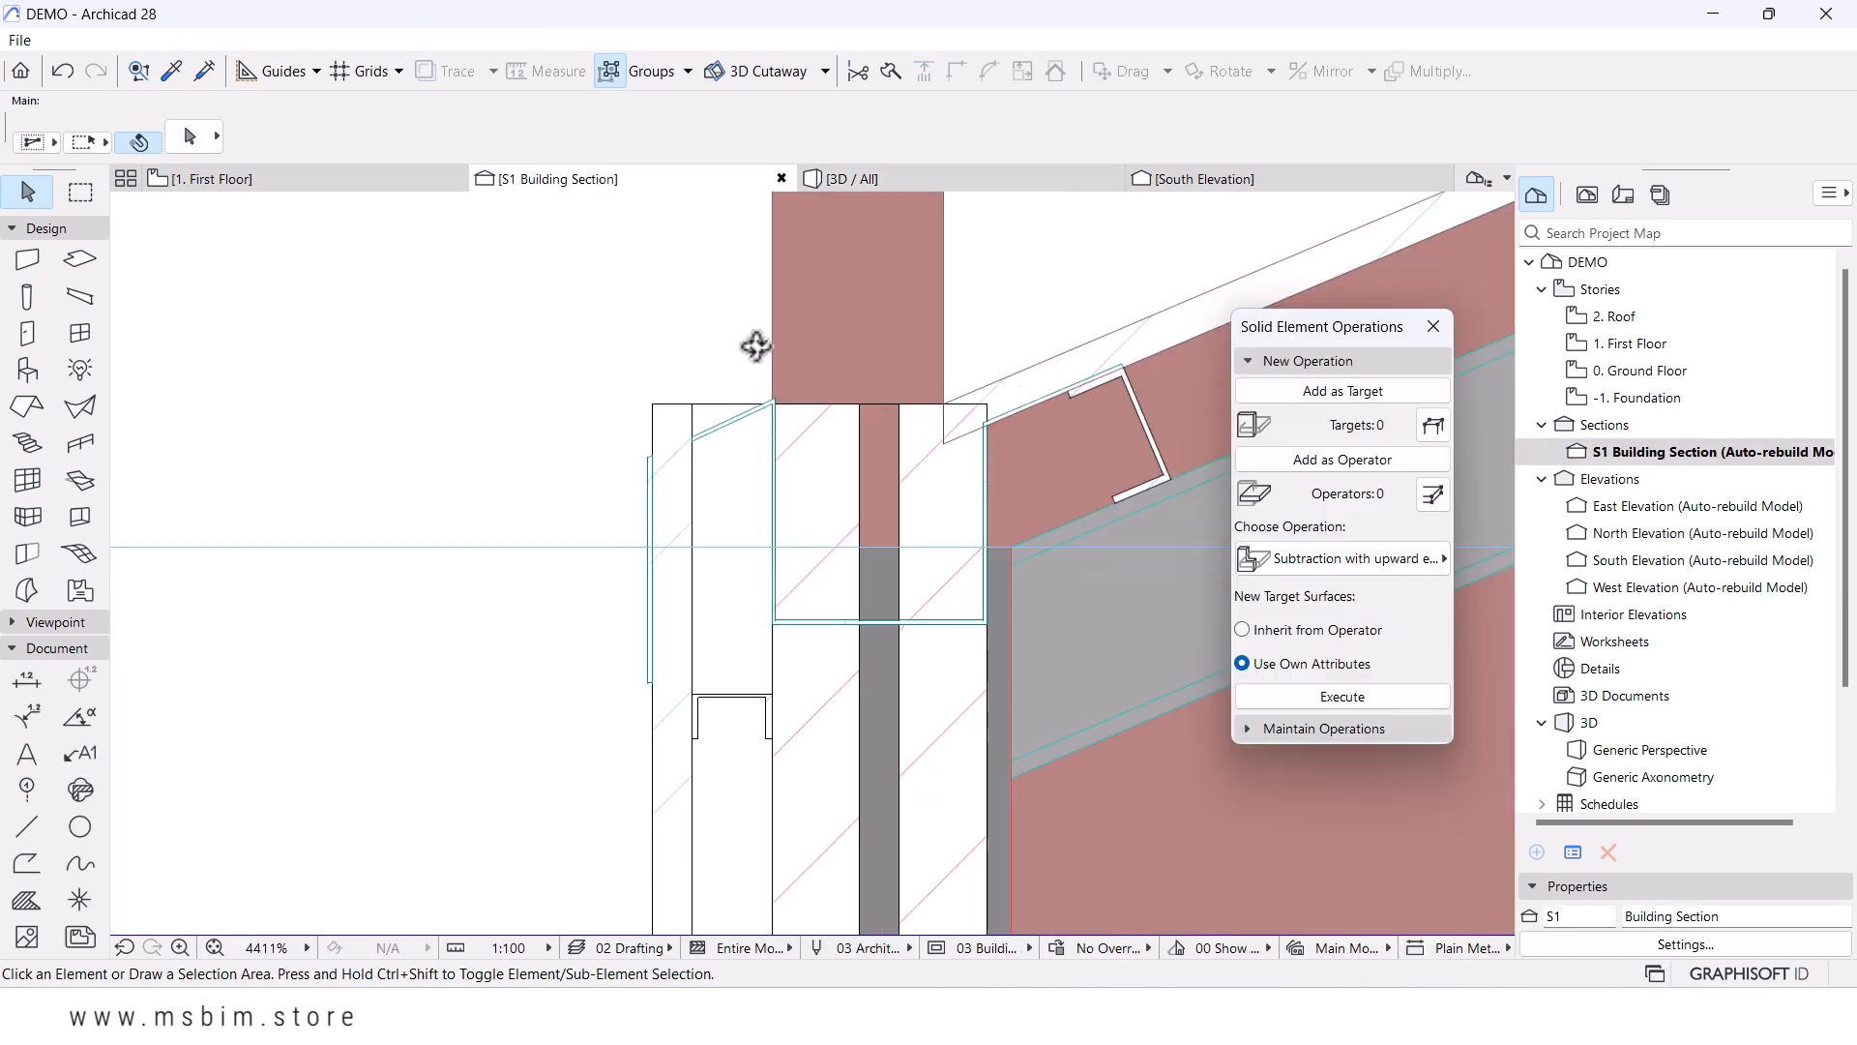
scroll(812, 411, "up", 3)
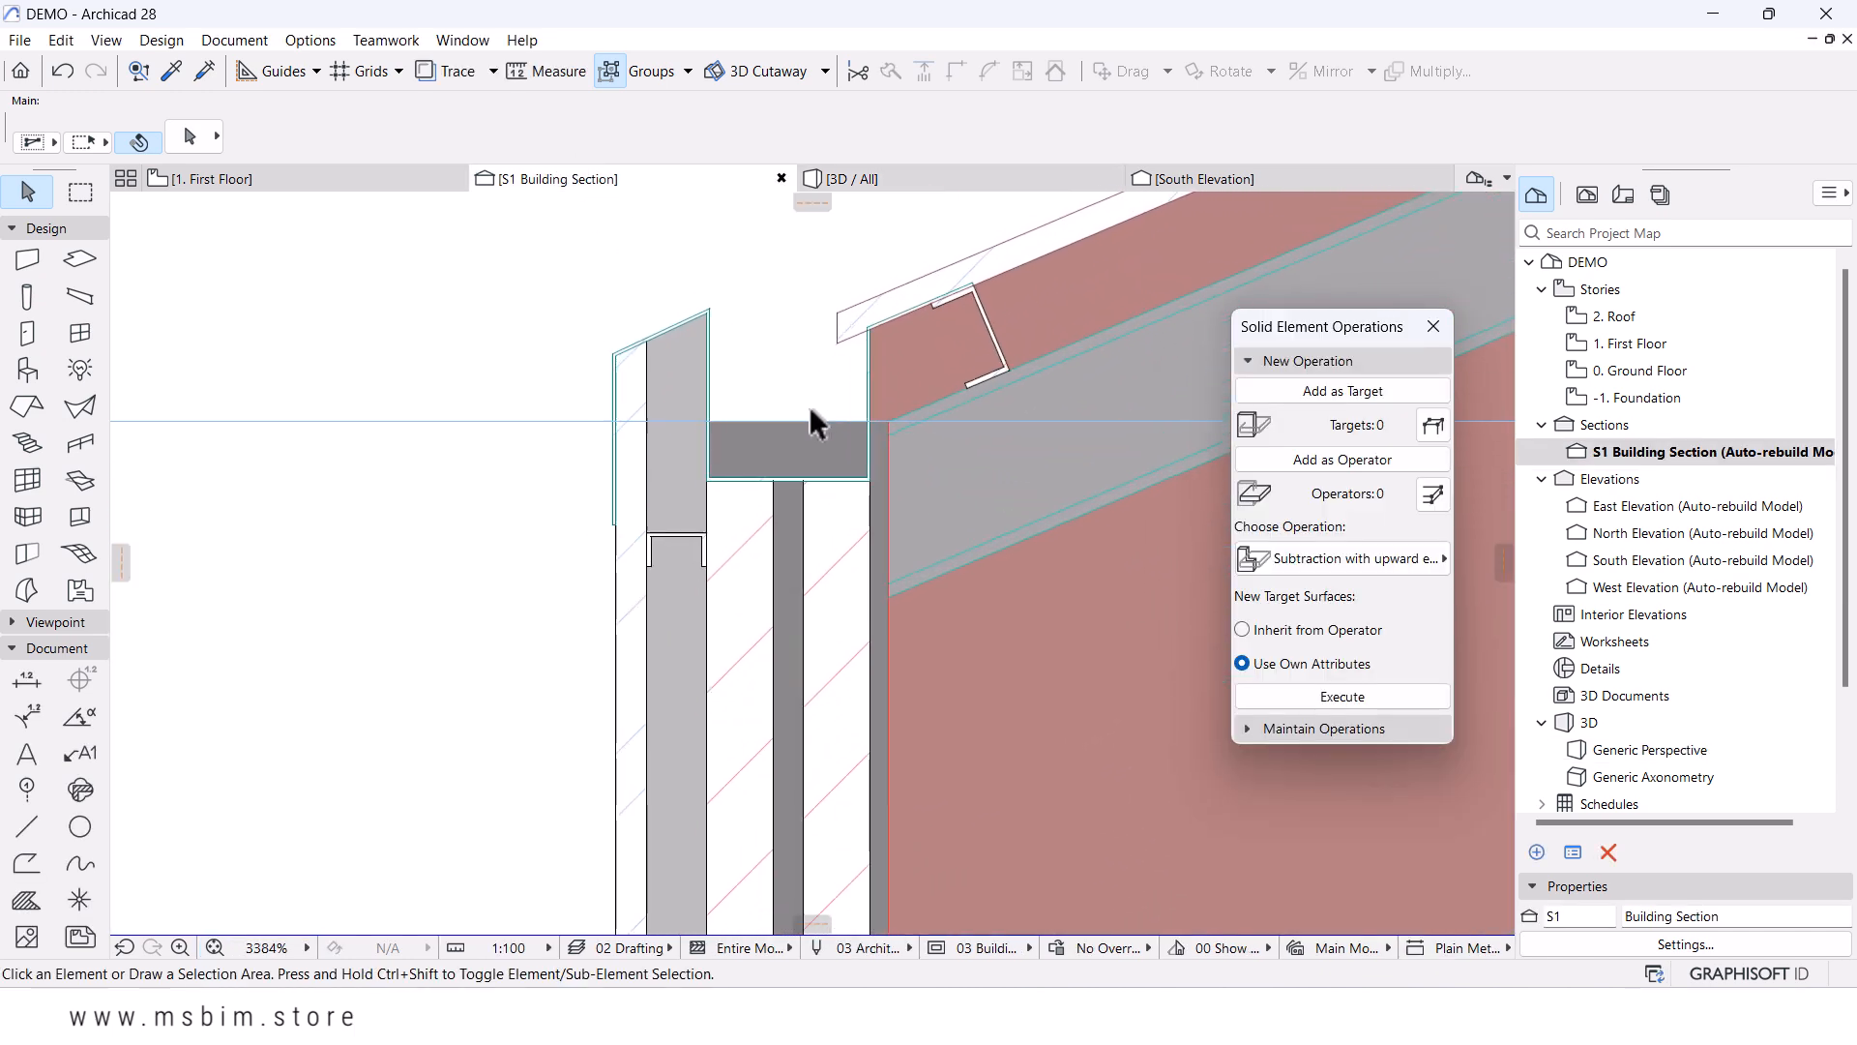
key("m")
scroll(825, 484, "up", 4)
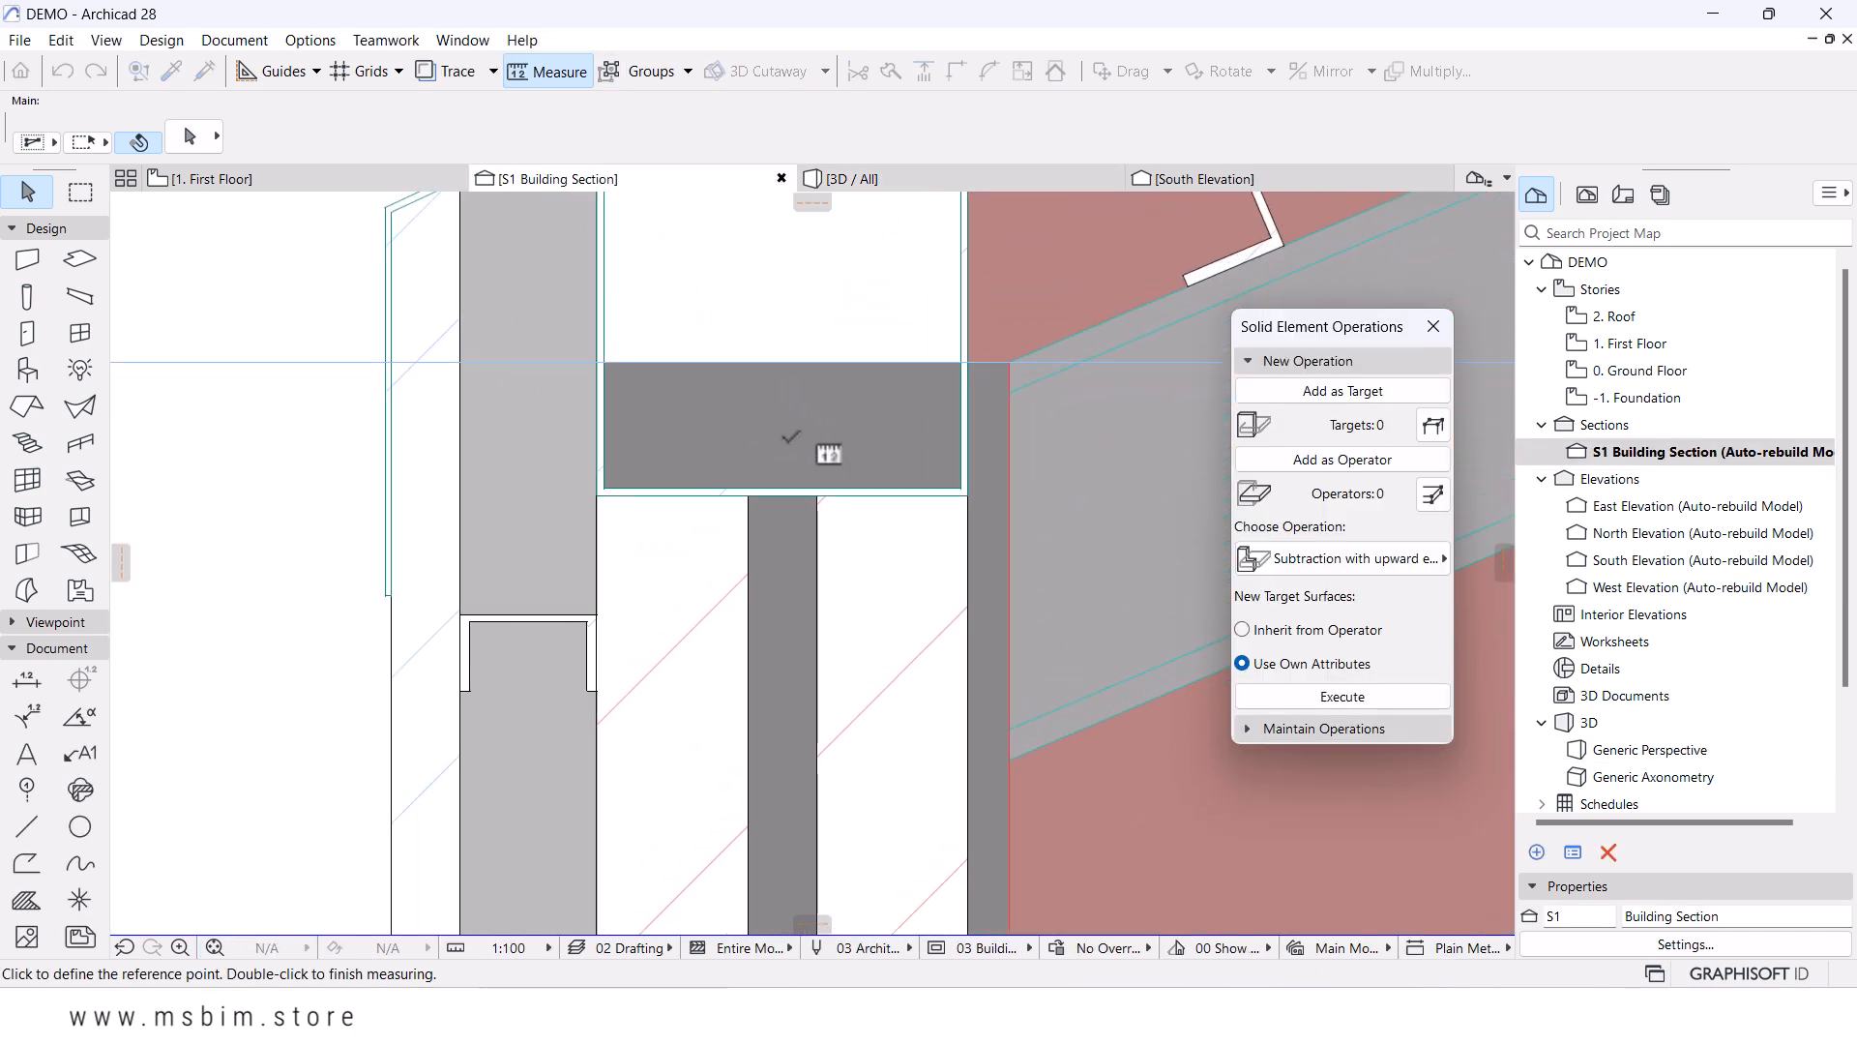
left_click(782, 498)
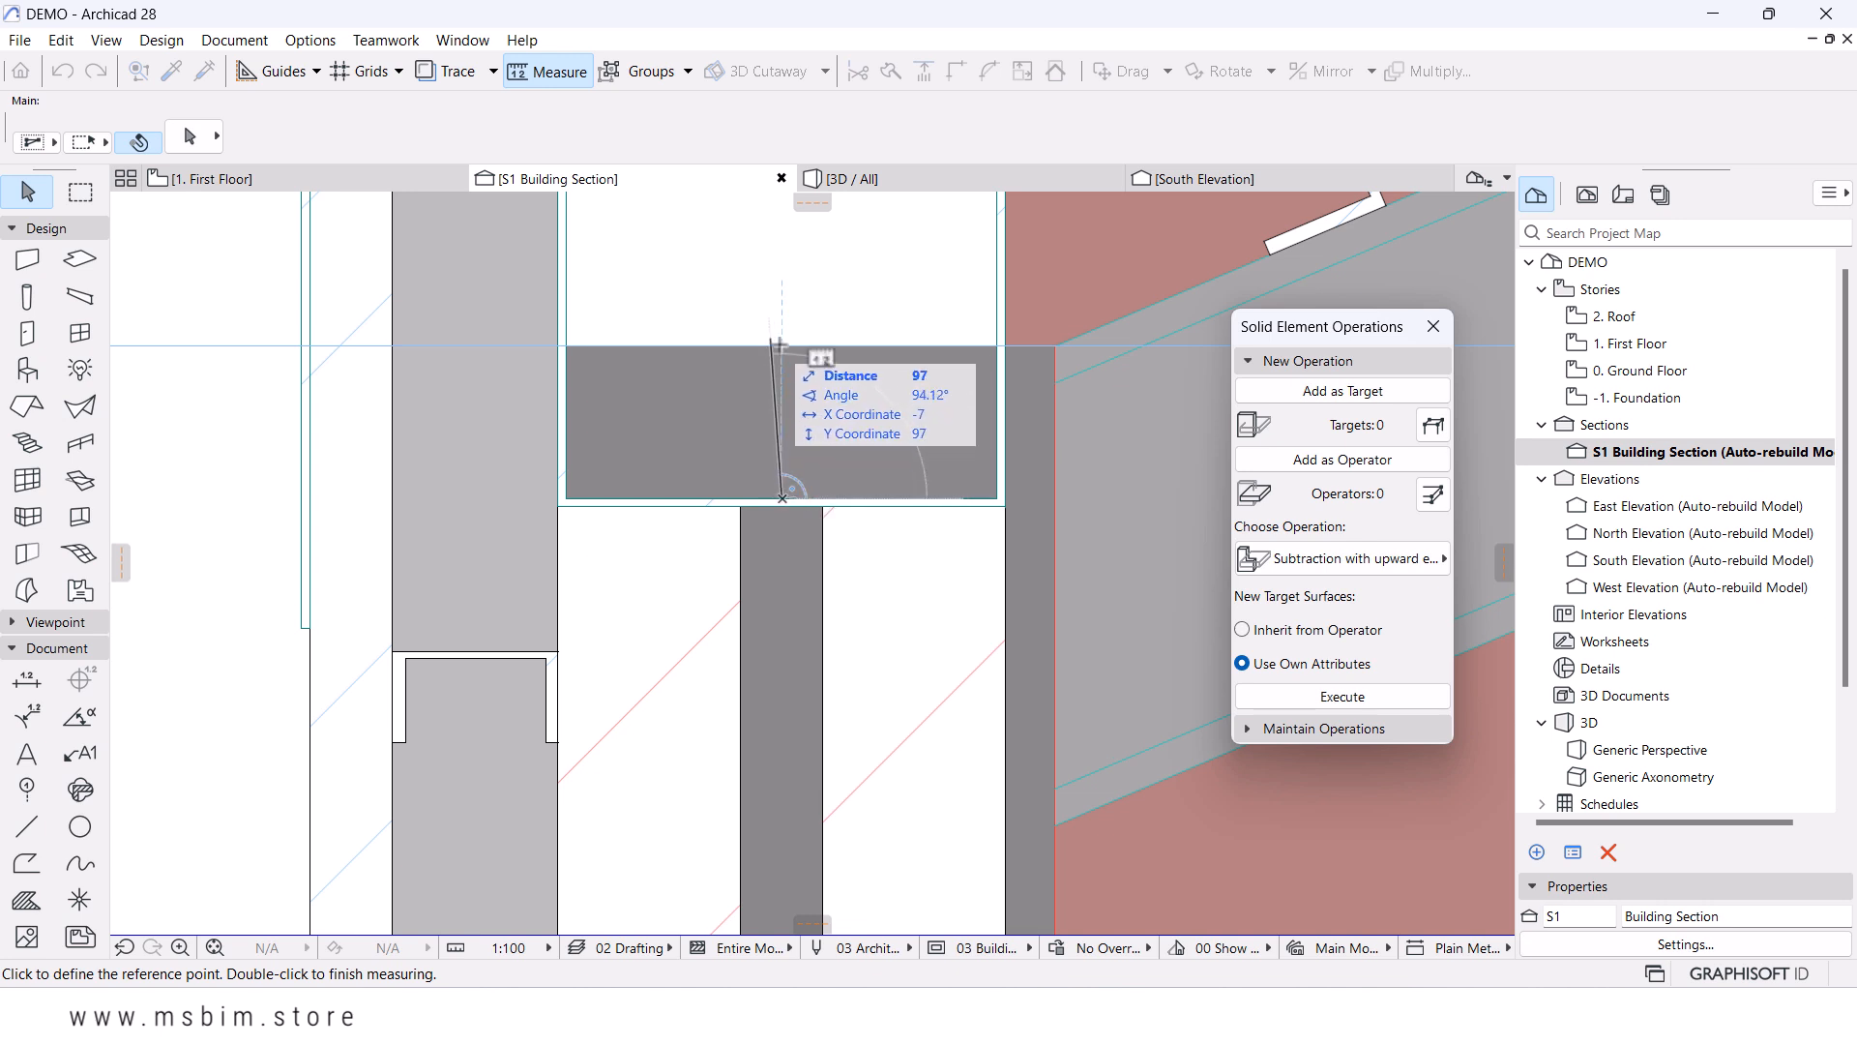
scroll(785, 465, "down", 3)
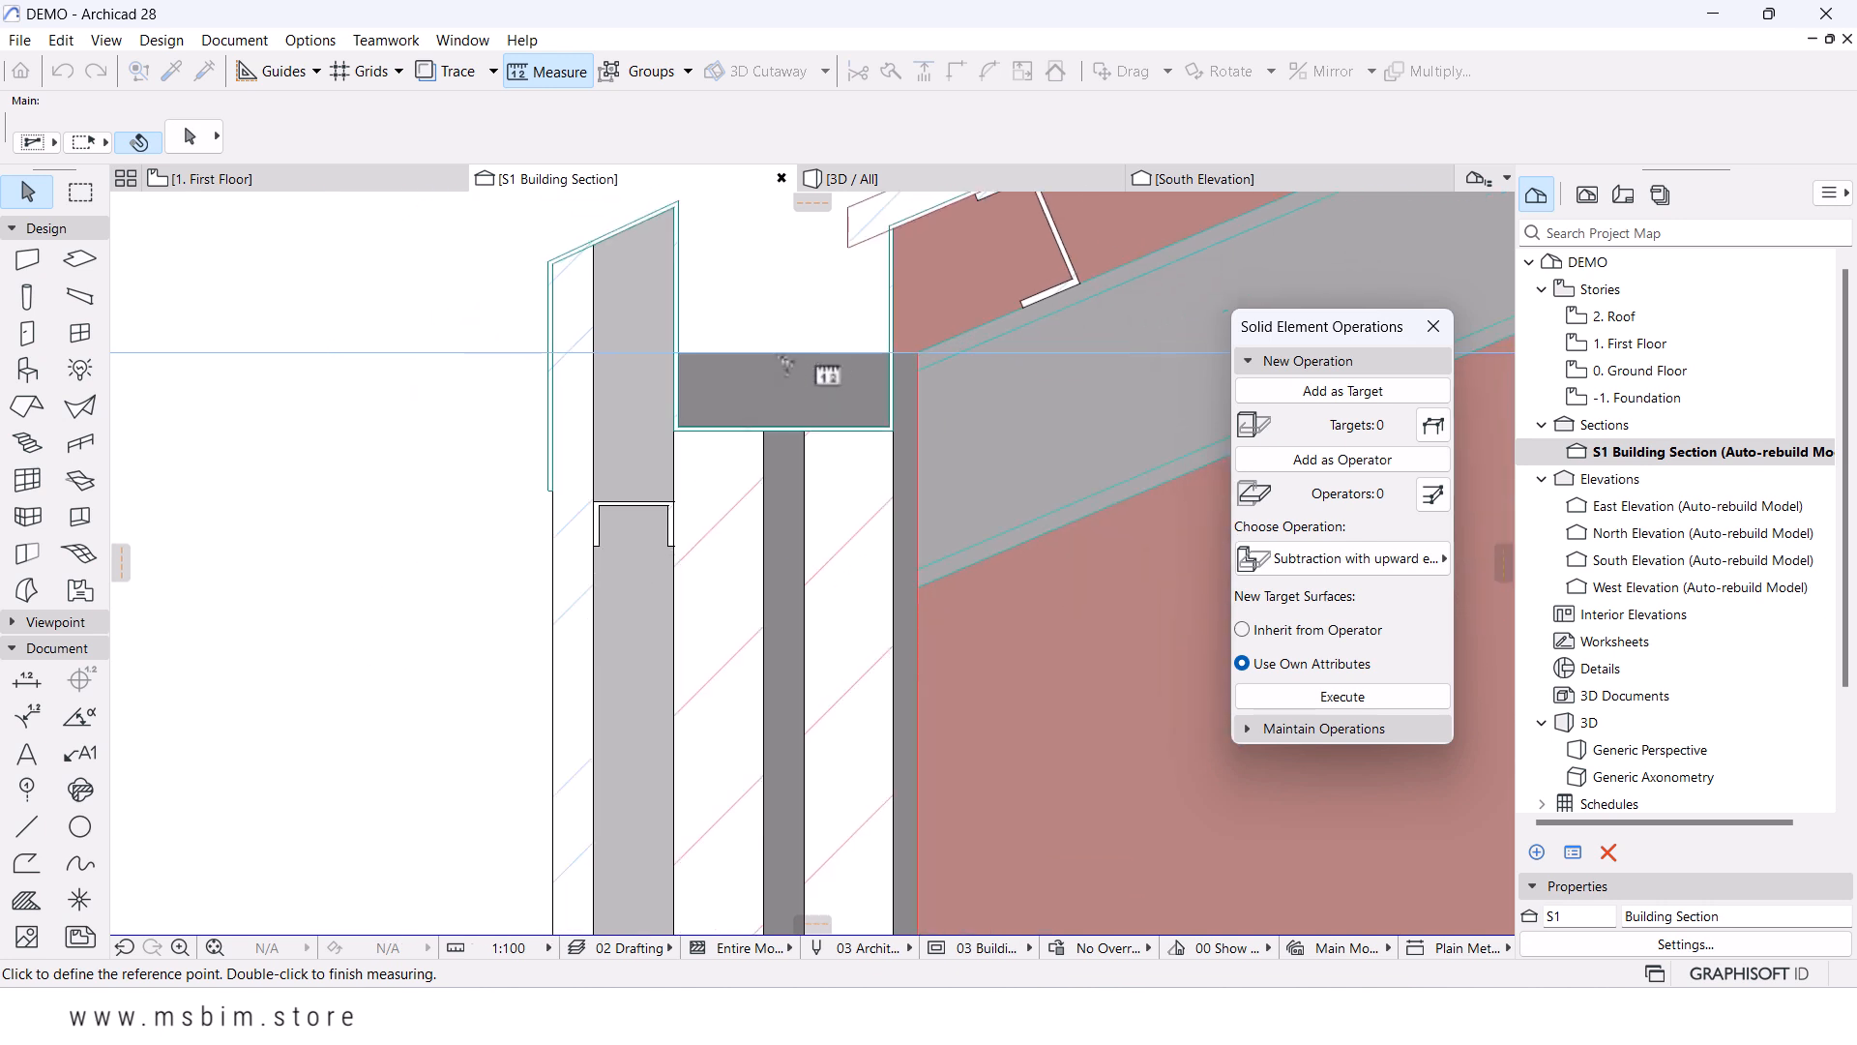
key("Escape")
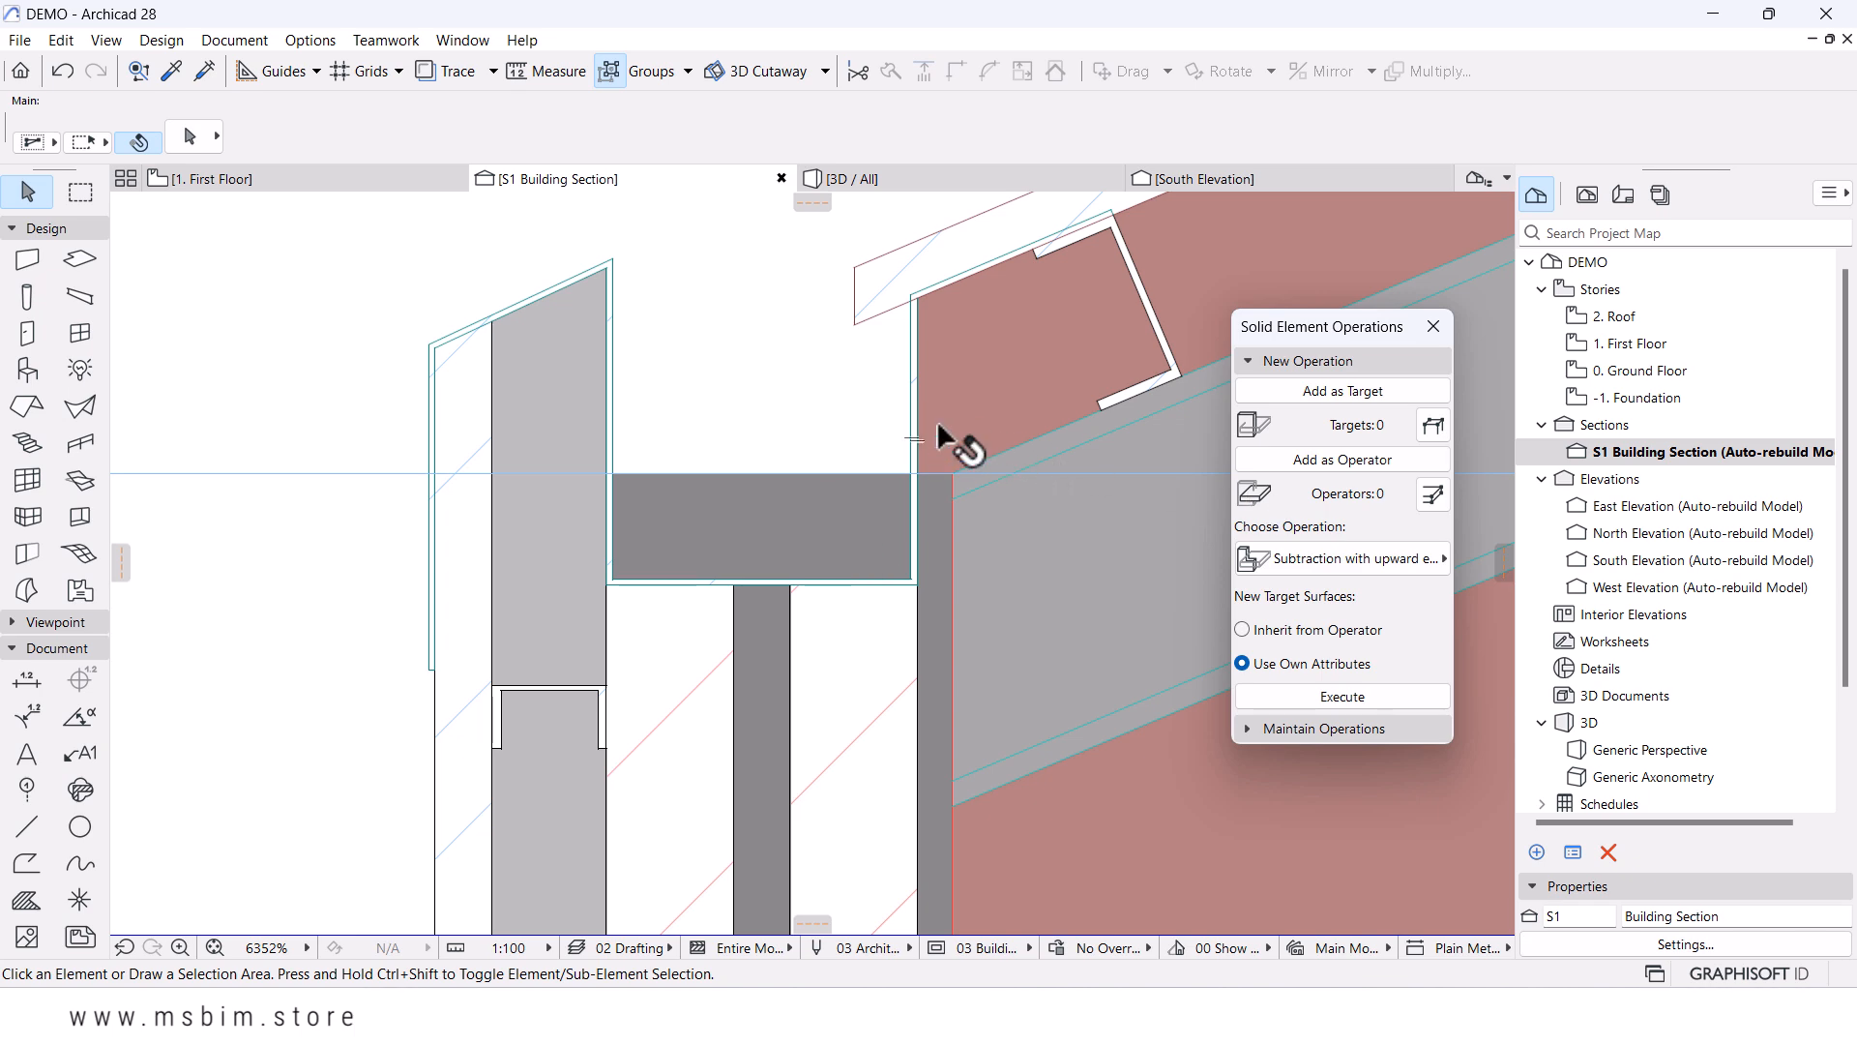
- Open the gutter beam's Steel Gutter profile for editing and delete the red drafting lines traced over its contour
left_click(917, 392)
right_click(686, 527)
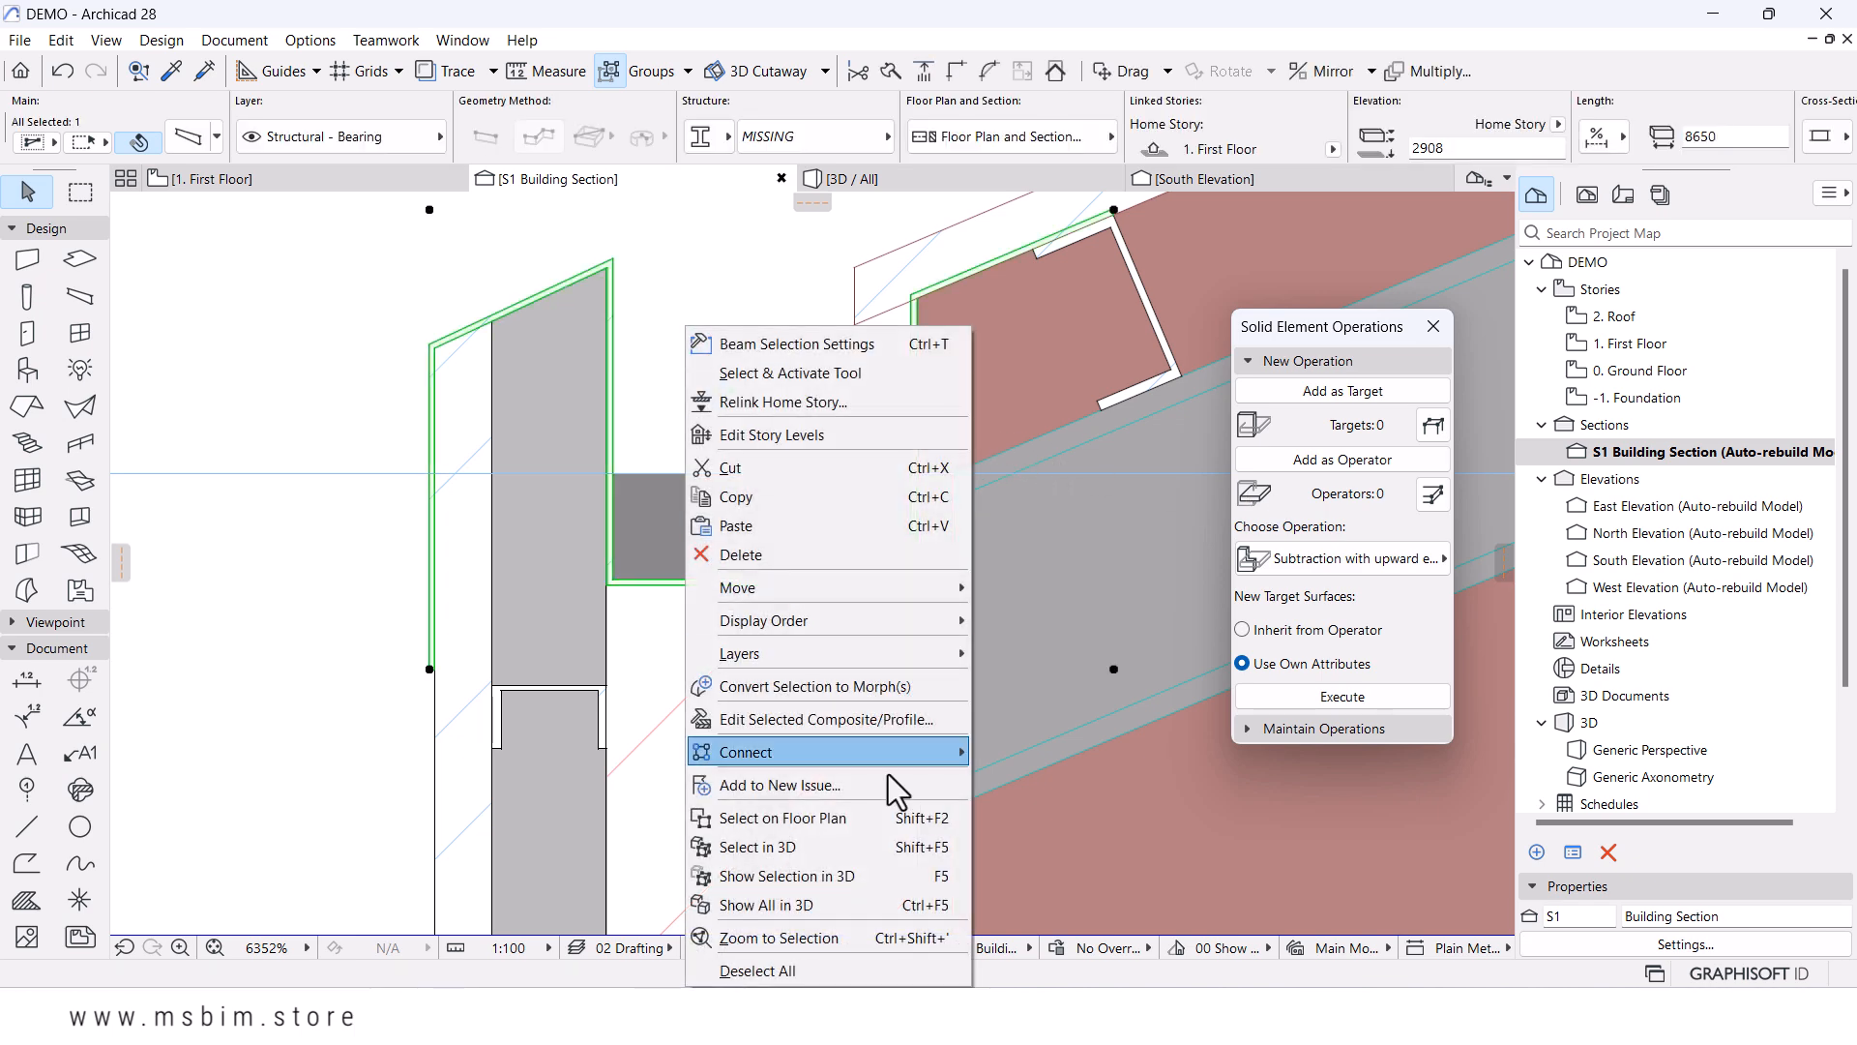
left_click(830, 720)
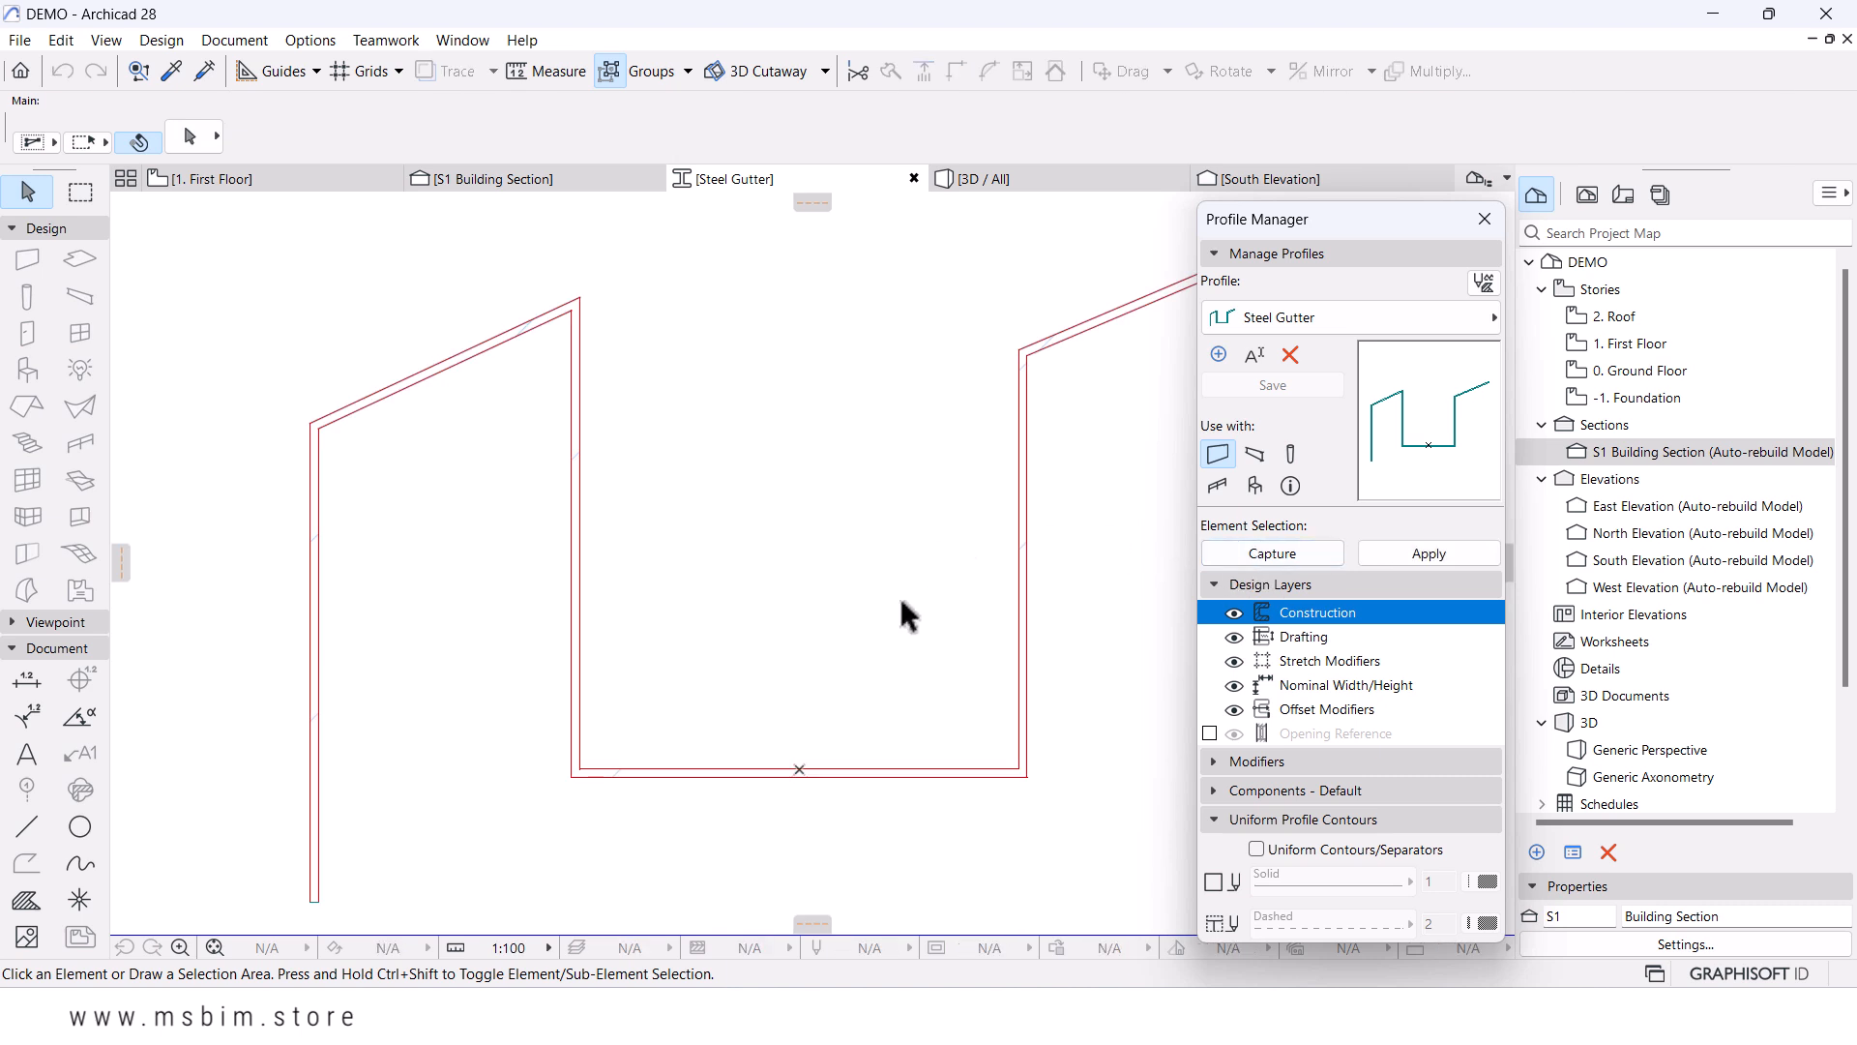
scroll(851, 678, "up", 5)
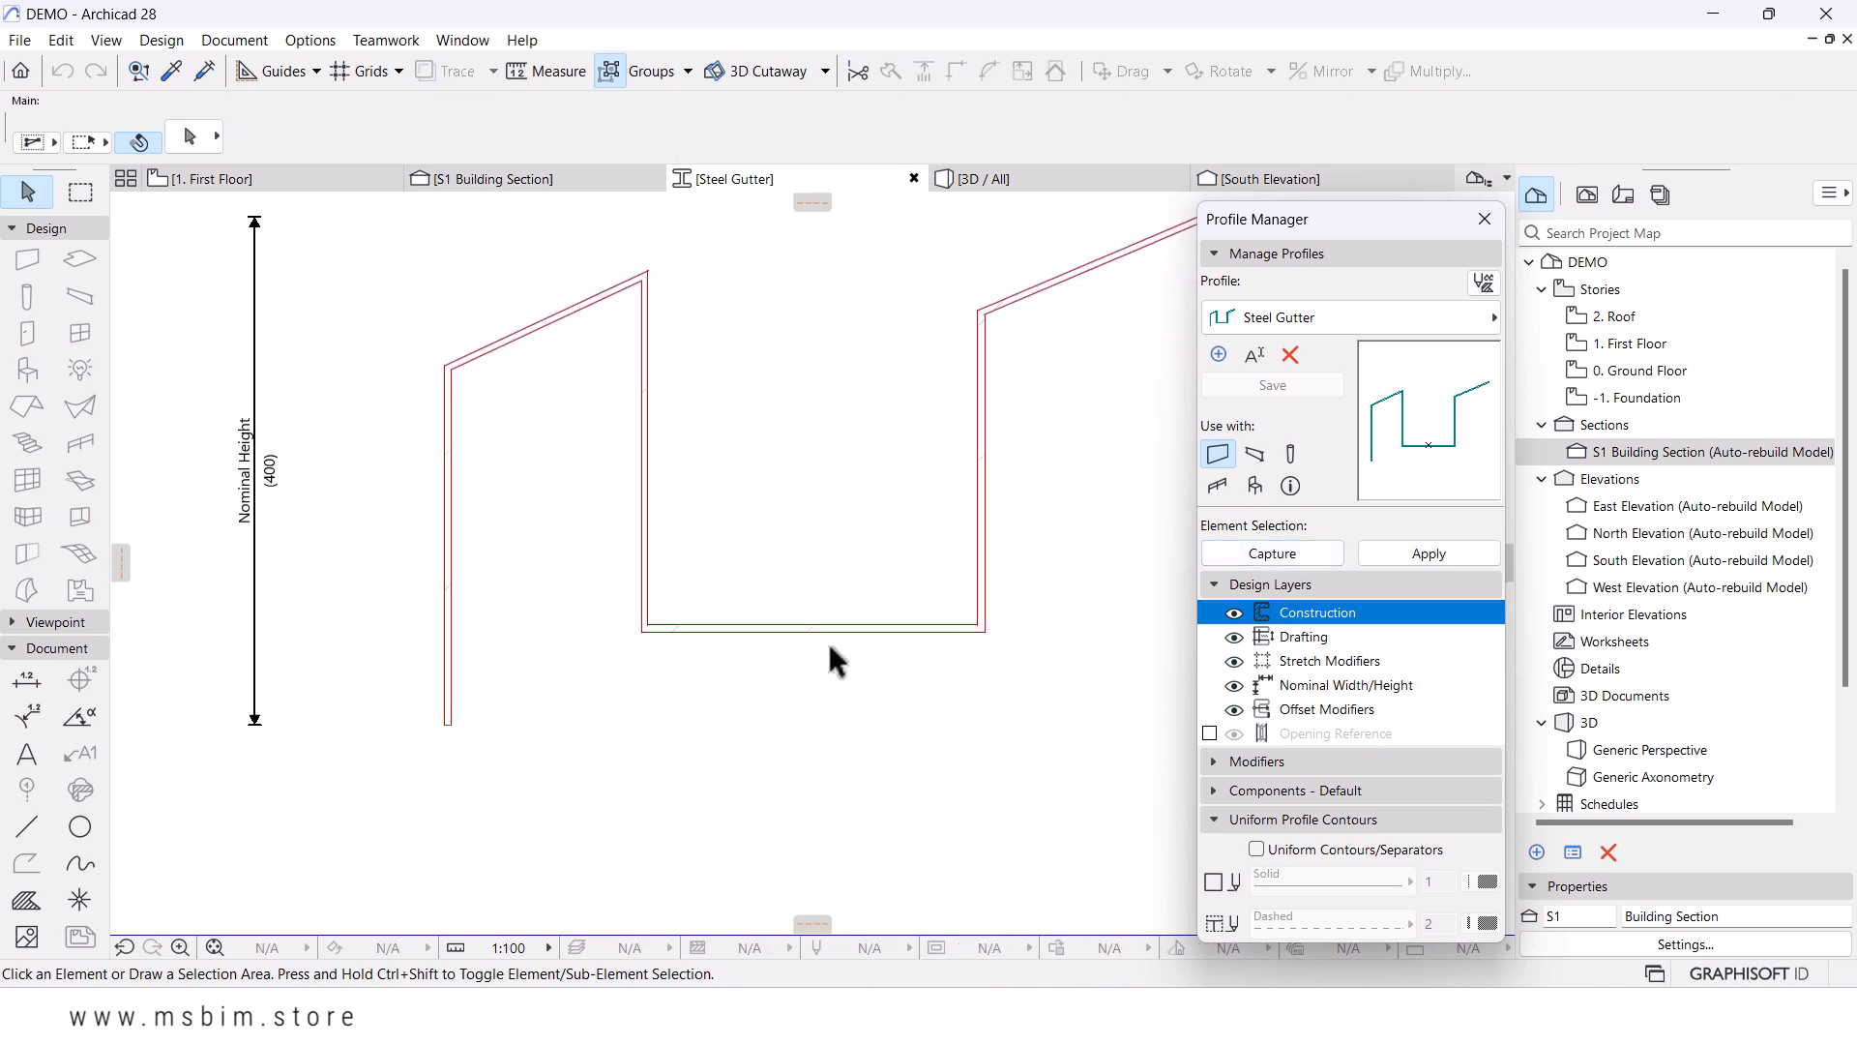
left_click(859, 613)
scroll(863, 627, "up", 5)
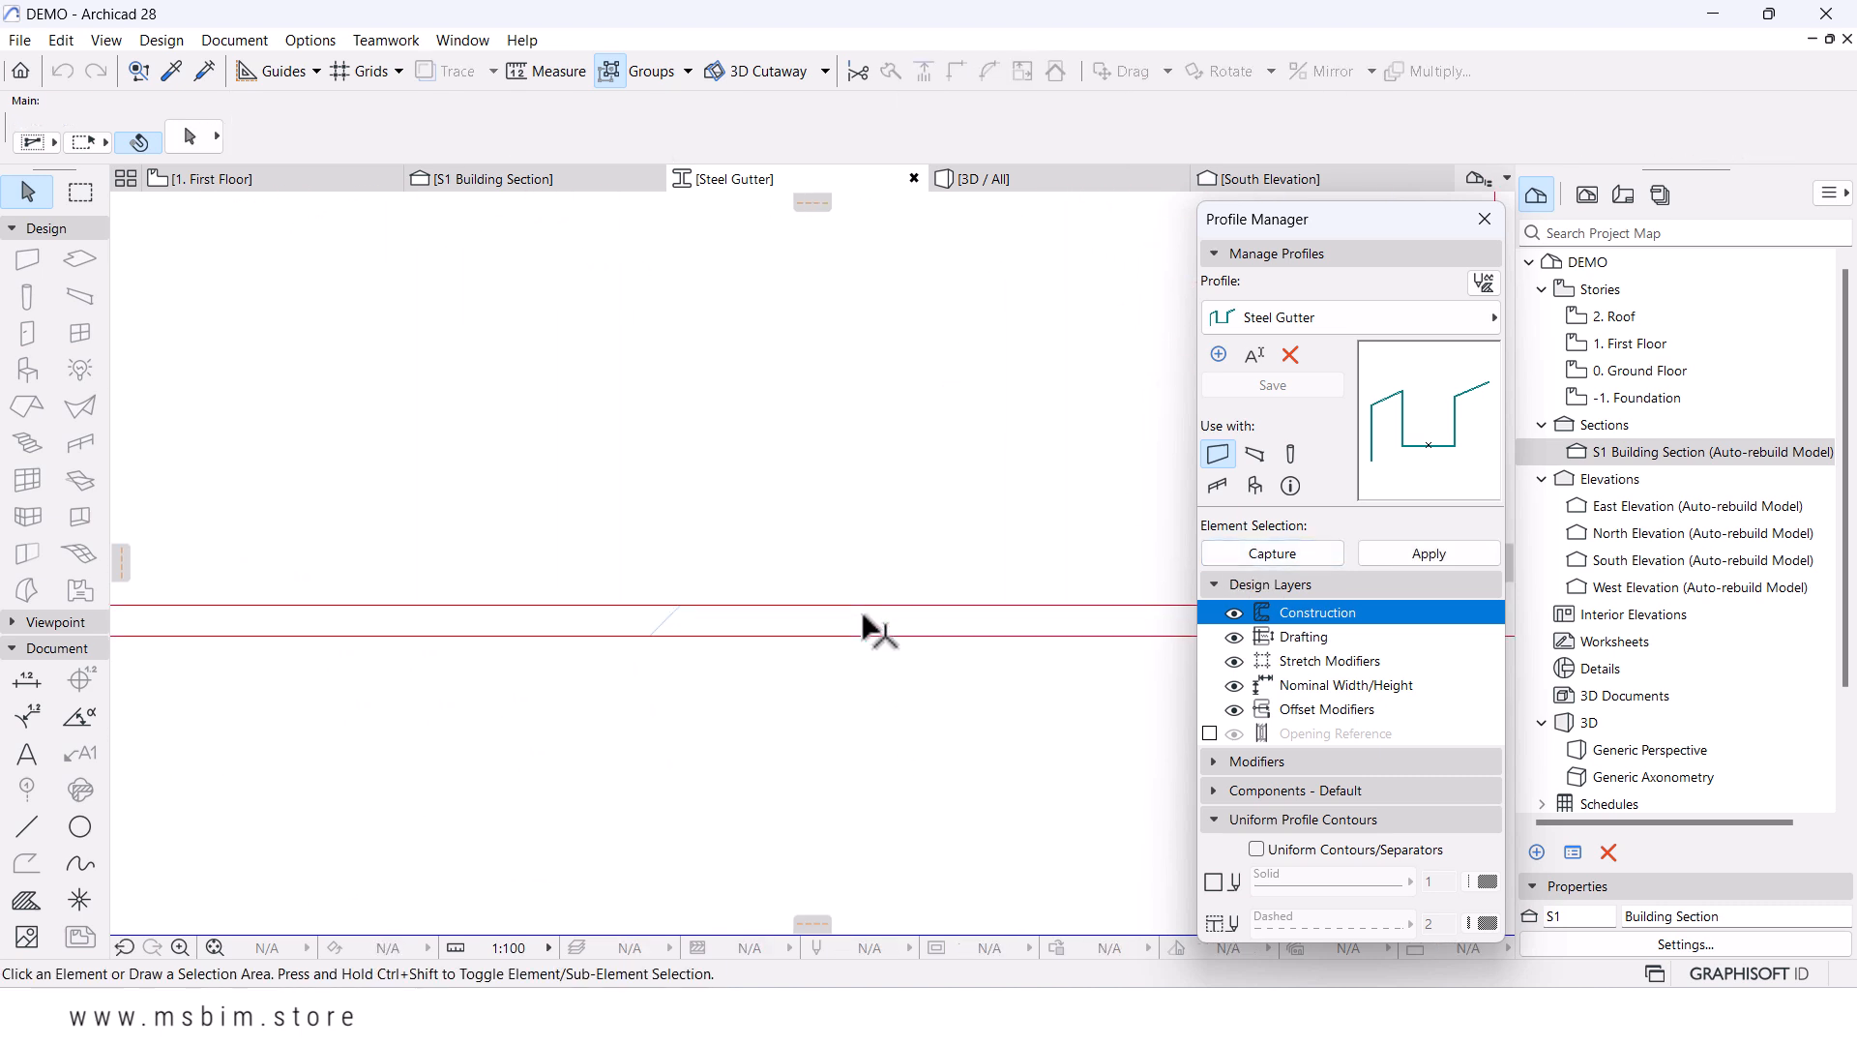
scroll(828, 600, "down", 6)
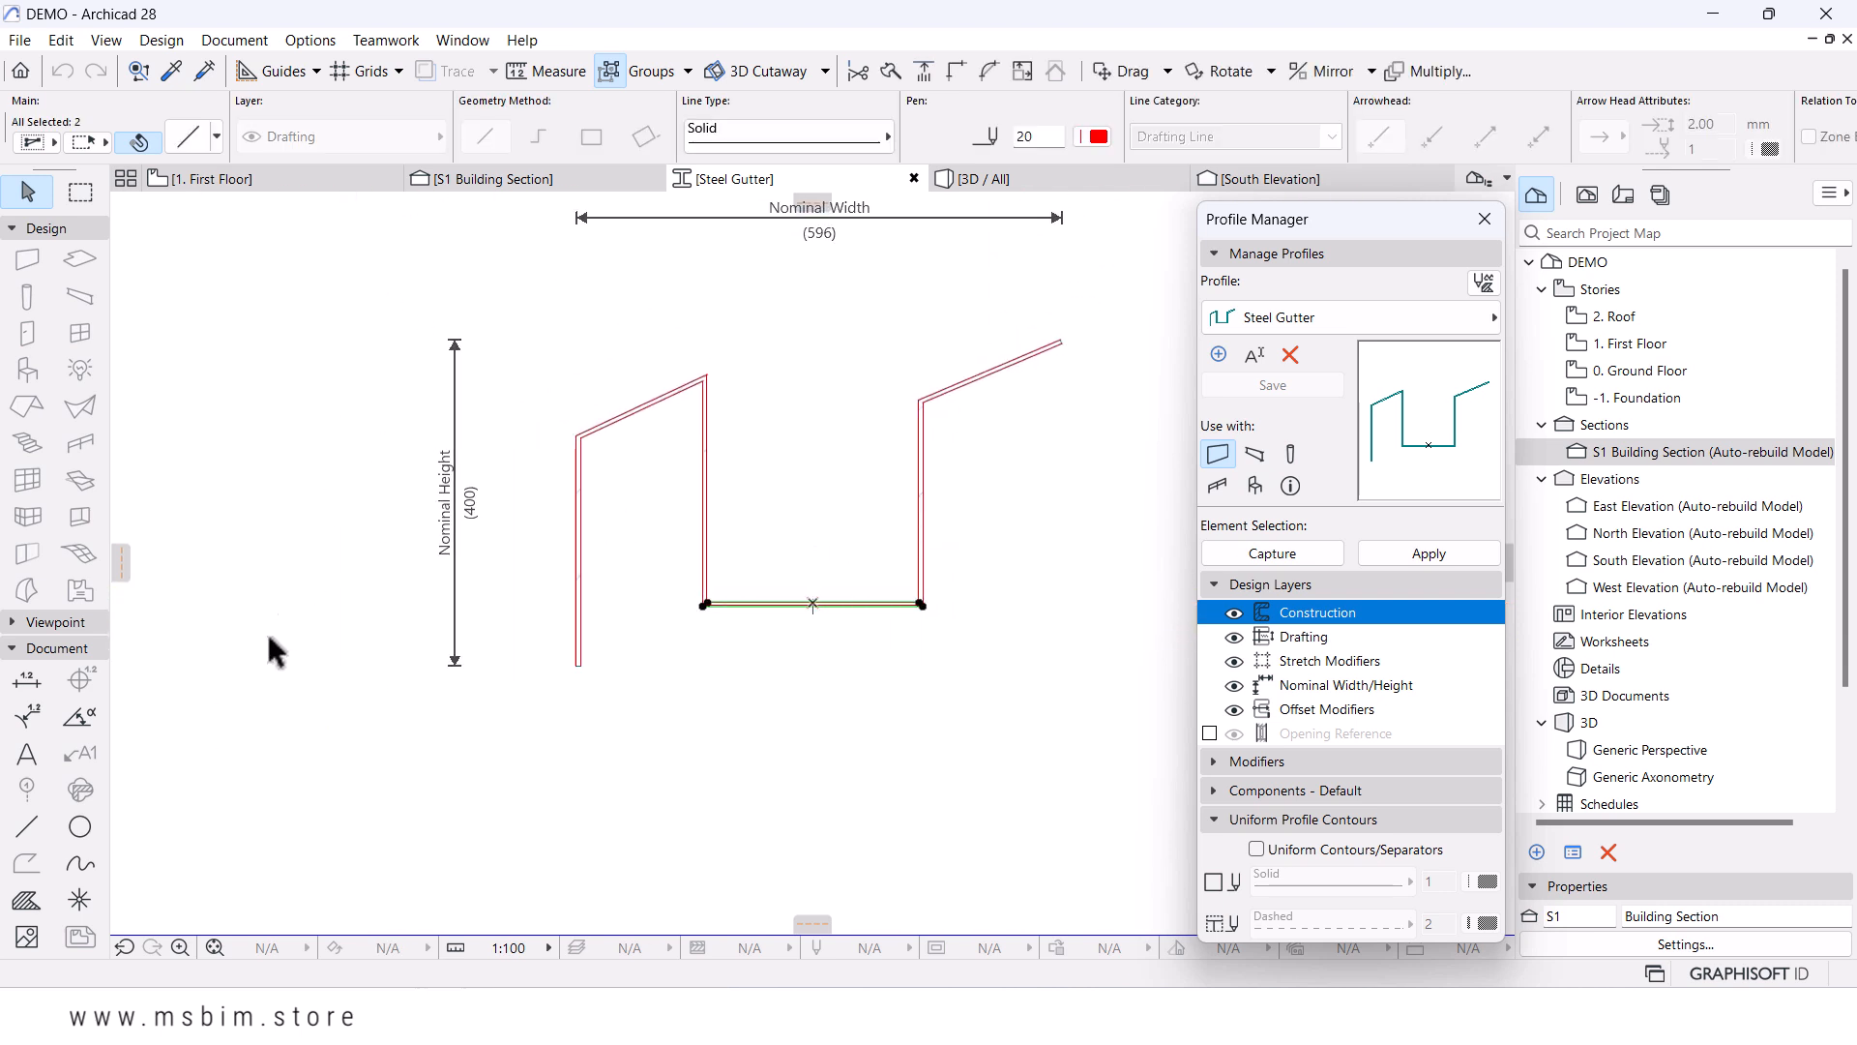
key("ctrl+a")
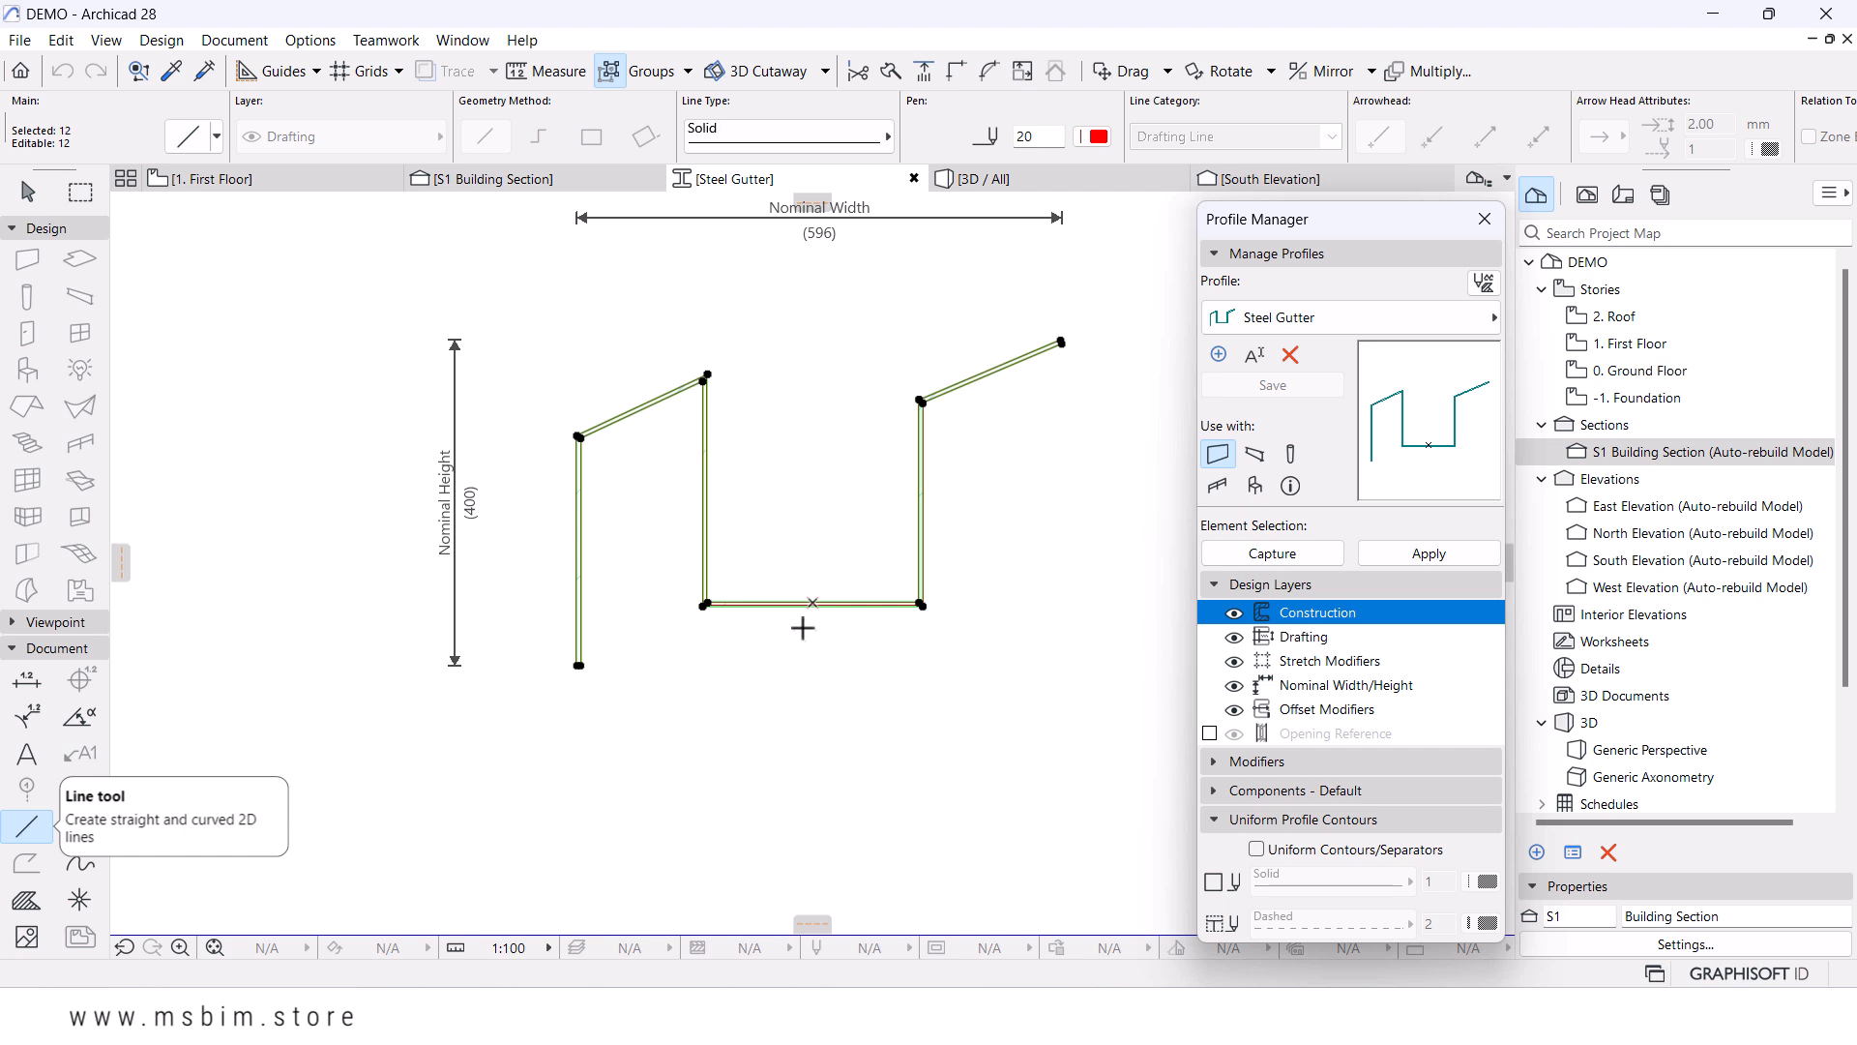
key("Escape")
key("Escape")
- Raise the gutter profile's base by offsetting its inner and outer horizontal edges upward by 92
scroll(837, 612, "up", 4)
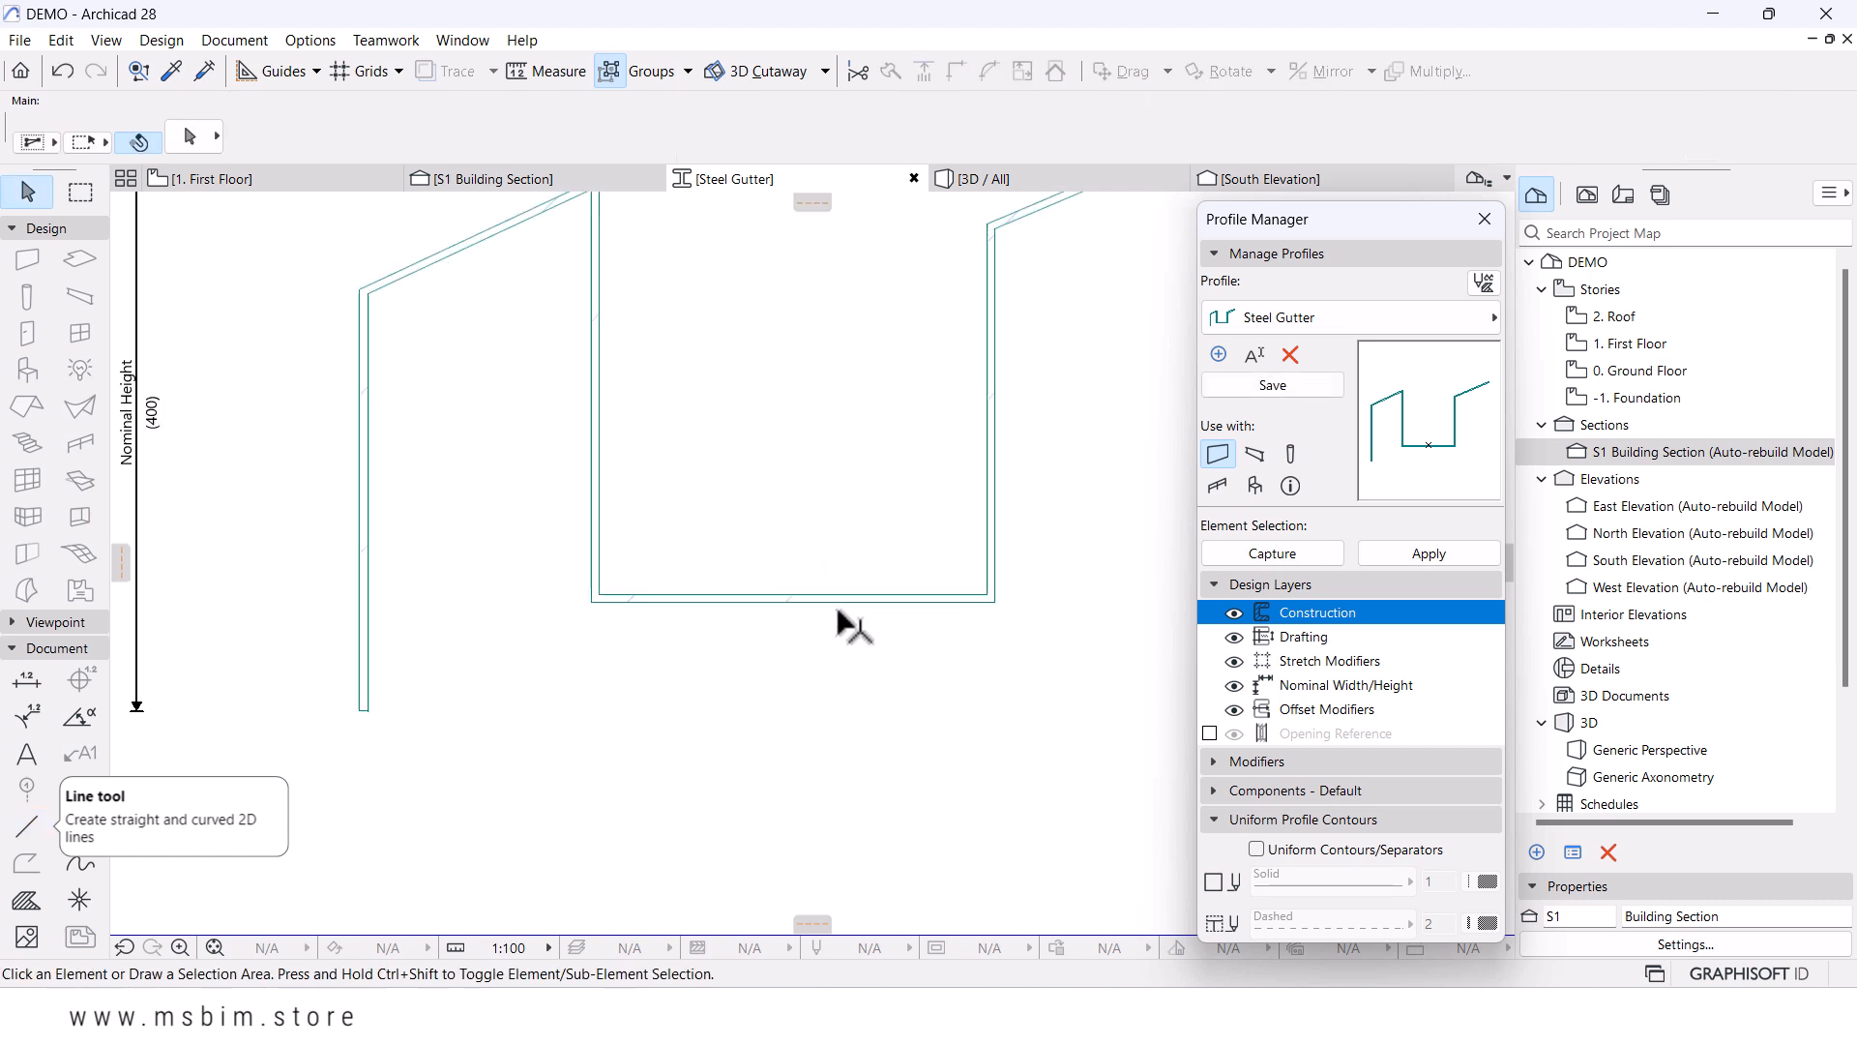
left_click(844, 594)
left_click(839, 592)
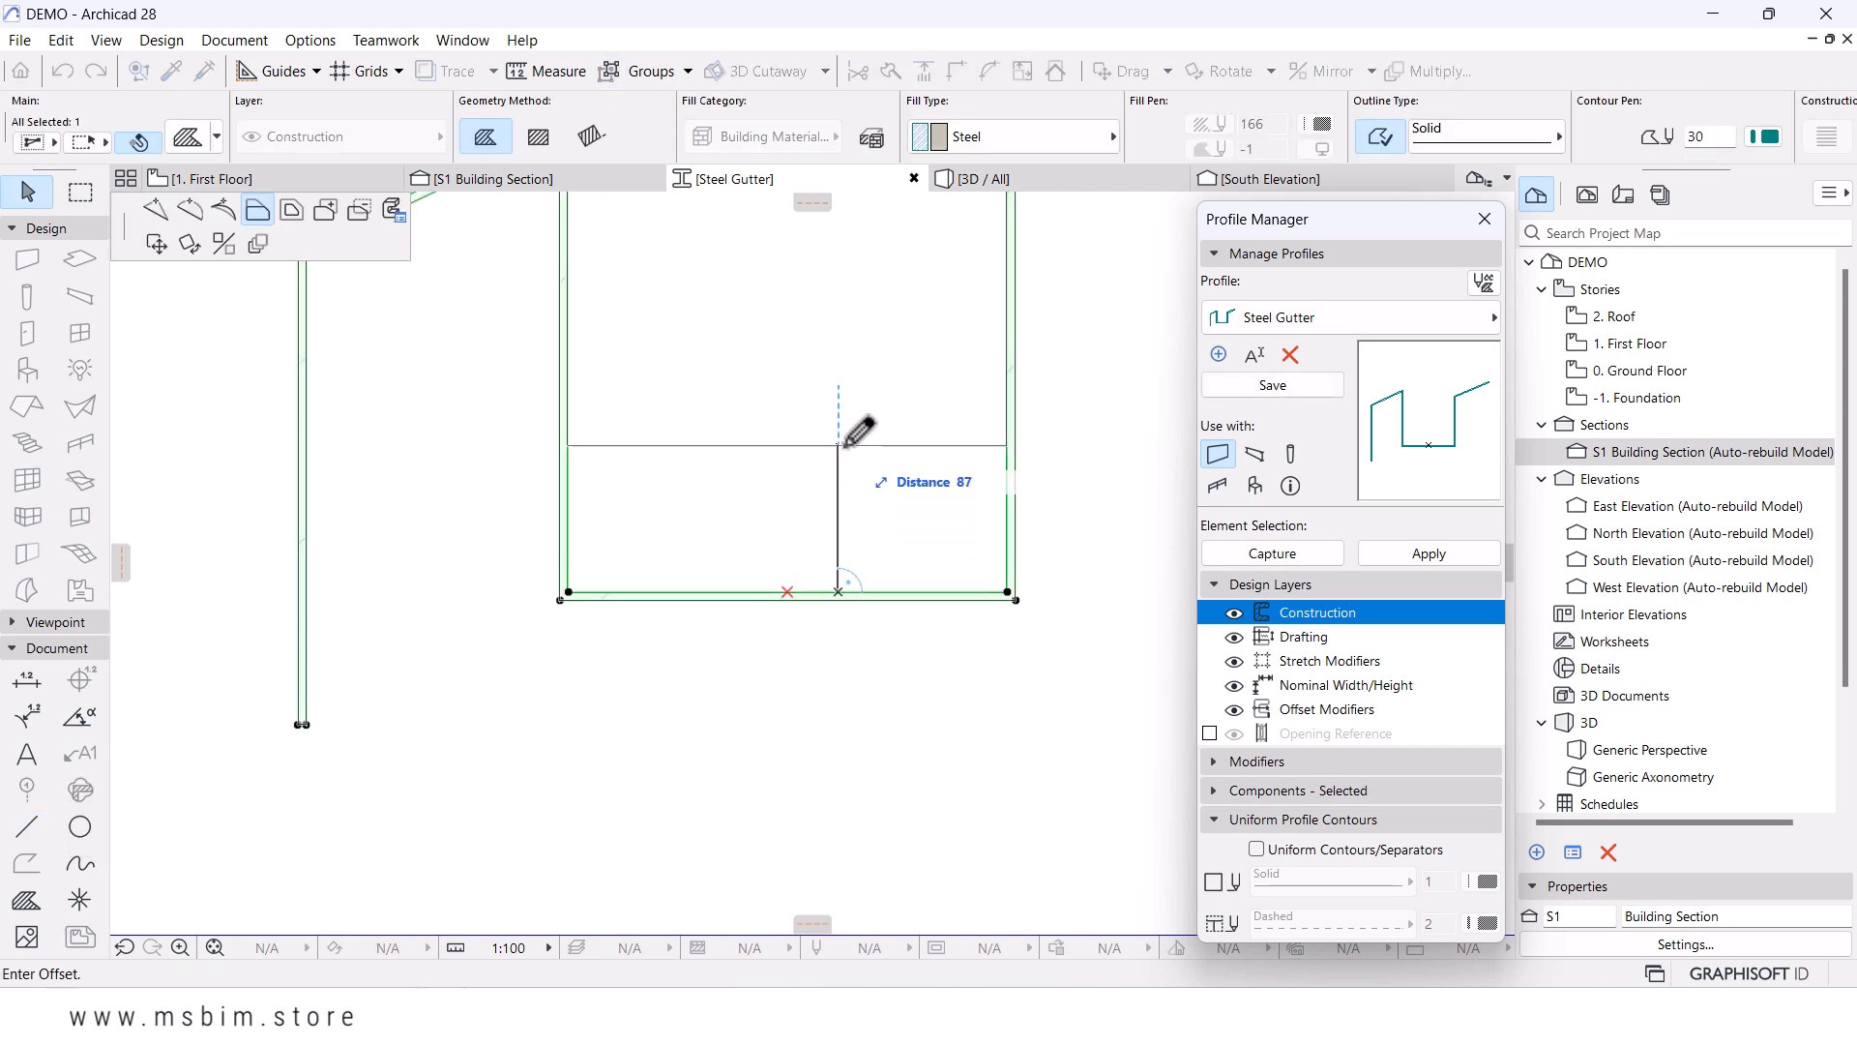
left_click(1001, 436)
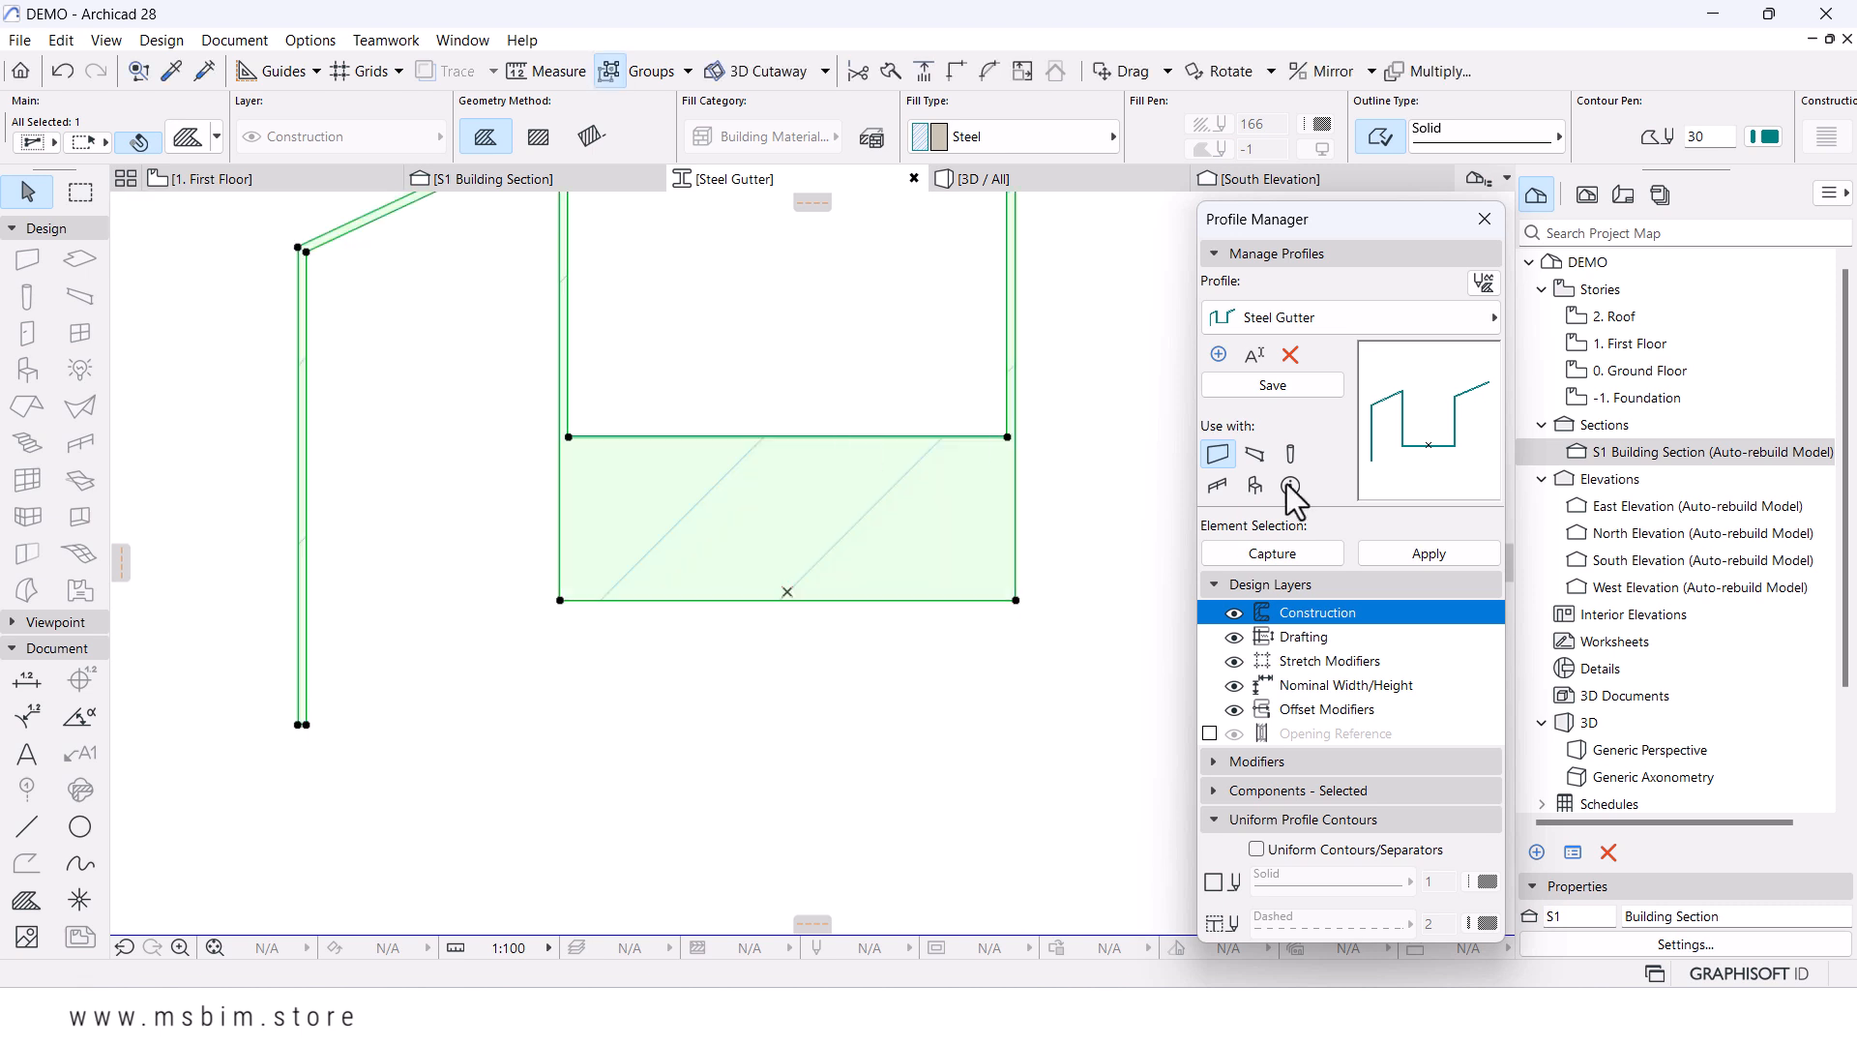
left_click(906, 600)
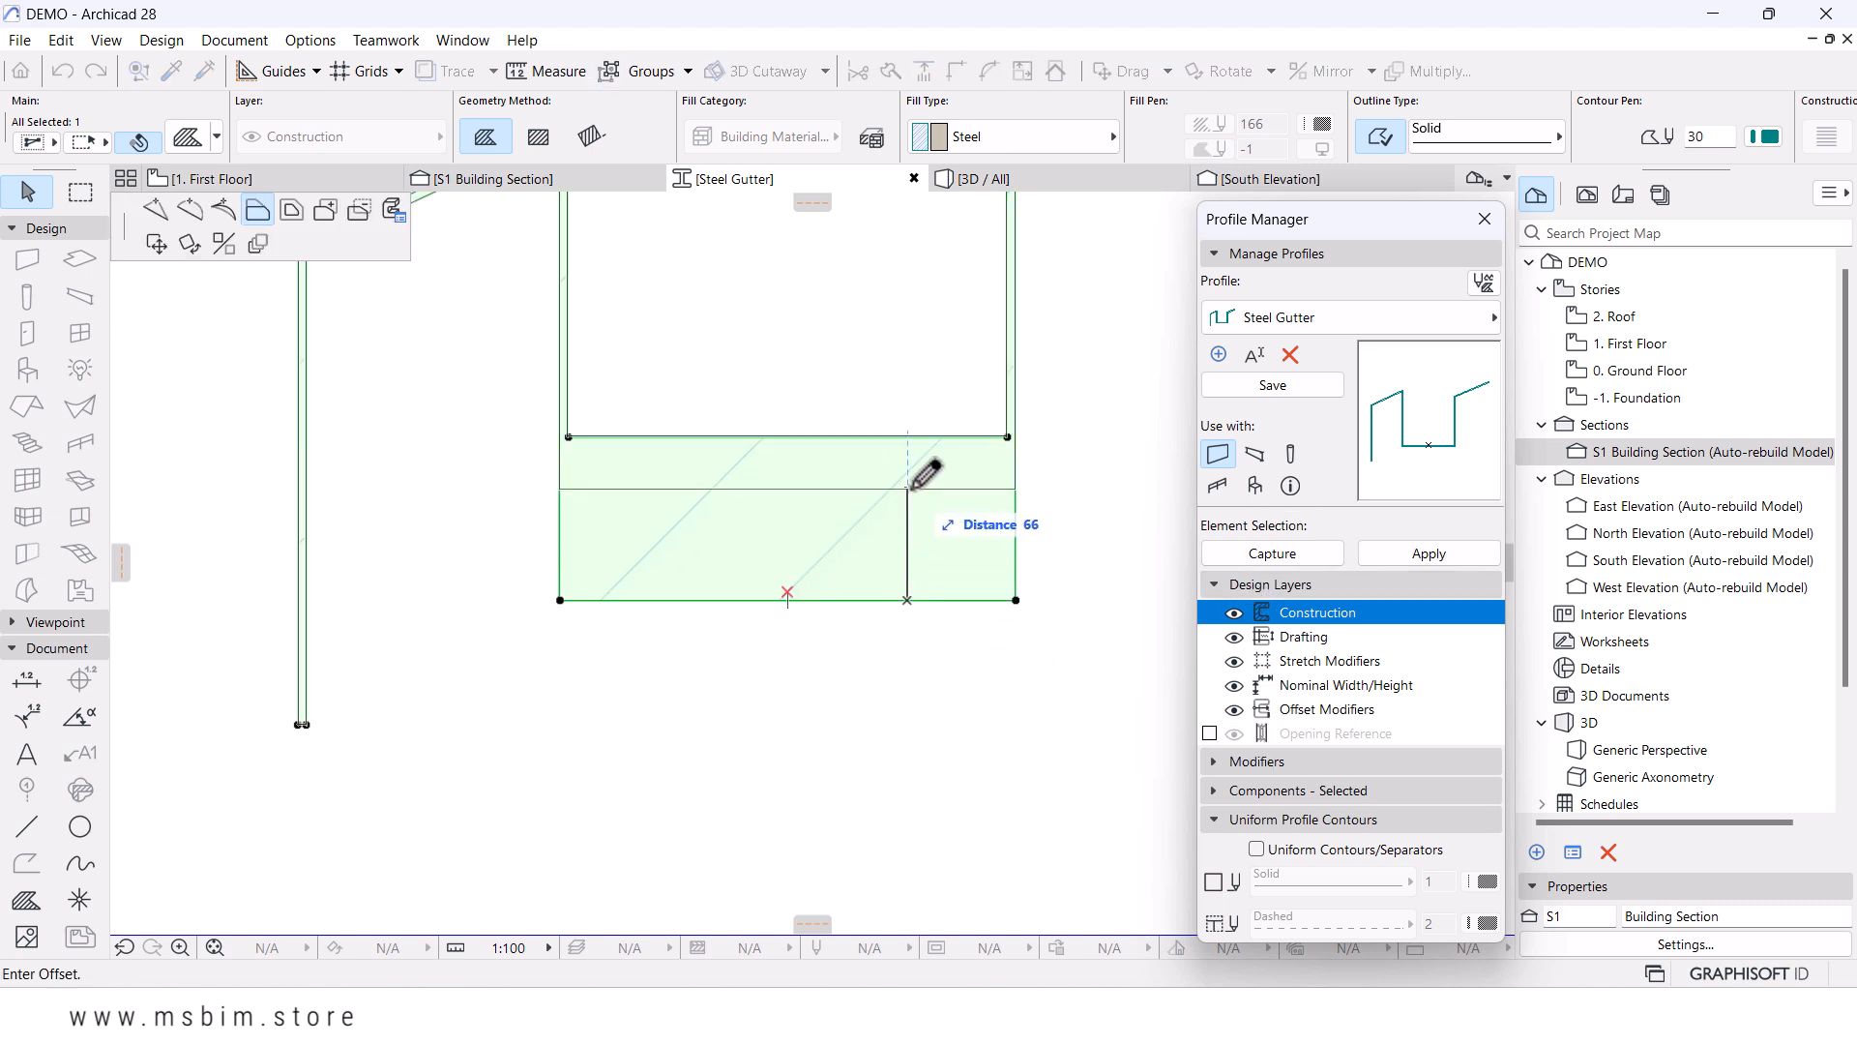
type("92")
key("Return")
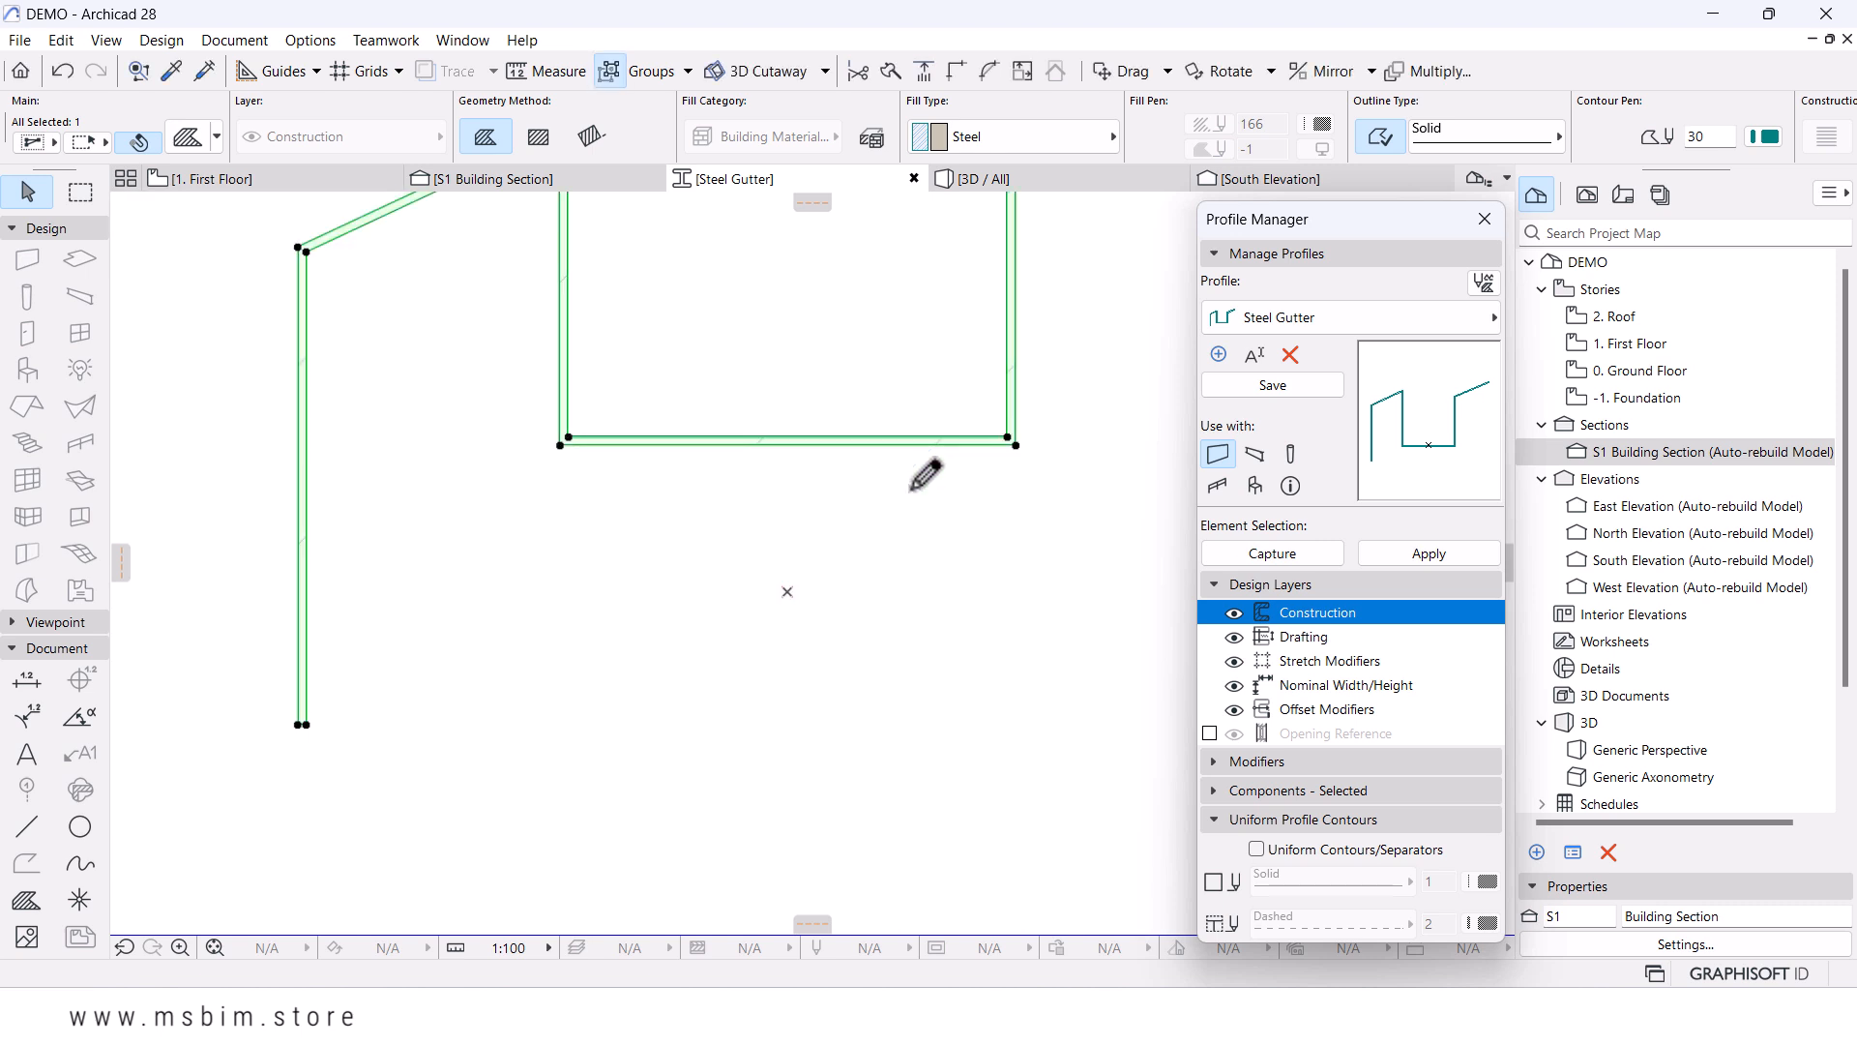
- Move the Steel Gutter profile down so its base sits on the profile origin, and save the profile
left_click(786, 437)
left_click(781, 583)
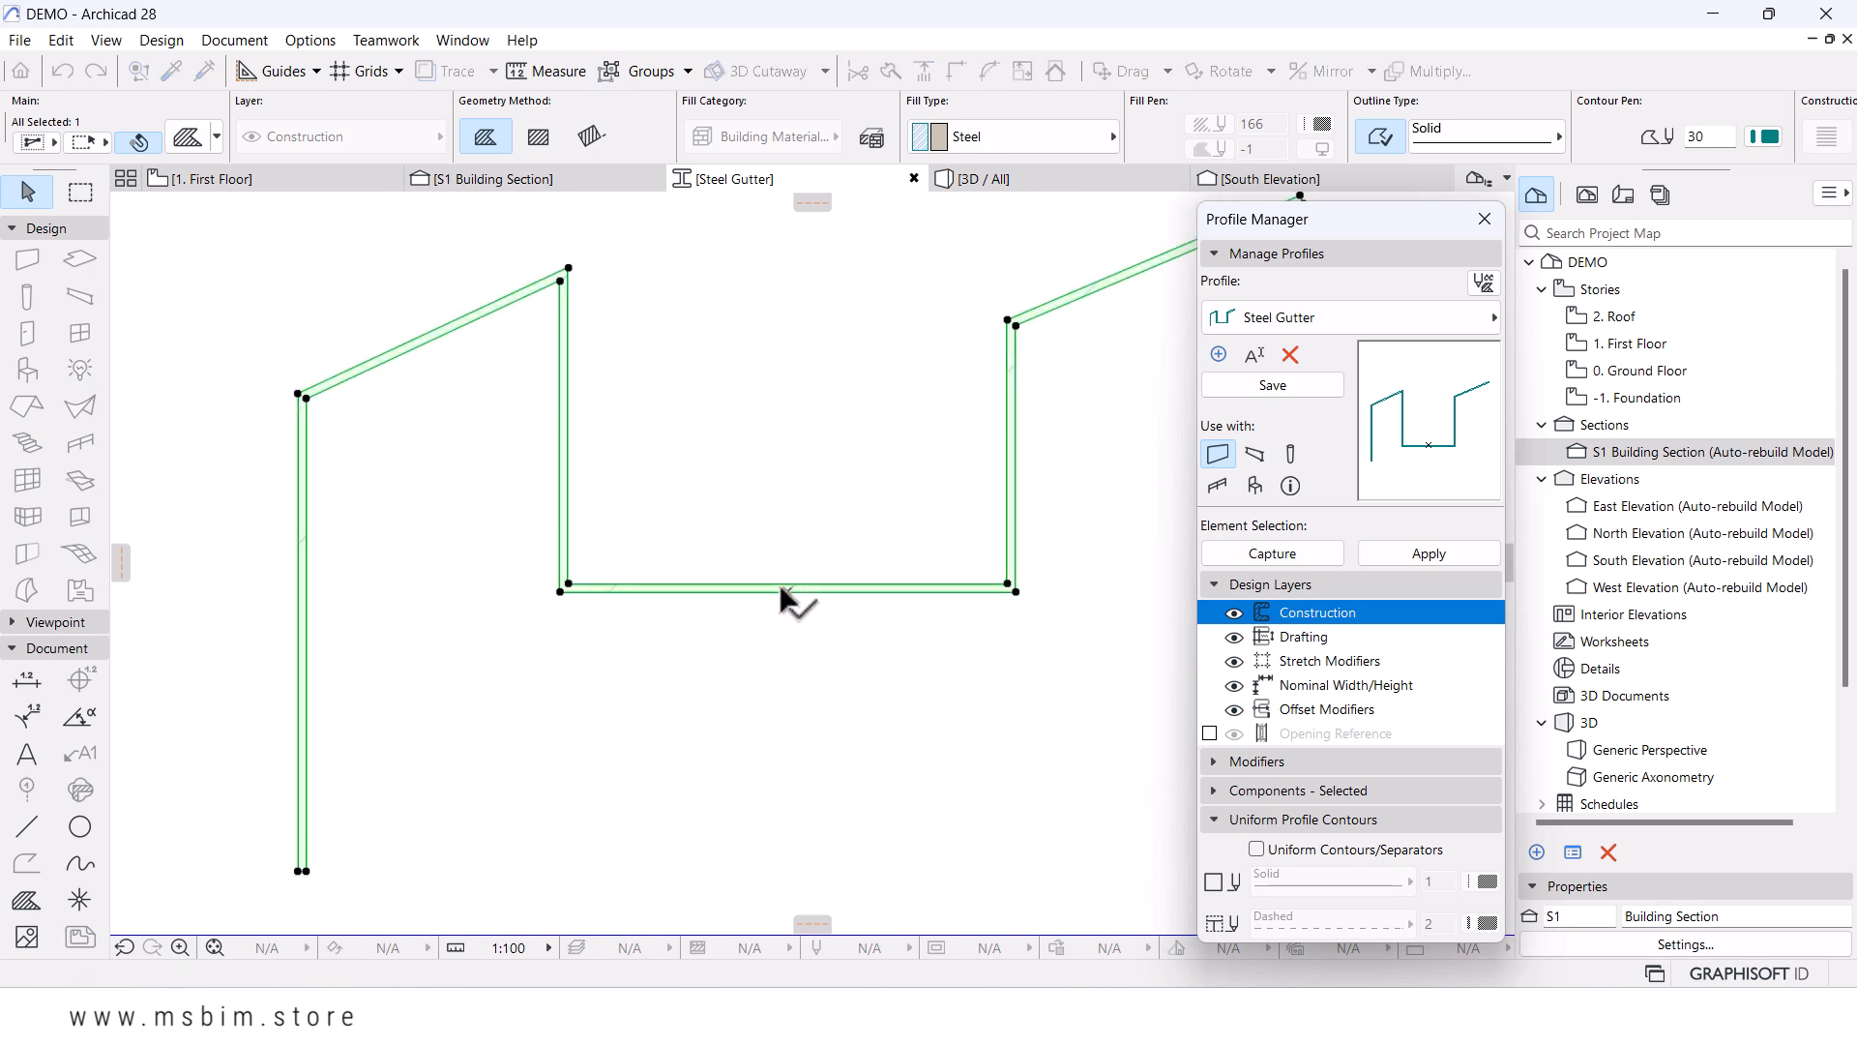
left_click(1305, 383)
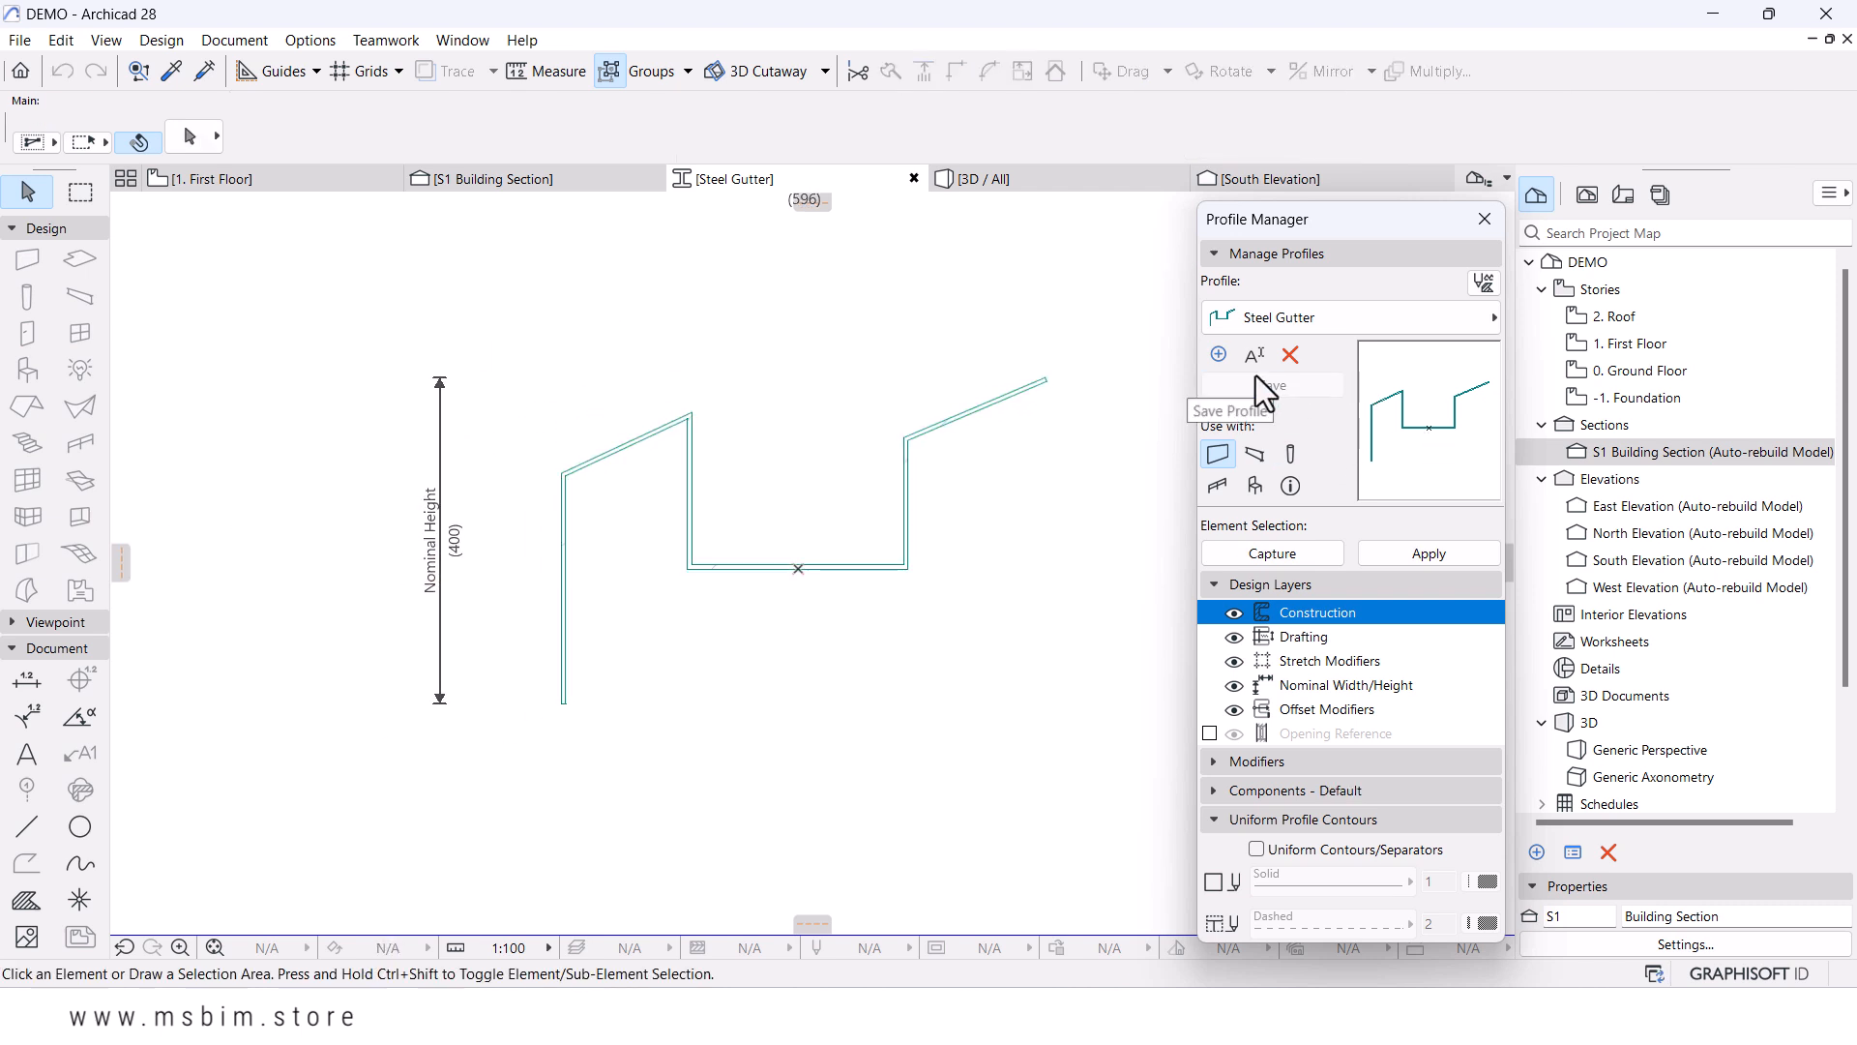
- Move the gutter beam up in the S1 Building Section so its base rests on the storey line at elevation 3000
left_click(509, 178)
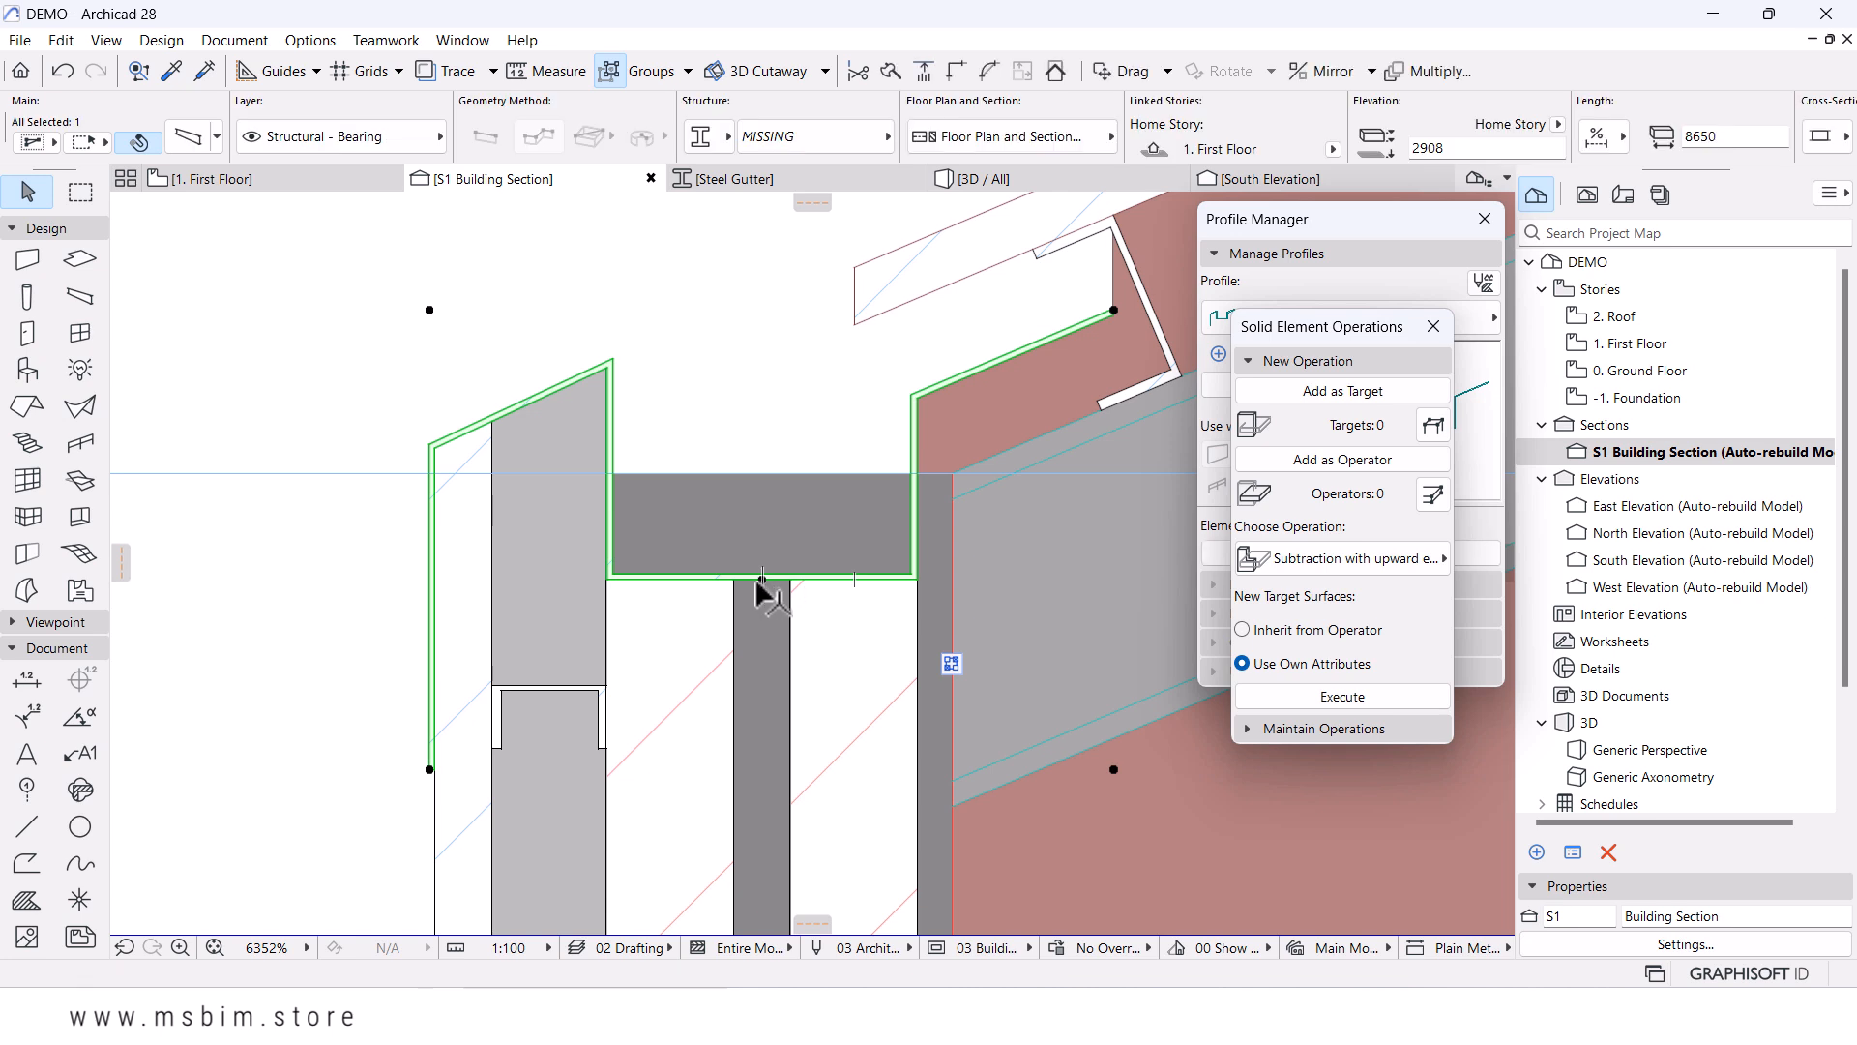
left_click_drag(763, 579, 762, 474)
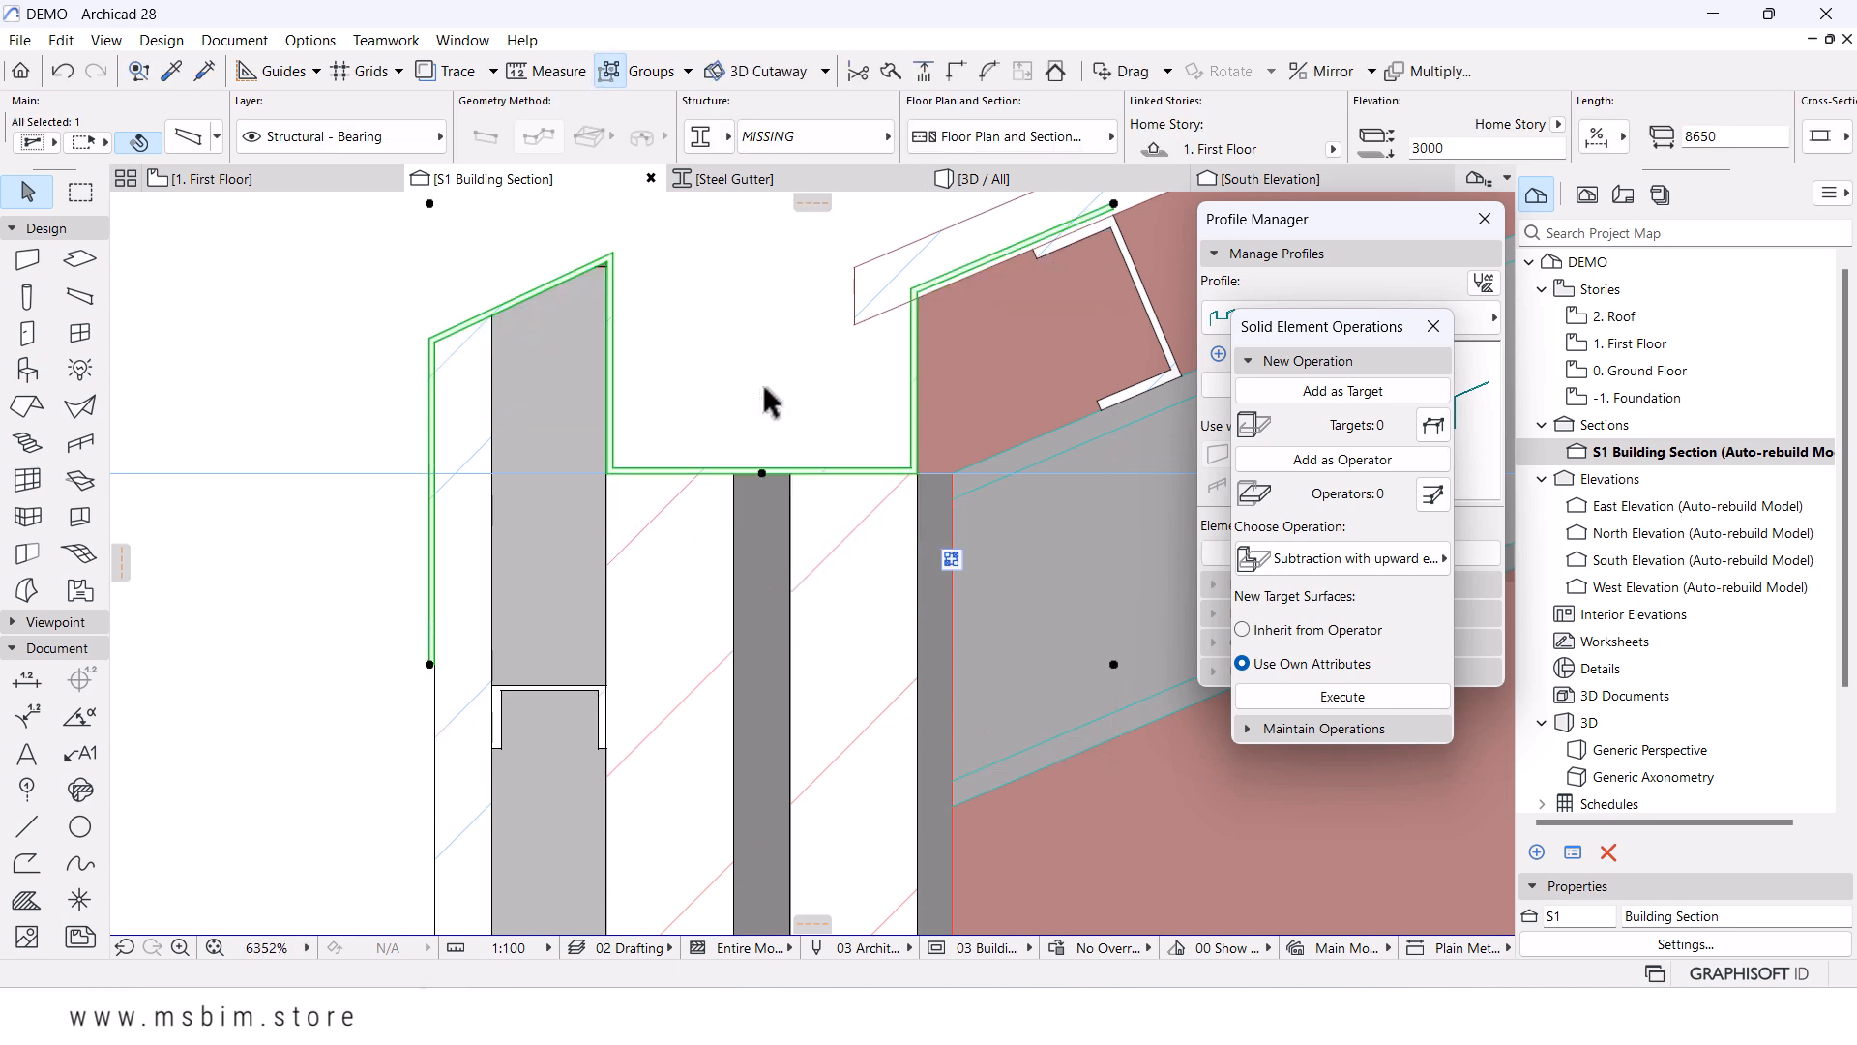
scroll(691, 322, "down", 5)
left_click(512, 495)
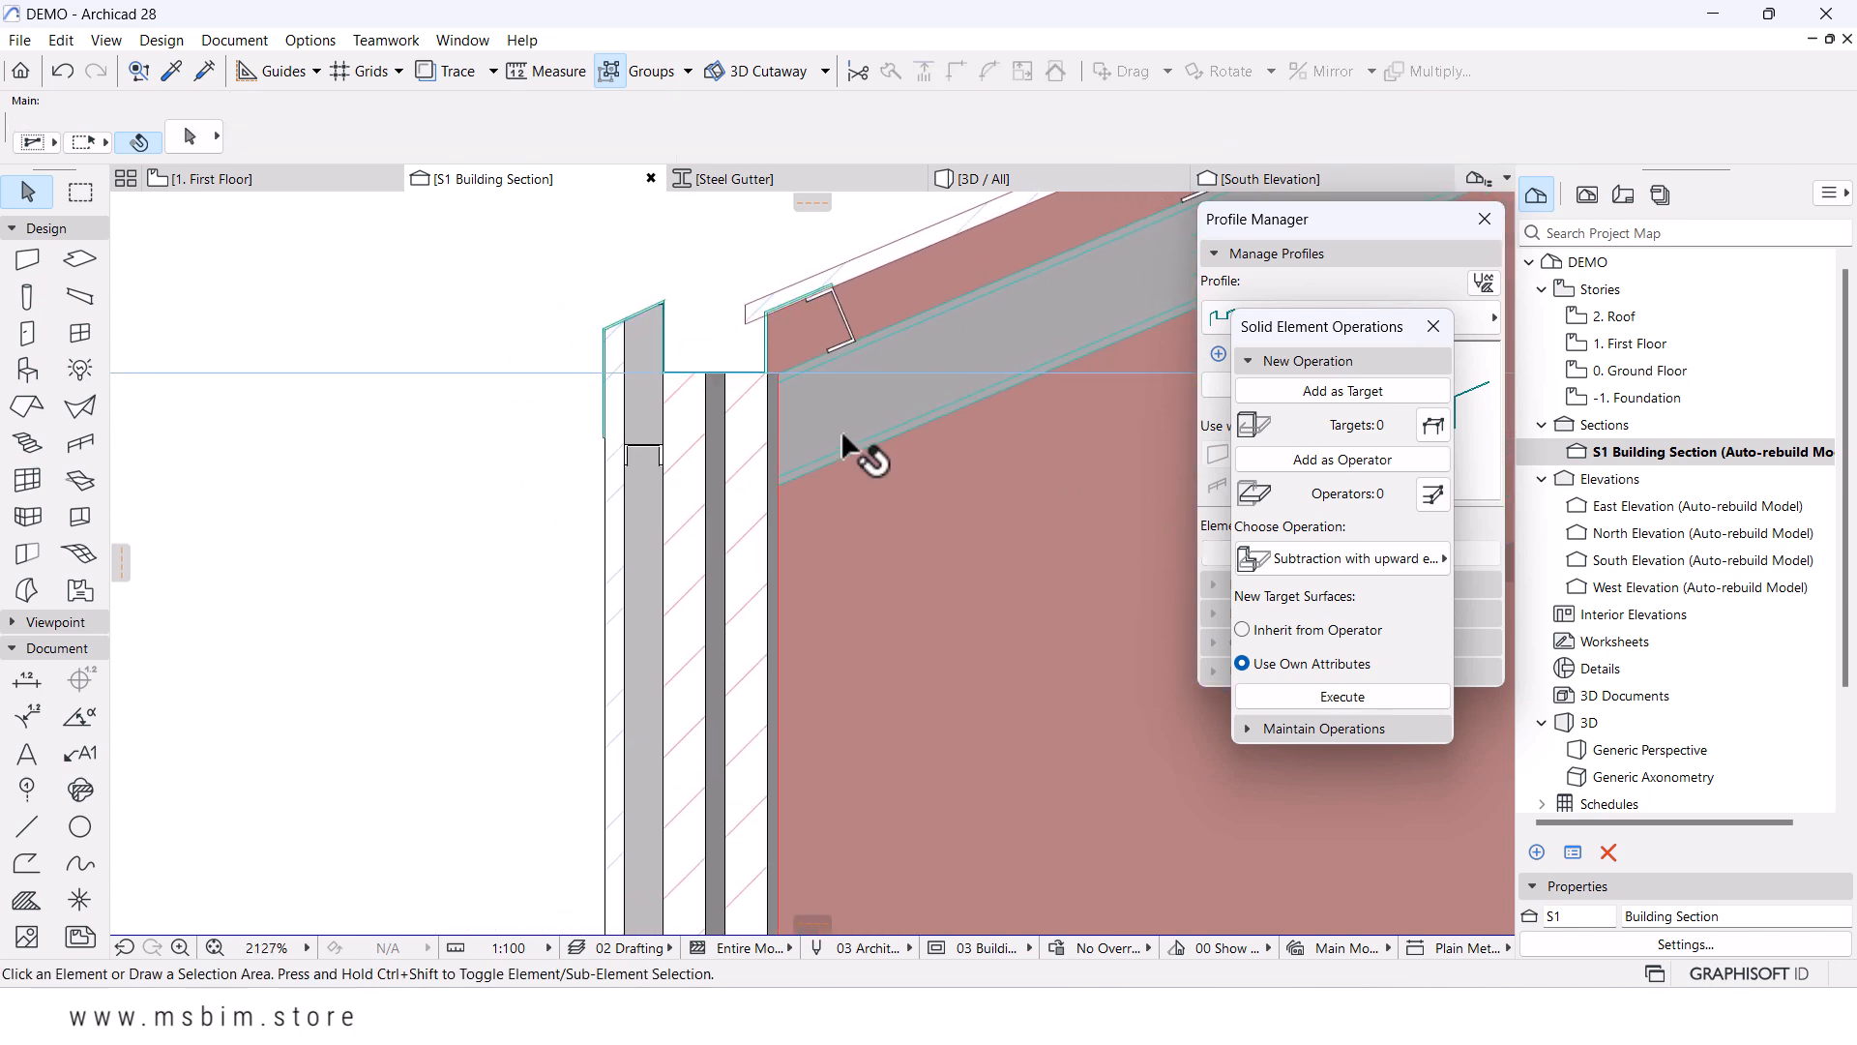
- Examine the shallower gutter in the 3D model and close the Solid Element Operations and Profile Manager palettes
left_click(979, 178)
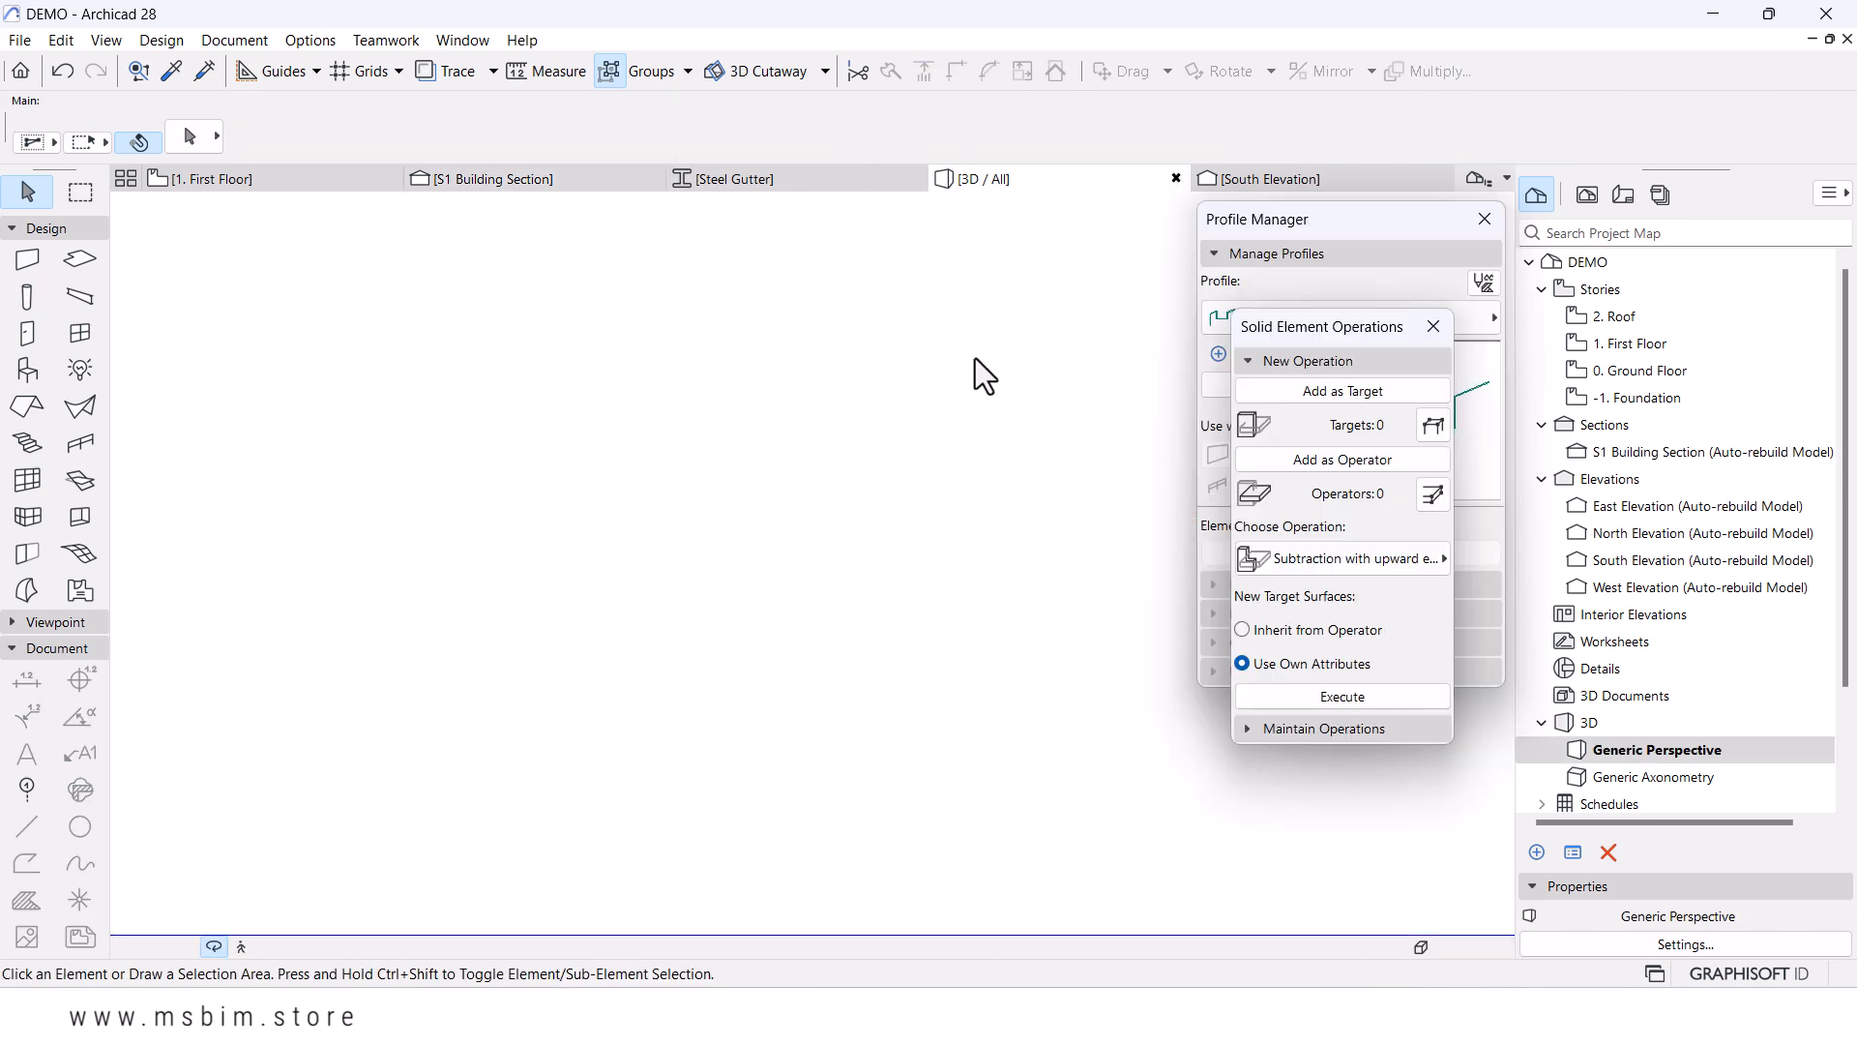
middle_click_drag(919, 575, 841, 465, "shift")
left_click(1434, 325)
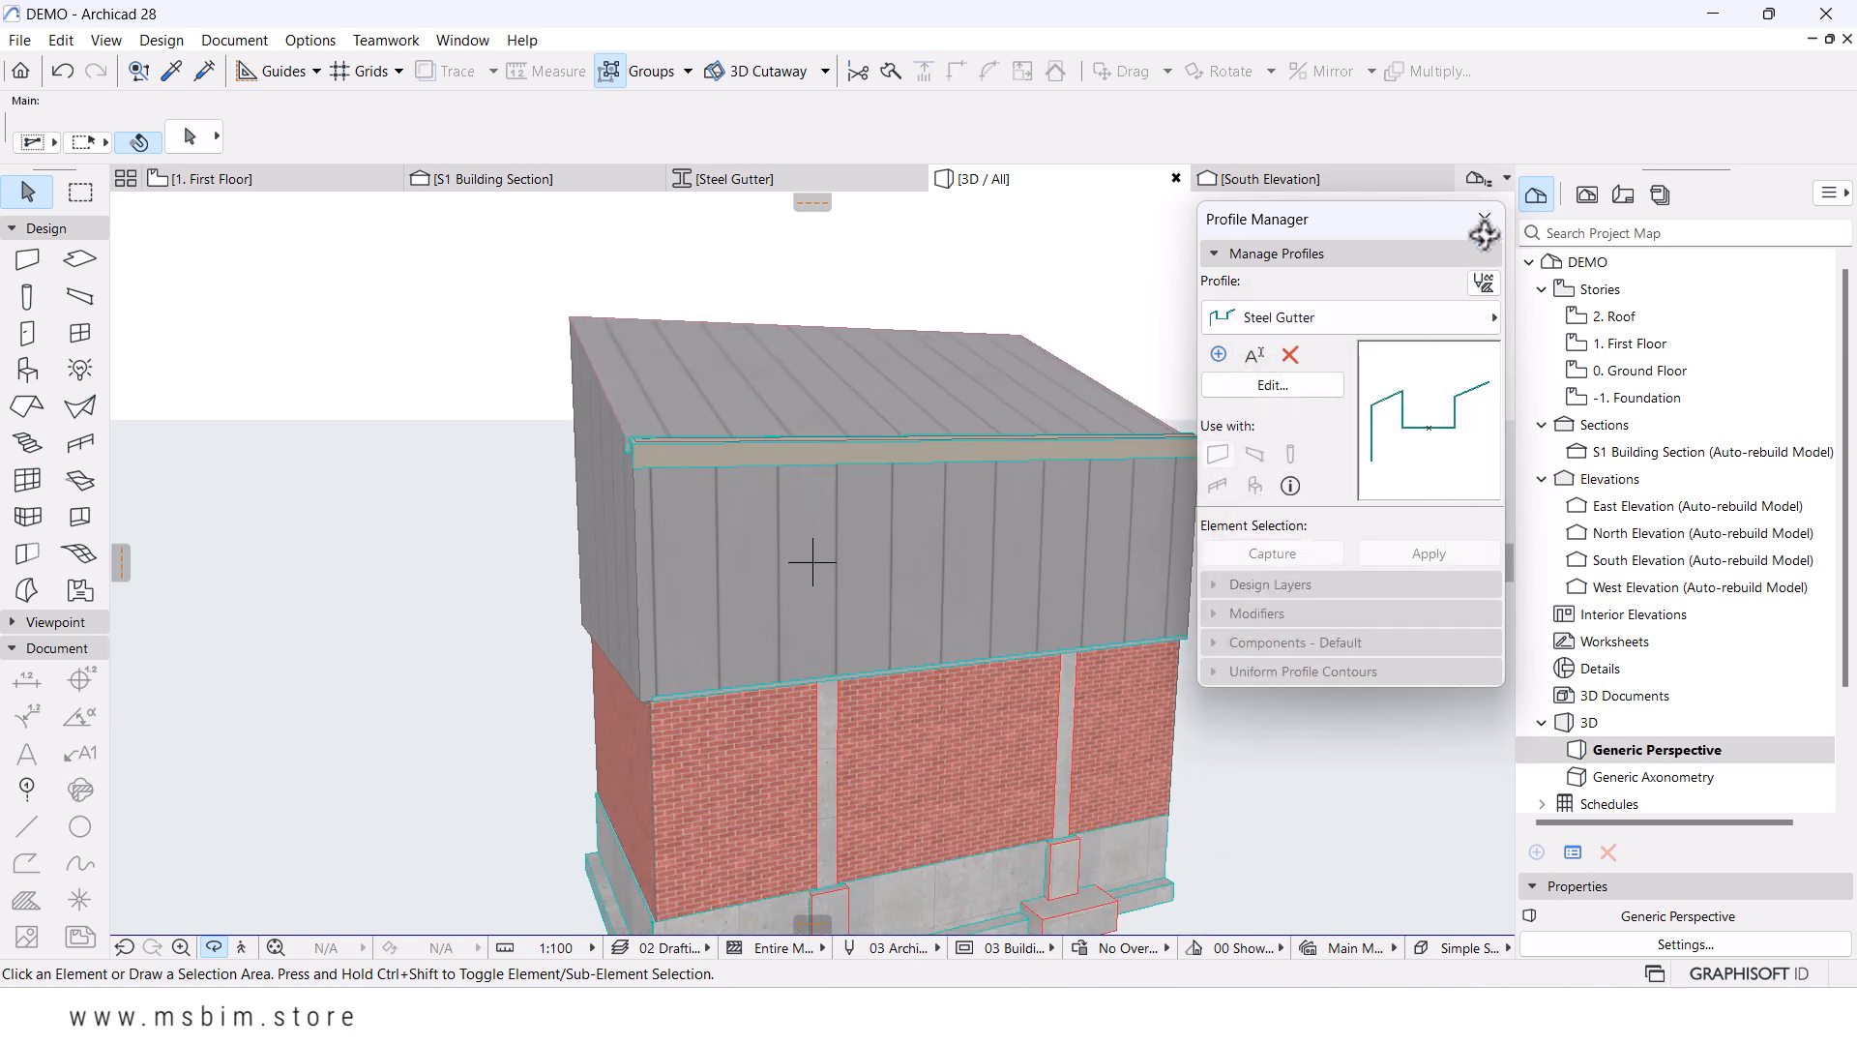
left_click(1484, 218)
scroll(1015, 448, "down", 3)
middle_click_drag(958, 553, 677, 542, "shift")
scroll(677, 541, "up", 10)
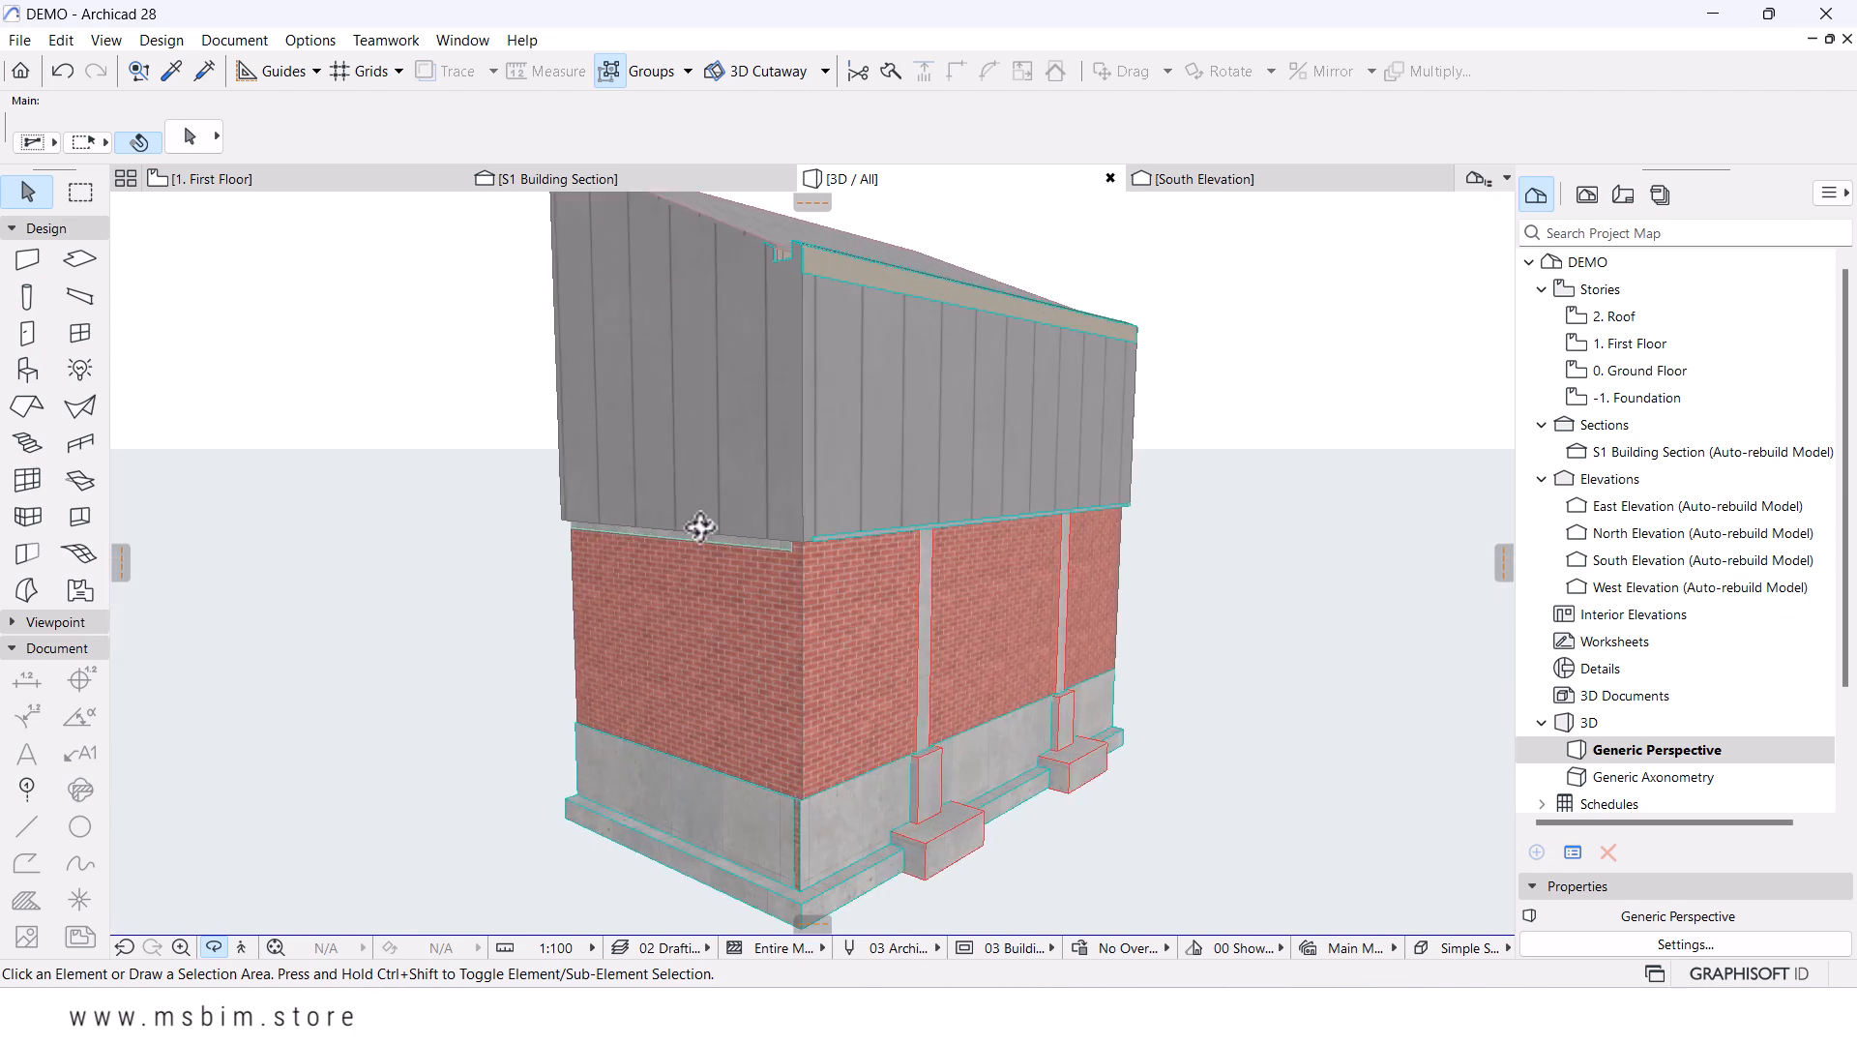
- Offset the first-floor slab's edge along the end wall inward by 160 so it stops within the brick wall
scroll(840, 470, "up", 3)
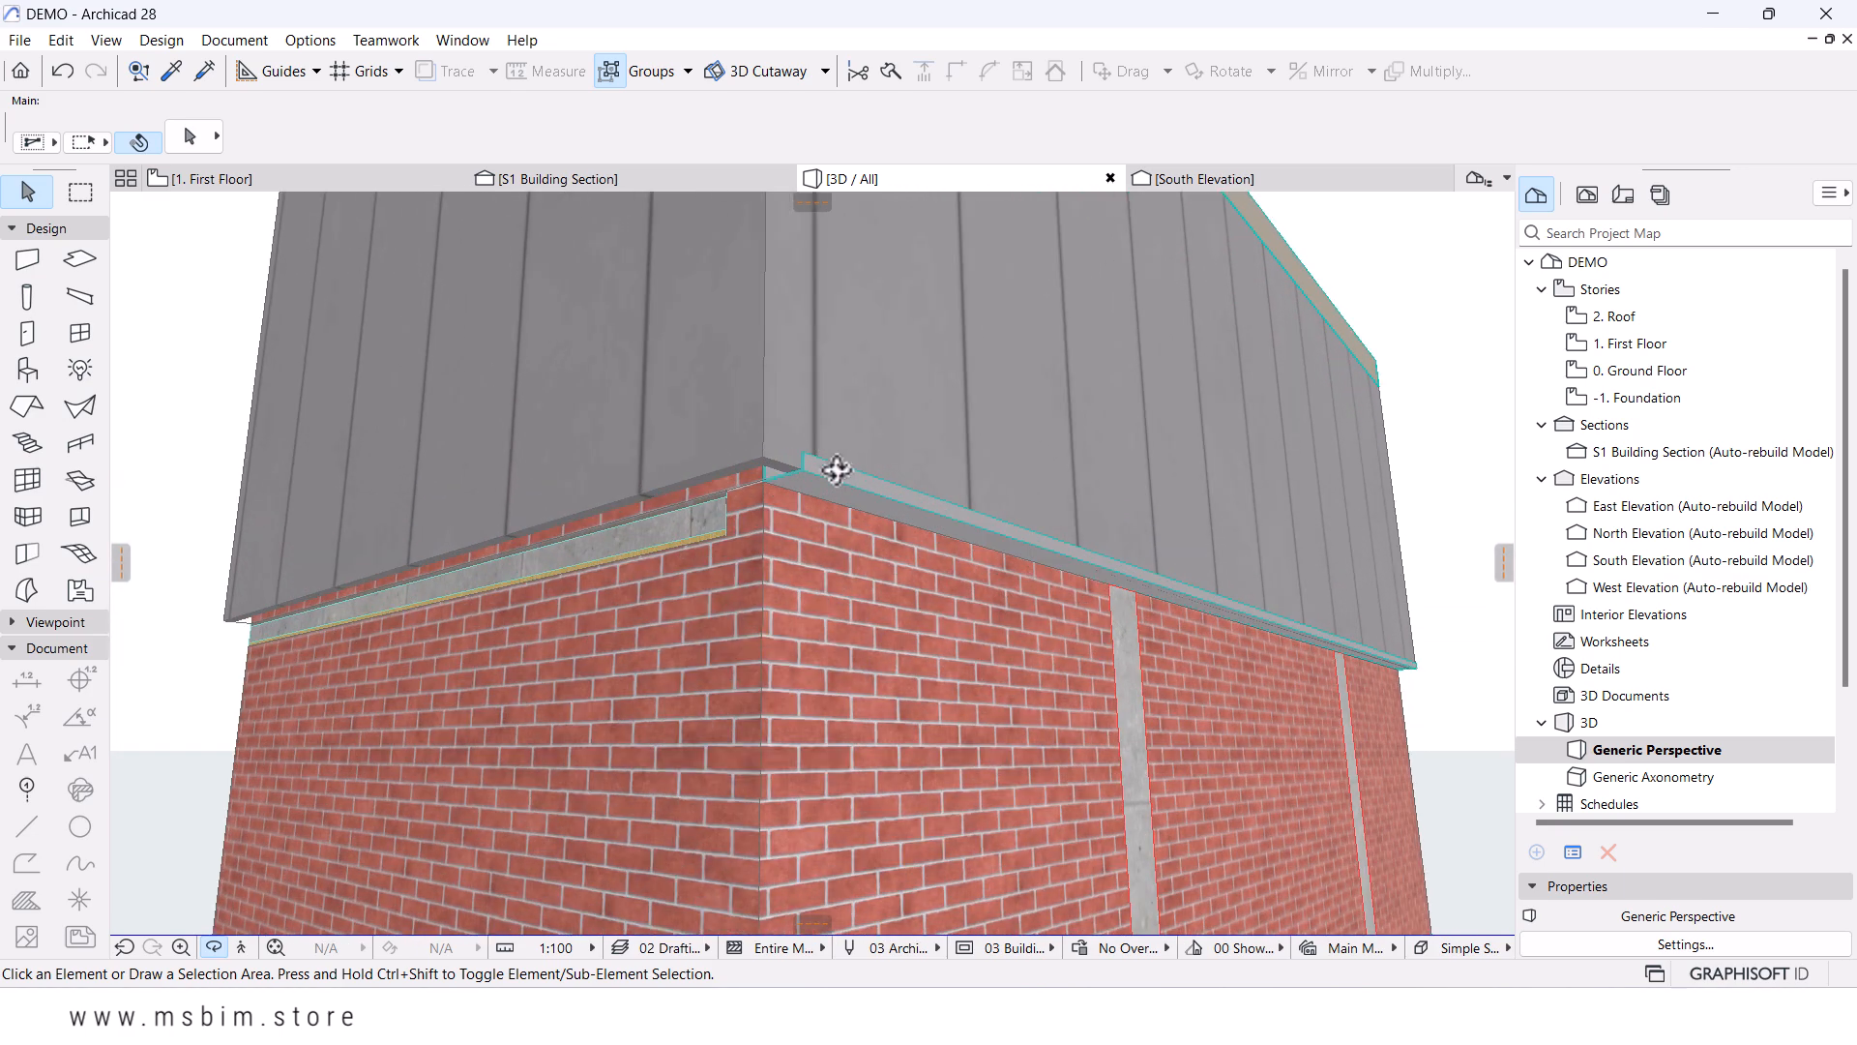
left_click(810, 471)
middle_click_drag(664, 565, 876, 573)
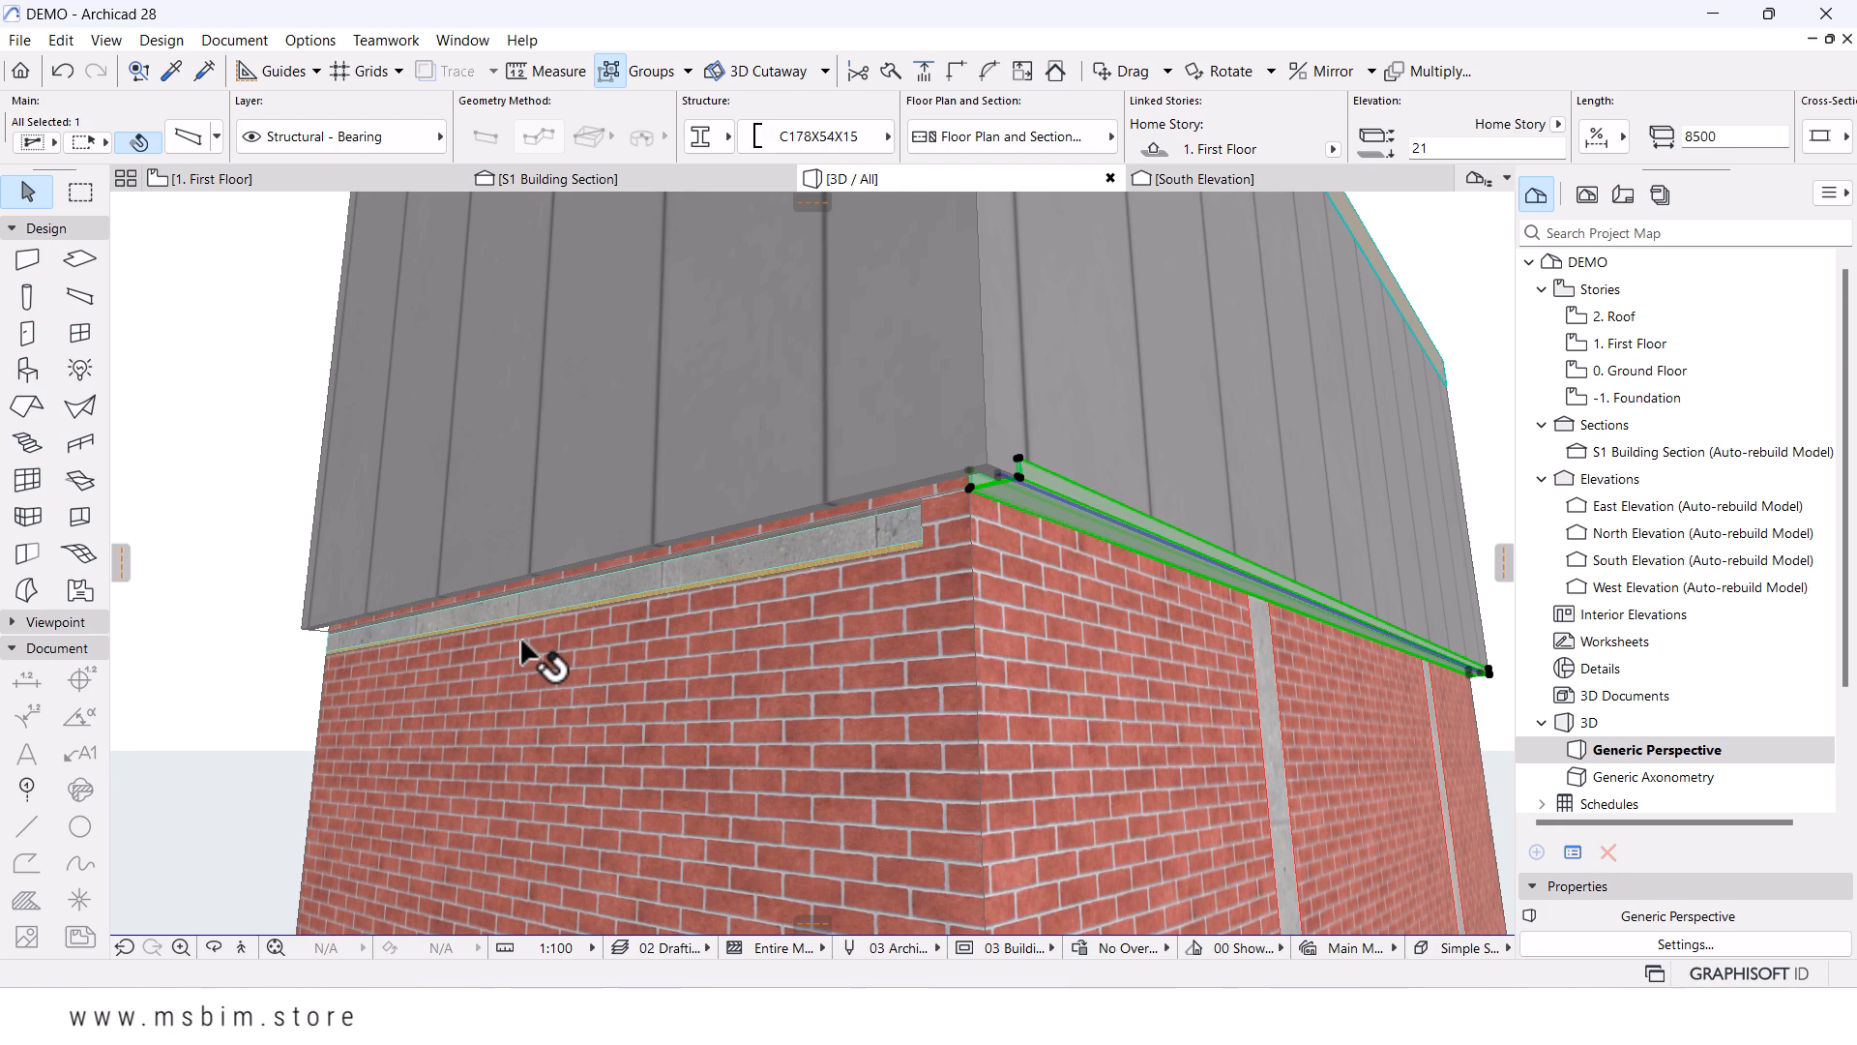
middle_click_drag(519, 636, 1023, 593, "shift")
scroll(1023, 594, "up", 10)
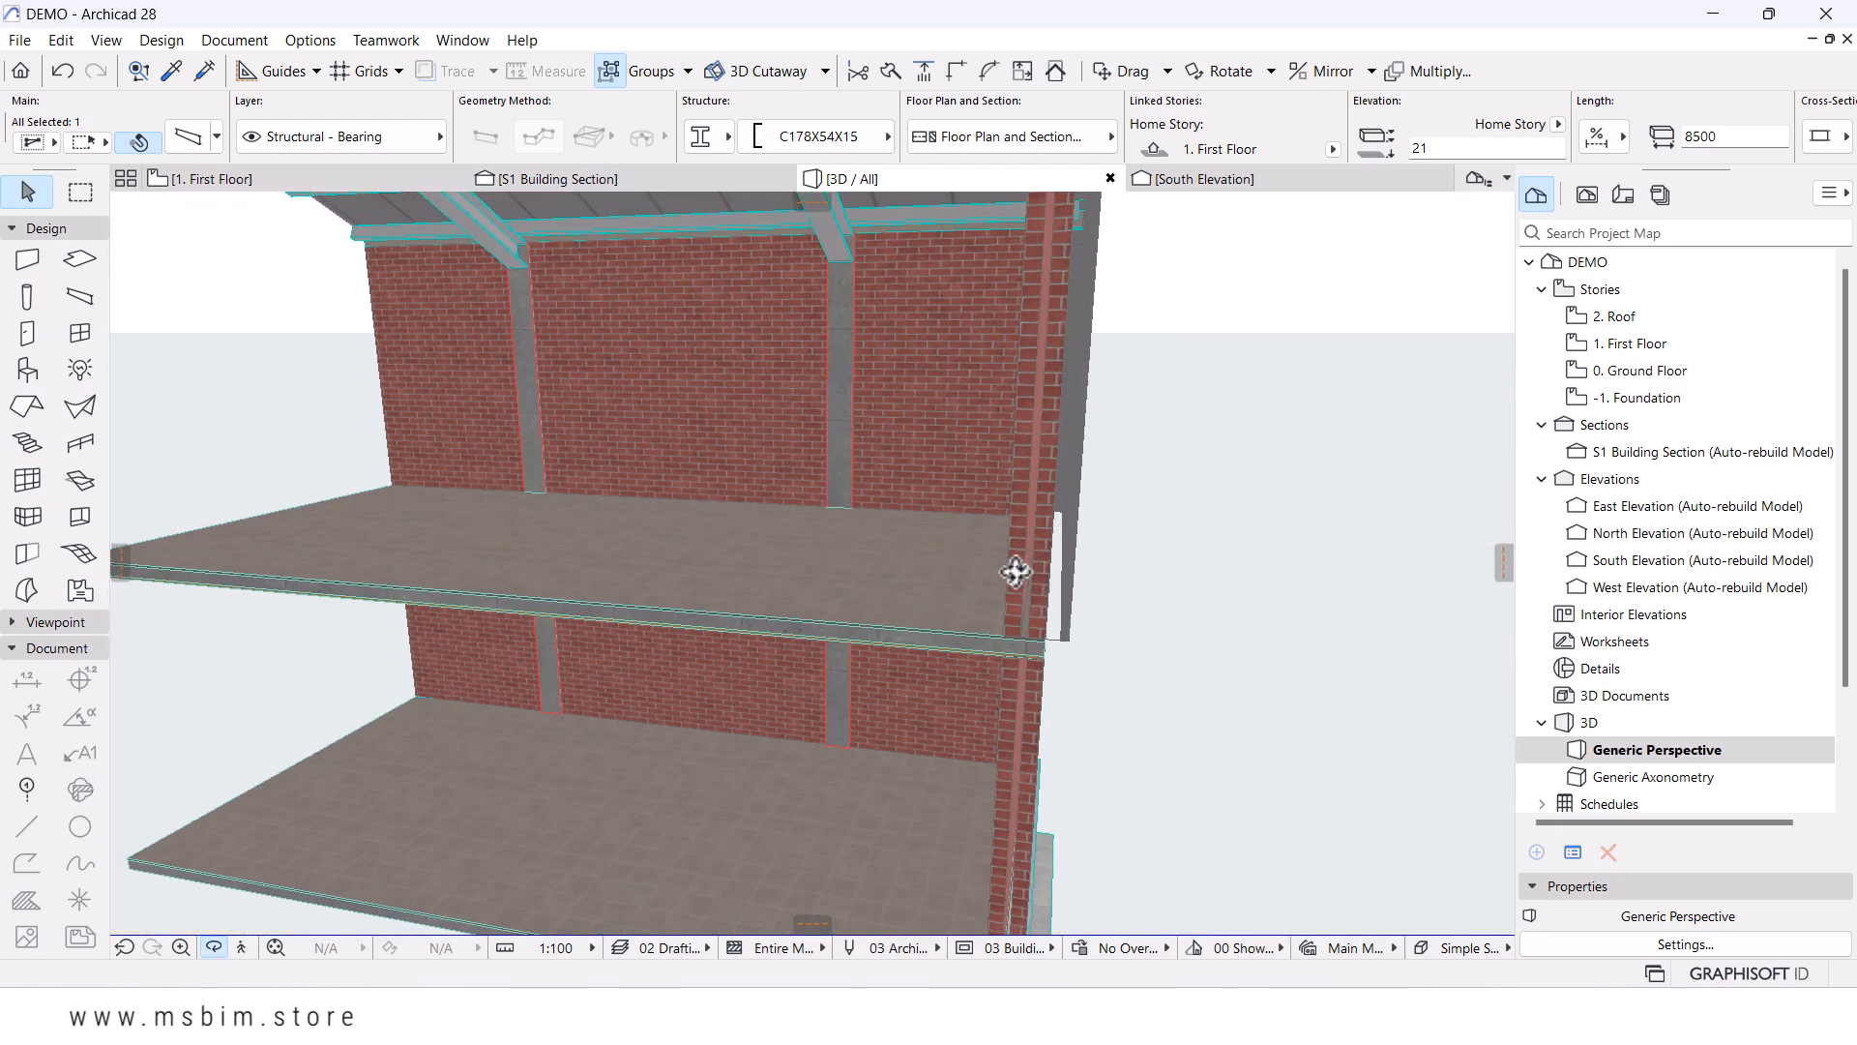
left_click(839, 573)
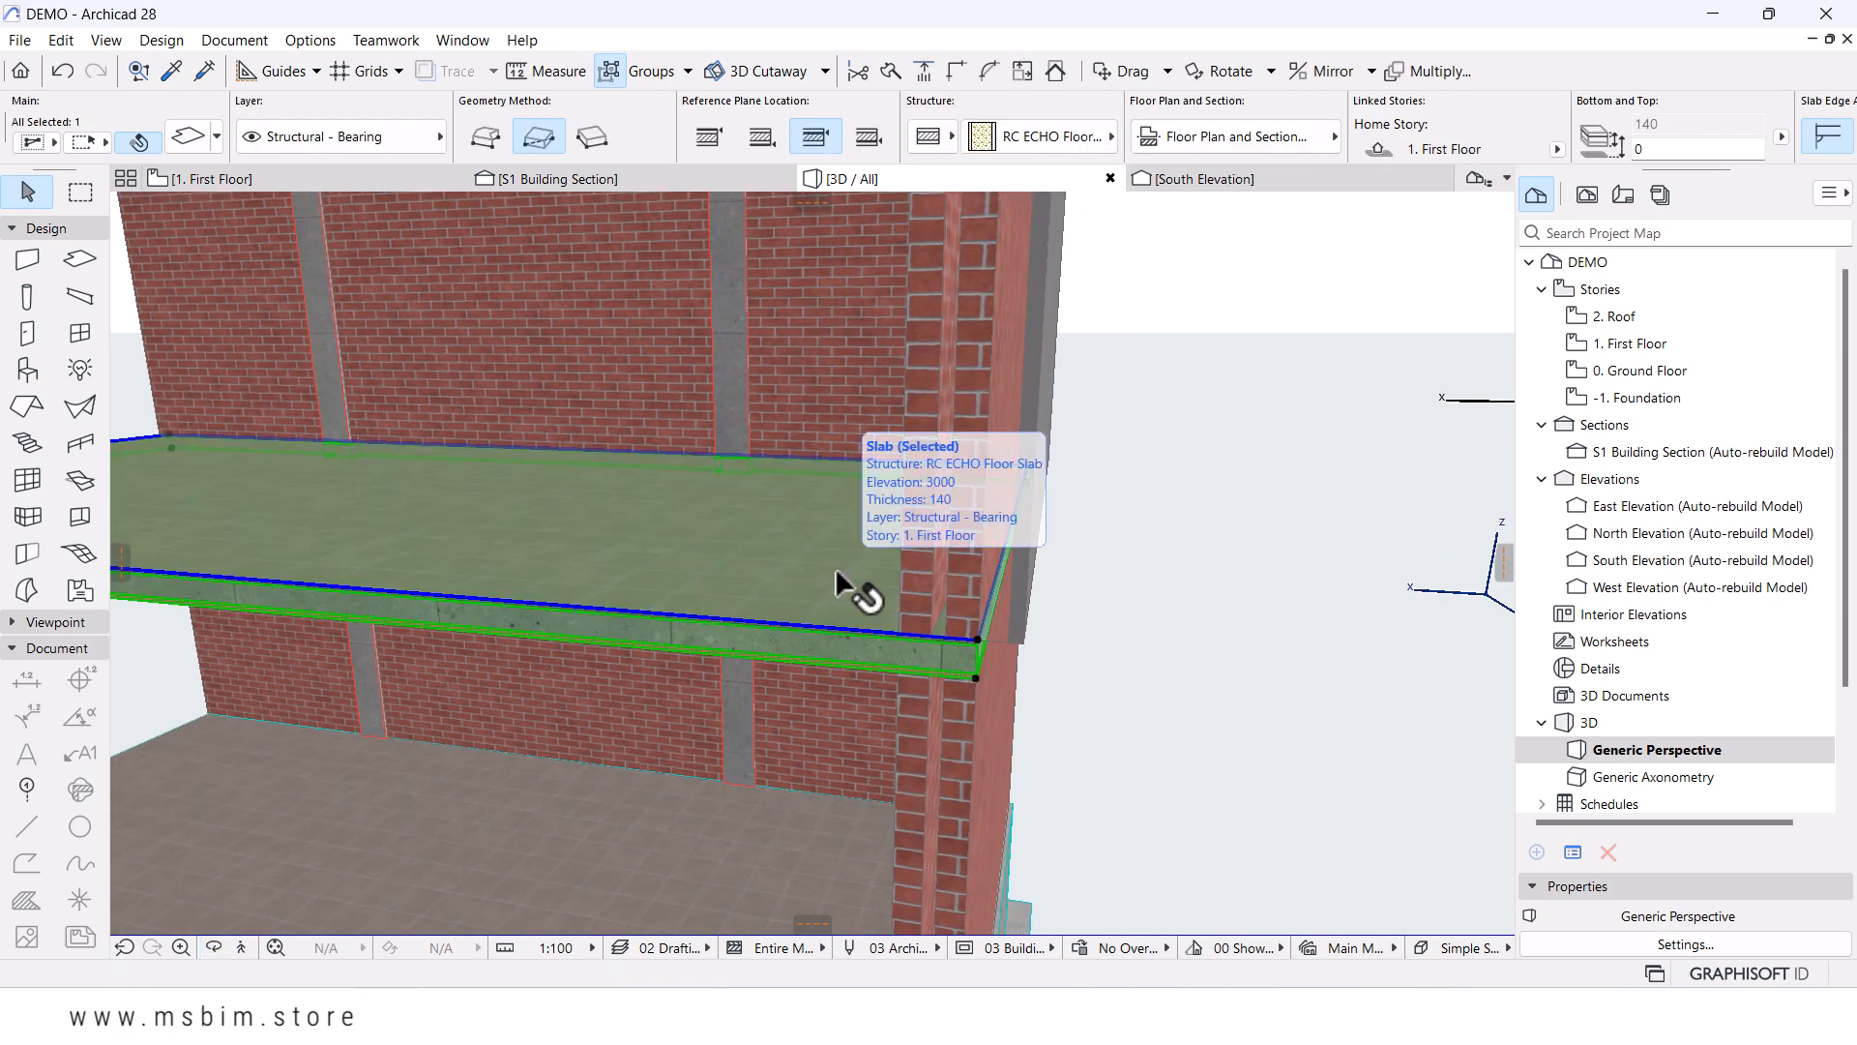
scroll(932, 610, "up", 2)
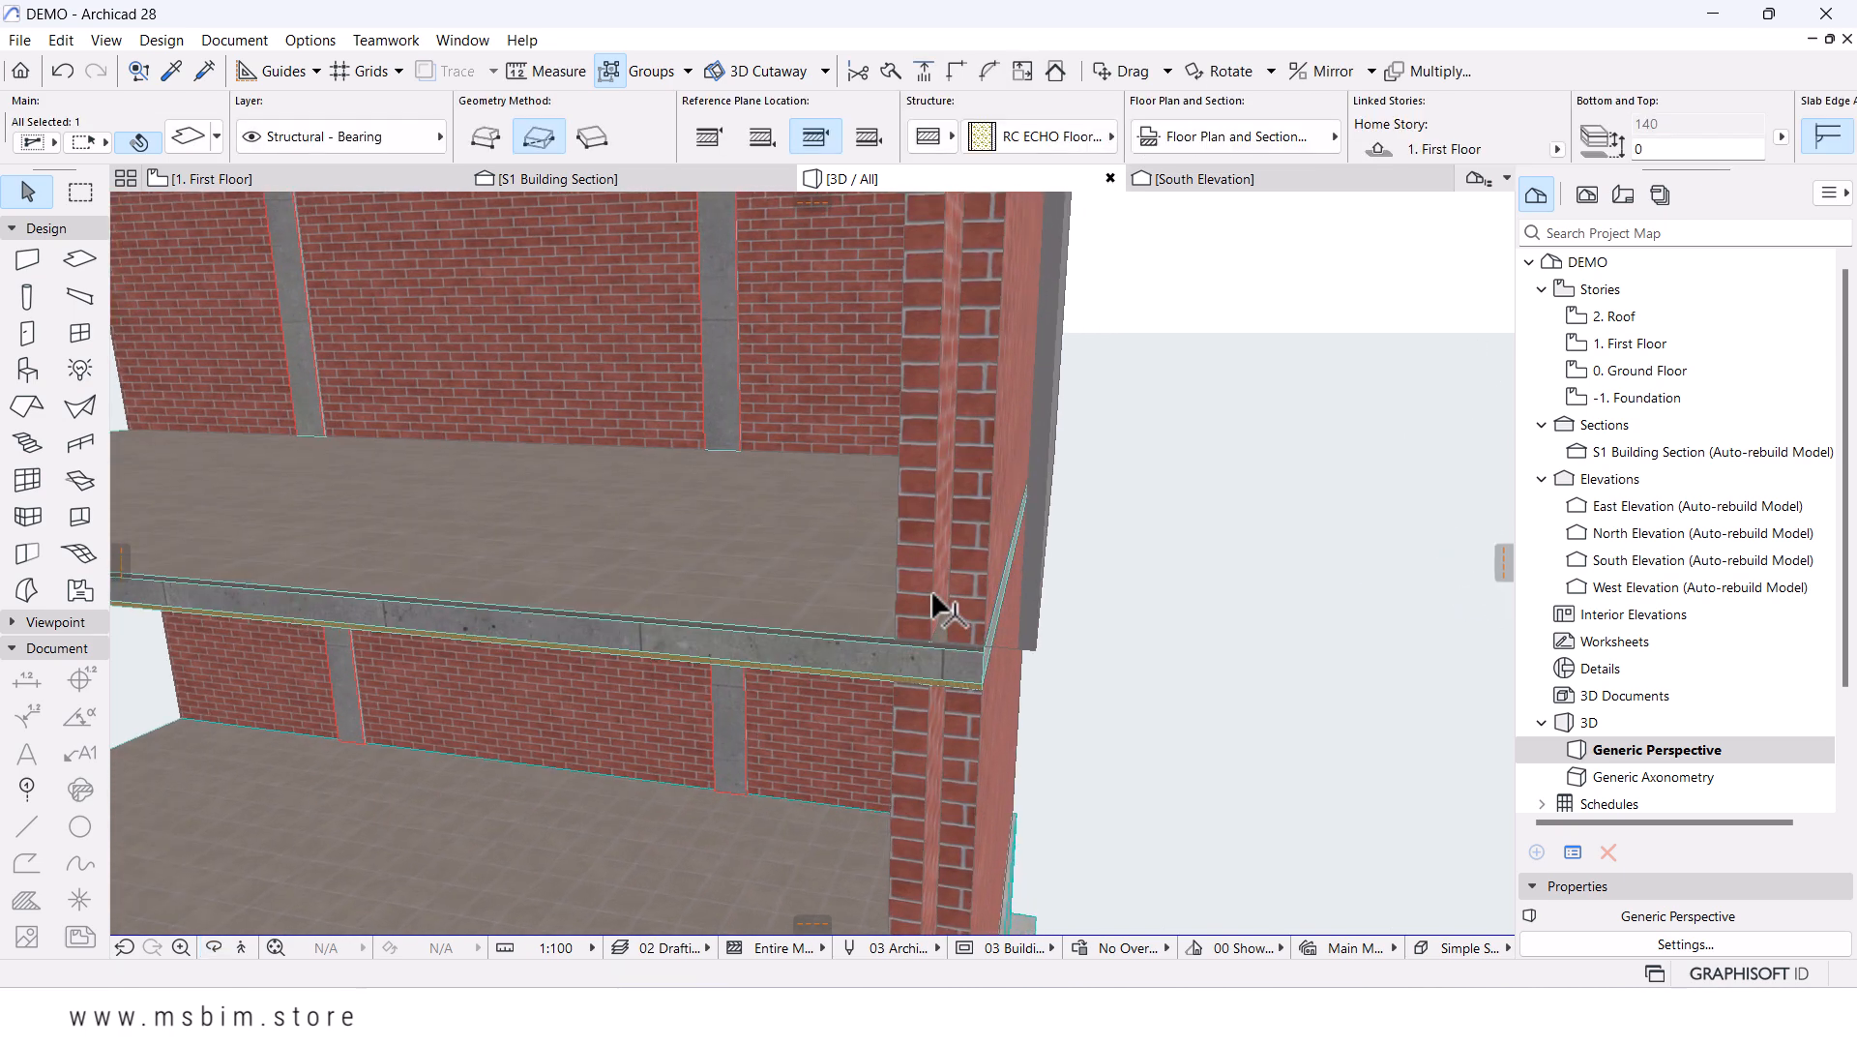
left_click(1001, 597)
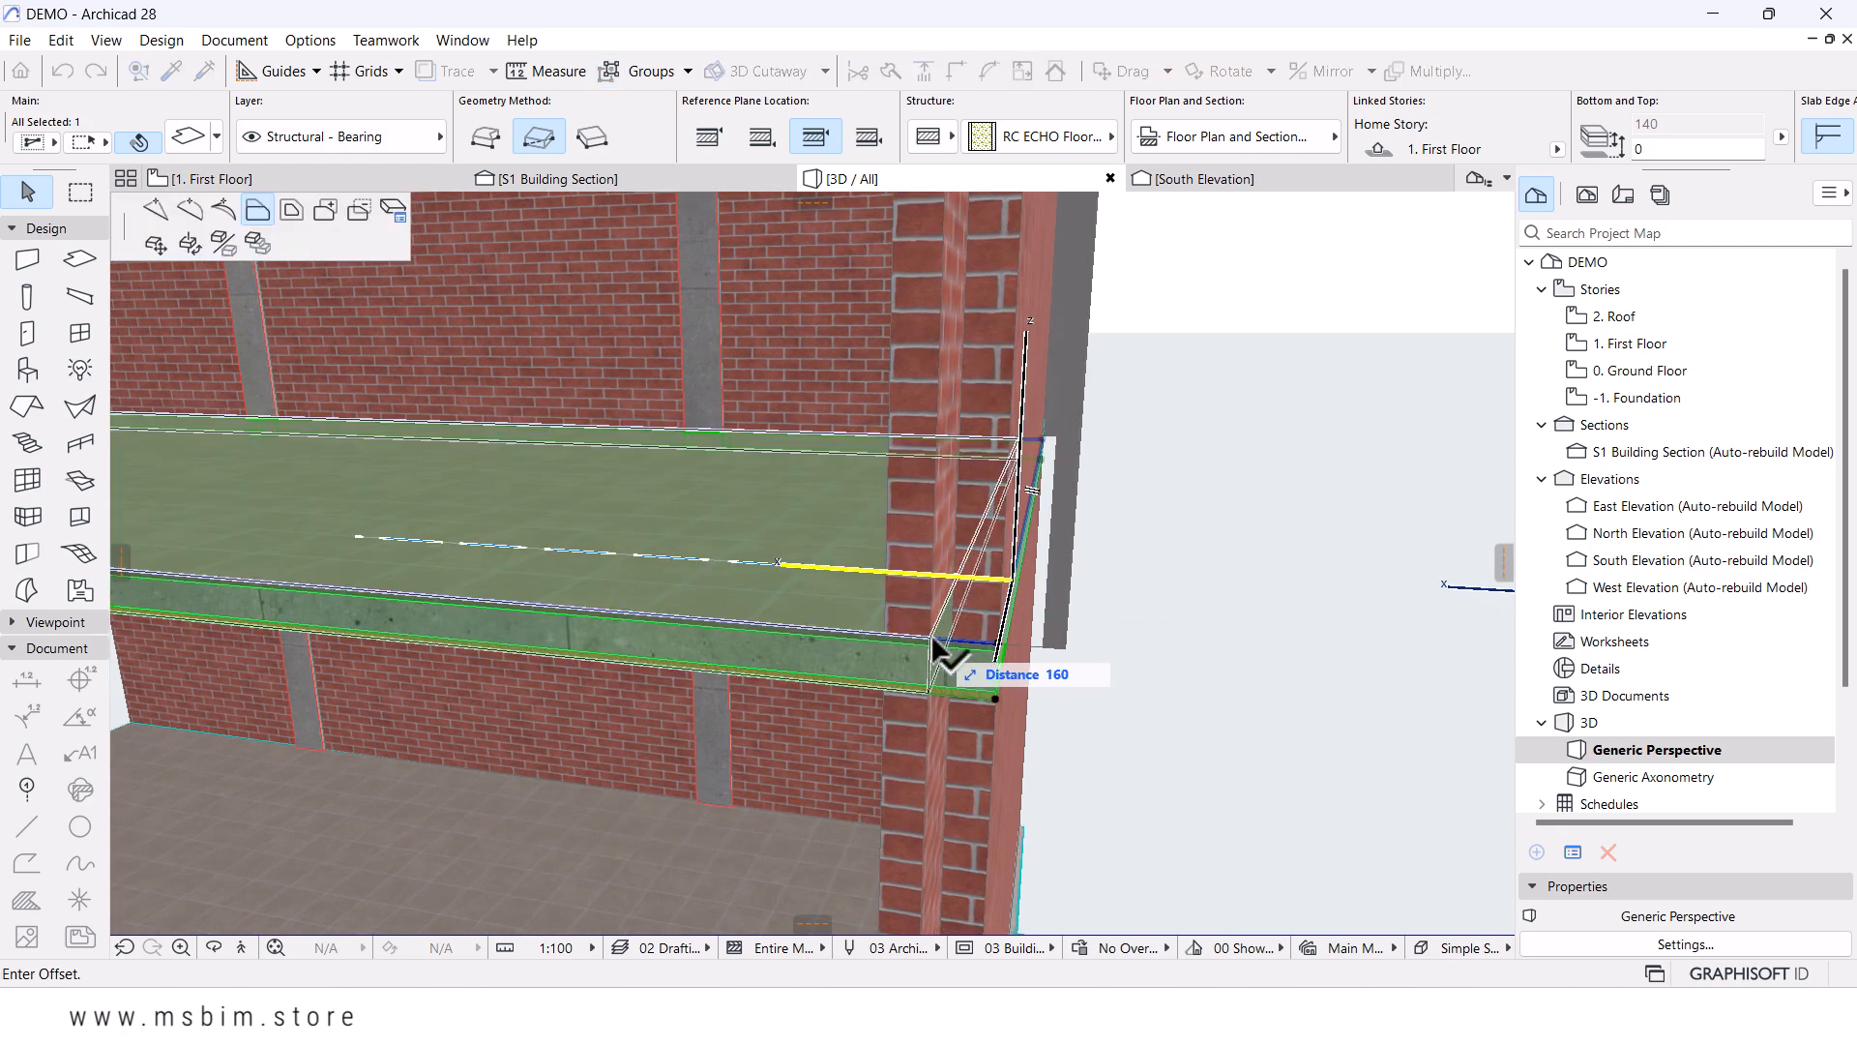
left_click(935, 642)
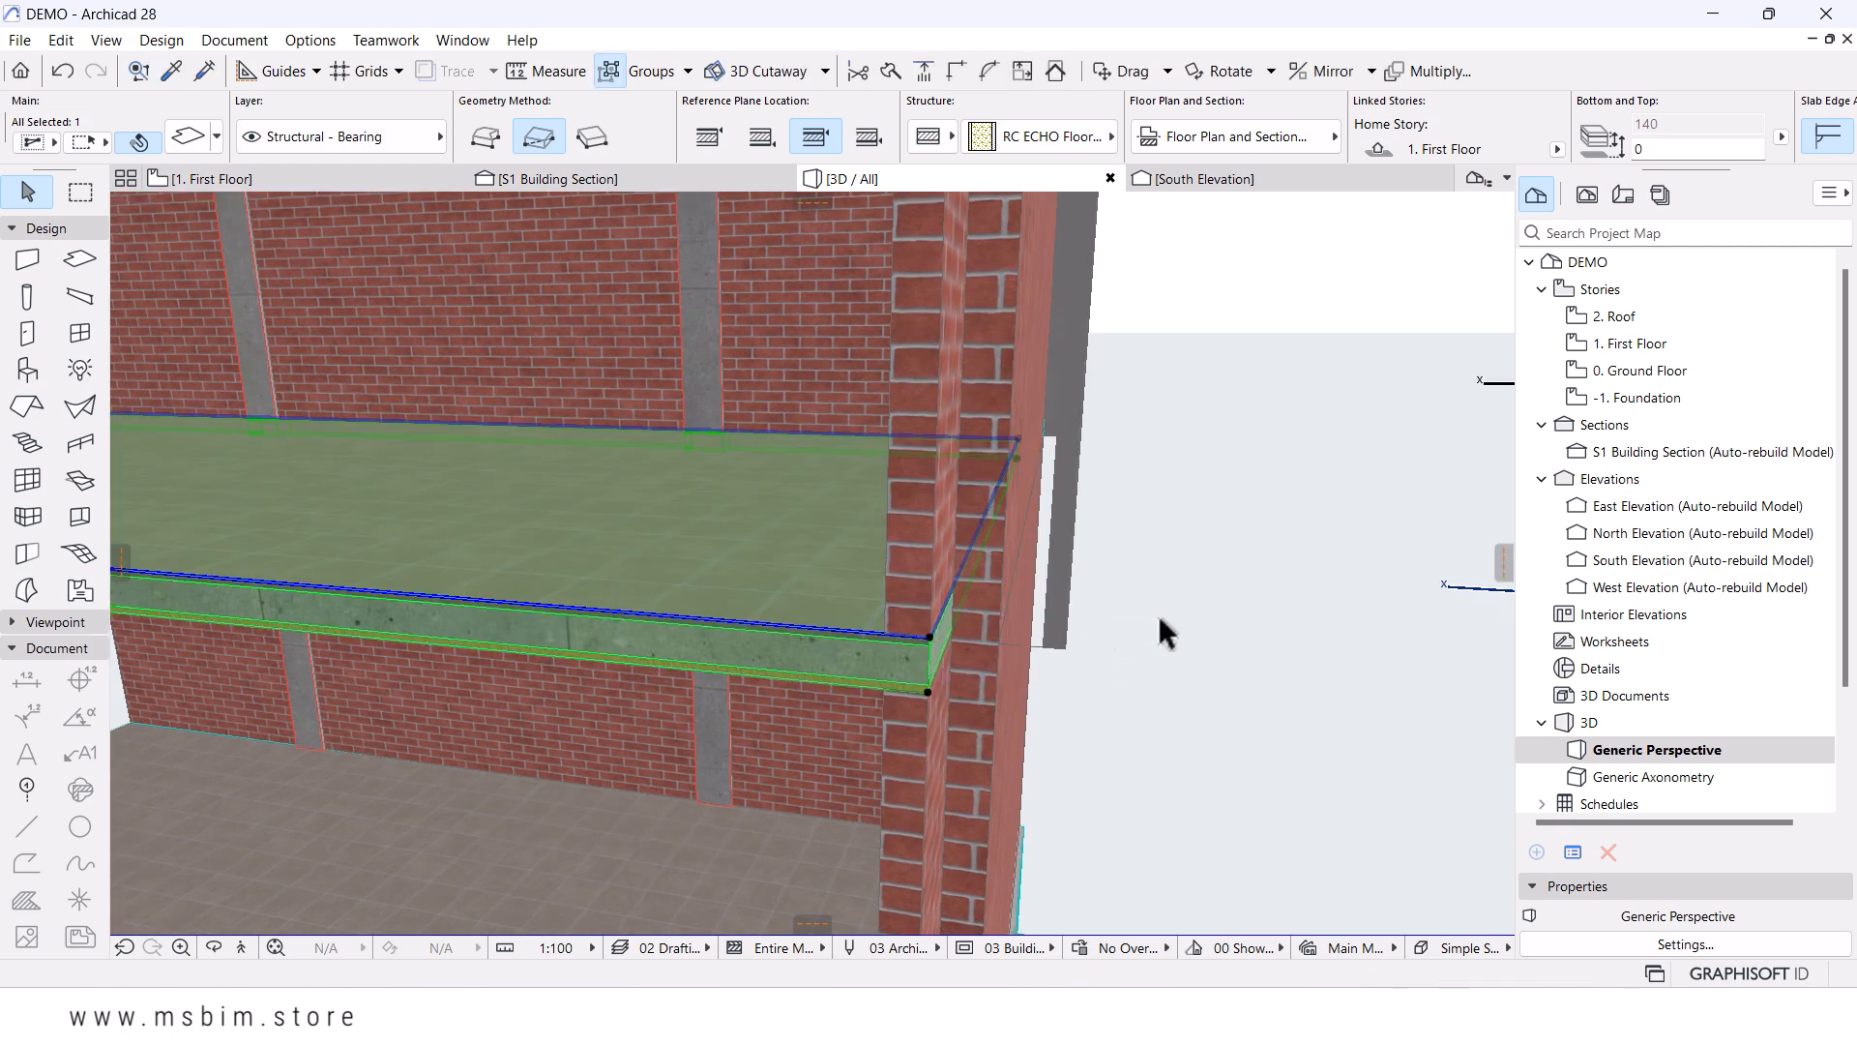
- Examine the first-floor slab and end wall in 3D, from the open interior and from the outside corner
middle_click_drag(1161, 619, 706, 549, "shift")
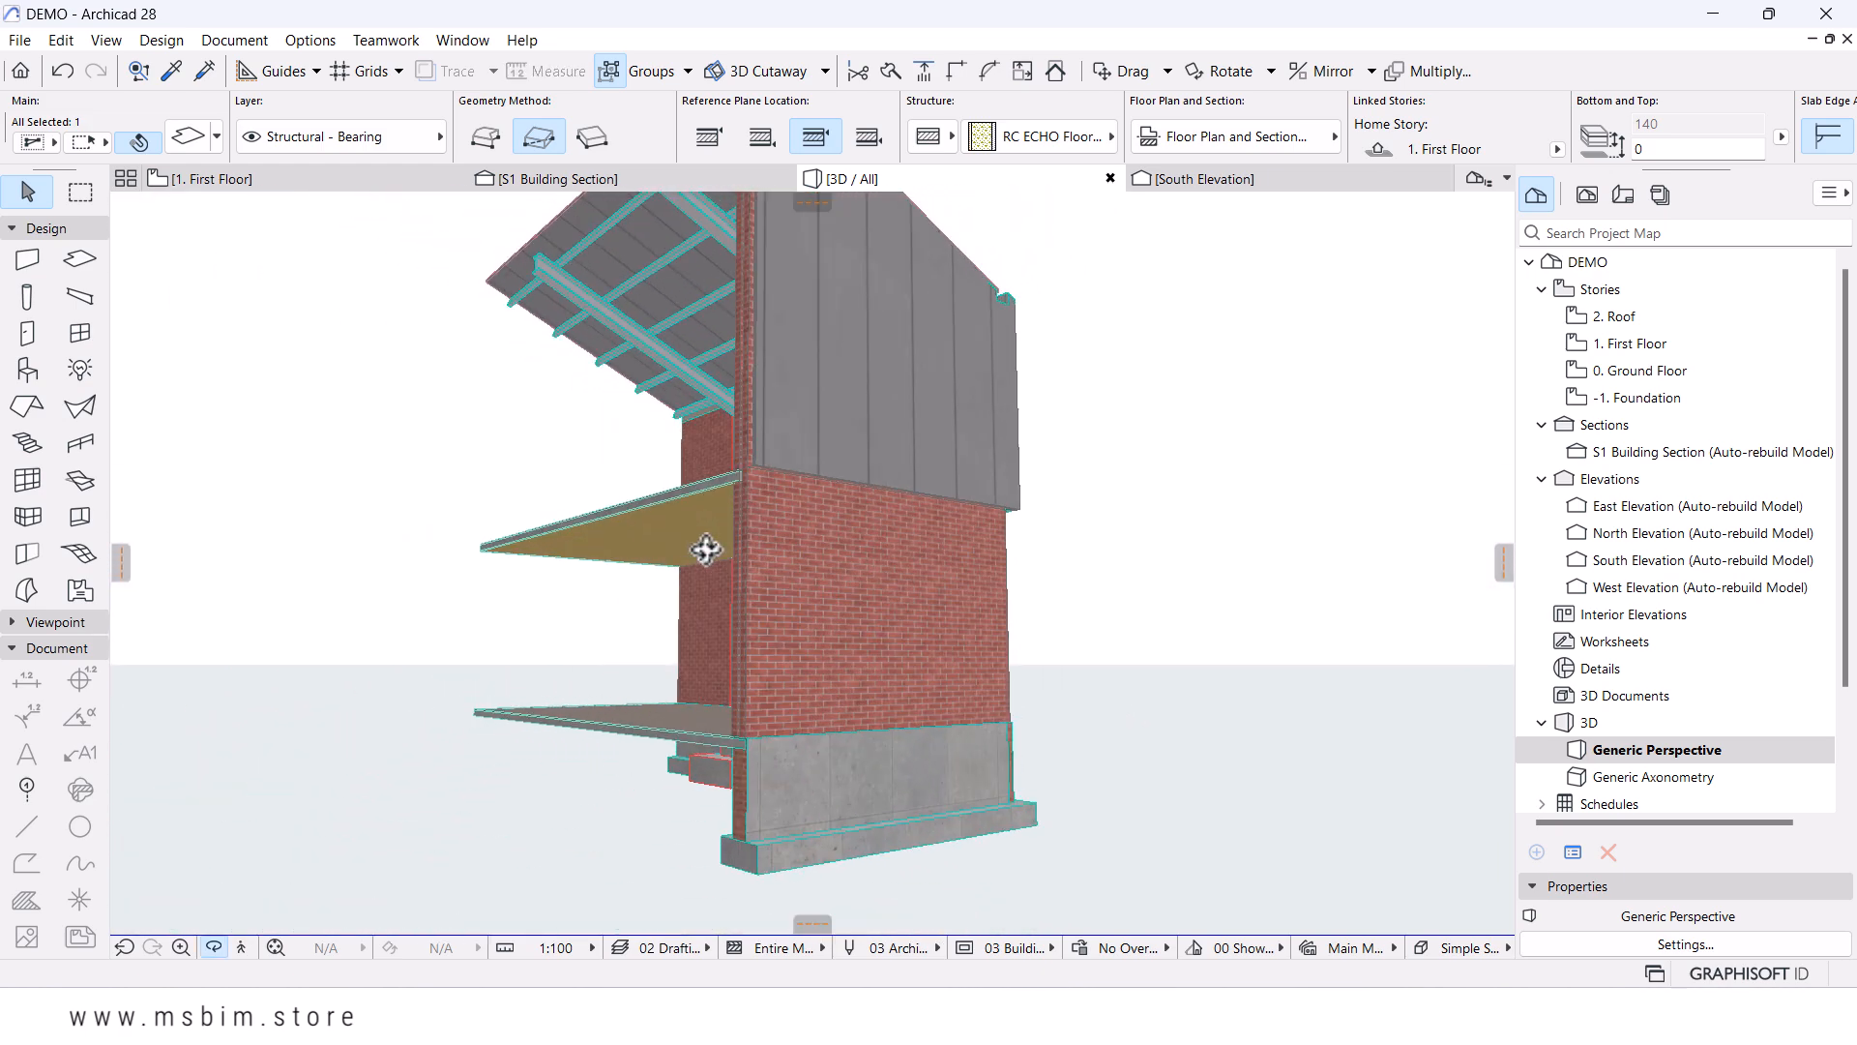
middle_click_drag(601, 390, 798, 483, "shift")
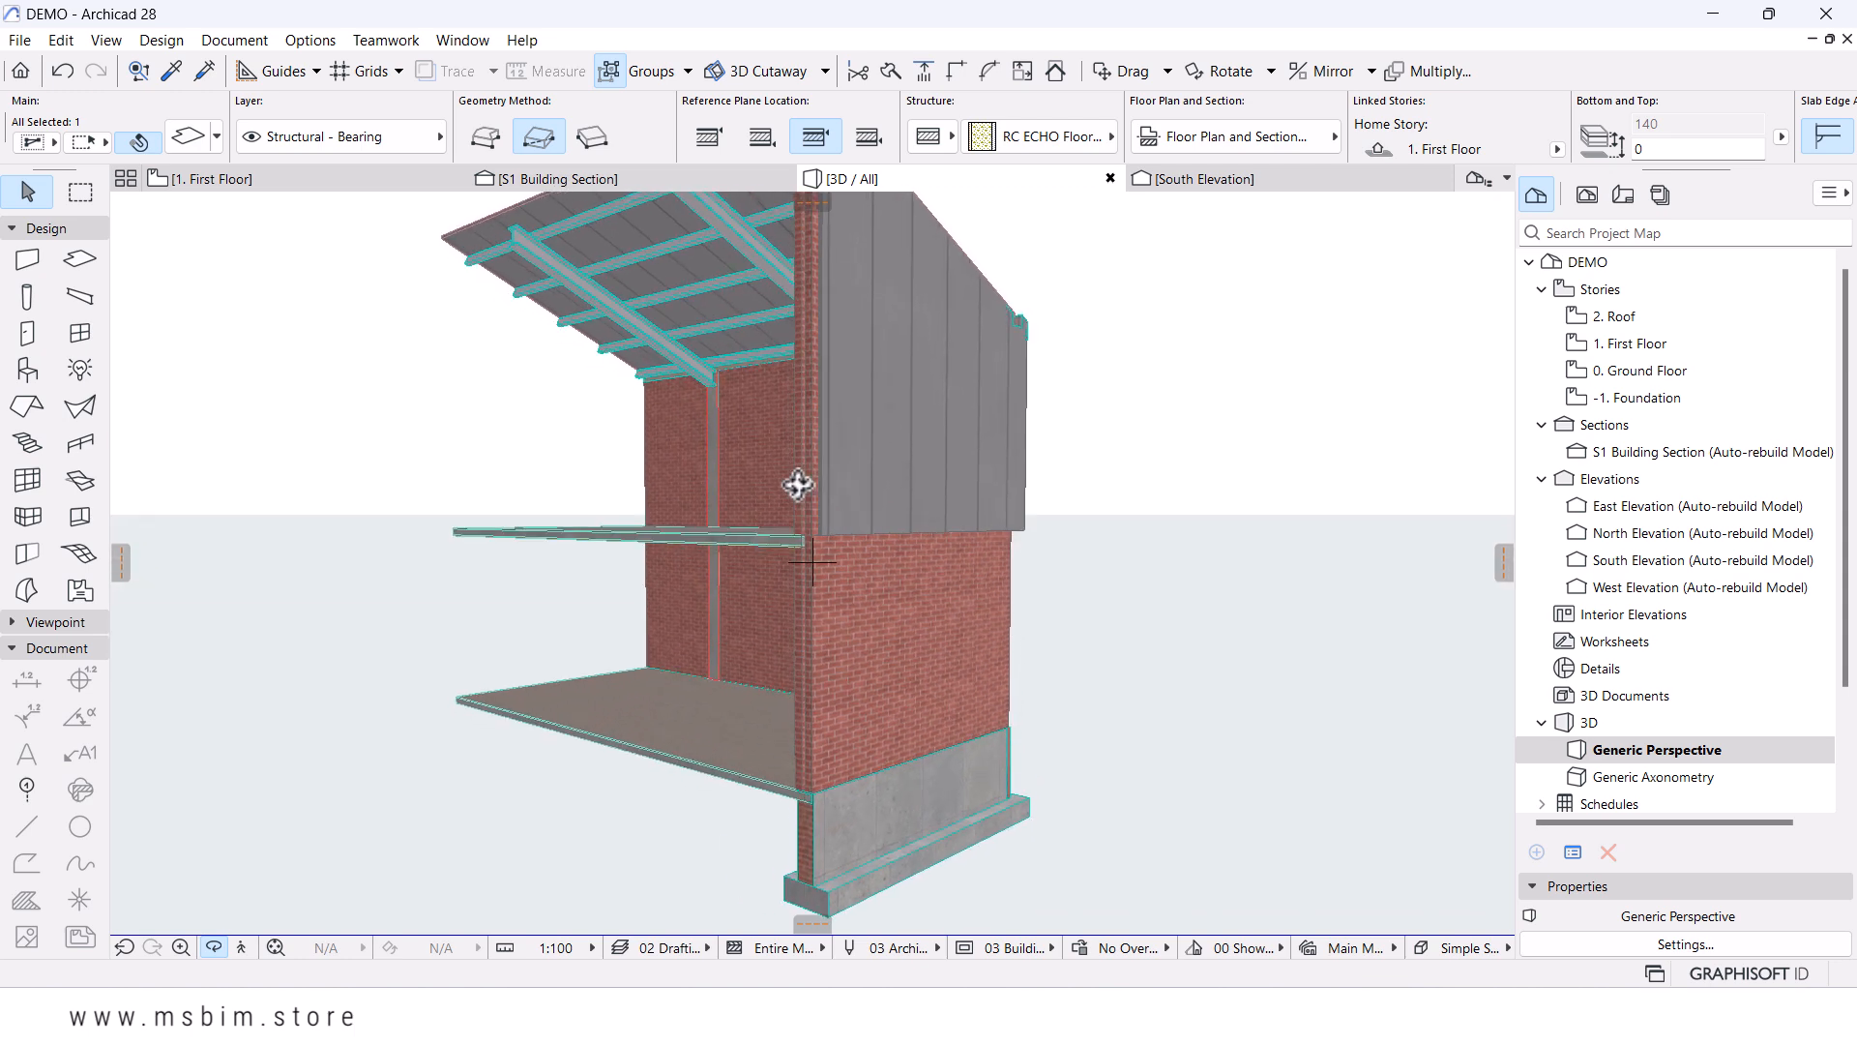
middle_click_drag(989, 581, 996, 642, "shift")
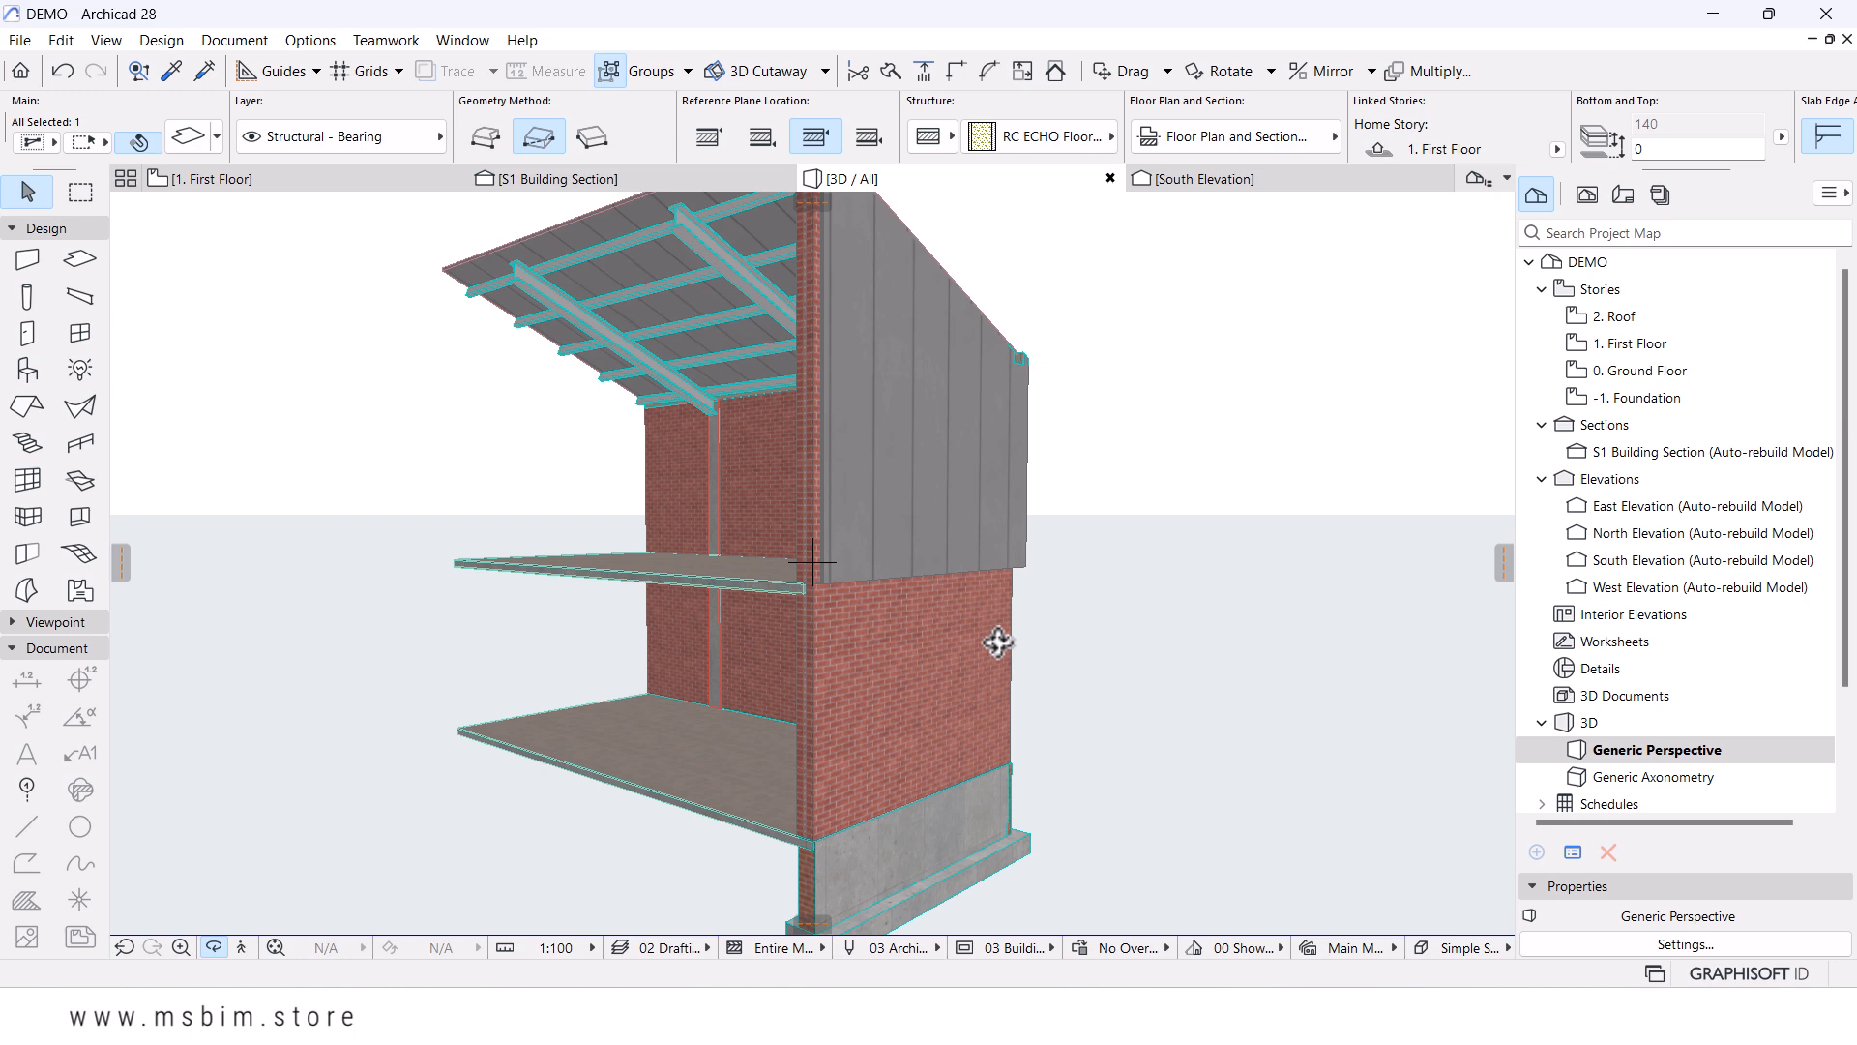
middle_click_drag(967, 704, 966, 669, "shift")
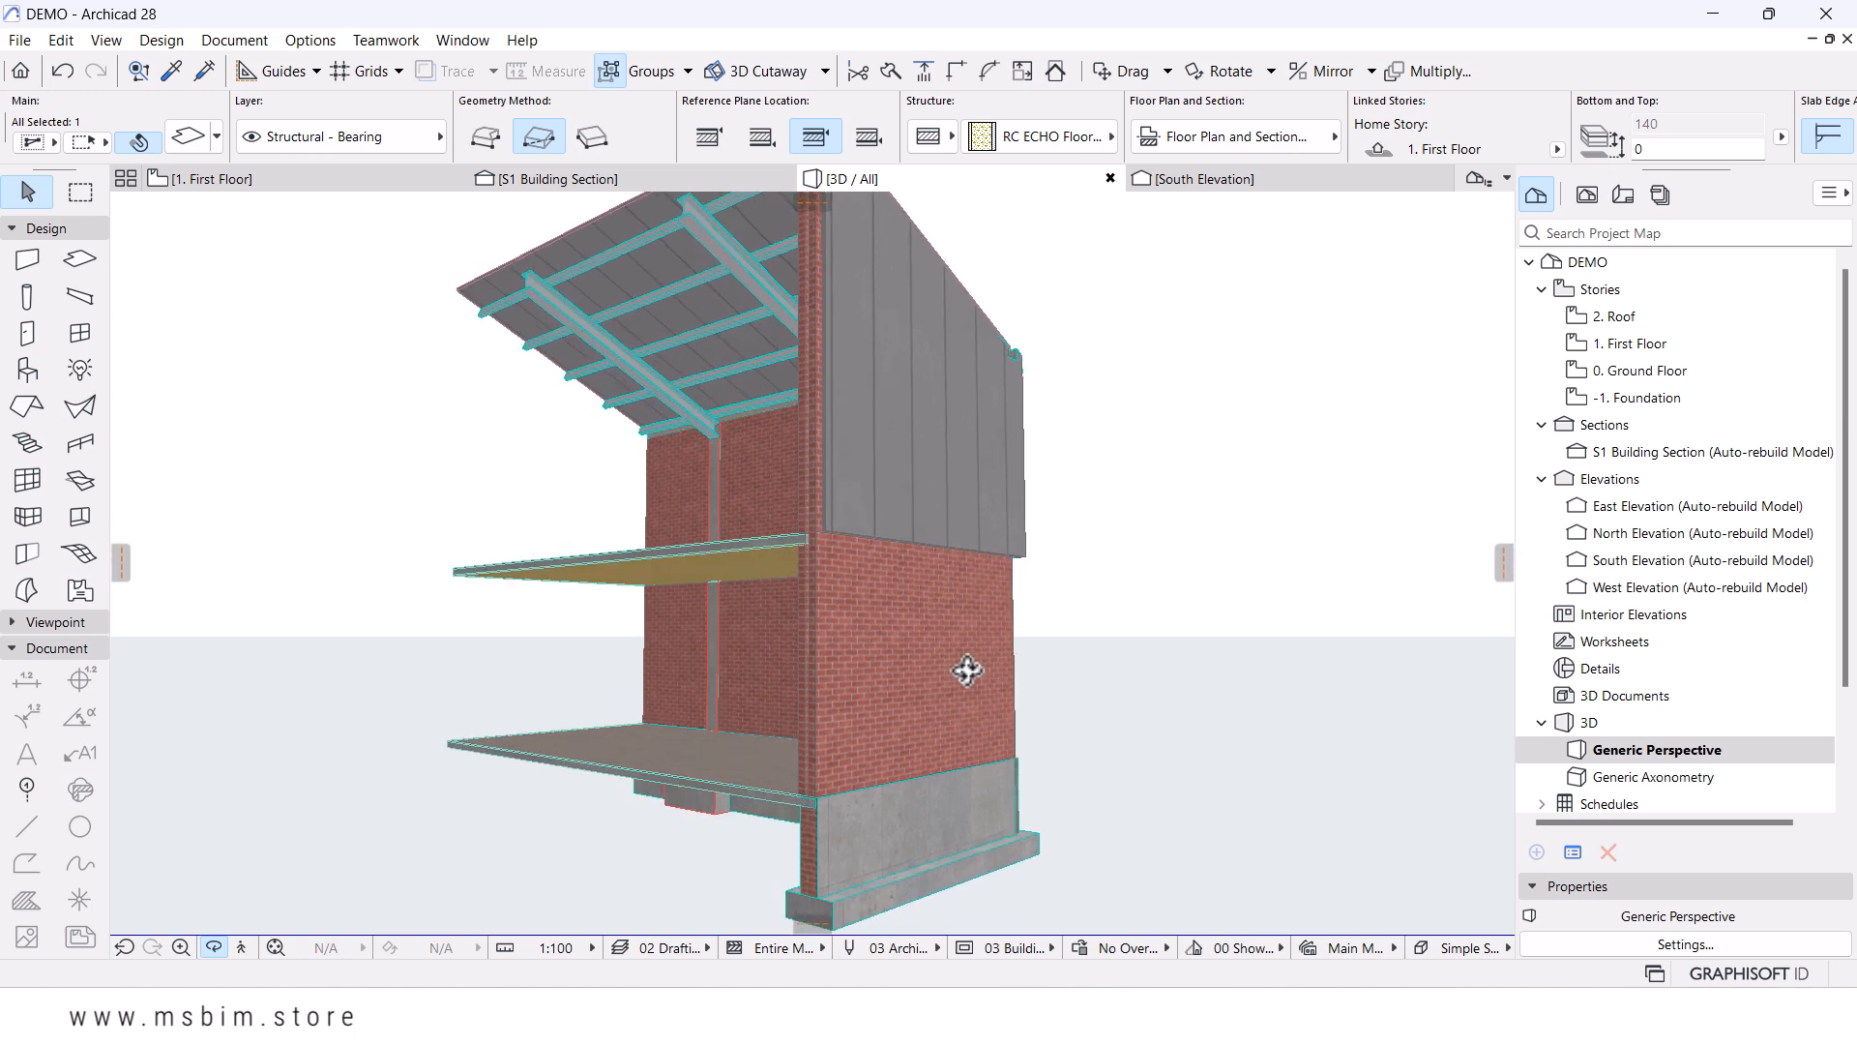
scroll(838, 435, "up", 2)
left_click_drag(991, 622, 309, 624)
middle_click_drag(567, 626, 661, 573)
scroll(662, 573, "down", 2)
left_click_drag(662, 573, 713, 541)
scroll(629, 499, "up", 2)
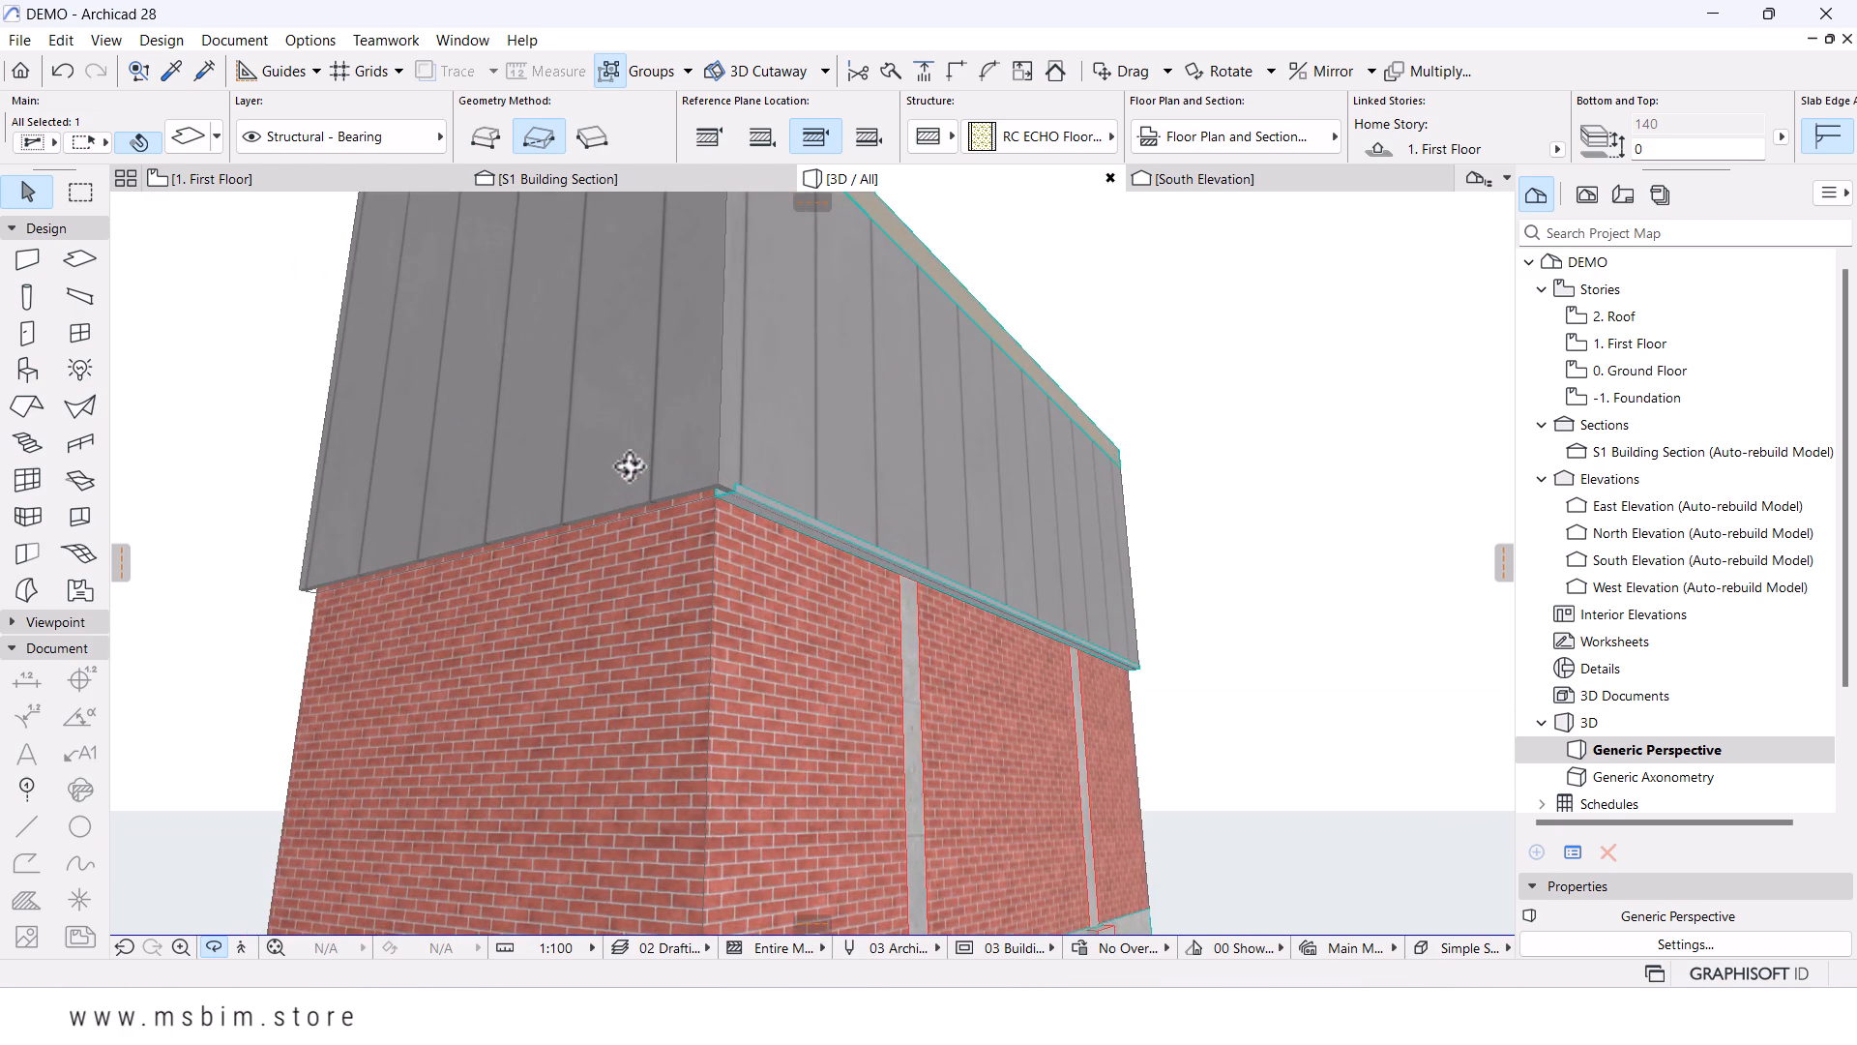
- Mirror a copy of the C178X54X15 beam on the First Floor plan about the 45° diagonal through the inner wall corner
left_click(739, 484)
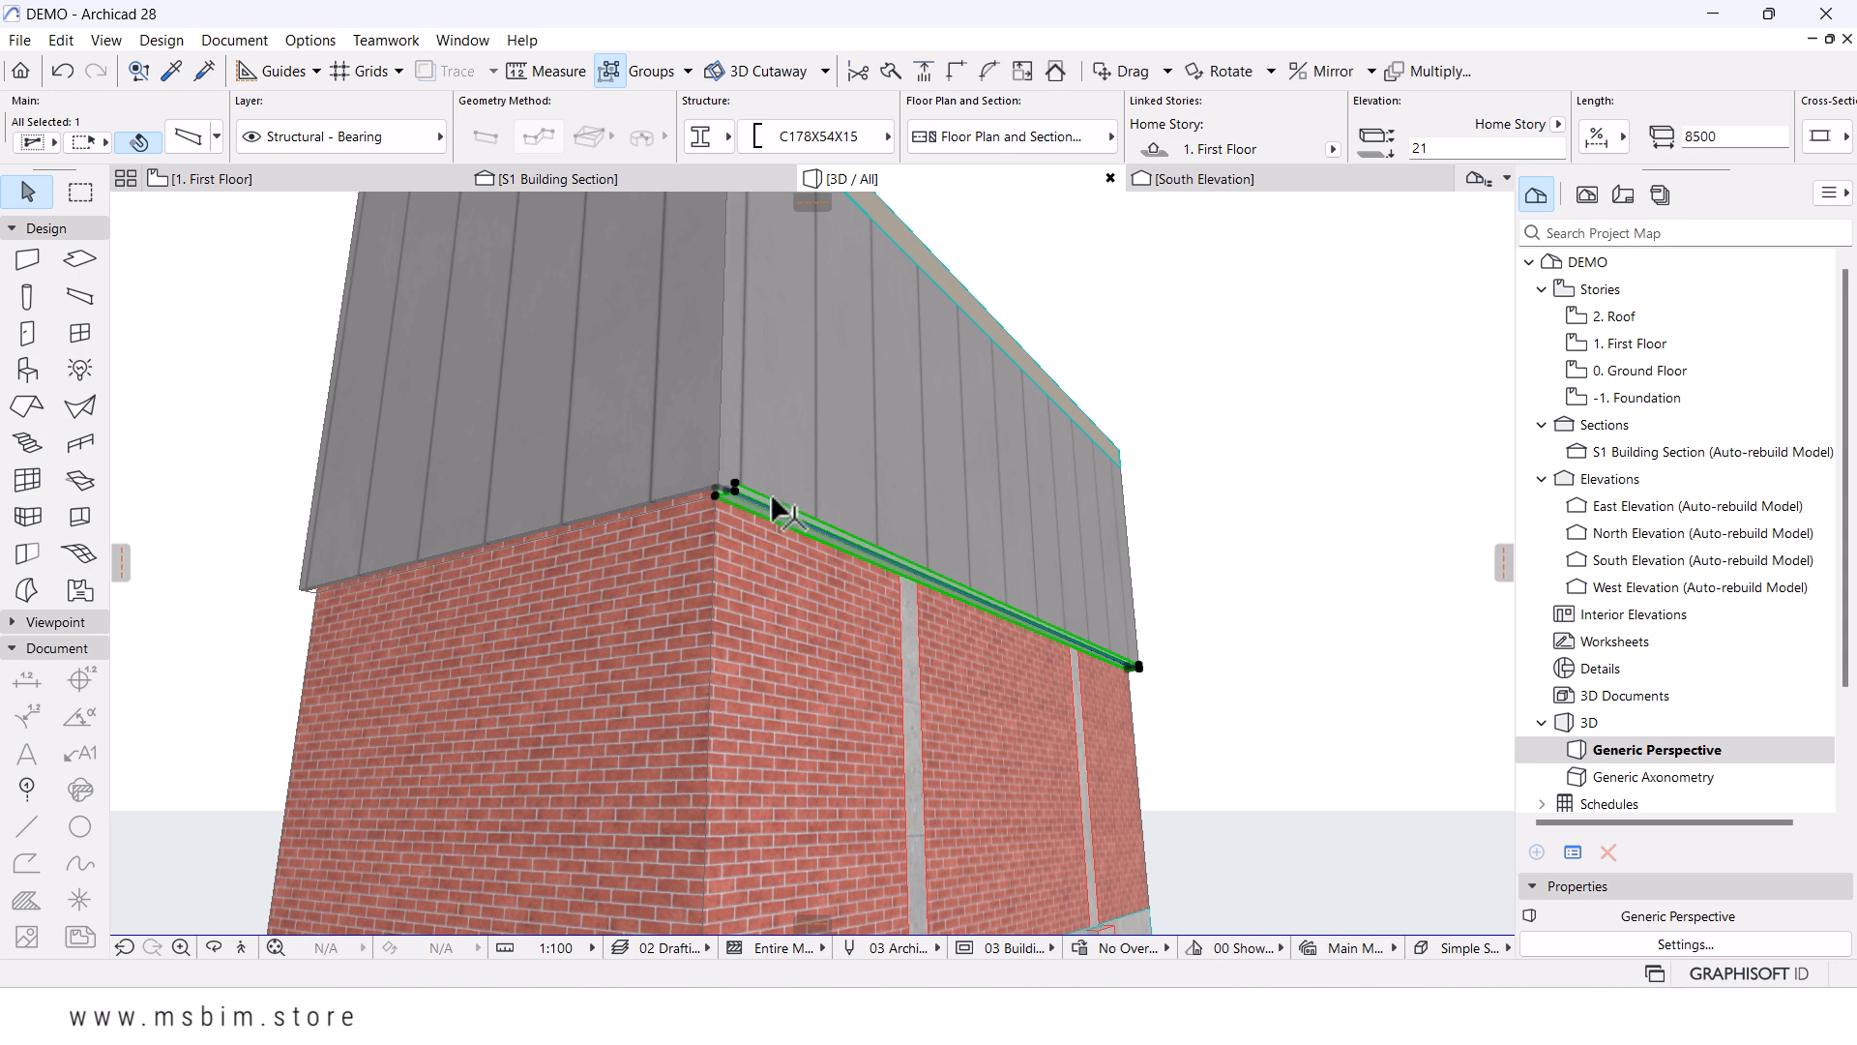
left_click(236, 184)
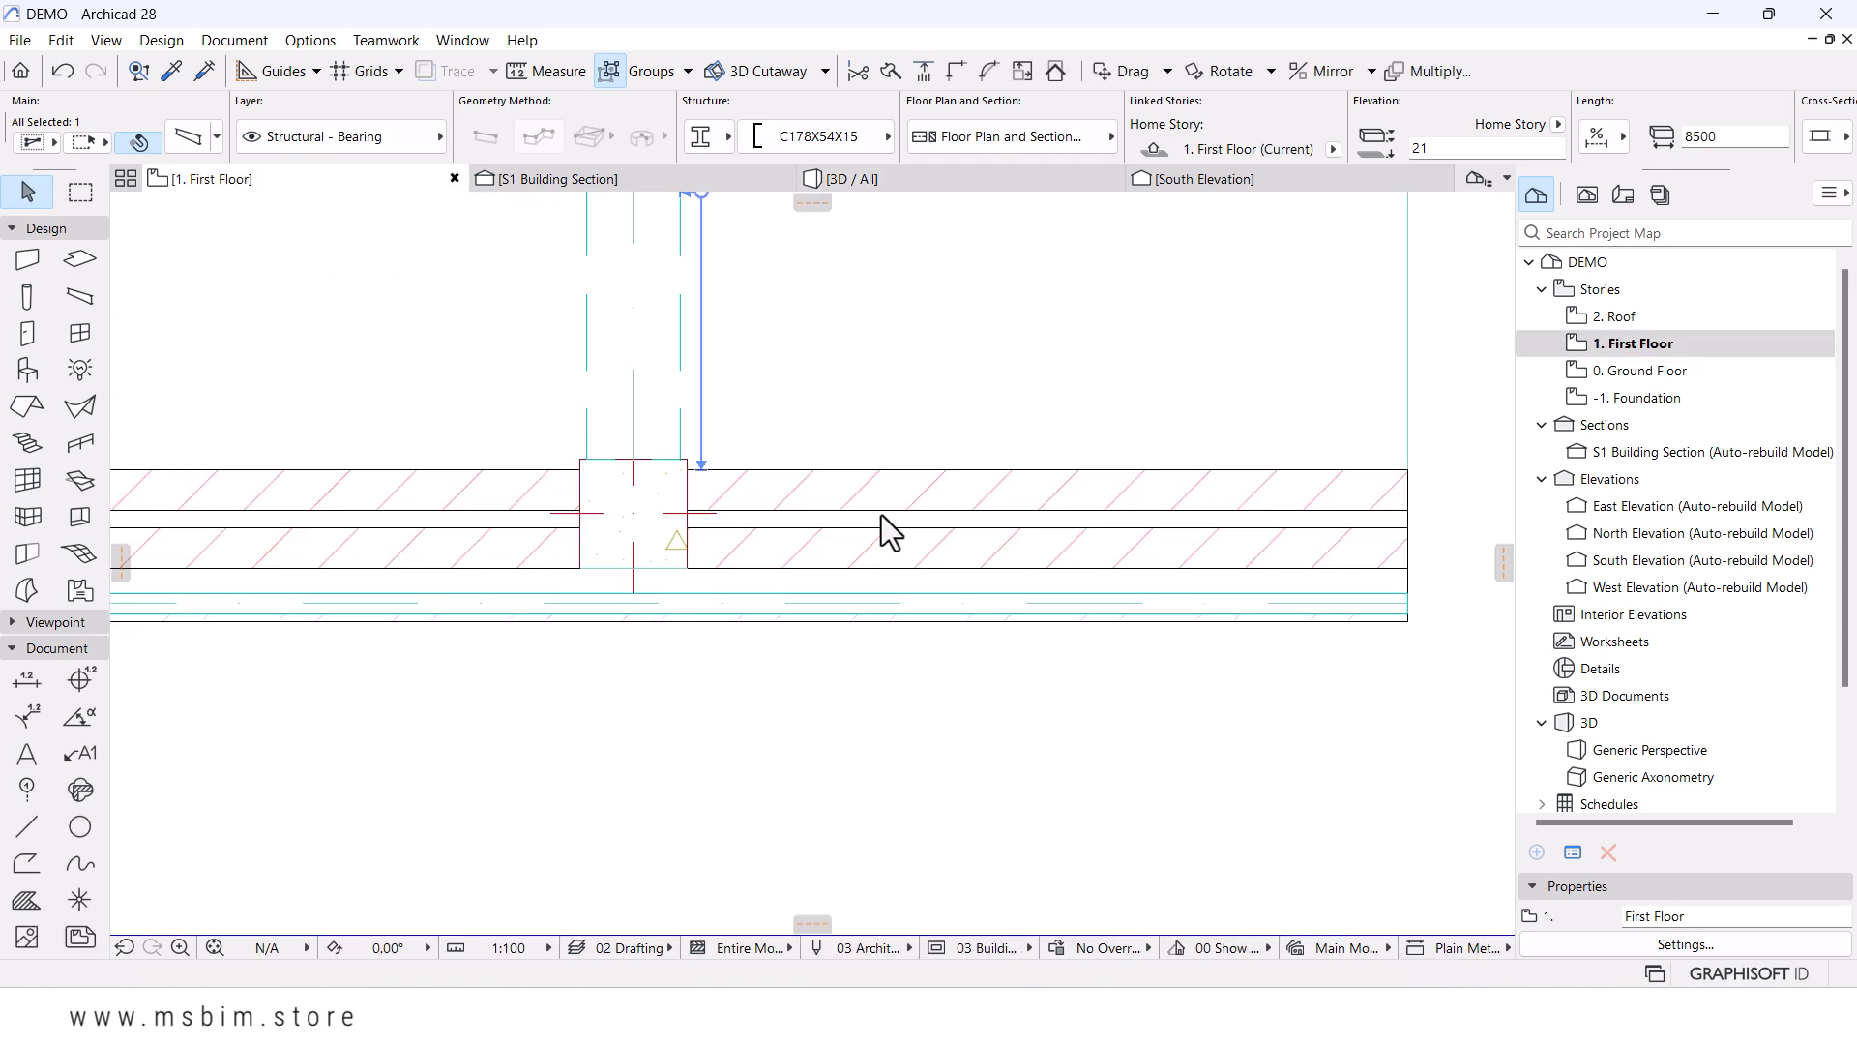
scroll(880, 515, "down", 10)
middle_click_drag(675, 548, 841, 652)
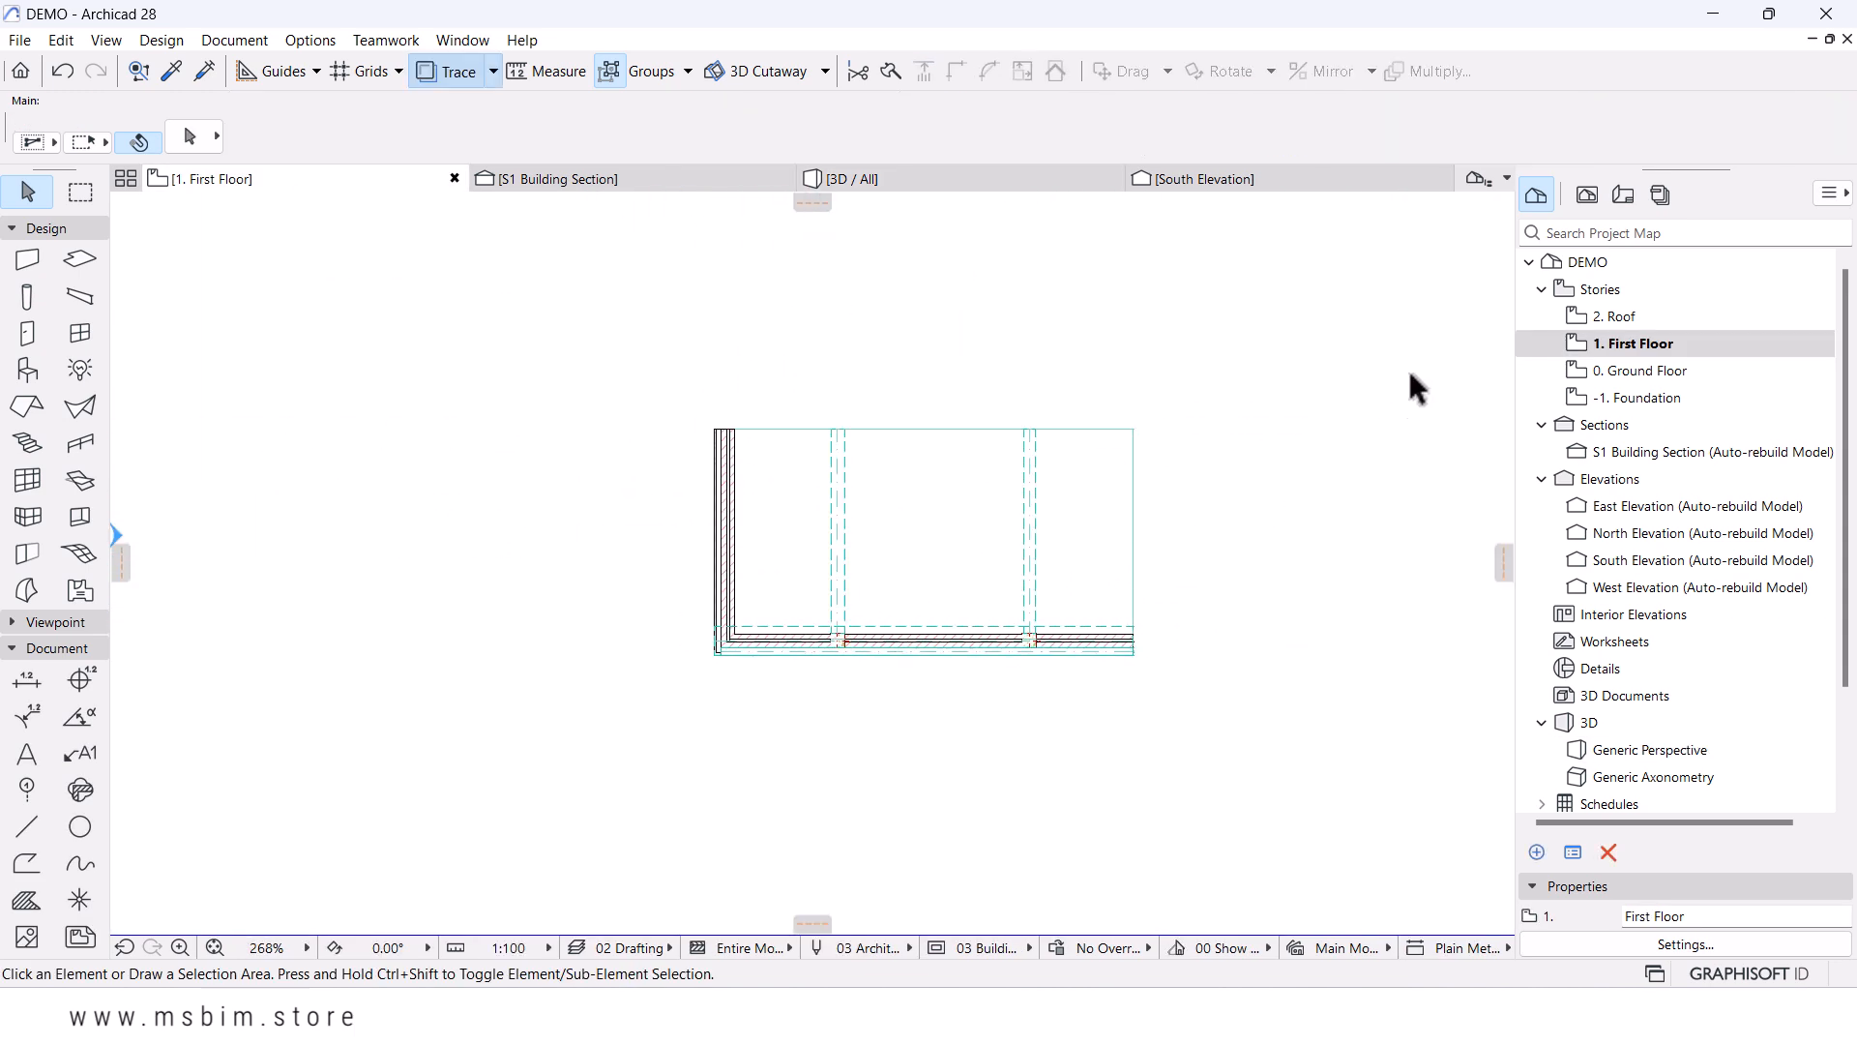
scroll(754, 651, "up", 10)
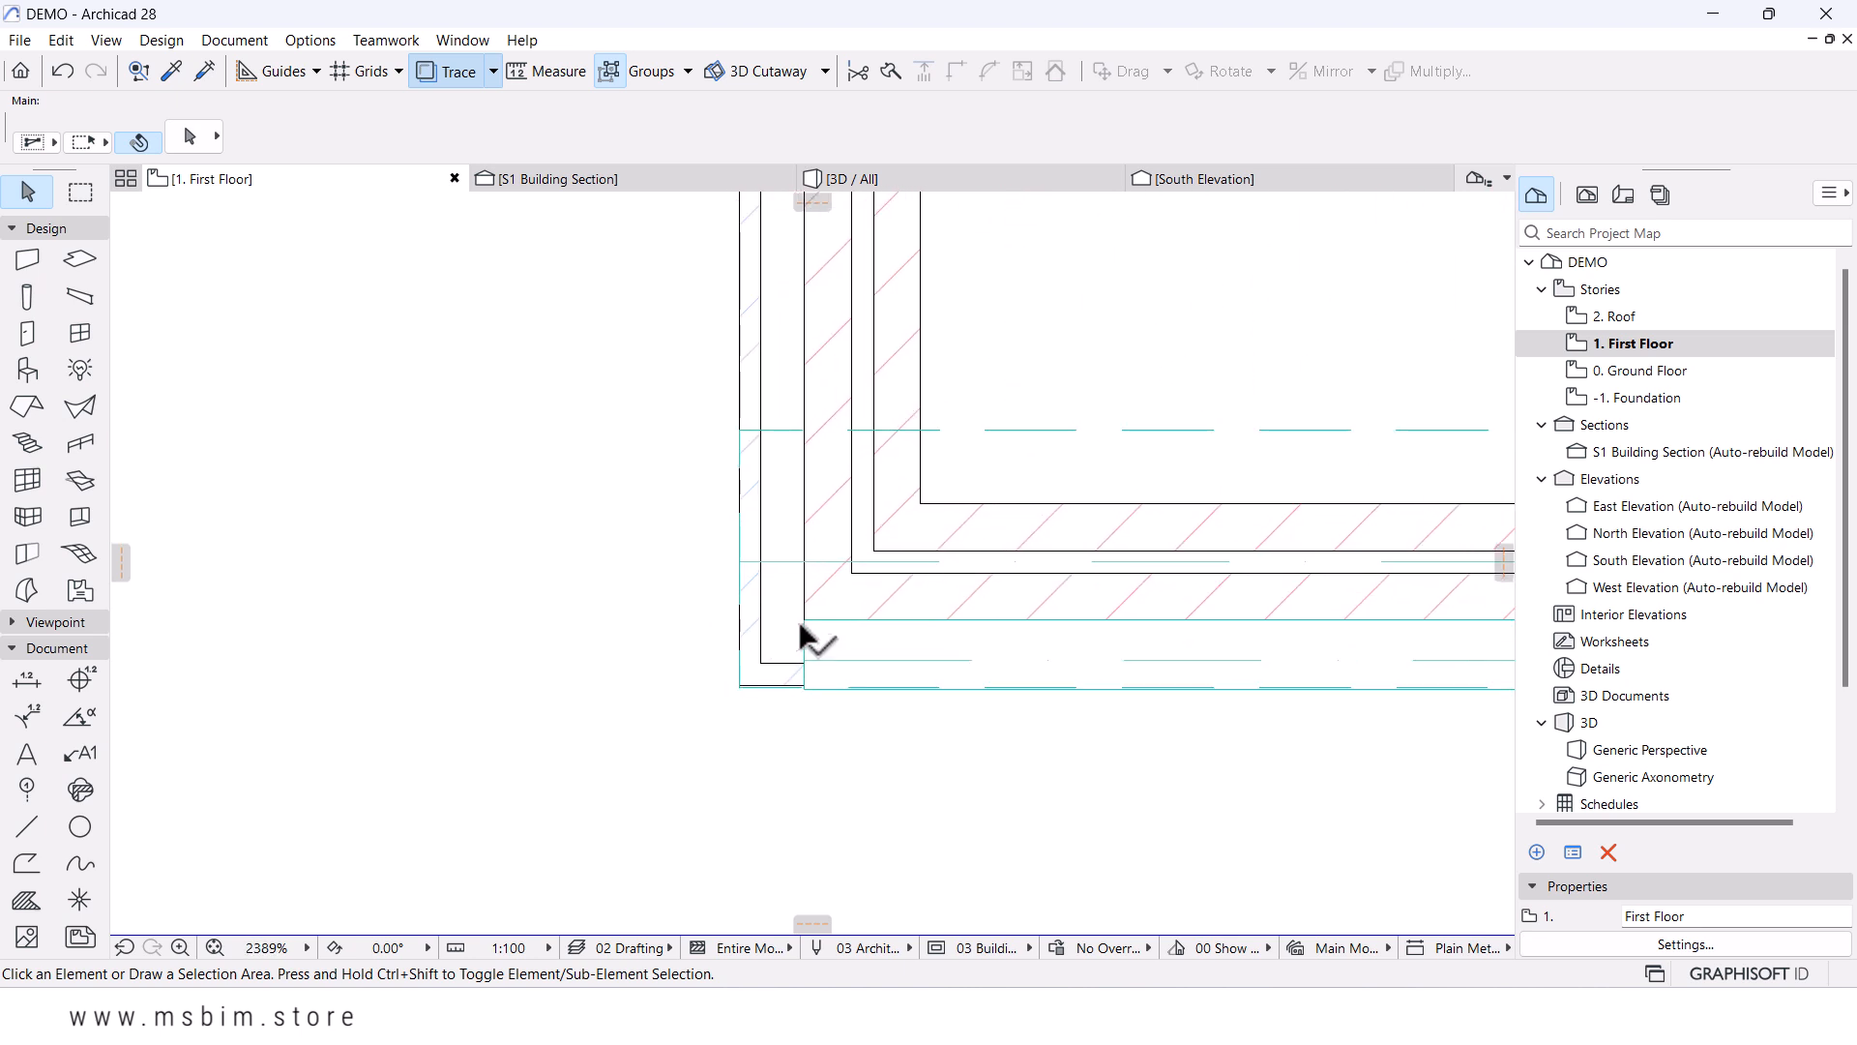
left_click(808, 625)
key("ctrl+shift+m")
scroll(846, 563, "up", 1)
scroll(846, 563, "up", 1)
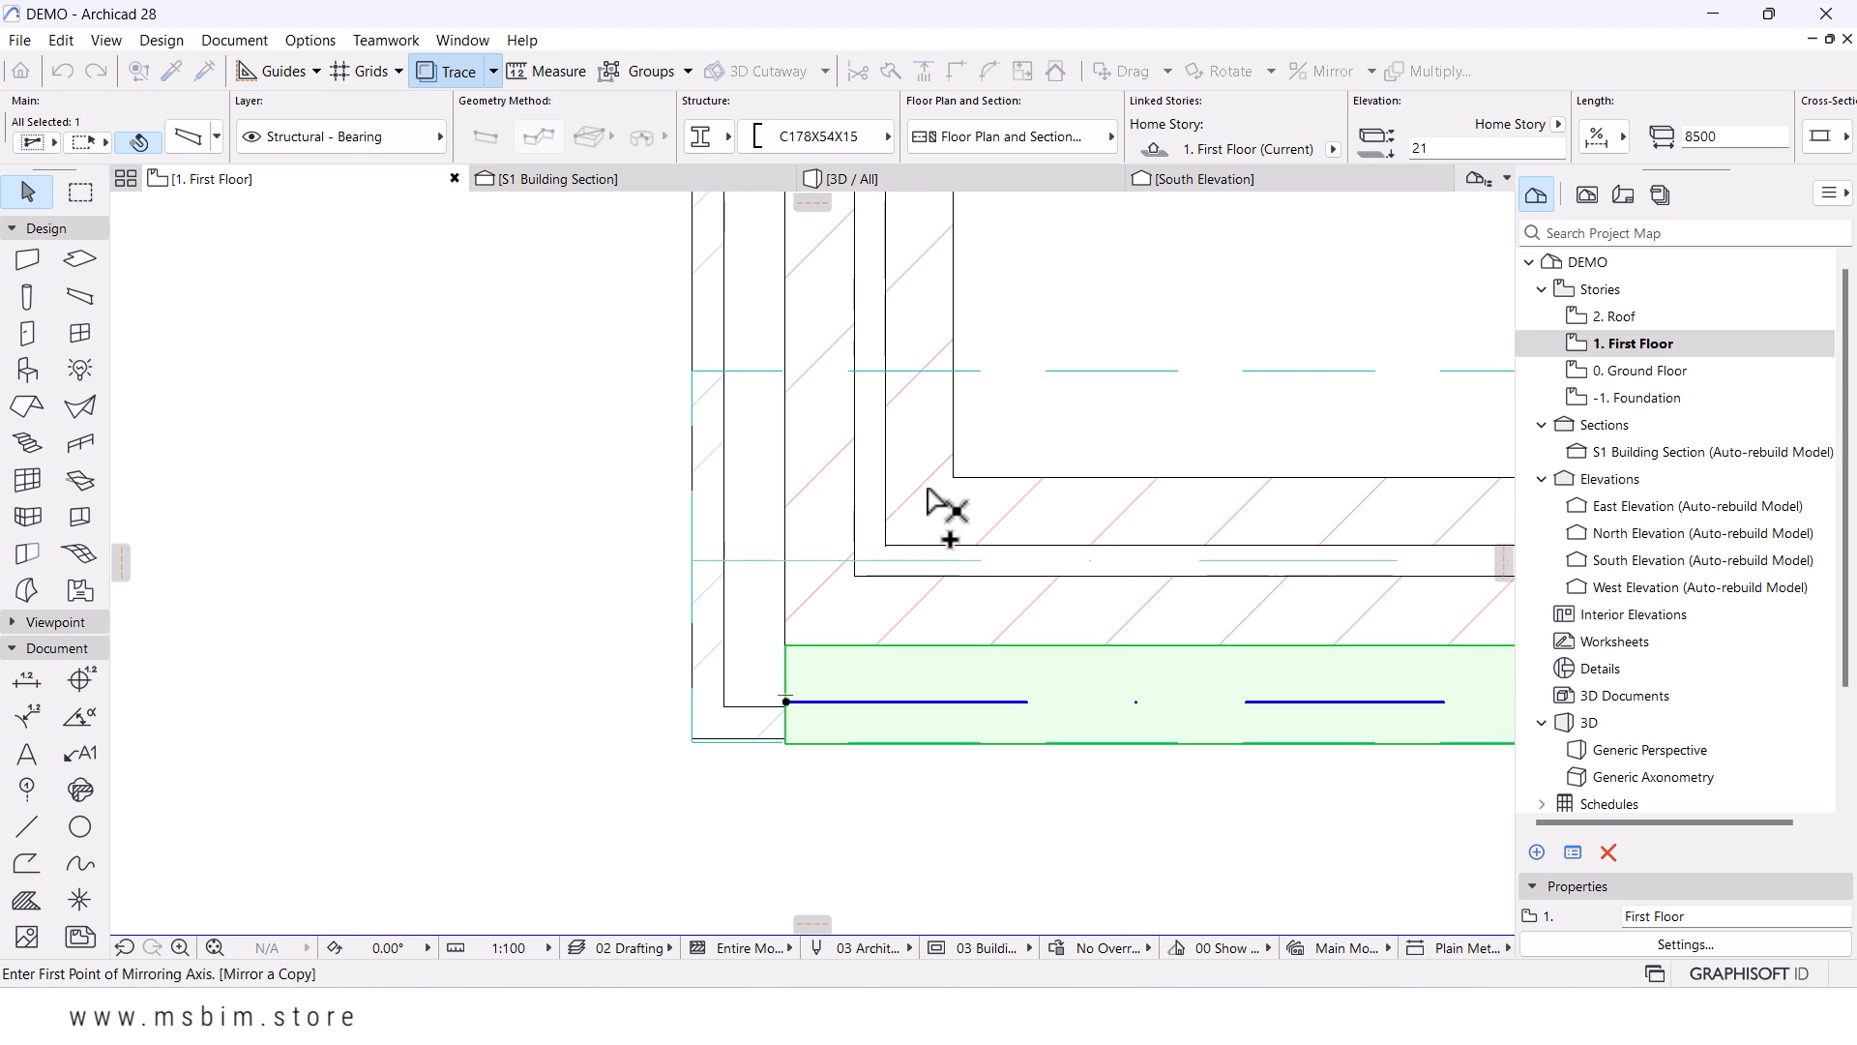
left_click(953, 477)
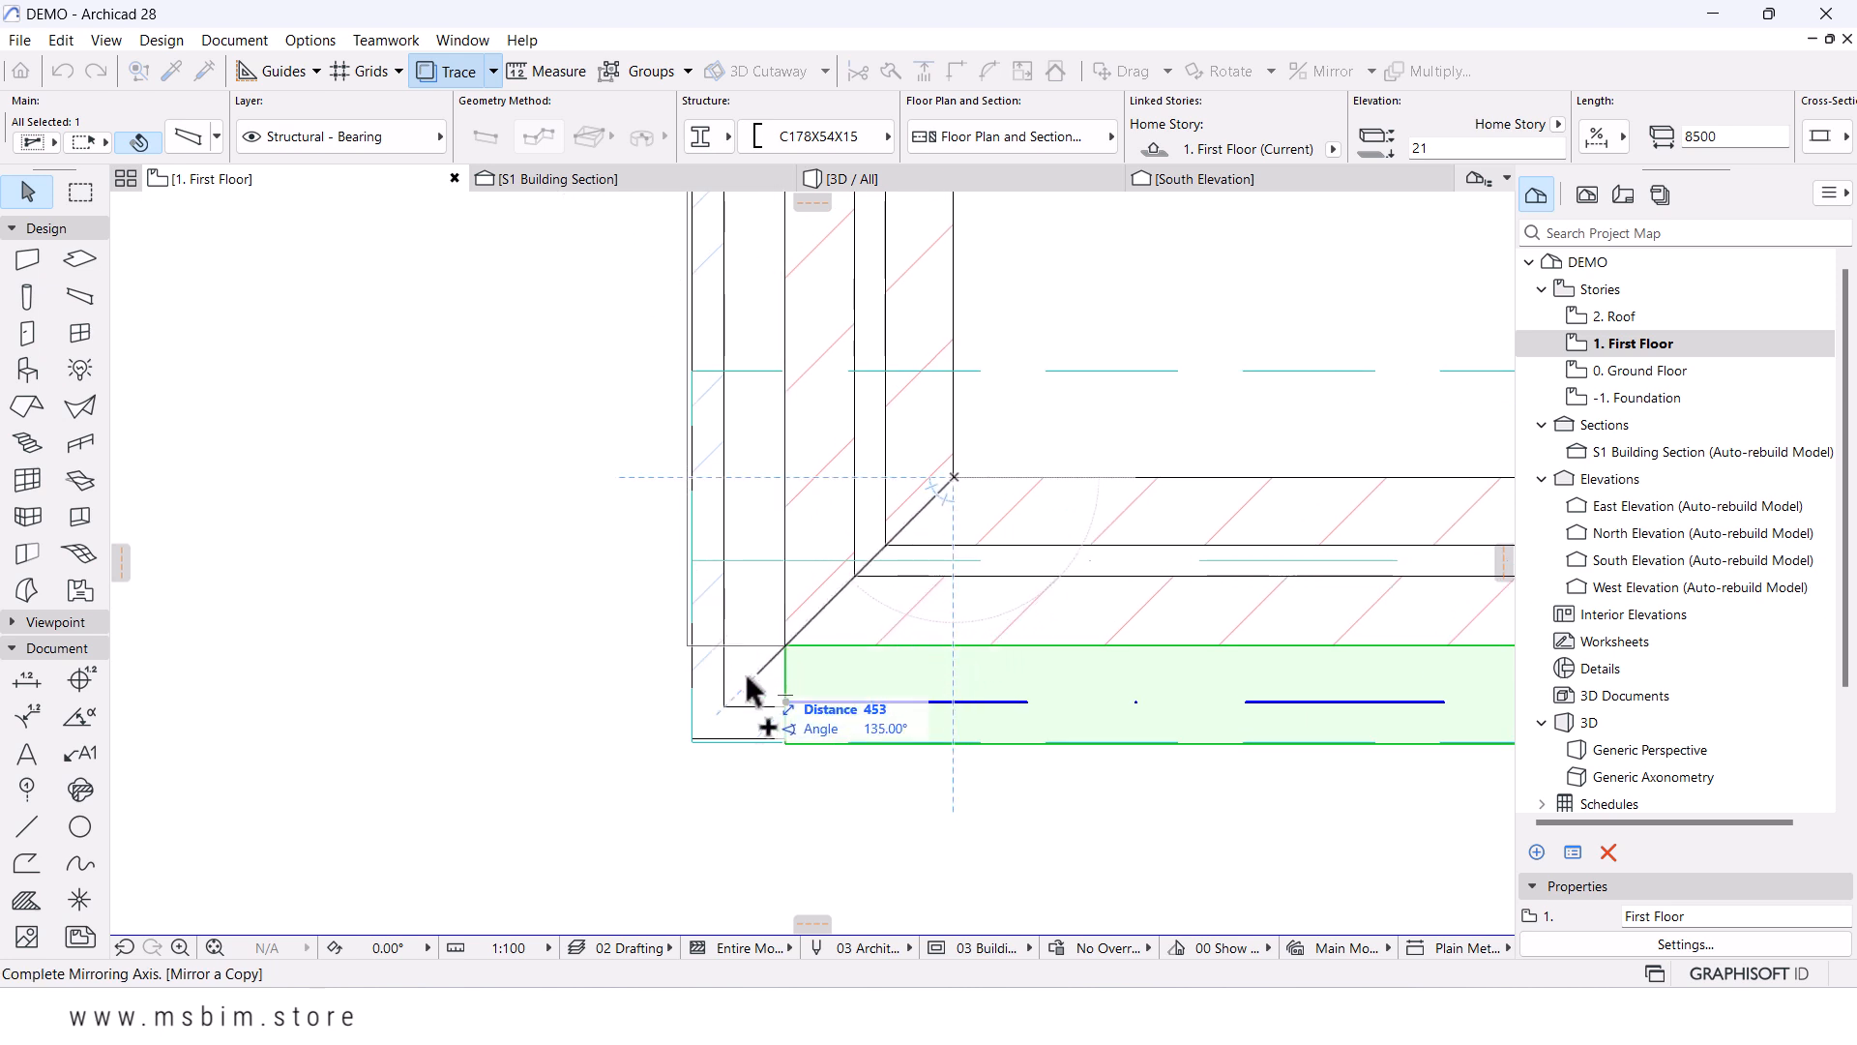
left_click(670, 762)
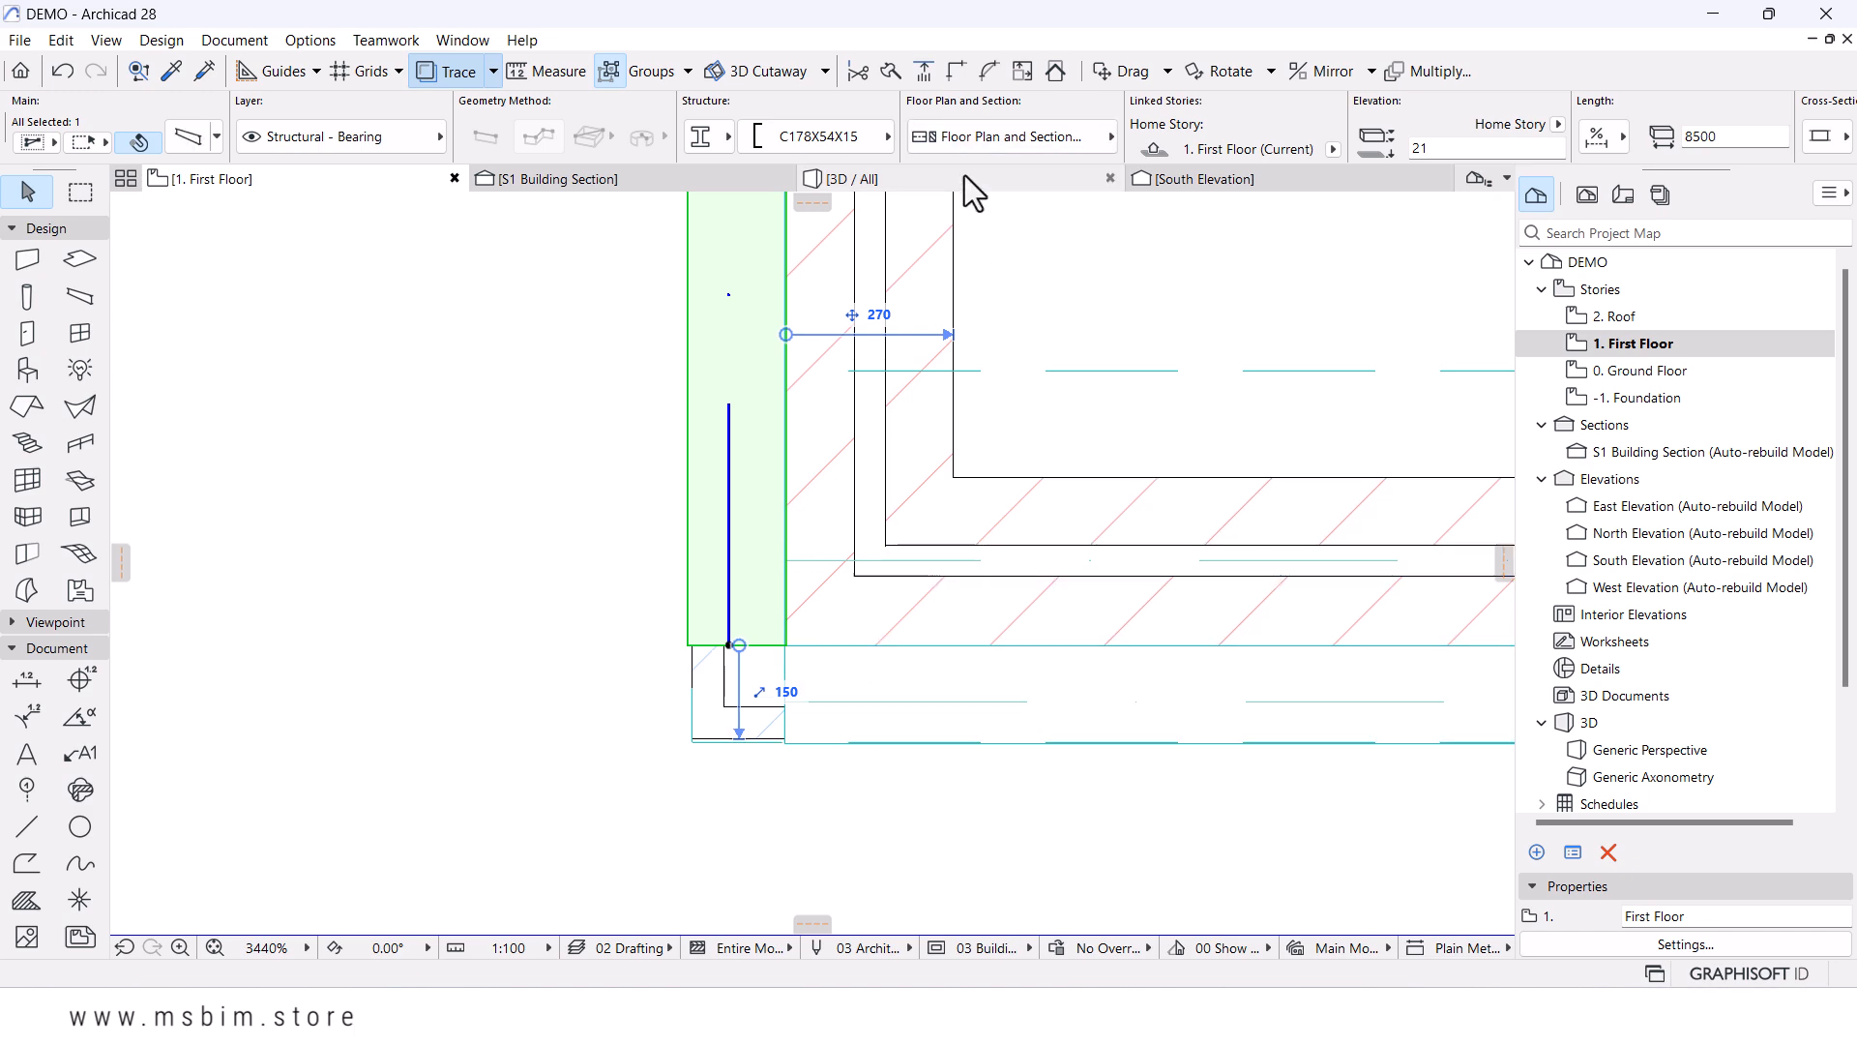
- Intersect the mirrored C178X54X15 beam with the original beam at the building corner in the 3D view
left_click(966, 178)
left_click(652, 493, "shift")
left_click(956, 79)
scroll(967, 401, "down", 2)
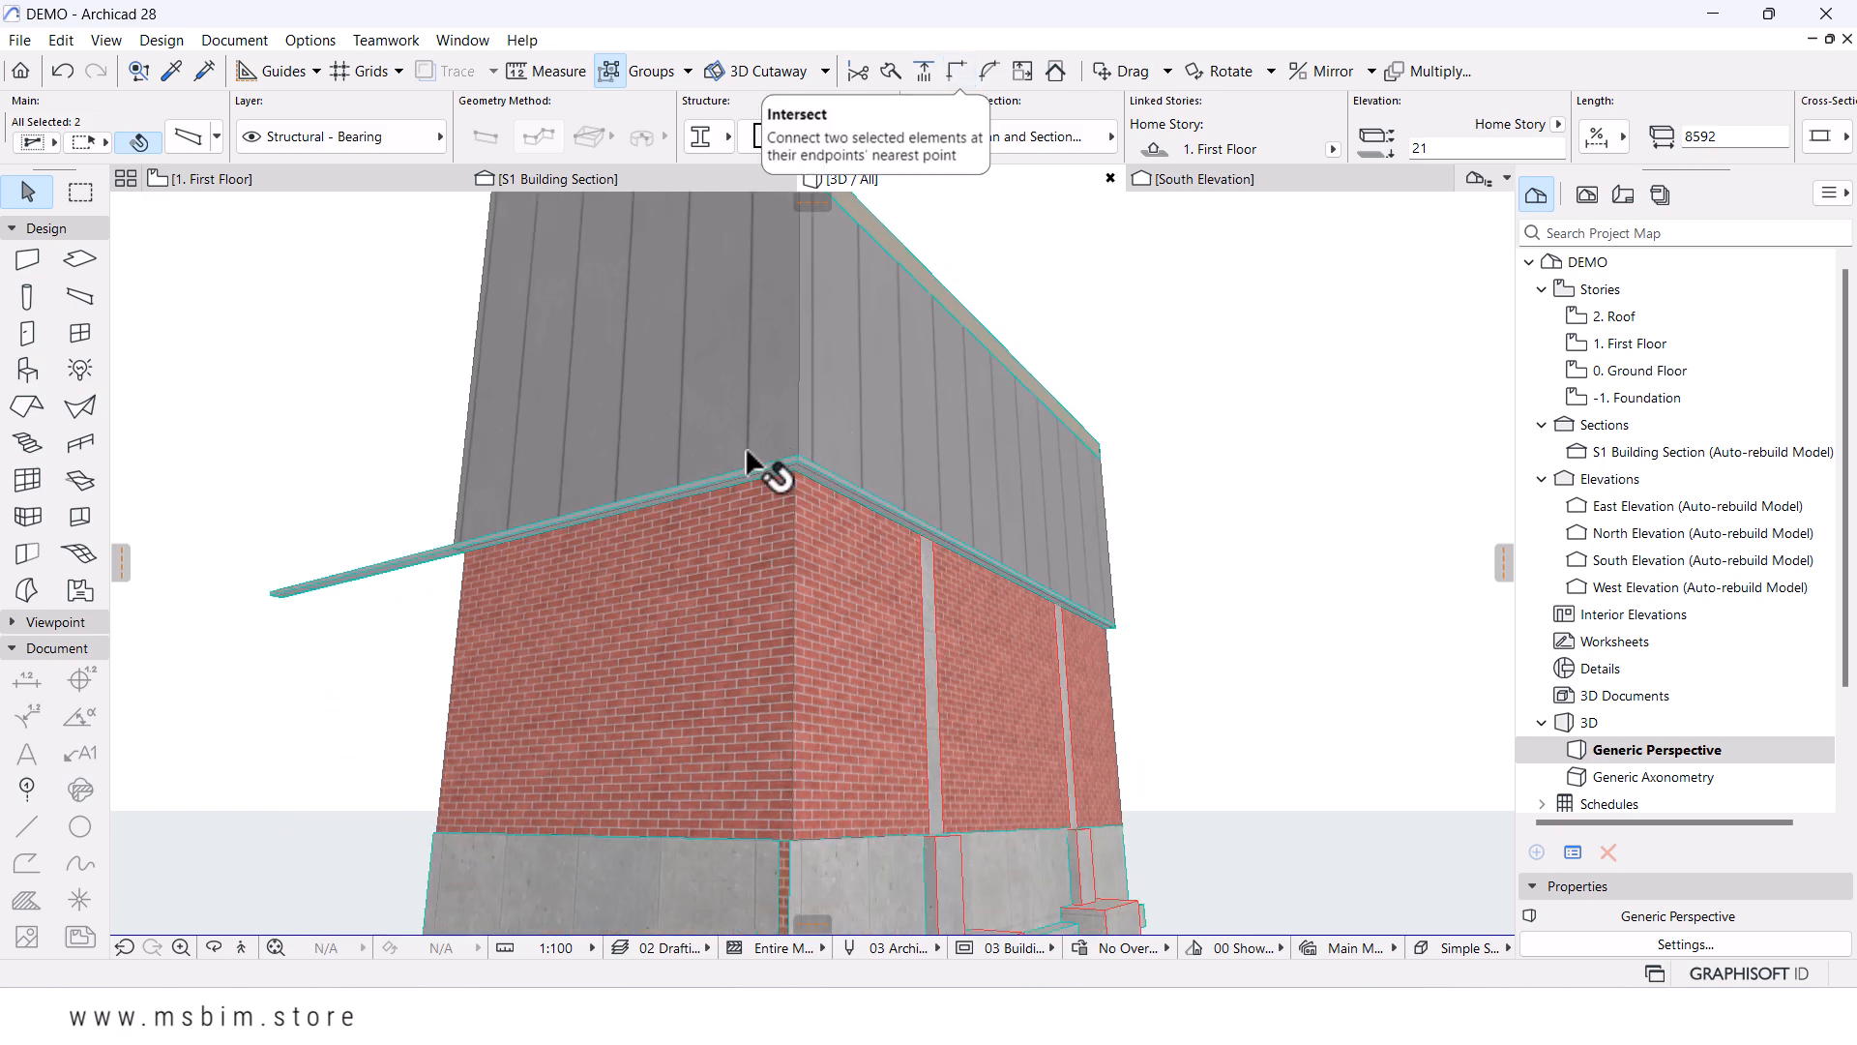
- Shorten the mirrored beam by stretching its projecting free end back to the end of the clad wall
left_click(275, 593)
left_click(277, 594)
key("Escape")
key("Escape")
left_click(280, 592)
left_click(279, 594)
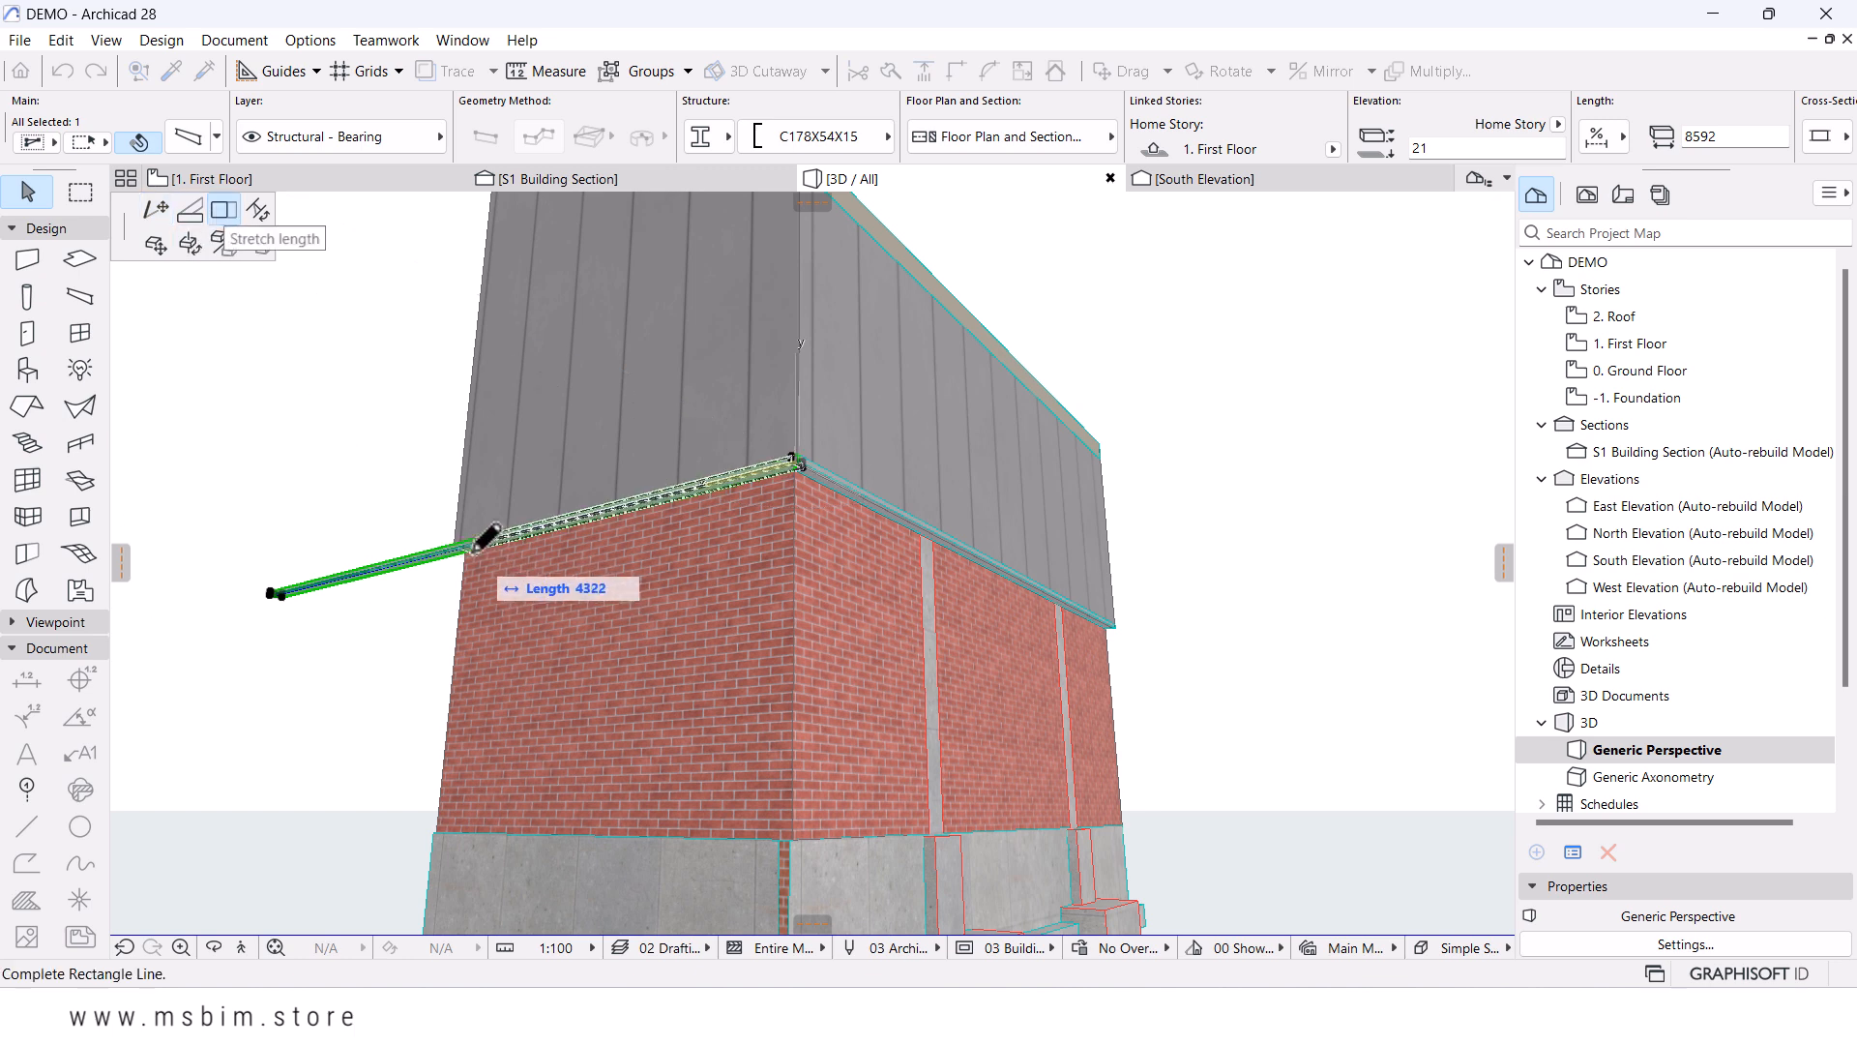
left_click(456, 546)
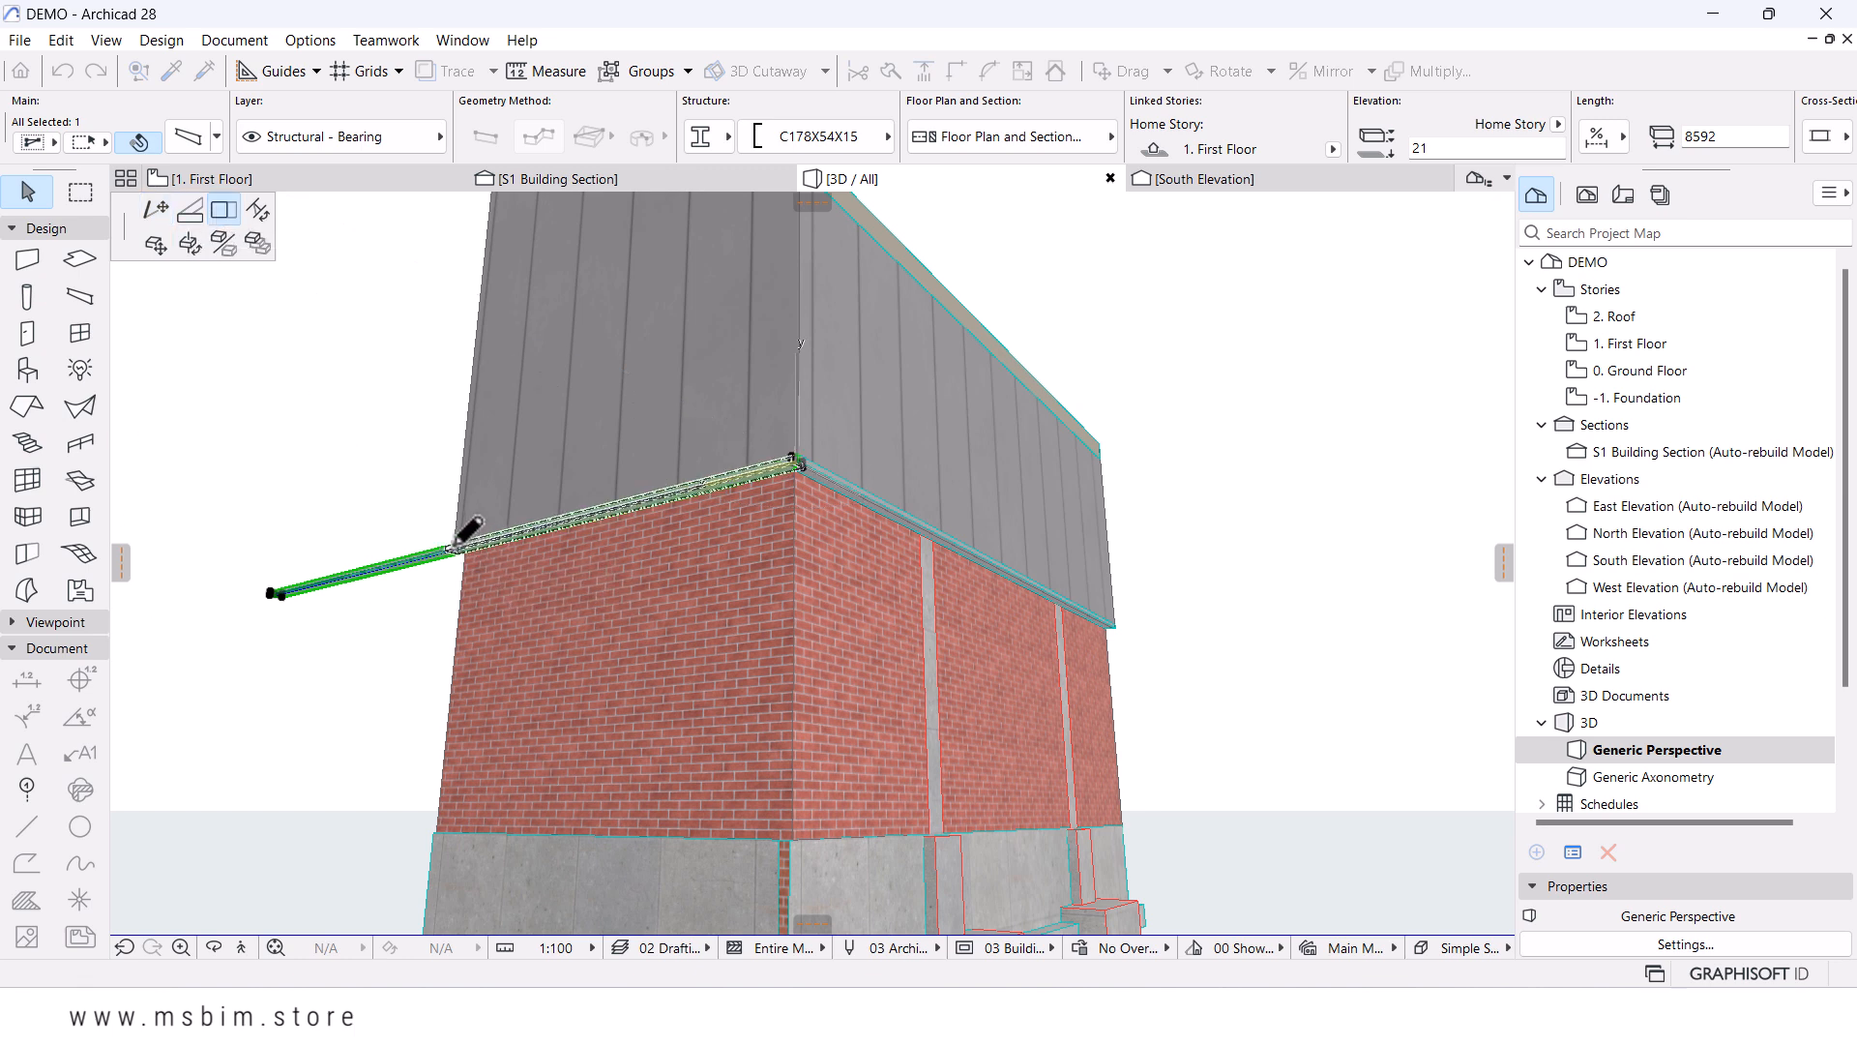
key("Escape")
- Select both foundation beams with the Footing profile and intersect them at the building corner
scroll(989, 453, "down", 4)
middle_click_drag(1107, 539, 903, 787, "shift")
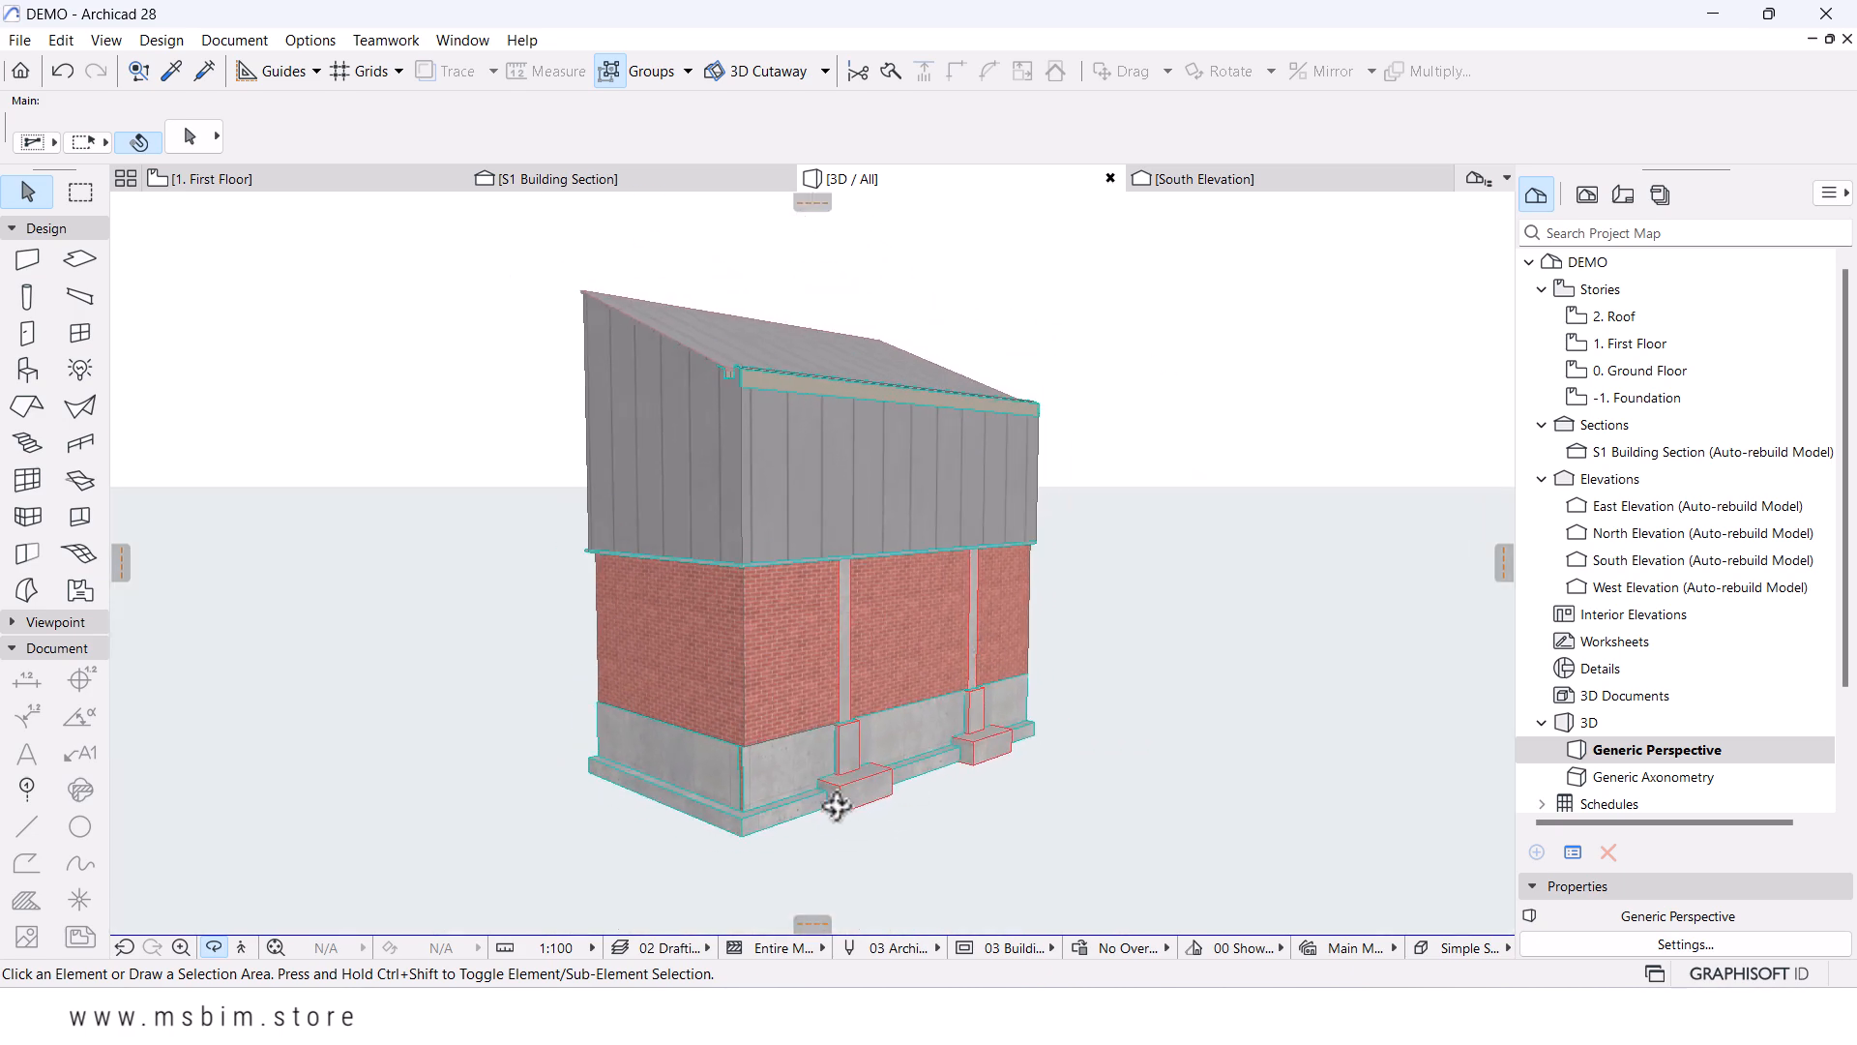
scroll(864, 624, "up", 5)
left_click(897, 605)
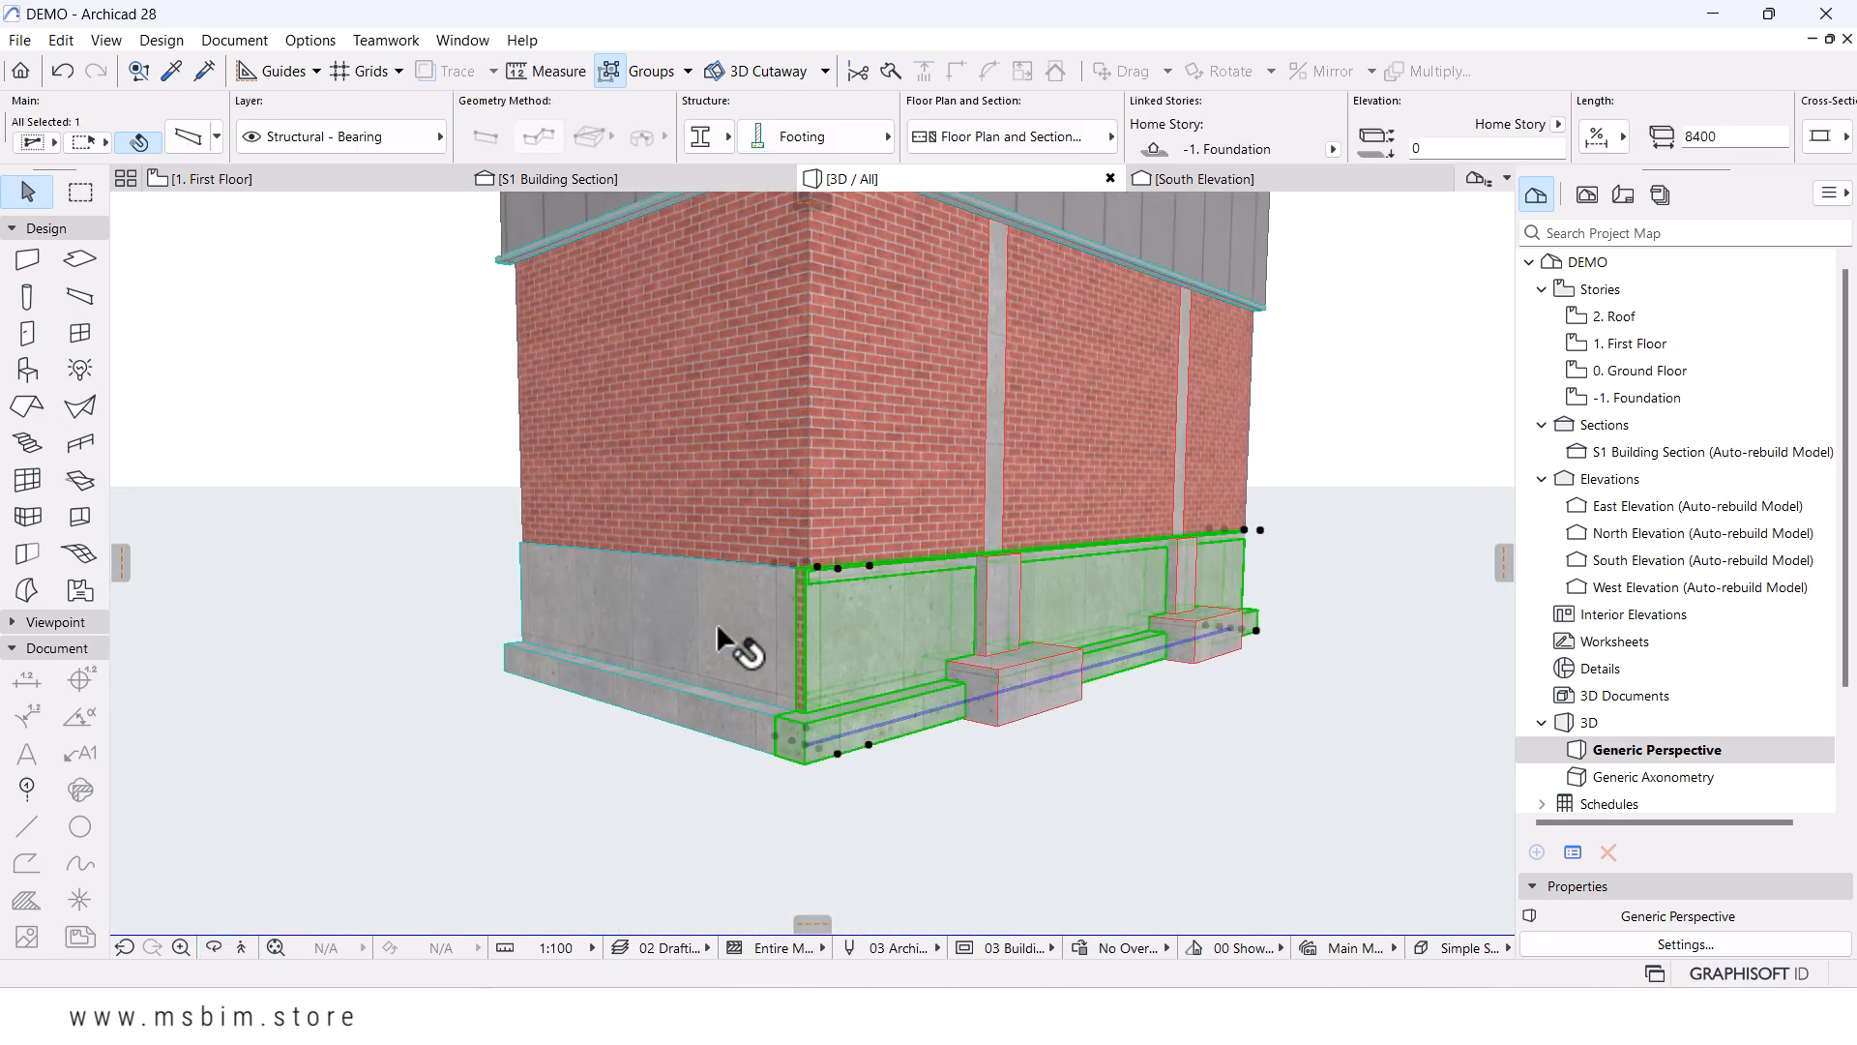
left_click(721, 627, "shift")
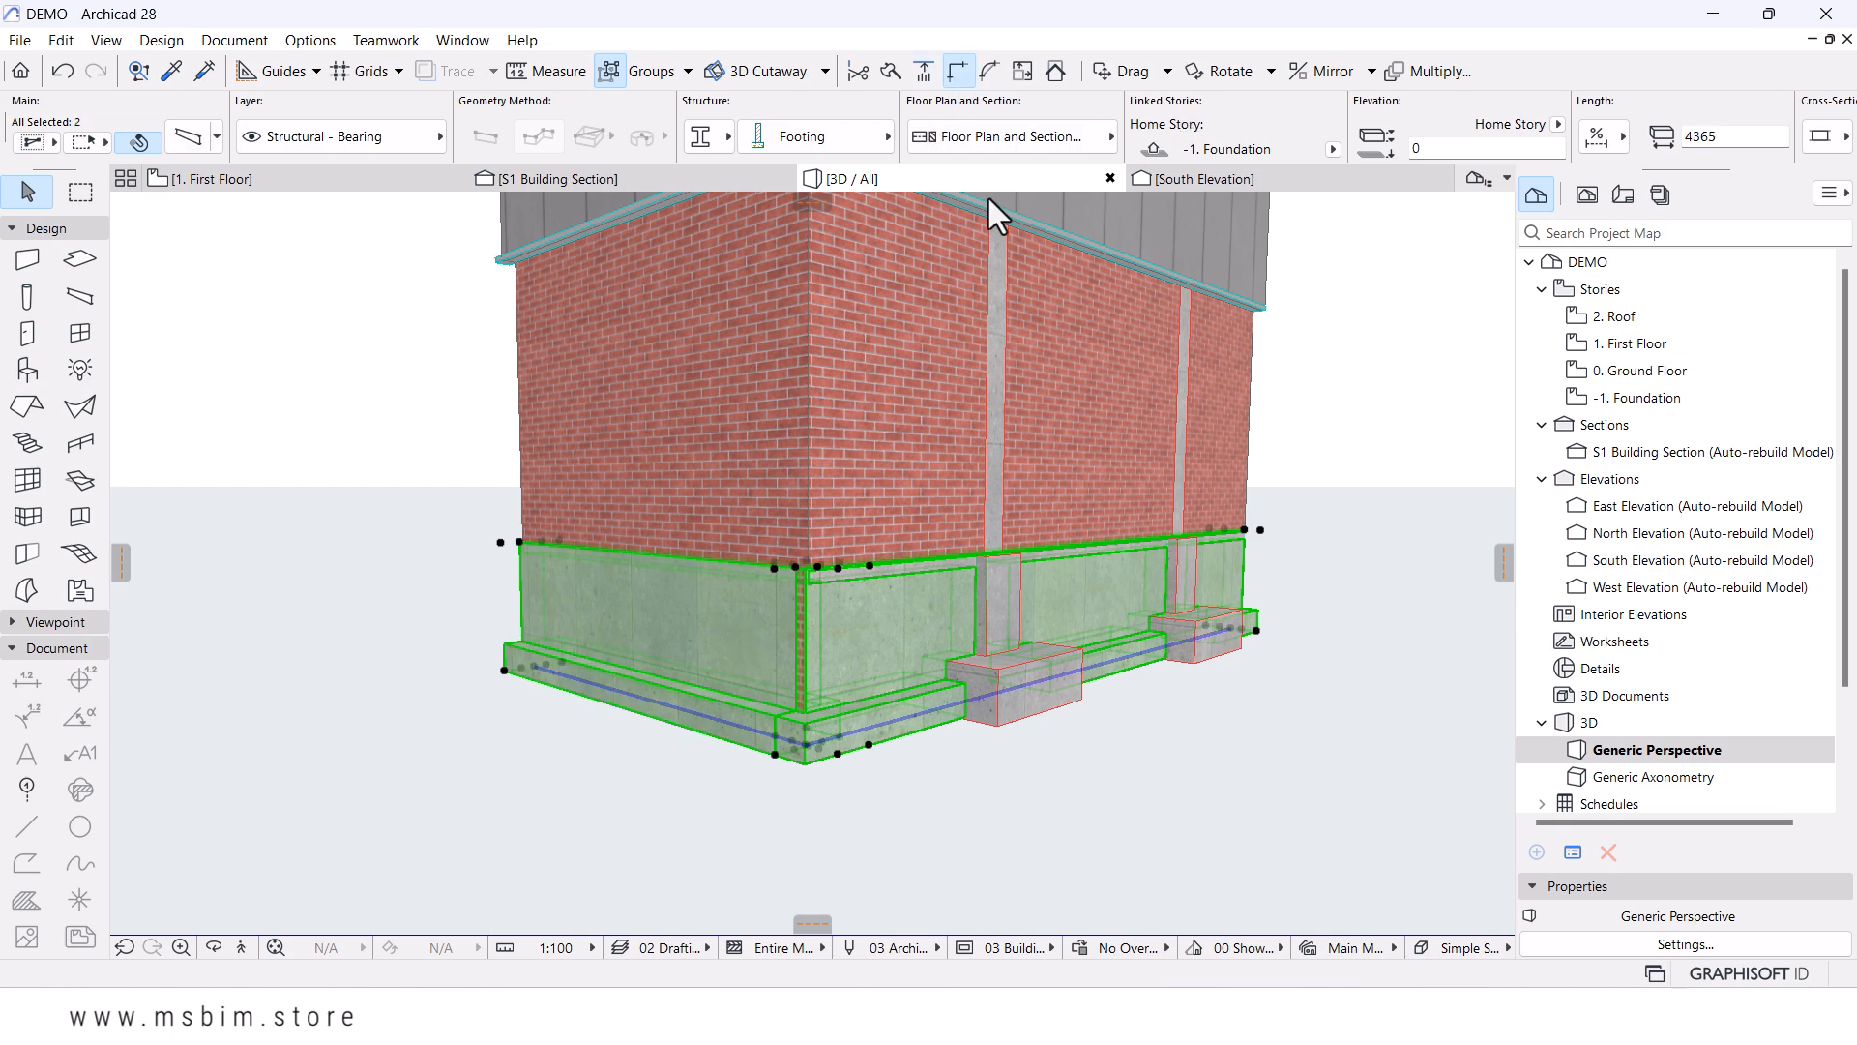
left_click(1111, 724)
- Examine the building in 3D from several sides, including the corner joints, footings, wall end and roof gutter
middle_click_drag(1111, 723, 834, 617, "shift")
middle_click_drag(933, 652, 729, 605, "shift")
scroll(535, 634, "up", 5)
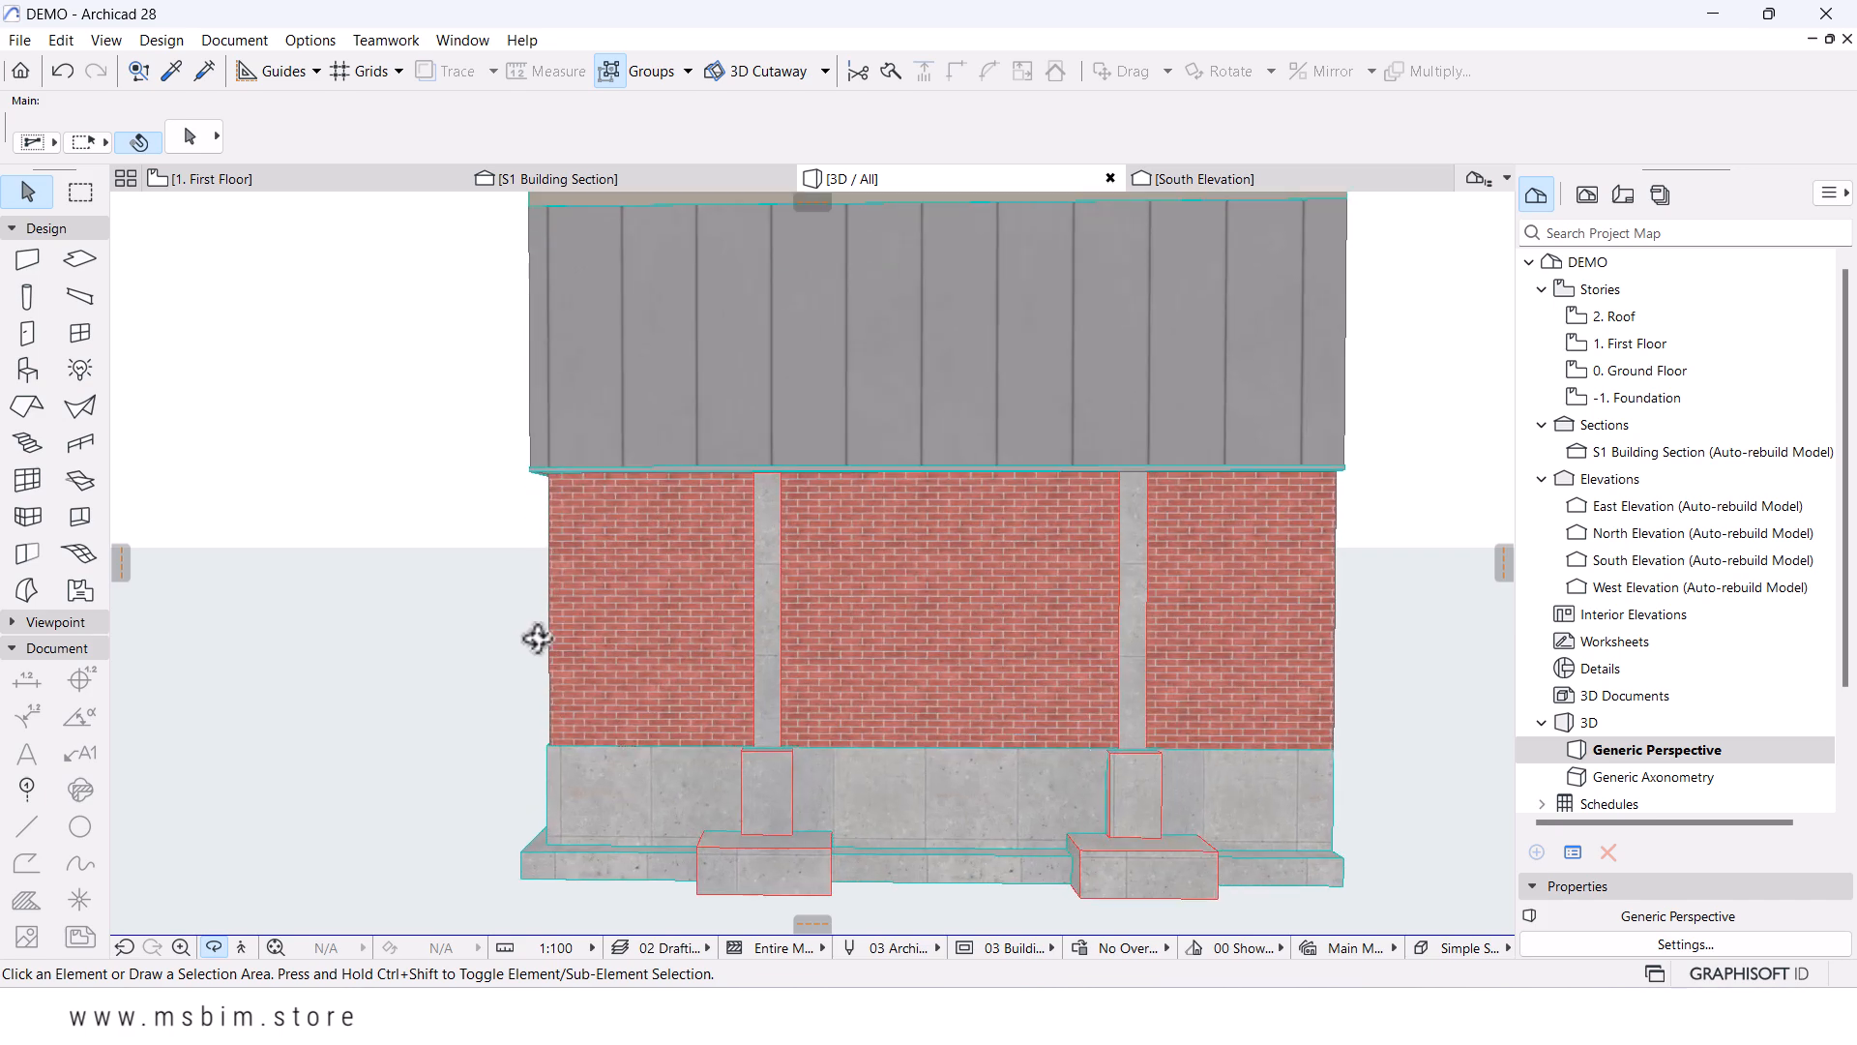
middle_click_drag(623, 496, 784, 444, "shift")
scroll(676, 506, "down", 4)
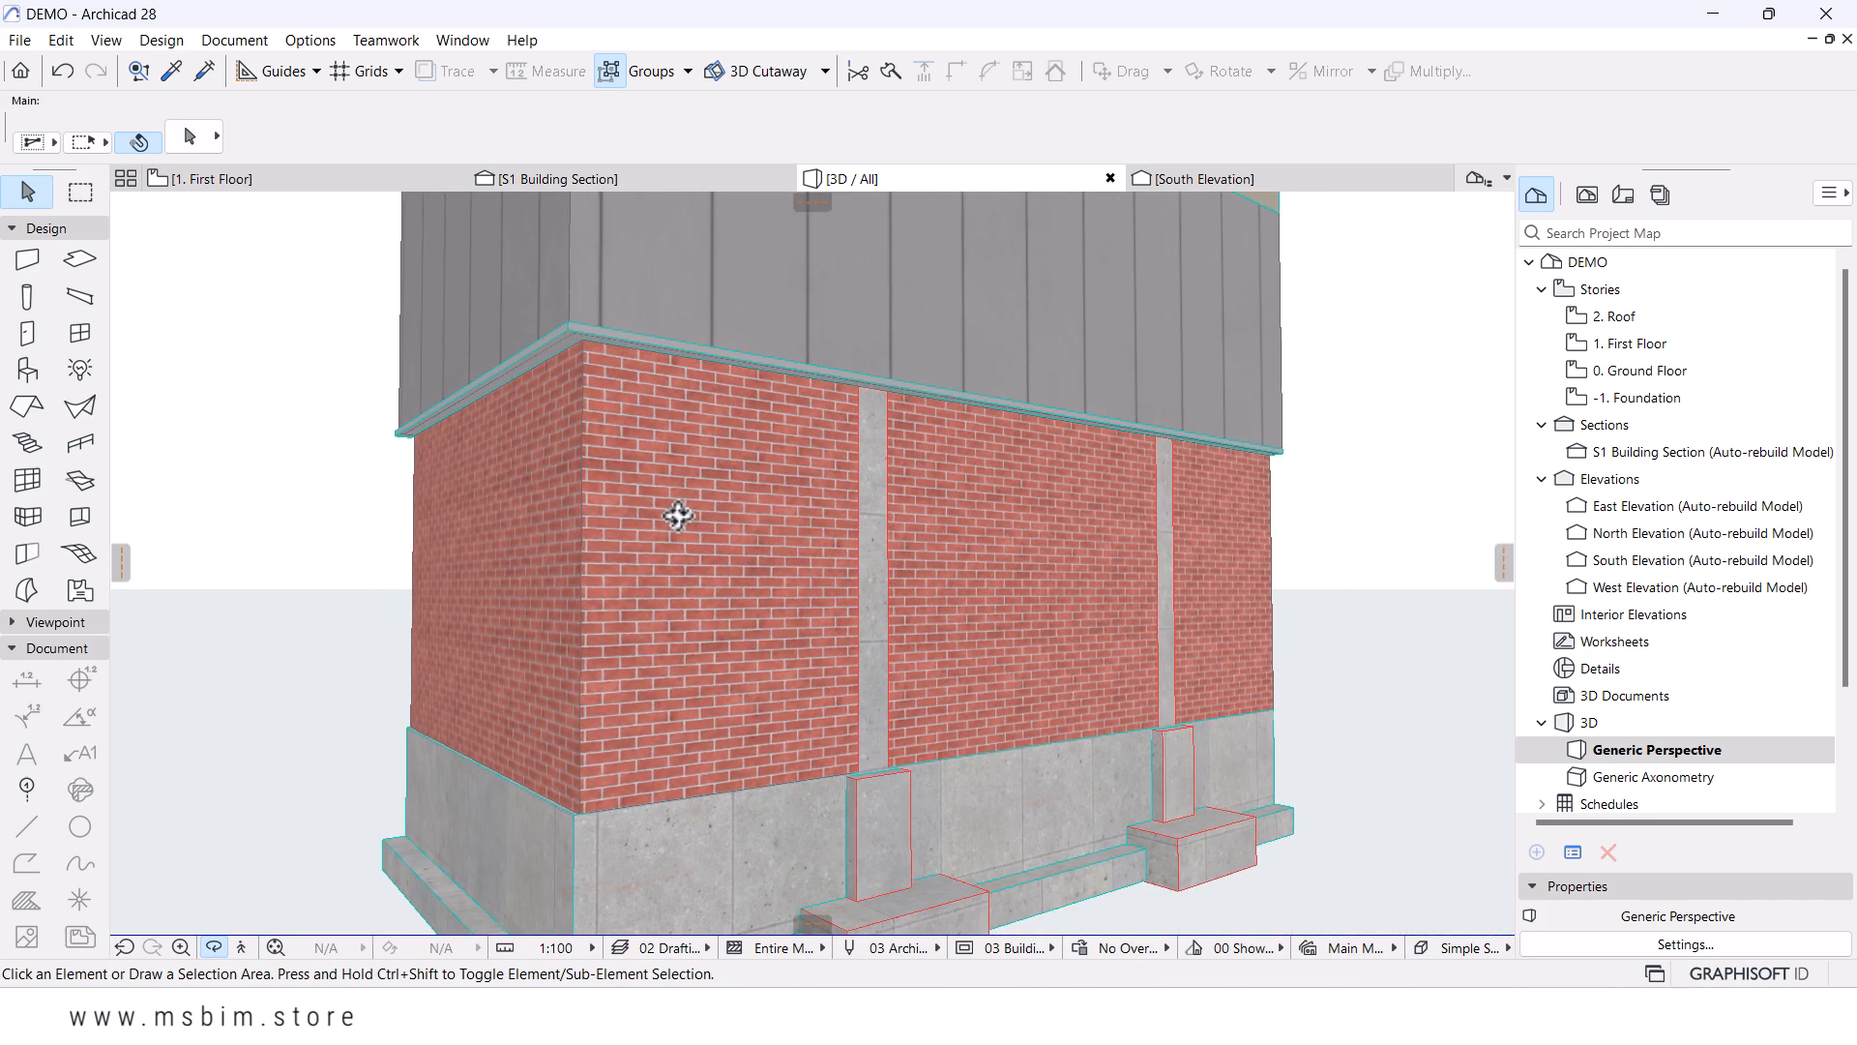
middle_click_drag(1090, 677, 1033, 579)
middle_click_drag(1189, 640, 916, 634, "shift")
scroll(769, 608, "up", 2)
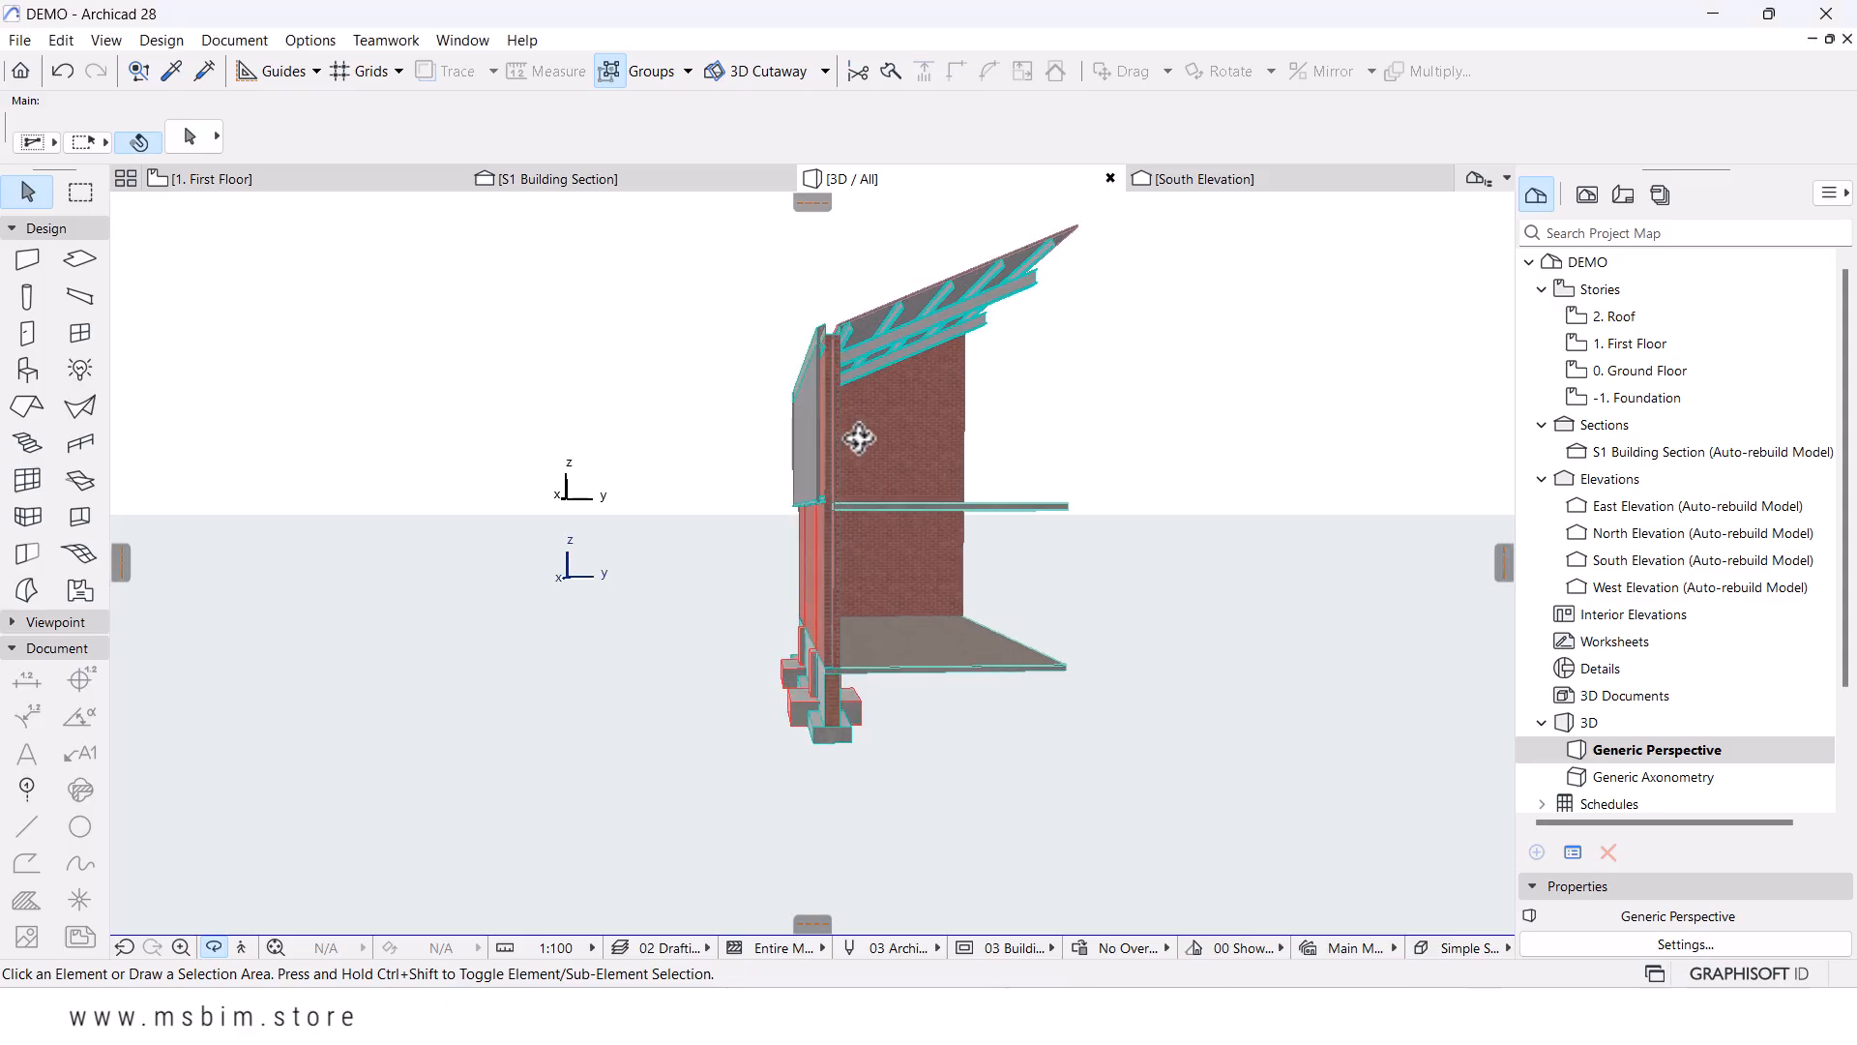
middle_click_drag(858, 432, 799, 516, "shift")
scroll(806, 334, "up", 4)
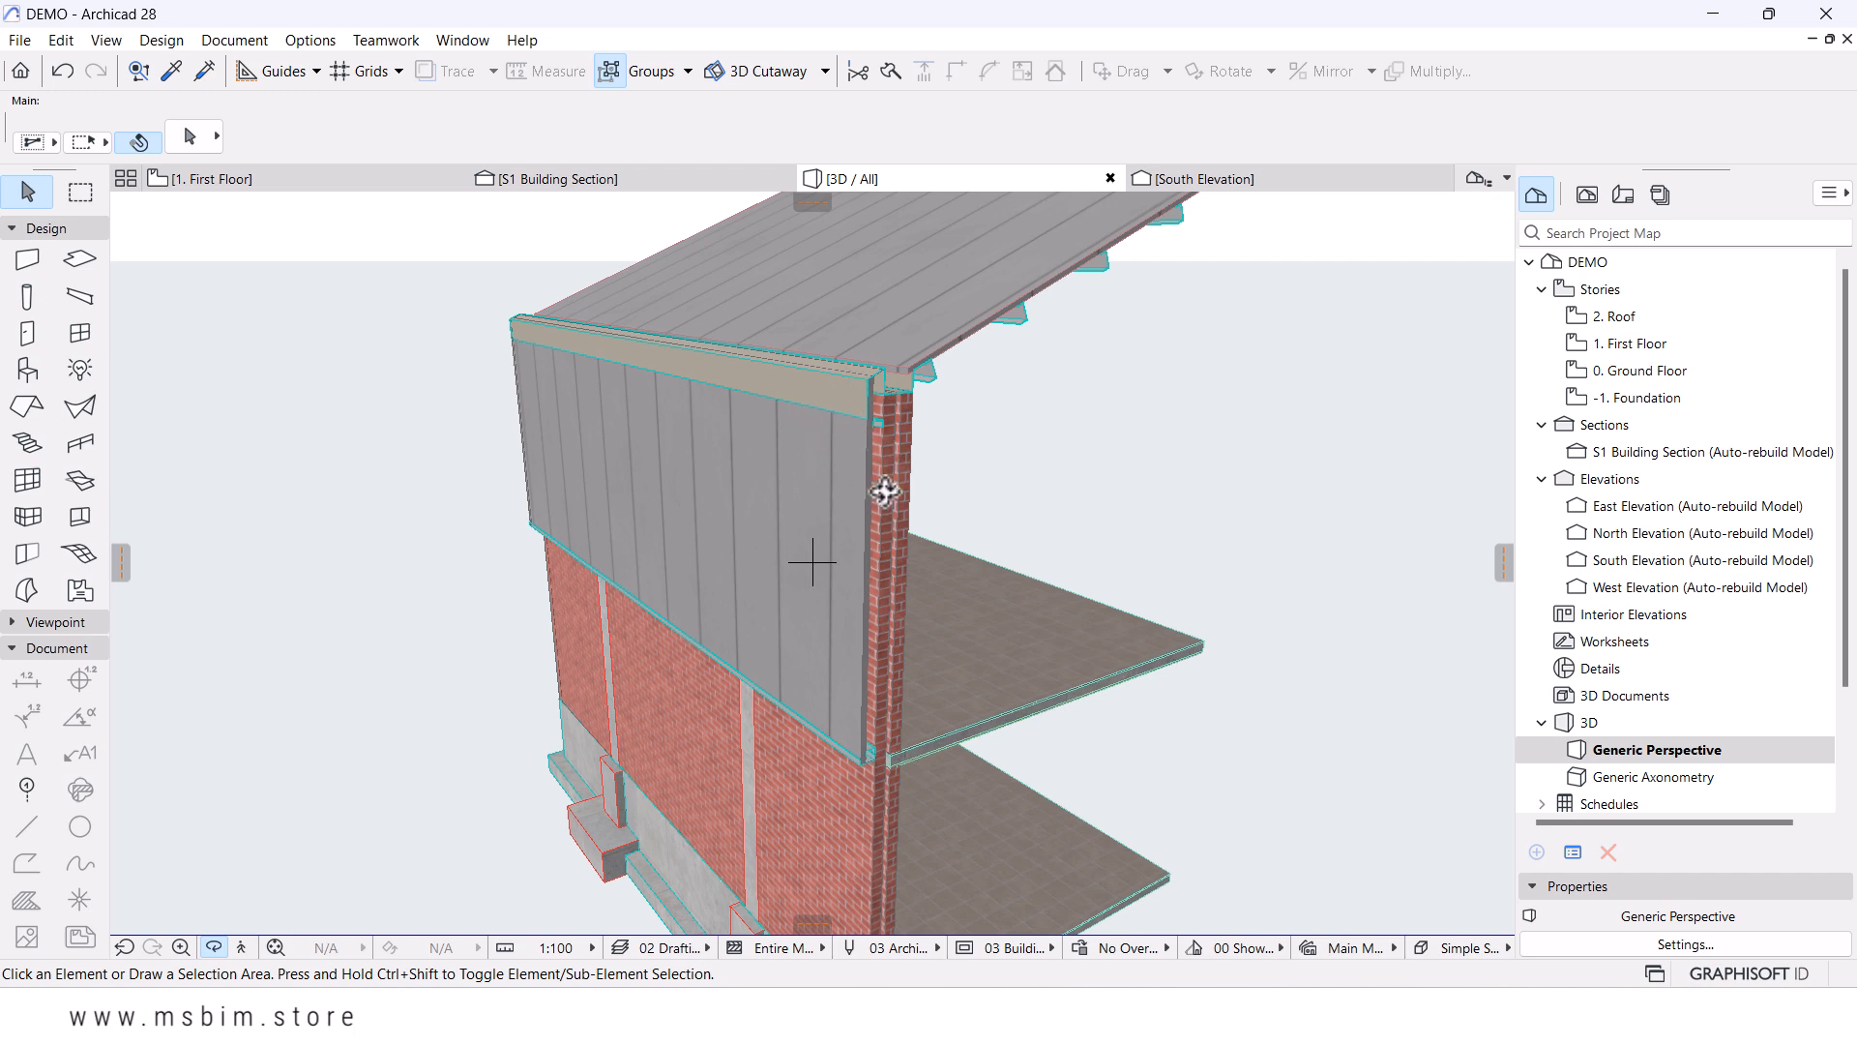
middle_click_drag(910, 354, 534, 327, "shift")
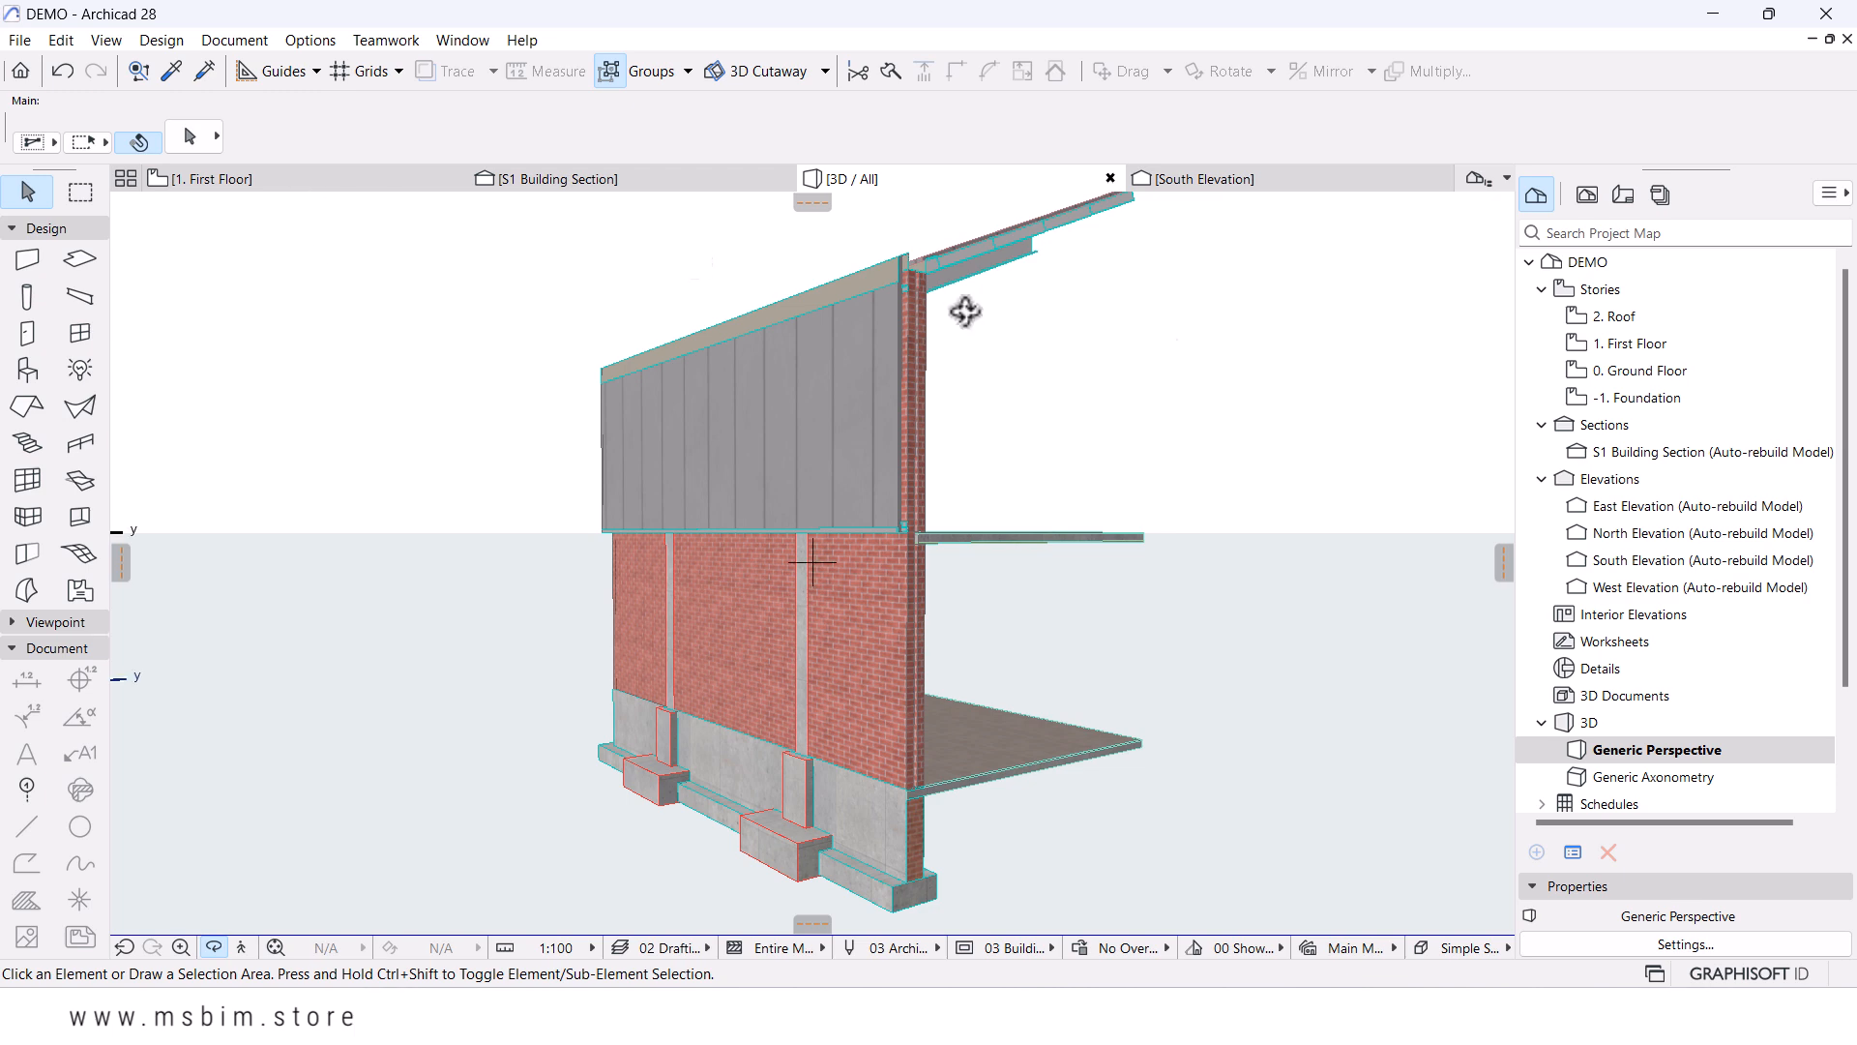
- On the Roof floor plan, choose the Downspout library part for the Object tool by searching the library for "down"
double_click(1621, 316)
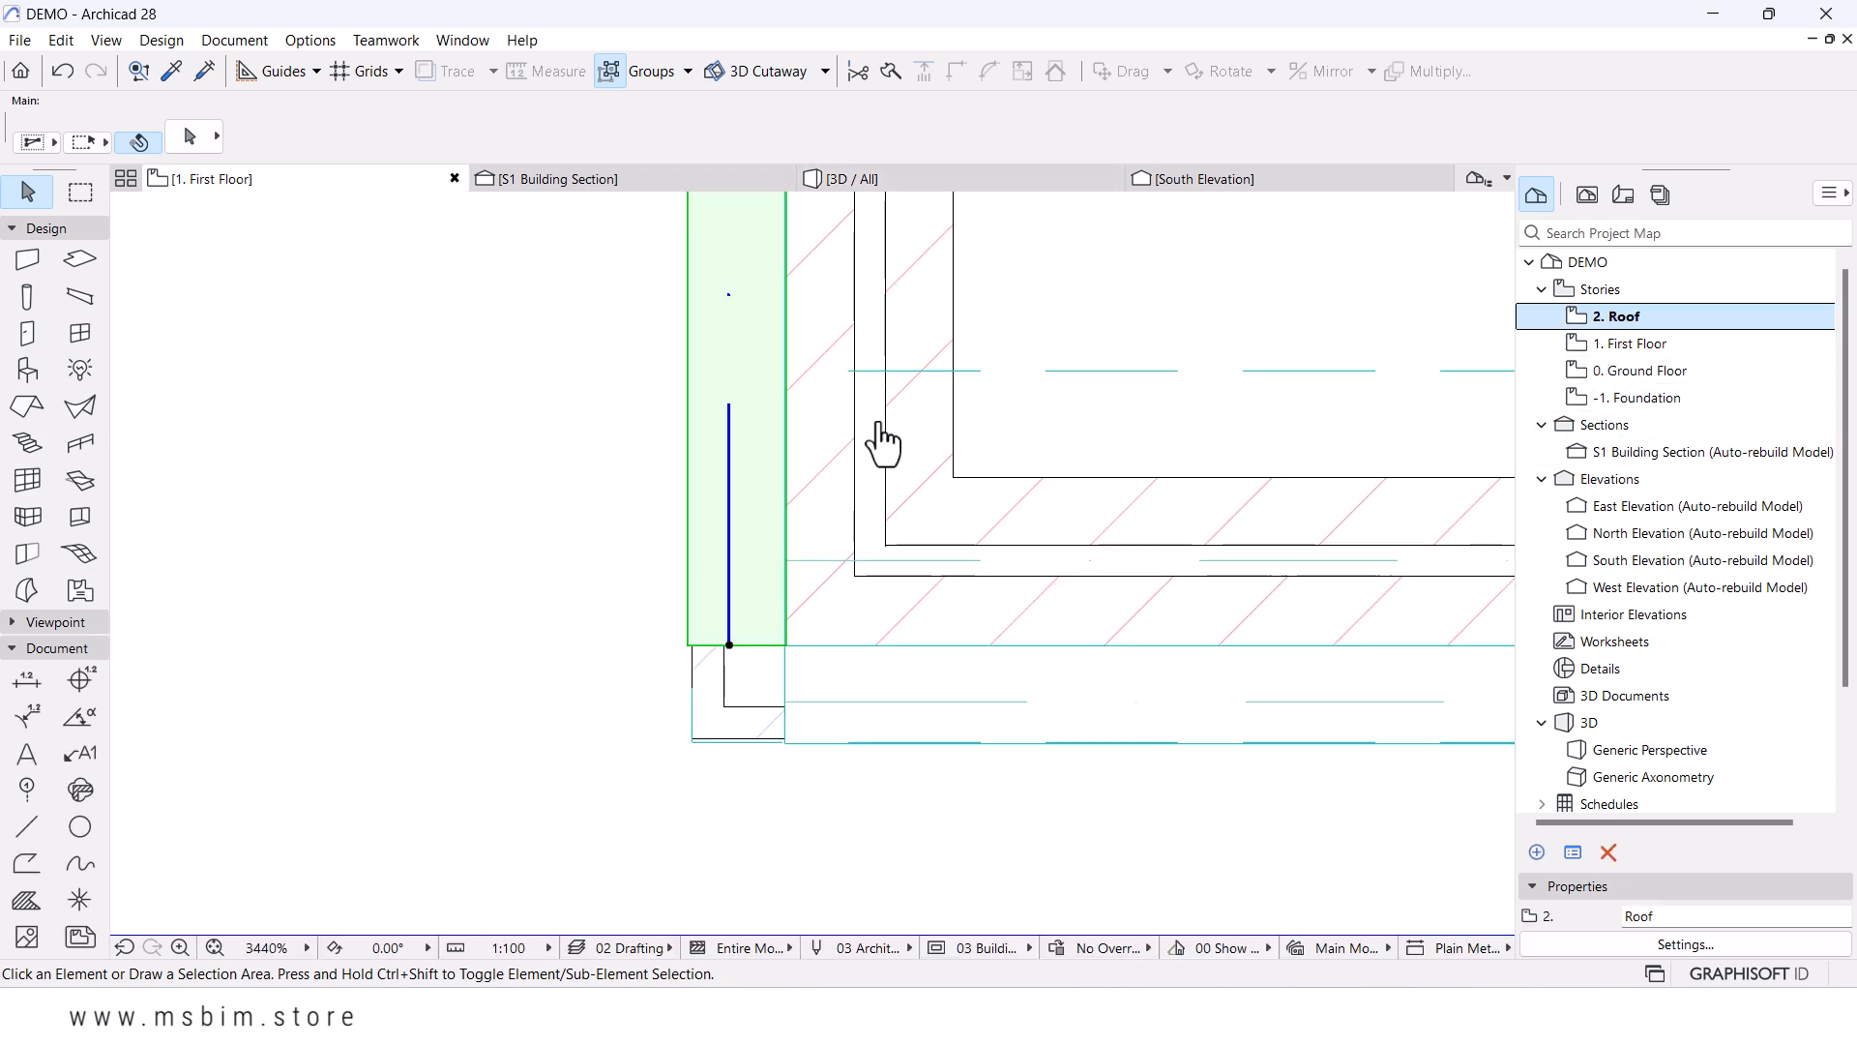
scroll(829, 477, "down", 7)
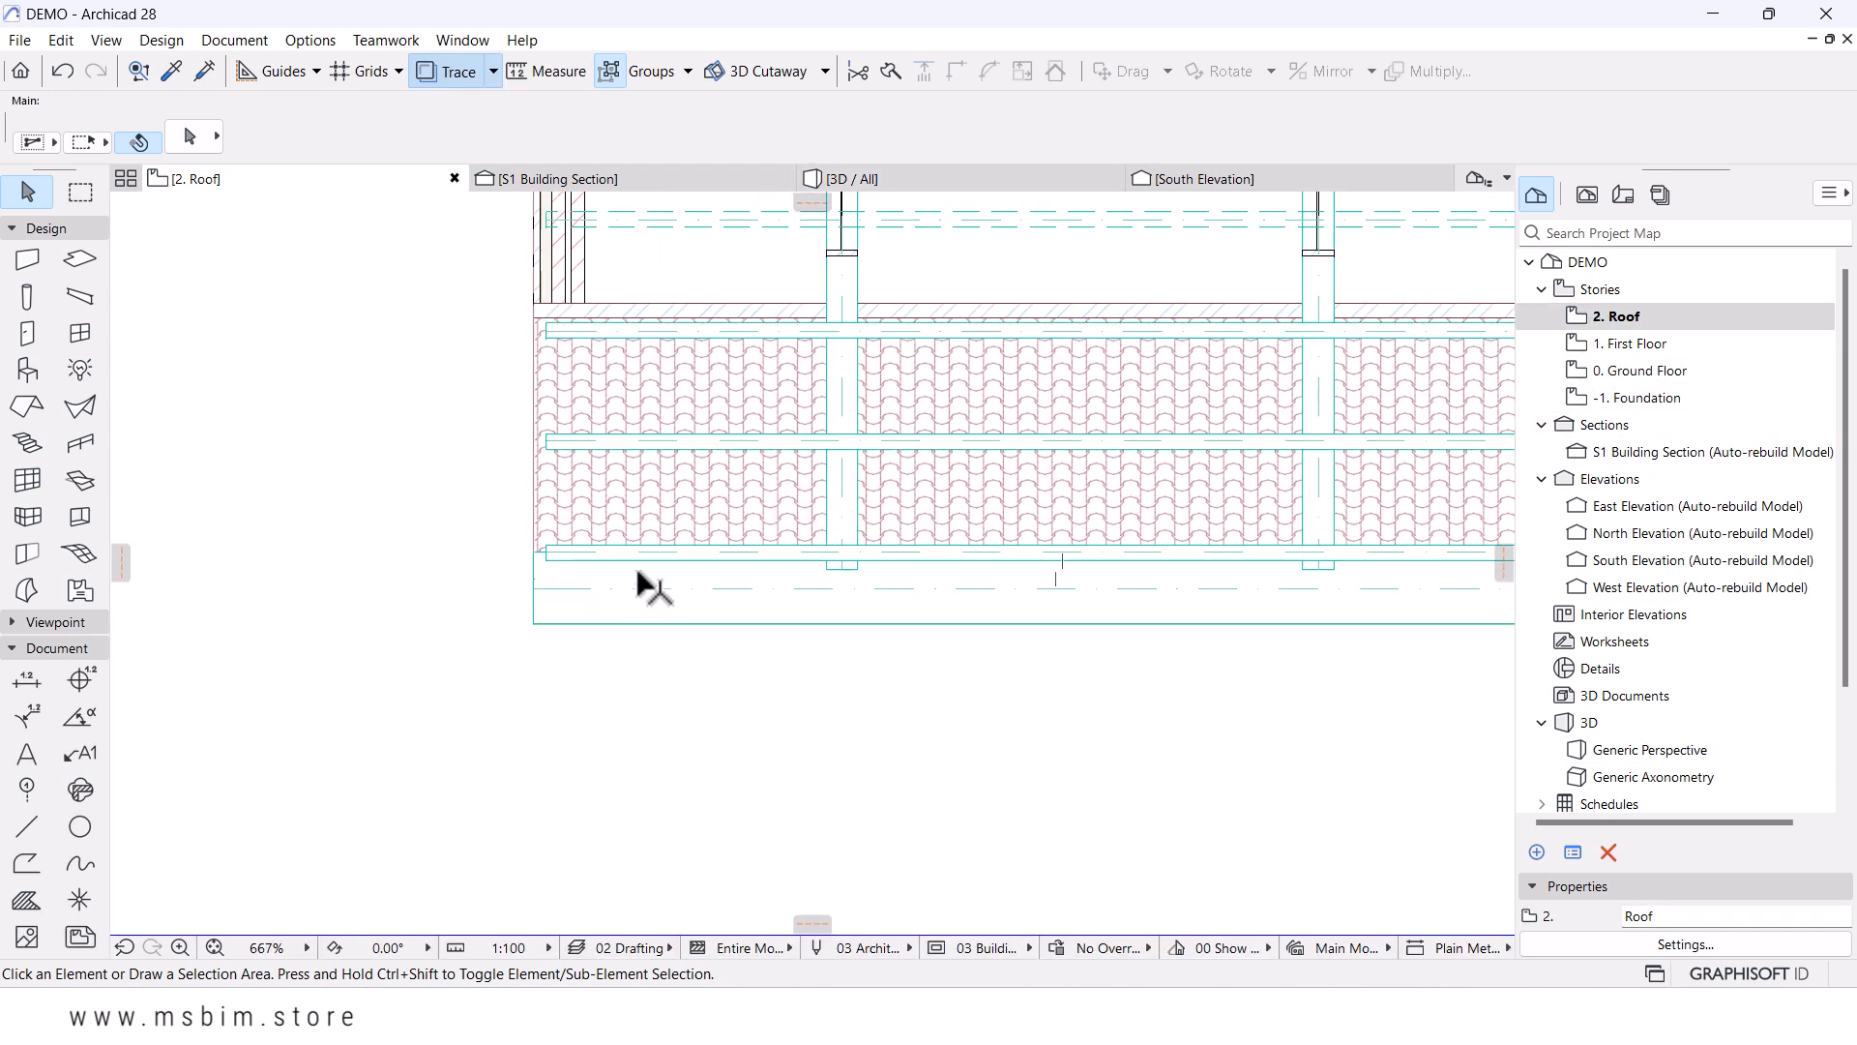
scroll(638, 585, "down", 3)
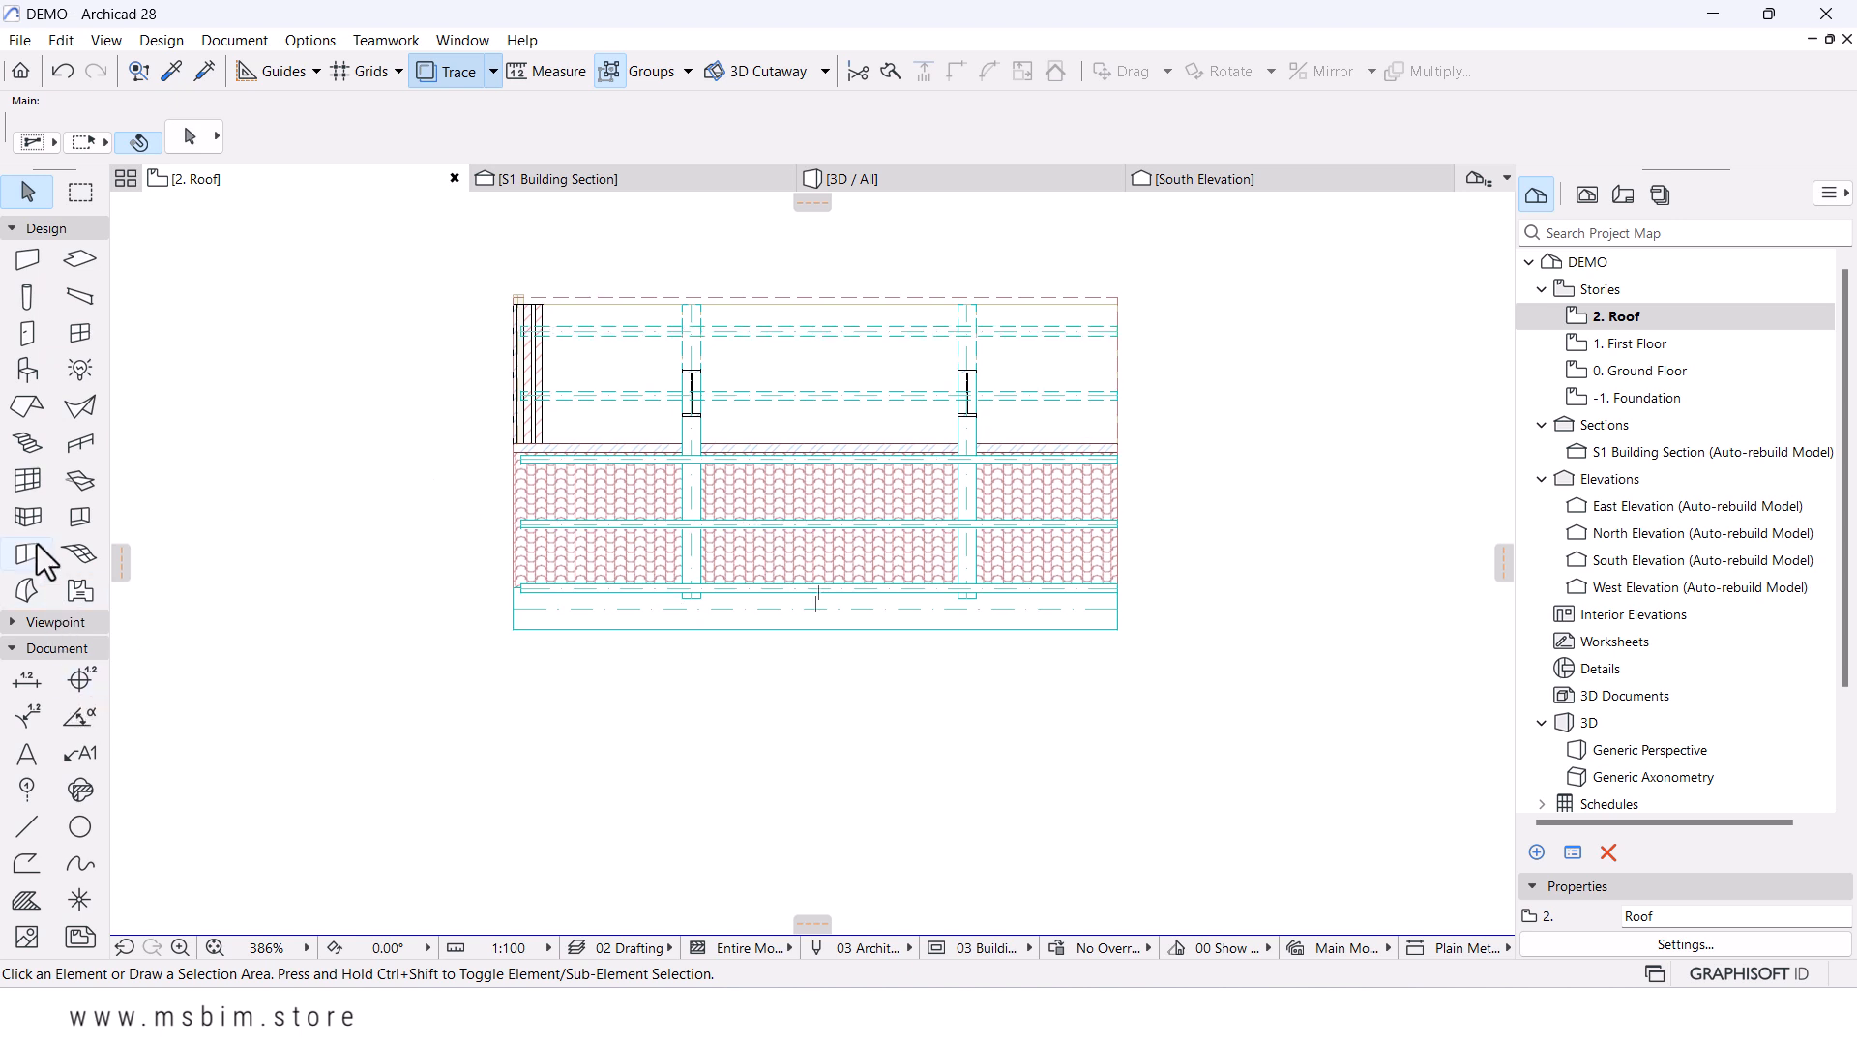
left_click(29, 371)
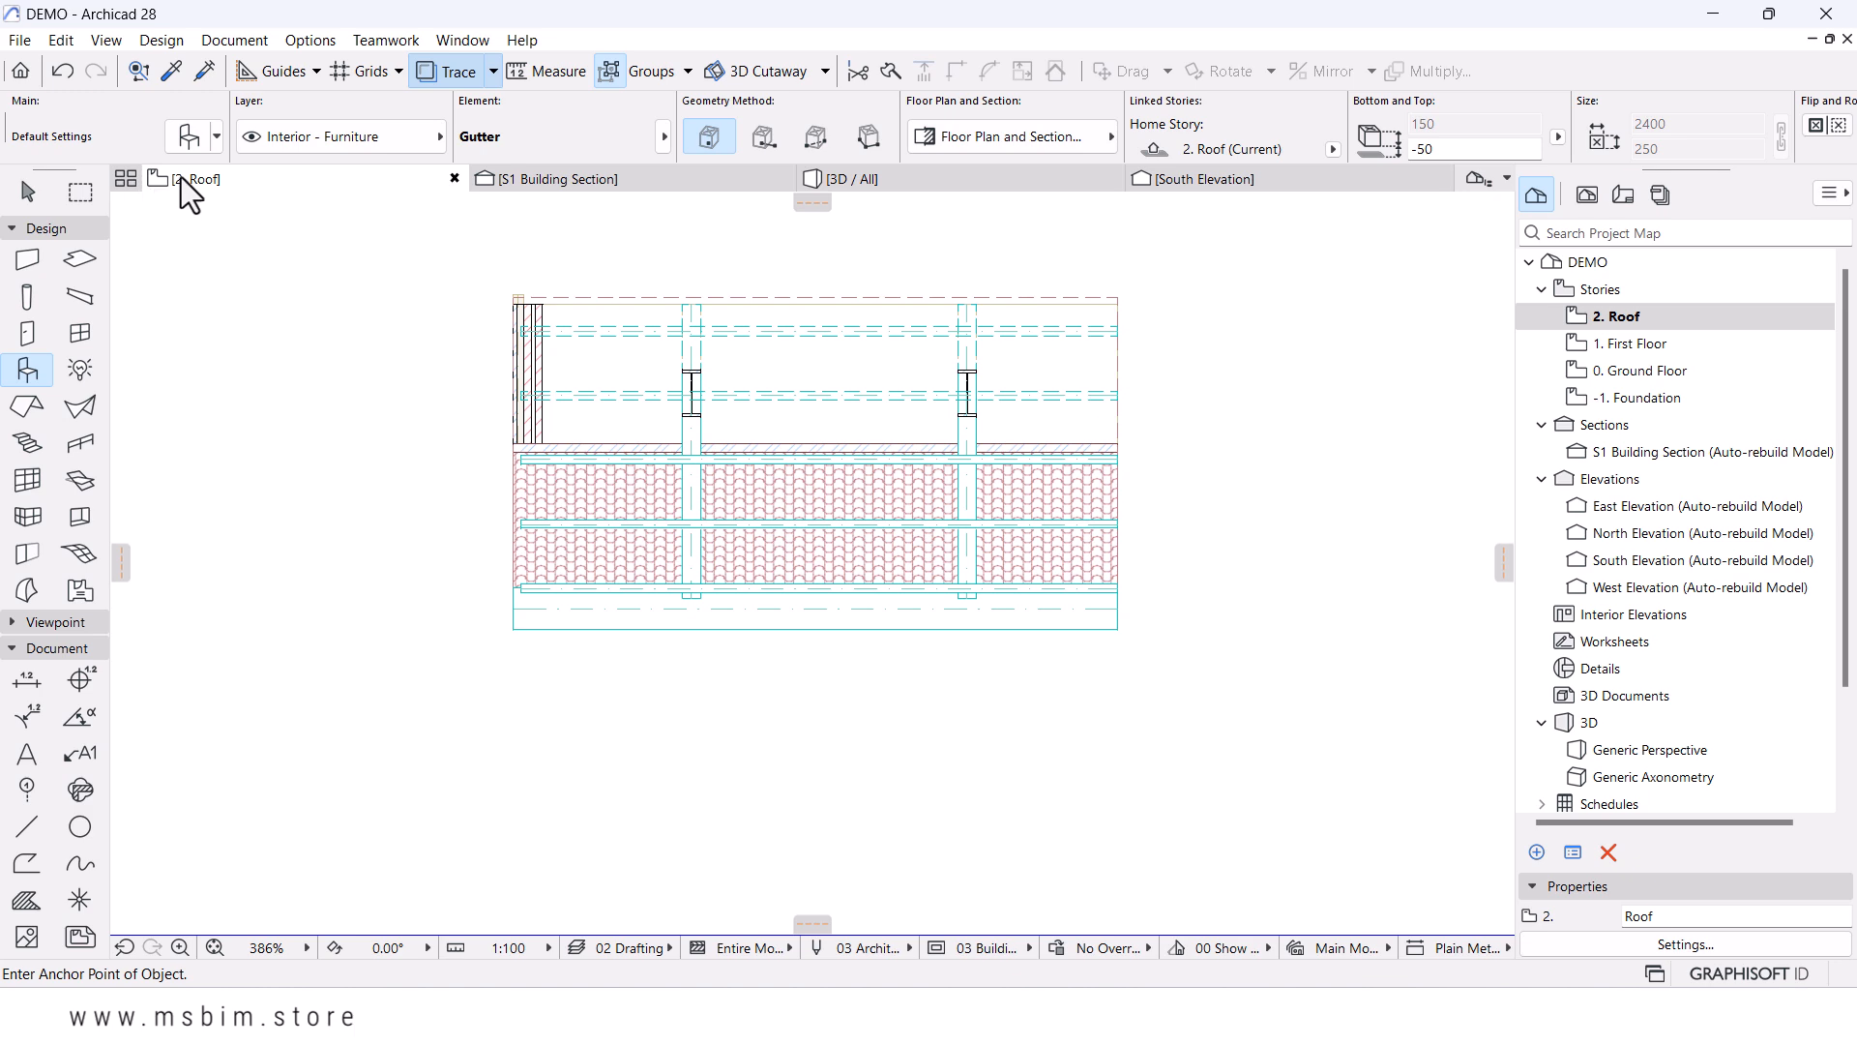
left_click(187, 140)
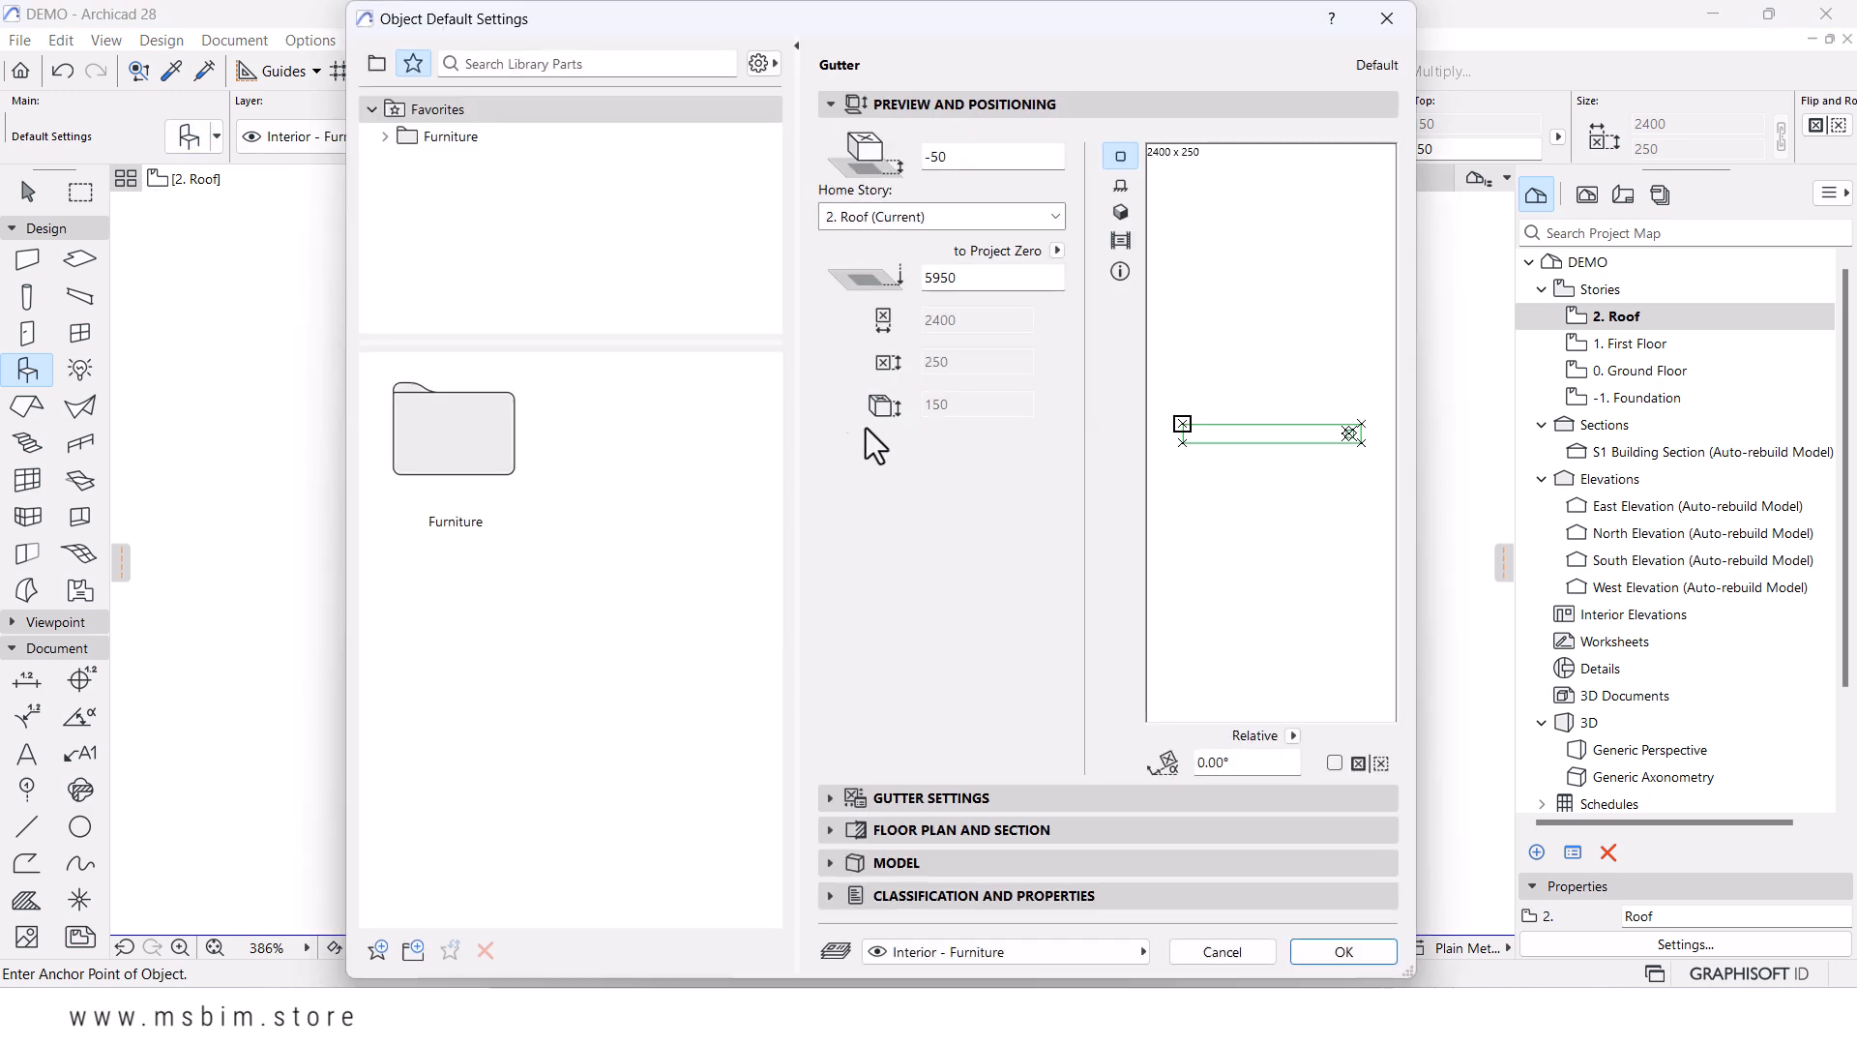
left_click(498, 68)
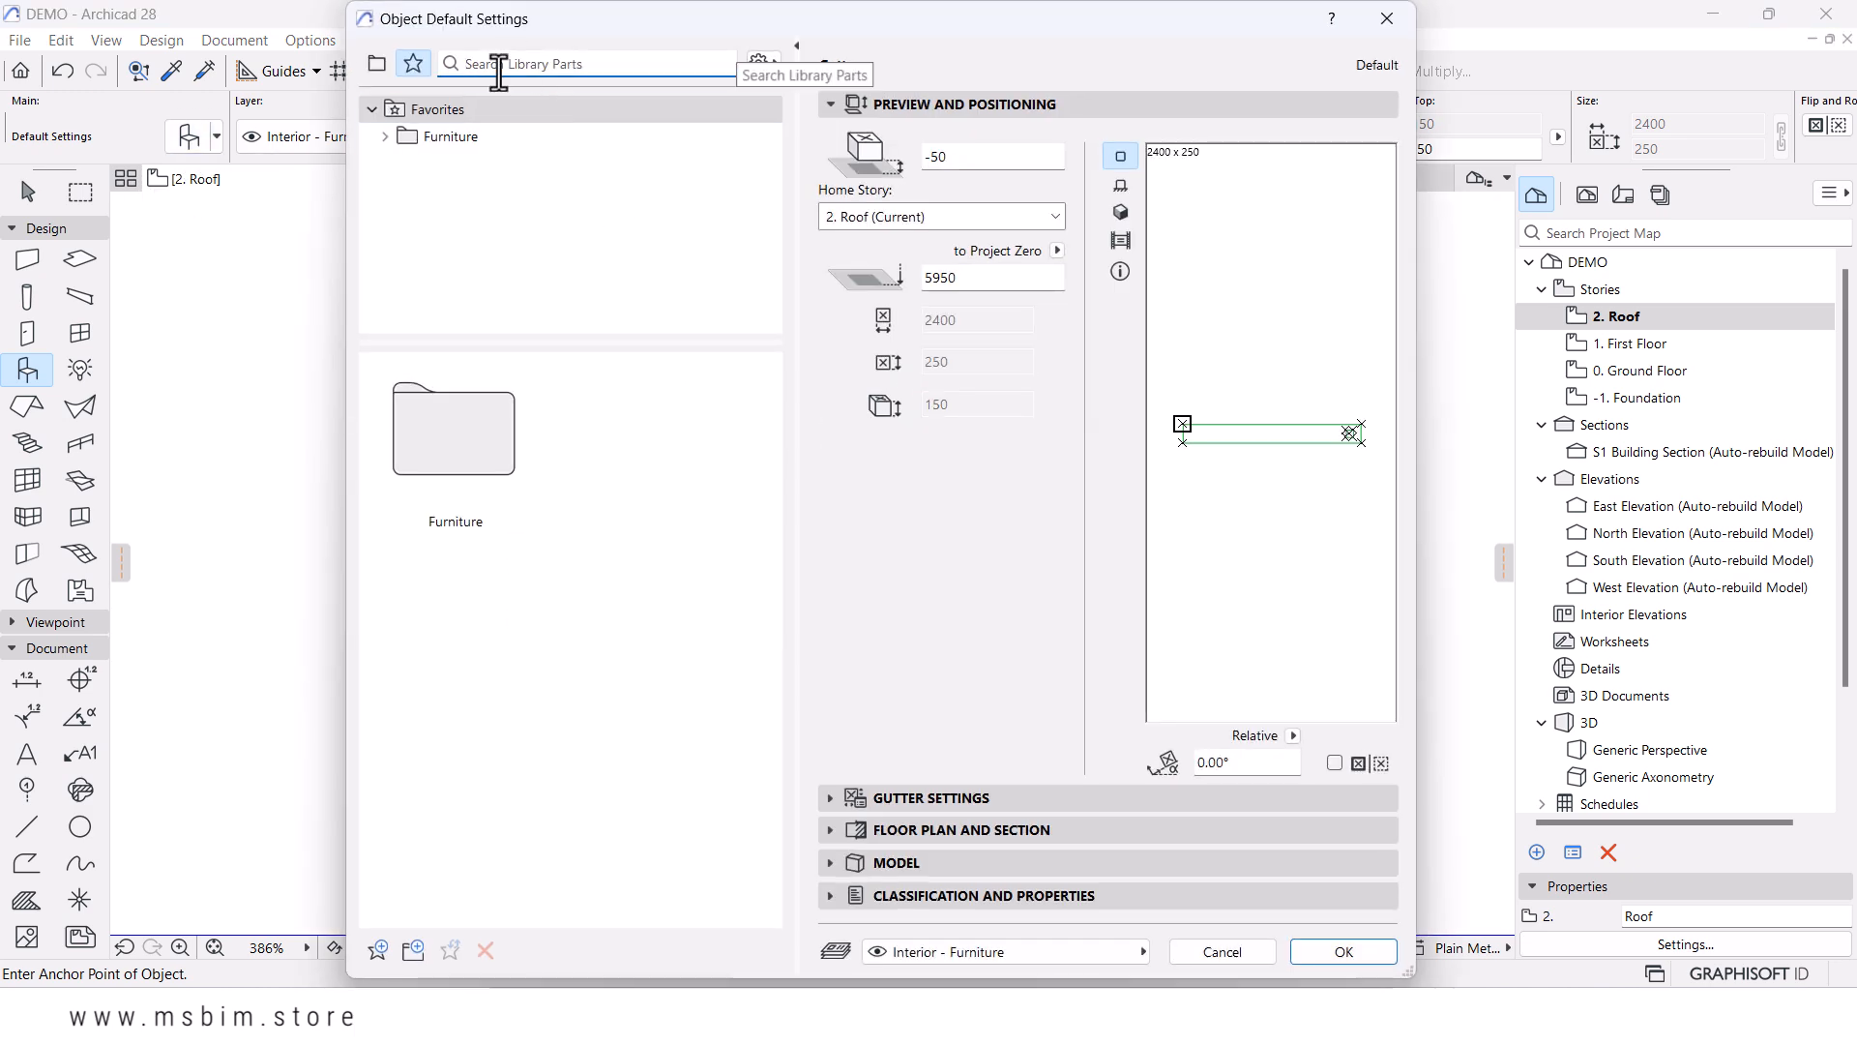
type("down")
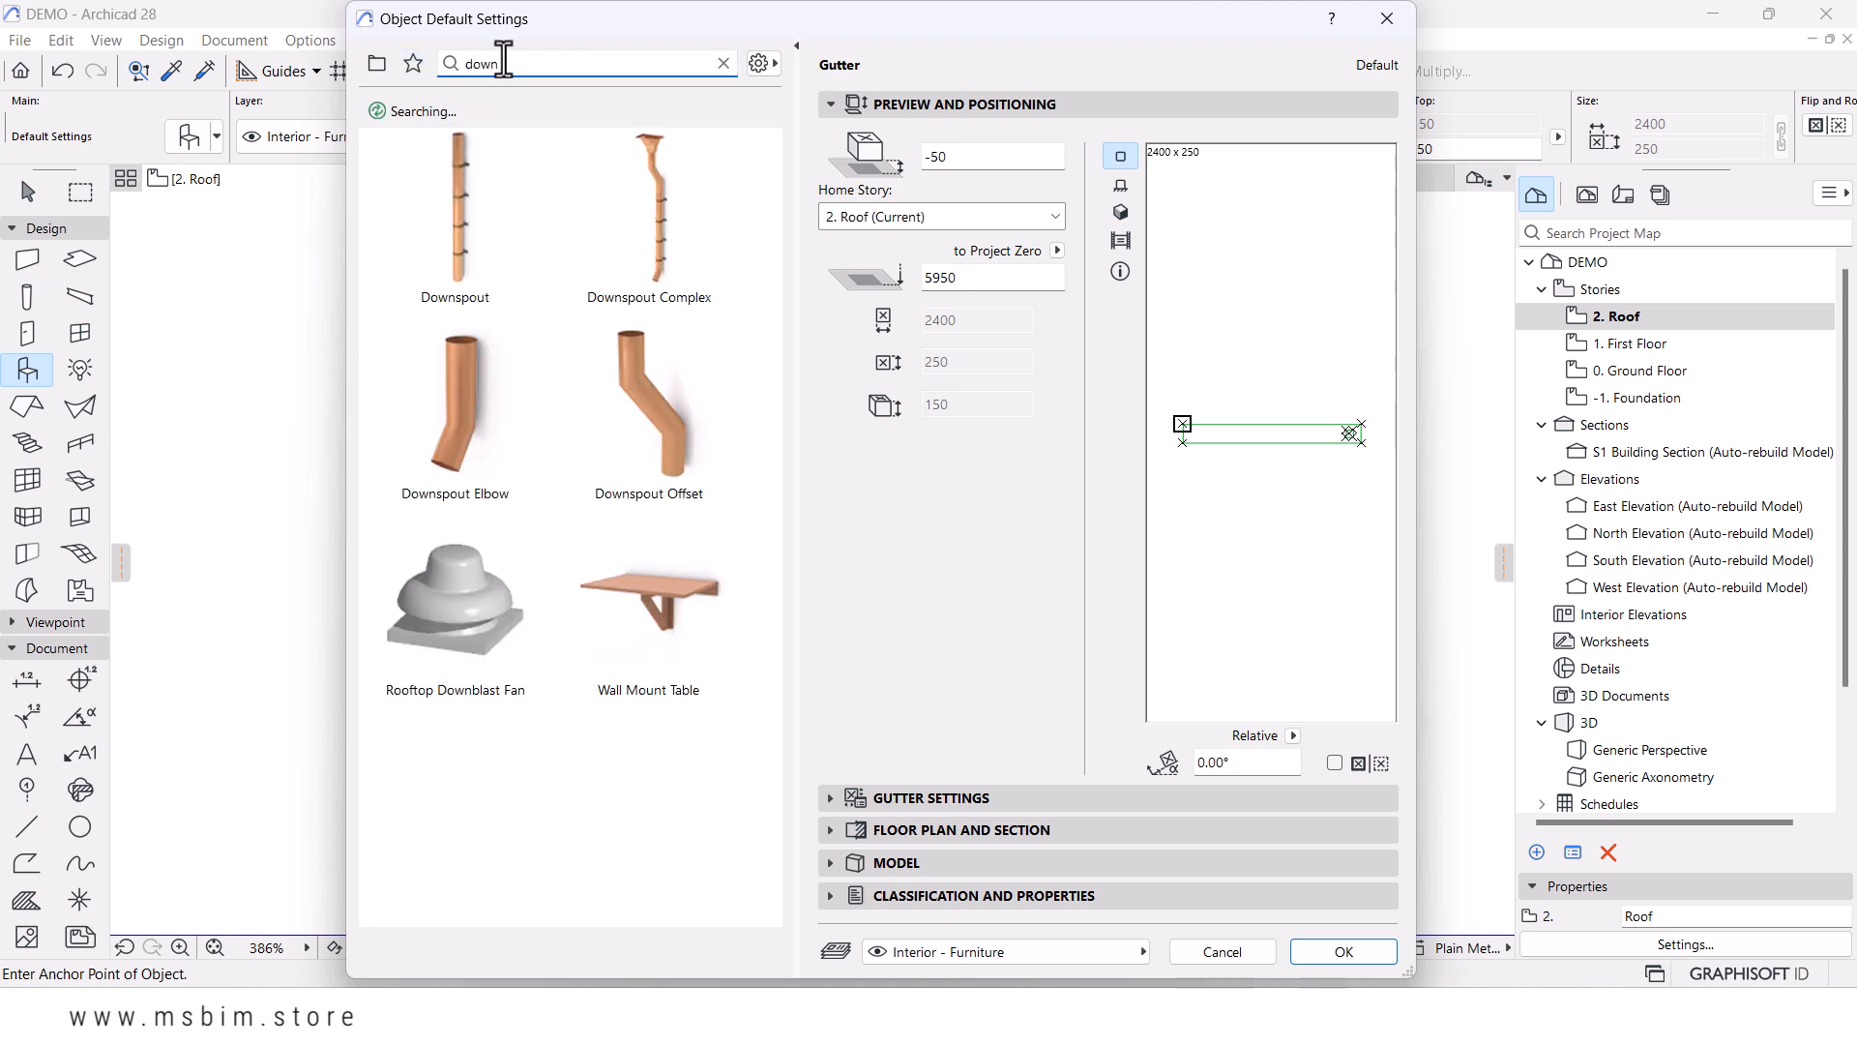
left_click(497, 235)
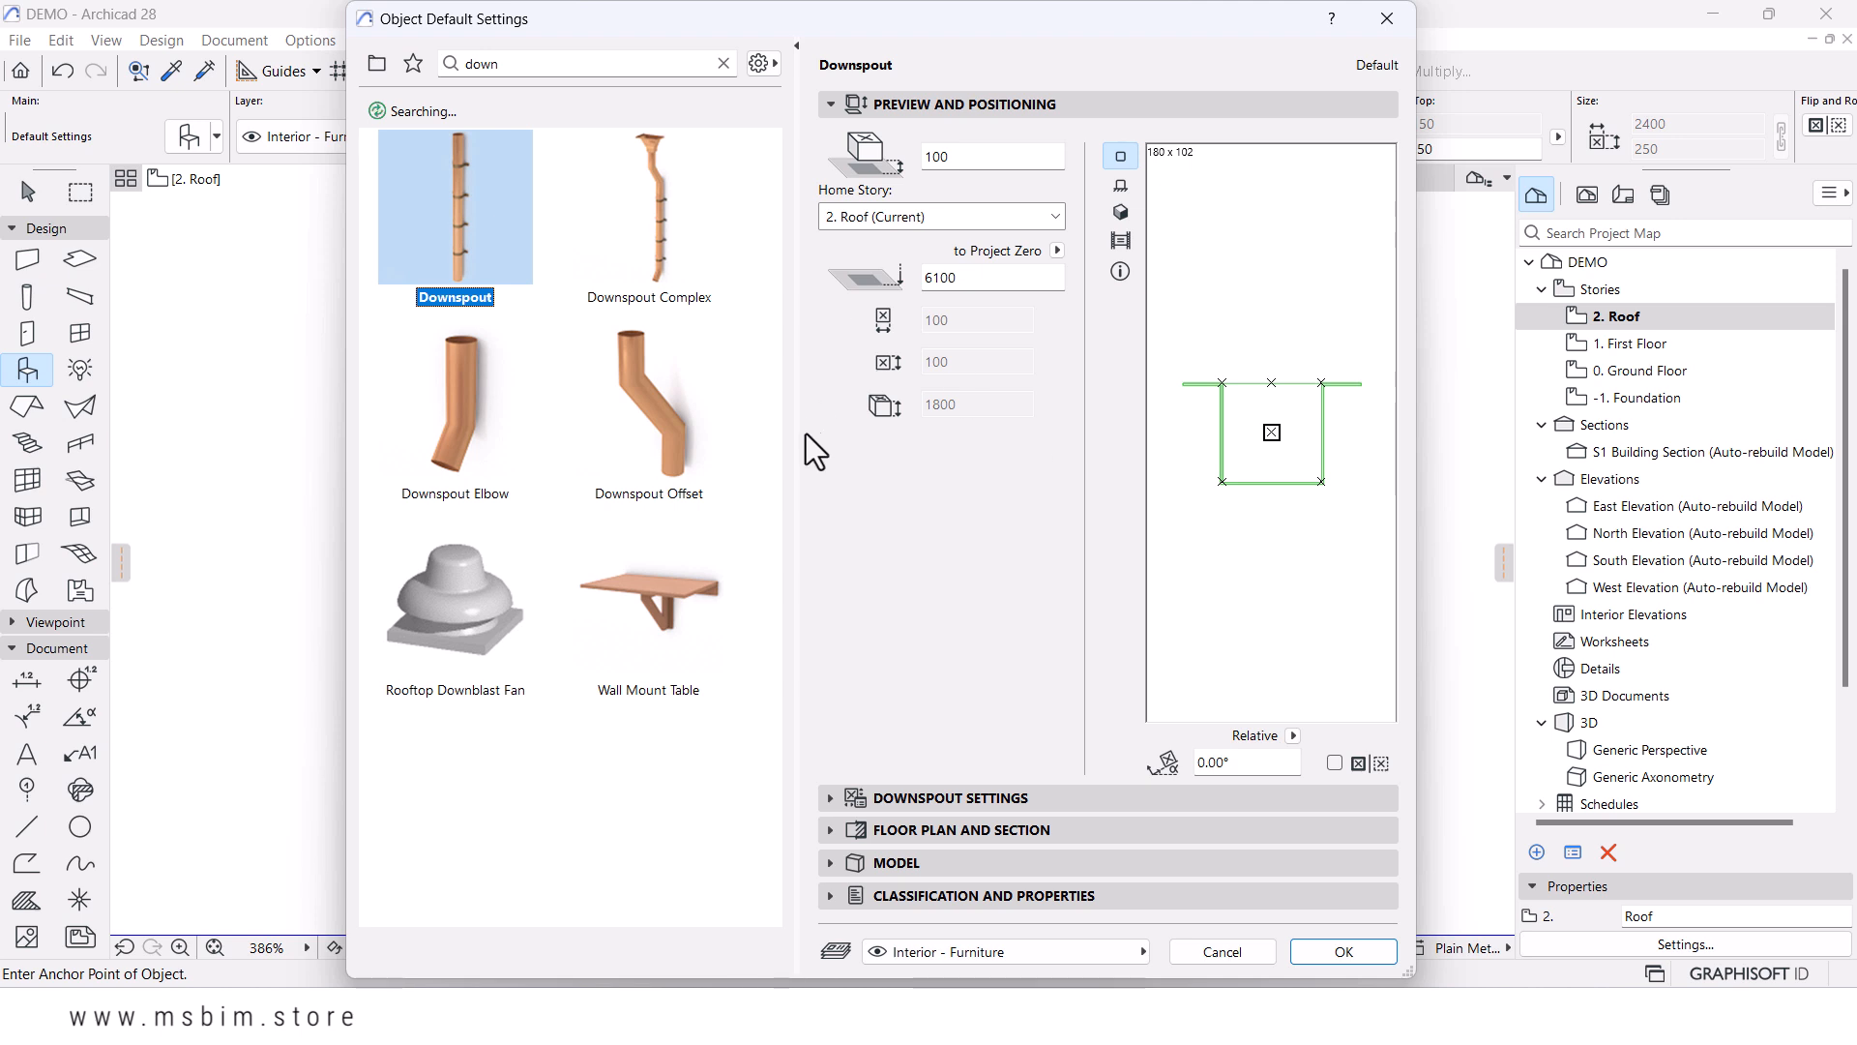
- Set the downspout's profile type to Corrugated in its style and dimension settings
left_click(841, 798)
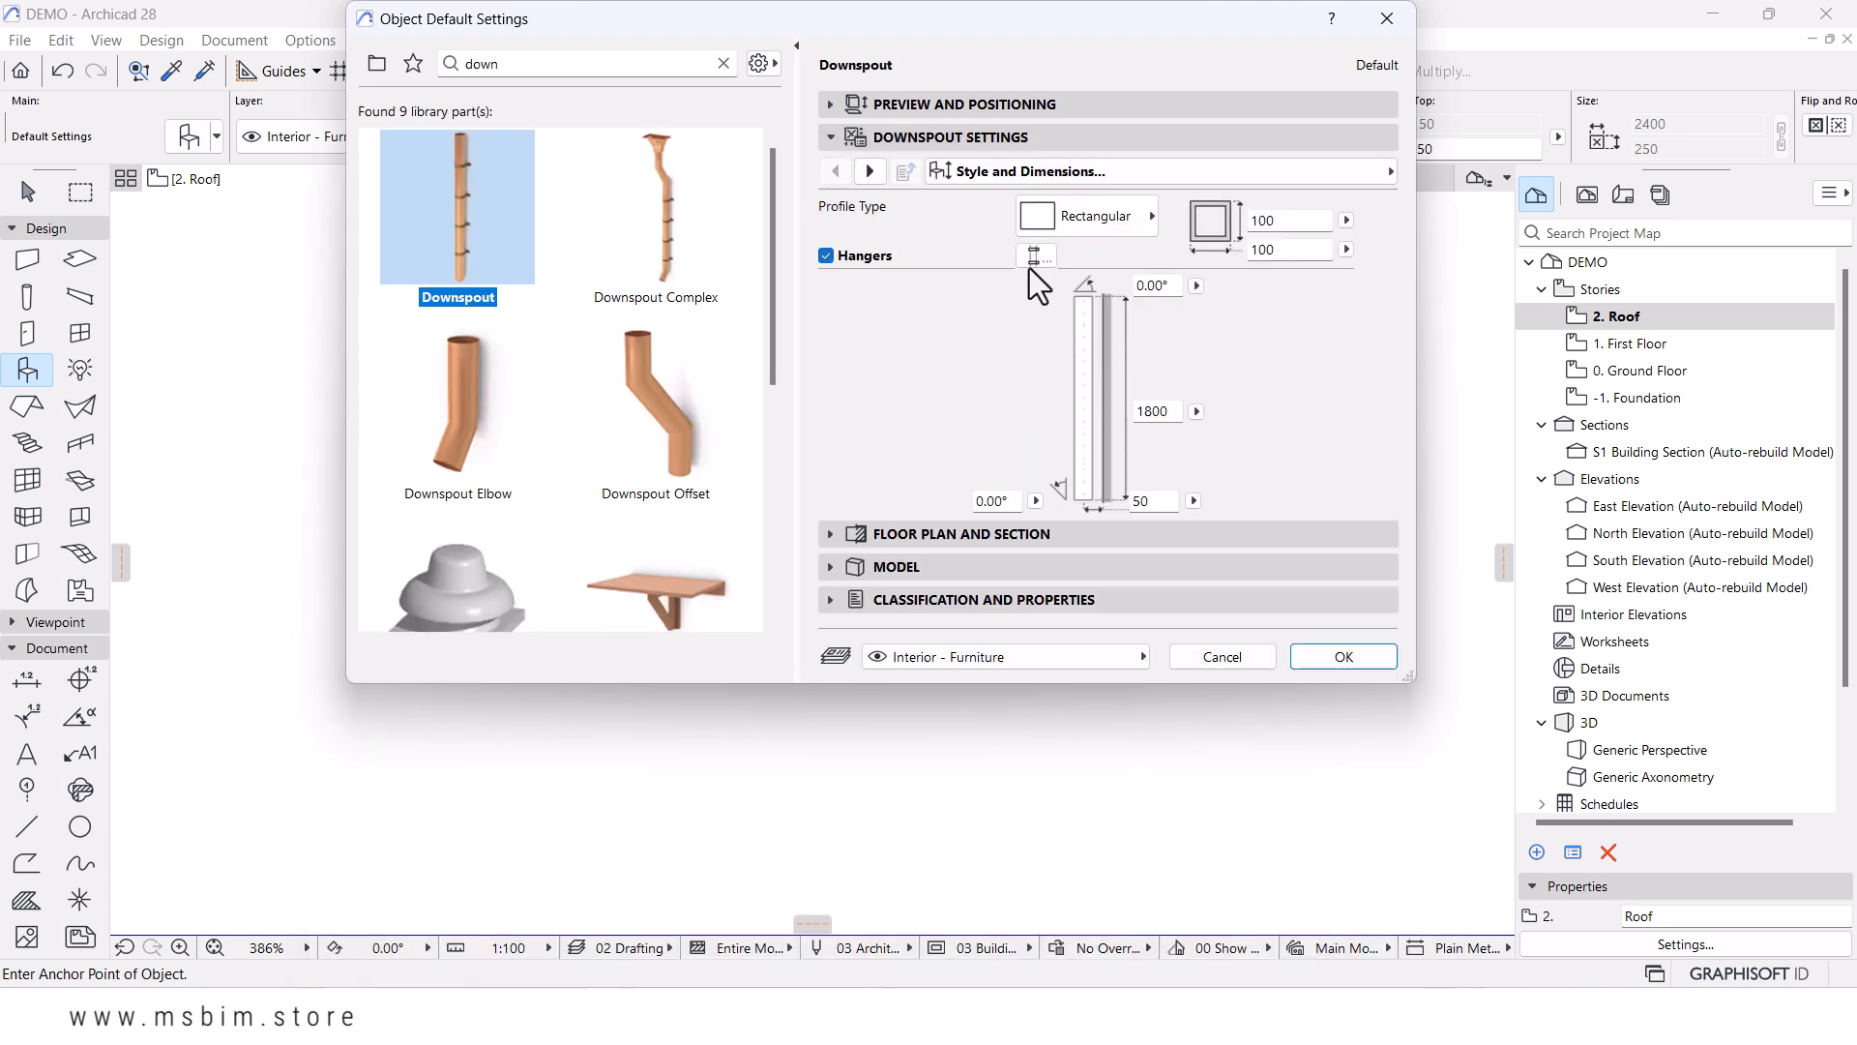
left_click(1126, 226)
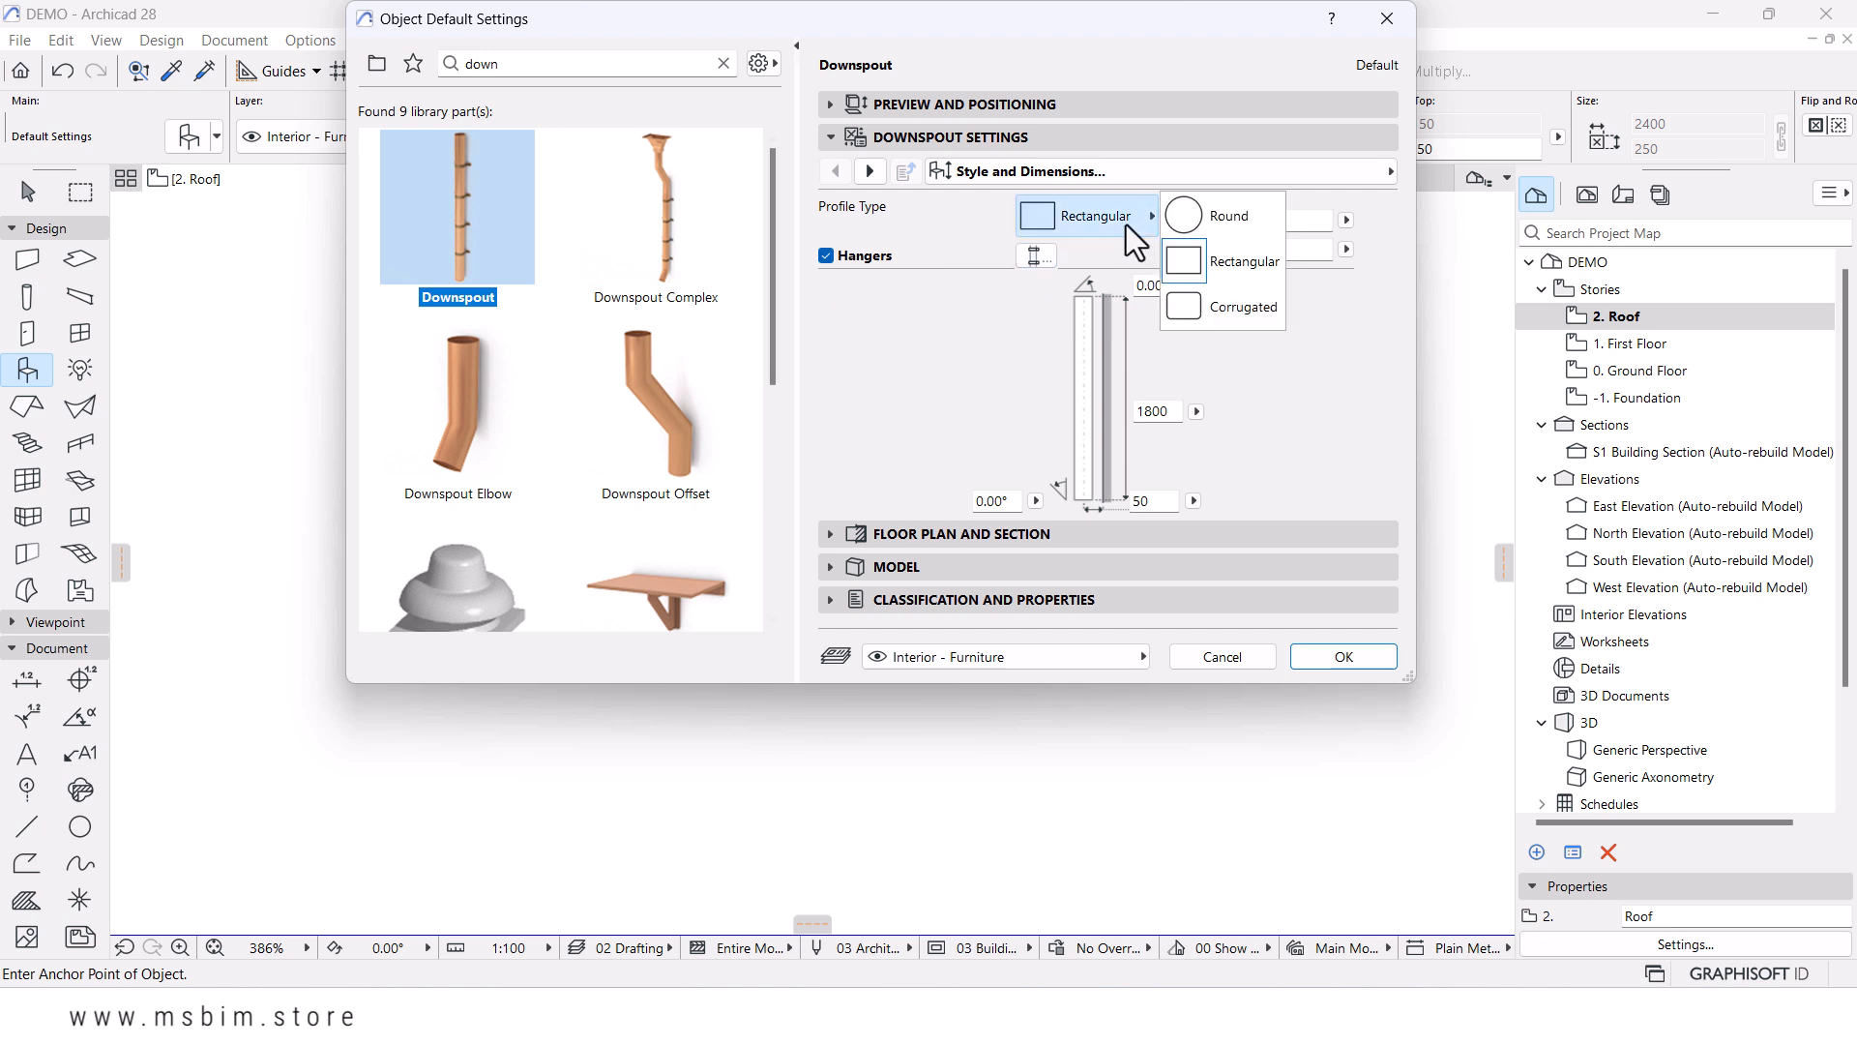
left_click(1235, 309)
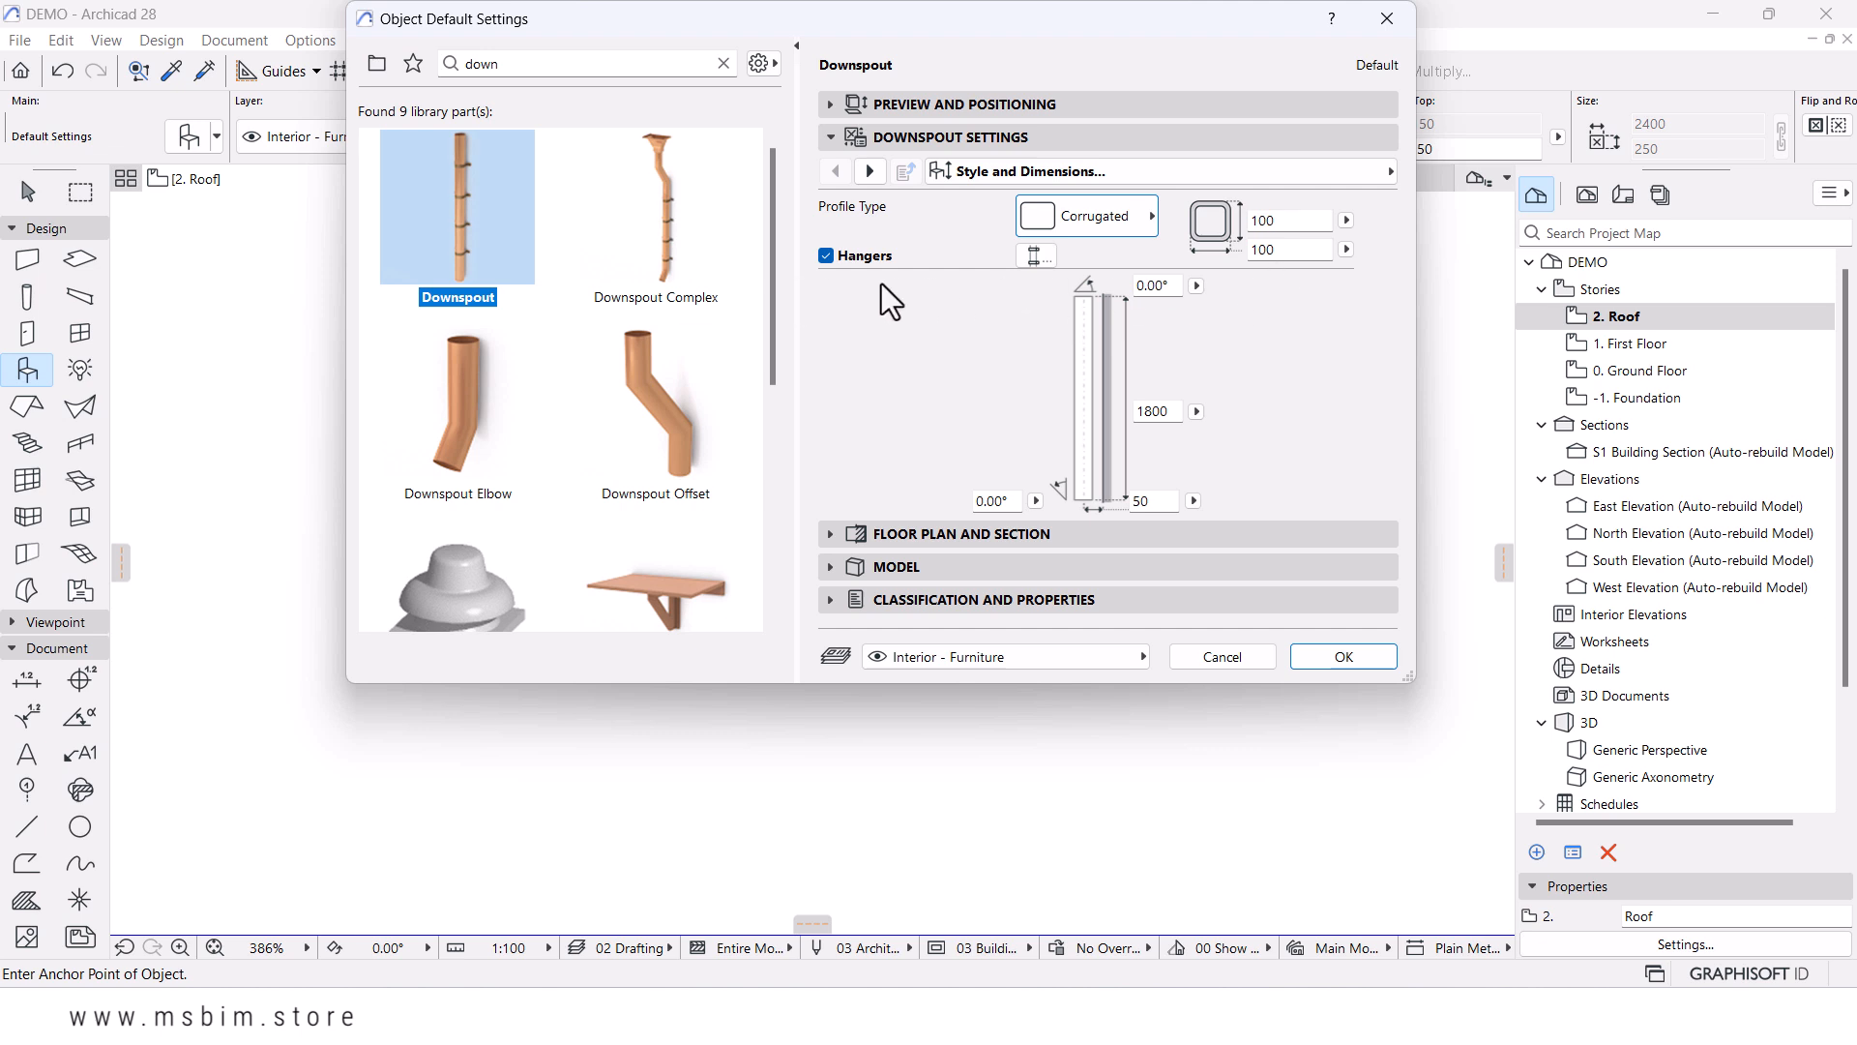
- Set the downspout's hangers to Uniform positioning with a 600 mm offset from its lower end and accept the object settings
left_click(1026, 258)
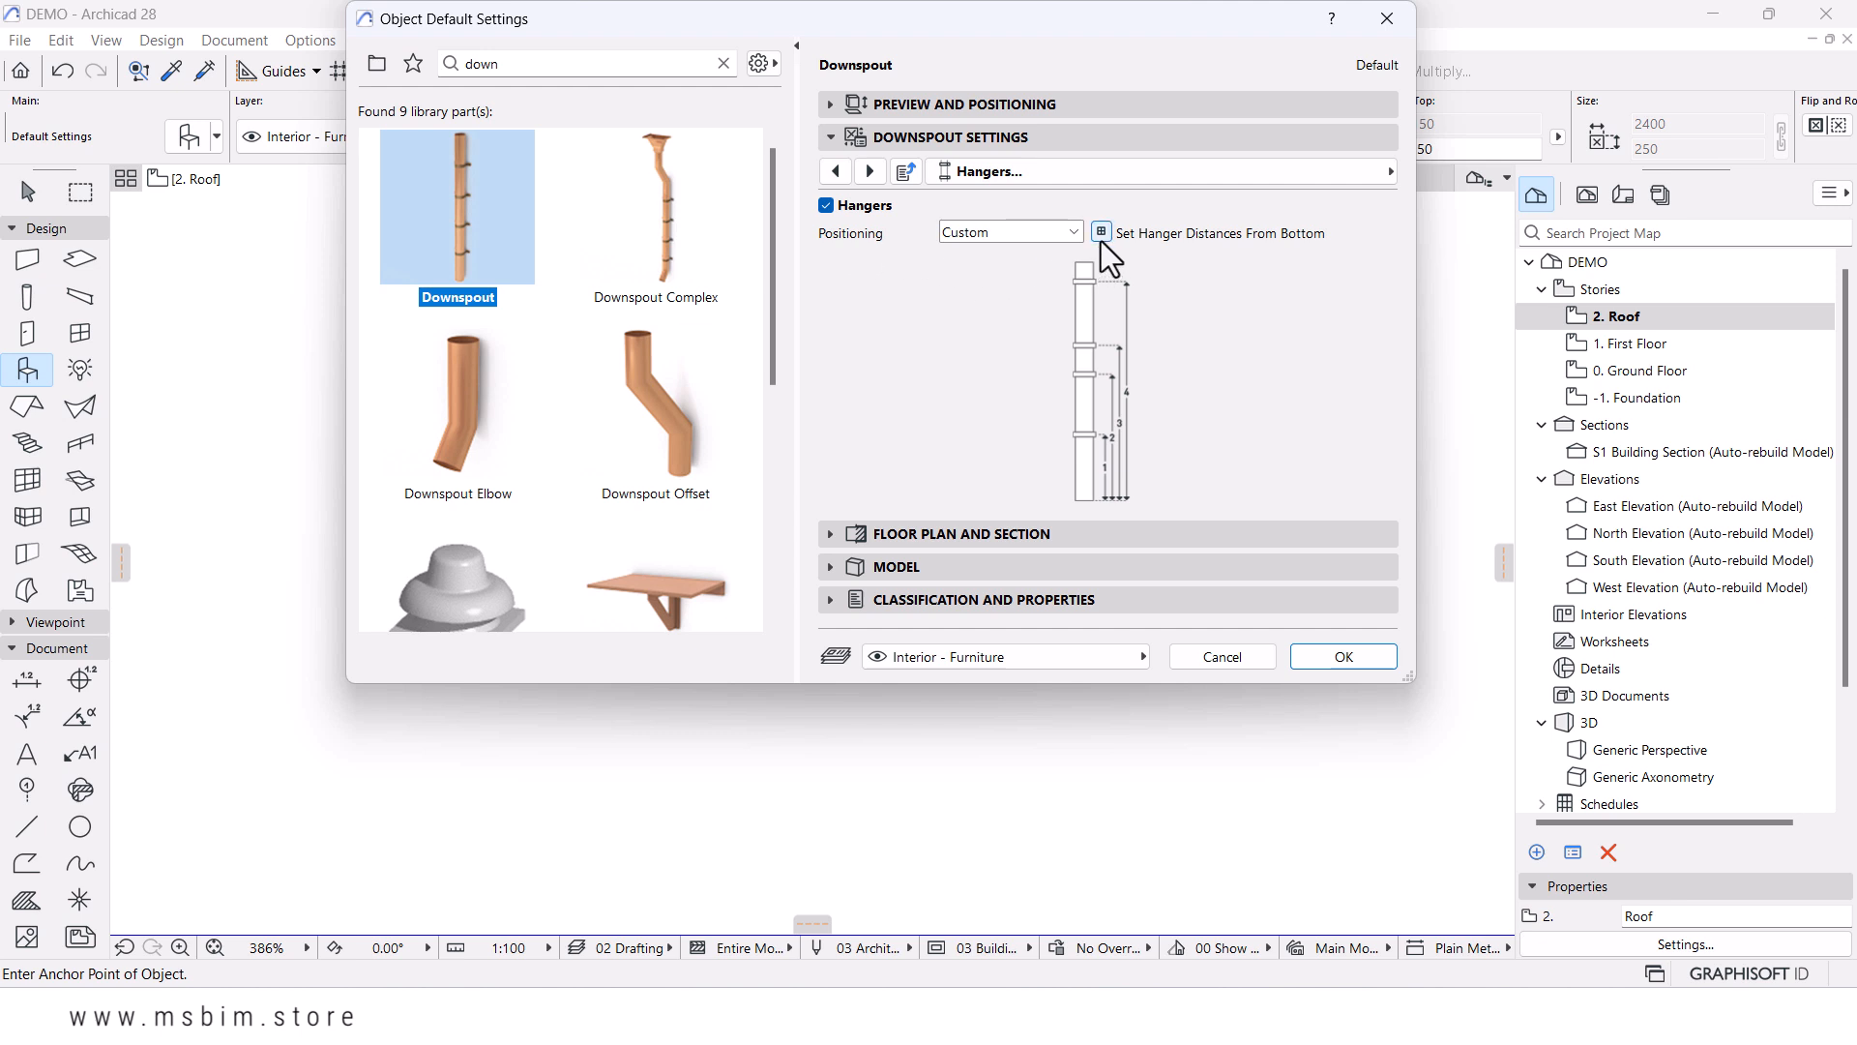
left_click(1075, 234)
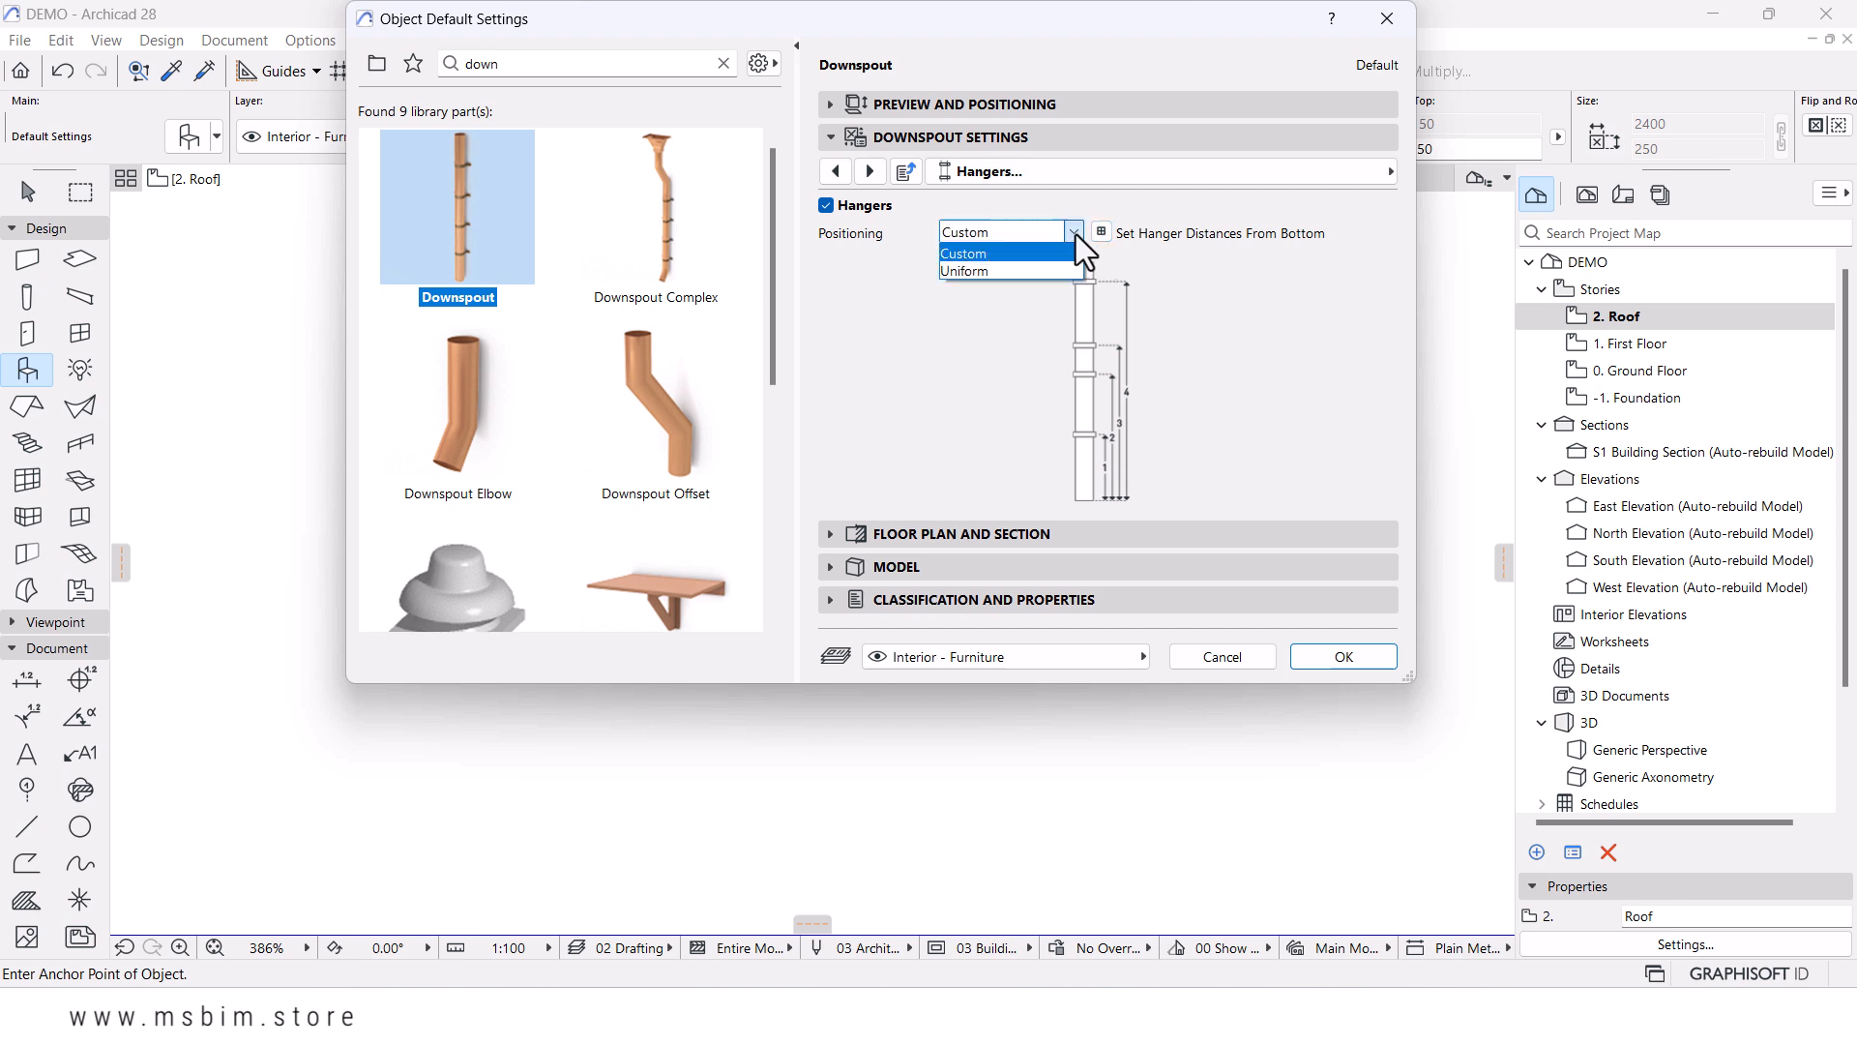
left_click(967, 267)
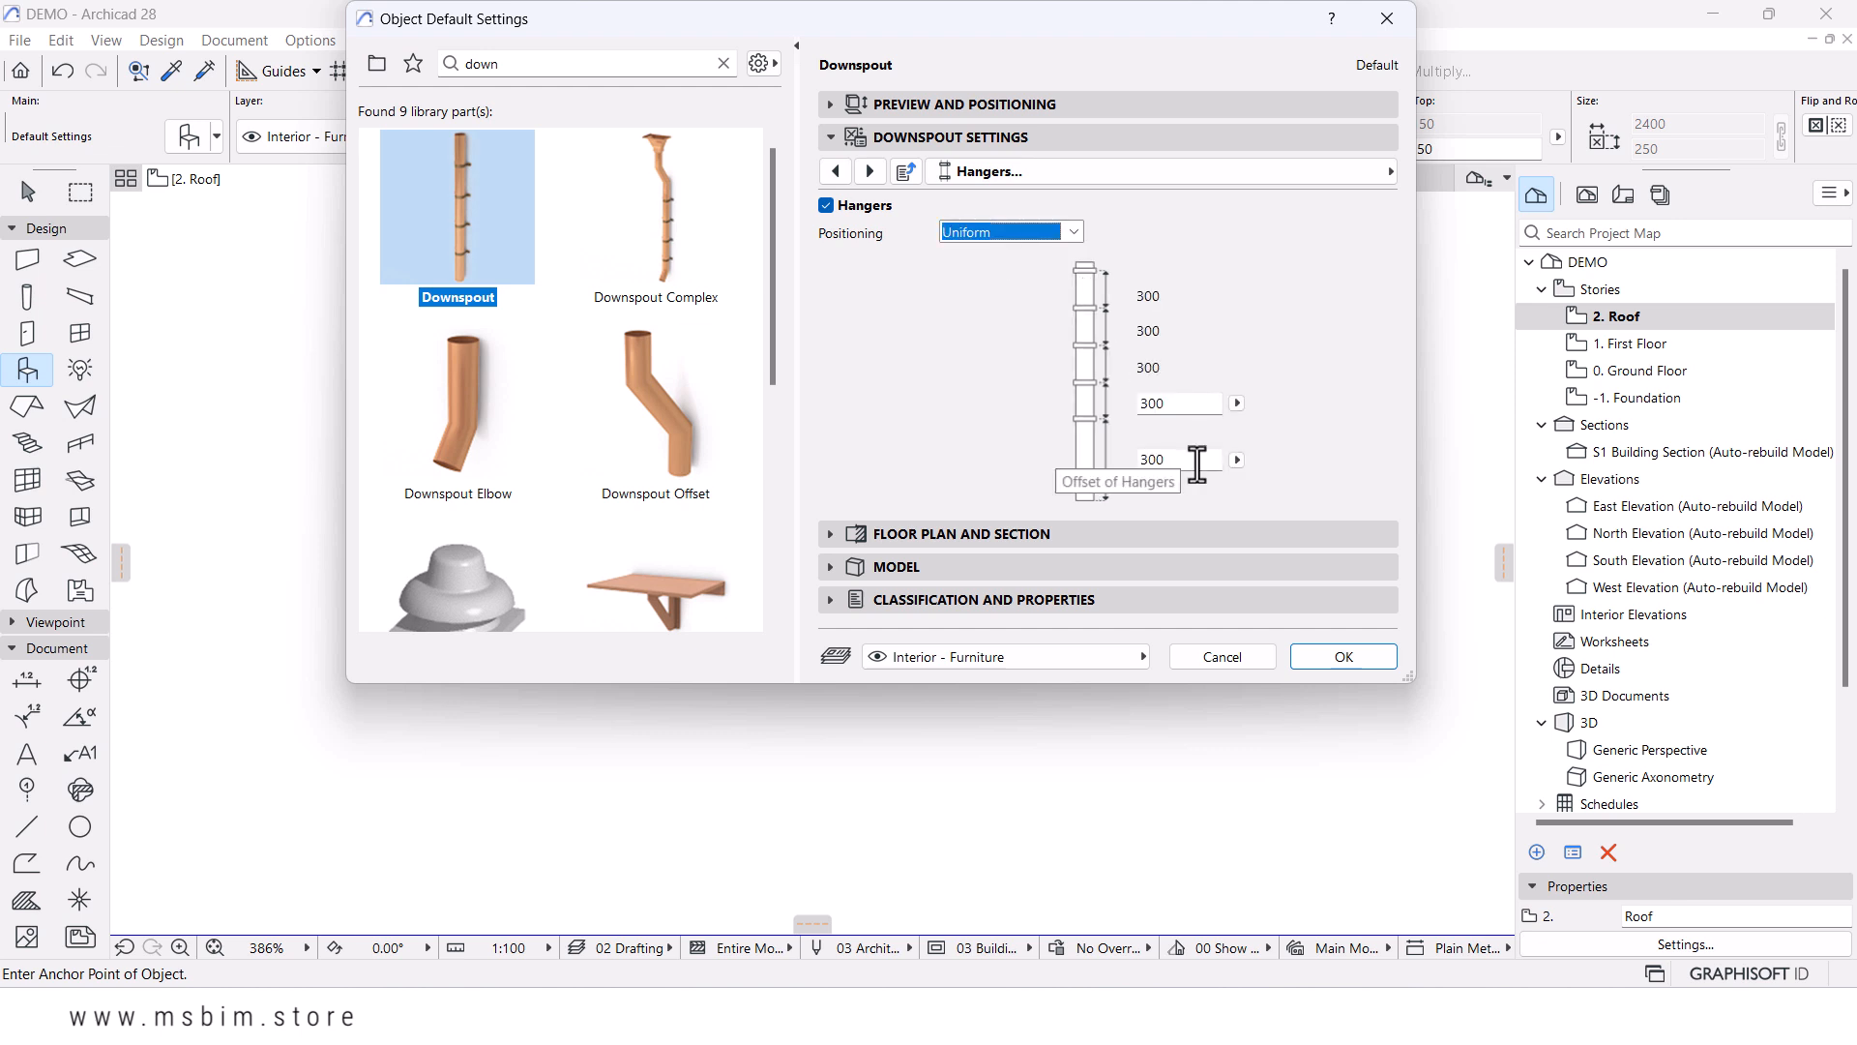
type("600")
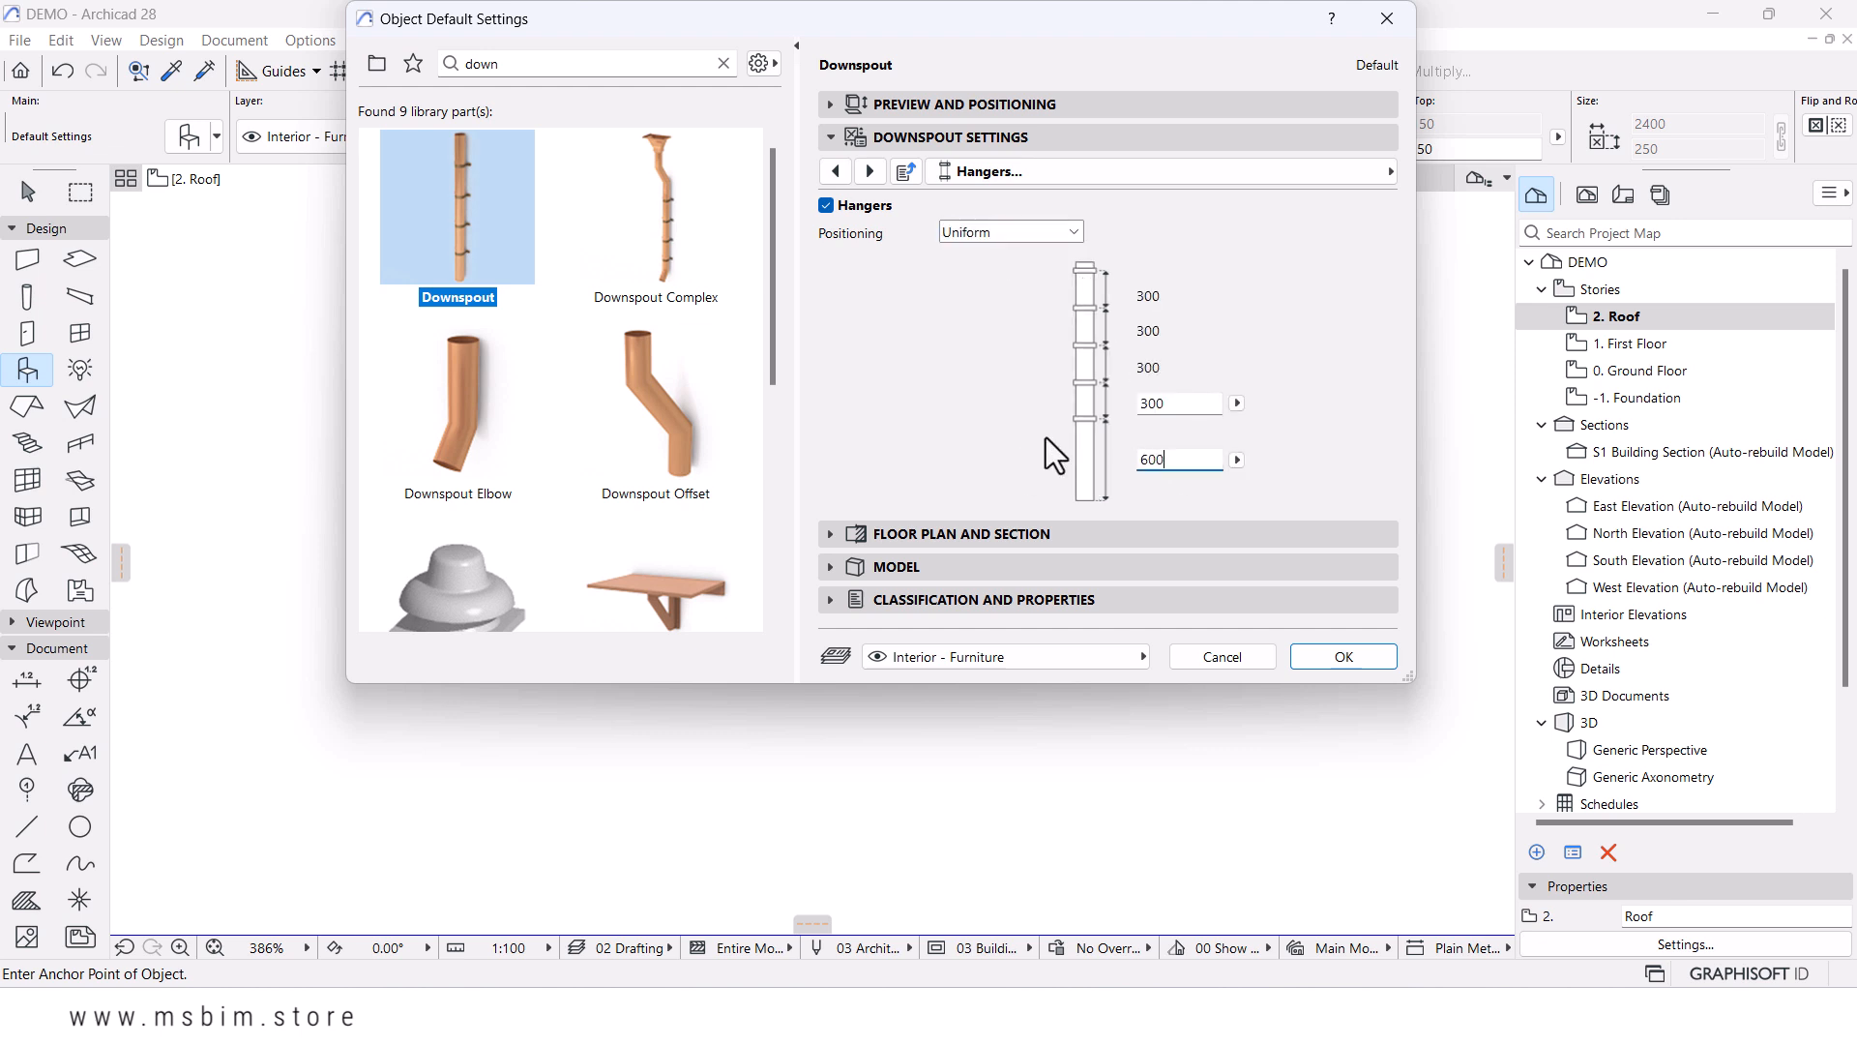
left_click_drag(1188, 406, 1030, 412)
left_click(1323, 655)
- Place the downspout in the roof plan just beyond the lower end of the beam nearest the building's open end
scroll(660, 697, "up", 3)
scroll(661, 644, "up", 1)
scroll(754, 572, "down", 3)
middle_click_drag(1263, 587, 1090, 584)
scroll(1088, 583, "up", 3)
scroll(1054, 580, "up", 1)
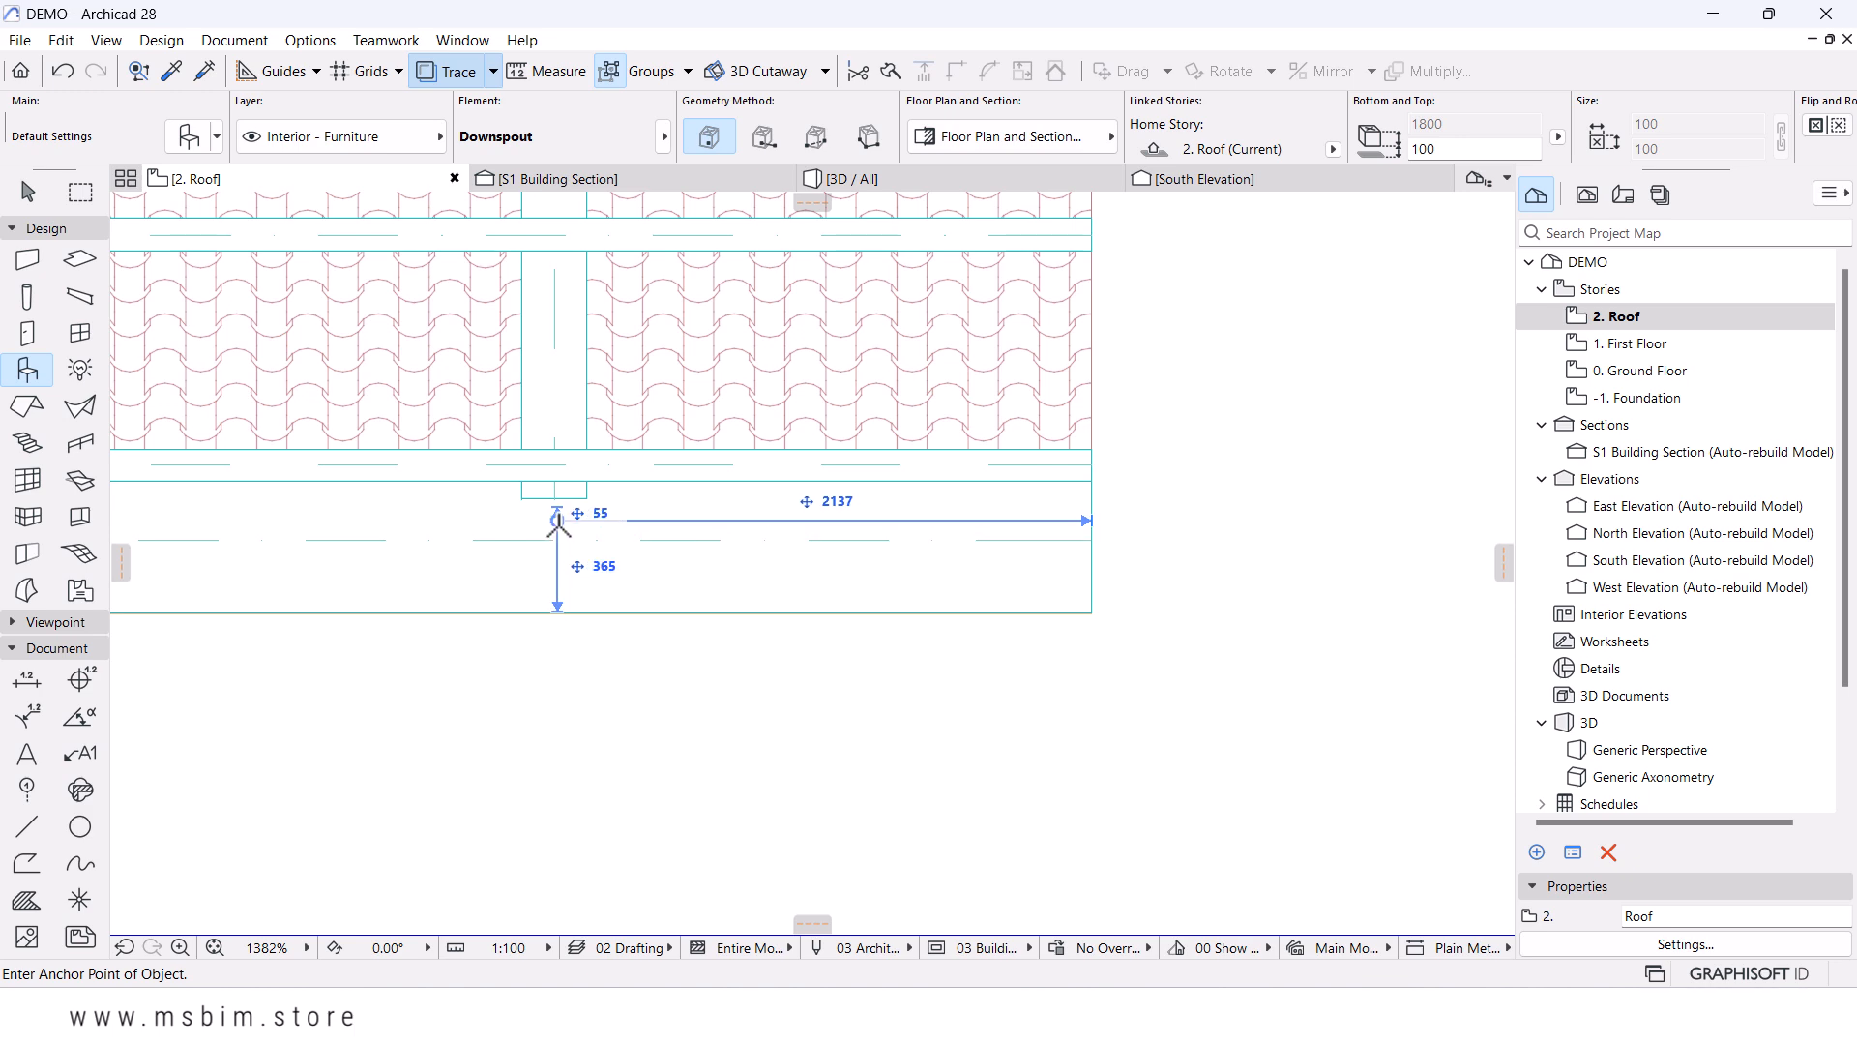
scroll(460, 538, "up", 2)
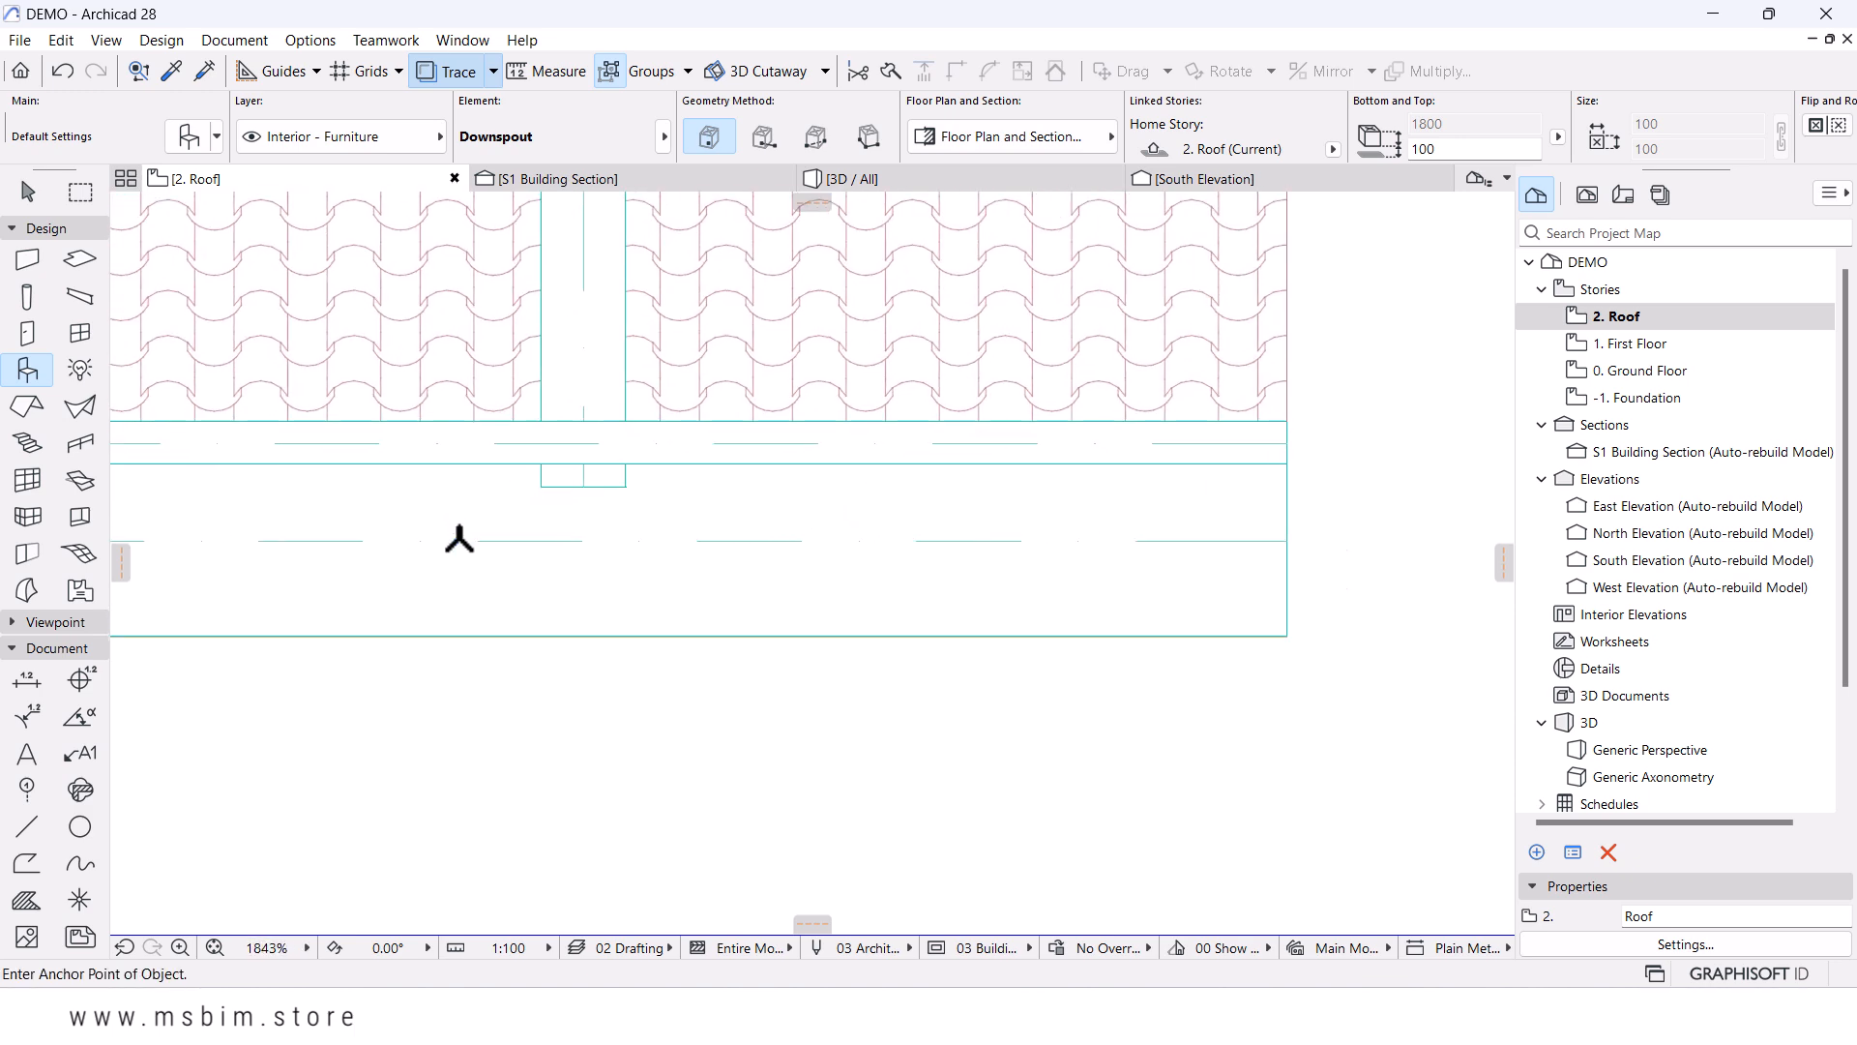
scroll(953, 495, "down", 5)
middle_click_drag(794, 532, 835, 576)
scroll(846, 556, "up", 3)
key("Escape")
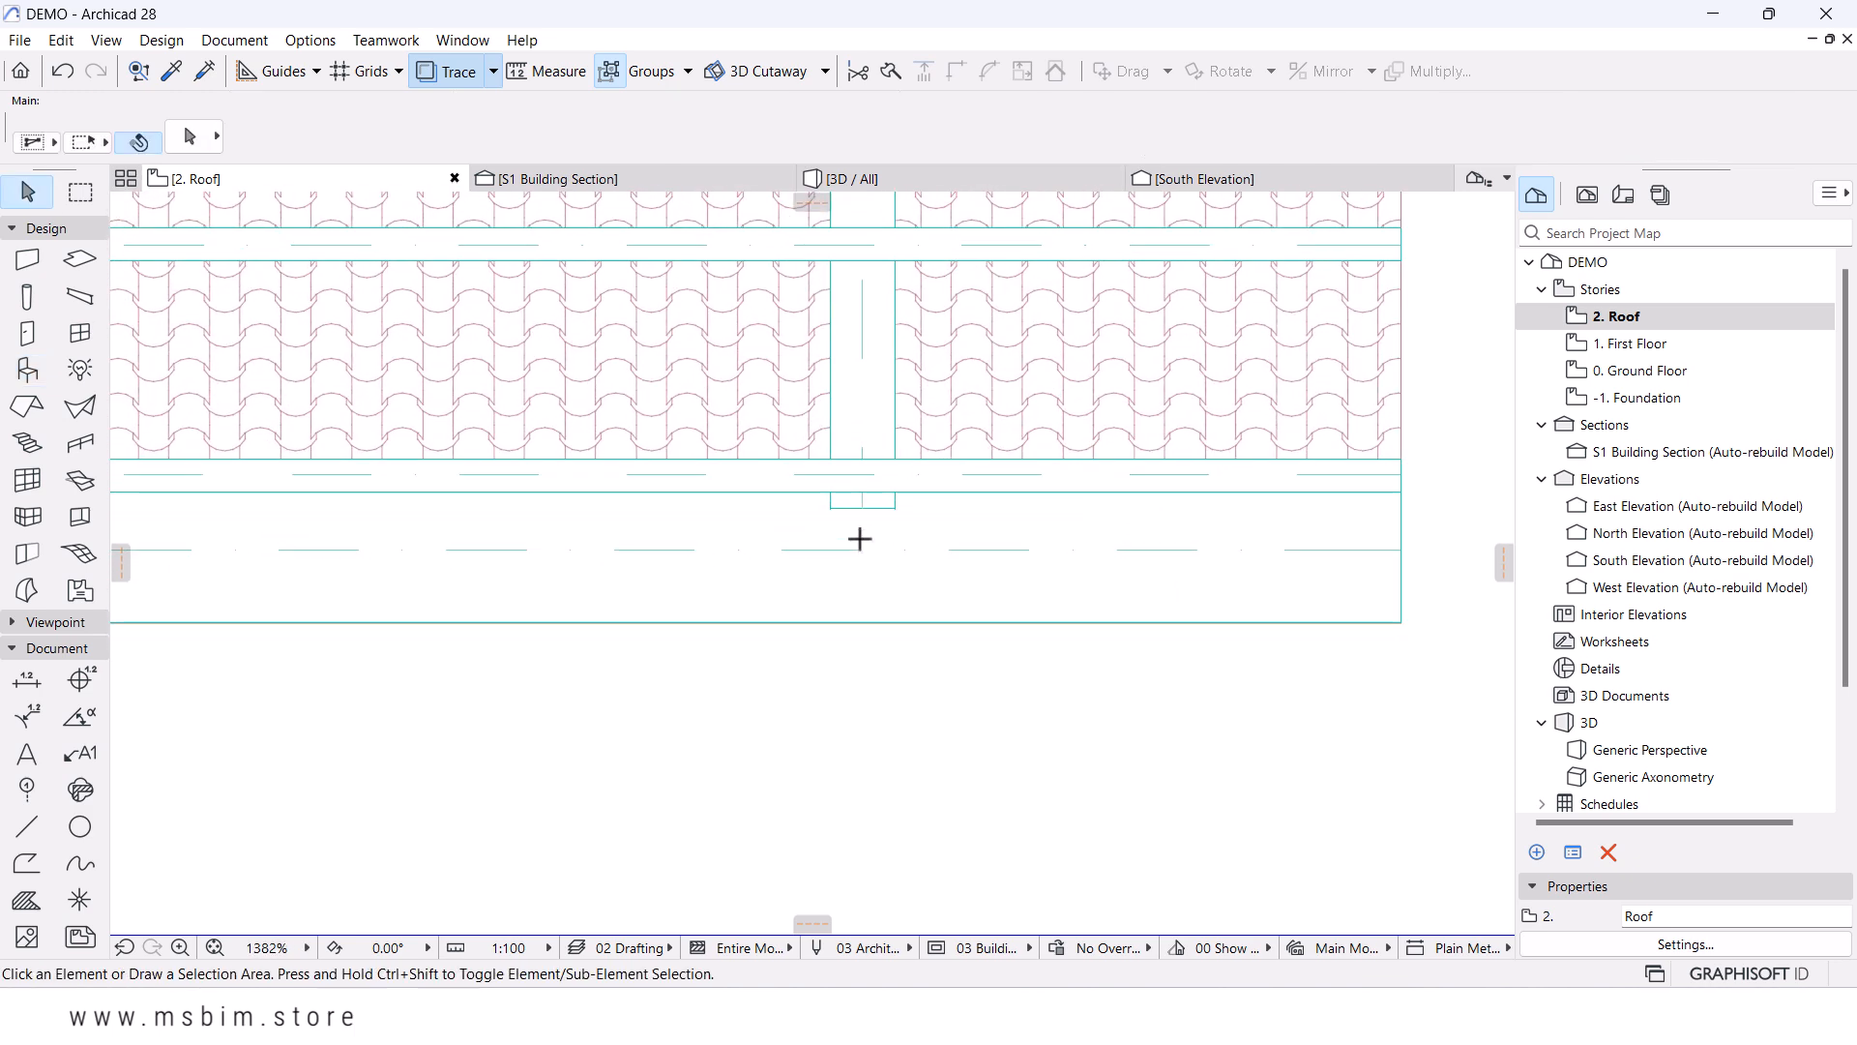
- Select the placed downspout in the roof plan and bring it to the front of the display order
left_click(864, 537)
right_click(851, 619)
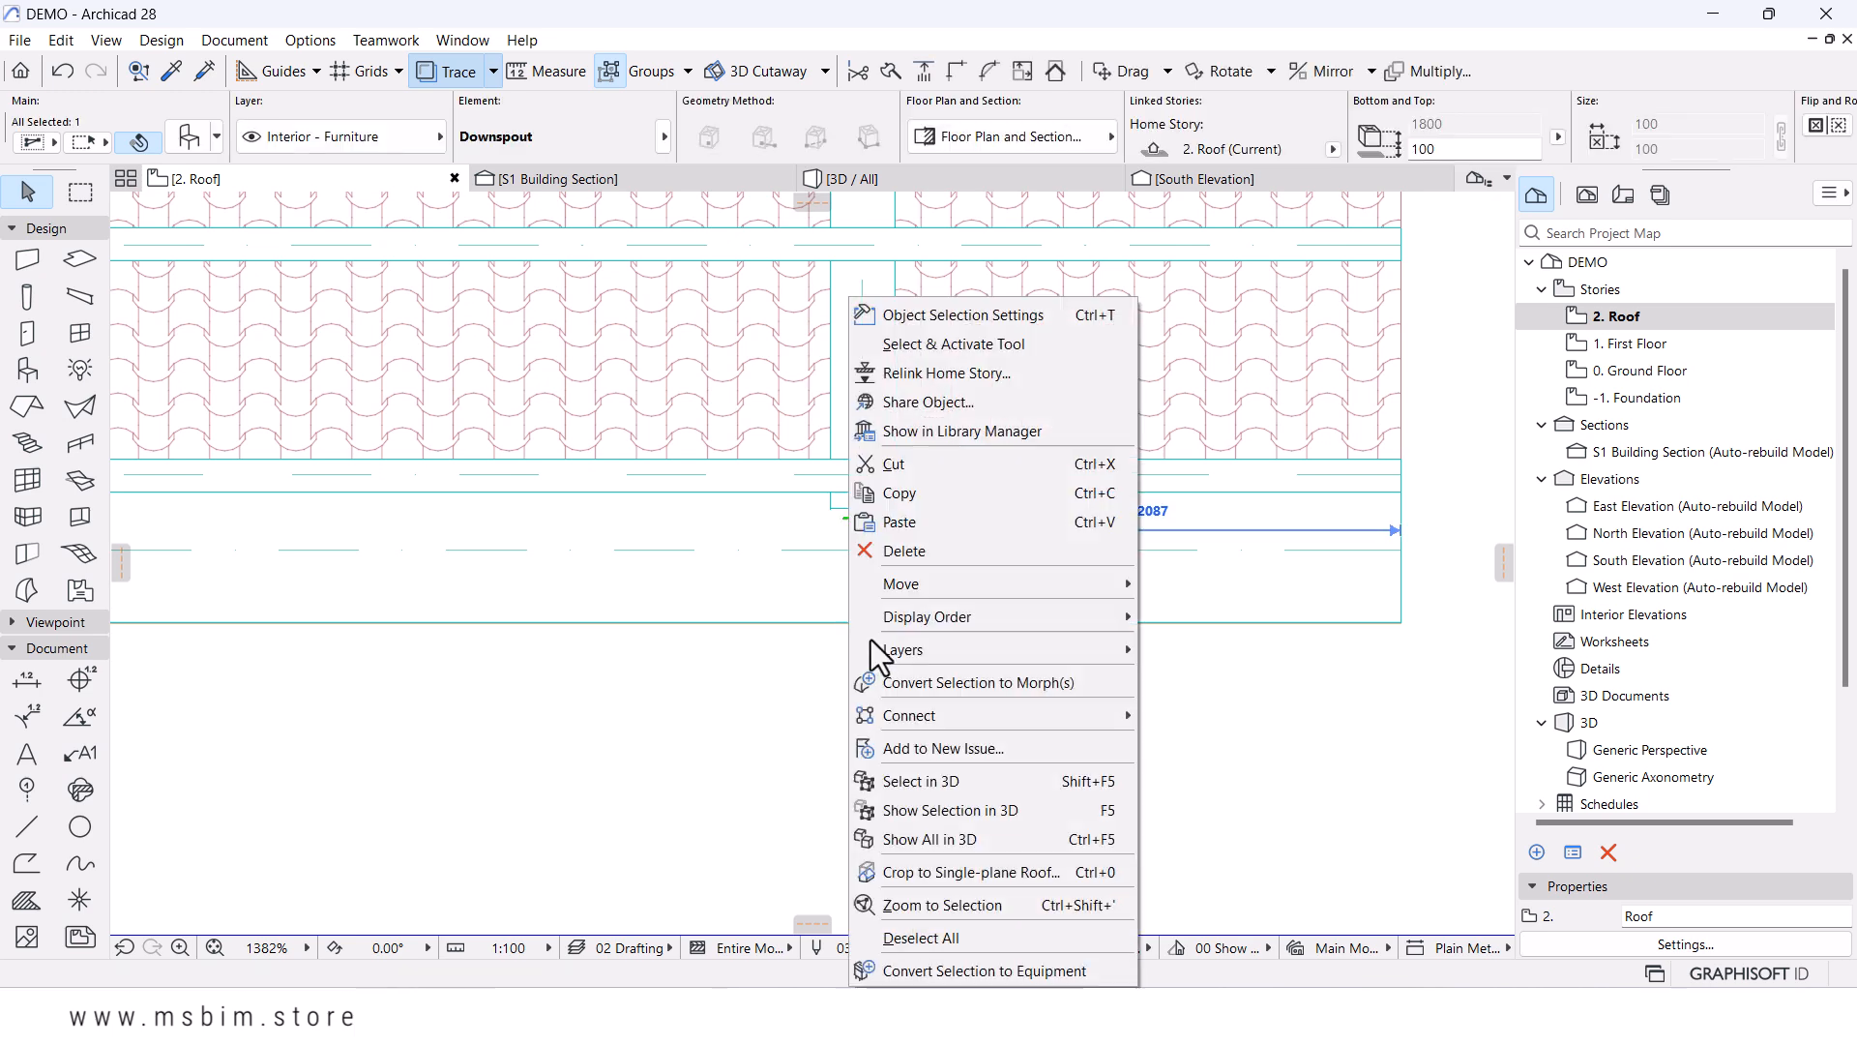
mouse_move(1025, 615)
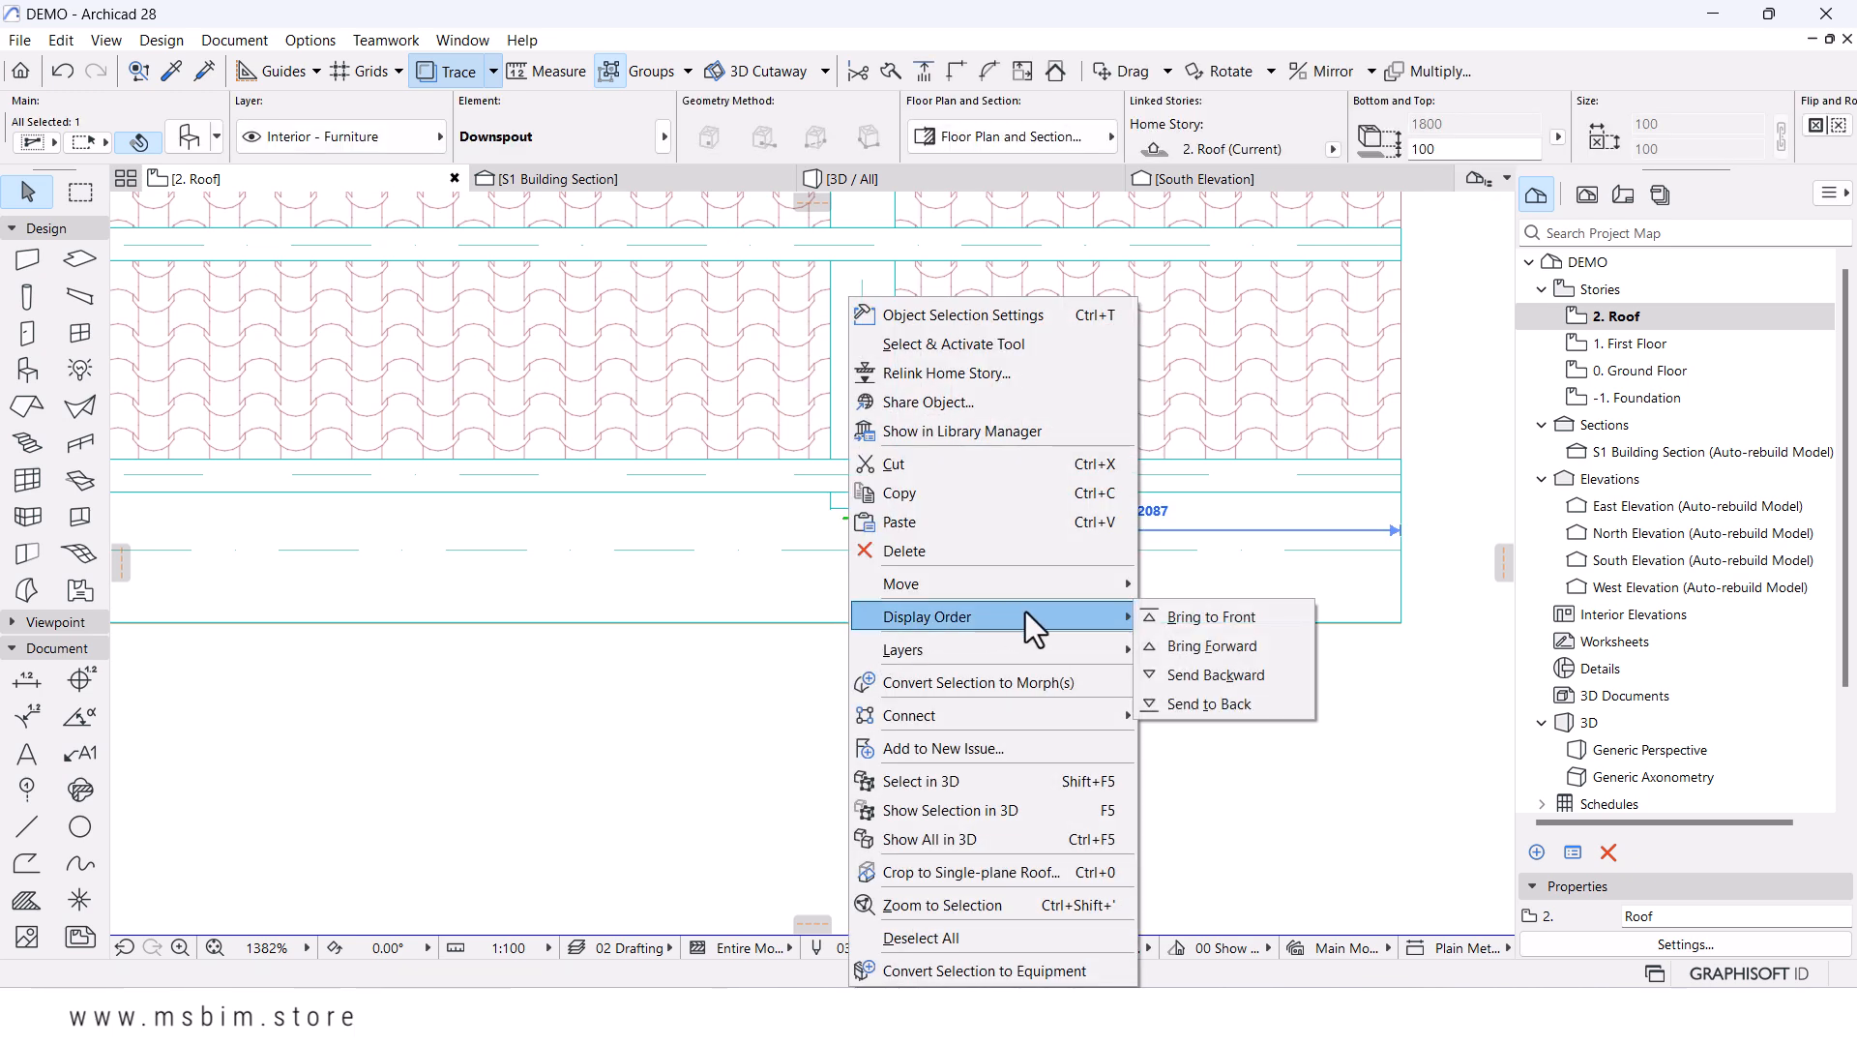
left_click(1175, 619)
scroll(919, 581, "down", 3)
key("Escape")
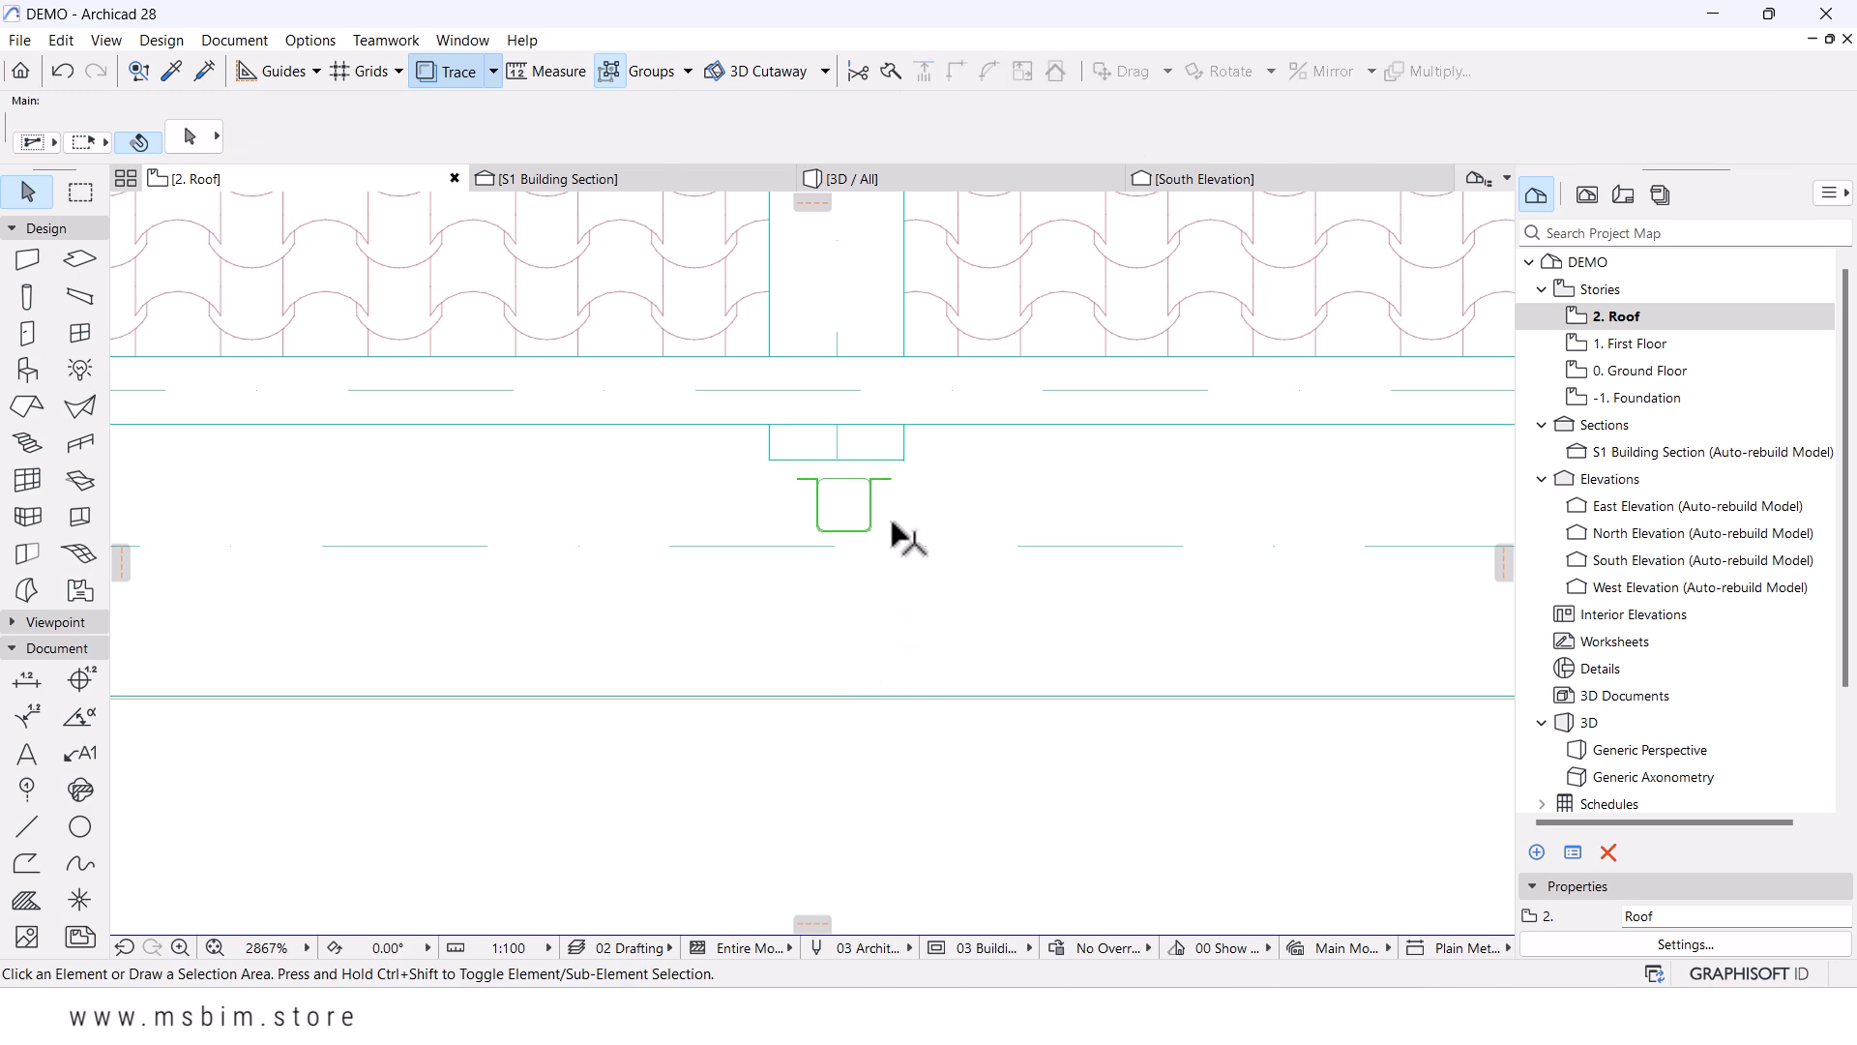
- Select the downspout rising above the roof in the 3D view and change its home story to Ground Floor
left_click(877, 184)
left_click_drag(995, 458, 657, 478)
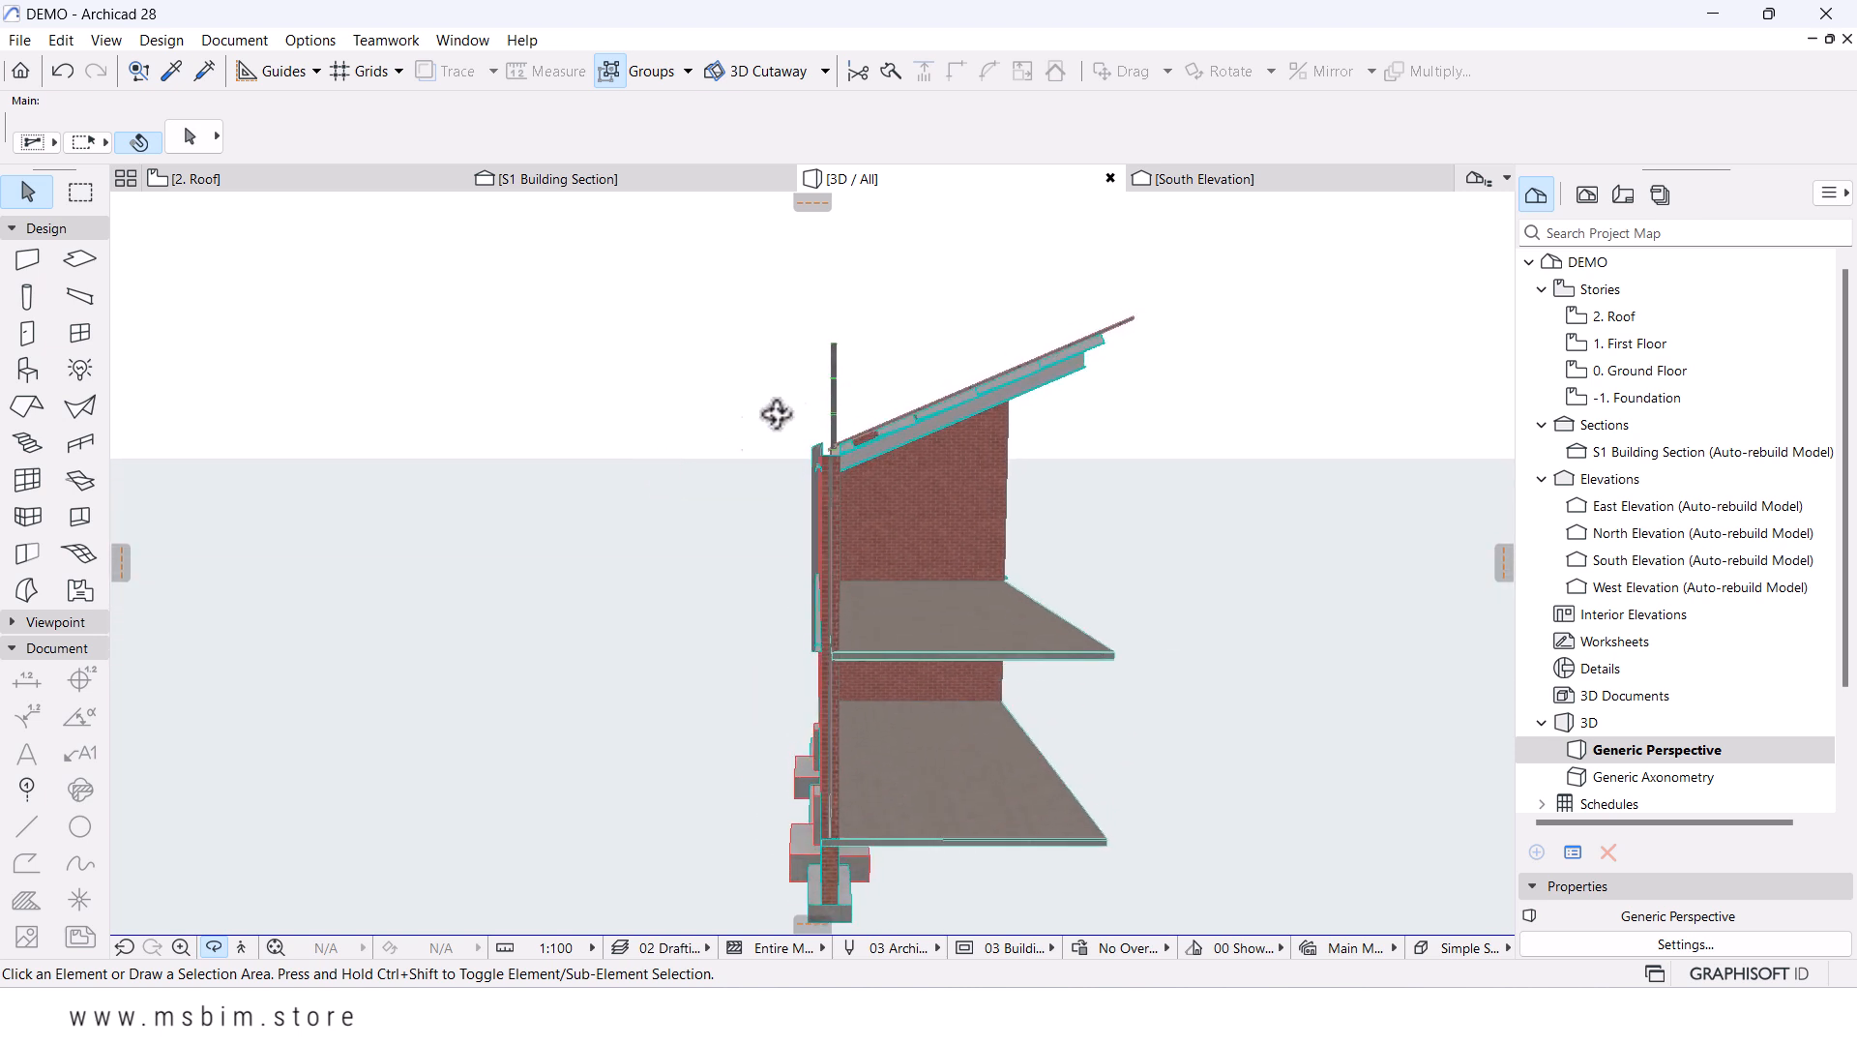
left_click_drag(746, 431, 791, 397)
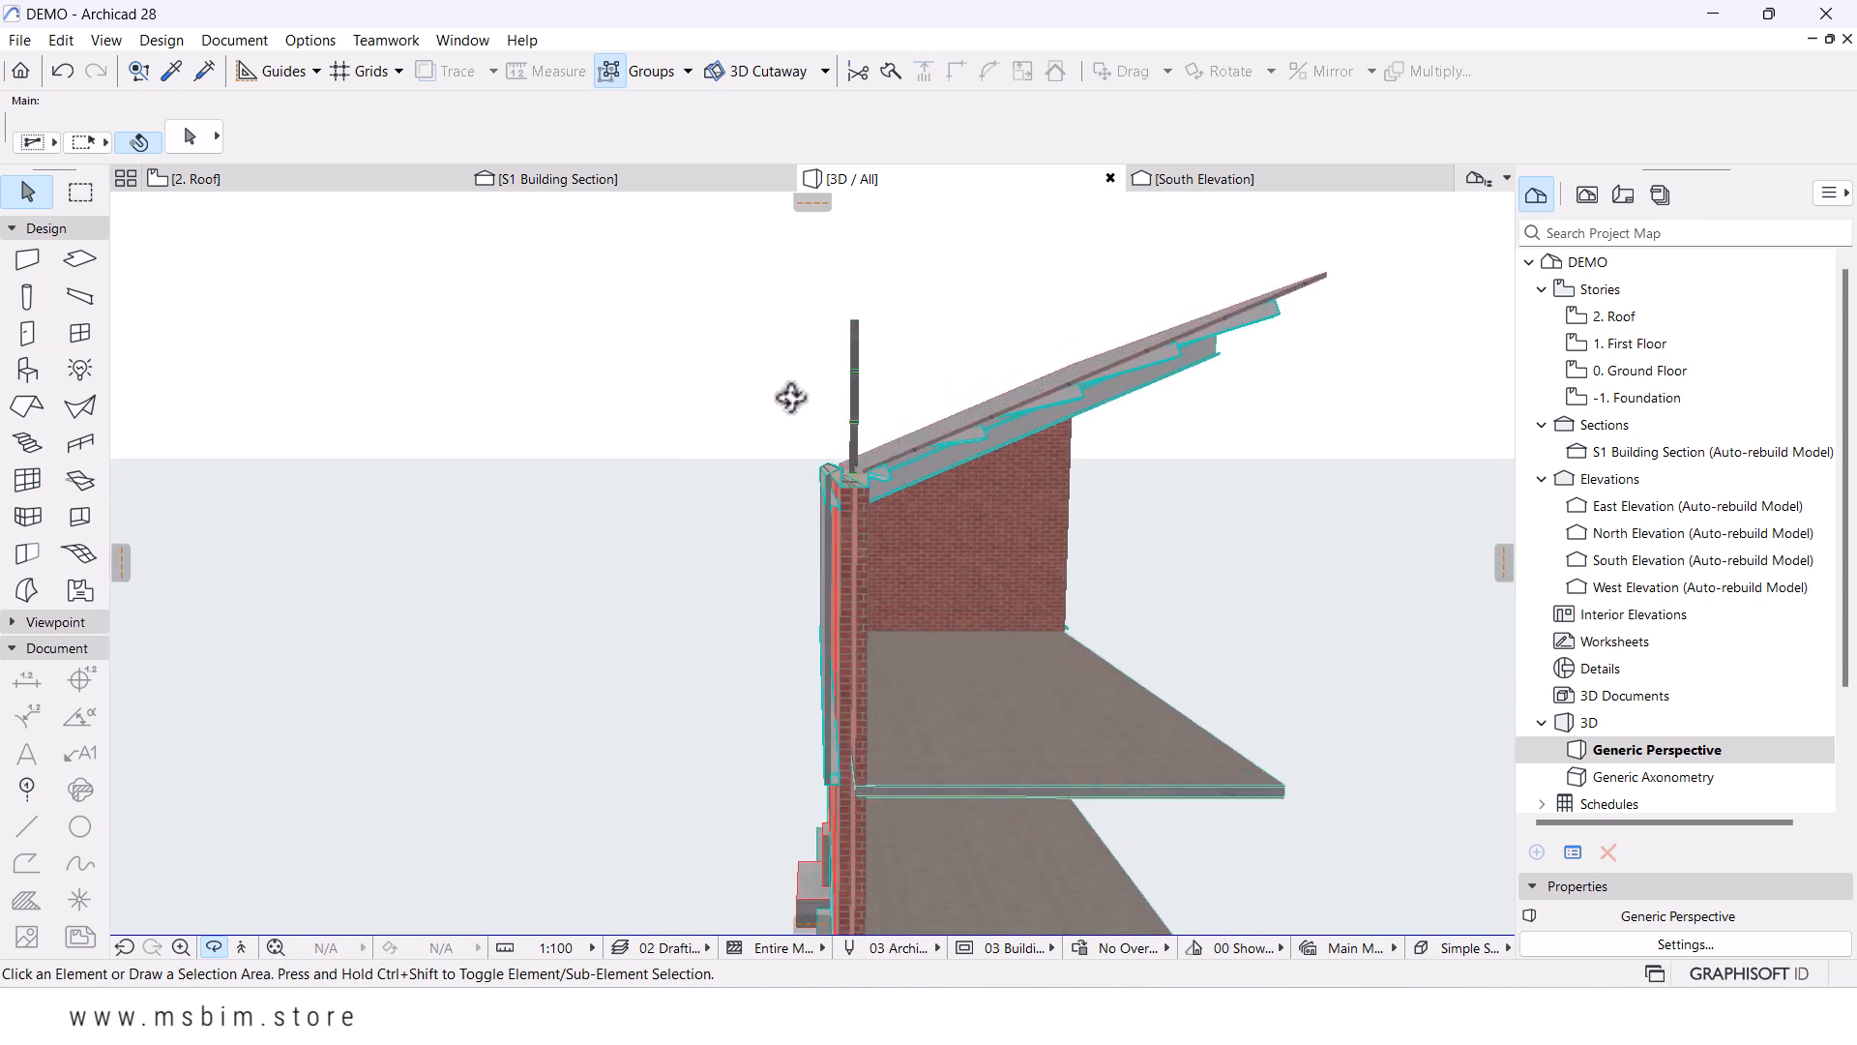
left_click(855, 369)
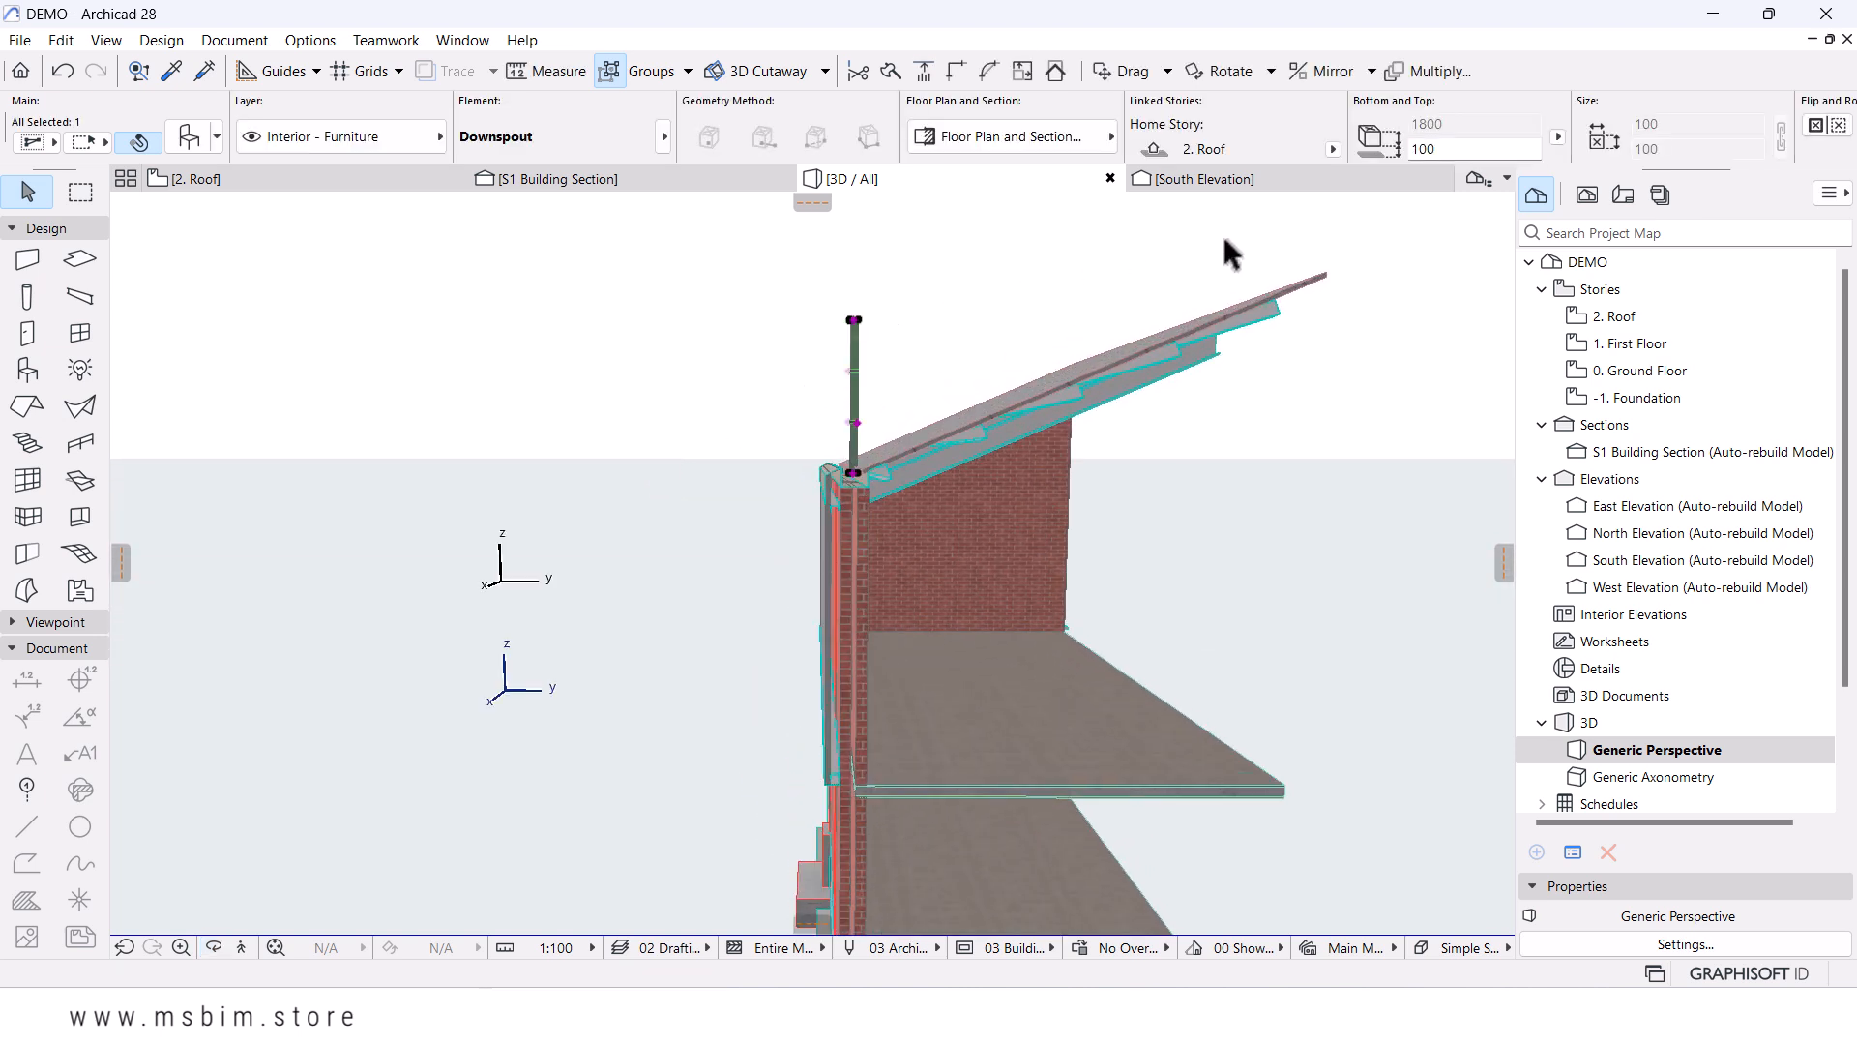
left_click(1333, 150)
left_click(1422, 185)
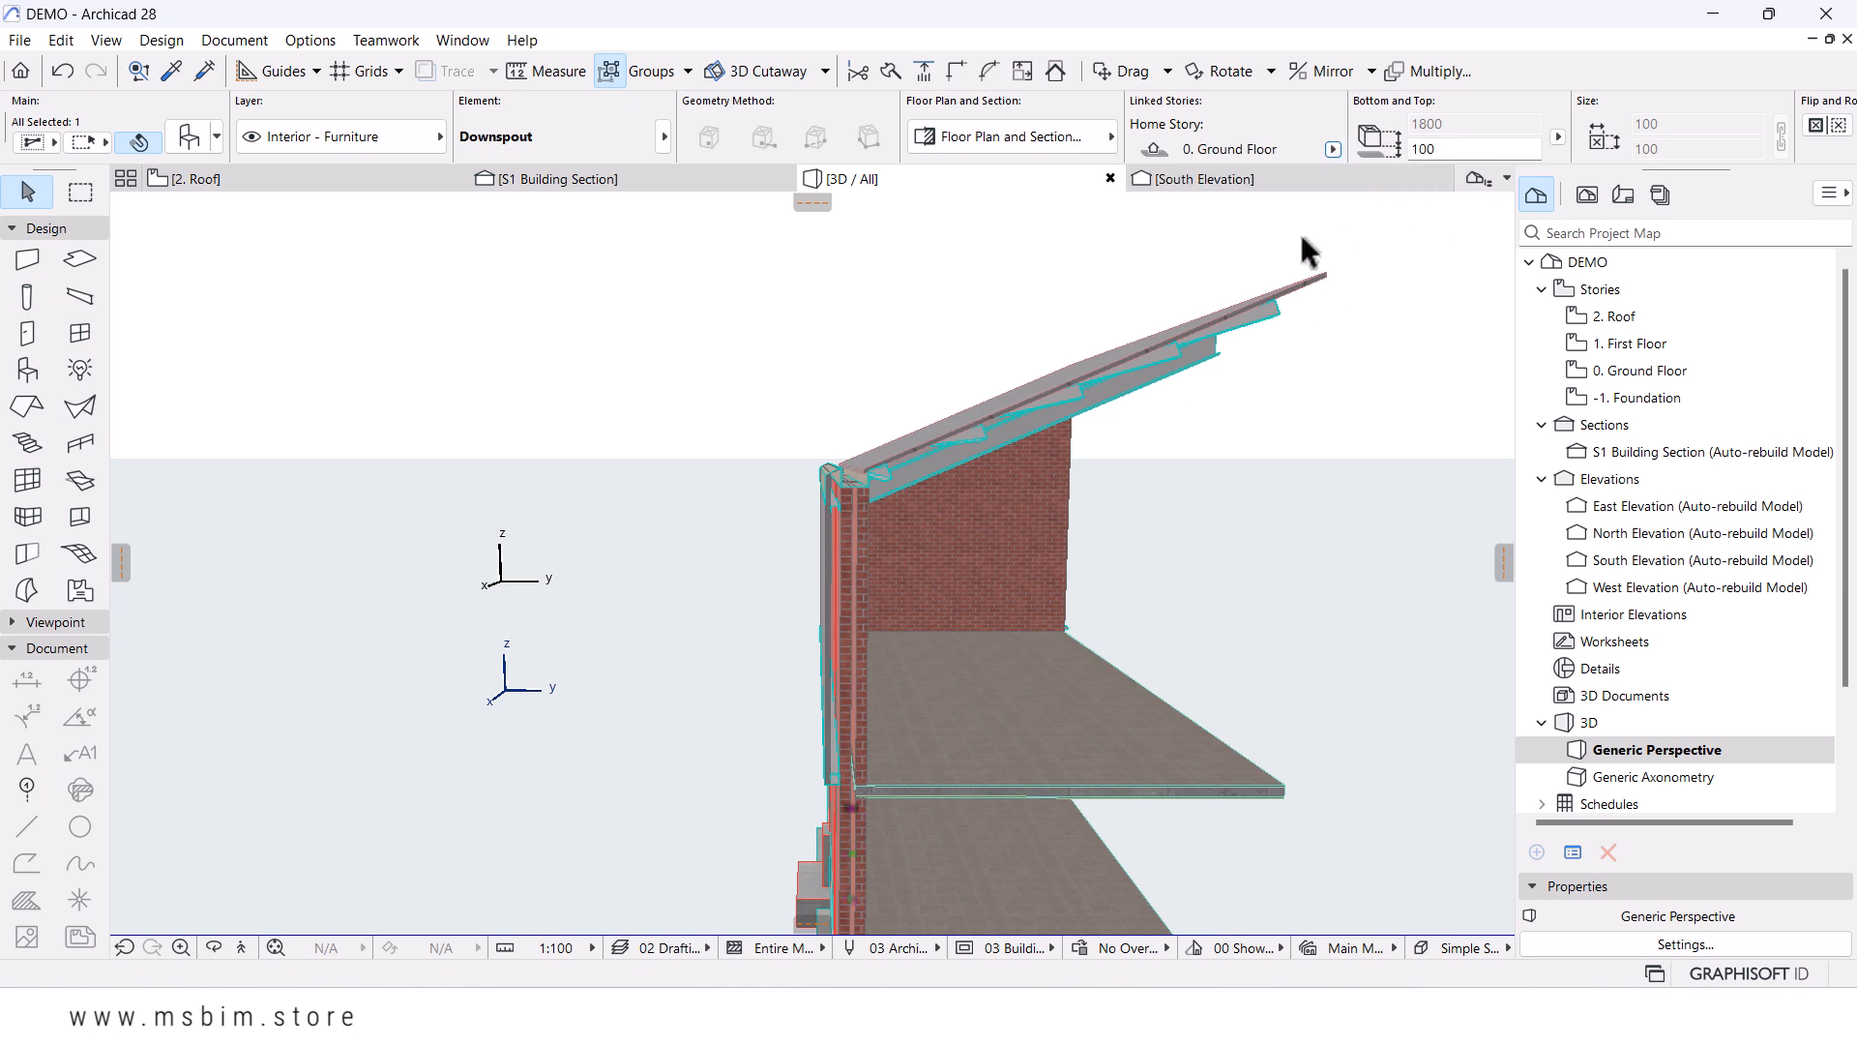
- Stretch the downspout's upper end to the top of the wall beneath the roof edge, giving a length of 5900 mm
middle_click_drag(977, 527, 1036, 427)
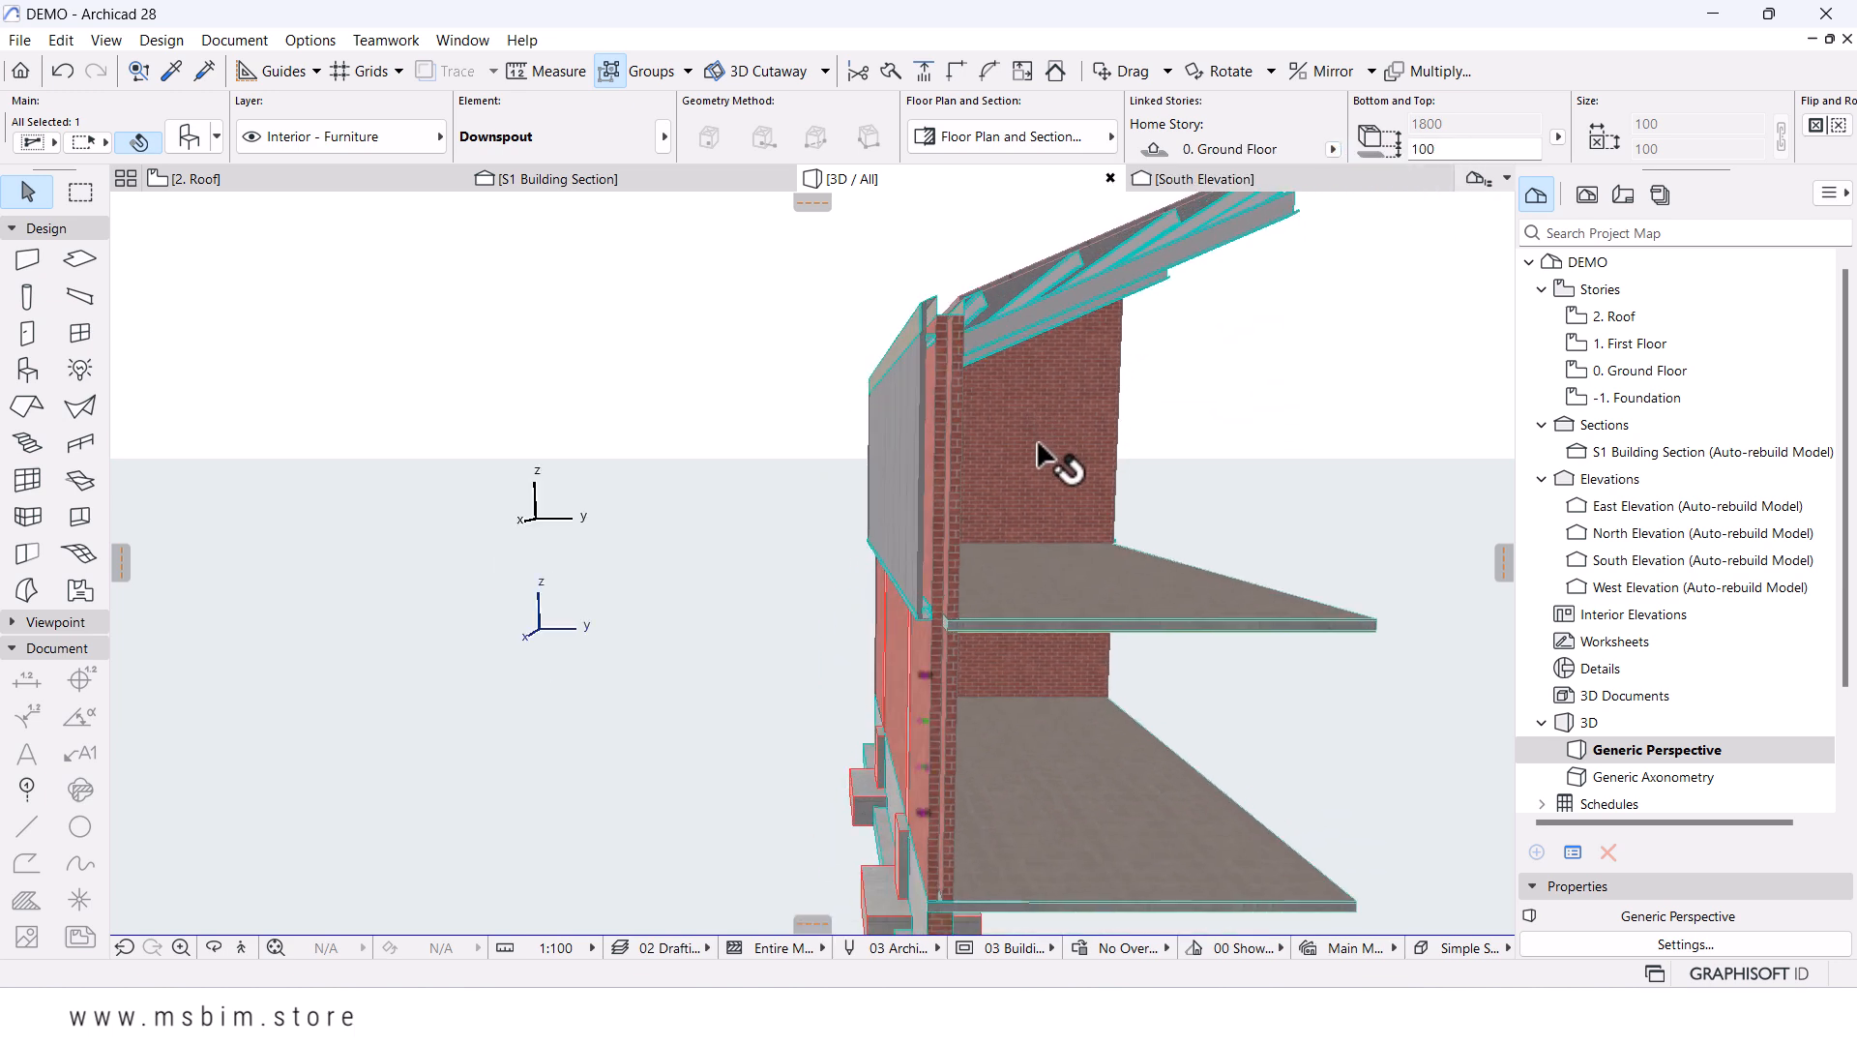
left_click(925, 669)
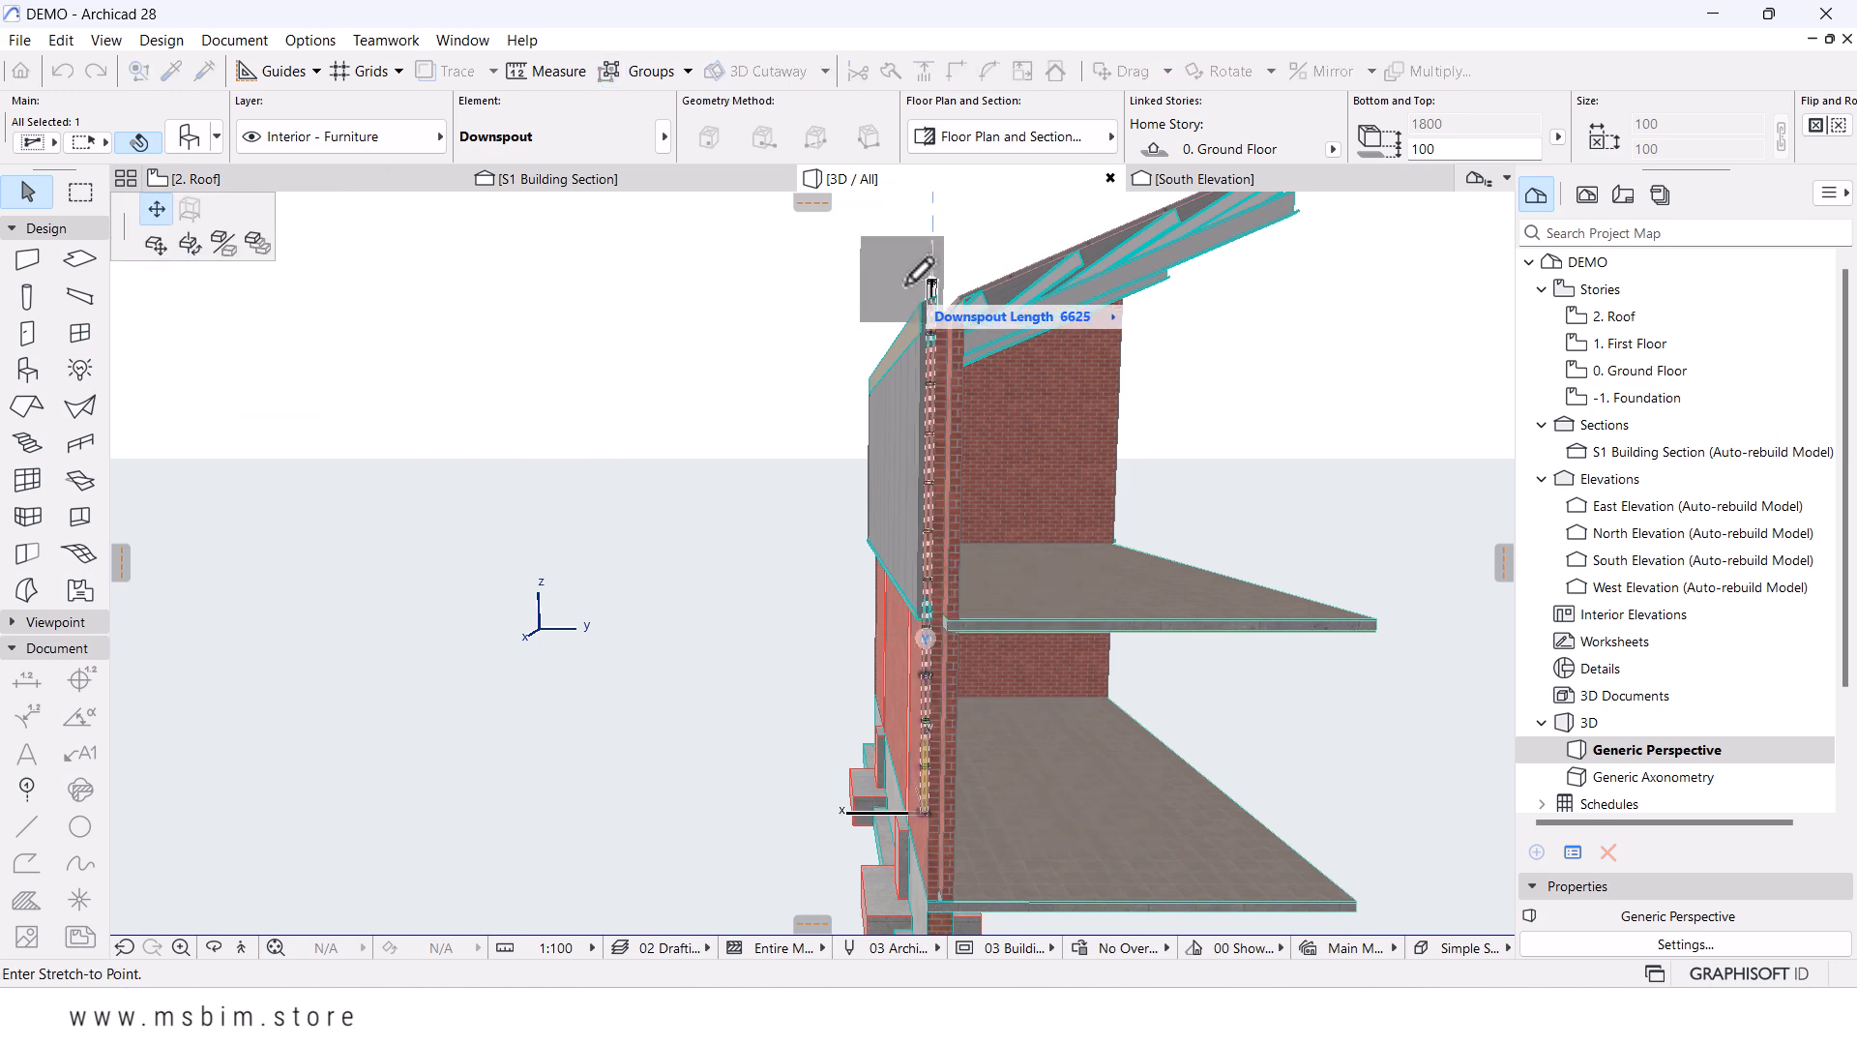
scroll(967, 253, "up", 5)
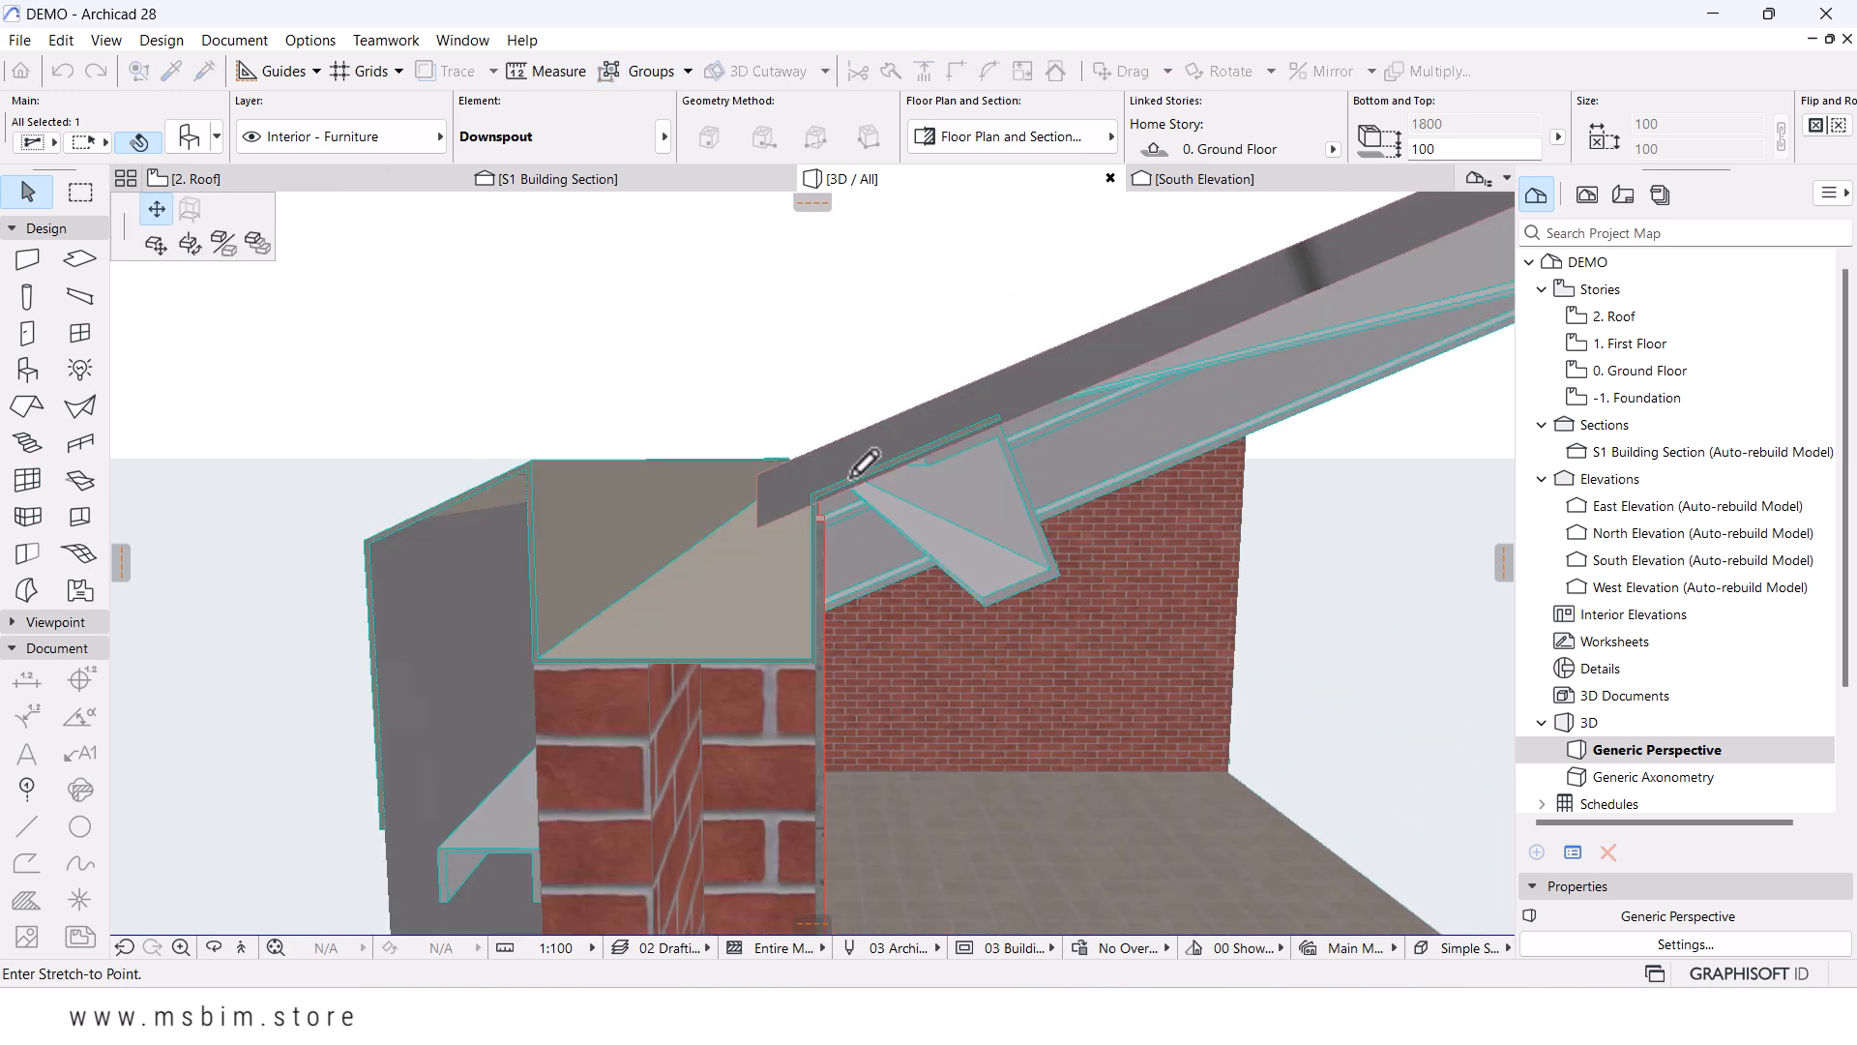
left_click(816, 696)
scroll(851, 585, "down", 6)
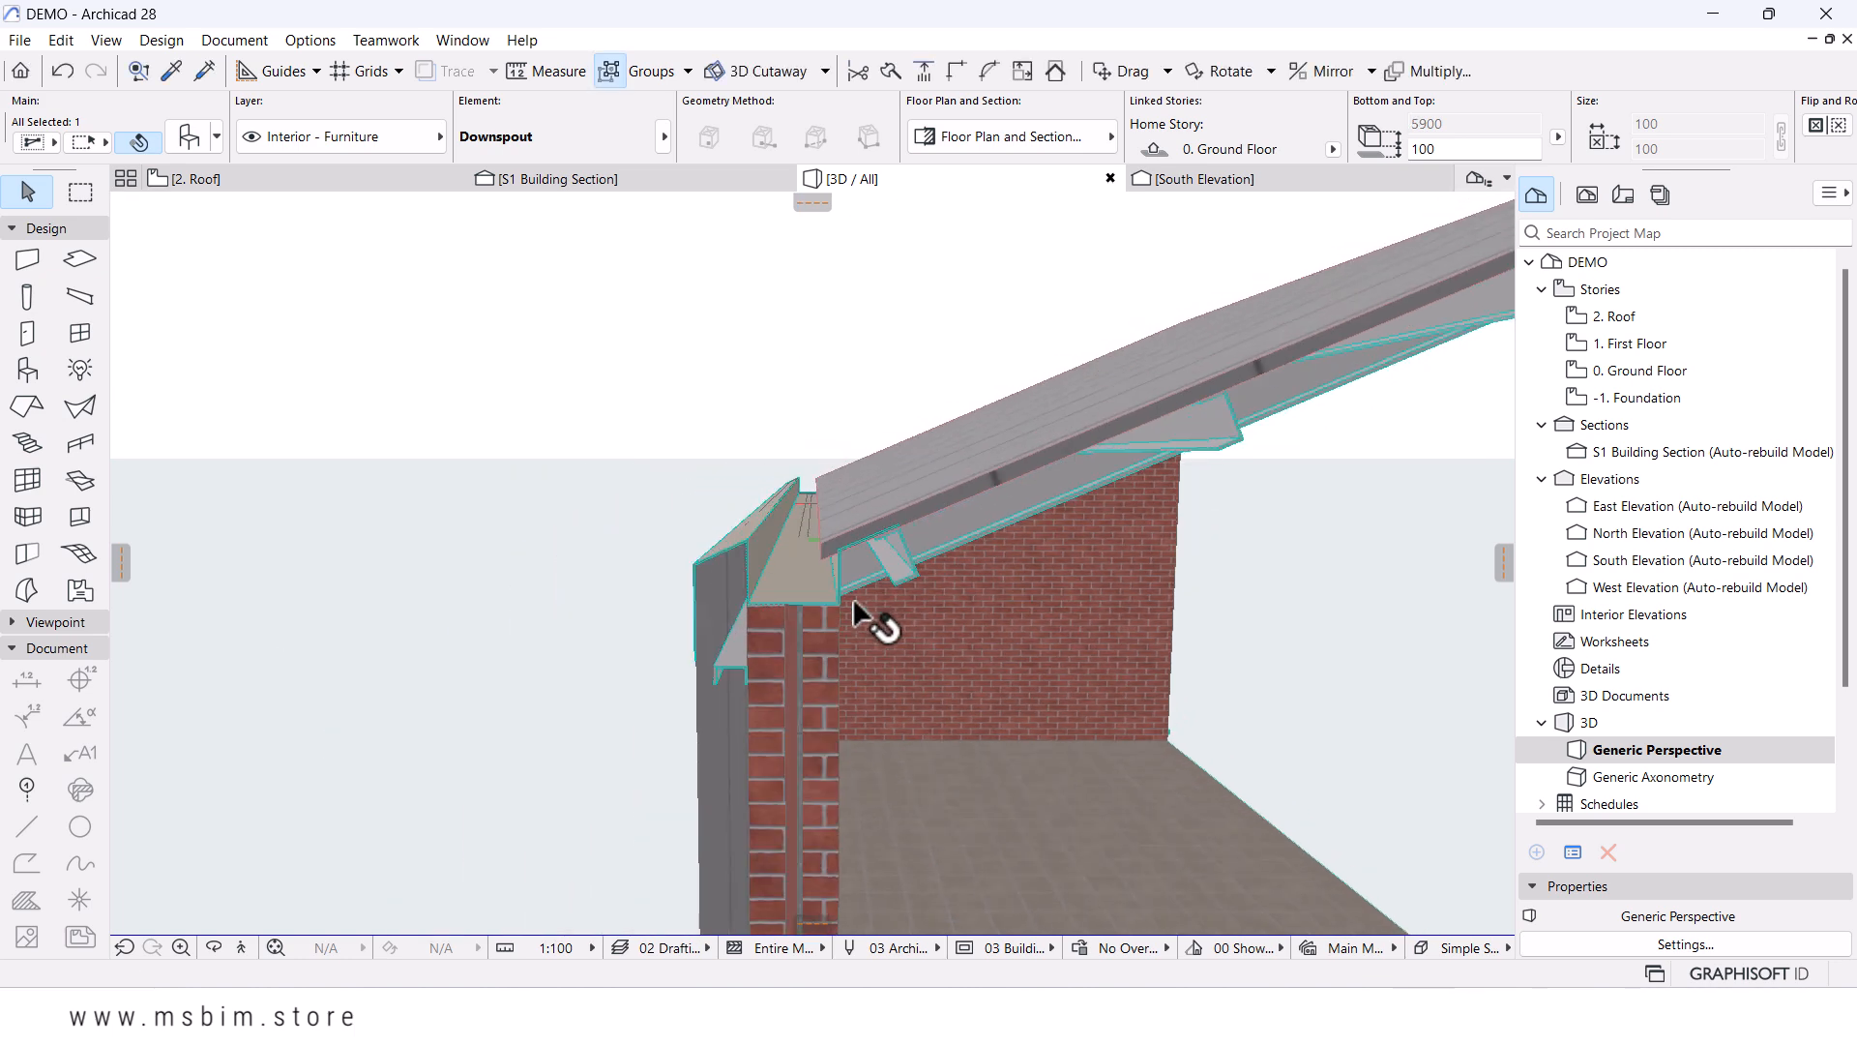
- On the Ground Floor plan, move the downspout from inside the column to the midpoint of the column's outer face
left_click(1632, 373)
double_click(1633, 373)
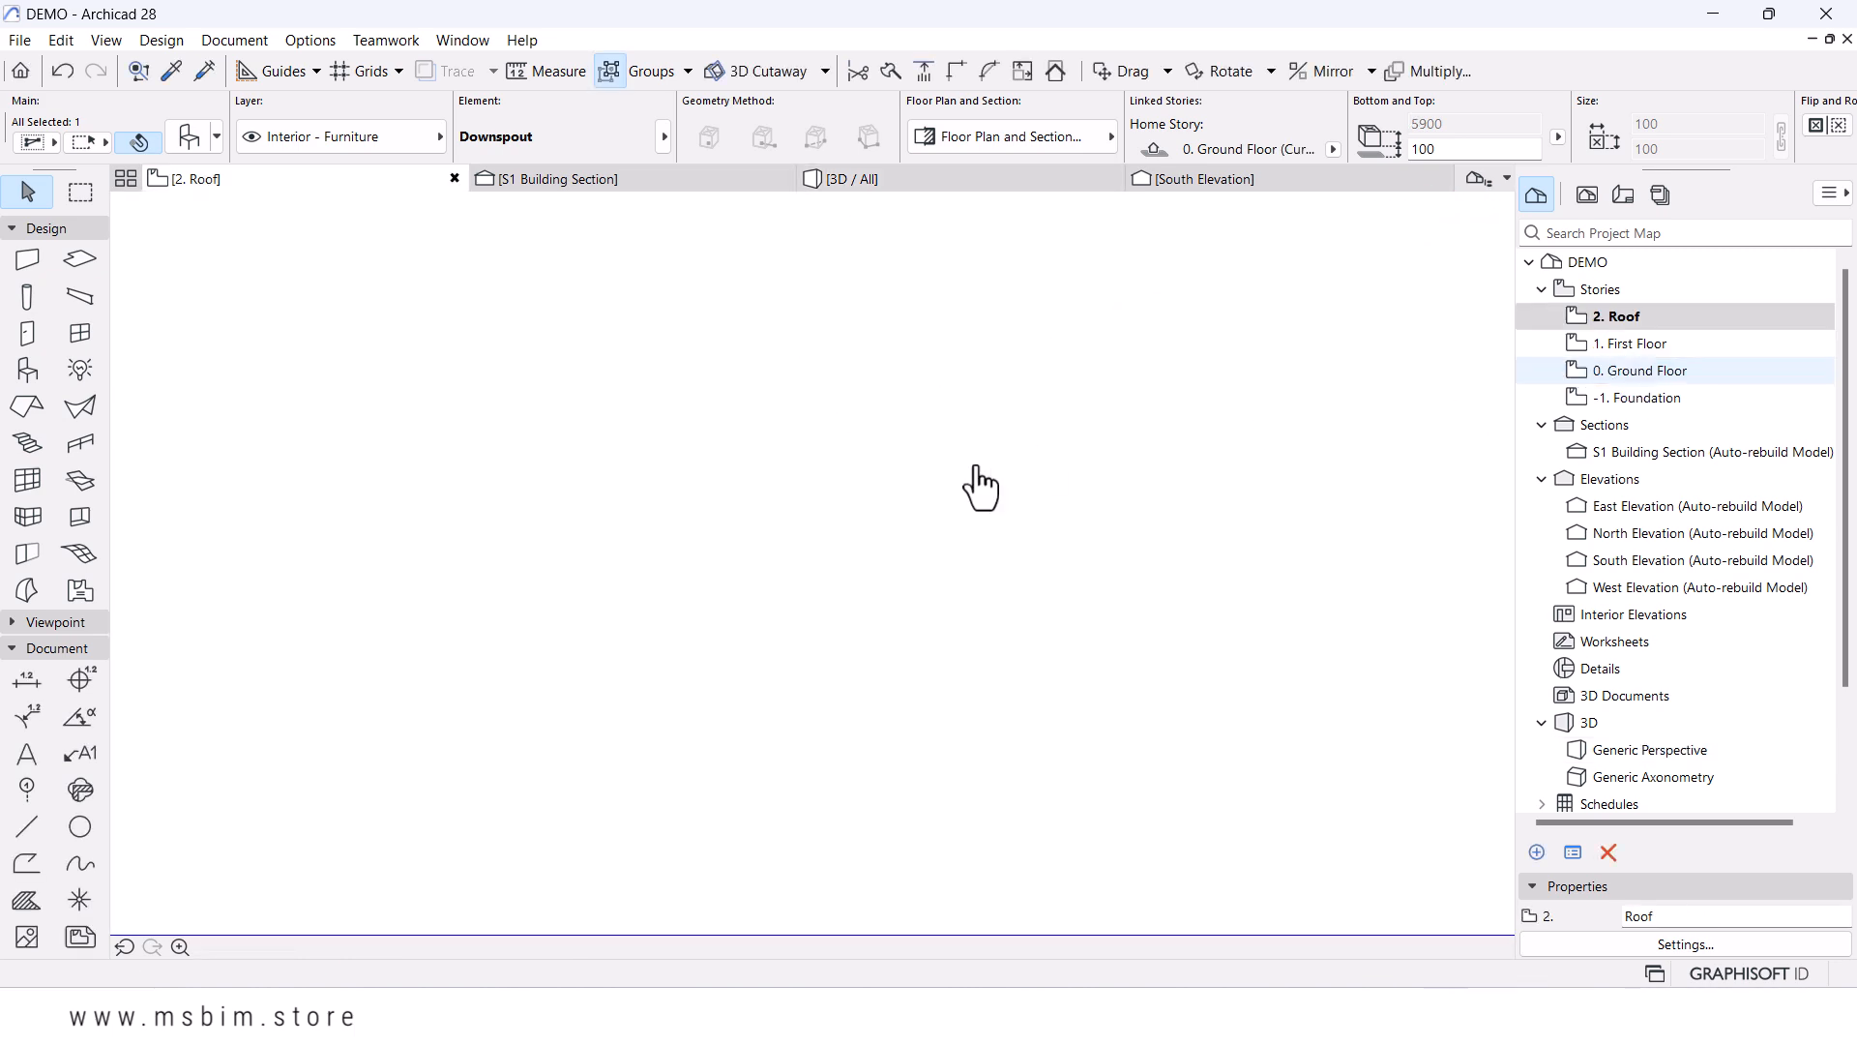
scroll(870, 542, "up", 5)
left_click(920, 521)
key("ctrl+d")
scroll(913, 547, "up", 2)
left_click(890, 458)
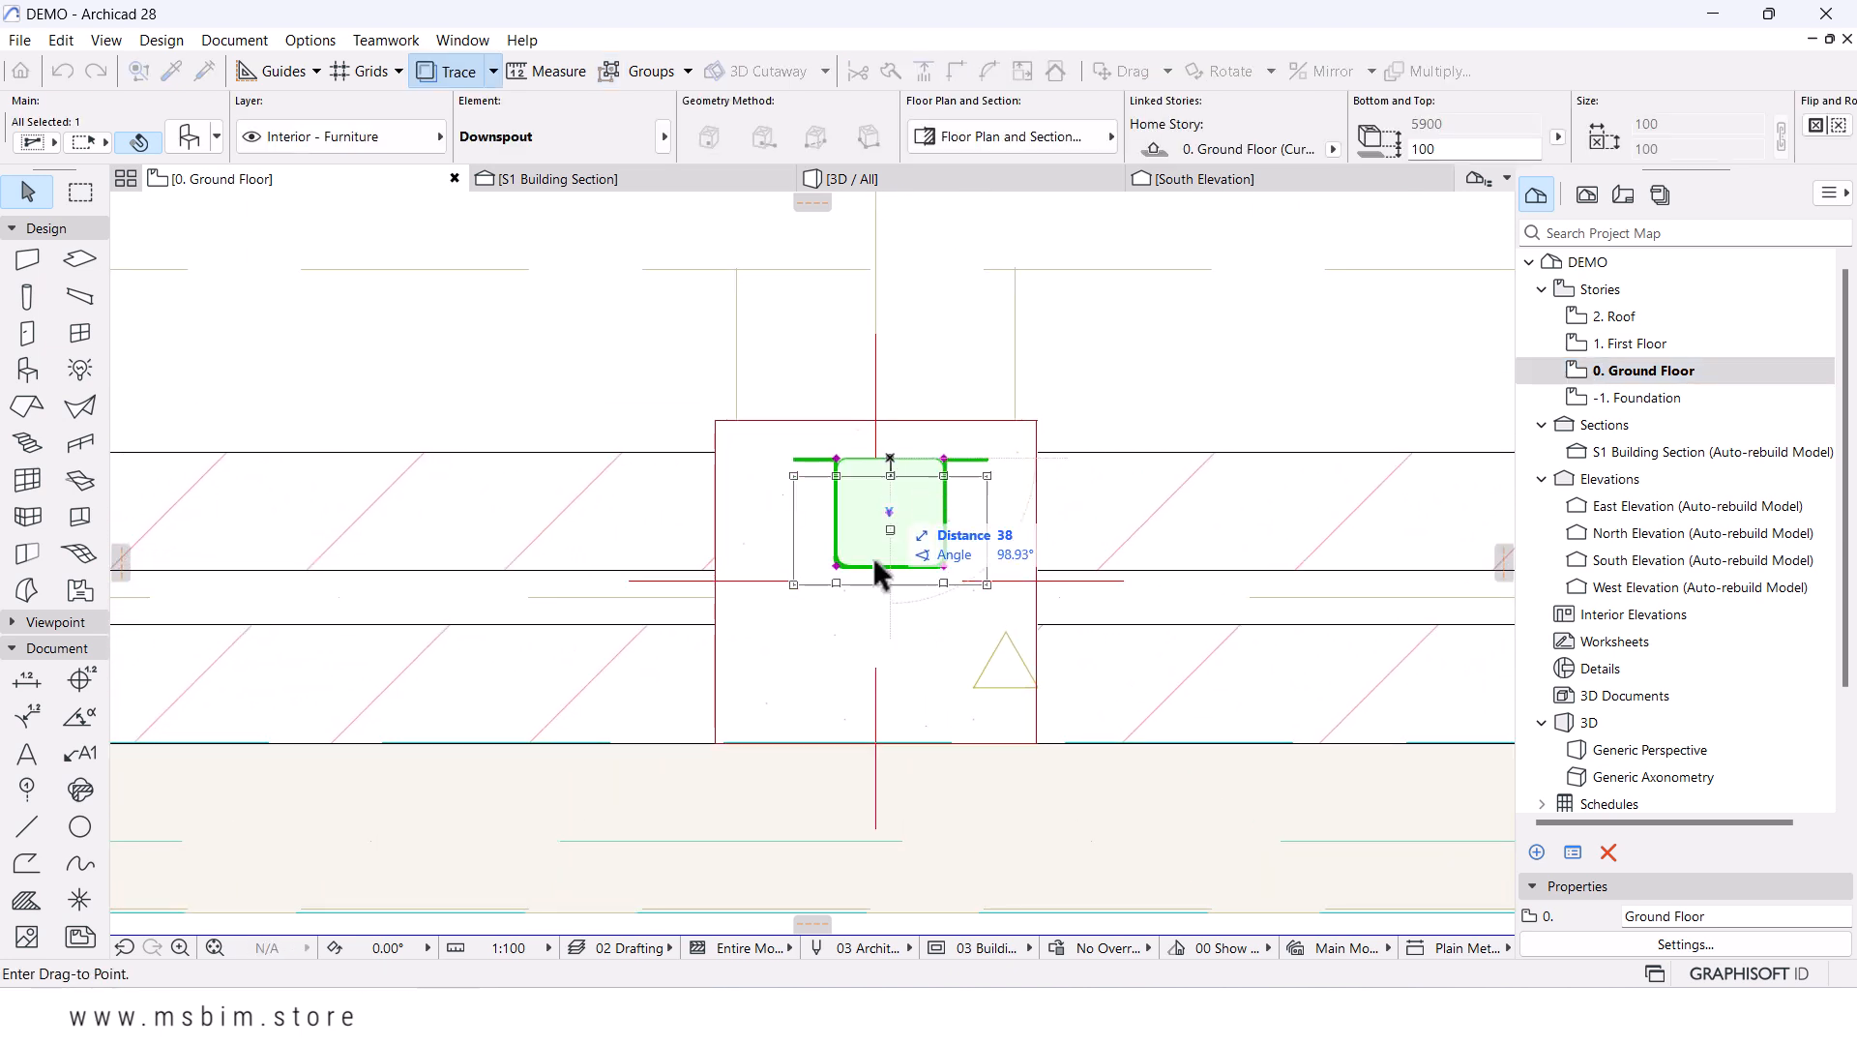
left_click(874, 743)
scroll(967, 668, "down", 4)
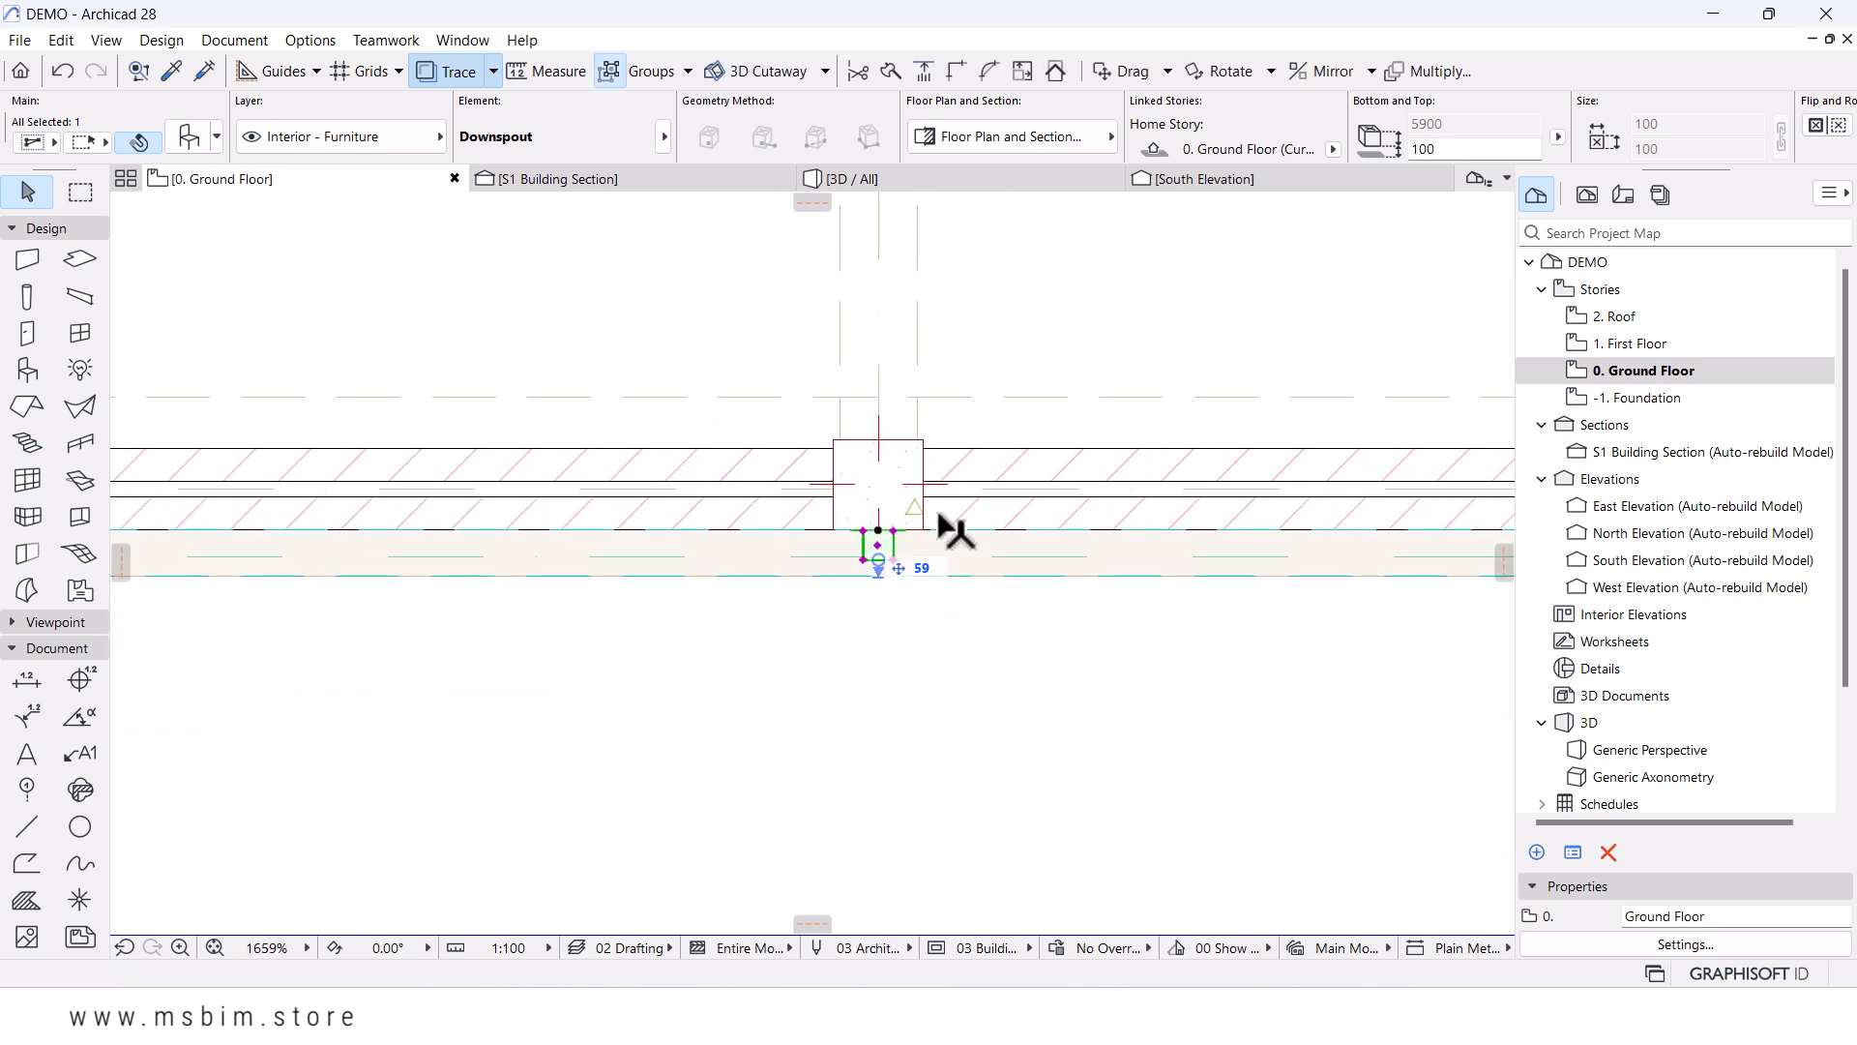
scroll(872, 474, "up", 2)
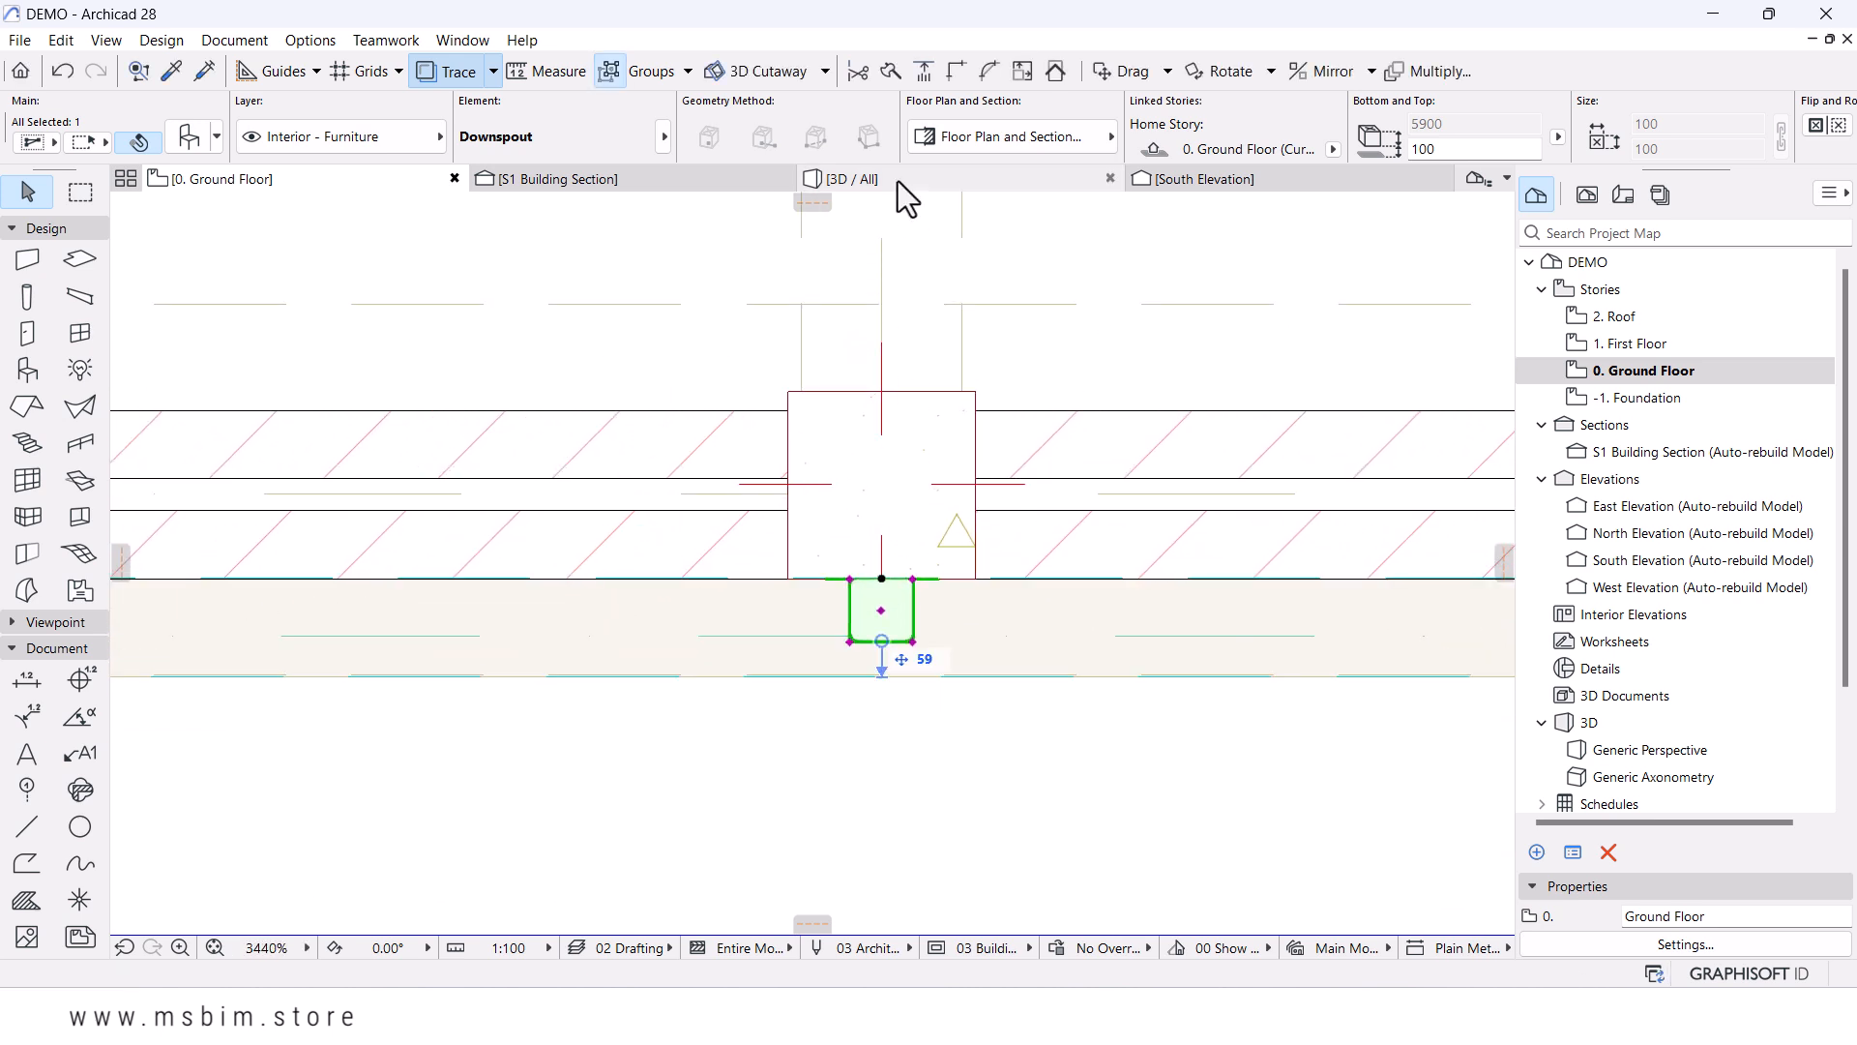
- Examine the downspout and its hangers along the column's outer face in 3D, closing in on its lower end
left_click(898, 182)
mouse_move(917, 584)
middle_mouse_down("shift")
mouse_move(845, 629)
mouse_move(812, 539)
mouse_move(922, 437)
mouse_move(865, 414)
mouse_move(893, 302)
middle_mouse_up("shift")
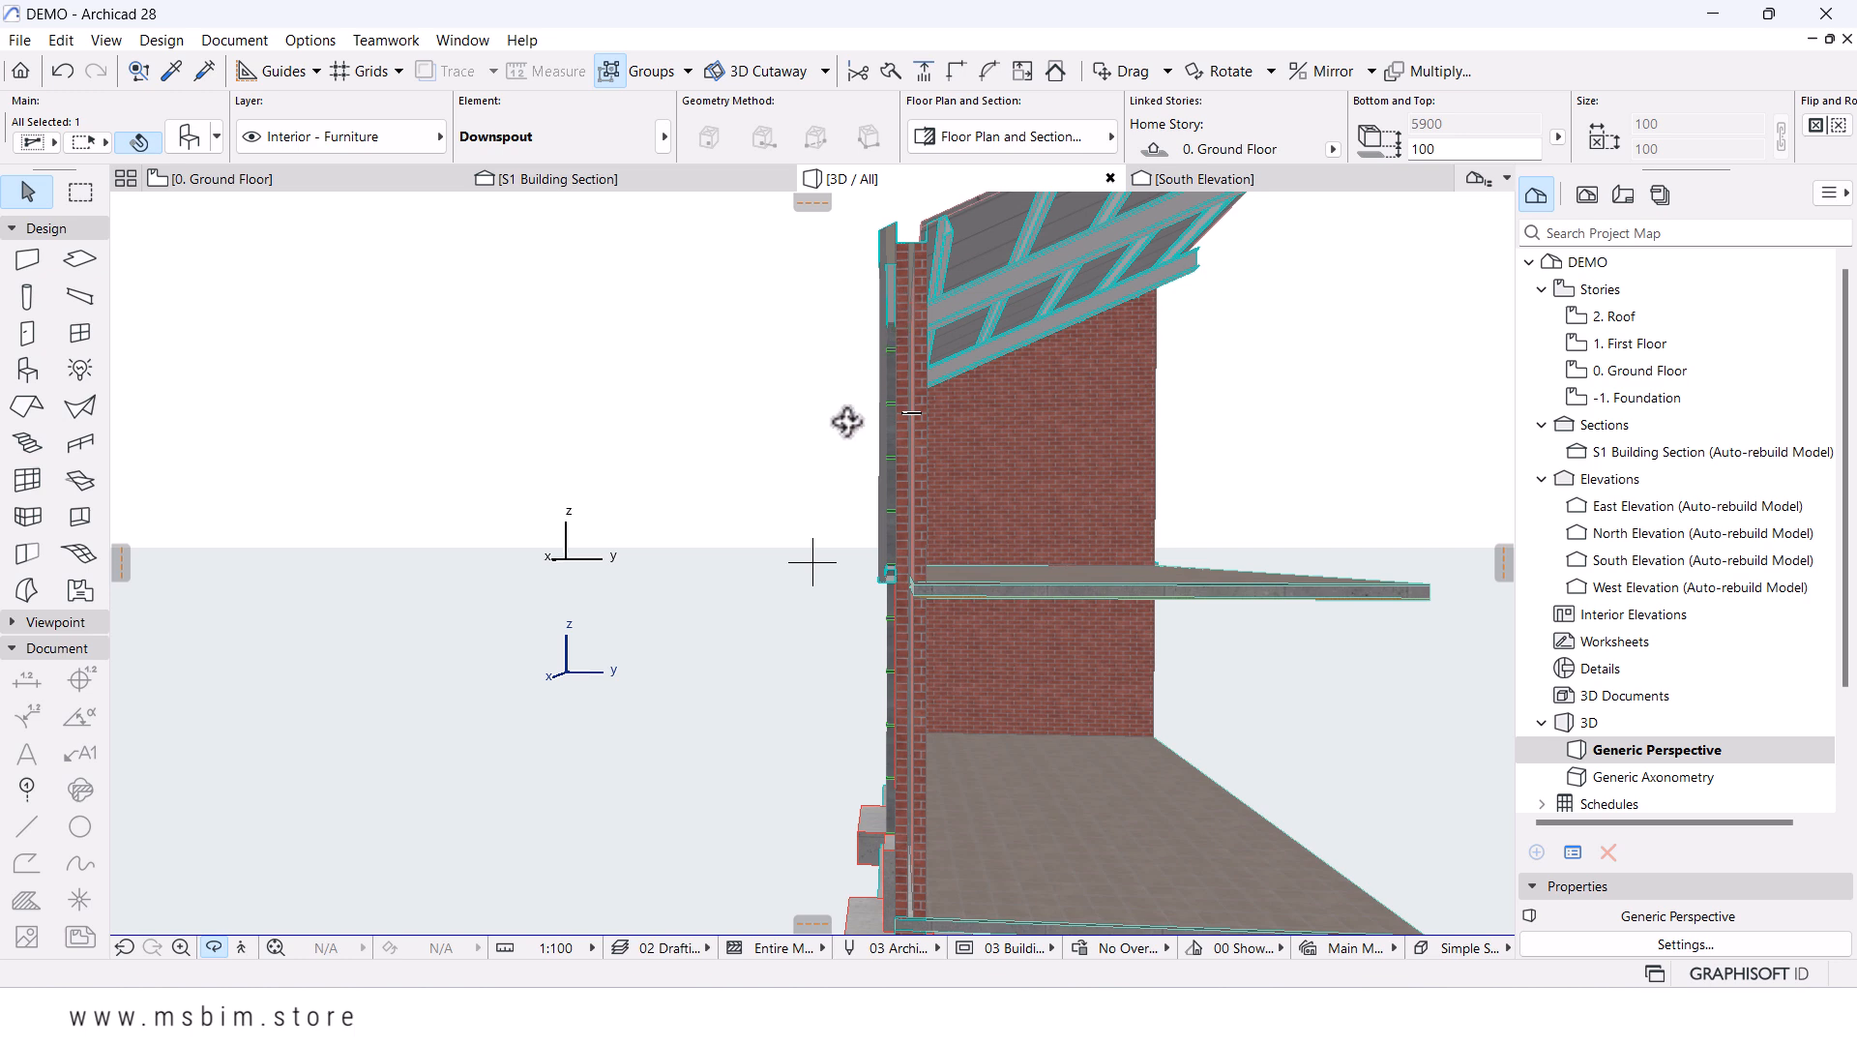
middle_click_drag(865, 543, 1009, 665, "shift")
scroll(945, 712, "up", 6)
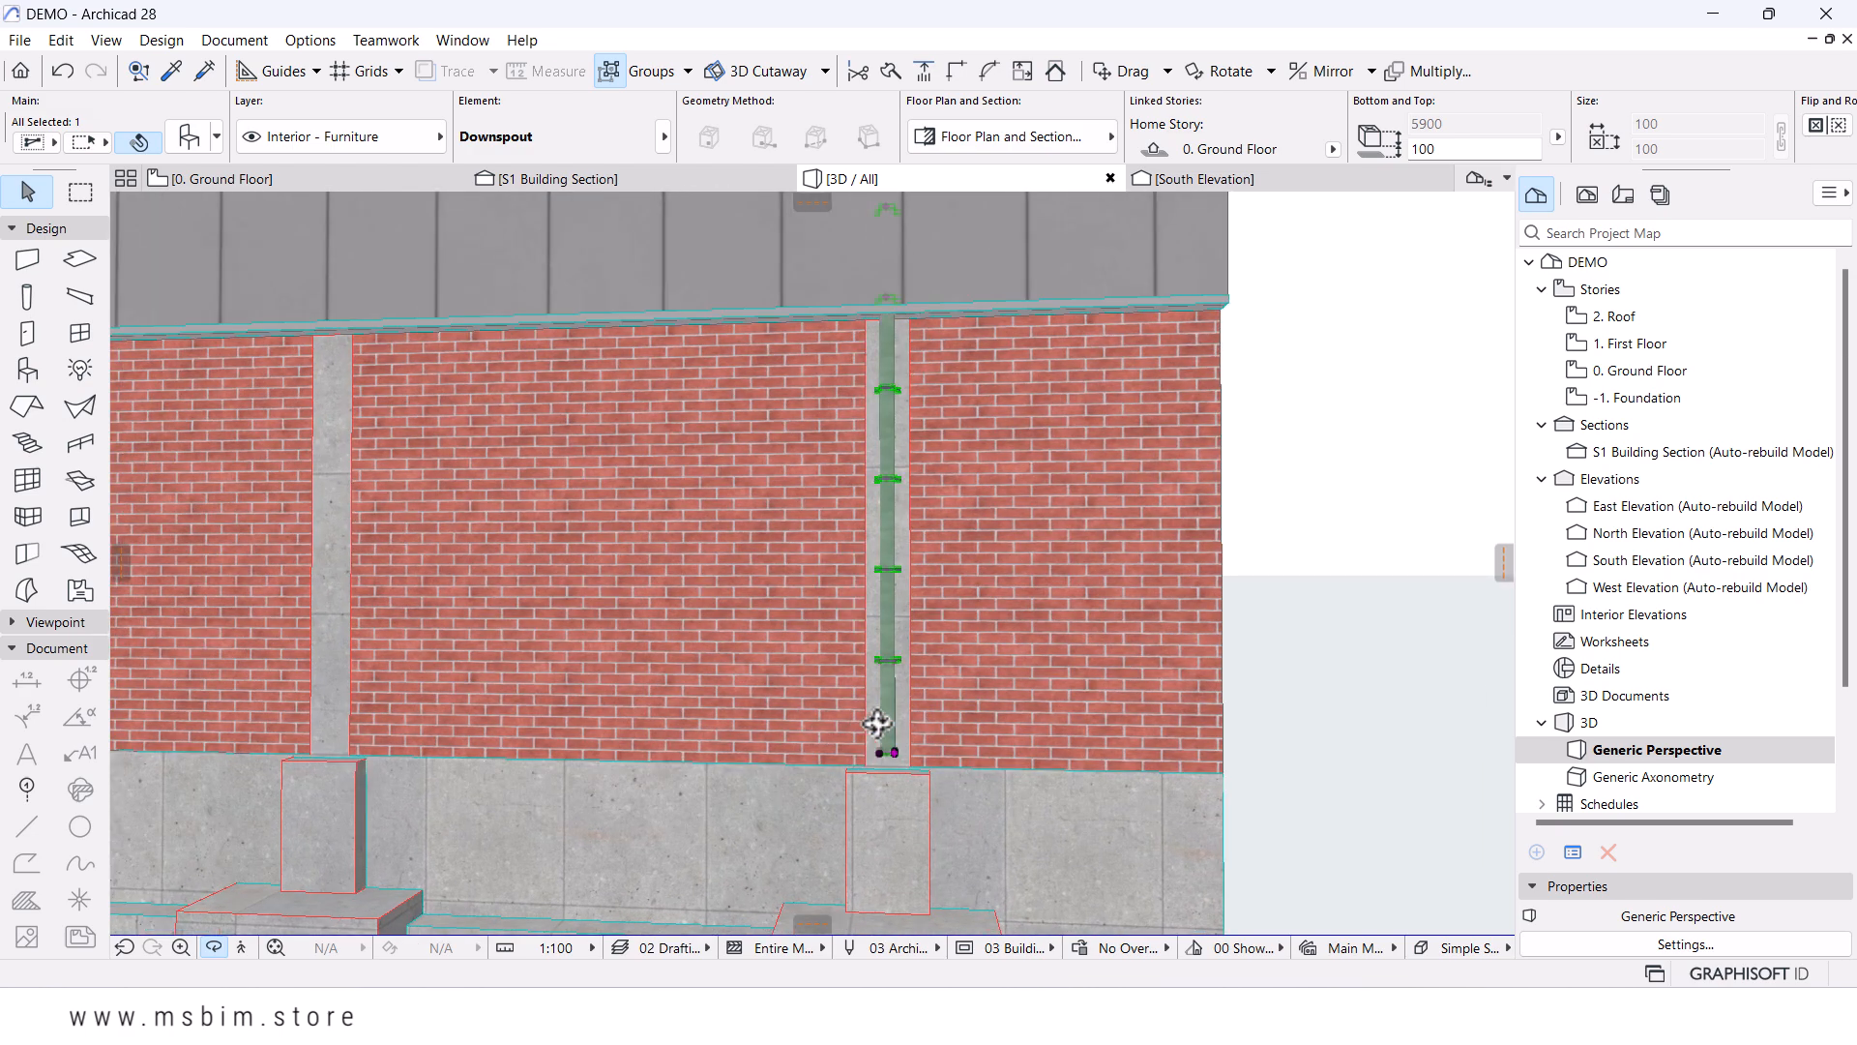
- Stretch the downspout's lower end up to the level of its lowest hanger, giving a length of 5285 mm
key("Escape")
left_click(886, 752)
left_click(885, 753)
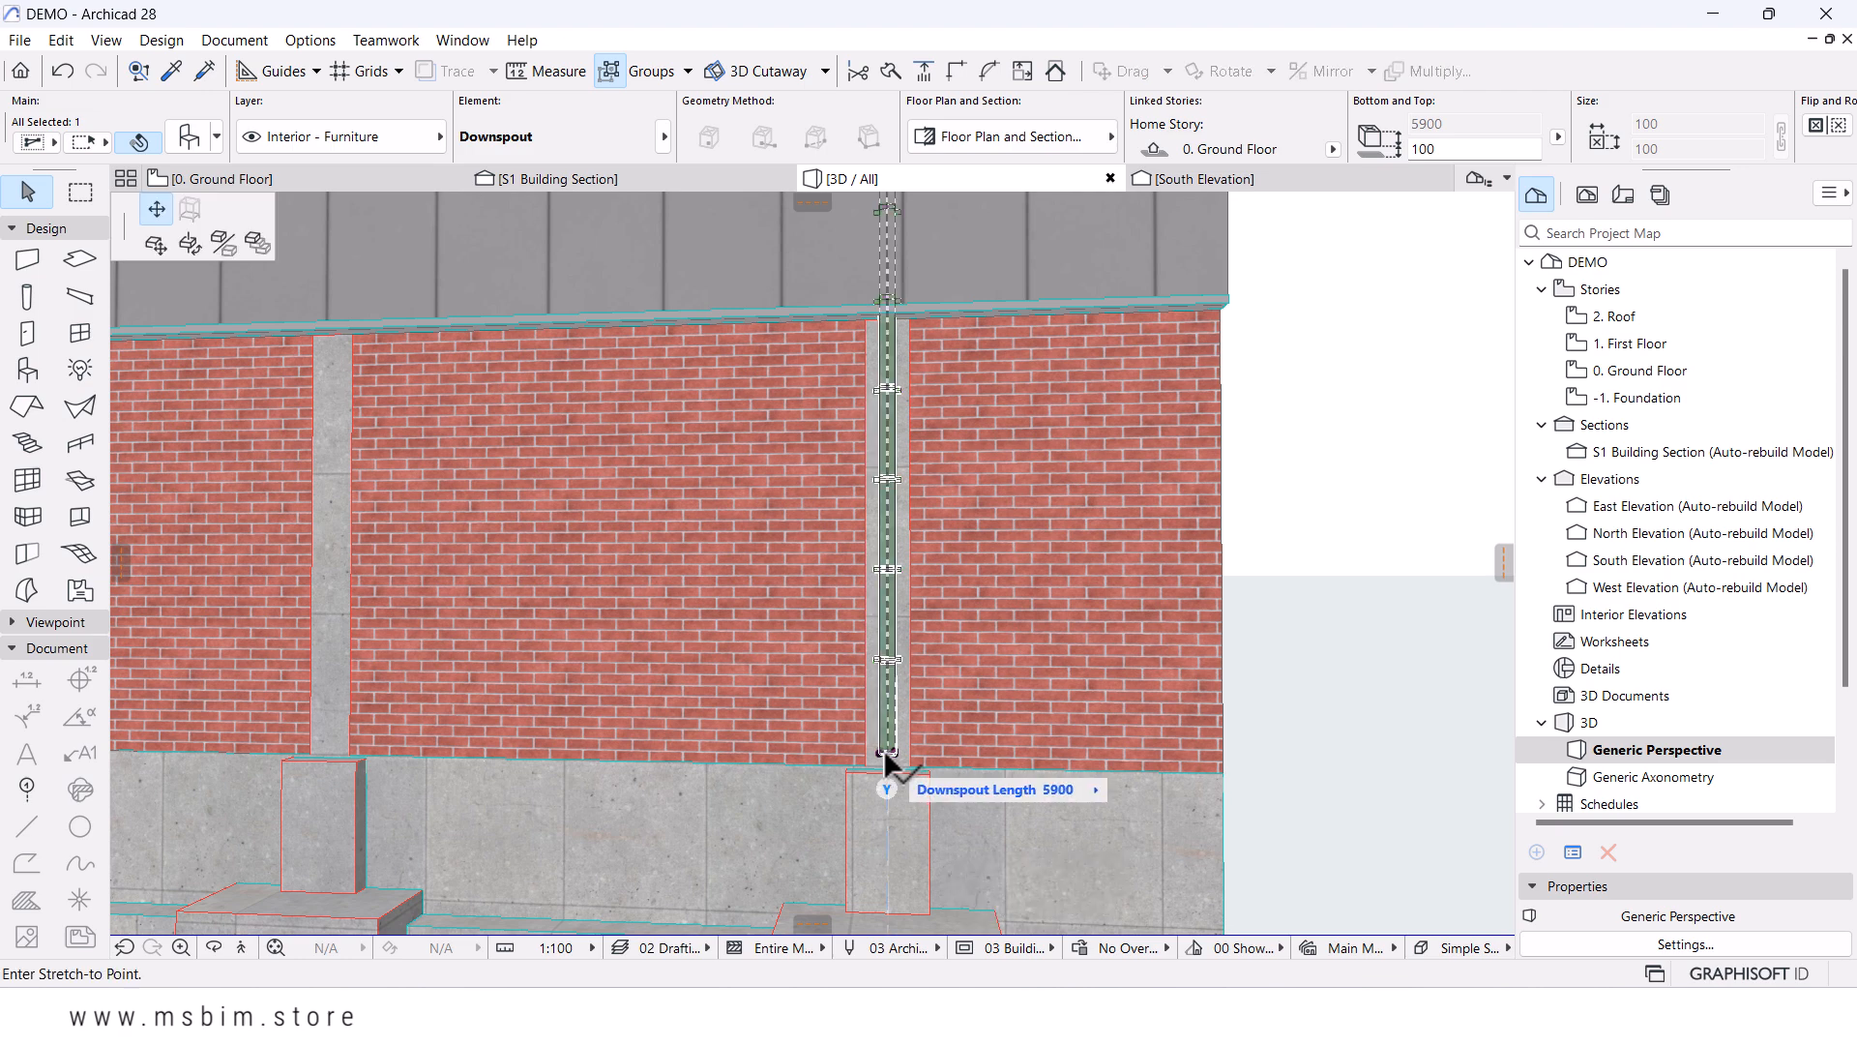
left_click(886, 657)
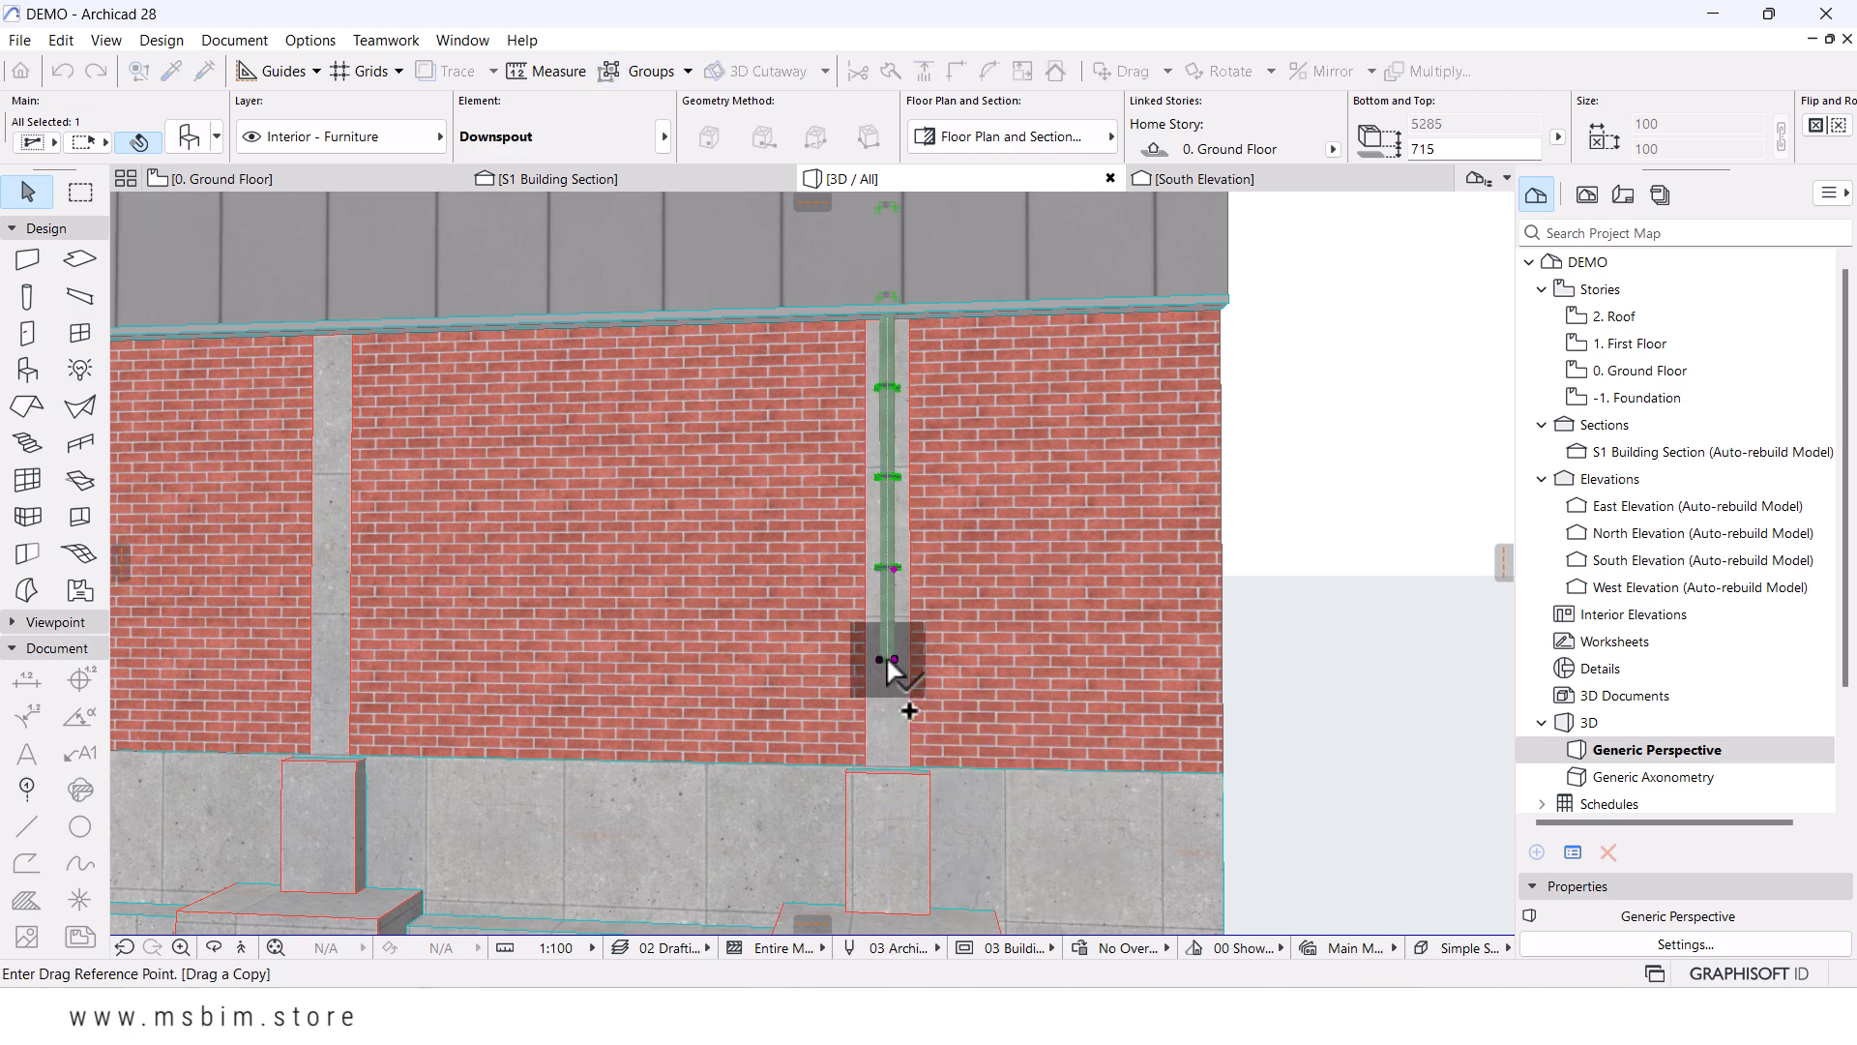
- Copy the downspout in place and turn the copy into a Downspout Elbow with a Corrugated profile
left_click(887, 659)
left_click(891, 662)
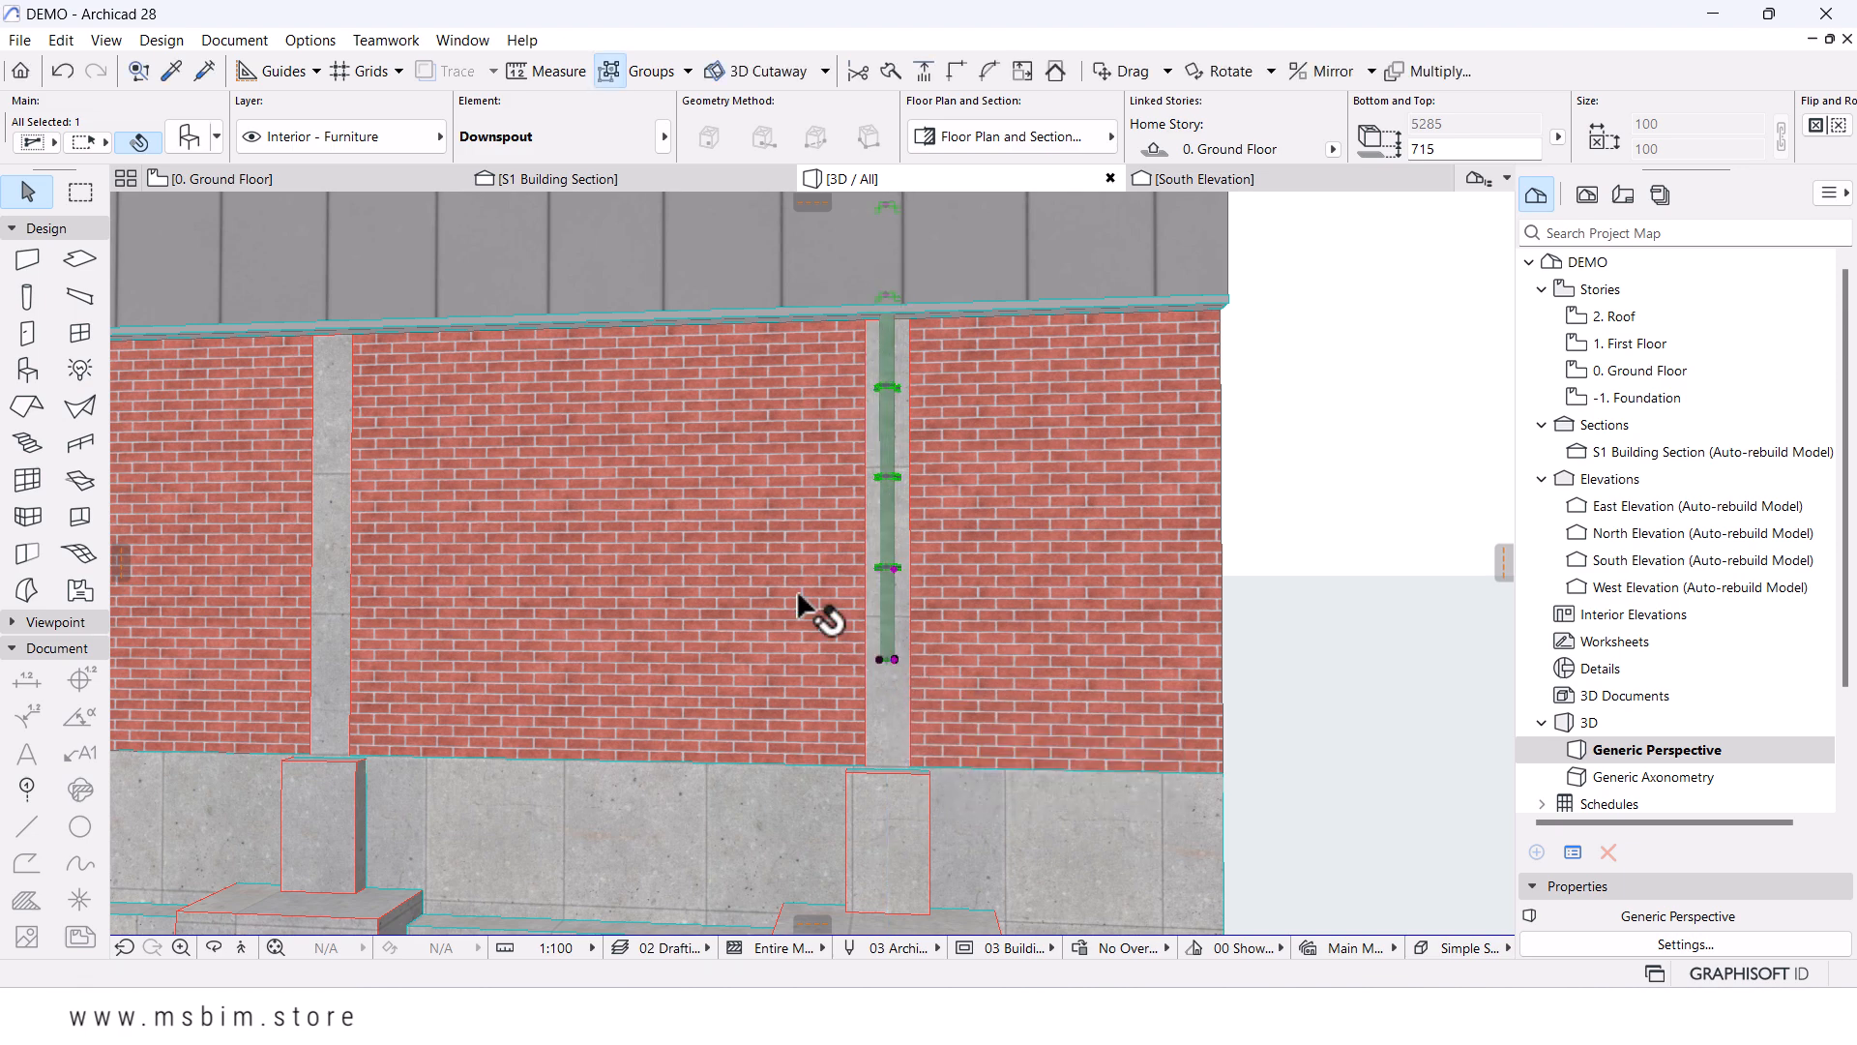
key("ctrl+t")
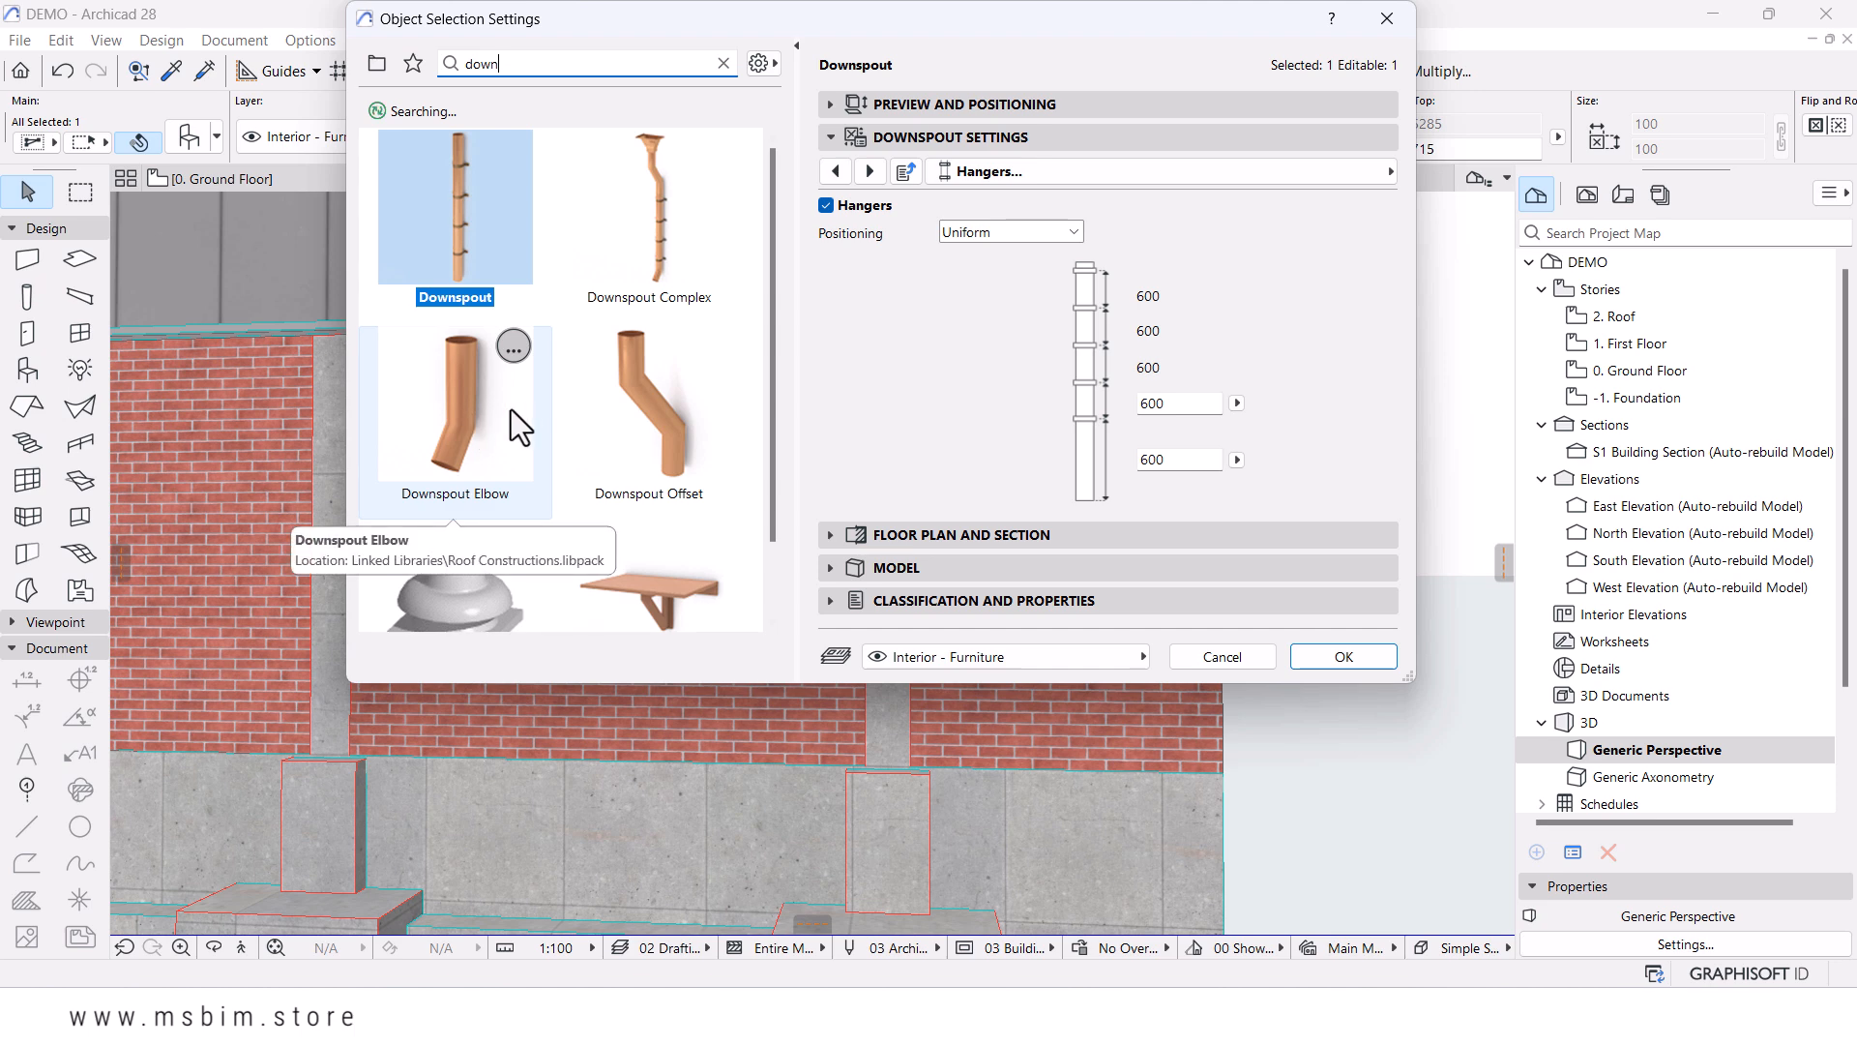
left_click(462, 405)
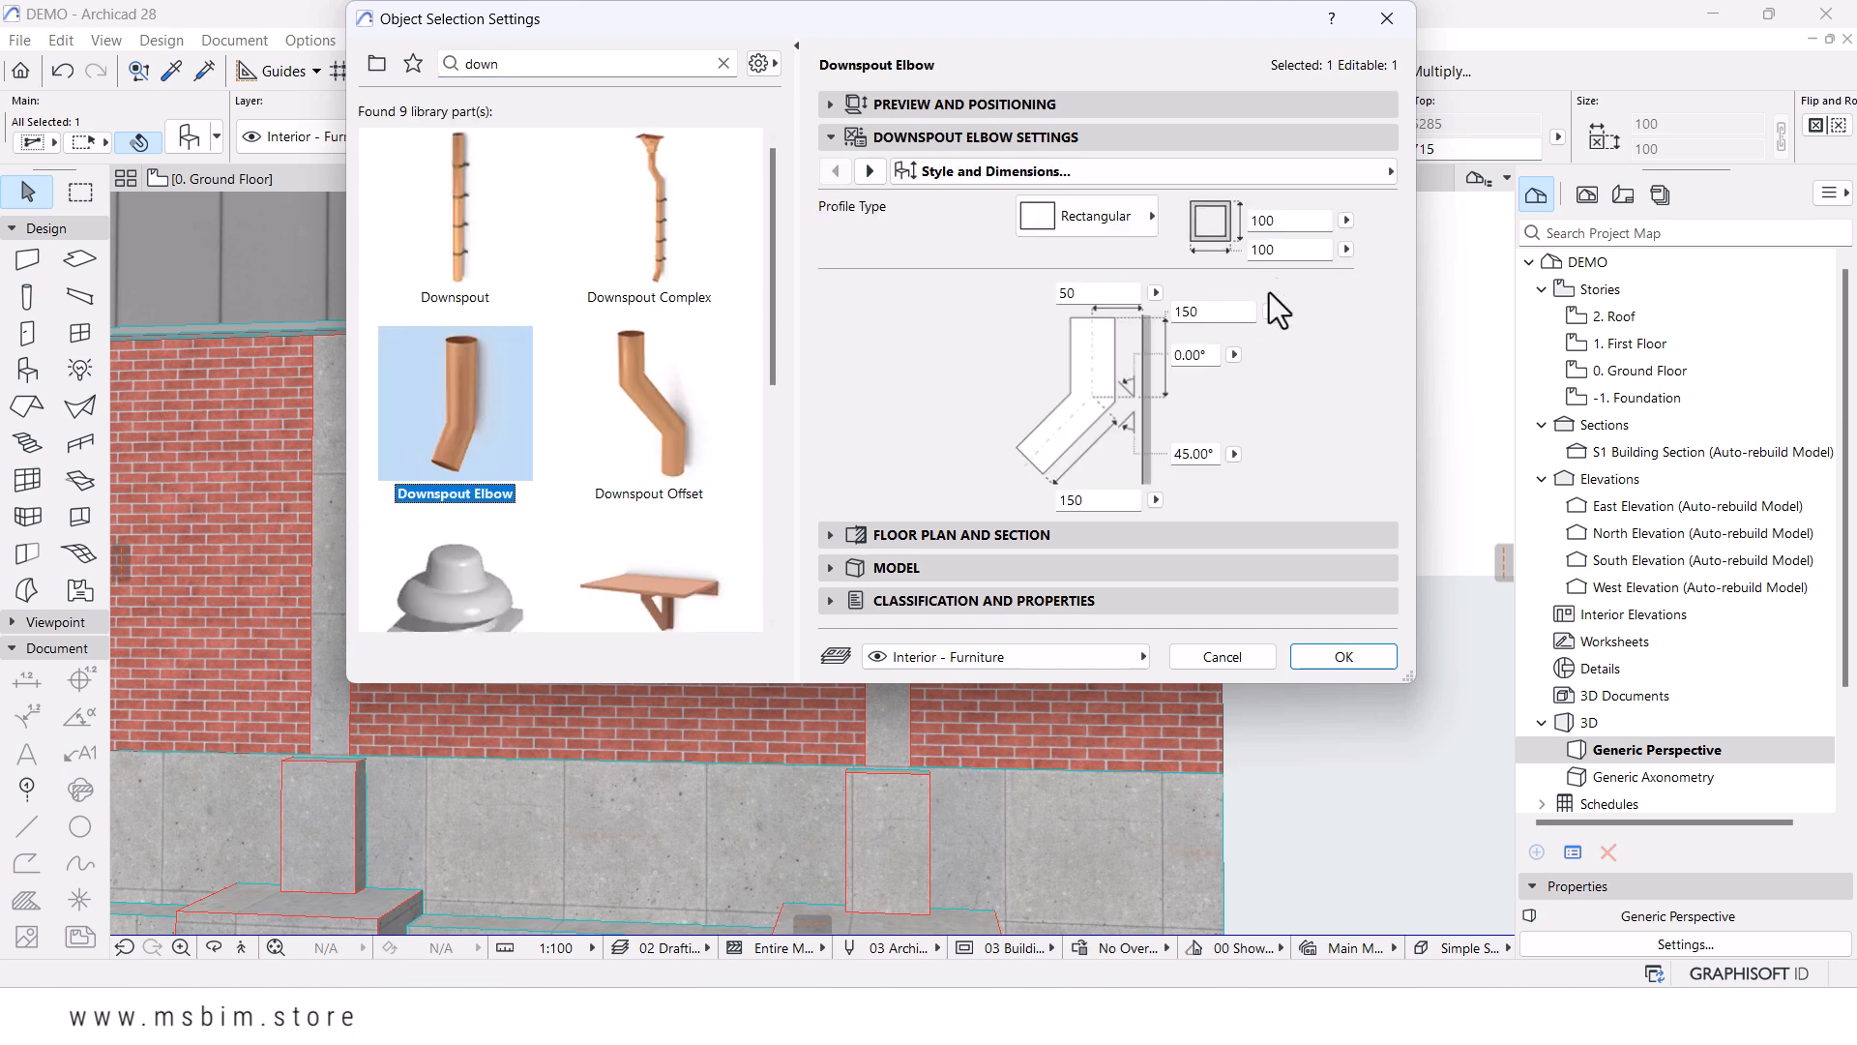
left_click(1156, 214)
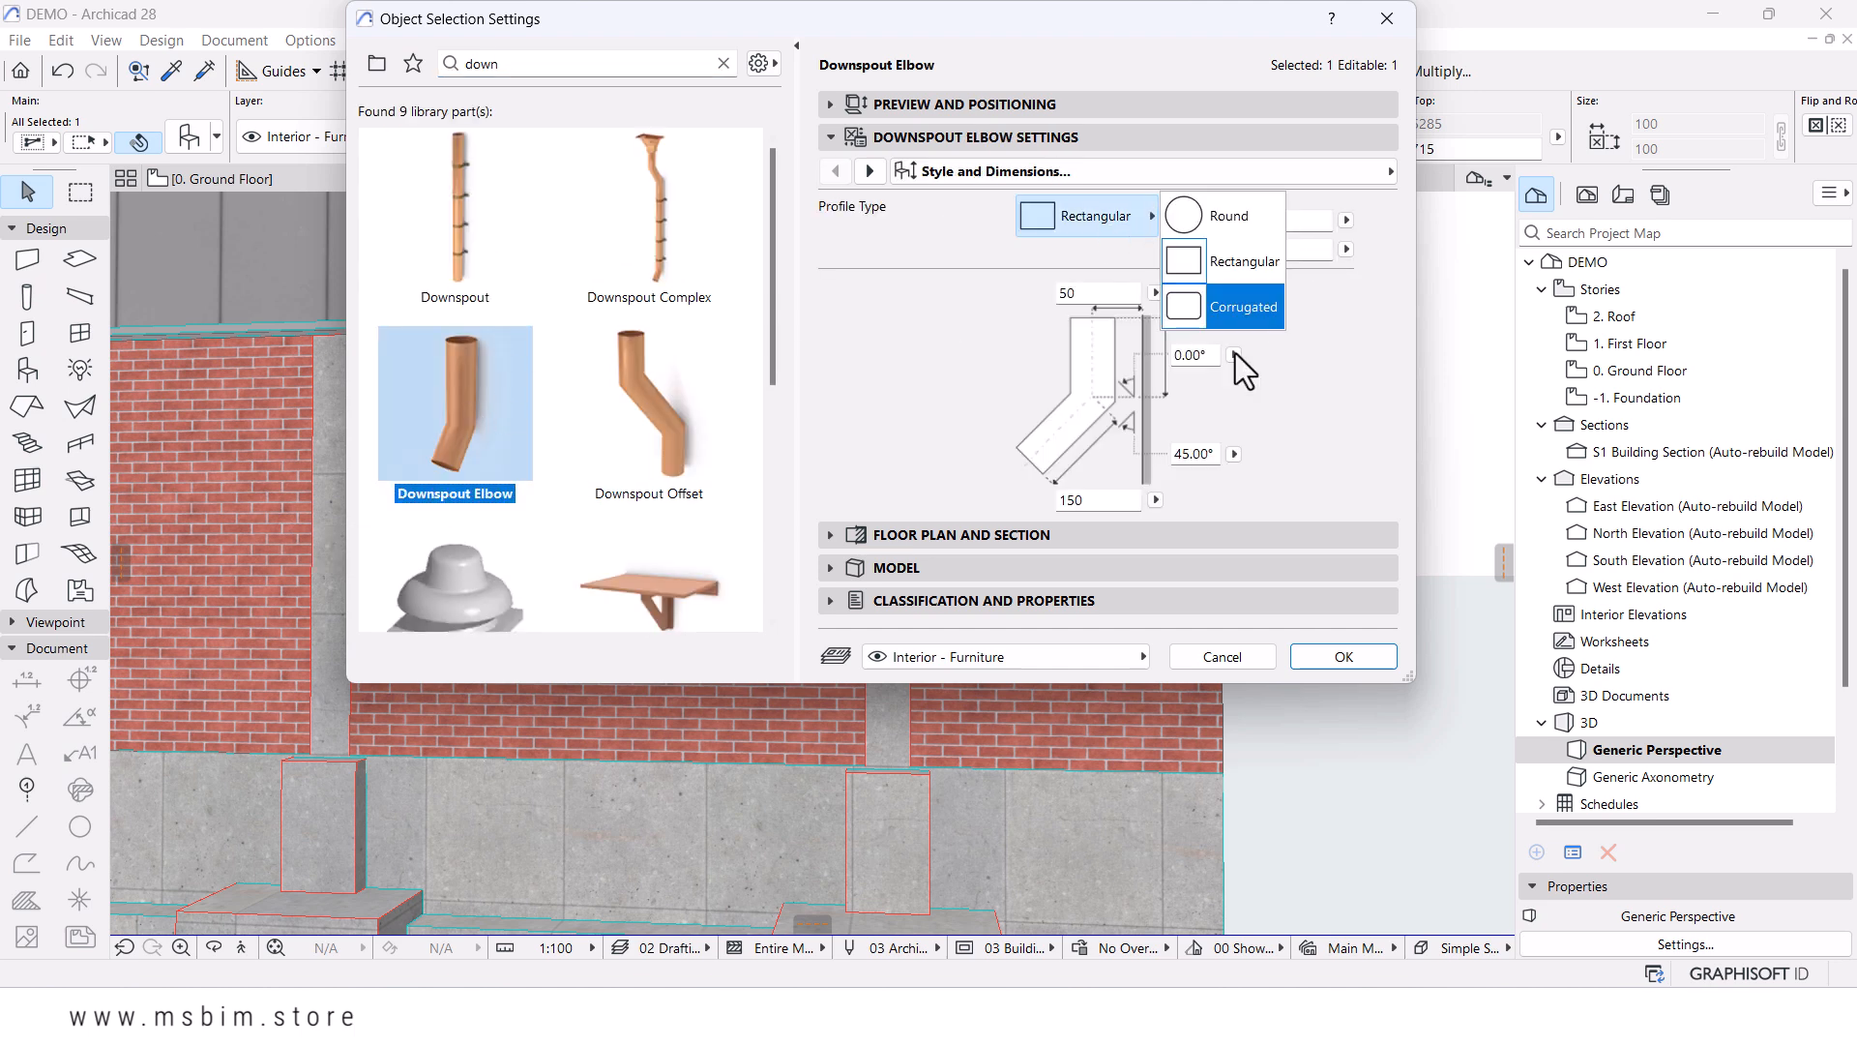
left_click(1228, 296)
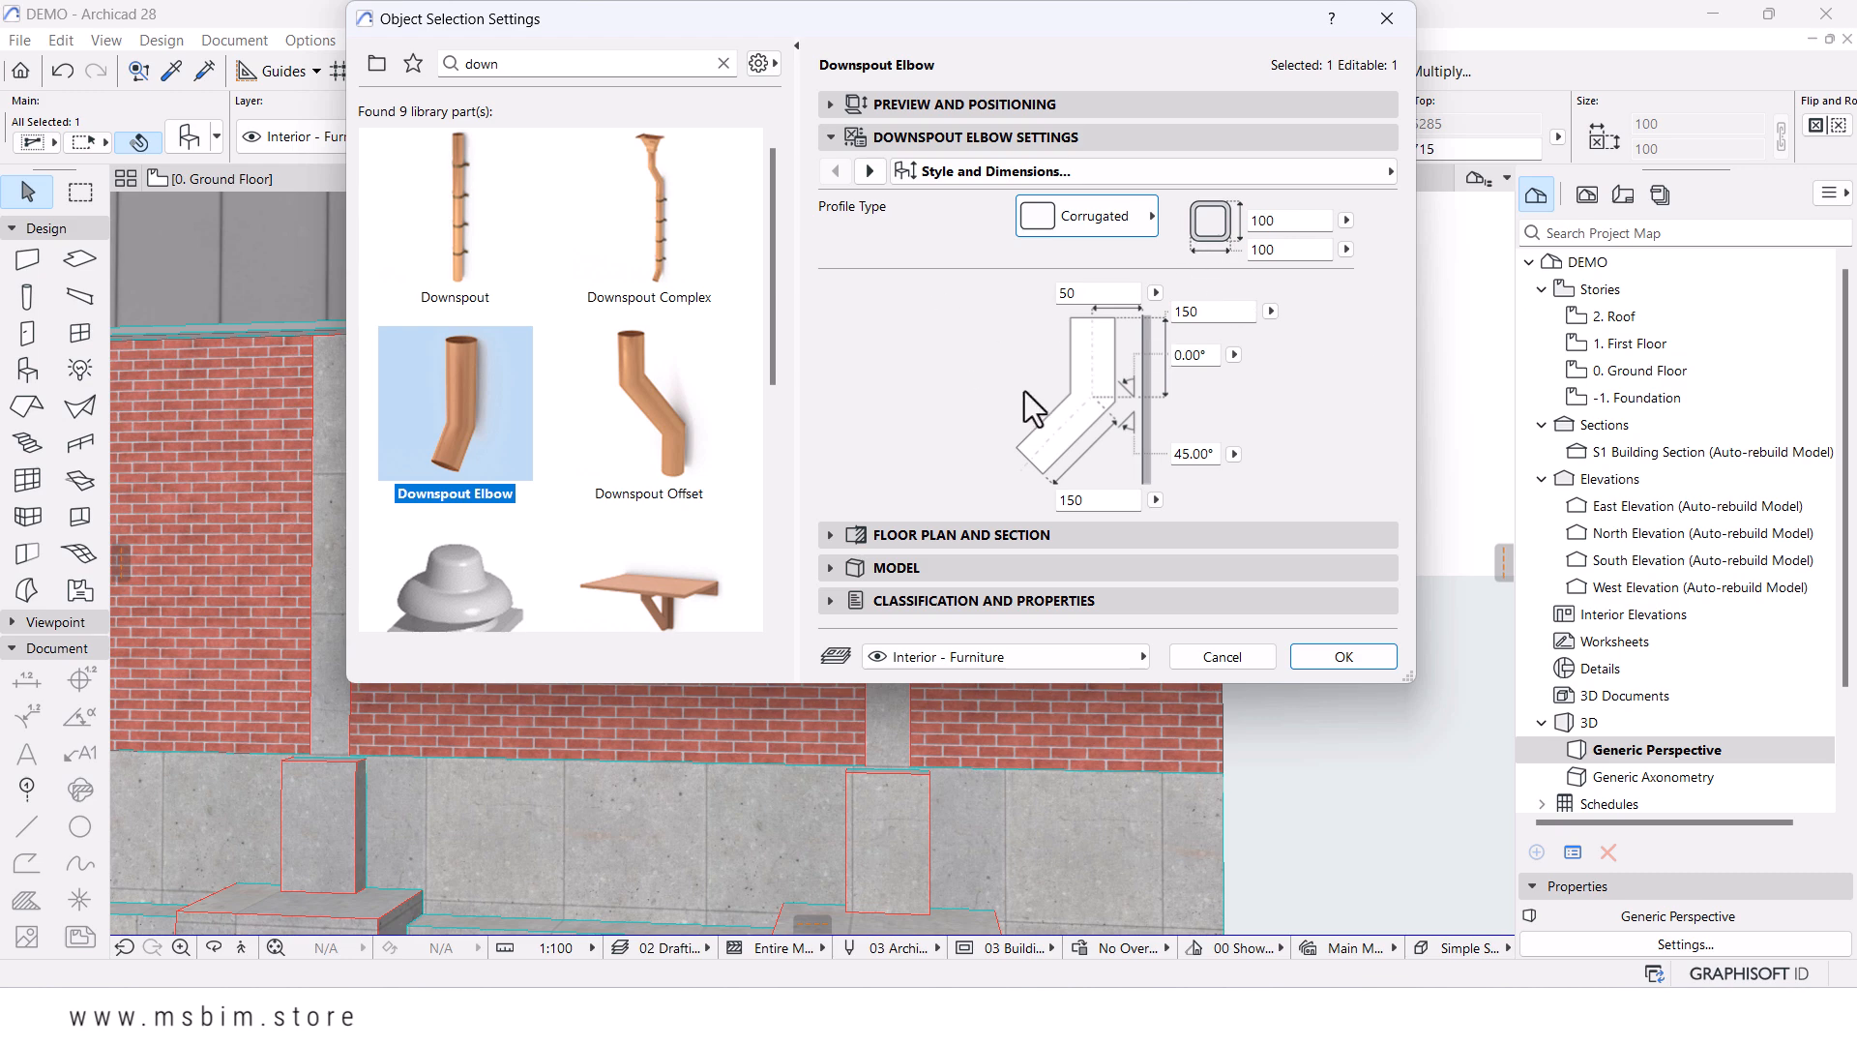
left_click(1294, 653)
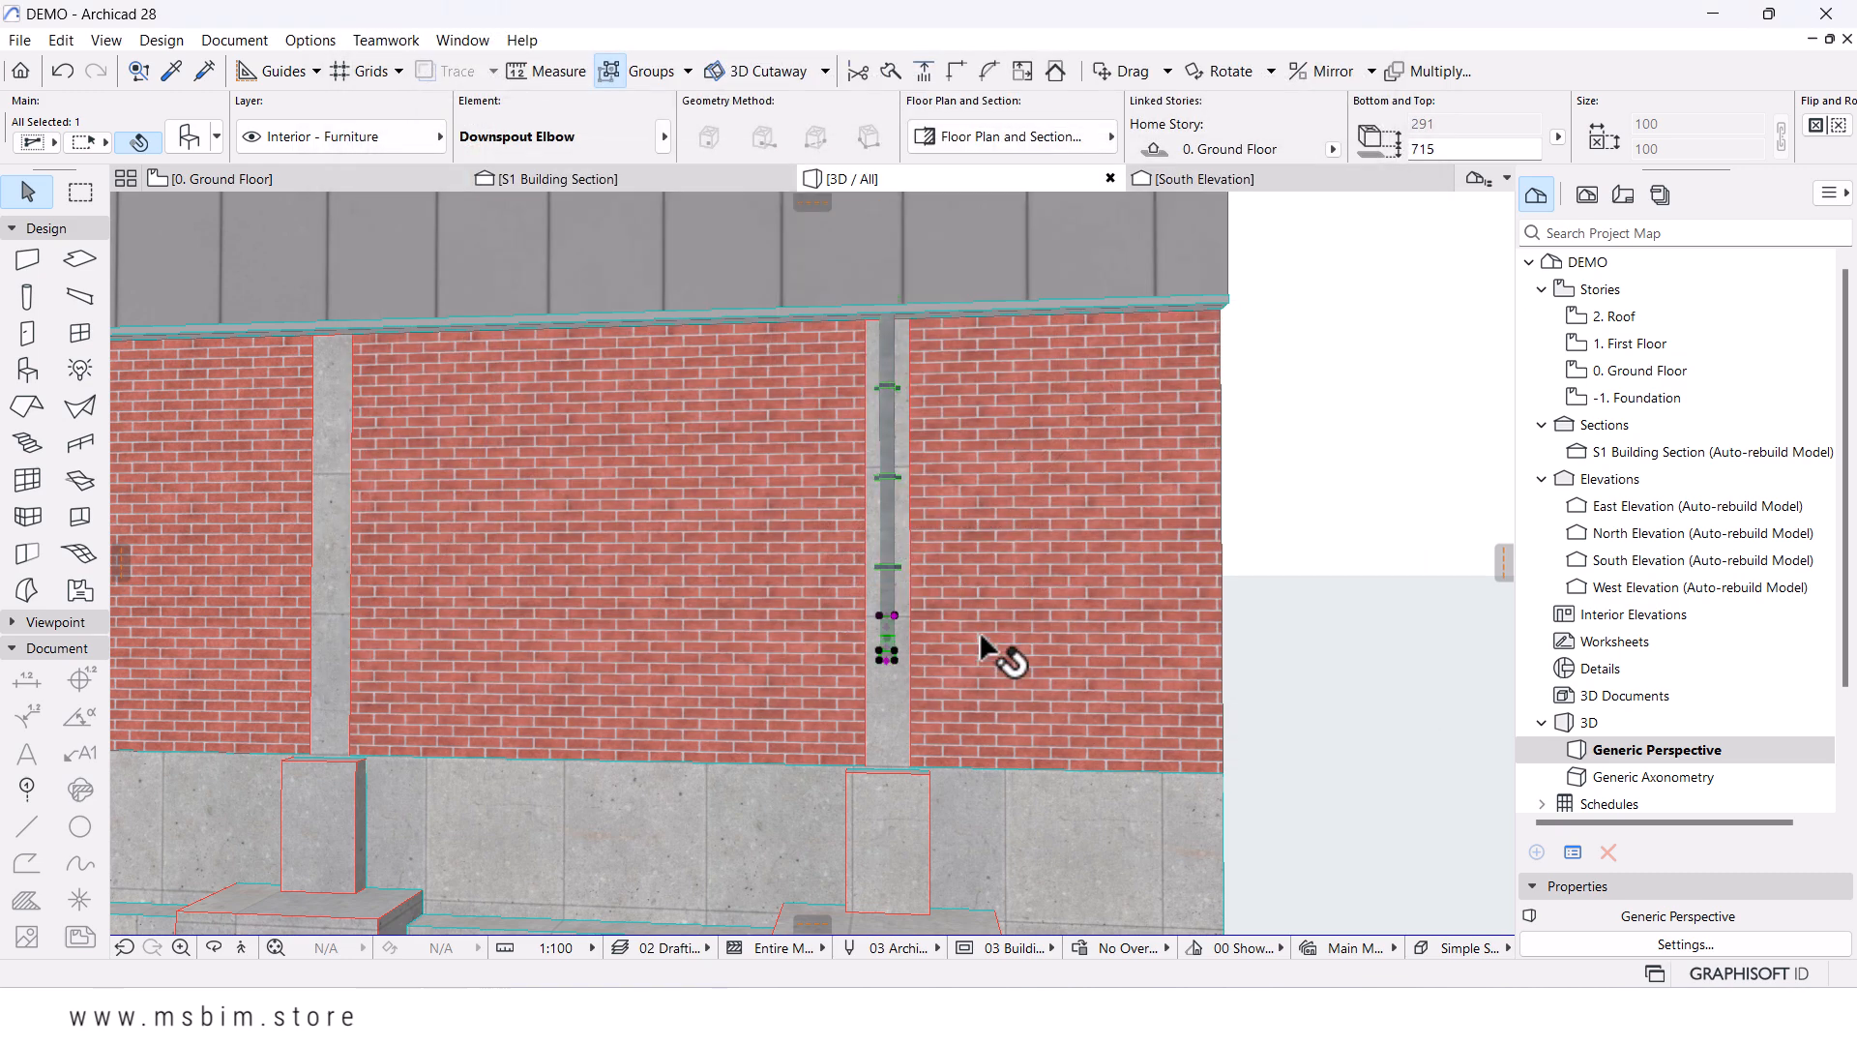
- Move the downspout elbow down so its upper end meets the lower end of the vertical downspout
middle_click_drag(979, 630, 935, 668, "shift")
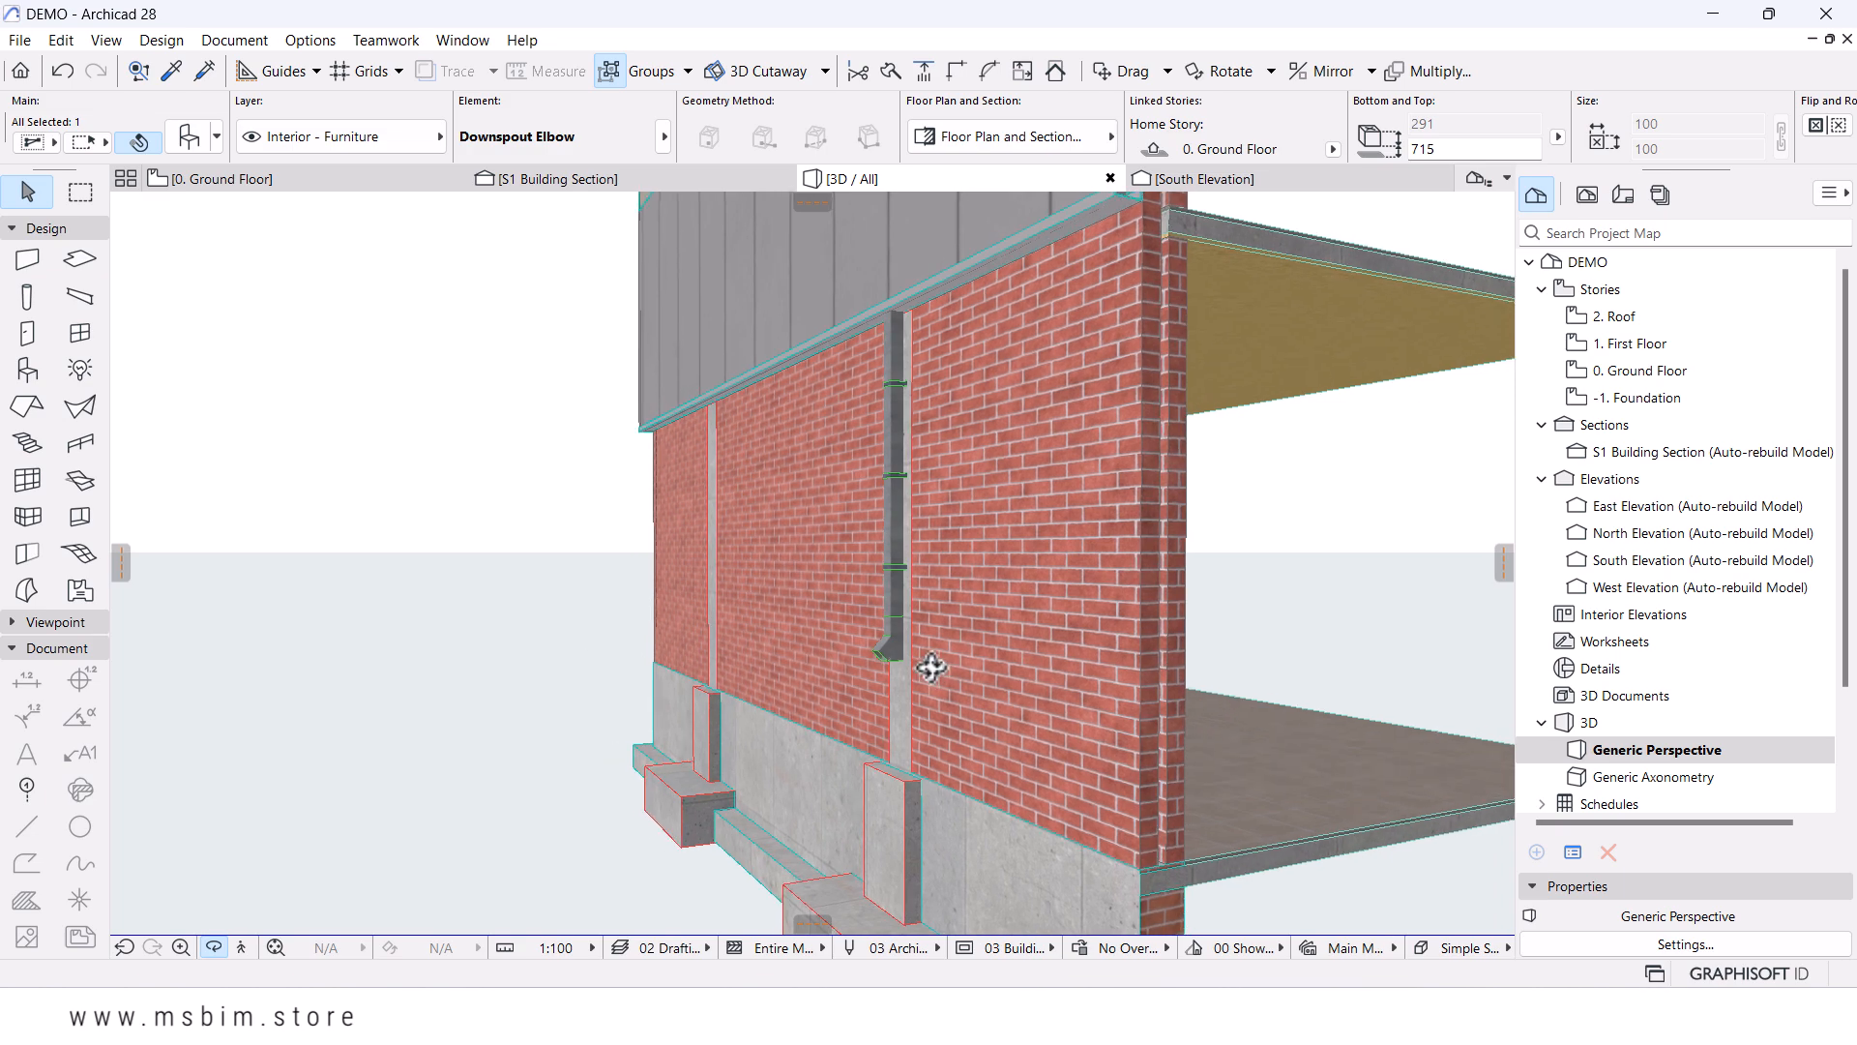
scroll(928, 666, "up", 3)
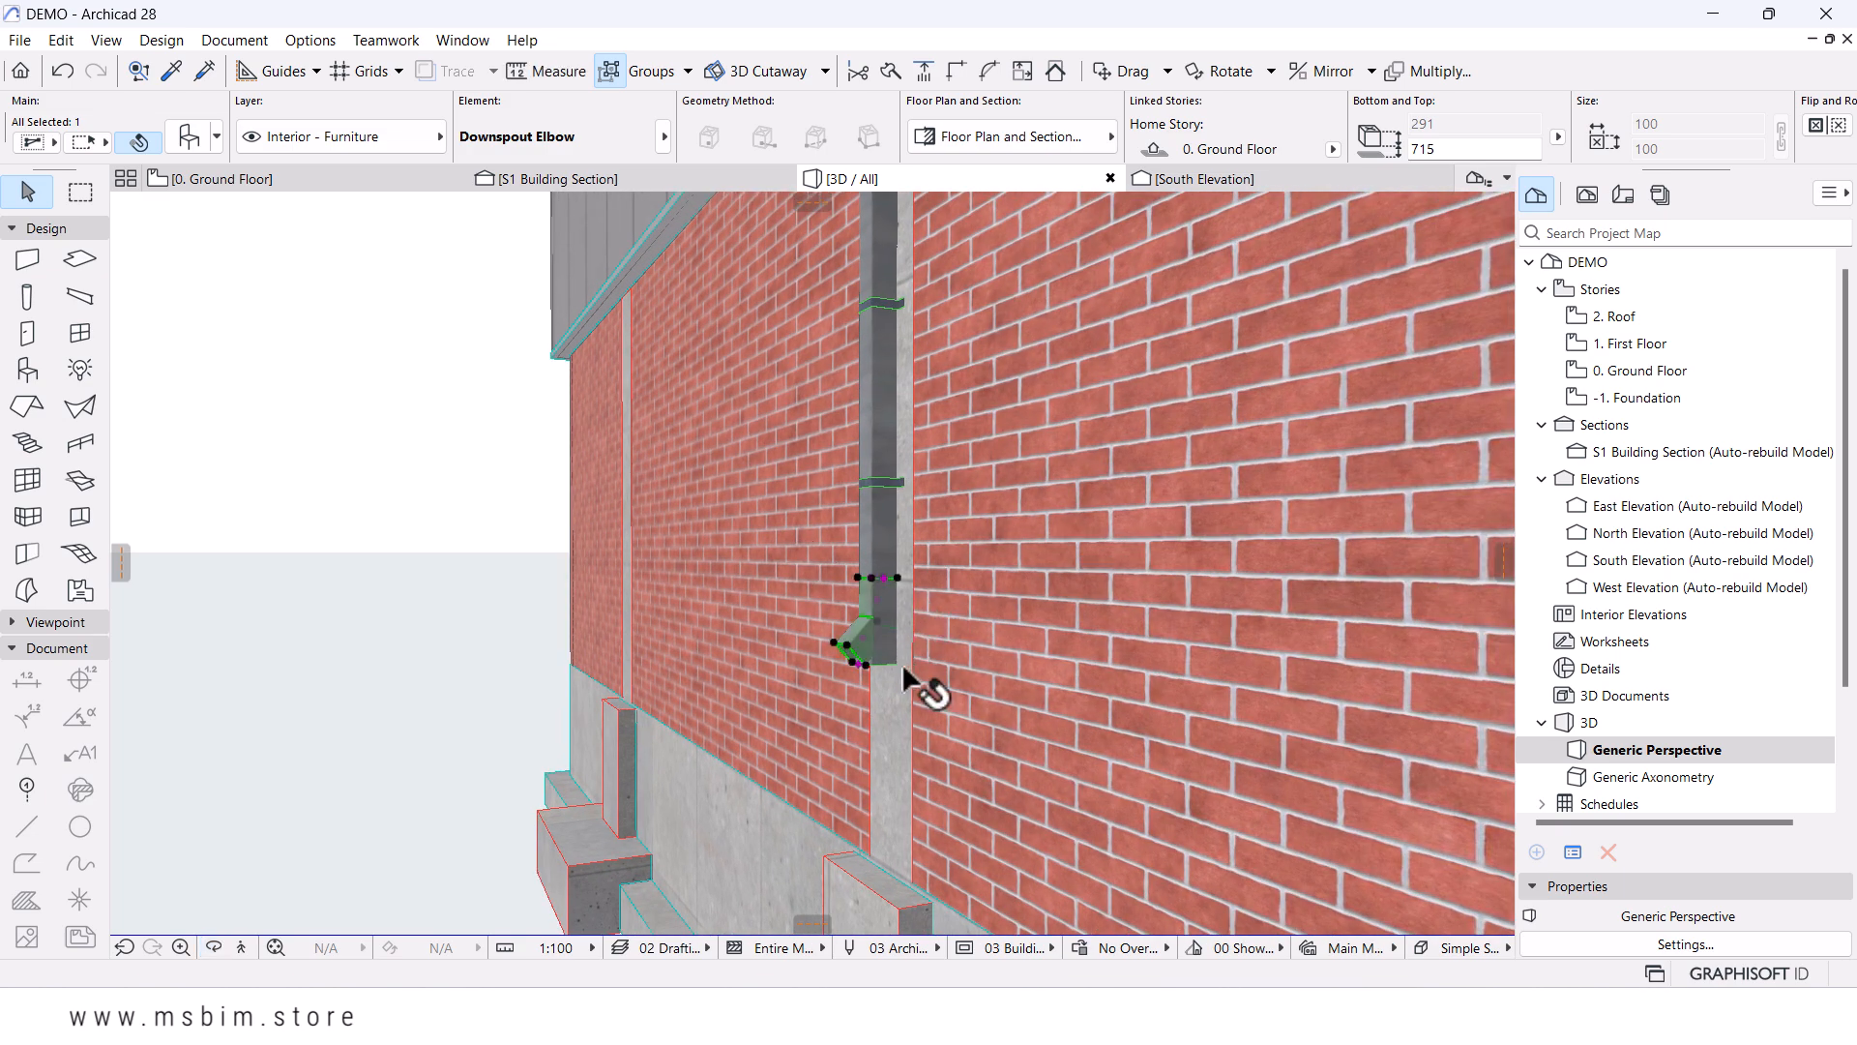
left_click(879, 666)
left_click(876, 638)
left_click(877, 600)
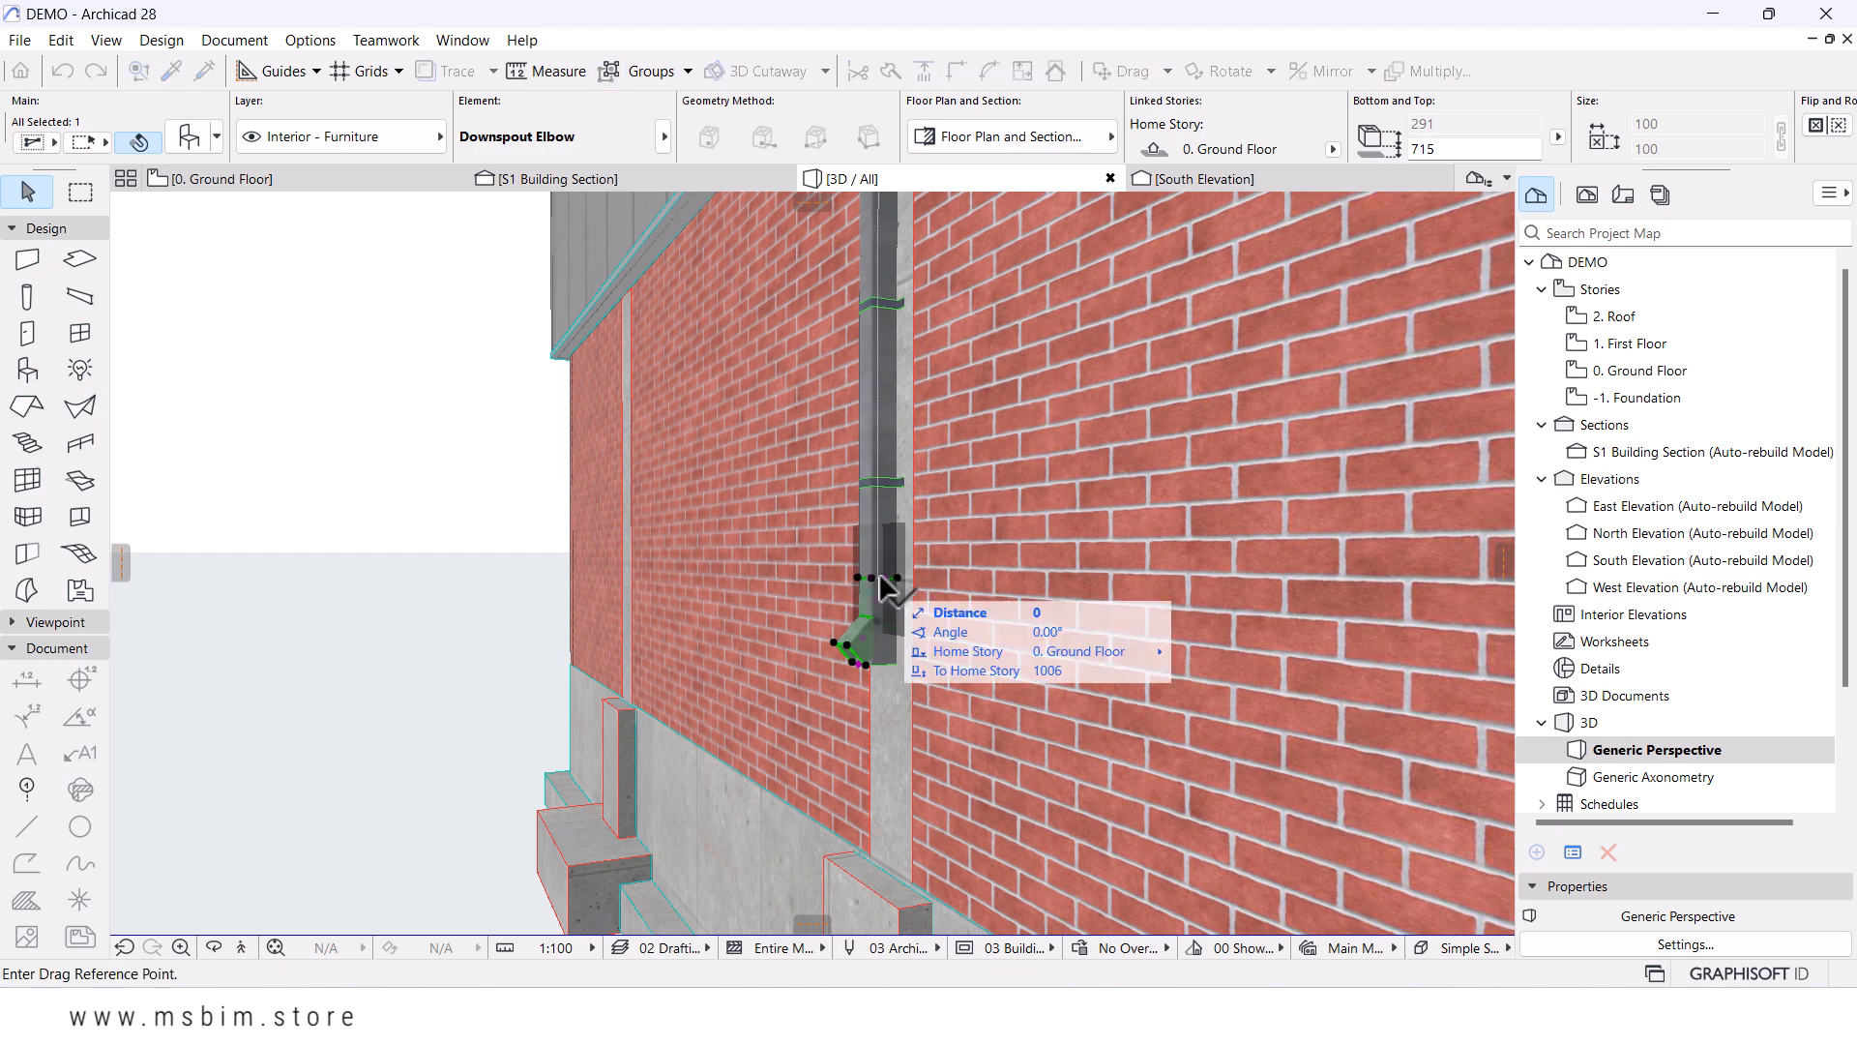
left_click(885, 664)
key("Escape")
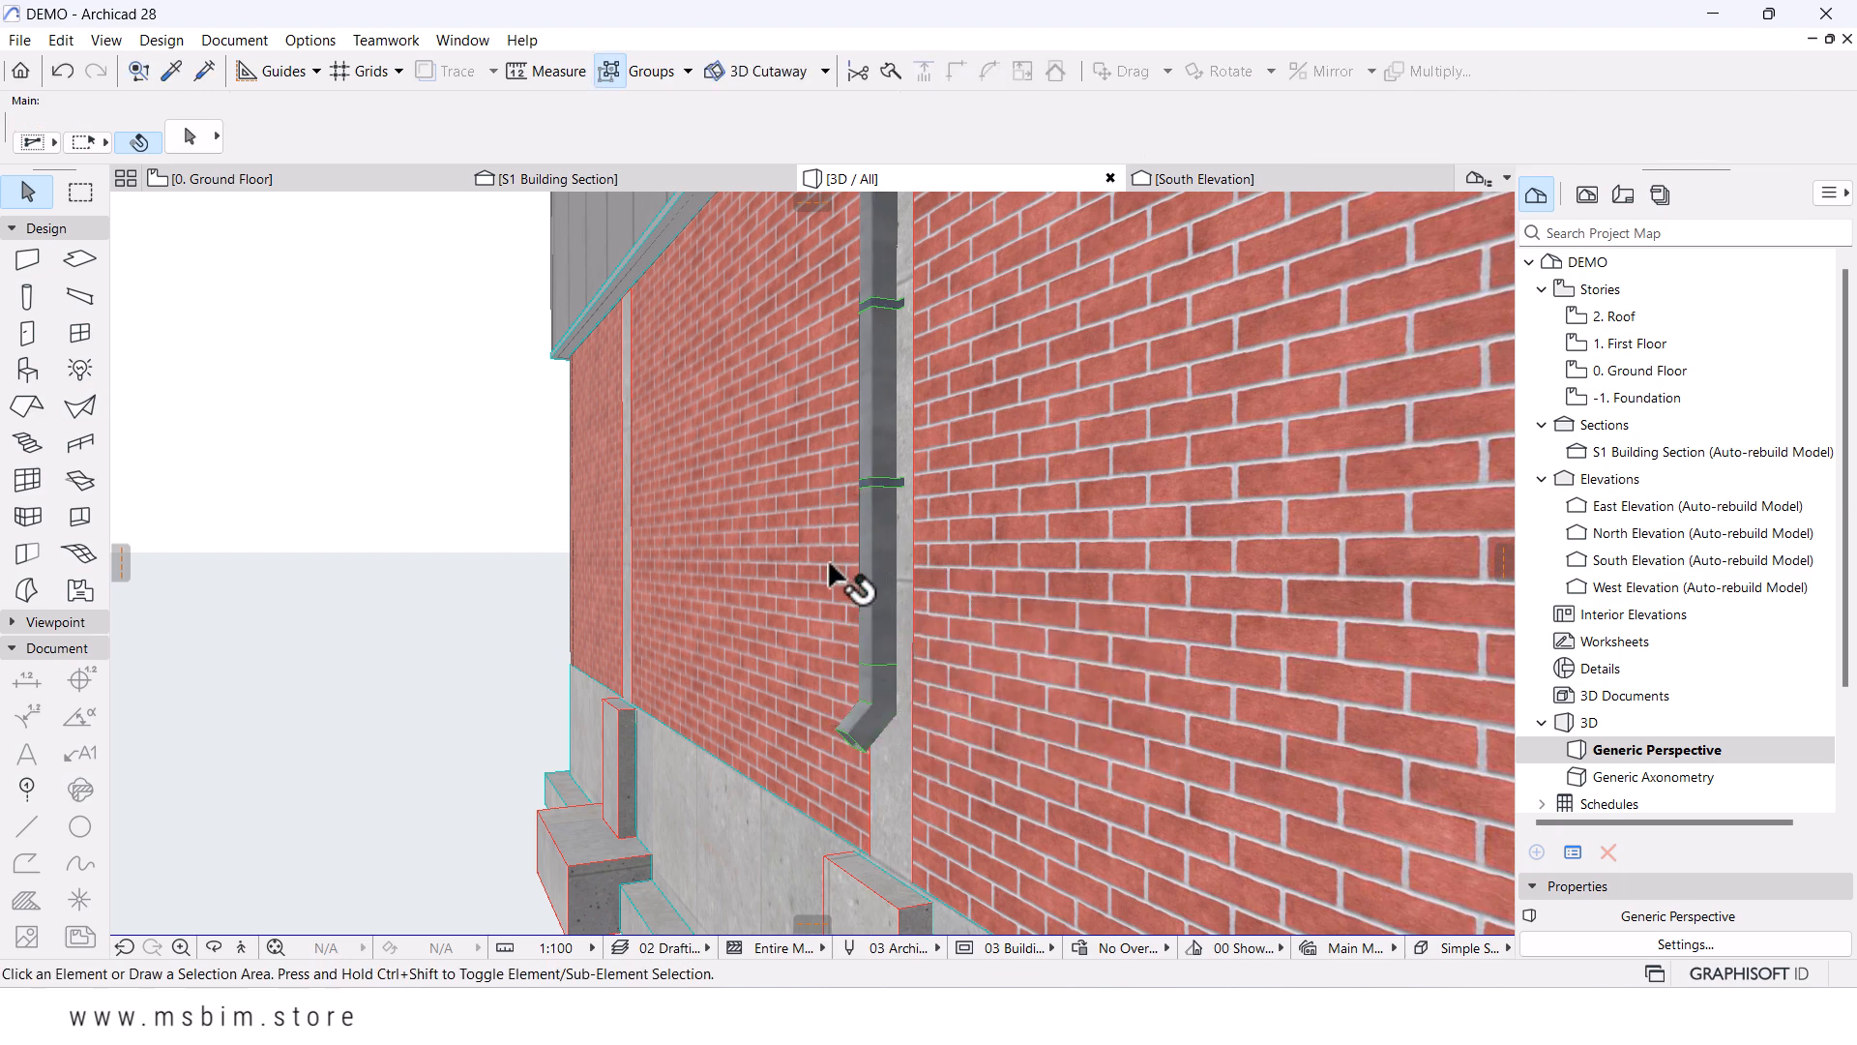
- On the Ground Floor plan, shorten the S1 section line so both marker ends sit just outside the building
scroll(836, 599, "down", 4)
left_click_drag(835, 597, 880, 688)
left_click(868, 774)
left_click_drag(870, 767, 911, 527)
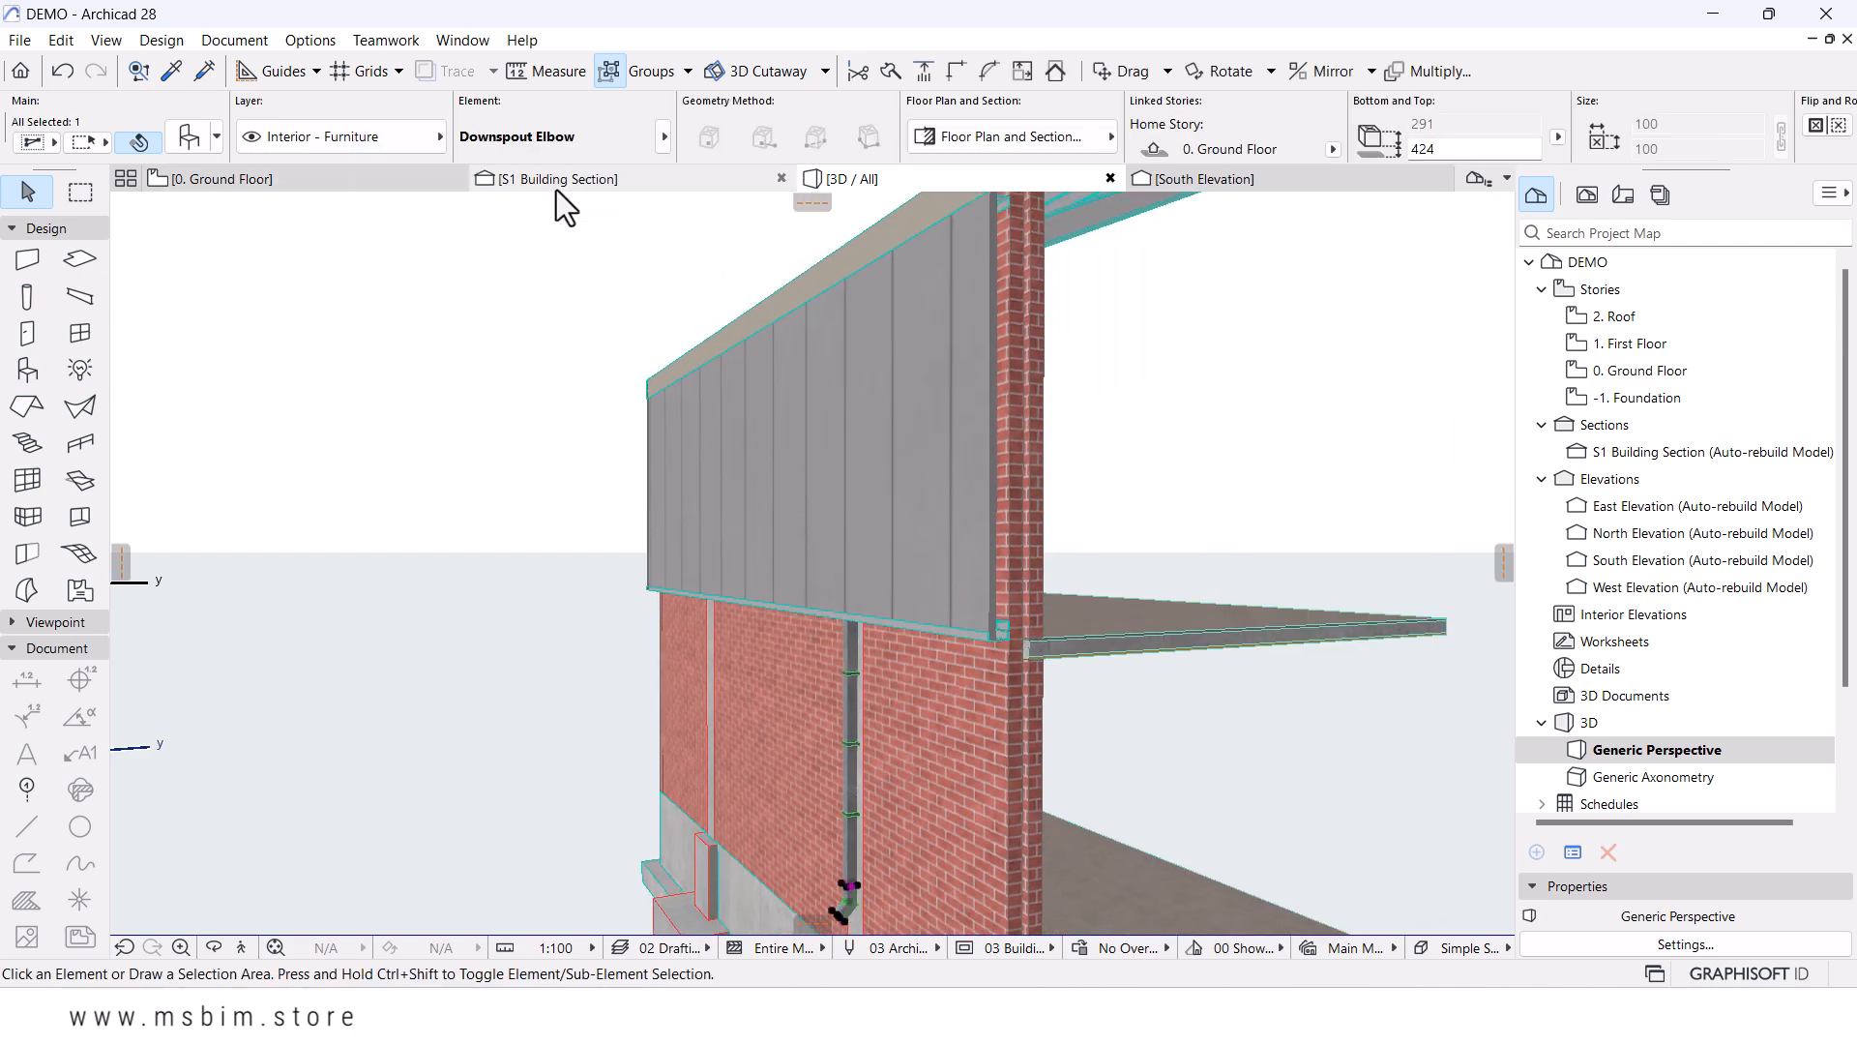
scroll(353, 289, "down", 2)
left_click(281, 186)
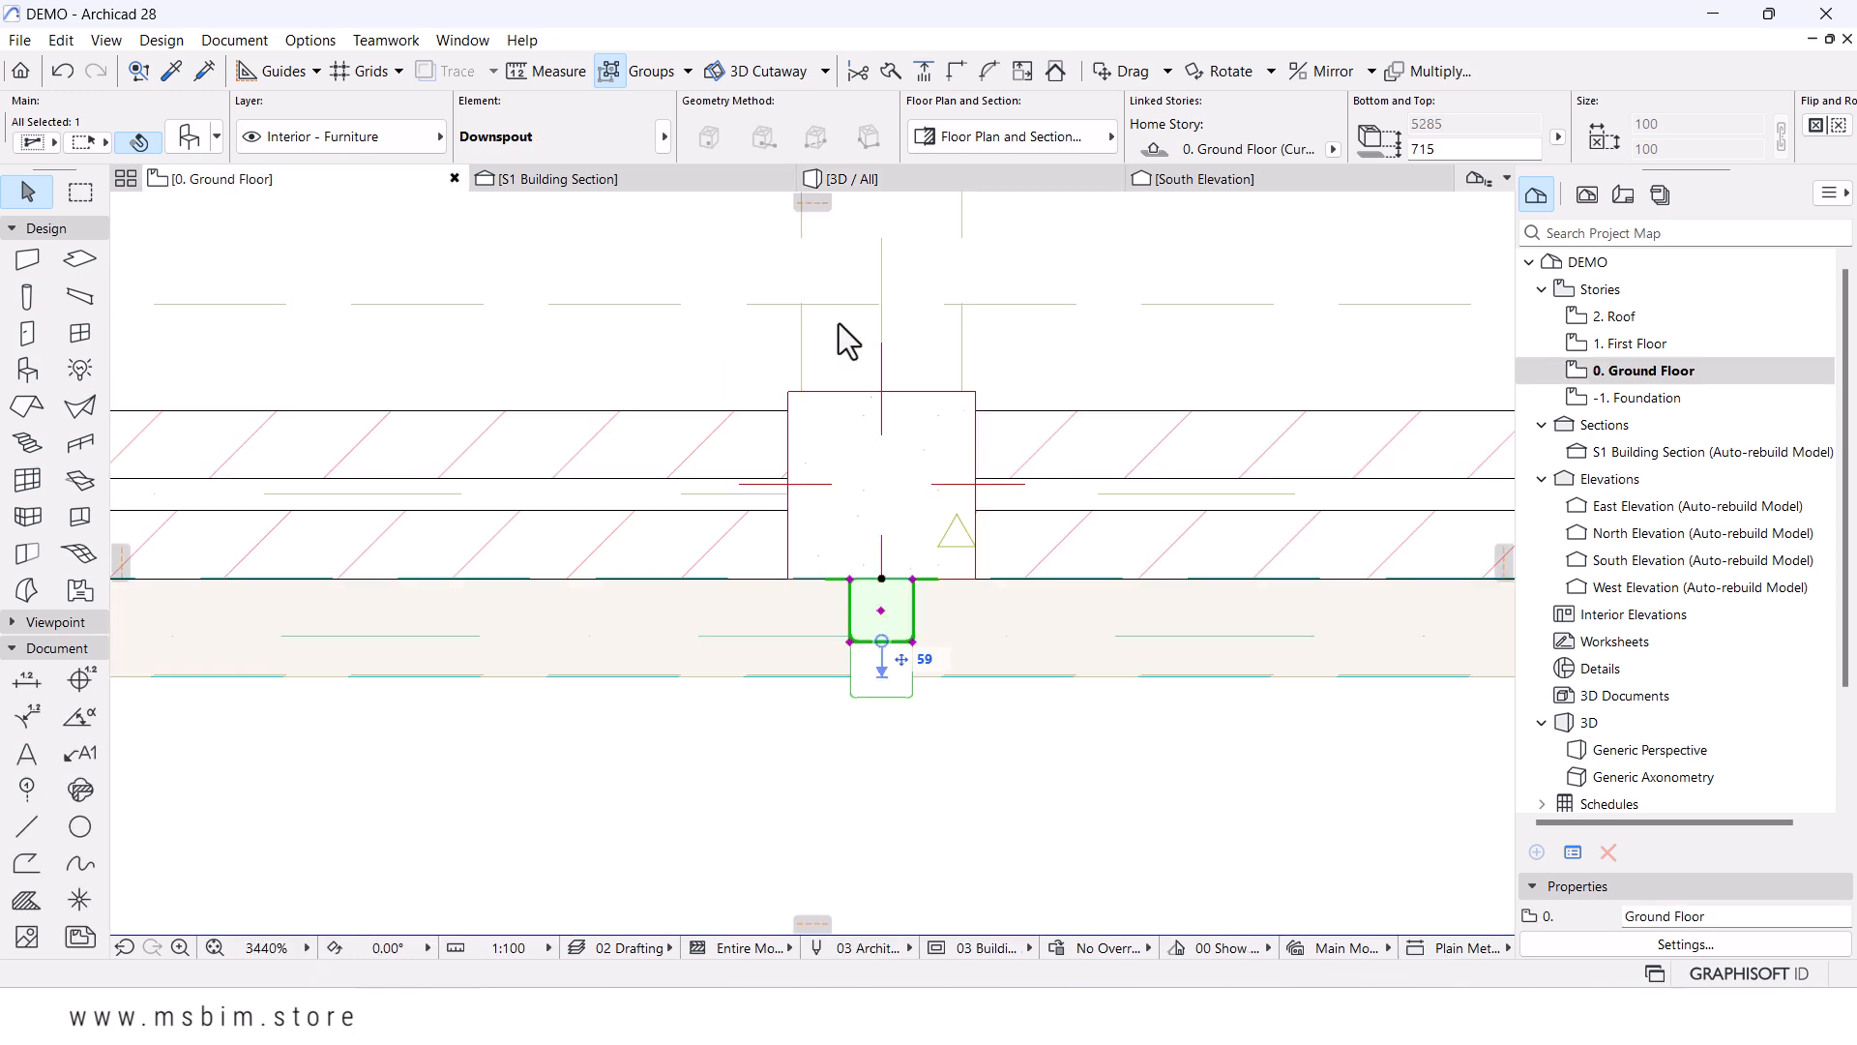
scroll(909, 416, "down", 5)
scroll(936, 443, "down", 5)
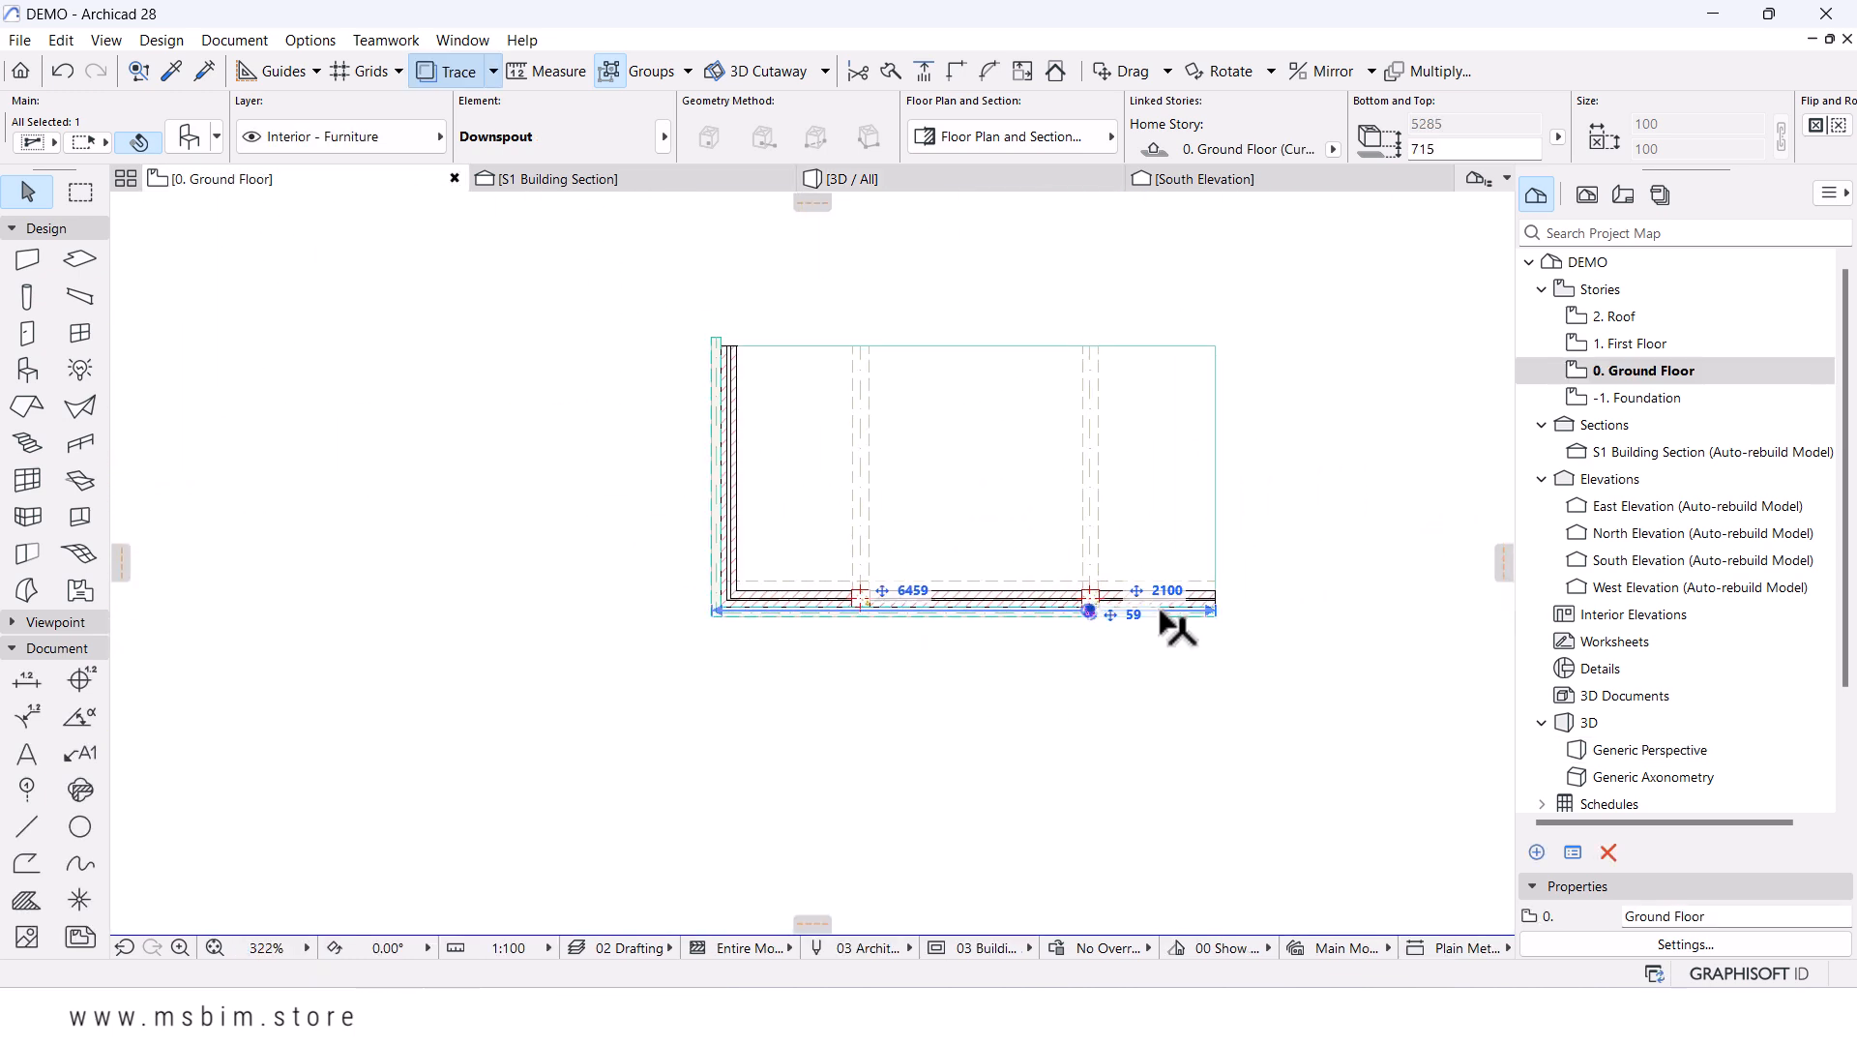
scroll(954, 565, "down", 8)
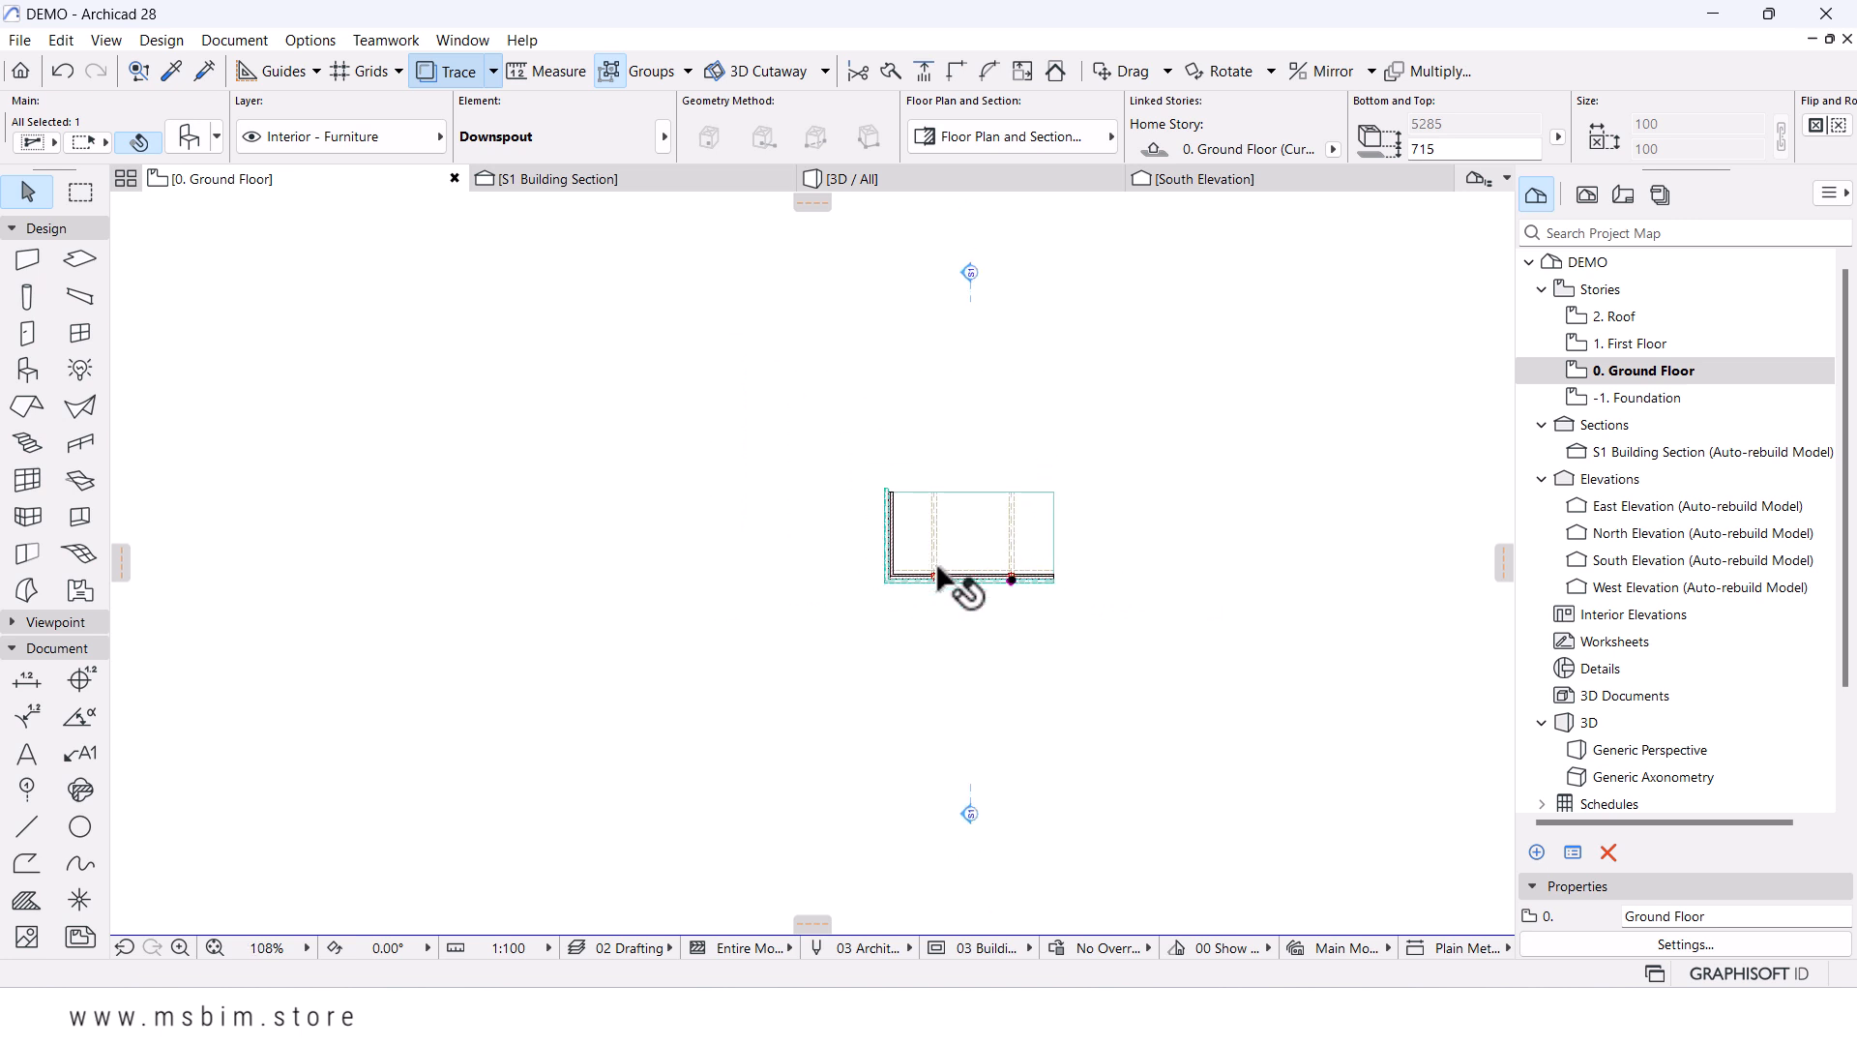
left_click(955, 619)
left_click(957, 710)
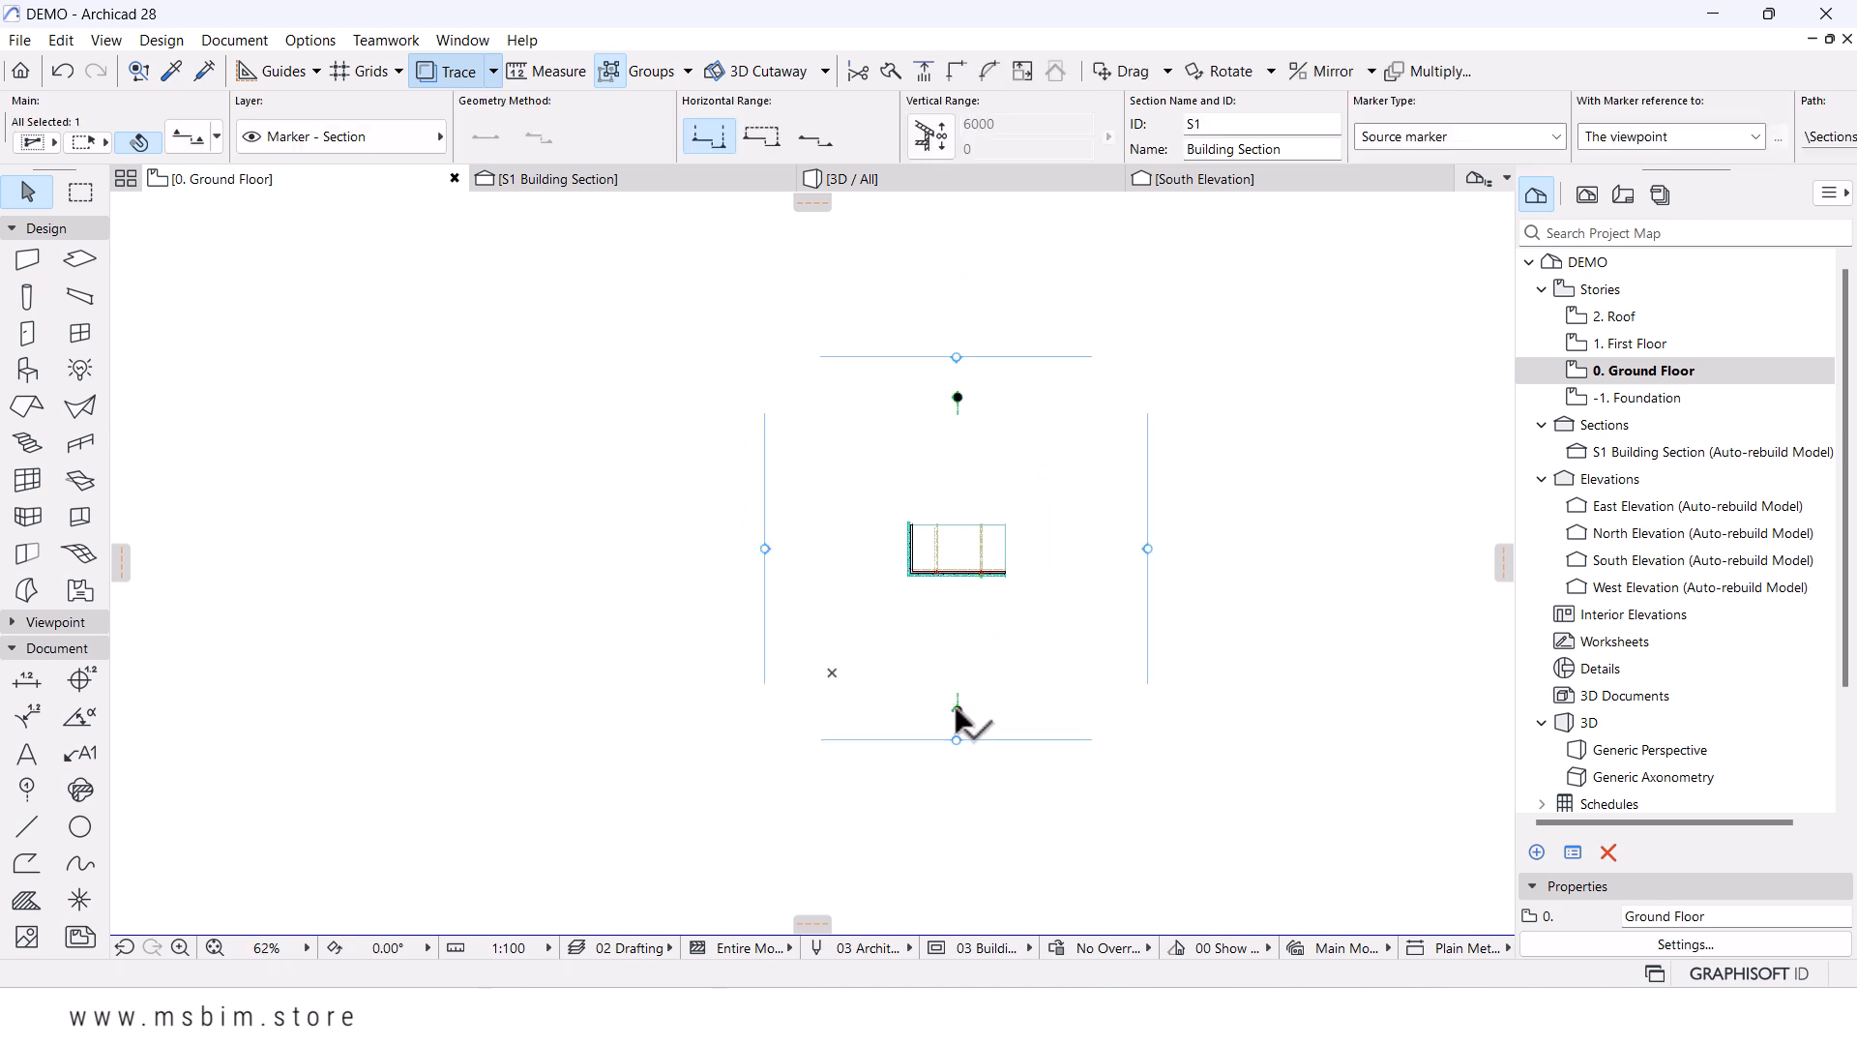
left_click(958, 710)
left_click(291, 208)
left_click(958, 594)
left_click(959, 398)
left_click(959, 510)
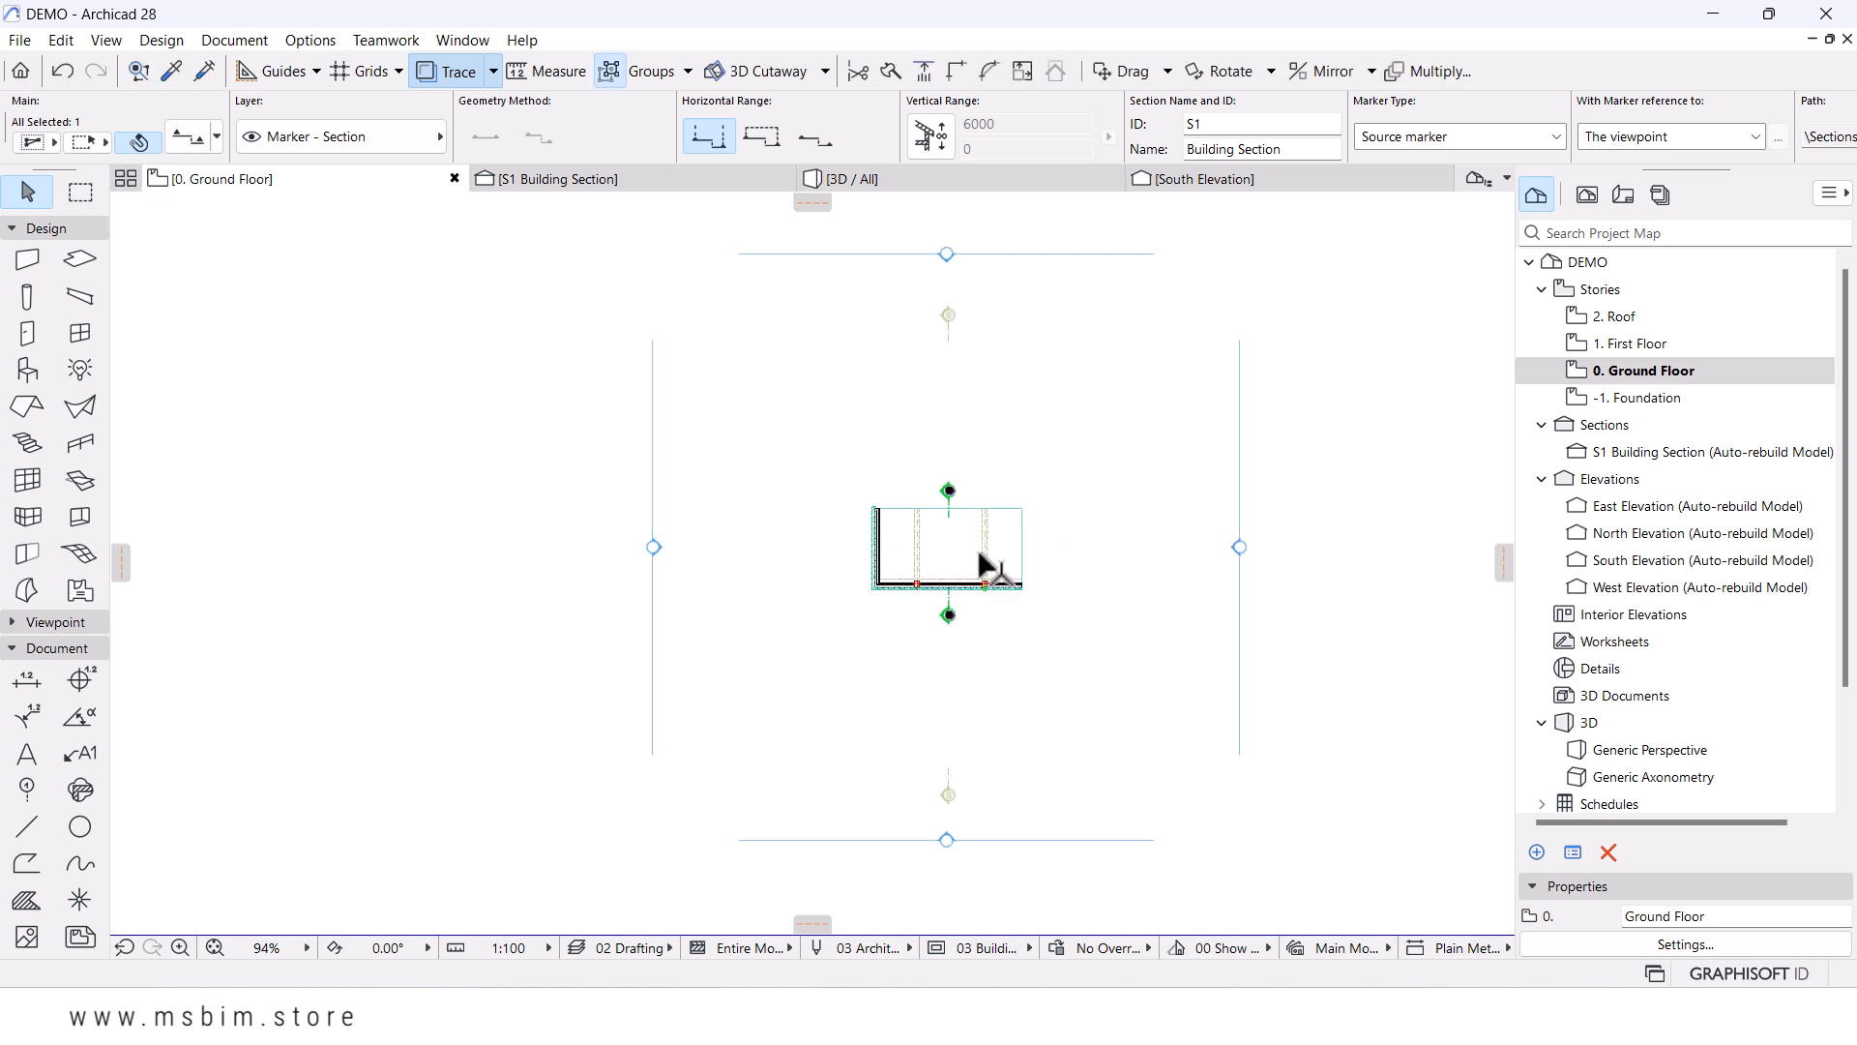
- Move the S1 section line sideways so it cuts through the centre of the column with the downspout
scroll(981, 559, "up", 5)
key("ctrl+d")
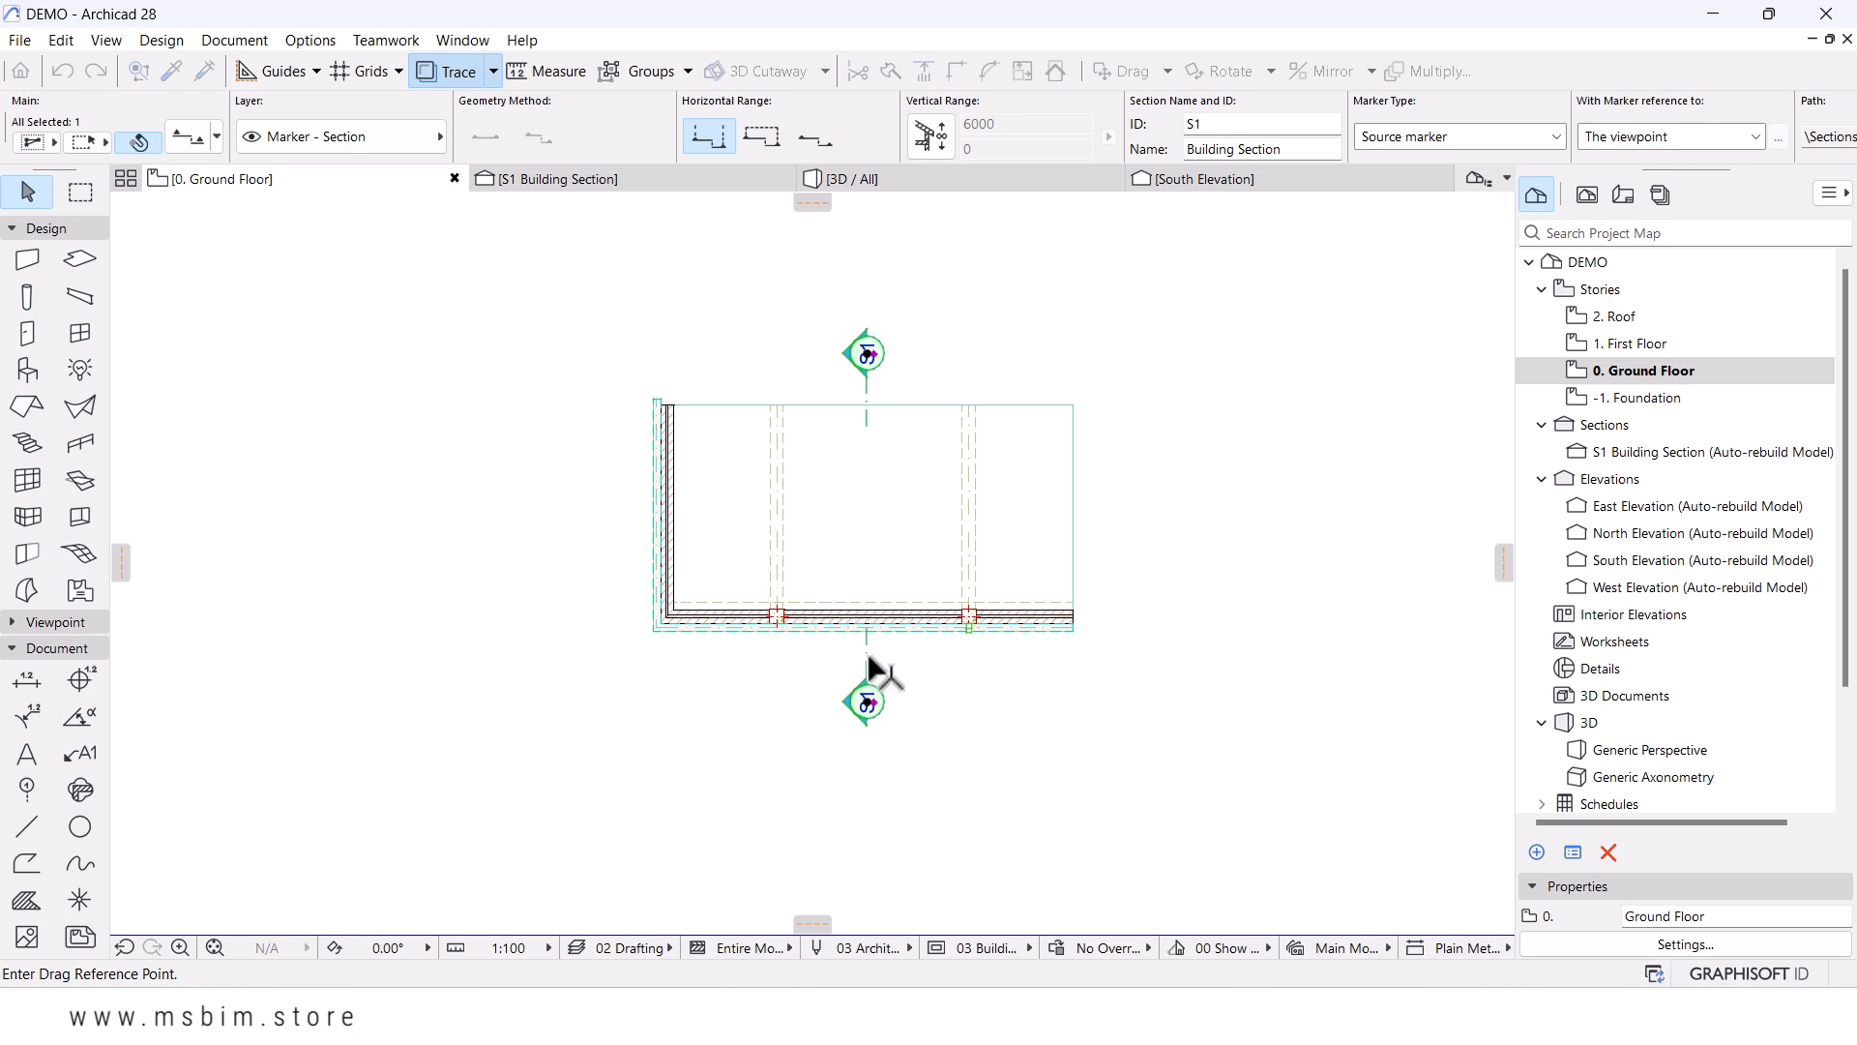
scroll(967, 629, "up", 6)
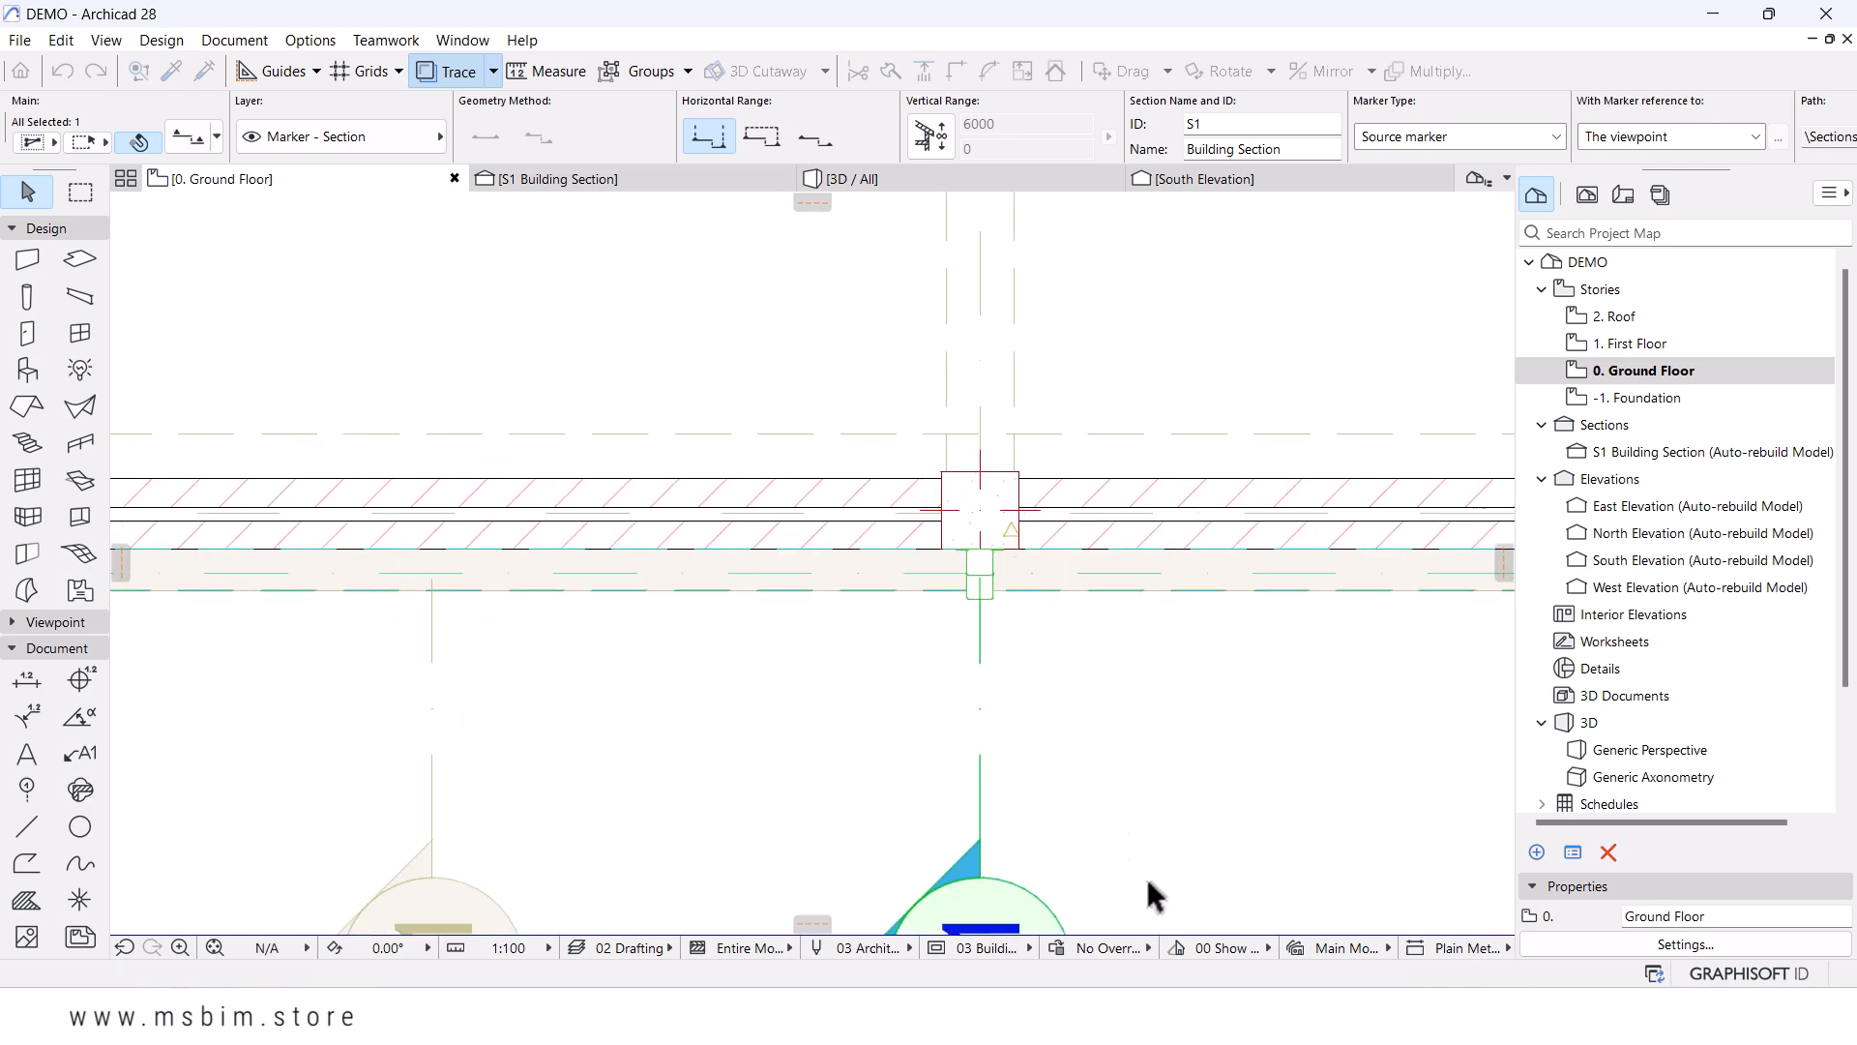
right_click(1067, 711)
- Open the S1 Building Section, select the downspout and inspect it from the roof edge to its lower end
left_click(606, 181)
scroll(764, 329, "up", 2)
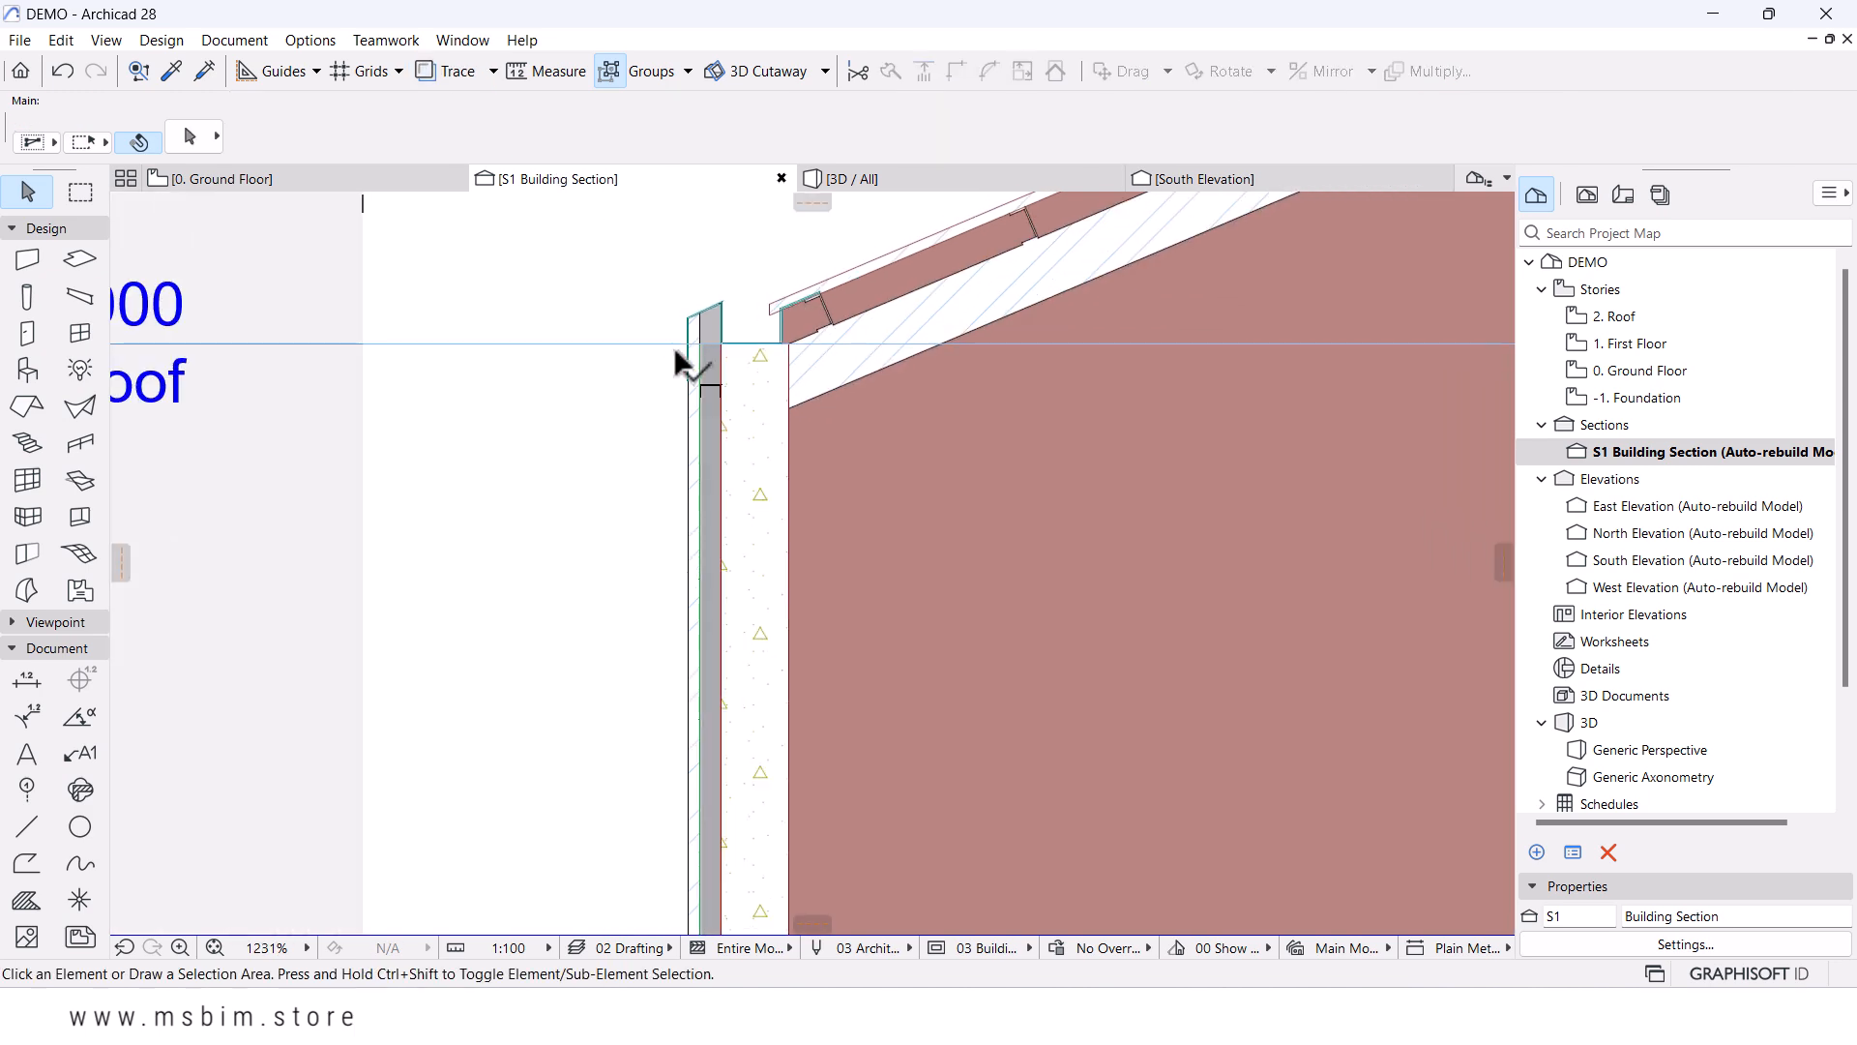
scroll(677, 367, "down", 3)
middle_click_drag(642, 381, 732, 290)
scroll(882, 508, "up", 5)
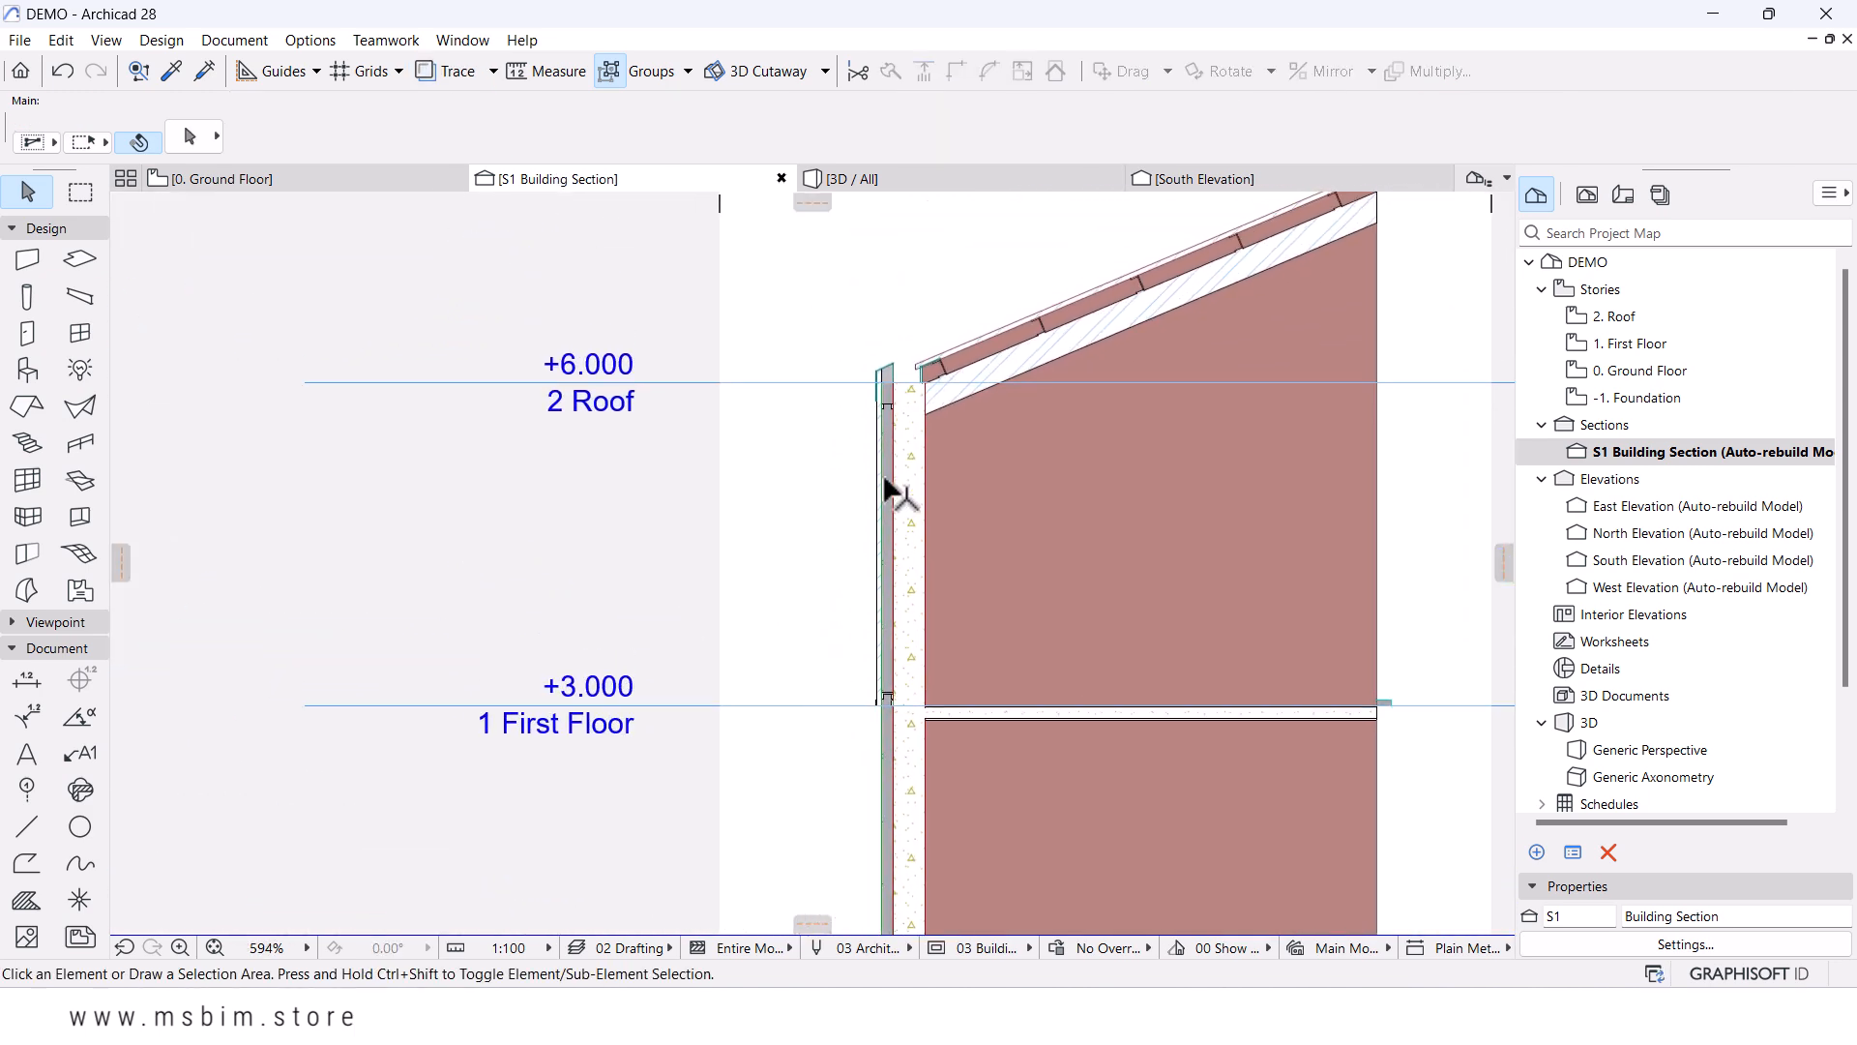
left_click(875, 436)
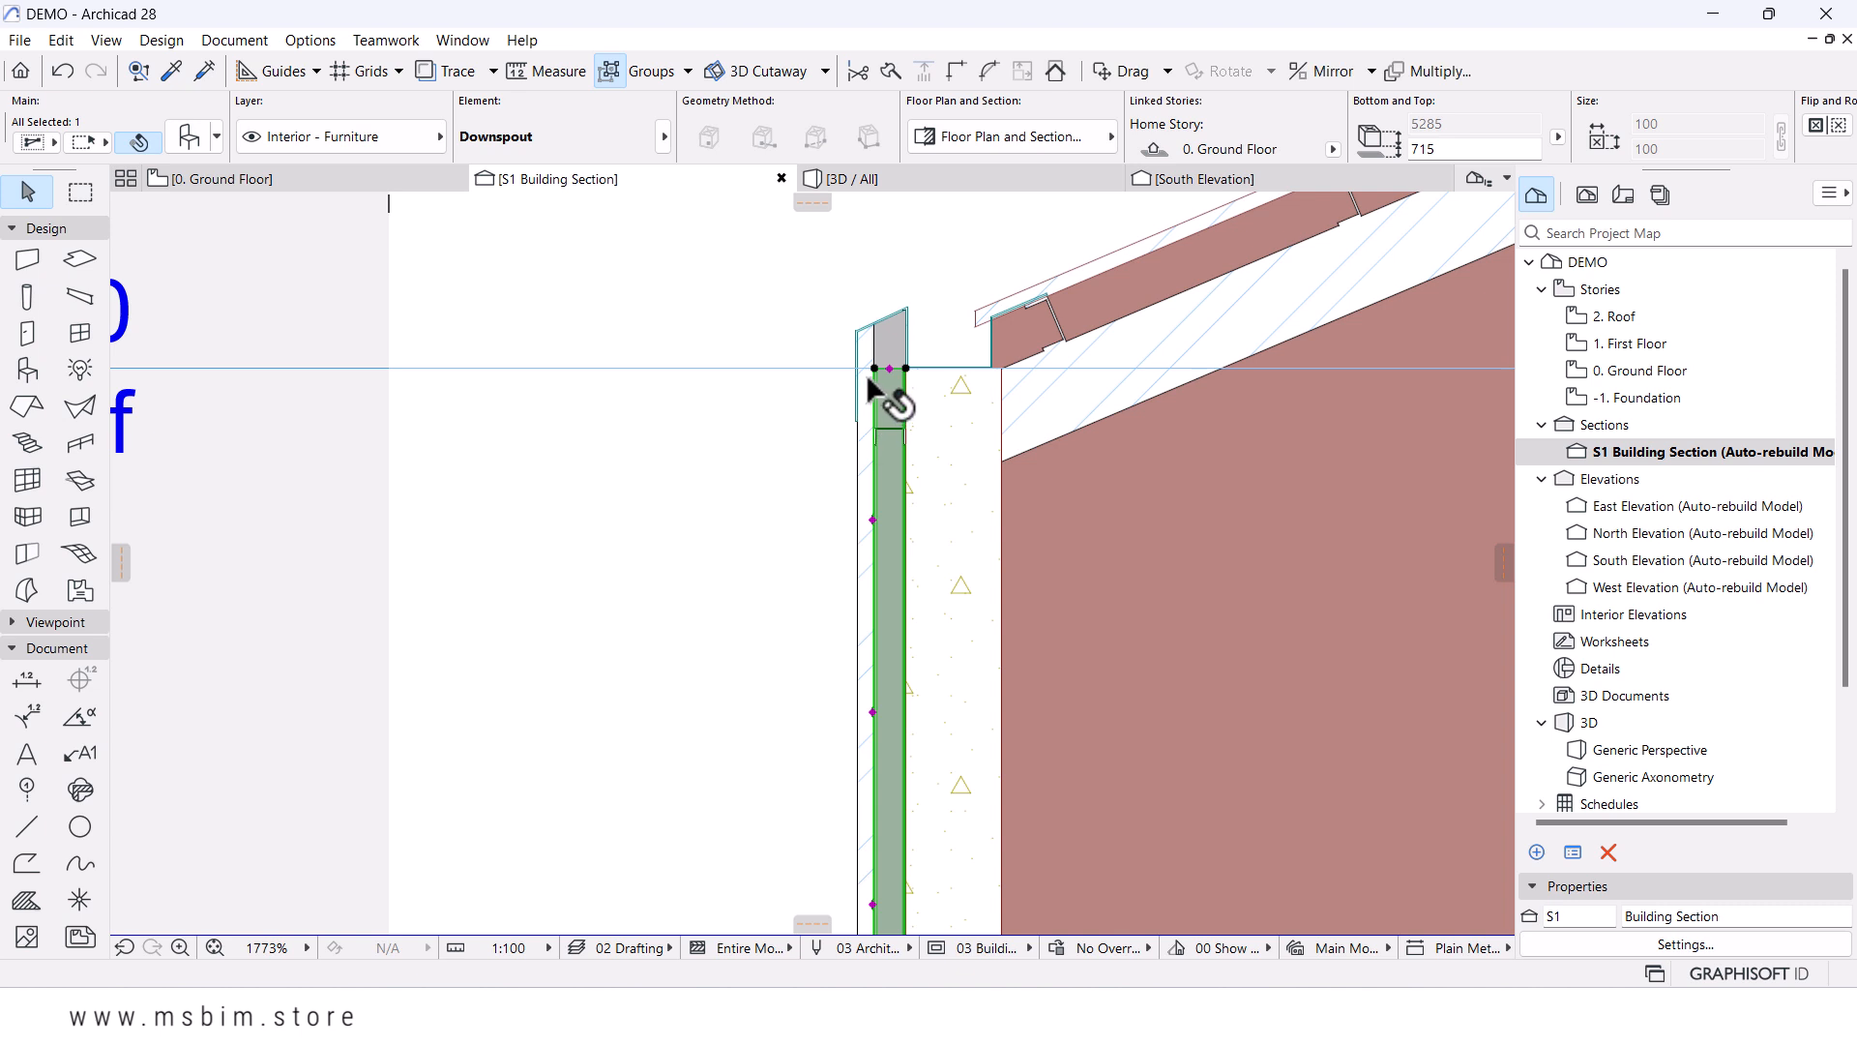
scroll(866, 373, "down", 3)
scroll(913, 395, "up", 4)
scroll(917, 356, "up", 1)
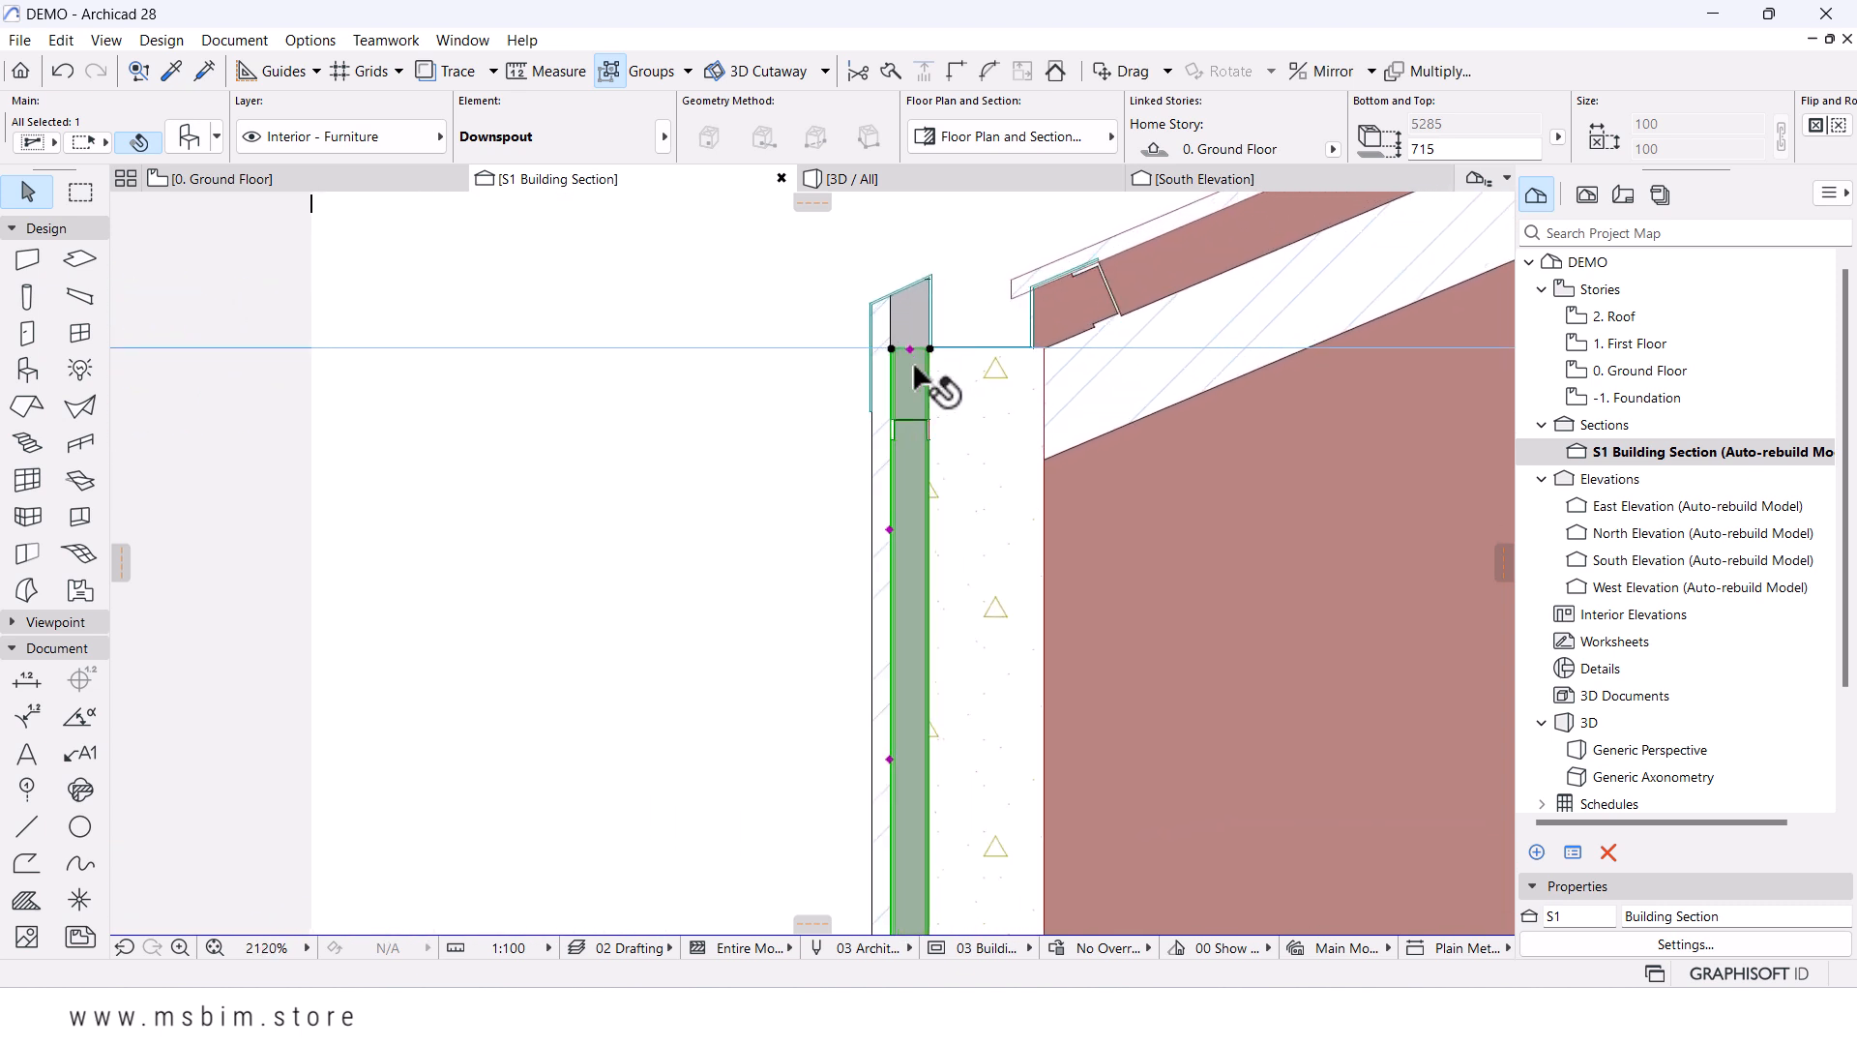
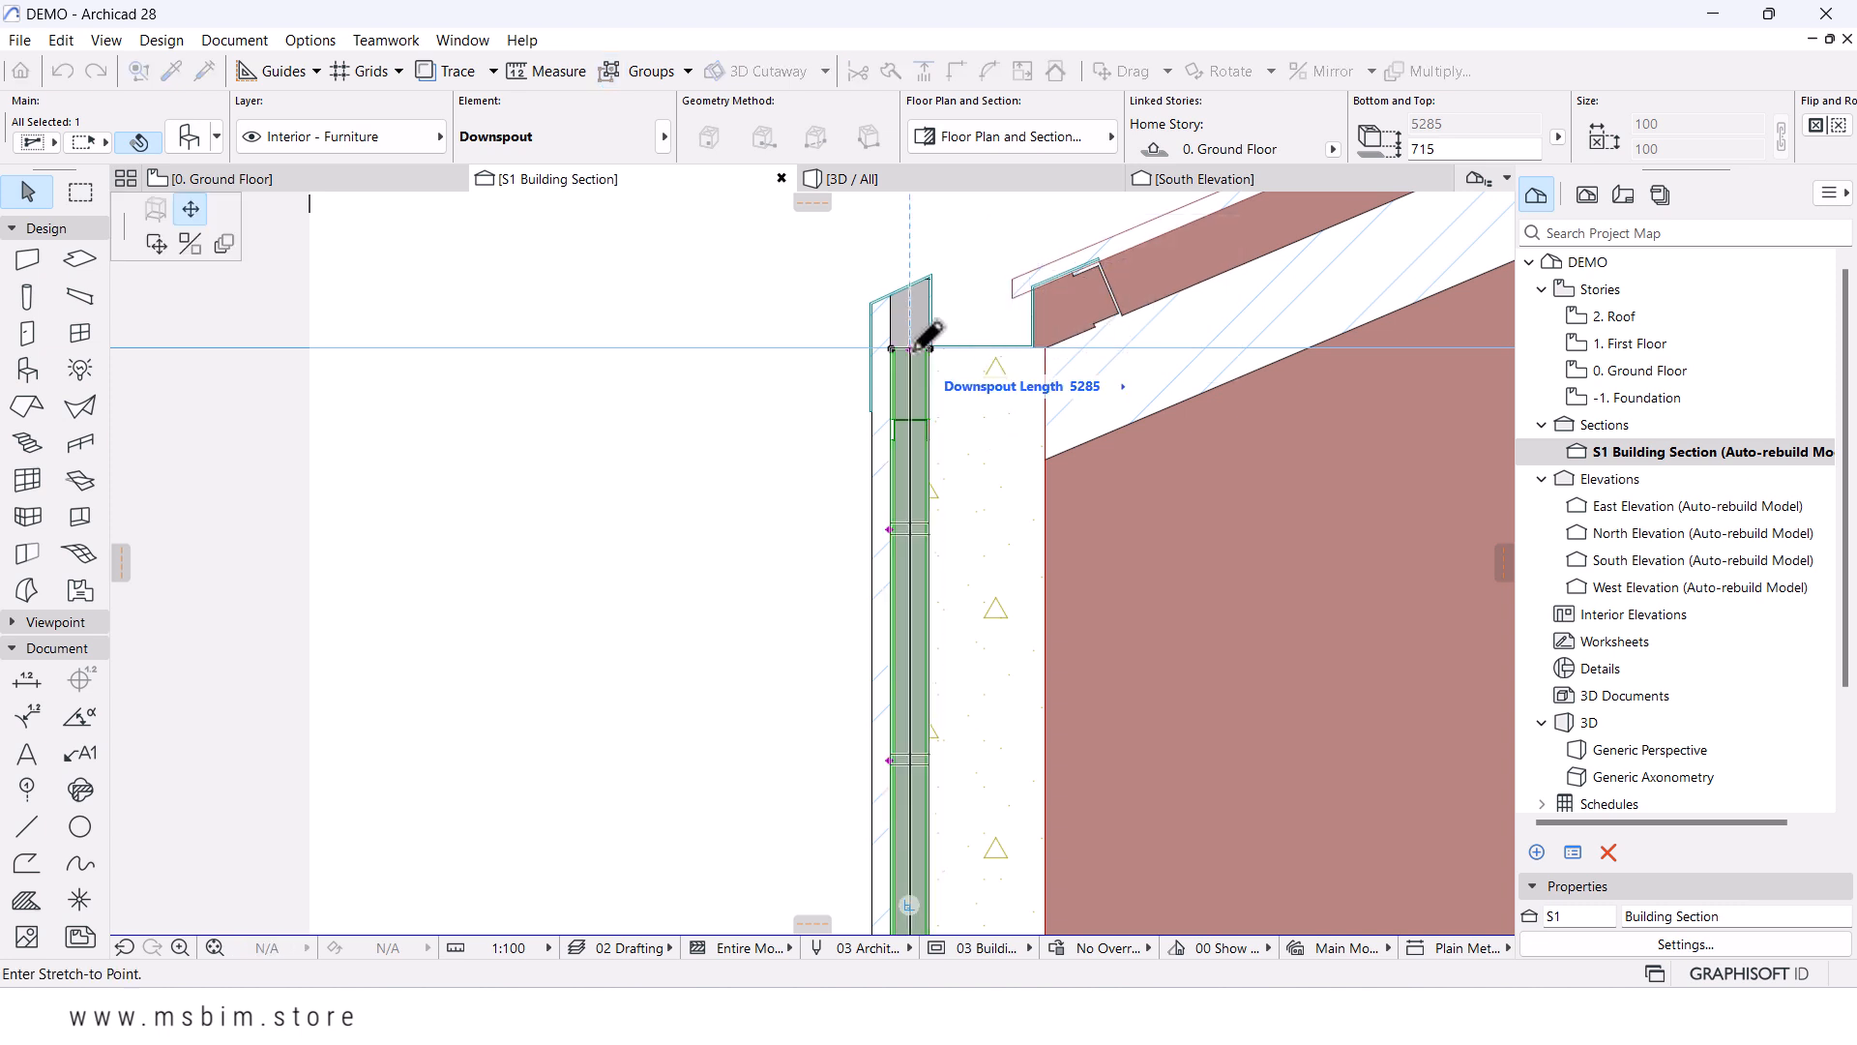
scroll(913, 360, "down", 6)
middle_click_drag(890, 580, 931, 456)
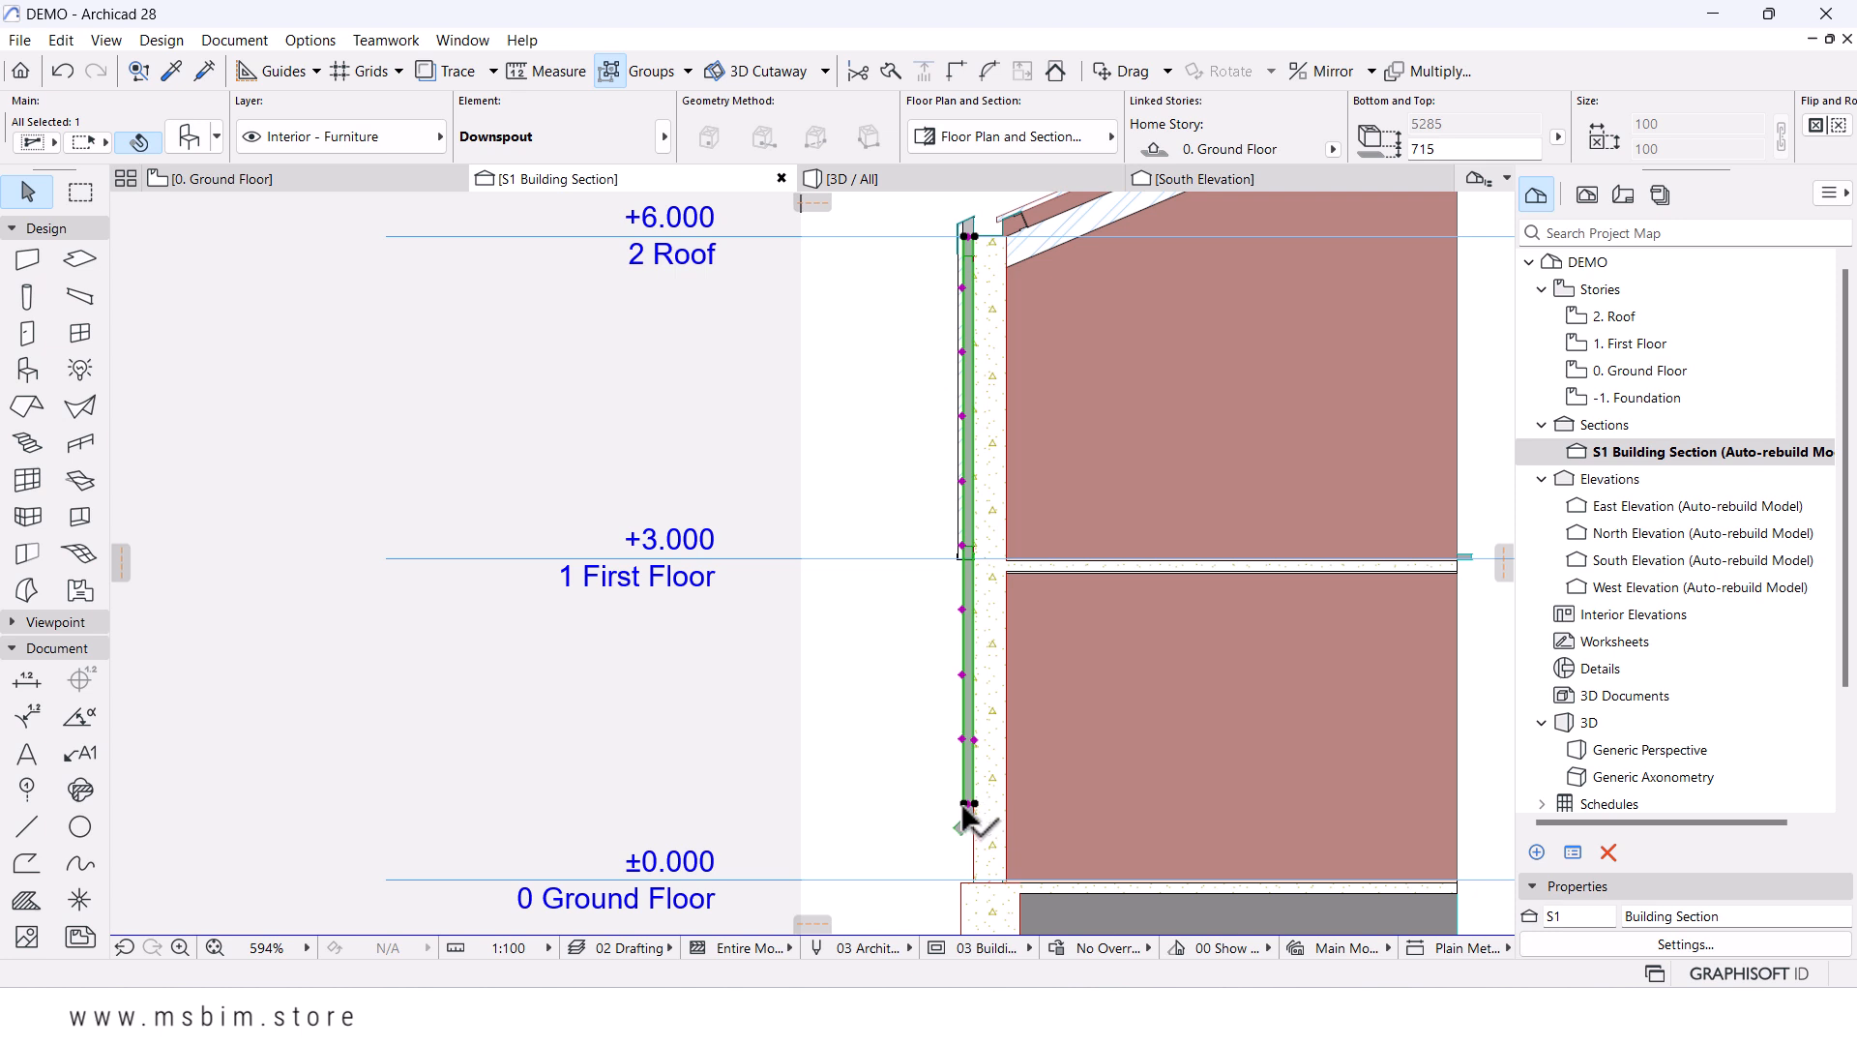
middle_click_drag(1000, 634, 996, 728)
scroll(929, 338, "up", 8)
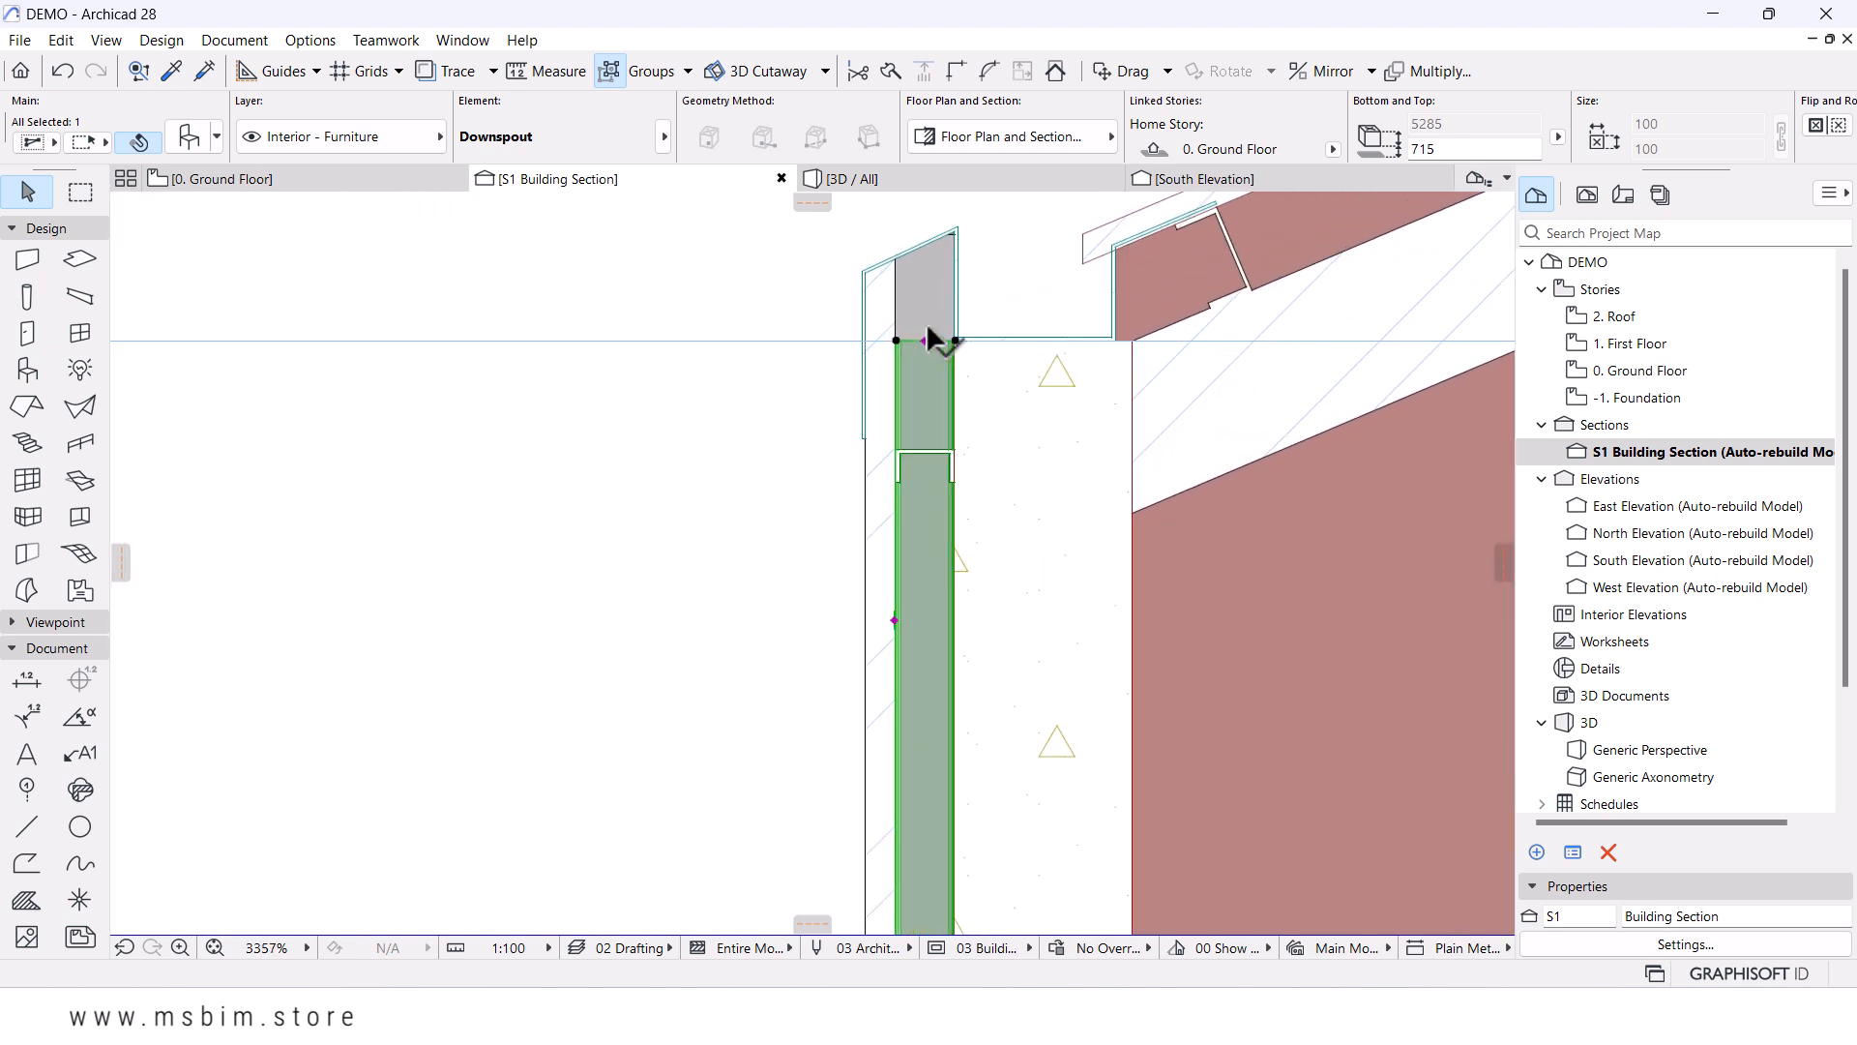
- Copy the downspout in place in the section and convert the copy to a Downspout Offset with a Corrugated profile
key("ctrl+shift+d")
left_click(924, 342)
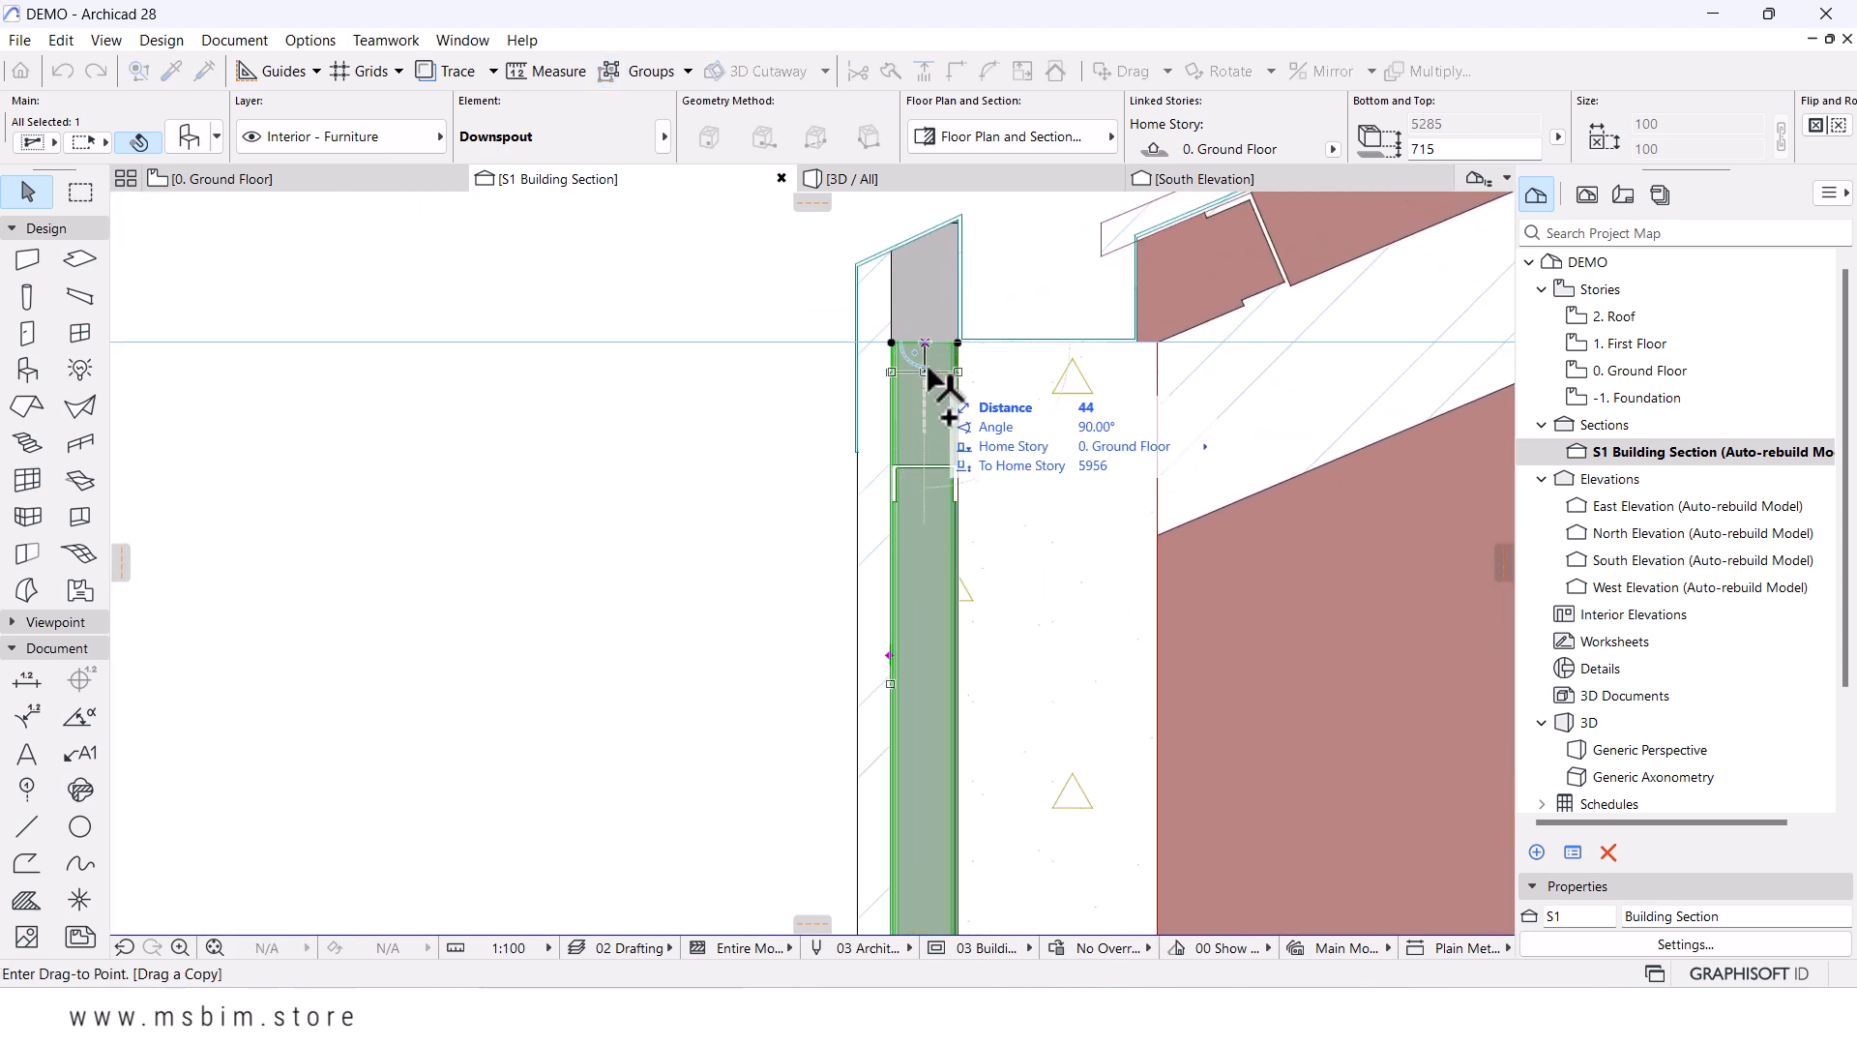
left_click(925, 342)
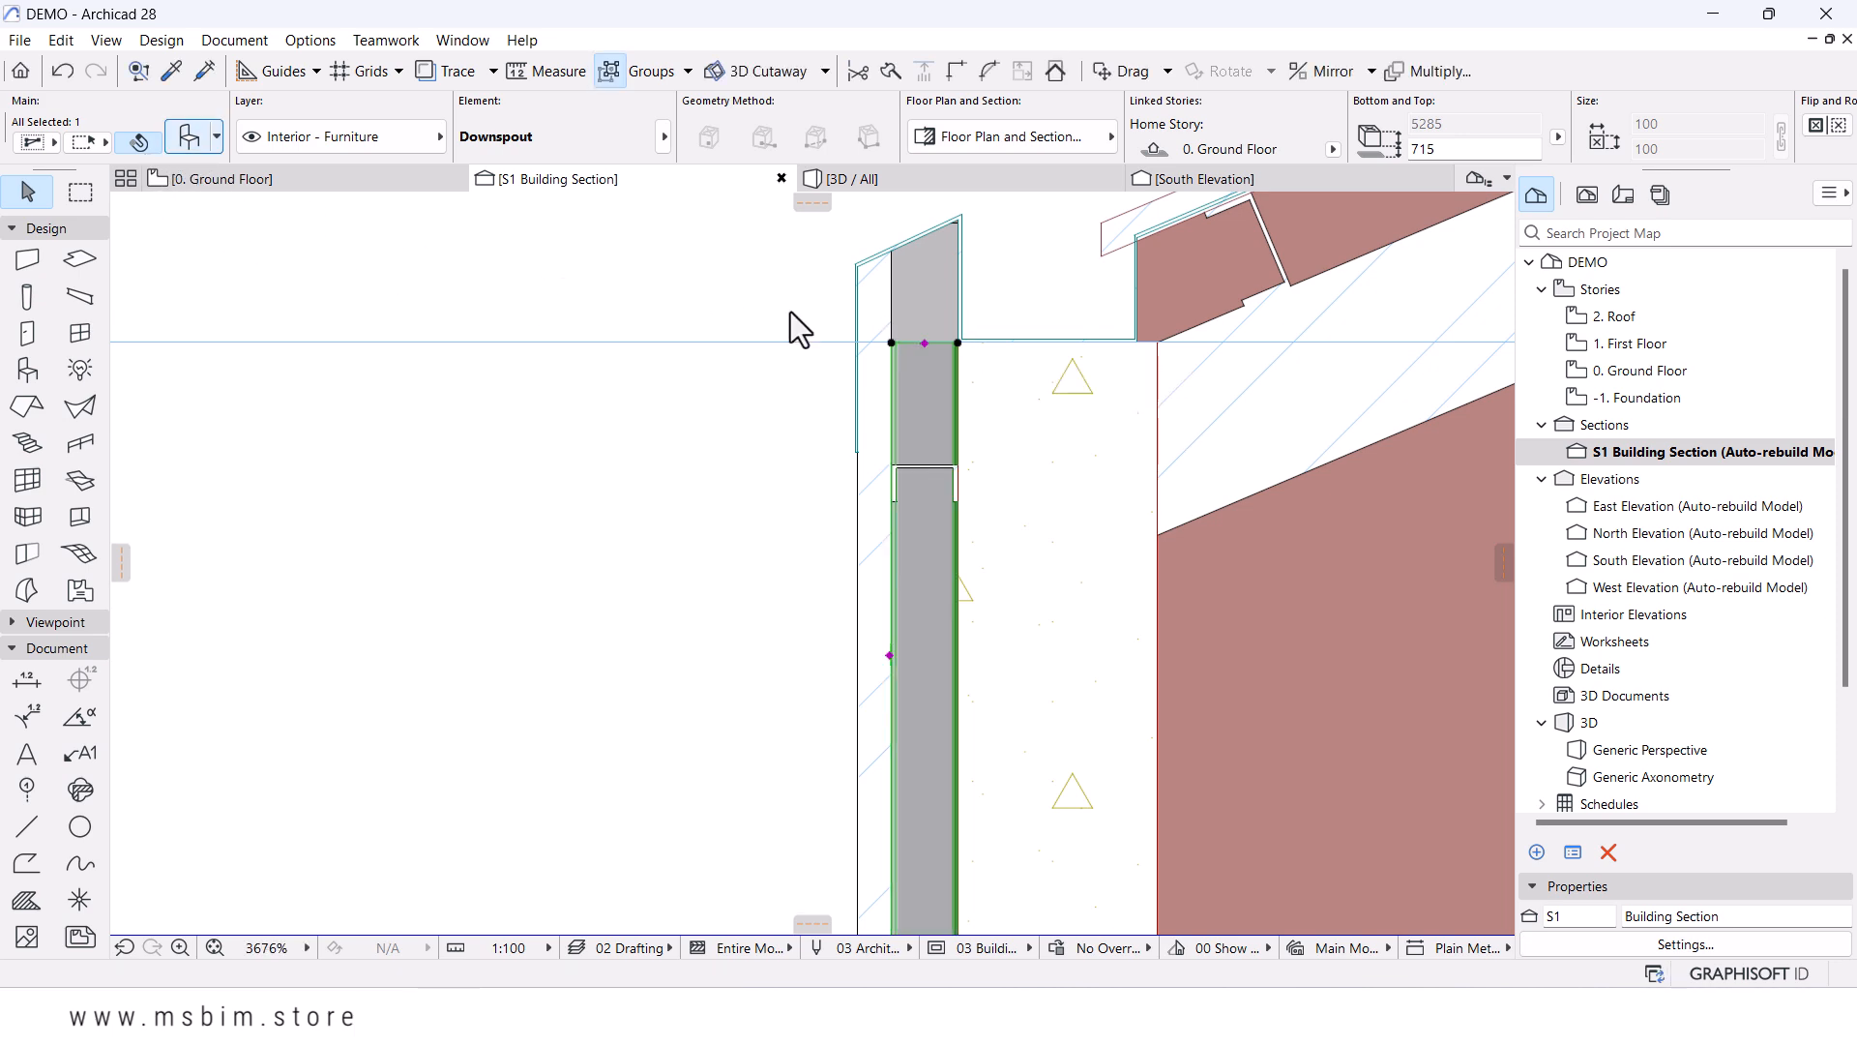
key("ctrl+t")
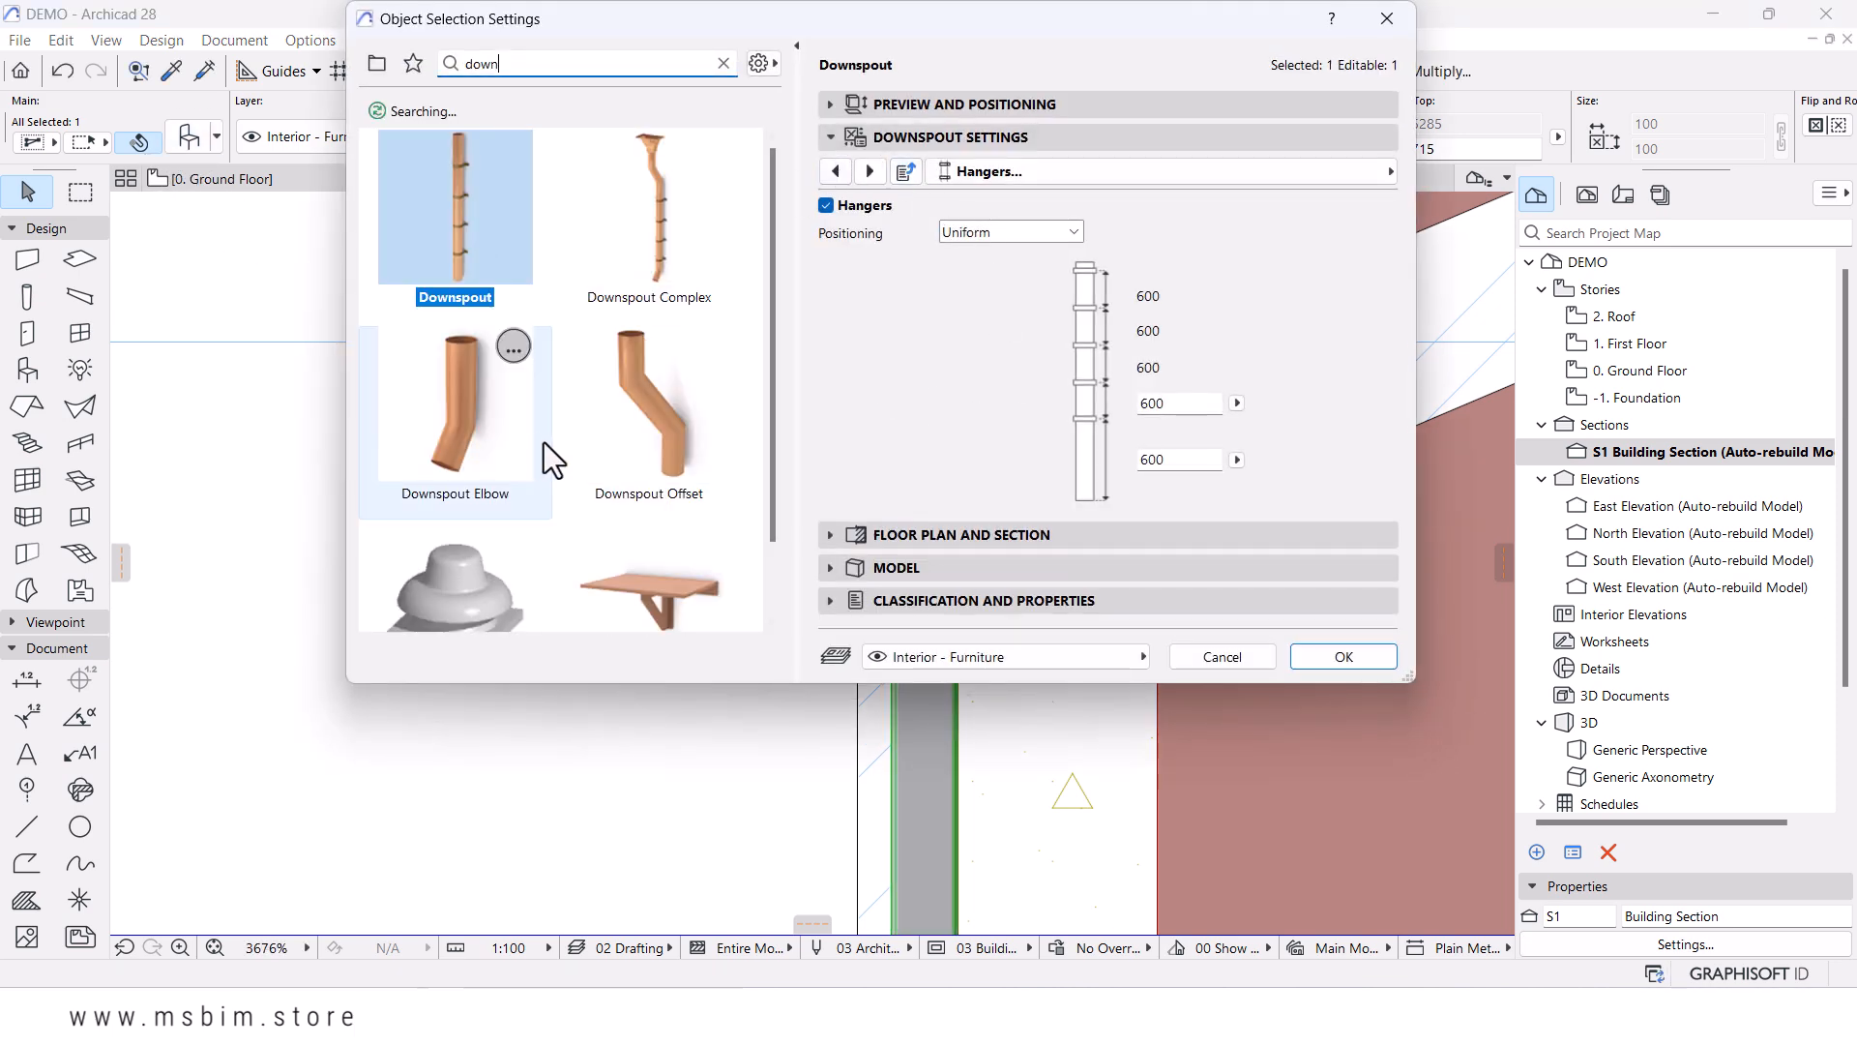
left_click(660, 416)
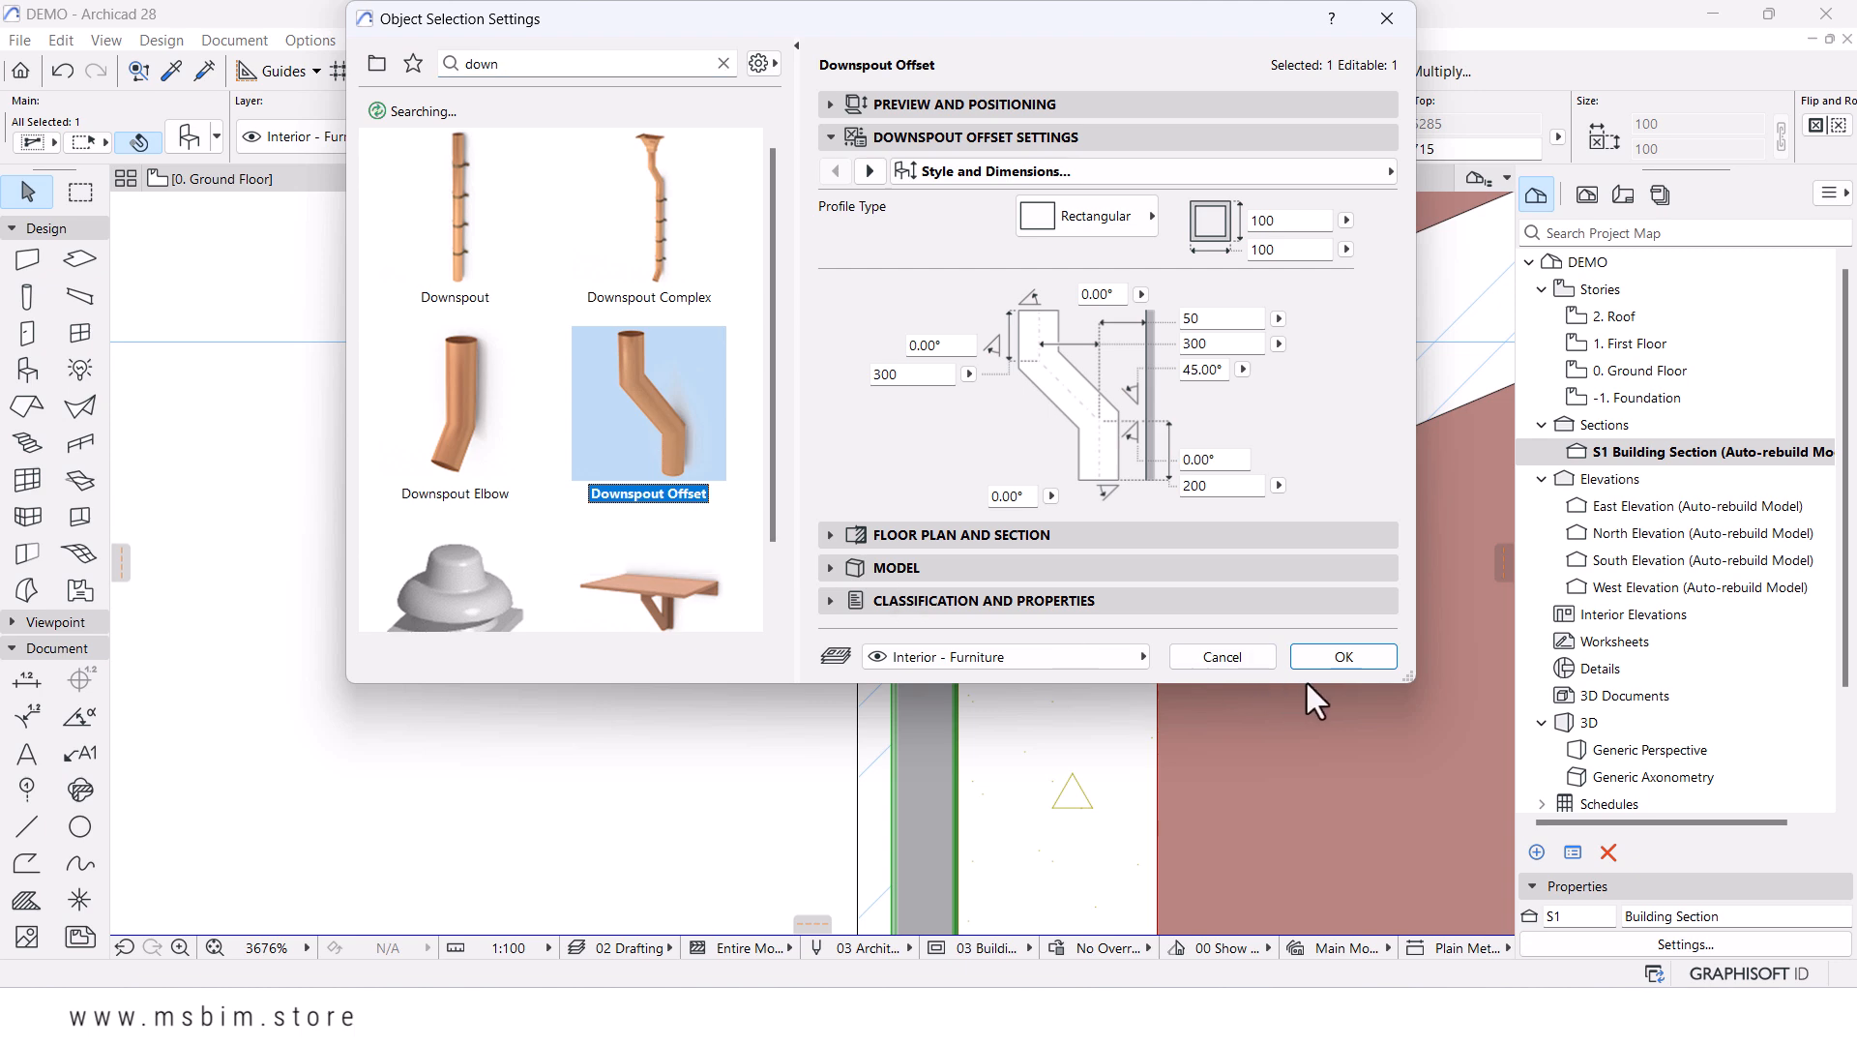
left_click(1083, 216)
left_click(1263, 315)
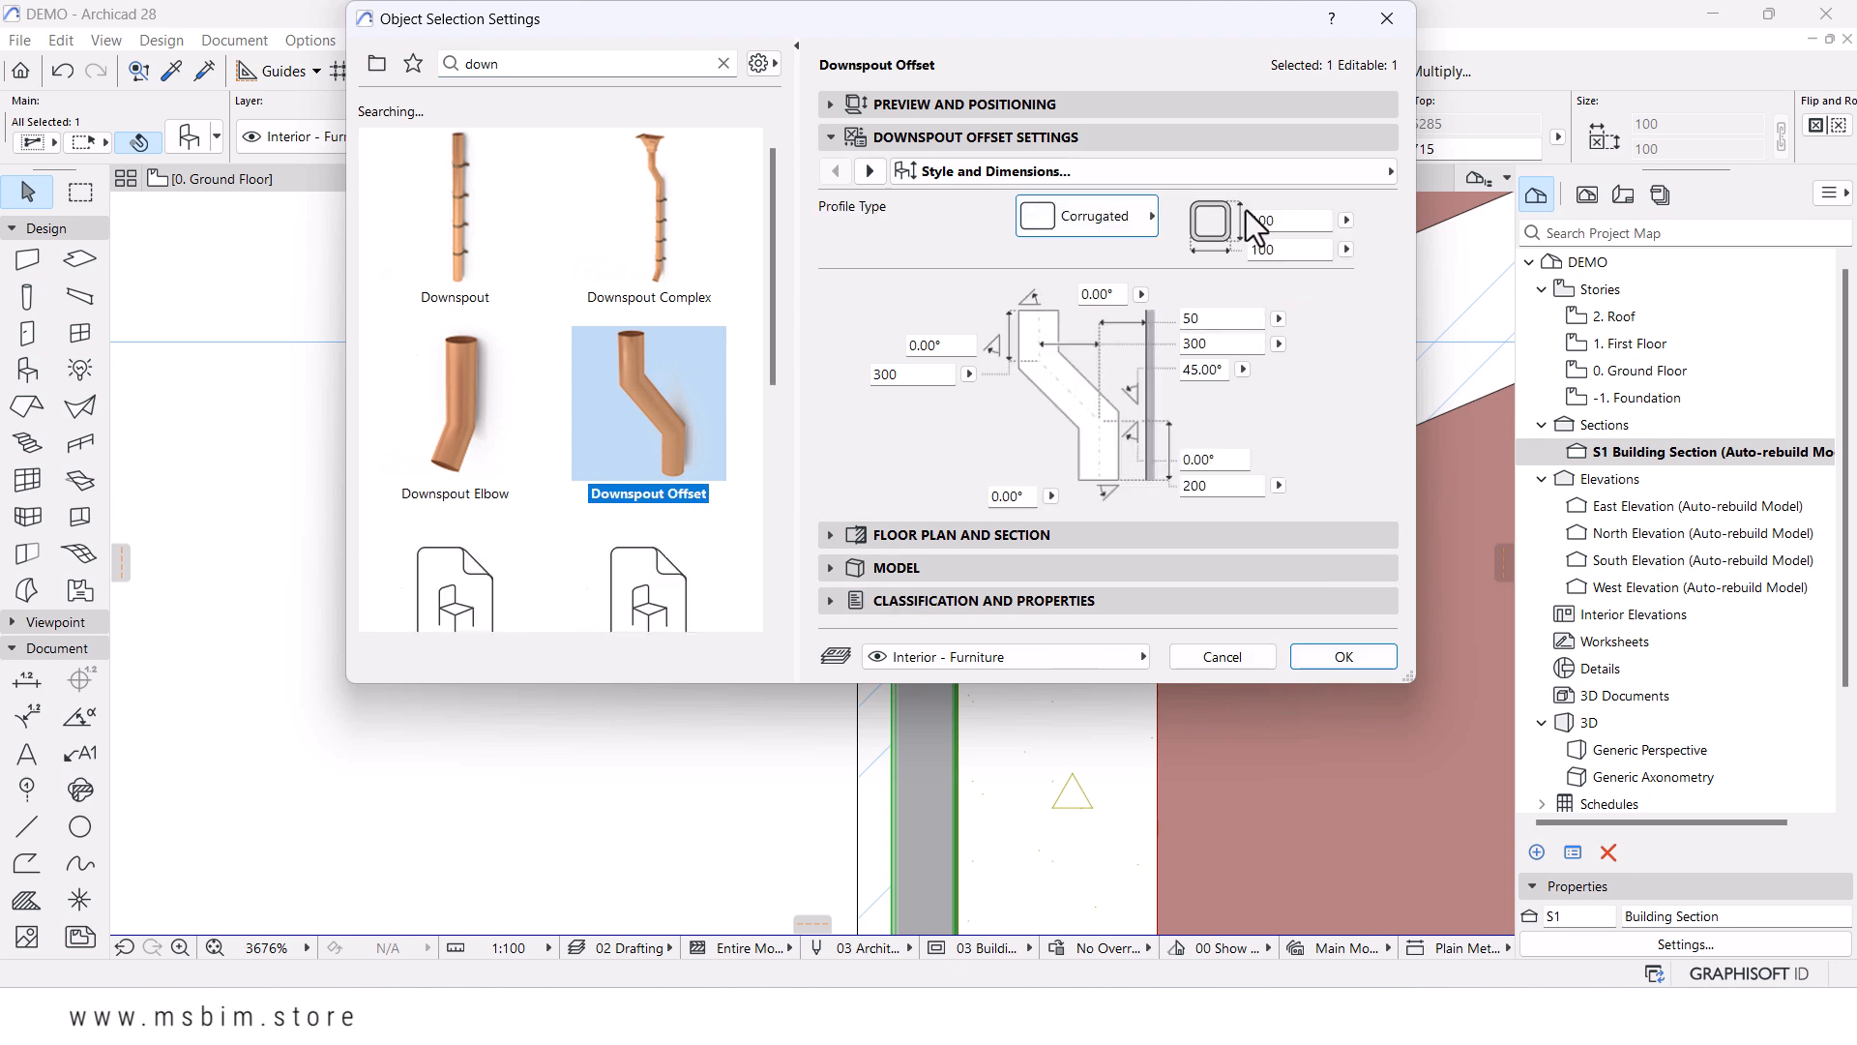
left_click(1340, 655)
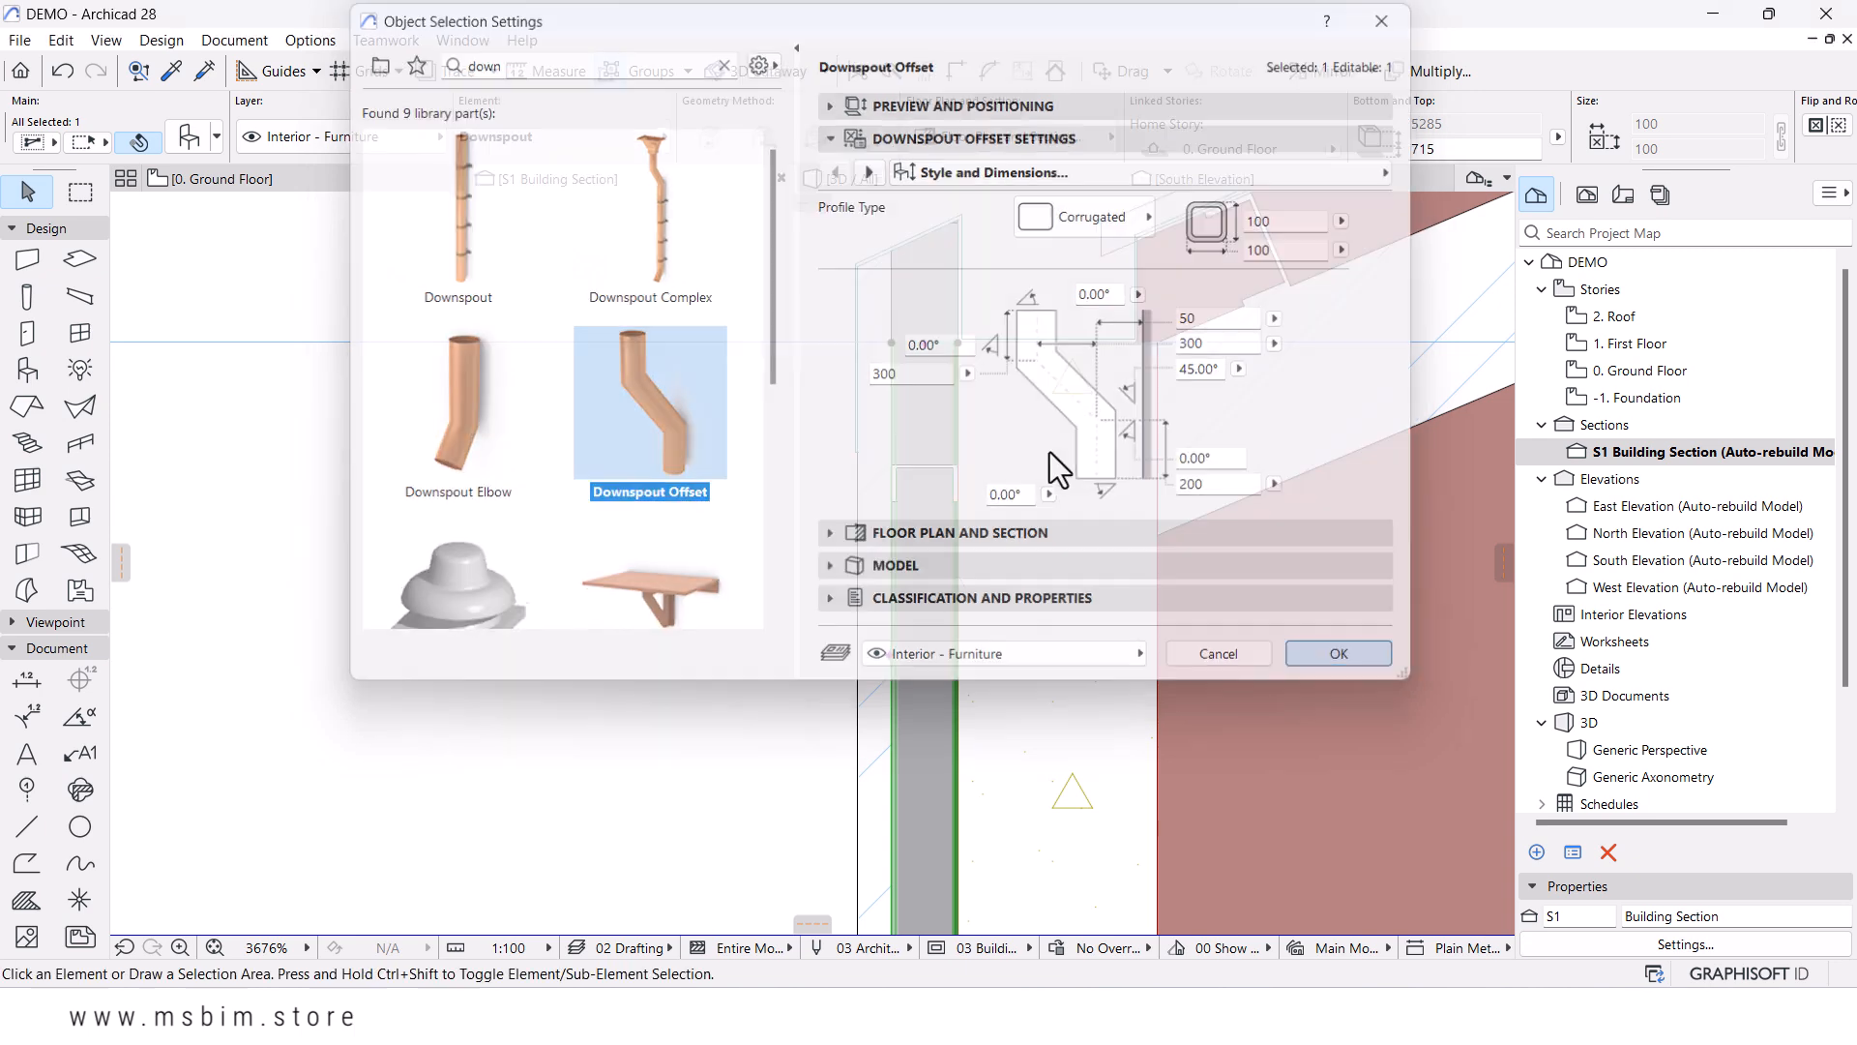
- Move the downspout offset up along the downspout until its top reaches the Roof story level, with its base at 5200 mm
scroll(1000, 428, "down", 10)
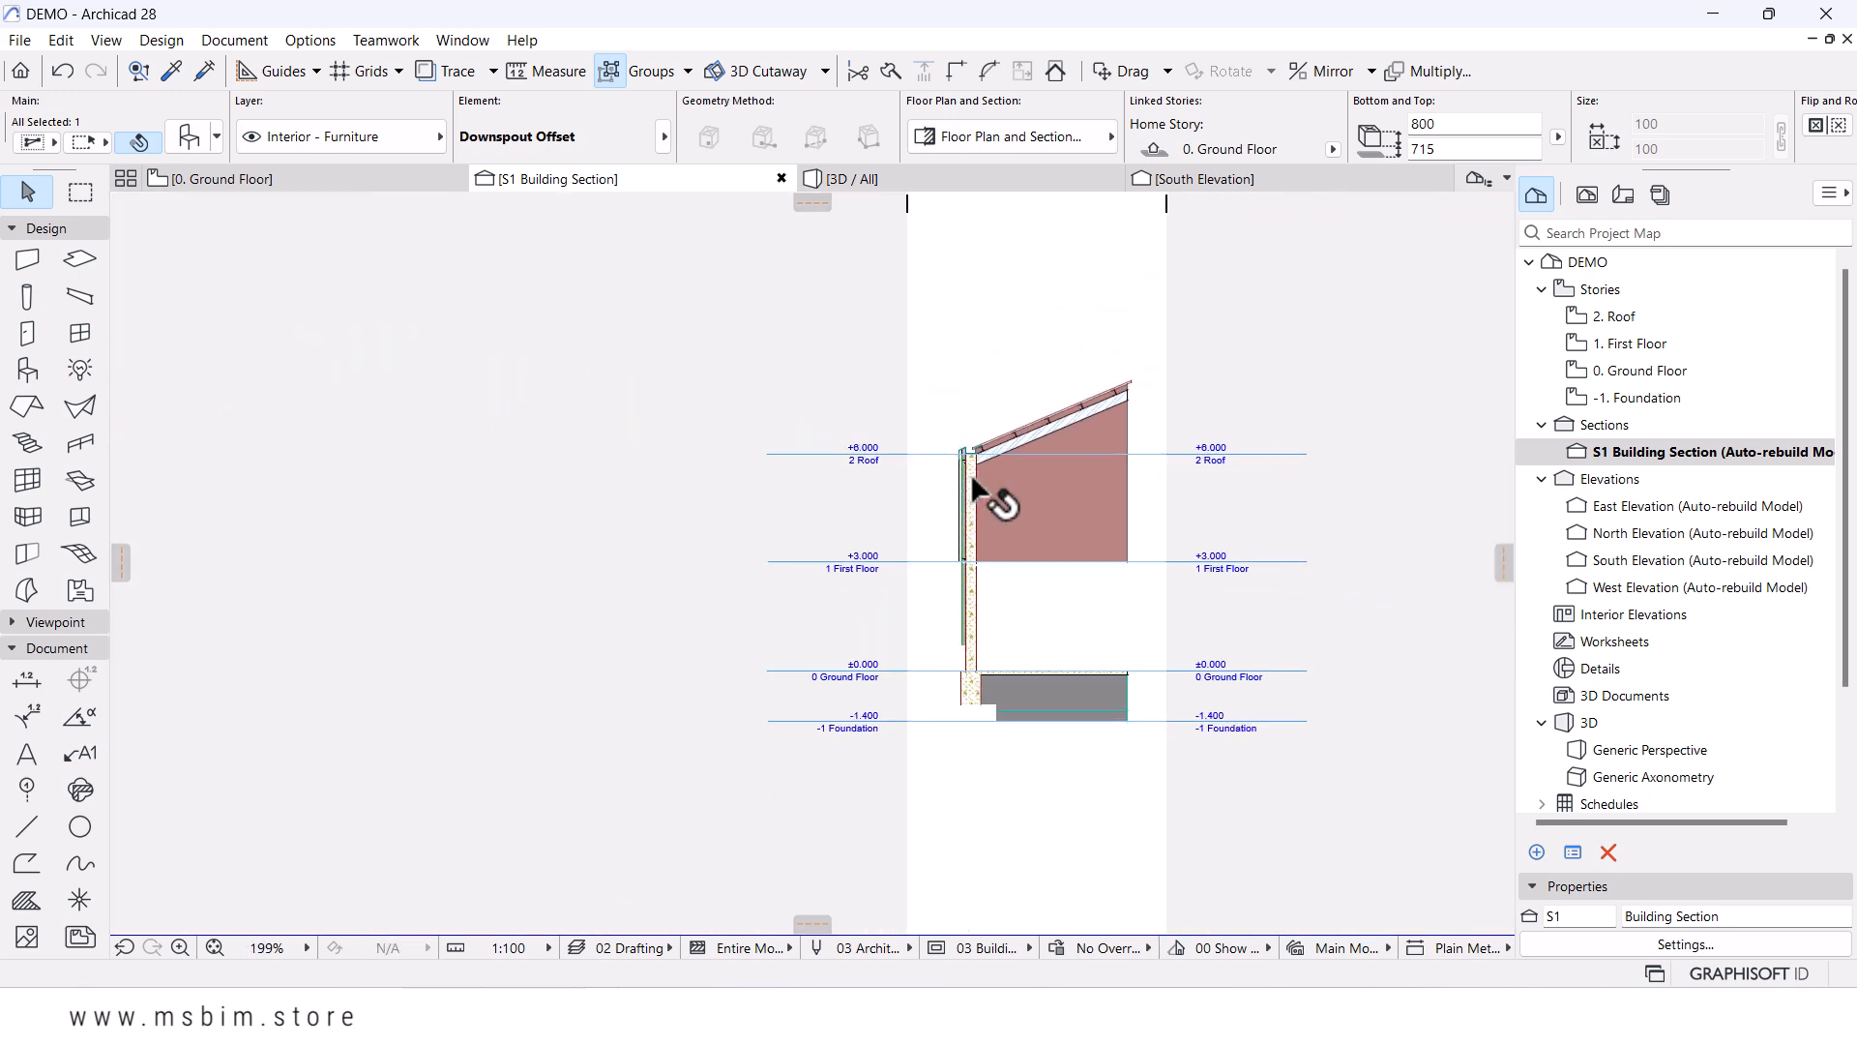
scroll(968, 627, "up", 5)
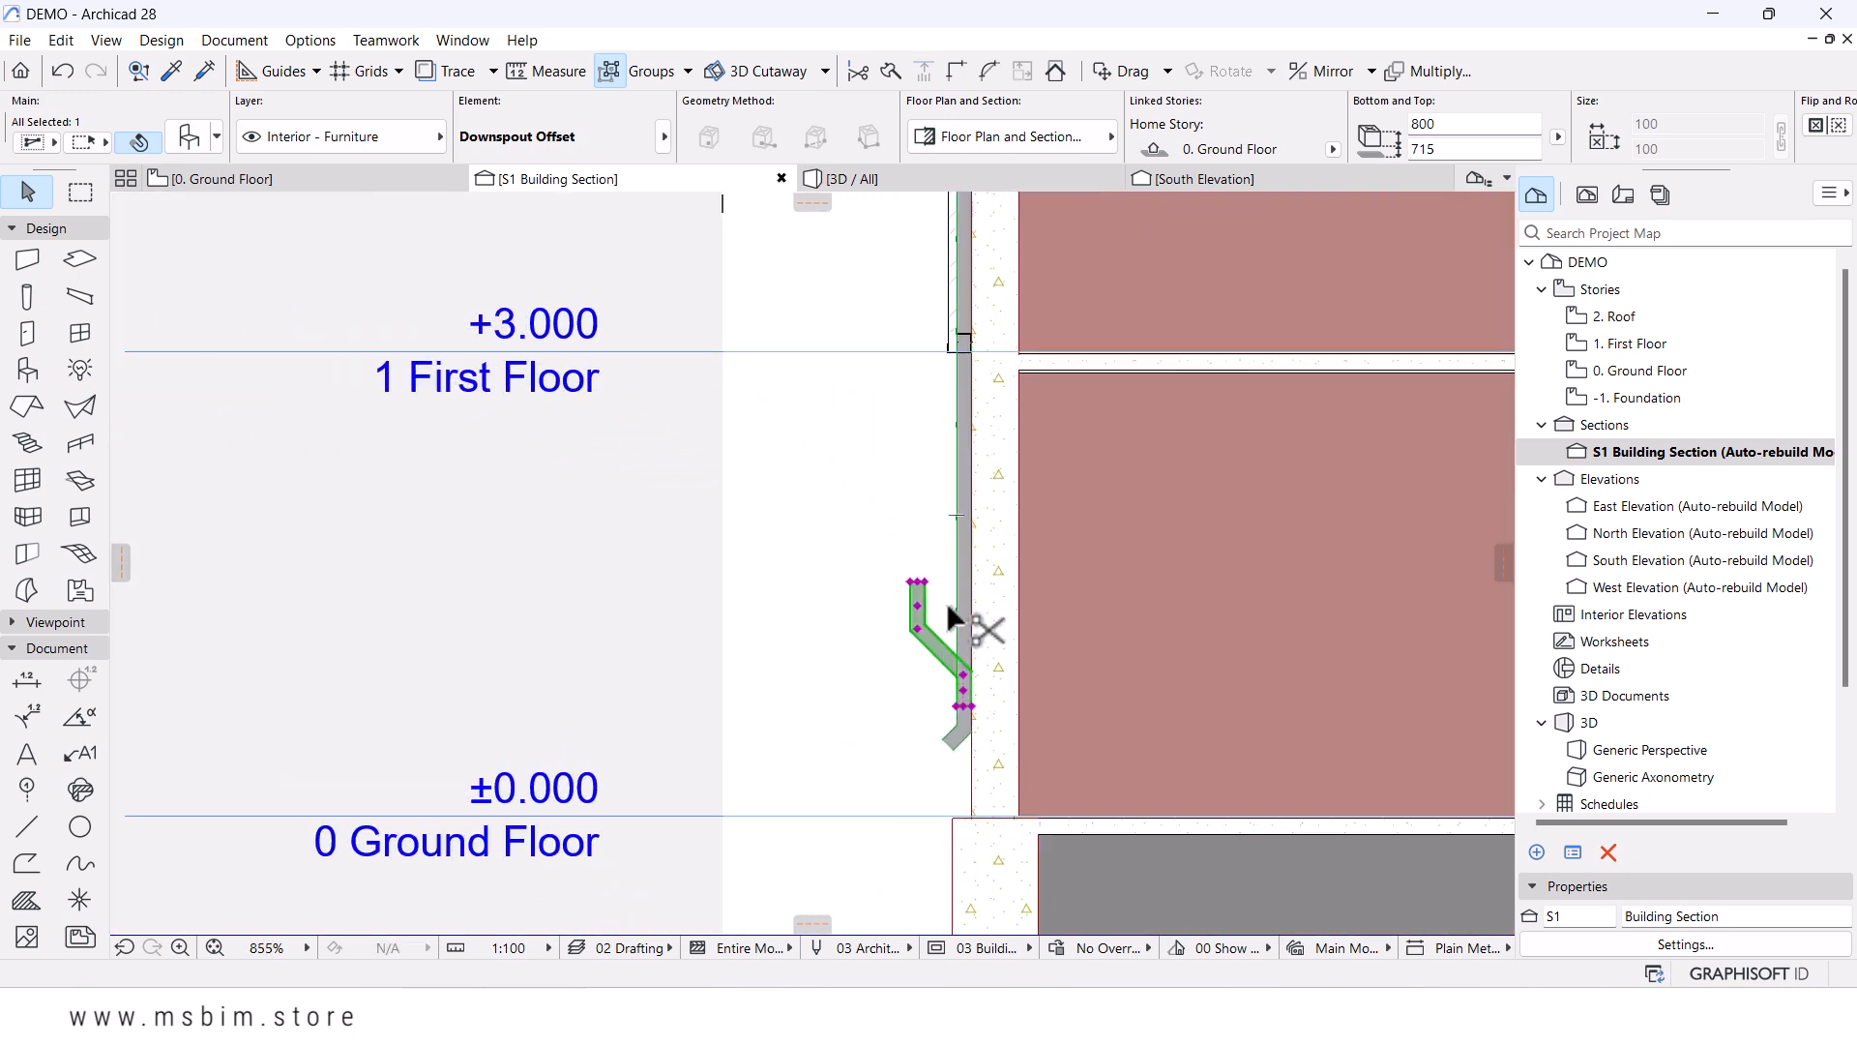
key("ctrl+d")
left_click(926, 581)
middle_click_drag(933, 395, 859, 800)
scroll(859, 271, "up", 2)
scroll(864, 283, "up", 2)
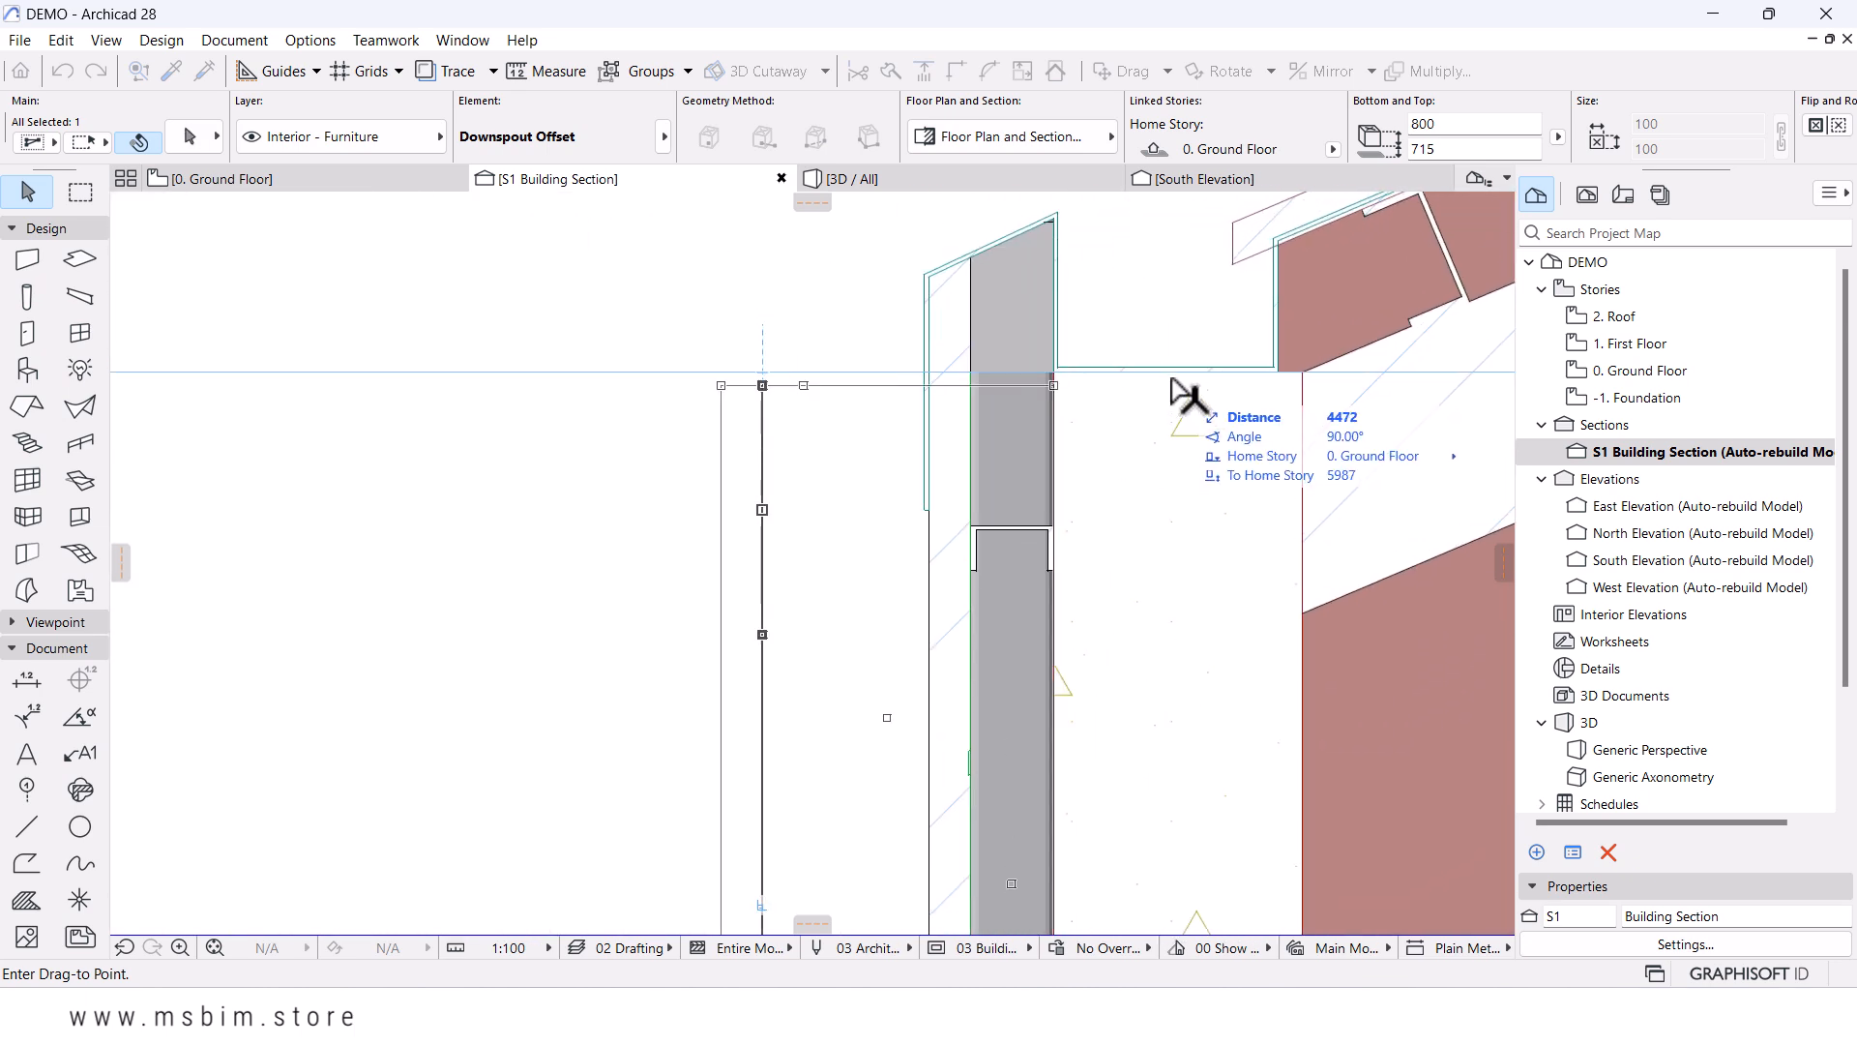
left_click(1055, 383)
- Start stretching the downspout offset's height from the midpoint of its lower end
scroll(924, 350, "down", 2)
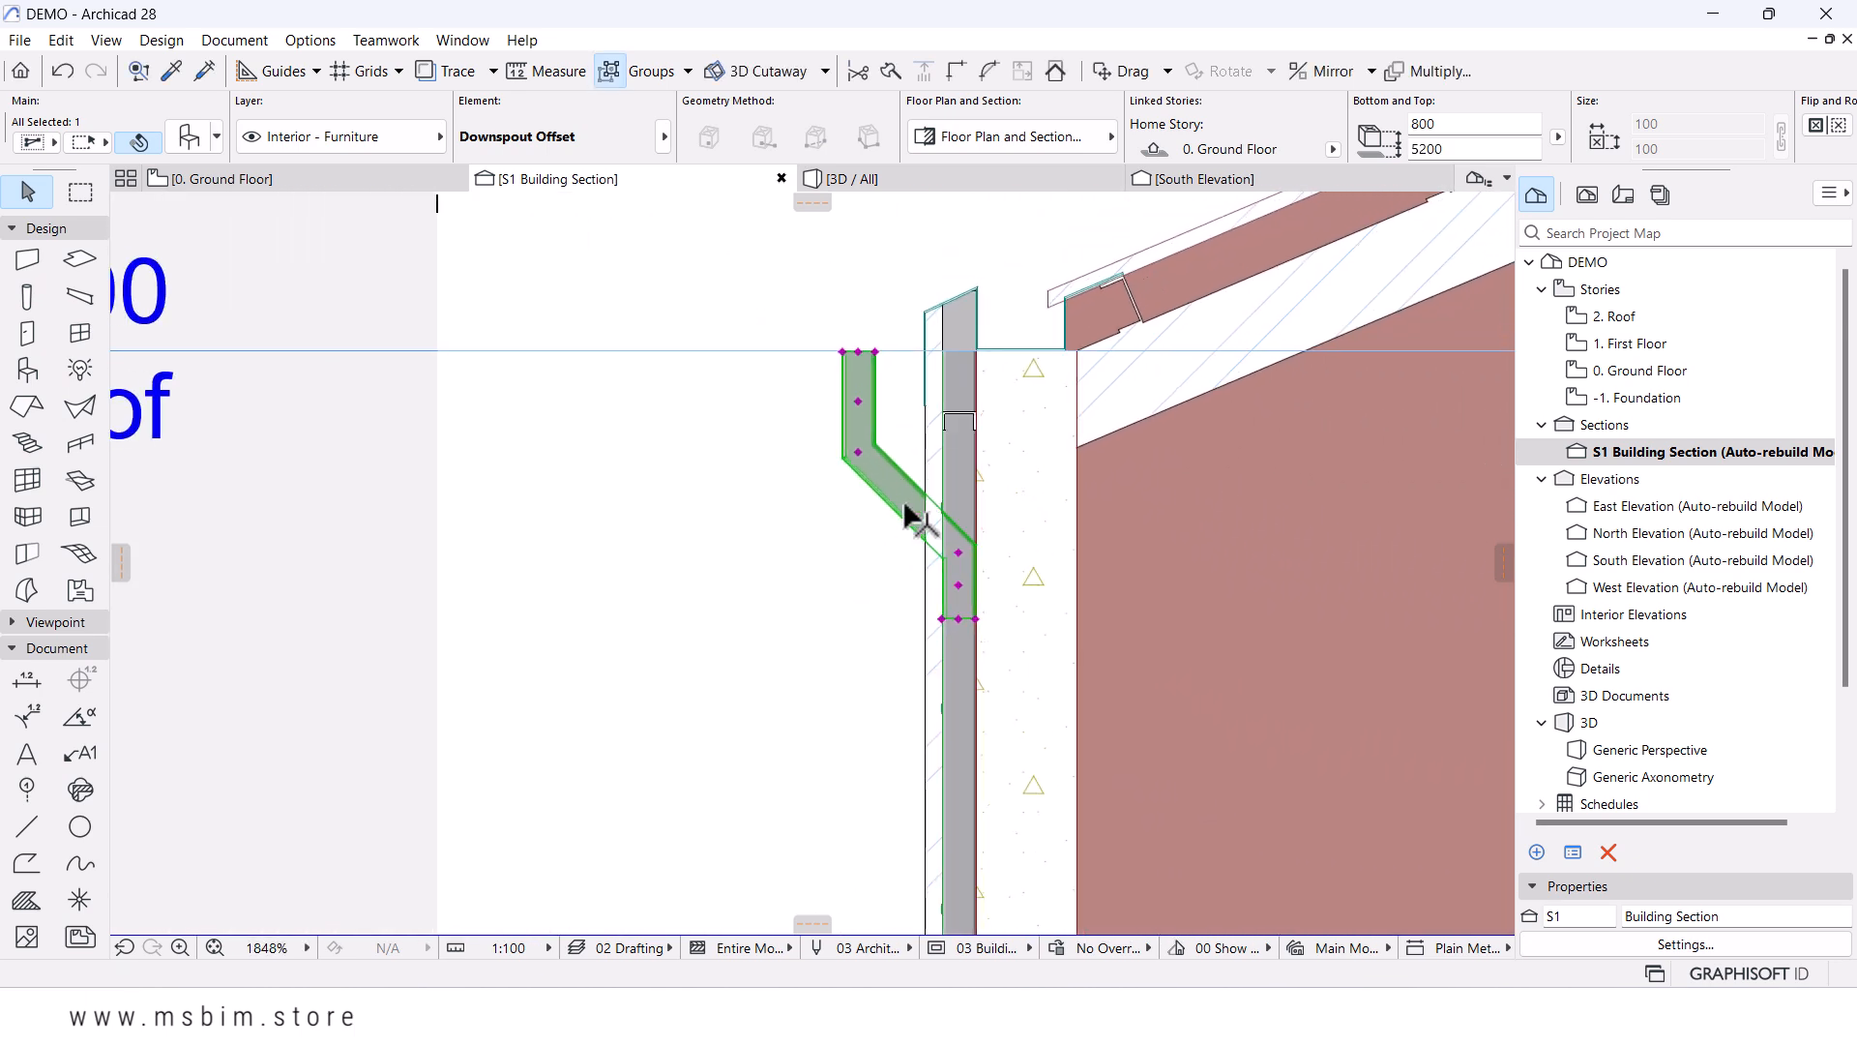
left_click(958, 617)
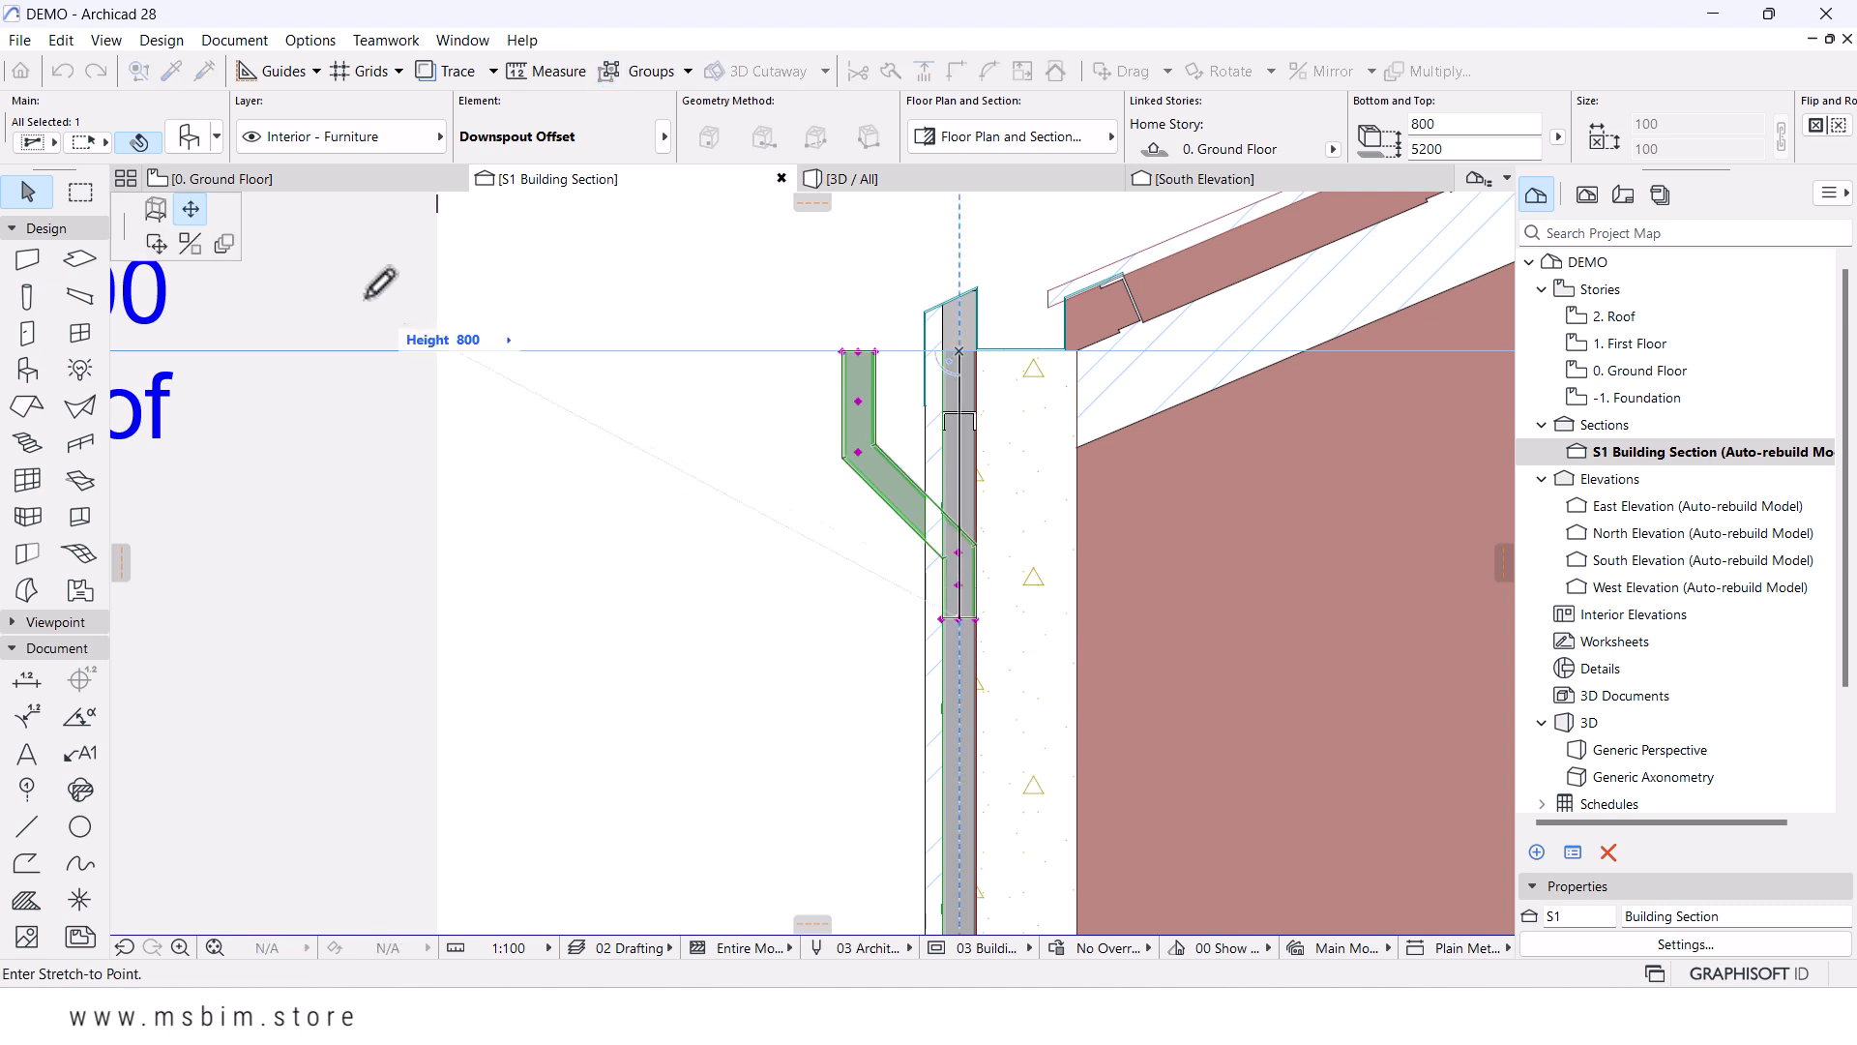
- Mirror the downspout offset about the vertical axis of the downspout so its upper part faces the wall
left_click(191, 242)
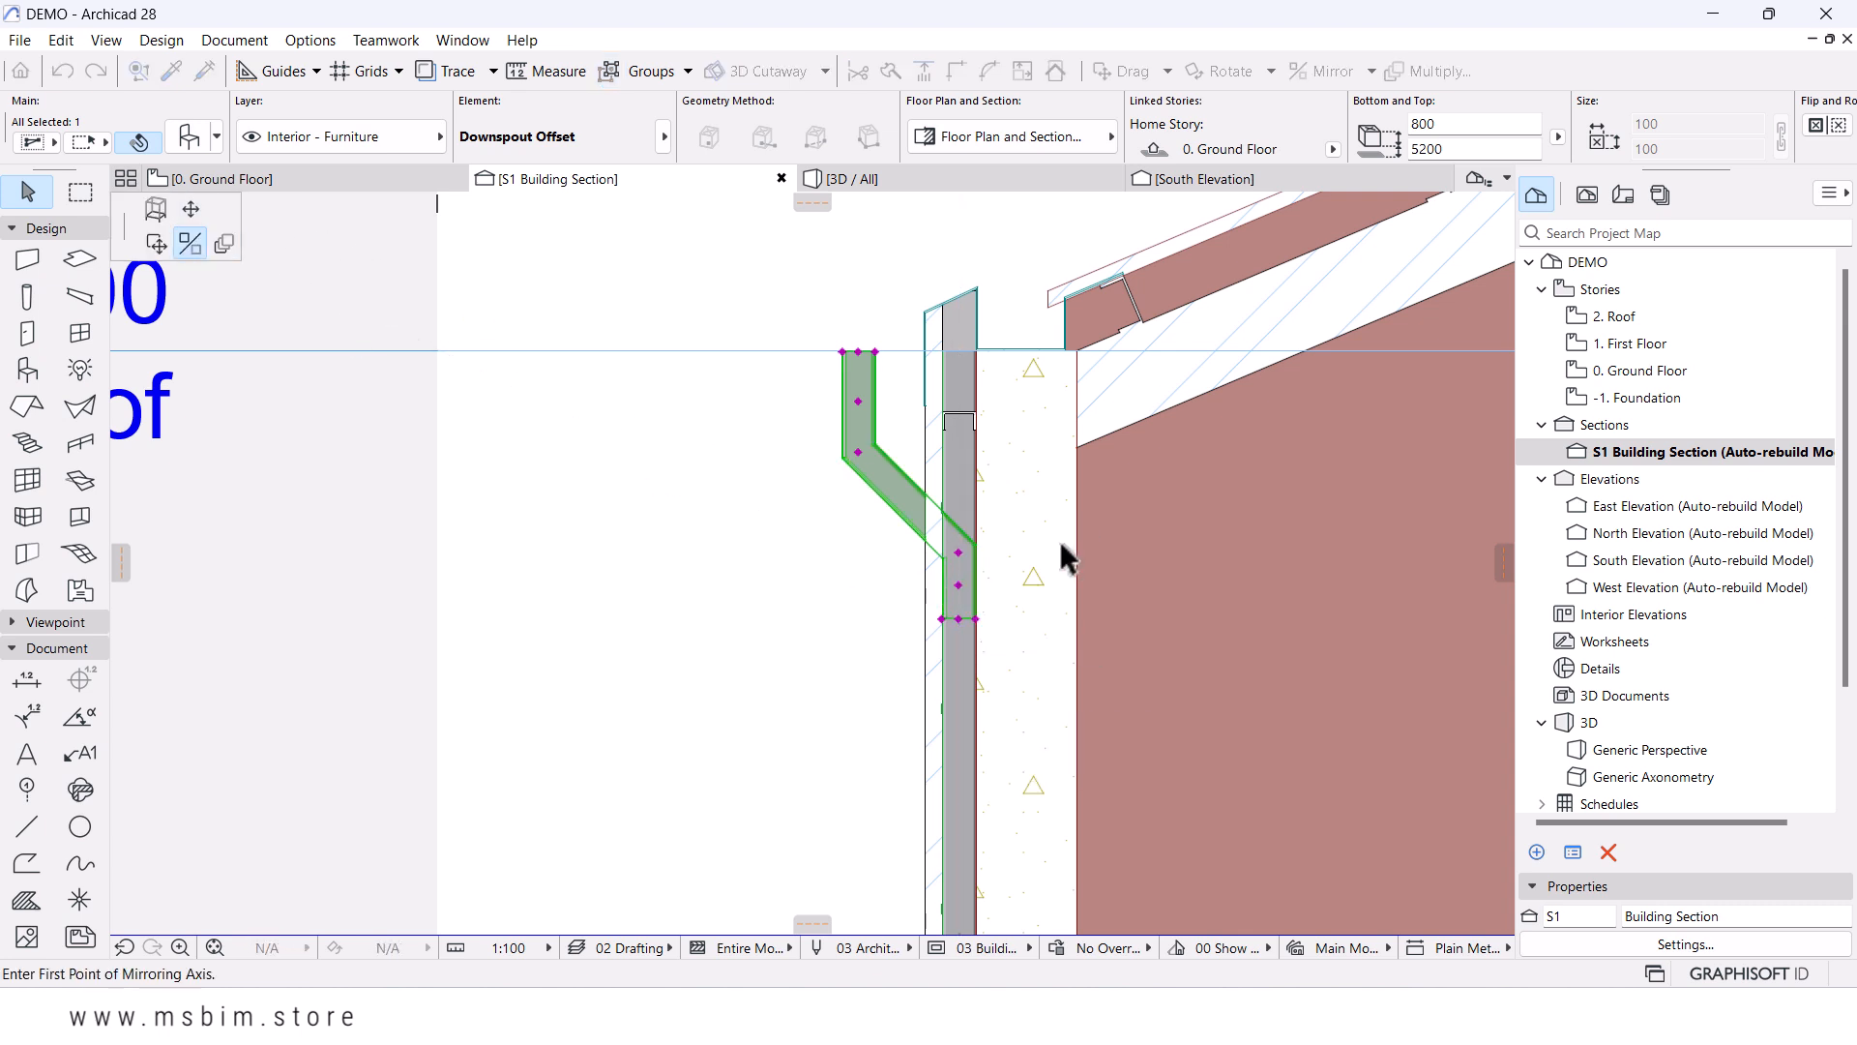
left_click(985, 330)
scroll(1068, 349, "up", 3)
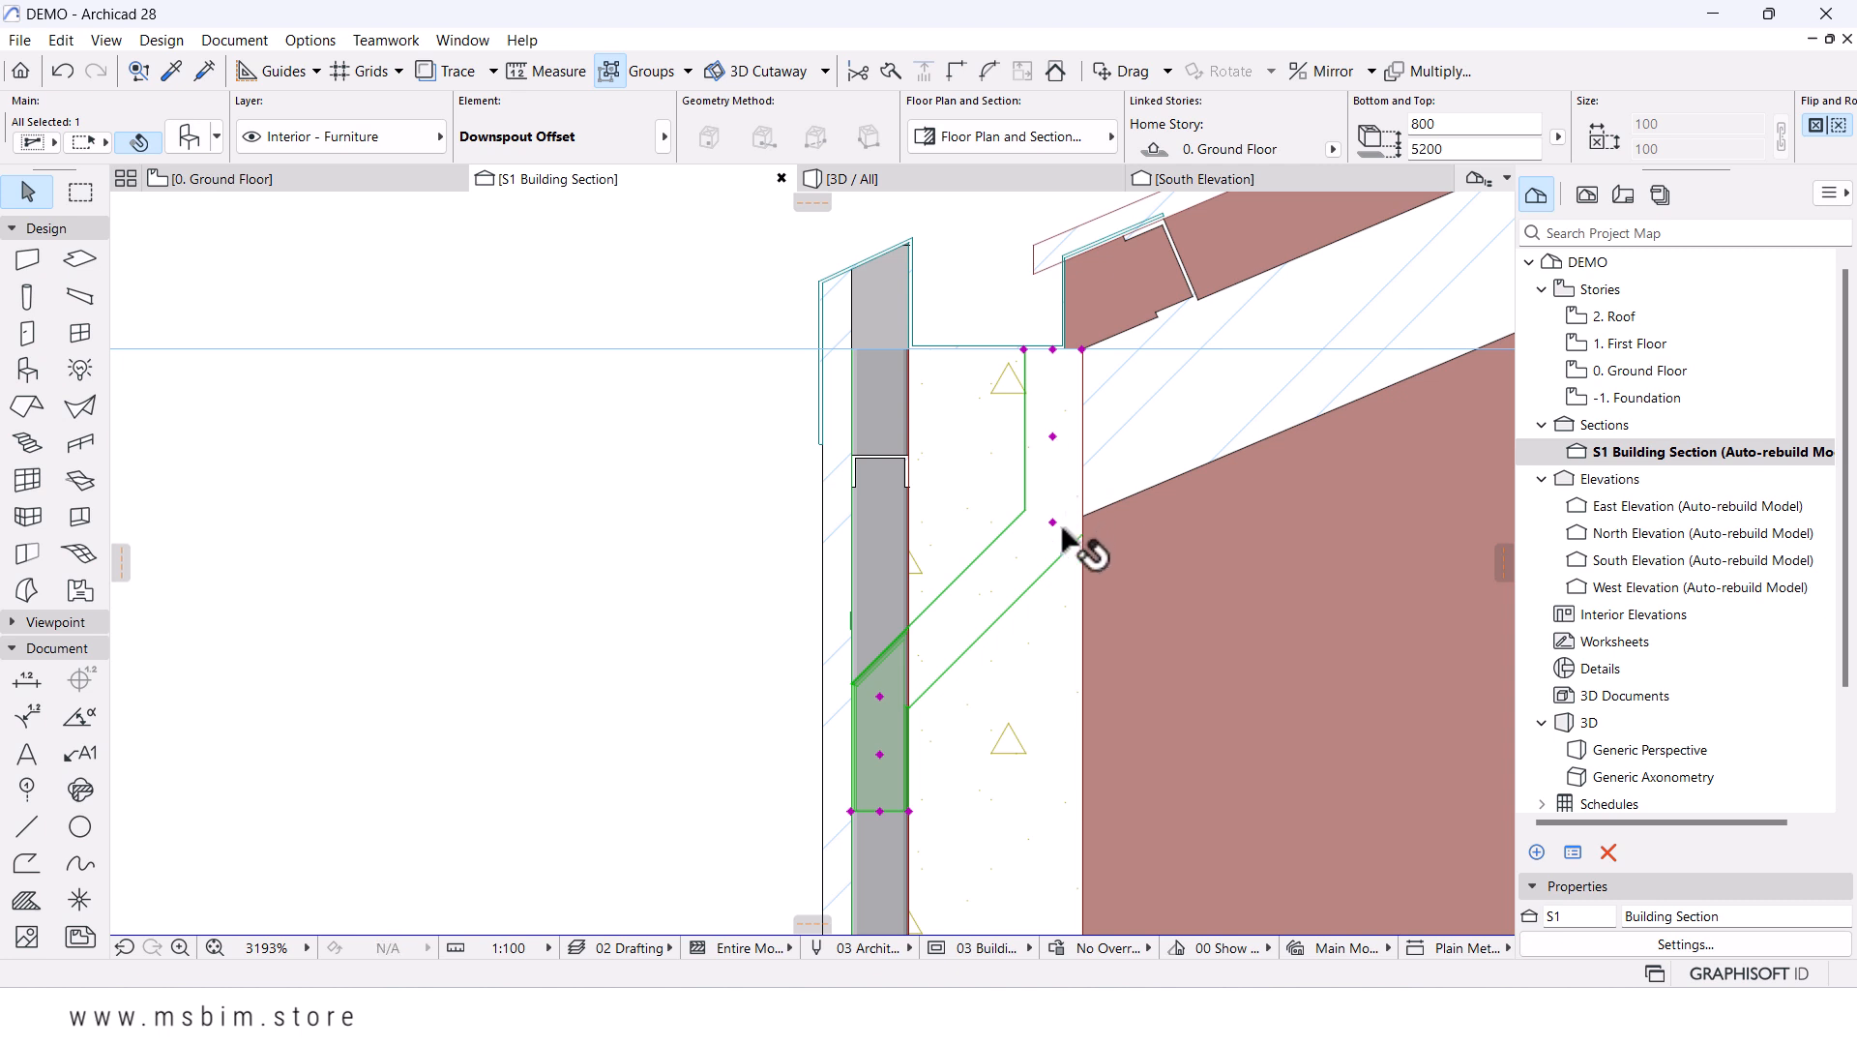
left_click(1050, 435)
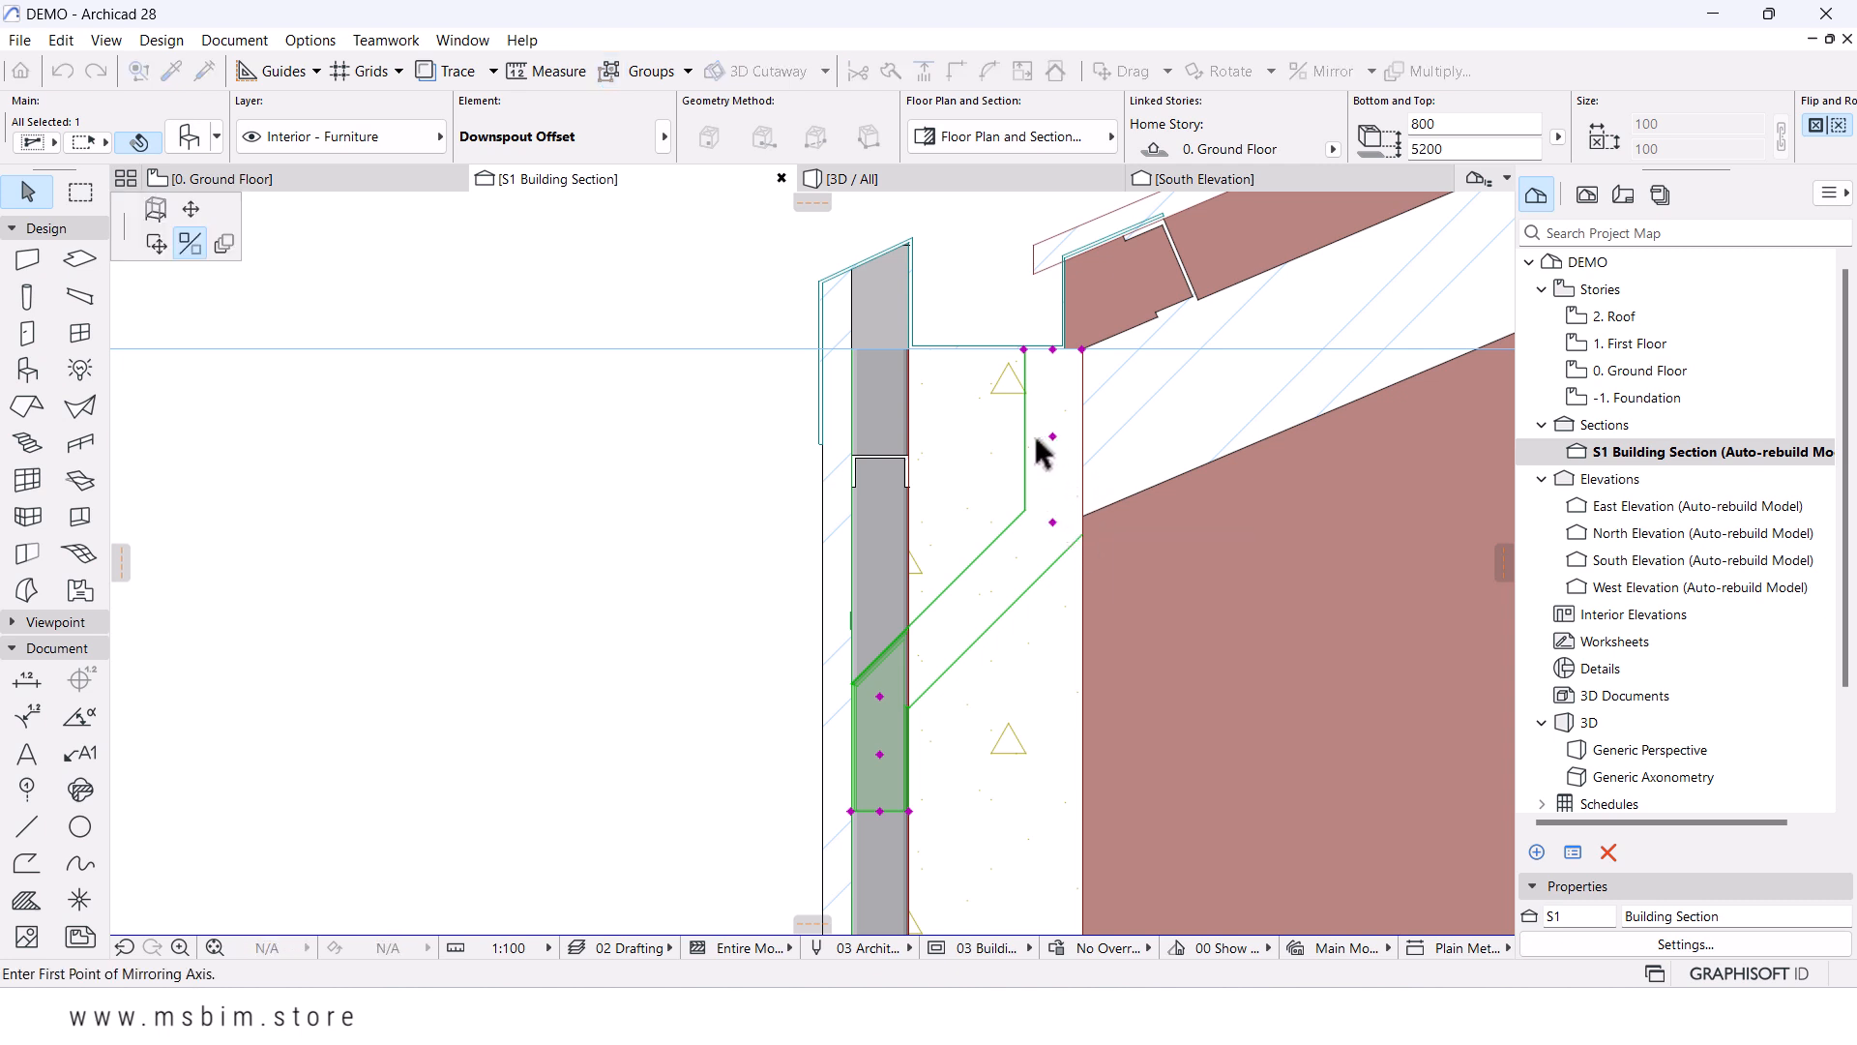
left_click(191, 209)
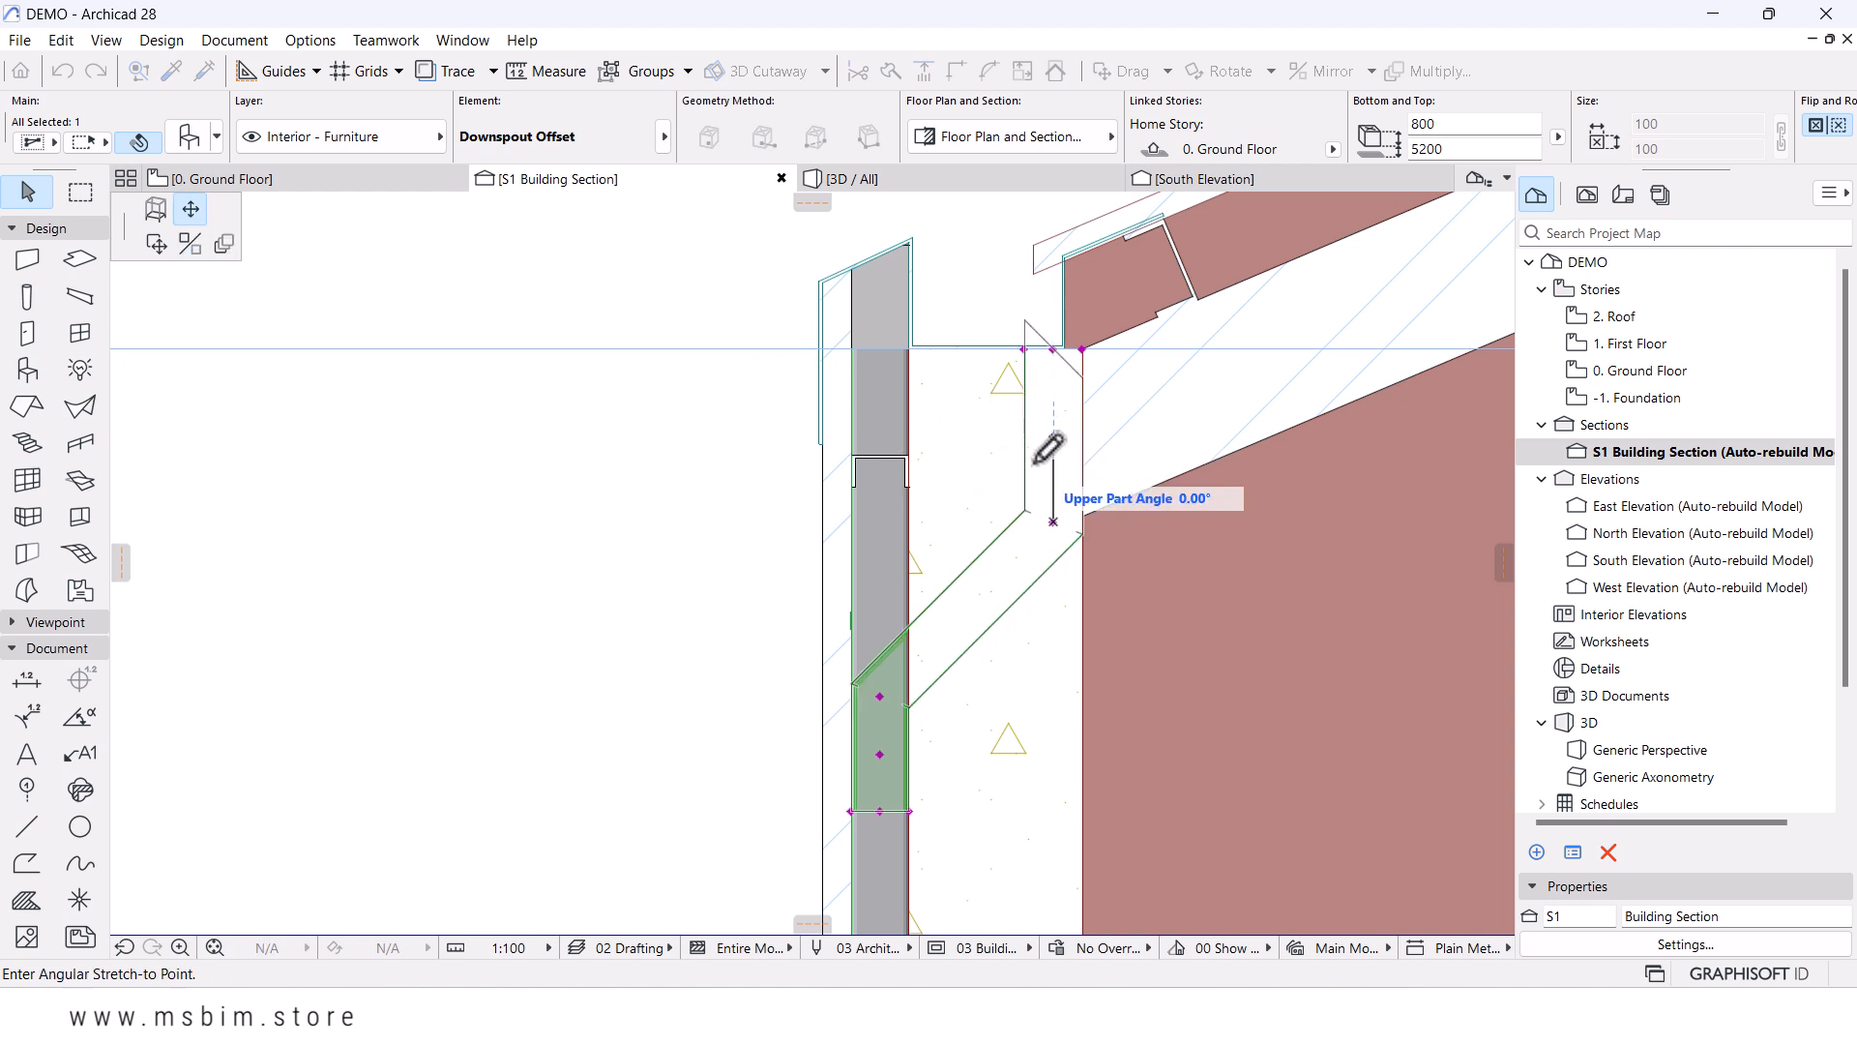
left_click(1051, 500)
left_click(1053, 348)
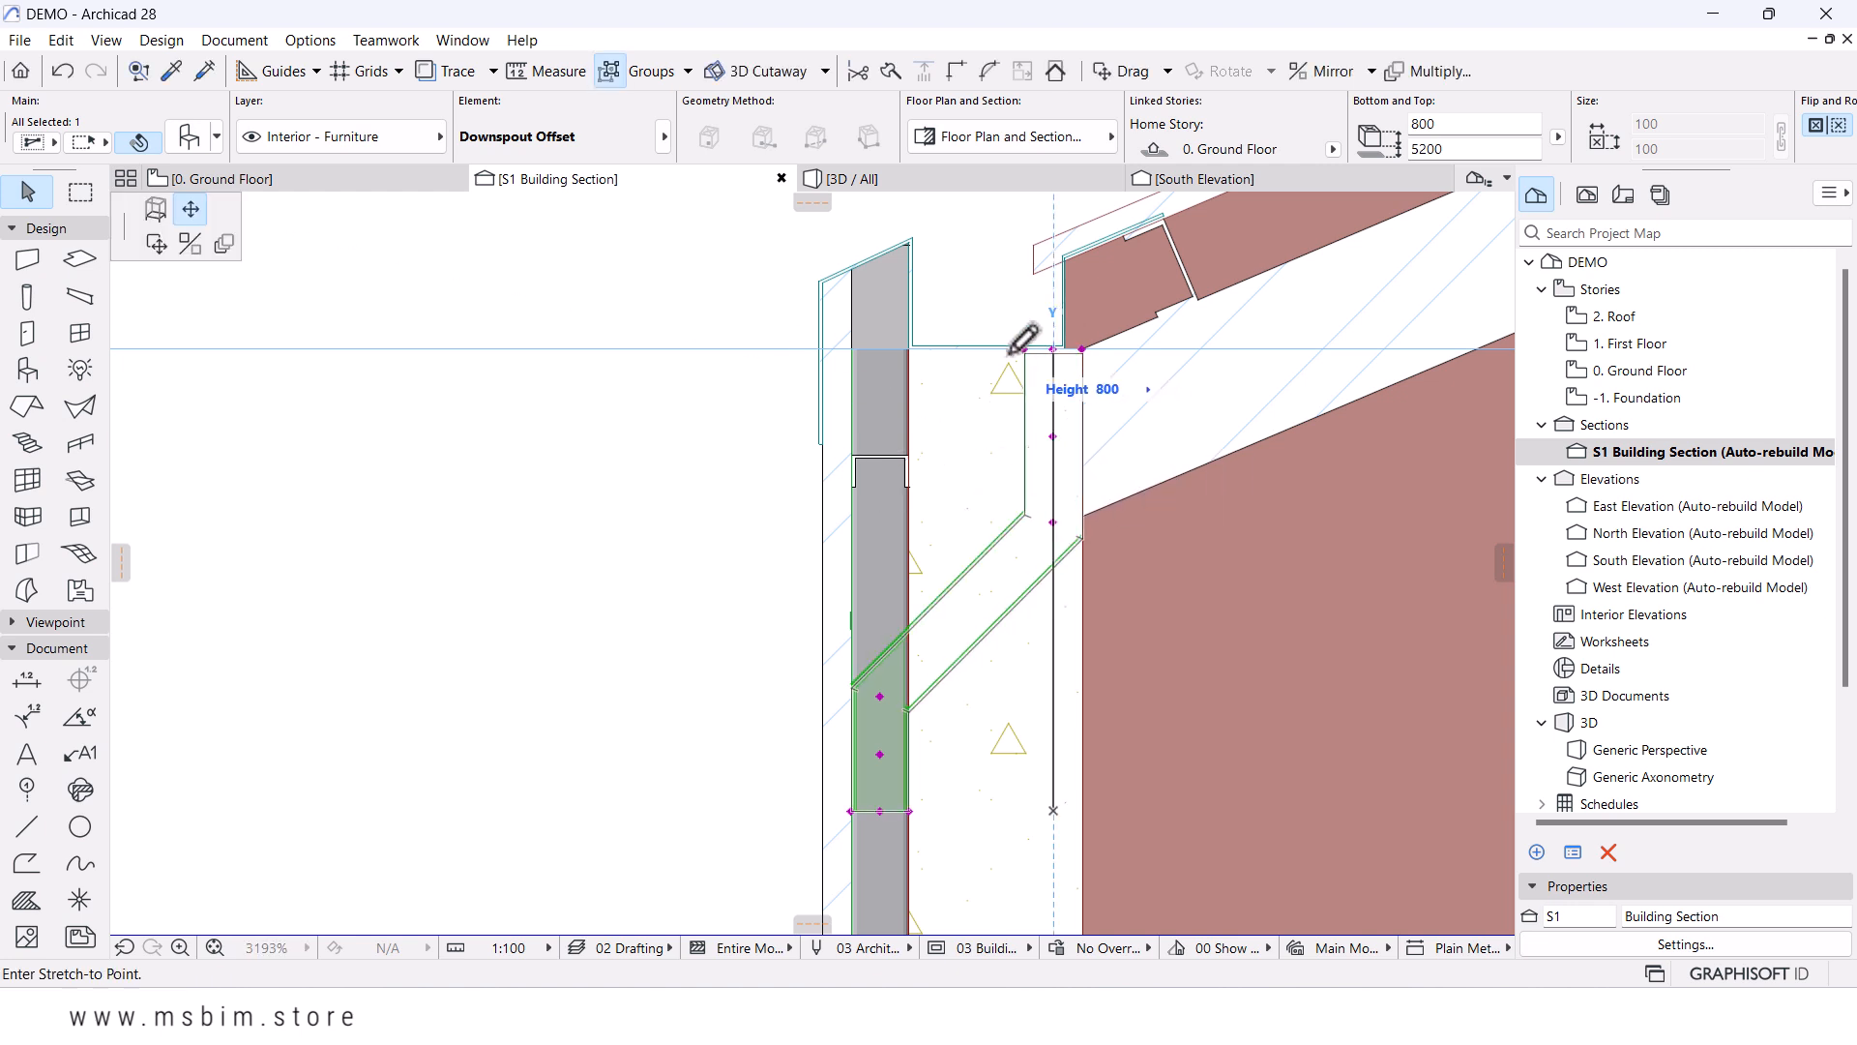
left_click(1054, 522)
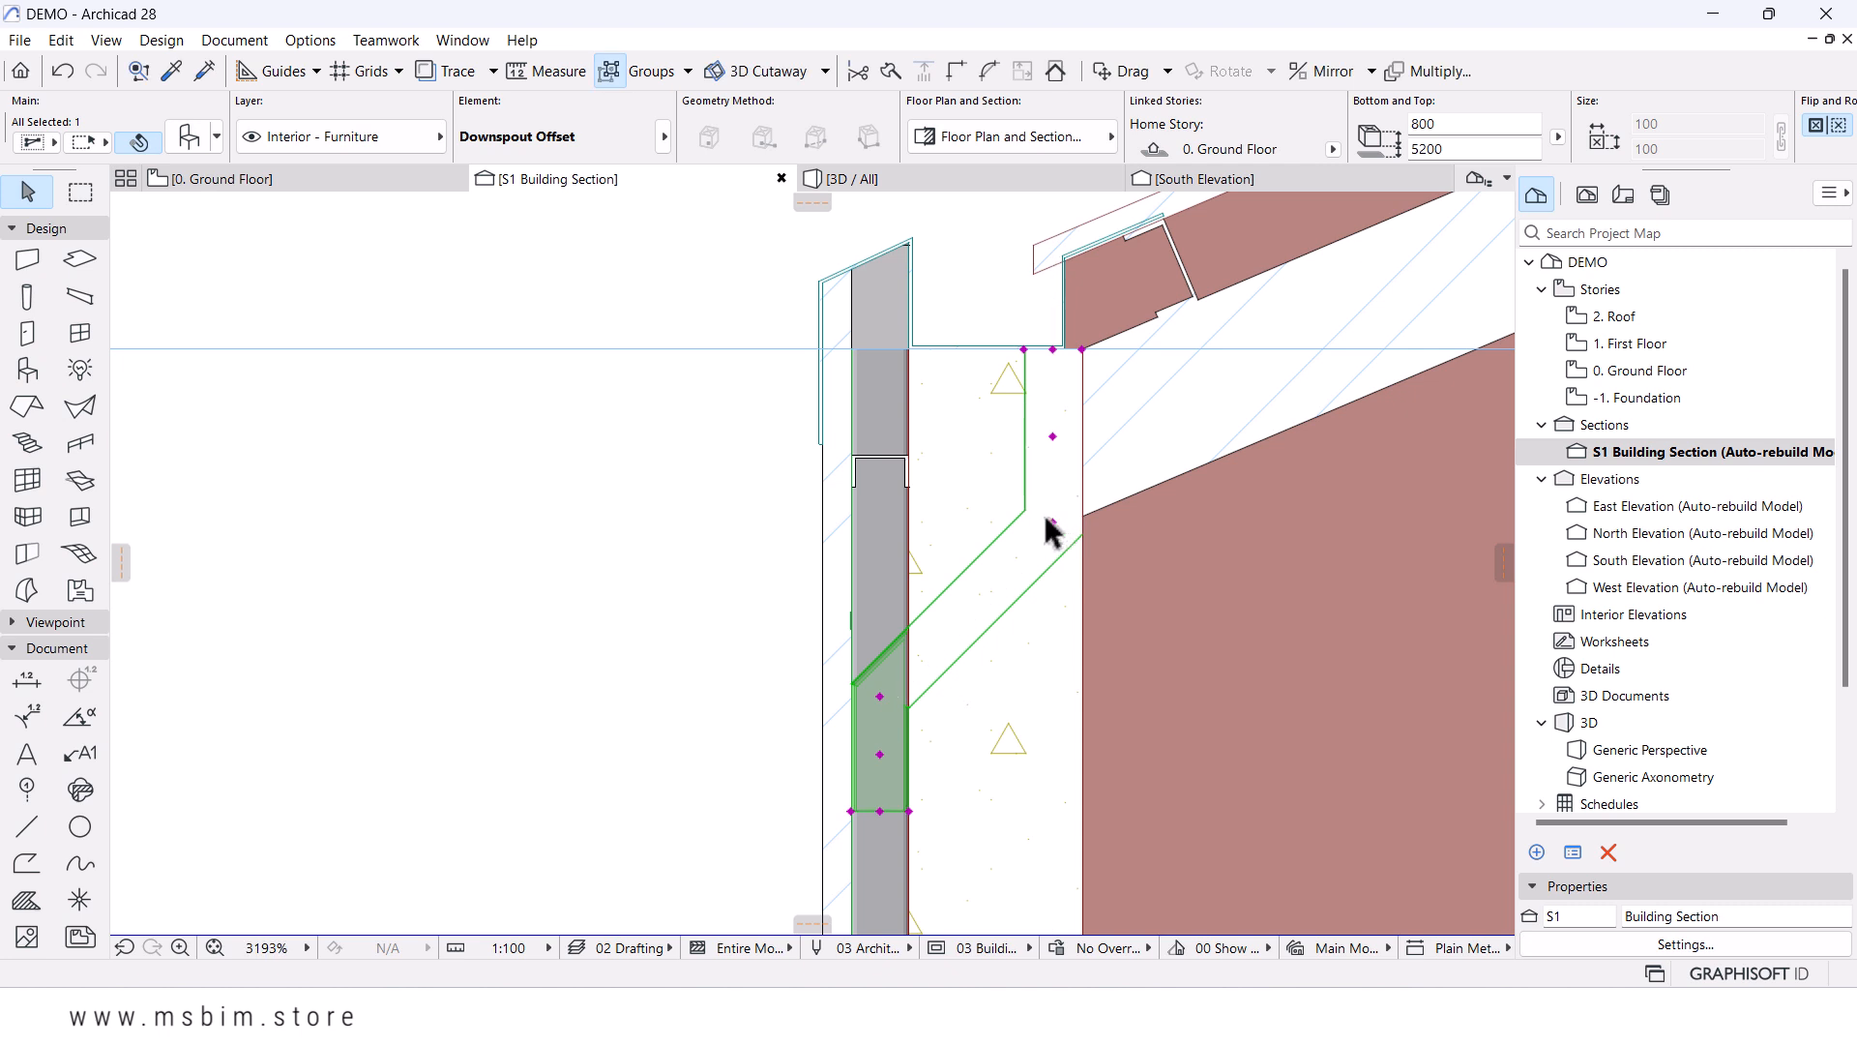
- Stretch the offset's upper bend to a horizontal offset of 185 below the gutter and lengthen its upper vertical part downward
left_click(1051, 522)
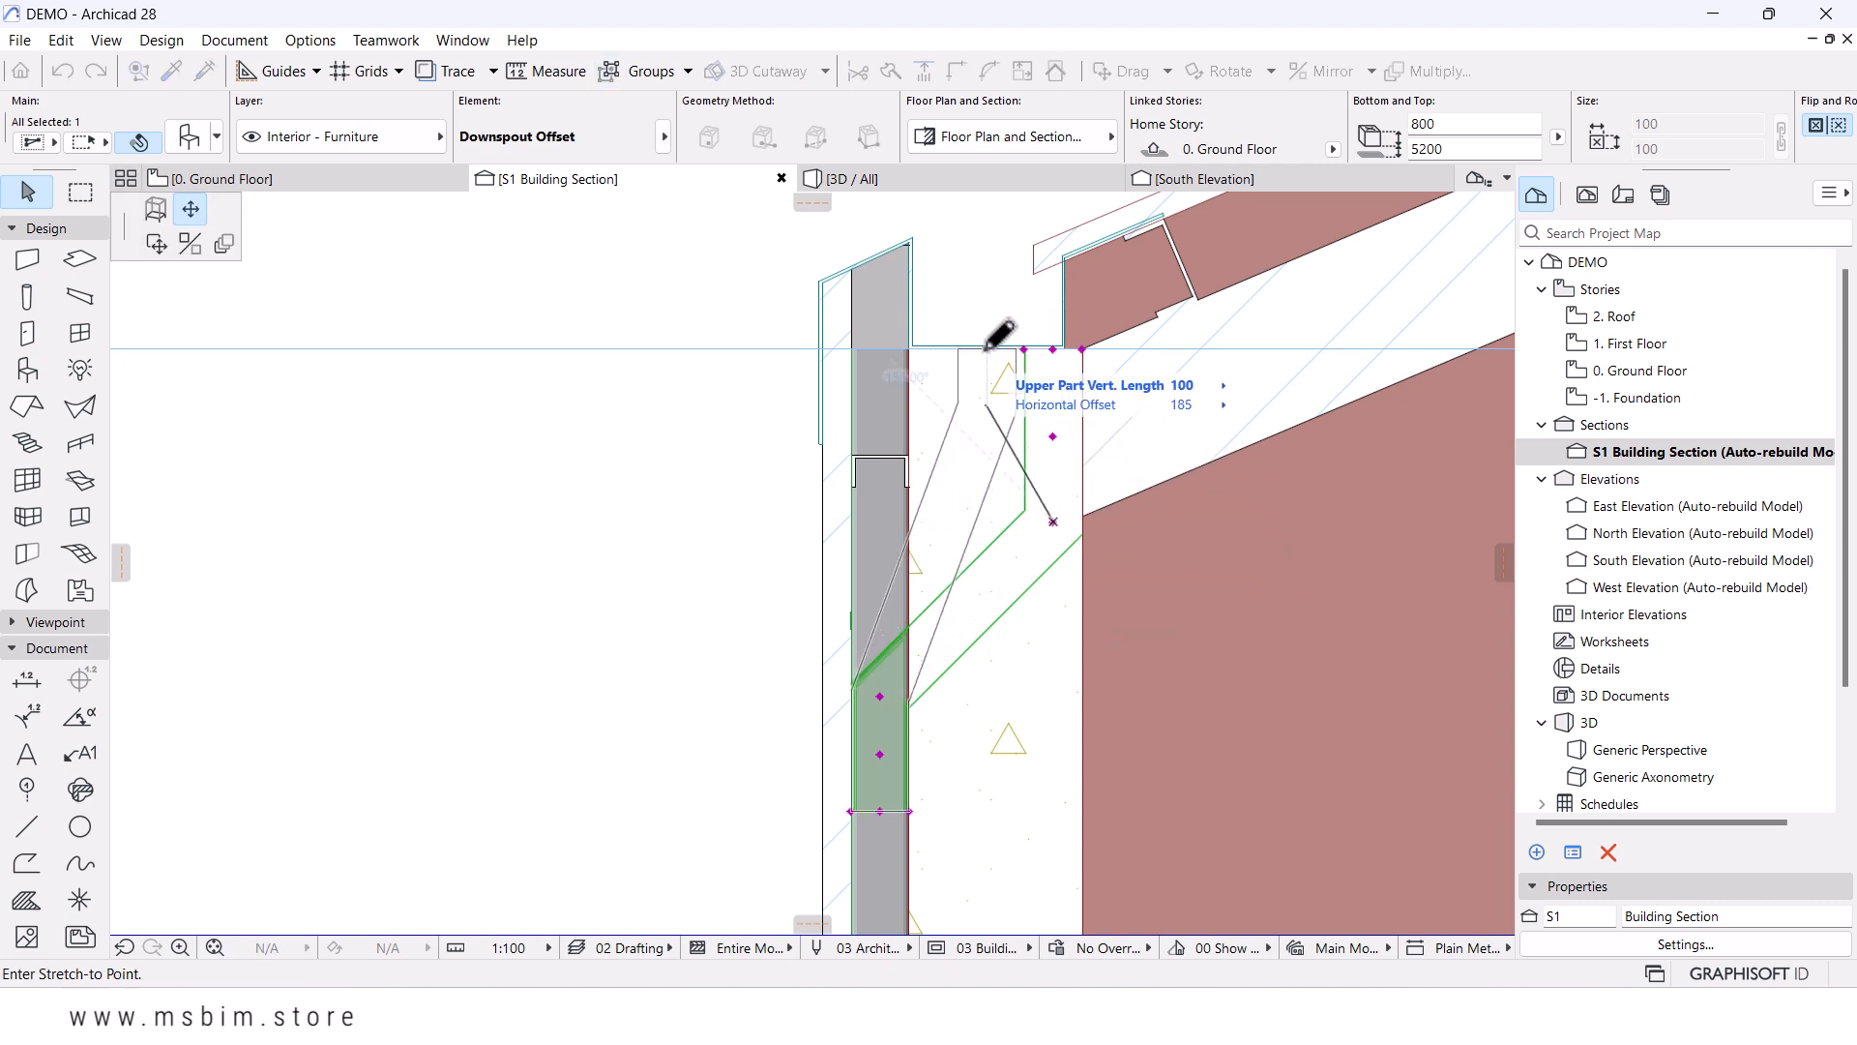
left_click(997, 420)
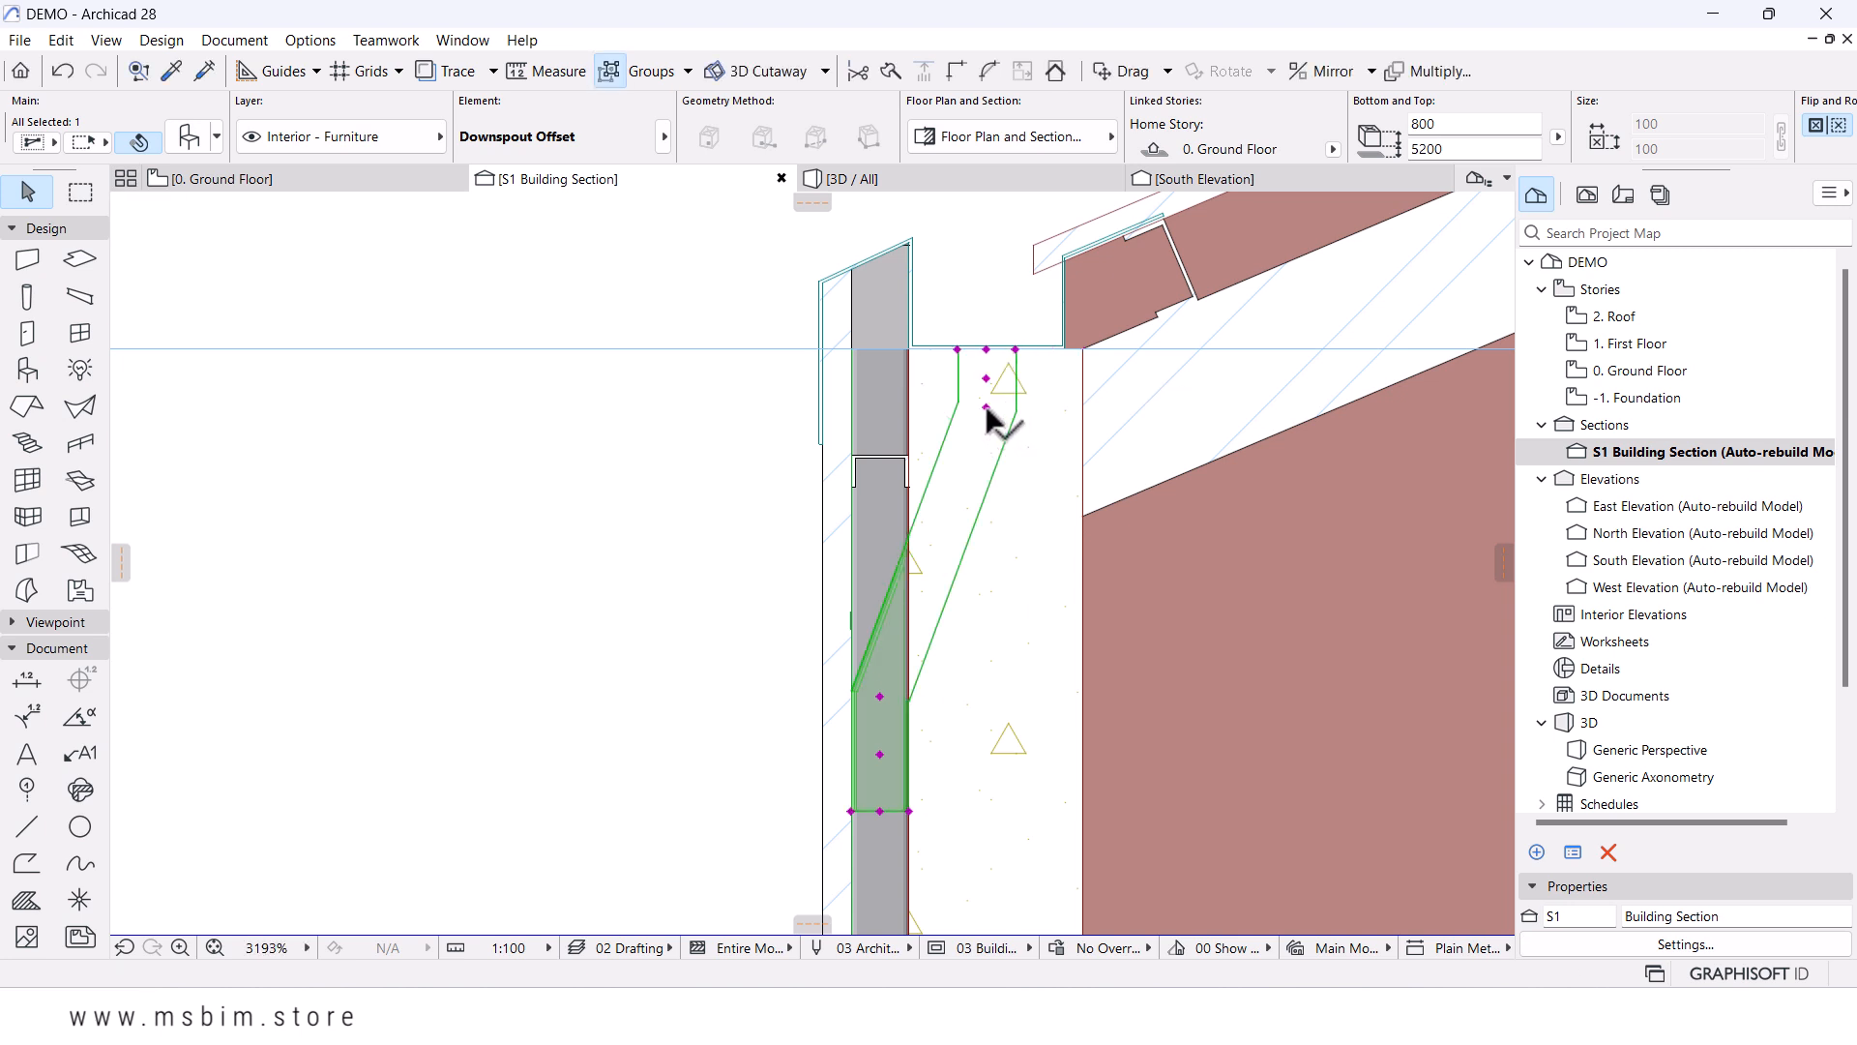
left_click(986, 408)
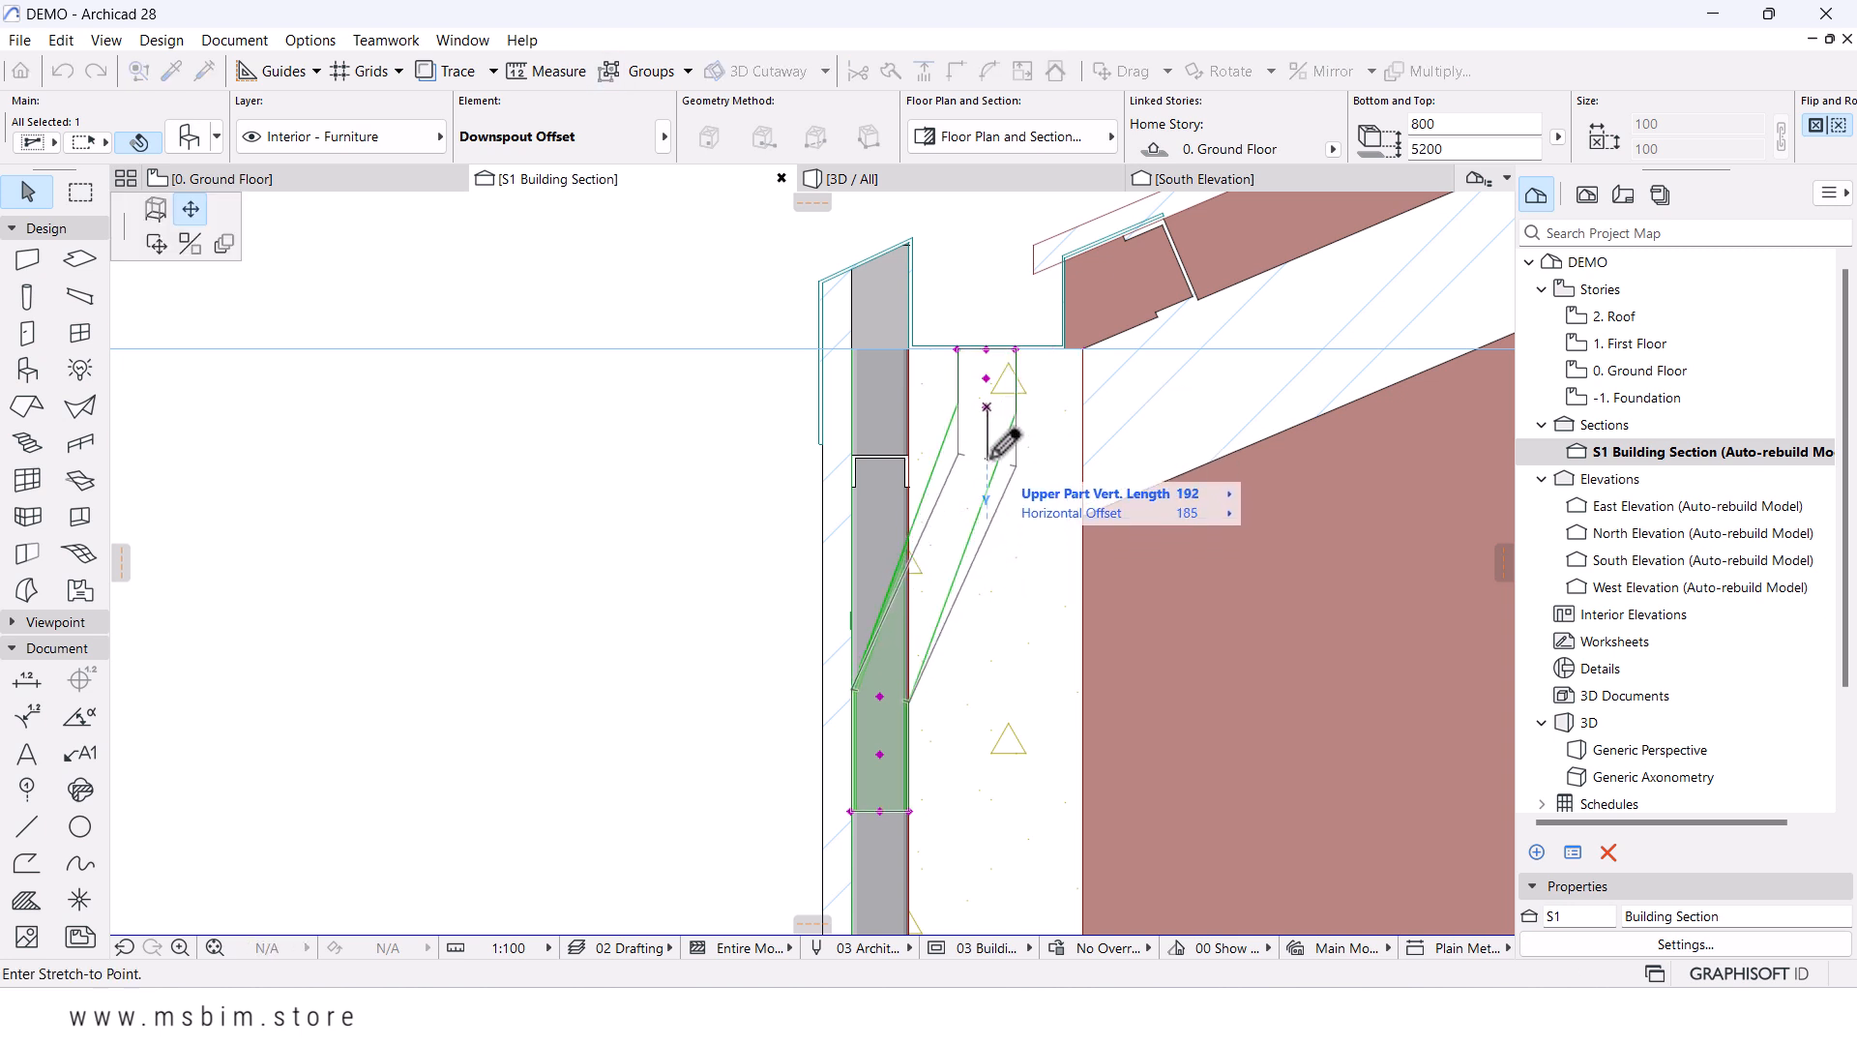
left_click(998, 482)
scroll(953, 516, "down", 2)
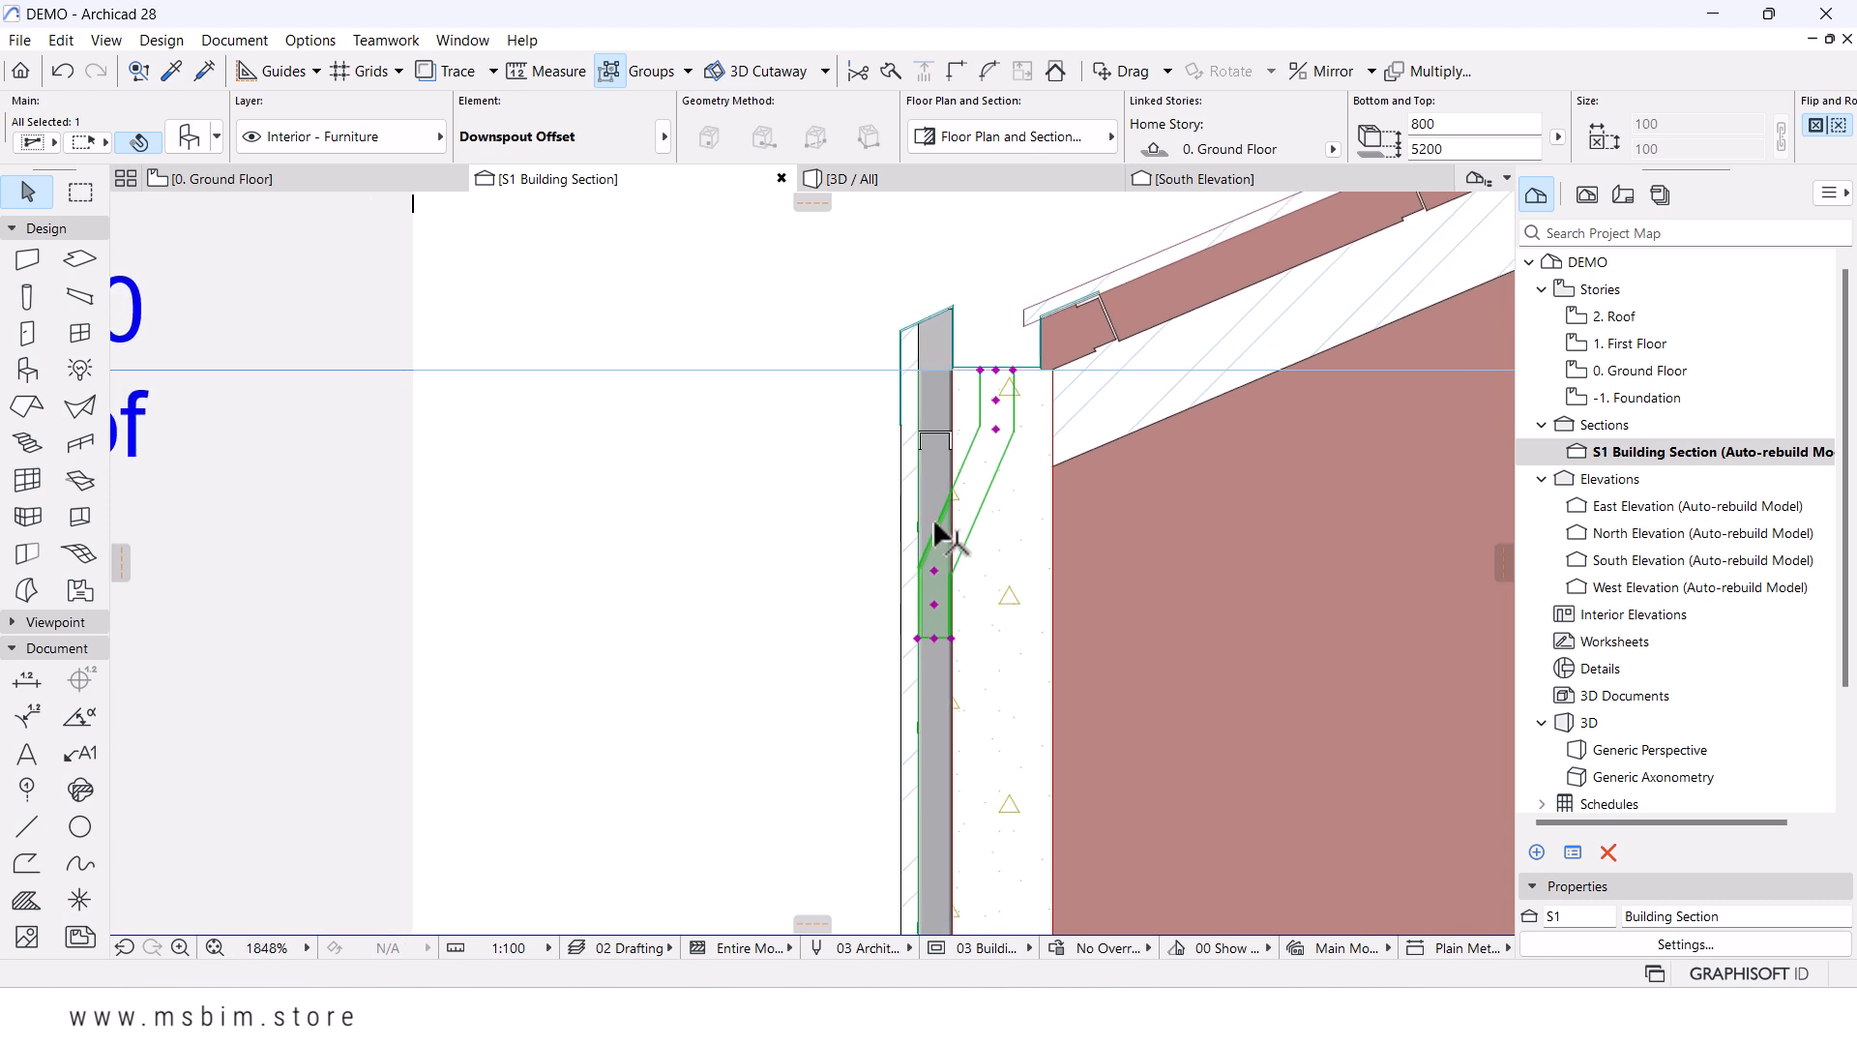
- Stretch the offset's lower vertical part to about 447 and raise its bottom end until the offset's height is 468
left_click(934, 570)
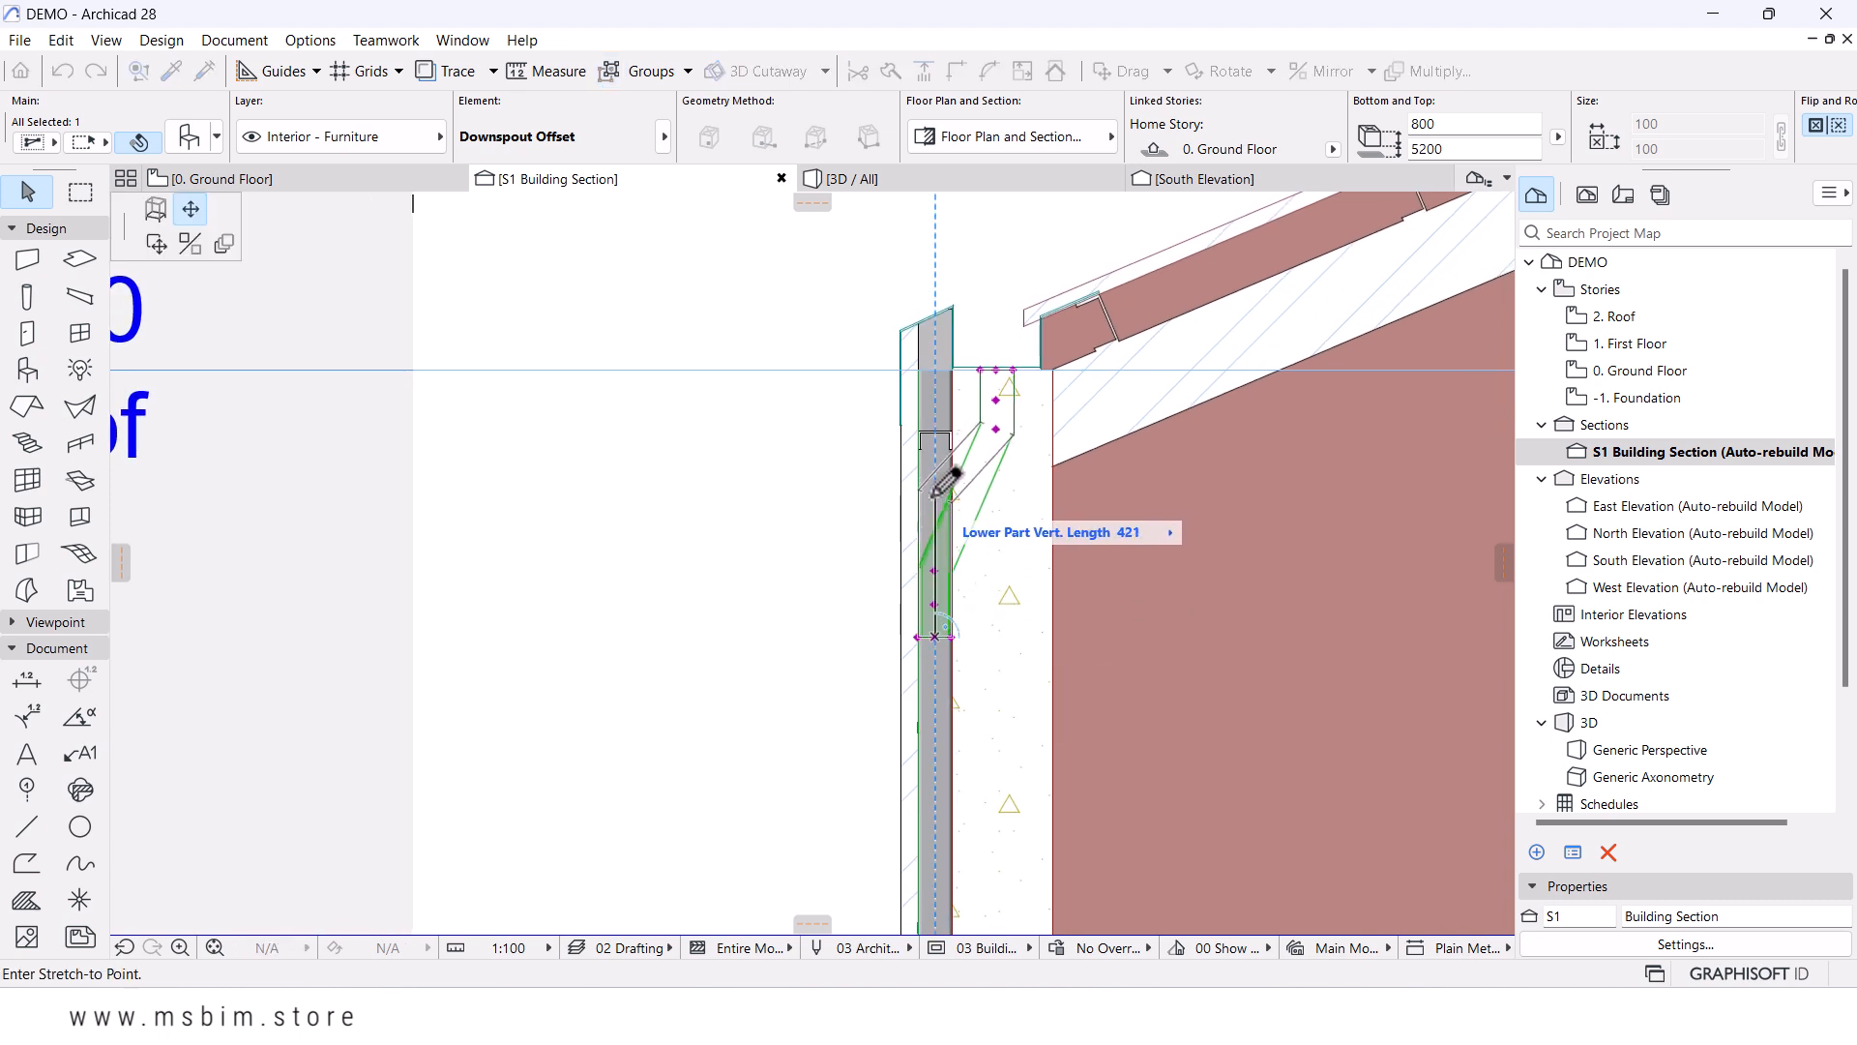
scroll(936, 472, "up", 2)
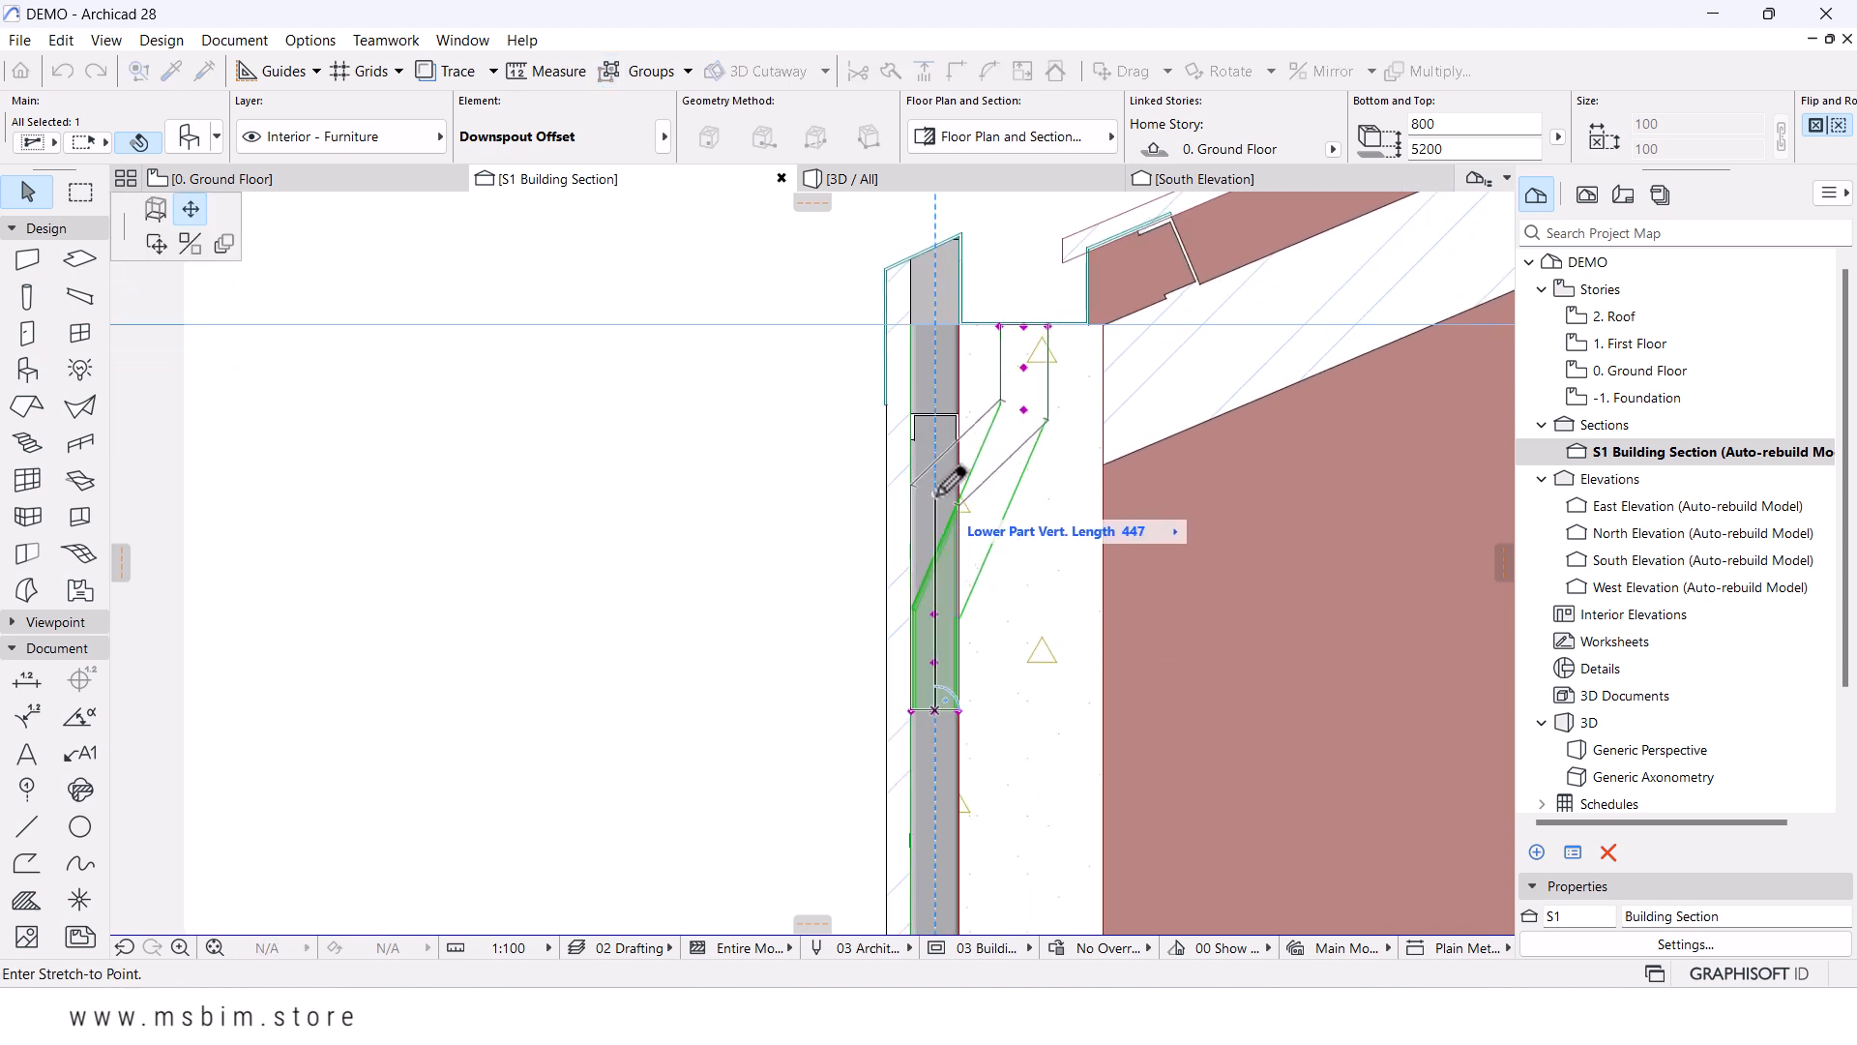
left_click(937, 492)
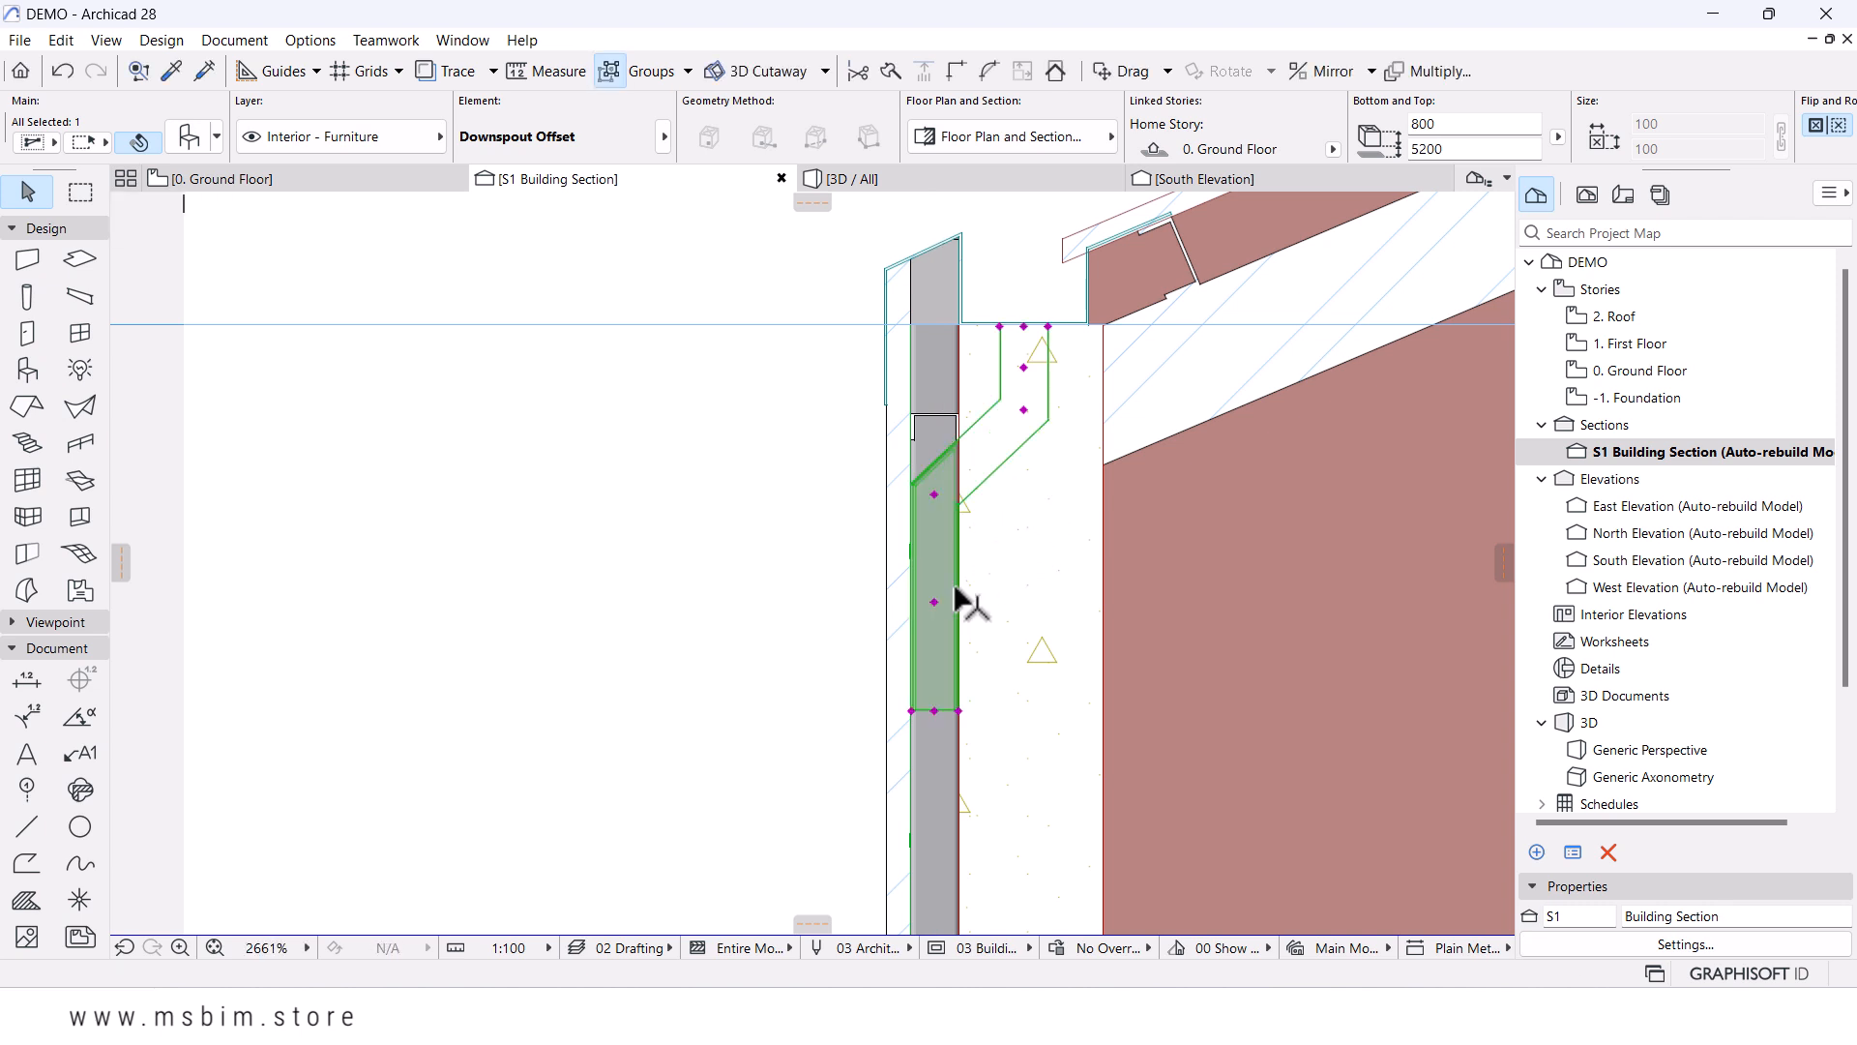
left_click(935, 711)
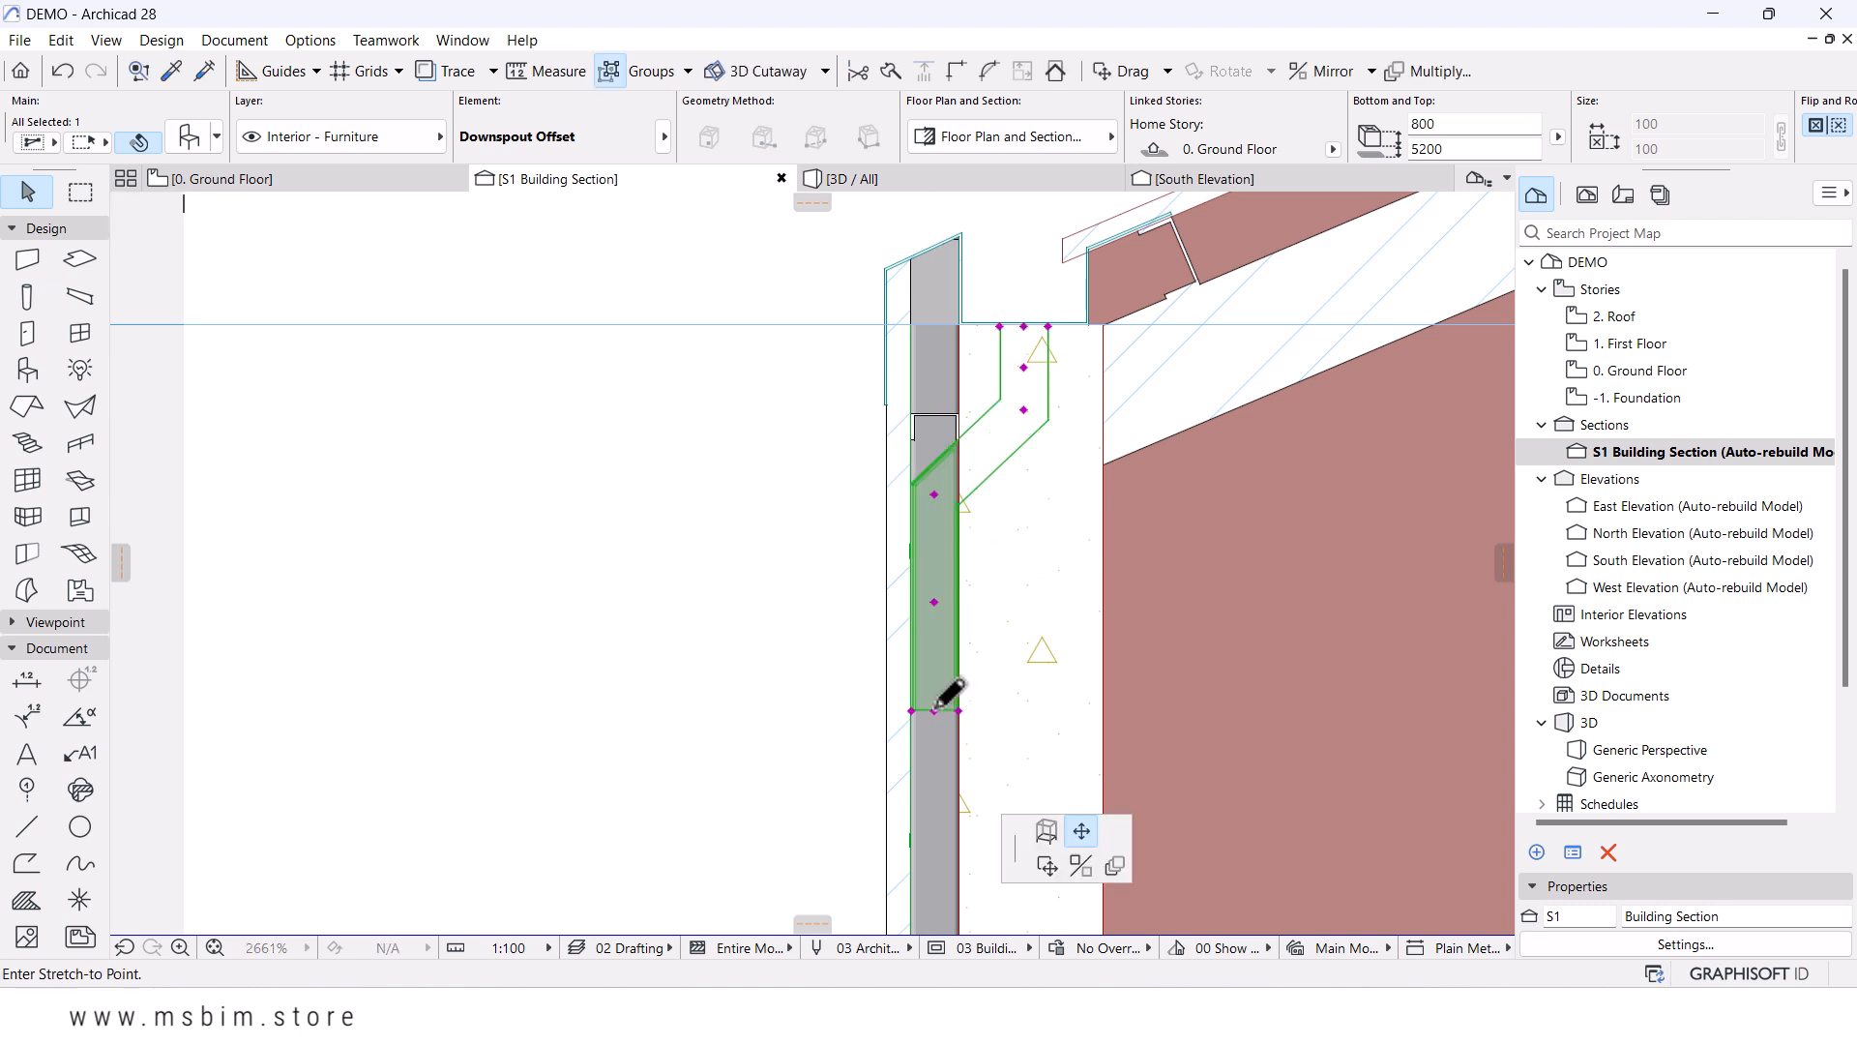
left_click(934, 552)
- Shorten the offset's lower vertical part to about 100 and slightly lengthen its upper vertical part
middle_click_drag(1037, 509, 995, 520)
scroll(950, 452, "up", 4)
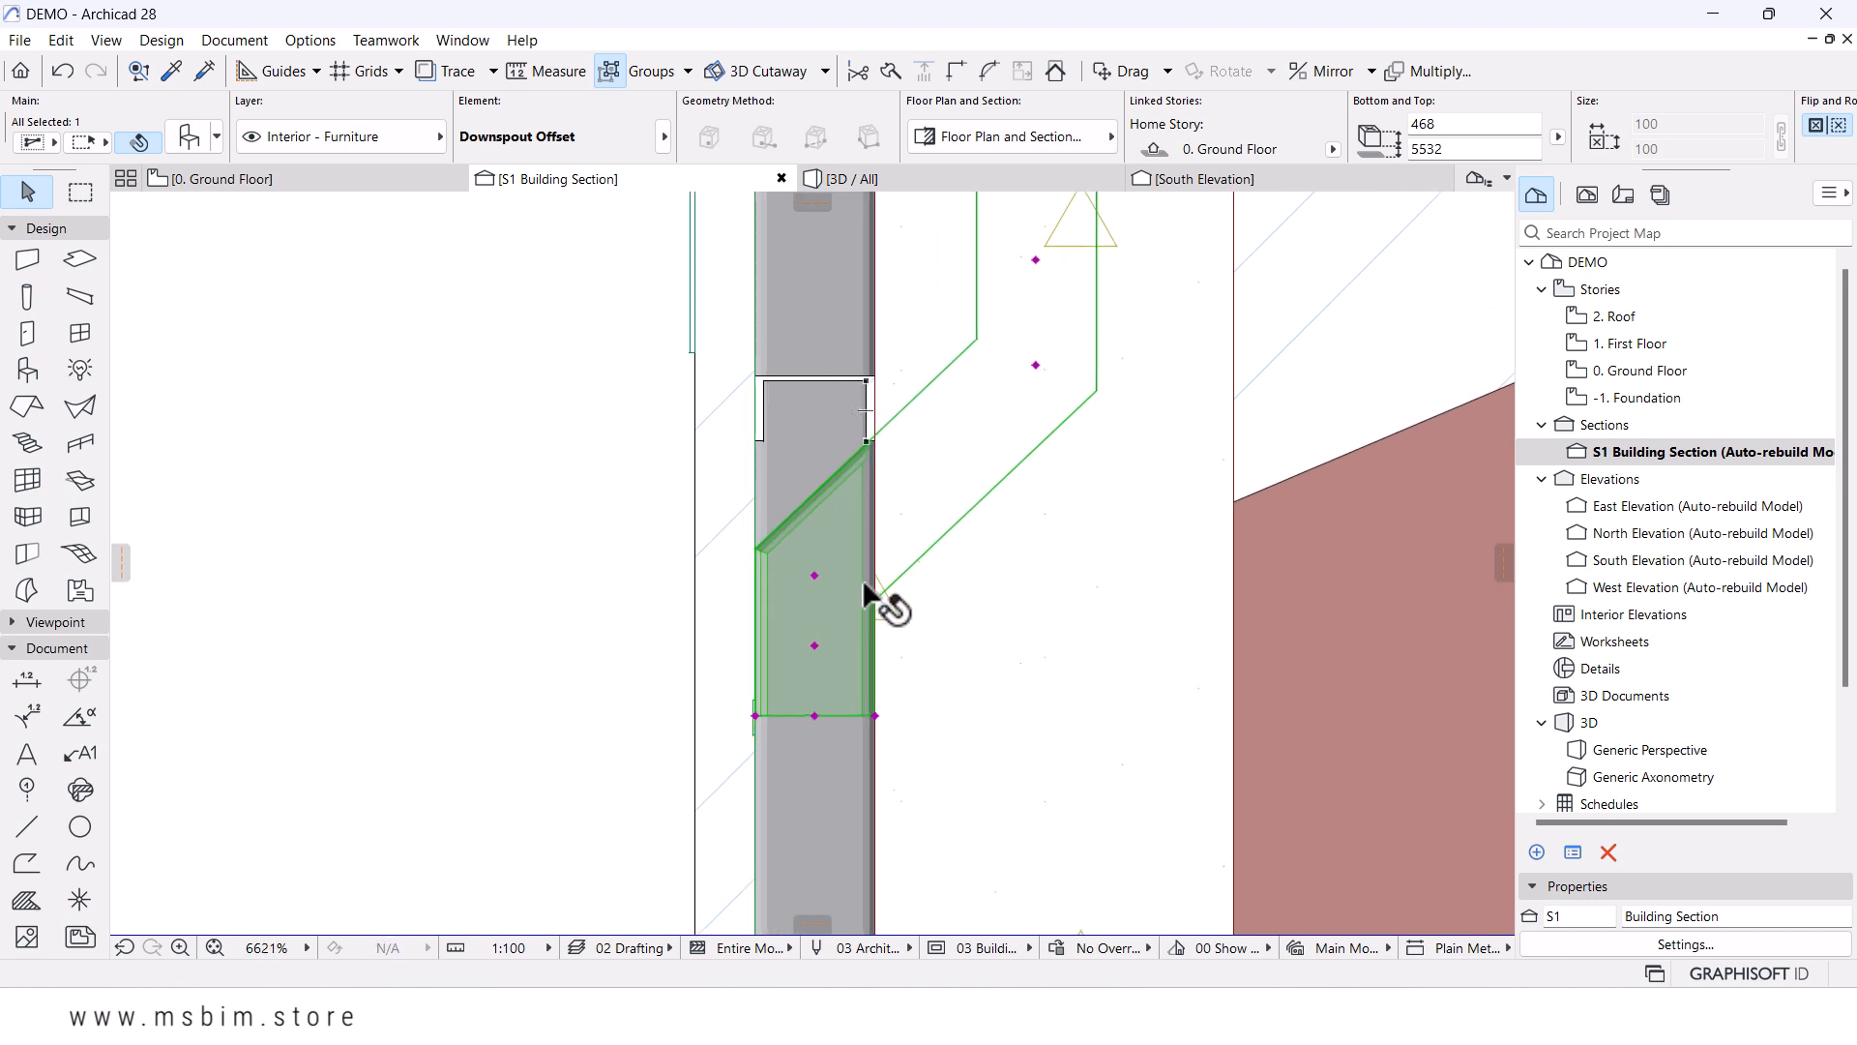
left_click(818, 577)
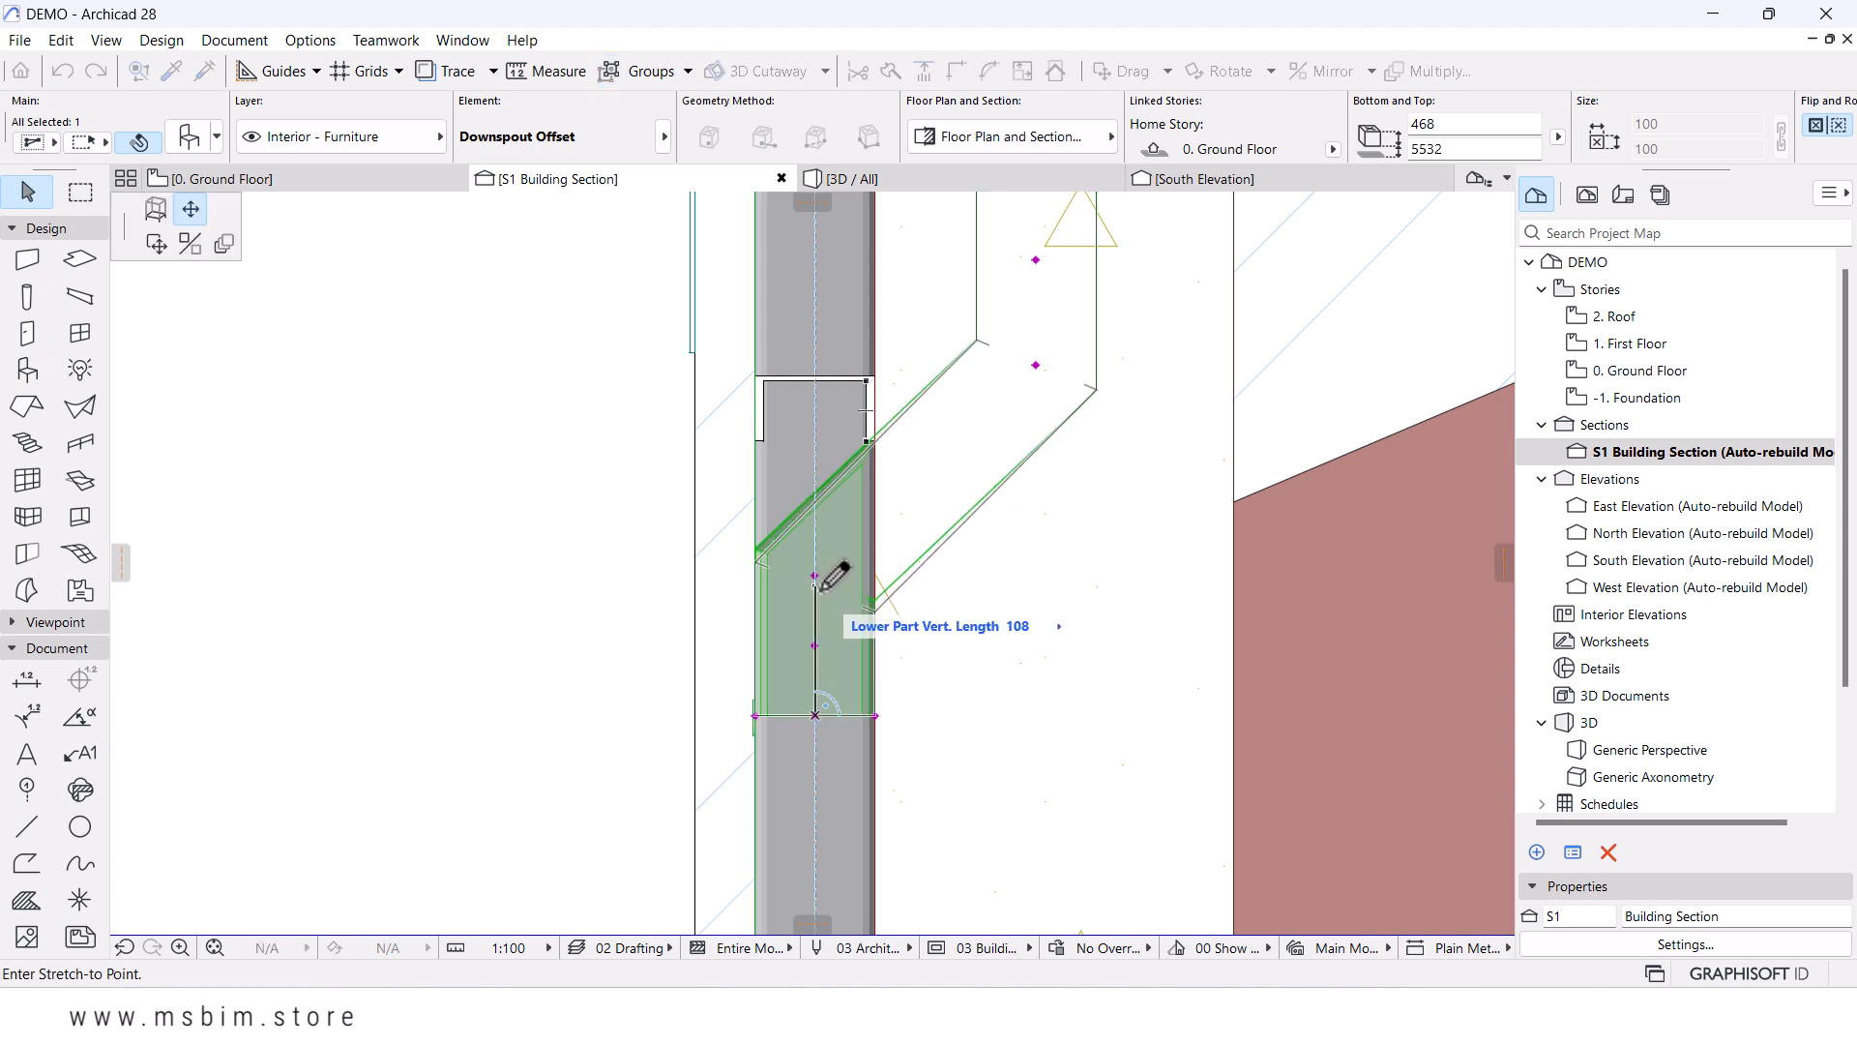
left_click(819, 598)
scroll(1033, 434, "down", 5)
middle_click_drag(1036, 449, 1007, 536)
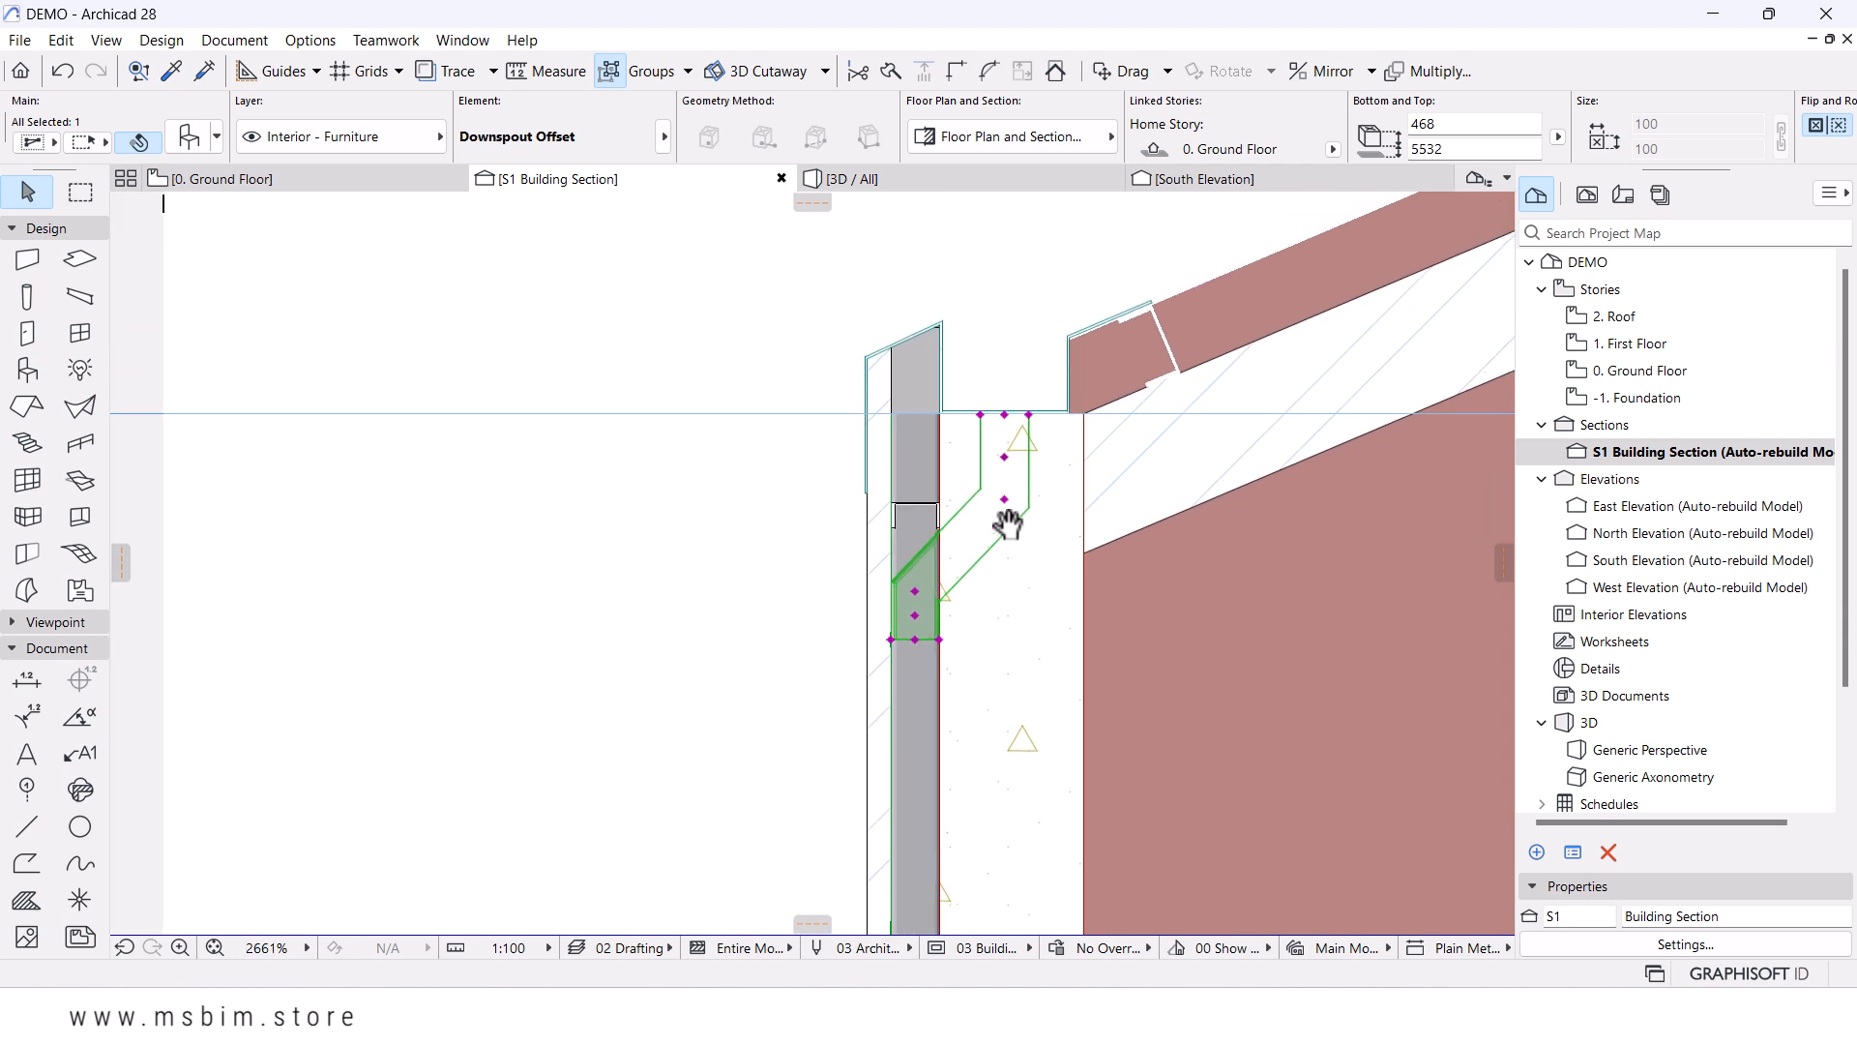
left_click(1004, 499)
left_click(1004, 509)
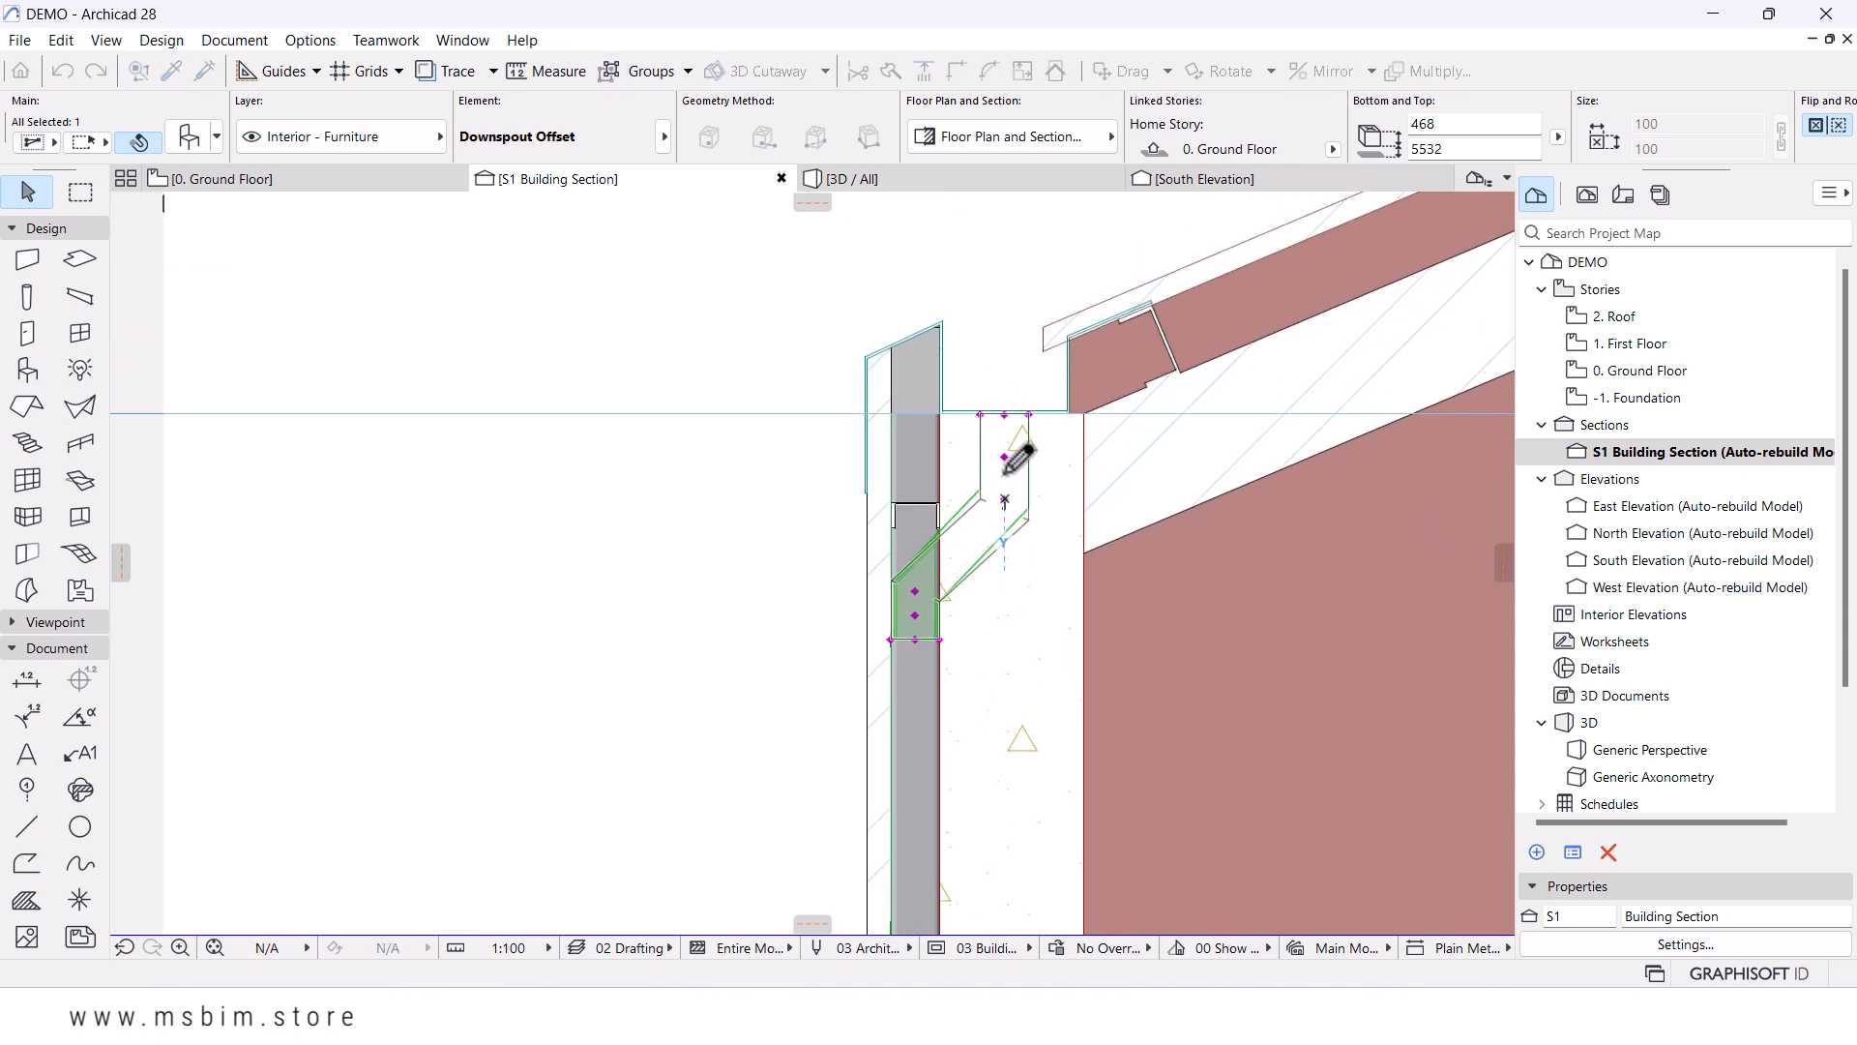
- Shorten the straight downspout from its top end to a height of 4817, meeting the bottom of the offset
scroll(967, 498, "down", 3)
middle_click_drag(927, 574, 937, 517)
scroll(942, 514, "up", 4)
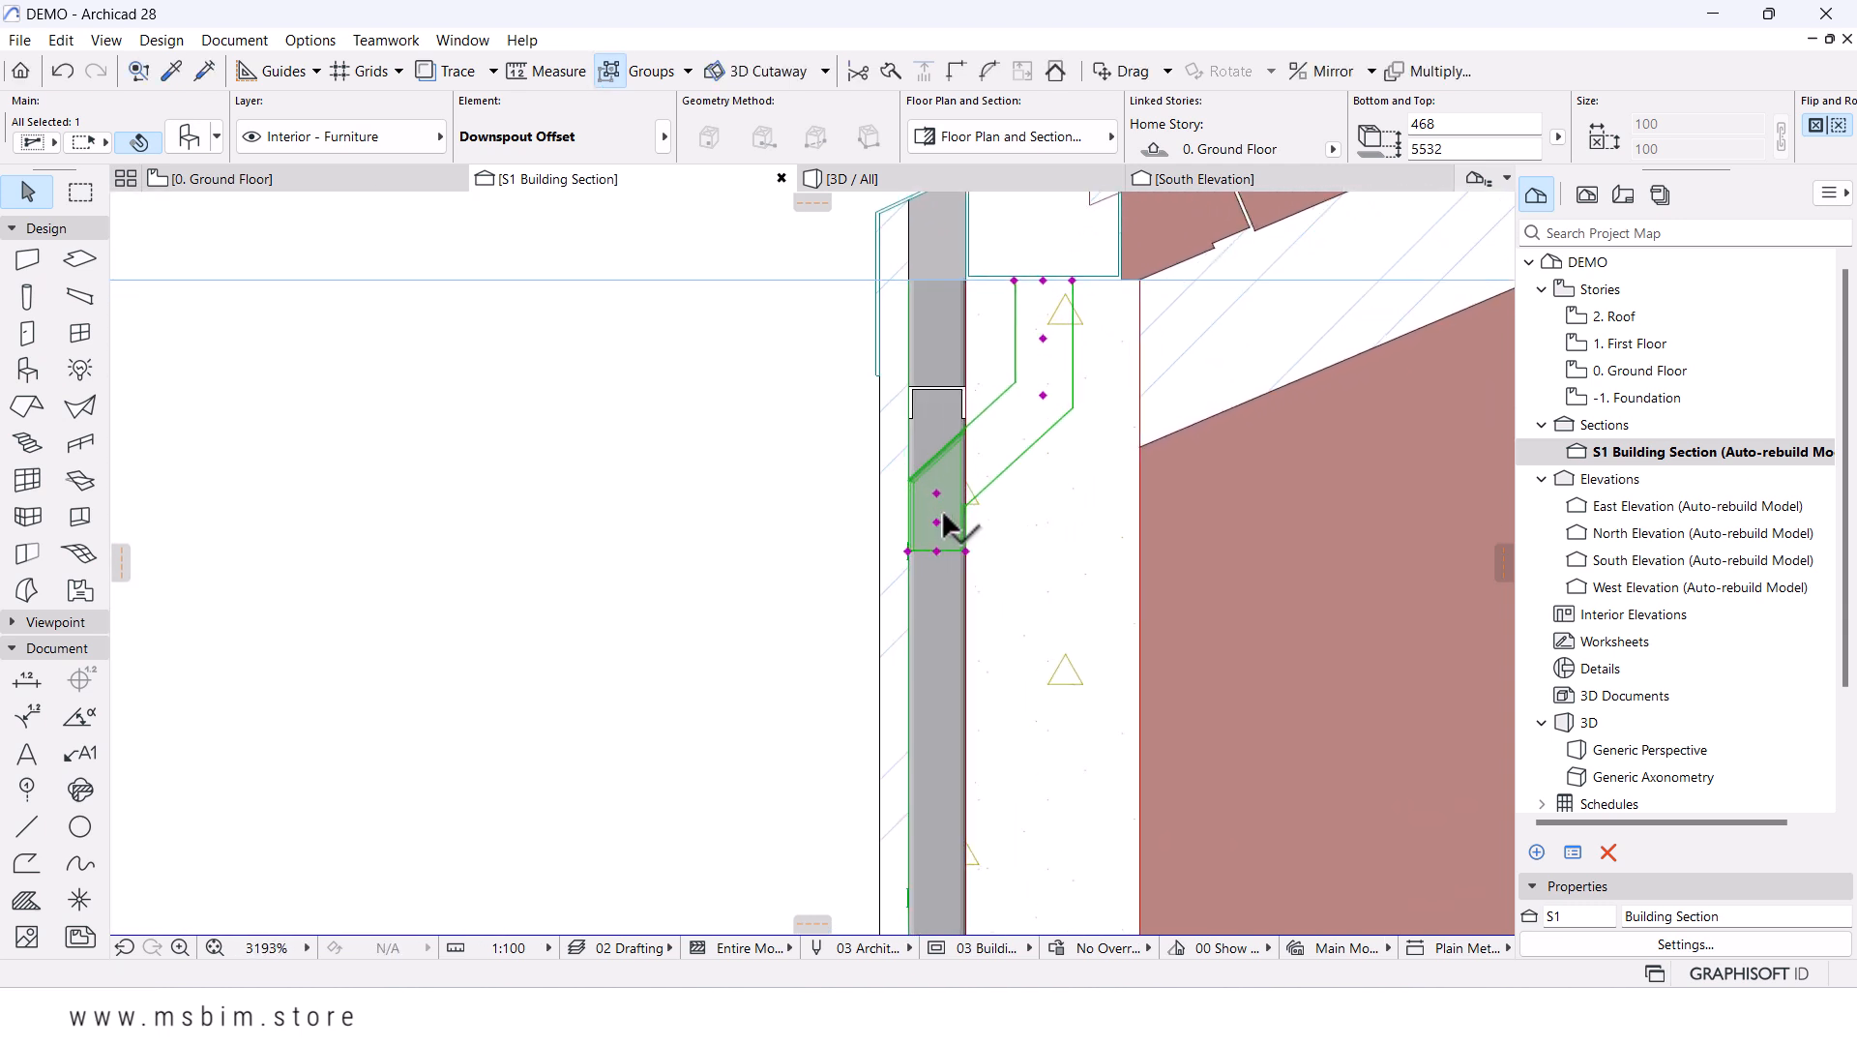
left_click(931, 595)
left_click(935, 281)
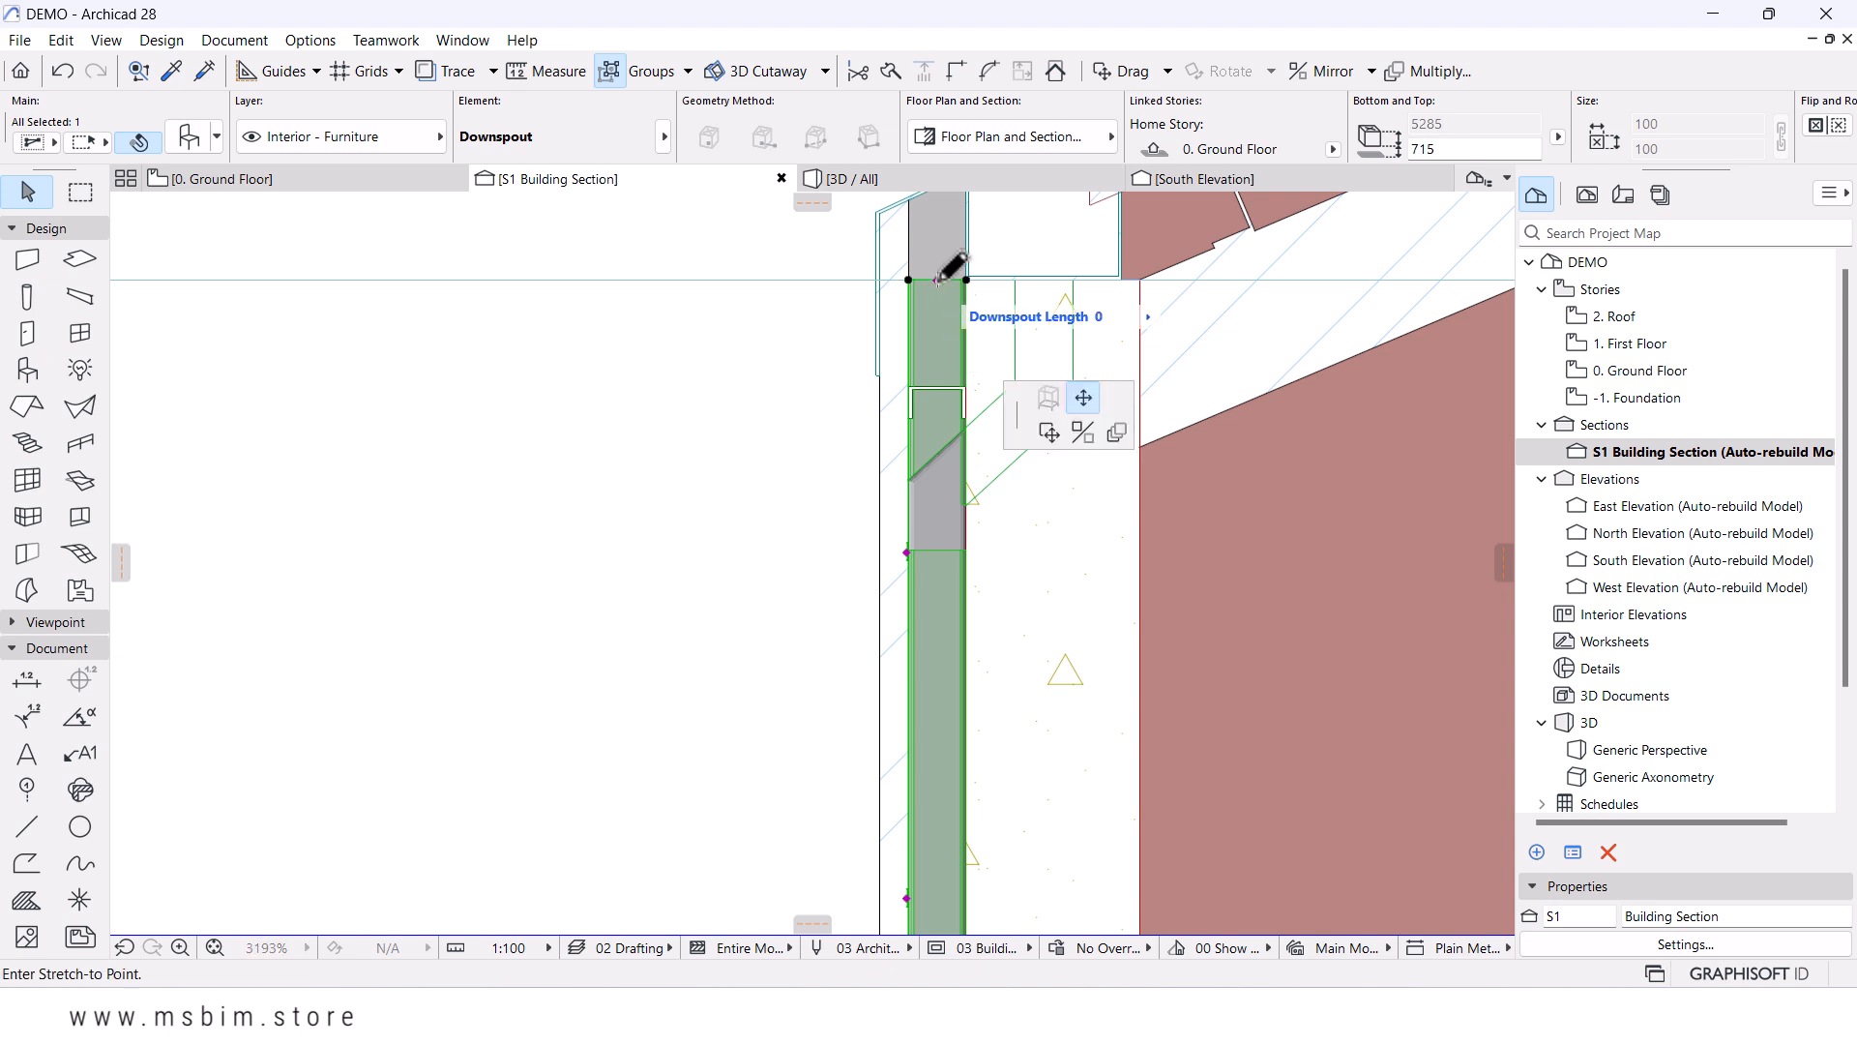
left_click(959, 527)
scroll(945, 526, "down", 7)
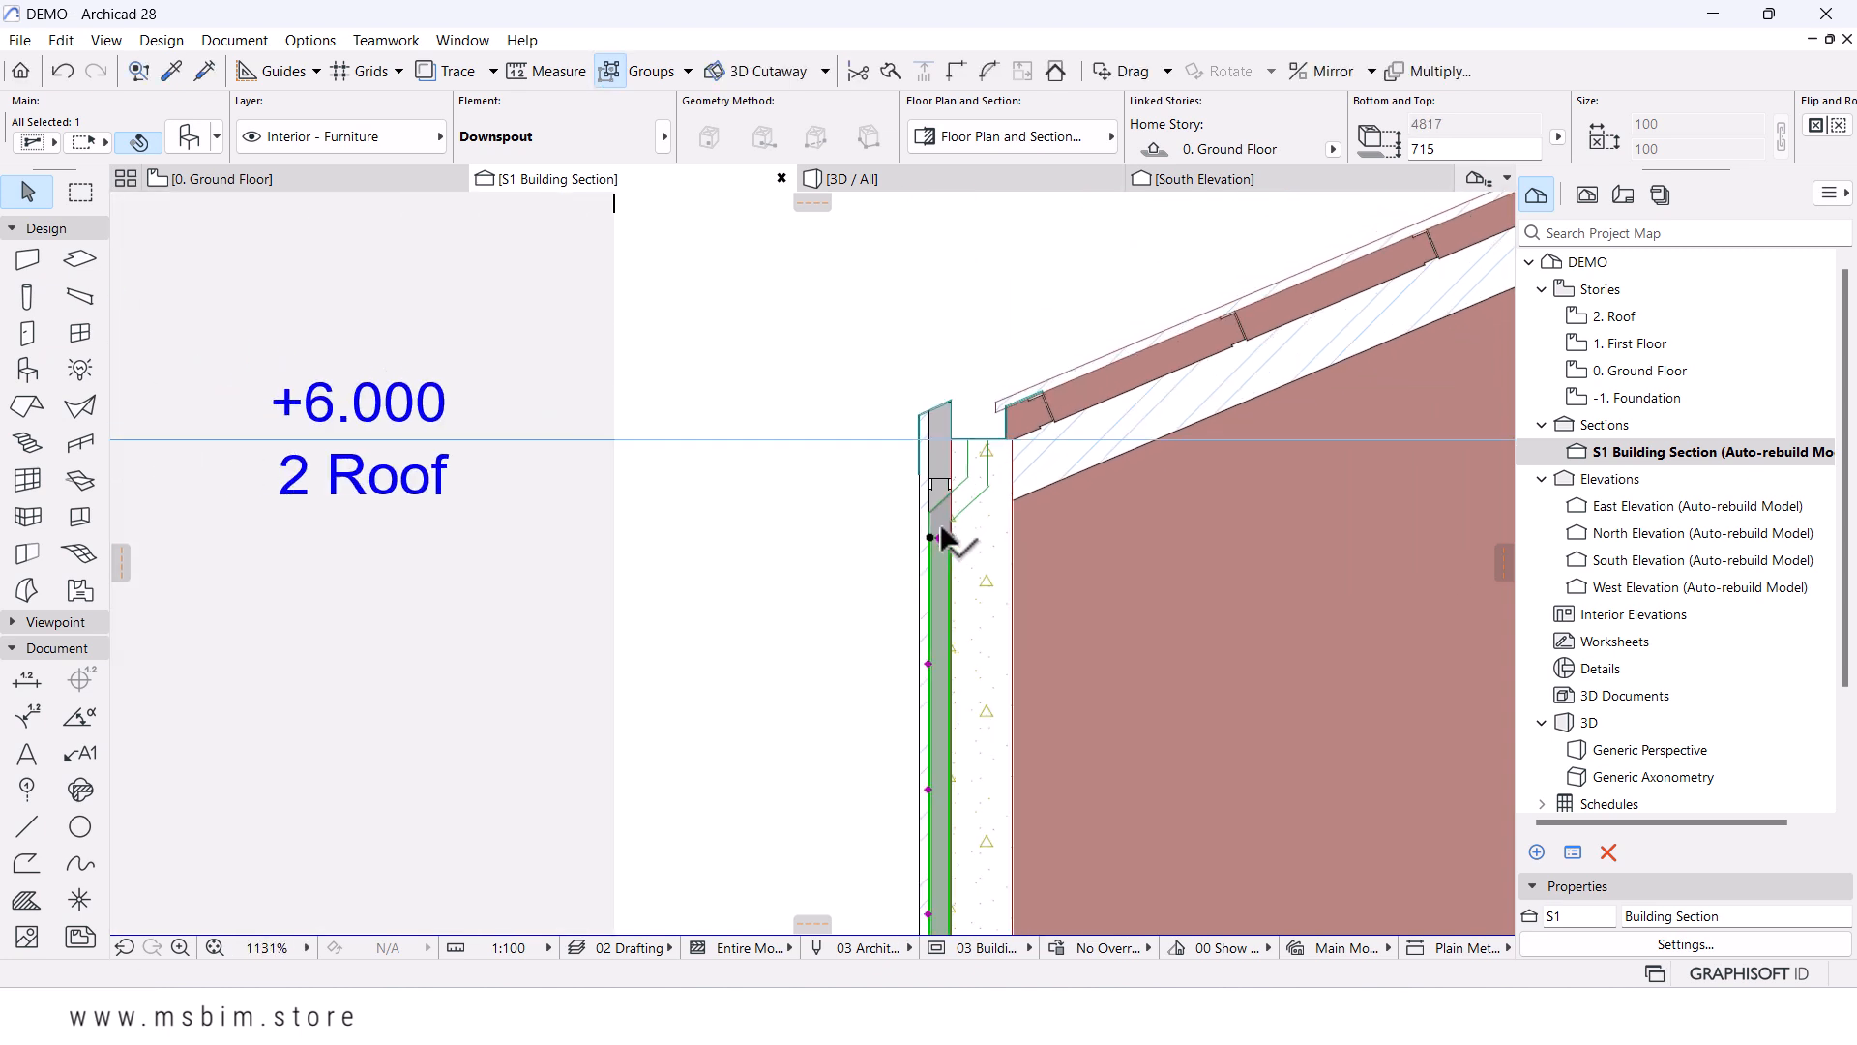
left_click(865, 518)
- Show only the downspout offset, straight downspout and bottom elbow in 3D and select all three parts there
scroll(865, 505, "down", 4)
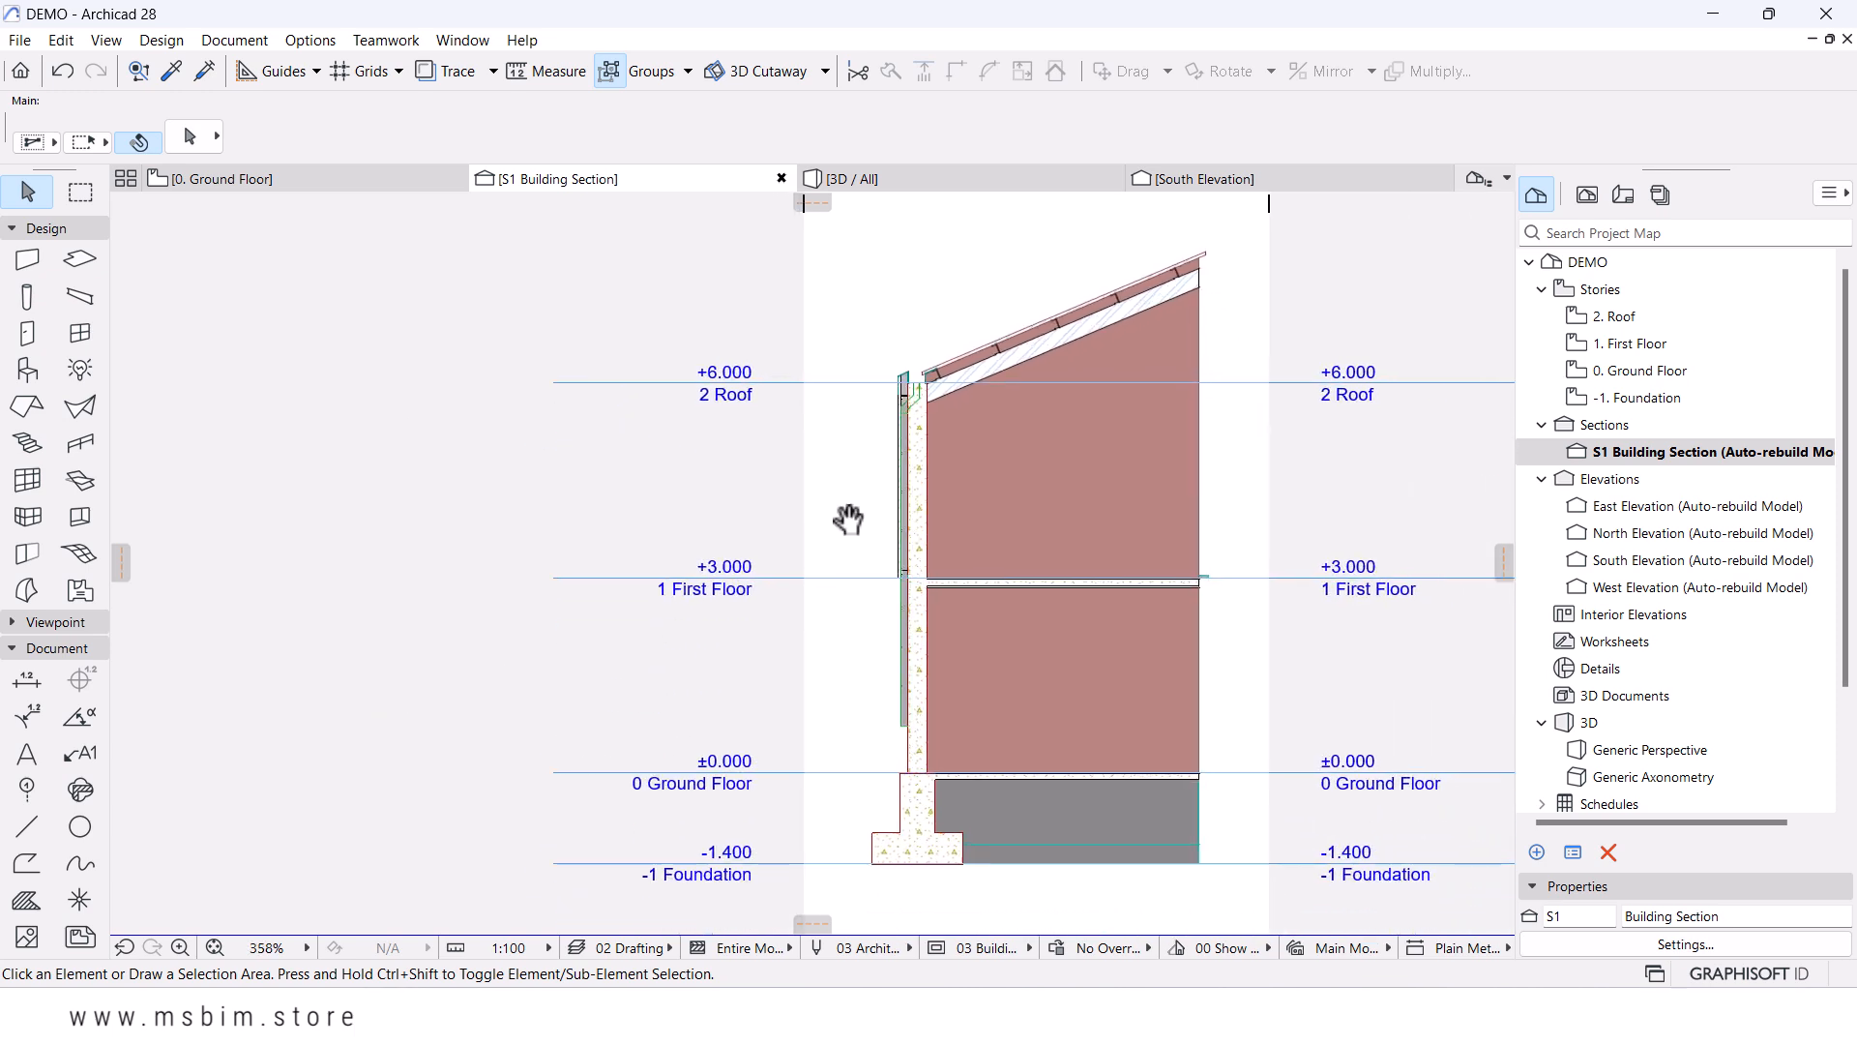
scroll(943, 348, "up", 8)
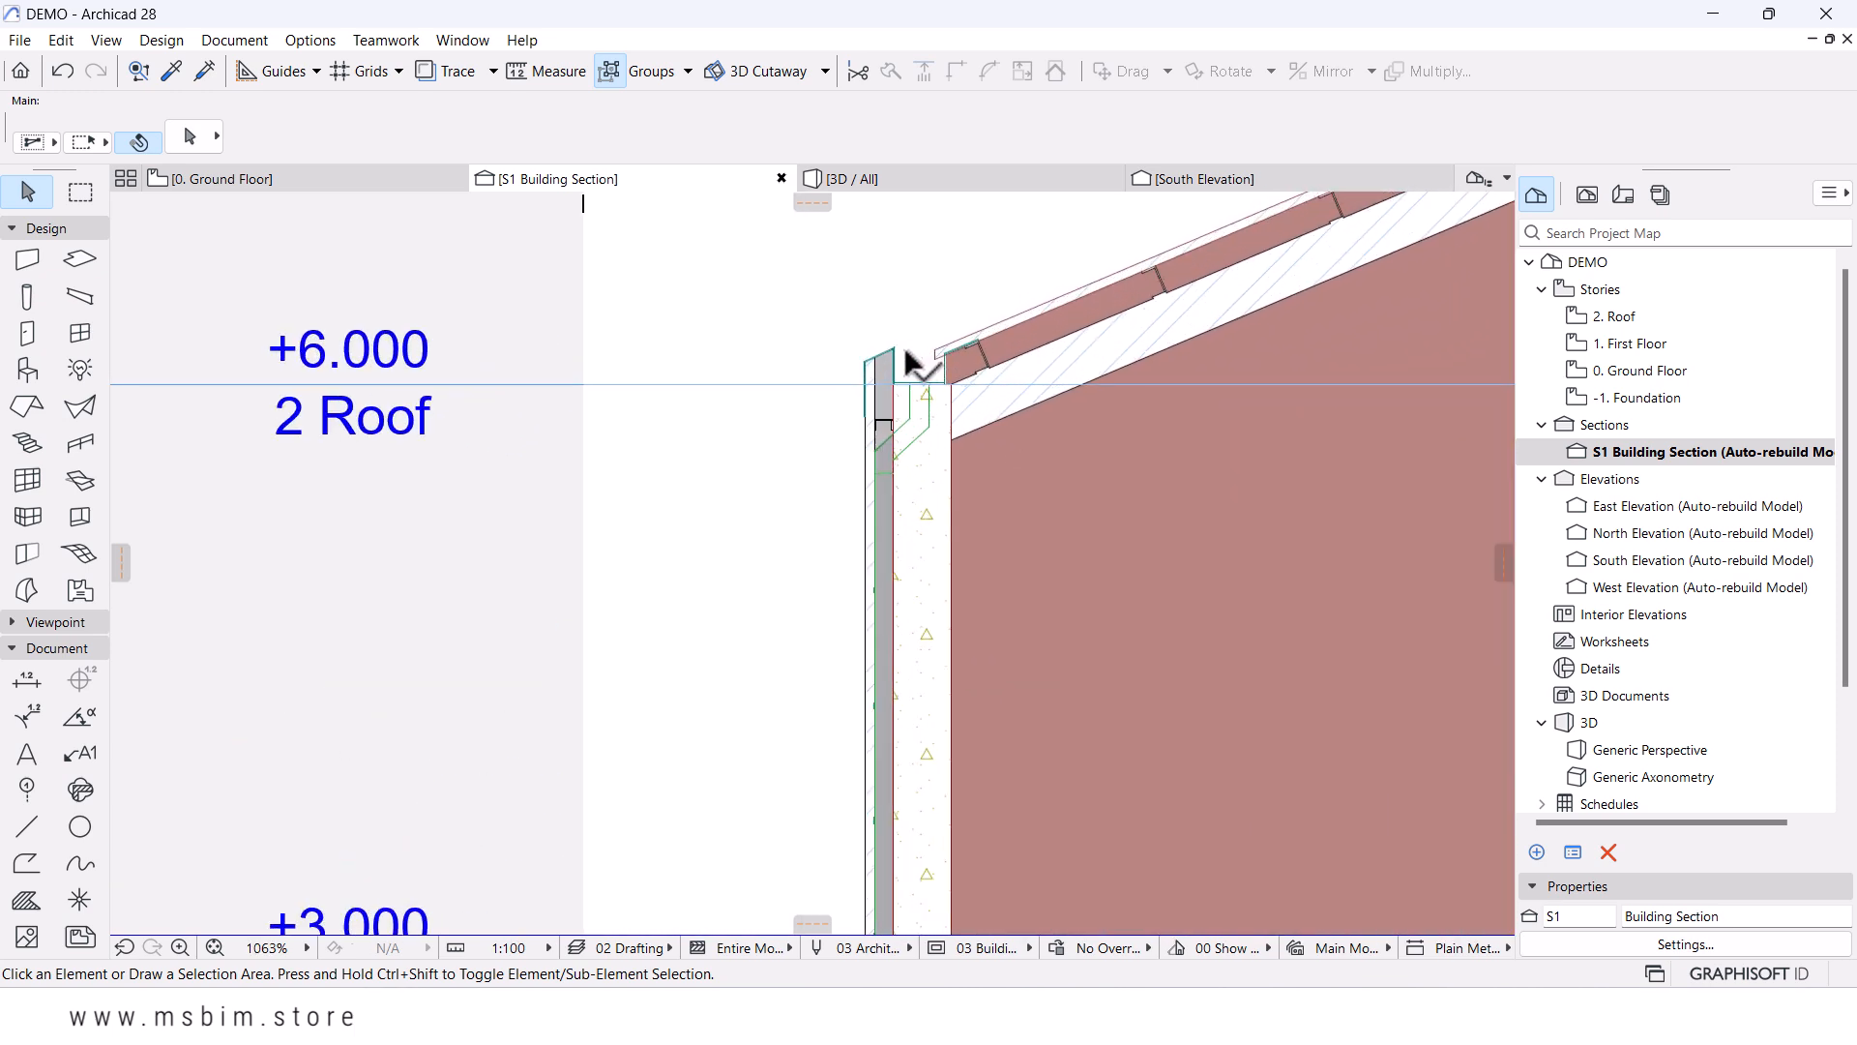
scroll(871, 344, "down", 9)
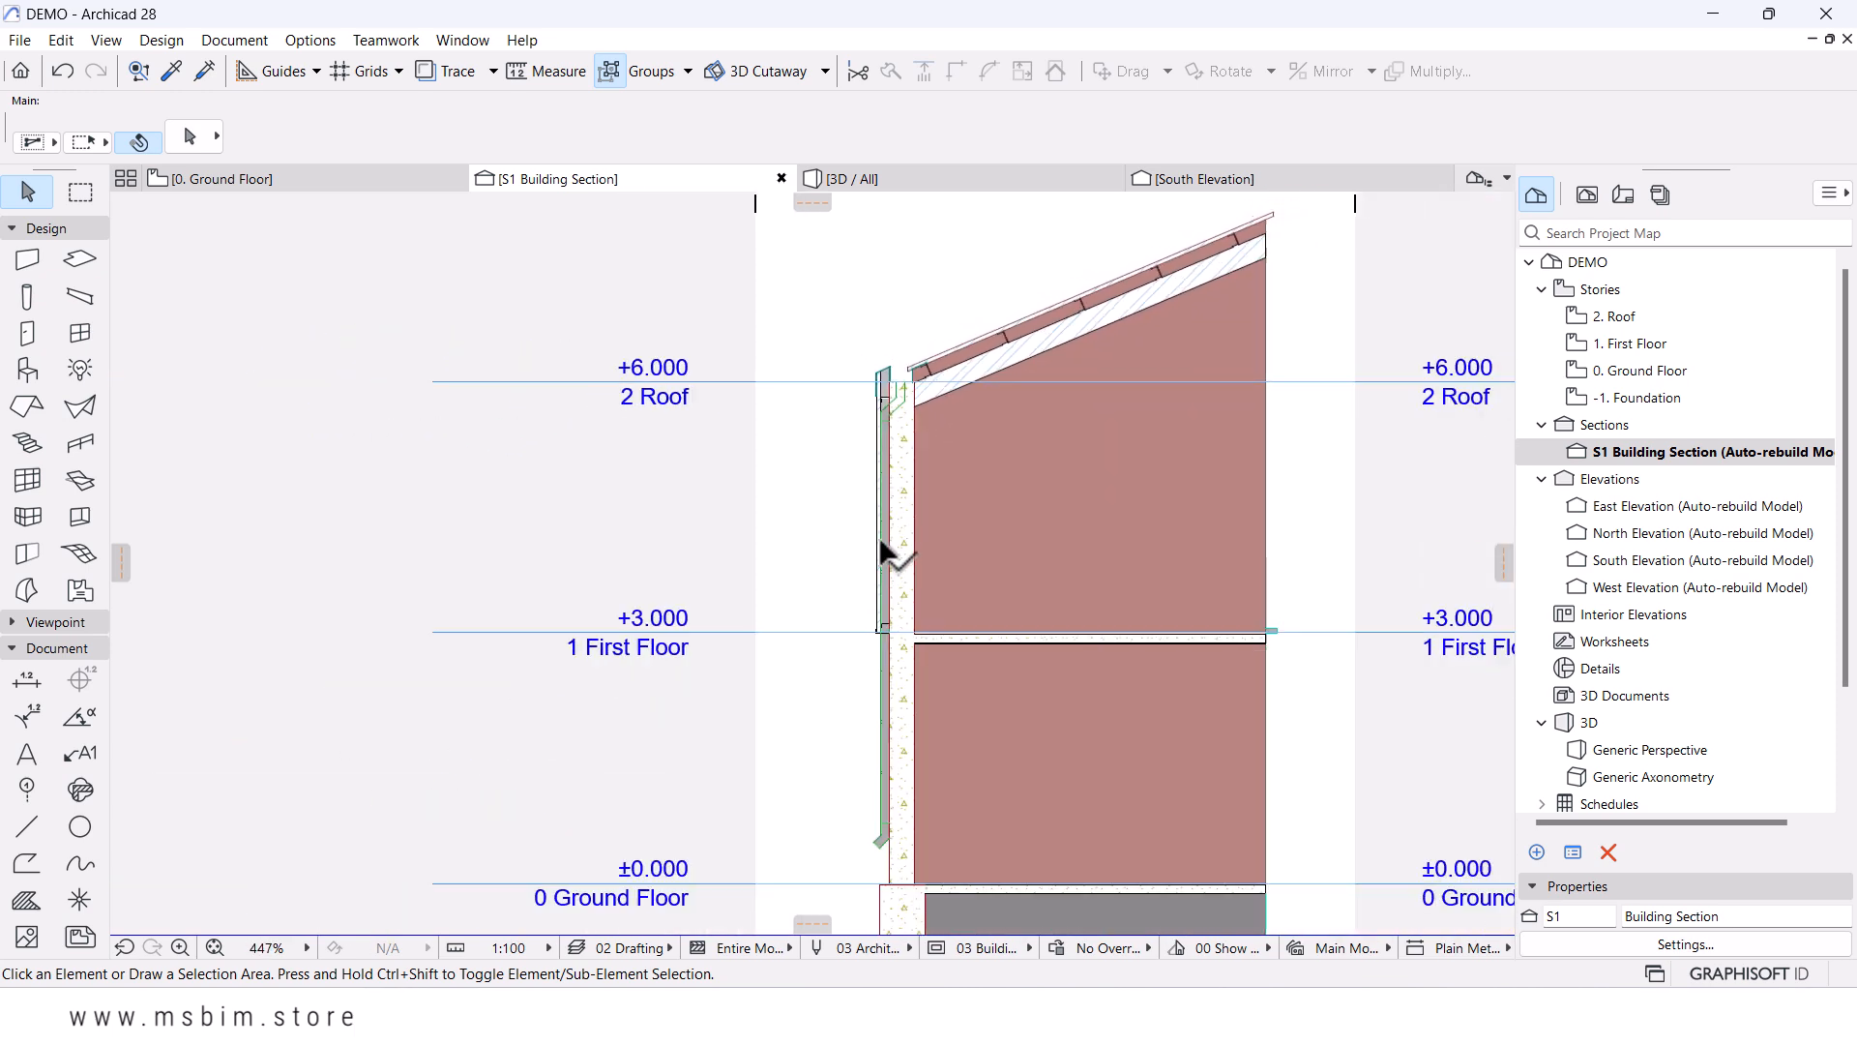
scroll(872, 744, "up", 6)
scroll(811, 699, "down", 5)
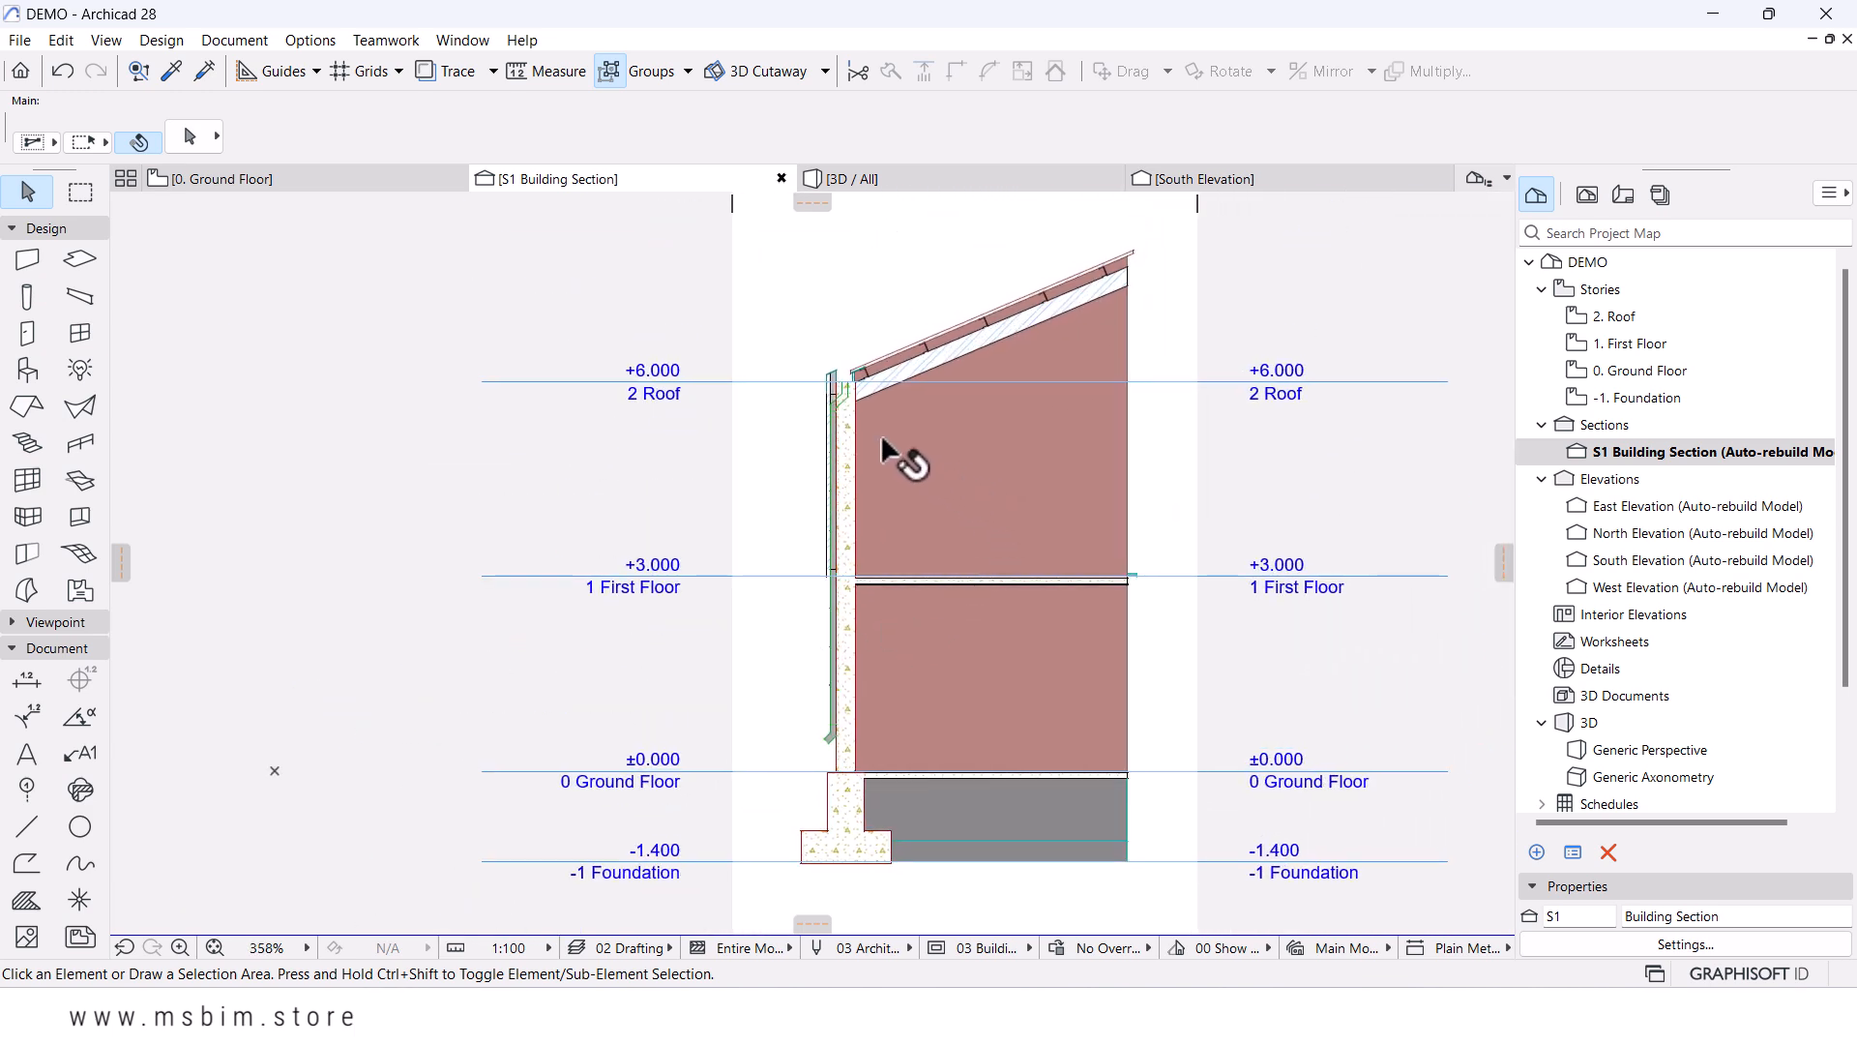
scroll(851, 343, "up", 8)
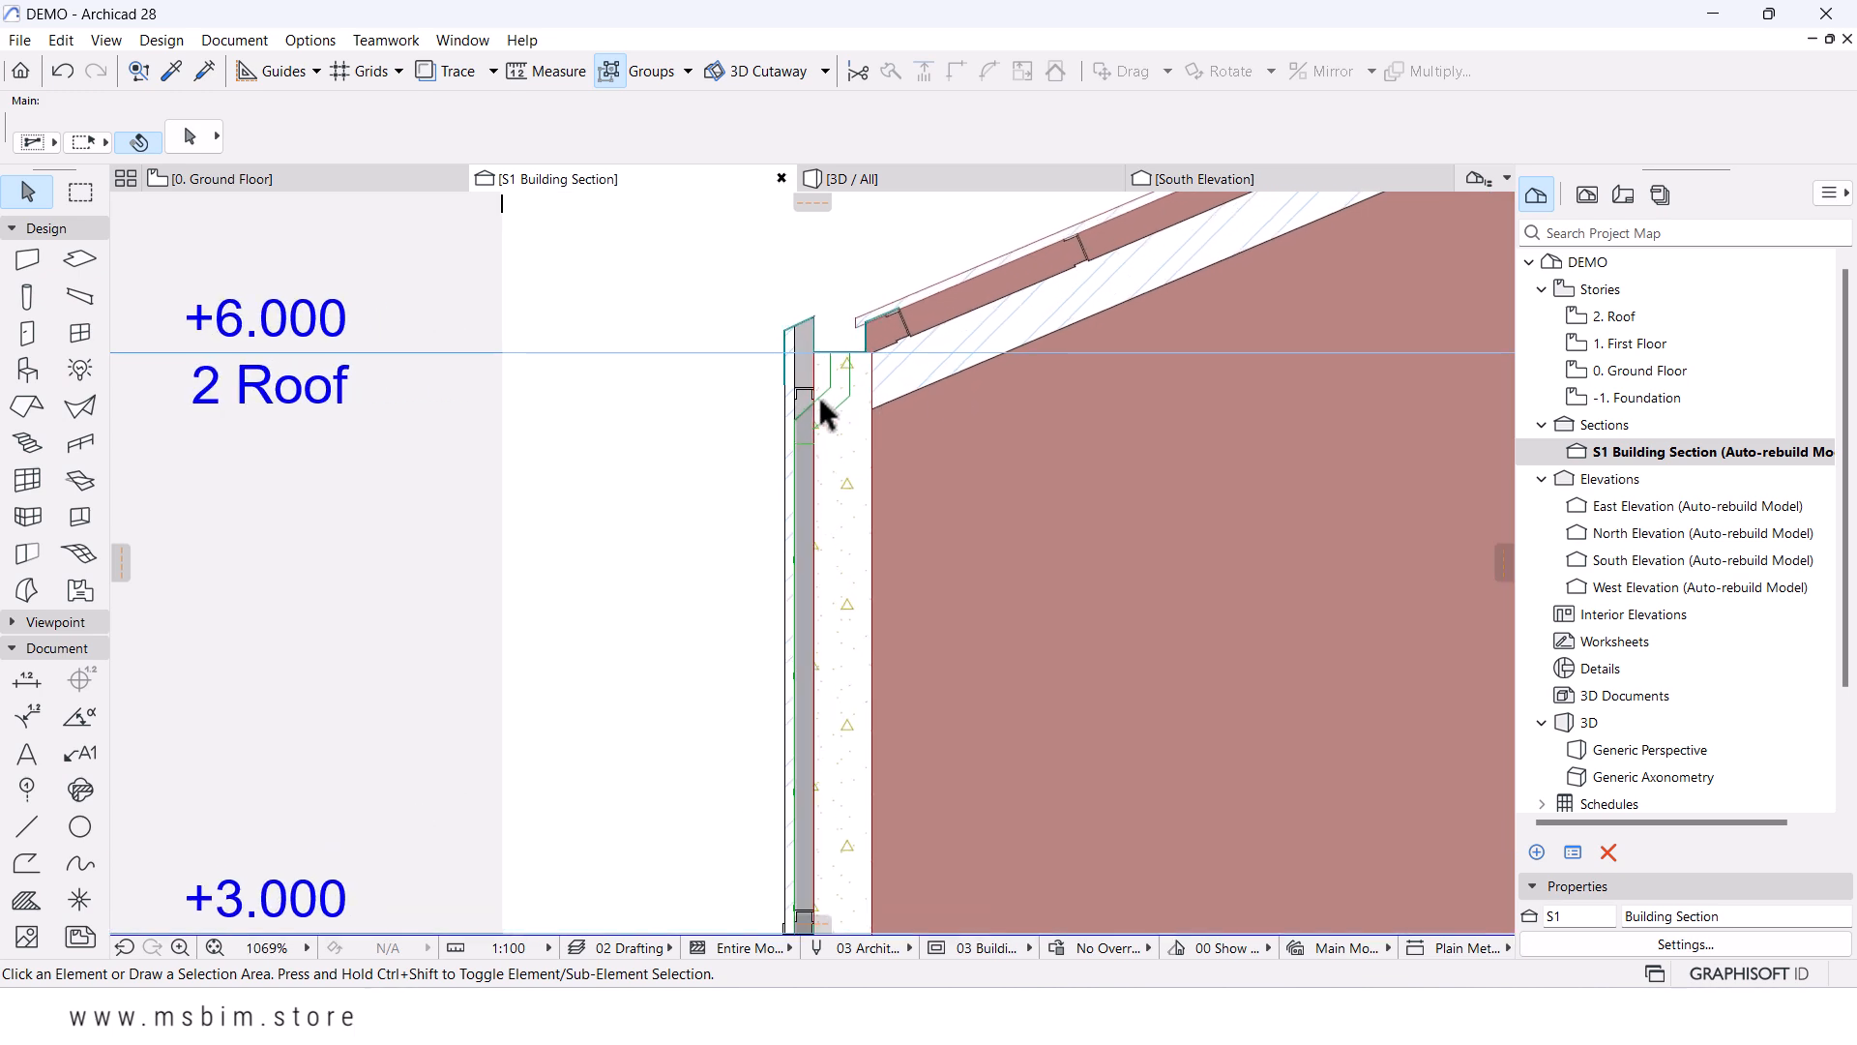
left_click(851, 414)
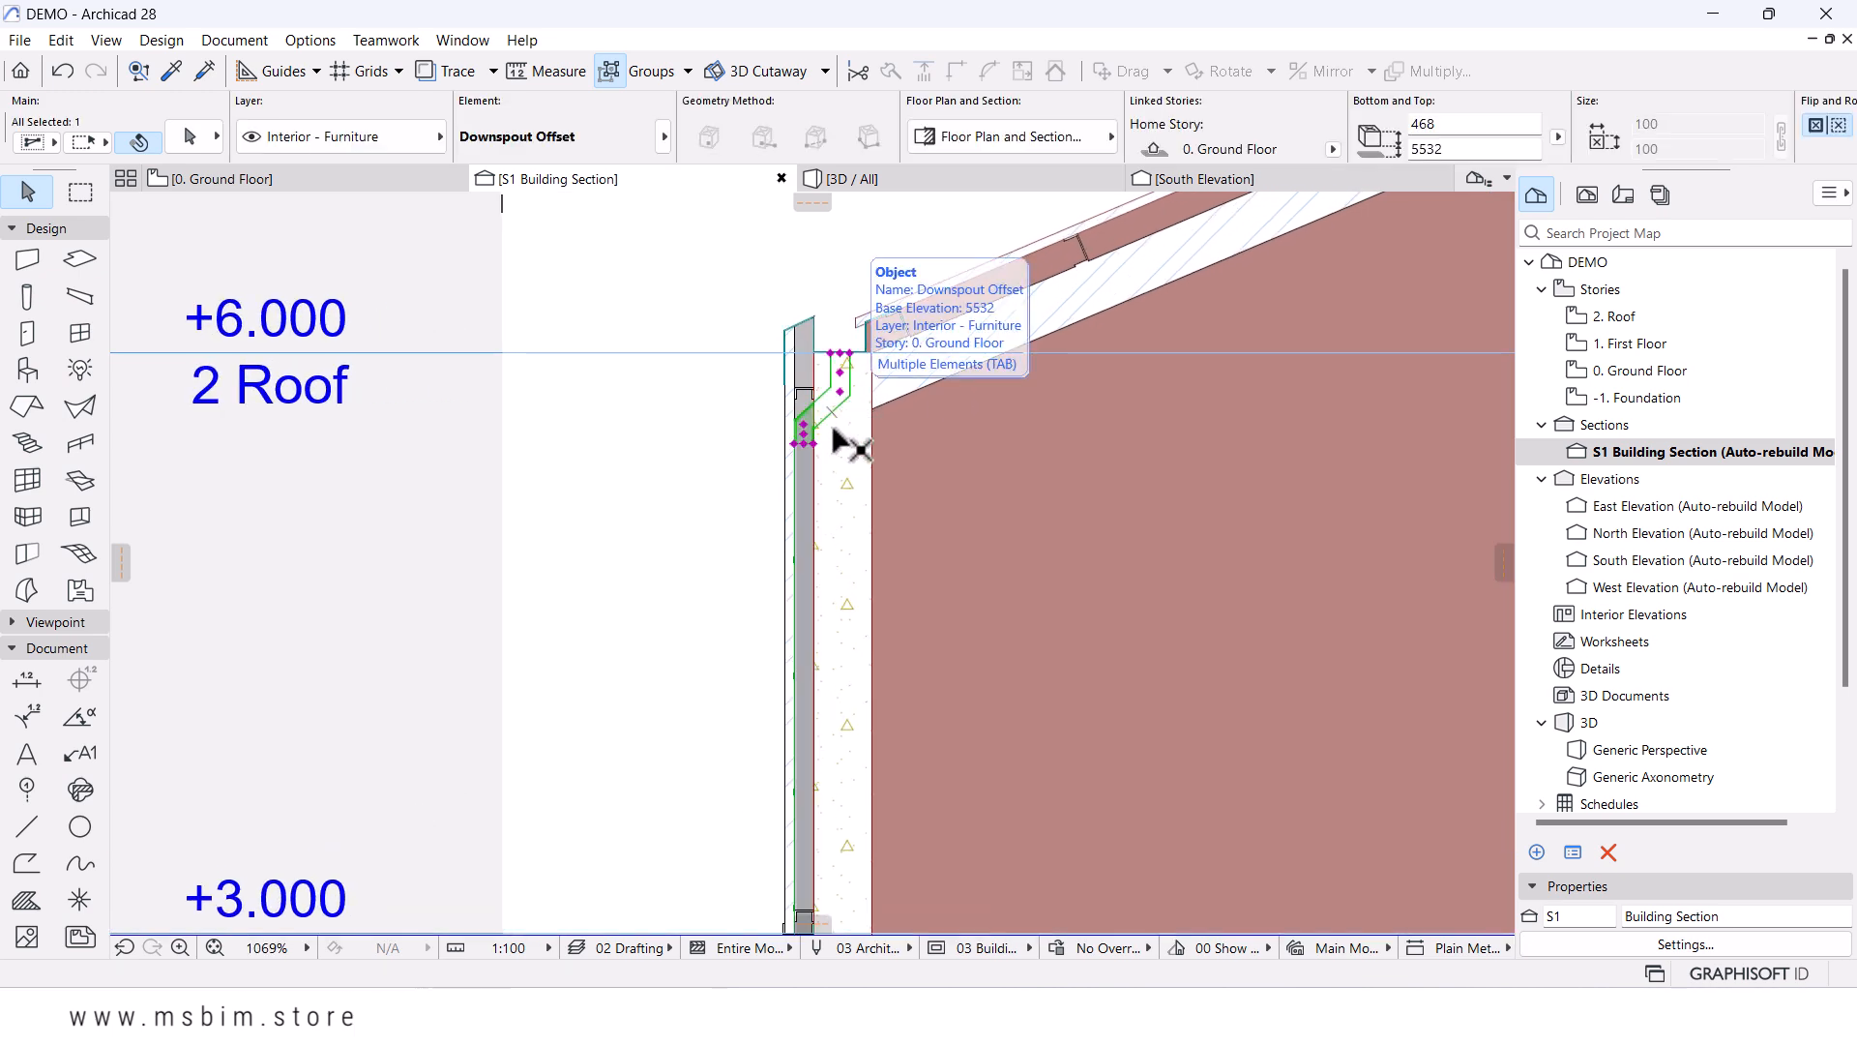
scroll(820, 522, "down", 3)
scroll(839, 856, "up", 2)
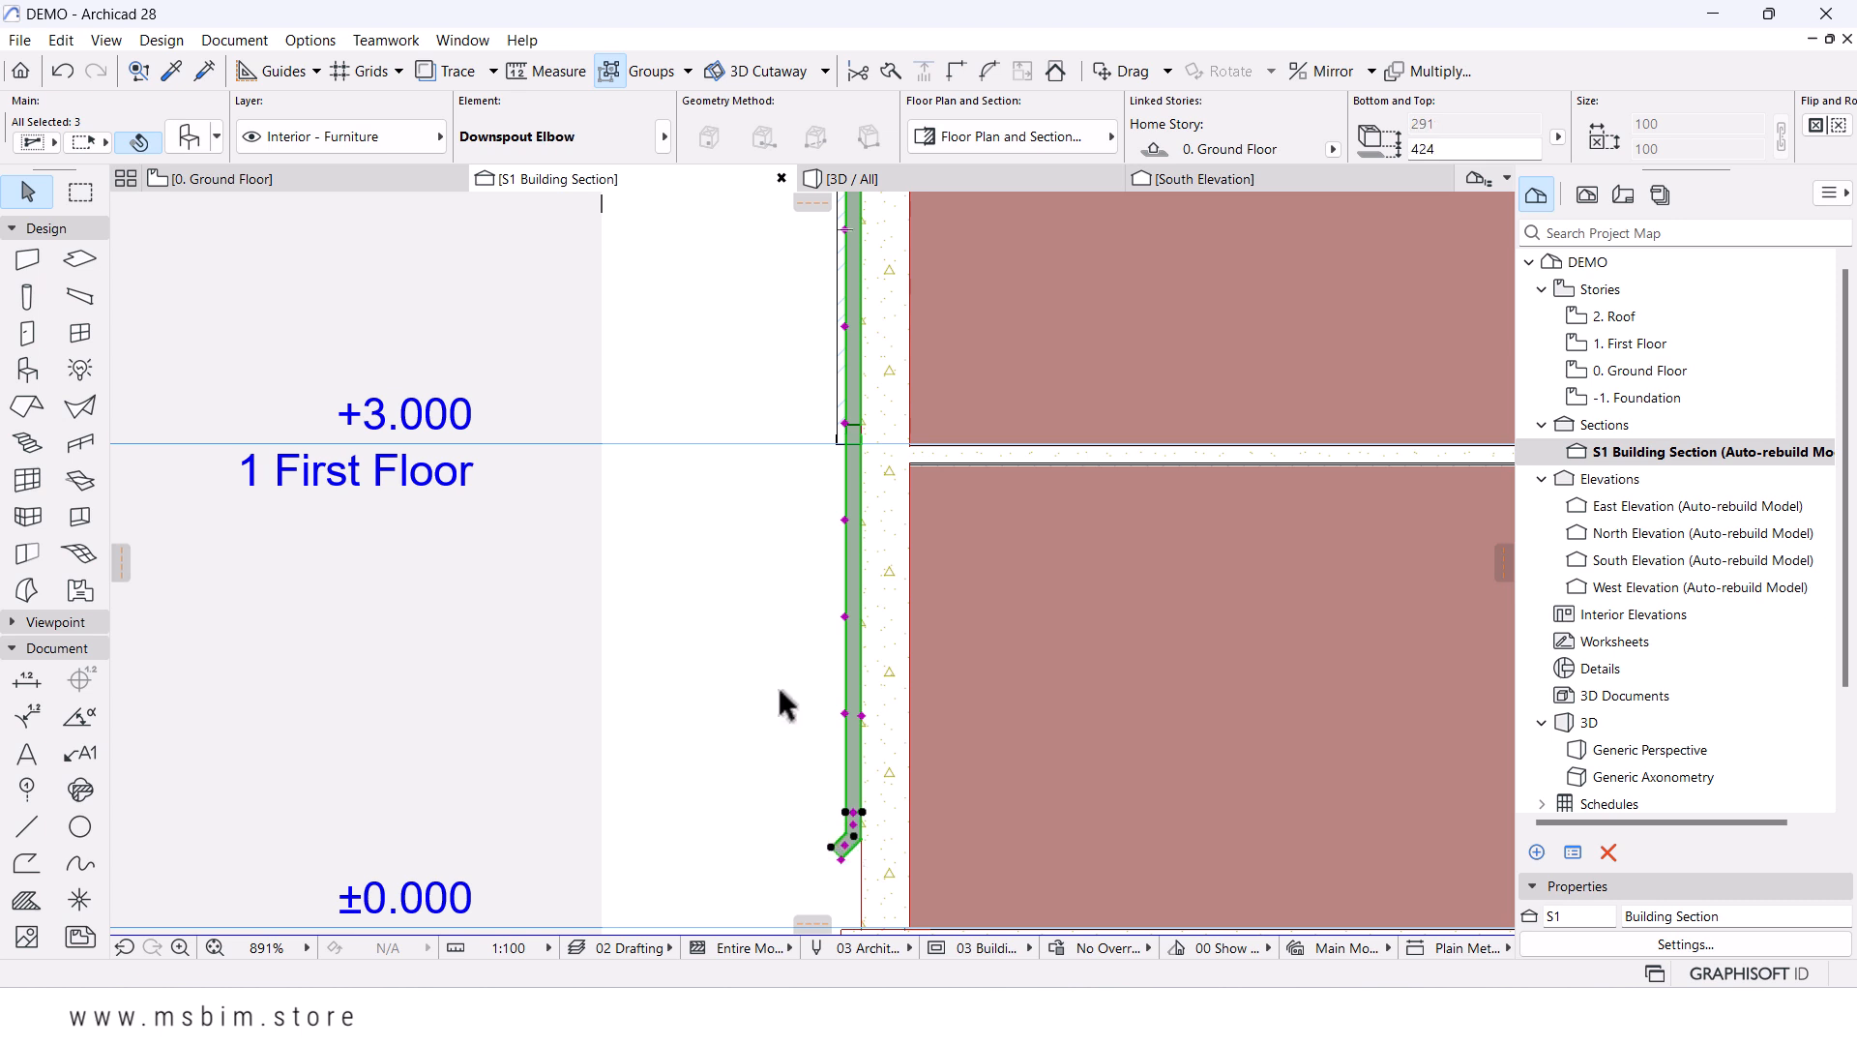
key("F5")
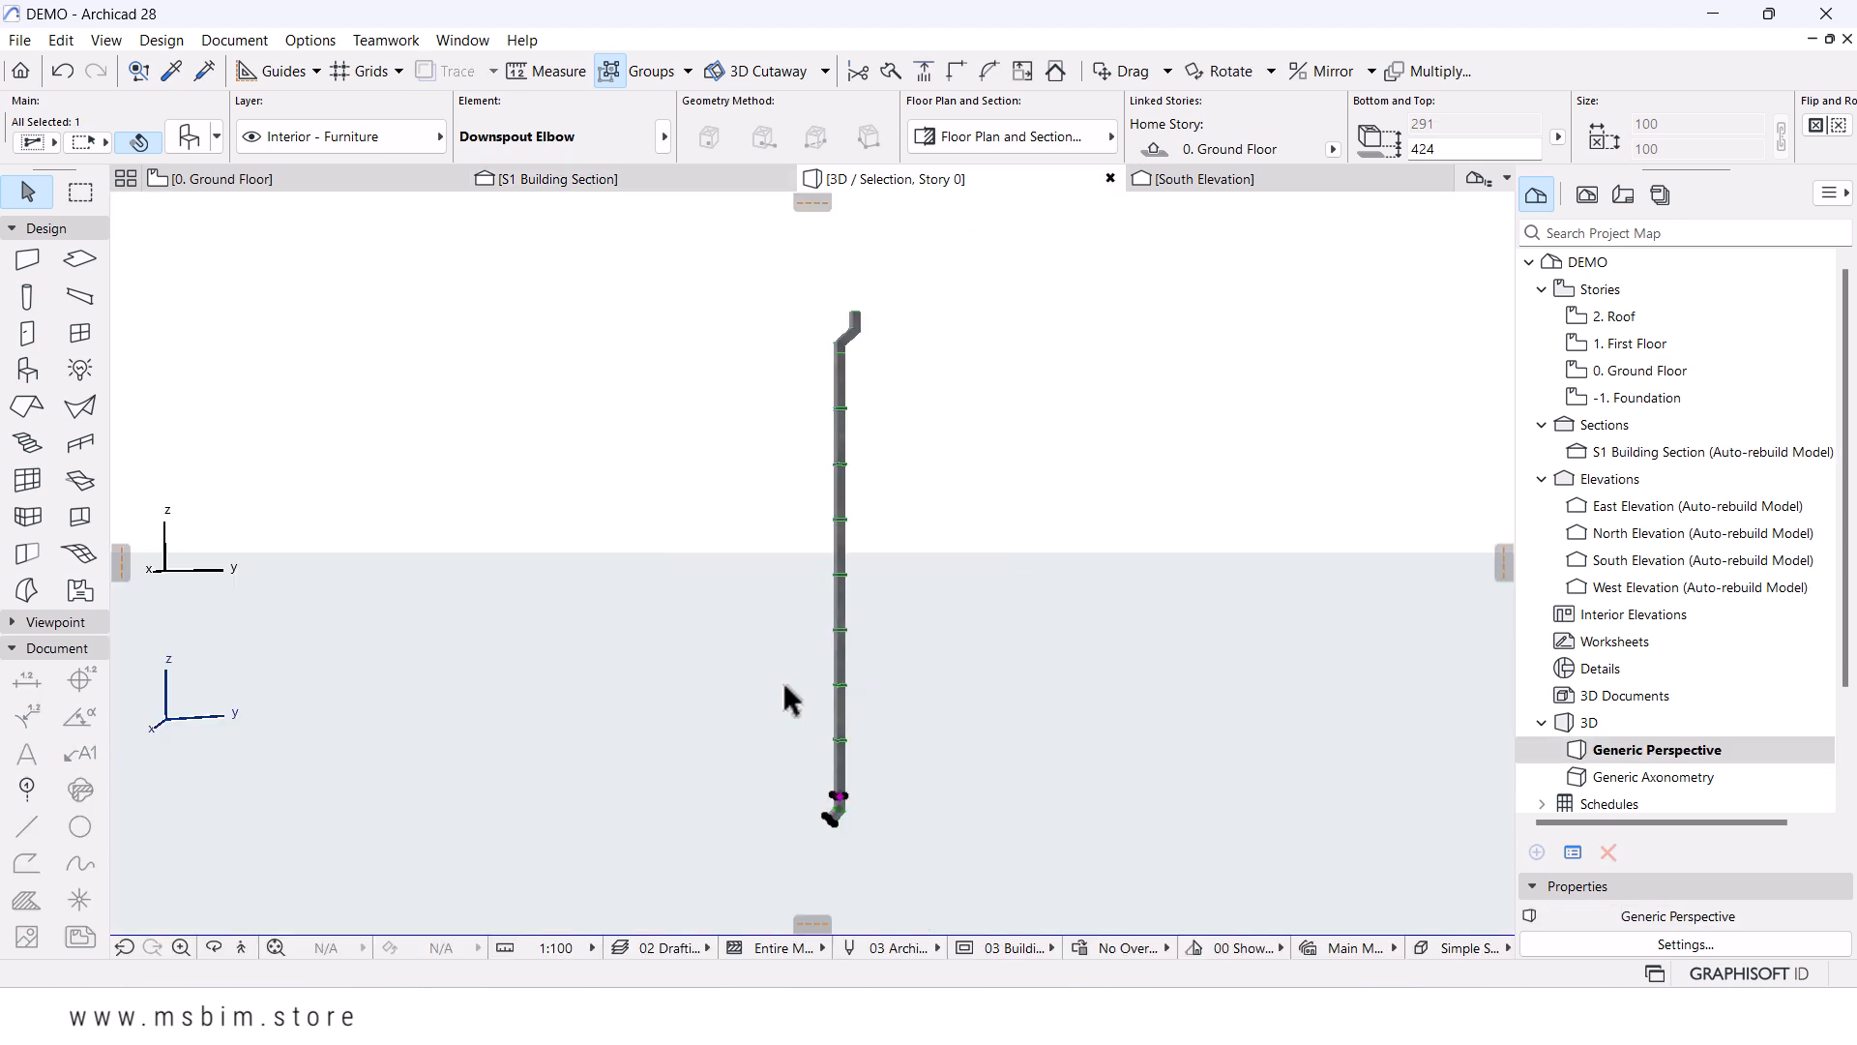
left_click(982, 265)
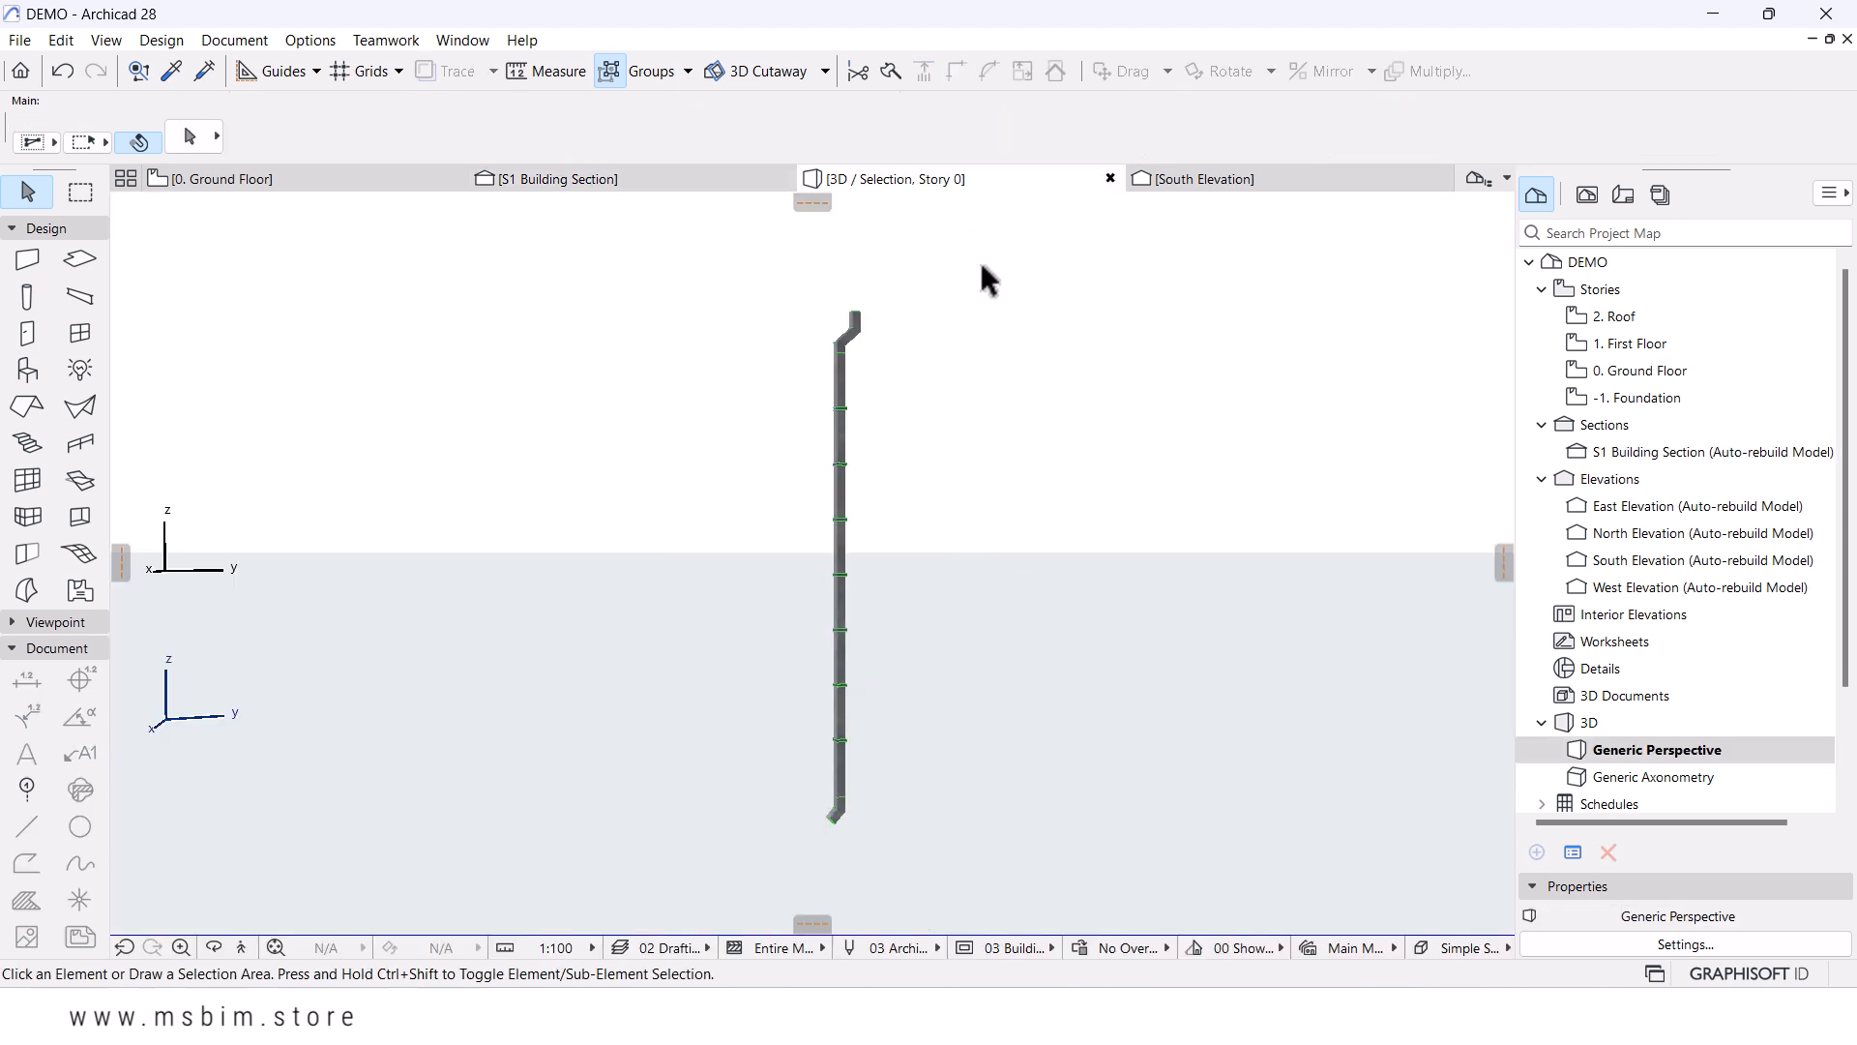
left_click(804, 830)
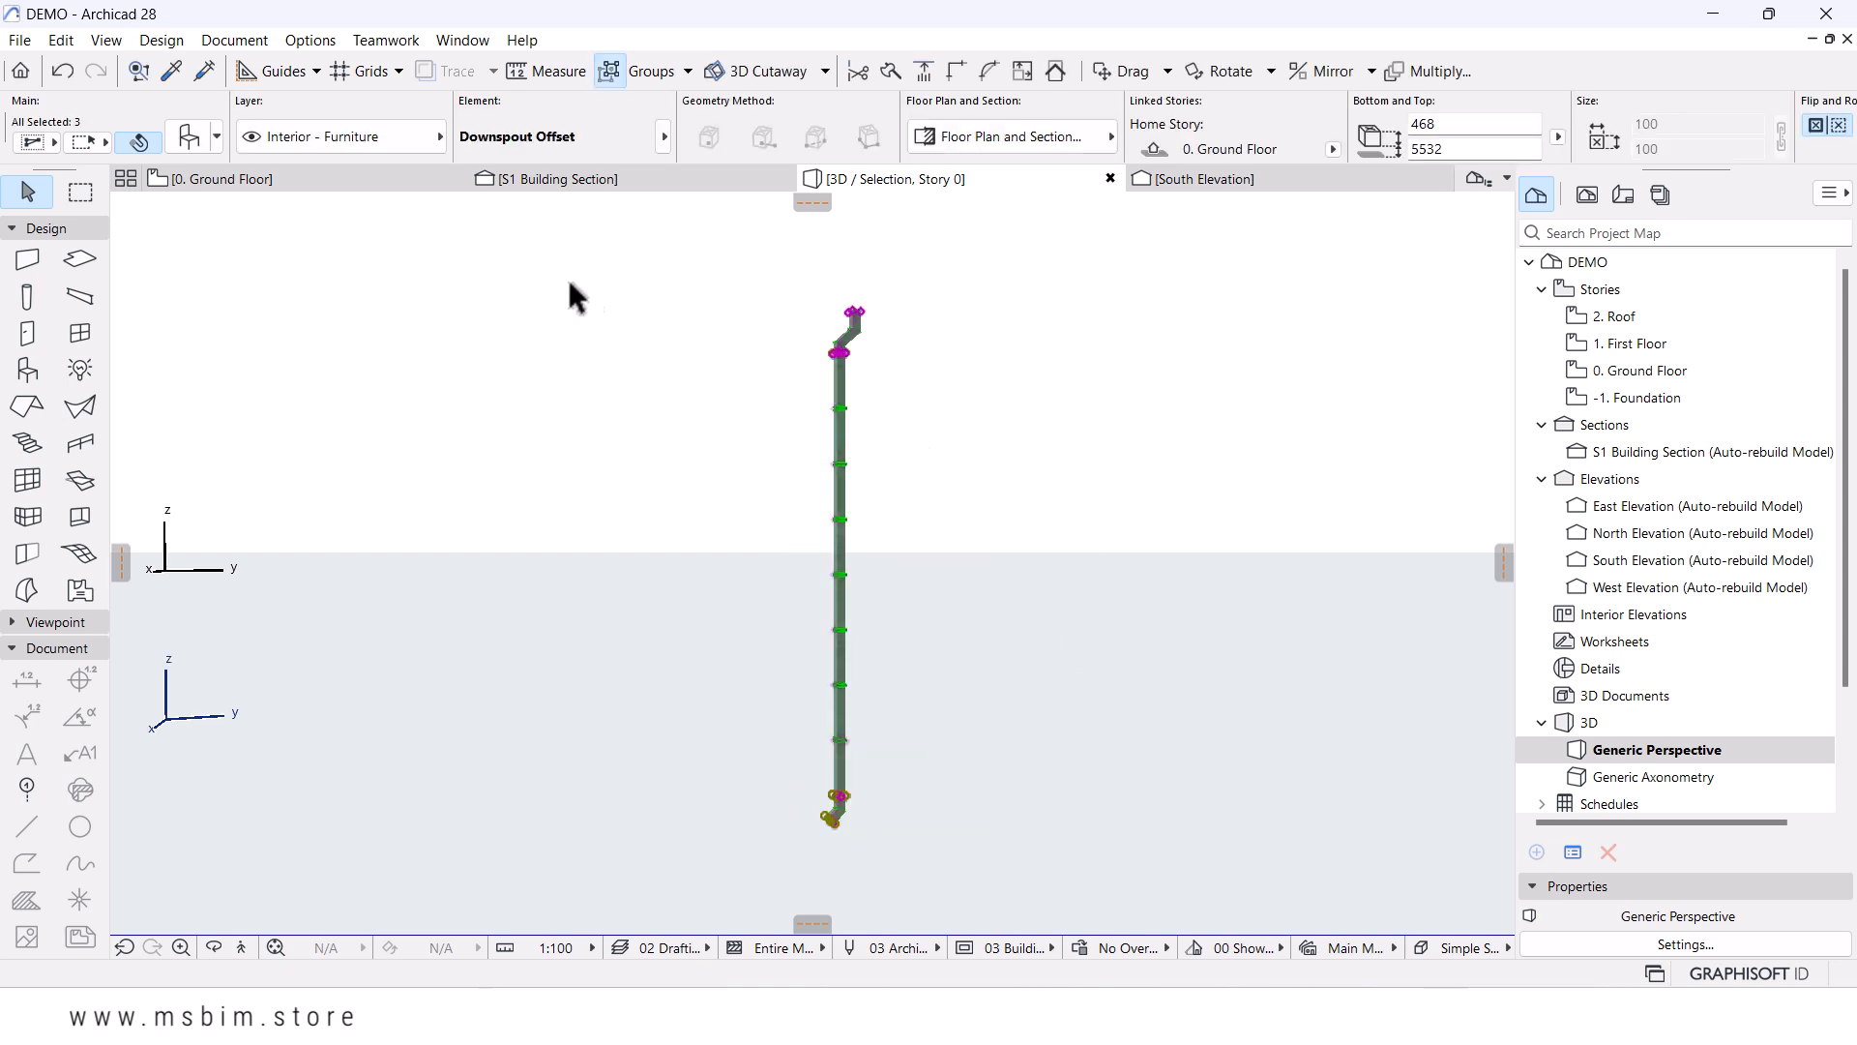
- Copy the grouped downspout assembly on the Ground Floor plan from the column at section S1 to the matching point of the neighbouring column
left_click(350, 183)
left_click(1002, 538)
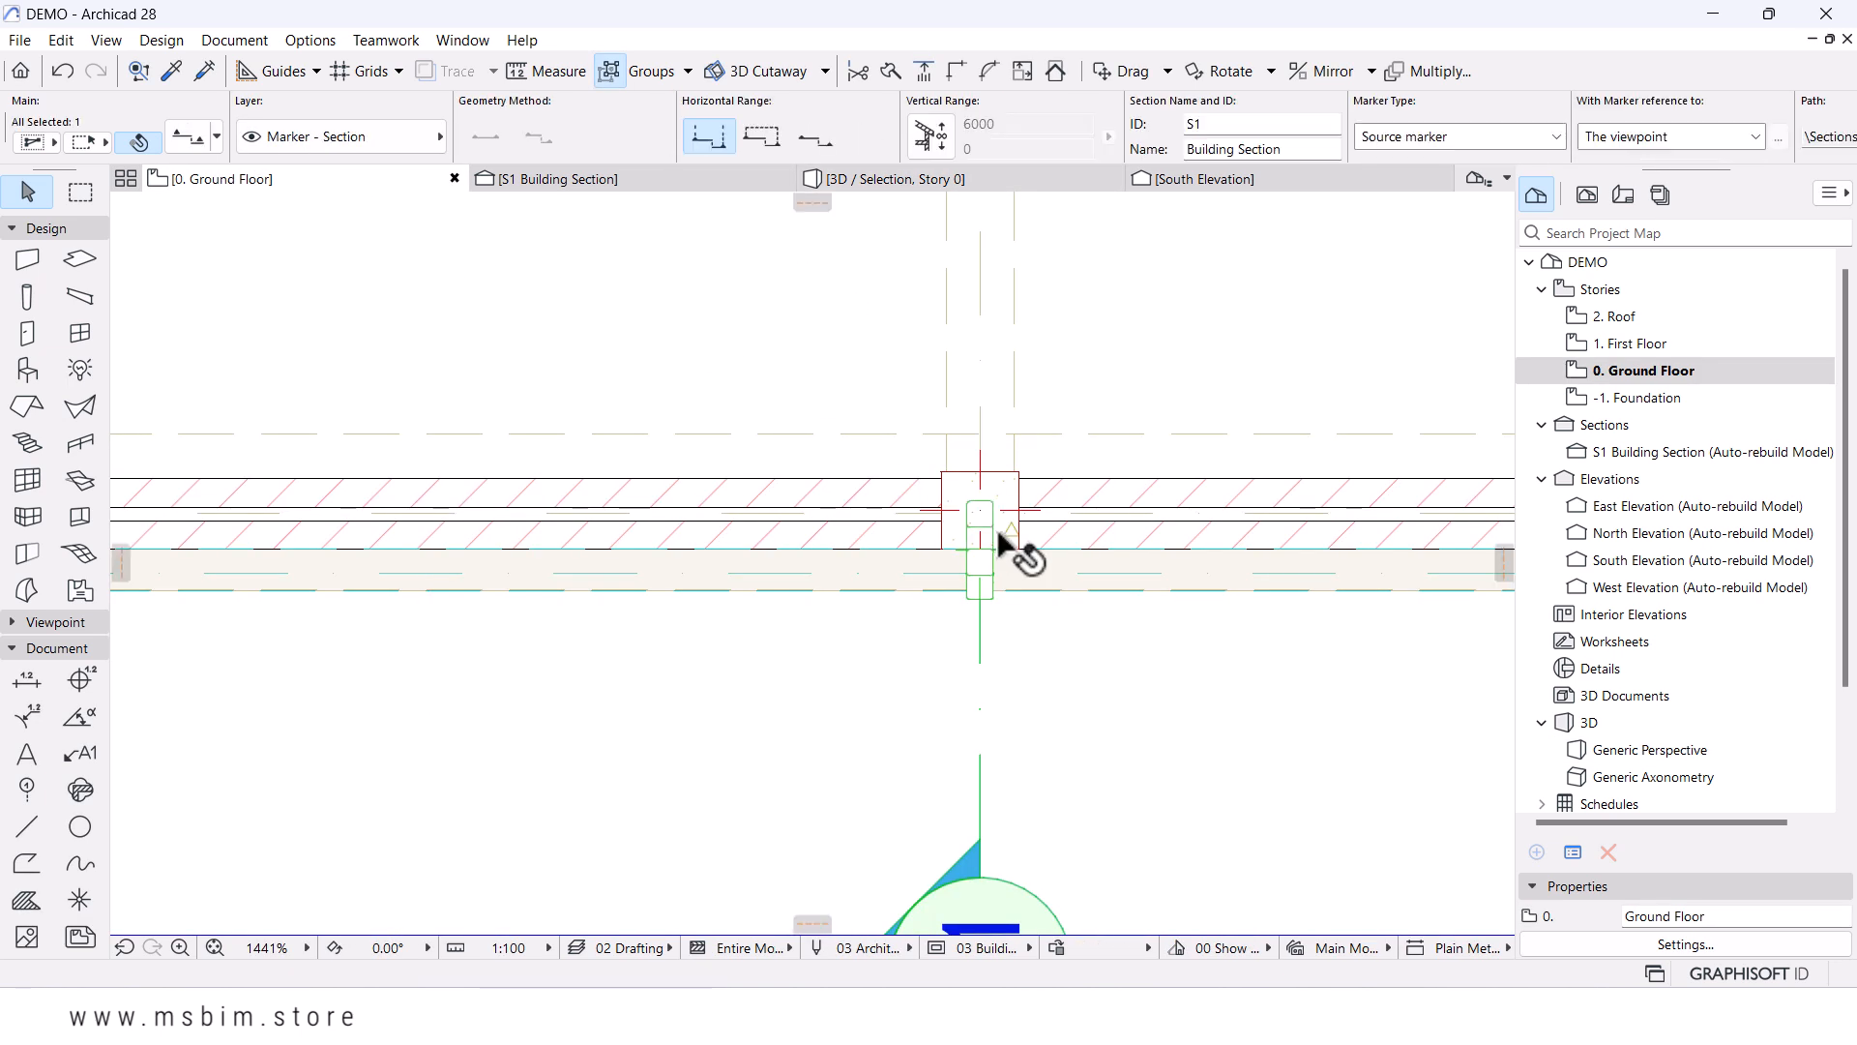
scroll(1002, 538, "down", 4)
left_click(994, 509)
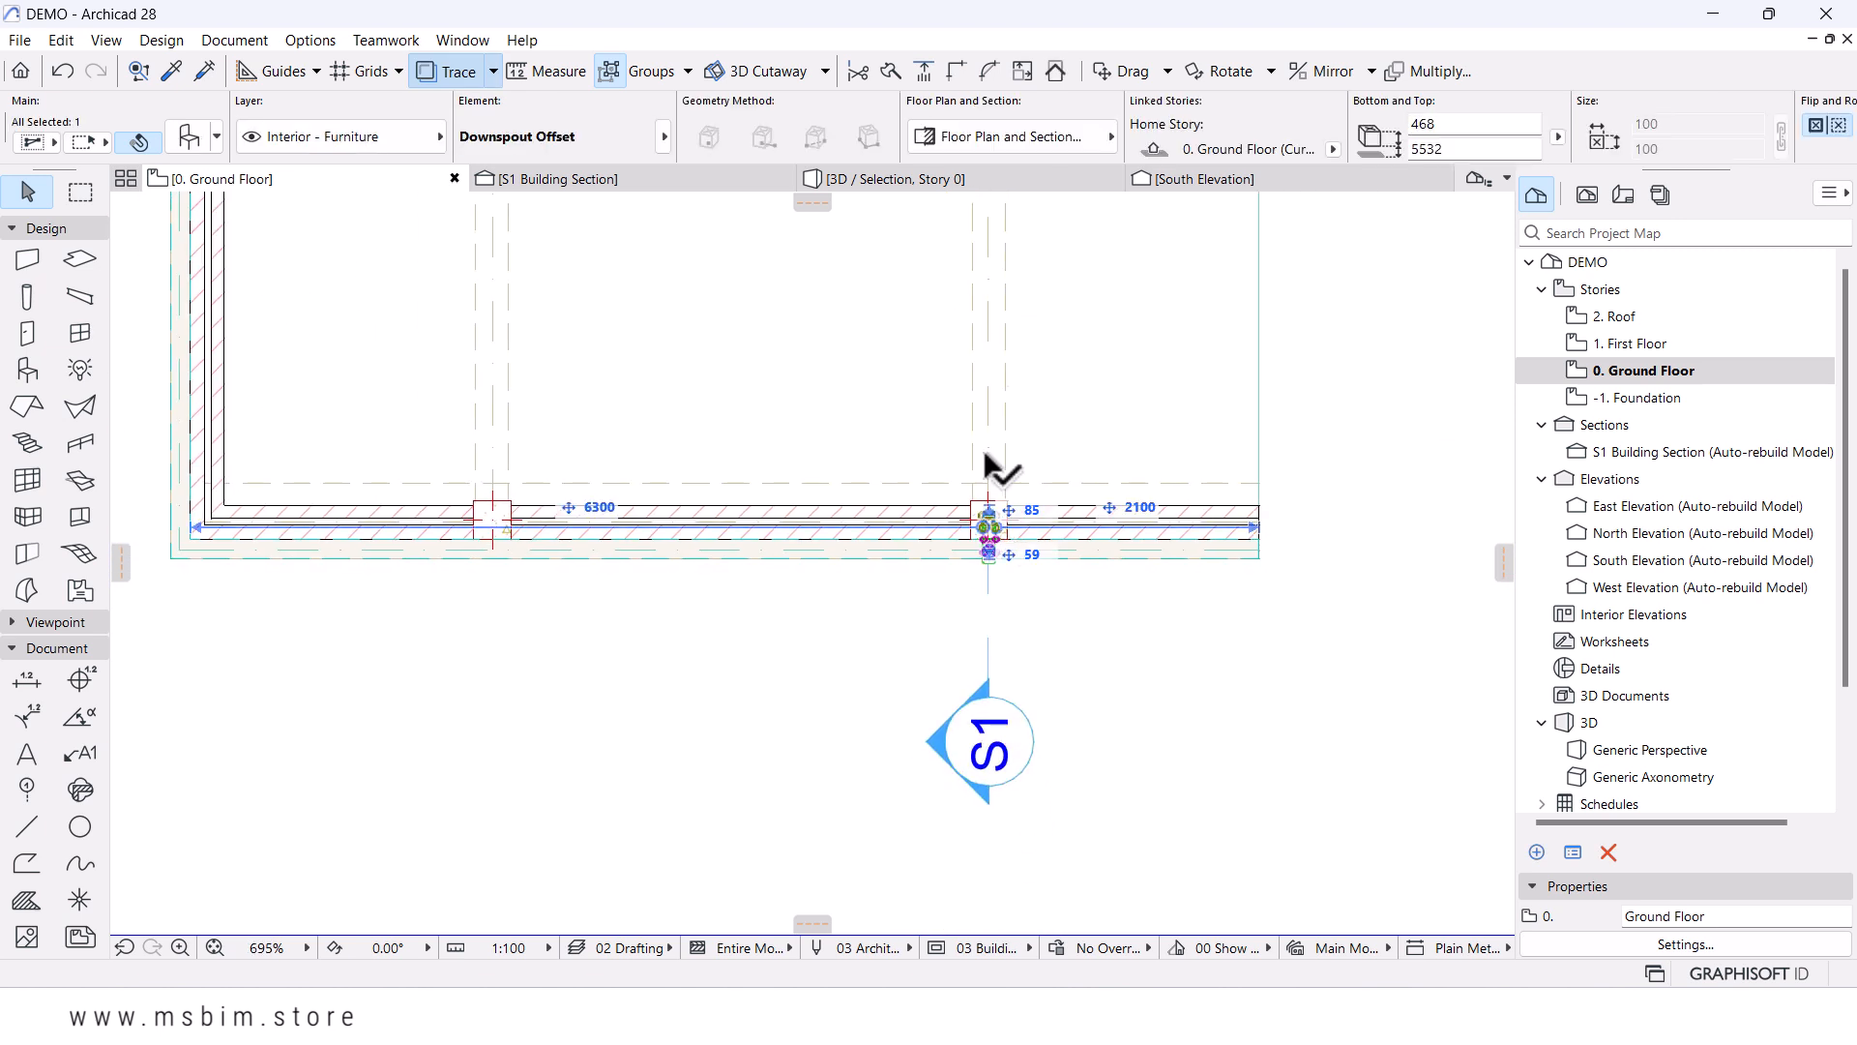
left_click(612, 70)
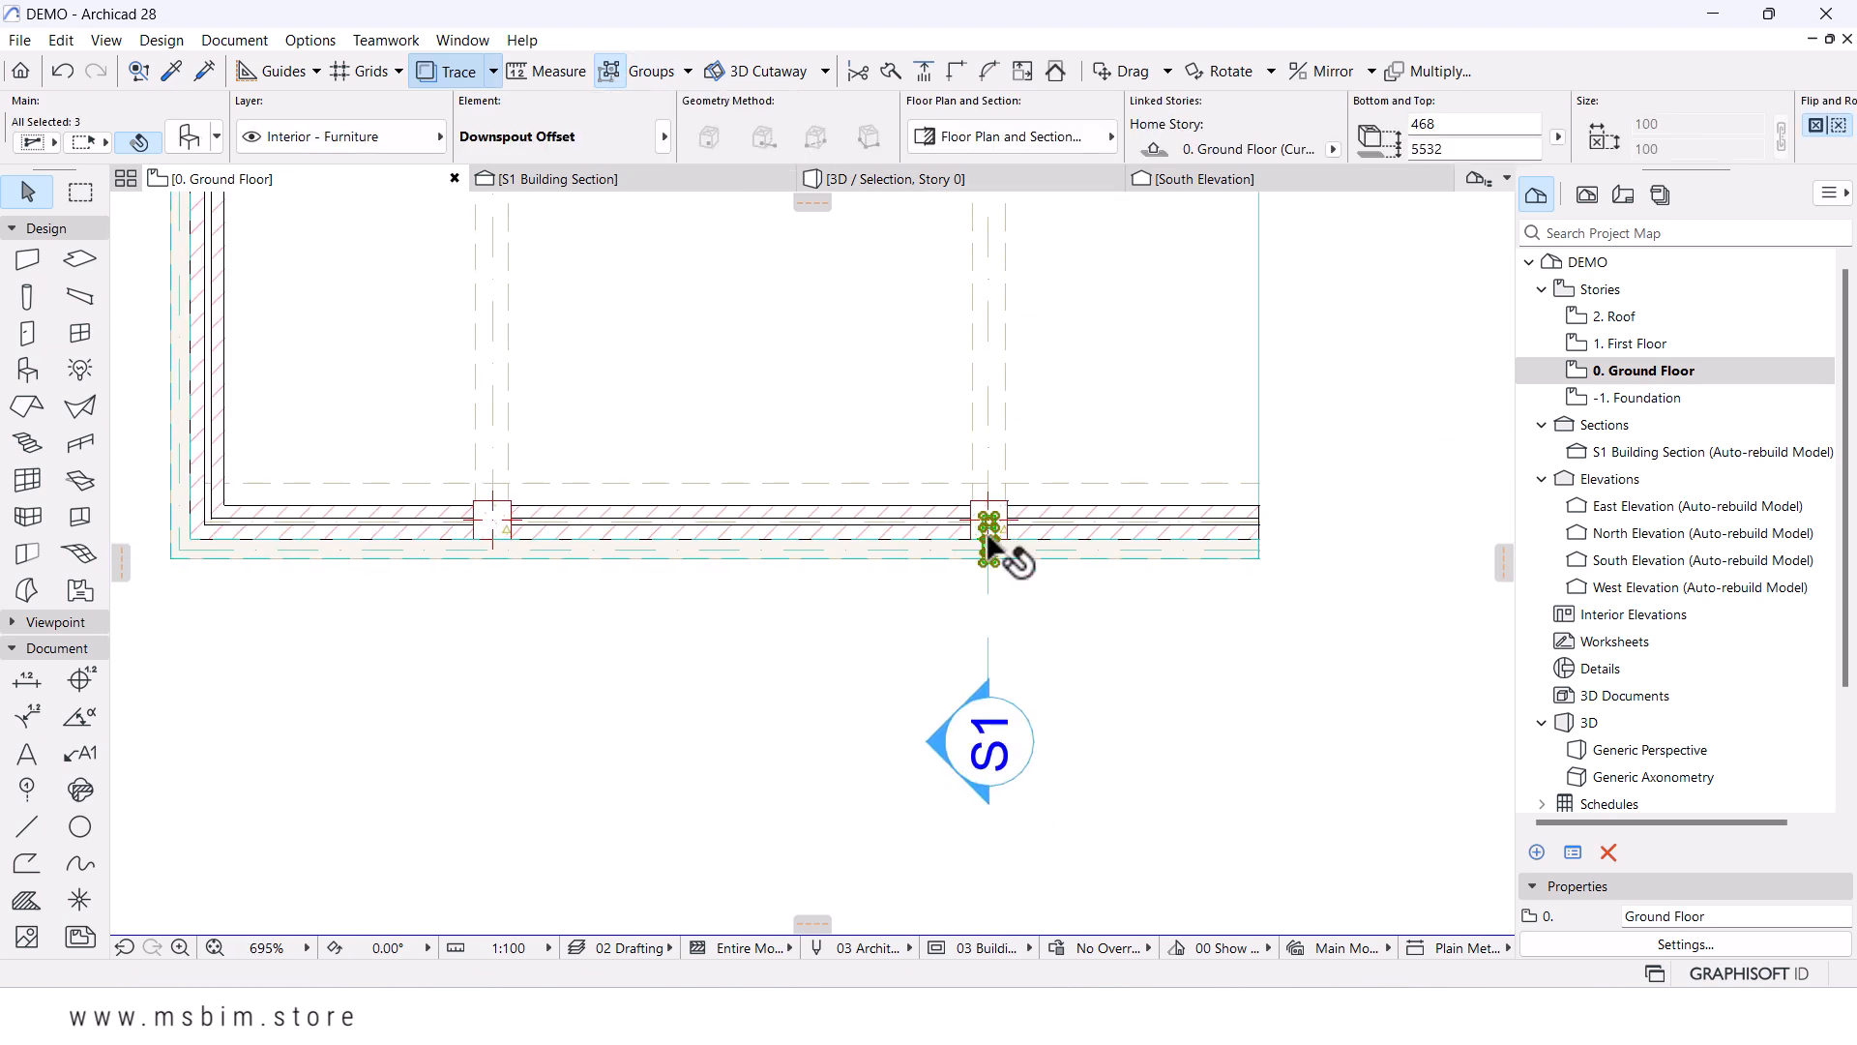
key("ctrl+shift+d")
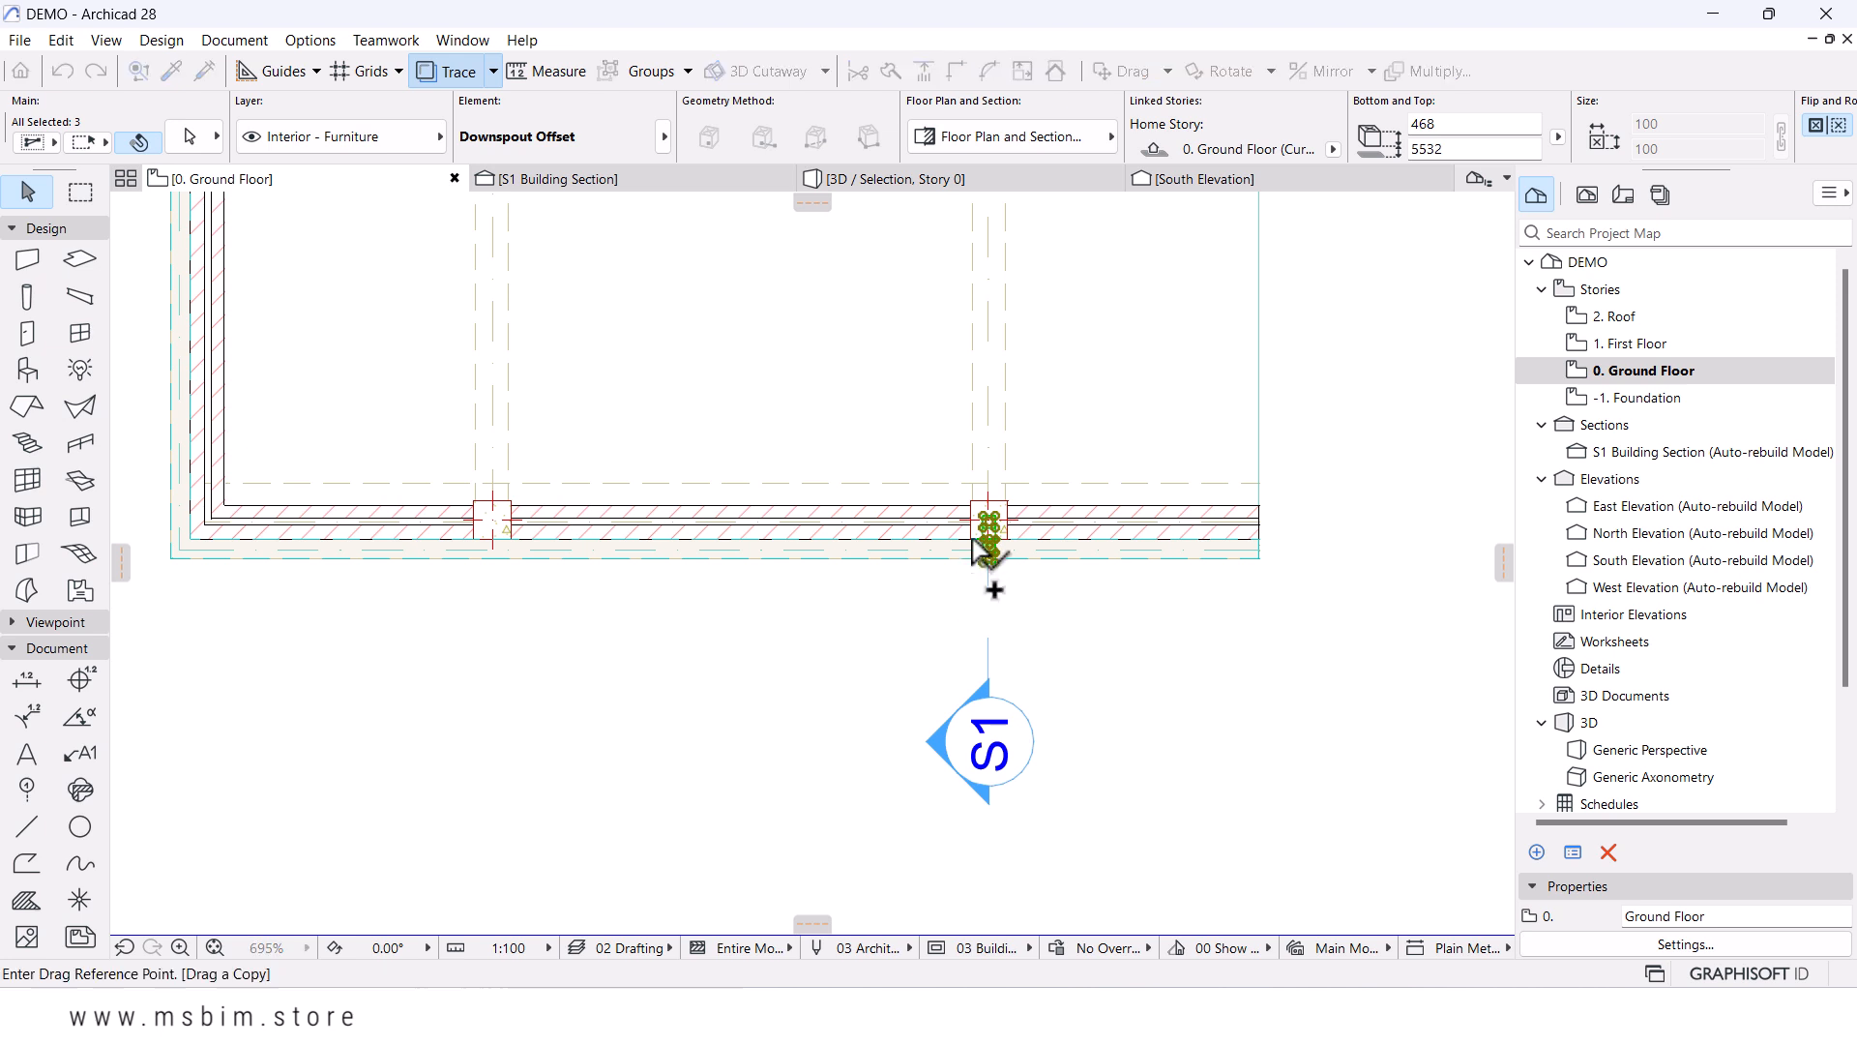
left_click(1007, 502)
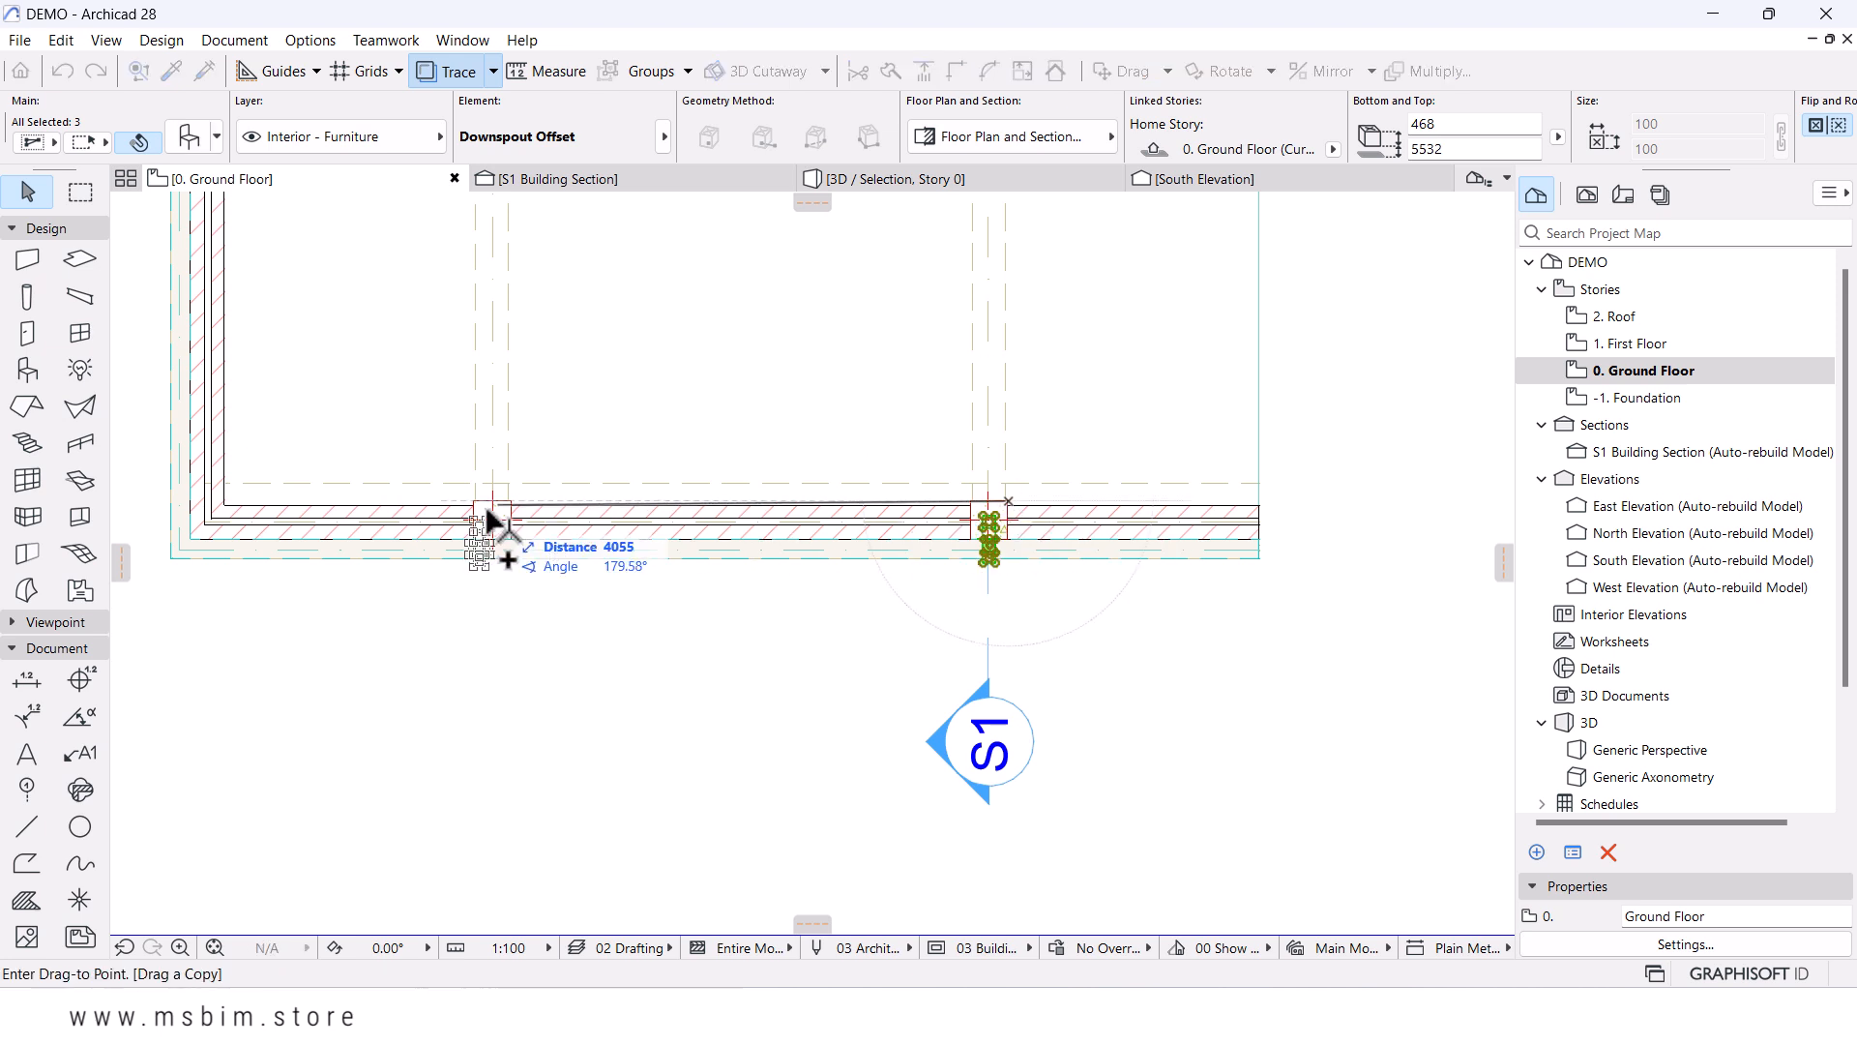
left_click(510, 519)
left_click(504, 636)
middle_click_drag(878, 432, 968, 425)
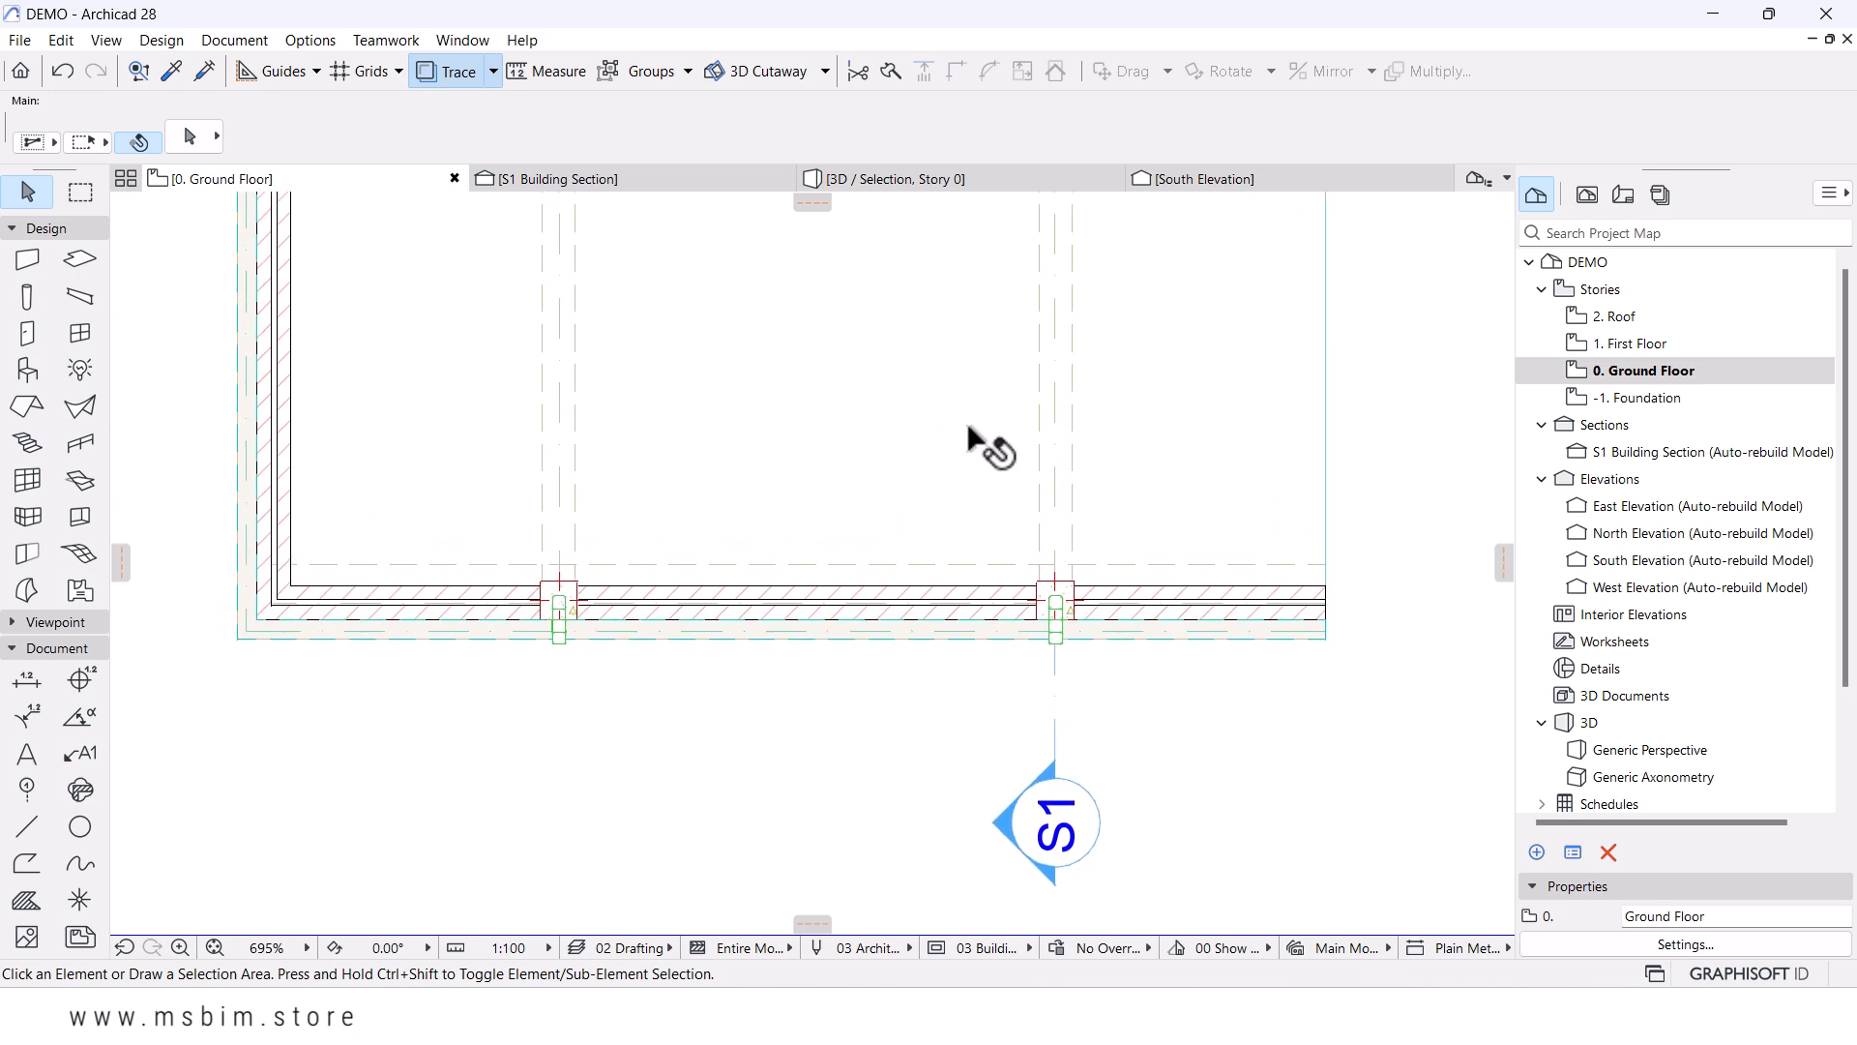
- Show the entire model in 3D and examine both downspouts against the brick wall, cladding and roof edge
left_click(897, 177)
right_click(1082, 323)
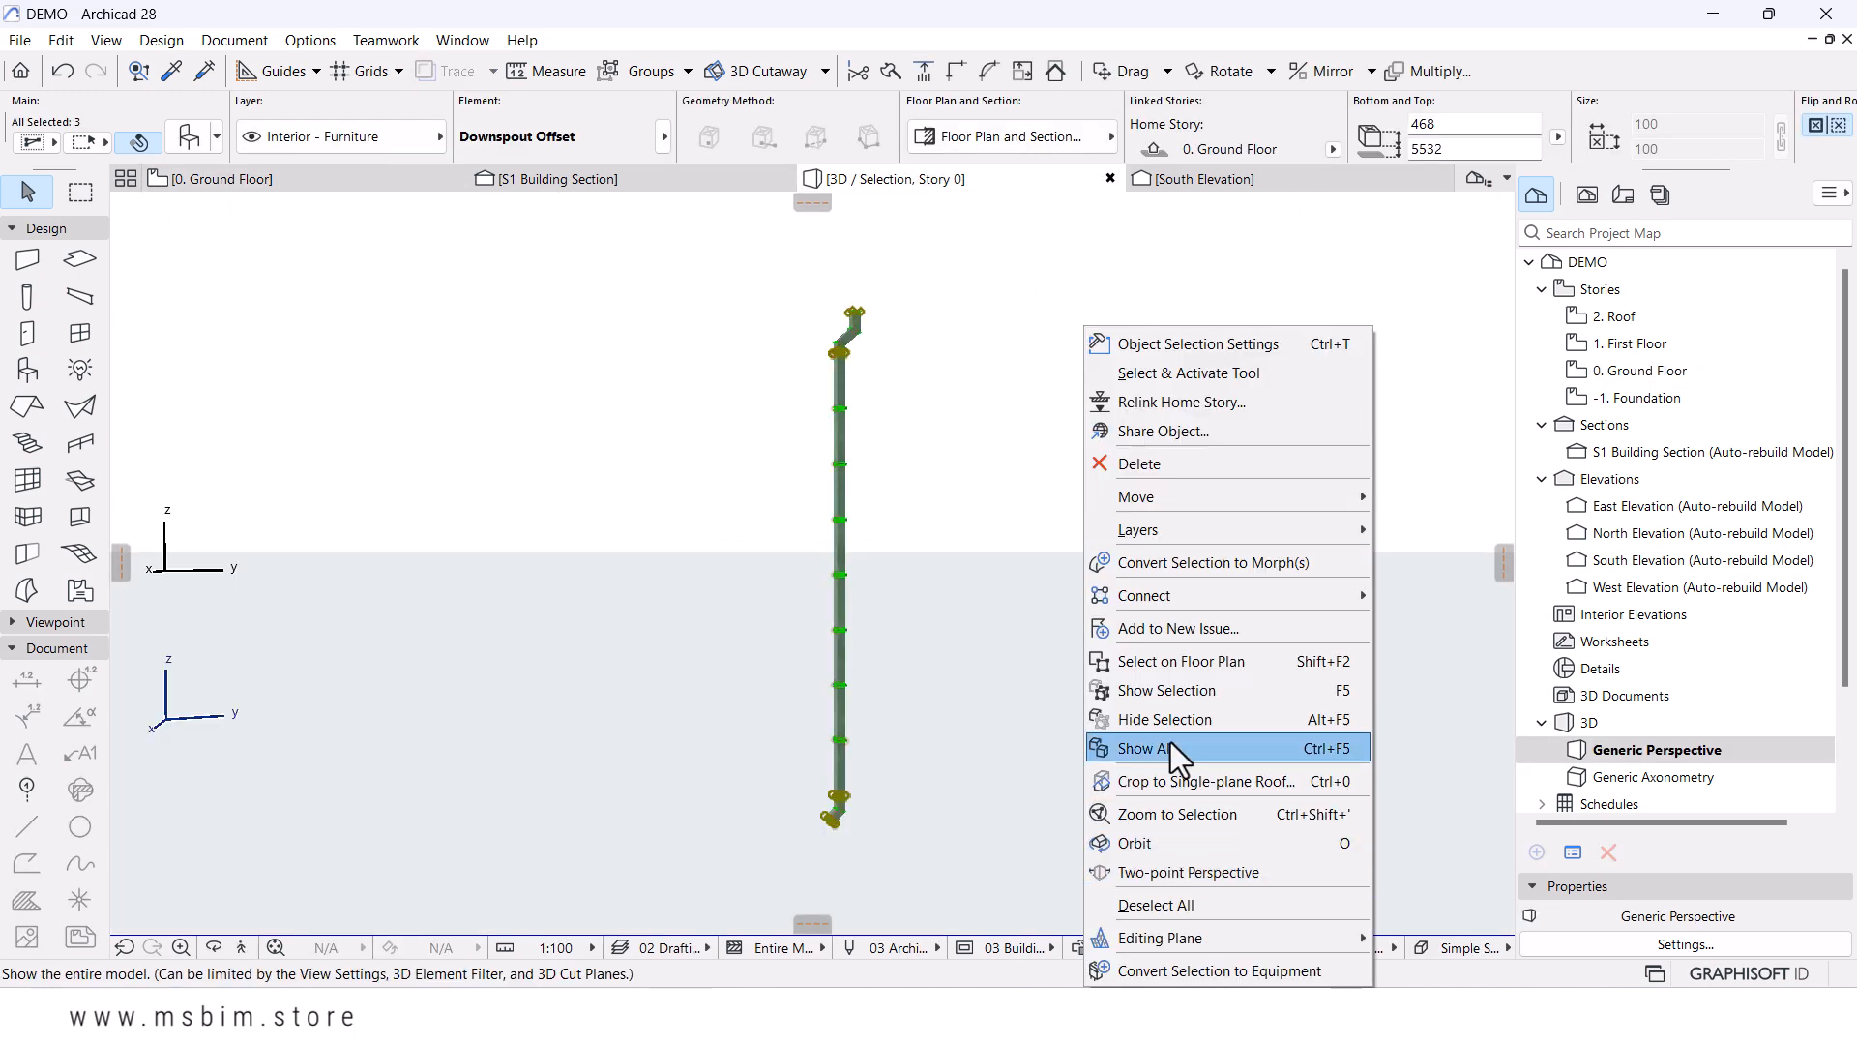
left_click(1157, 750)
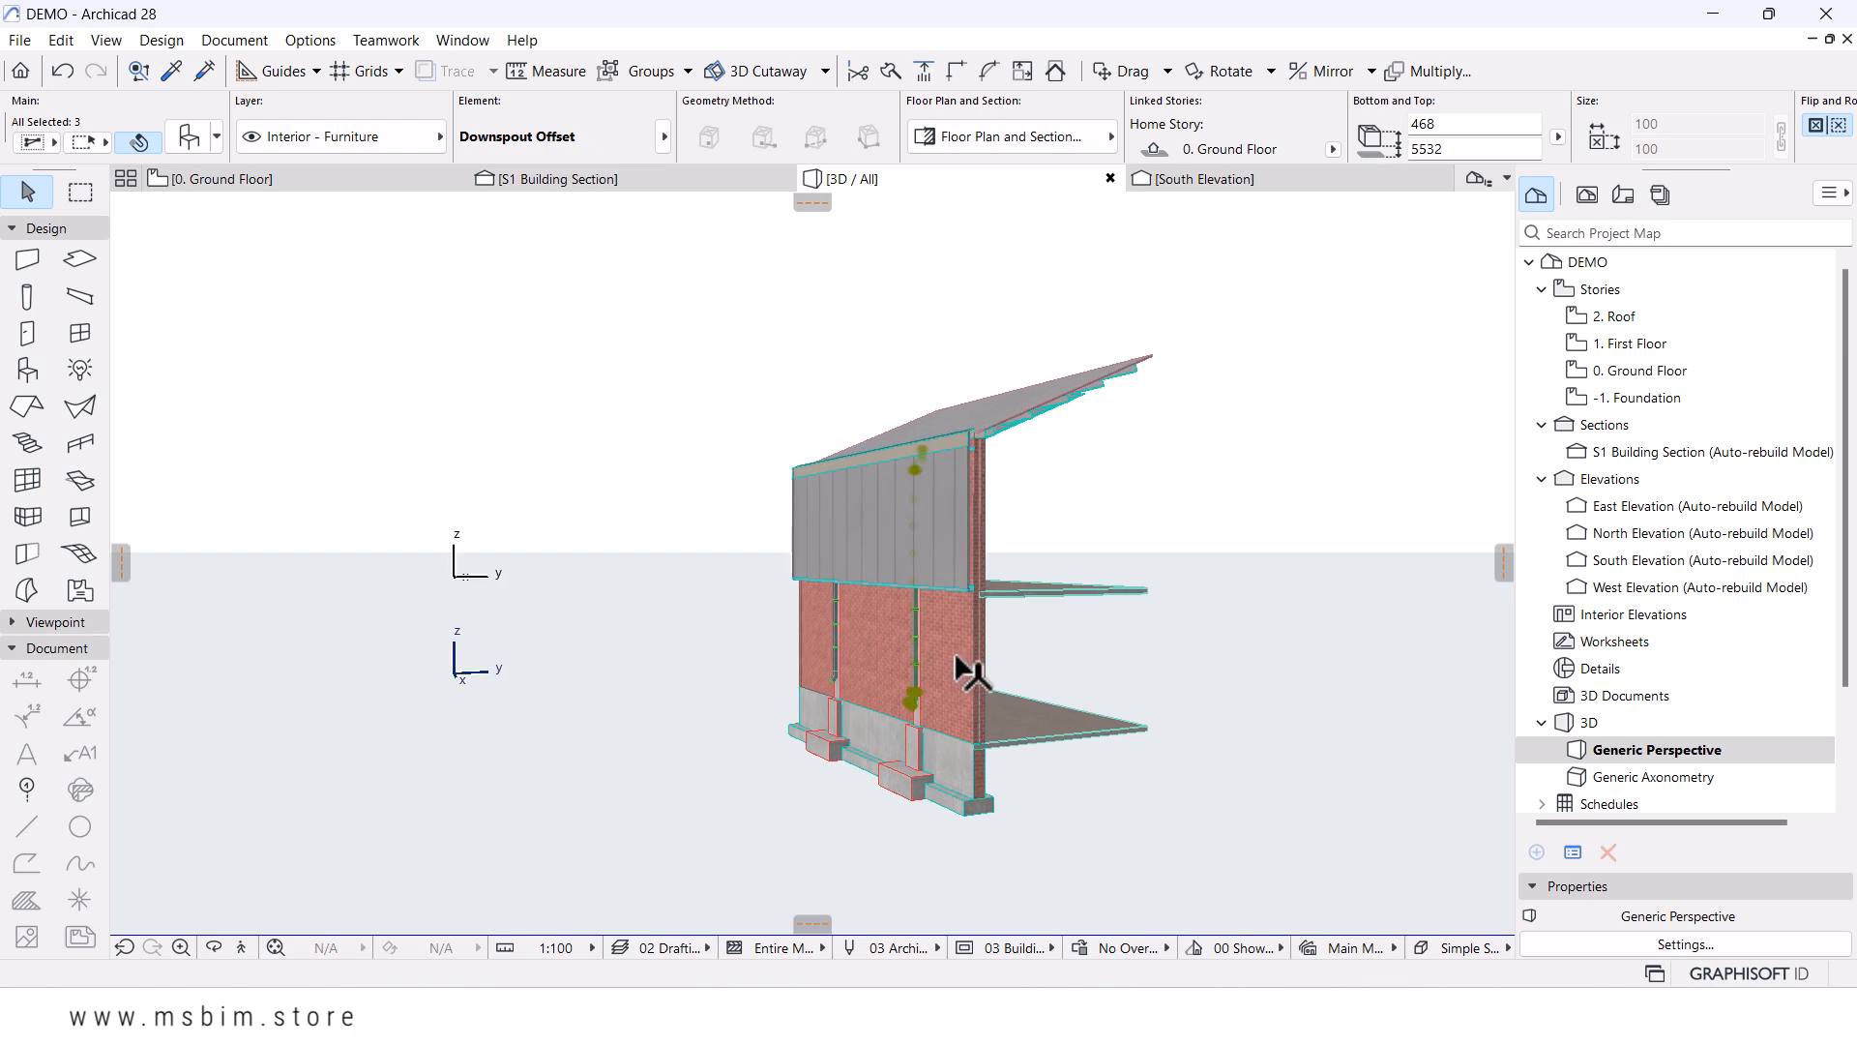
left_click_drag(751, 687, 1215, 693)
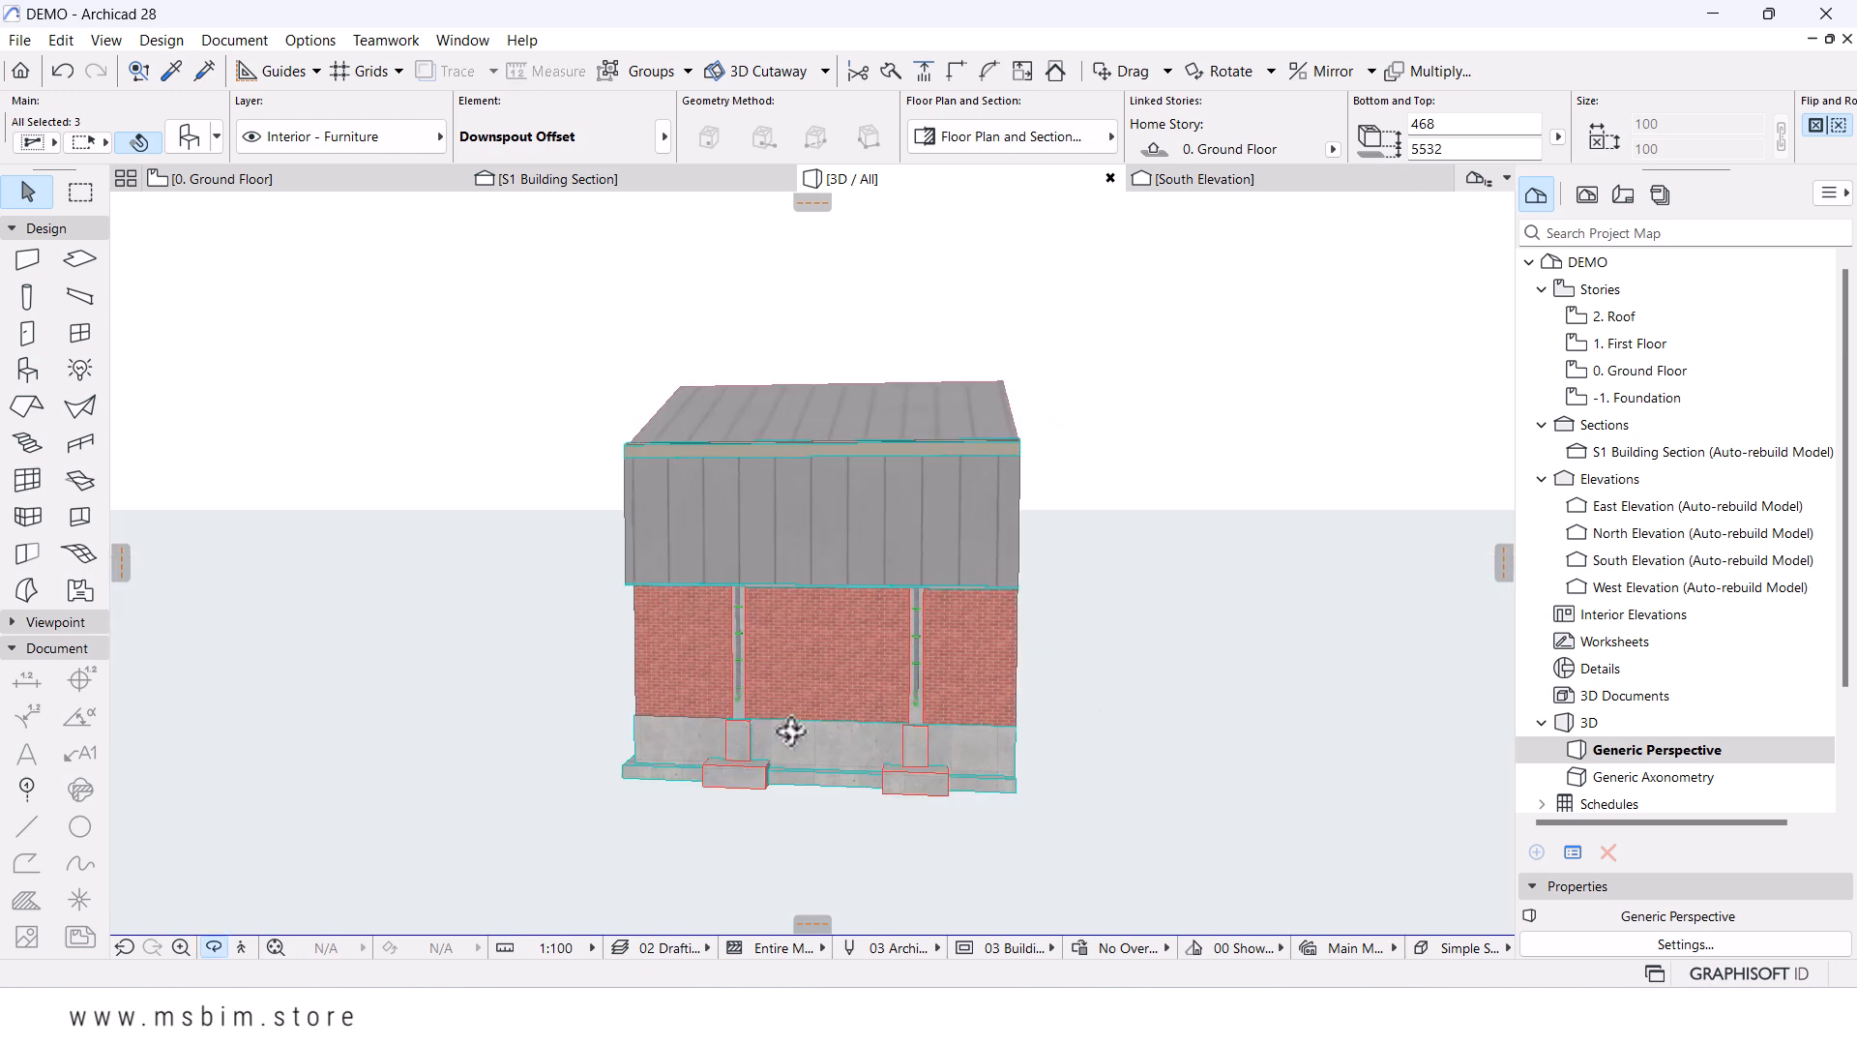
left_click_drag(856, 735, 833, 476)
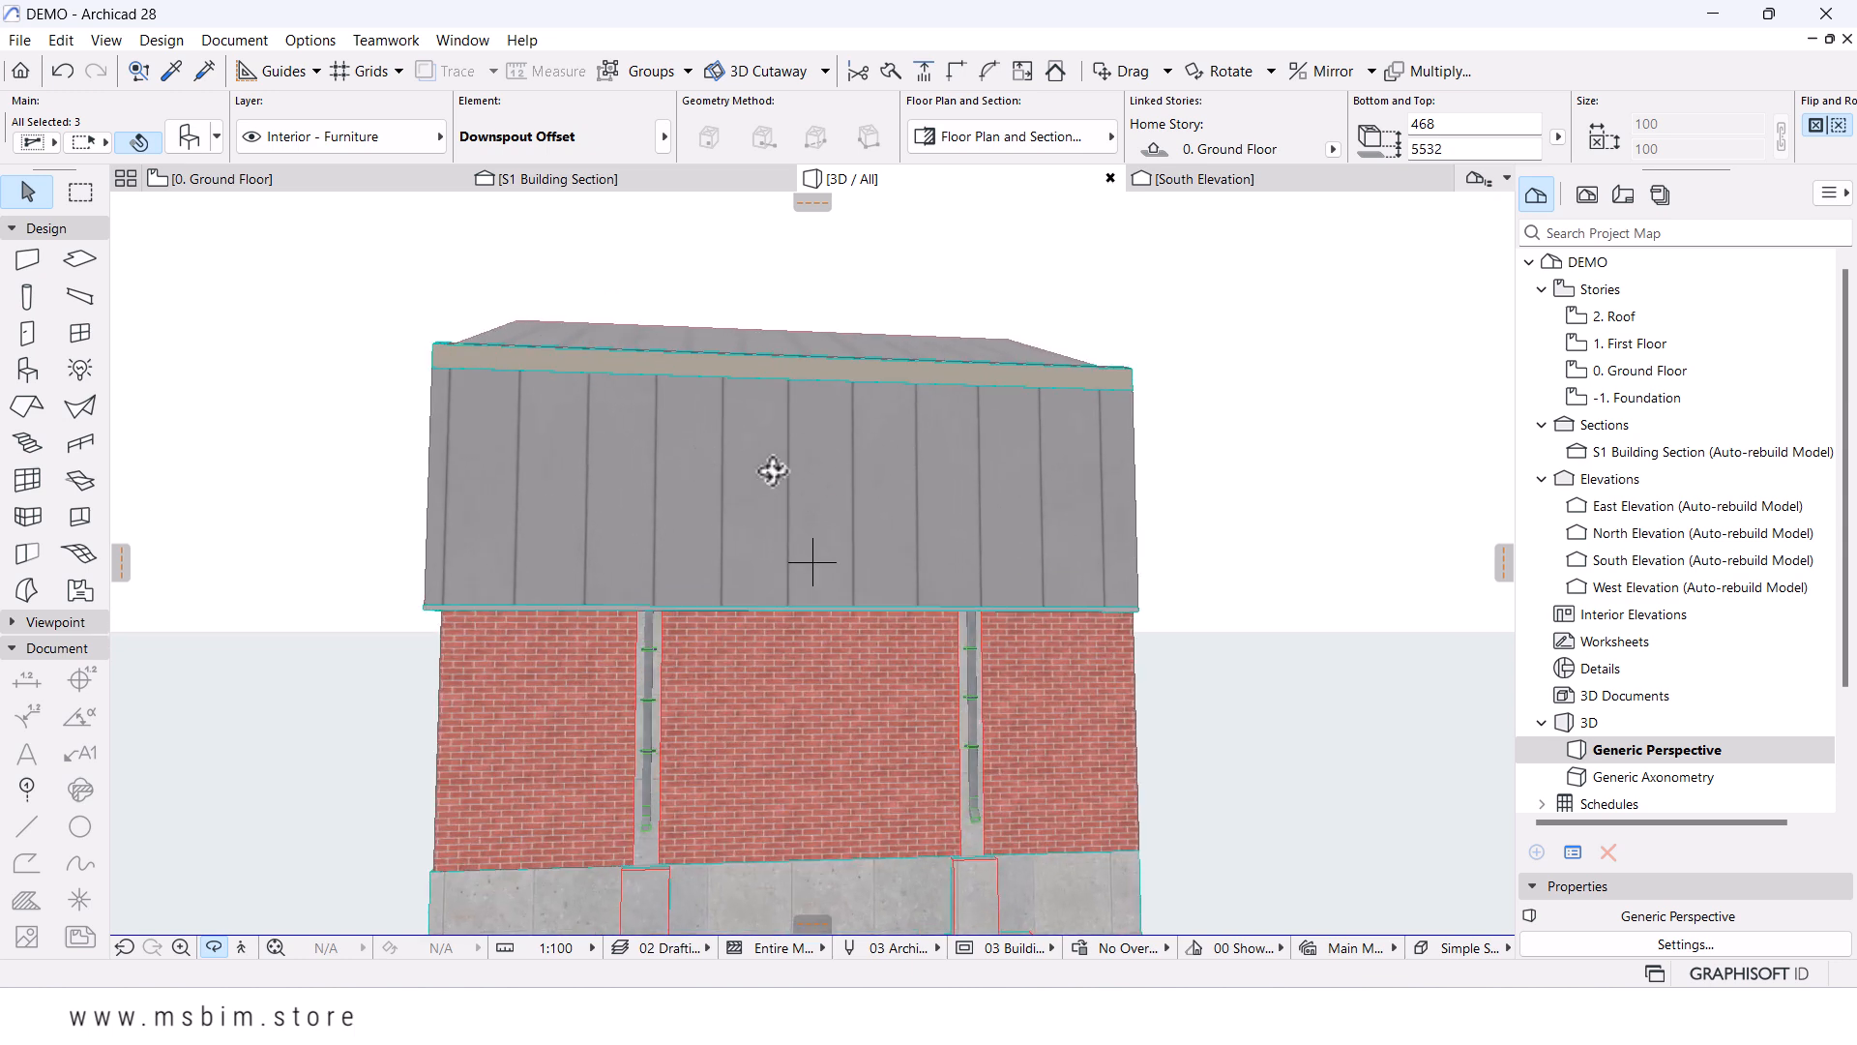
left_click_drag(1257, 572, 689, 578)
scroll(1197, 515, "up", 2)
left_click_drag(1197, 513, 949, 531)
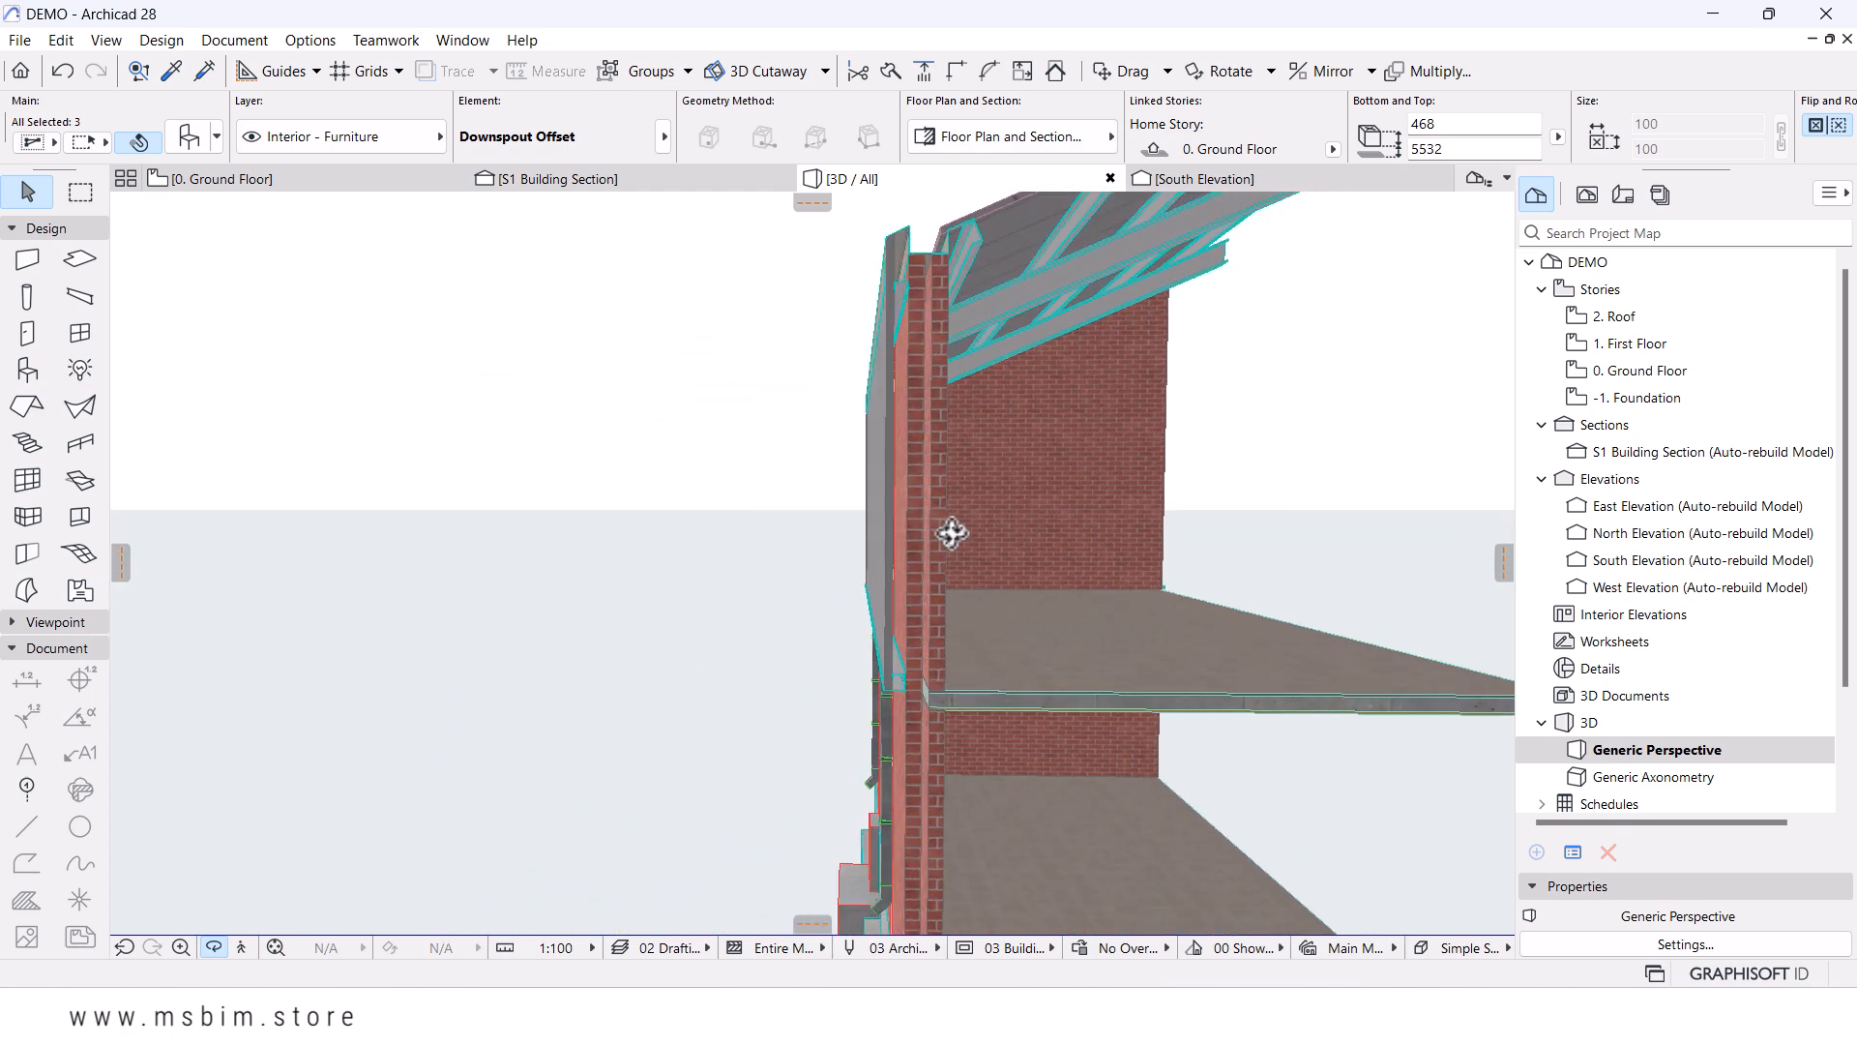
scroll(950, 450, "up", 3)
left_click_drag(808, 465, 954, 461)
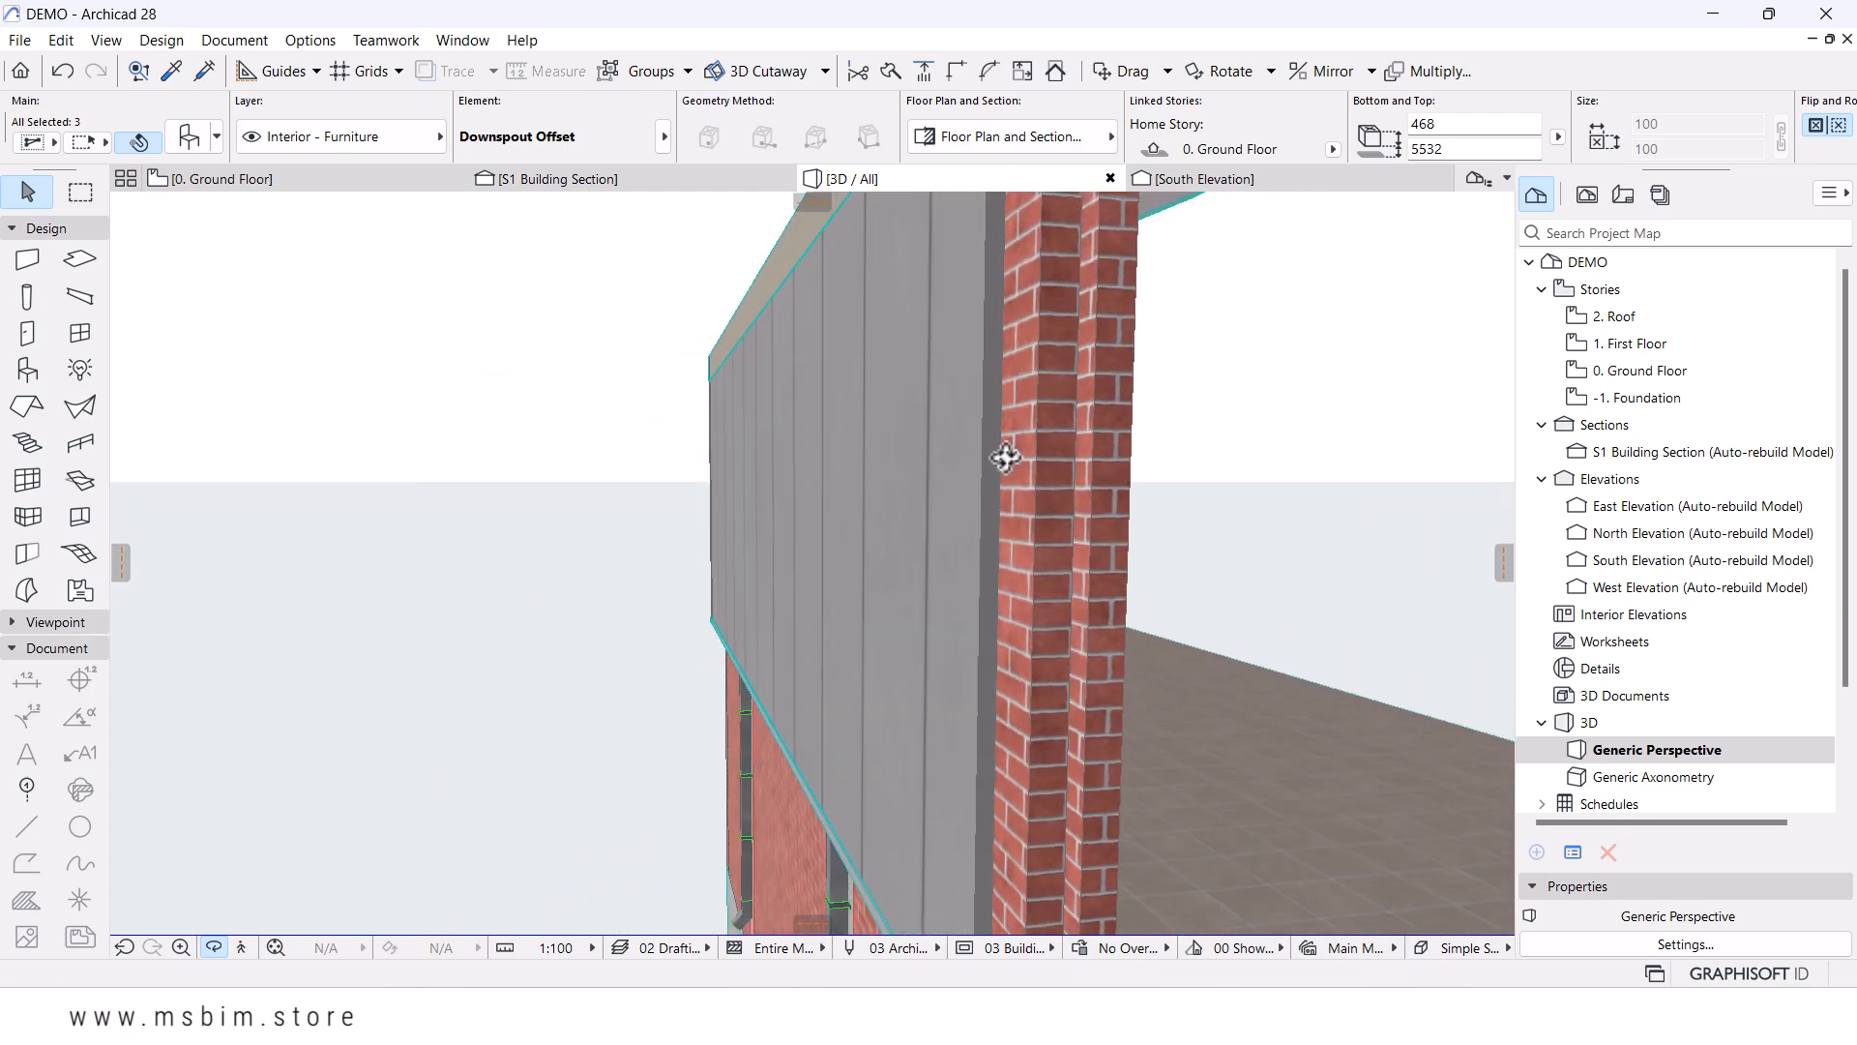
- Choose Double Sash Window from the Basic Windows as the default window for the First Floor plan
left_click(302, 182)
double_click(1632, 346)
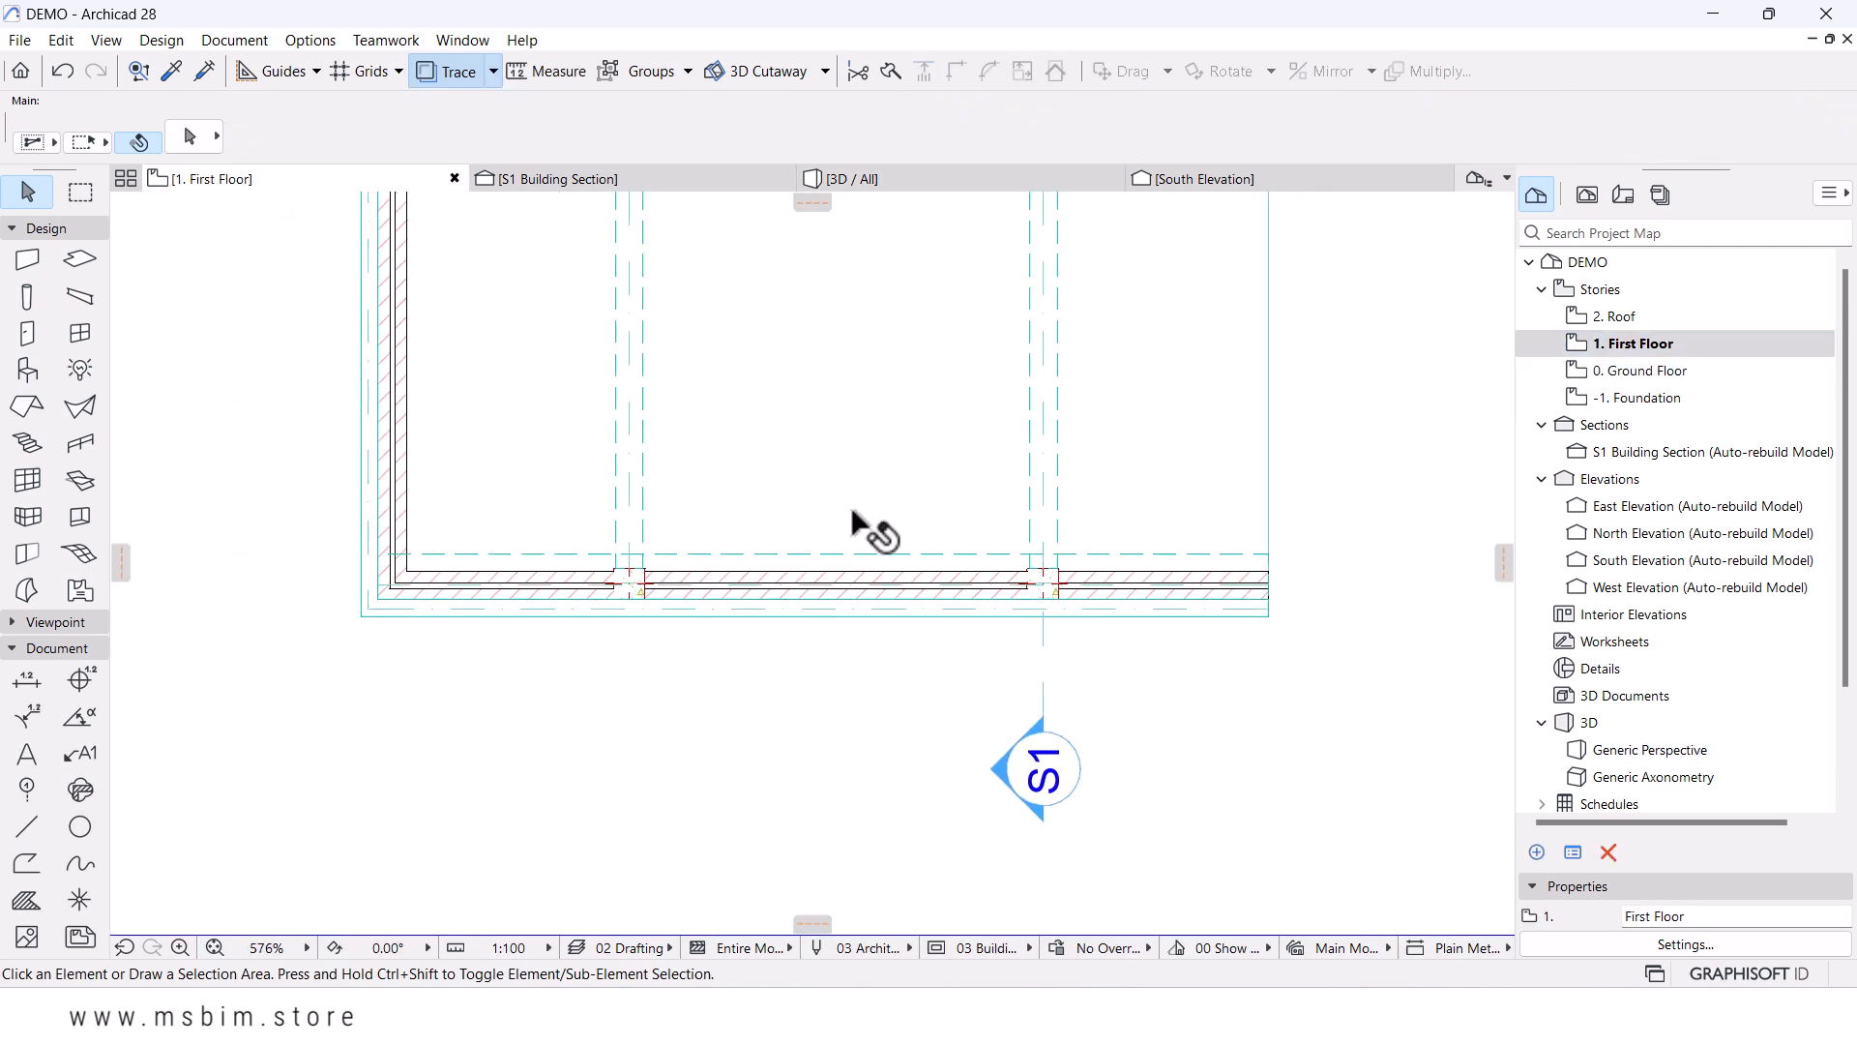
scroll(793, 600, "down", 3)
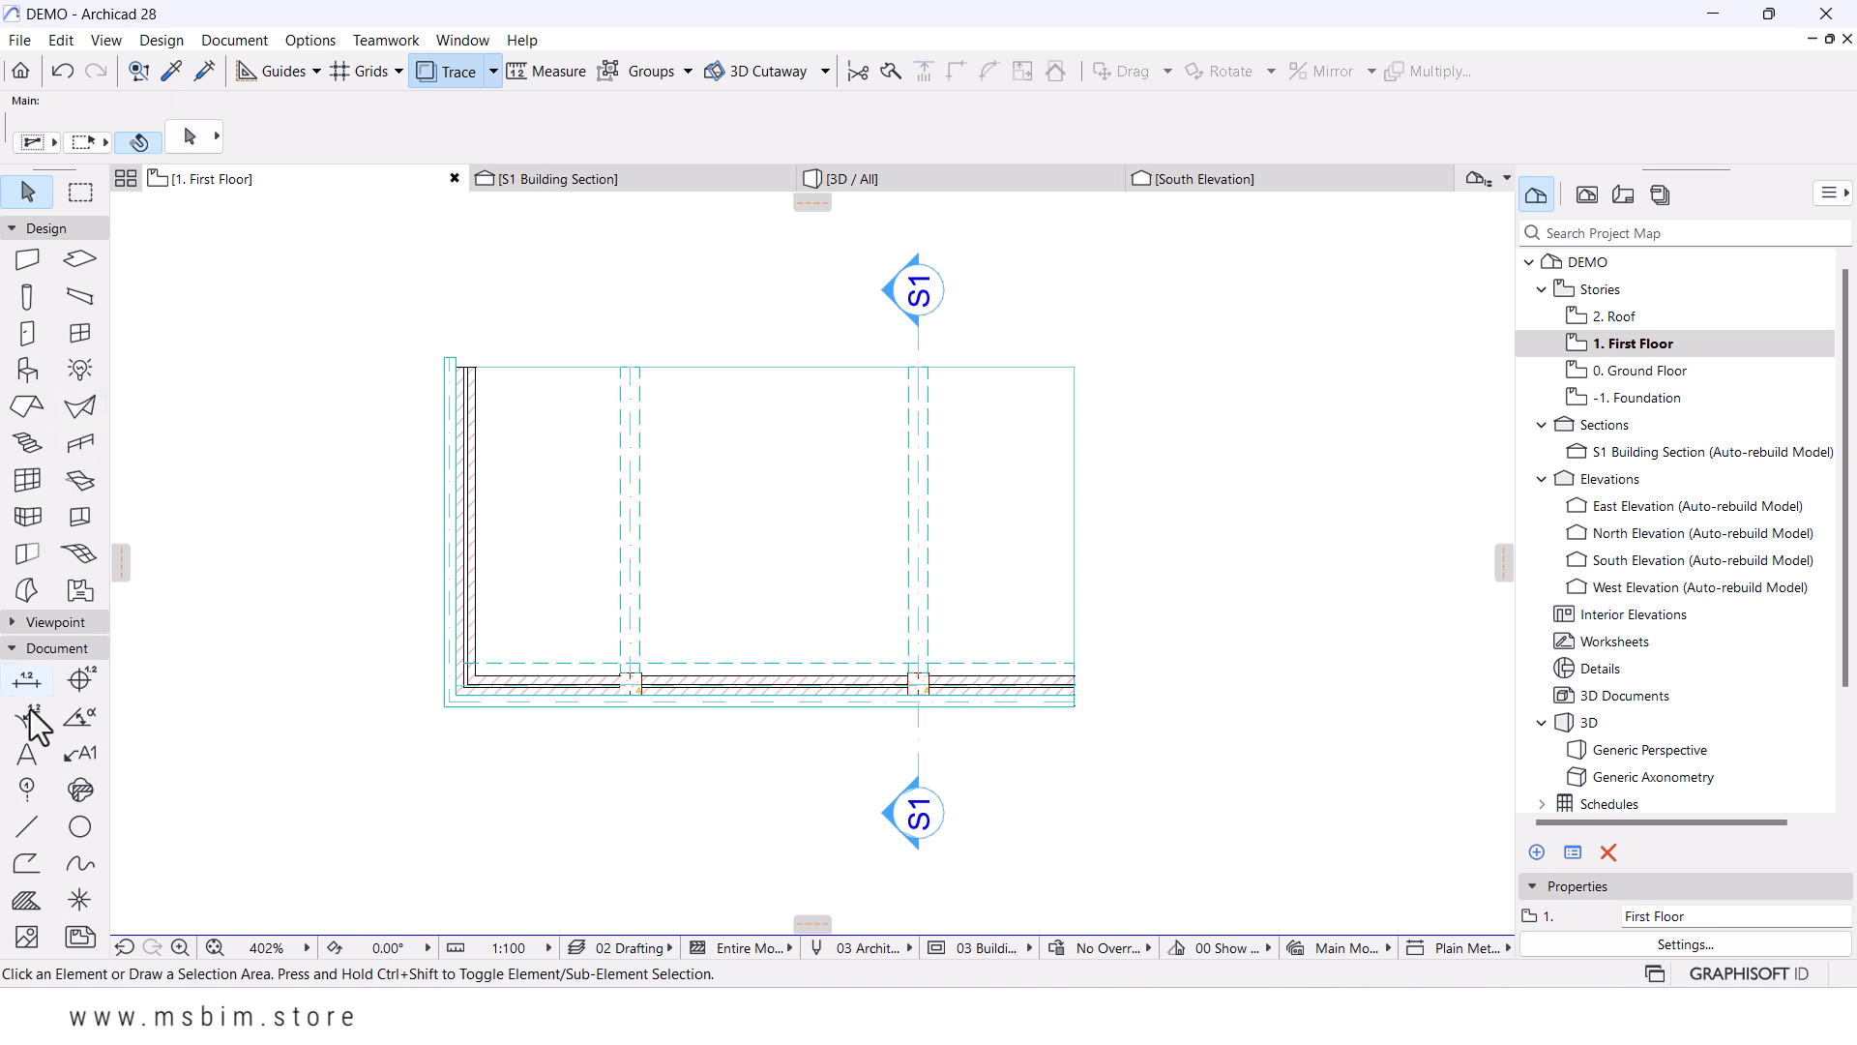
left_click(31, 642)
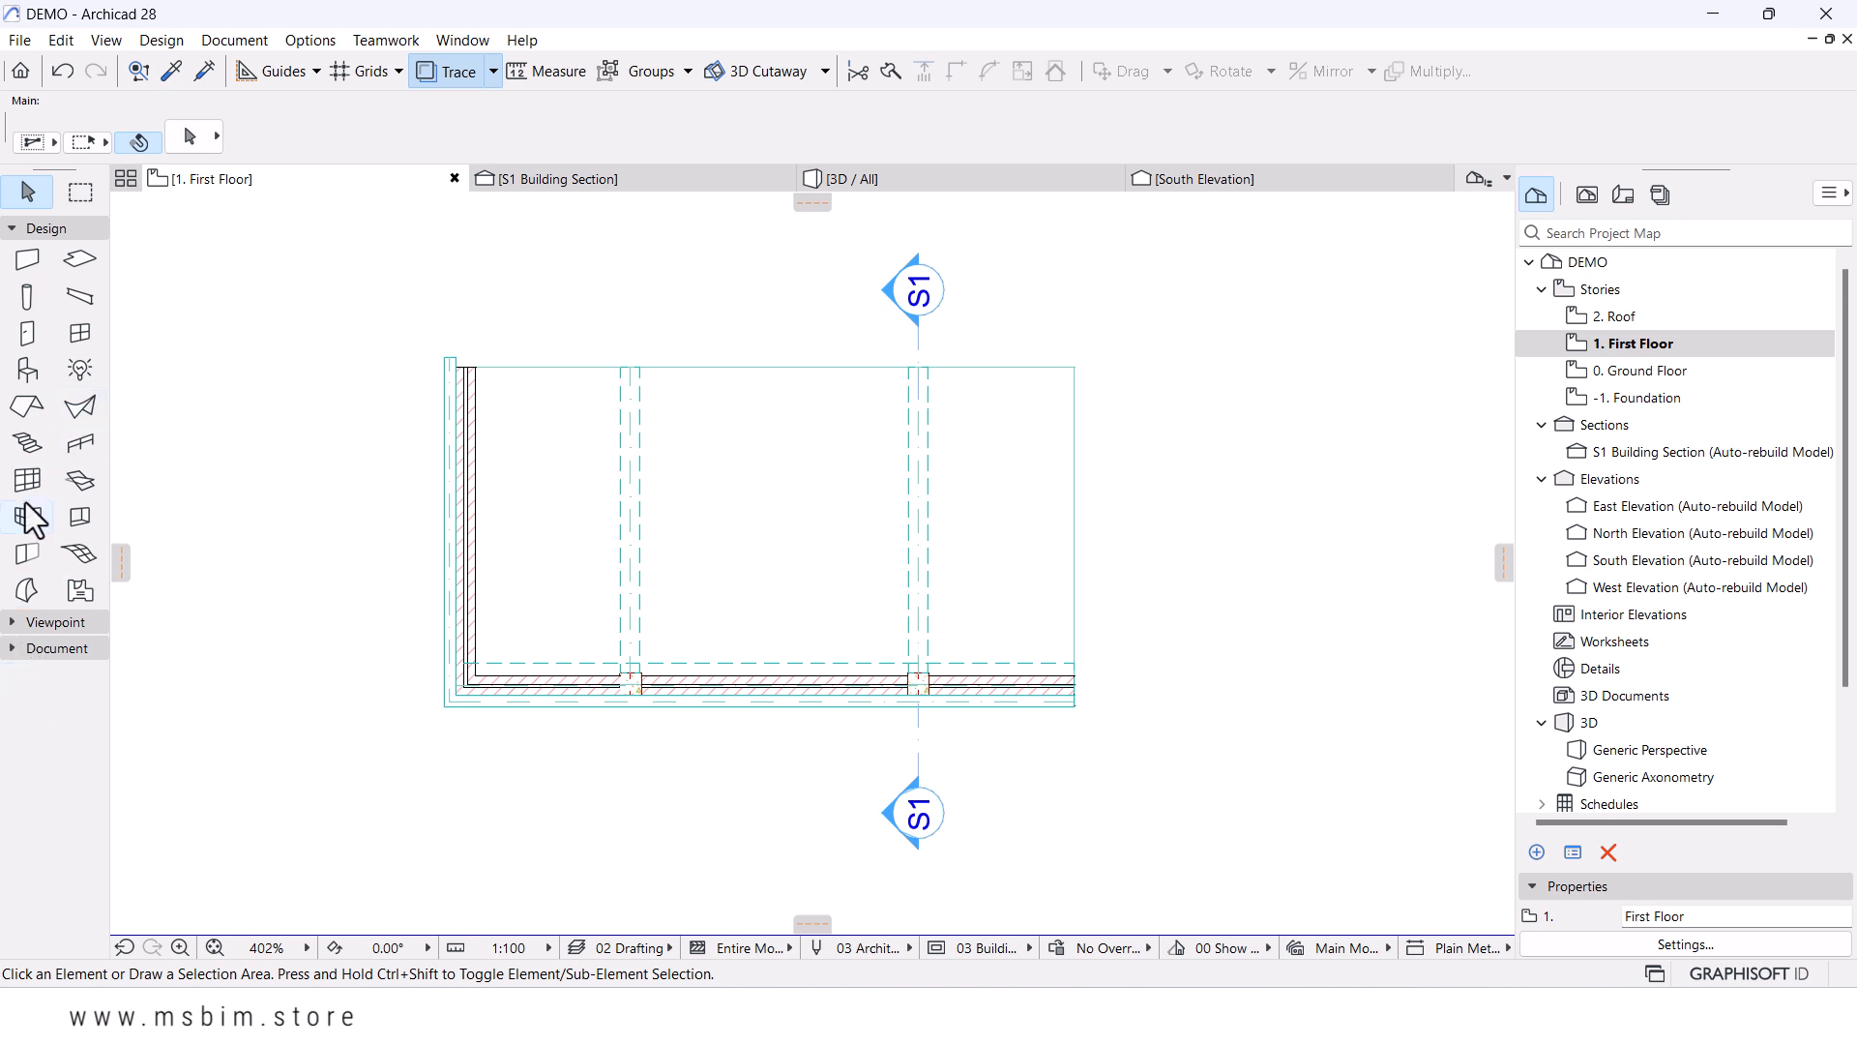
left_click(70, 339)
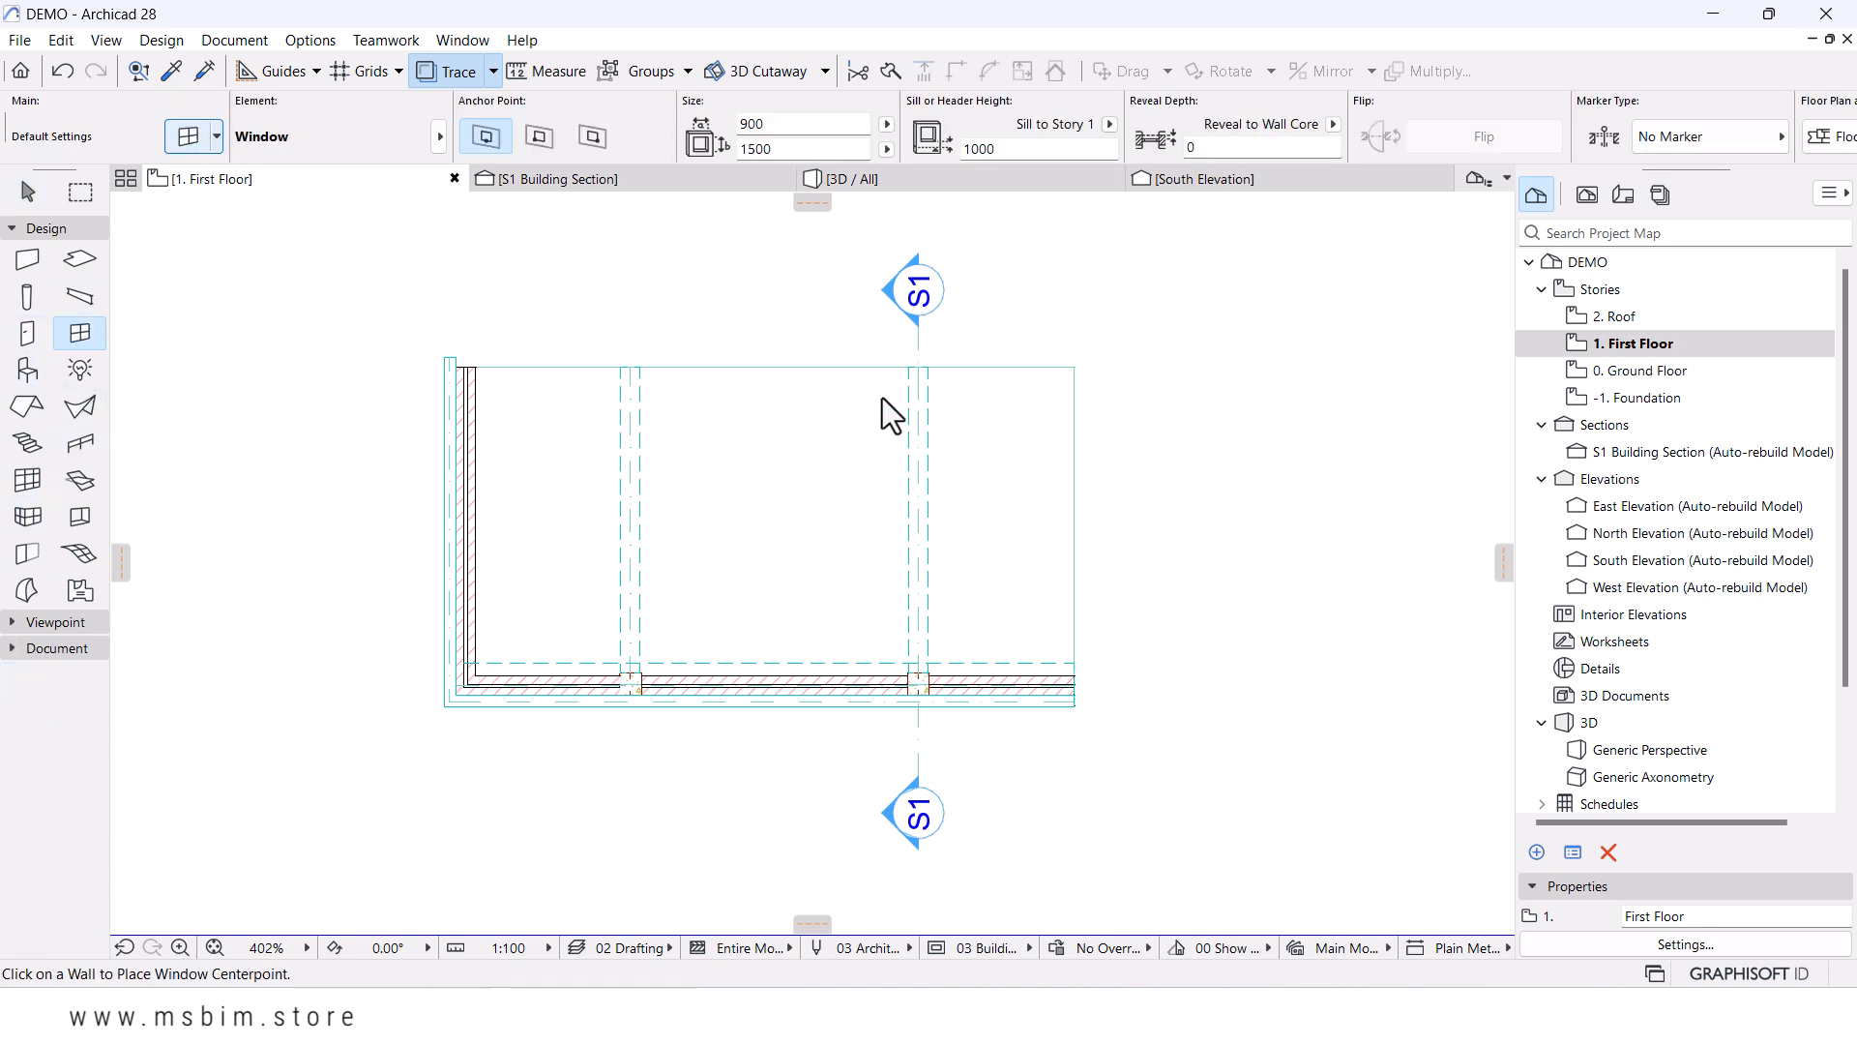
key("ctrl+t")
scroll(642, 619, "up", 3)
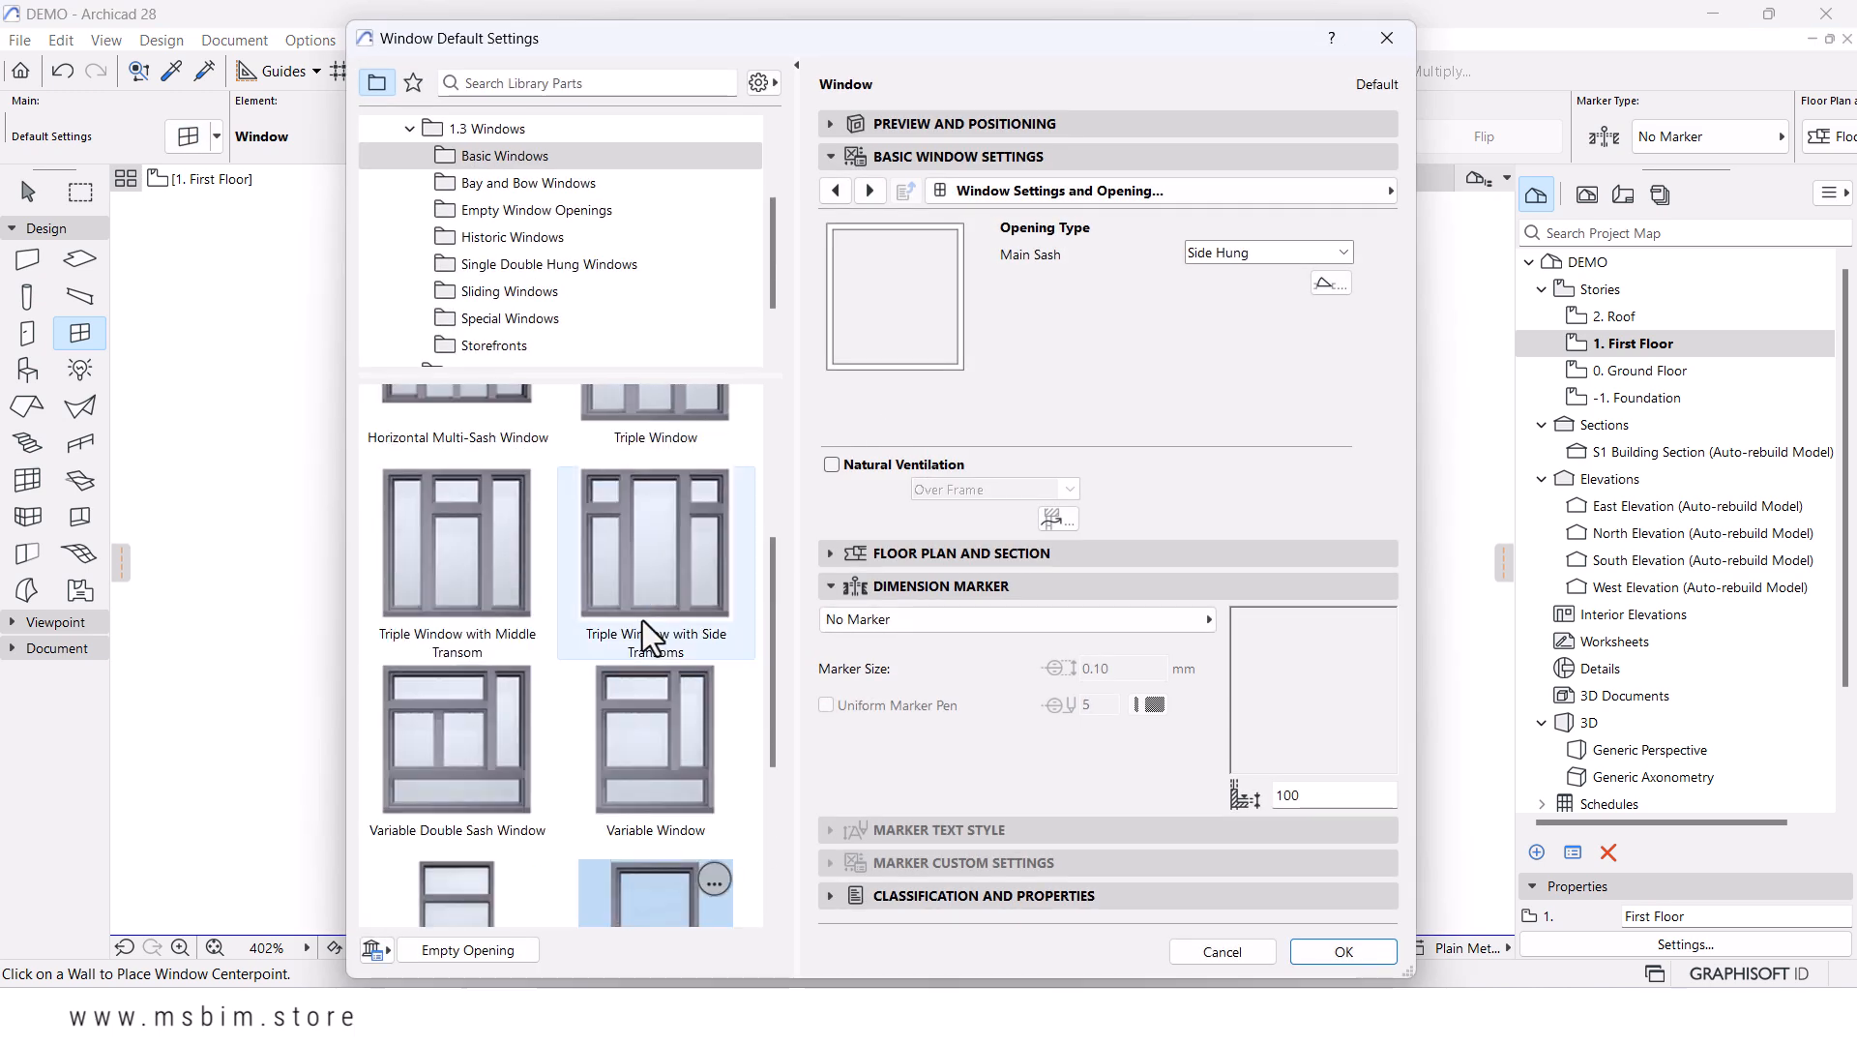
scroll(642, 619, "up", 3)
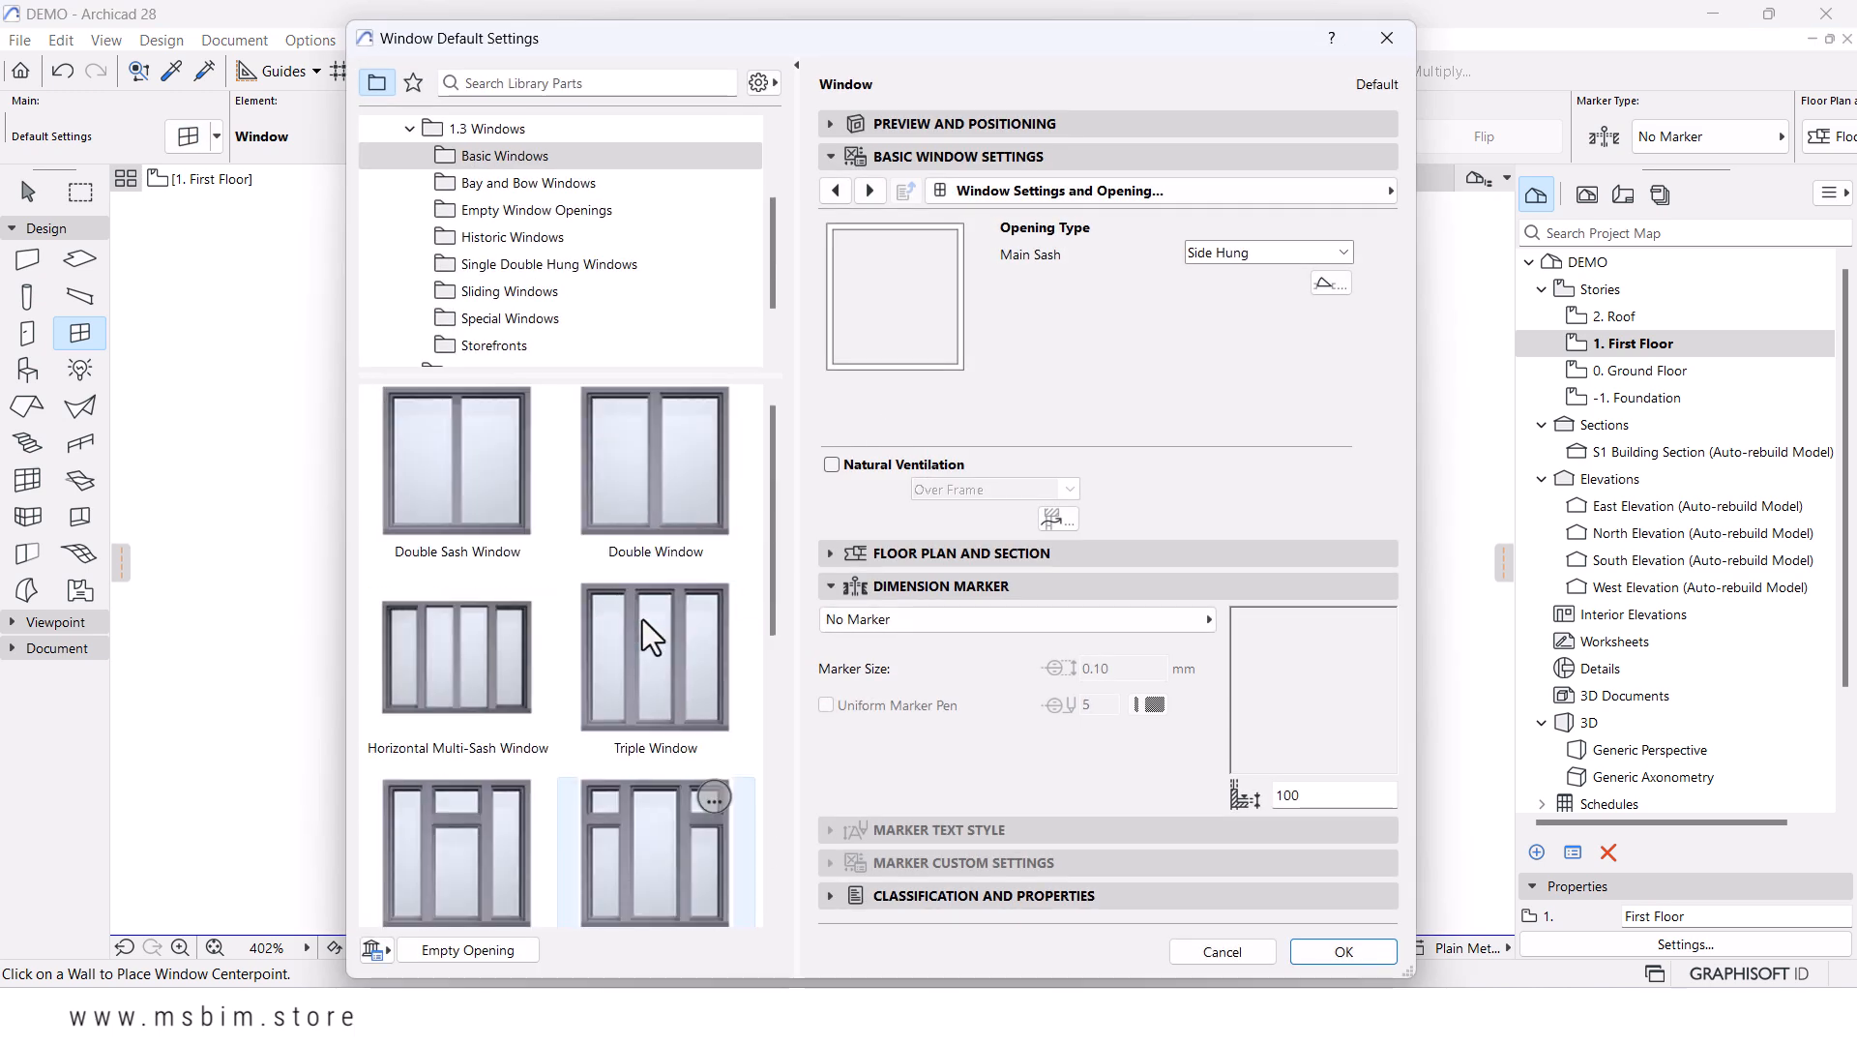
left_click(457, 466)
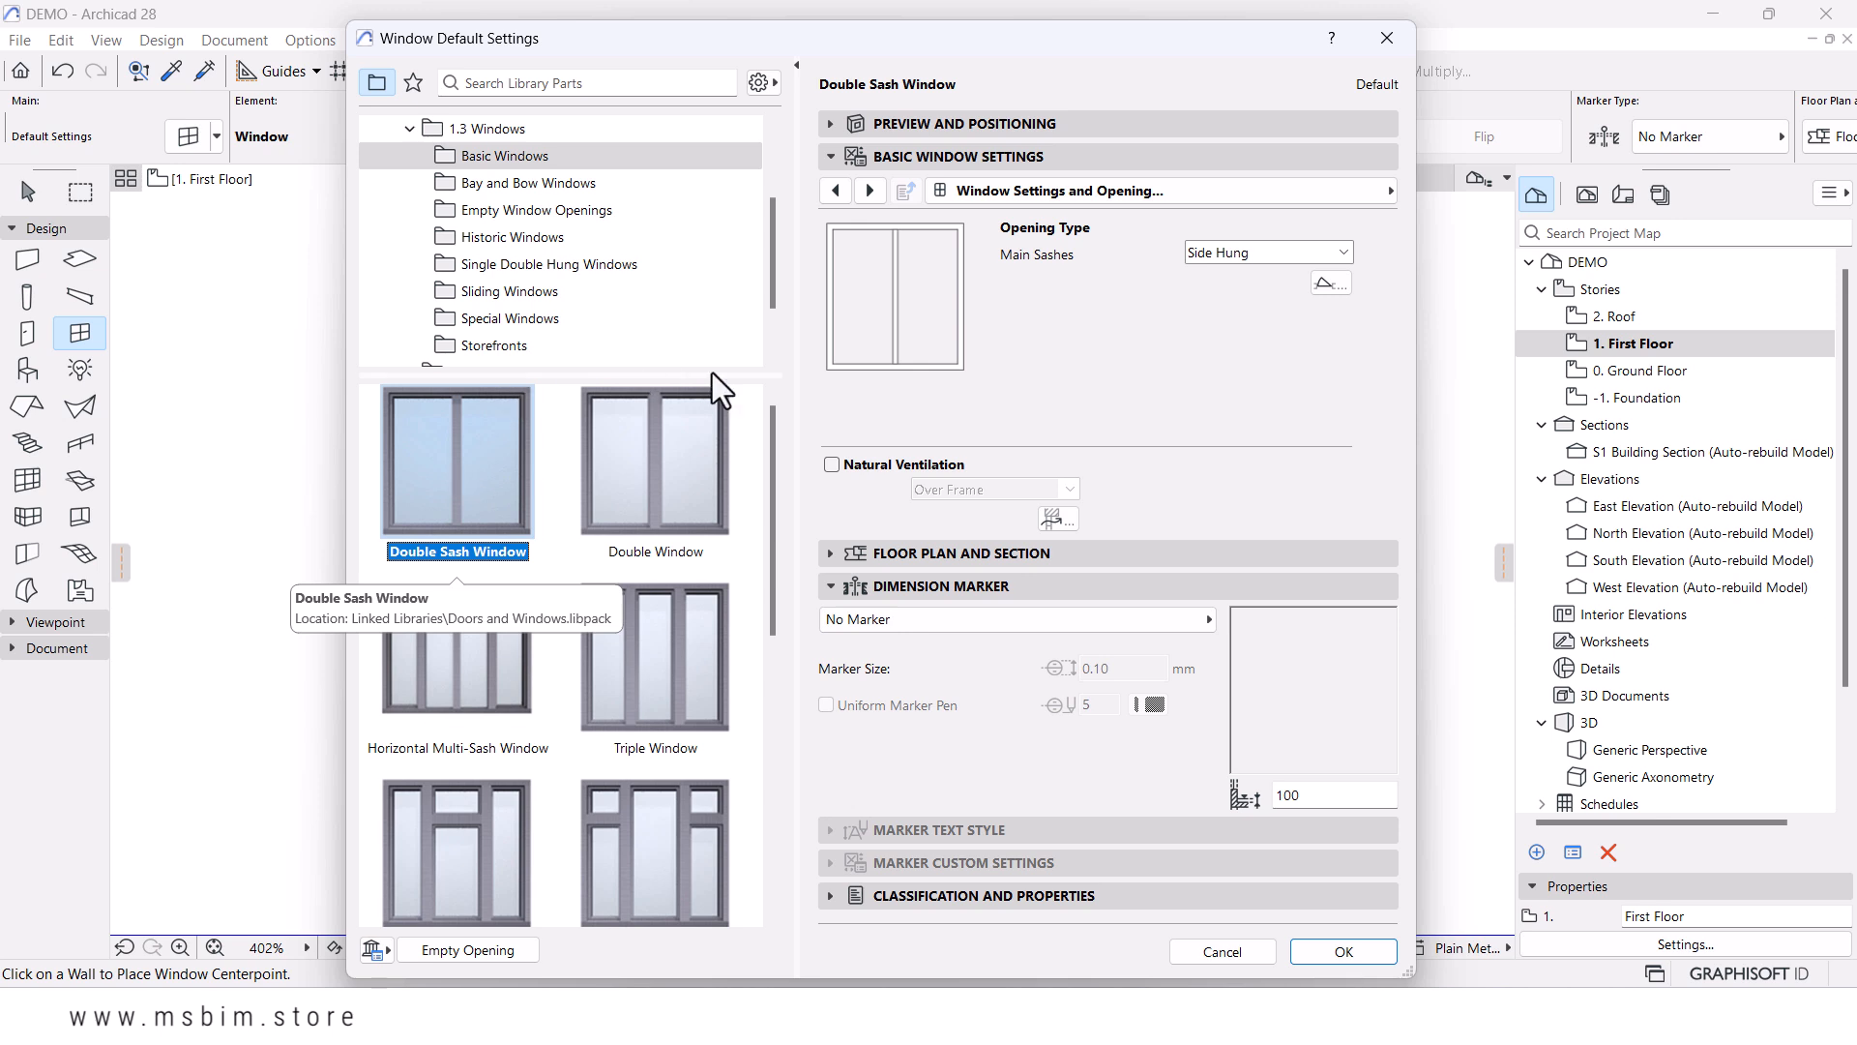
- Enable uniform window surfaces and set the frame and sash surfaces to Metal - Aluminium
left_click(871, 191)
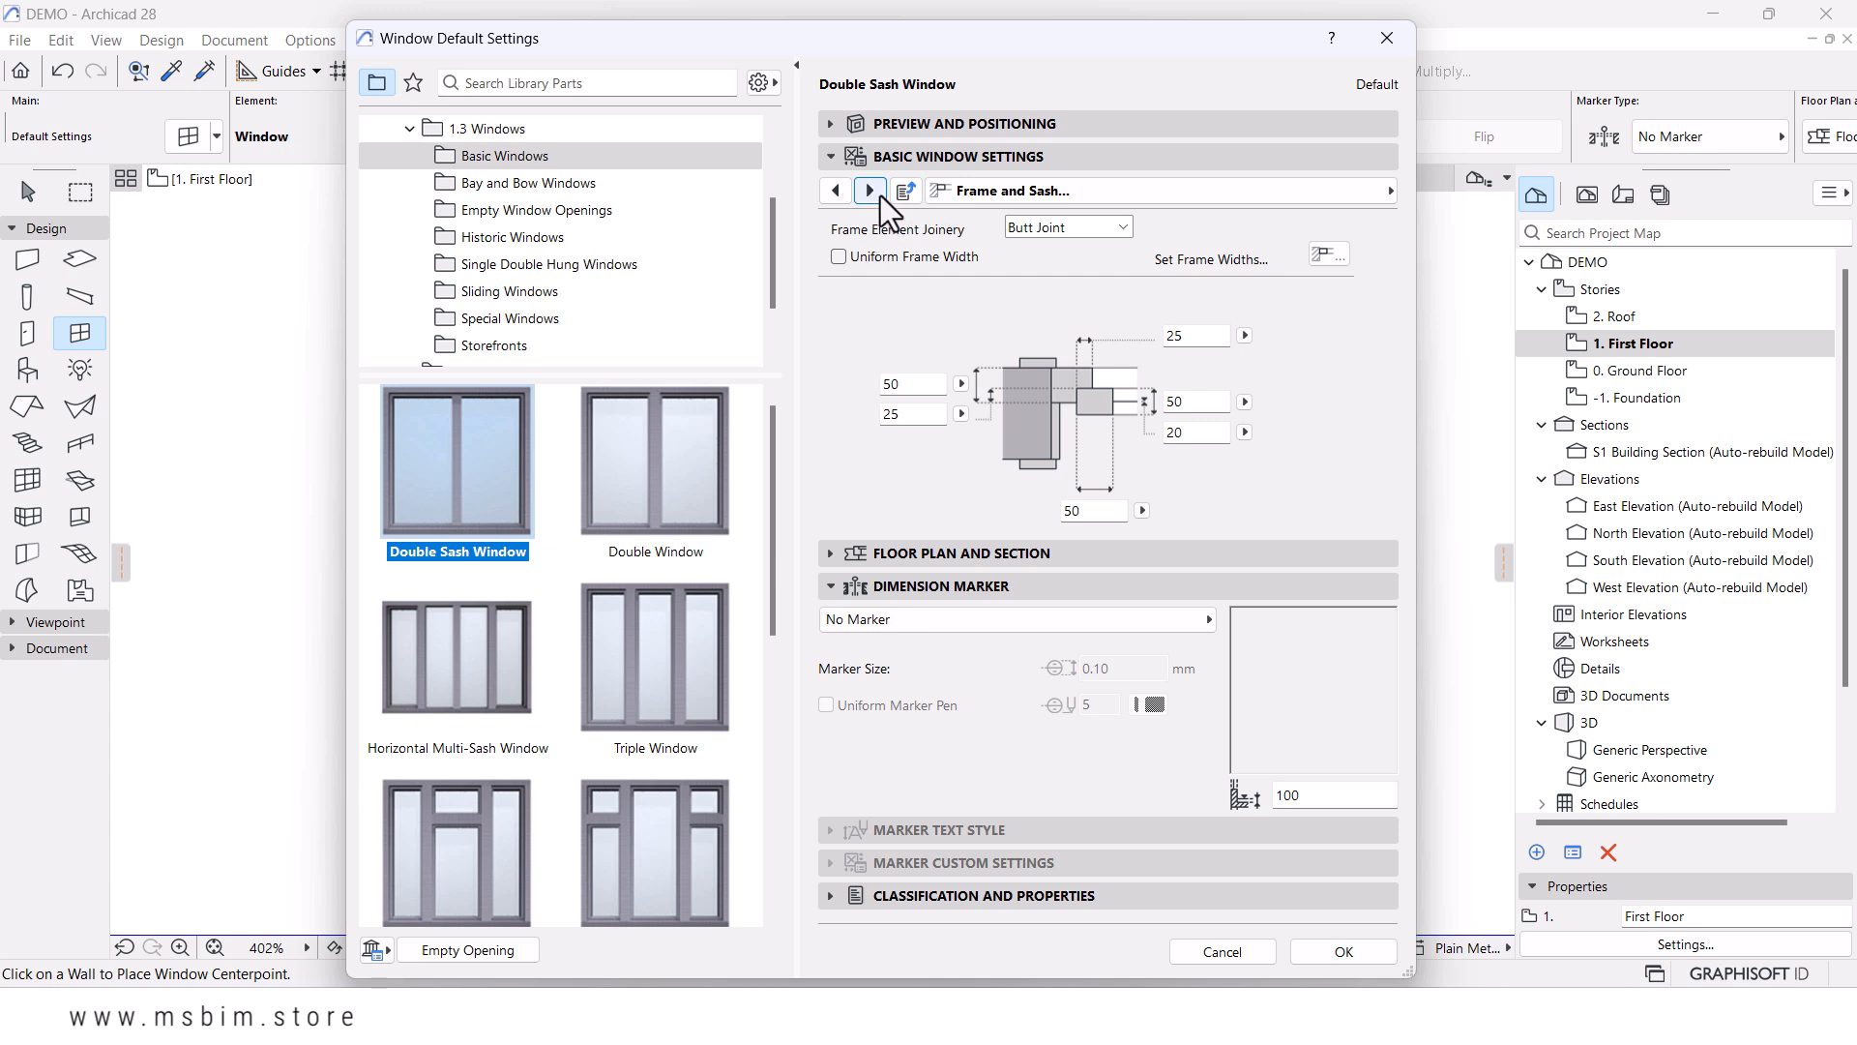
left_click(880, 195)
left_click(869, 190)
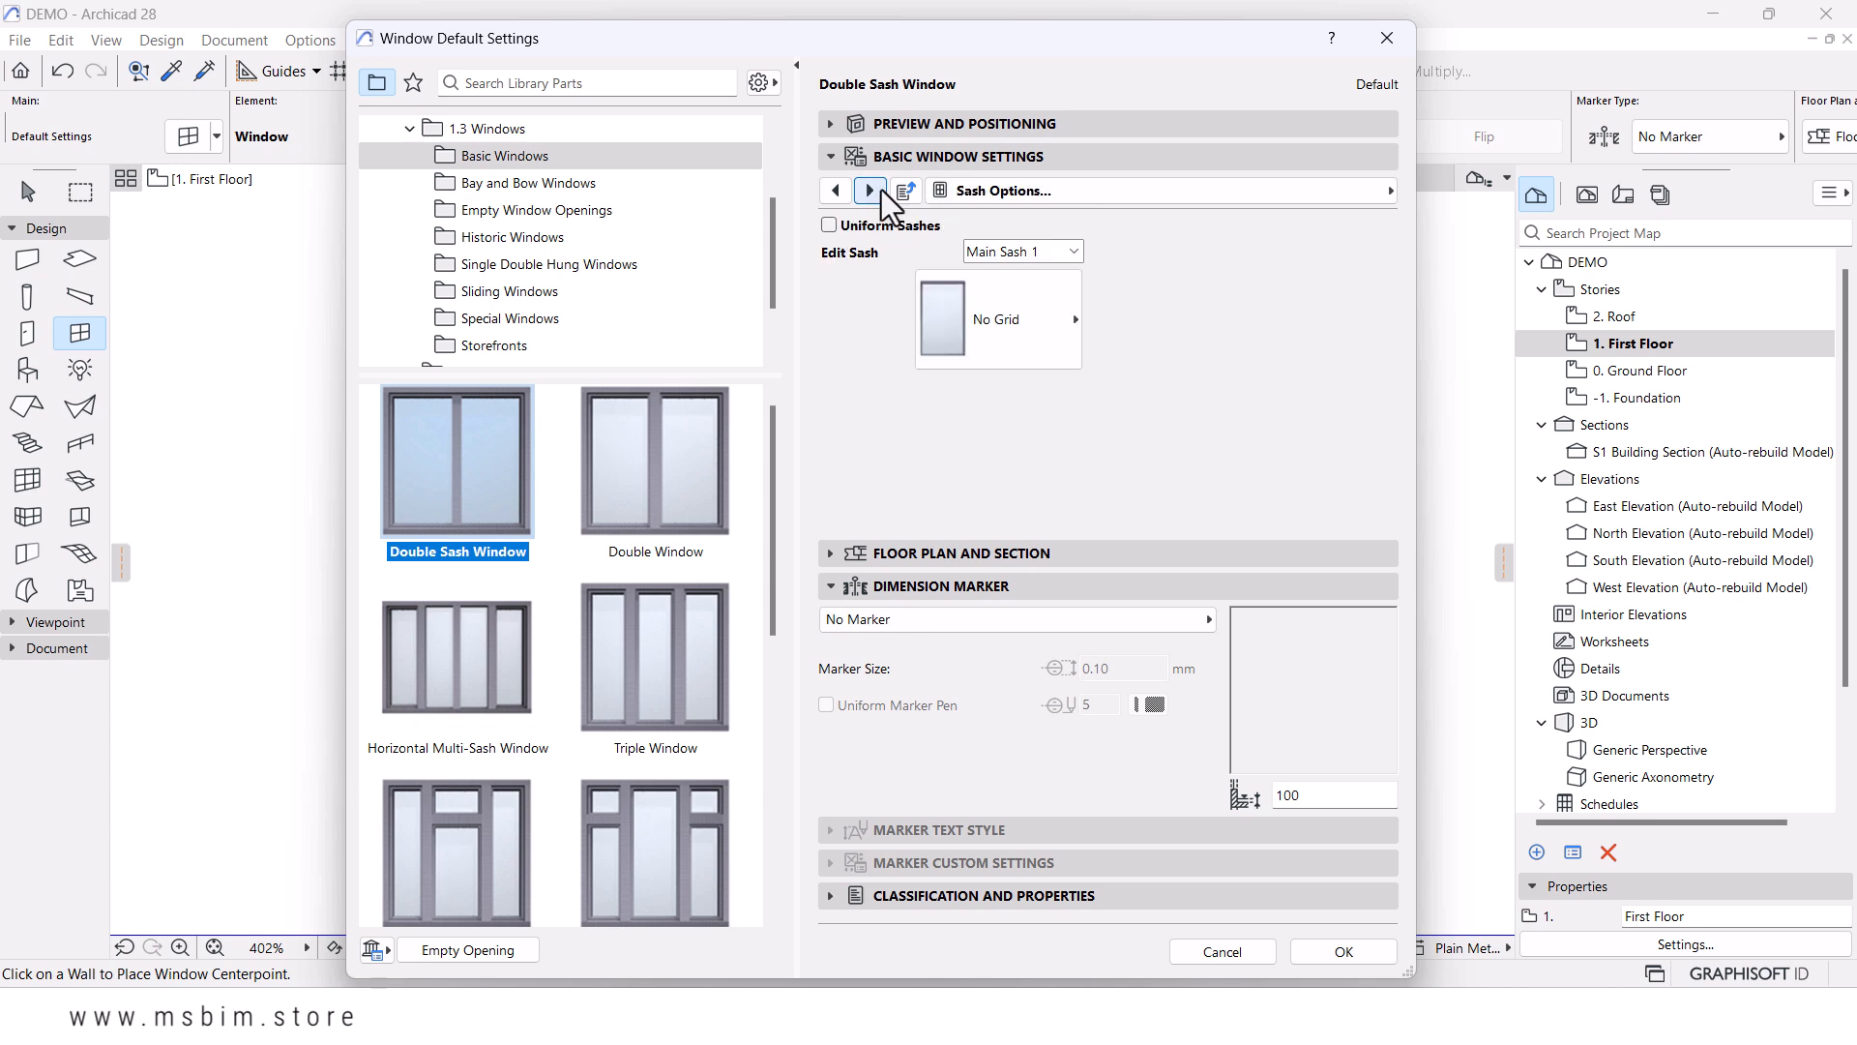
left_click(882, 190)
left_click(883, 190)
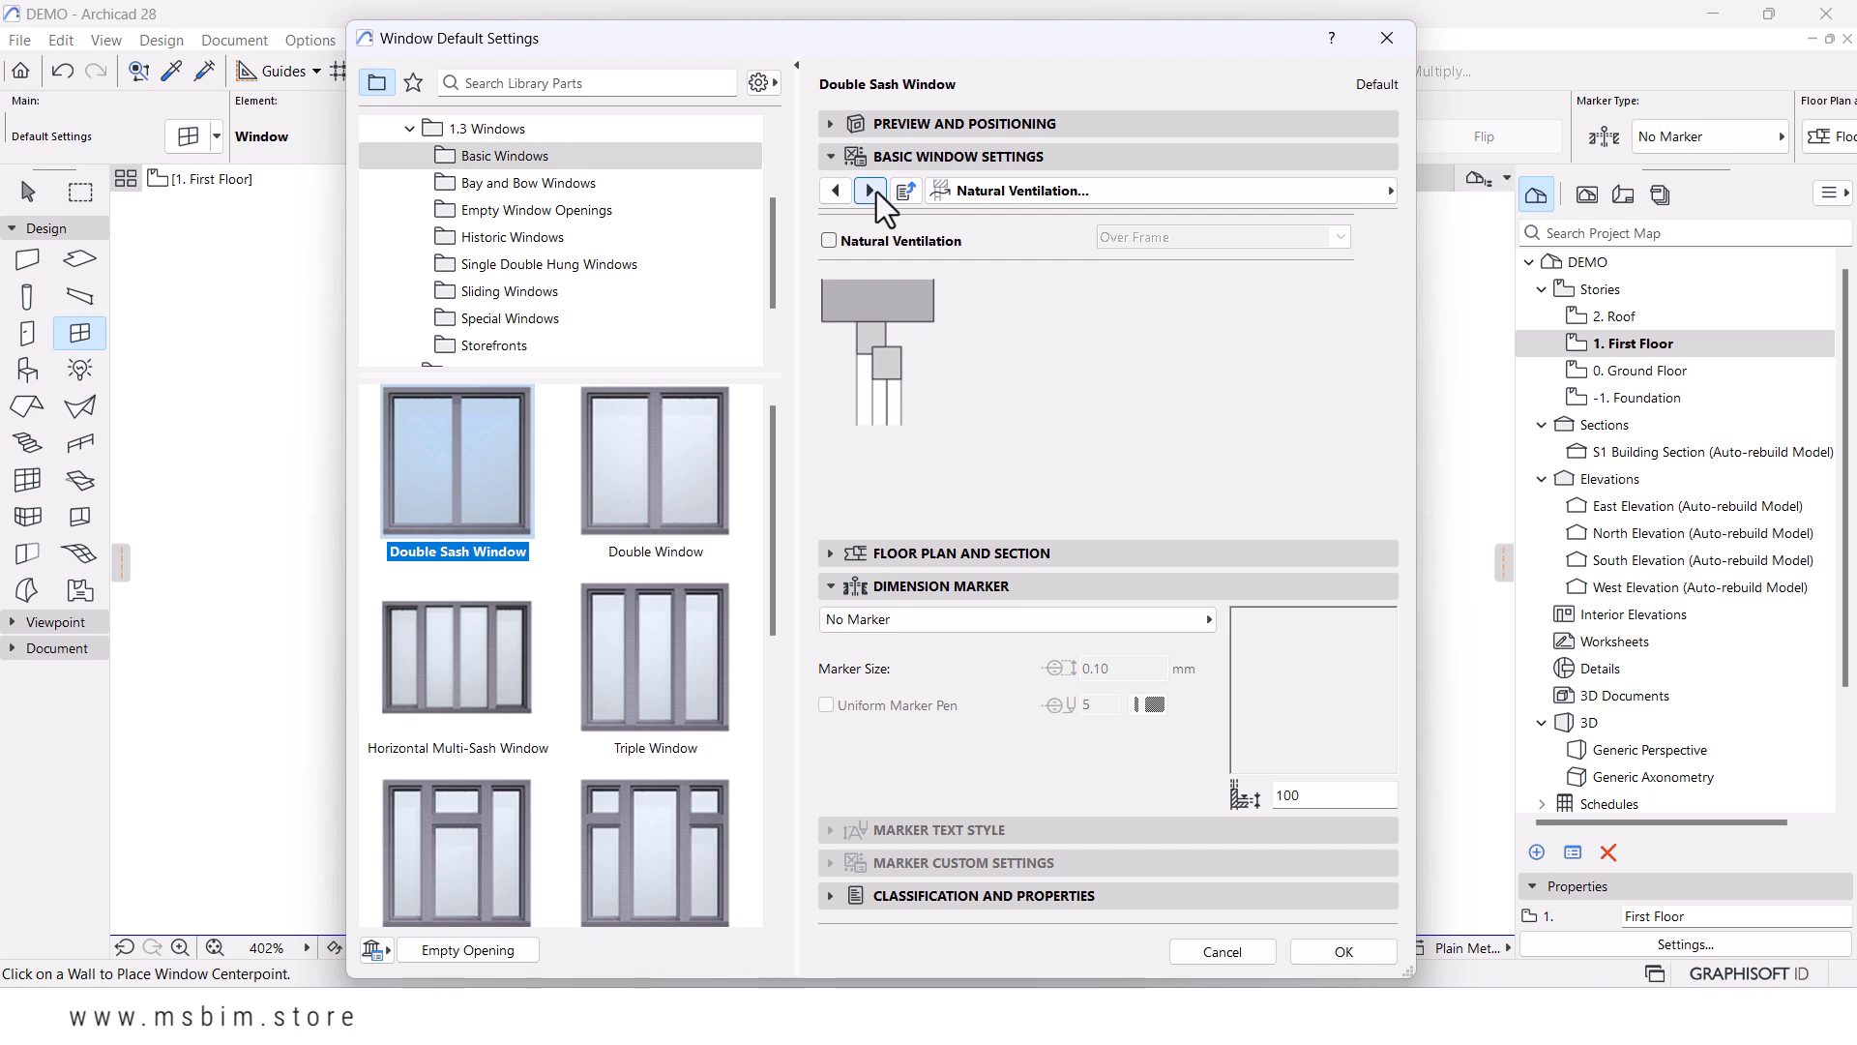
left_click(876, 191)
left_click(876, 192)
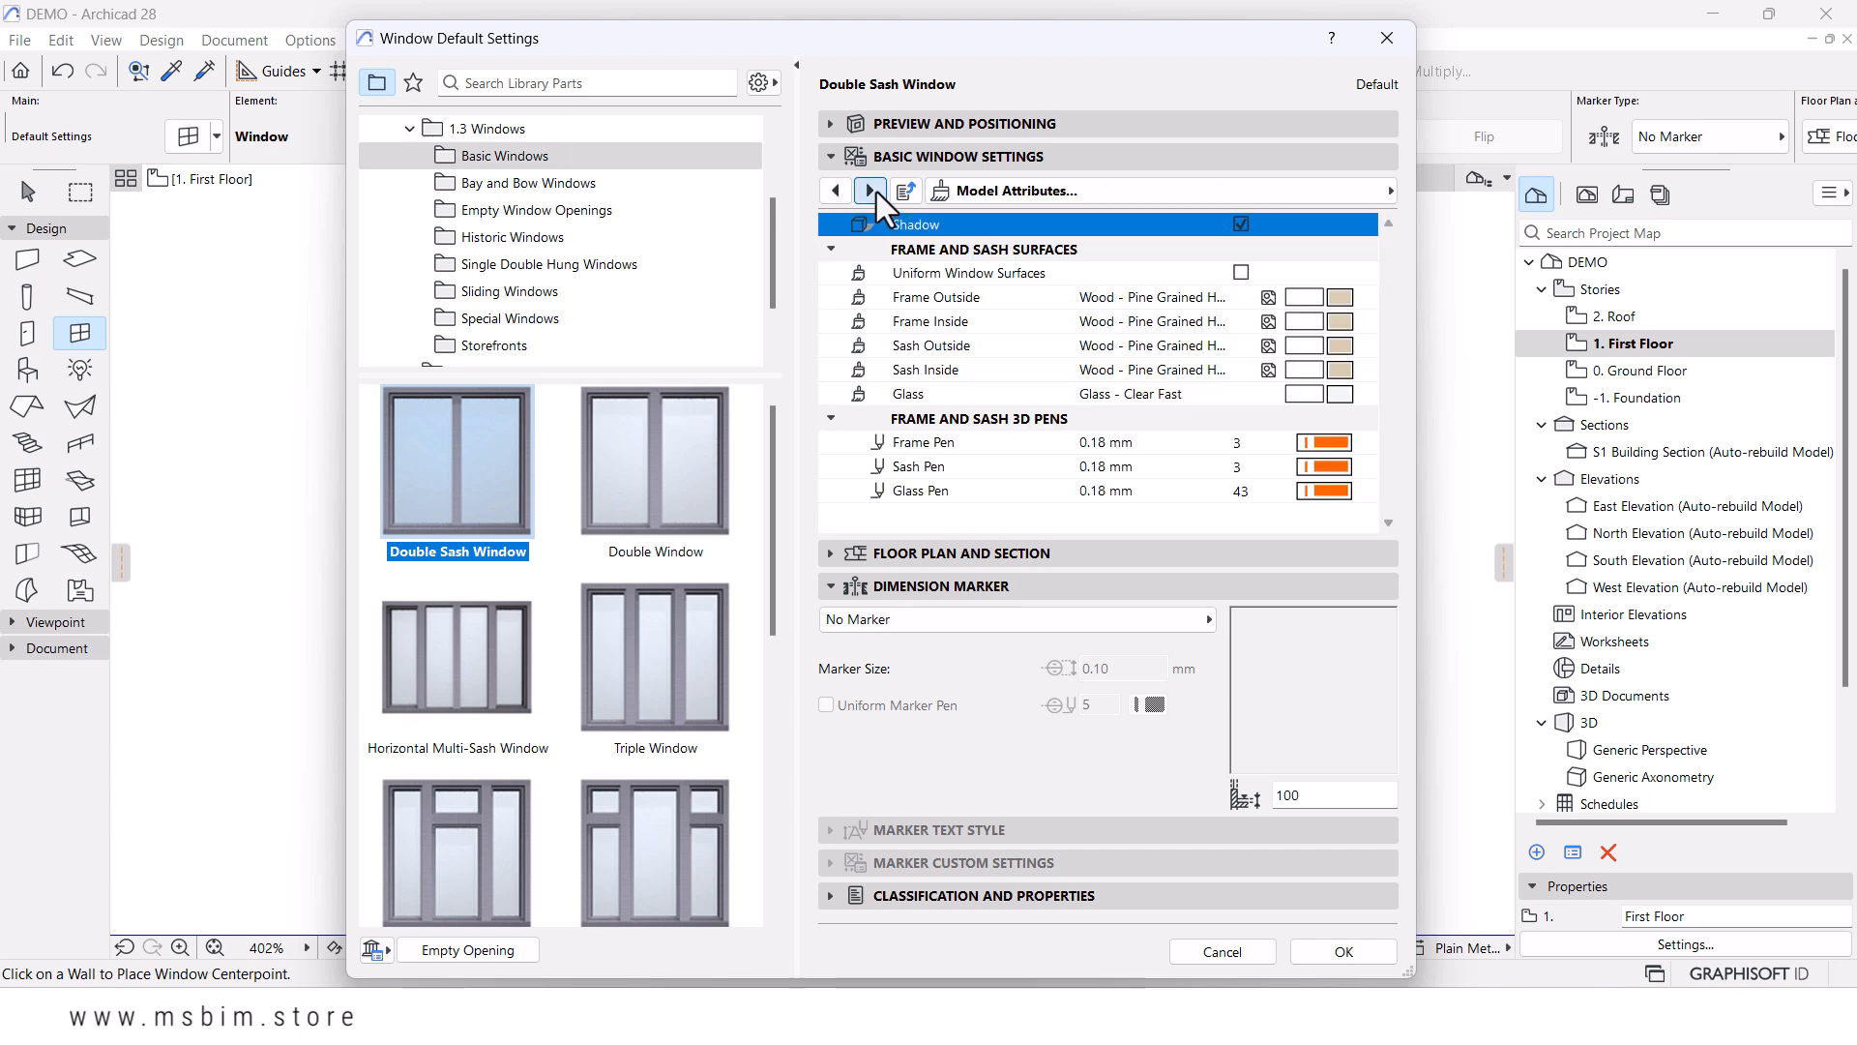
left_click(876, 192)
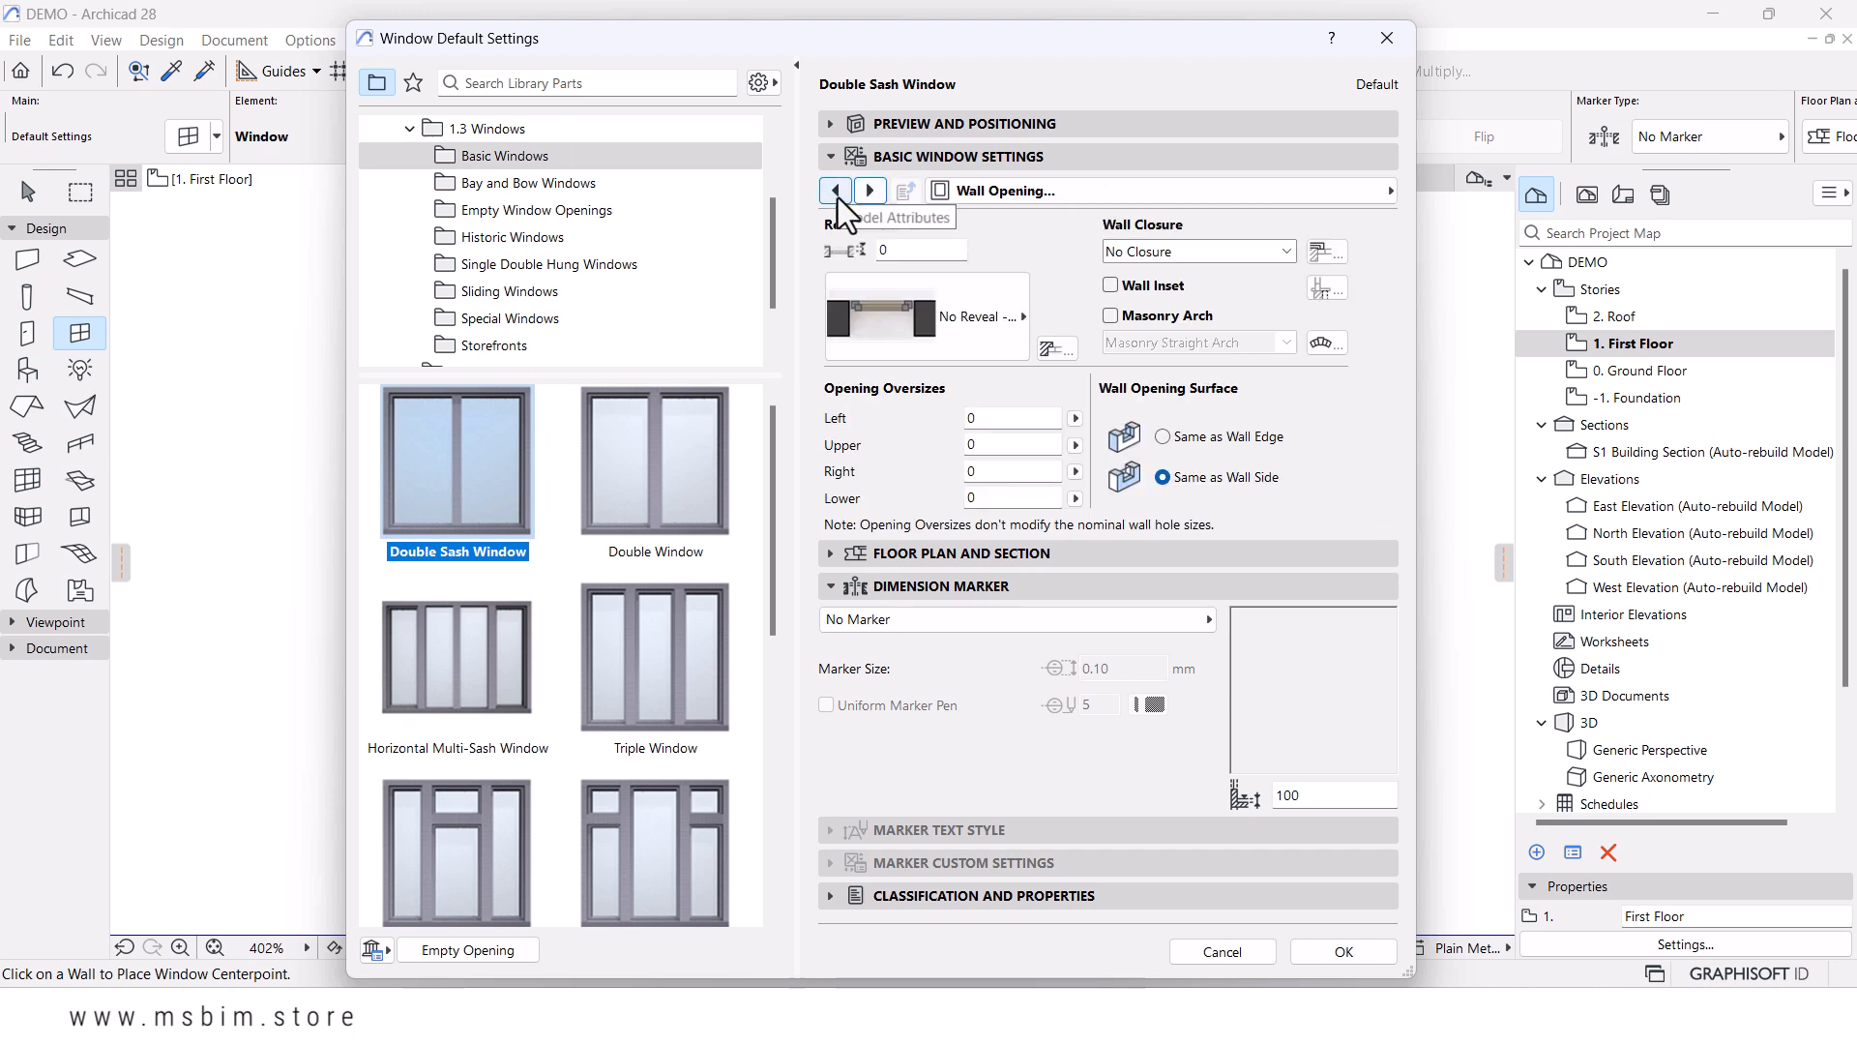
left_click(837, 191)
left_click(1241, 274)
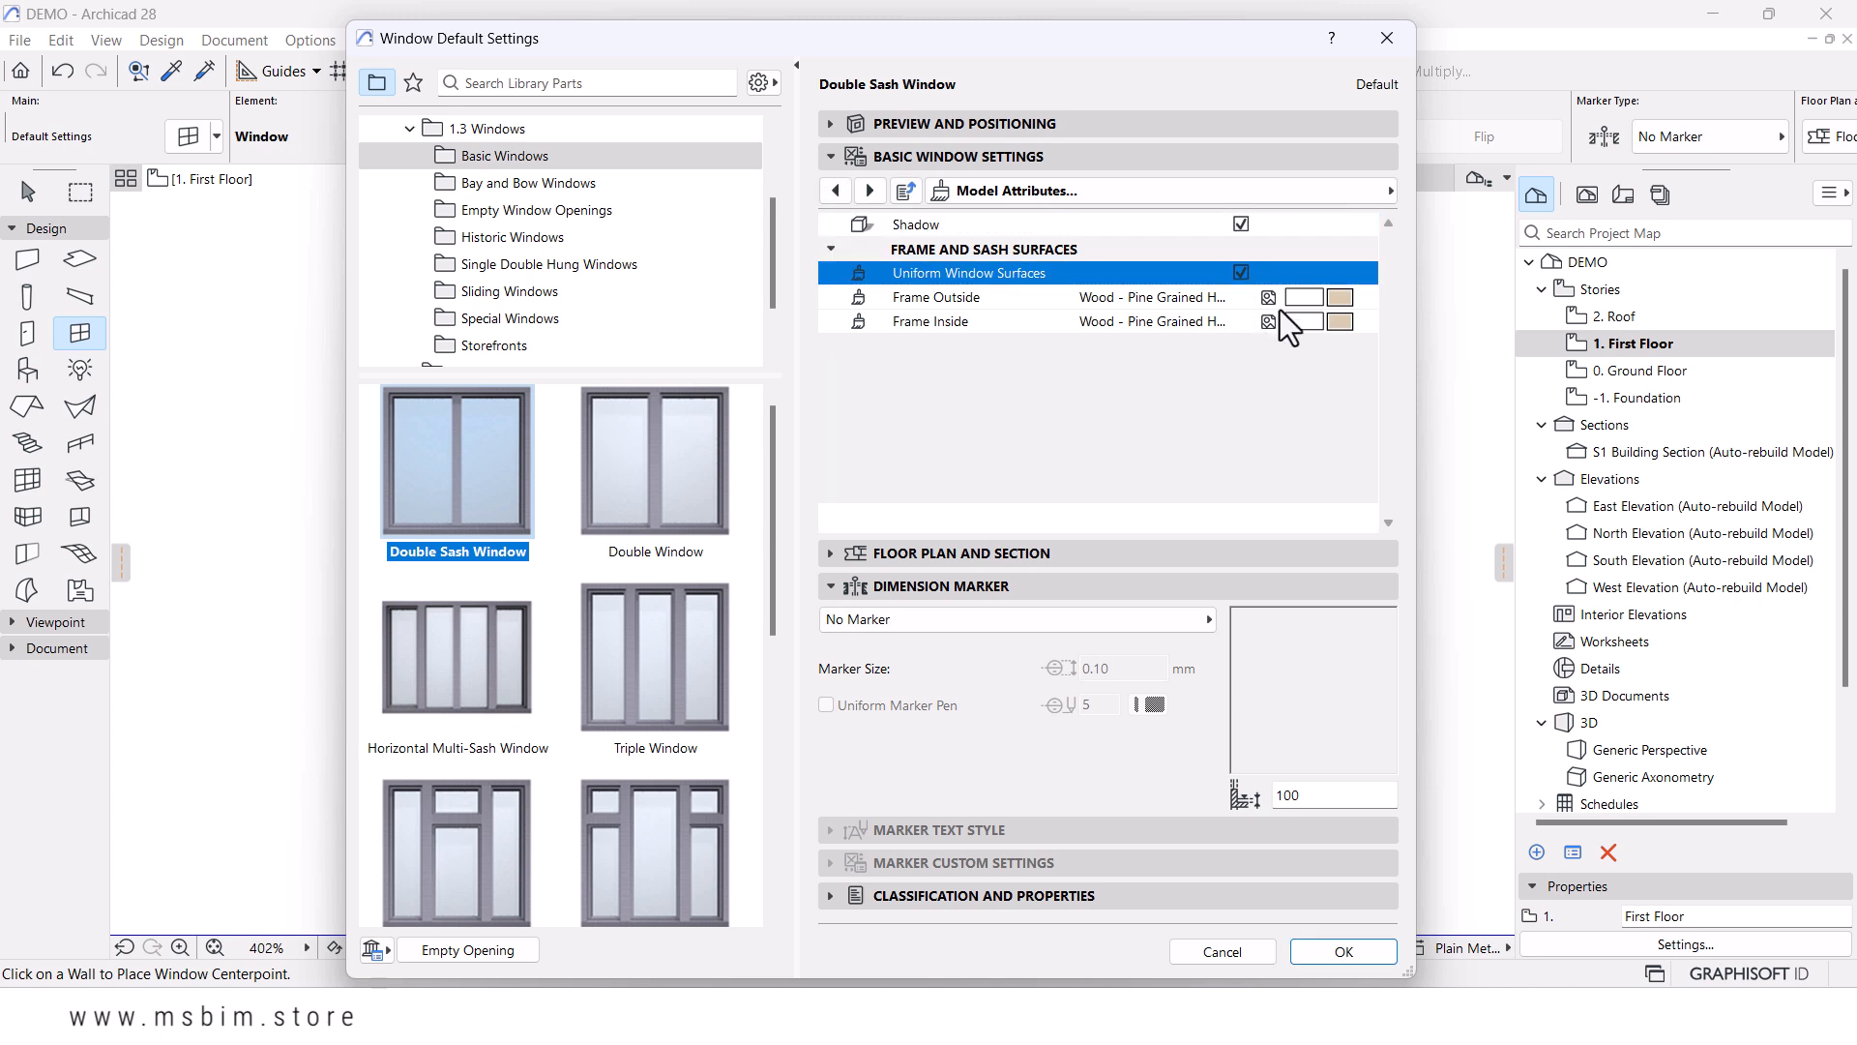
left_click(1340, 299)
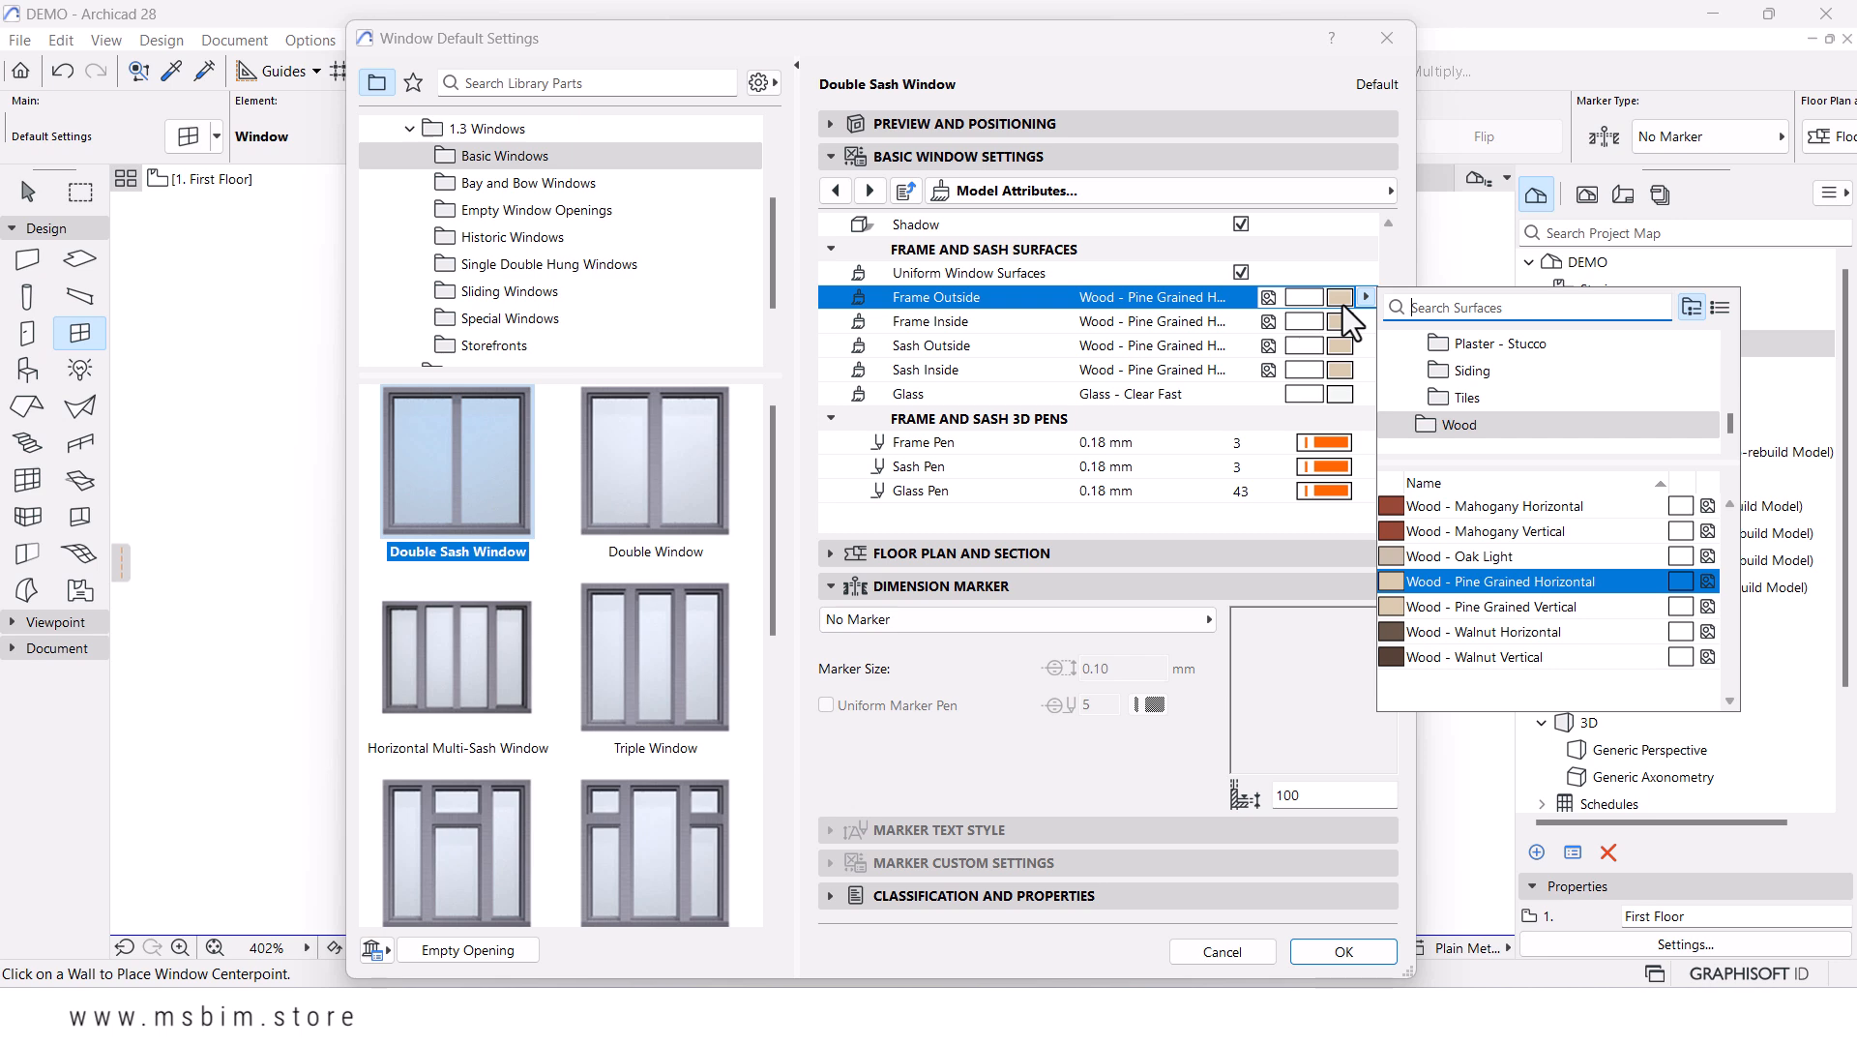
type("met")
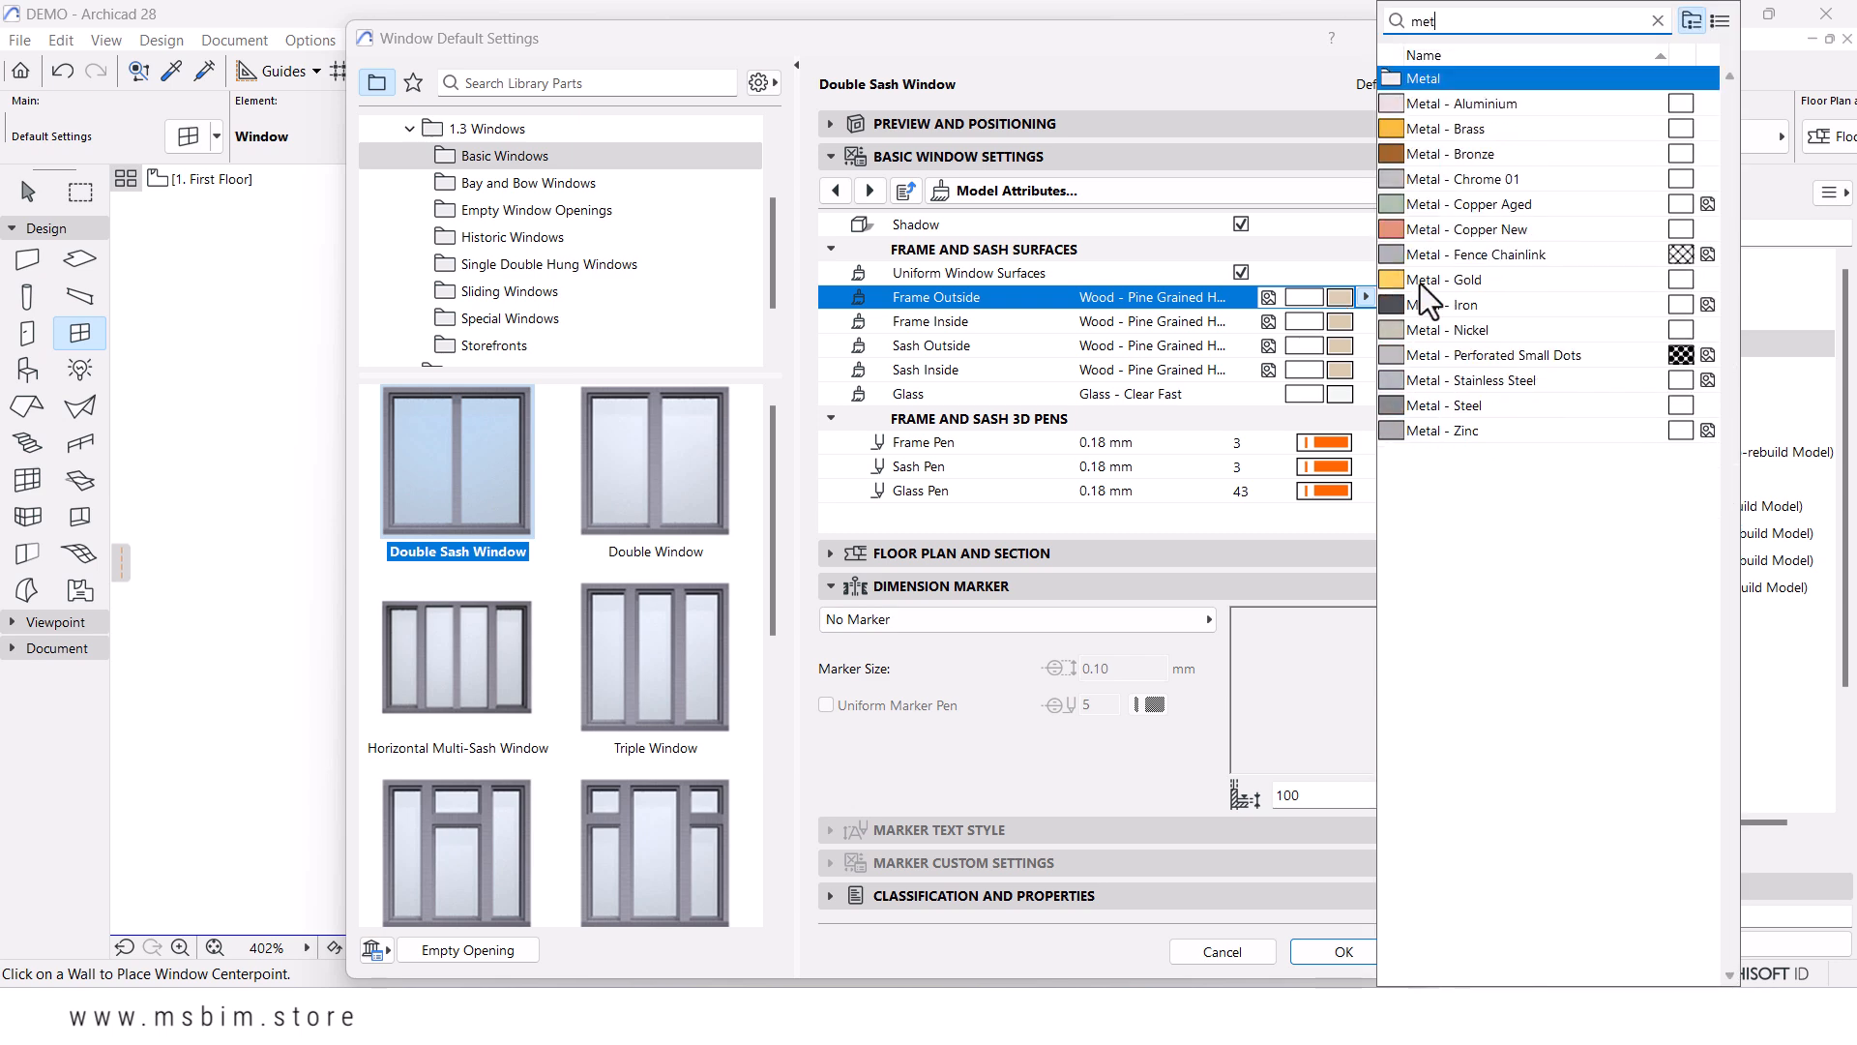
left_click(1490, 103)
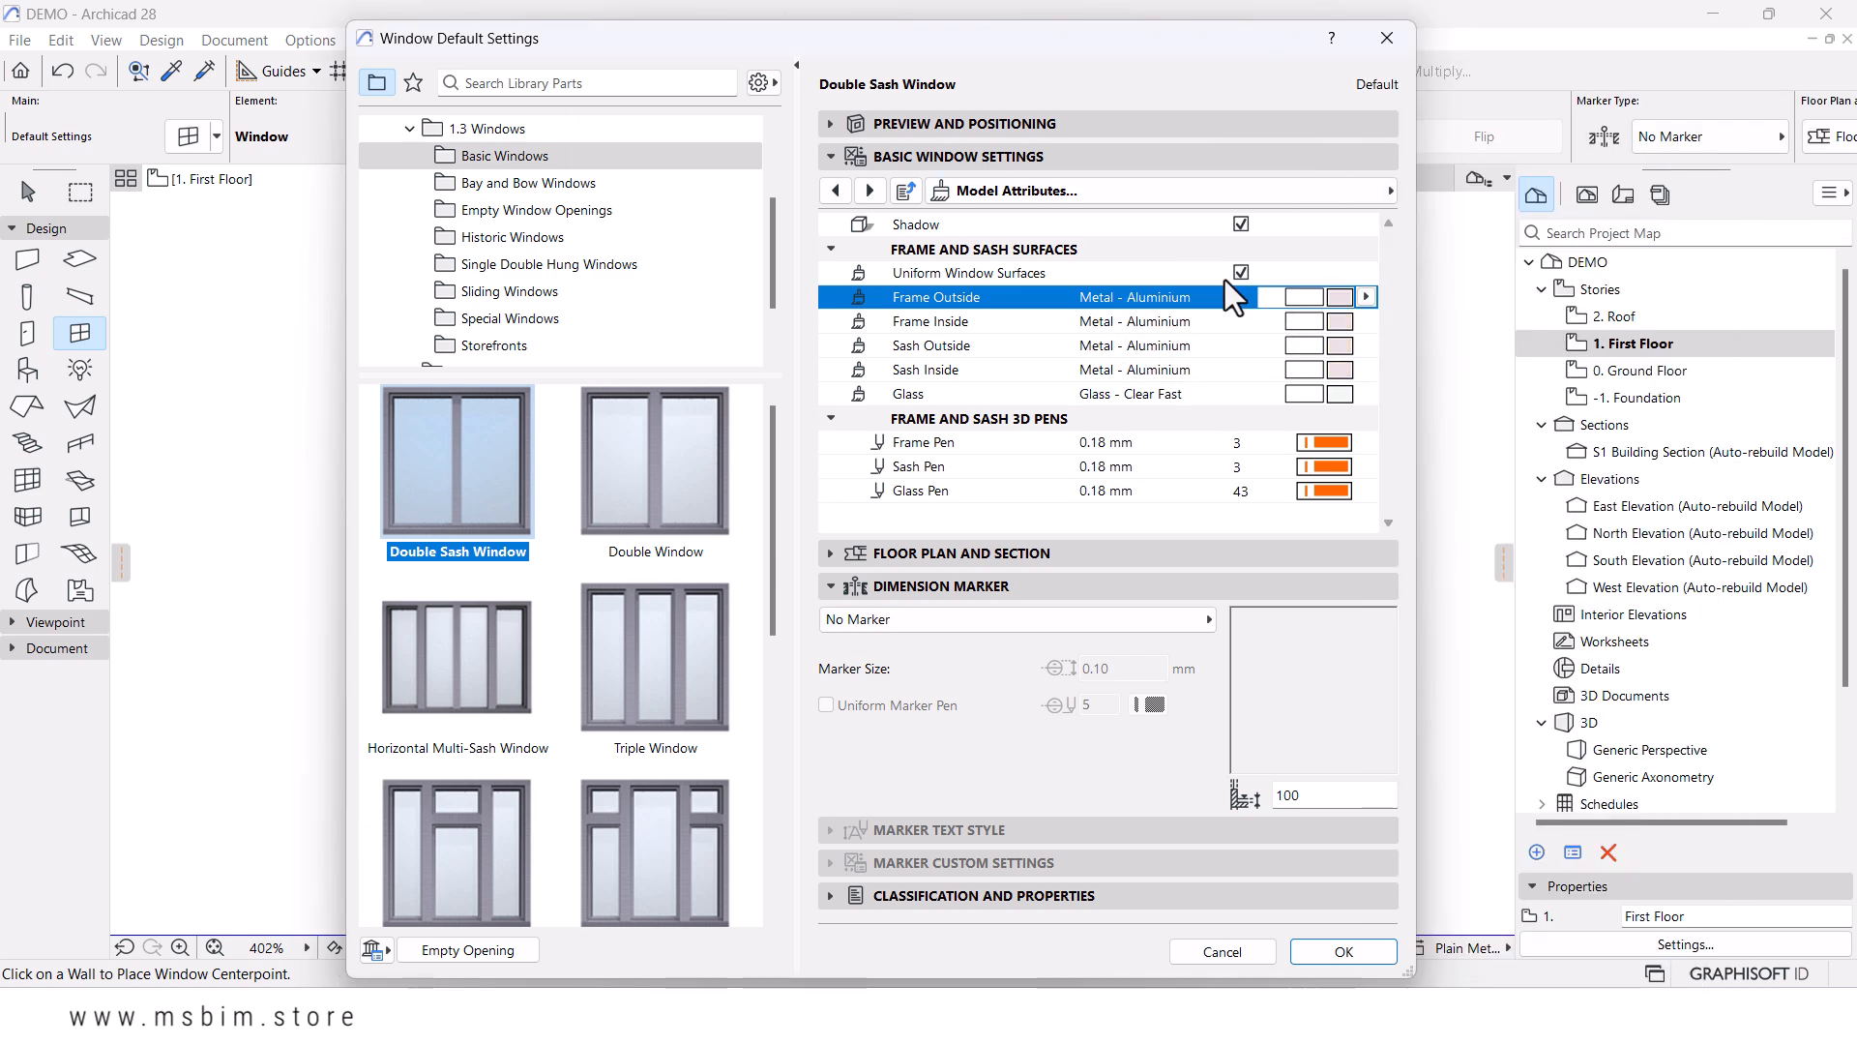
- Enable the window's outside casing and set the casing's thickness to 300
left_click(881, 190)
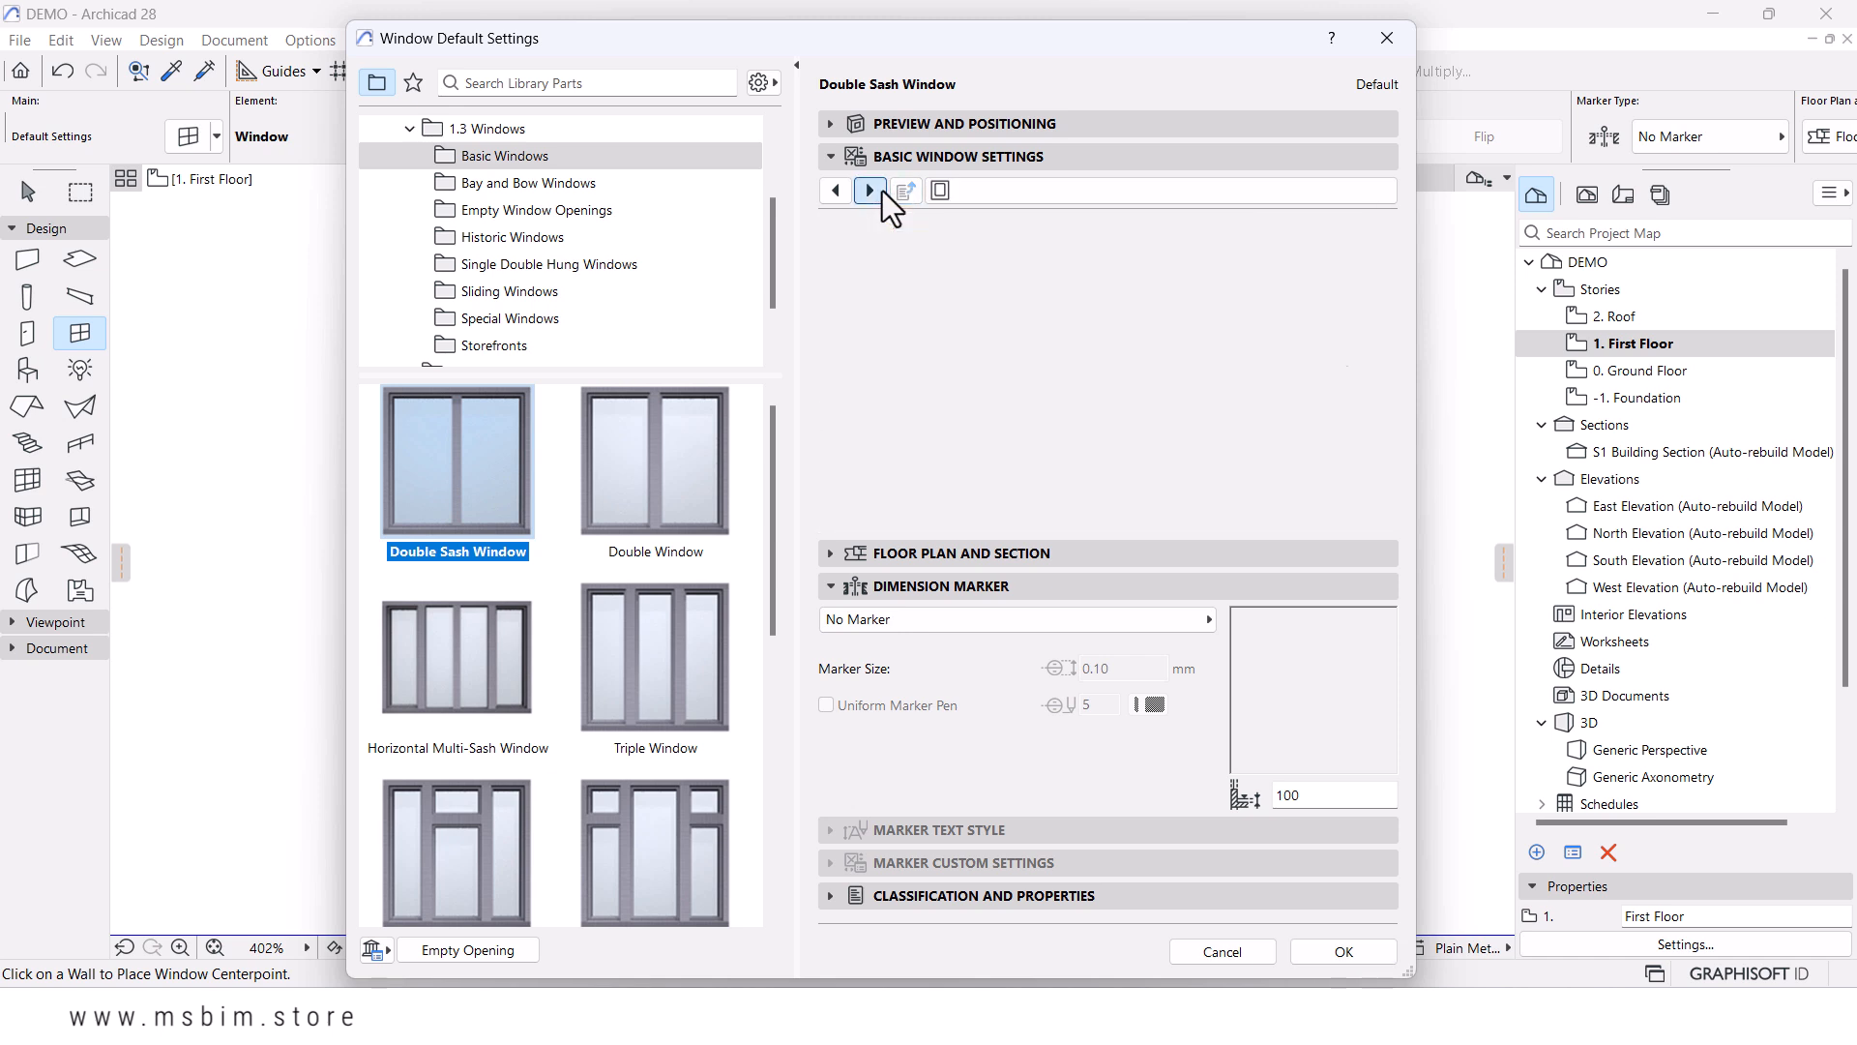
left_click(881, 189)
left_click(882, 189)
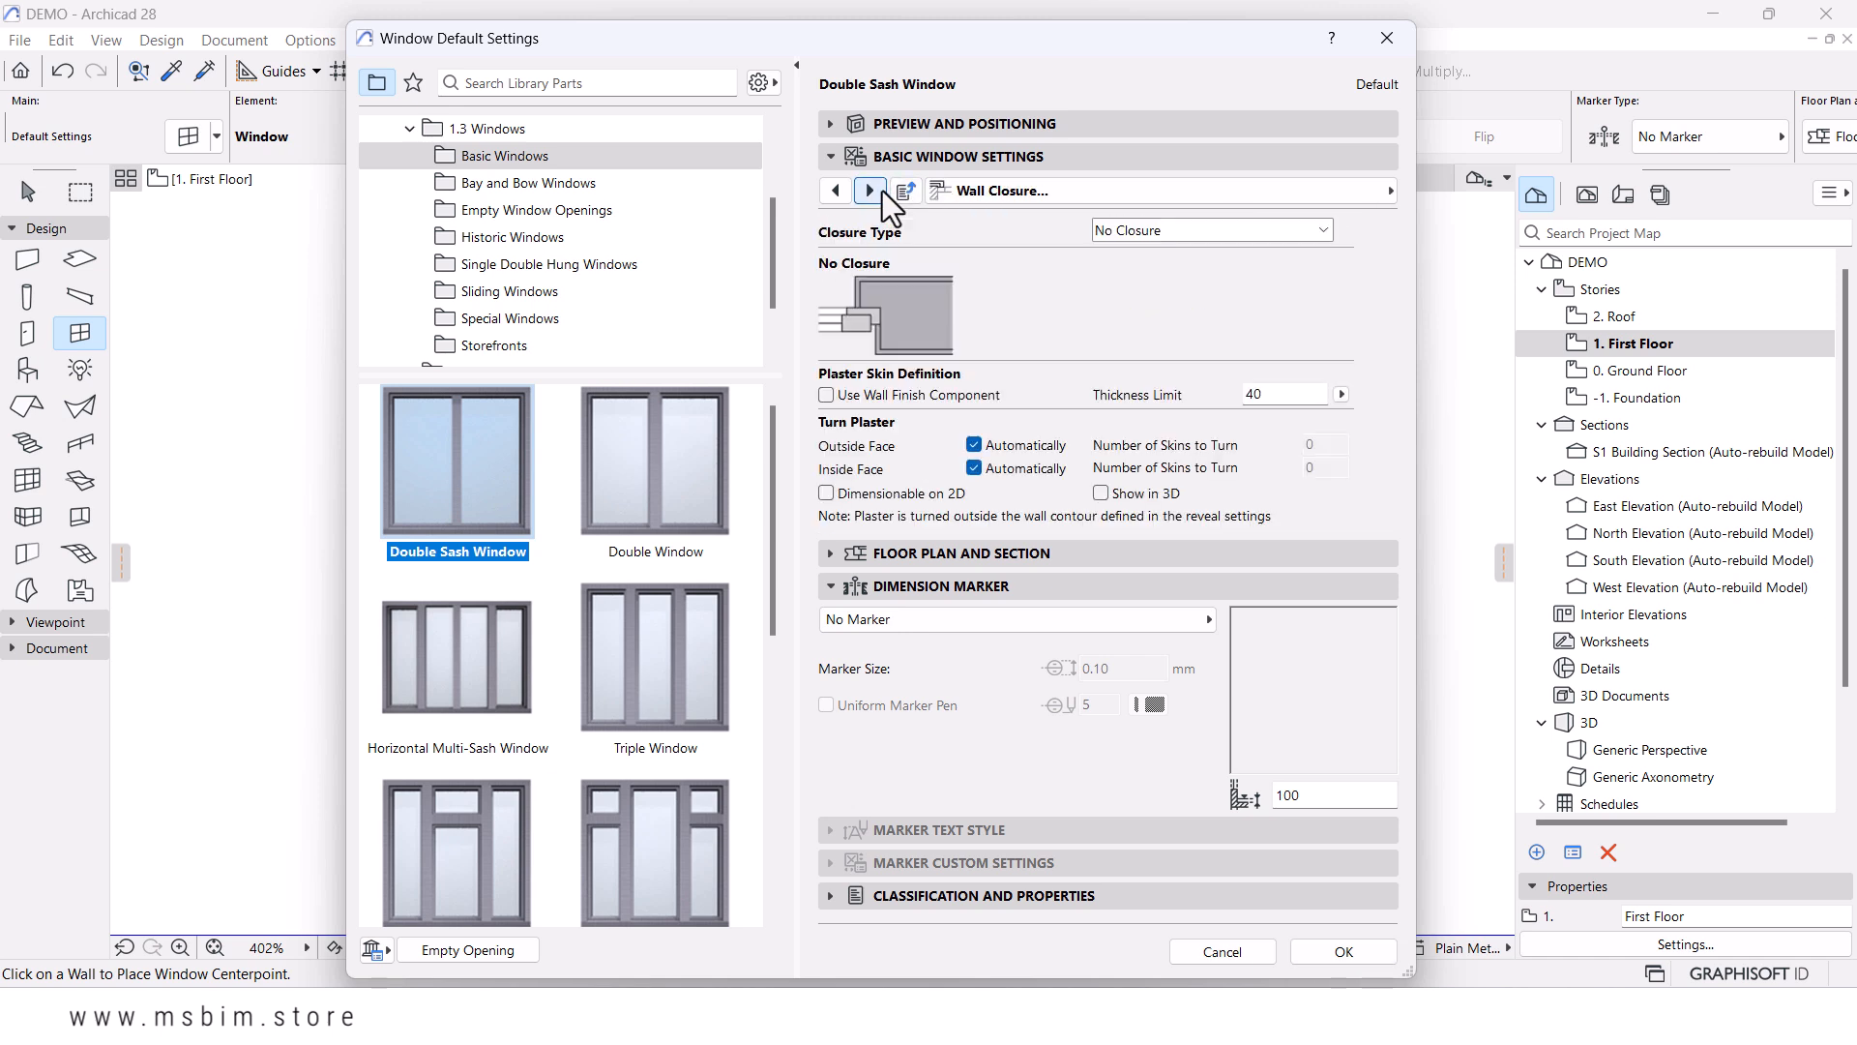
left_click(881, 189)
left_click(881, 189)
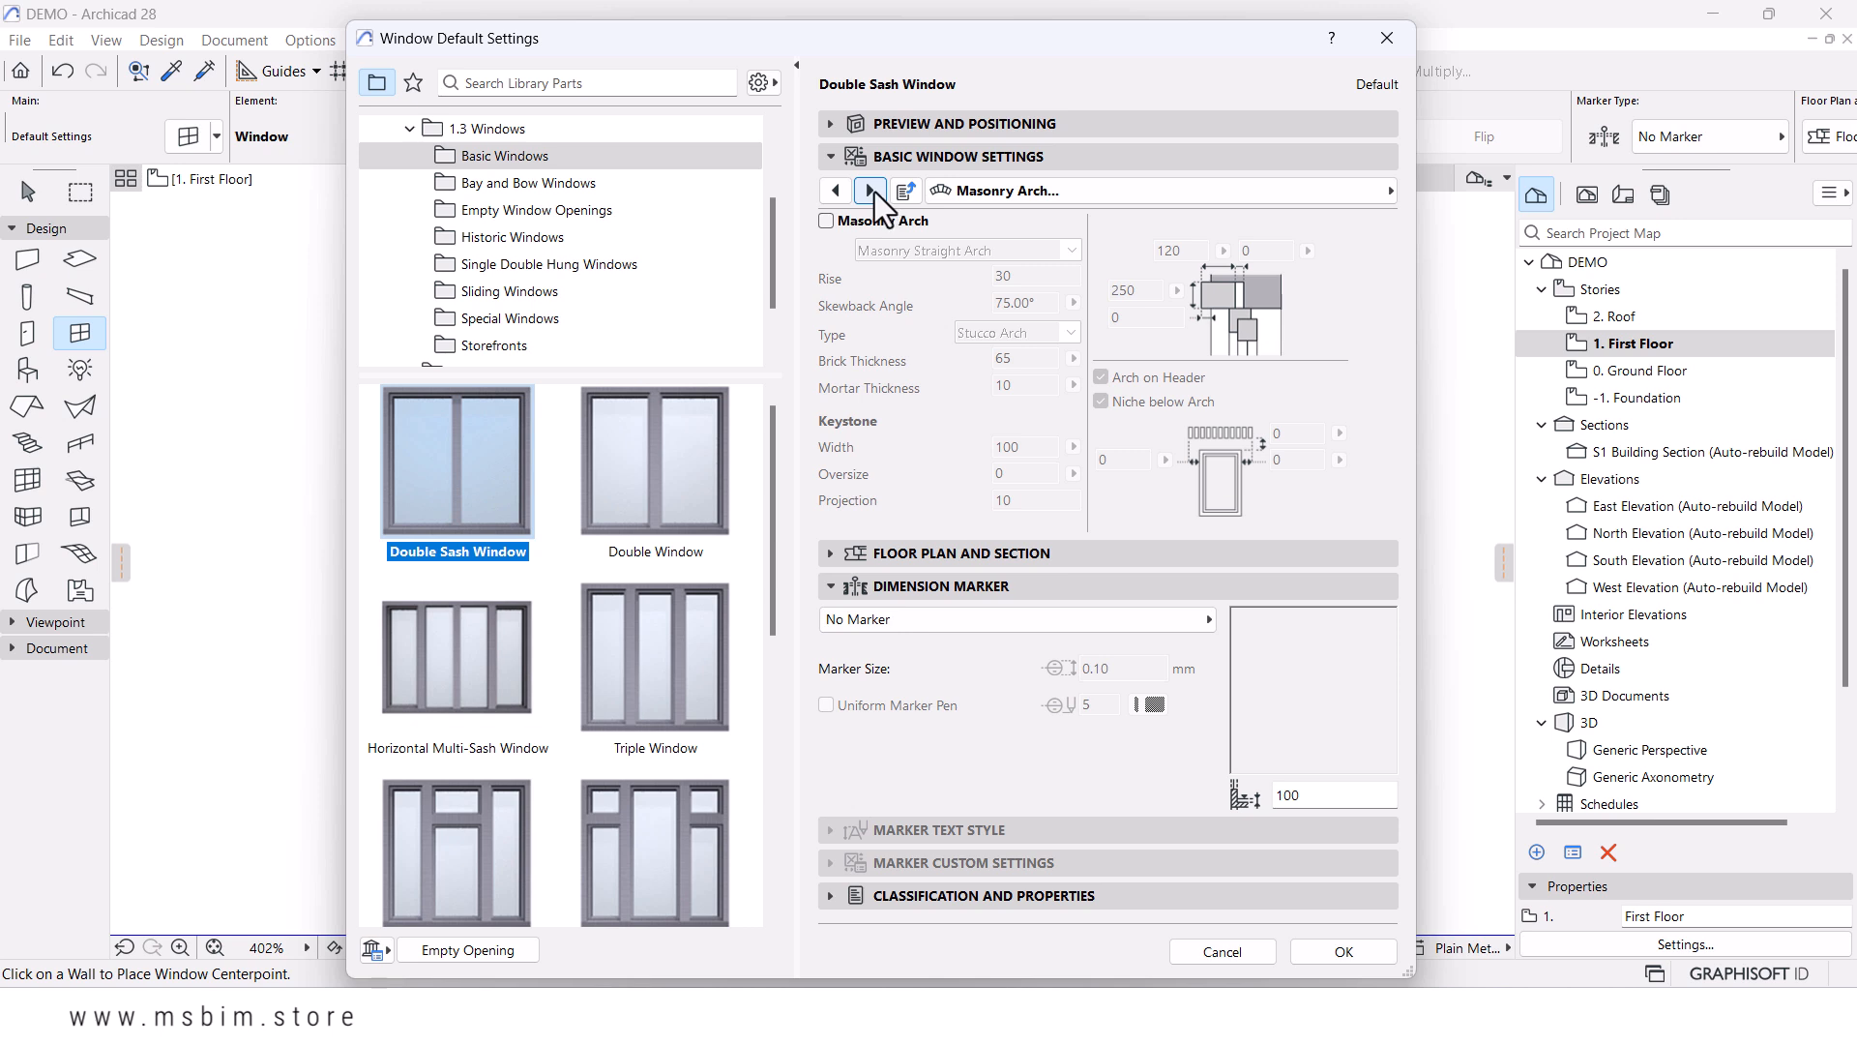
left_click(874, 191)
left_click(874, 192)
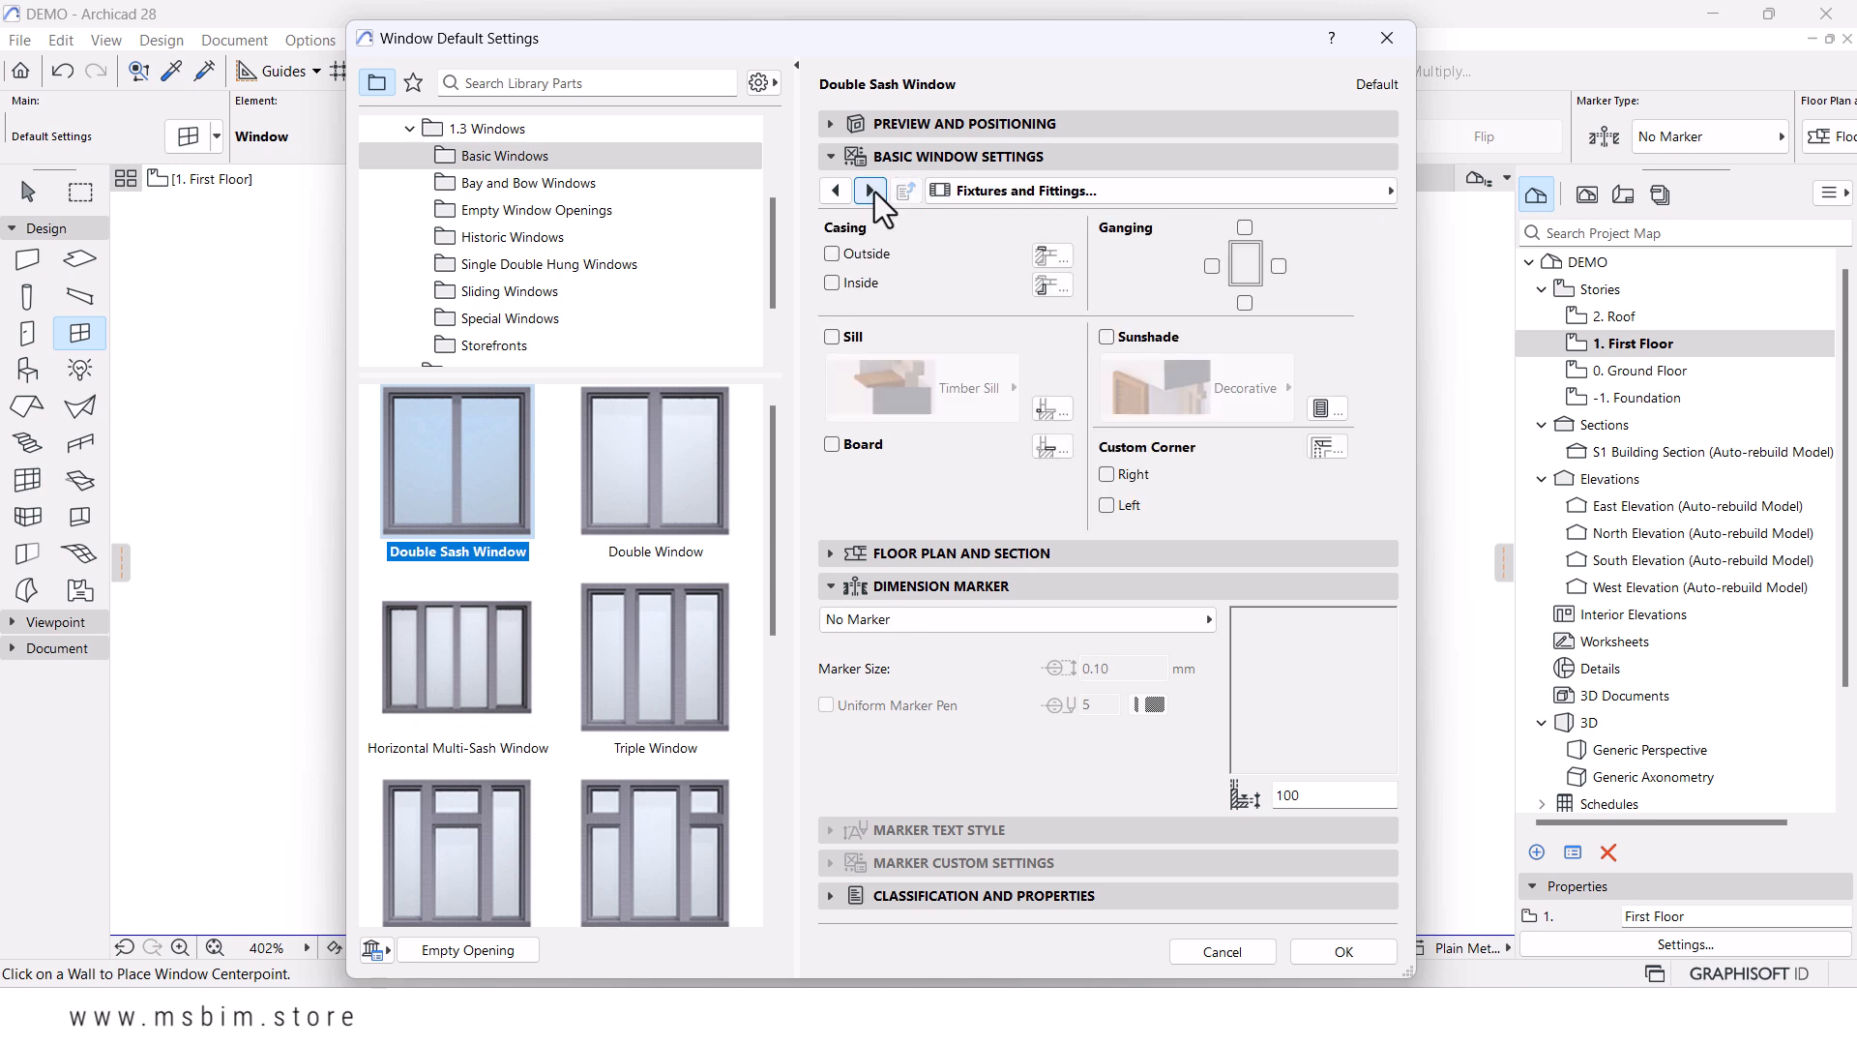
left_click(831, 254)
left_click(1053, 257)
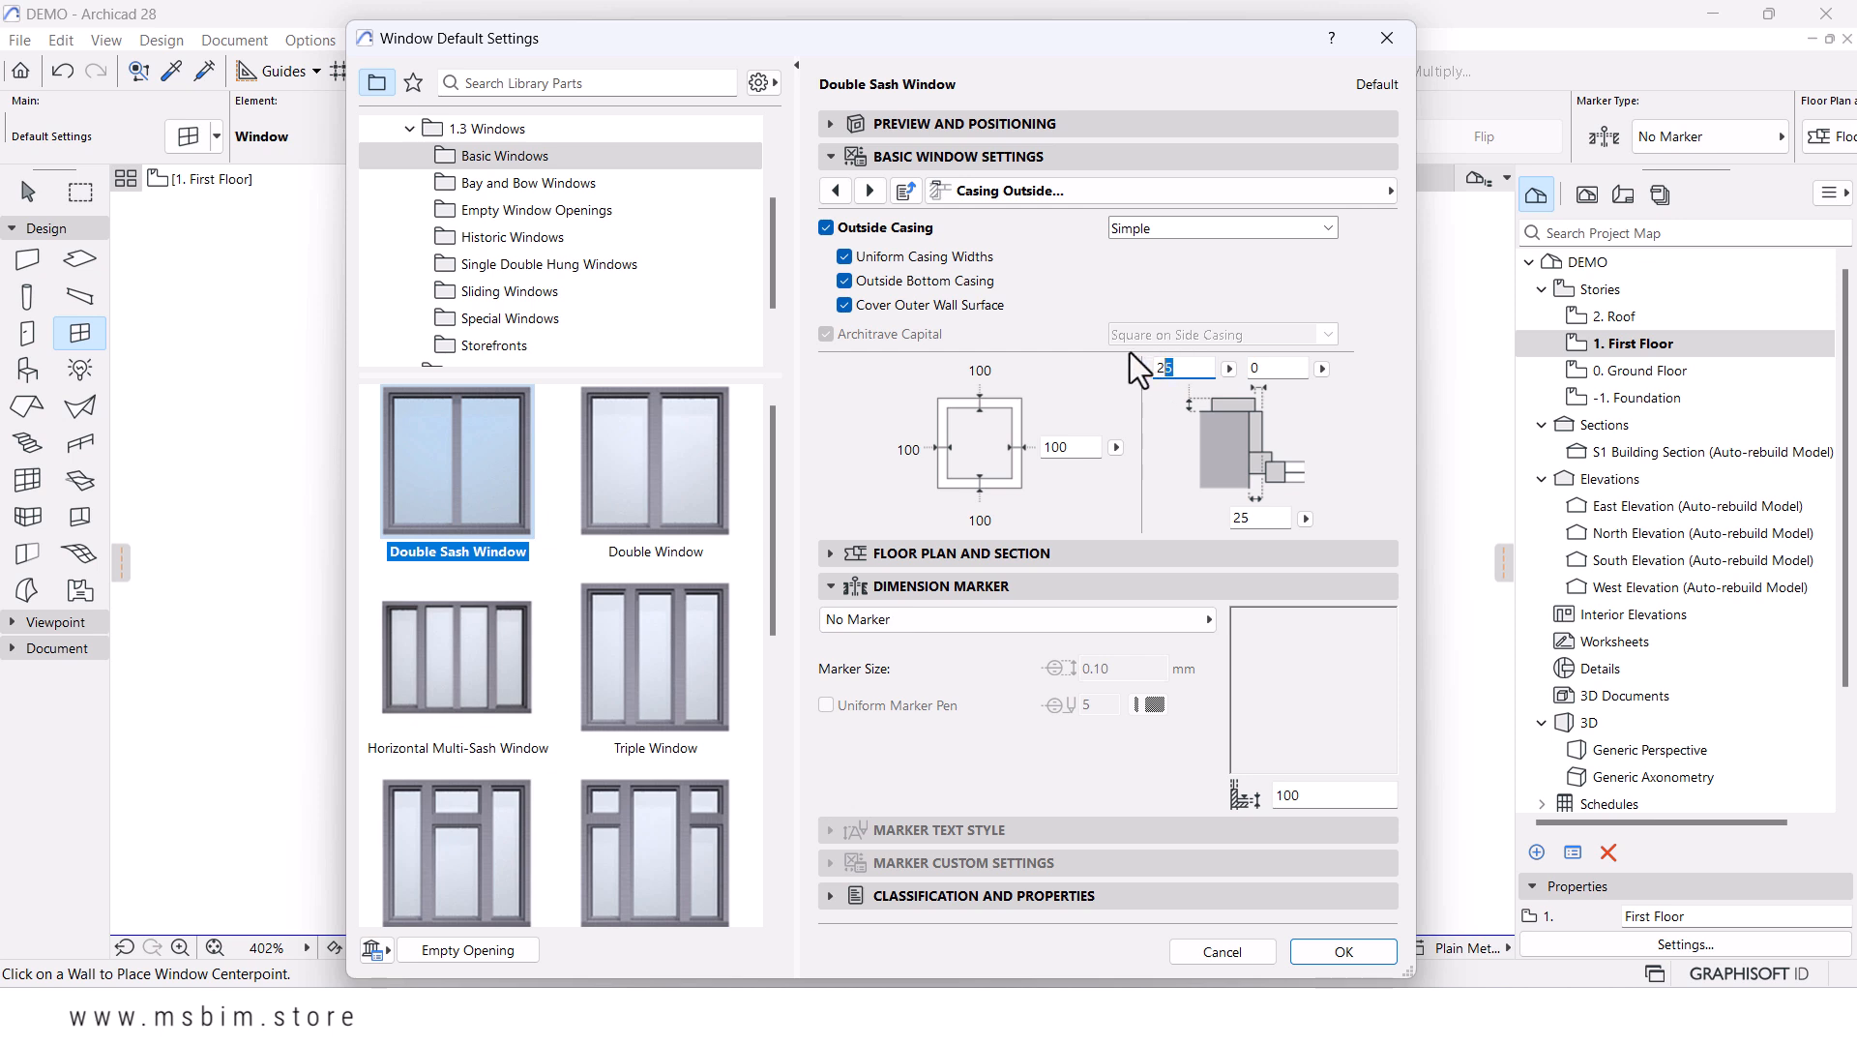
type("300")
left_click(1350, 455)
- Set the default window's outside casing surface to Paint - Lead Oxide Yellow and accept the settings
left_click(865, 191)
left_click(868, 190)
left_click(867, 190)
left_click(867, 191)
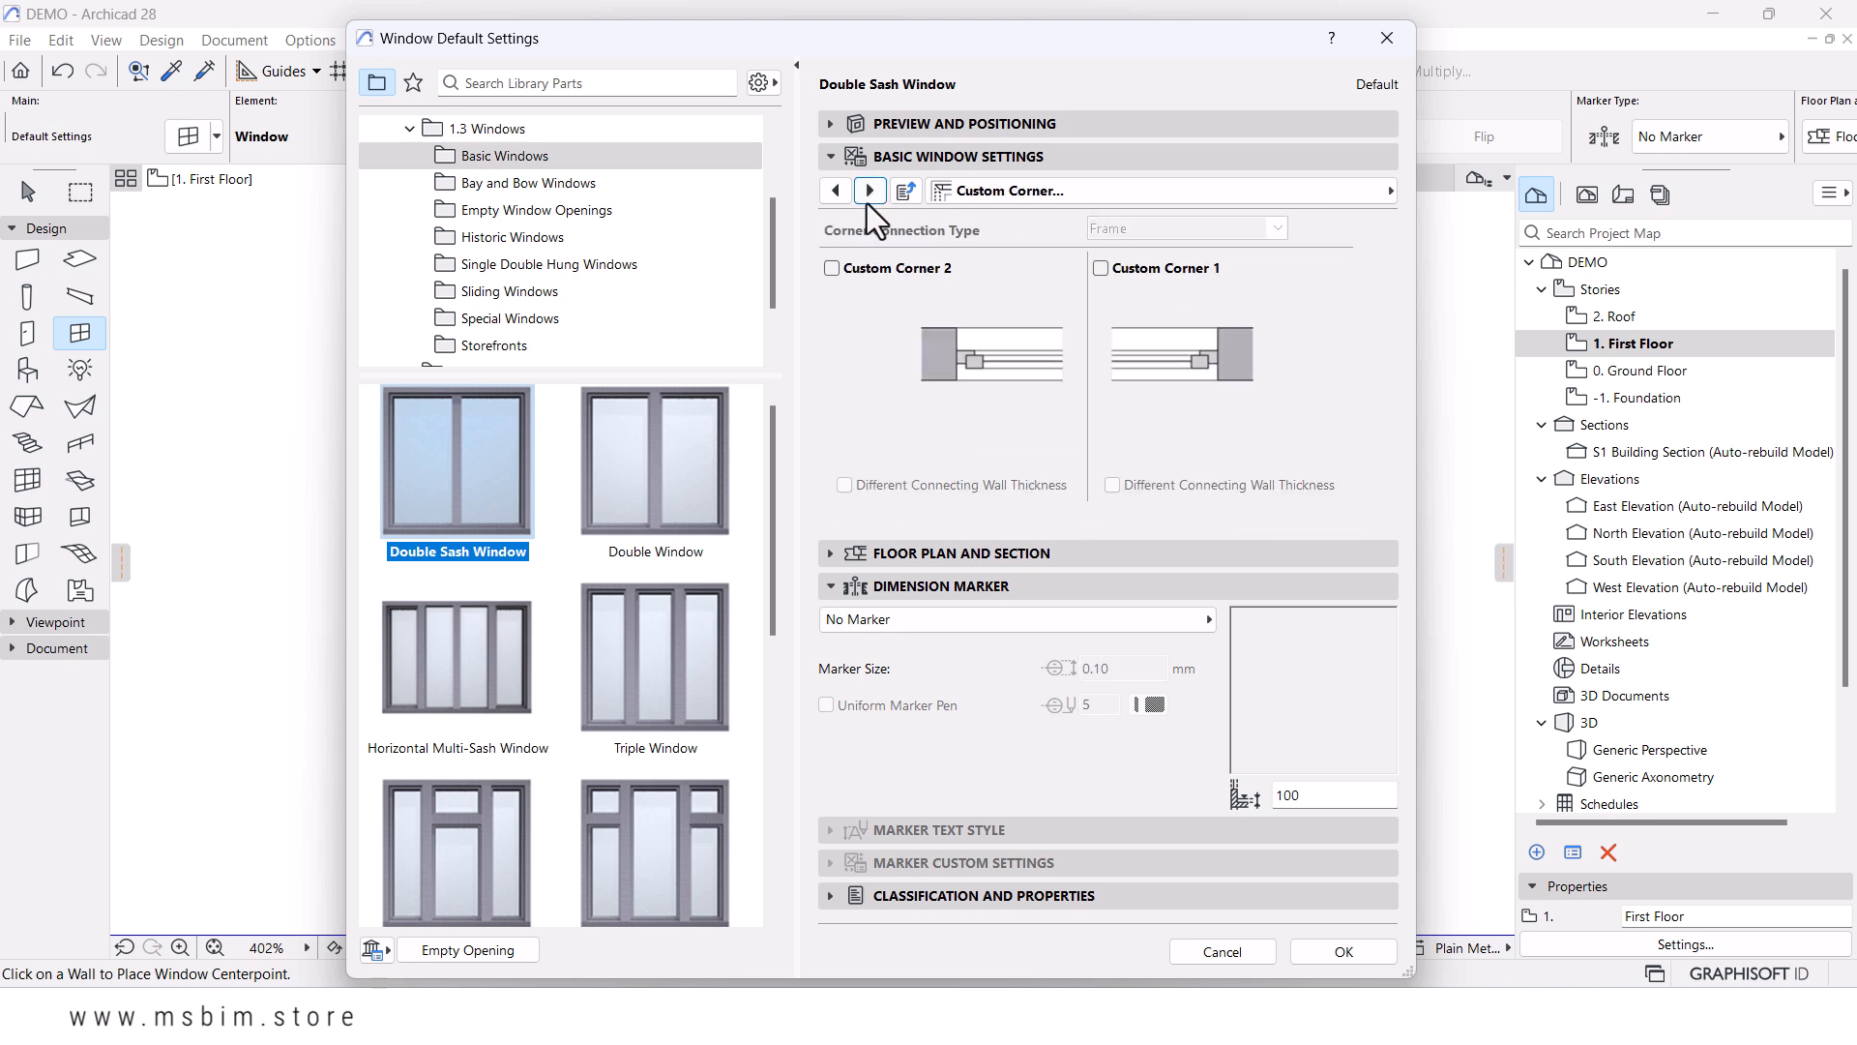
left_click(868, 190)
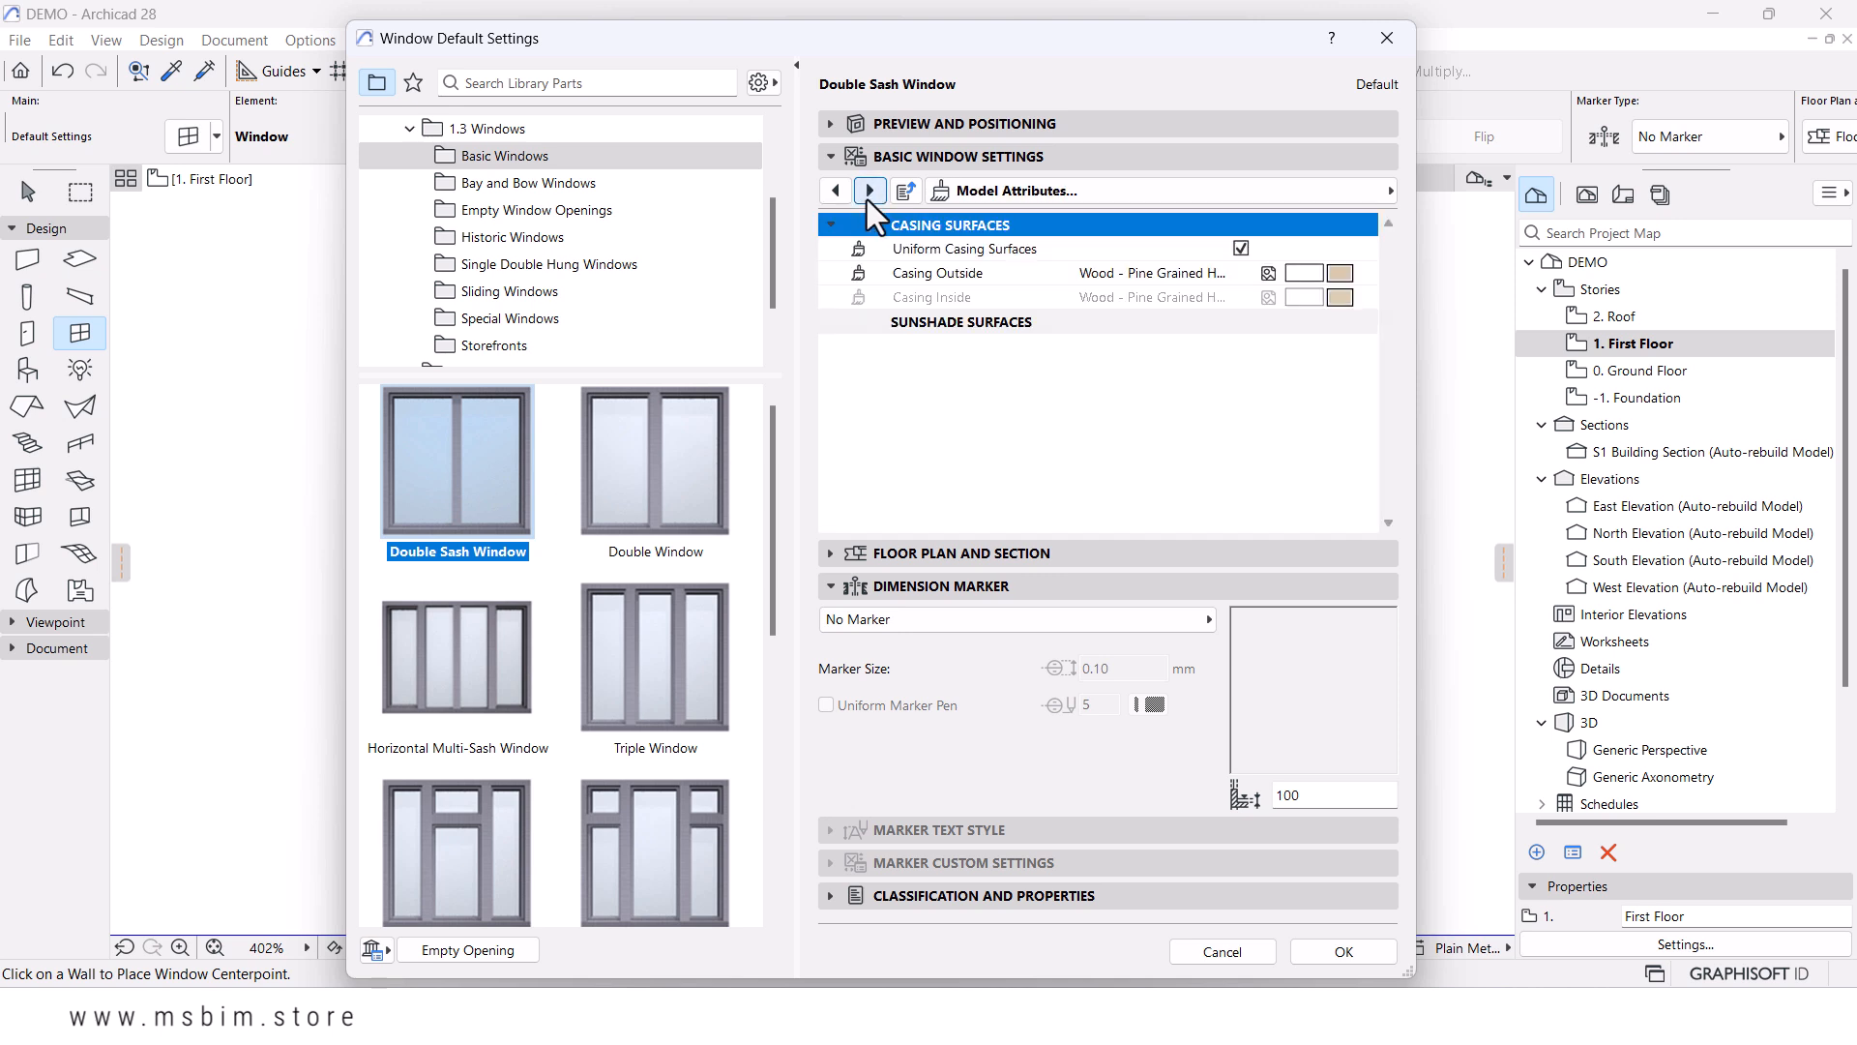
left_click(1338, 277)
type("pai")
left_click(1418, 307)
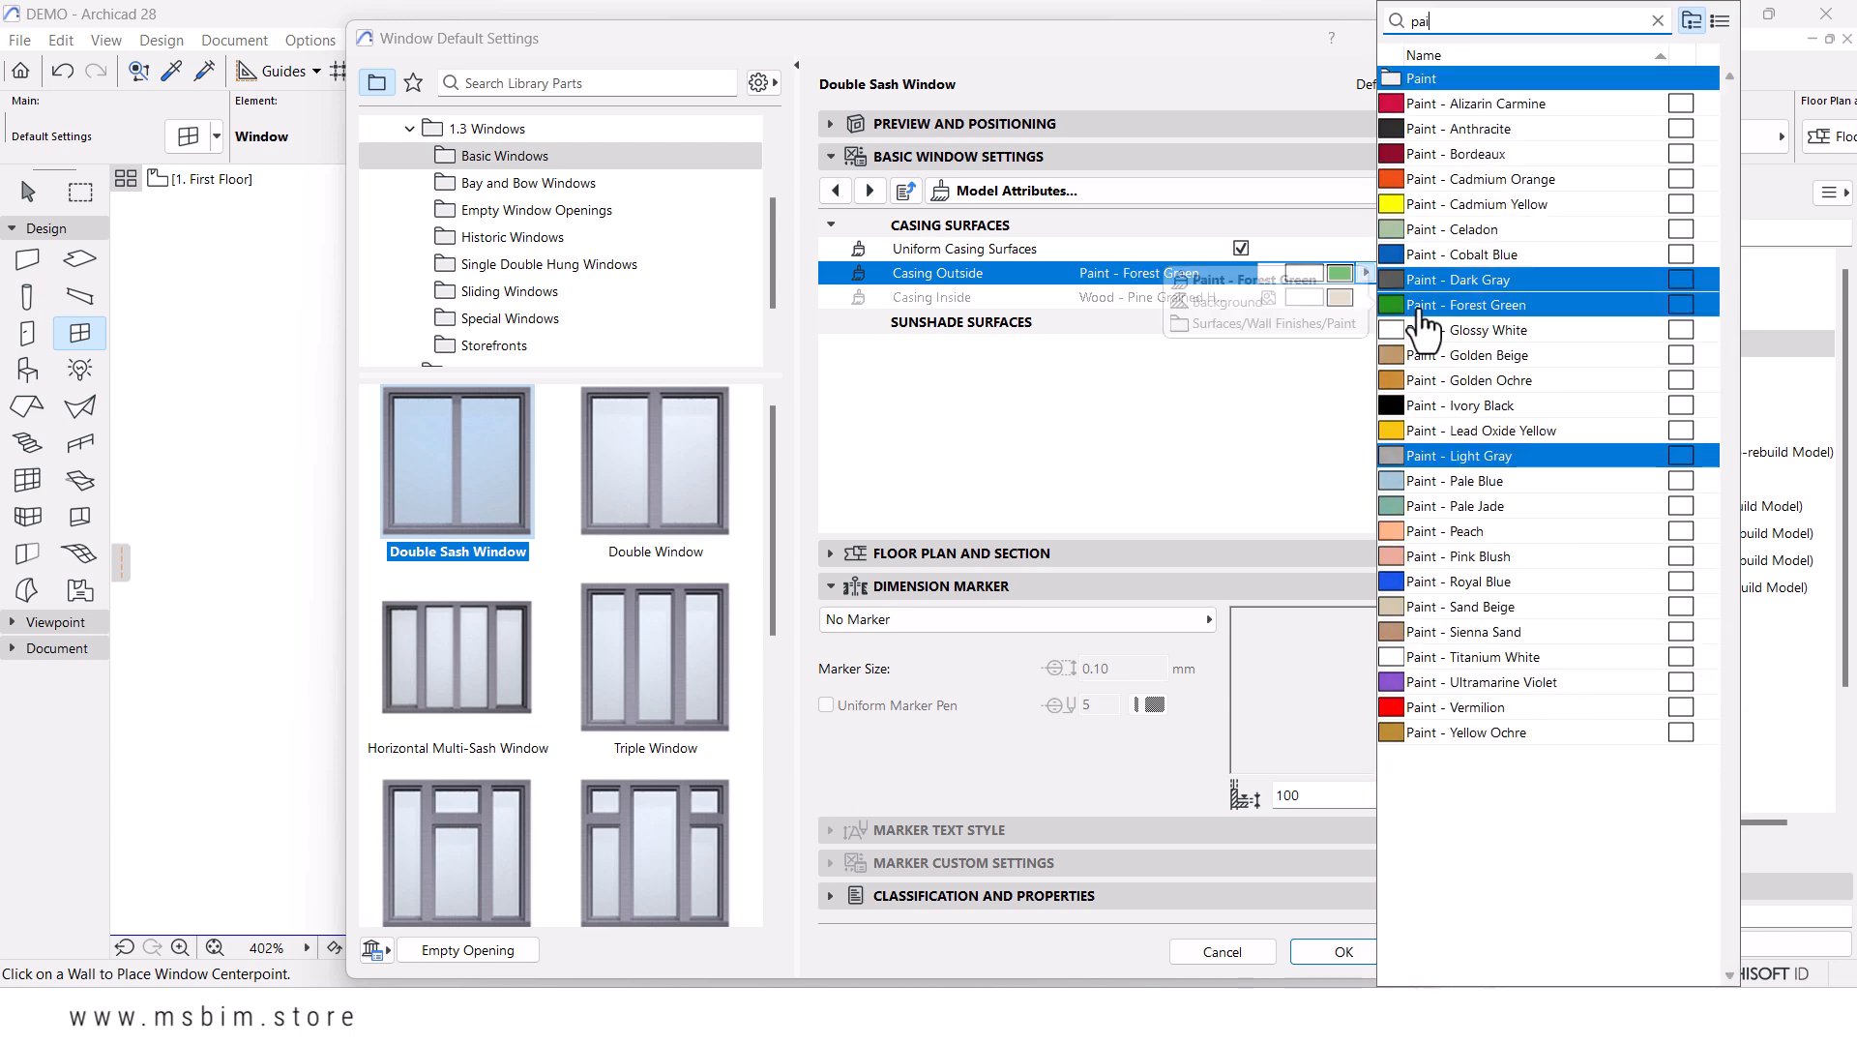
left_click(1453, 432)
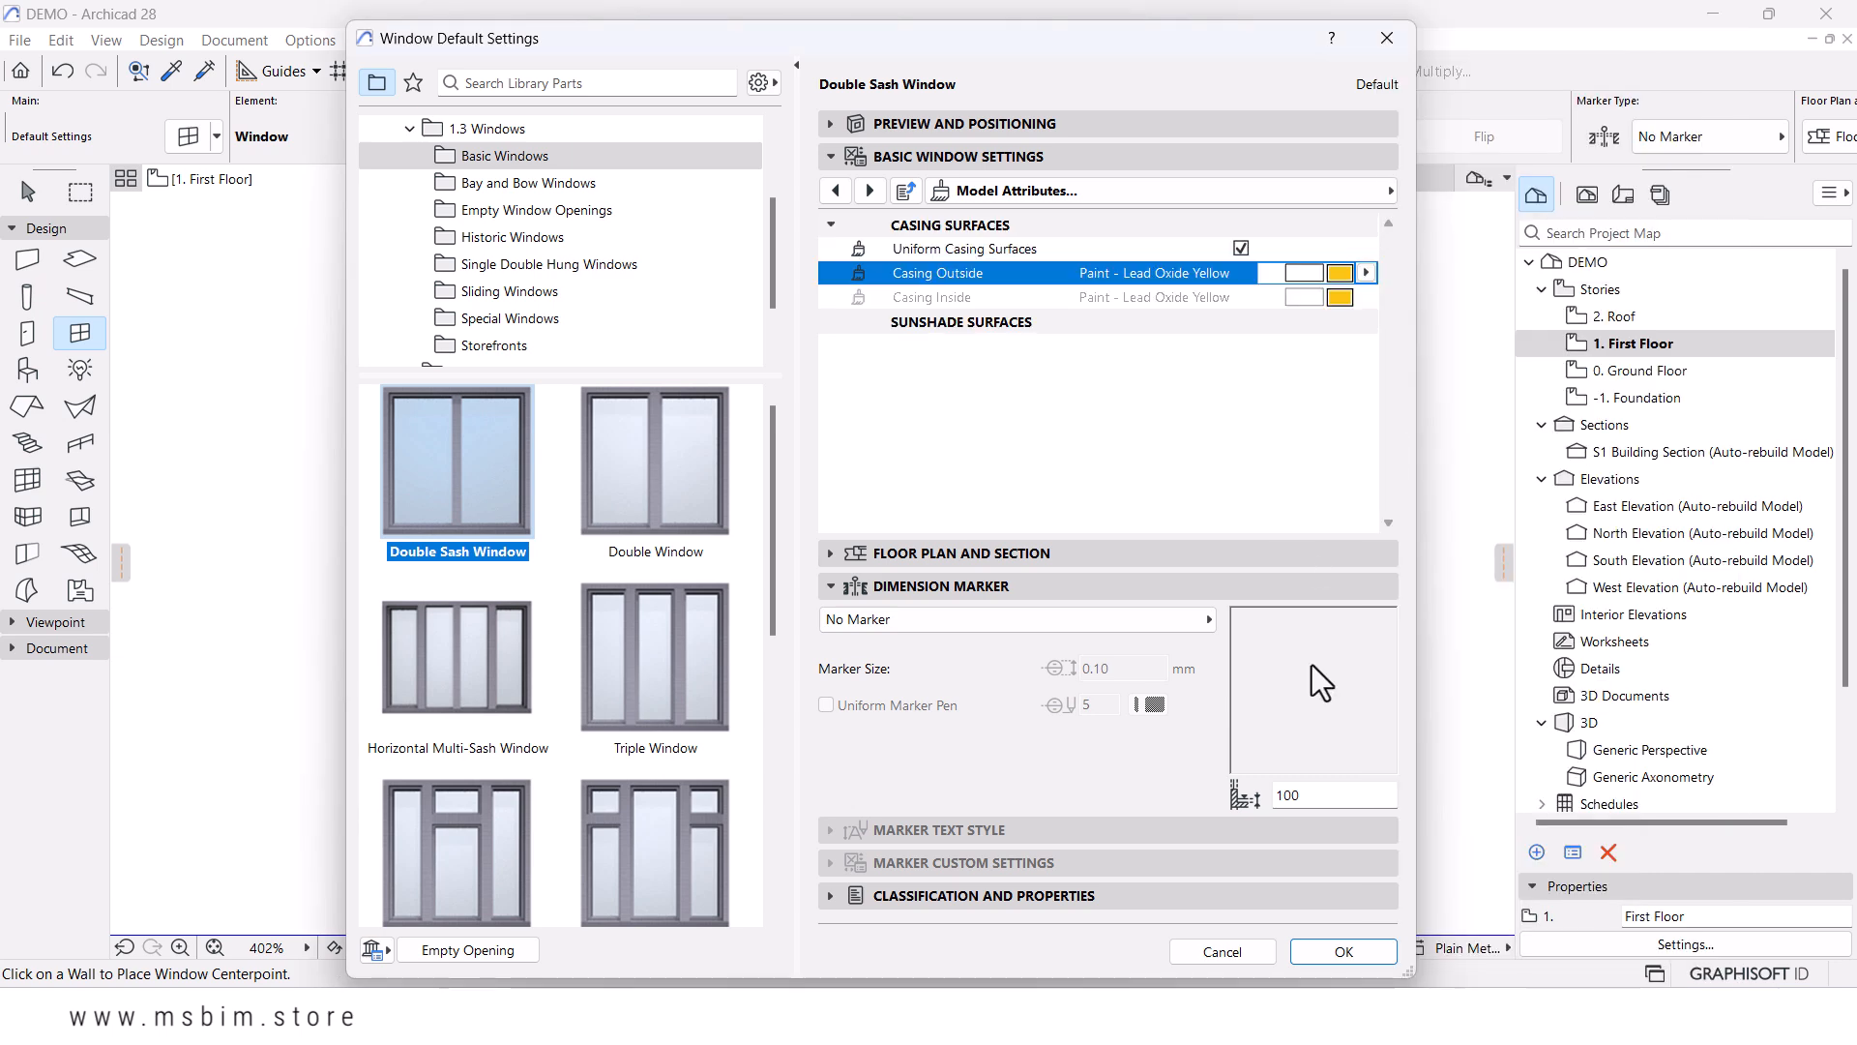
left_click(1343, 952)
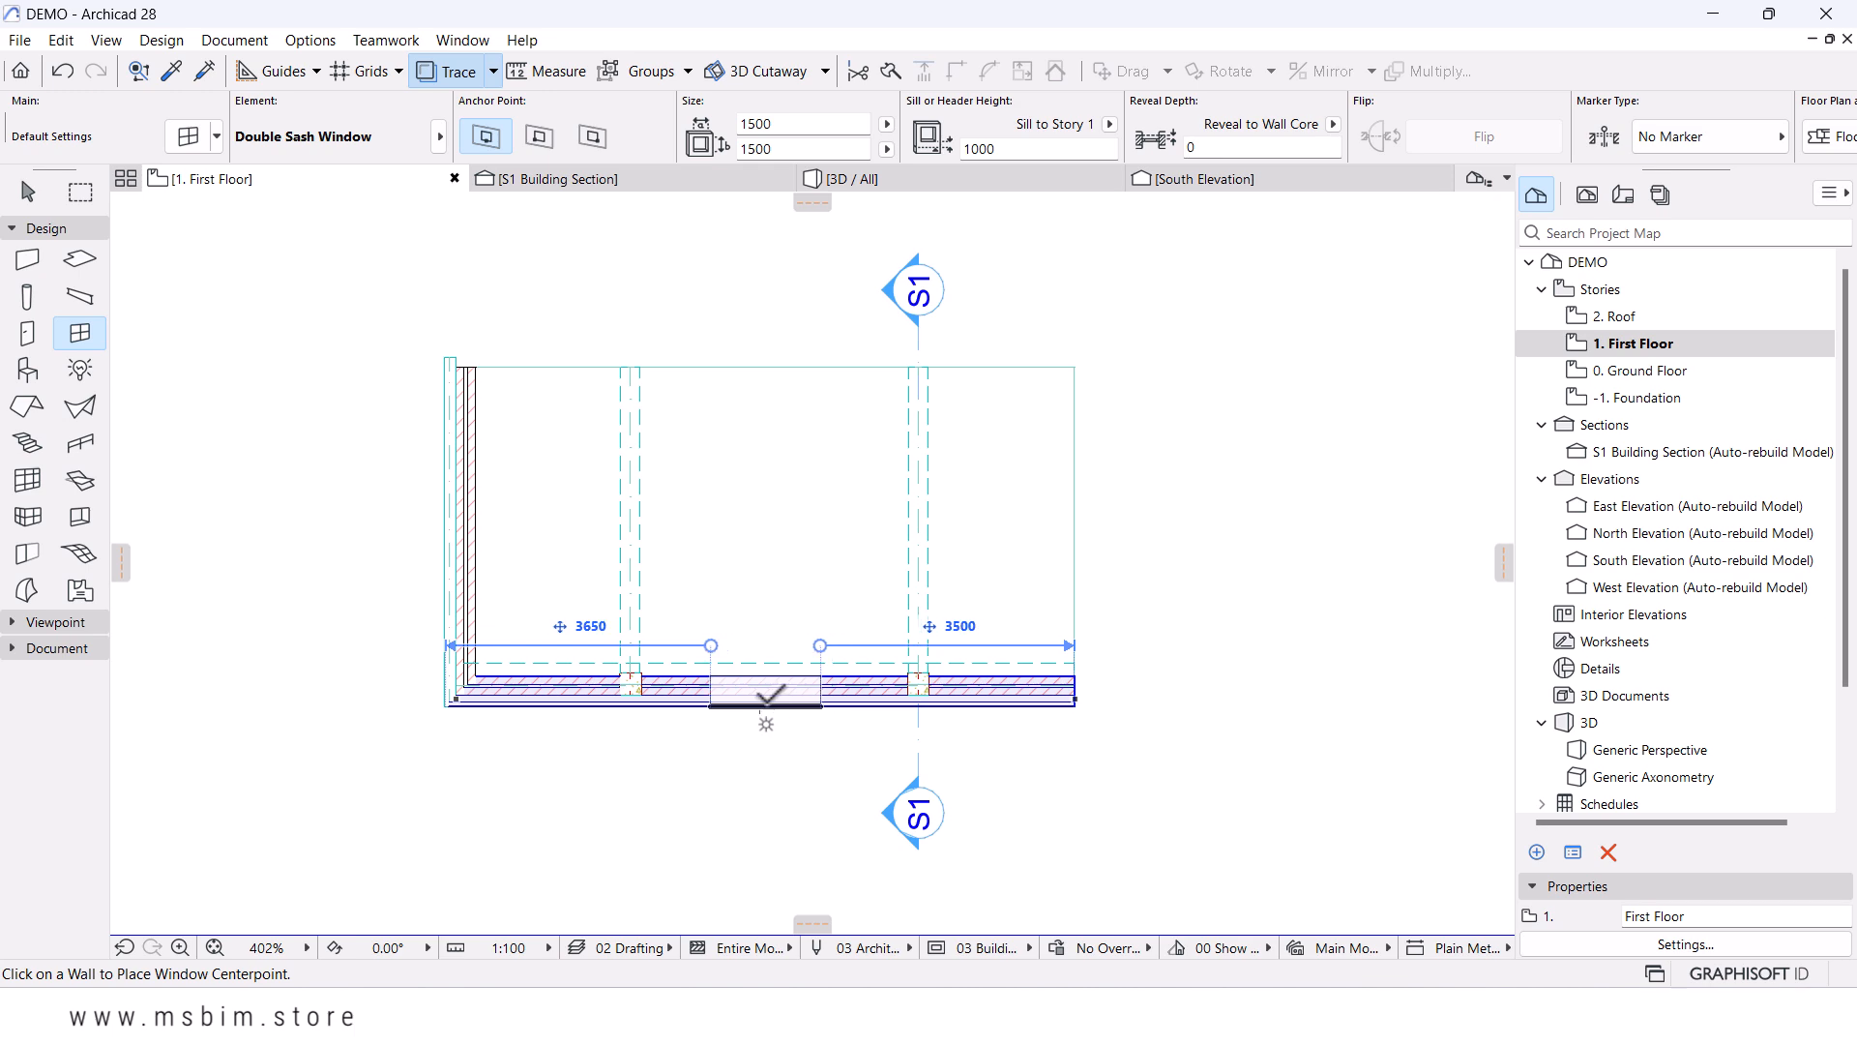
- Place the window between the columns in the plan's lower wall, about 3650 from its left end, facing outward, and show it in 3D
left_click(773, 693)
left_click(747, 770)
scroll(745, 776, "up", 1)
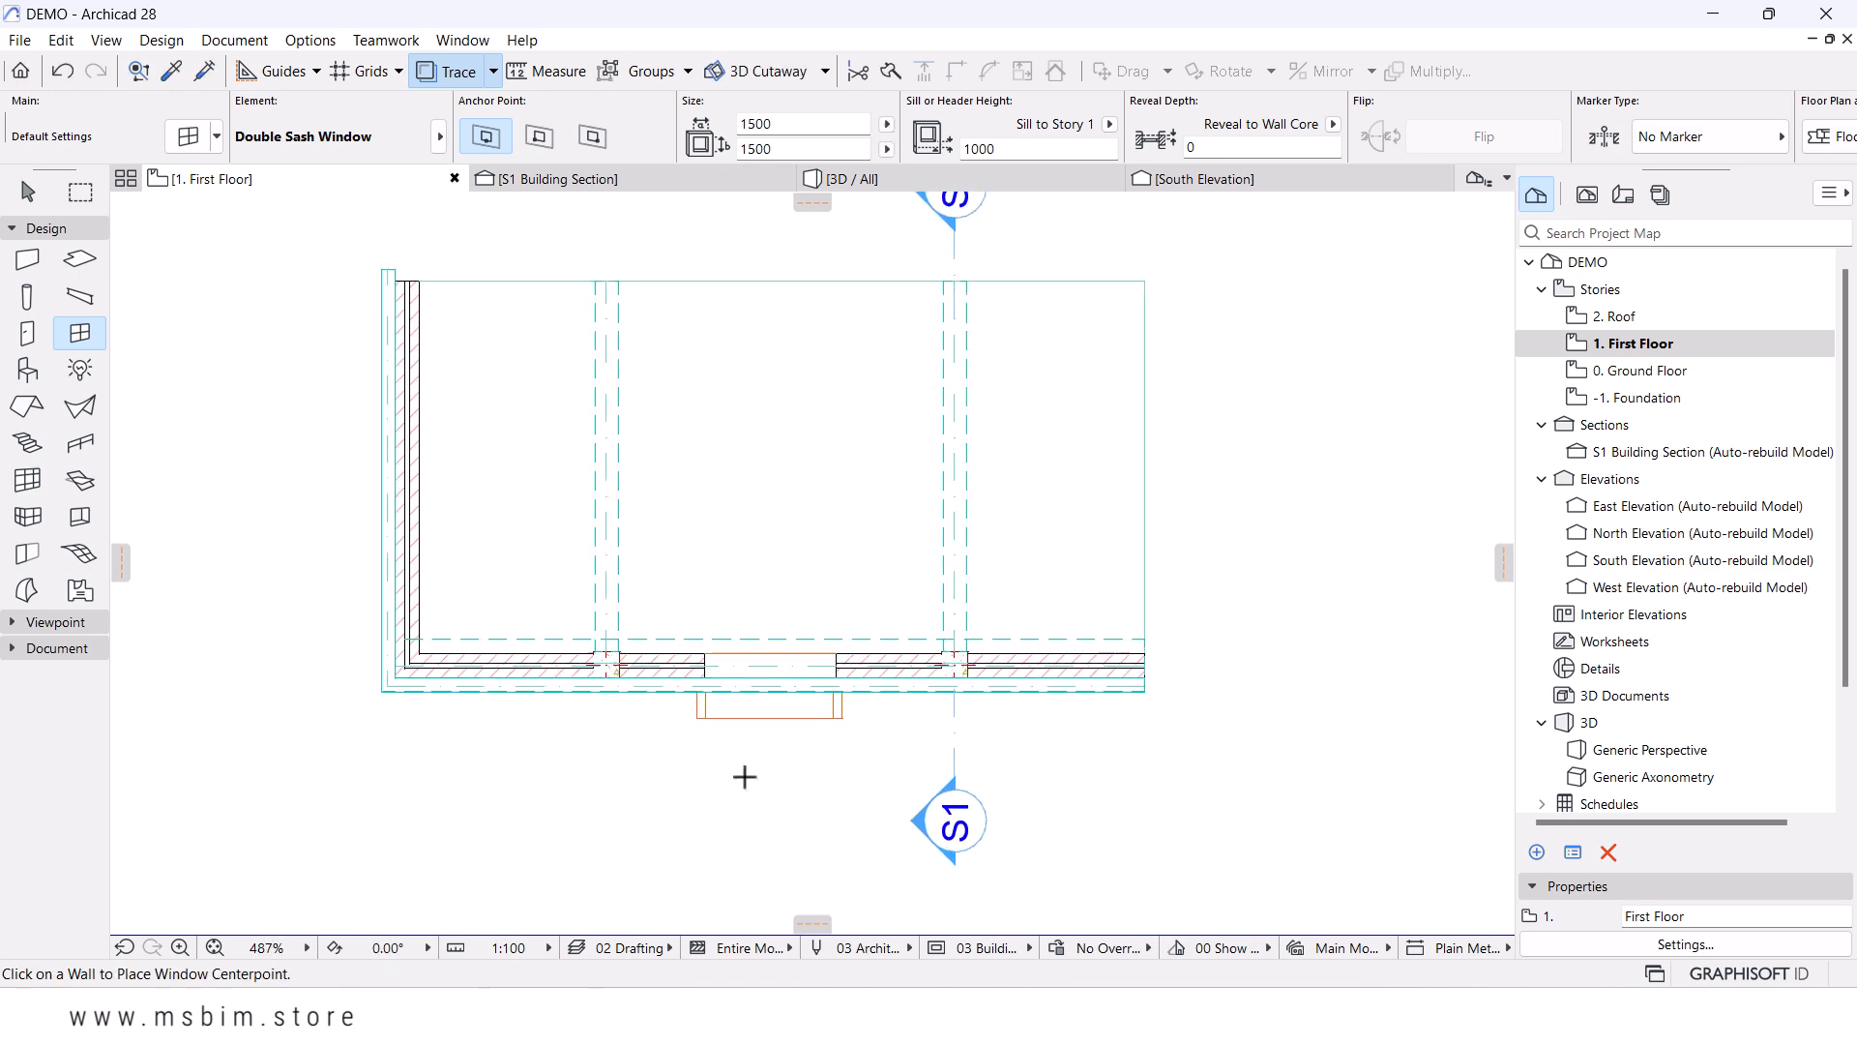
left_click(828, 179)
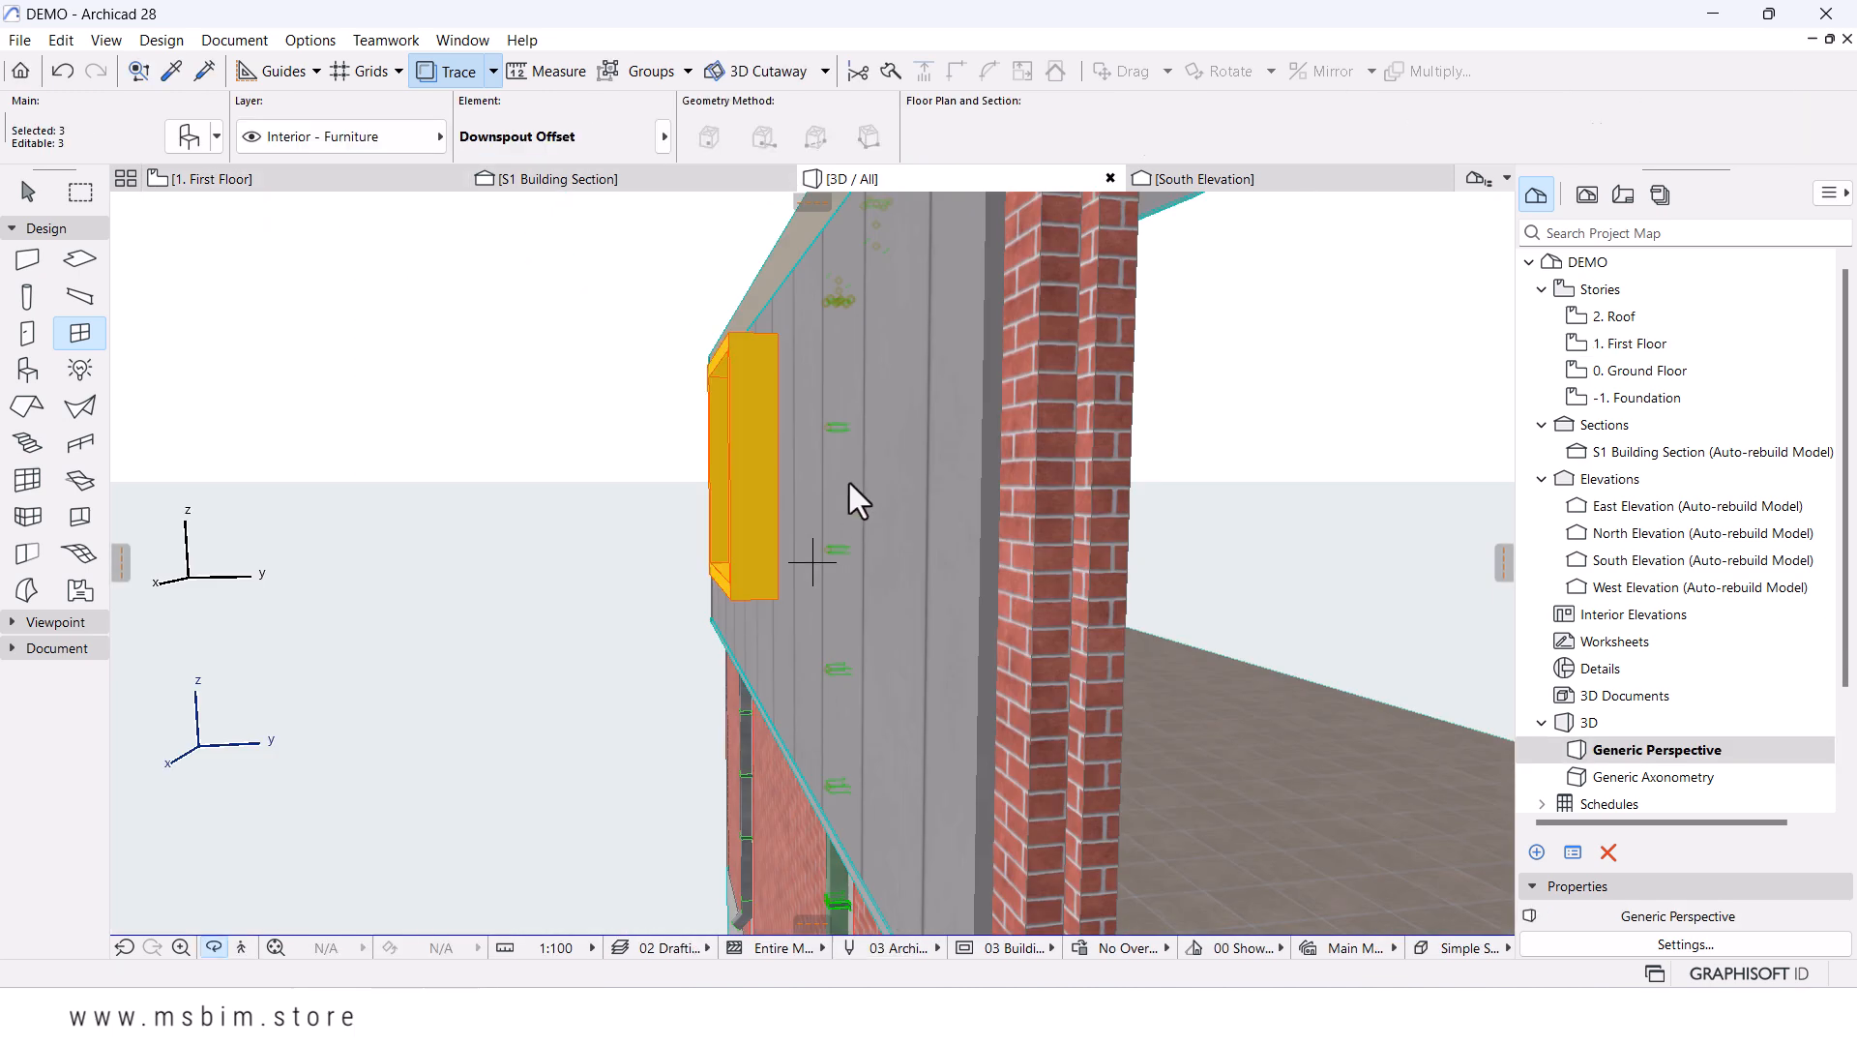
middle_click_drag(623, 491, 991, 556, "shift")
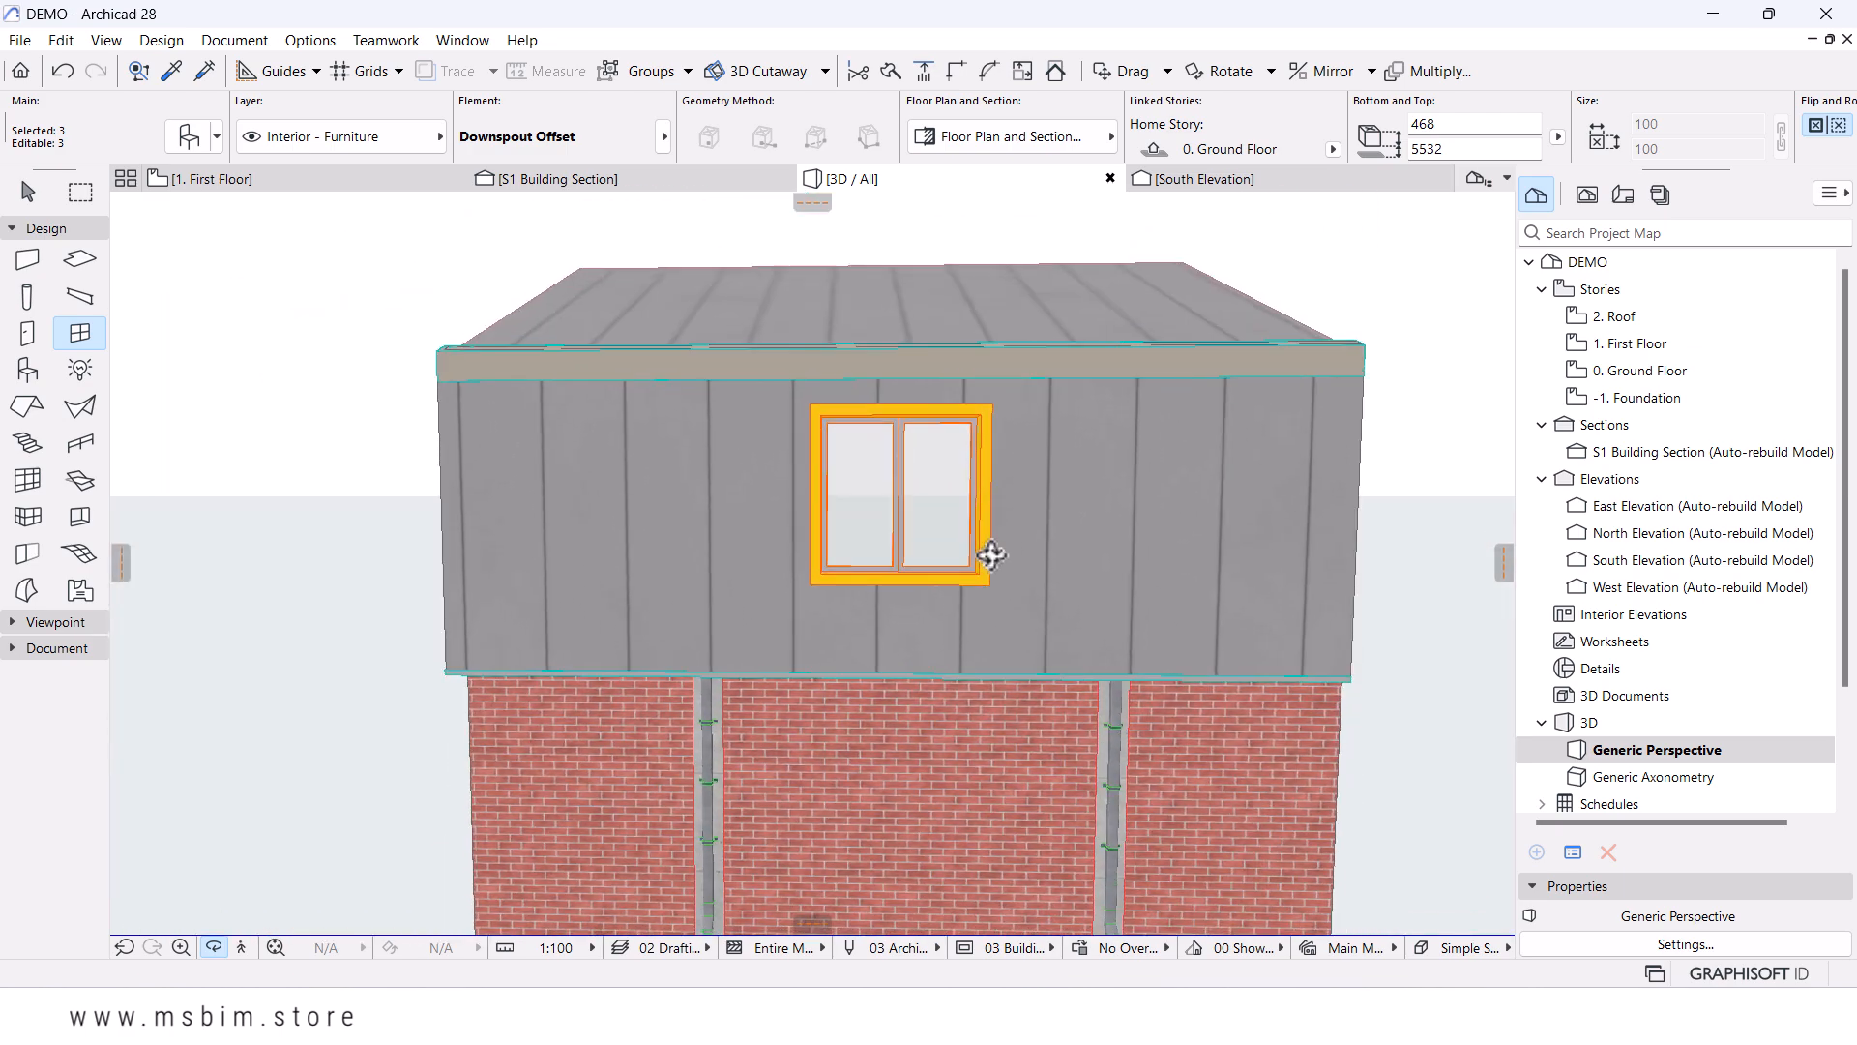
- Set the reveal depth of the placed double sash window to 300
scroll(948, 515, "down", 5)
middle_click_drag(953, 622, 1035, 593, "shift")
scroll(1082, 497, "up", 10)
scroll(1148, 516, "up", 4)
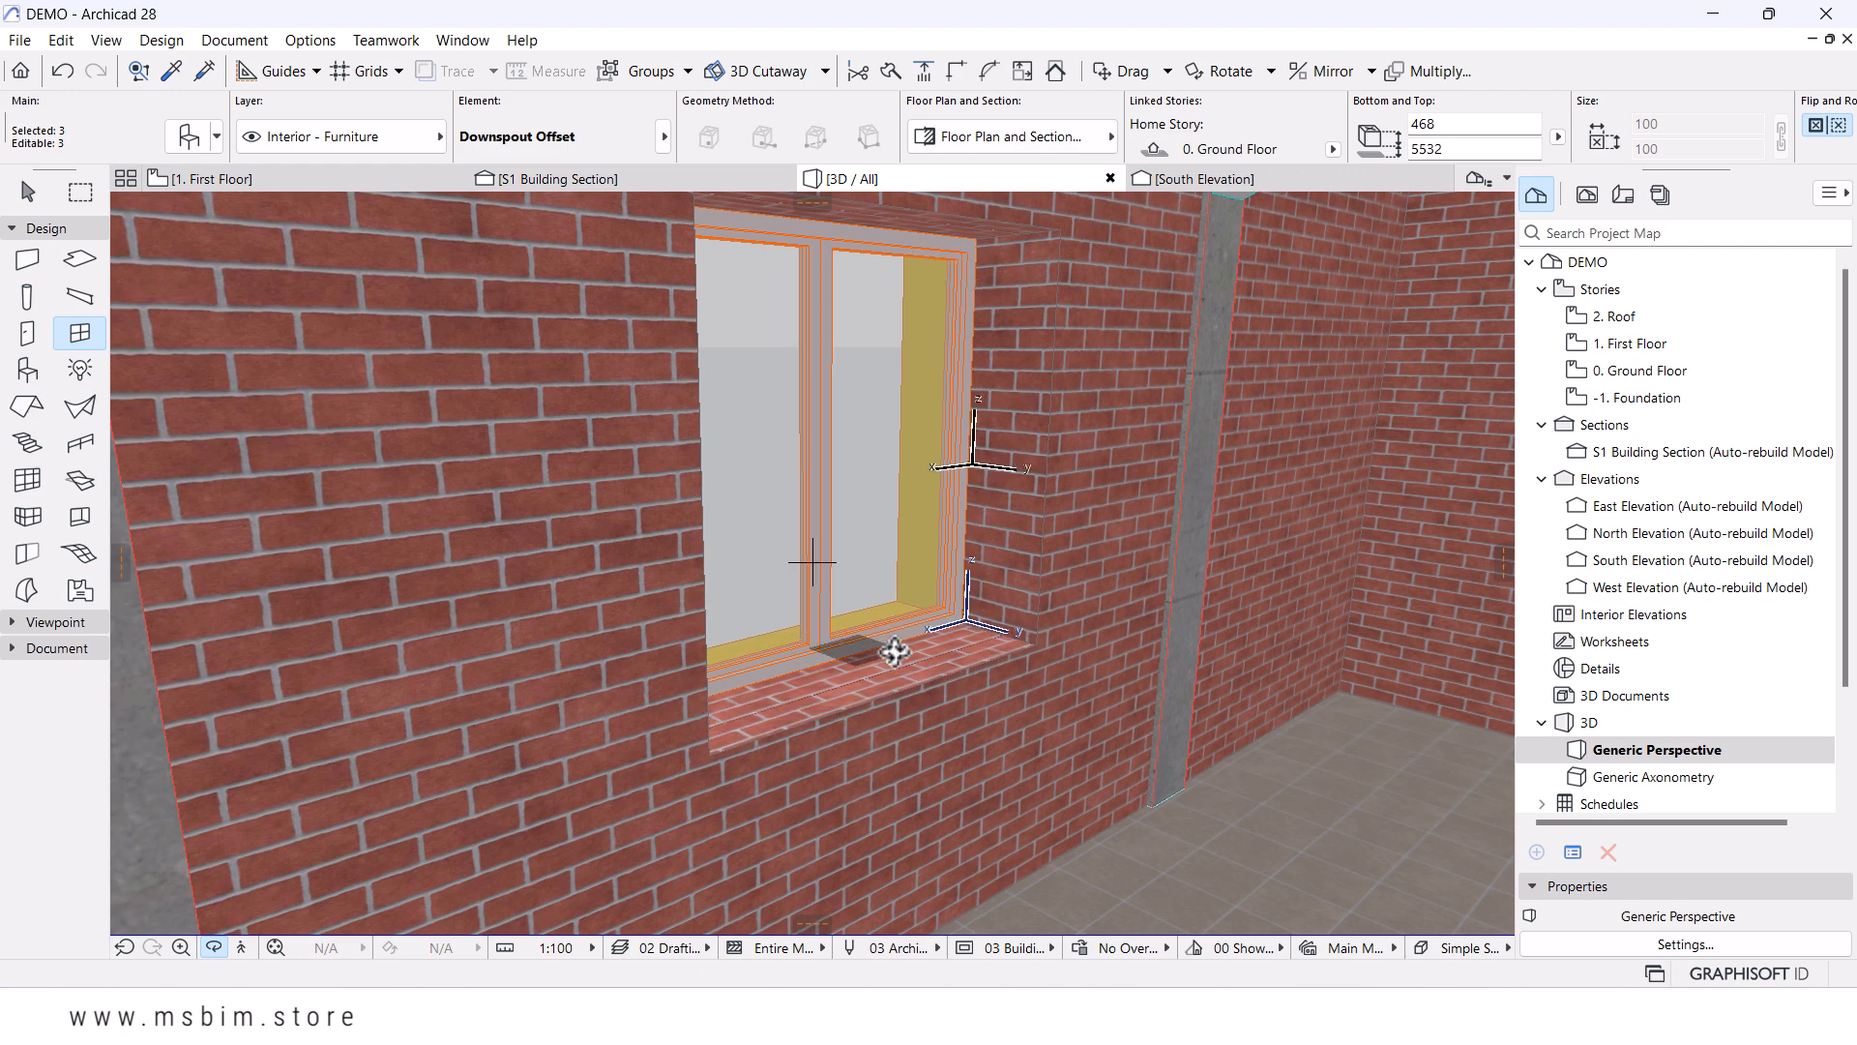
key("Escape")
key("Escape")
left_click(795, 399, "shift")
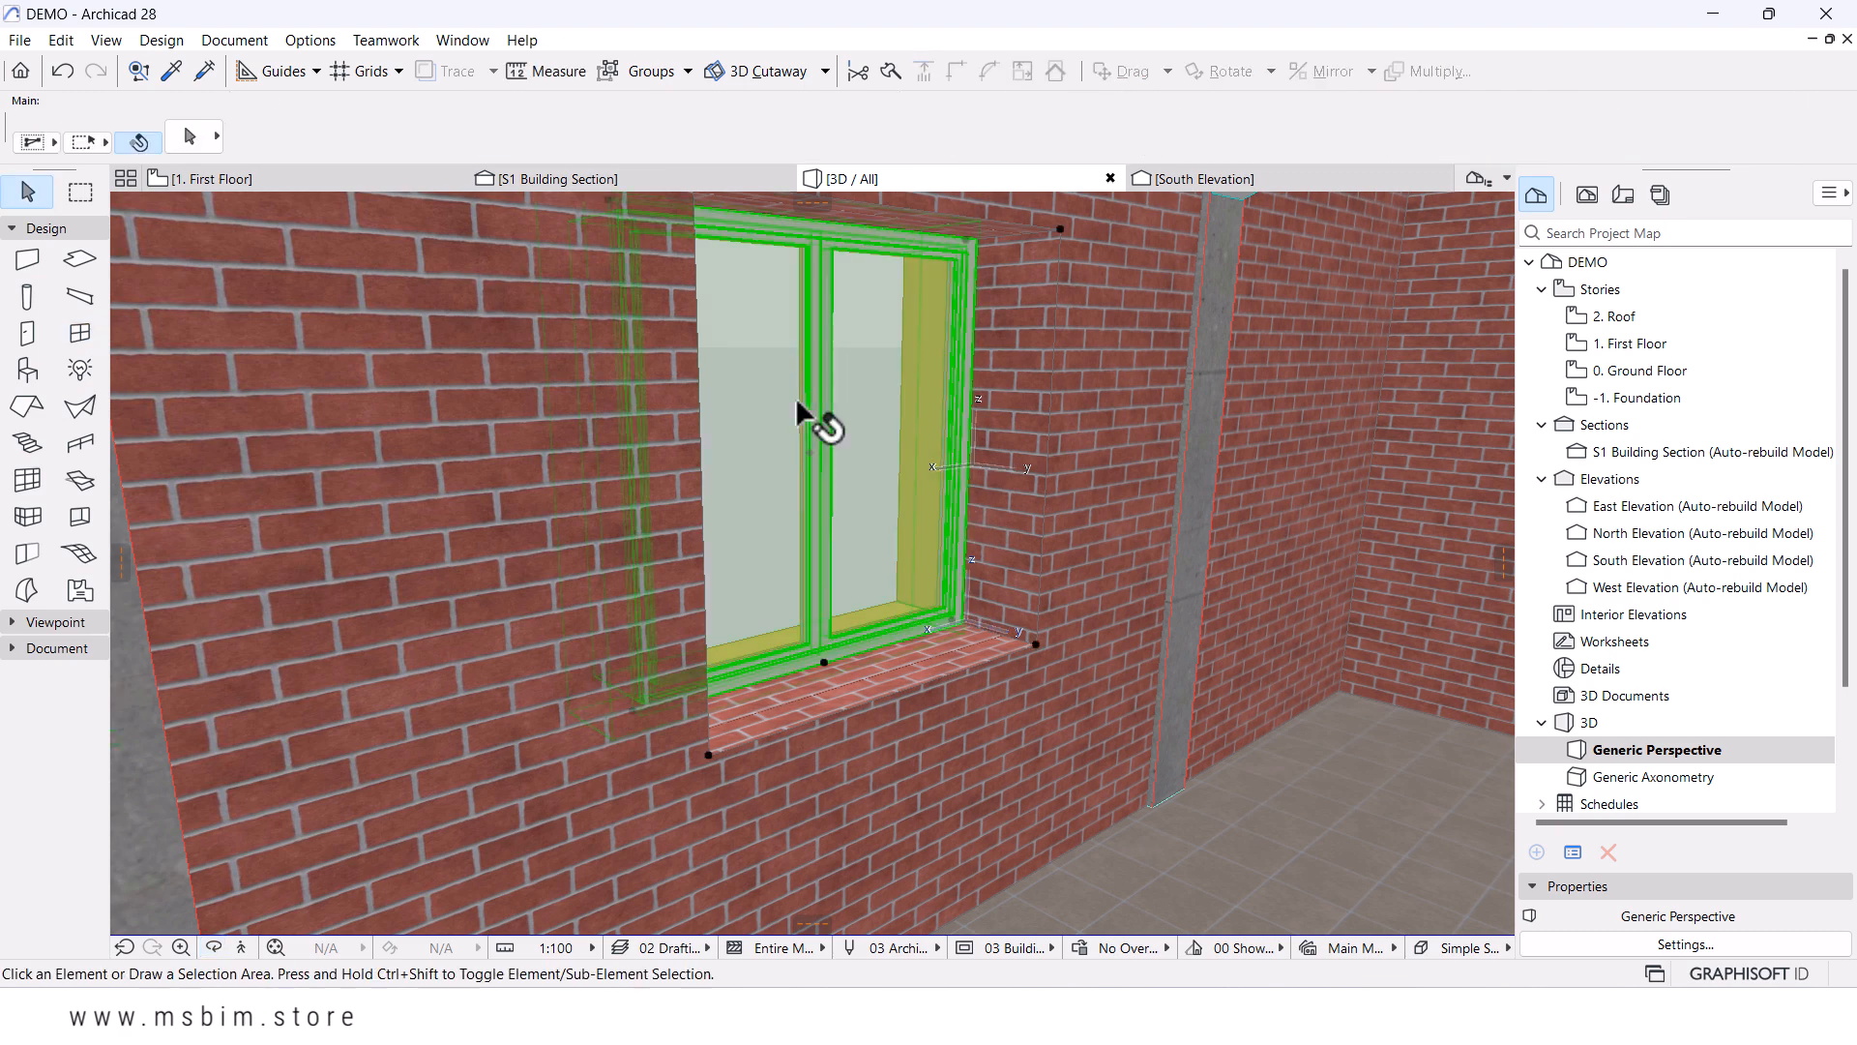
left_click(1204, 145)
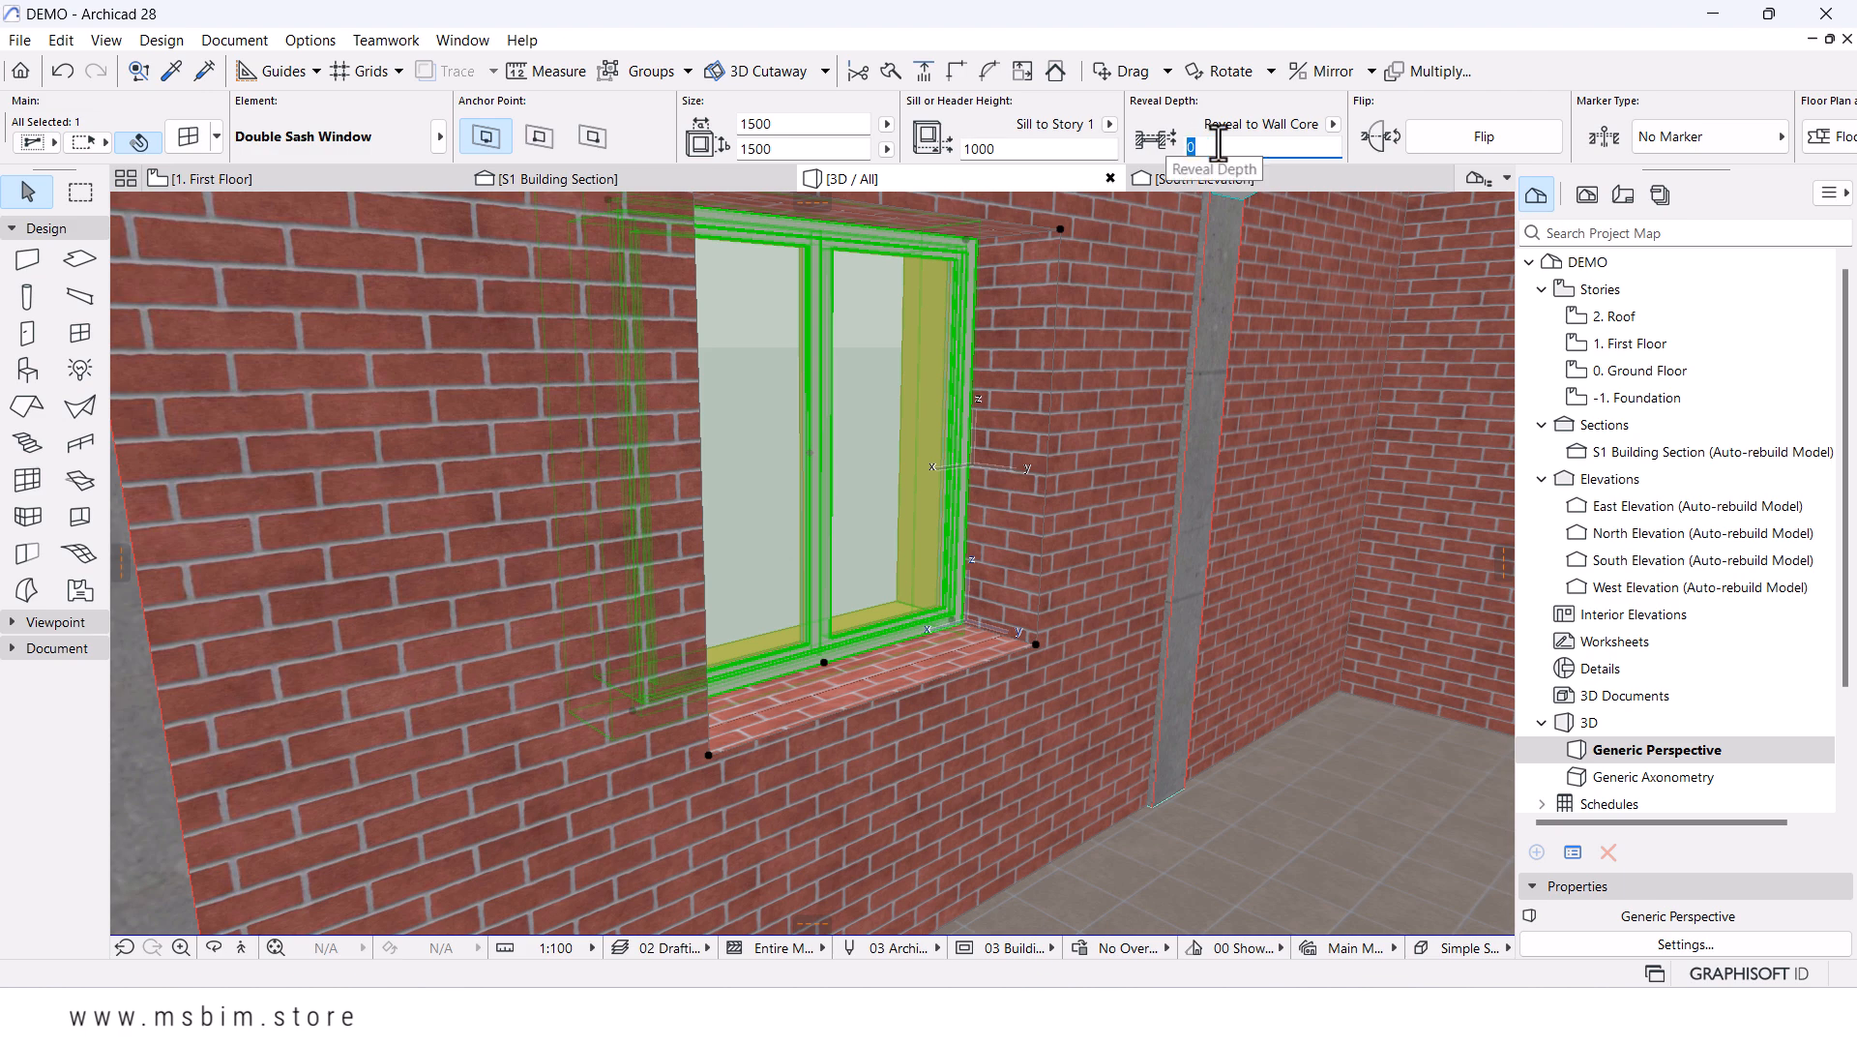
type("300")
key("Return")
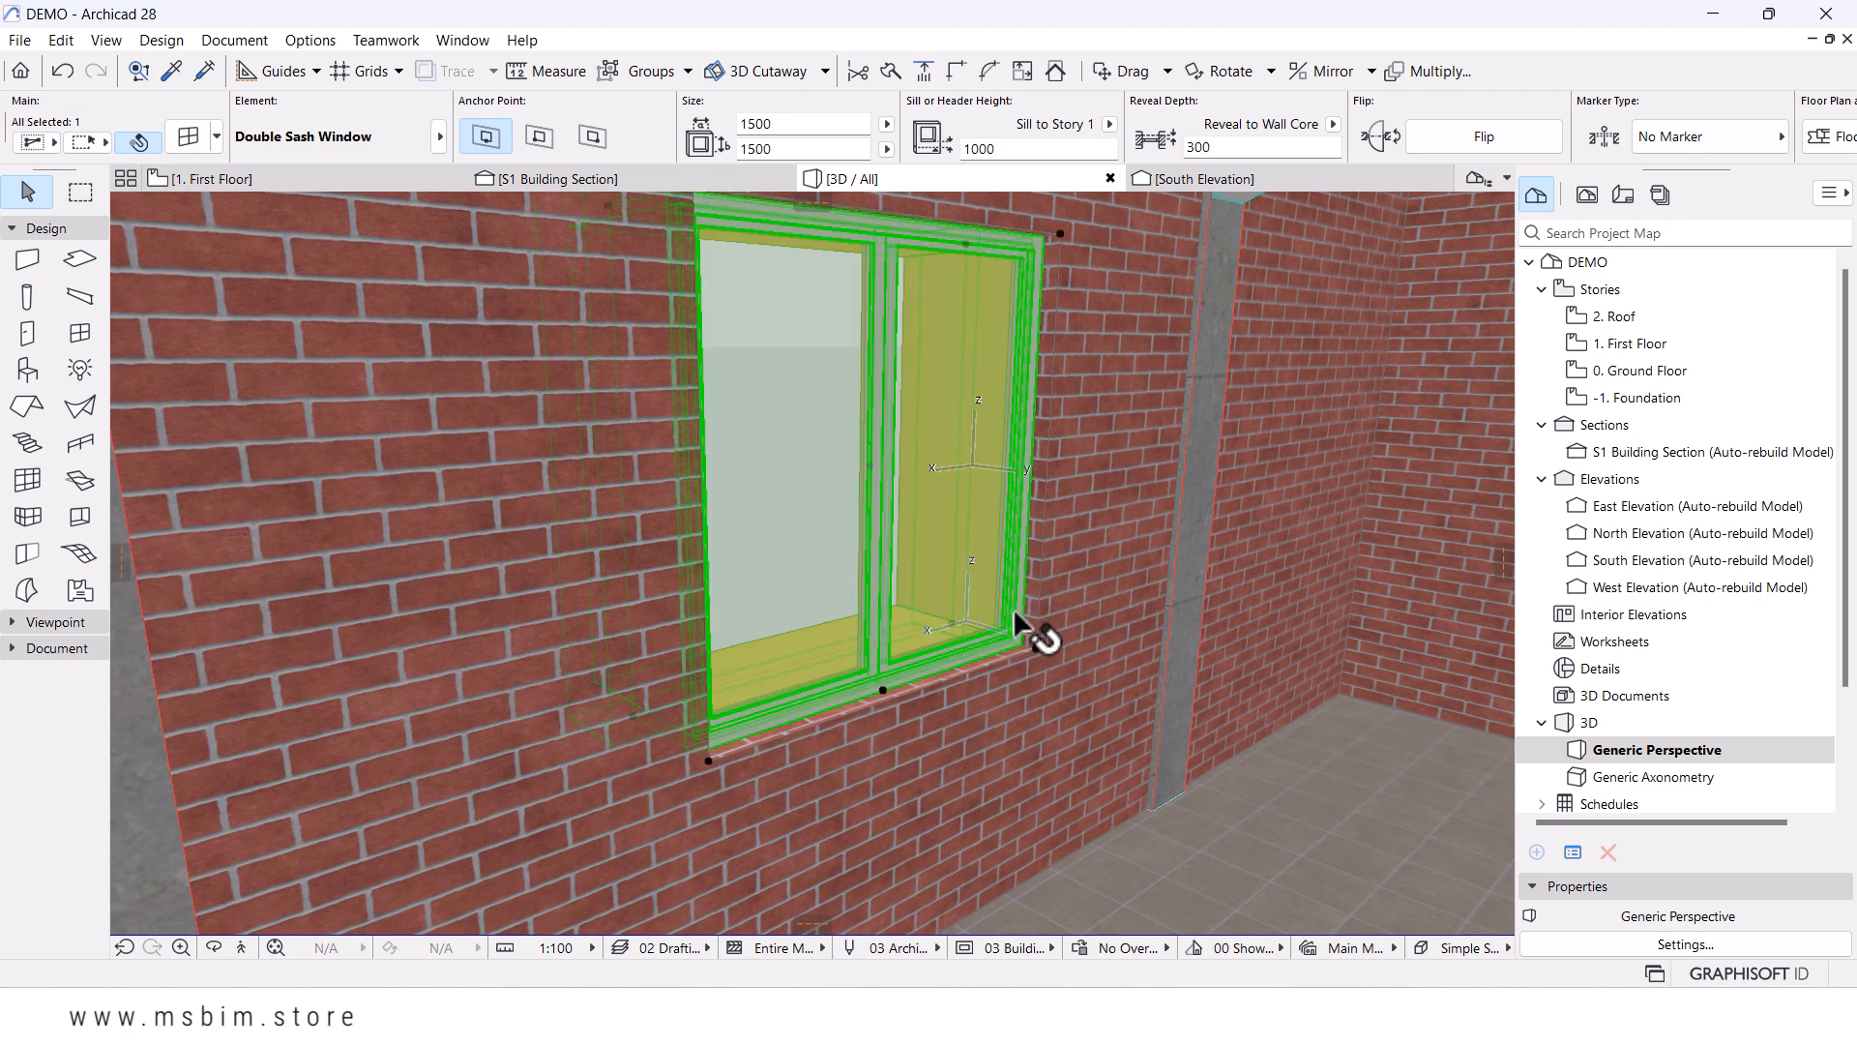
scroll(967, 677, "up", 3)
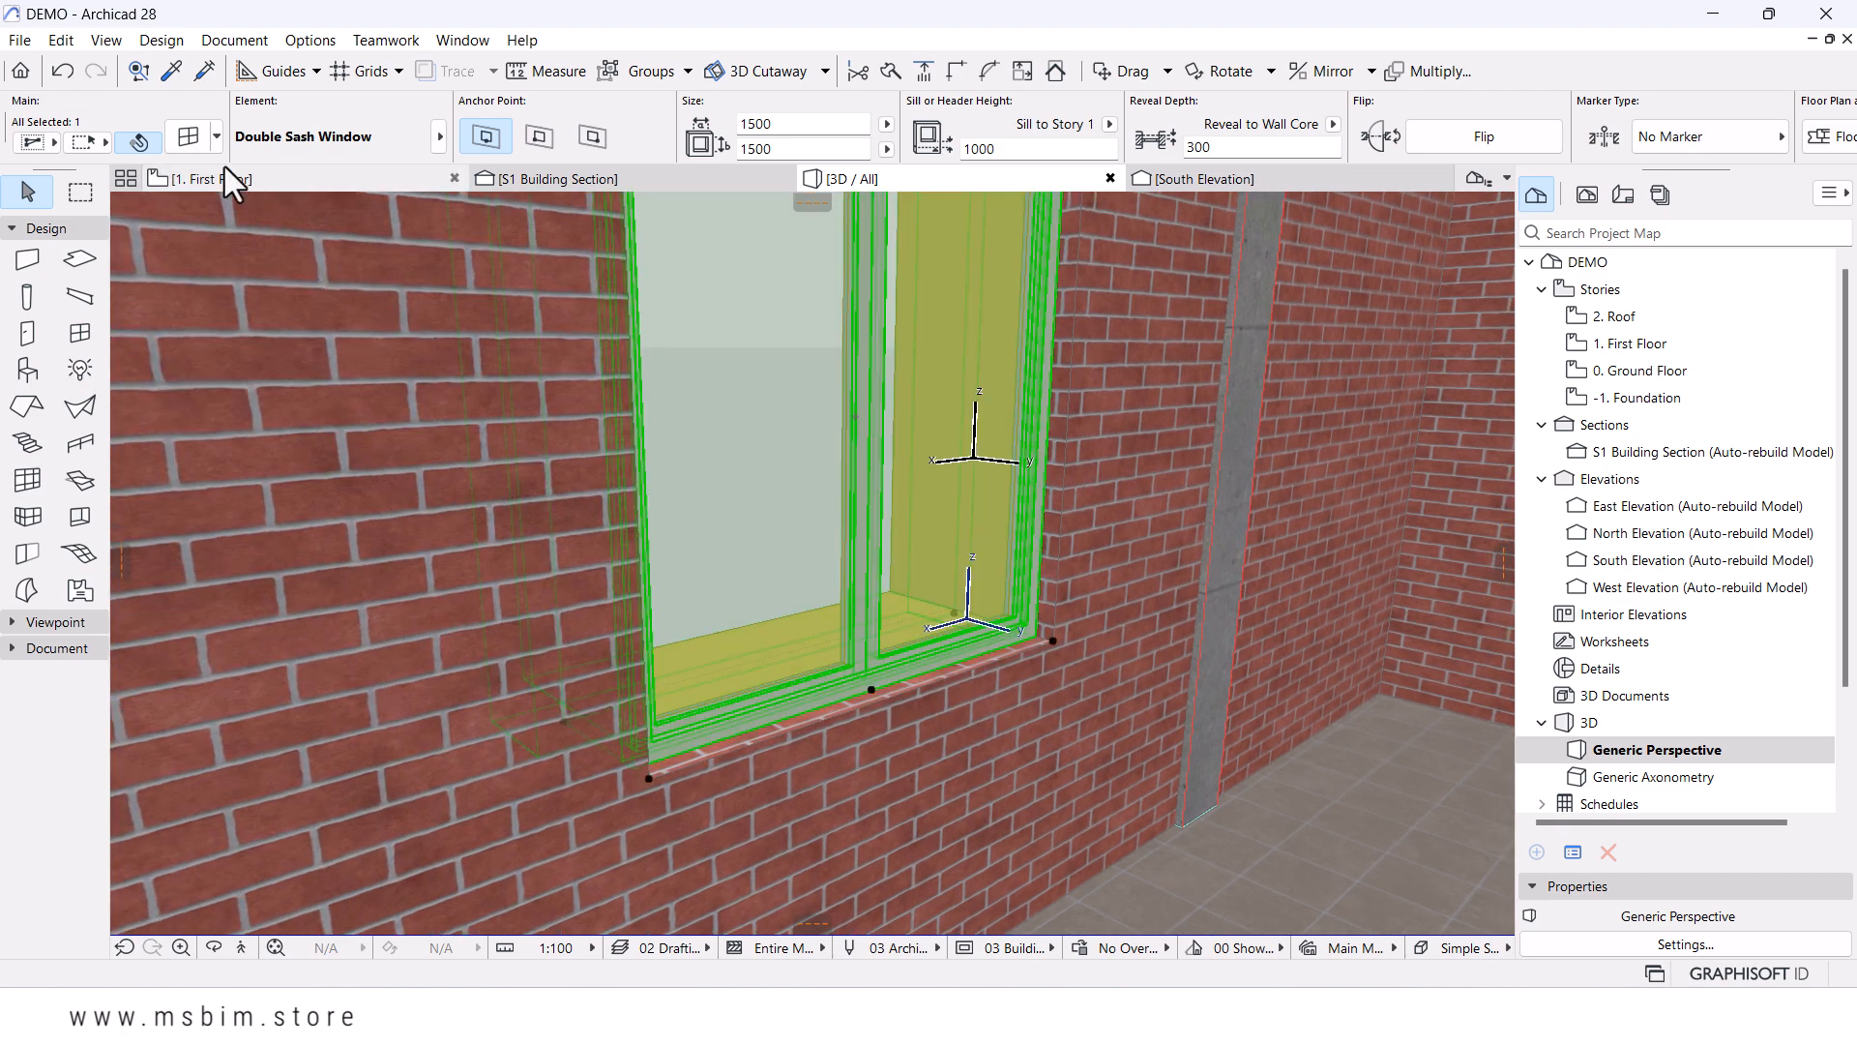
- Enable the inside casing for the selected window
double_click(706, 263)
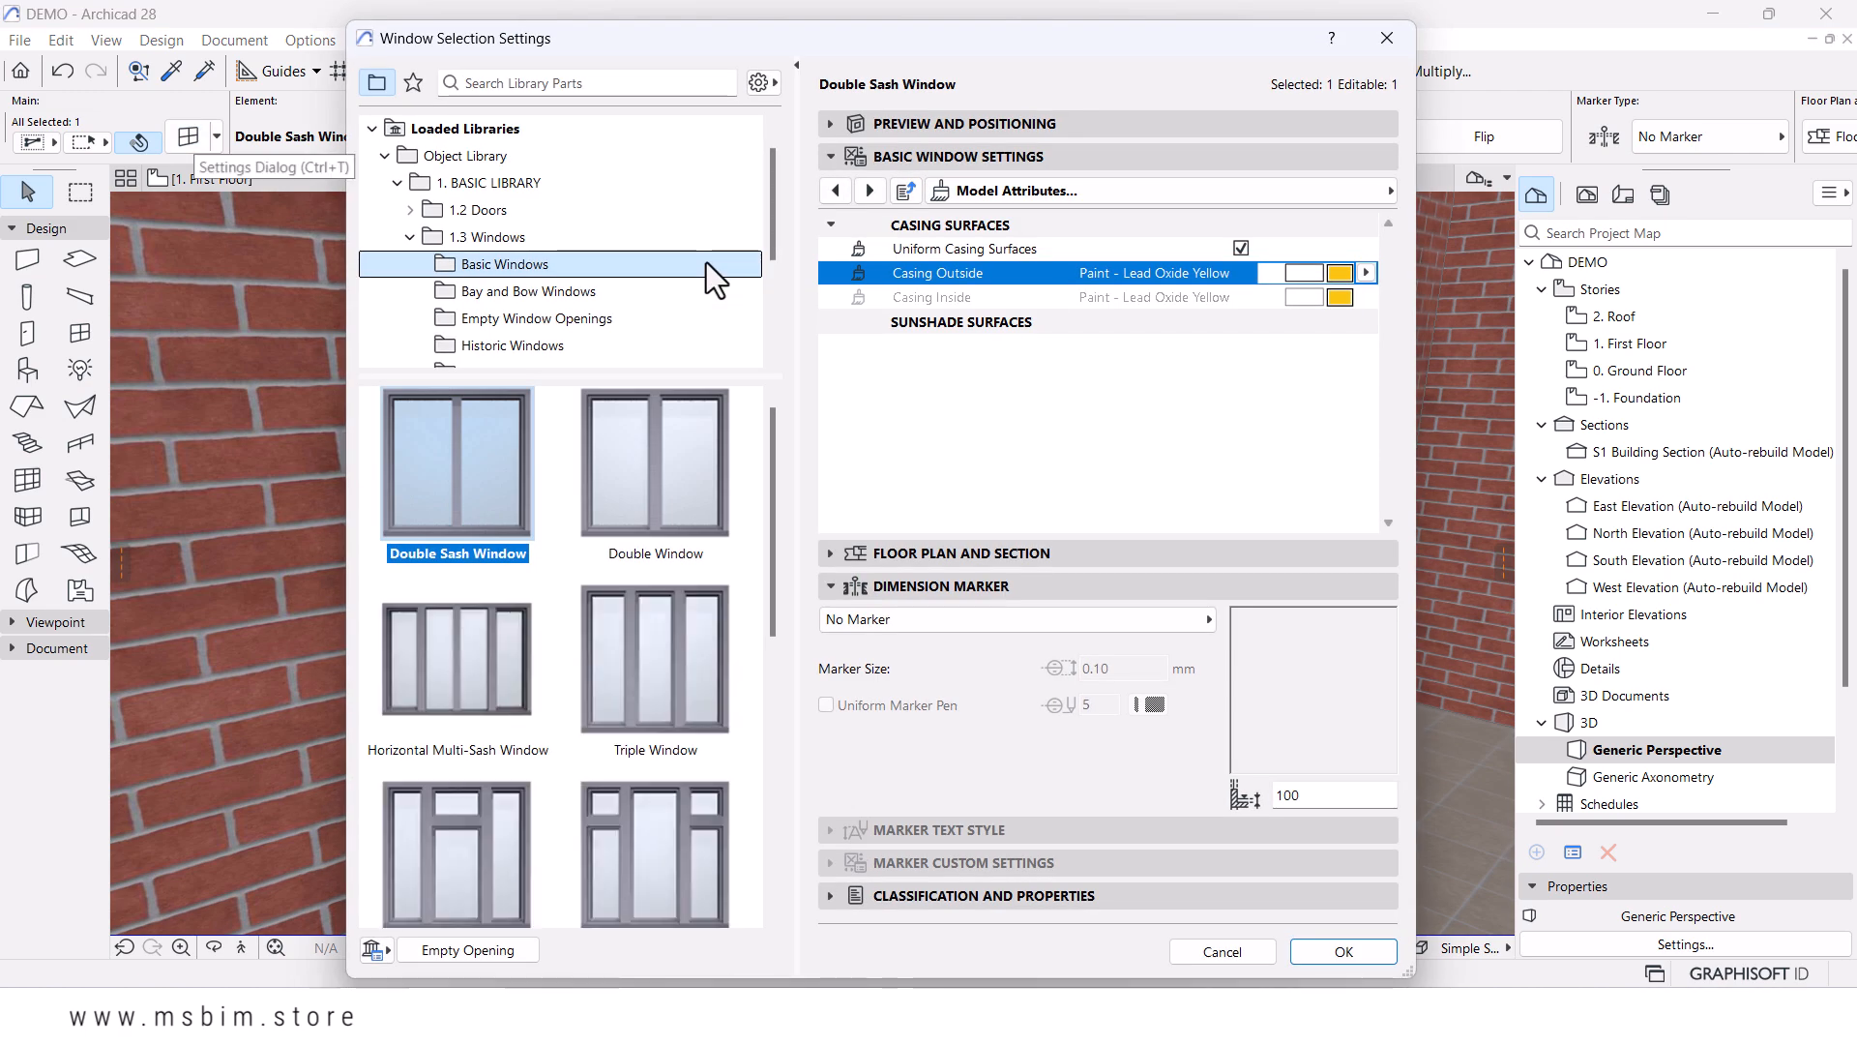
left_click(1201, 190)
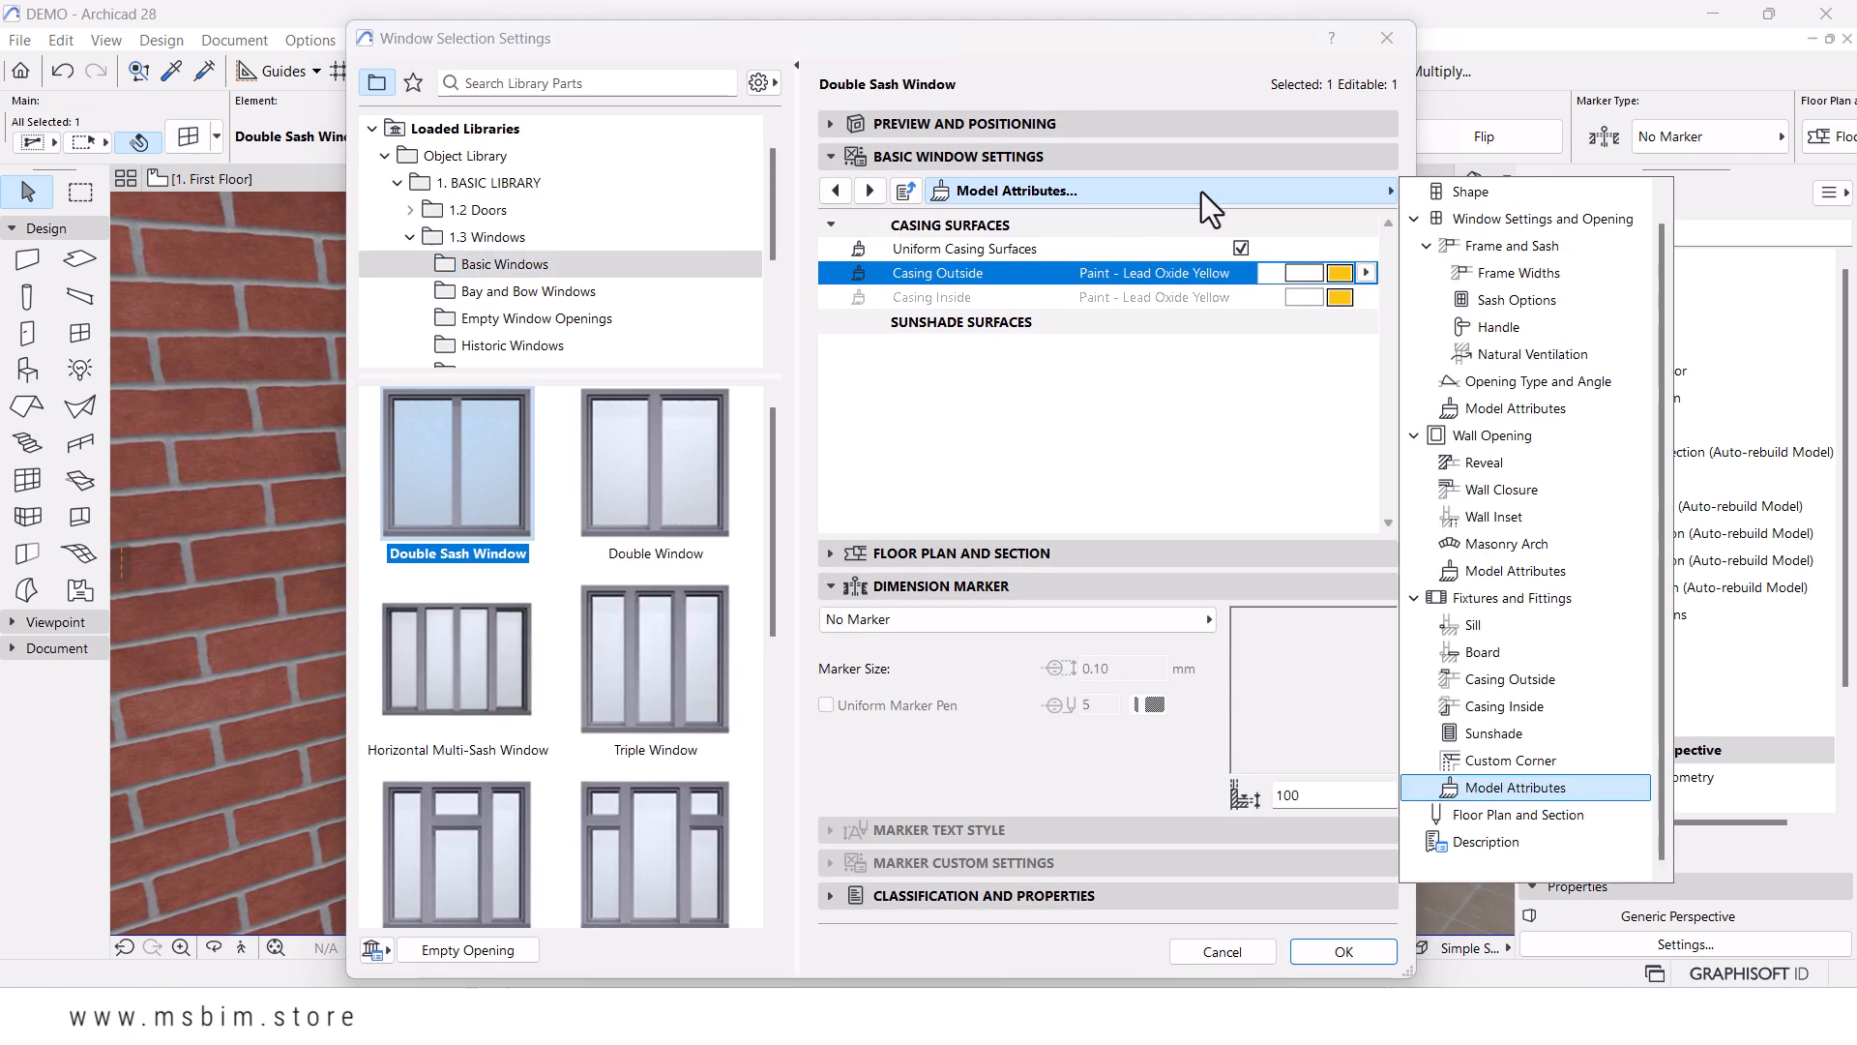
left_click(918, 252)
left_click(835, 190)
left_click(835, 190)
left_click(835, 191)
left_click(829, 192)
left_click(862, 196)
left_click(836, 225)
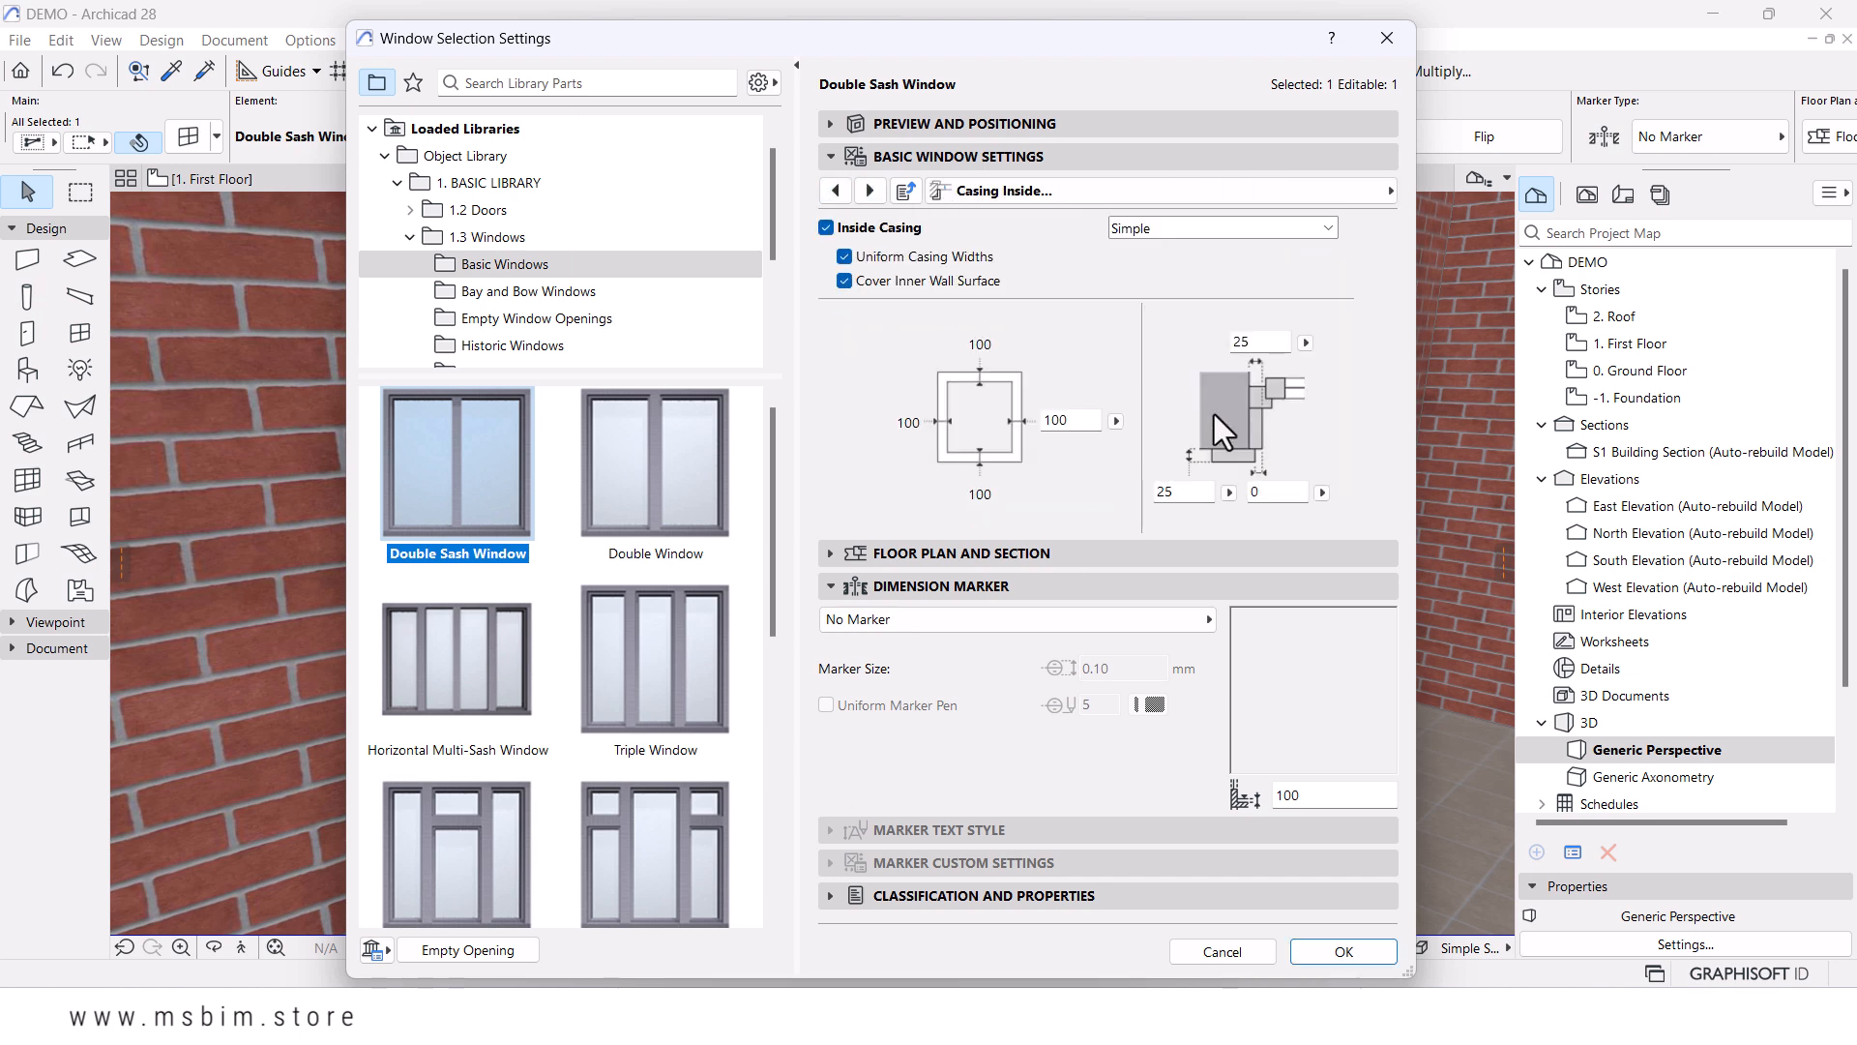
- Add a sill of type Metal Sheet to the selected window and apply the settings
left_click(833, 191)
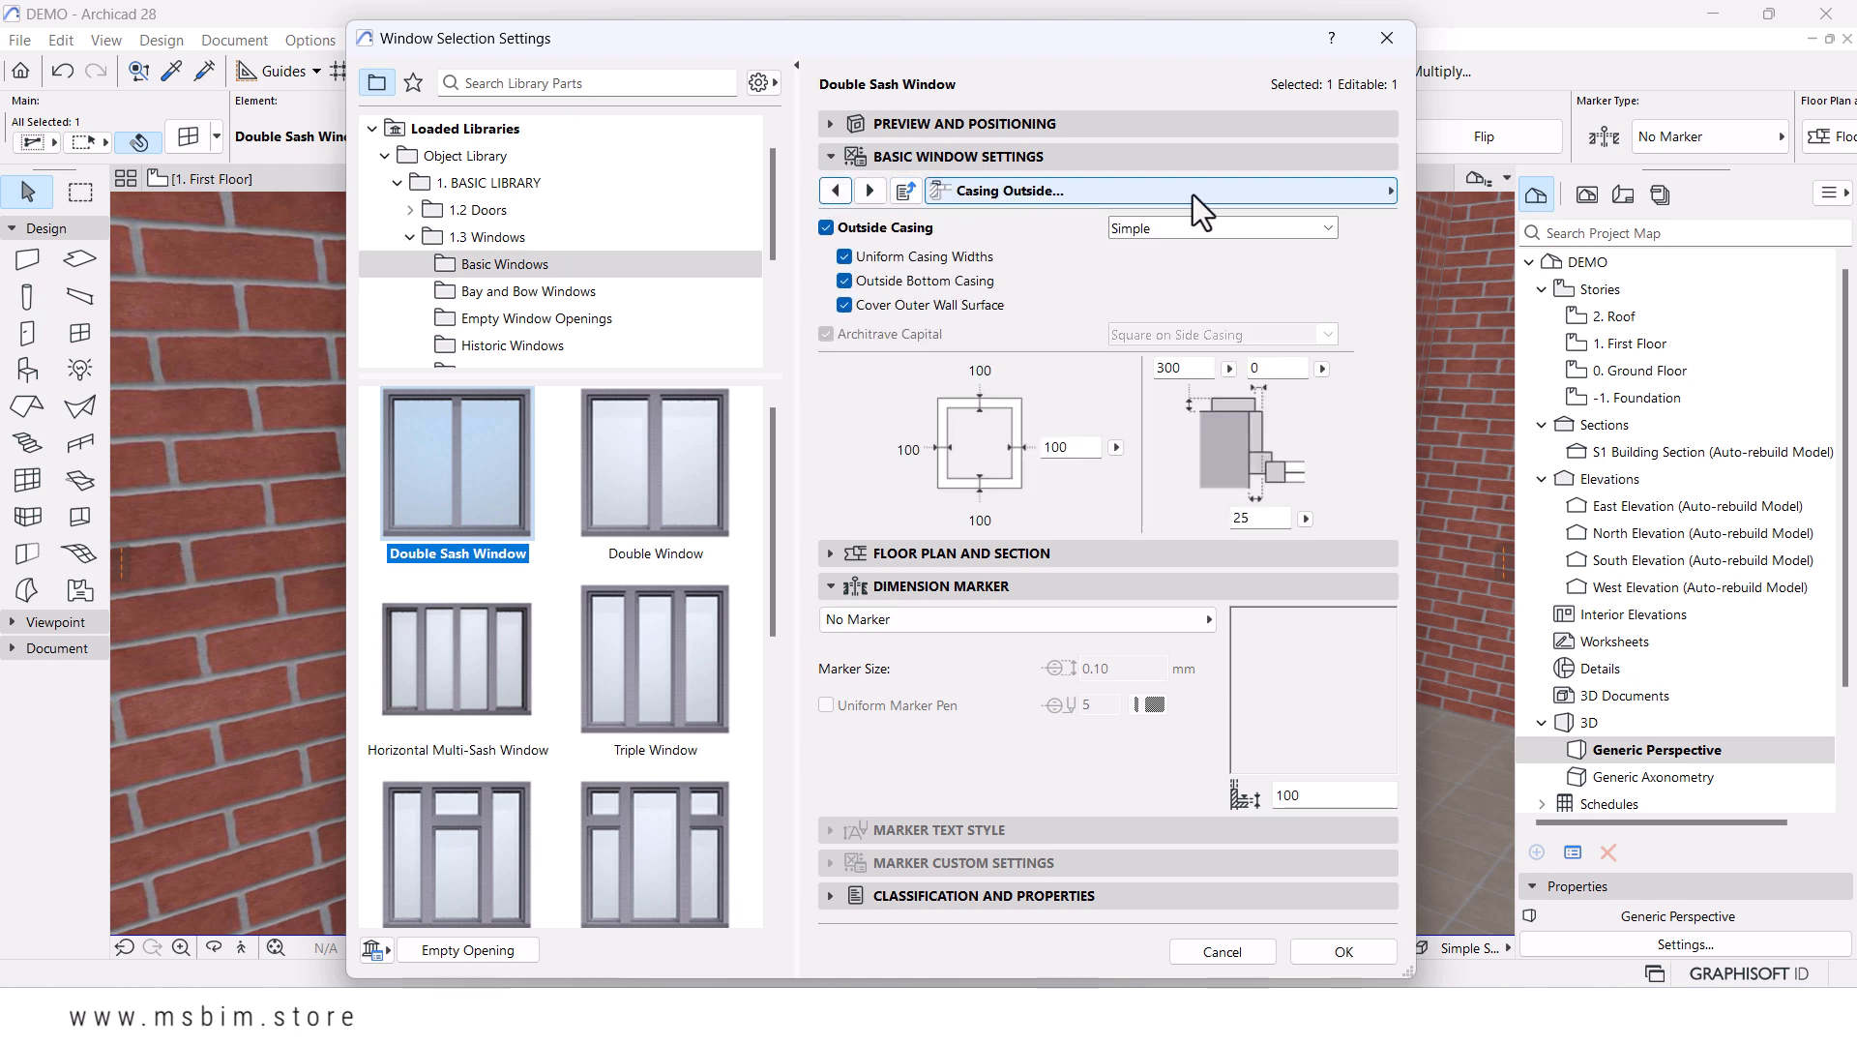
left_click(1358, 194)
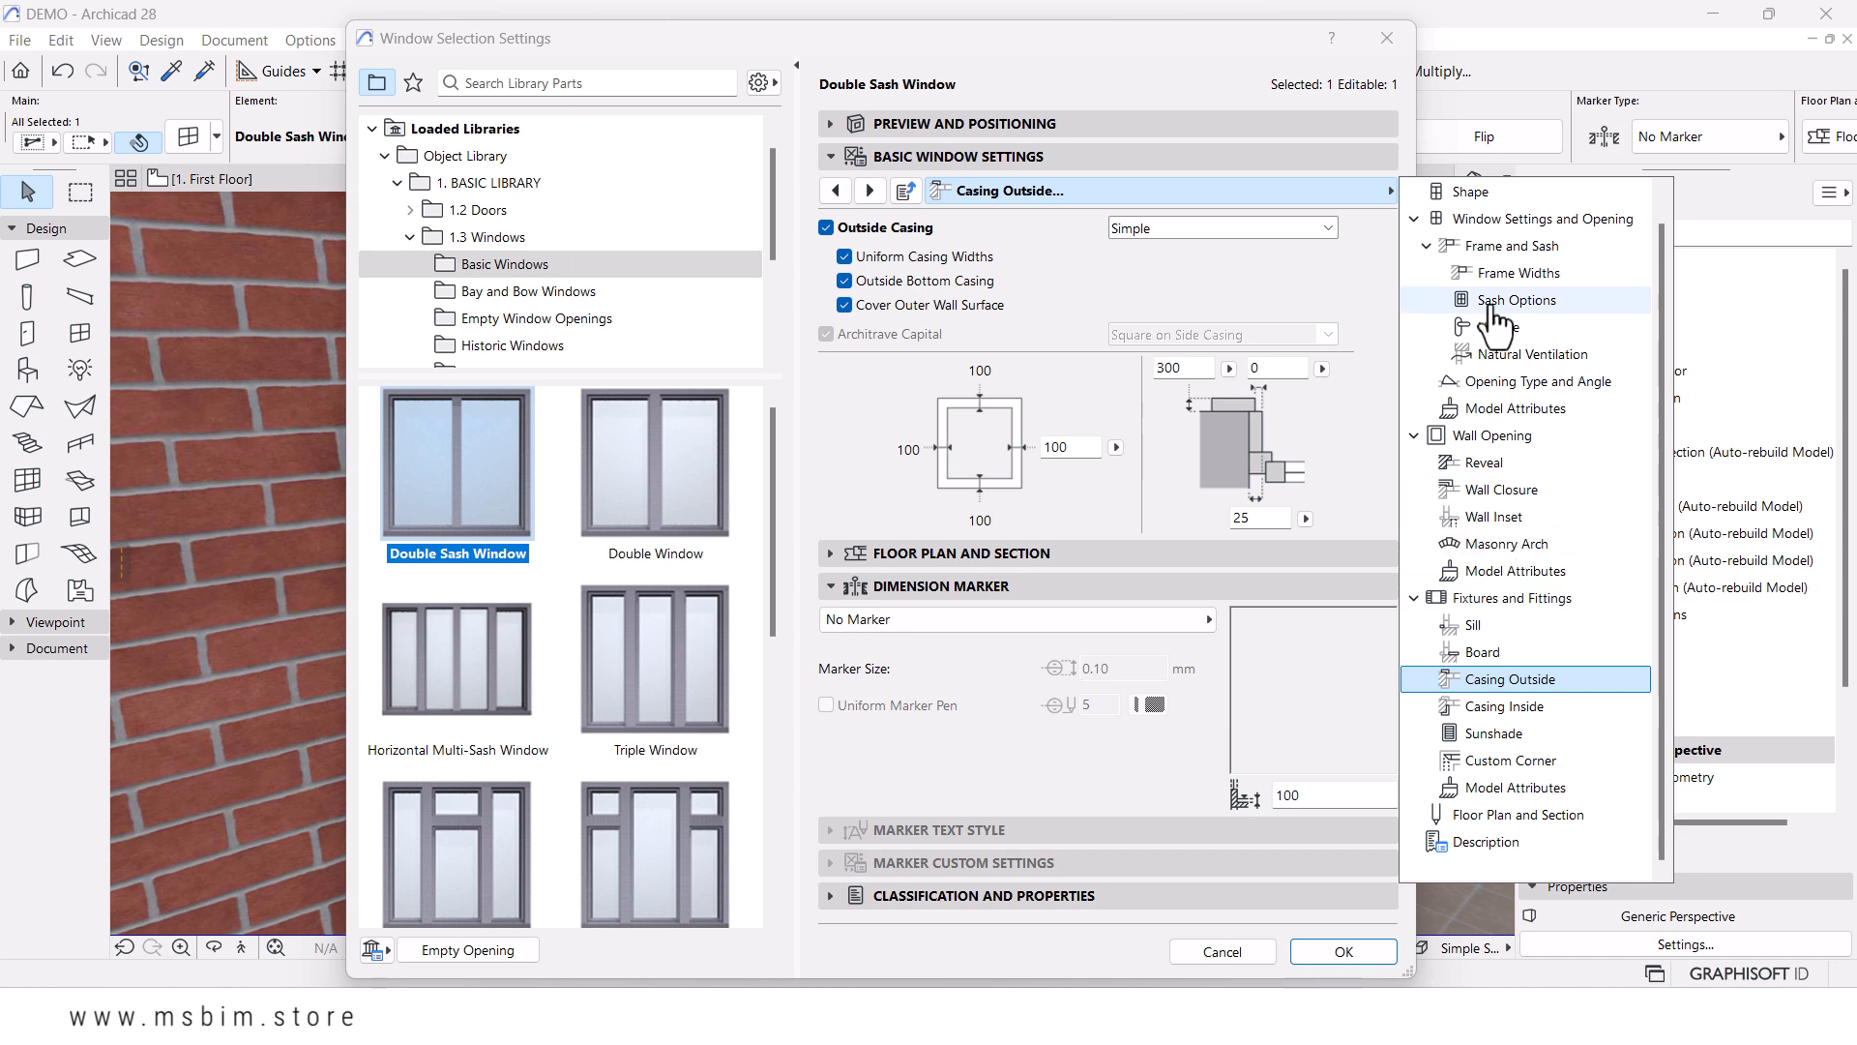
scroll(1499, 537, "up", 1)
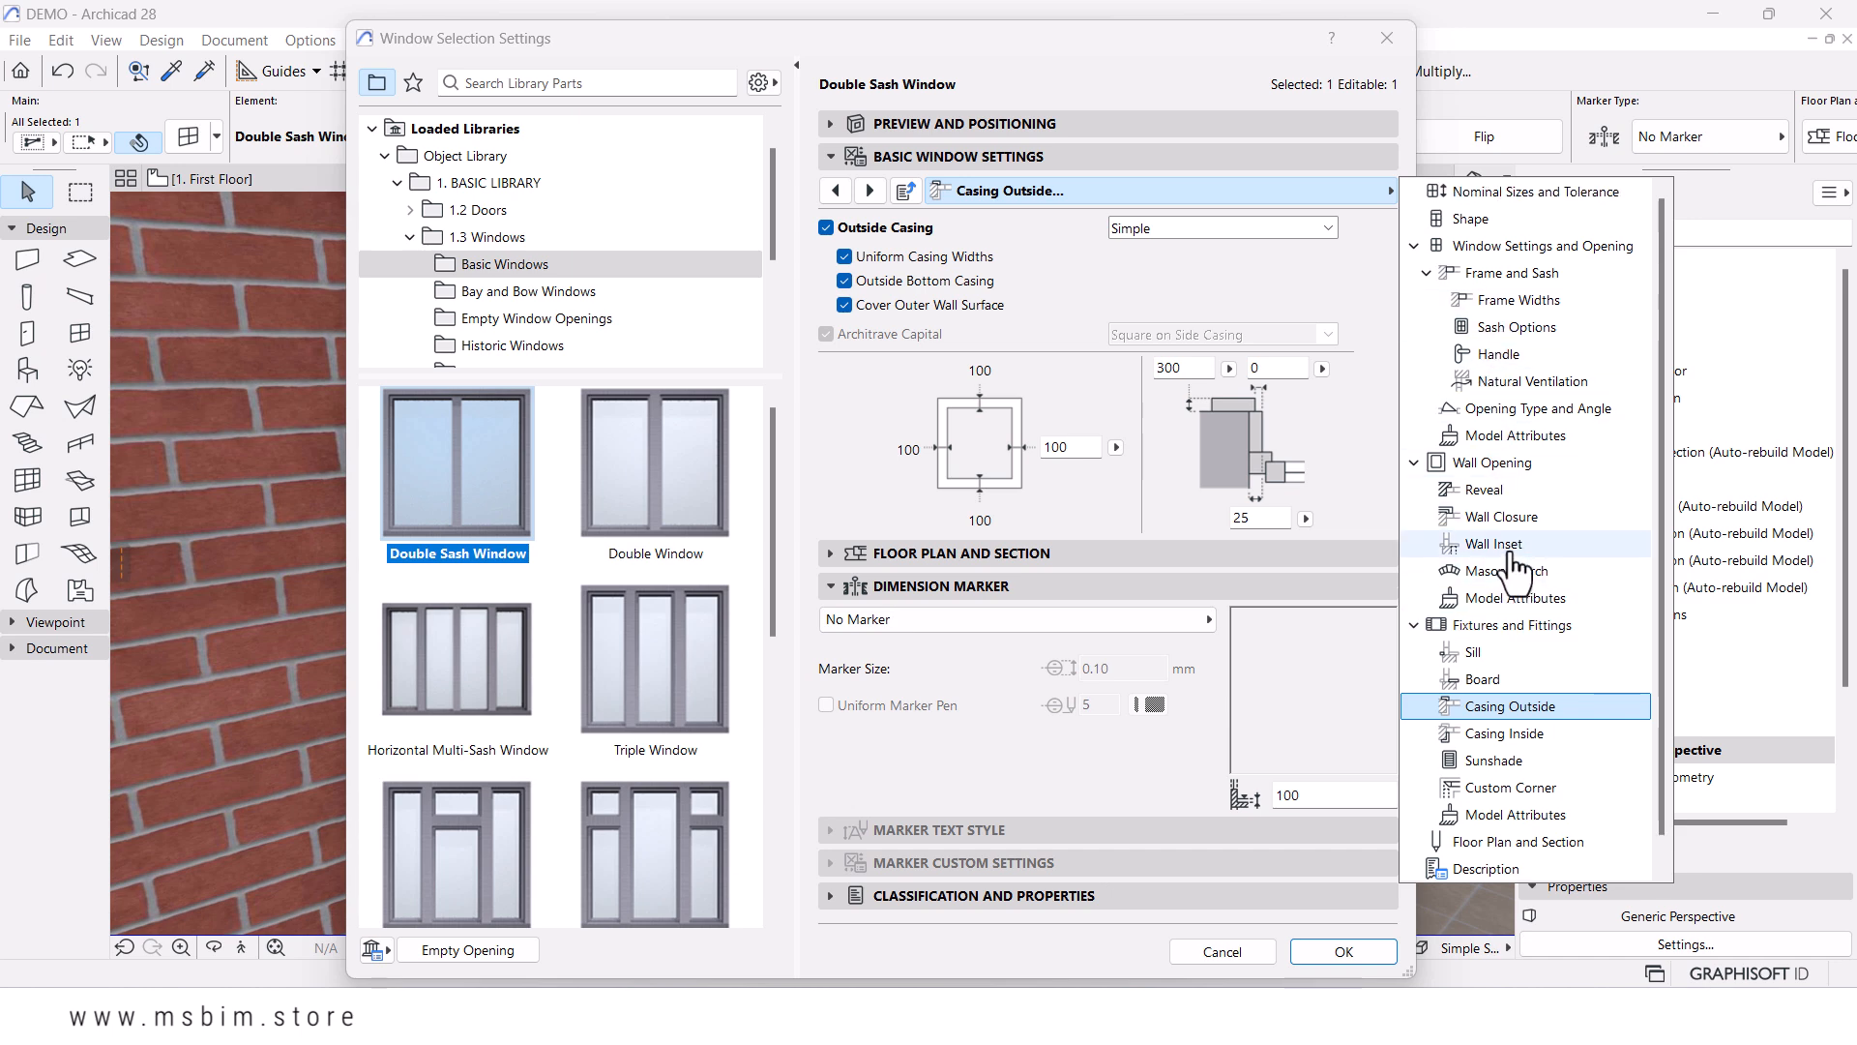
left_click(1451, 654)
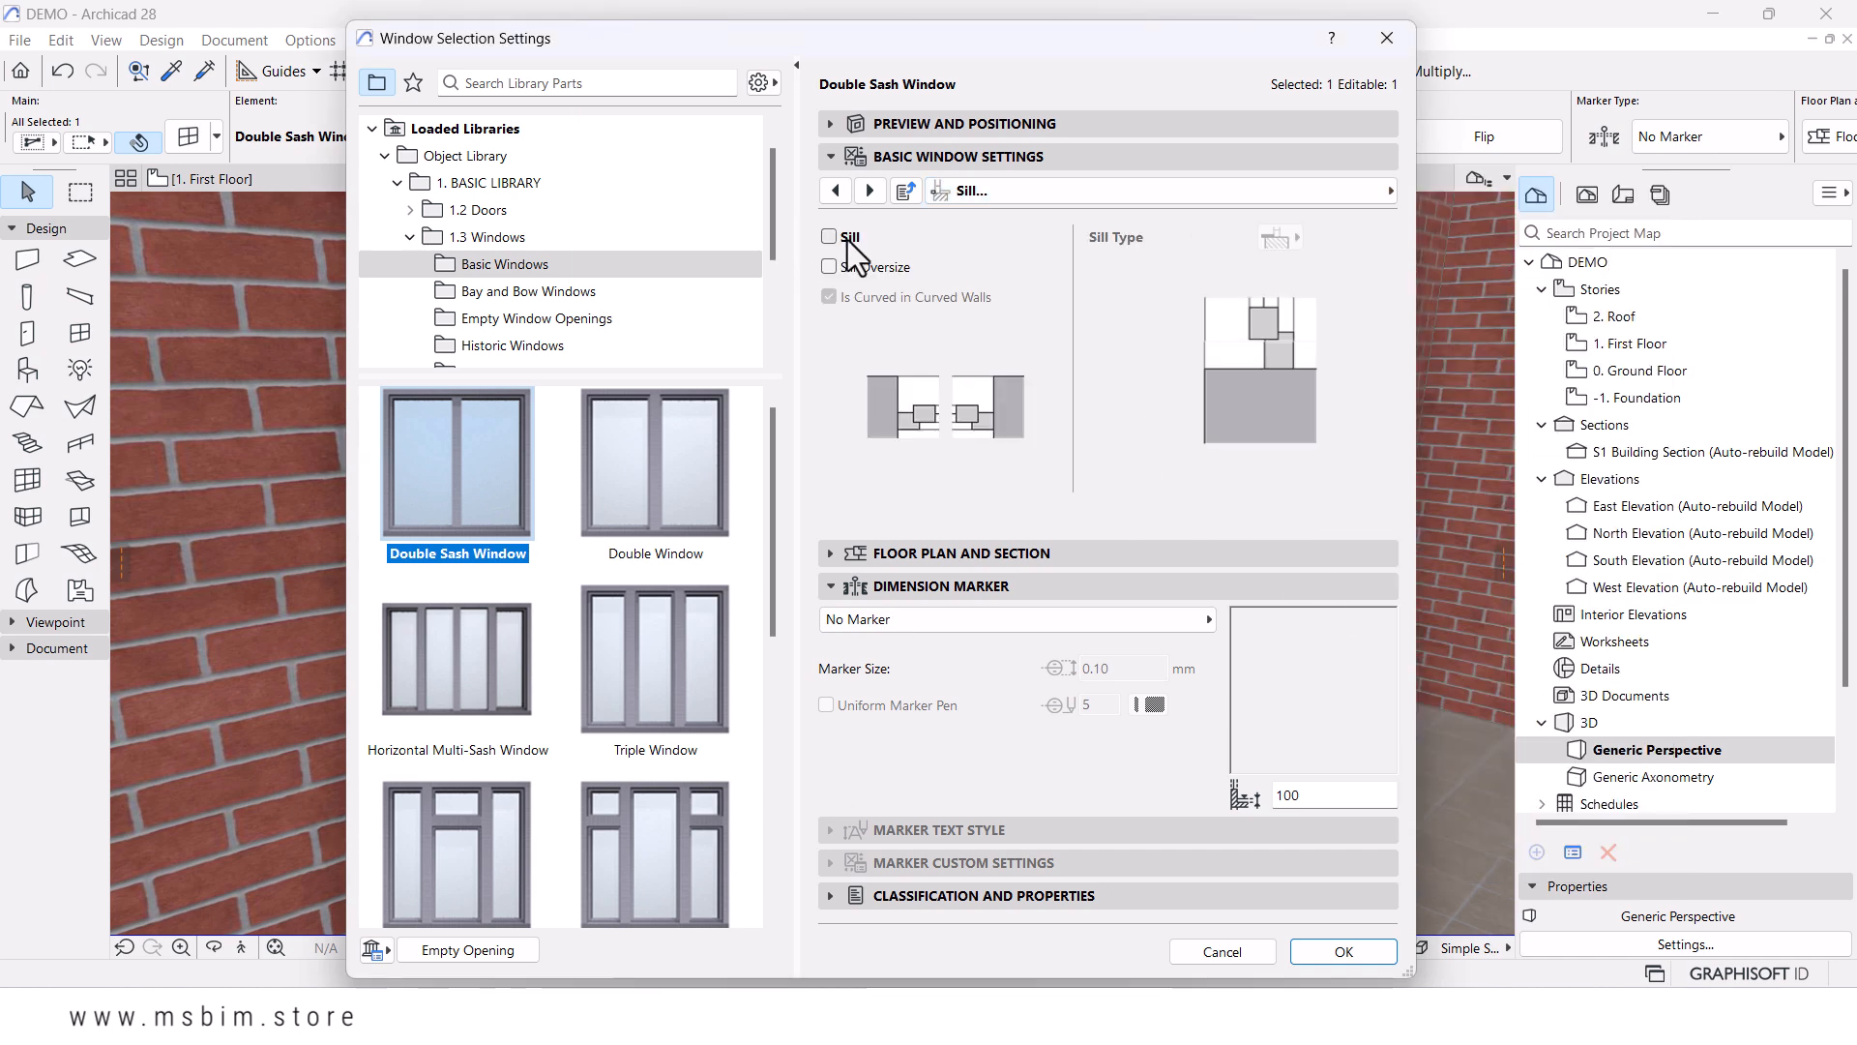
left_click(847, 240)
left_click(1276, 238)
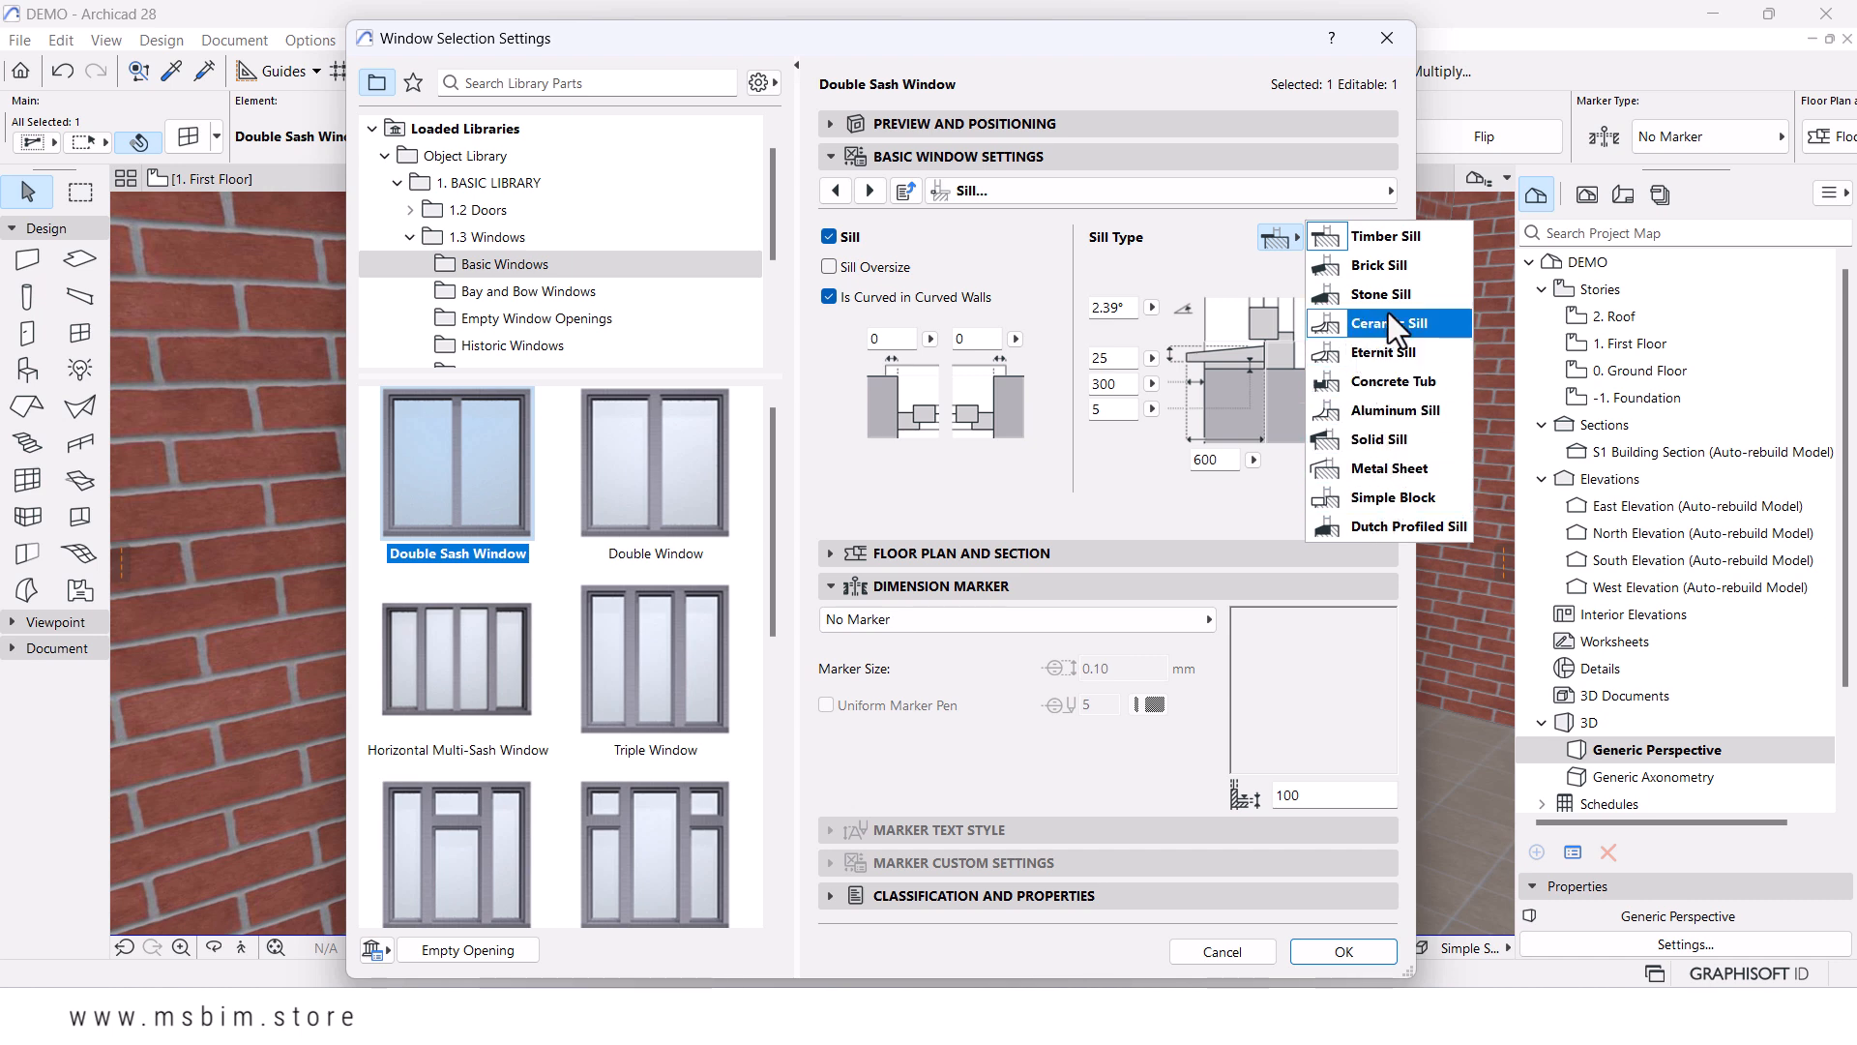
left_click(1384, 472)
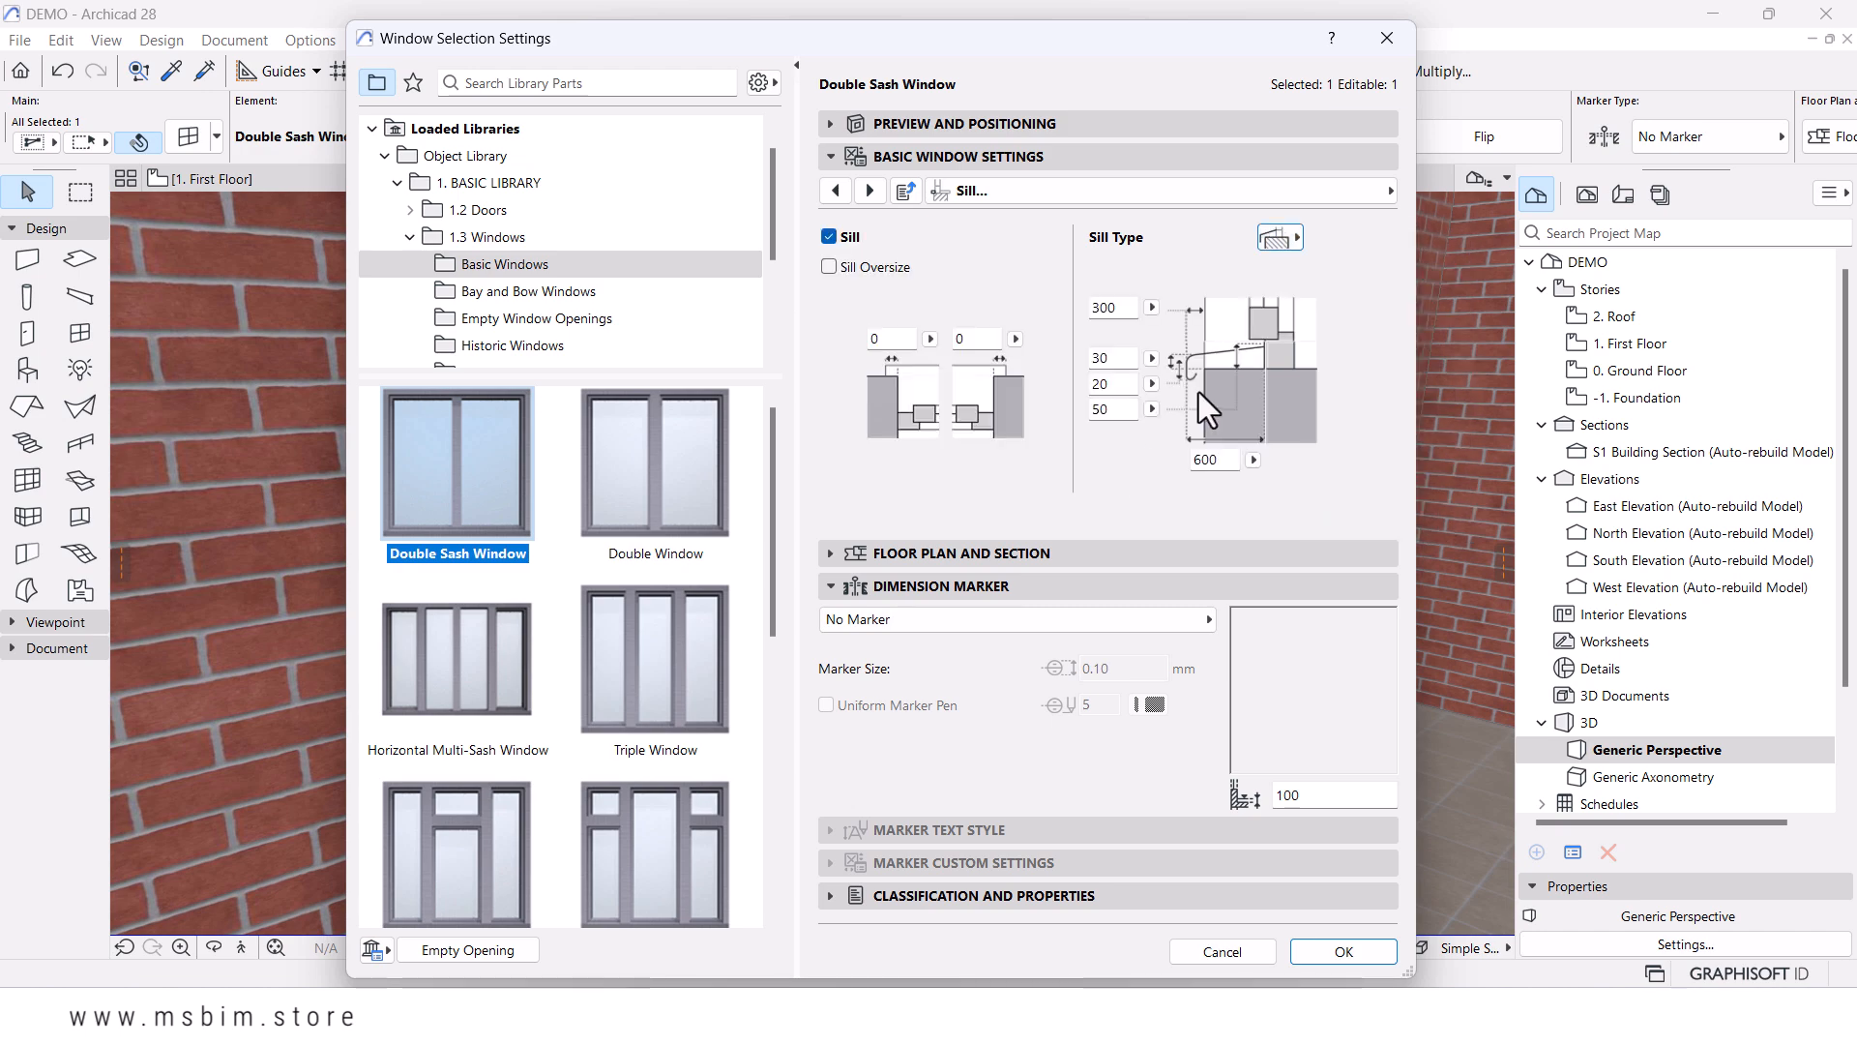
left_click(1345, 946)
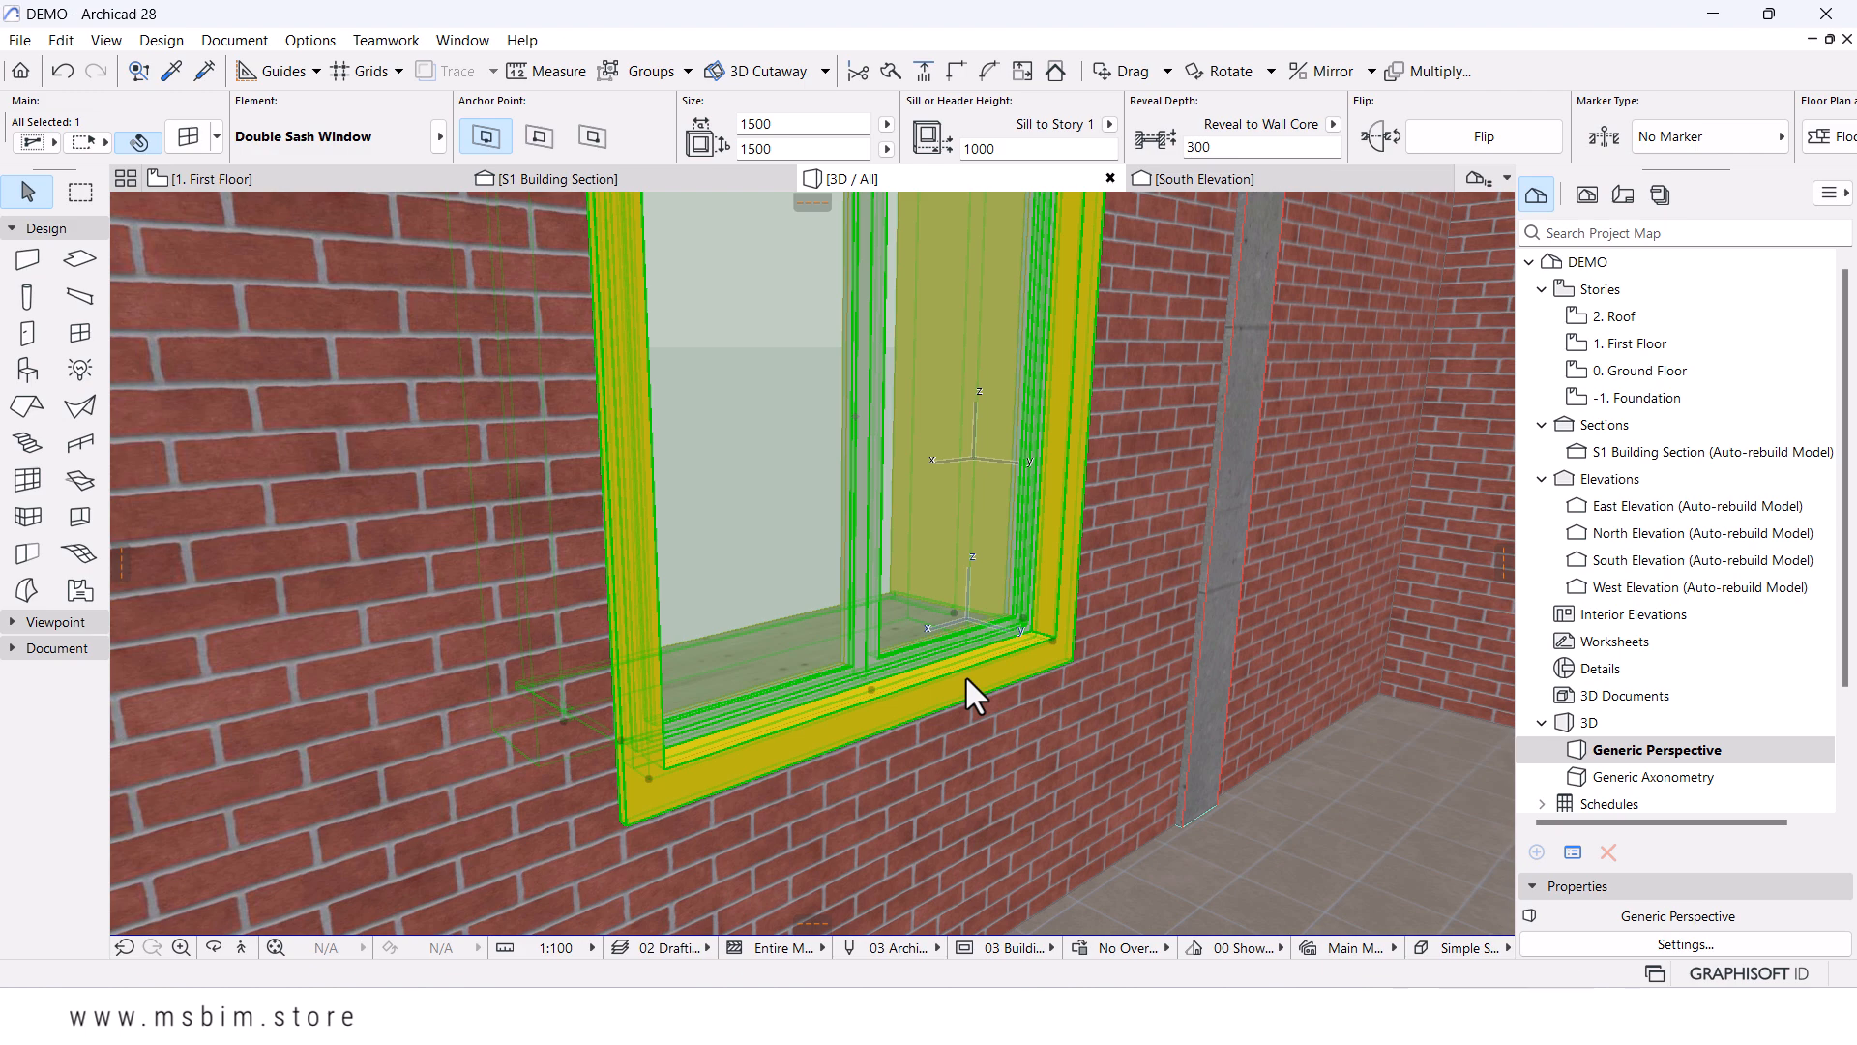
- Set the window's sill surface to Metal - Steel, checking the sill and casing from outside
middle_click_drag(784, 694, 1173, 683, "shift")
middle_click_drag(834, 668, 757, 599, "shift")
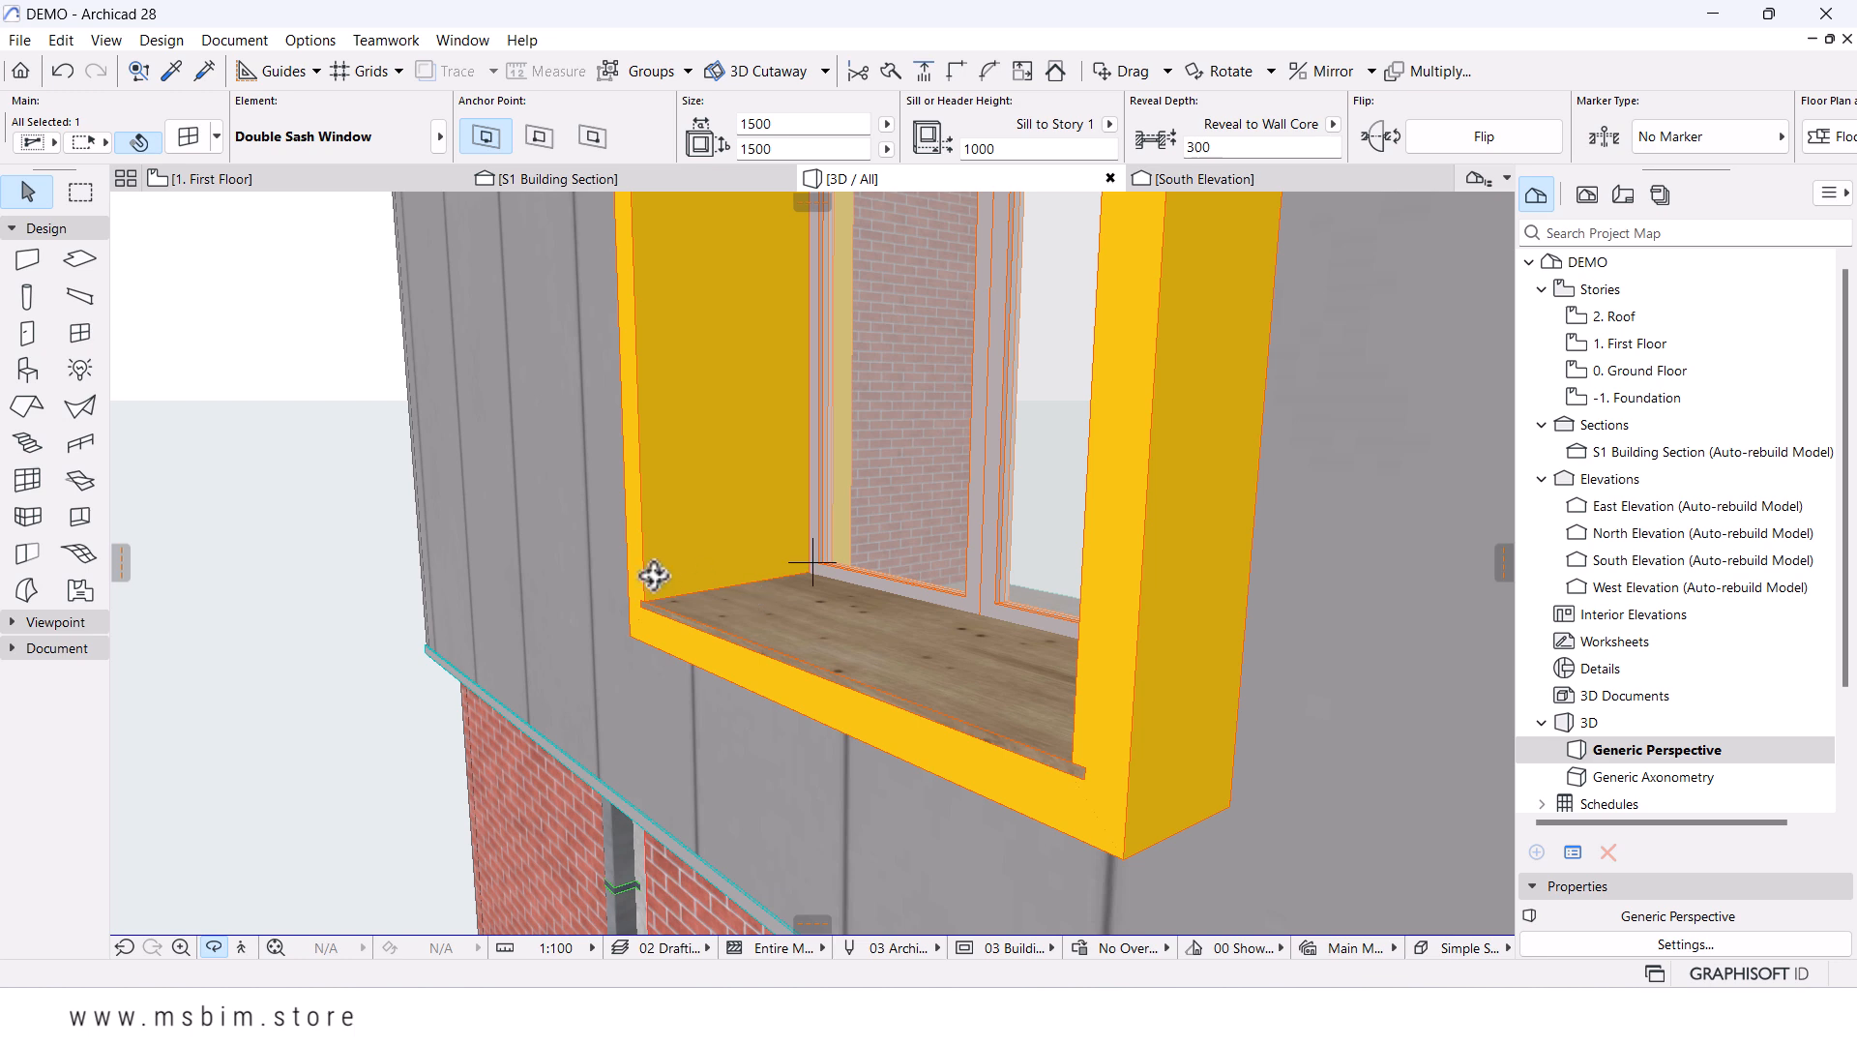
scroll(713, 576, "up", 2)
scroll(804, 592, "up", 3)
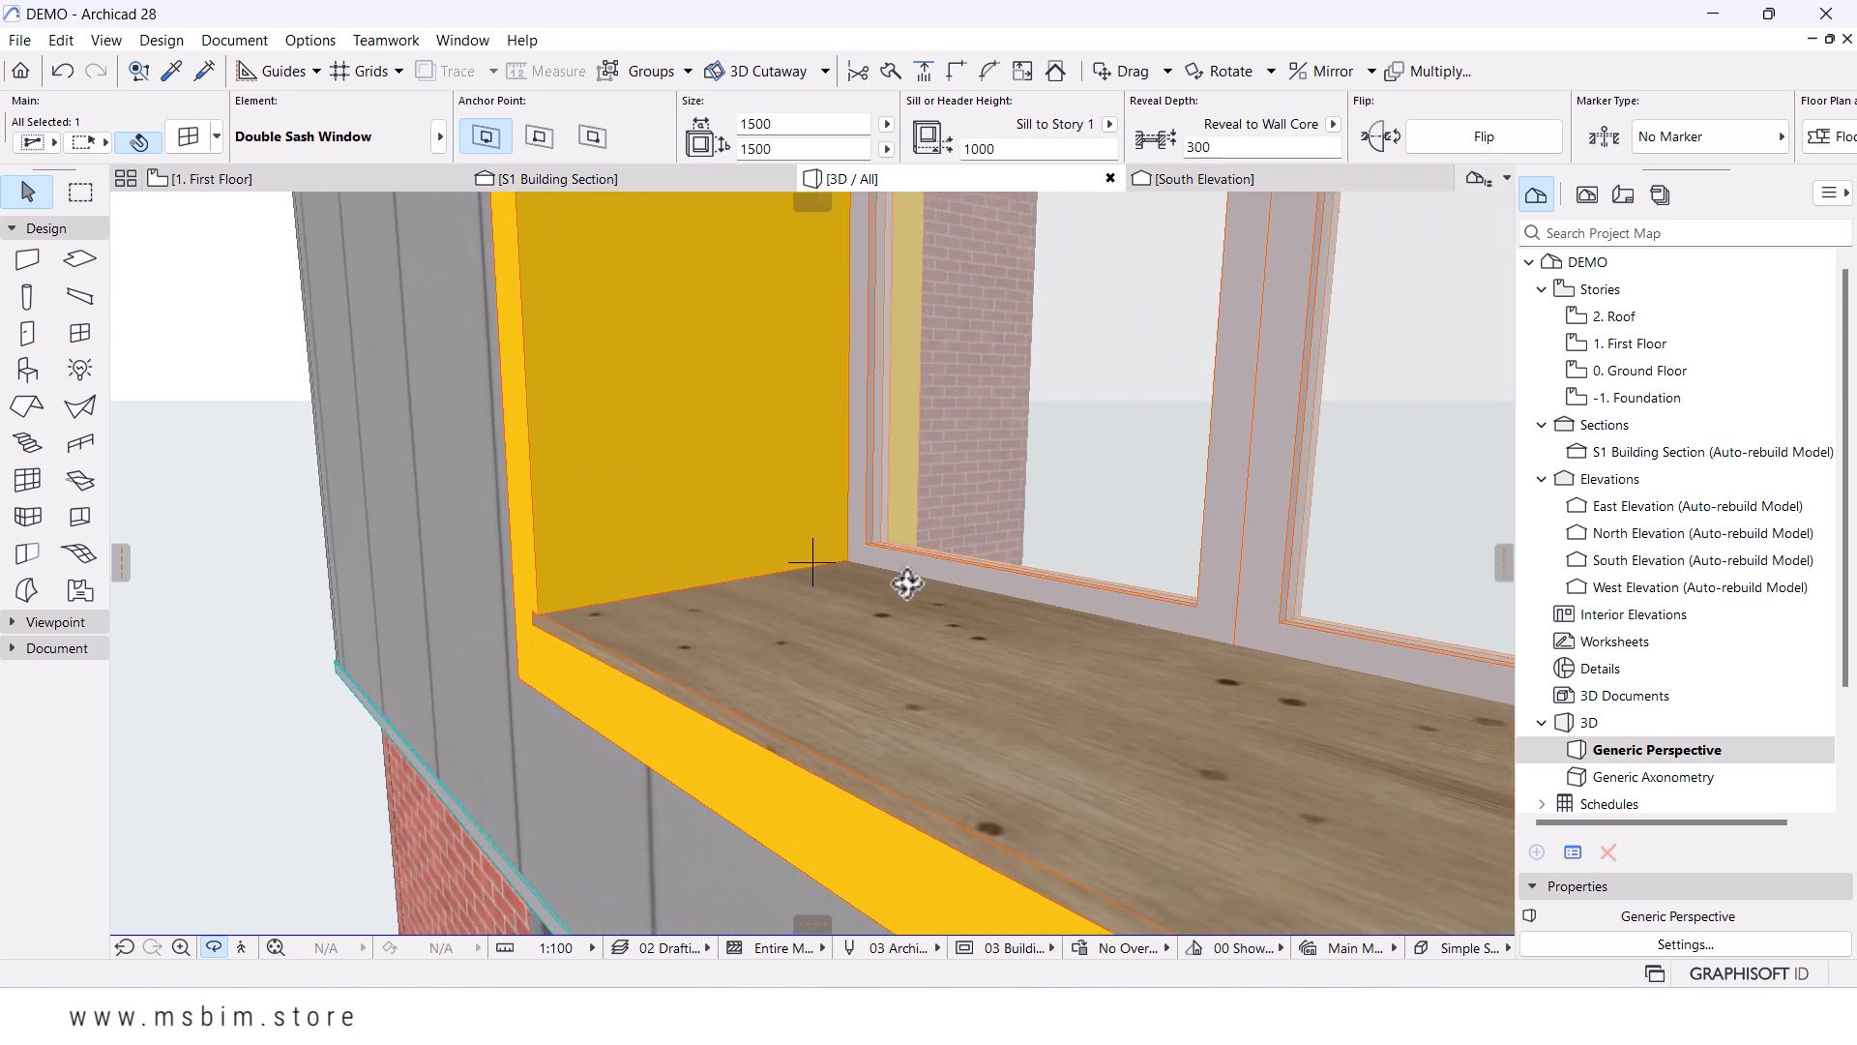
middle_click_drag(851, 585, 777, 593)
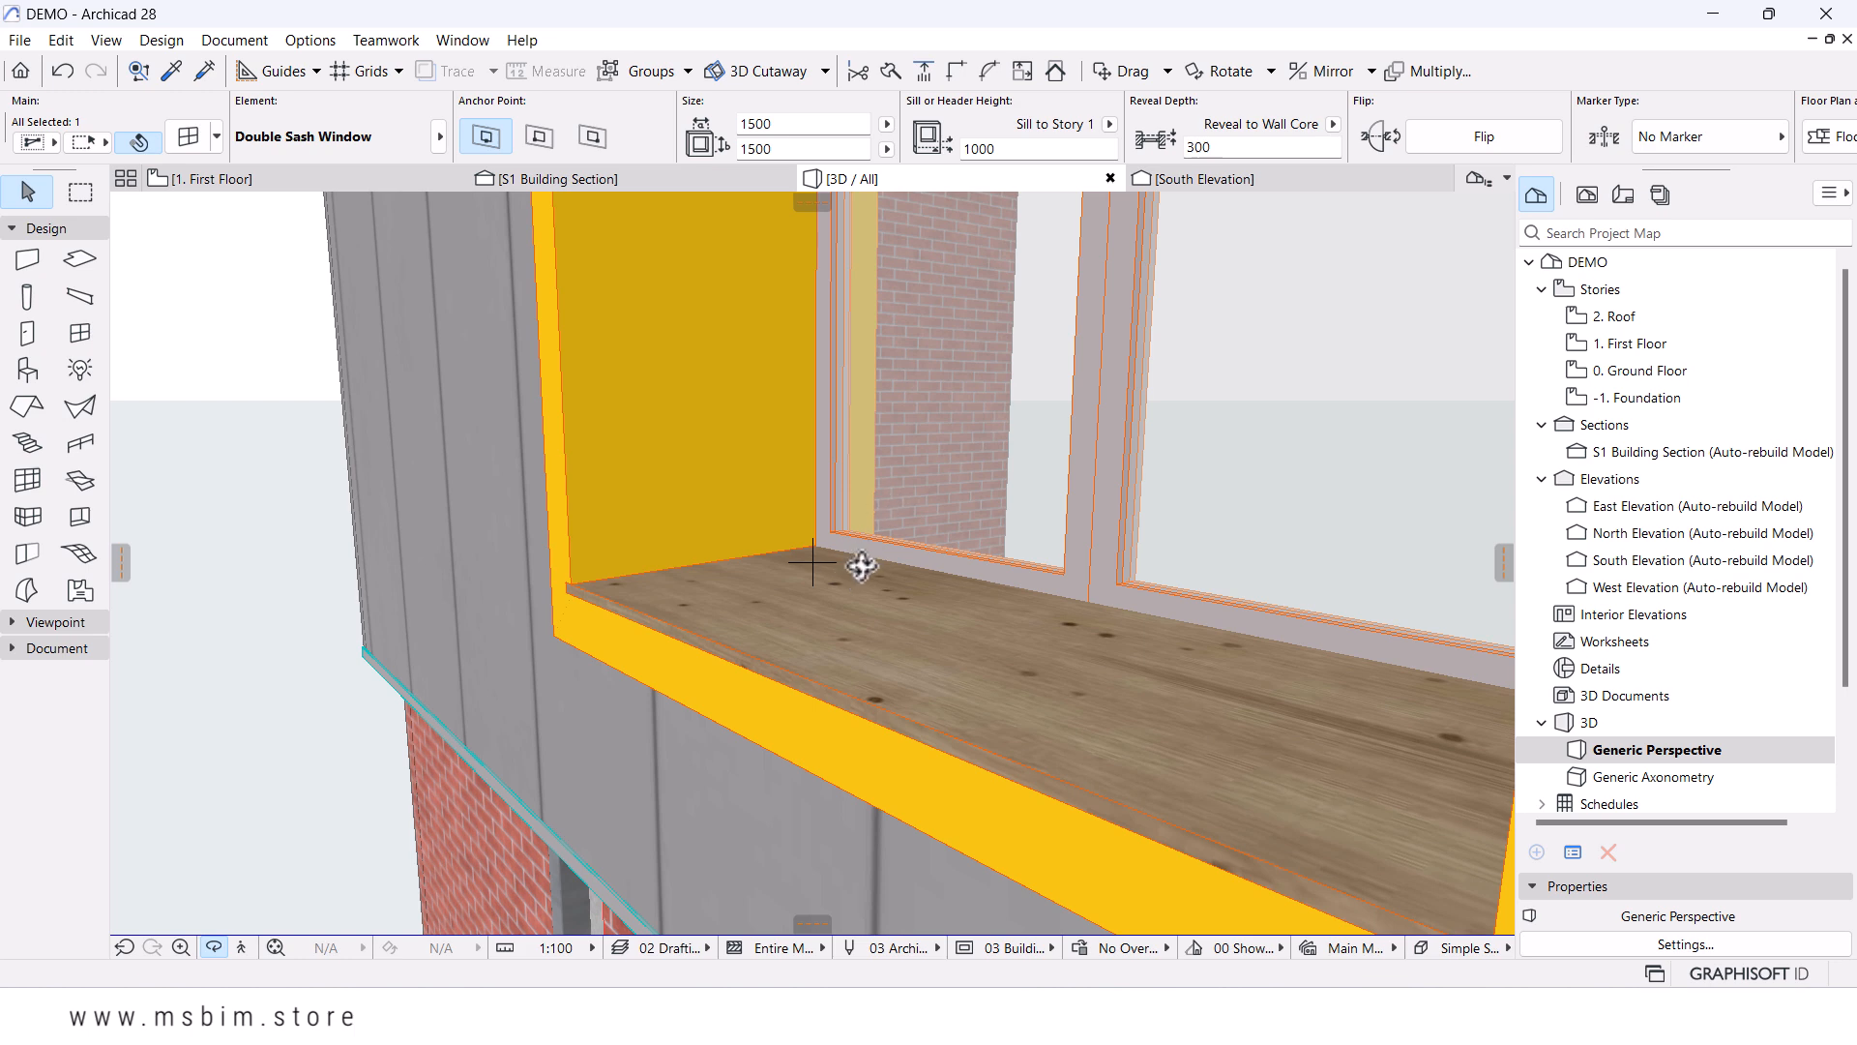
left_click(847, 519)
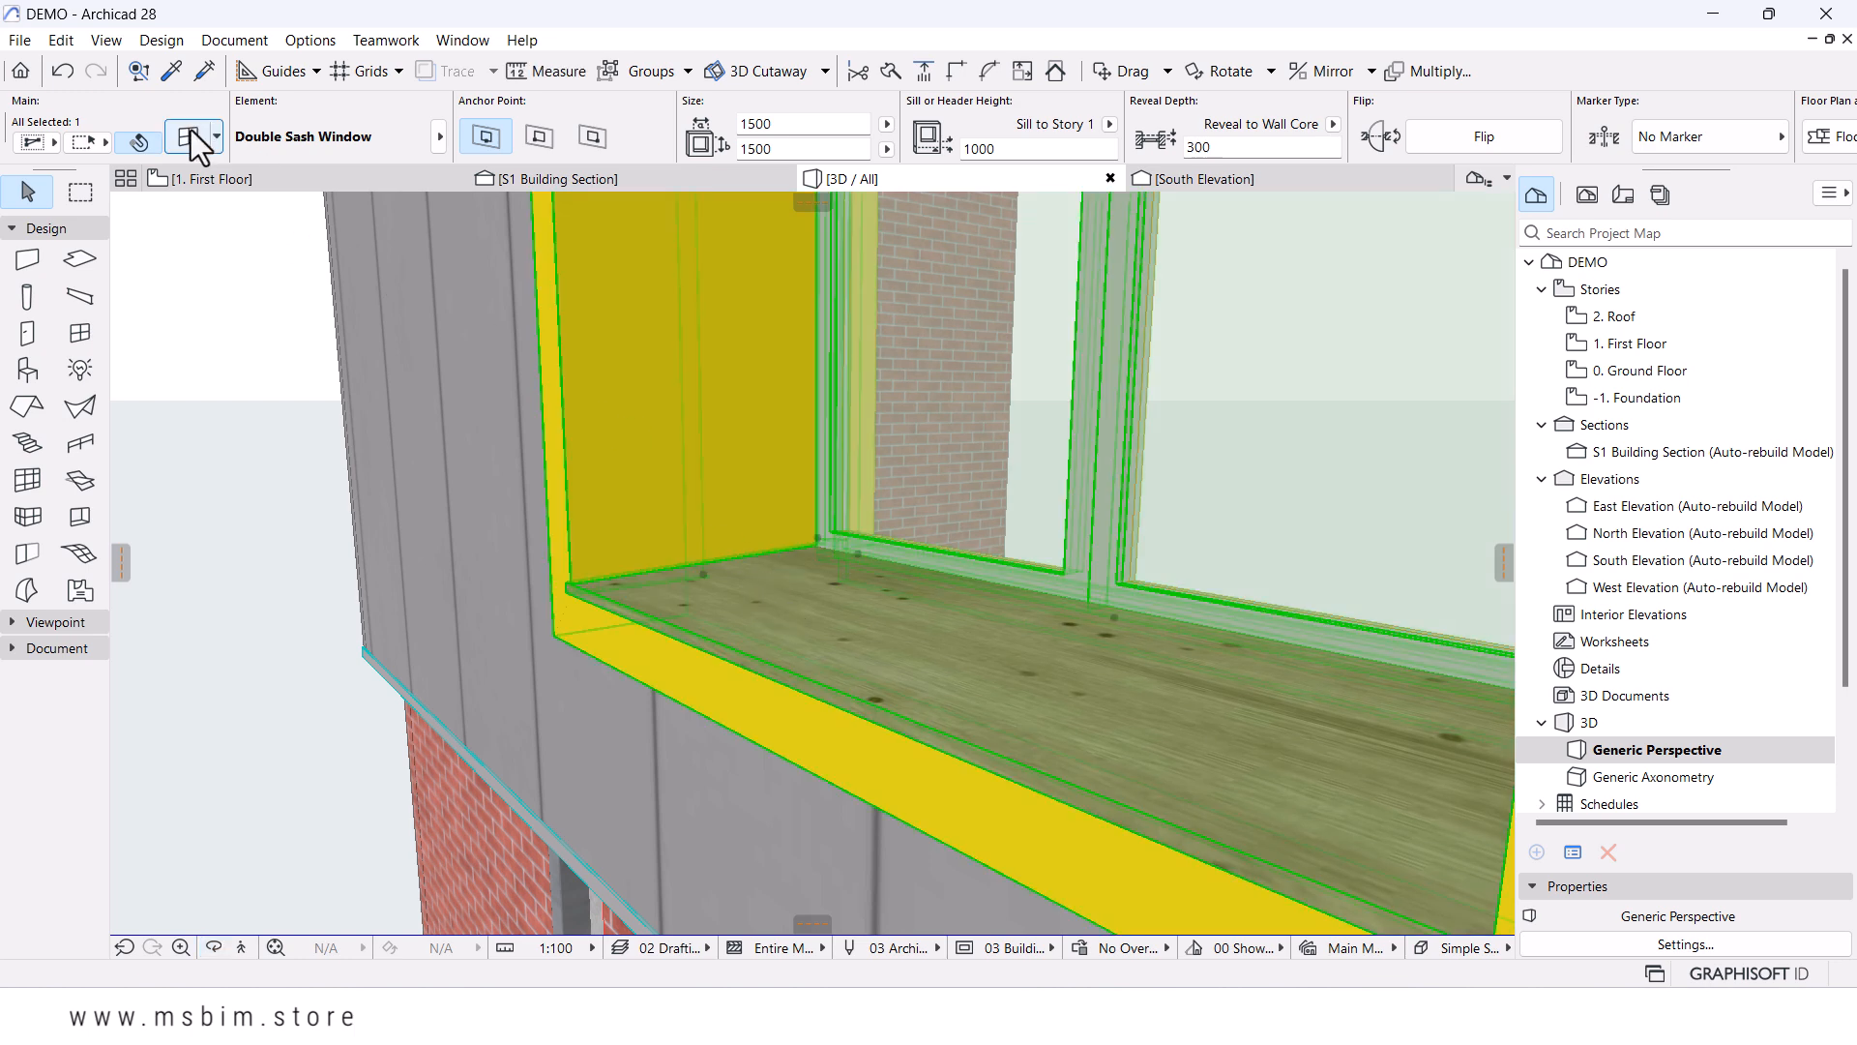
double_click(1119, 415)
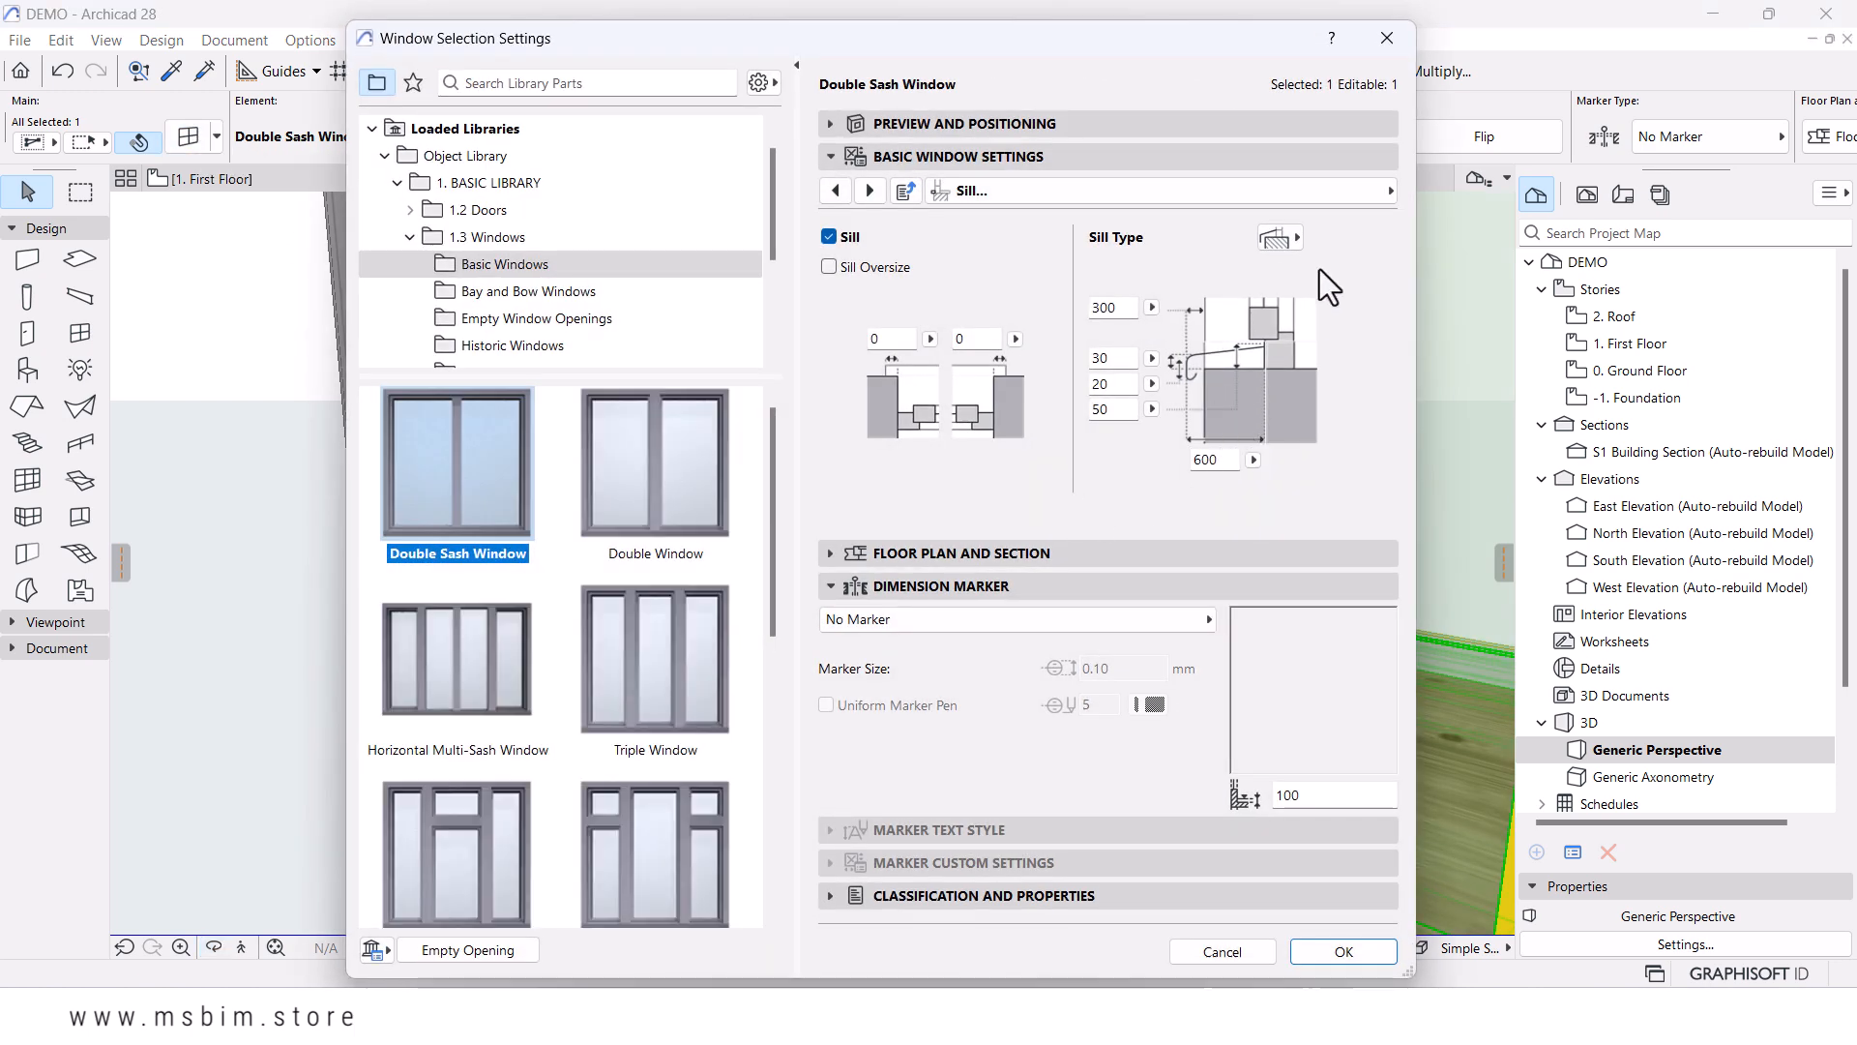
left_click(1198, 199)
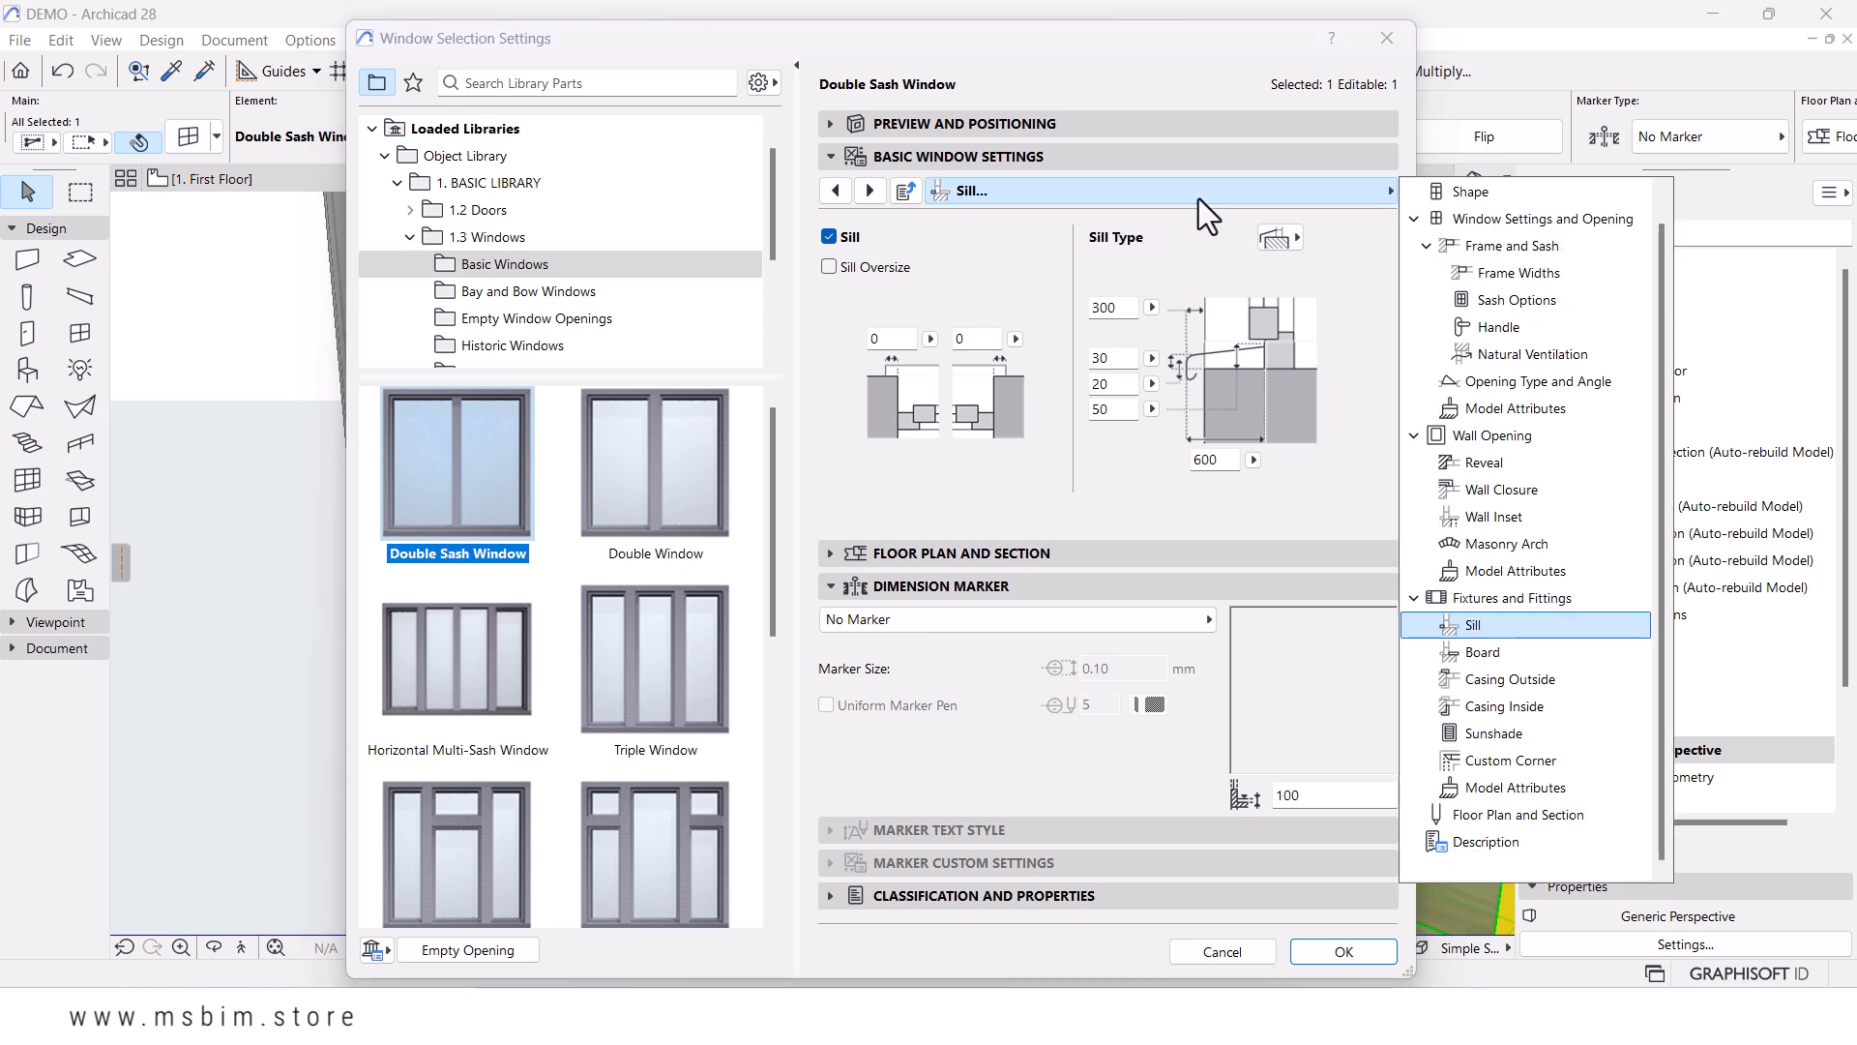
left_click(1474, 573)
left_click(1489, 790)
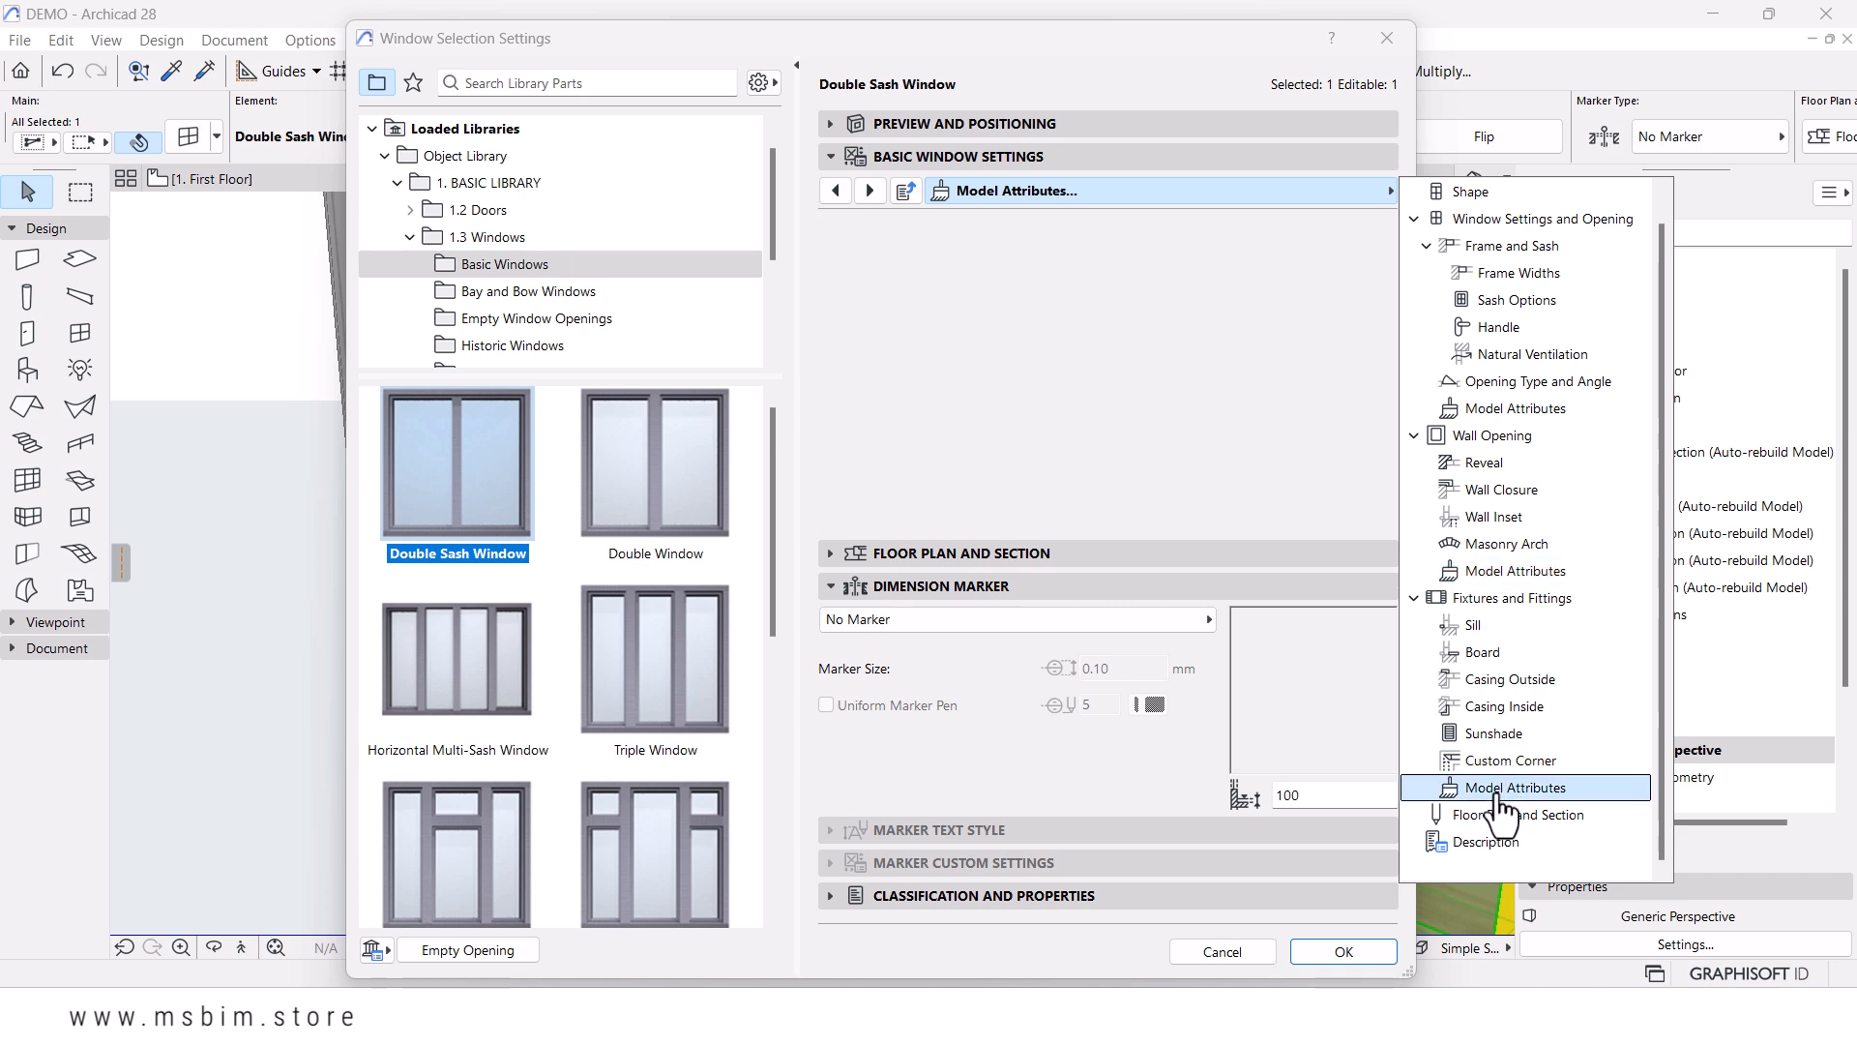
left_click(1354, 223)
left_click(1360, 224)
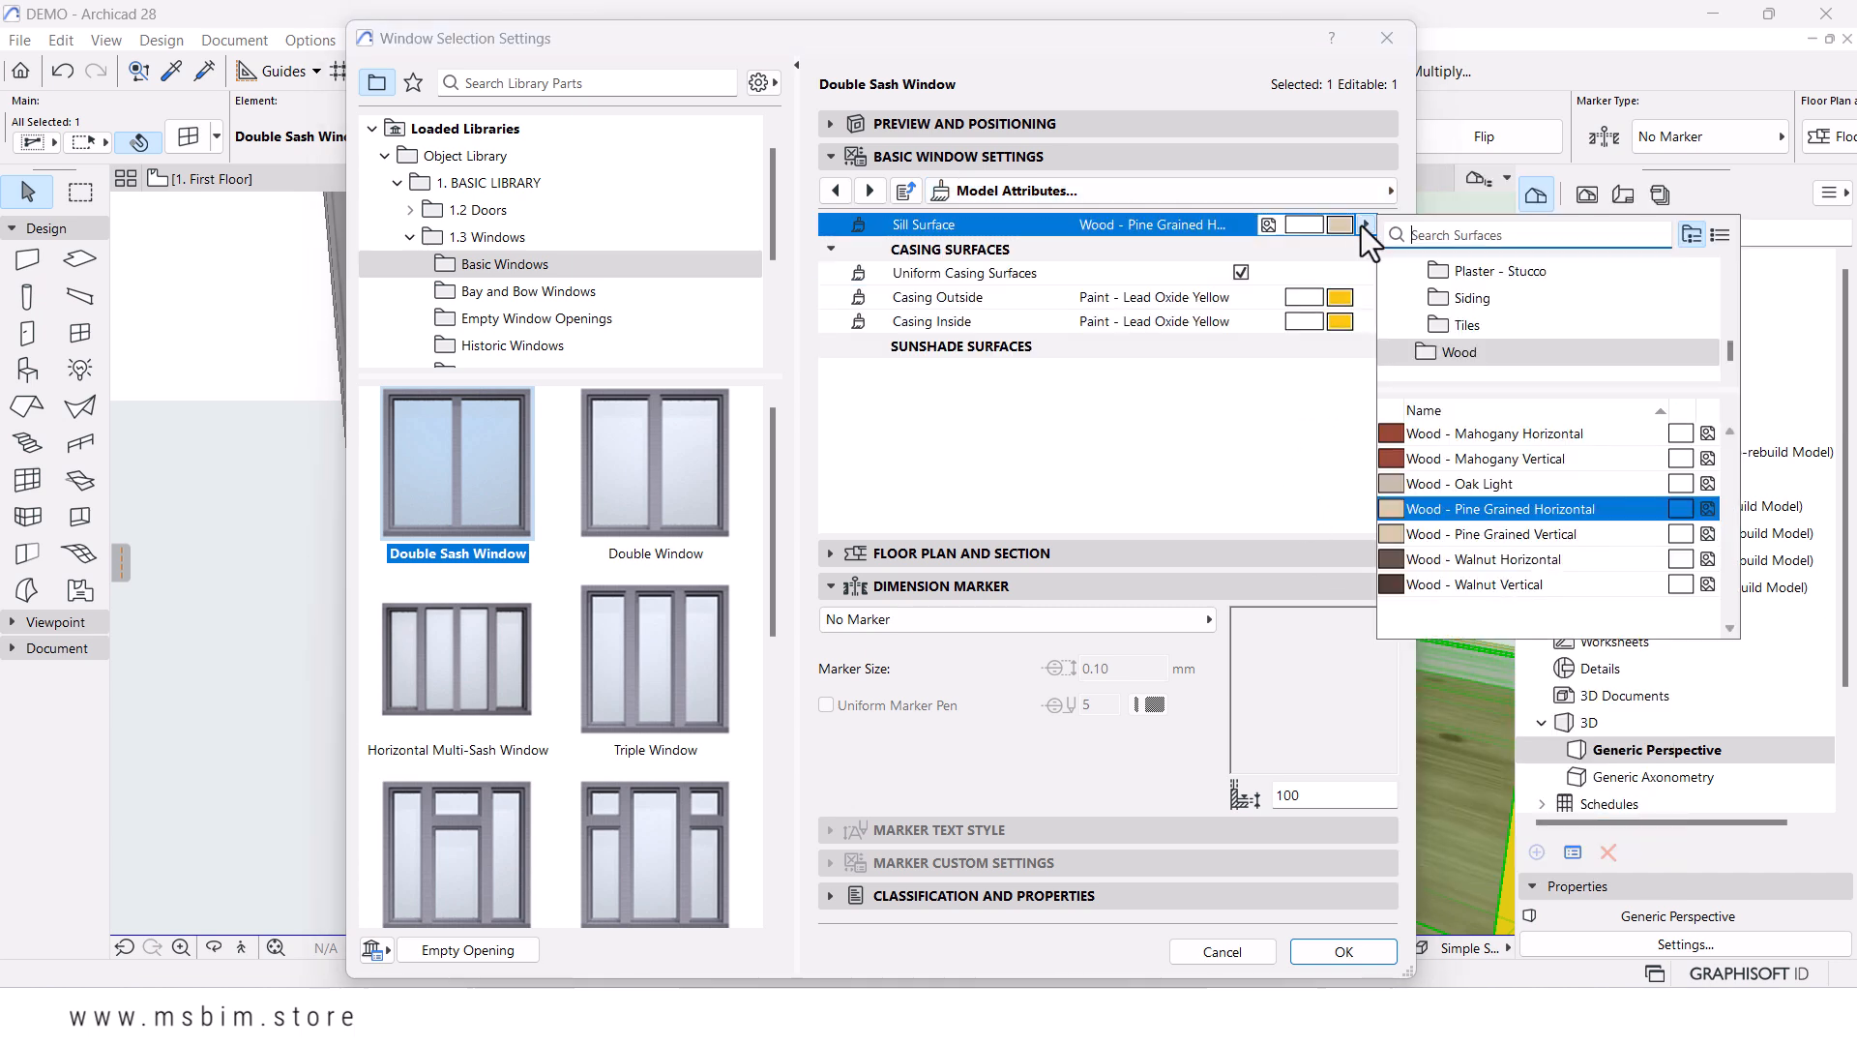
type("m")
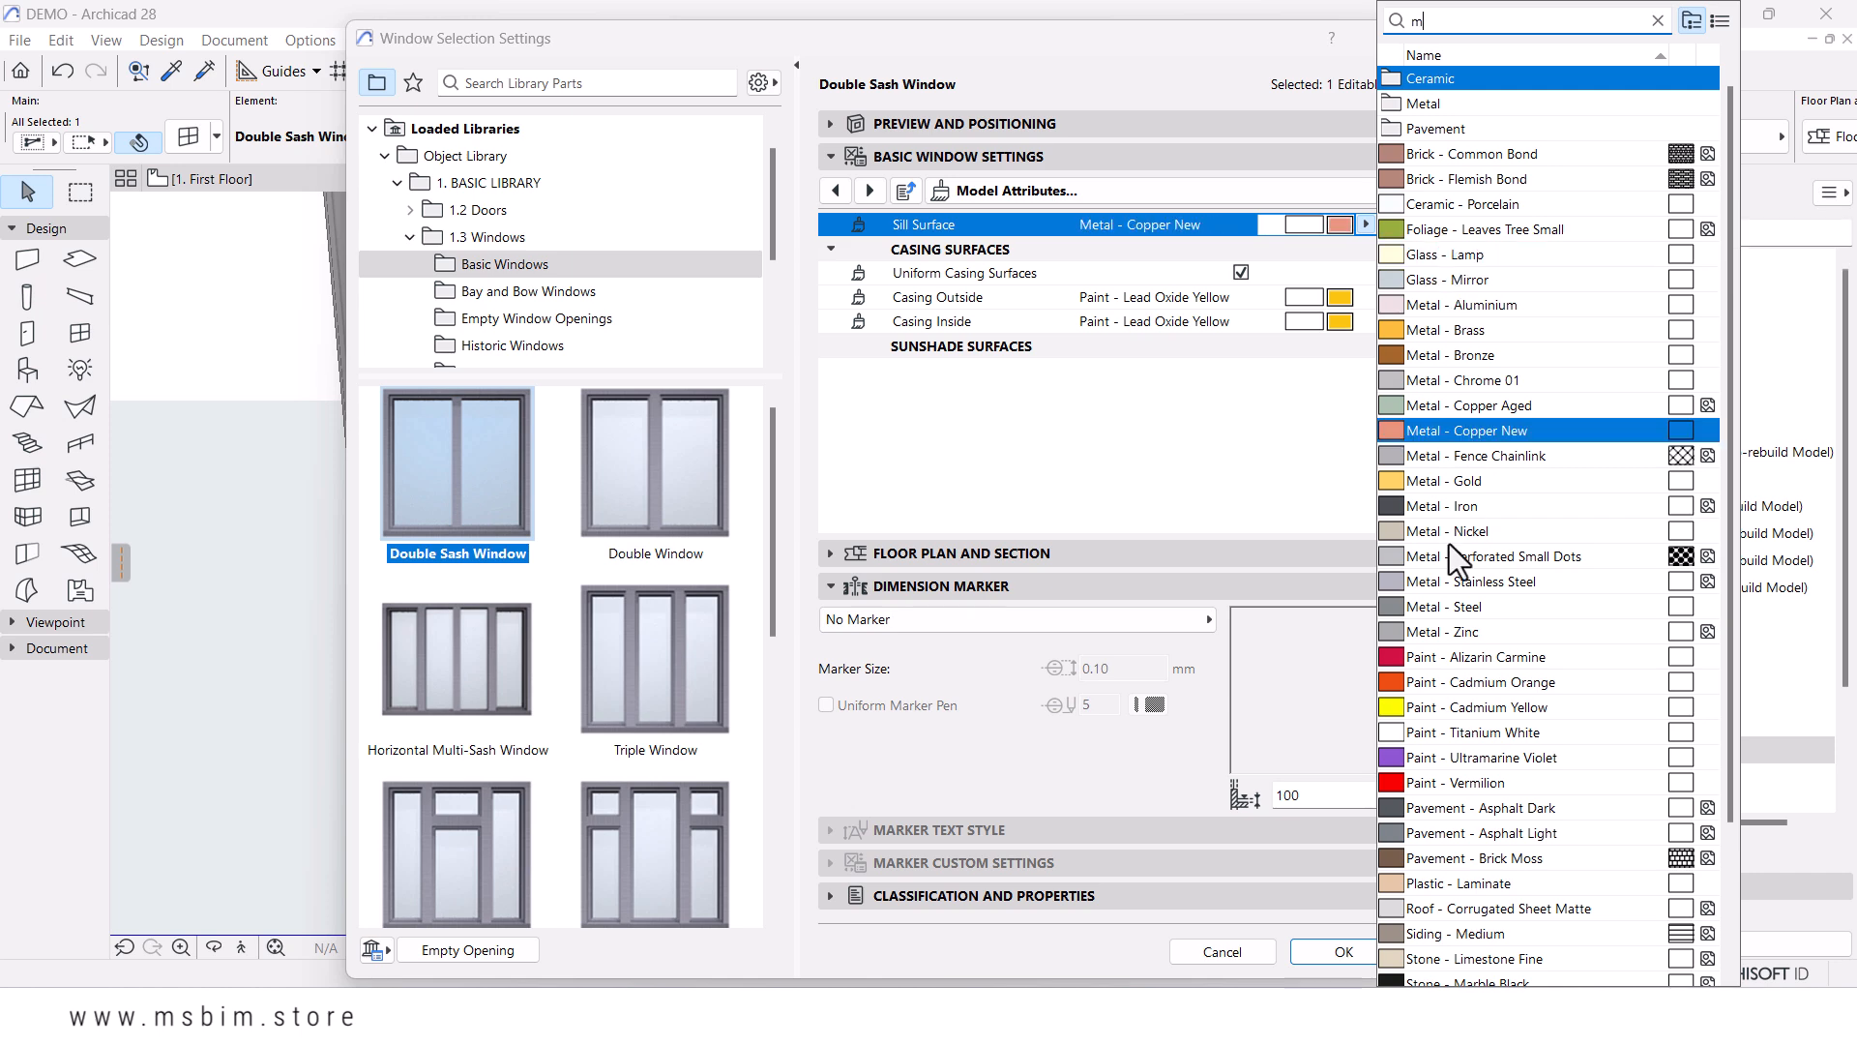
left_click(1453, 610)
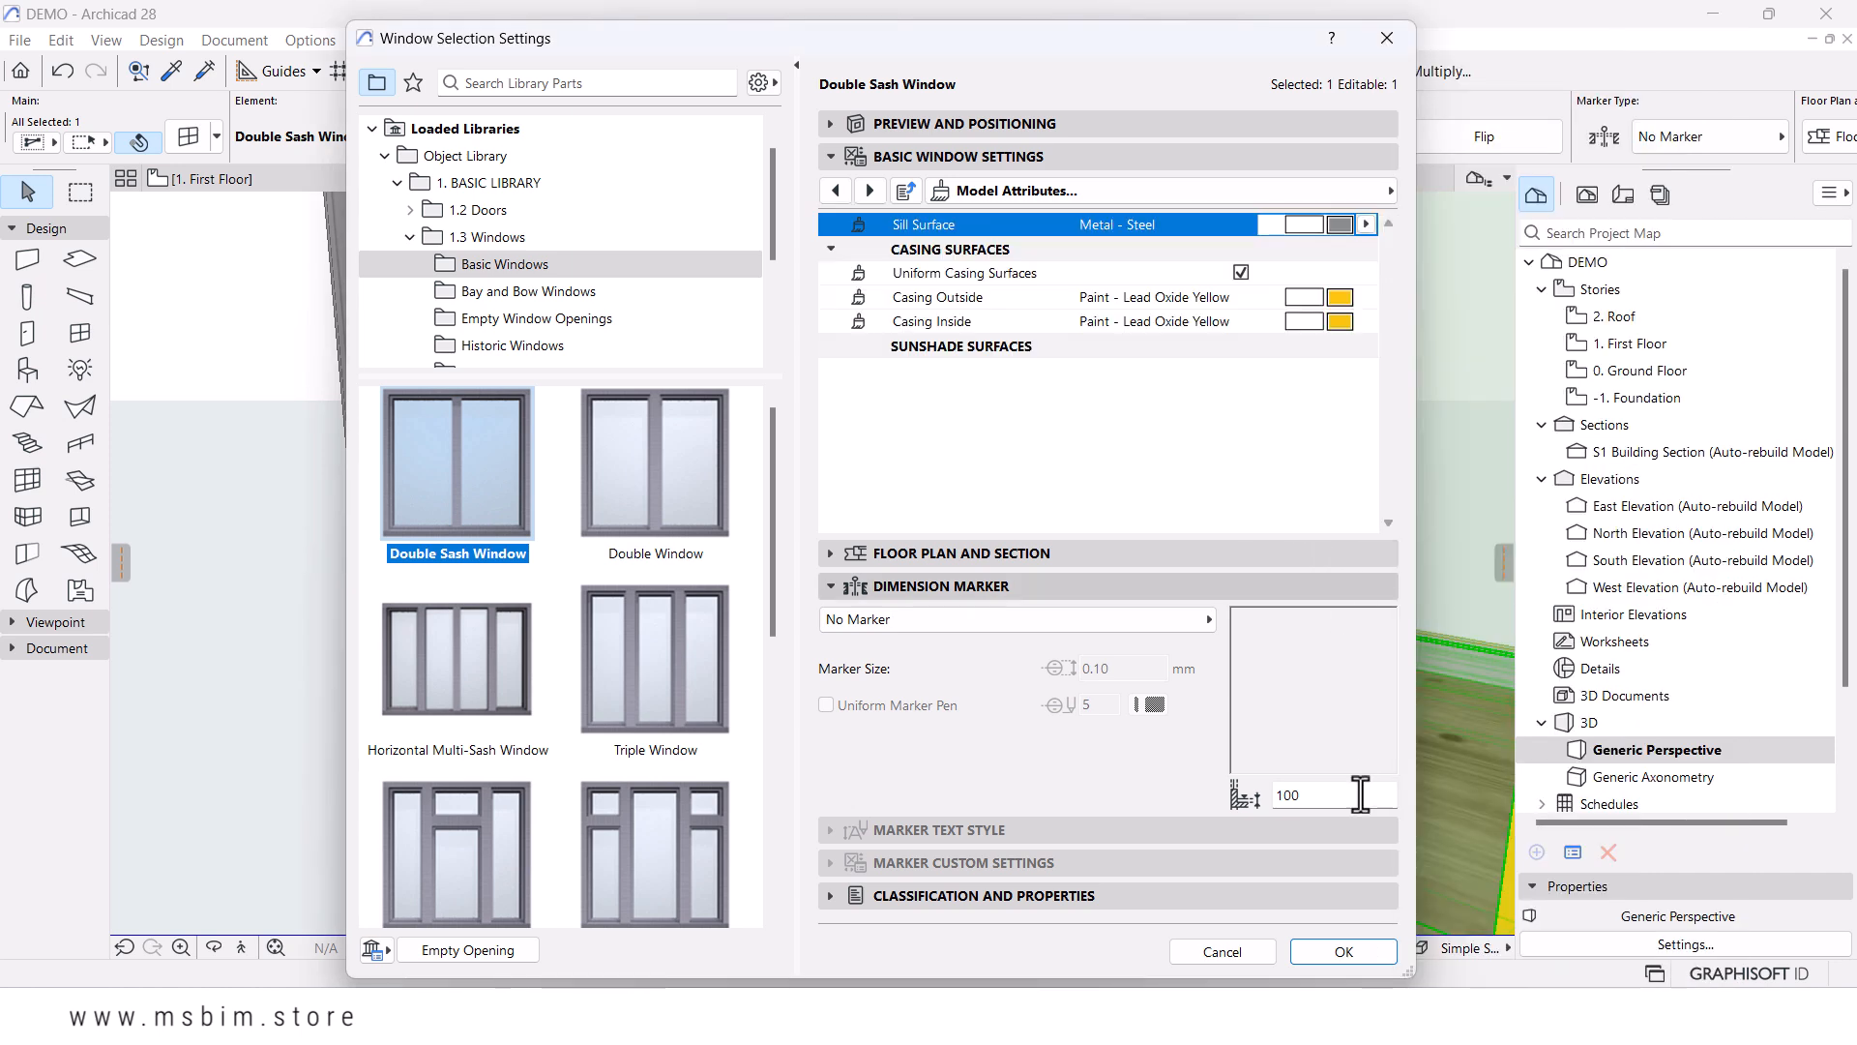
left_click(1344, 951)
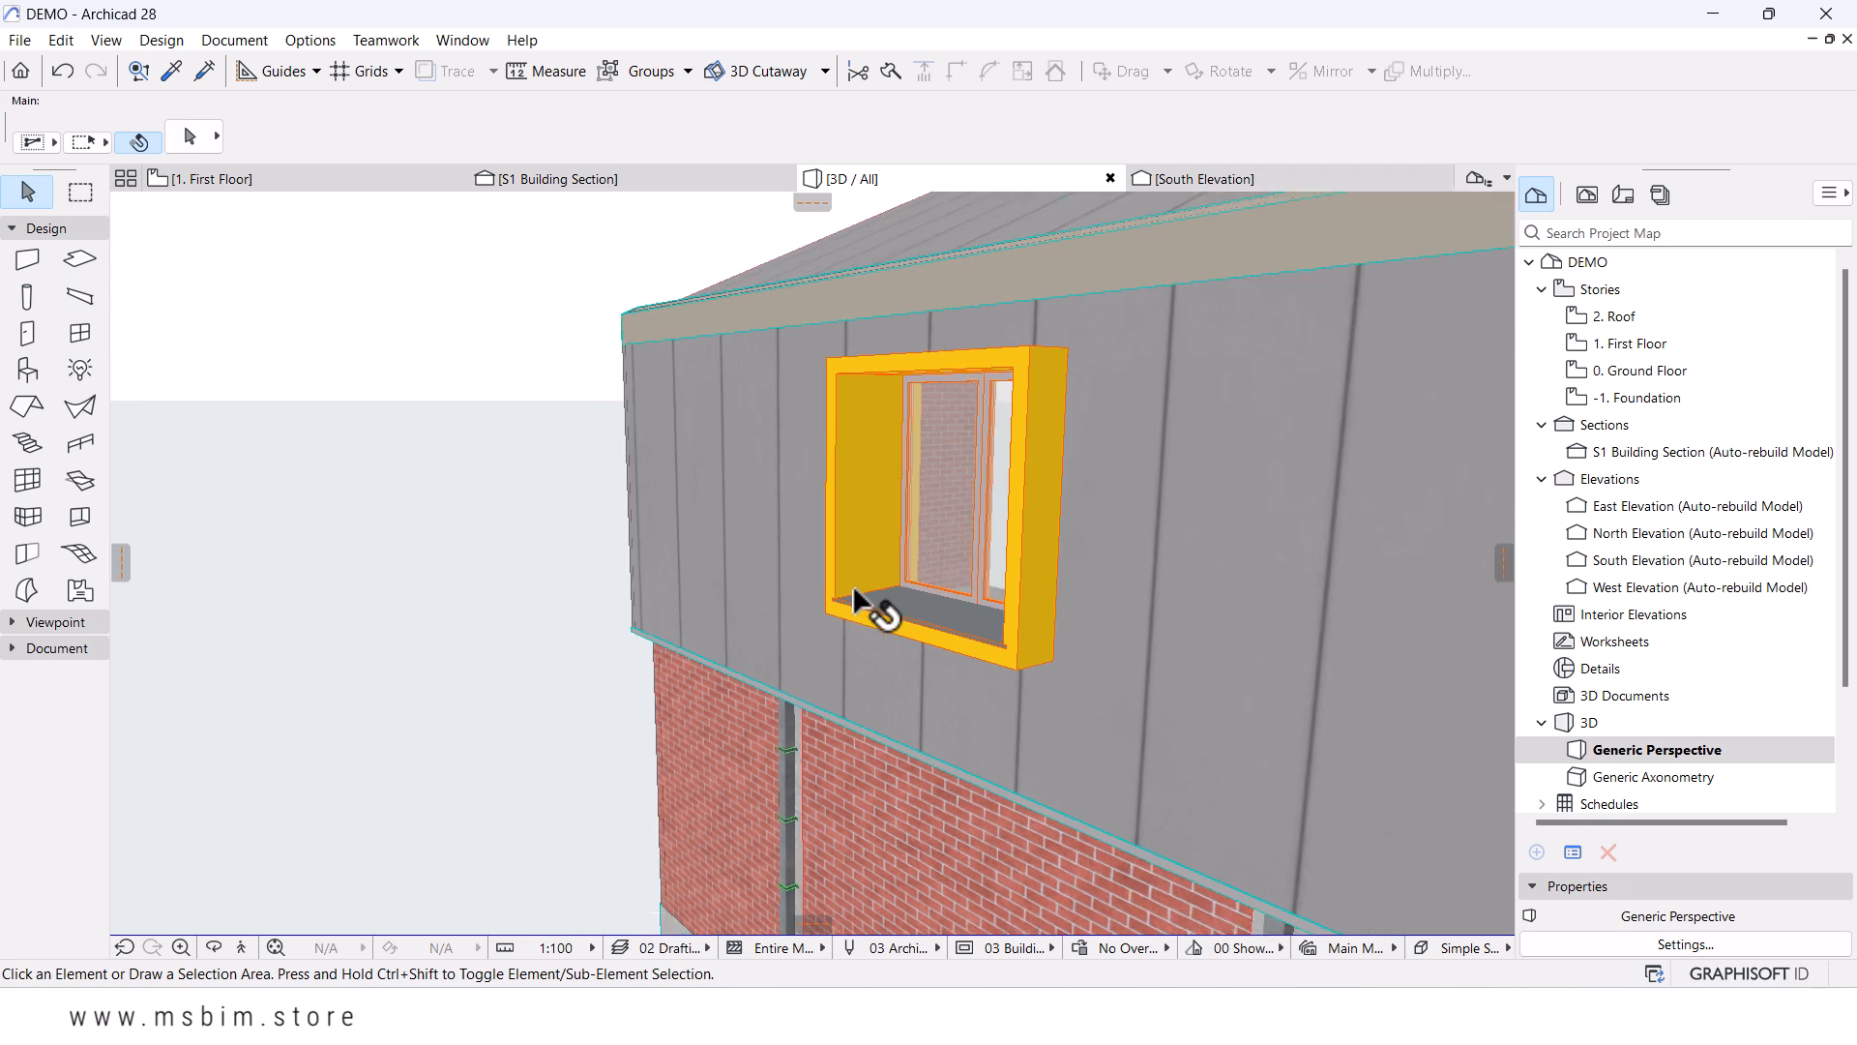
middle_click_drag(825, 609, 1001, 317, "shift")
scroll(1157, 593, "down", 4)
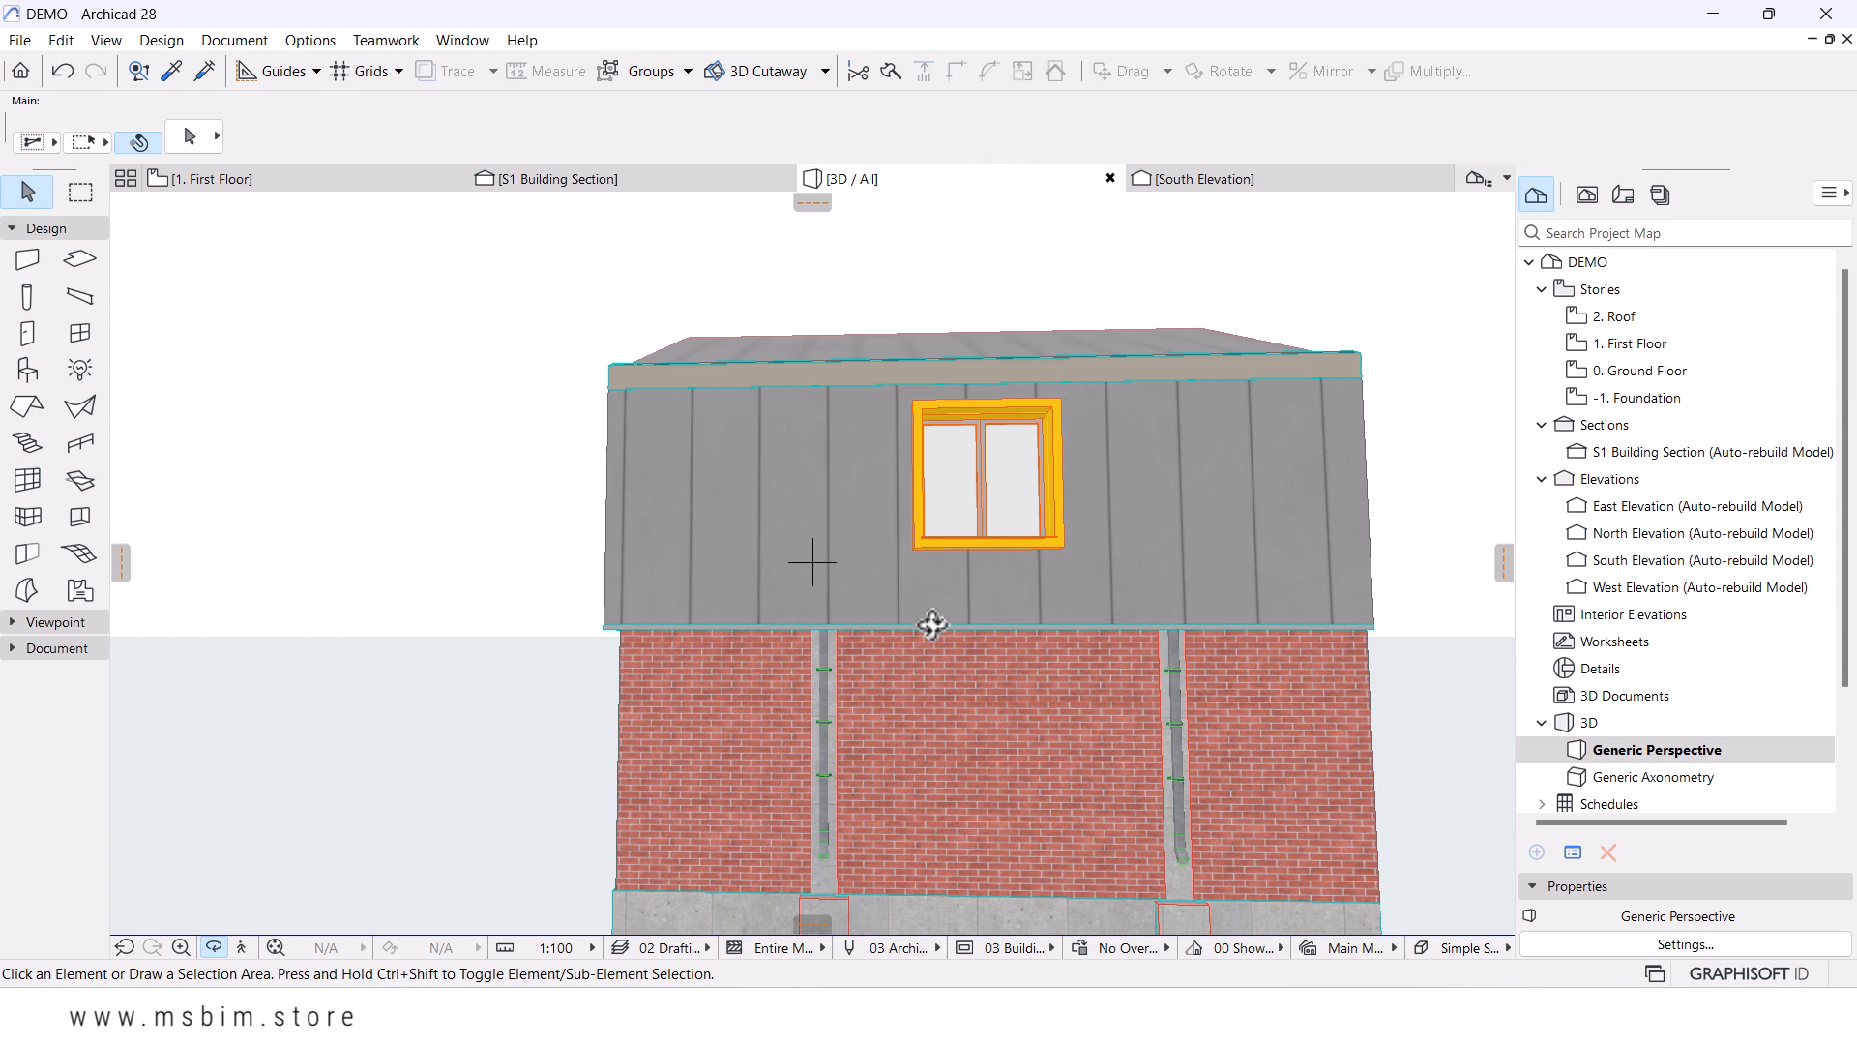
- Move the S1 section line on the first floor plan so that it cuts through the double sash window
left_click(339, 181)
scroll(1047, 788, "down", 1)
left_click(1043, 774)
left_click(1039, 702)
left_click(817, 727)
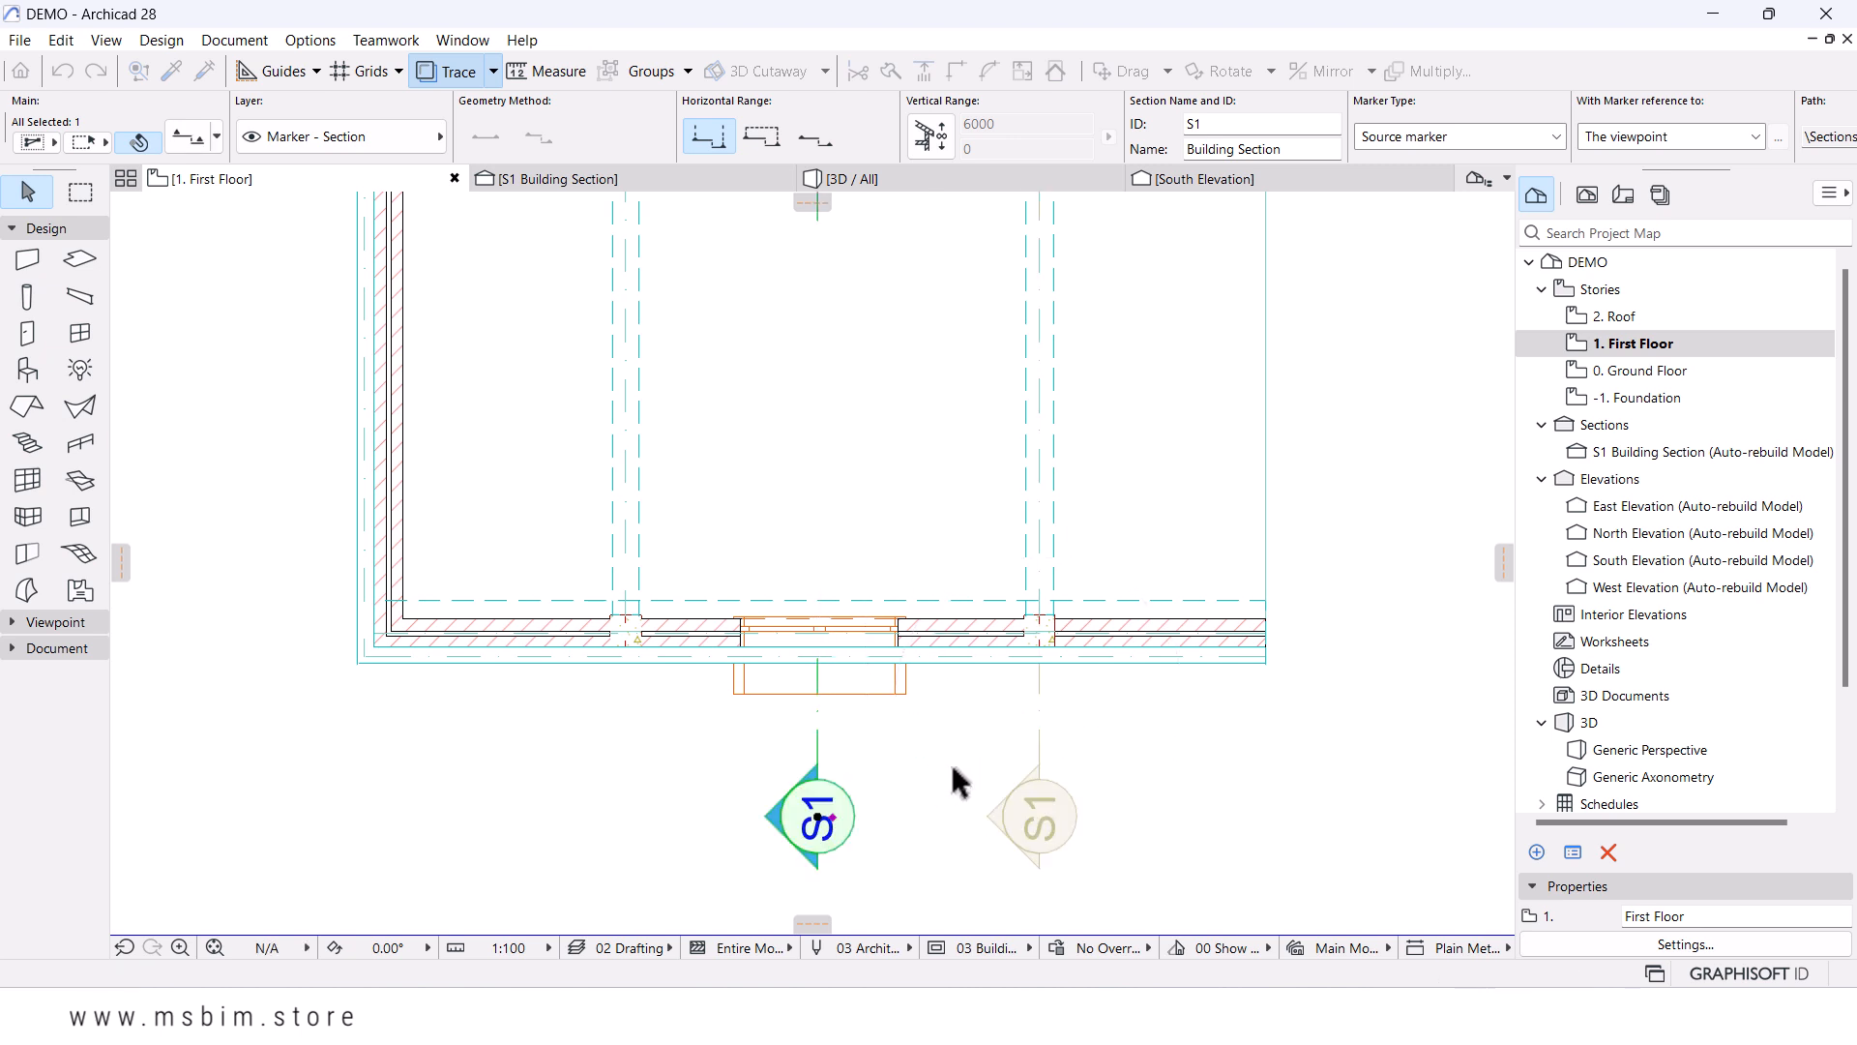
- Examine the window's reveal, casings and sloped sill where the S1 building section cuts the first-floor wall
left_click(542, 179)
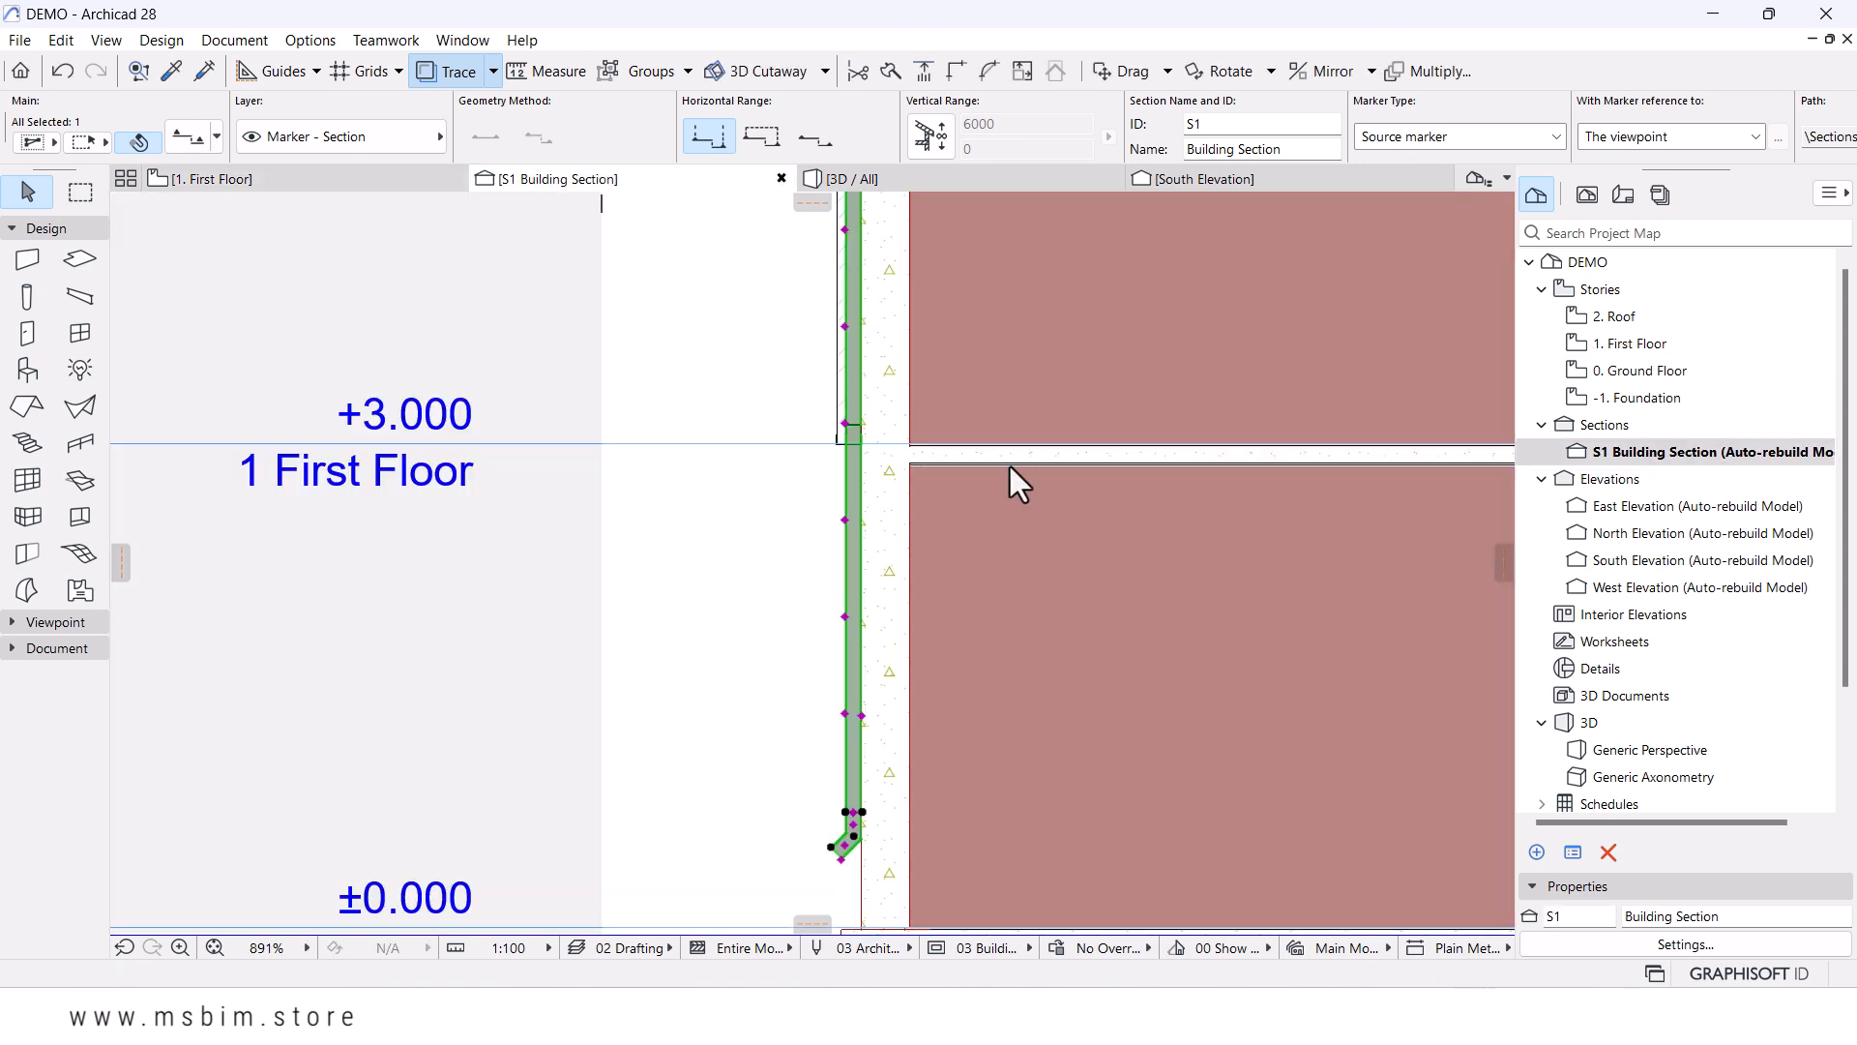
scroll(771, 435, "down", 3)
middle_click_drag(771, 435, 804, 553)
scroll(853, 336, "up", 5)
scroll(795, 641, "up", 6)
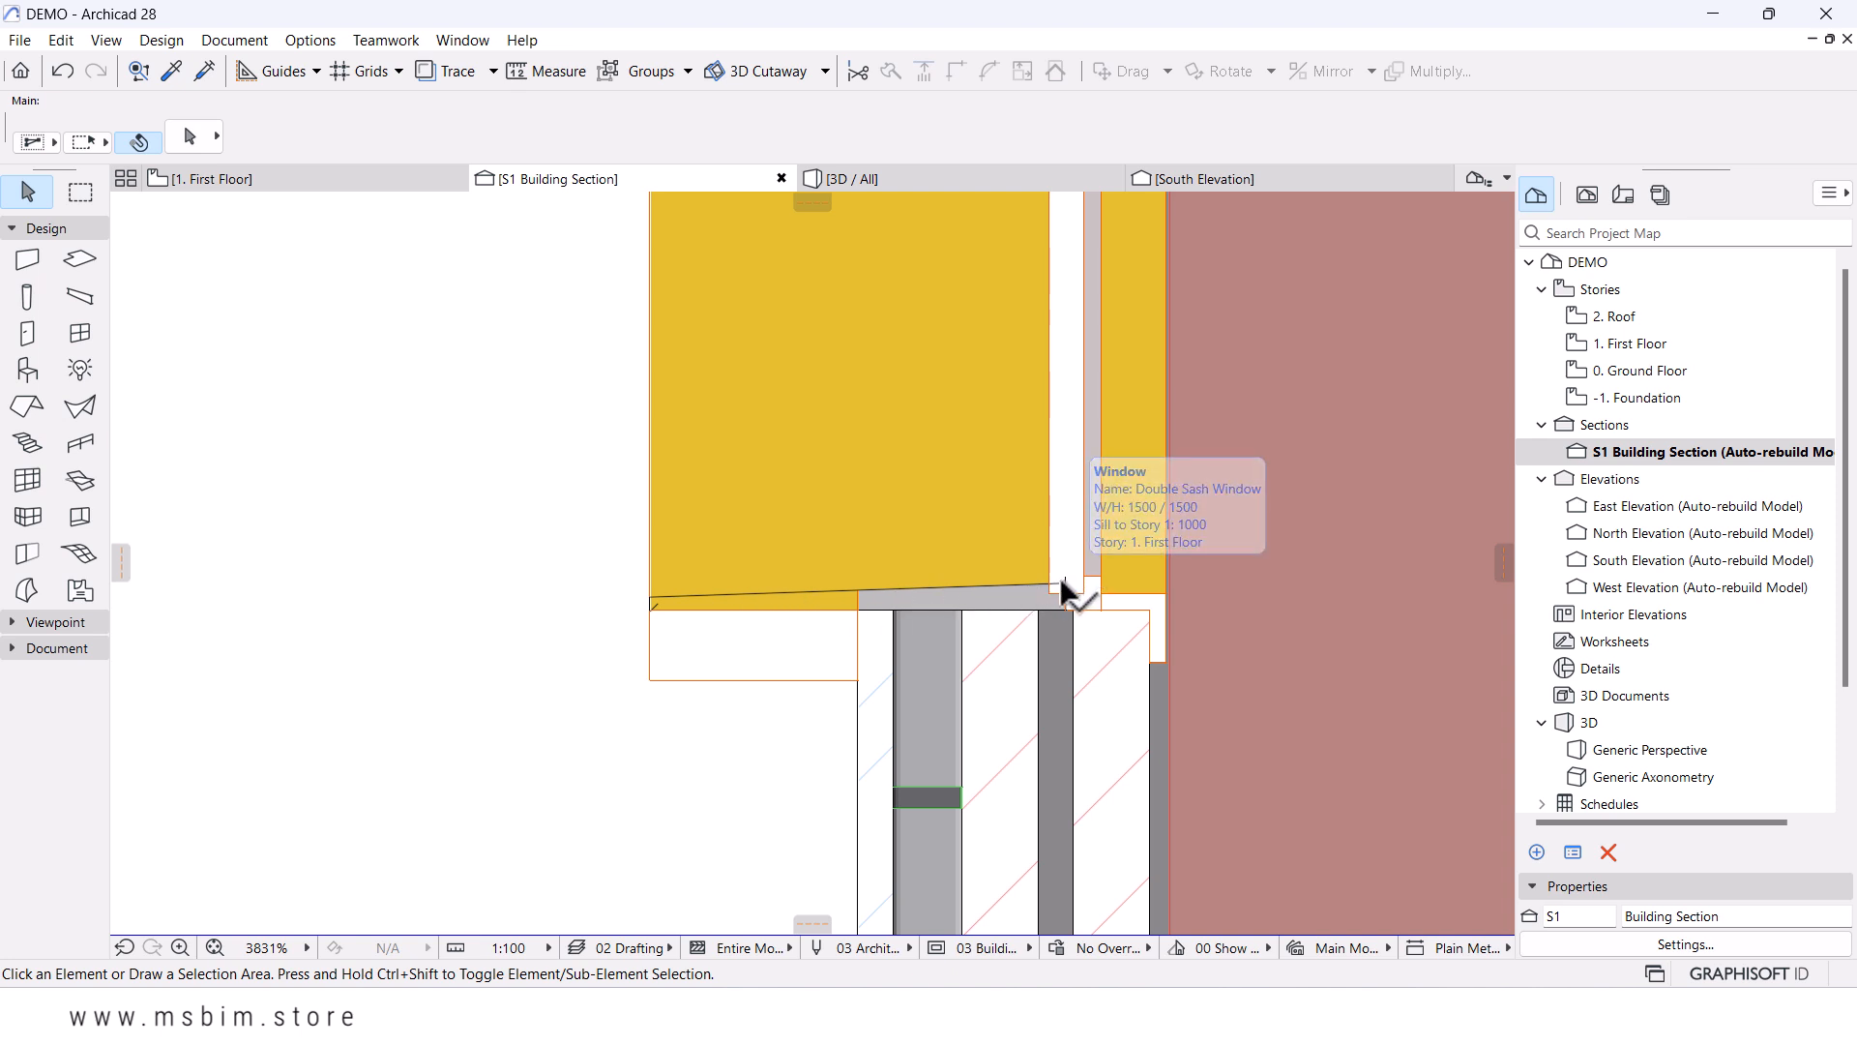
left_click(823, 587)
scroll(1013, 571, "down", 5)
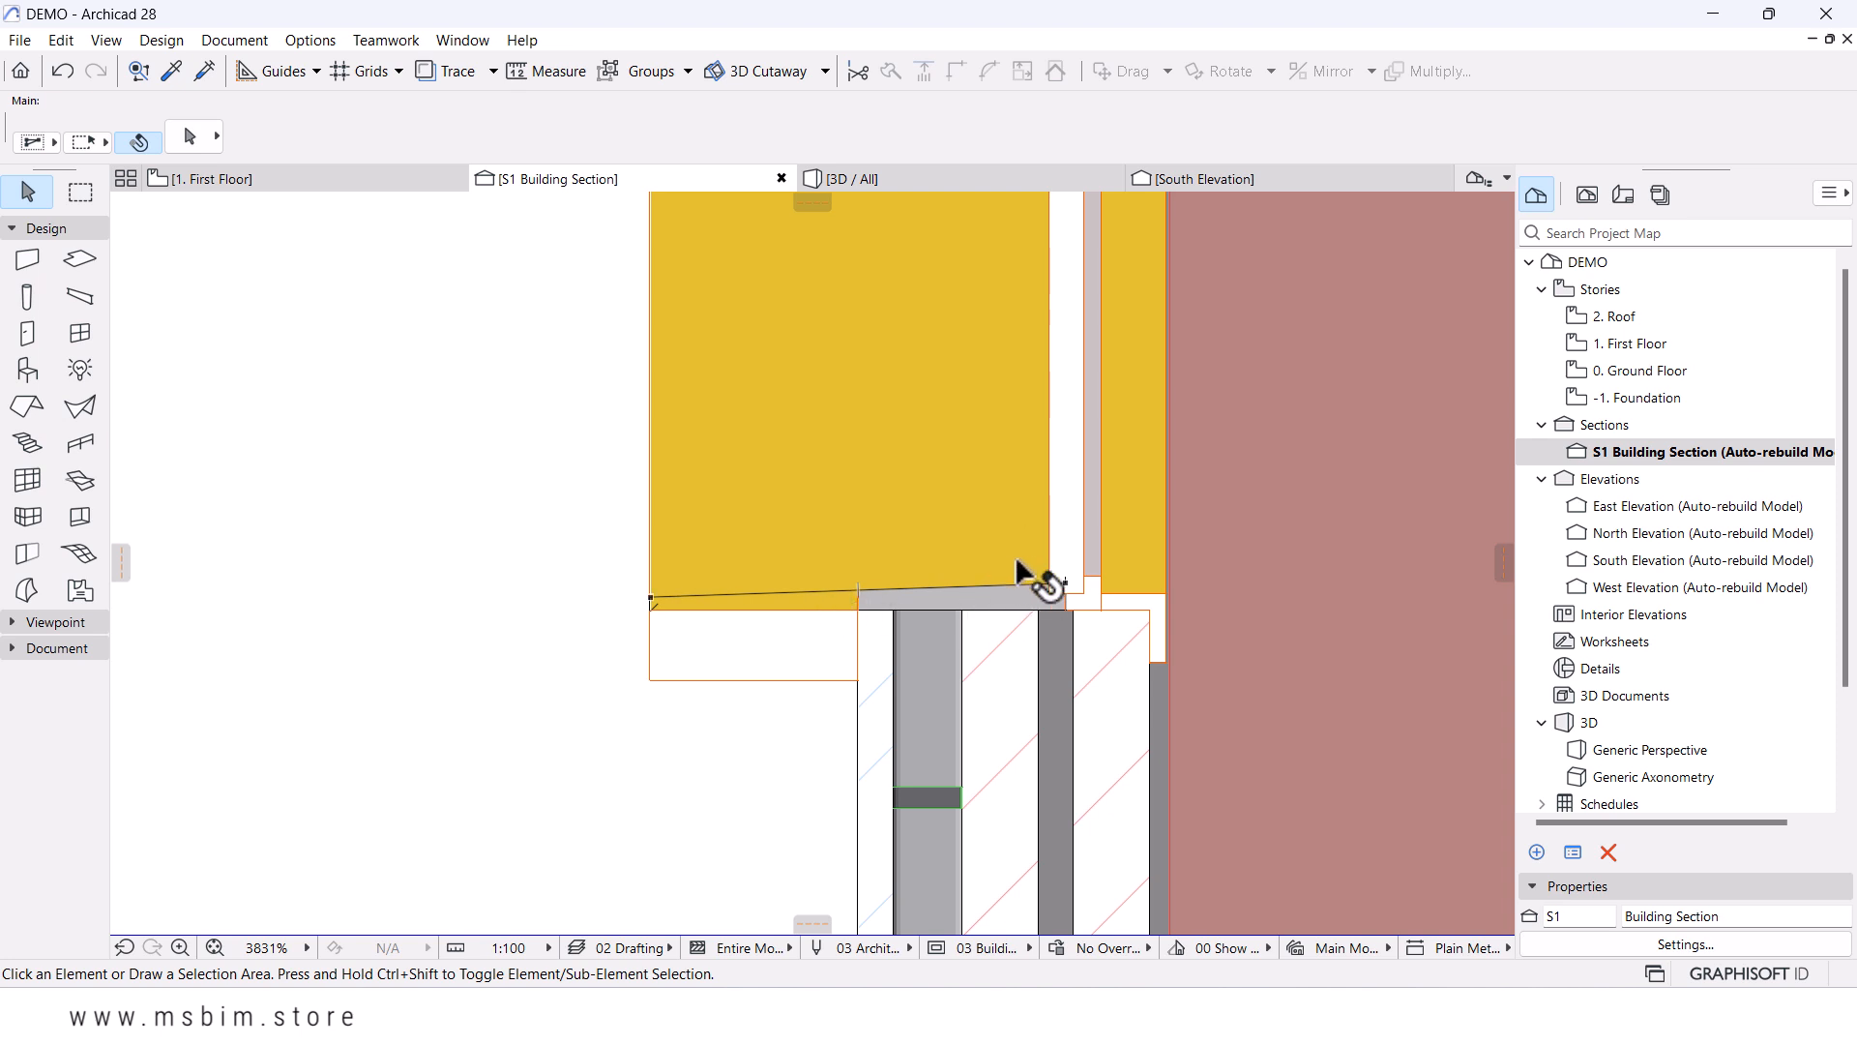
middle_click_drag(1015, 572, 856, 682)
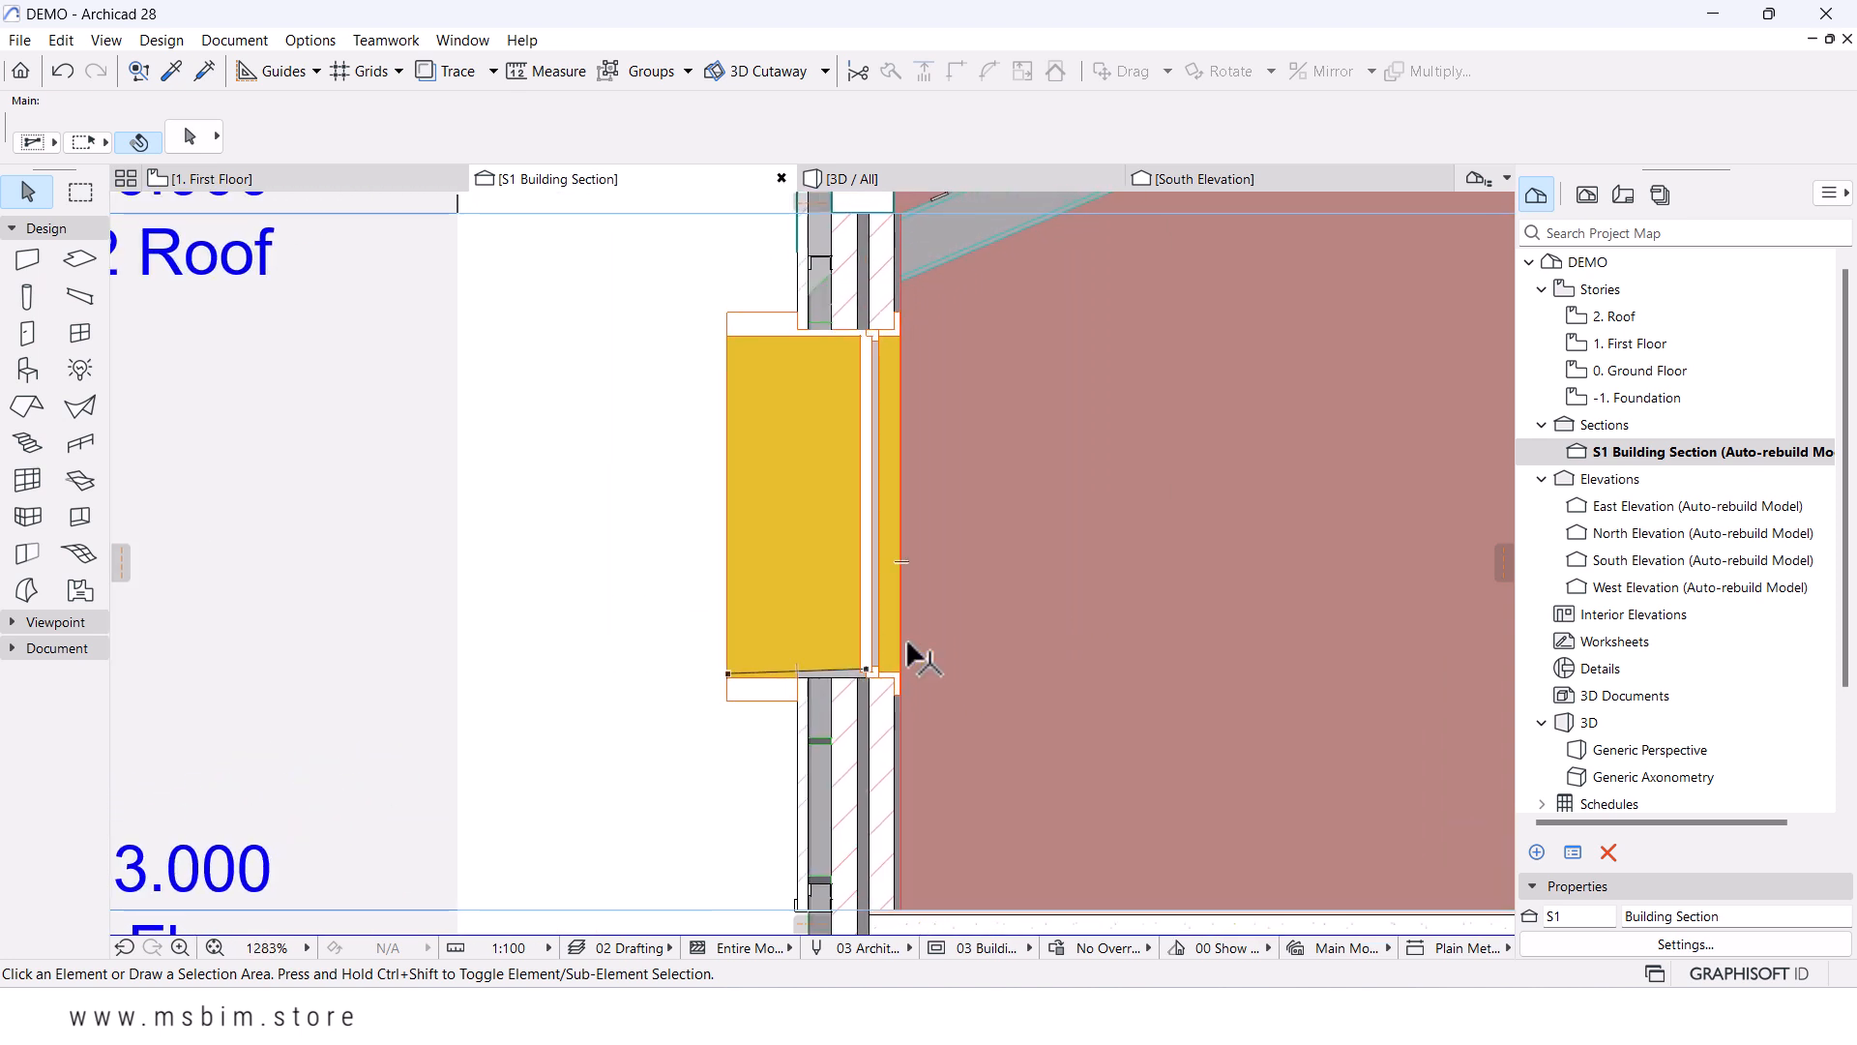
scroll(764, 629, "down", 3)
scroll(750, 578, "down", 3)
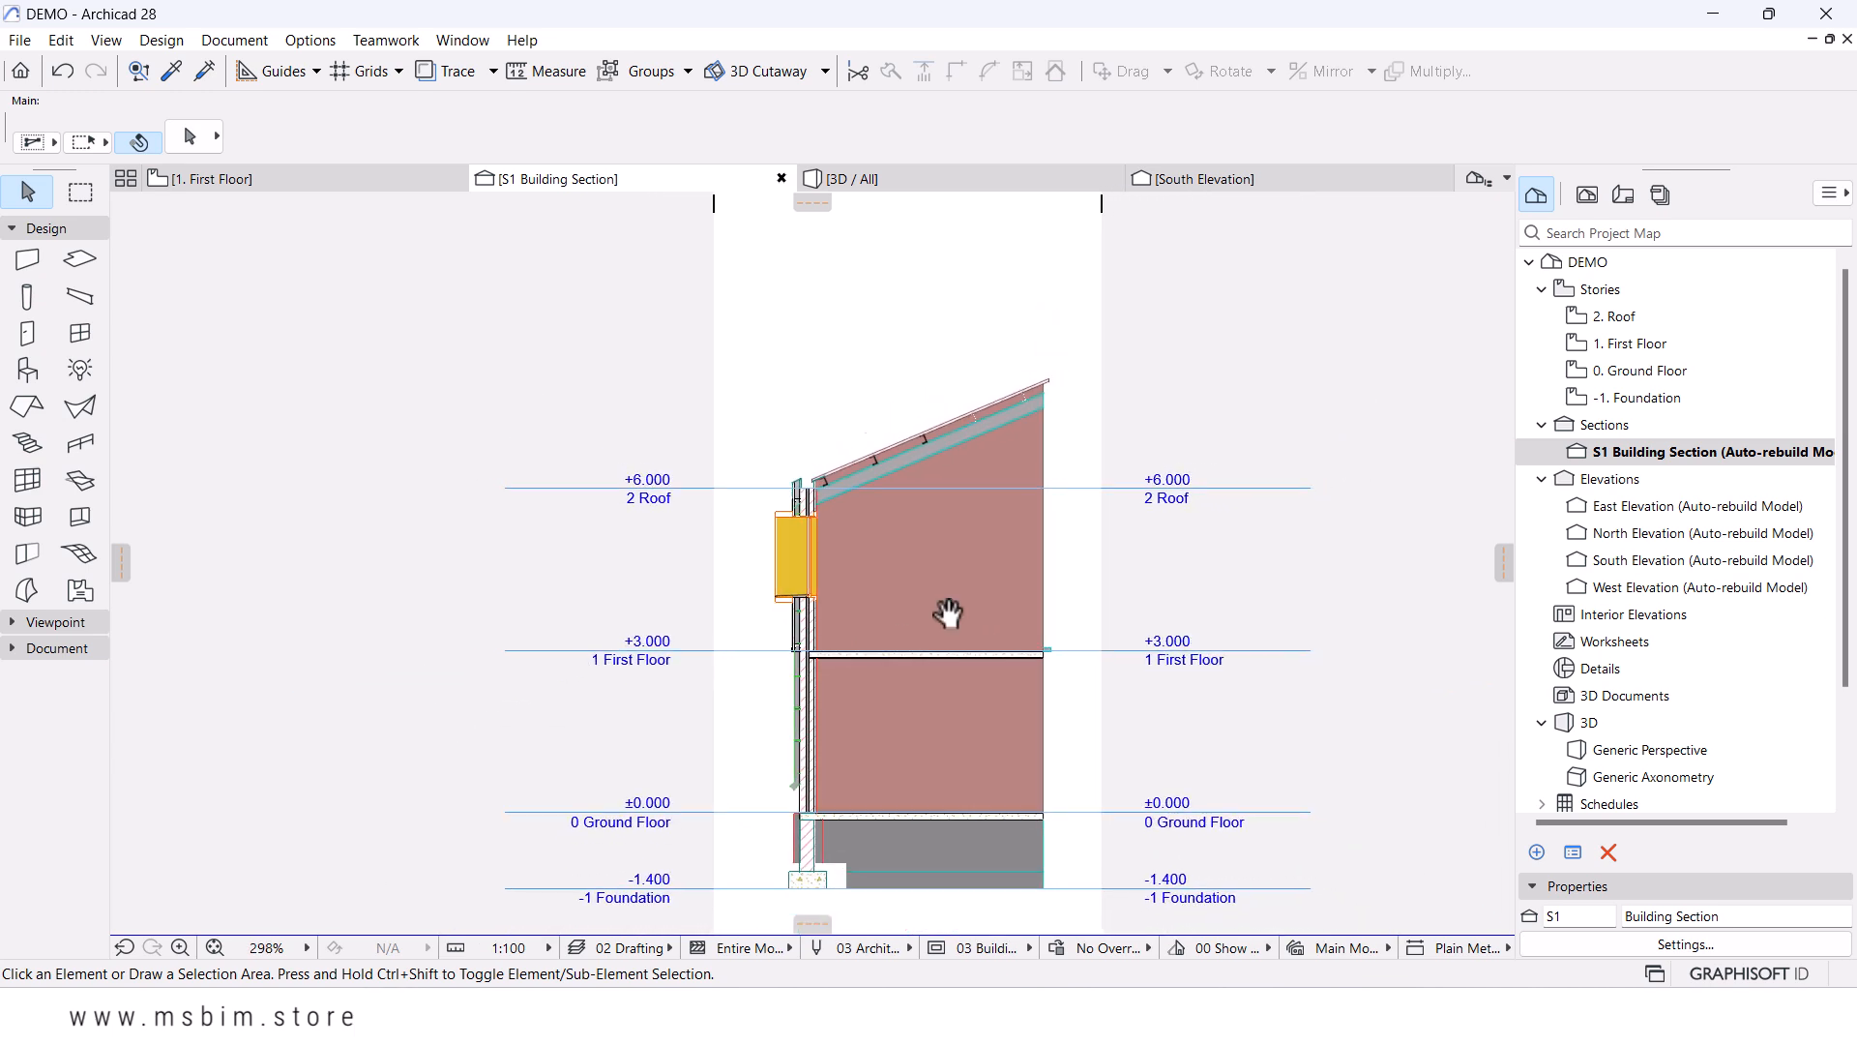
scroll(834, 338, "up", 1)
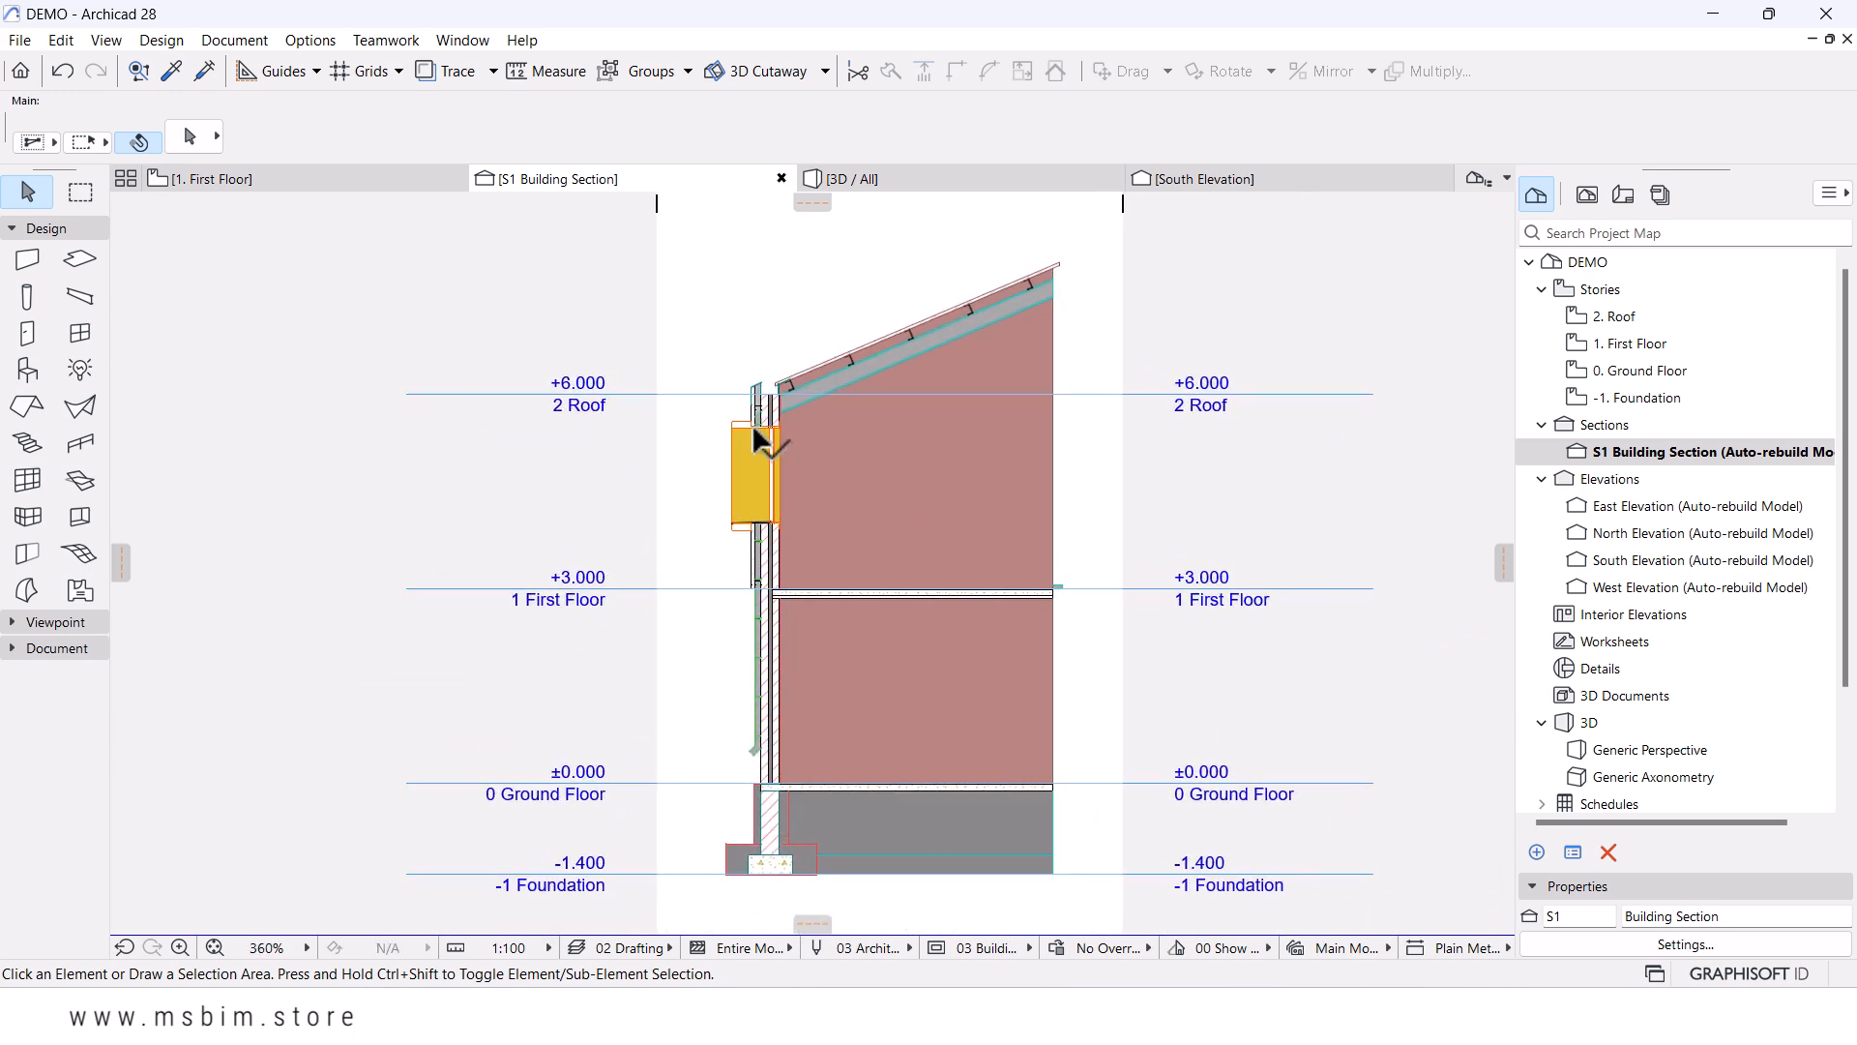
scroll(754, 426, "up", 2)
- Inspect the window, cladding, floor slabs and roof structure in the 3D view from the side and the open end
left_click(962, 182)
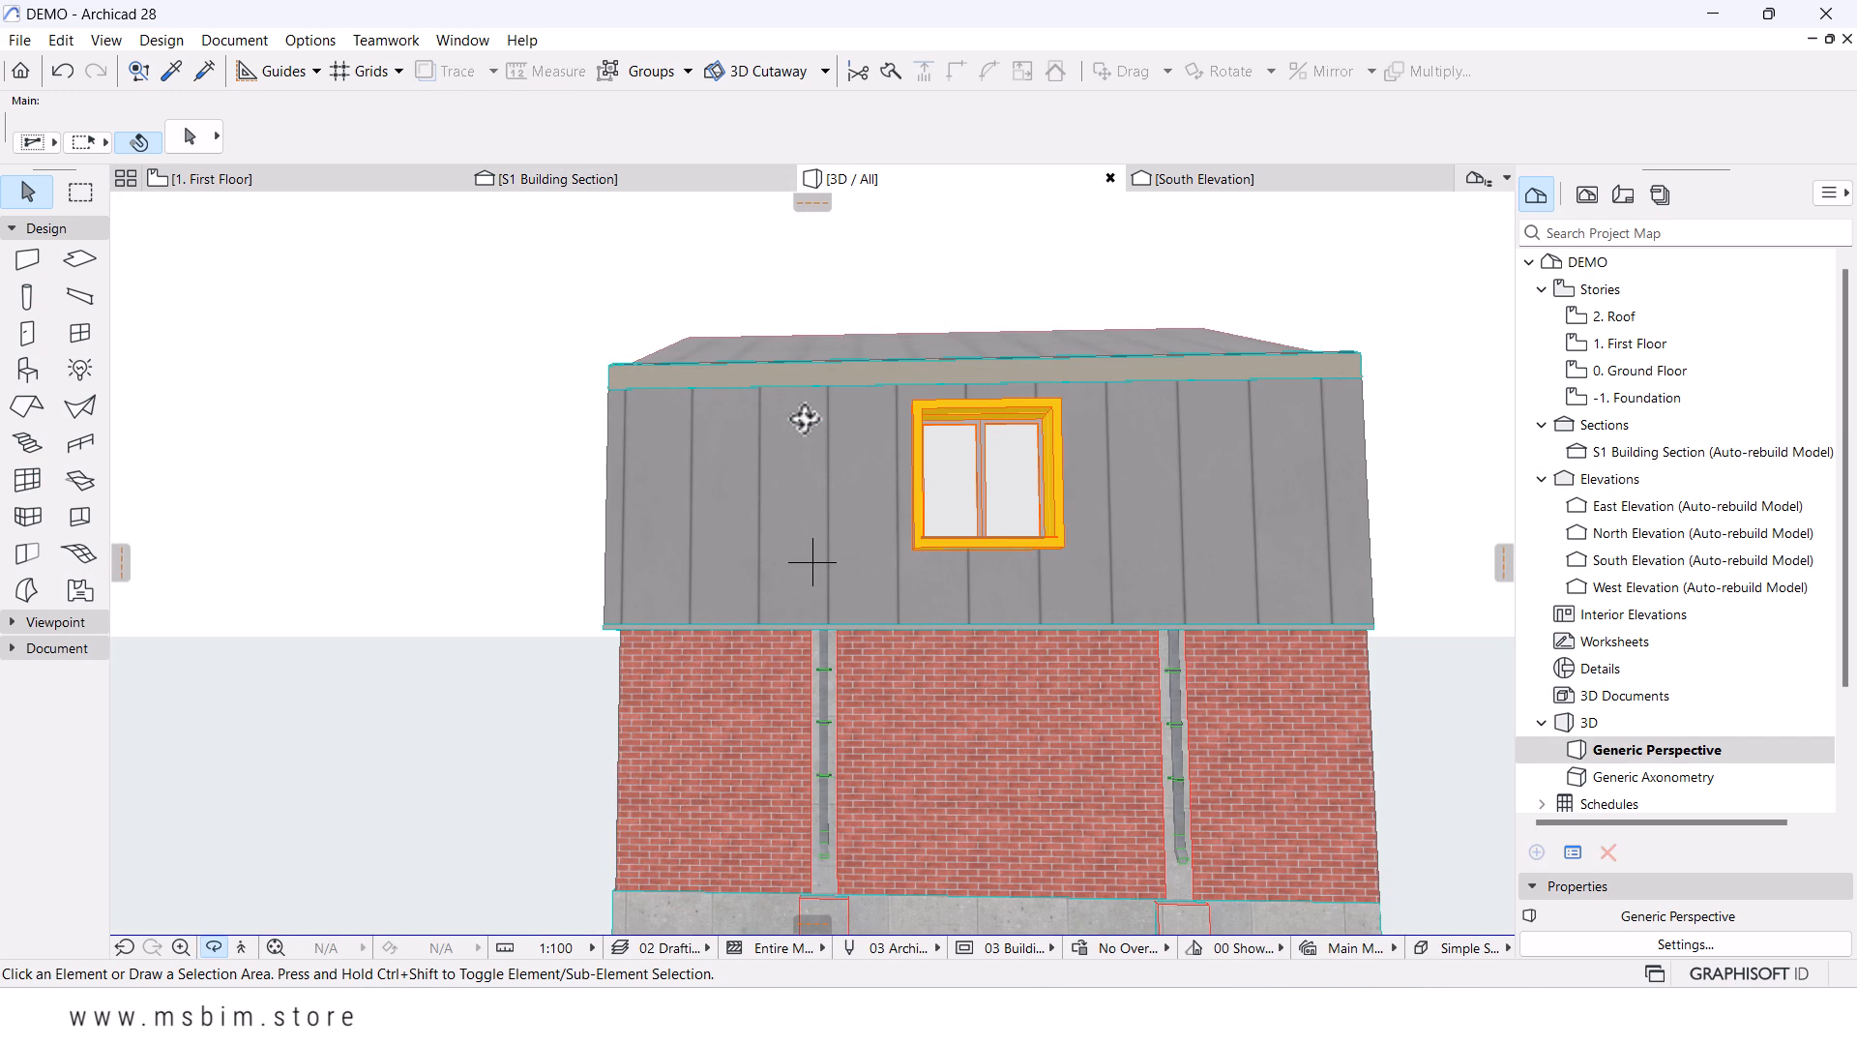
scroll(809, 414, "down", 4)
left_click_drag(1060, 614, 775, 518)
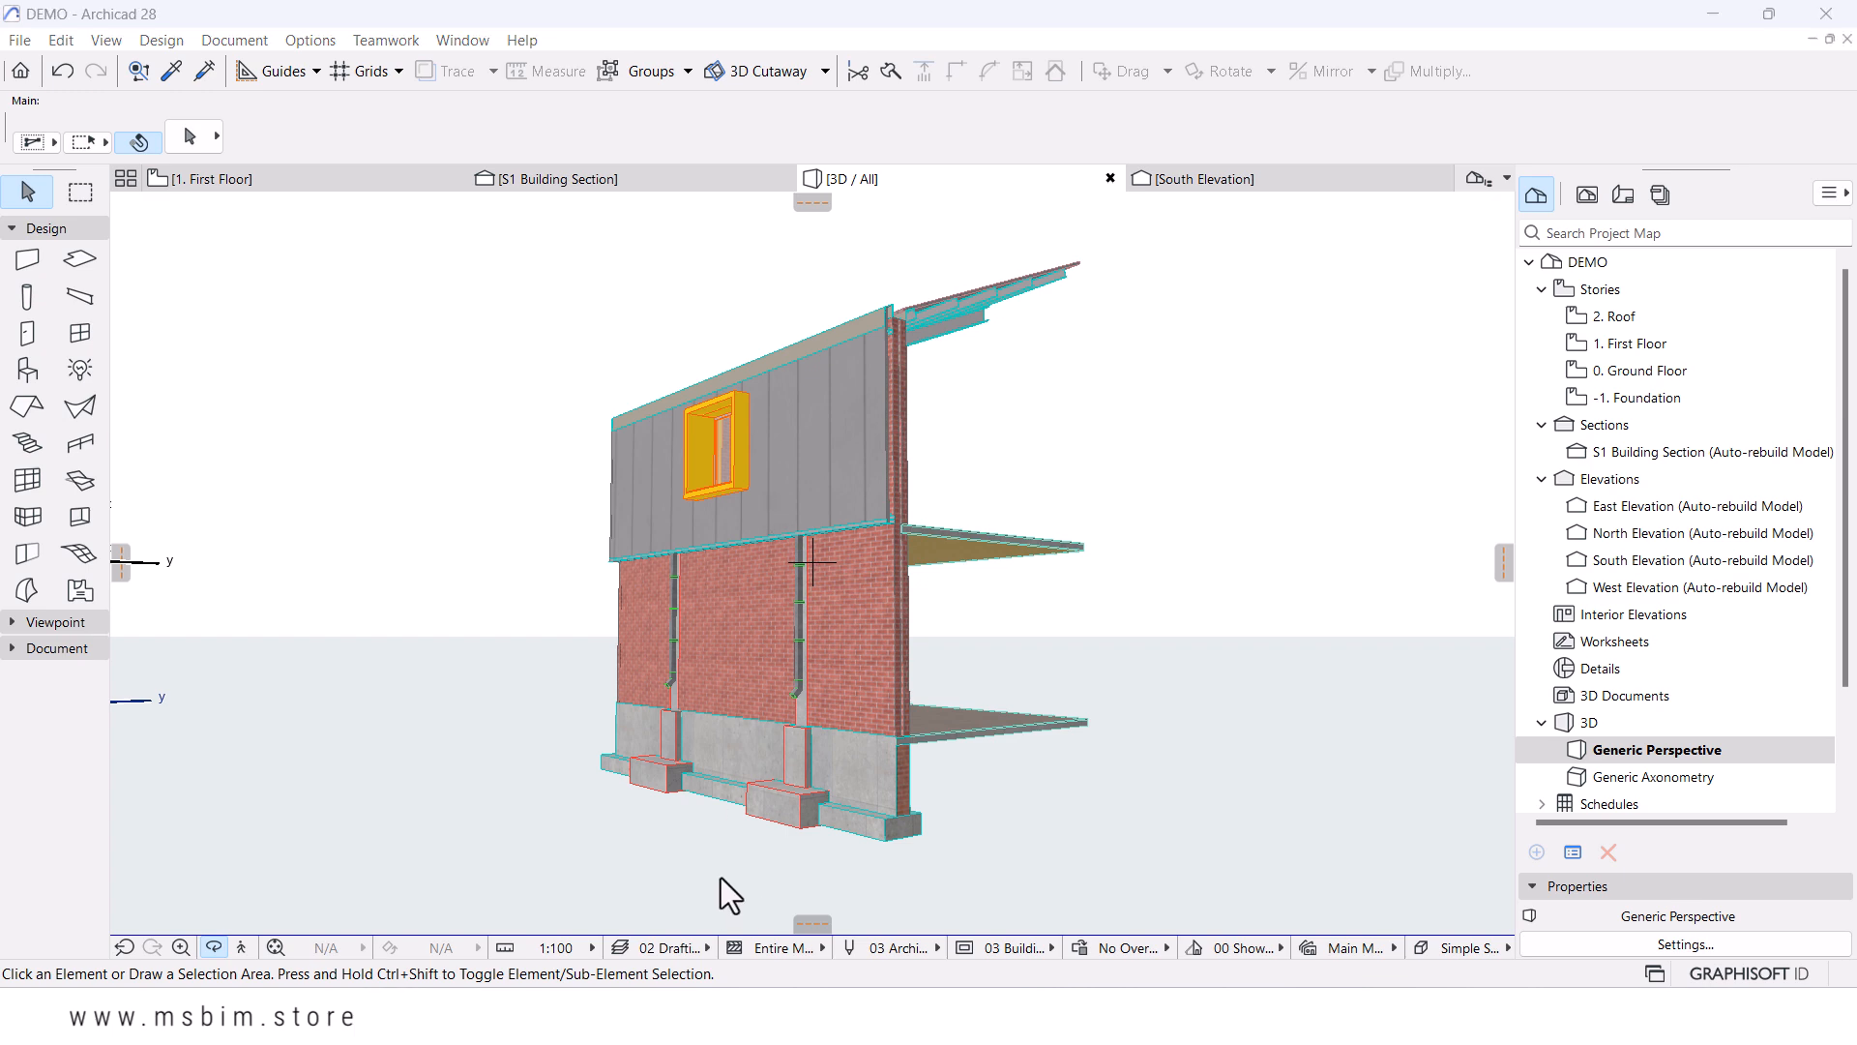
left_click_drag(722, 879, 346, 755)
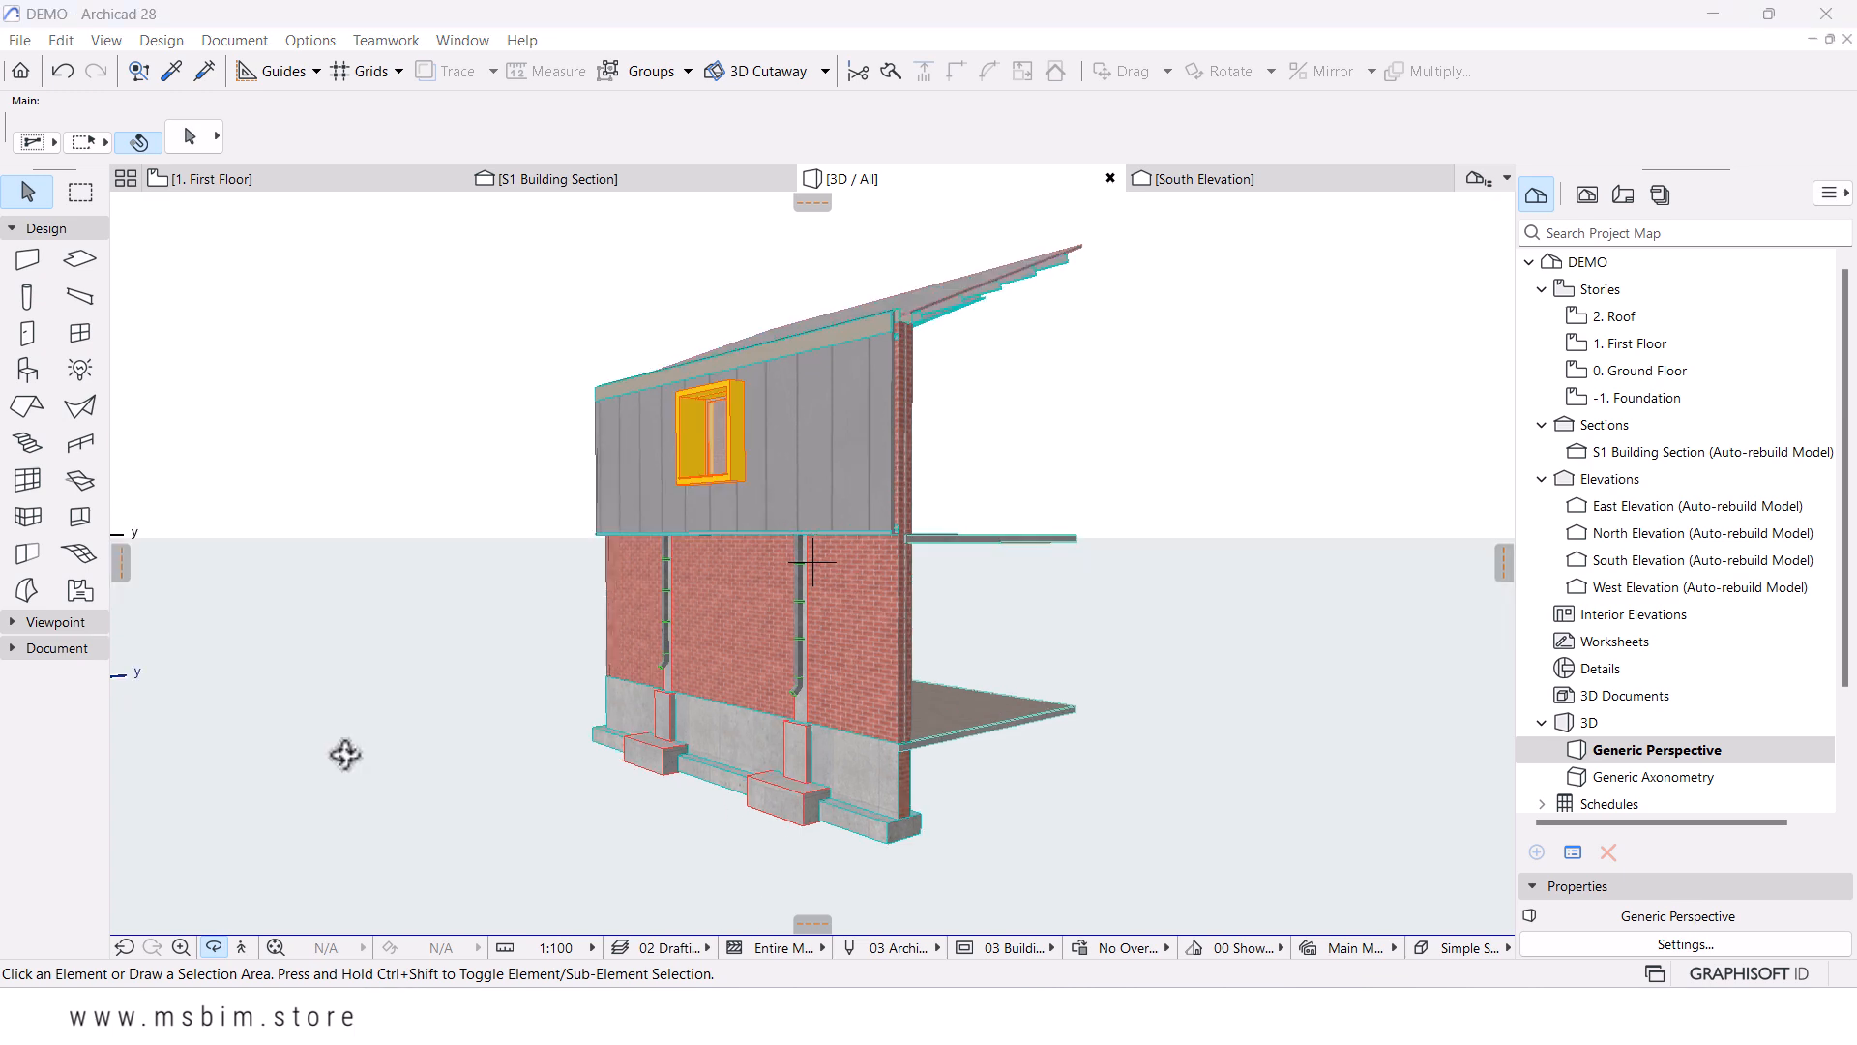
left_click_drag(927, 685, 775, 688)
left_click_drag(1020, 629, 803, 812)
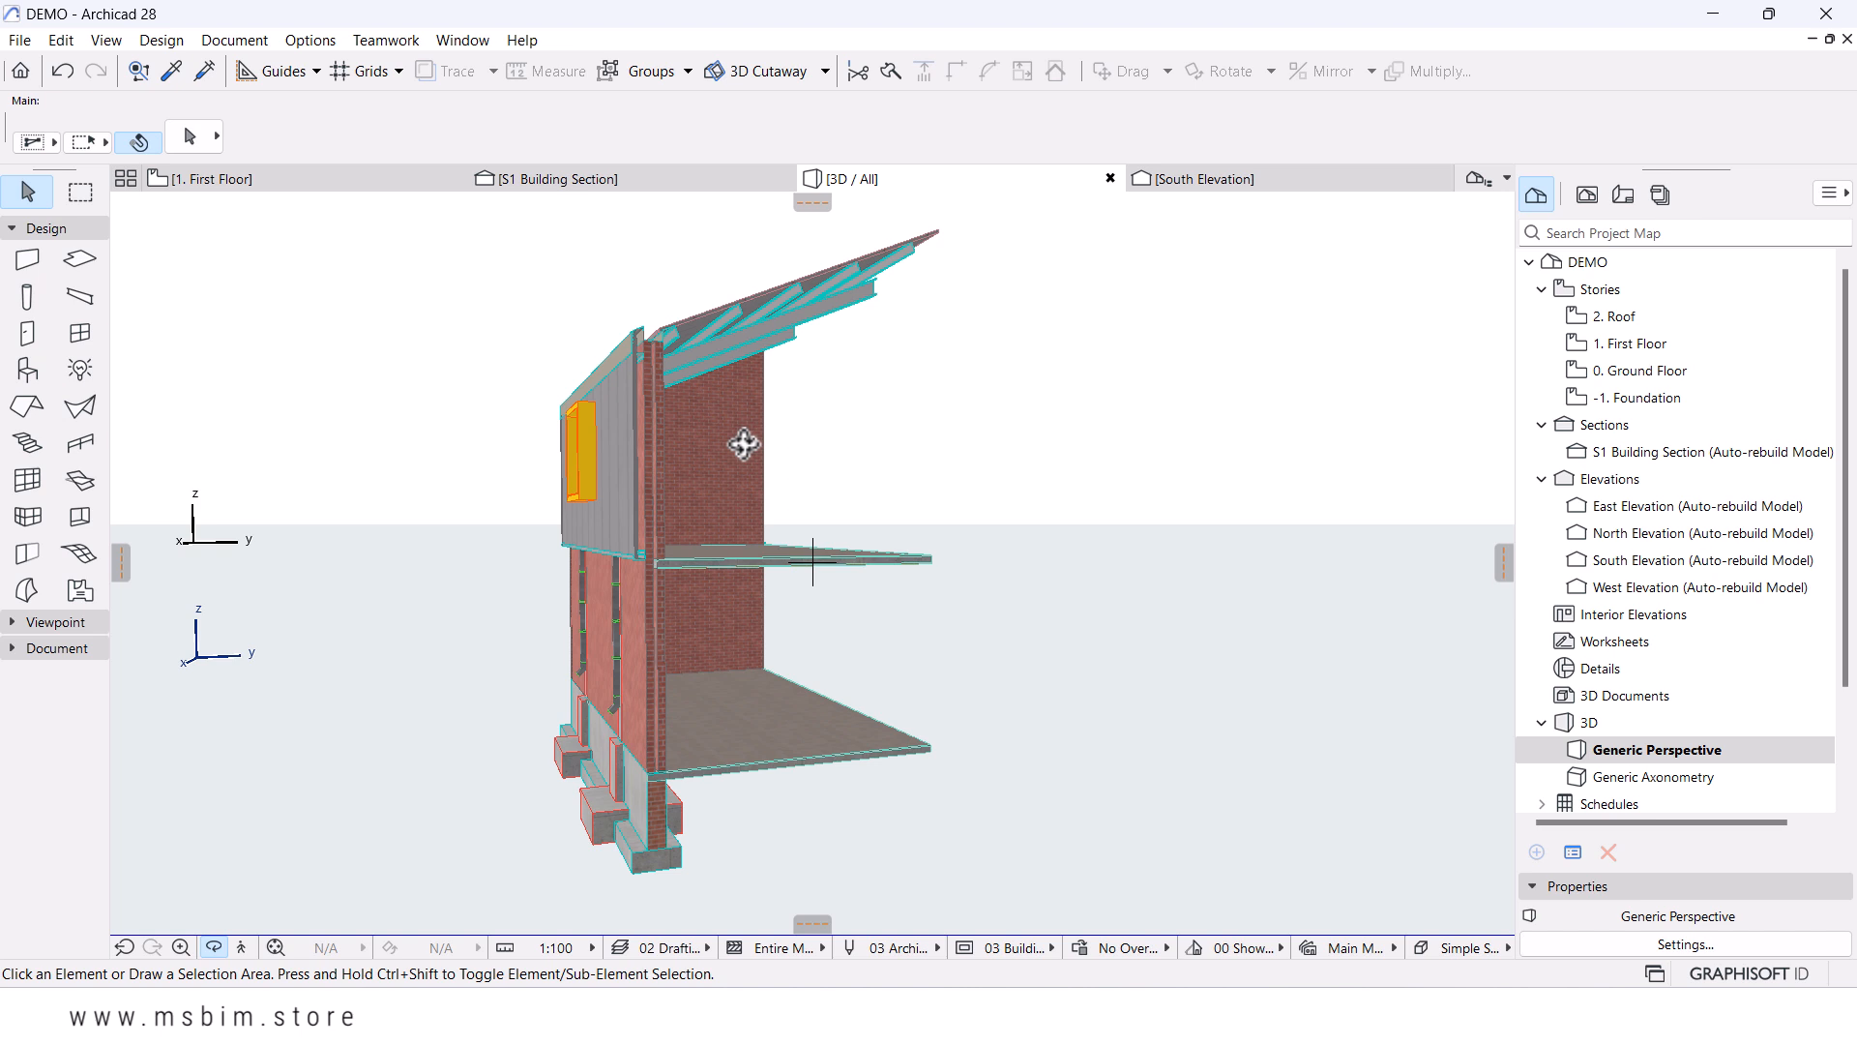
left_click_drag(713, 600, 967, 564)
- Set the drawing scale of the S1 building section to 1:50
left_click(650, 184)
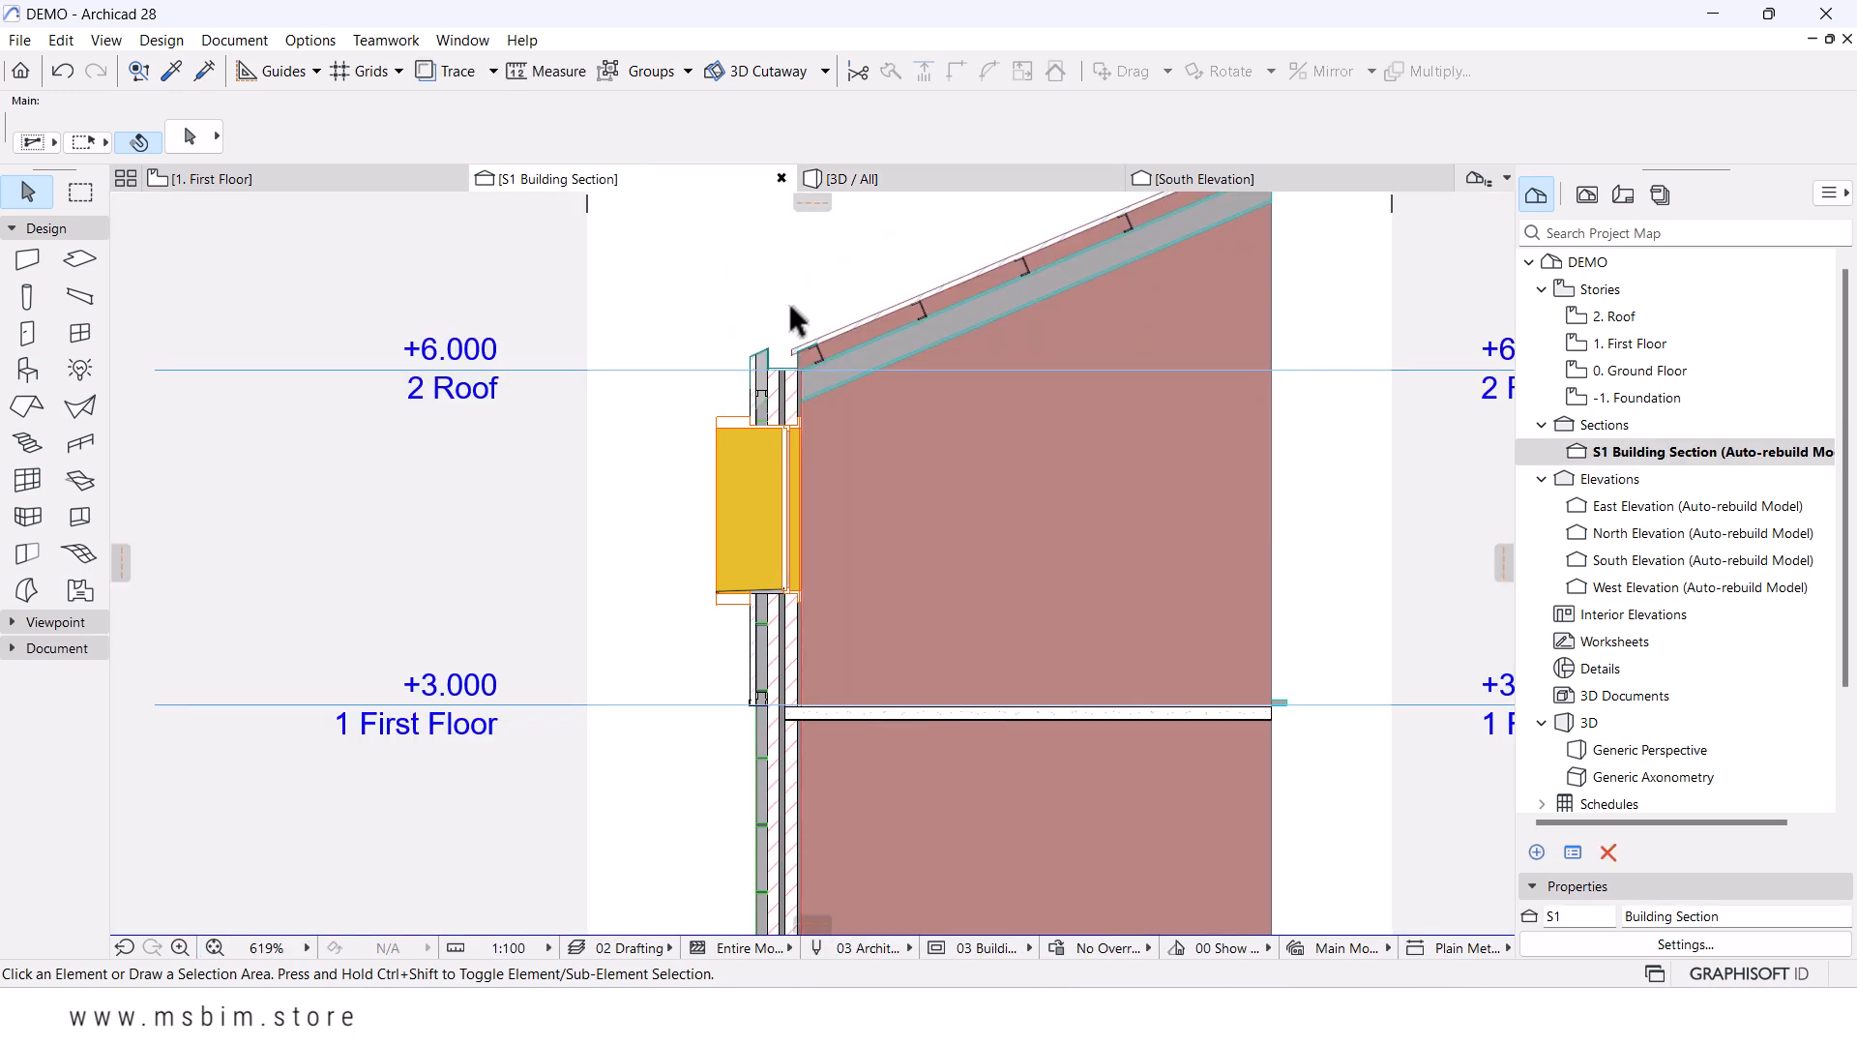
scroll(788, 298, "down", 4)
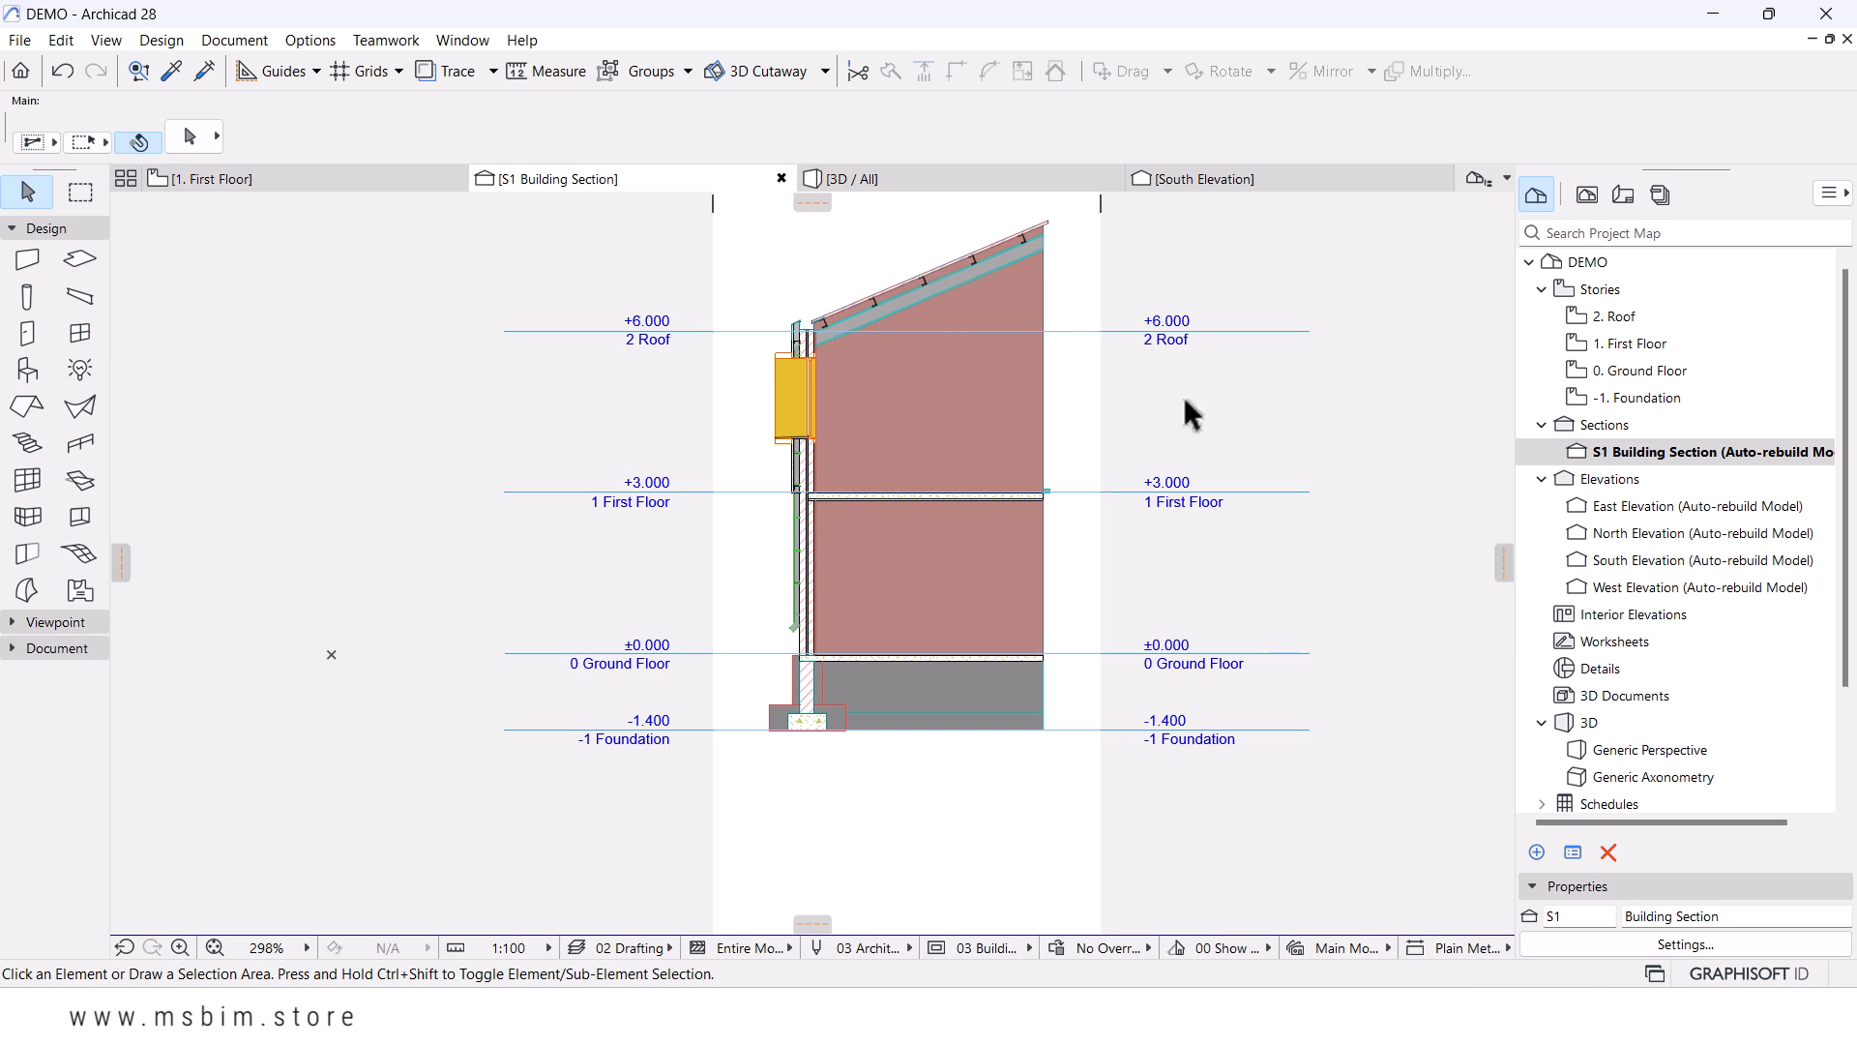
scroll(936, 387, "up", 5)
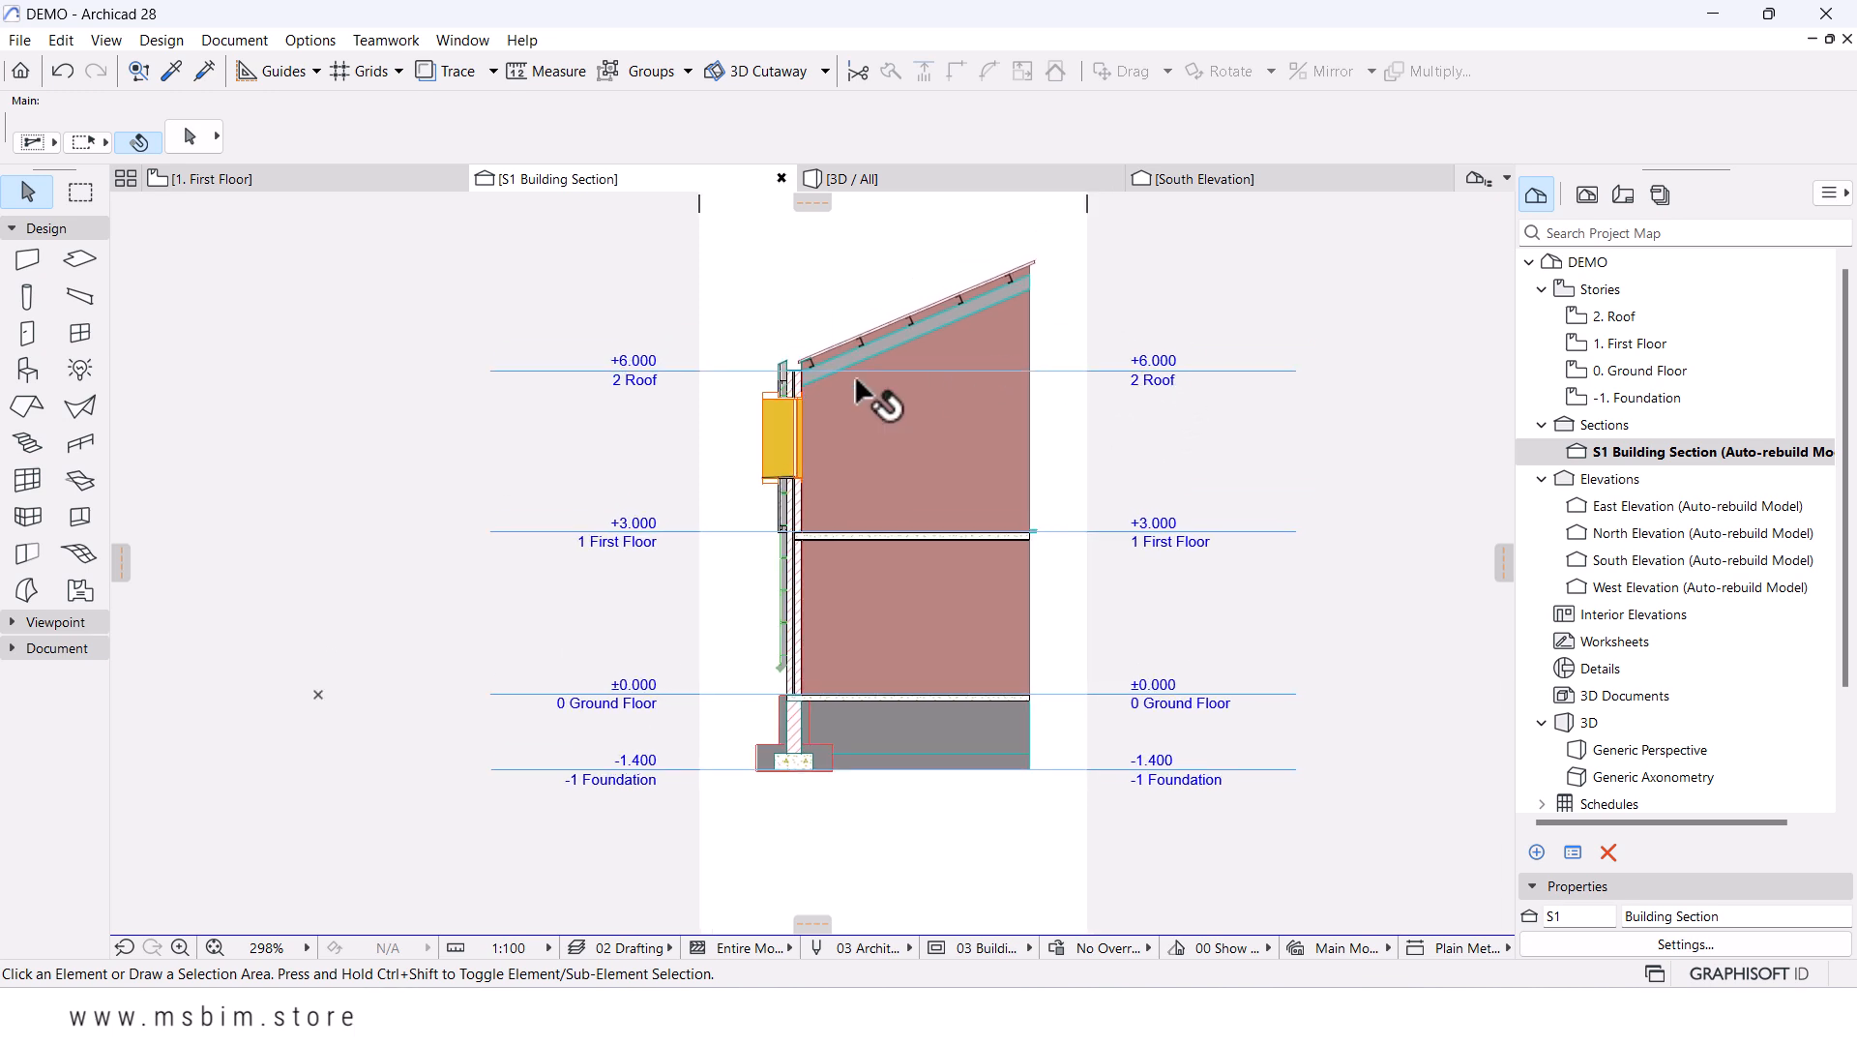
scroll(821, 352, "down", 5)
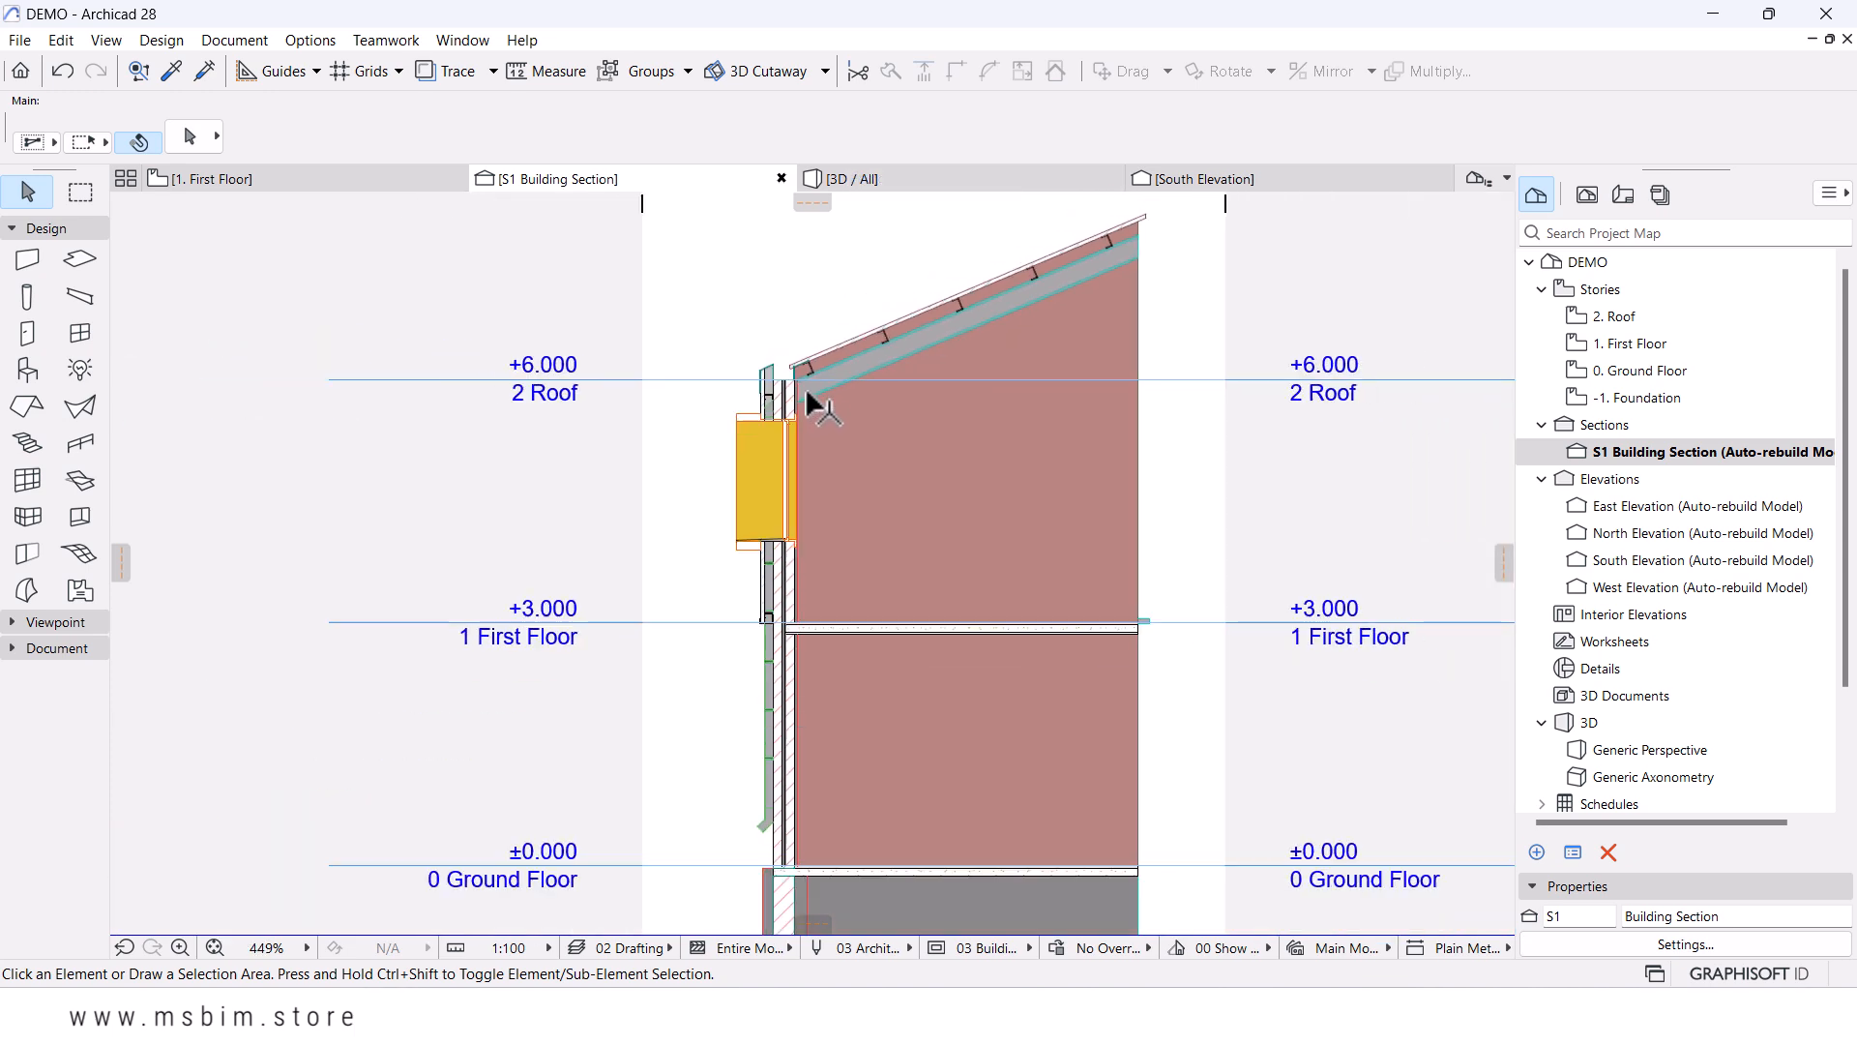
middle_click_drag(890, 490, 890, 486)
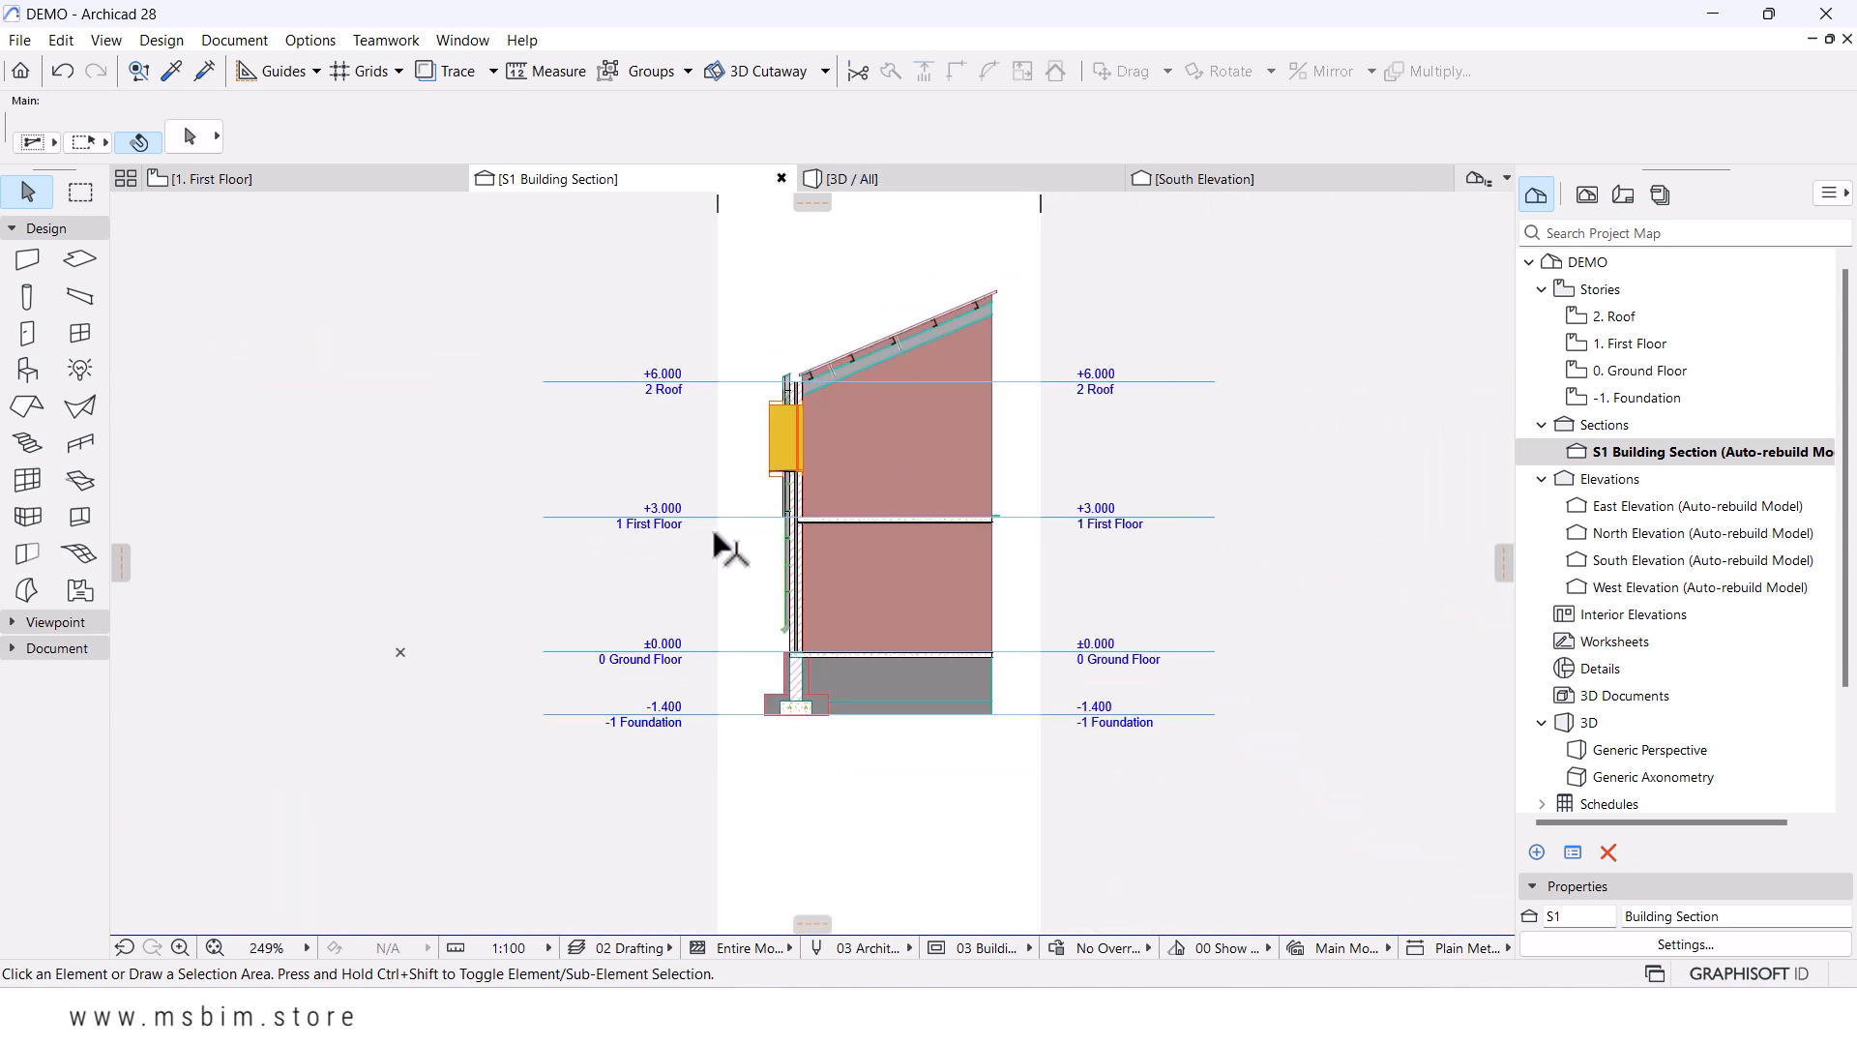
left_click(532, 948)
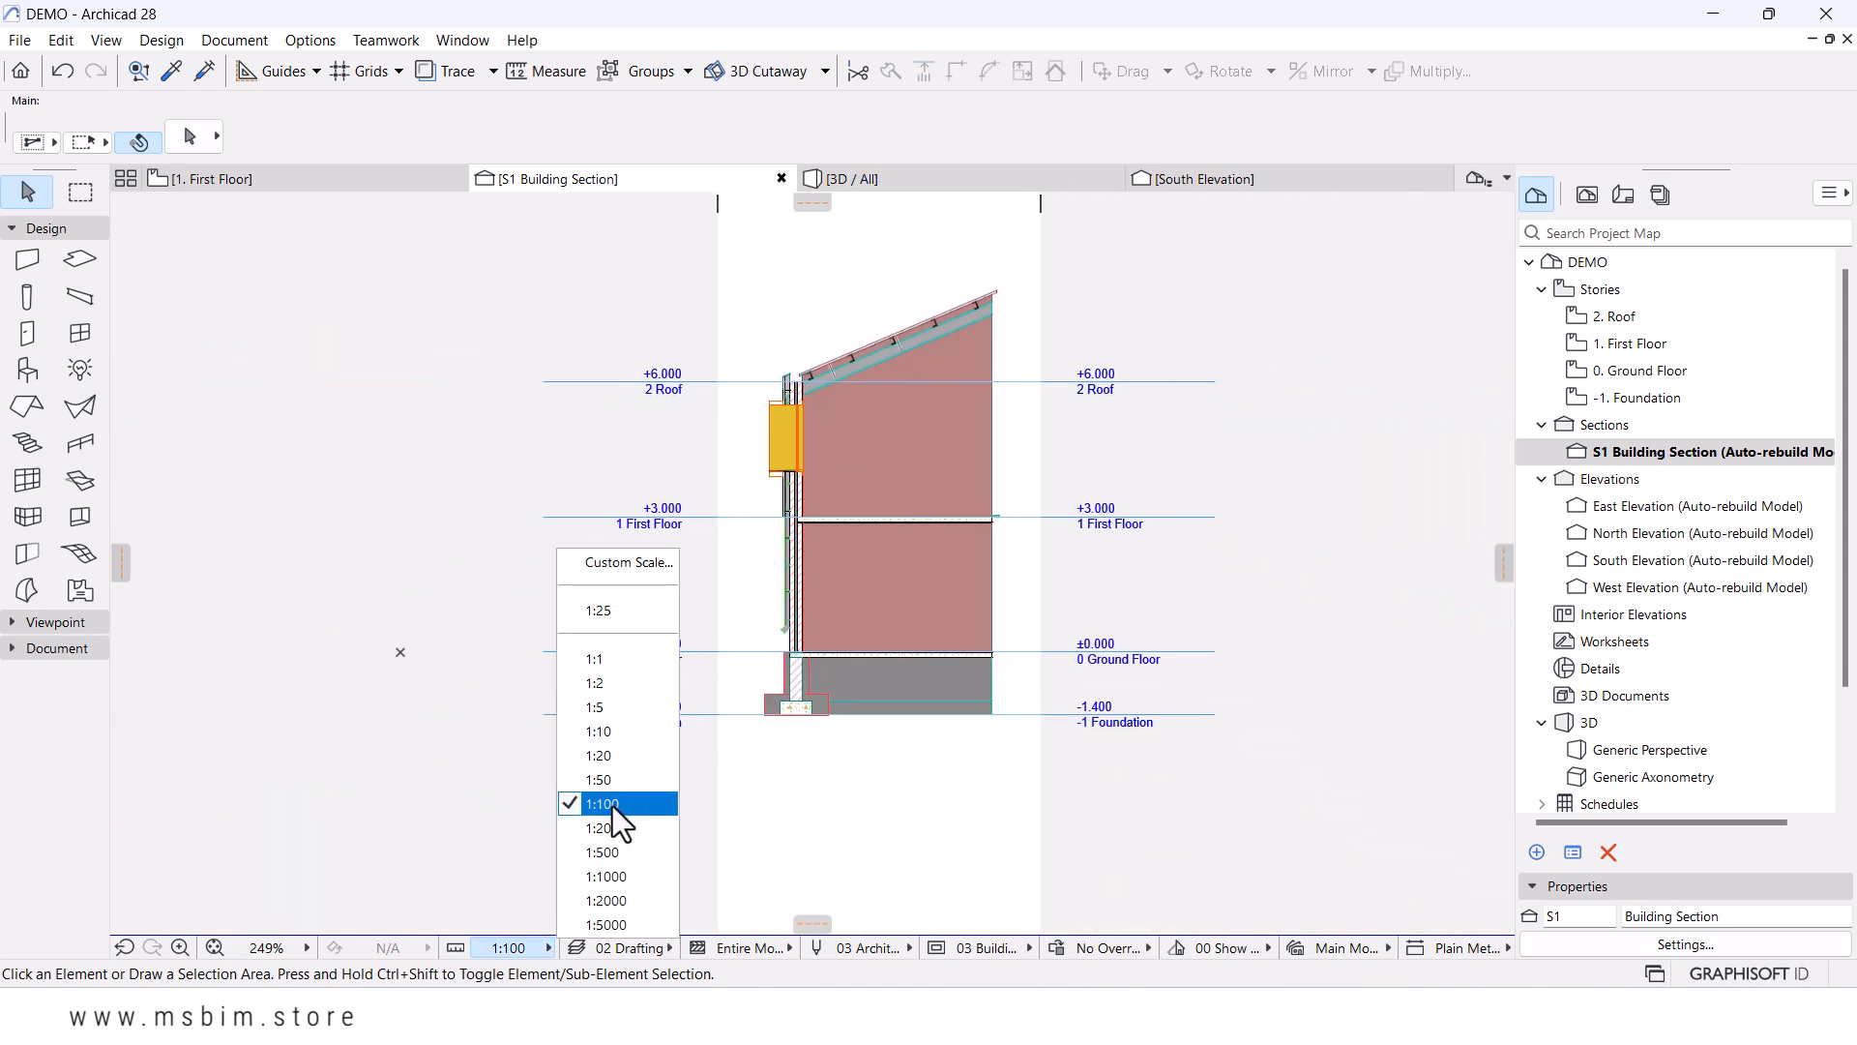
left_click(605, 780)
- Review the rescaled S1 section, checking the window, wall layers, floor slabs and foundation
scroll(834, 484, "down", 3)
scroll(803, 382, "up", 5)
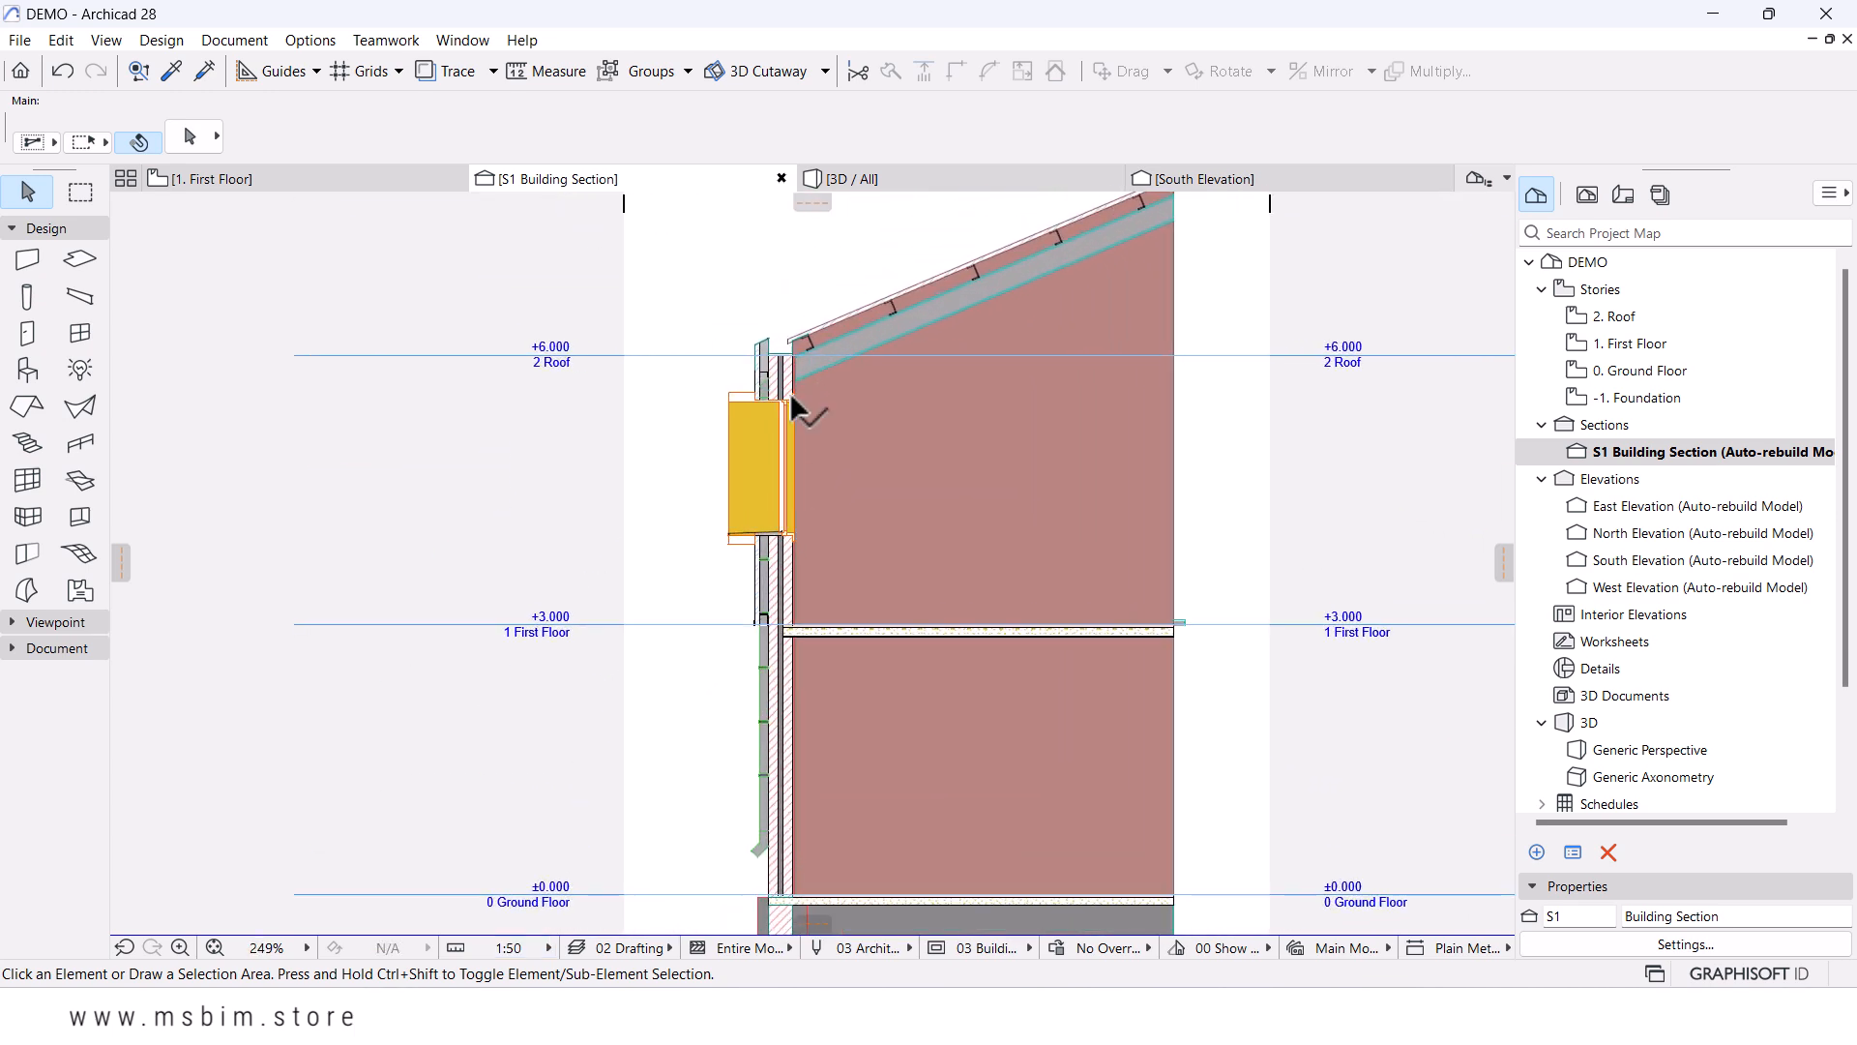
scroll(736, 398, "up", 1)
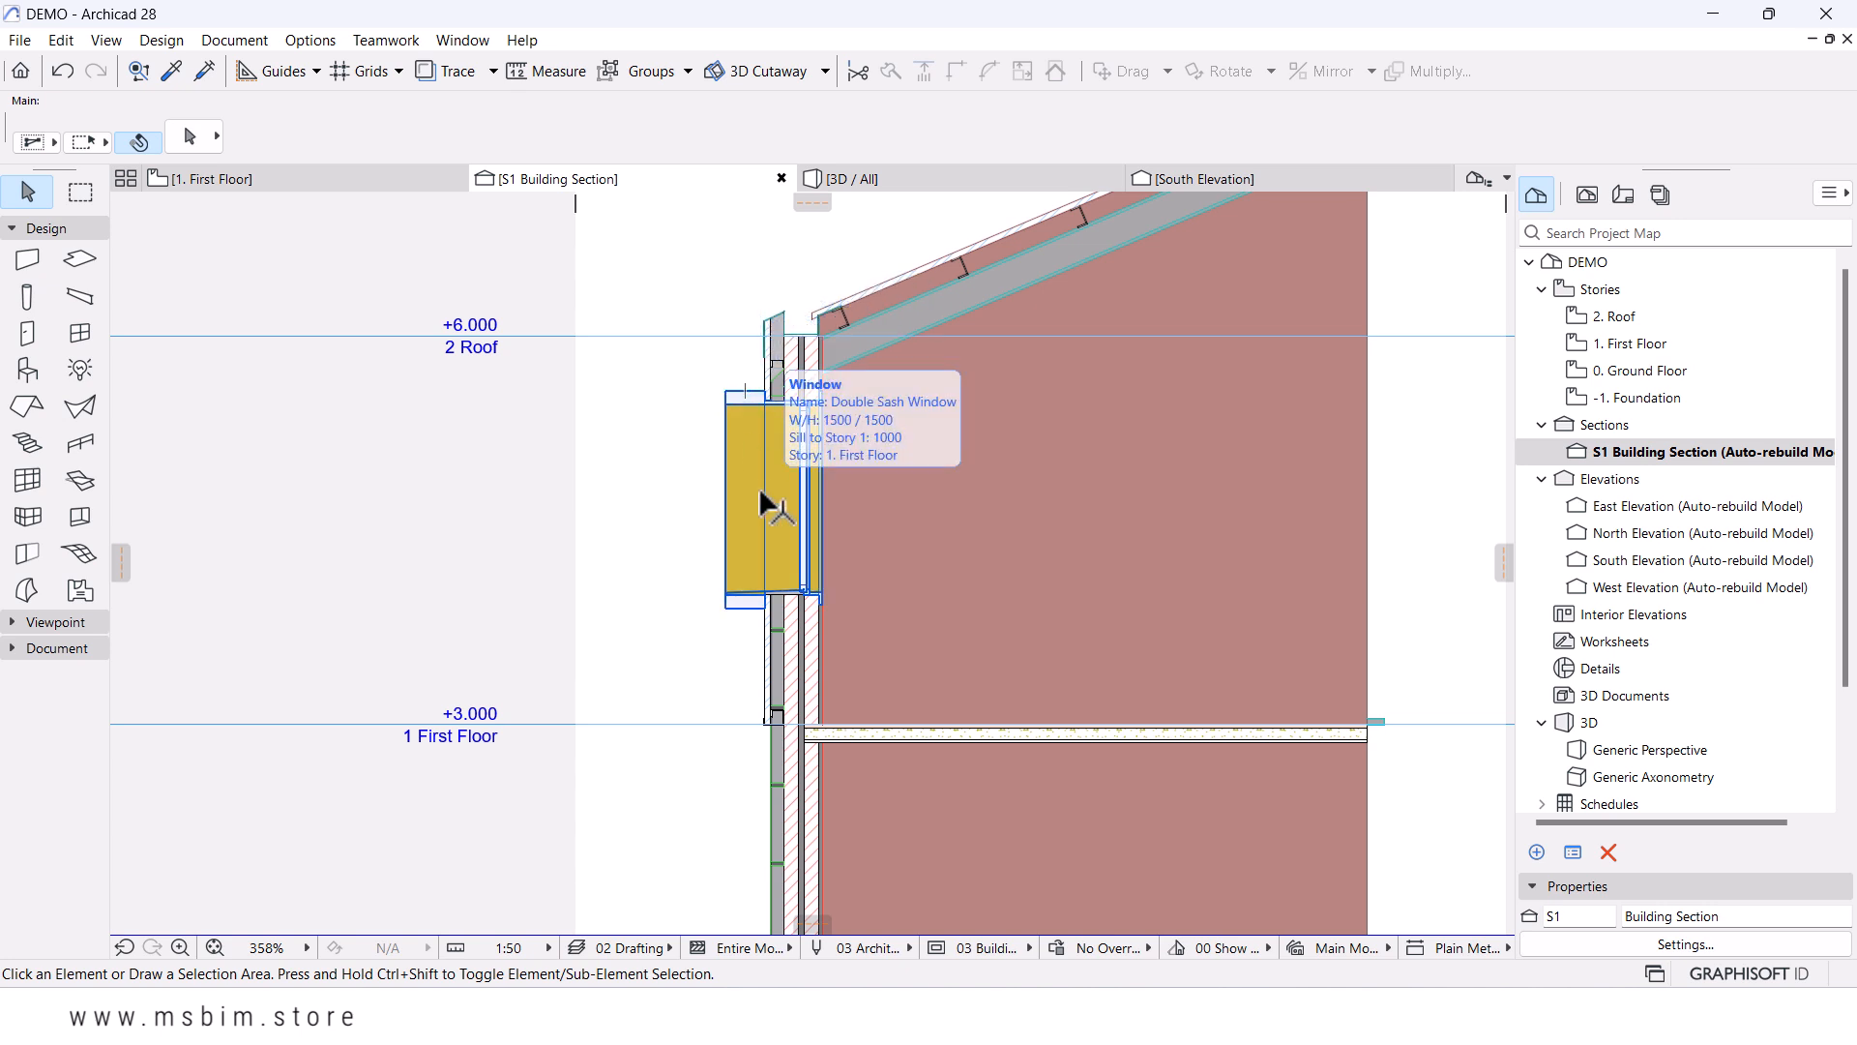
scroll(849, 407, "down", 2)
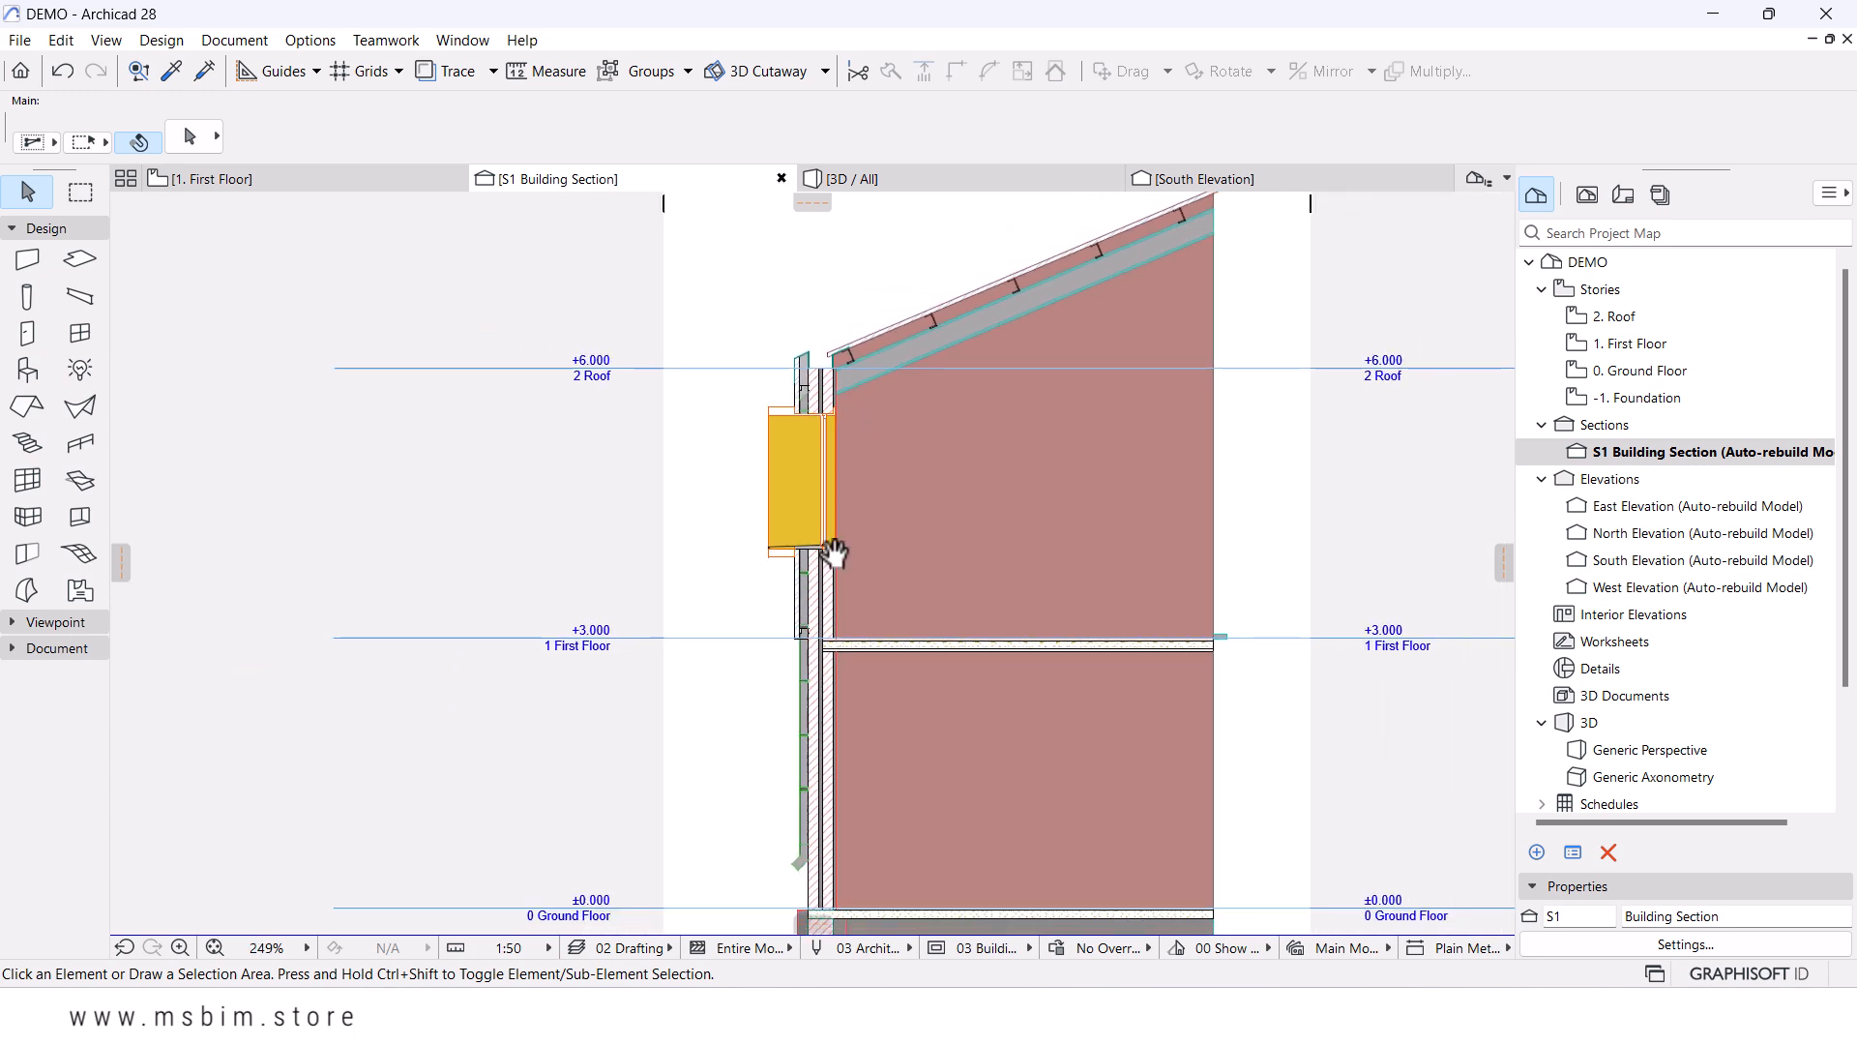
middle_click_drag(860, 624, 881, 574)
scroll(873, 677, "up", 1)
middle_click_drag(895, 791, 897, 786)
scroll(890, 790, "up", 3)
scroll(897, 586, "down", 3)
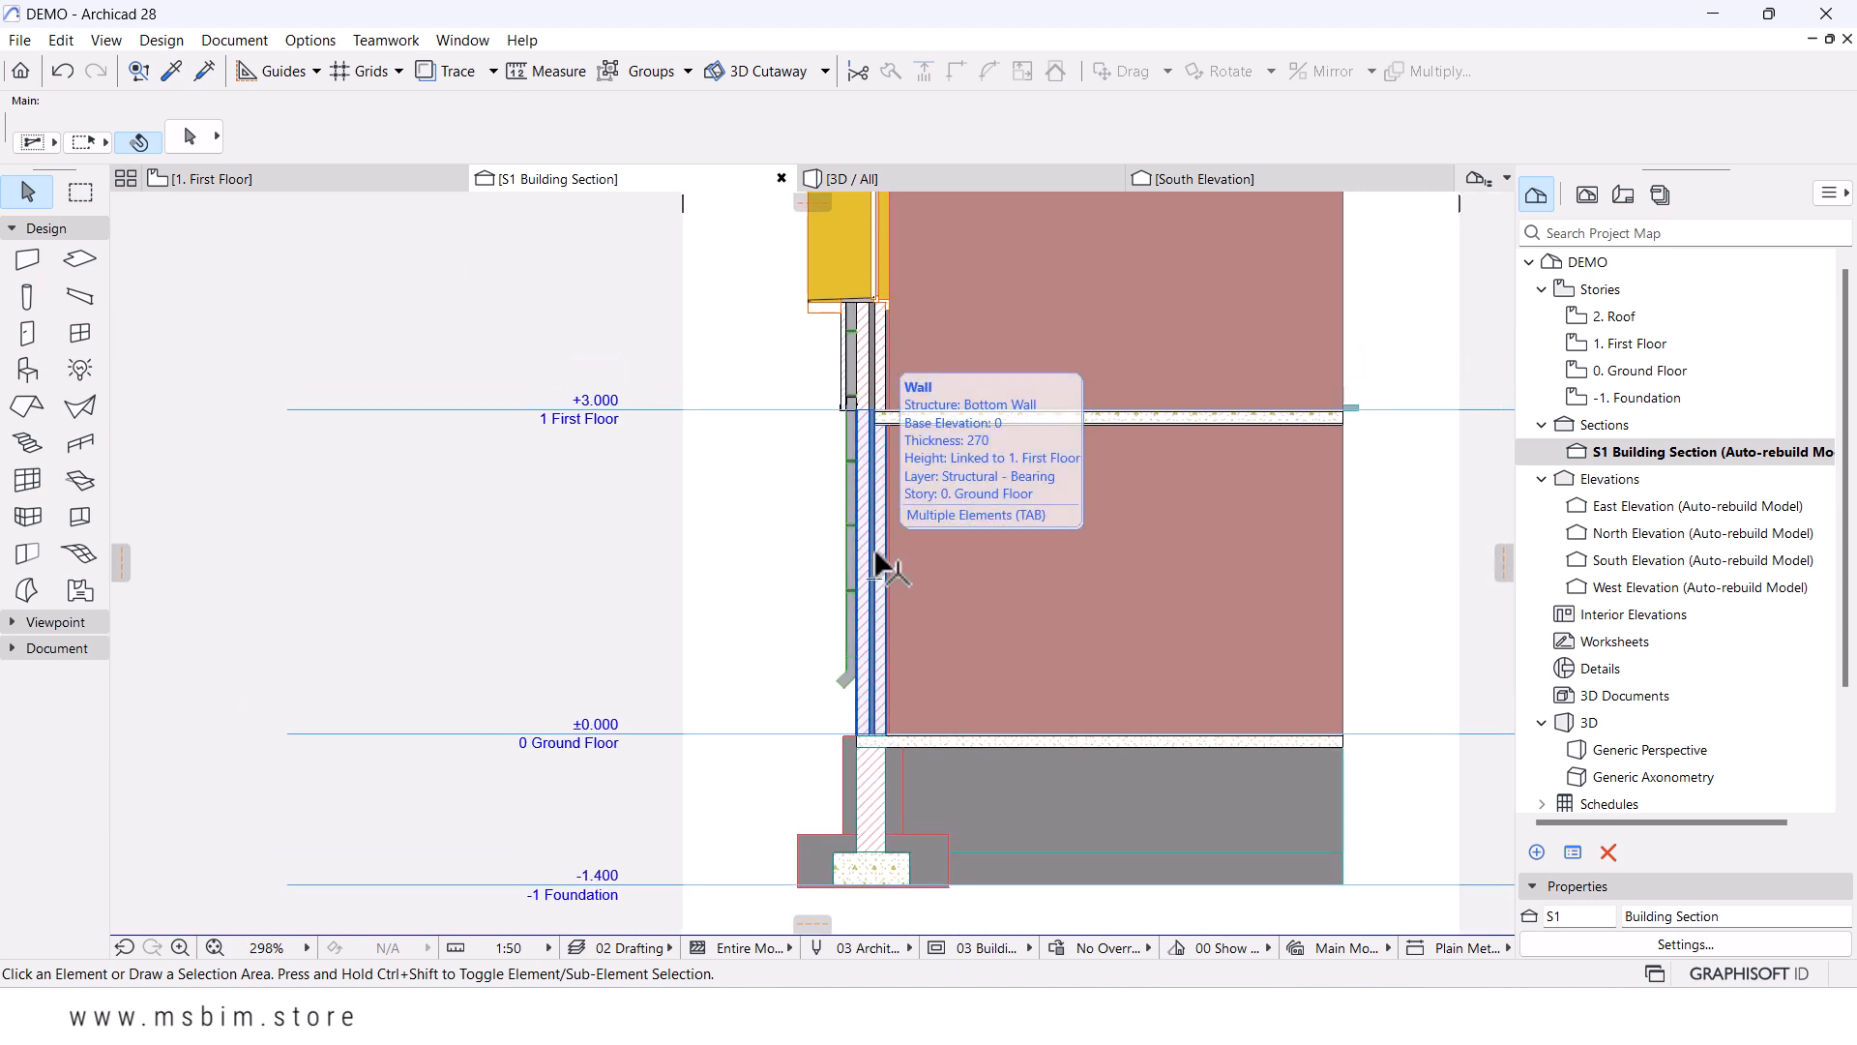
middle_click_drag(1031, 443, 1012, 671)
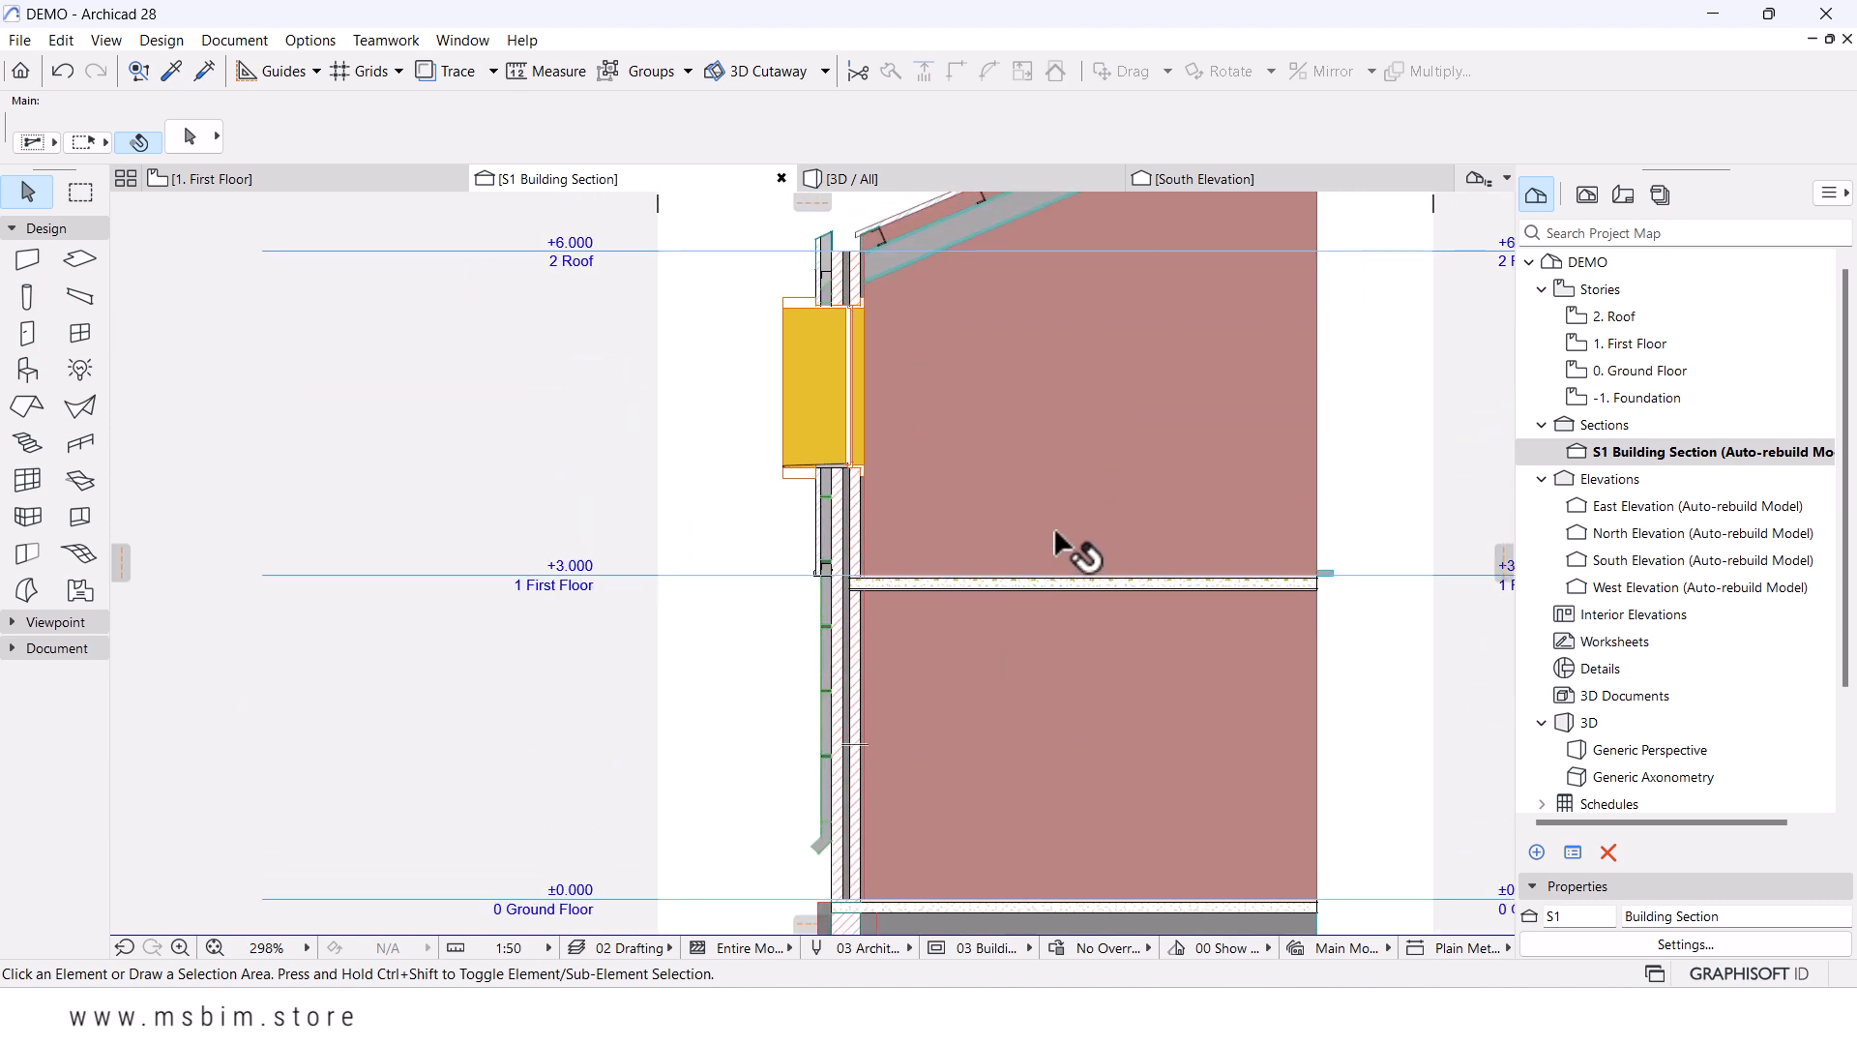
middle_click_drag(1070, 551, 1065, 626)
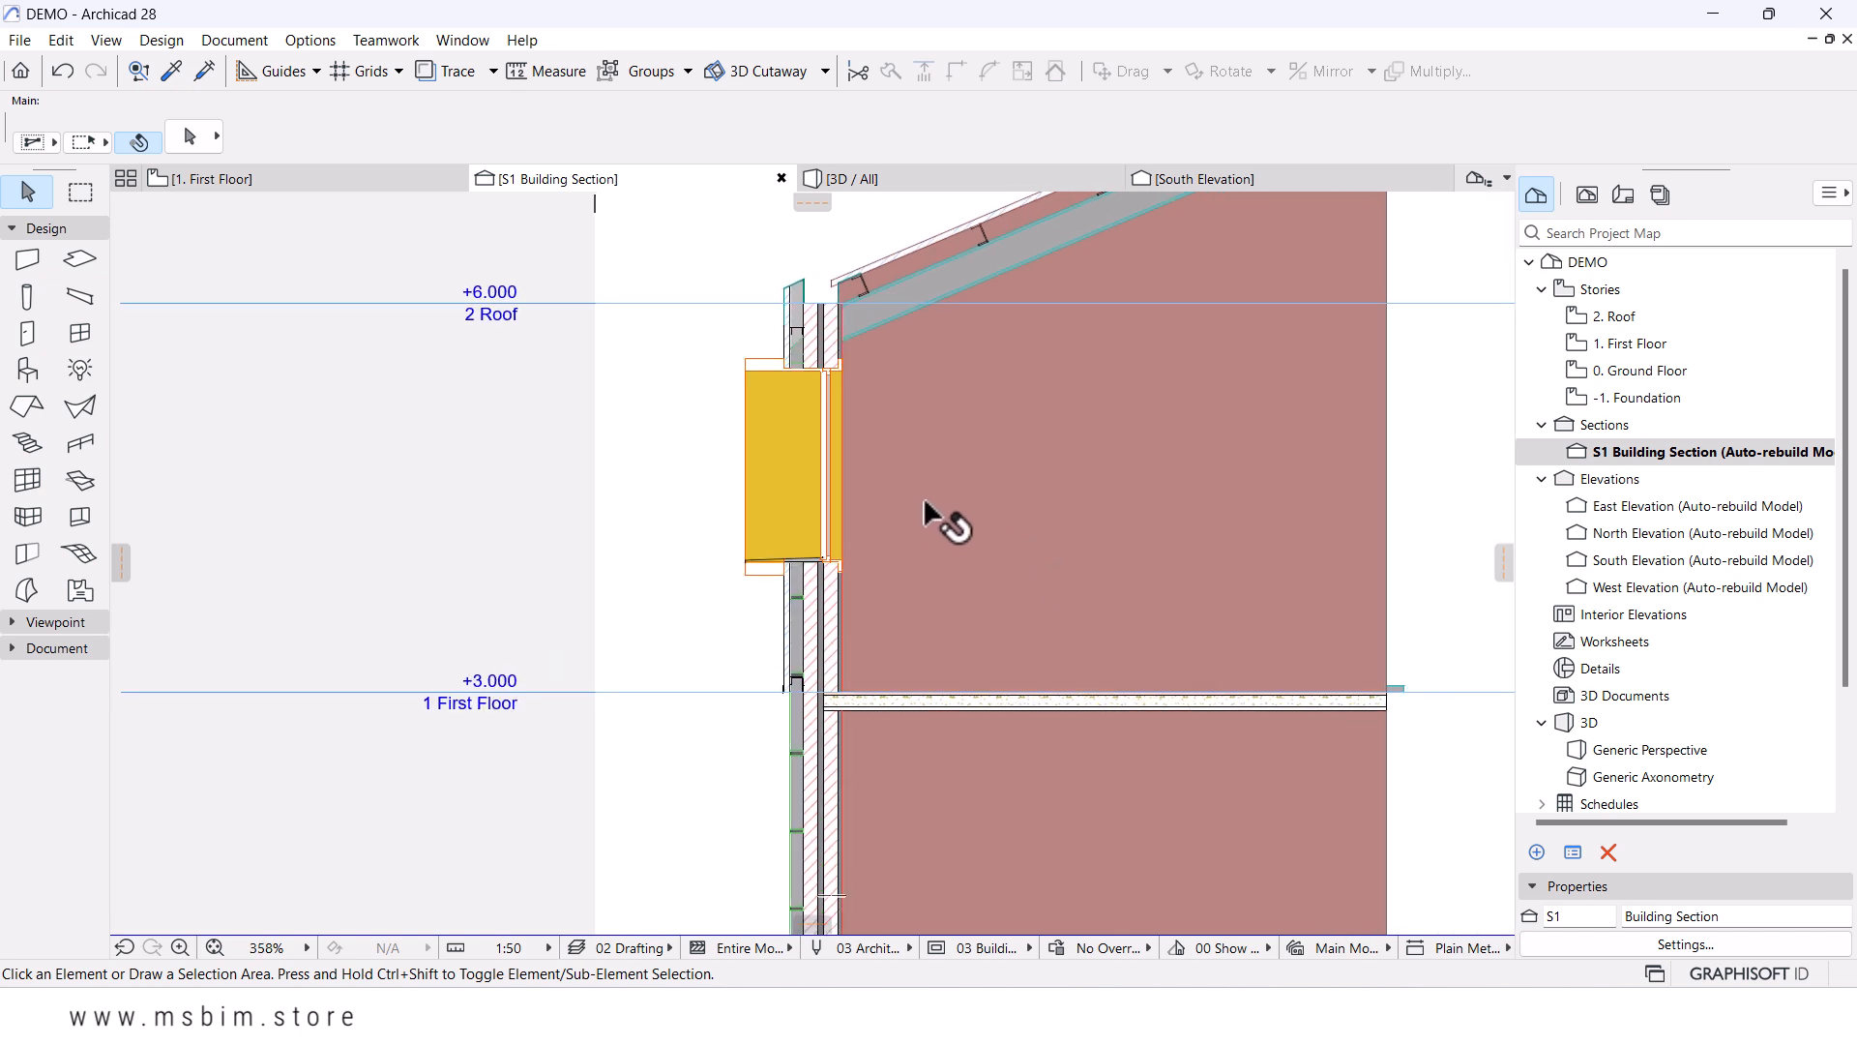
scroll(930, 499, "up", 3)
scroll(924, 522, "down", 4)
middle_click_drag(962, 392, 937, 464)
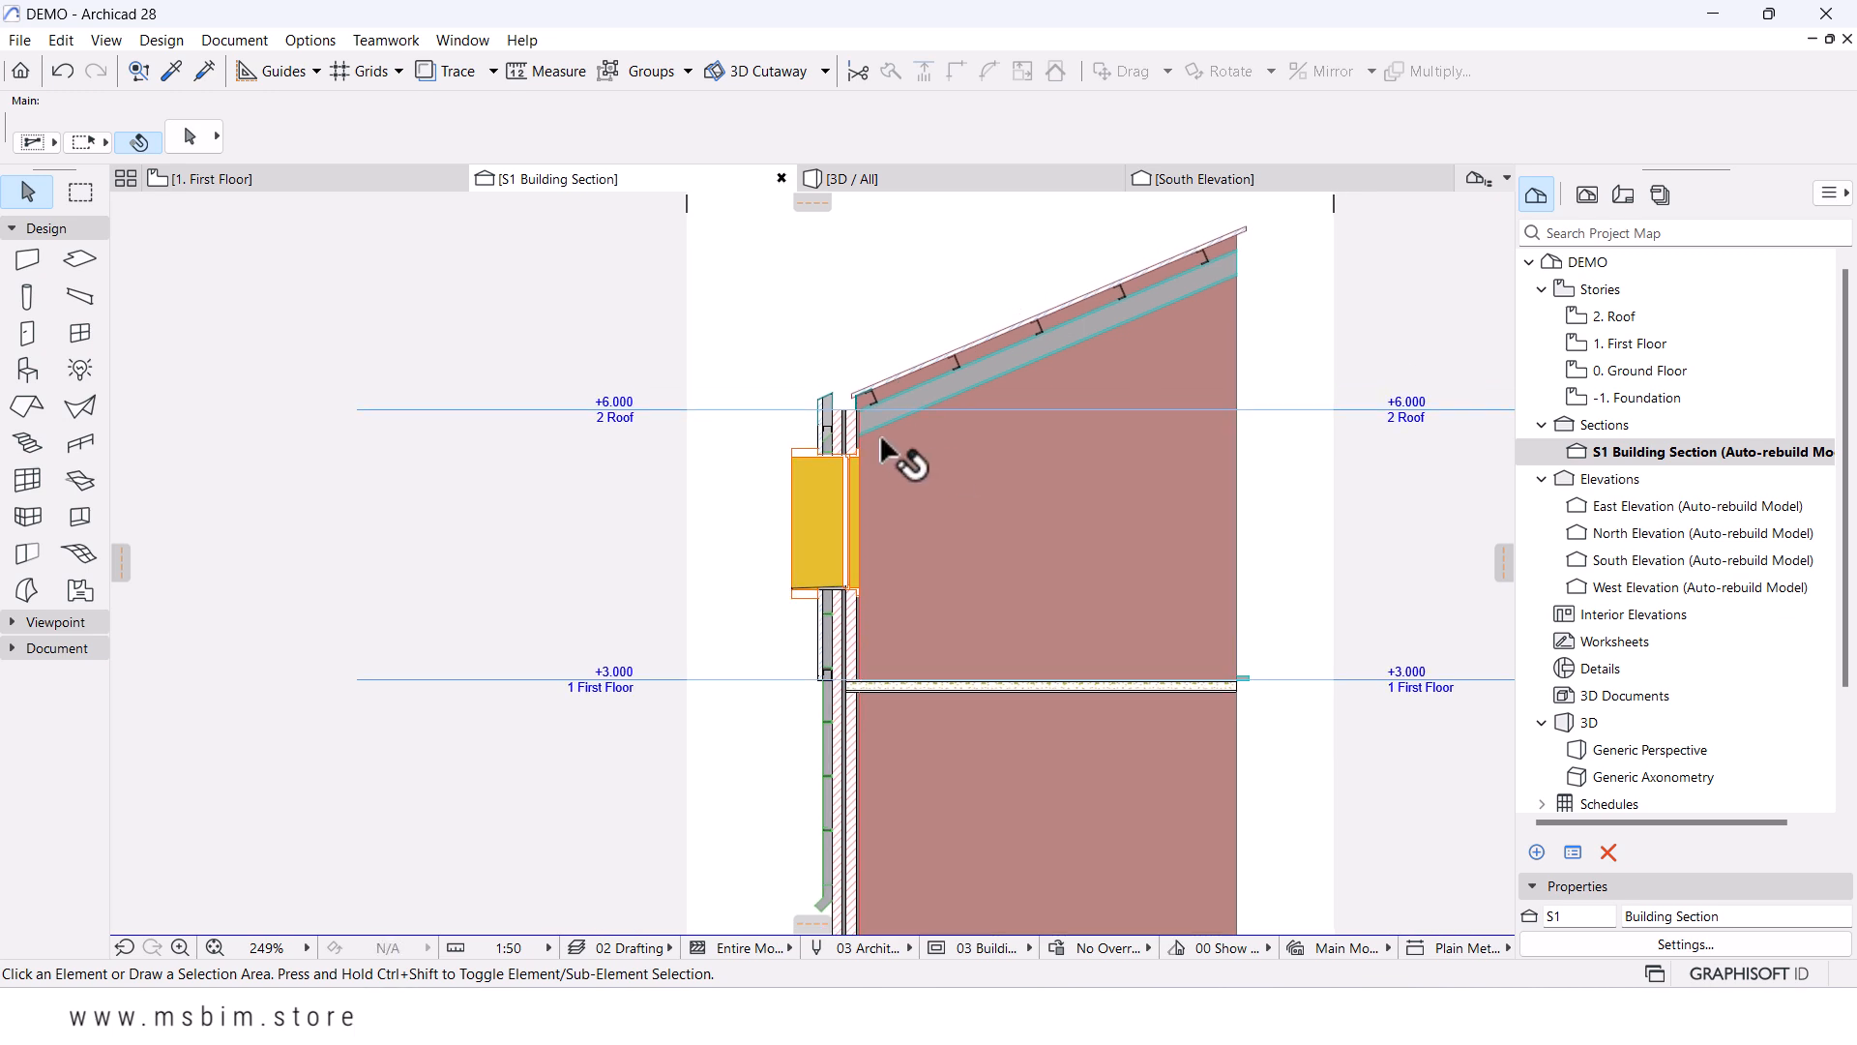
- Enable the True Line Weight display for the S1 building section
left_click(102, 39)
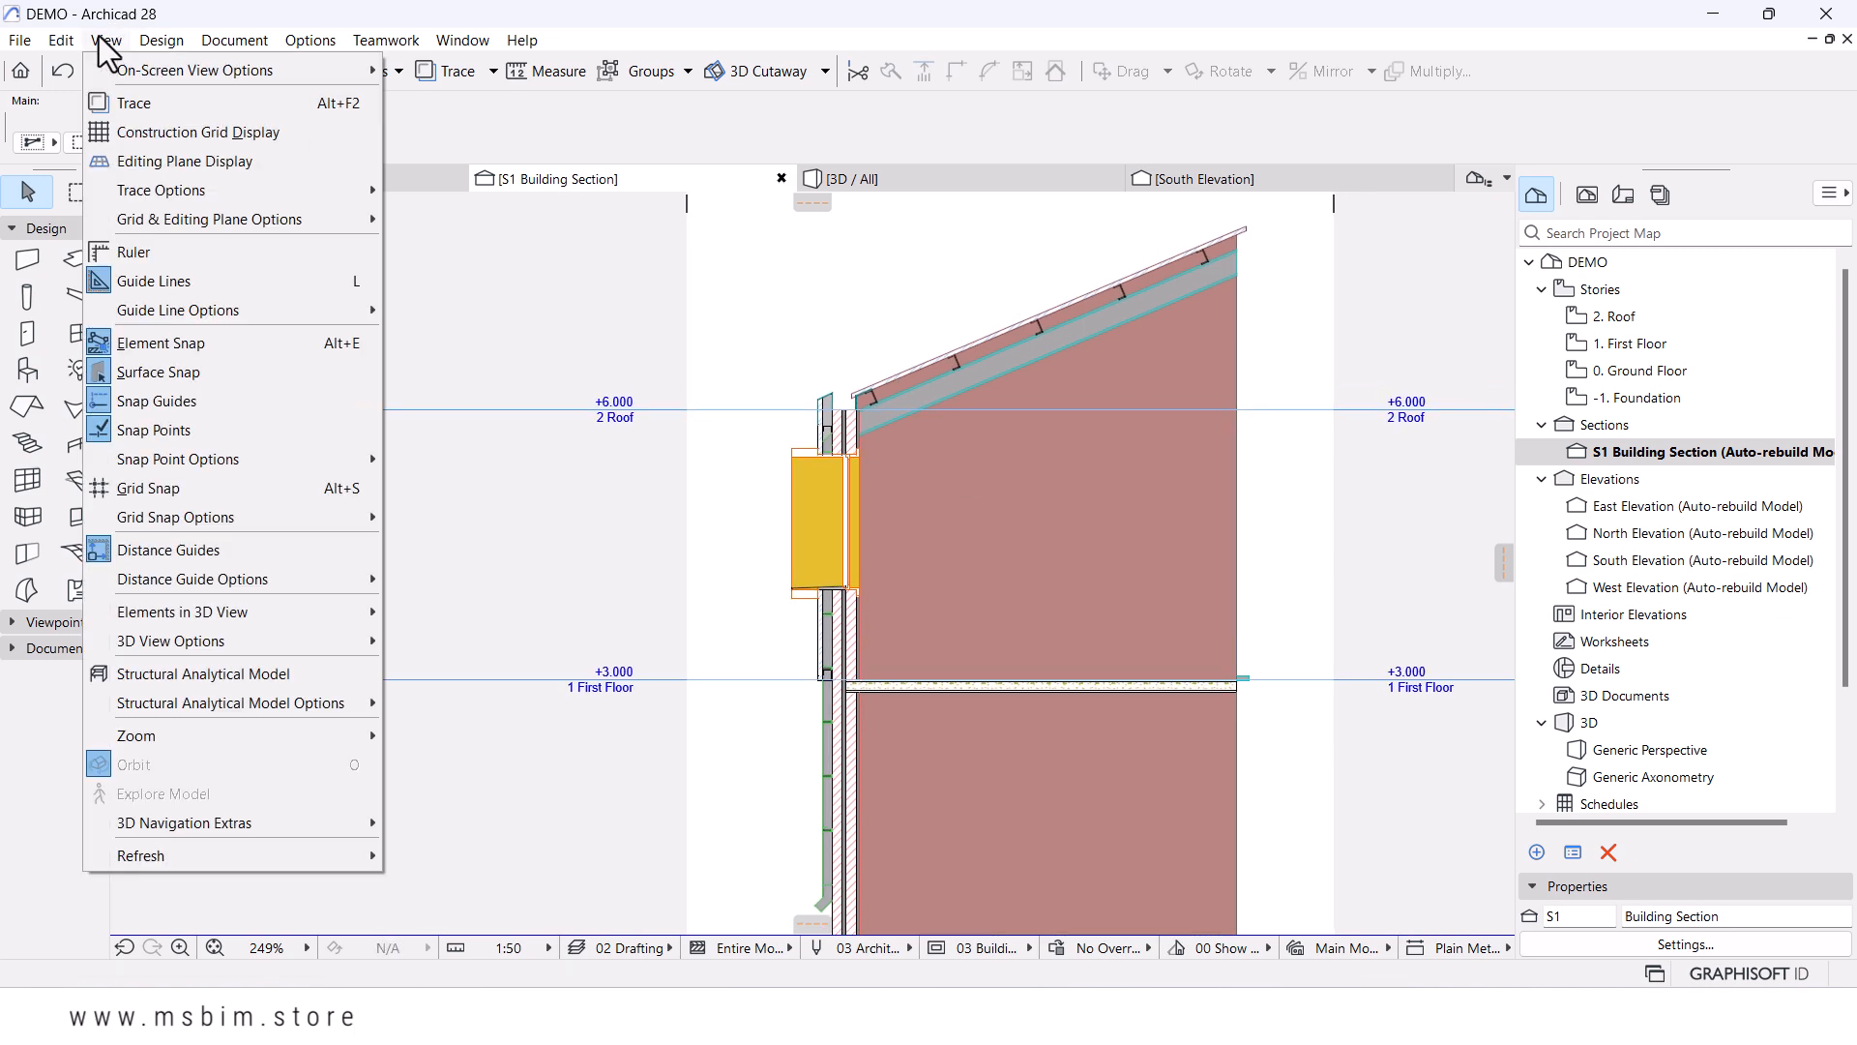
mouse_move(141, 79)
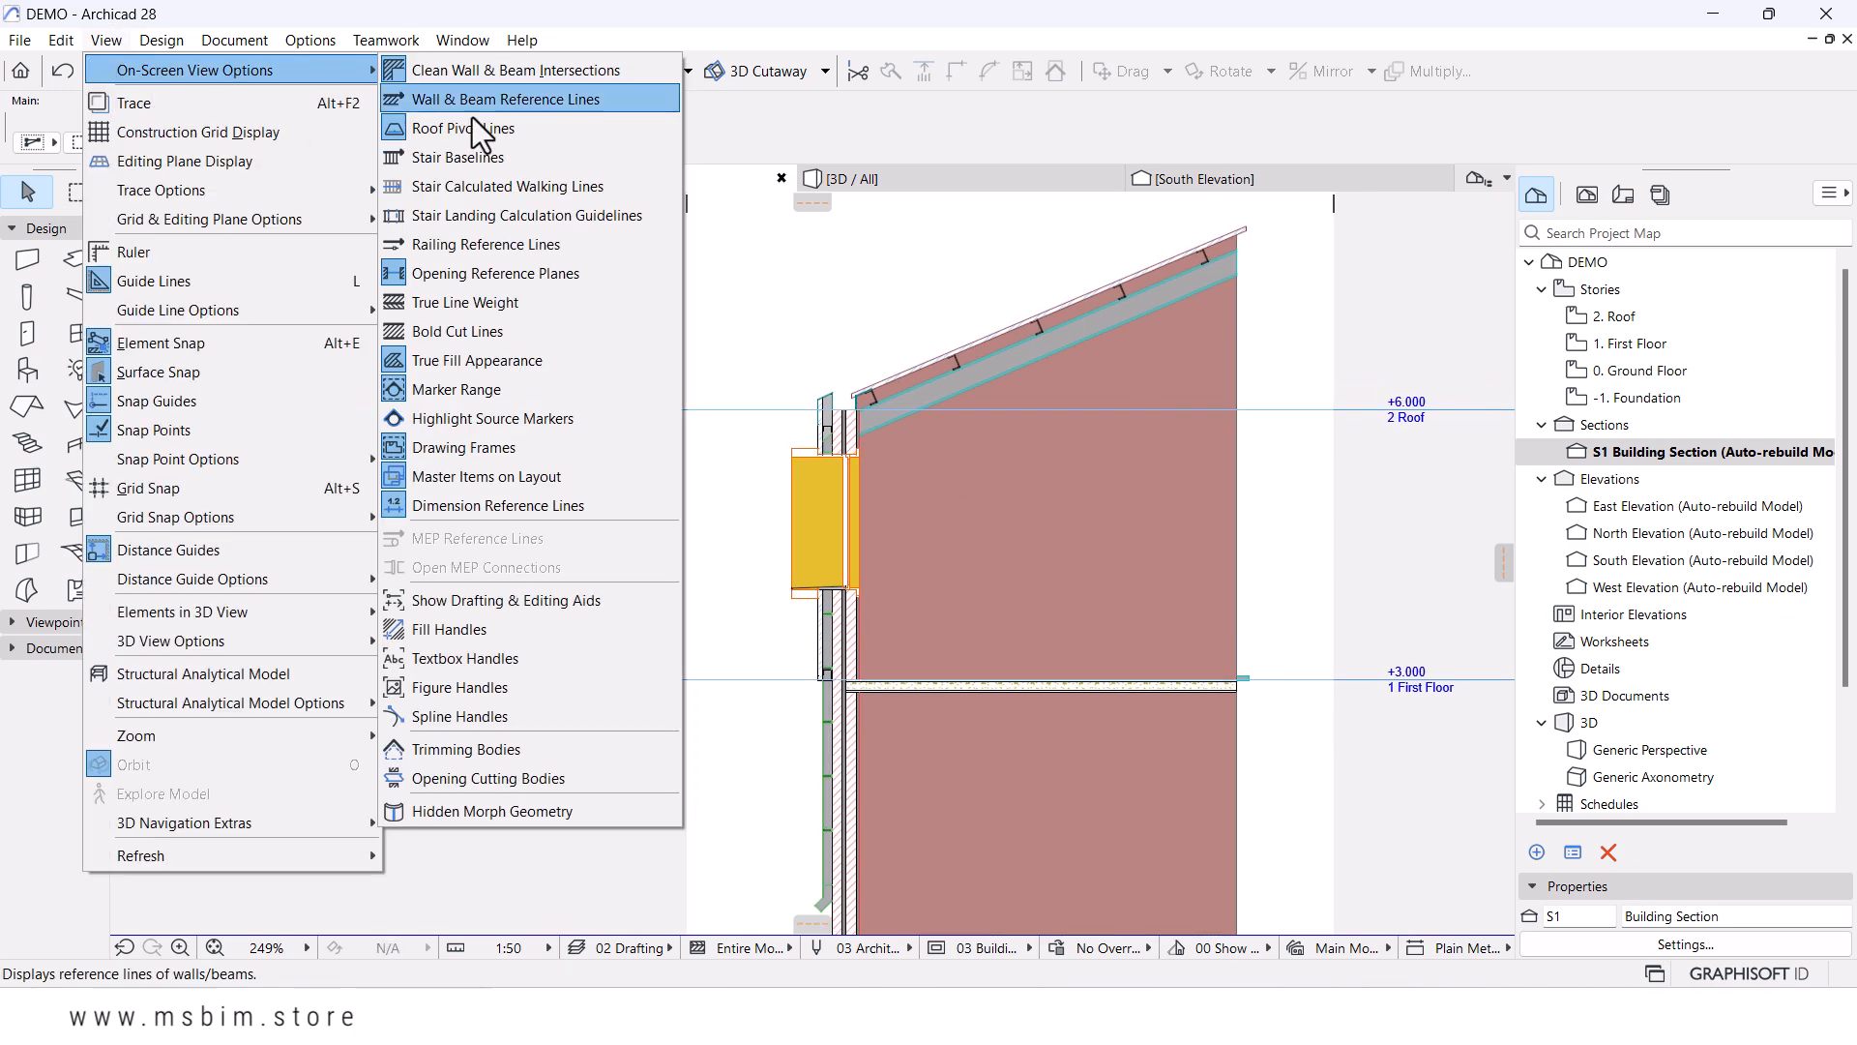
left_click(503, 310)
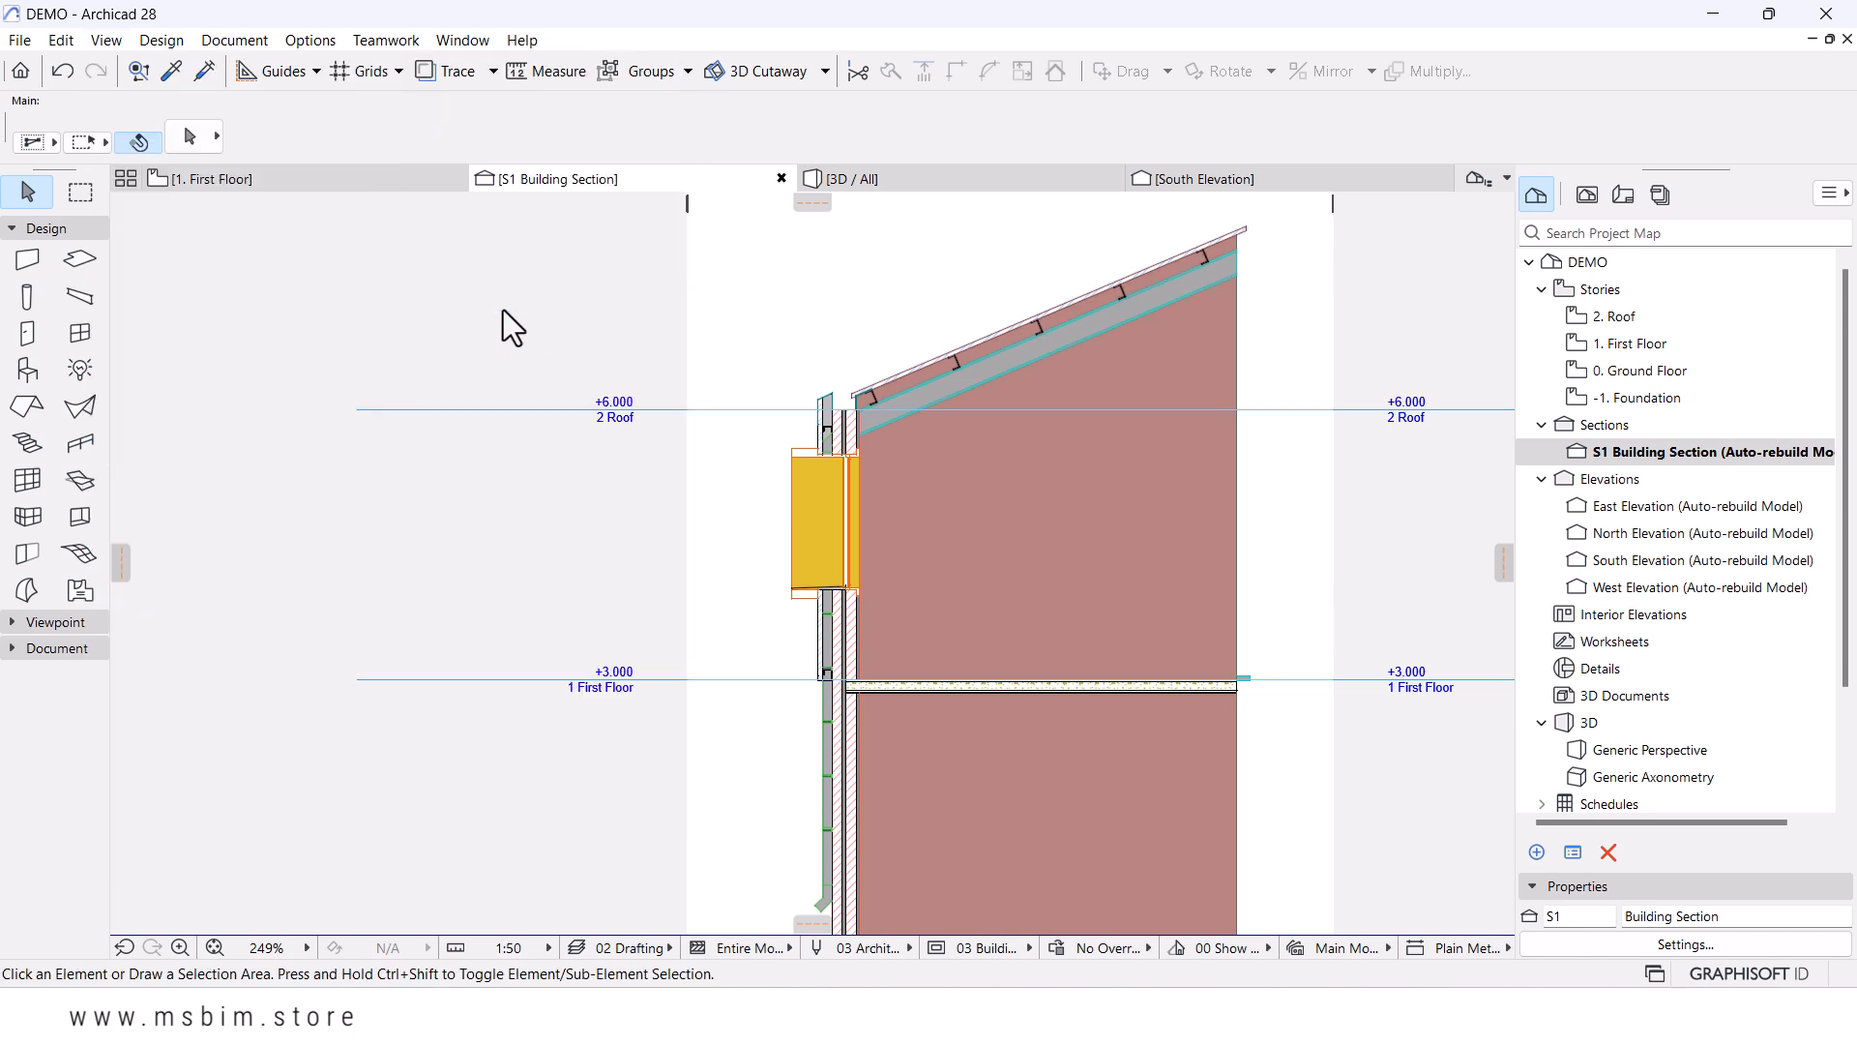
- Check the line weights in the S1 section at the roof parapet, window, first-floor slab junction and foundation
scroll(852, 406, "up", 8)
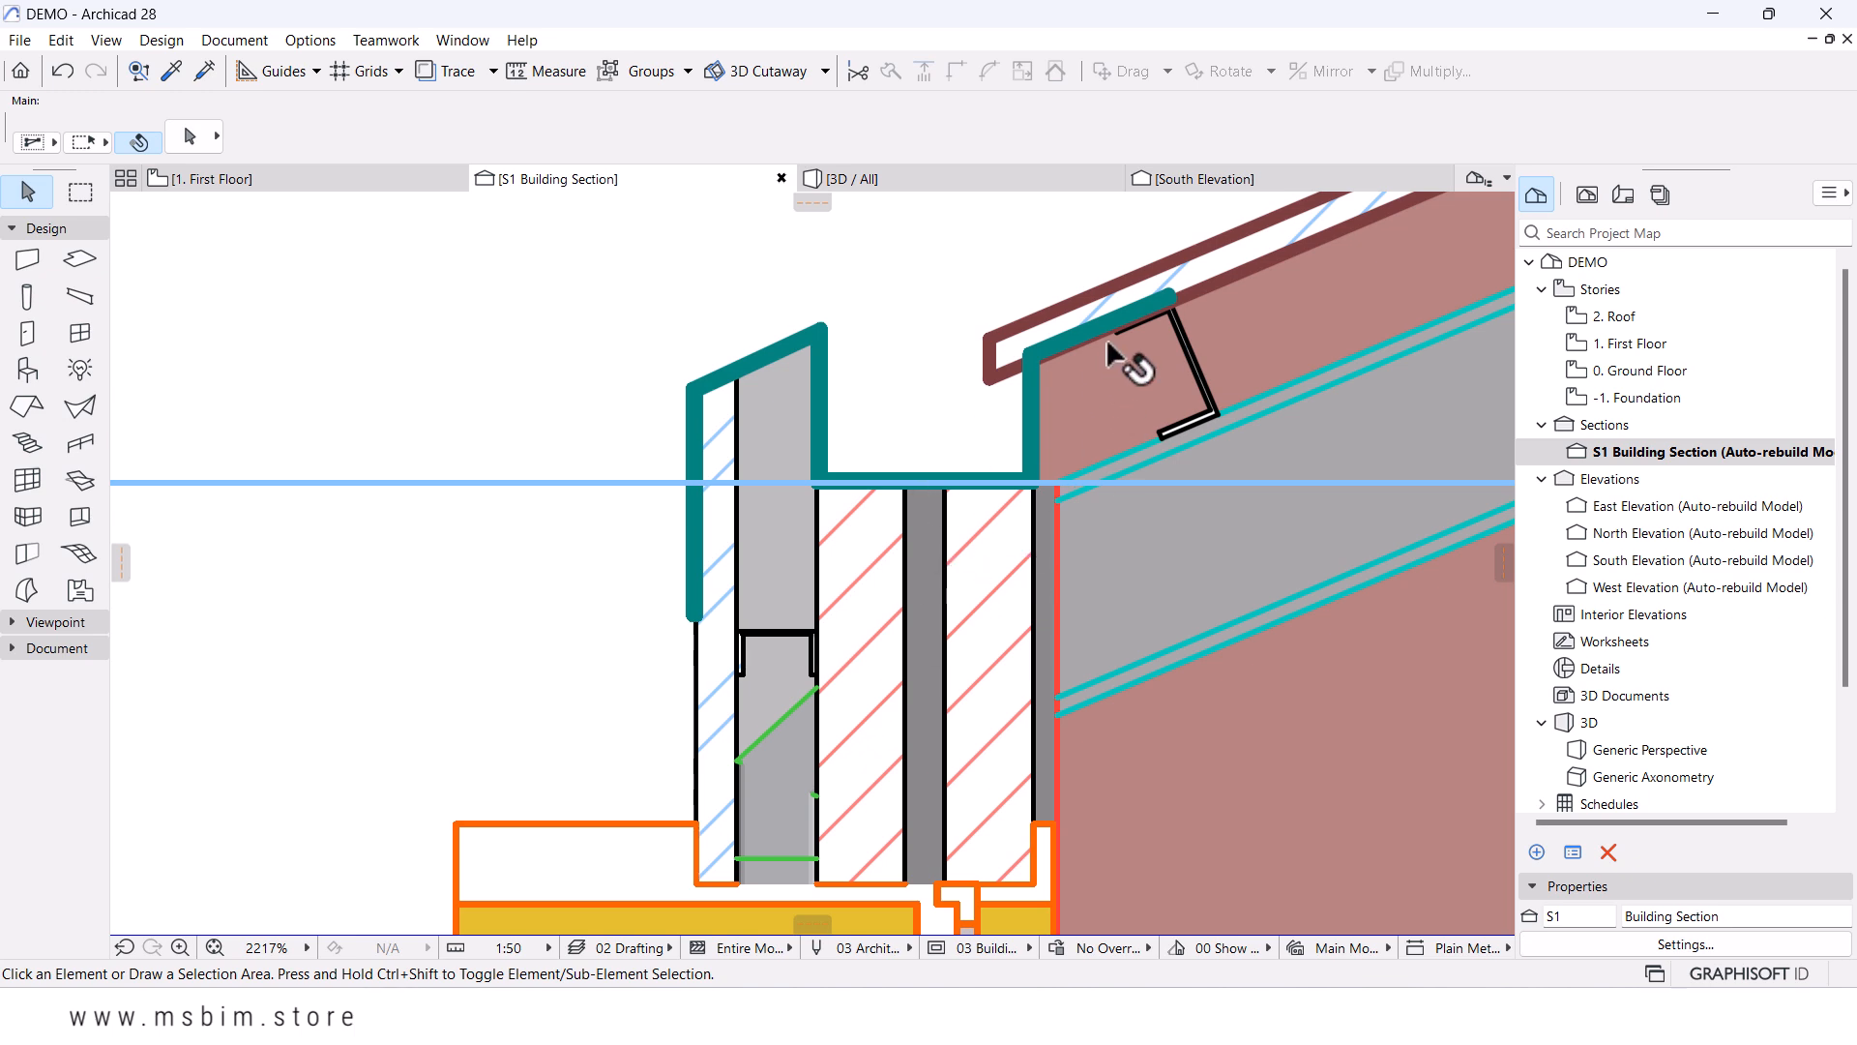
scroll(922, 536, "down", 3)
scroll(911, 492, "up", 4)
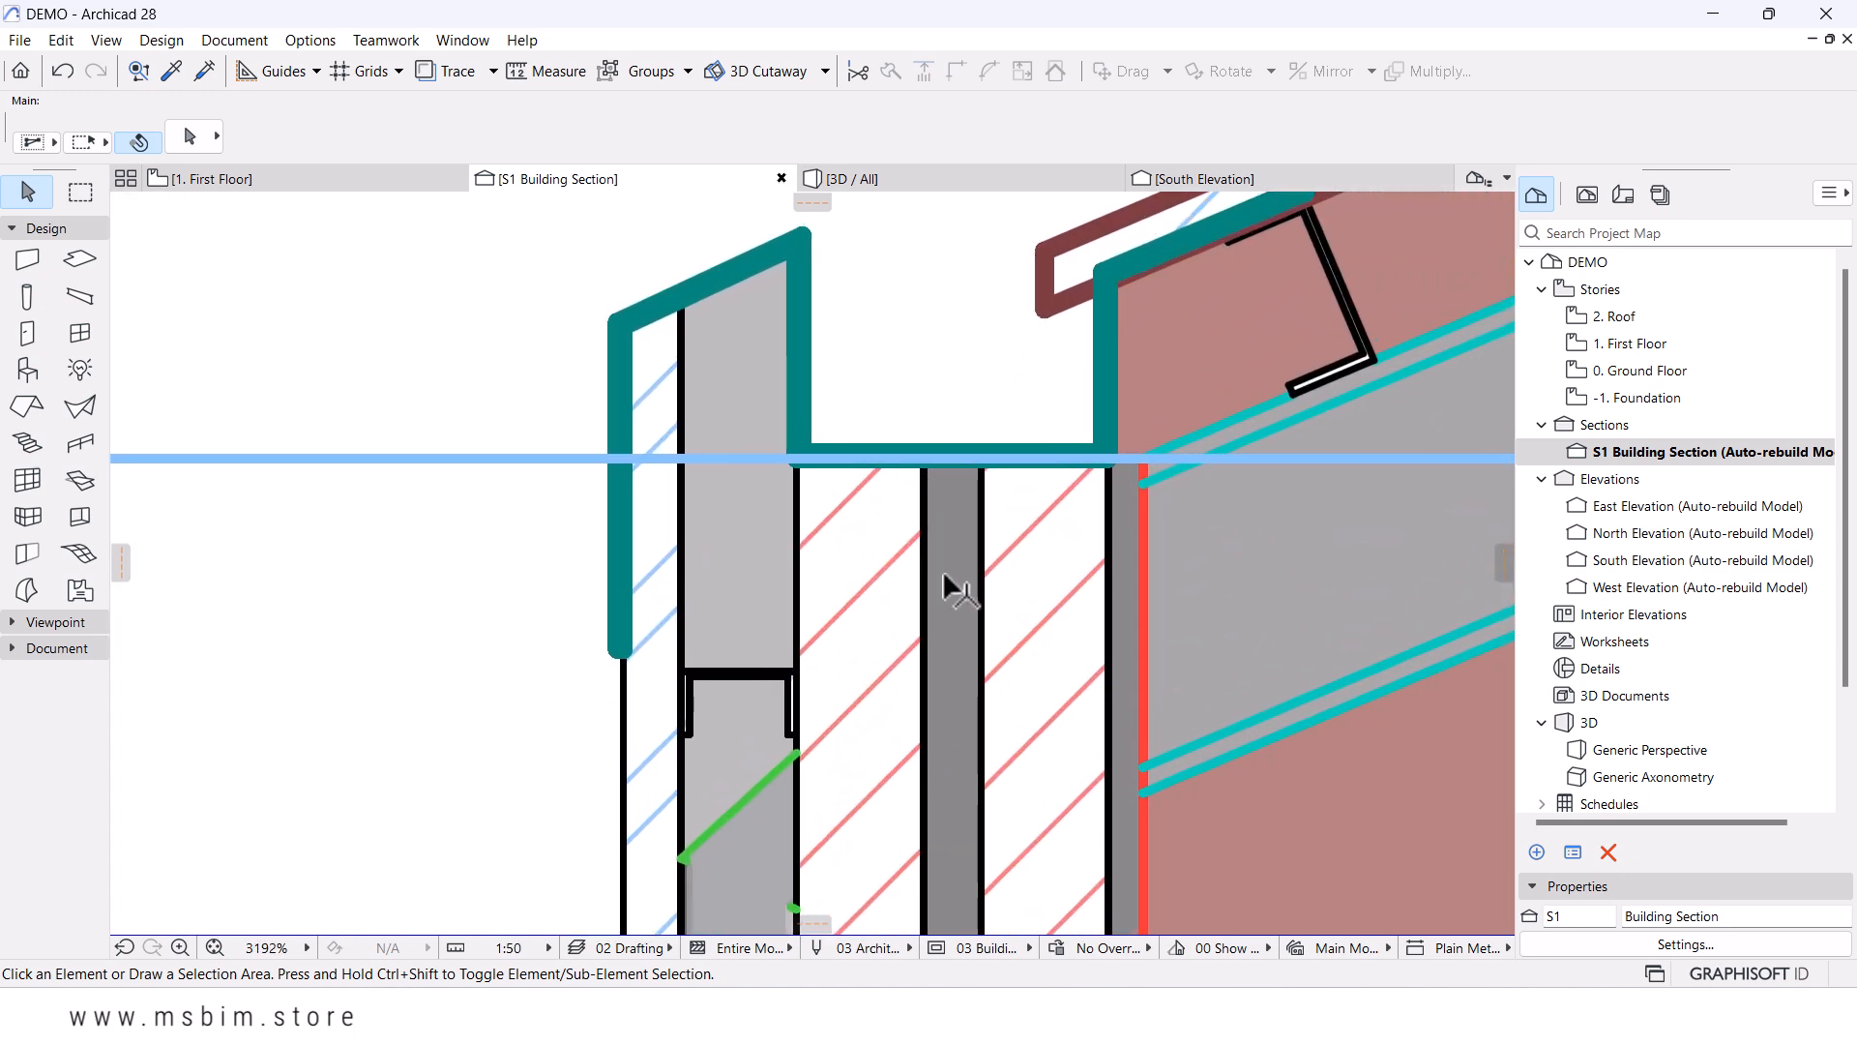
scroll(941, 564, "down", 3)
middle_click_drag(916, 634, 903, 431)
scroll(903, 428, "down", 5)
middle_click_drag(931, 628, 950, 407)
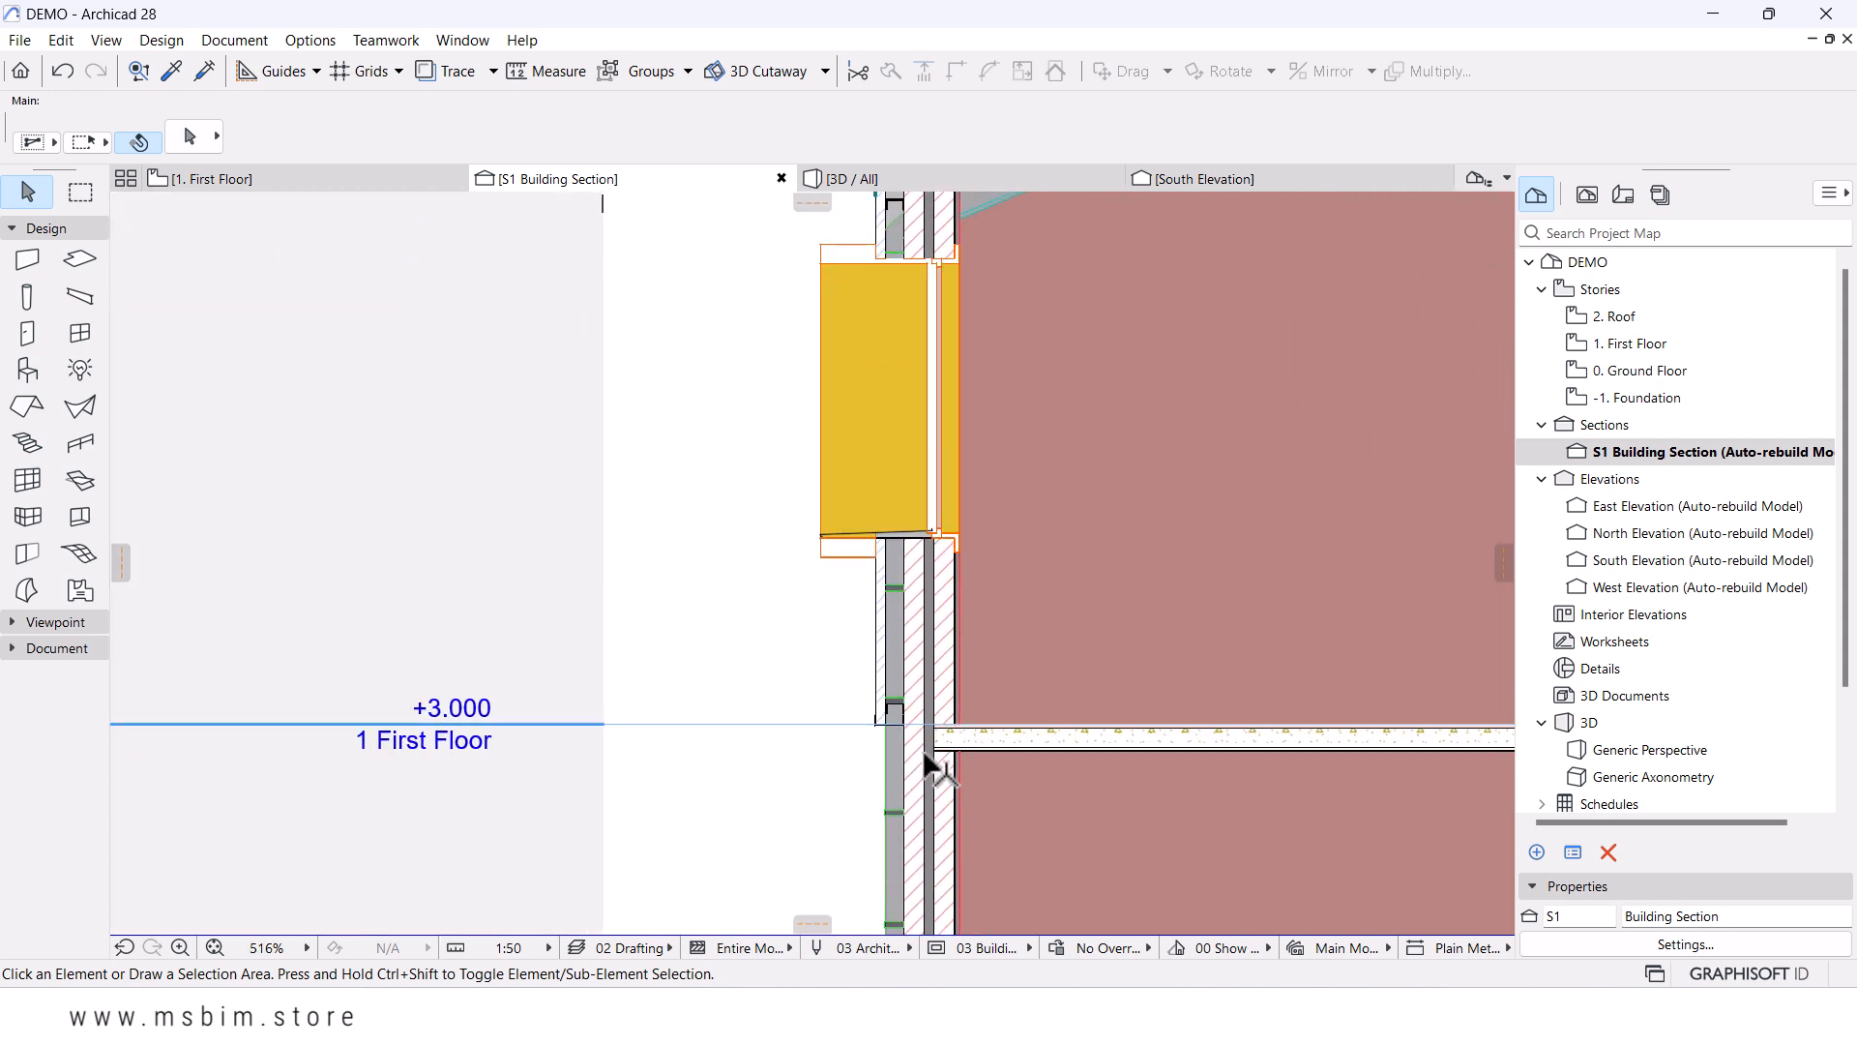
scroll(940, 764, "up", 7)
scroll(1045, 573, "down", 3)
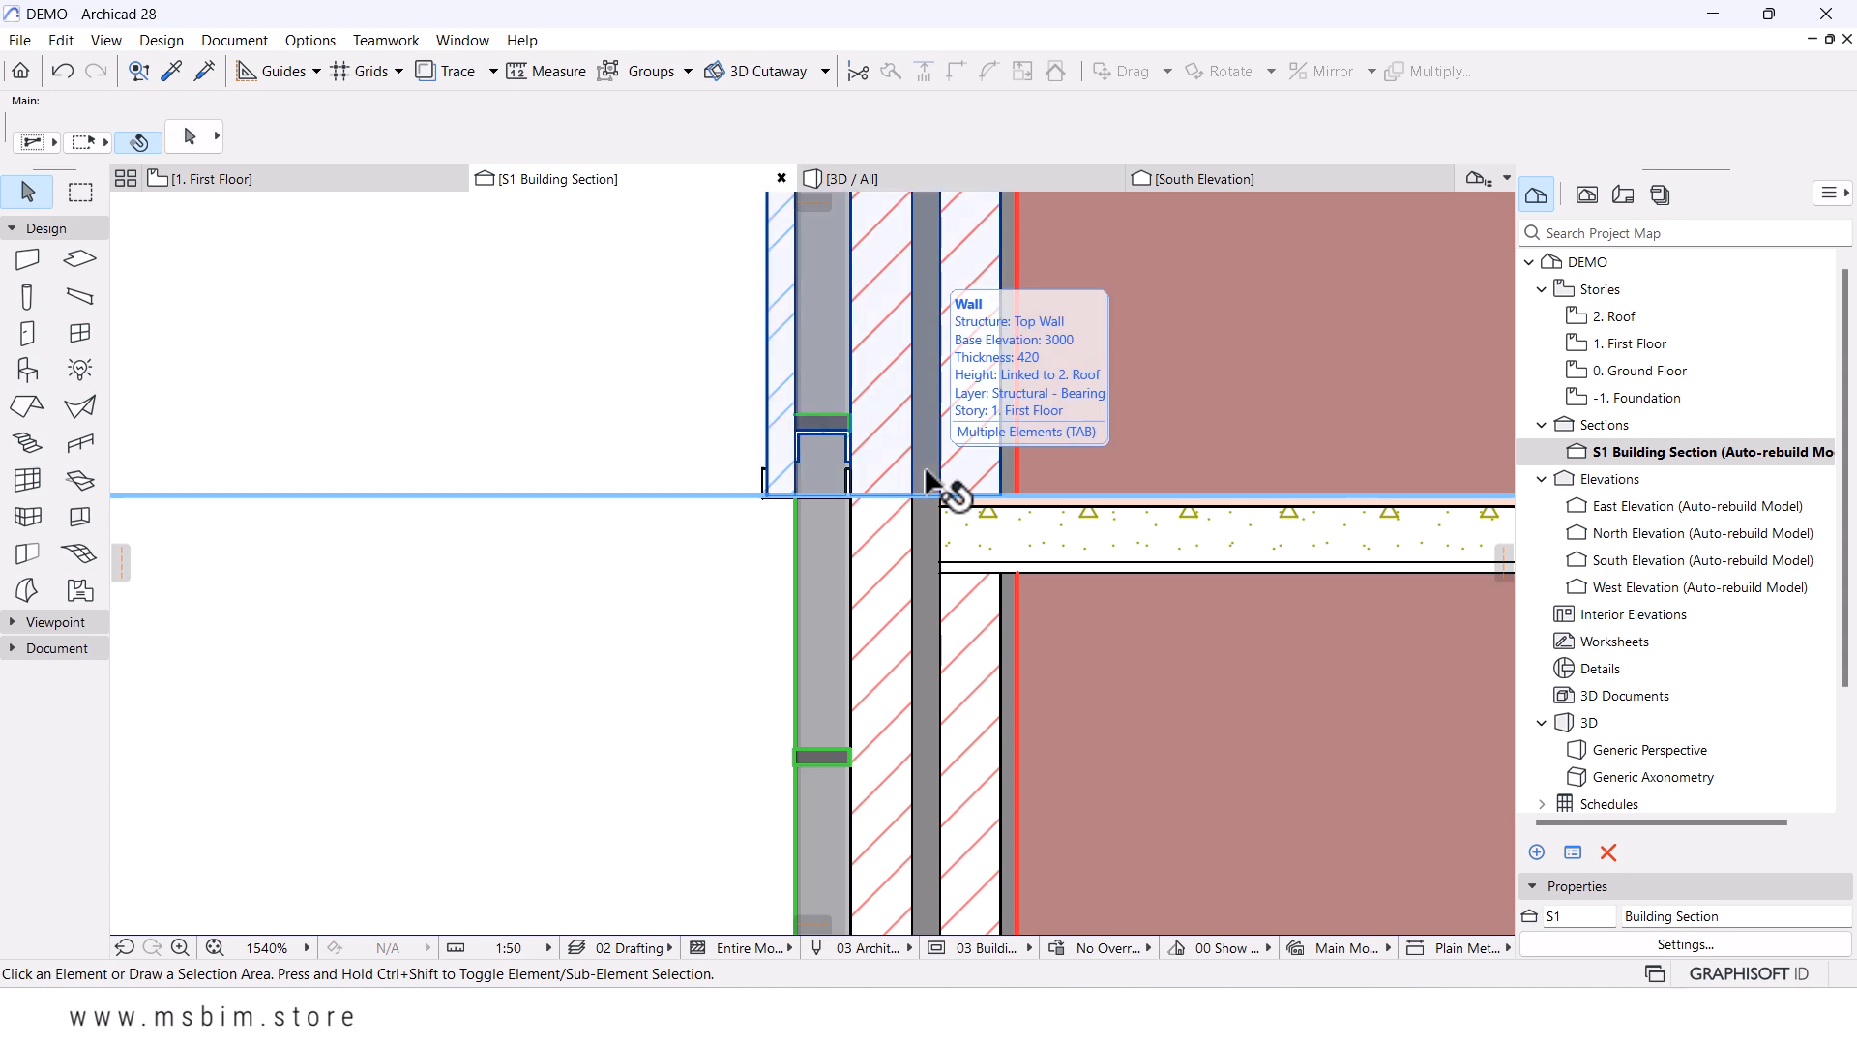
scroll(953, 488, "down", 4)
middle_click_drag(952, 488, 937, 298)
scroll(916, 727, "down", 3)
middle_click_drag(920, 756, 893, 623)
scroll(928, 788, "up", 2)
scroll(878, 746, "up", 3)
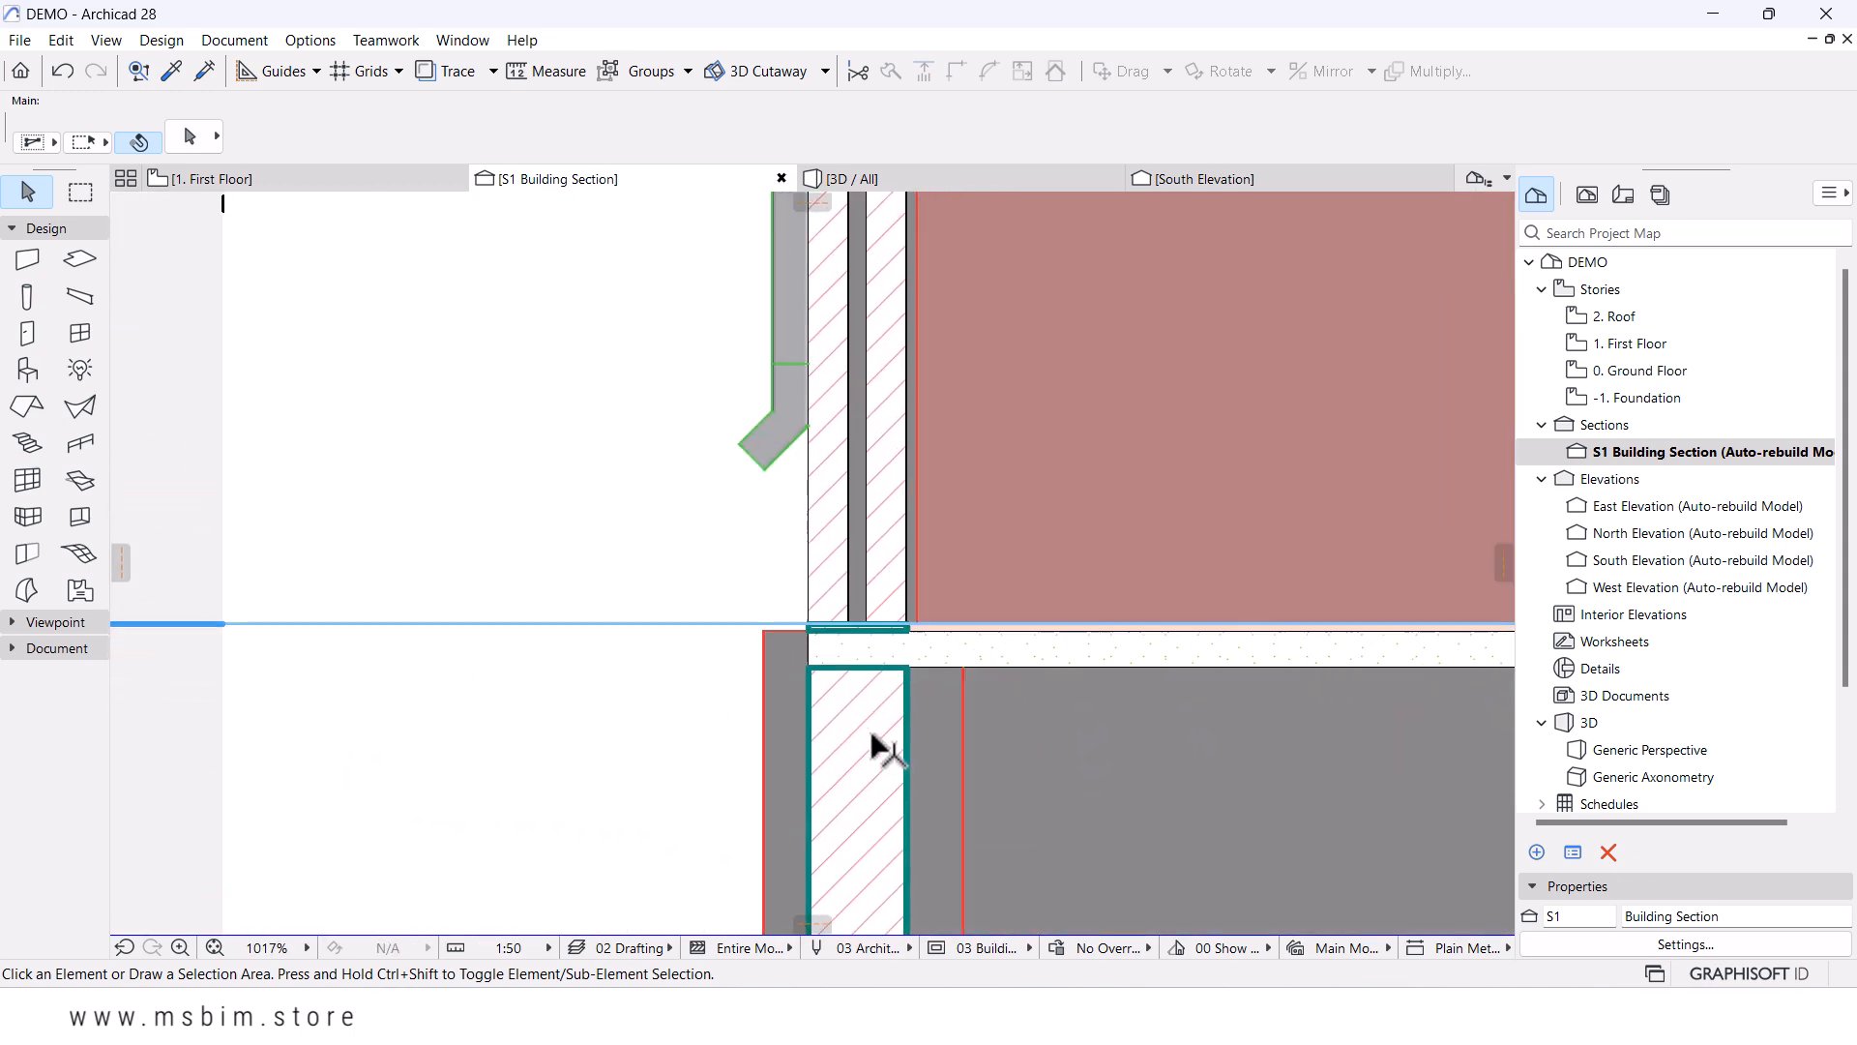
scroll(815, 619, "down", 1)
middle_click_drag(819, 625, 816, 668)
scroll(801, 652, "down", 4)
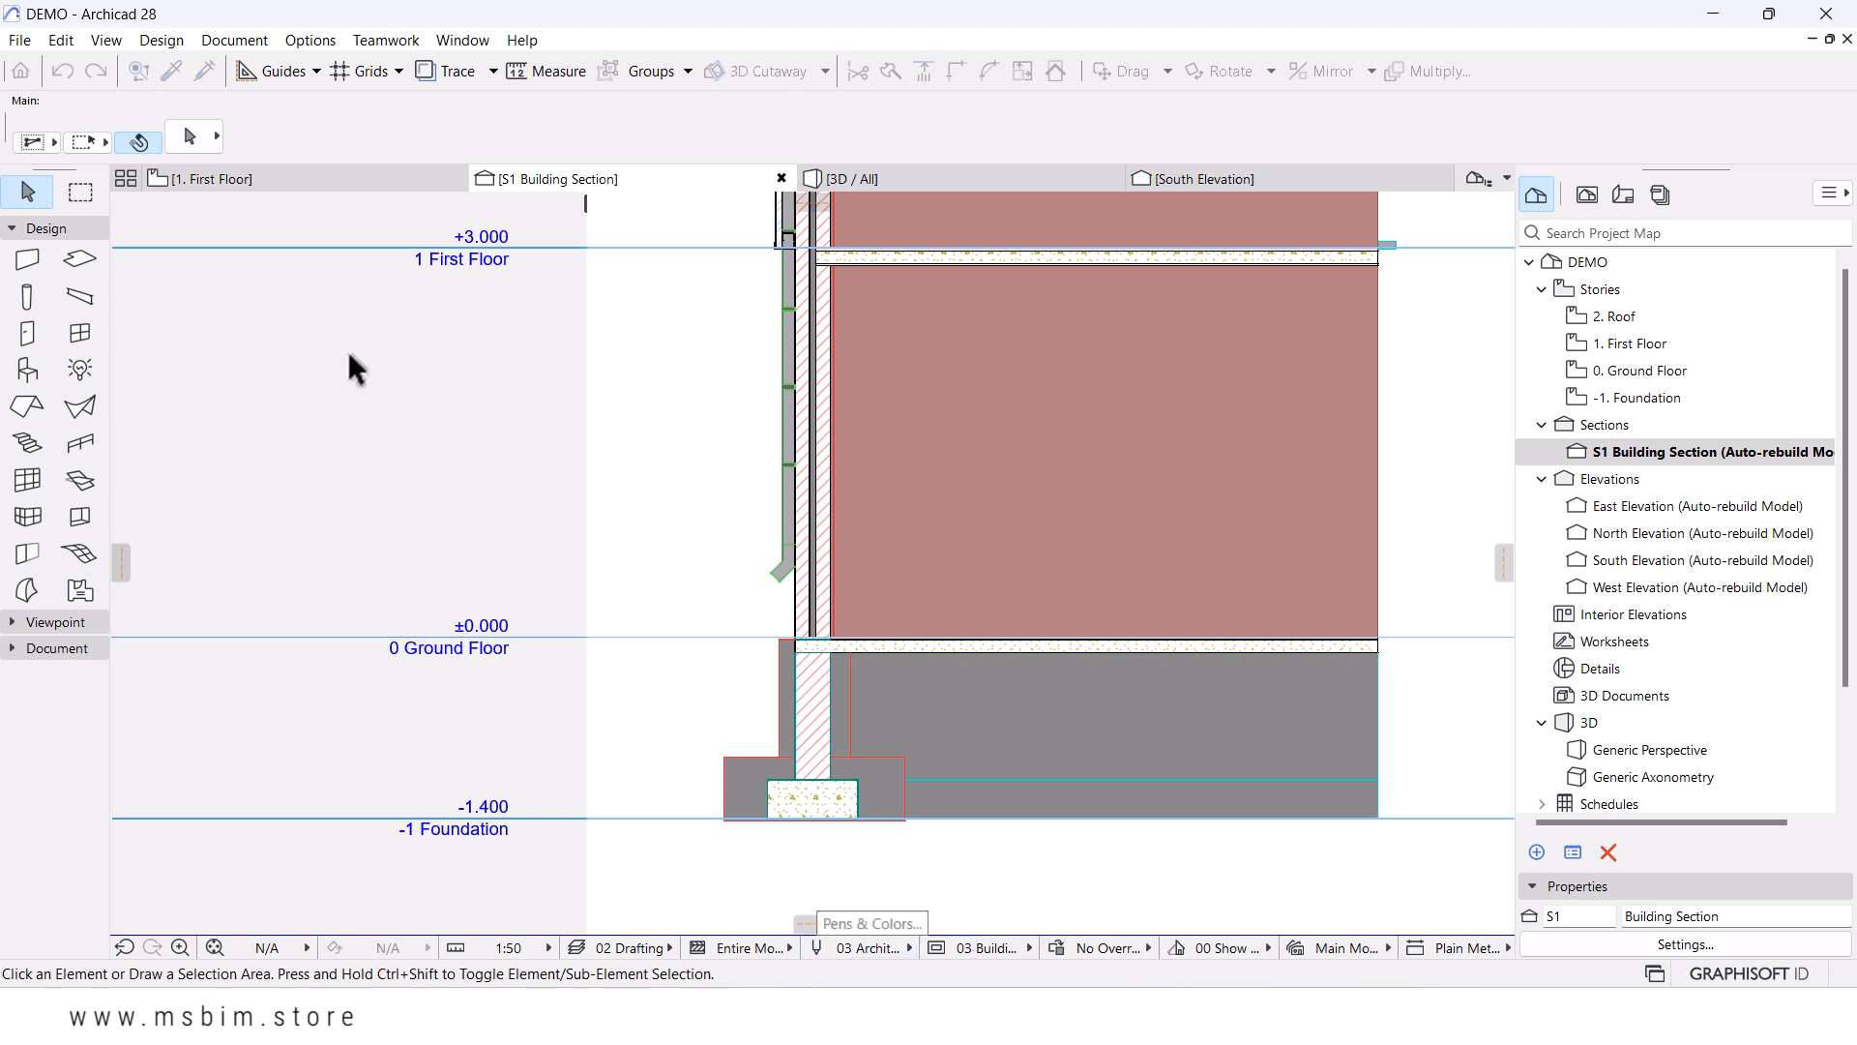
- Open the model view pen settings and examine the 03 Architectural 100 set's weights and descriptions for the general element pens
left_click(305, 45)
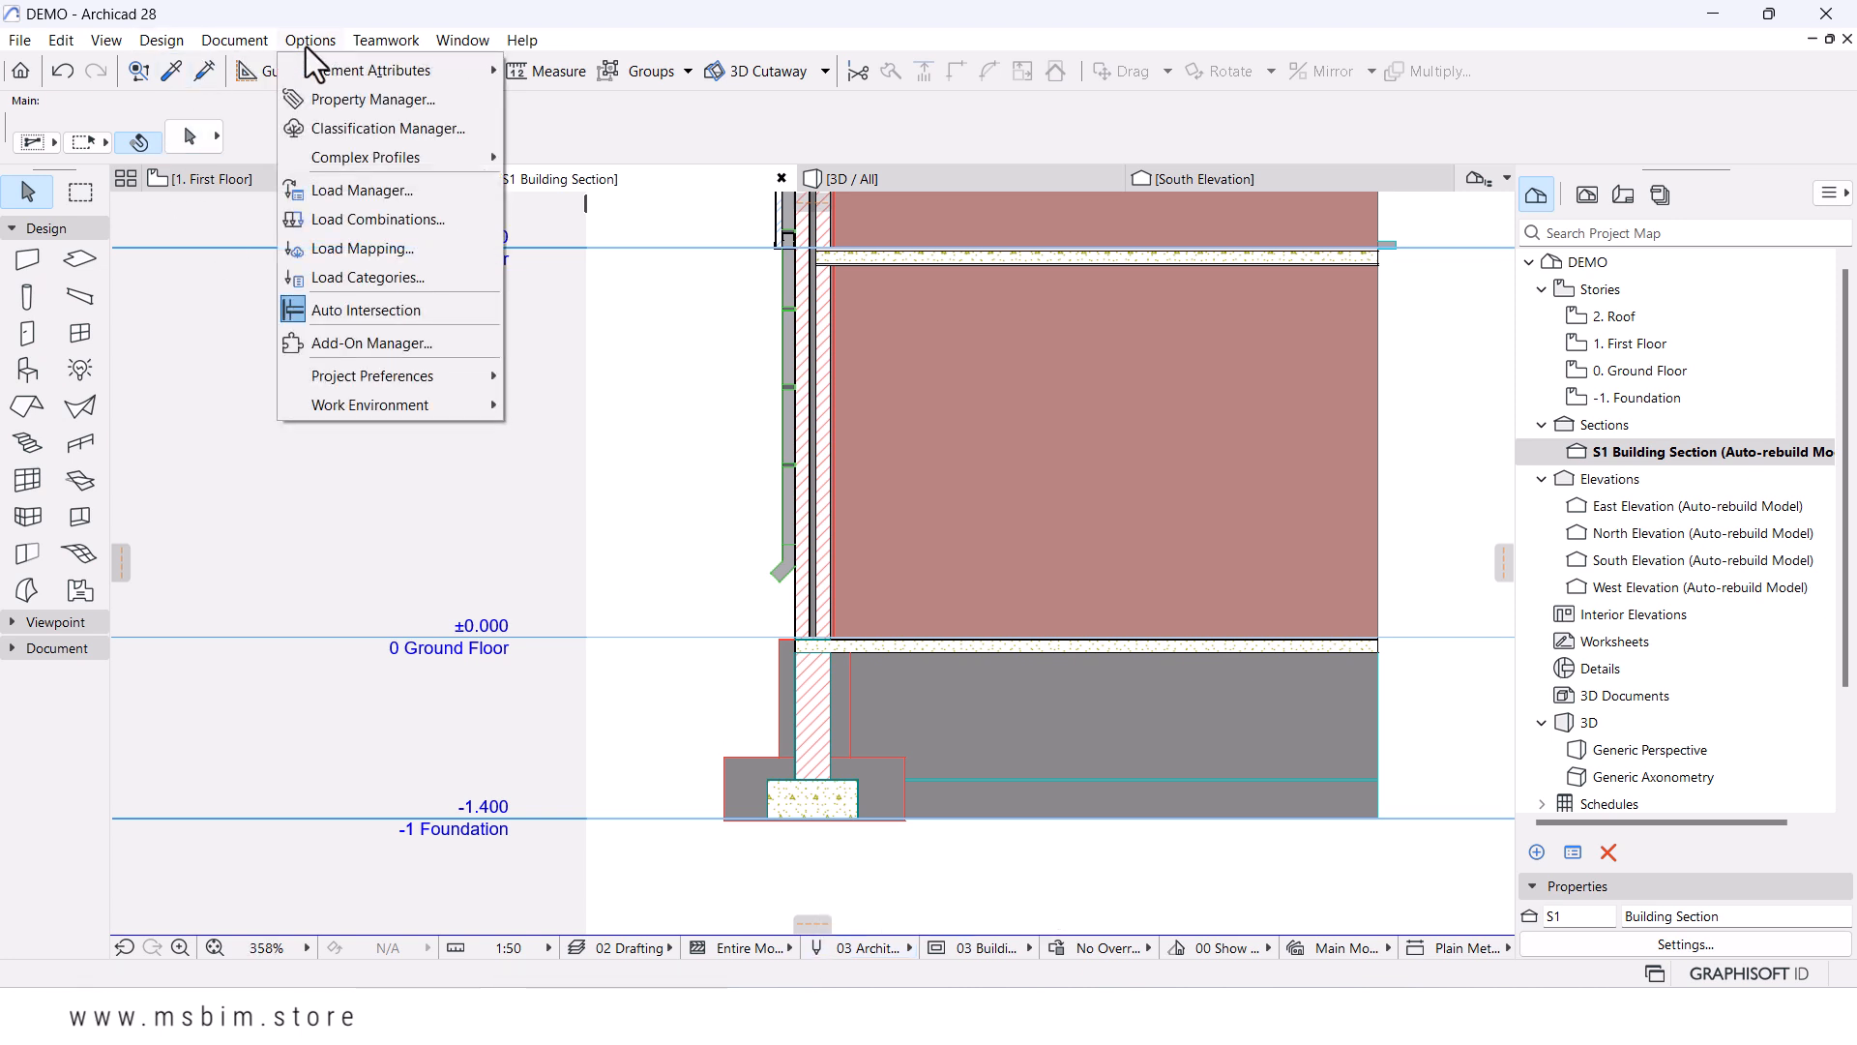
mouse_move(307, 58)
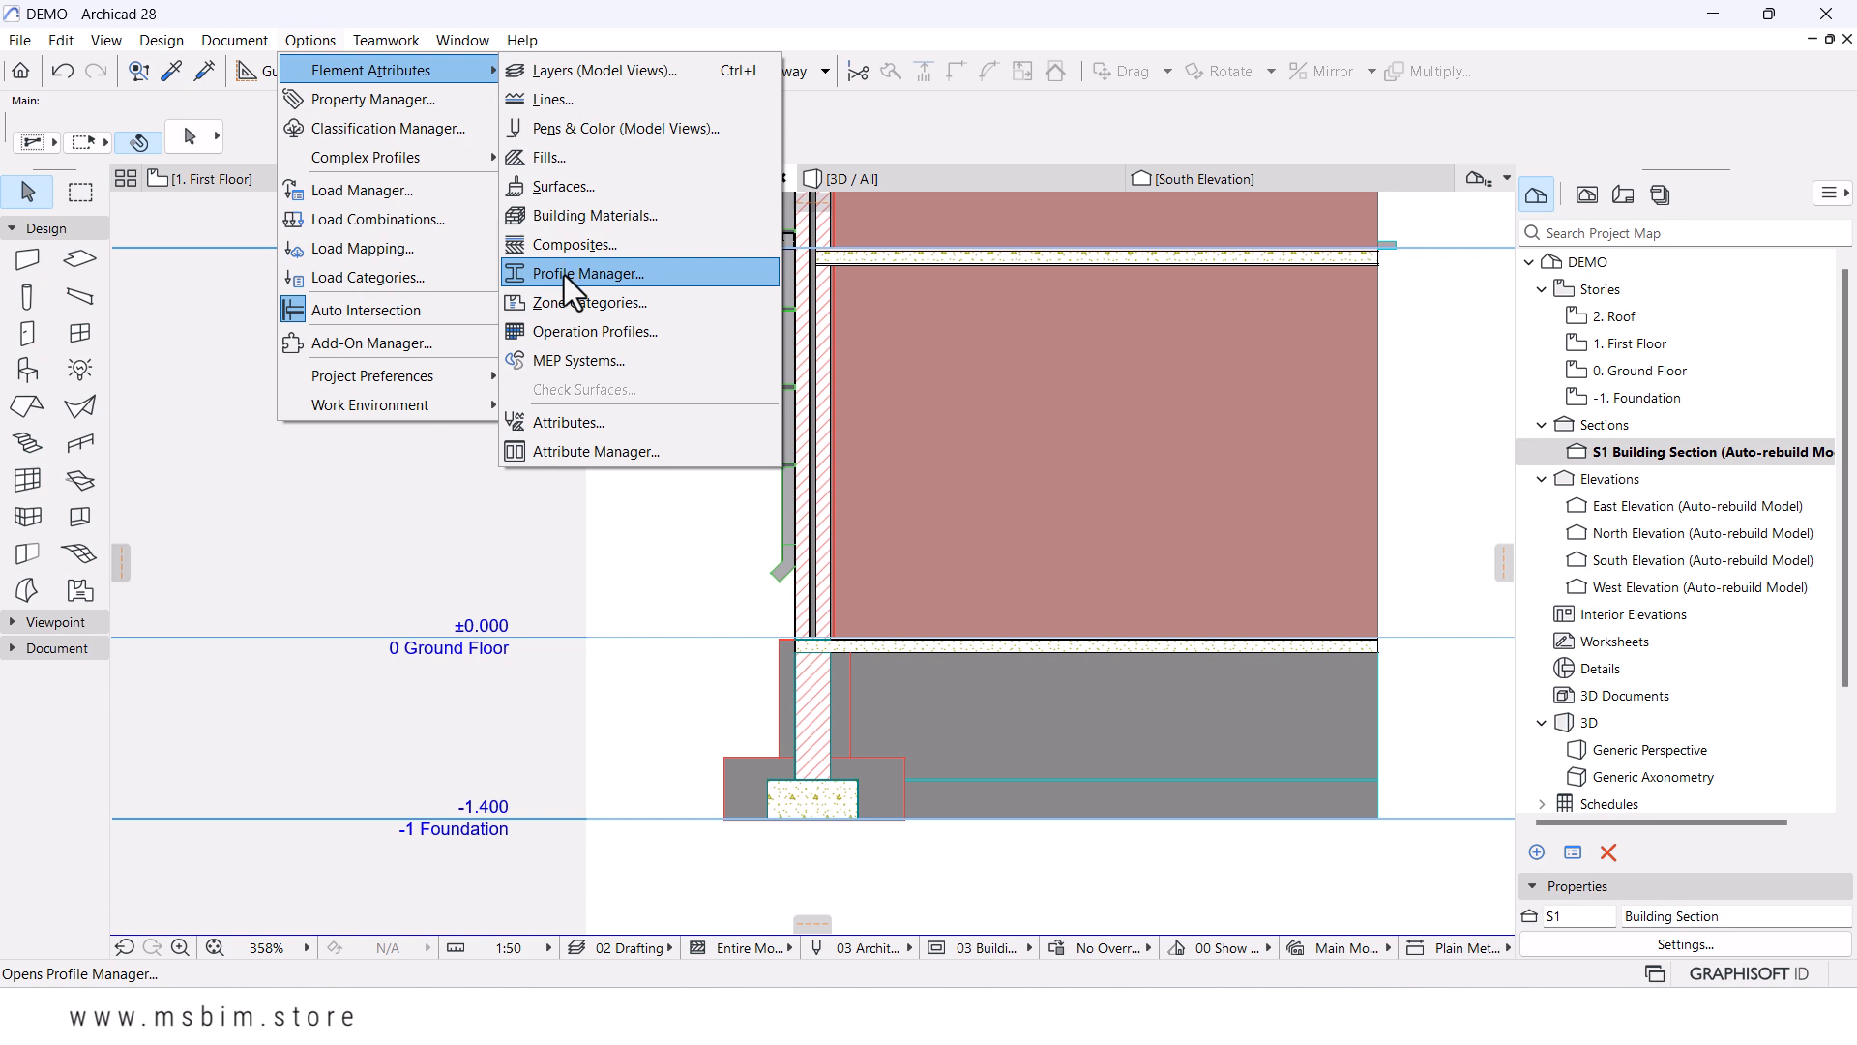
left_click(553, 131)
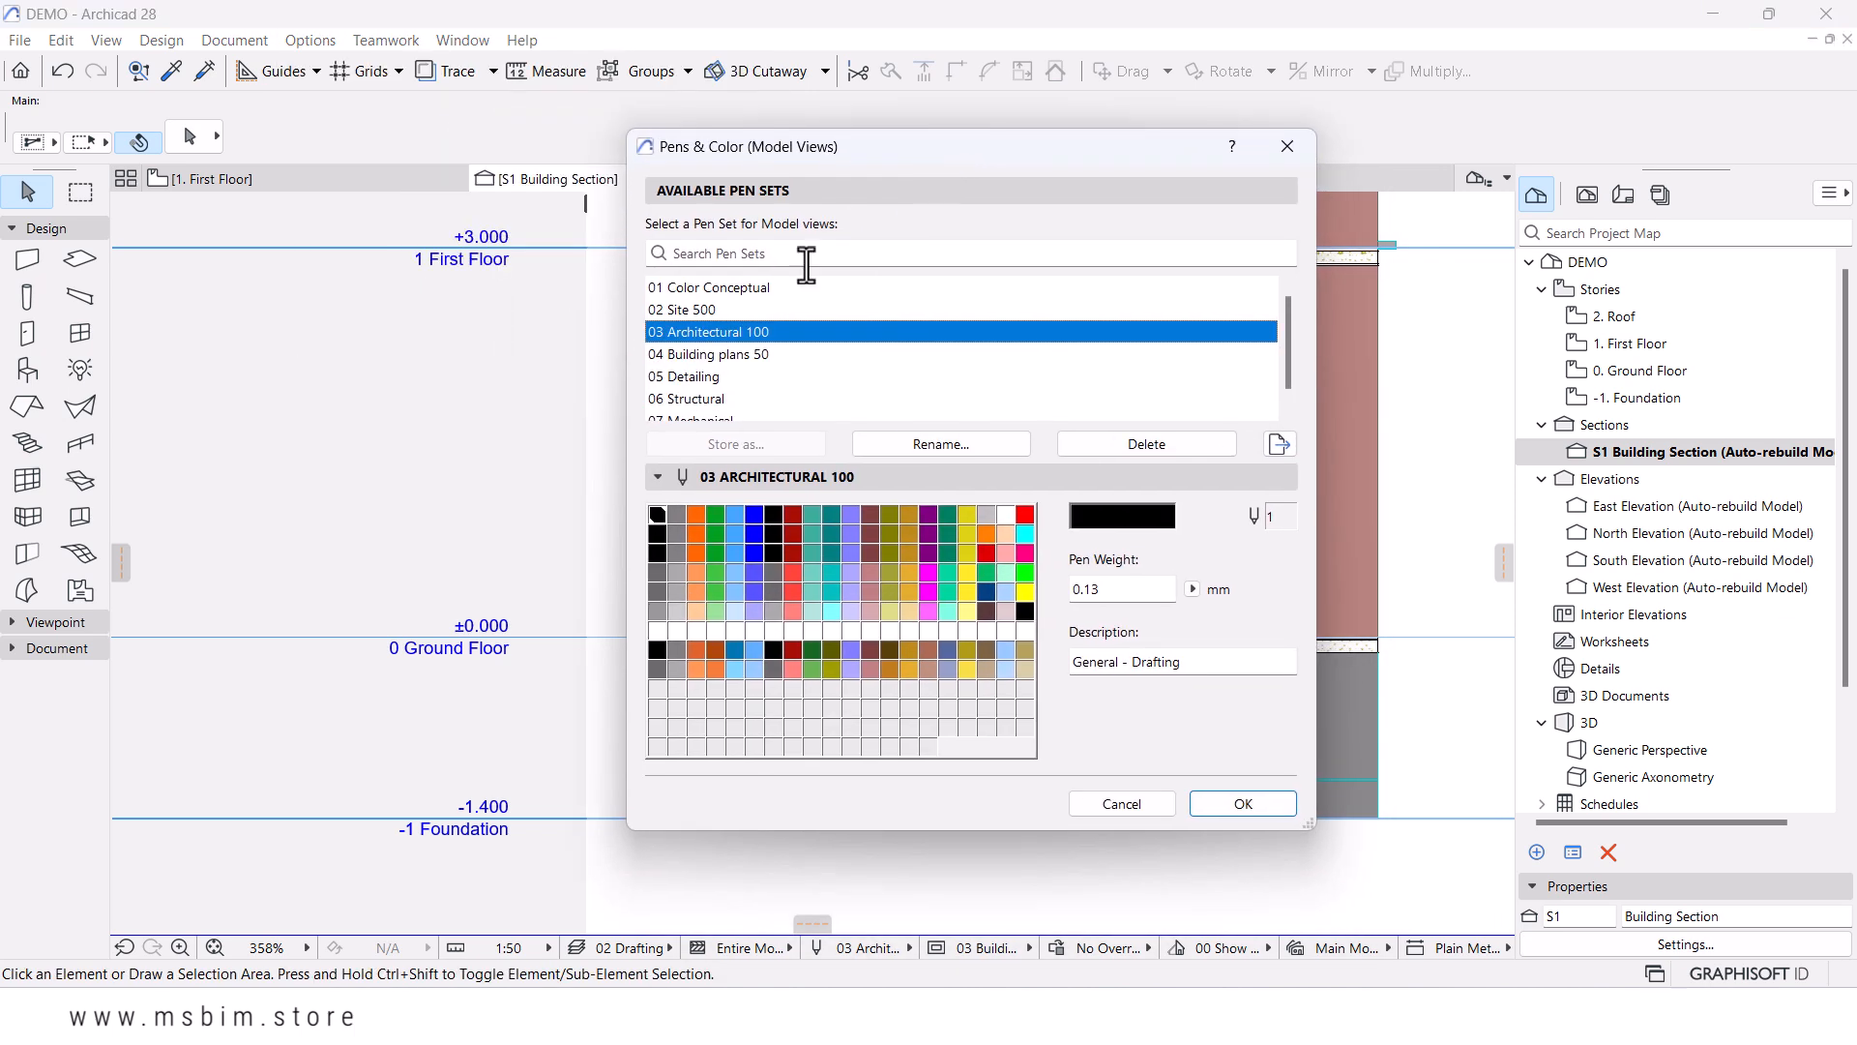
scroll(694, 358, "down", 1)
scroll(701, 360, "up", 1)
scroll(700, 362, "down", 1)
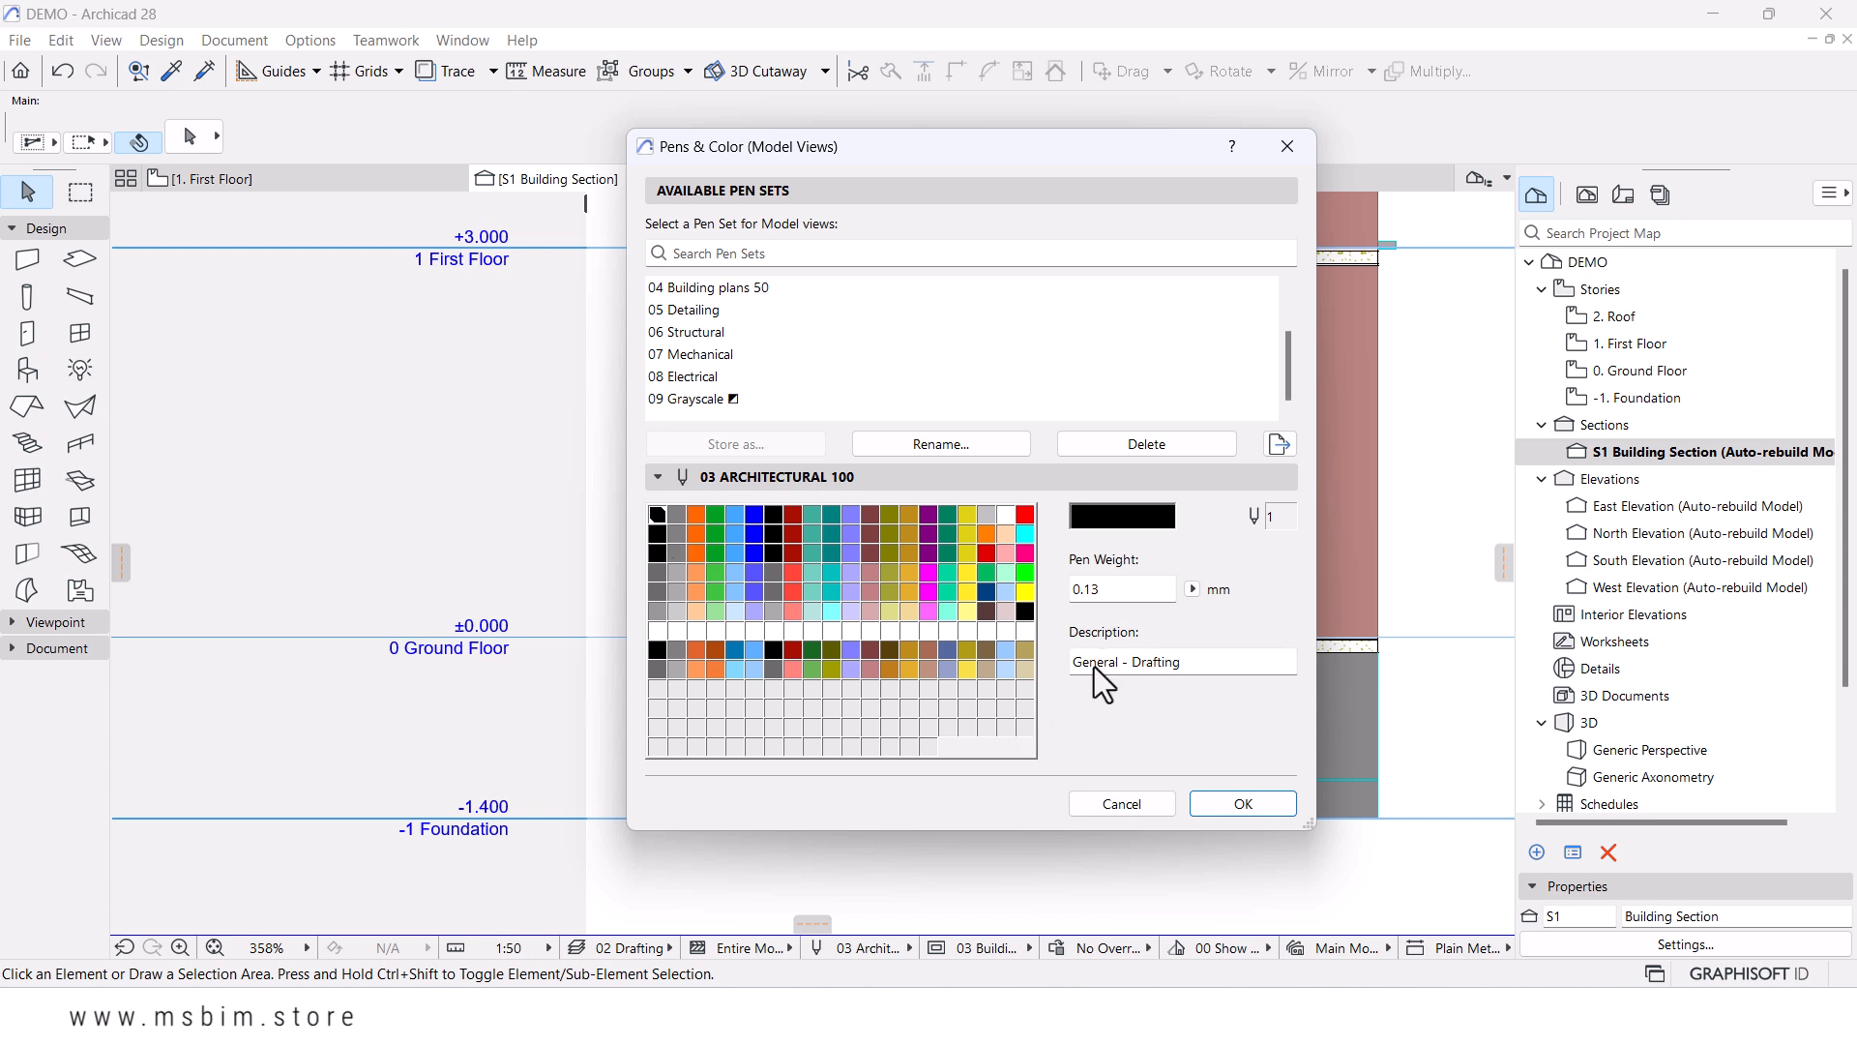
left_click(672, 518)
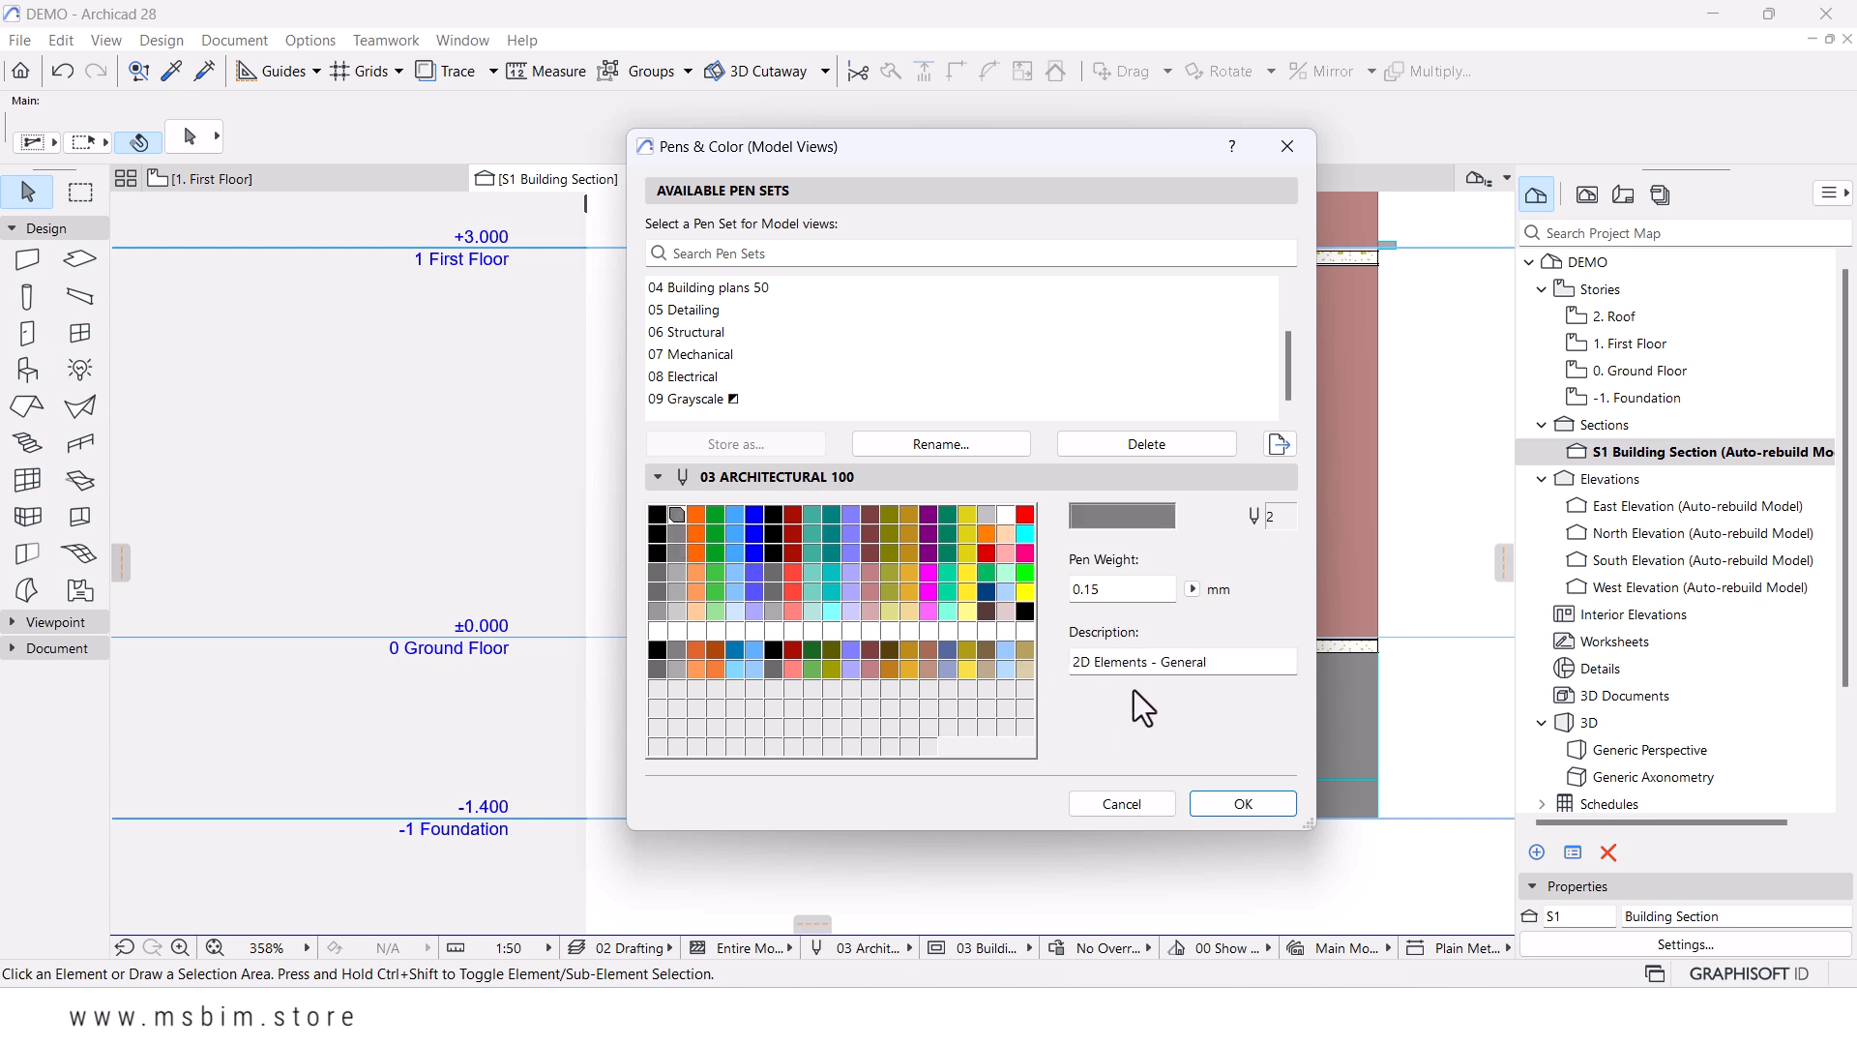
left_click(695, 514)
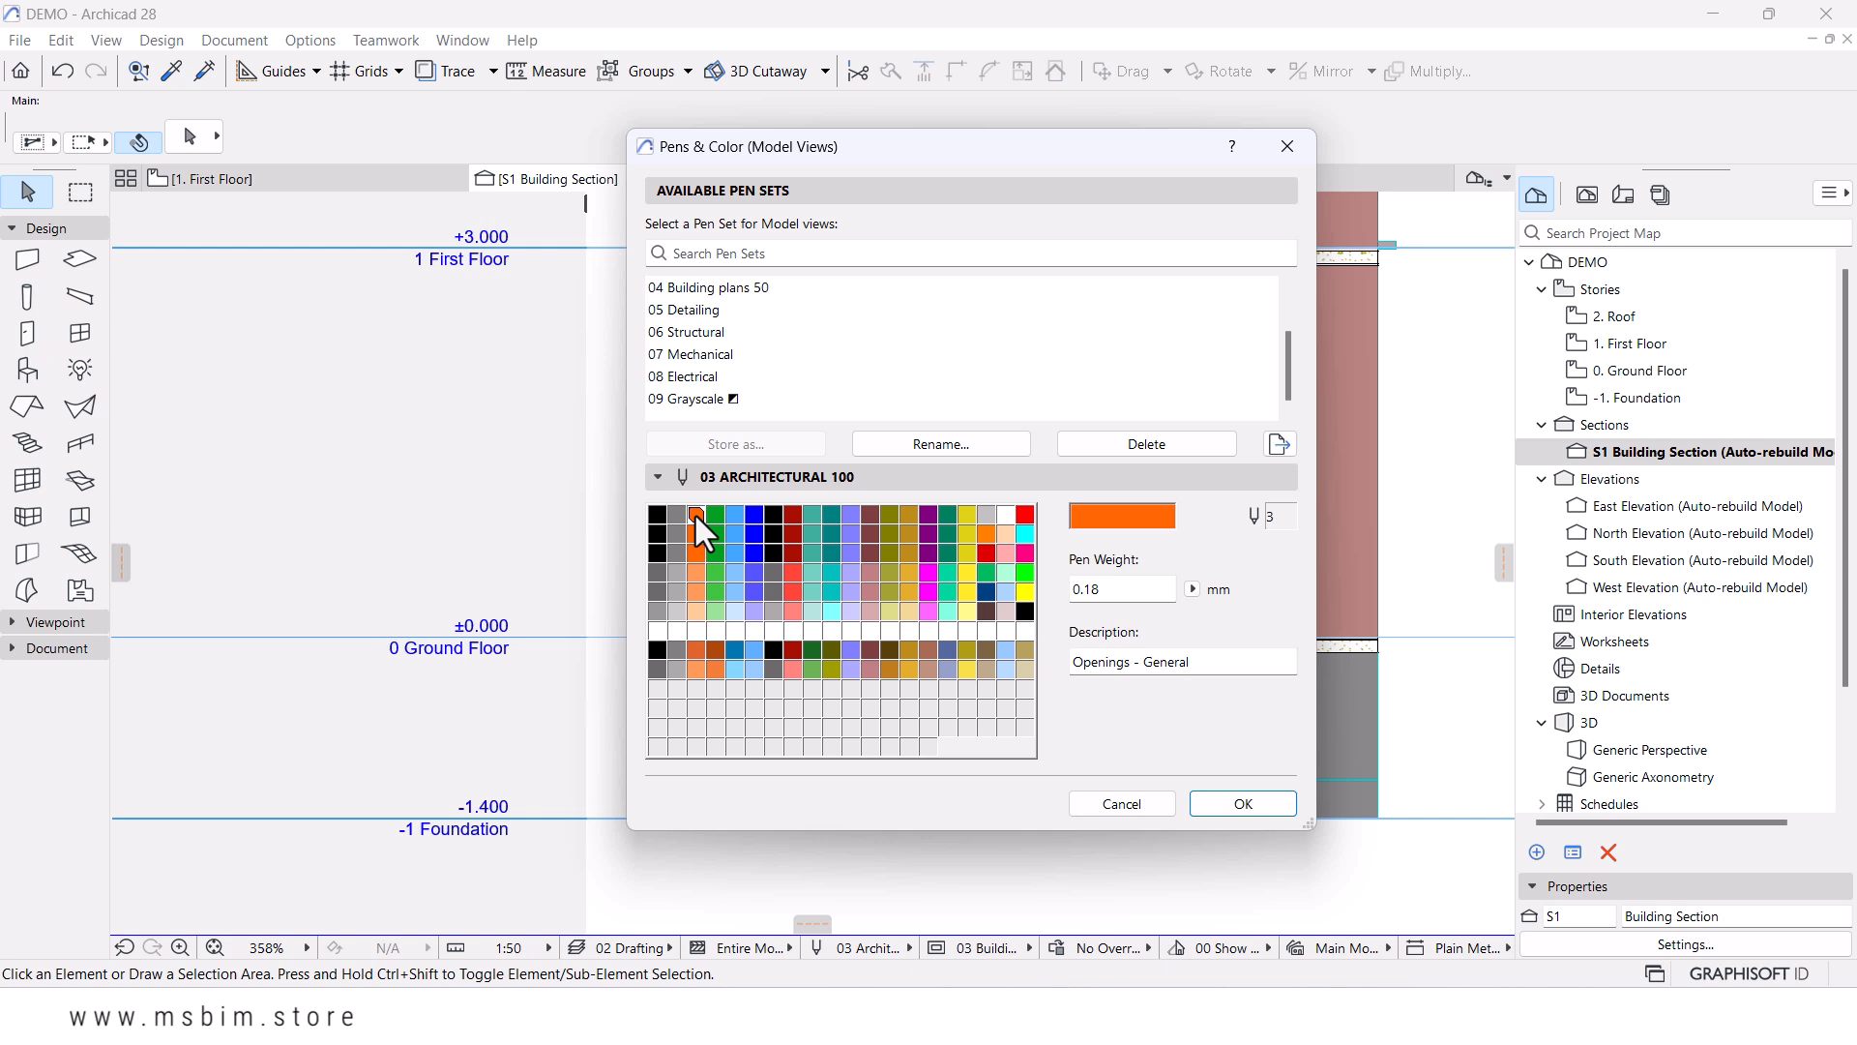
left_click(714, 518)
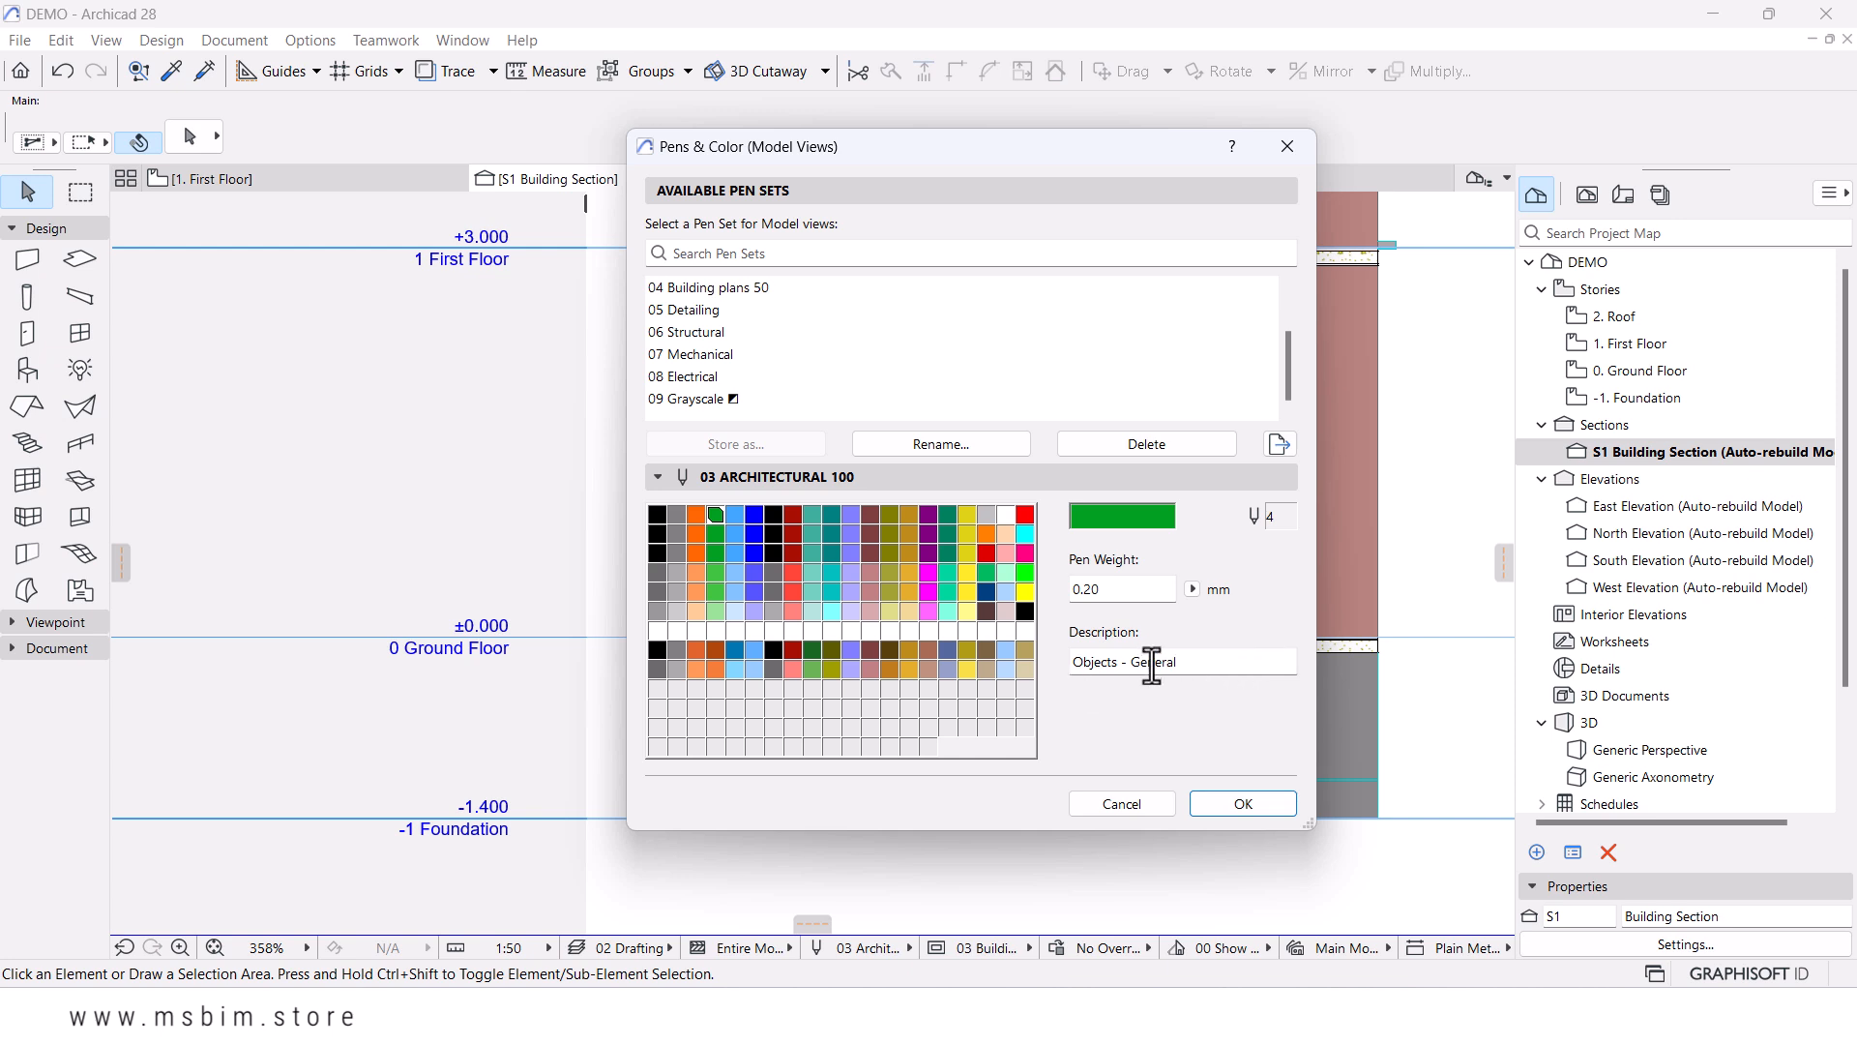
left_click(820, 517)
left_click(828, 515)
left_click(853, 514)
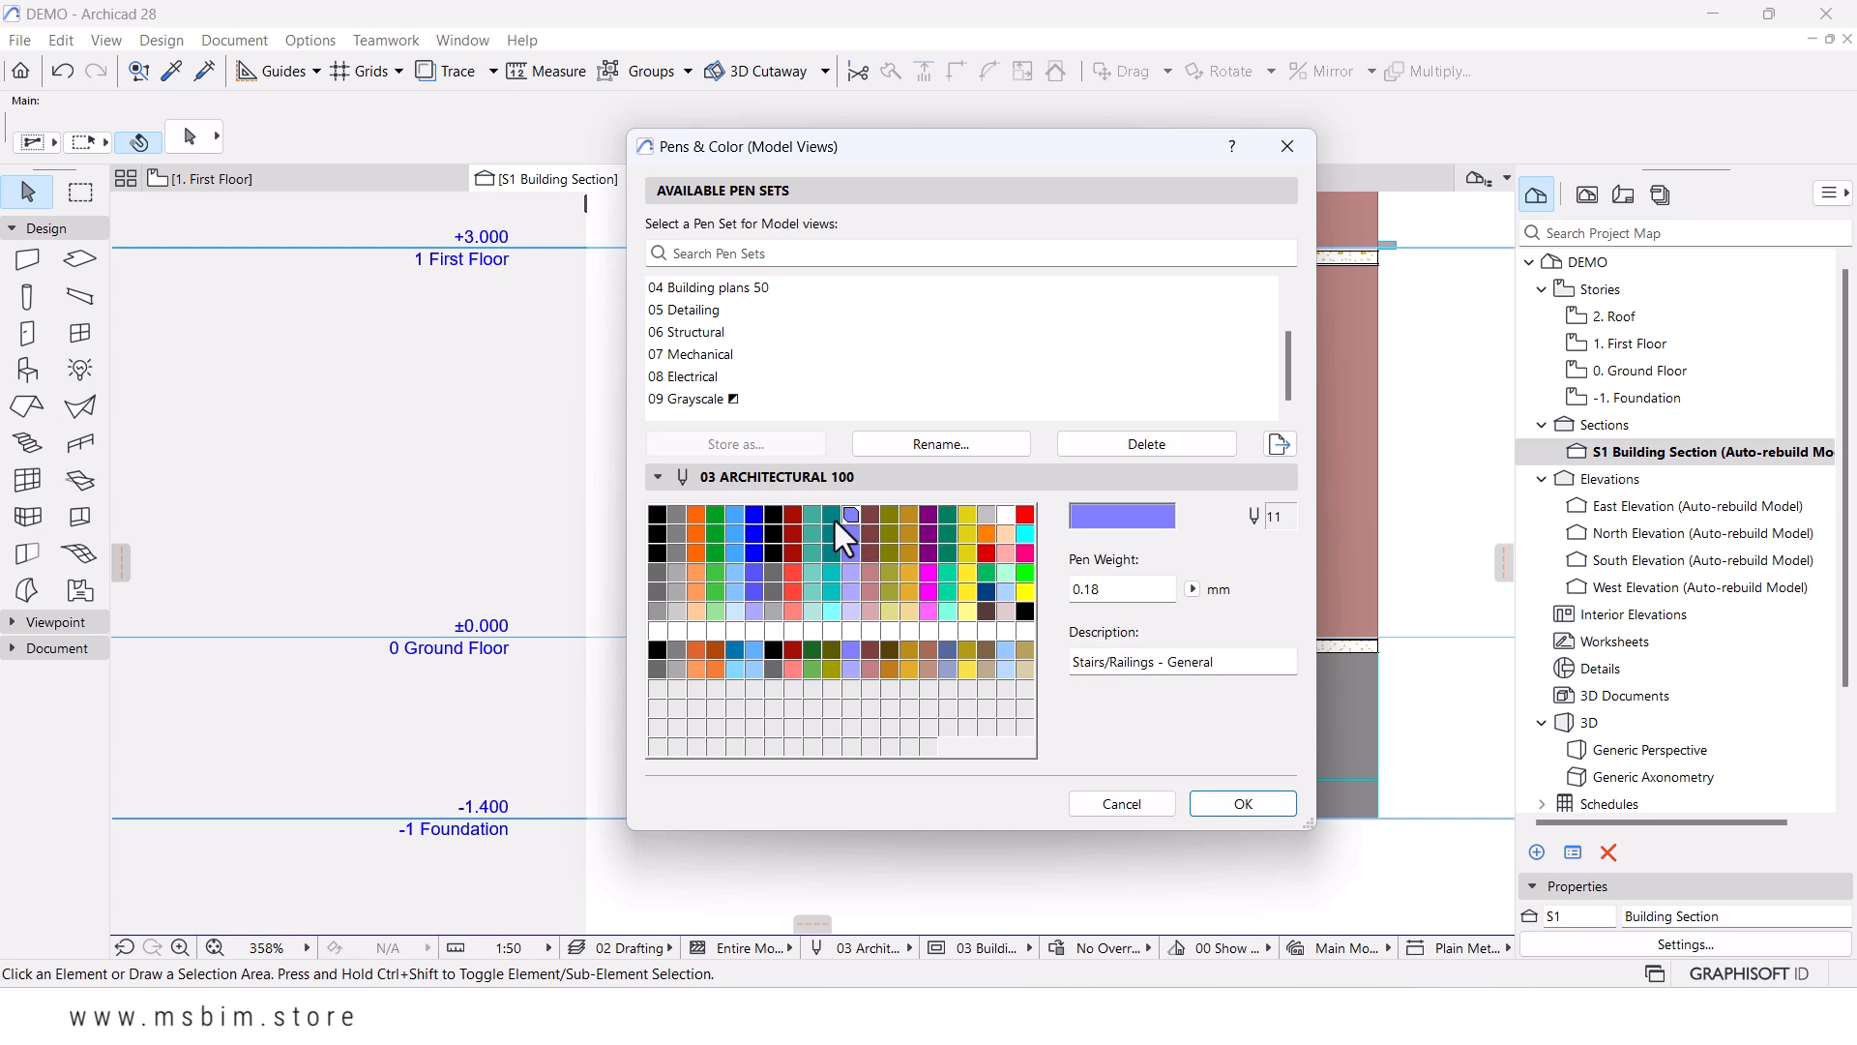
left_click(833, 515)
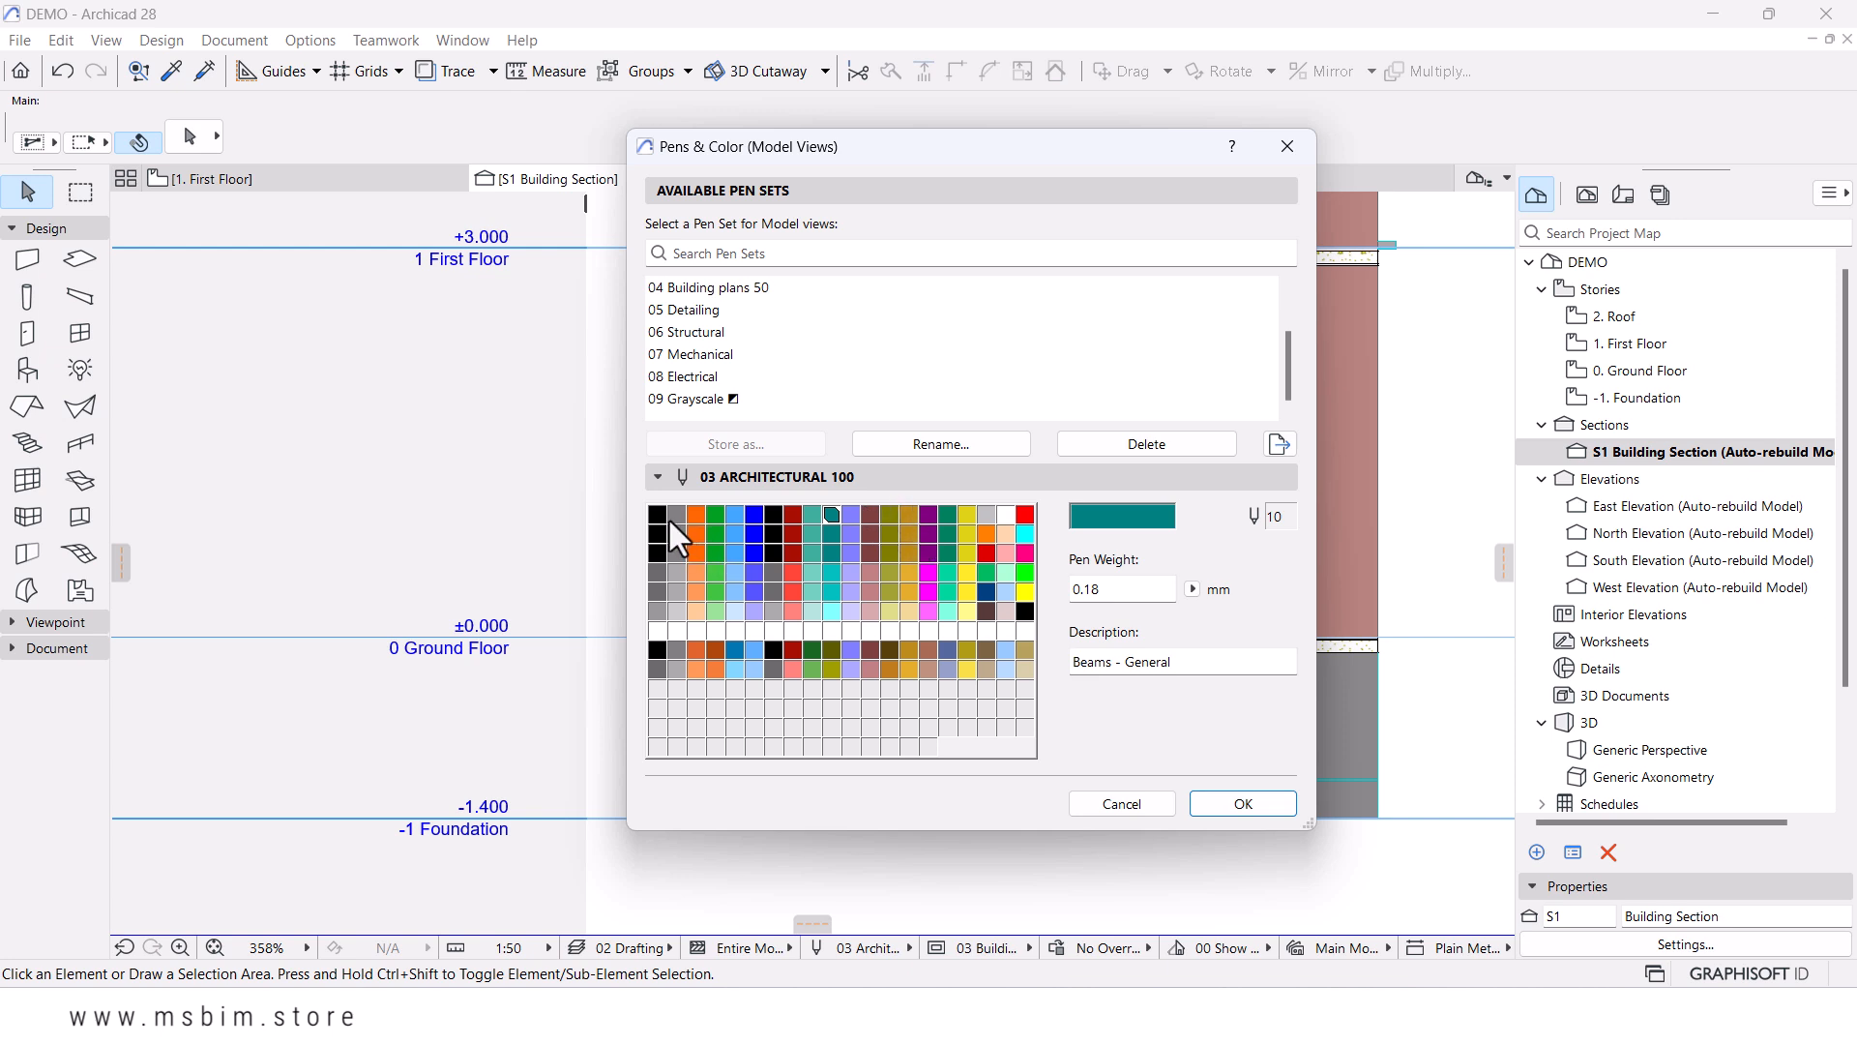
- Examine the weights and descriptions of the orange Openings pens 3, 23, 43, 63 and 83
left_click(696, 514)
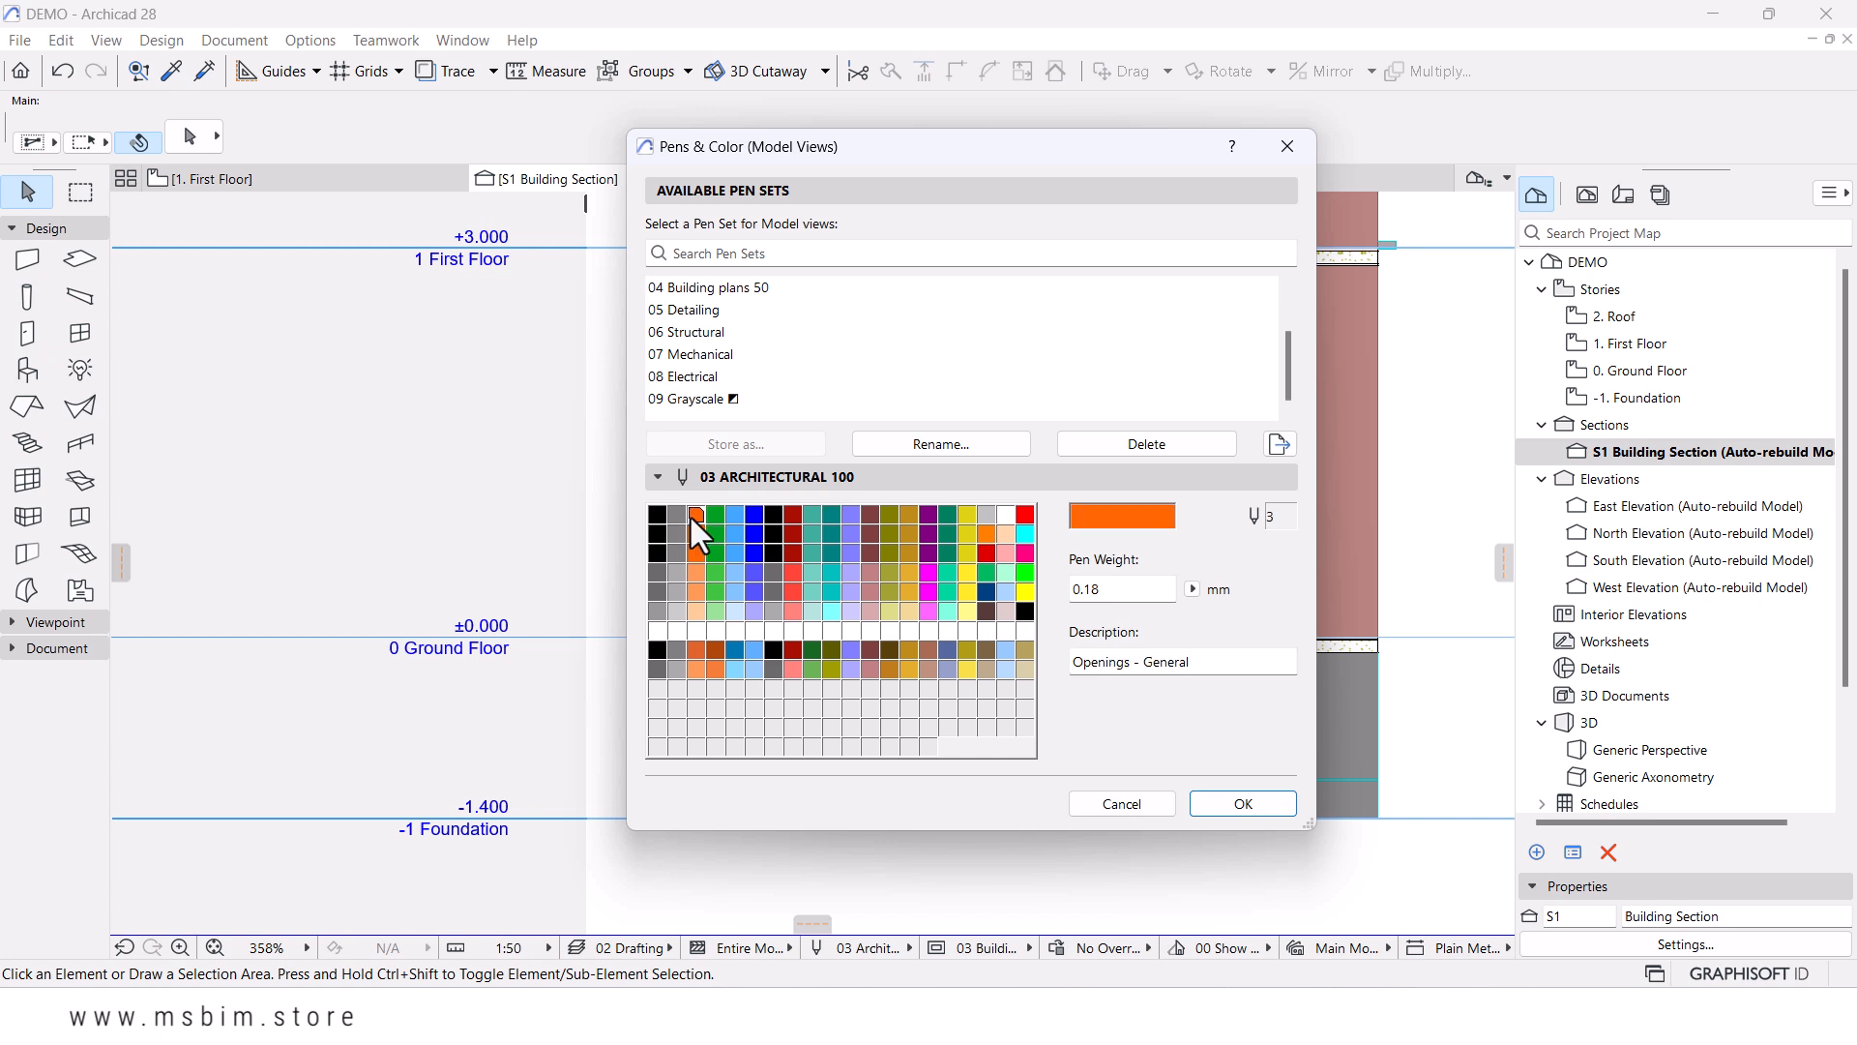
left_click(694, 531)
left_click(696, 554)
left_click(697, 574)
left_click(697, 591)
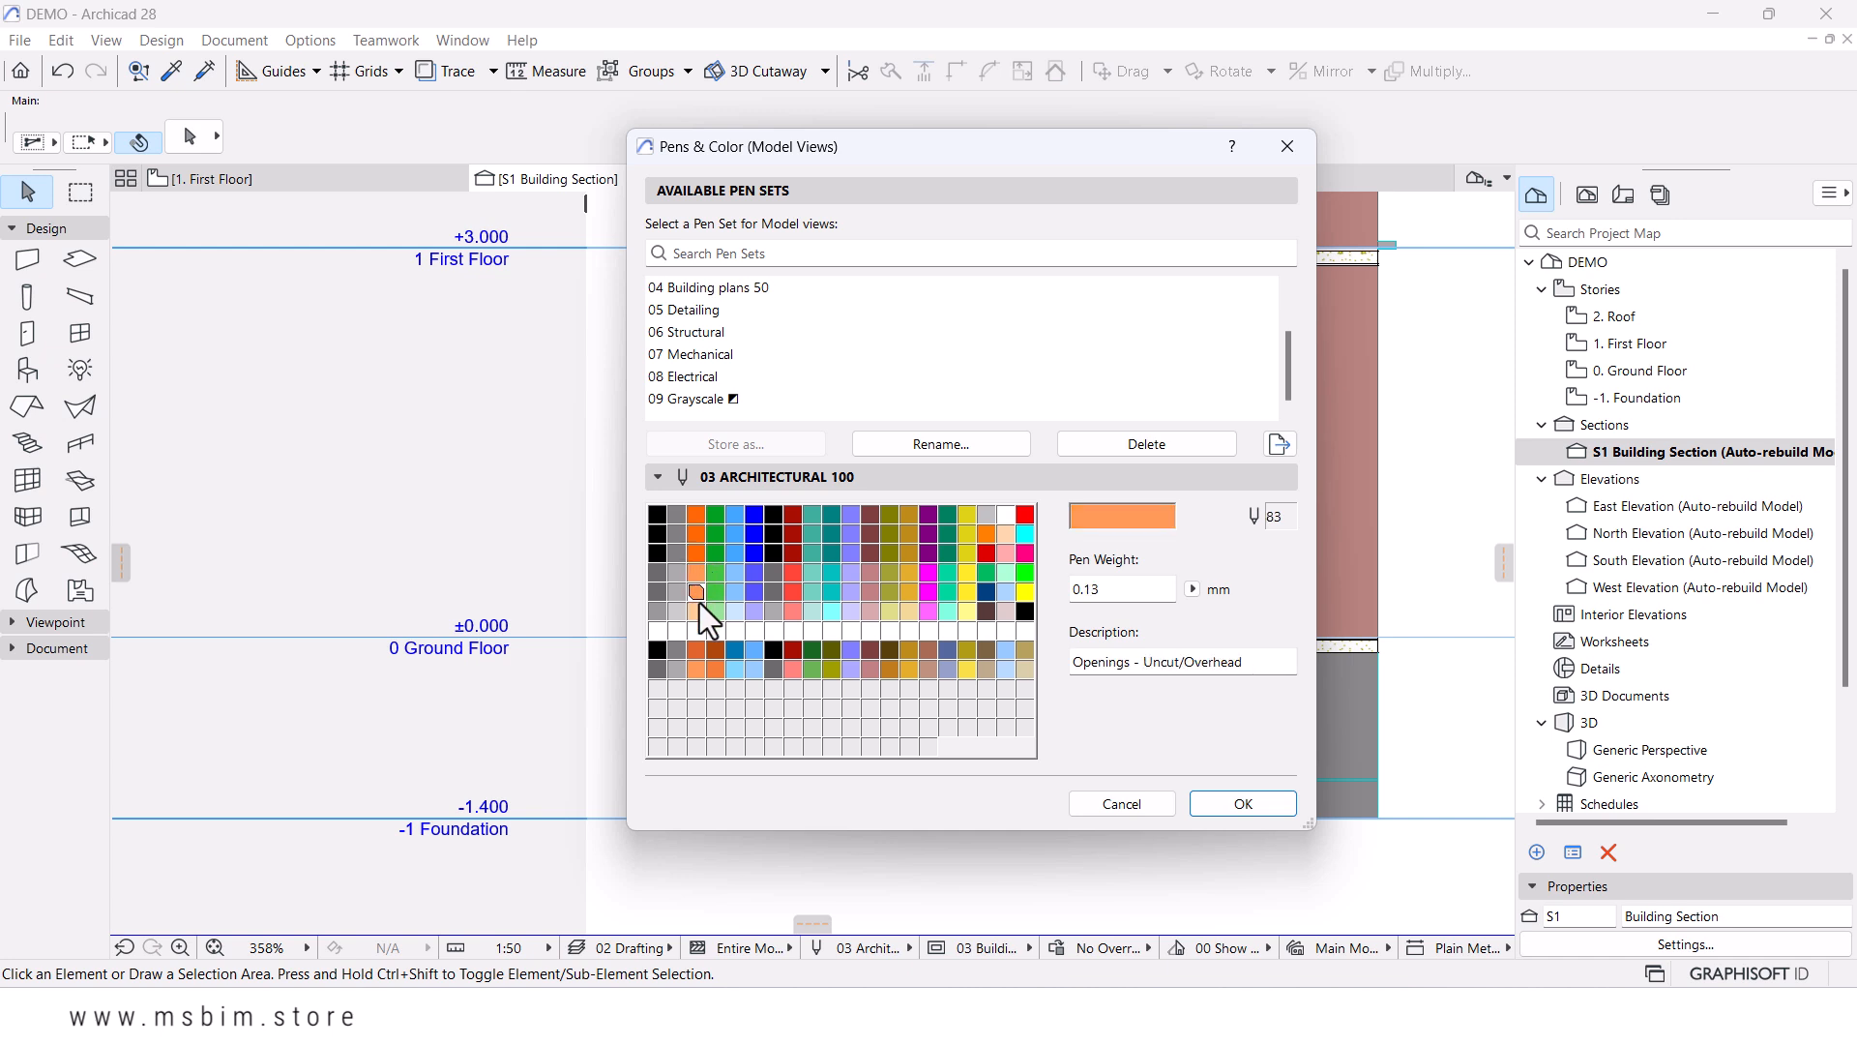
left_click(692, 519)
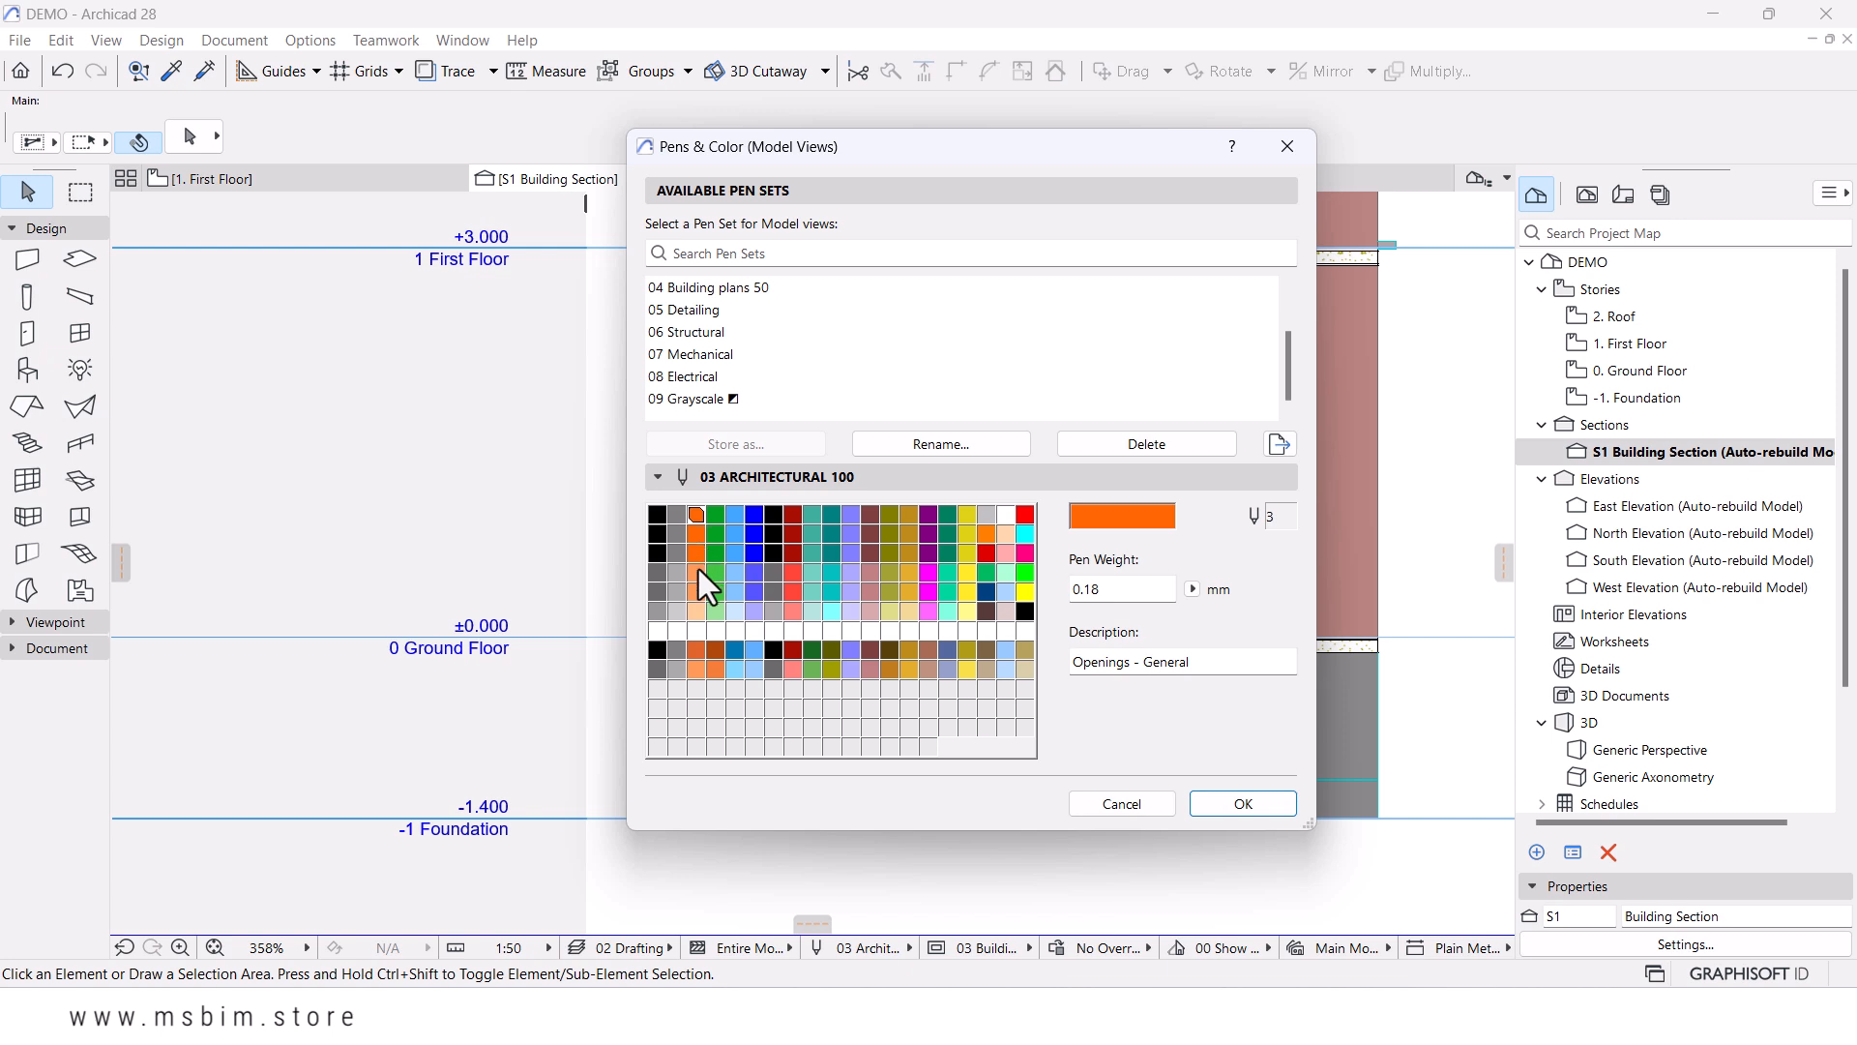
left_click(697, 573)
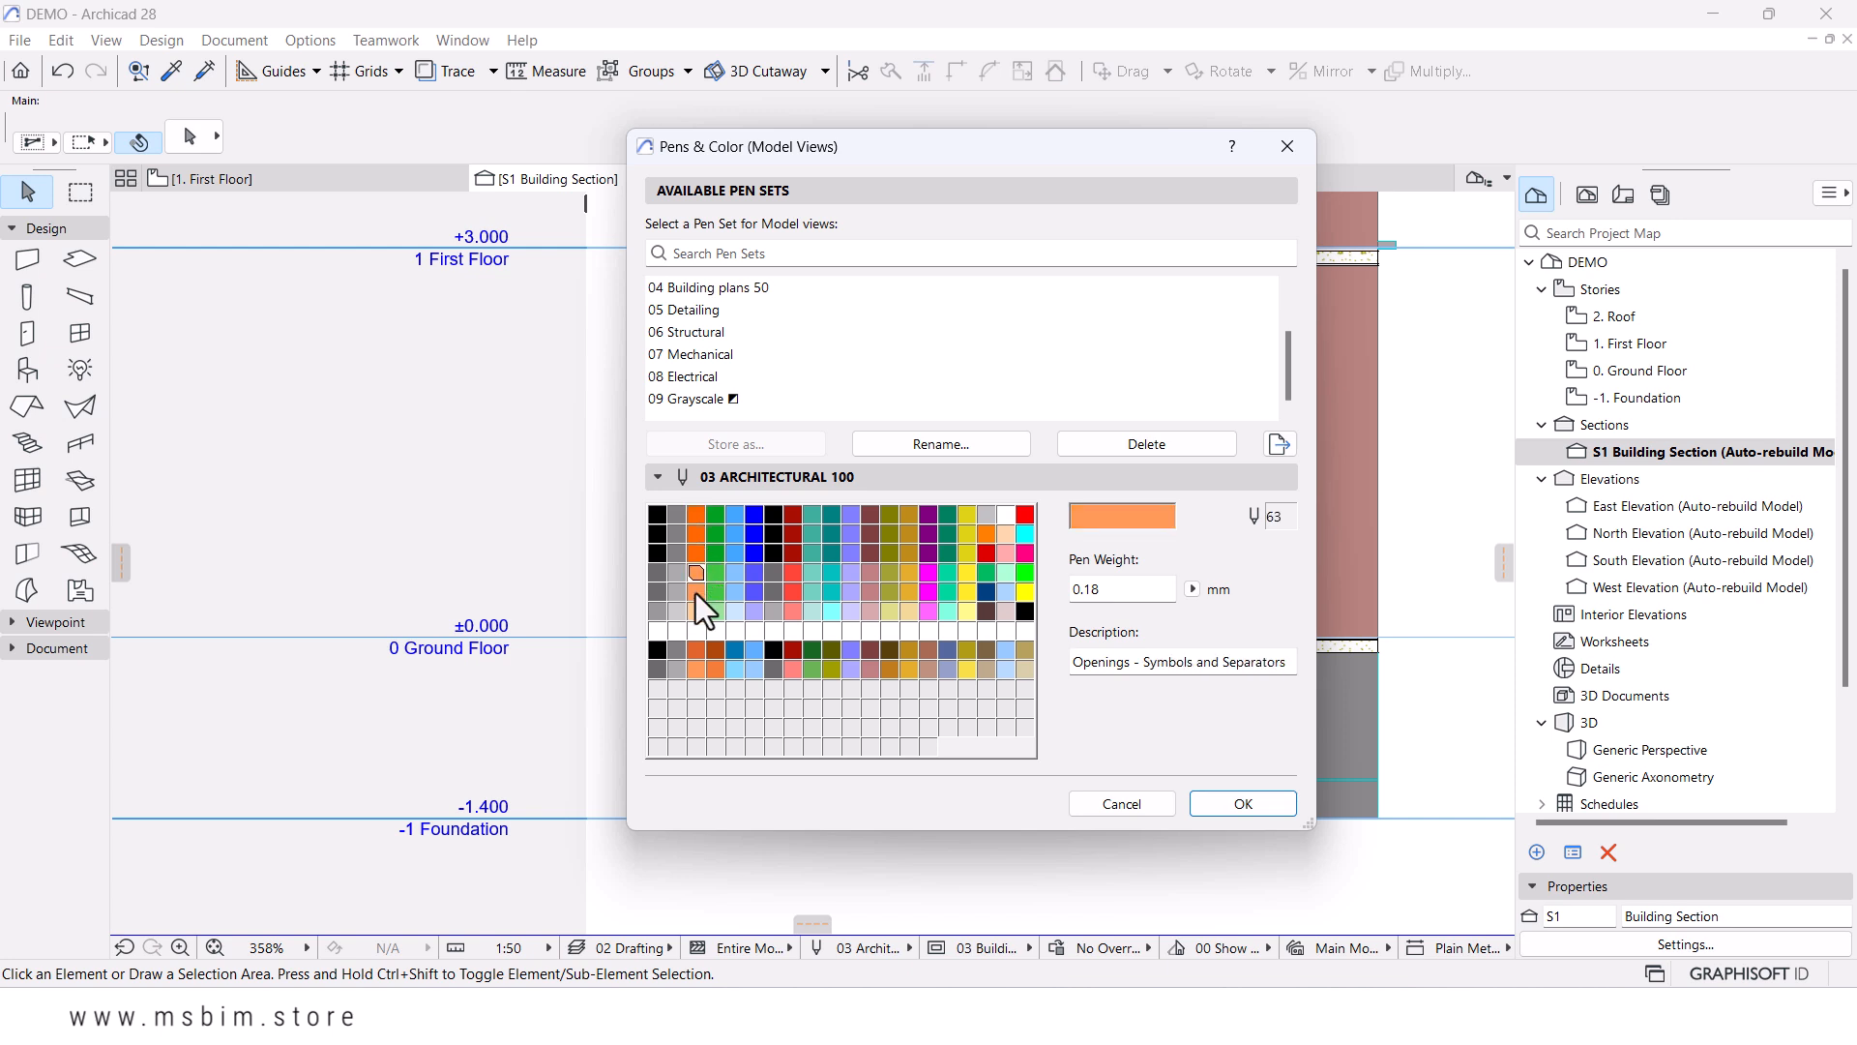
- Recolour pen 3 (Openings - General) dark grey, RGB 64, 64, 64, and edit its pen weight
left_click(693, 515)
left_click(1116, 513)
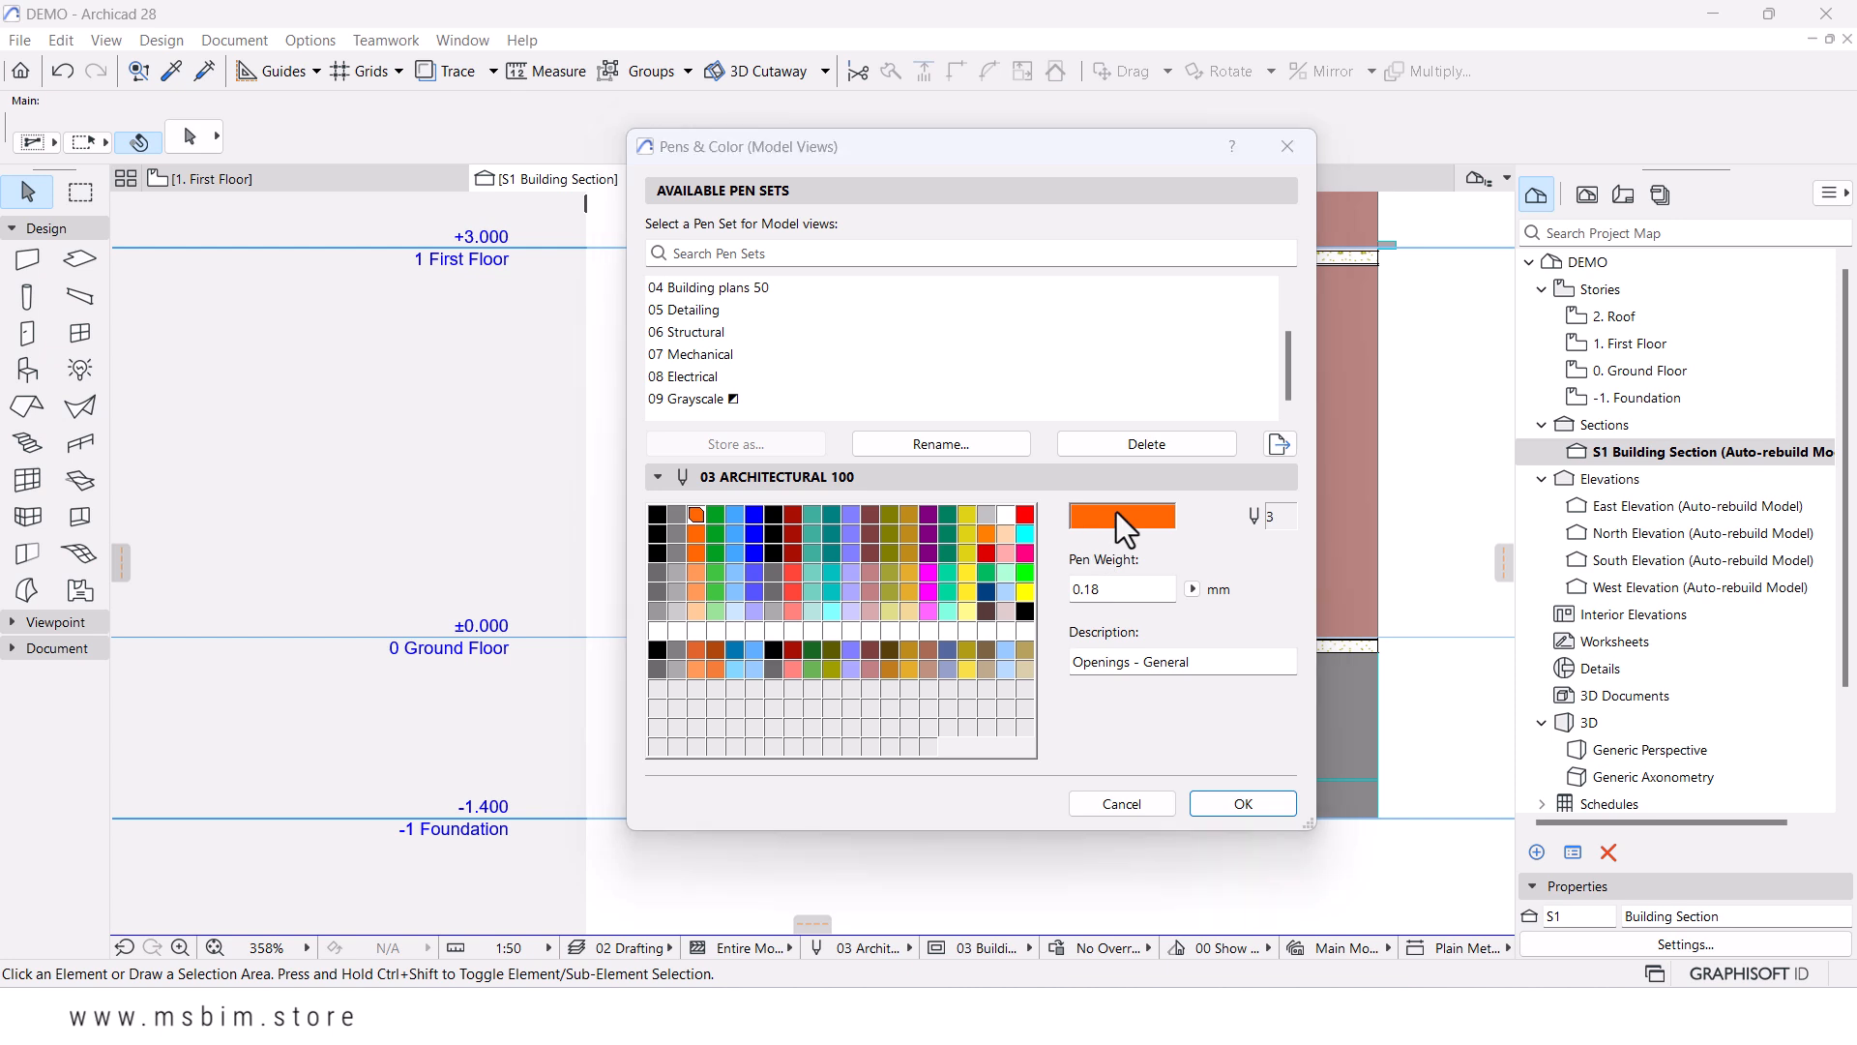
left_click(767, 401)
left_click_drag(1205, 352, 1205, 408)
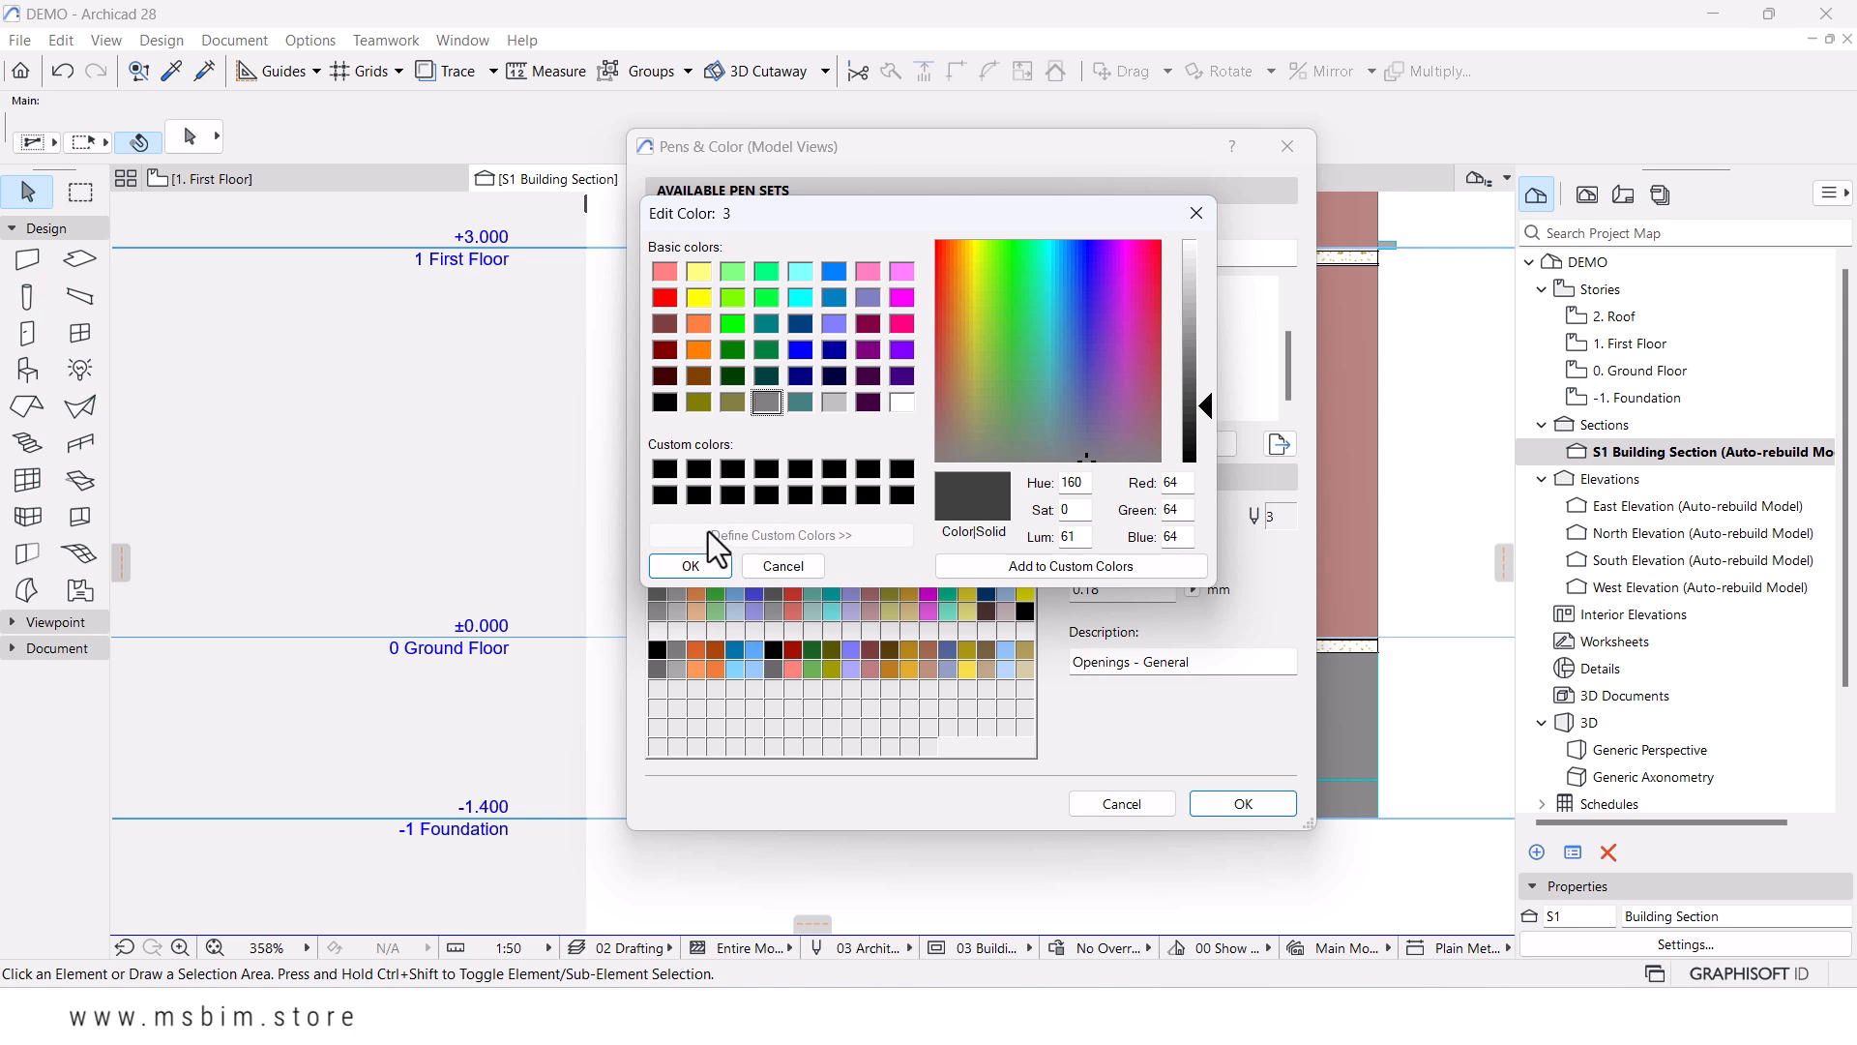
left_click(692, 567)
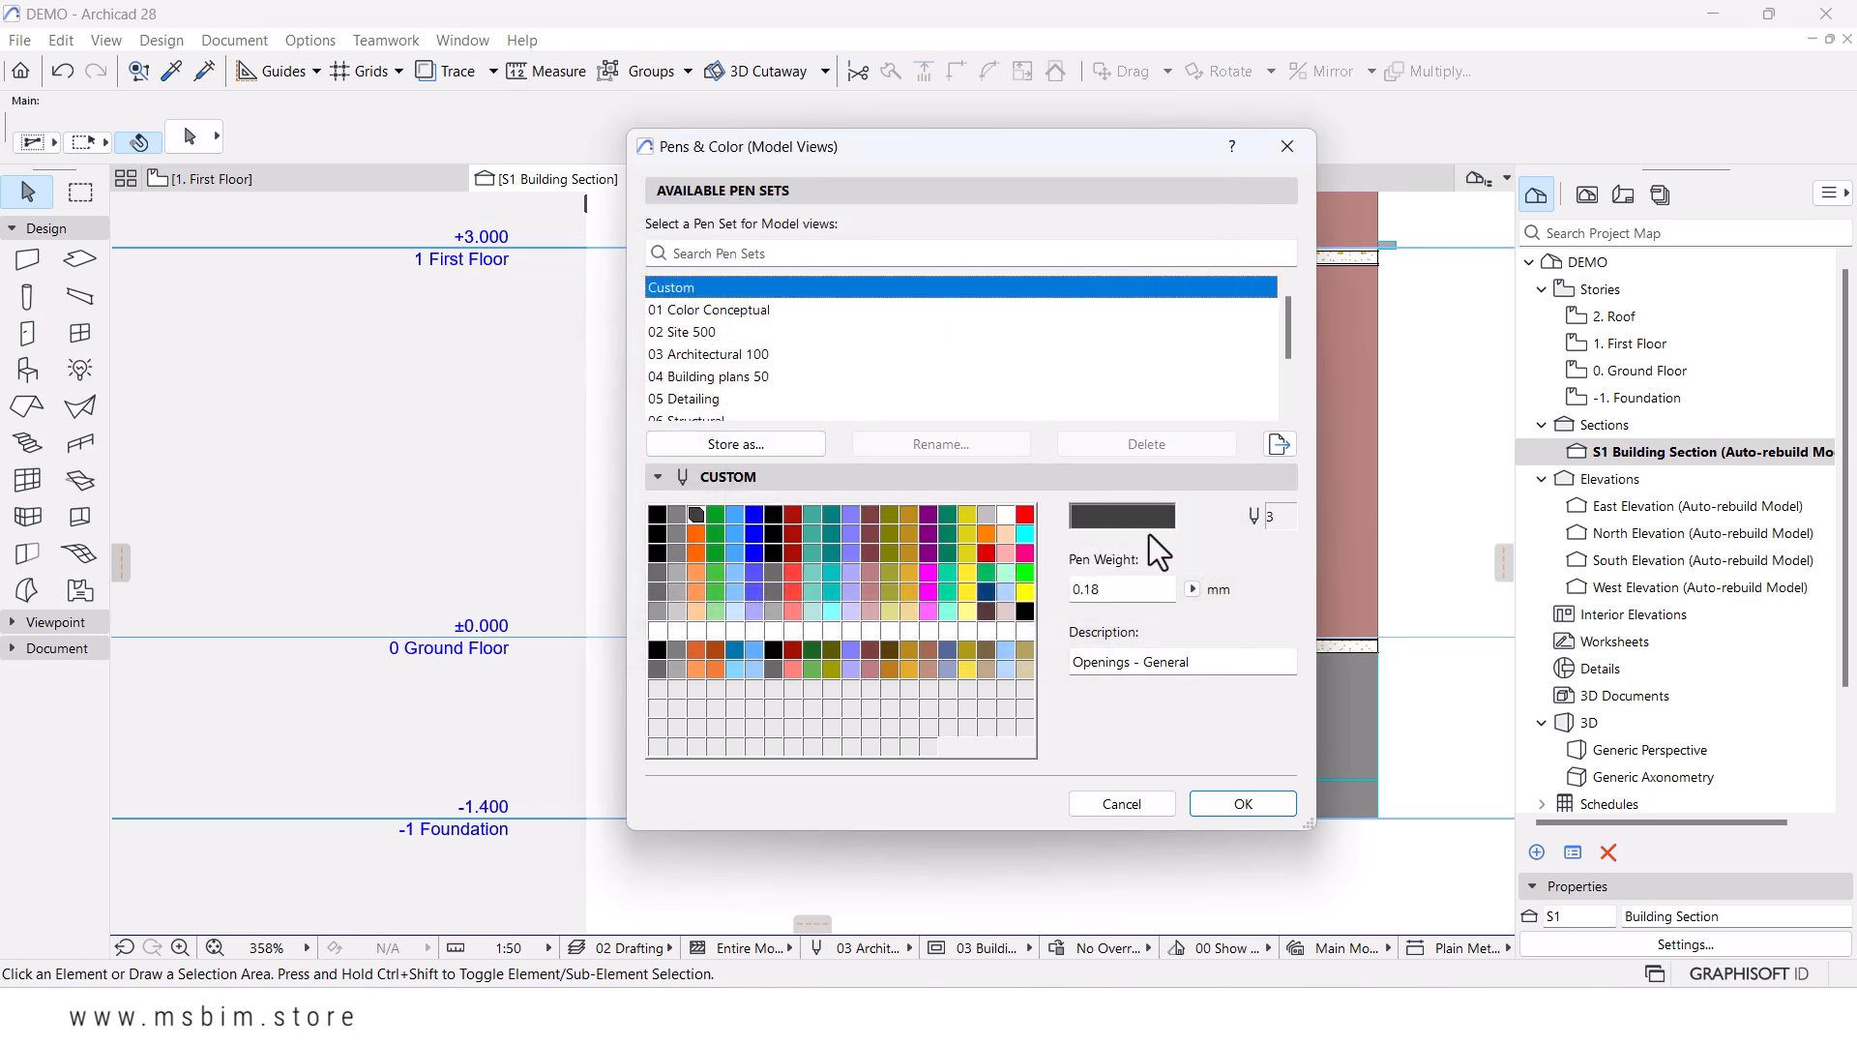
left_click_drag(1113, 593, 1093, 585)
- Set pen 23 (Openings - Cut Structural) to medium grey, RGB 128, 128, 128, with a 0.15 mm weight
left_click(696, 533)
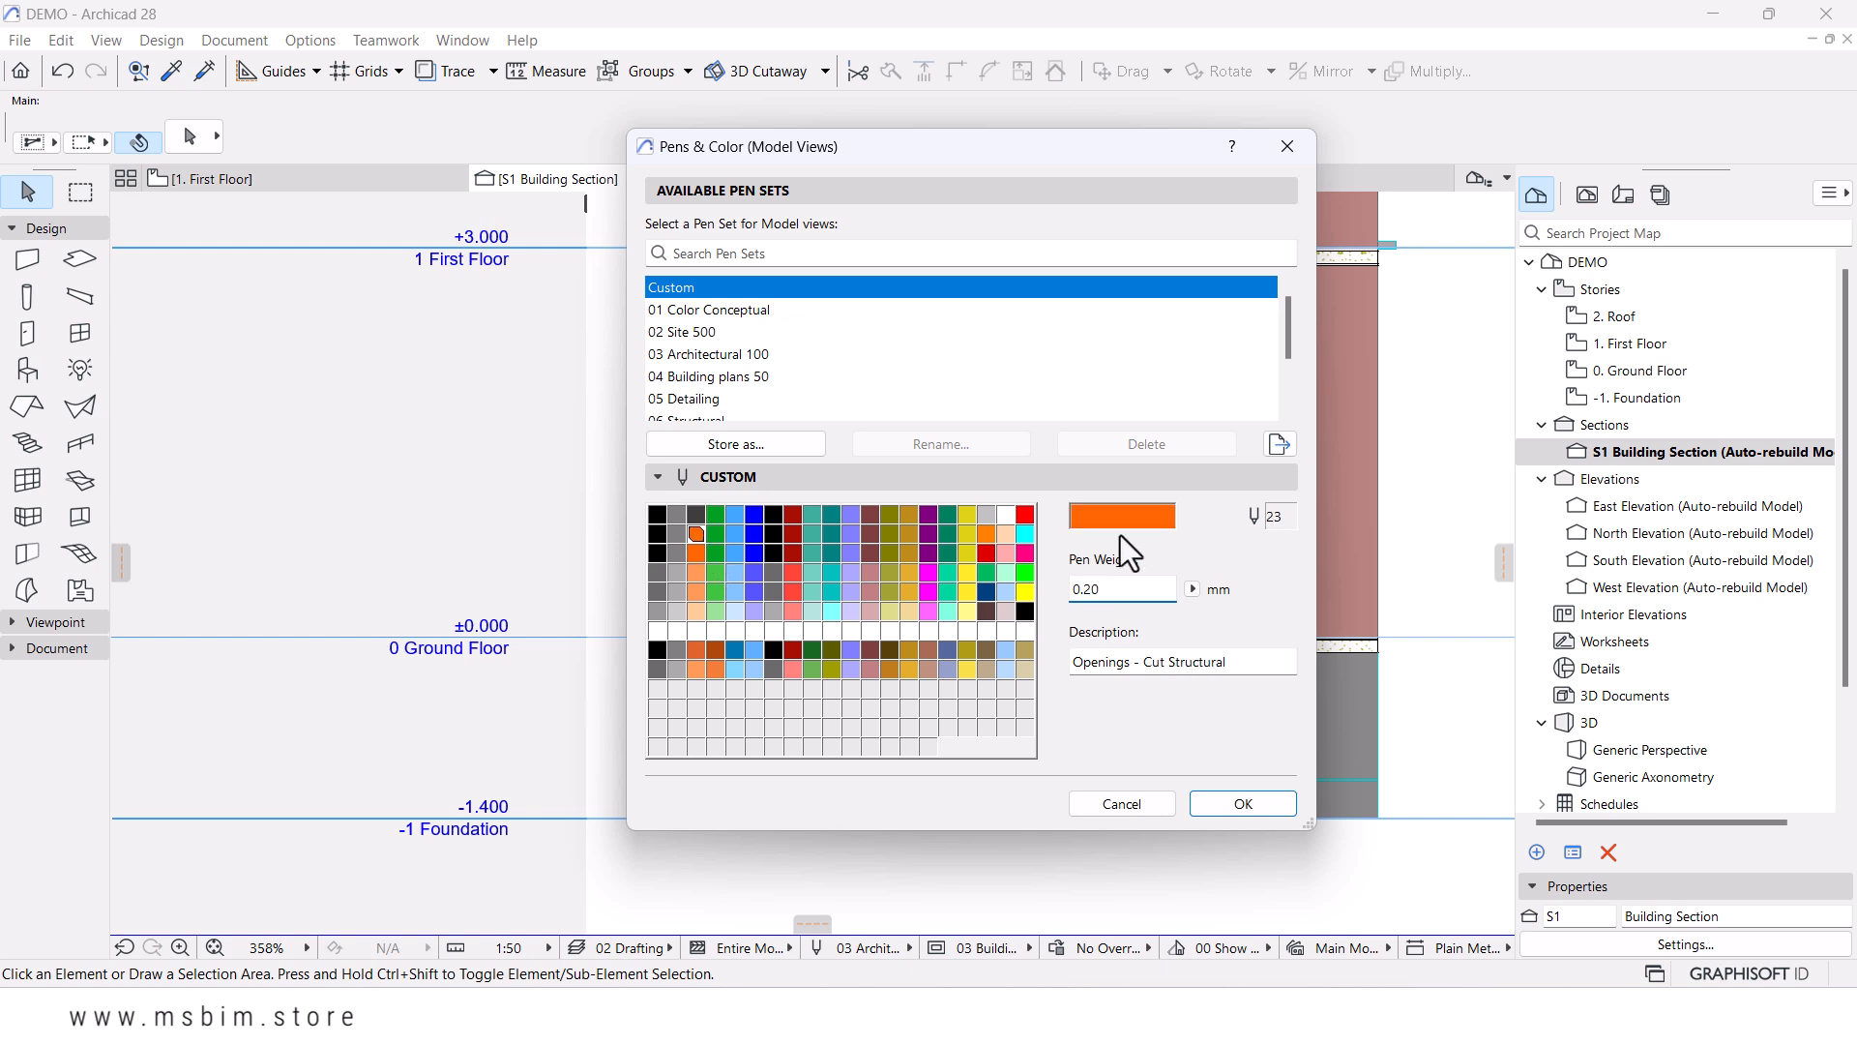
left_click(1121, 522)
left_click(770, 403)
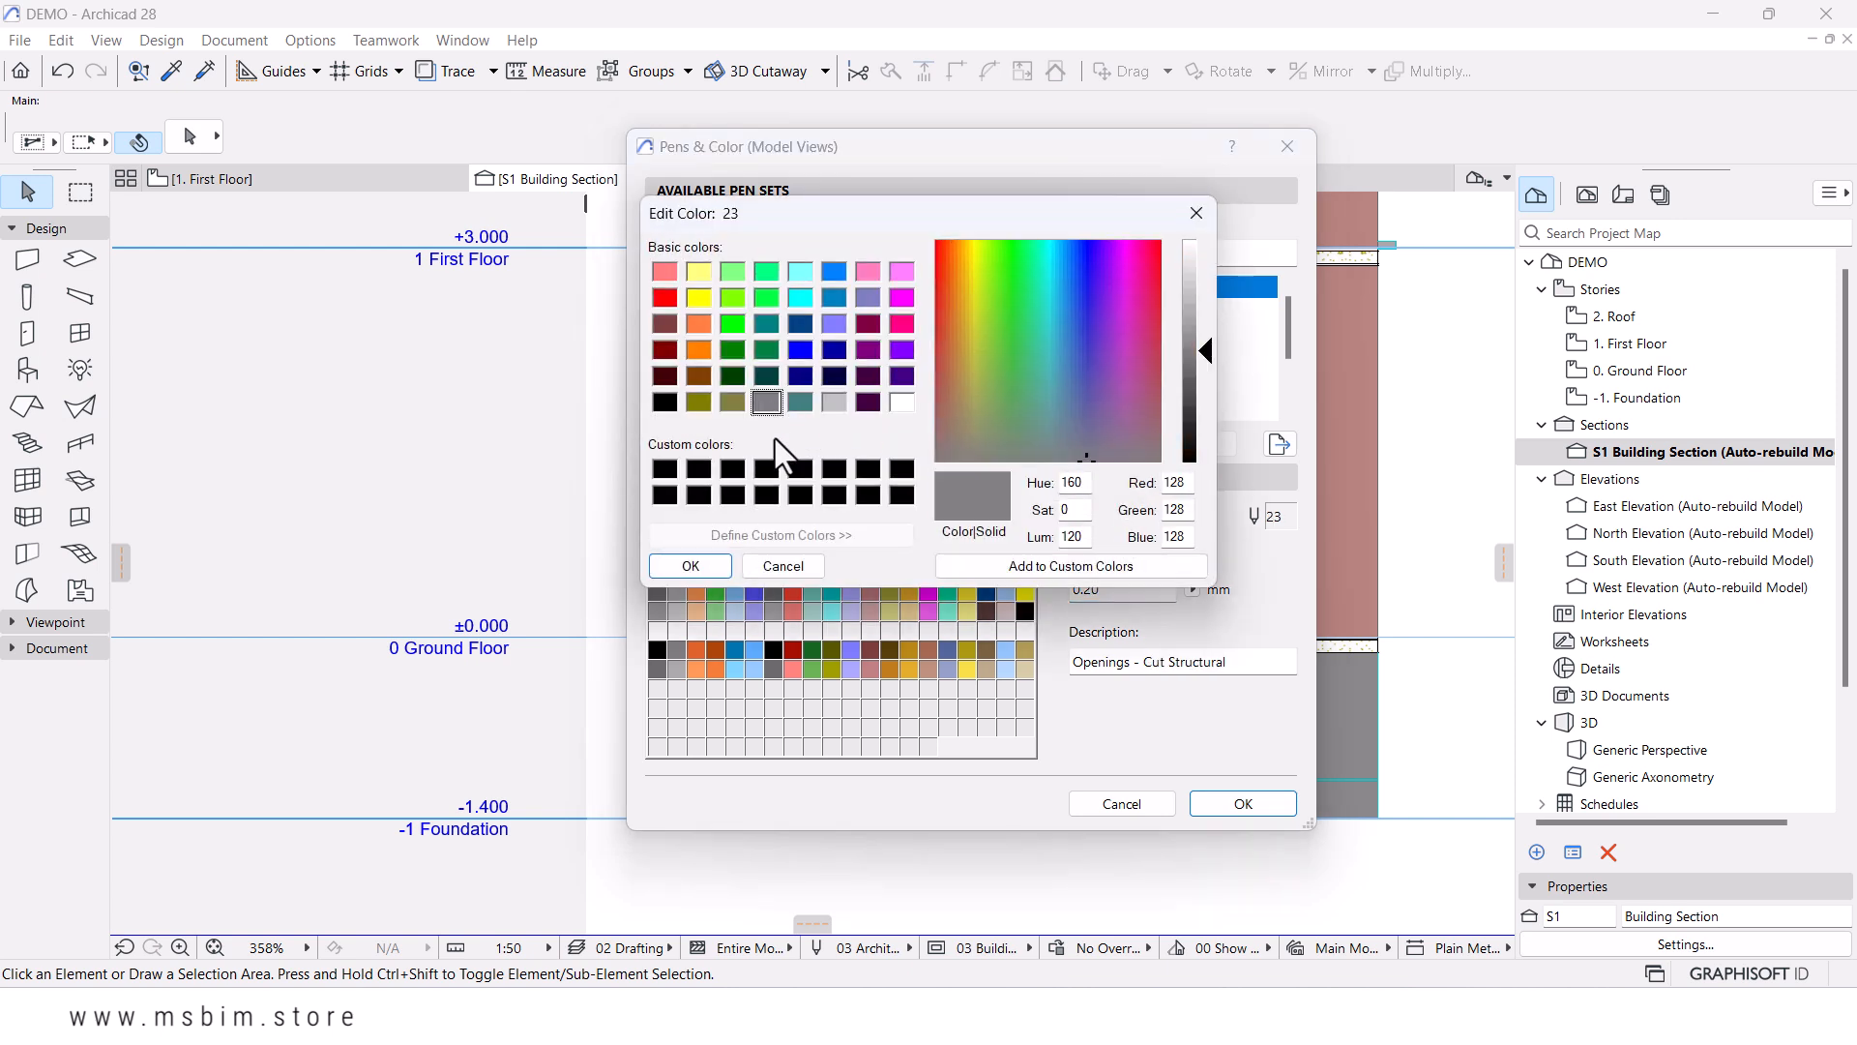
left_click(691, 566)
left_click_drag(1111, 601, 1084, 597)
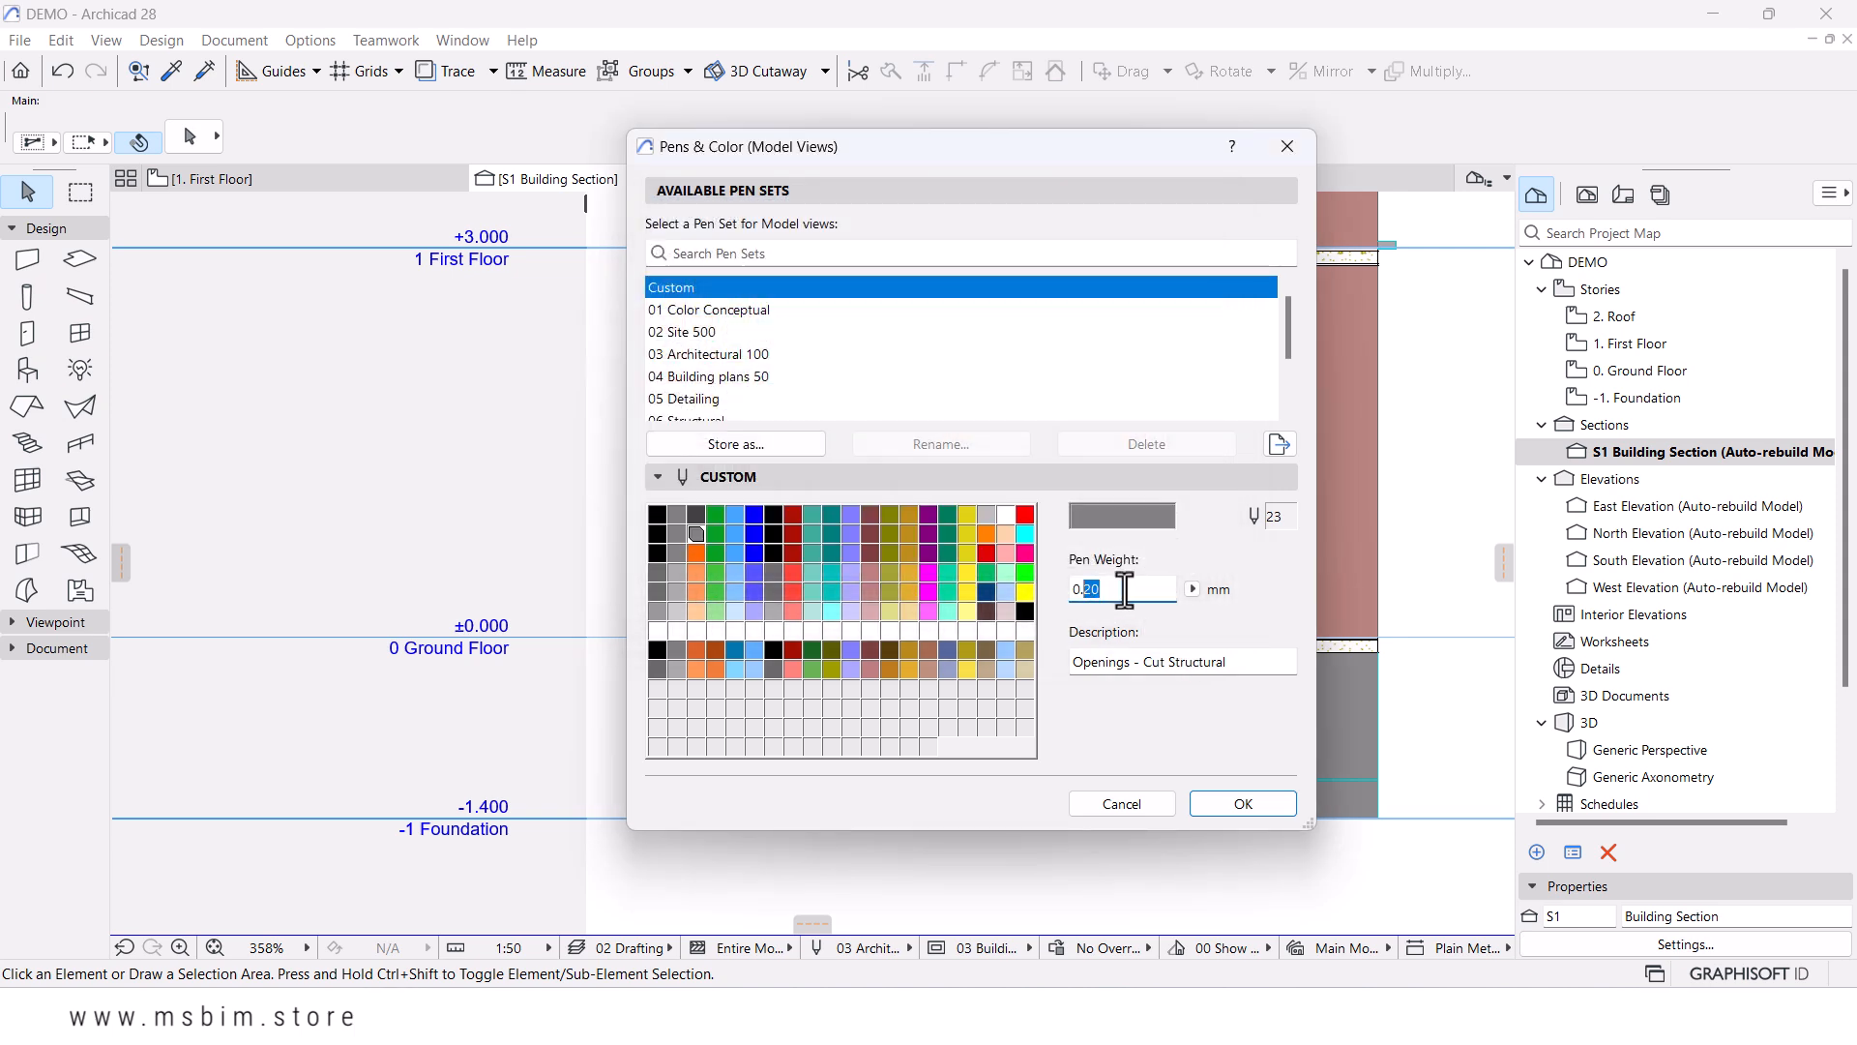
type("15")
- Set pen 43 (Openings - Cut Non-Structural) to light grey, RGB 192, 192, 192, with a 0.10 mm weight
left_click(696, 552)
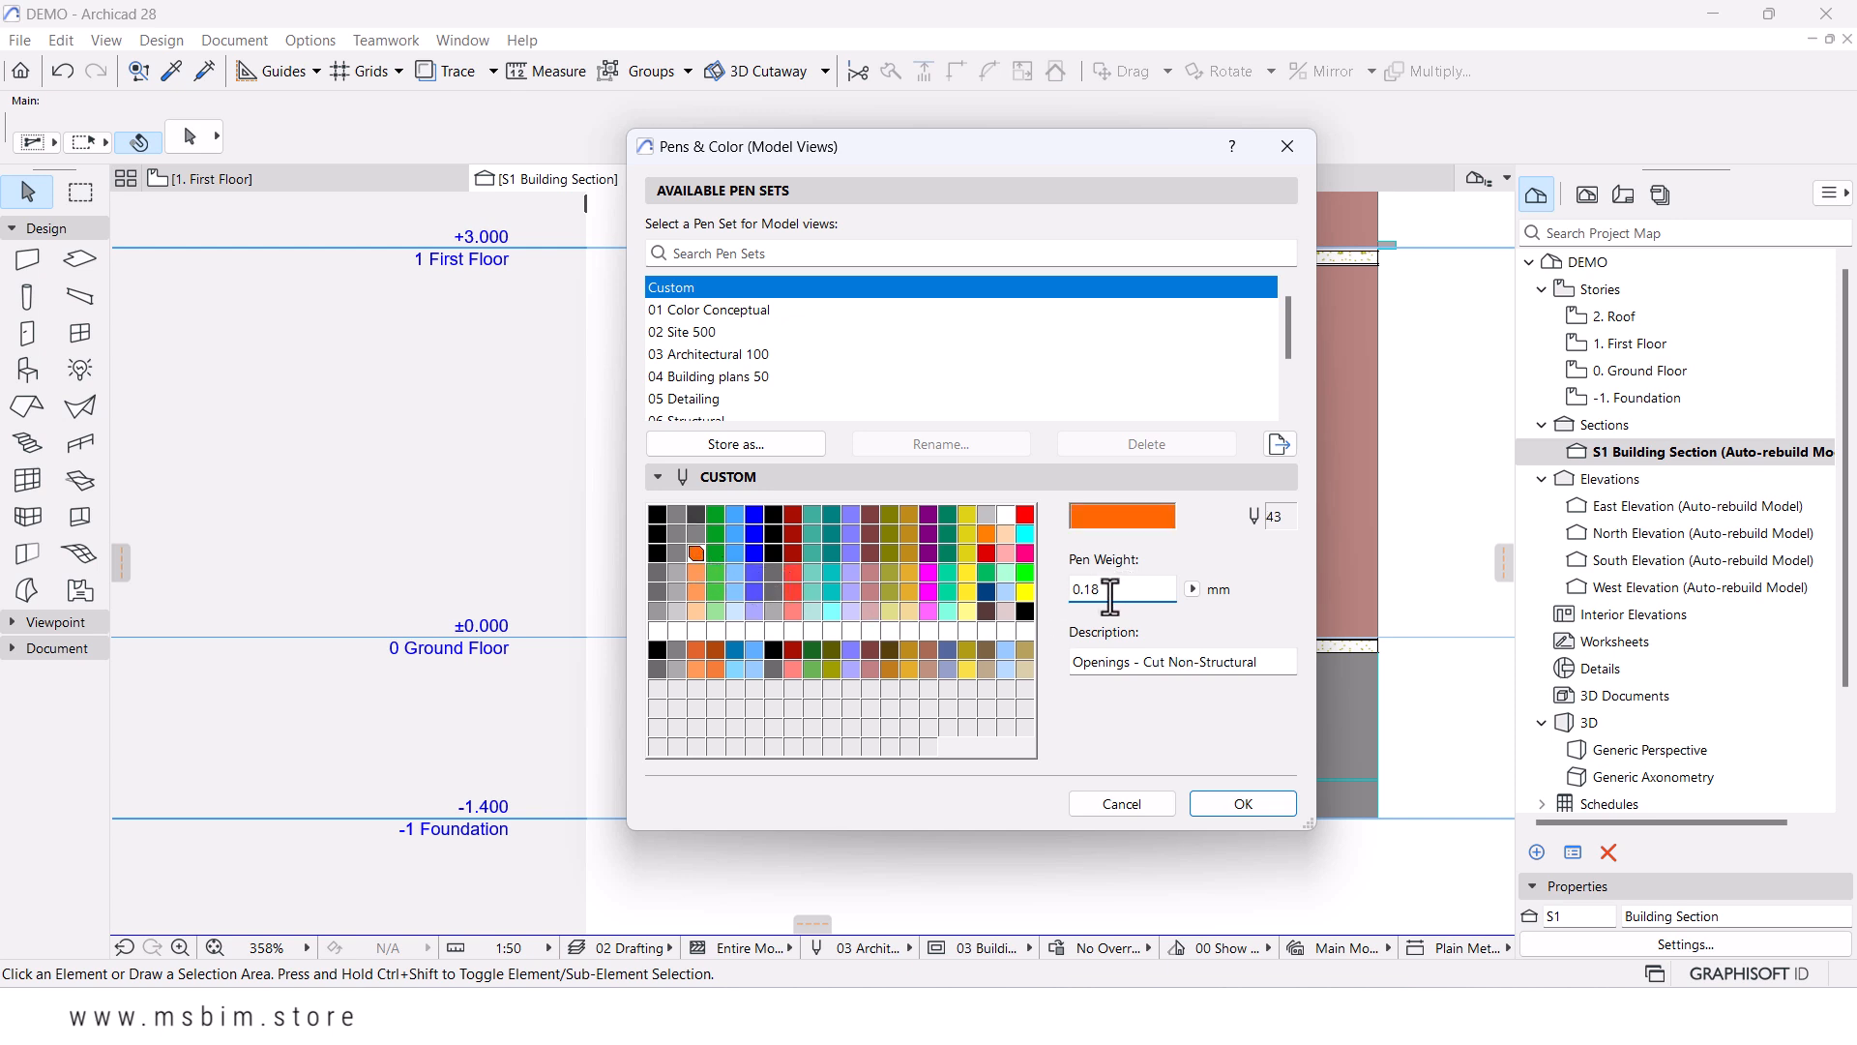
left_click(1122, 520)
left_click(835, 403)
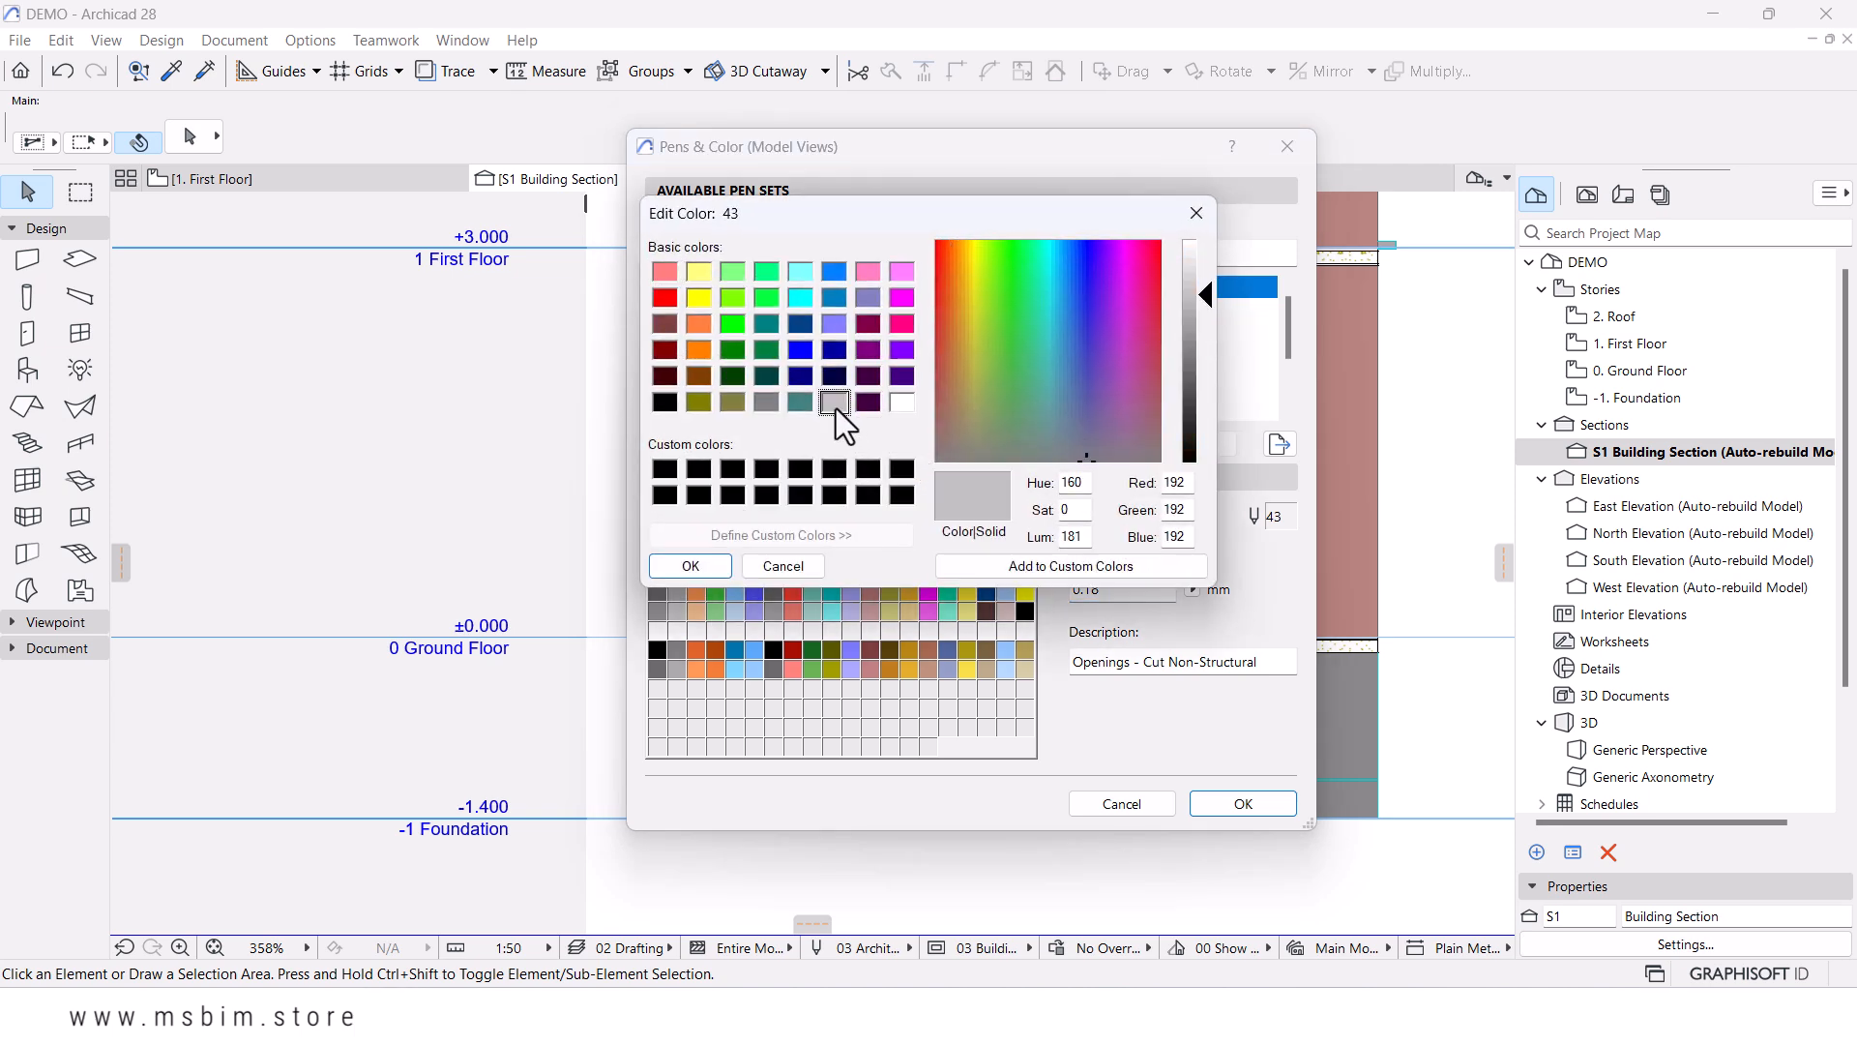
left_click(691, 566)
left_click_drag(1100, 590, 1089, 590)
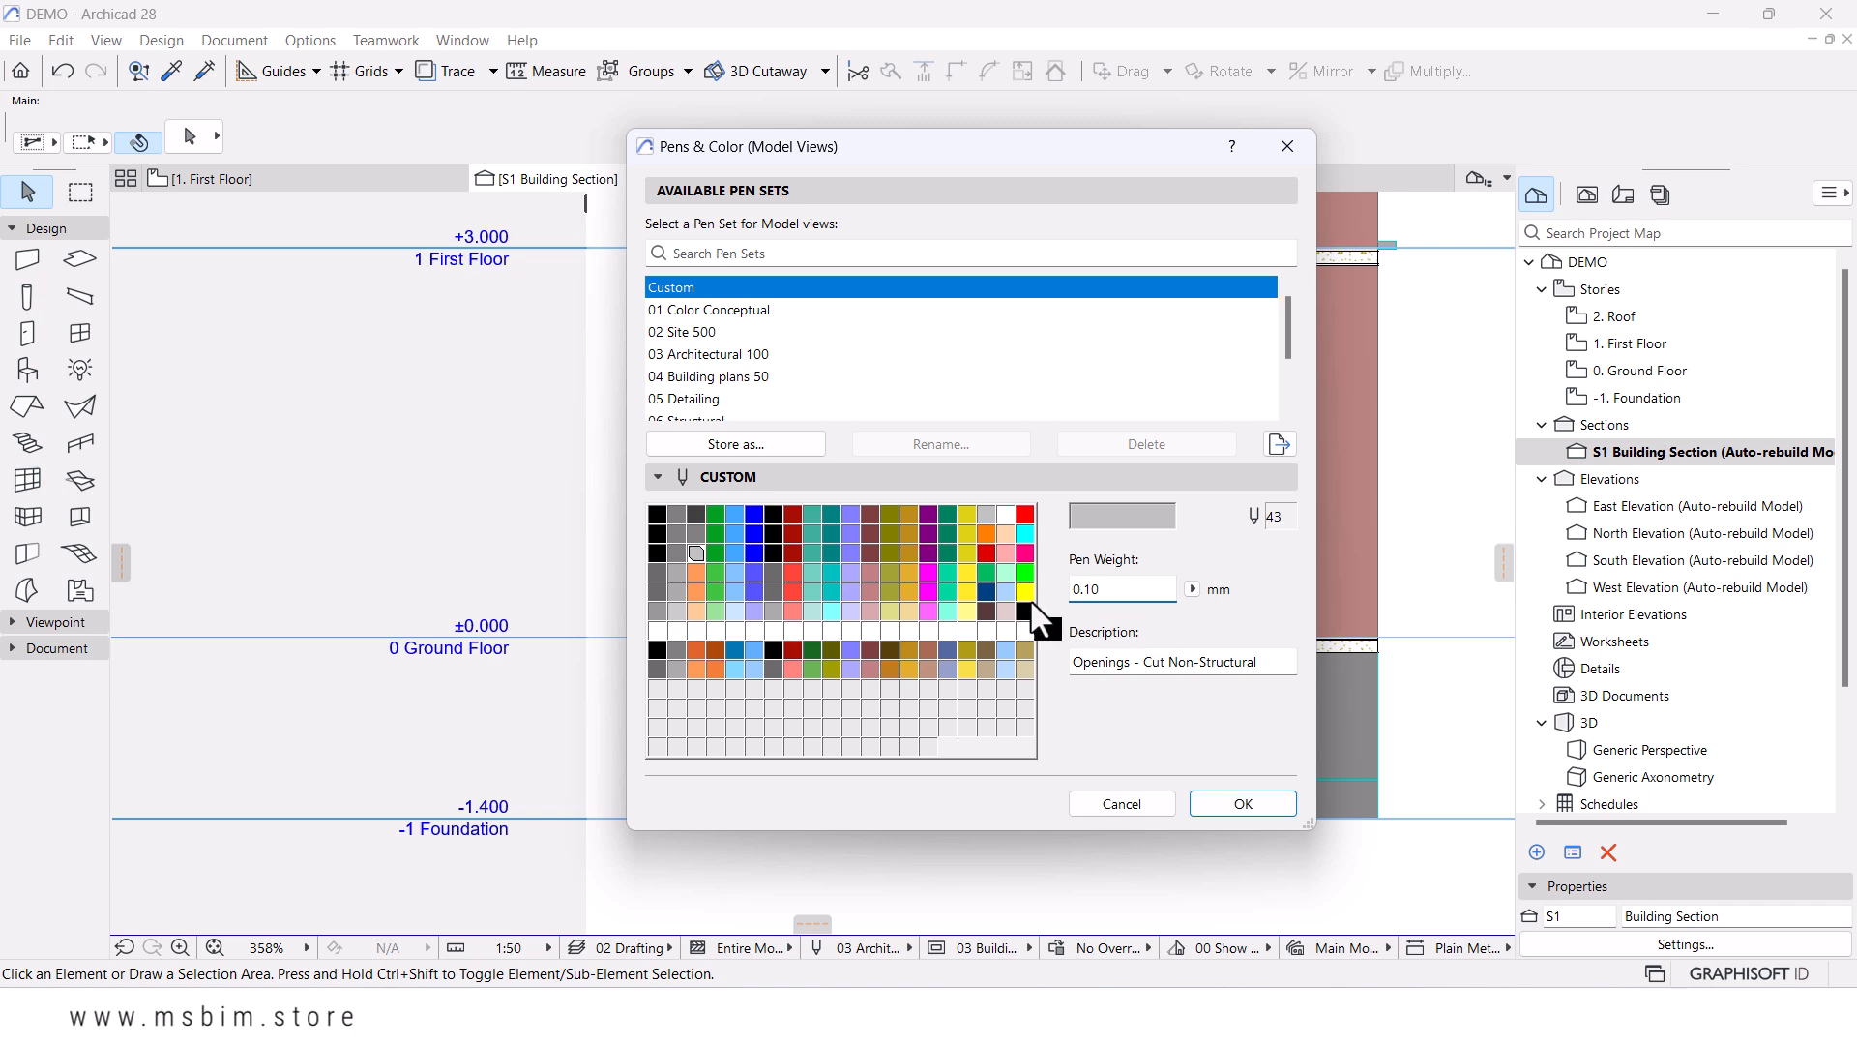
- Set pen 63 (Openings - Symbols and Separators) to light grey, RGB 192, 192, 192, with a 0.10 mm weight
left_click(698, 573)
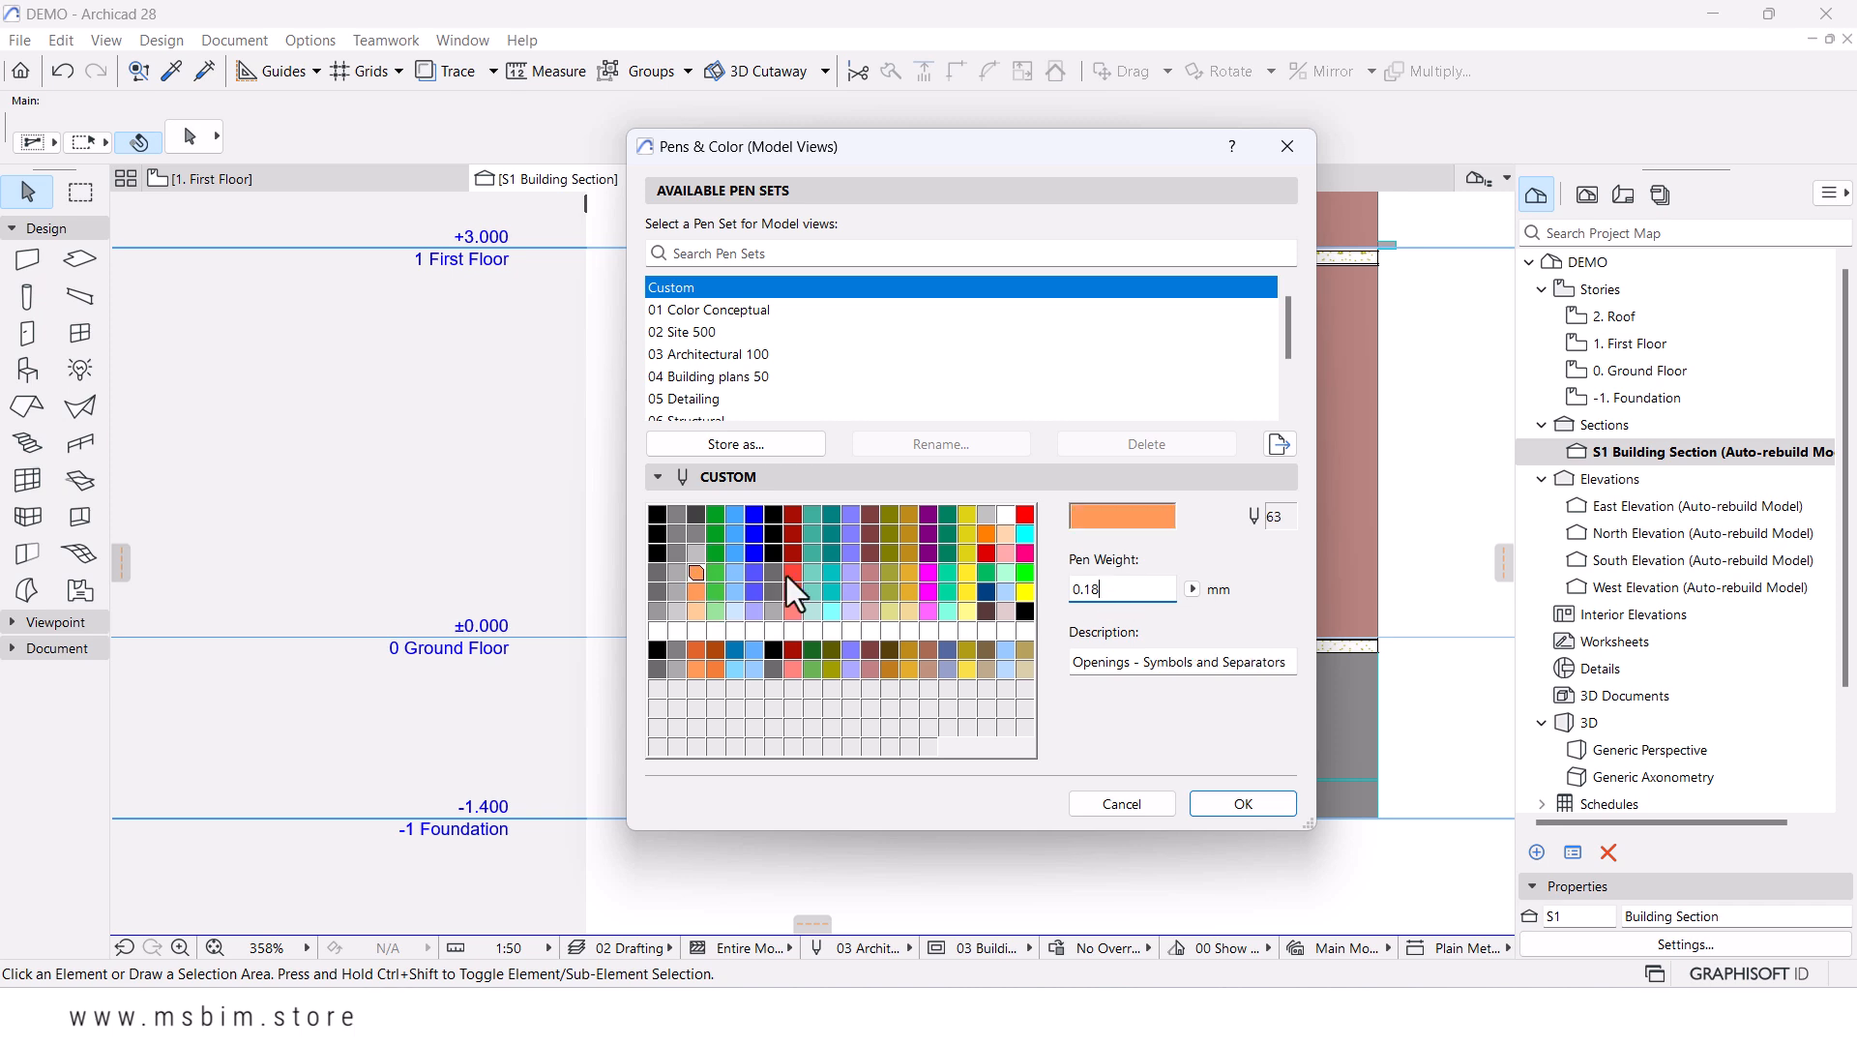
left_click(1129, 526)
left_click(836, 403)
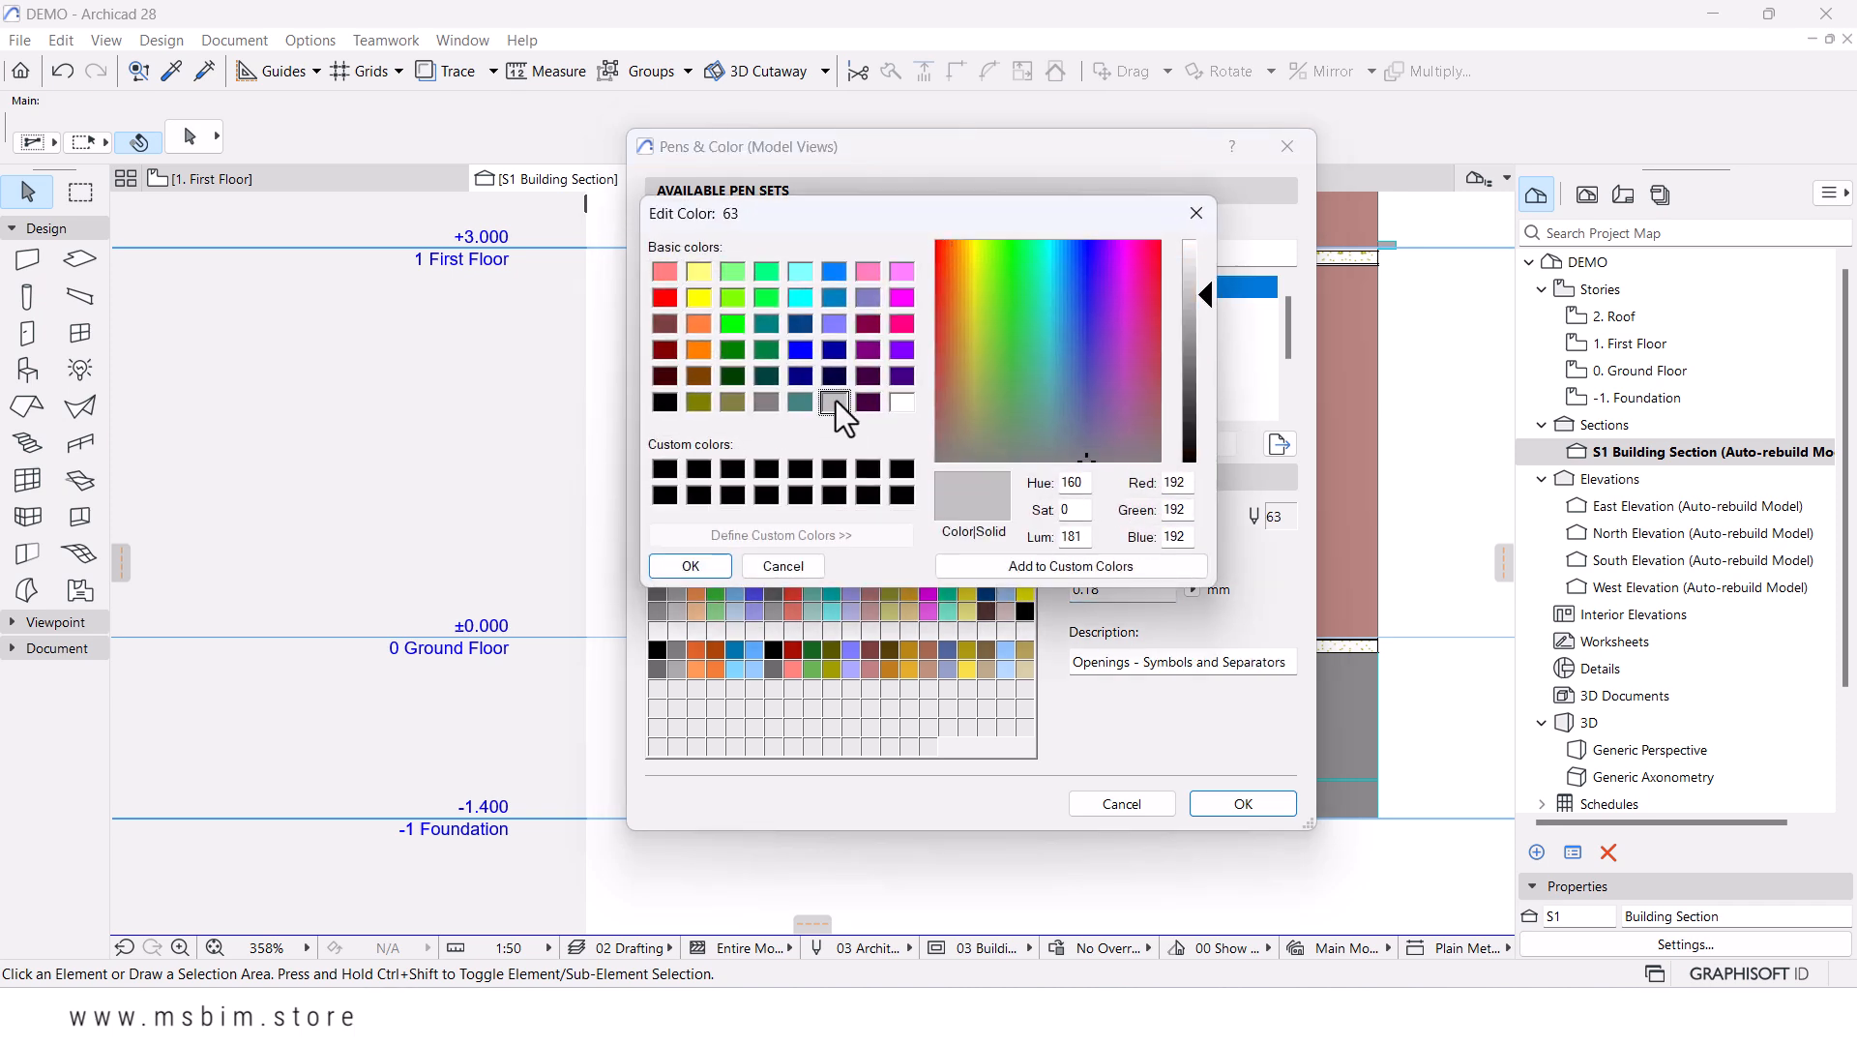
left_click(690, 569)
type("0")
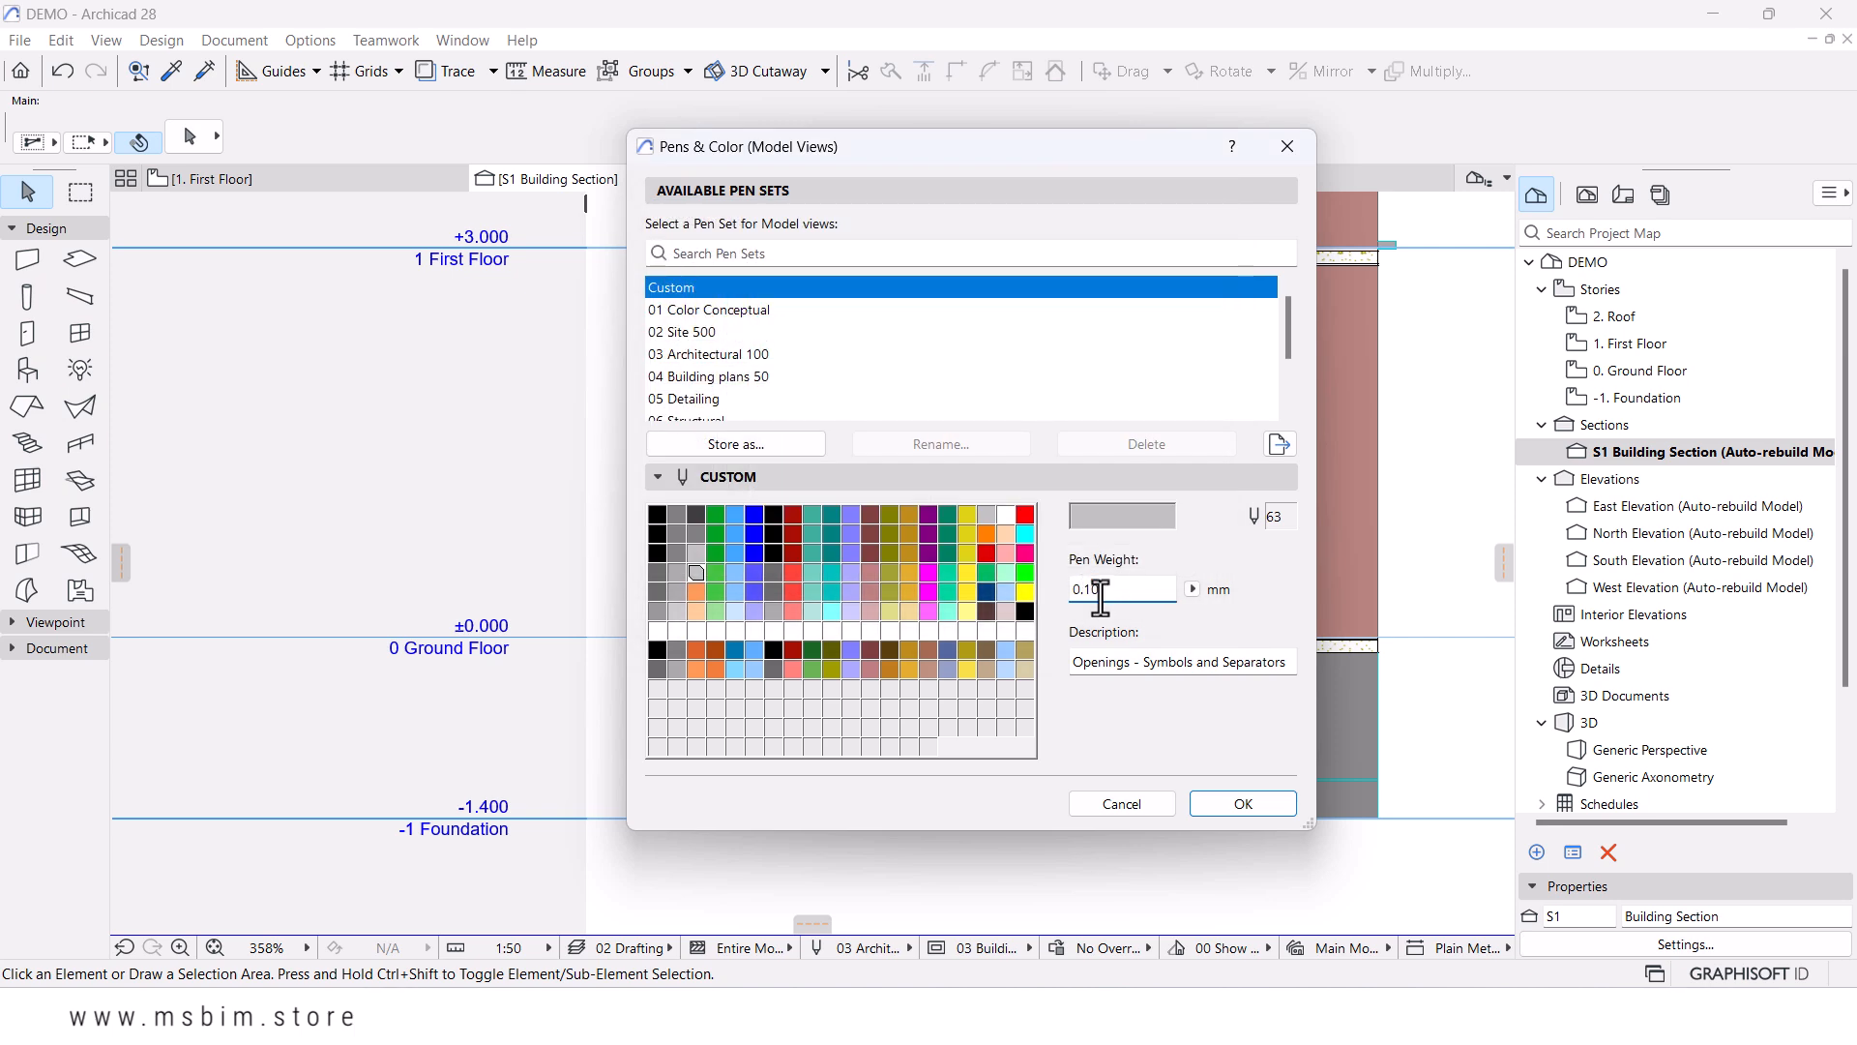
- Recolour pen 83 (Openings - Uncut/Overhead) light grey and edit its pen weight
left_click(702, 595)
left_click(1105, 516)
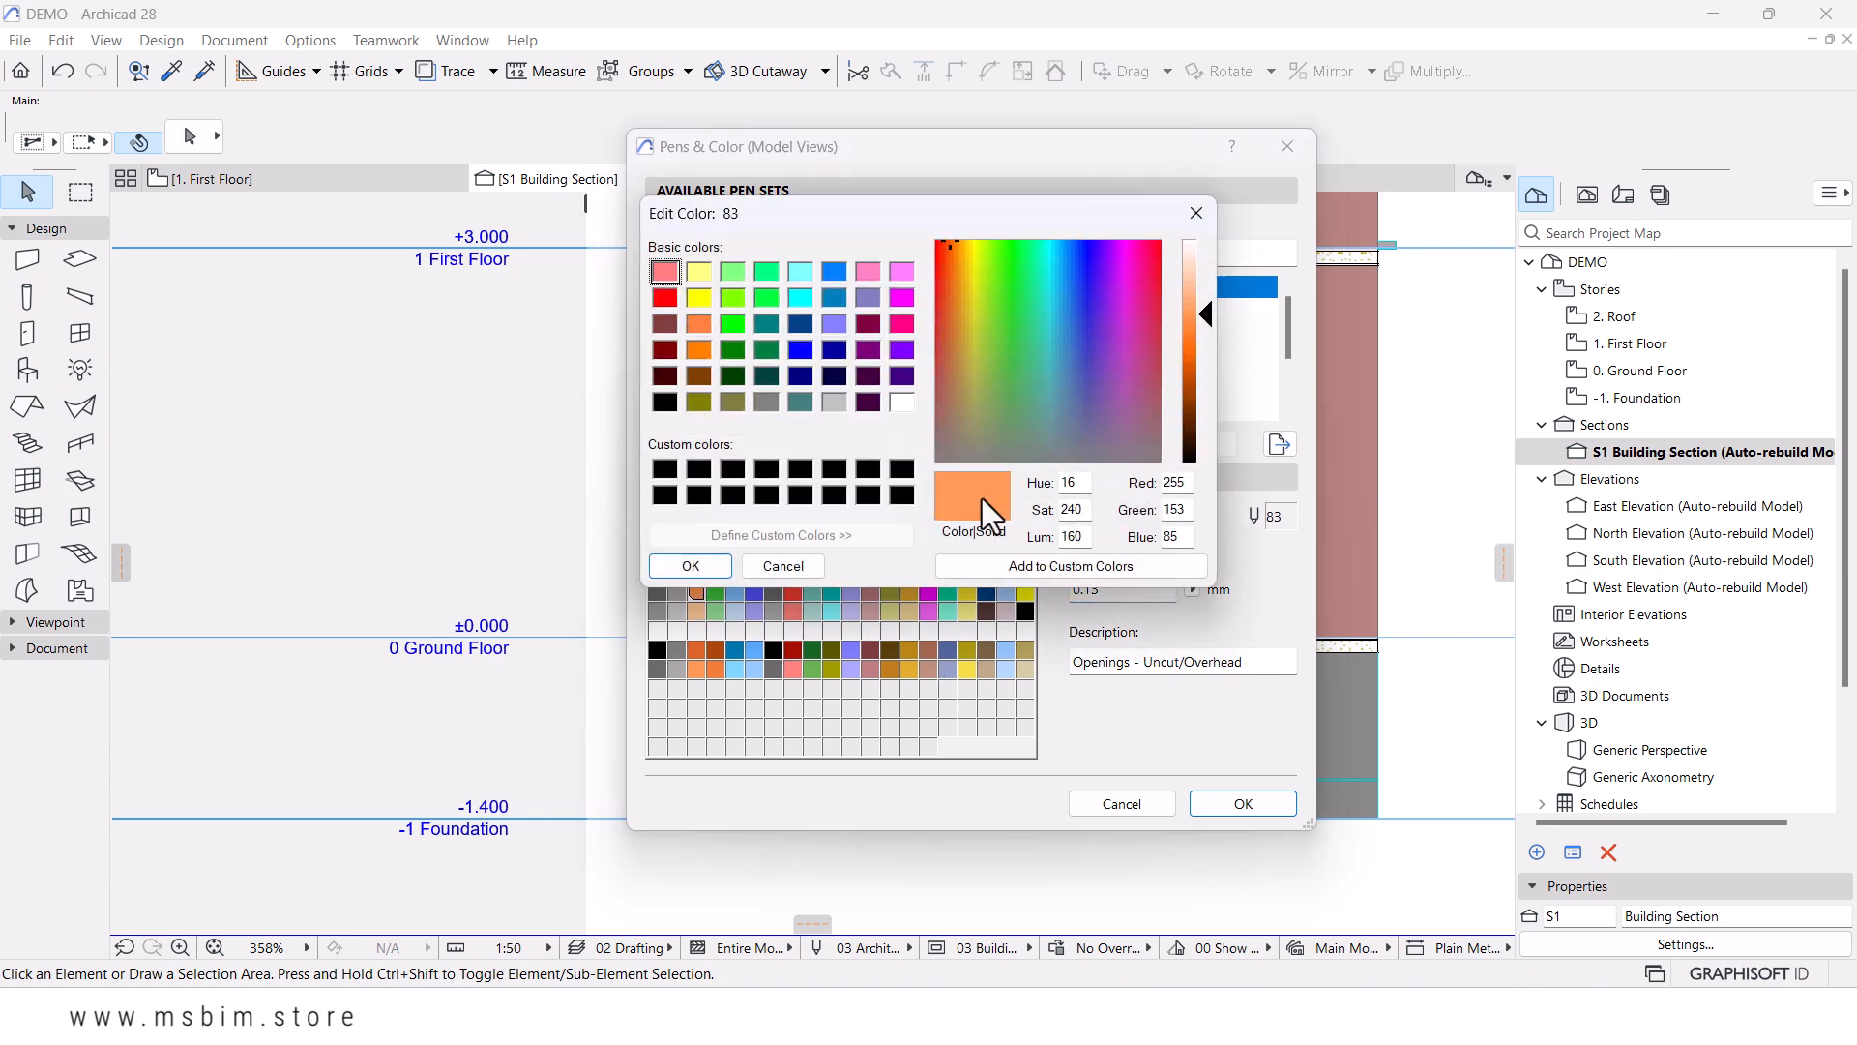
left_click(835, 404)
left_click(691, 566)
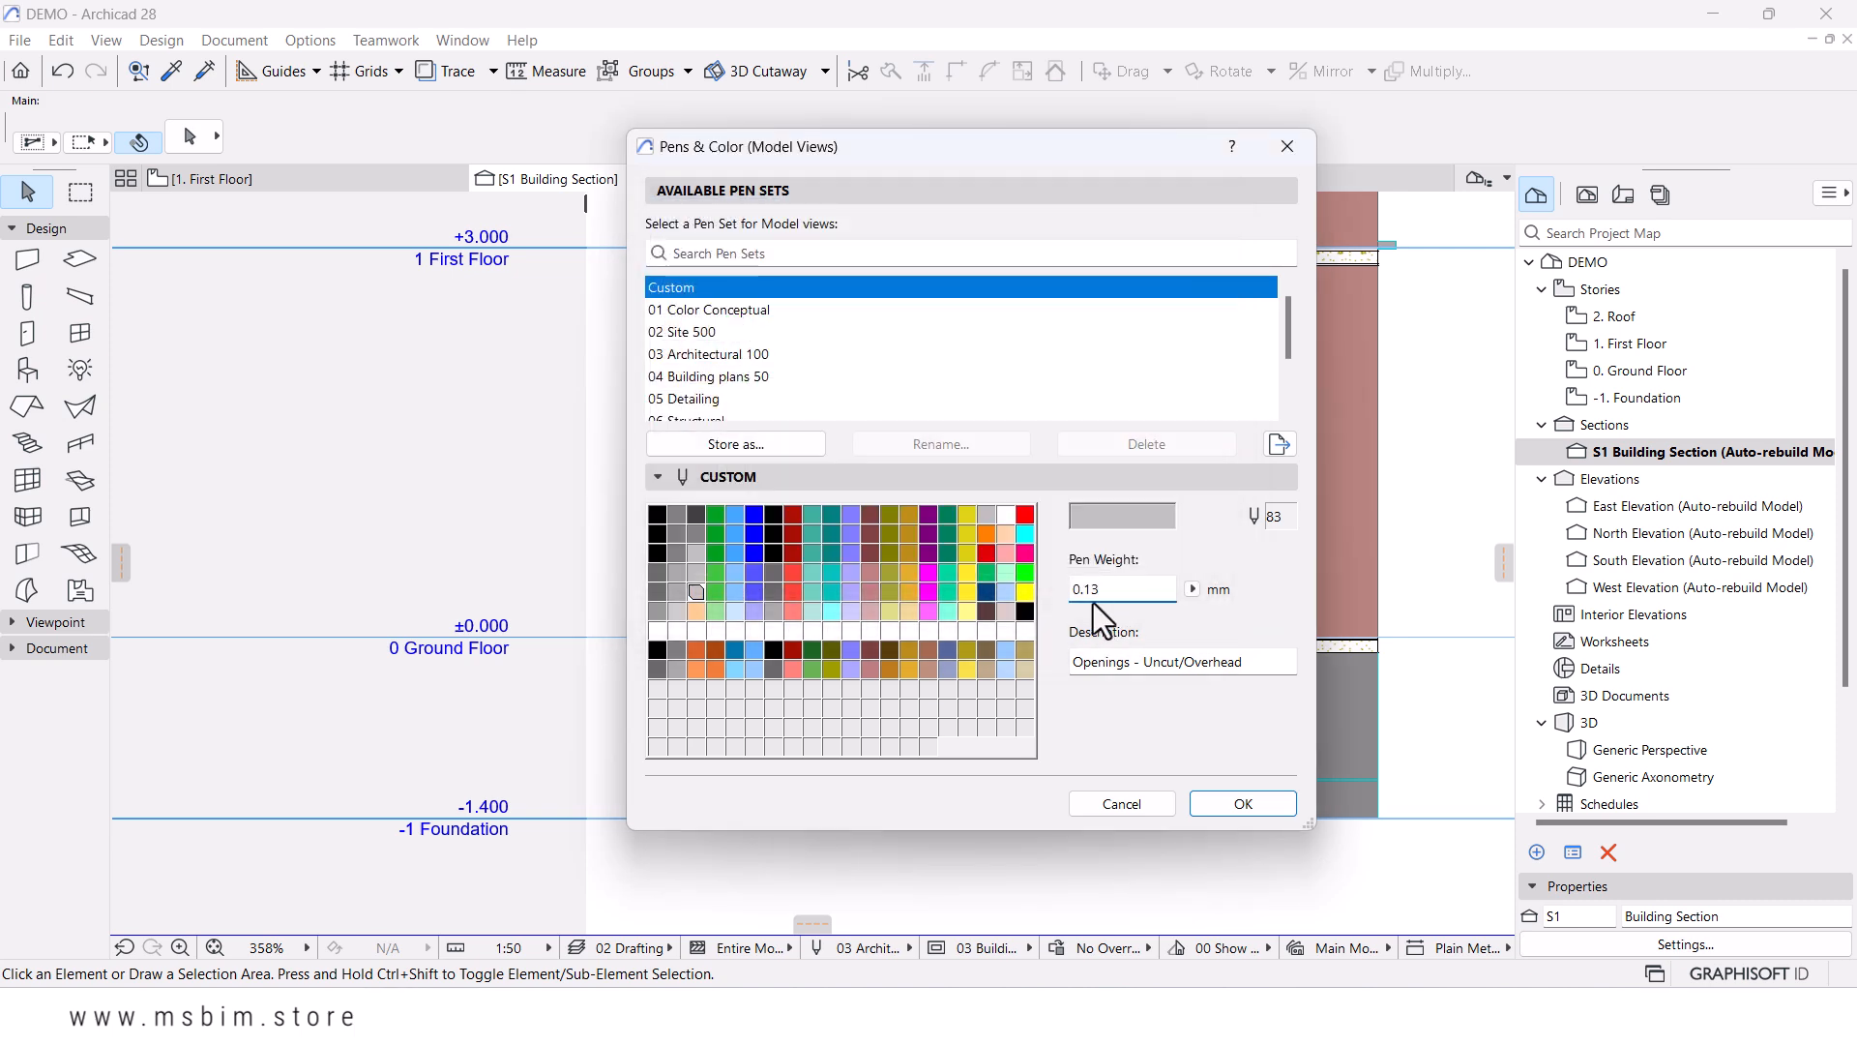
left_click_drag(1112, 589, 1085, 589)
- Recolour pen 103 (Openings - Cut Fills) light grey, RGB 198, 198, 198, and edit its pen weight
left_click(696, 611)
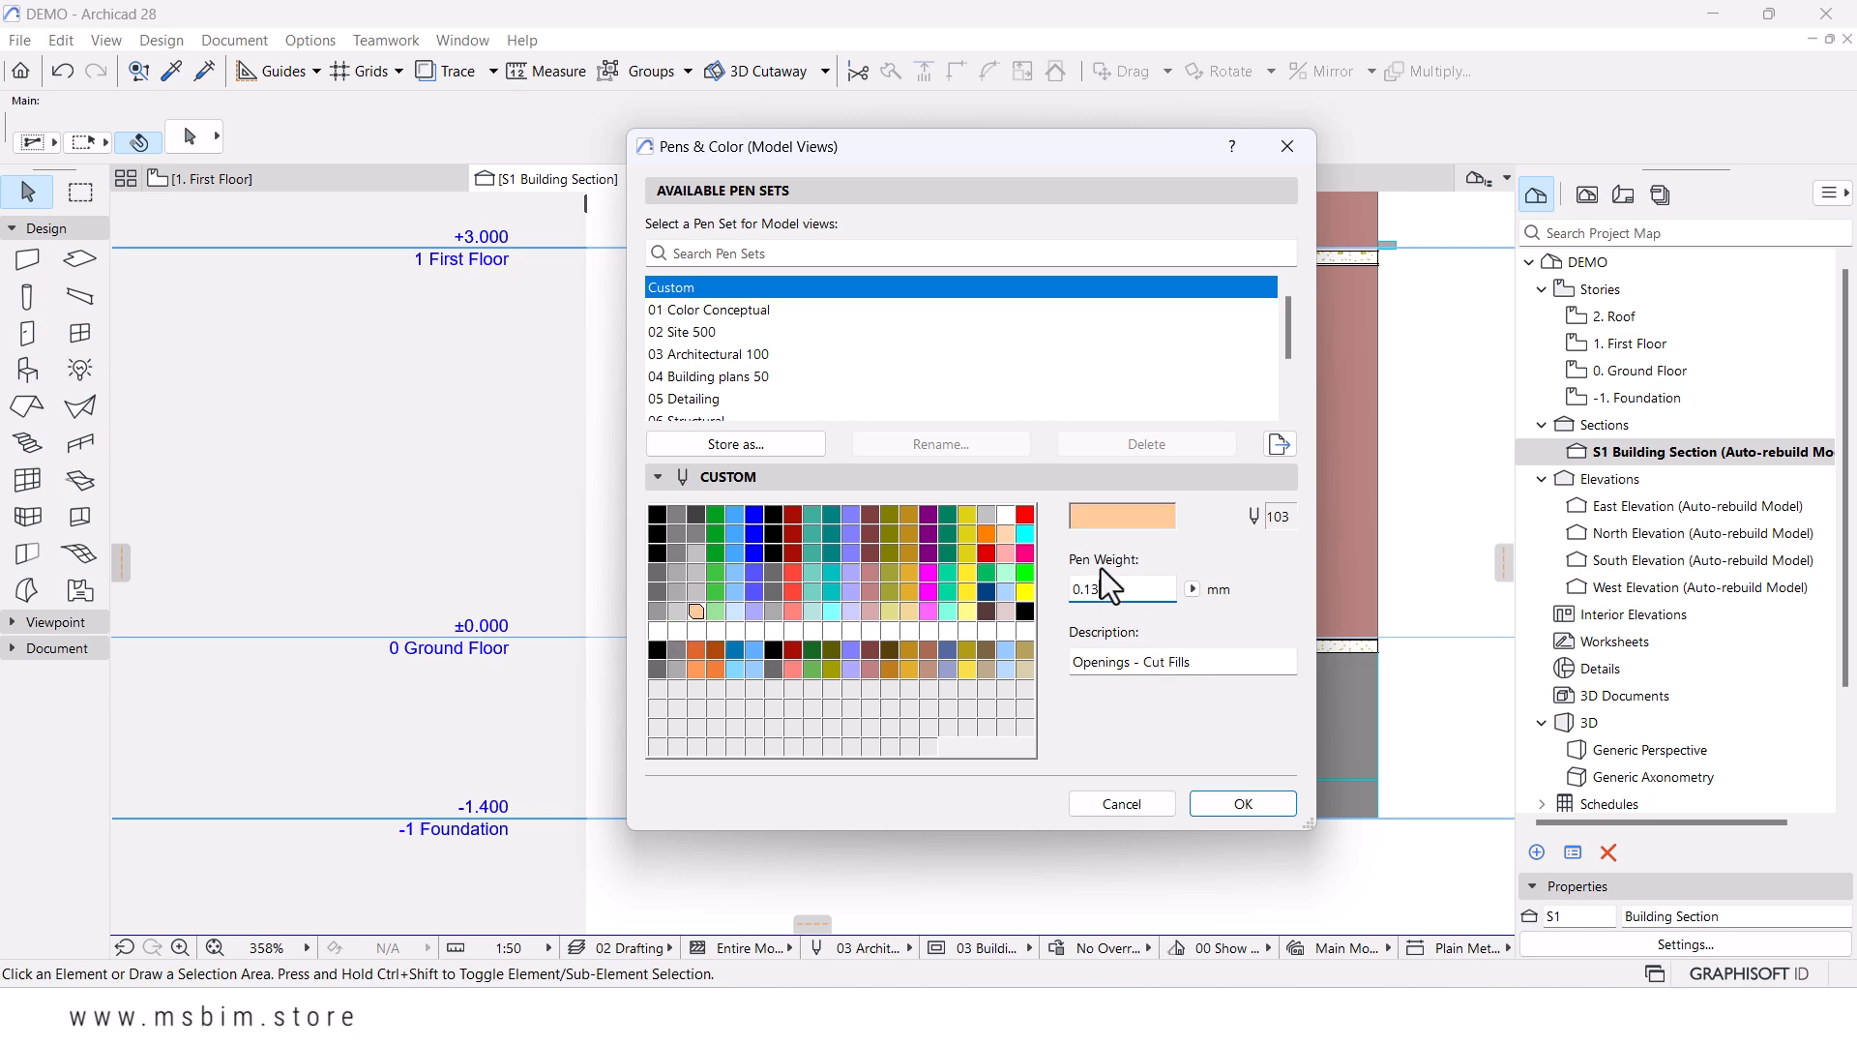
left_click(1109, 520)
left_click(834, 402)
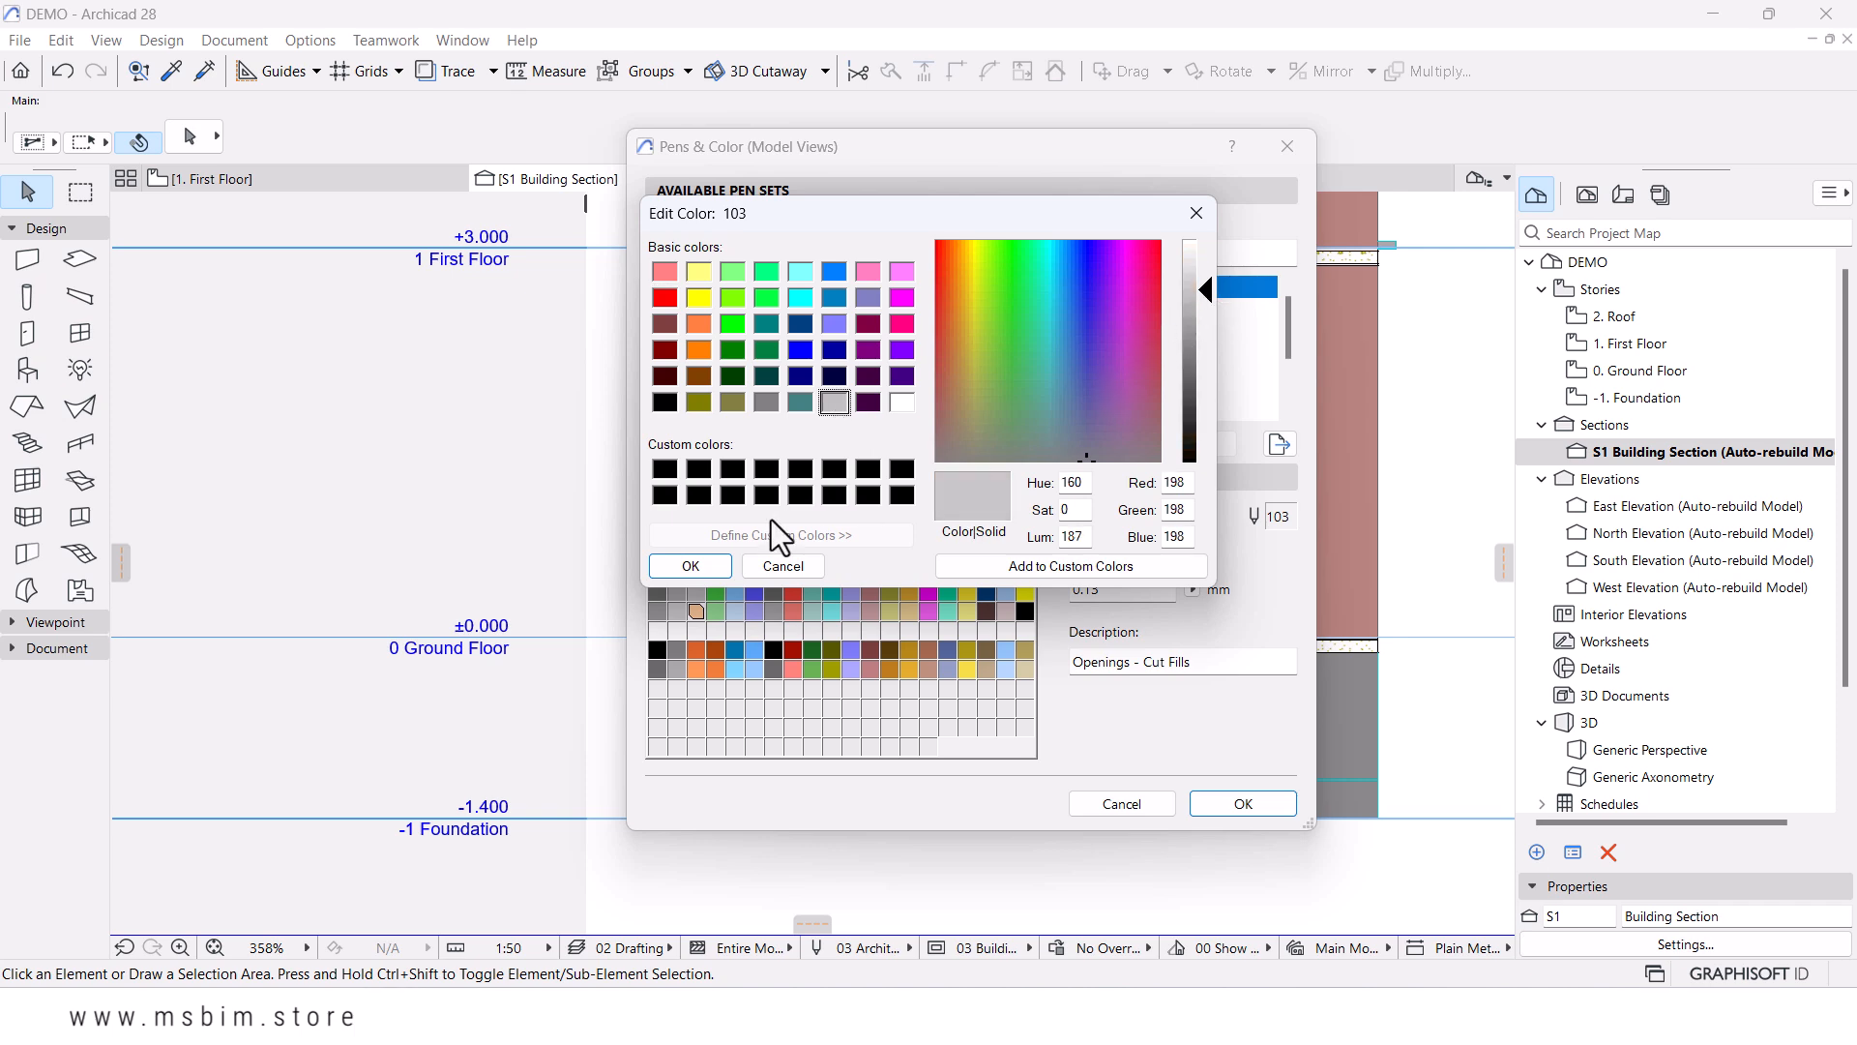
left_click(691, 566)
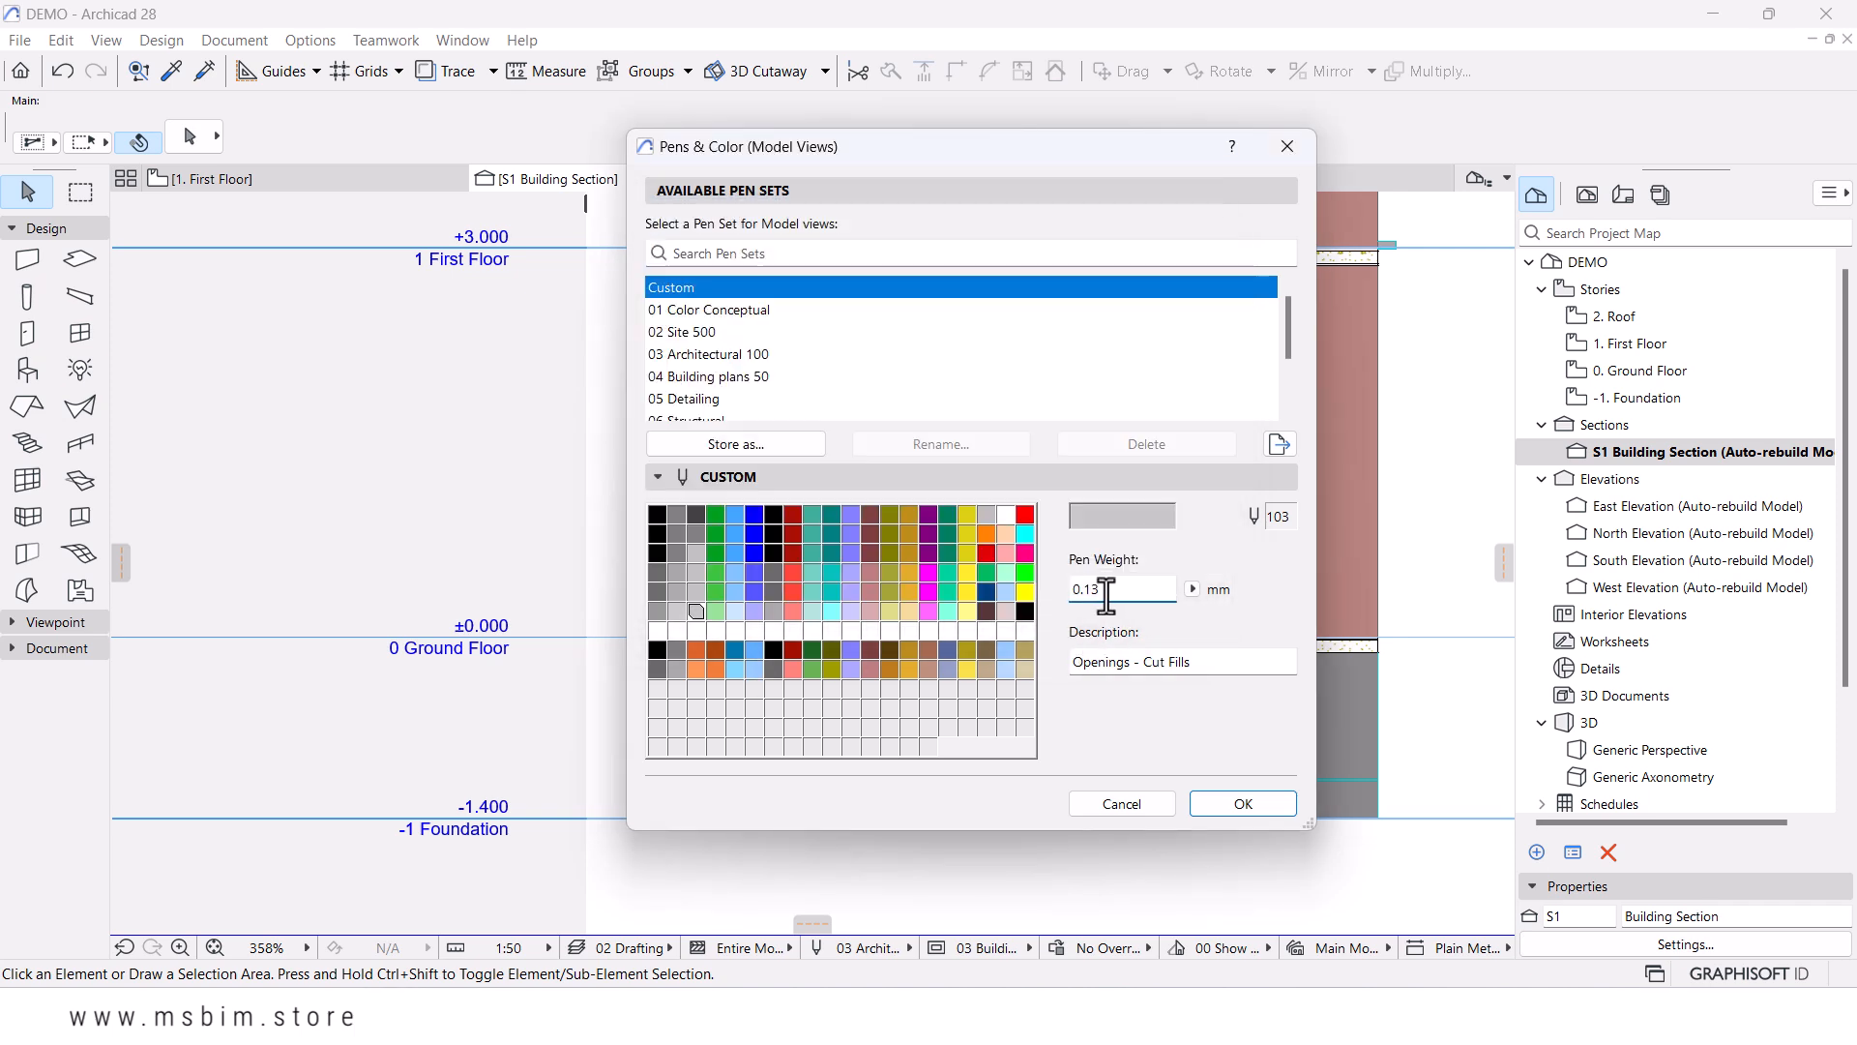
left_click_drag(1102, 590, 1085, 592)
- Recolour pen 4 (Objects - General) medium grey and edit its pen weight
left_click(718, 512)
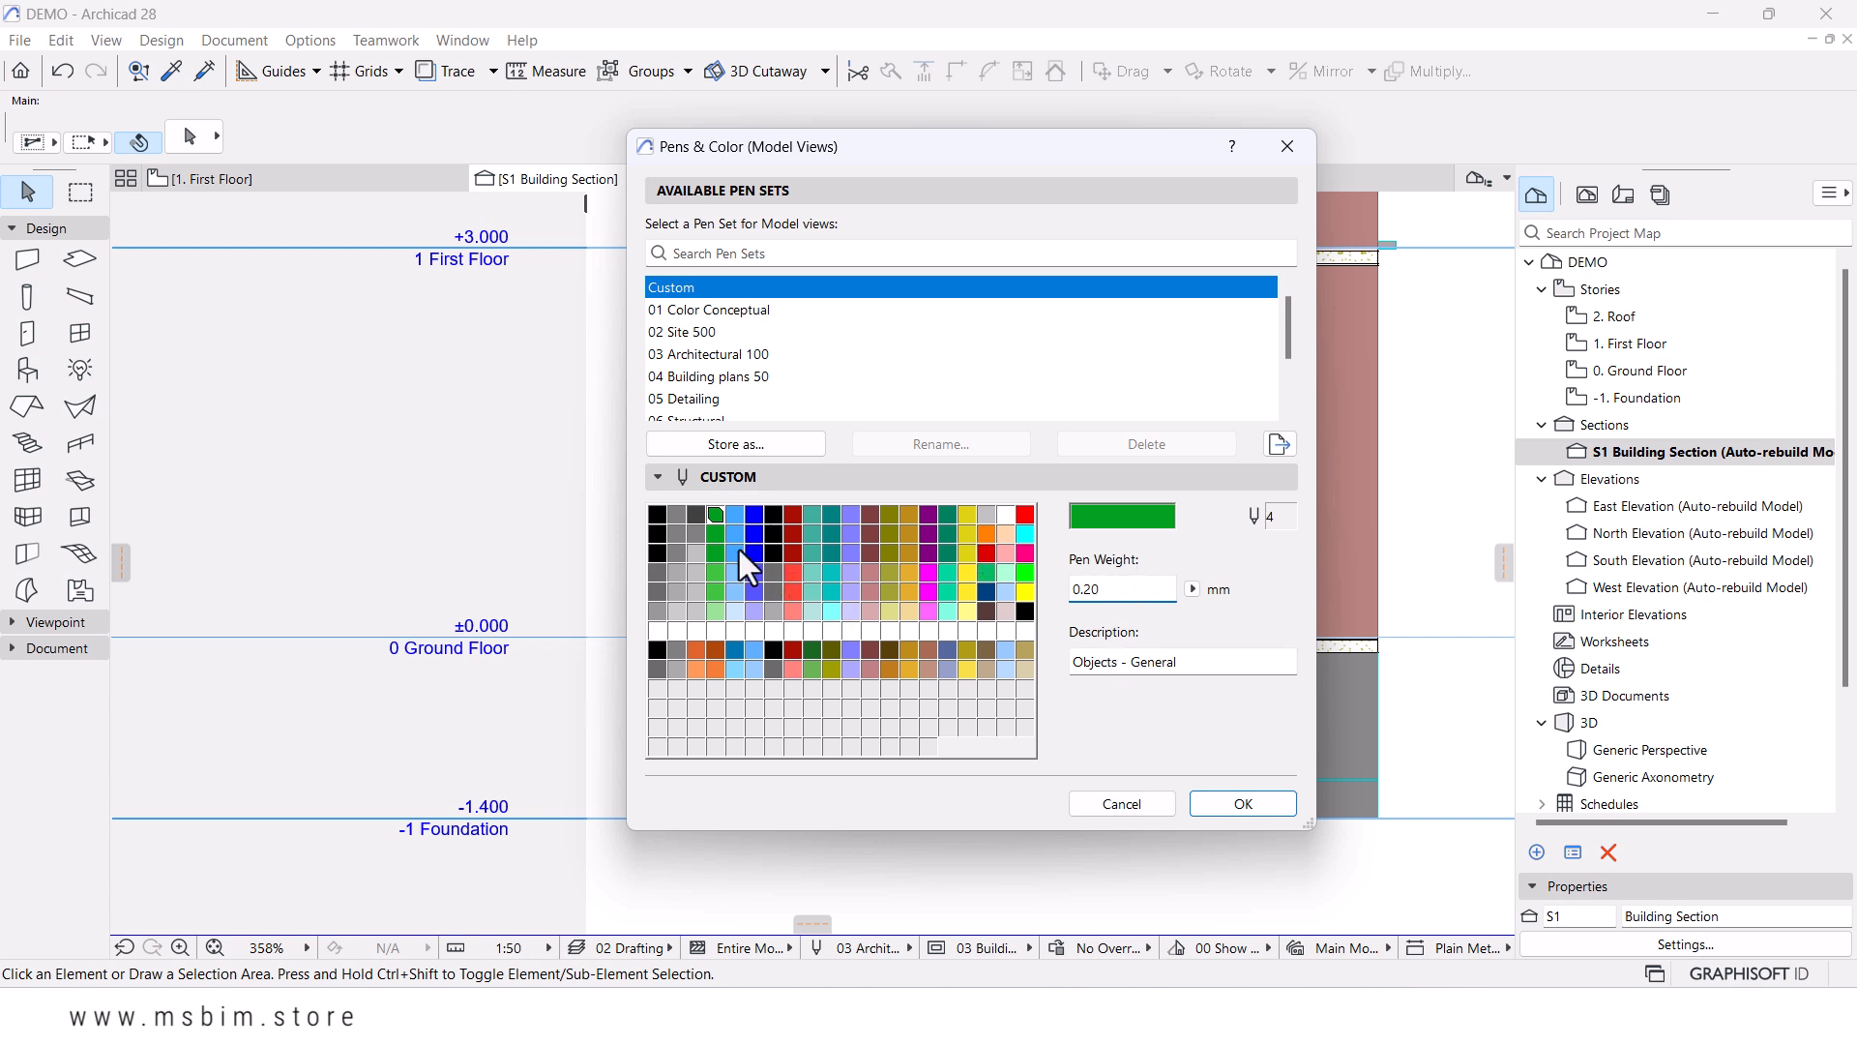
left_click(714, 612)
left_click(715, 517)
left_click(1105, 514)
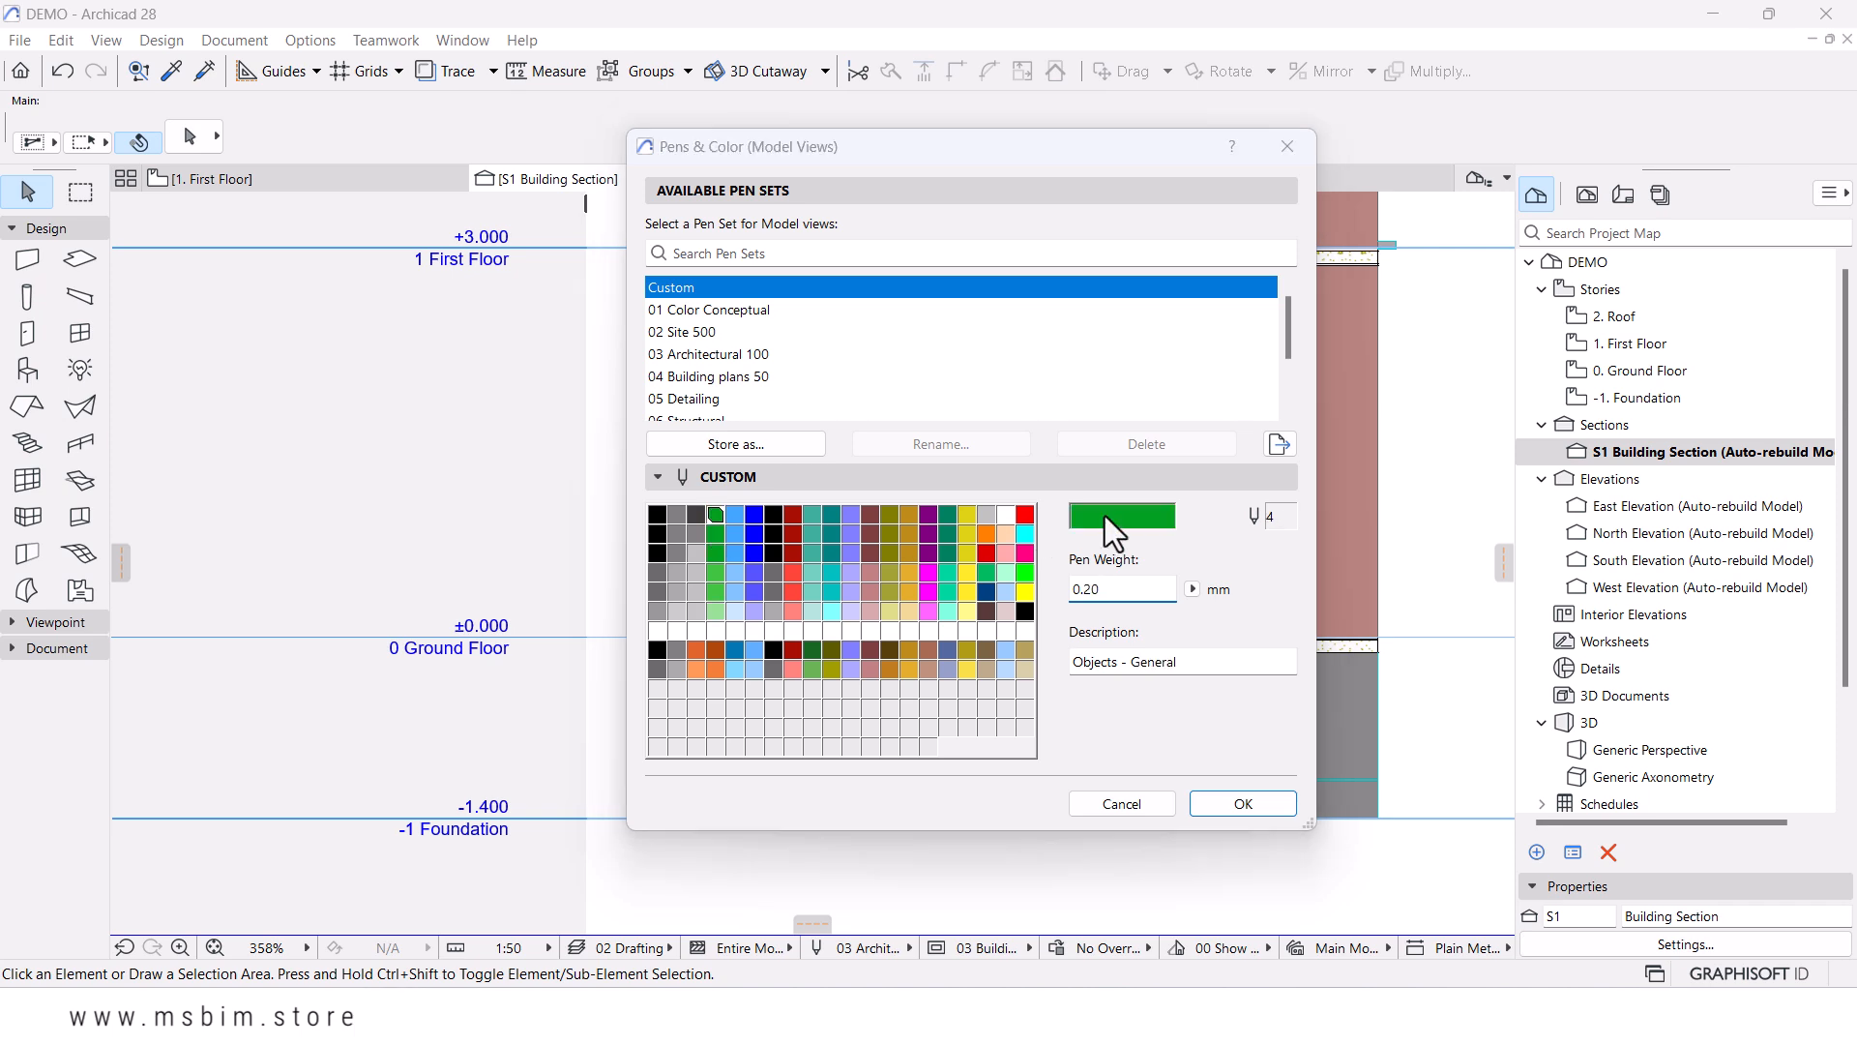
left_click(767, 402)
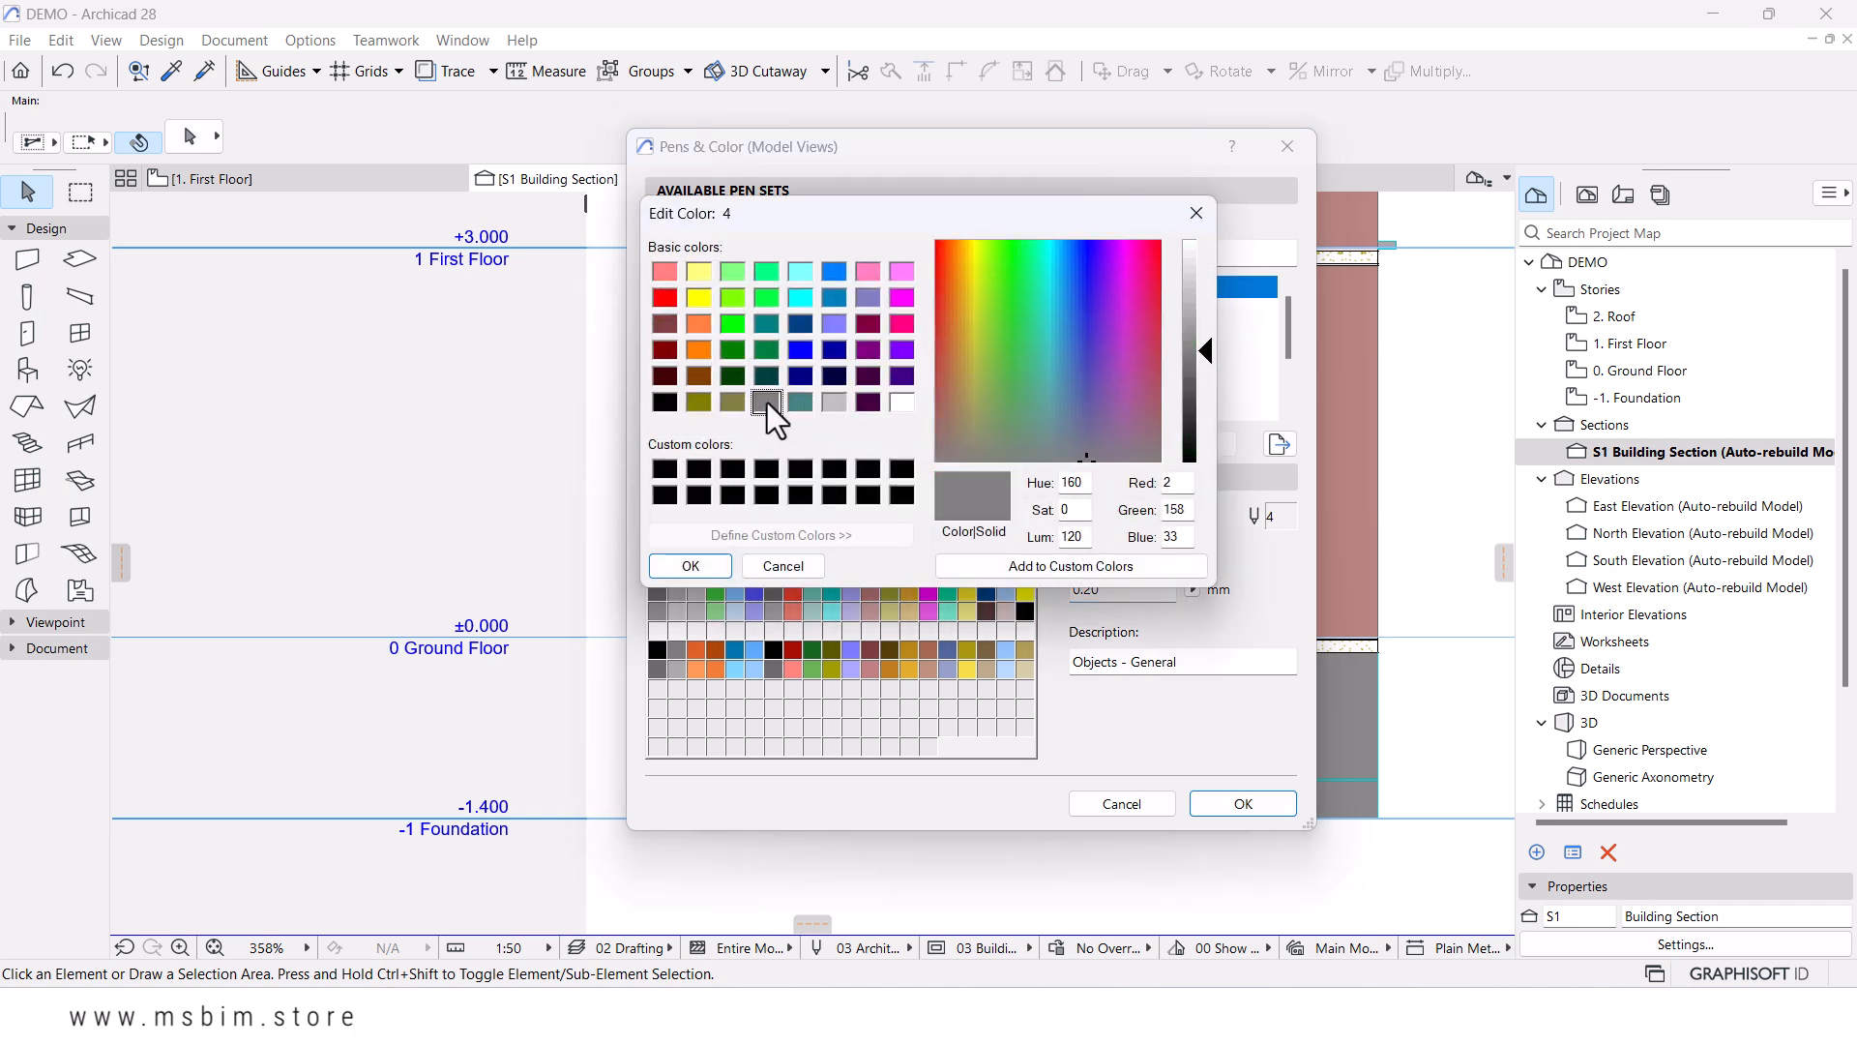
left_click(691, 566)
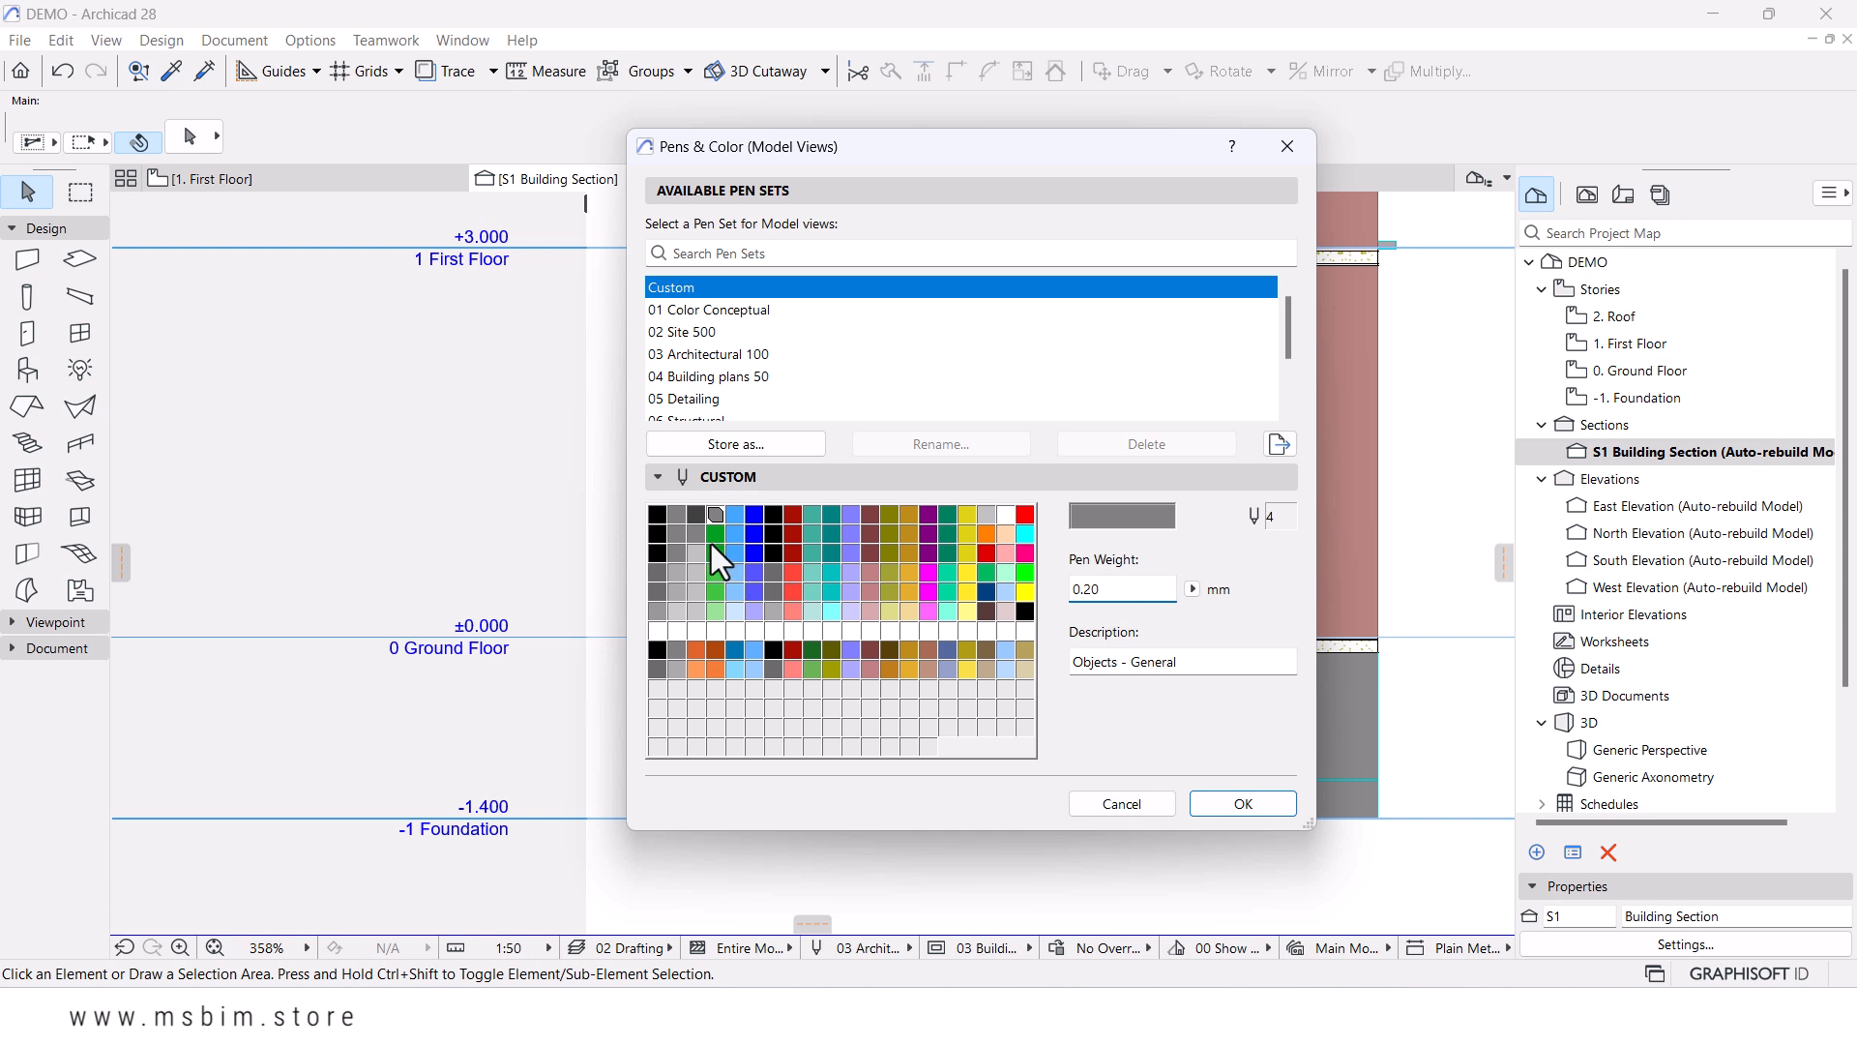
double_click(1094, 588)
- Recolour pen 24 (Objects - Cut Structural) medium grey and set its pen weight to 0.15 mm
left_click(716, 533)
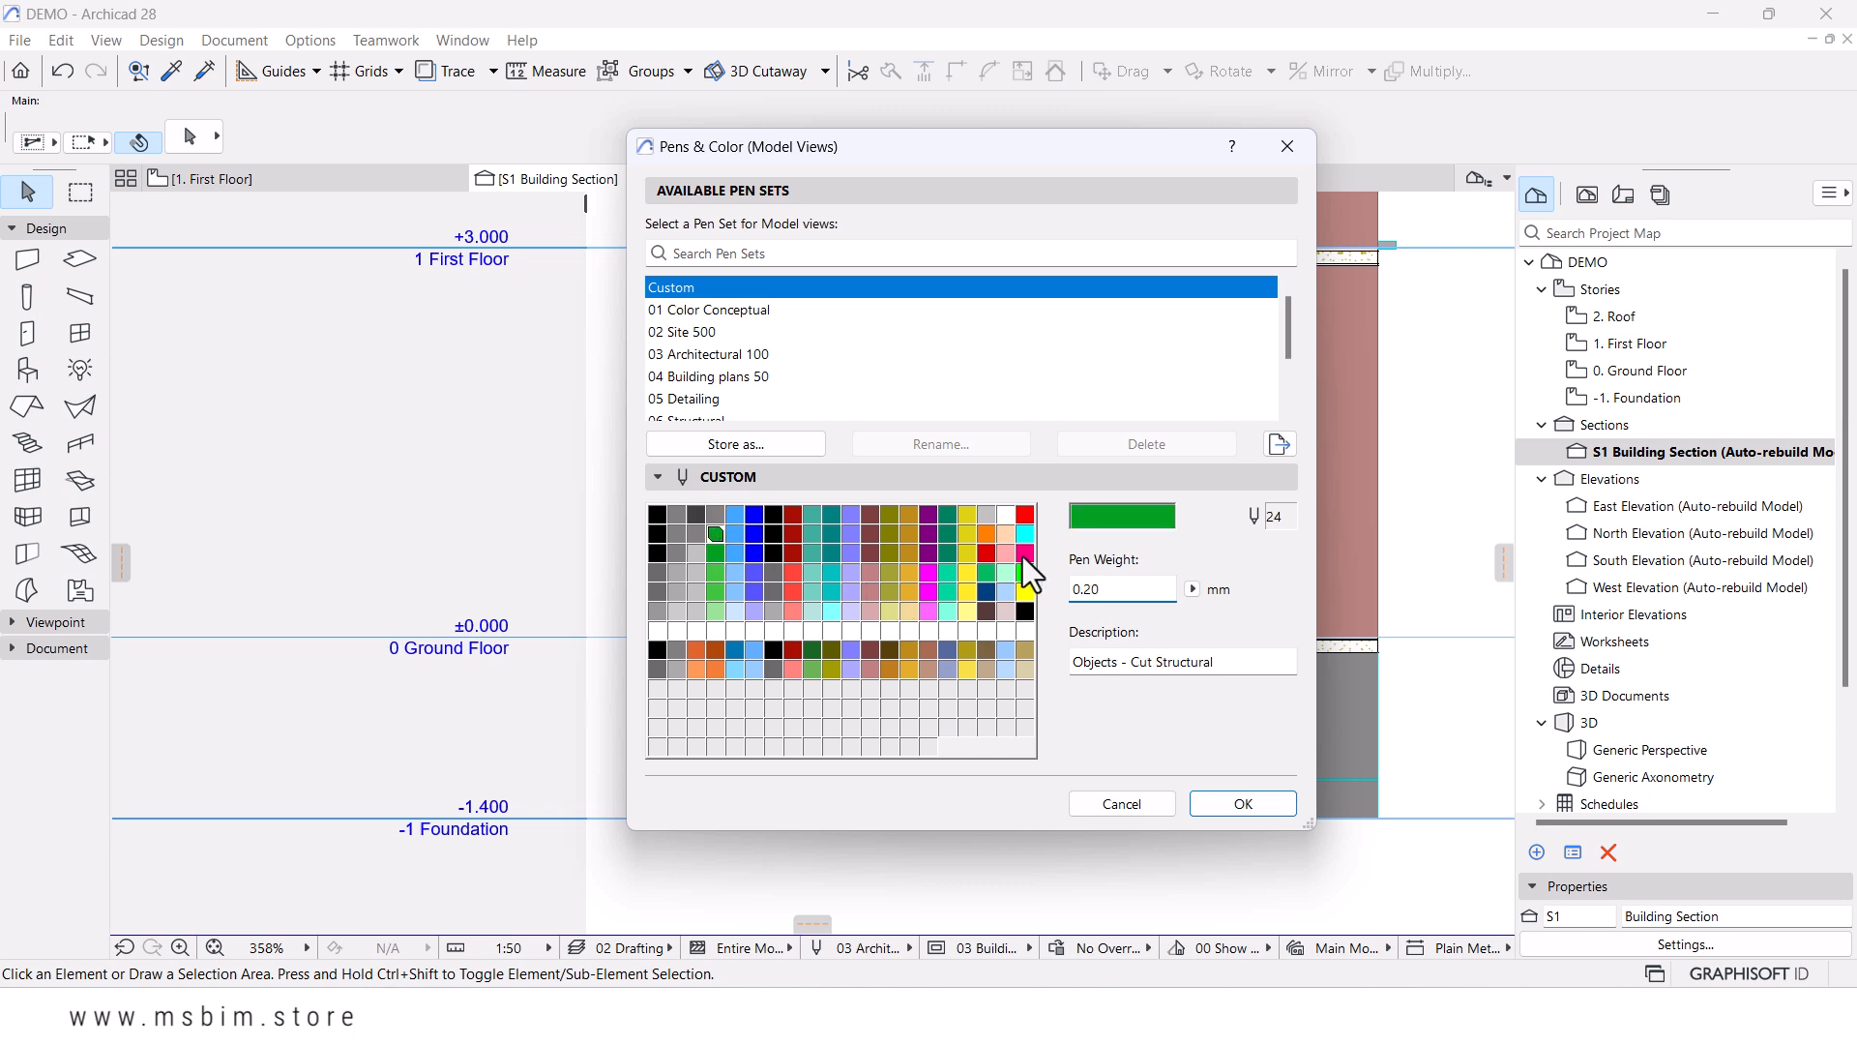
left_click(1109, 525)
left_click(766, 401)
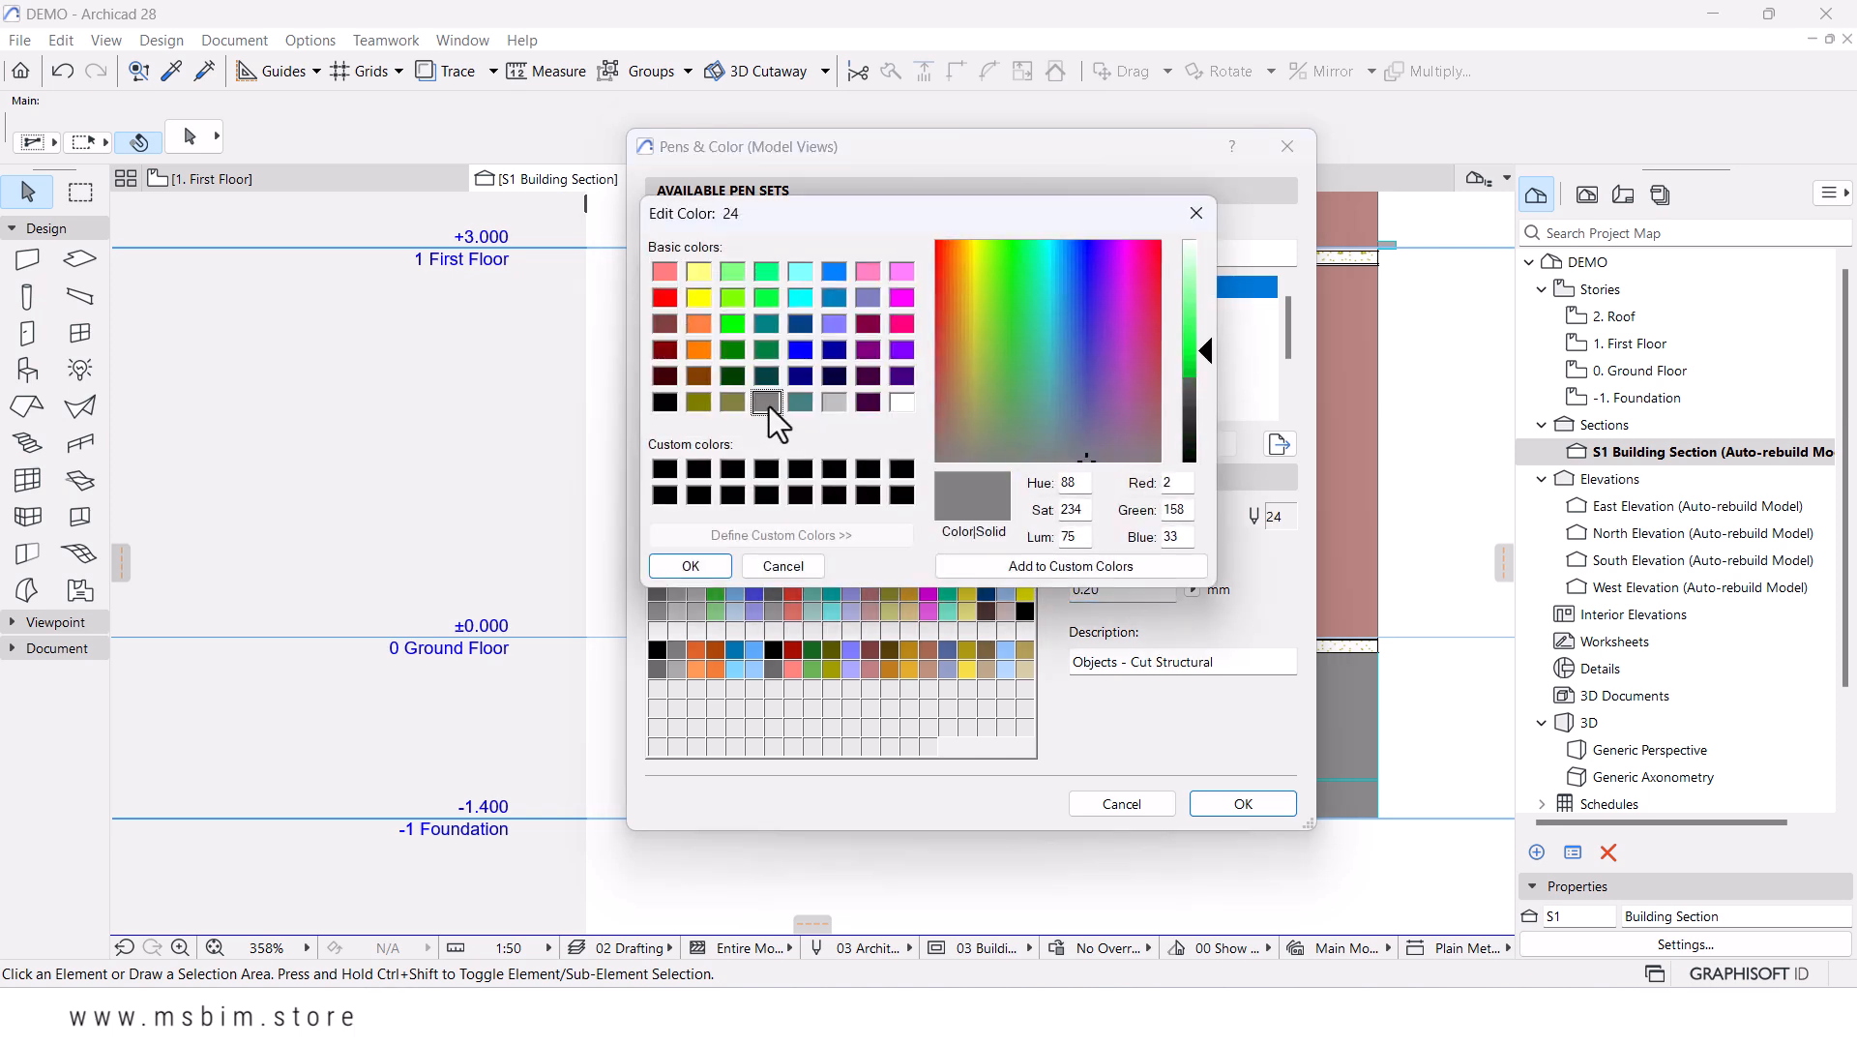
left_click(691, 565)
left_click_drag(1122, 593, 1085, 597)
type("15")
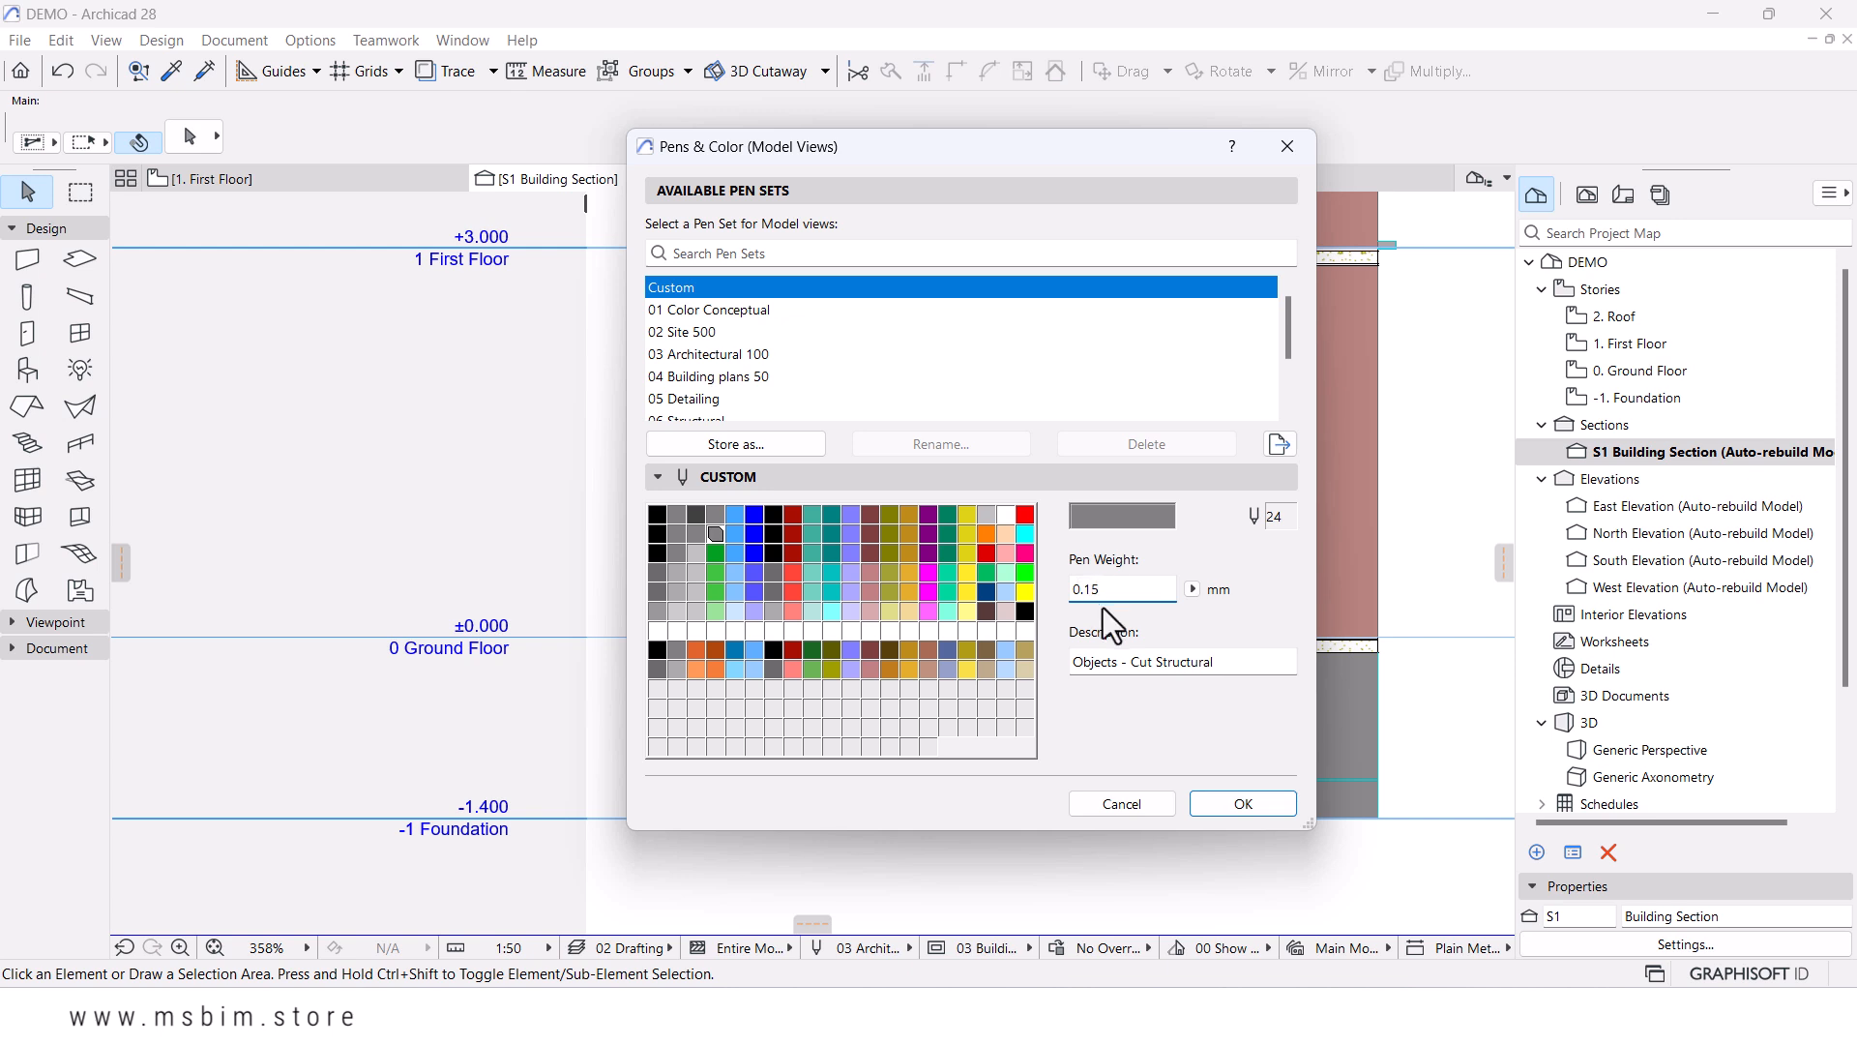
- Set pen 44 (Objects - Cut Non-Structural) to medium grey, RGB 128, 128, 128, with a 0.10 mm weight
left_click(721, 552)
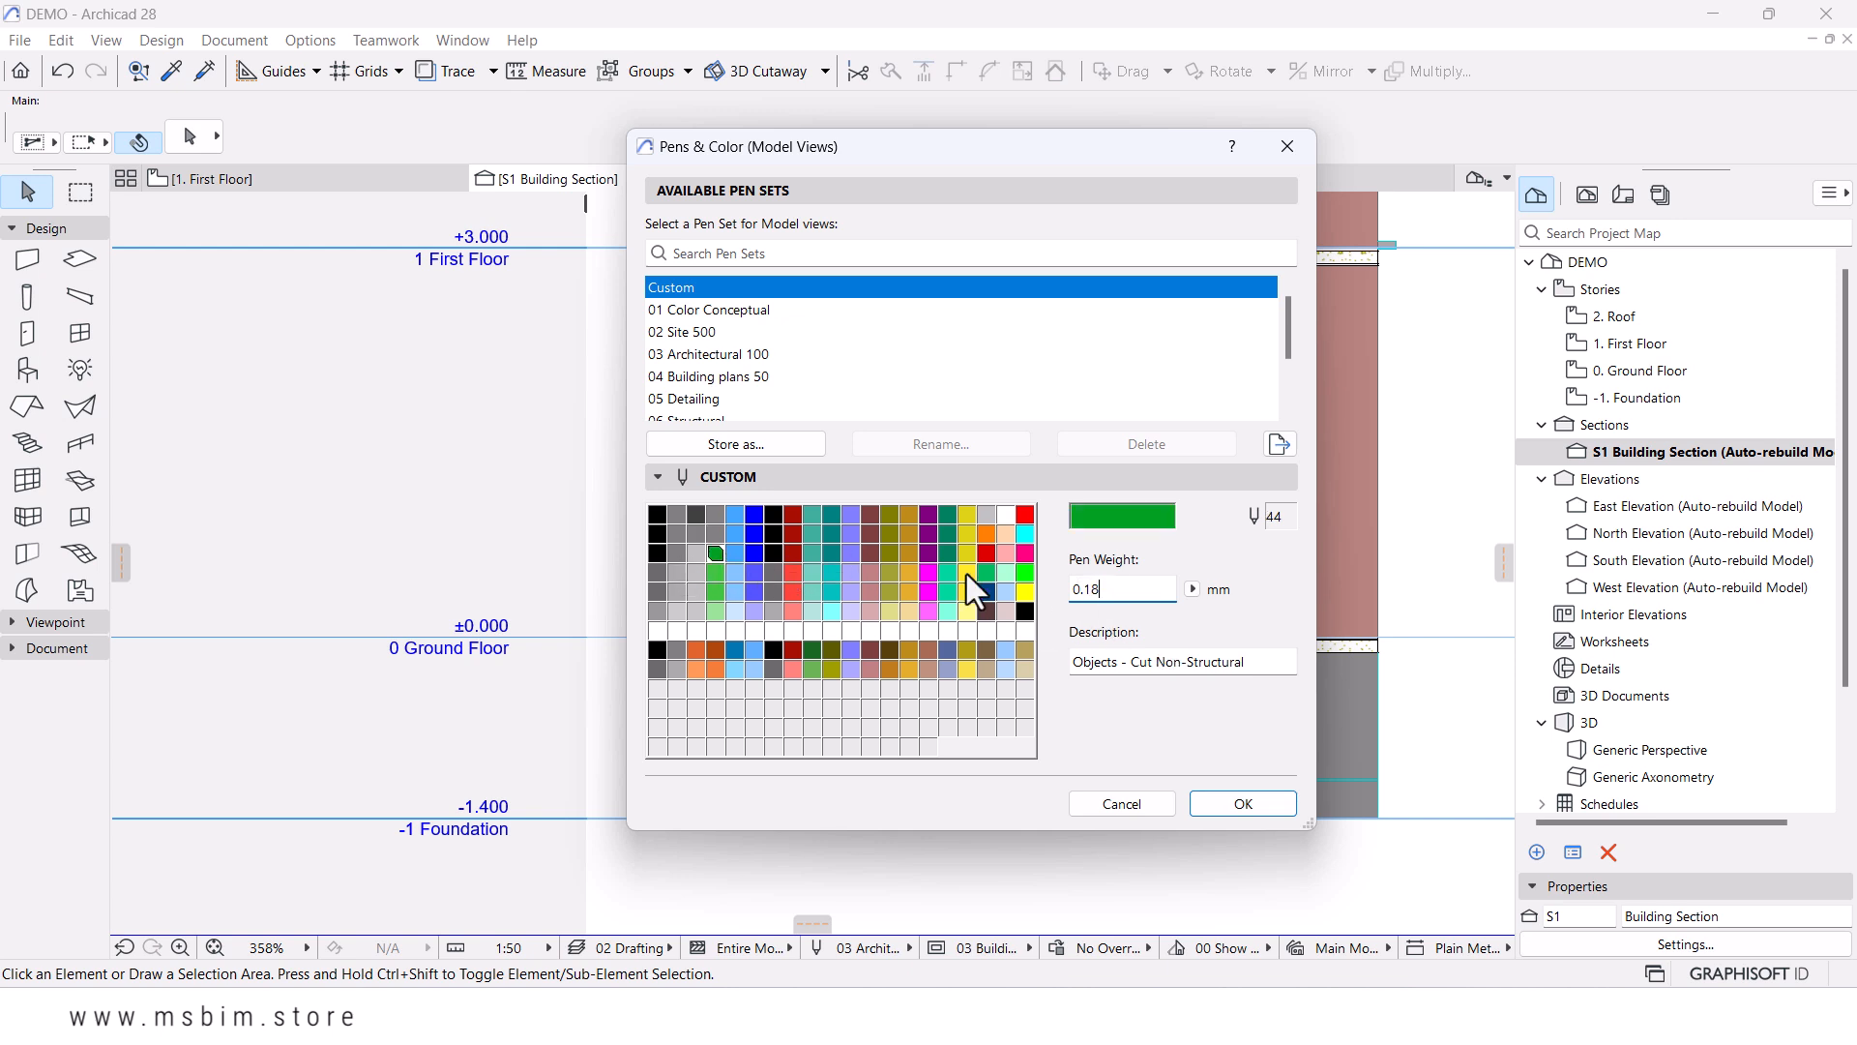
left_click(1122, 517)
left_click(766, 401)
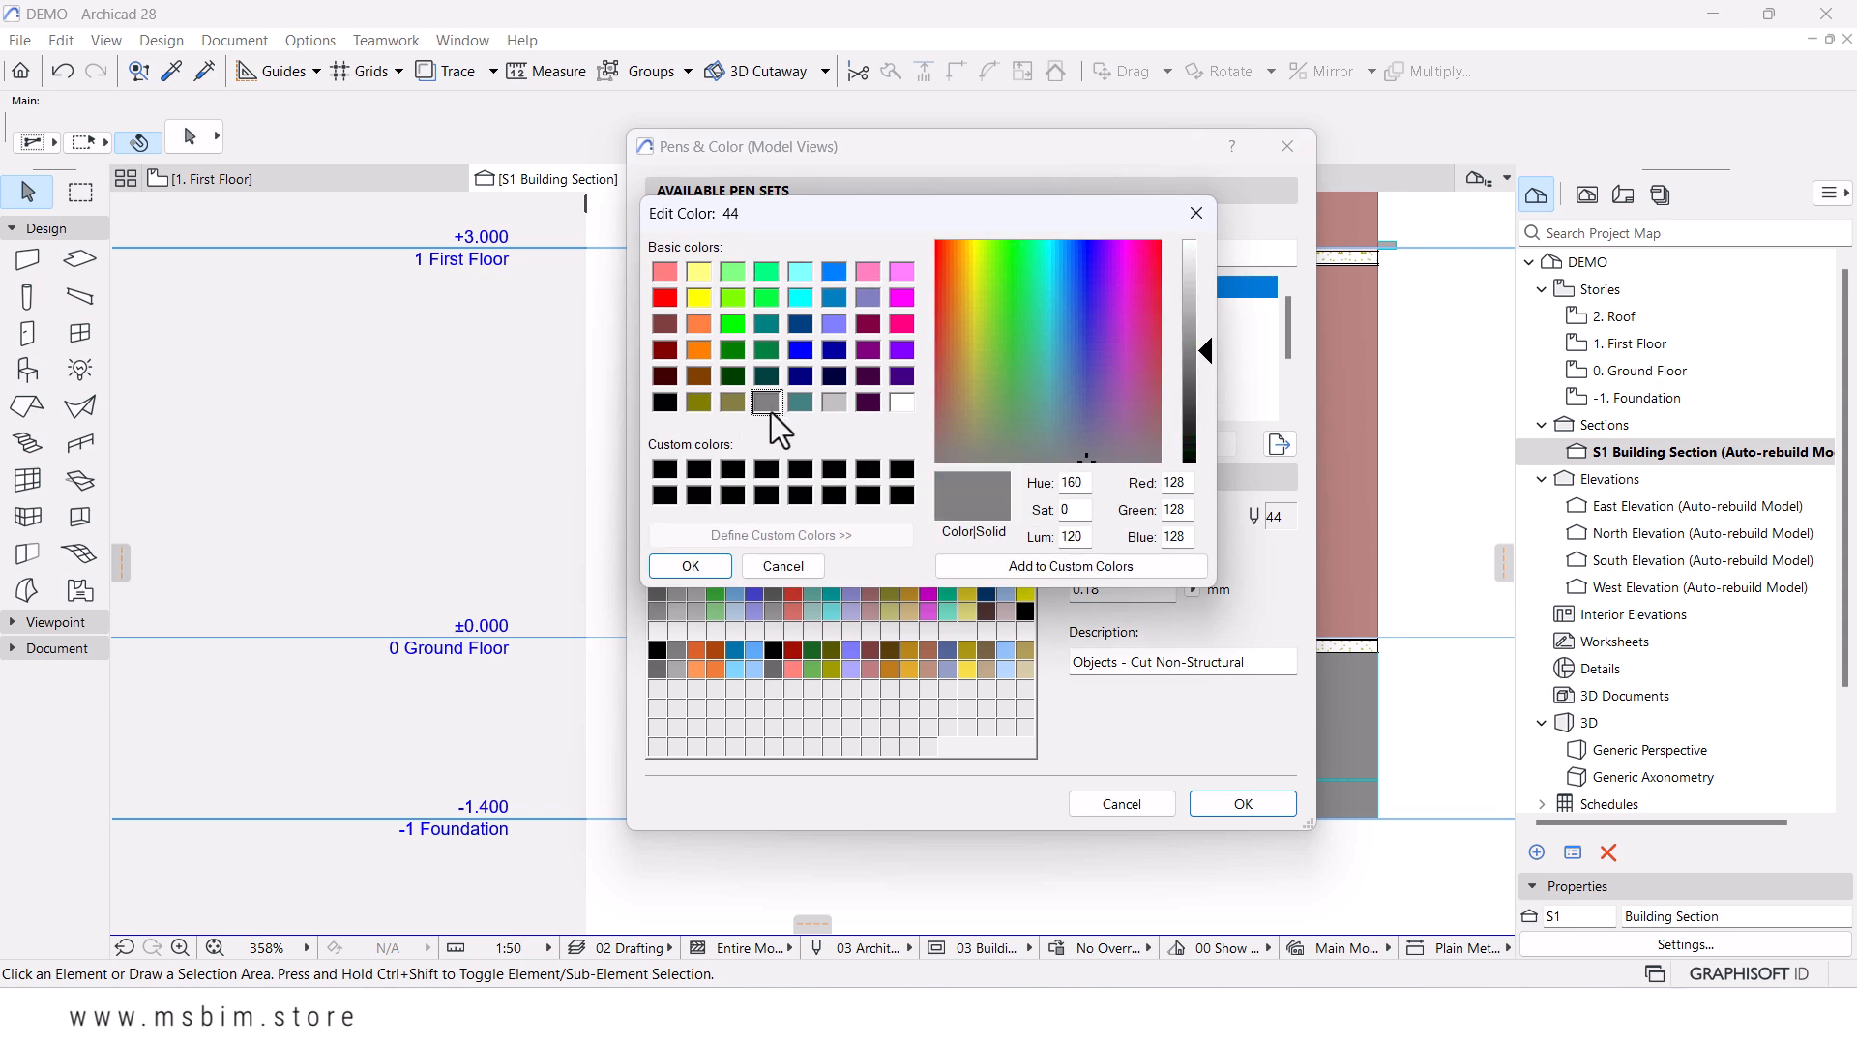
left_click(691, 566)
left_click_drag(1153, 590, 1086, 591)
key("BackSpace")
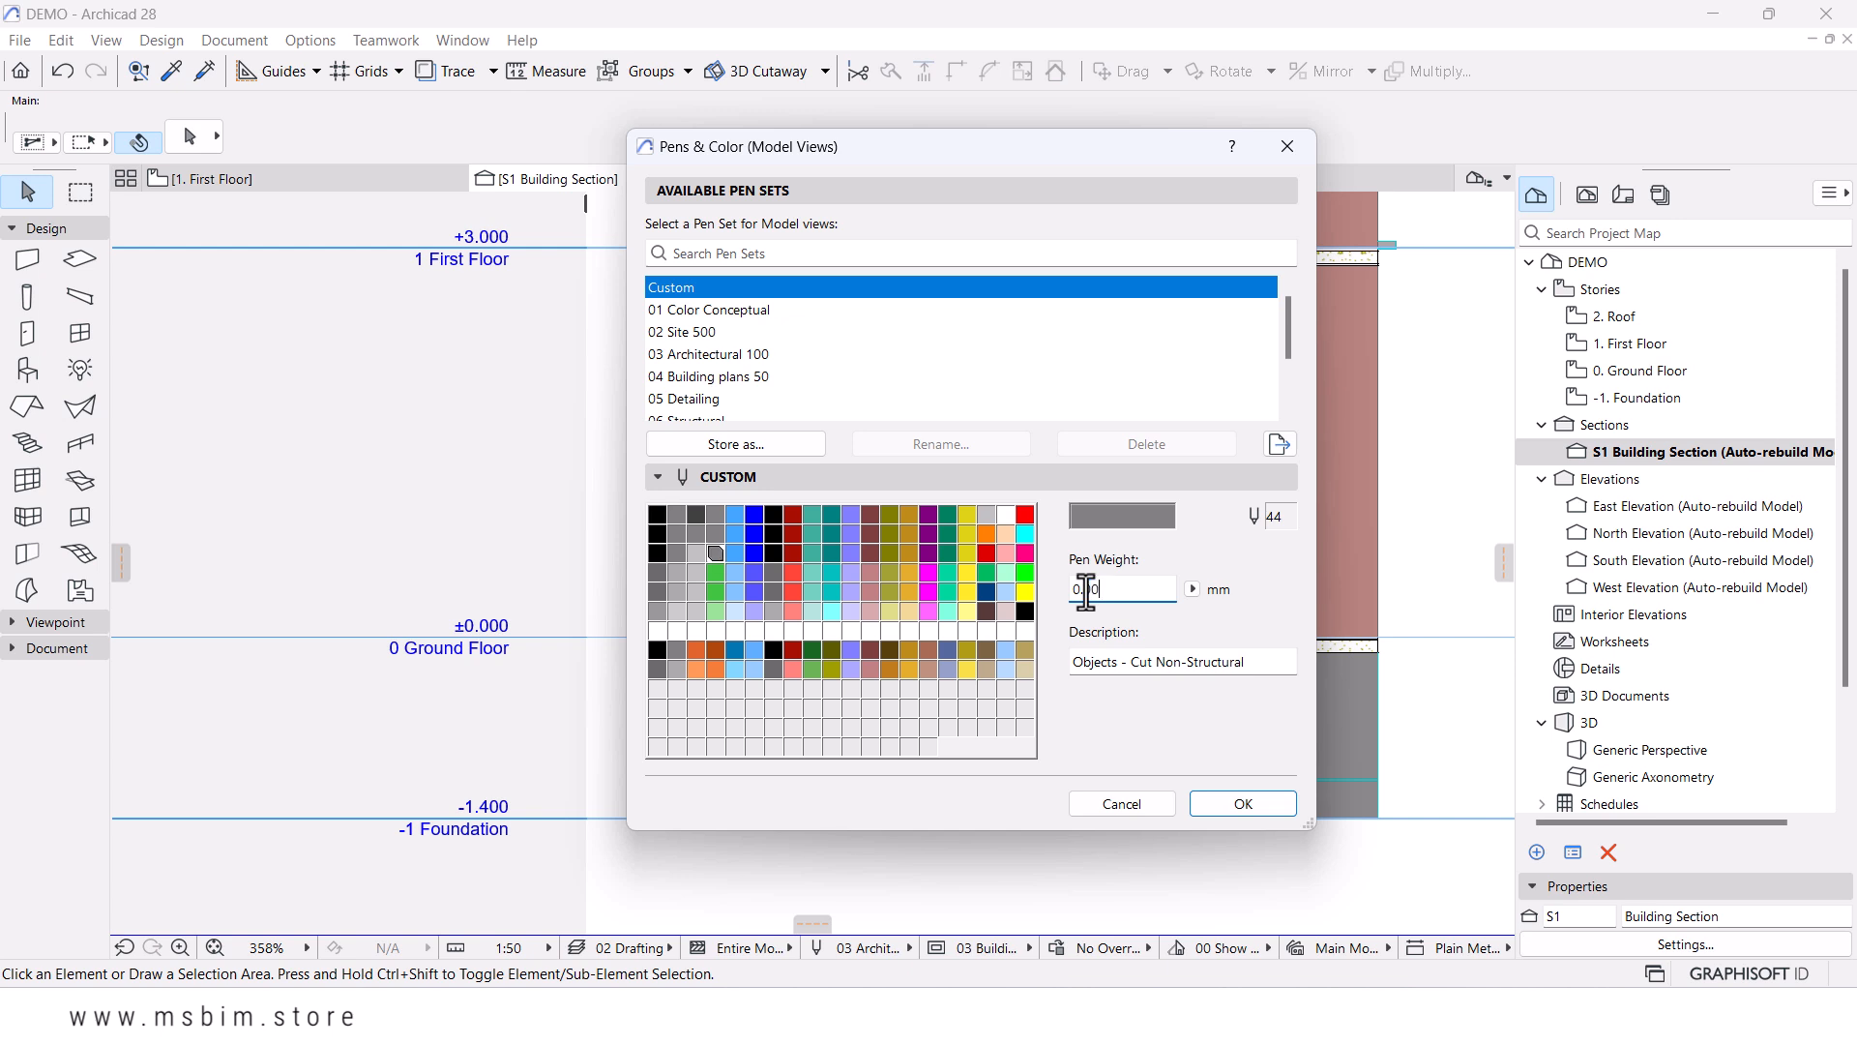
type("10")
- Set pen 64 (Objects - Symbols and Separators) to light grey, RGB 192, 192, 192, with a 0.10 mm weight
left_click(715, 572)
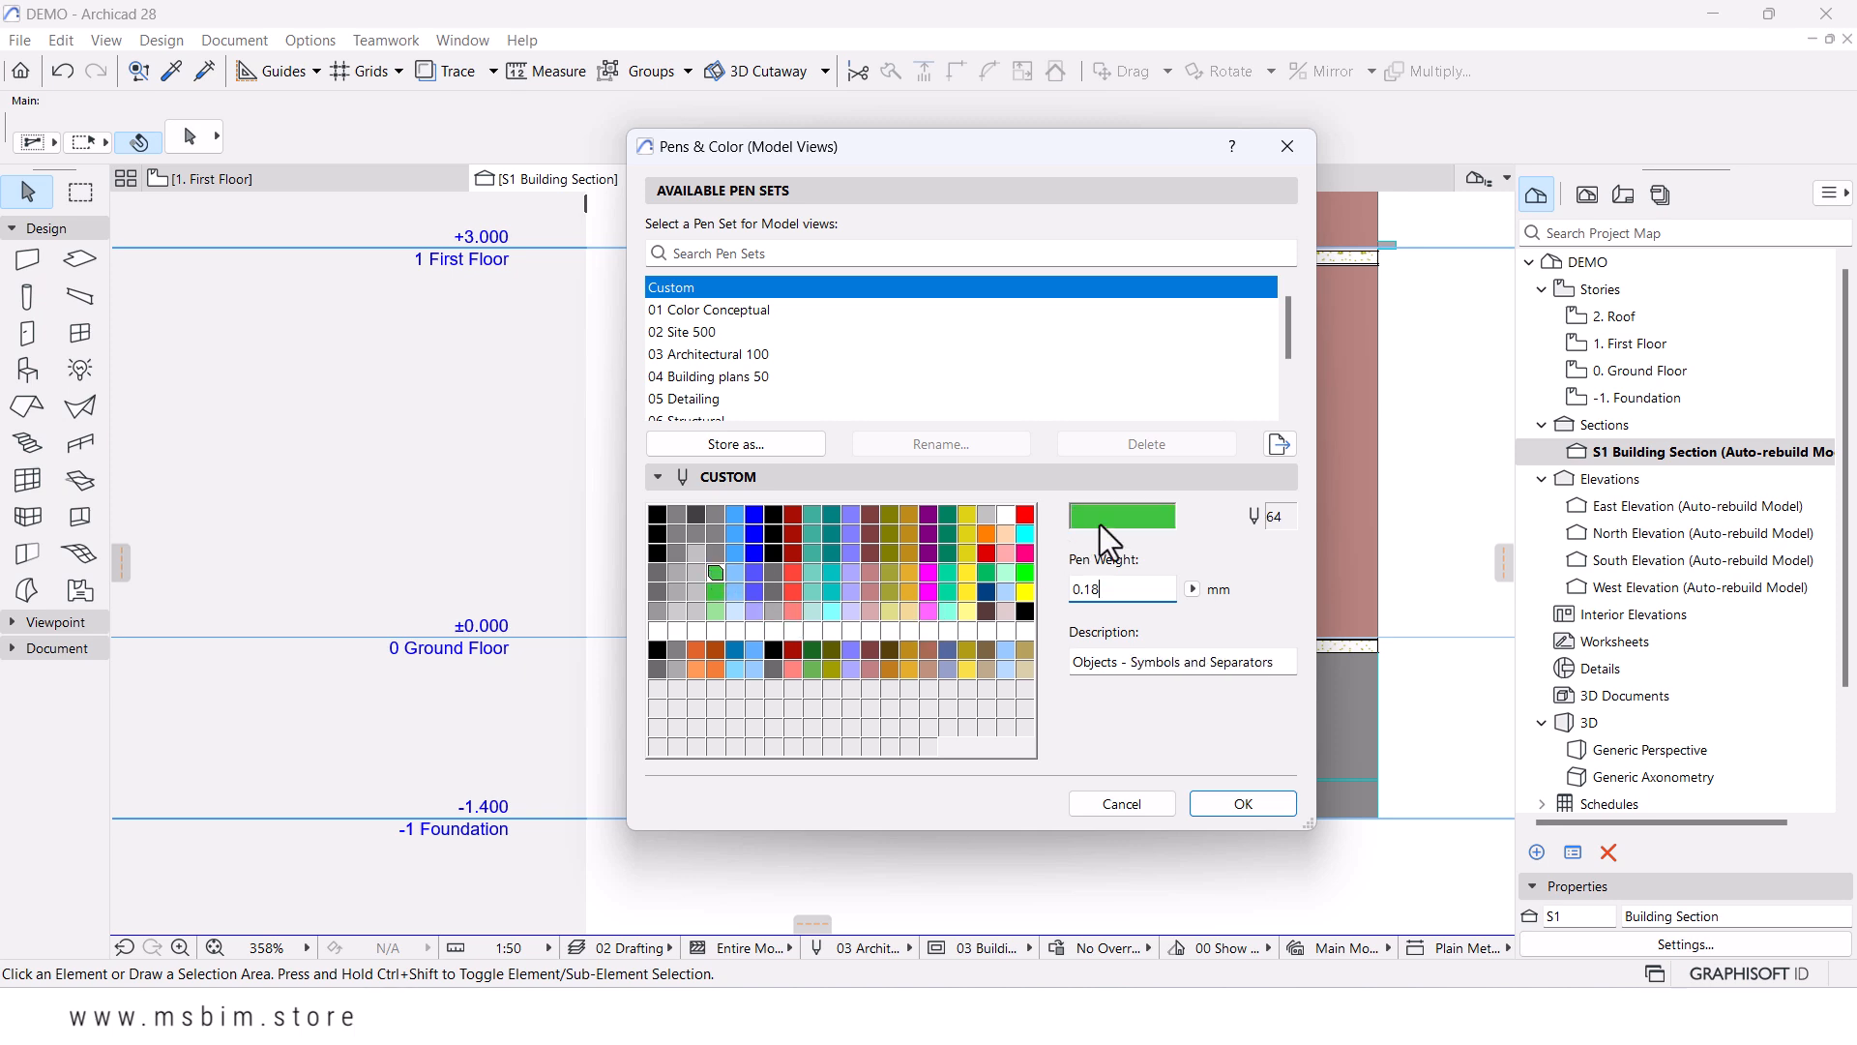
left_click(1139, 518)
left_click(833, 401)
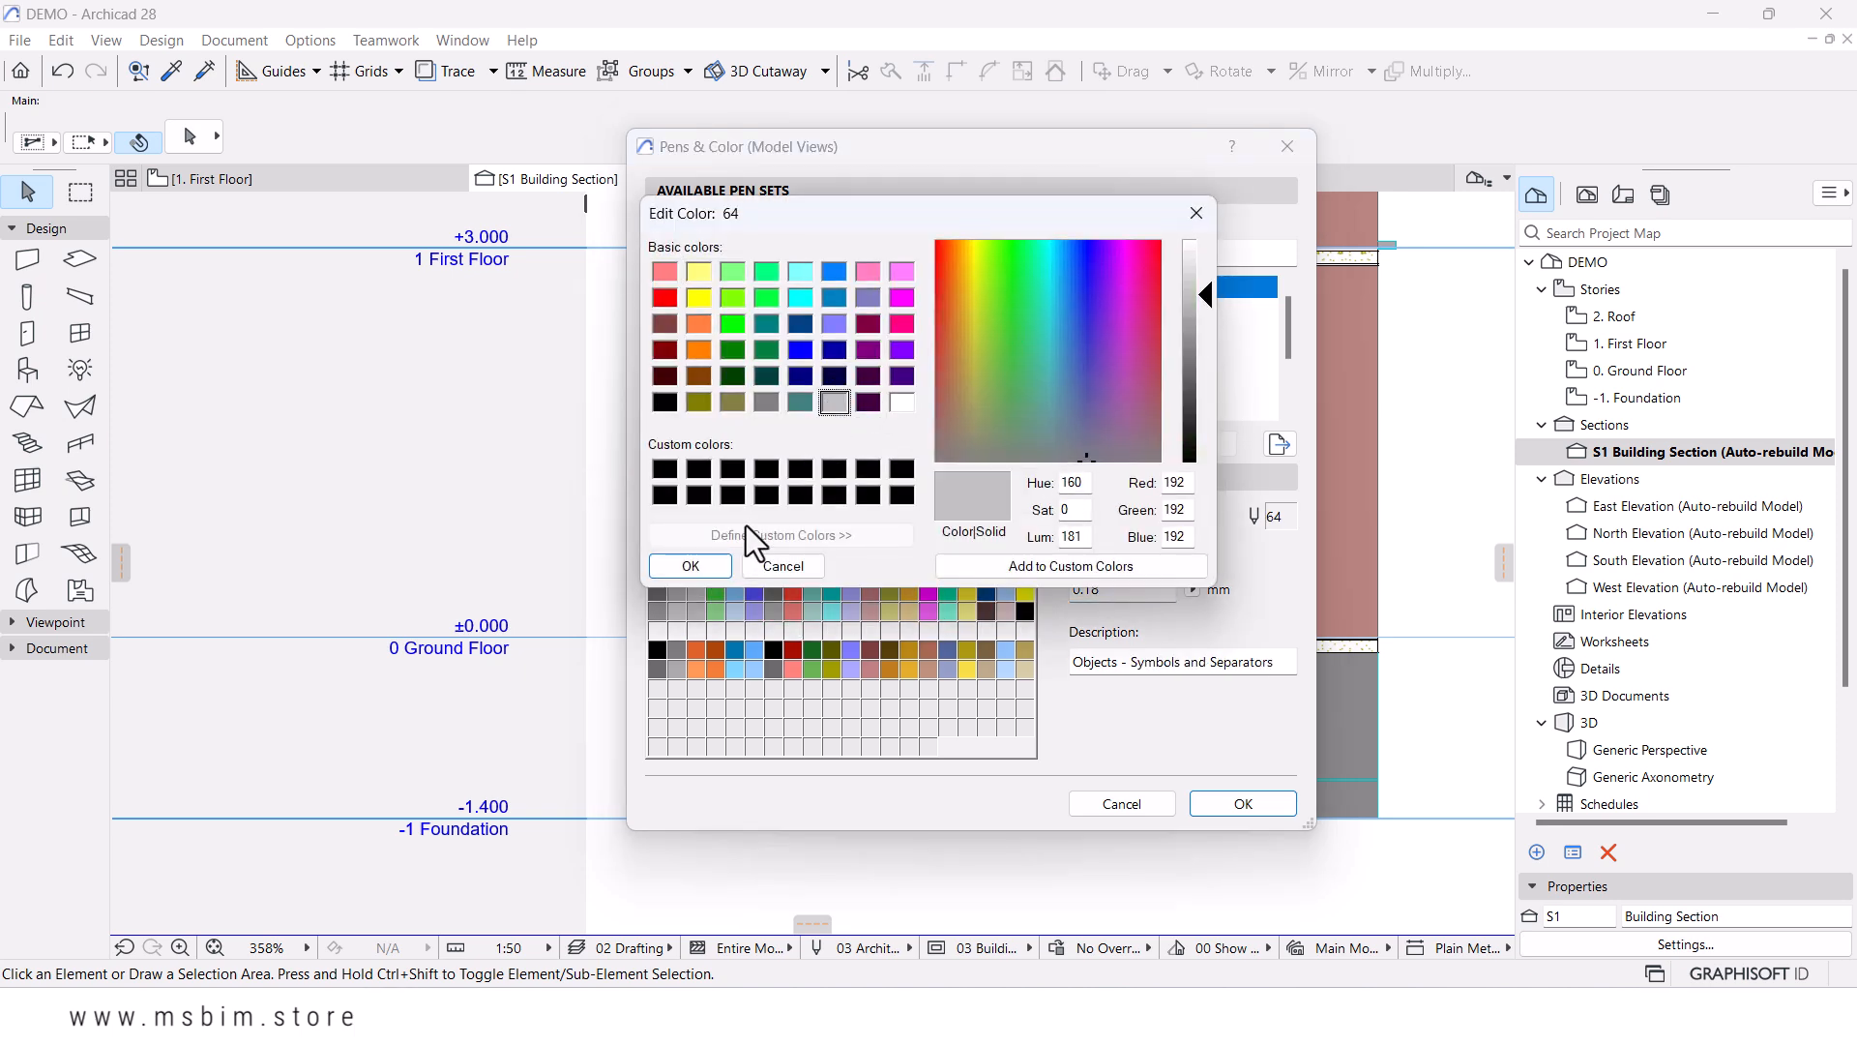
left_click(689, 566)
left_click_drag(1110, 592, 1085, 593)
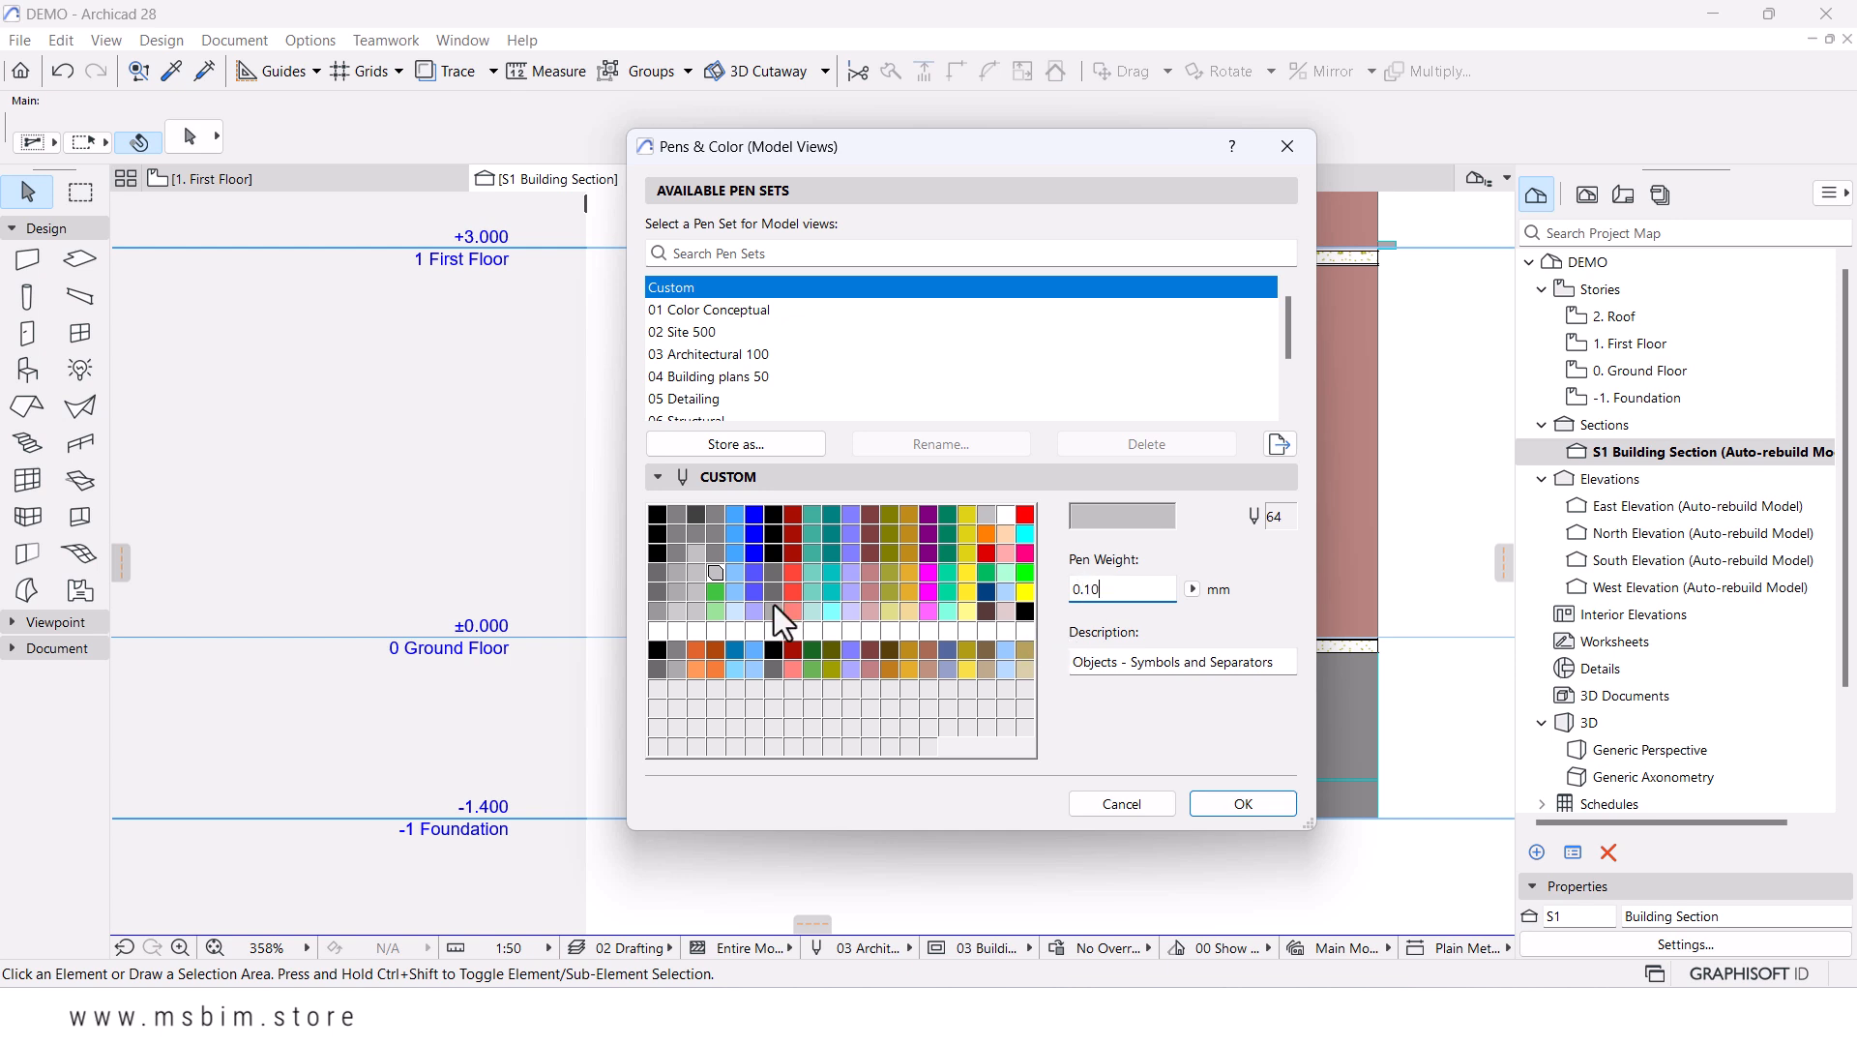
- Recolour pen 84 (Objects - Uncut and Overhead) and the pen below it light grey together, and set pen 84's weight to 0.10 mm
left_click(719, 593)
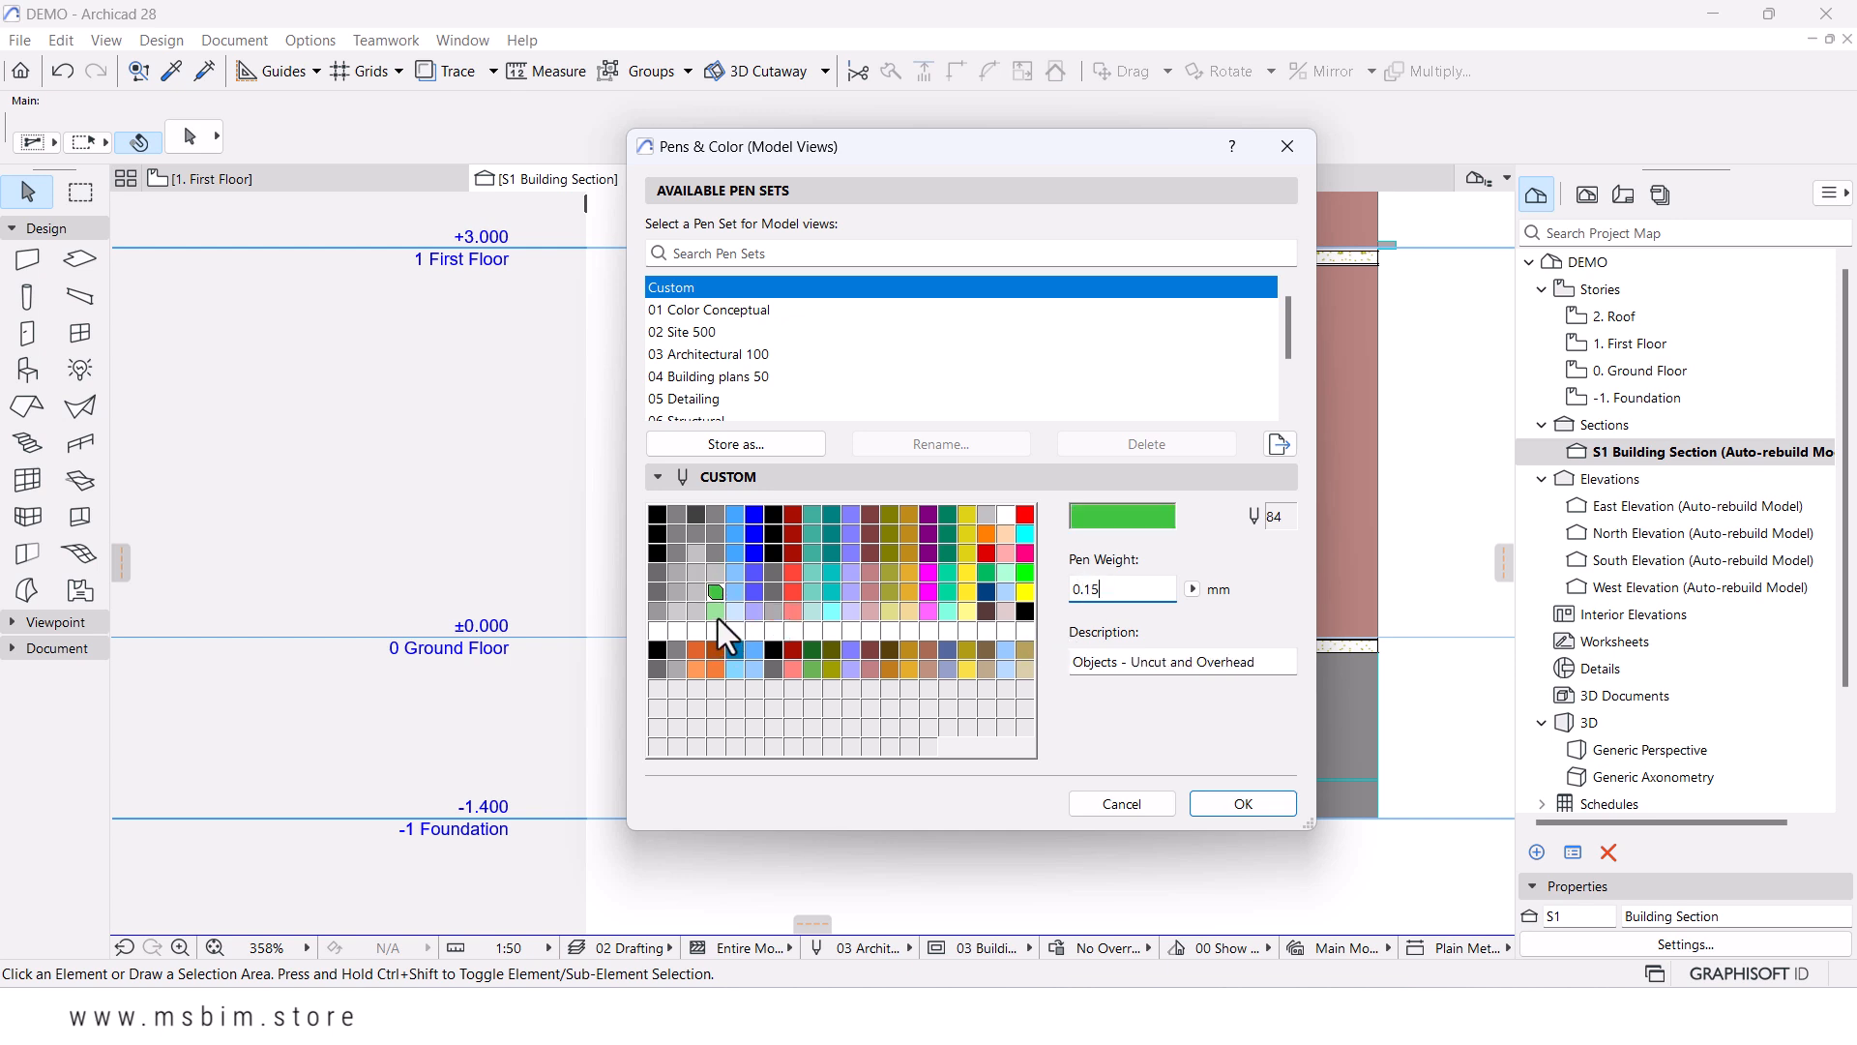
left_click(718, 616, "ctrl")
left_click(1076, 522)
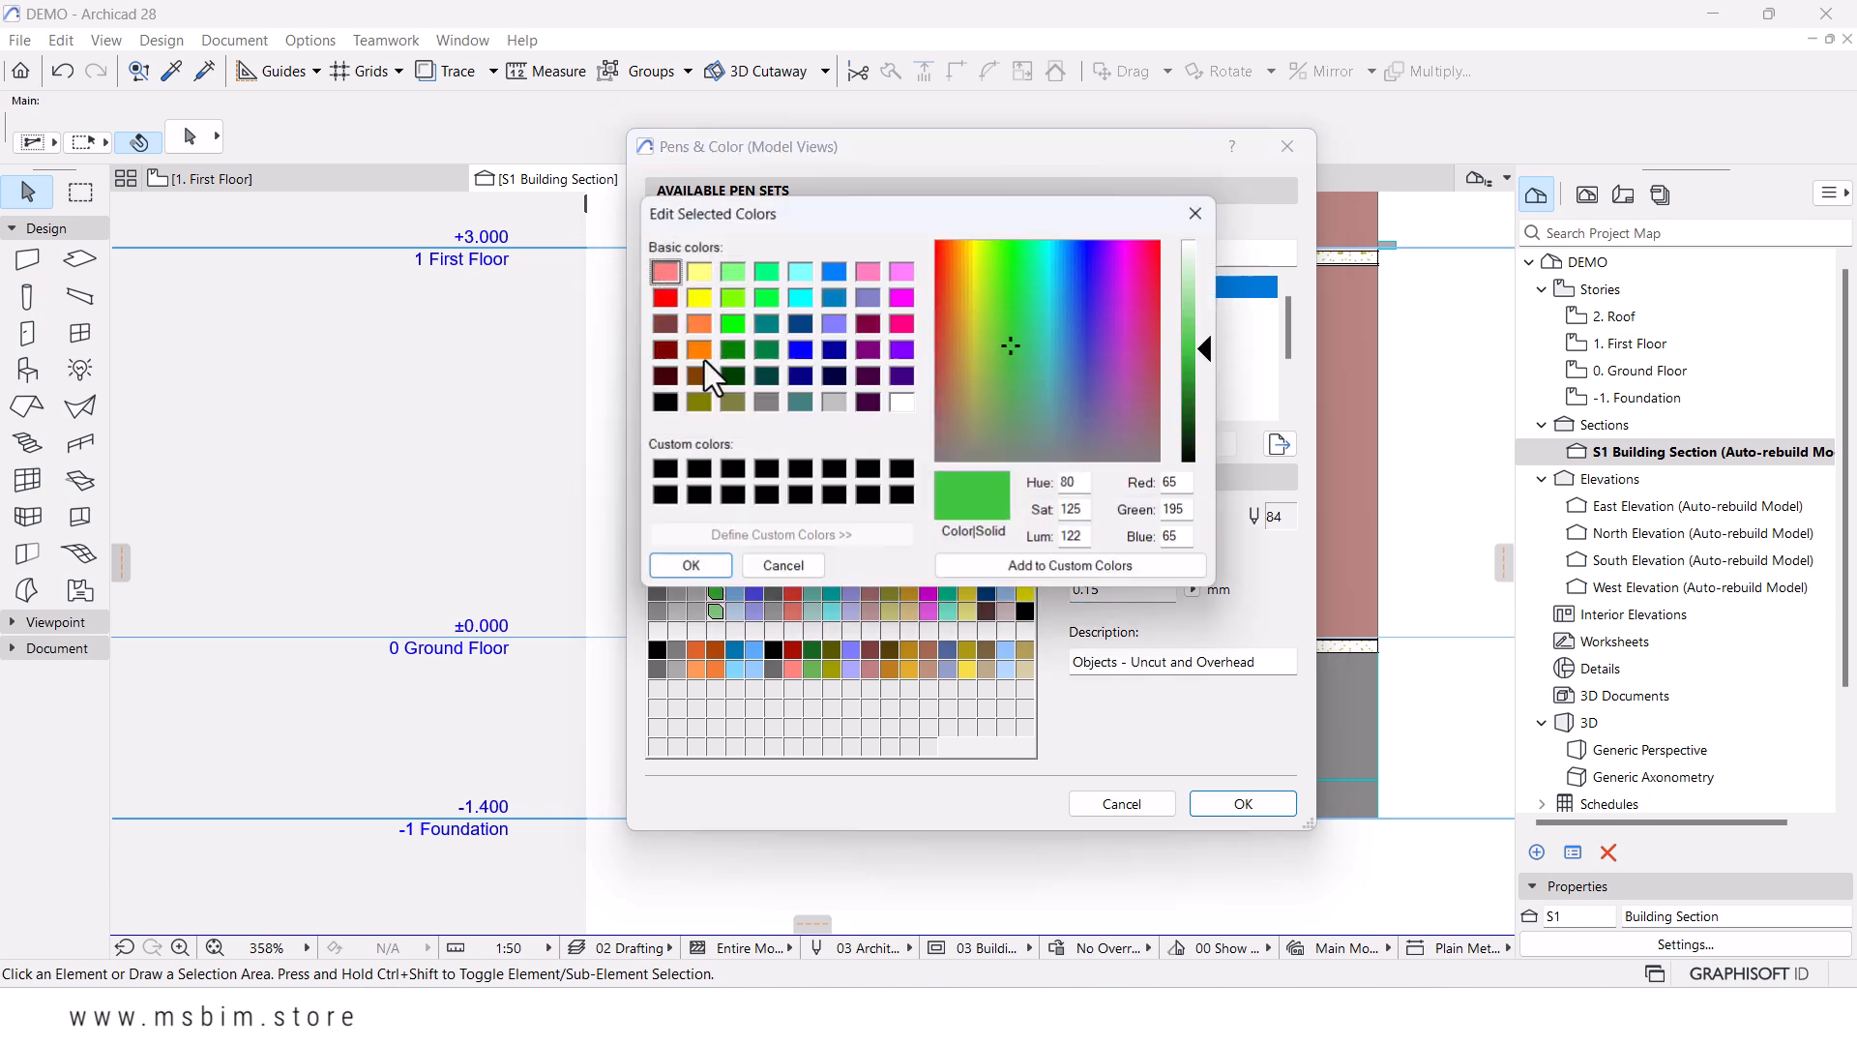
left_click(828, 404)
left_click(690, 566)
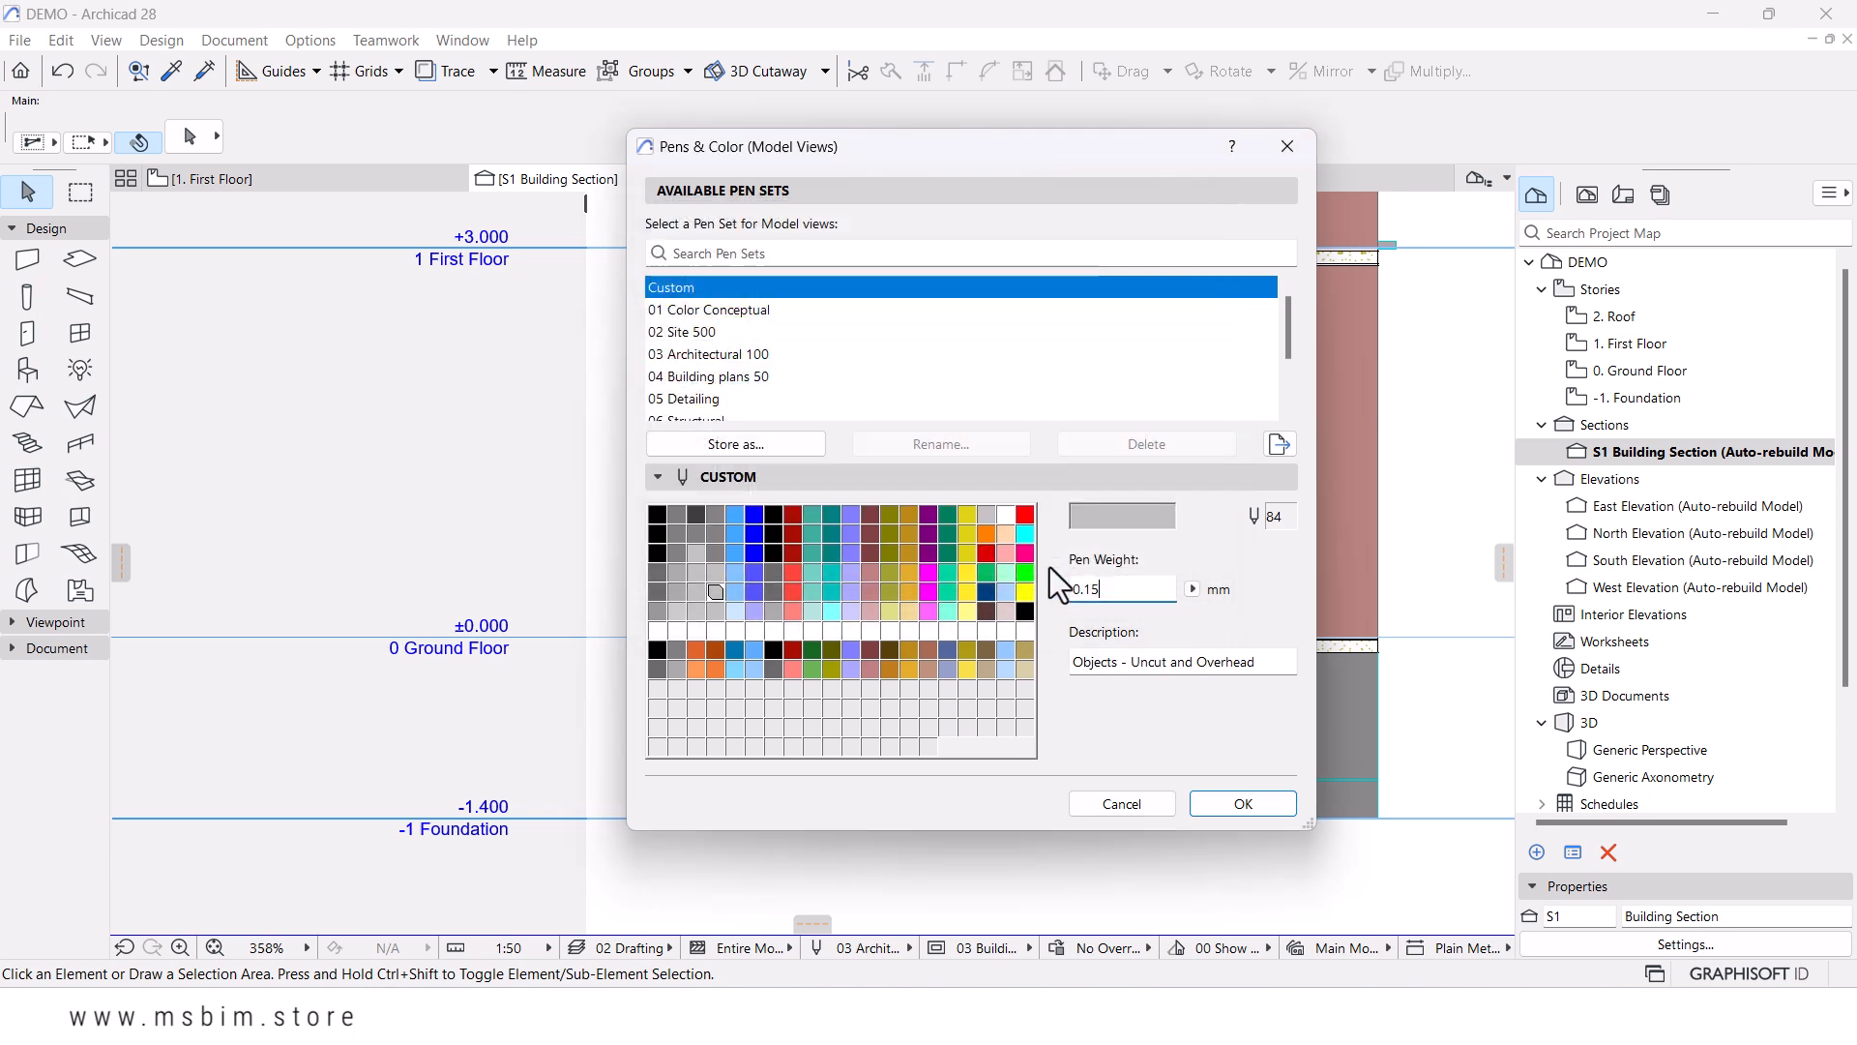
left_click_drag(1110, 588, 1085, 590)
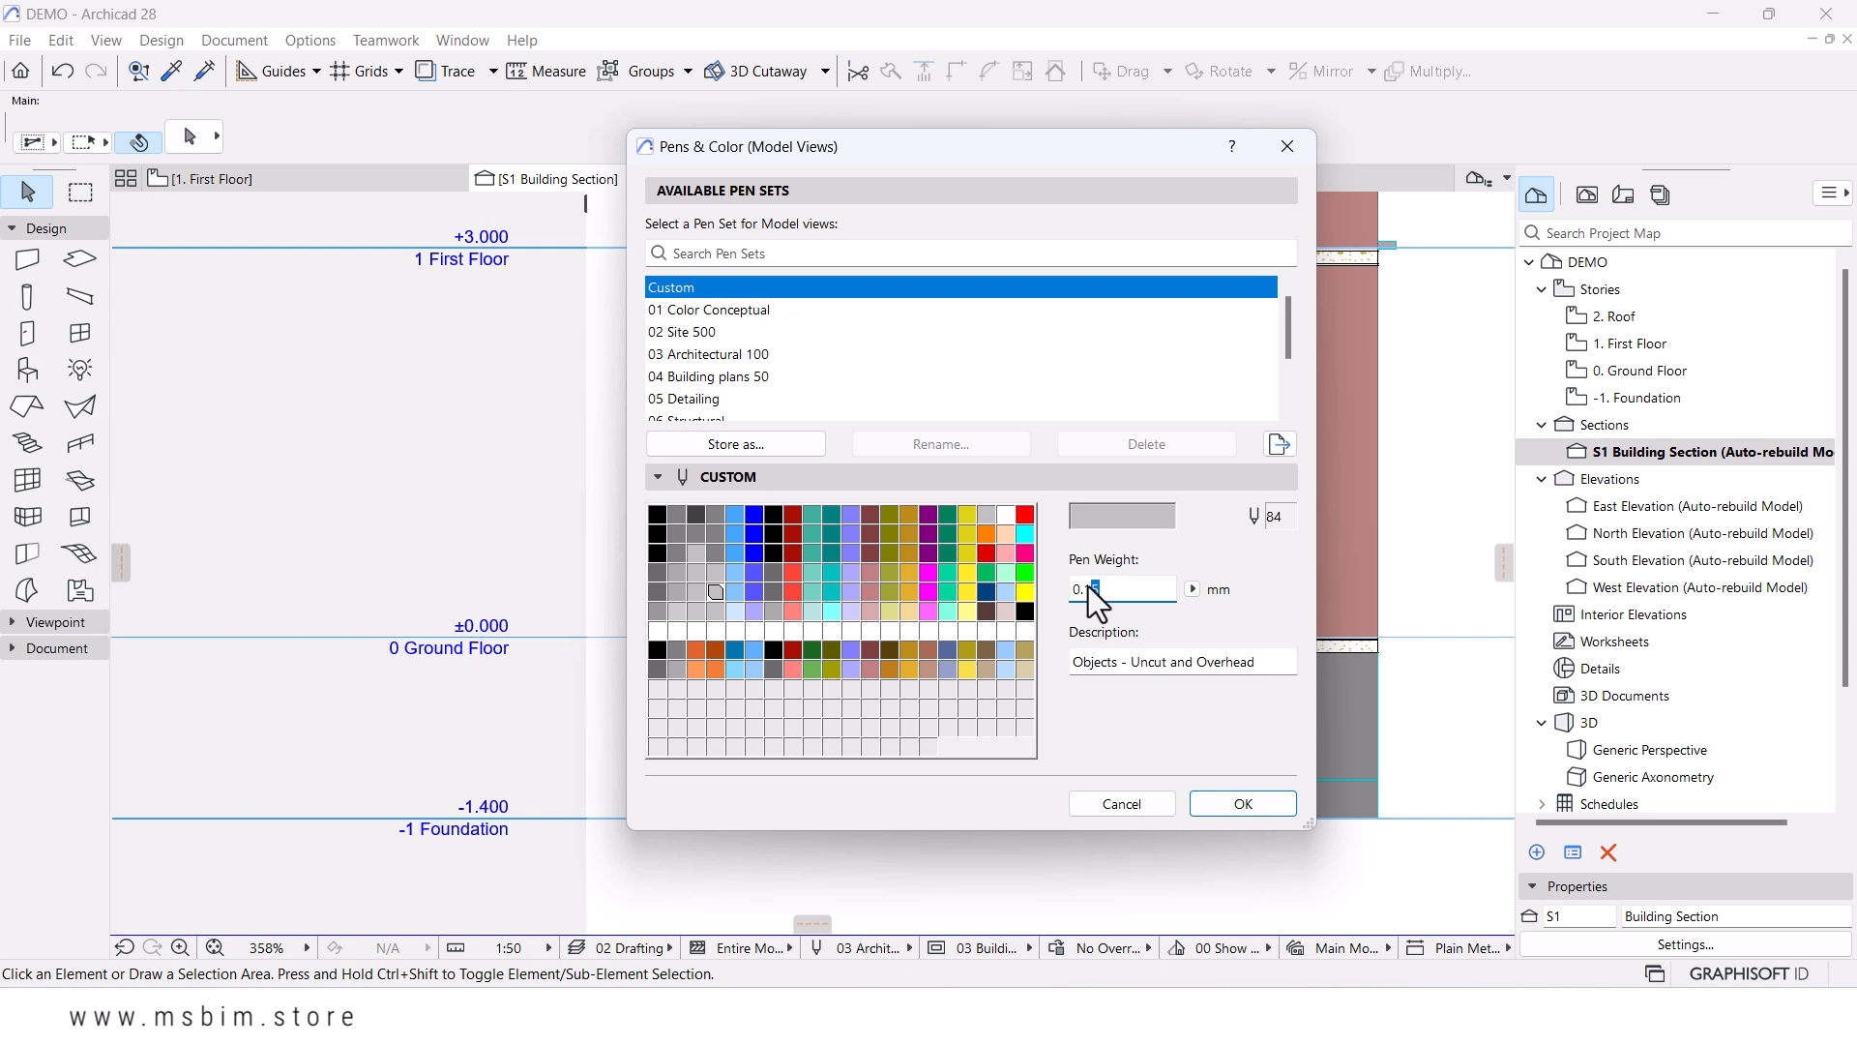
type("0")
- Recolour pen 5 (Annotation - General) red, RGB 255, 0, 0
left_click(734, 514)
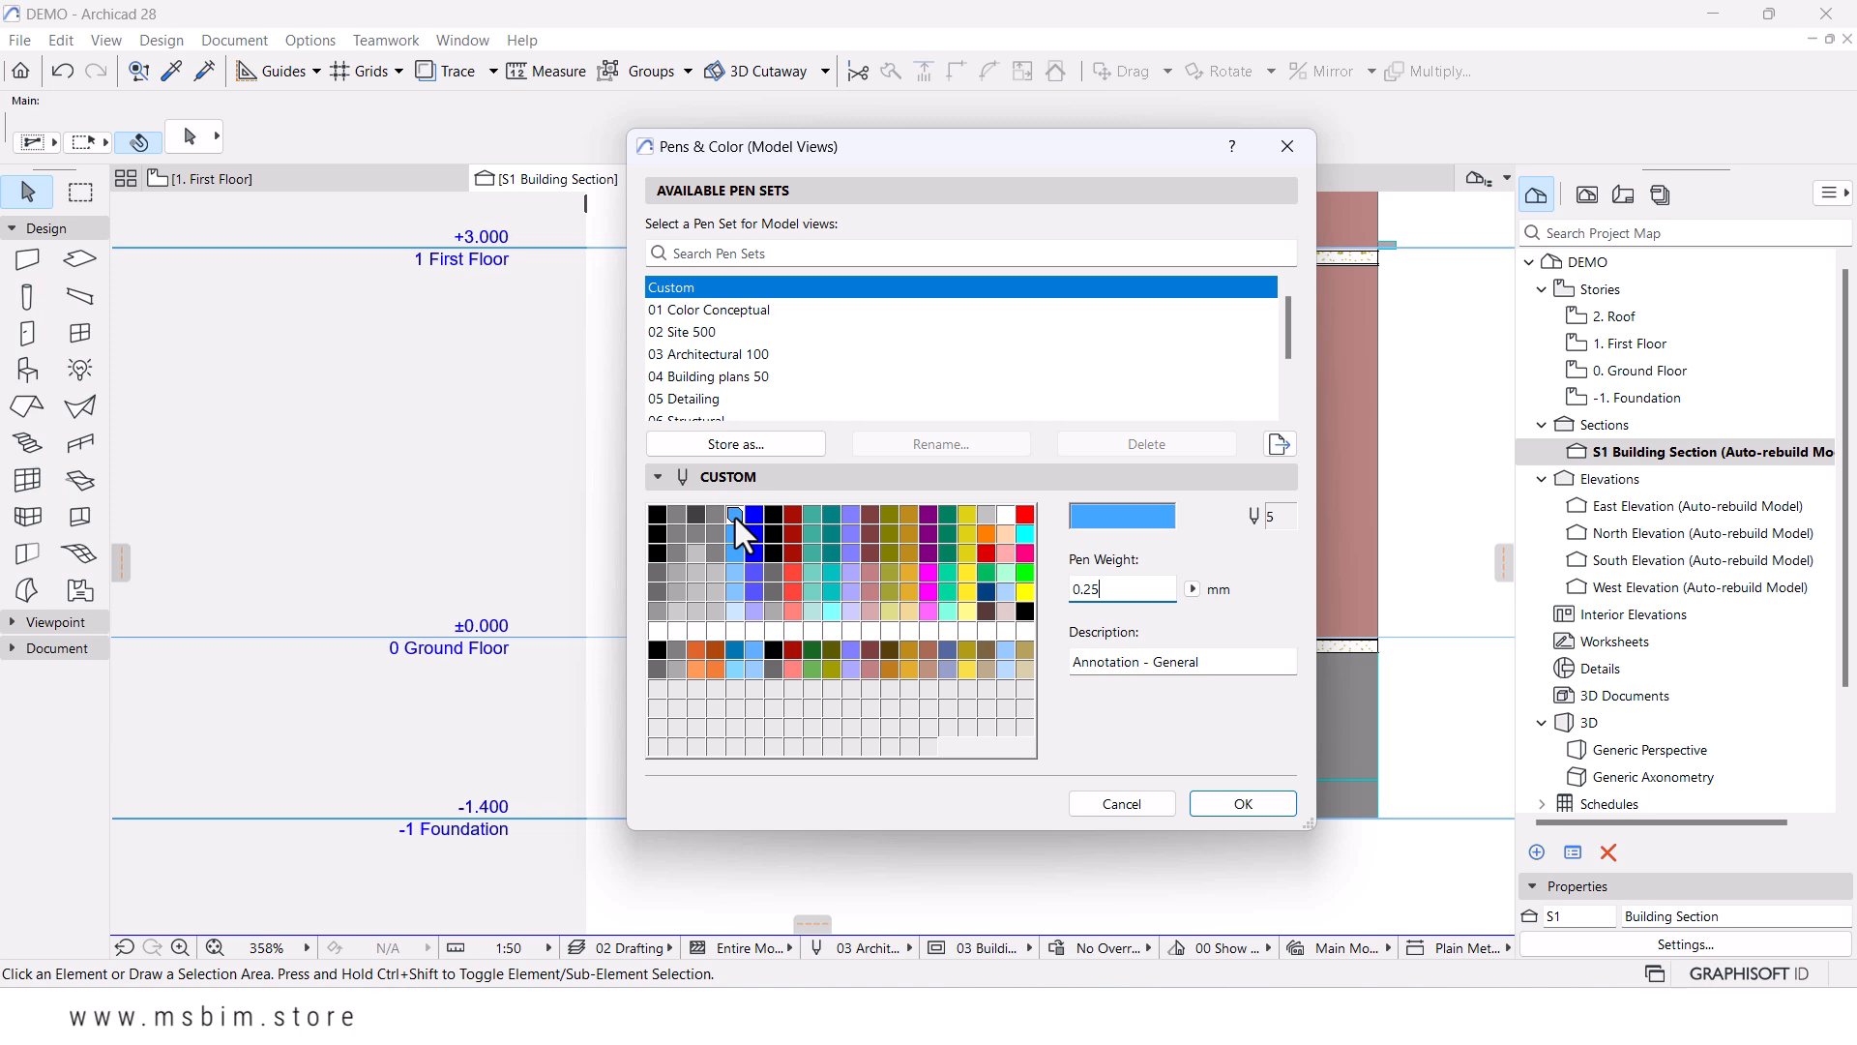
left_click(1147, 519)
left_click(665, 297)
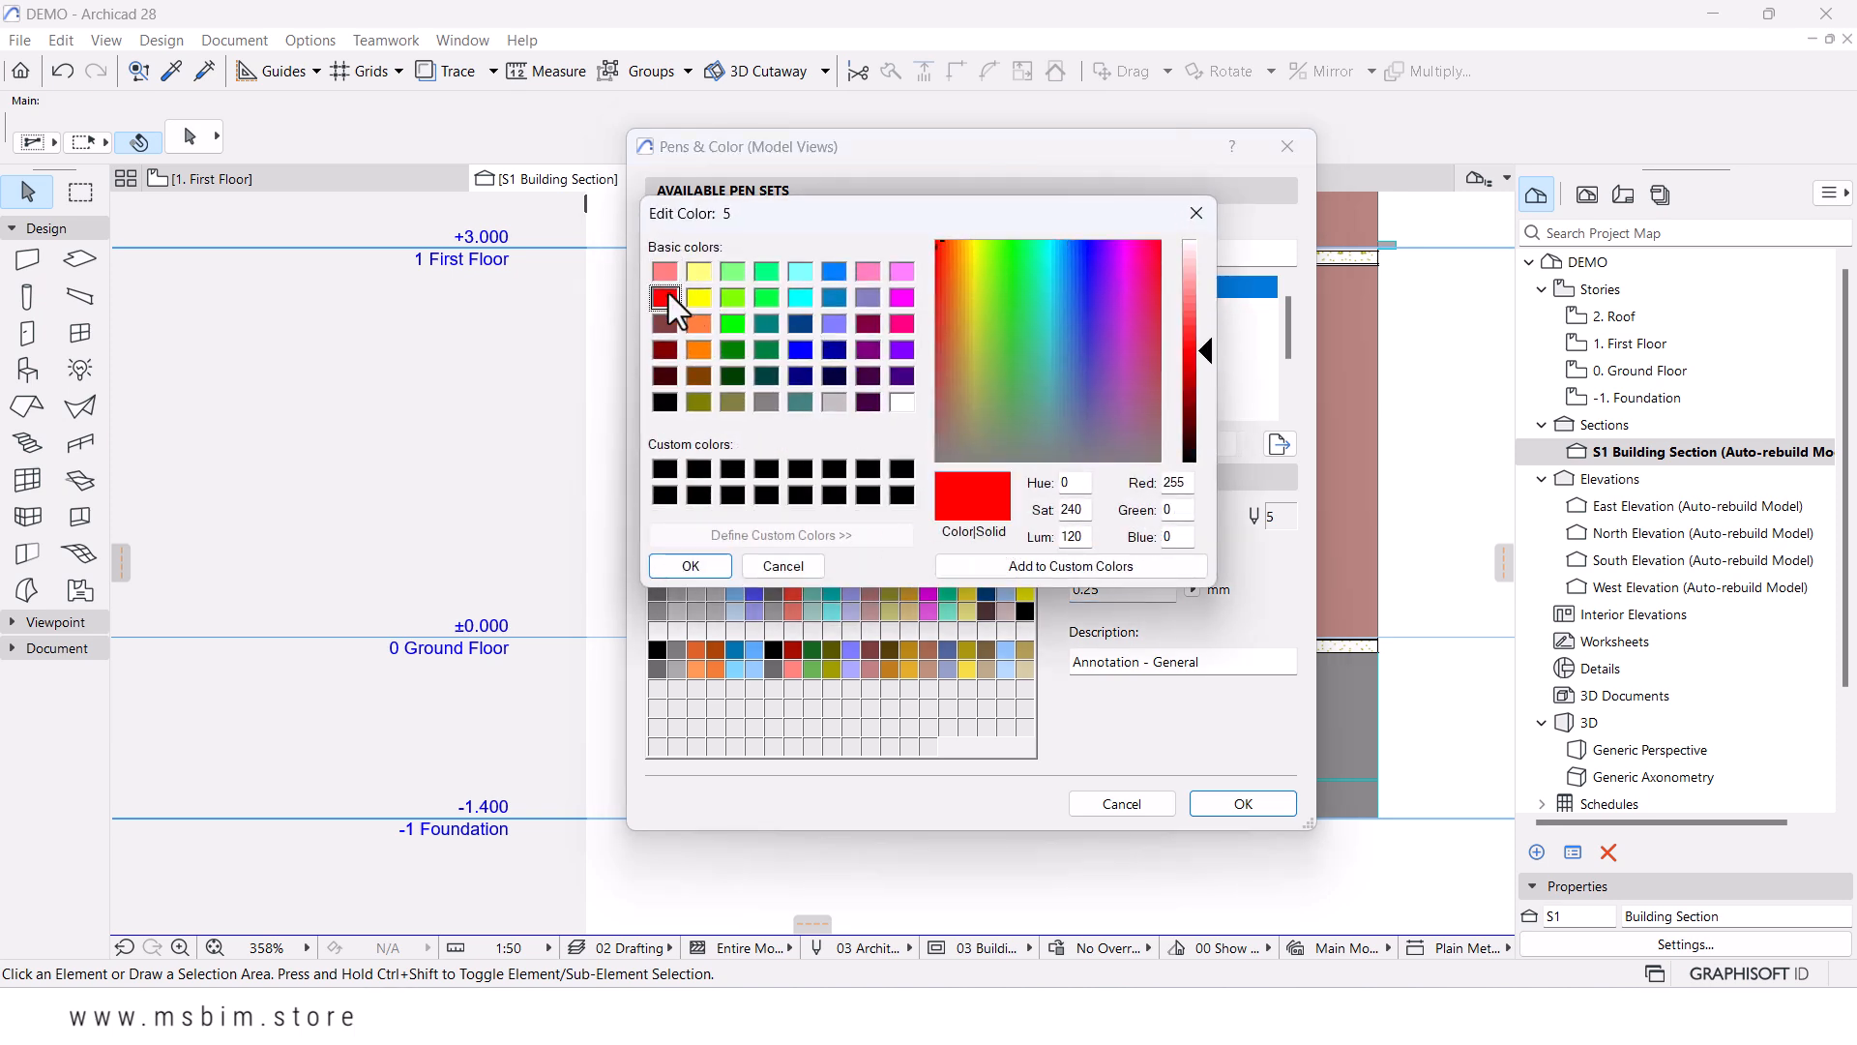
left_click(697, 563)
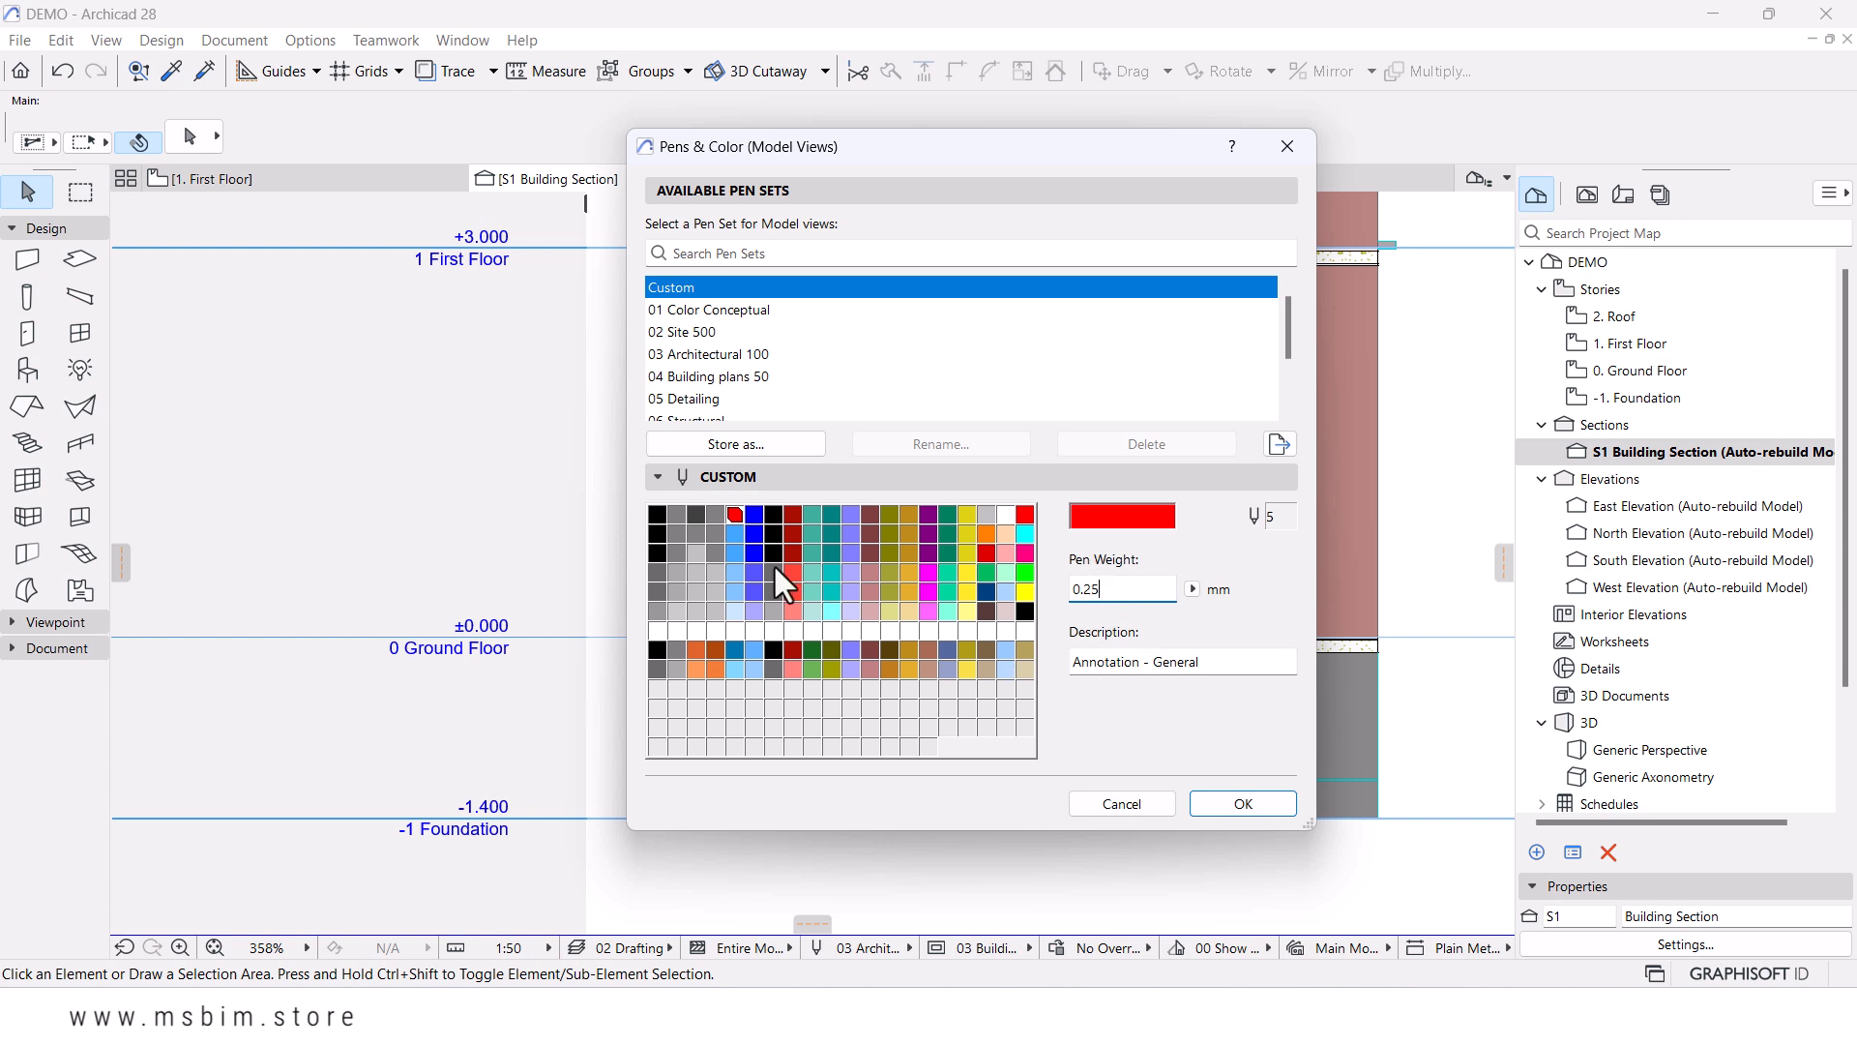
- Set pen 25 (Annotation - Markers) to light grey, RGB 192, 192, 192, with a 0.18 mm weight
left_click(735, 533)
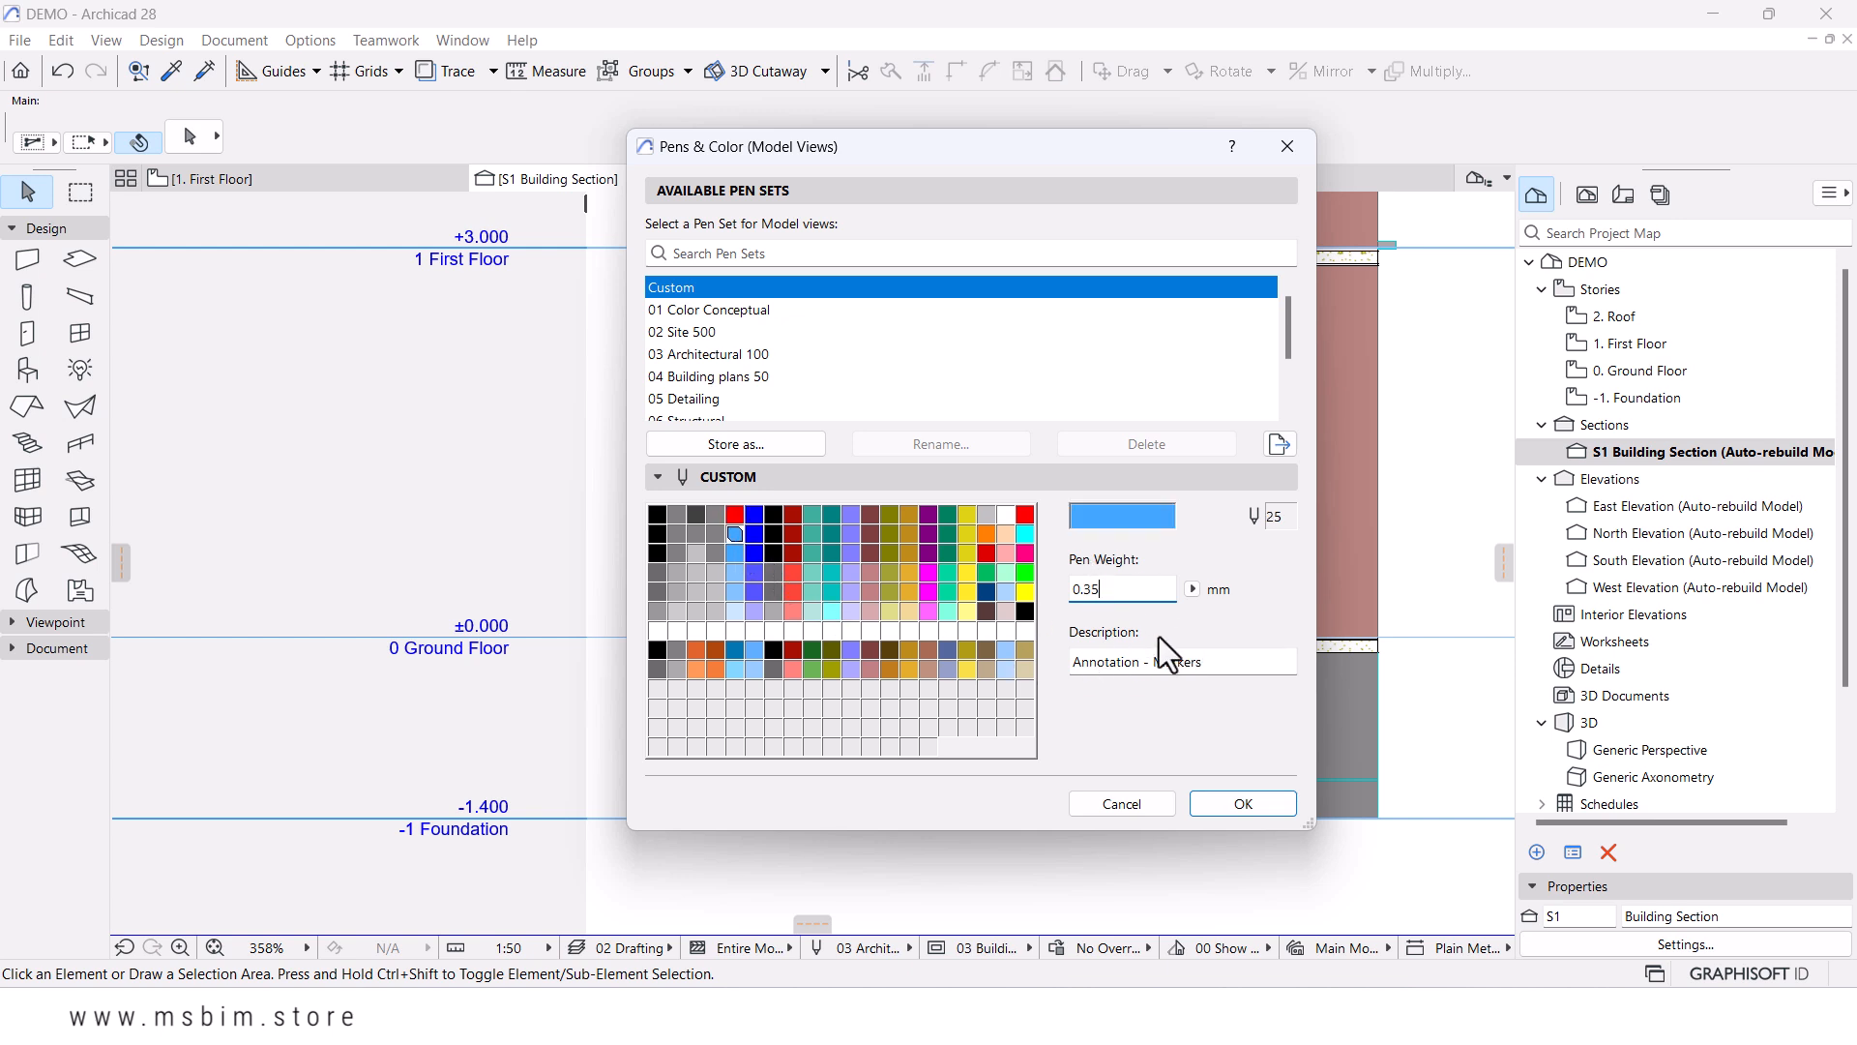
left_click(1099, 526)
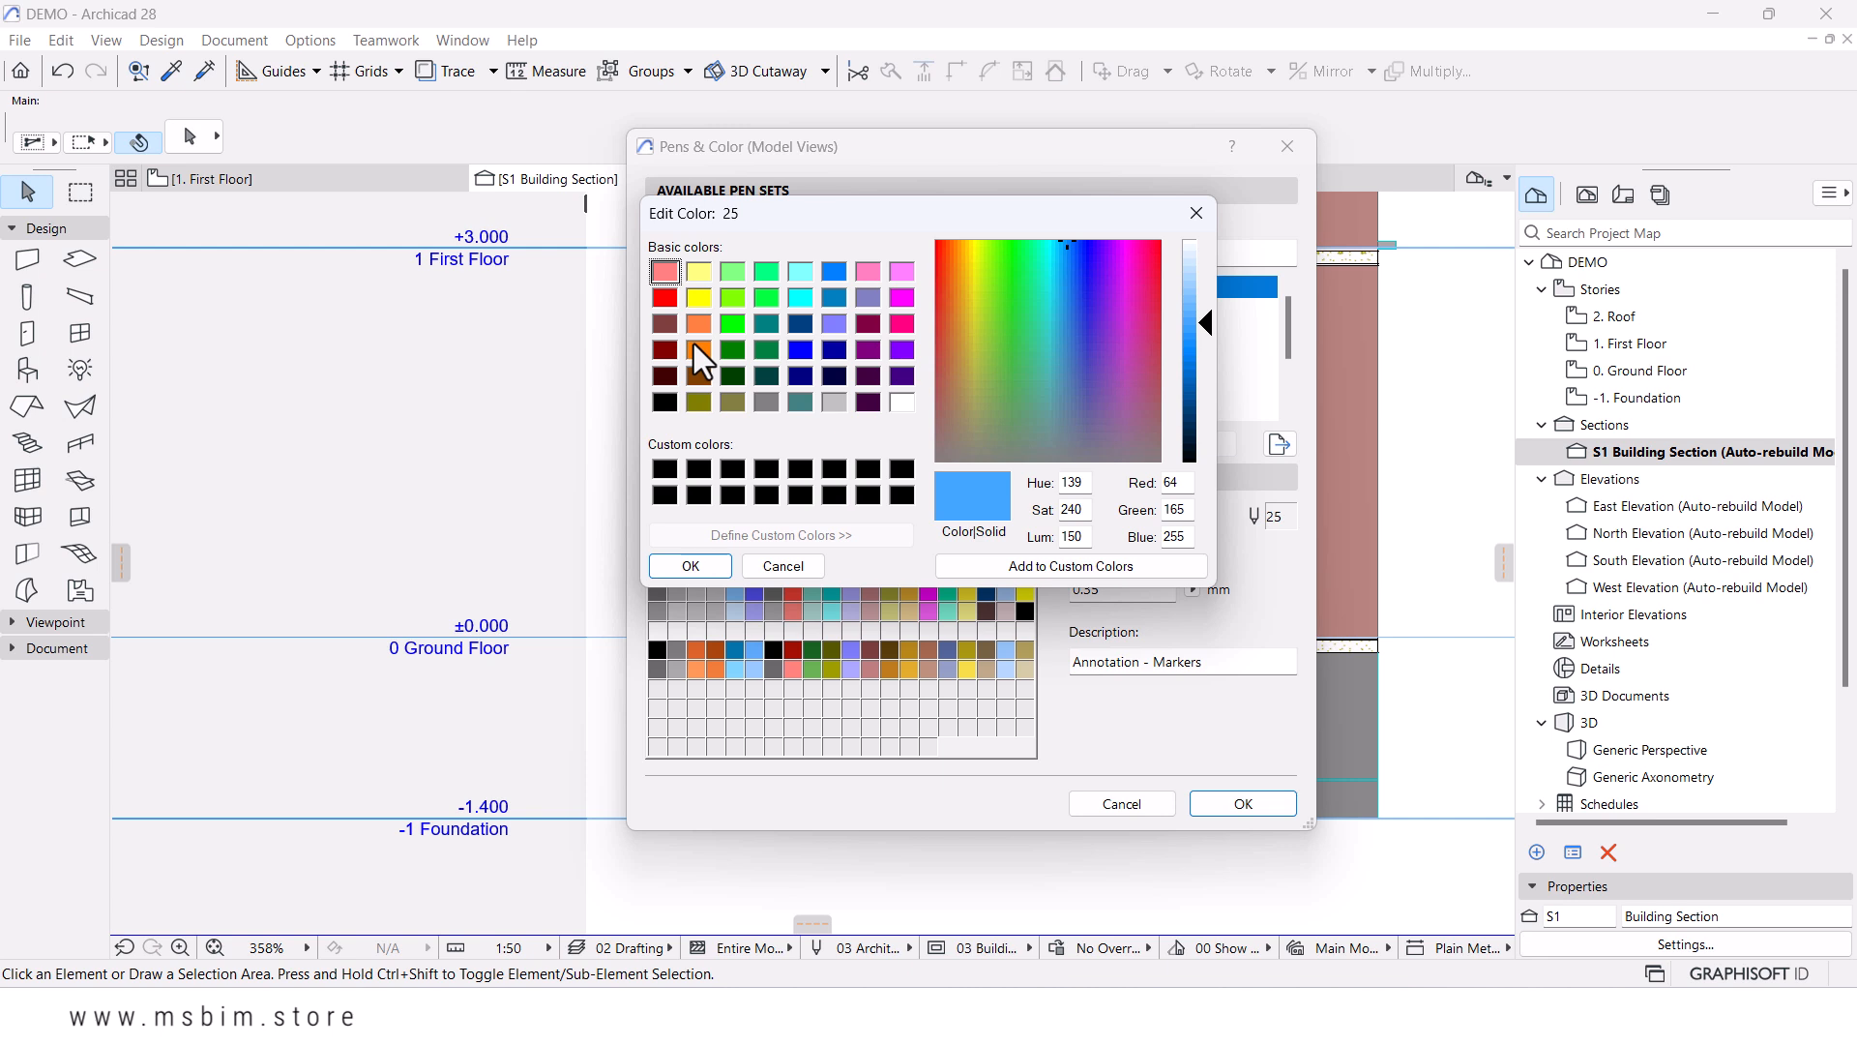
left_click(838, 402)
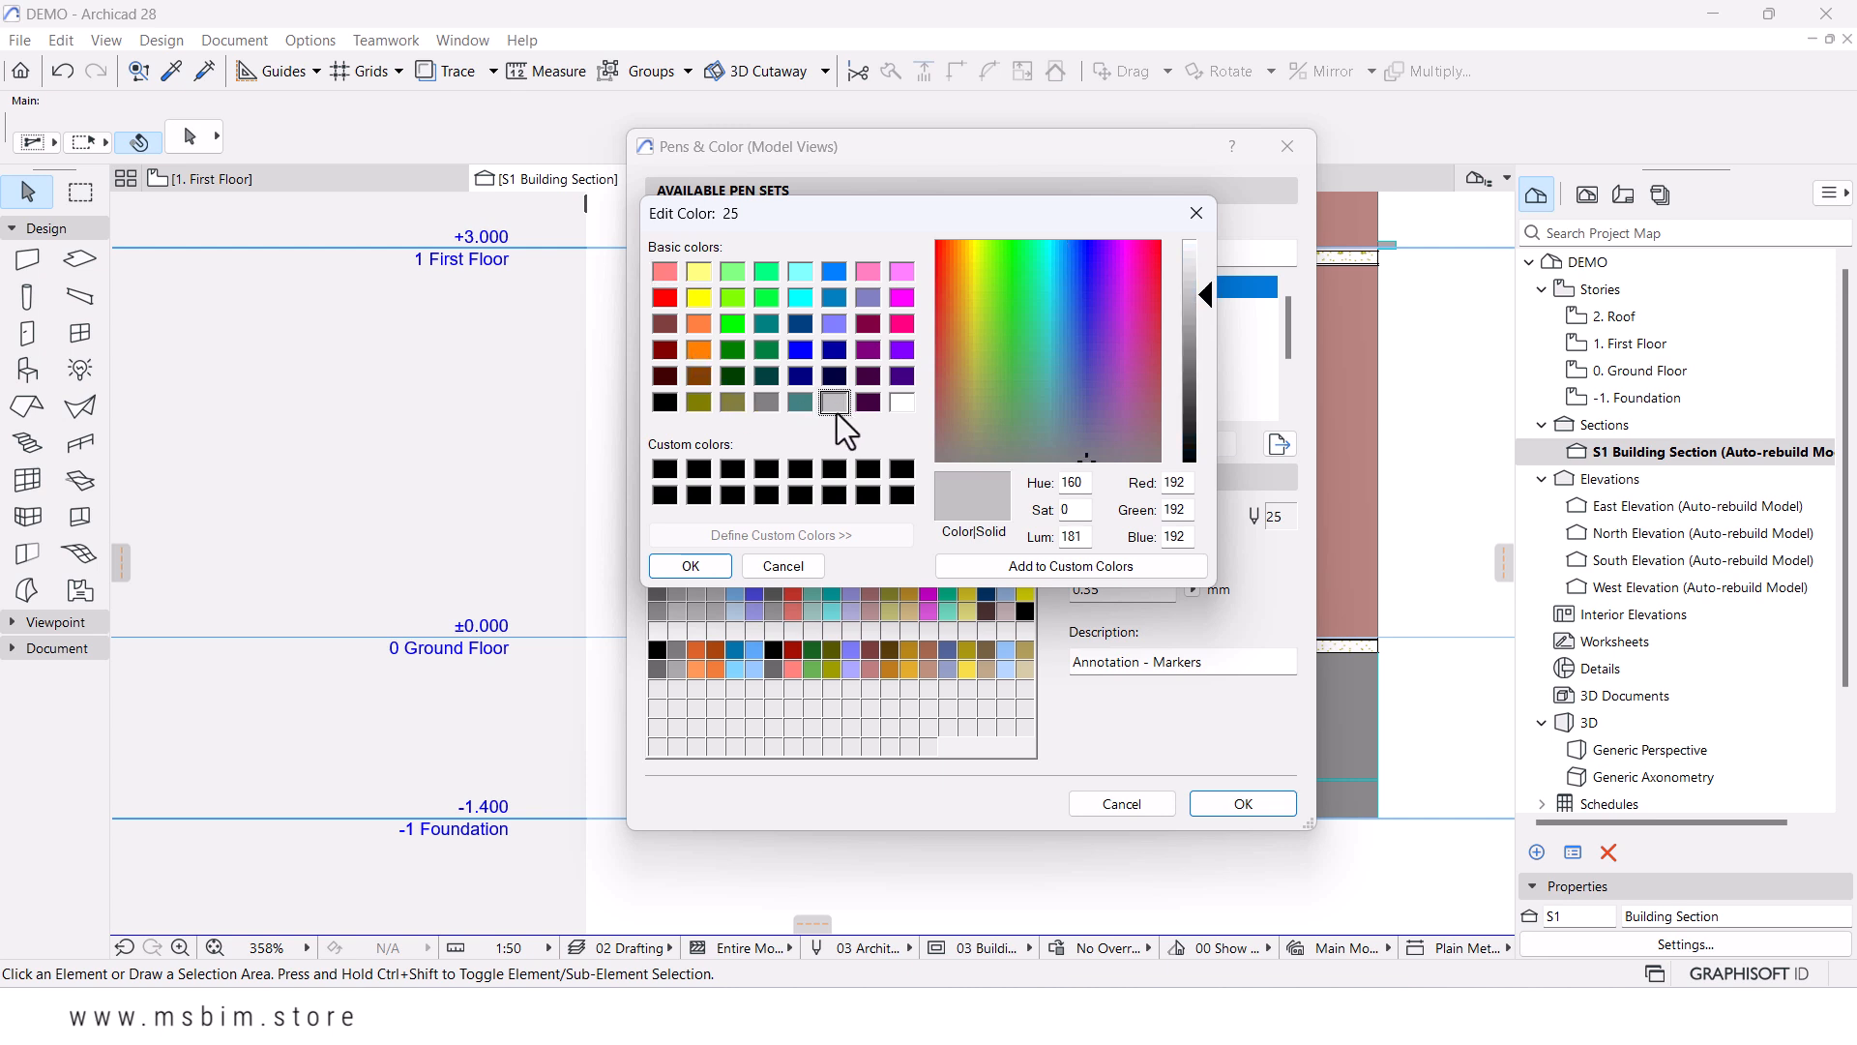
left_click(716, 568)
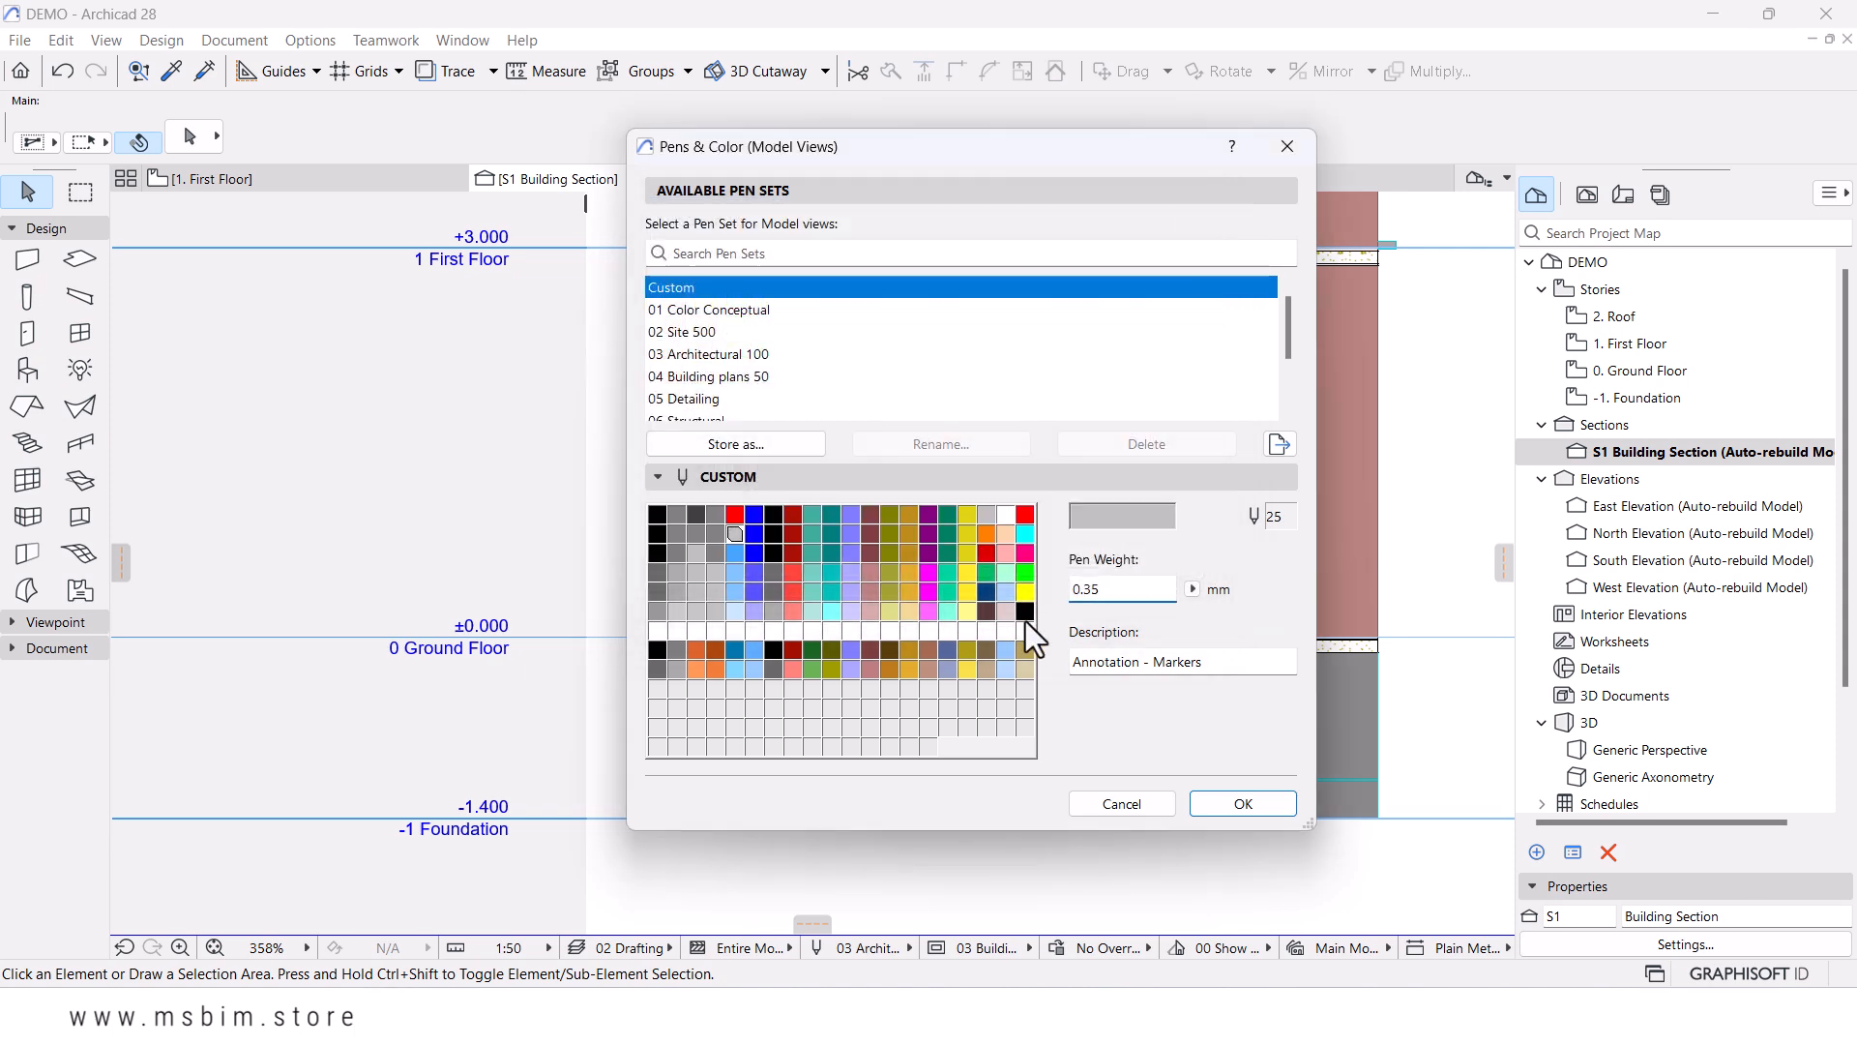
left_click_drag(1106, 592, 1085, 592)
type("18")
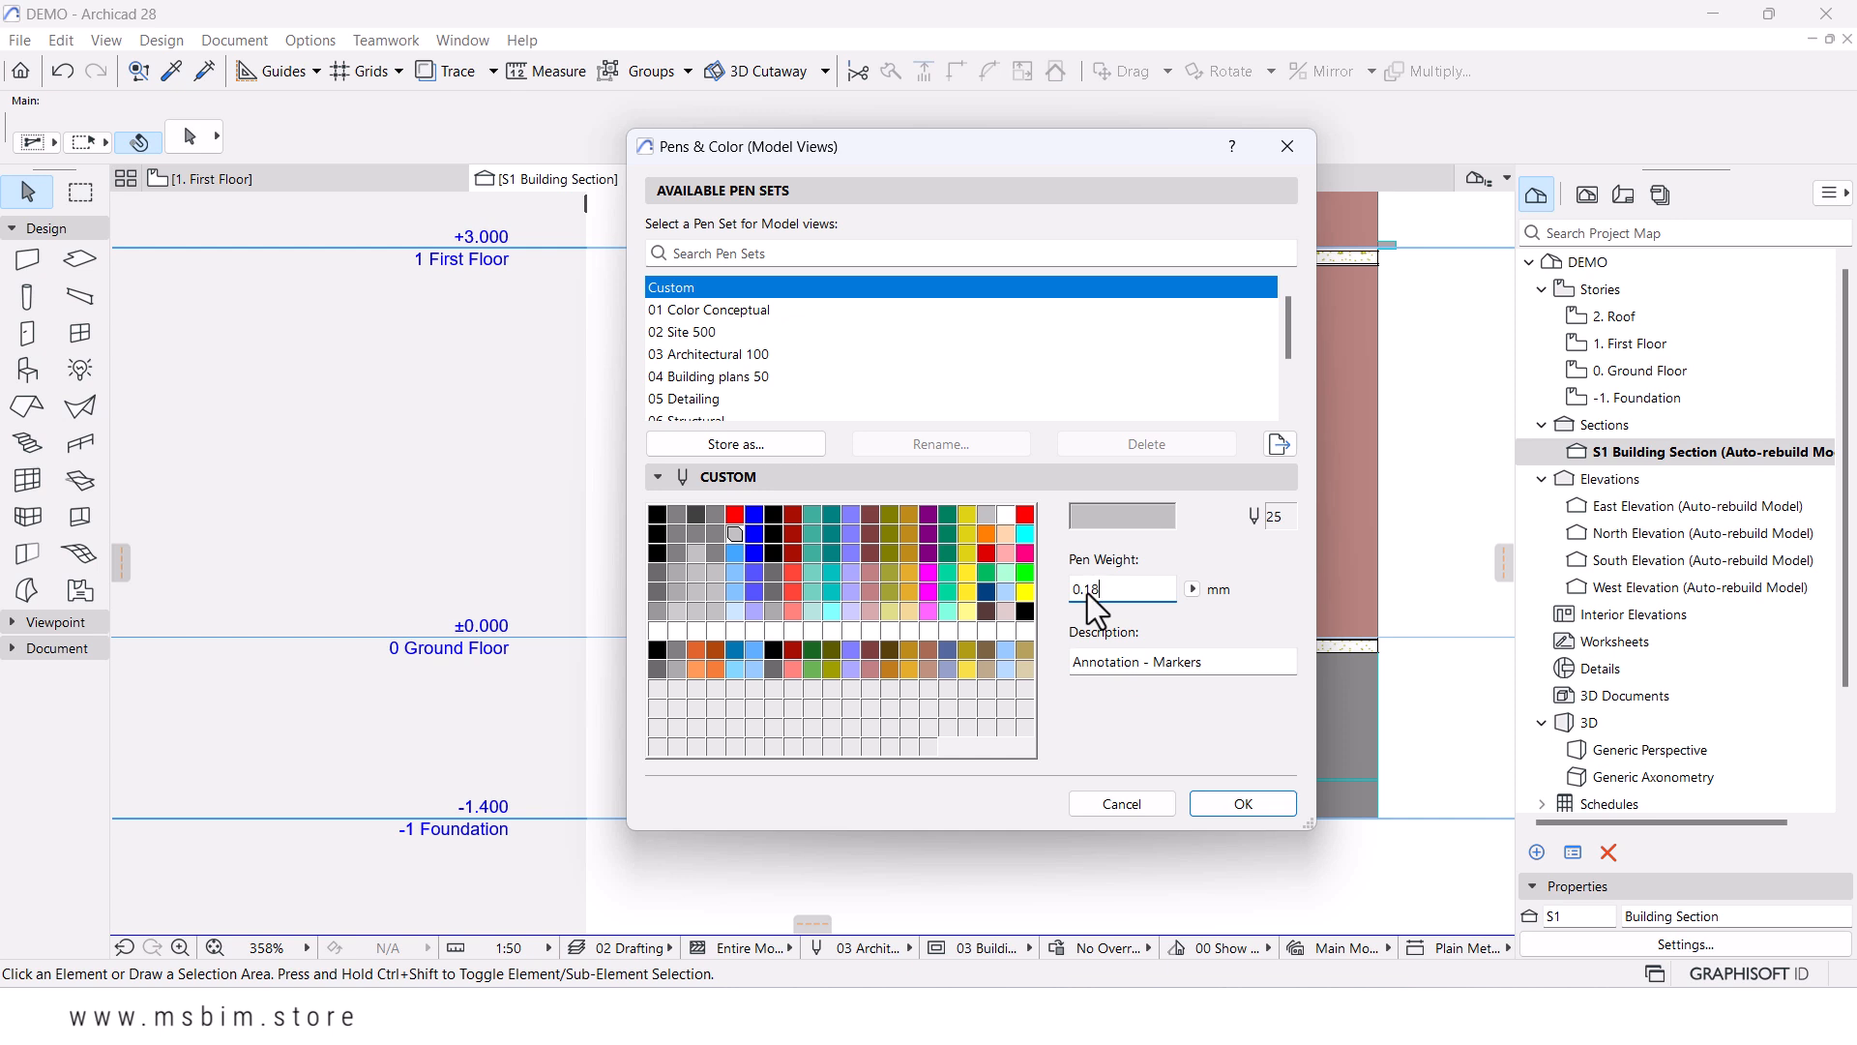
- Recolour pen 45 (Annotation - Arrowheads) dark grey, RGB 41, 41, 41, by darkening the basic medium grey
left_click(735, 552)
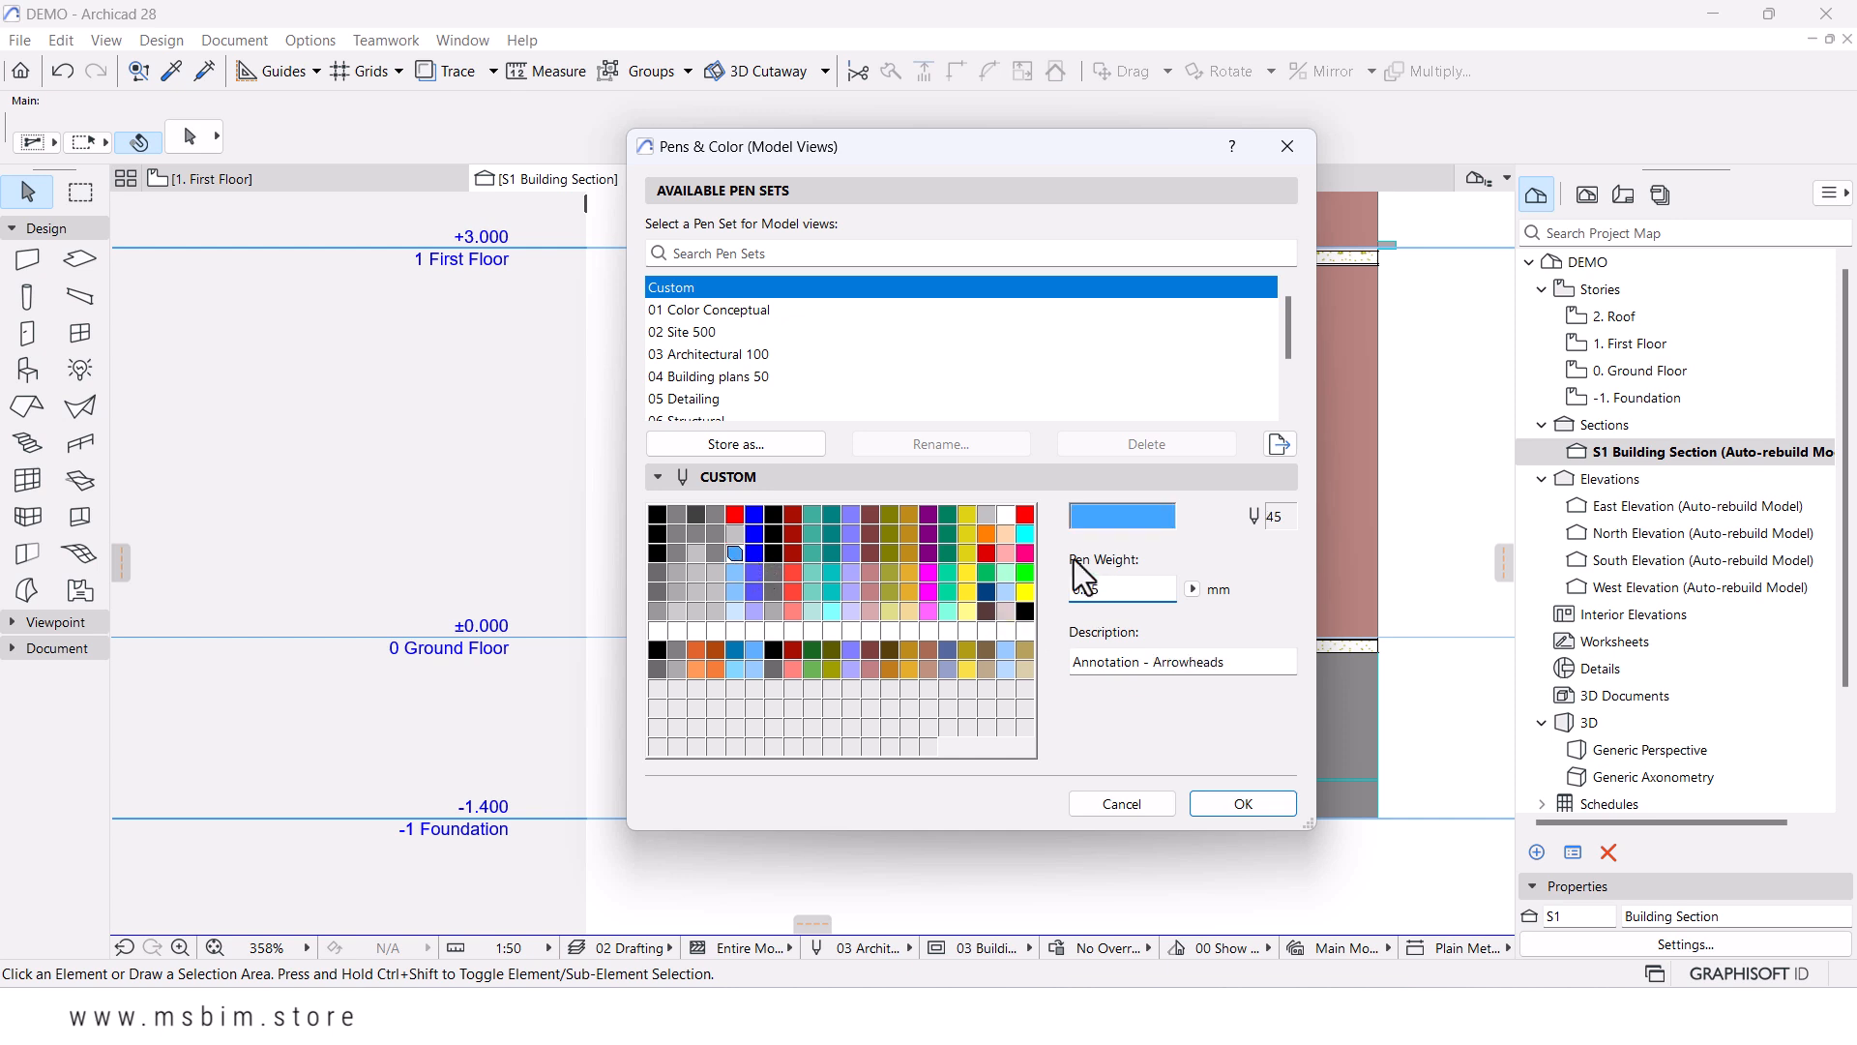
left_click(1122, 514)
left_click(767, 402)
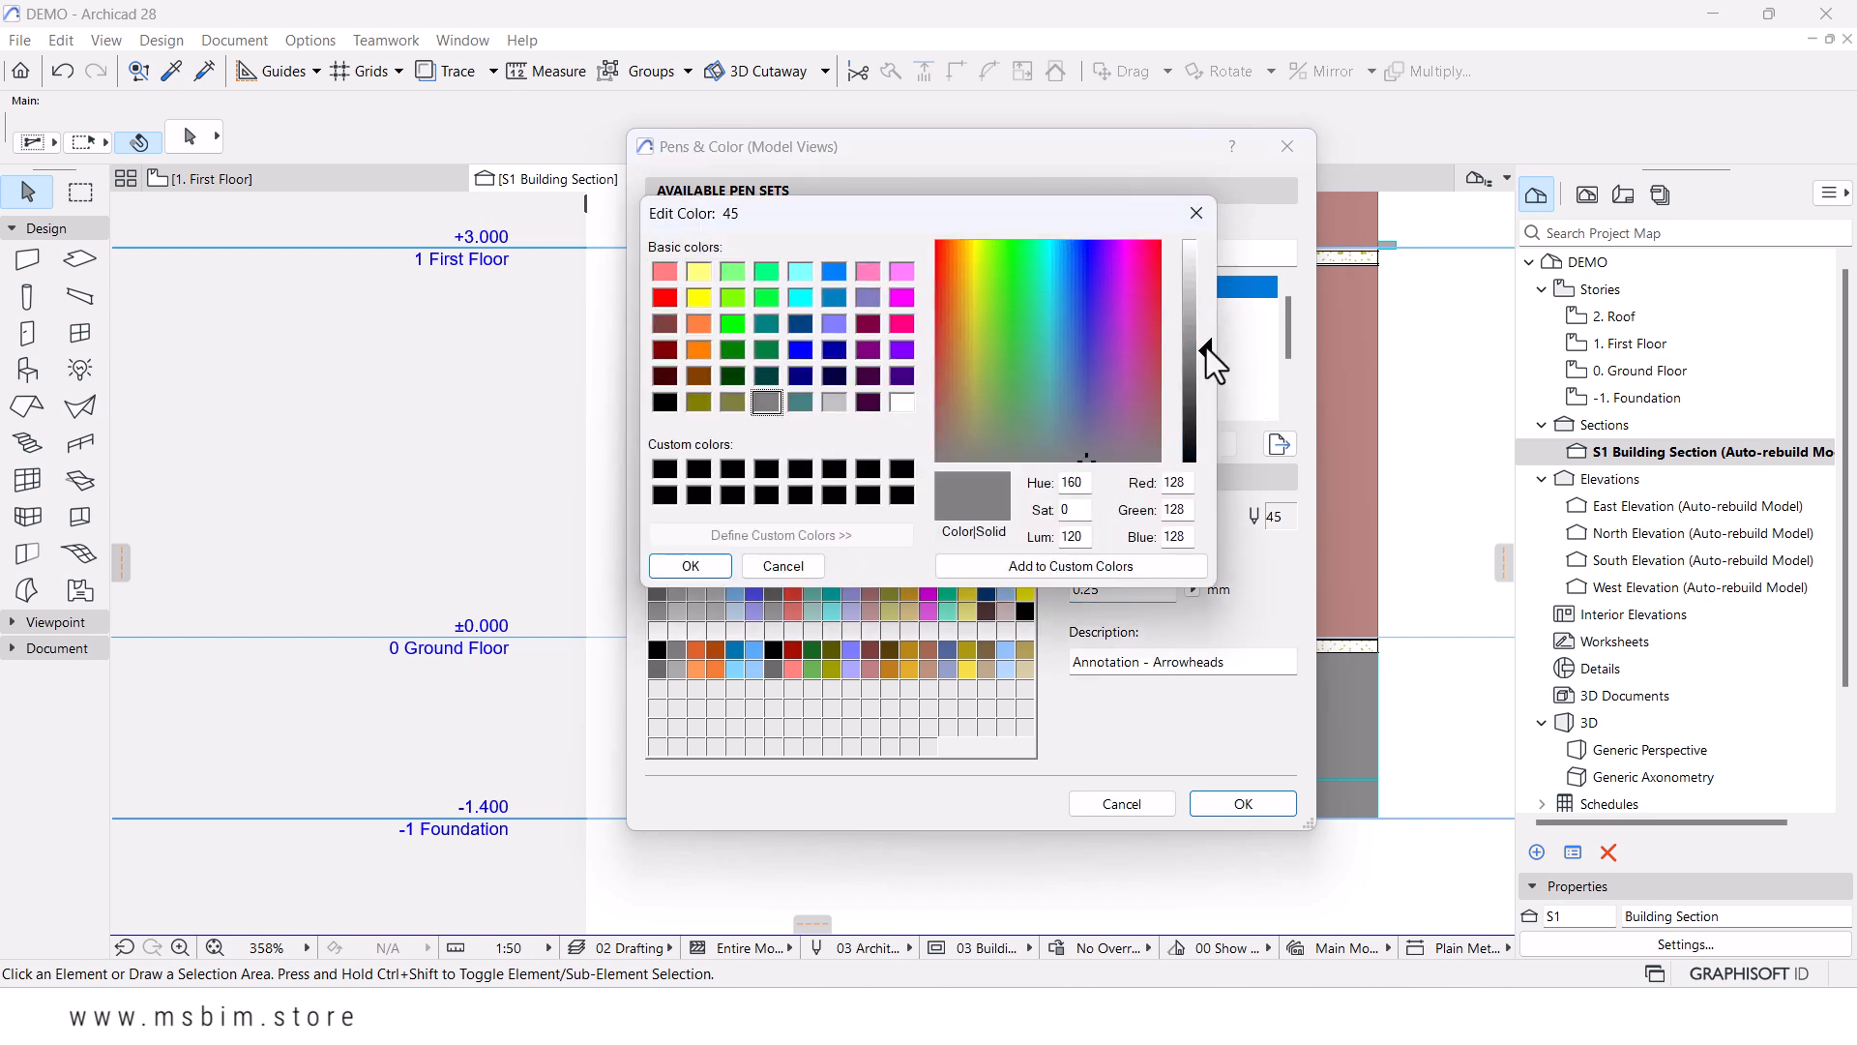
left_click_drag(1199, 352, 1206, 426)
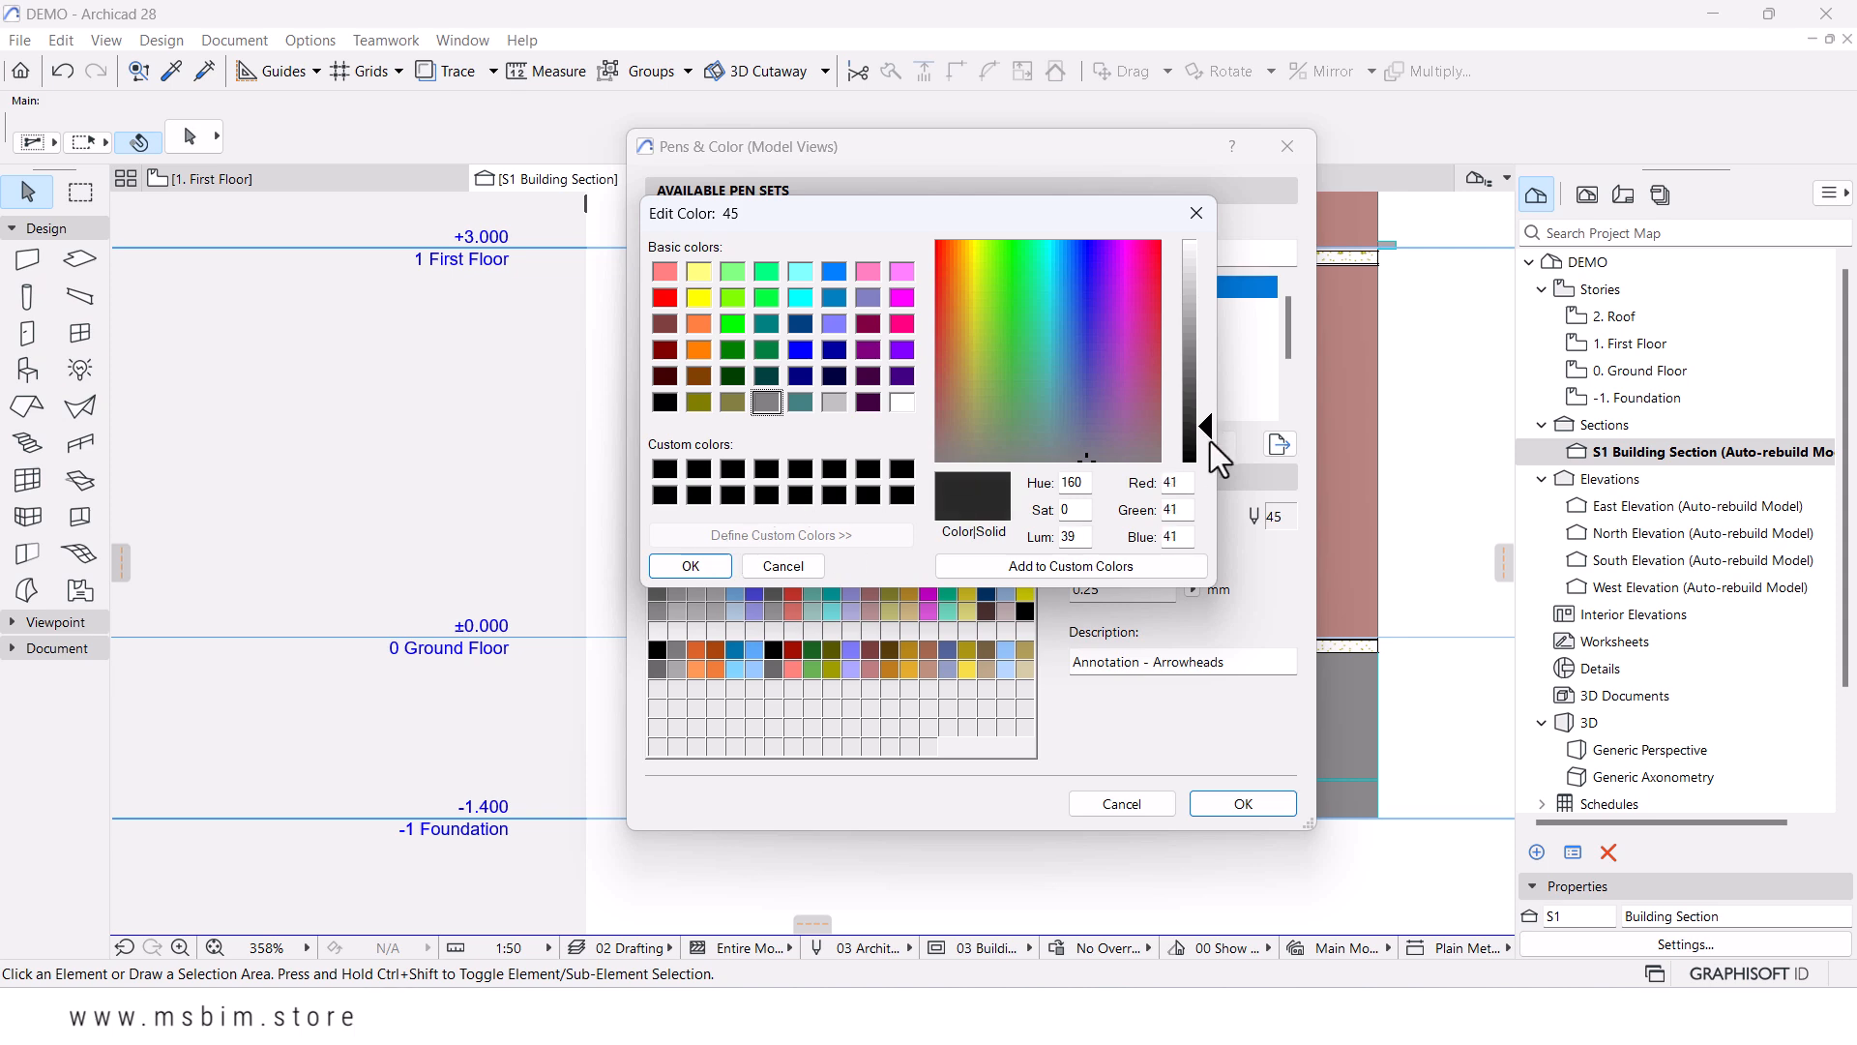
left_click(689, 567)
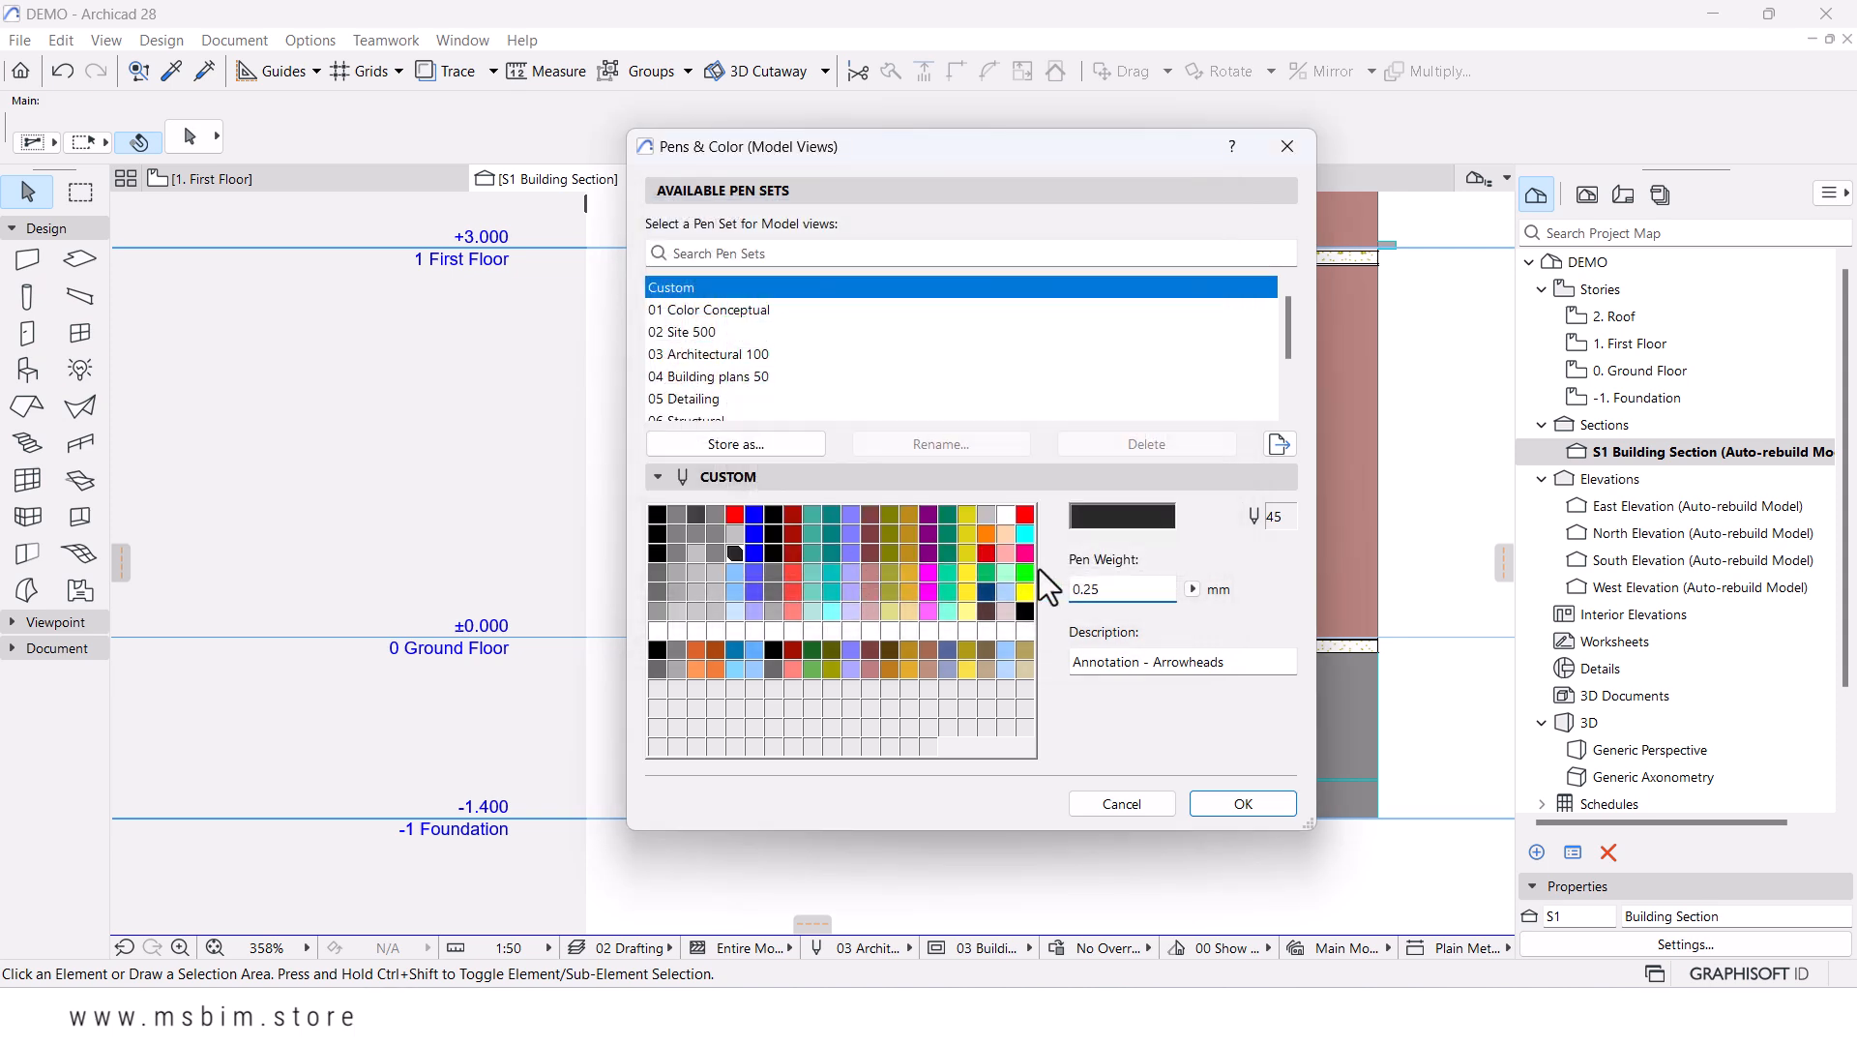
- Recolour pen 65 (Annotation - Frames) light grey, RGB 192, 192, 192
left_click(738, 579)
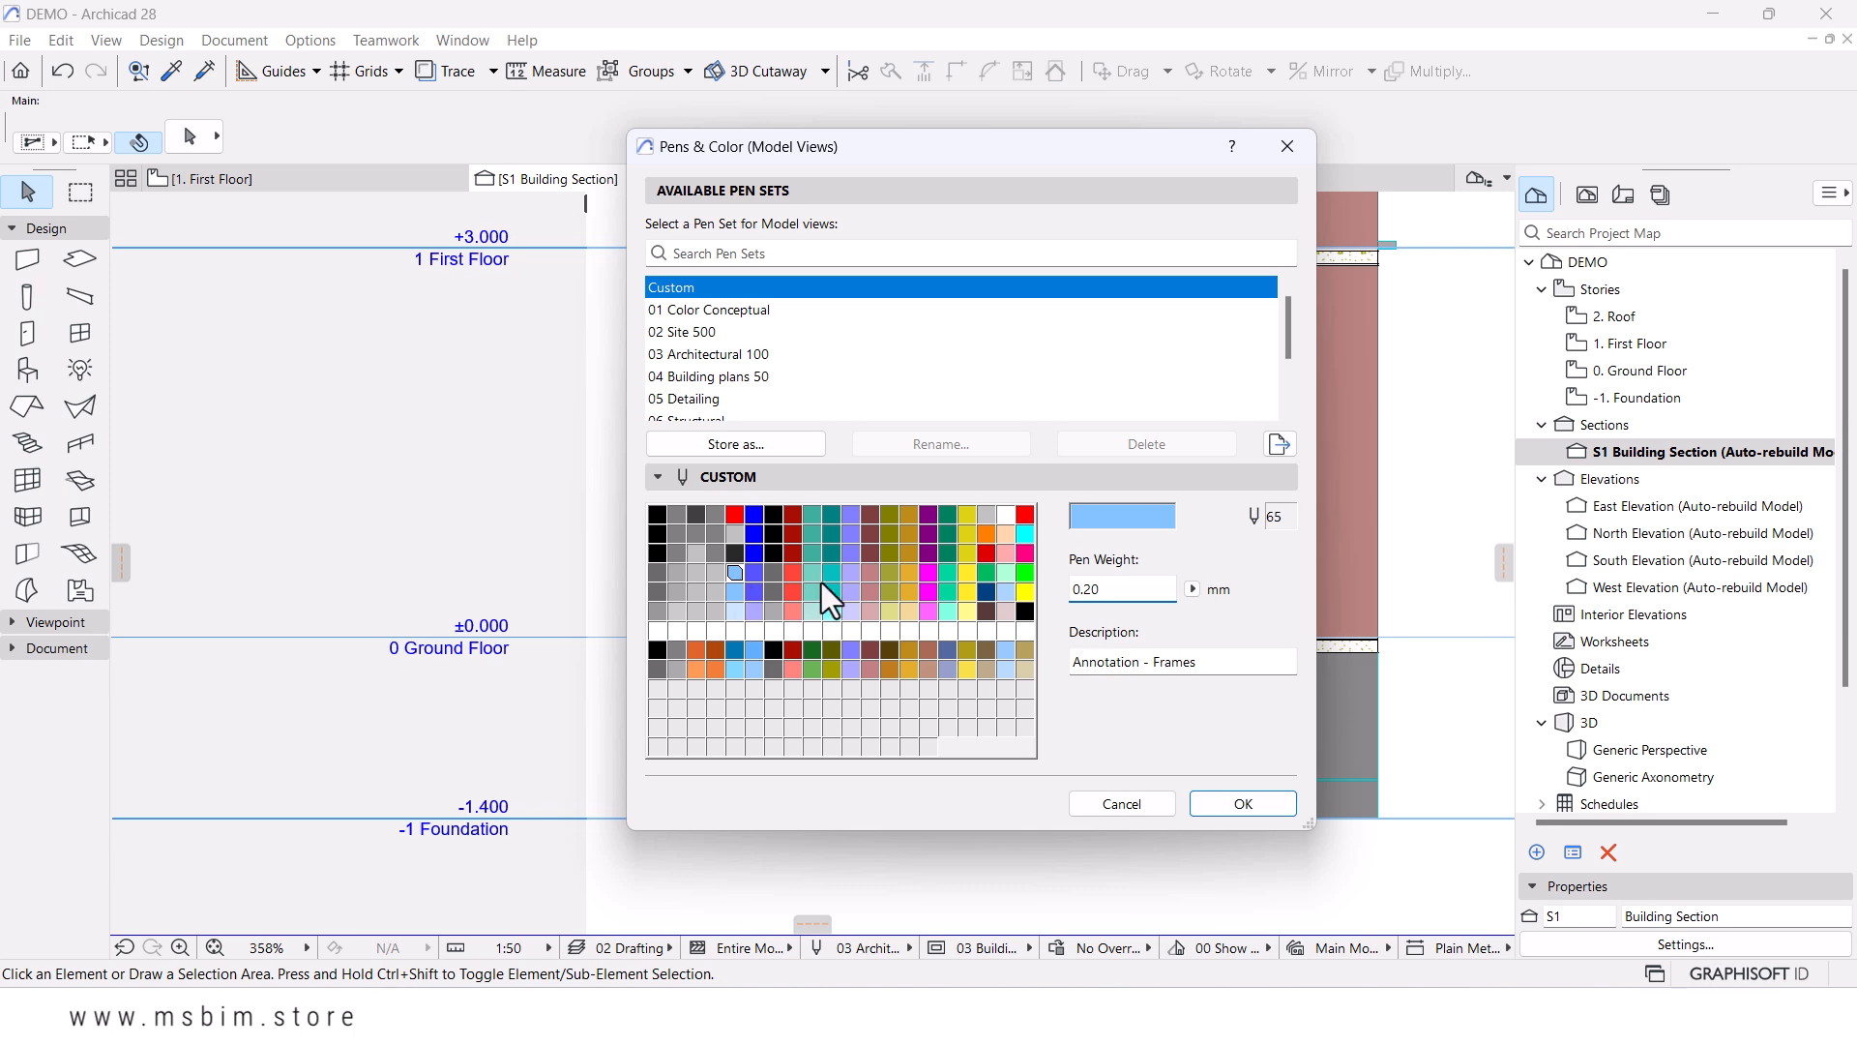
left_click(1137, 526)
left_click(832, 400)
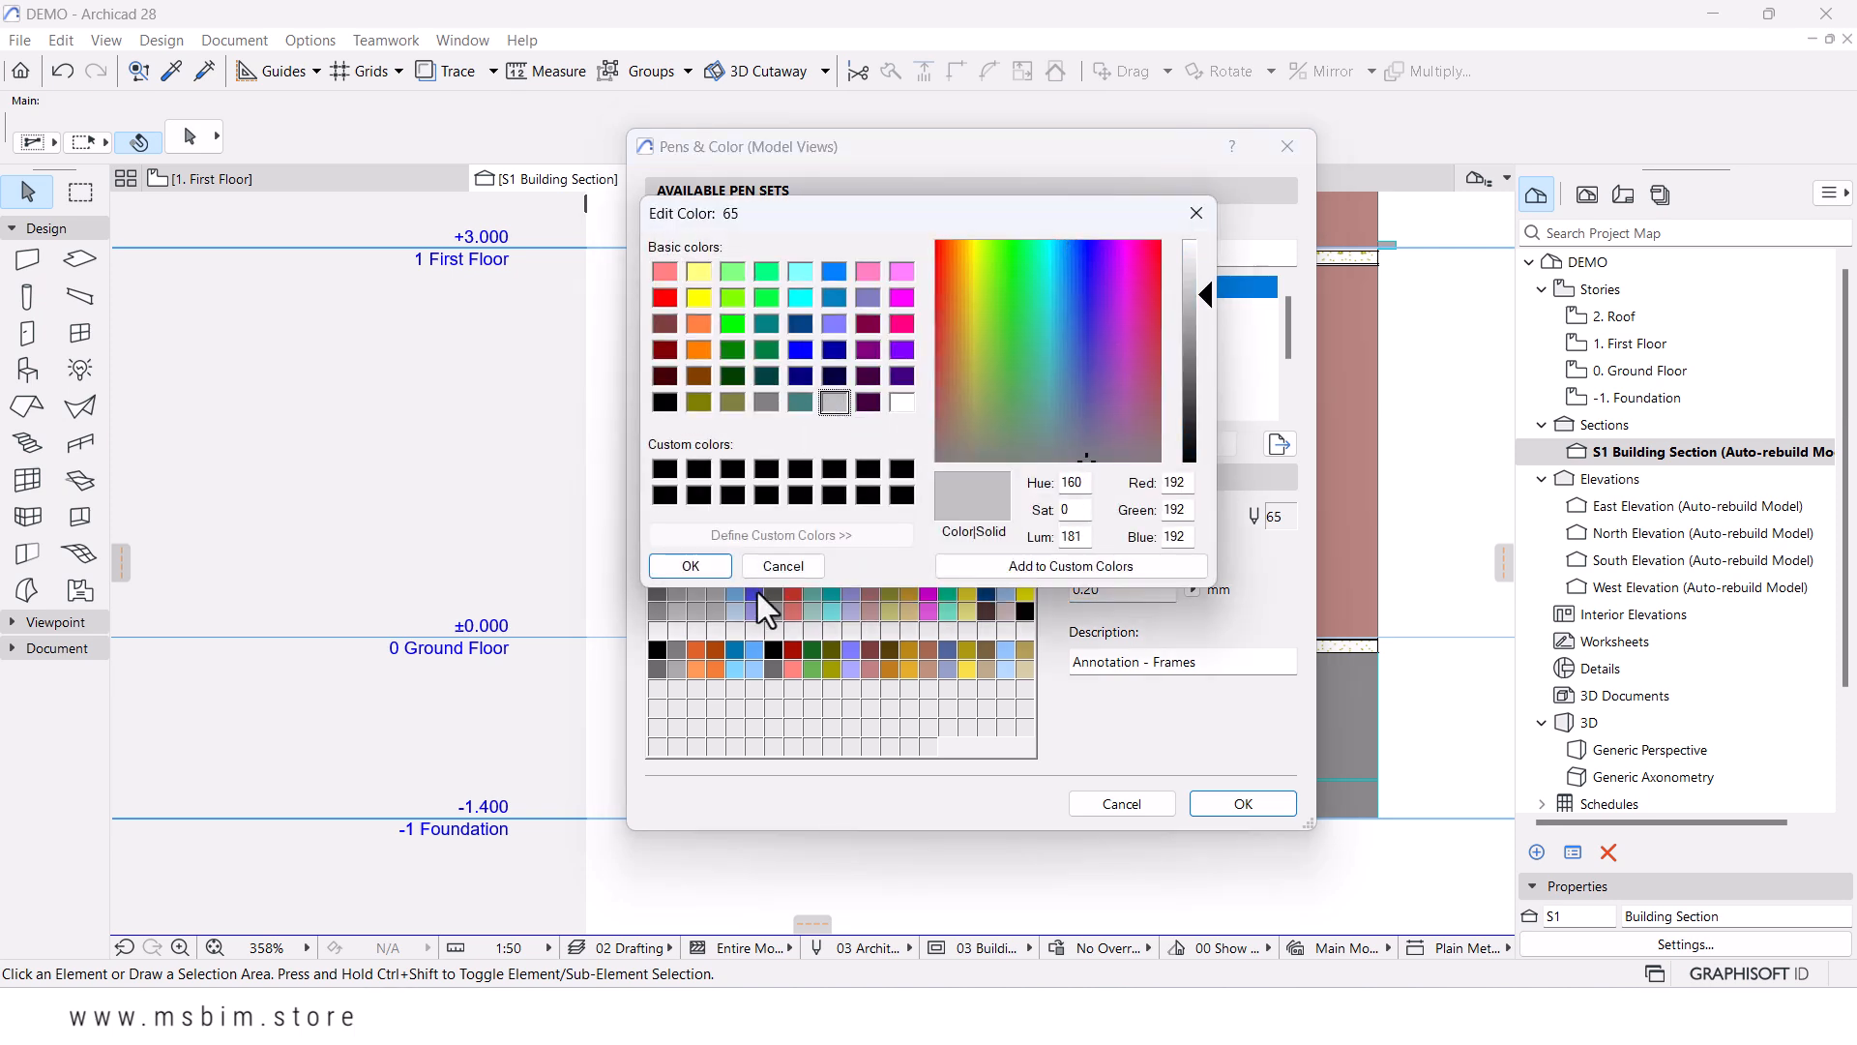
left_click(690, 566)
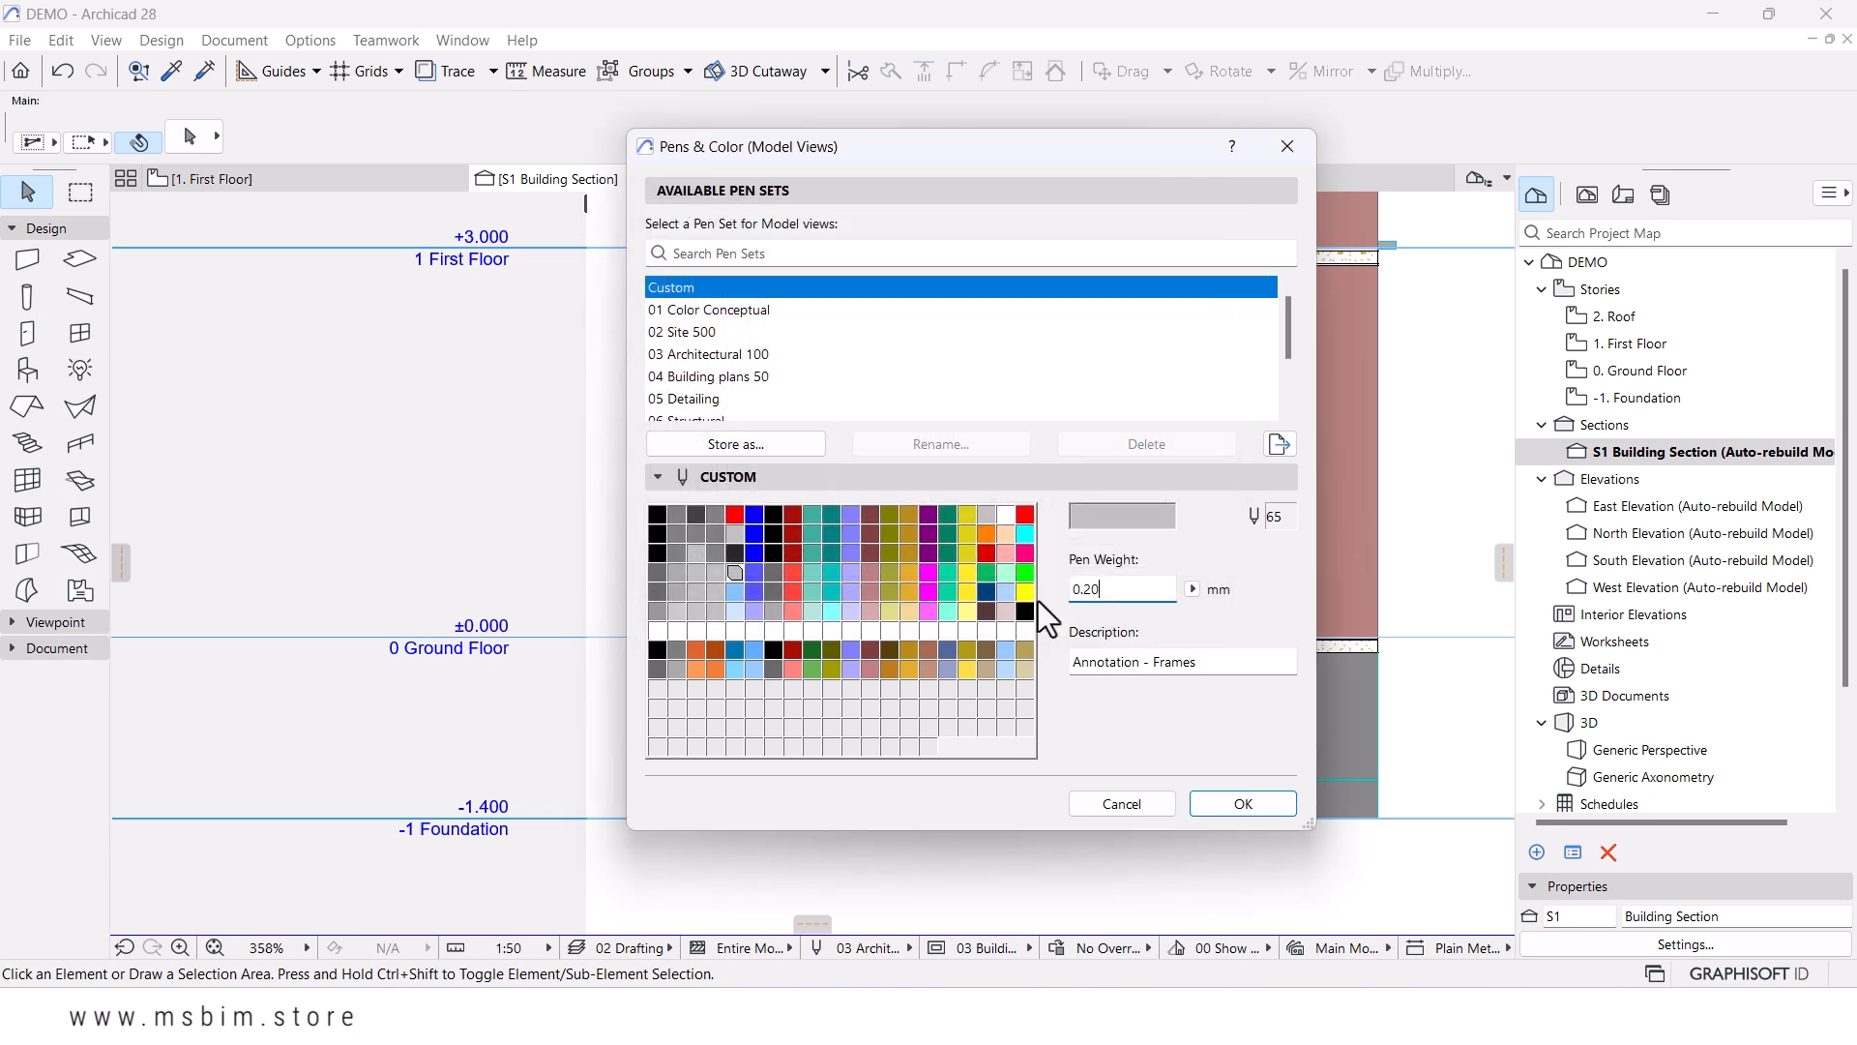
- Recolour pen 85 (Annotation - Dimlines) light grey, RGB 192, 192, 192
left_click(735, 594)
left_click(1089, 520)
left_click(834, 401)
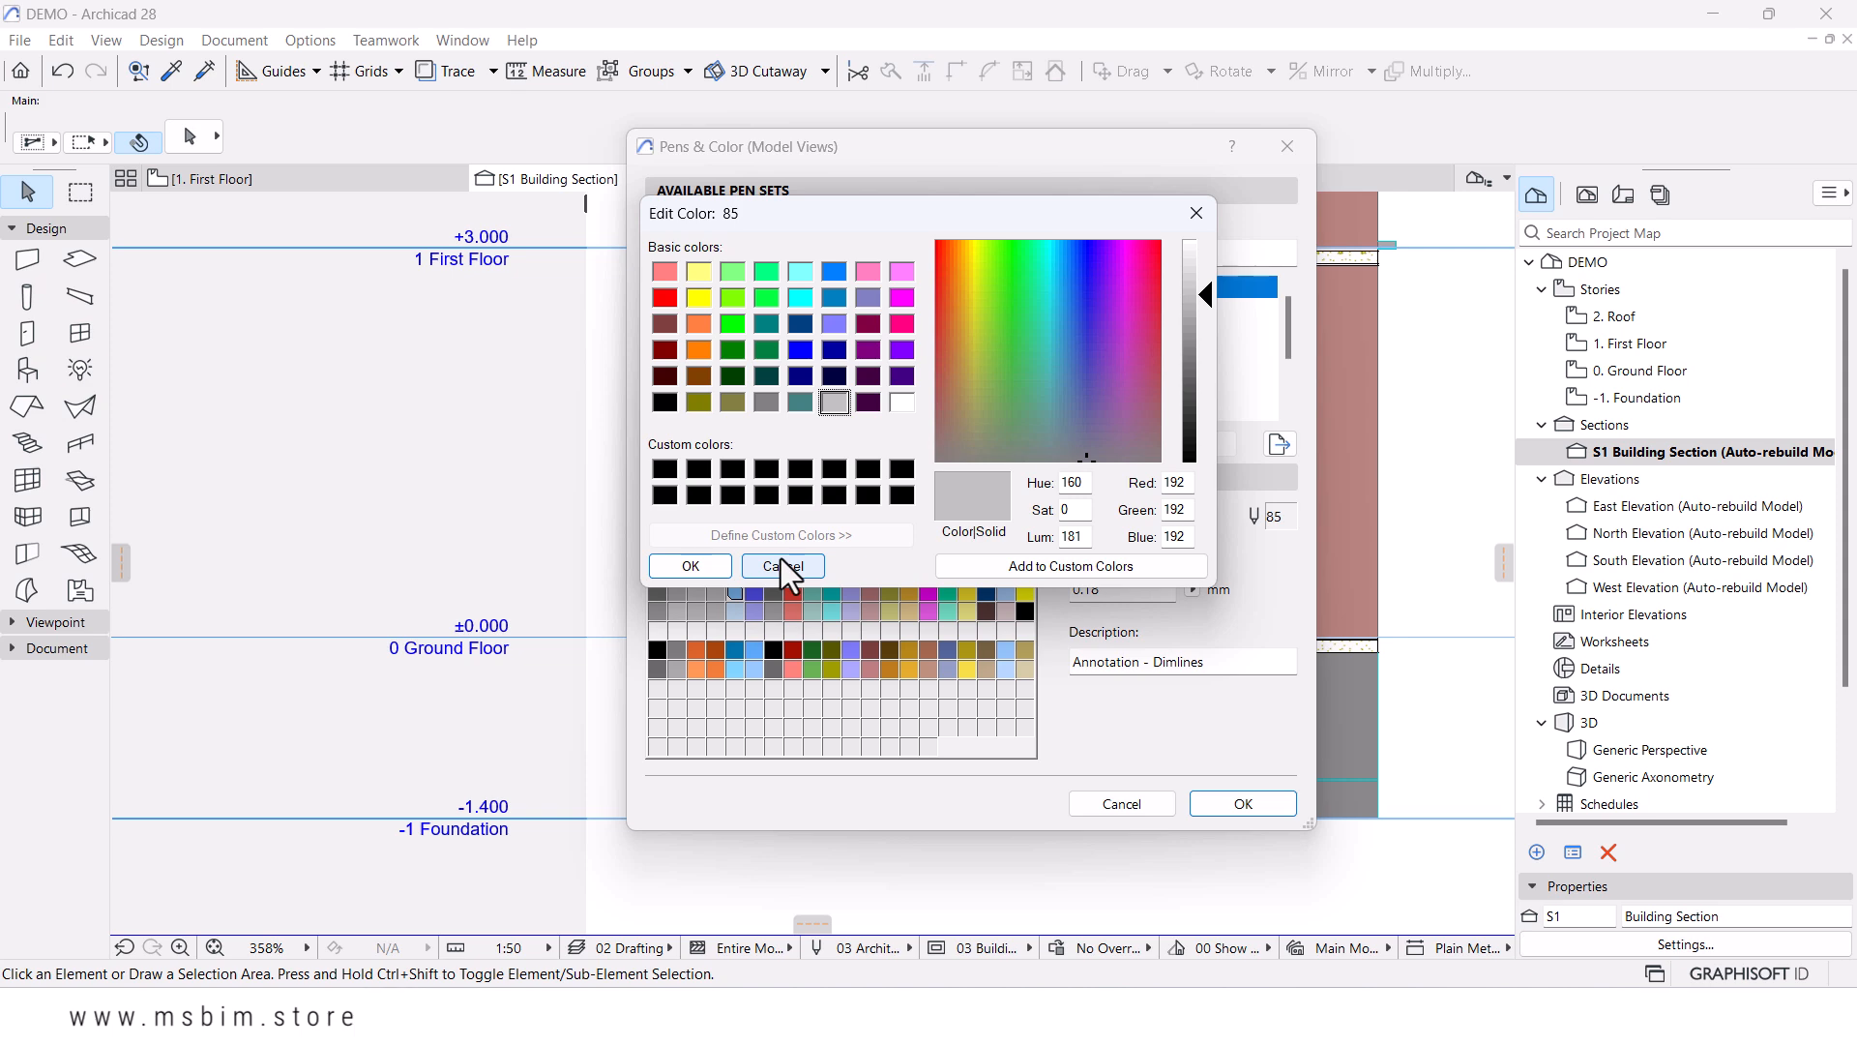
left_click(703, 566)
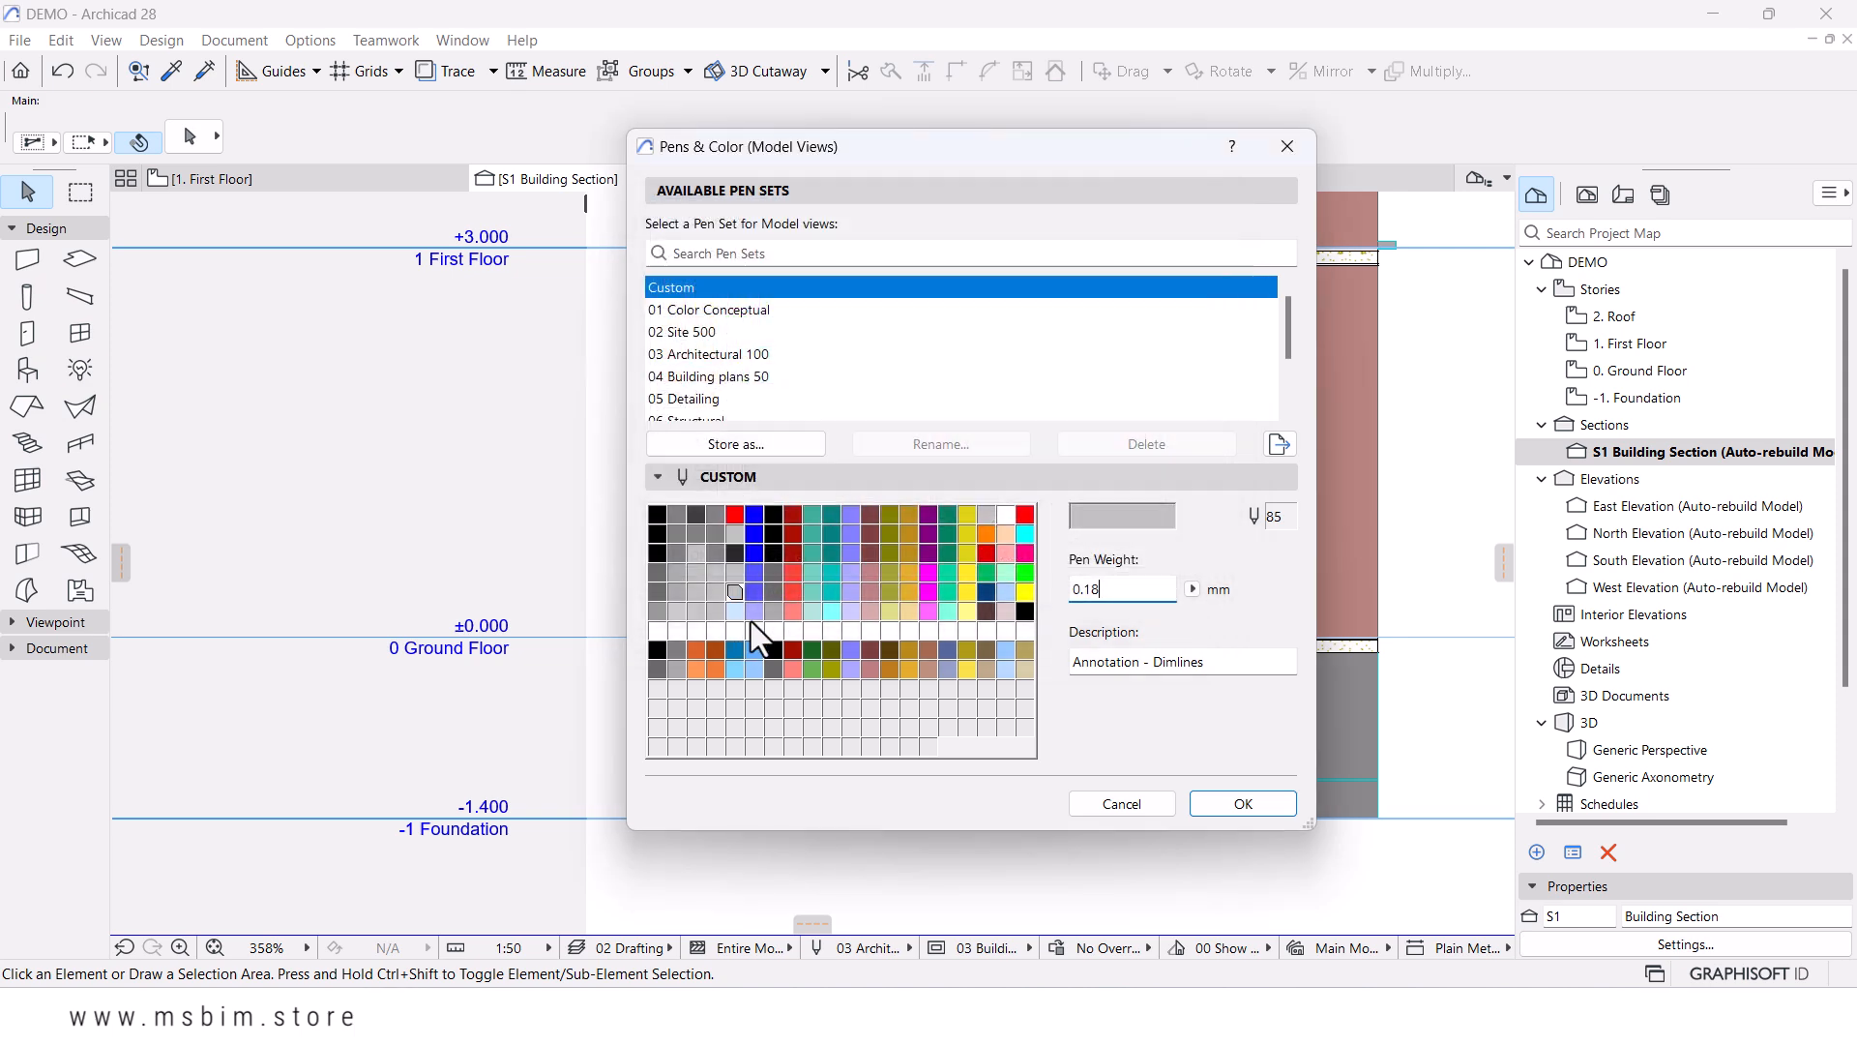
- Recolour pen 105 (Annotation - Thin) red, RGB 255, 0, 0
left_click(735, 615)
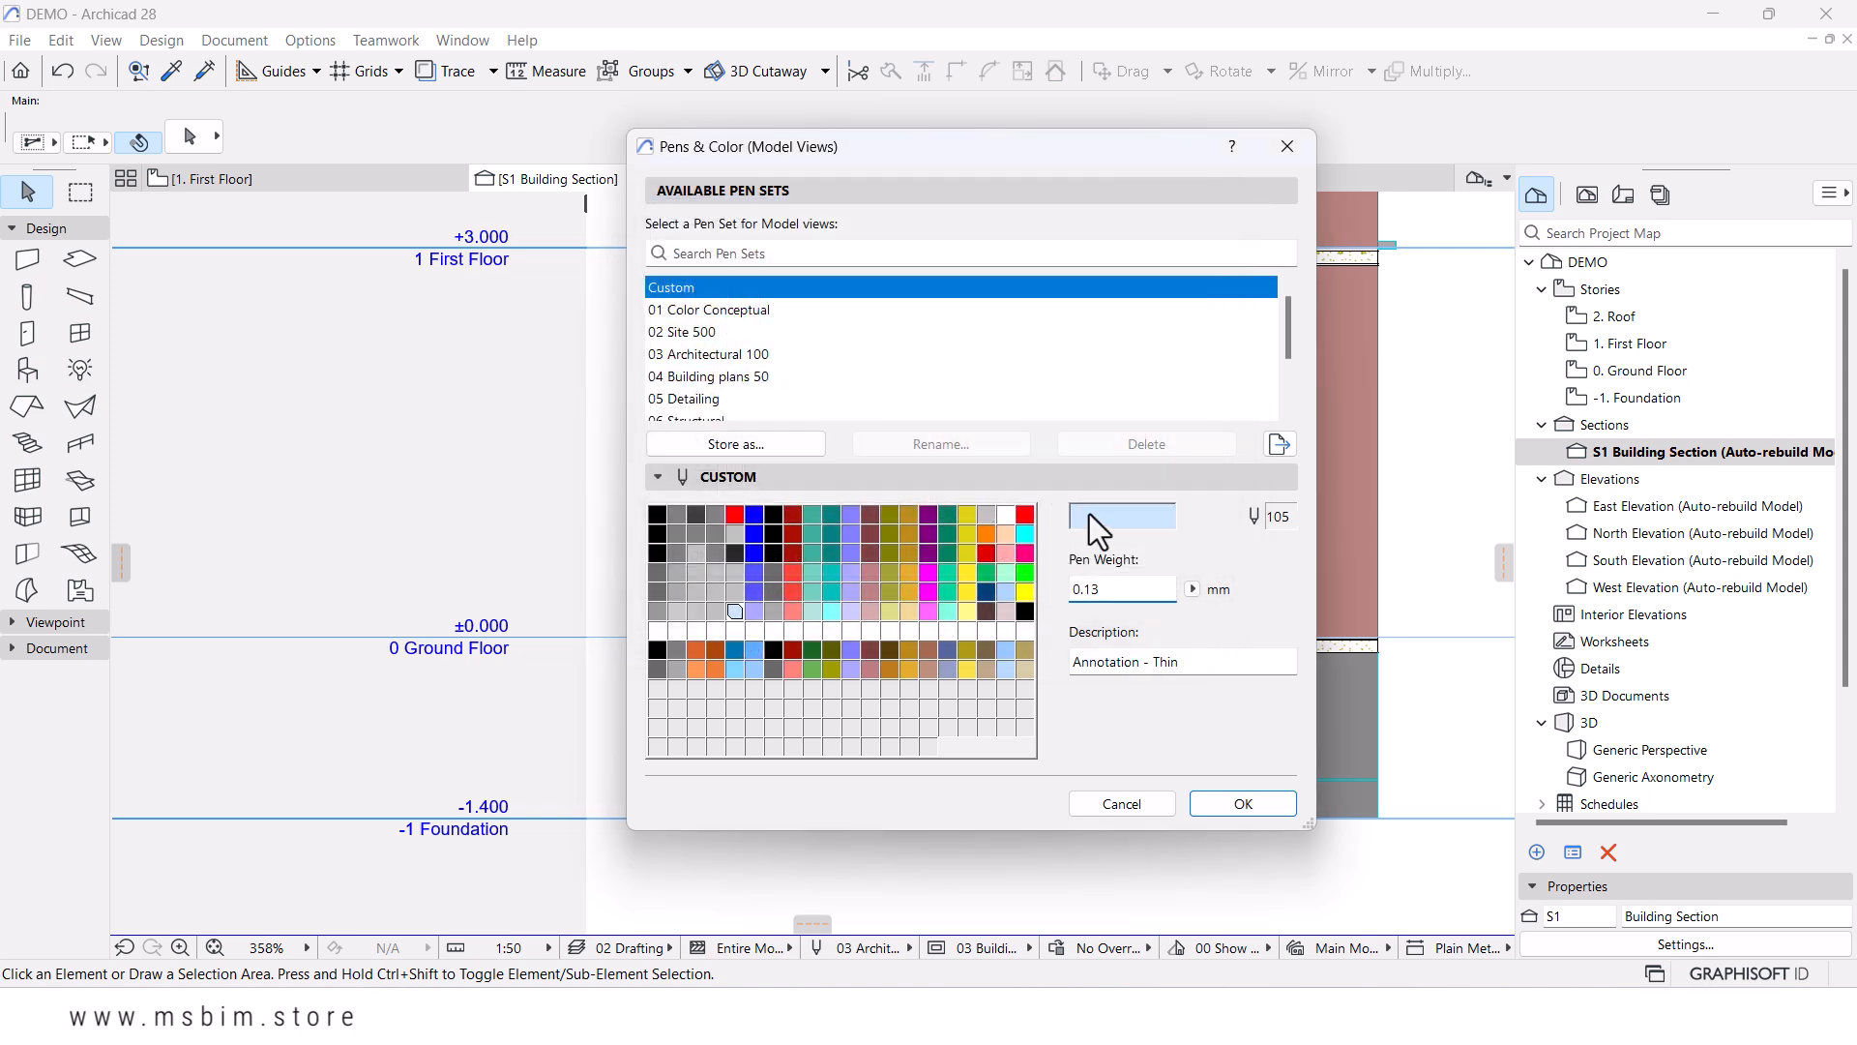
left_click(1089, 513)
left_click(665, 297)
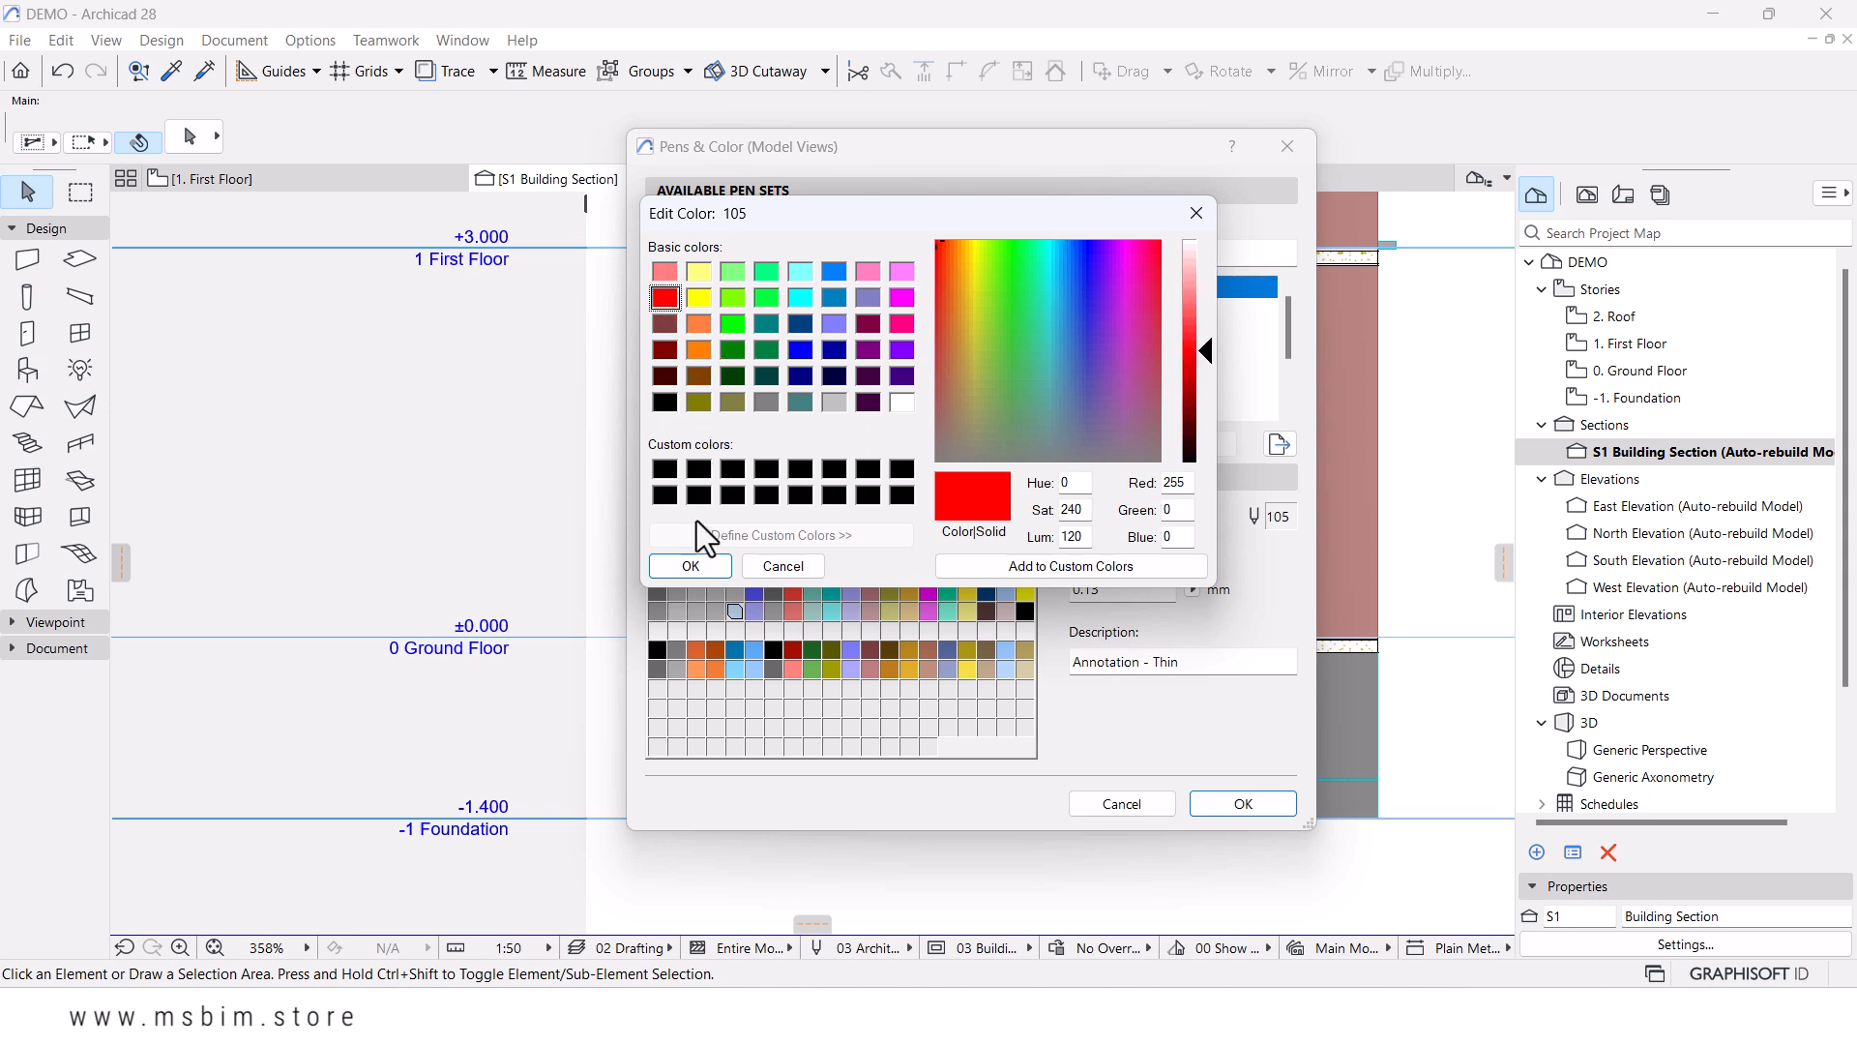
left_click(689, 567)
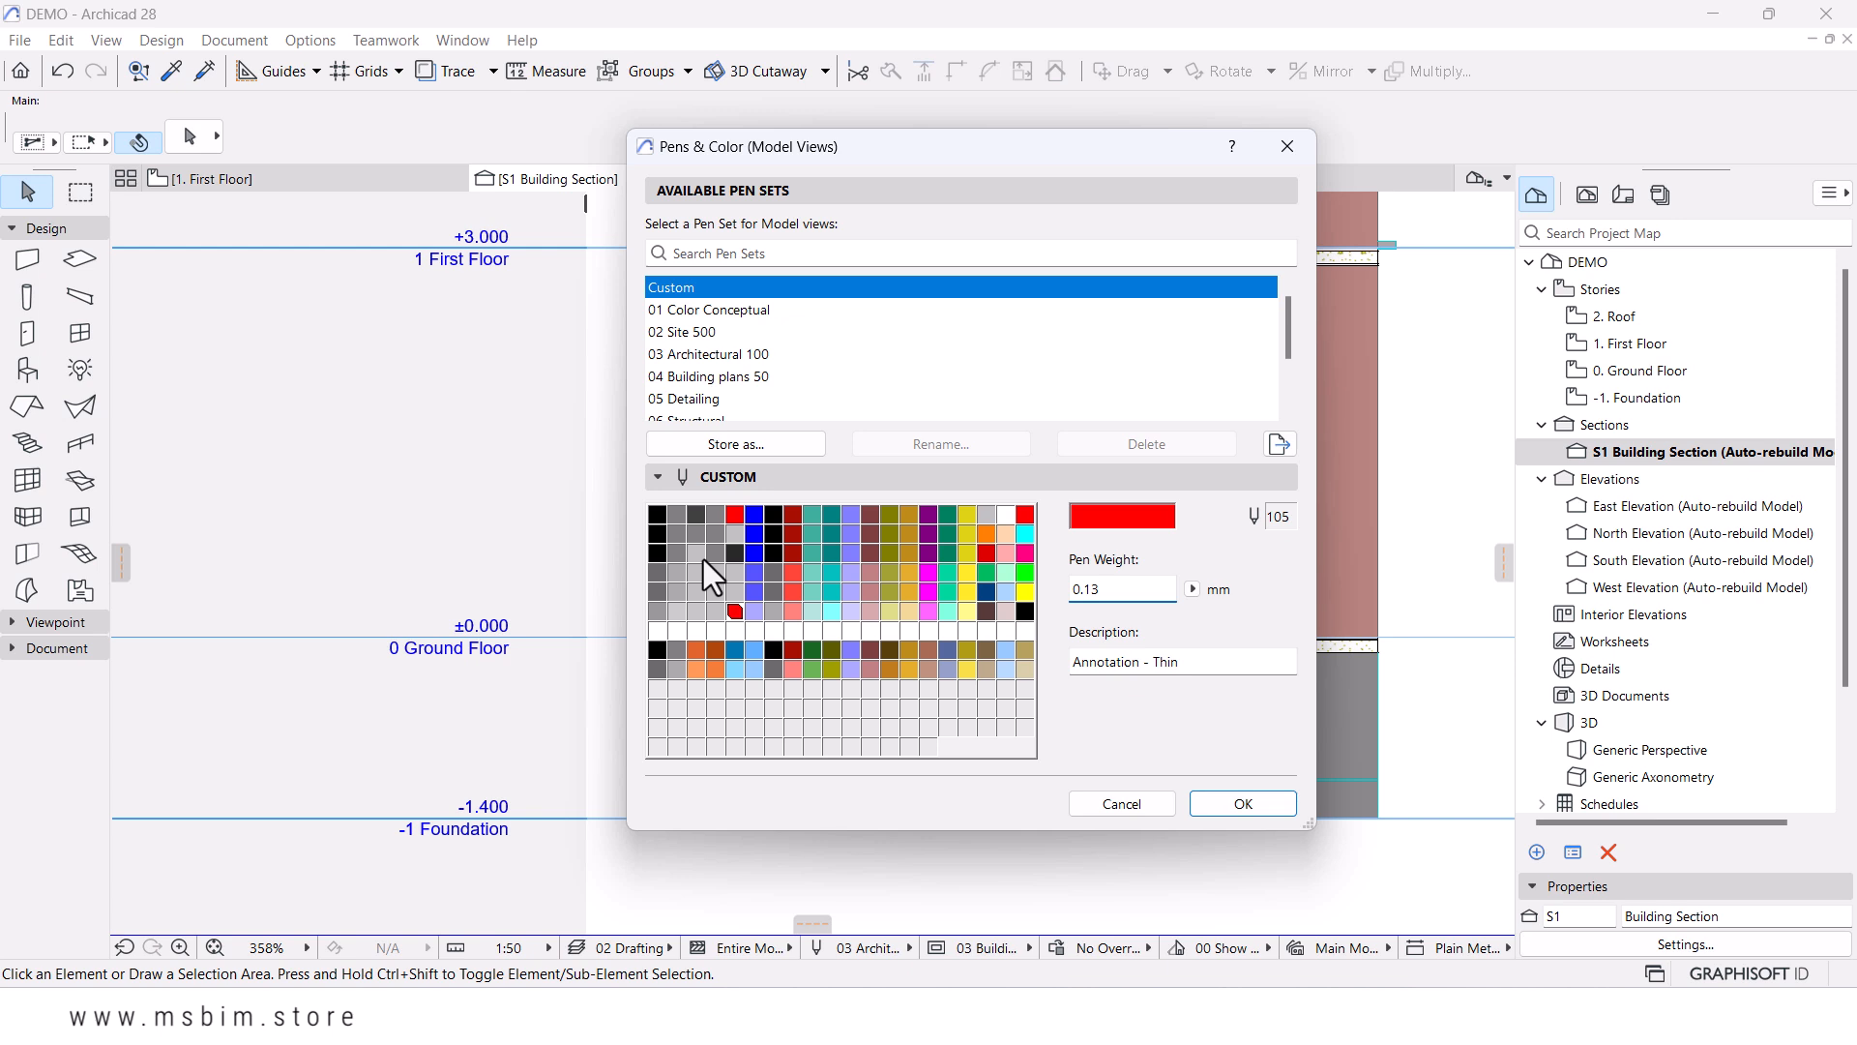
- Compare the weights and descriptions of the first two blue annotation text pens, starting with pen 6 (Annotation Text - General)
left_click(753, 513)
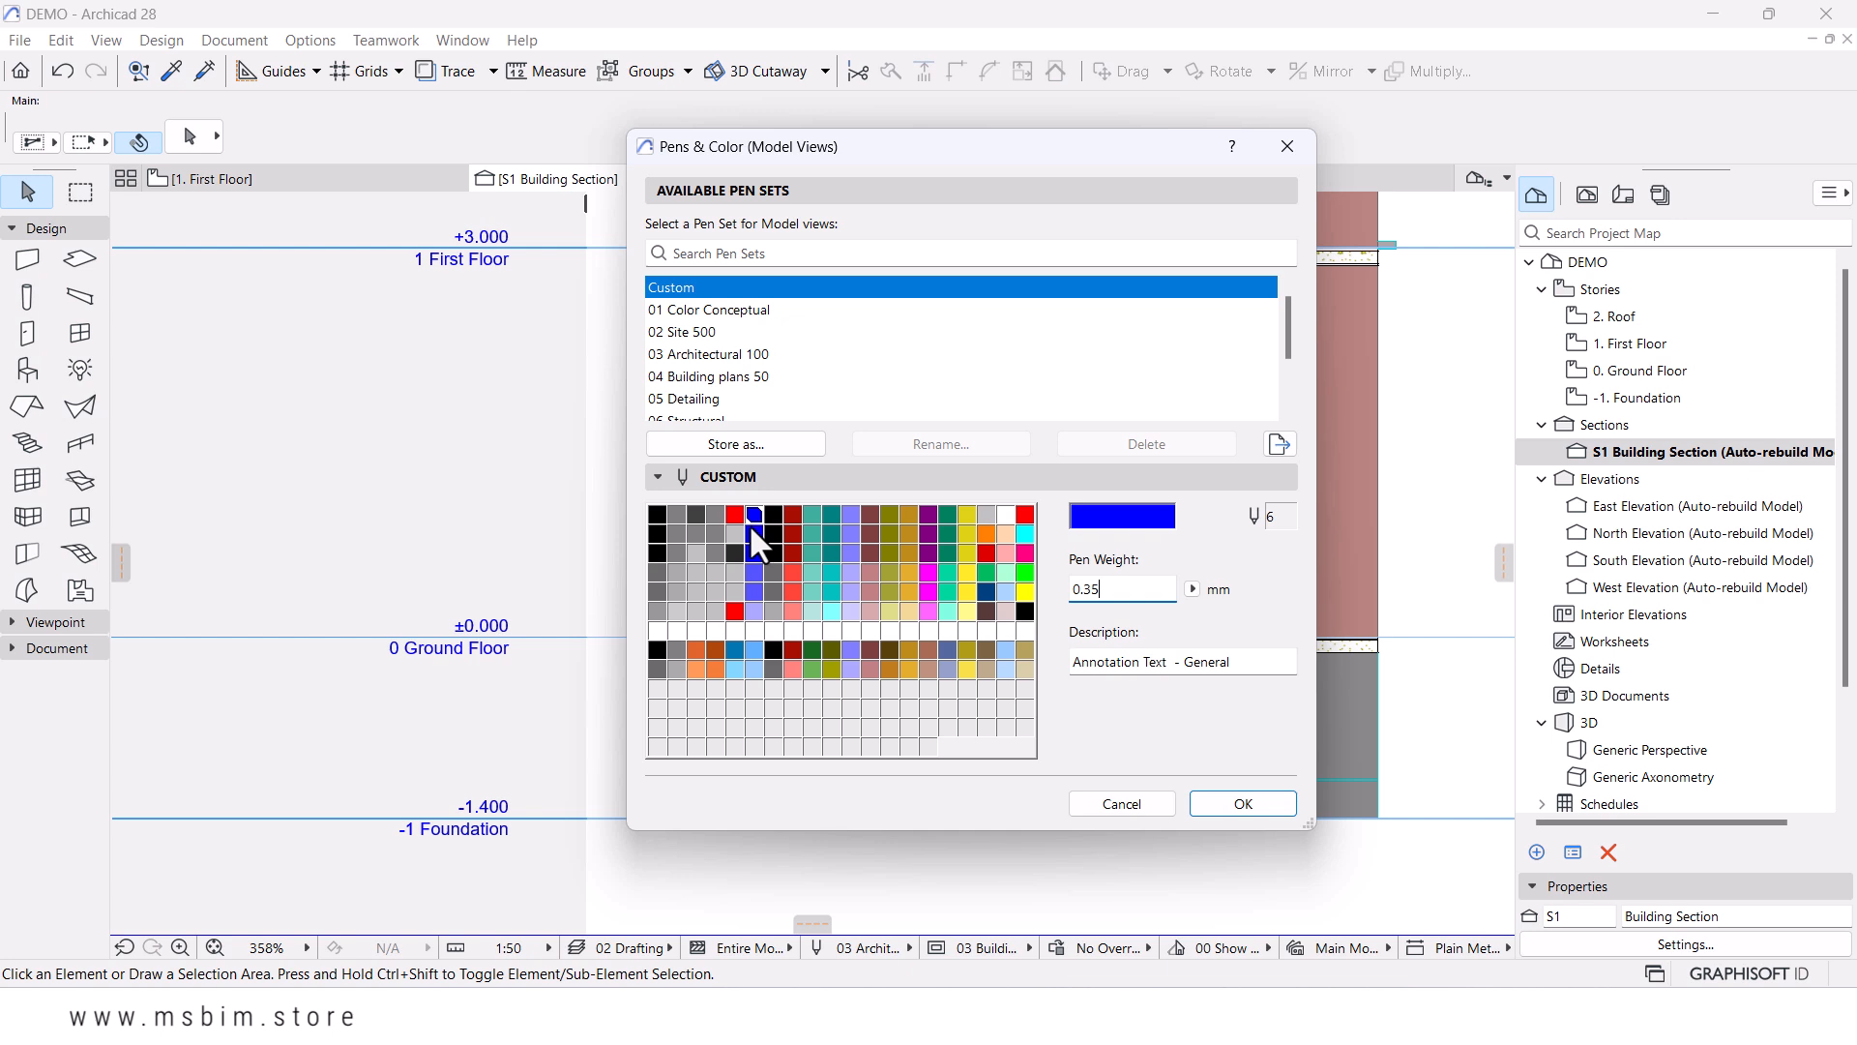
left_click(757, 512)
left_click(750, 535)
left_click(753, 518)
left_click(754, 518)
left_click(753, 530)
left_click(755, 517)
left_click(757, 529)
- Recolour pen 46 (Annotation Text - Bold) red, RGB 255, 0, 0
left_click(753, 552)
left_click(1147, 514)
left_click(664, 297)
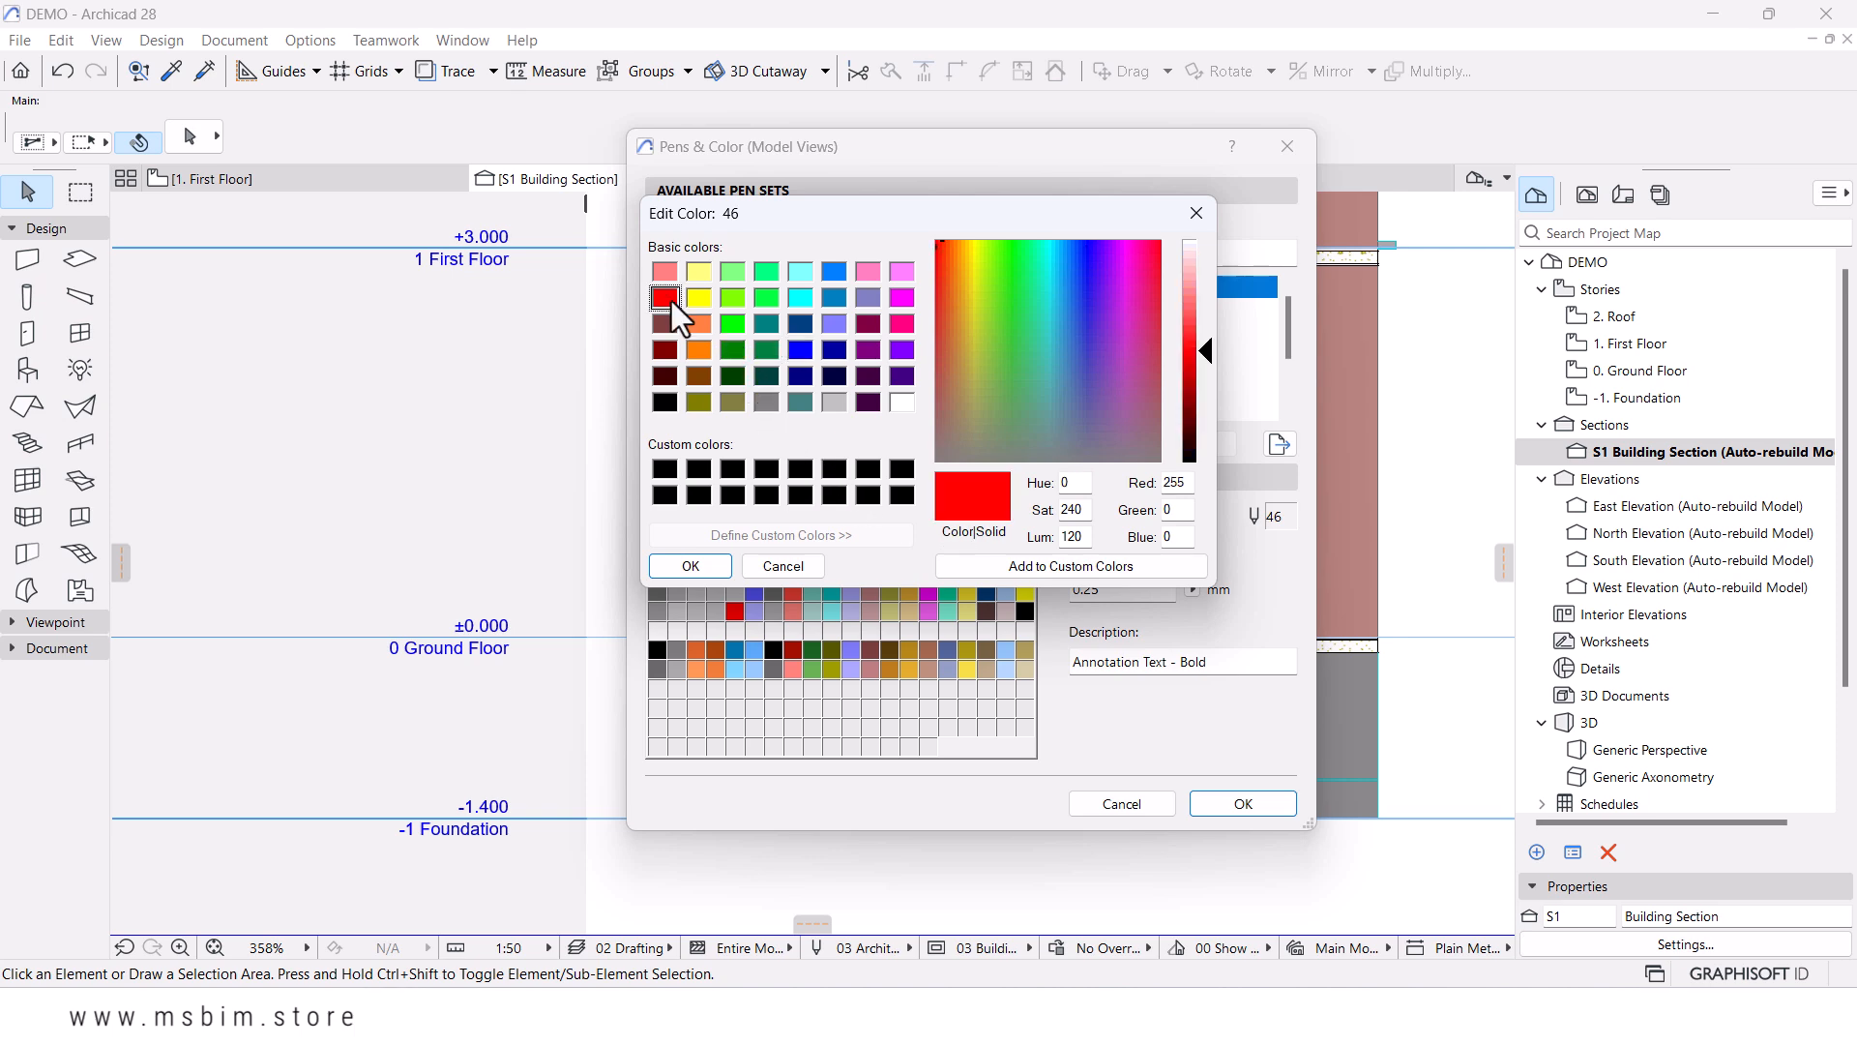
left_click(688, 561)
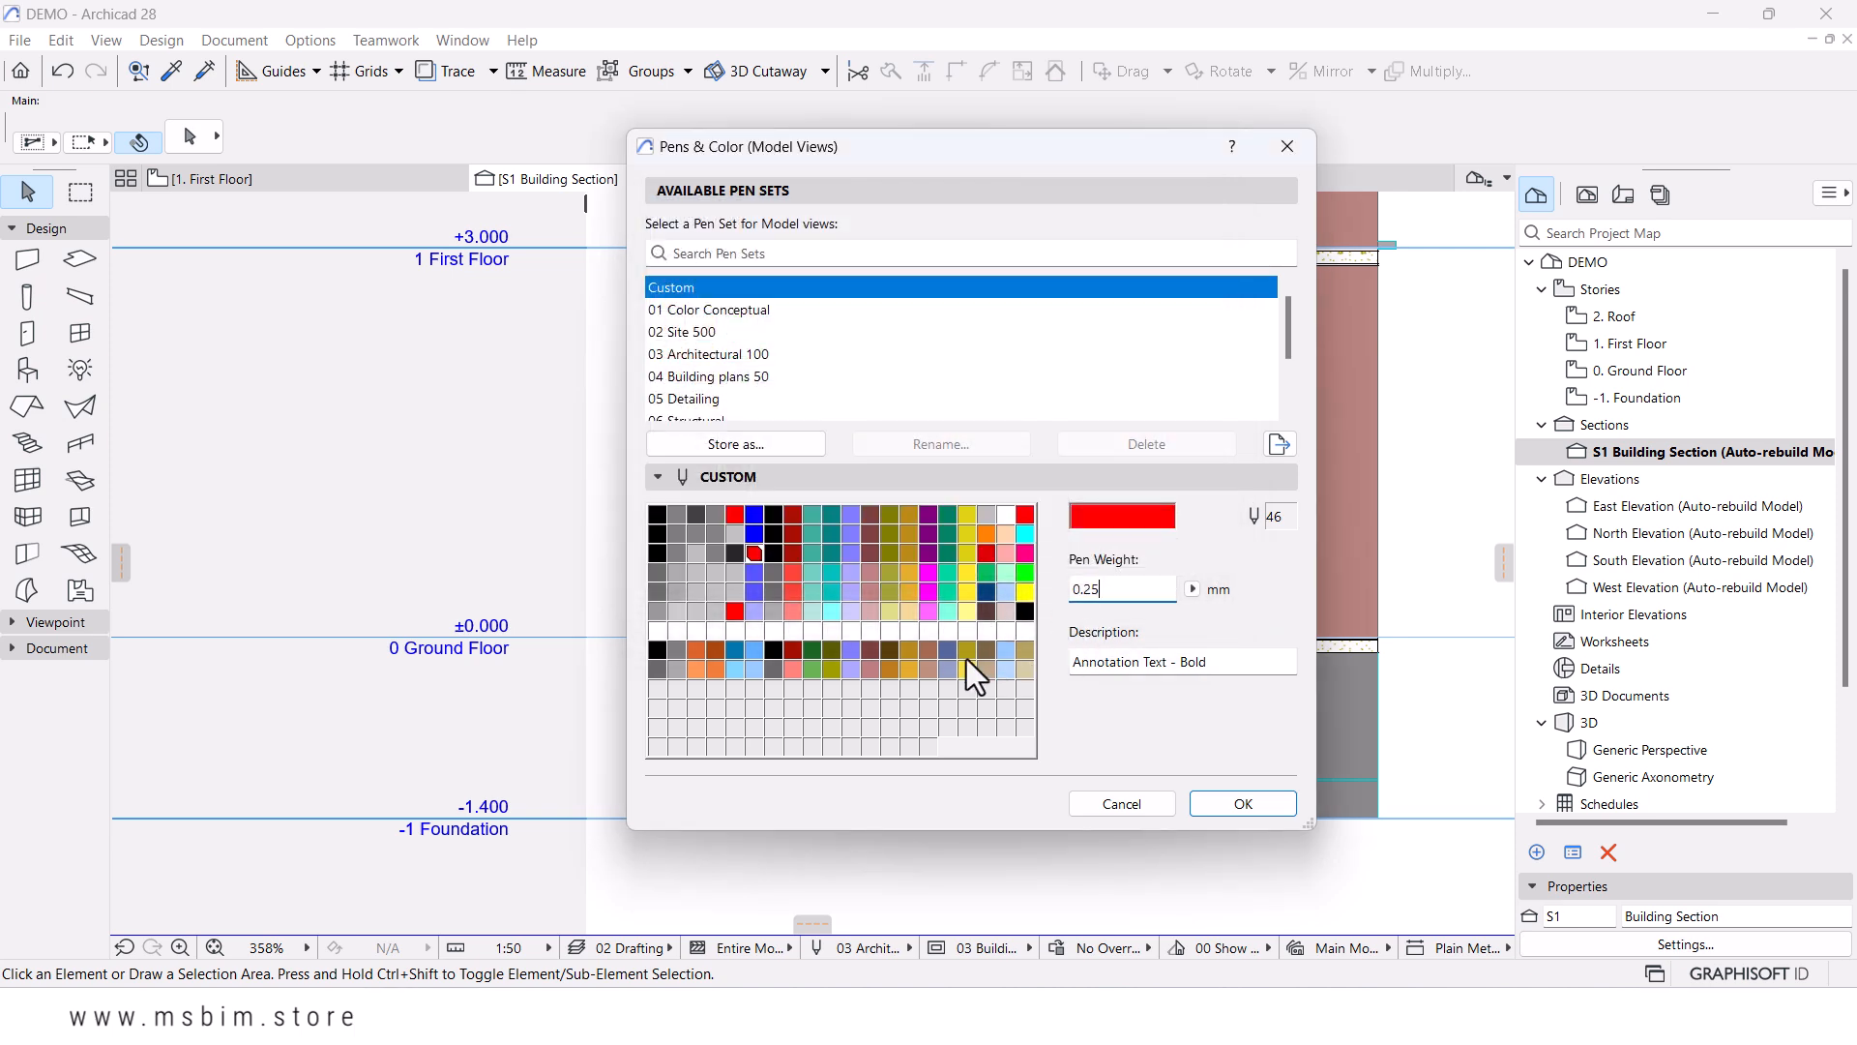
- Examine the weights and descriptions of annotation text pens 66 and 106 and of the wall and curtain wall pens 7 to 87
left_click(754, 572)
left_click(754, 611)
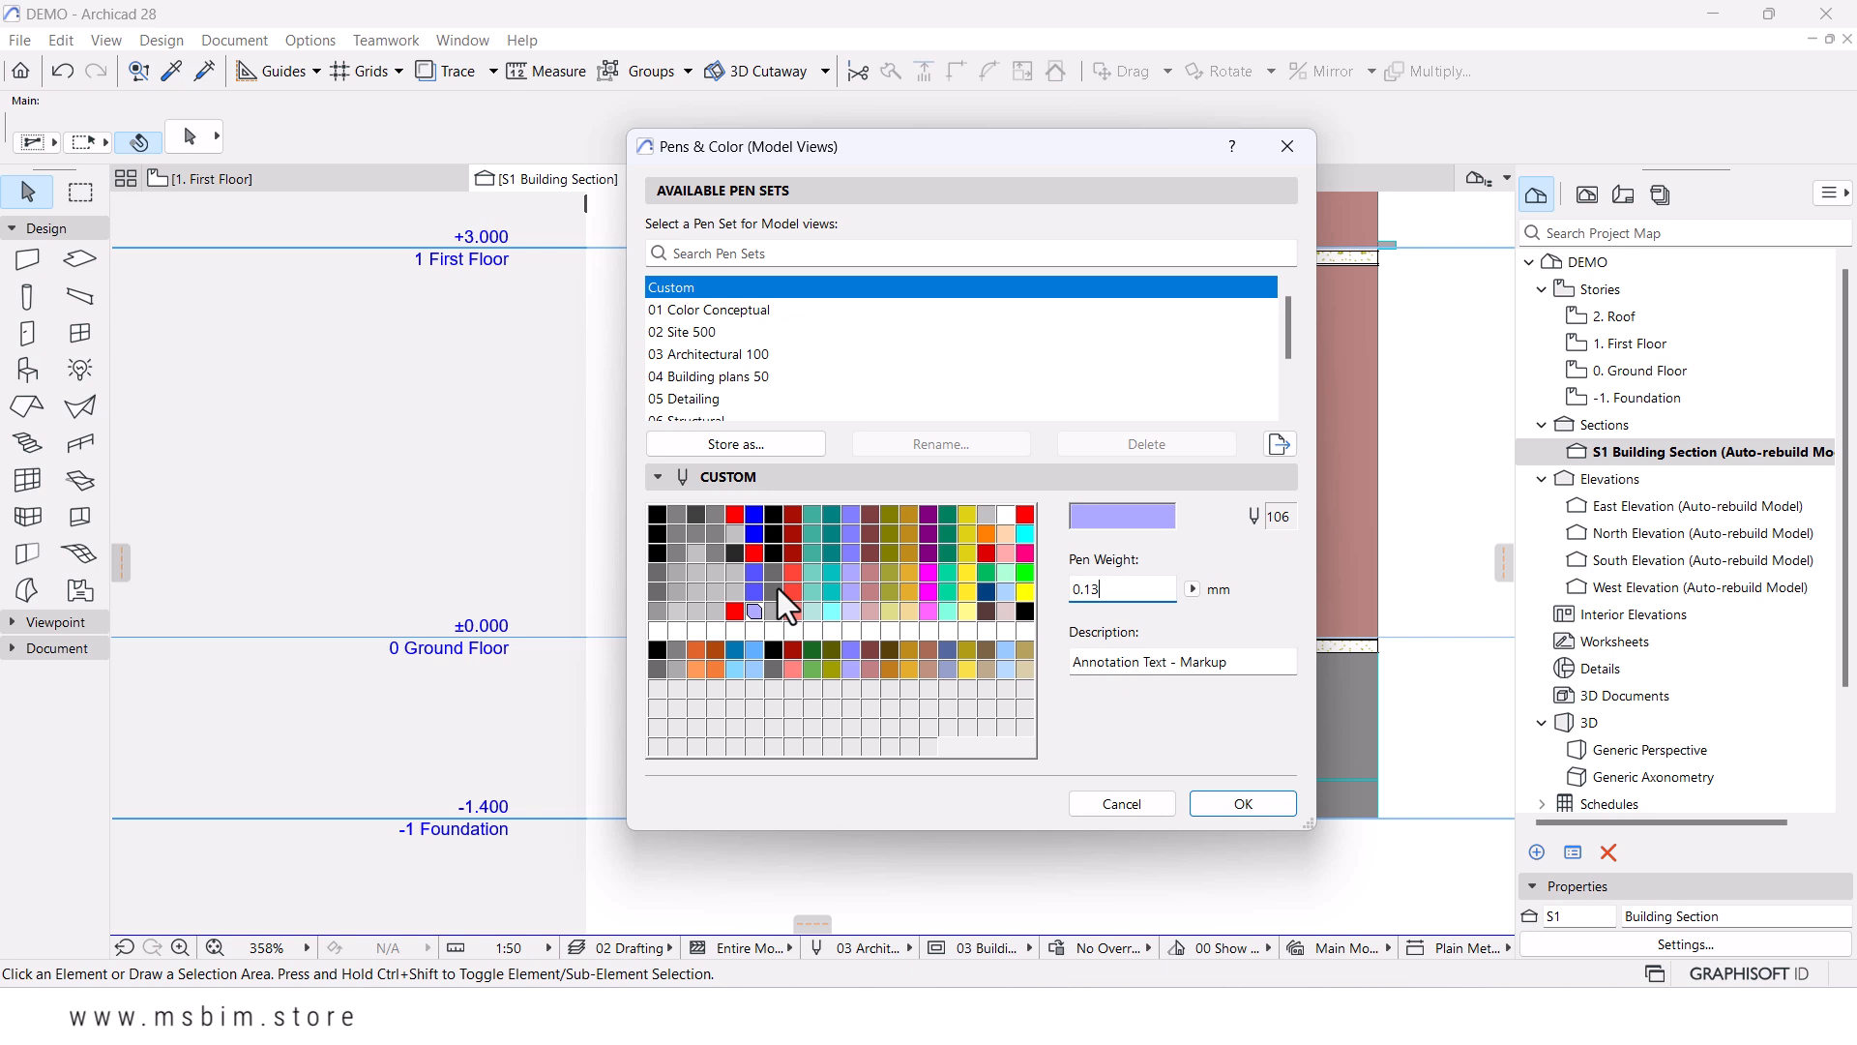
left_click(772, 516)
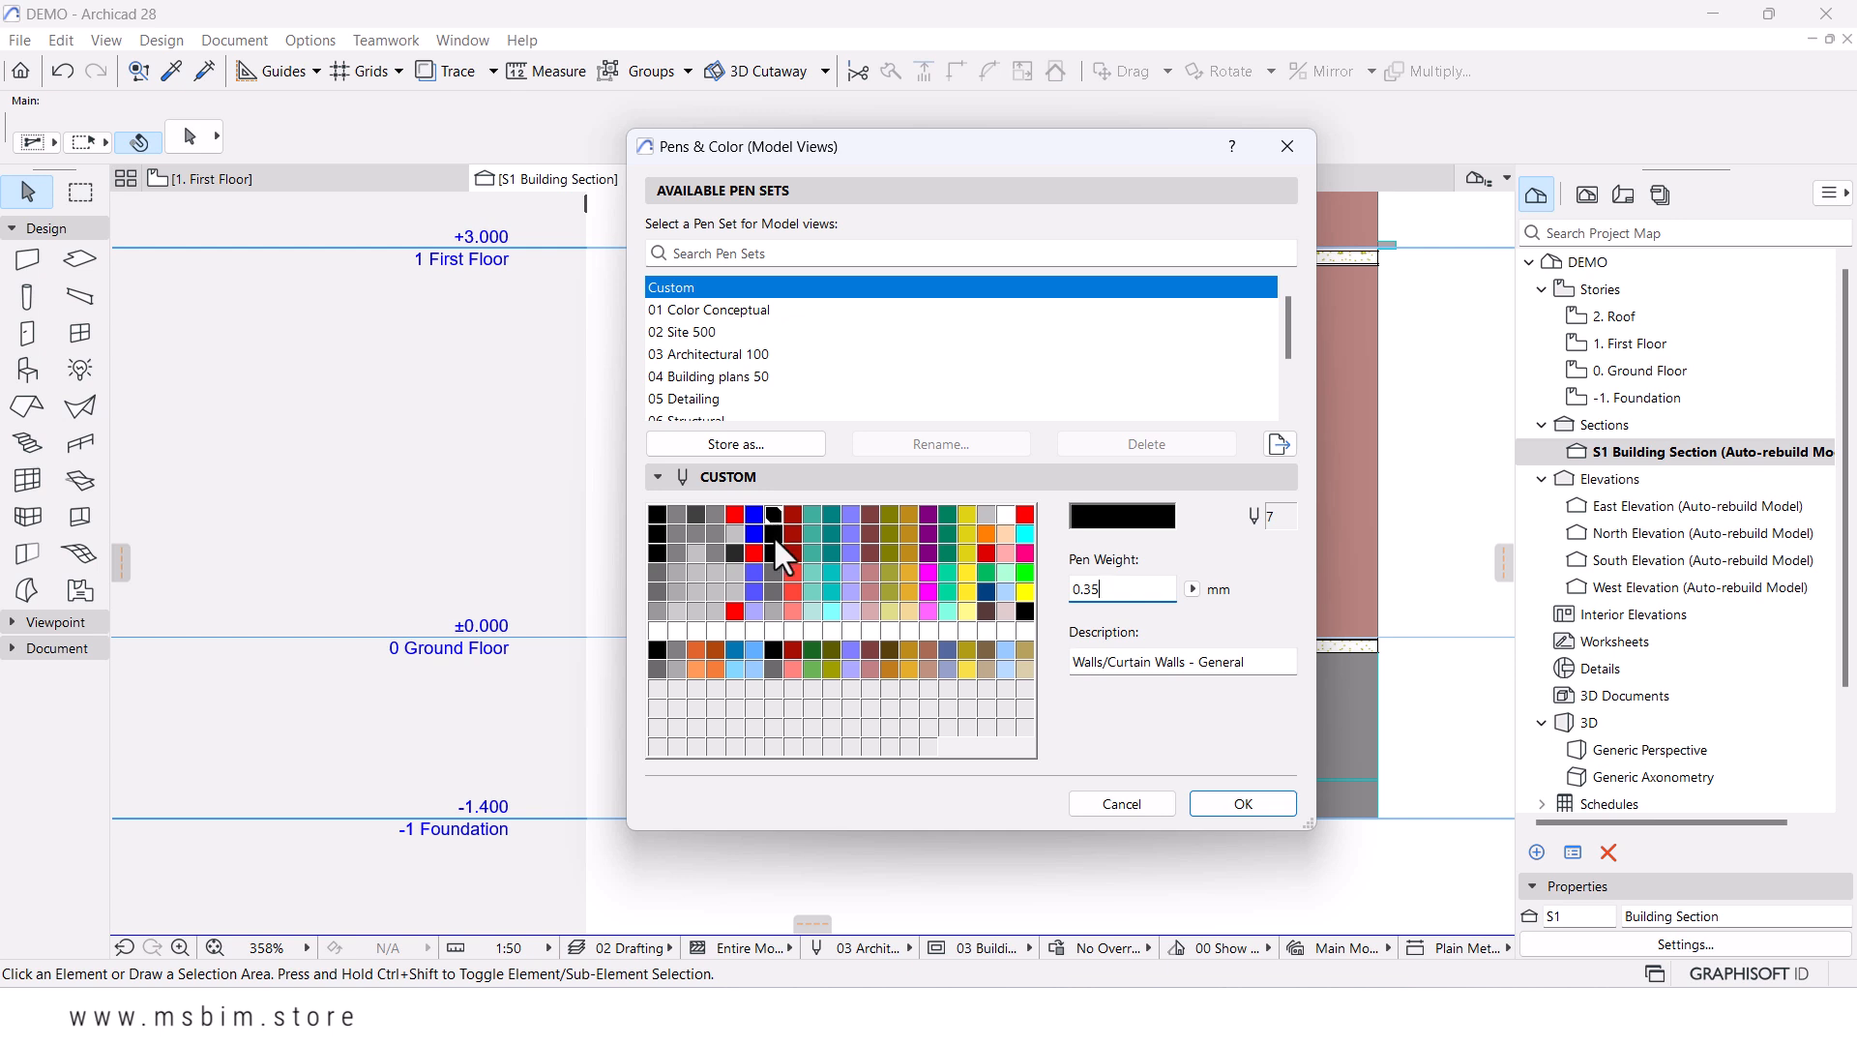
left_click(775, 551)
left_click(775, 532)
left_click(774, 514)
left_click(774, 533)
left_click(773, 552)
left_click(772, 533)
left_click(774, 514)
left_click(773, 533)
left_click(773, 553)
left_click(773, 571)
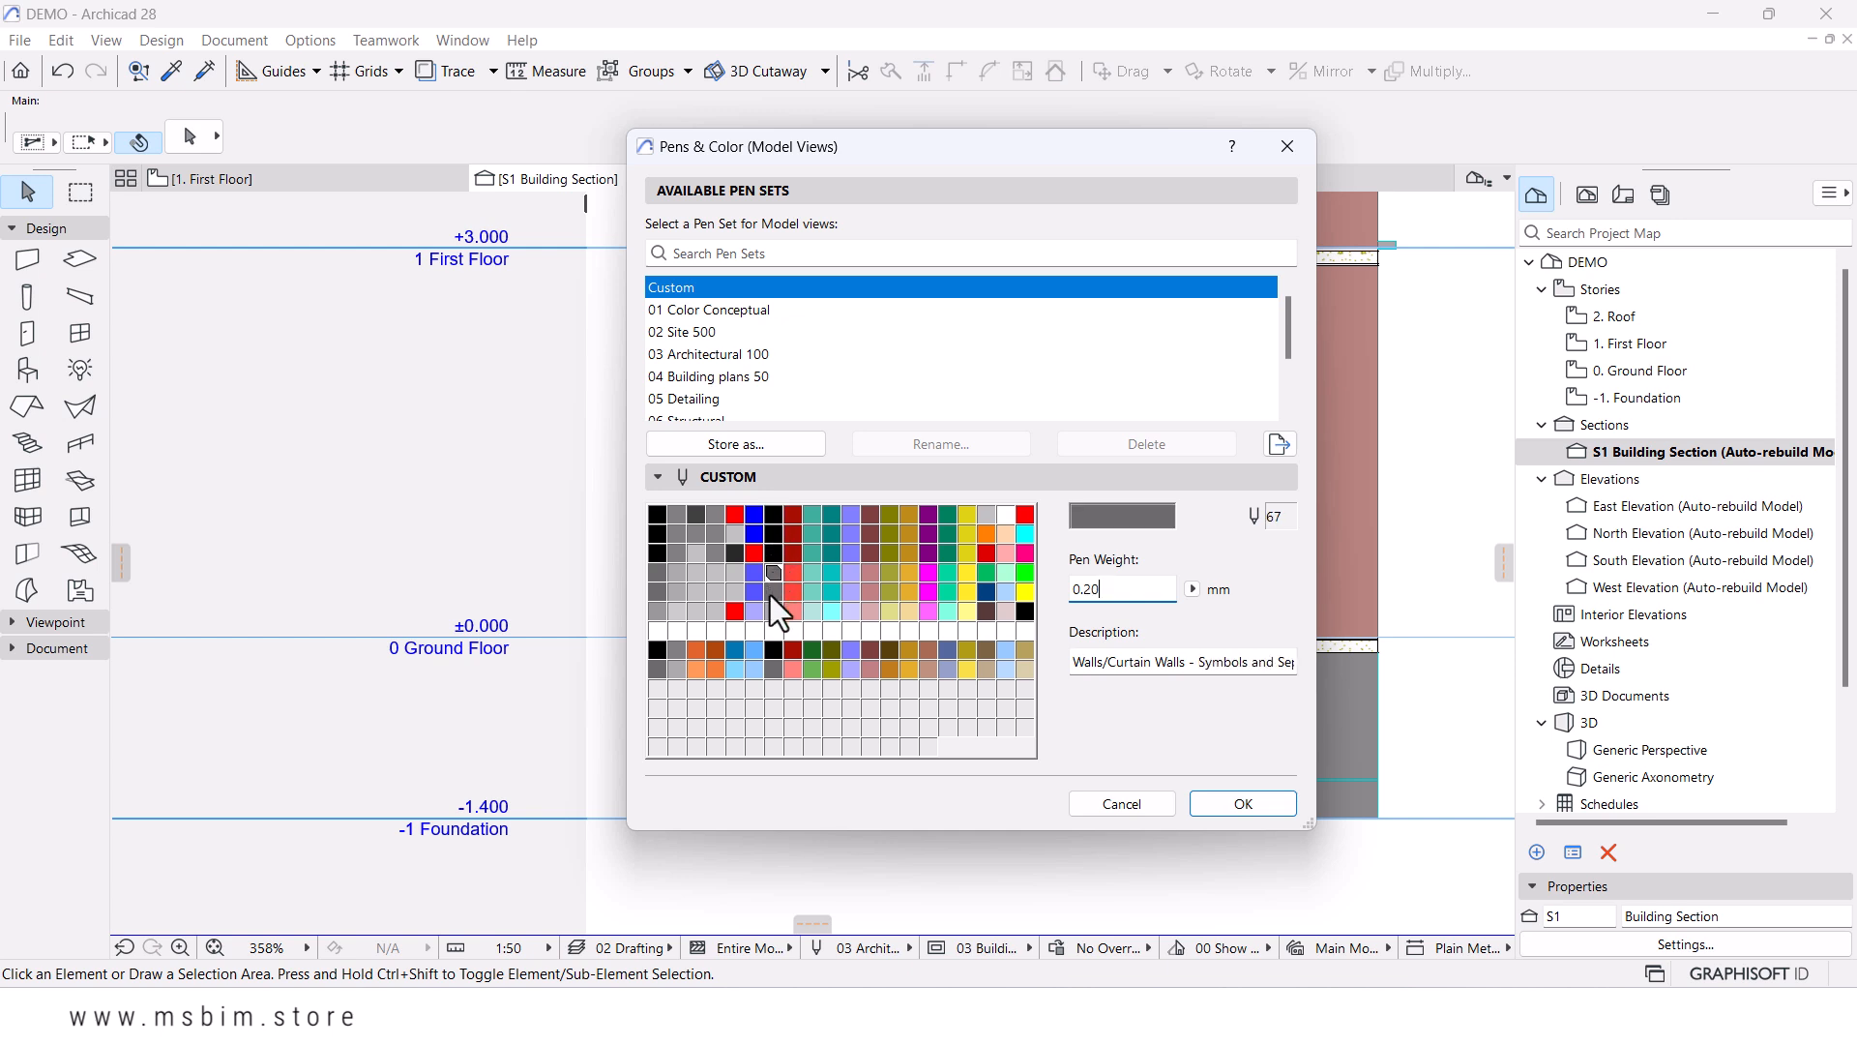
left_click(774, 591)
- Recolour column pens 8 (Columns - General) and 28 together black, RGB 0, 0, 0
left_click(793, 514)
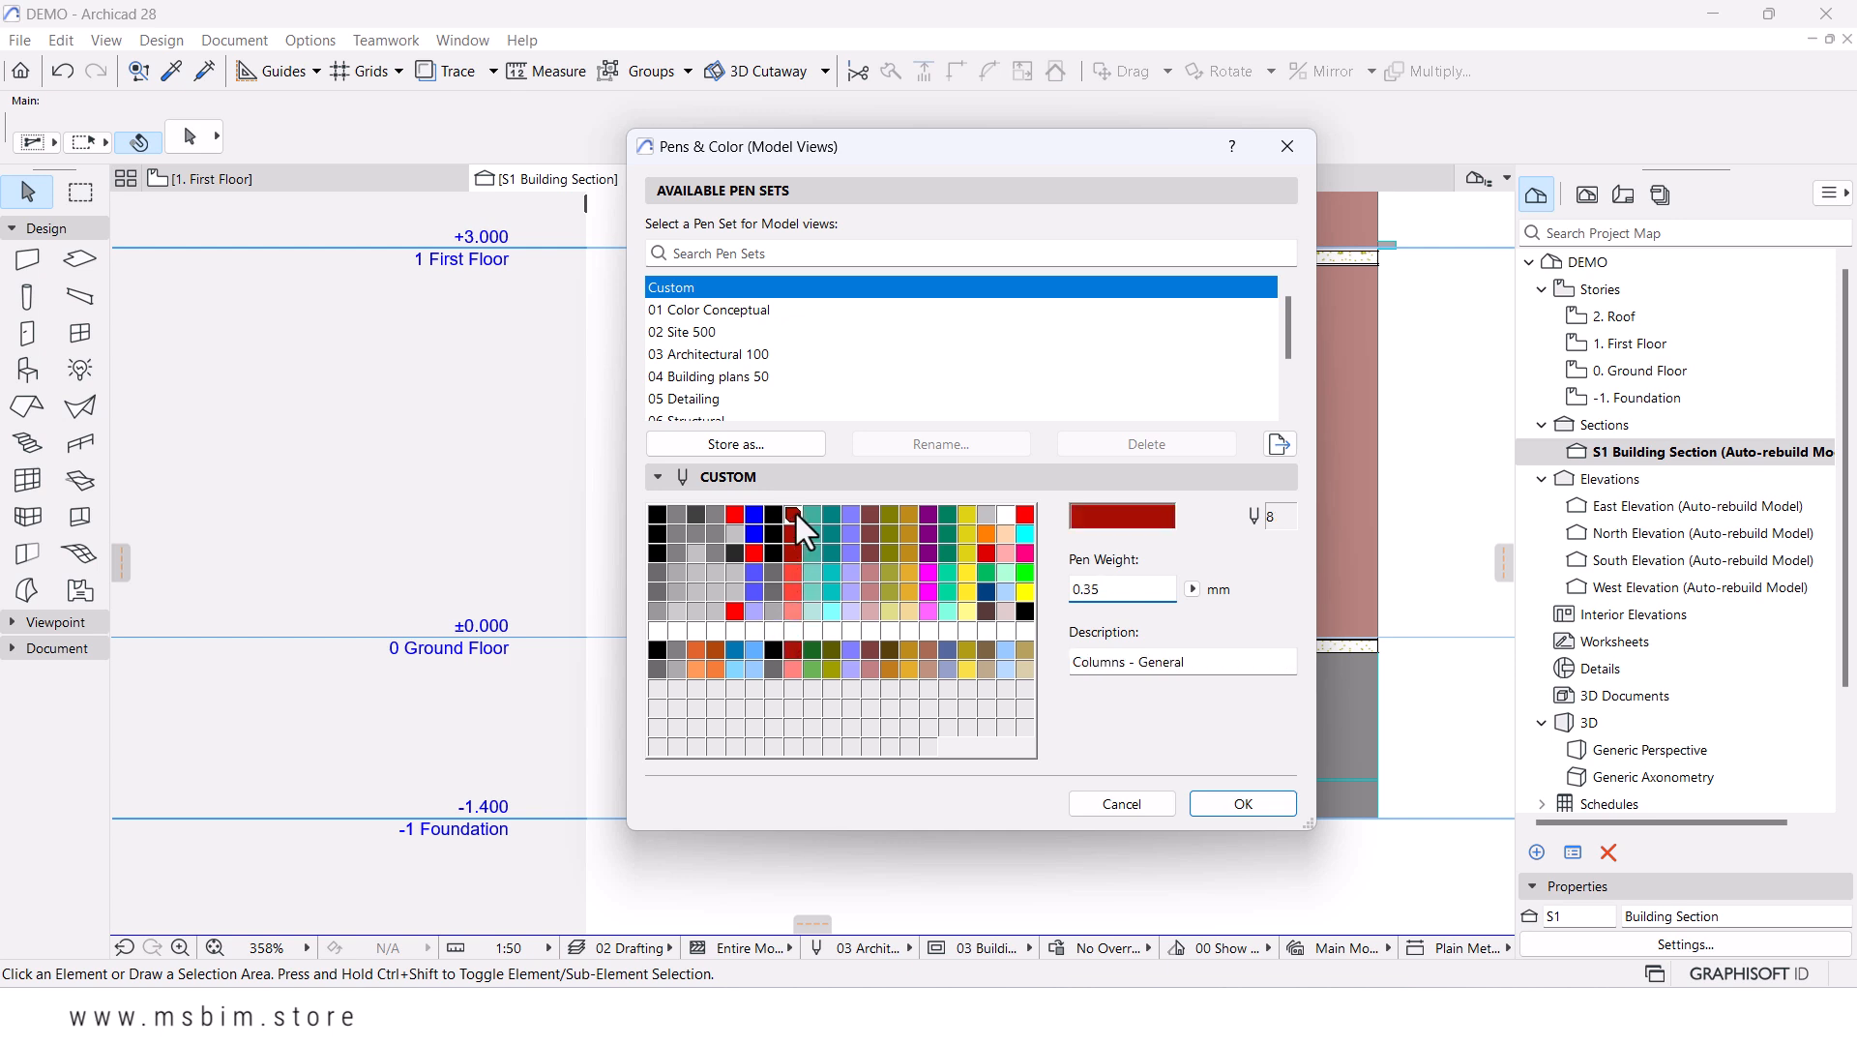
double_click(1161, 521)
left_click(669, 407)
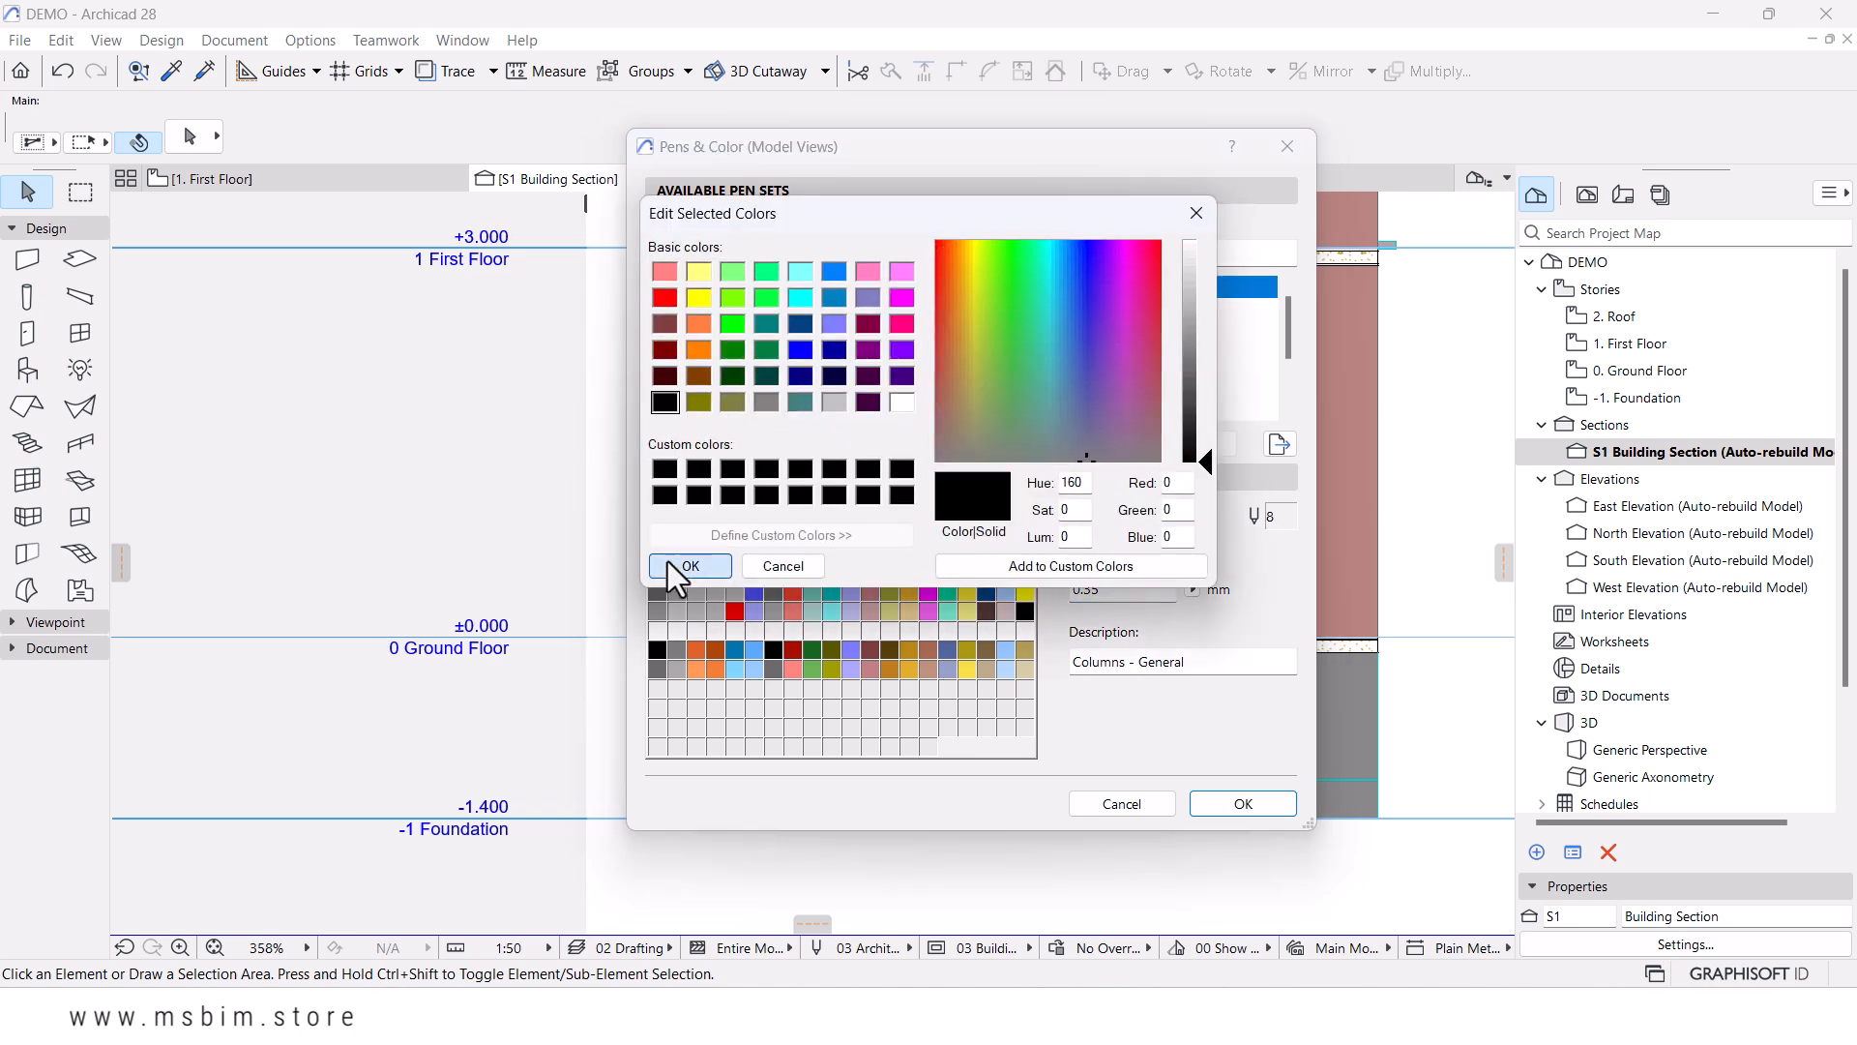
left_click(670, 566)
- Recolour pen 48 (Columns - Veneer) black, RGB 0, 0, 0
left_click(787, 549)
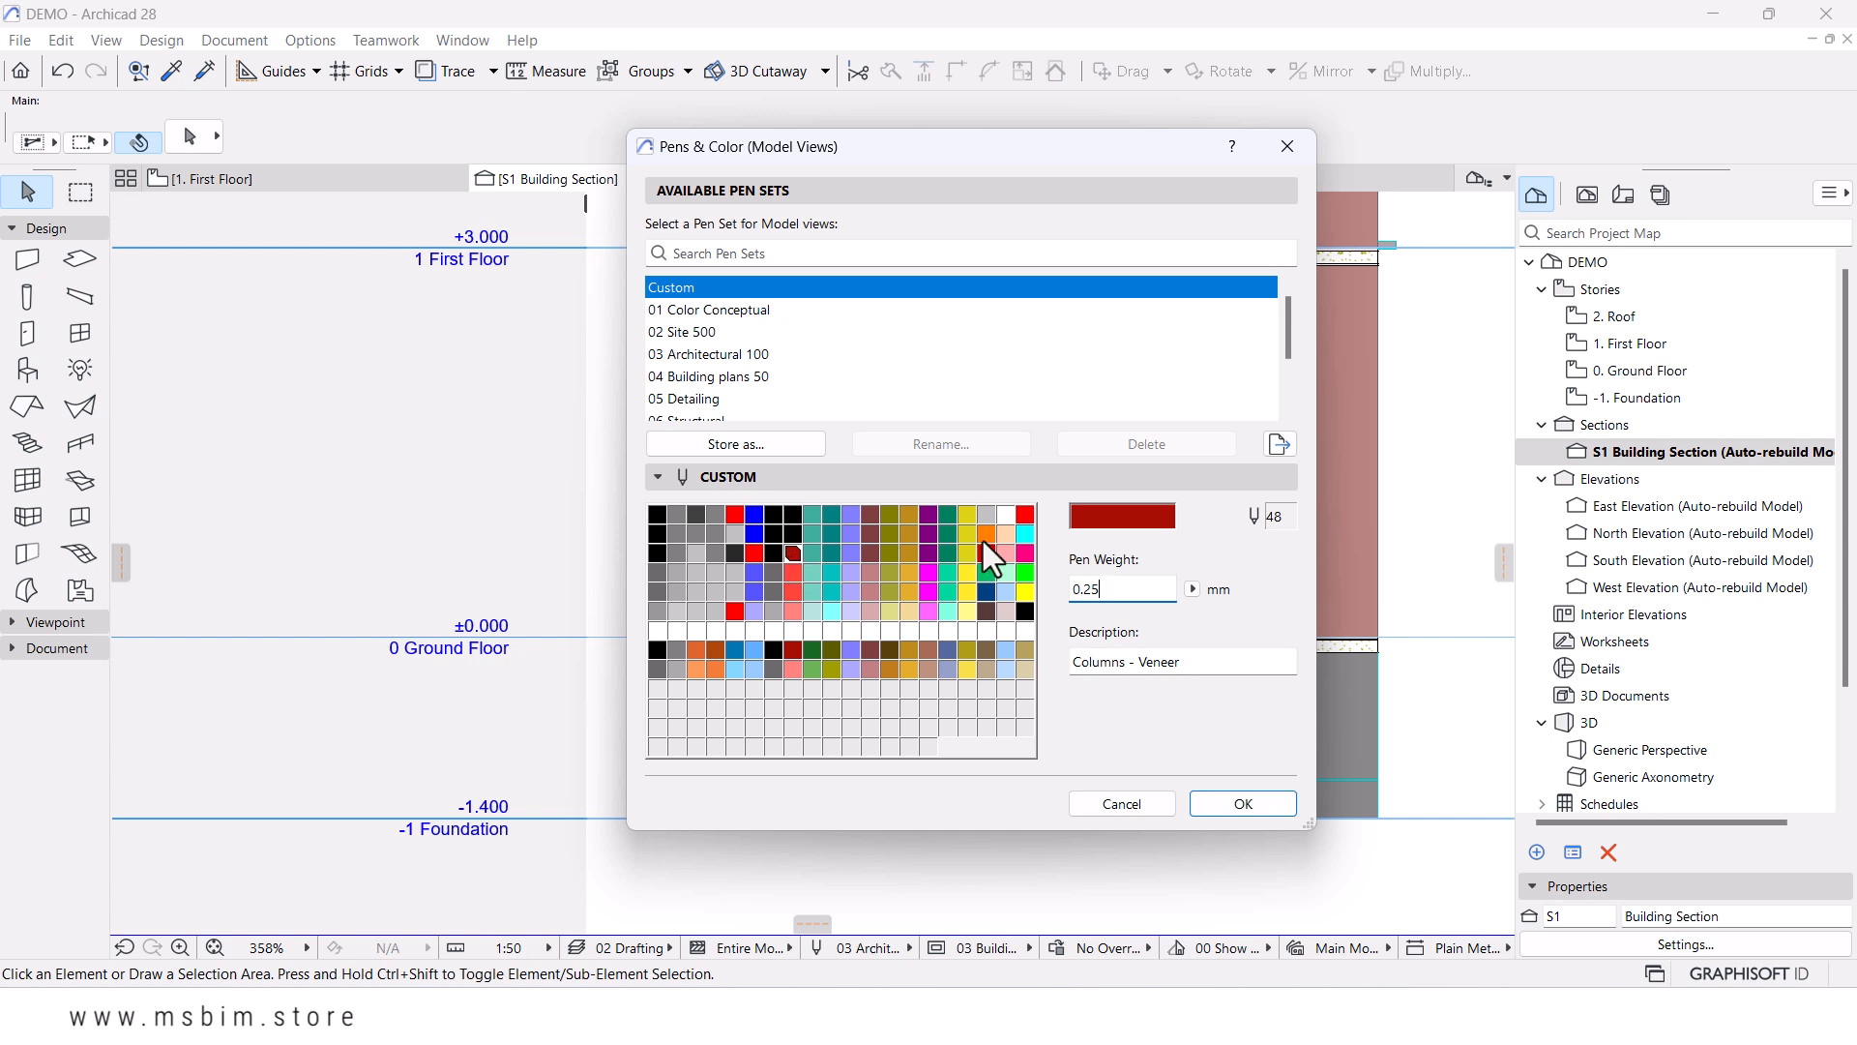
double_click(1072, 517)
left_click(676, 409)
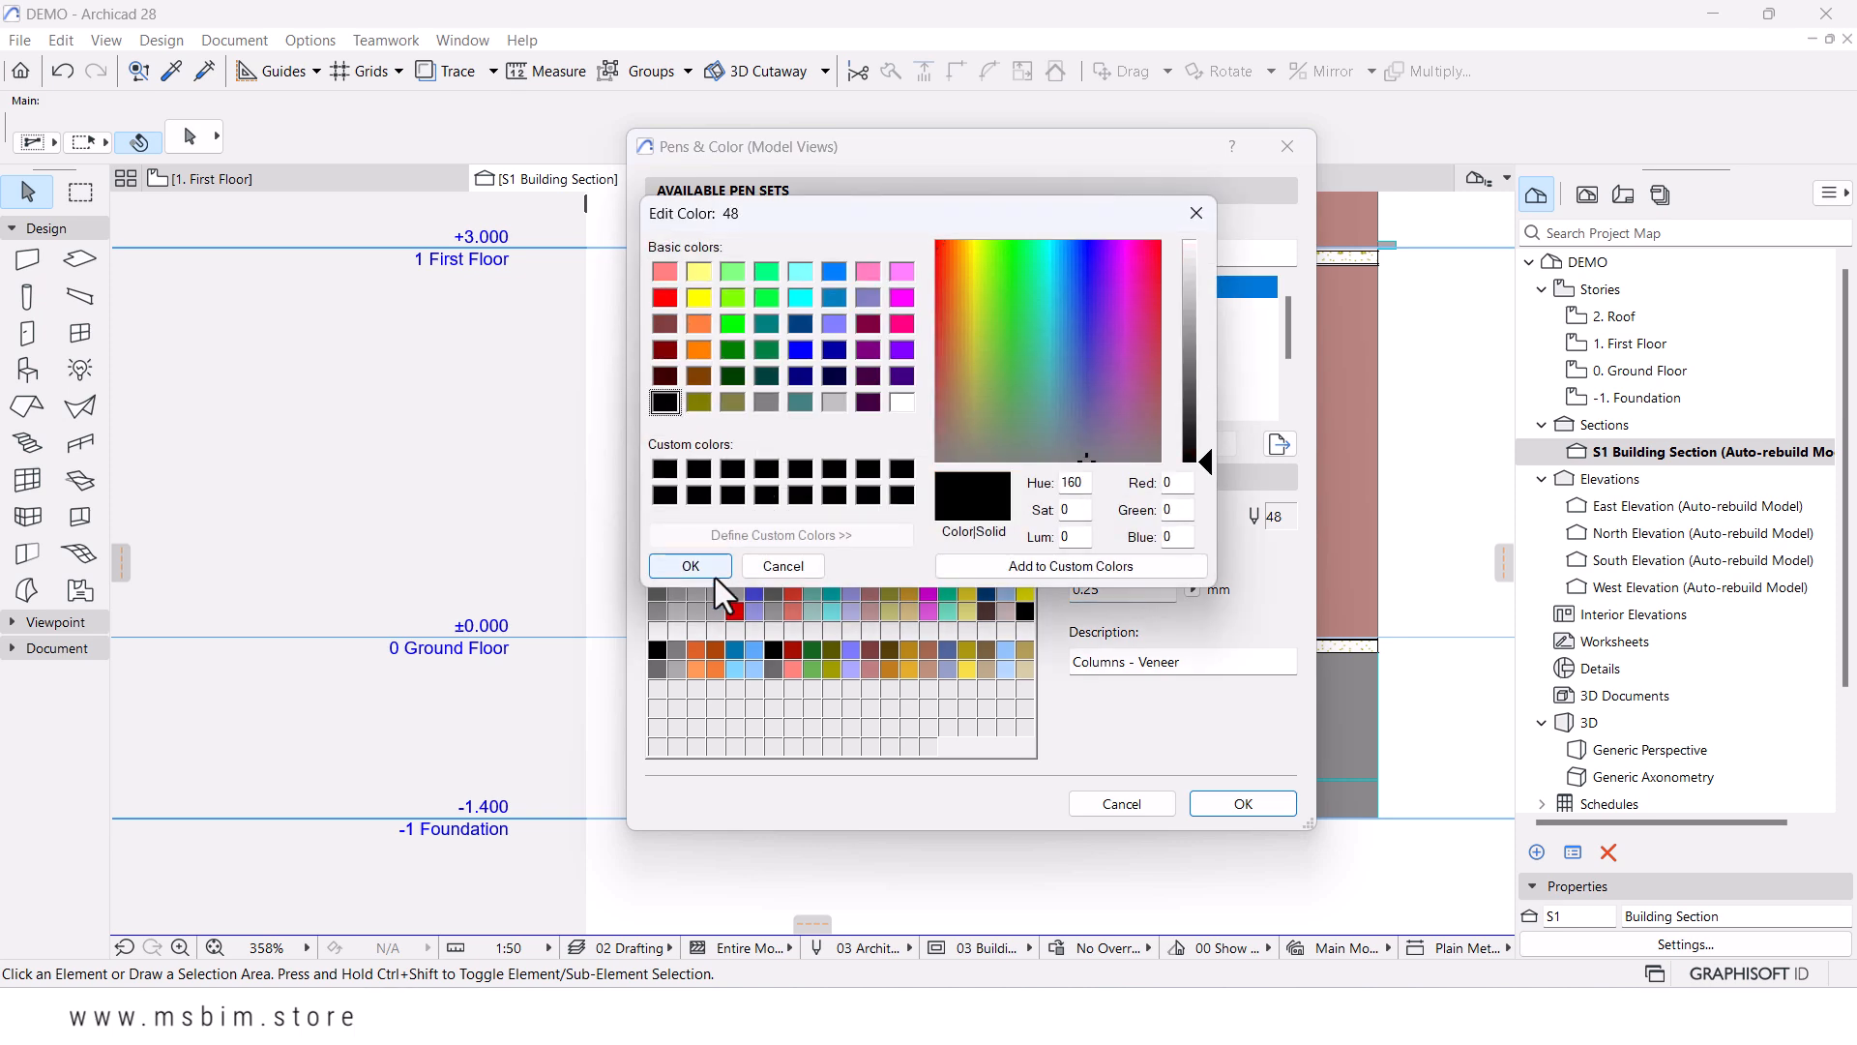
left_click(691, 566)
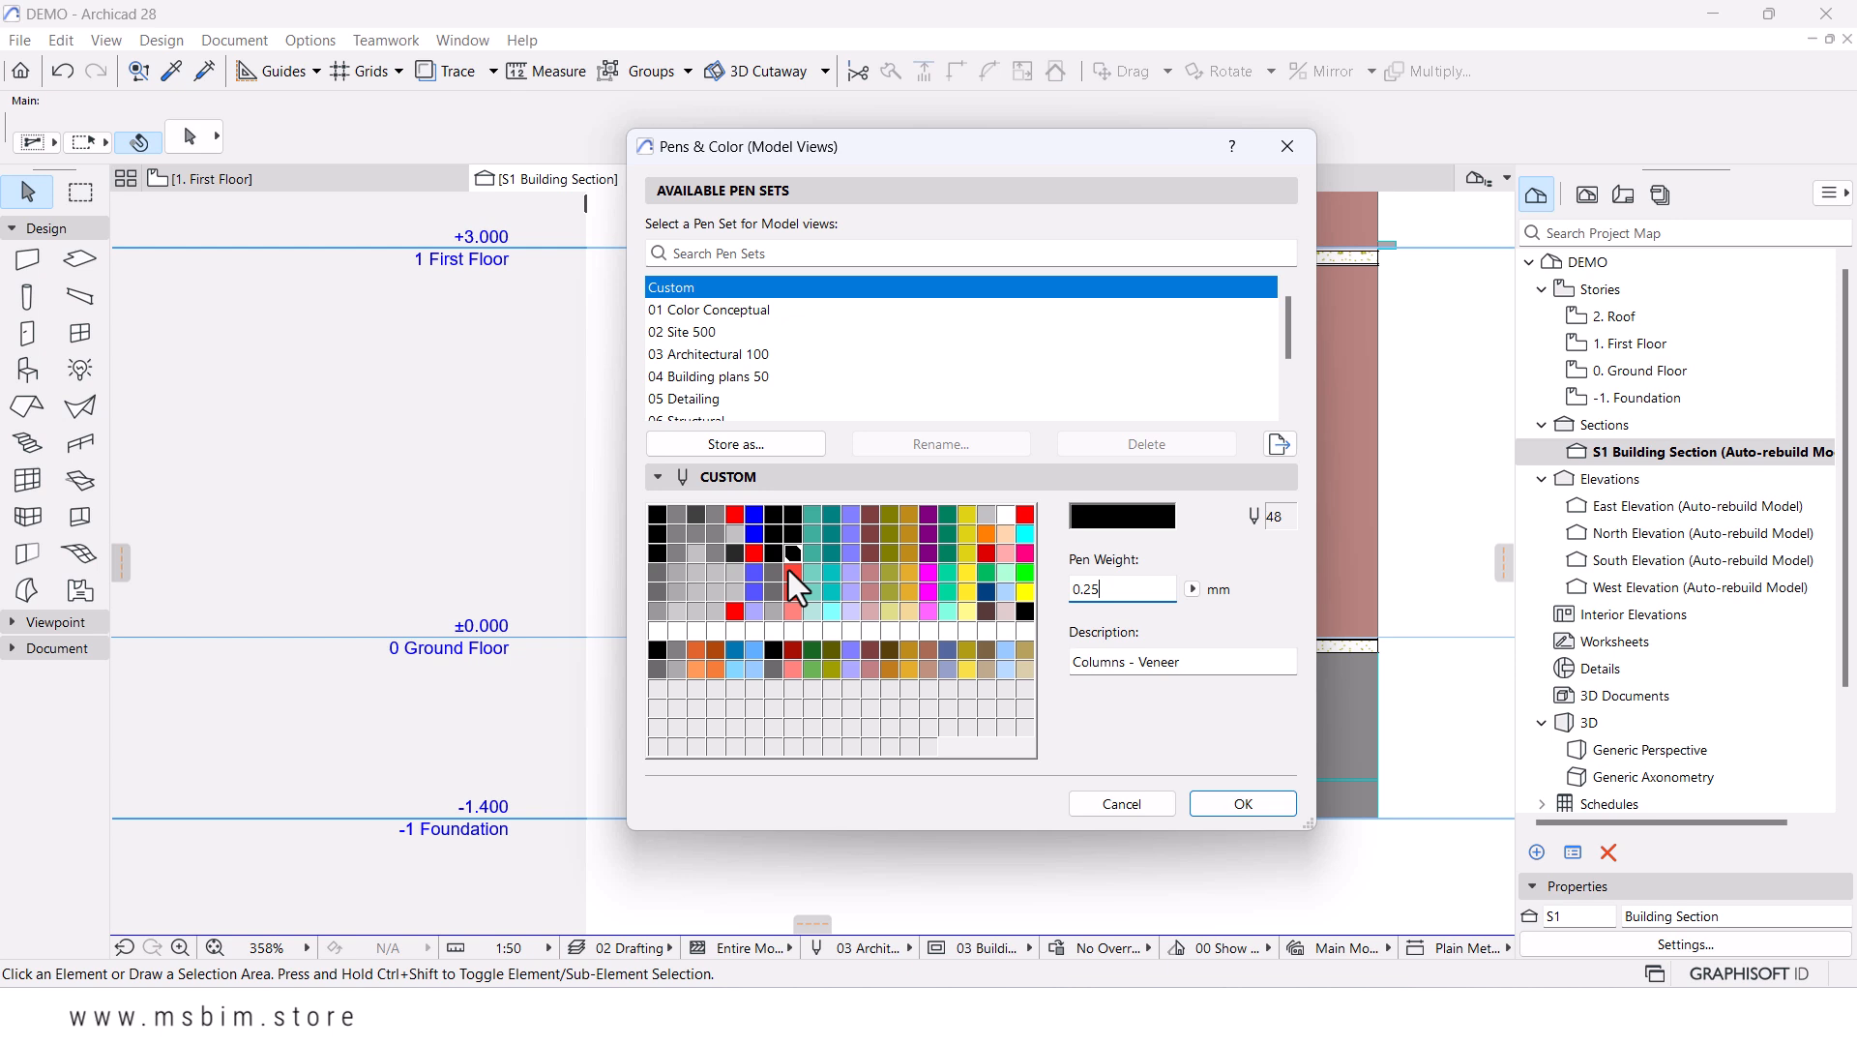
- Recolour column pens 68 (Columns - Symbols and Separators), 88 and 108 together light grey, RGB 192, 192, 192
left_click(791, 571)
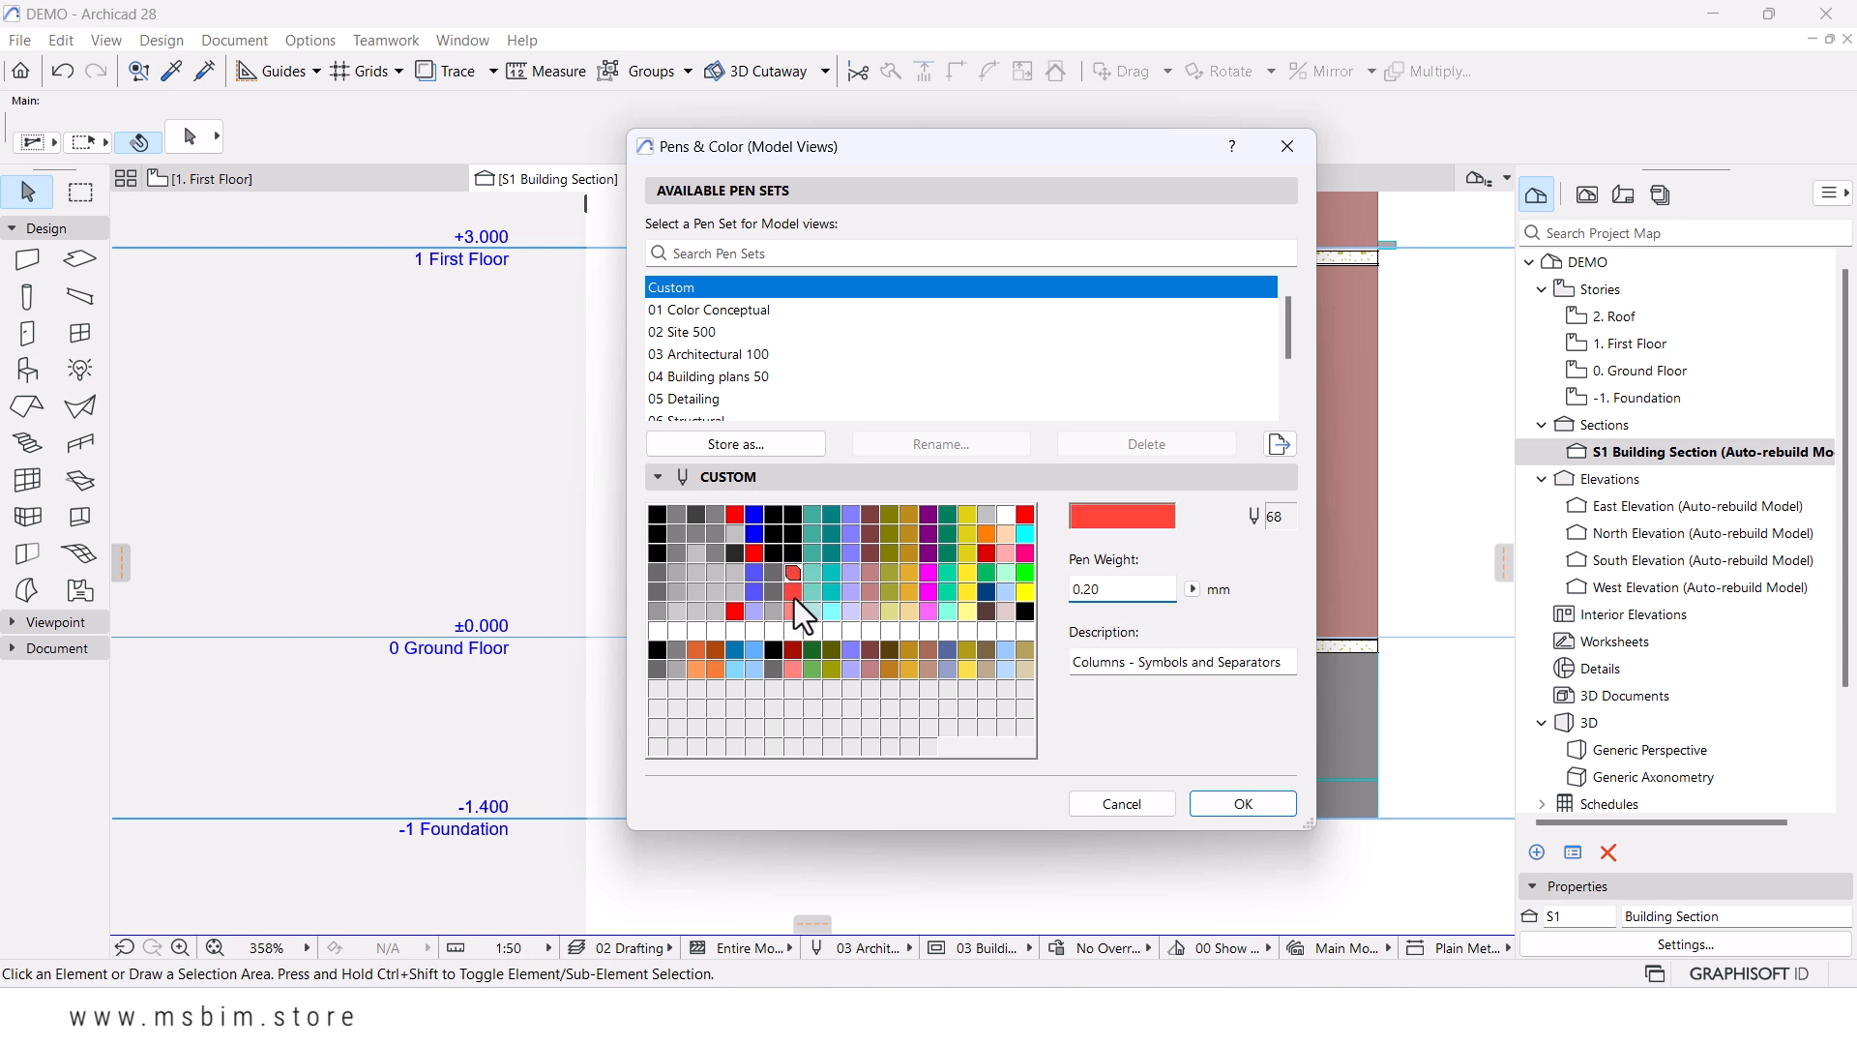
left_click(1092, 514)
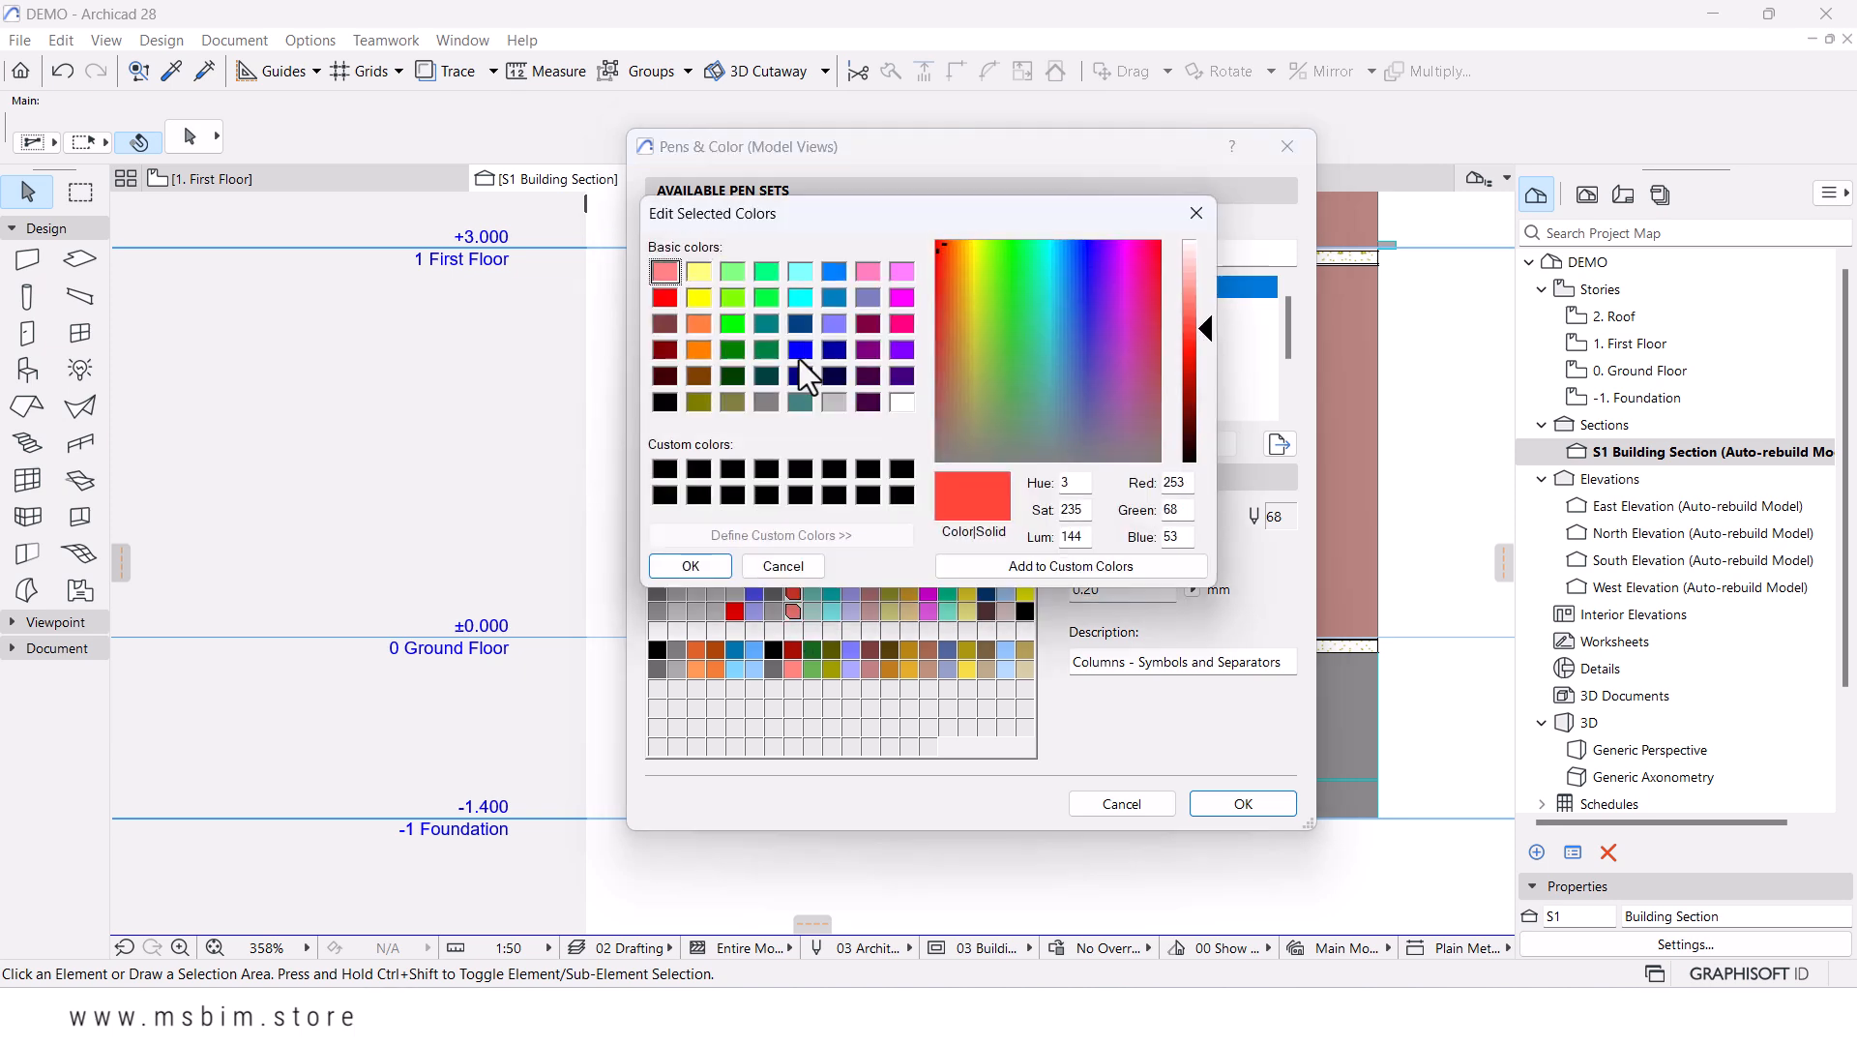
left_click(829, 399)
left_click(677, 562)
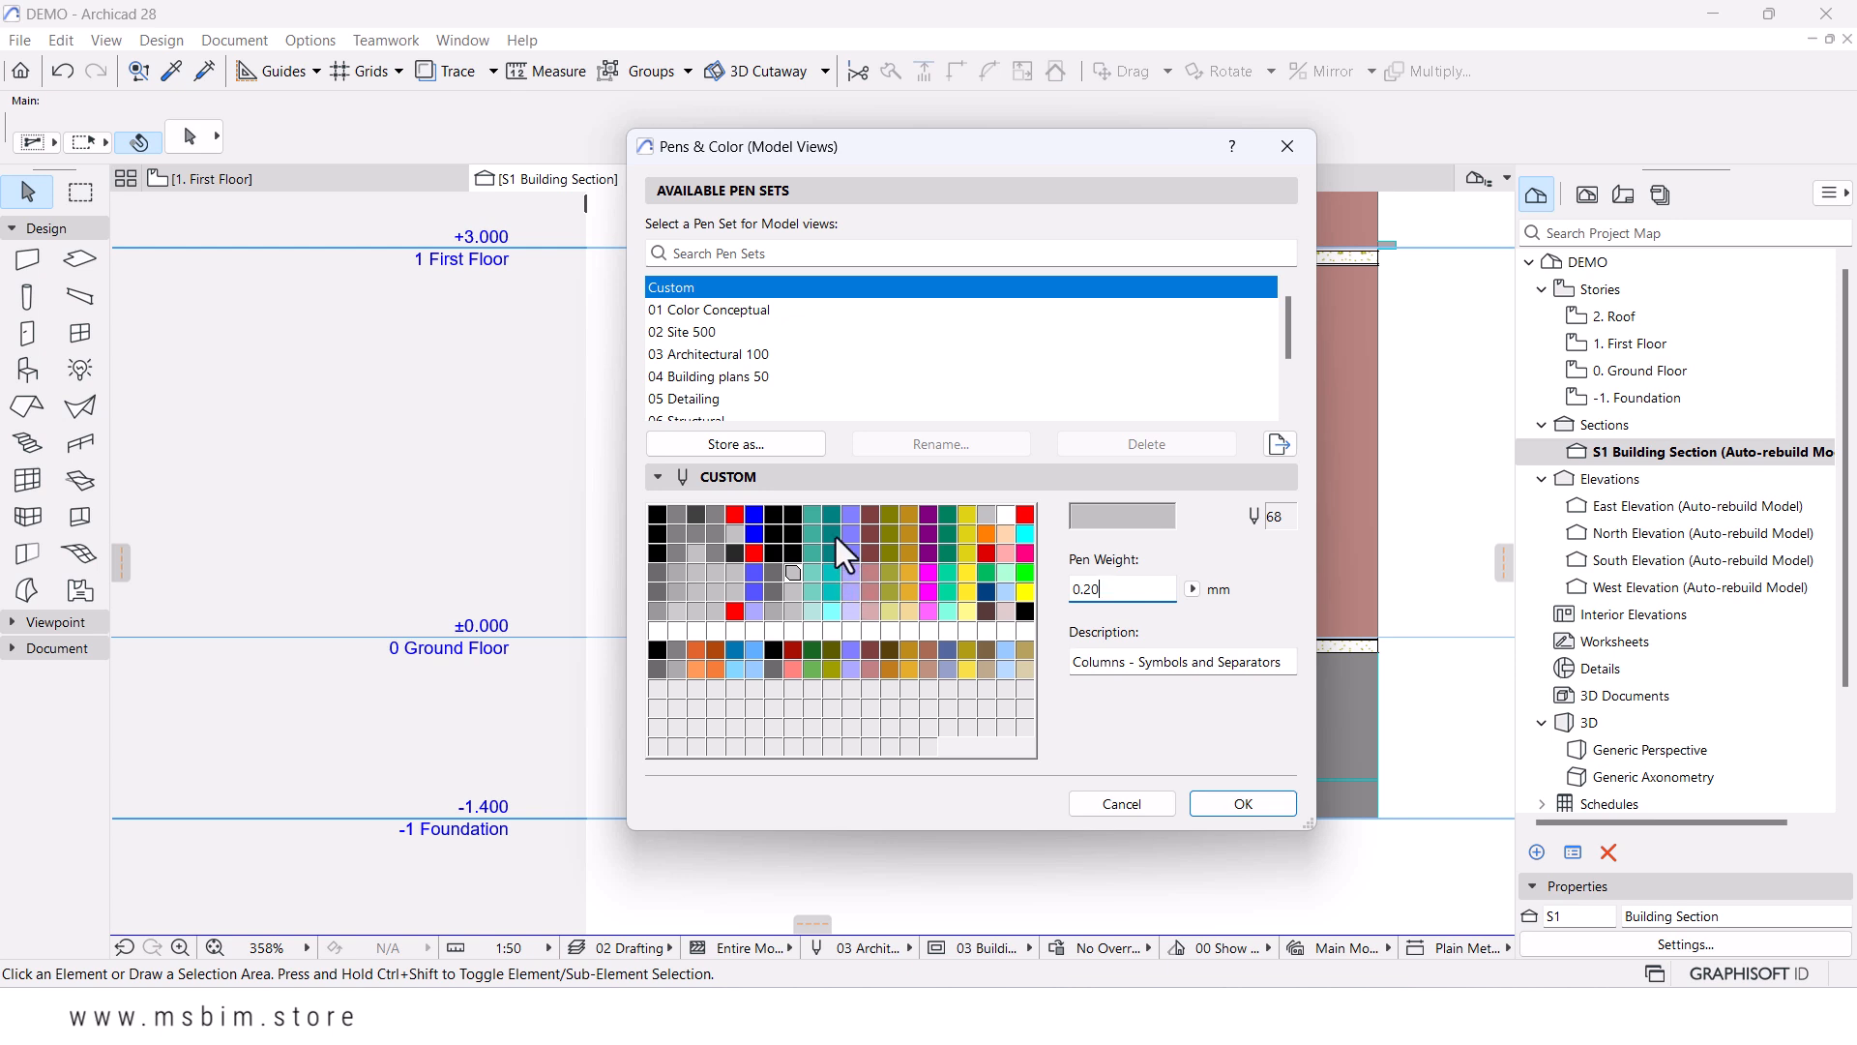
- Recolour pen 48 (Columns - Veneer) medium grey, RGB 128, 128, 128
left_click(793, 554)
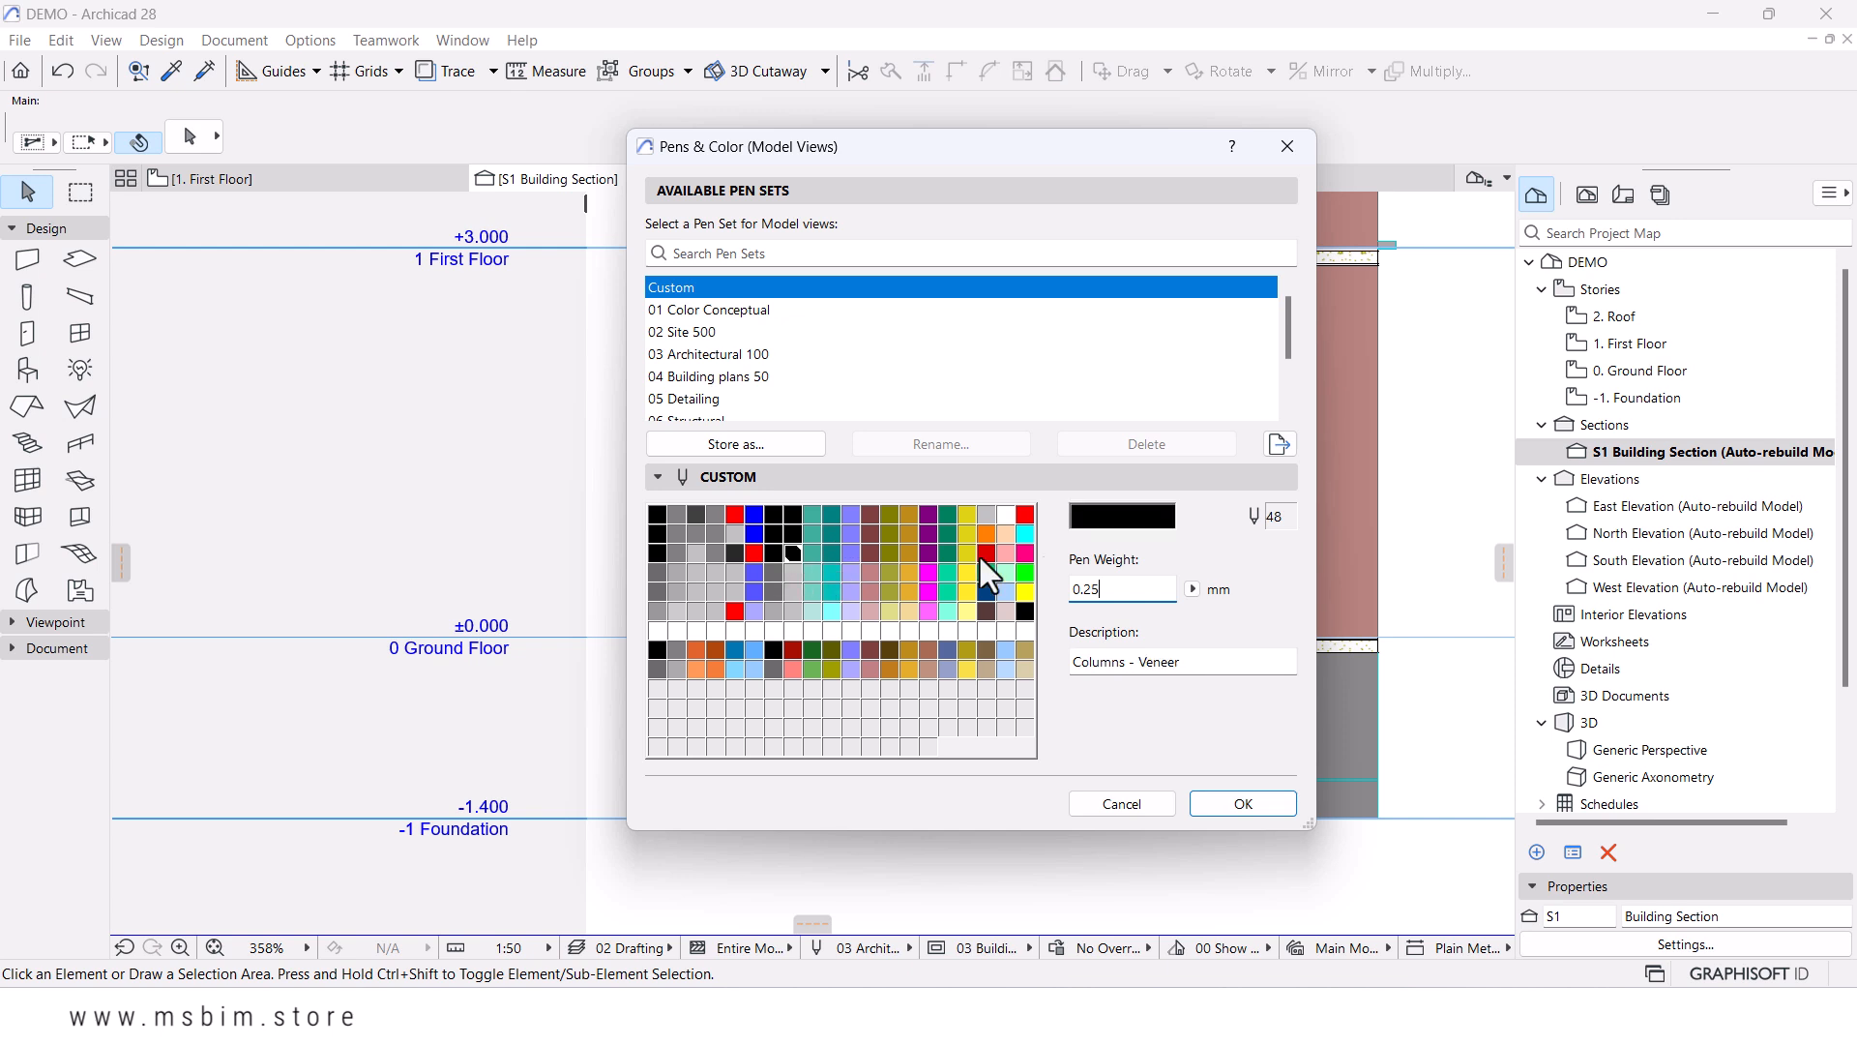
left_click(1103, 518)
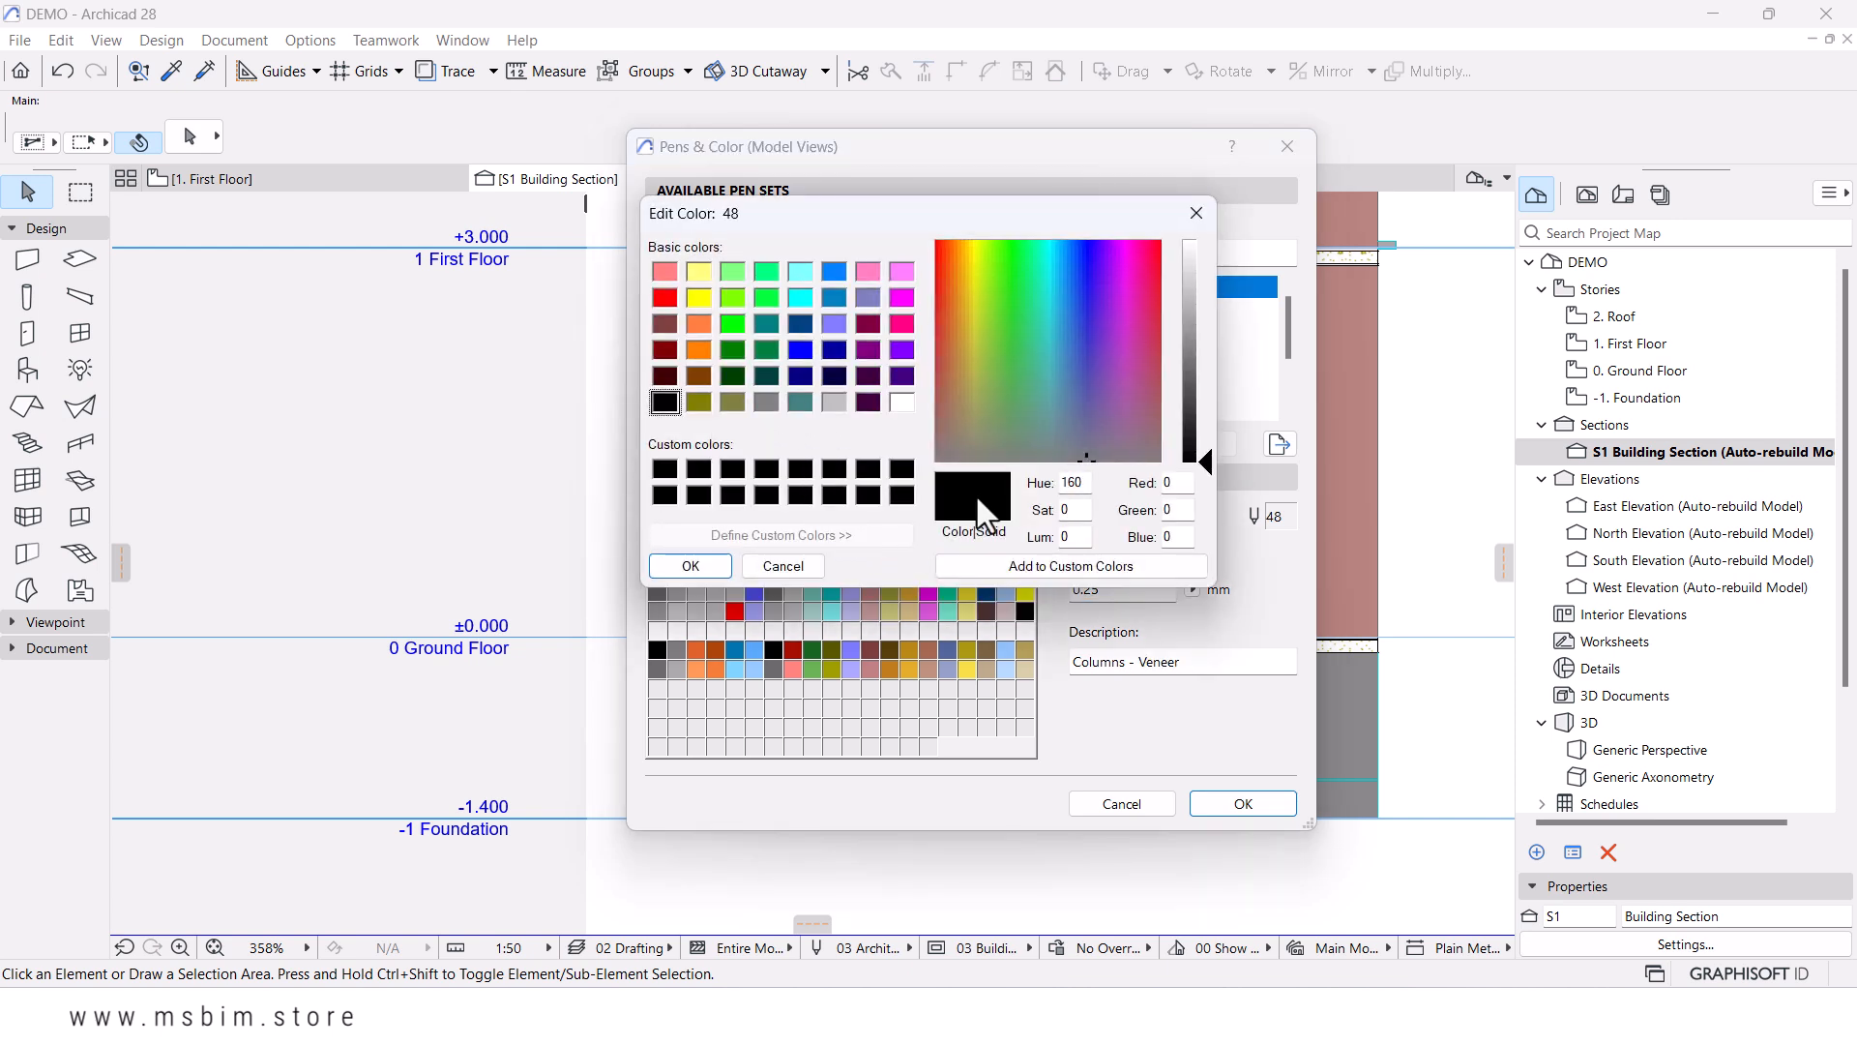
left_click(781, 569)
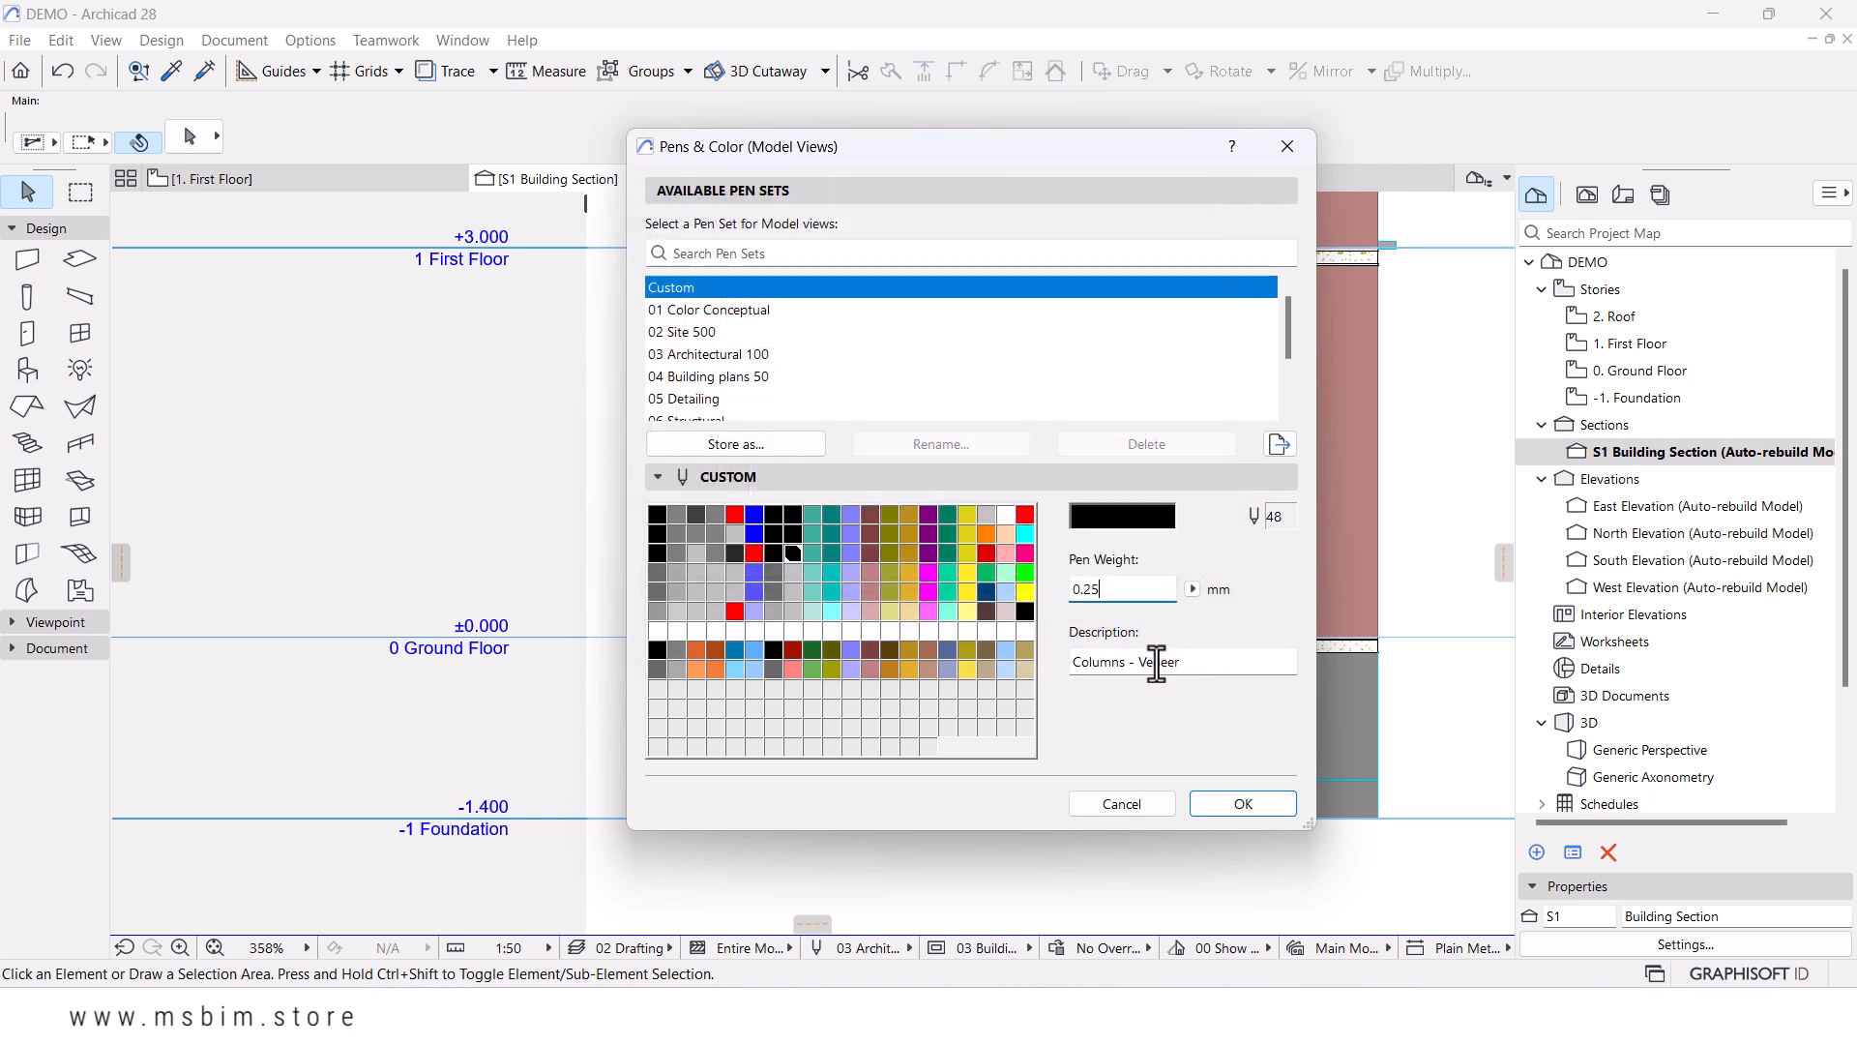
left_click(1130, 524)
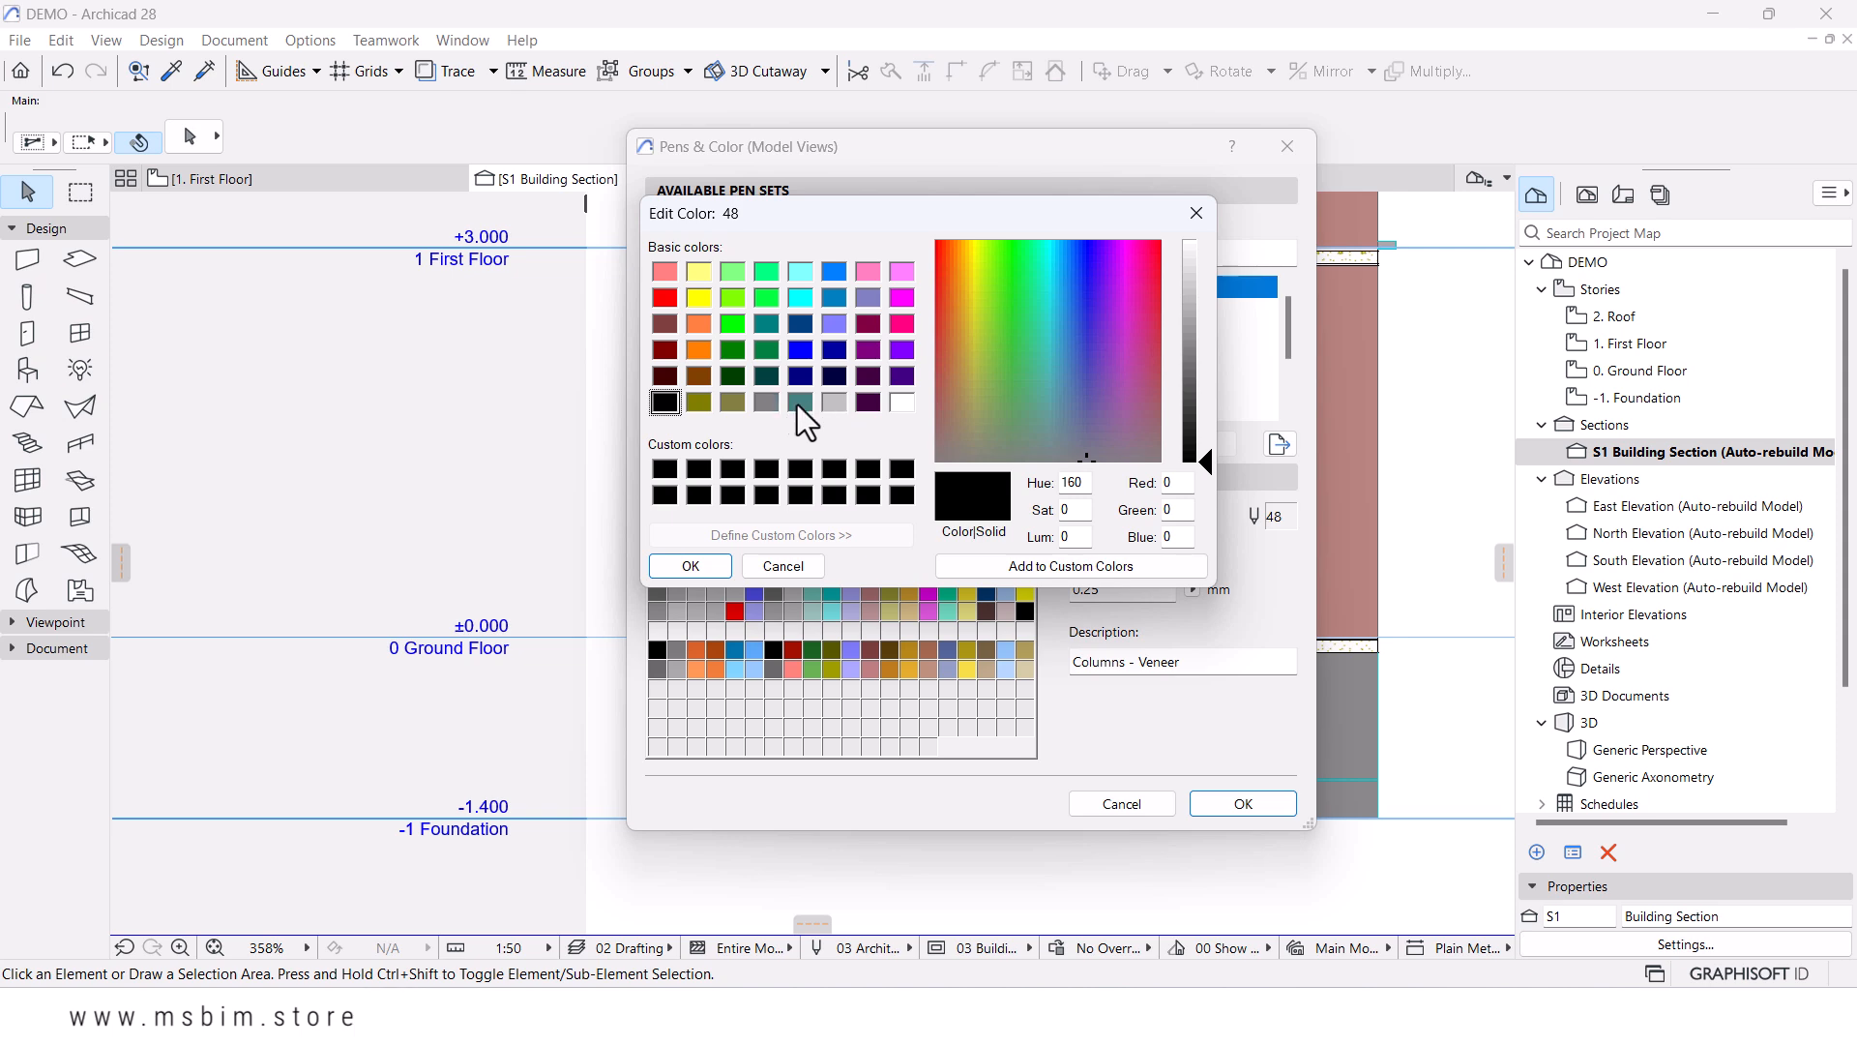
left_click(766, 402)
left_click(714, 567)
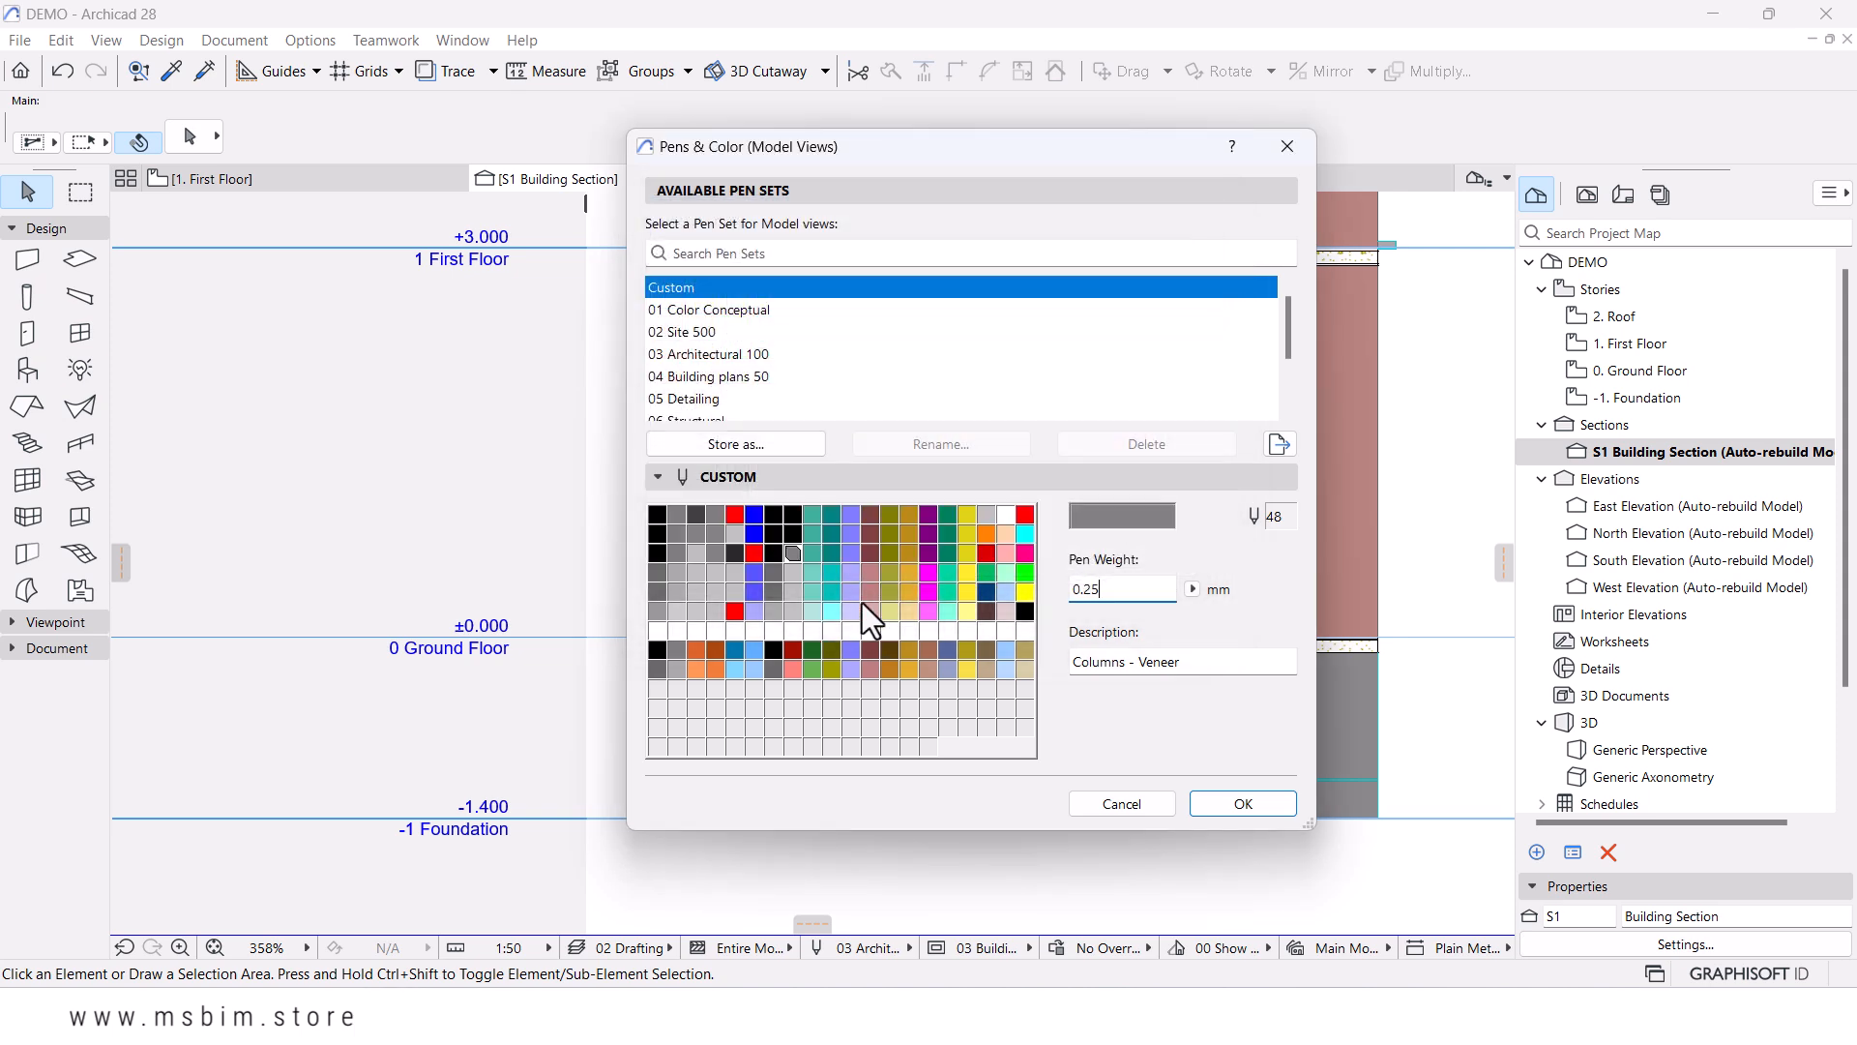
- Recolour pen 9 (Slabs - General) light grey, RGB 192, 192, 192
left_click(812, 514)
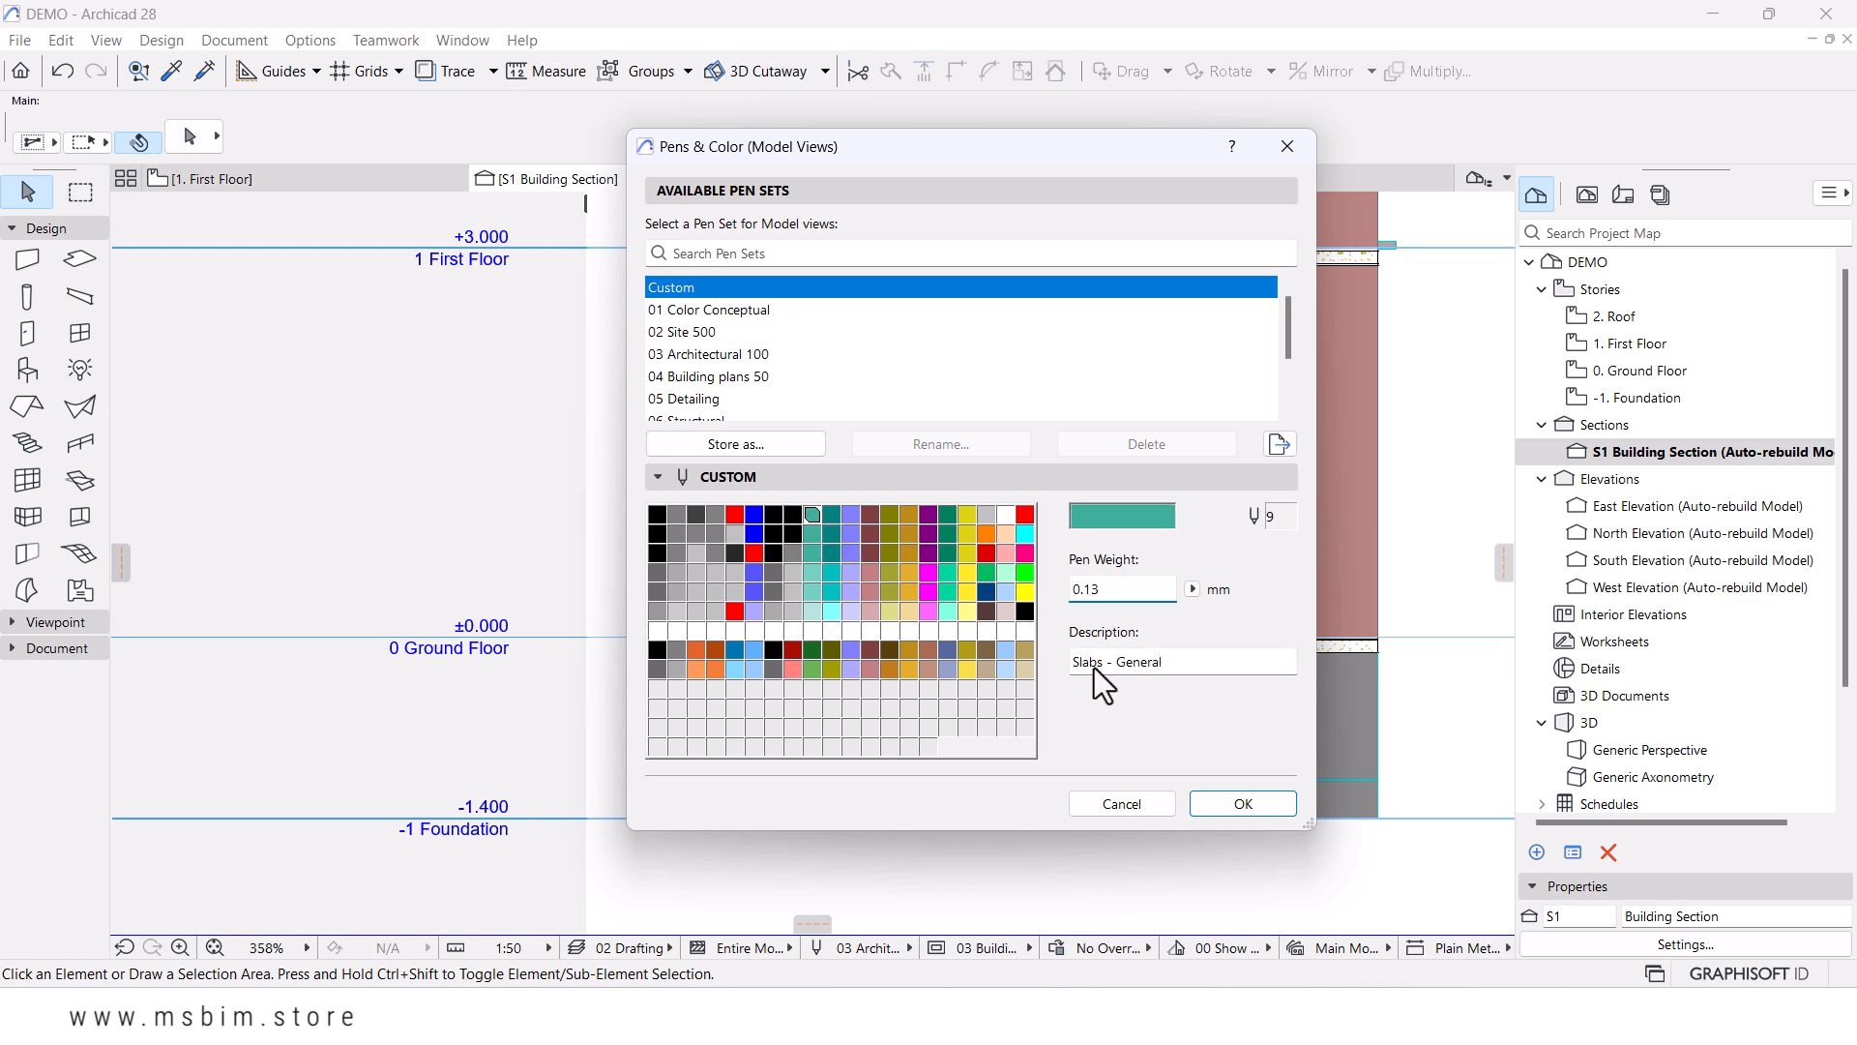
left_click(1132, 519)
left_click(834, 401)
left_click(691, 566)
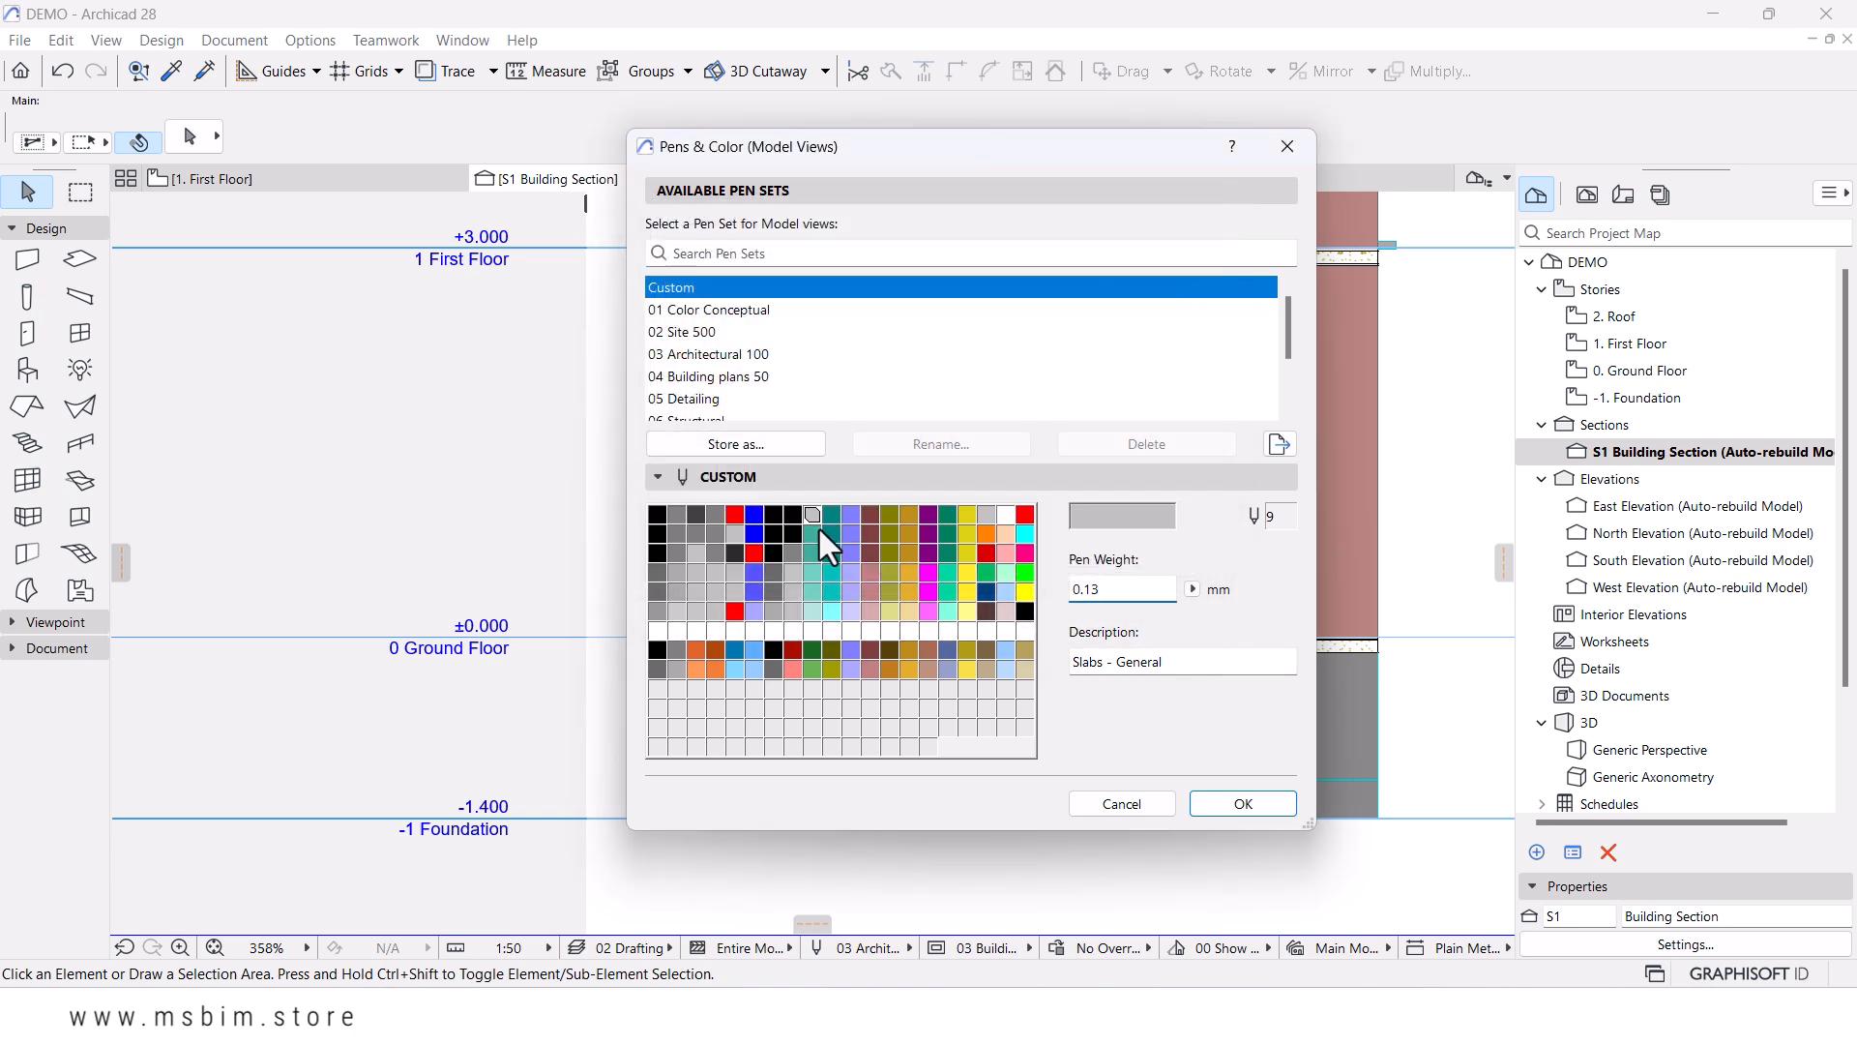
- Recolour pens 29 (Slabs - Cut Structural) and 49 (Slabs - Cut Non-Structural) black, RGB 0, 0, 0
left_click(819, 531)
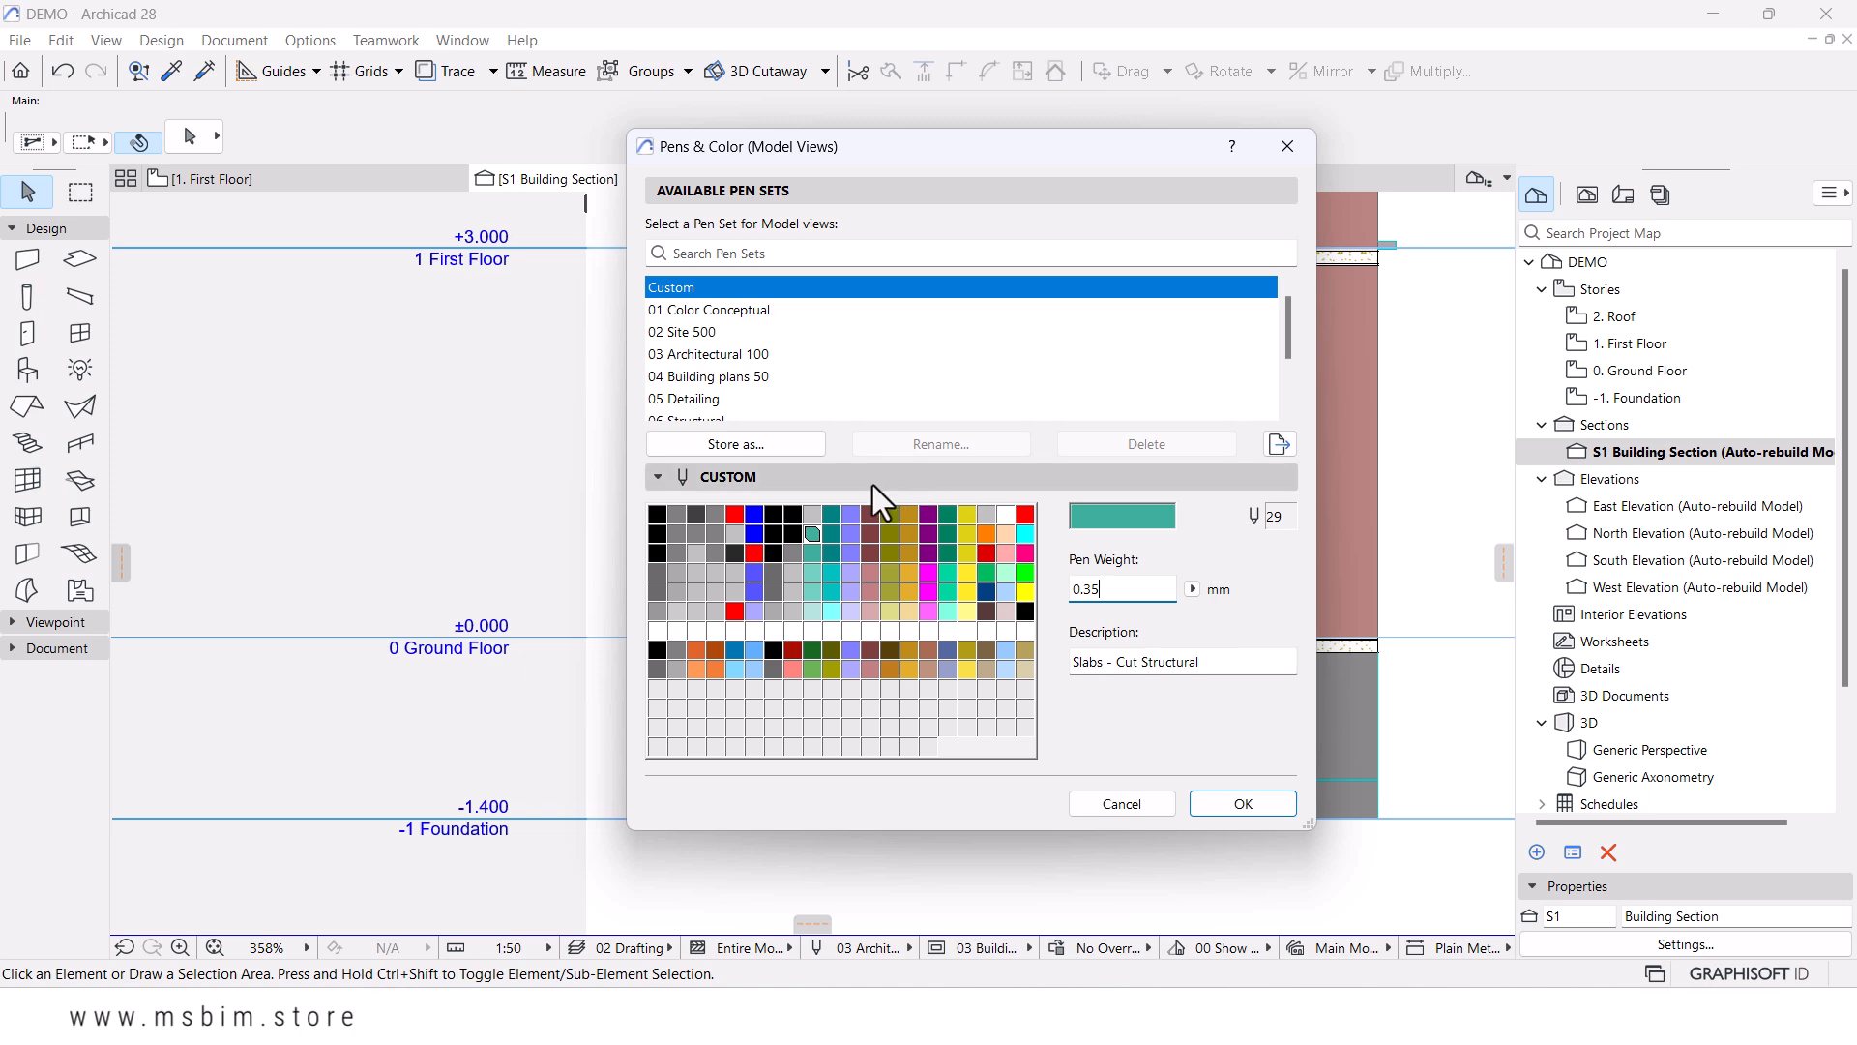
left_click(1124, 520)
left_click(658, 404)
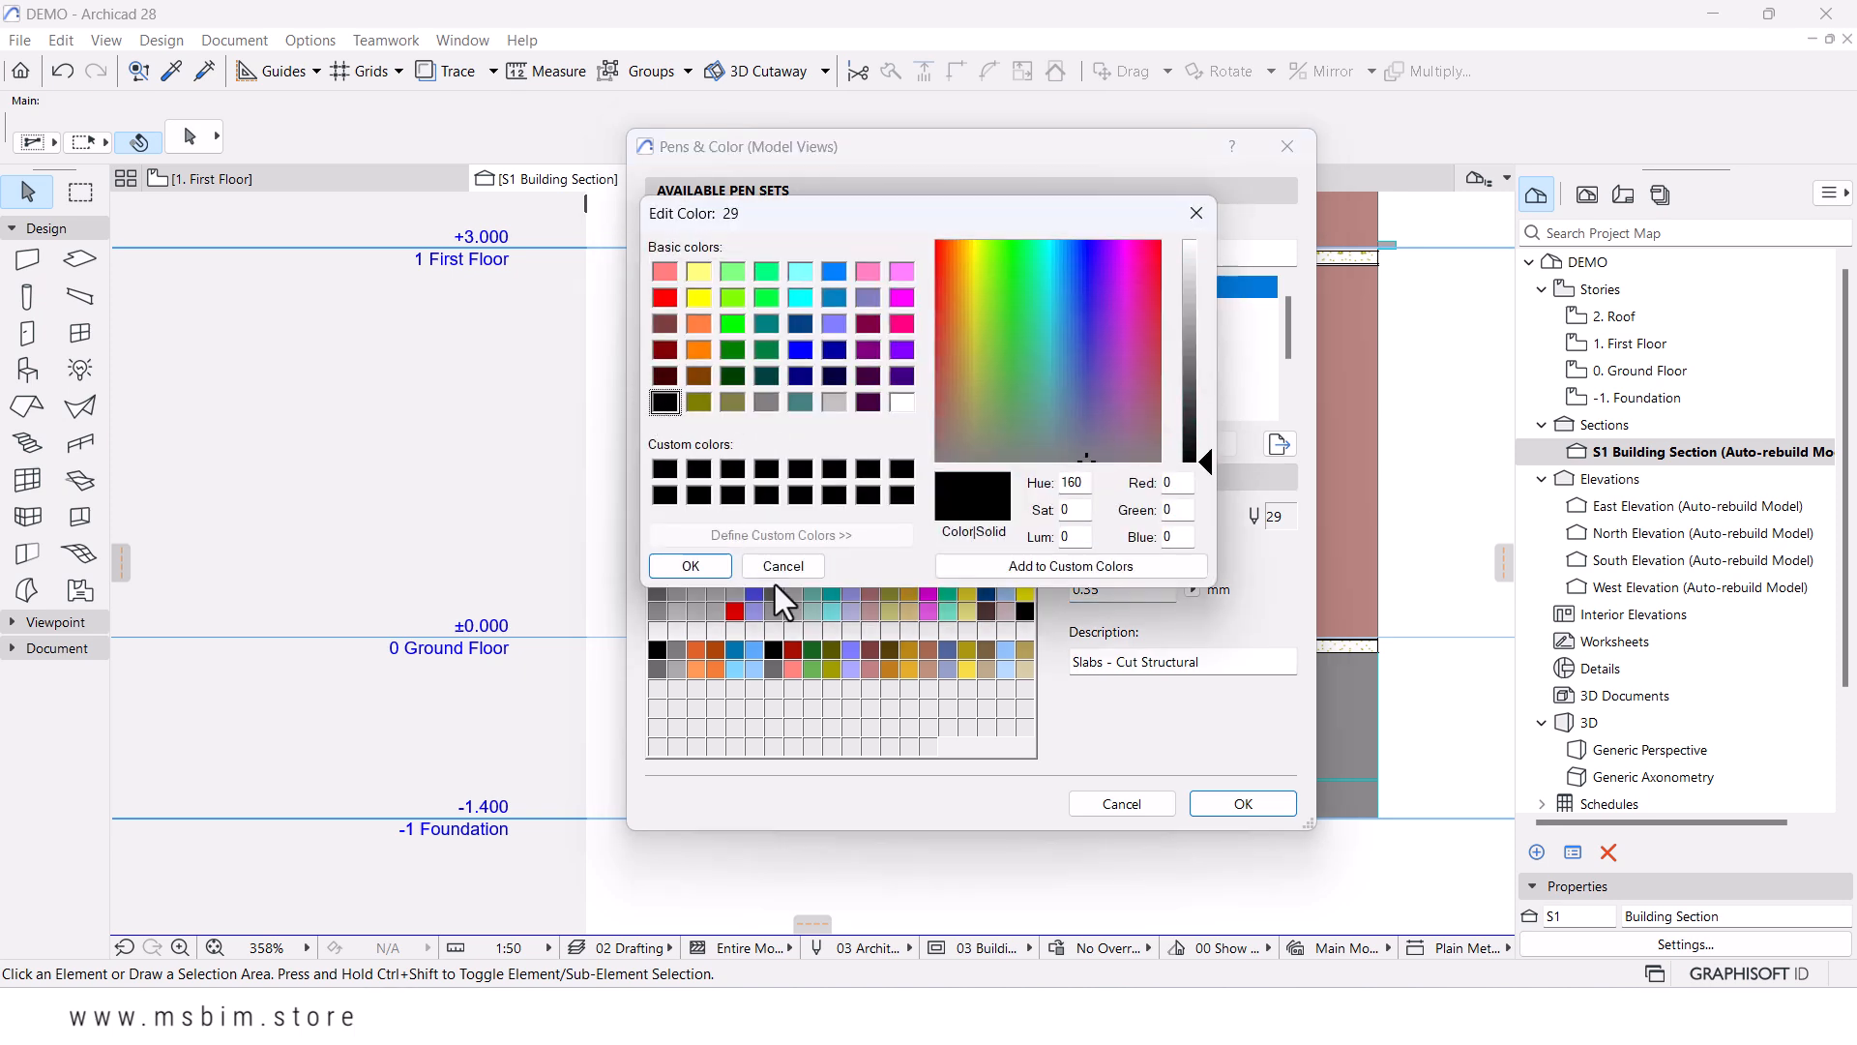
left_click(704, 564)
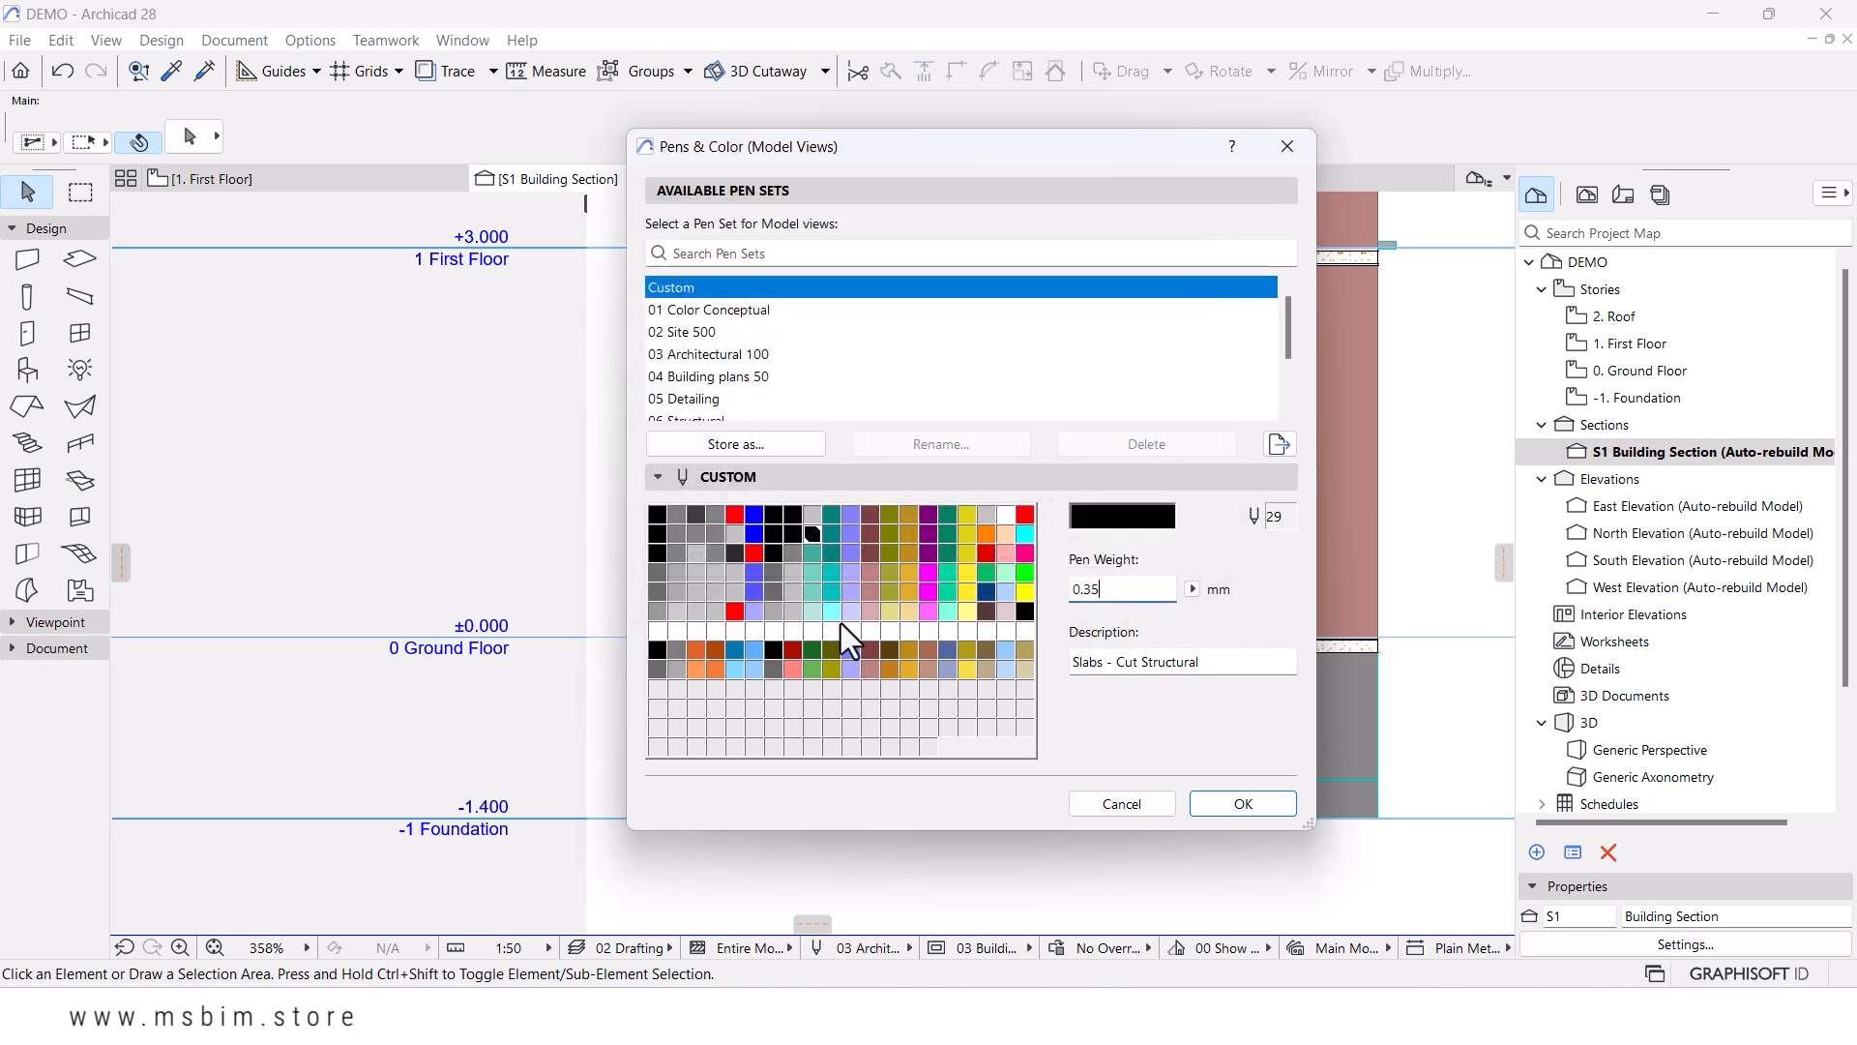
left_click(813, 553)
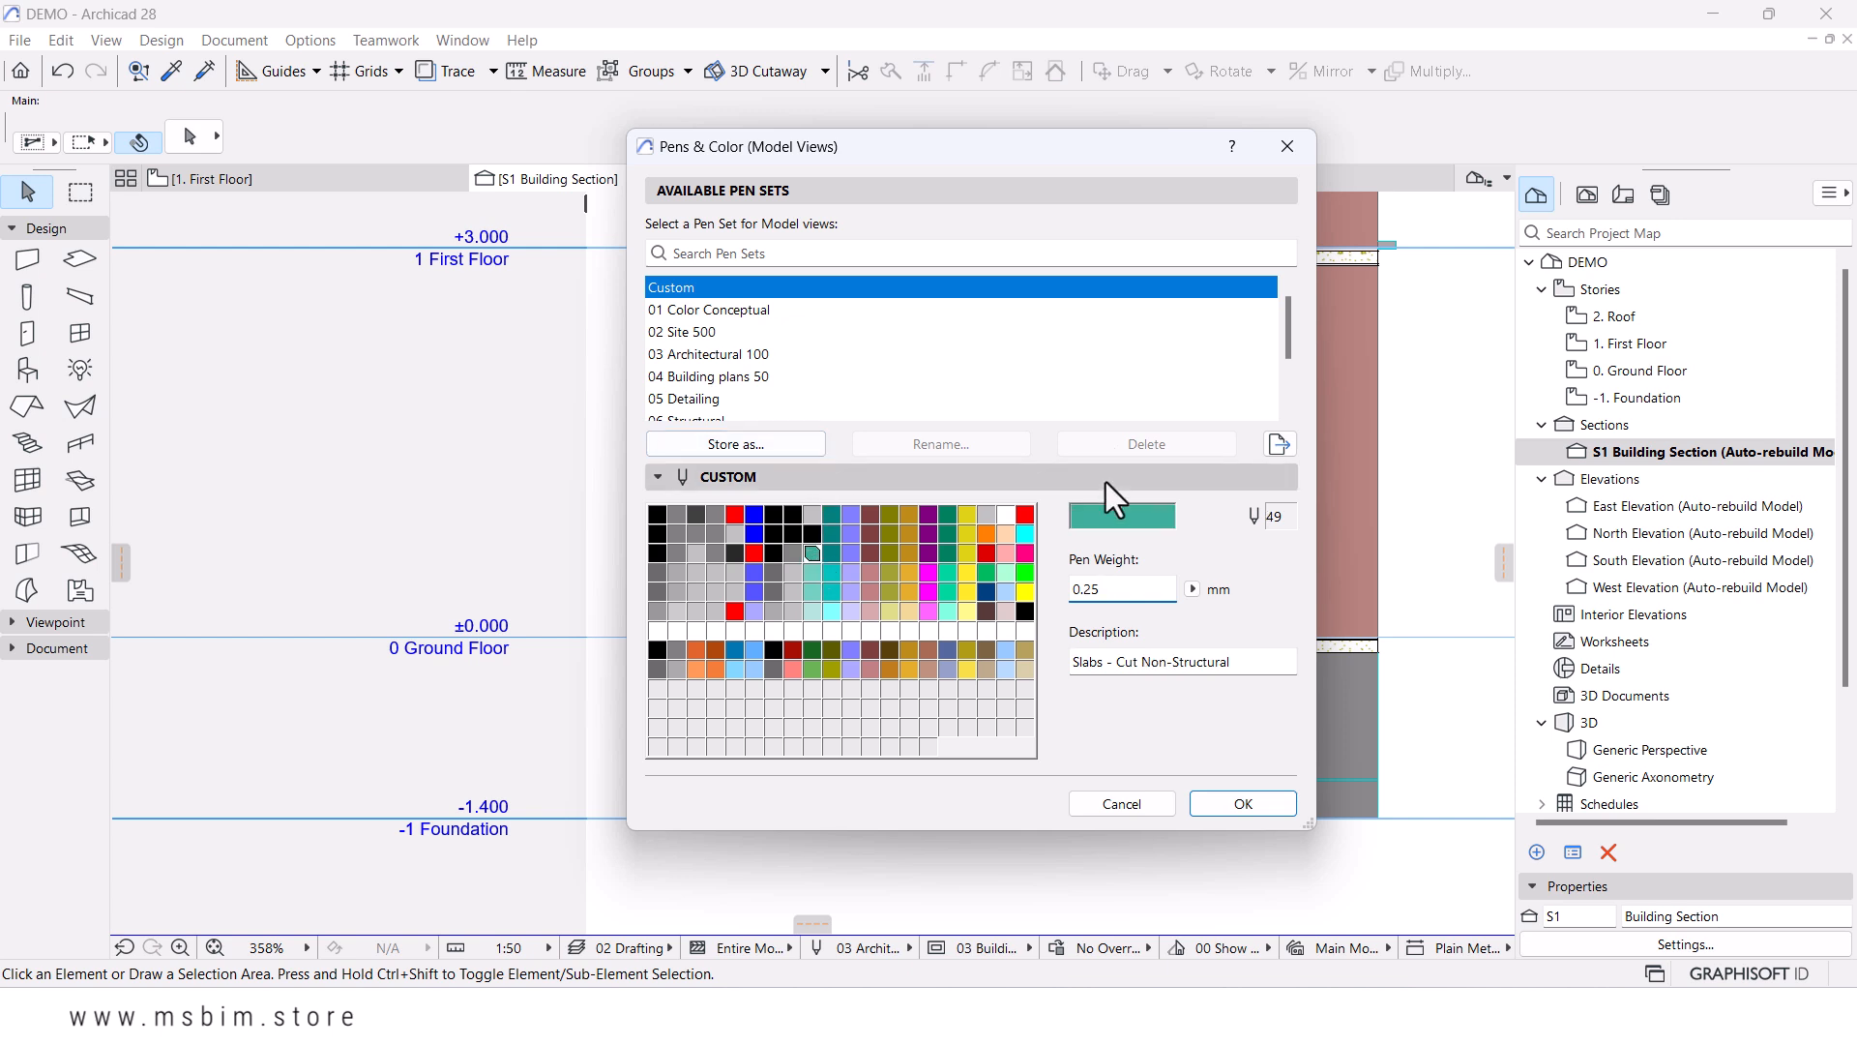
left_click(1099, 526)
left_click(666, 402)
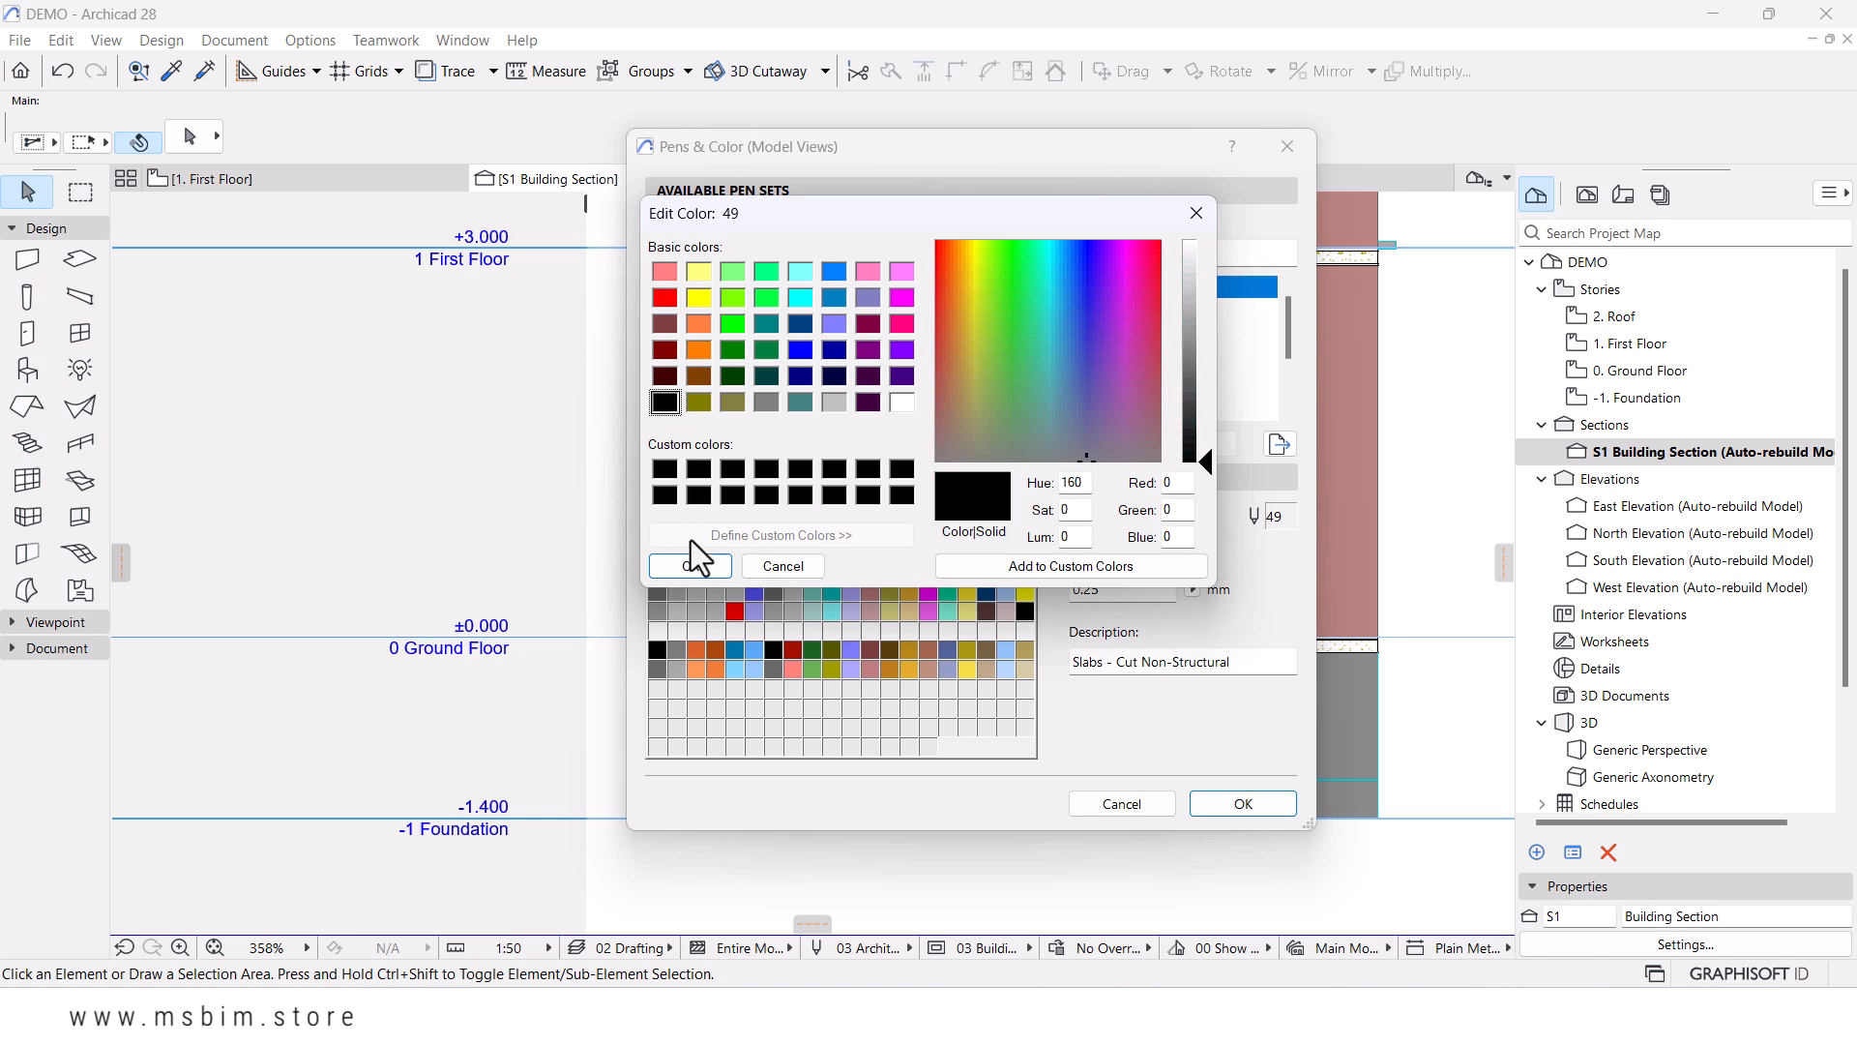
left_click(730, 572)
- Recolour slab pens 69 (Slabs - Symbols and Separators), 89 and 109 together light grey, RGB 192, 192, 192
left_click(813, 571)
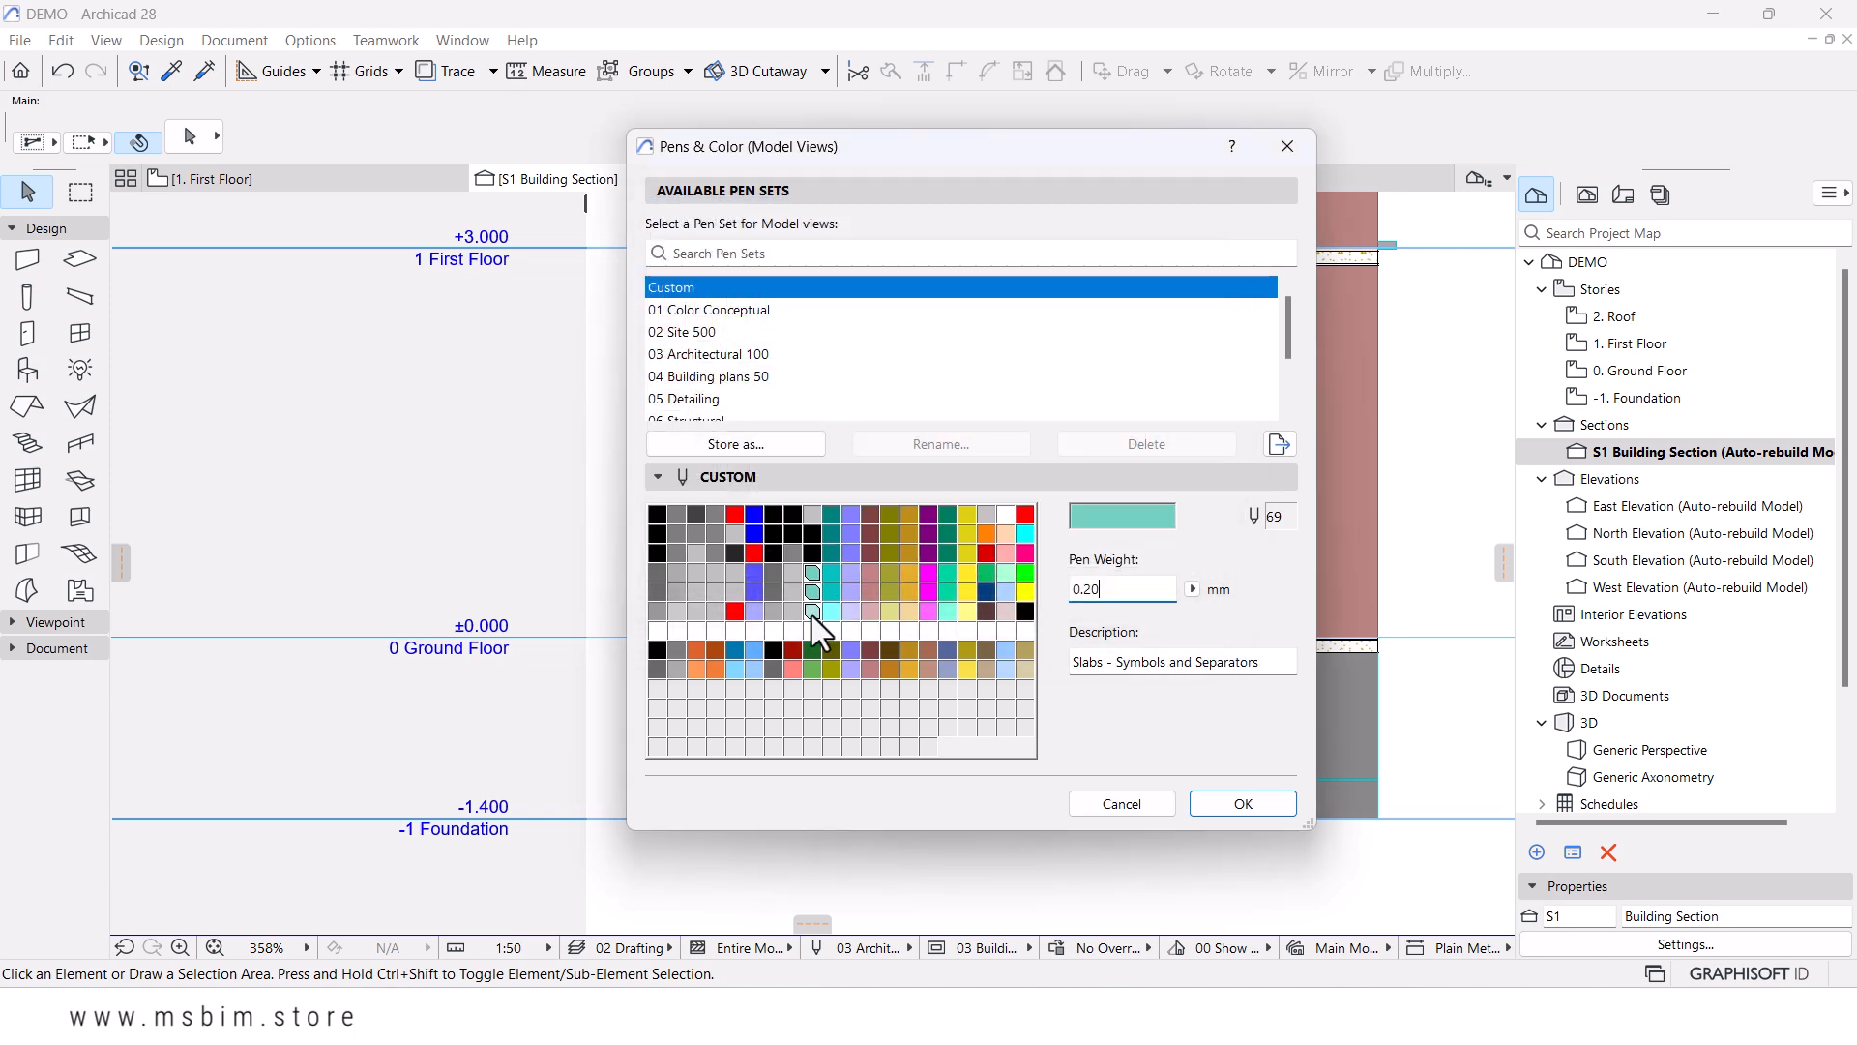
left_click(1091, 524)
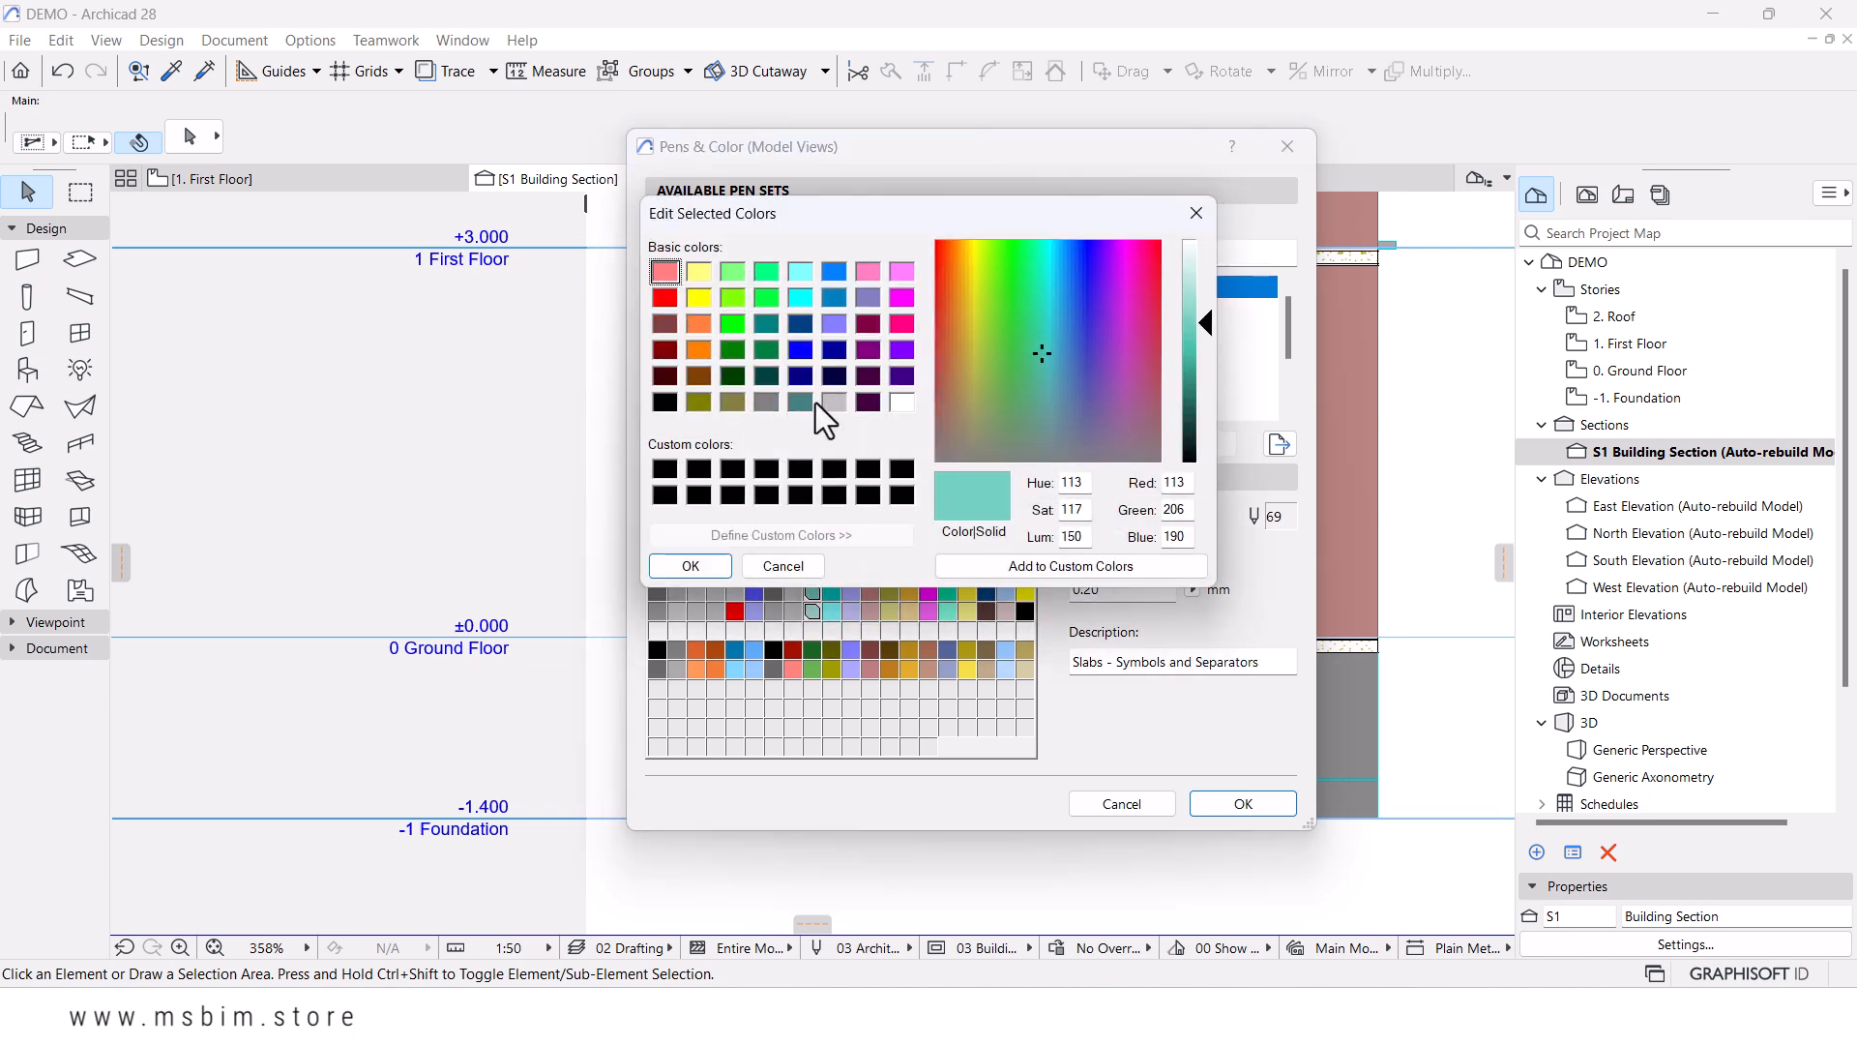
left_click(830, 405)
left_click(691, 567)
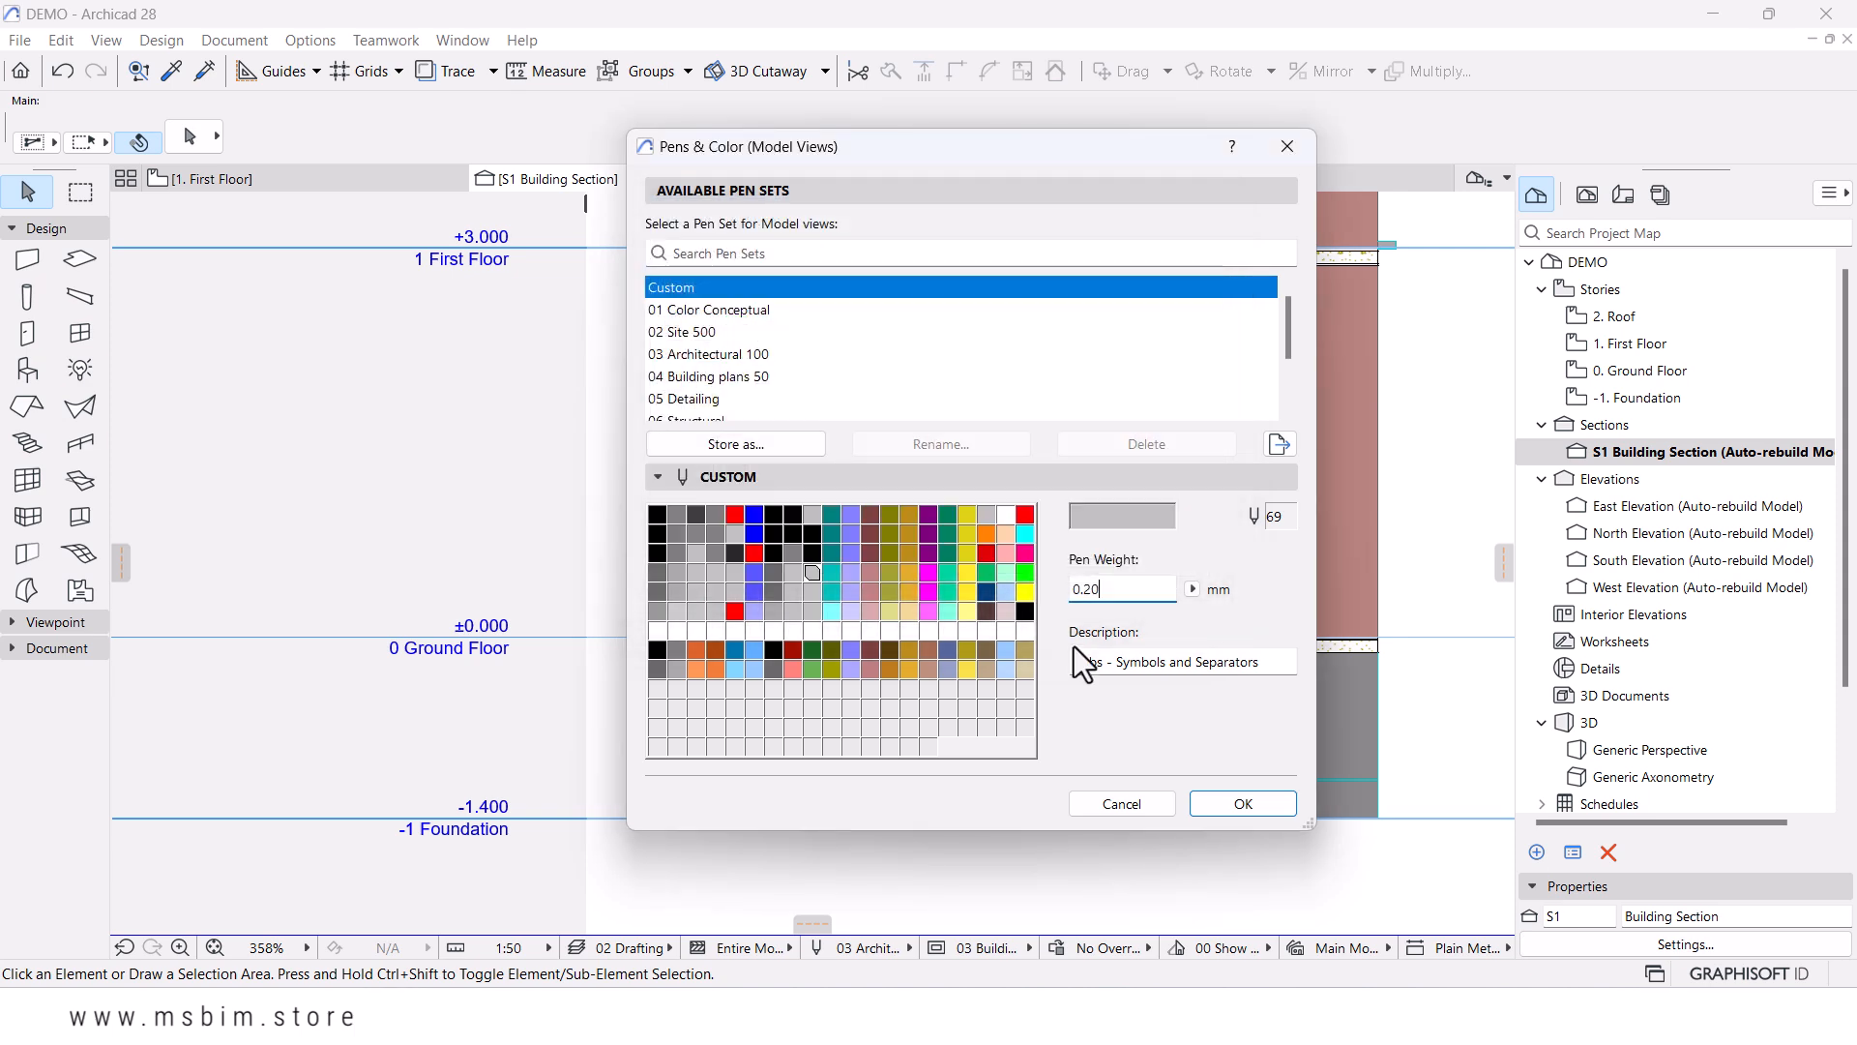
- Recolour pen 10 (Beams - General) medium grey, RGB 128, 128, 128
left_click(831, 512)
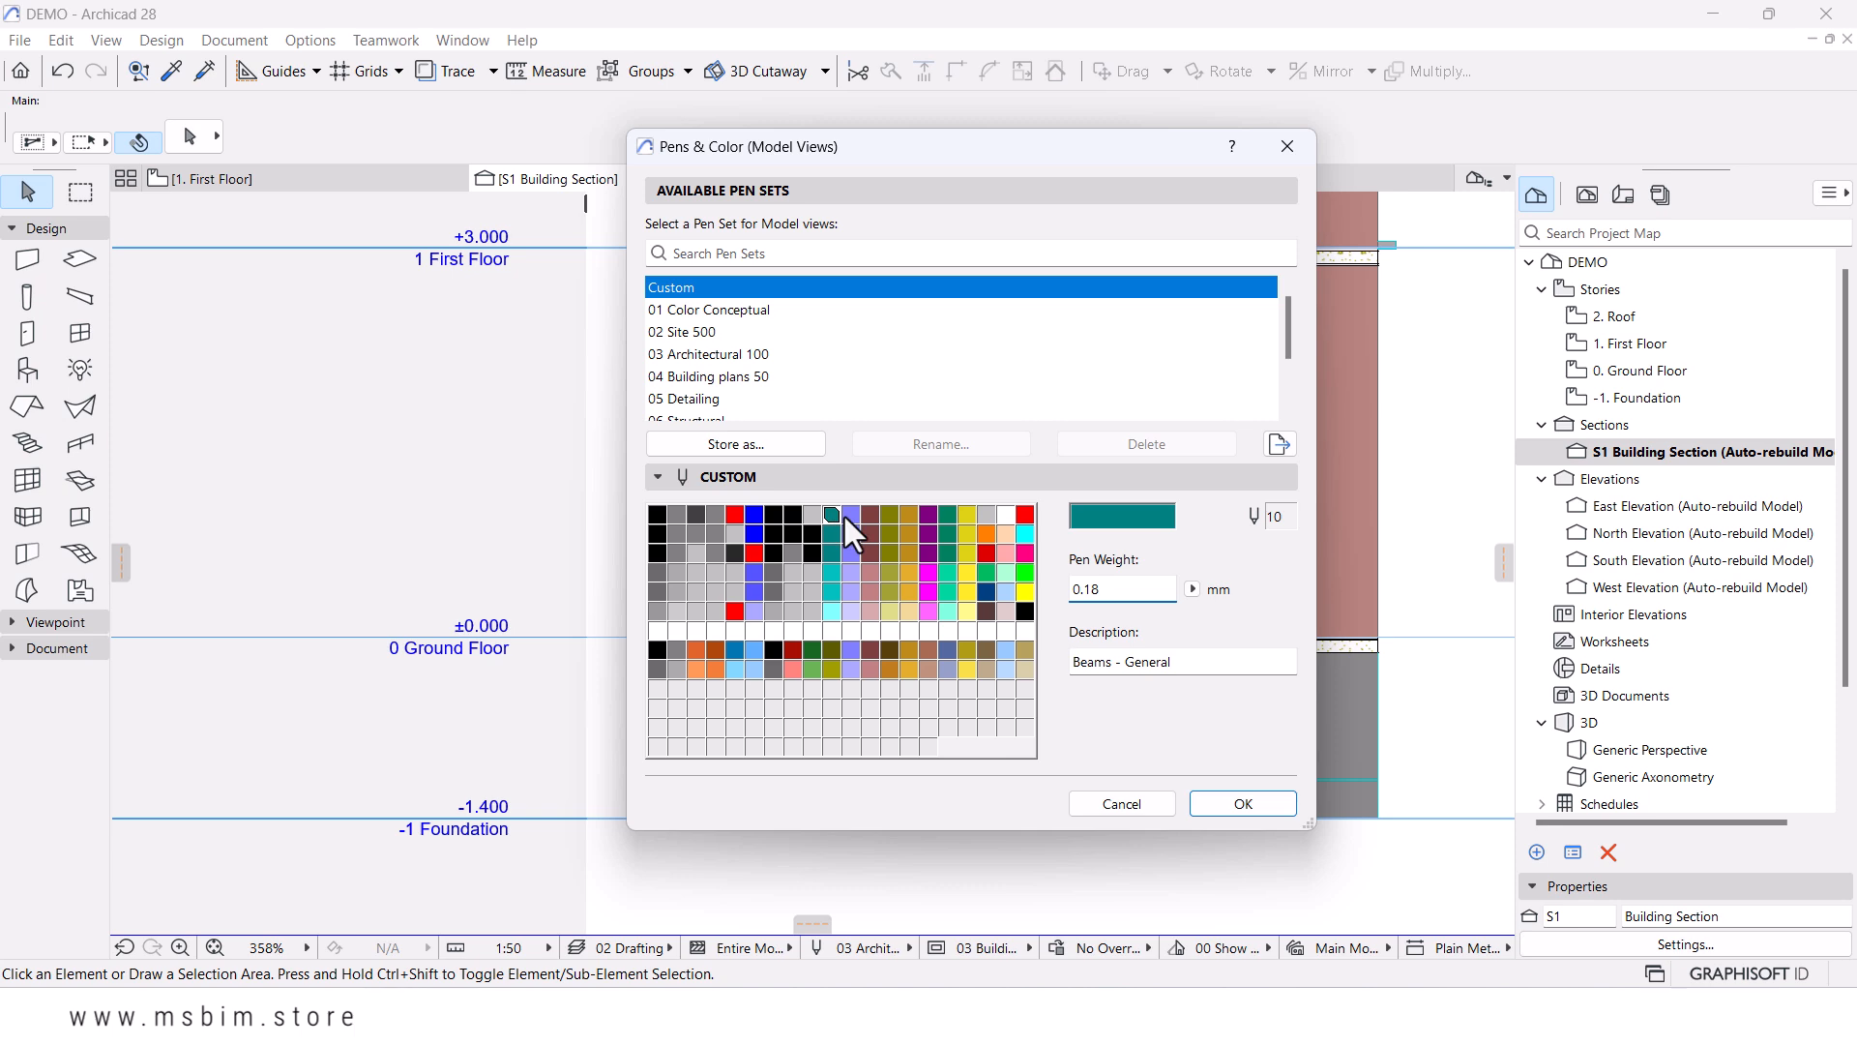
left_click(1141, 524)
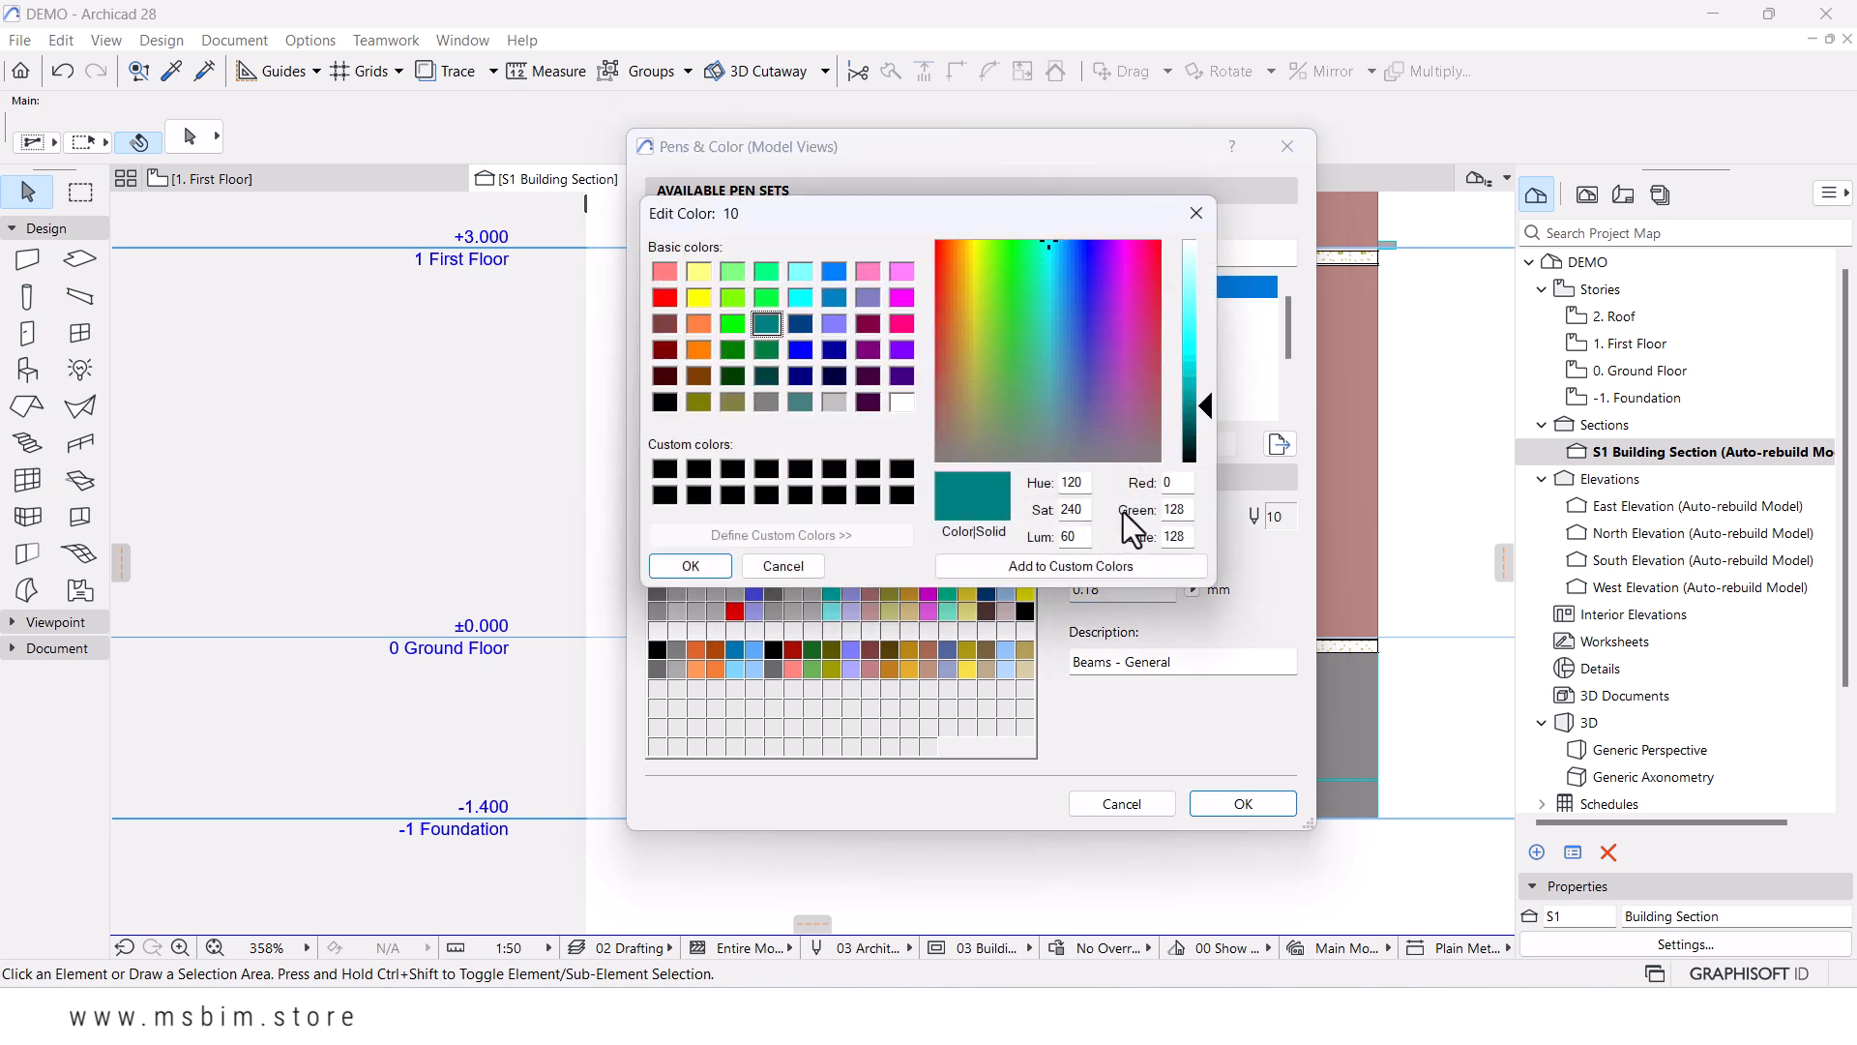
left_click(766, 402)
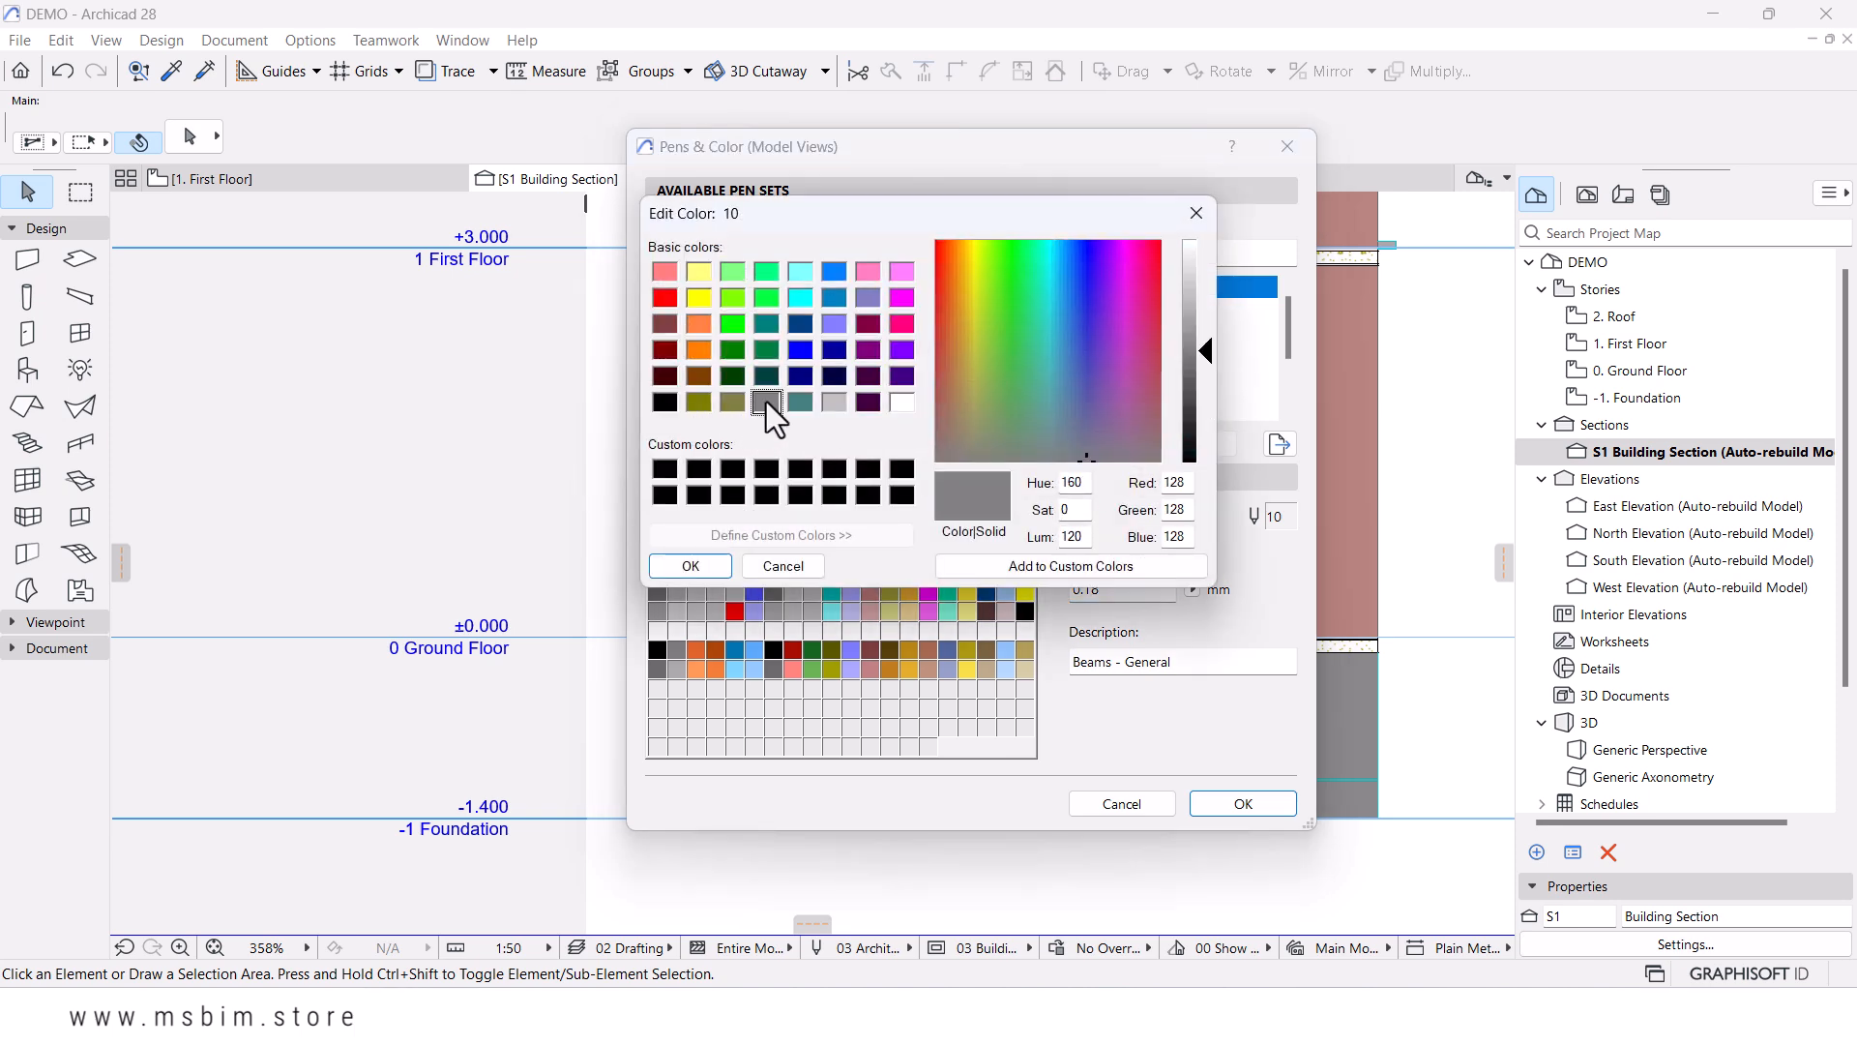
left_click(704, 569)
- Recolour beam pens 30 (Beams - Cut Structural) and 50 together black, RGB 0, 0, 0
left_click(832, 533)
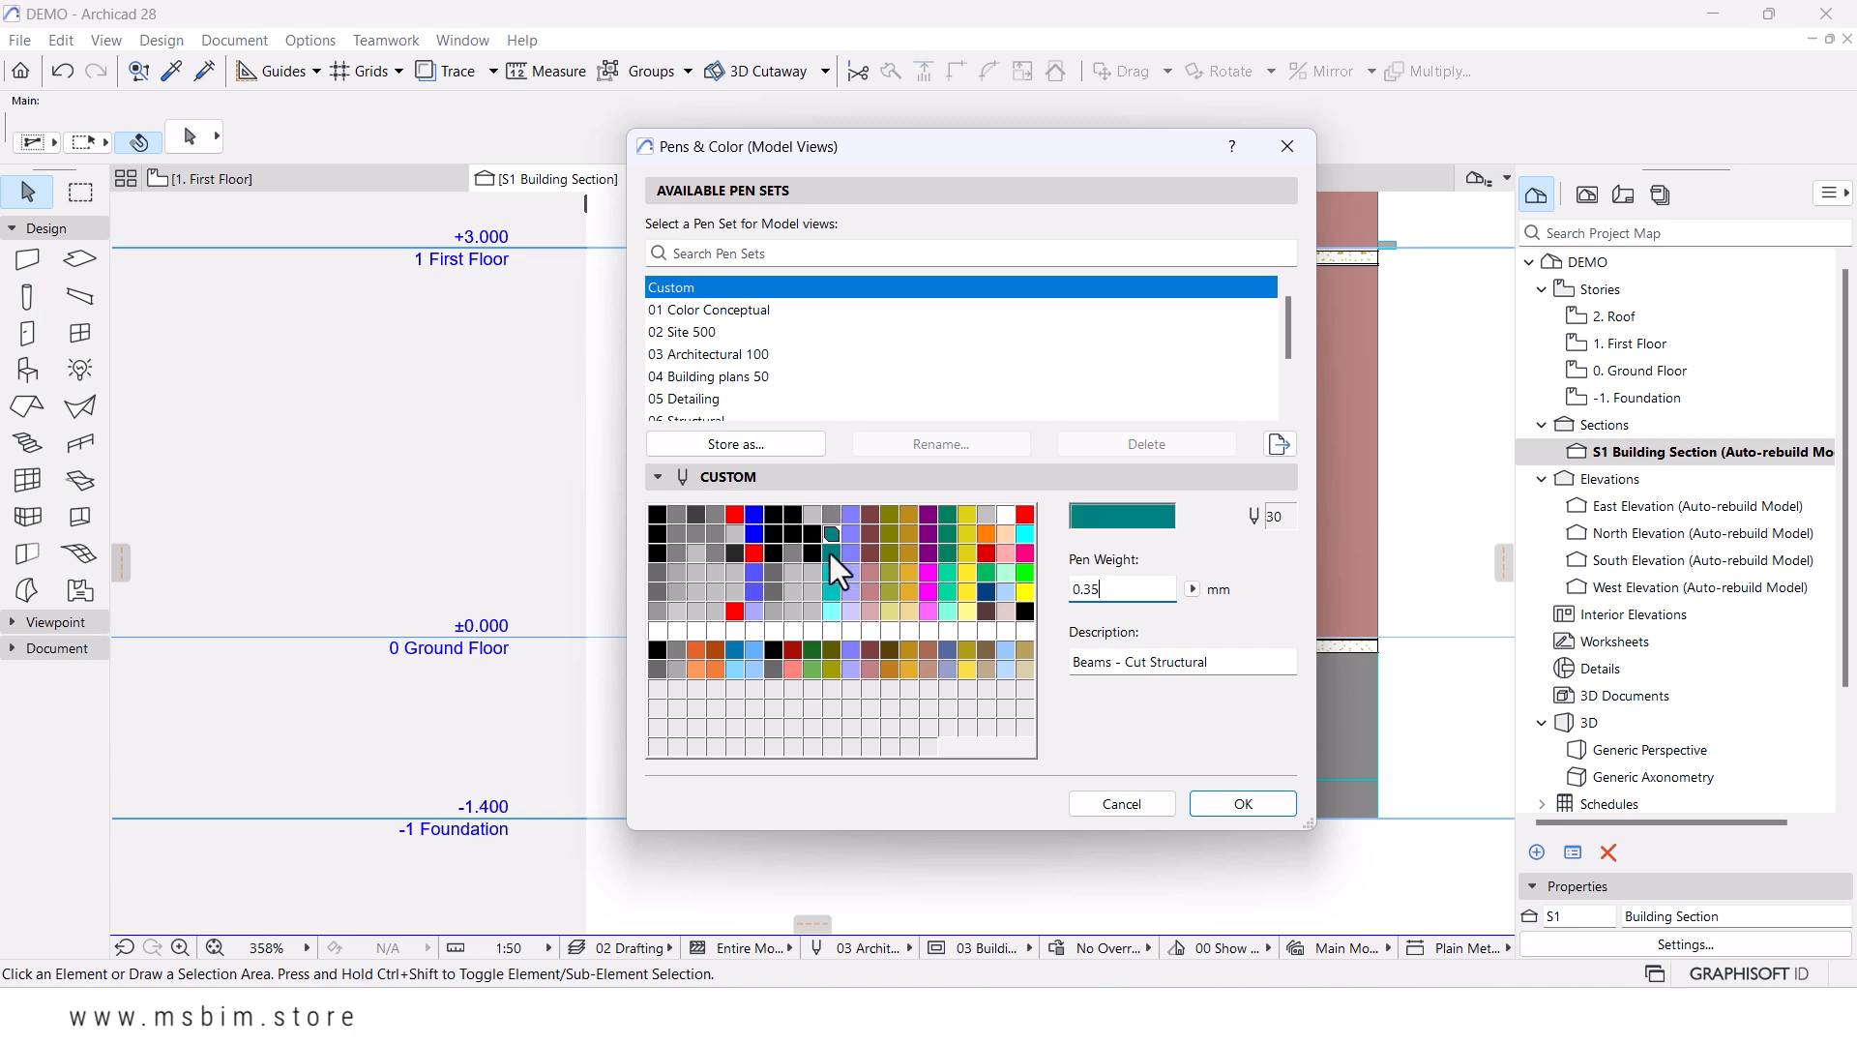
left_click(1091, 526)
left_click(664, 402)
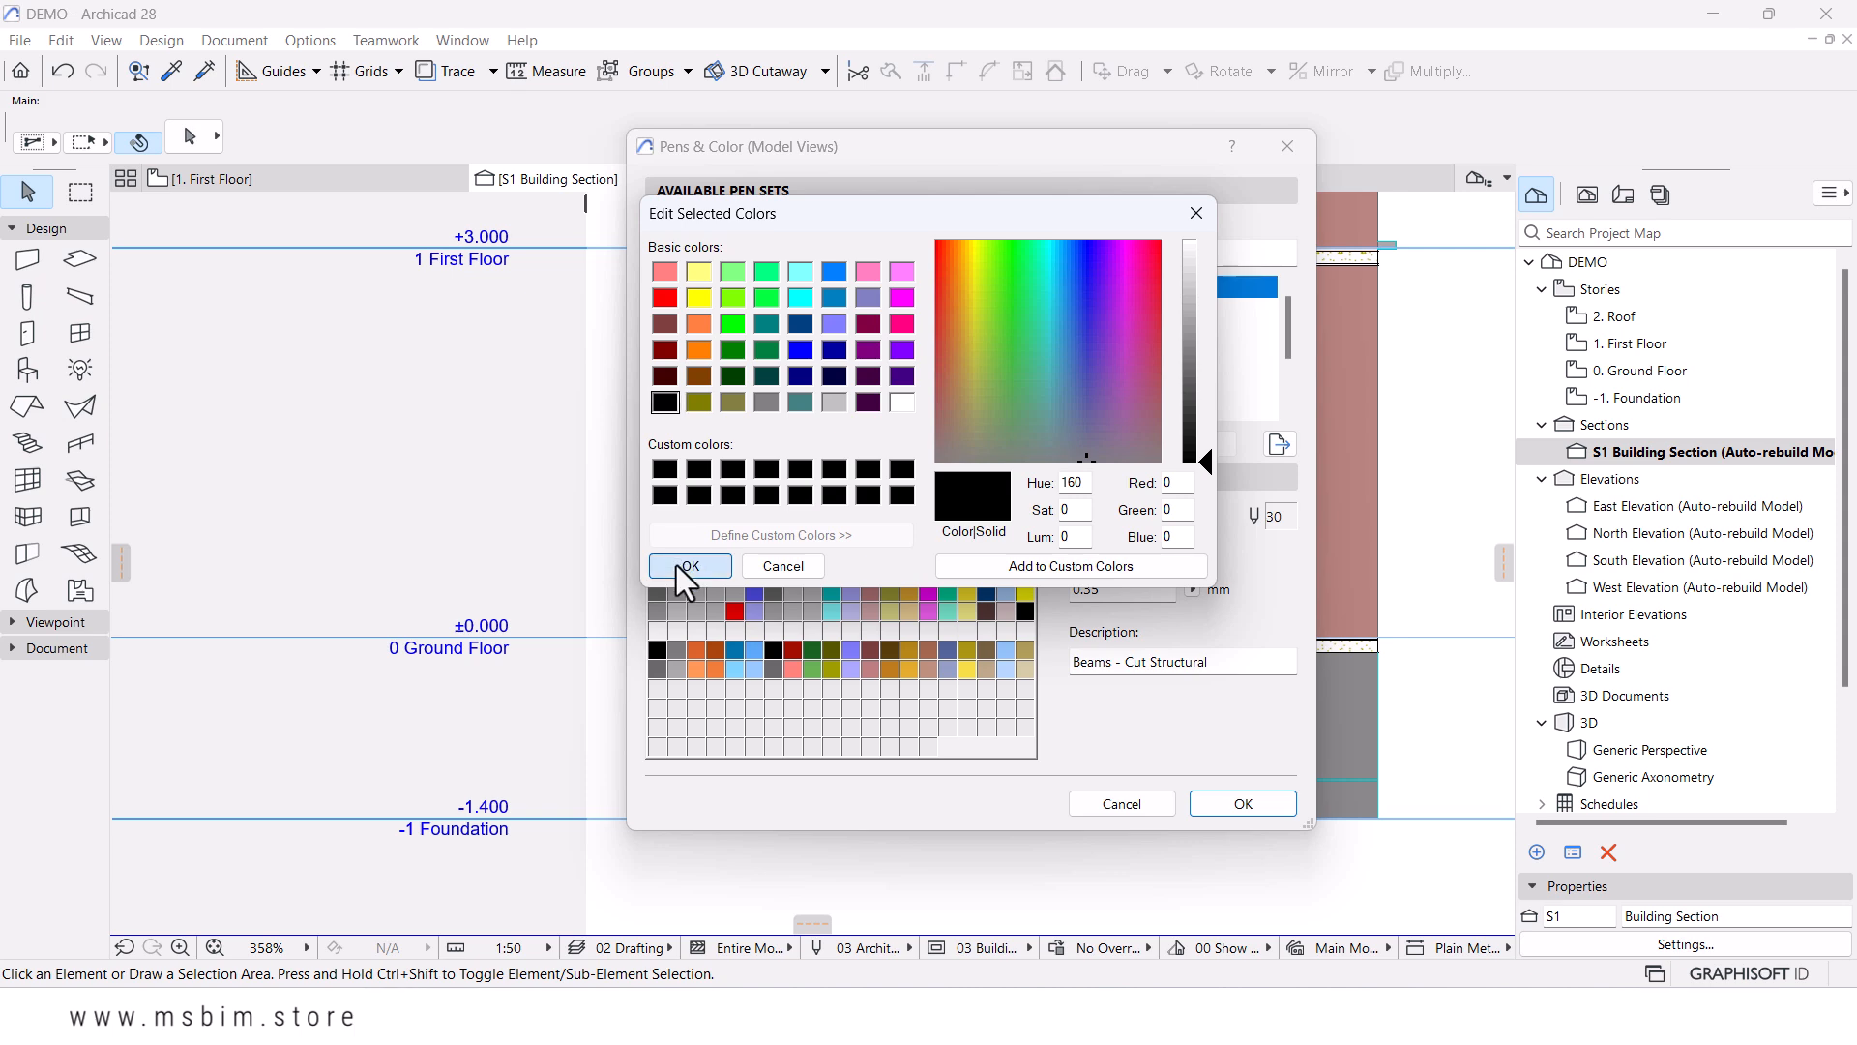
left_click(677, 565)
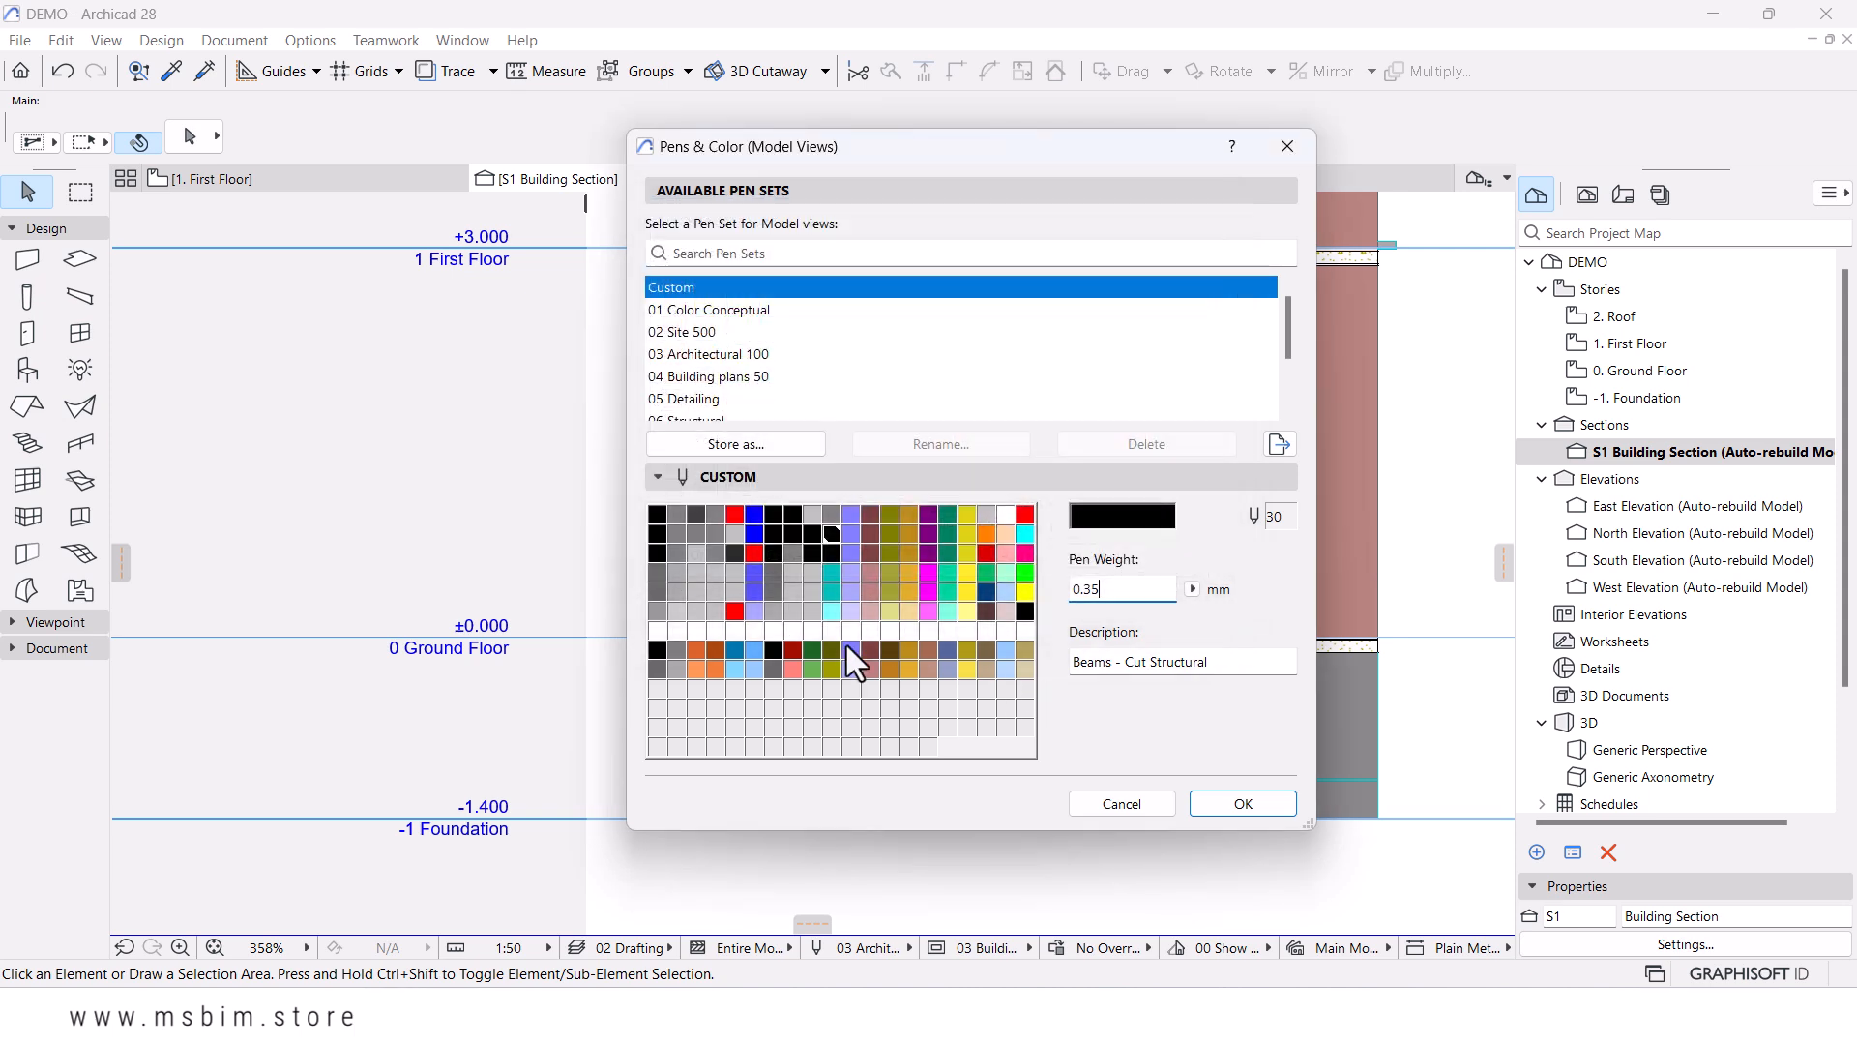
- Recolour pen 70 (Beams - Symbols and Separators) light grey and pen 90 (Beams - Outlines and Cover Fills) medium grey
left_click(833, 572)
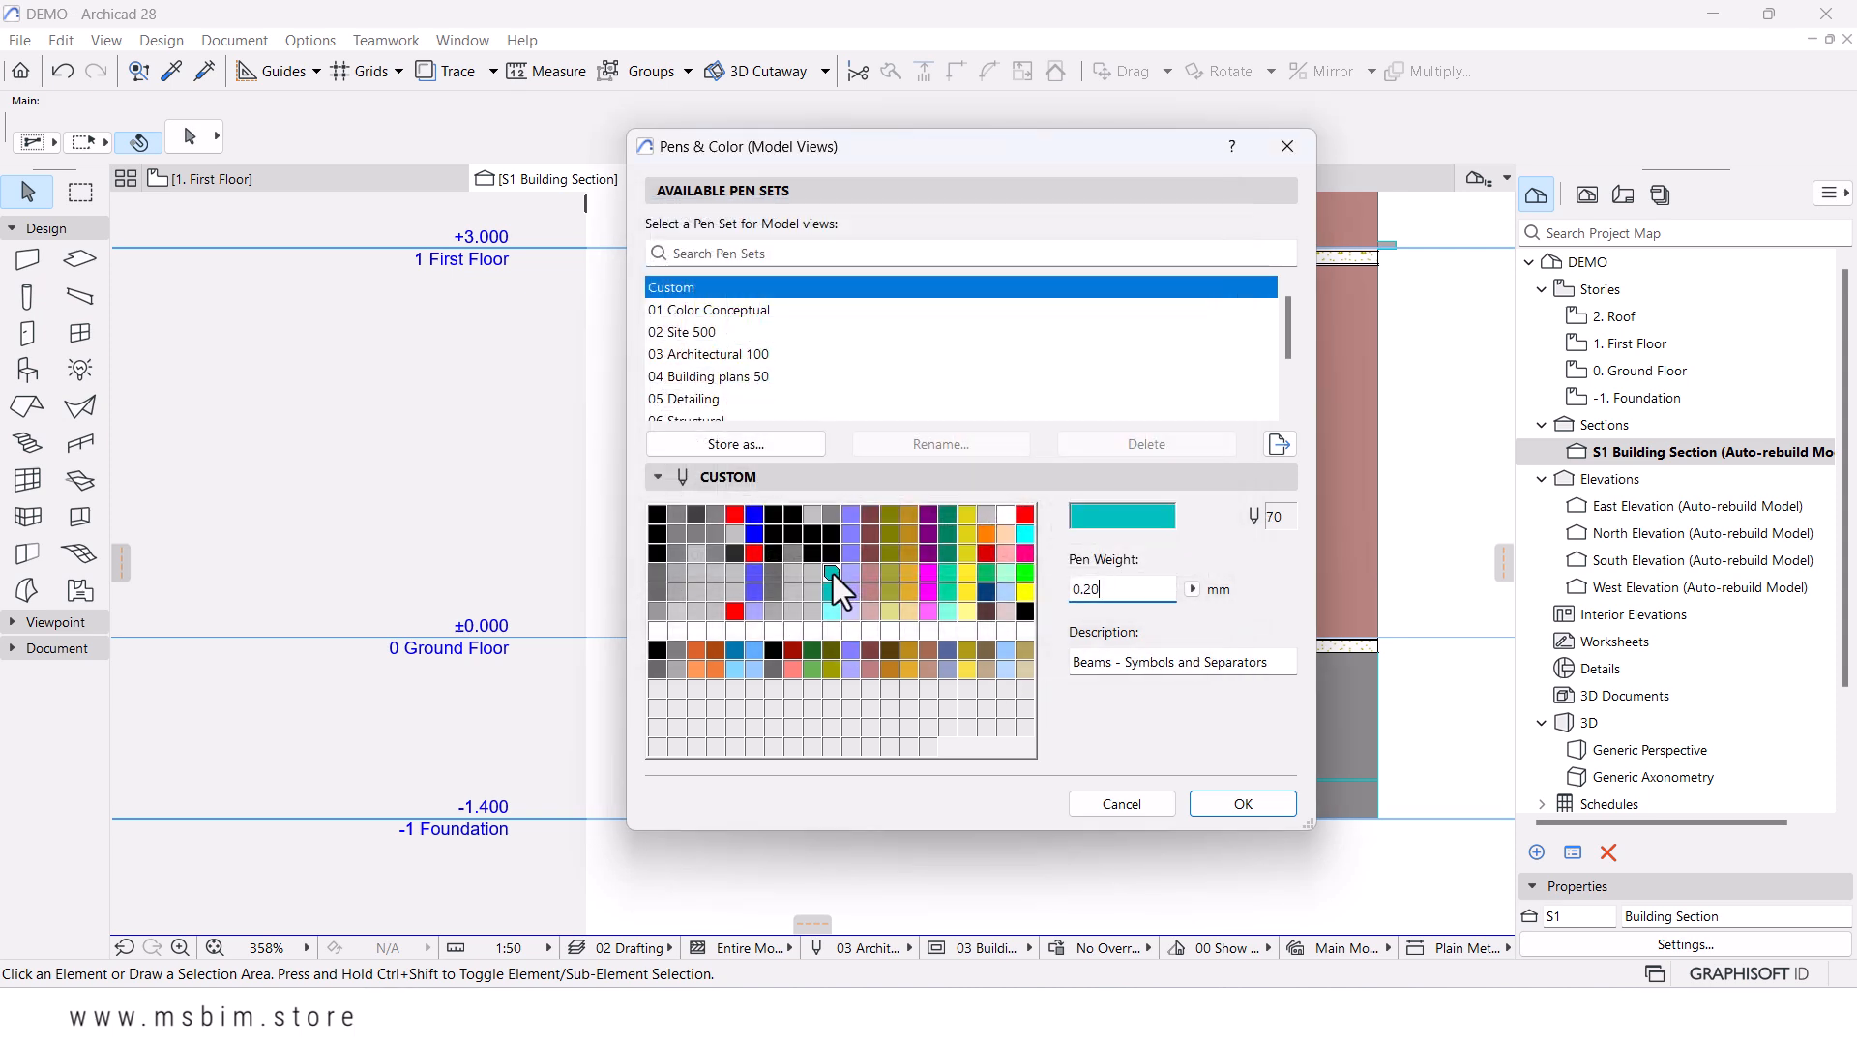
left_click(1131, 520)
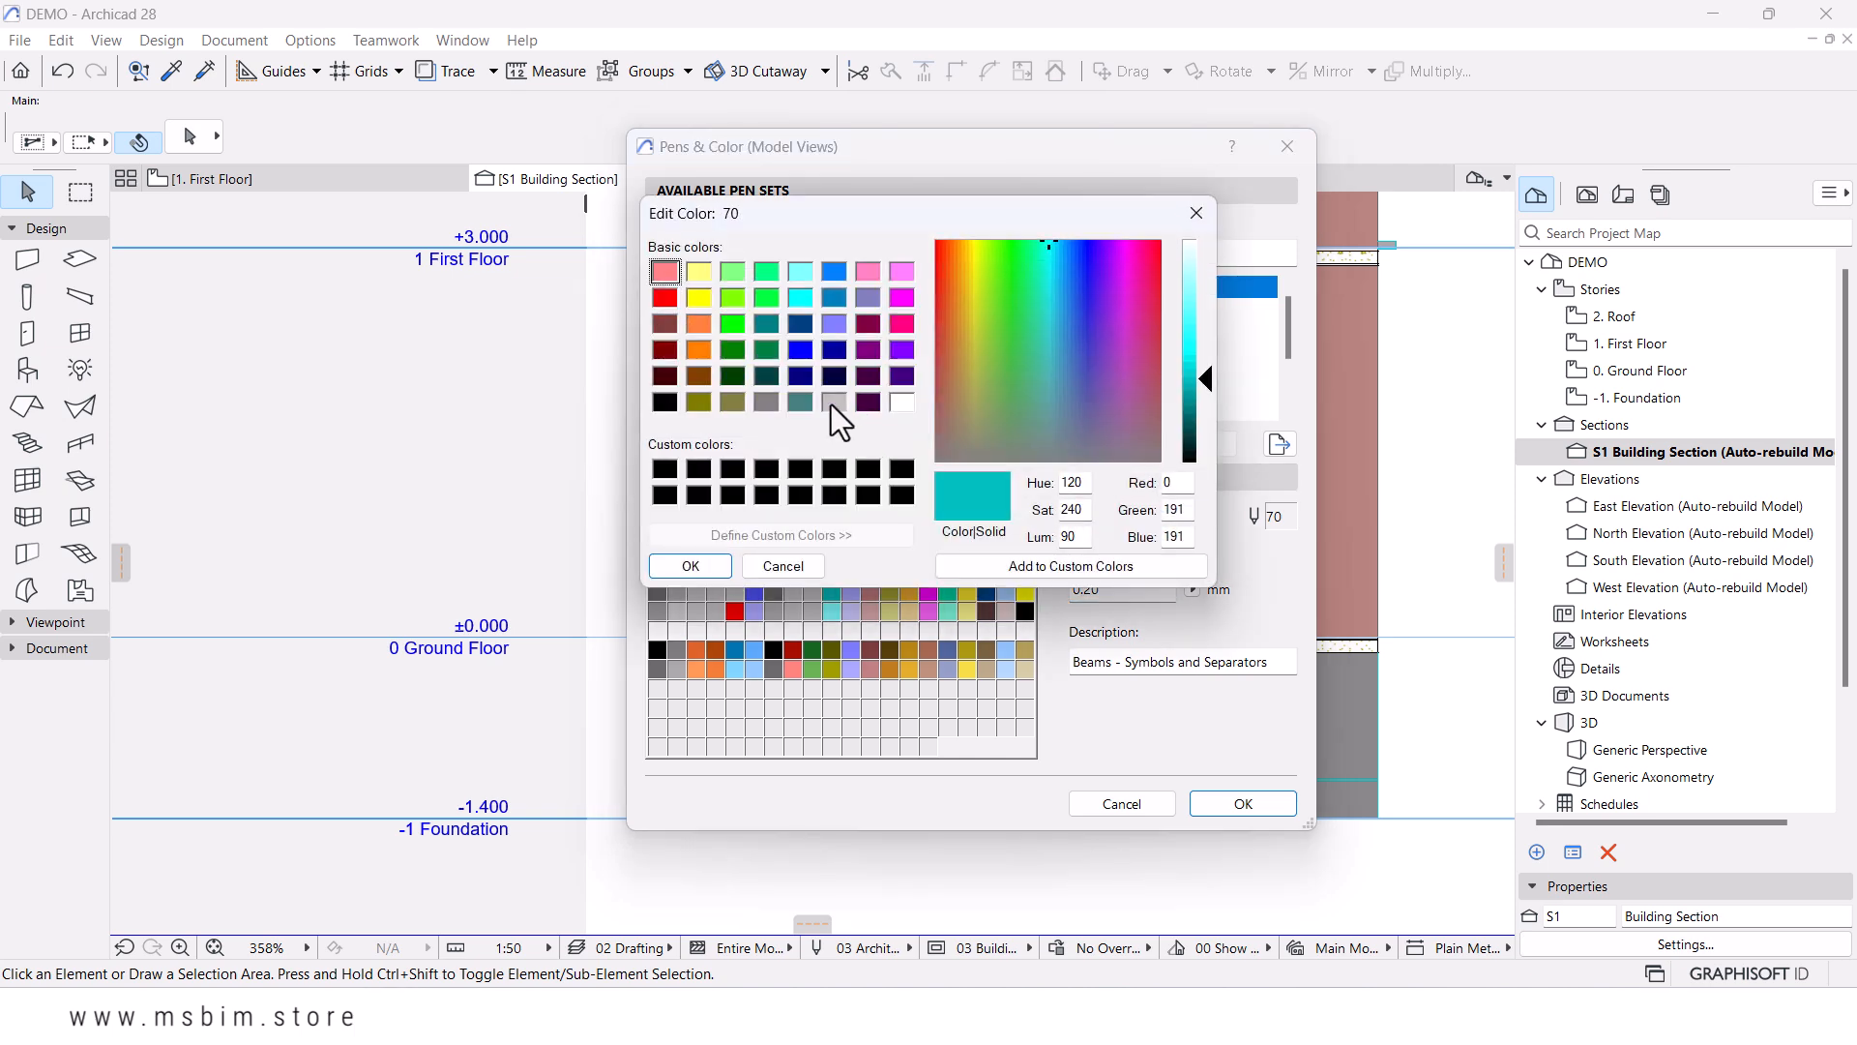
left_click(833, 402)
left_click(694, 563)
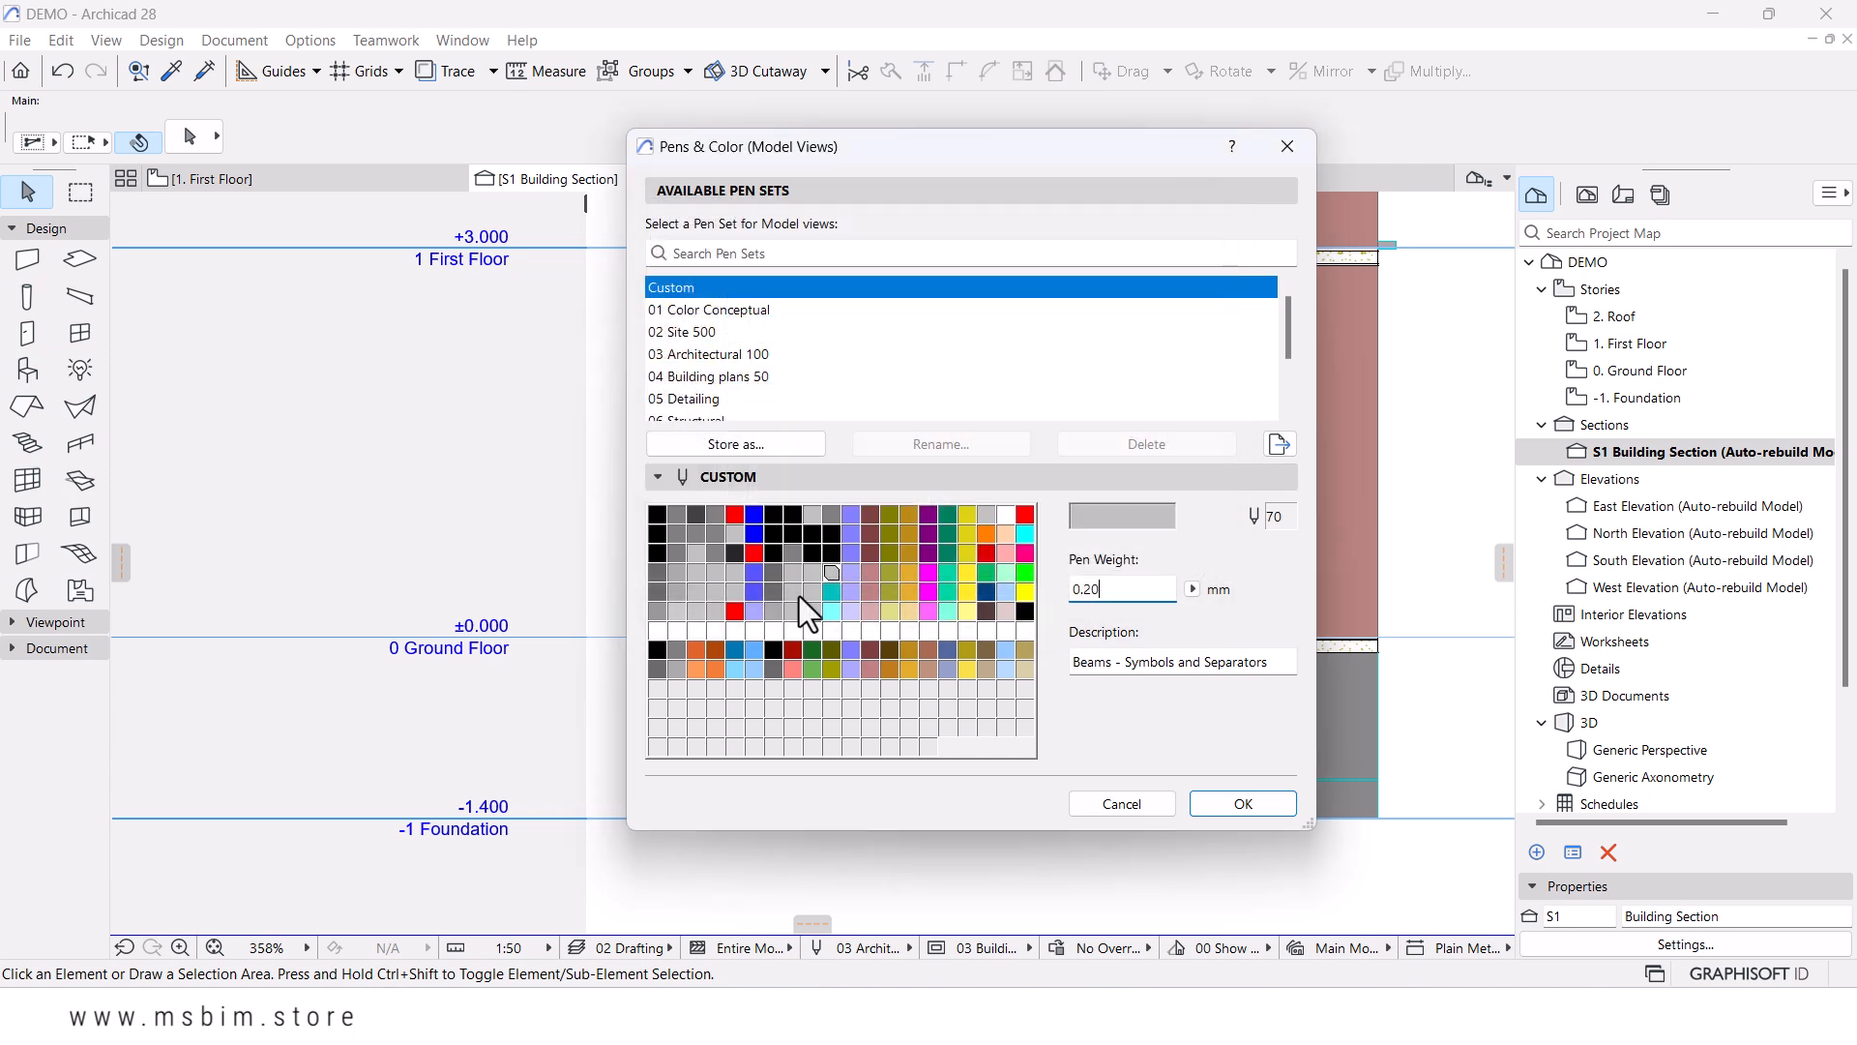
left_click(832, 592)
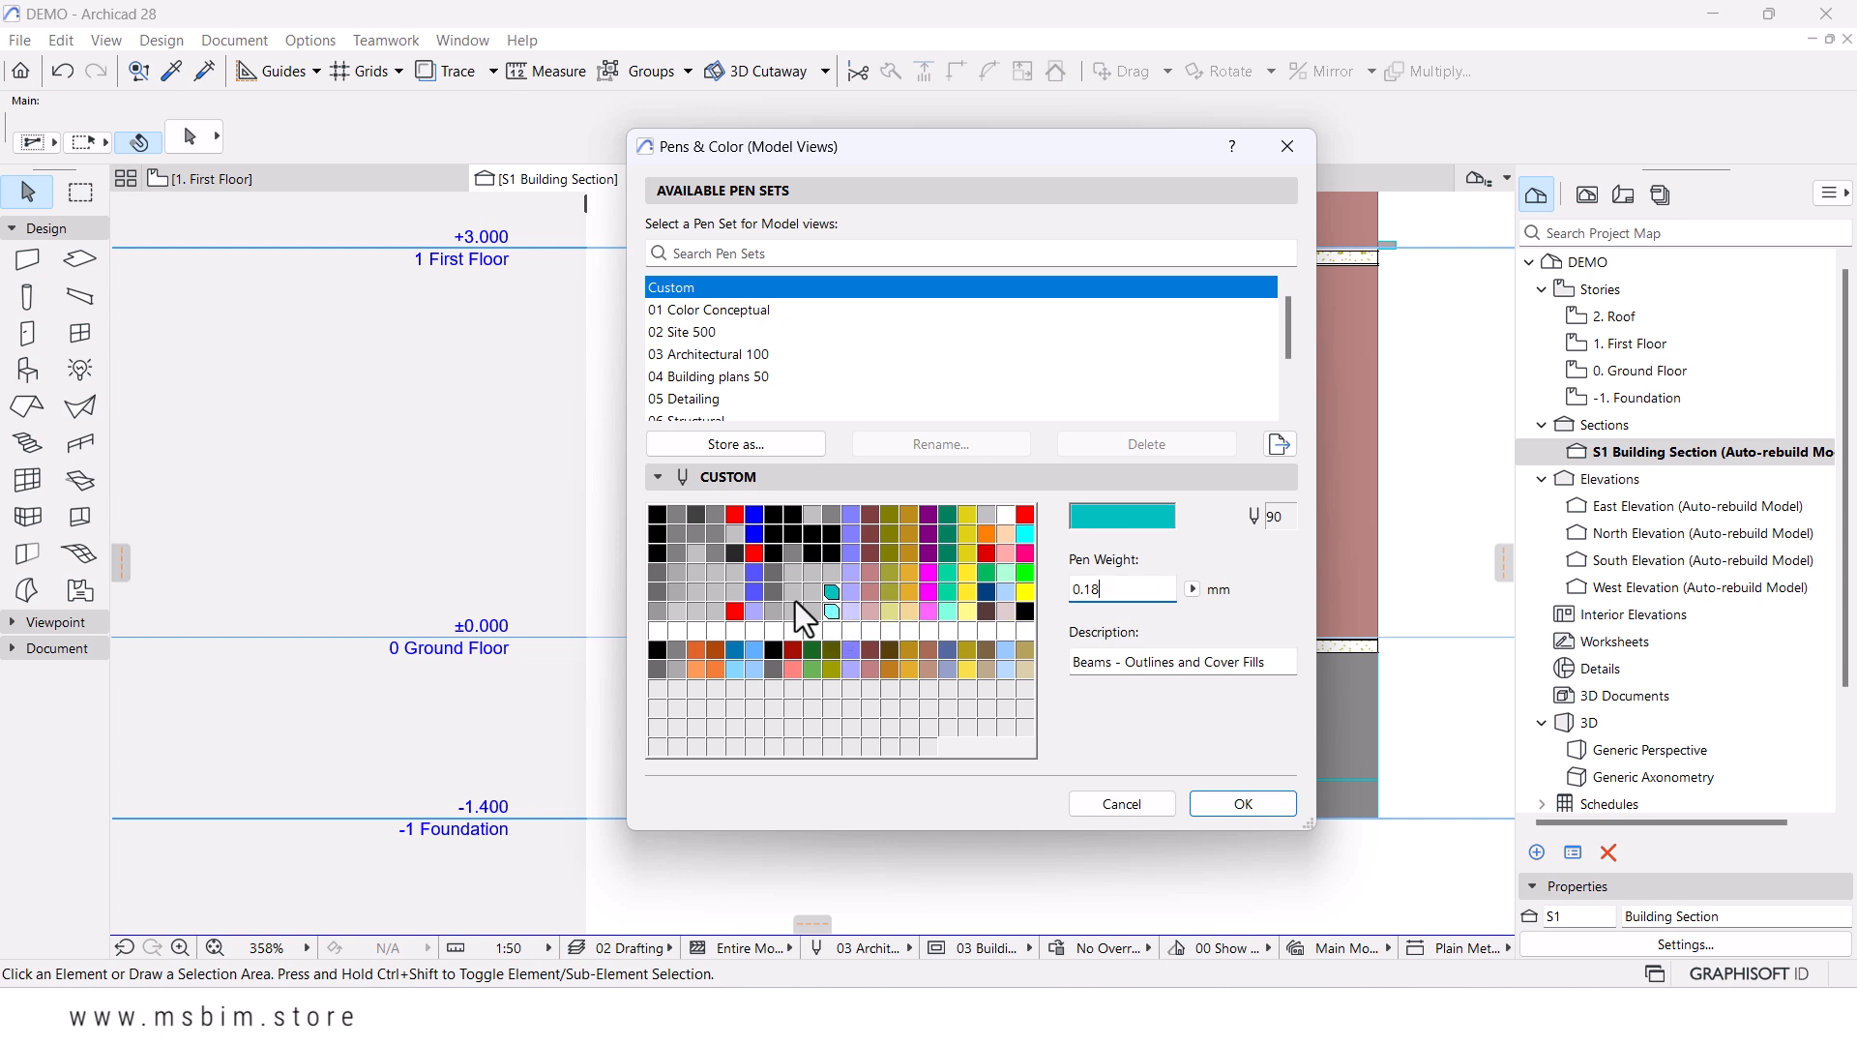
left_click(1117, 517)
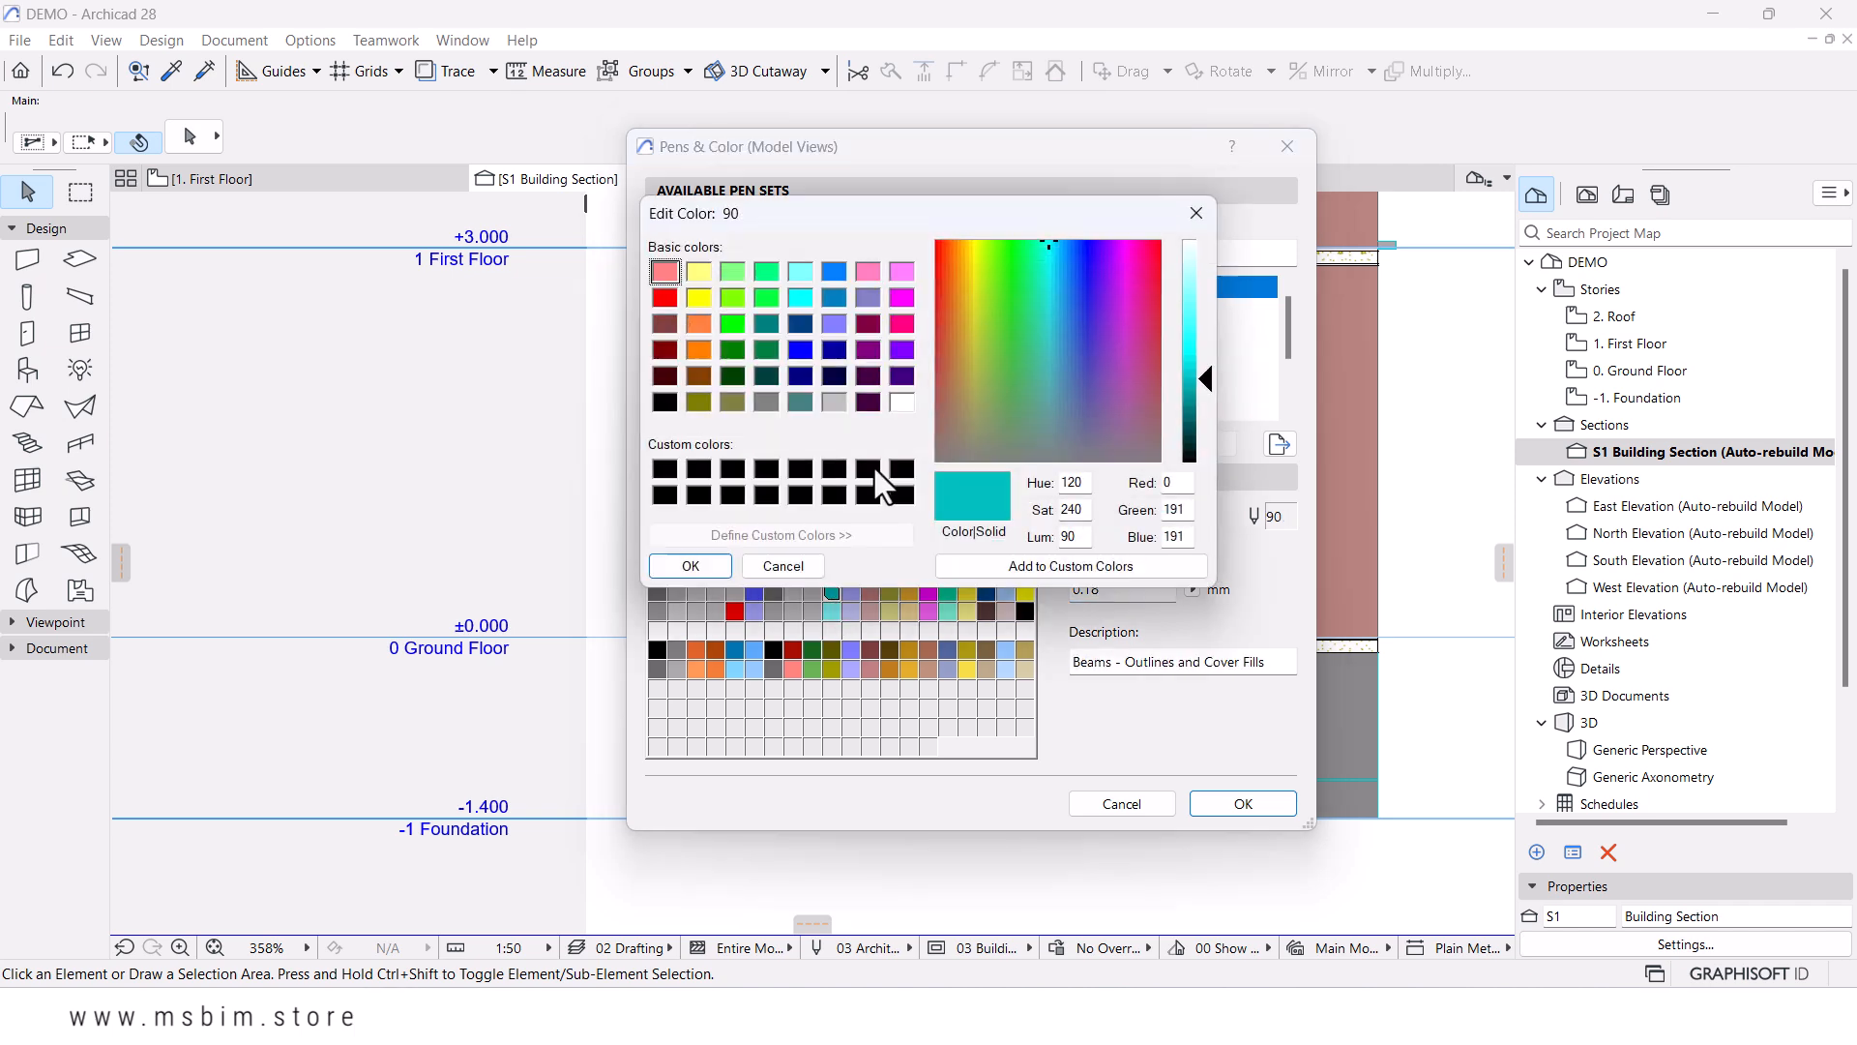
left_click(773, 408)
left_click(690, 566)
- Recolour pen 110 (Beams - Cut Structural) black, RGB 0, 0, 0, and set its weight to 0.50 mm
left_click(832, 611)
left_click(1145, 509)
left_click(664, 401)
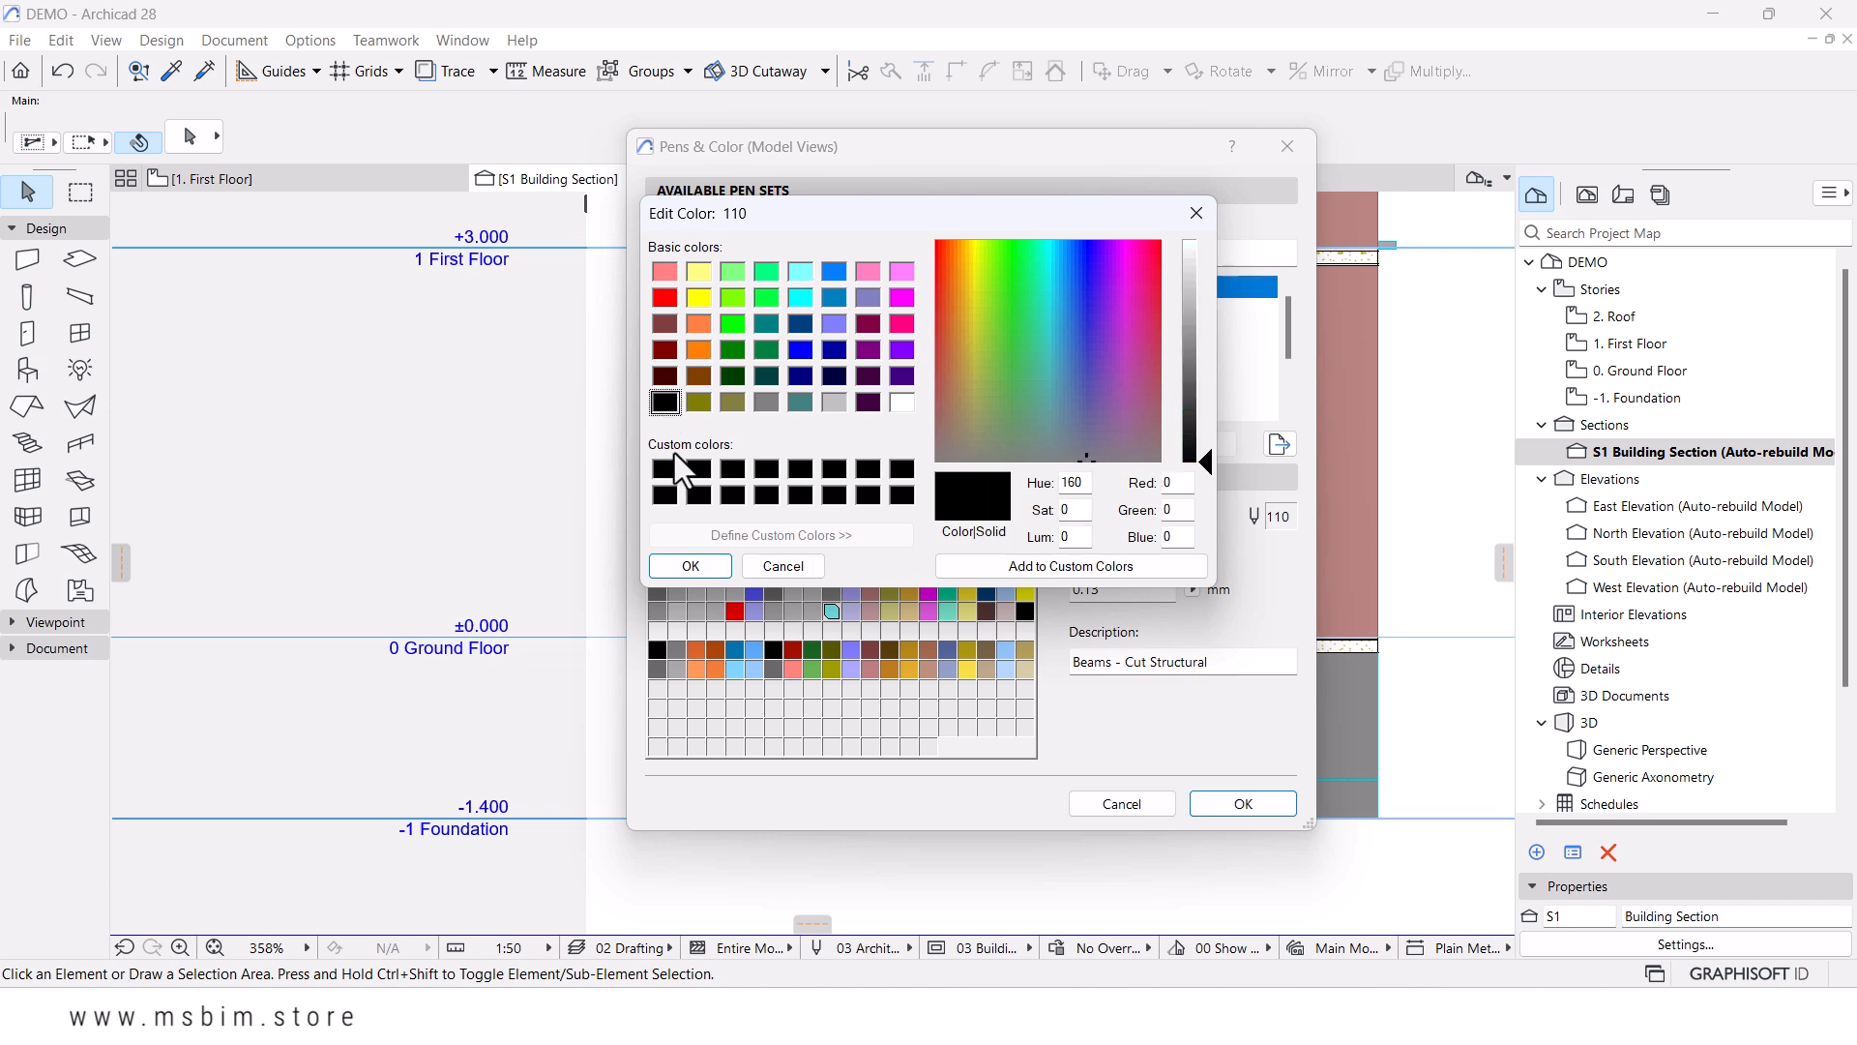
left_click(684, 563)
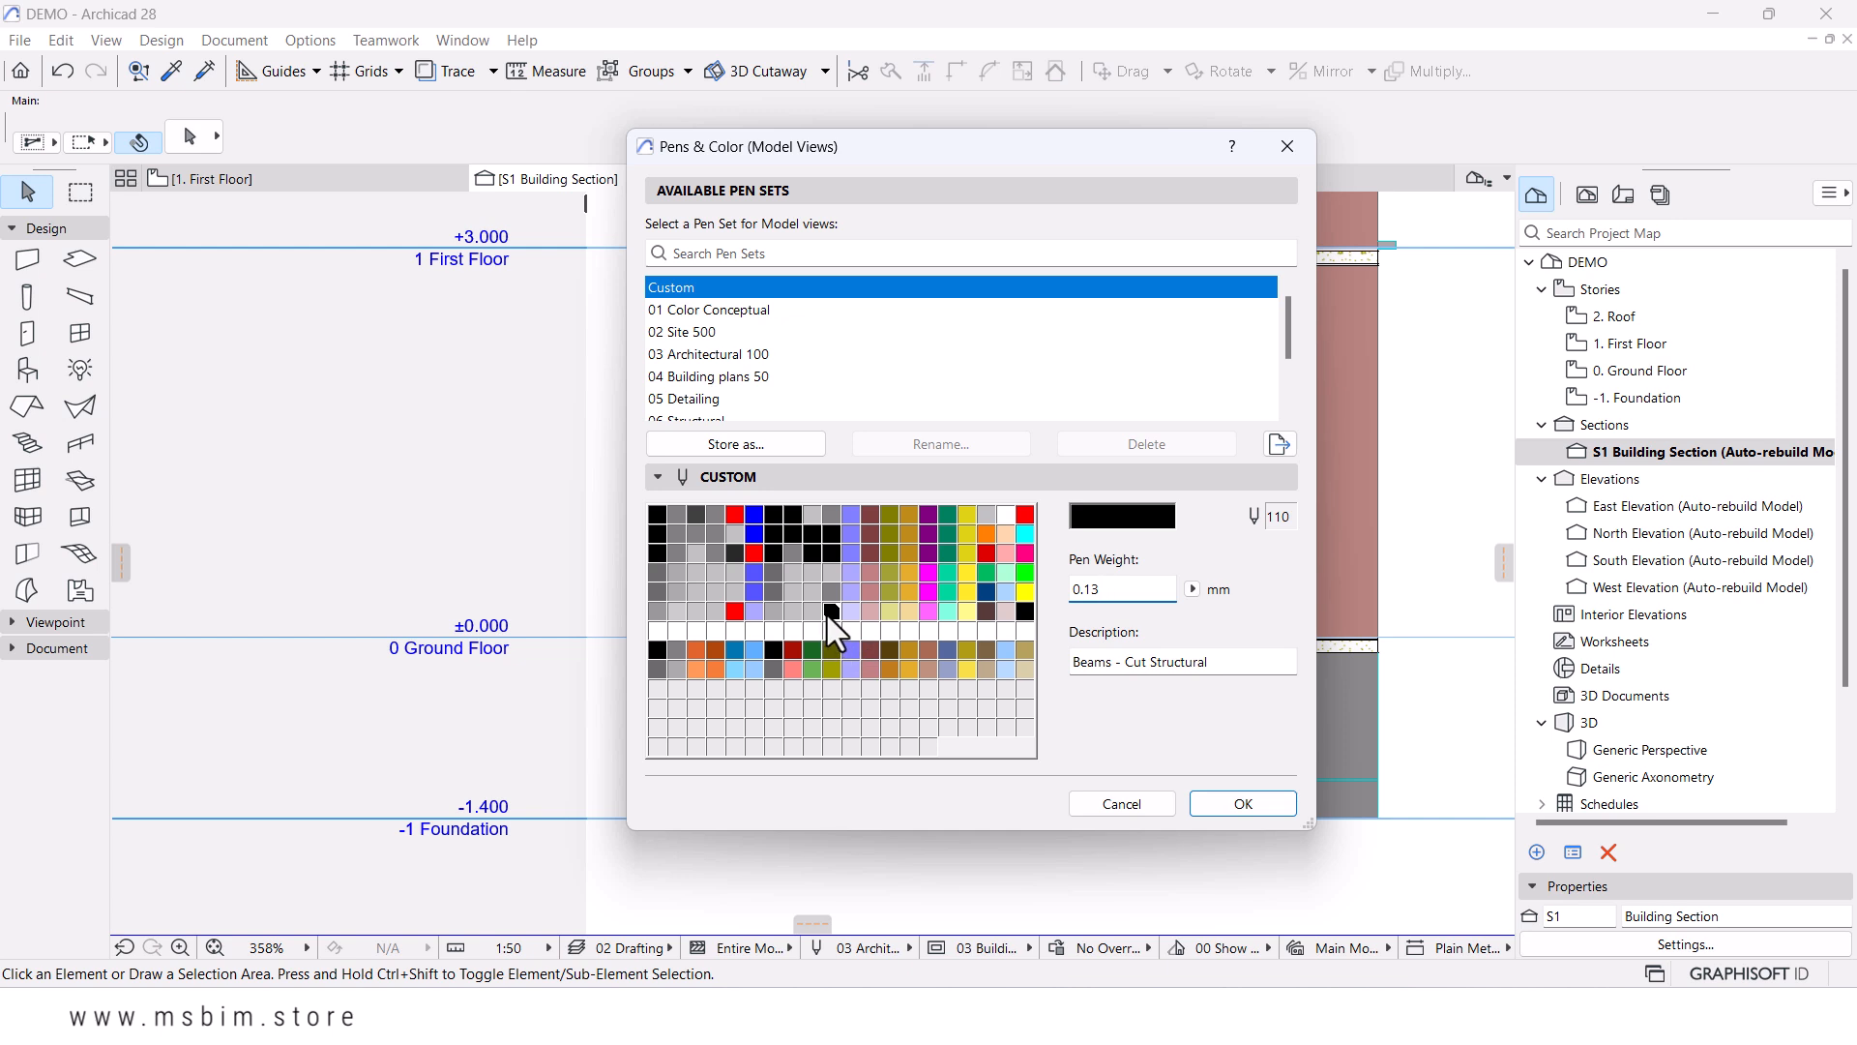
left_click_drag(1100, 594, 1086, 595)
type("50")
- Recolour pen 143 (Masonry blocks - Cut Lines) black
left_click(850, 516)
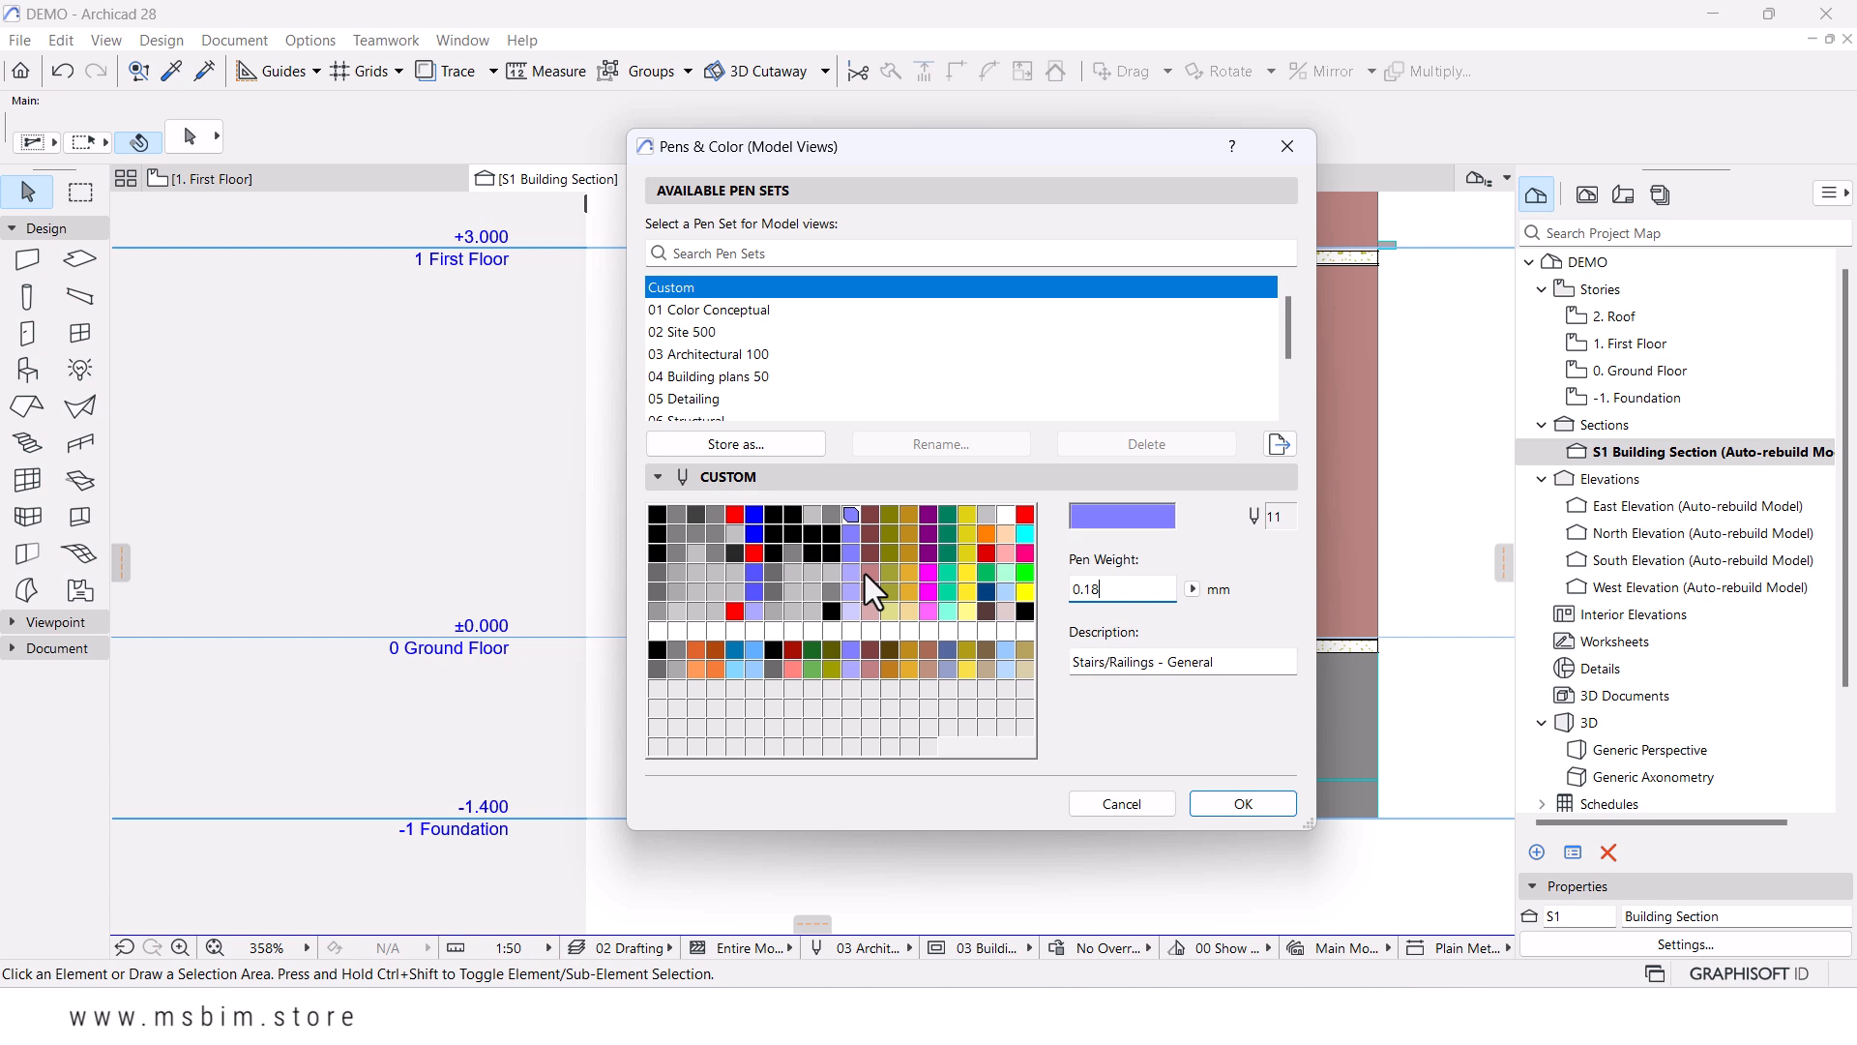
left_click(695, 654)
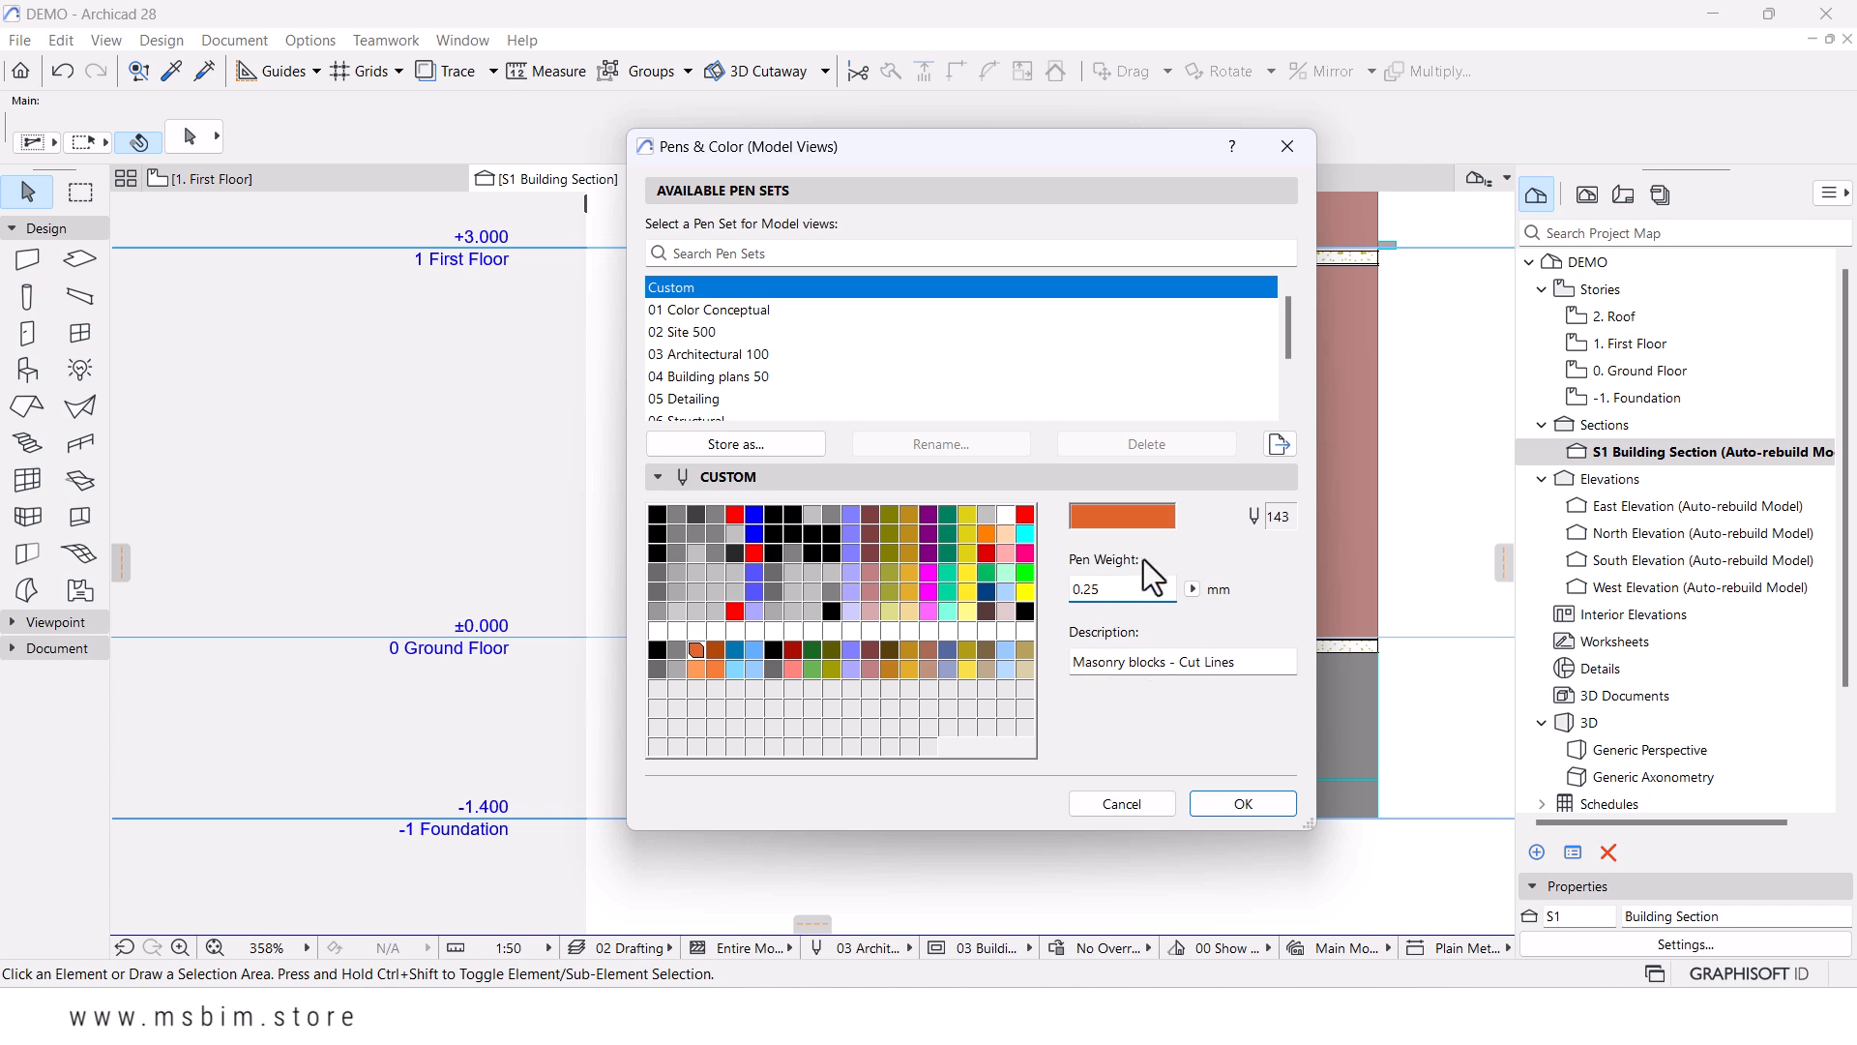
left_click(1134, 520)
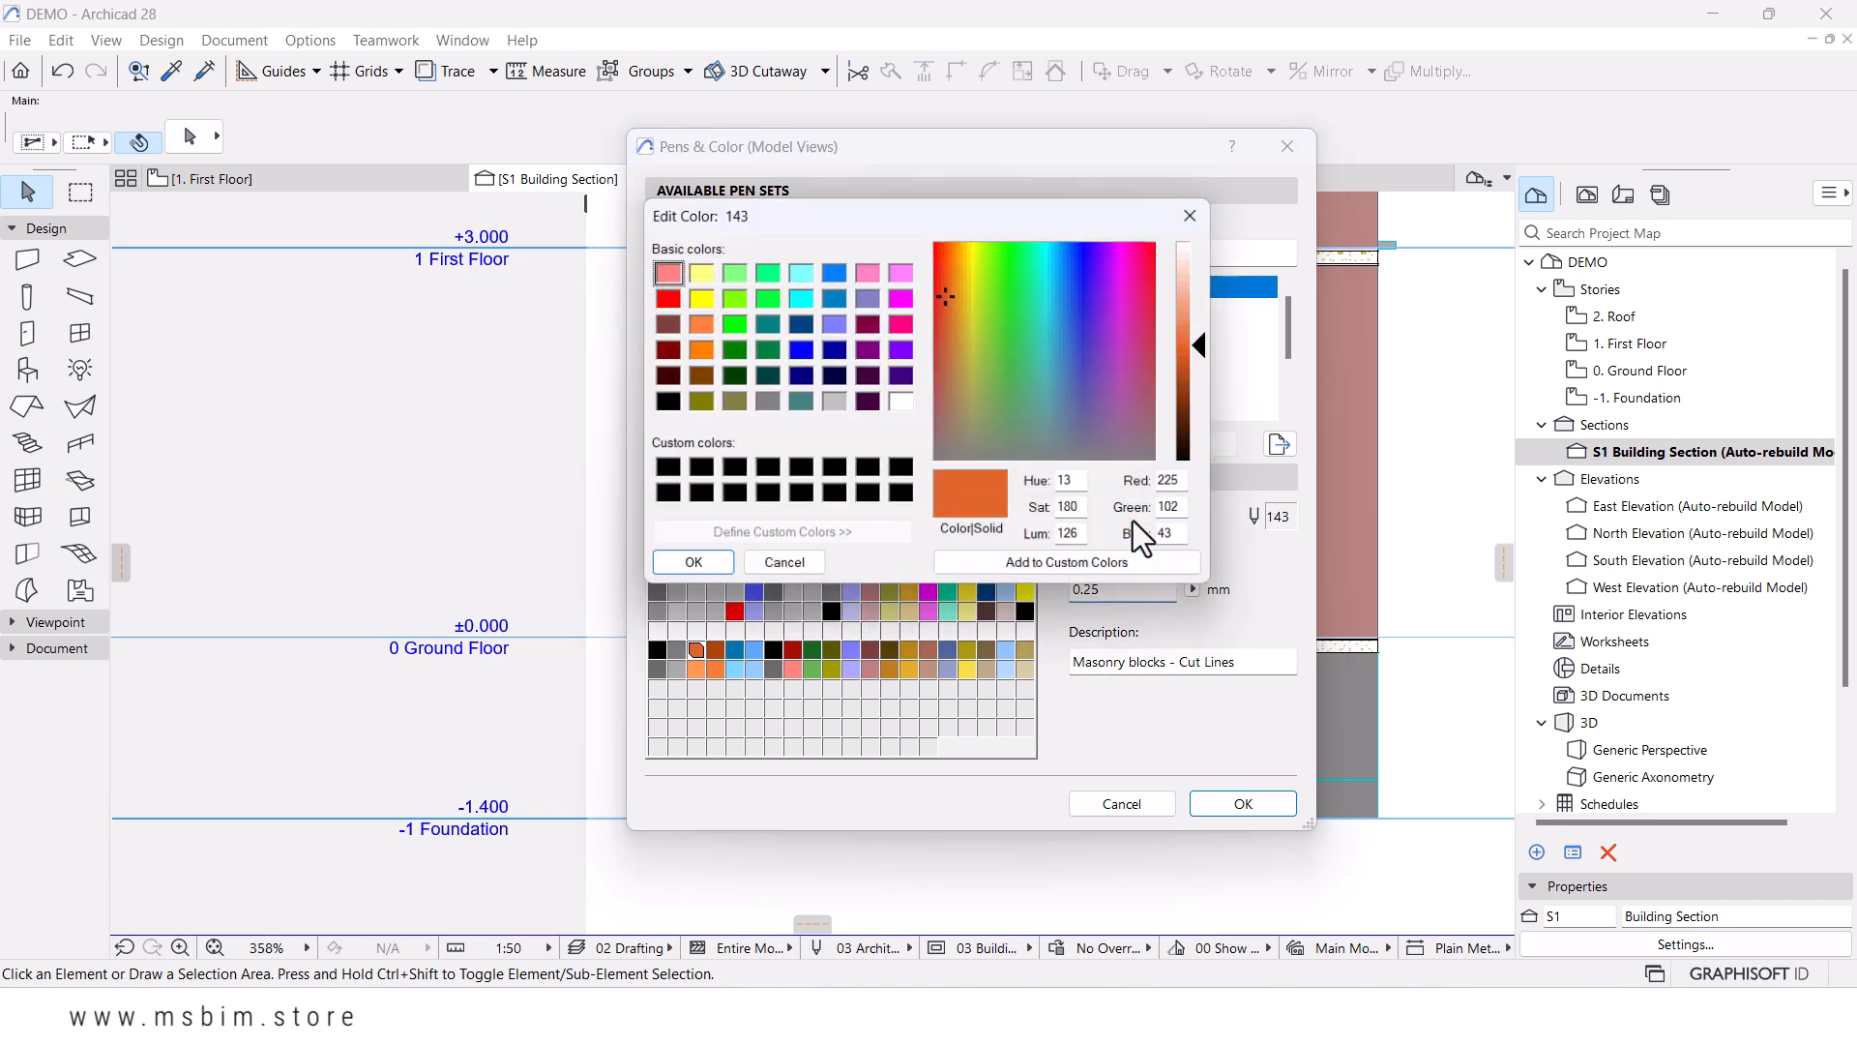
left_click(665, 407)
left_click(662, 572)
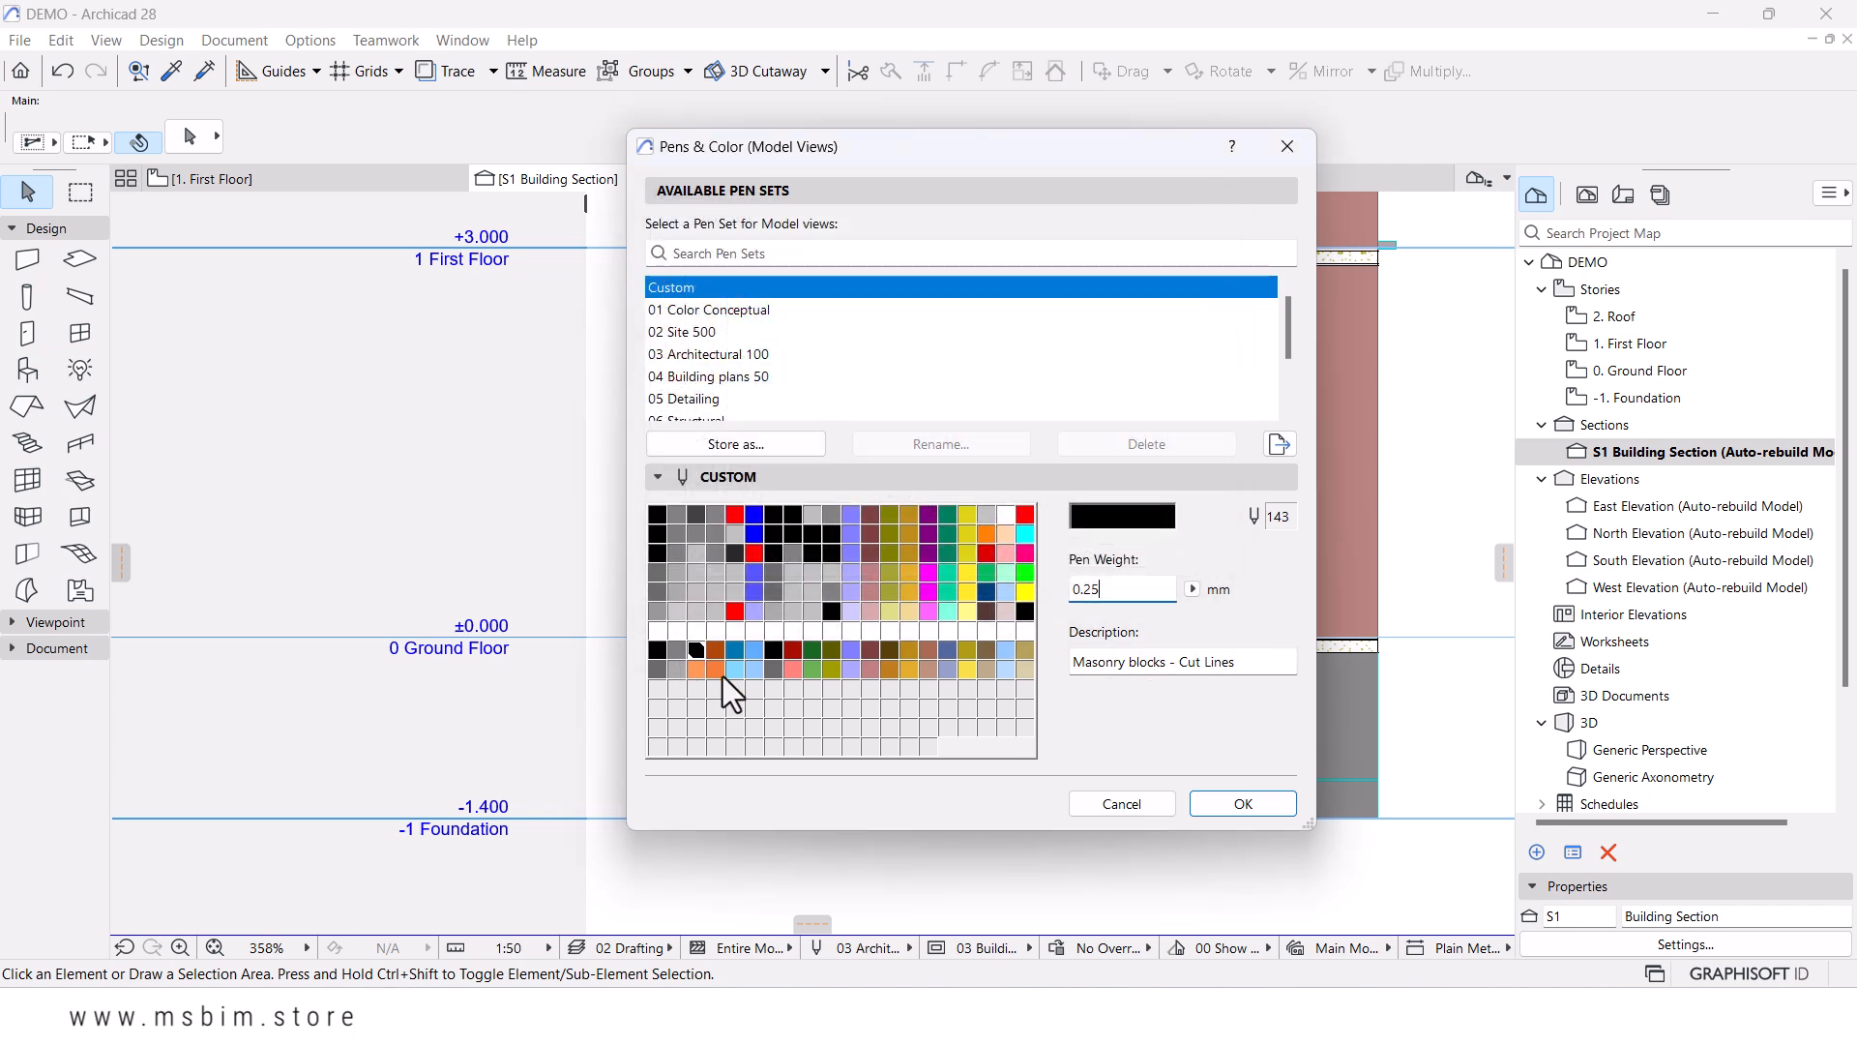
- Recolour tiling pen 144 (Cut Lines) medium grey and pen 164 (Cut Fills) light grey, RGB 192, 192, 192
left_click(716, 652)
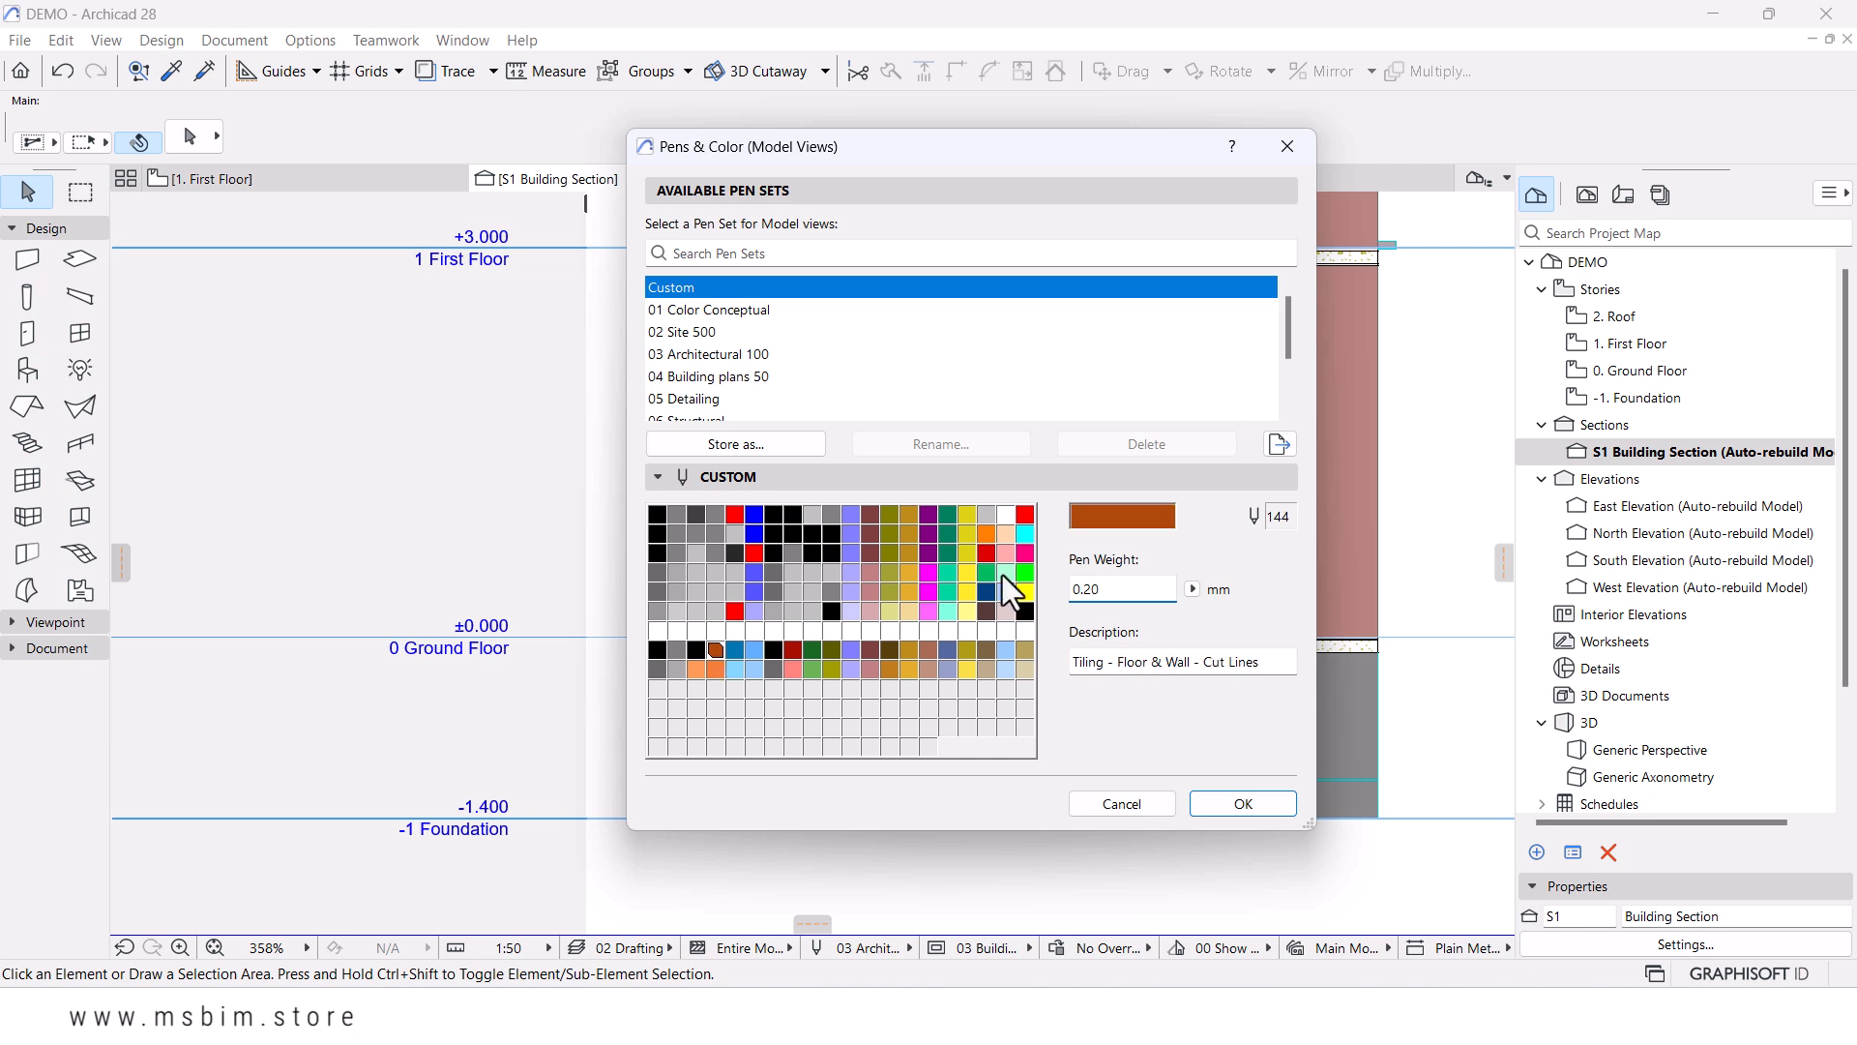
left_click(1126, 517)
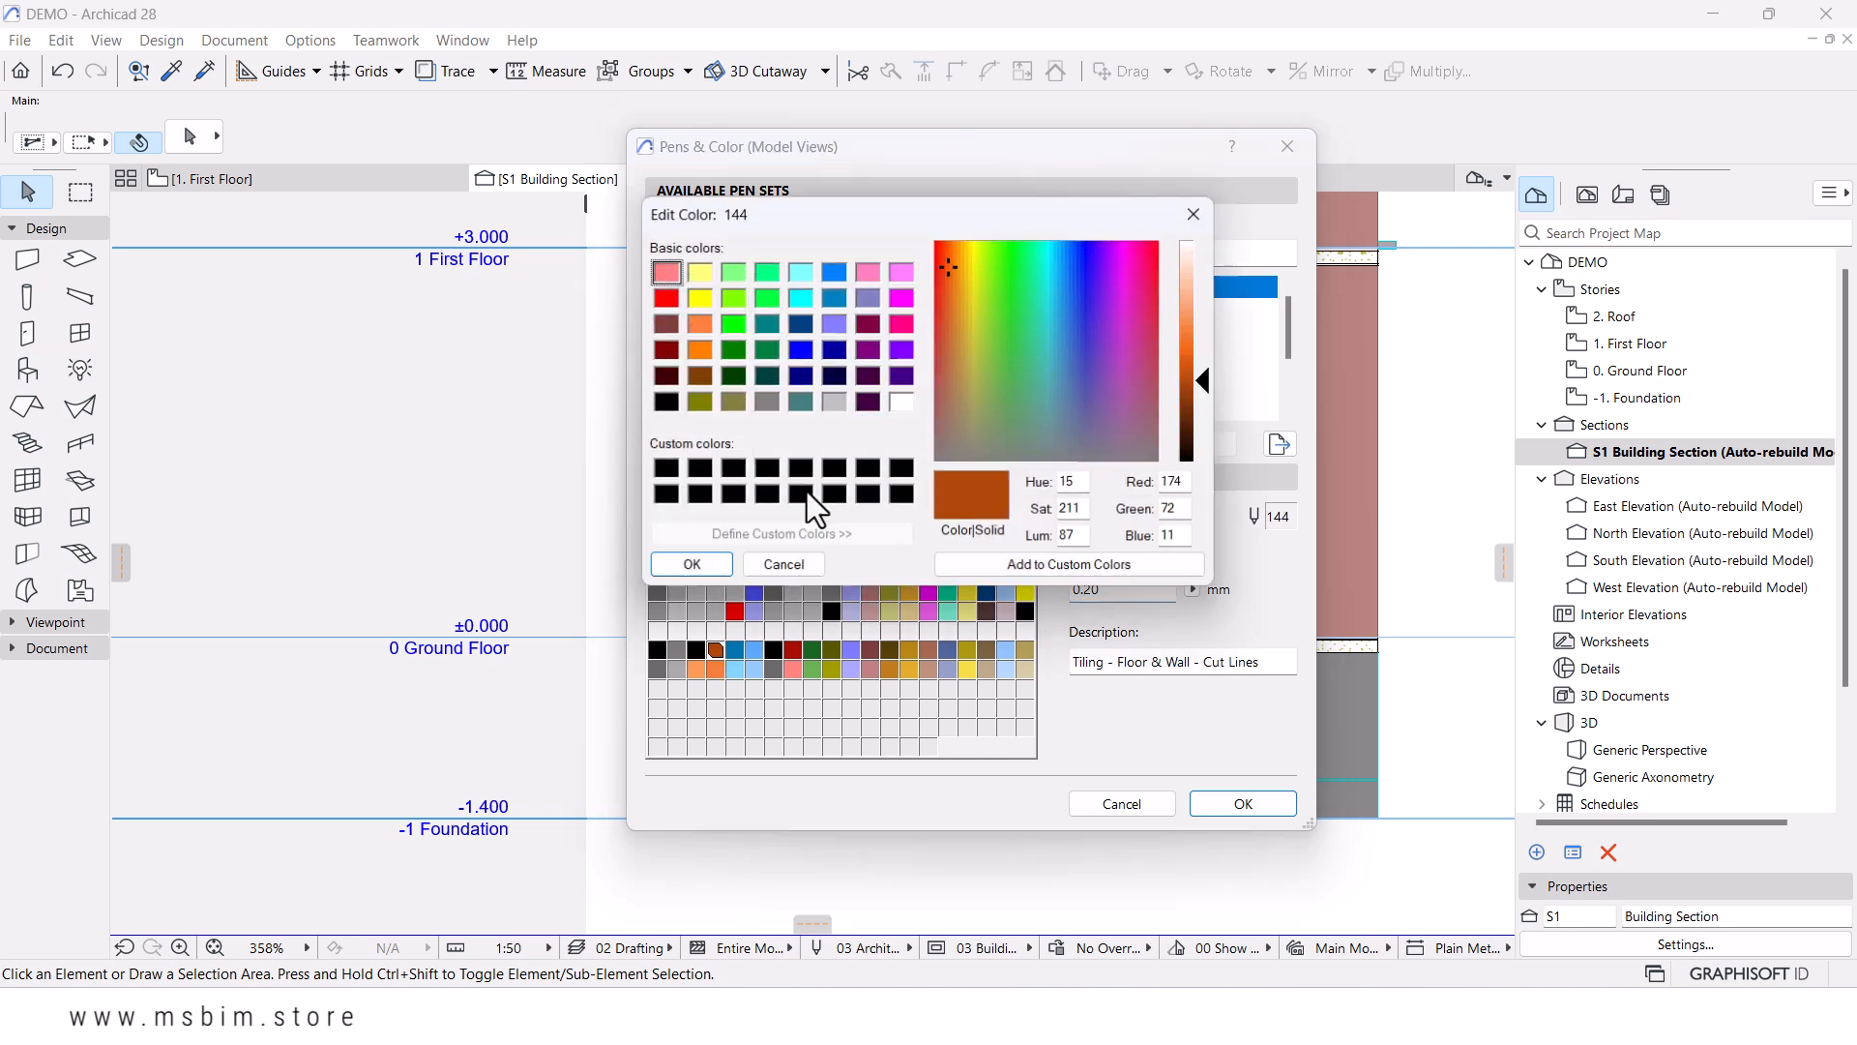
left_click(764, 400)
left_click(691, 566)
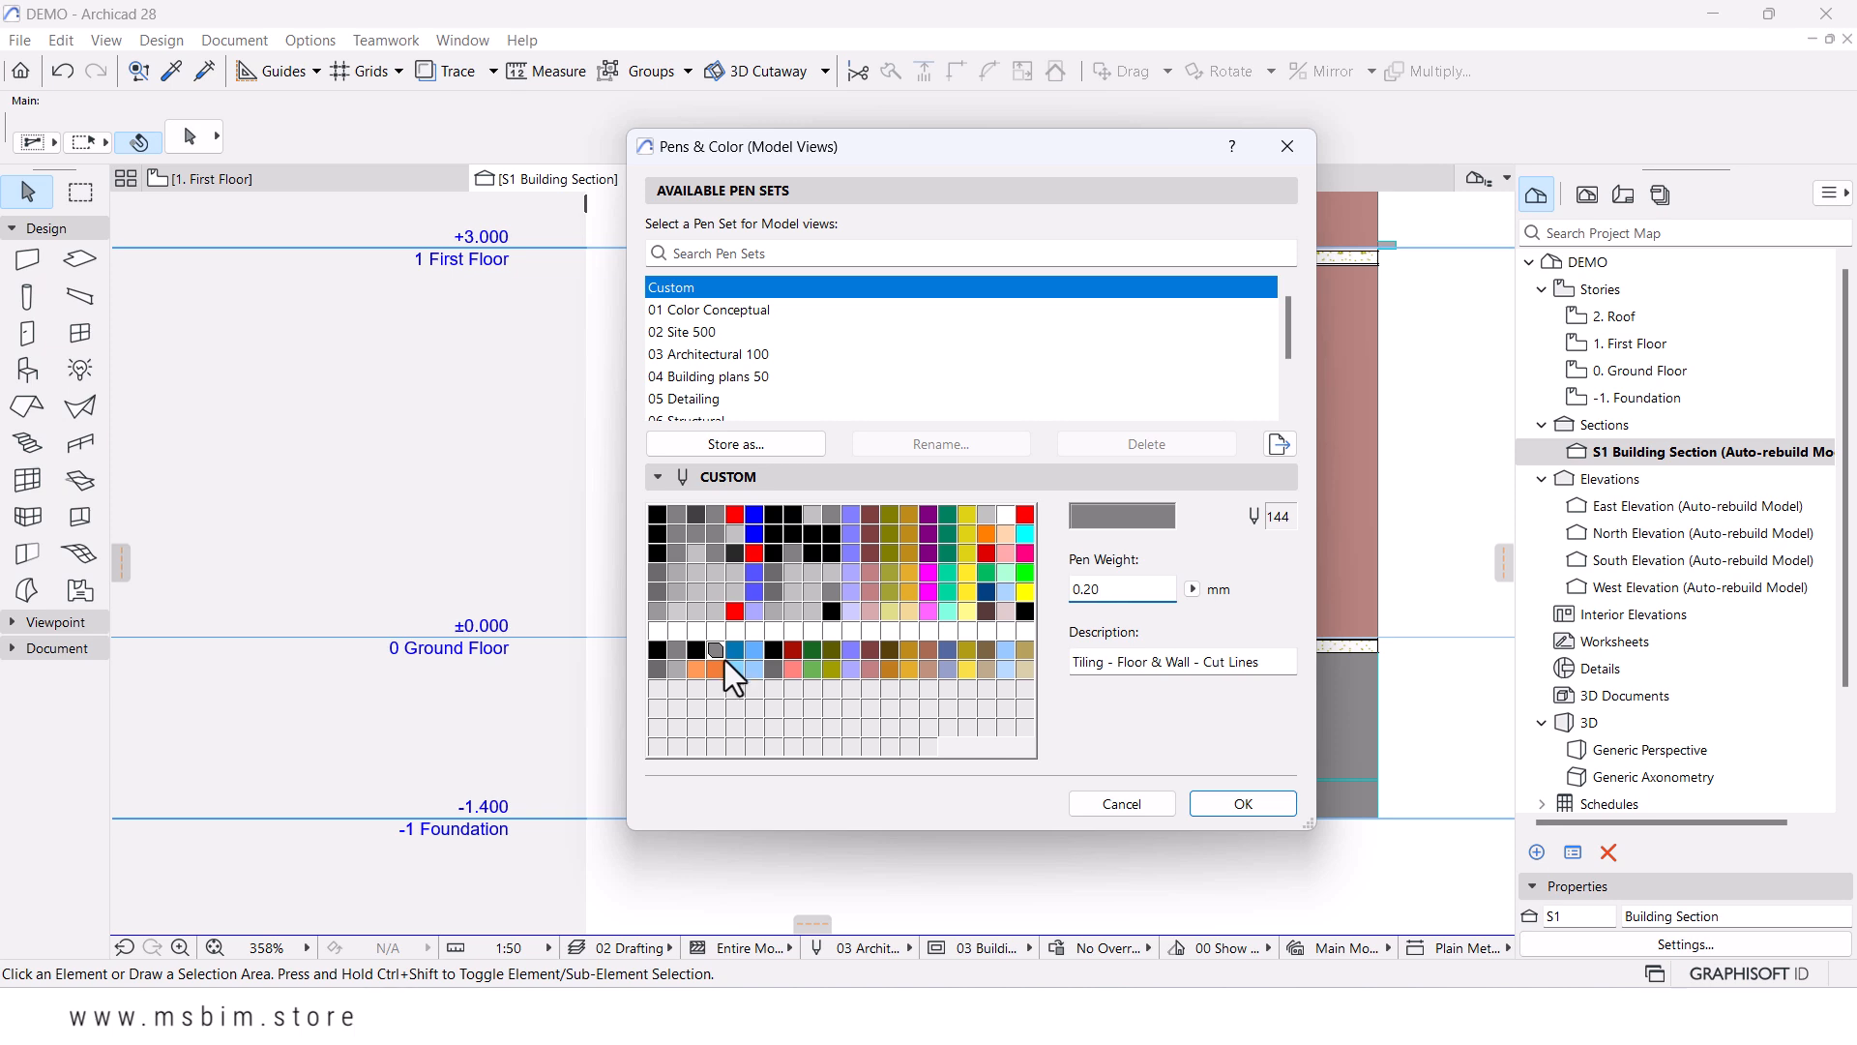
left_click(714, 670)
left_click(1101, 517)
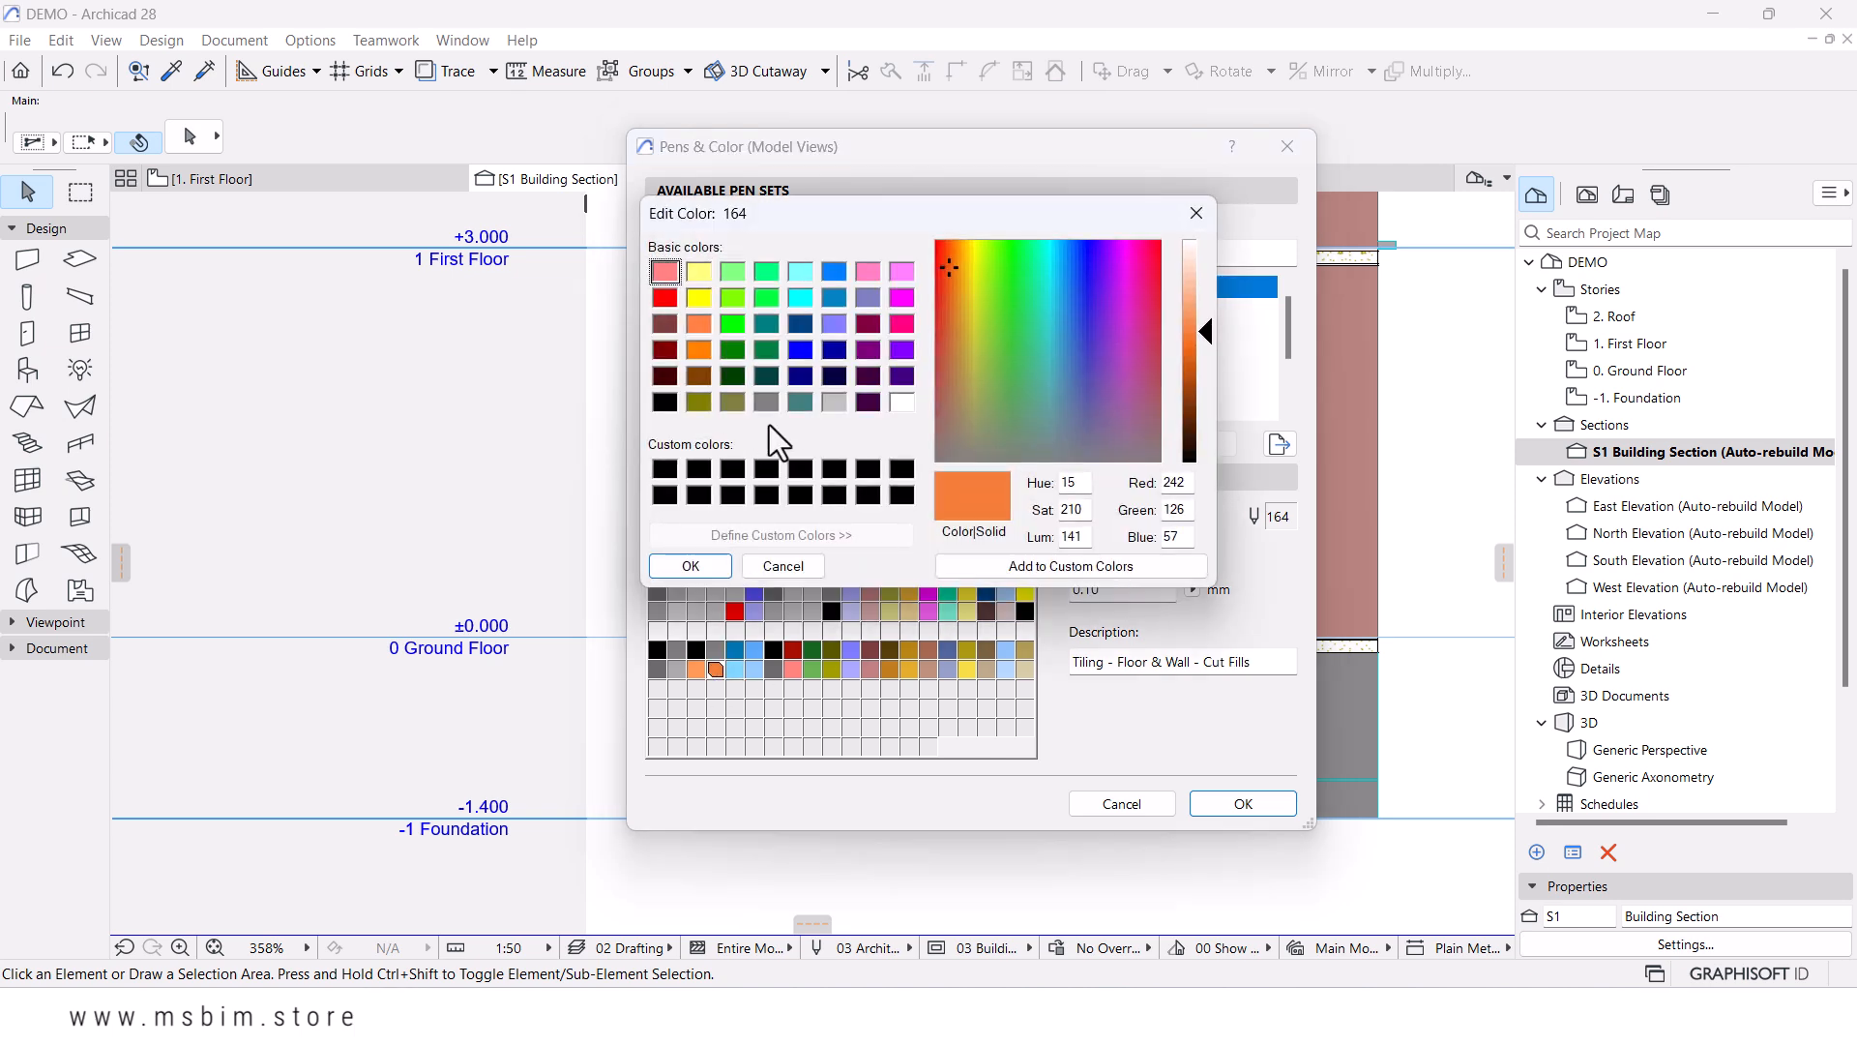
left_click(835, 402)
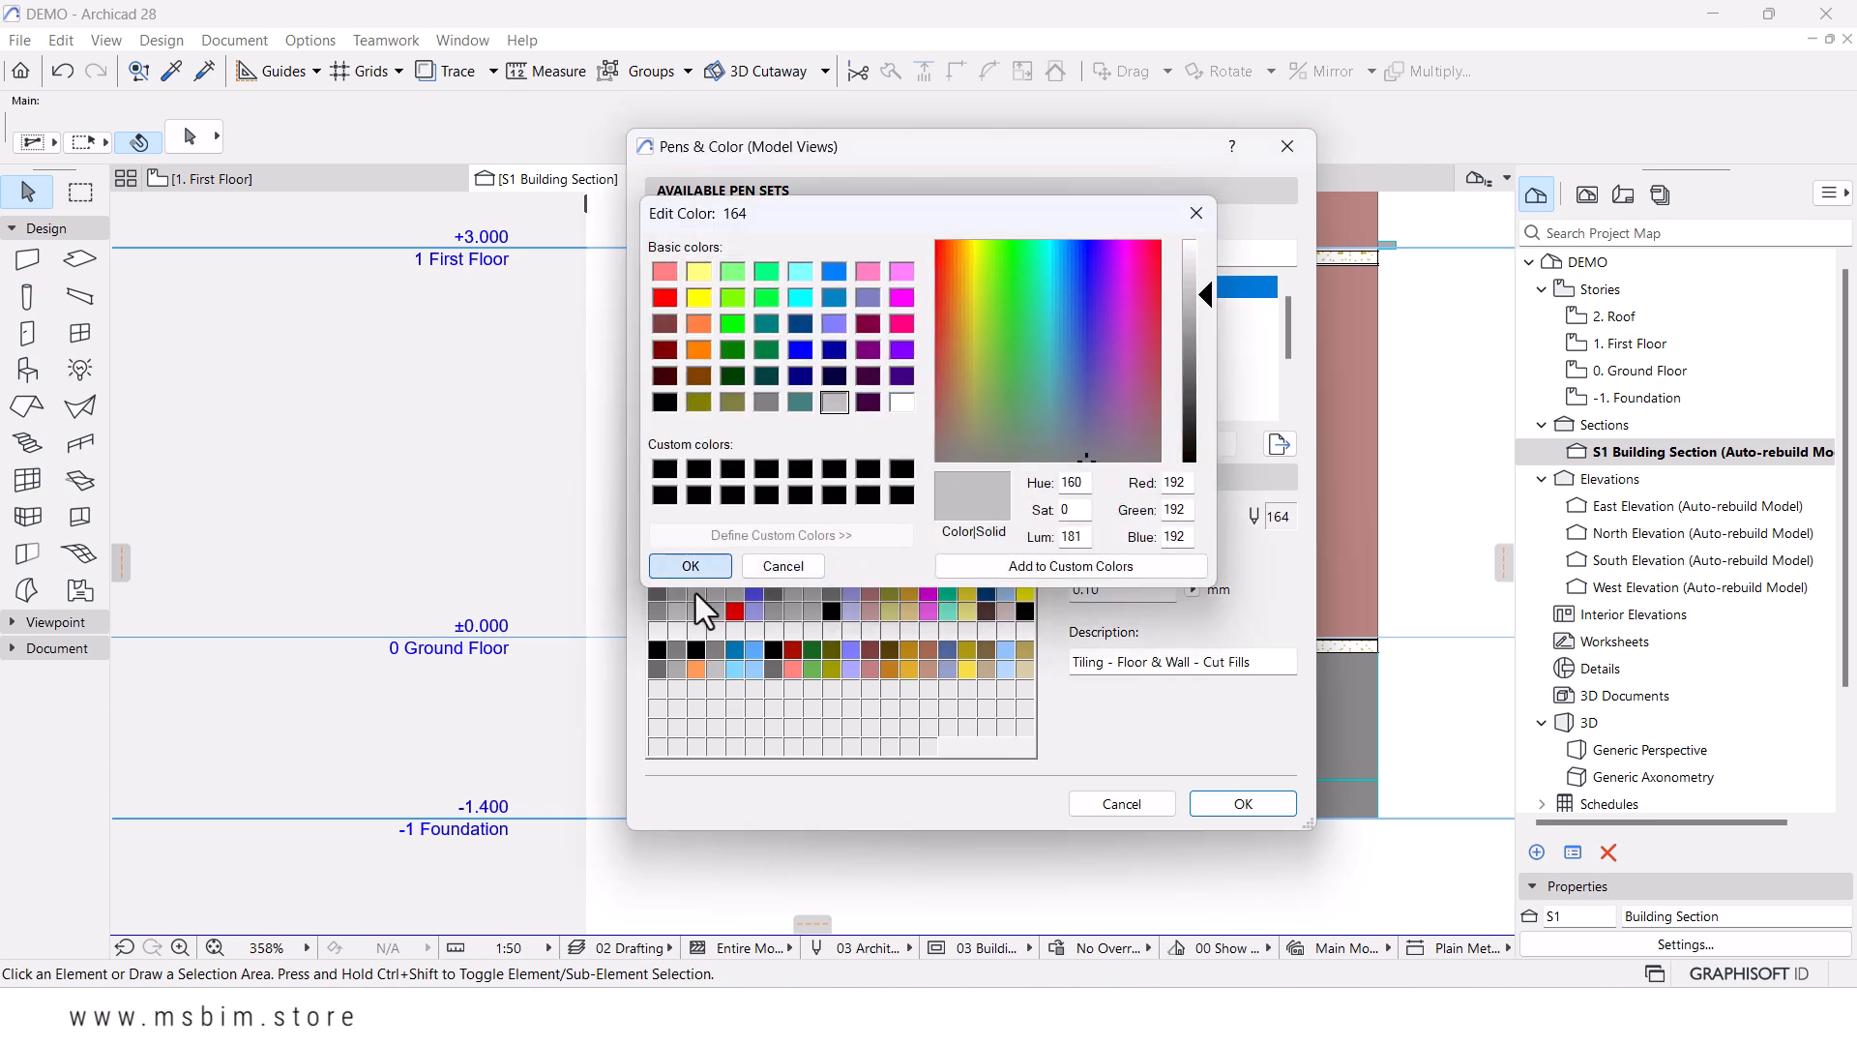
left_click(699, 574)
- Recolour pen 163 (Masonry blocks - Cut Fills) medium grey, RGB 128, 128, 128
left_click(696, 670)
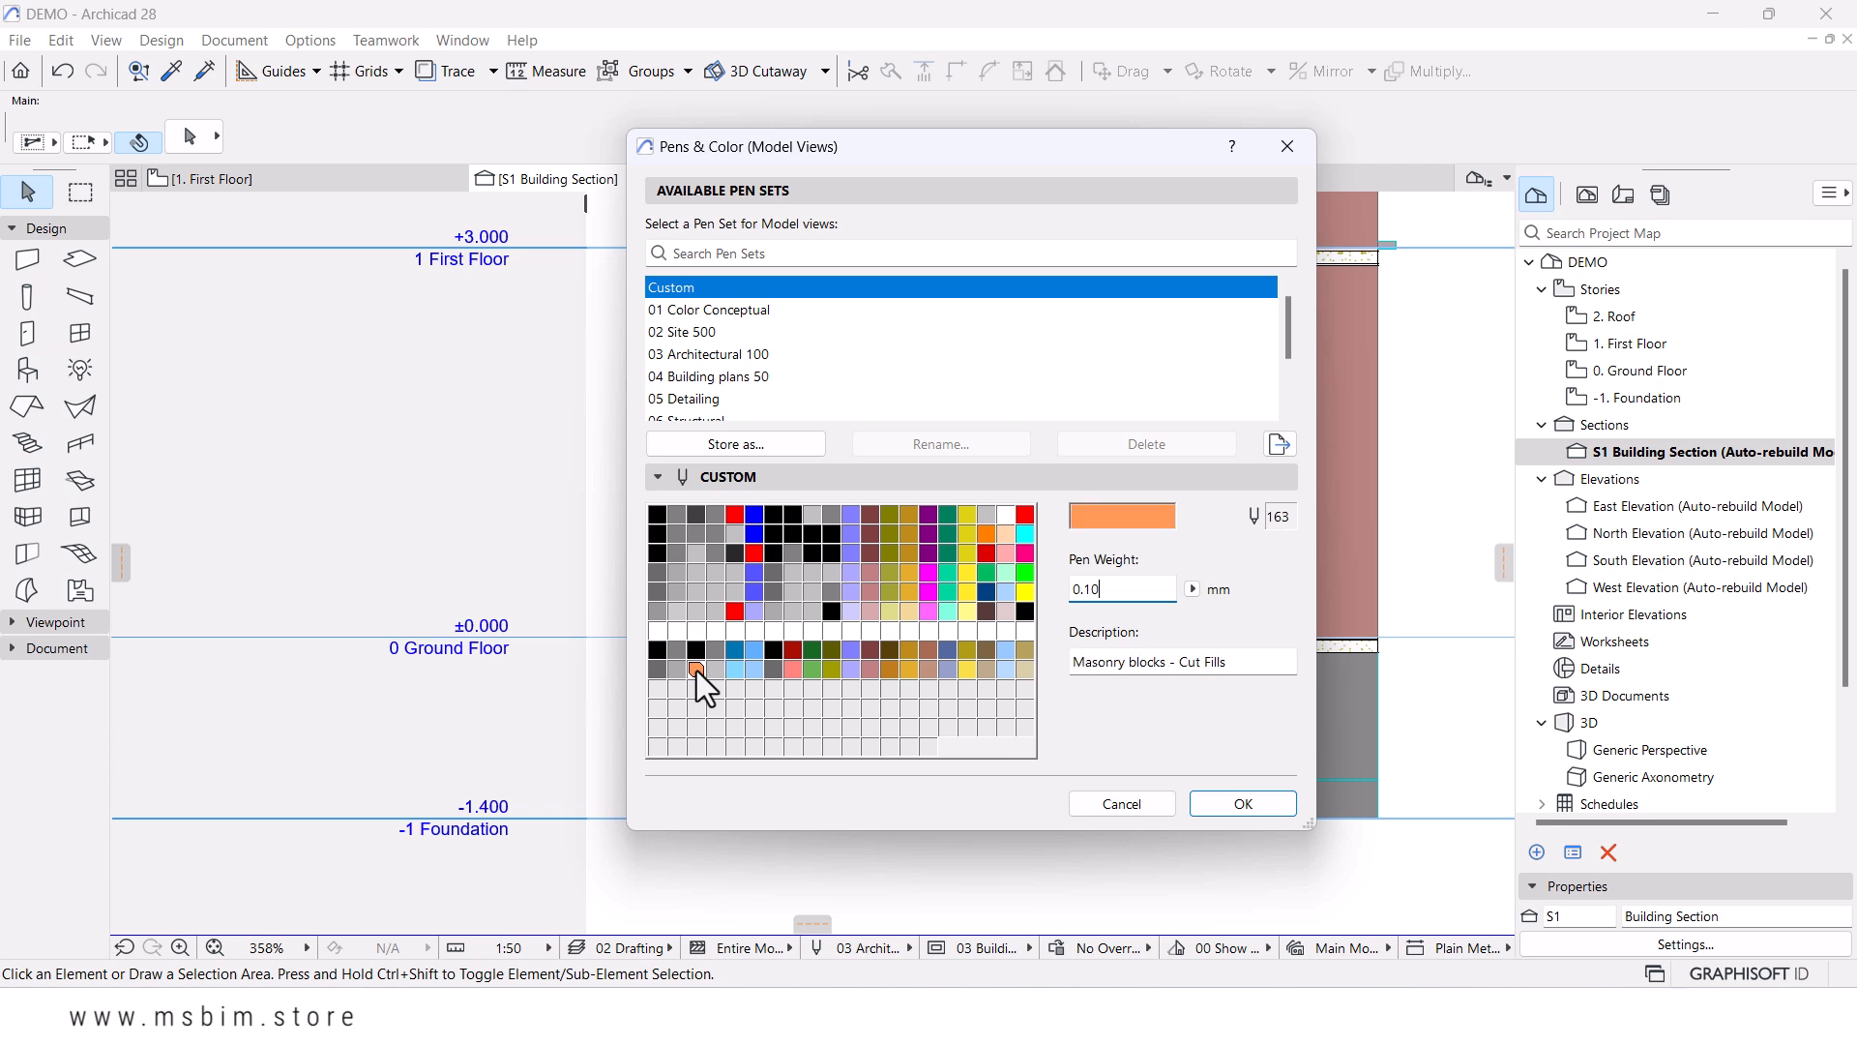
left_click(1117, 514)
left_click(765, 405)
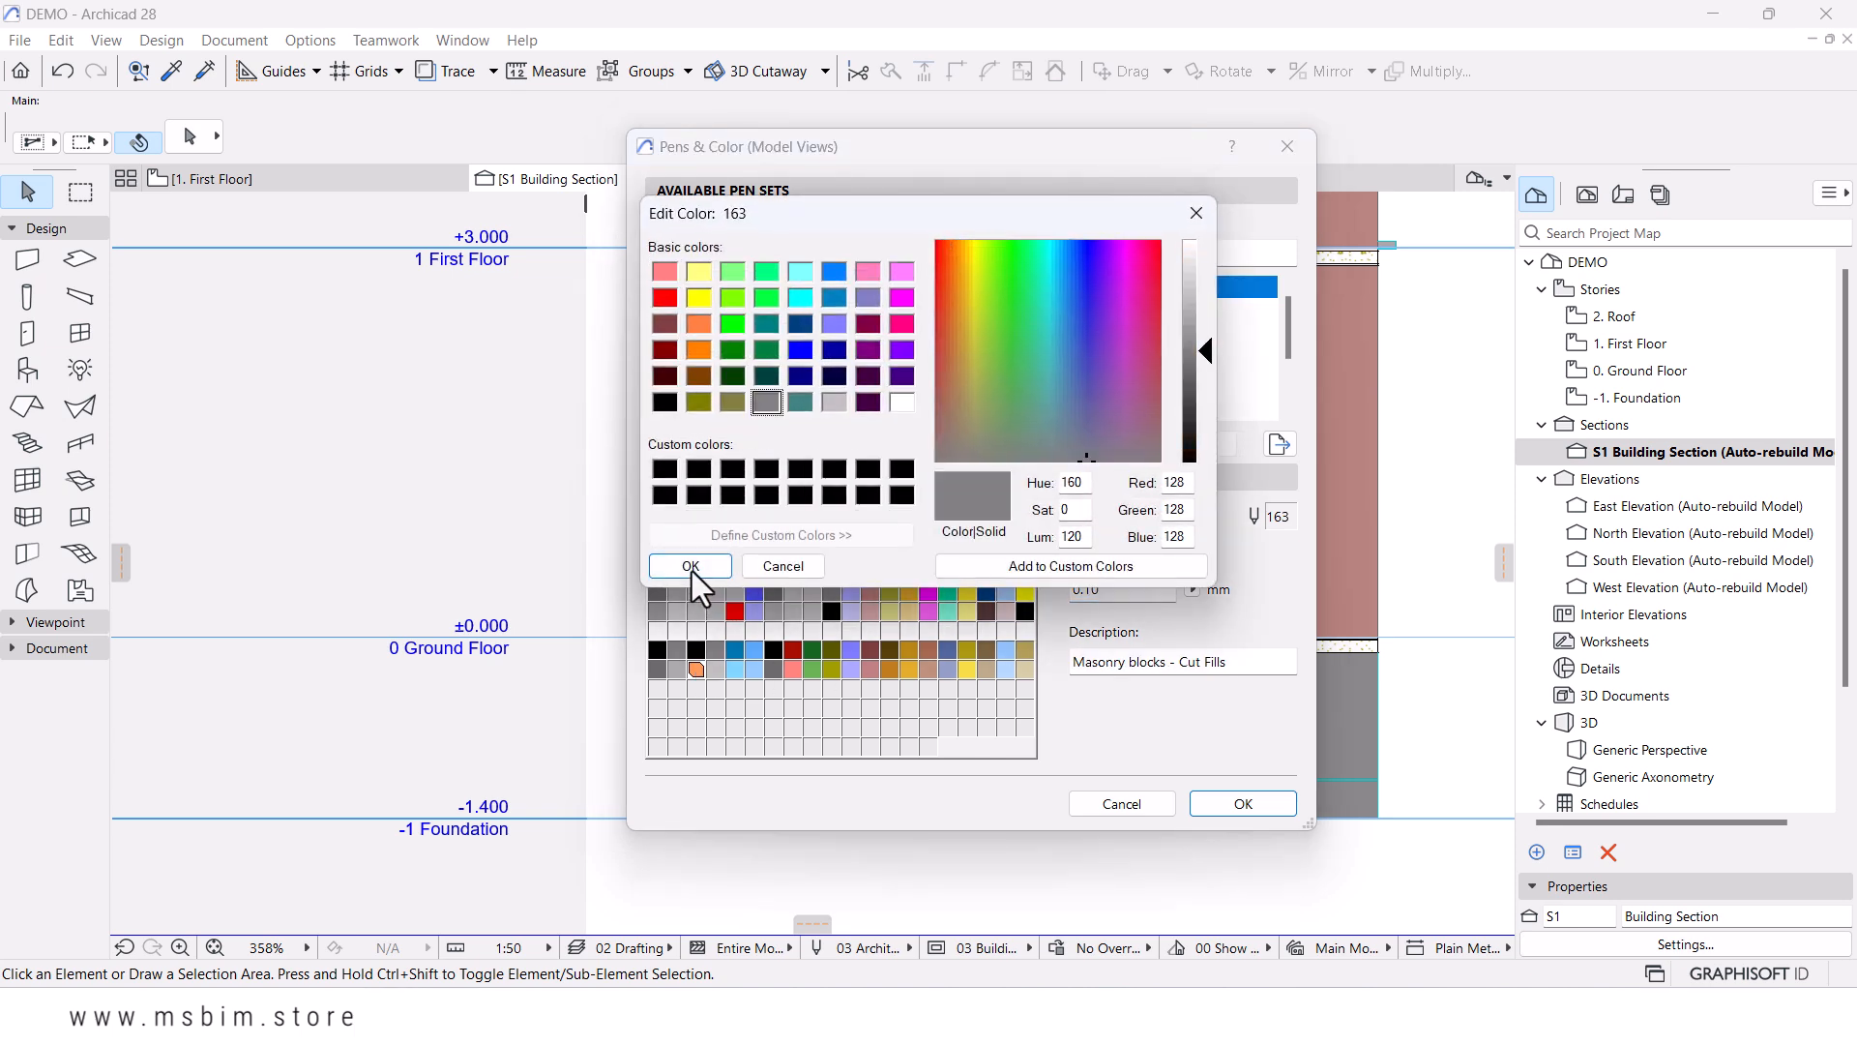
left_click(691, 567)
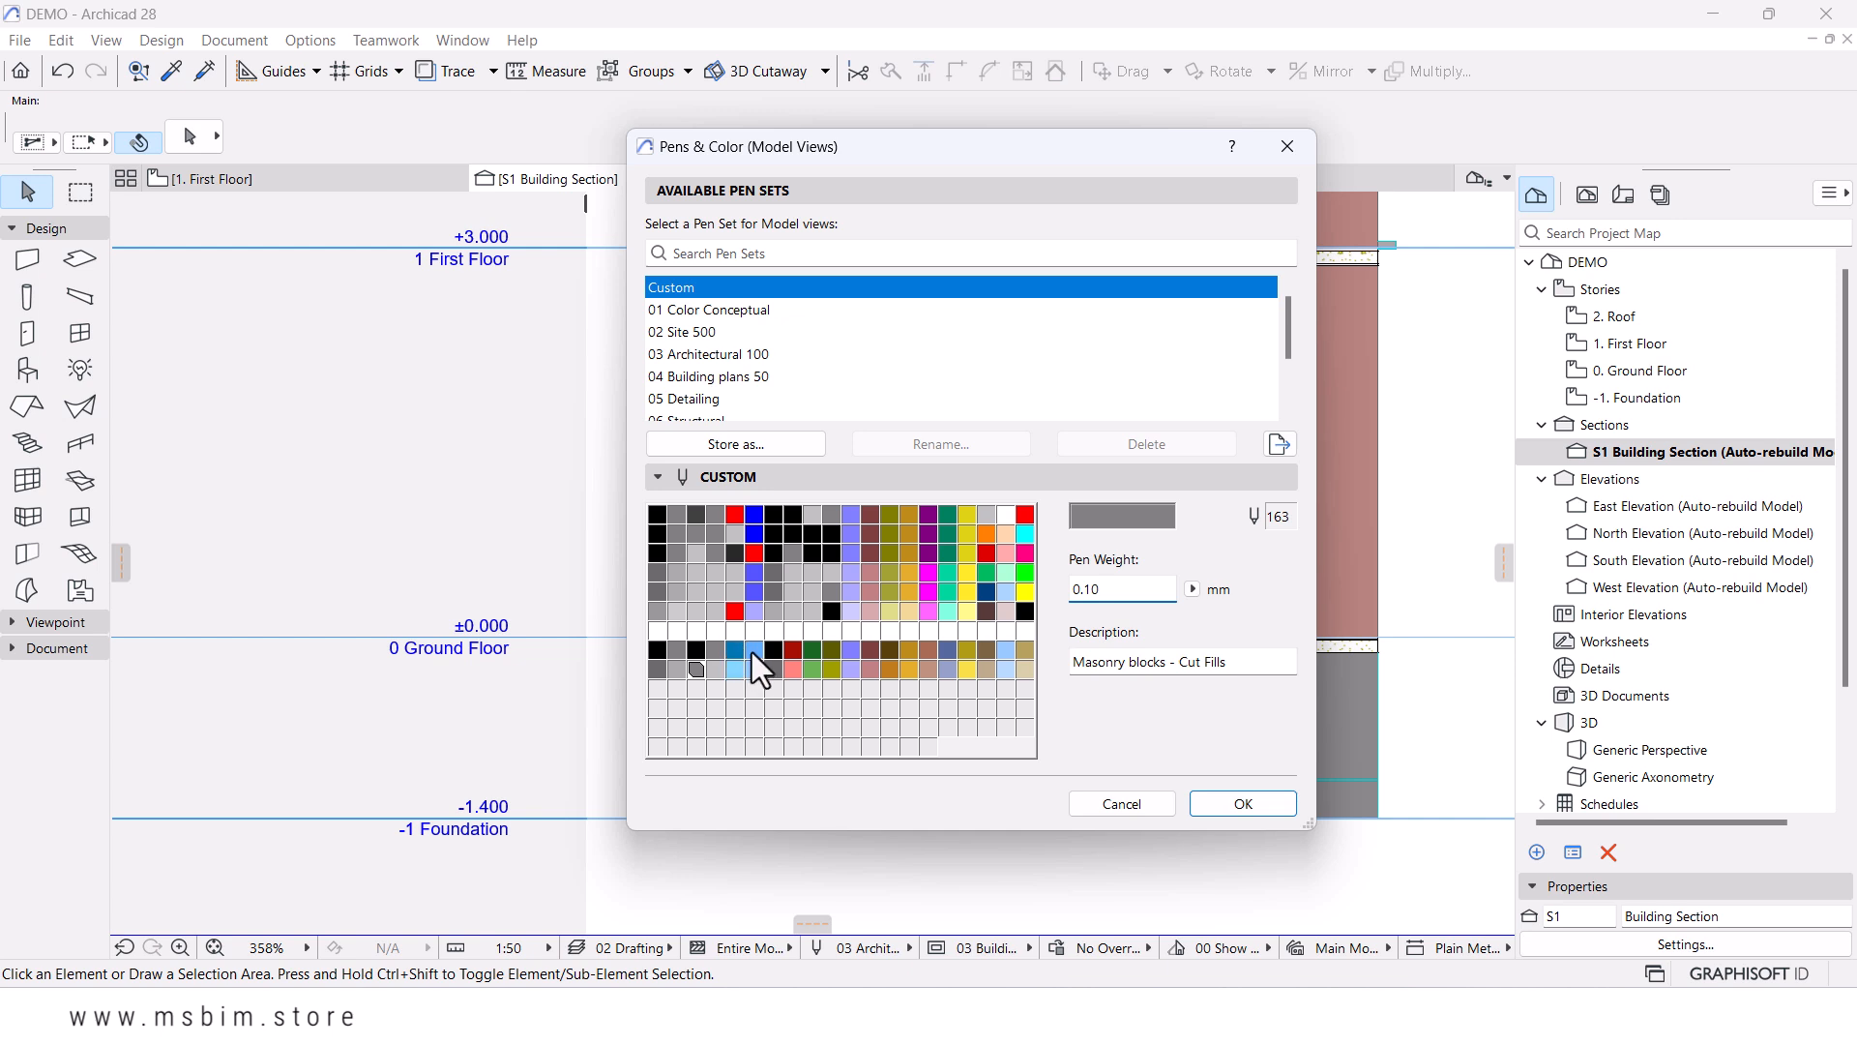
- Recolour metals pen 146 (Cut Lines) medium grey, RGB 128, 128, 128, and pen 166 (Cut Fills) light grey
left_click(752, 651)
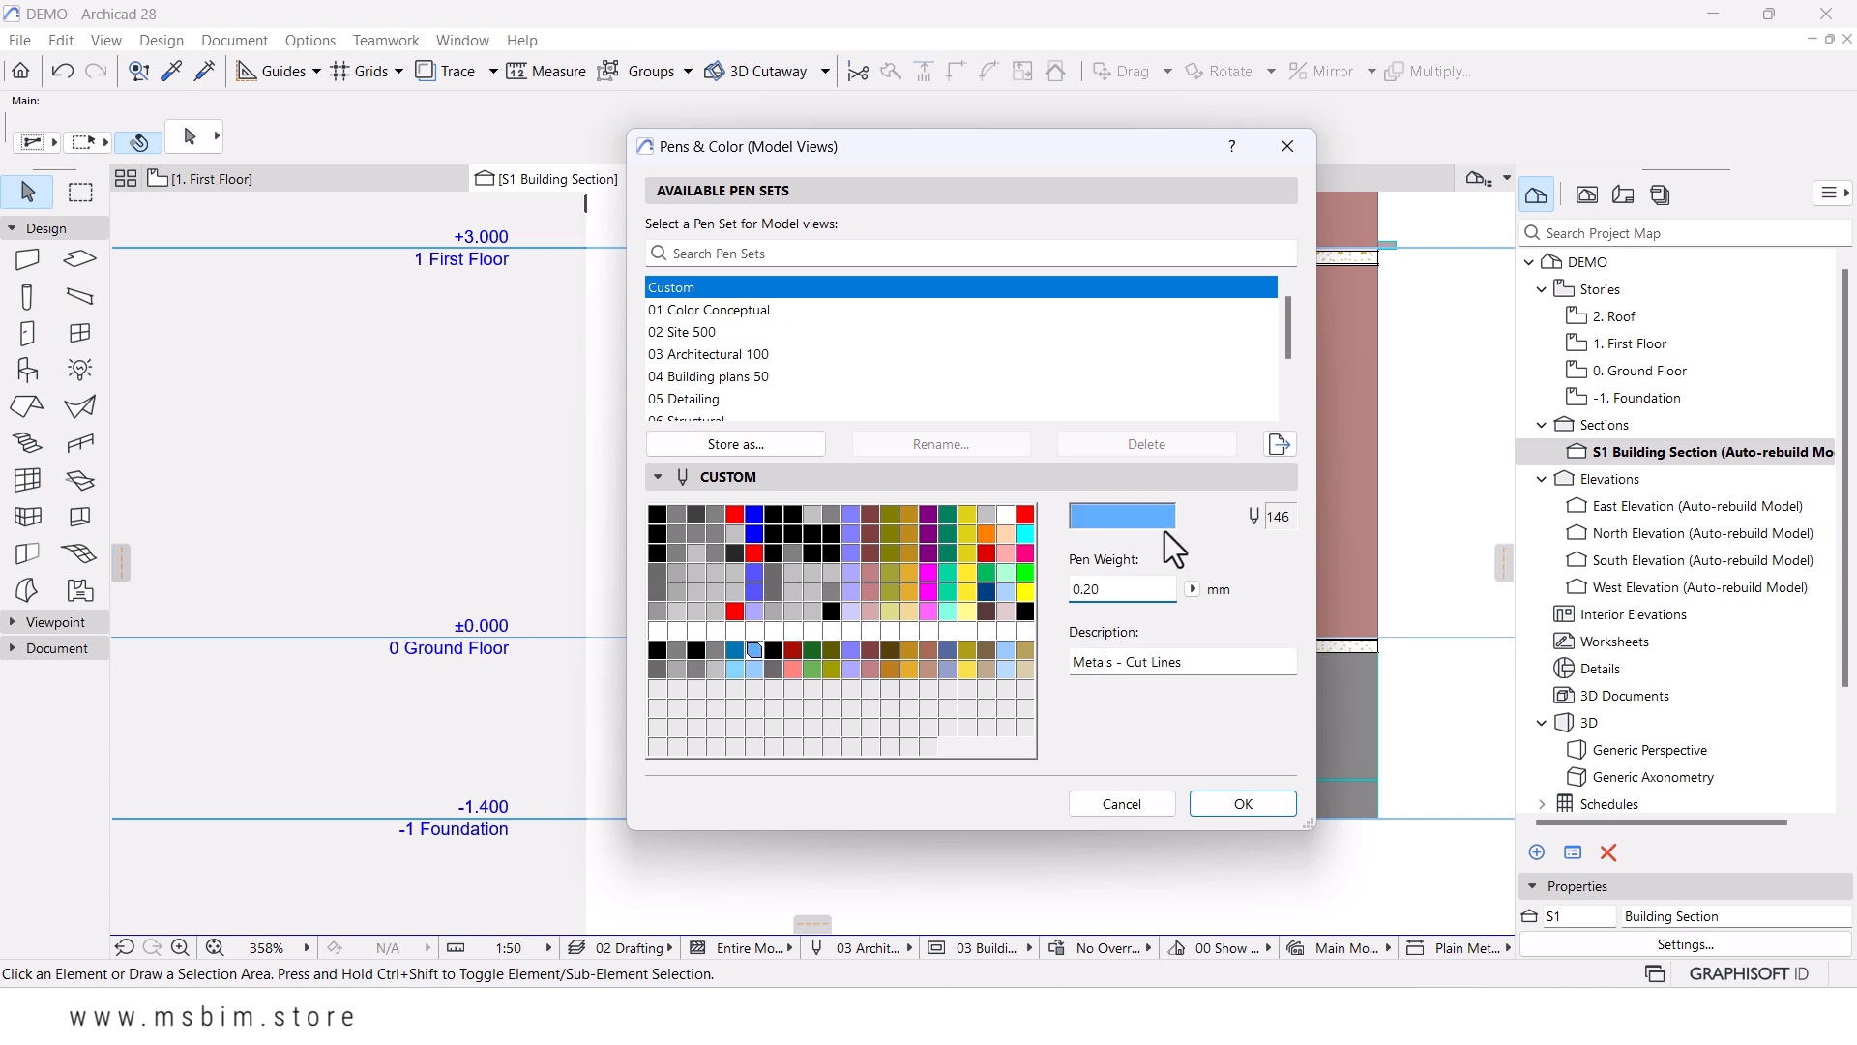
left_click(1104, 519)
left_click(766, 402)
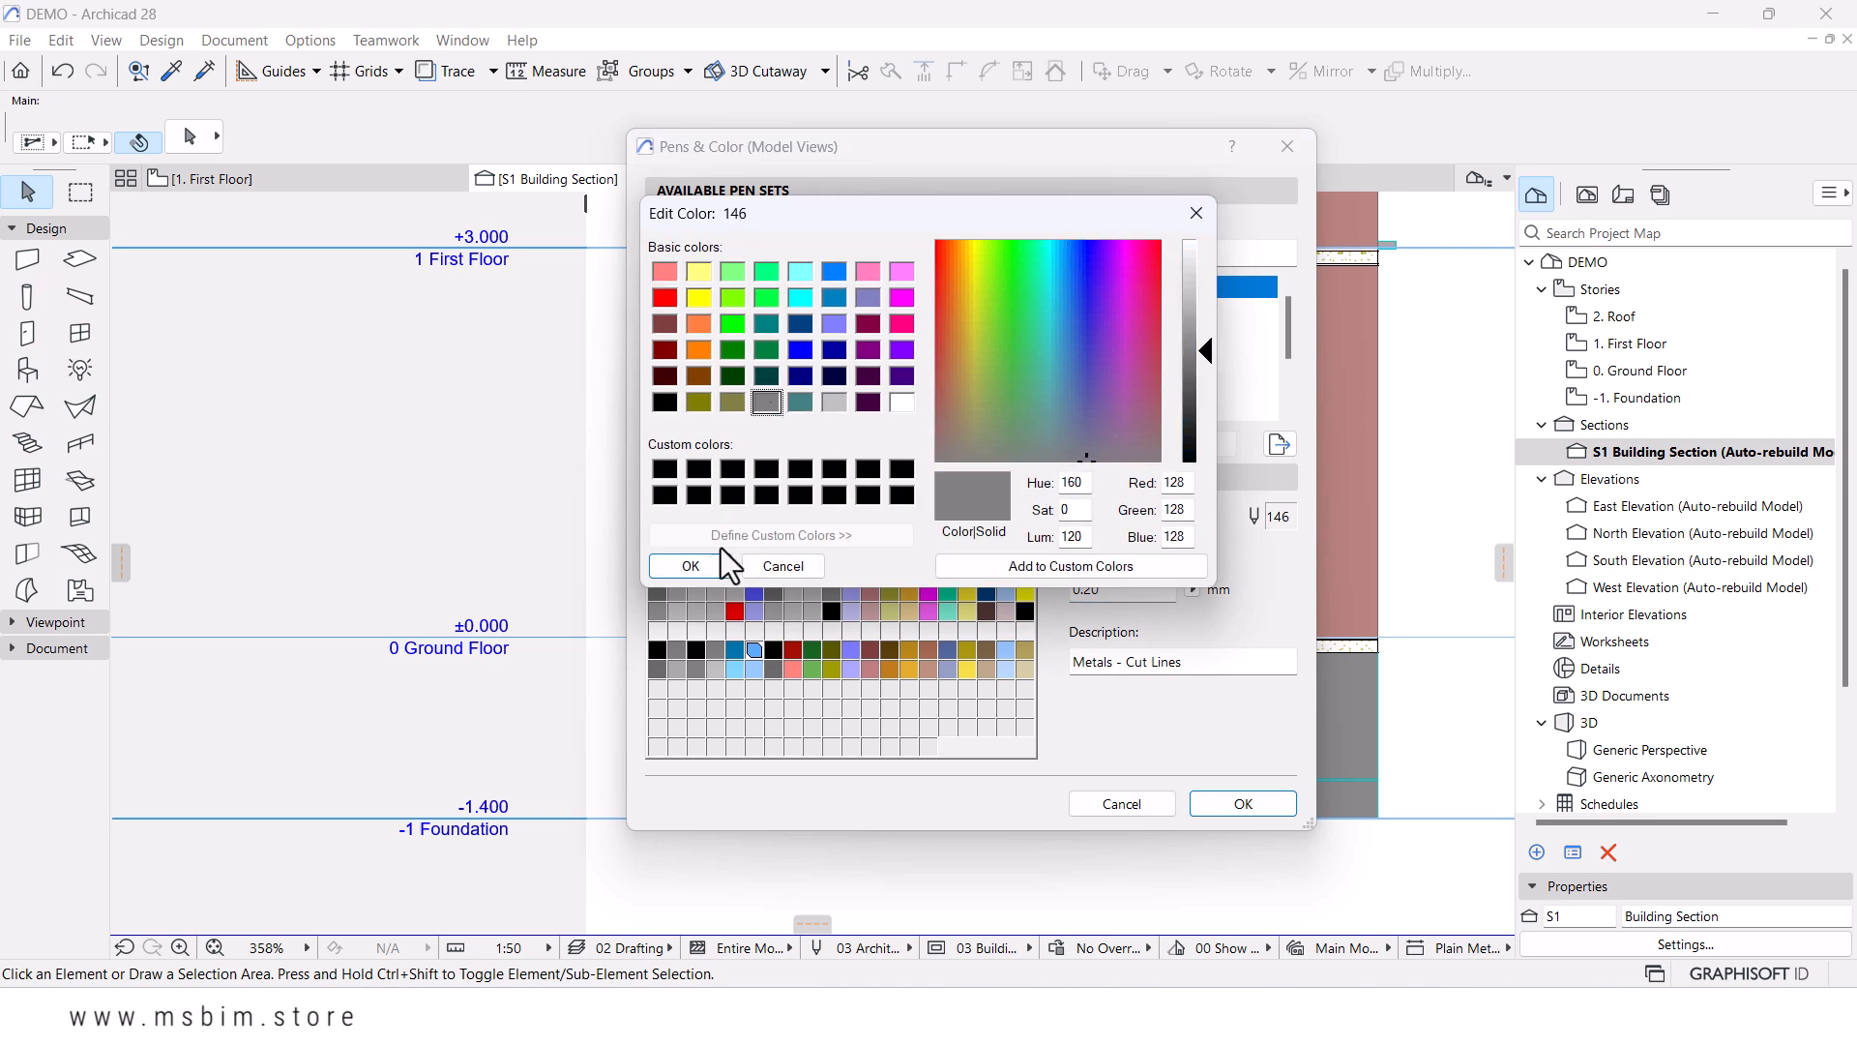
left_click(690, 566)
left_click(755, 670)
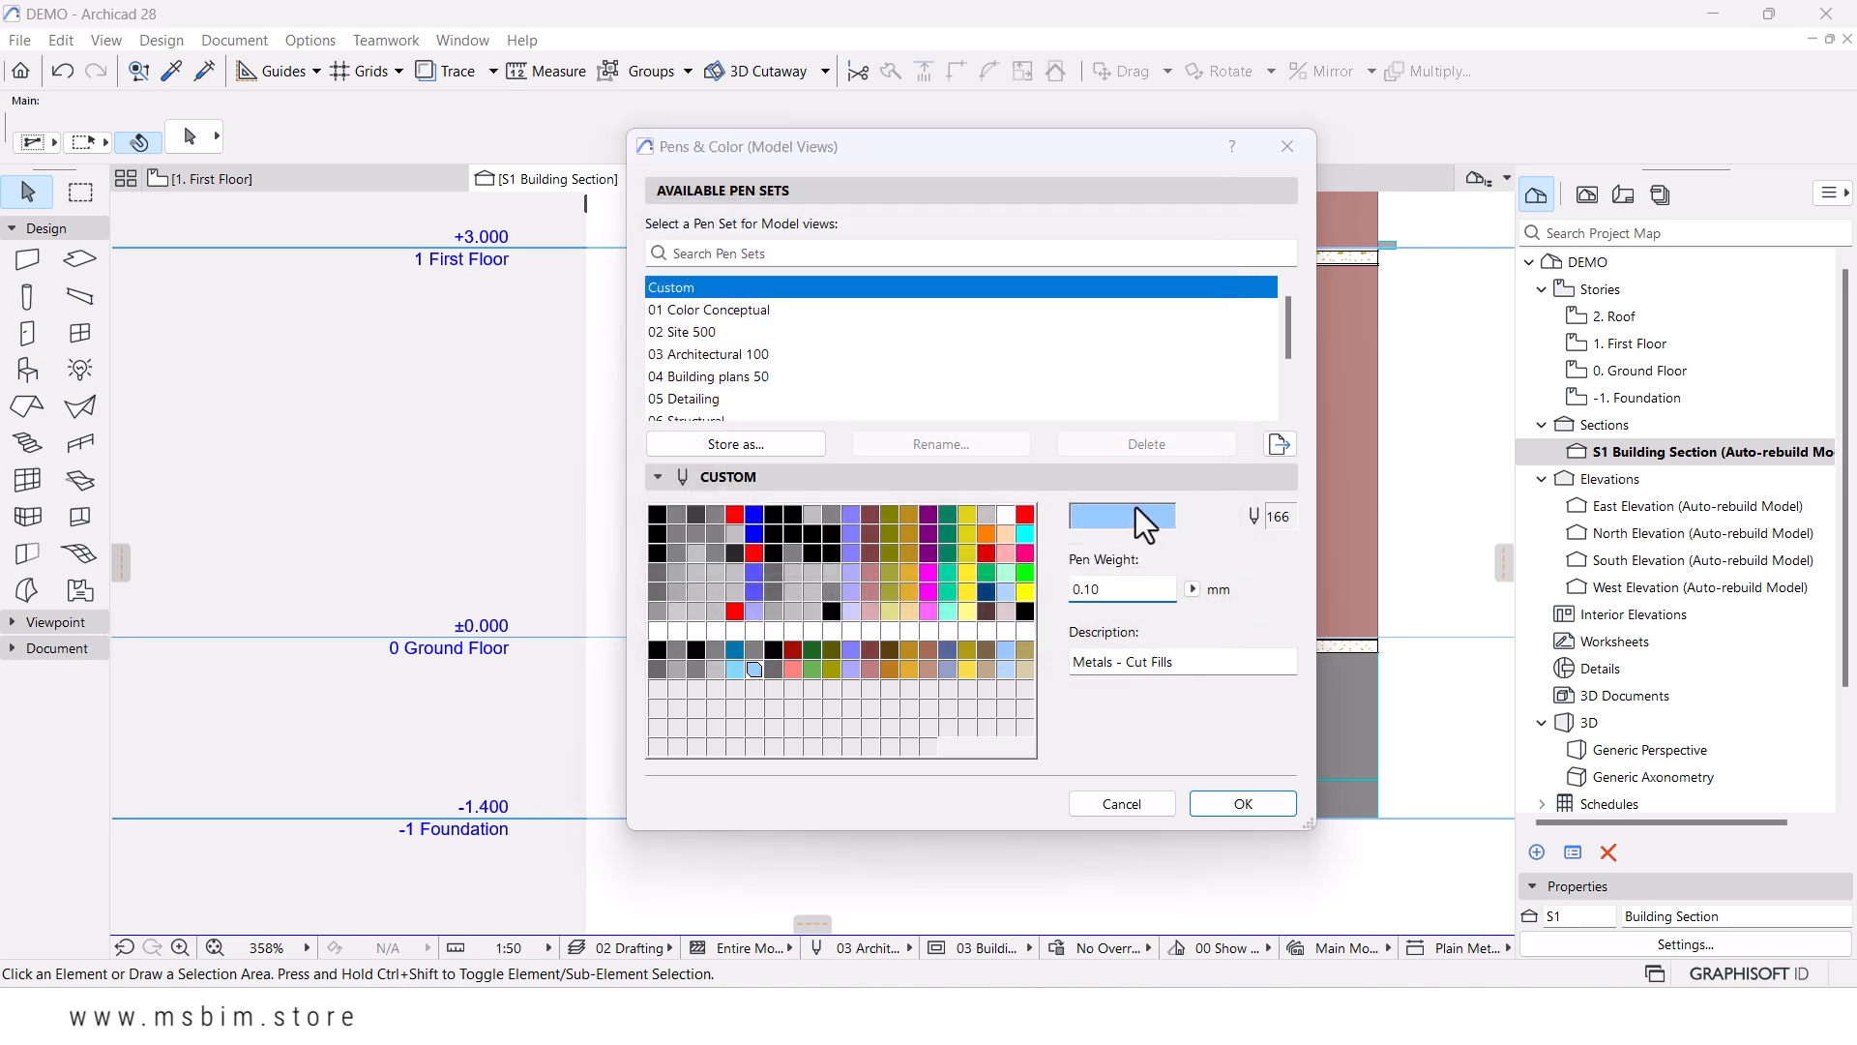
left_click(1131, 512)
left_click(835, 402)
left_click(691, 566)
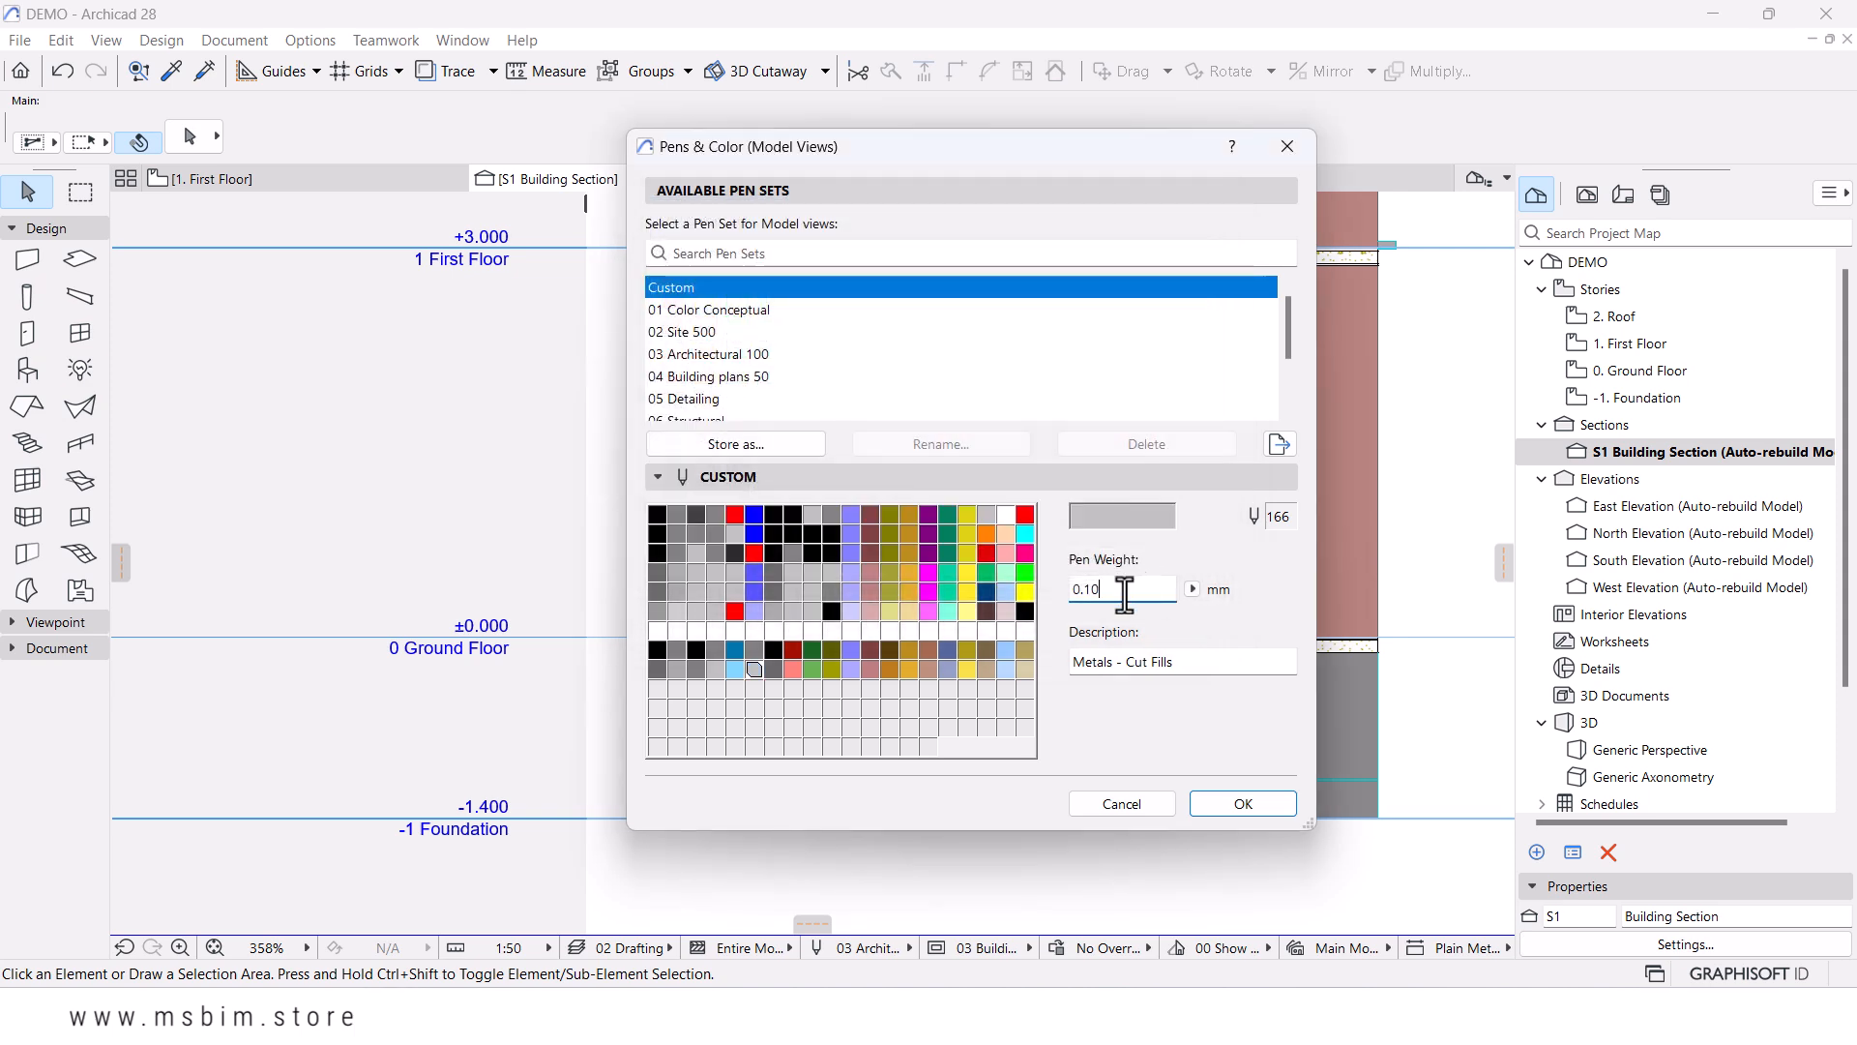
- Recolour pens 148 (Brickwork - Cut Lines) and 150 together black
left_click(774, 652)
left_click(793, 654)
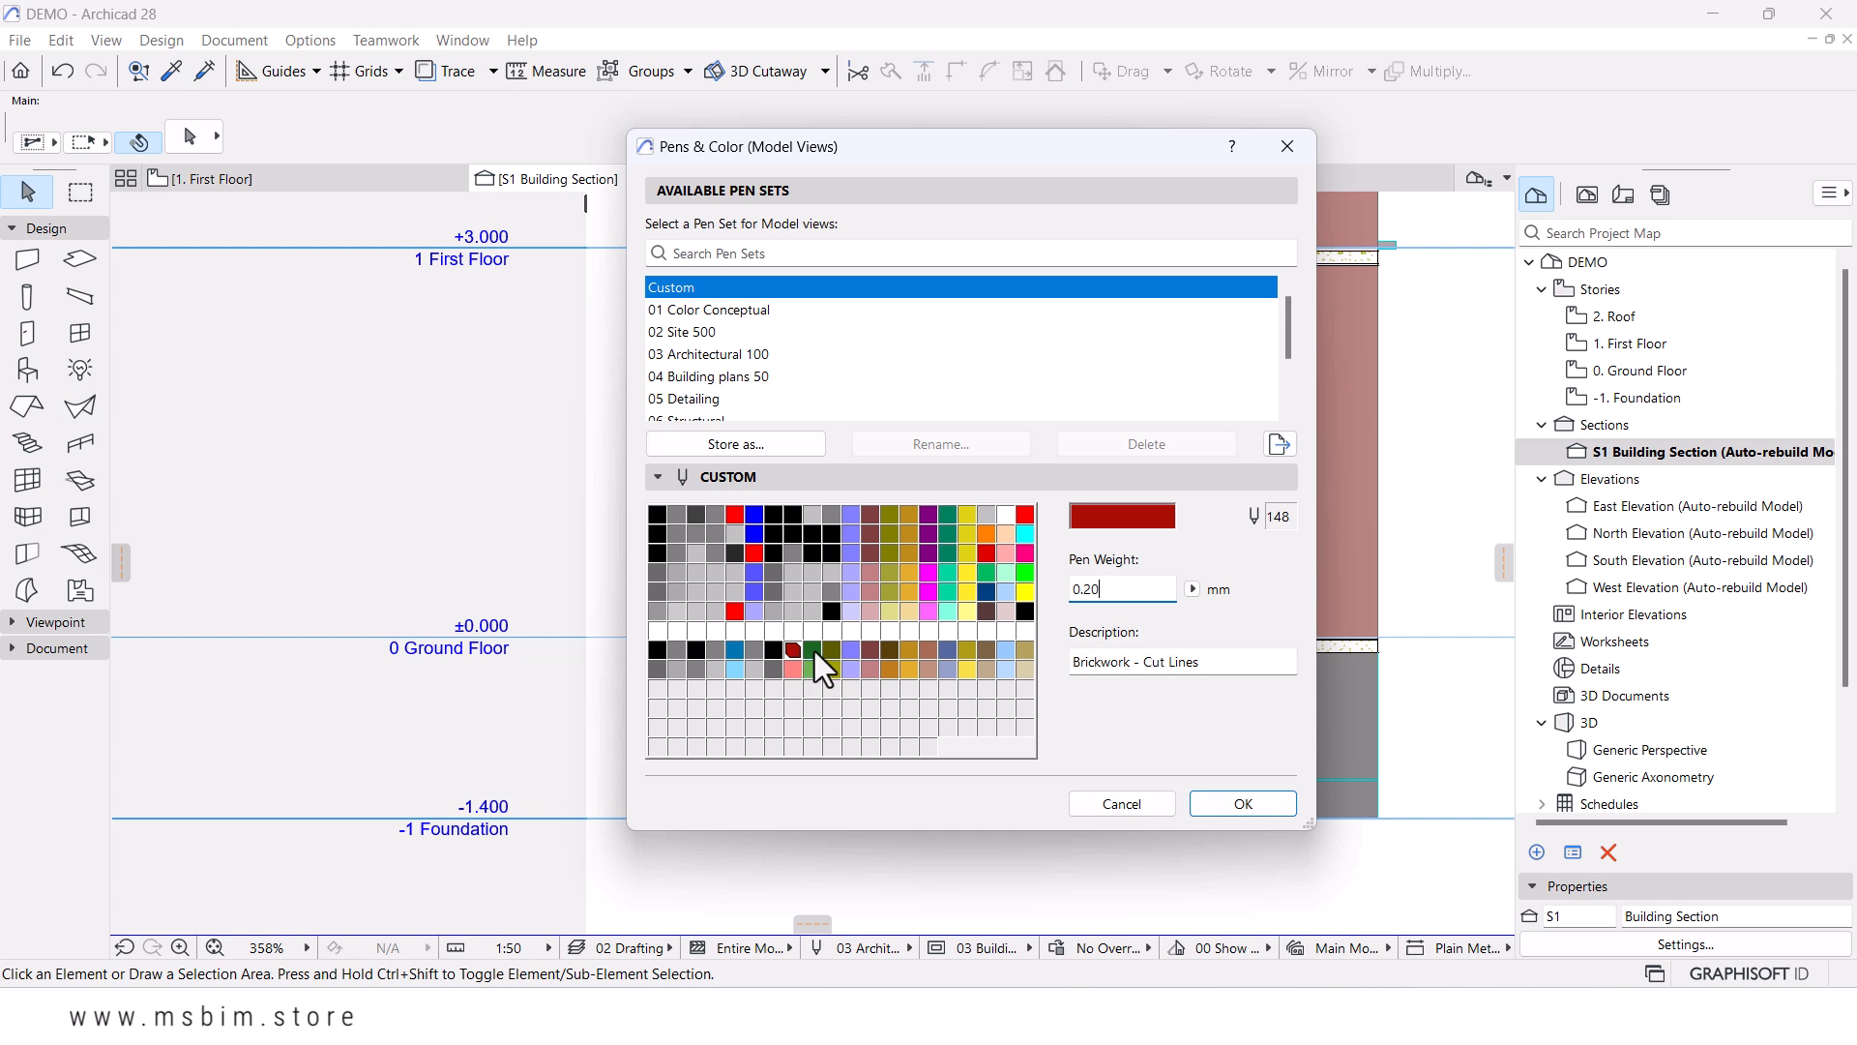
left_click(814, 651)
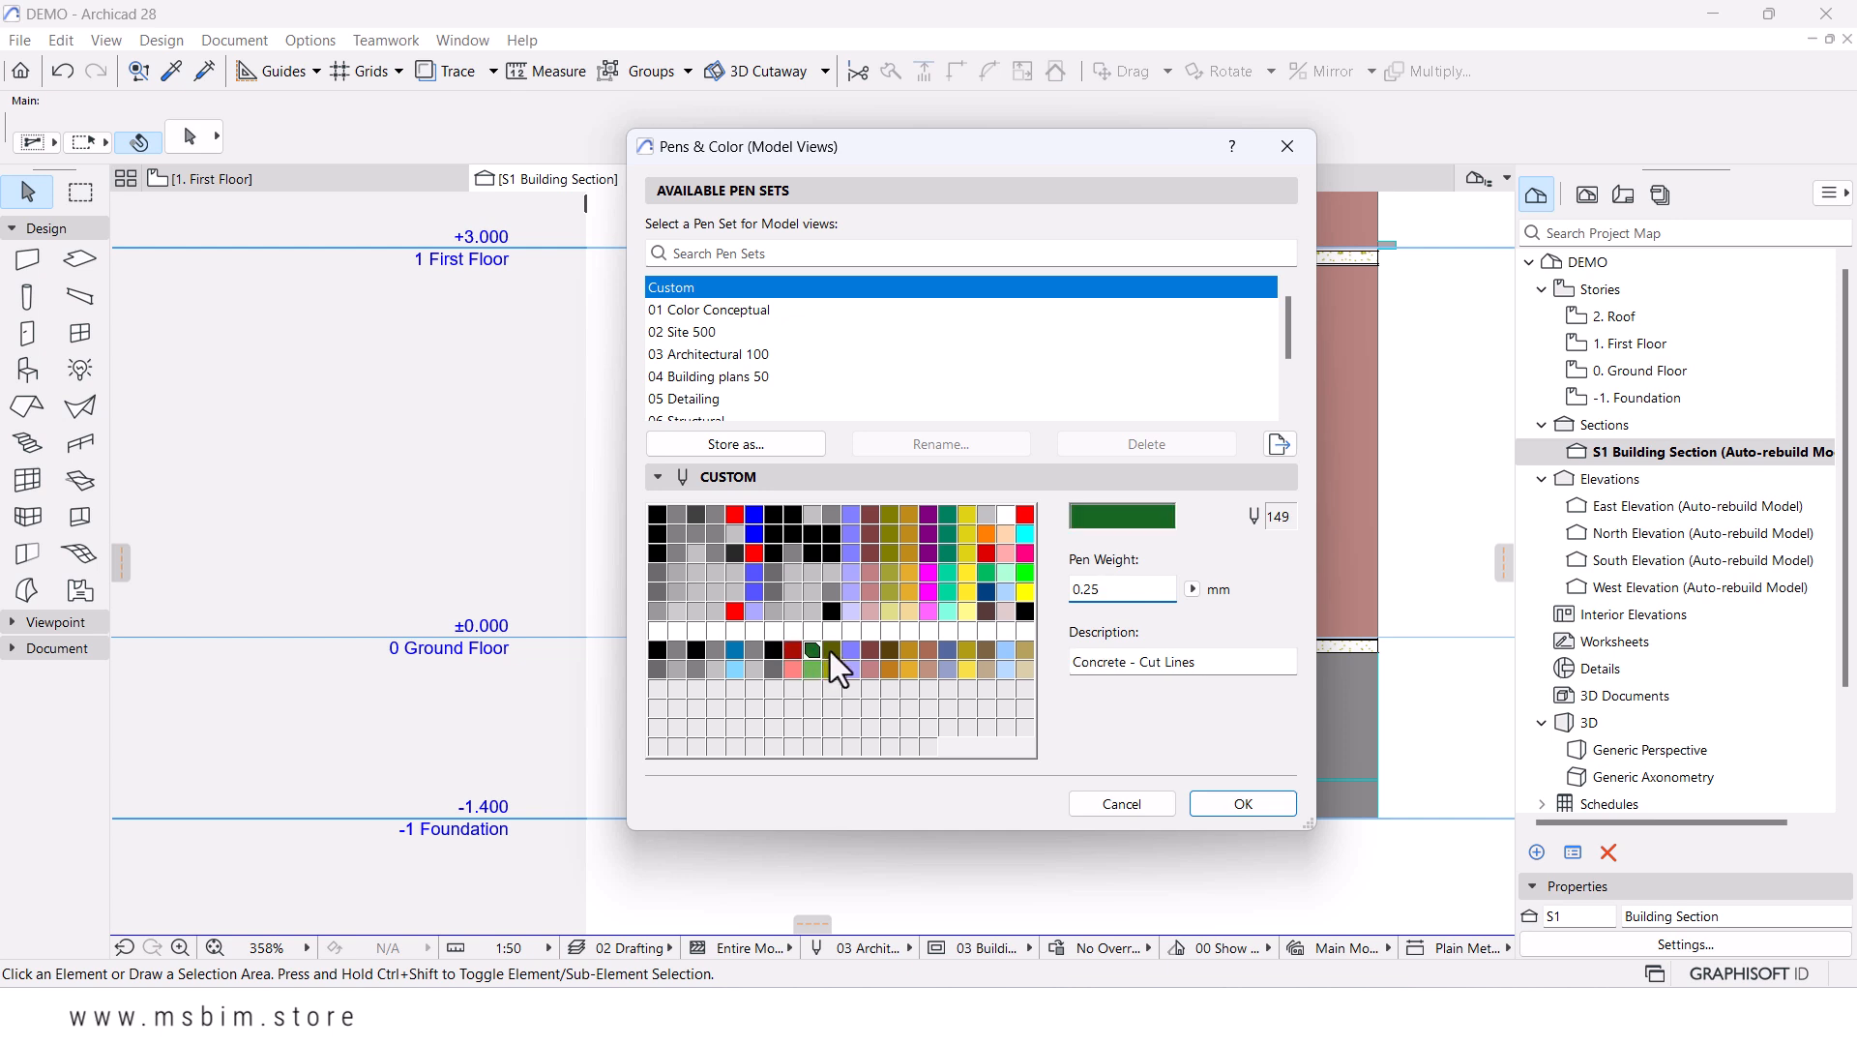
left_click(831, 651)
left_click(792, 653)
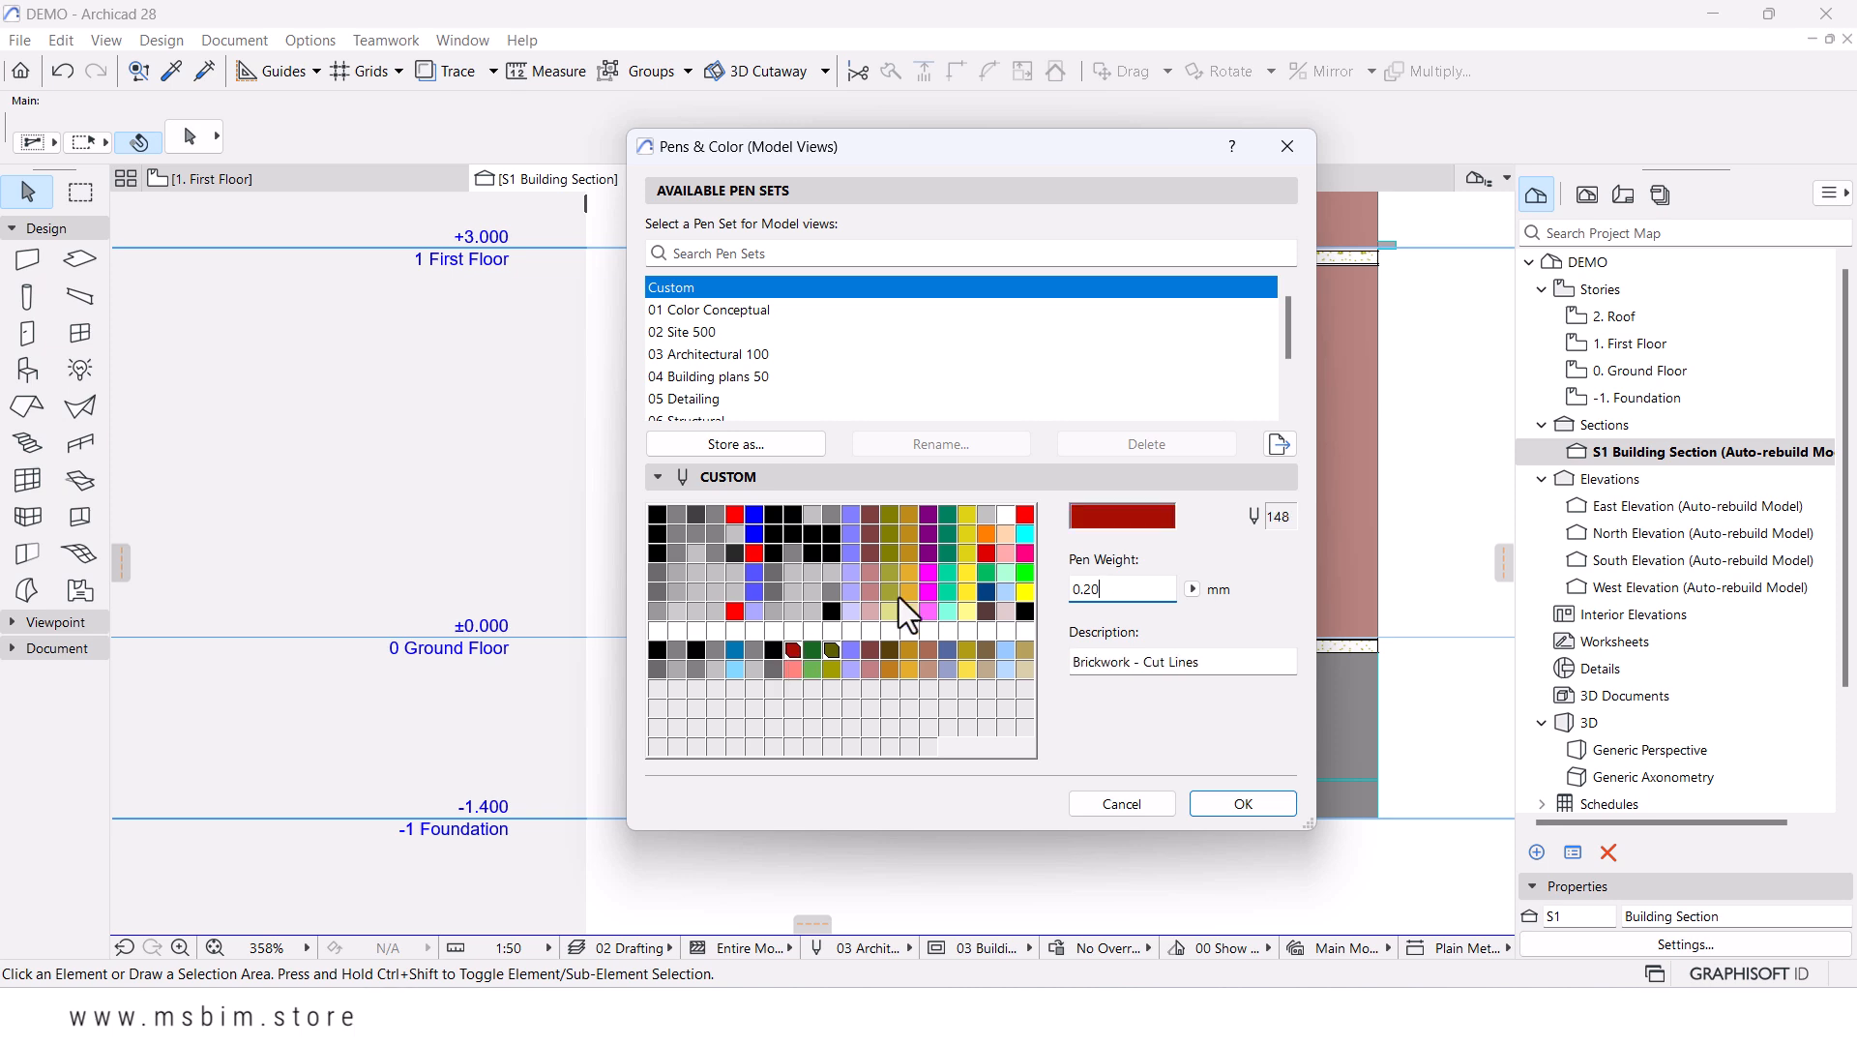
left_click(1101, 513)
left_click(665, 401)
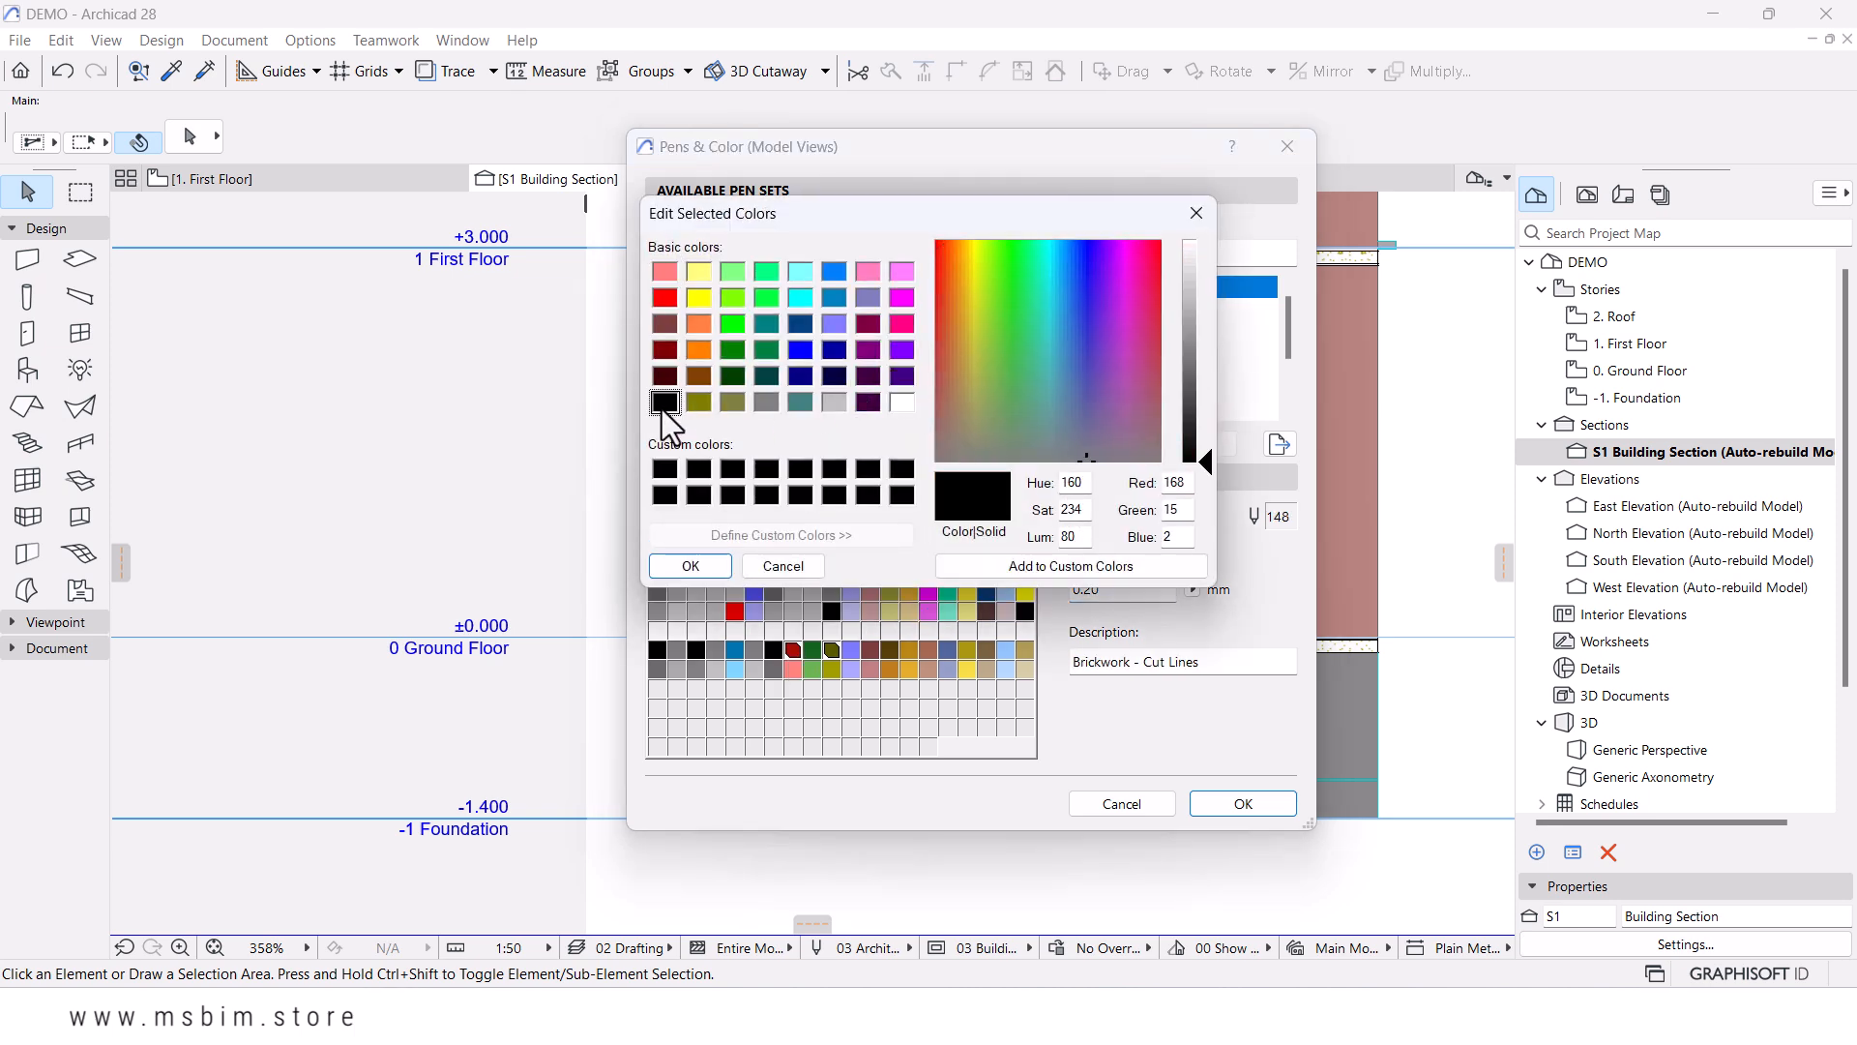
left_click(689, 566)
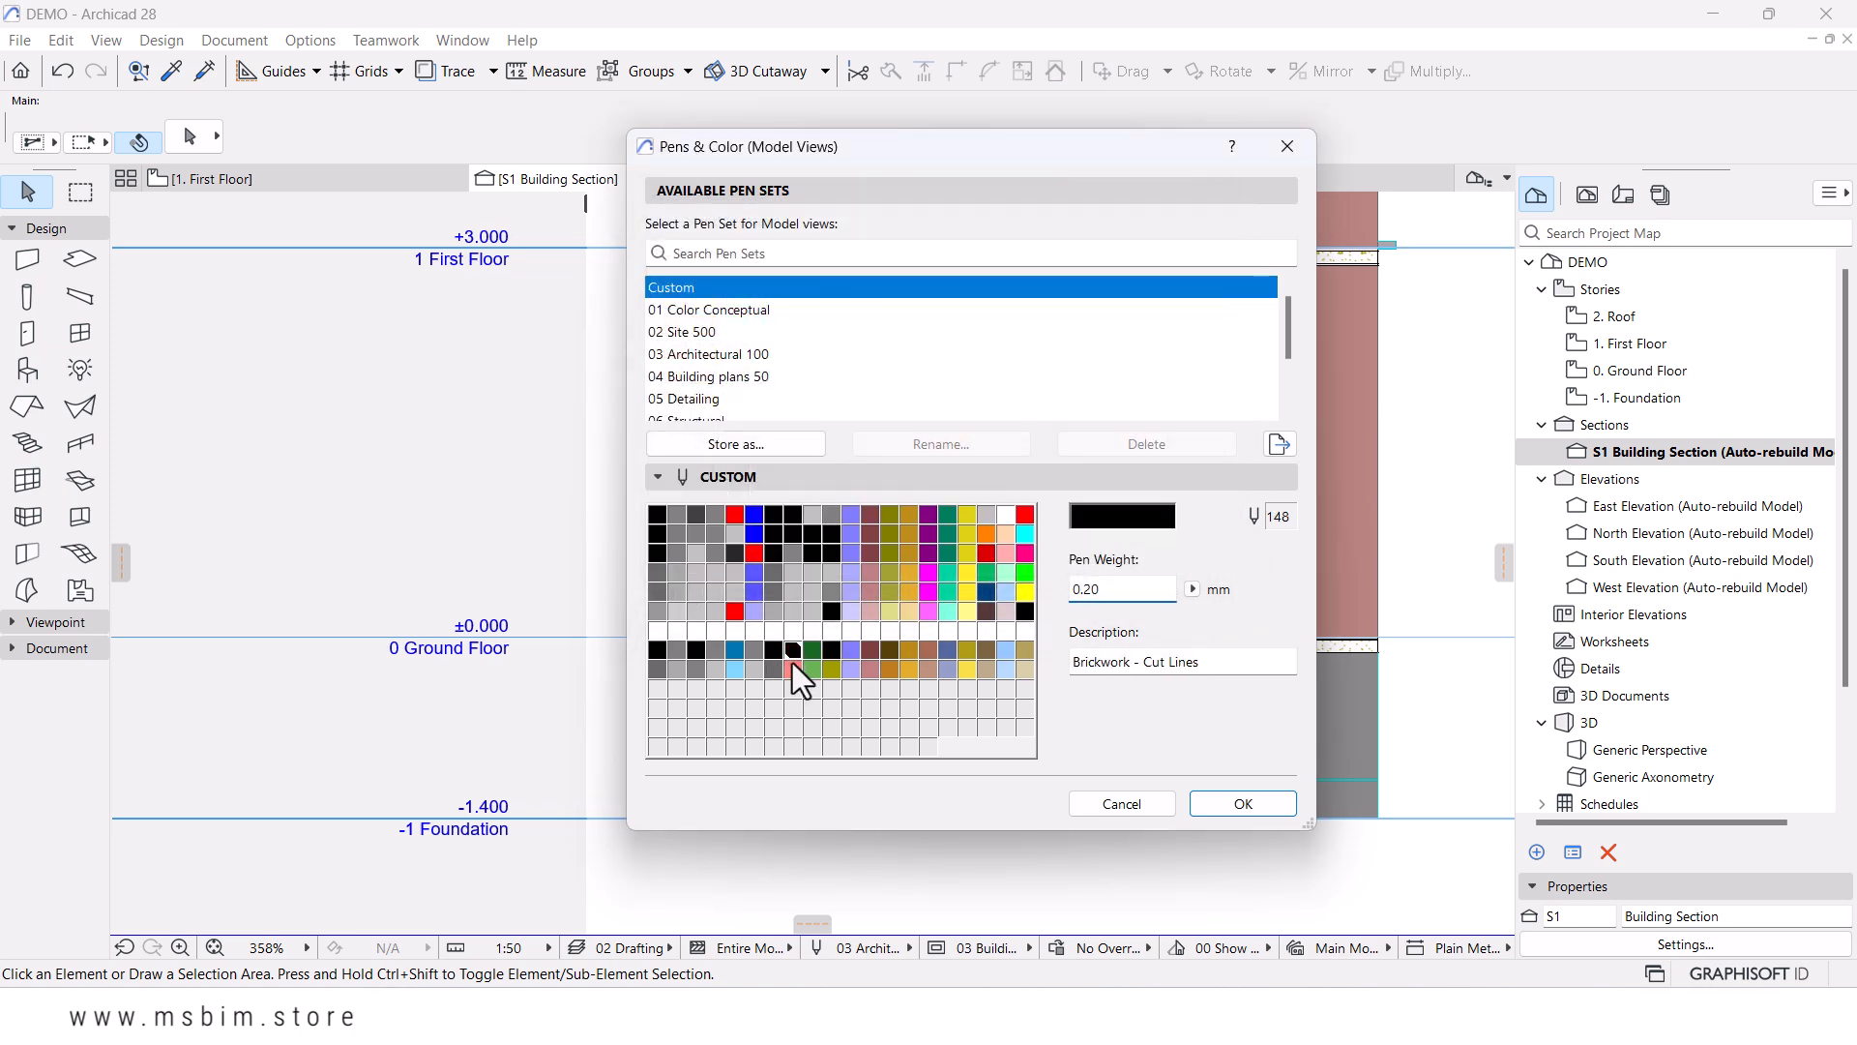
- Recolour pen 168 (Brickwork - Cut Fills) medium grey
left_click(792, 667)
left_click(1140, 520)
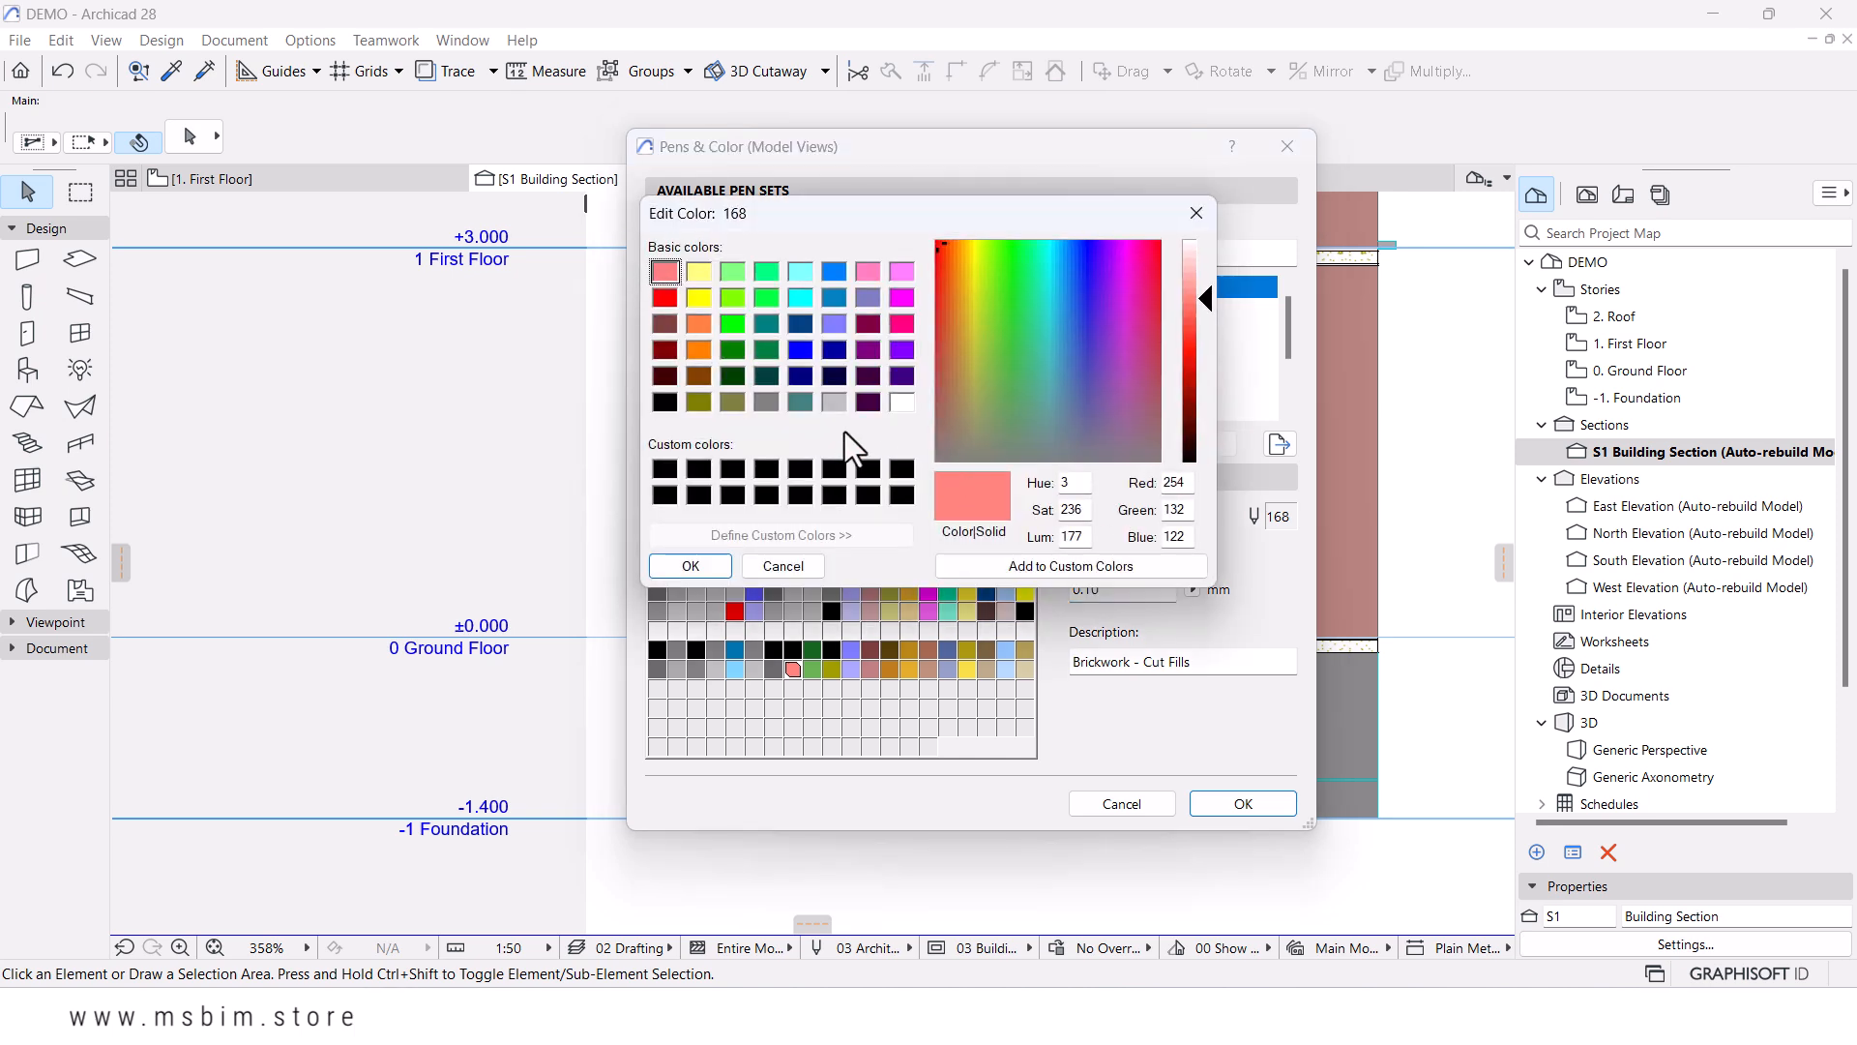
left_click(768, 402)
left_click(693, 569)
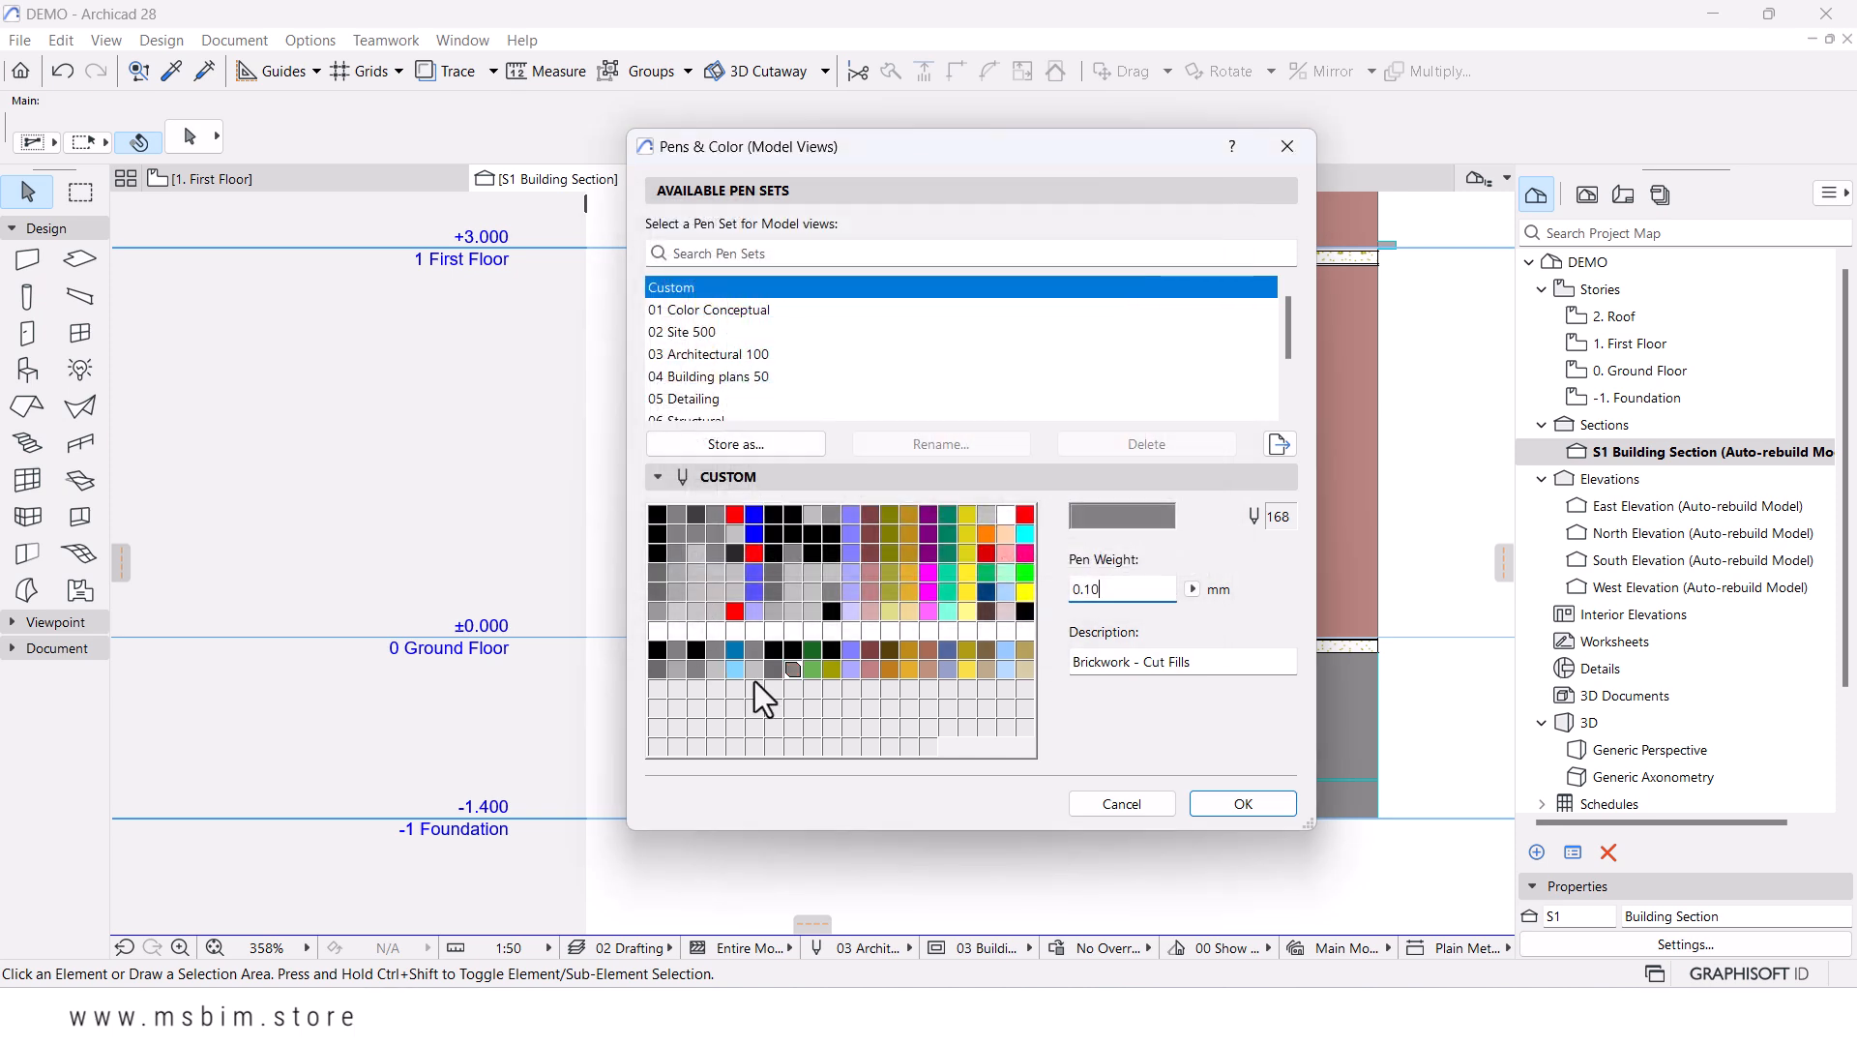
- Recolour concrete pen 149 (Cut Lines) black, RGB 0, 0, 0, and pen 169 (Cut Fills) medium grey, RGB 128, 128, 128
left_click(812, 652)
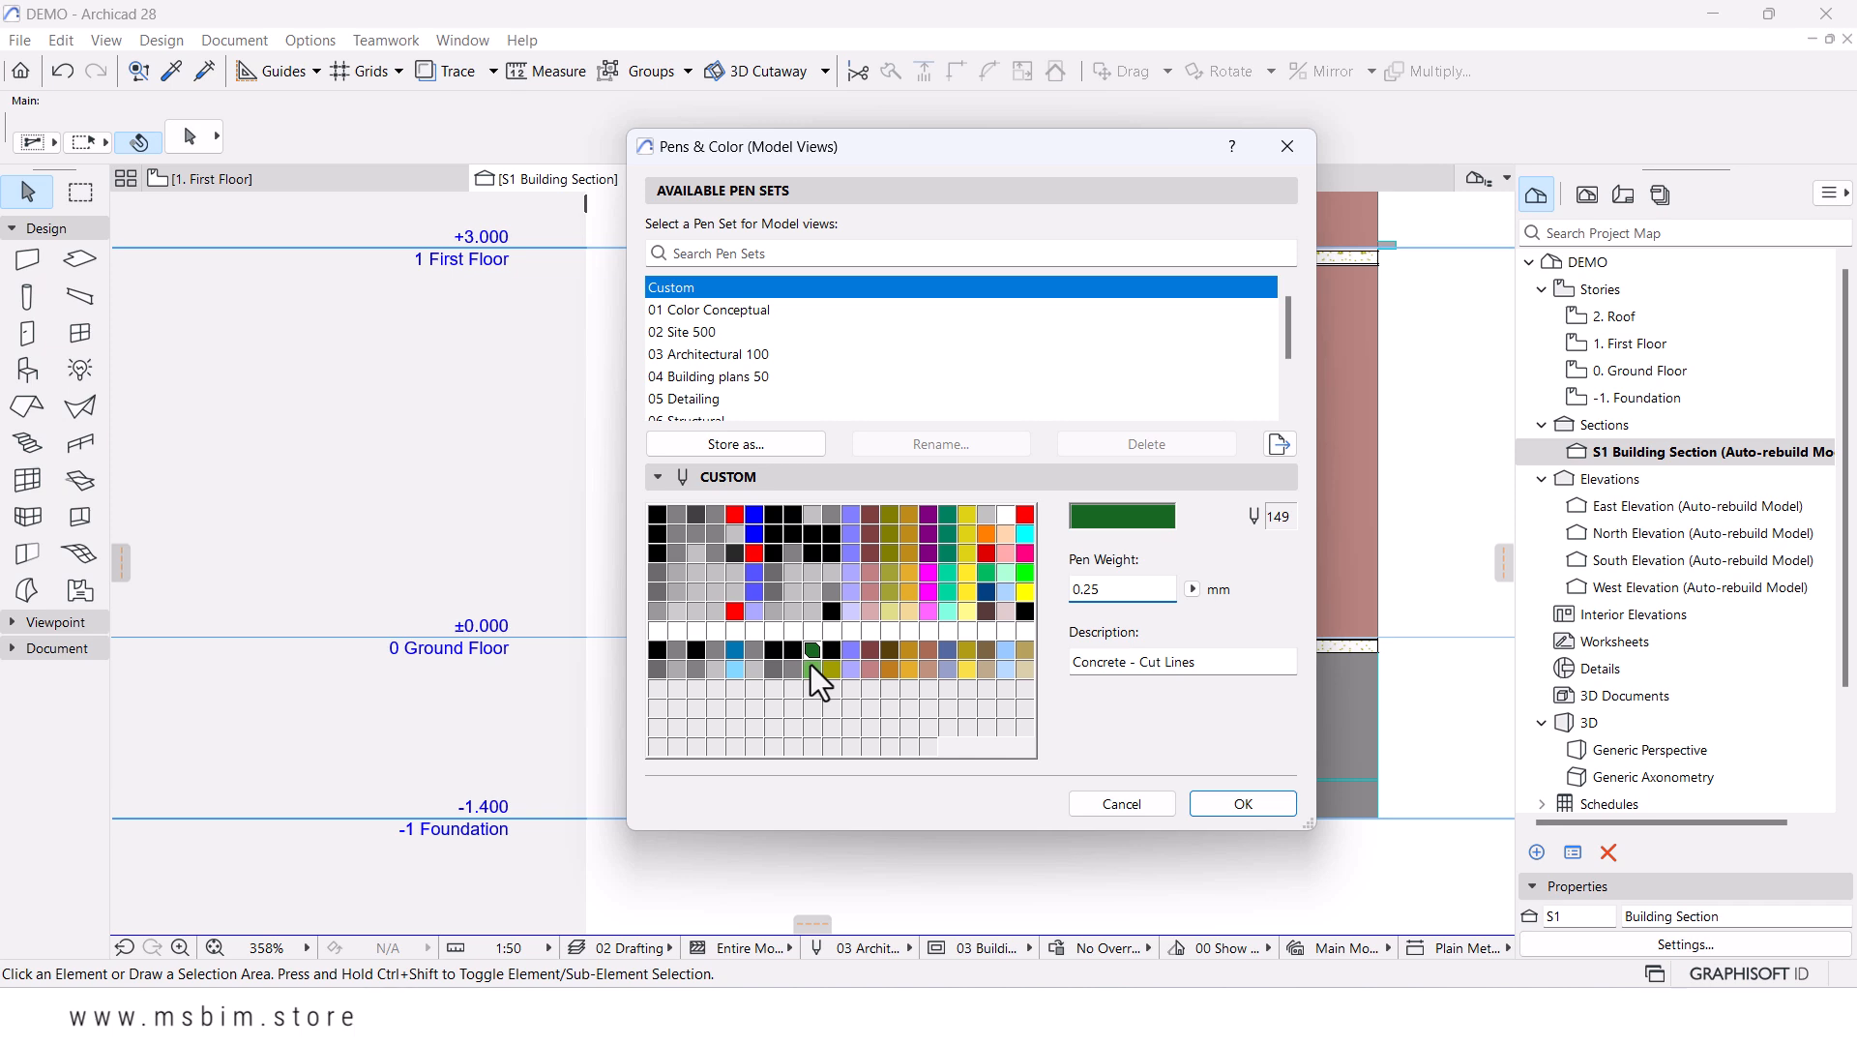
left_click(1136, 520)
left_click(667, 404)
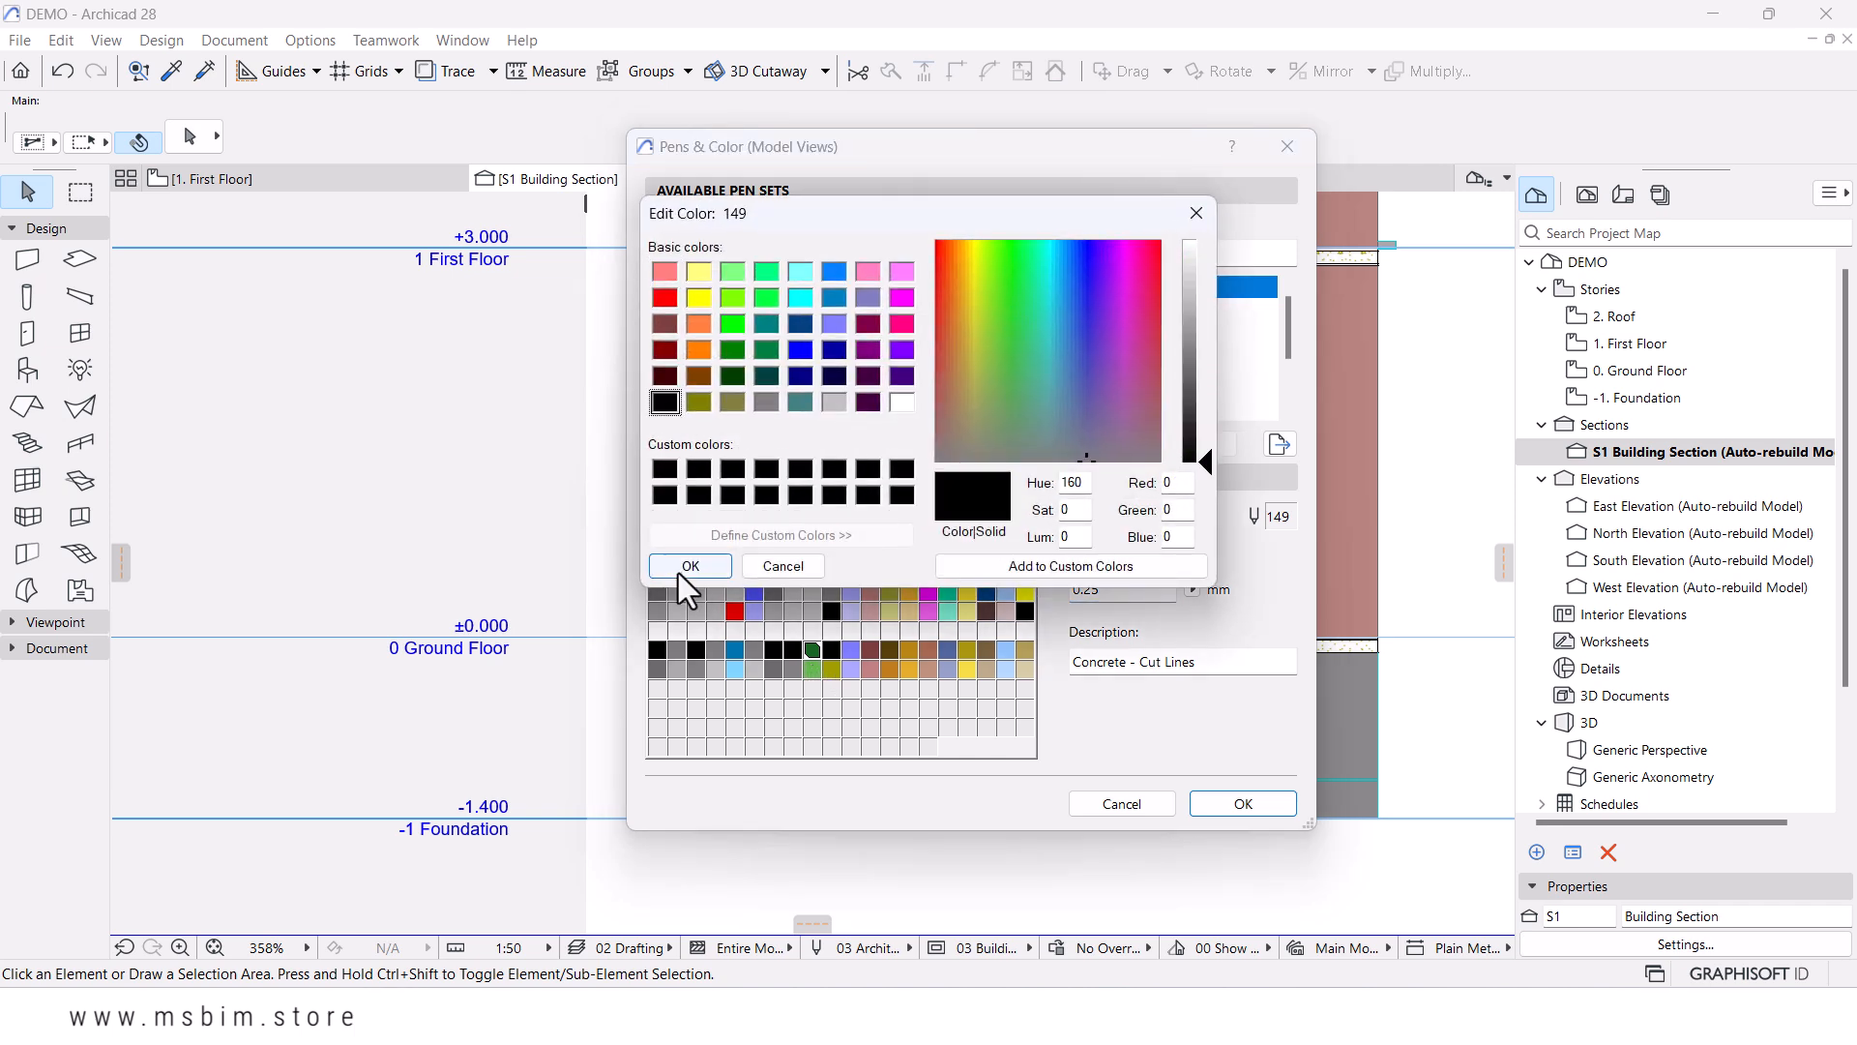
left_click(688, 566)
left_click(812, 669)
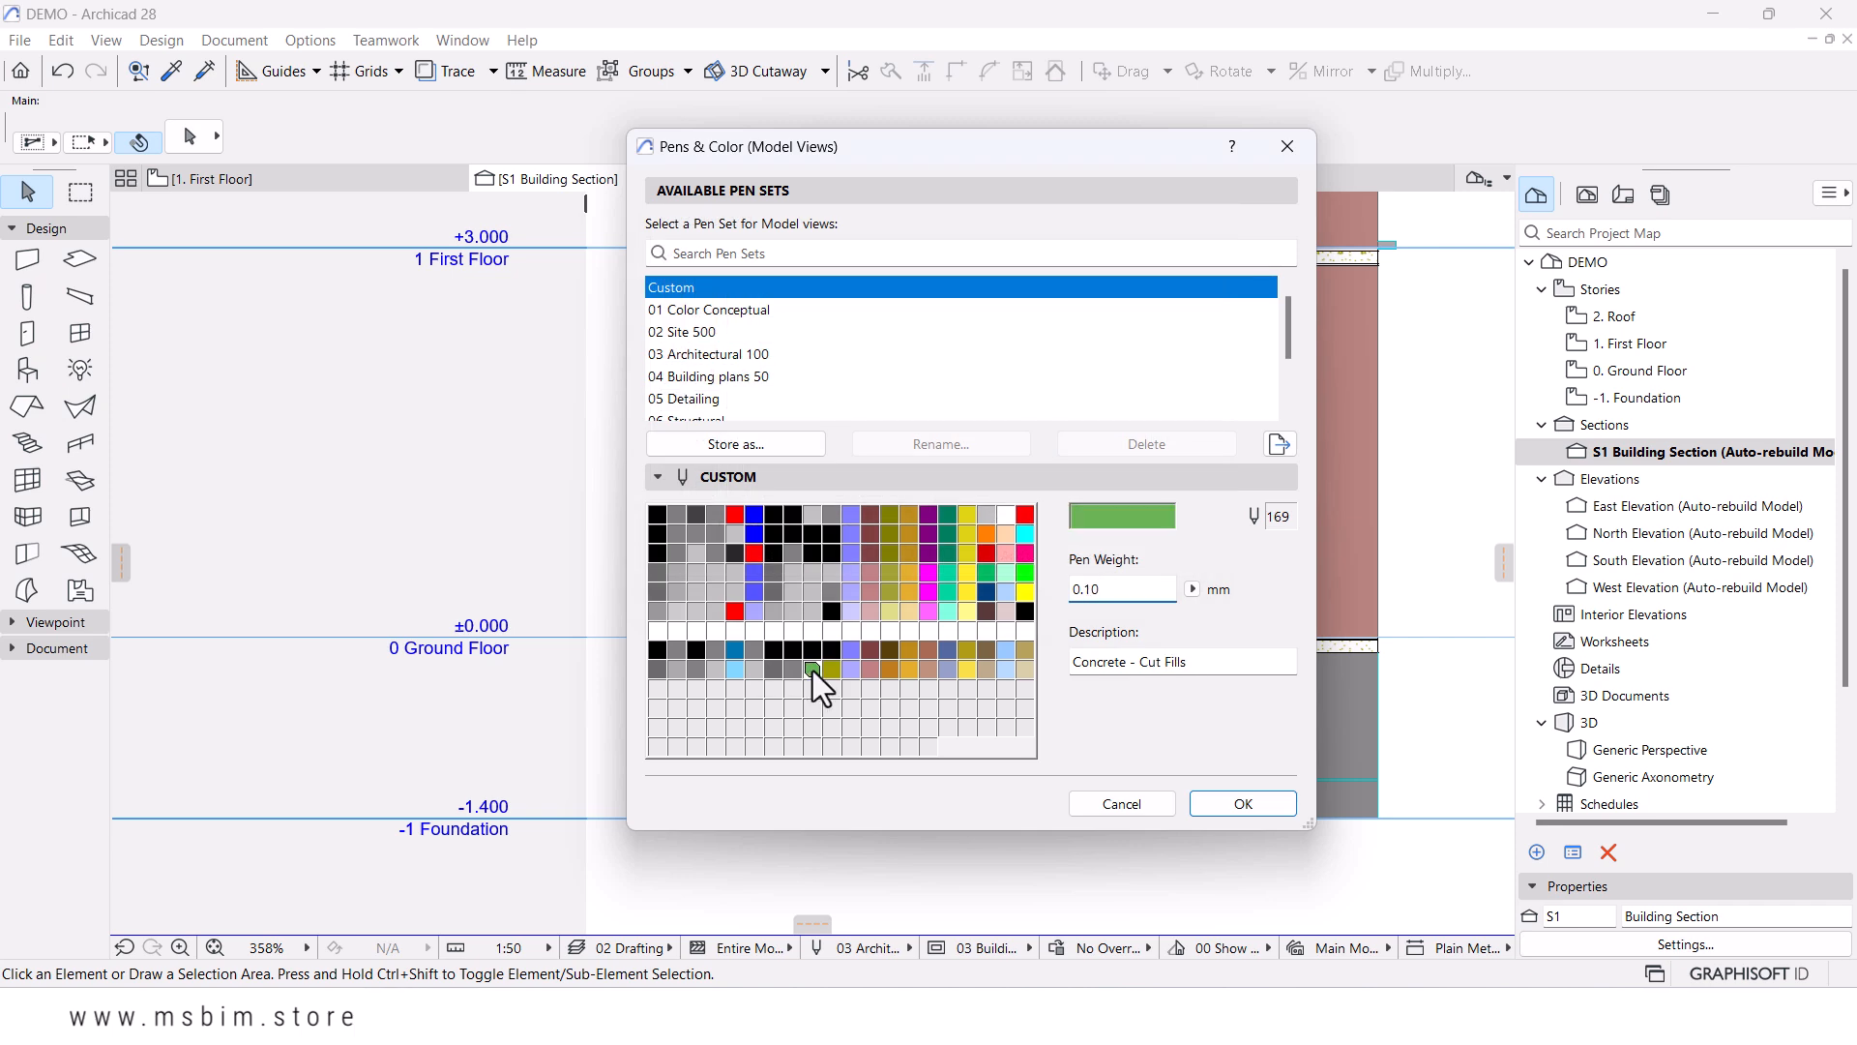
left_click(1103, 517)
left_click(766, 403)
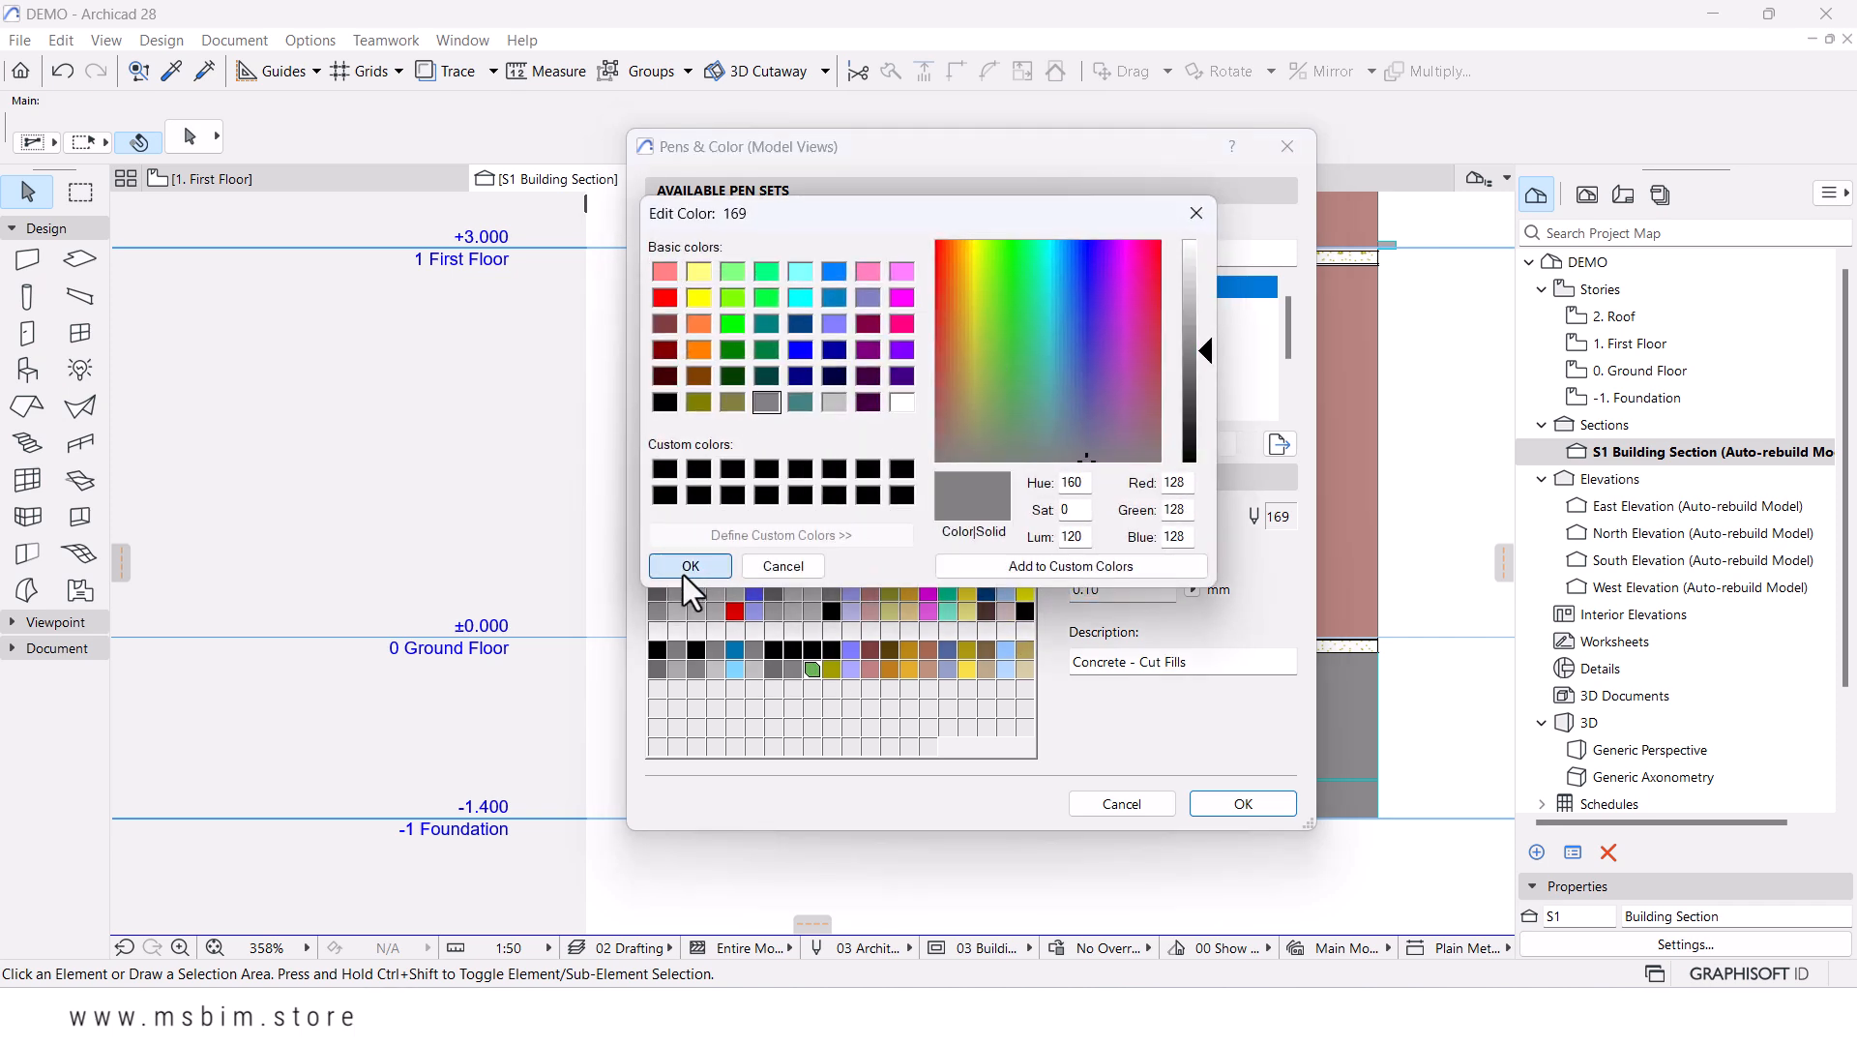
left_click(684, 573)
- Recolour pen 170 (Reinforced concrete - Cut Fills) medium grey
left_click(832, 670)
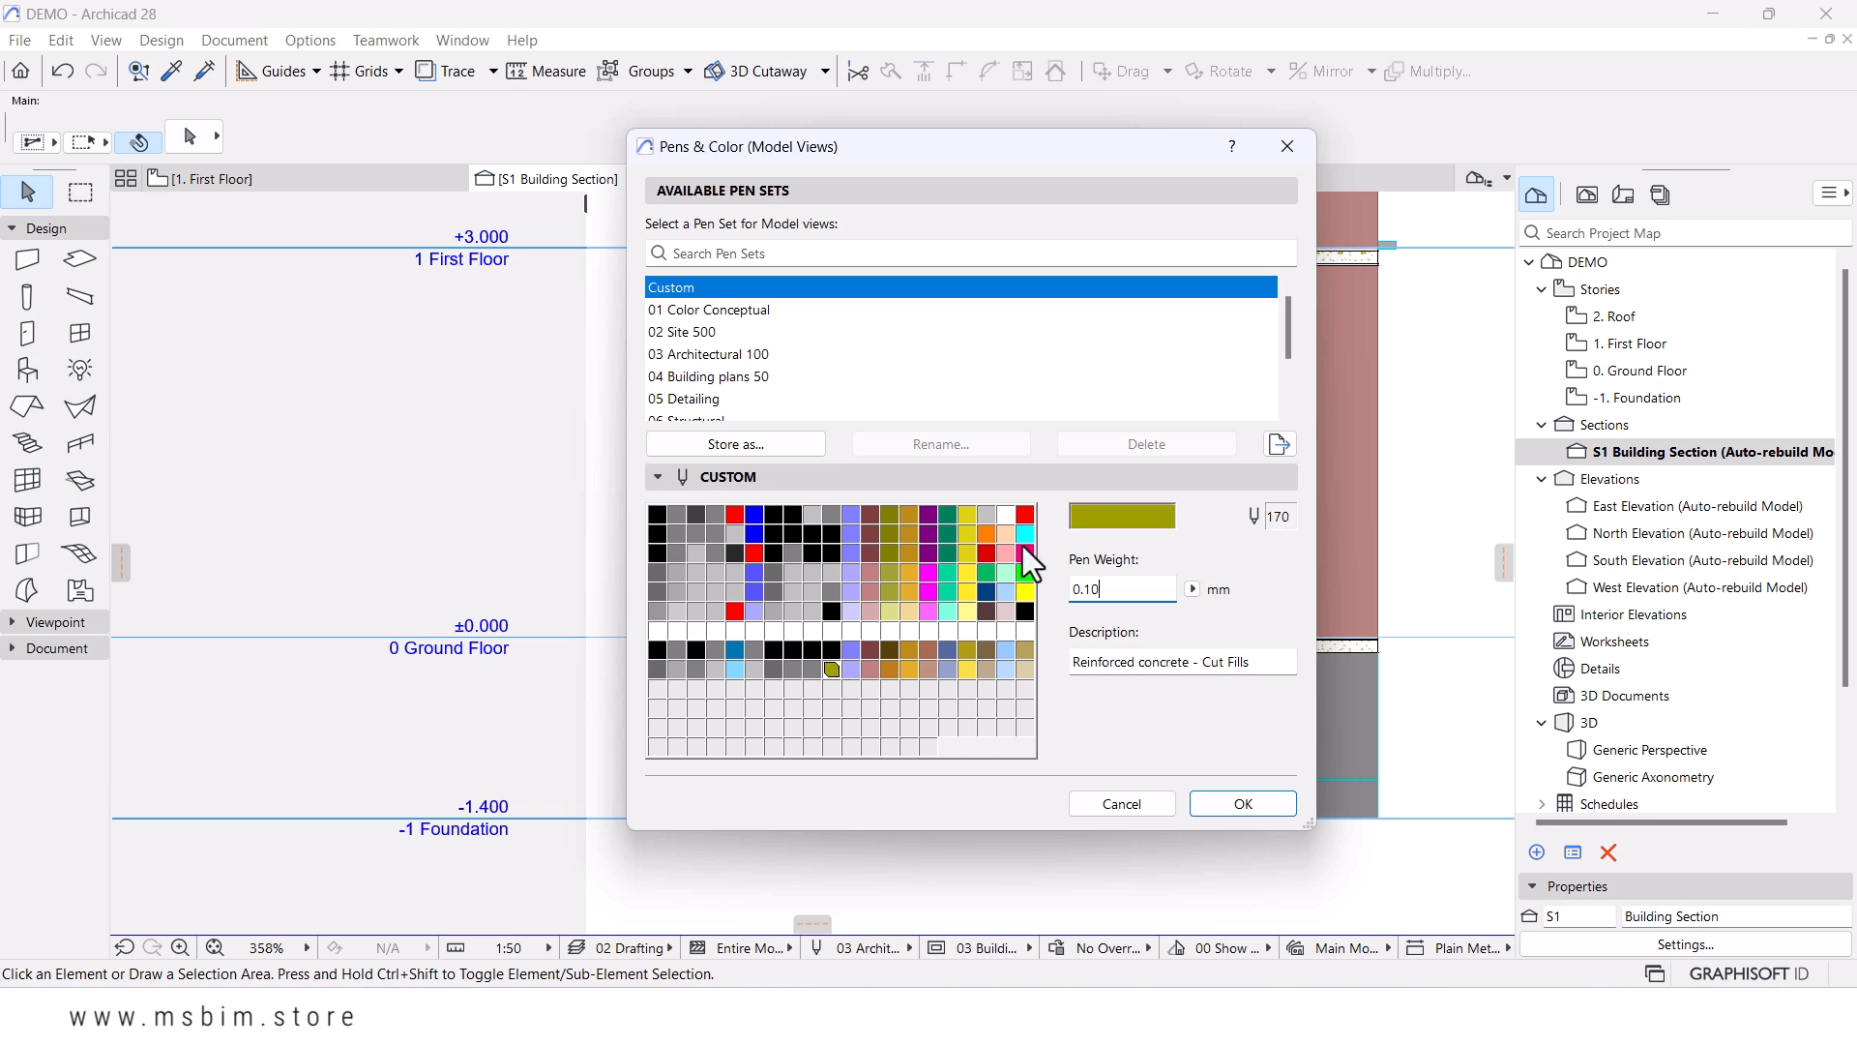
left_click(1124, 520)
left_click(767, 403)
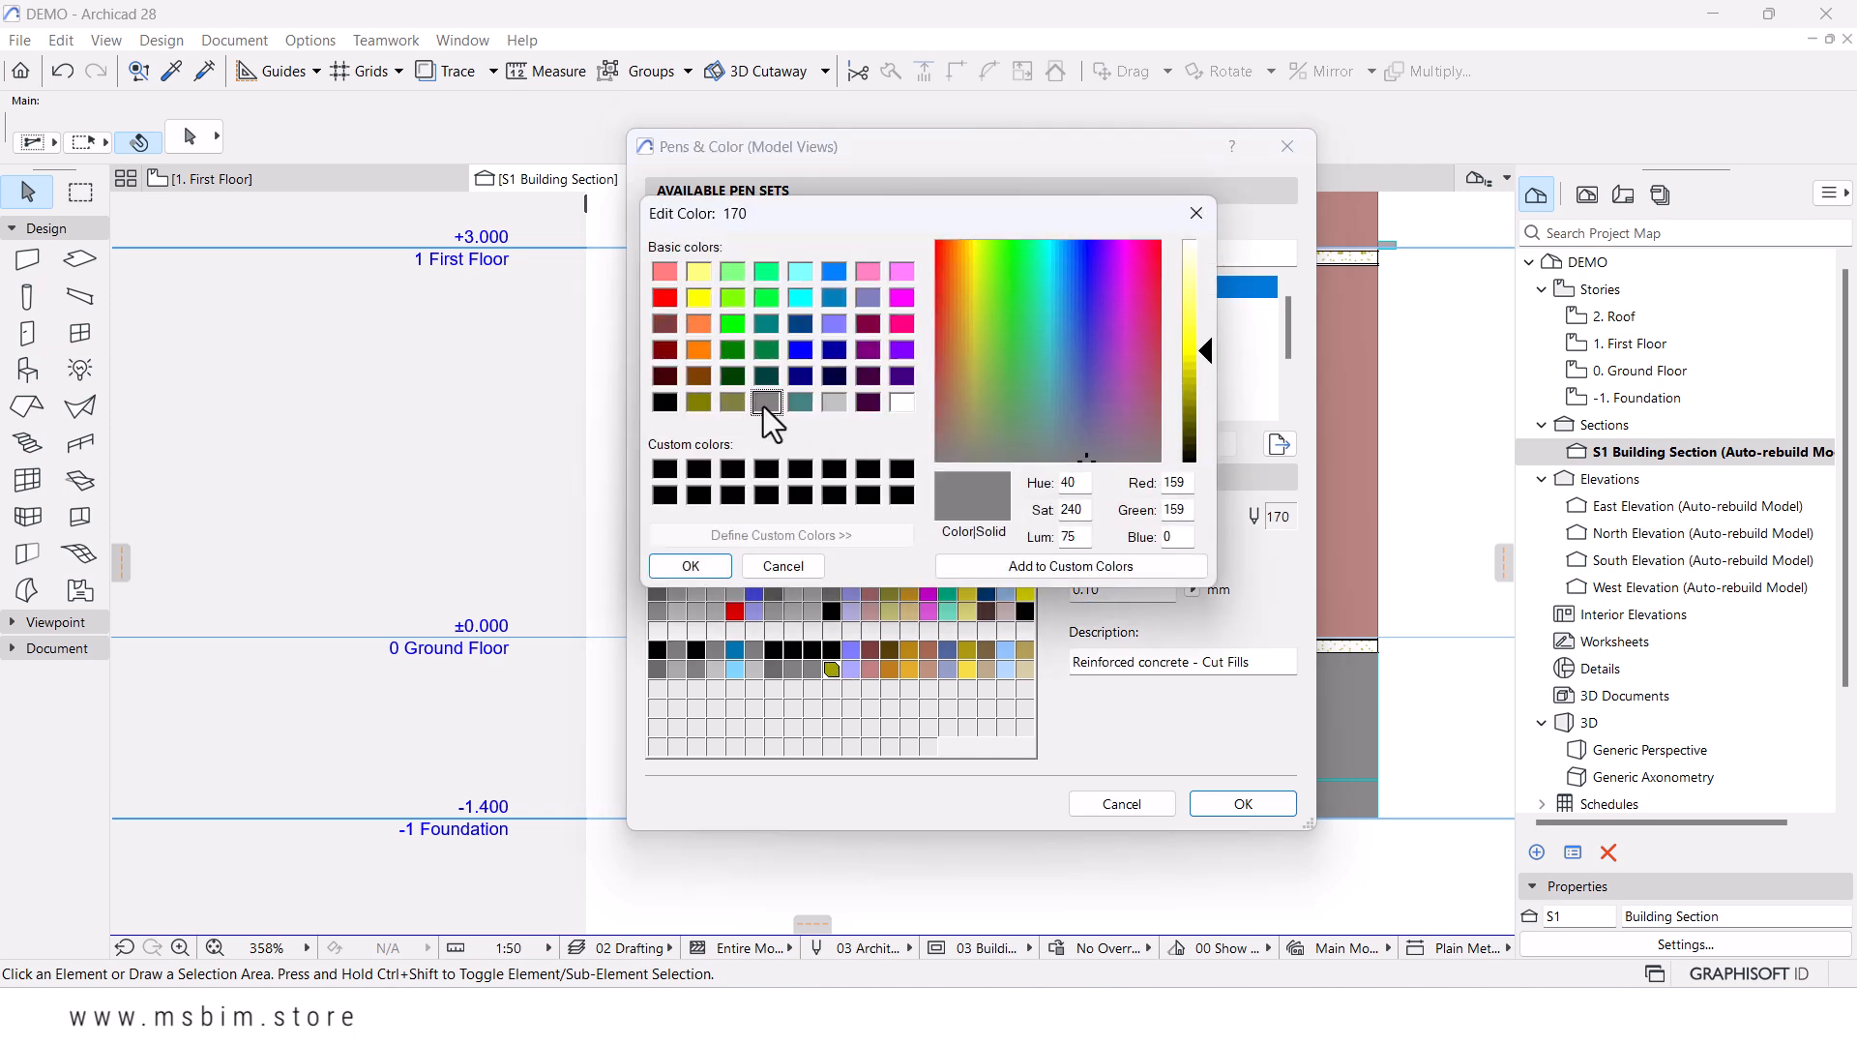
left_click(689, 568)
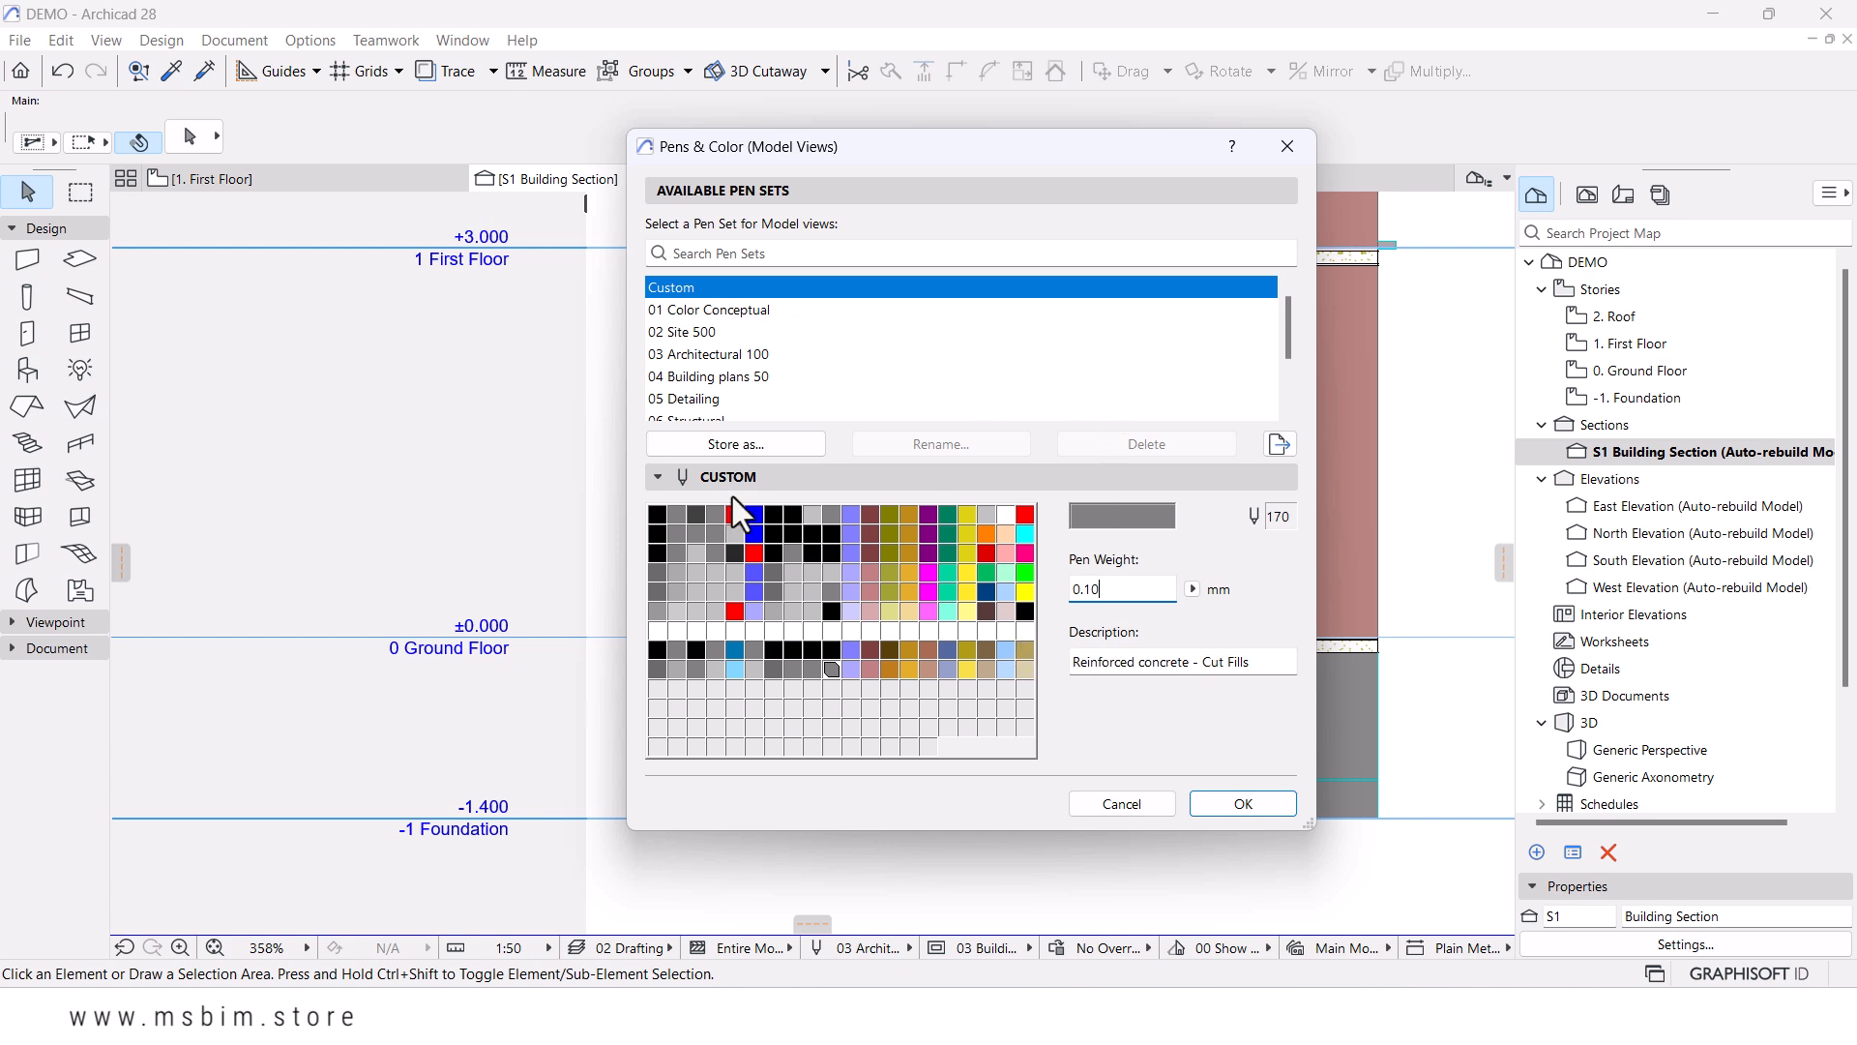
- Store the customised pens as a new pen set named MS Architectural 100 and apply it to the section
left_click(722, 442)
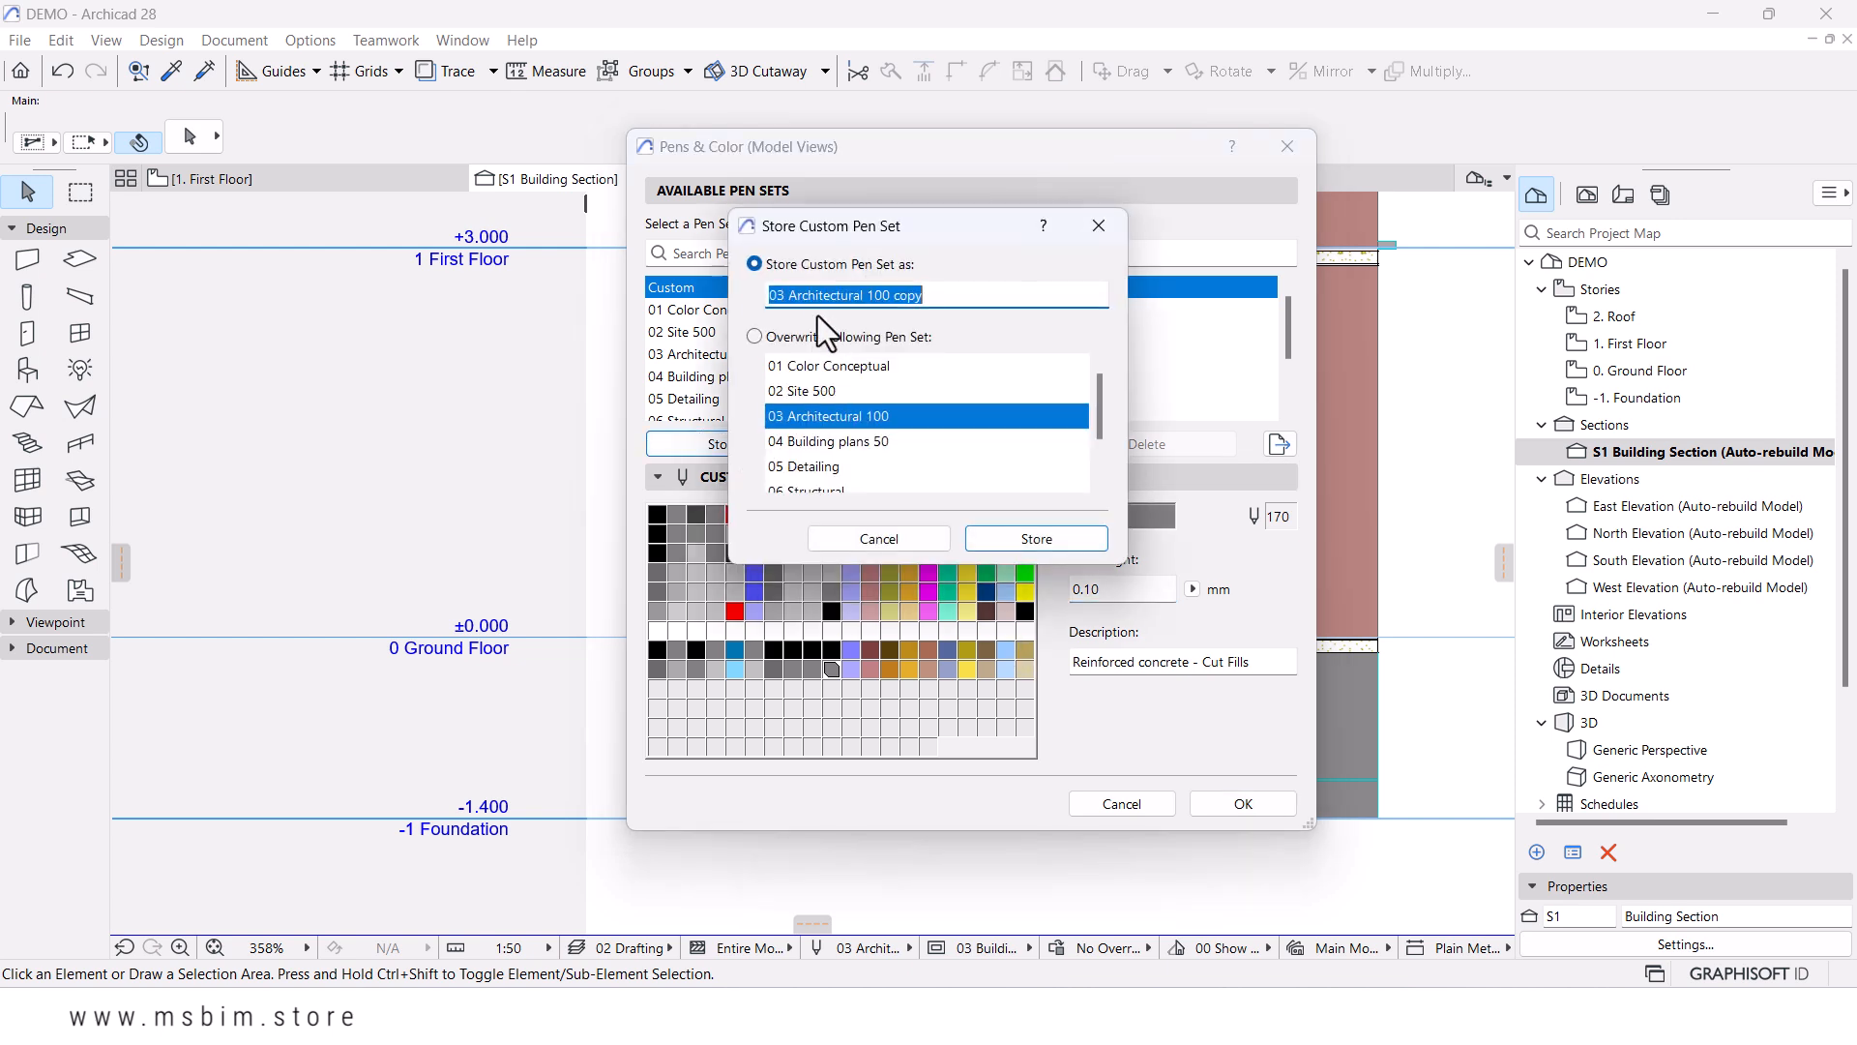
left_click(785, 296)
type("MS")
left_click_drag(934, 292, 897, 295)
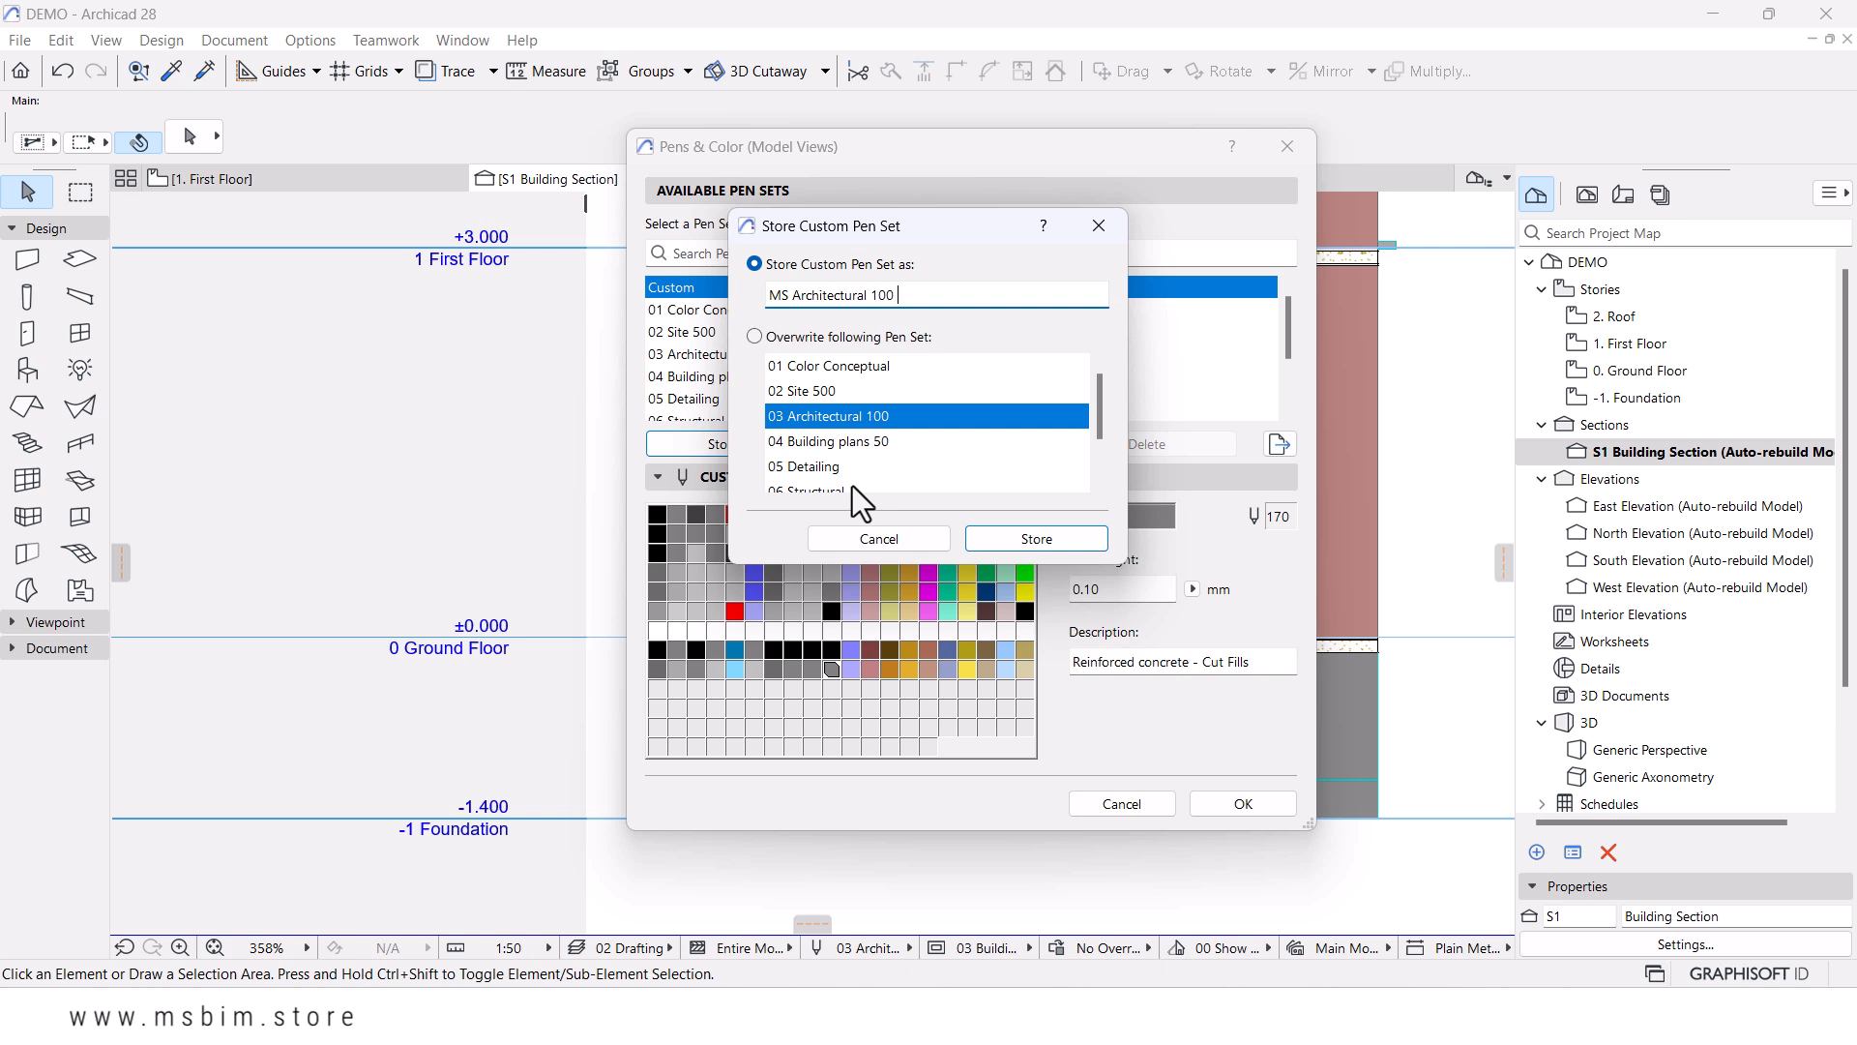
left_click(1031, 541)
left_click(1247, 810)
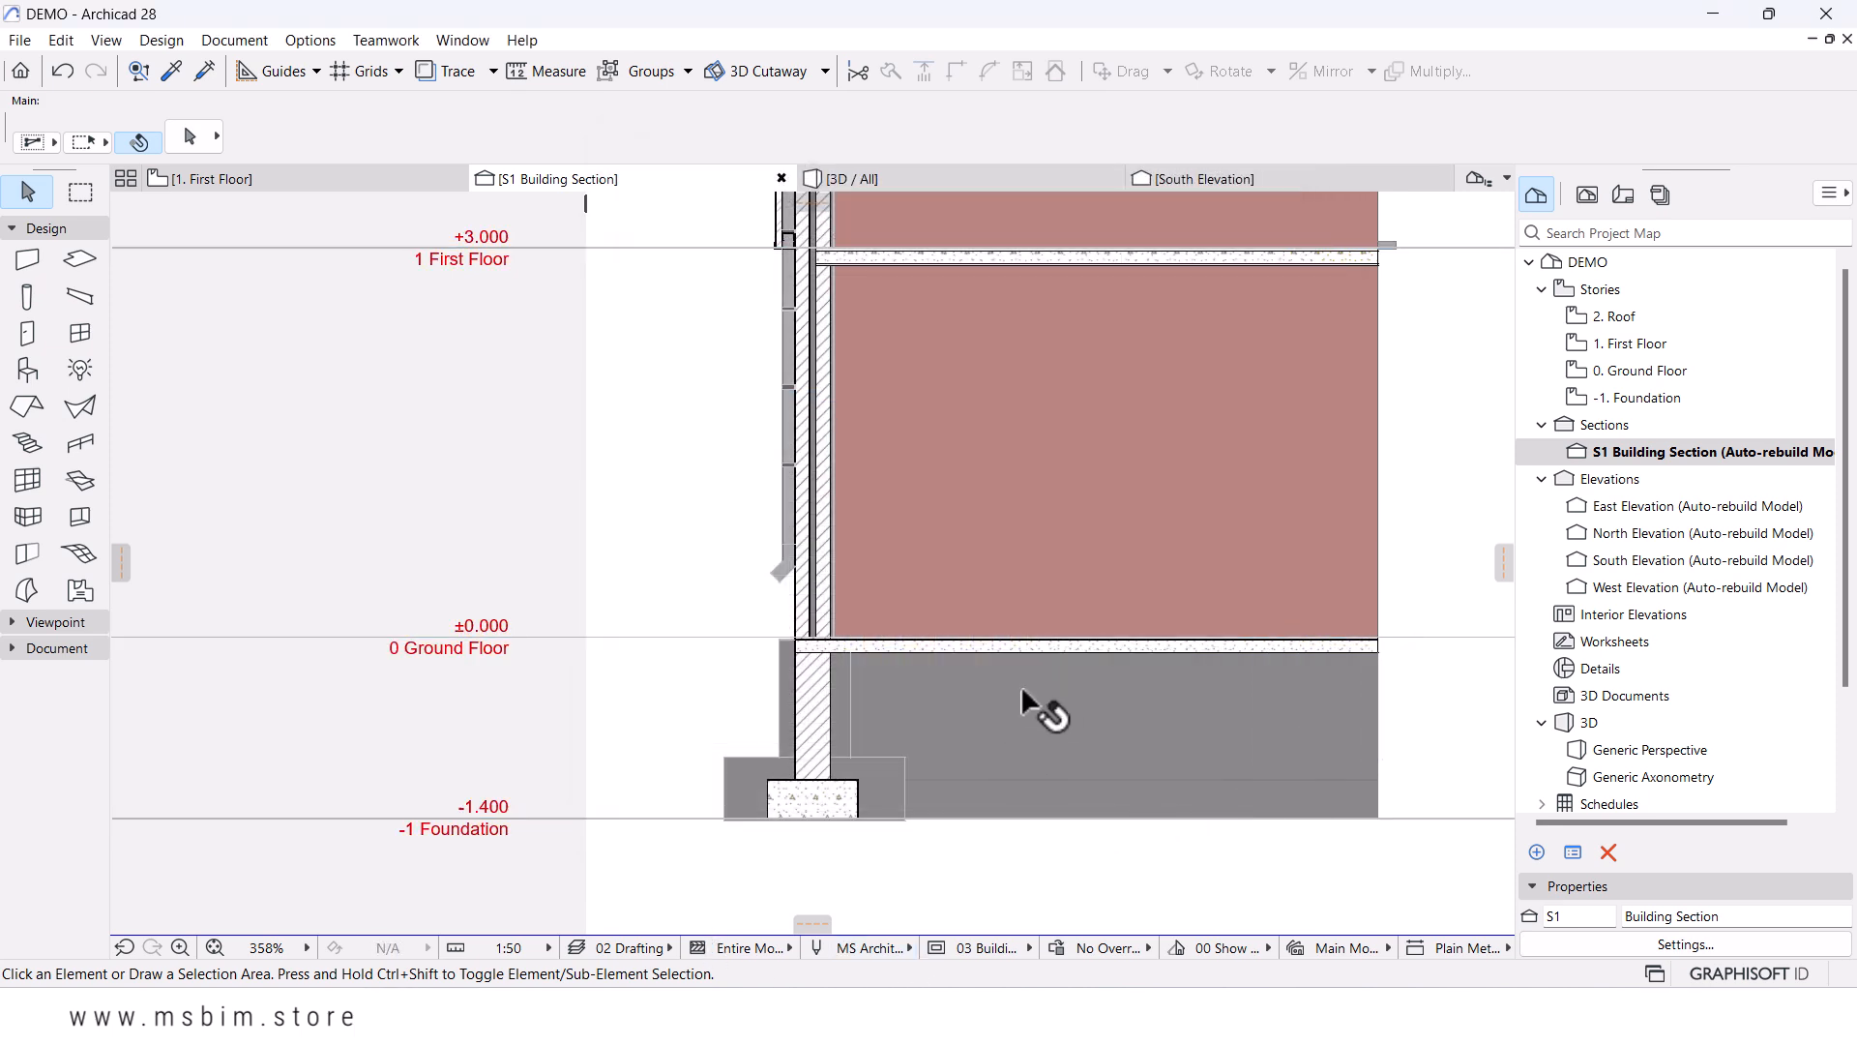
- Examine the section's line weights and fills, closely checking the wall and slab junction at the first floor
scroll(1025, 697, "down", 3)
middle_click_drag(1035, 619, 1018, 675)
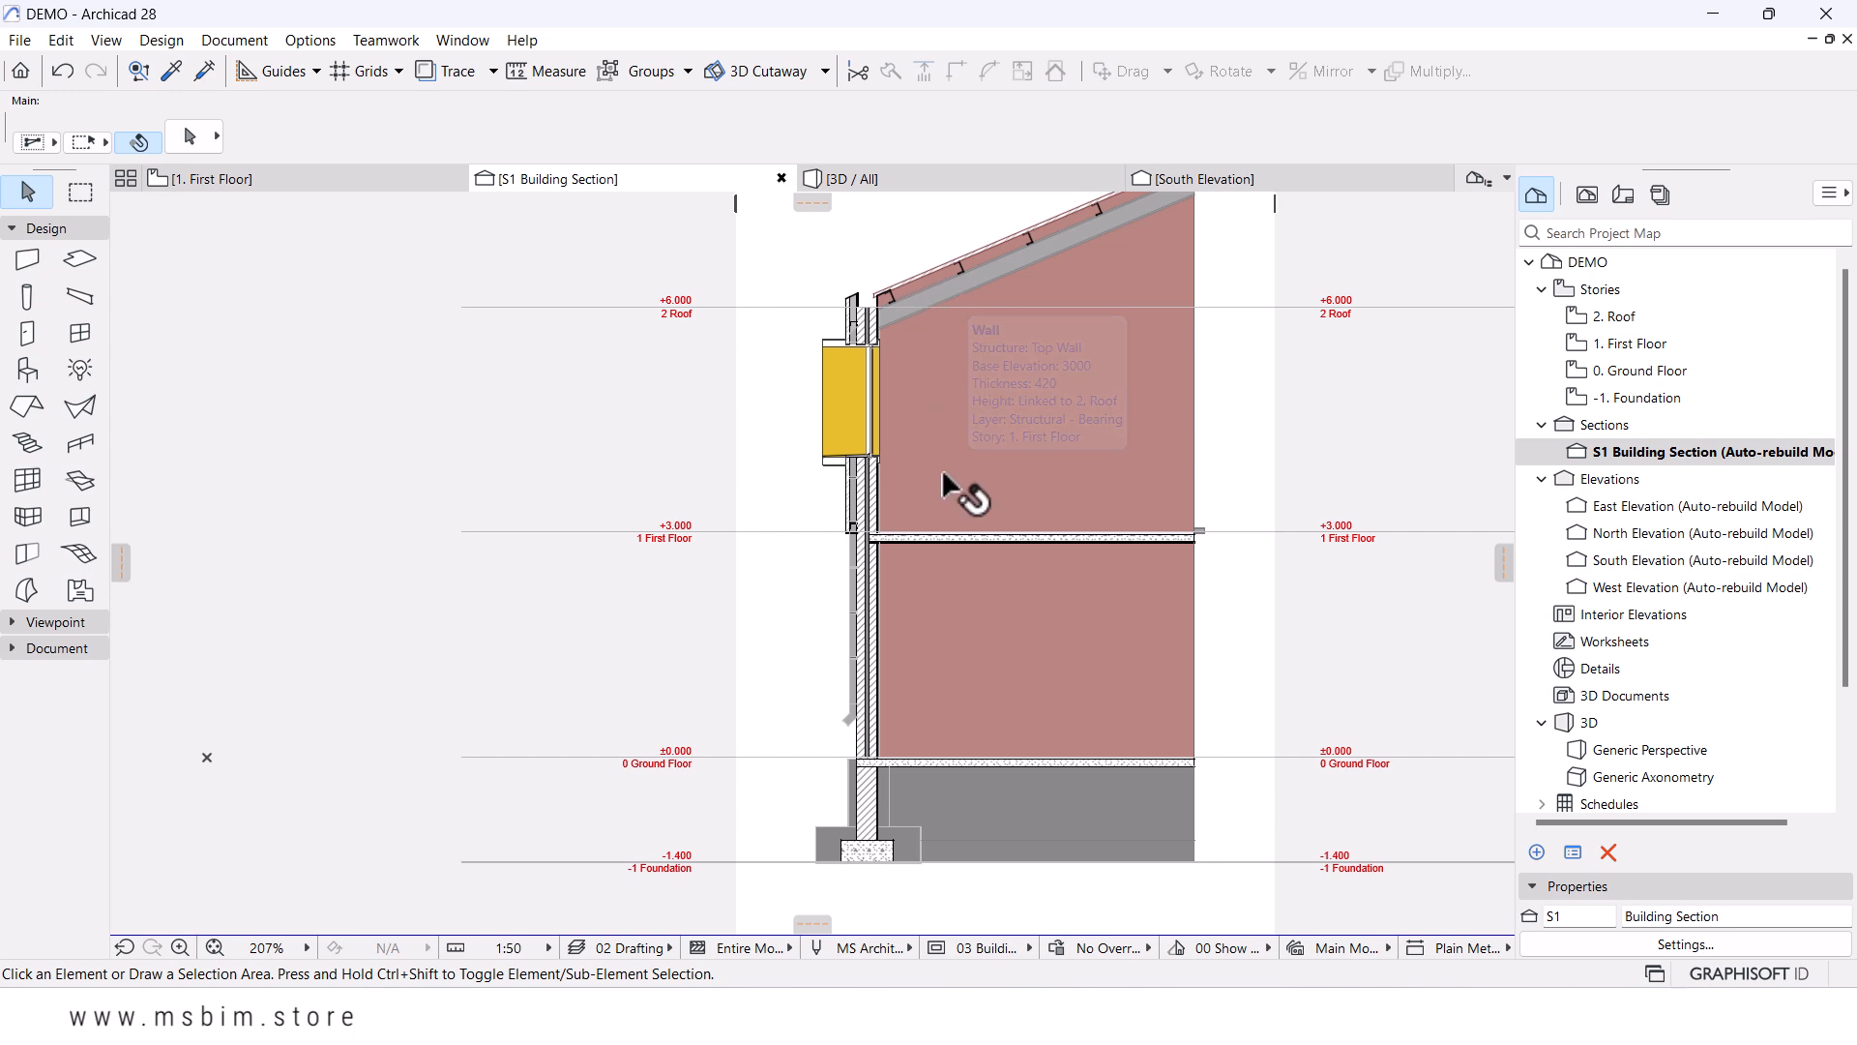
scroll(930, 538, "up", 12)
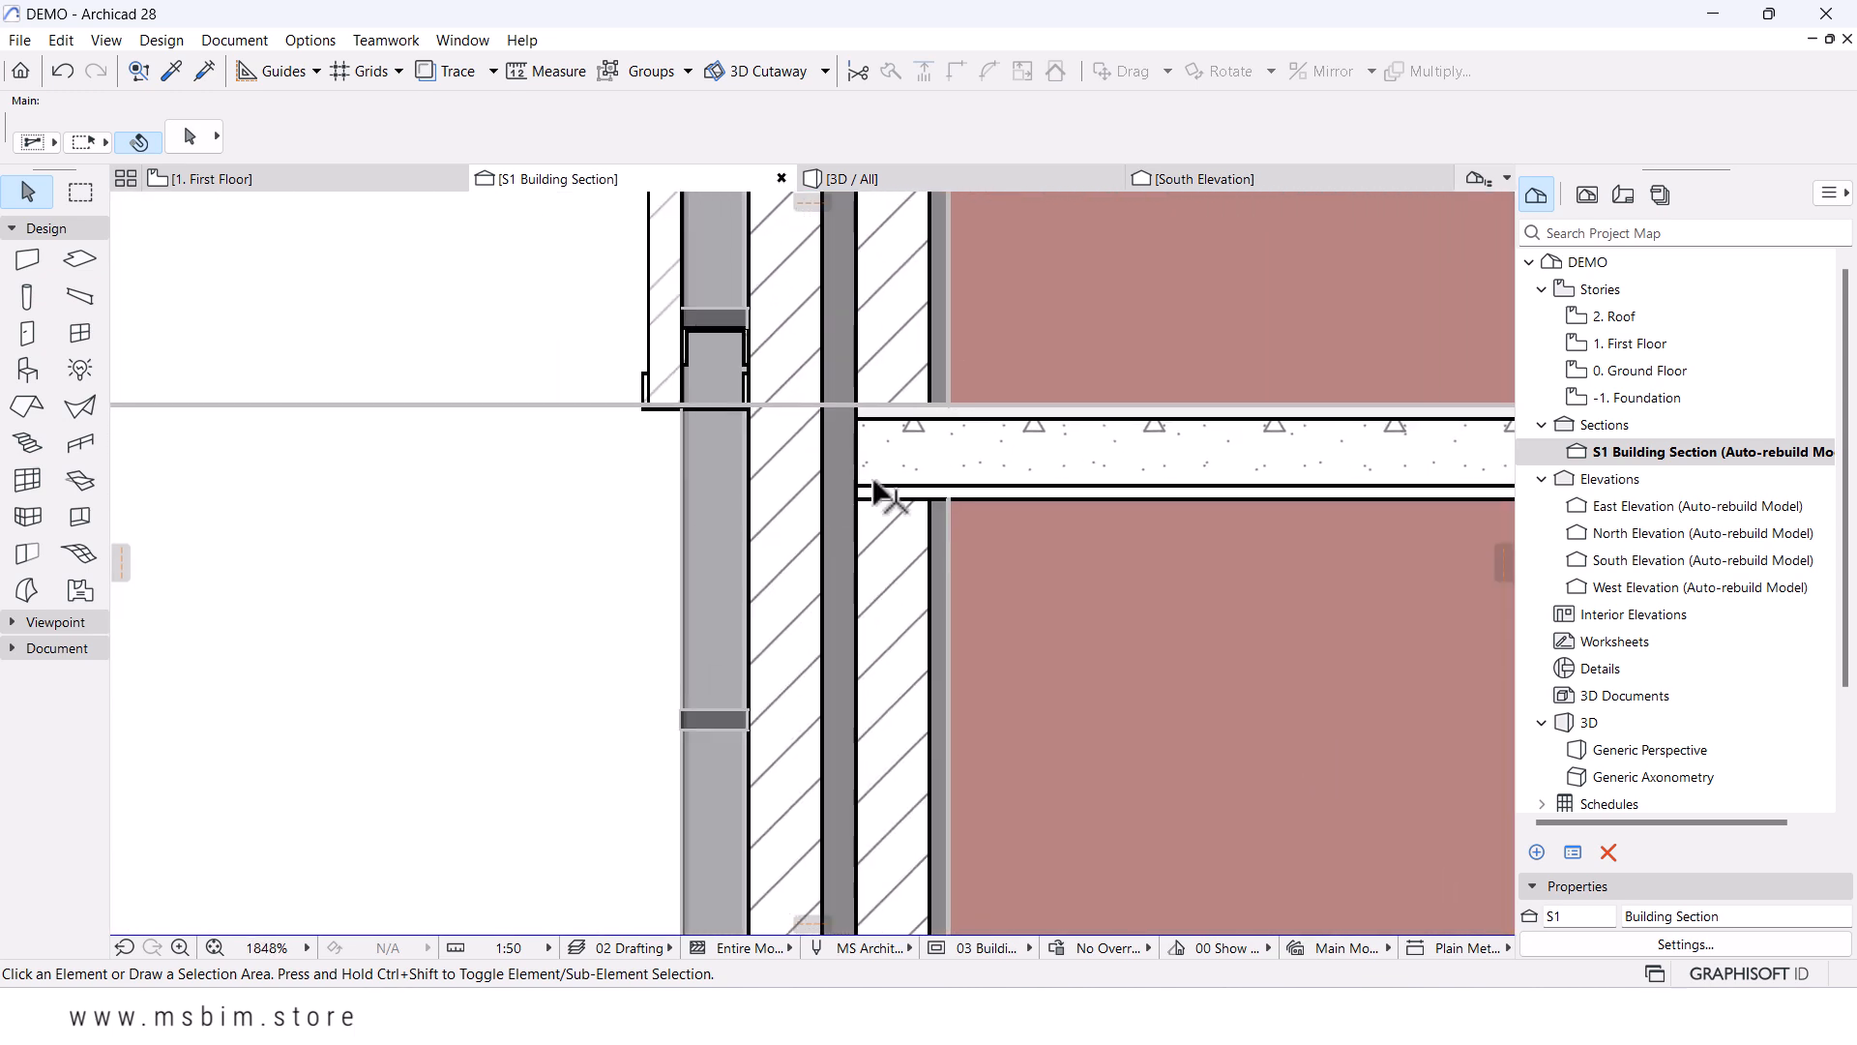
scroll(873, 493, "down", 2)
scroll(880, 498, "down", 2)
scroll(854, 527, "down", 4)
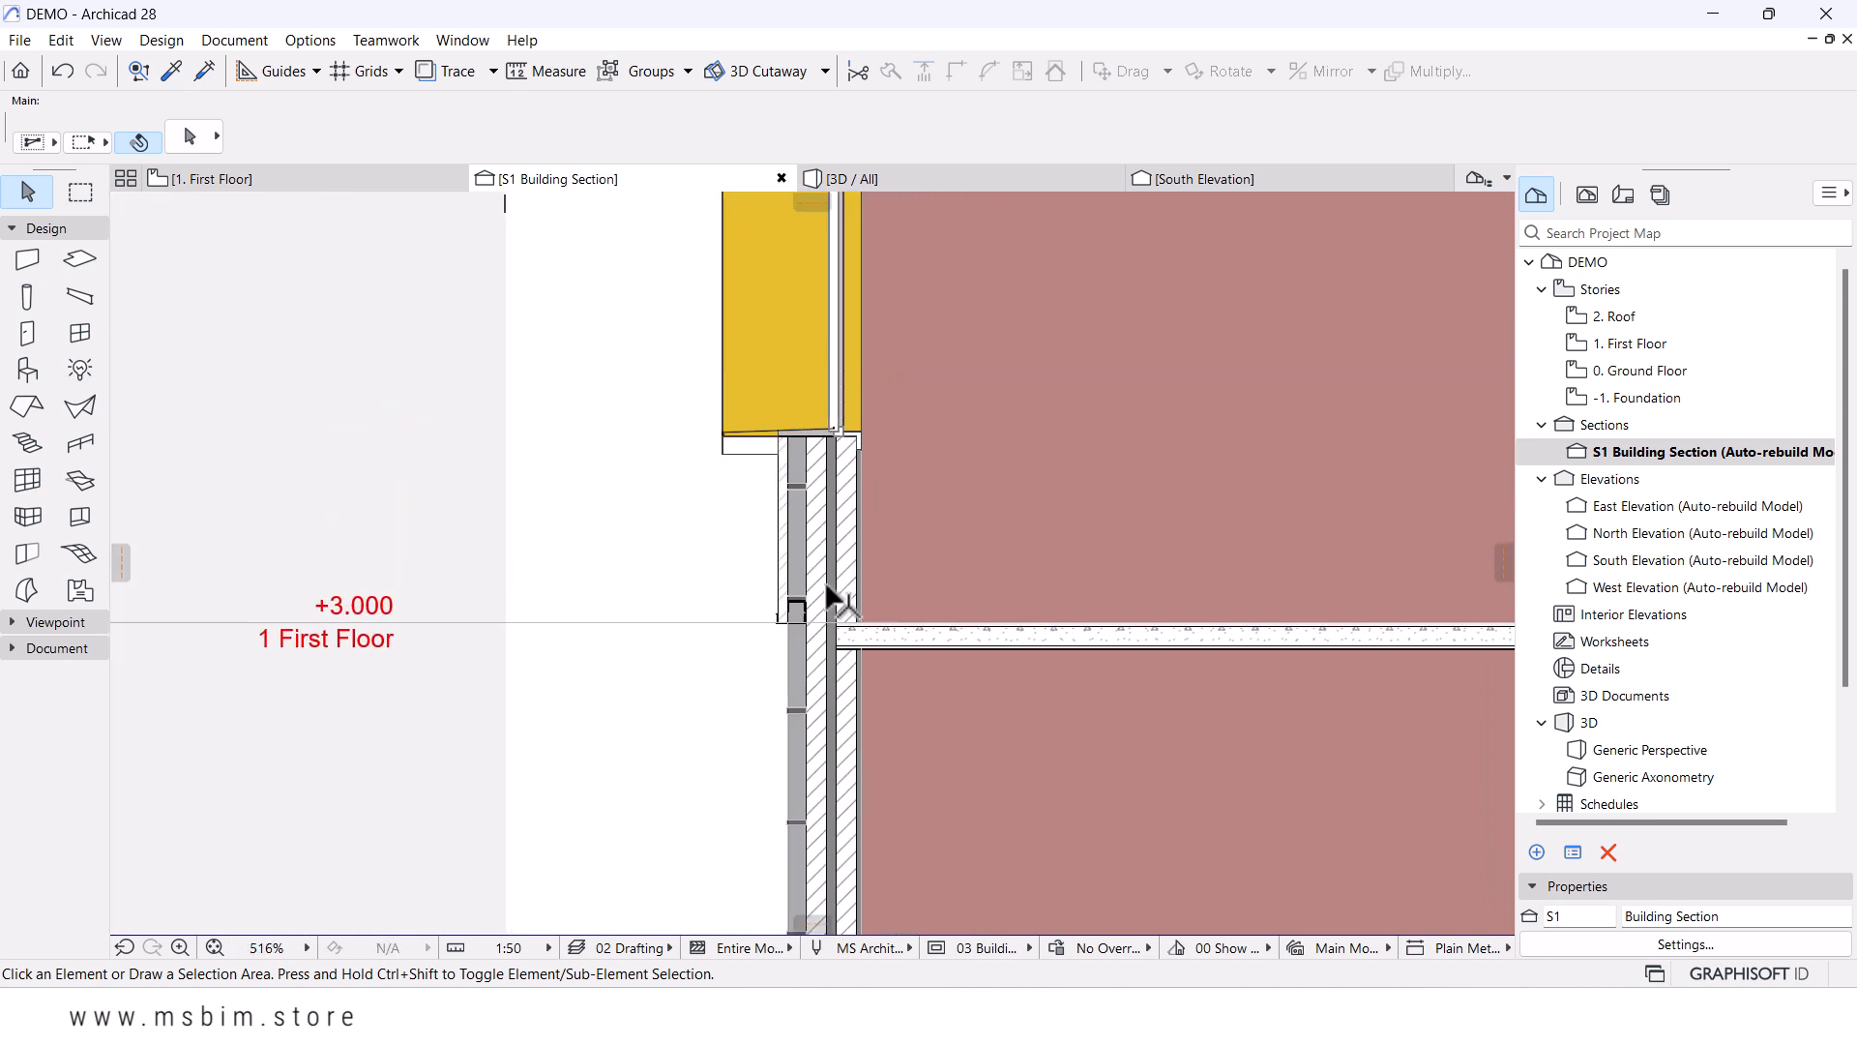
scroll(870, 655, "up", 8)
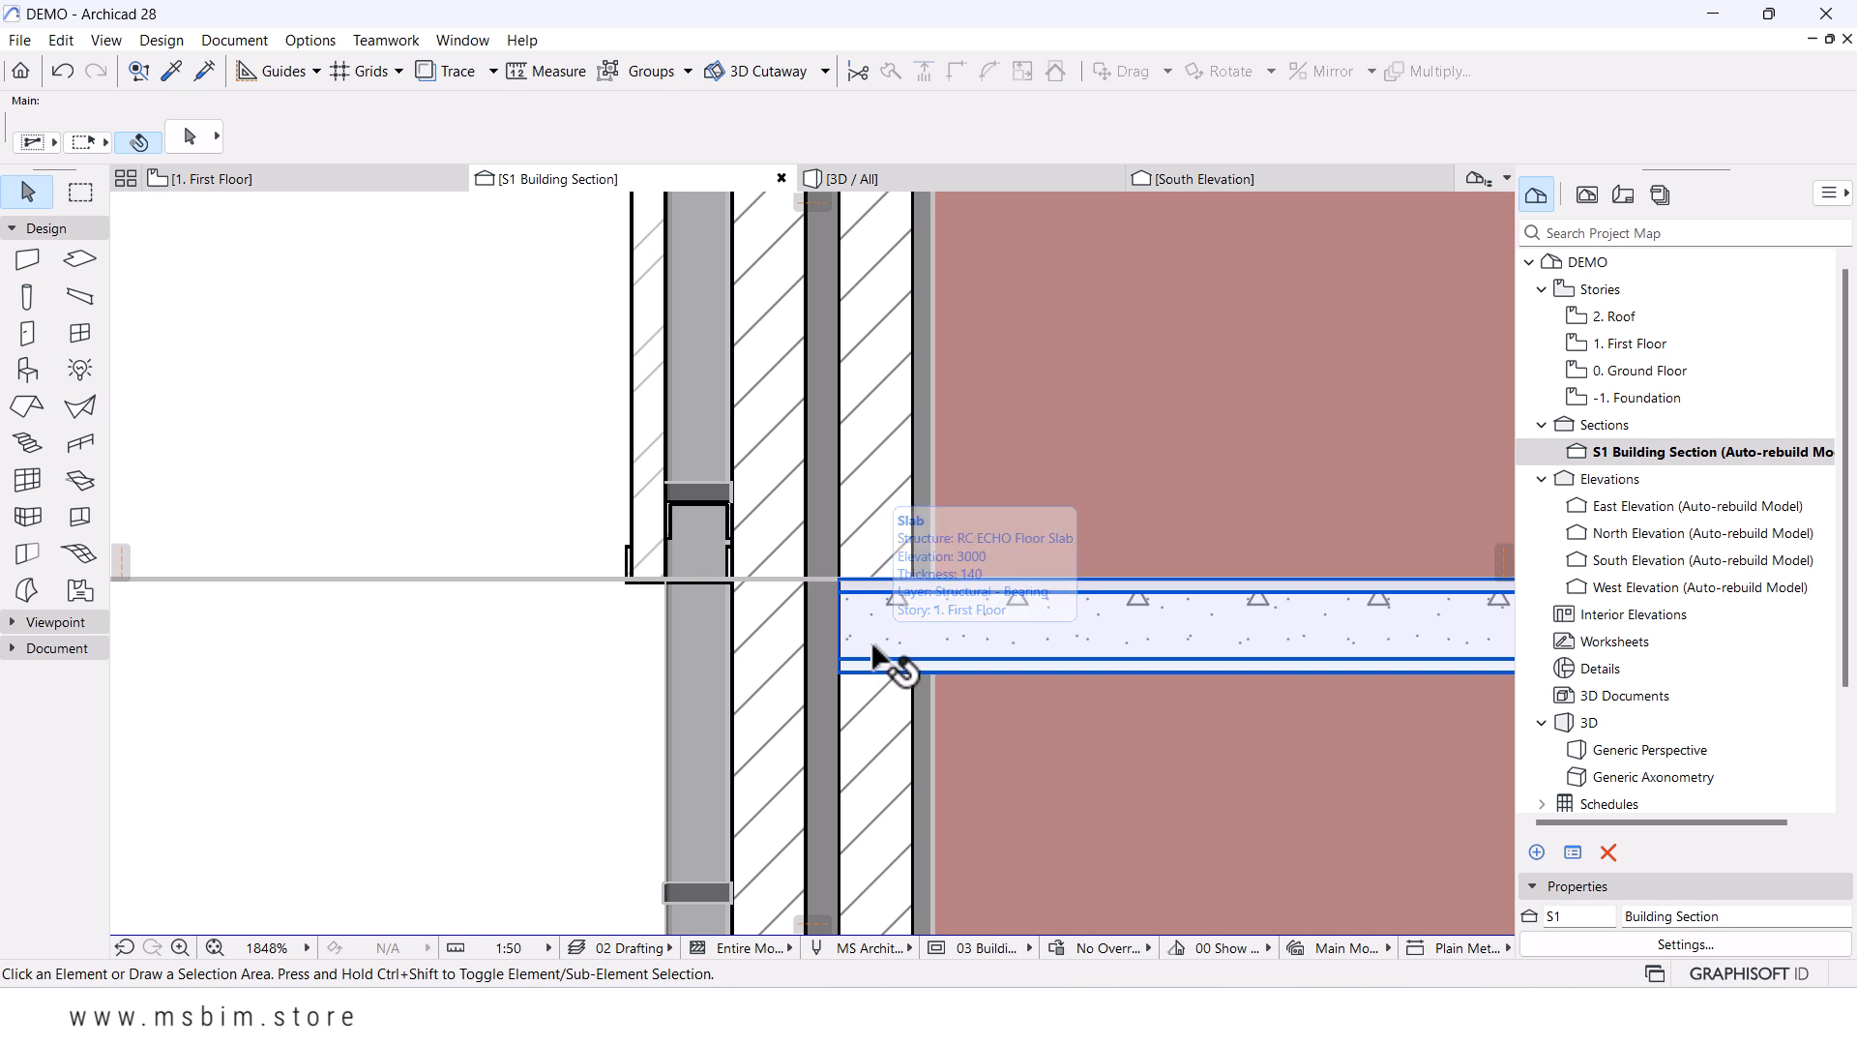
scroll(875, 653, "up", 2)
scroll(737, 650, "up", 3)
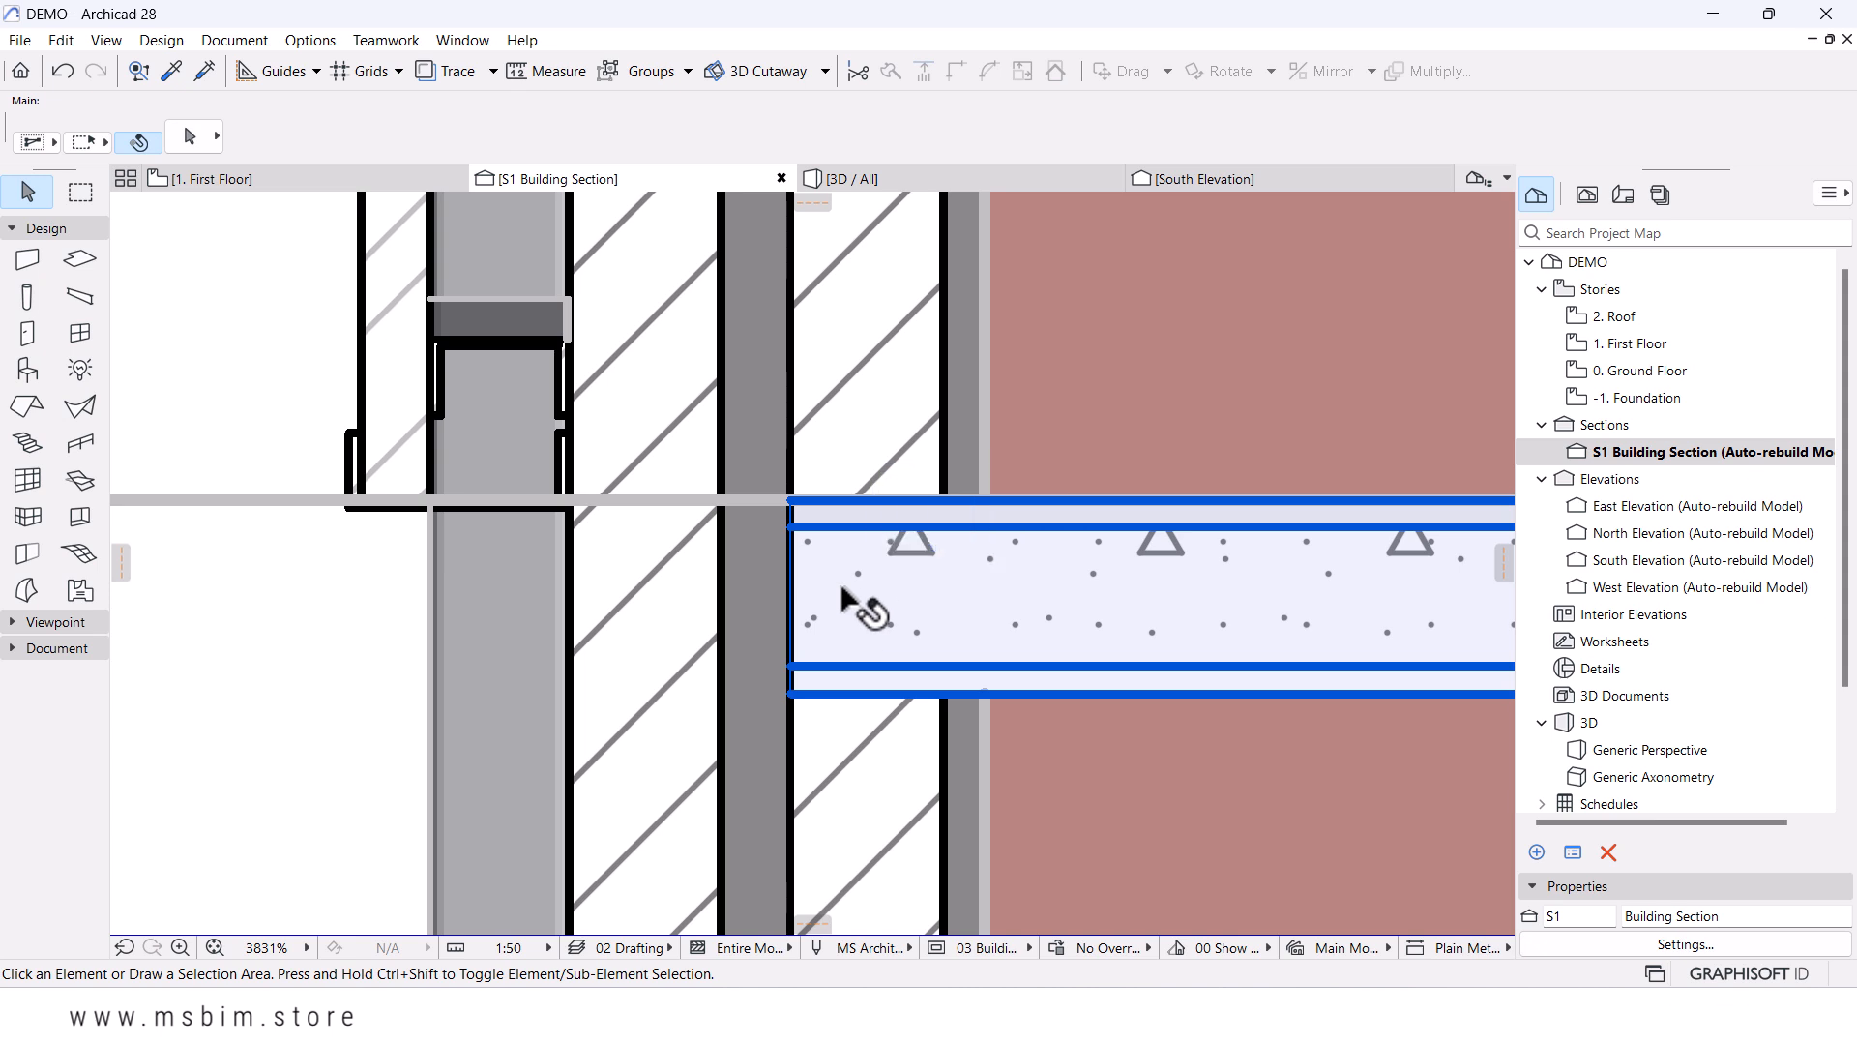
scroll(841, 590, "down", 3)
scroll(774, 450, "up", 1)
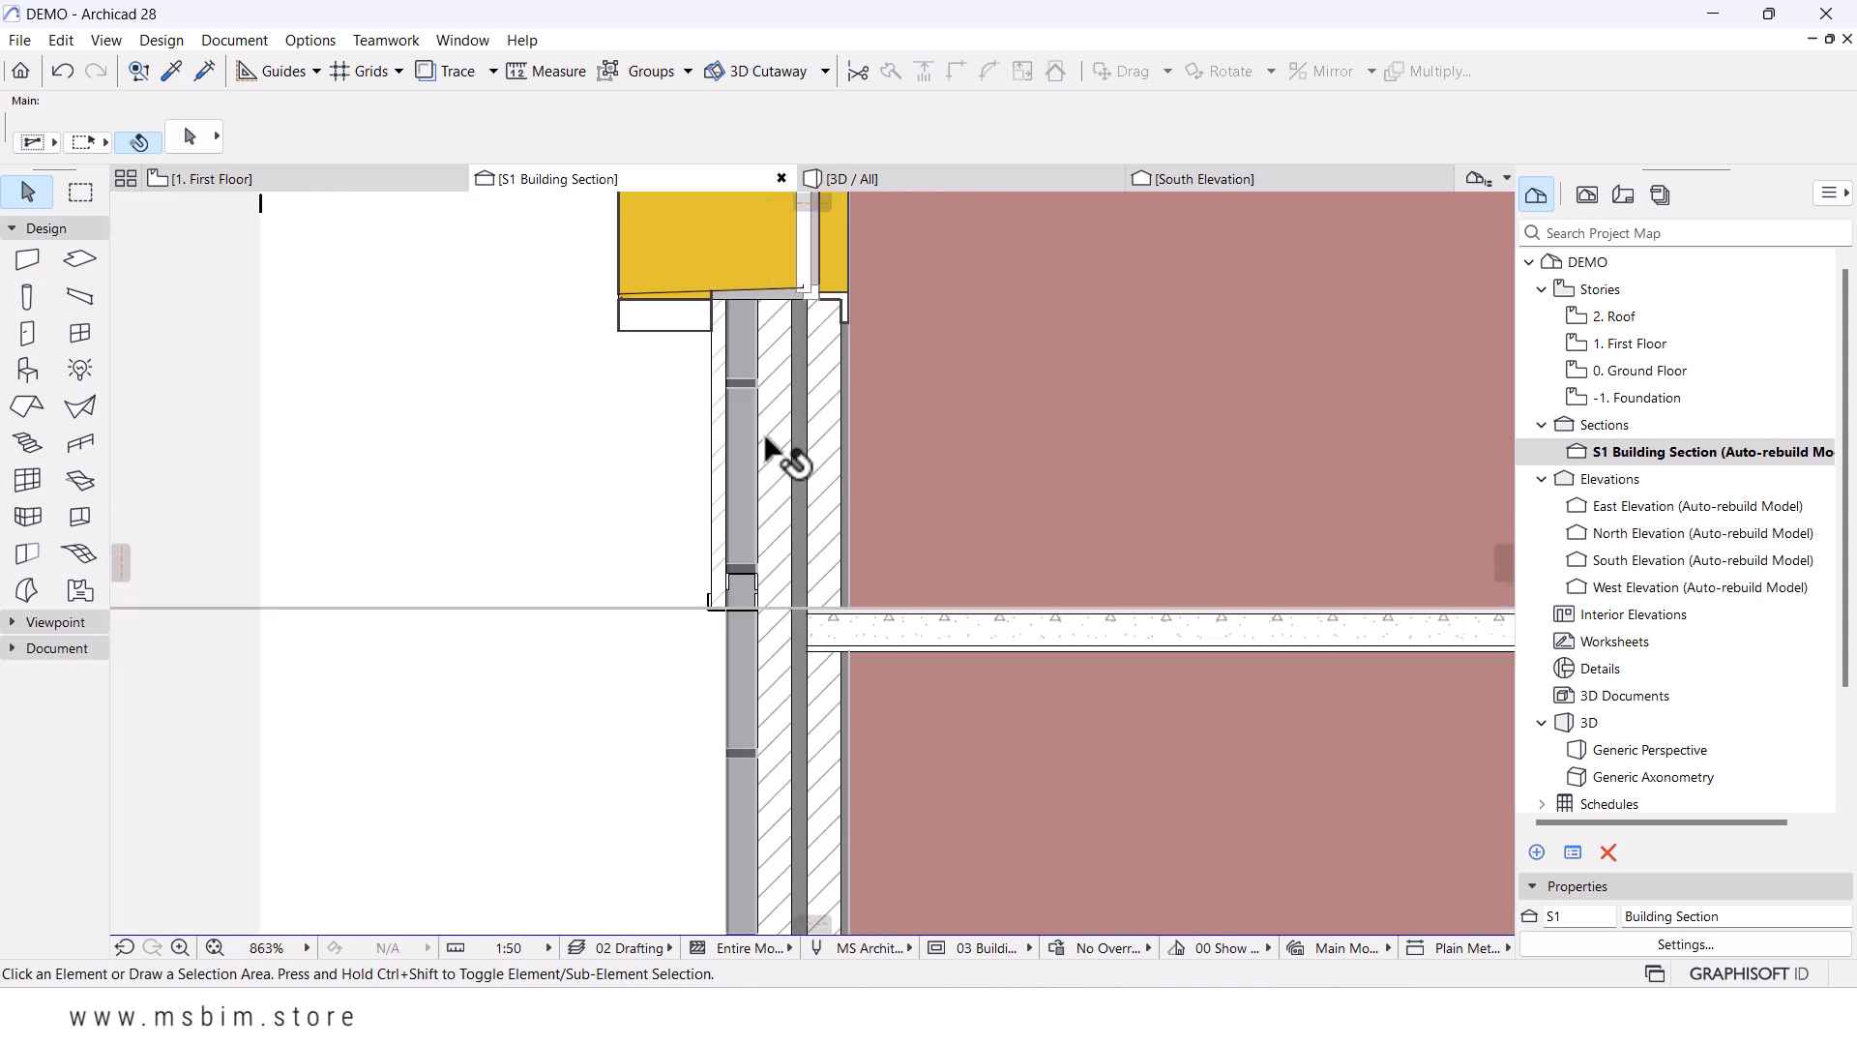
- Edit the upper wall's Top Wall composite, setting the separator between the 100 mm air space and the outer brick to pen 27
scroll(779, 459, "up", 1)
left_click(793, 460)
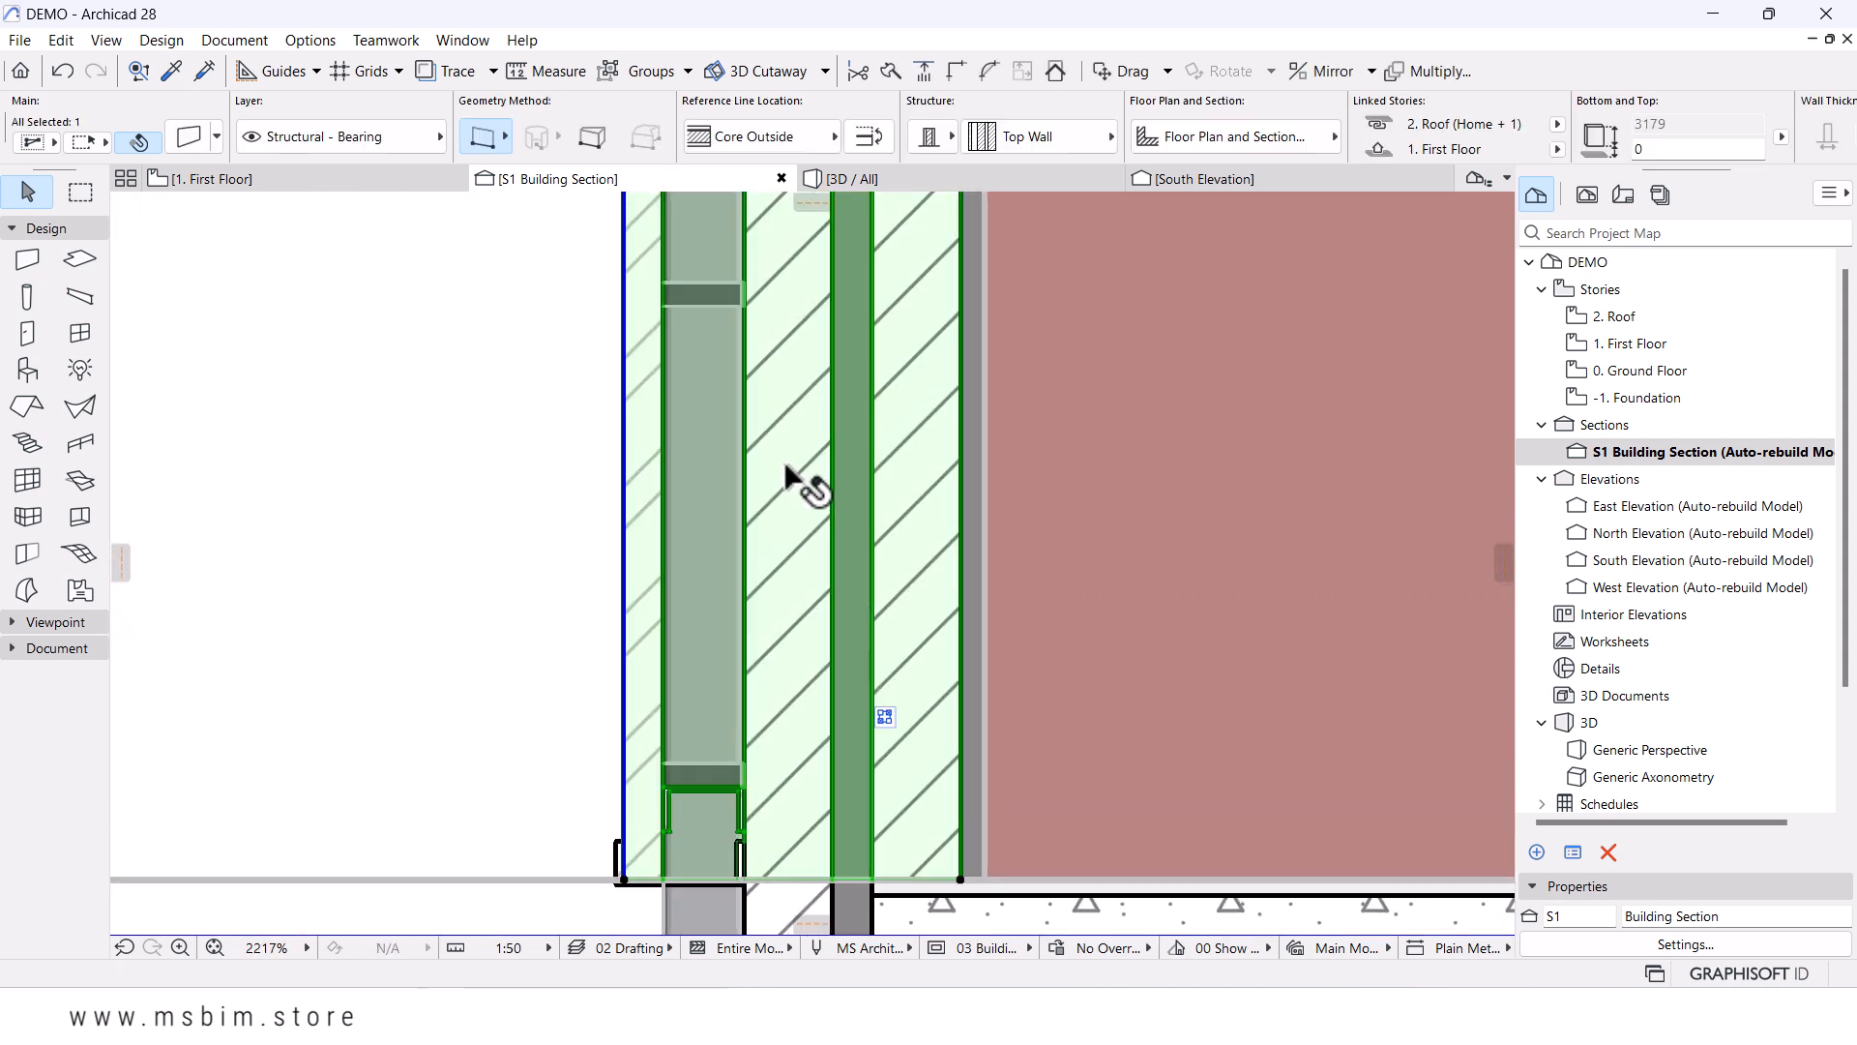
right_click(795, 462)
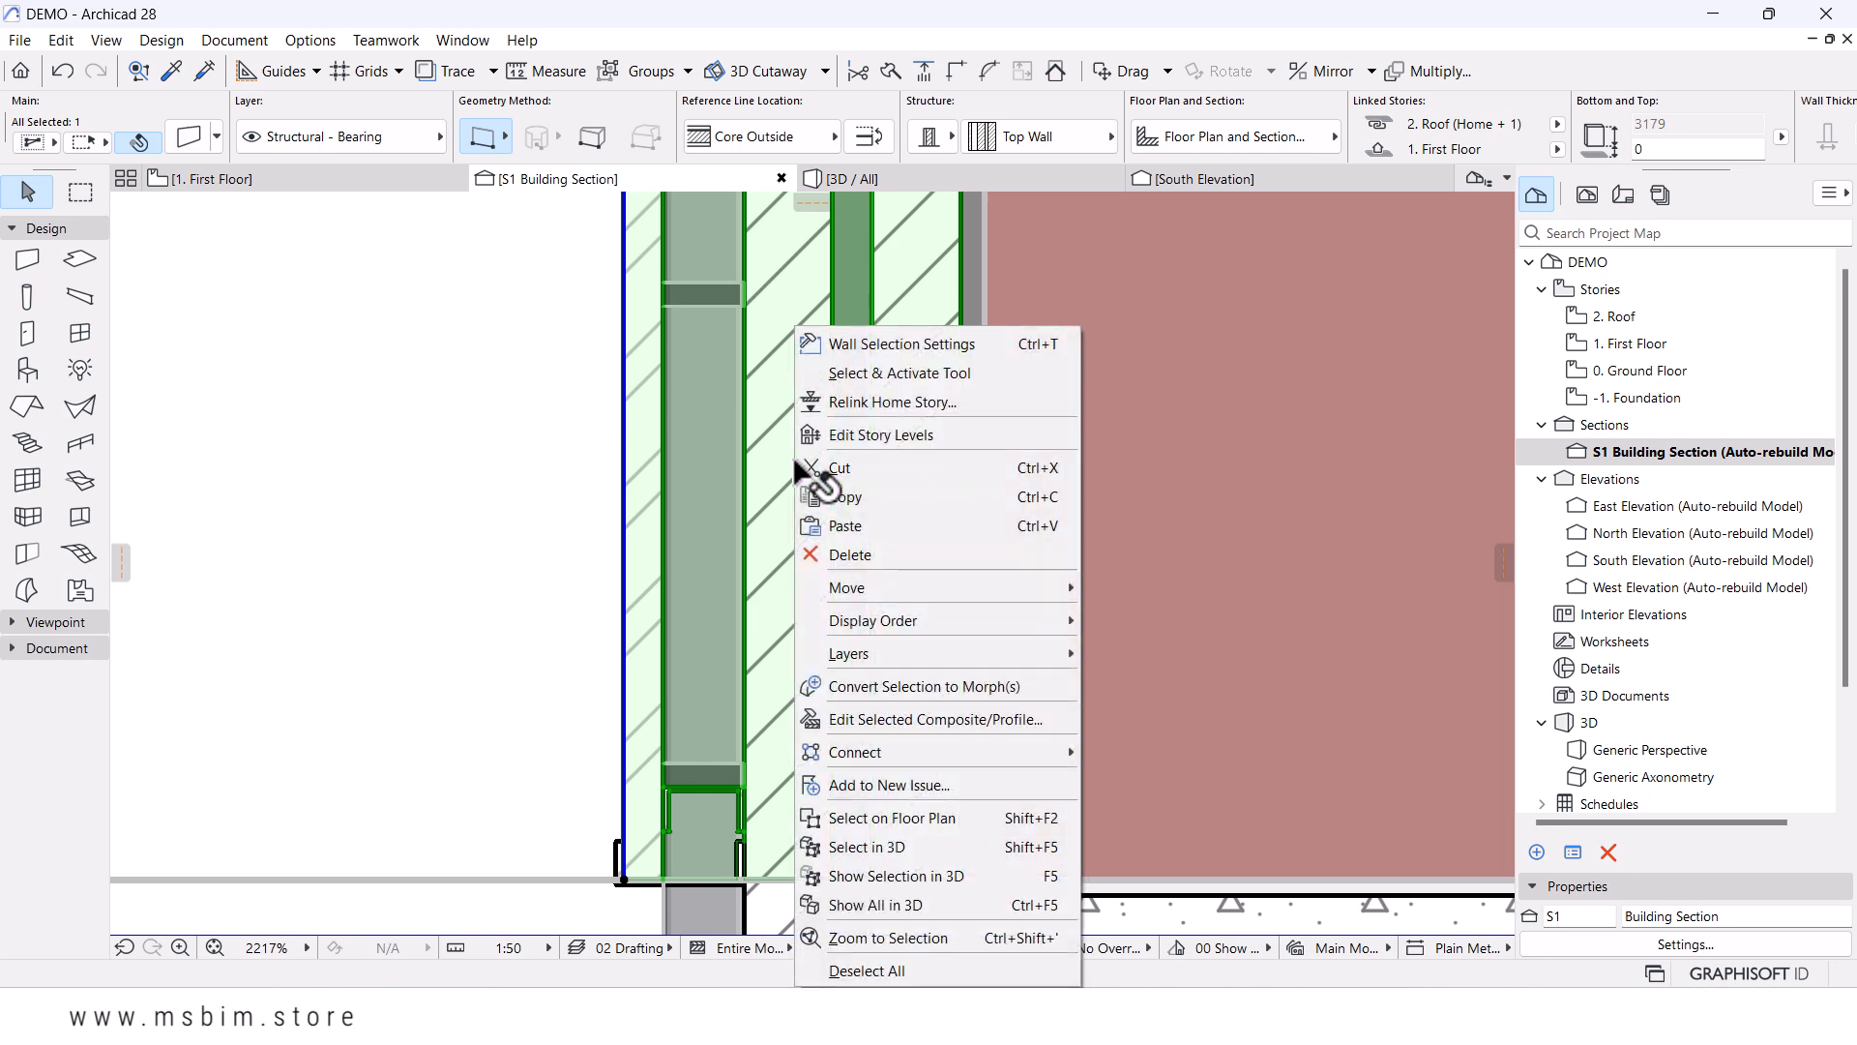
left_click(868, 719)
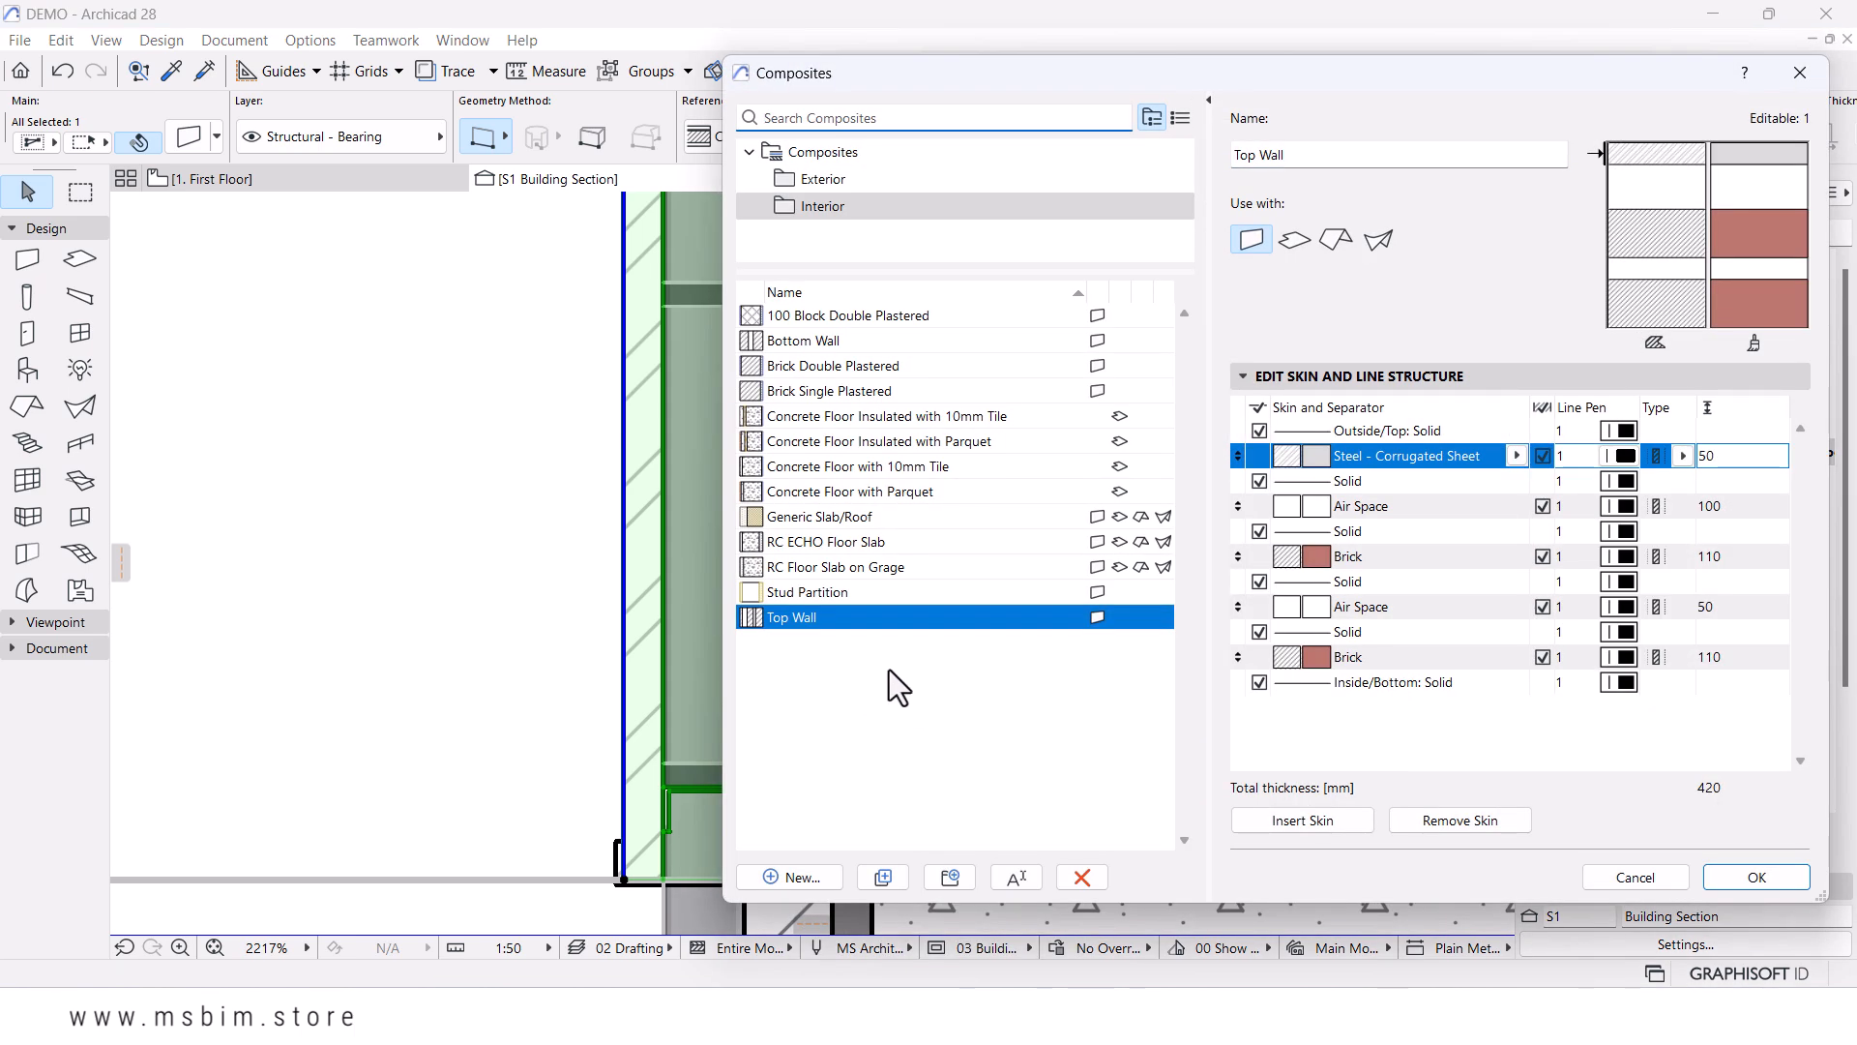
left_click_drag(1318, 80, 928, 65)
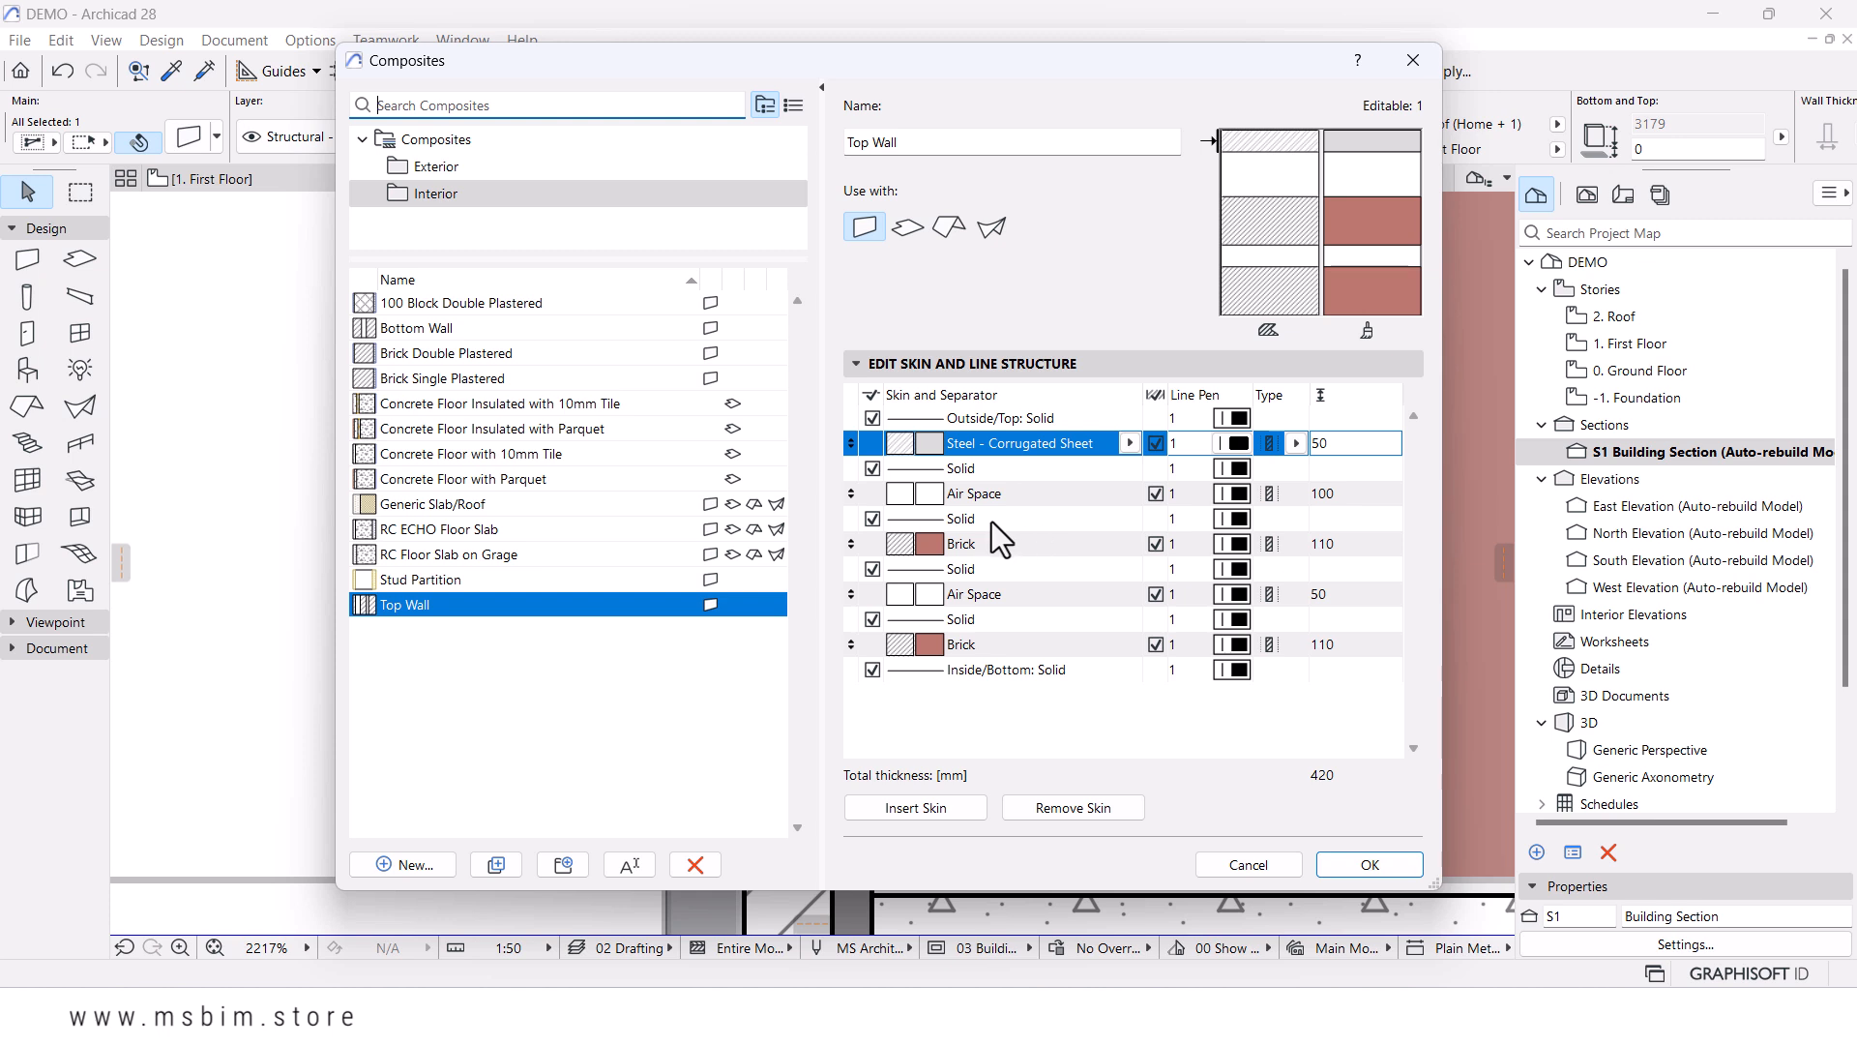
left_click(979, 539)
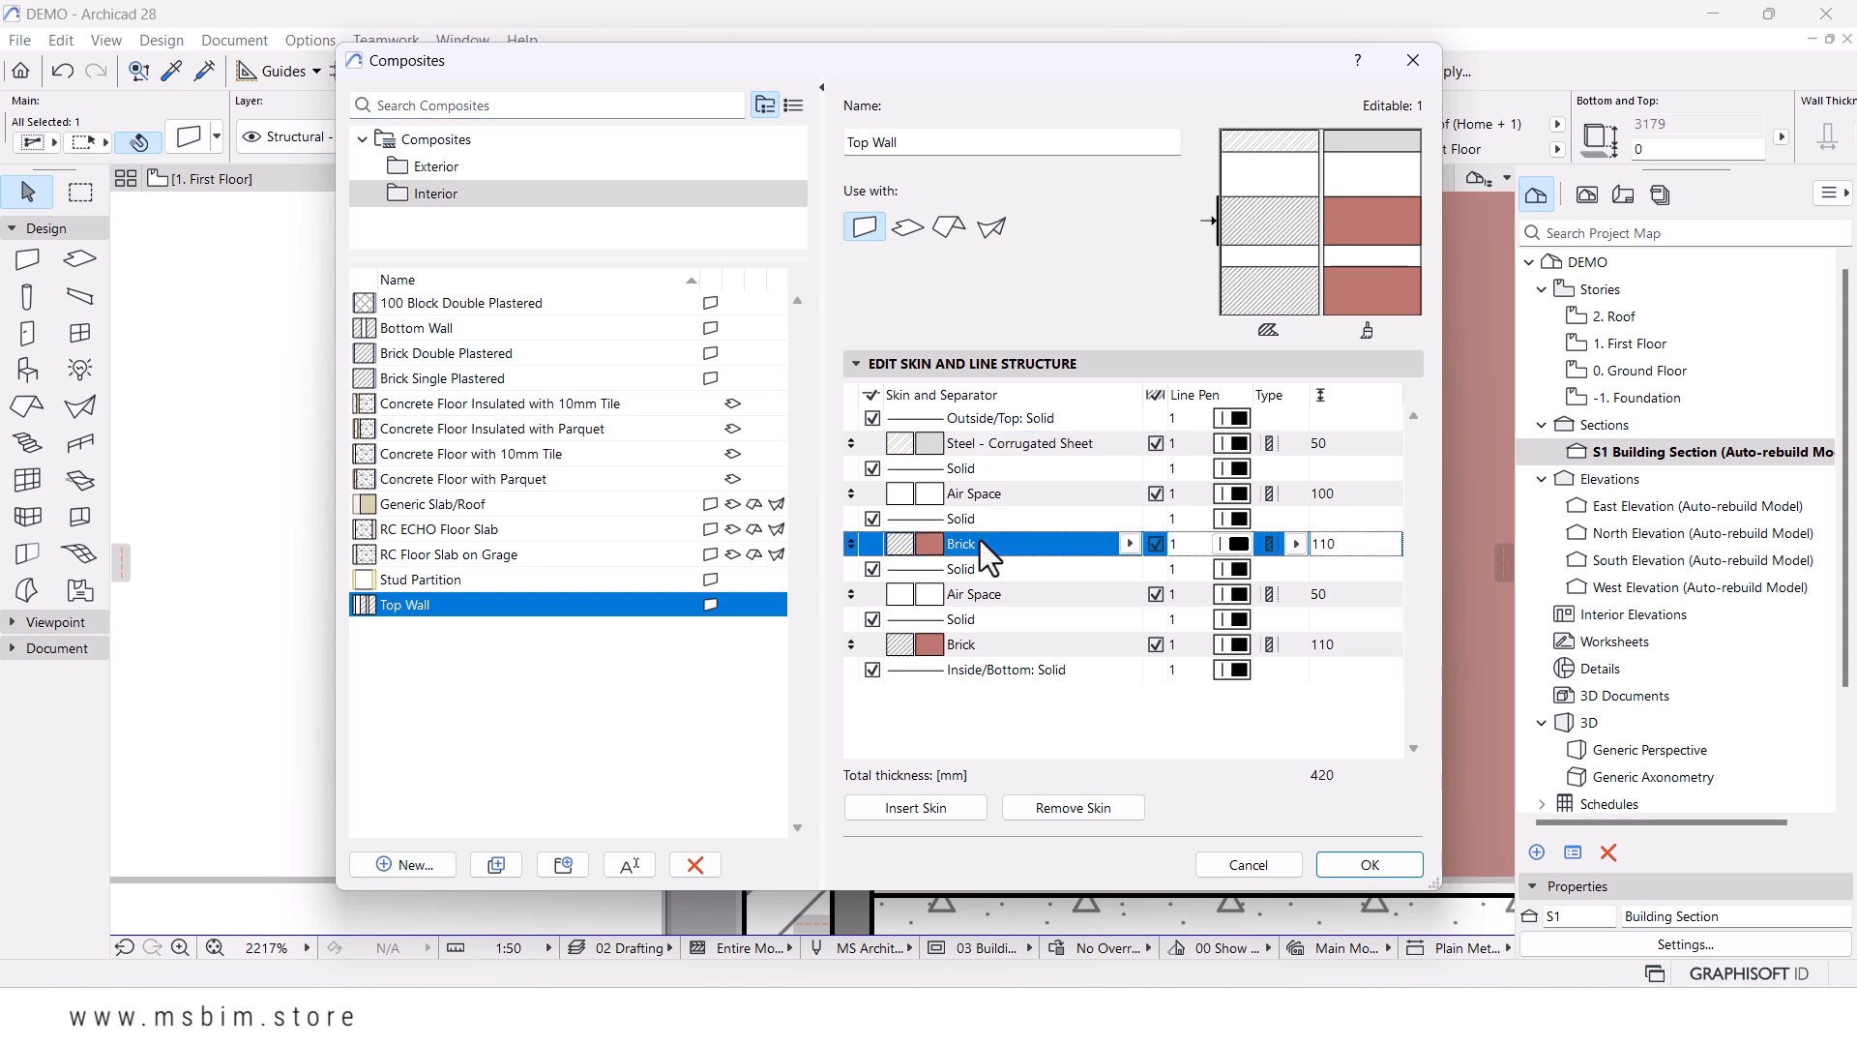
left_click(1234, 523)
left_click(1232, 519)
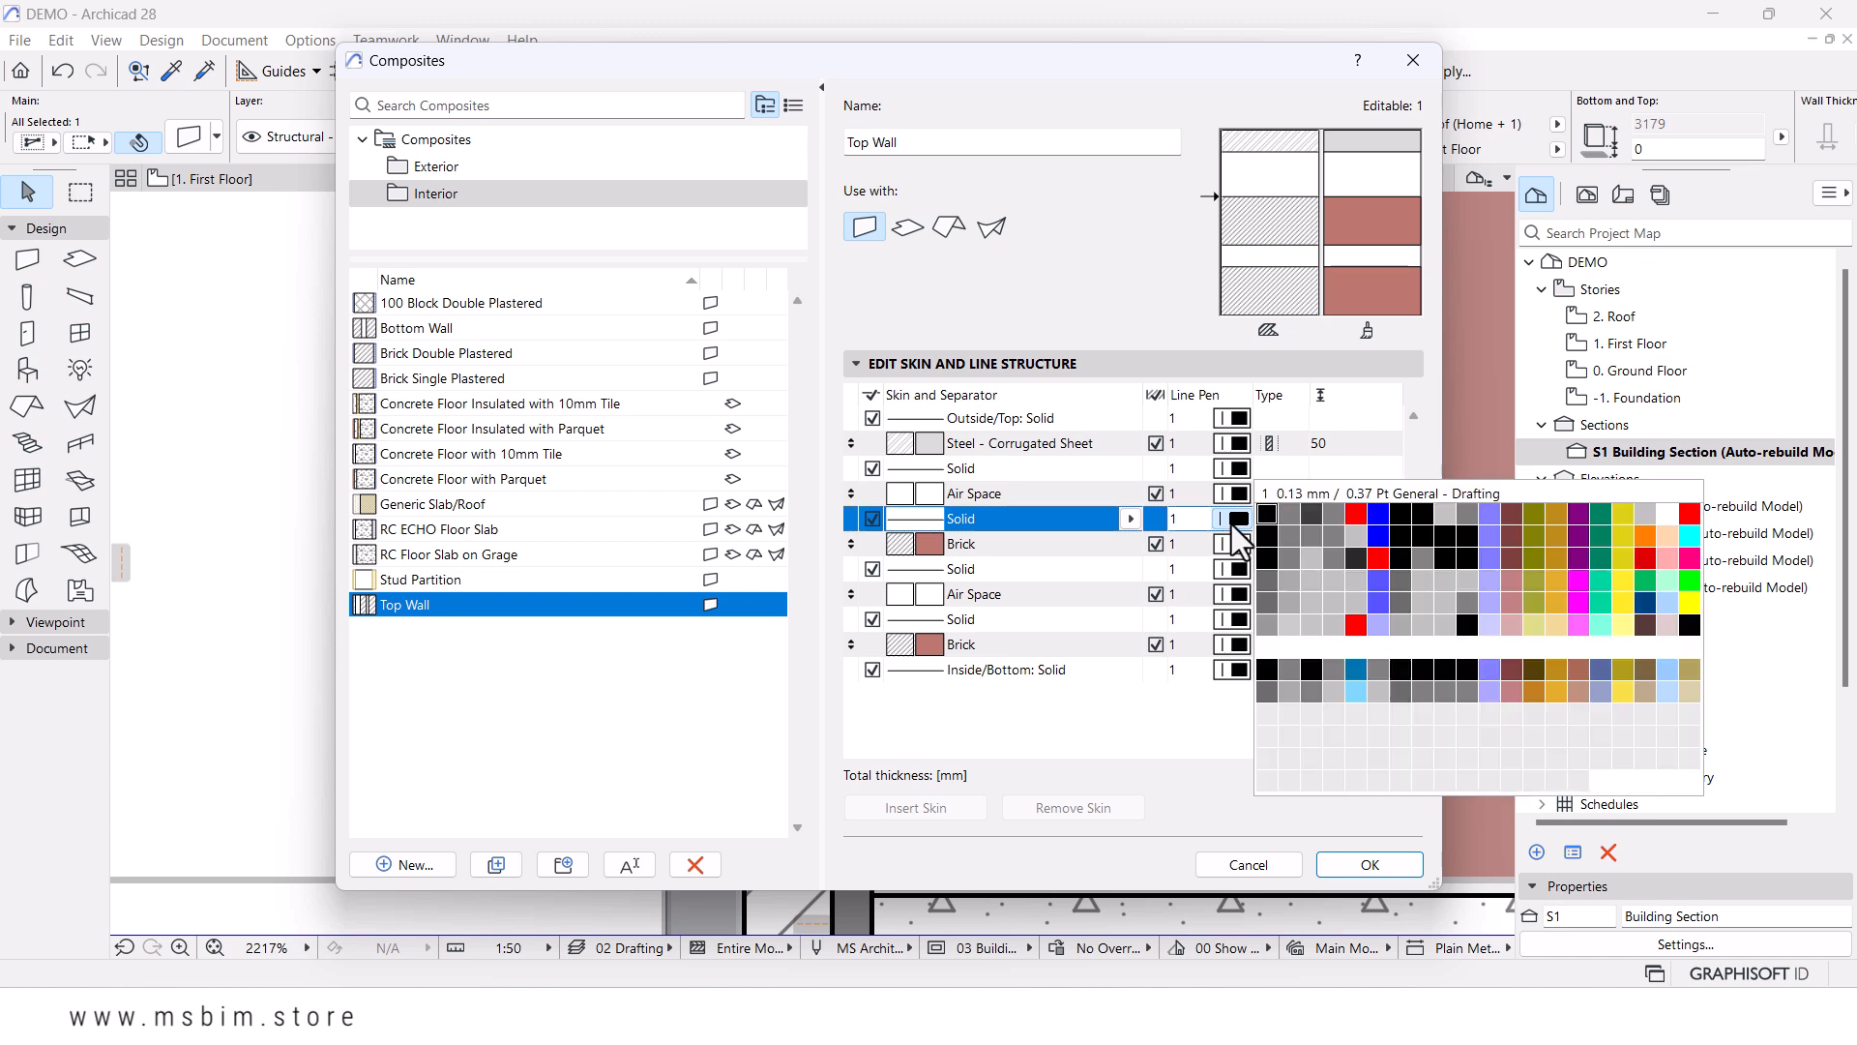
left_click(1400, 537)
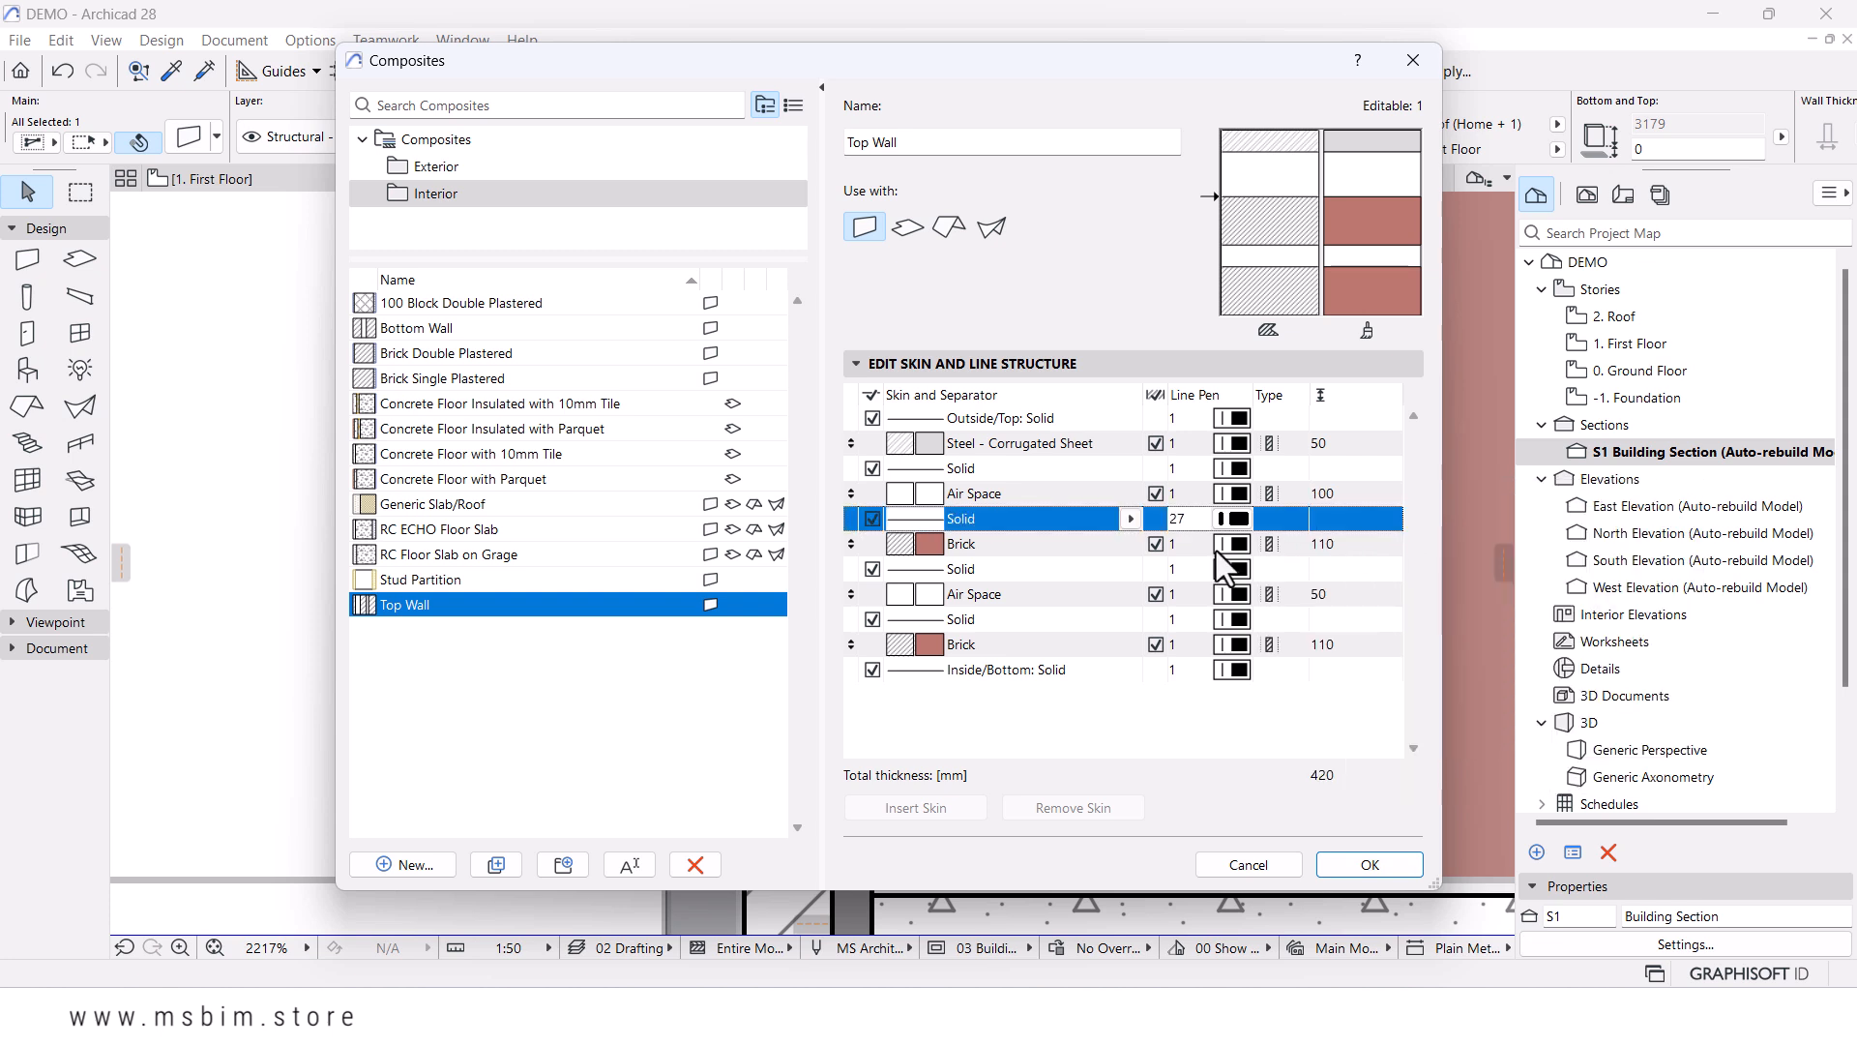
- Set pen 27 for the outer brick skin, the inner brick skin and the separator between the 50 mm air space and inner brick
left_click(1172, 545)
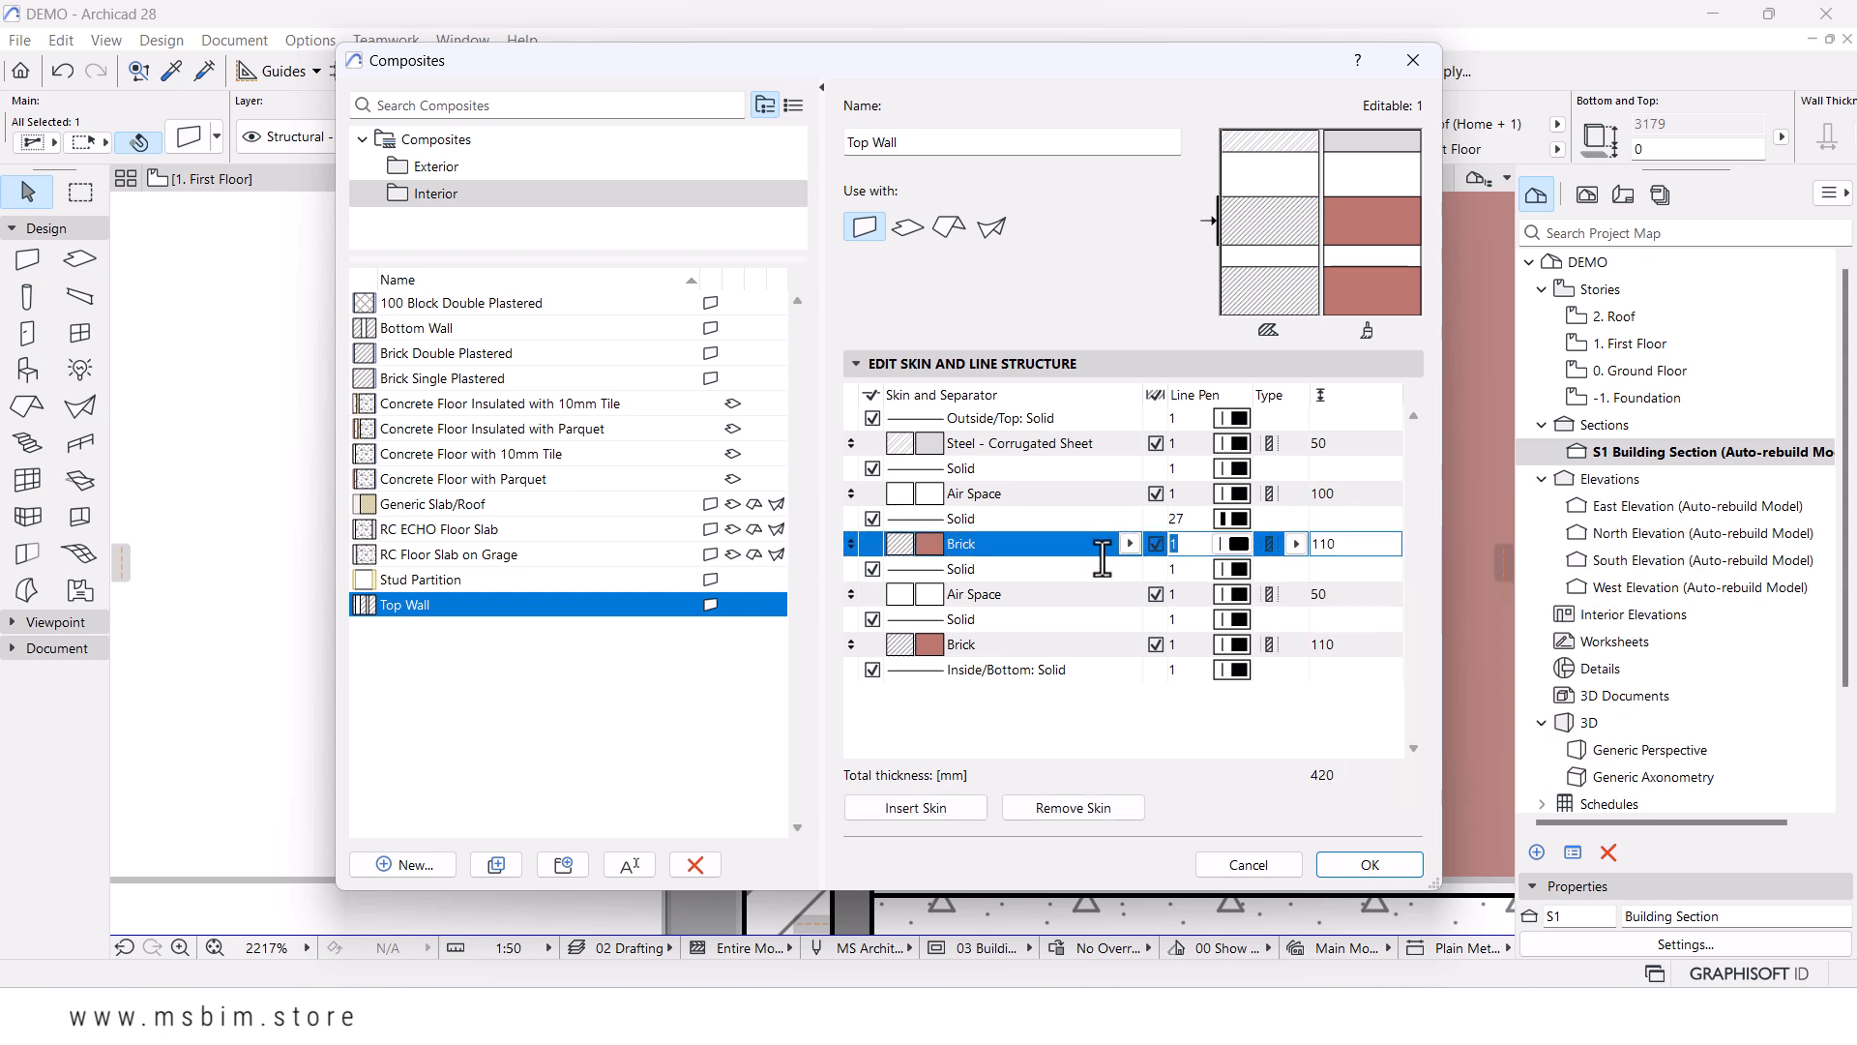
type("27")
left_click(1191, 620)
left_click_drag(1194, 620, 1136, 609)
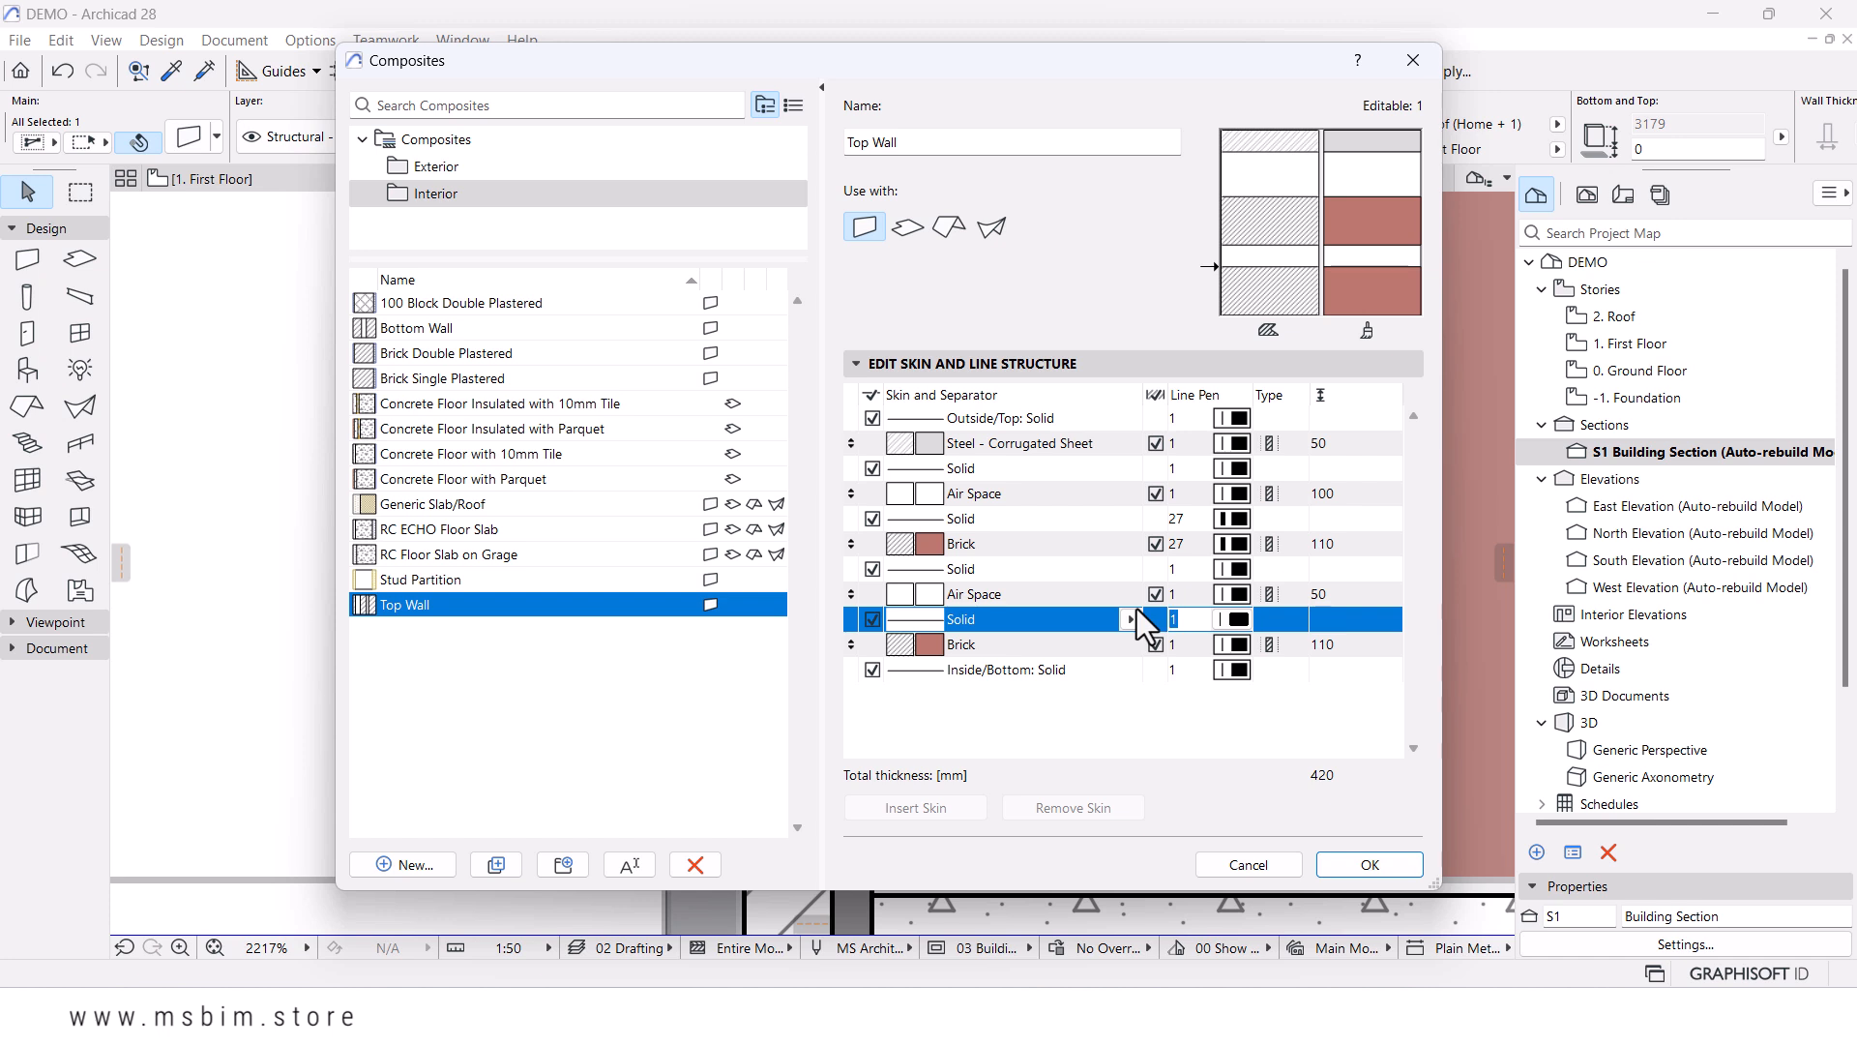
left_click(1193, 644)
left_click_drag(1195, 644, 1153, 646)
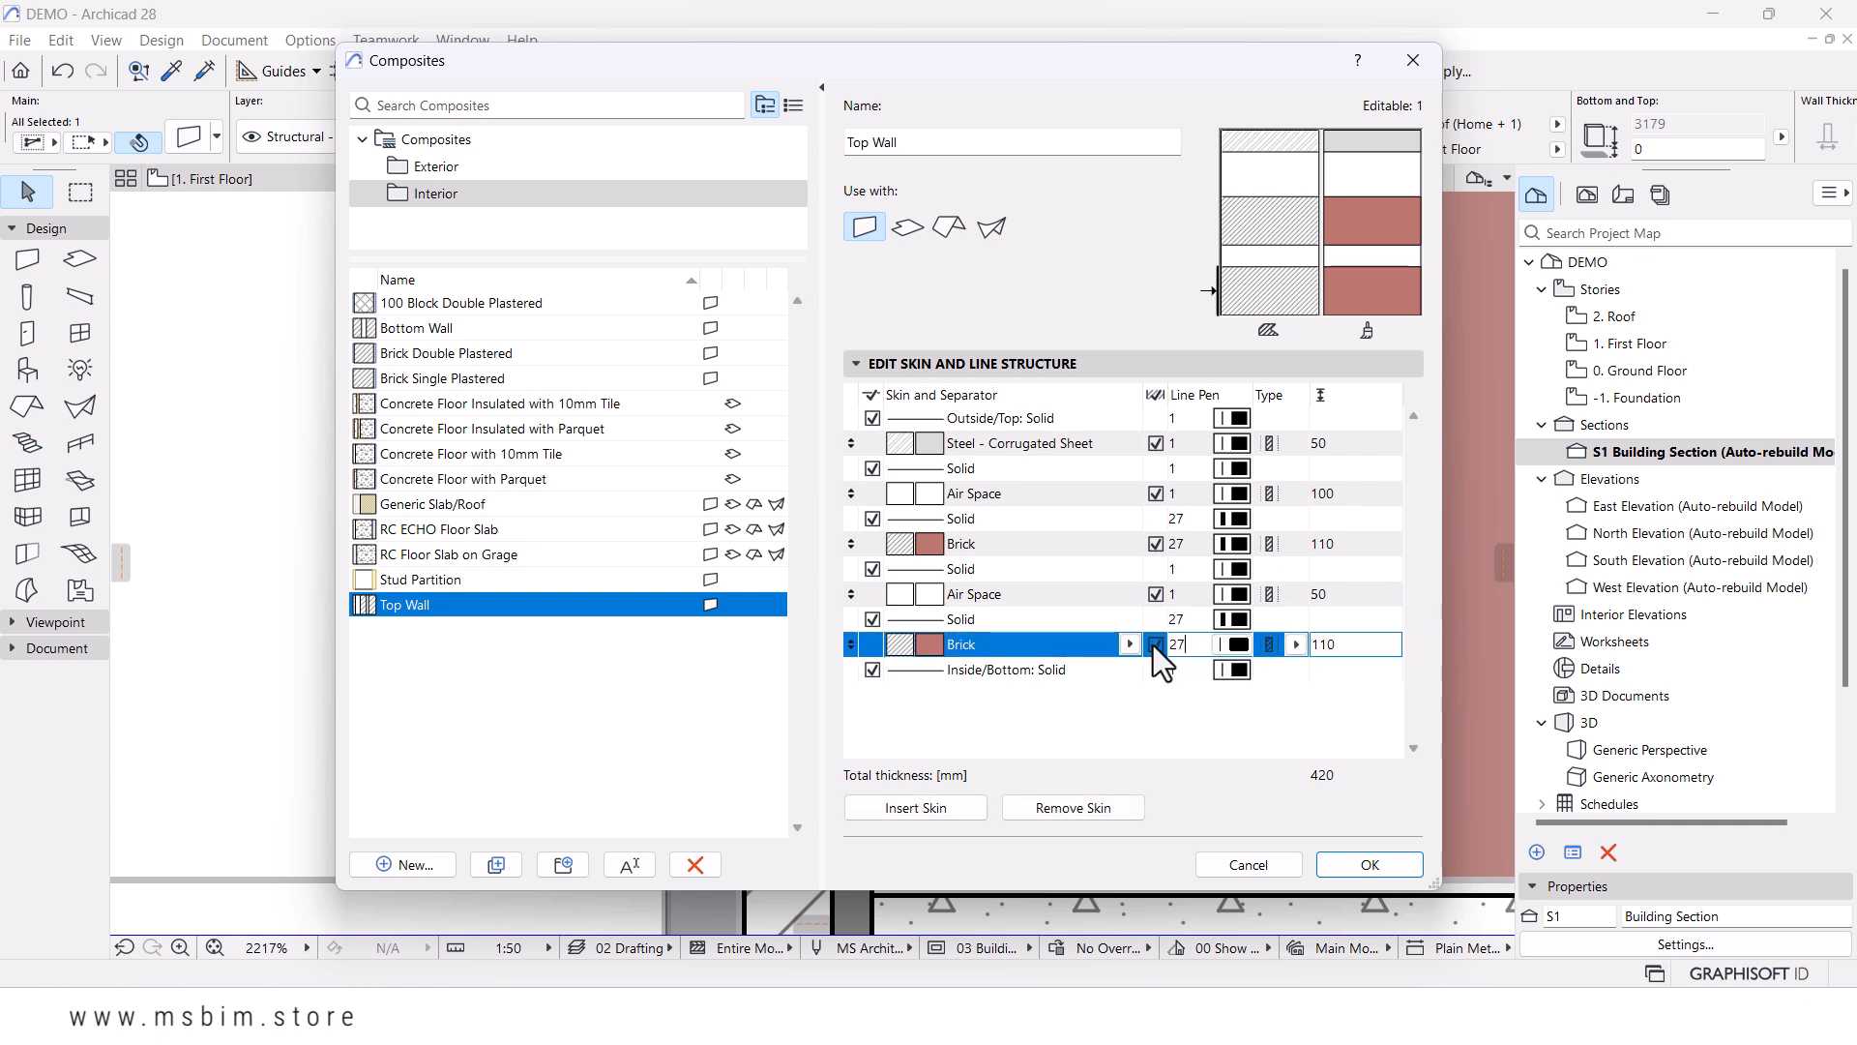
- Set pen 27 for the Inside/Bottom line and for the separator between the outer brick and the 50 mm air space
left_click(1229, 282)
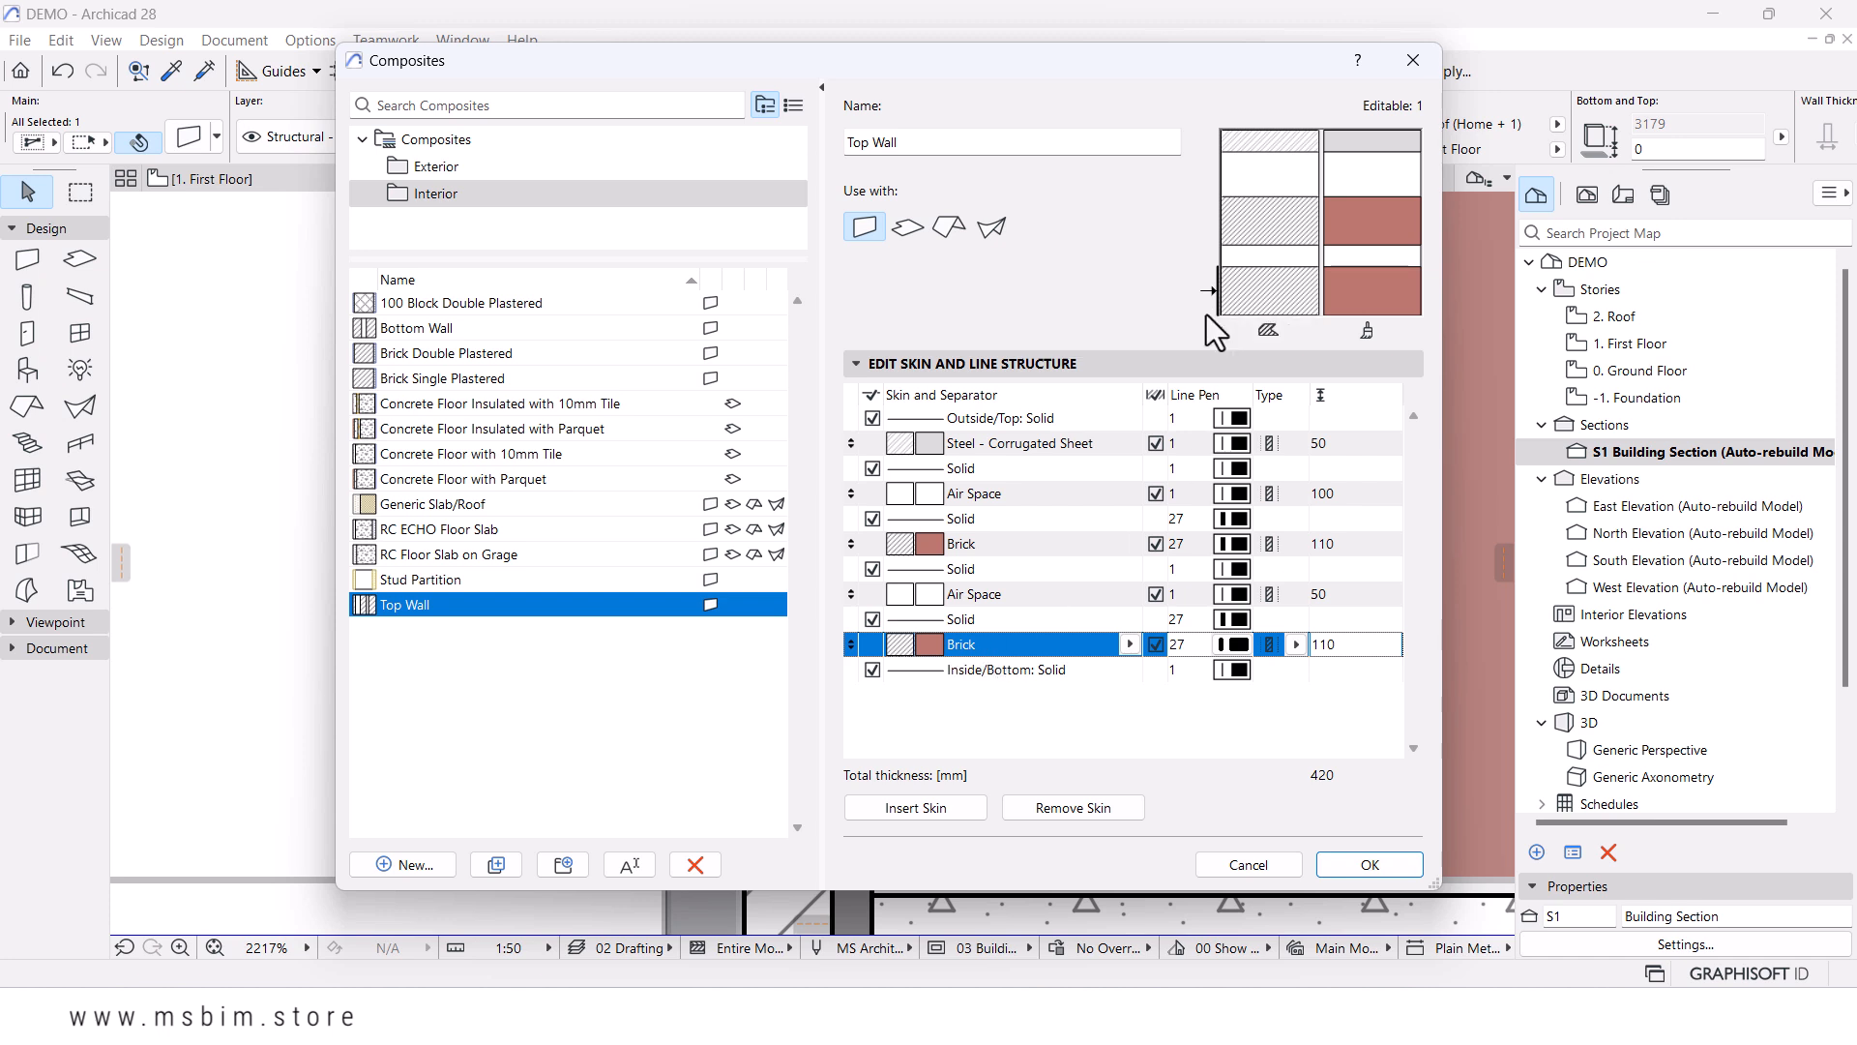
left_click(1180, 669)
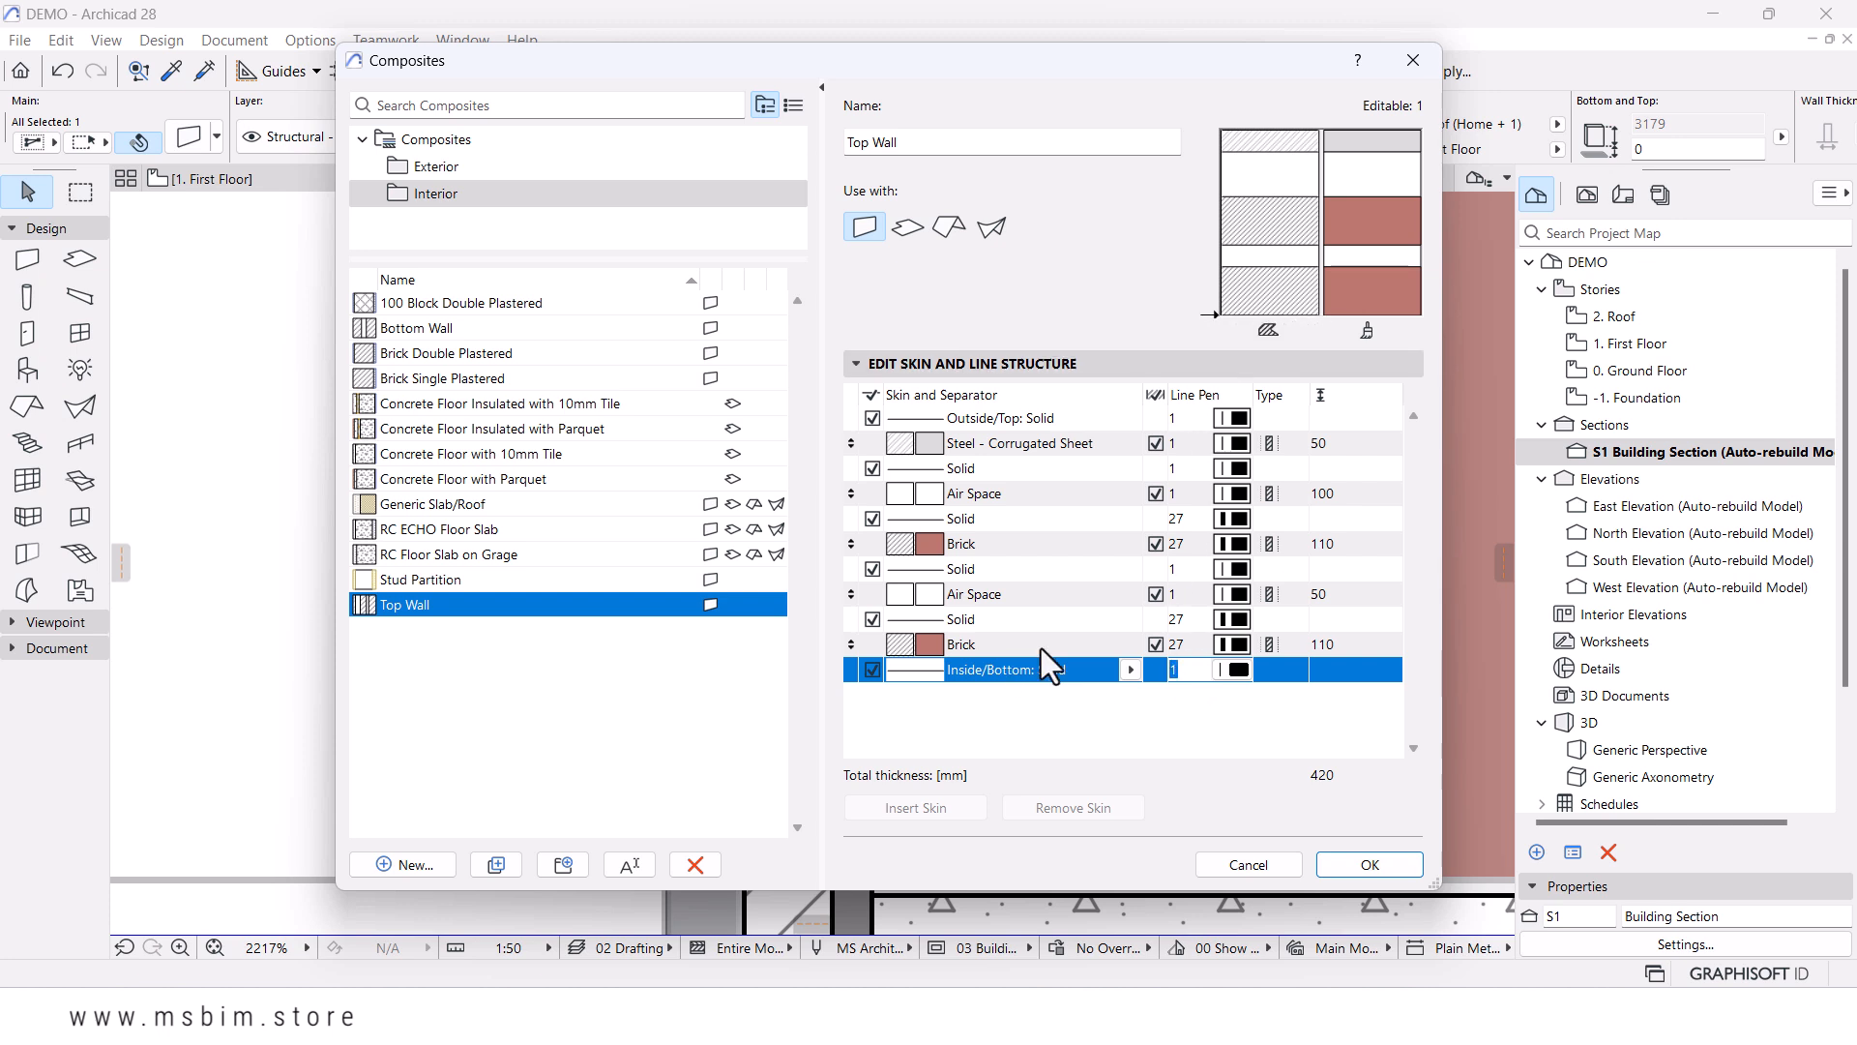
type("27")
left_click(1188, 521)
left_click(1181, 547)
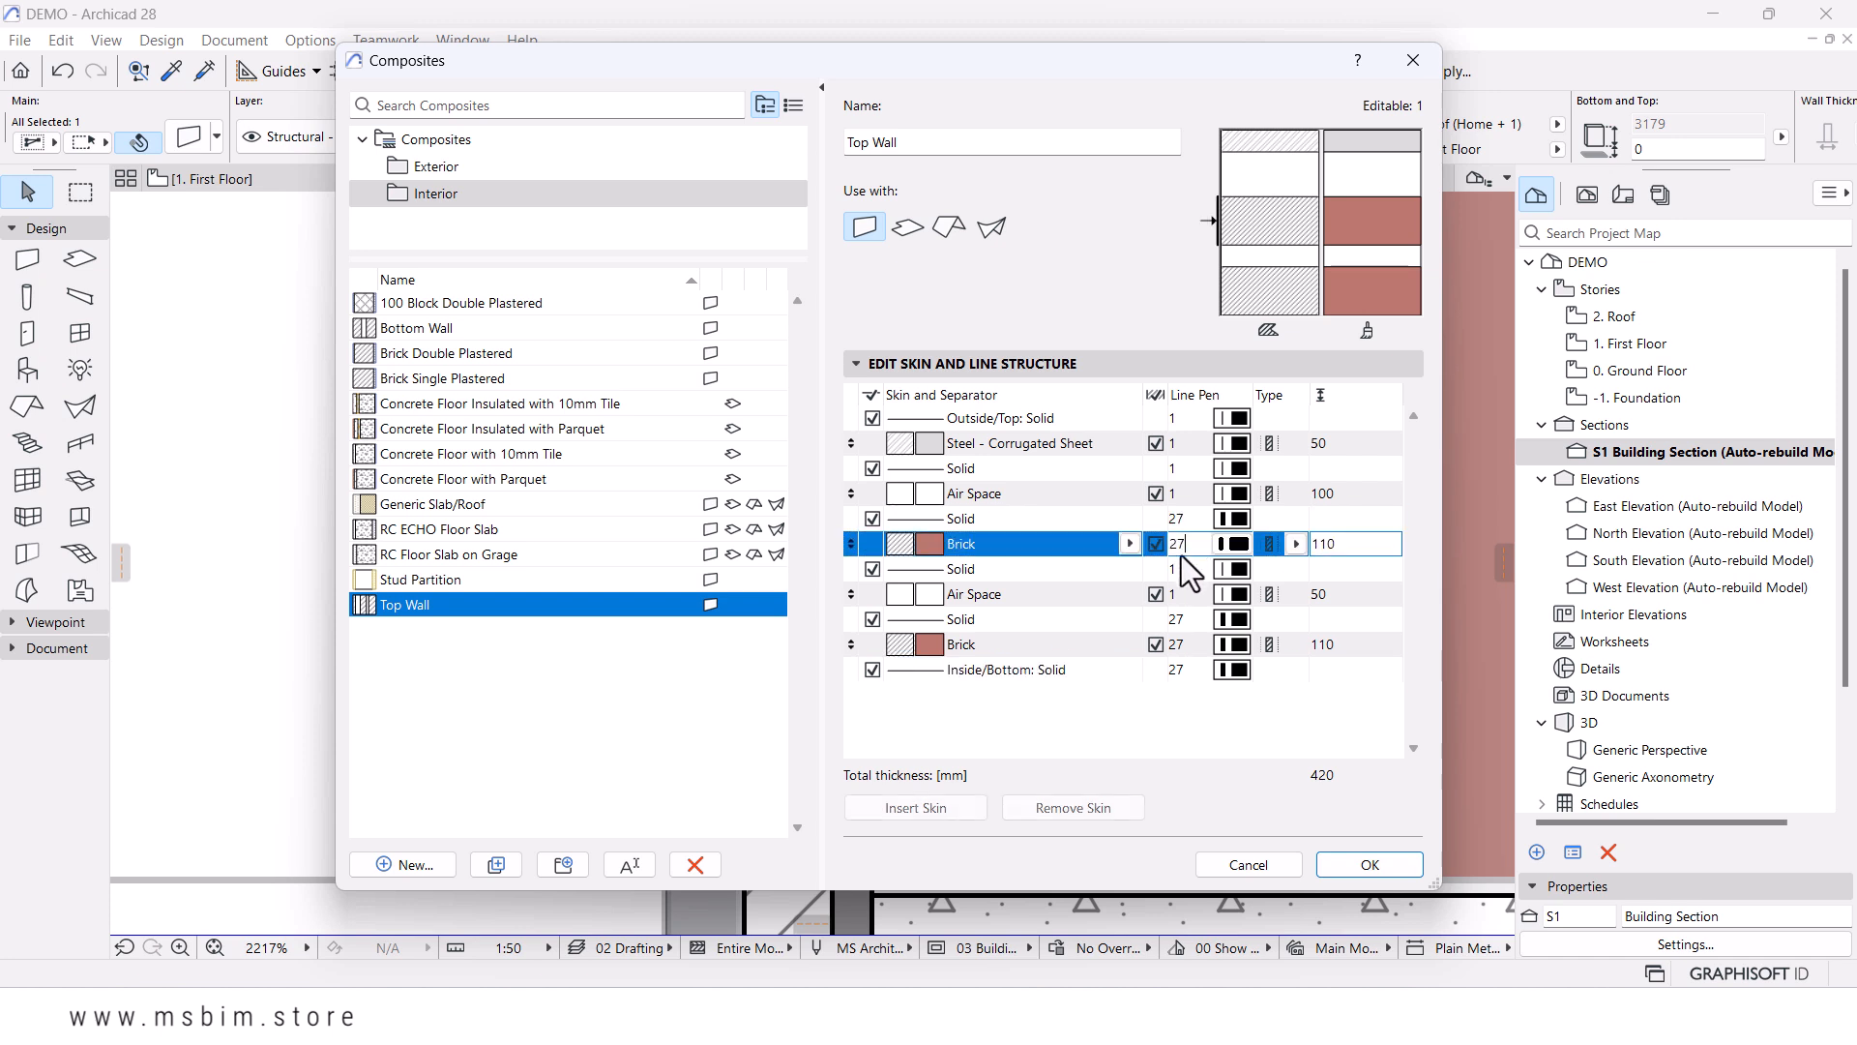
left_click(1178, 571)
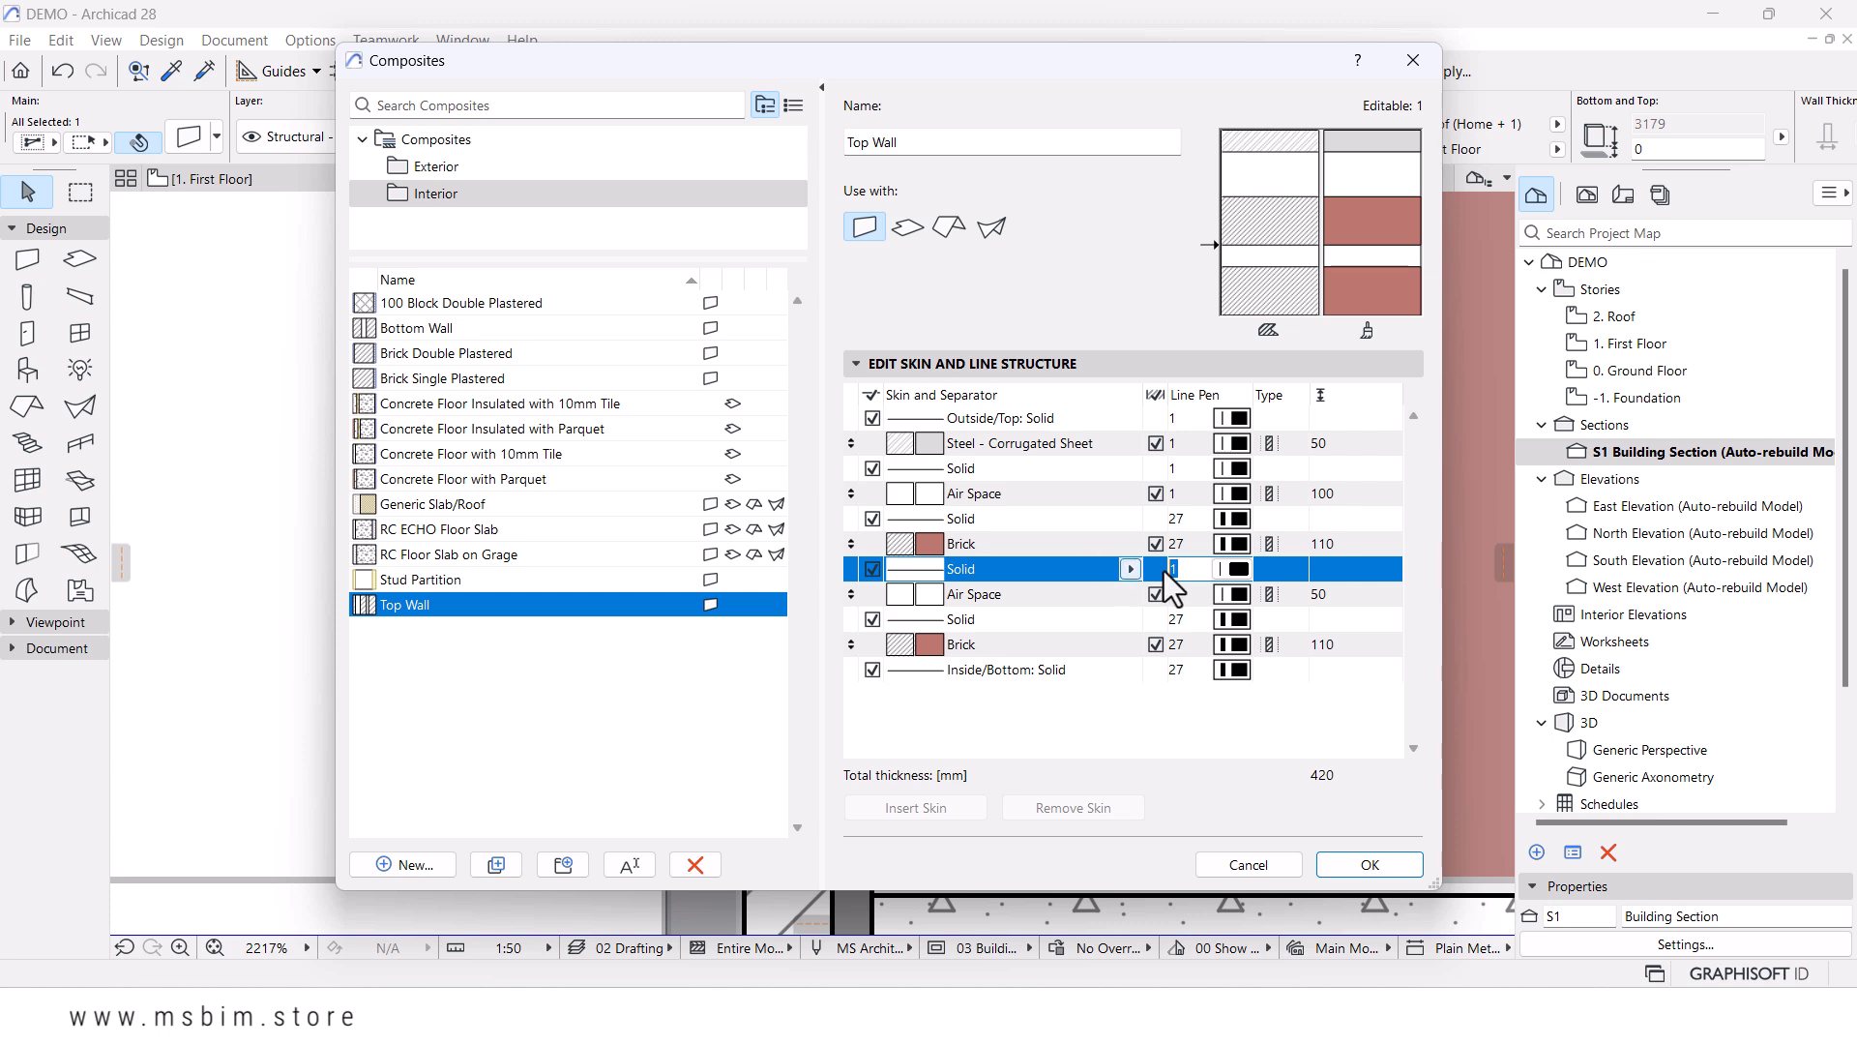
type("27")
left_click(1087, 718)
- Set the composite's Outside/Top line to the light grey pen 166
left_click(1022, 445)
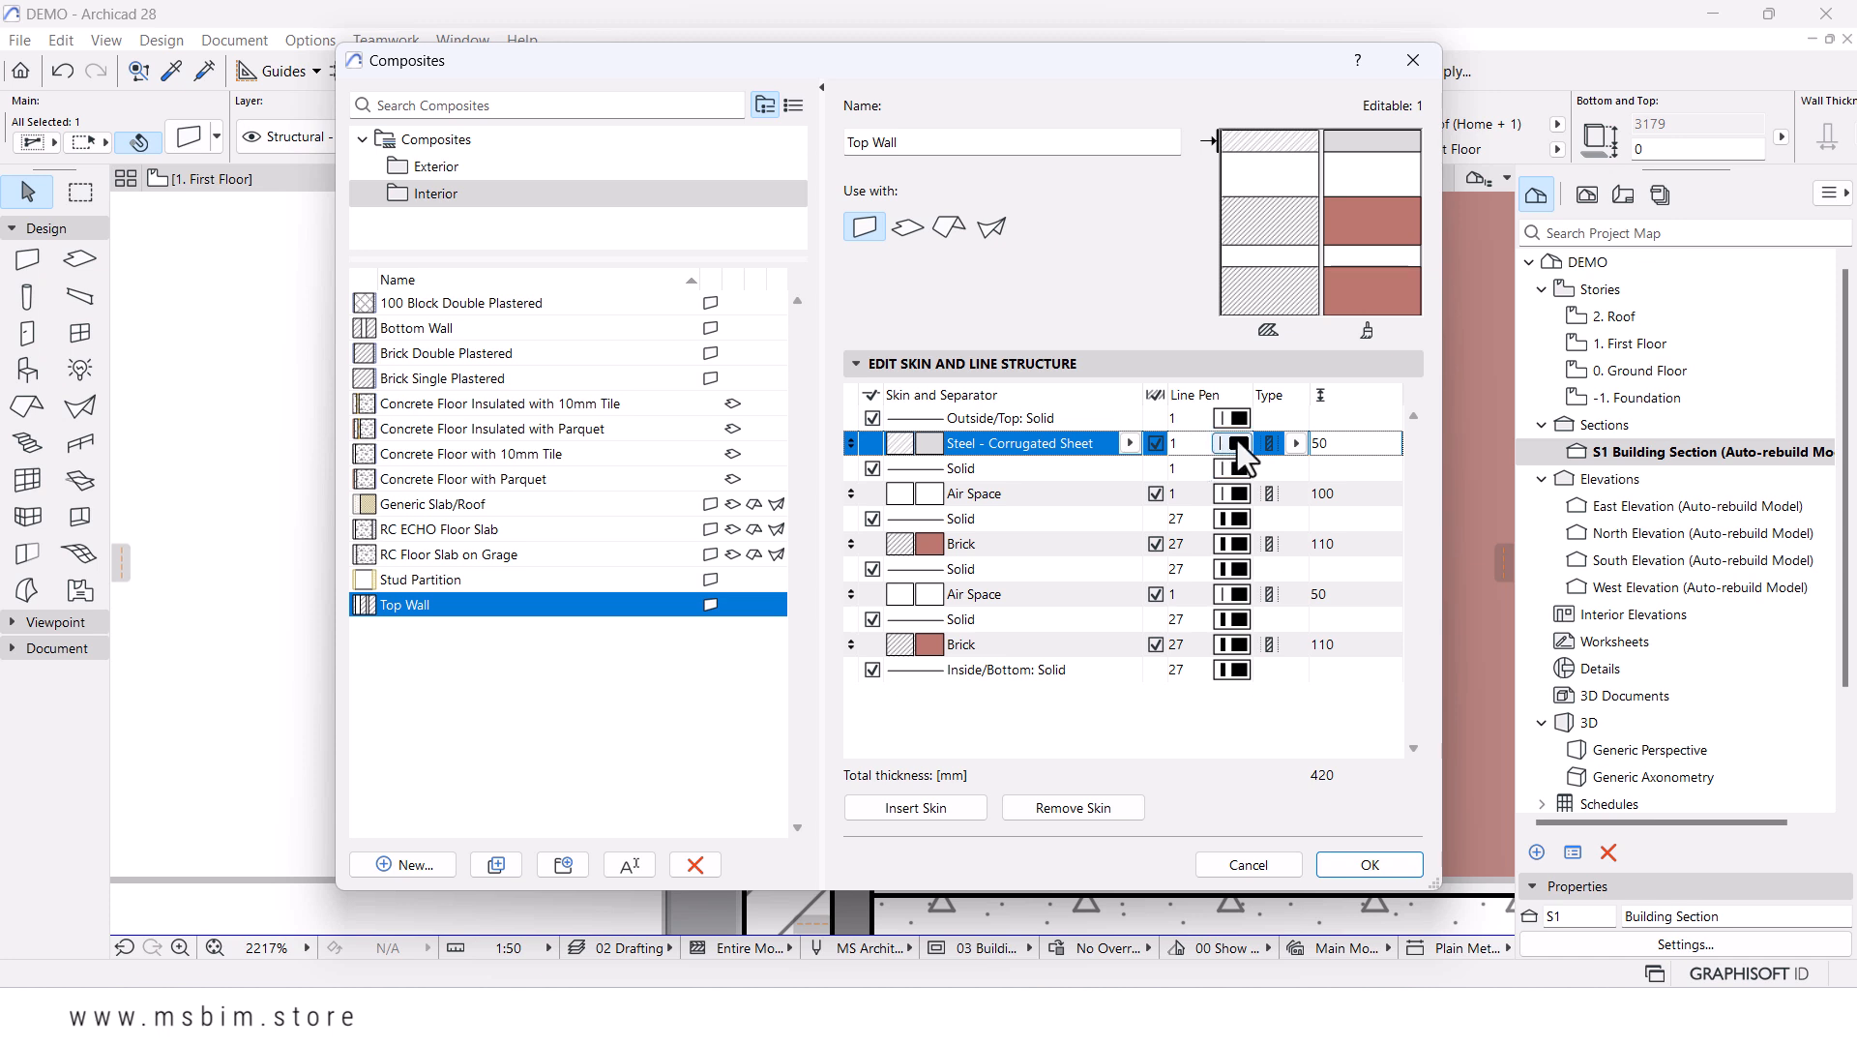
left_click(1235, 414)
left_click(1237, 414)
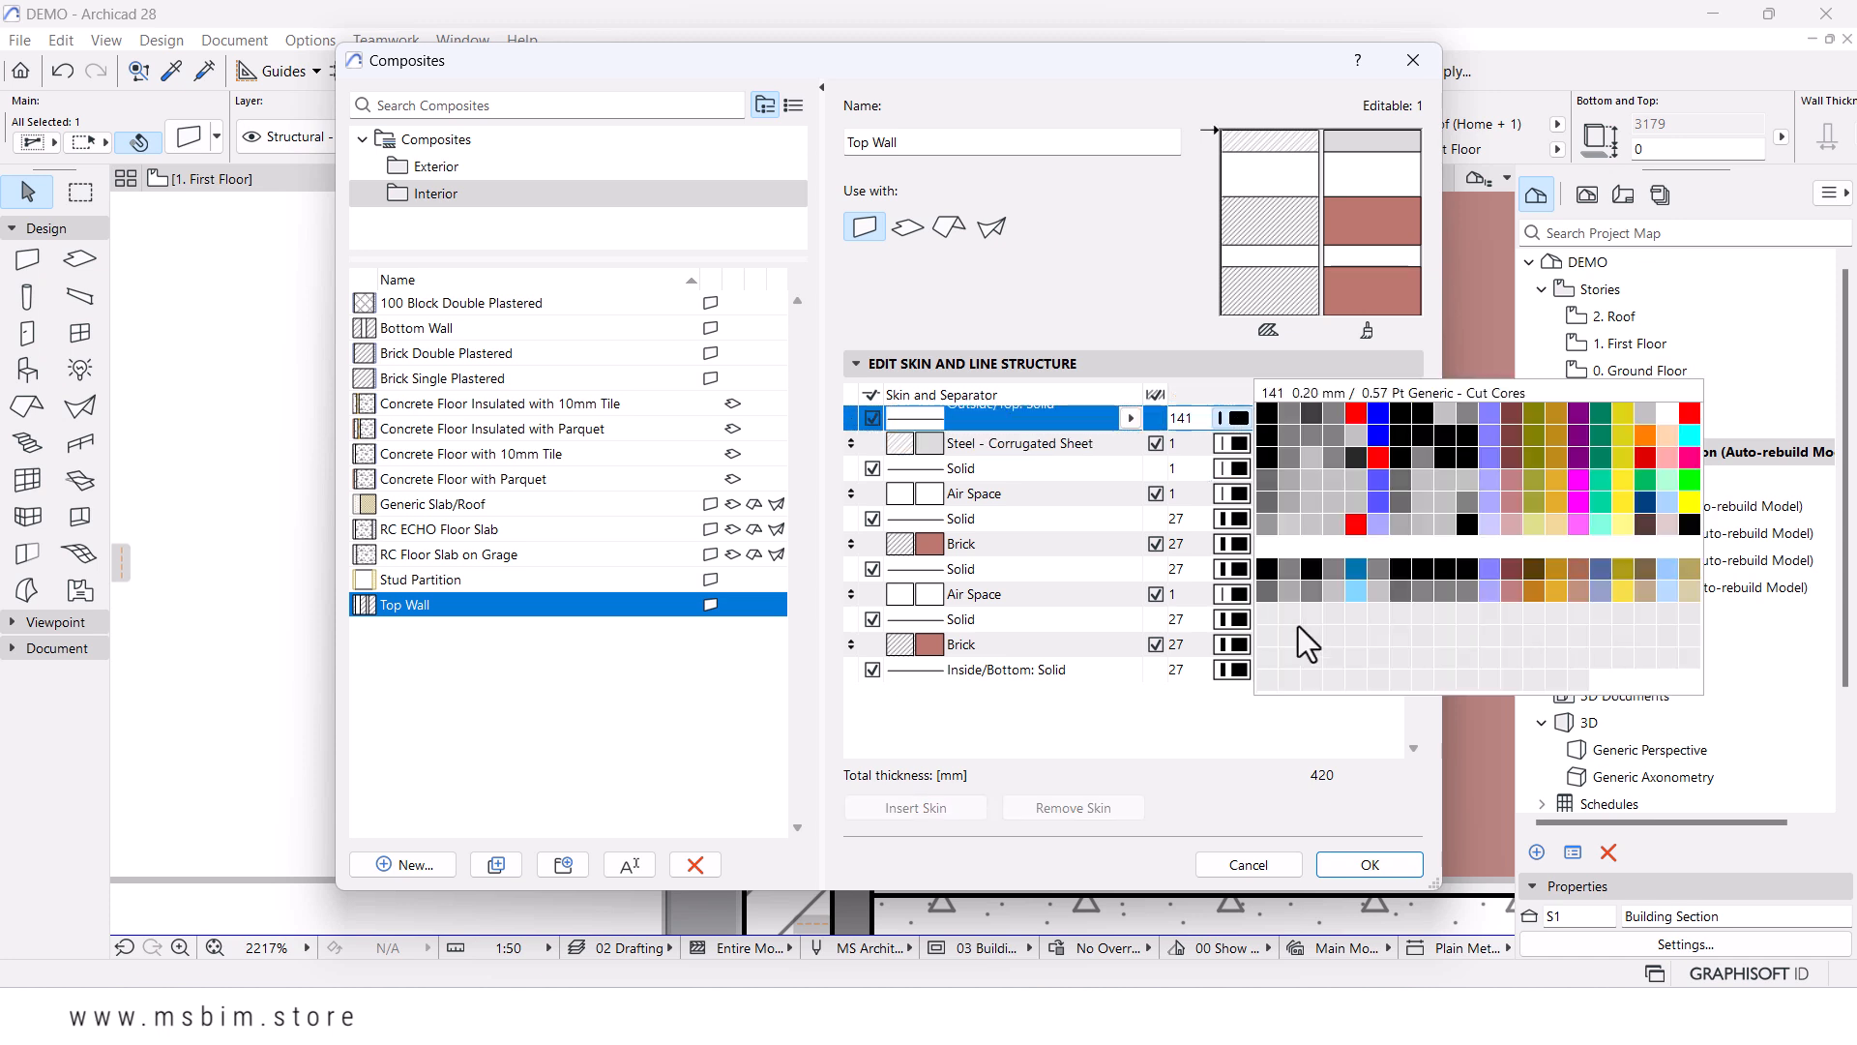
left_click(1372, 588)
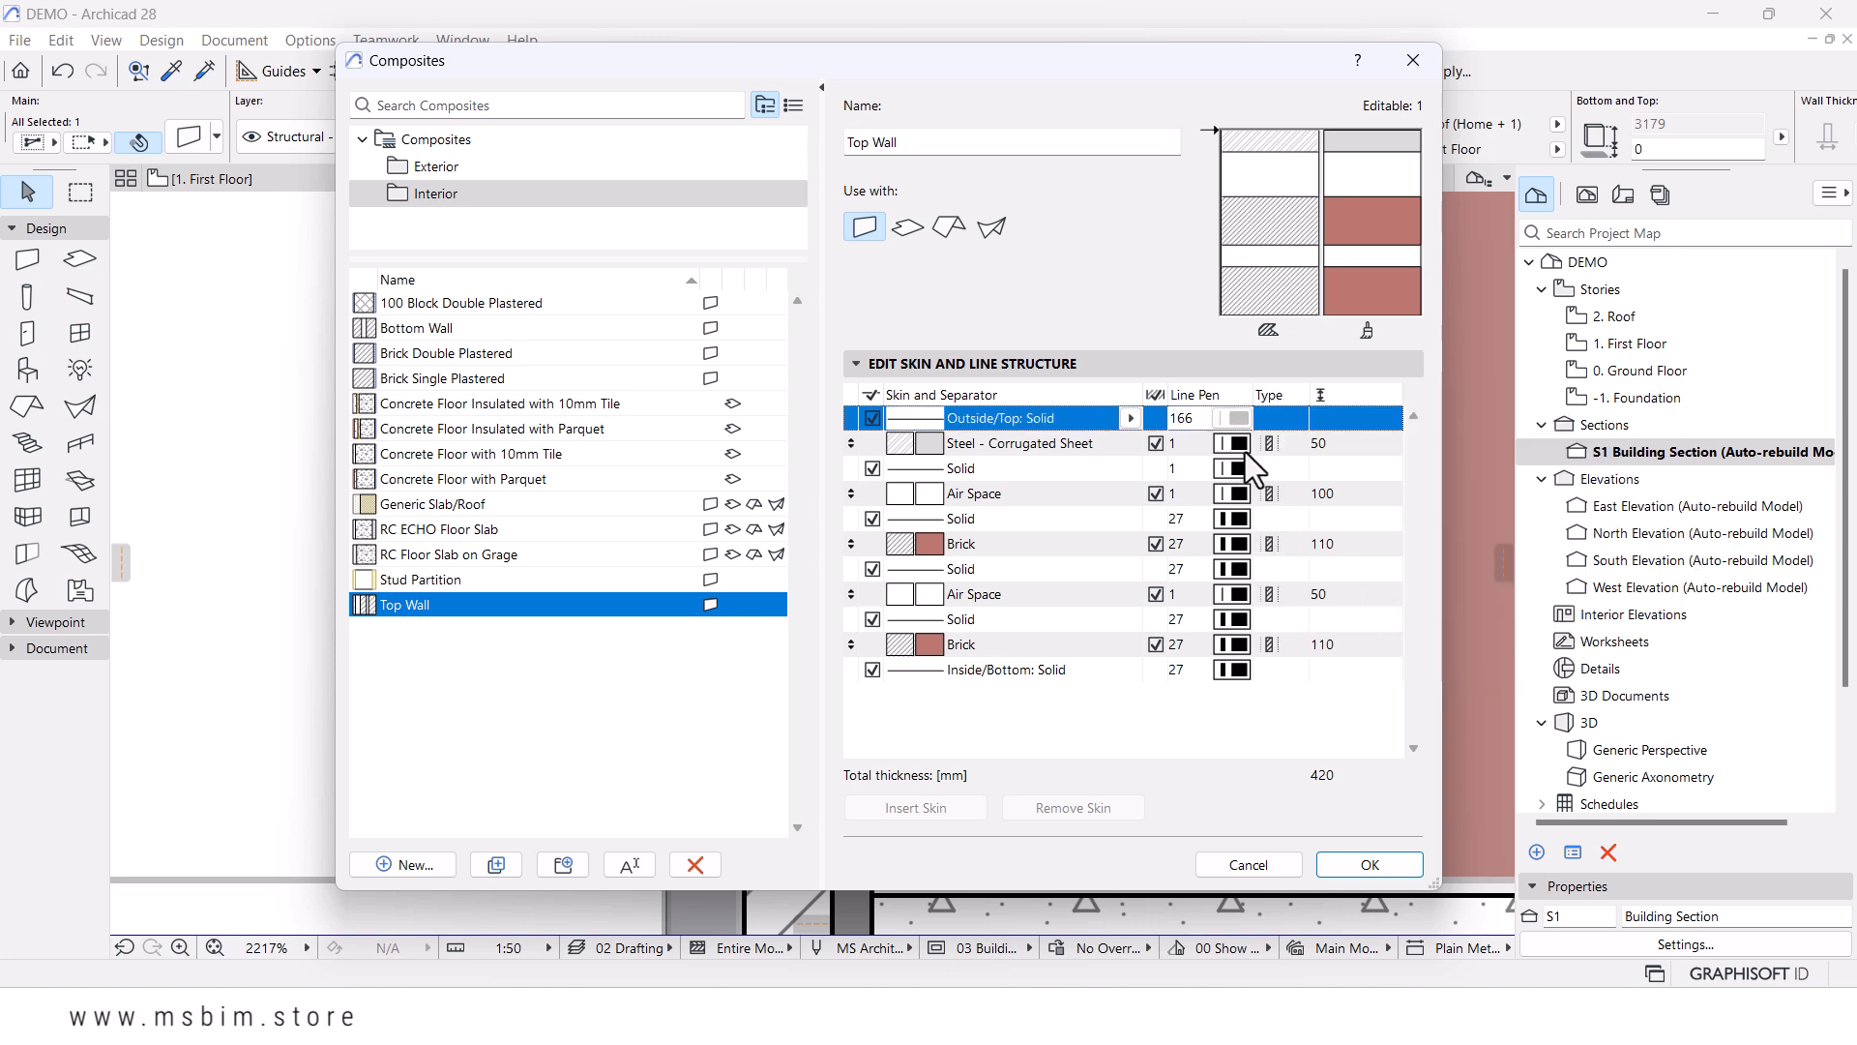
- Set the Steel - Corrugated Sheet skin's line pen to 166
left_click(1244, 445)
left_click(1244, 445)
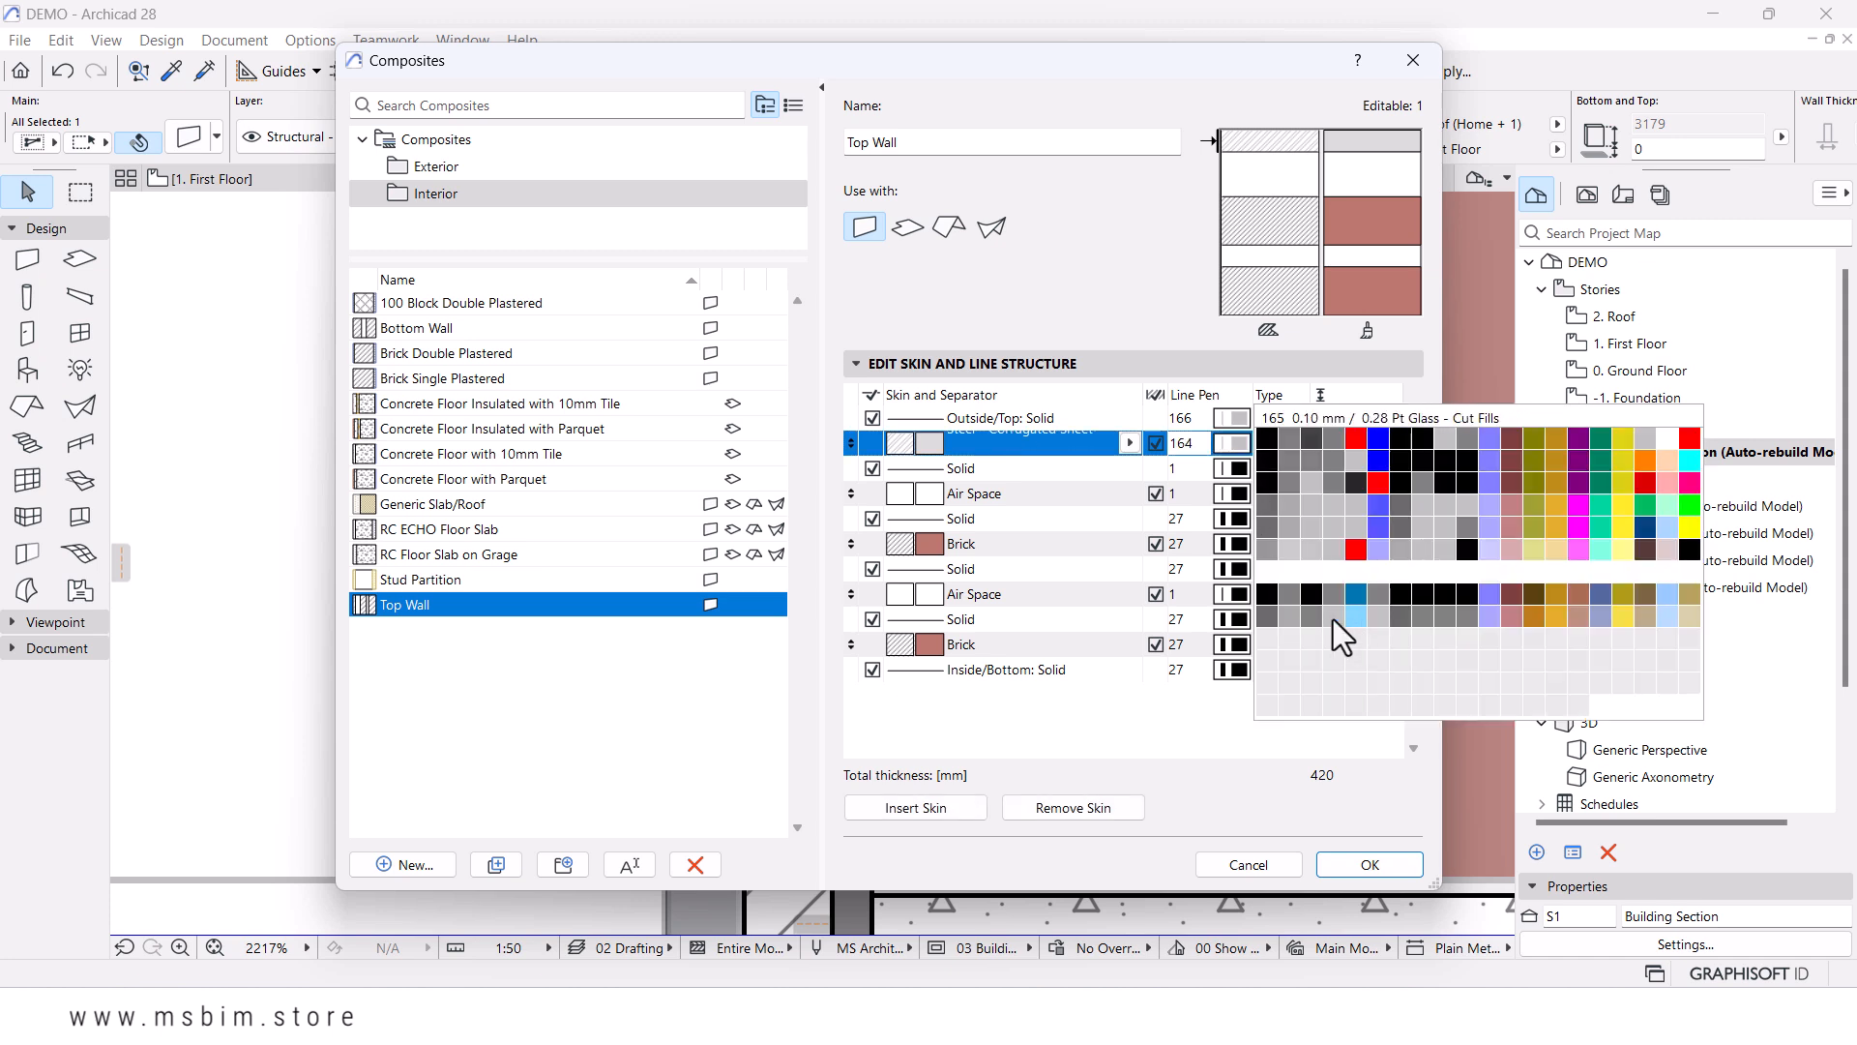
left_click(1077, 451)
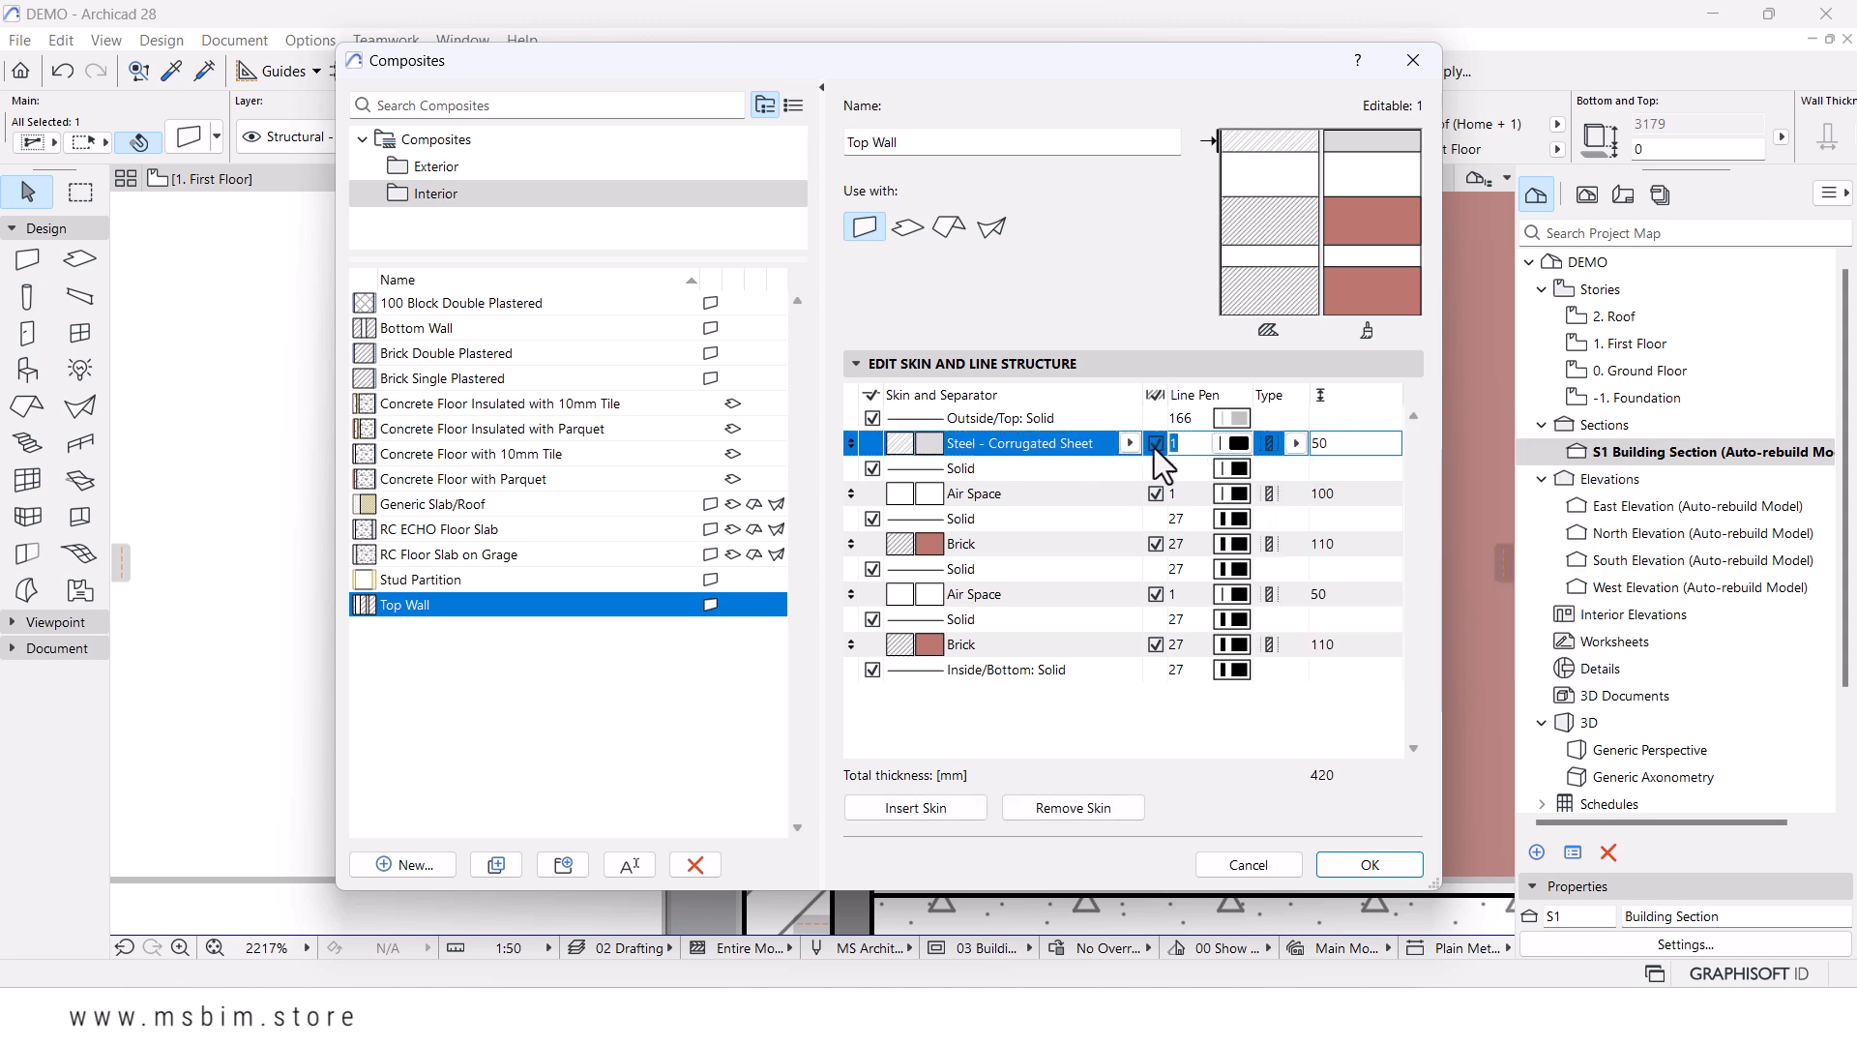
type("66")
left_click(1193, 692)
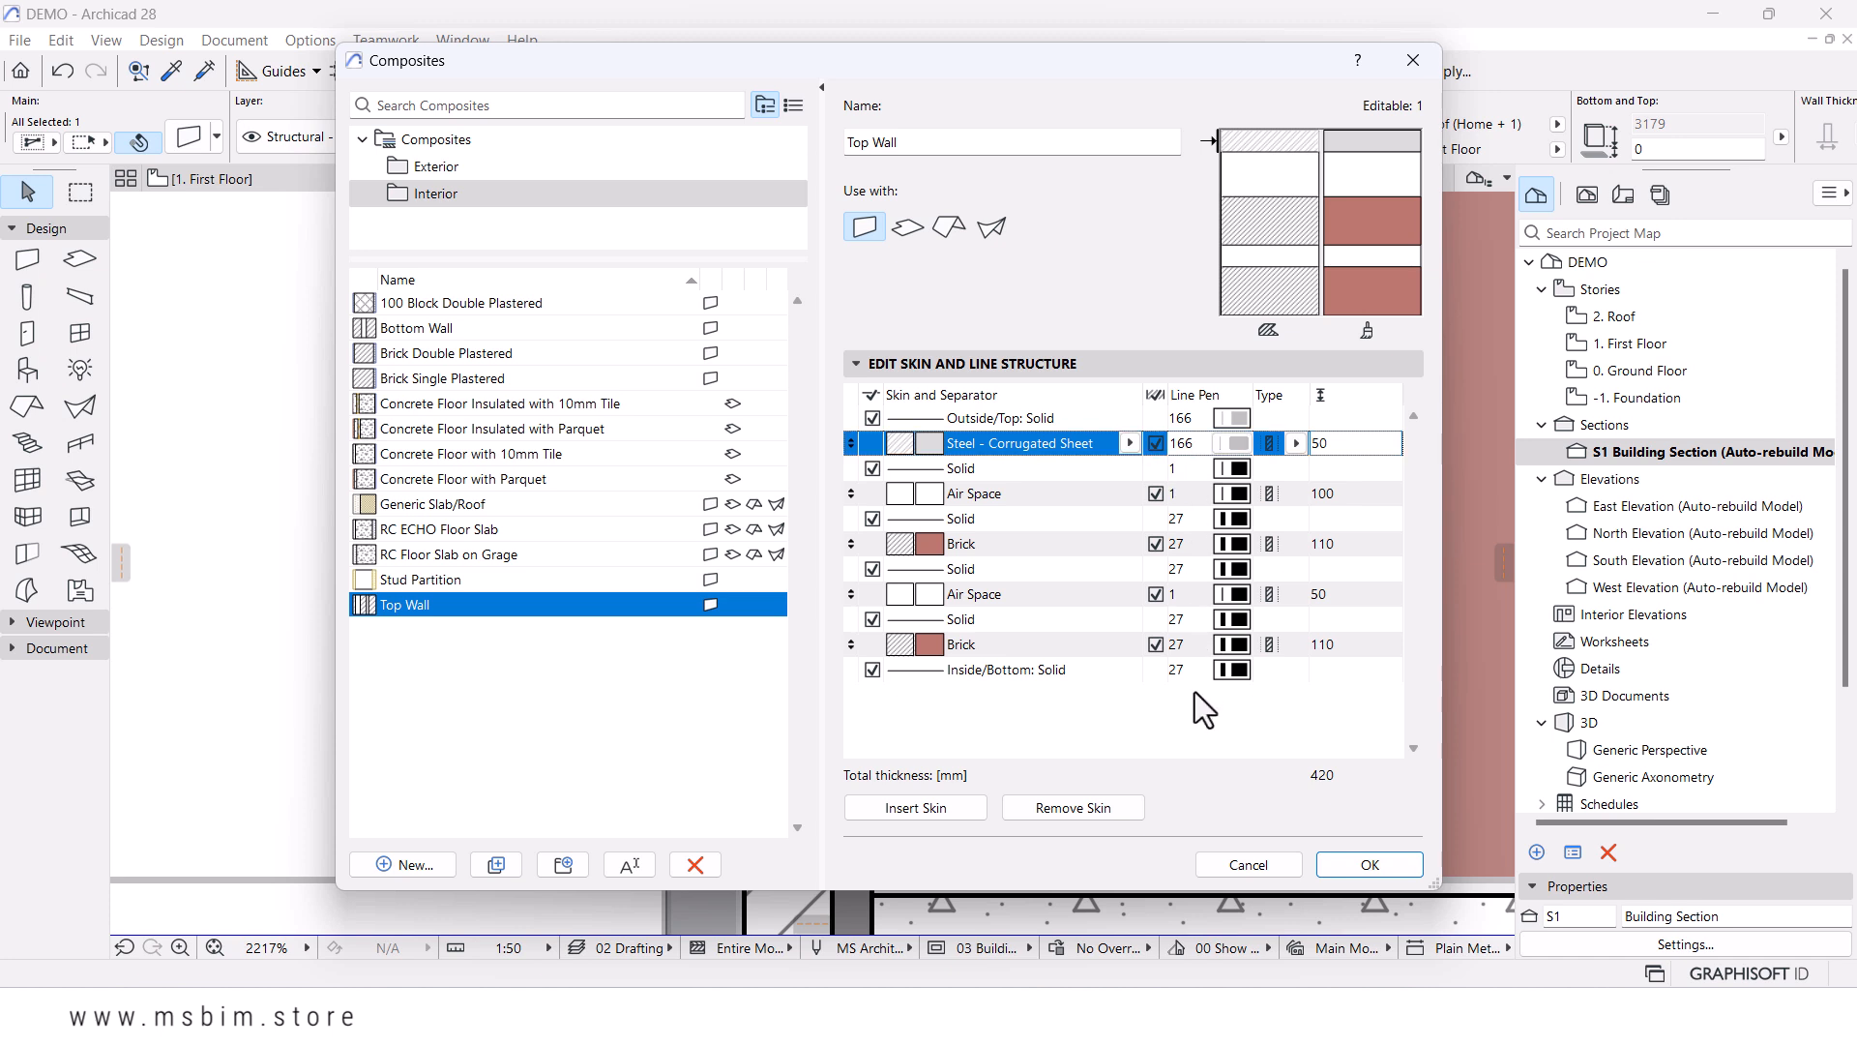
- Set the 100 mm air space's line pen to 166, apply the Top Wall composite changes and deselect the wall
left_click(1187, 503)
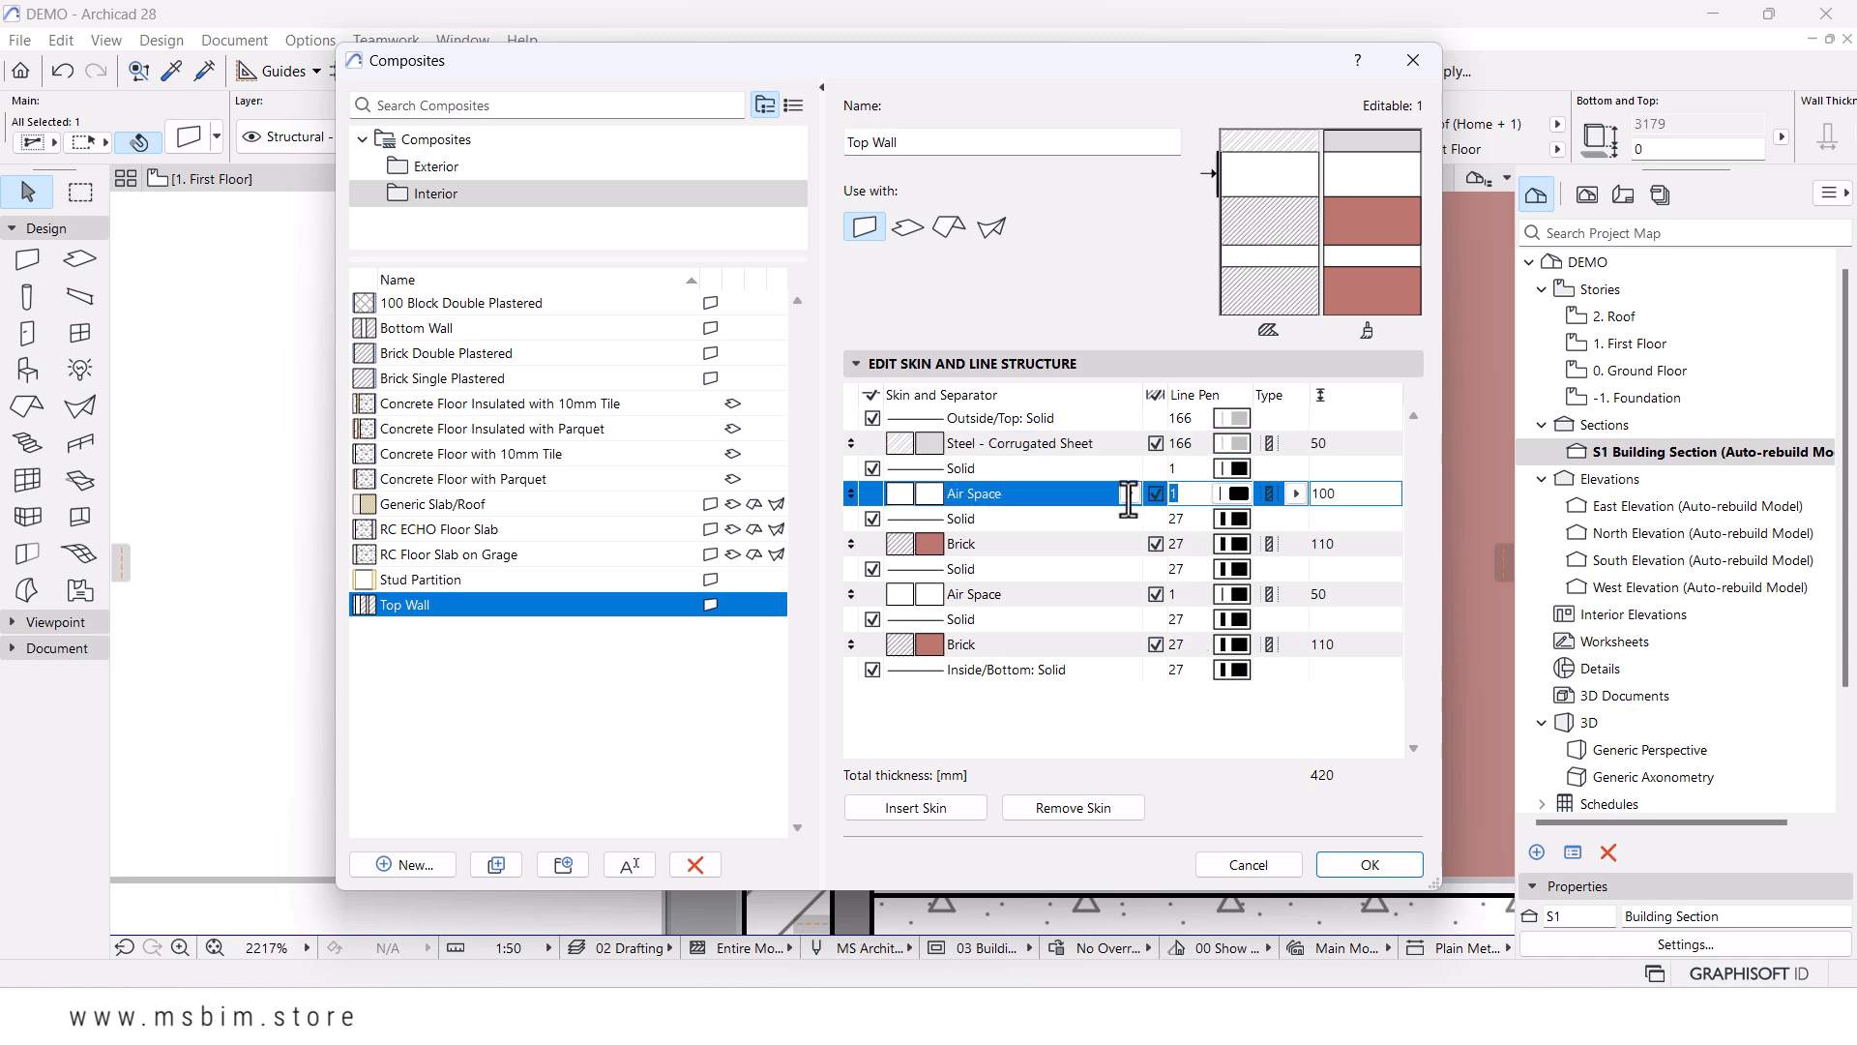
type("66")
left_click(1119, 729)
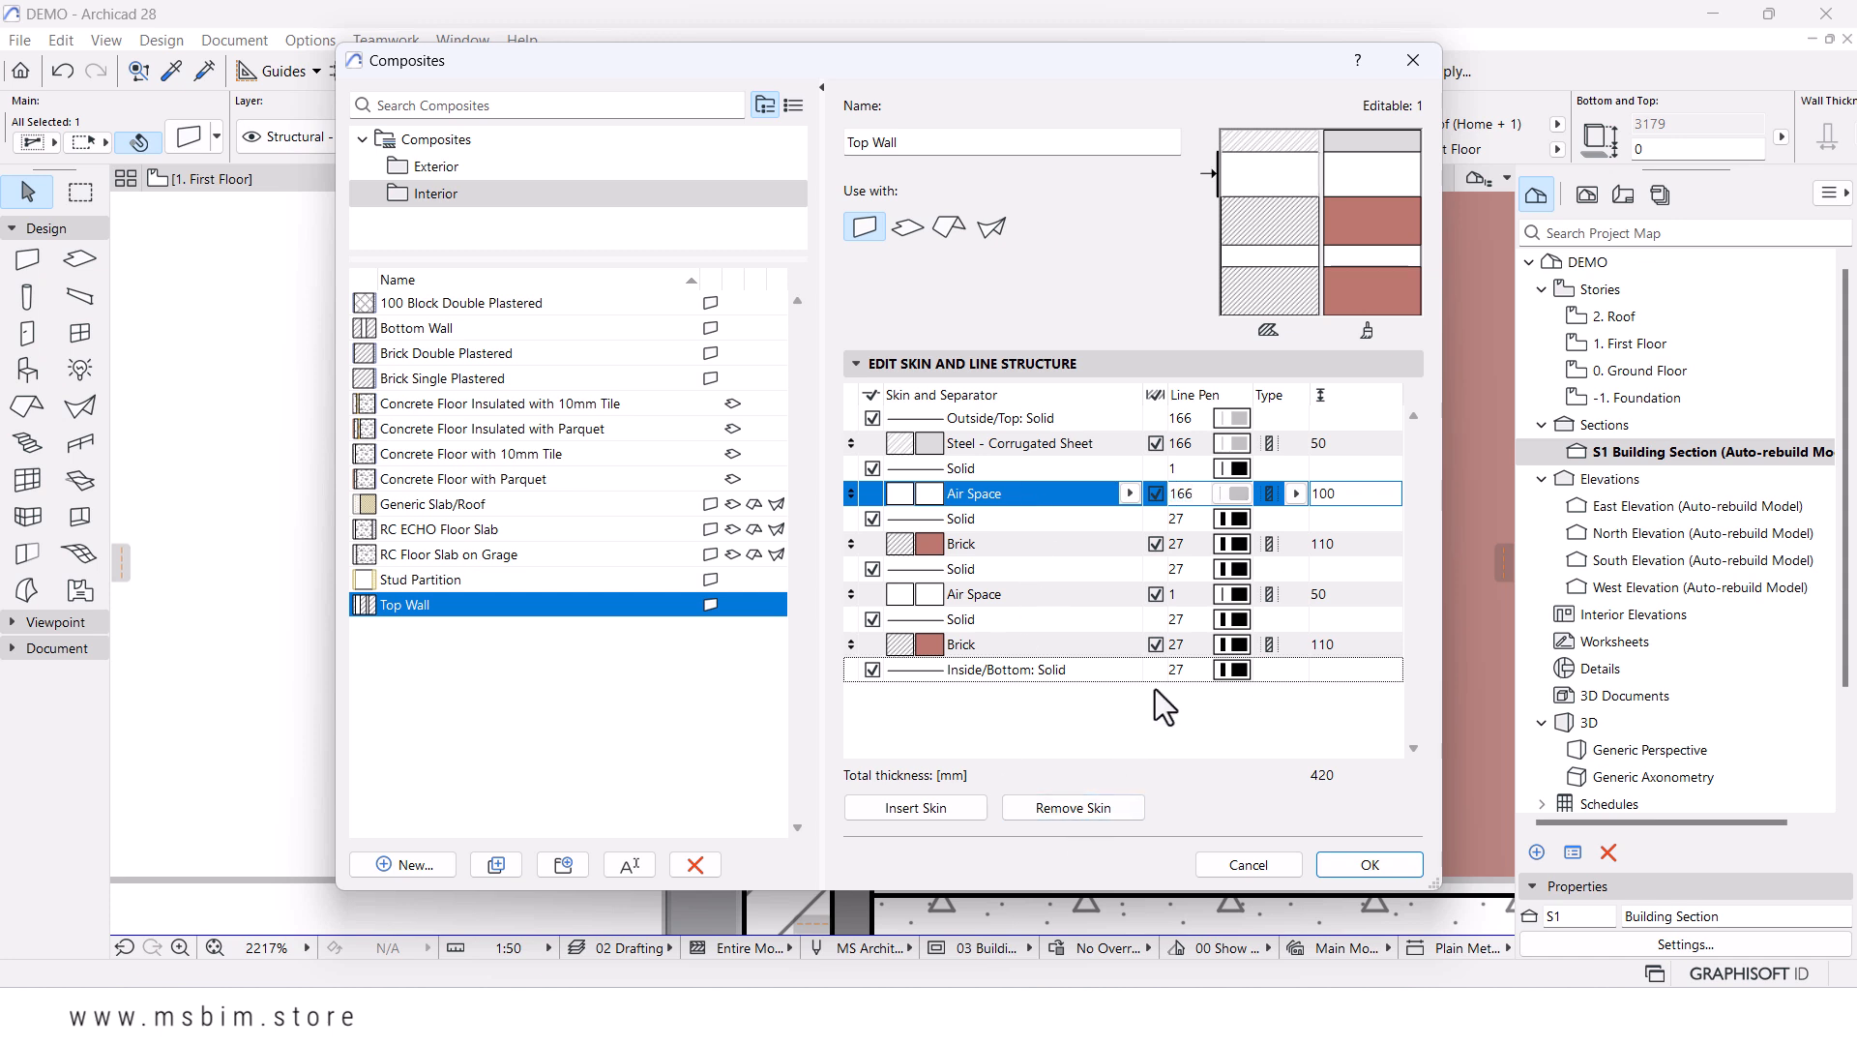
left_click(1368, 863)
key("Escape")
scroll(970, 506, "down", 4)
scroll(847, 426, "up", 3)
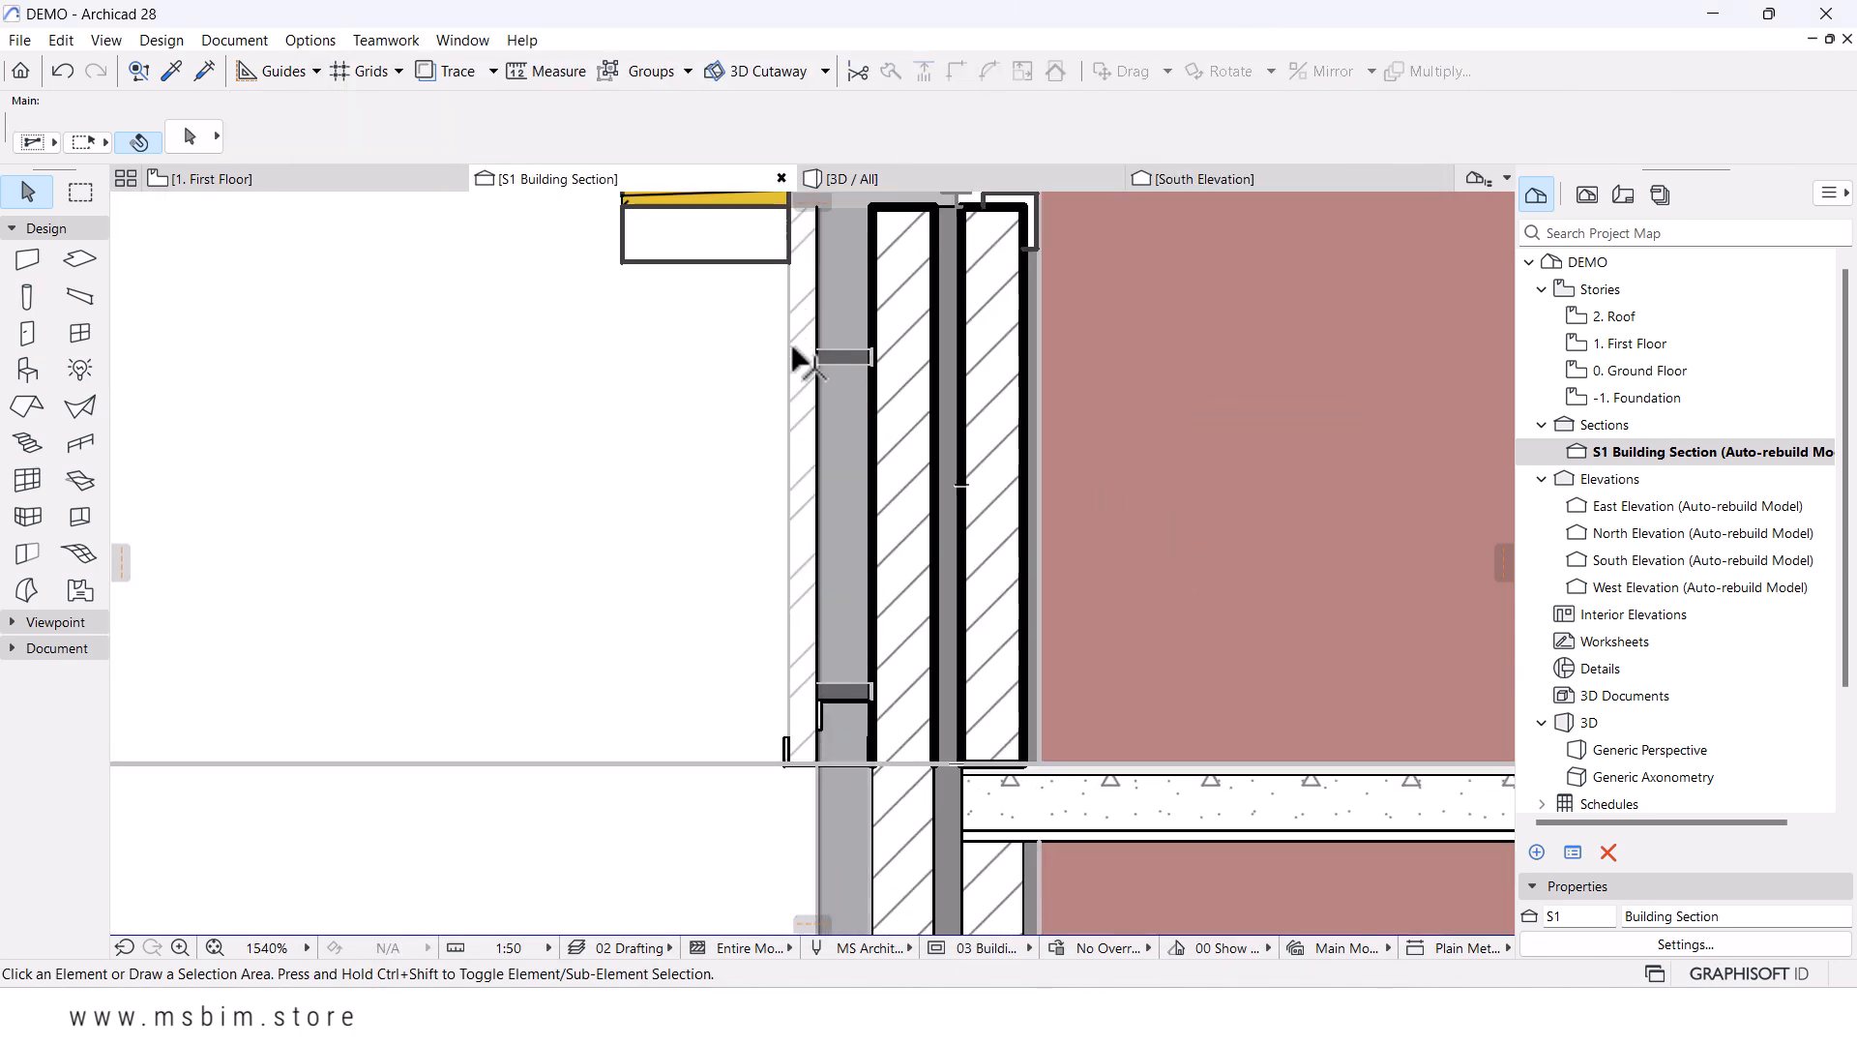
- Examine the wall's line weights in the building section from the upper floor down to the foundation
scroll(800, 381, "up", 2)
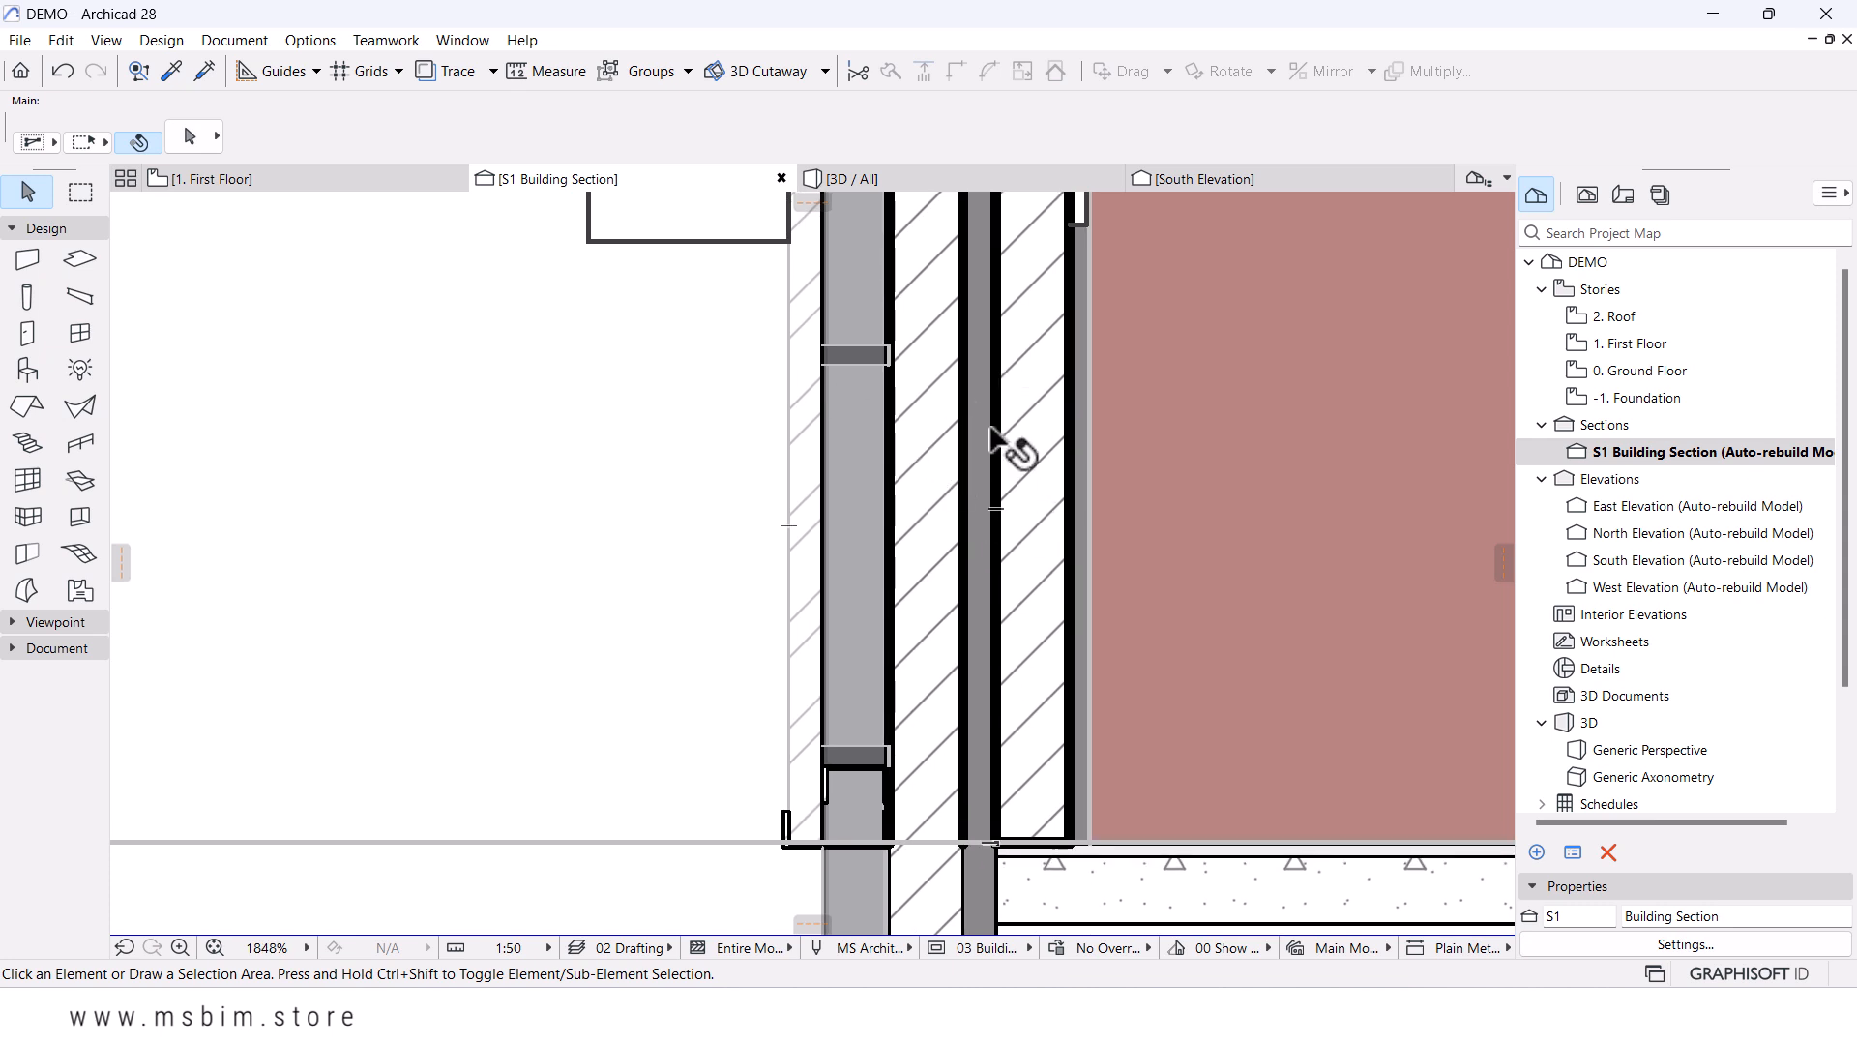
scroll(958, 464, "down", 5)
scroll(958, 484, "up", 4)
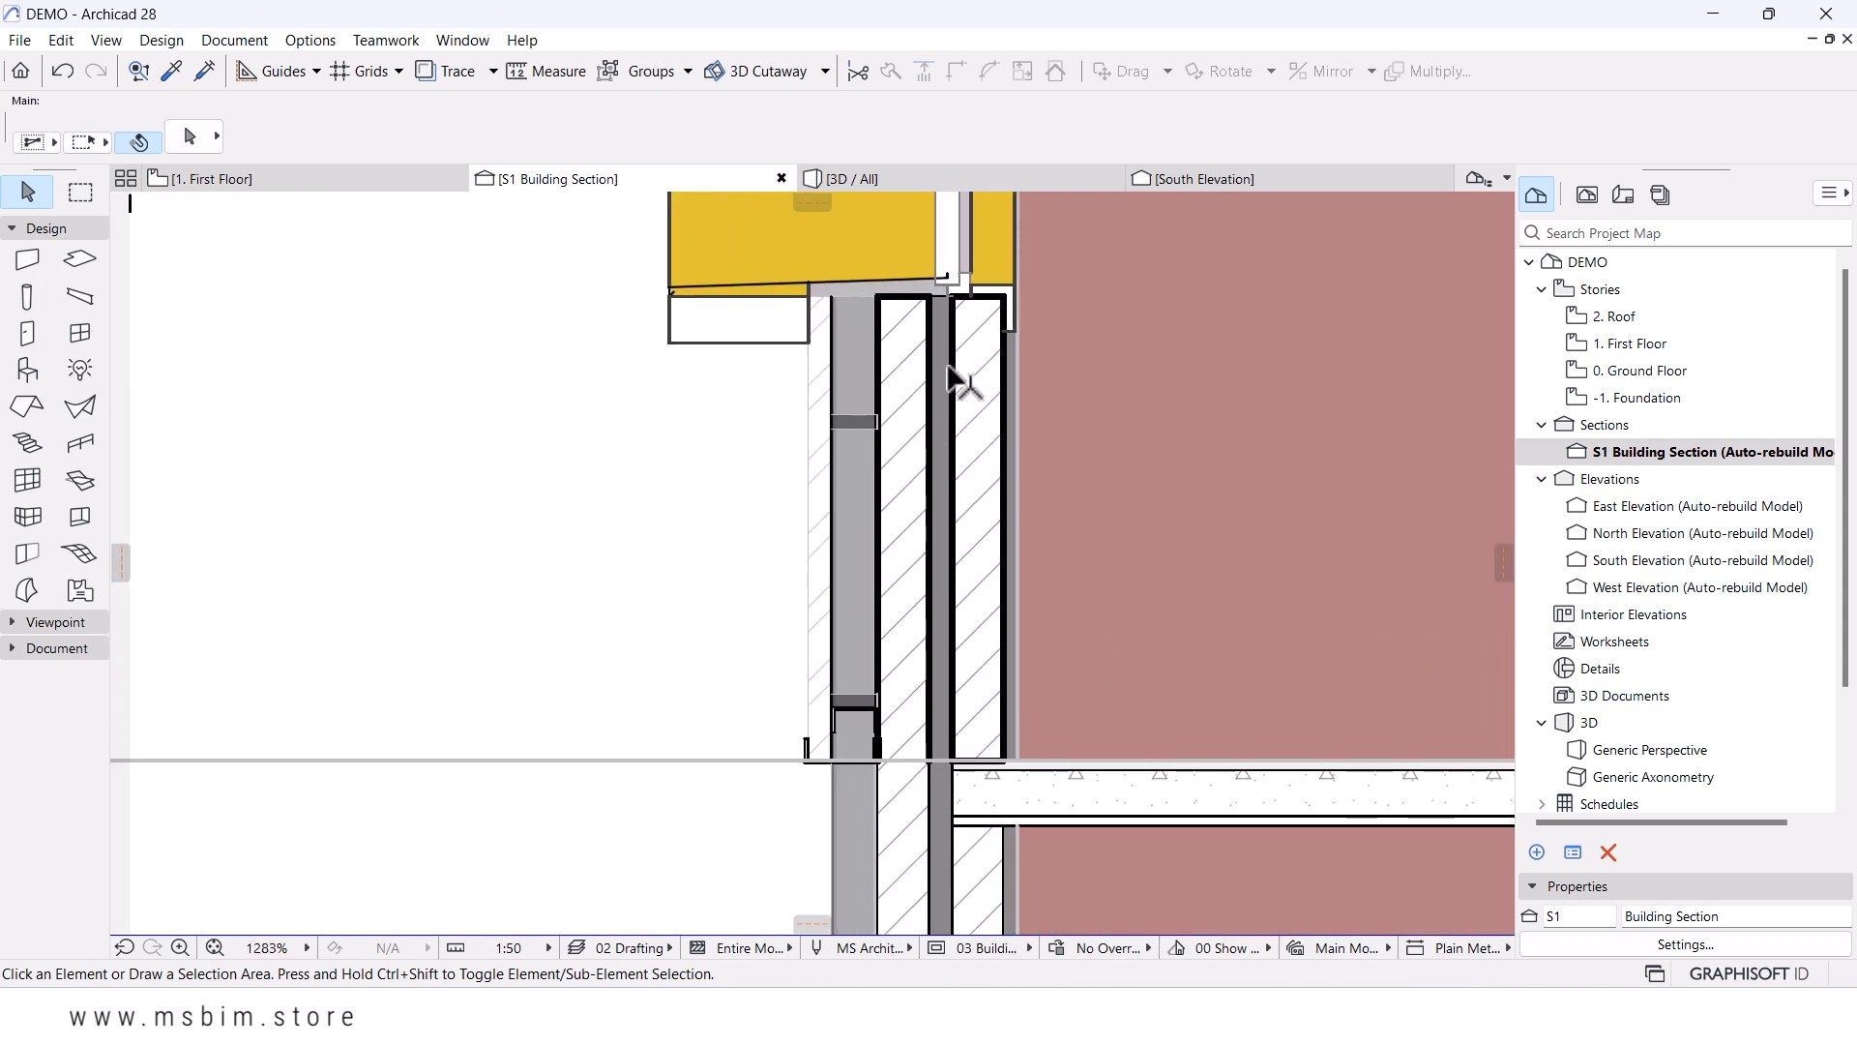
scroll(997, 290, "up", 4)
scroll(914, 484, "down", 8)
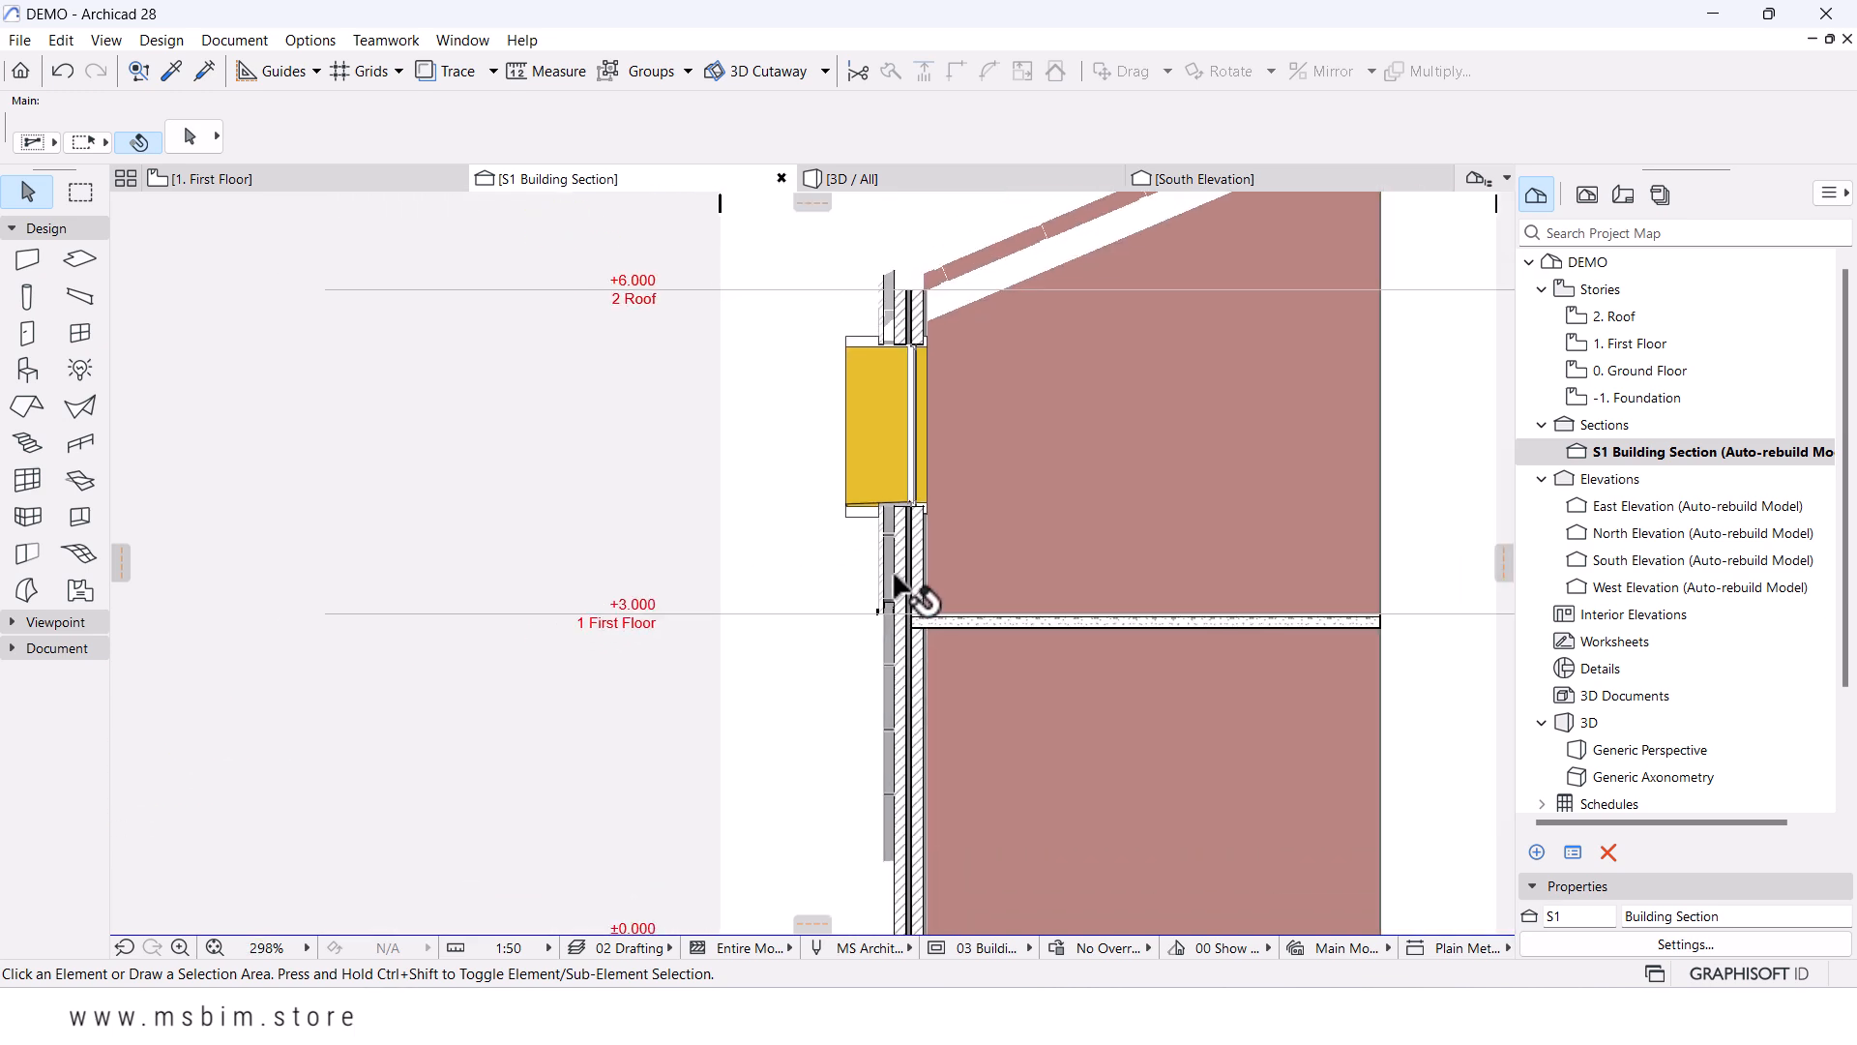
scroll(948, 320, "up", 4)
scroll(946, 298, "up", 2)
scroll(941, 328, "down", 8)
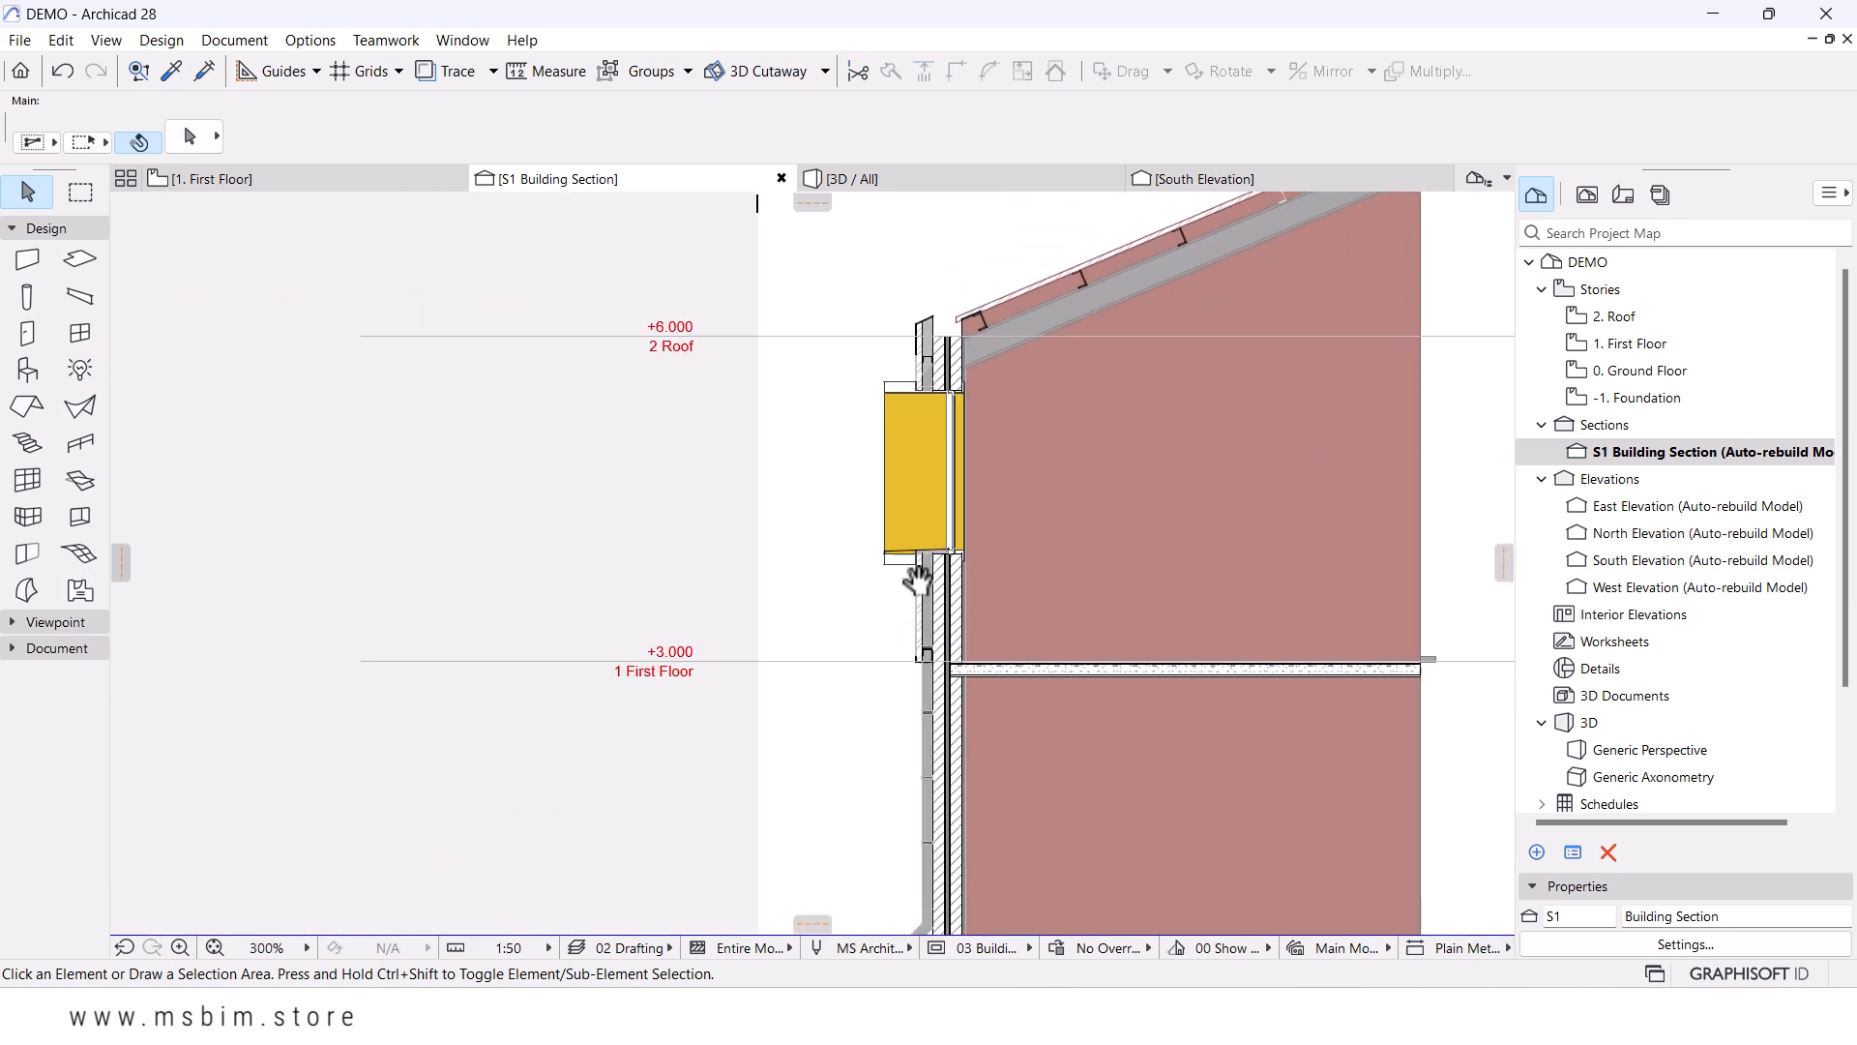
middle_click_drag(906, 776, 891, 581)
scroll(891, 582, "up", 3)
middle_click_drag(955, 741, 945, 580)
scroll(987, 769, "up", 6)
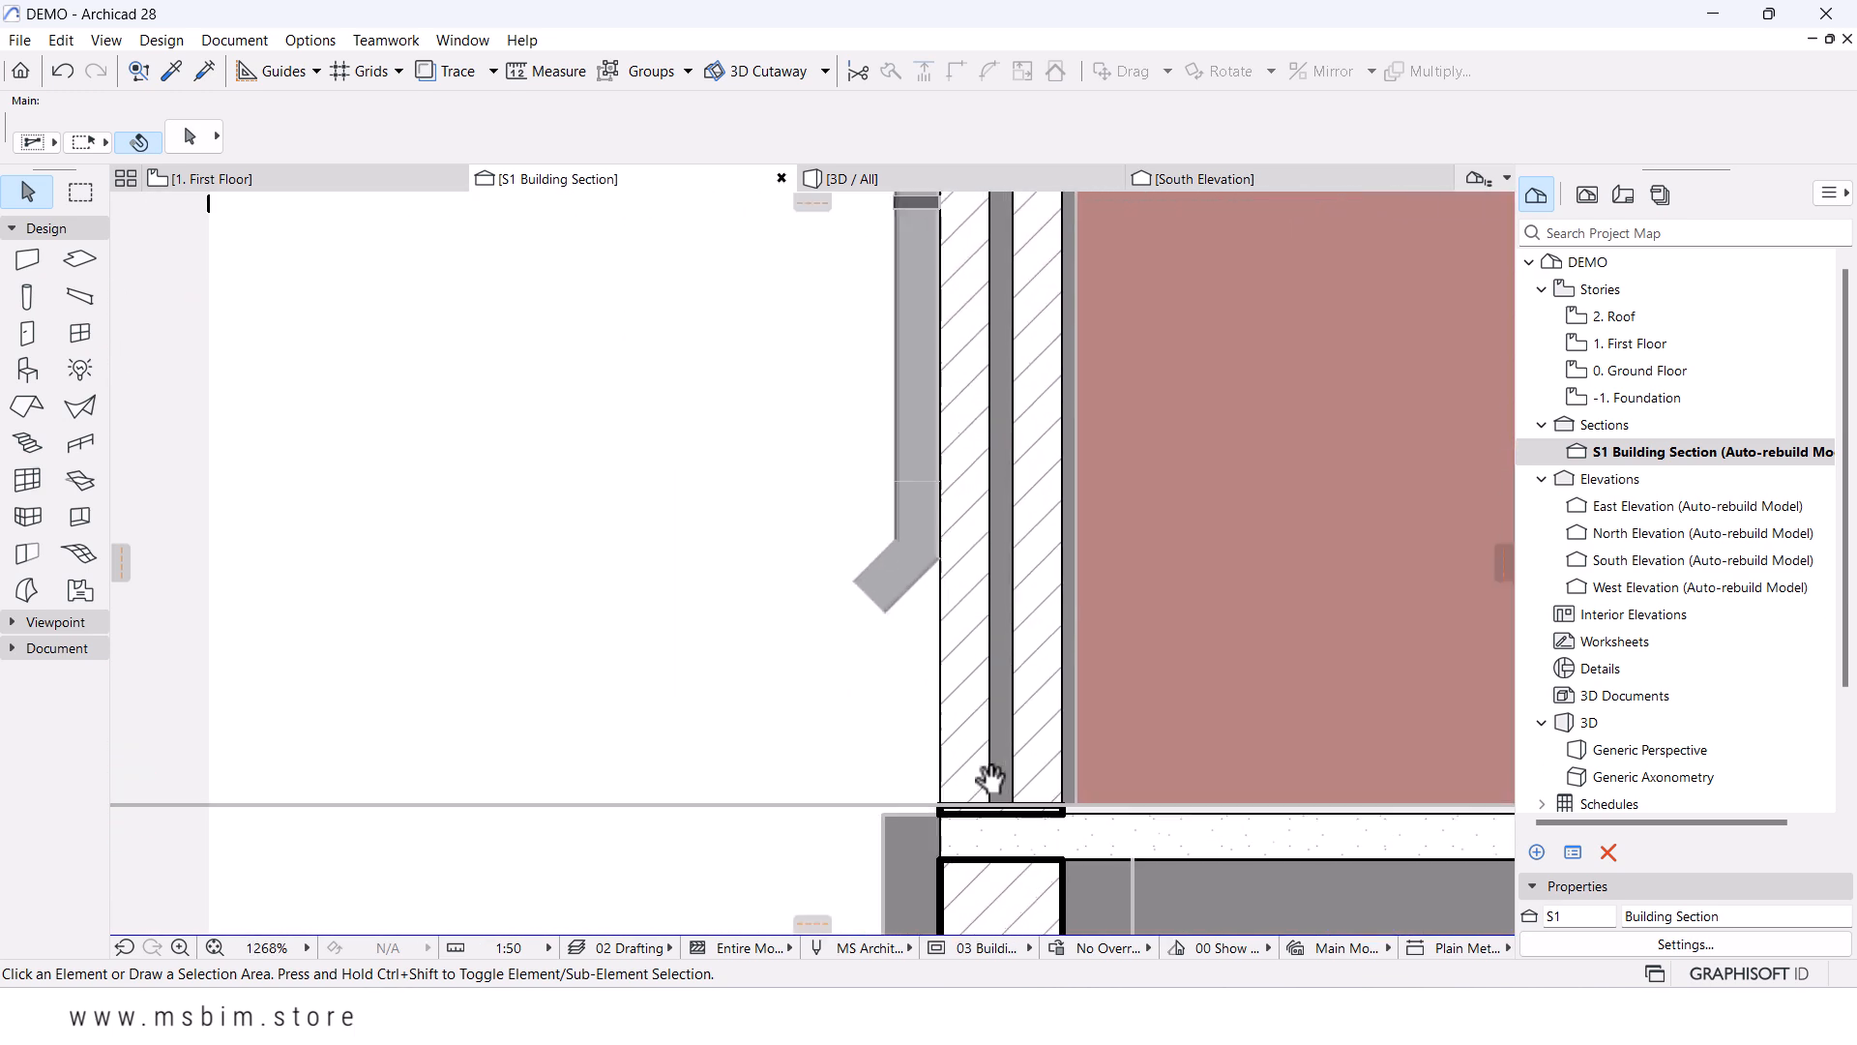
scroll(895, 663, "down", 4)
scroll(894, 662, "up", 6)
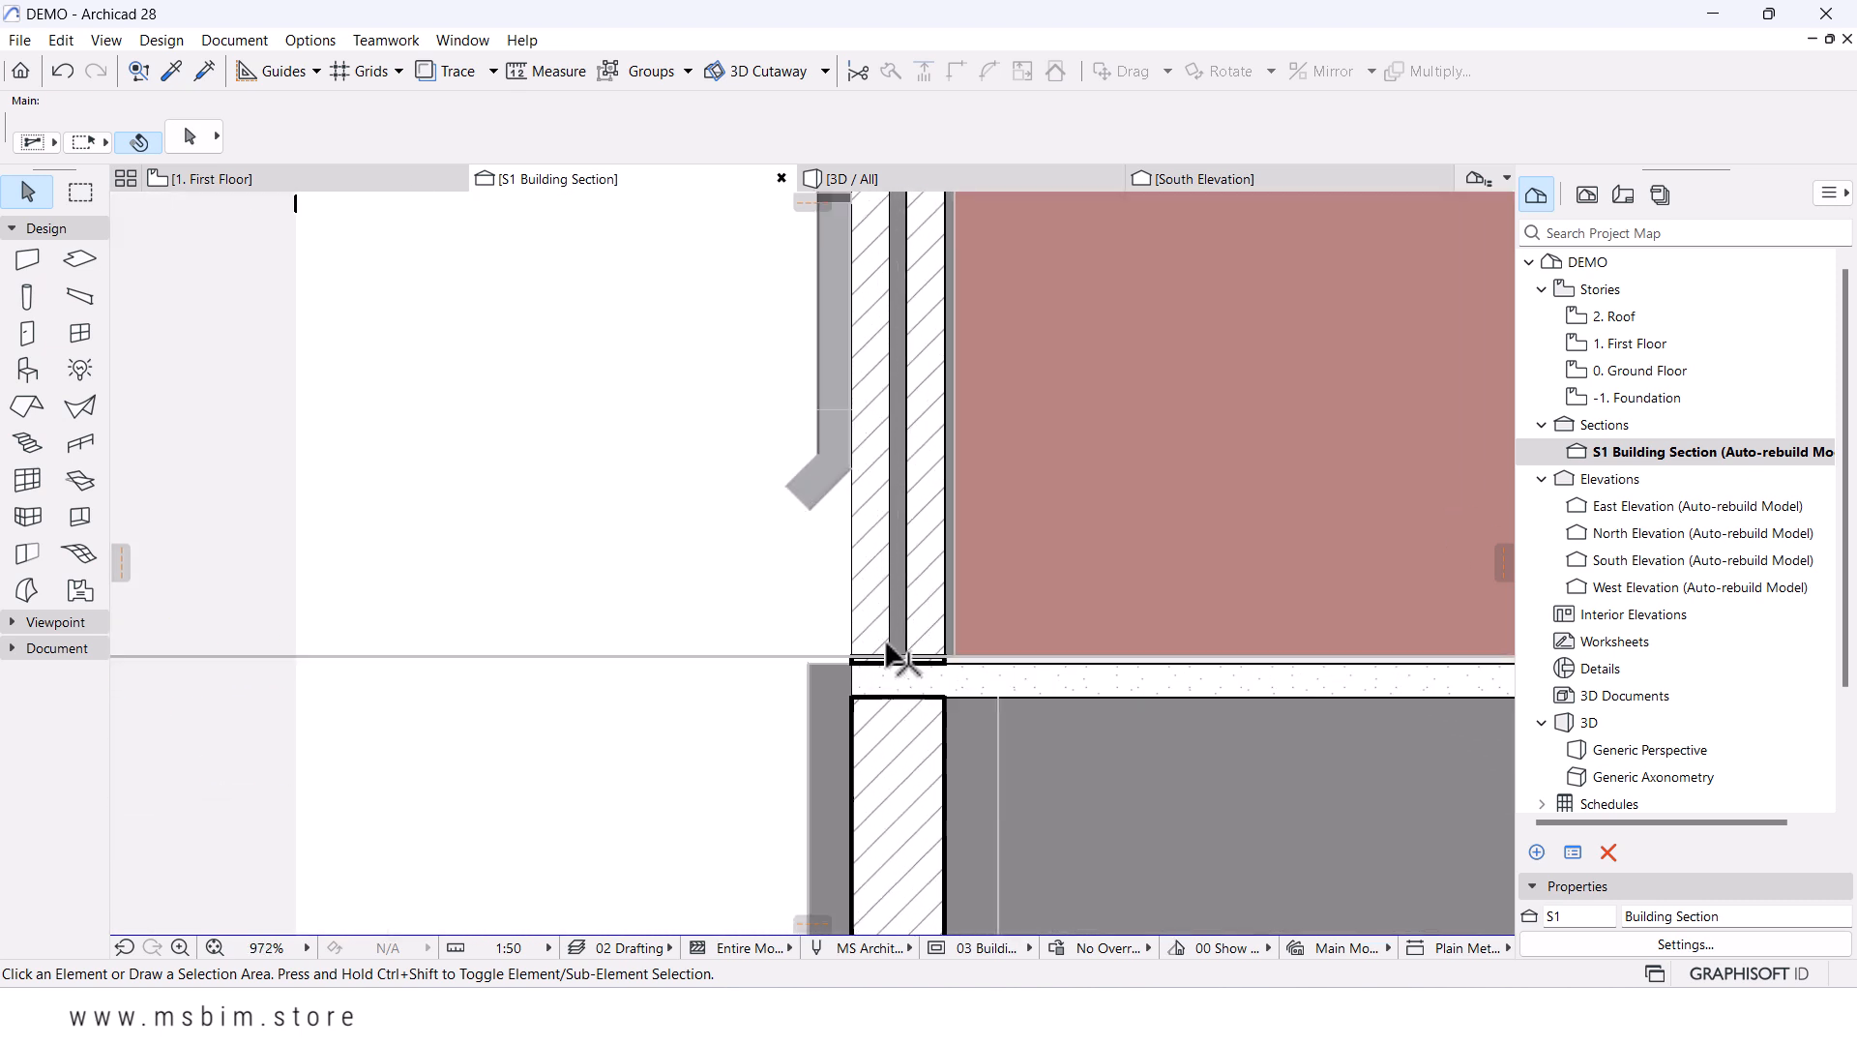
- Lower the footing by 20 mm so its top aligns with the ground floor slab's top edge, and deselect it
left_click(933, 593)
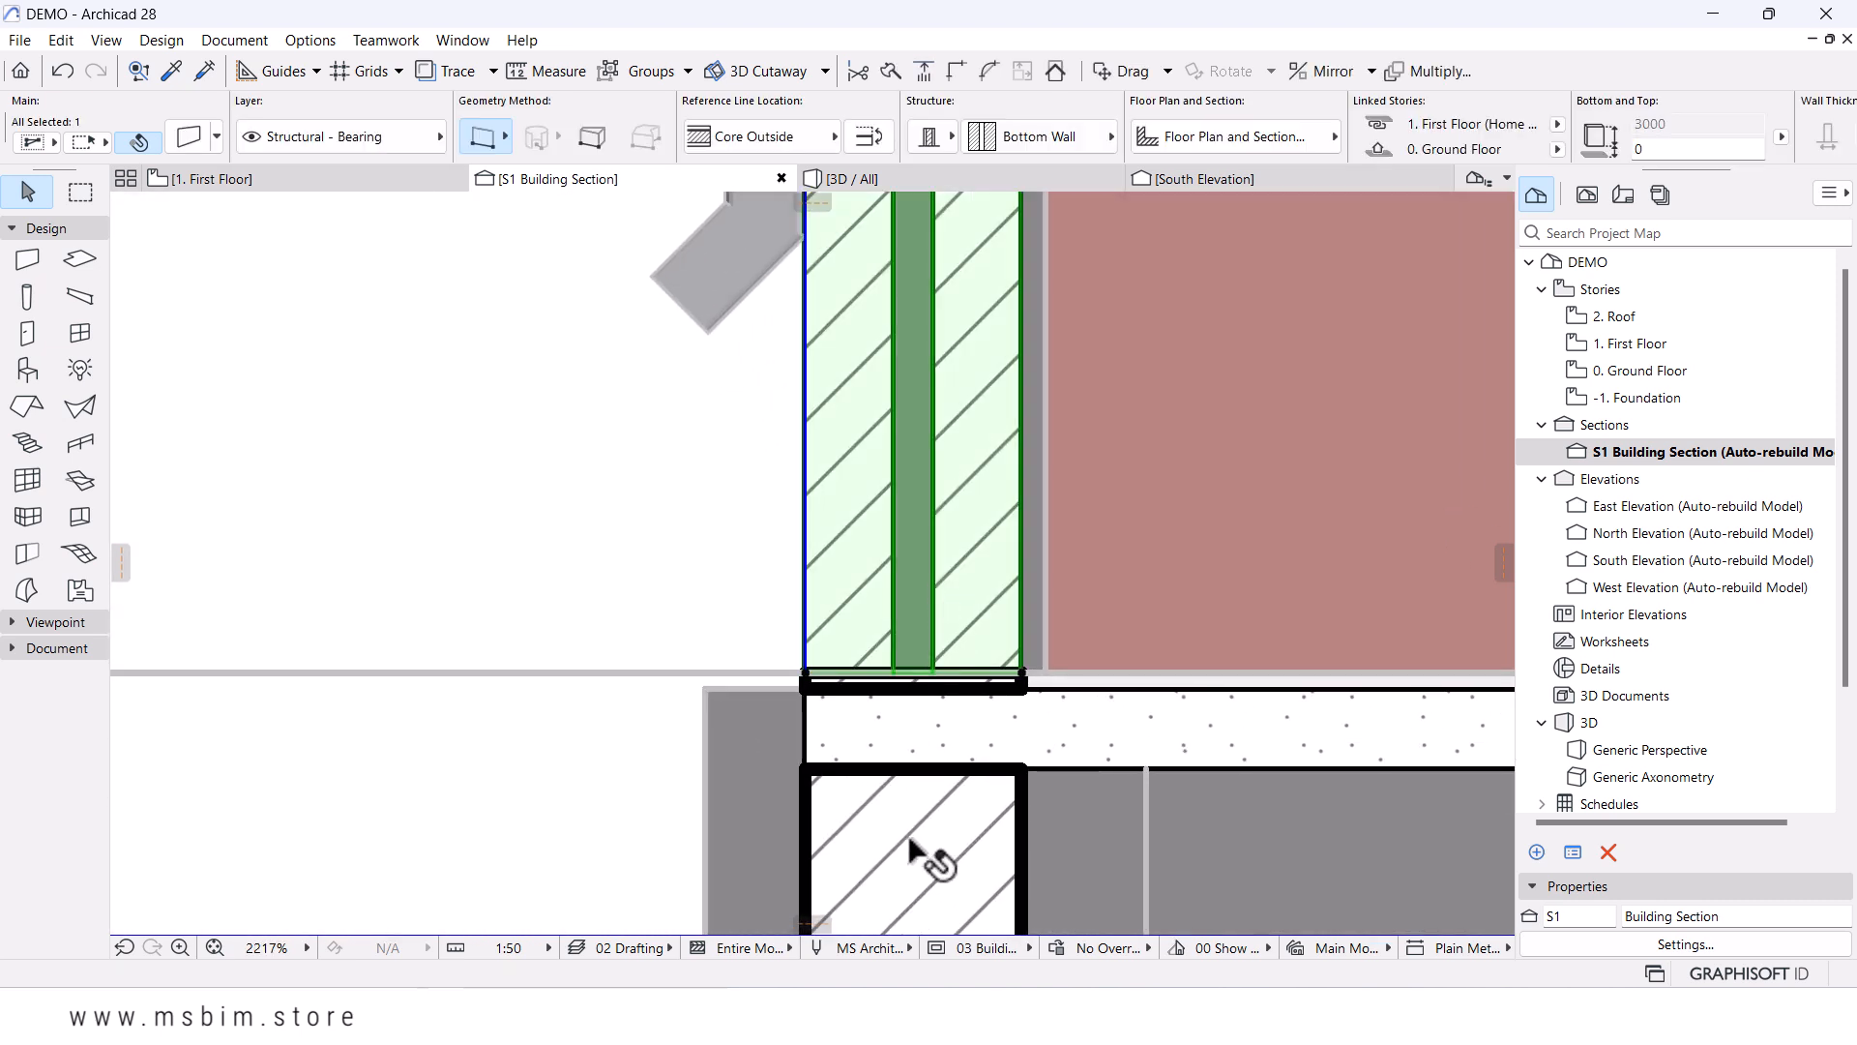
left_click(932, 849)
scroll(991, 704, "down", 9)
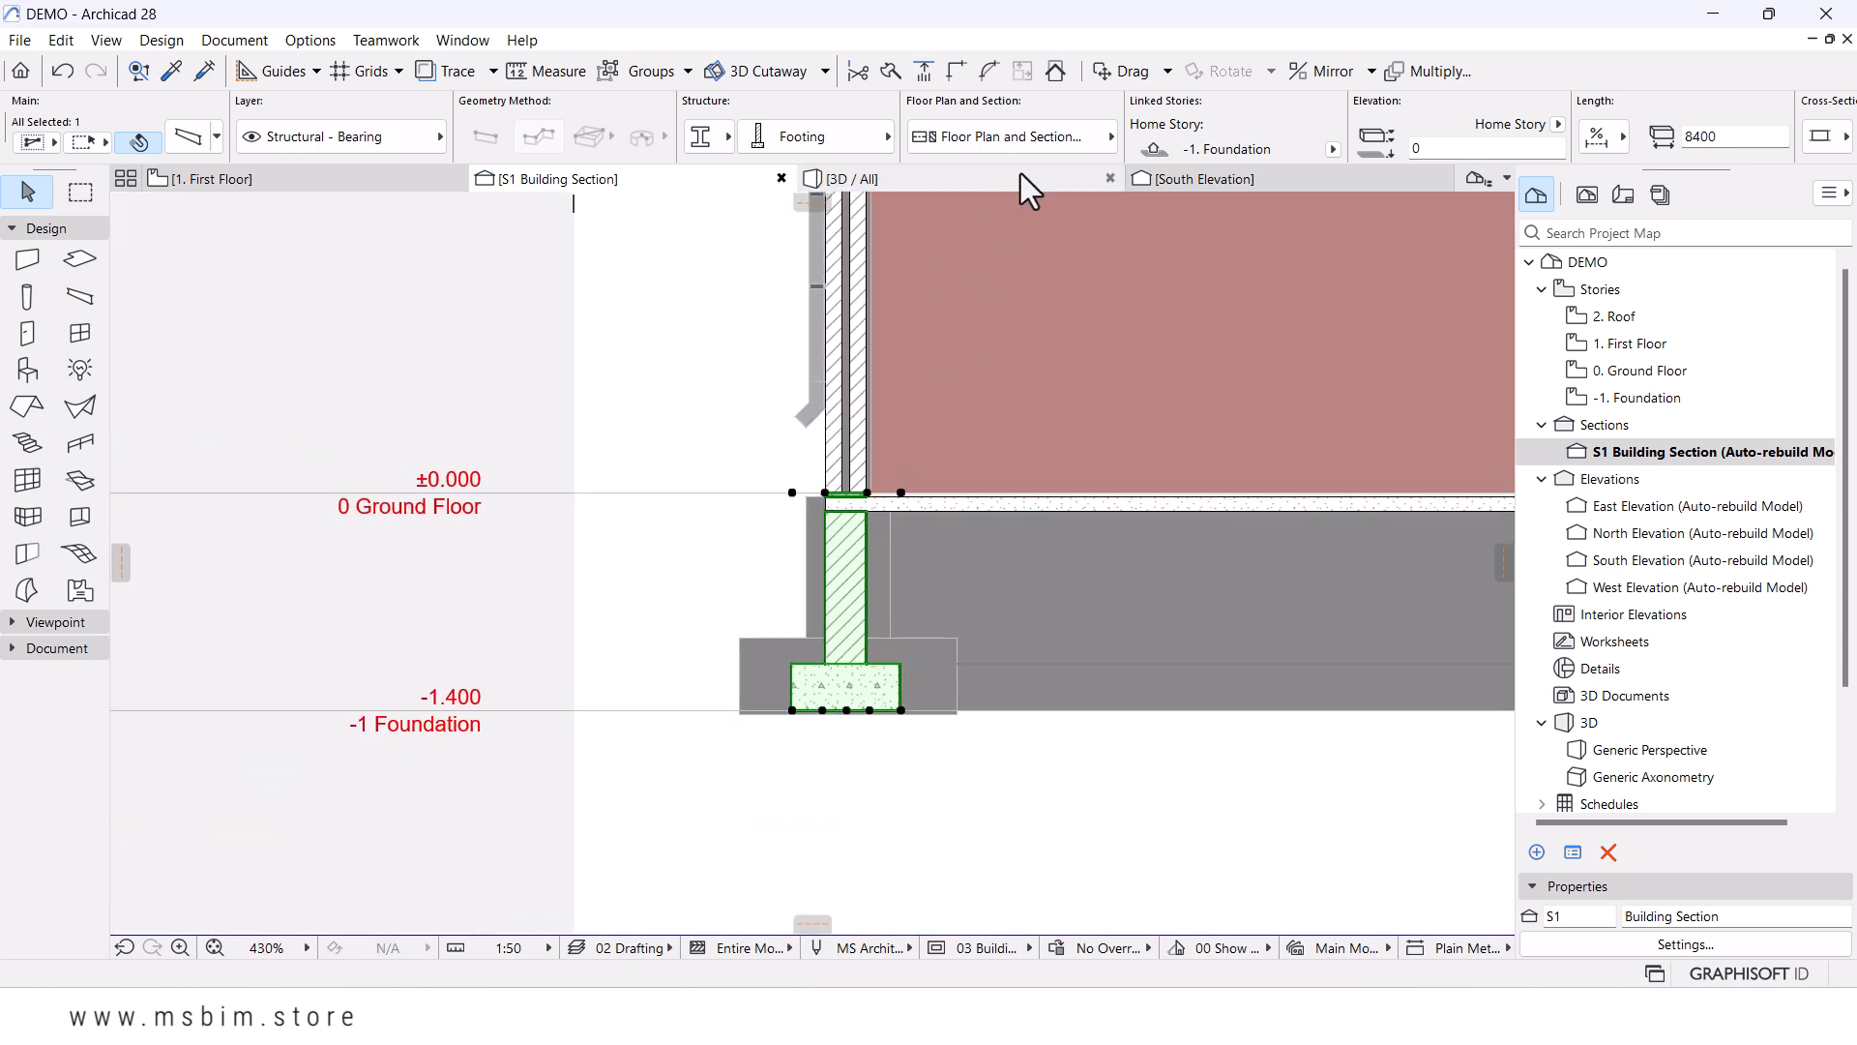
scroll(850, 505, "up", 6)
scroll(851, 505, "up", 3)
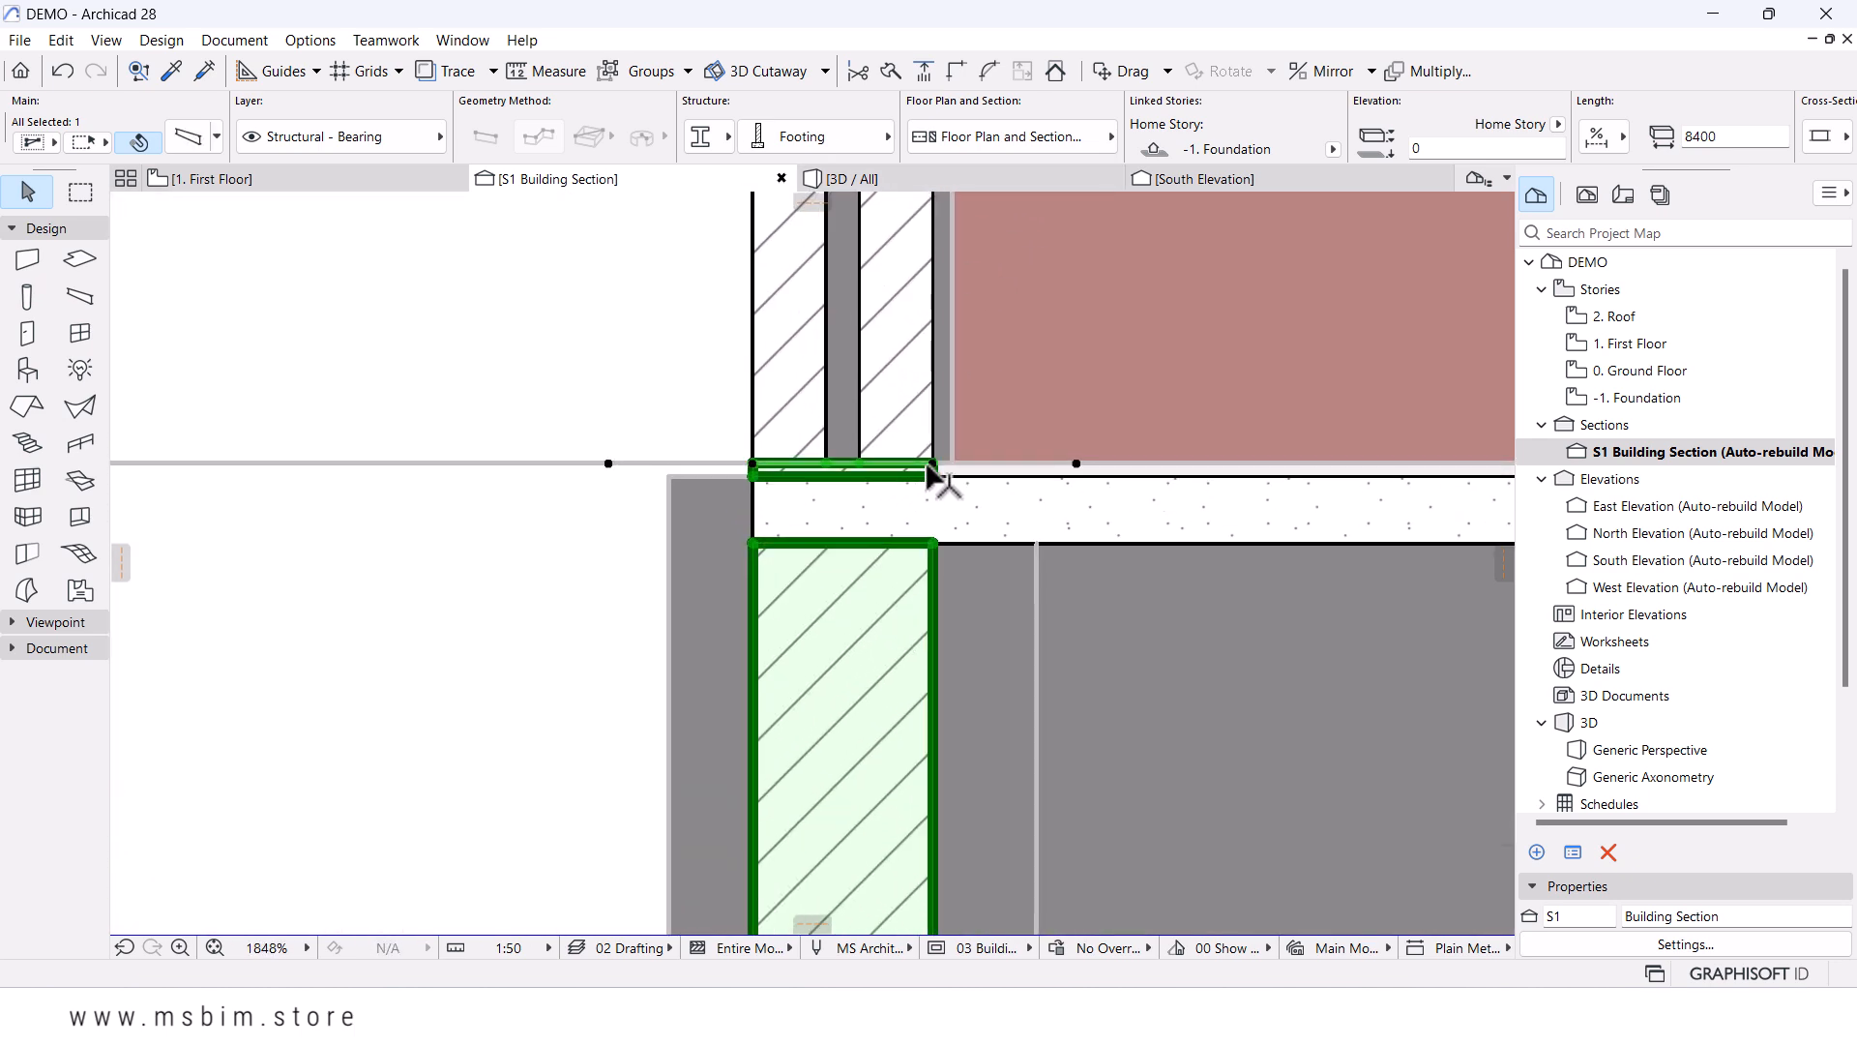
left_click(934, 463)
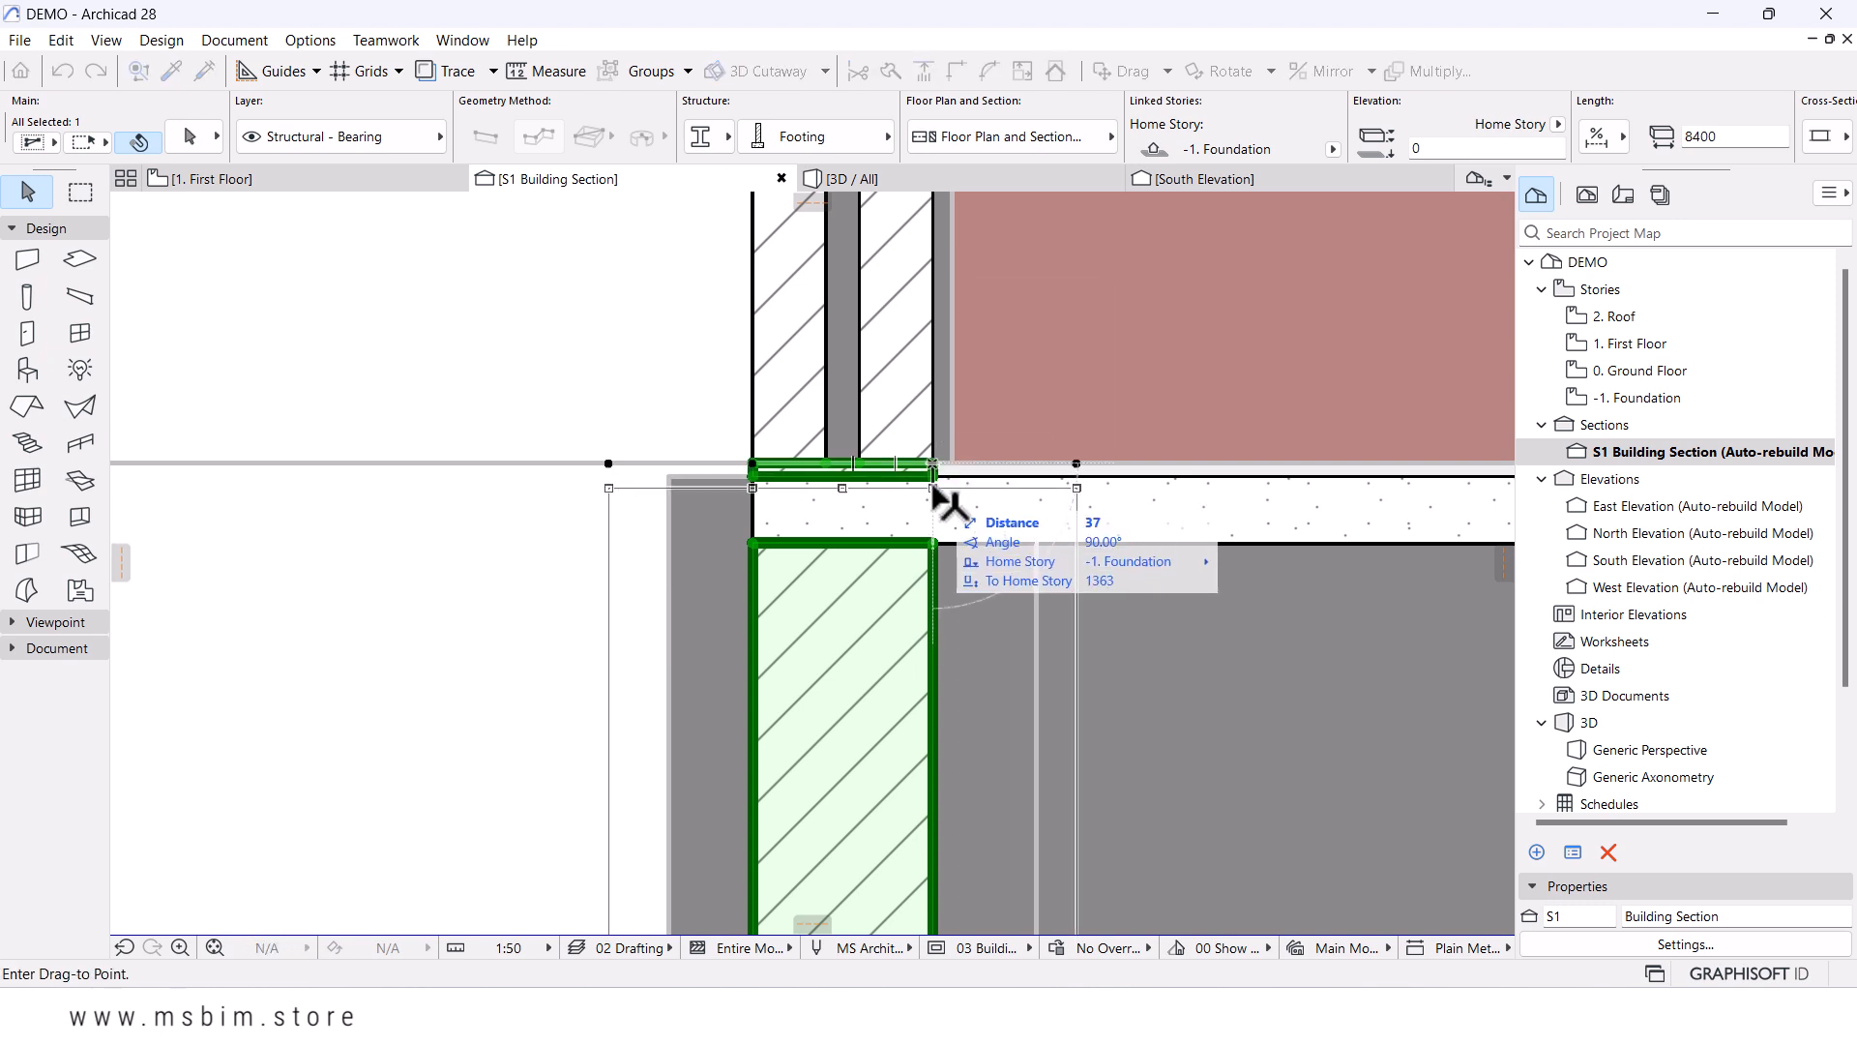
left_click(934, 479)
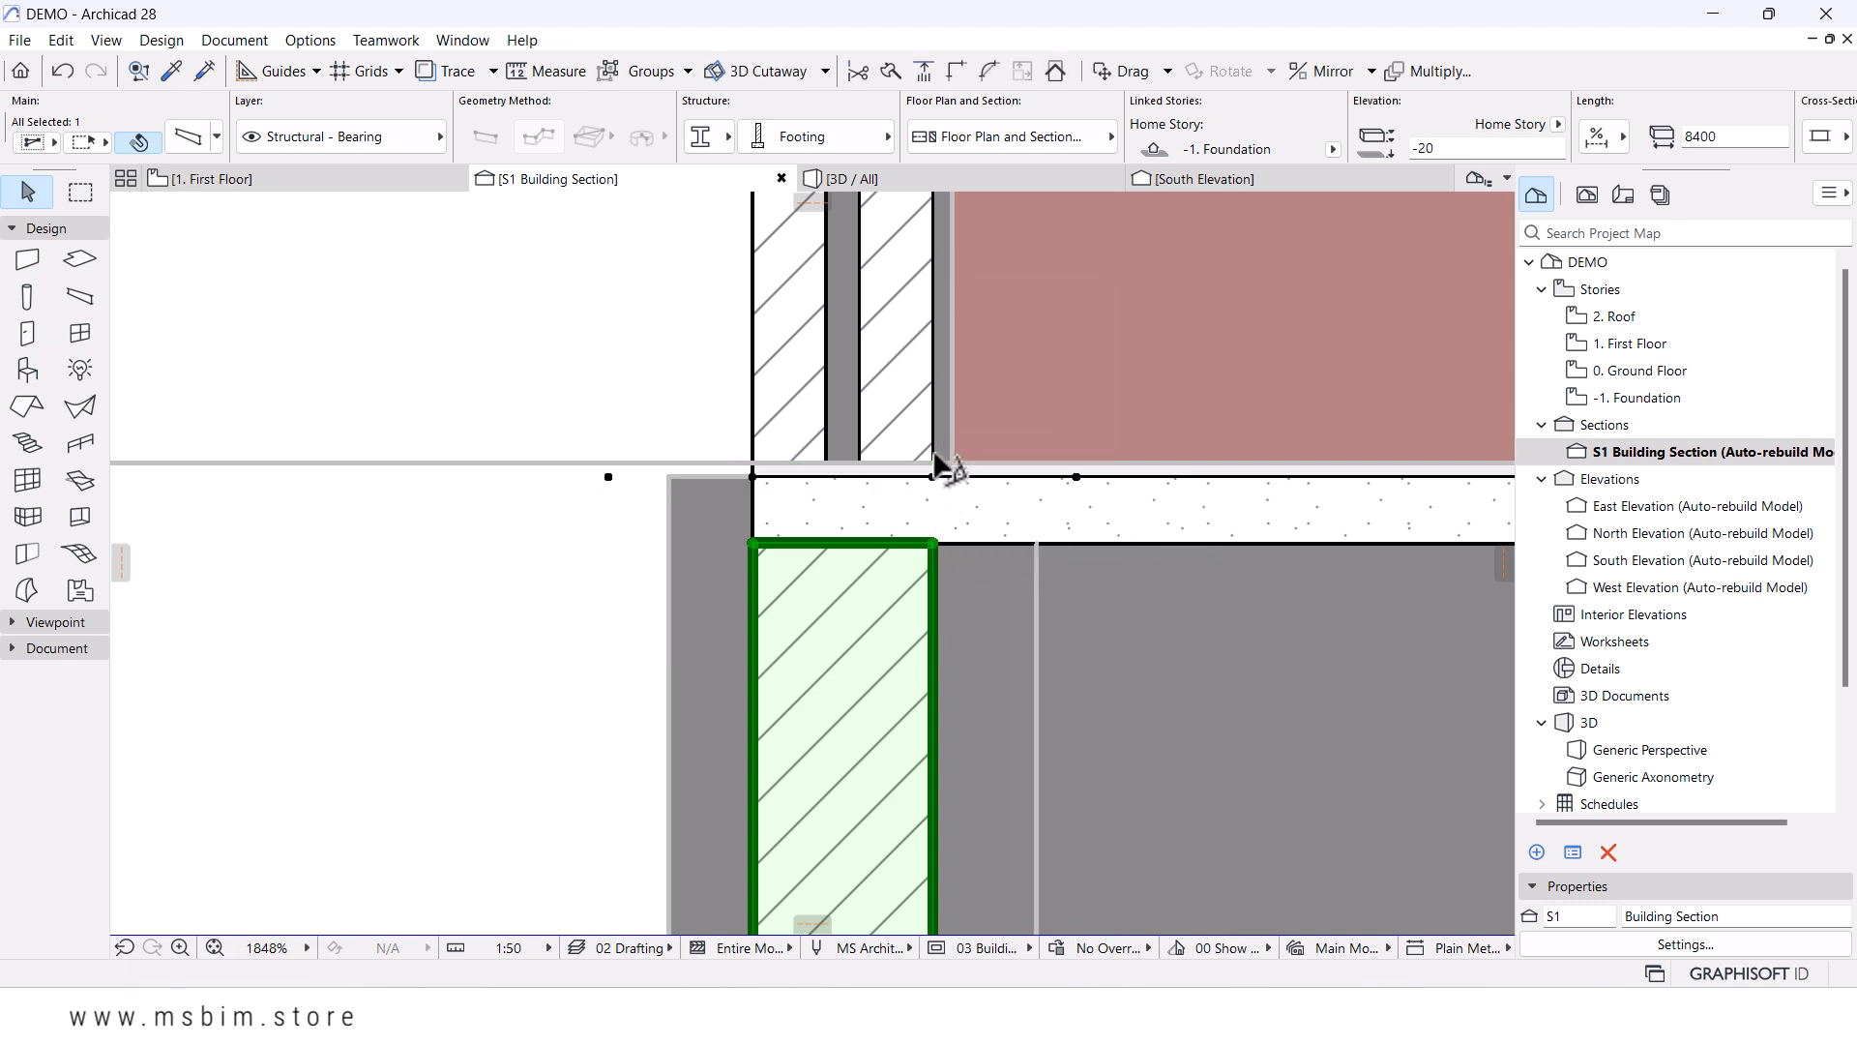
key("Escape")
scroll(944, 474, "down", 3)
scroll(945, 474, "down", 2)
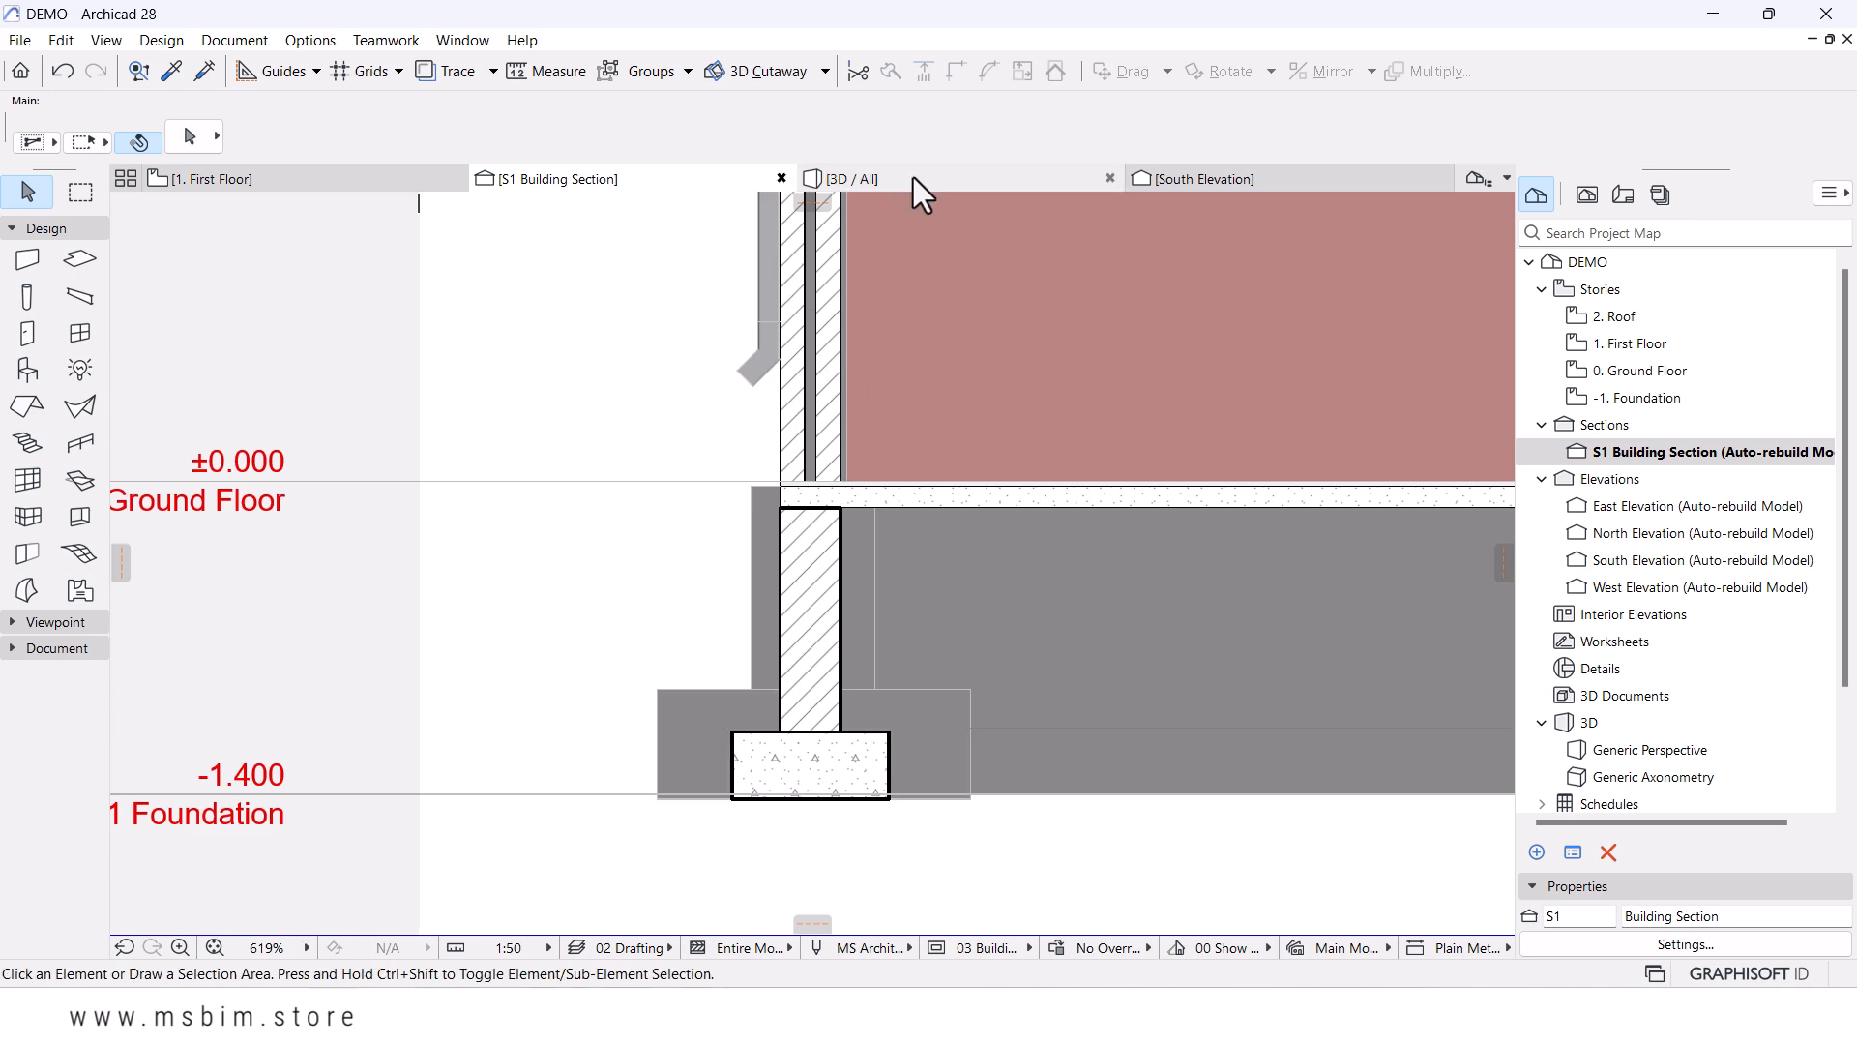
- In the 3D view, pick up the lowered footing's settings and transfer them to the other footing
left_click(911, 178)
key("Escape")
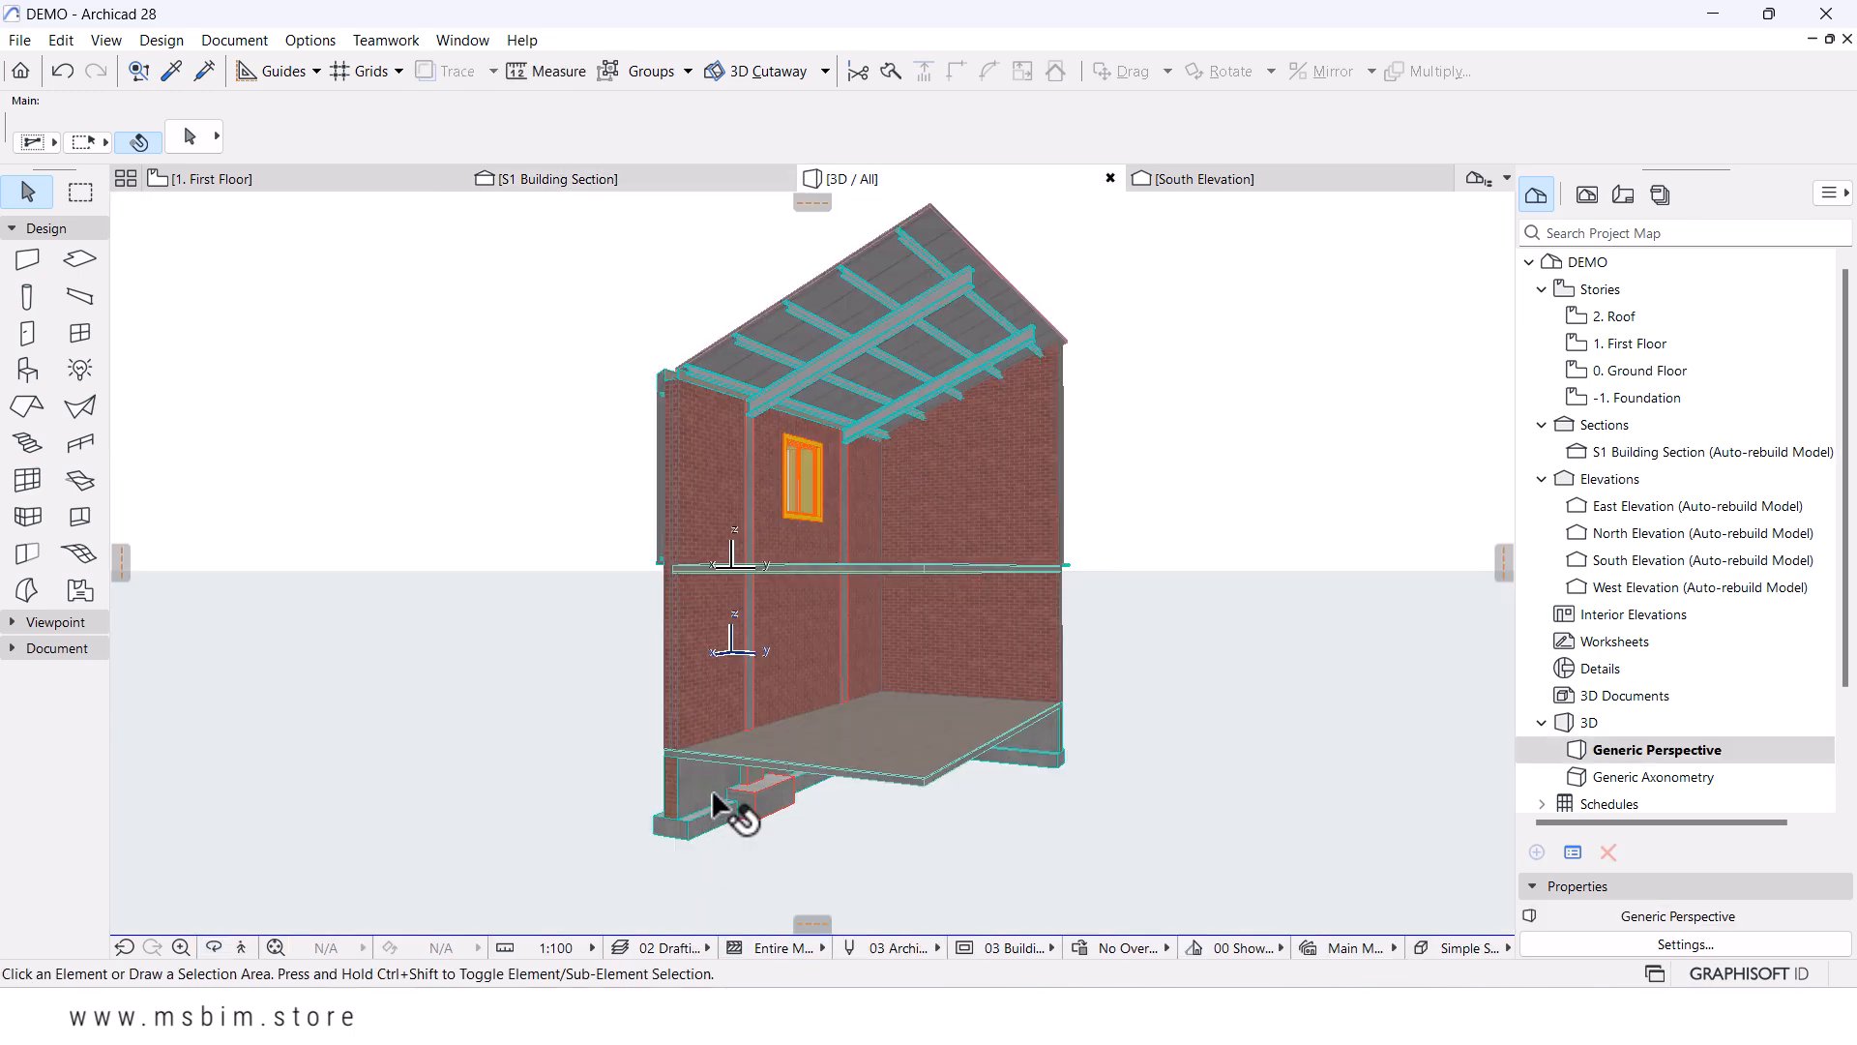
left_click(711, 790, "alt")
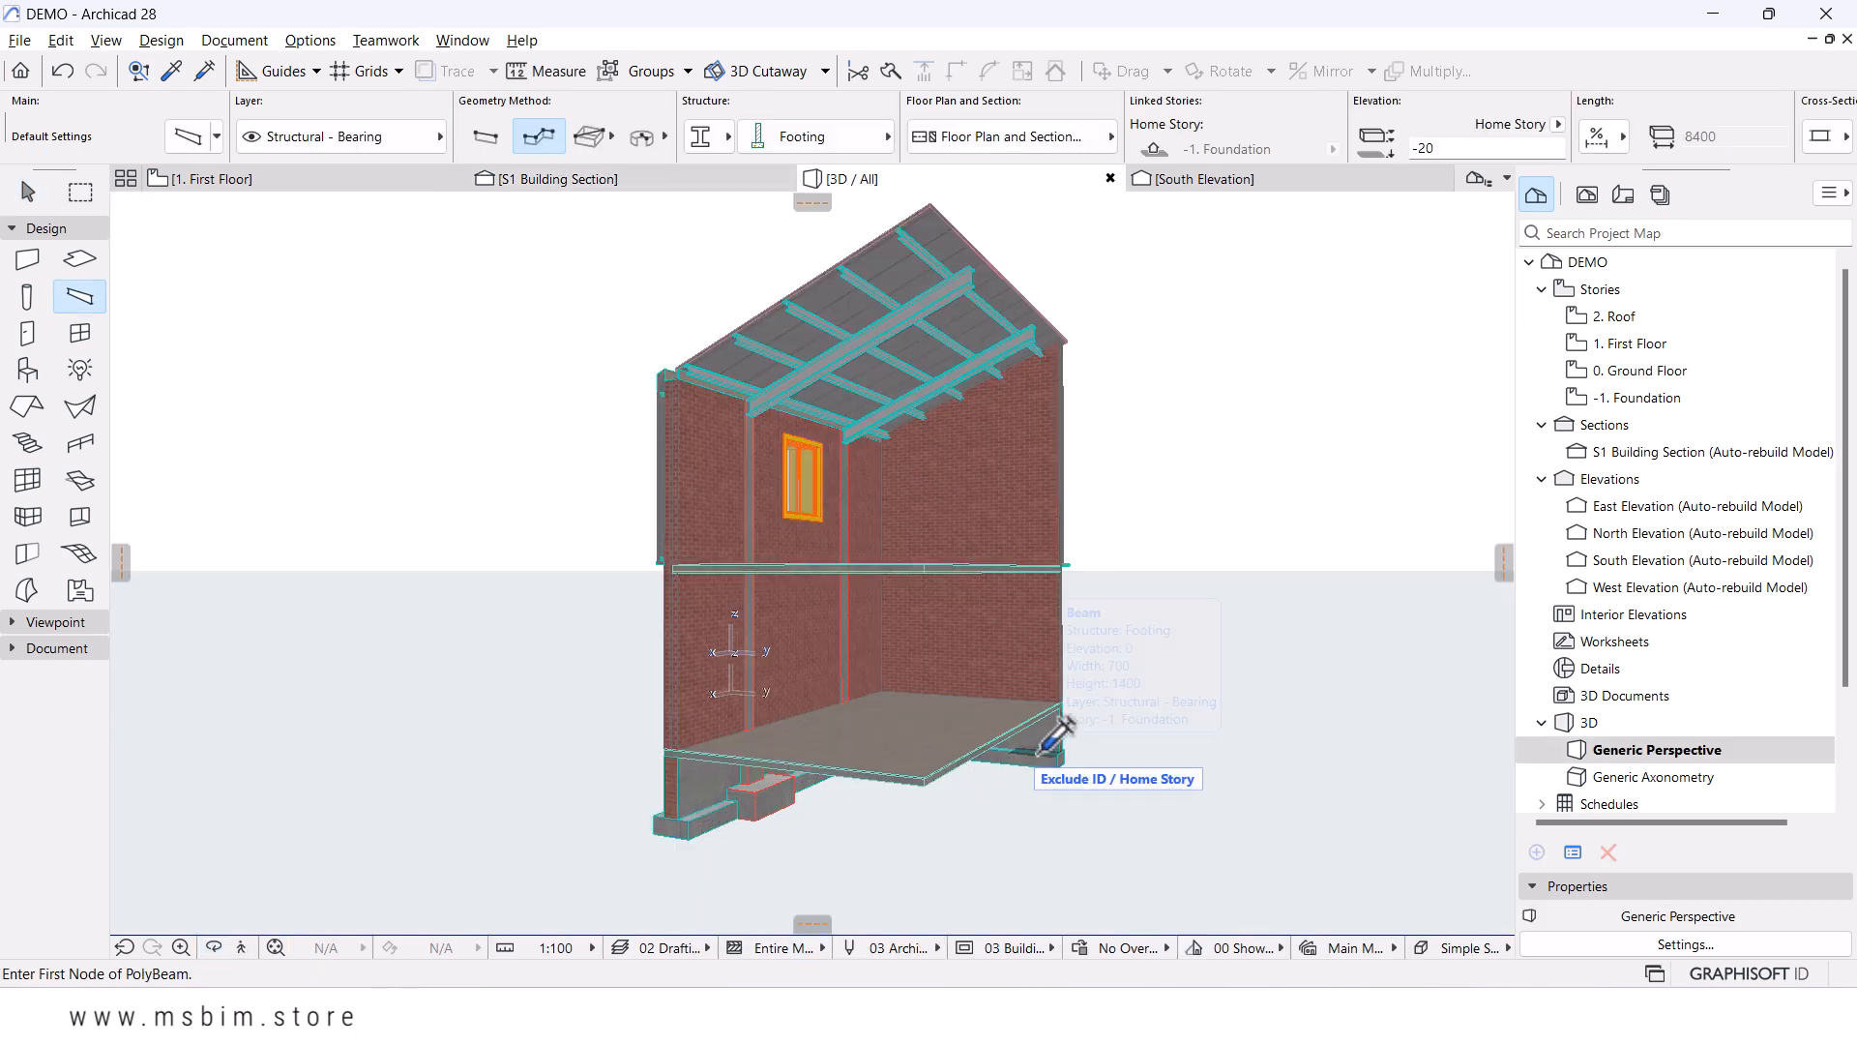
- Open the Footing profile from the building section and check the contour pen of its brick stem
left_click(639, 180)
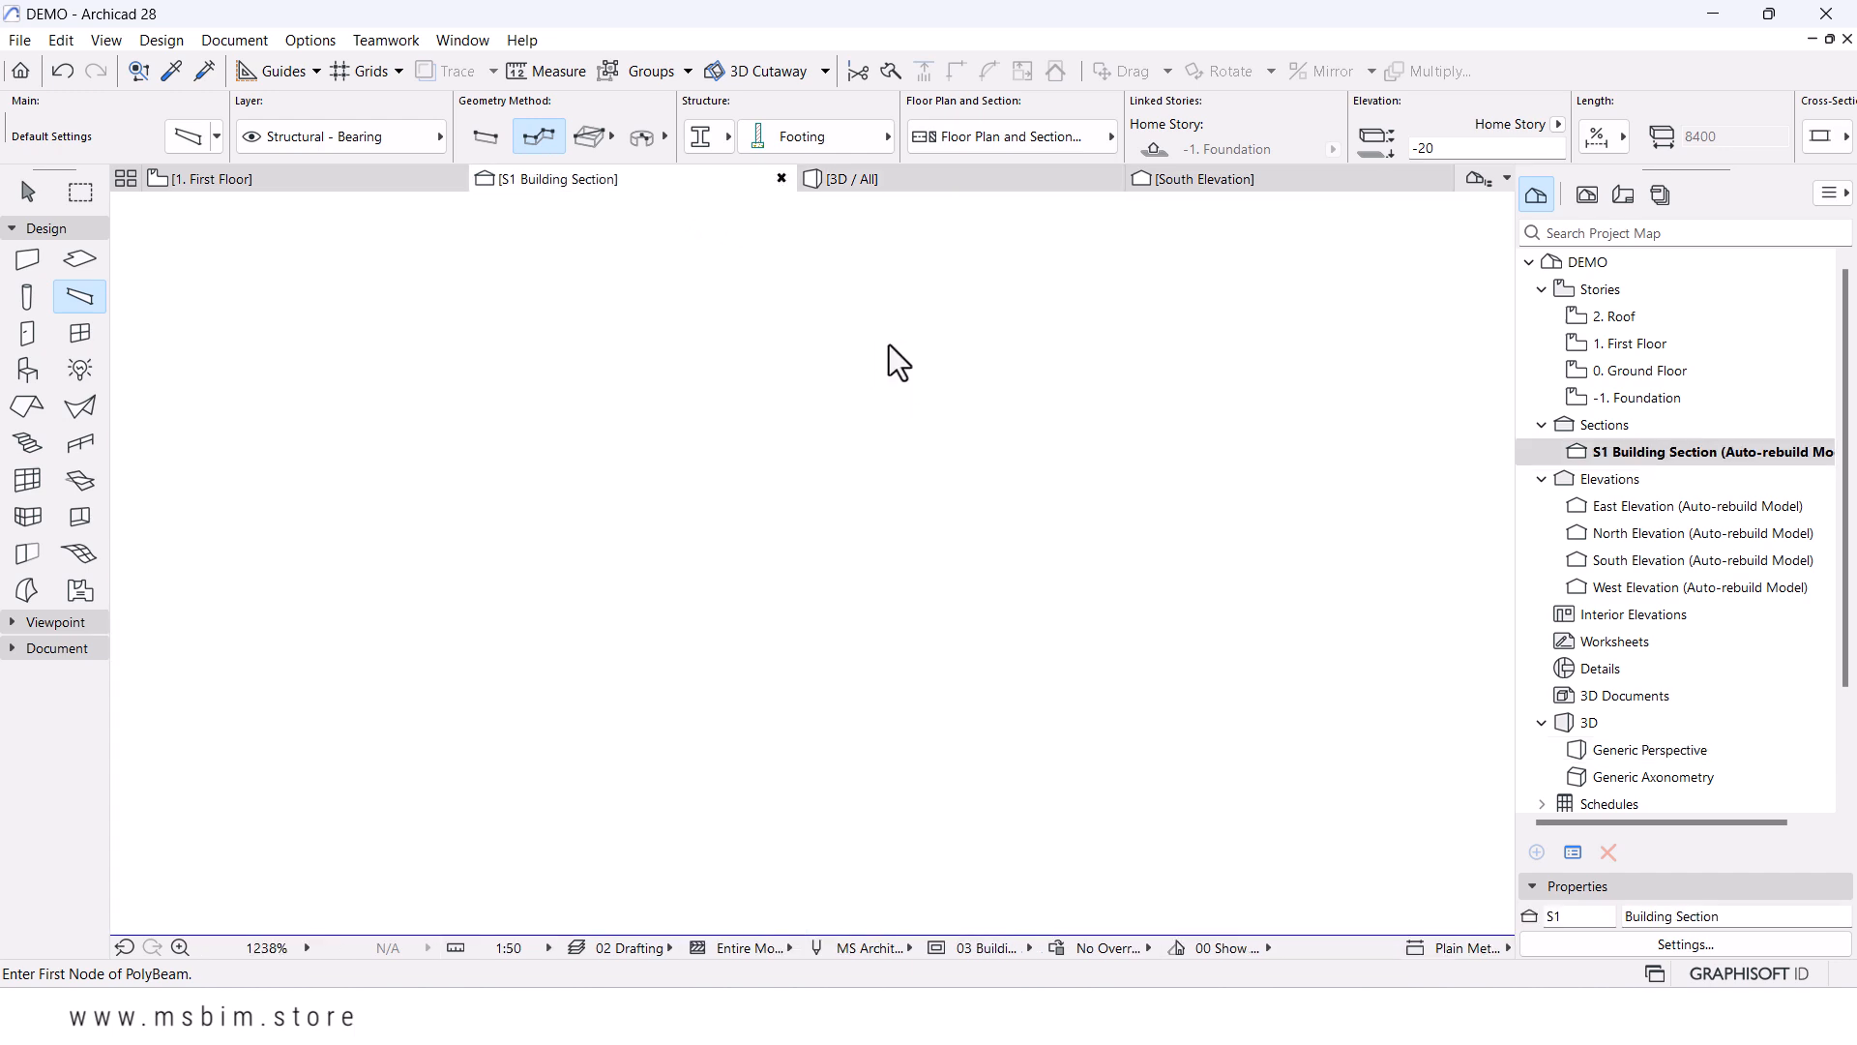
scroll(879, 366, "down", 4)
scroll(917, 661, "up", 7)
middle_click_drag(967, 701, 912, 630)
scroll(818, 639, "up", 1)
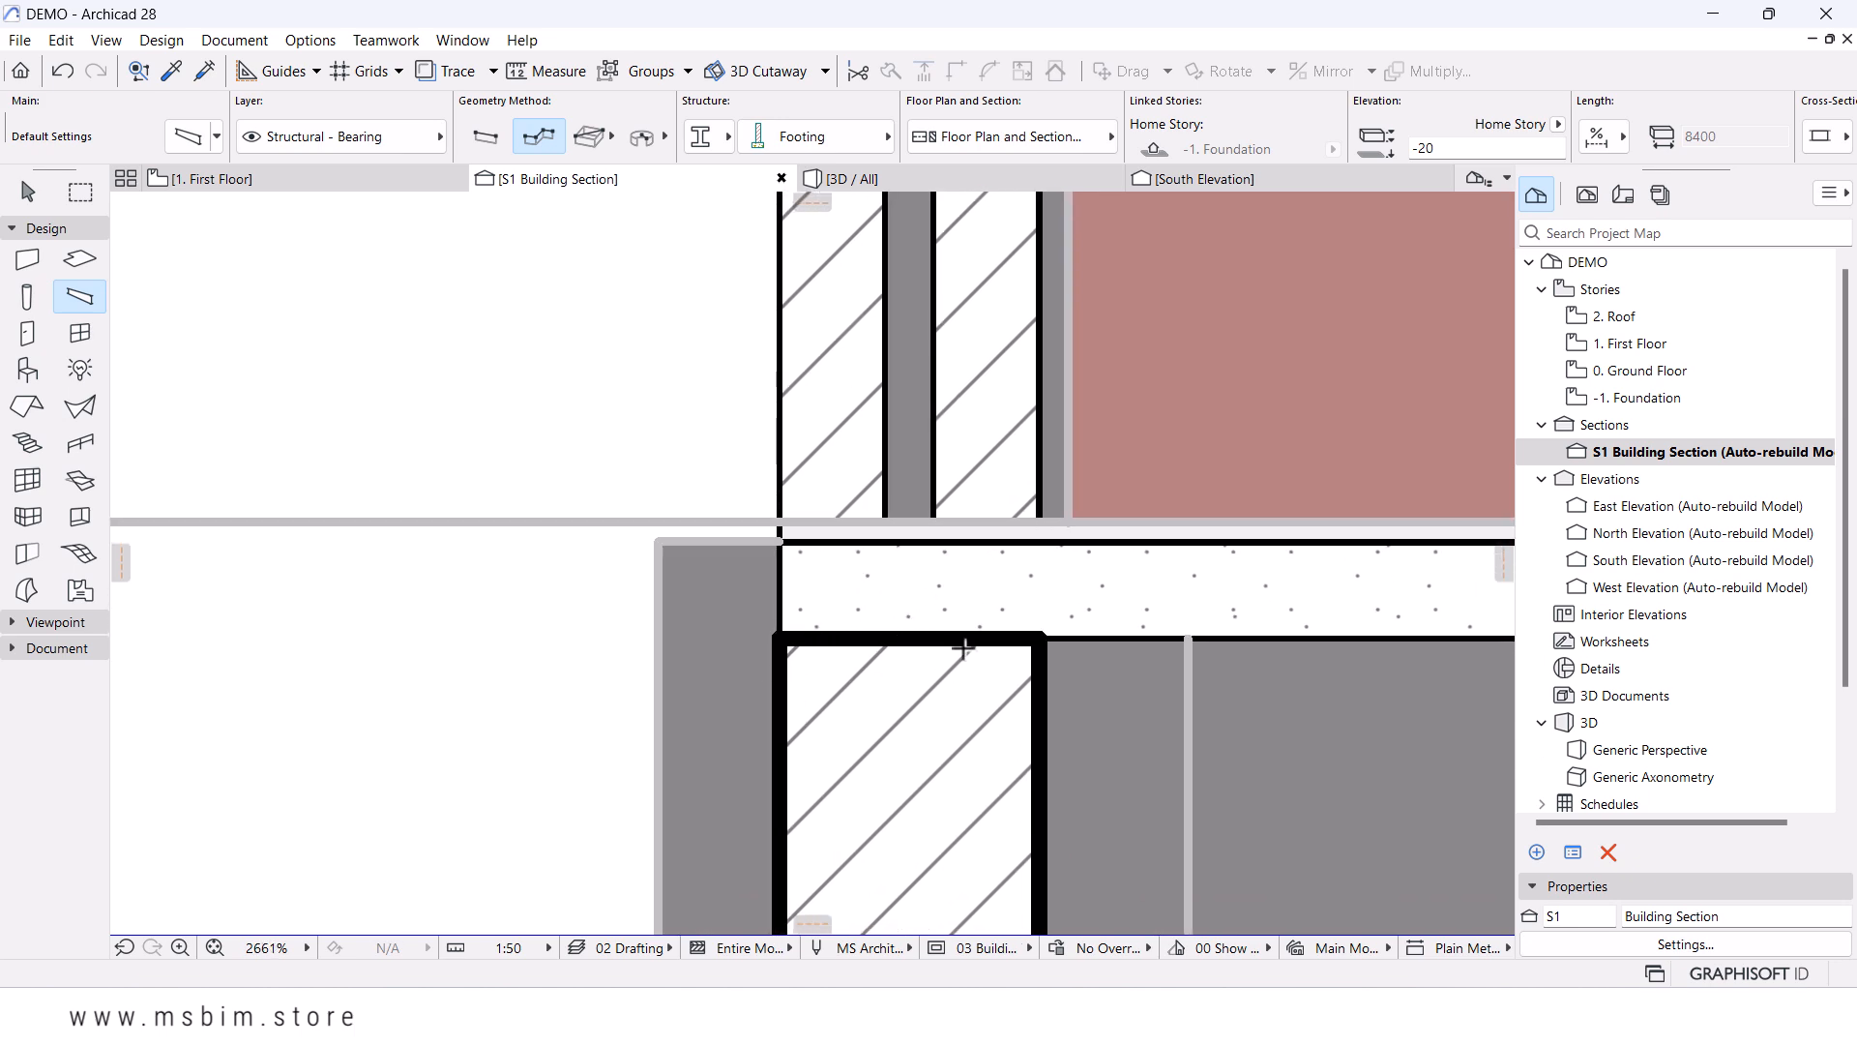
left_click(968, 679)
right_click(967, 679)
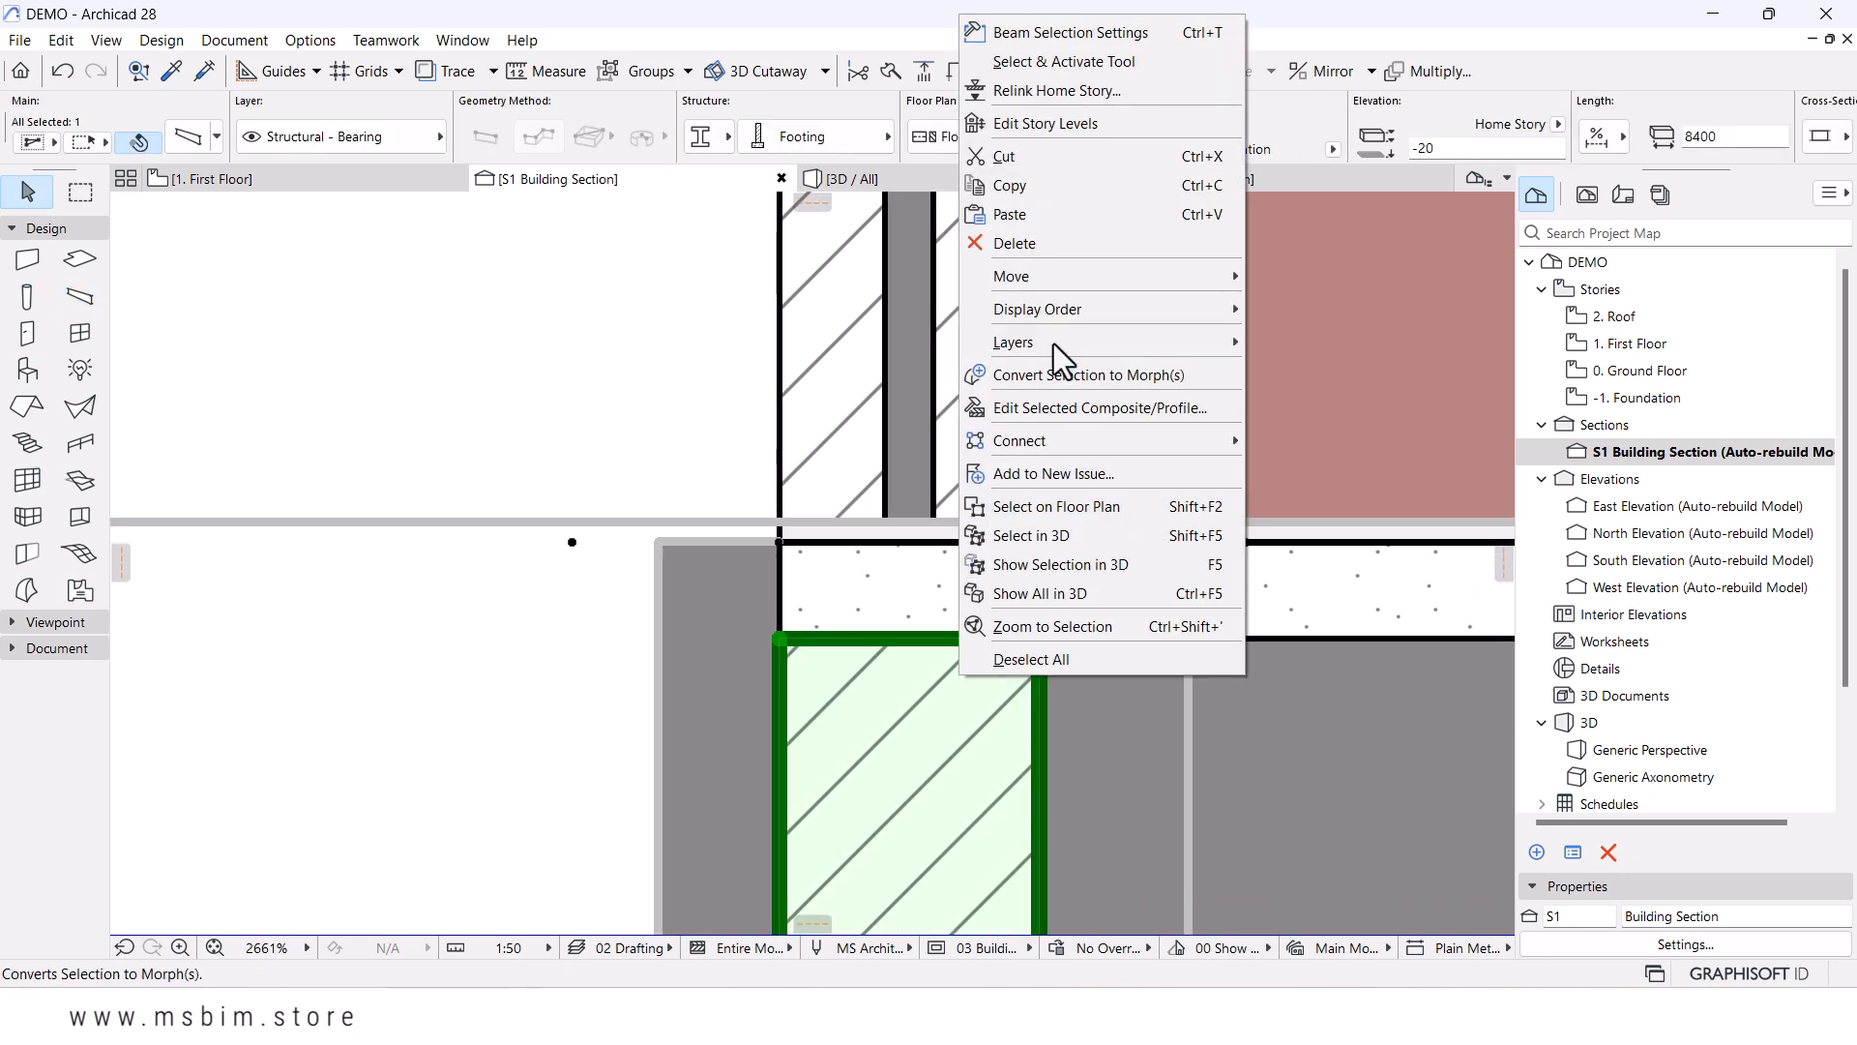
left_click(992, 406)
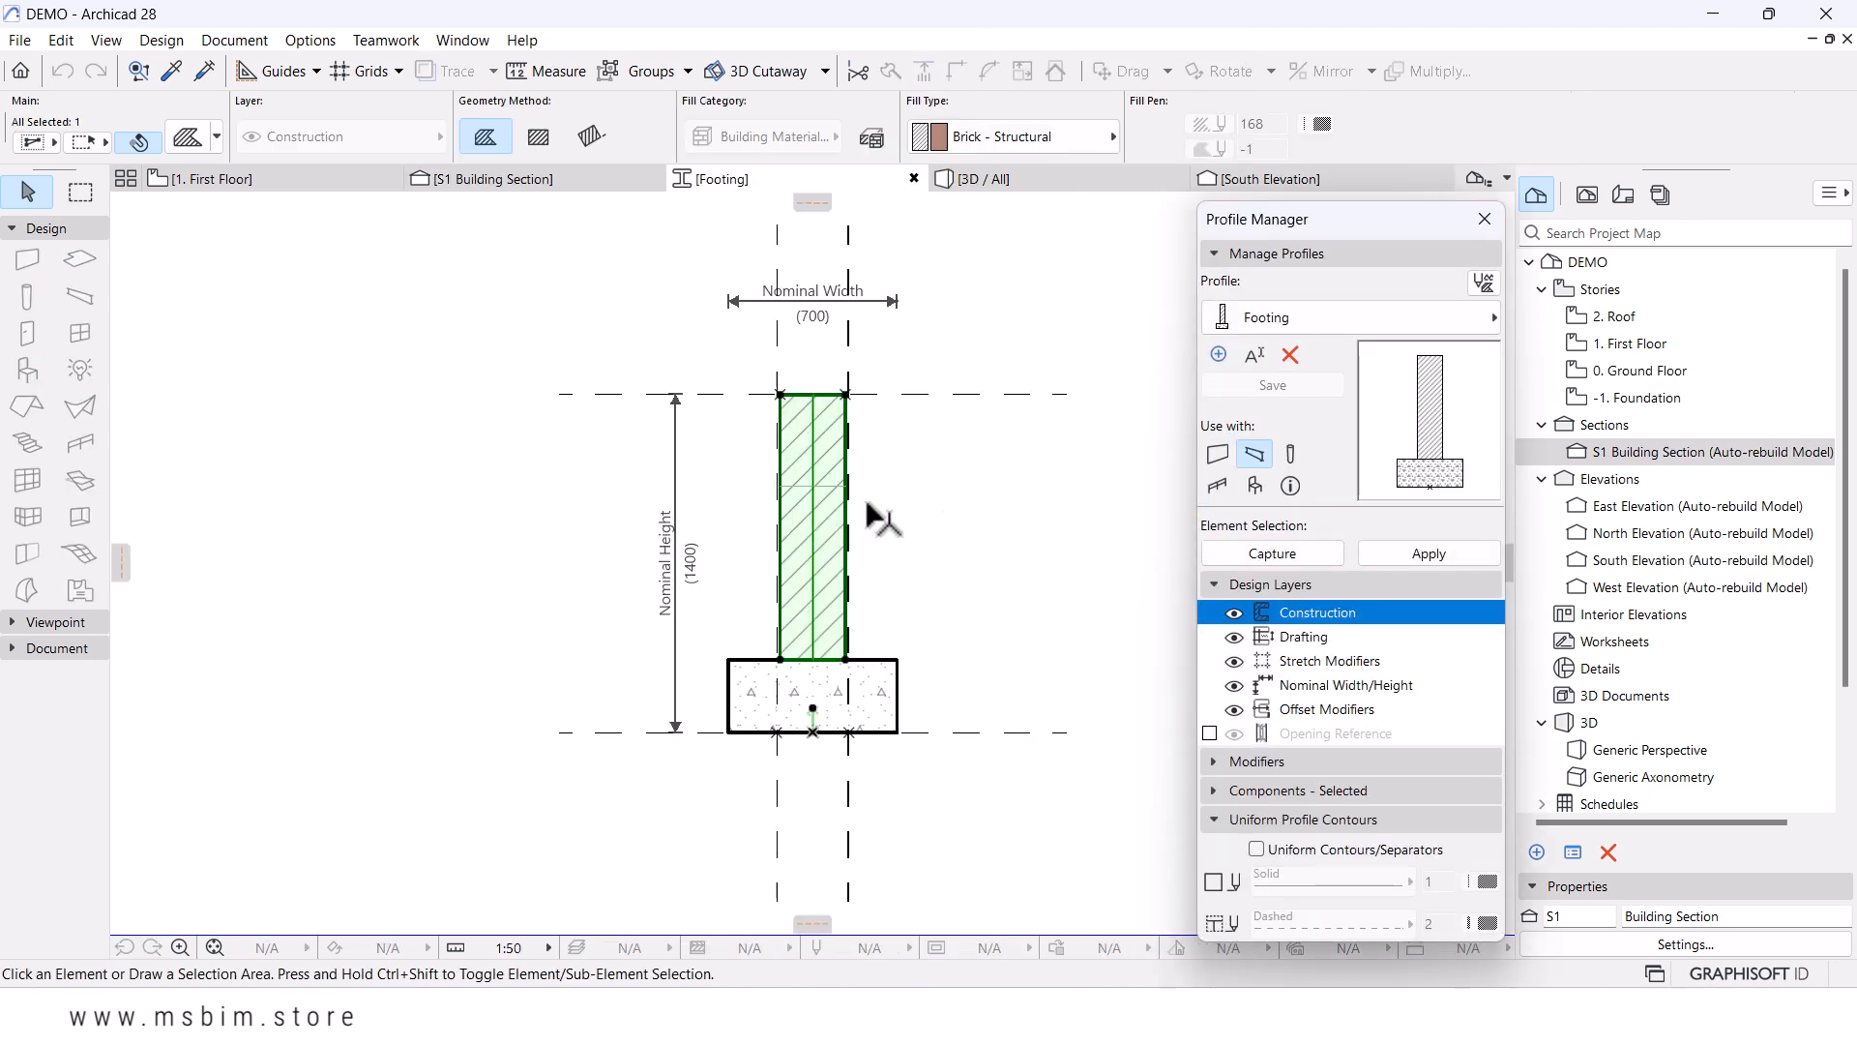
left_click(1770, 136)
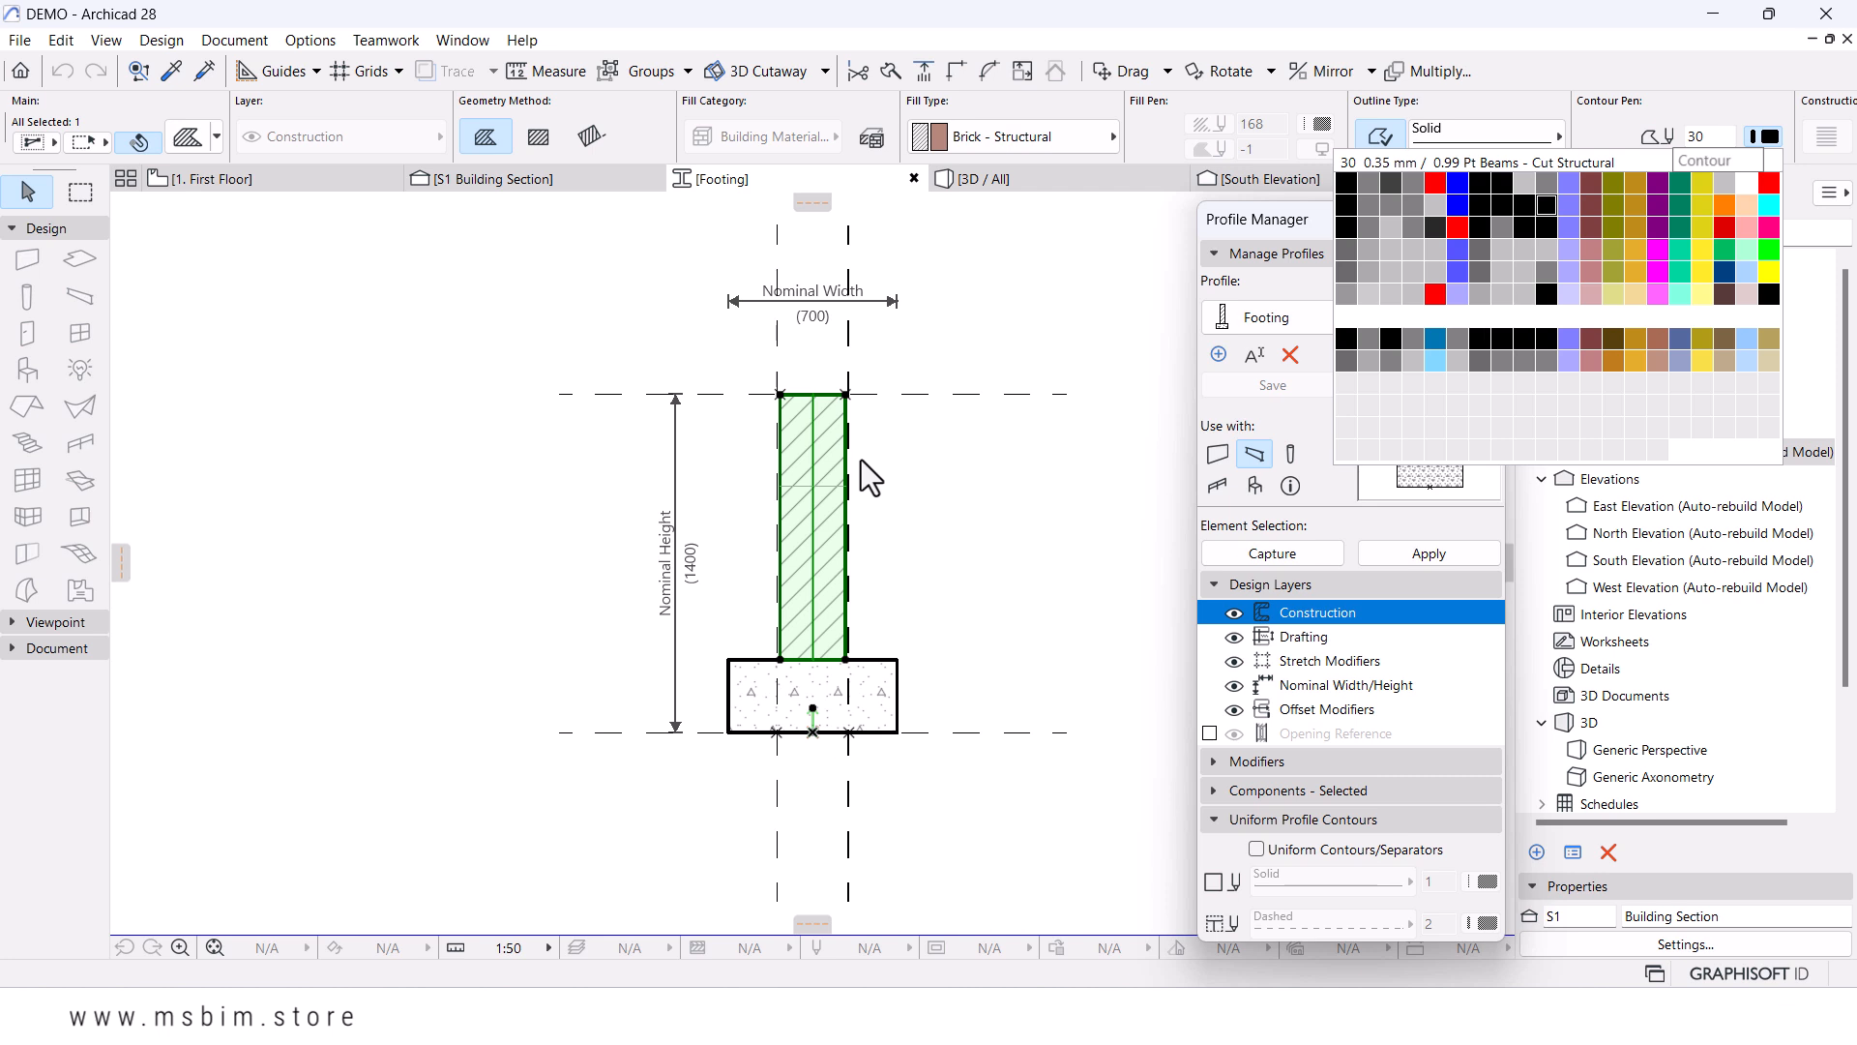
left_click(970, 490)
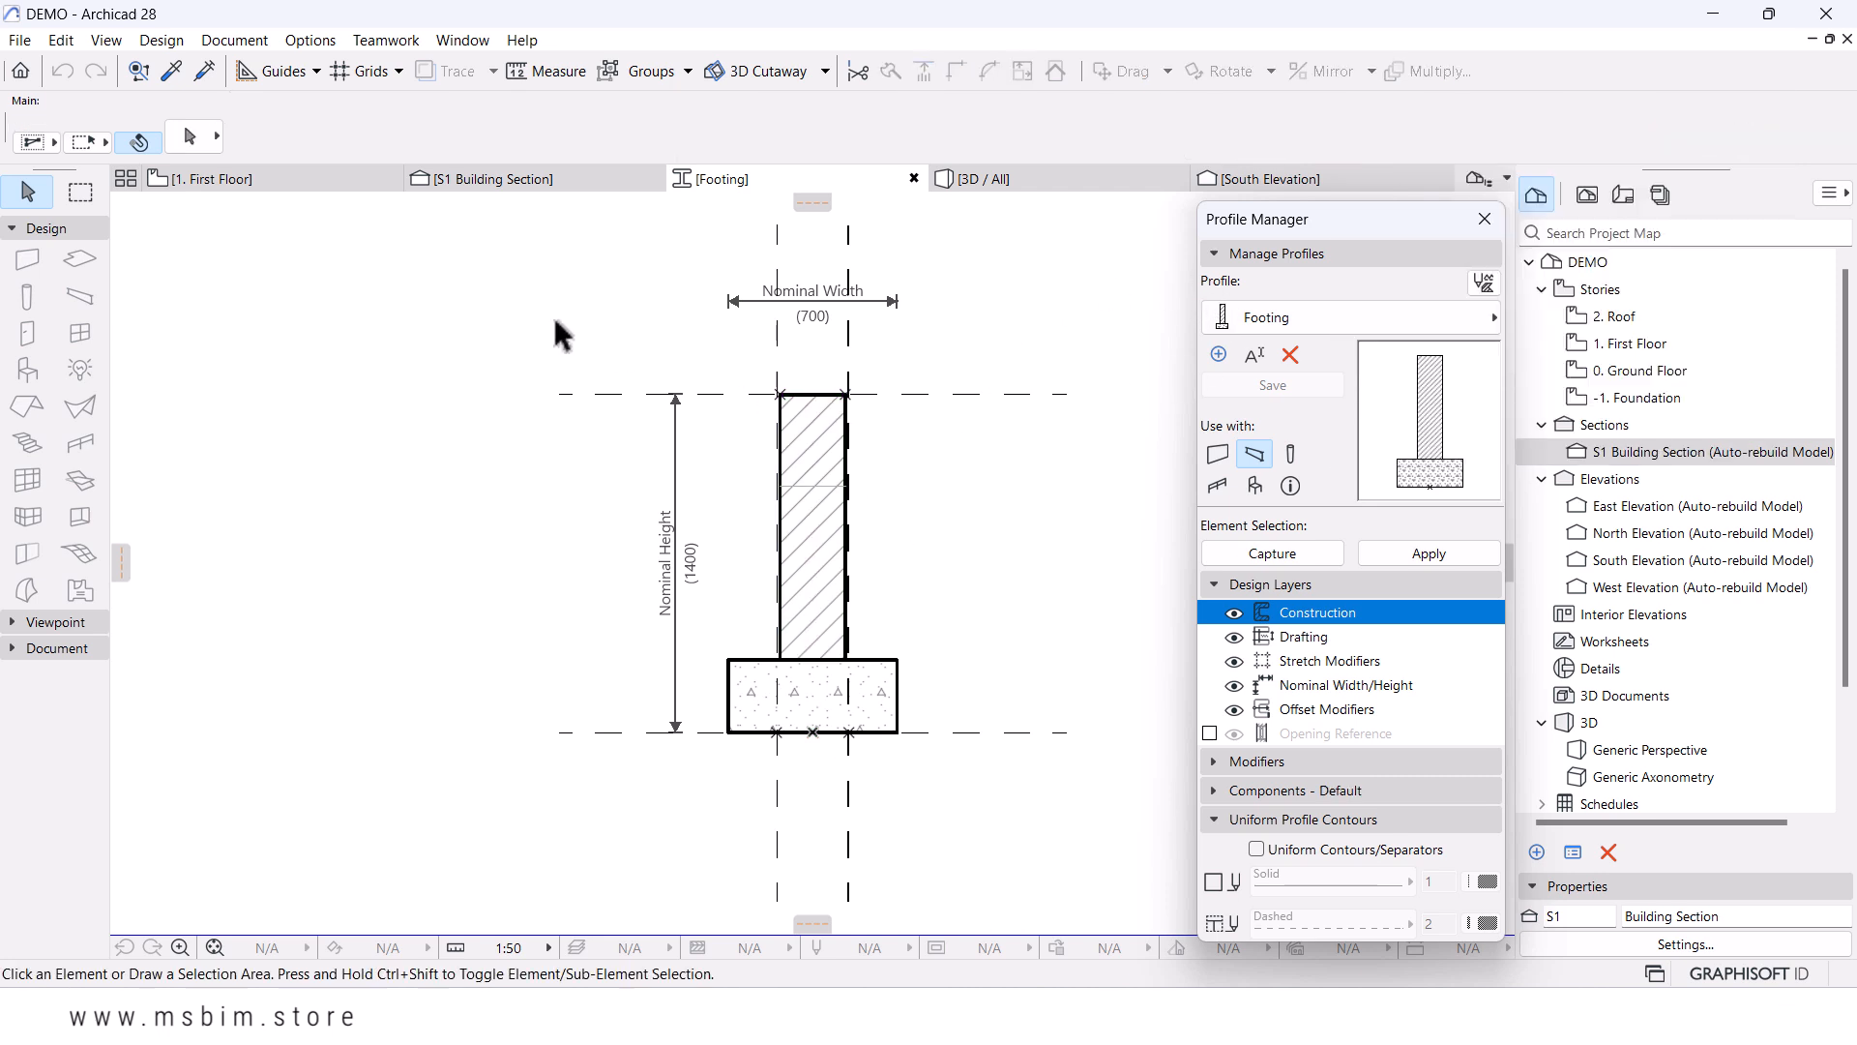
- Return to the S1 building section and compare the lower cavity wall's lines with those of the upper wall
left_click(546, 177)
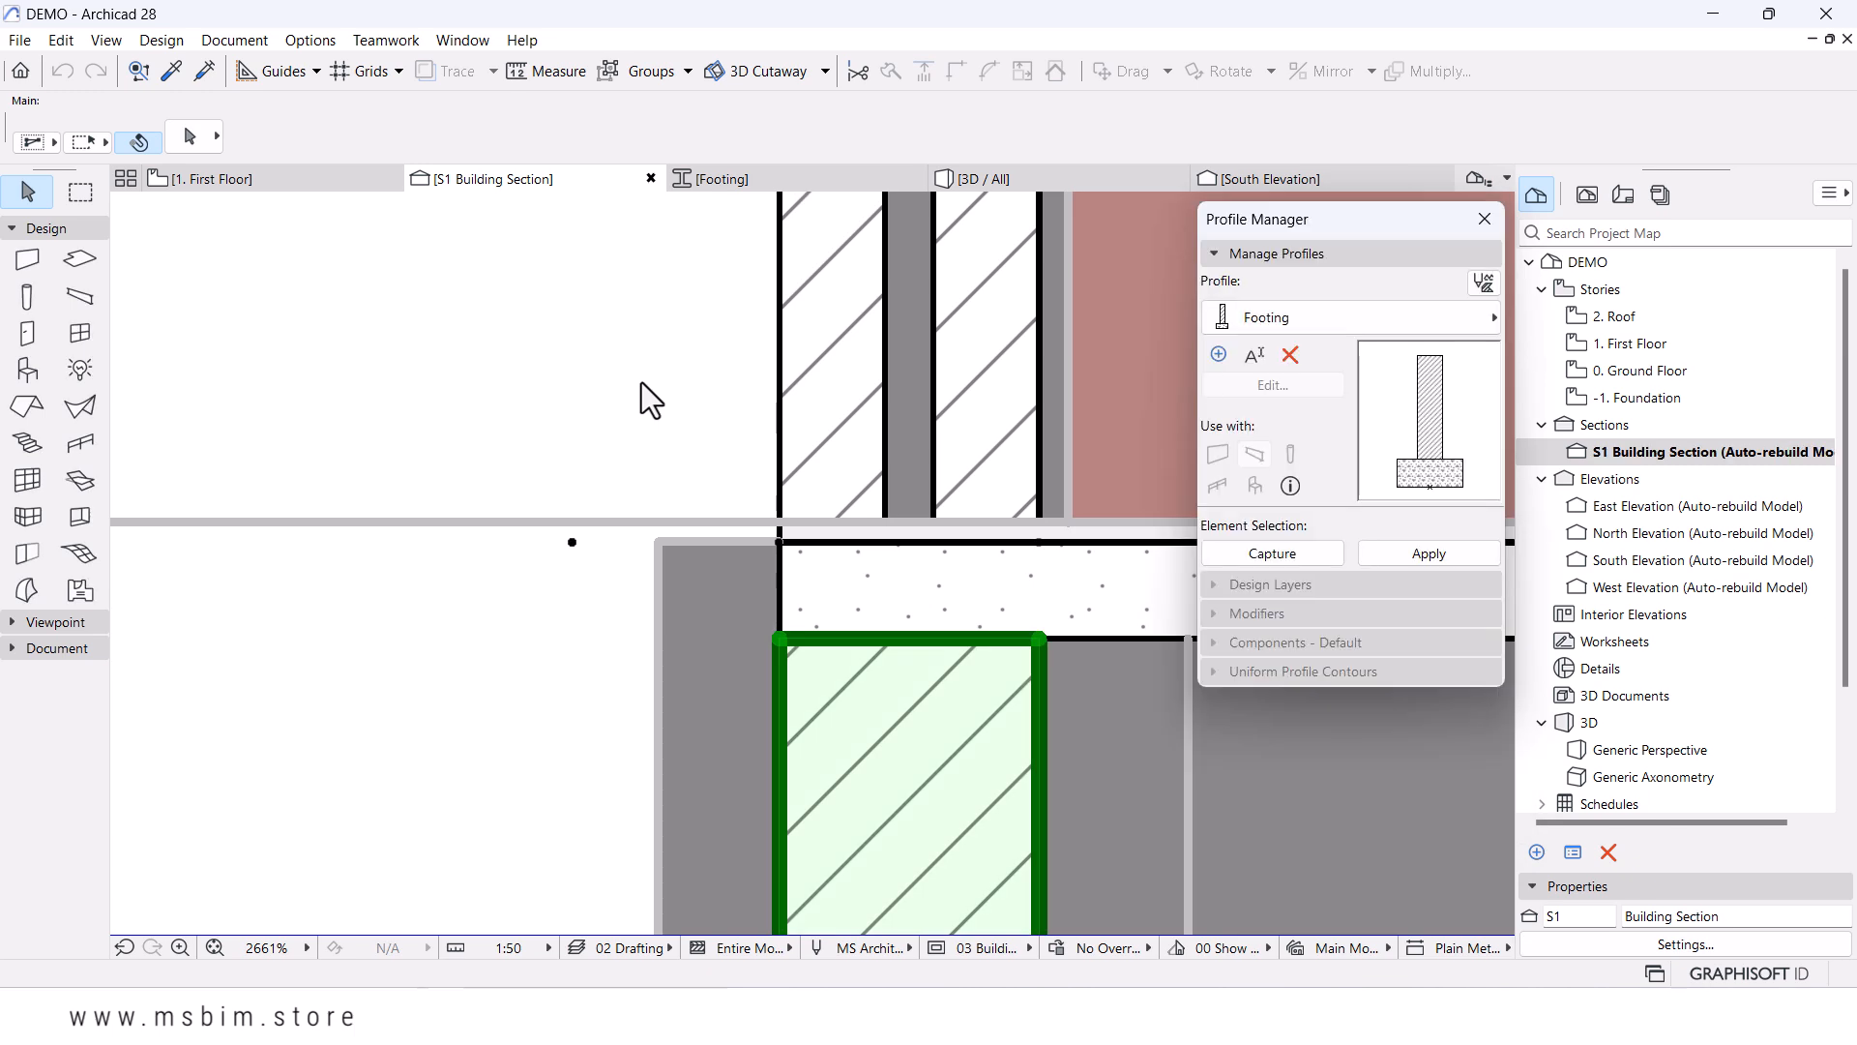
scroll(776, 459, "down", 3)
middle_click_drag(806, 506, 792, 590)
key("Escape")
scroll(818, 542, "down", 4)
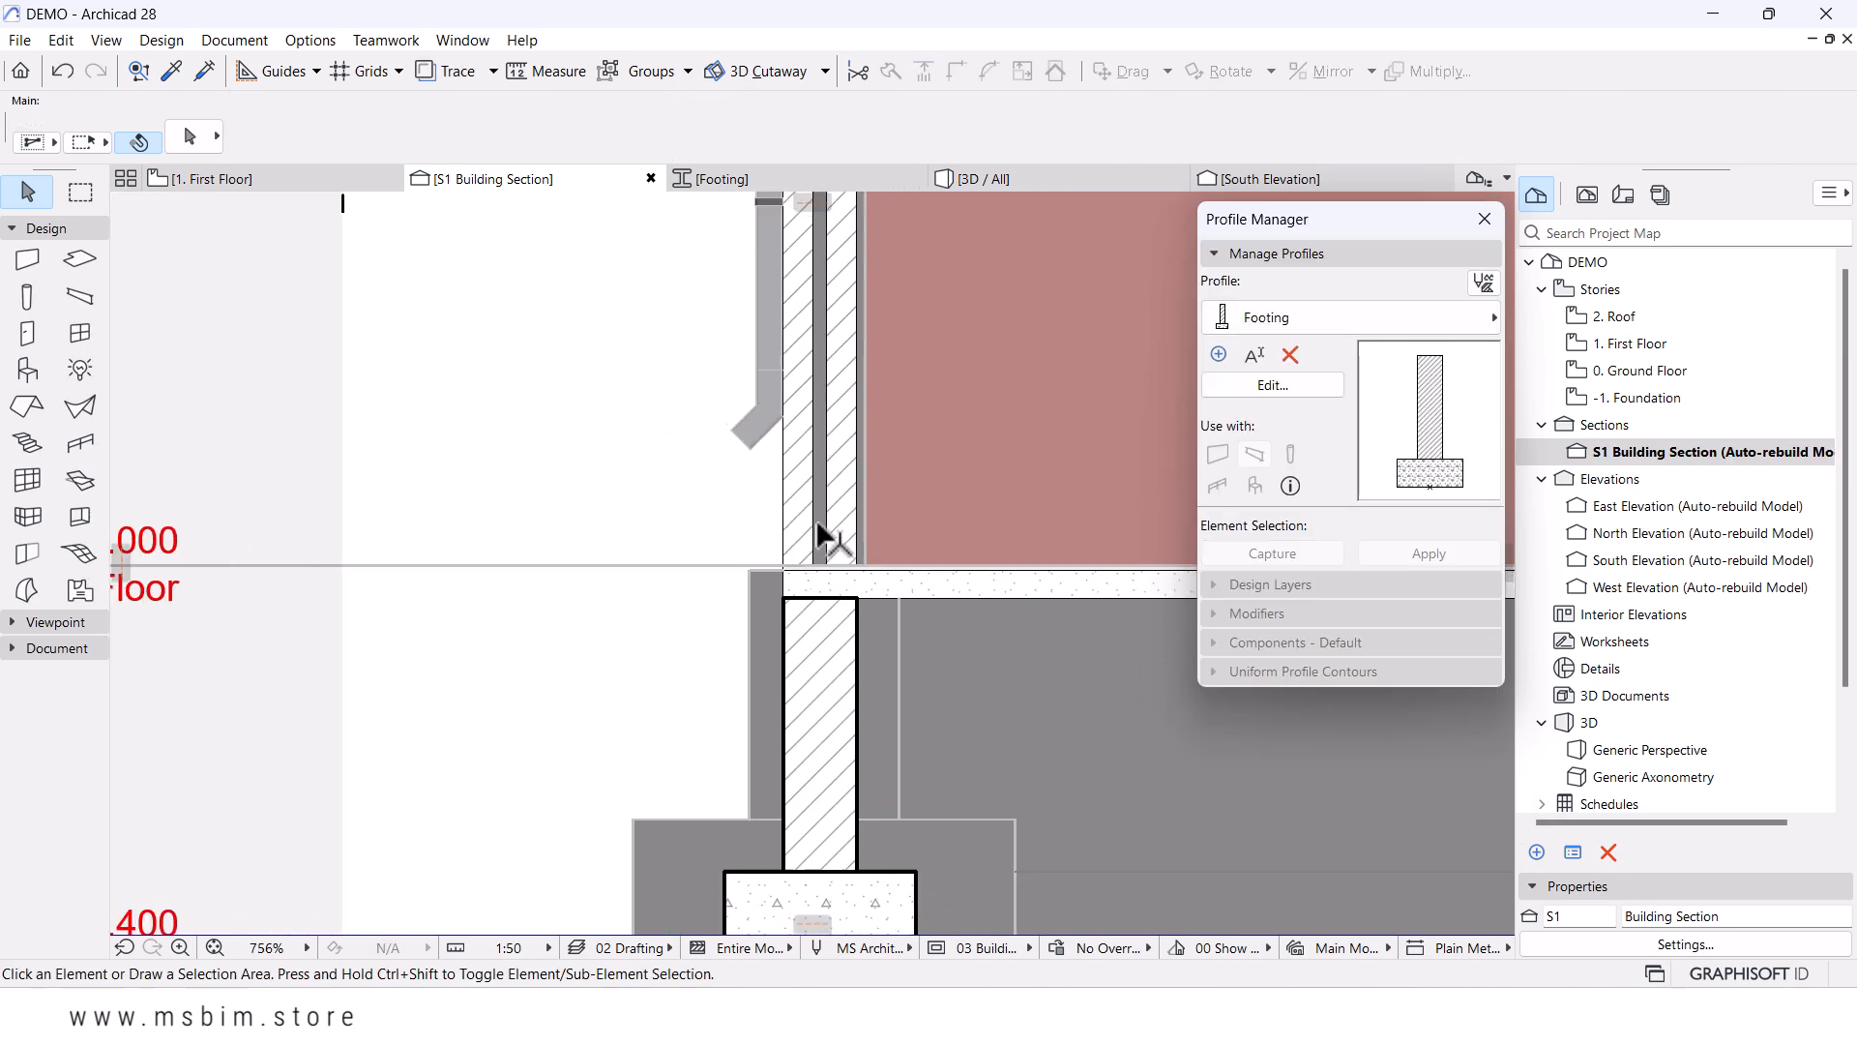
scroll(819, 523, "up", 8)
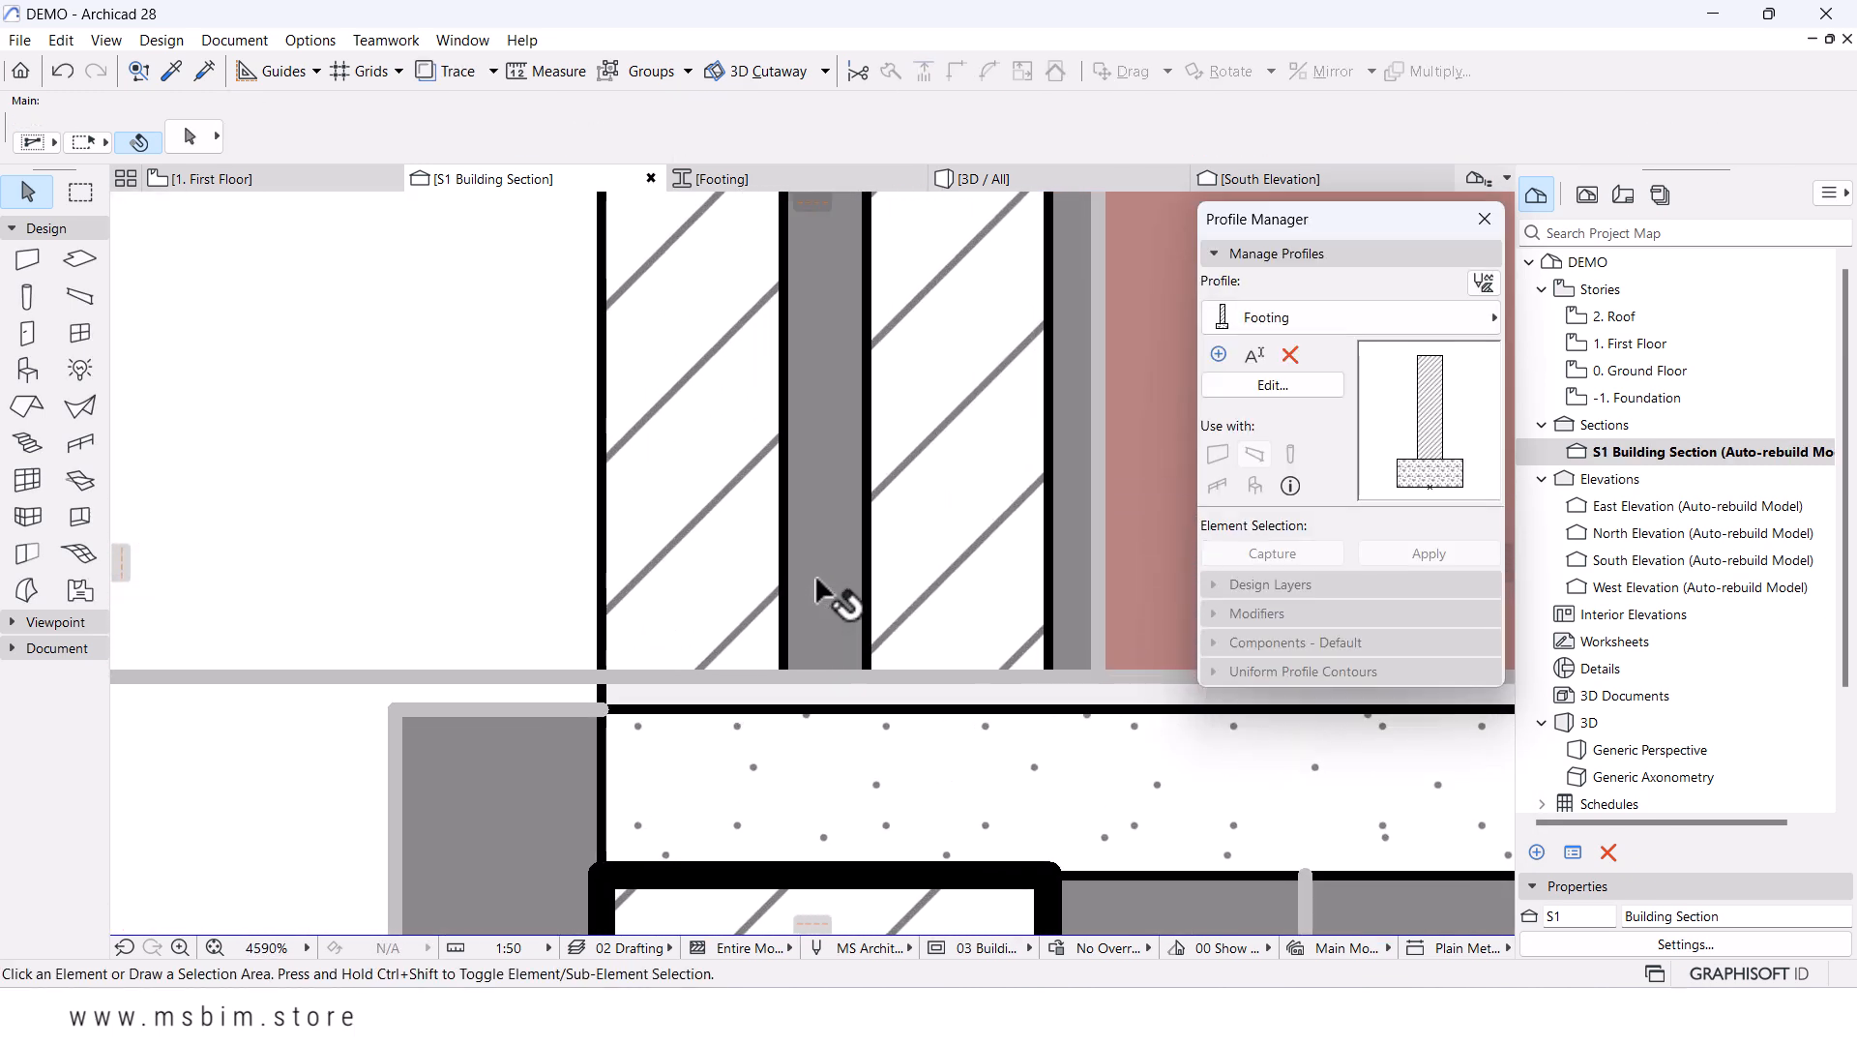
left_click(928, 523)
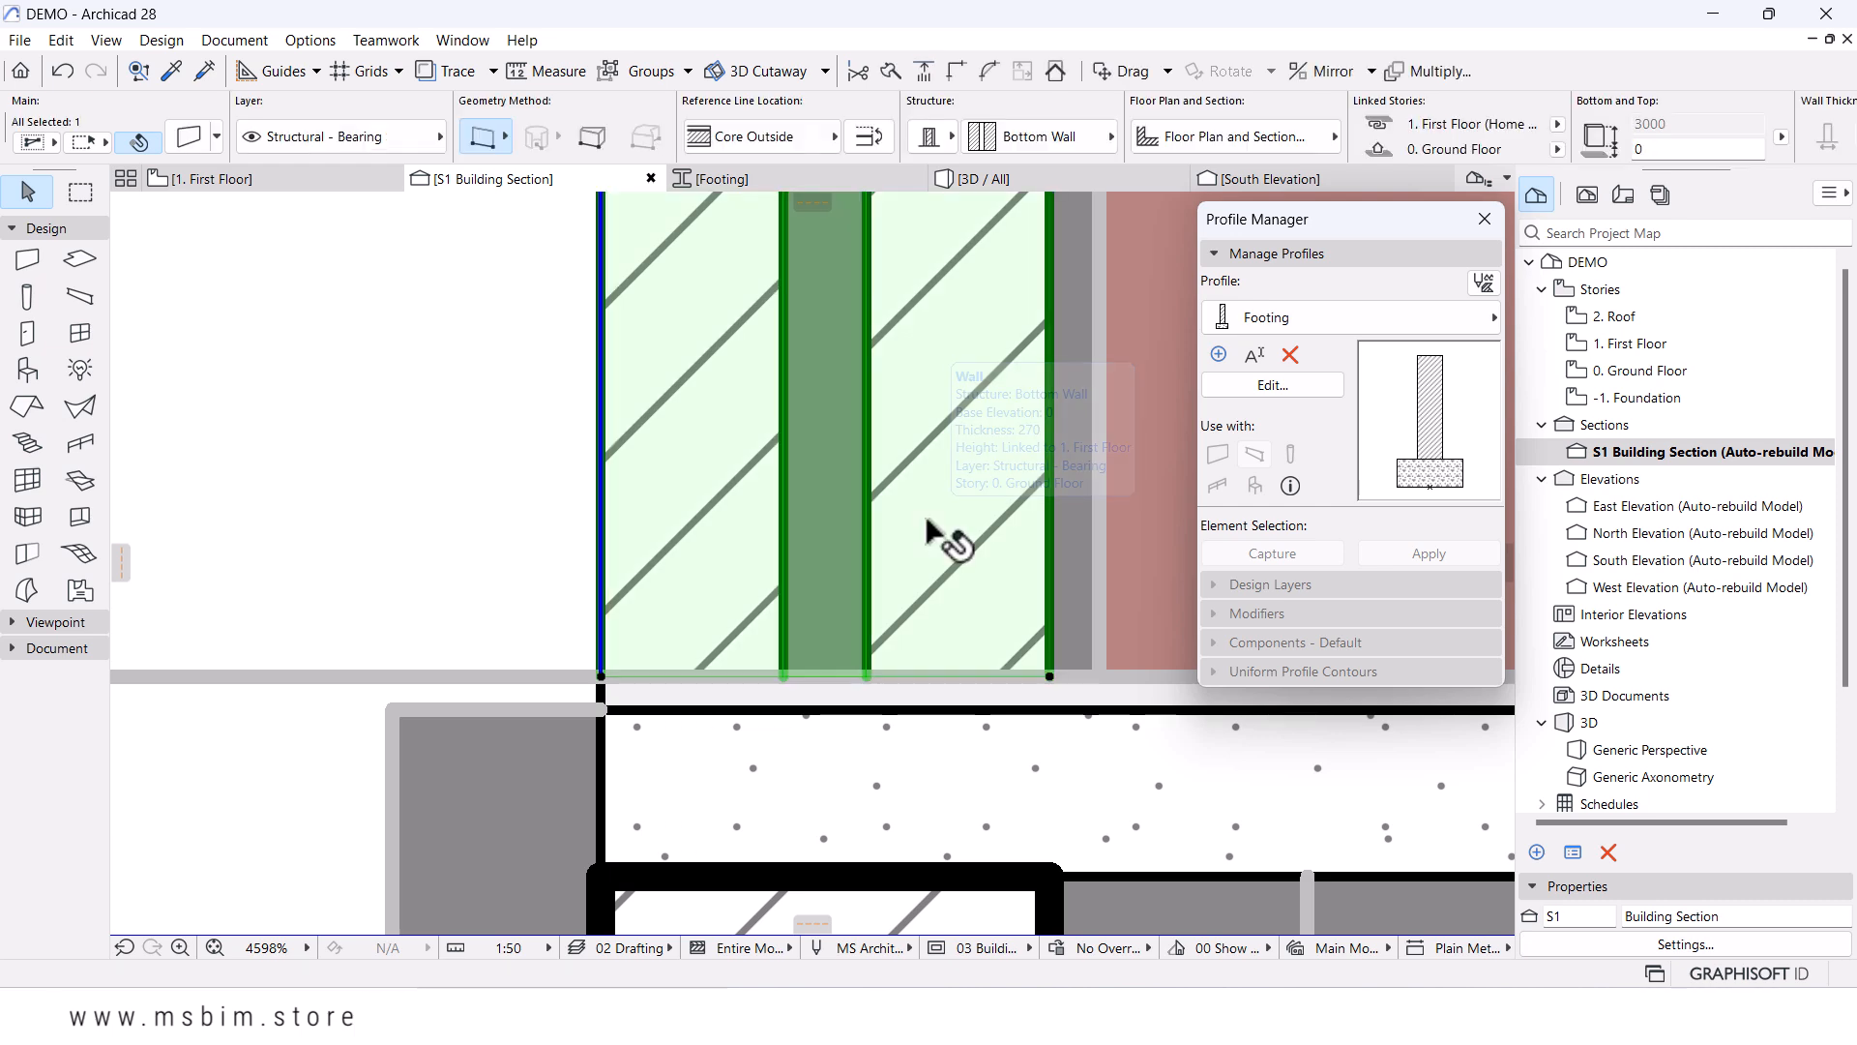
right_click(927, 522)
left_click(996, 717)
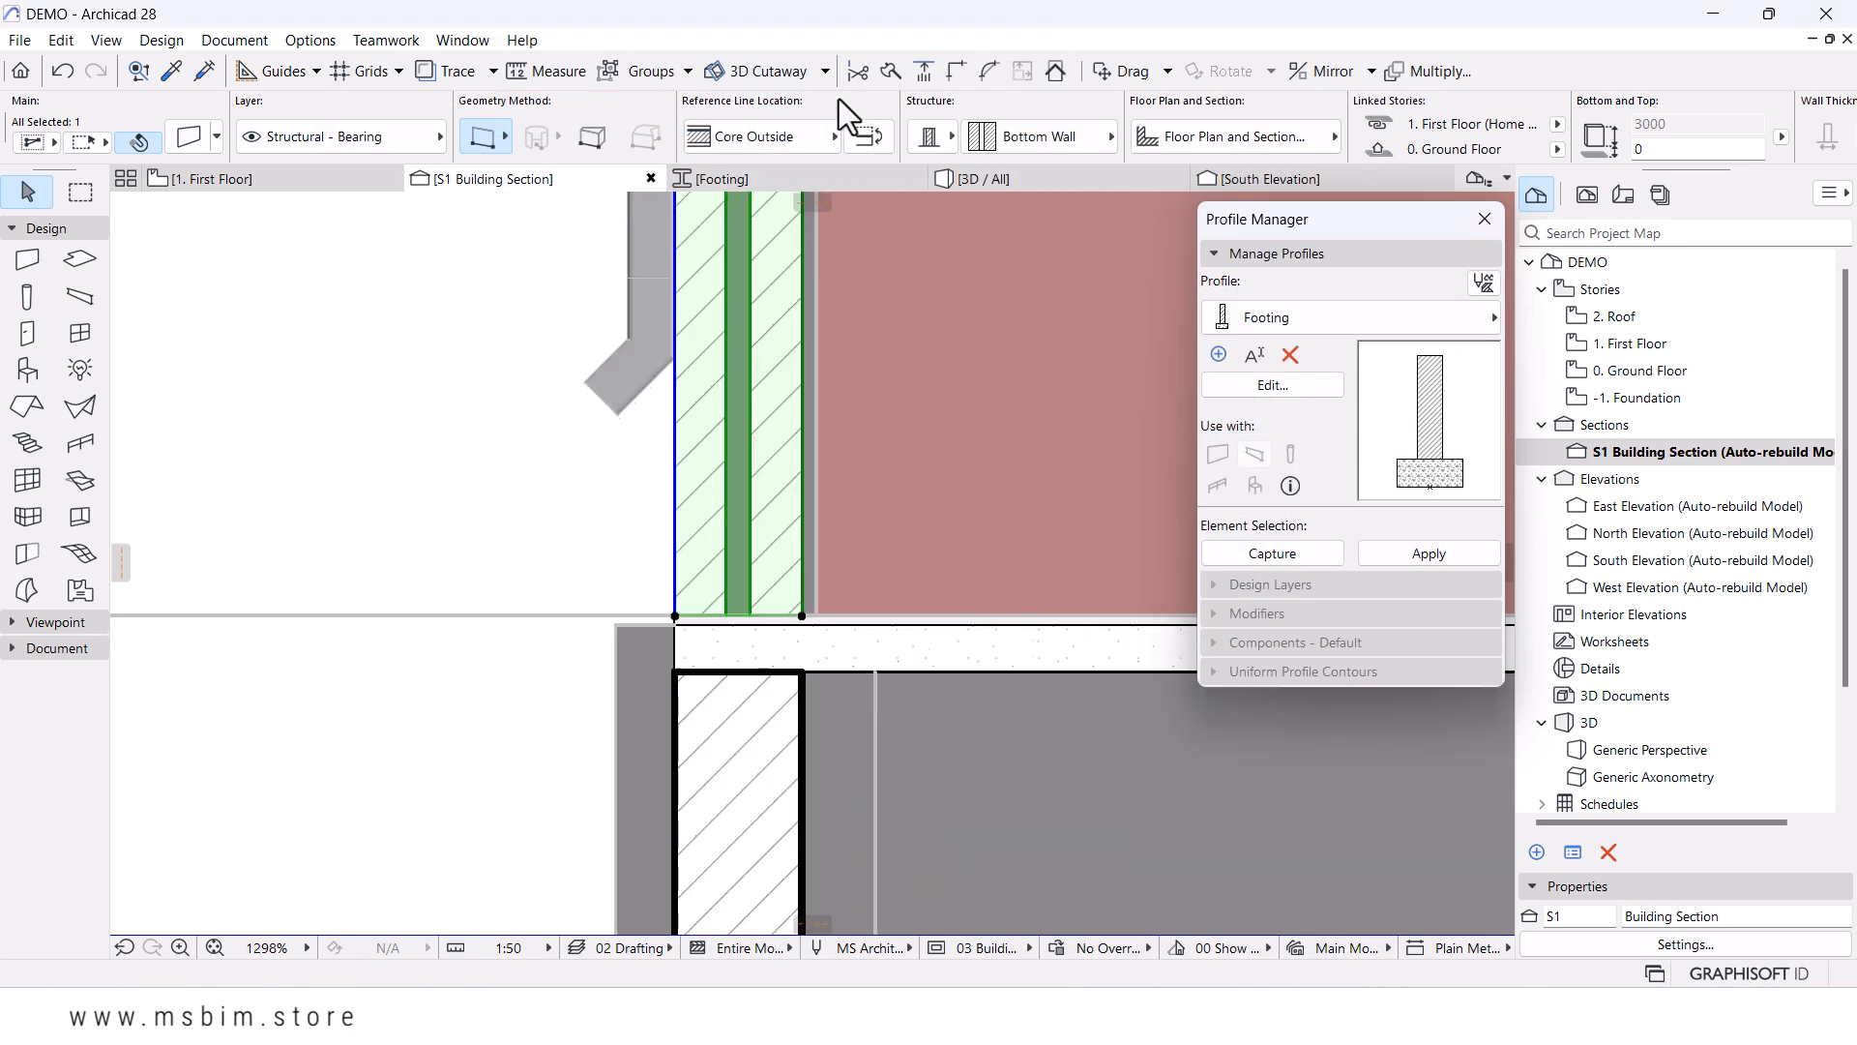
middle_click_drag(793, 471, 836, 798)
middle_click_drag(779, 395, 780, 714)
scroll(801, 446, "up", 5)
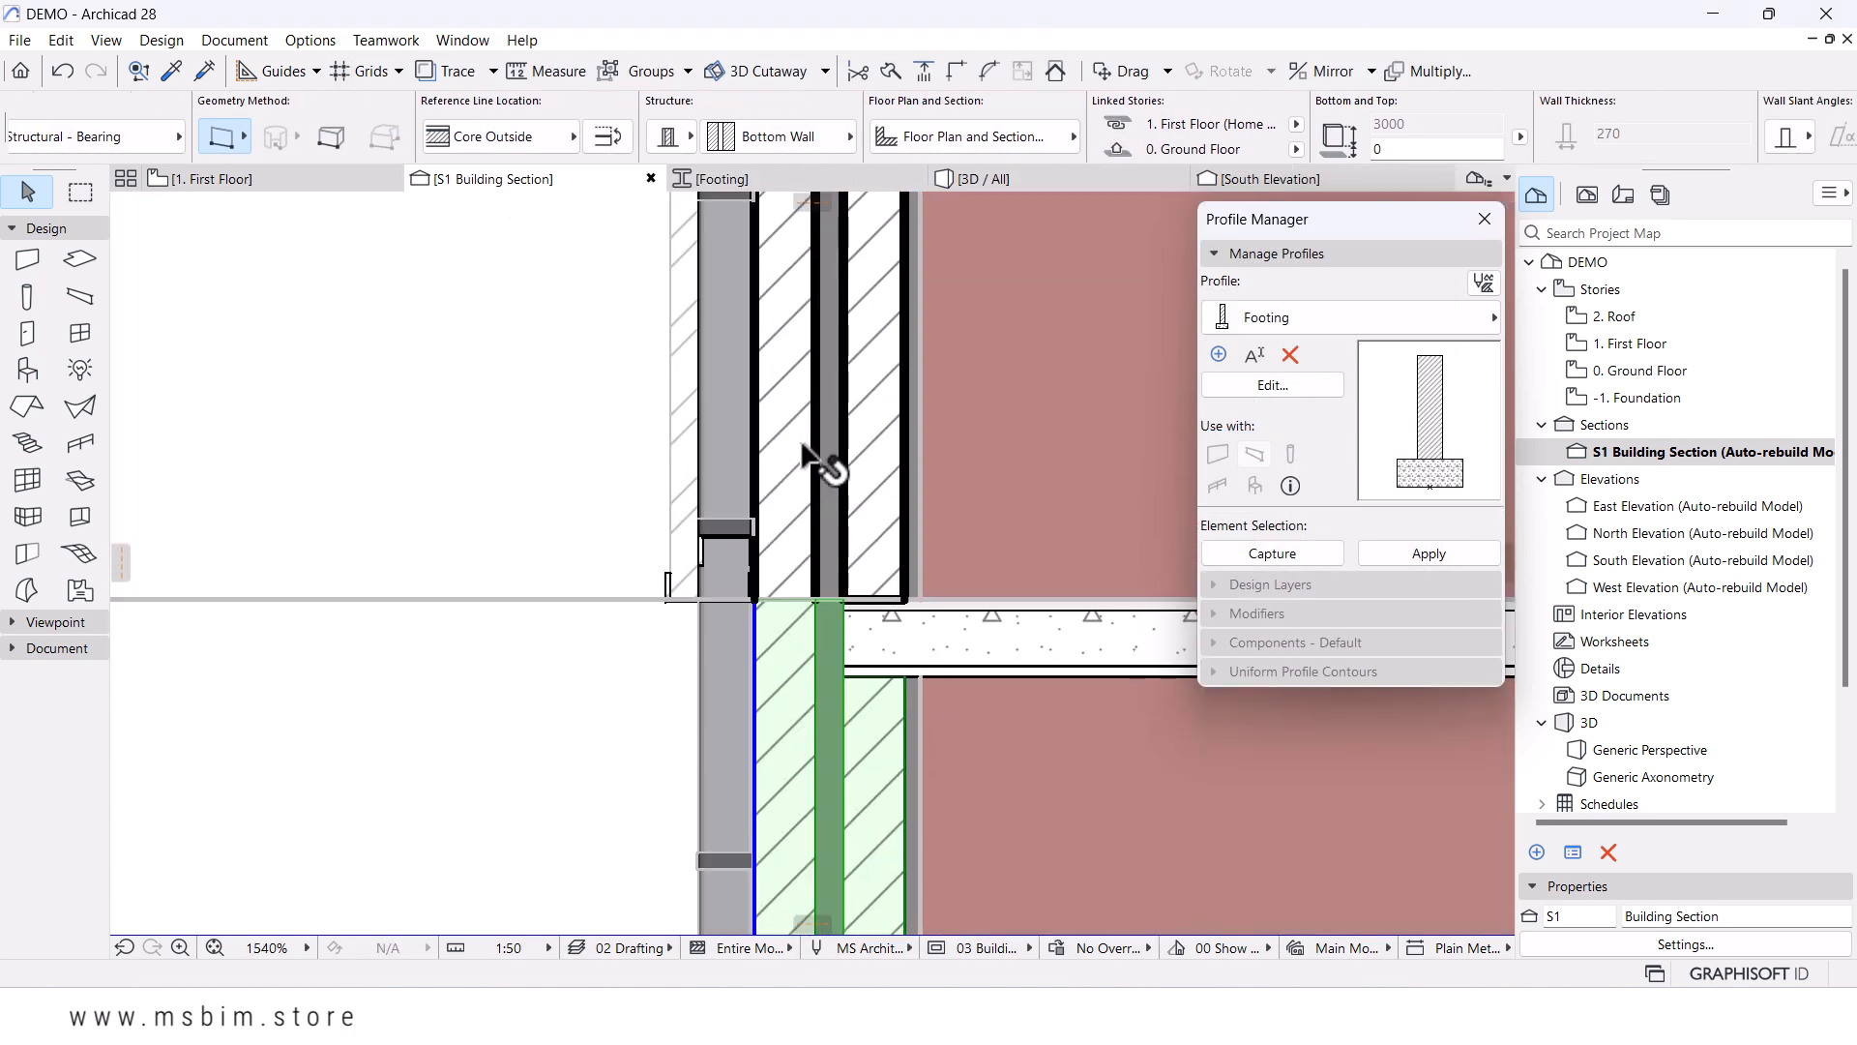
key("Escape")
- Open the lower wall's Bottom Wall composite for editing and set the outer 110 mm Brick skin's line pen to 27
middle_click_drag(819, 646, 832, 415)
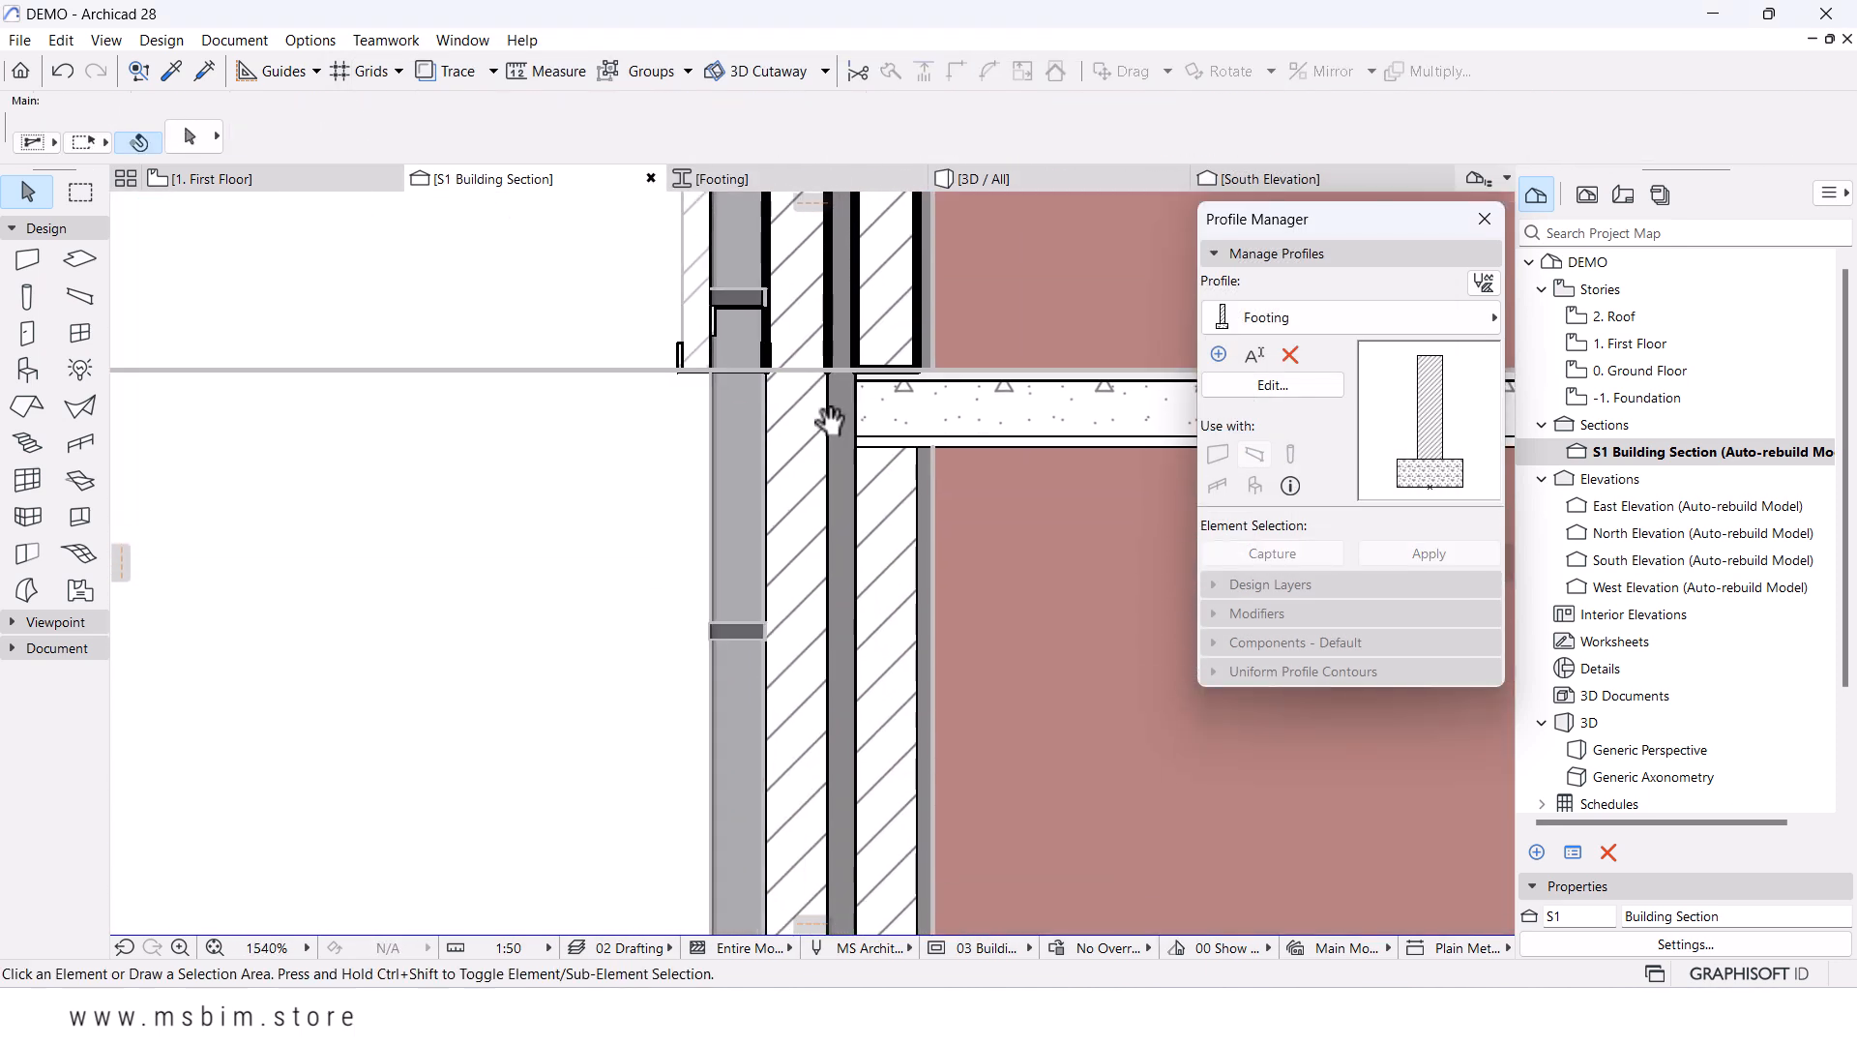
left_click(789, 572)
right_click(789, 573)
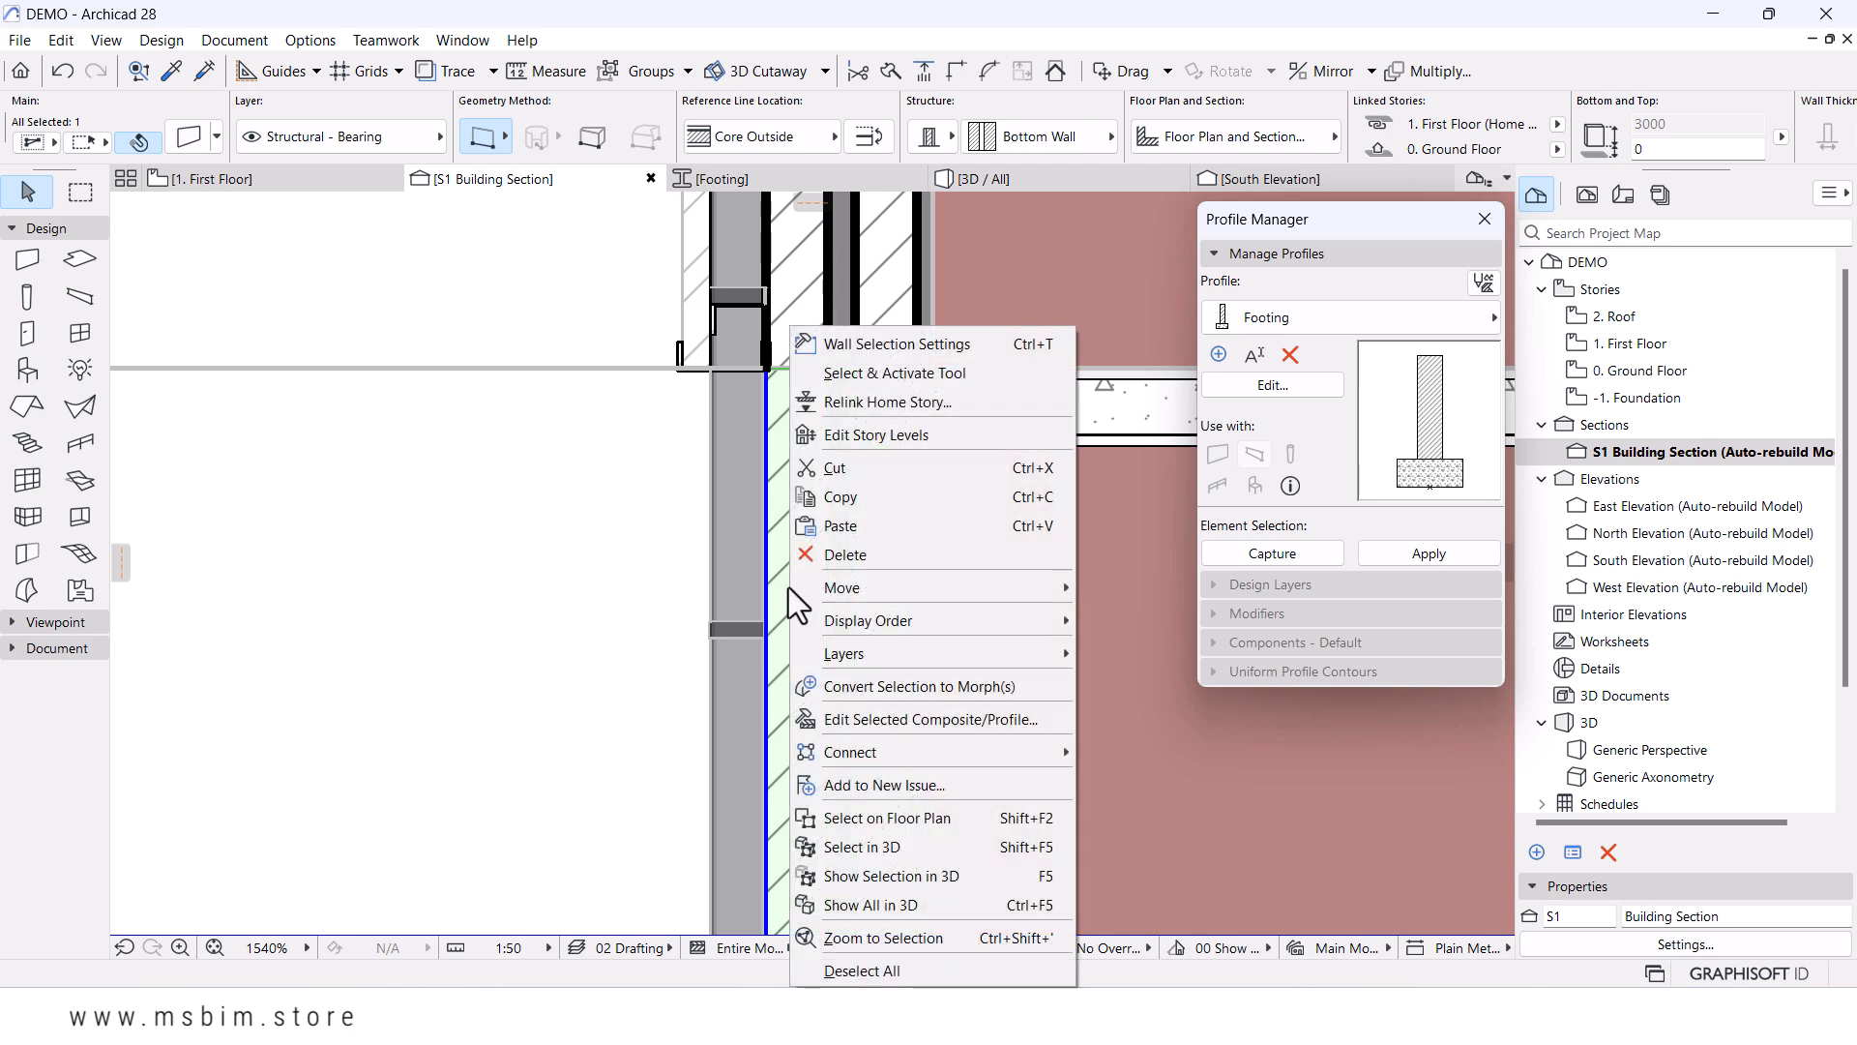
left_click(872, 716)
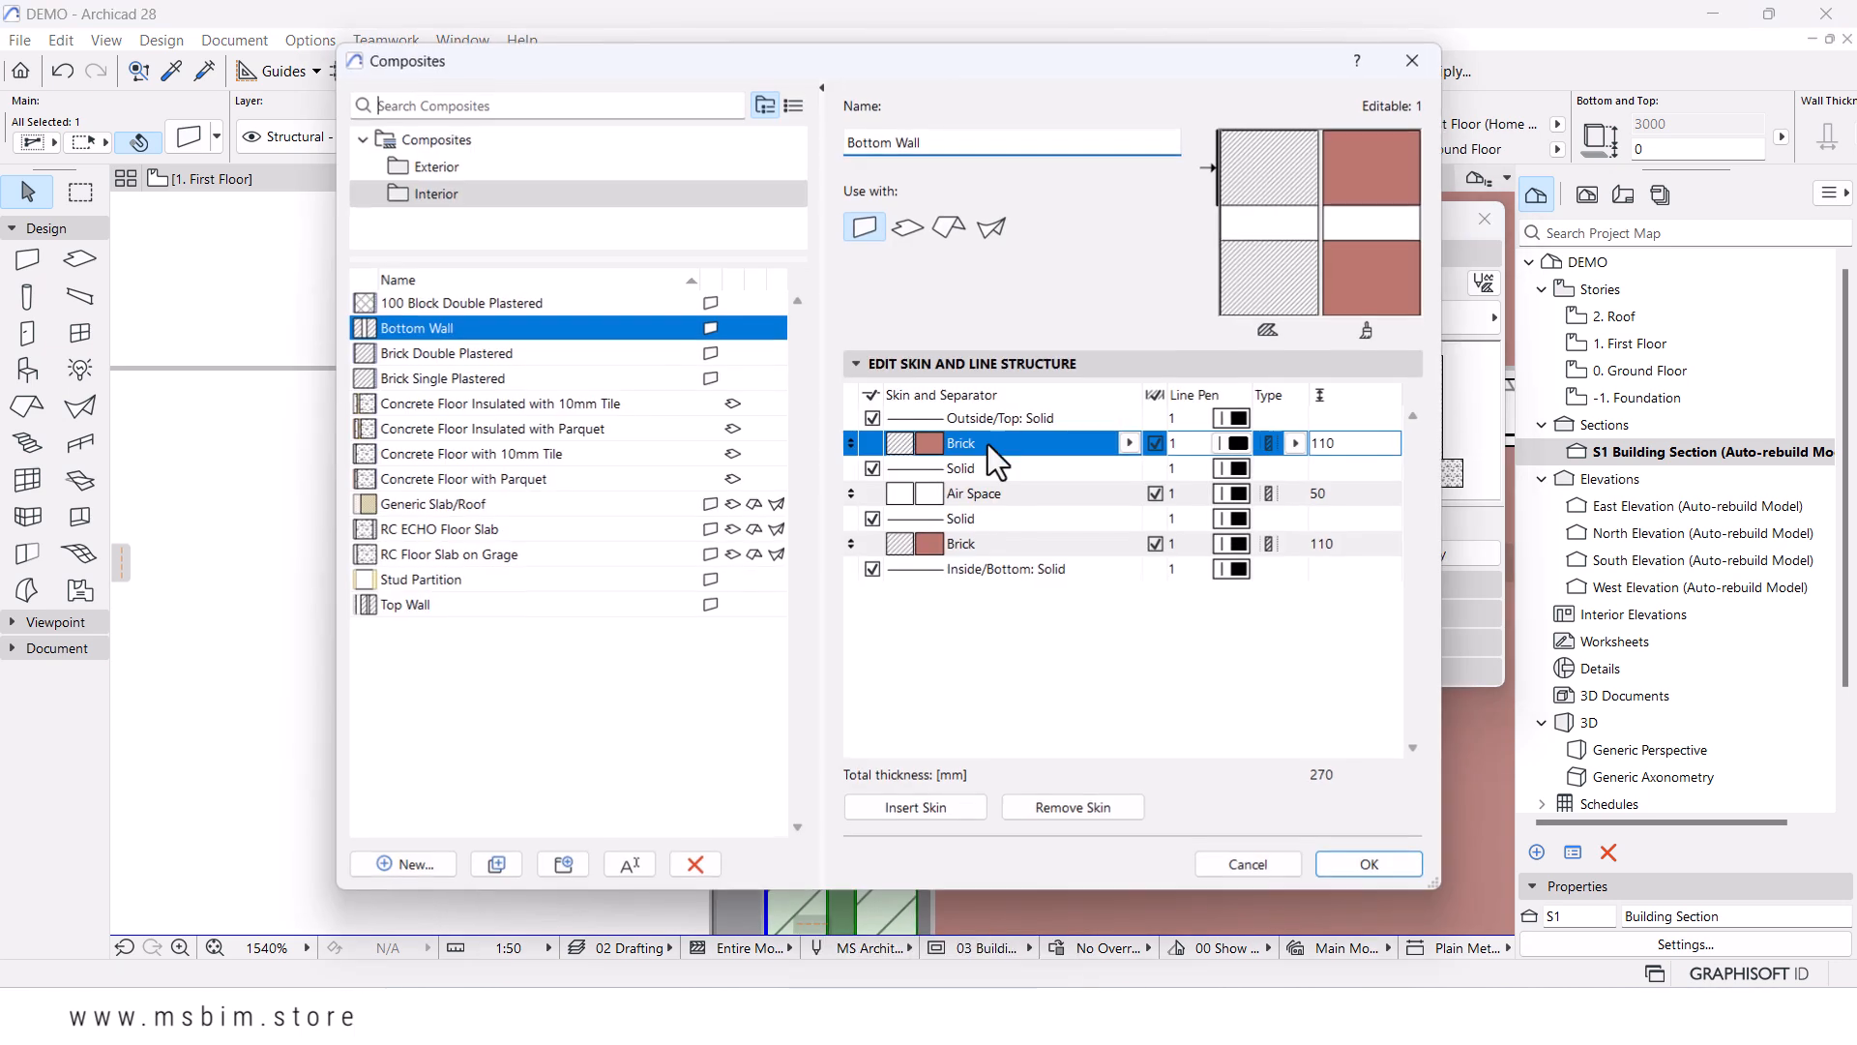
left_click(1225, 444)
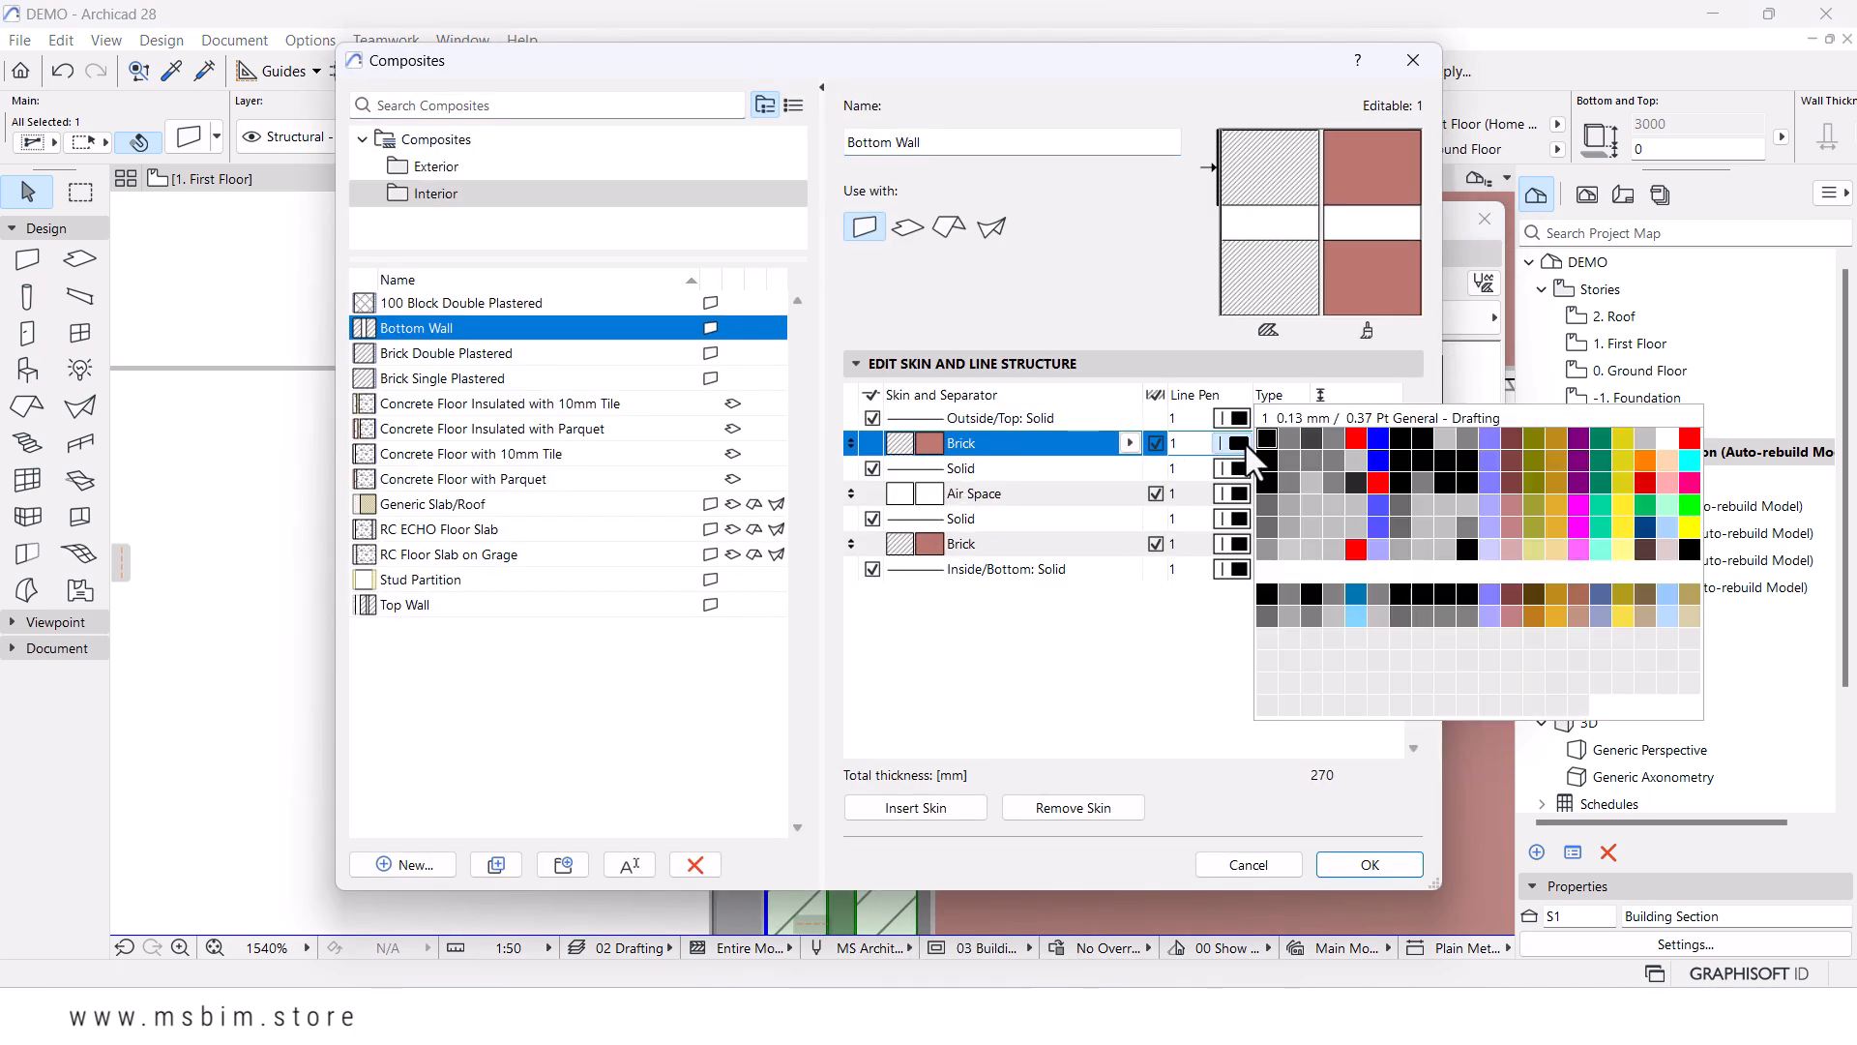
left_click(1399, 453)
- Set pen 27 for the Outside/Top line and for the separator between the outer brick and the air space
left_click(1196, 472)
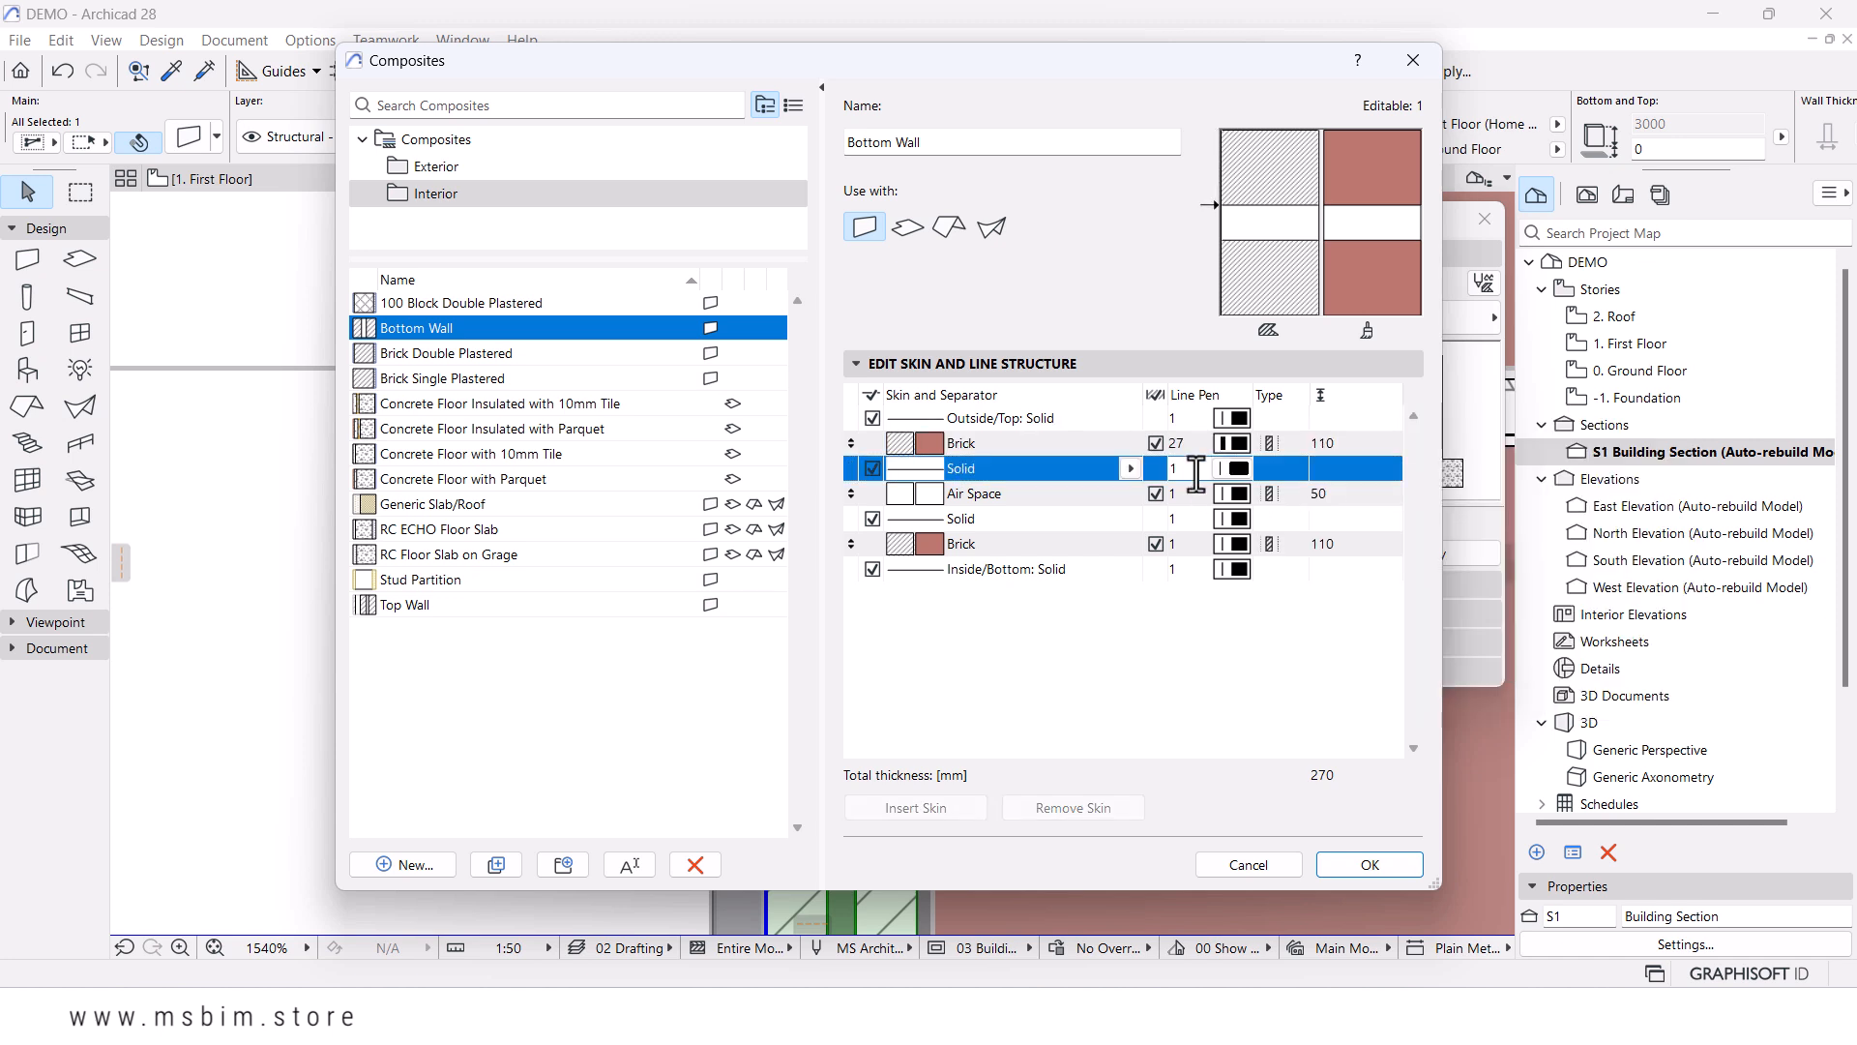
left_click(1173, 425)
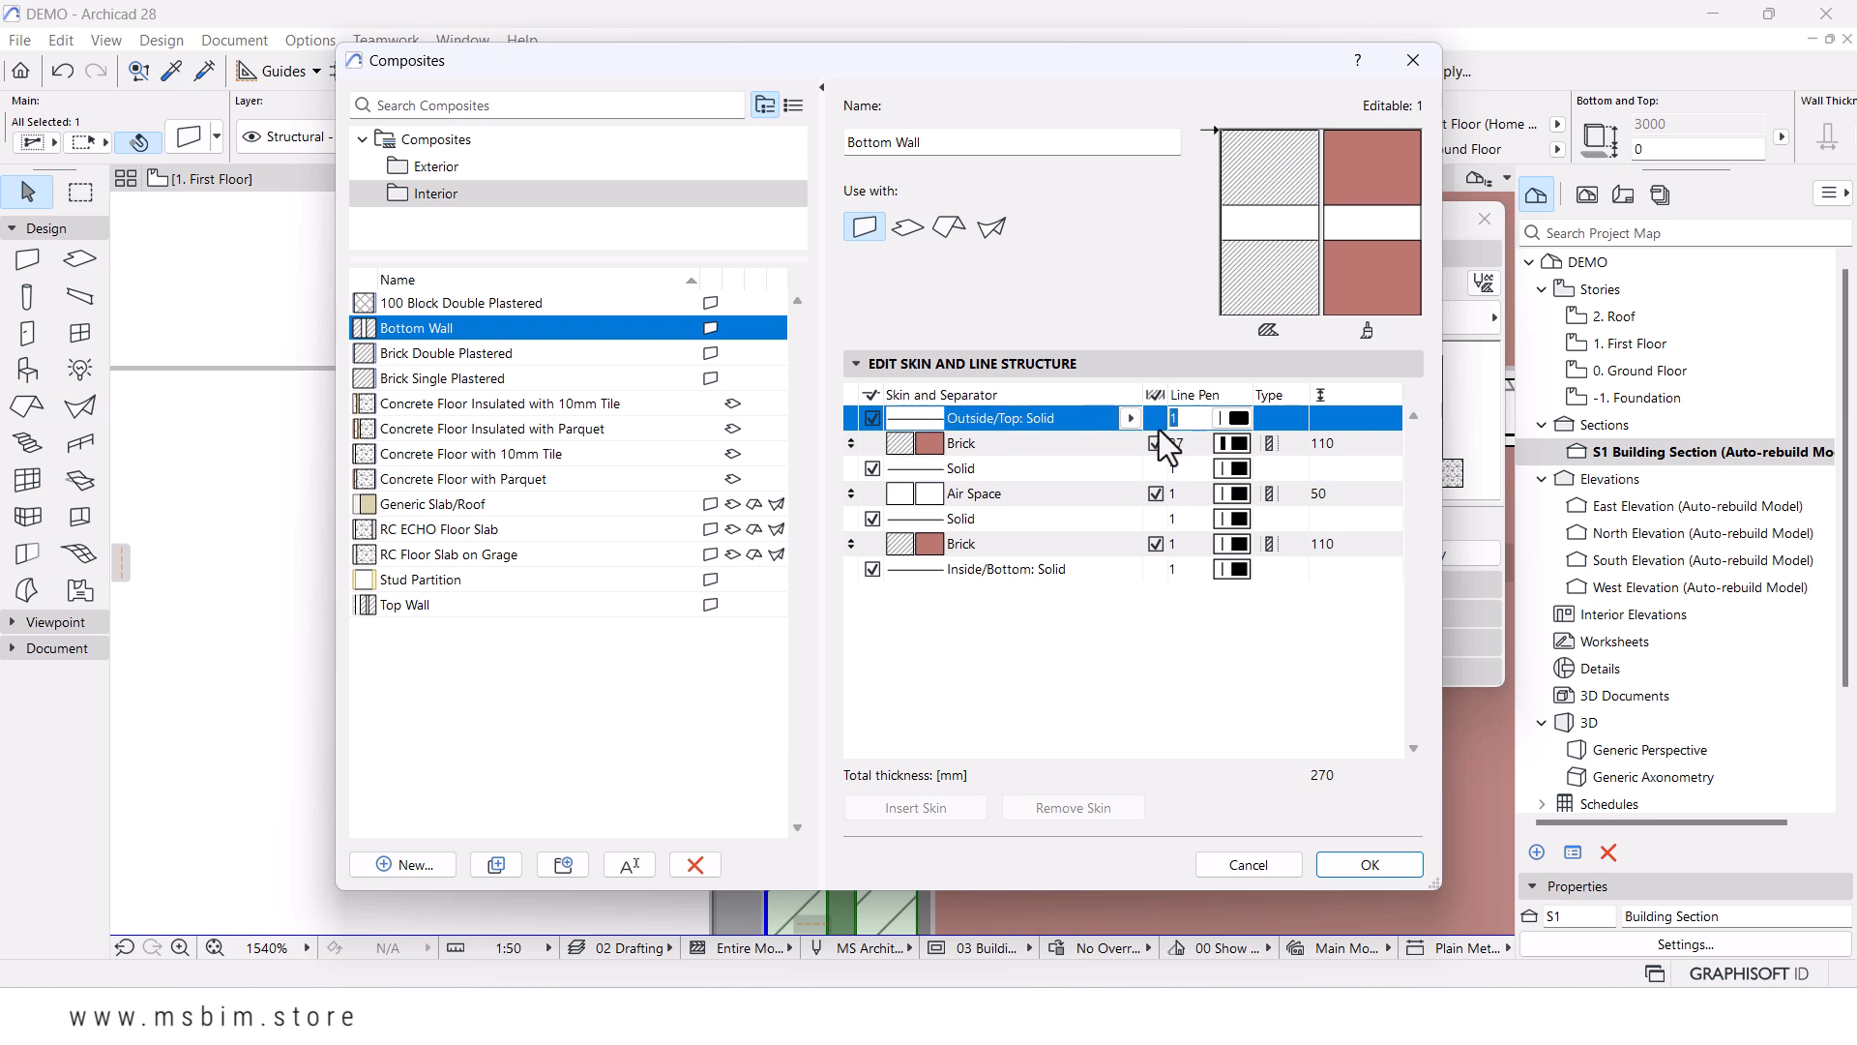
type("27")
left_click(1182, 468)
type("27")
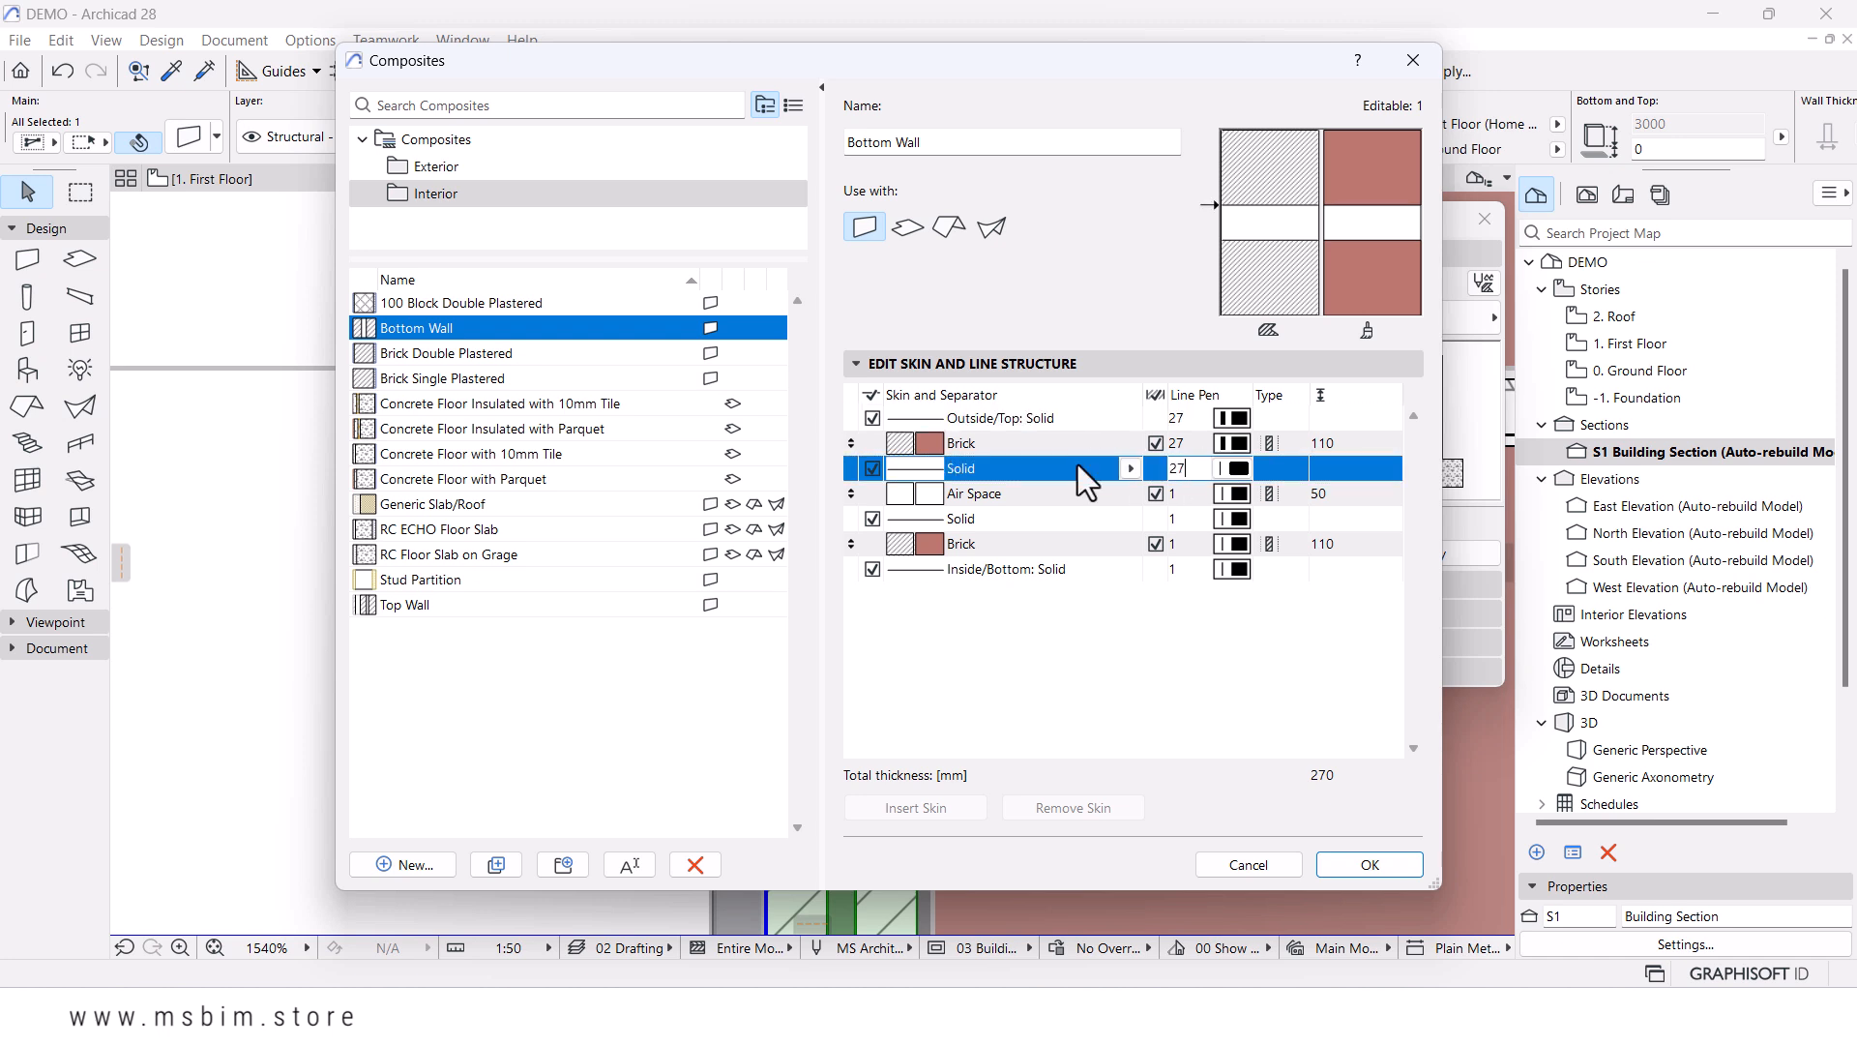
- Set the 50 mm Air Space skin's line pen to 166
left_click(1178, 499)
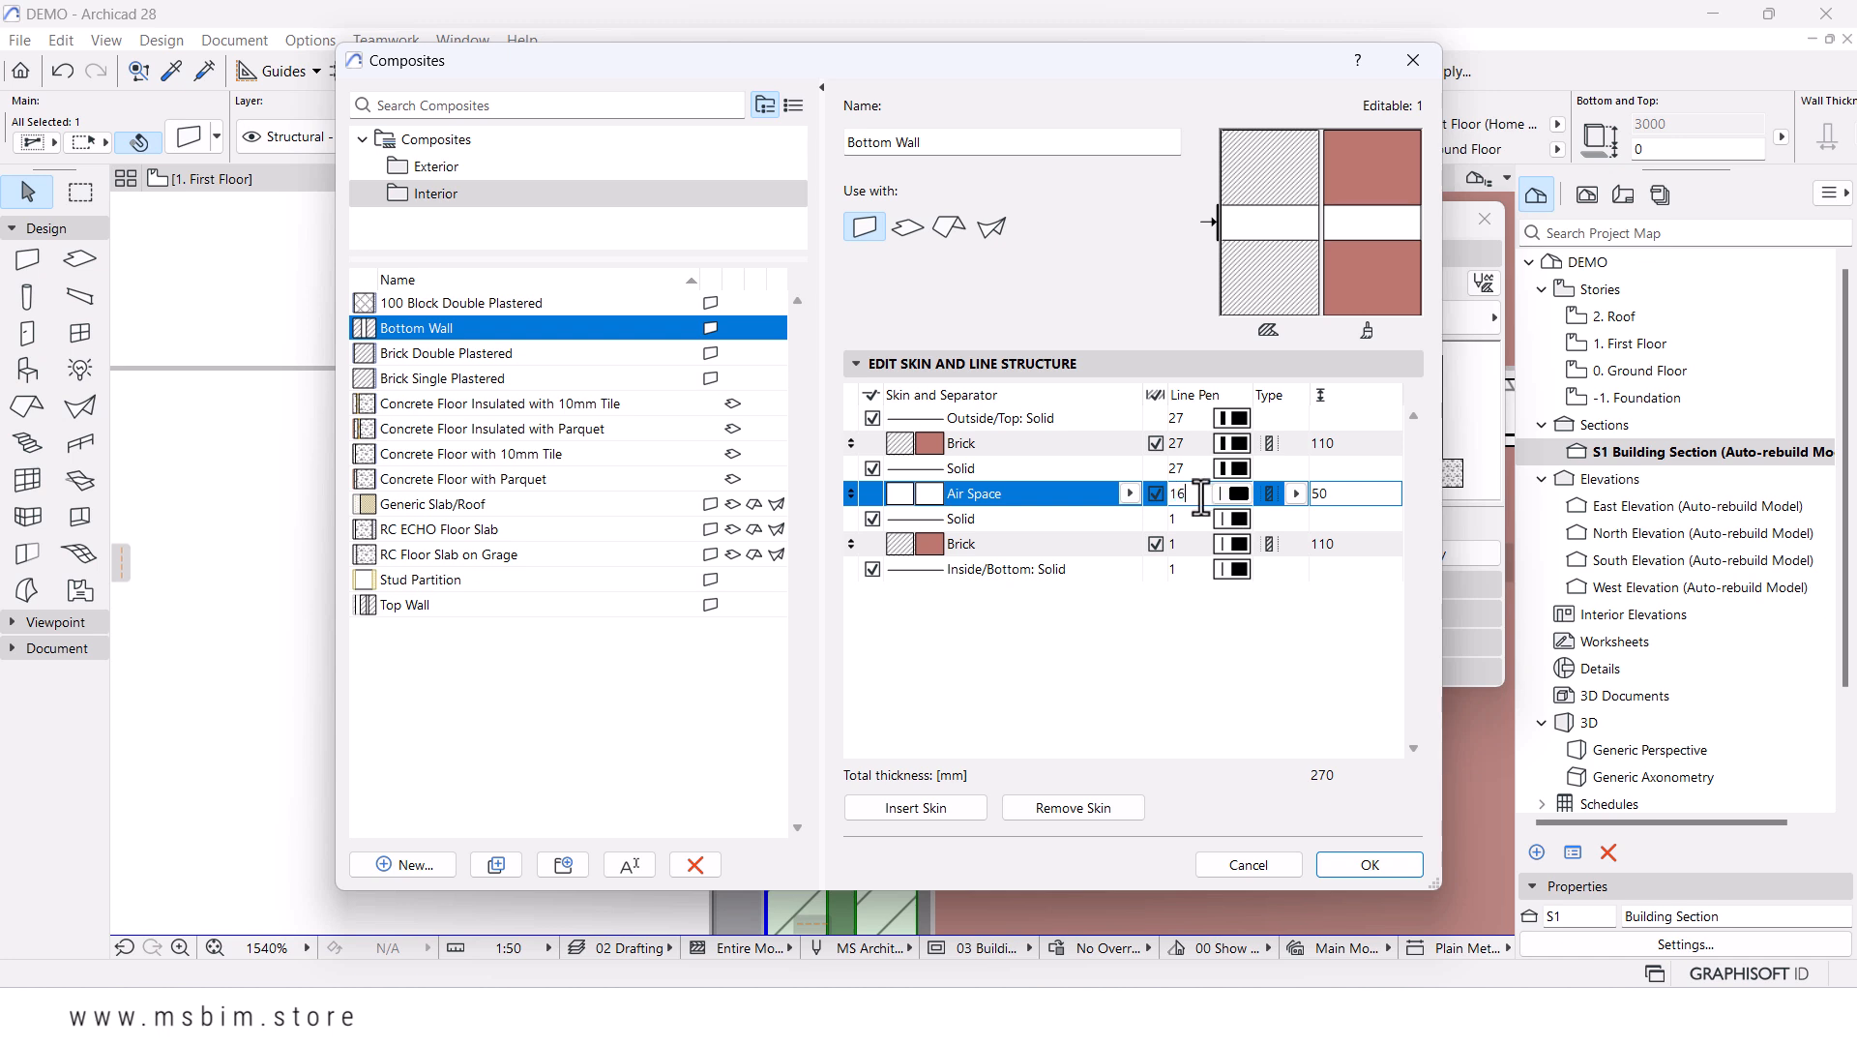
type("166")
left_click(1198, 544)
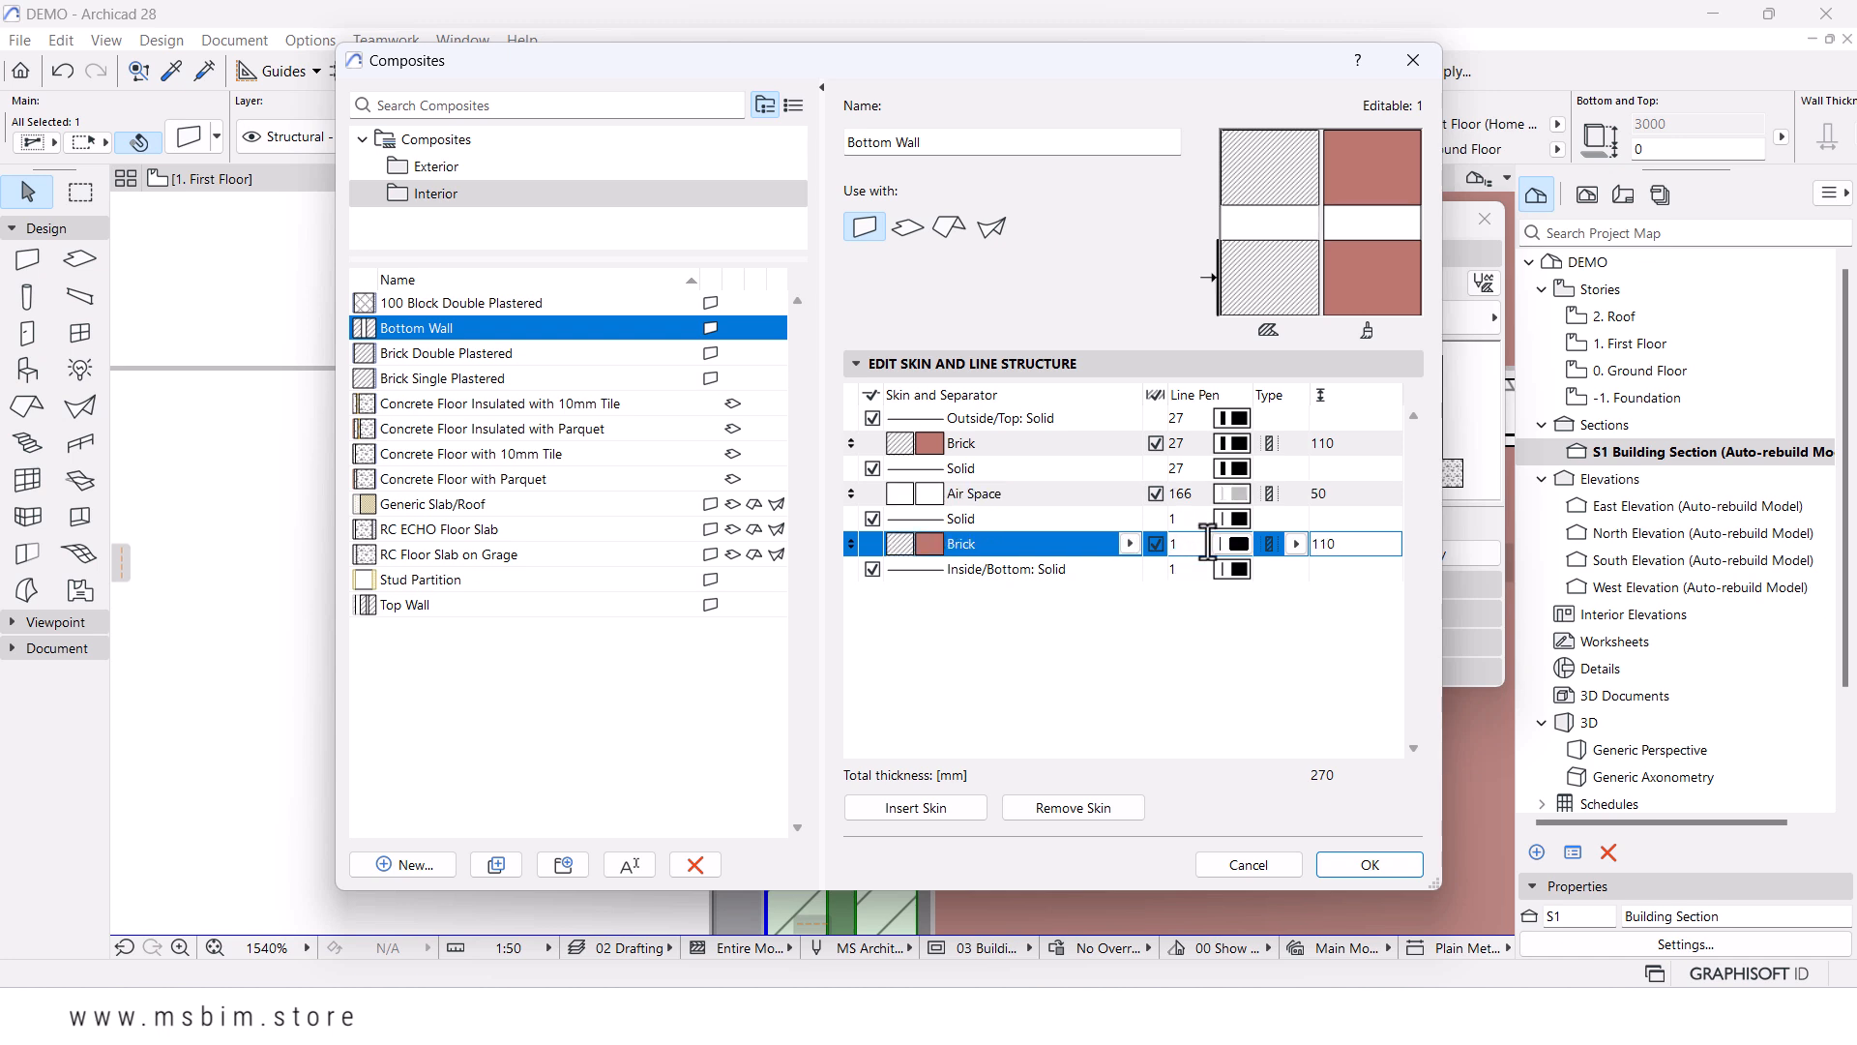
- Set pen 27 for the separator below the air space, the inner Brick skin and the Inside/Bottom line, then accept the Bottom Wall composite
left_click(1200, 522)
type("27")
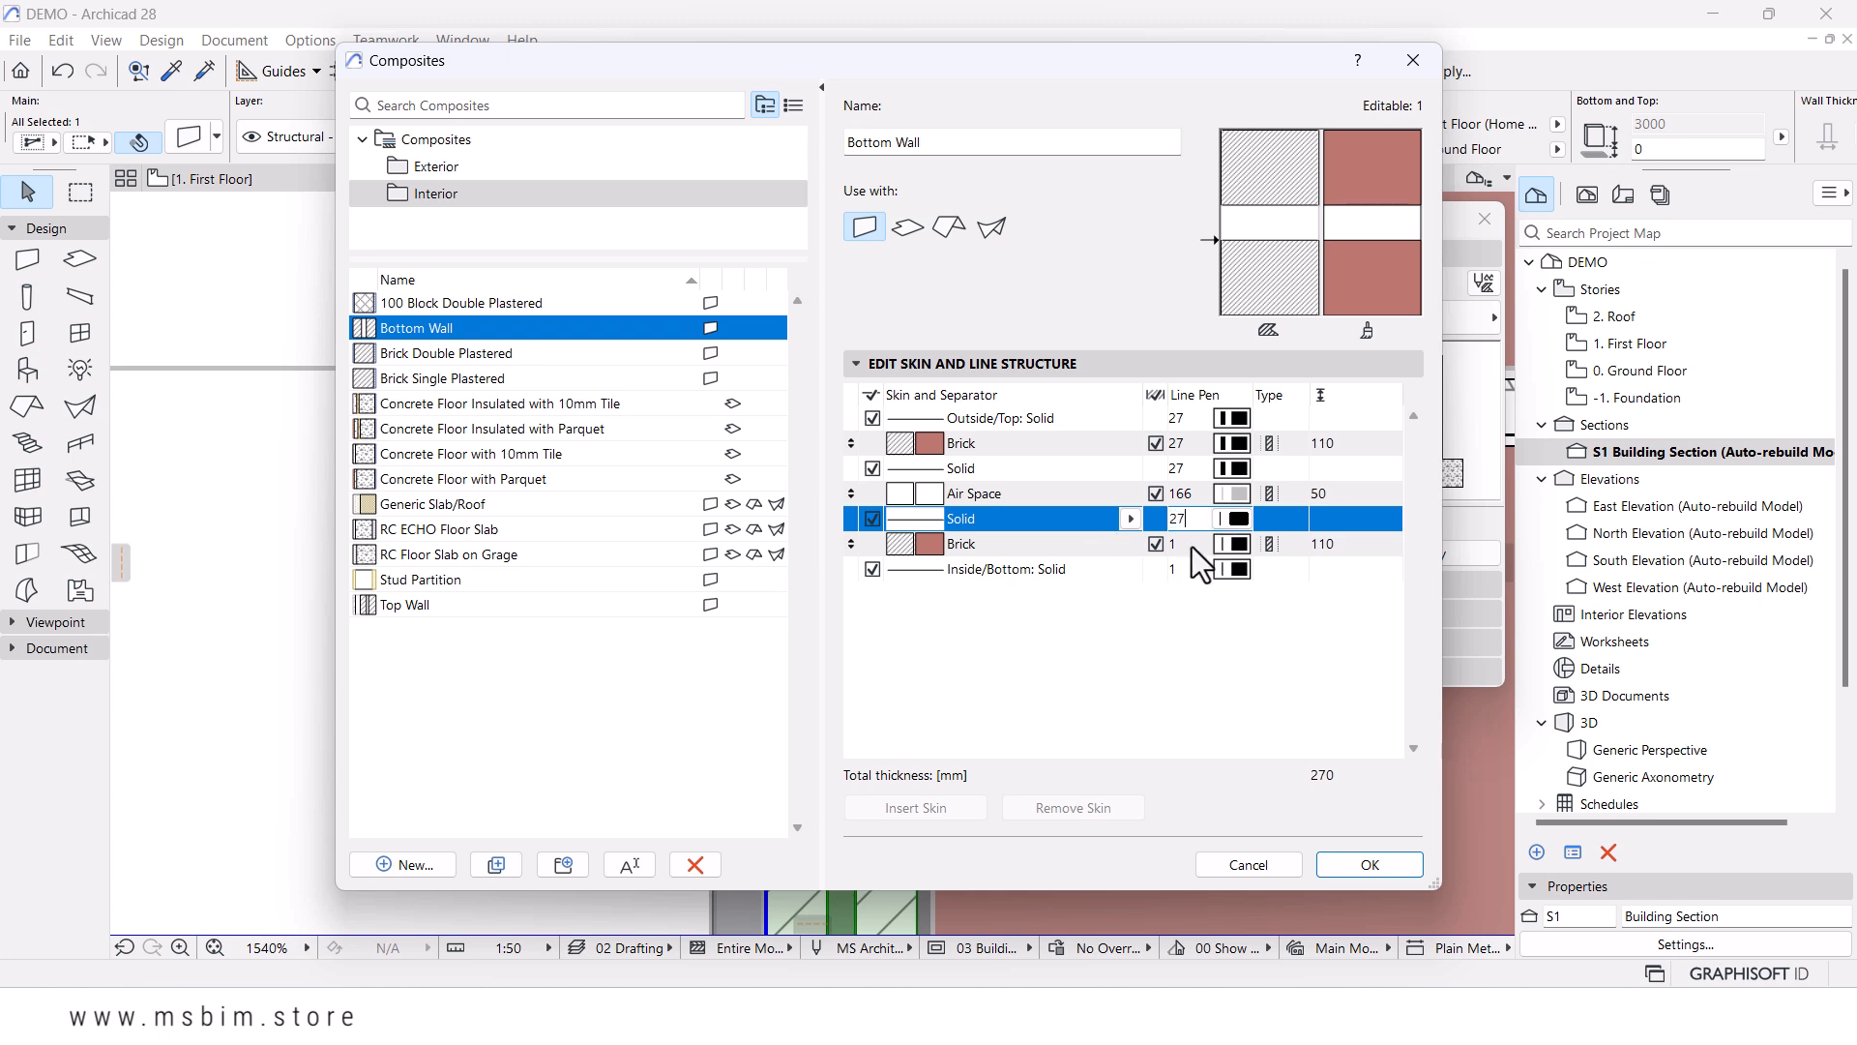
left_click(1192, 546)
type("27")
left_click(1175, 571)
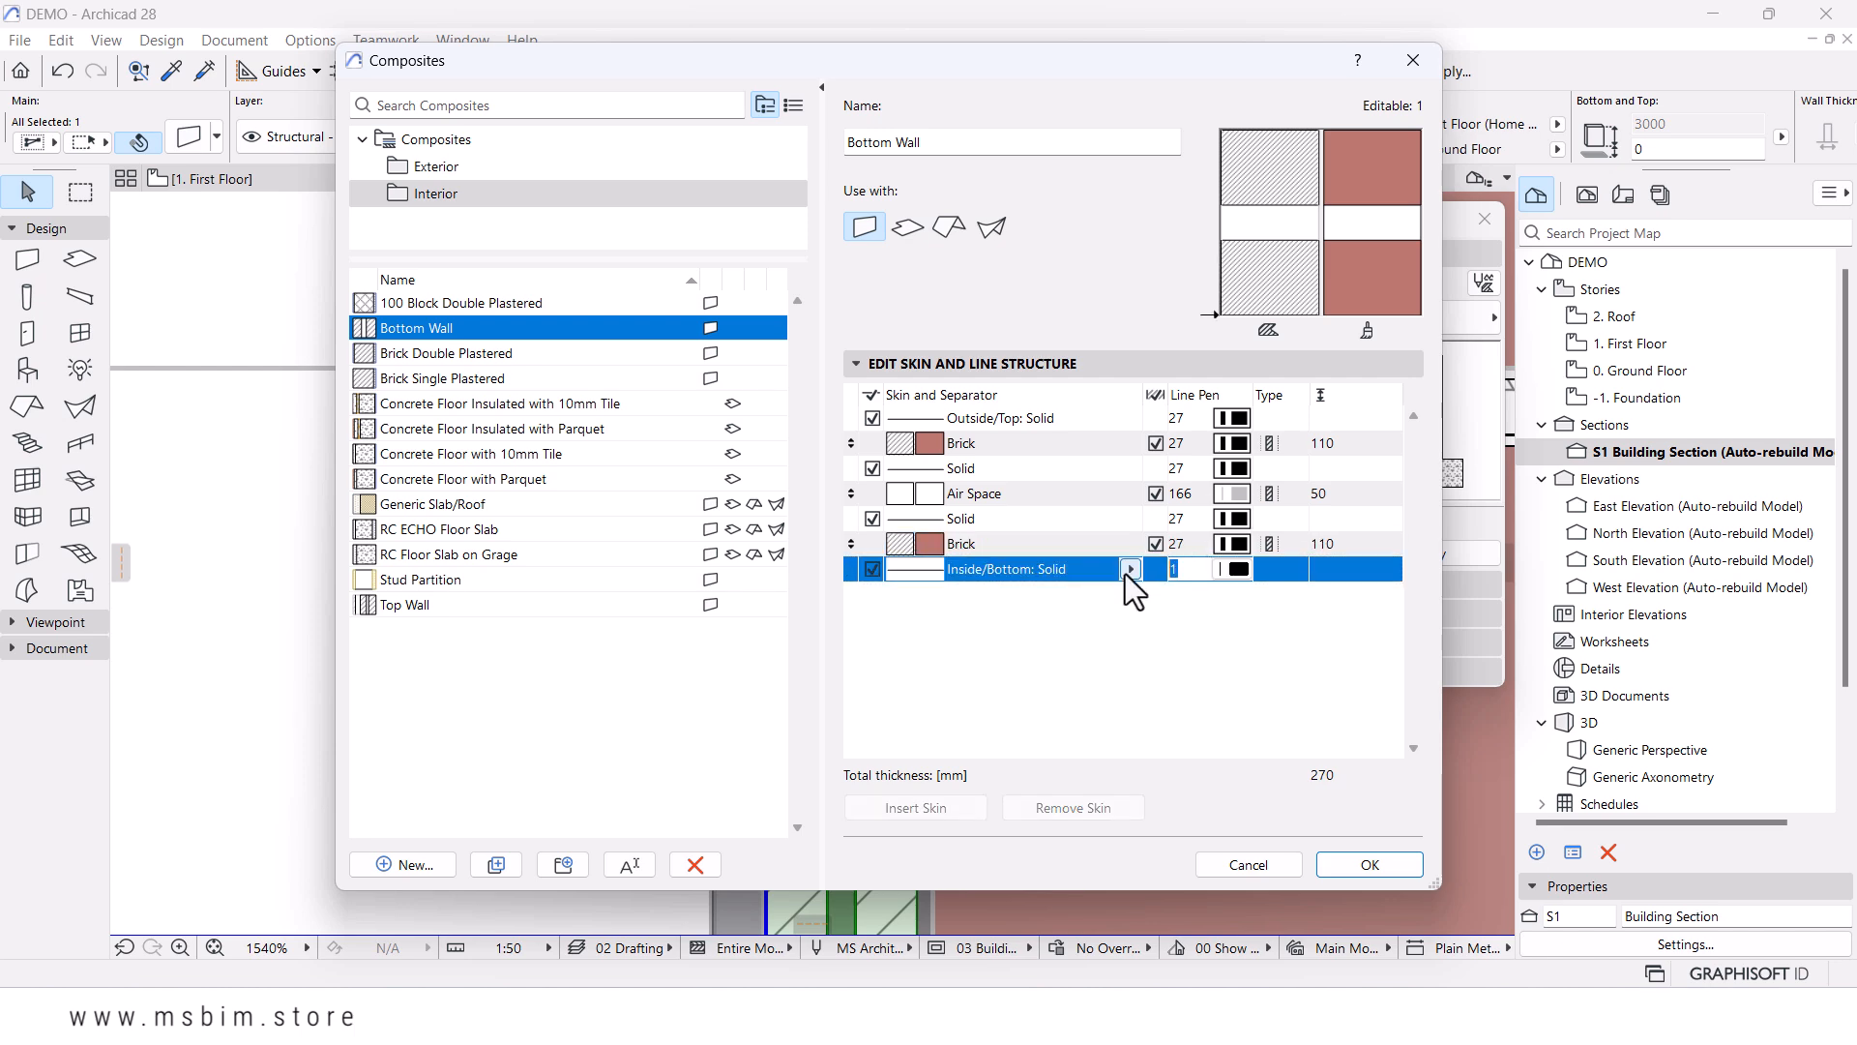
type("27")
left_click(1368, 865)
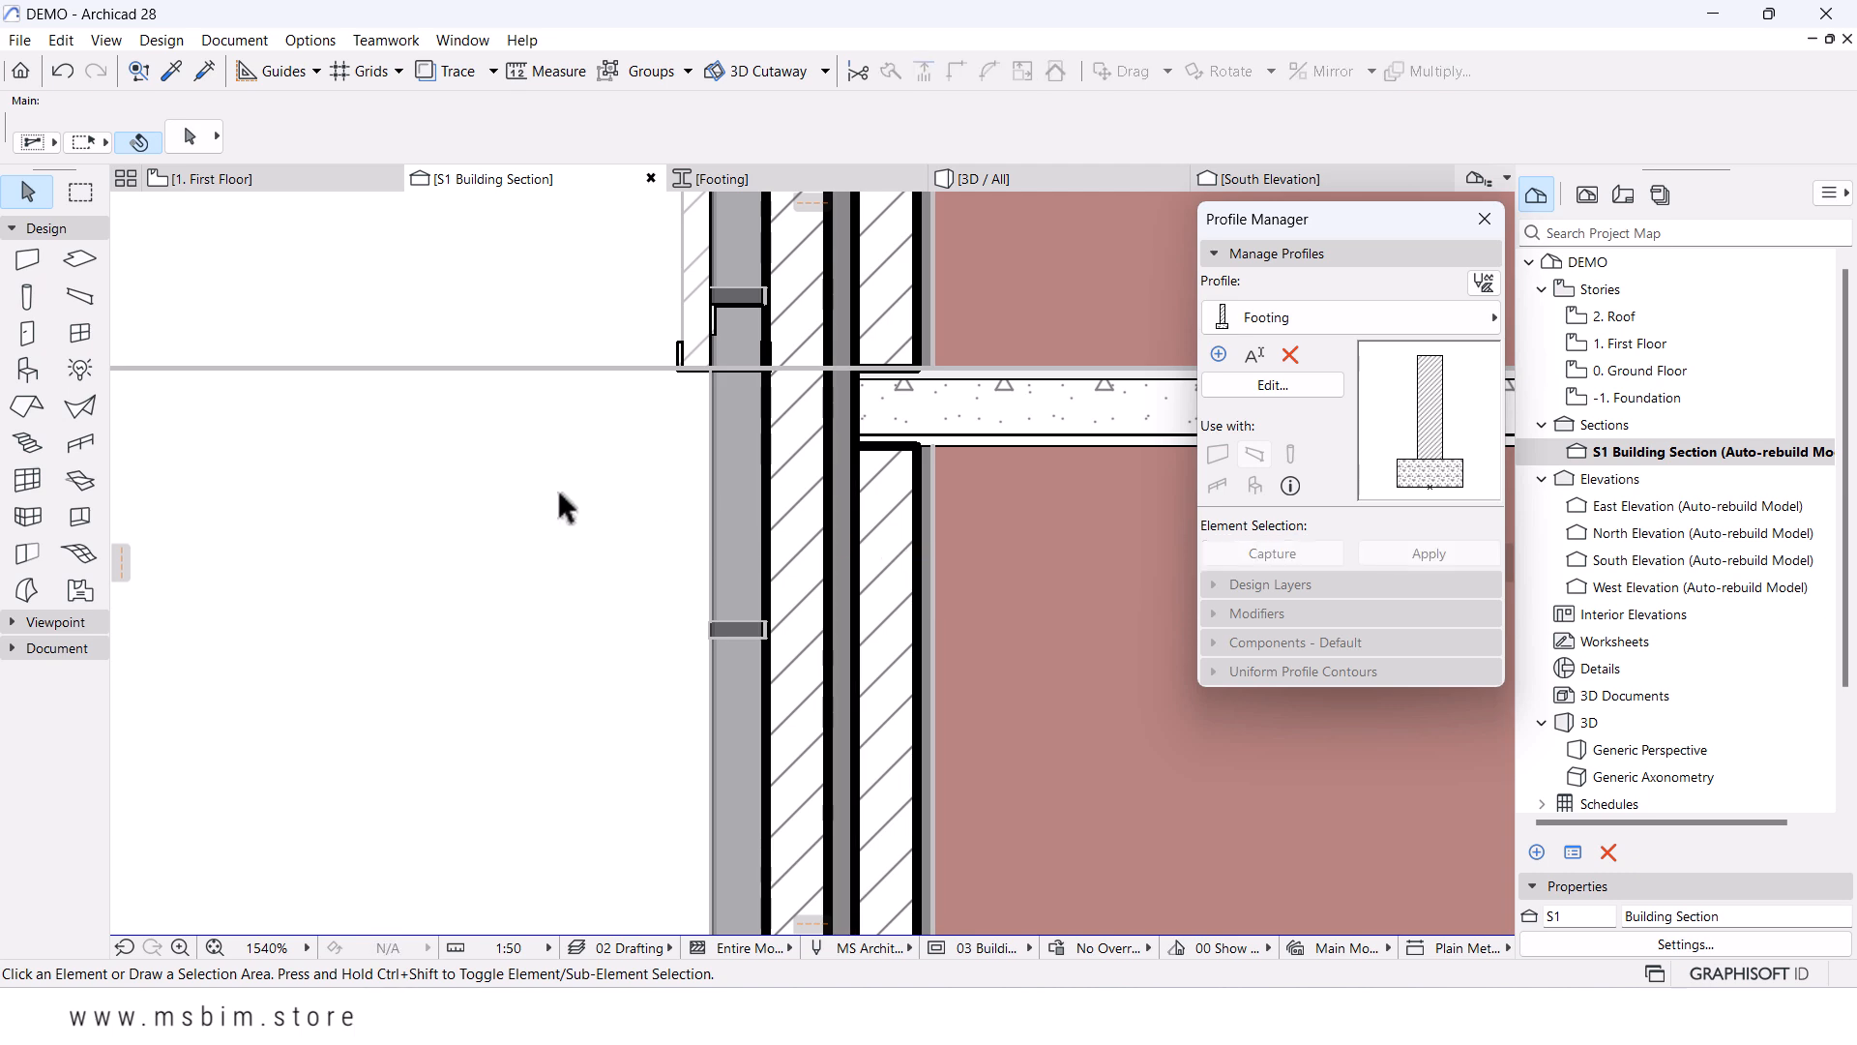
- Examine the cavity walls' line weights in the section, from the ground floor up to the roof
scroll(688, 548, "down", 10)
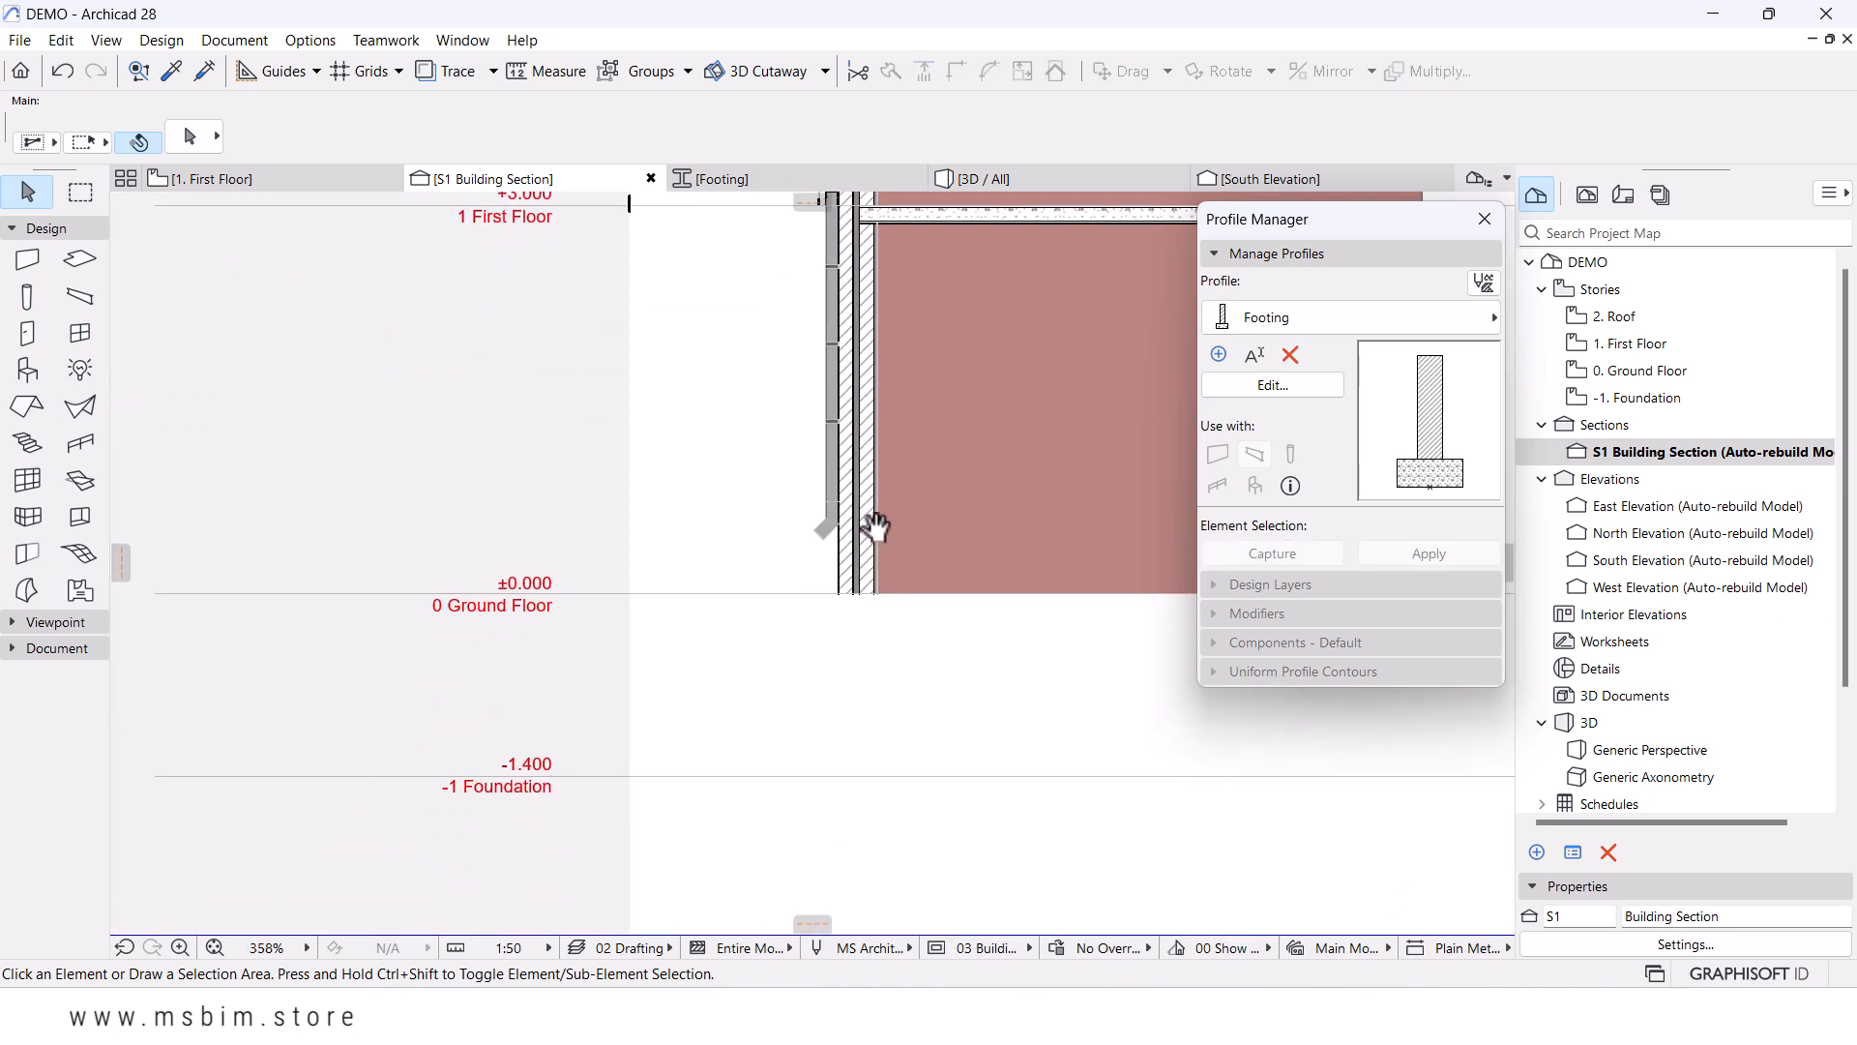
scroll(842, 646, "up", 6)
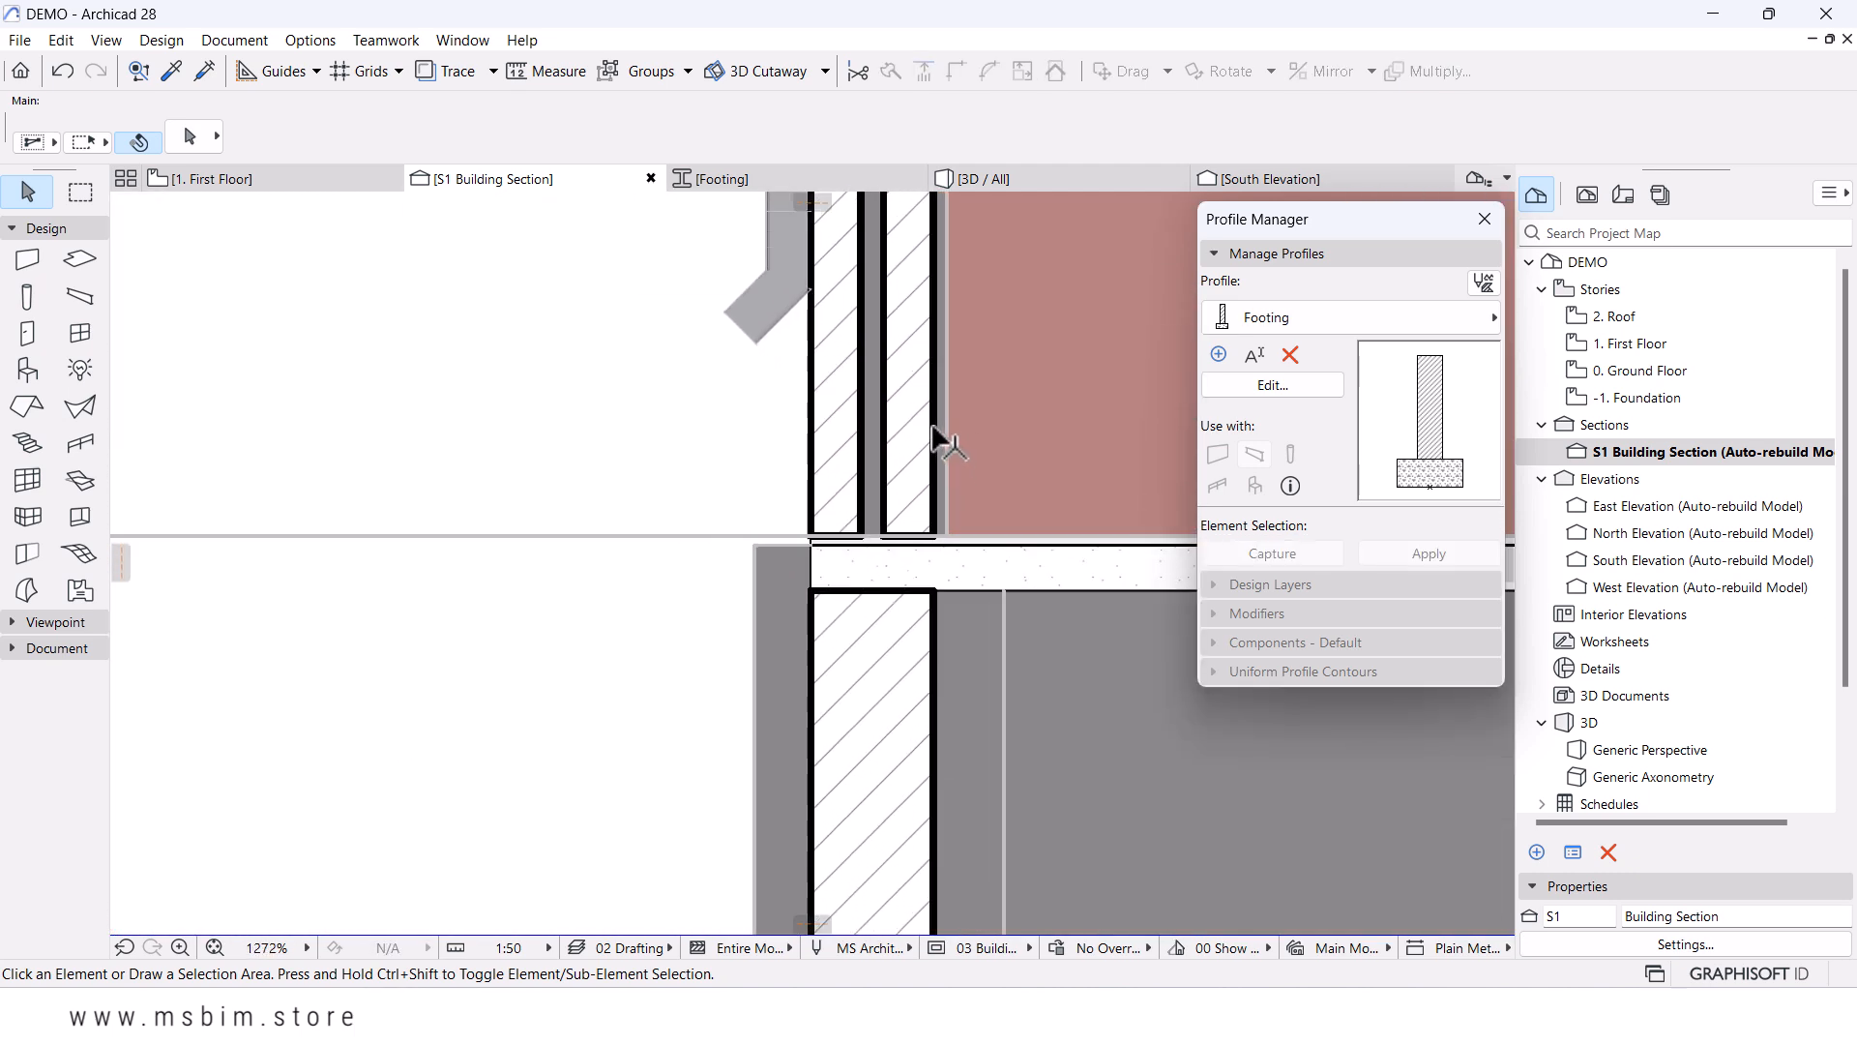
scroll(873, 450, "down", 6)
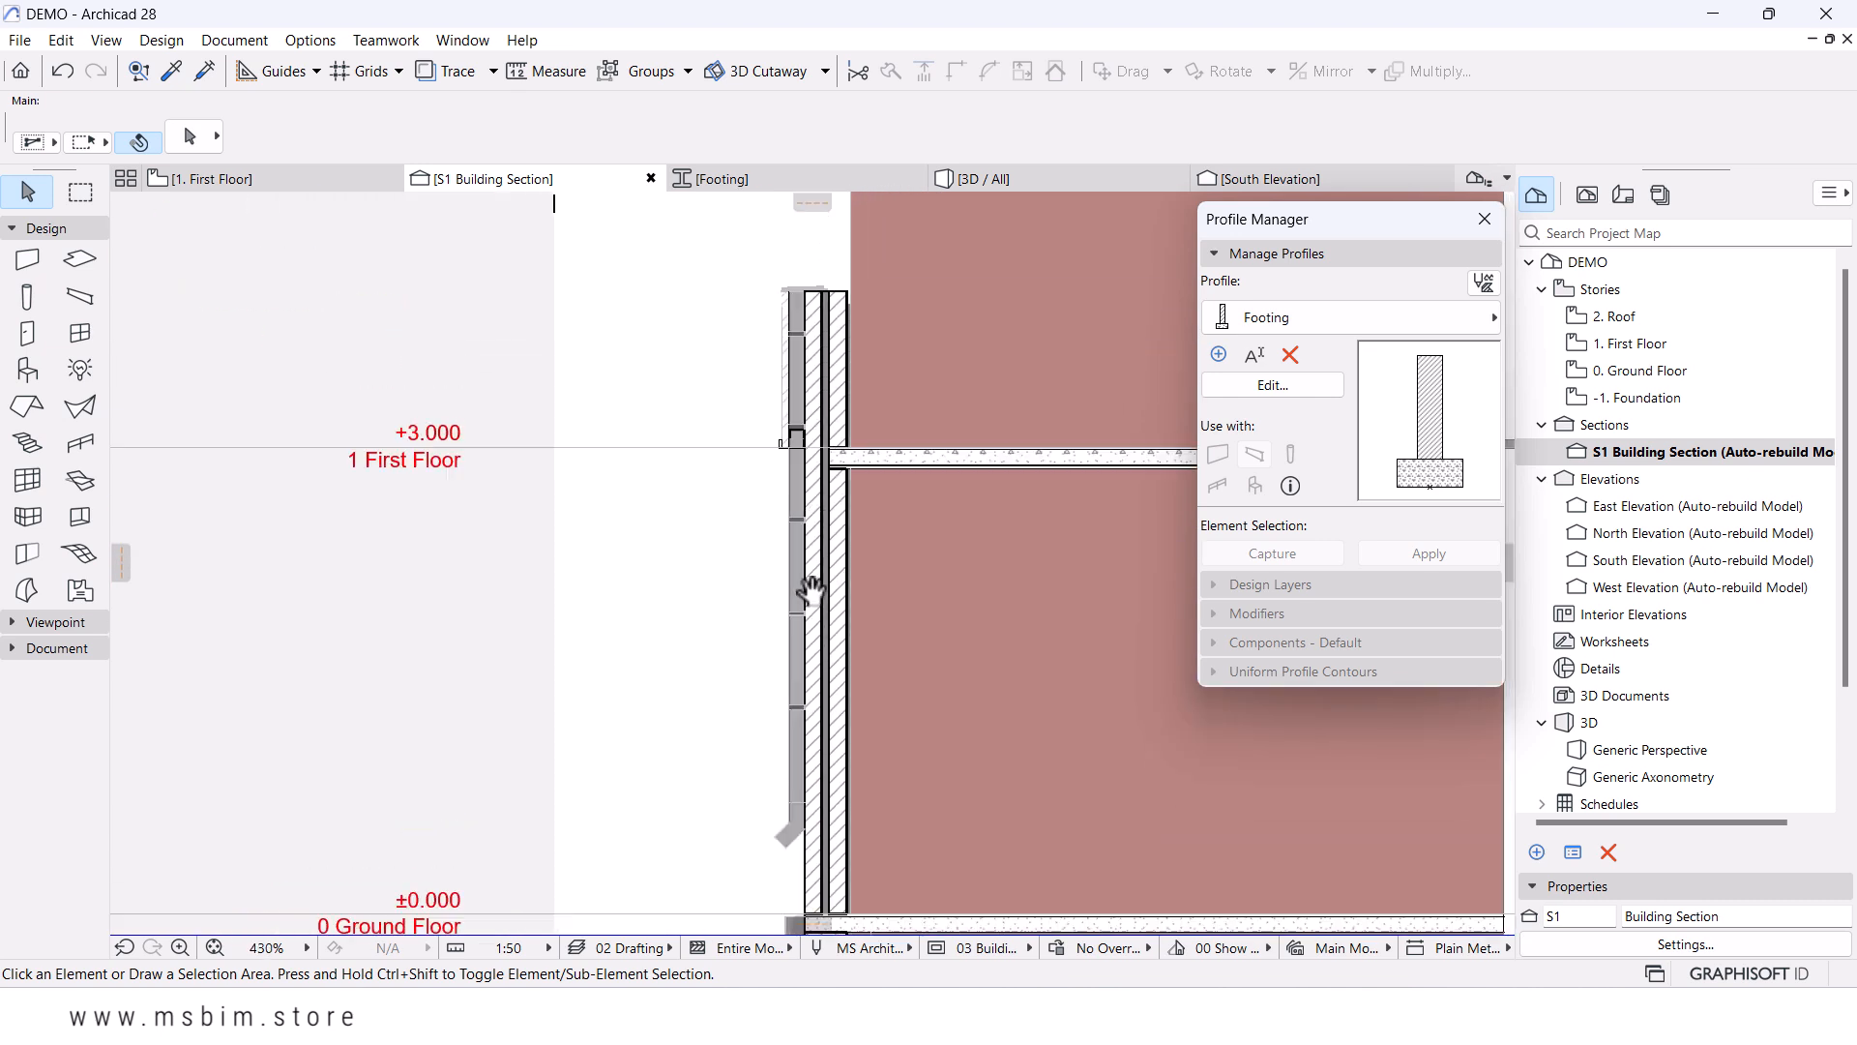
scroll(788, 537, "up", 2)
scroll(787, 536, "up", 2)
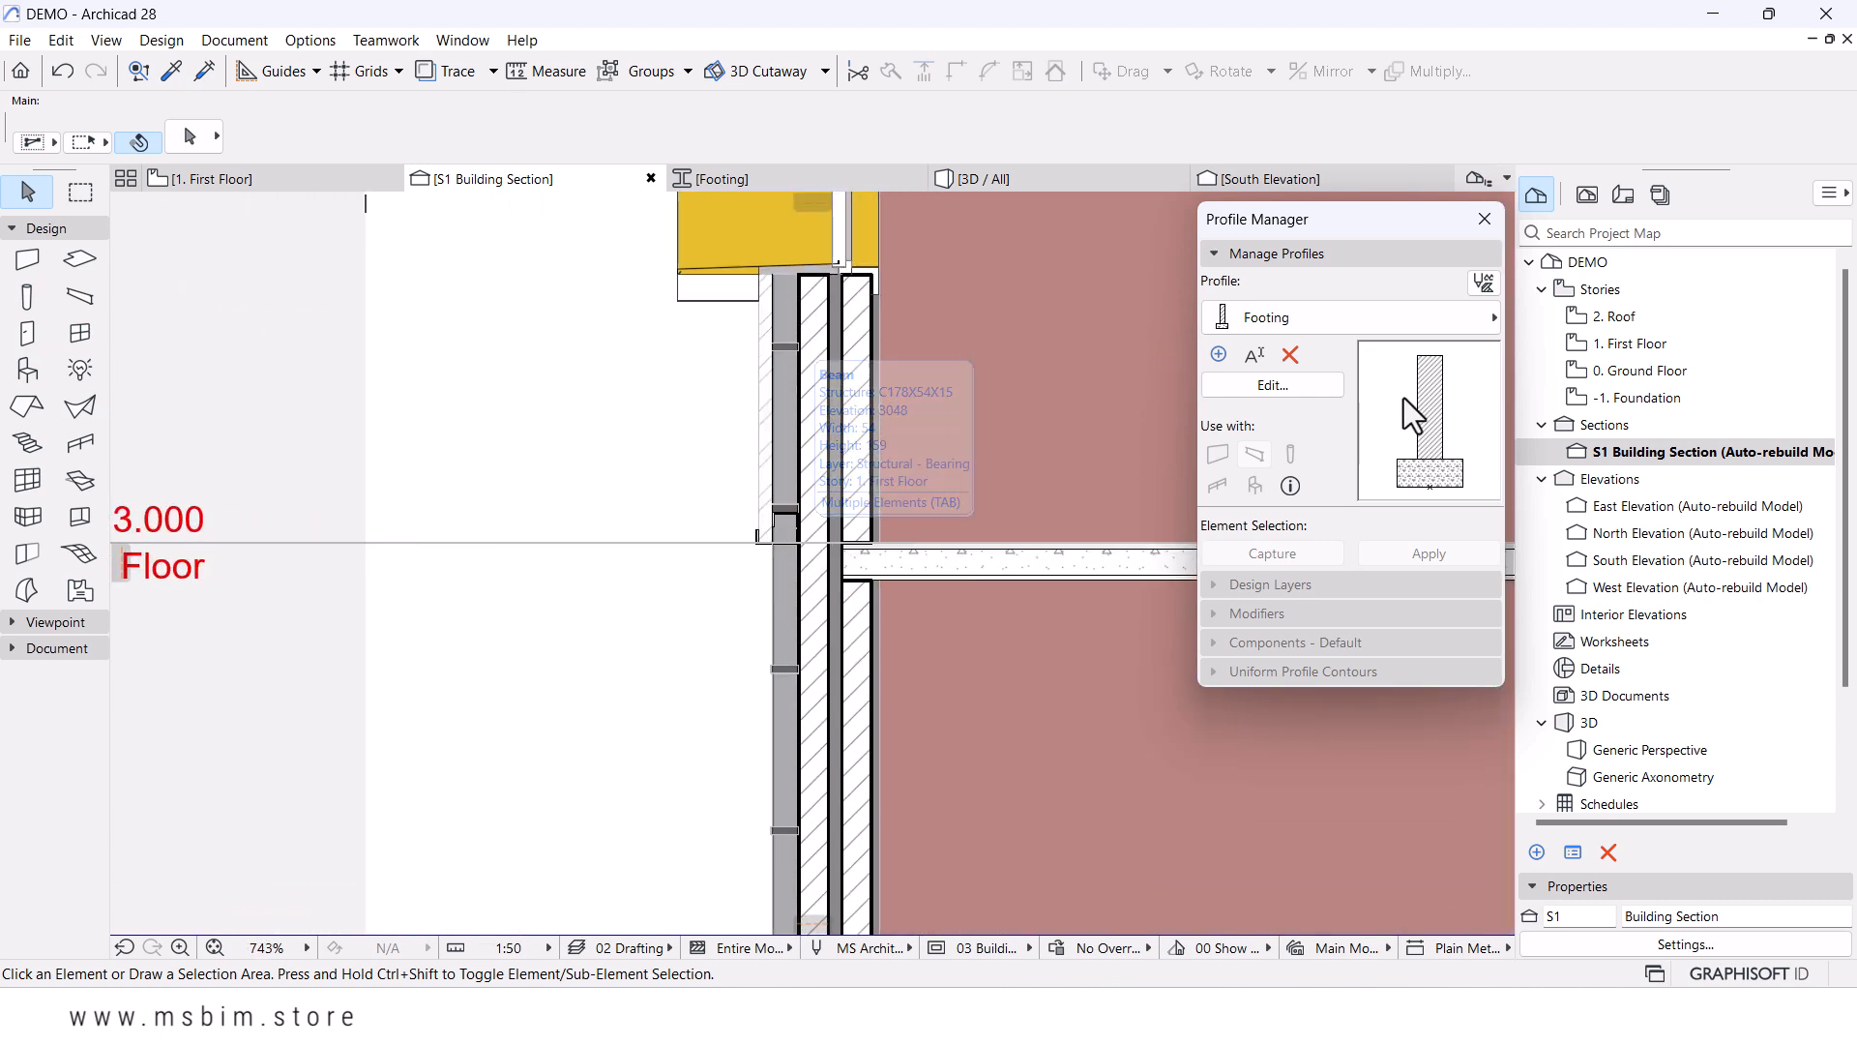
left_click(1330, 253)
scroll(839, 465, "up", 2)
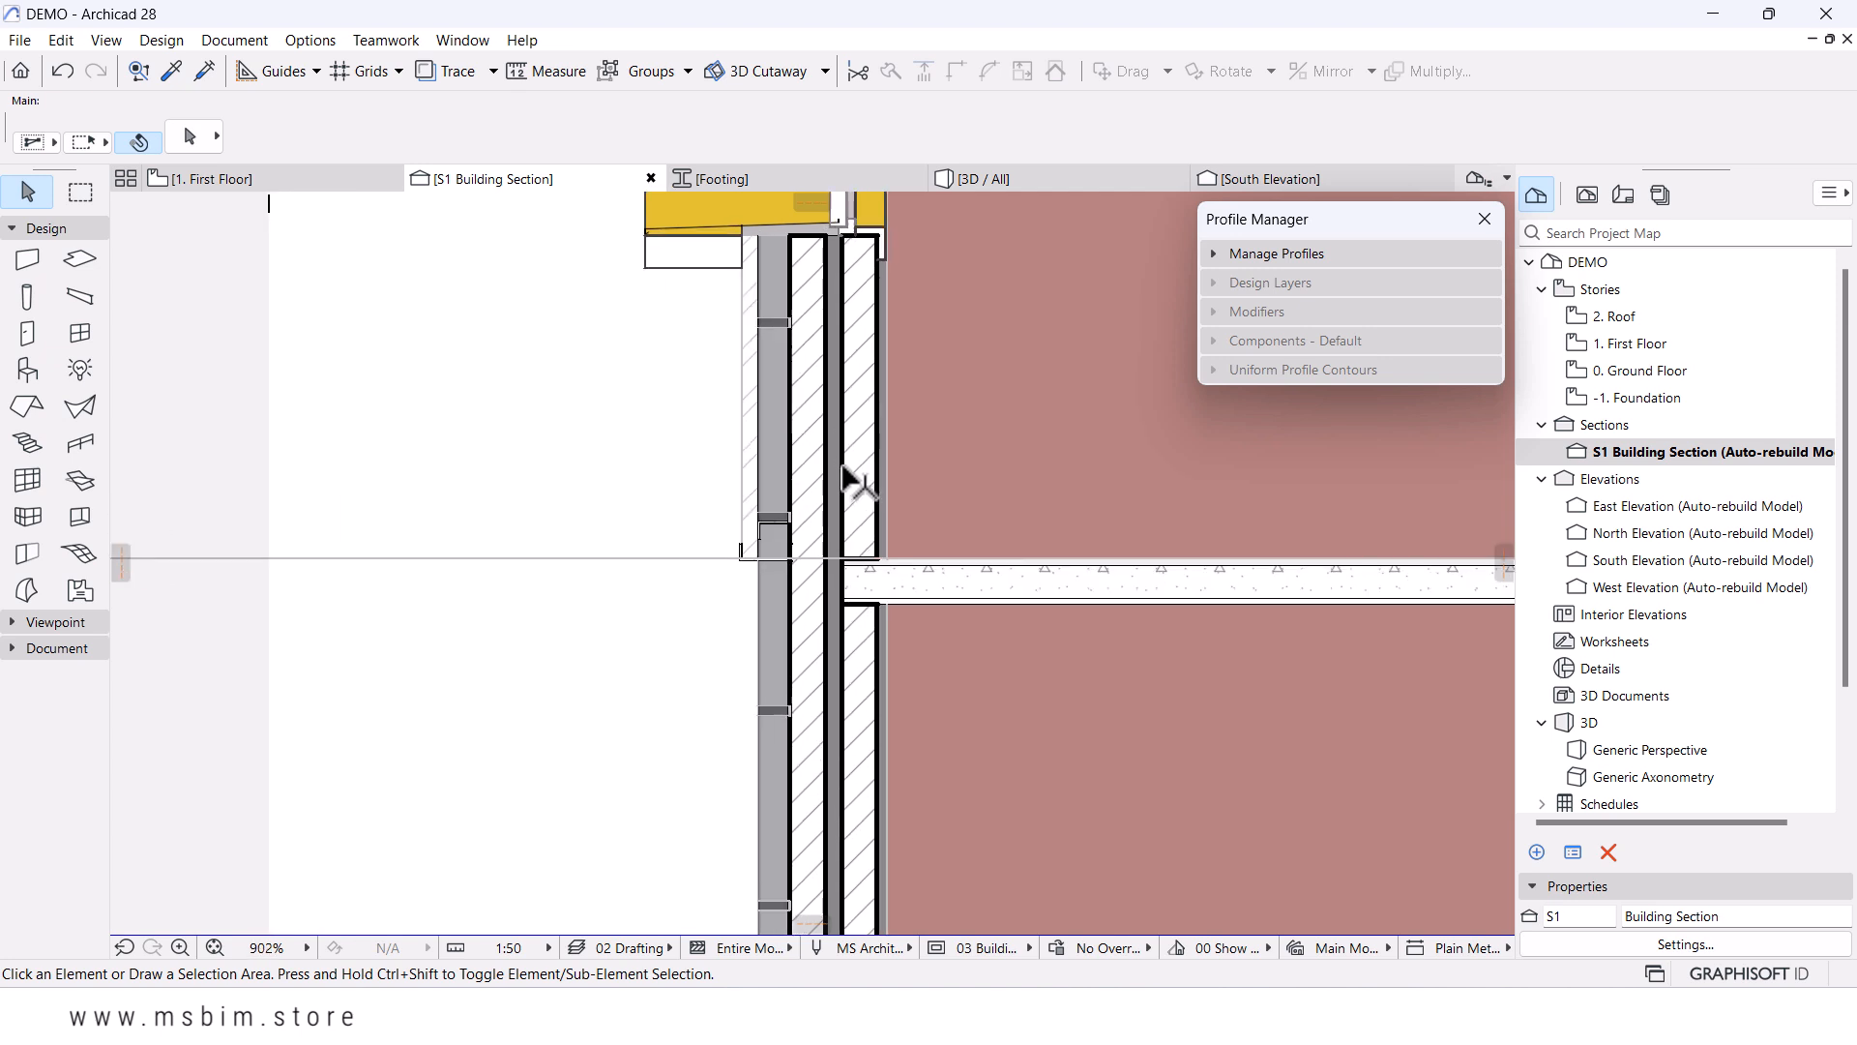
scroll(839, 465, "down", 3)
middle_click_drag(839, 466, 840, 704)
middle_click_drag(873, 329, 908, 491)
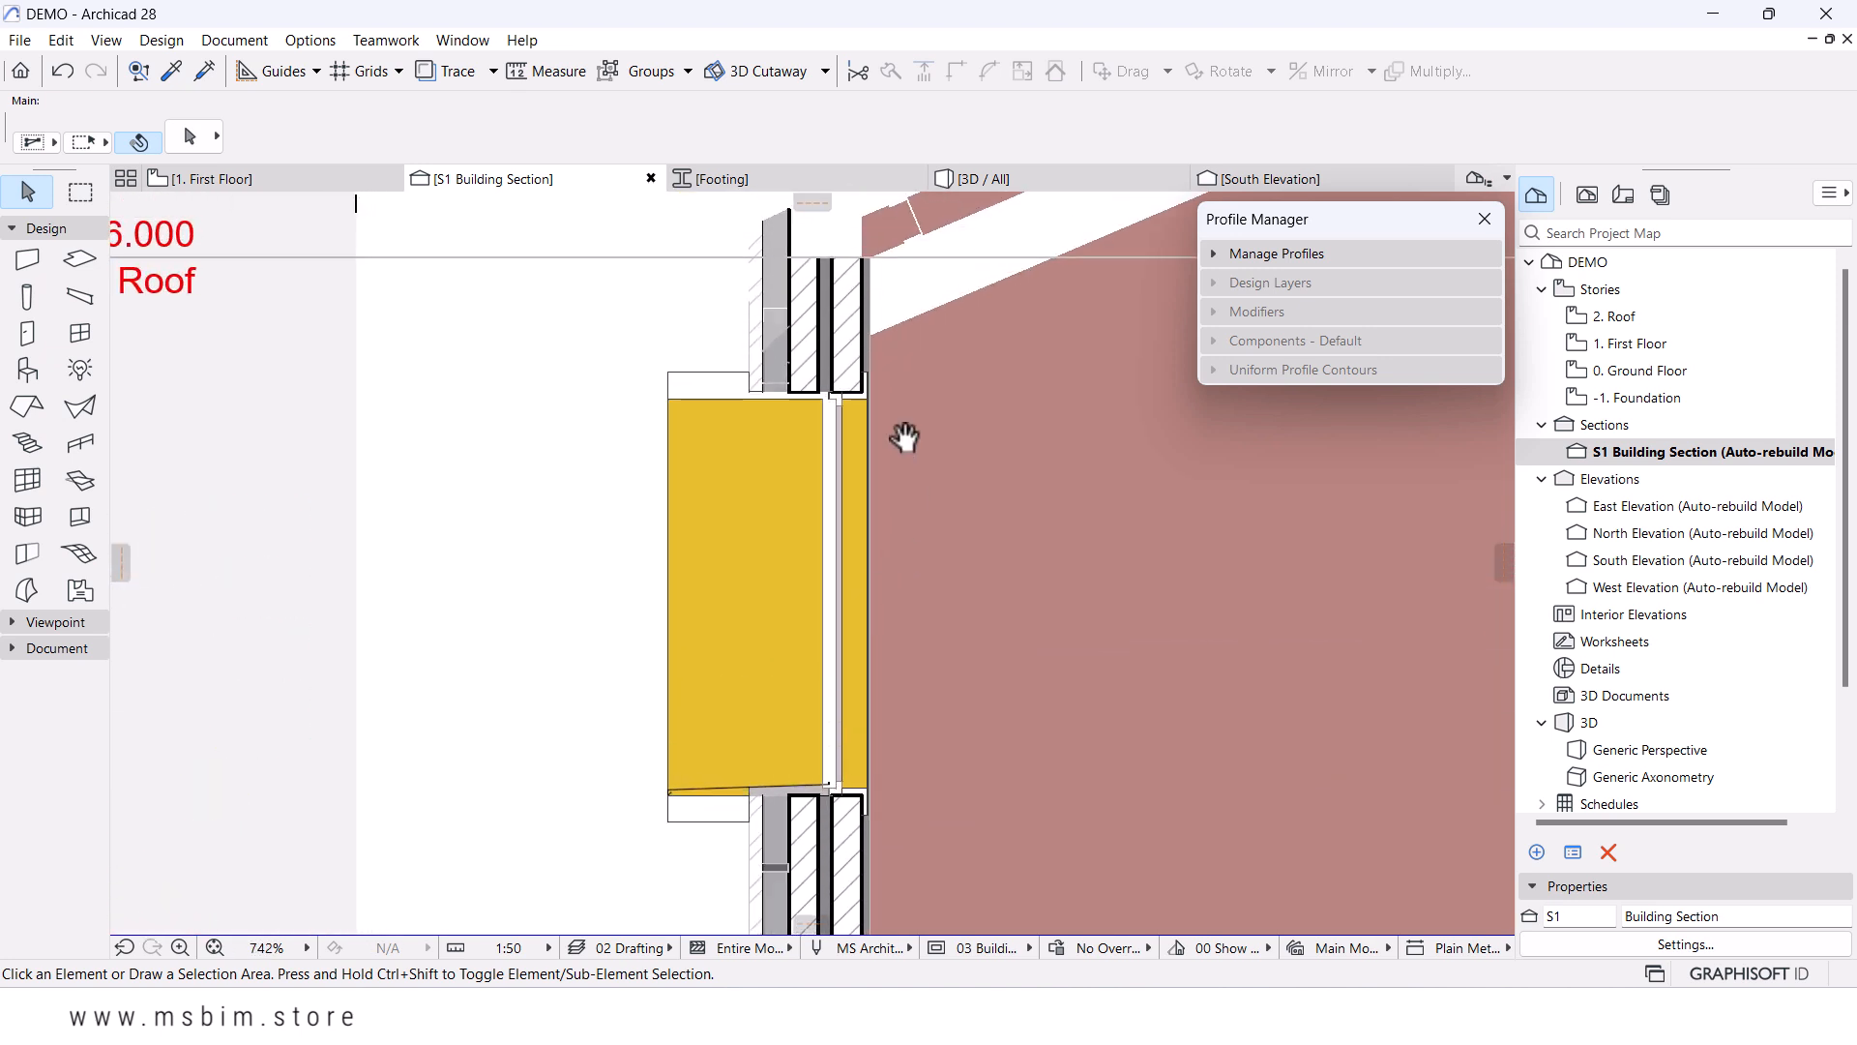
scroll(870, 301, "down", 1)
scroll(851, 471, "down", 1)
middle_click_drag(833, 665, 829, 582)
middle_click_drag(814, 402, 823, 578)
- Open the profile of the steel gutter beam at the roof's eaves for editing
scroll(822, 354, "up", 8)
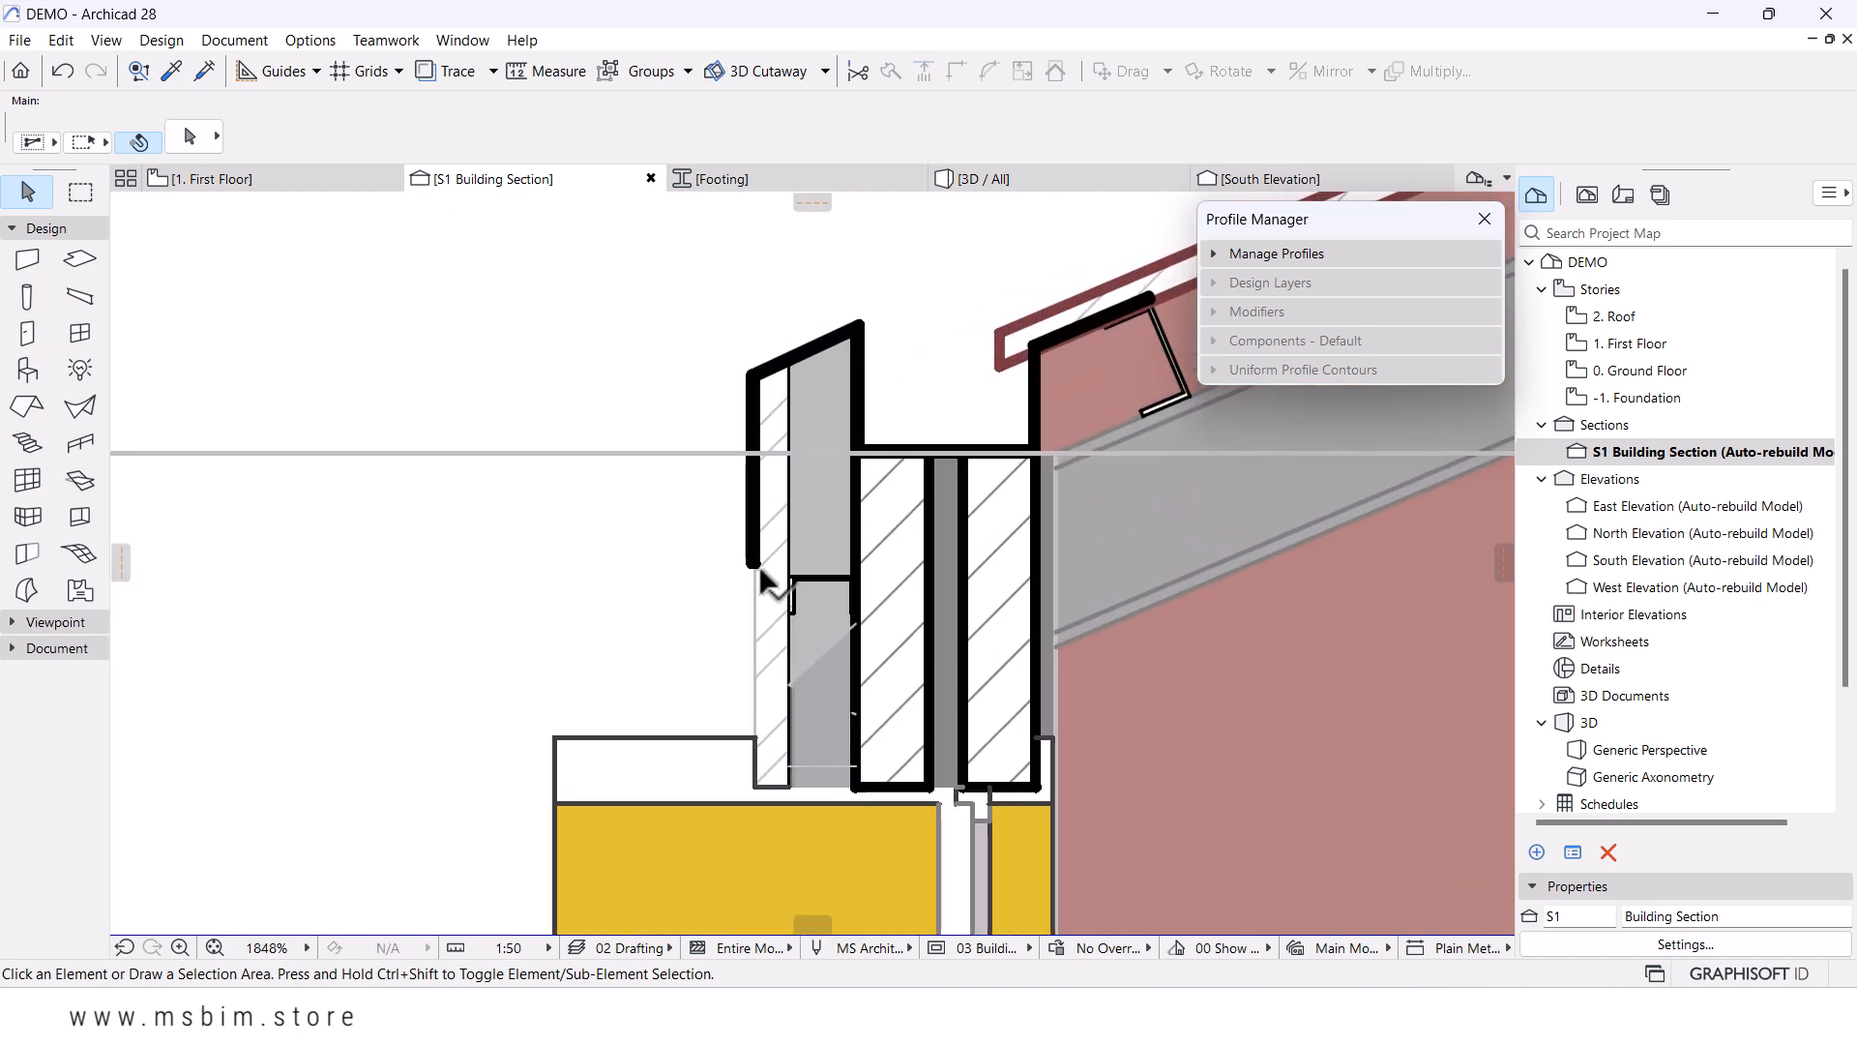
left_click(862, 350)
right_click(913, 278)
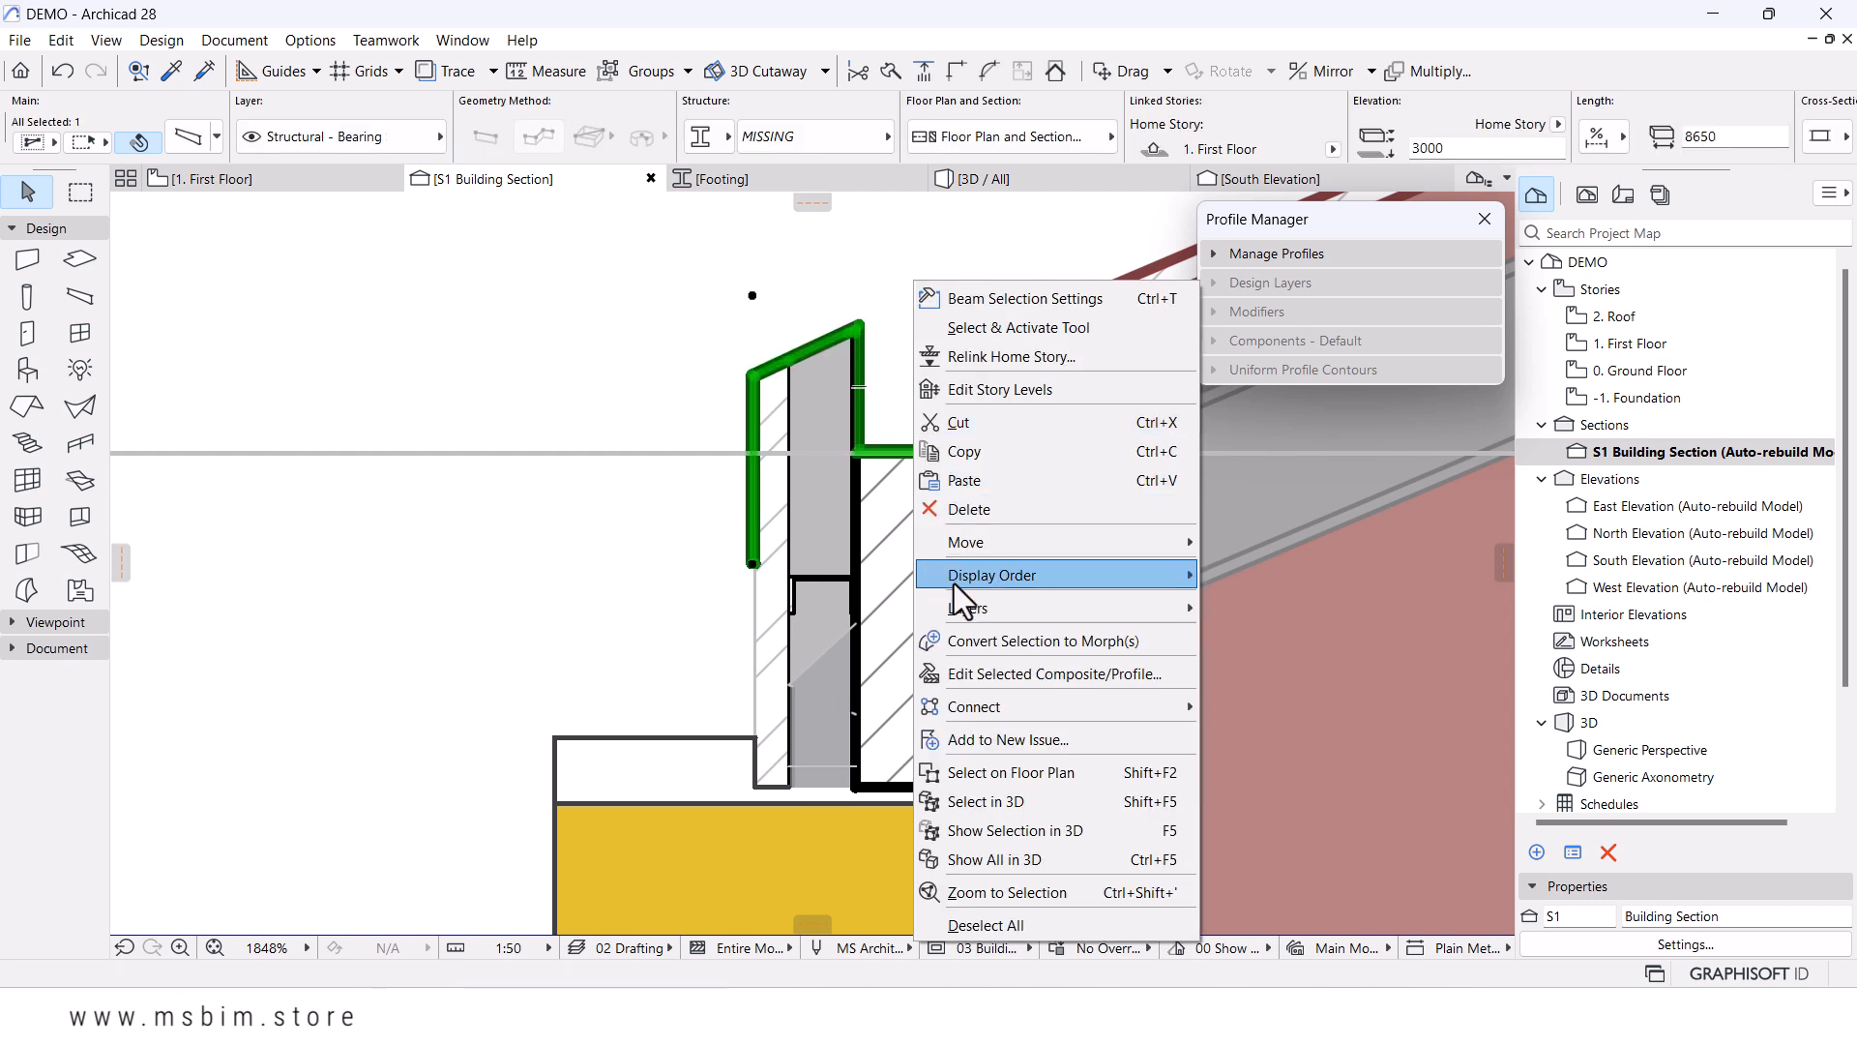
left_click(968, 682)
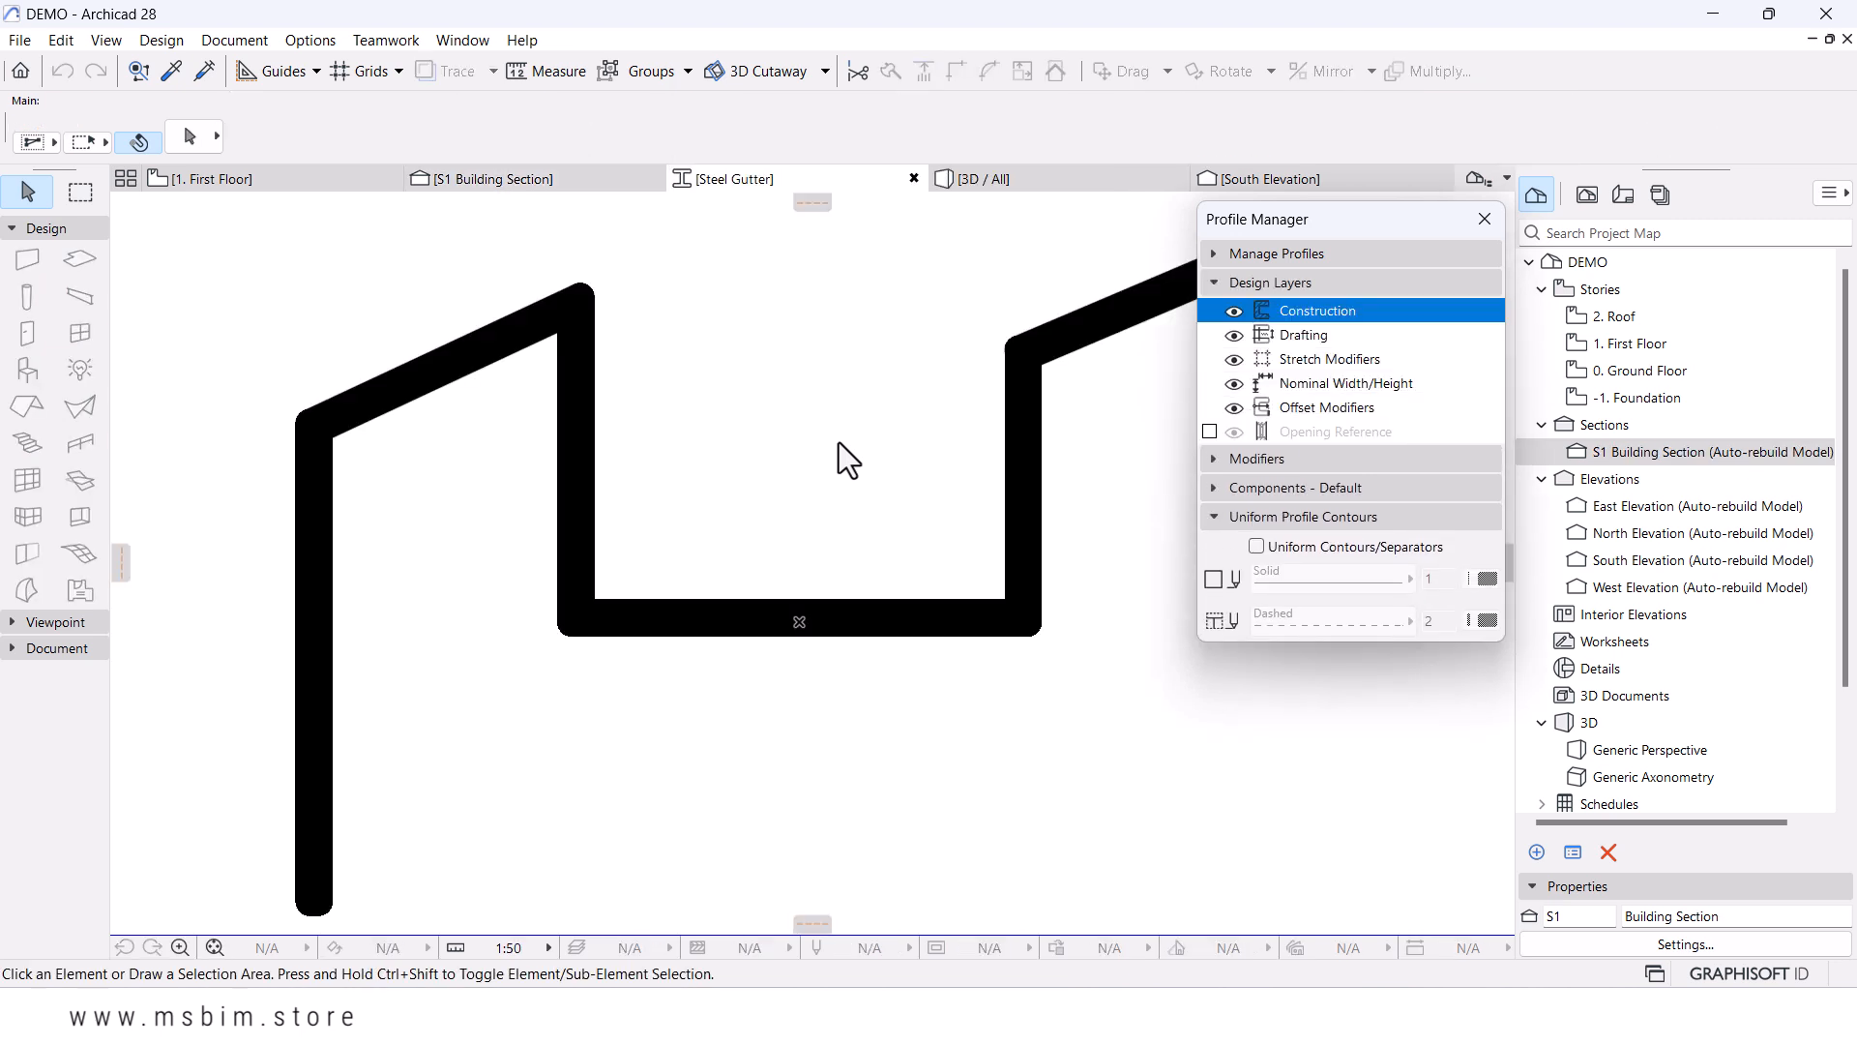
- Give the Steel Gutter profile's fill a grey contour pen, save the profile and return to the S1 building section
left_click(857, 620)
scroll(833, 543, "down", 2)
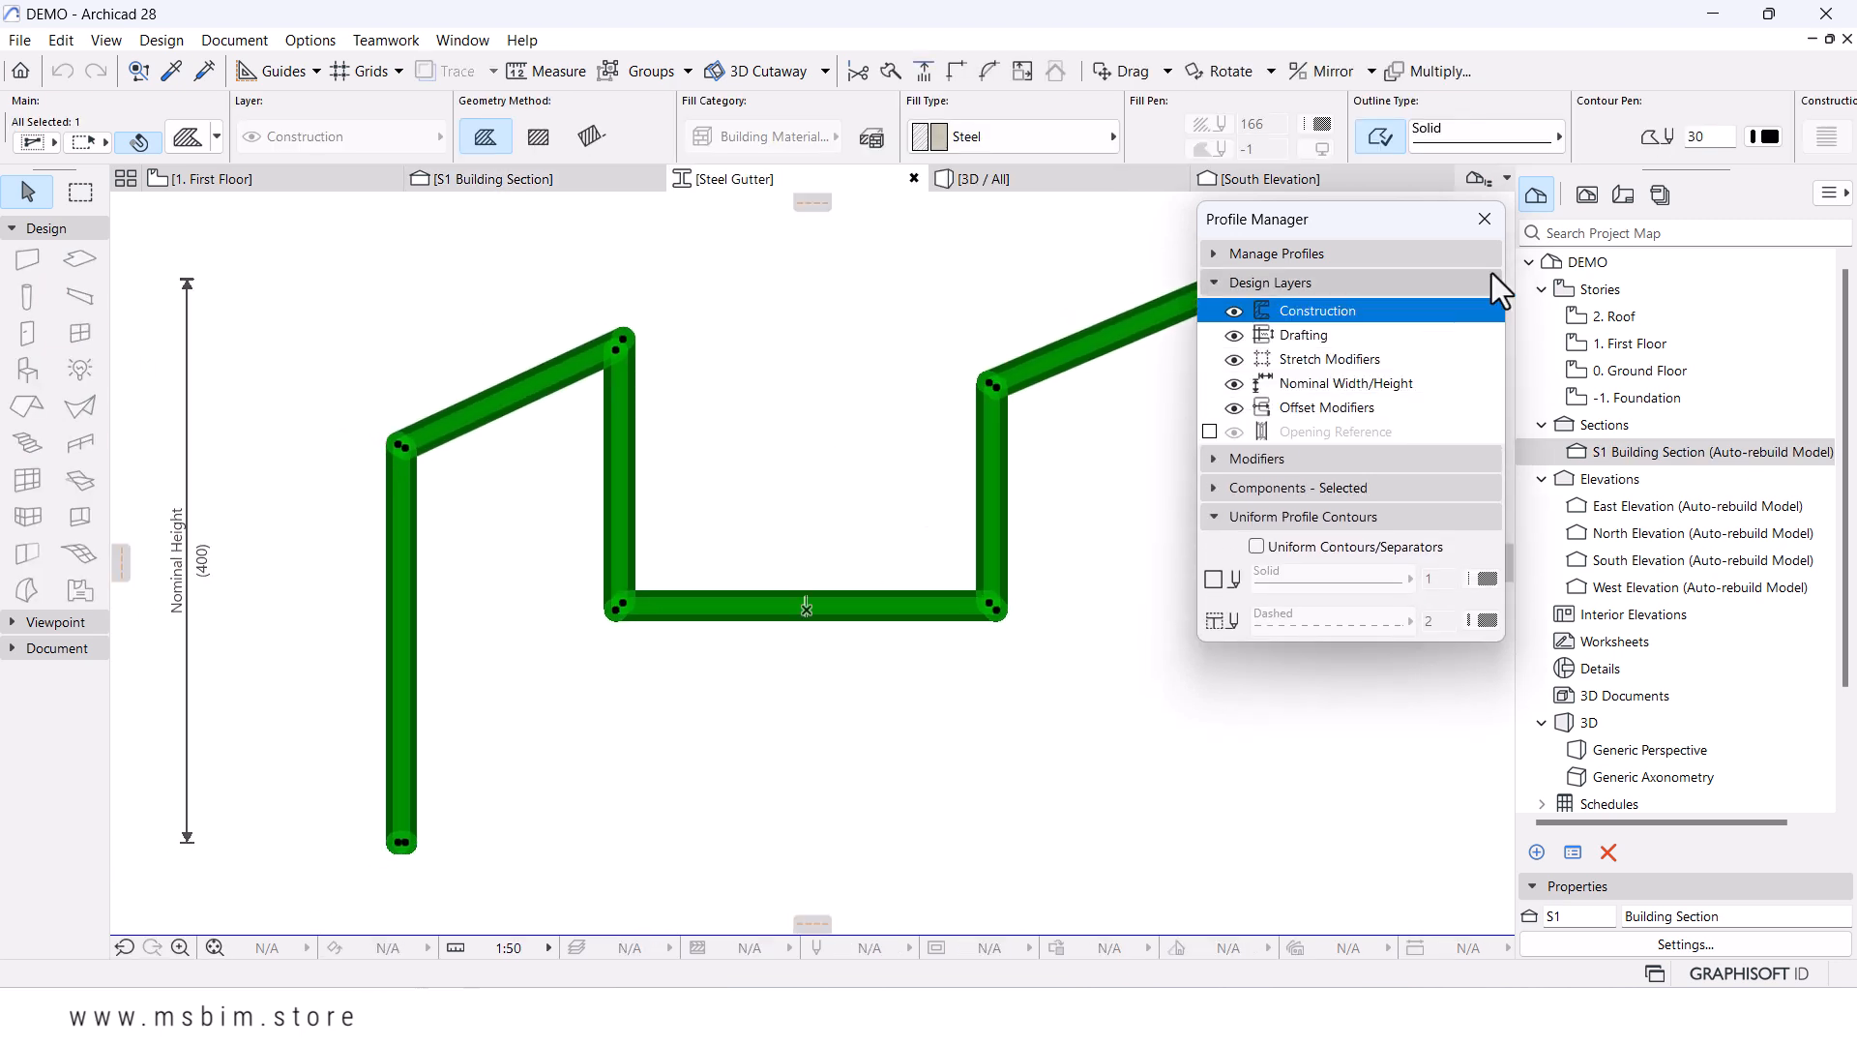
left_click(1762, 137)
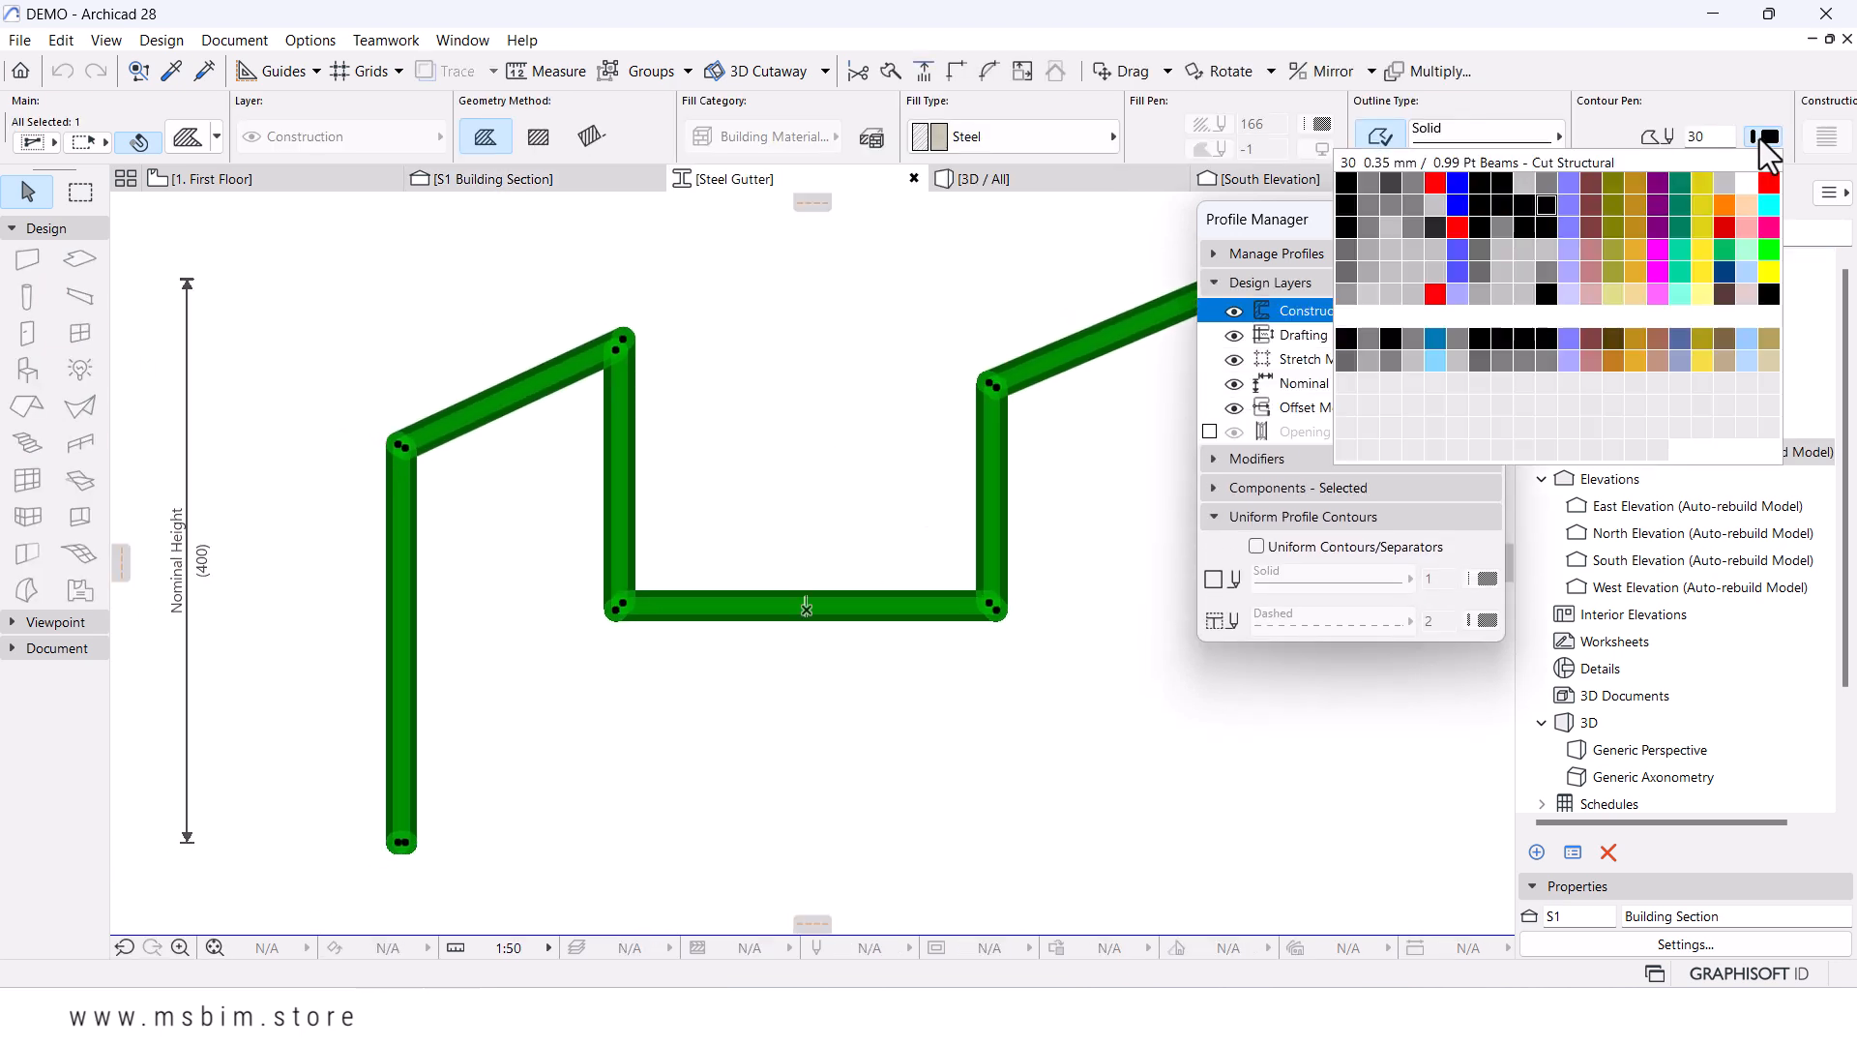
left_click(1456, 341)
left_click(1050, 534)
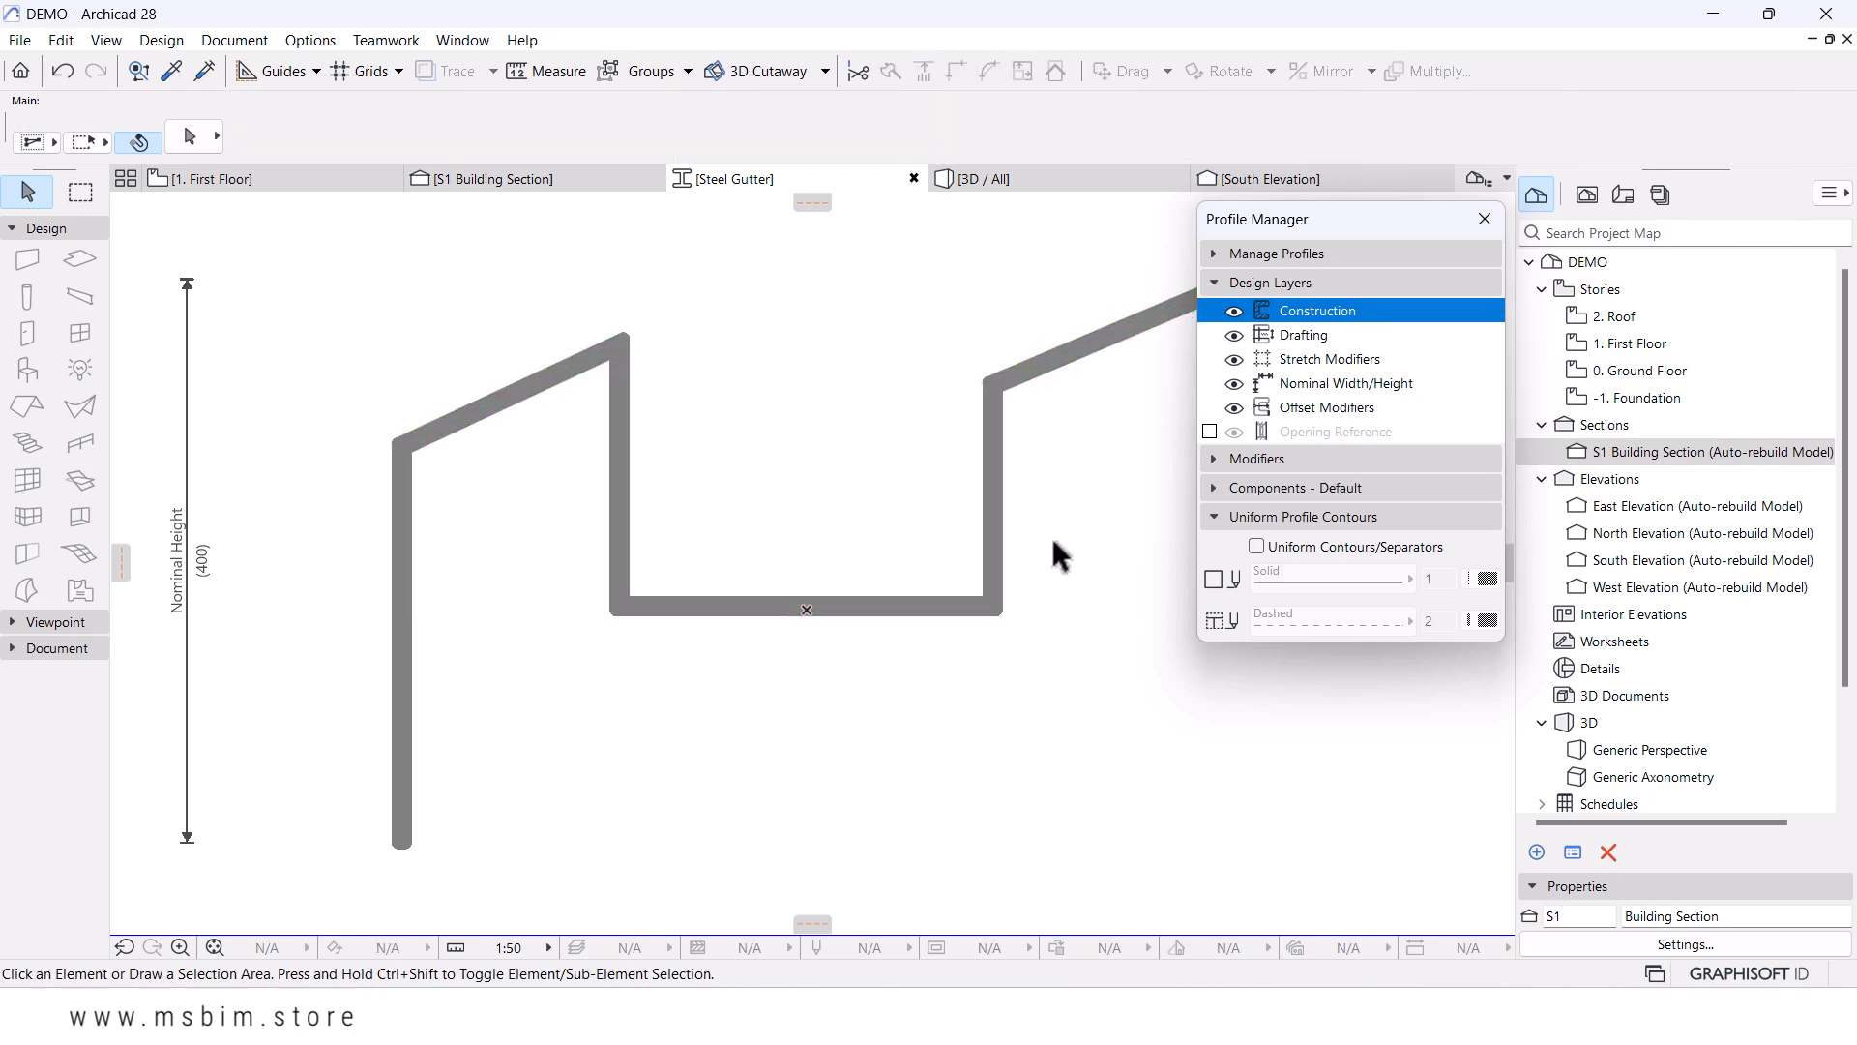
left_click(1301, 253)
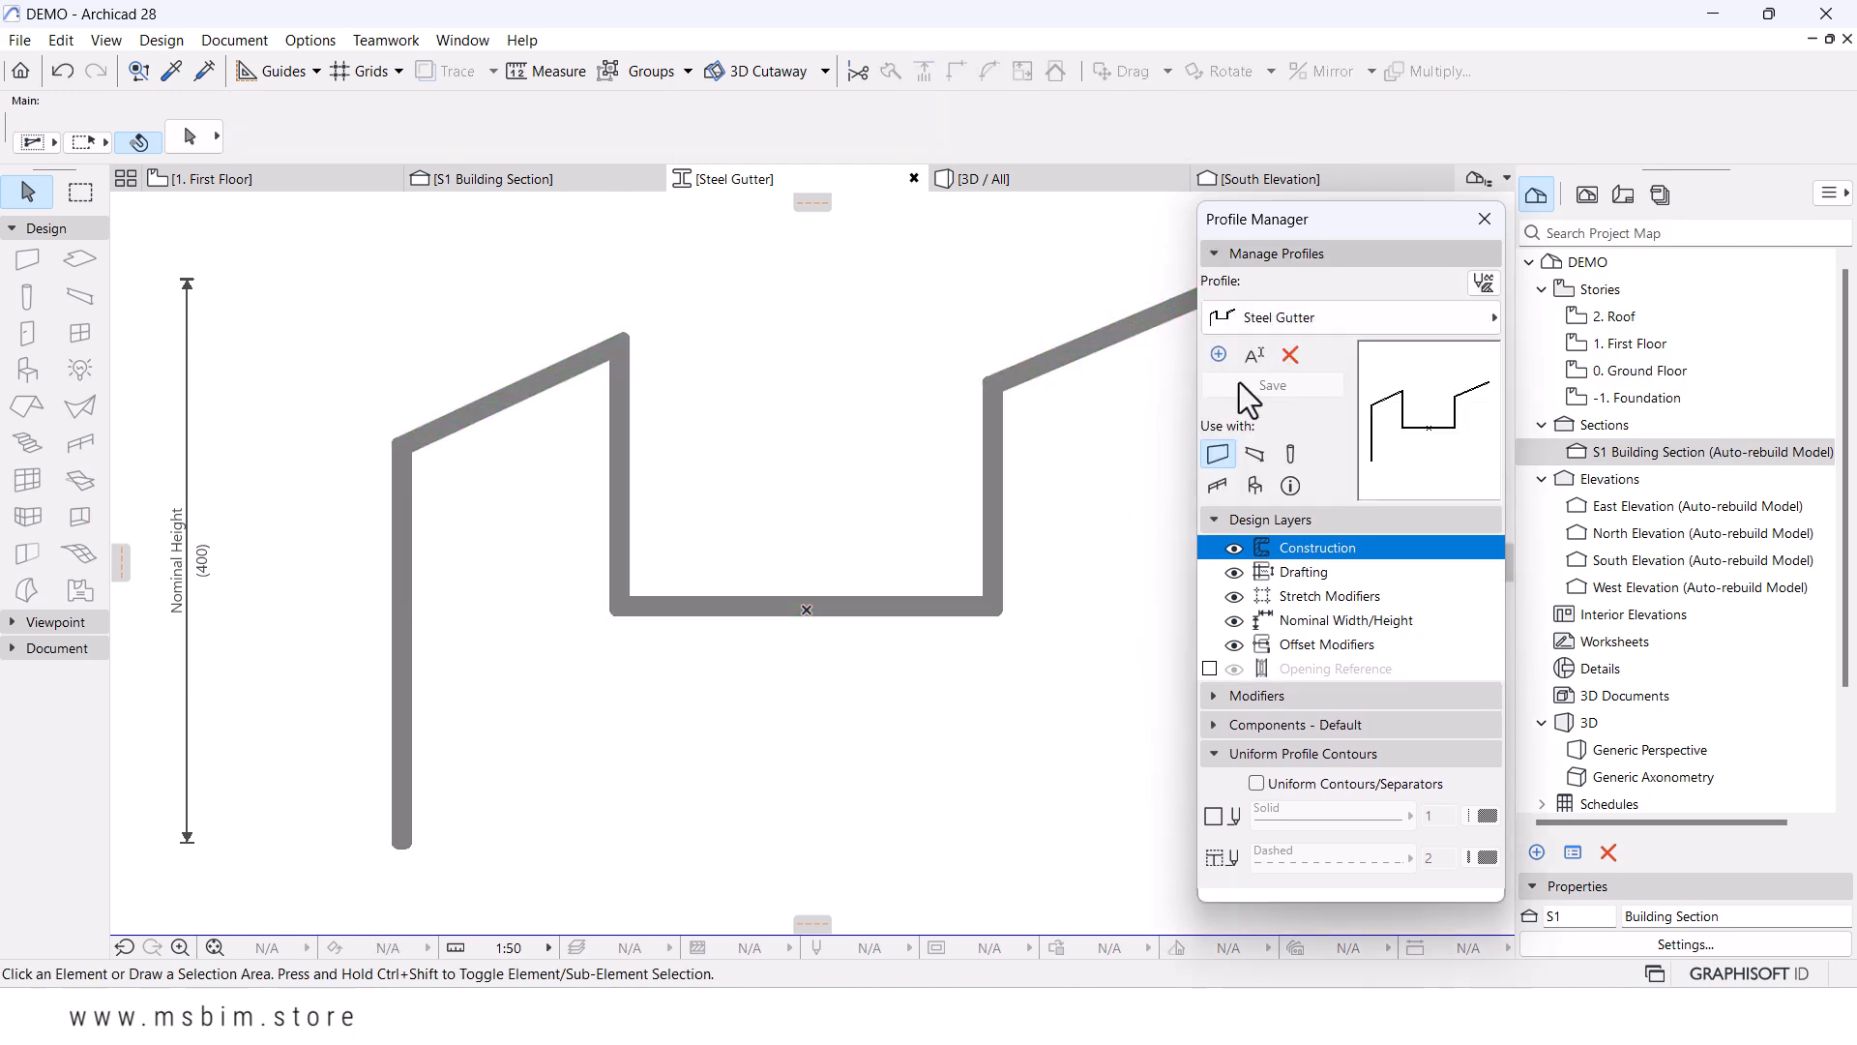
left_click(485, 182)
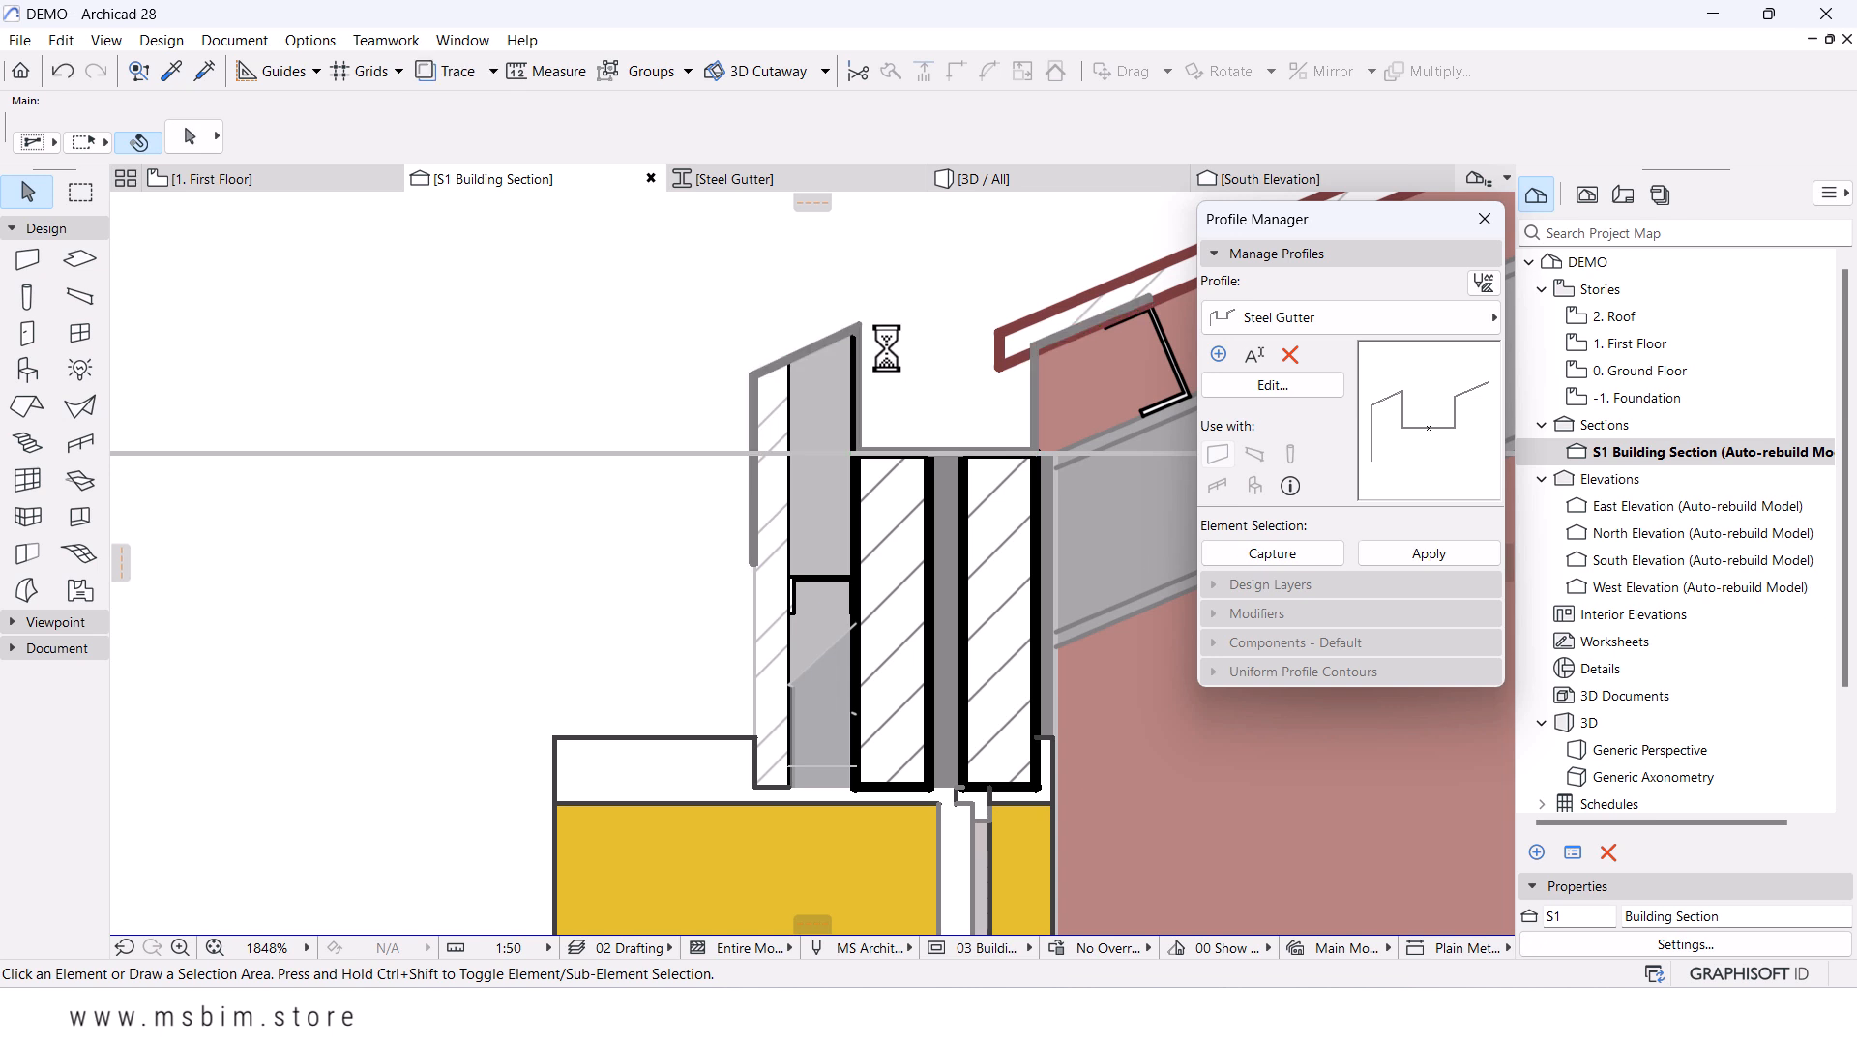
- Open the RC ECHO Floor Slab composite of the first-floor slab for editing
scroll(886, 348, "down", 2)
scroll(745, 438, "down", 2)
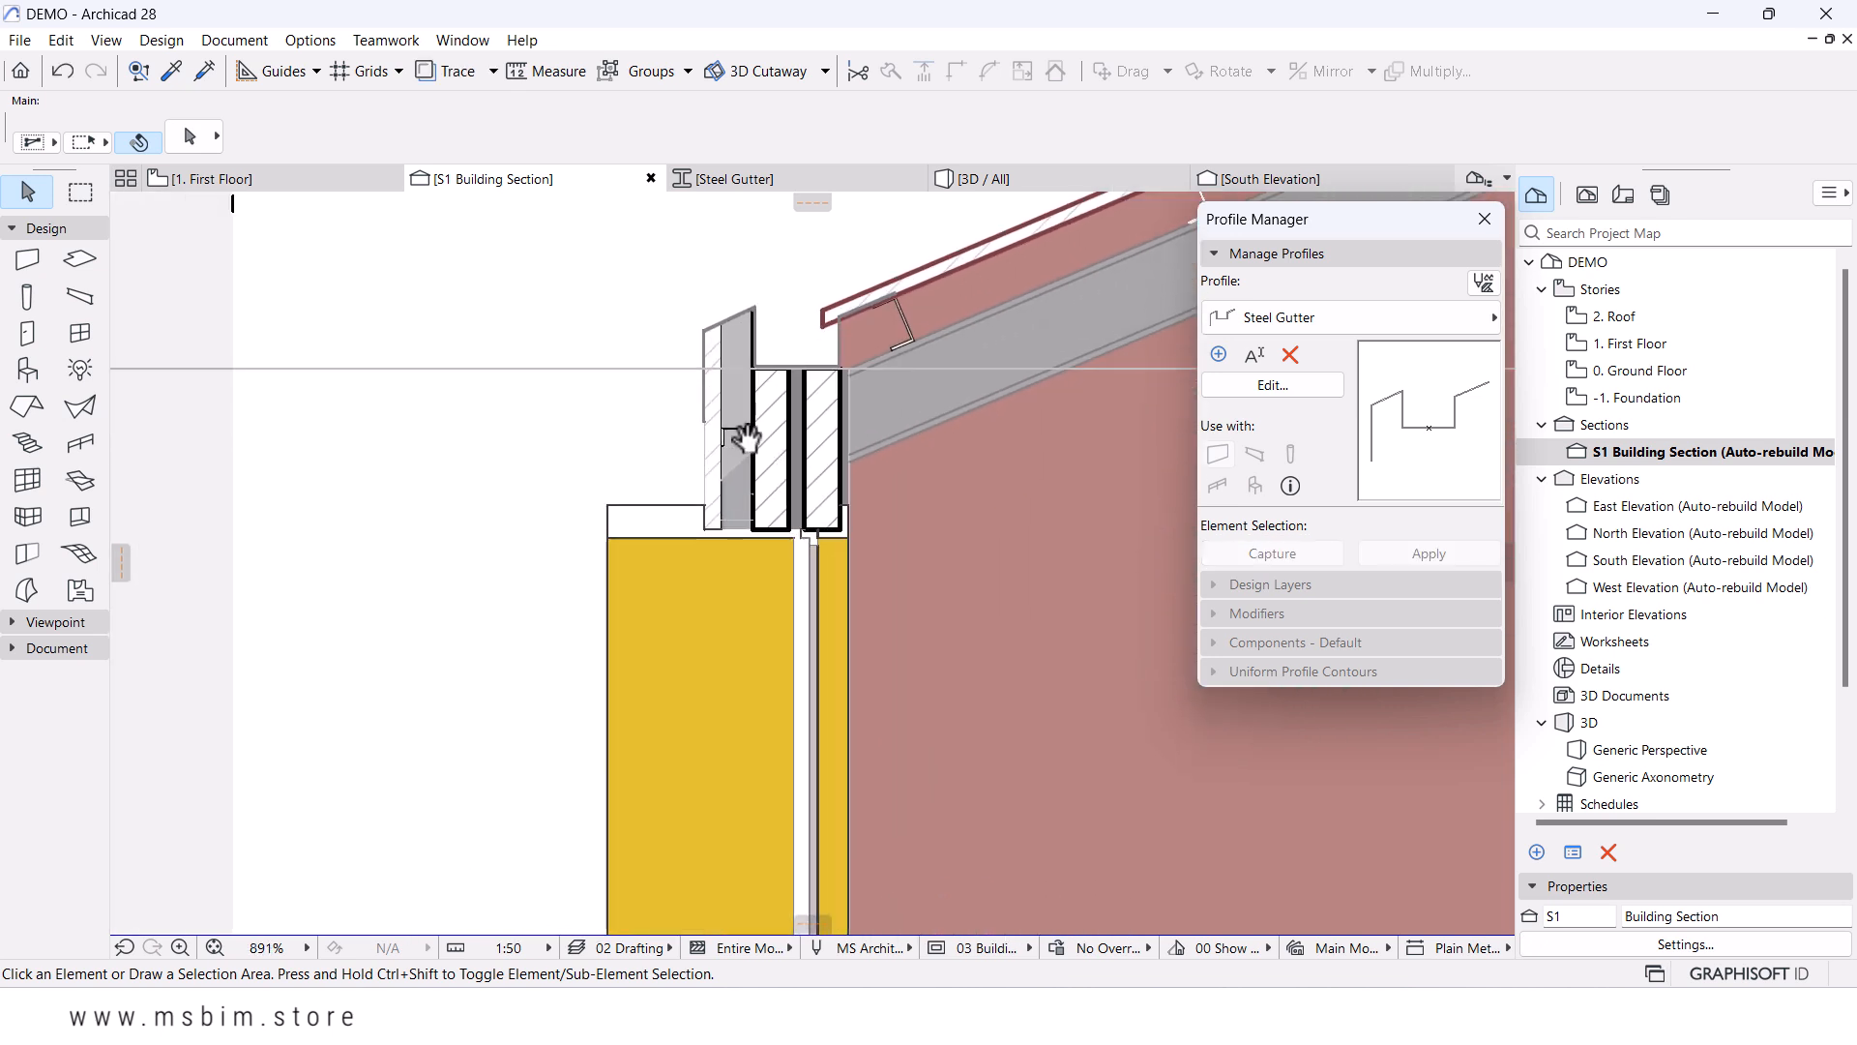
scroll(860, 426, "down", 3)
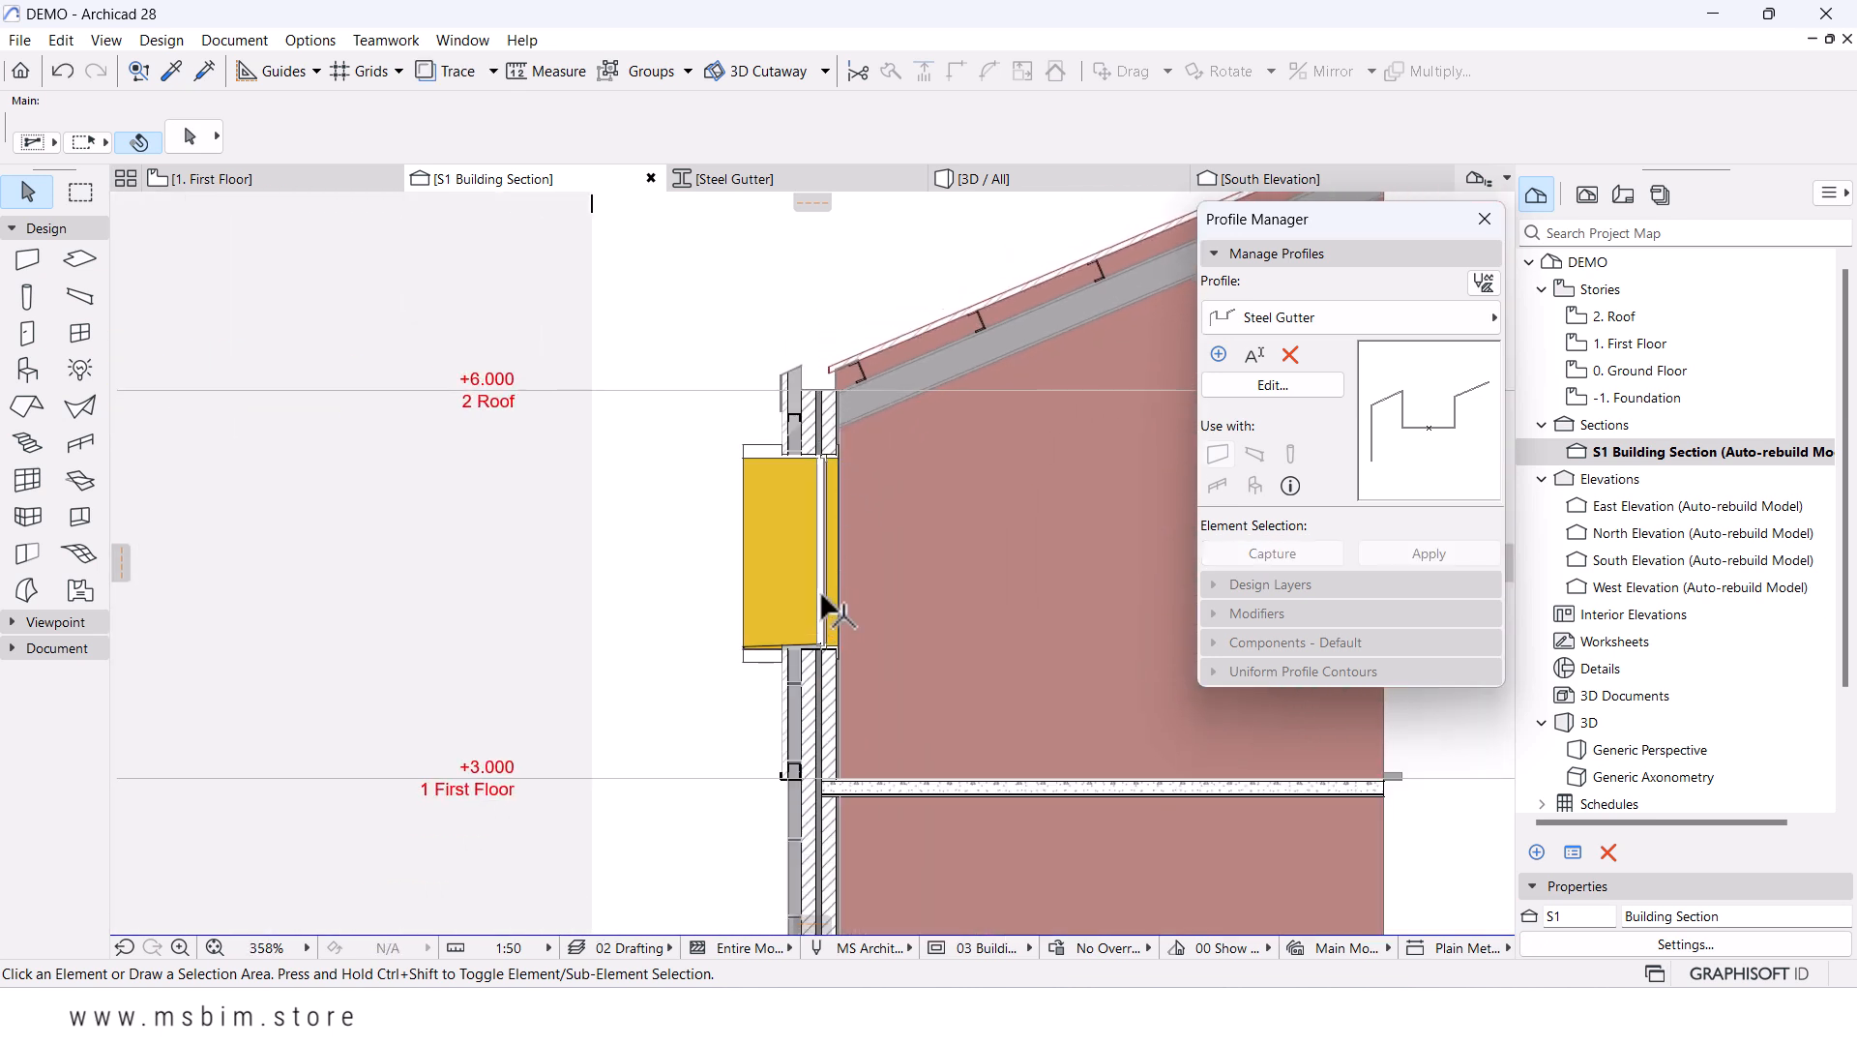
scroll(856, 561, "up", 4)
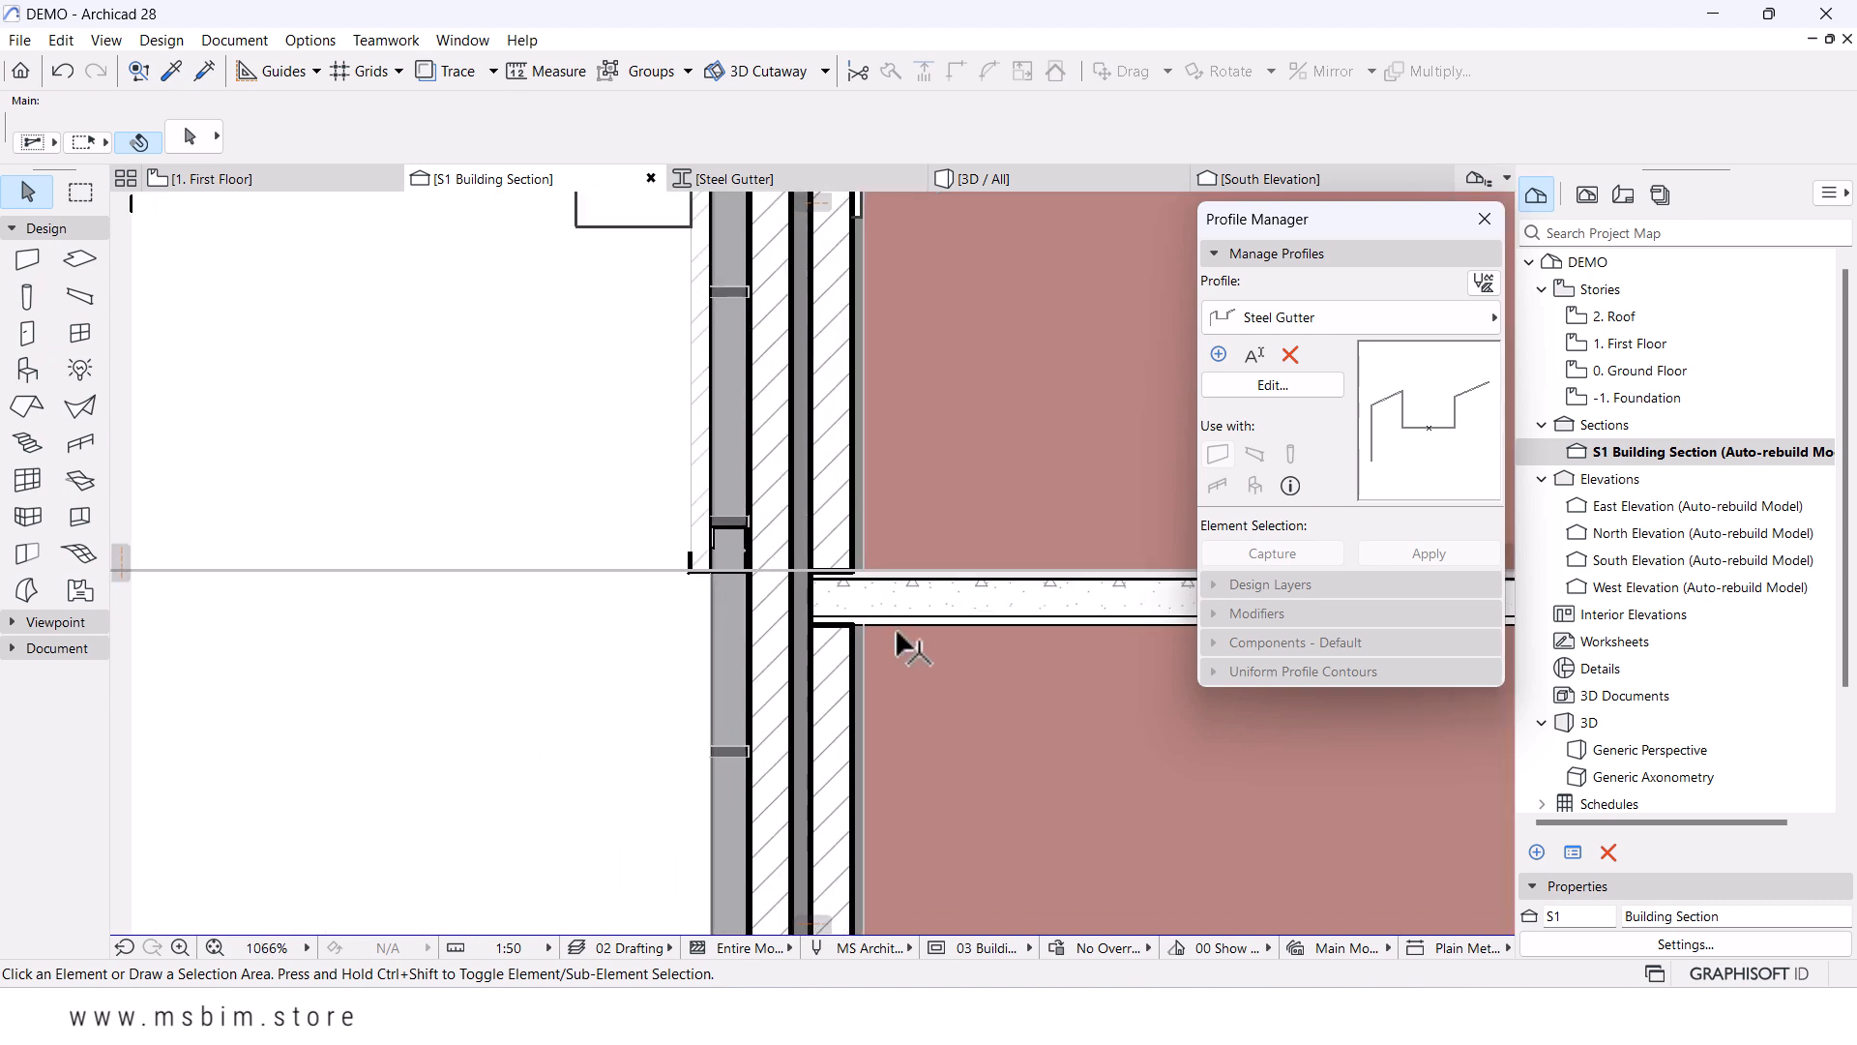
scroll(875, 580, "up", 2)
scroll(836, 547, "up", 1)
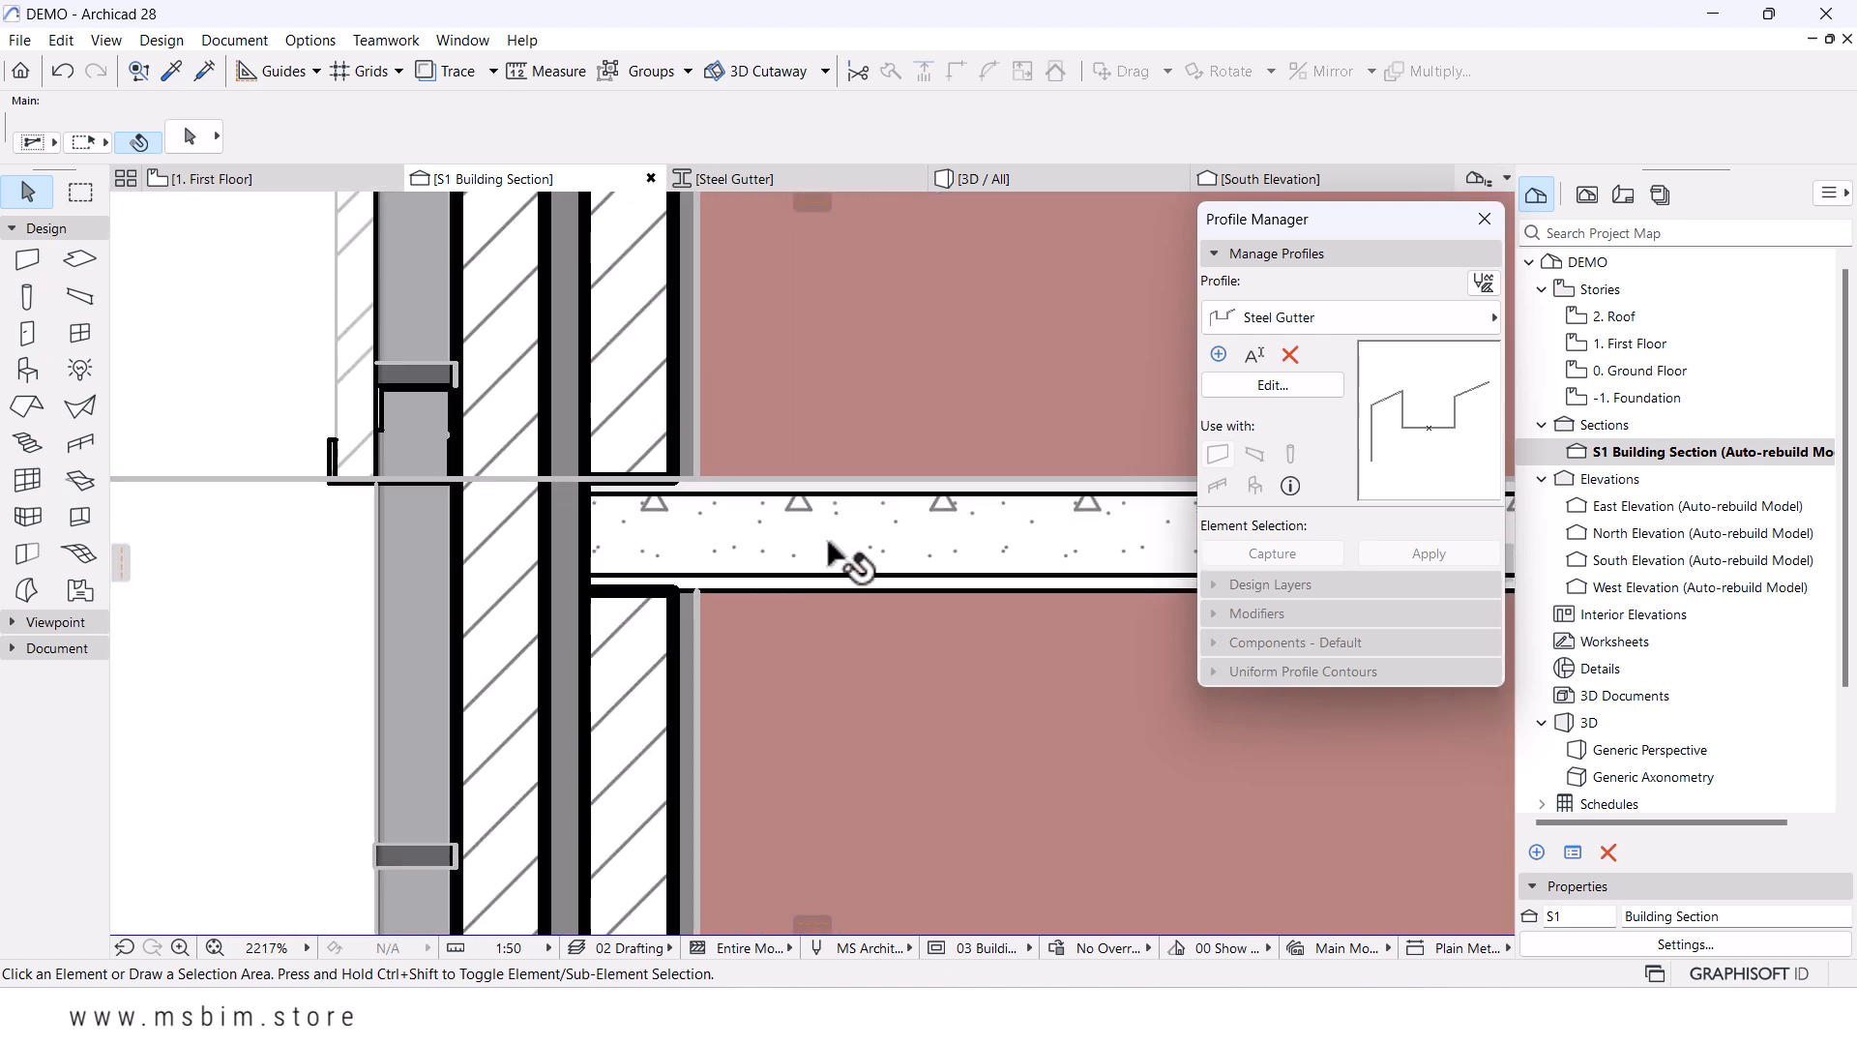
left_click(1279, 253)
left_click_drag(1355, 218, 1388, 184)
left_click(850, 543)
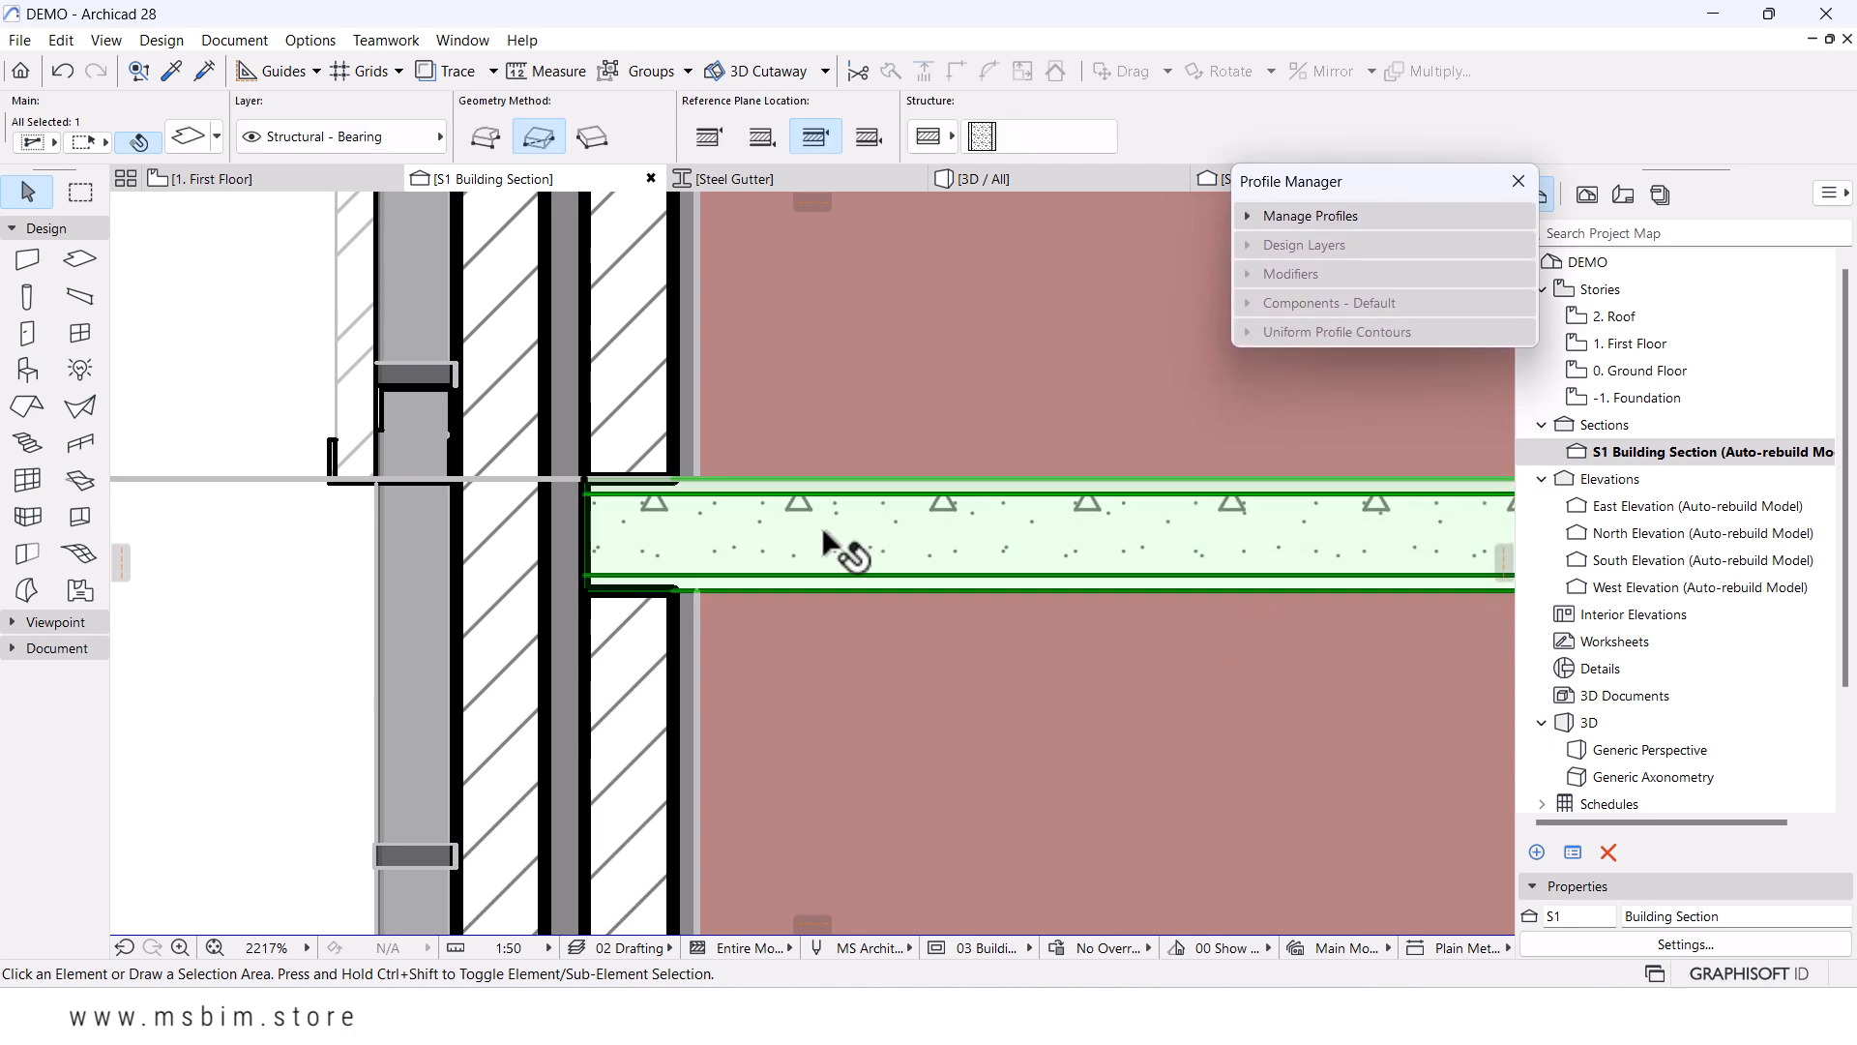
right_click(810, 561)
left_click(865, 714)
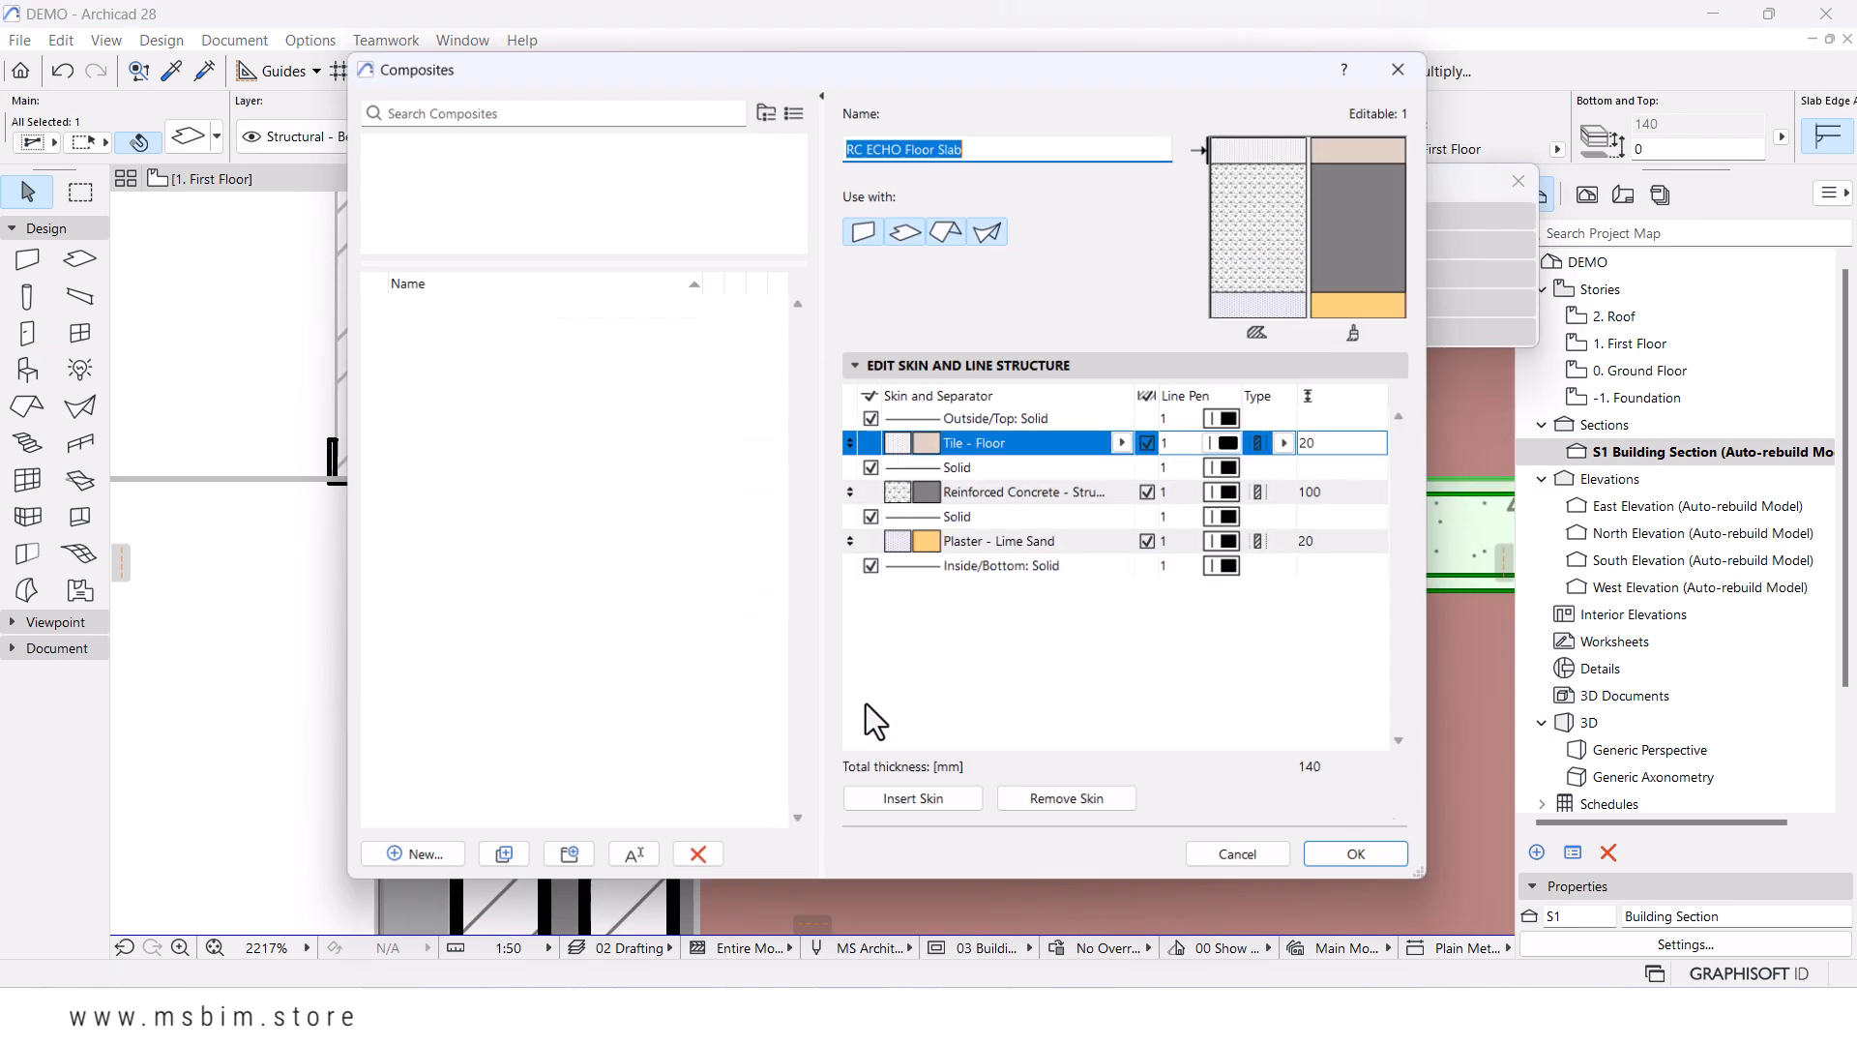
- Set pen 164 for the Tile - Floor skin and the Outside/Top line
left_click(1089, 494)
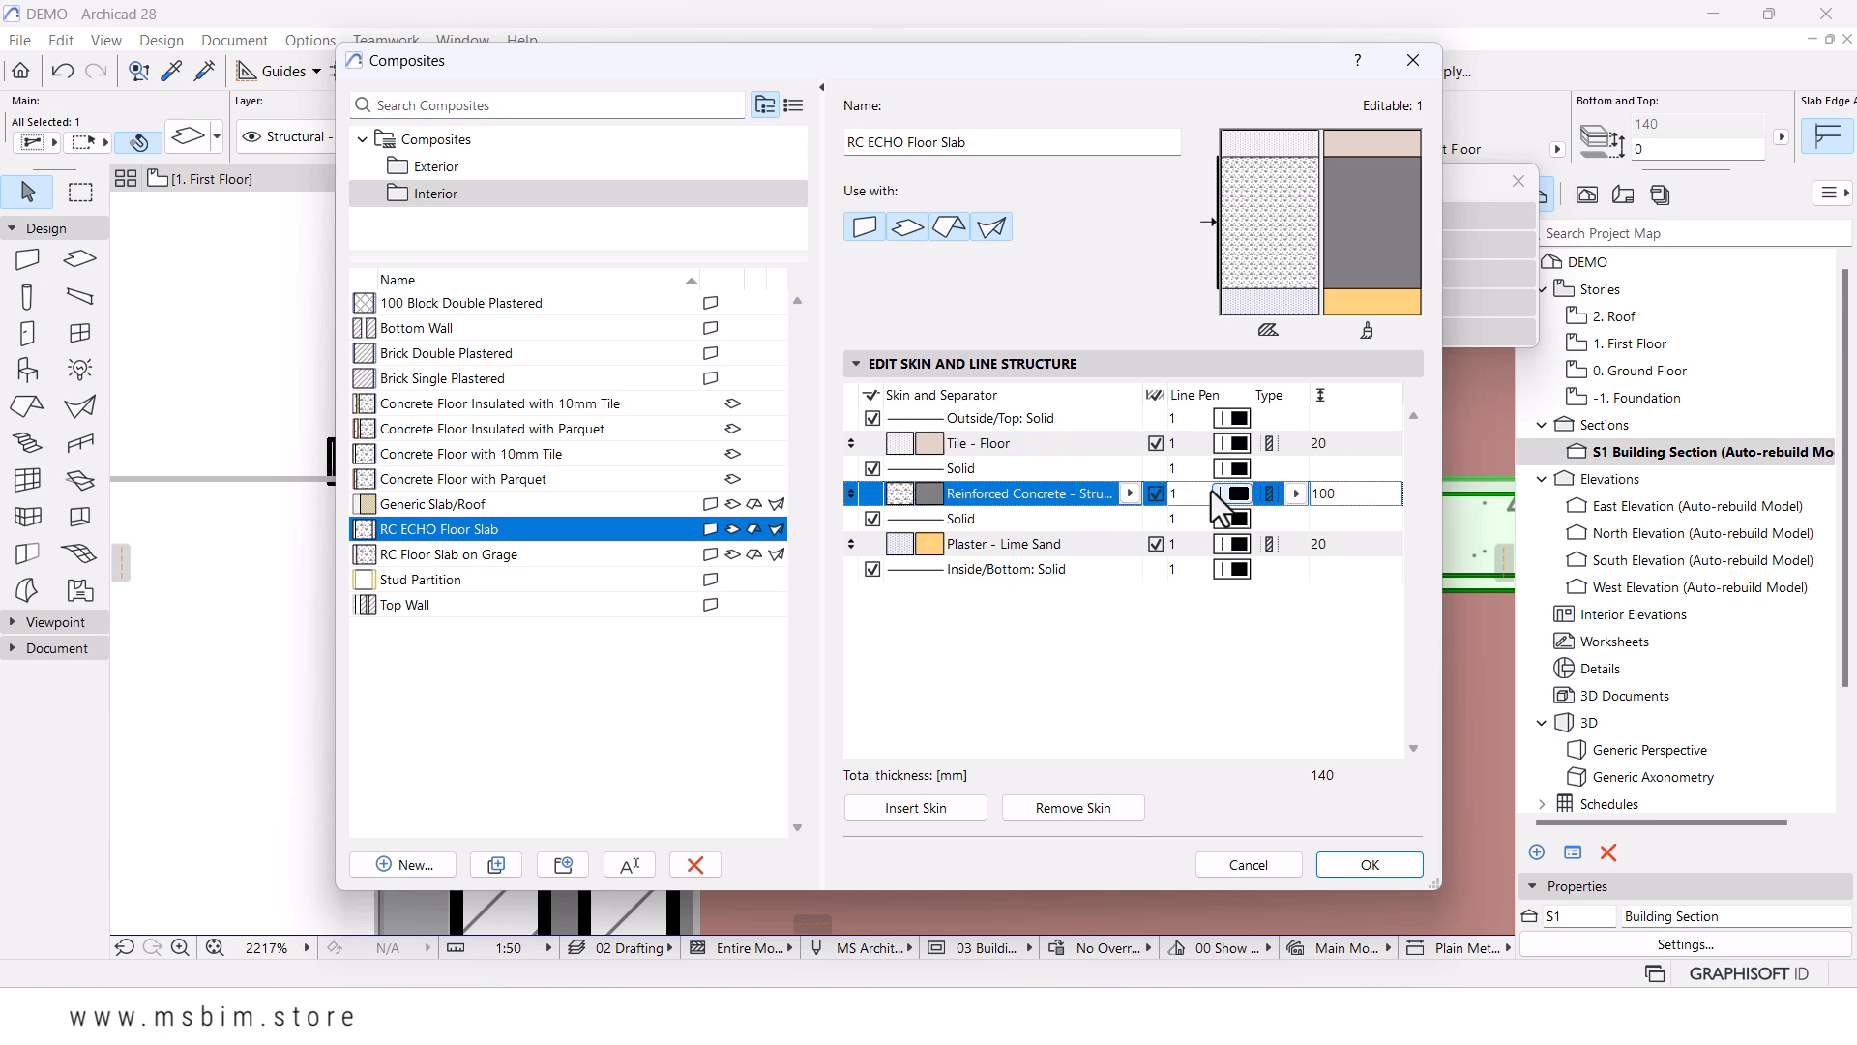
left_click(1234, 445)
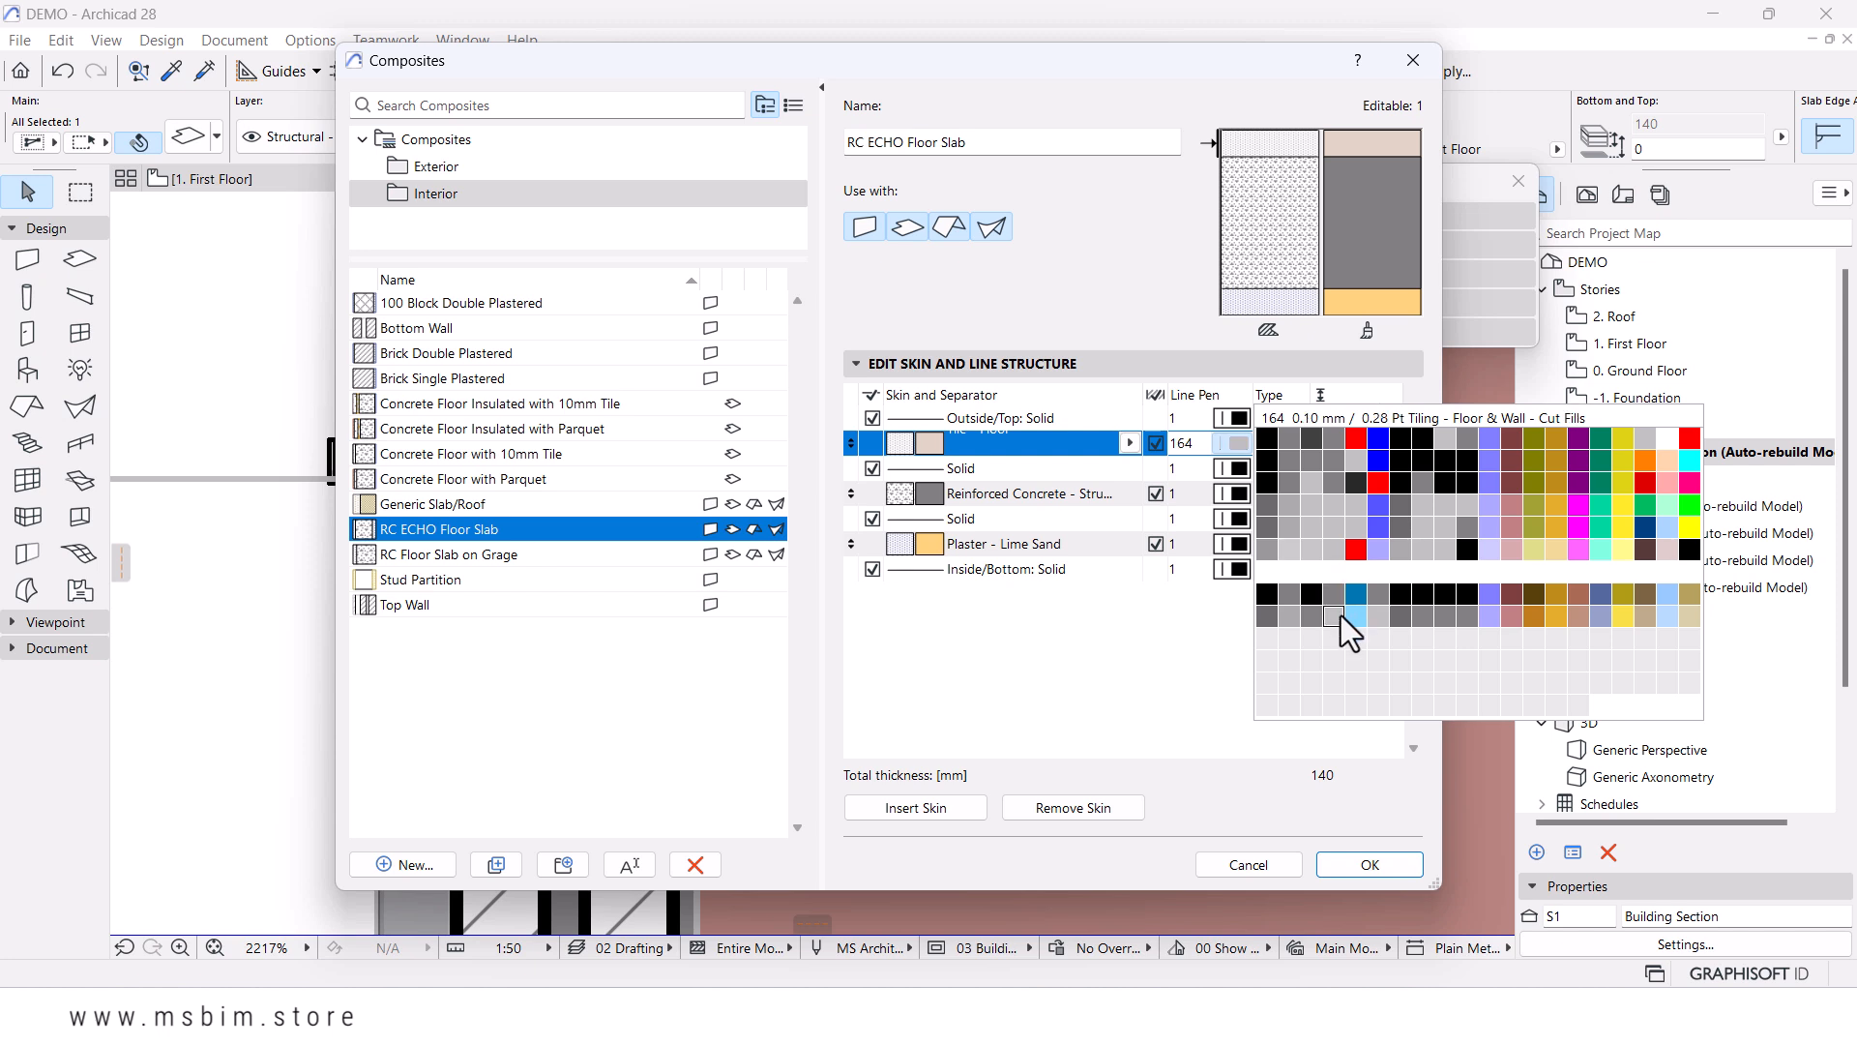
left_click(1341, 617)
left_click(1173, 418)
type("64")
- Set pen 176 for the Plaster - Lime Sand skin and the Inside/Bottom line
left_click(1175, 569)
left_click(1205, 548)
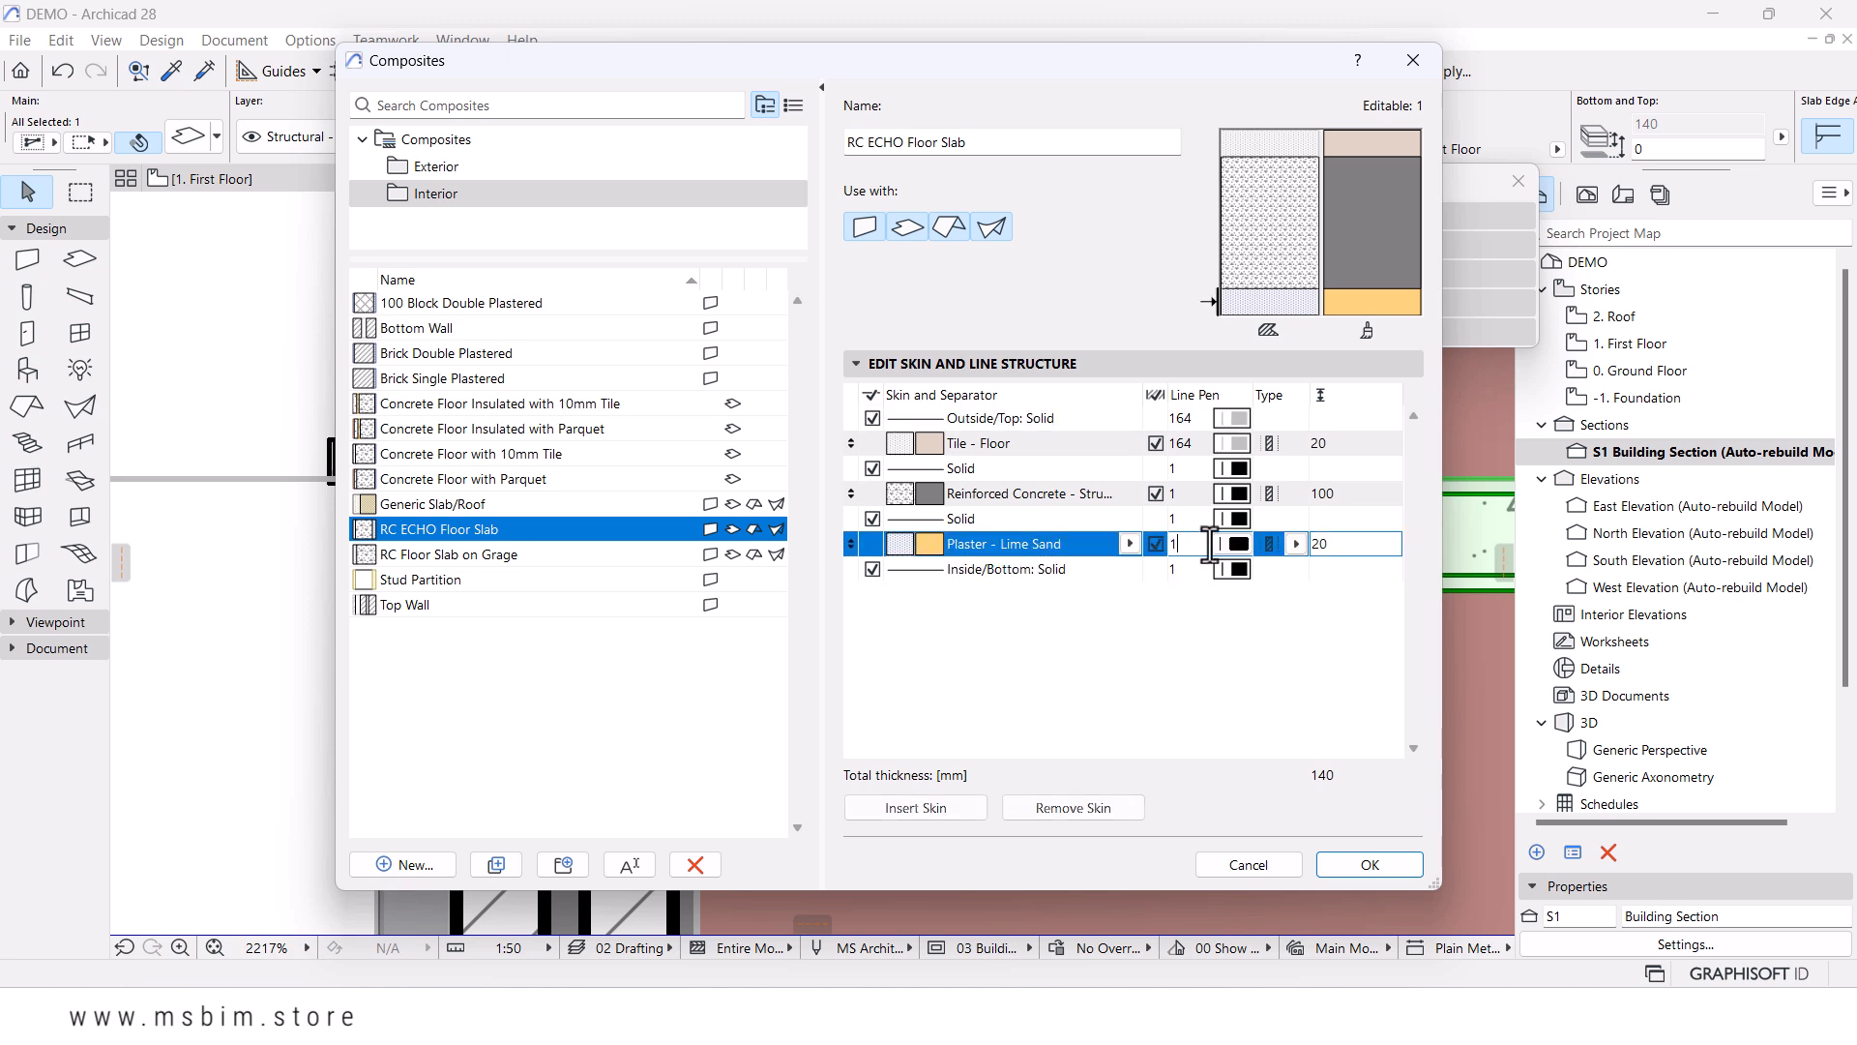
left_click(1233, 544)
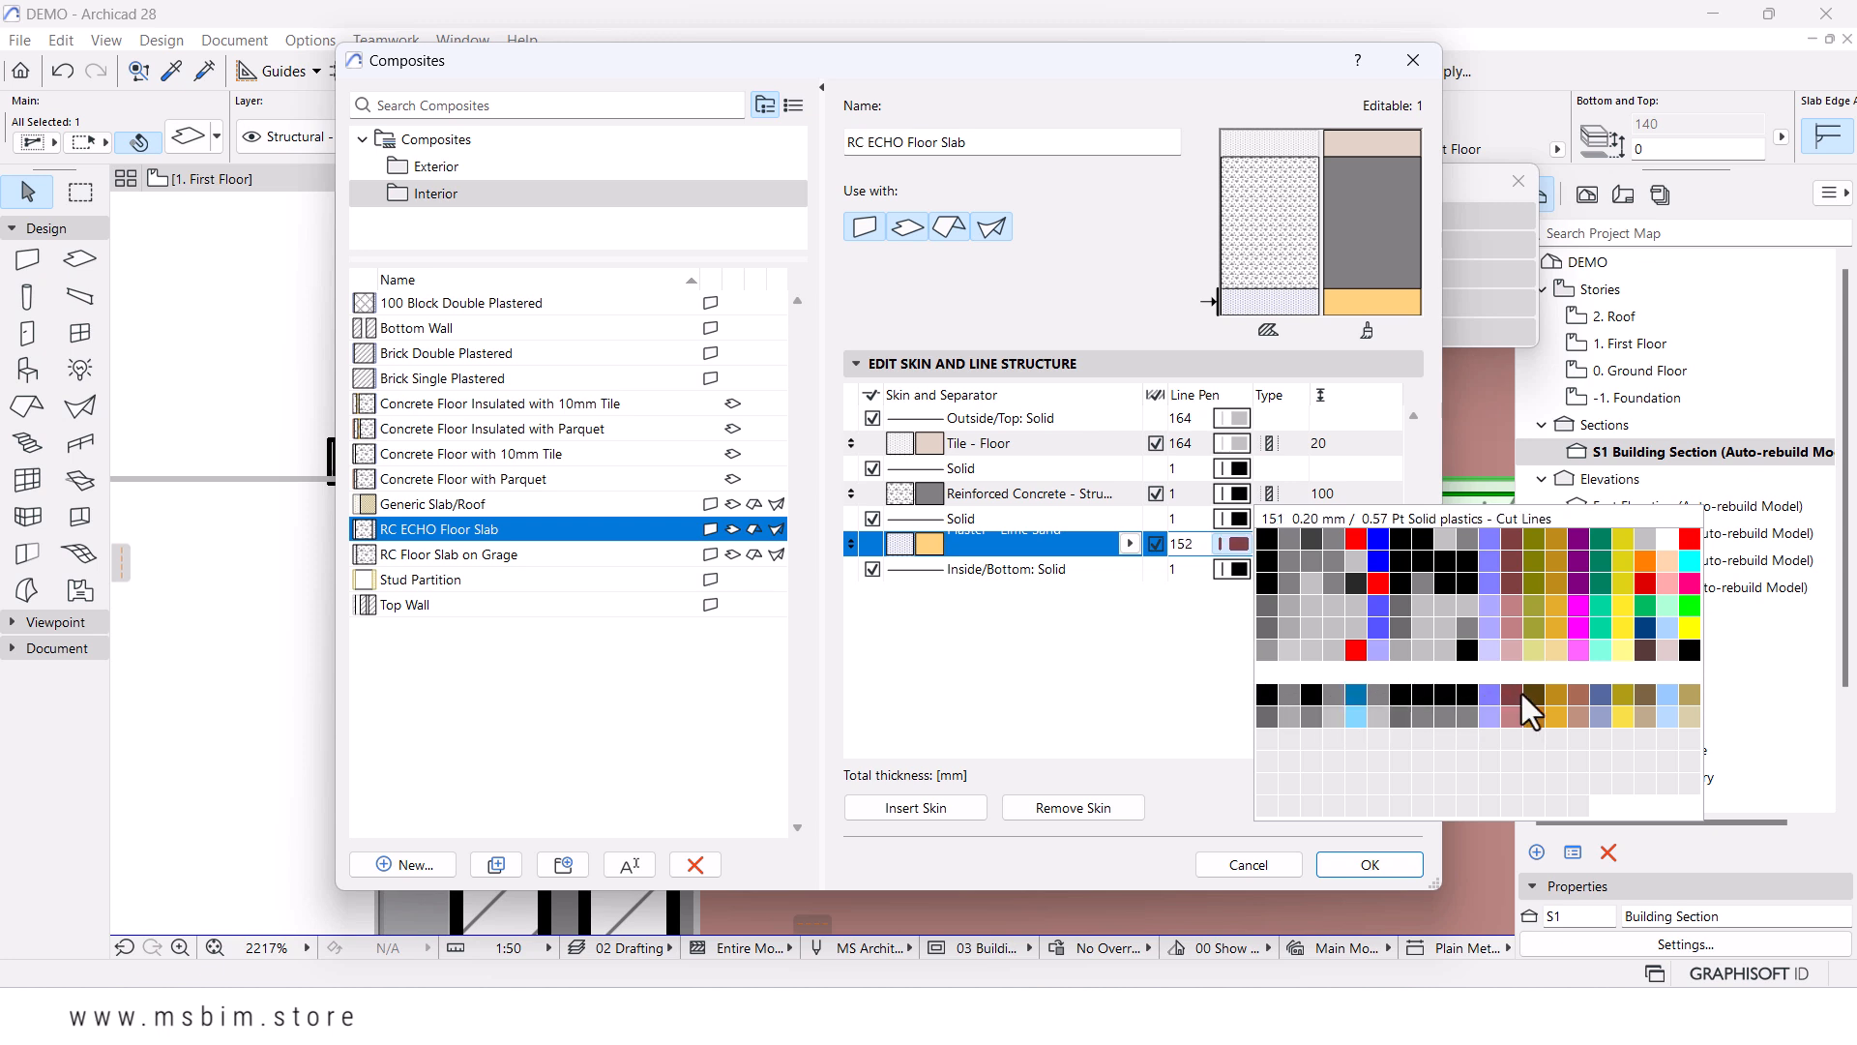
left_click(1604, 712)
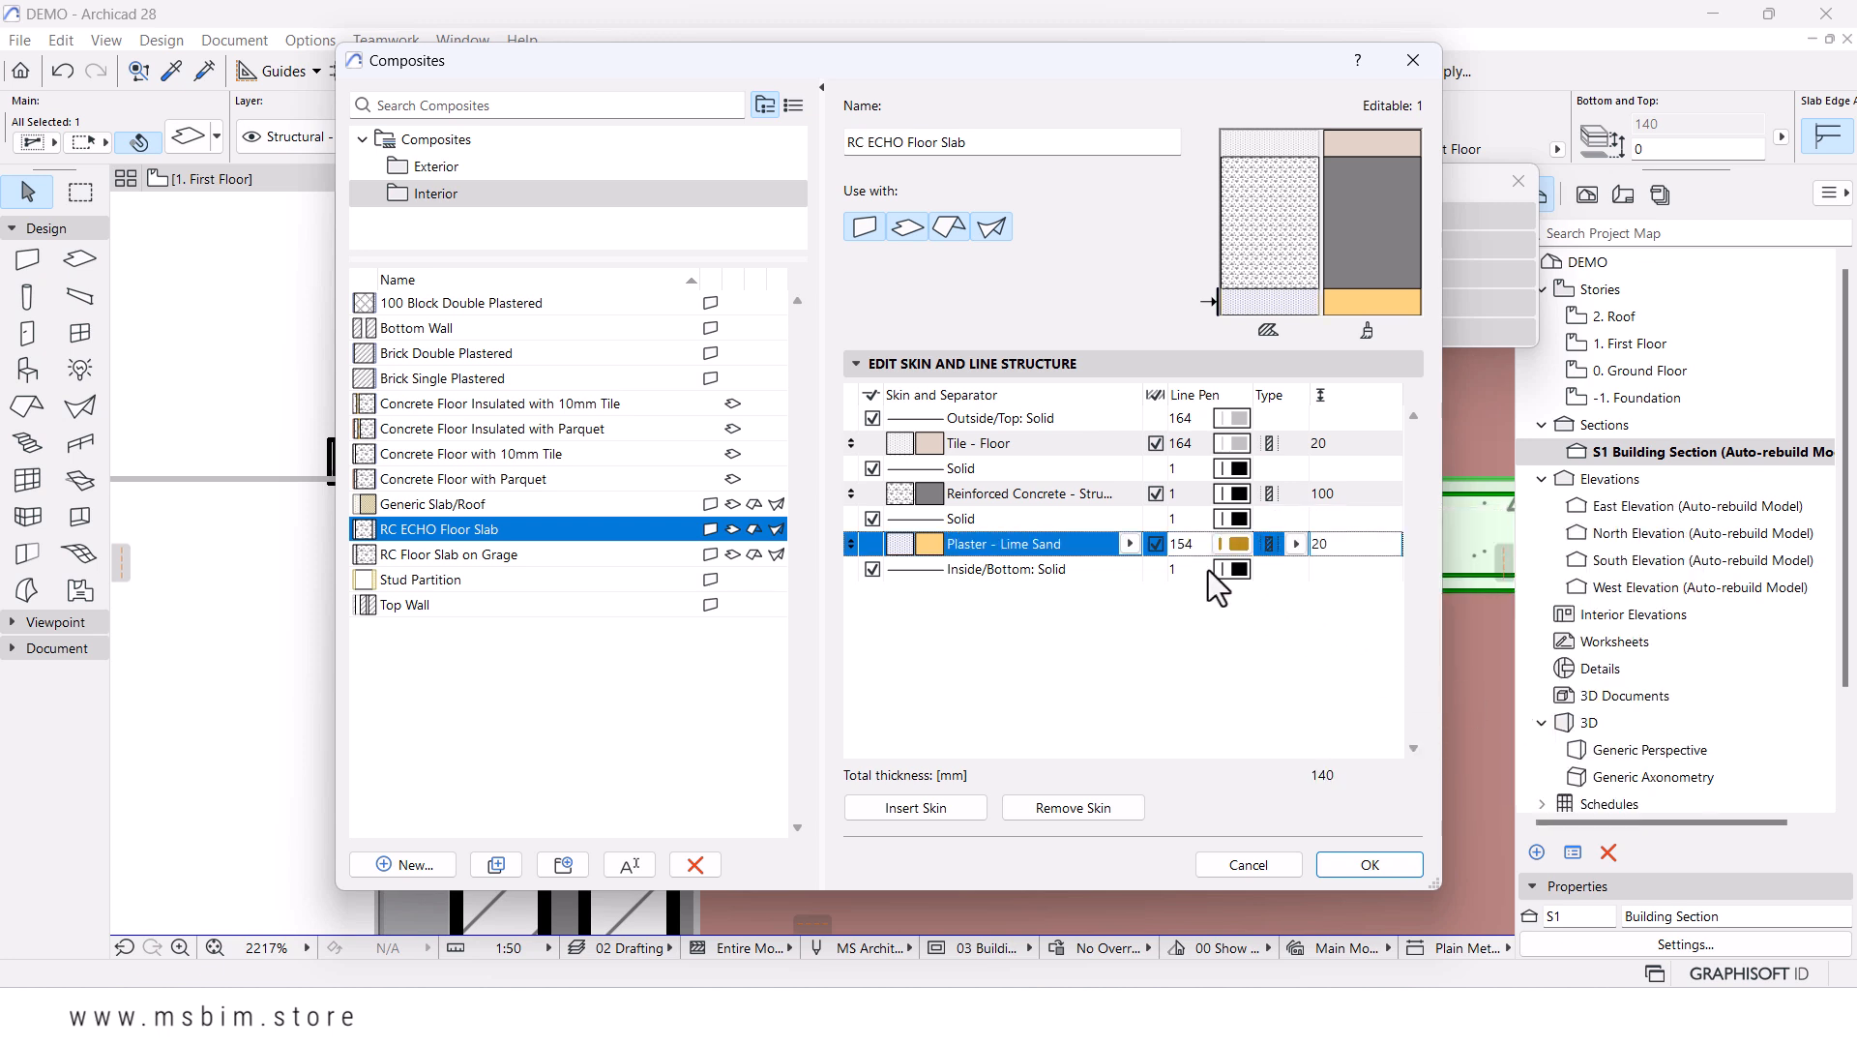
left_click(1238, 544)
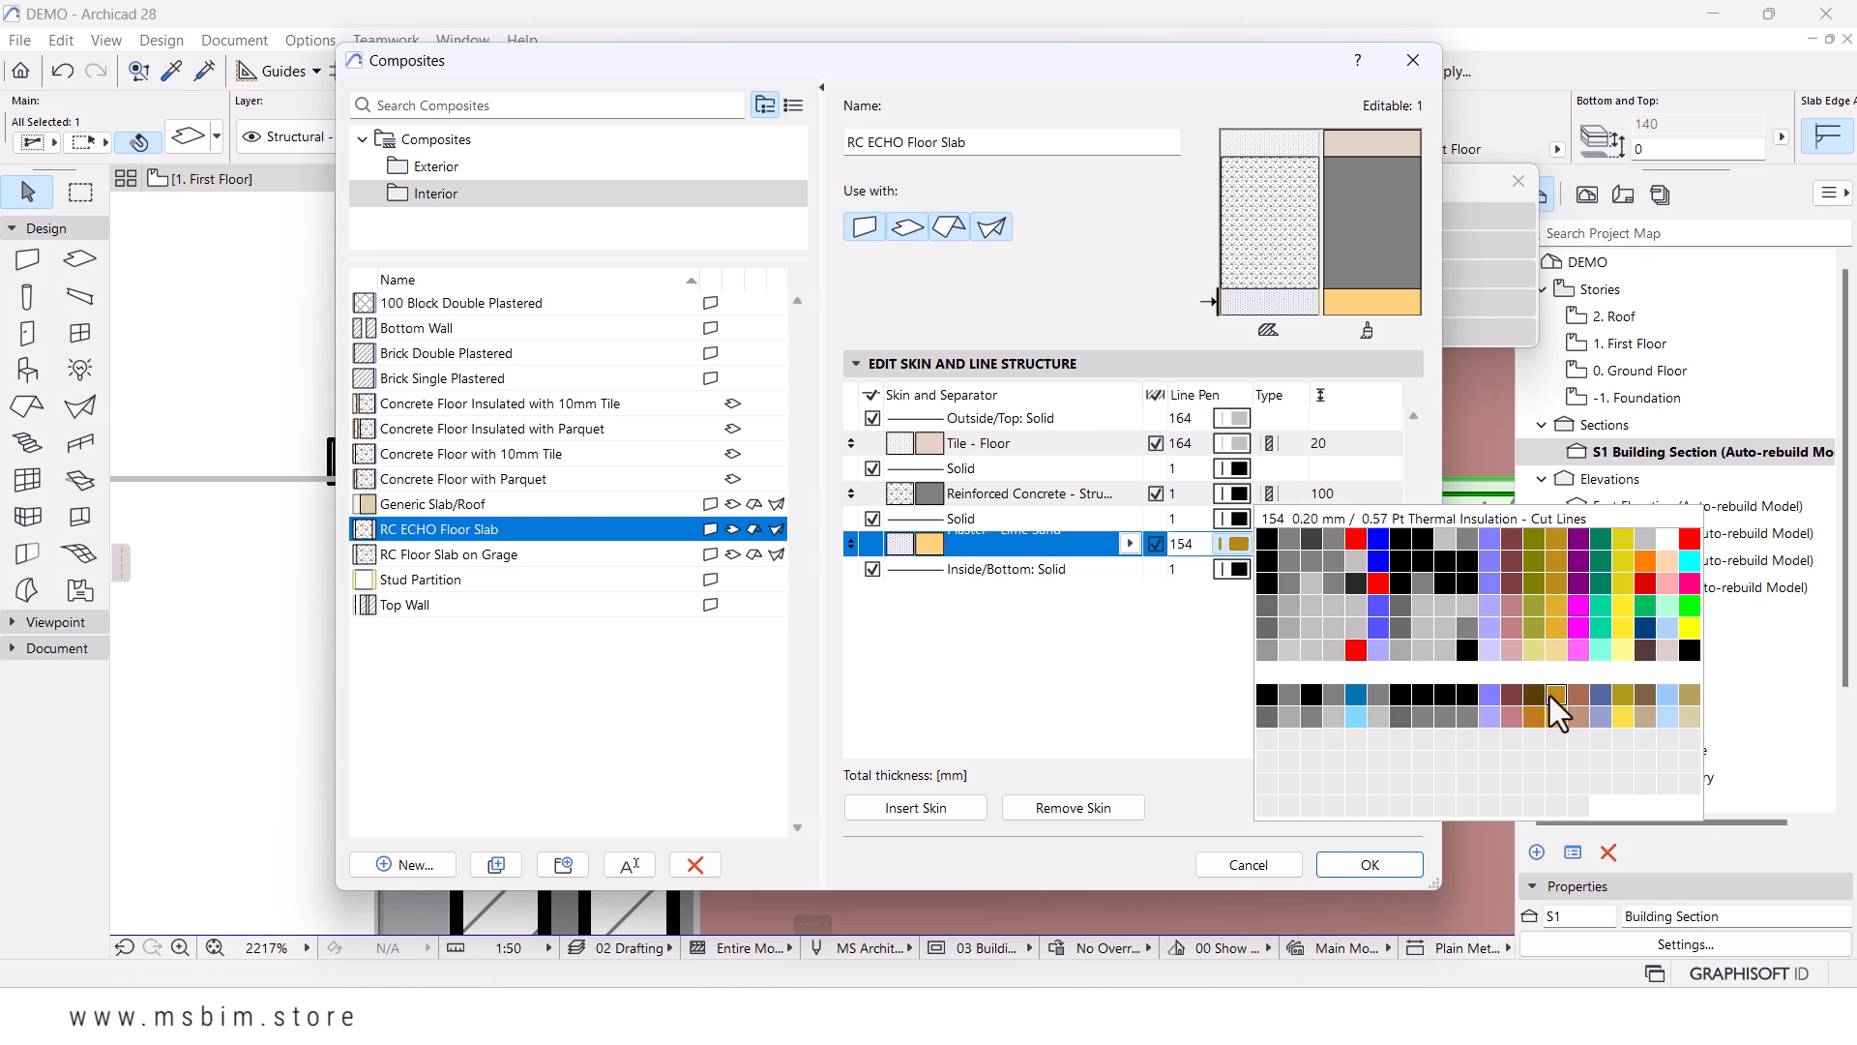
left_click(1596, 713)
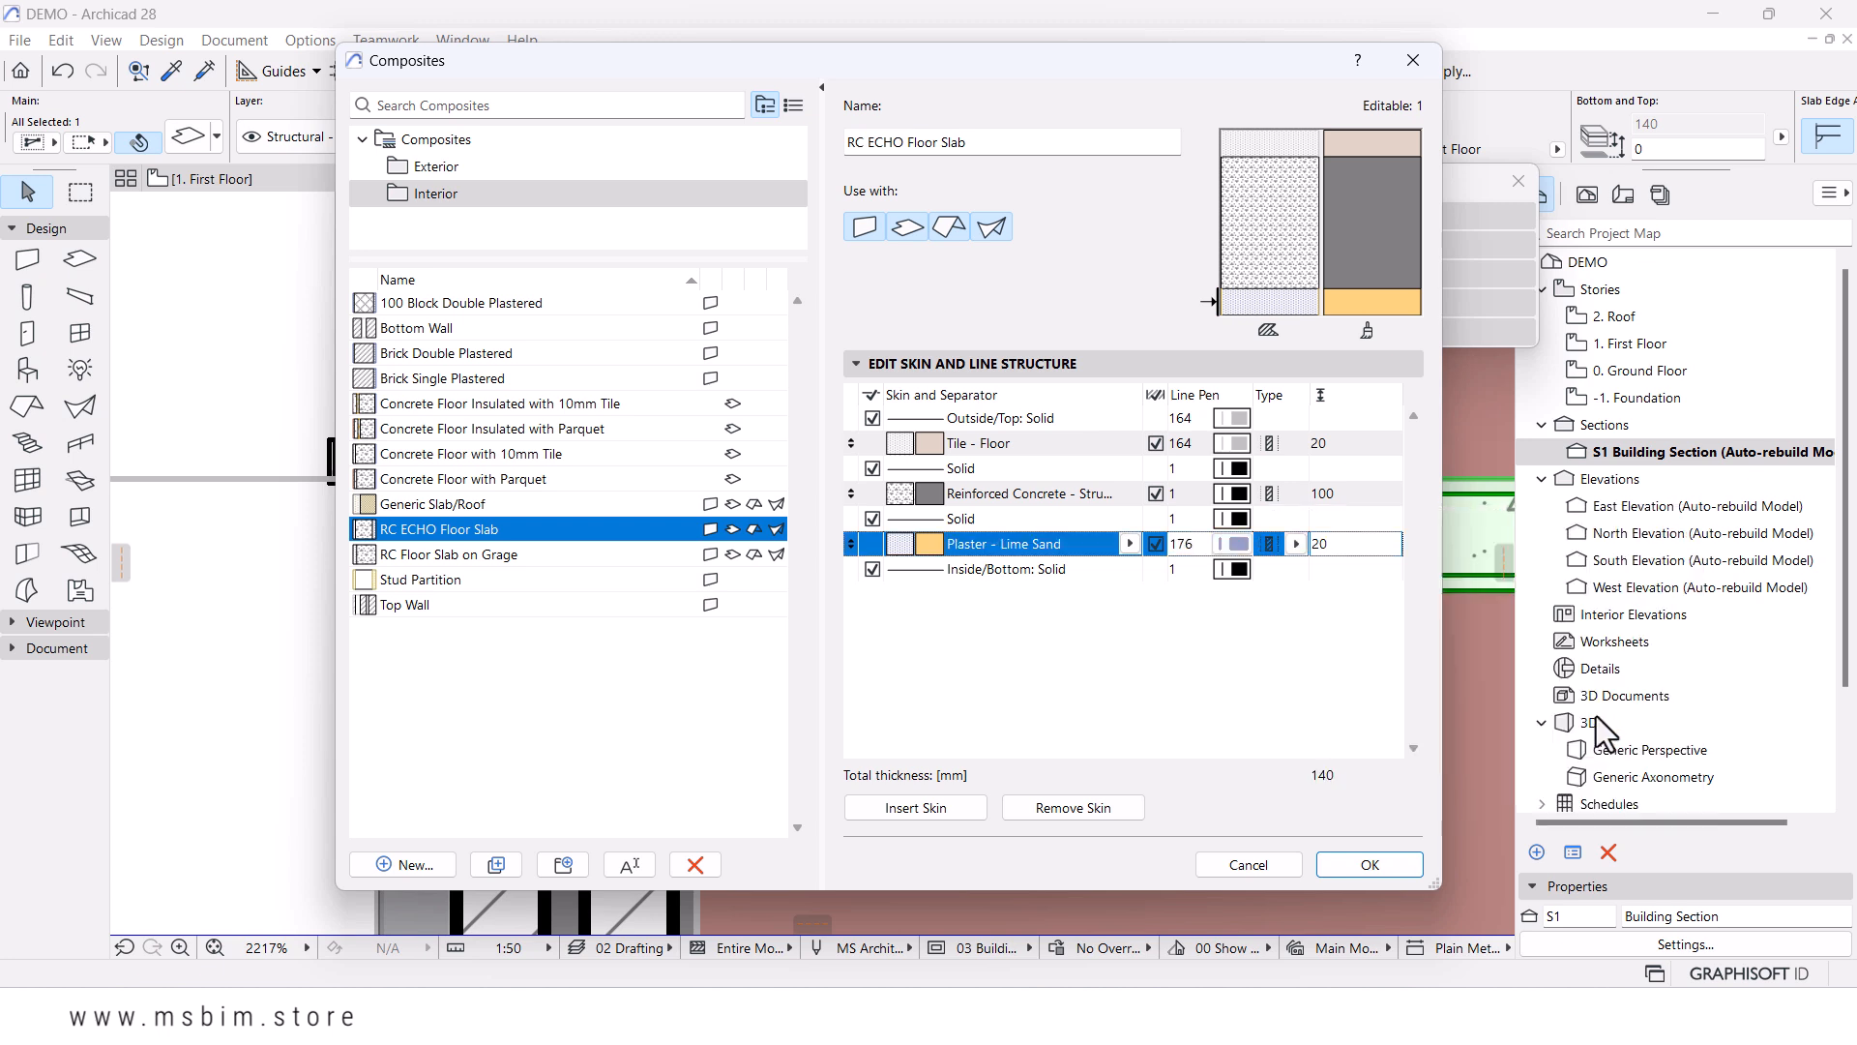
left_click(1193, 572)
type("176")
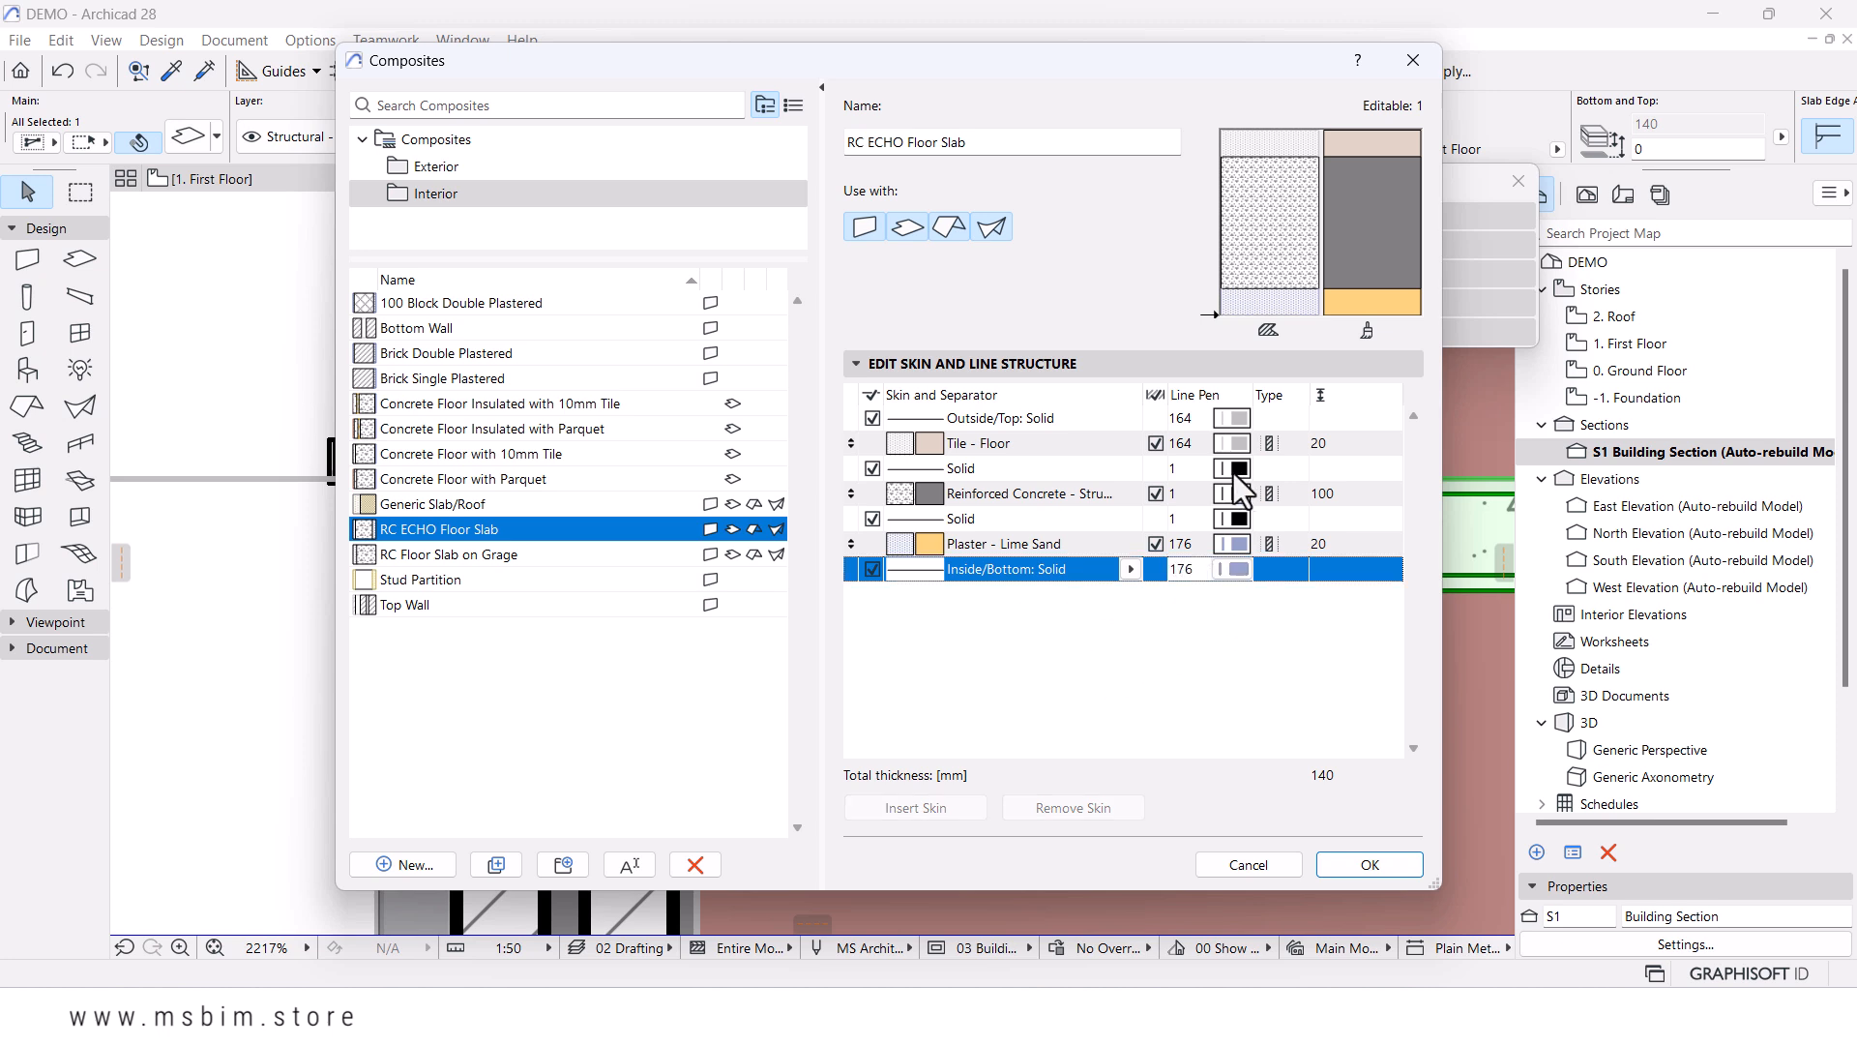
- Set pen 29 for the separator line between the Tile - Floor and Reinforced Concrete skins
left_click(1197, 472)
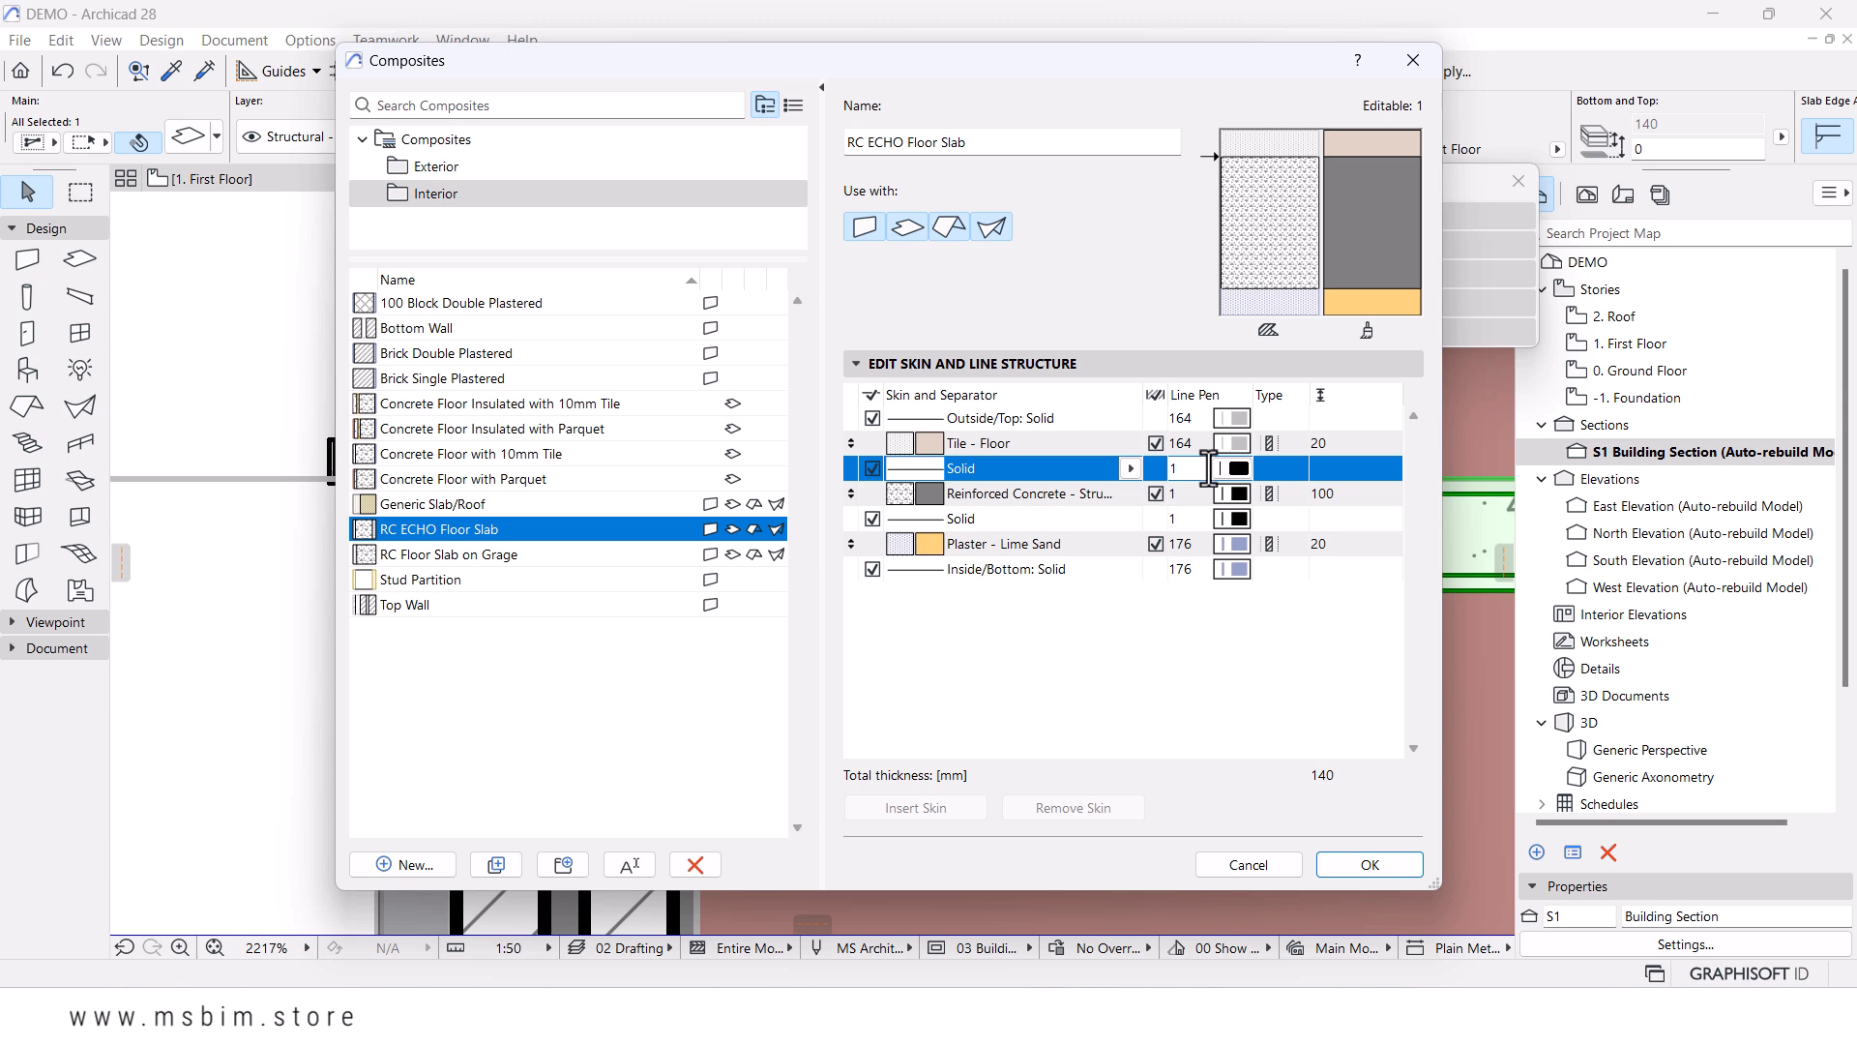
left_click(1234, 468)
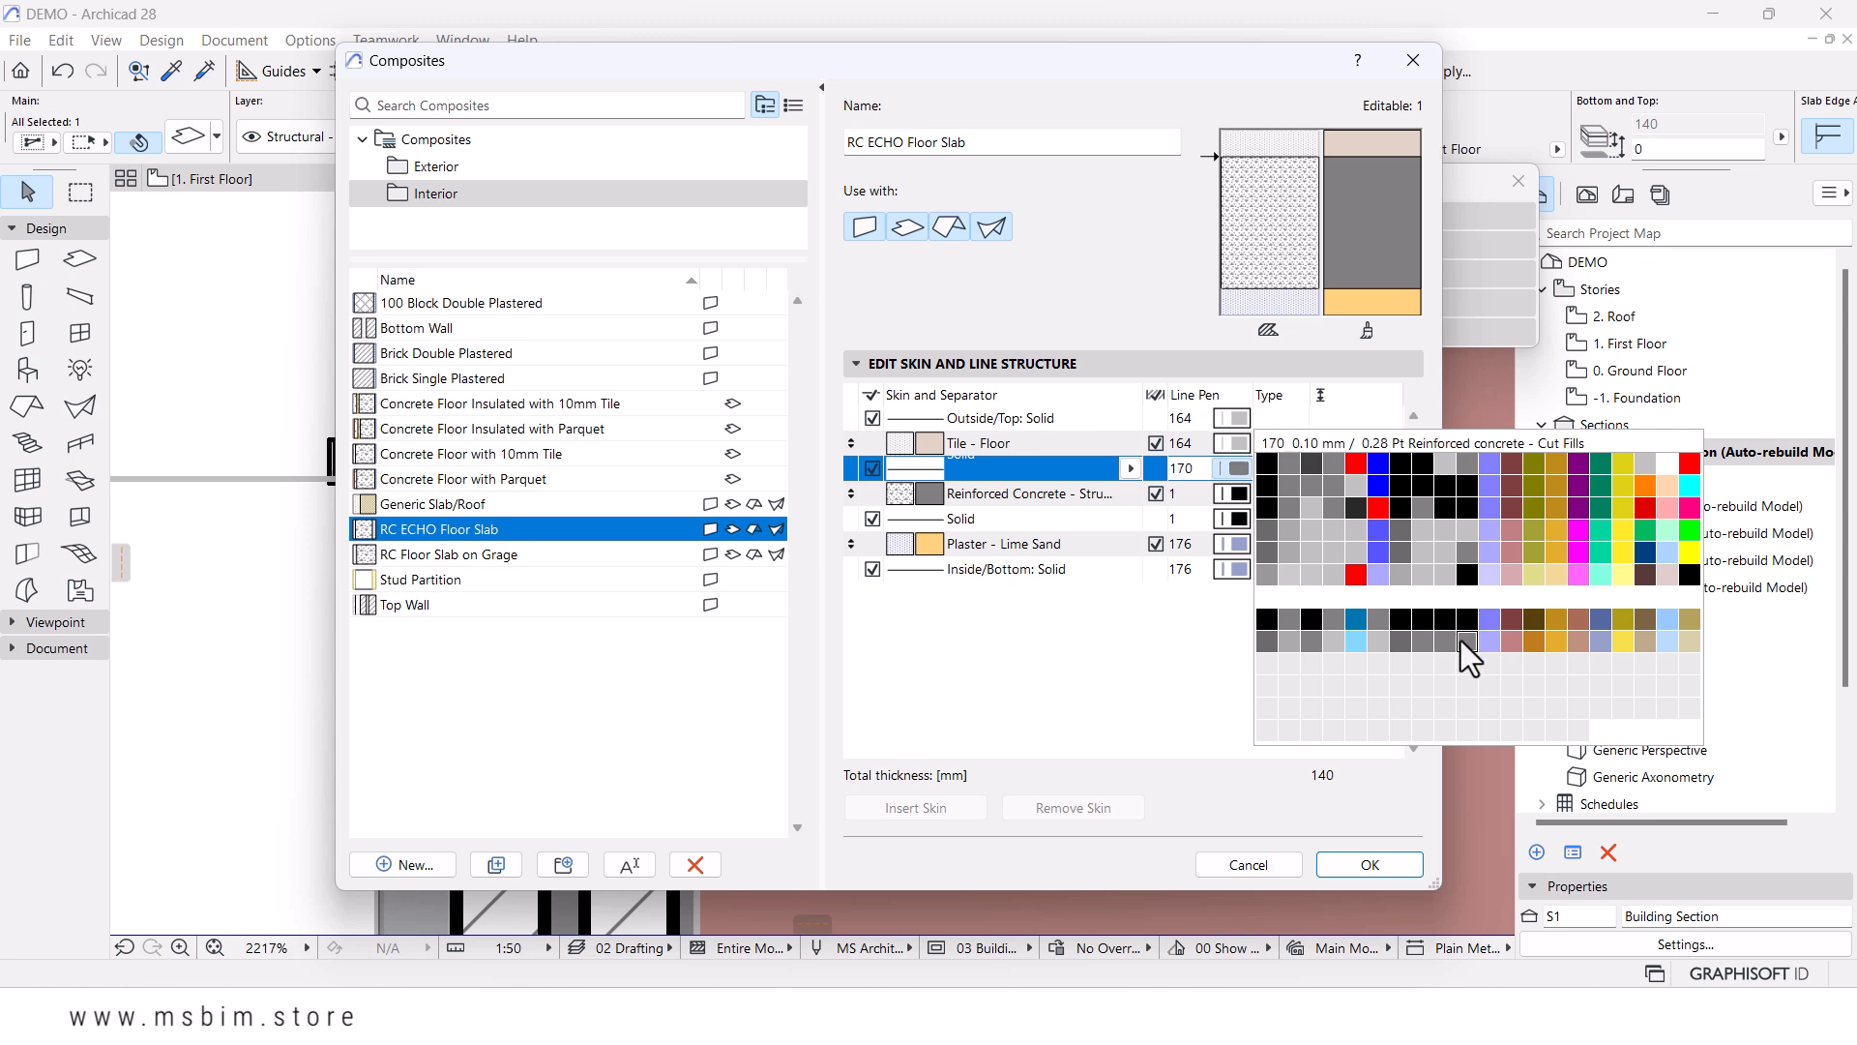
left_click(1447, 484)
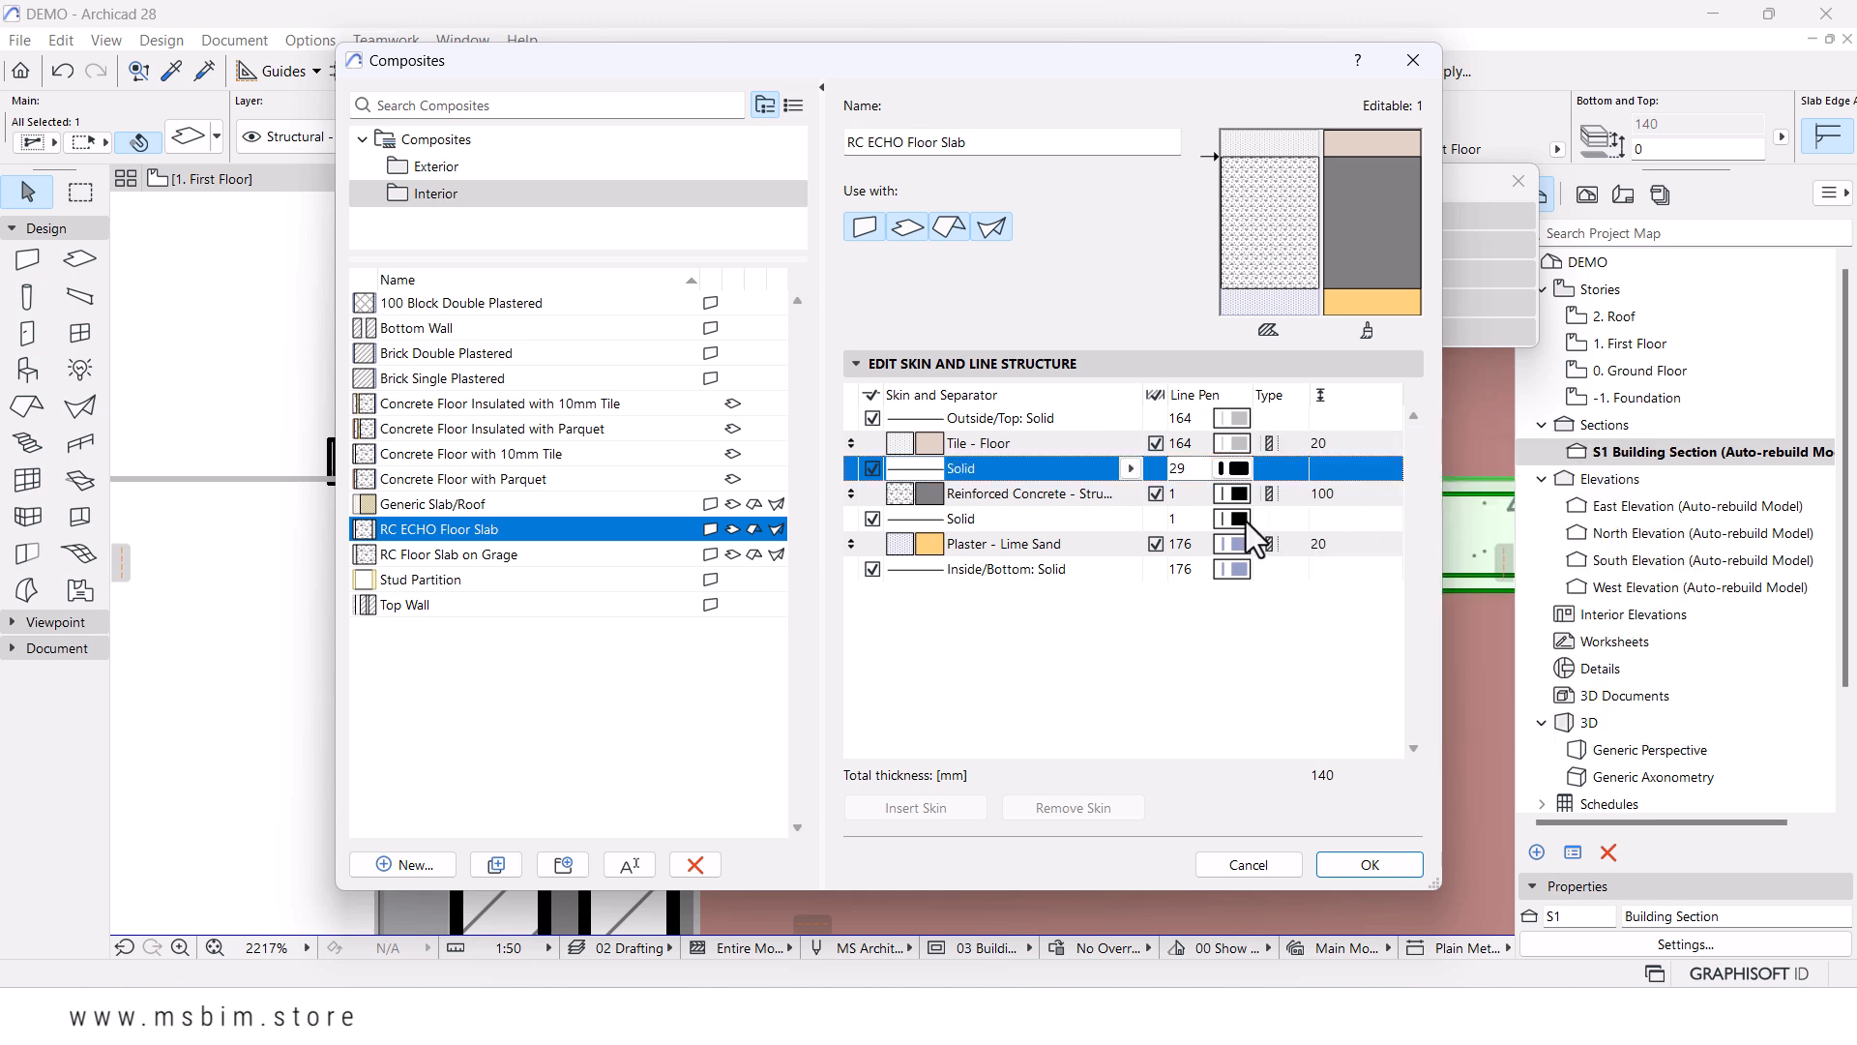
- Set pen 27 for the Reinforced Concrete - Structural skin and the separator line directly below it
left_click(1189, 495)
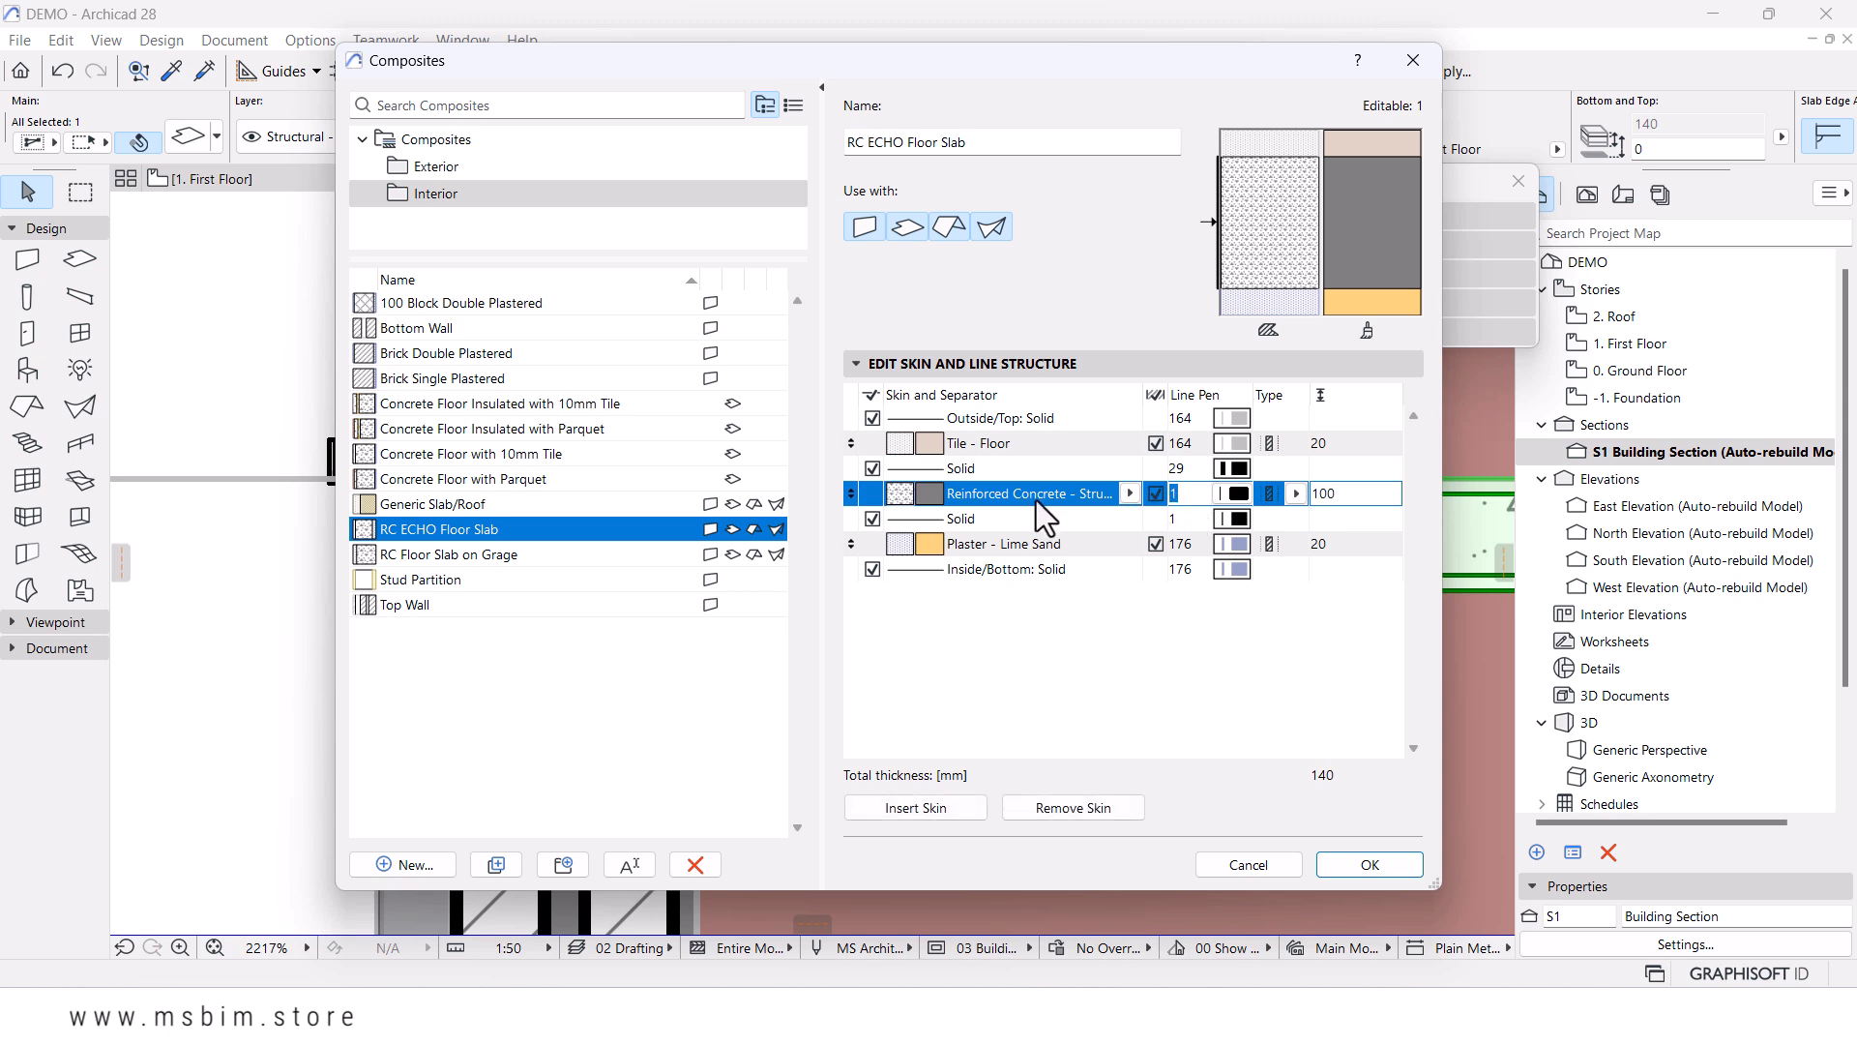
type("27")
left_click(1184, 517)
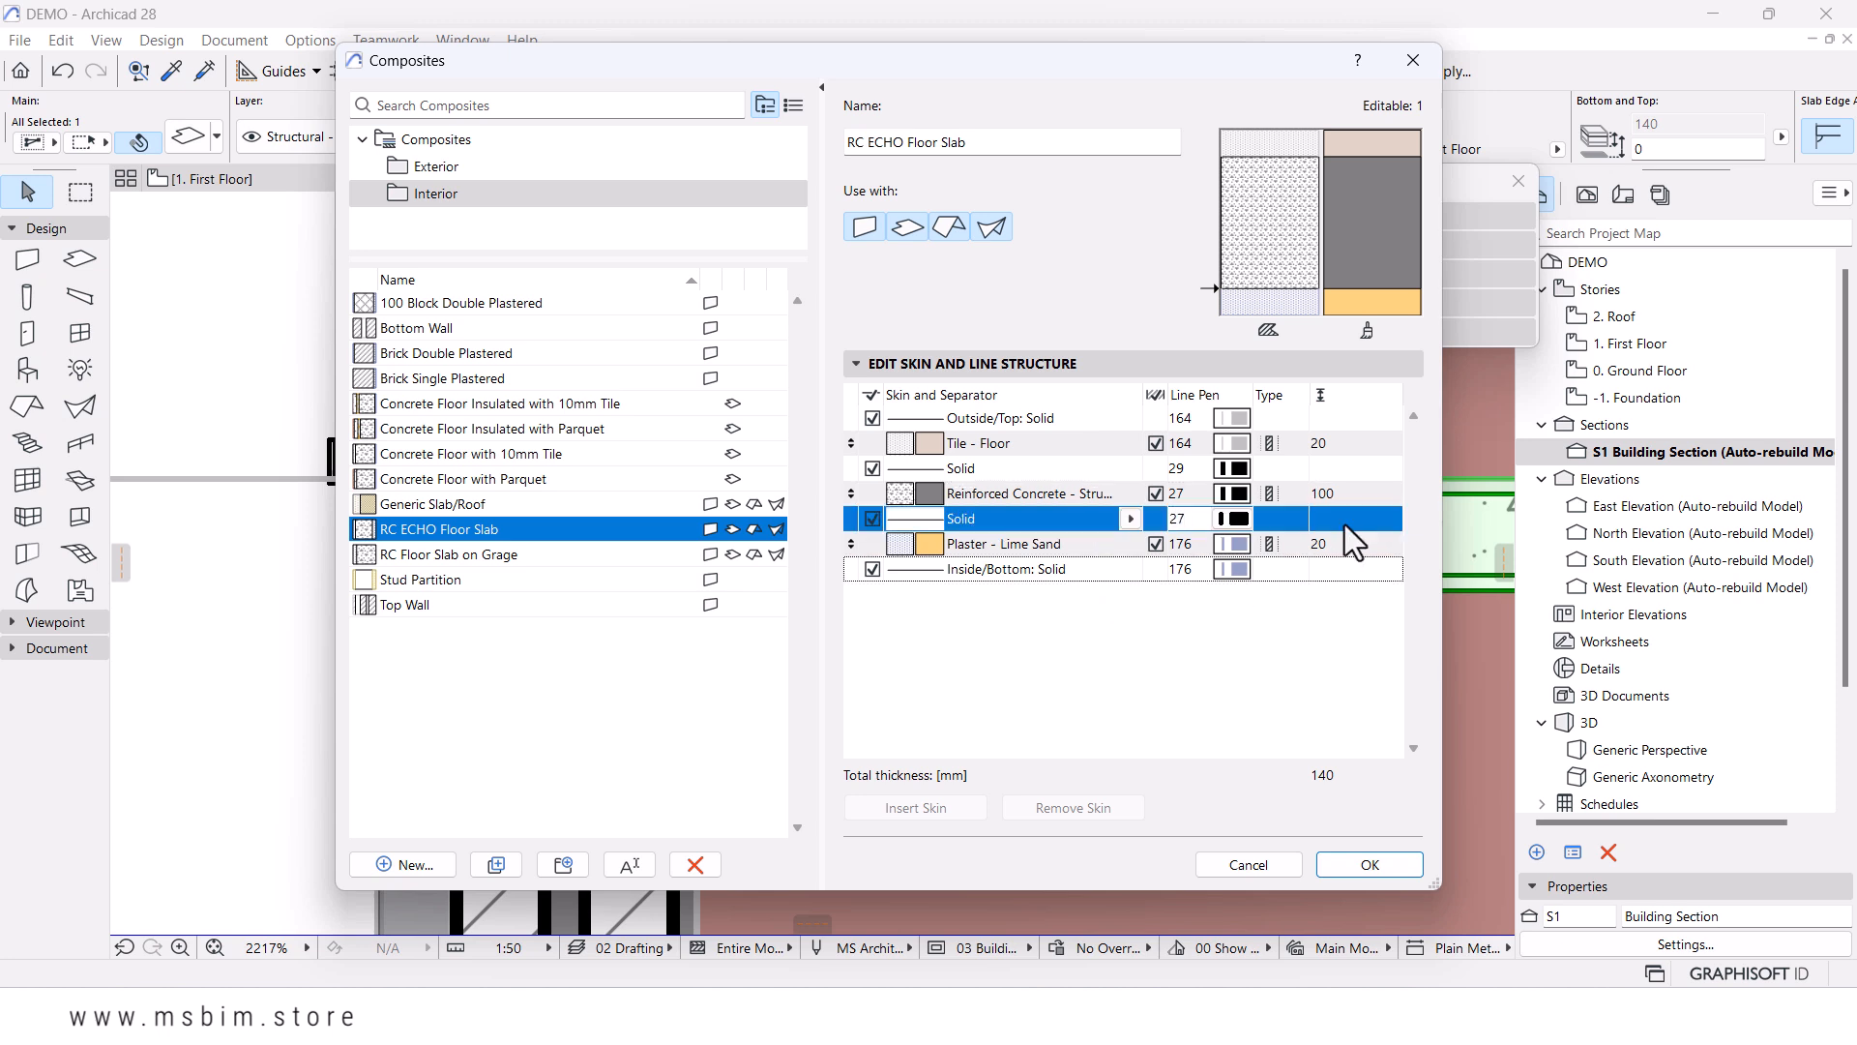
- Set pen 27 for the separator line below the Tile - Floor skin and save the composite
left_click(1197, 469)
left_click(1197, 471)
type("27")
left_click(1126, 694)
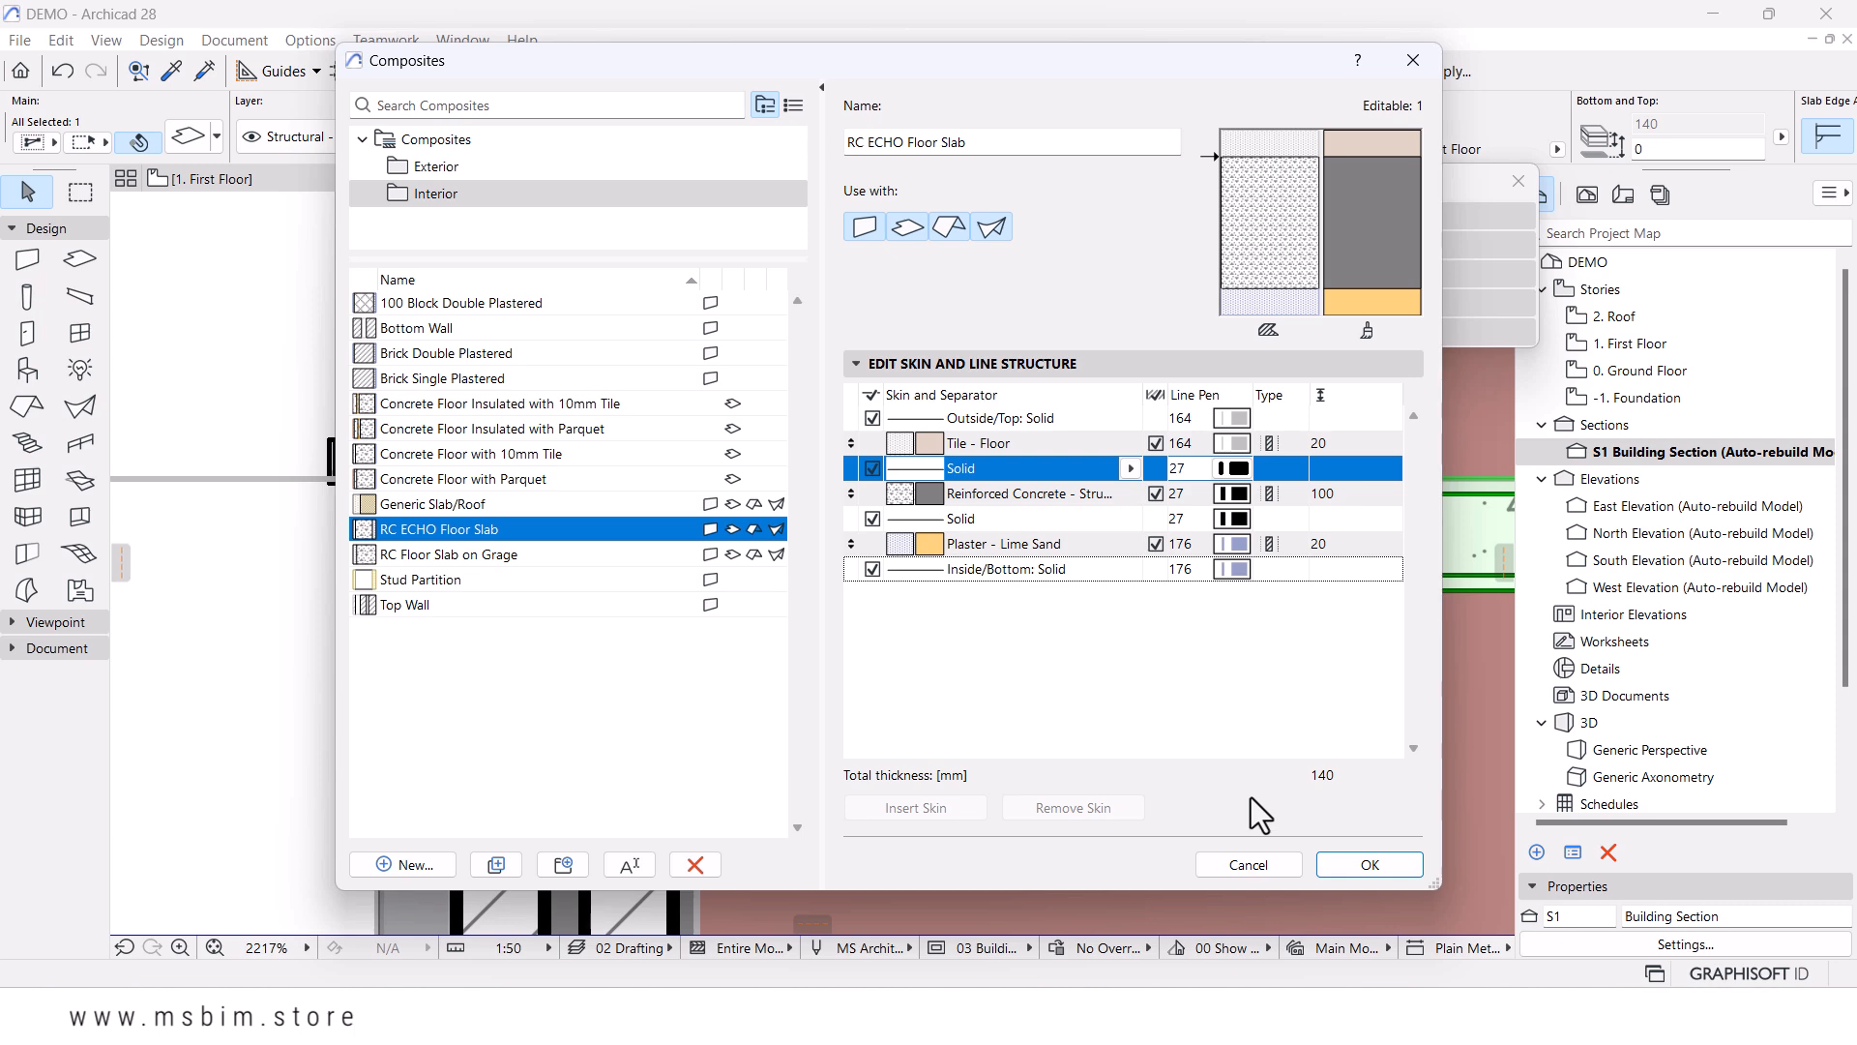
left_click(1347, 863)
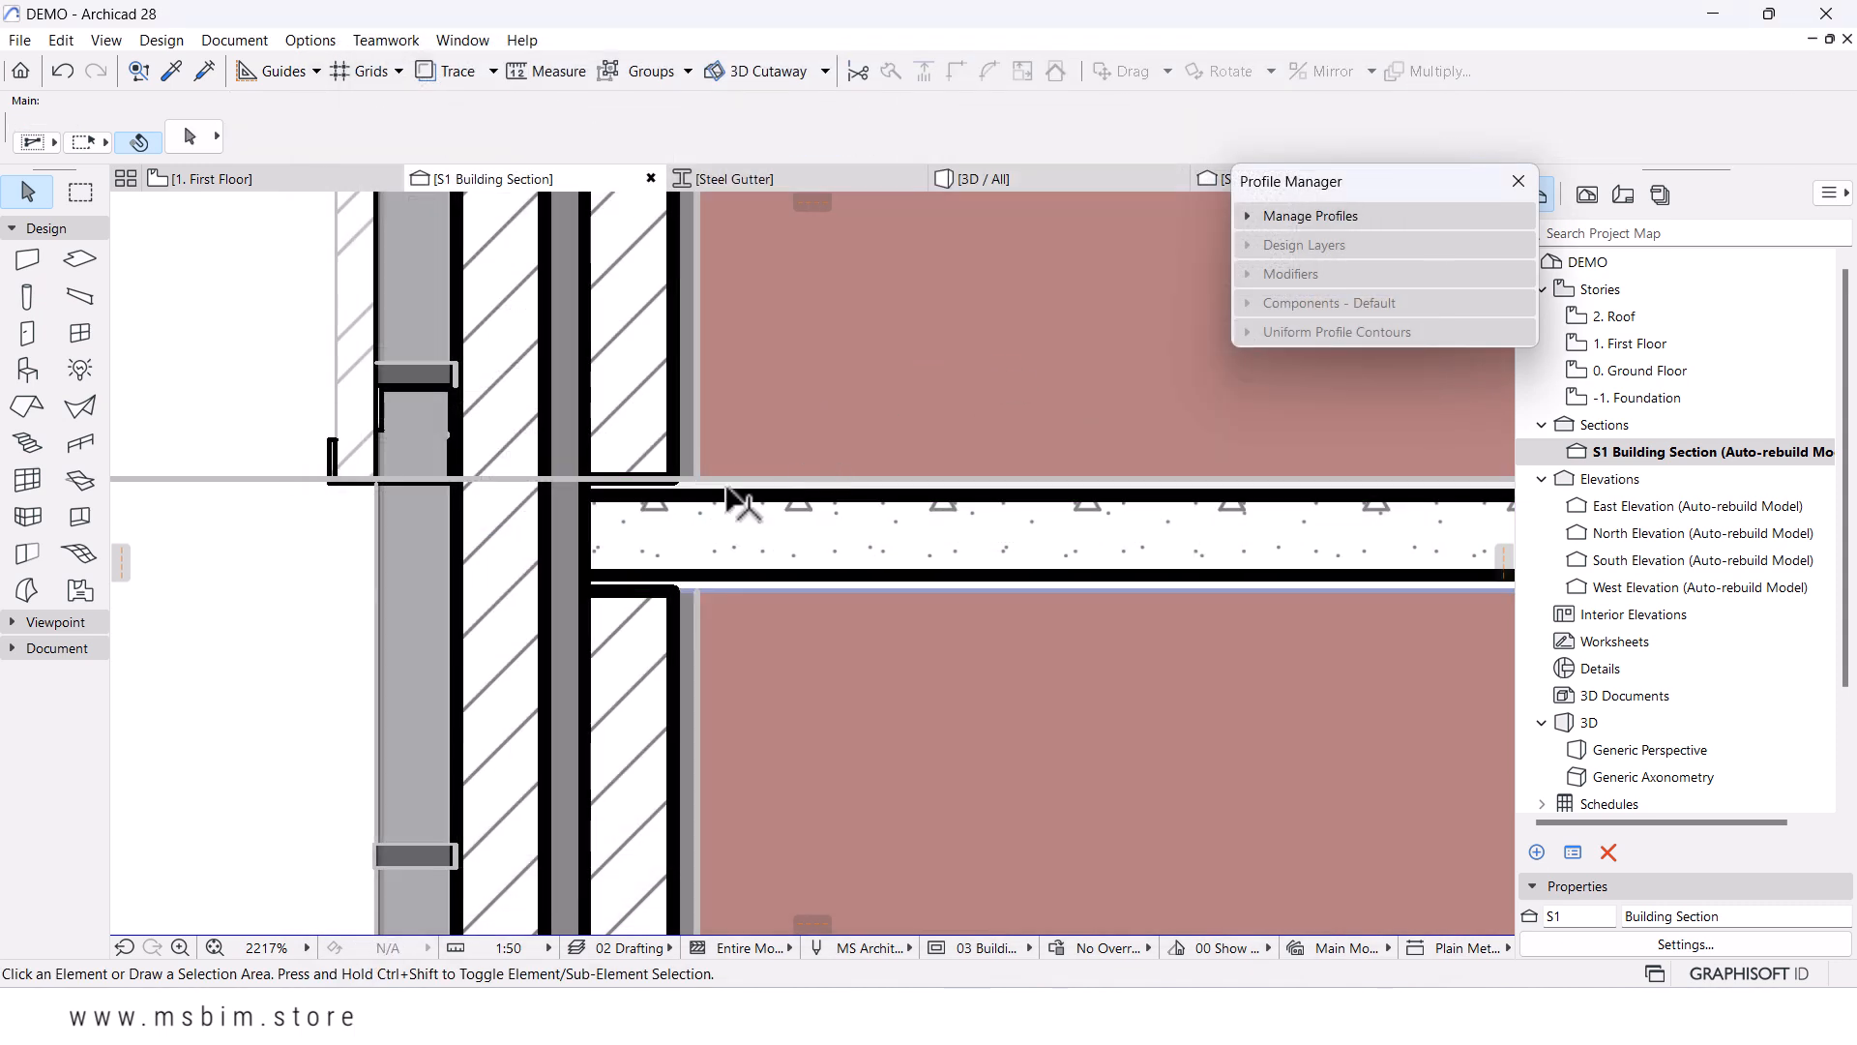
- Turn off True Line Weight in the section and inspect the junction between the first-floor slab and the wall
scroll(773, 493, "down", 5)
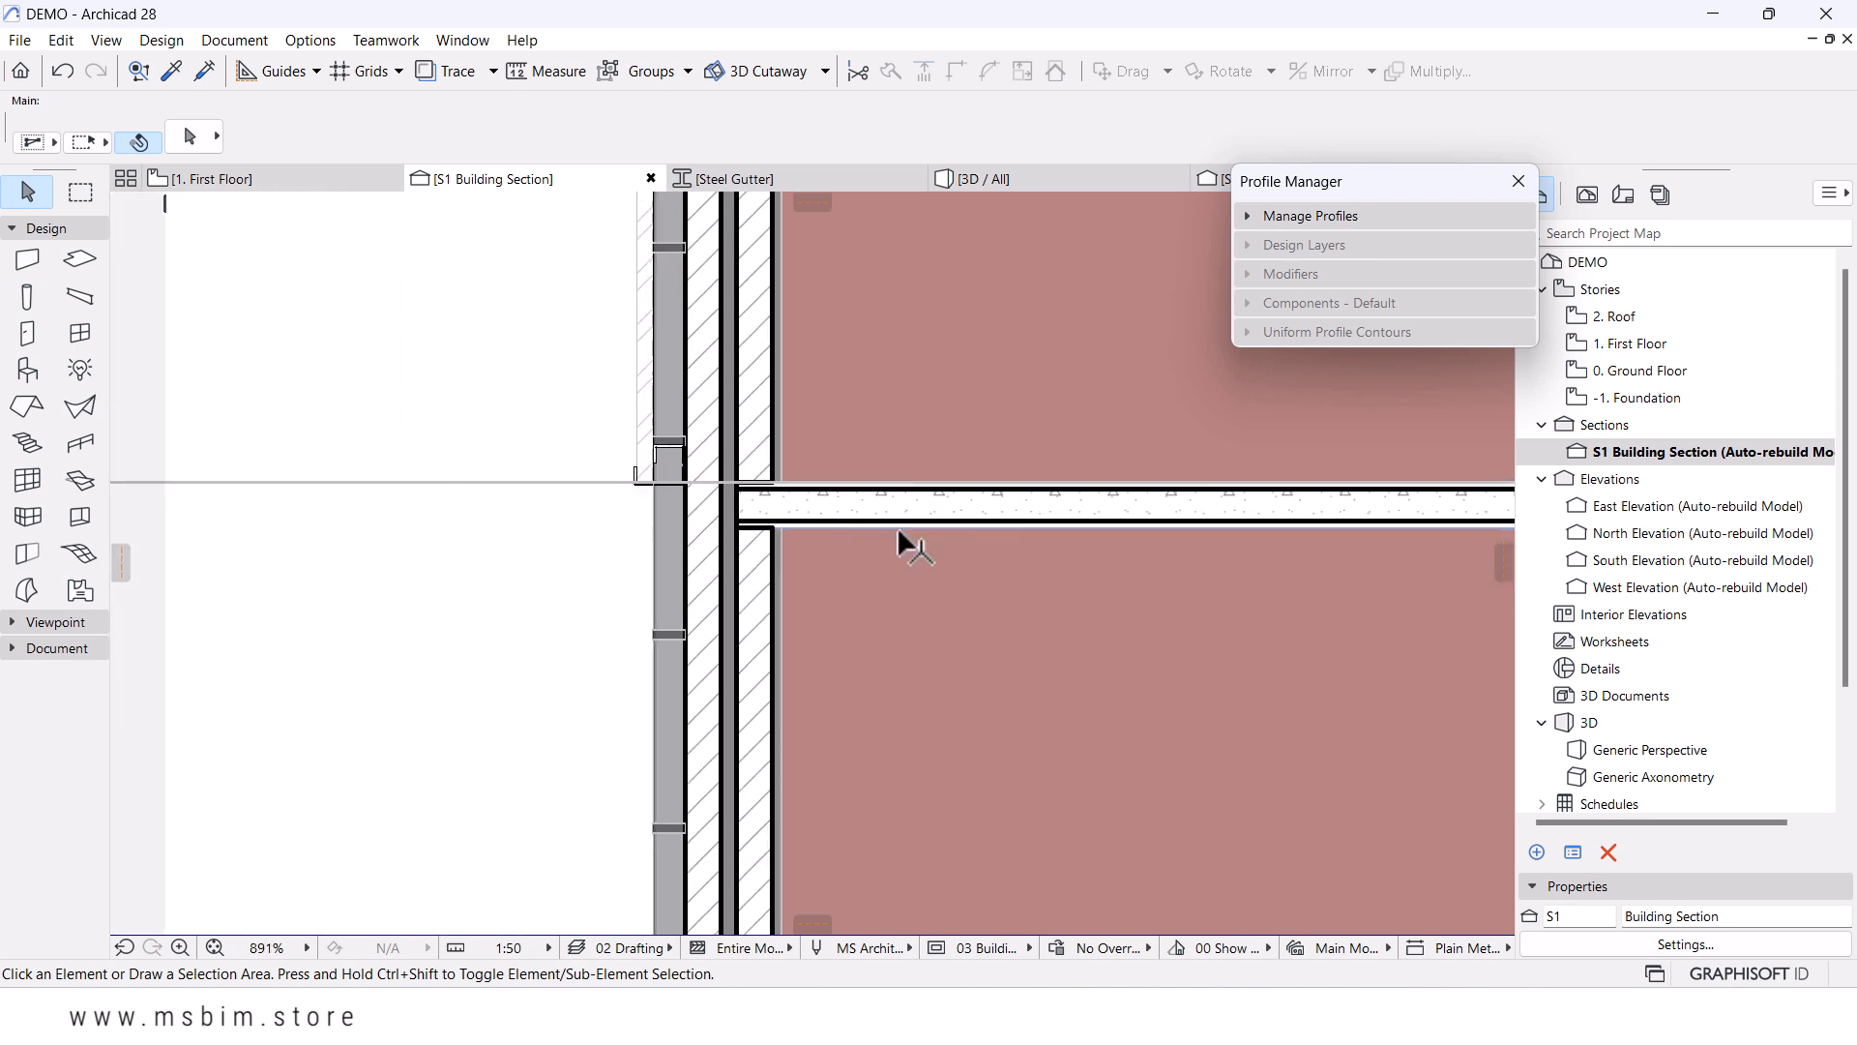
scroll(754, 530, "up", 5)
scroll(760, 528, "up", 2)
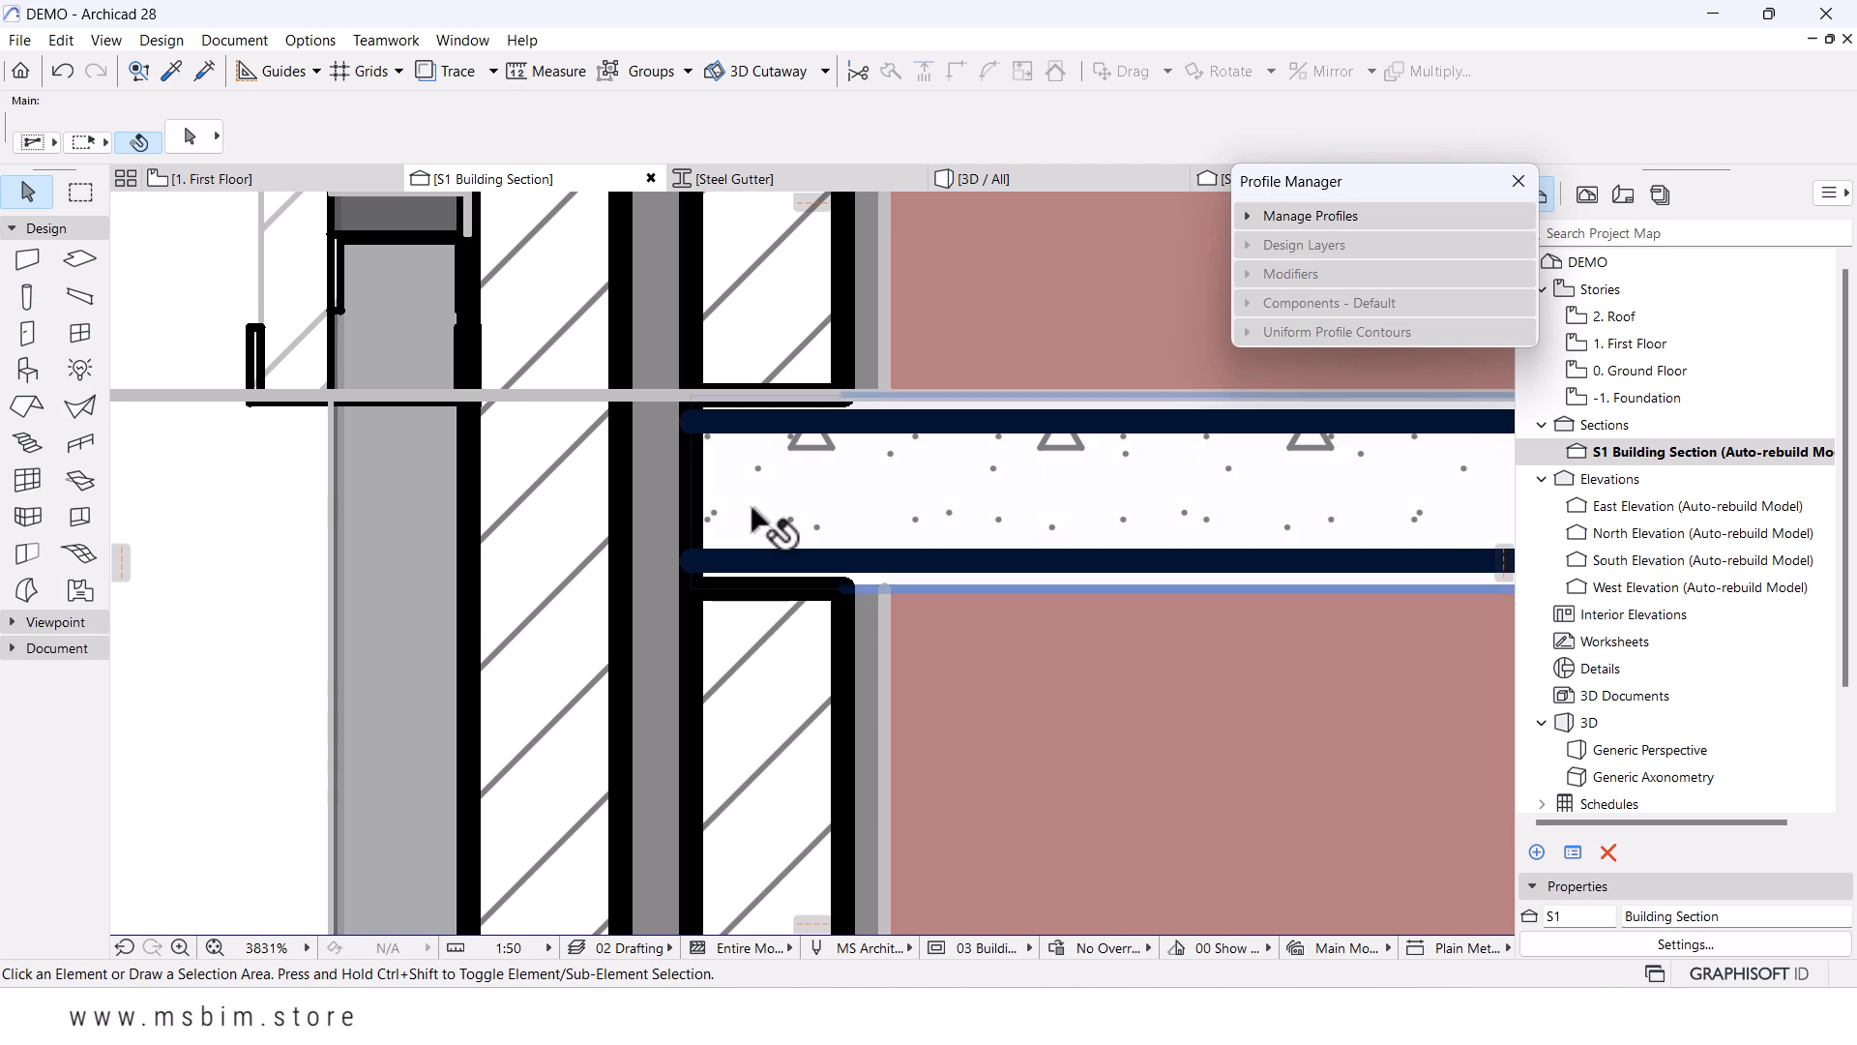
left_click(104, 39)
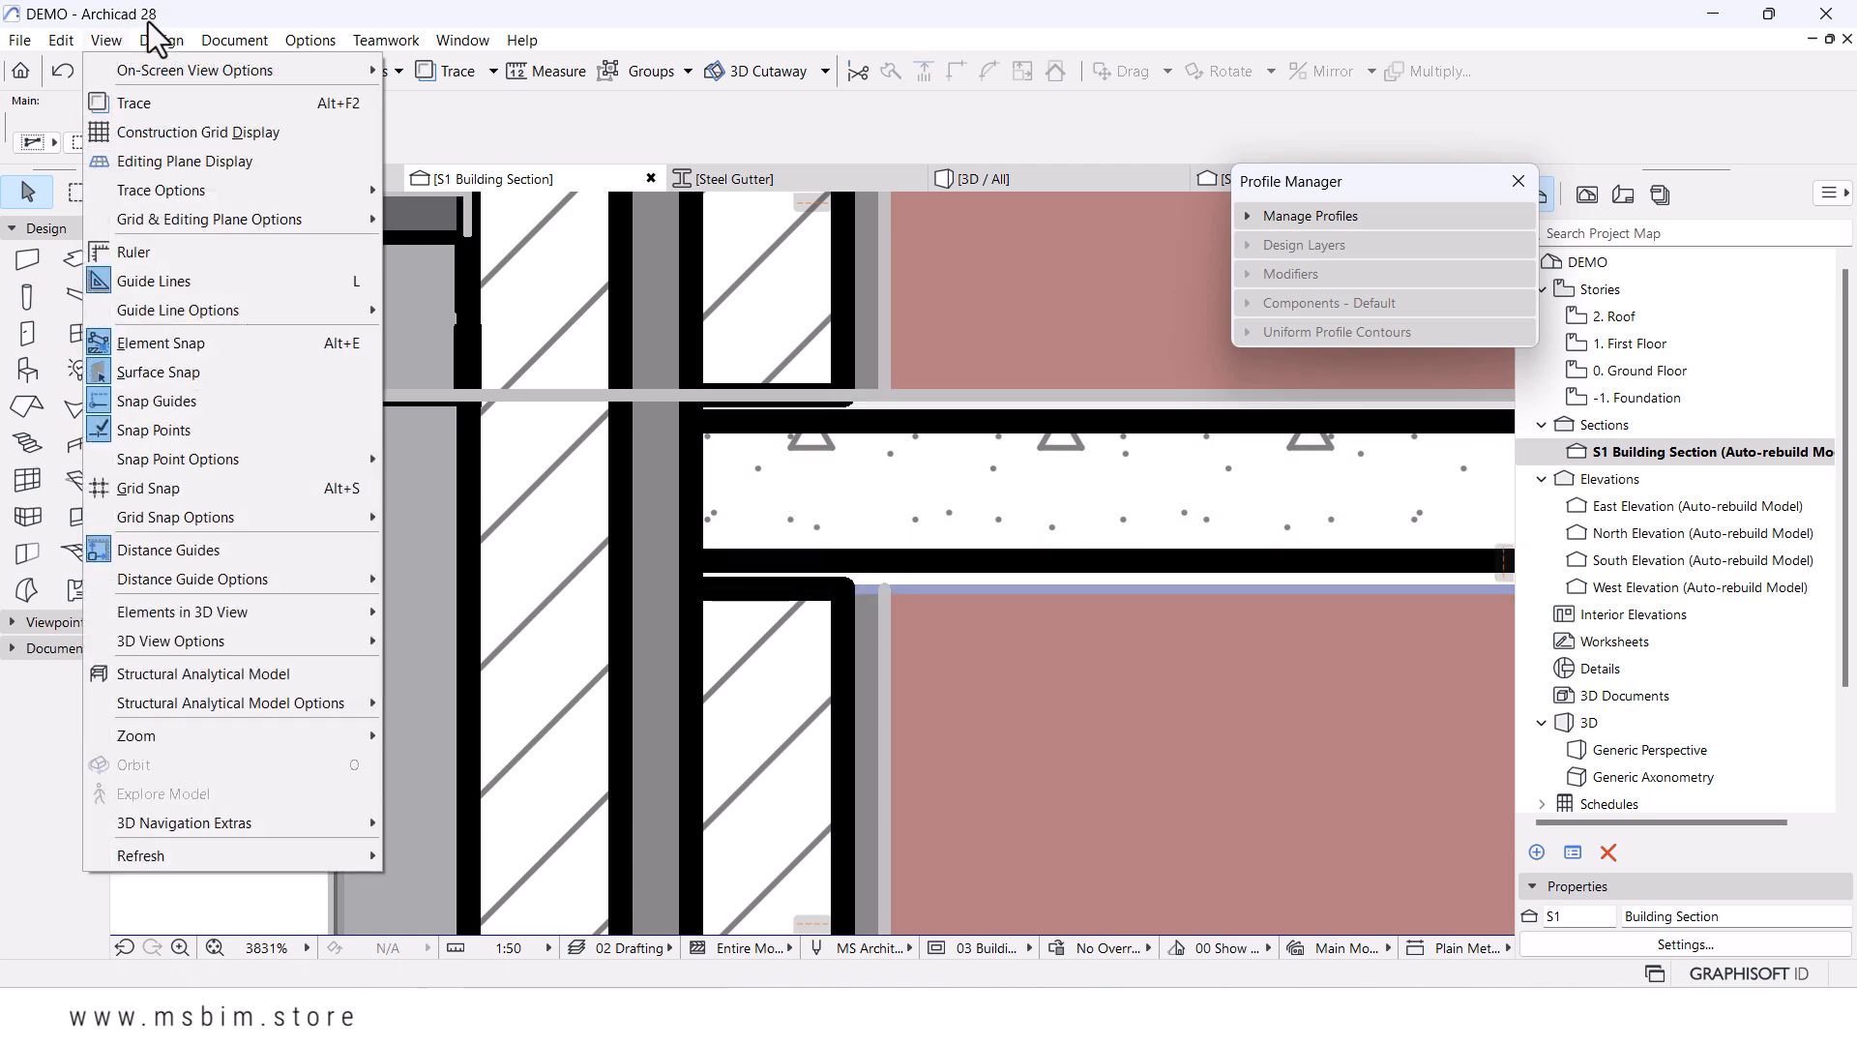
mouse_move(106, 65)
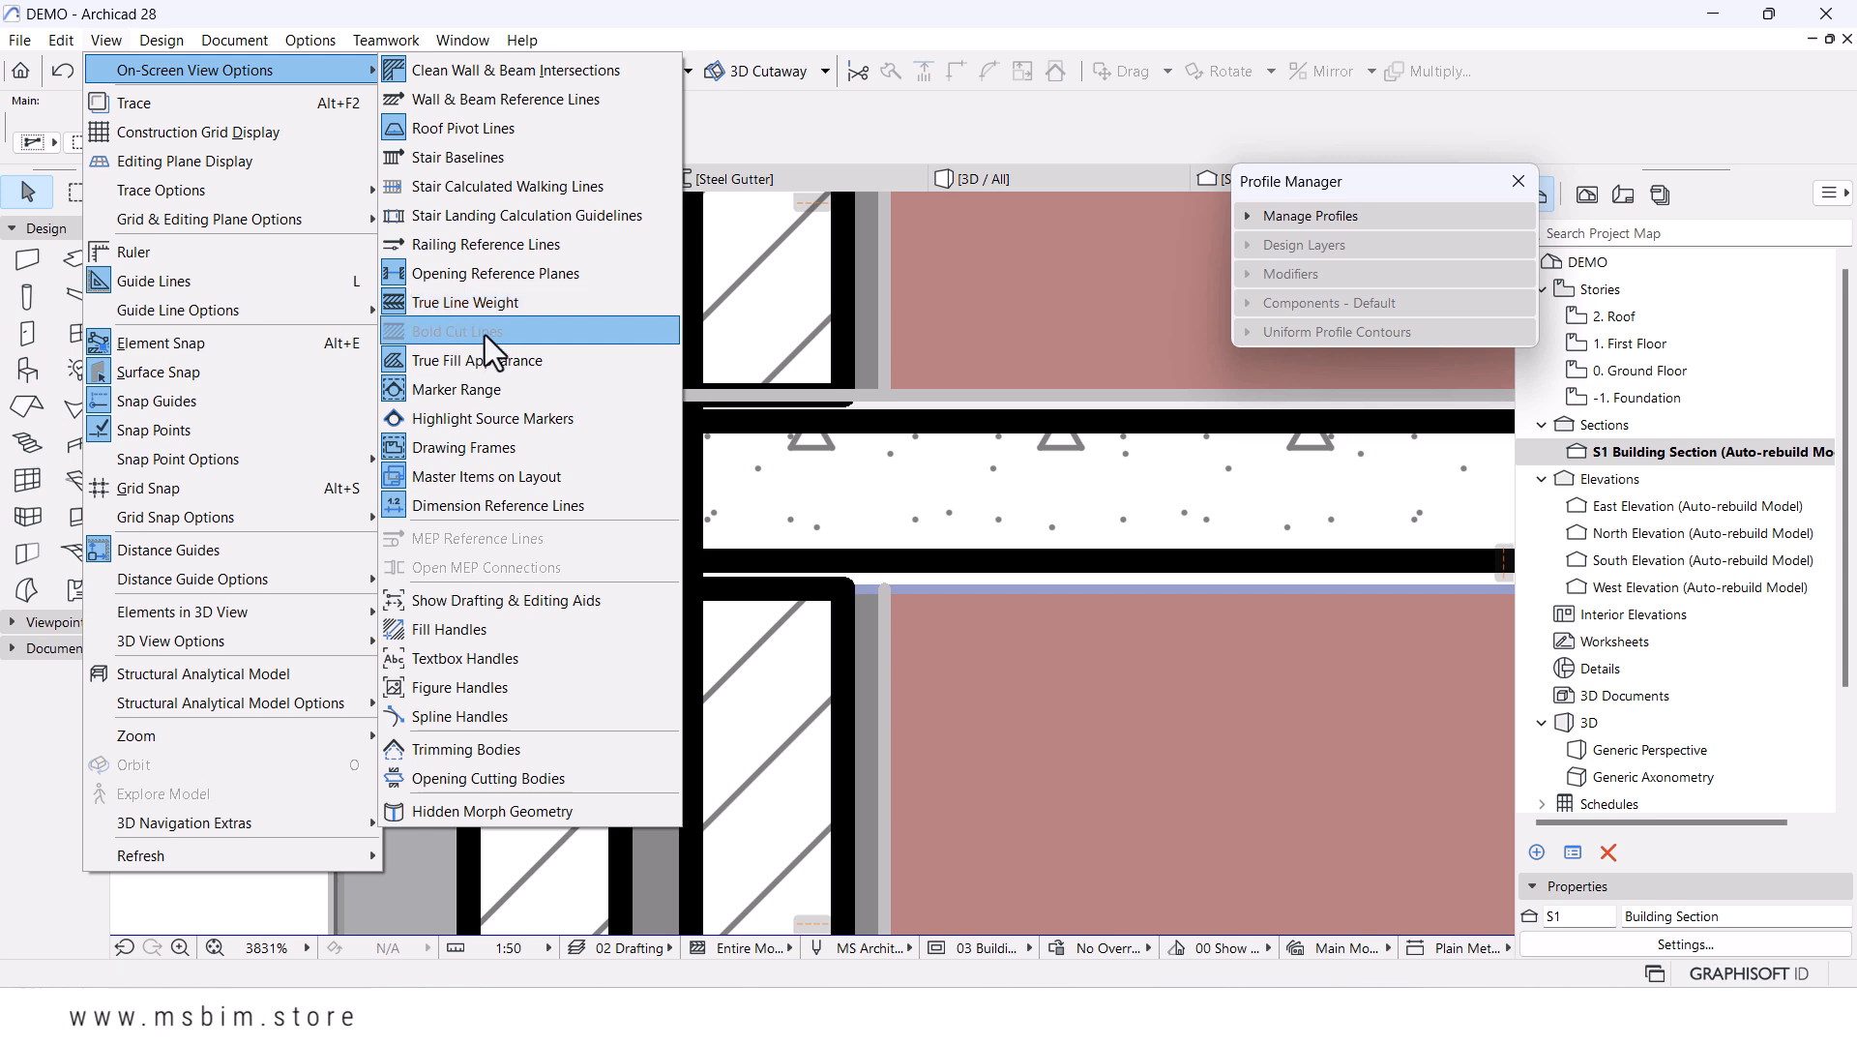
left_click(473, 305)
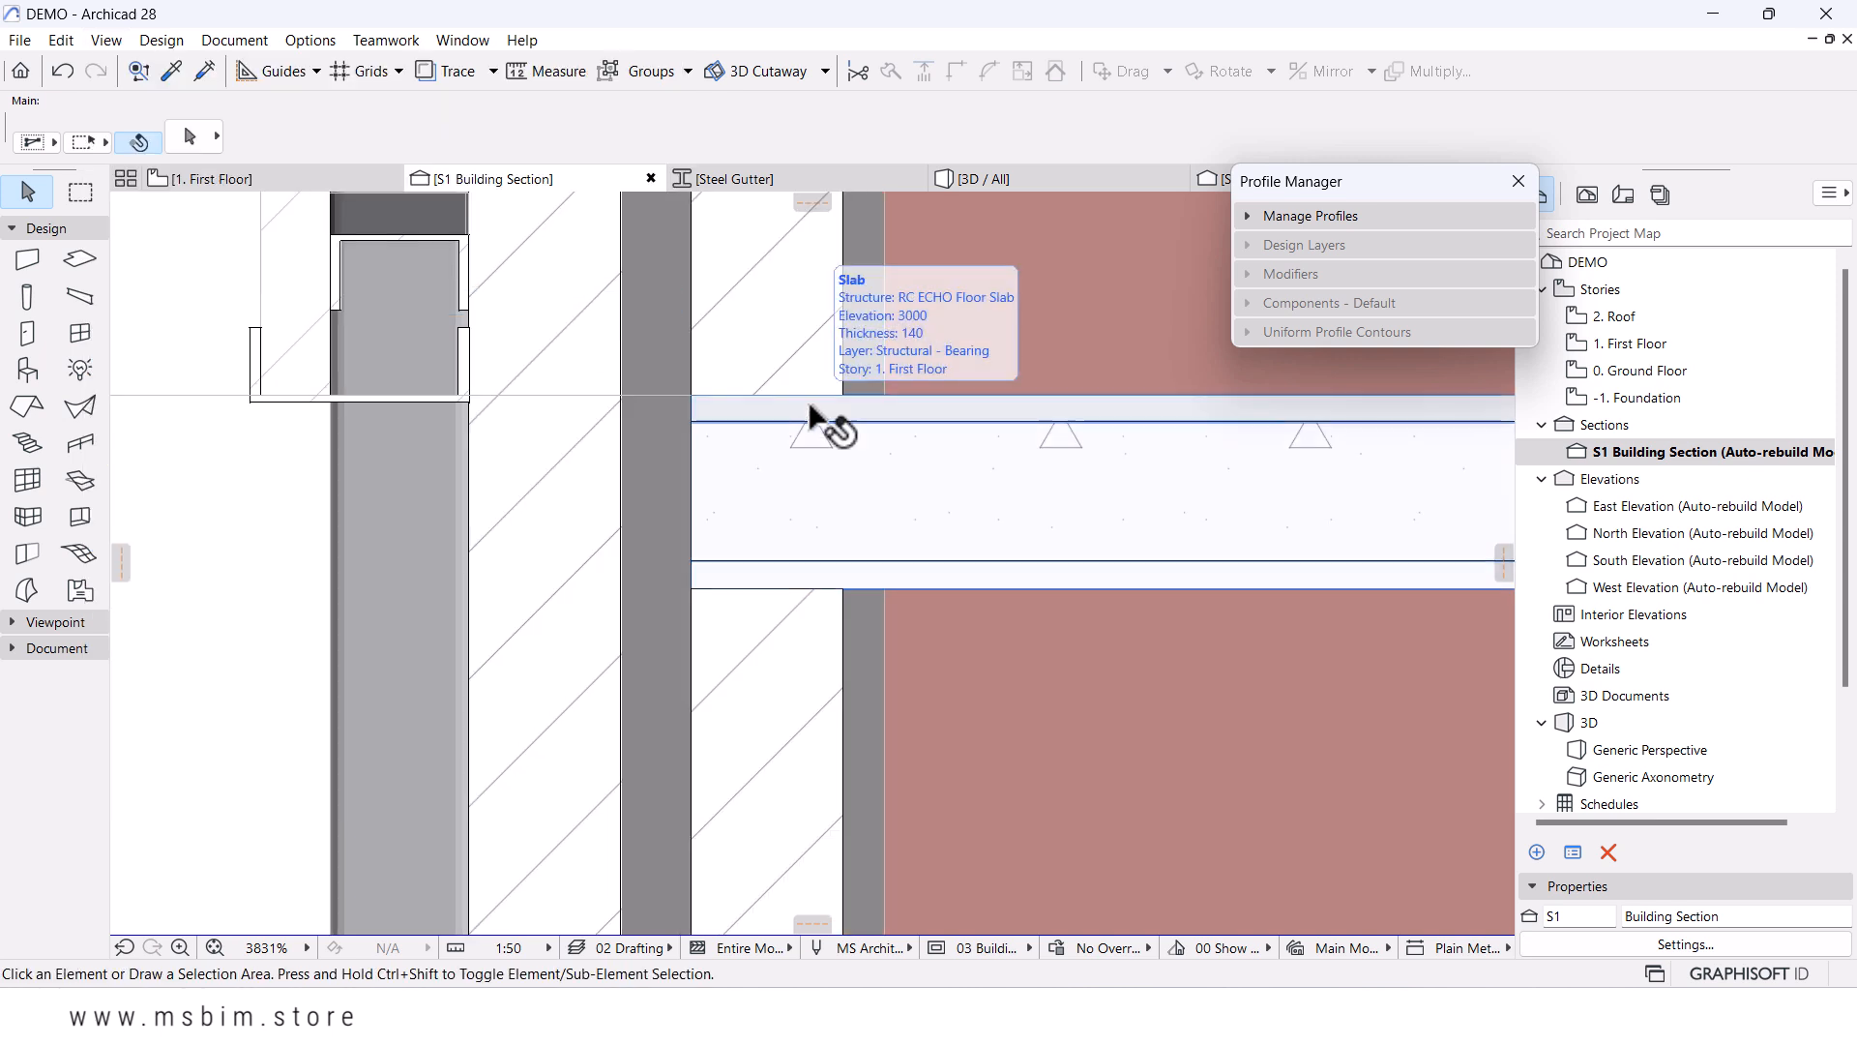
scroll(792, 523, "up", 2)
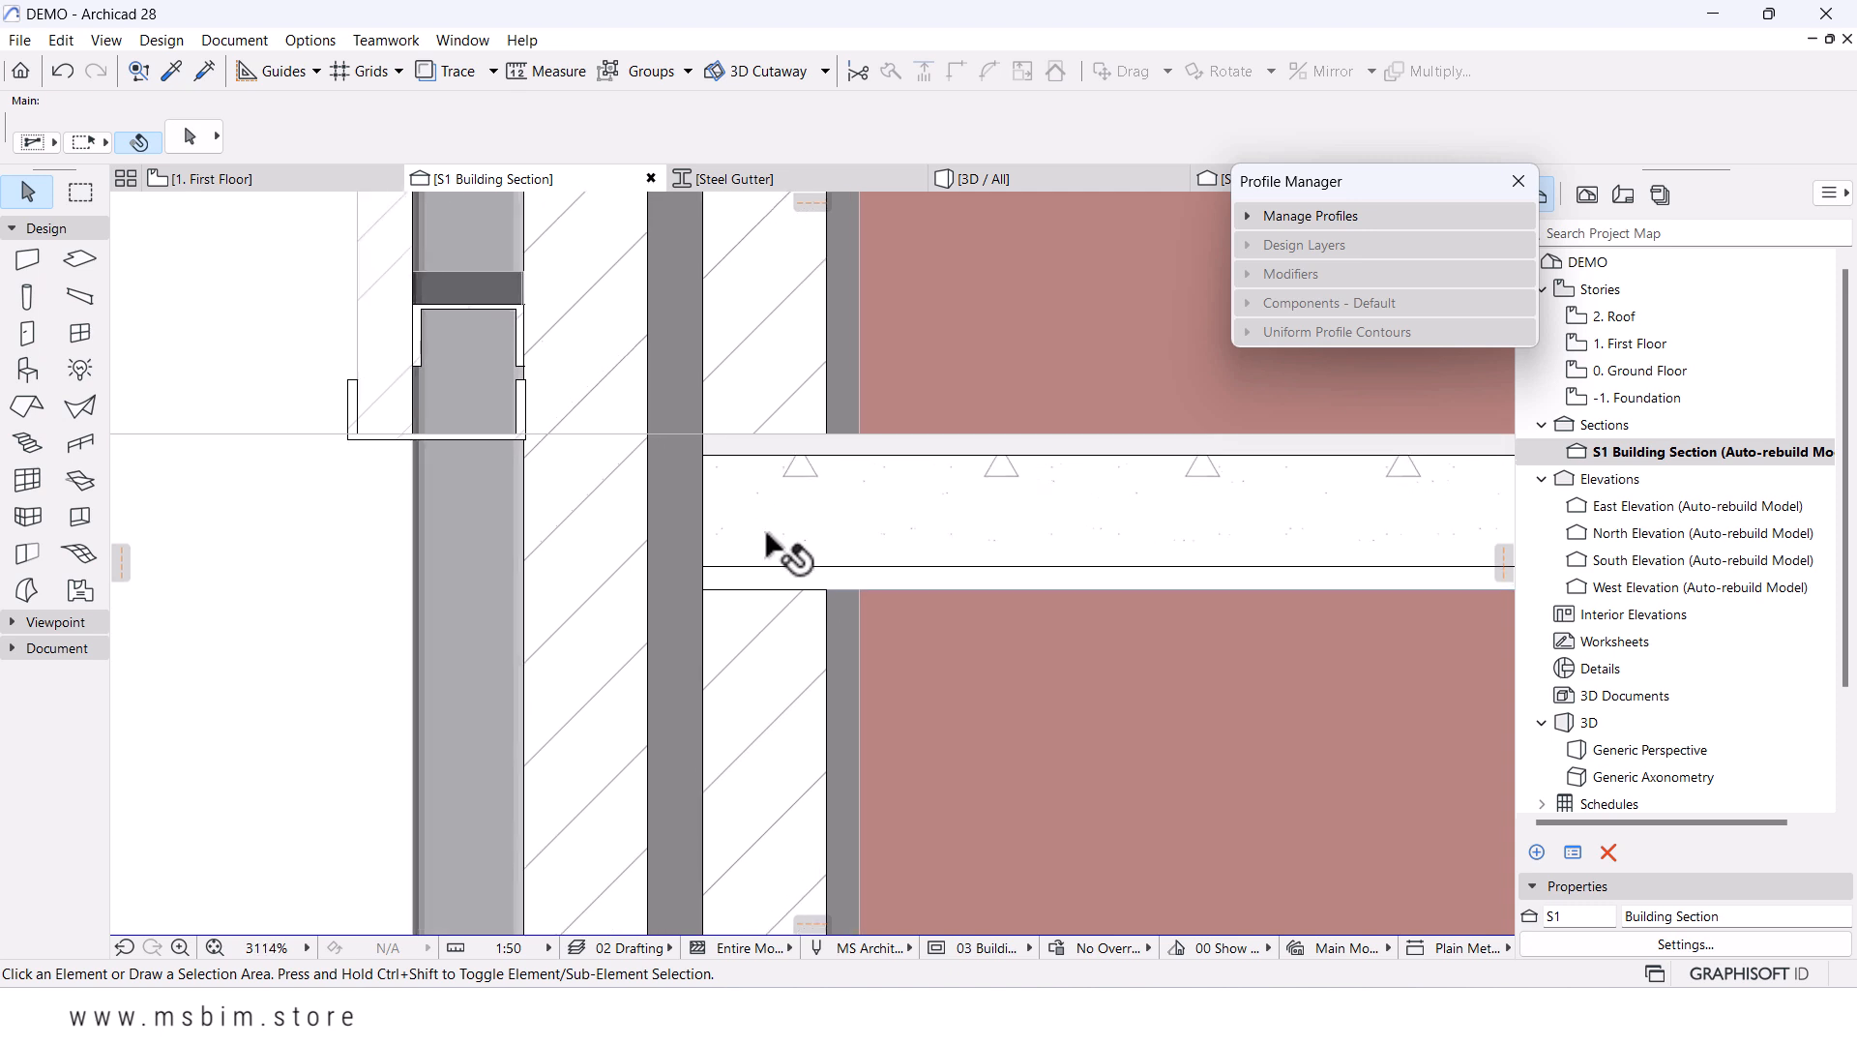
middle_click_drag(896, 448, 833, 539)
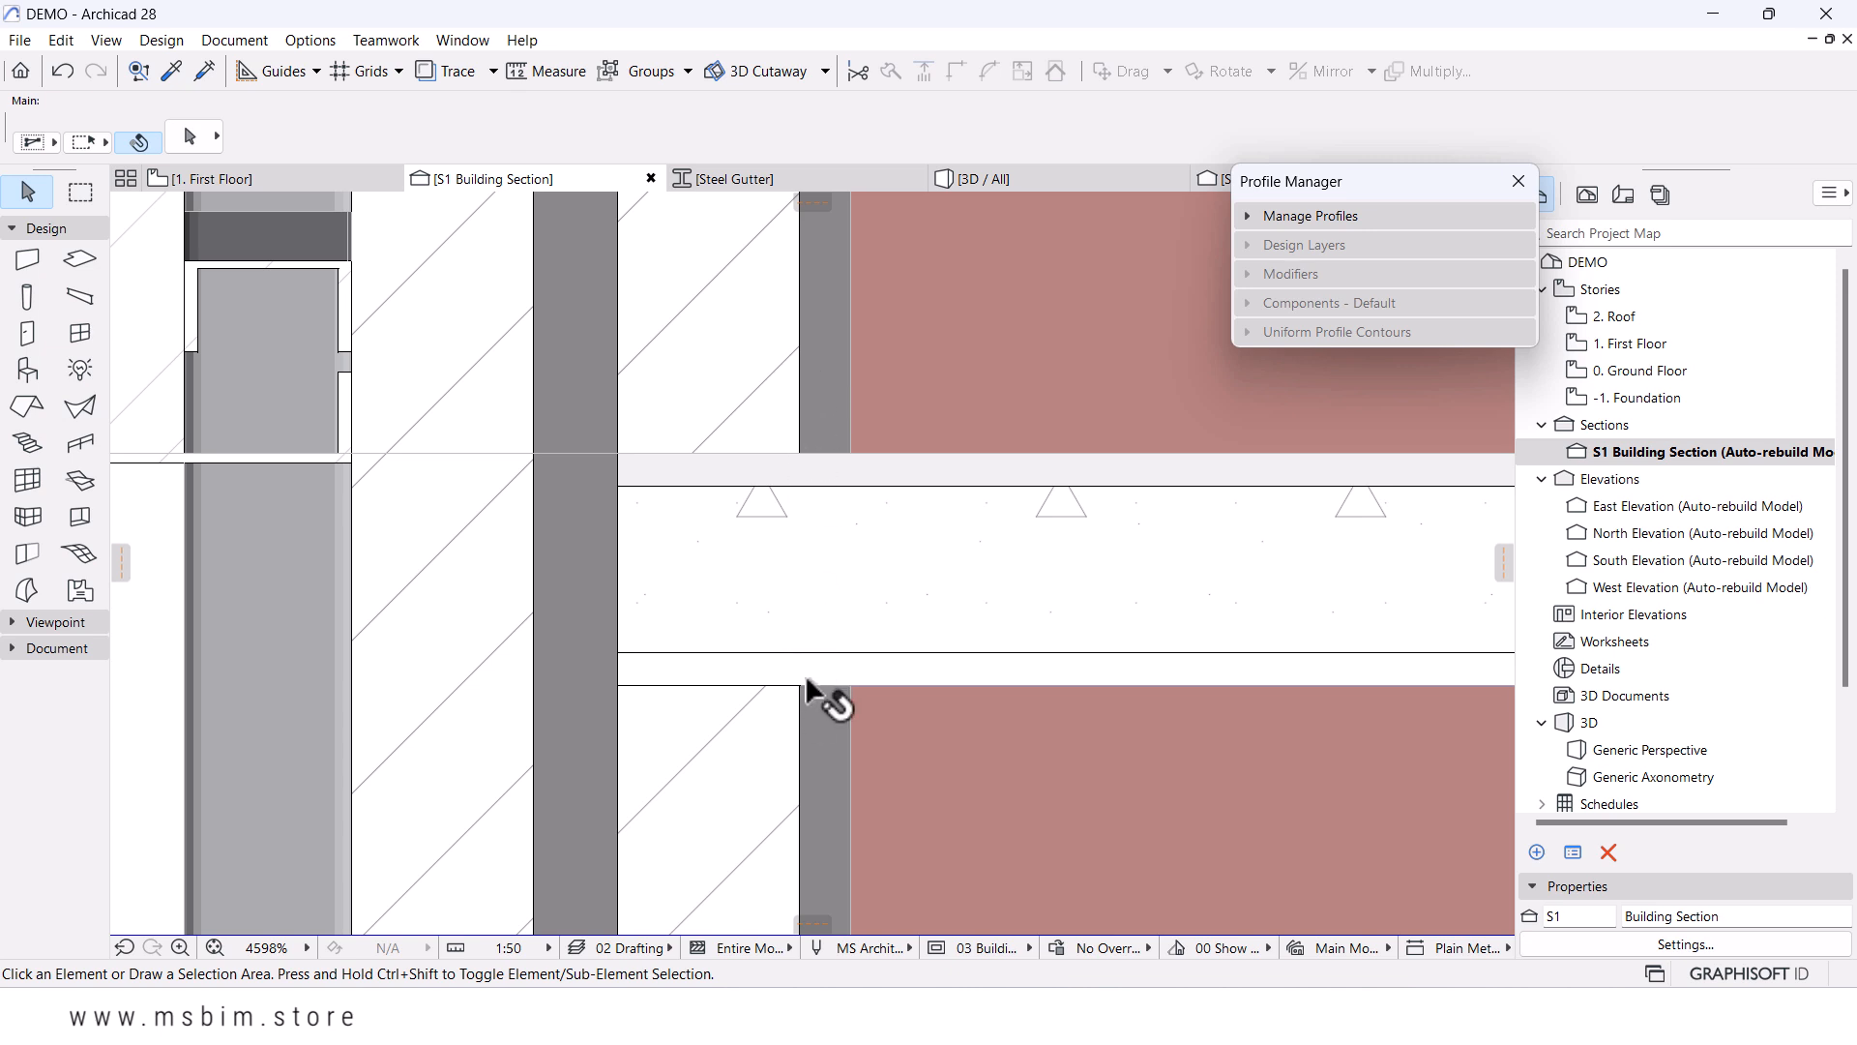
scroll(809, 665, "down", 2)
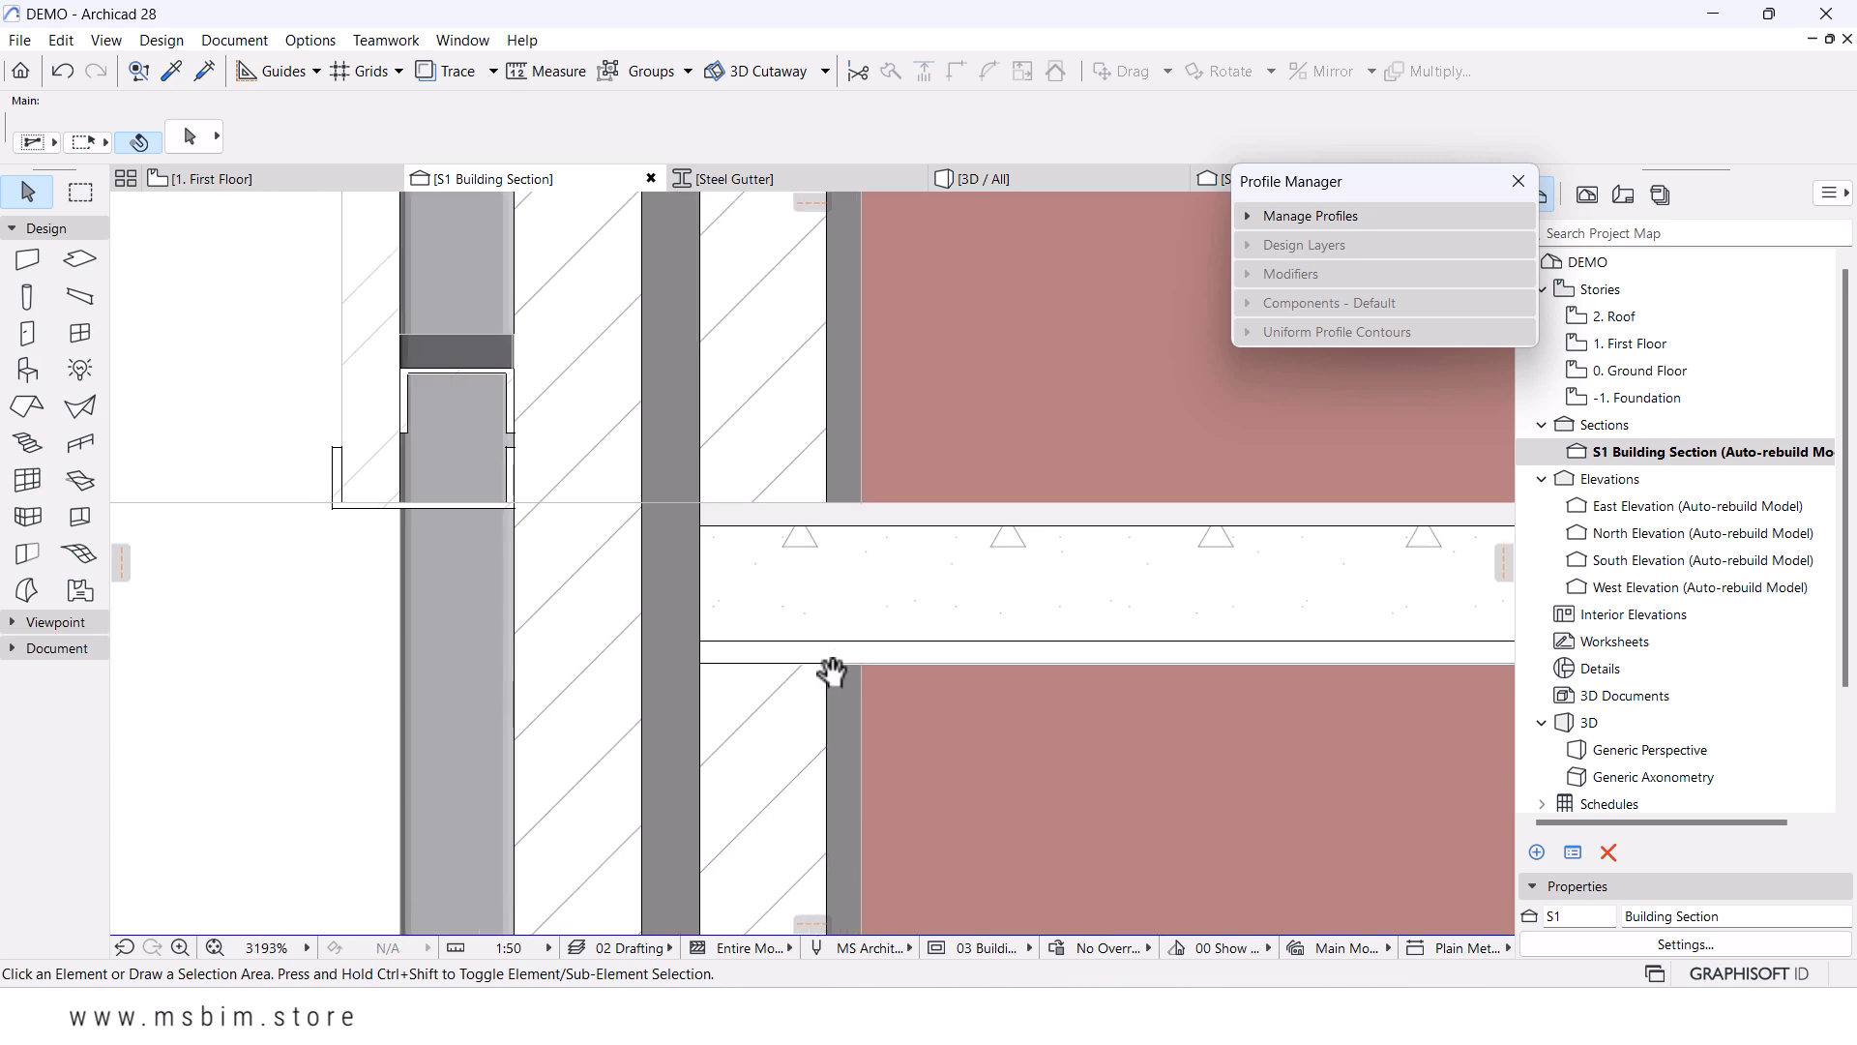
scroll(795, 662, "up", 3)
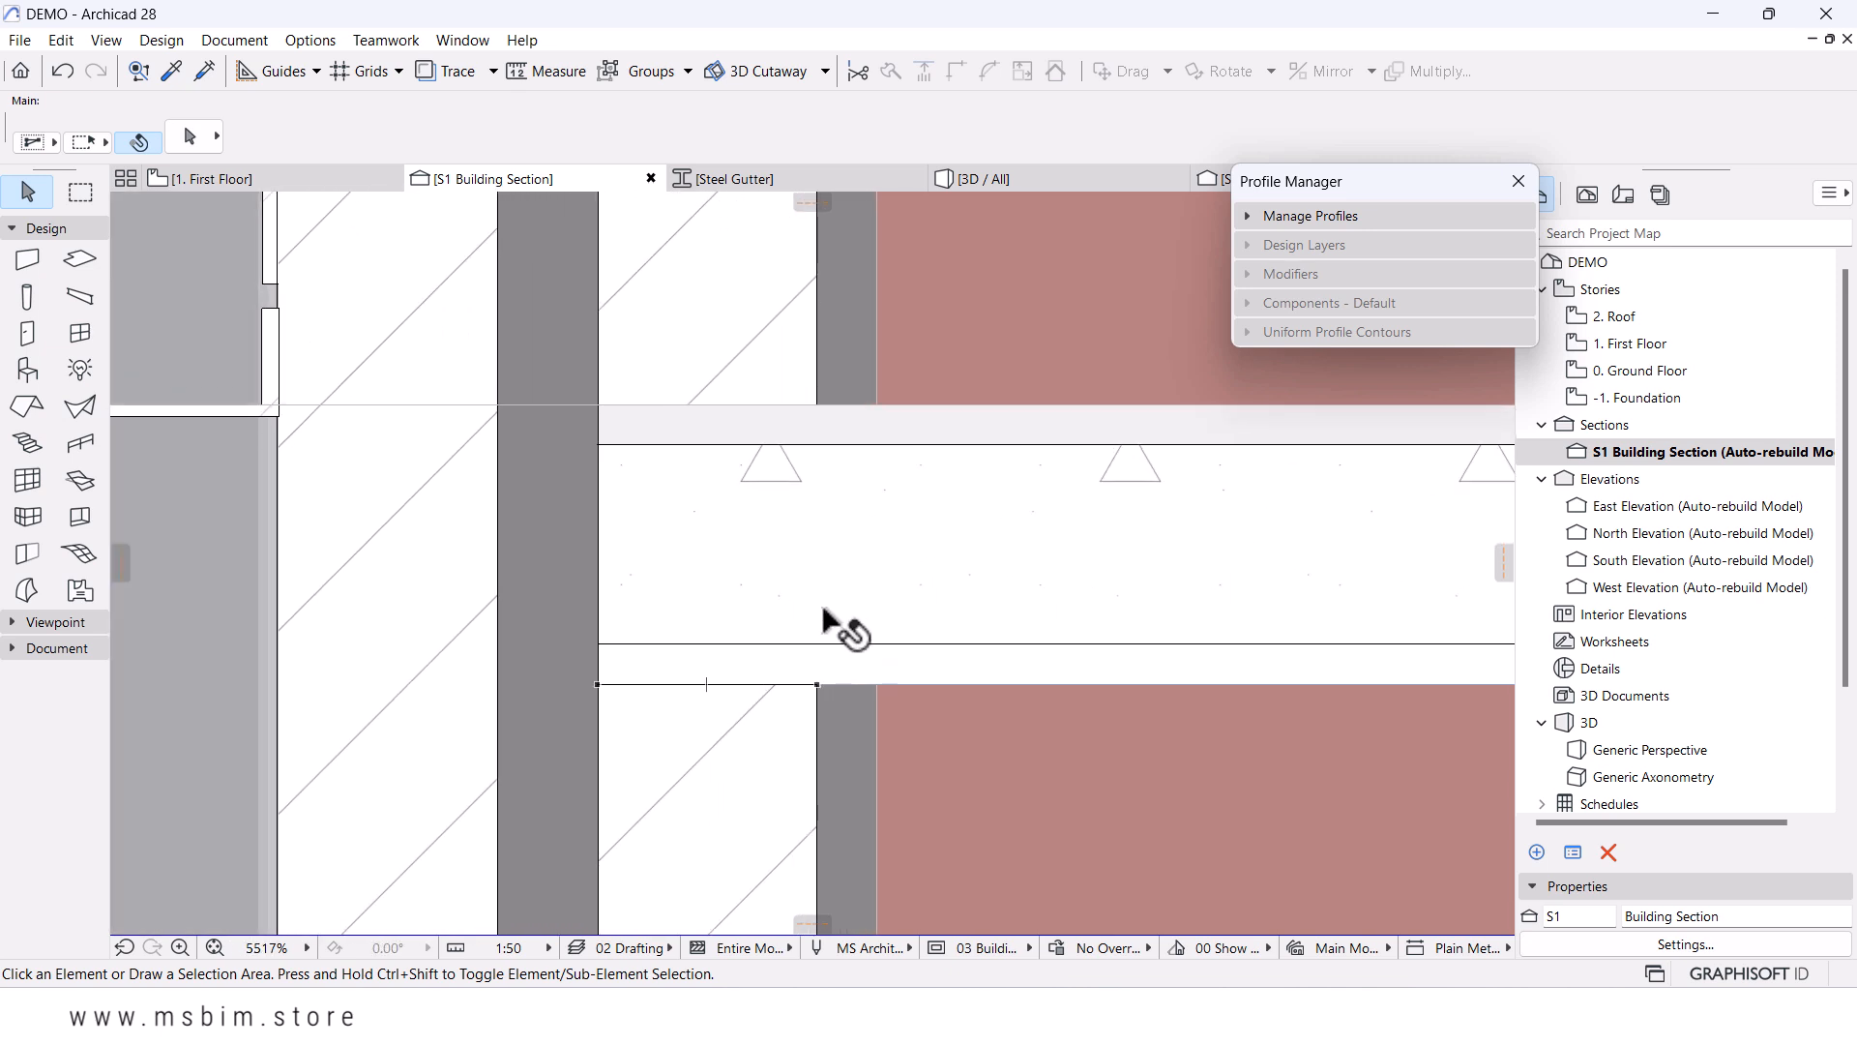
- Select the first-floor slab and the wall below it, and open the Building Materials settings
left_click(824, 528)
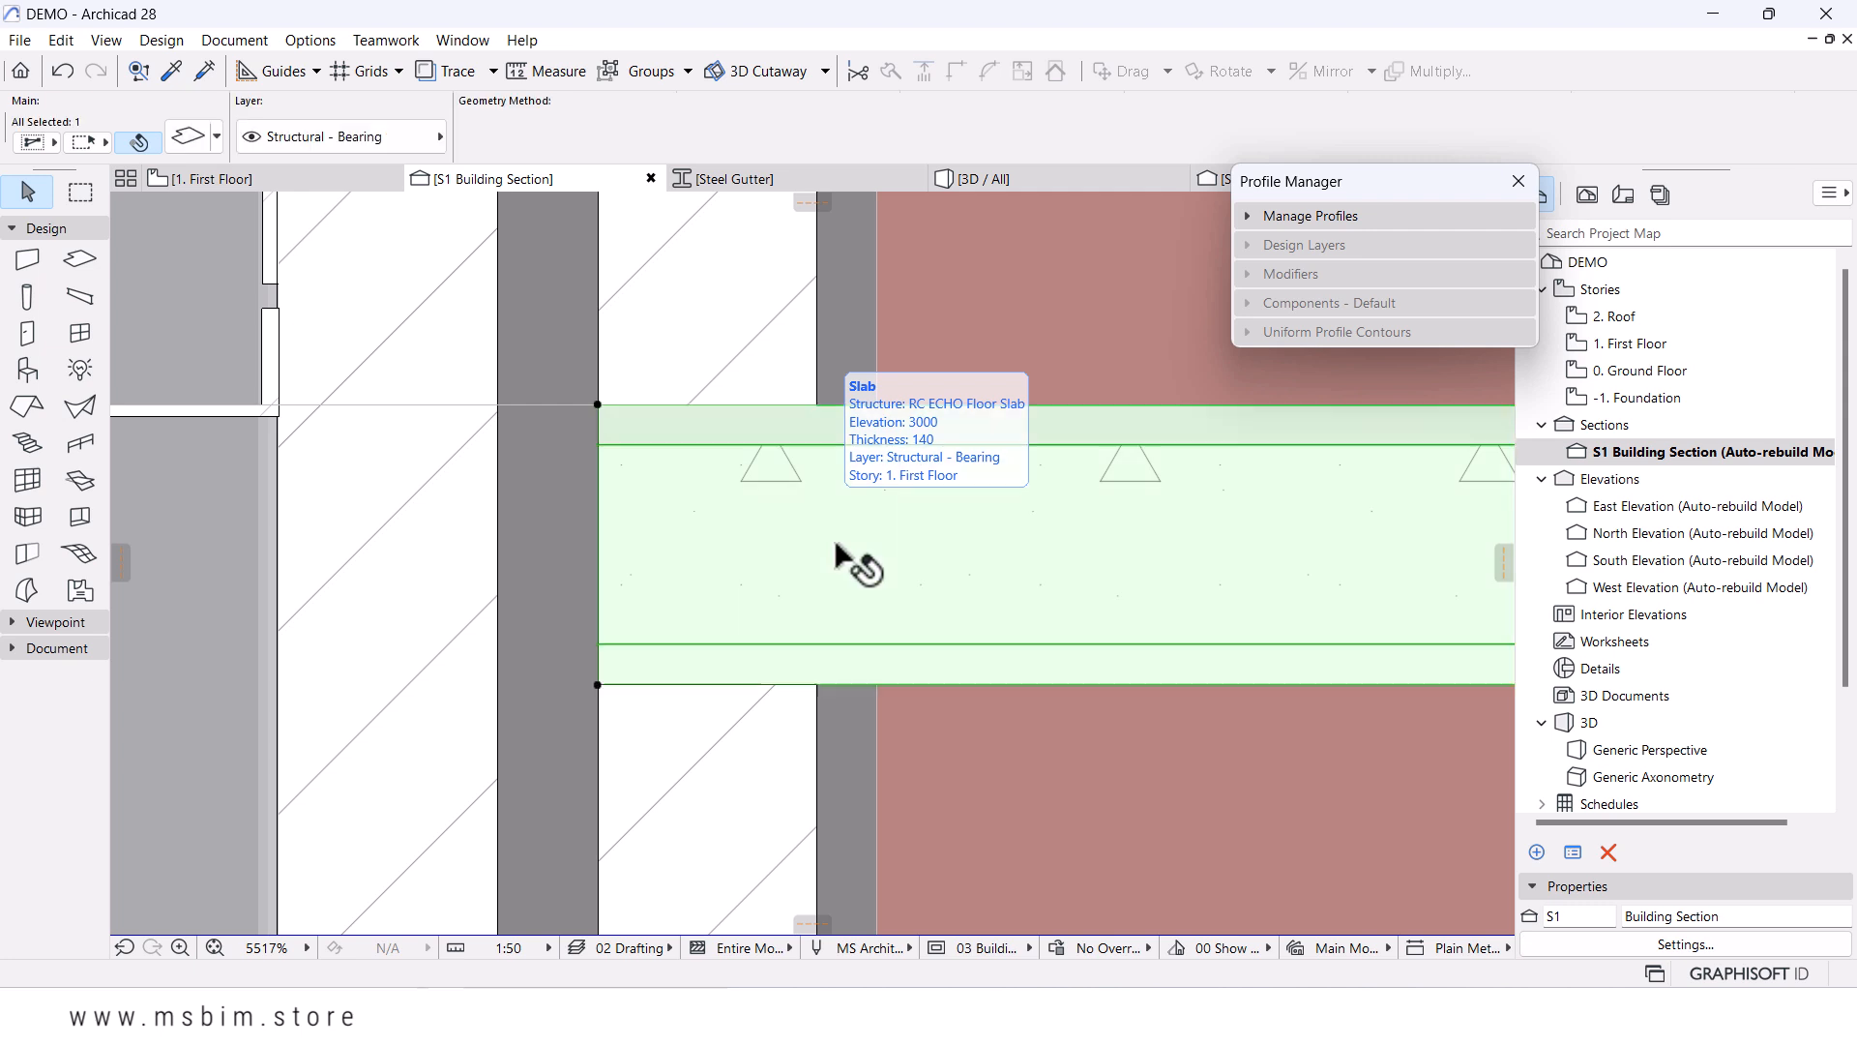
left_click(807, 740, "shift")
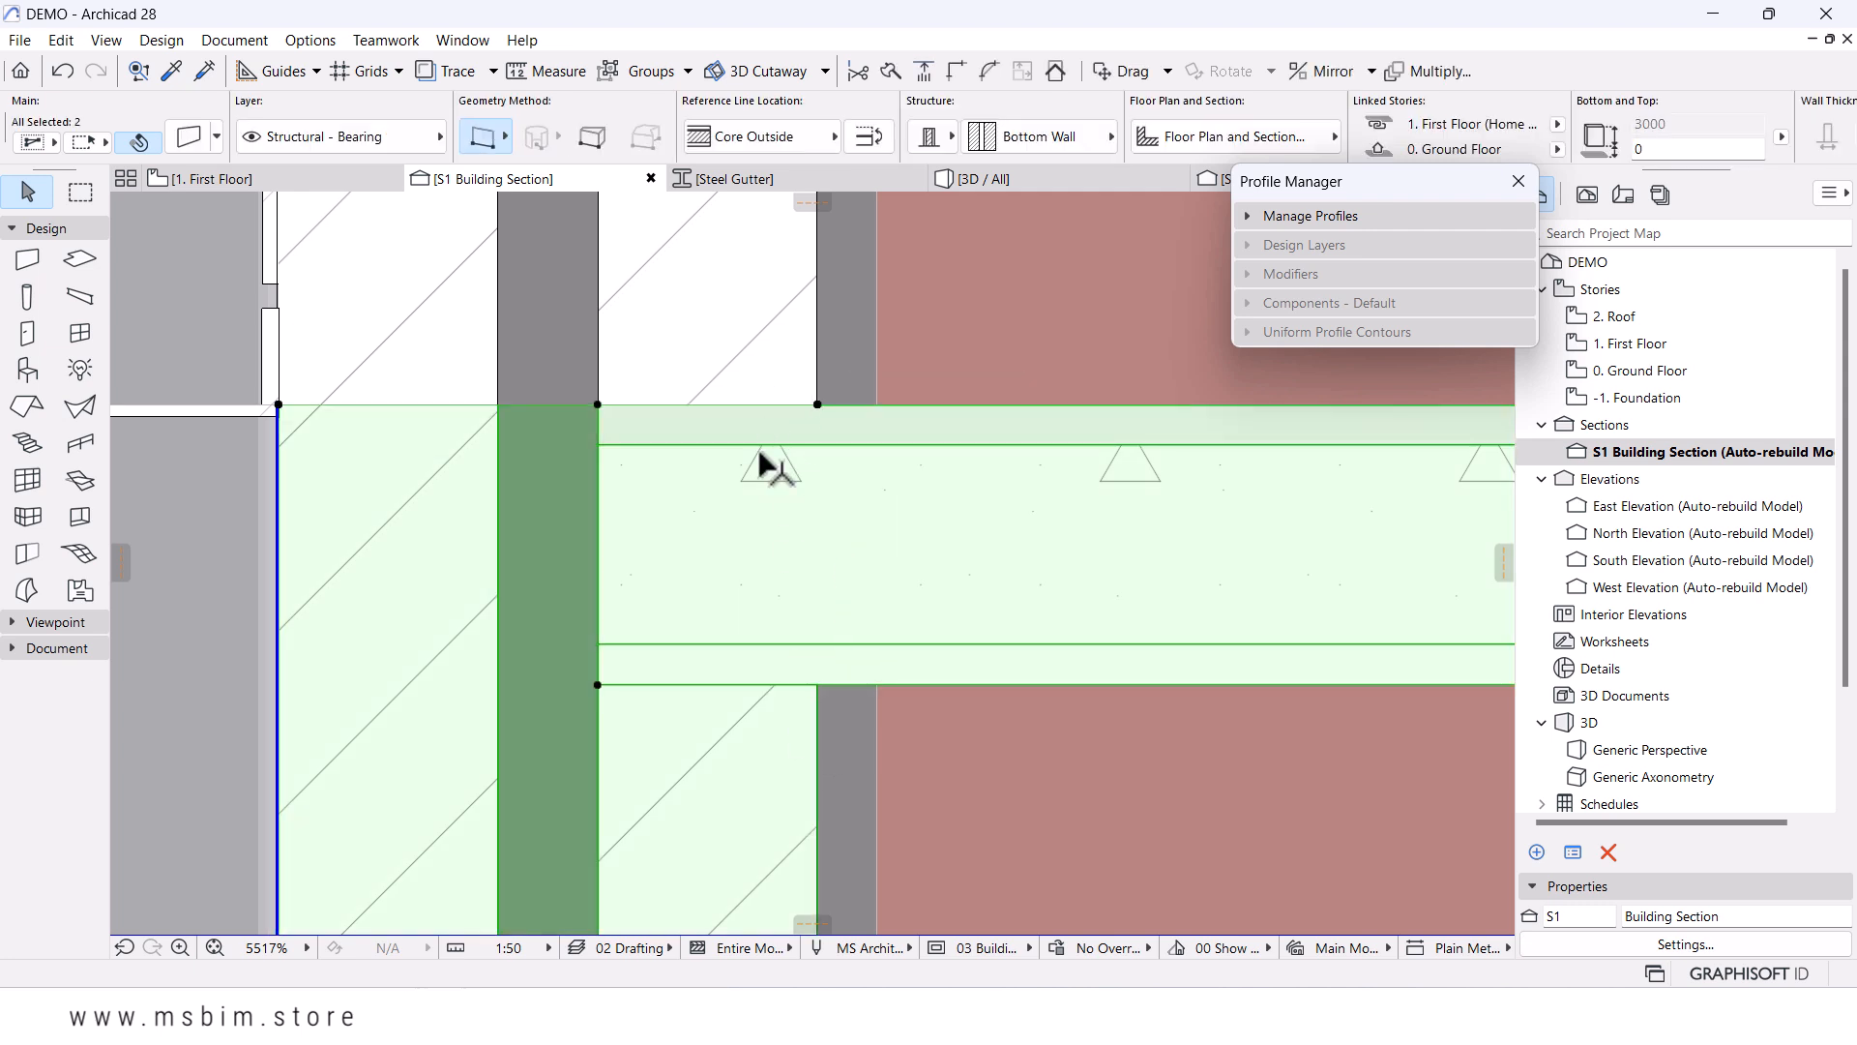
left_click(294, 38)
mouse_move(310, 73)
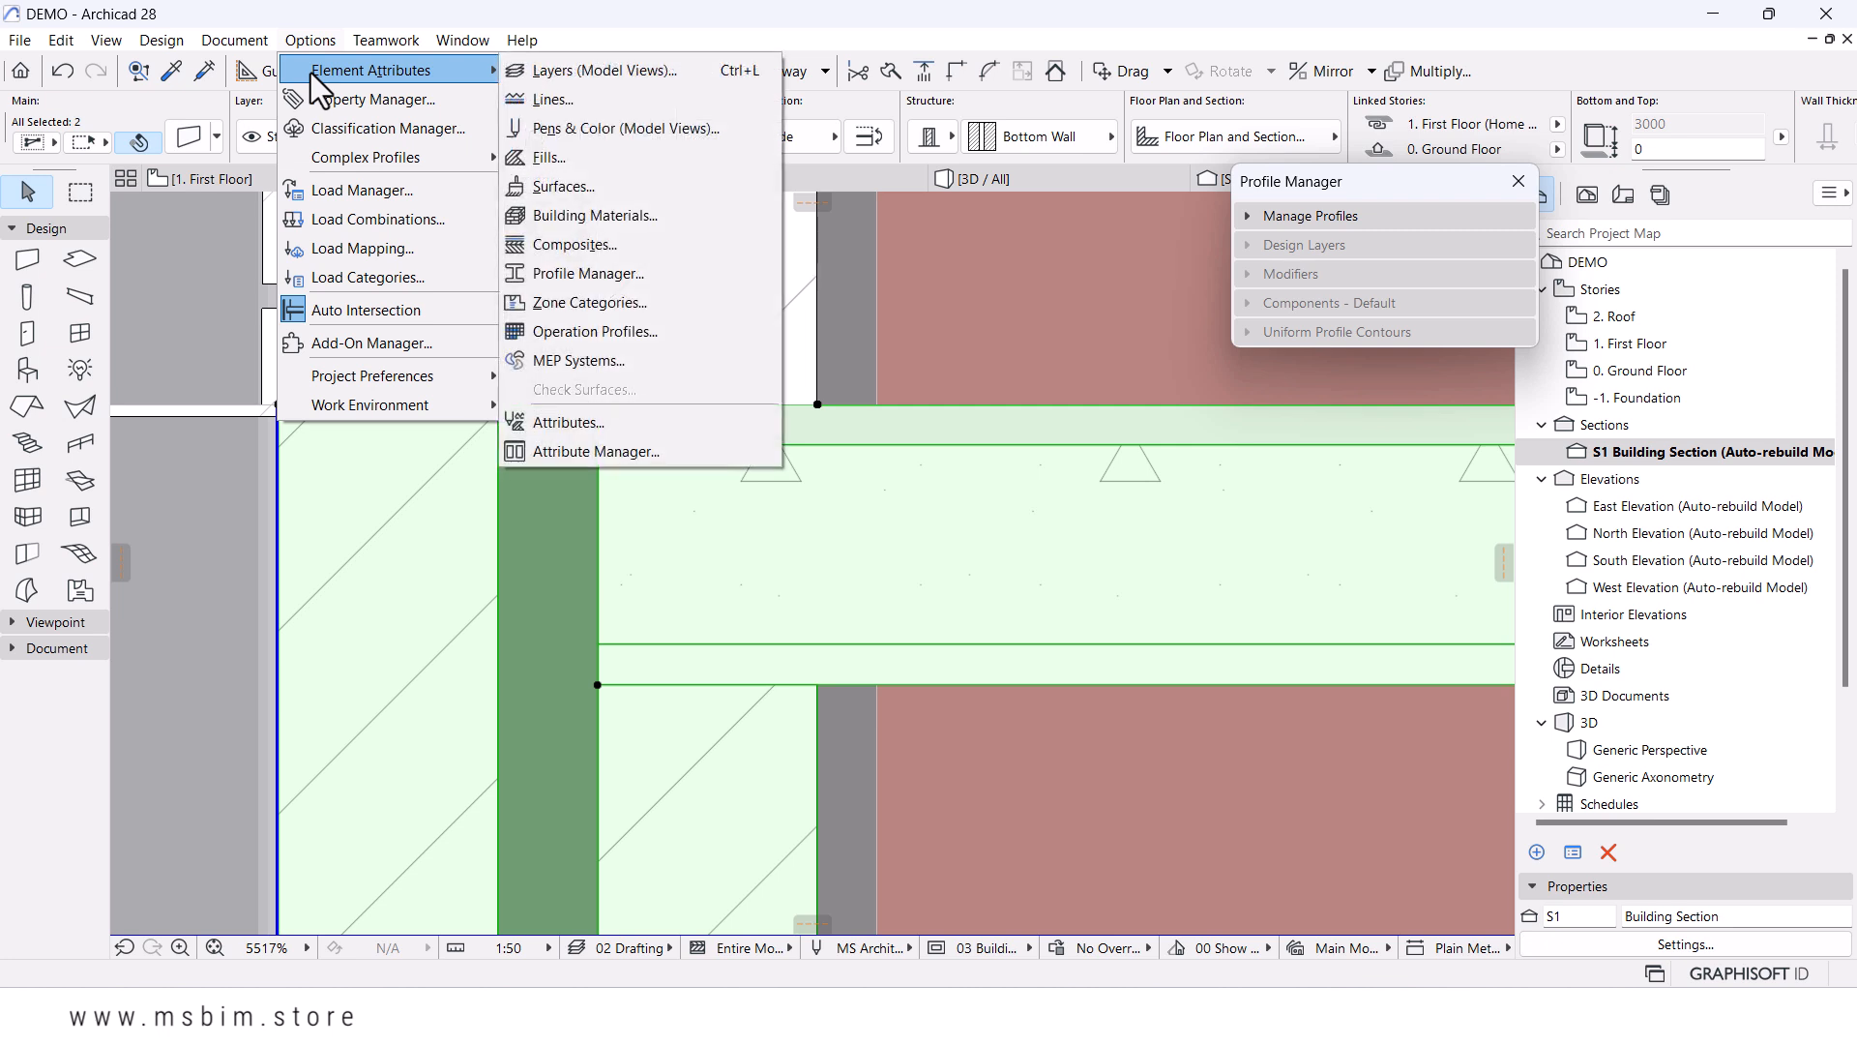
left_click(554, 218)
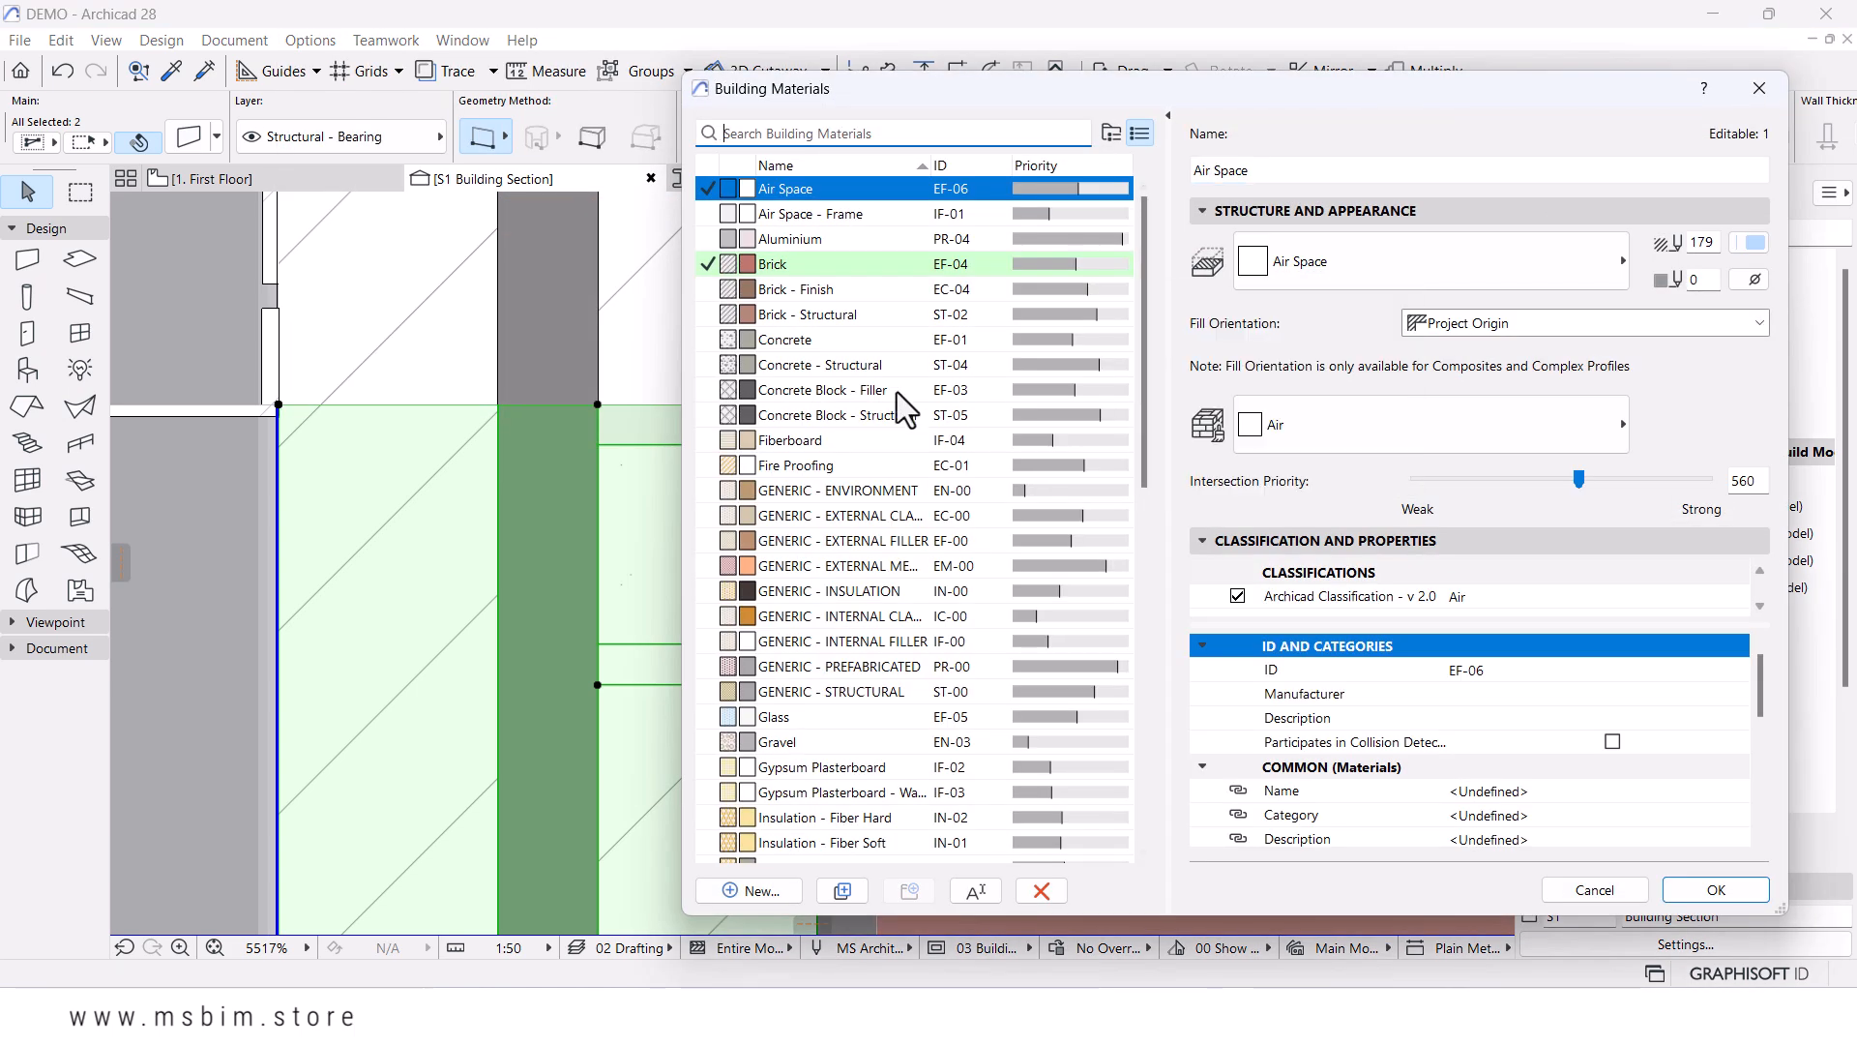
- Set the intersection priority of the Plaster - Lime Sand building material to 330
scroll(913, 437, "down", 6)
scroll(907, 538, "down", 2)
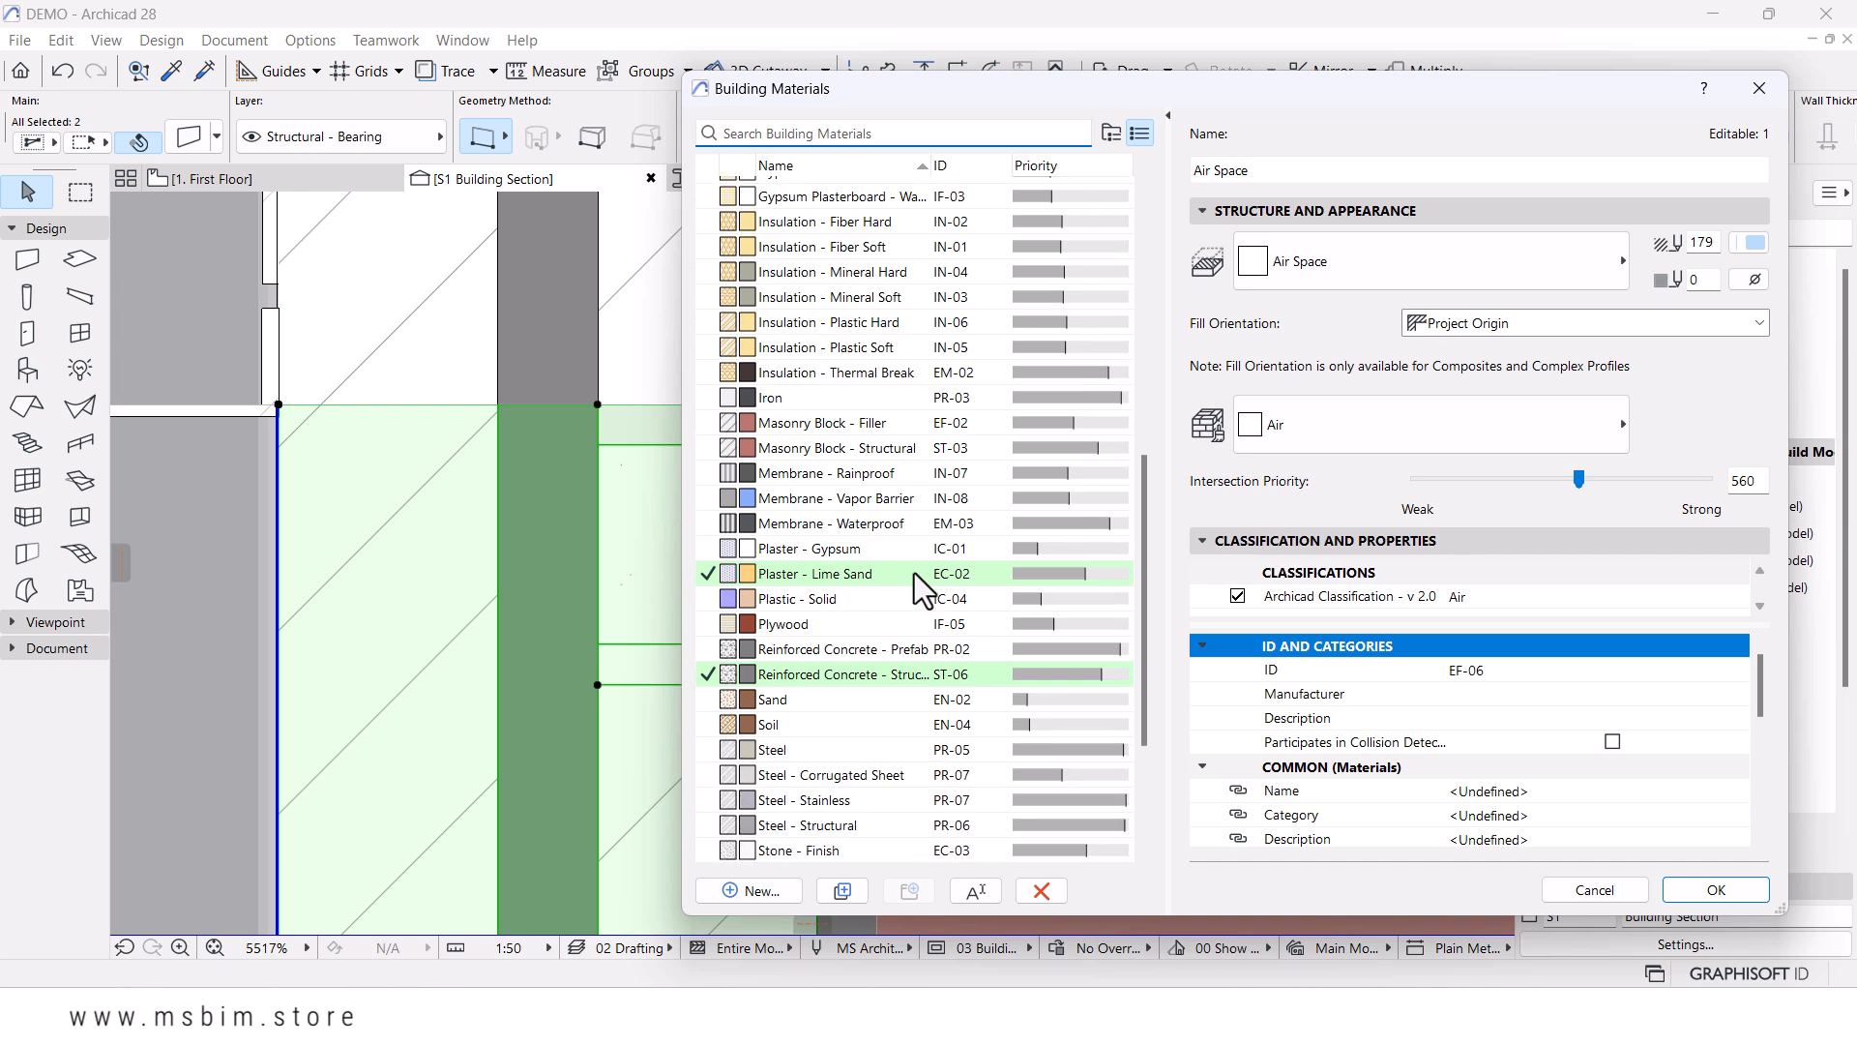
left_click(879, 569)
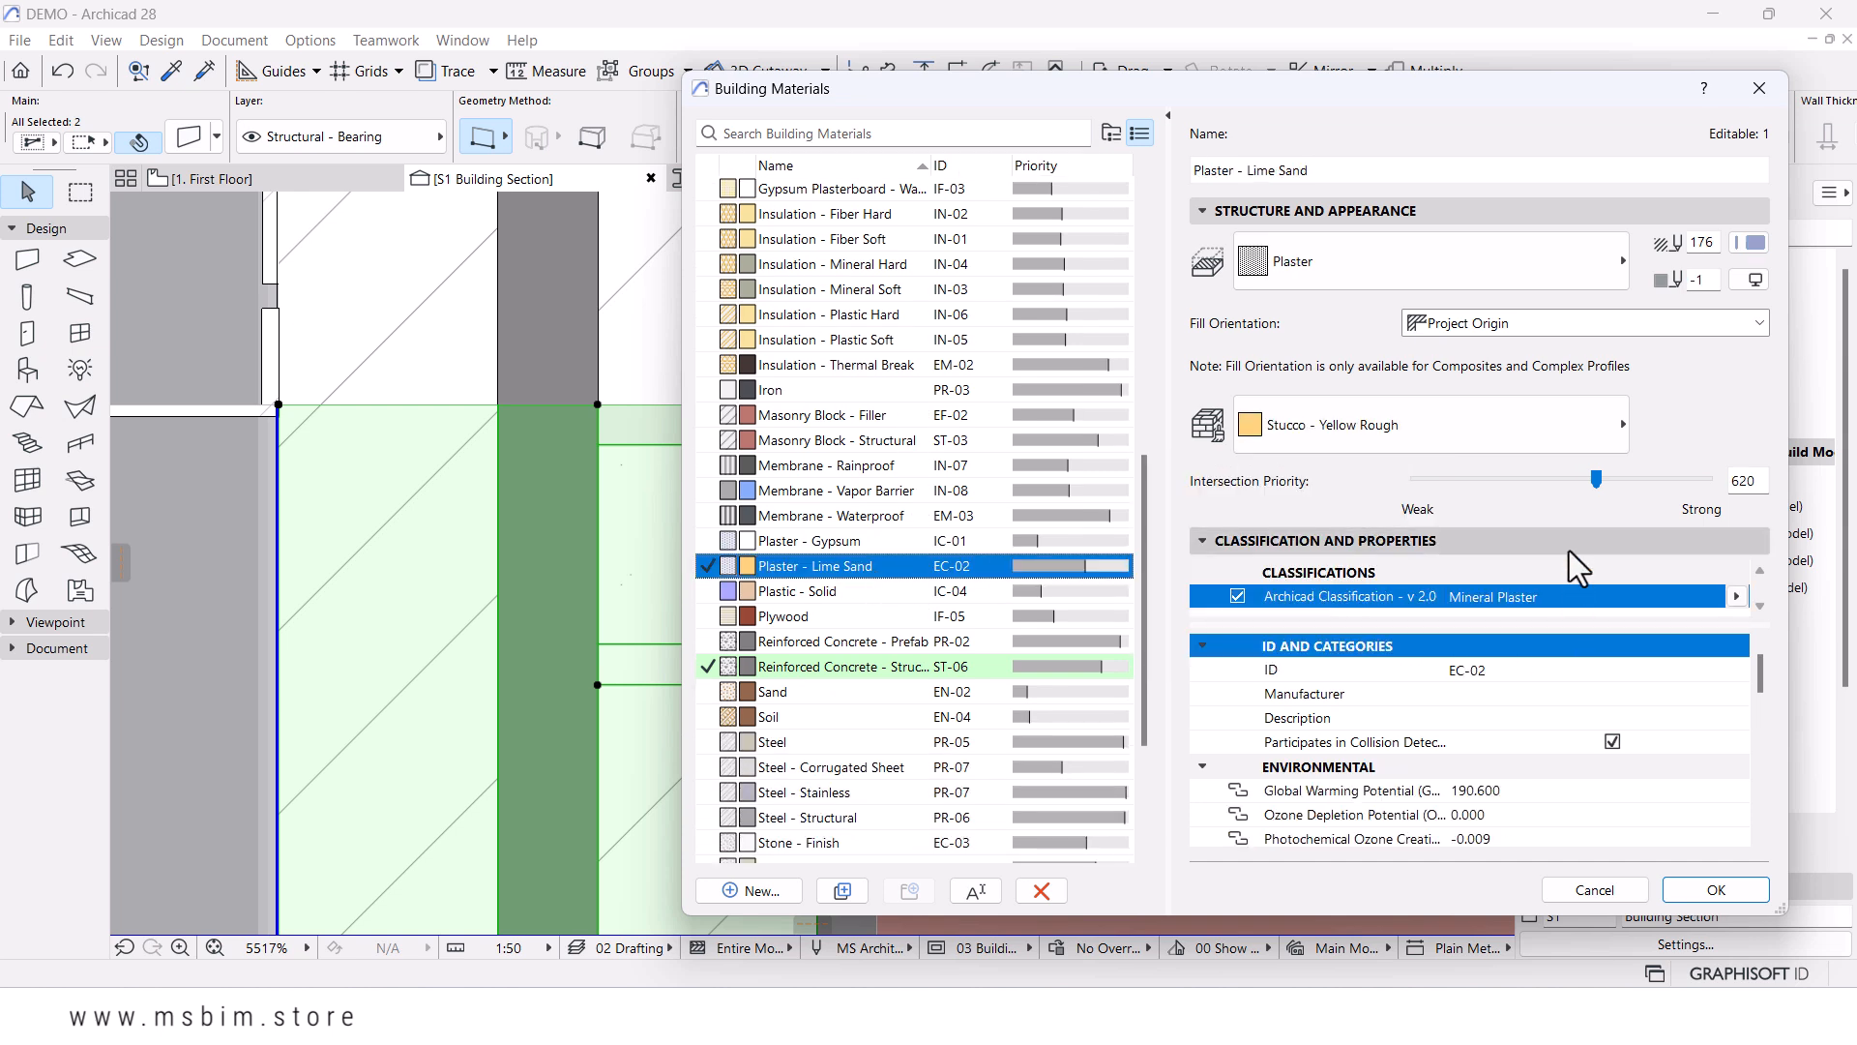
left_click_drag(1540, 486, 1512, 487)
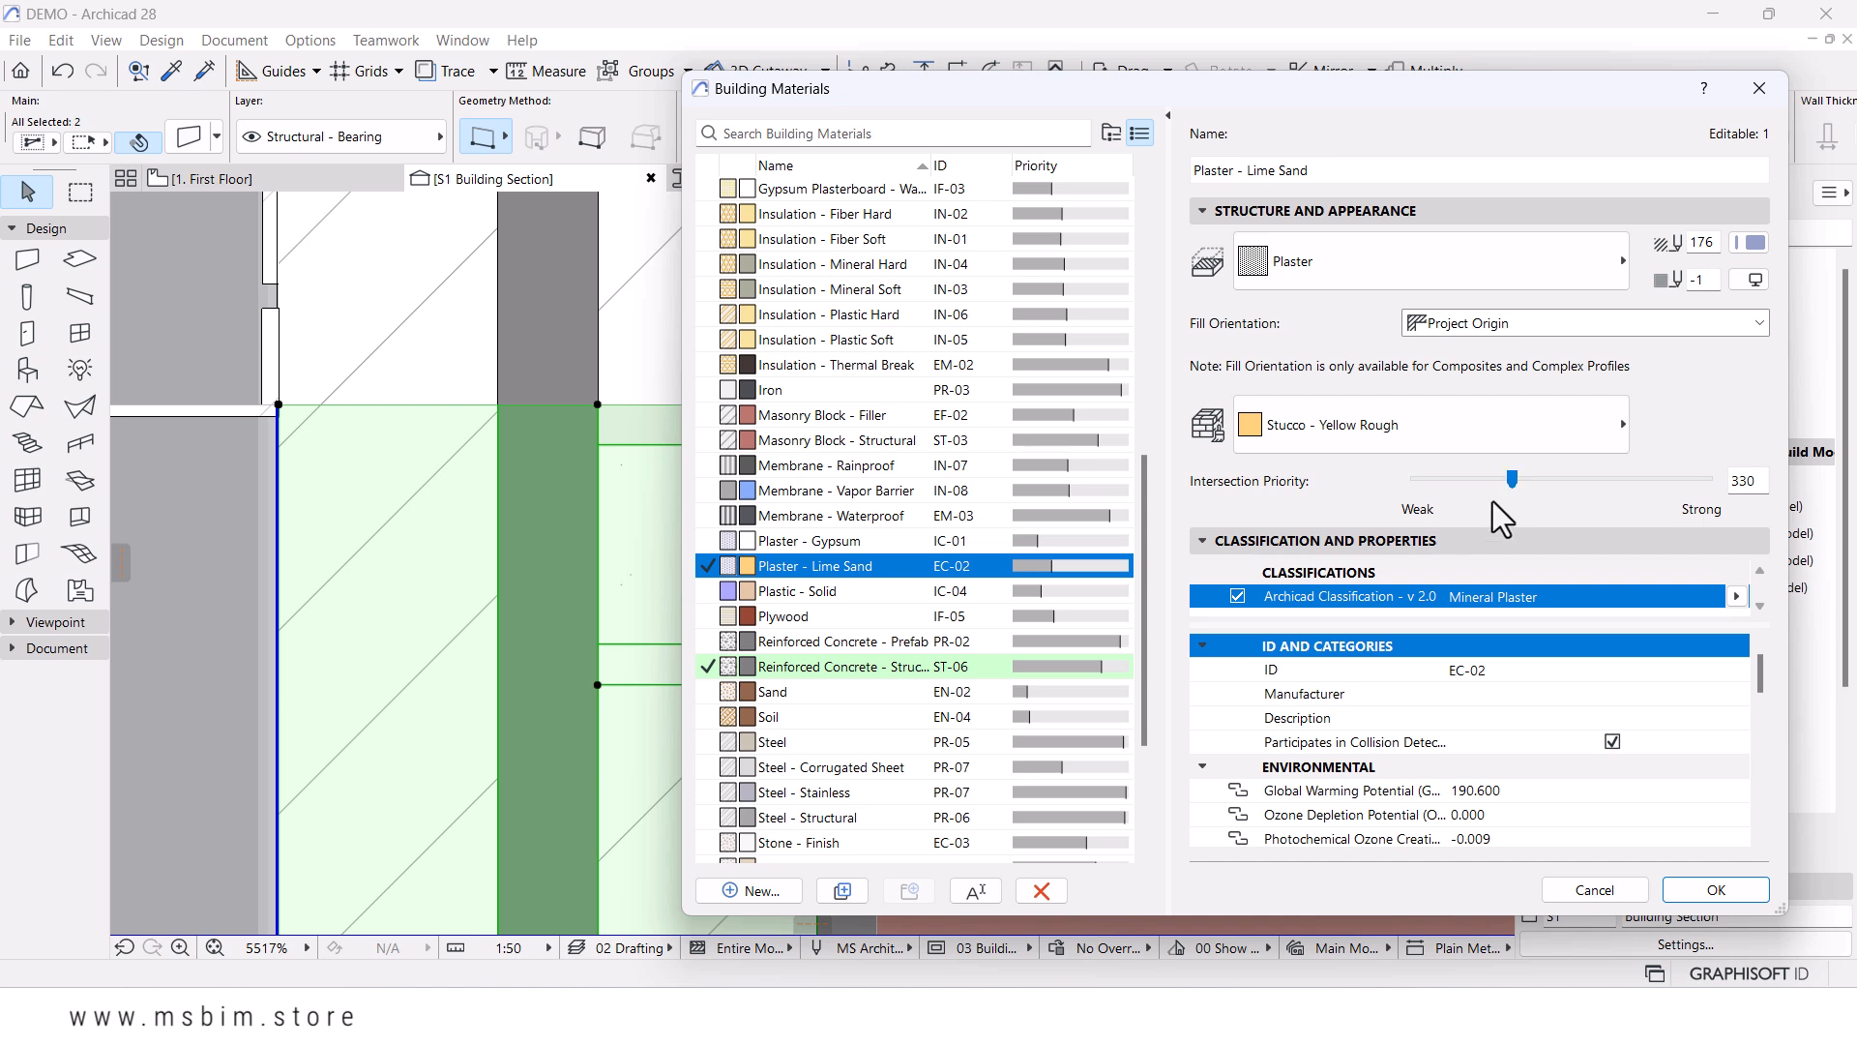
- Check the Tile - Floor material's intersection priority, set the Brick material's priority to 736 and save the building material changes
scroll(886, 677, "down", 3)
left_click(849, 666)
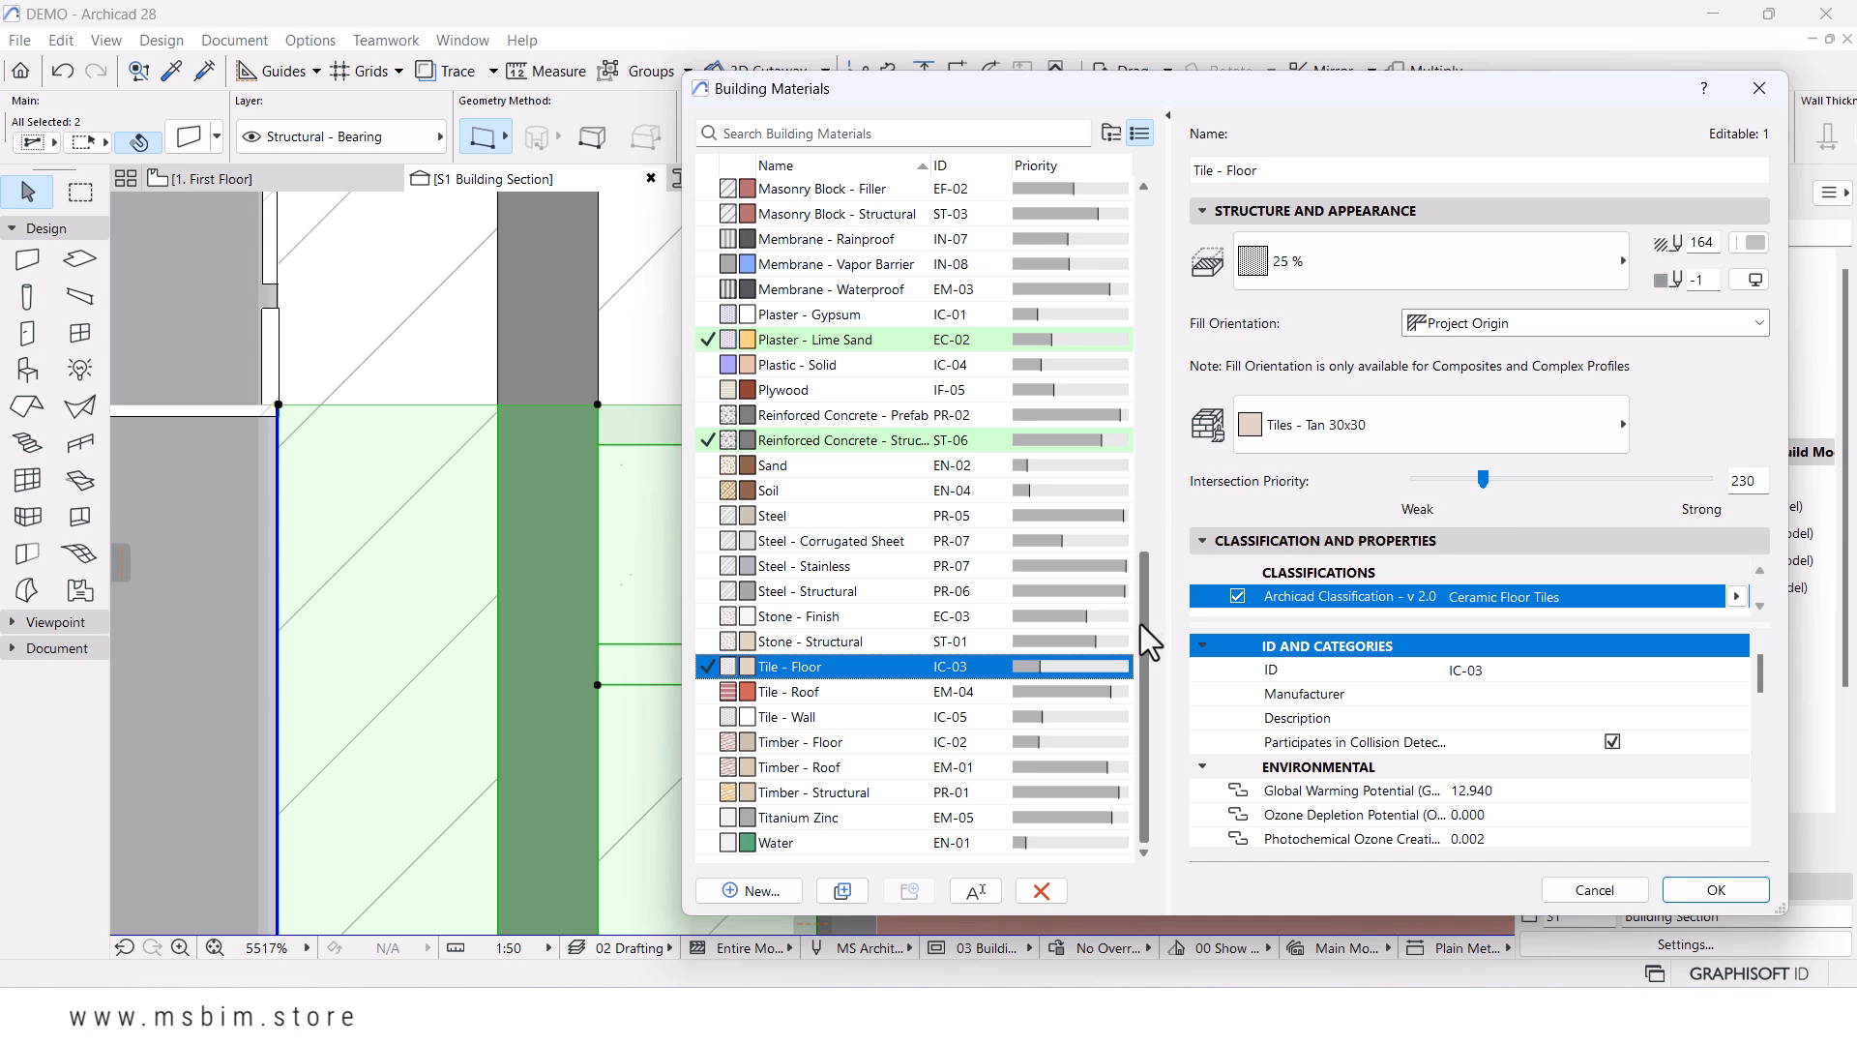
mouse_move(969, 670)
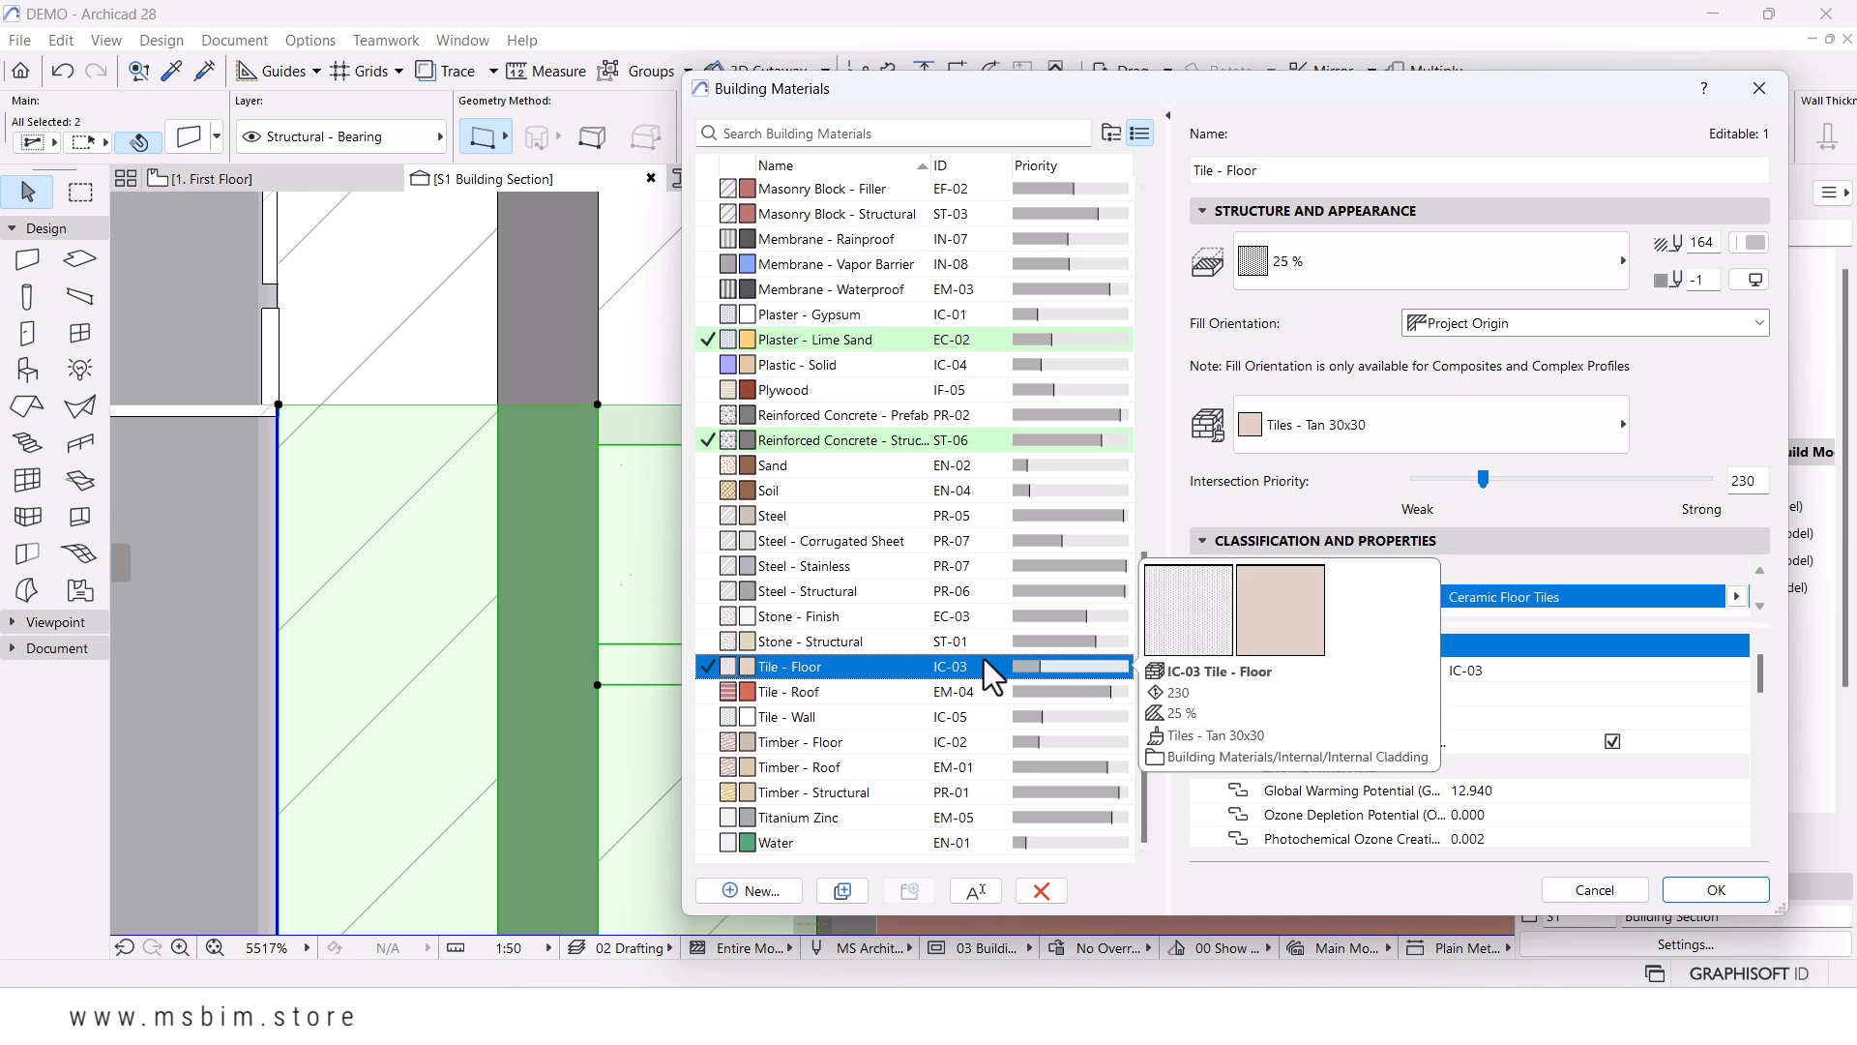
scroll(956, 503, "up", 6)
scroll(955, 503, "up", 5)
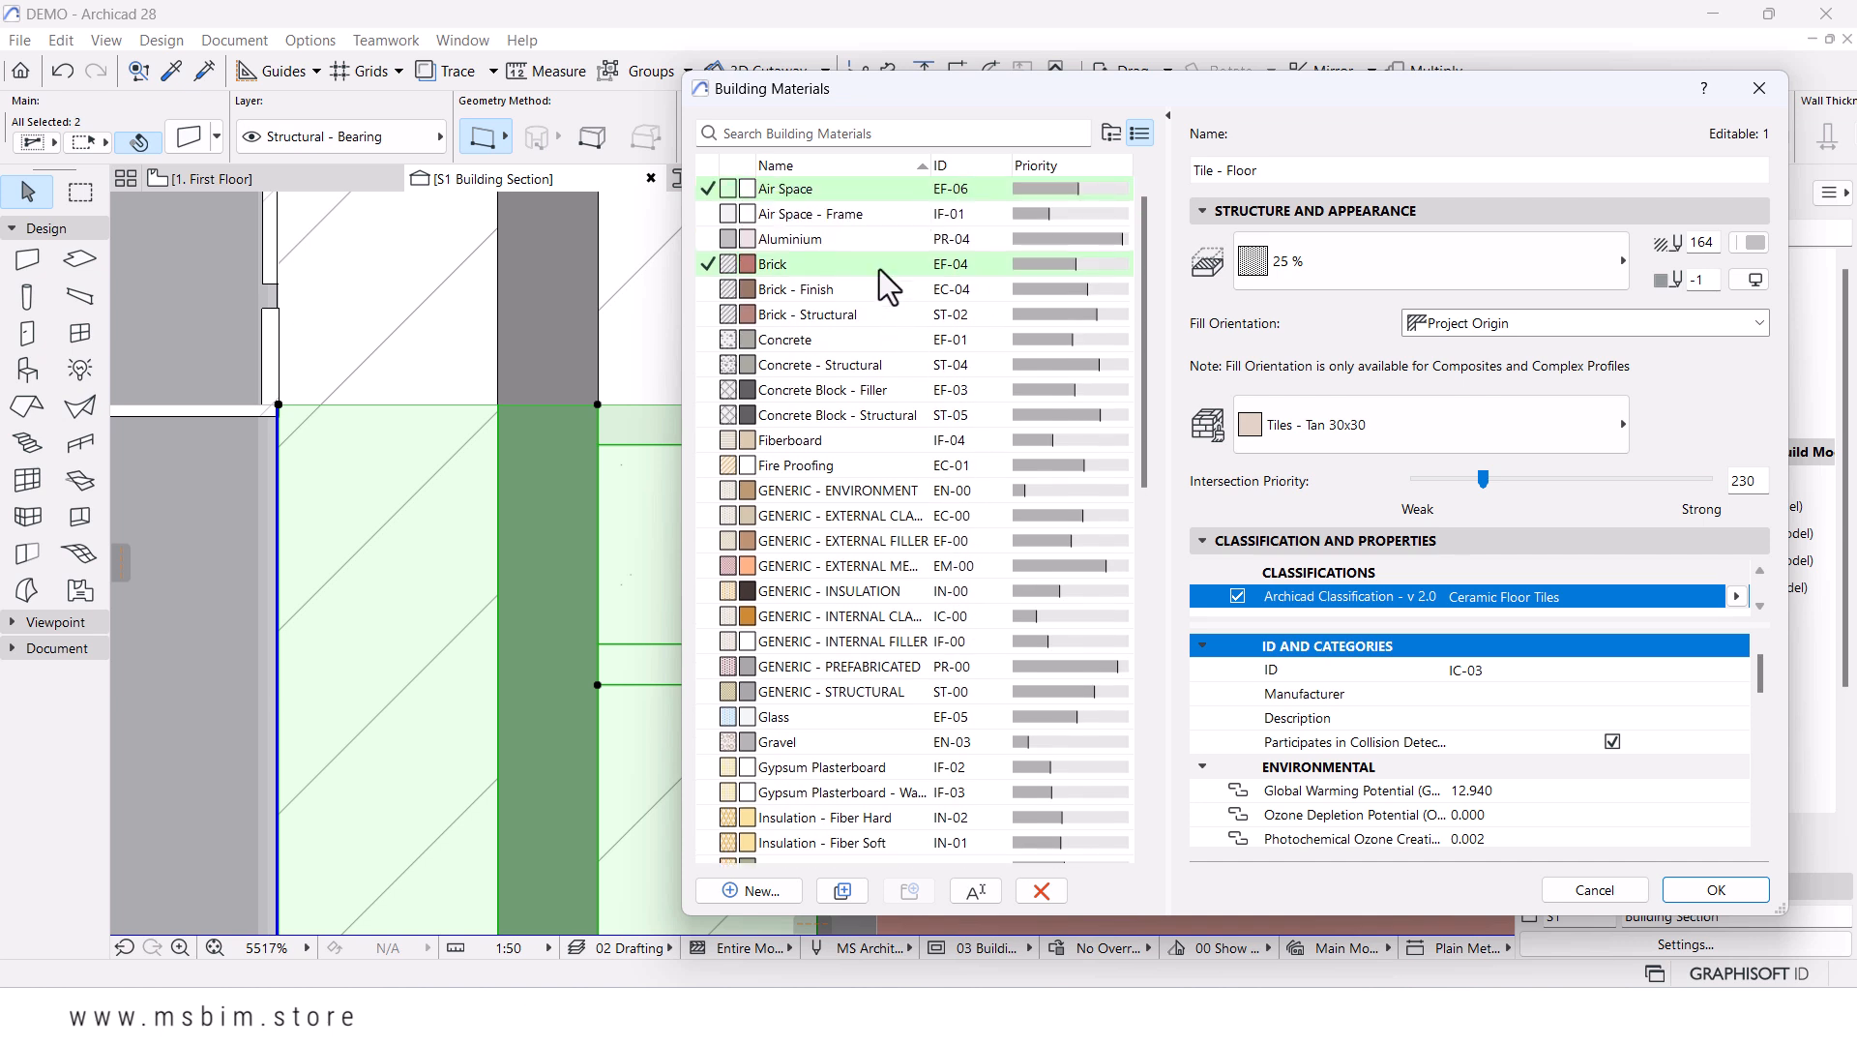
left_click(882, 268)
left_click_drag(1573, 478, 1631, 479)
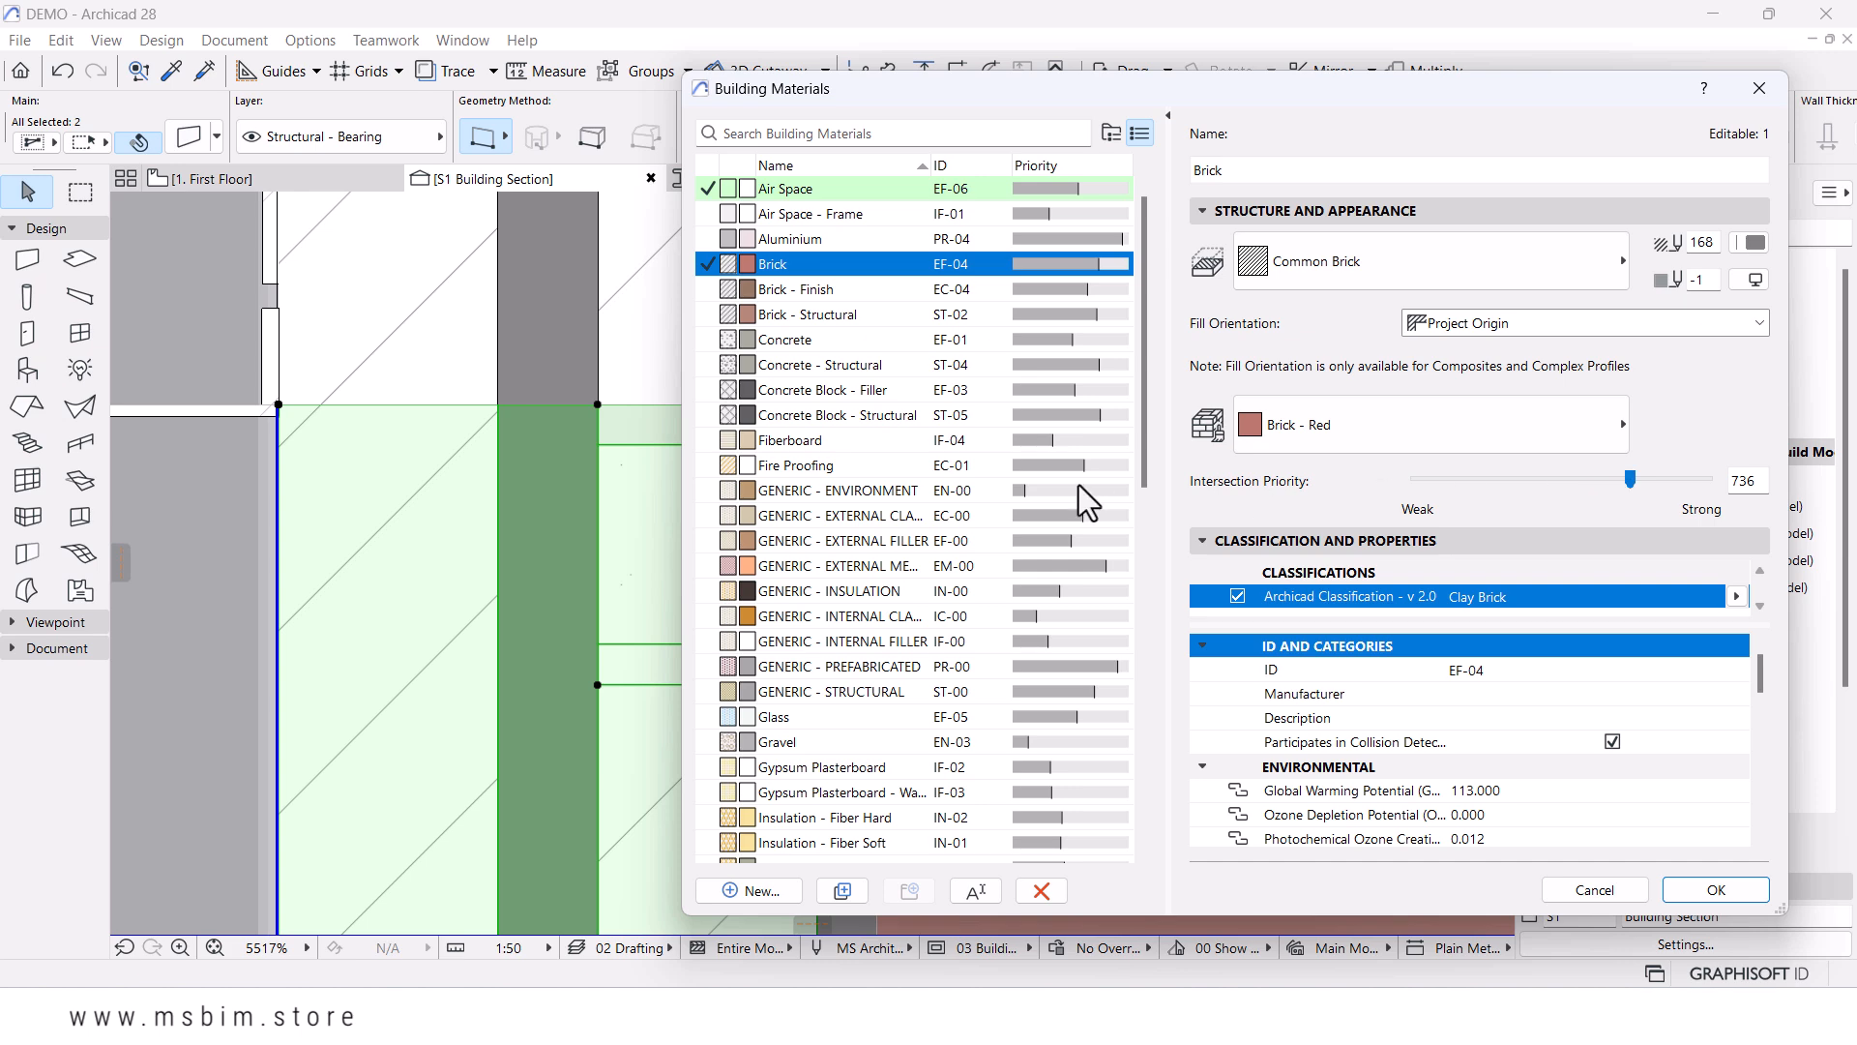
mouse_move(1078, 490)
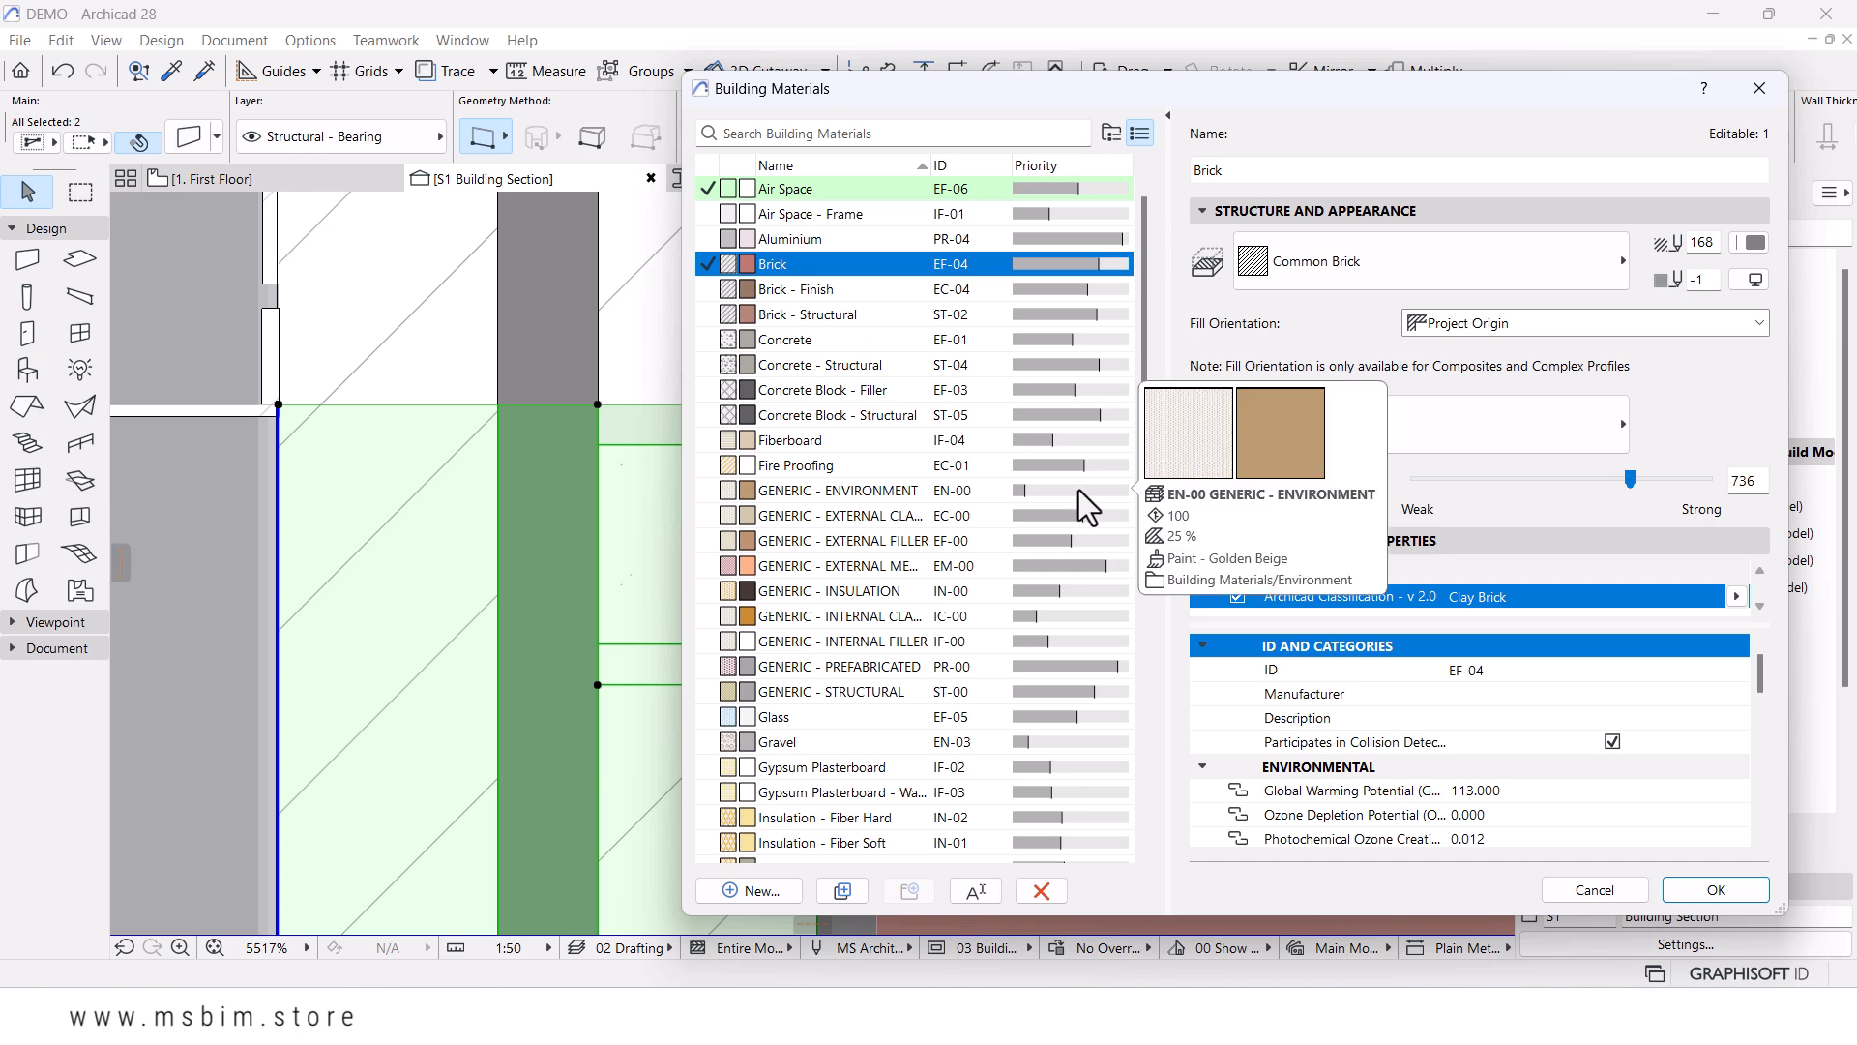
left_click(1715, 890)
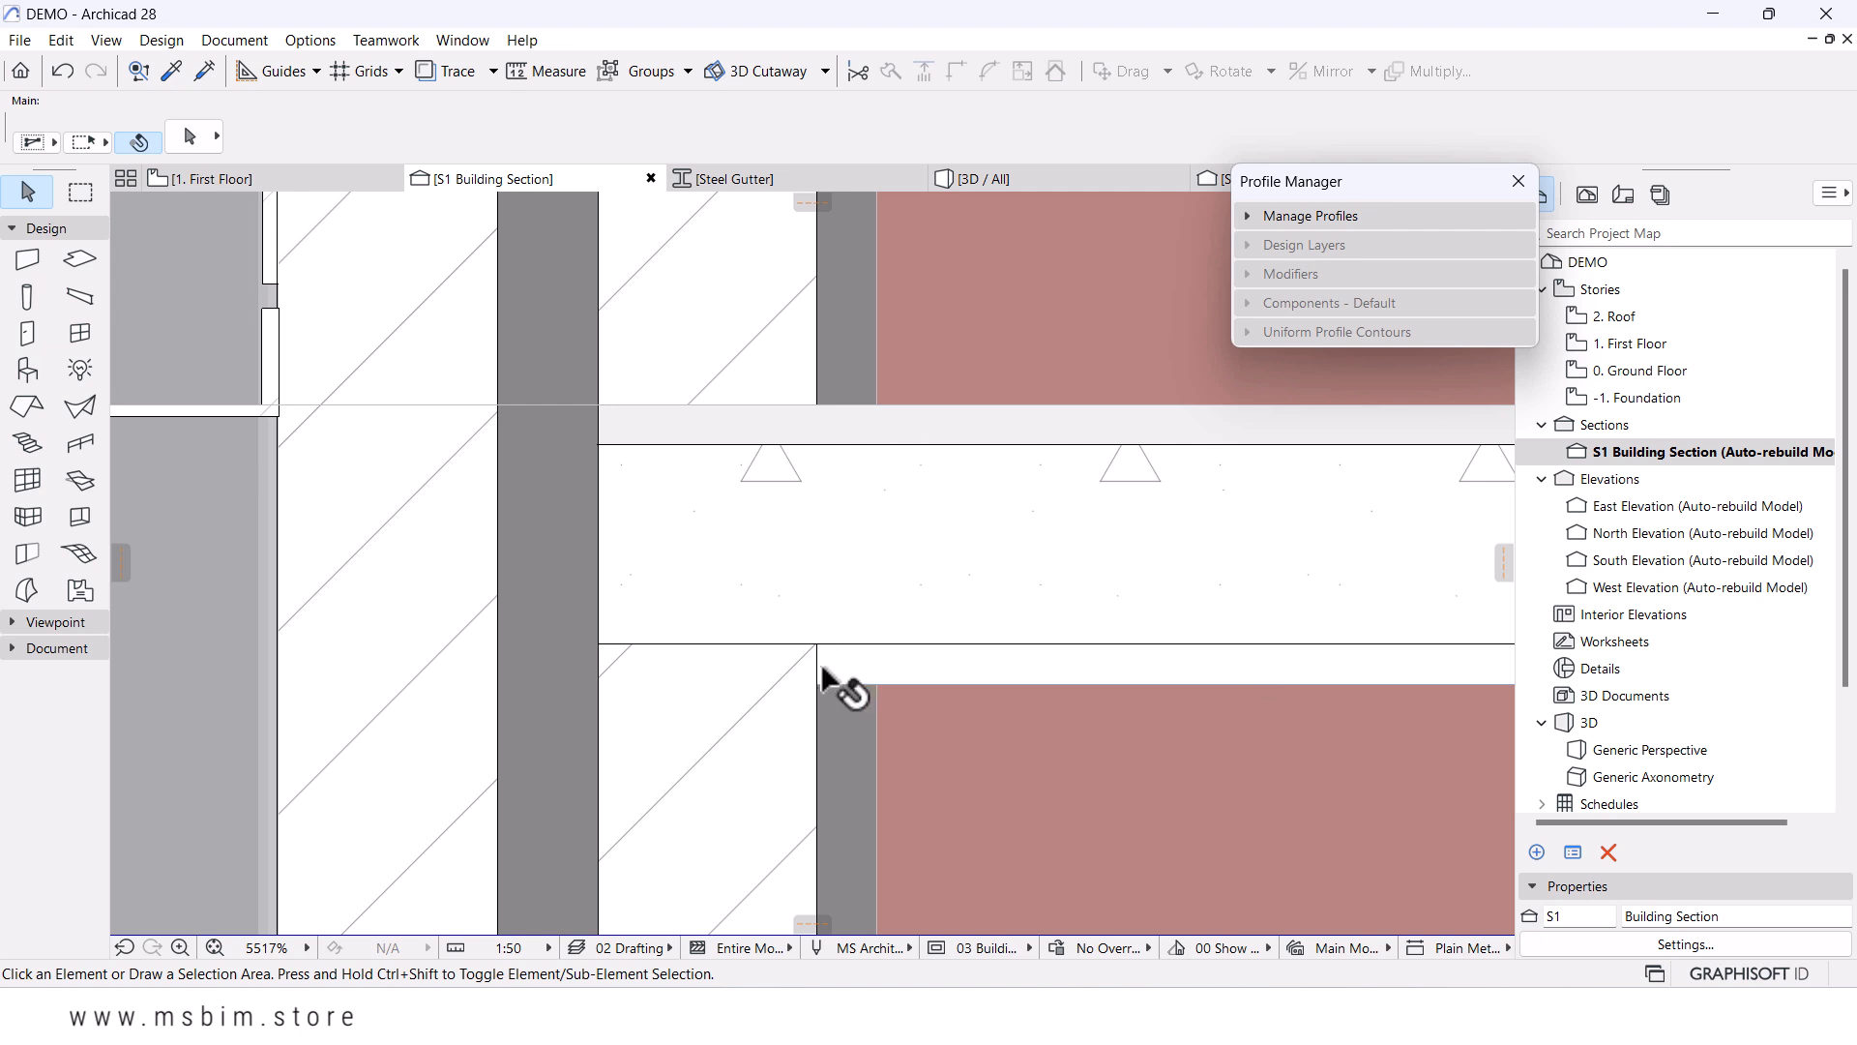
- Stretch the base of the first-floor Top Wall down to the top of the slab's concrete layer, at elevation 2980
scroll(821, 685, "up", 2)
scroll(819, 647, "down", 3)
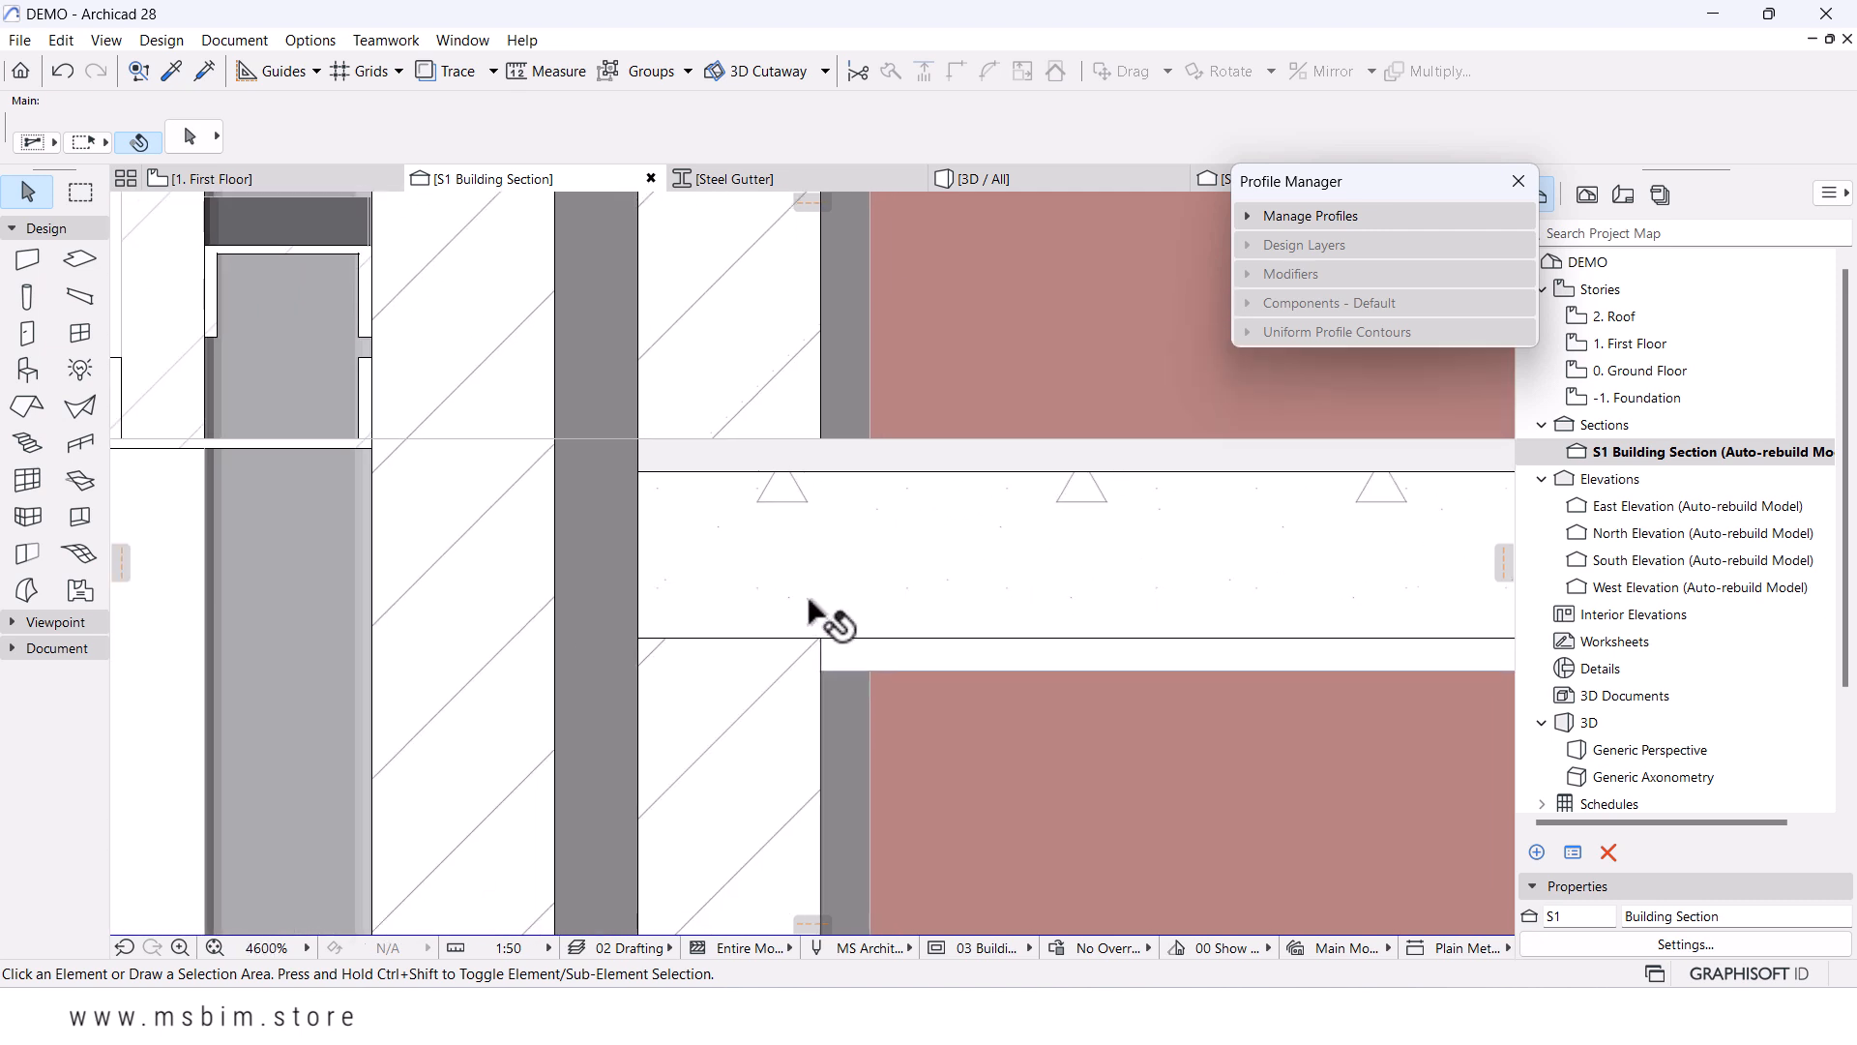
middle_click_drag(809, 473, 817, 548)
scroll(814, 513, "up", 2)
left_click(817, 489)
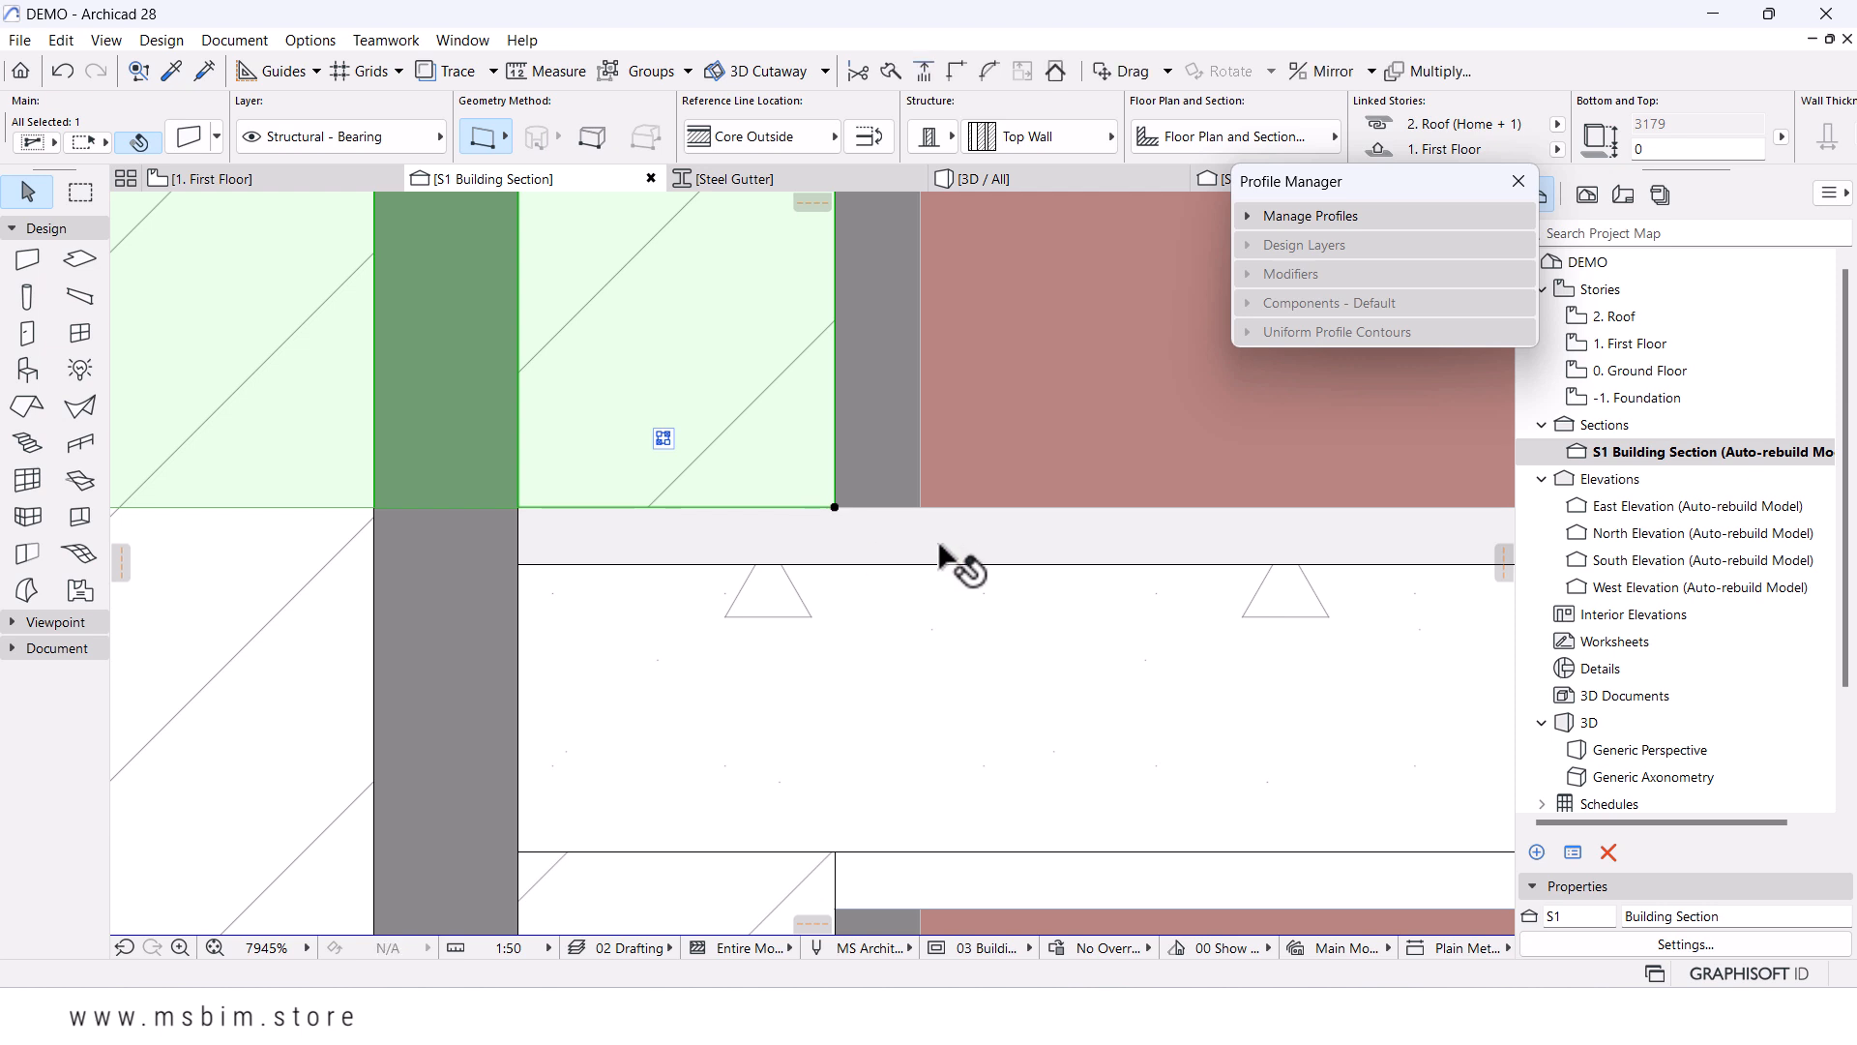
left_click(902, 578)
scroll(876, 566, "down", 5)
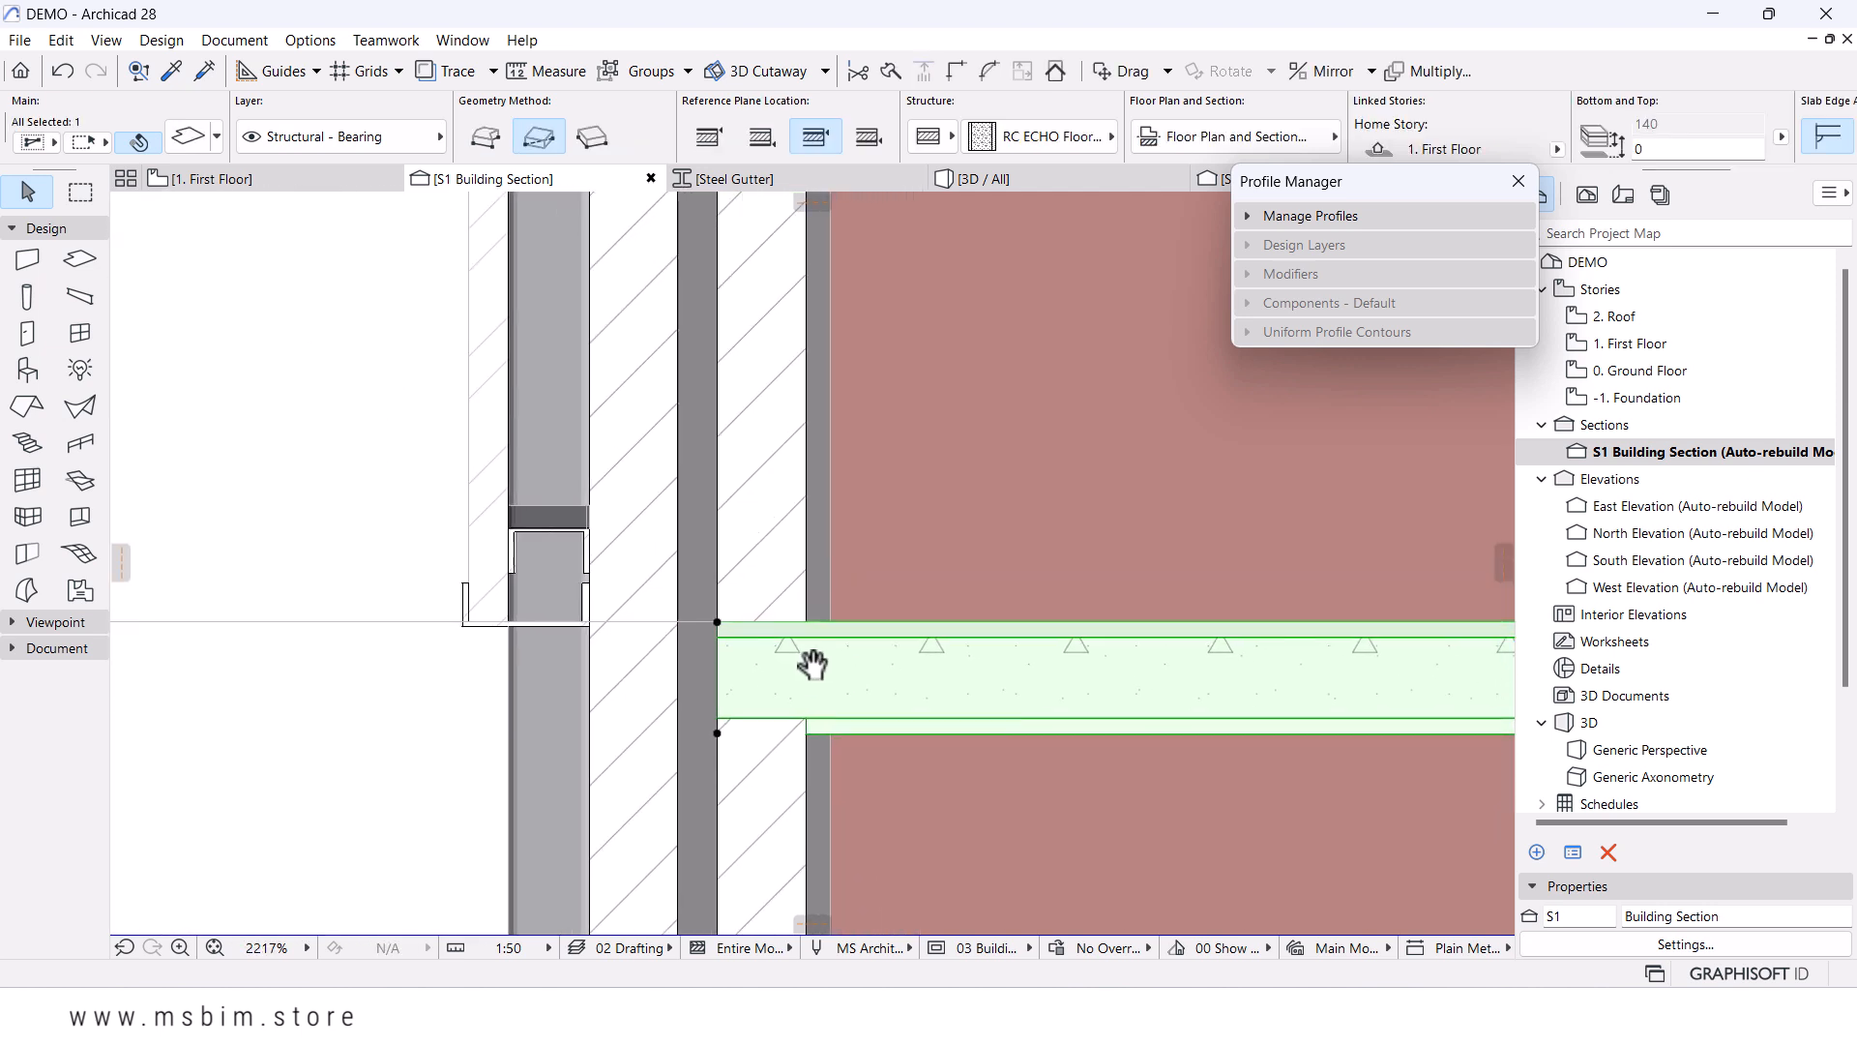
left_click(776, 591)
scroll(795, 646, "up", 2)
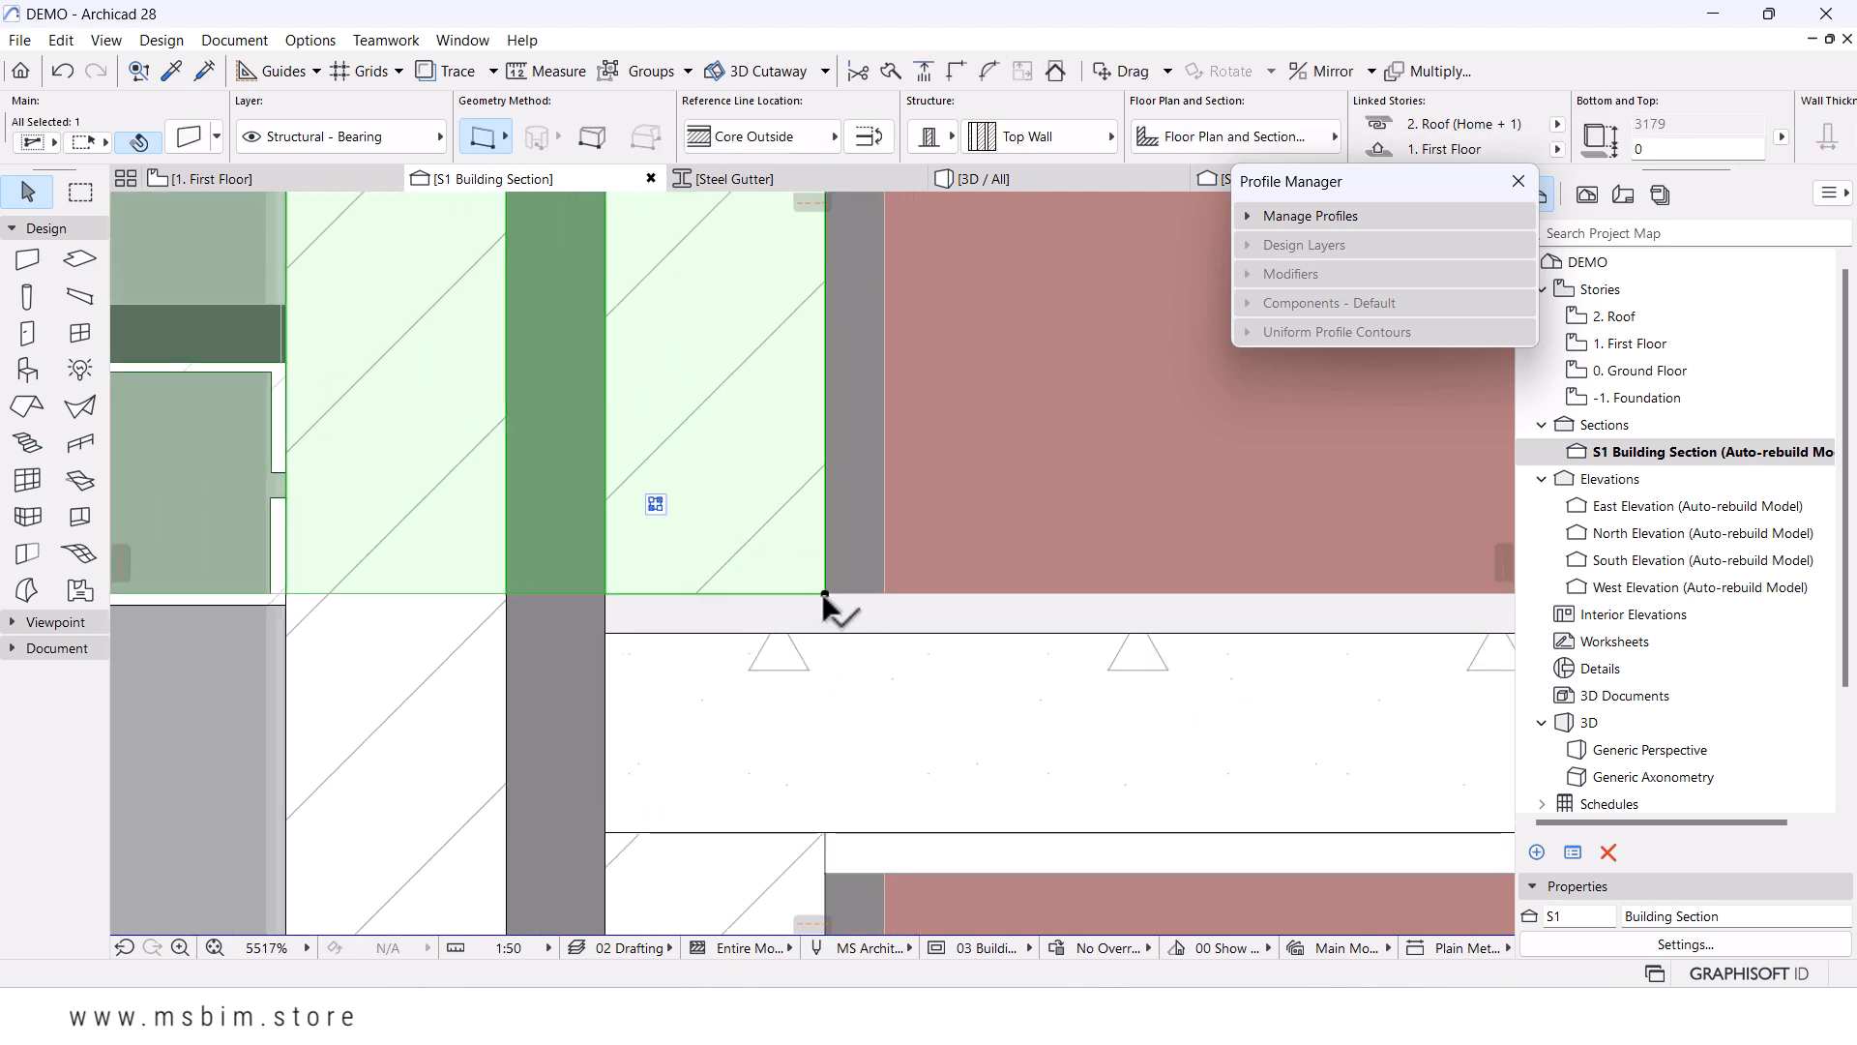
left_click(824, 593)
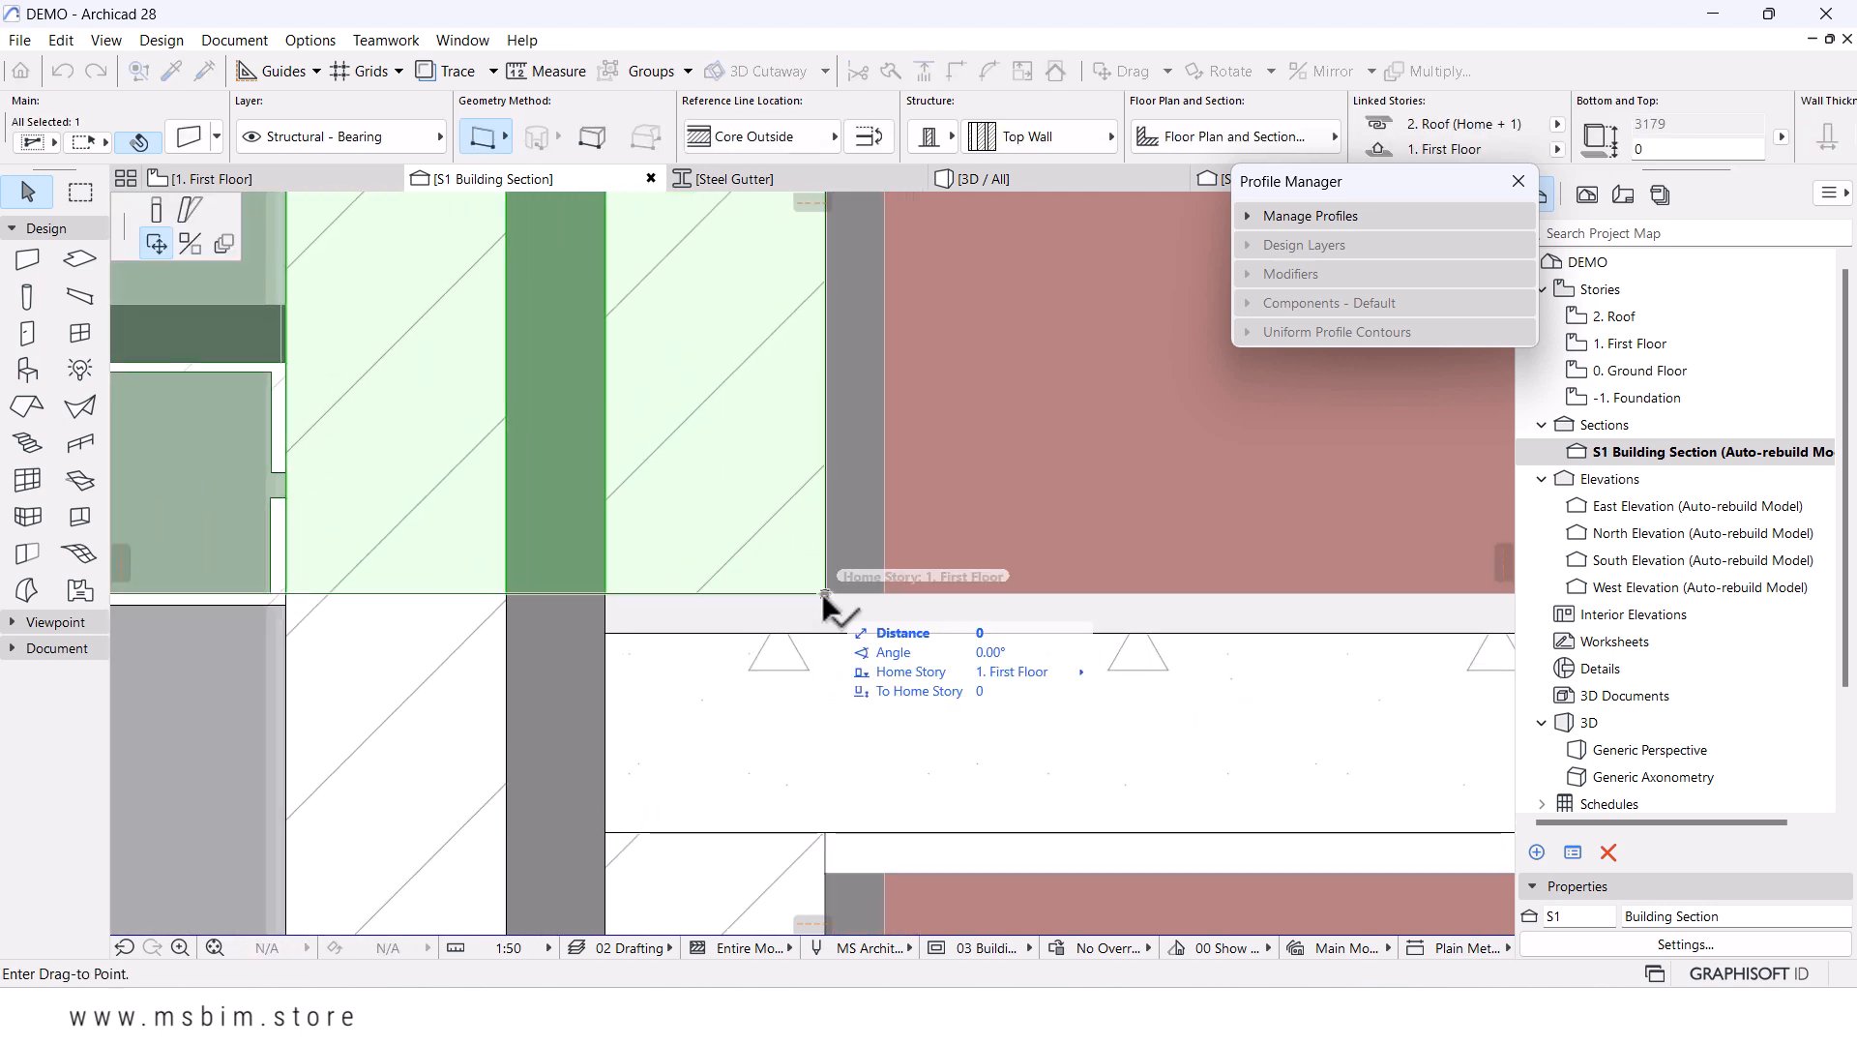
left_click(158, 210)
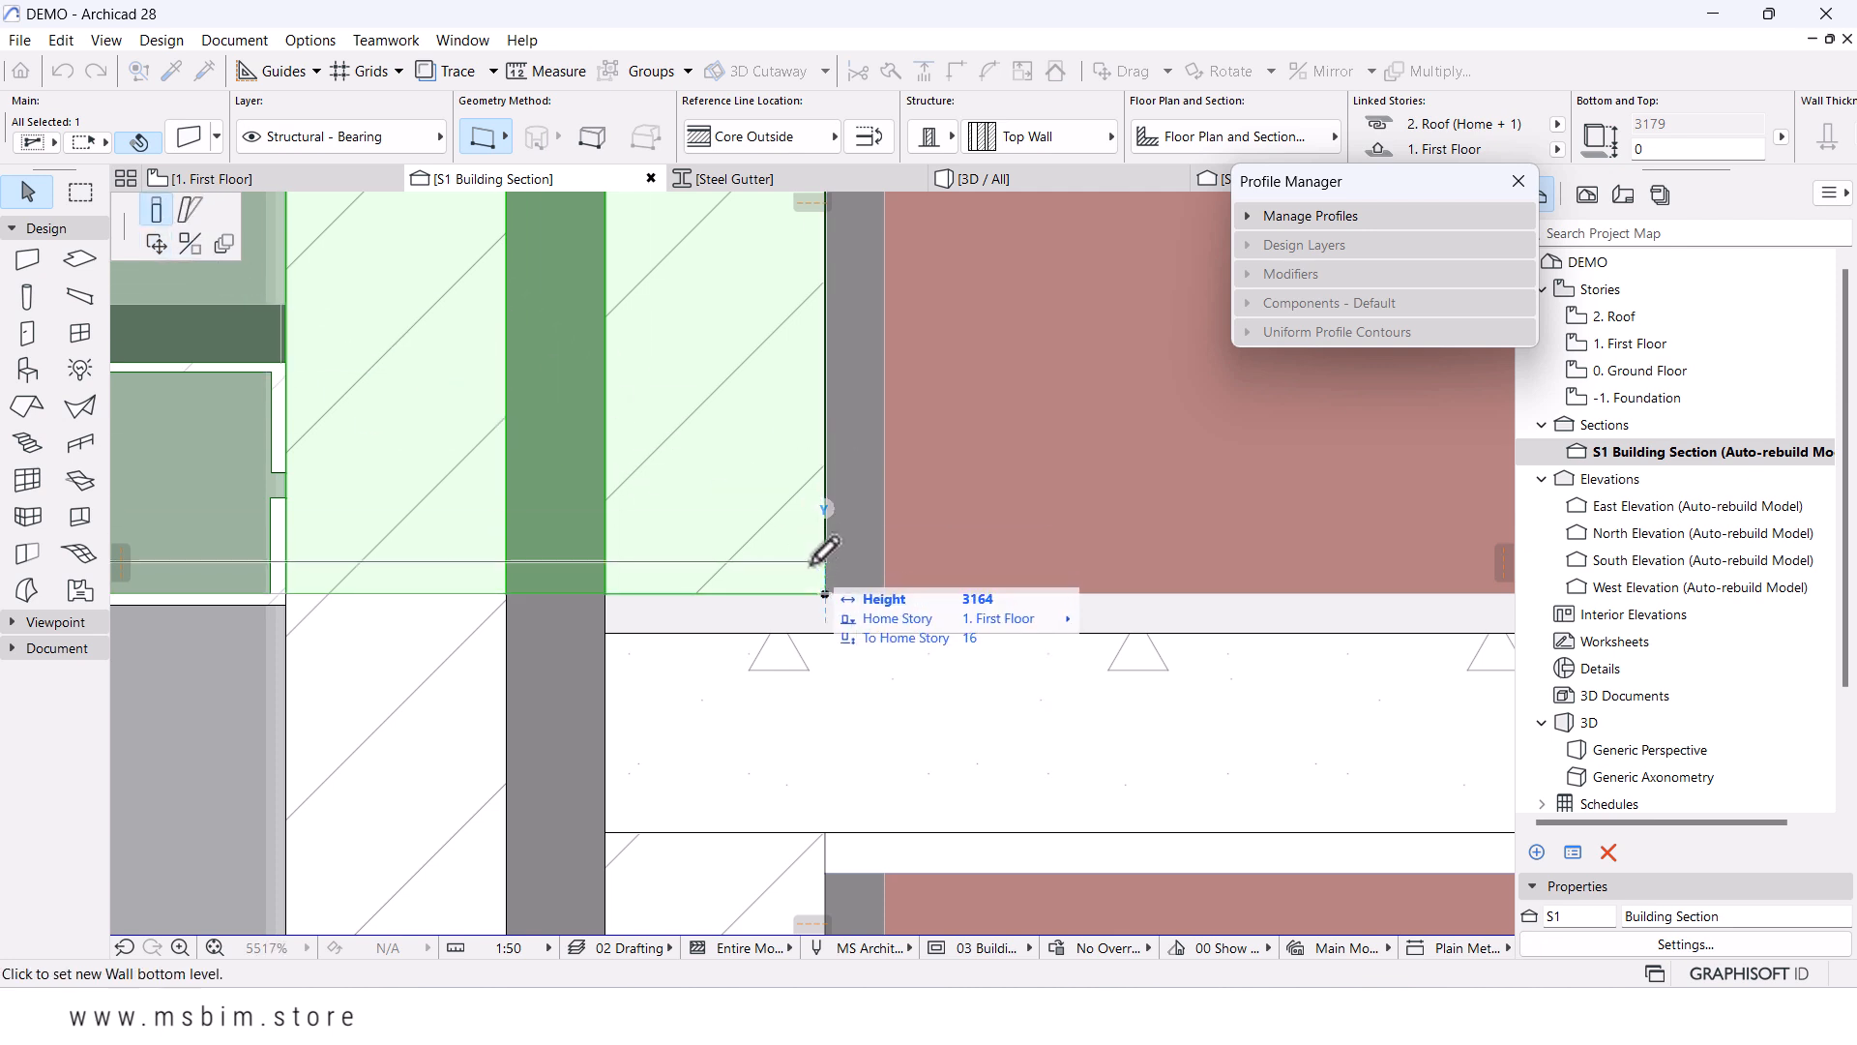
left_click(829, 634)
key("Escape")
- Select the Bottom Wall and check how its upper end meets the first-floor slab and the wall above
scroll(823, 592, "down", 5)
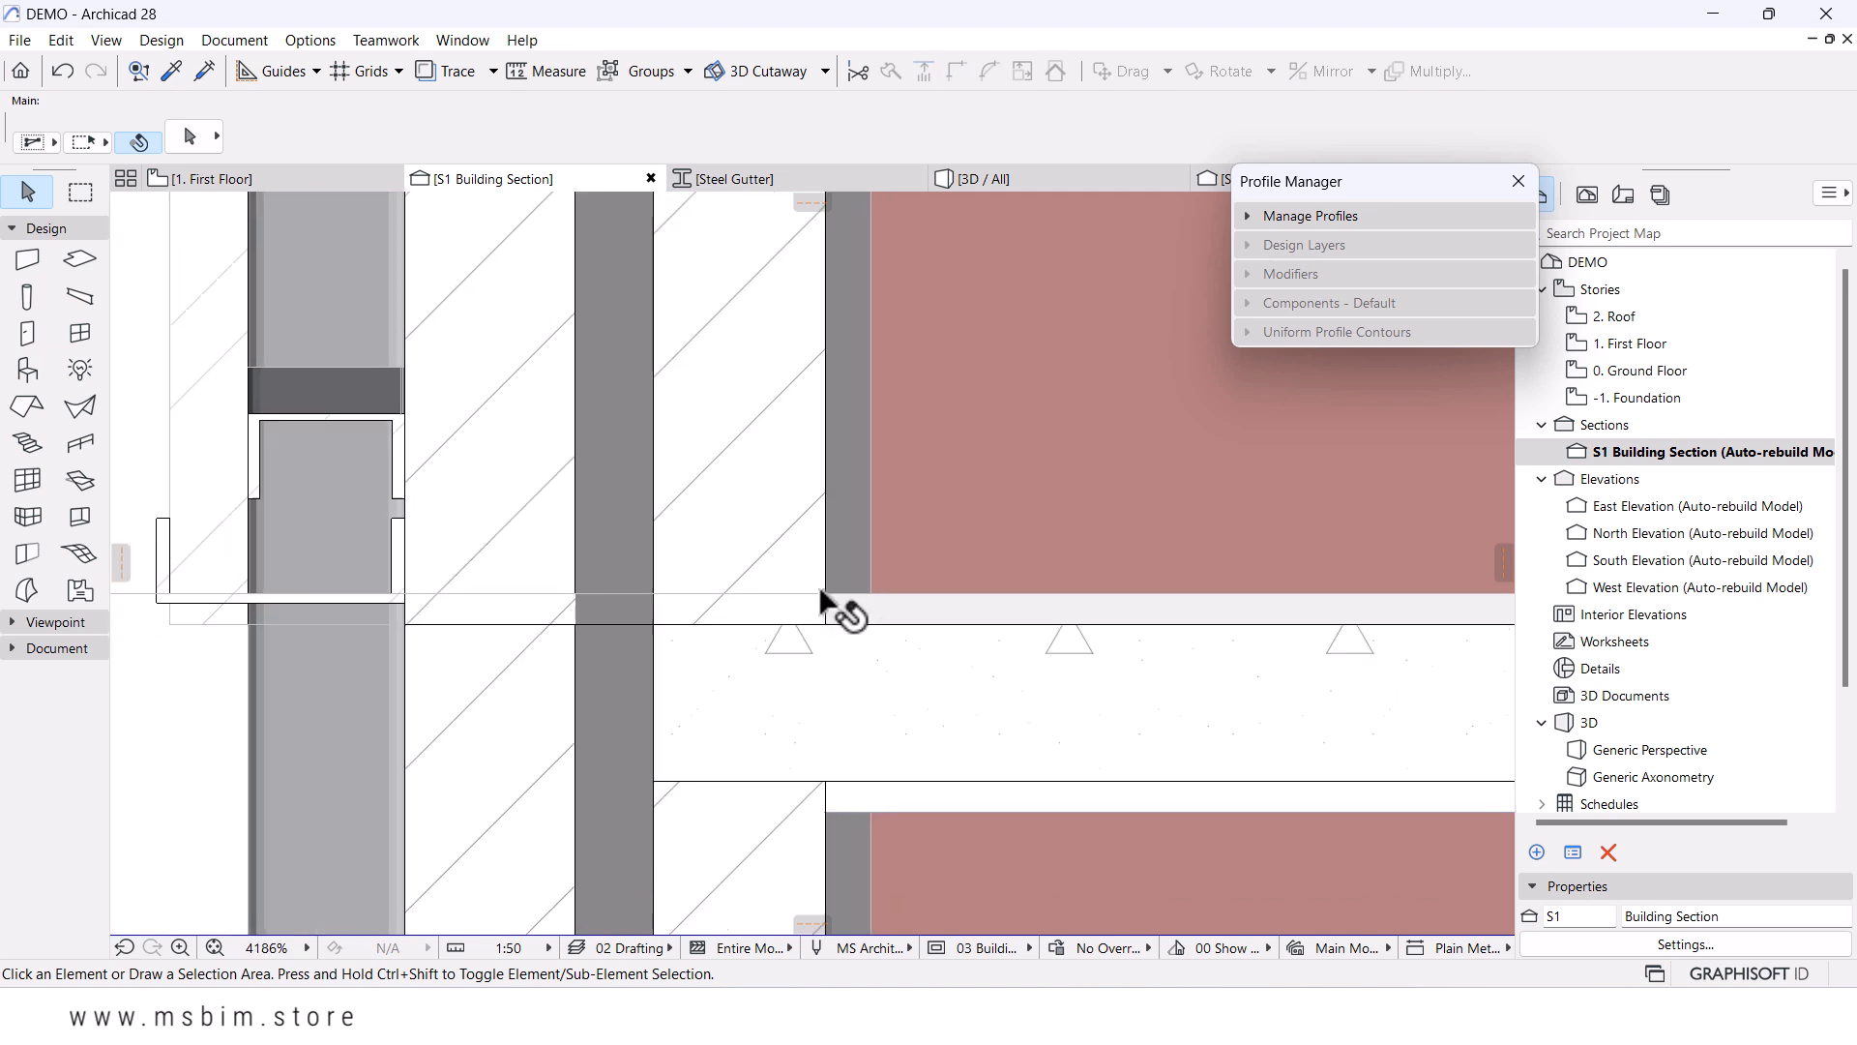
scroll(838, 634, "down", 2)
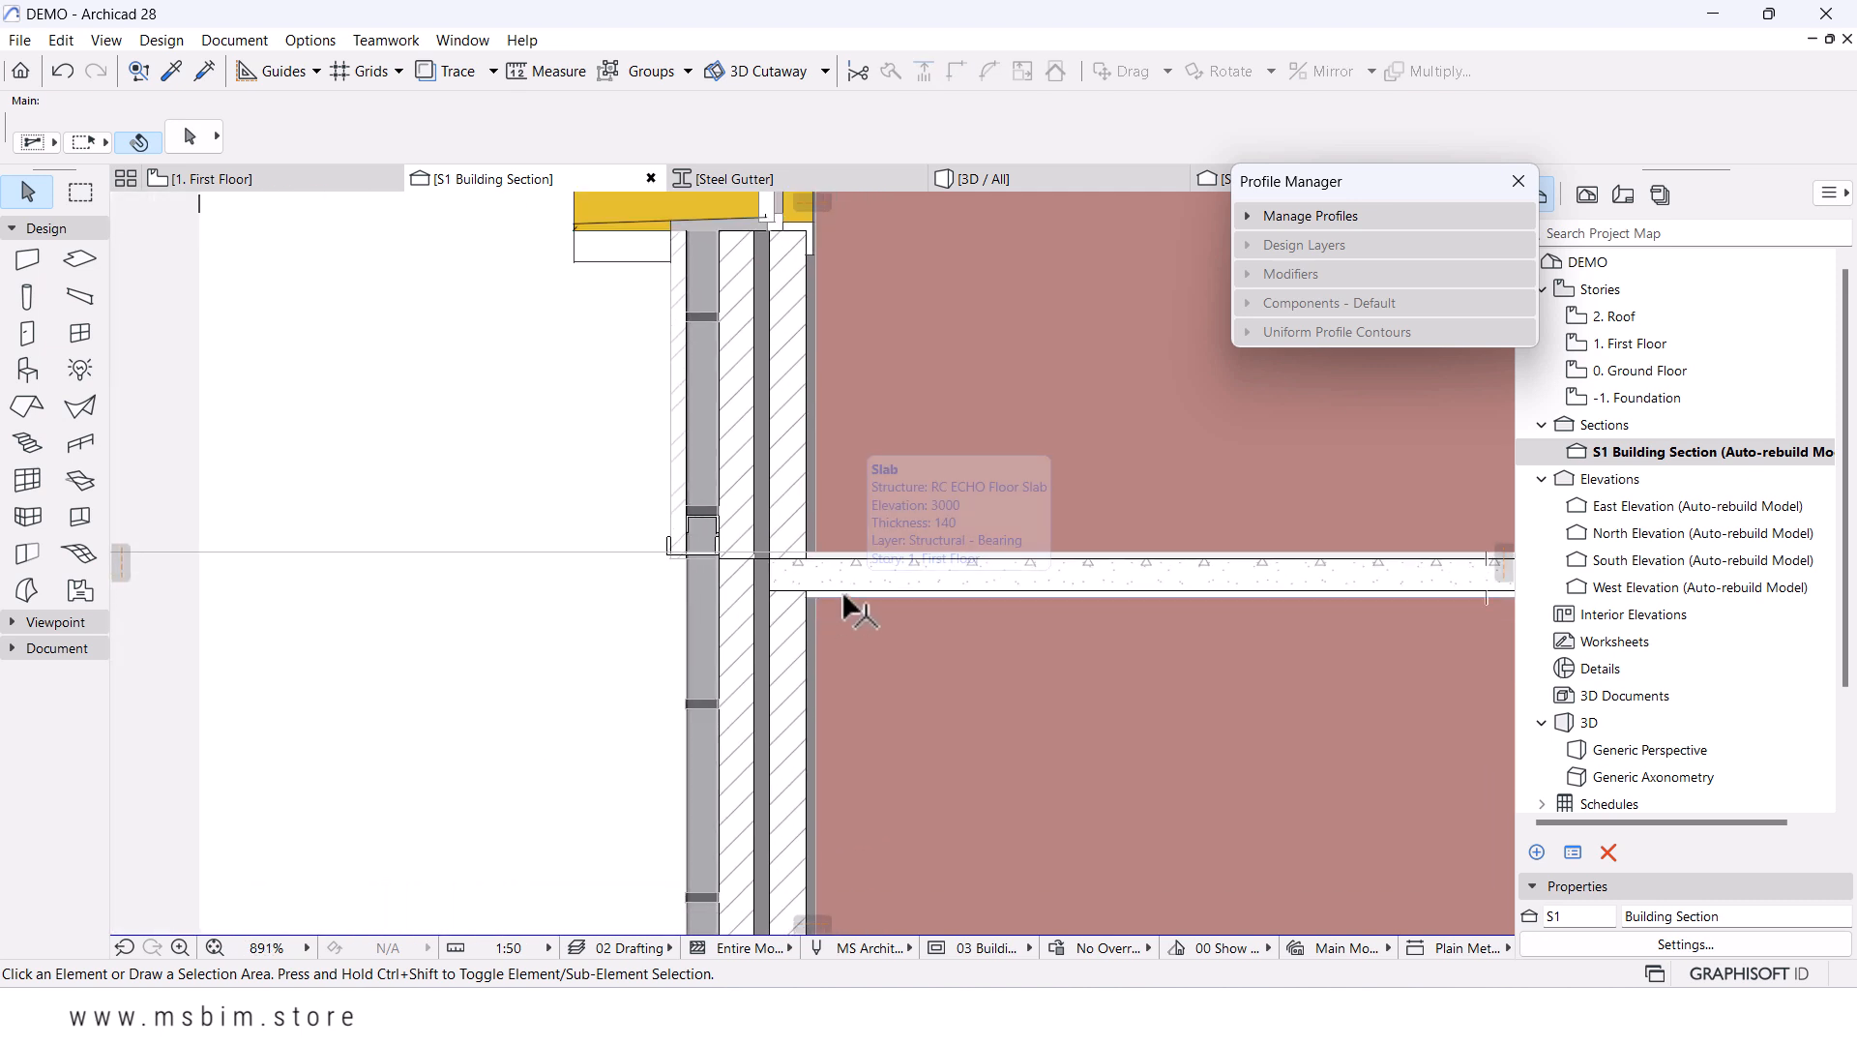
left_click(698, 605)
left_click(745, 585)
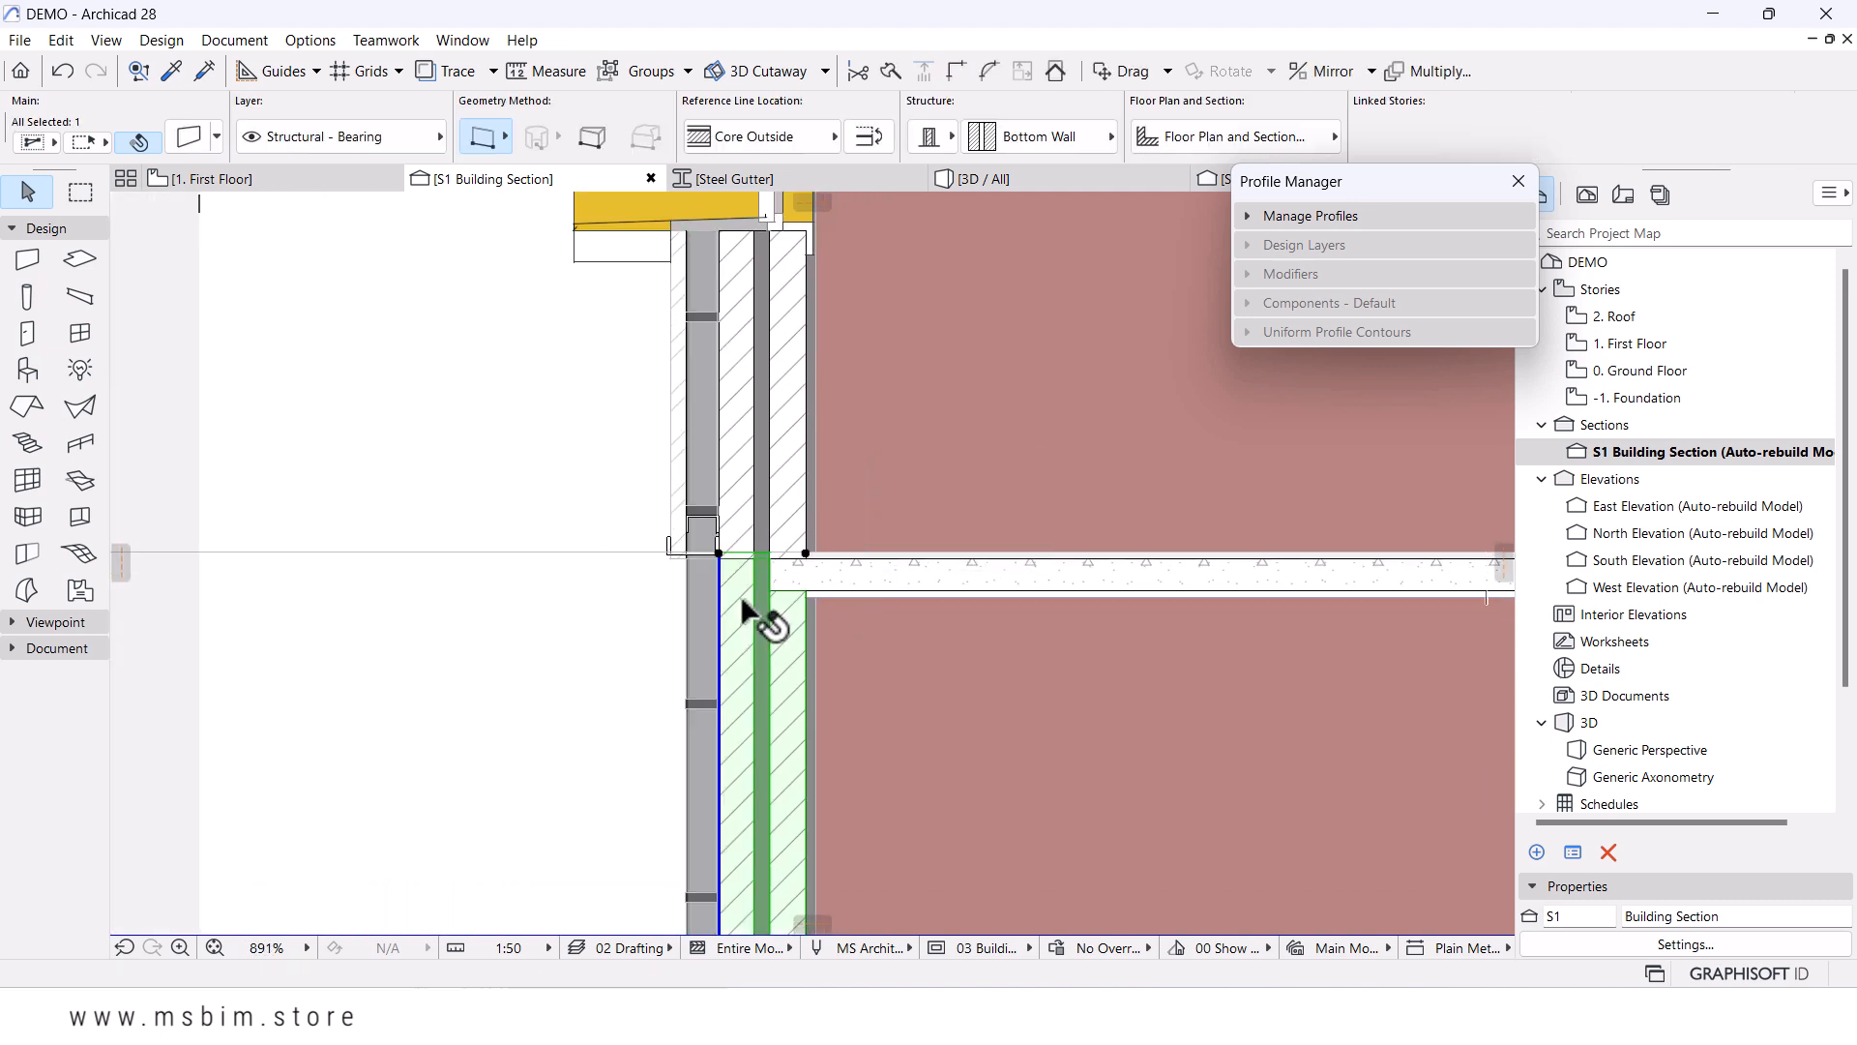
scroll(744, 577, "up", 3)
left_click(896, 510)
left_click(755, 510)
key("Escape")
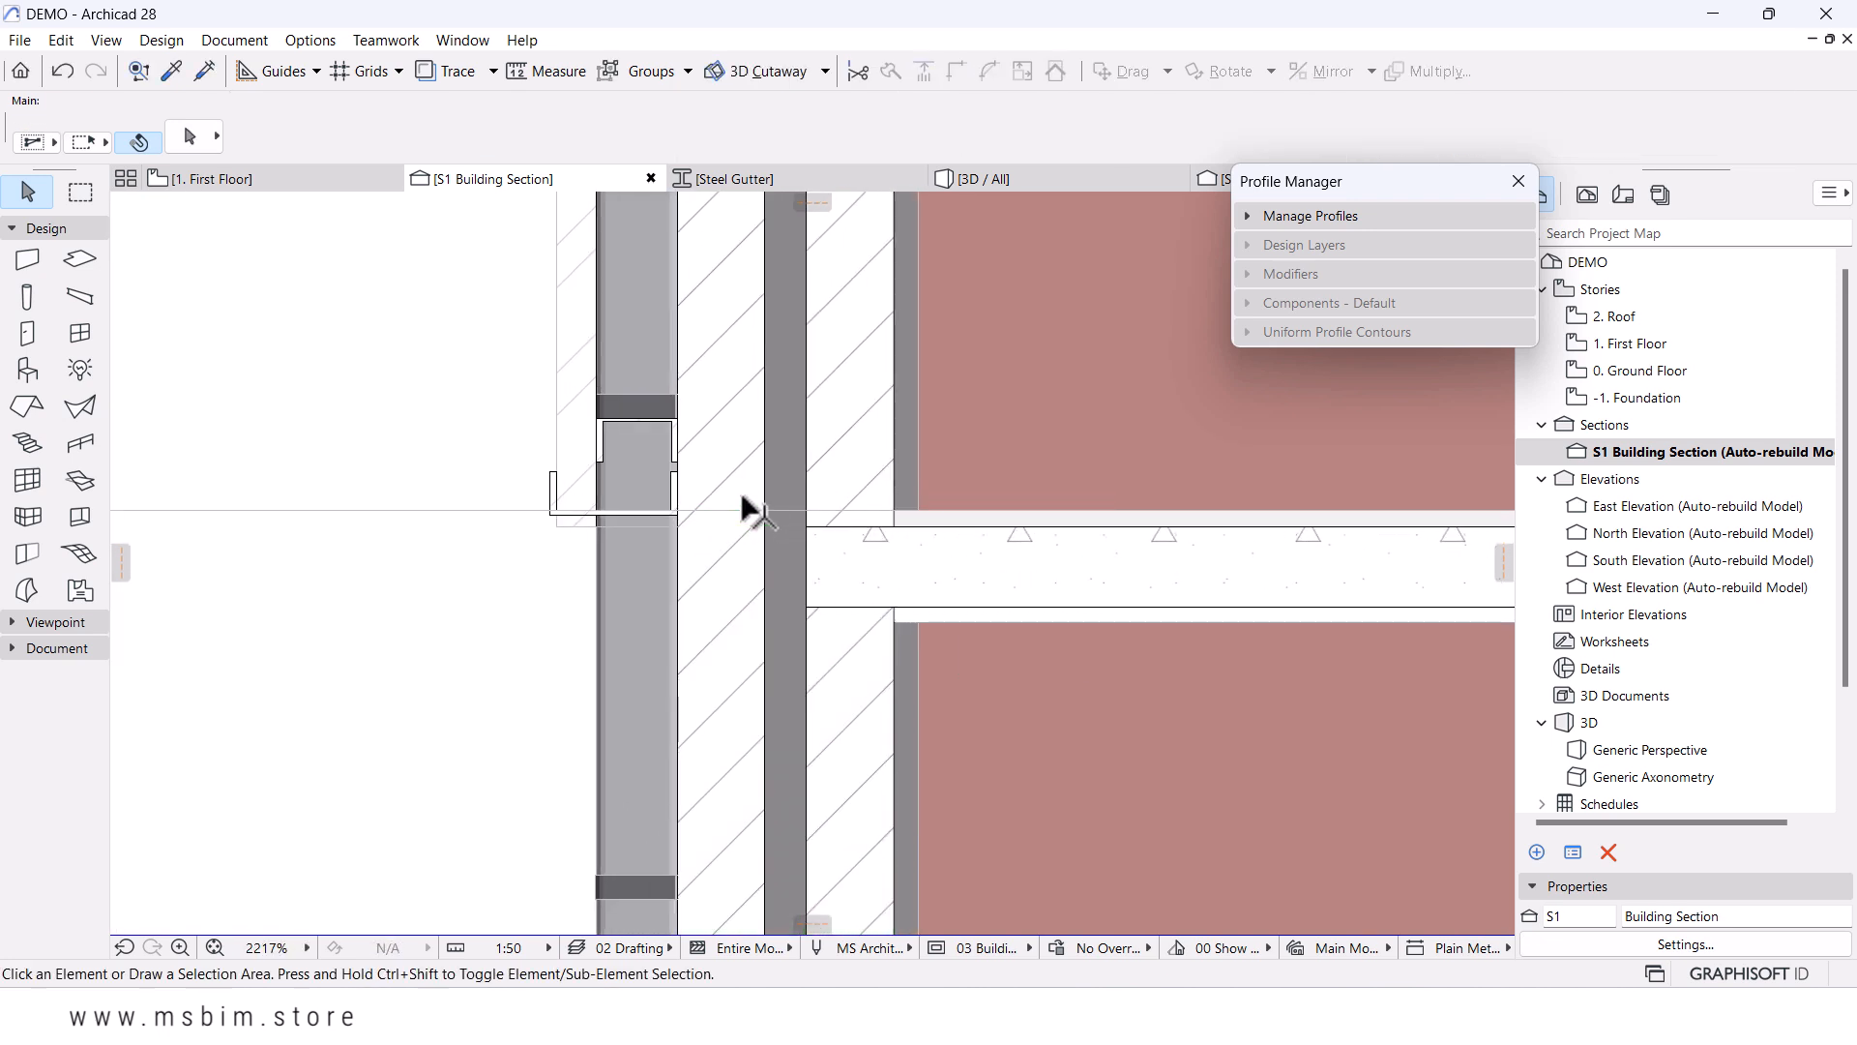
scroll(774, 517, "down", 8)
scroll(700, 532, "up", 5)
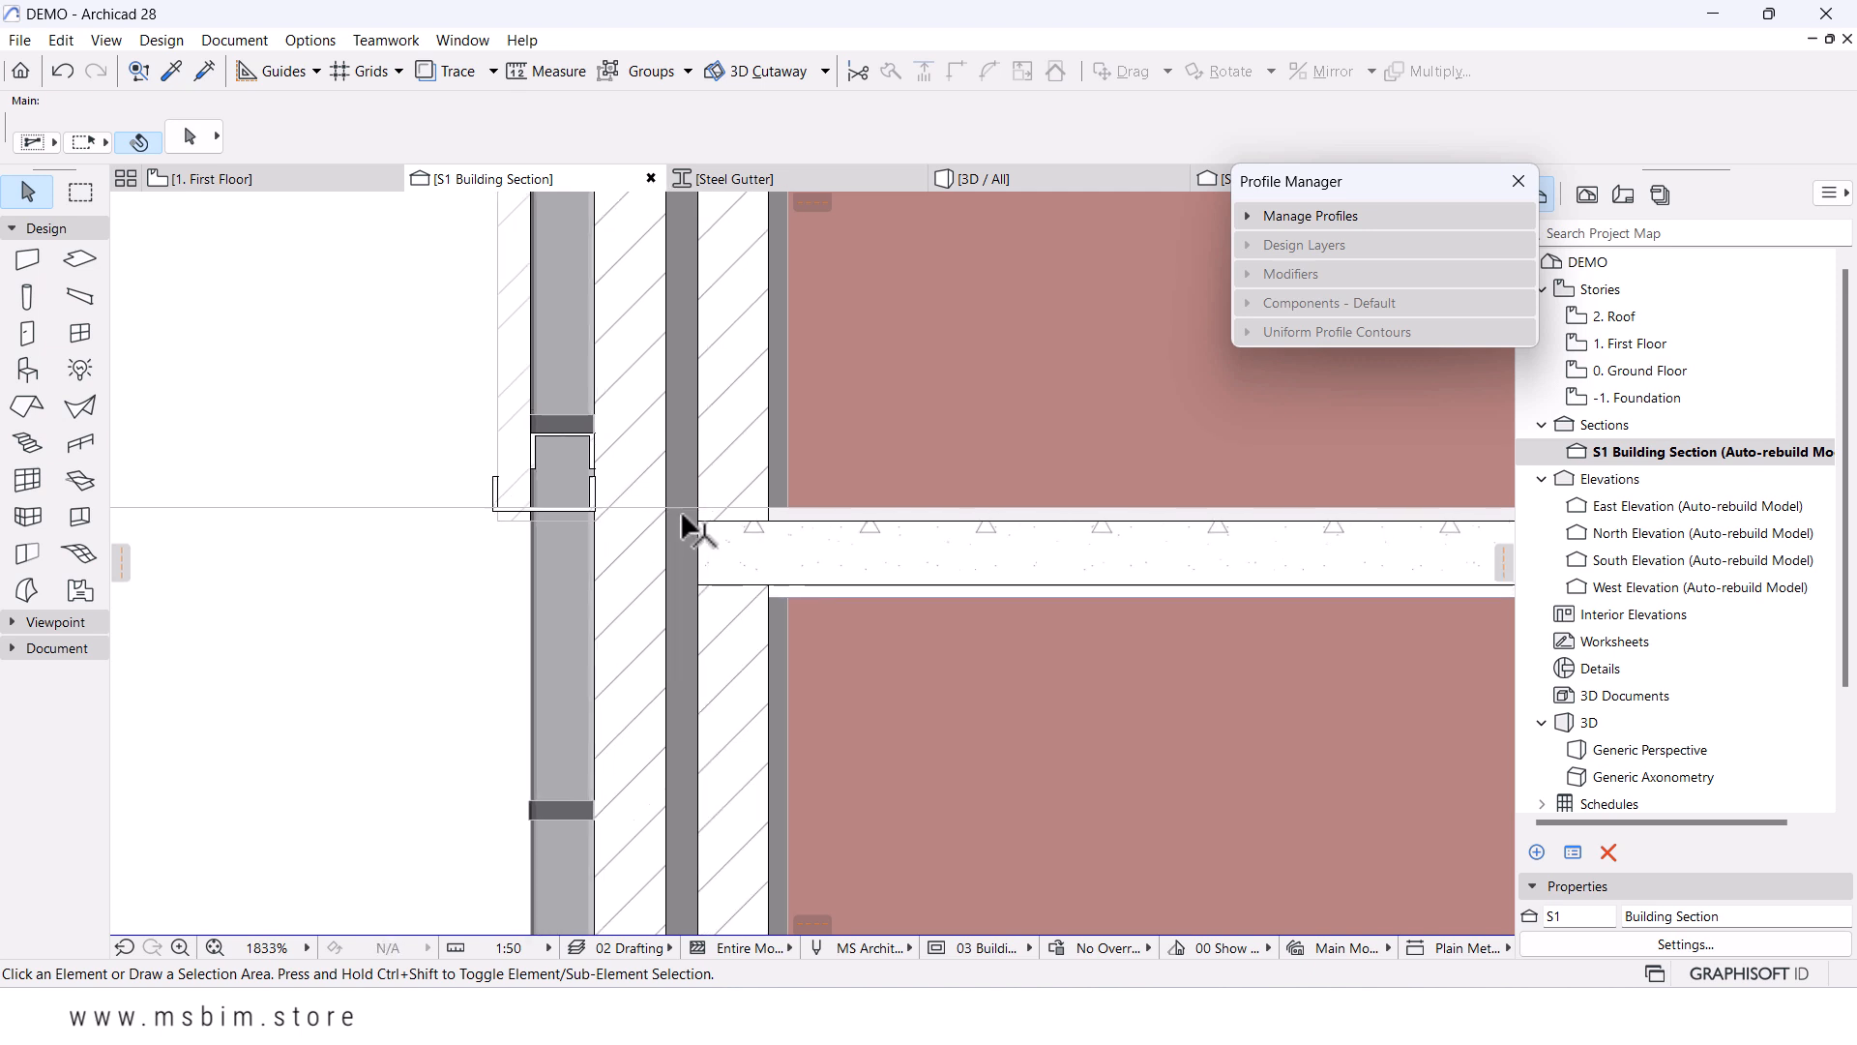
- Examine the wall, slab, foundation and roof junctions throughout the building section
mouse_move(681, 509)
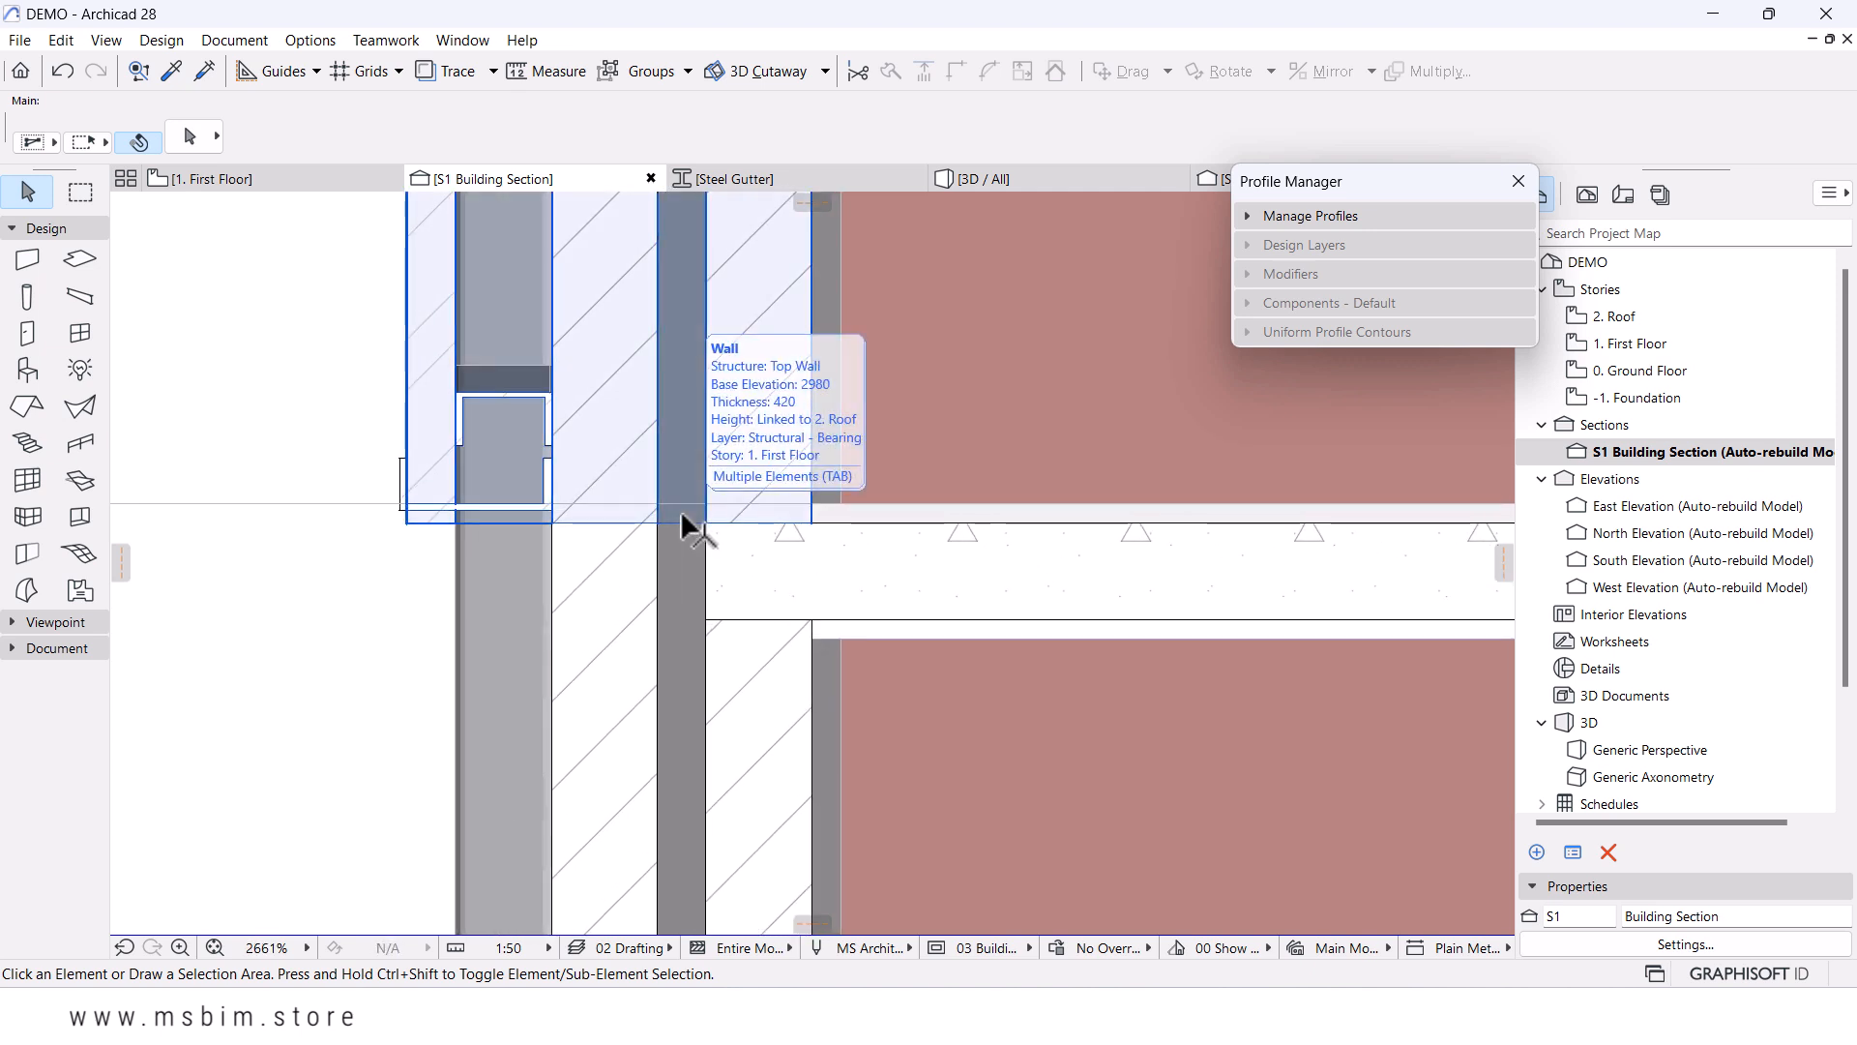
scroll(880, 596, "down", 3)
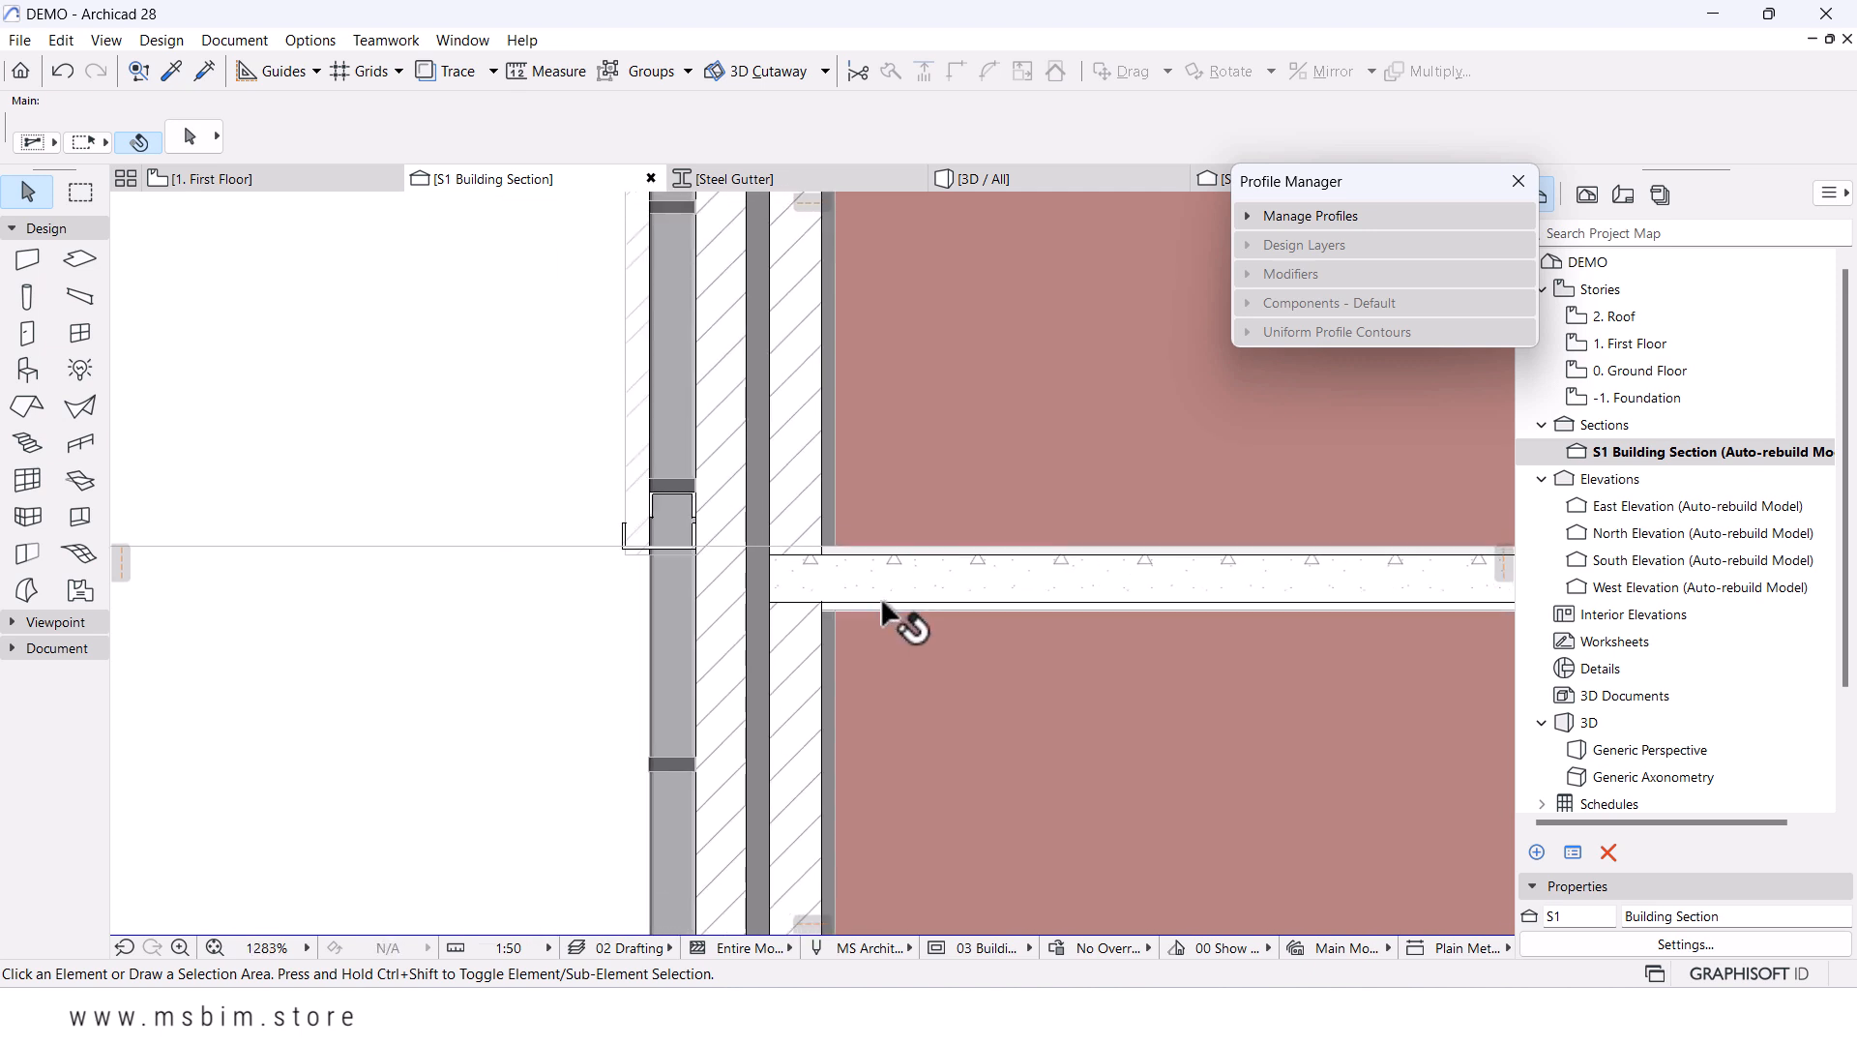
mouse_move(880, 596)
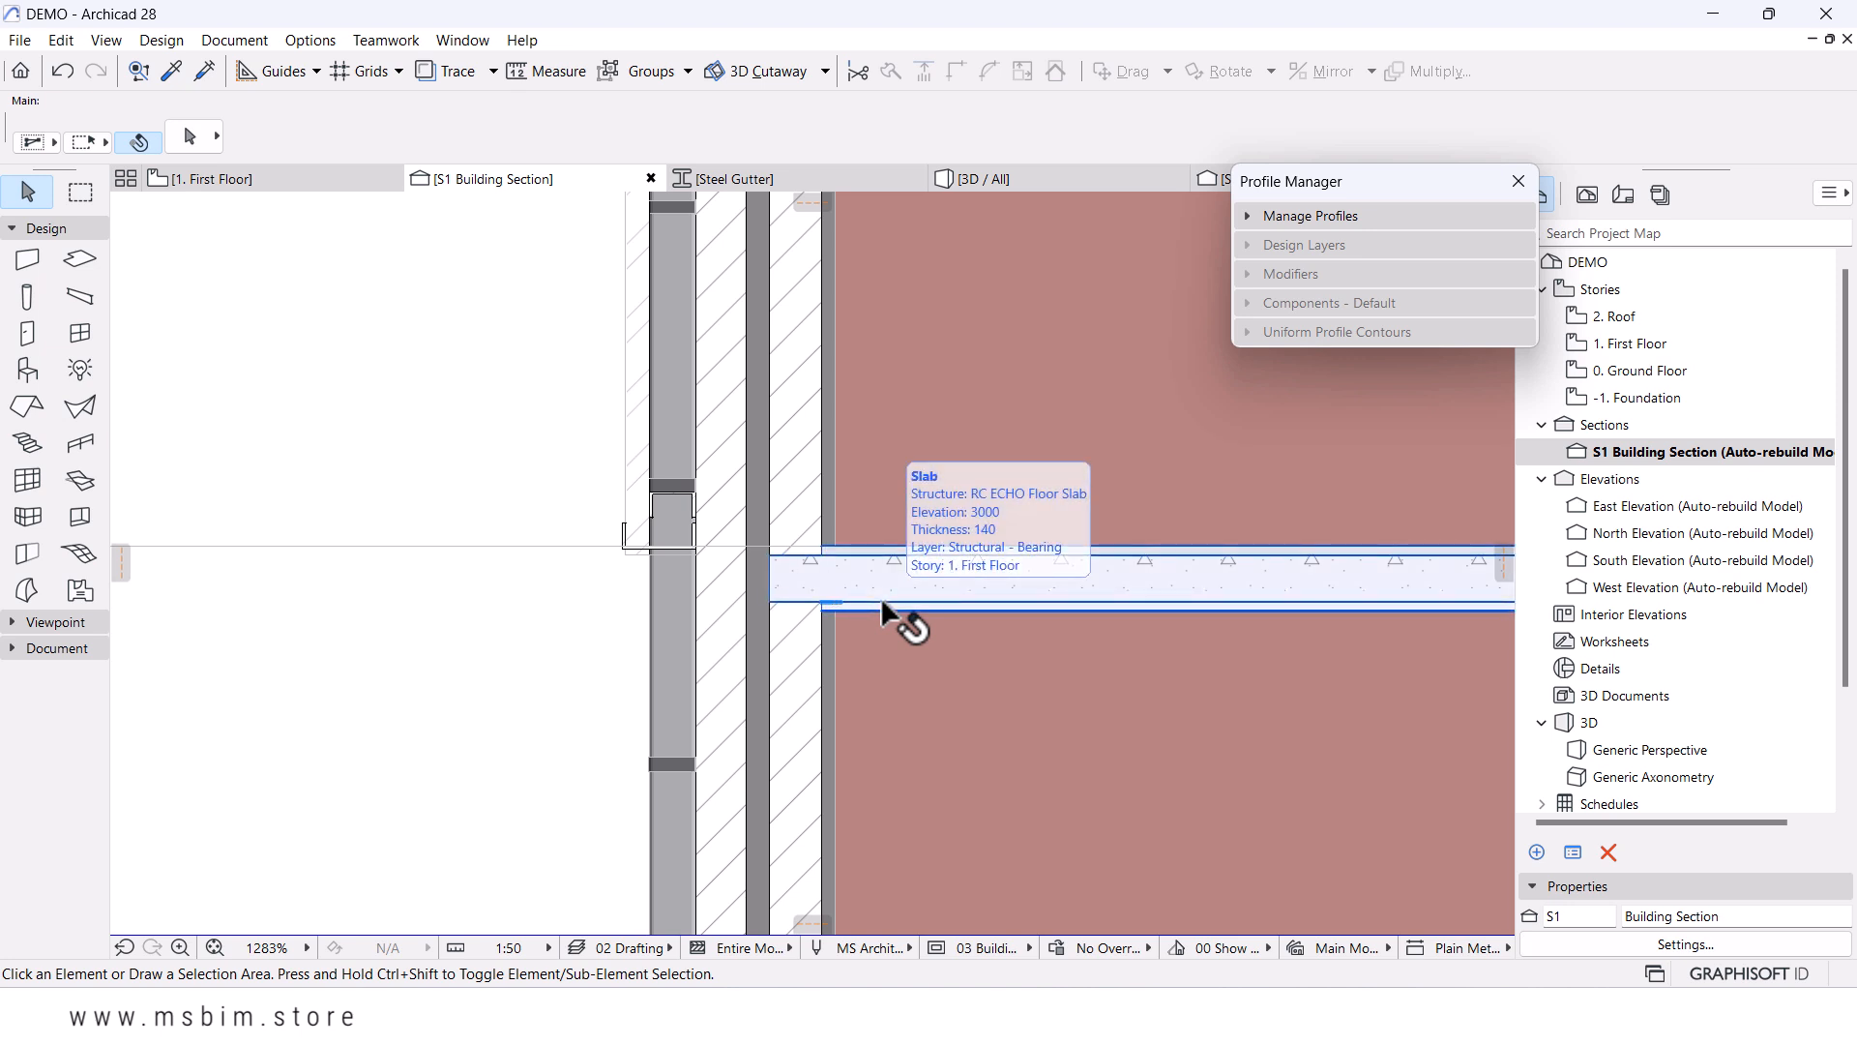
scroll(880, 595, "down", 5)
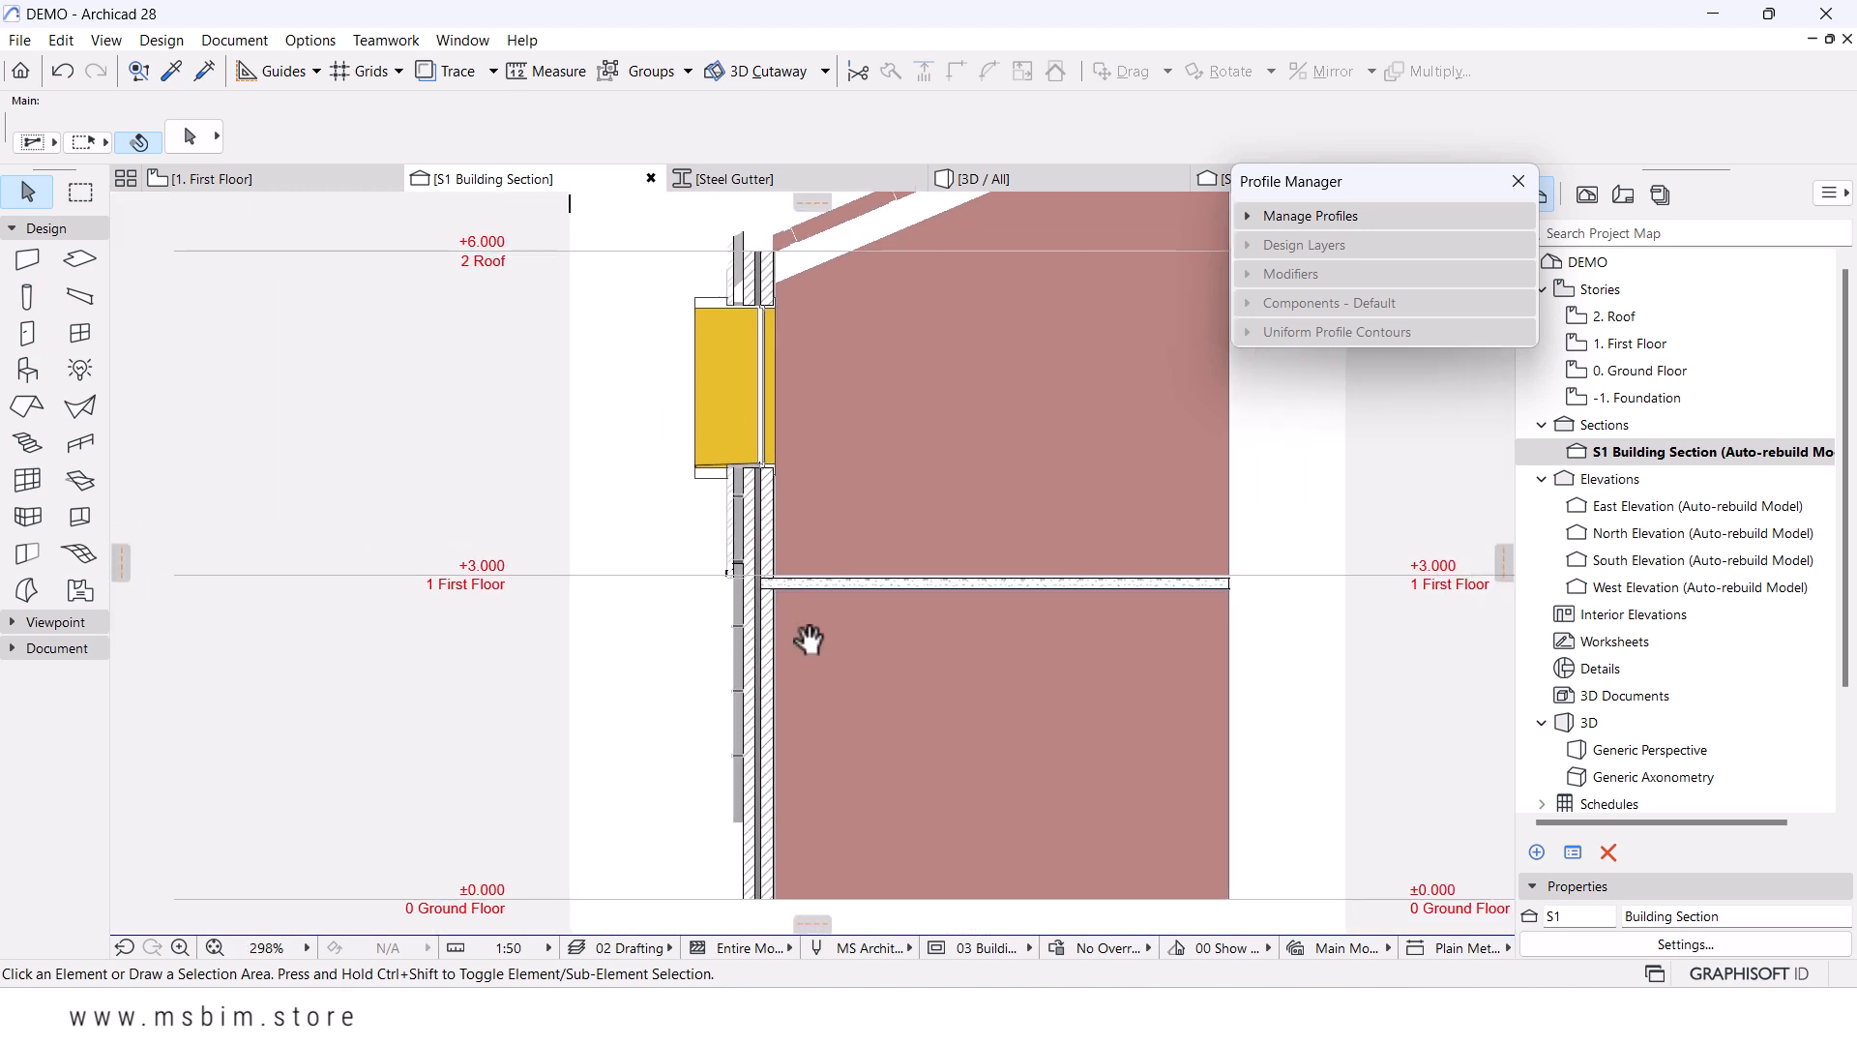
mouse_move(817, 452)
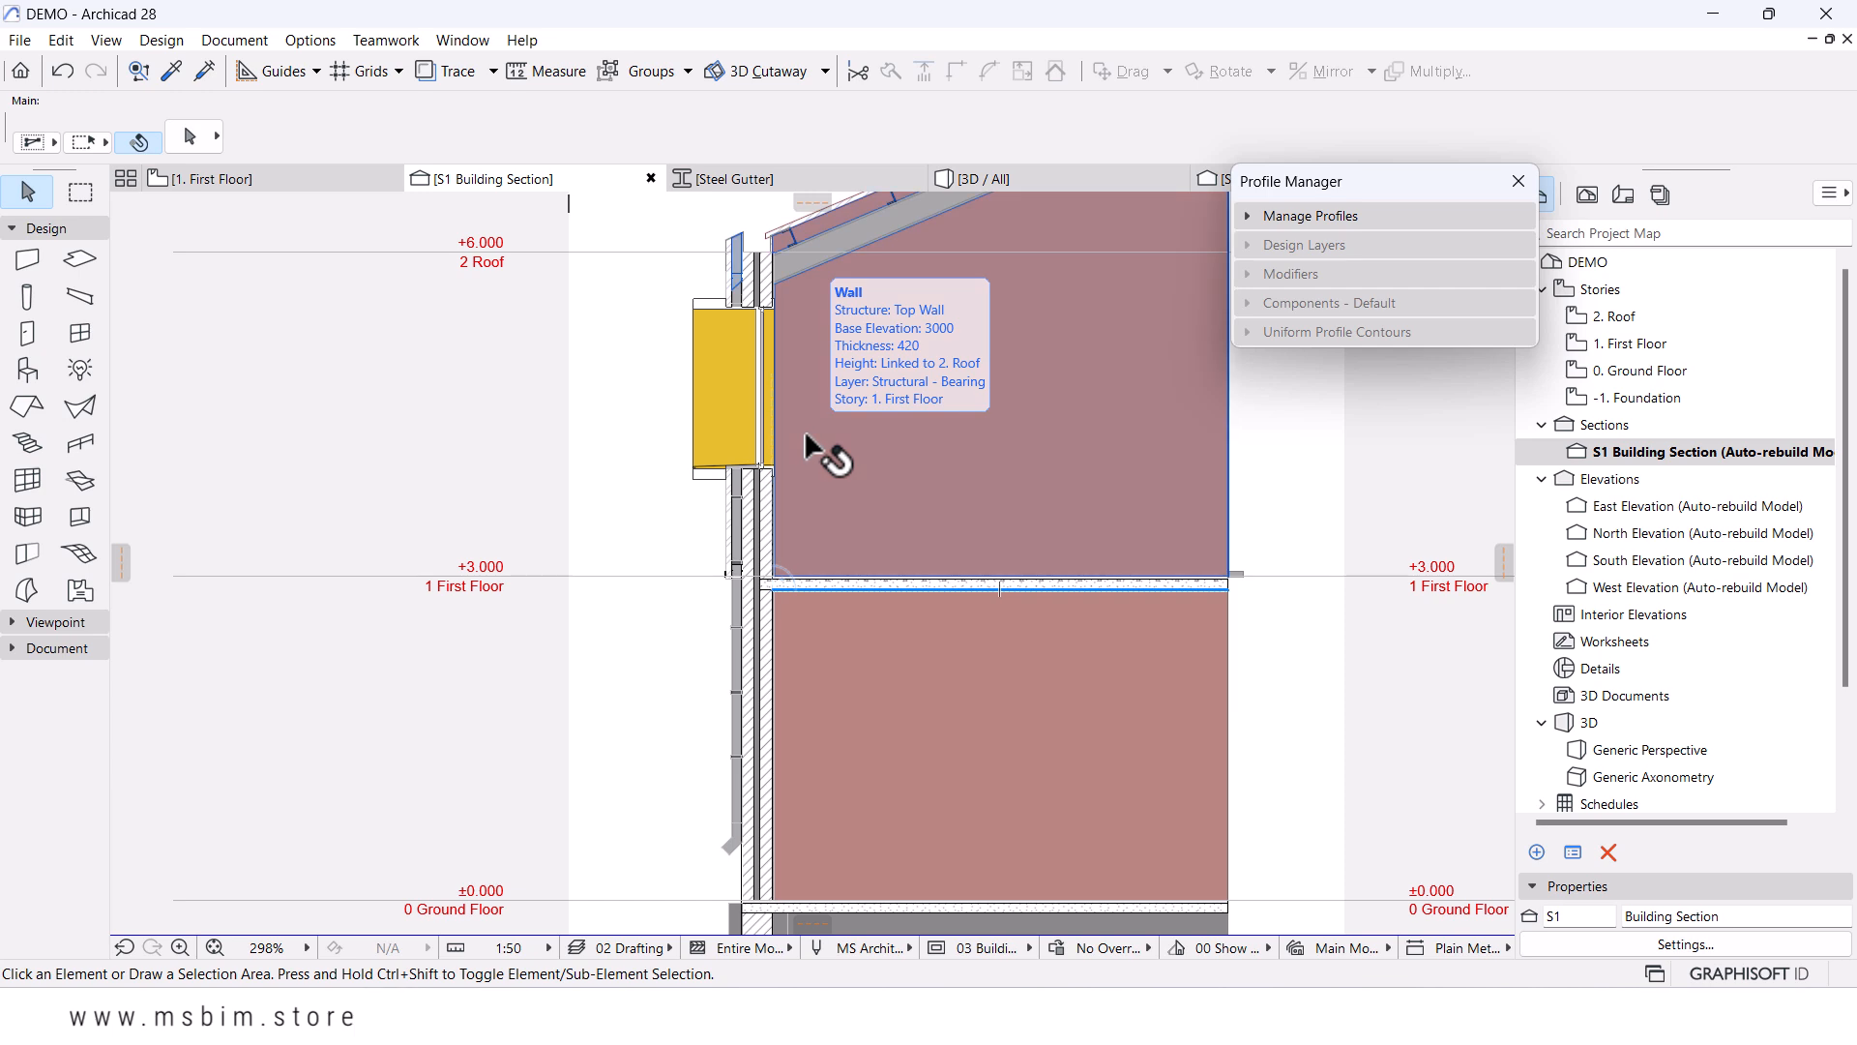
scroll(1091, 583, "up", 1)
middle_click_drag(757, 657, 898, 423)
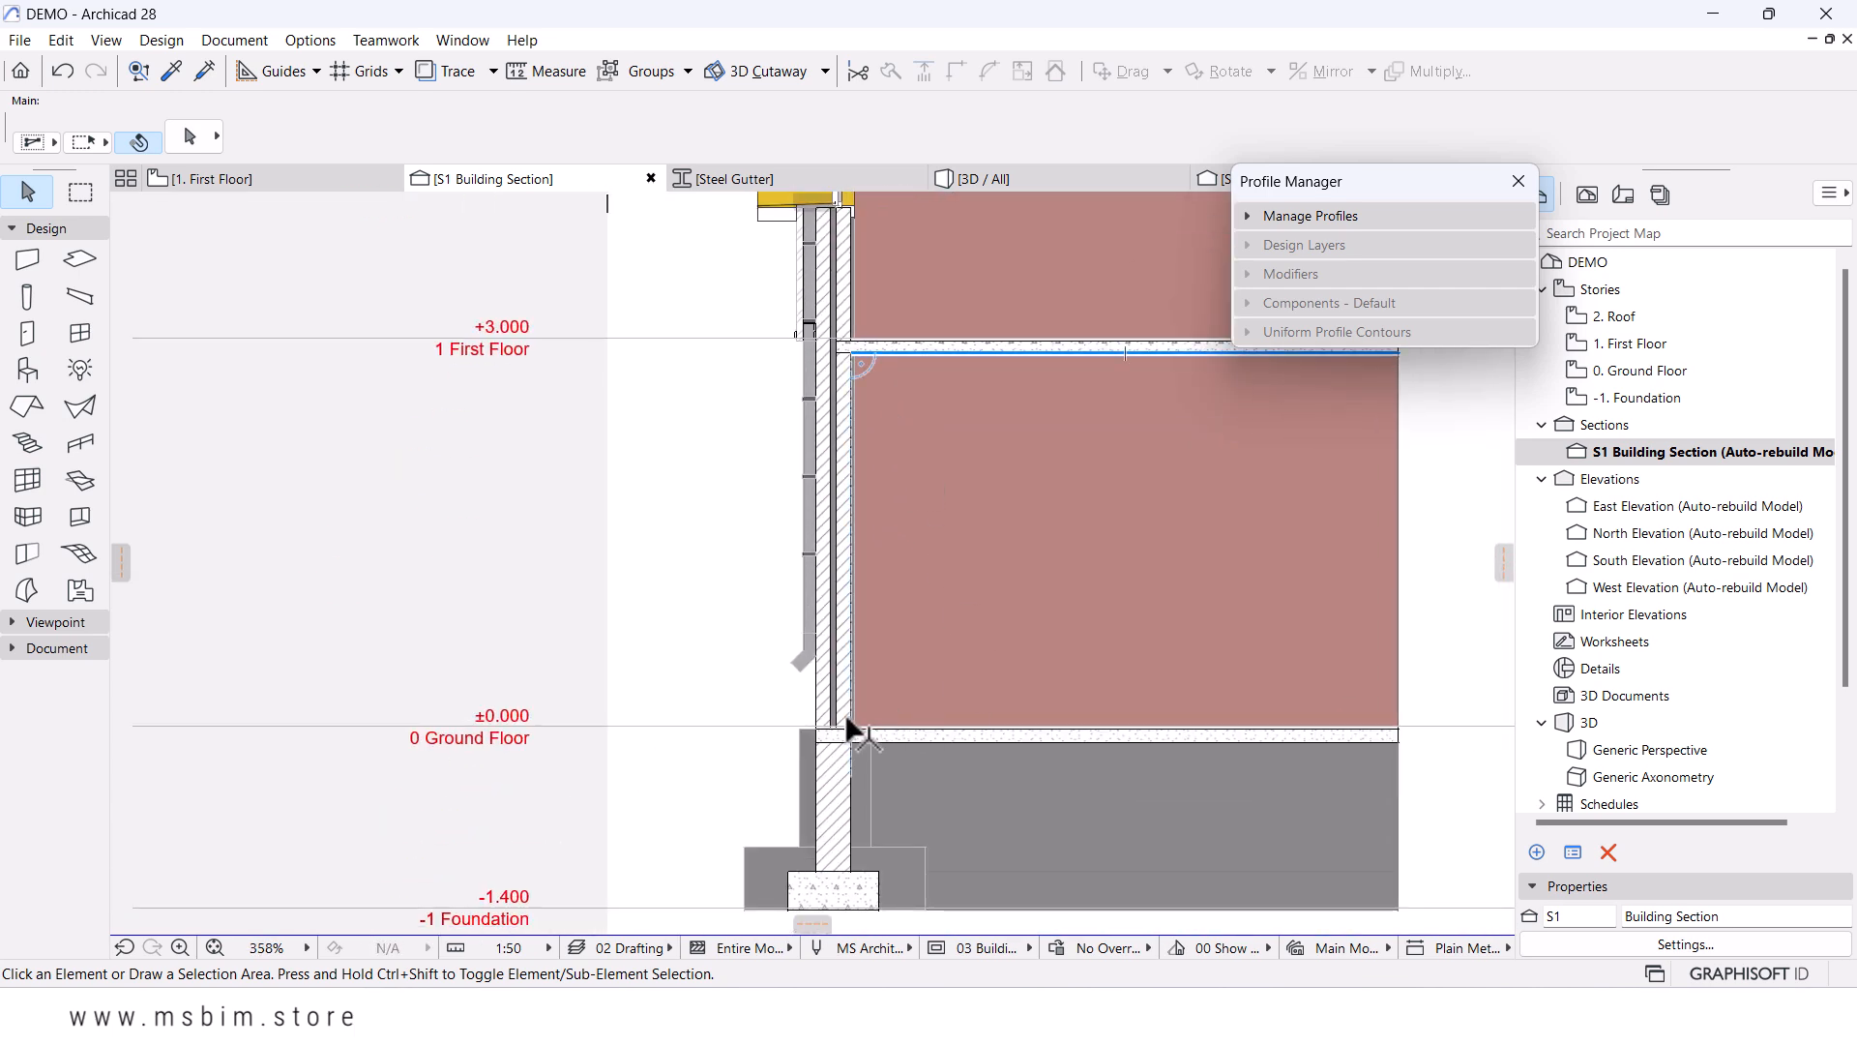
scroll(849, 732, "up", 6)
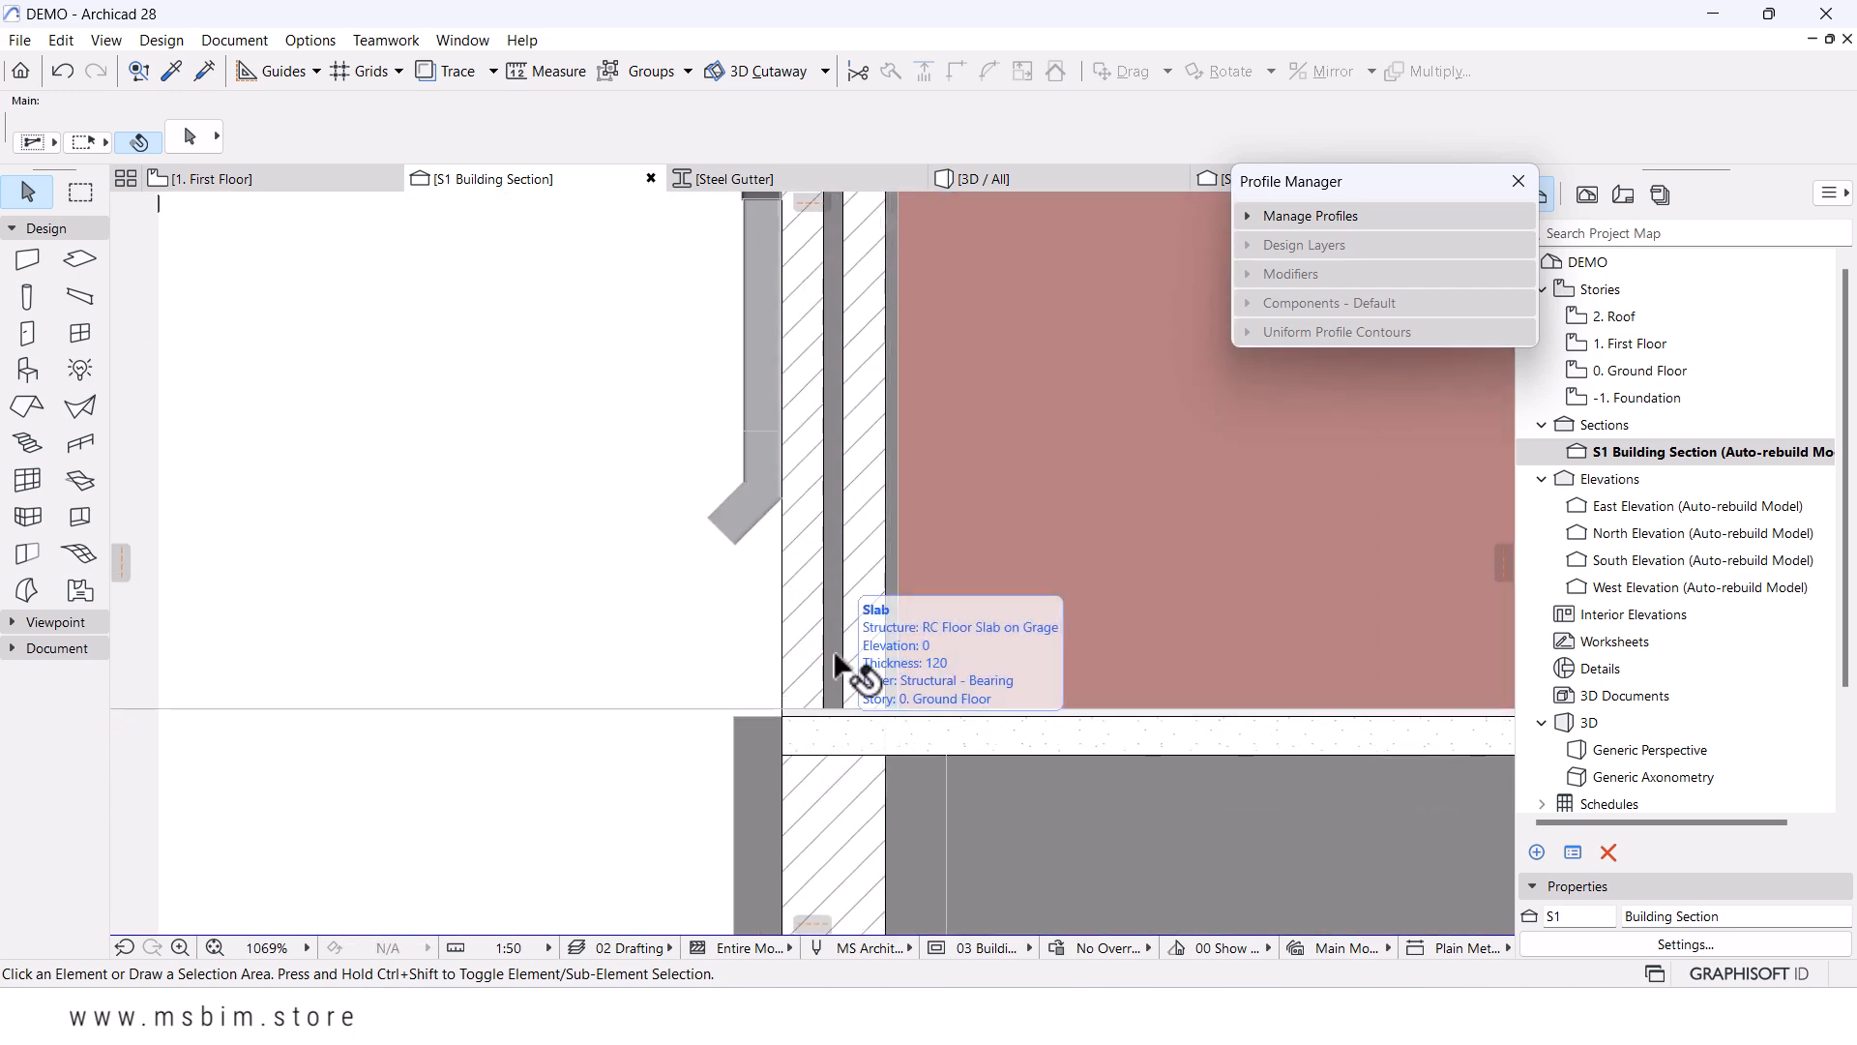
scroll(830, 619, "down", 6)
middle_click_drag(867, 619, 798, 648)
scroll(867, 638, "down", 3)
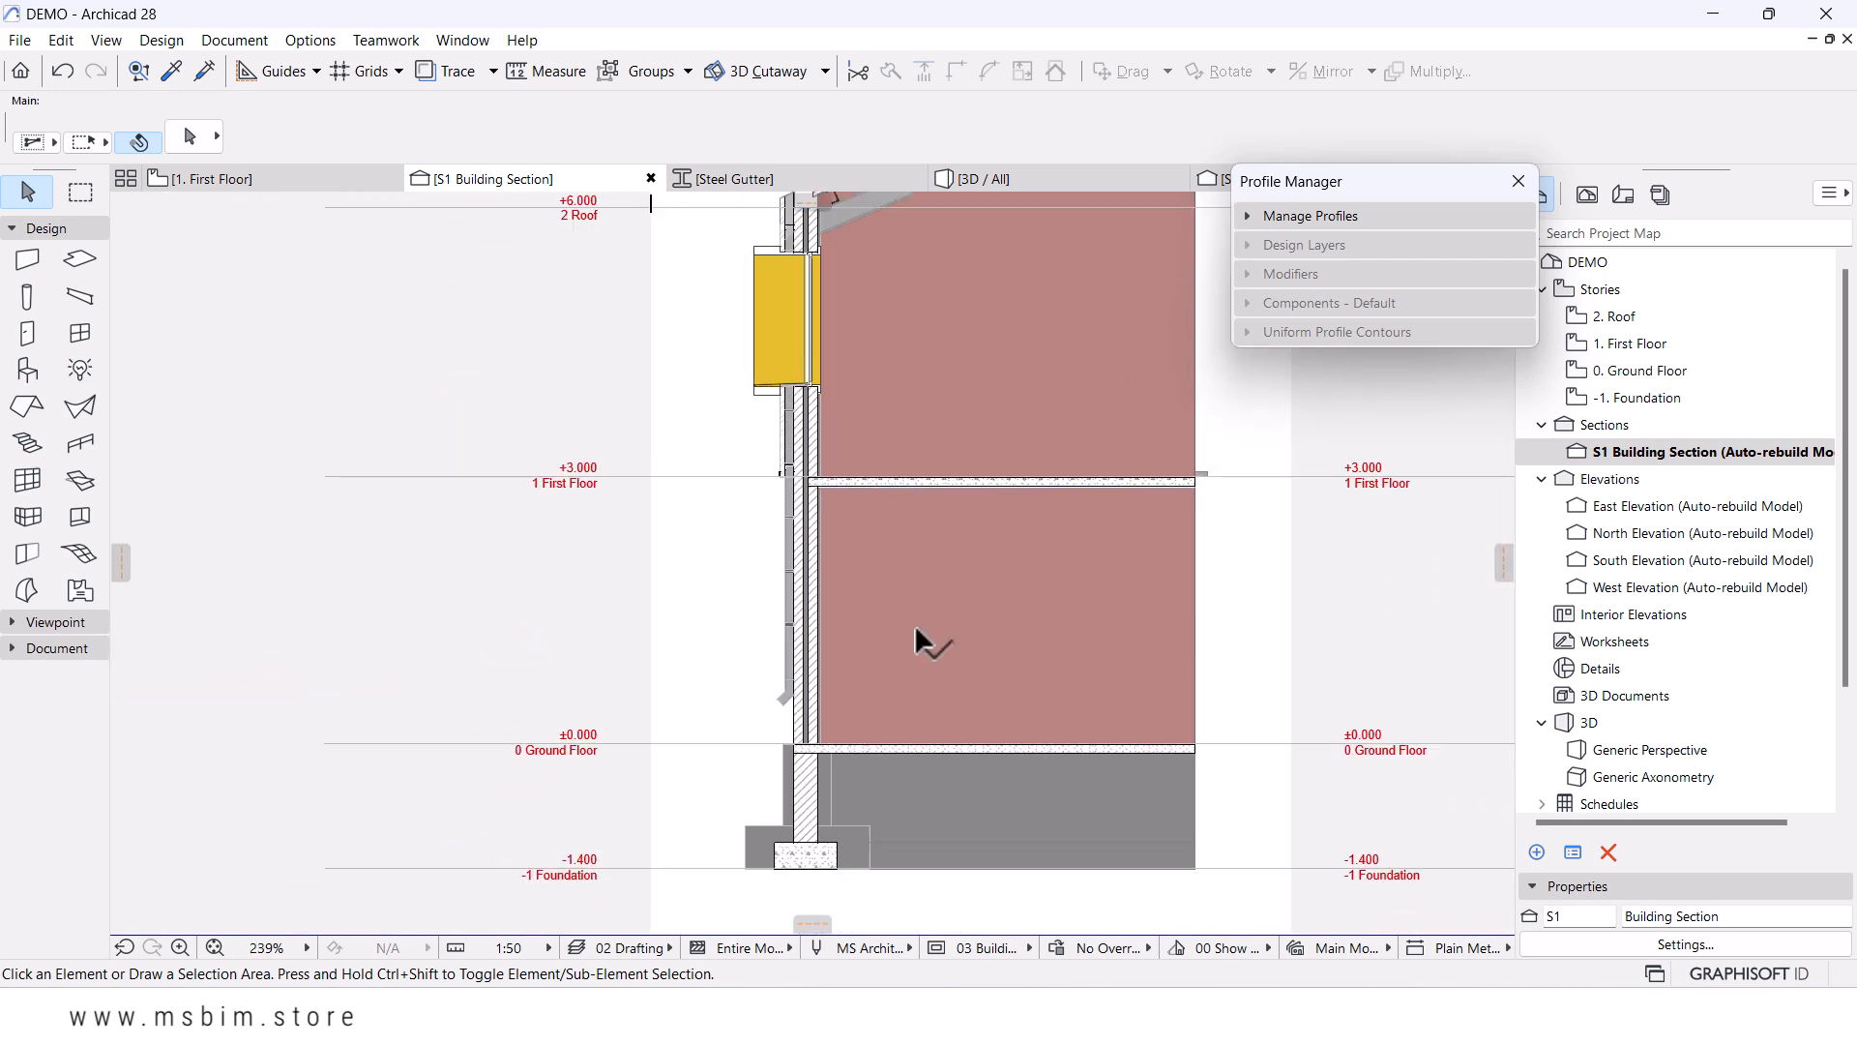
scroll(793, 439, "up", 4)
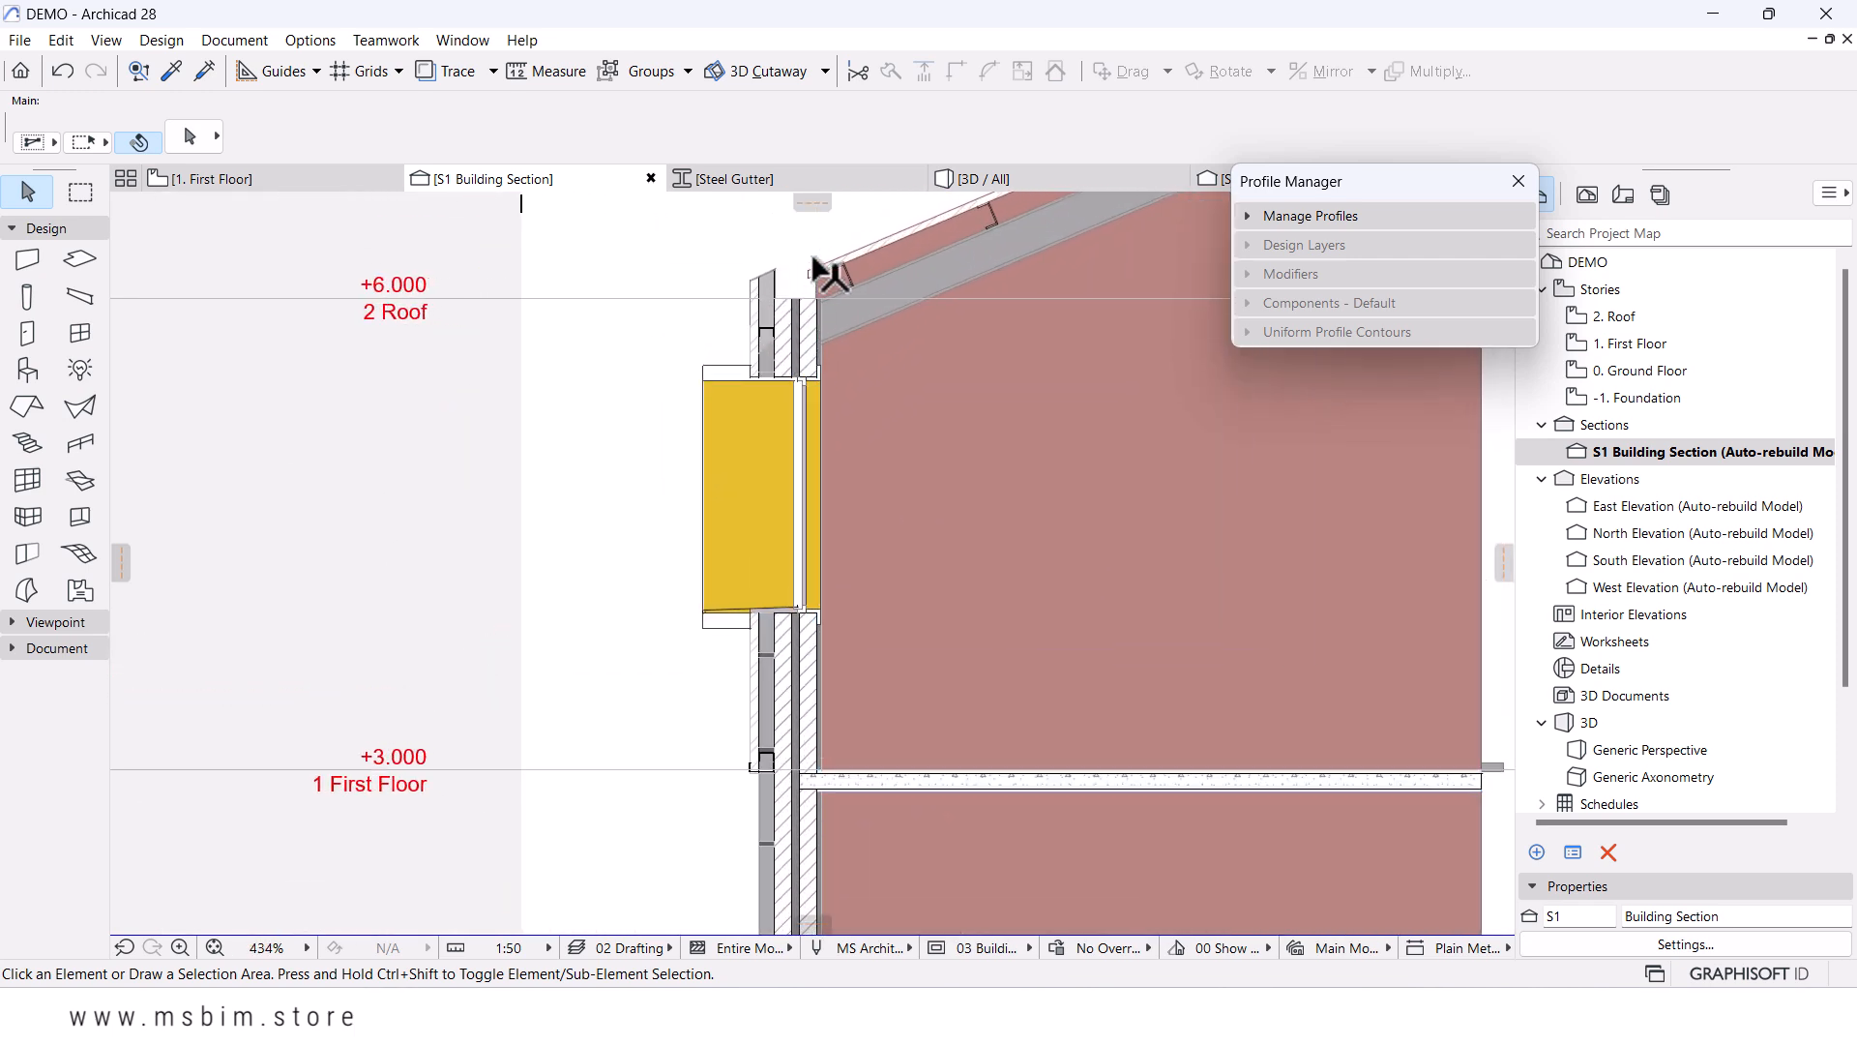
scroll(818, 296, "up", 10)
scroll(762, 363, "down", 4)
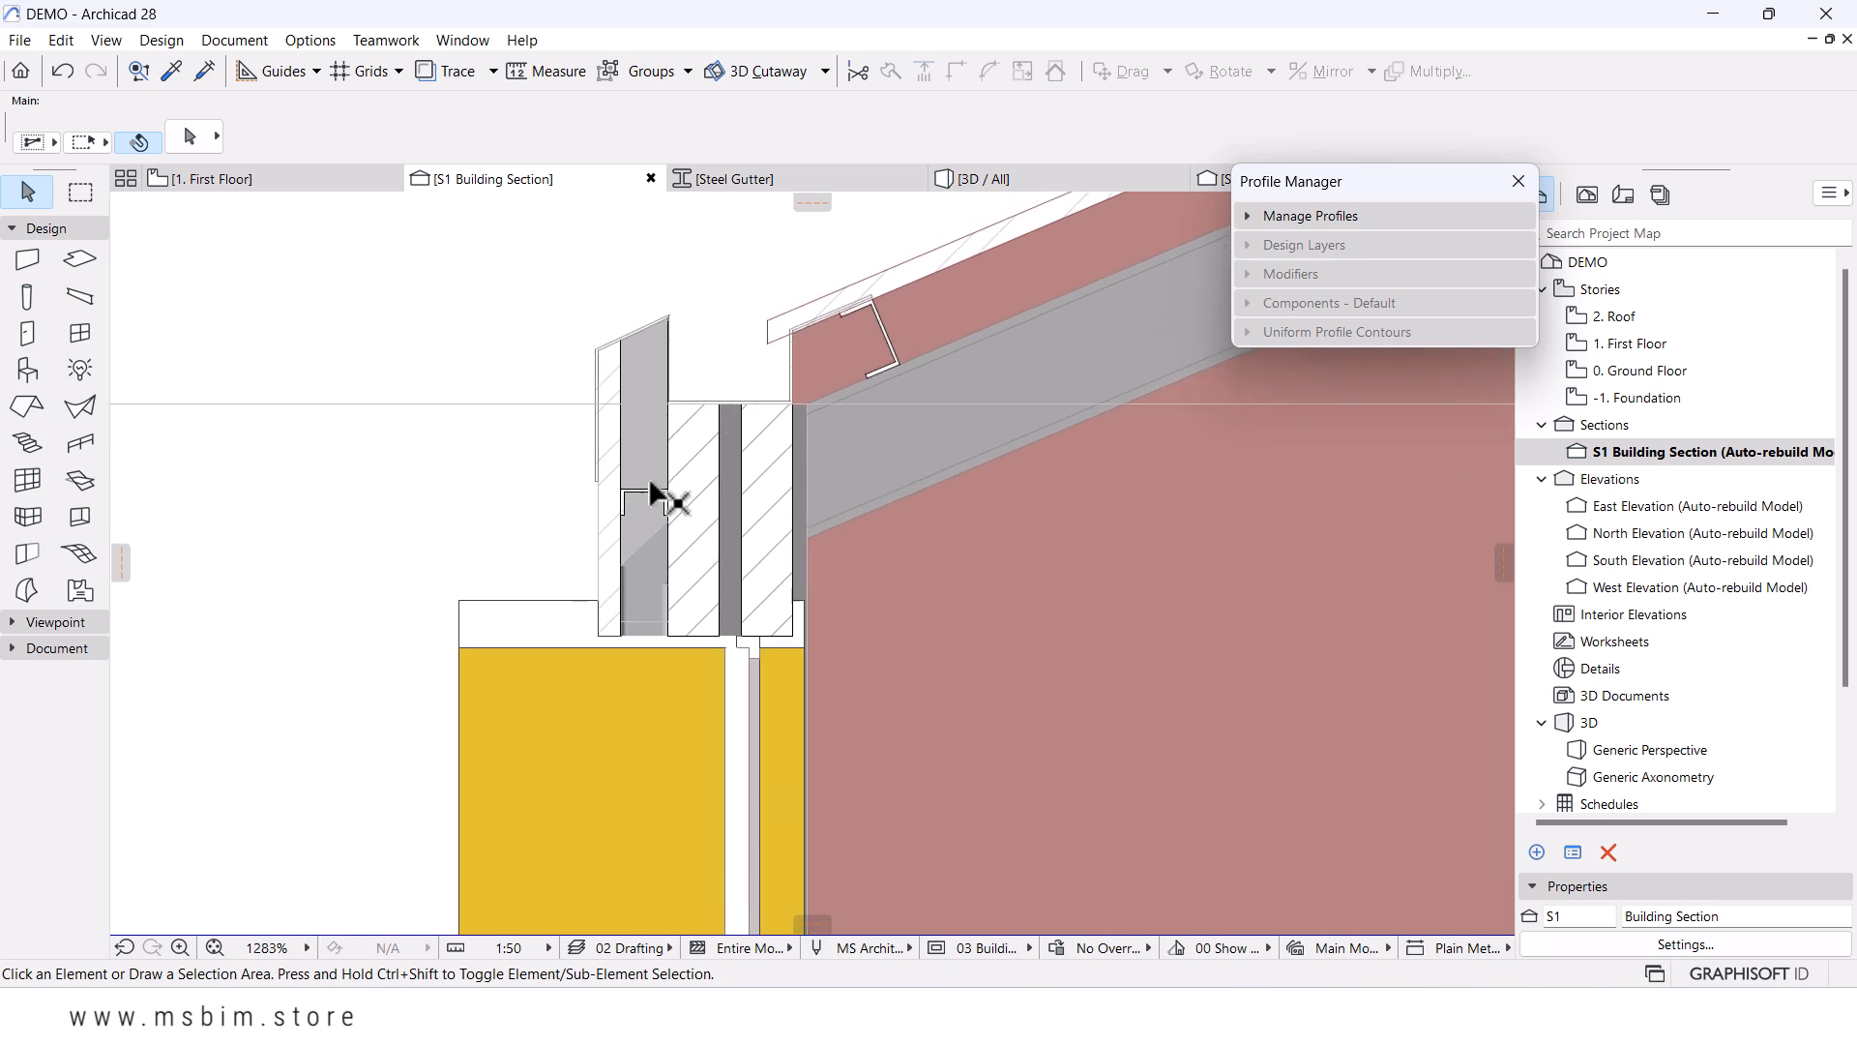
middle_click_drag(648, 478, 714, 375)
scroll(750, 382, "down", 6)
middle_click_drag(782, 532, 809, 397)
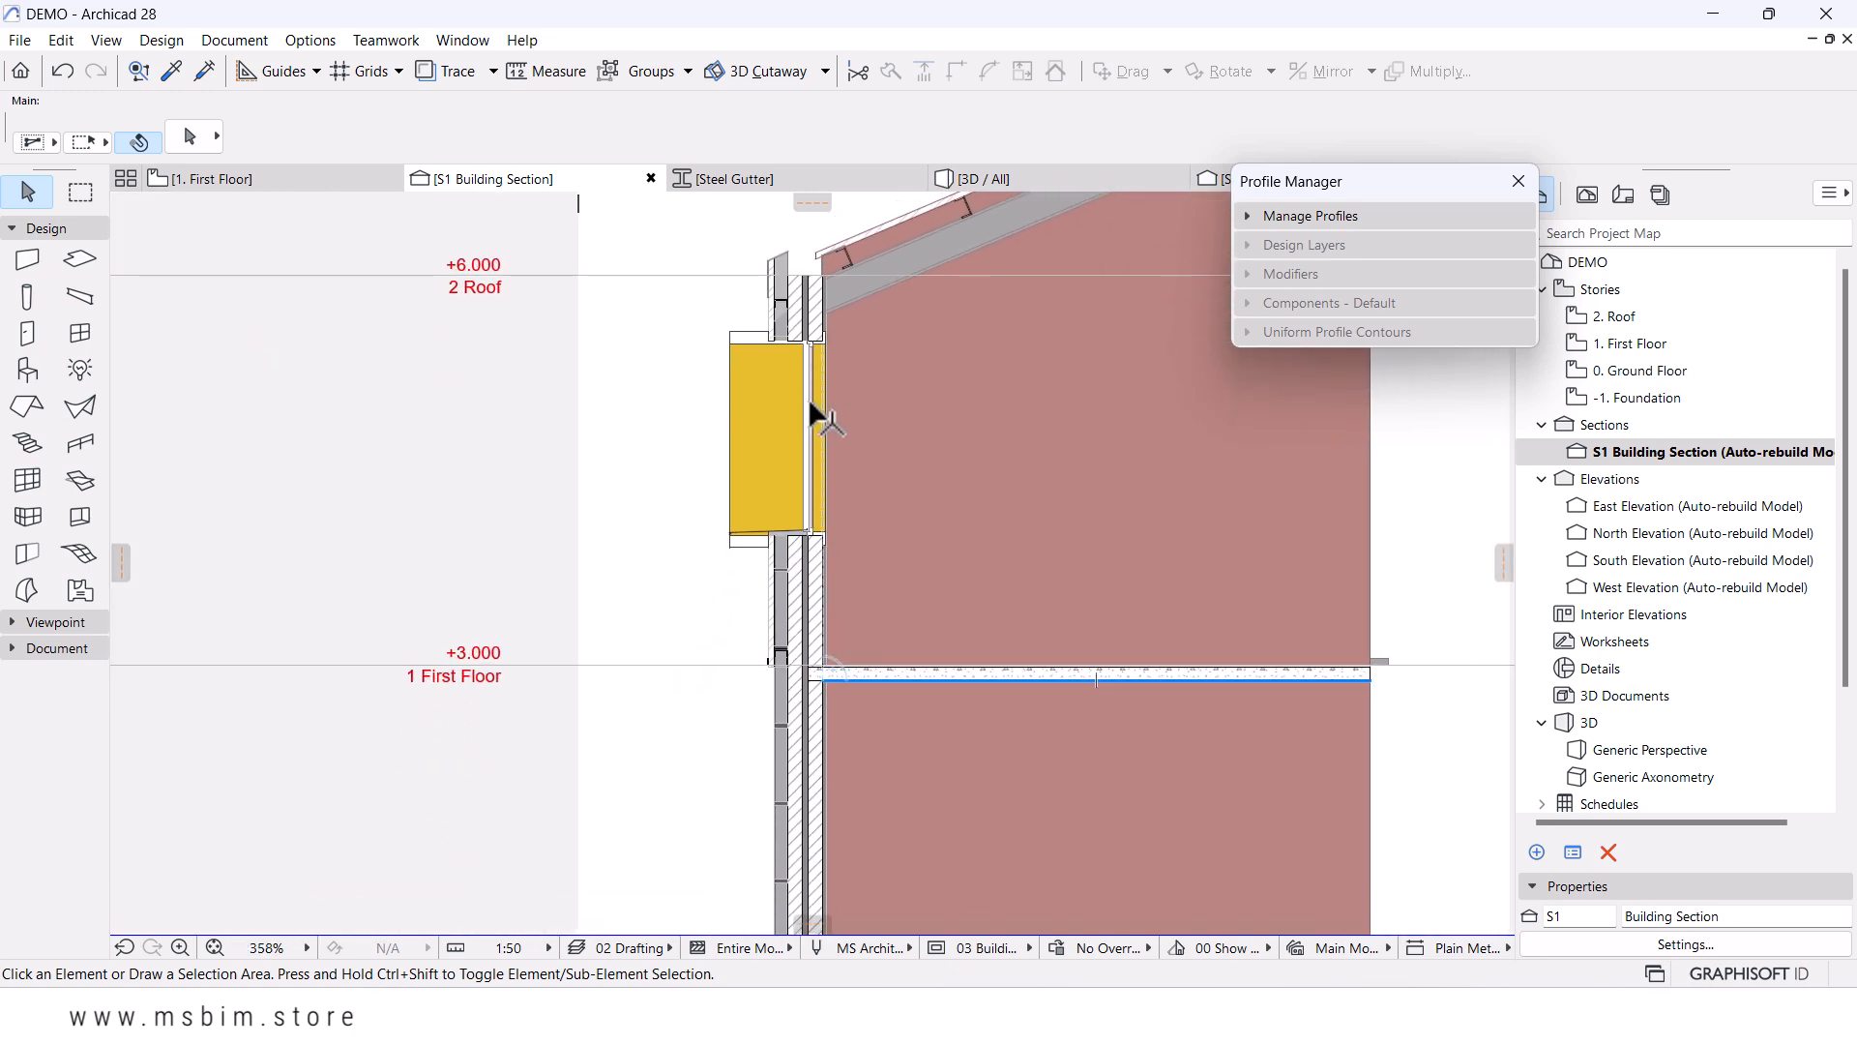
scroll(809, 410, "down", 2)
- Open the 3D view of the building and apply the MS Architectural 100 pen set to it
left_click(1002, 180)
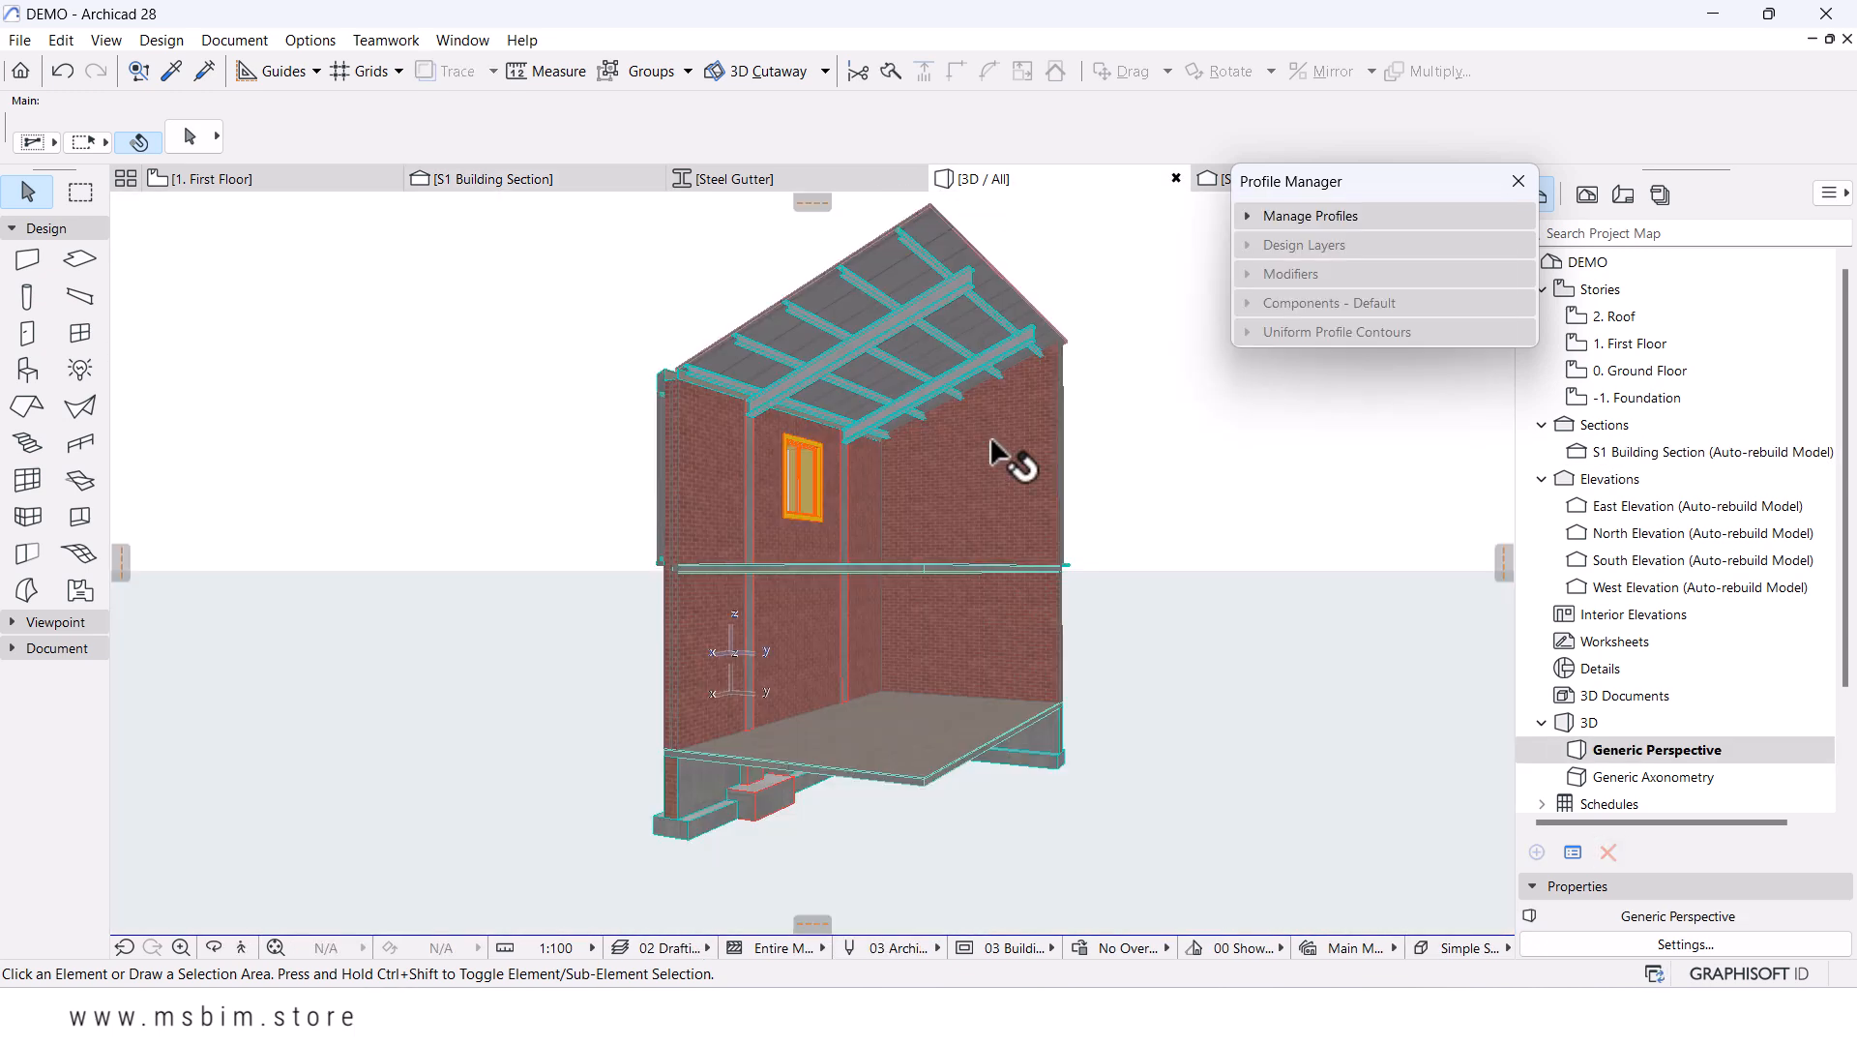
left_click(886, 950)
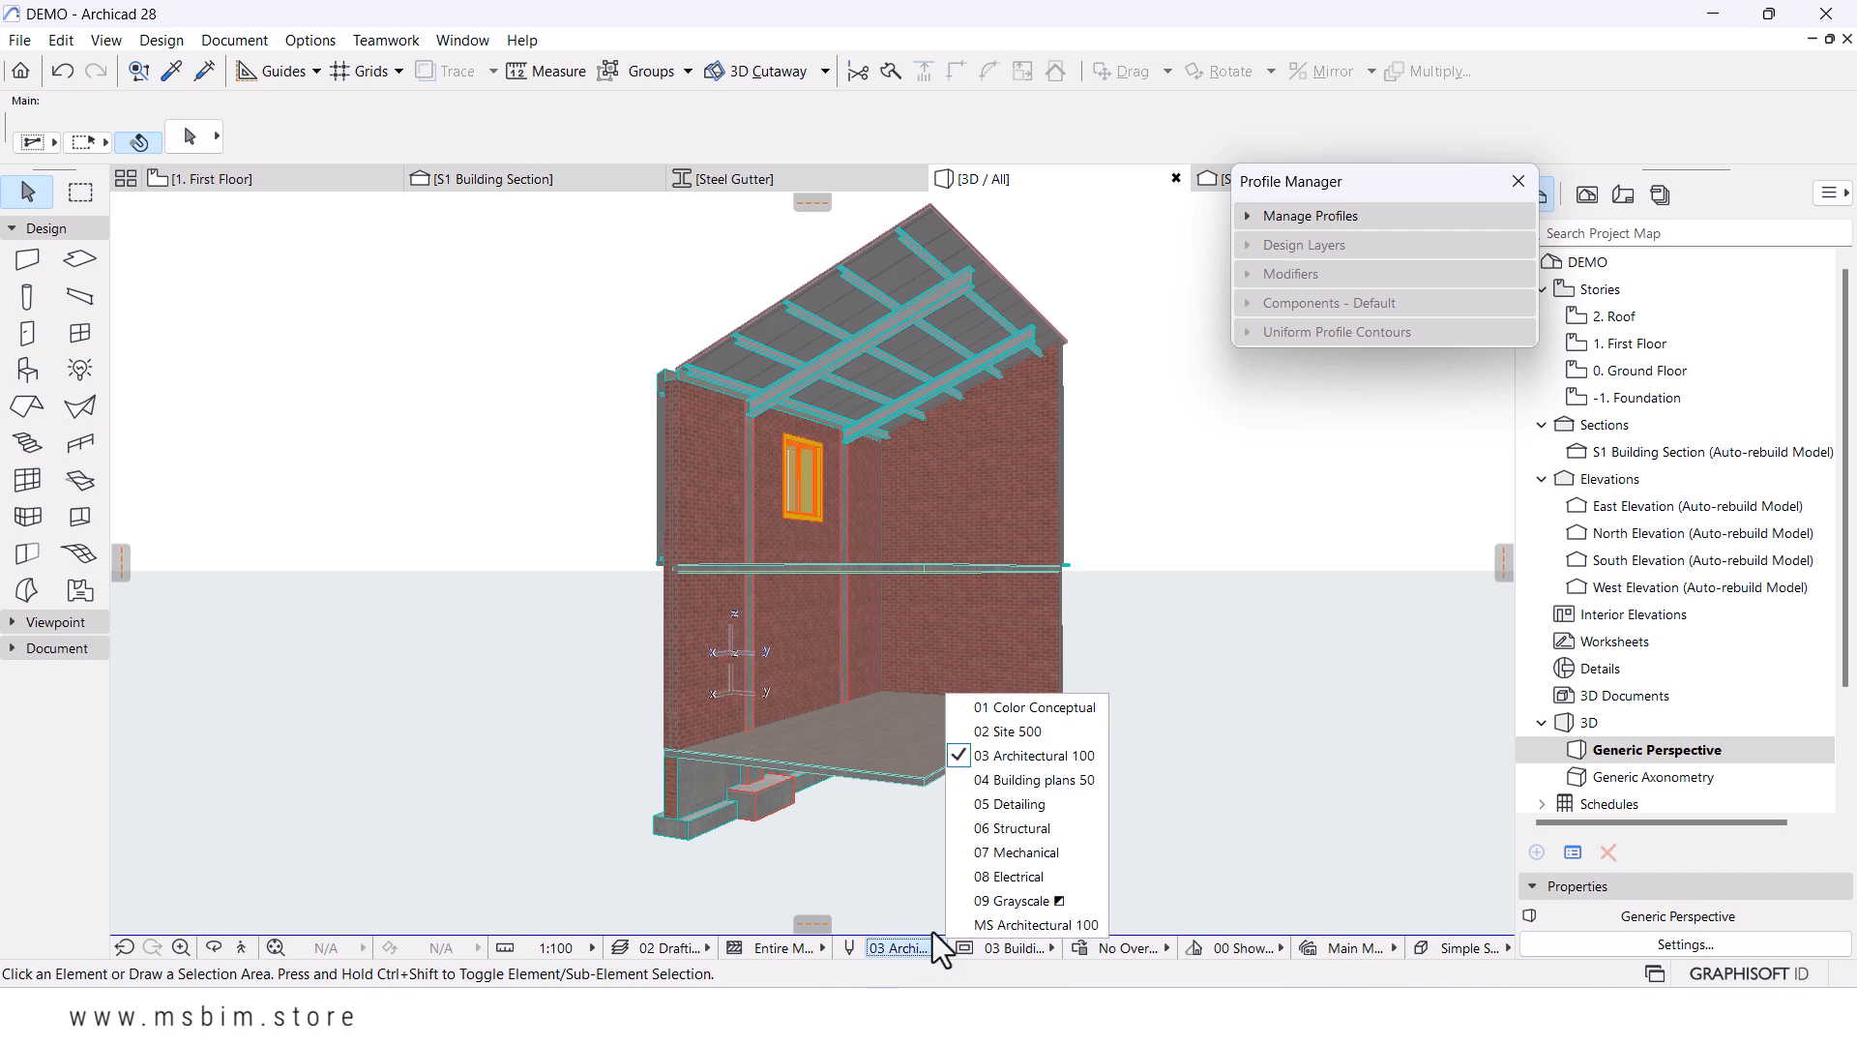
left_click(1001, 925)
middle_click_drag(797, 476, 1183, 590, "shift")
left_click_drag(1183, 590, 1164, 629)
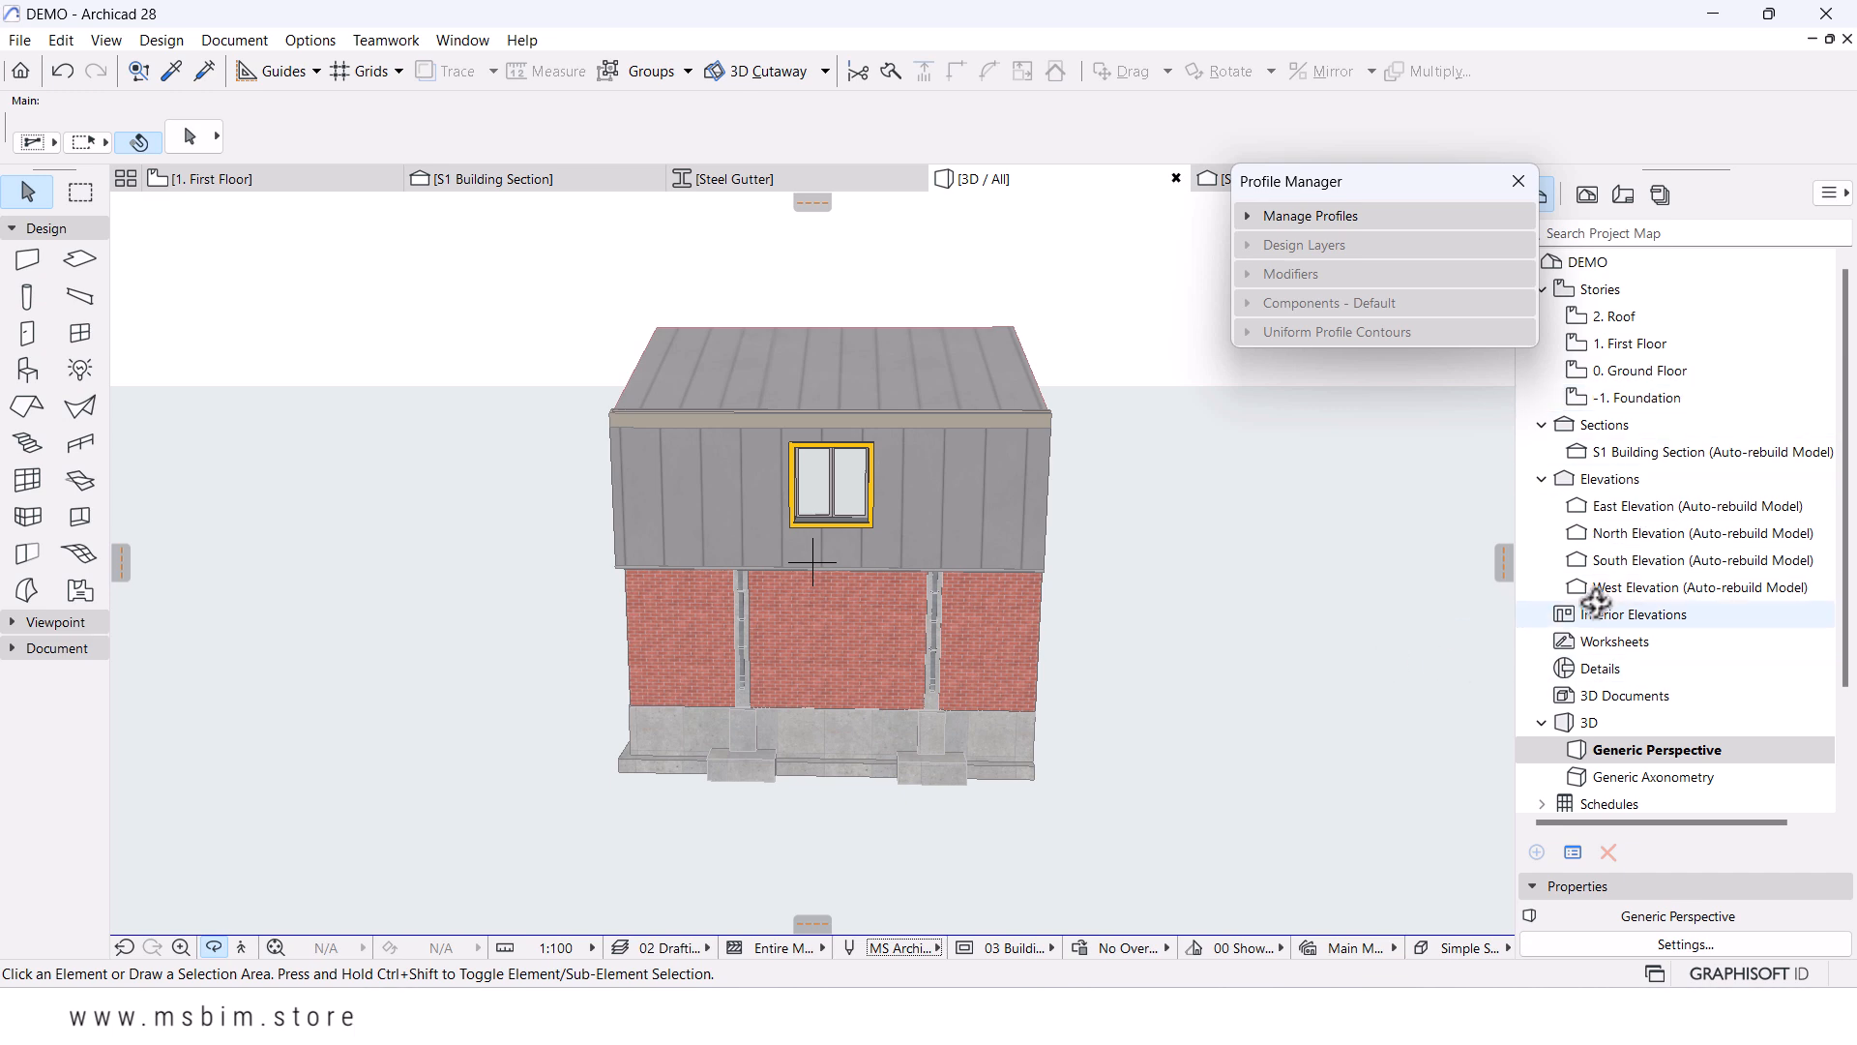
- Close the Profile Manager and open the saved S1 Building Section view from the View Map
left_click(1519, 182)
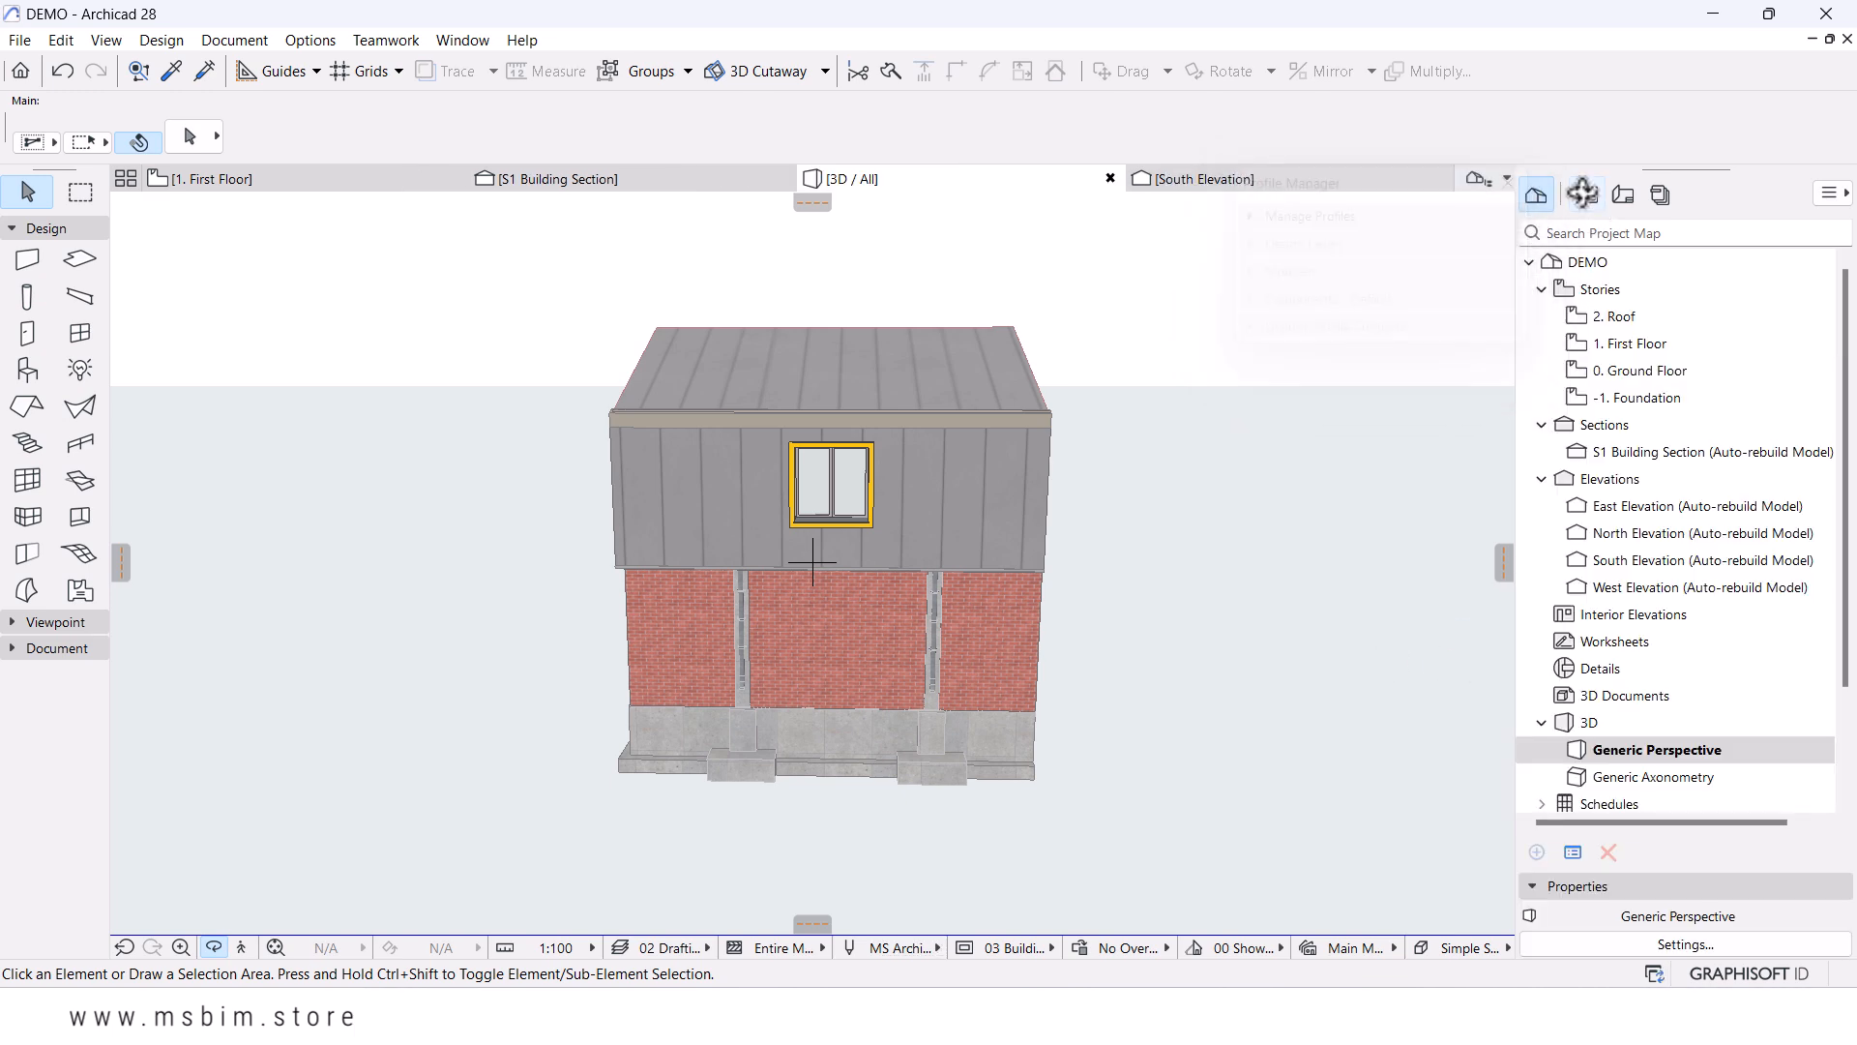
left_click(1586, 195)
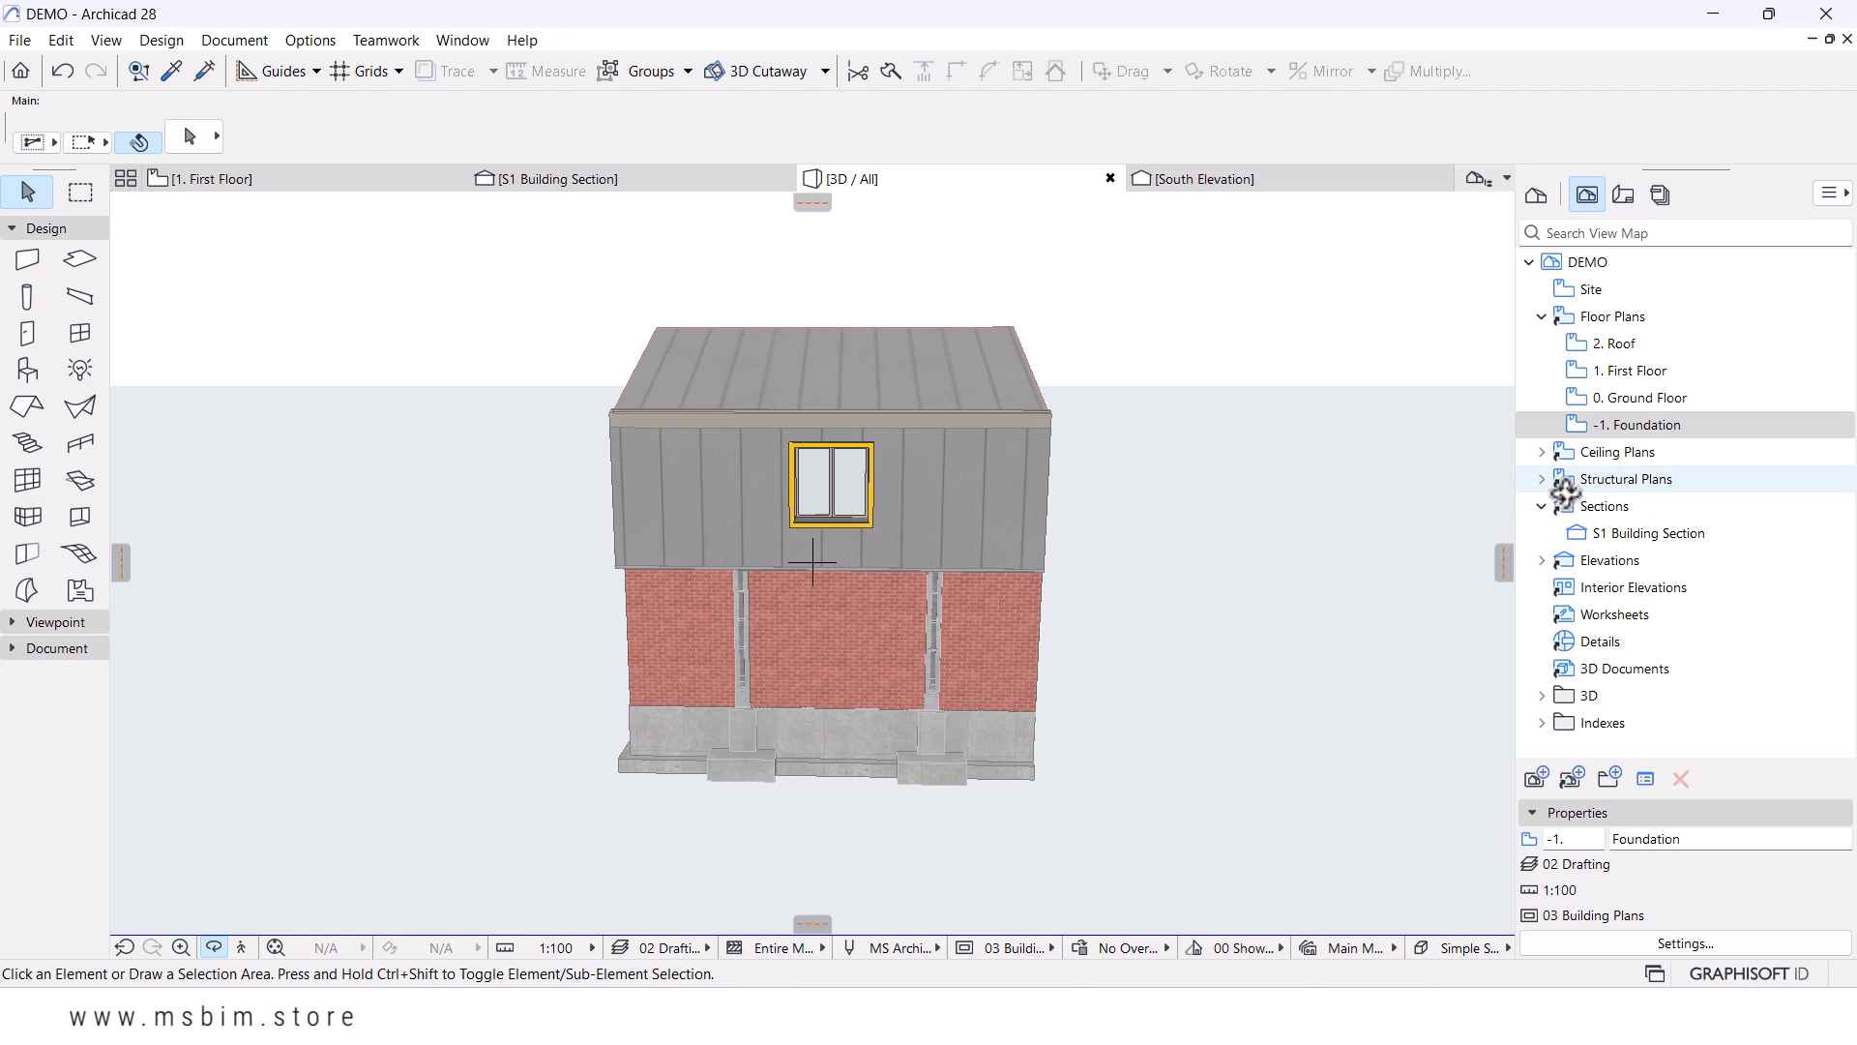
double_click(1626, 532)
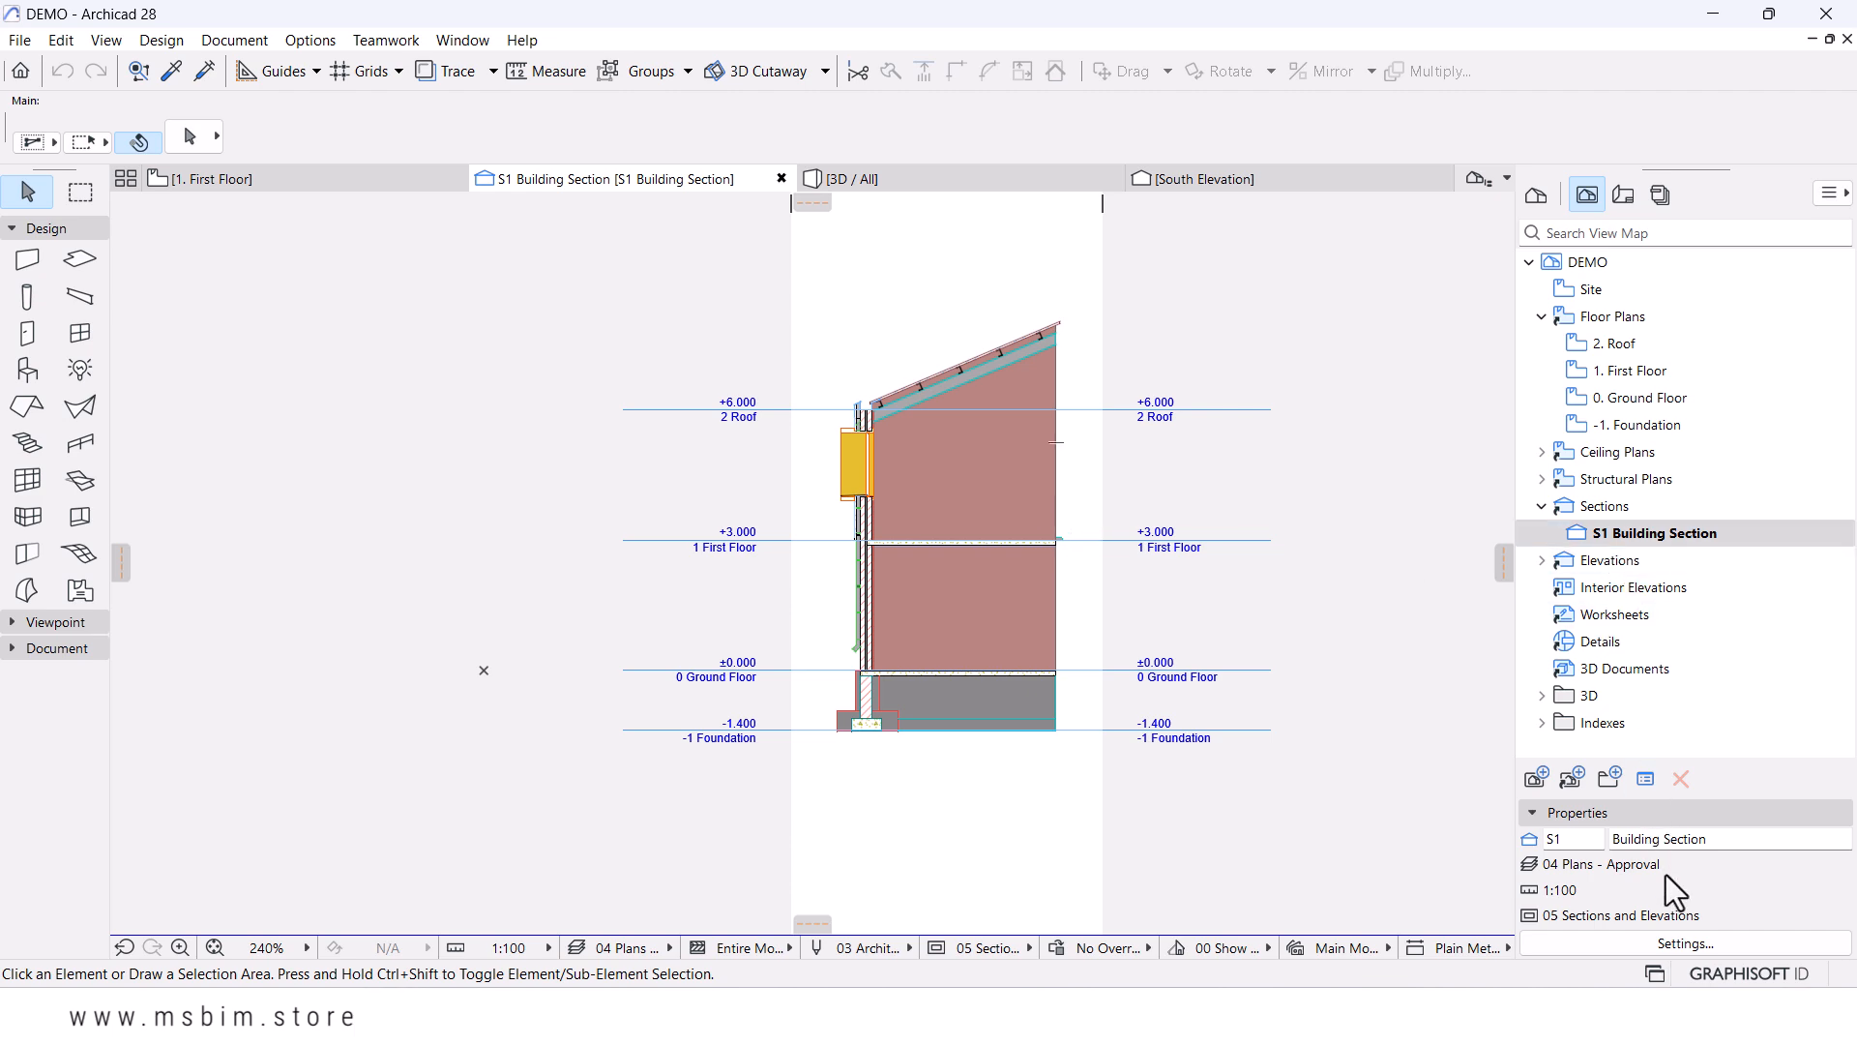
- Set the saved S1 Building Section view to the MS Architectural 100 pen set and a scale of 1:50
left_click(1654, 946)
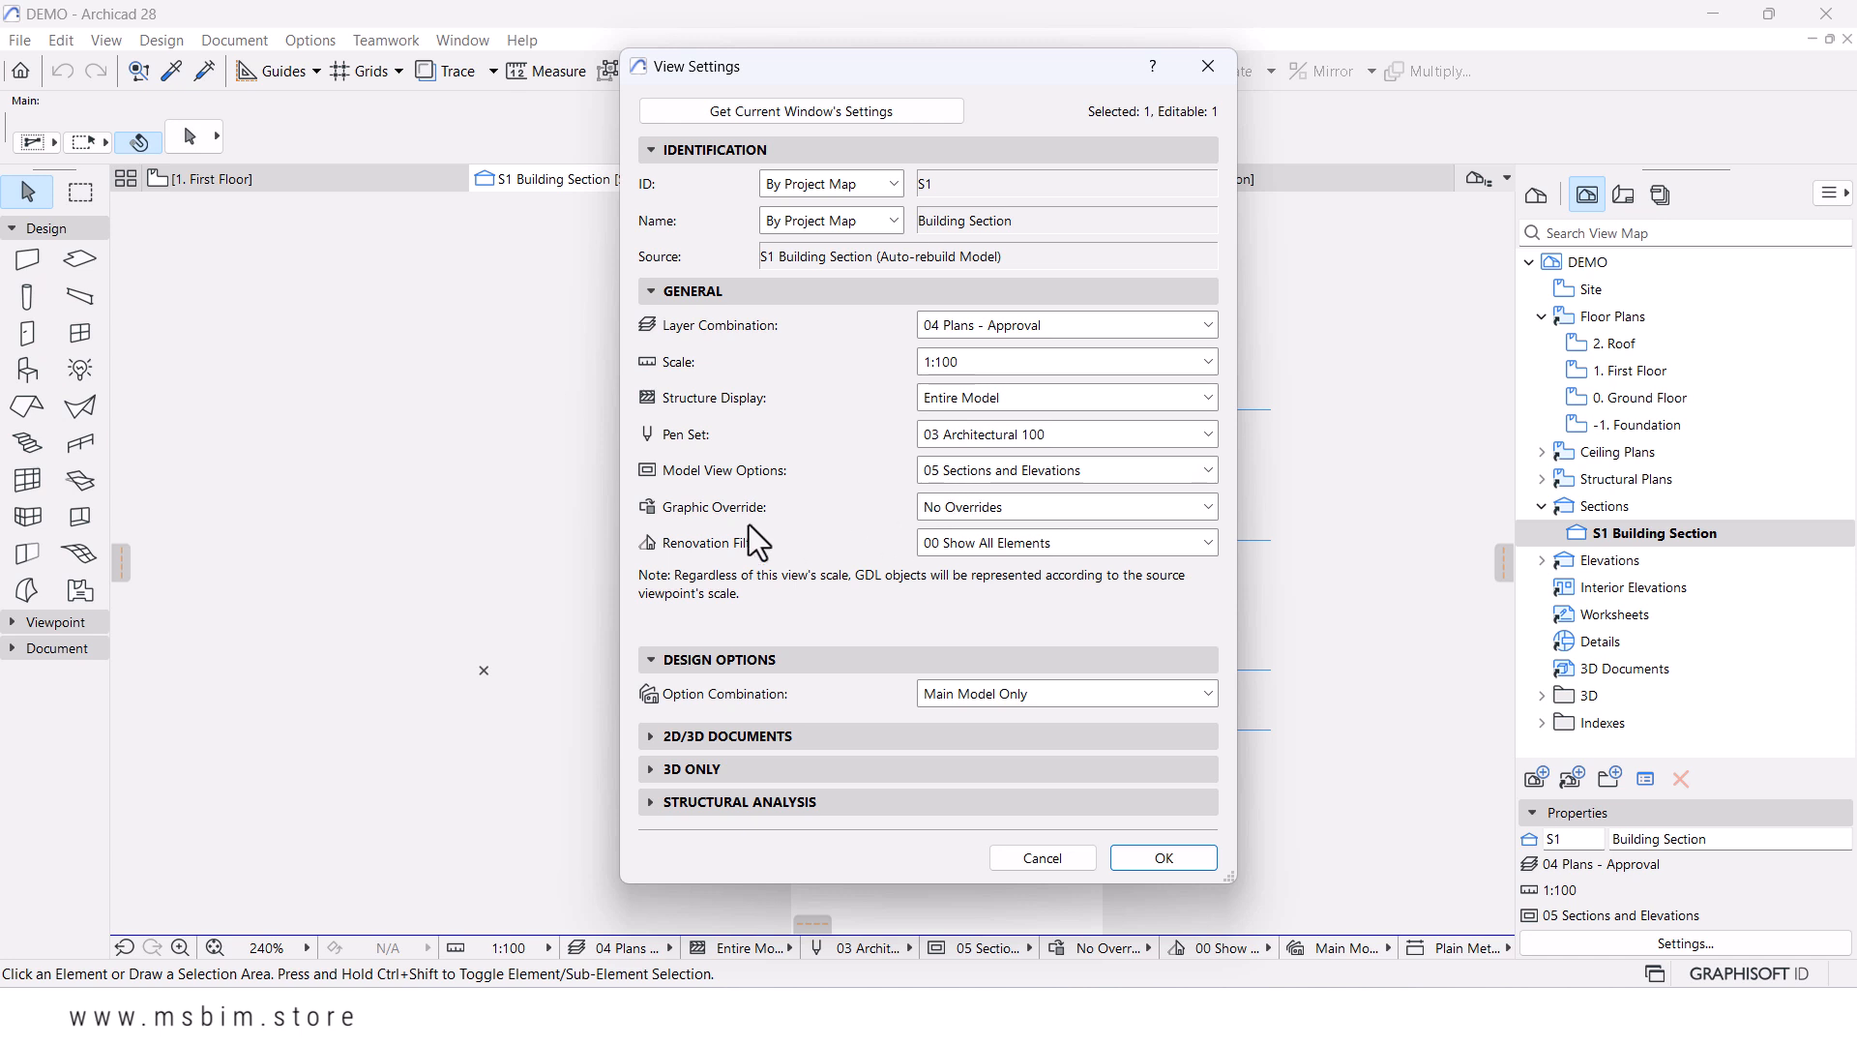
left_click(1053, 437)
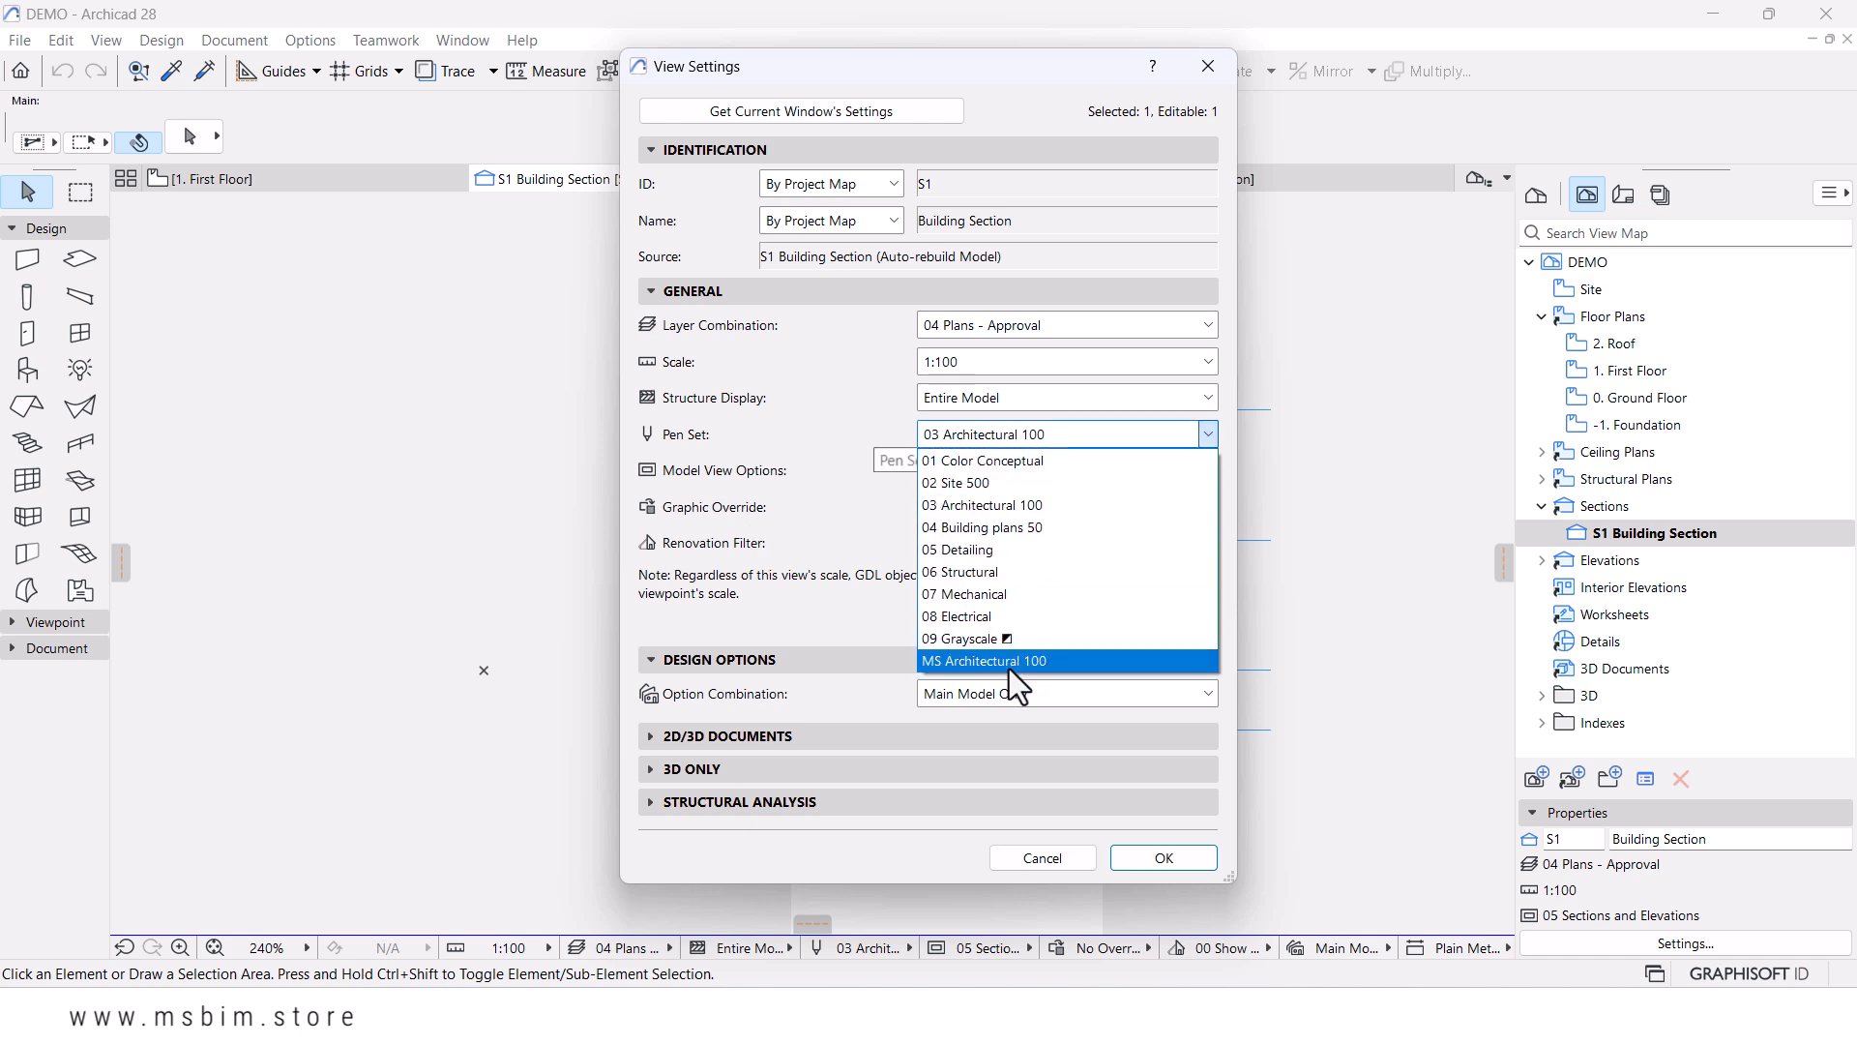
left_click(1008, 670)
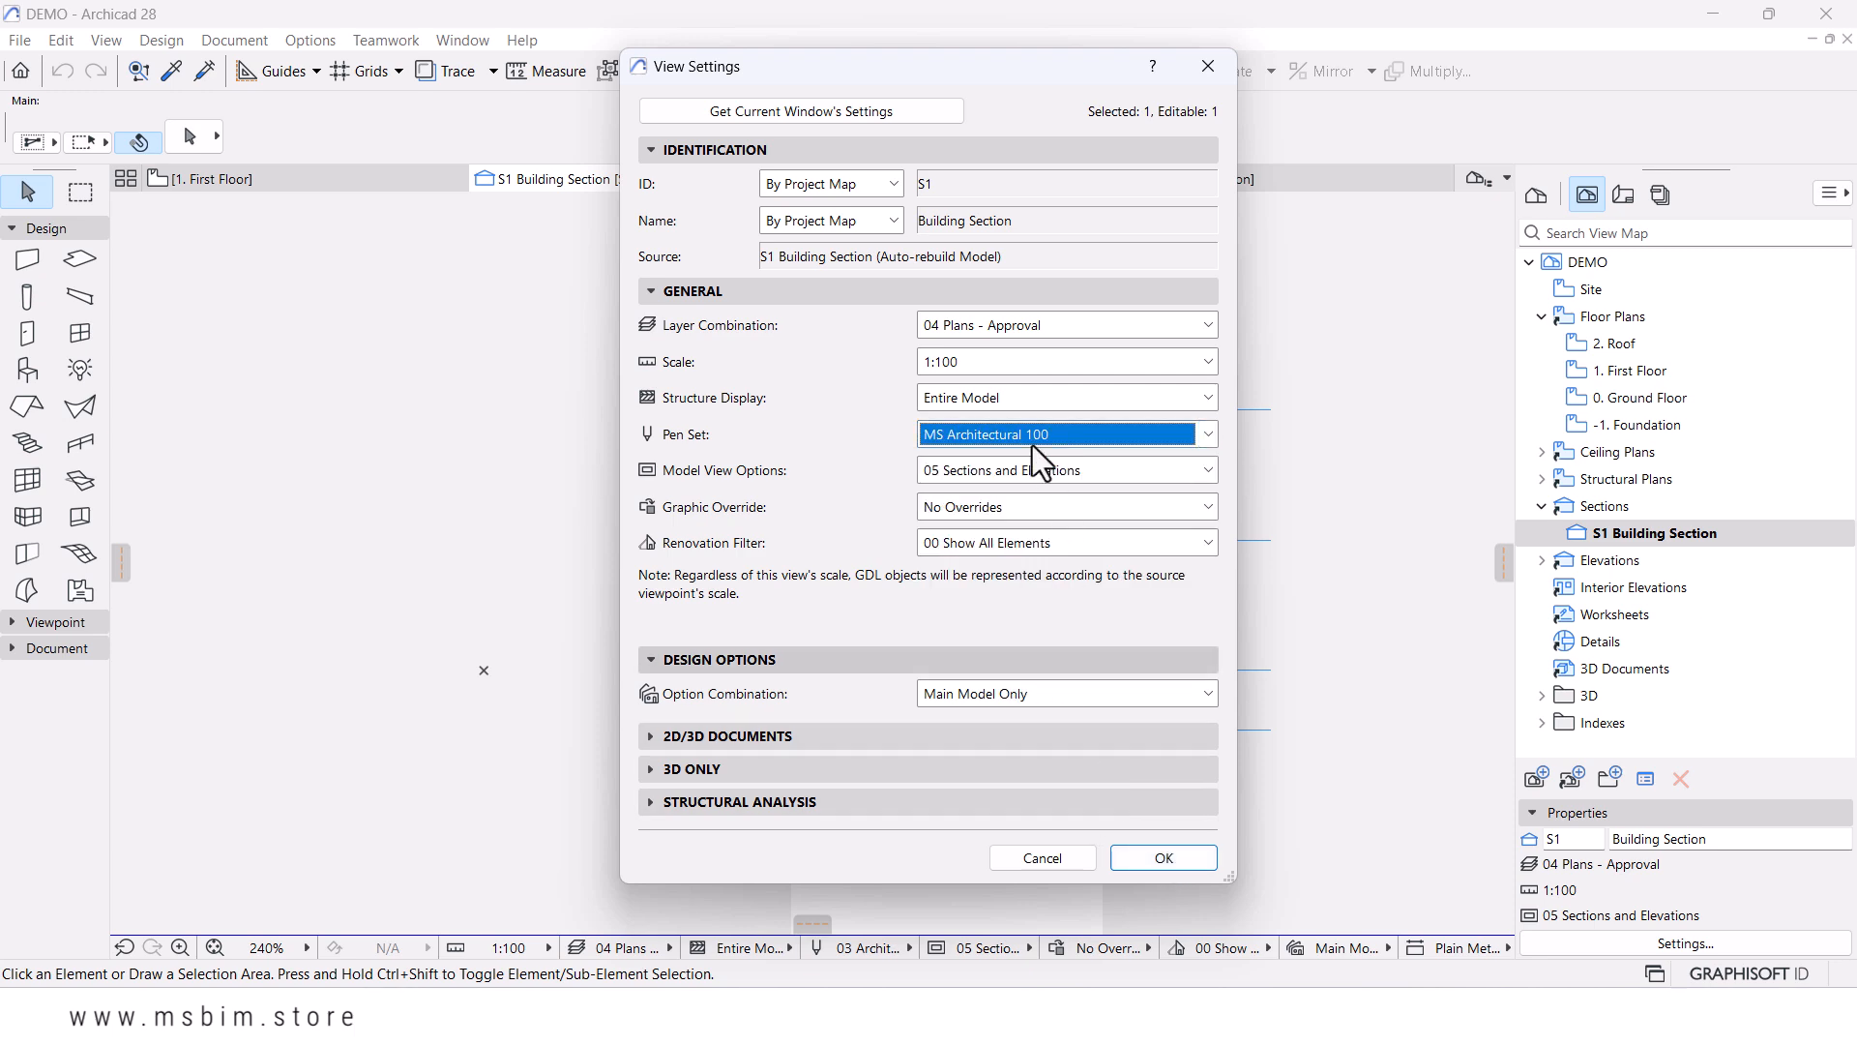
left_click(1014, 366)
left_click(948, 517)
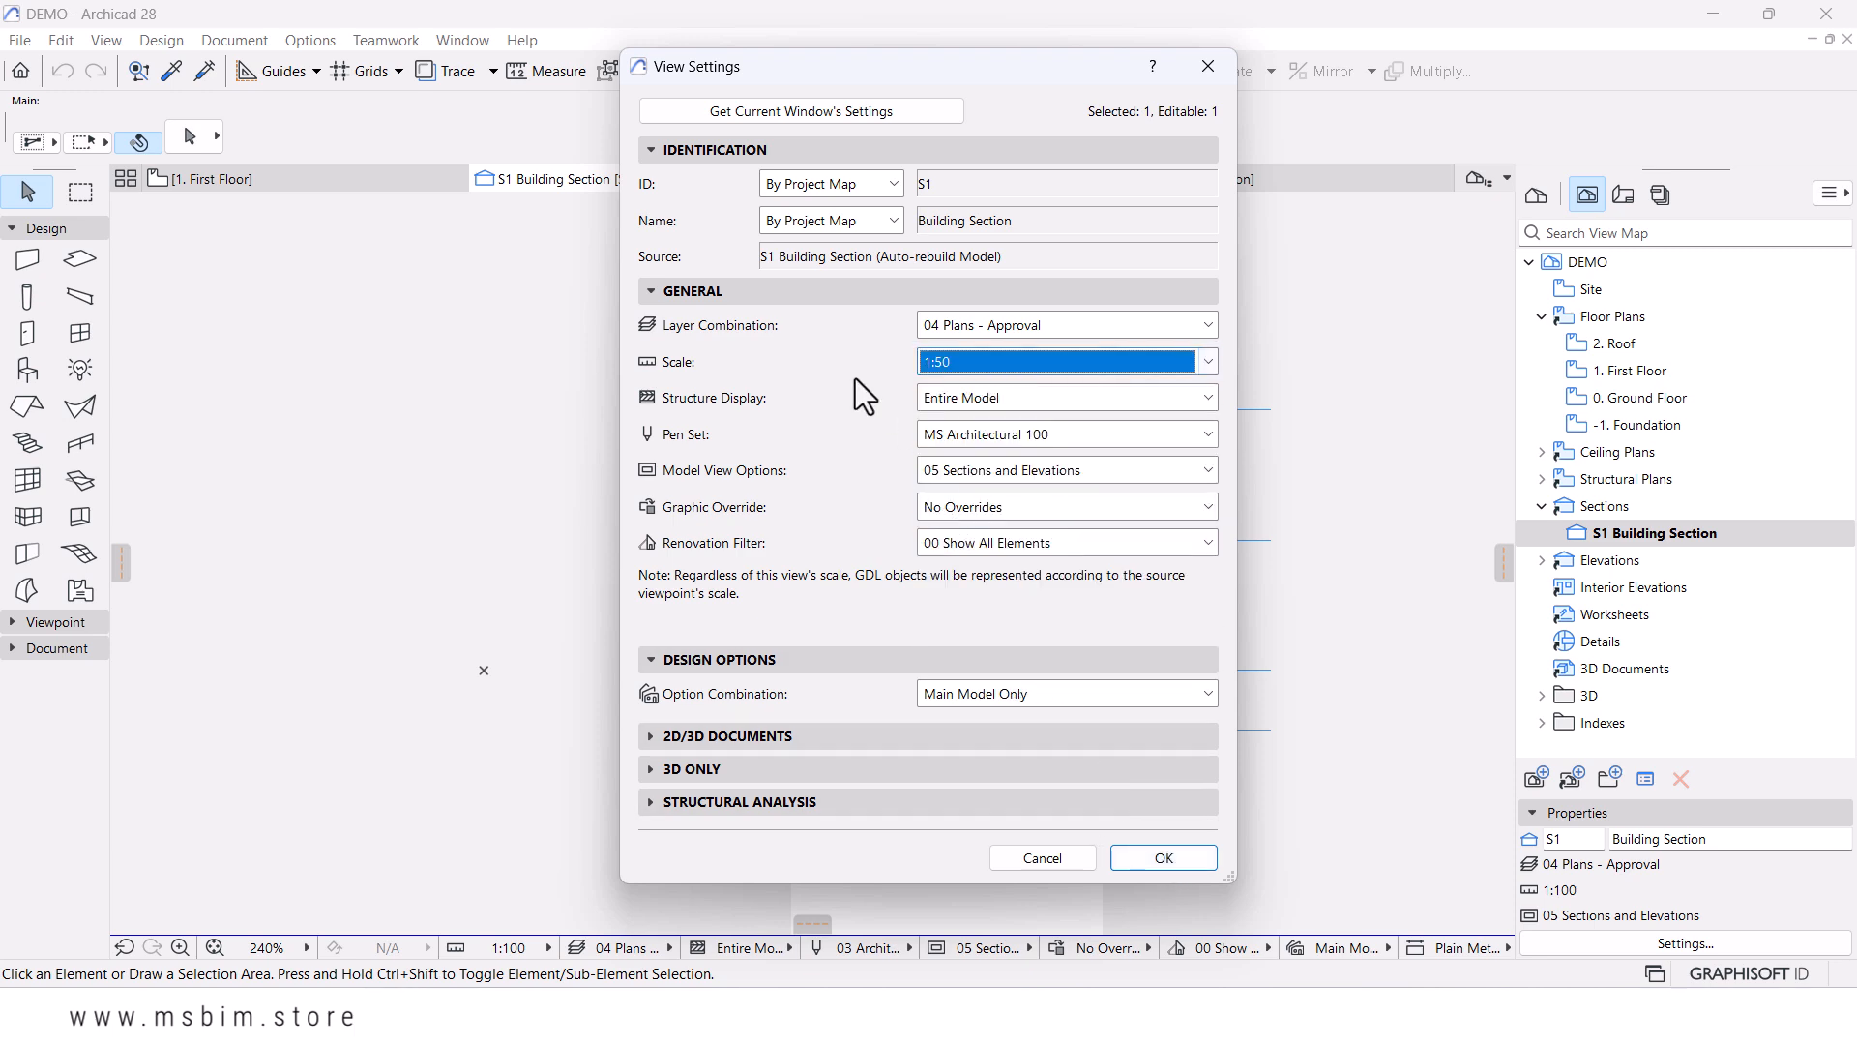
left_click(1158, 856)
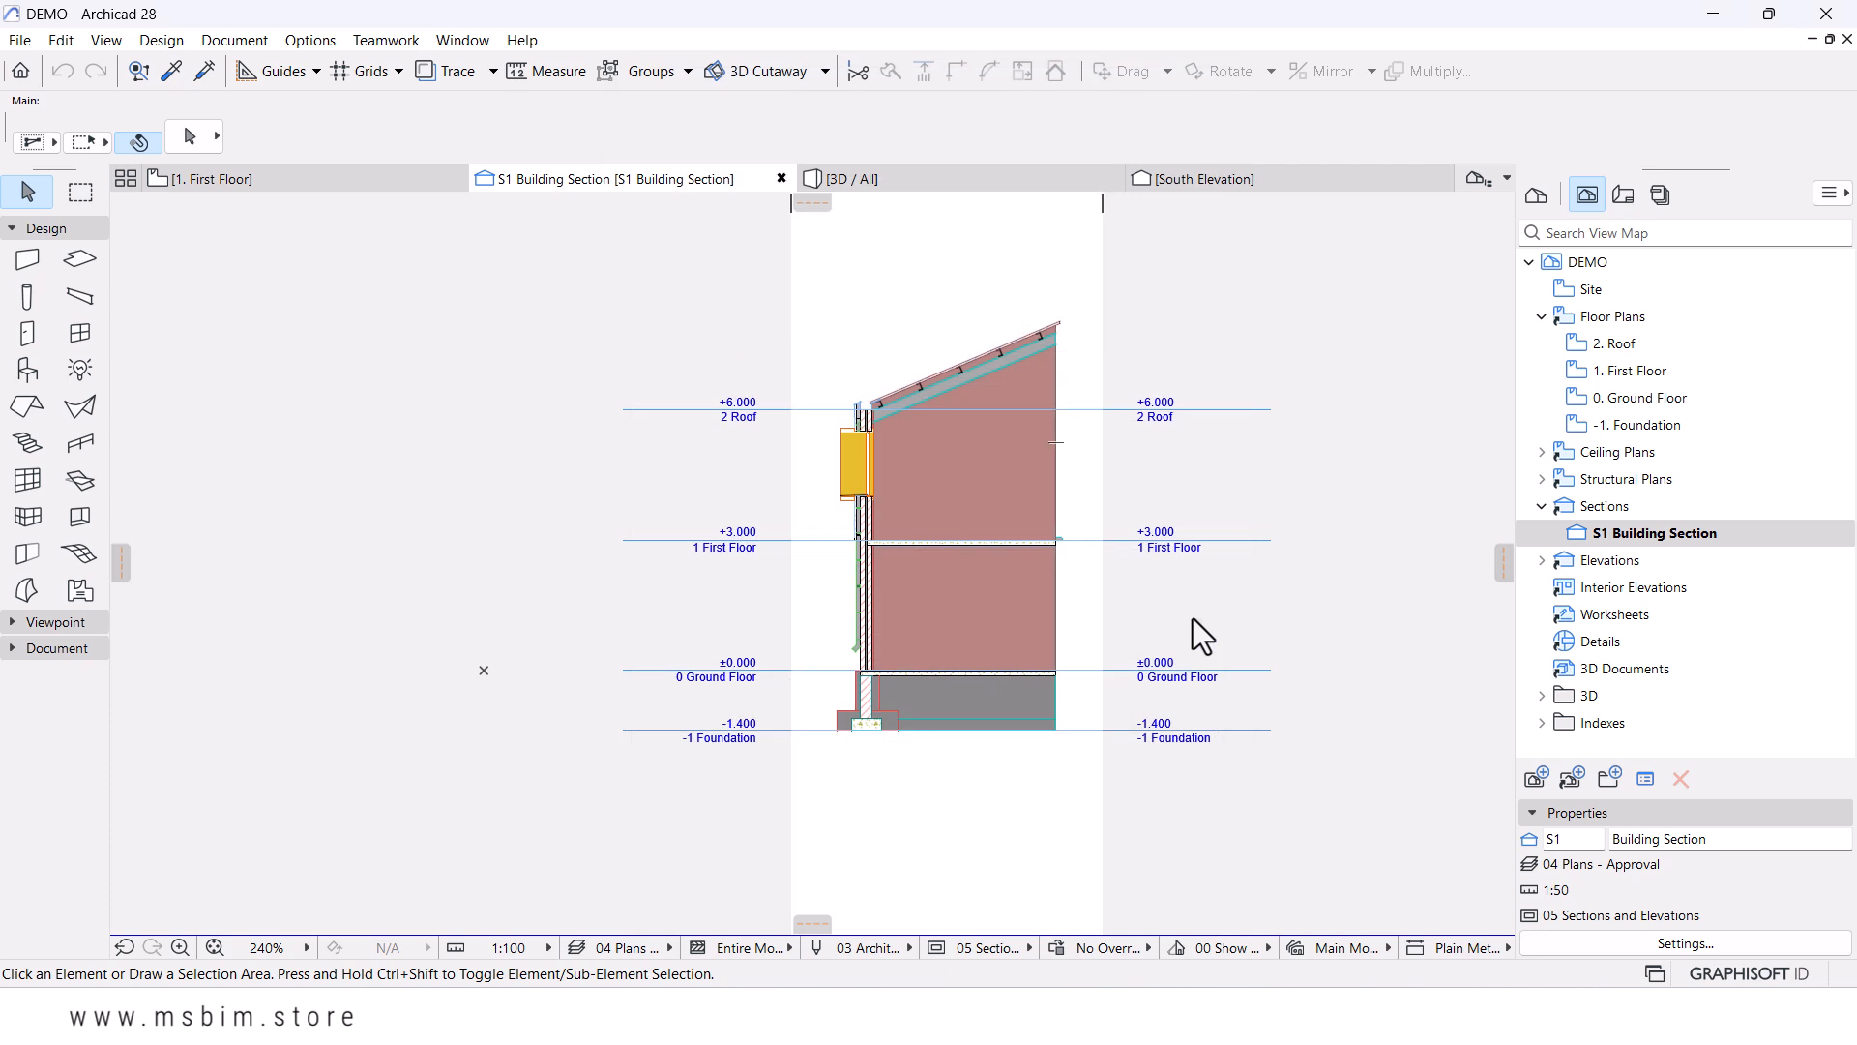
scroll(964, 651, "up", 3)
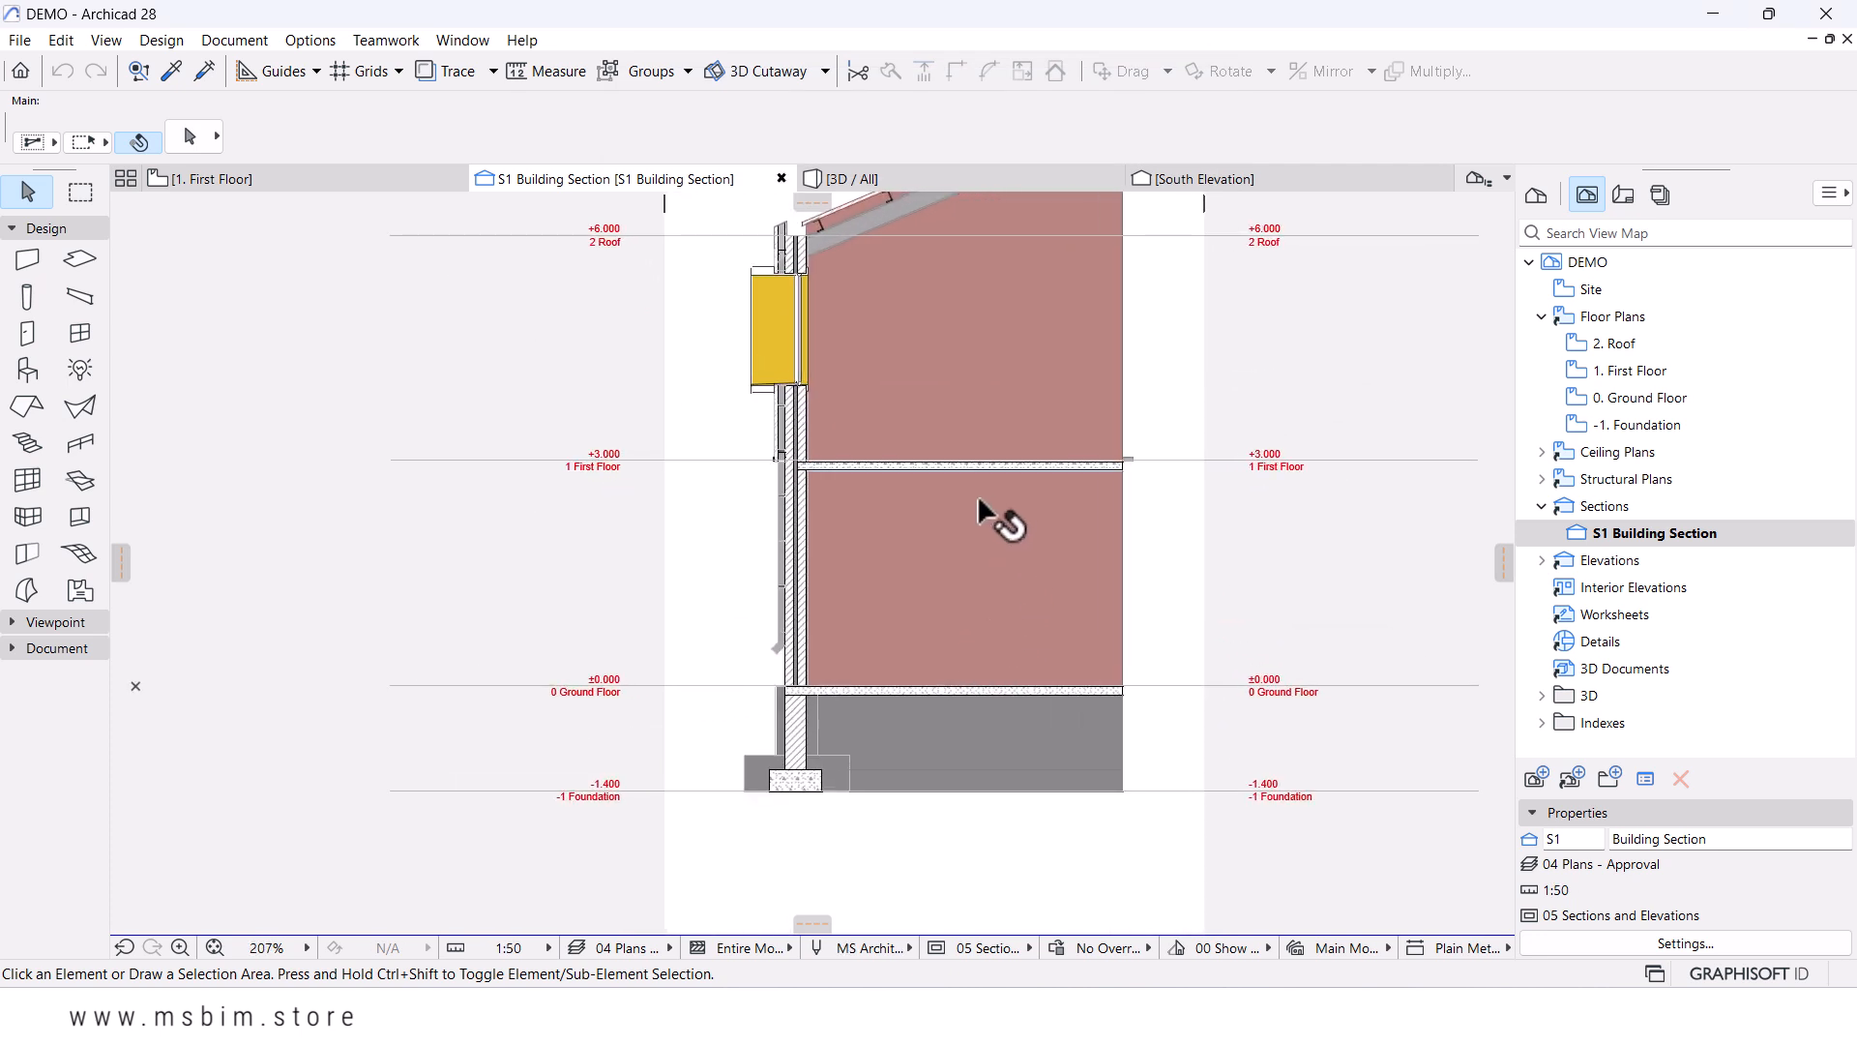
middle_click_drag(977, 491, 970, 556)
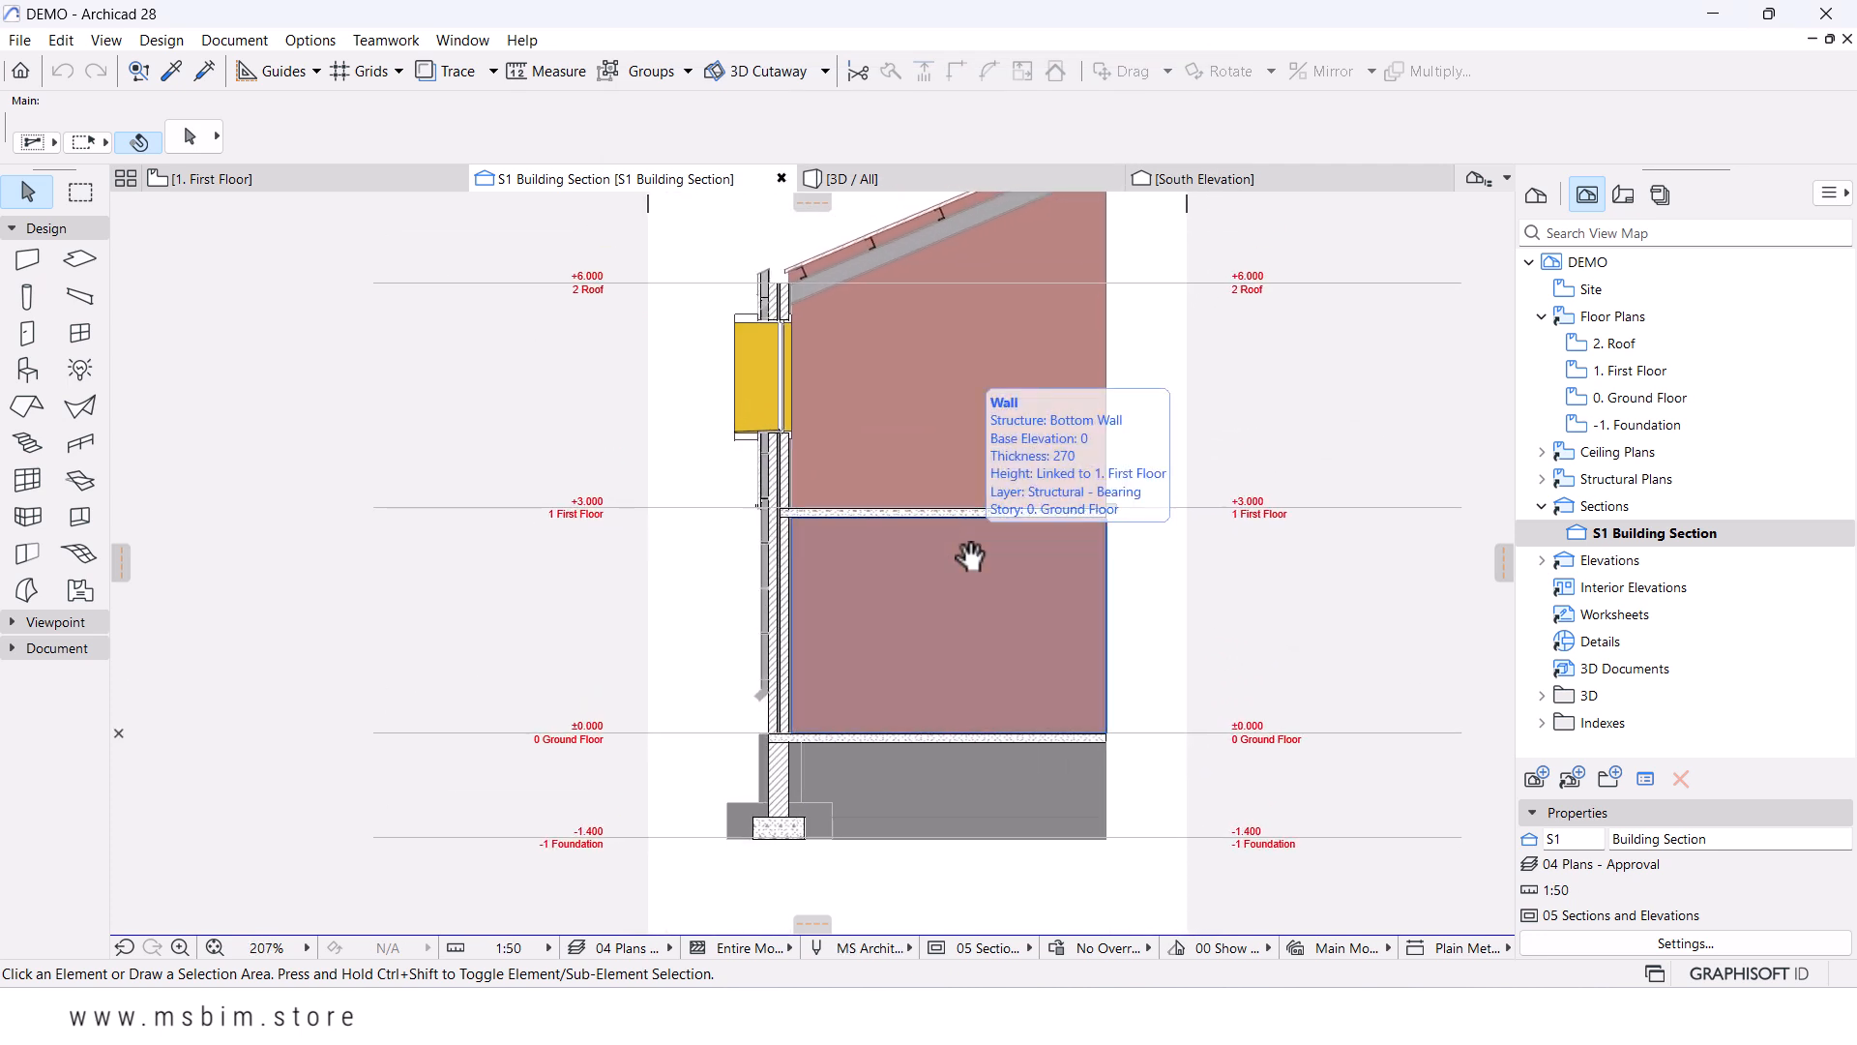
- Set the East, North, South and West Elevation views together to the MS Architectural 100 pen set
scroll(977, 557, "down", 3)
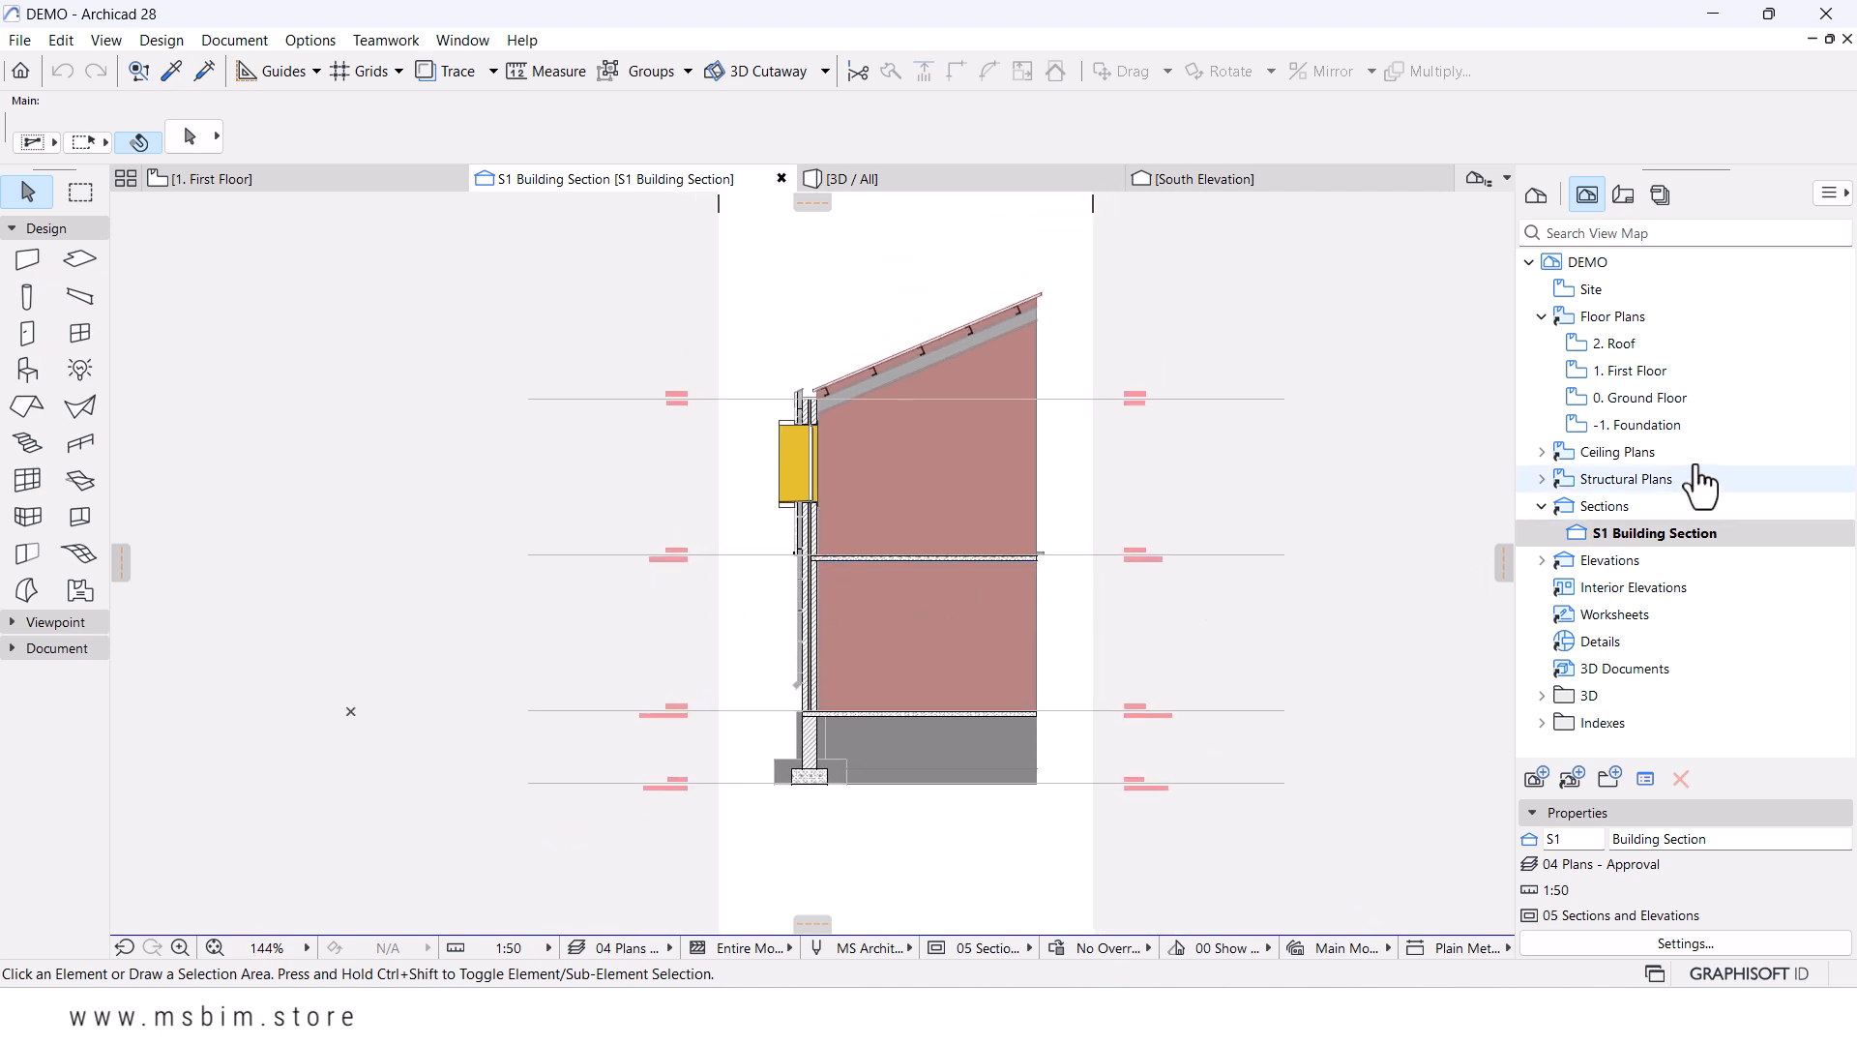
left_click(1545, 562)
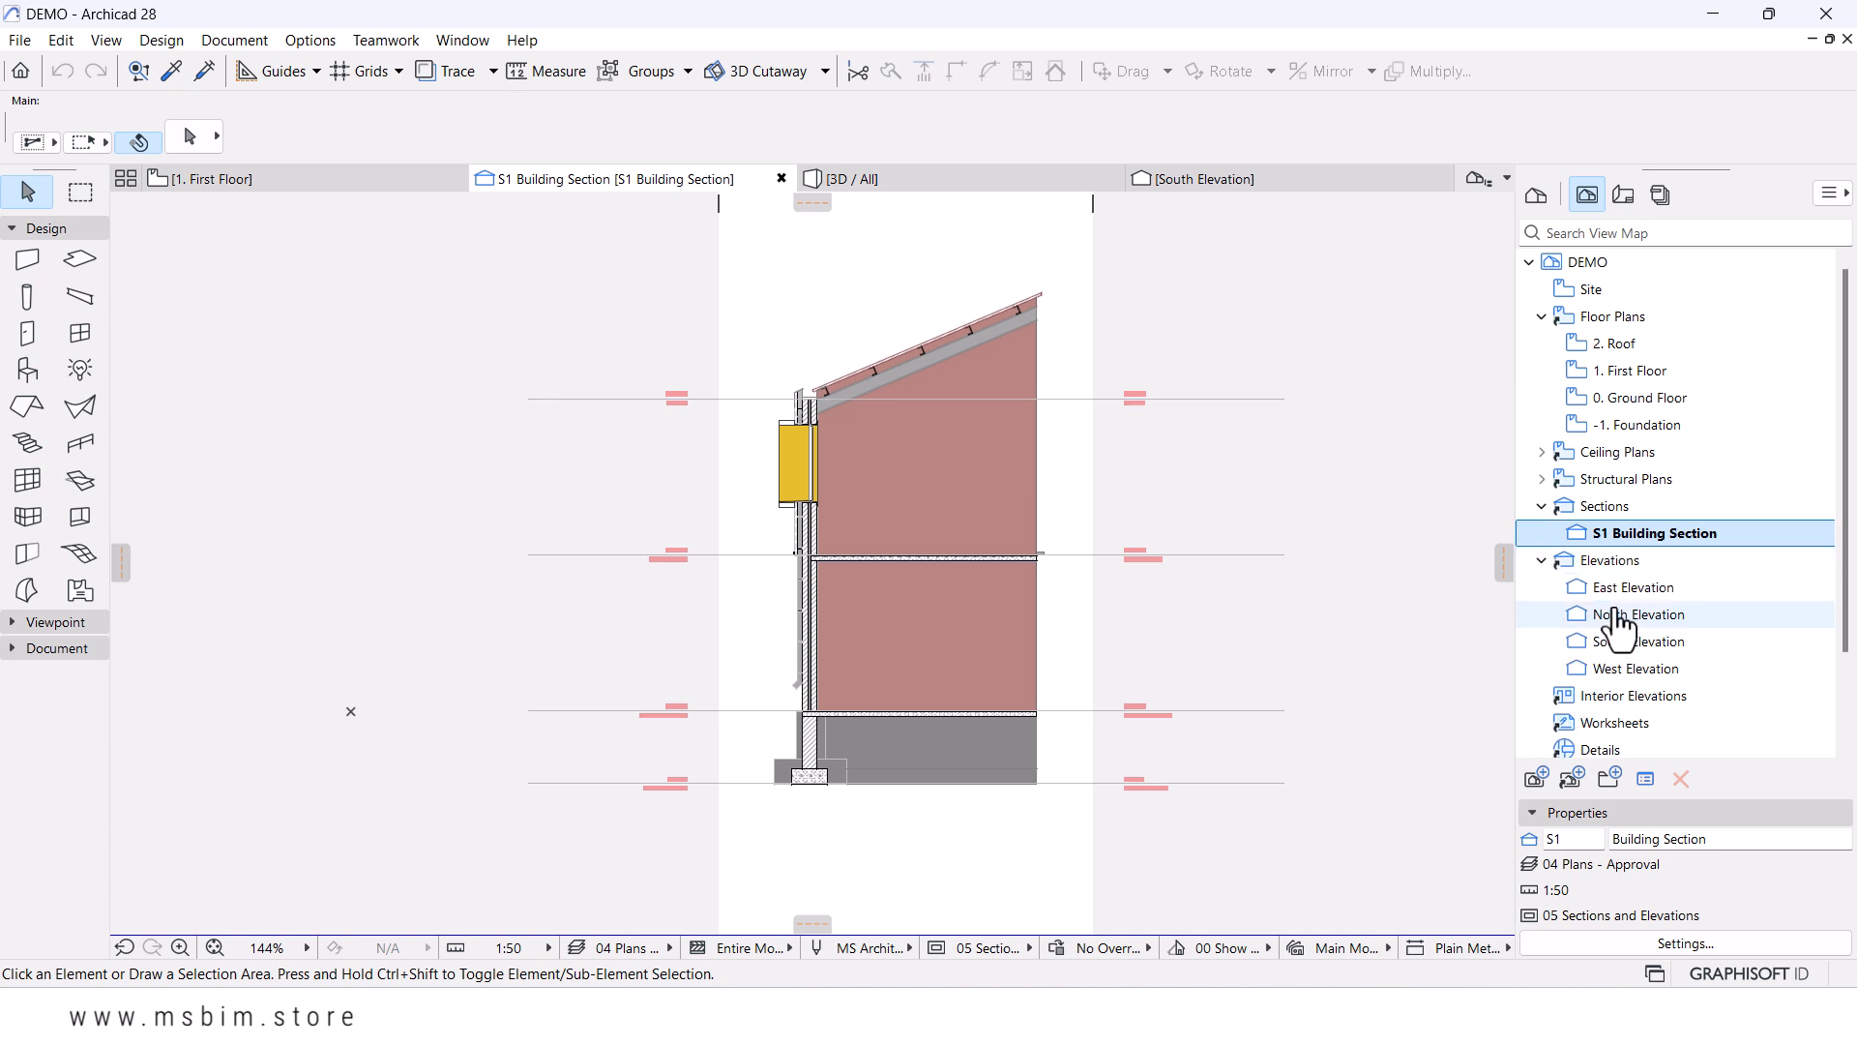
left_click(1607, 563)
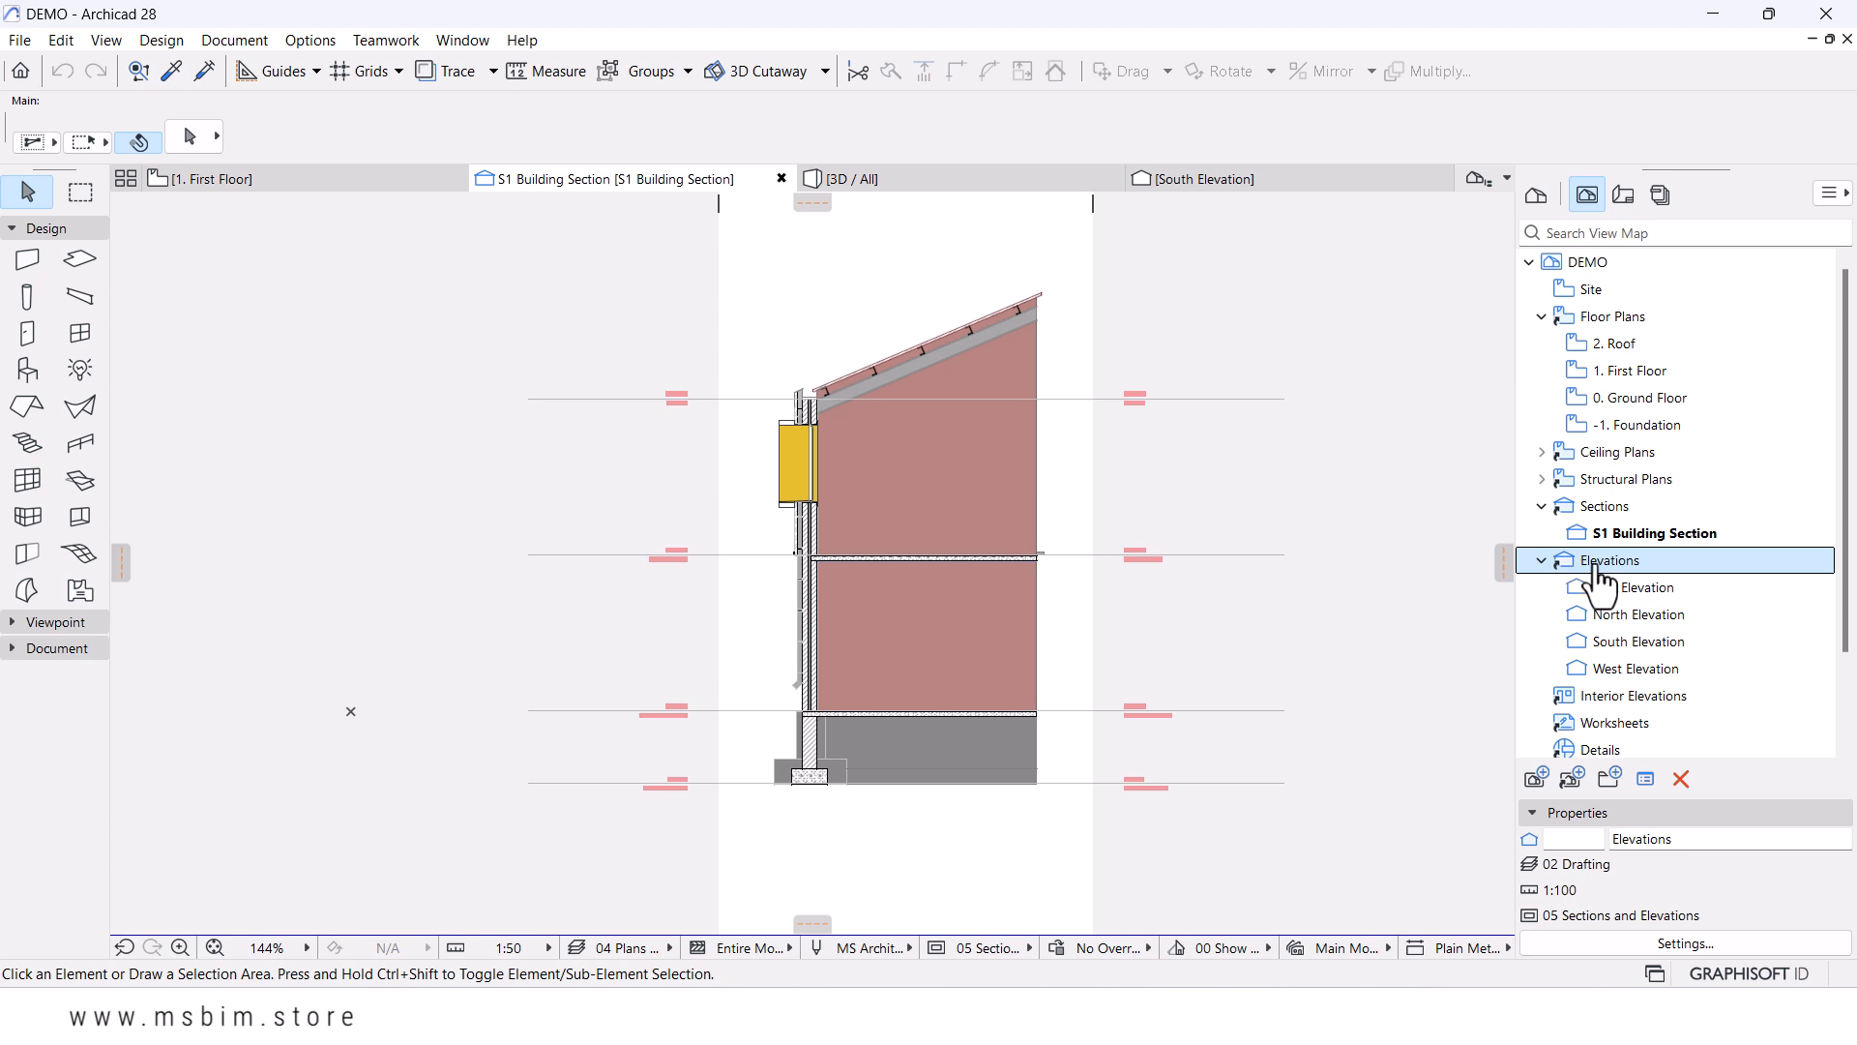
left_click(1601, 587)
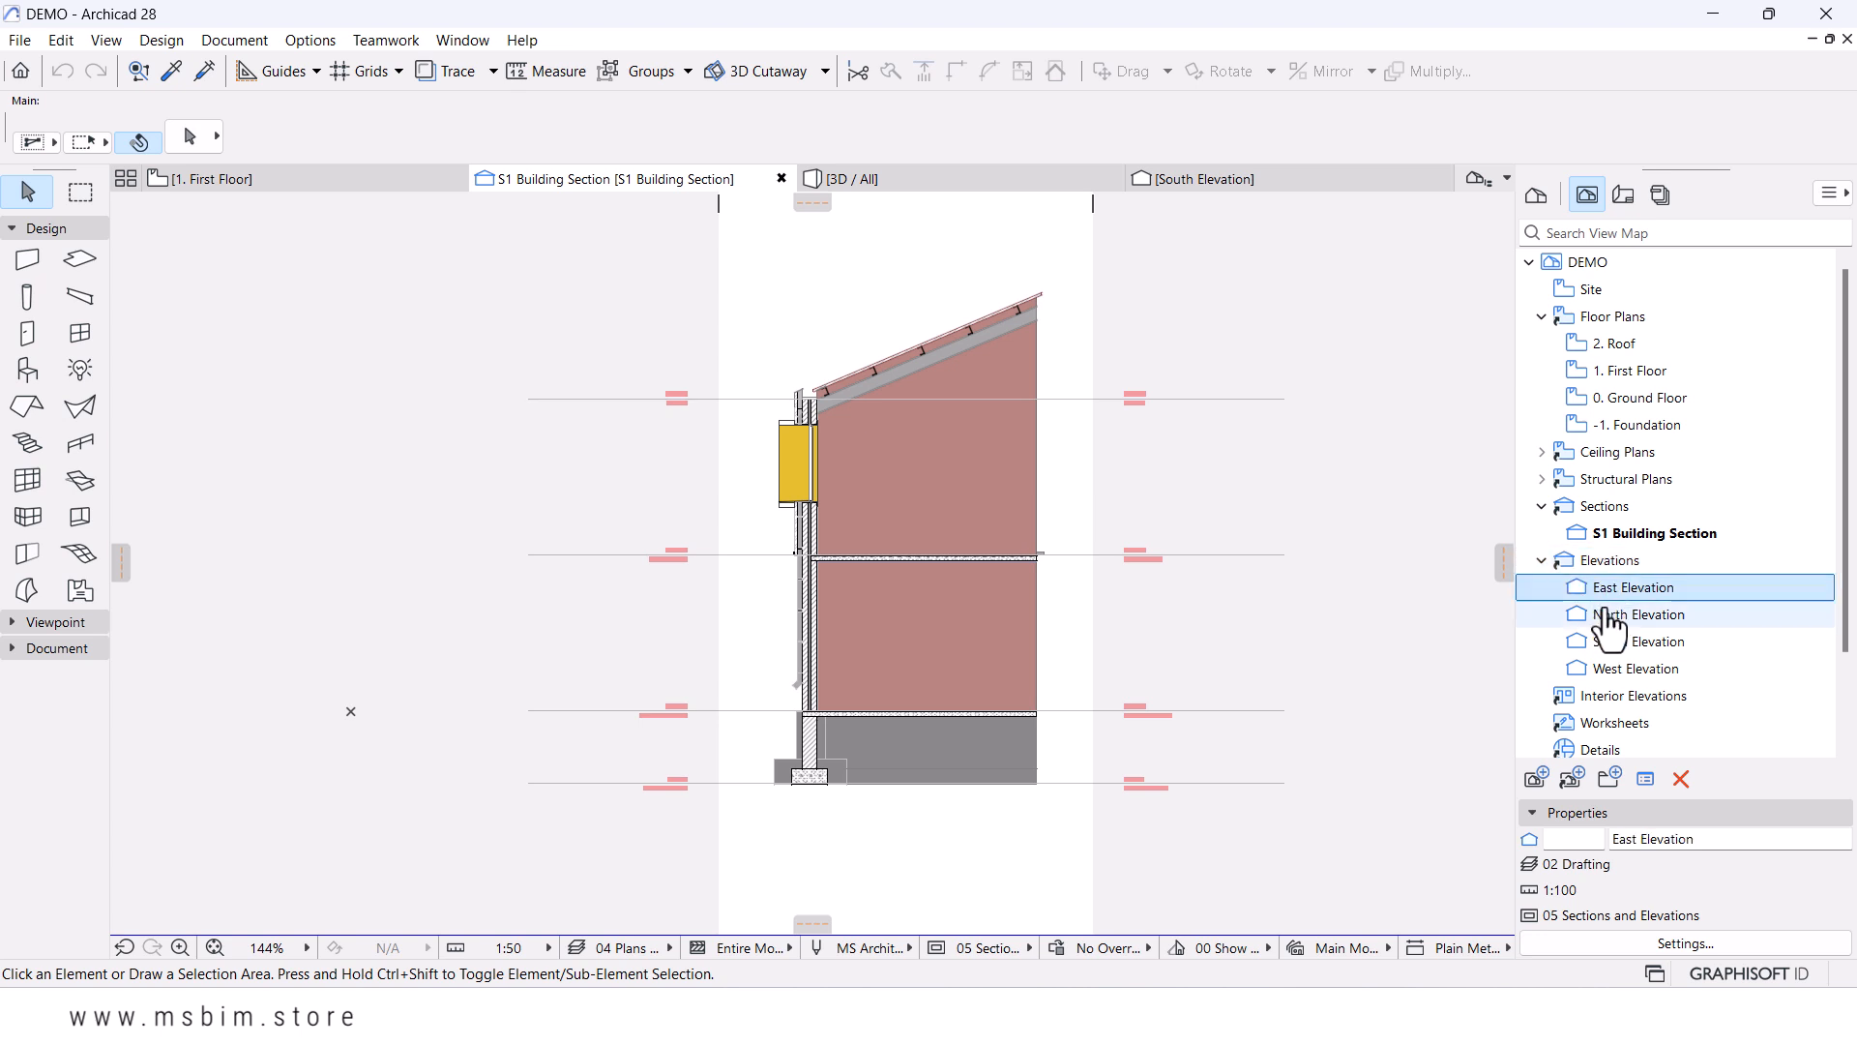
left_click(1627, 675, "shift")
left_click(1639, 943)
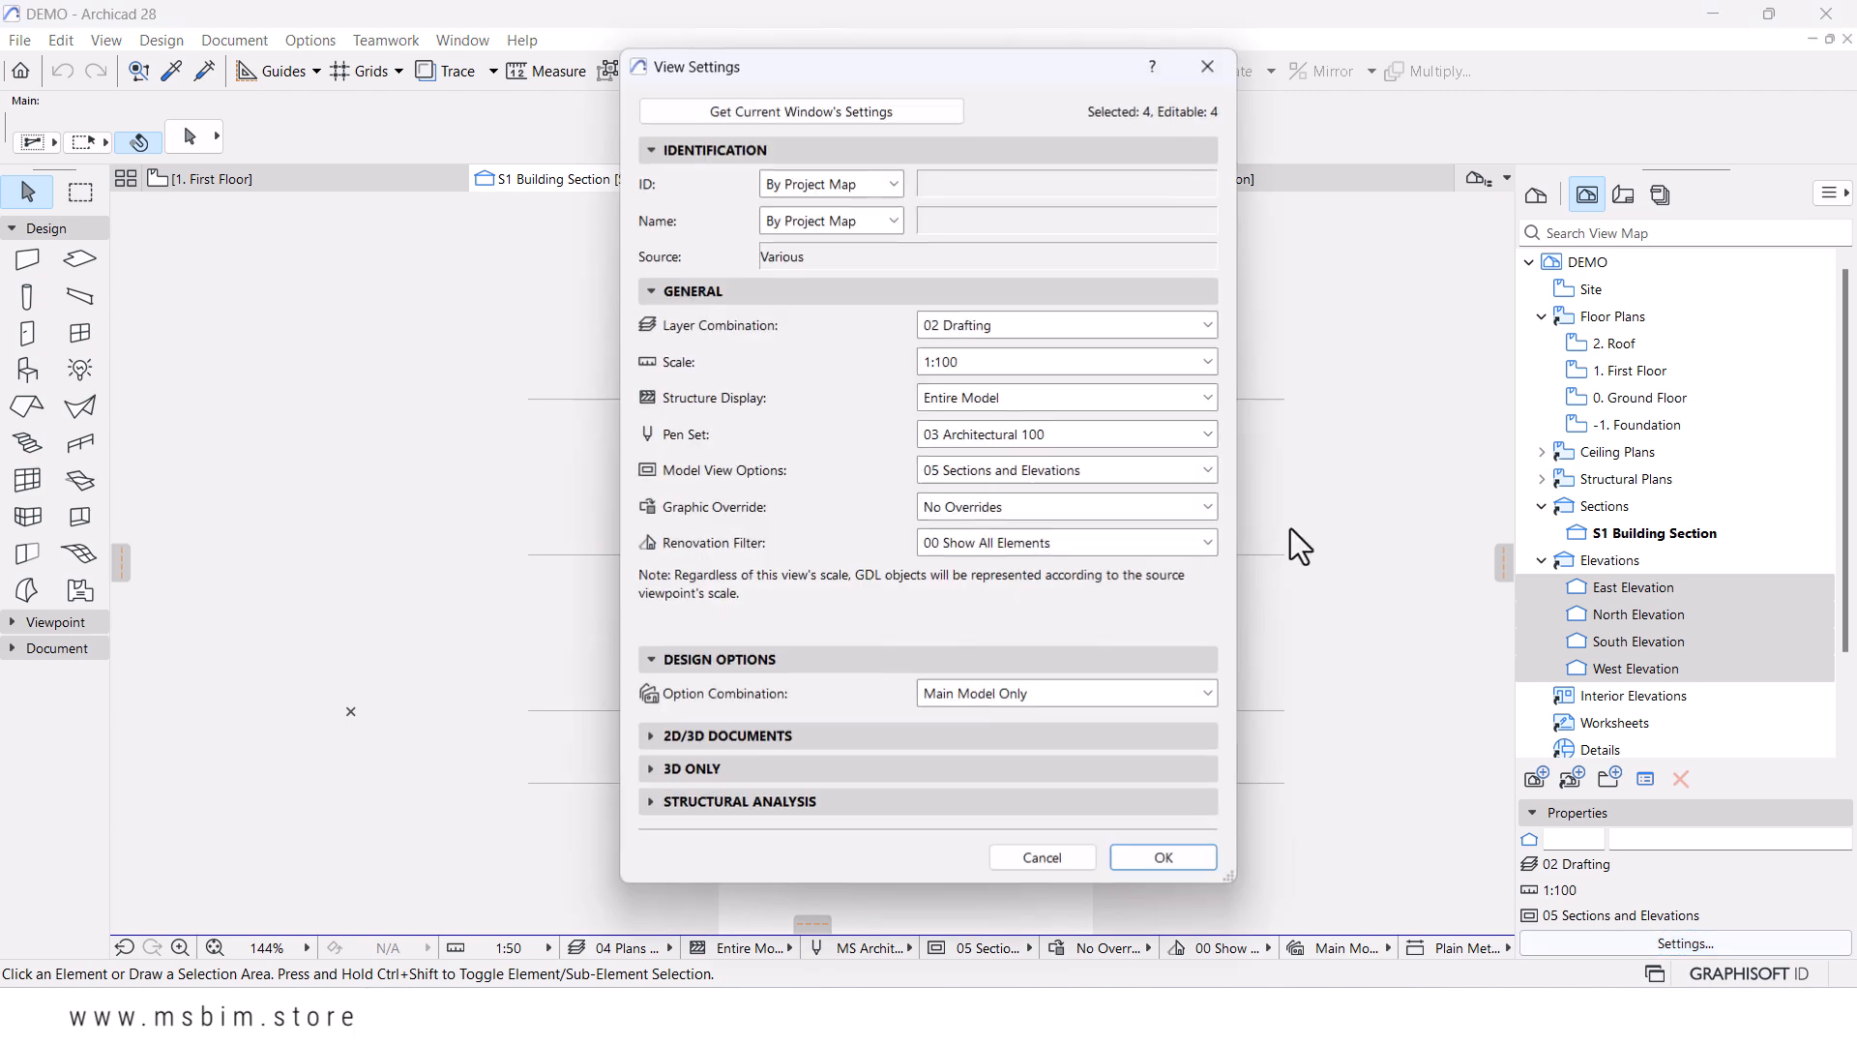
left_click(1006, 435)
left_click(968, 656)
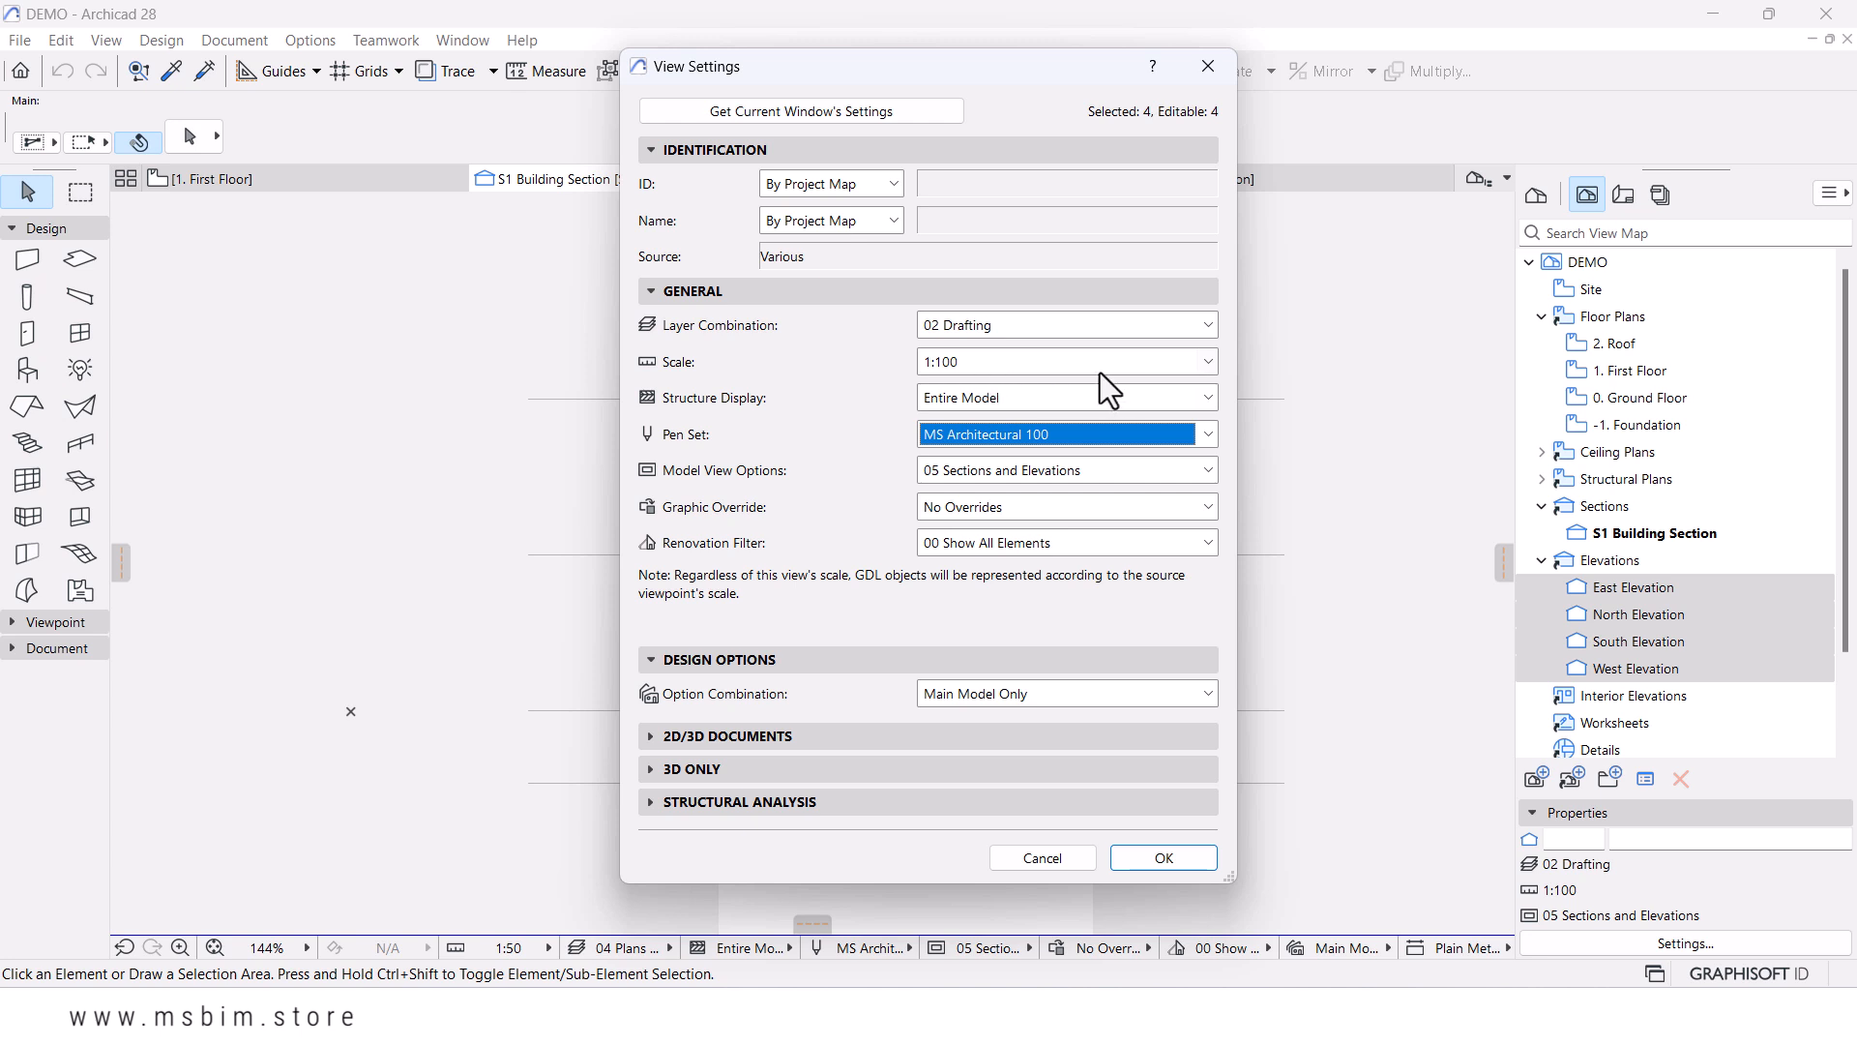
left_click(1178, 855)
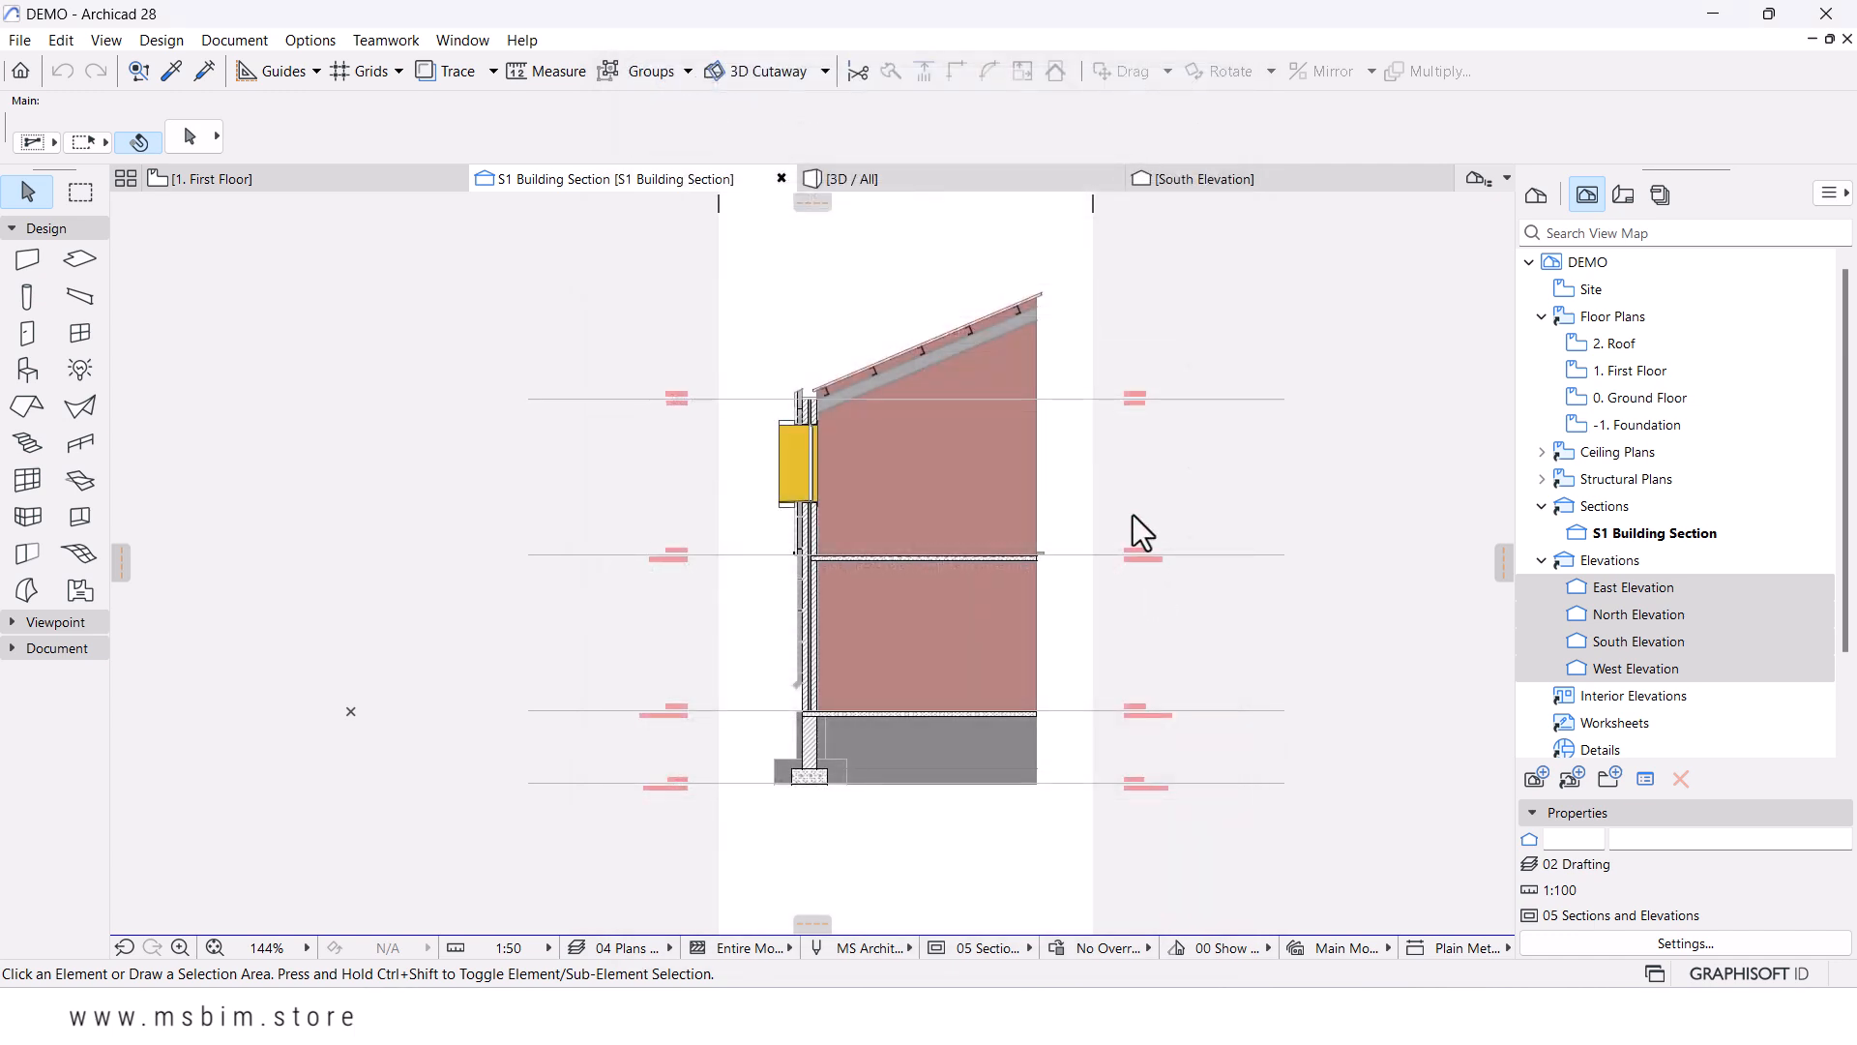
- Open the saved East Elevation and North Elevation views to check how their pens display
double_click(1603, 585)
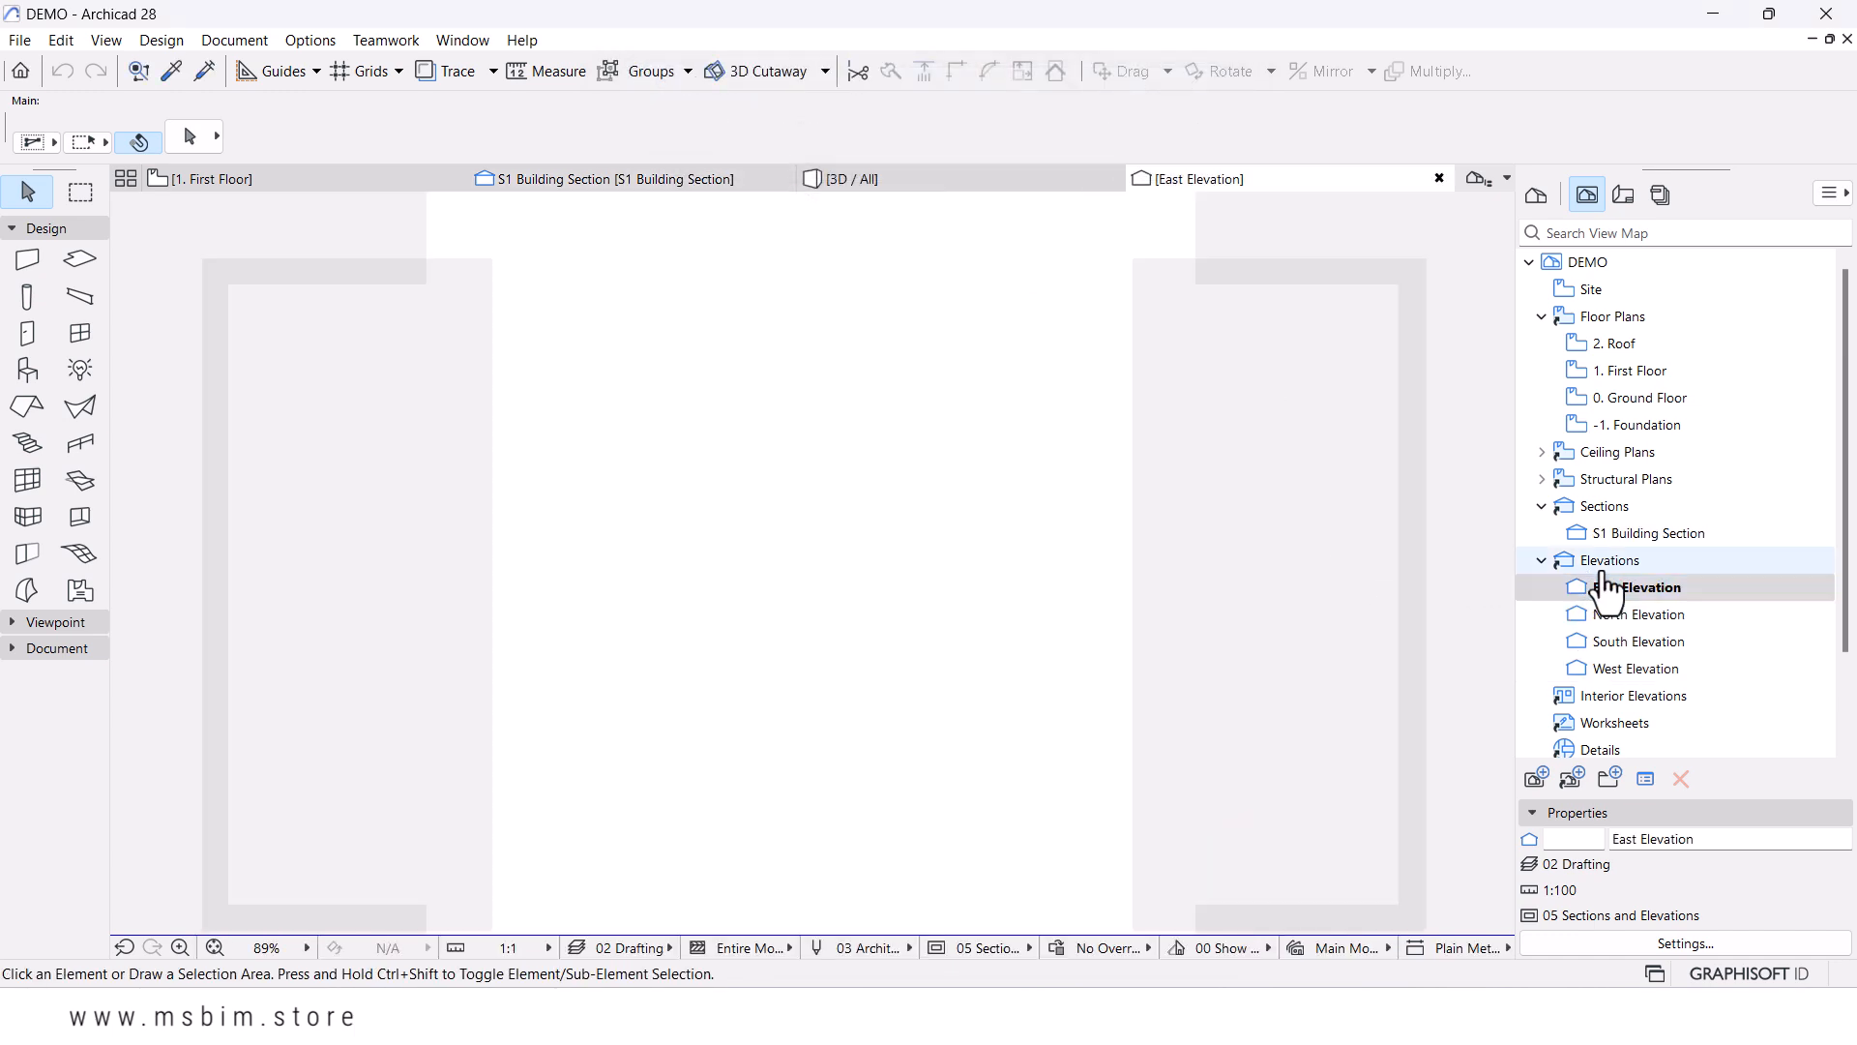
scroll(1025, 586, "up", 2)
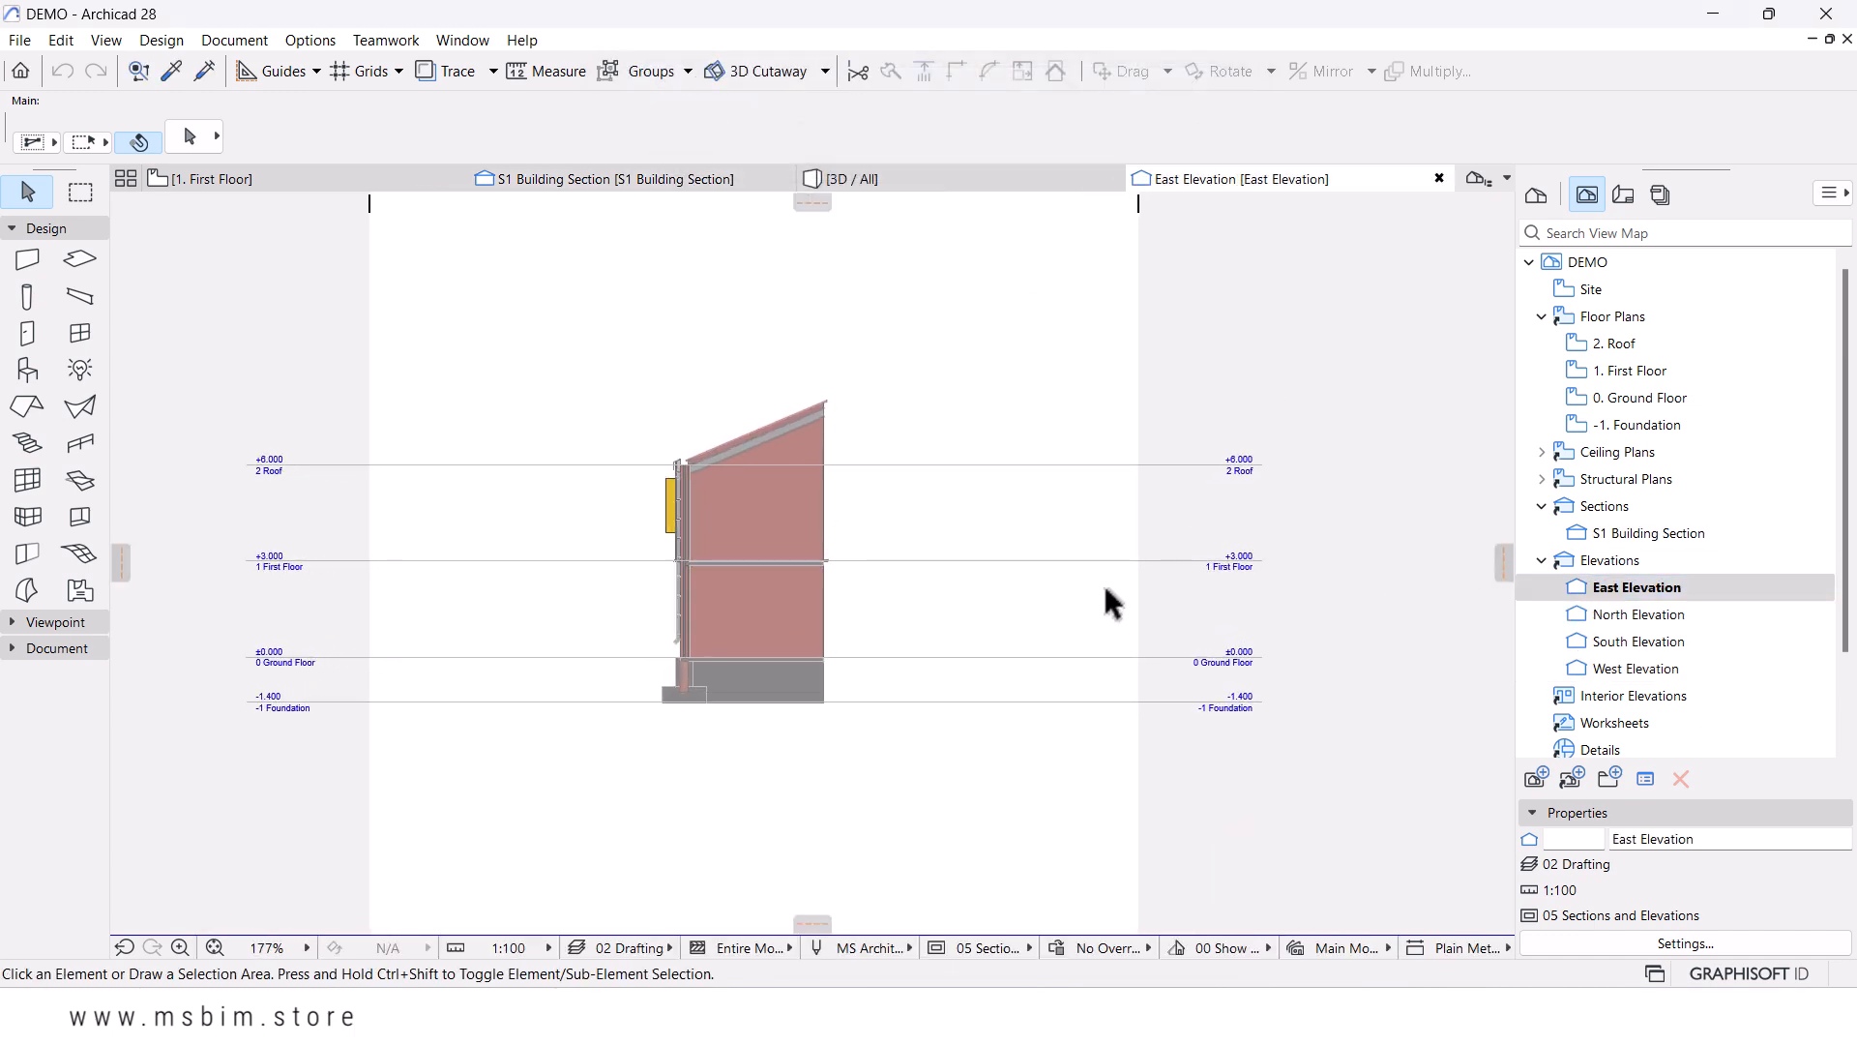
double_click(1634, 623)
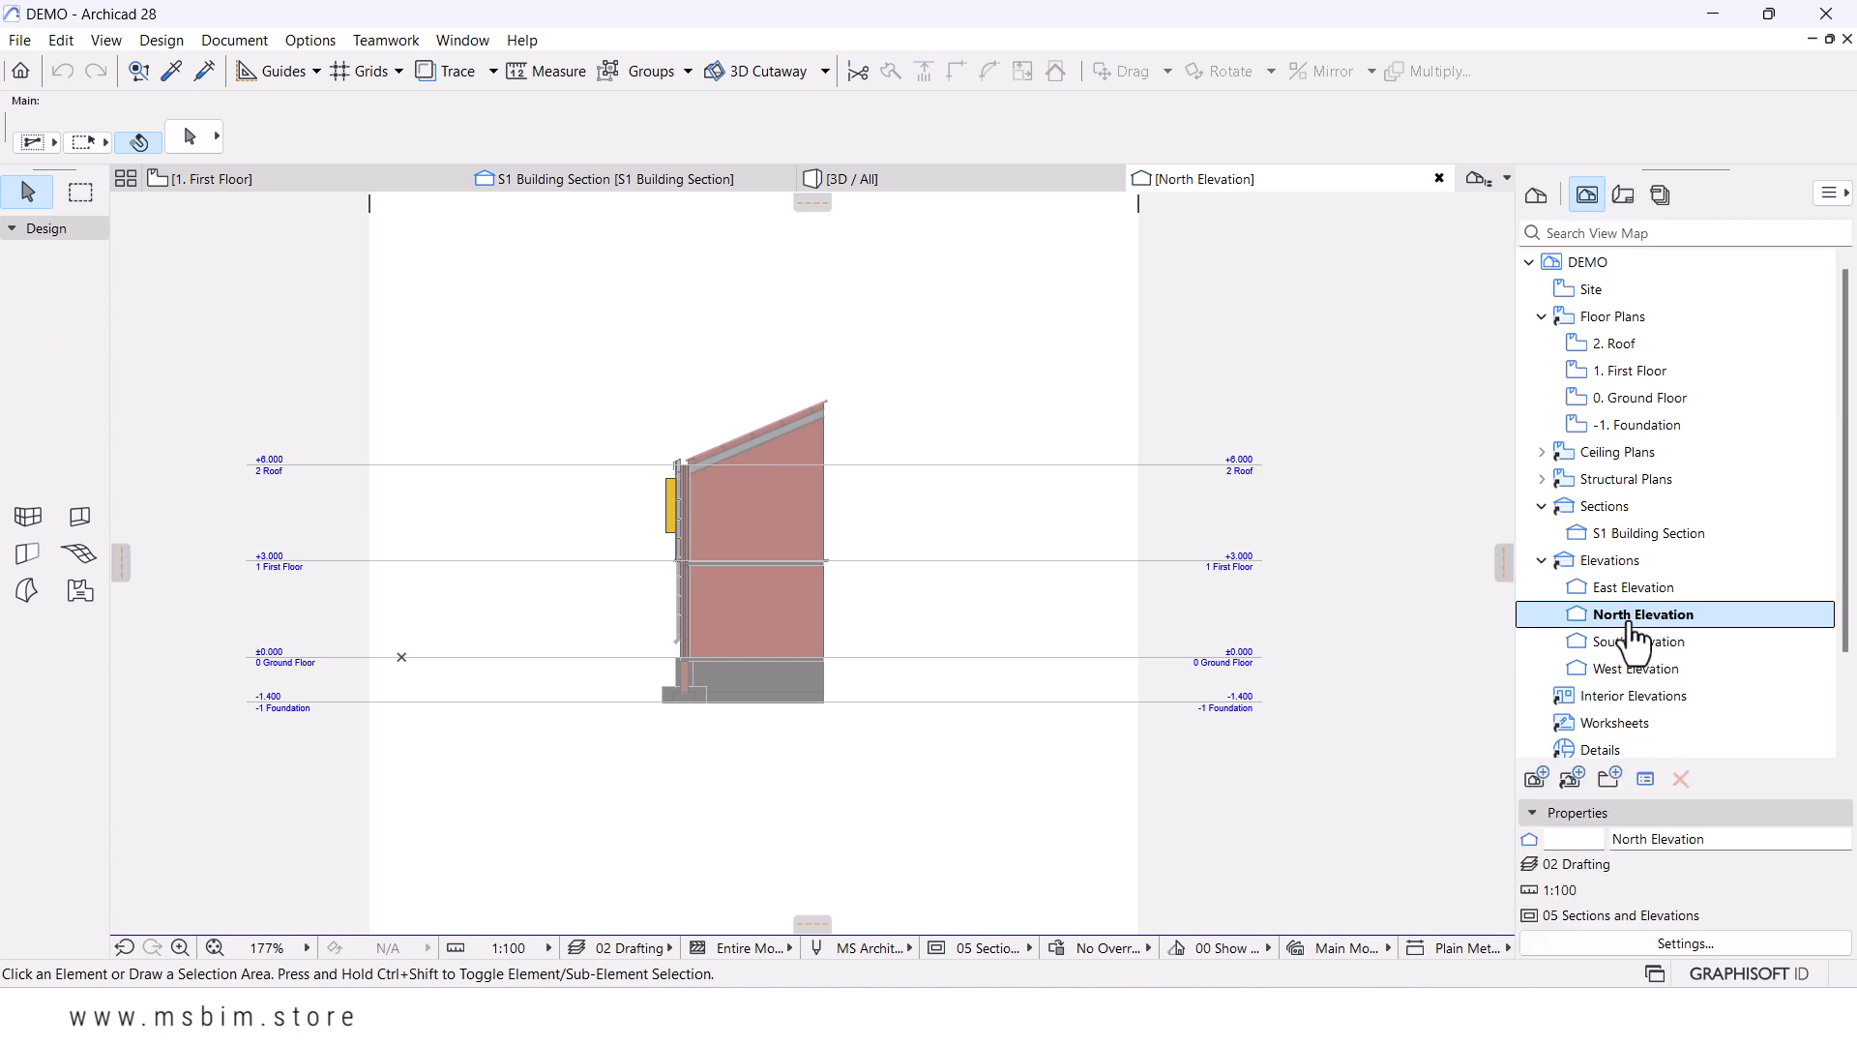
- Reselect all four saved elevation views and reapply the MS Architectural 100 pen set to them
left_click(1633, 589)
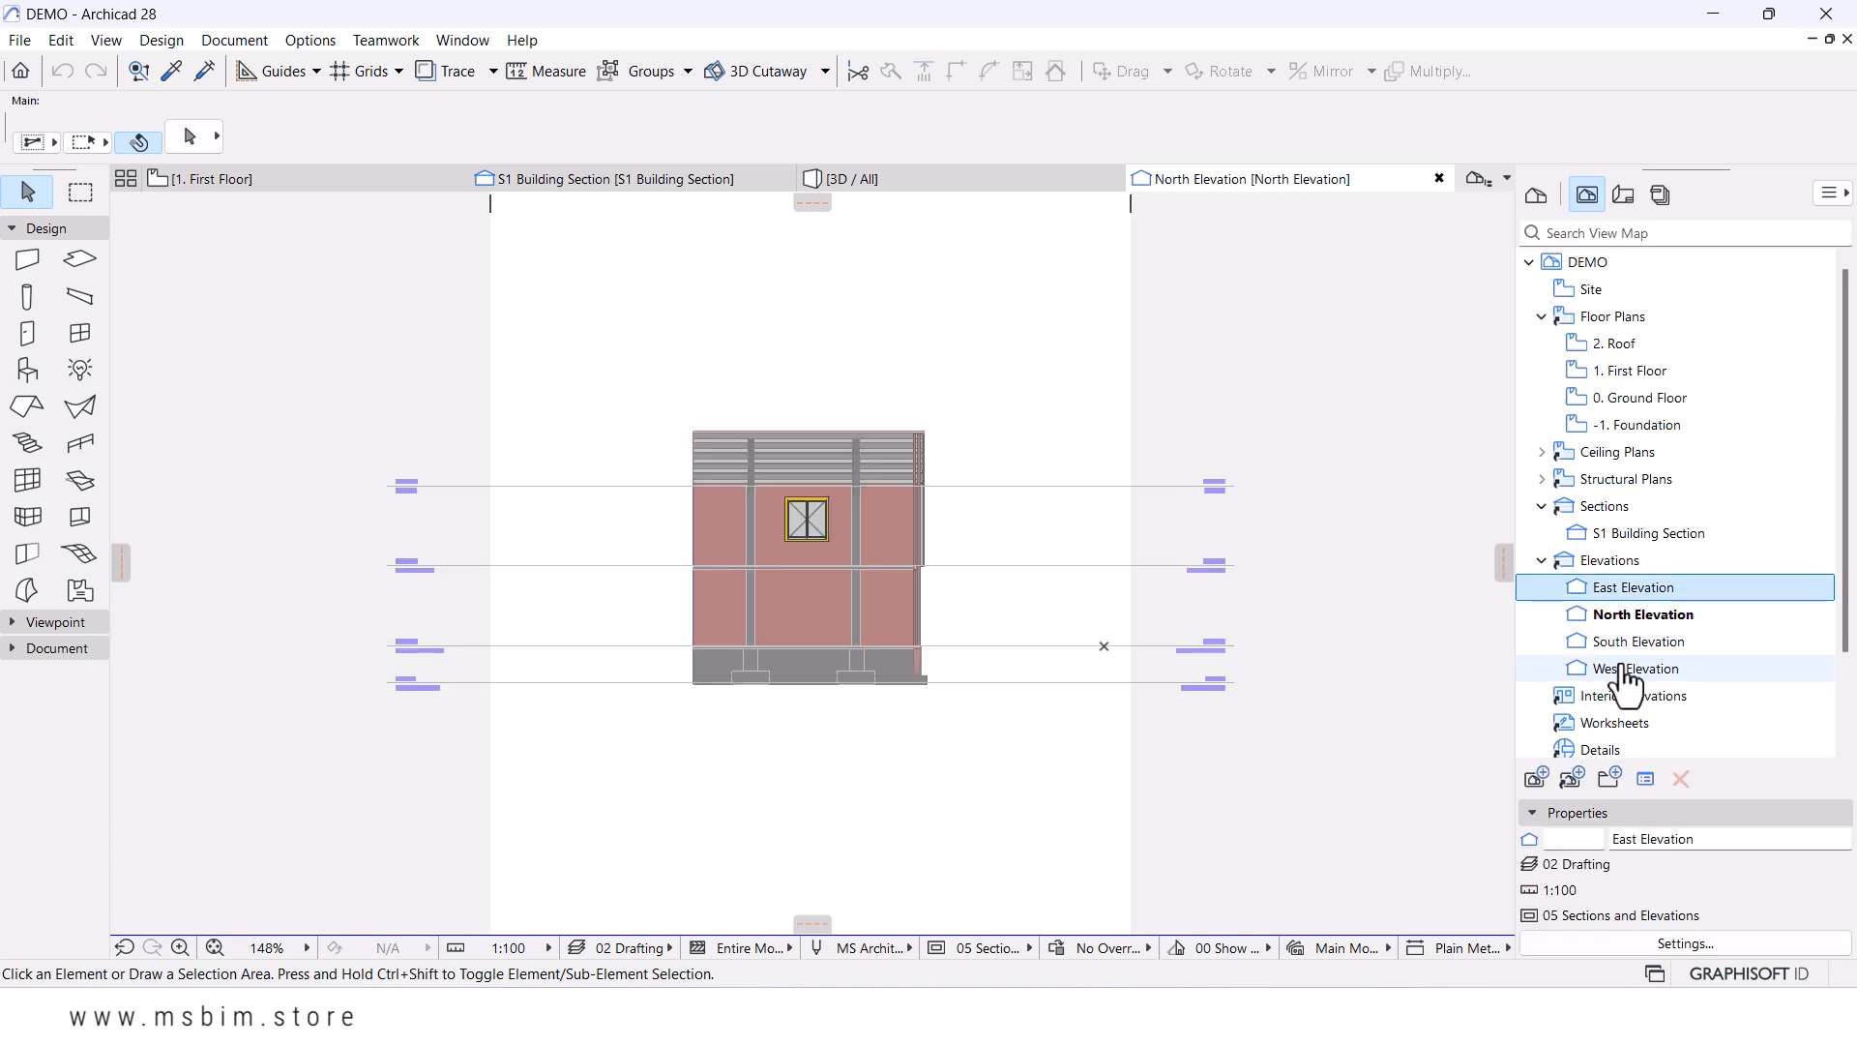
left_click(1610, 944)
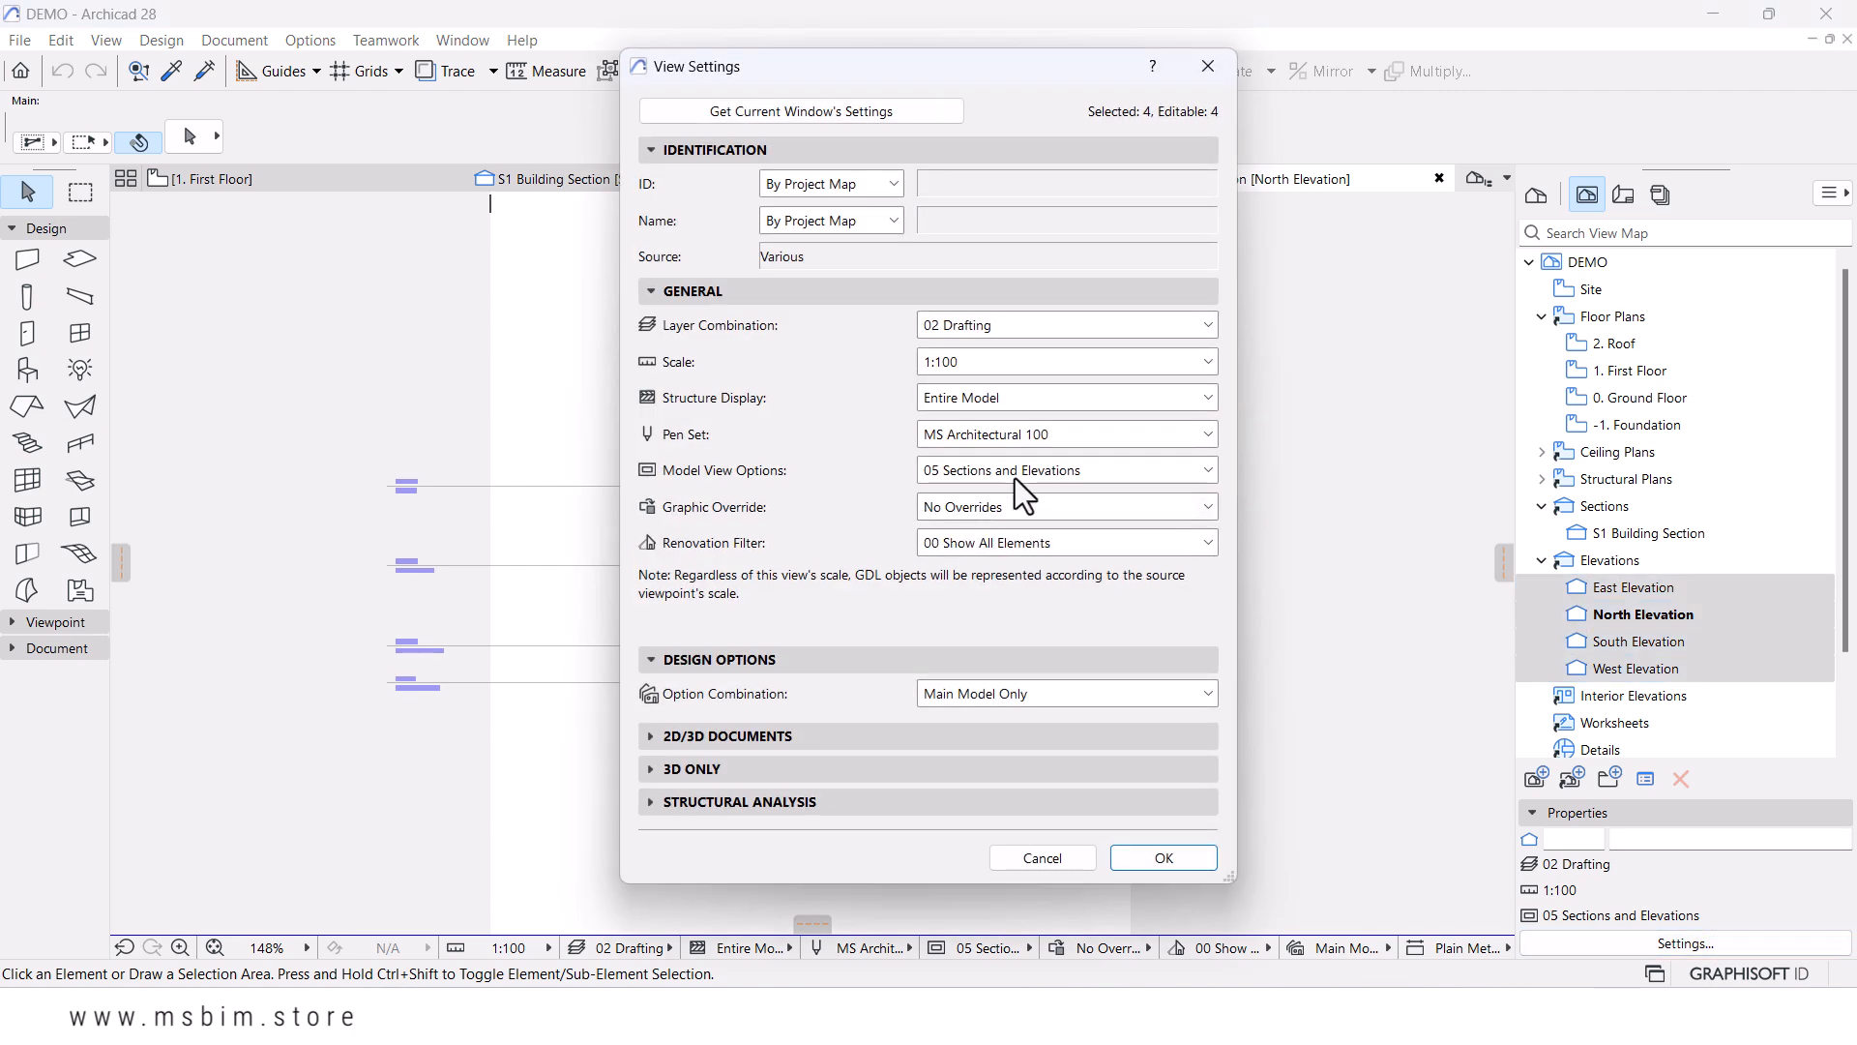
left_click(1018, 443)
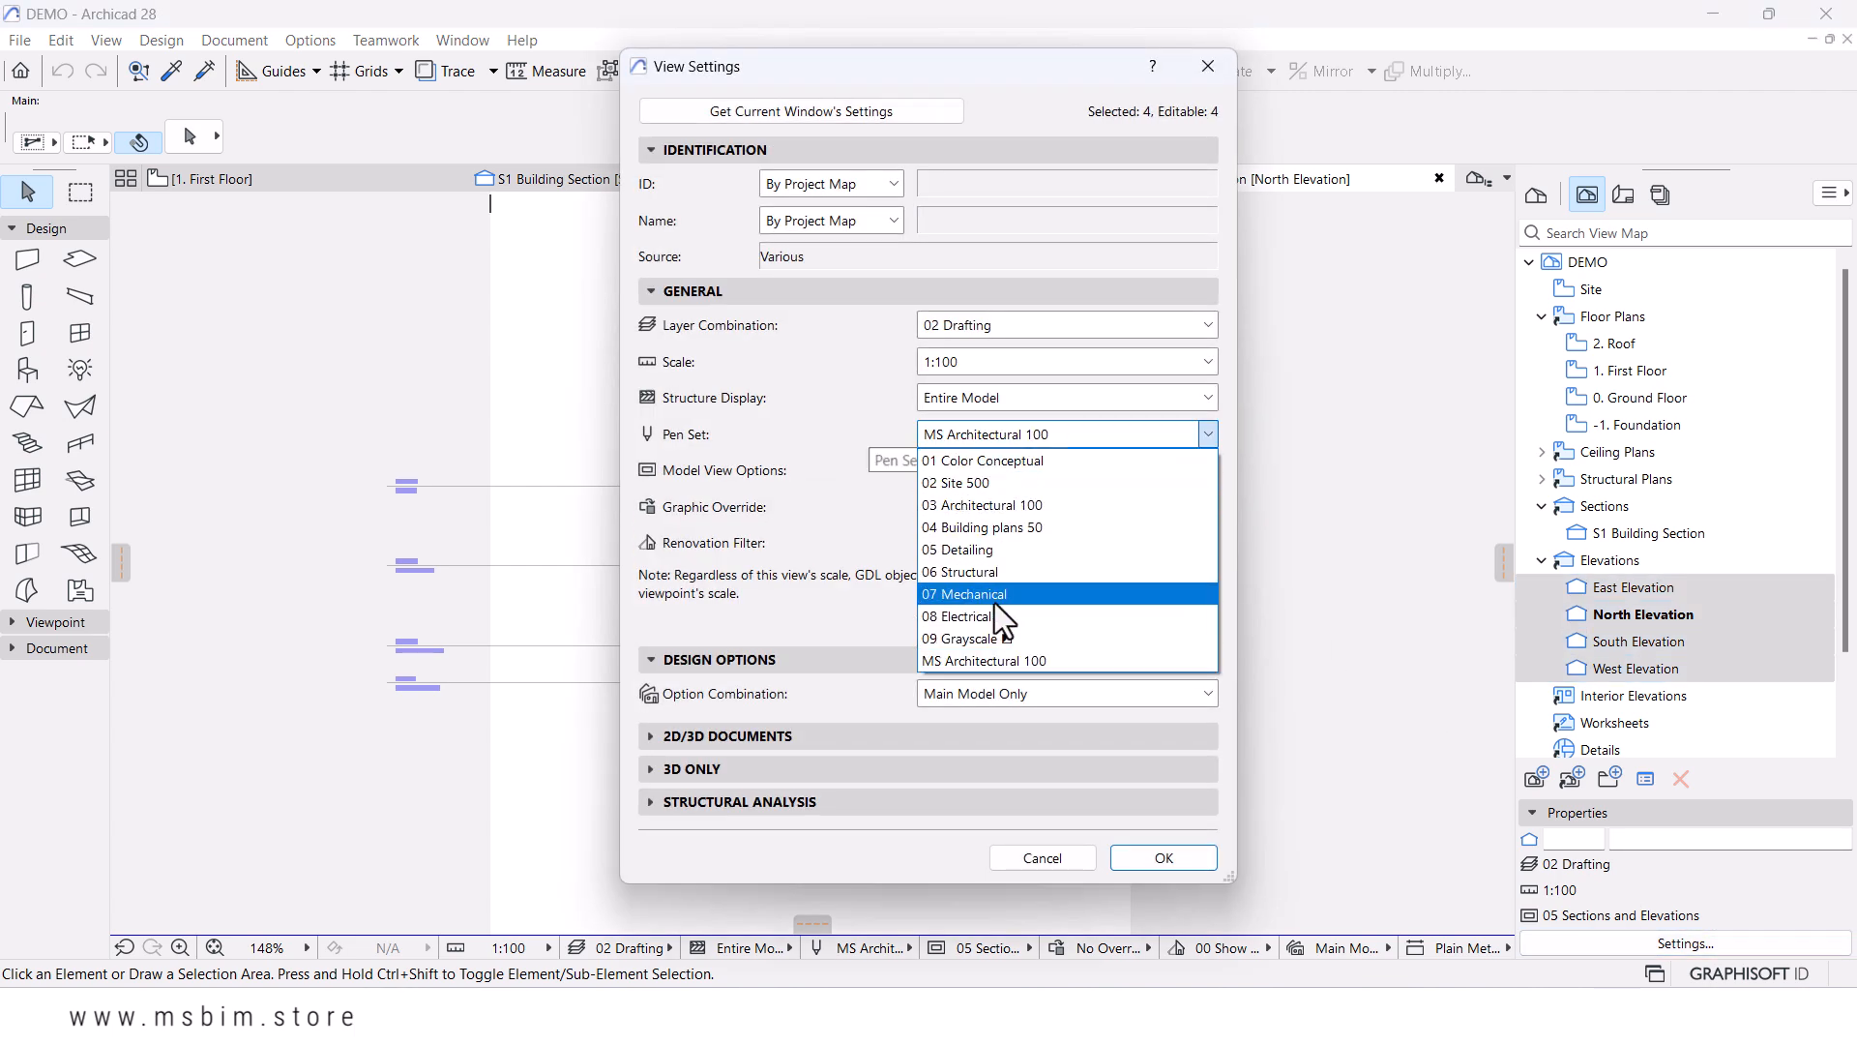
left_click(979, 654)
left_click(1163, 858)
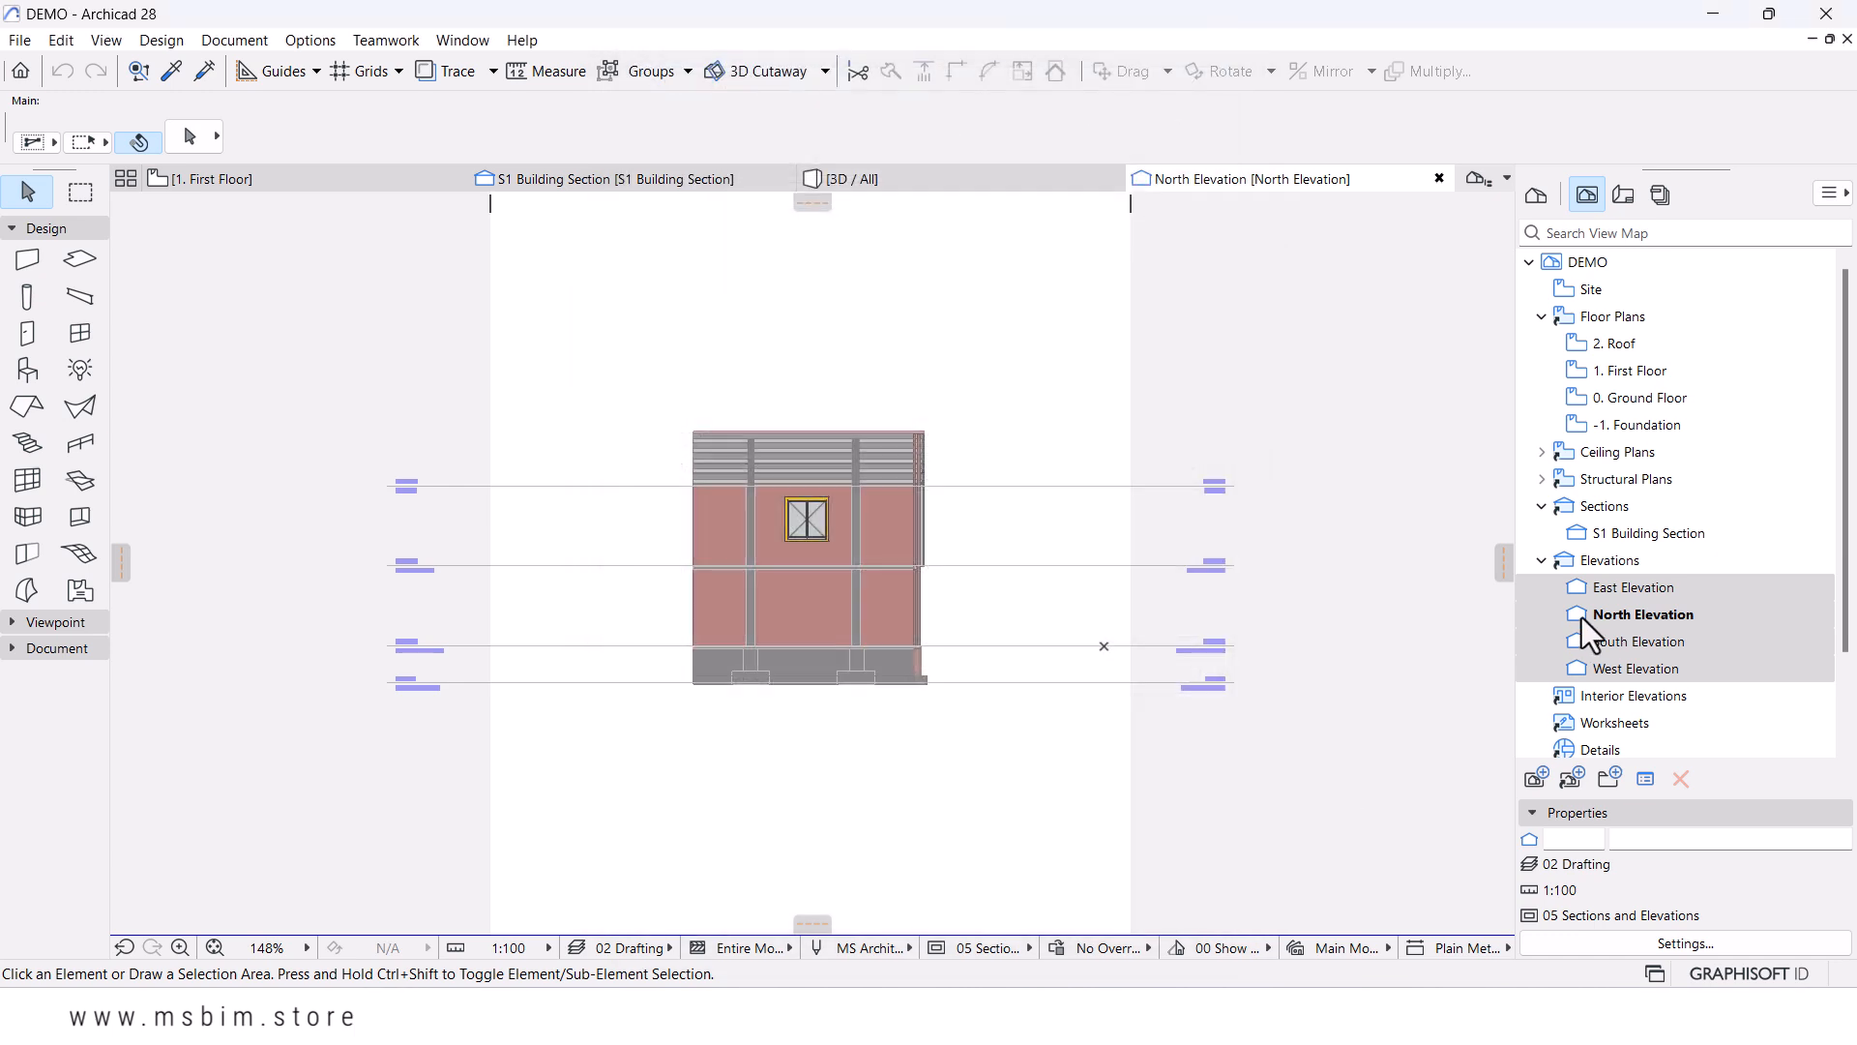
- Open the East Elevation view and check its saved view settings and story level markers
double_click(1633, 588)
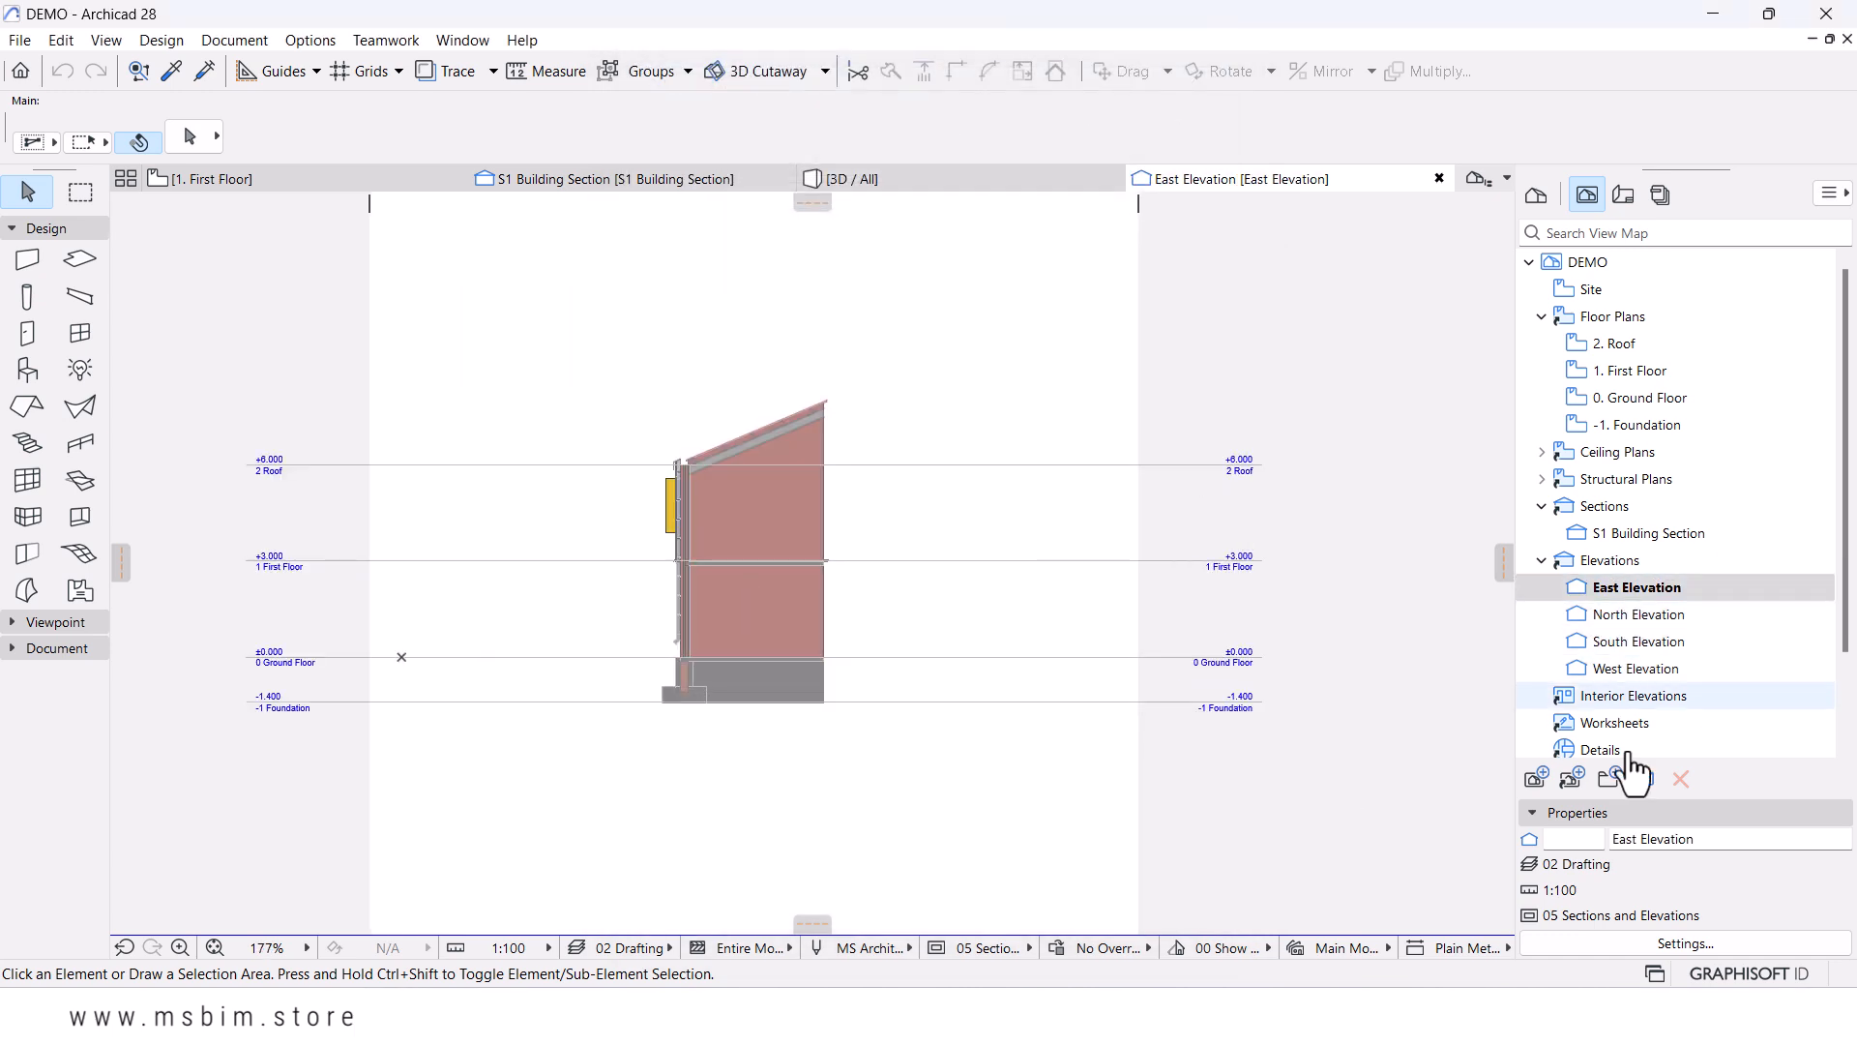
left_click(1651, 945)
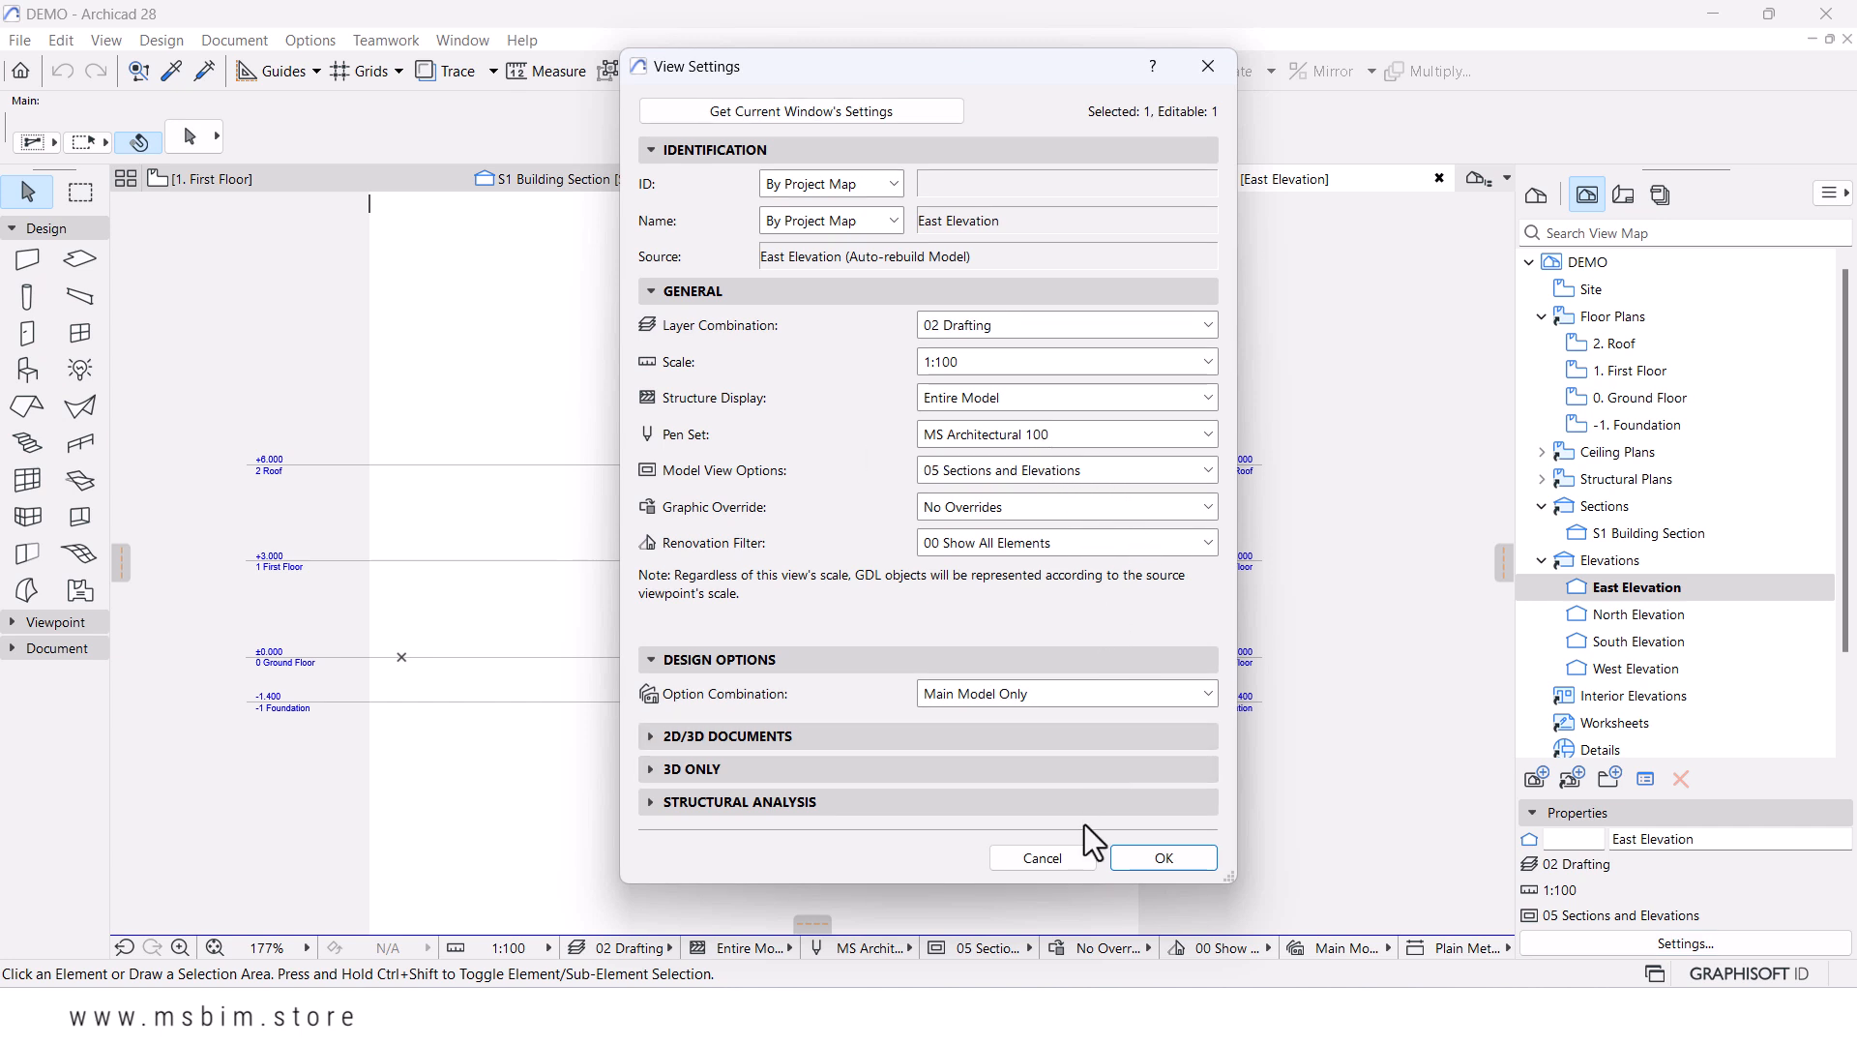
left_click(1049, 861)
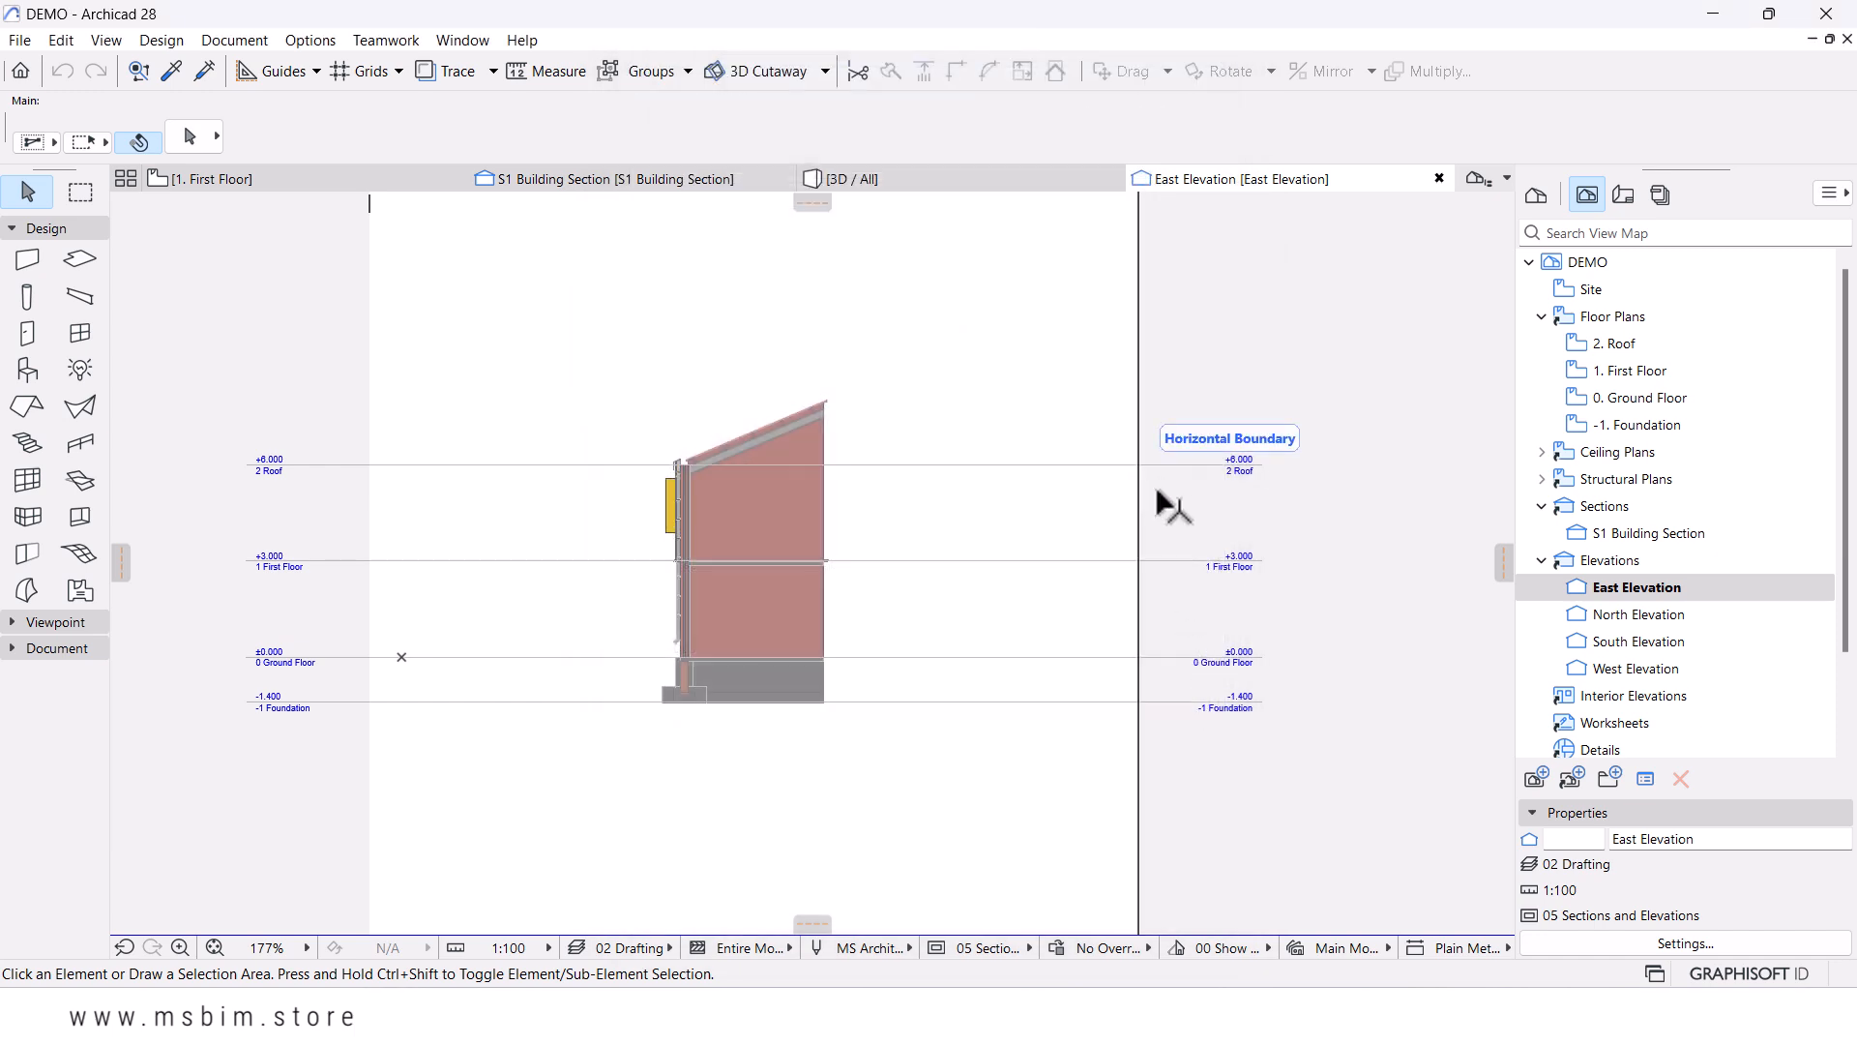
scroll(1199, 498, "up", 1)
left_click_drag(1115, 514, 803, 541)
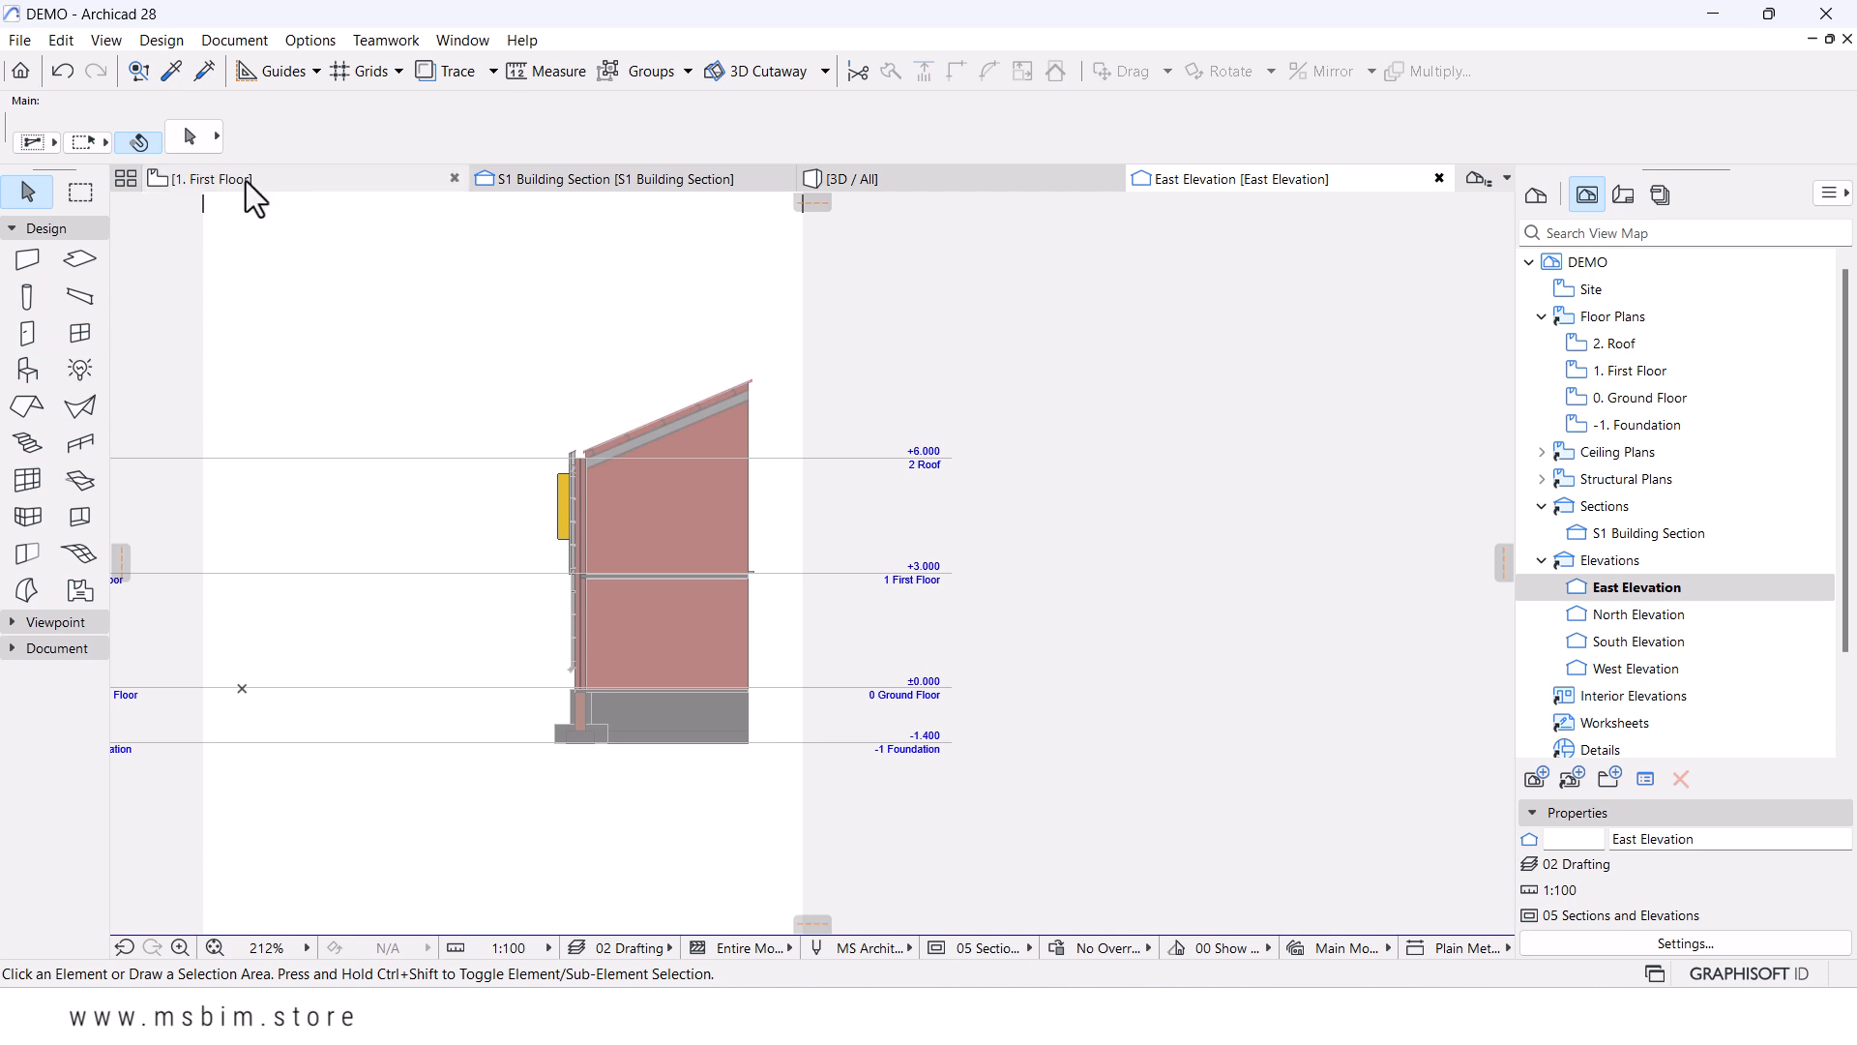
left_click(383, 179)
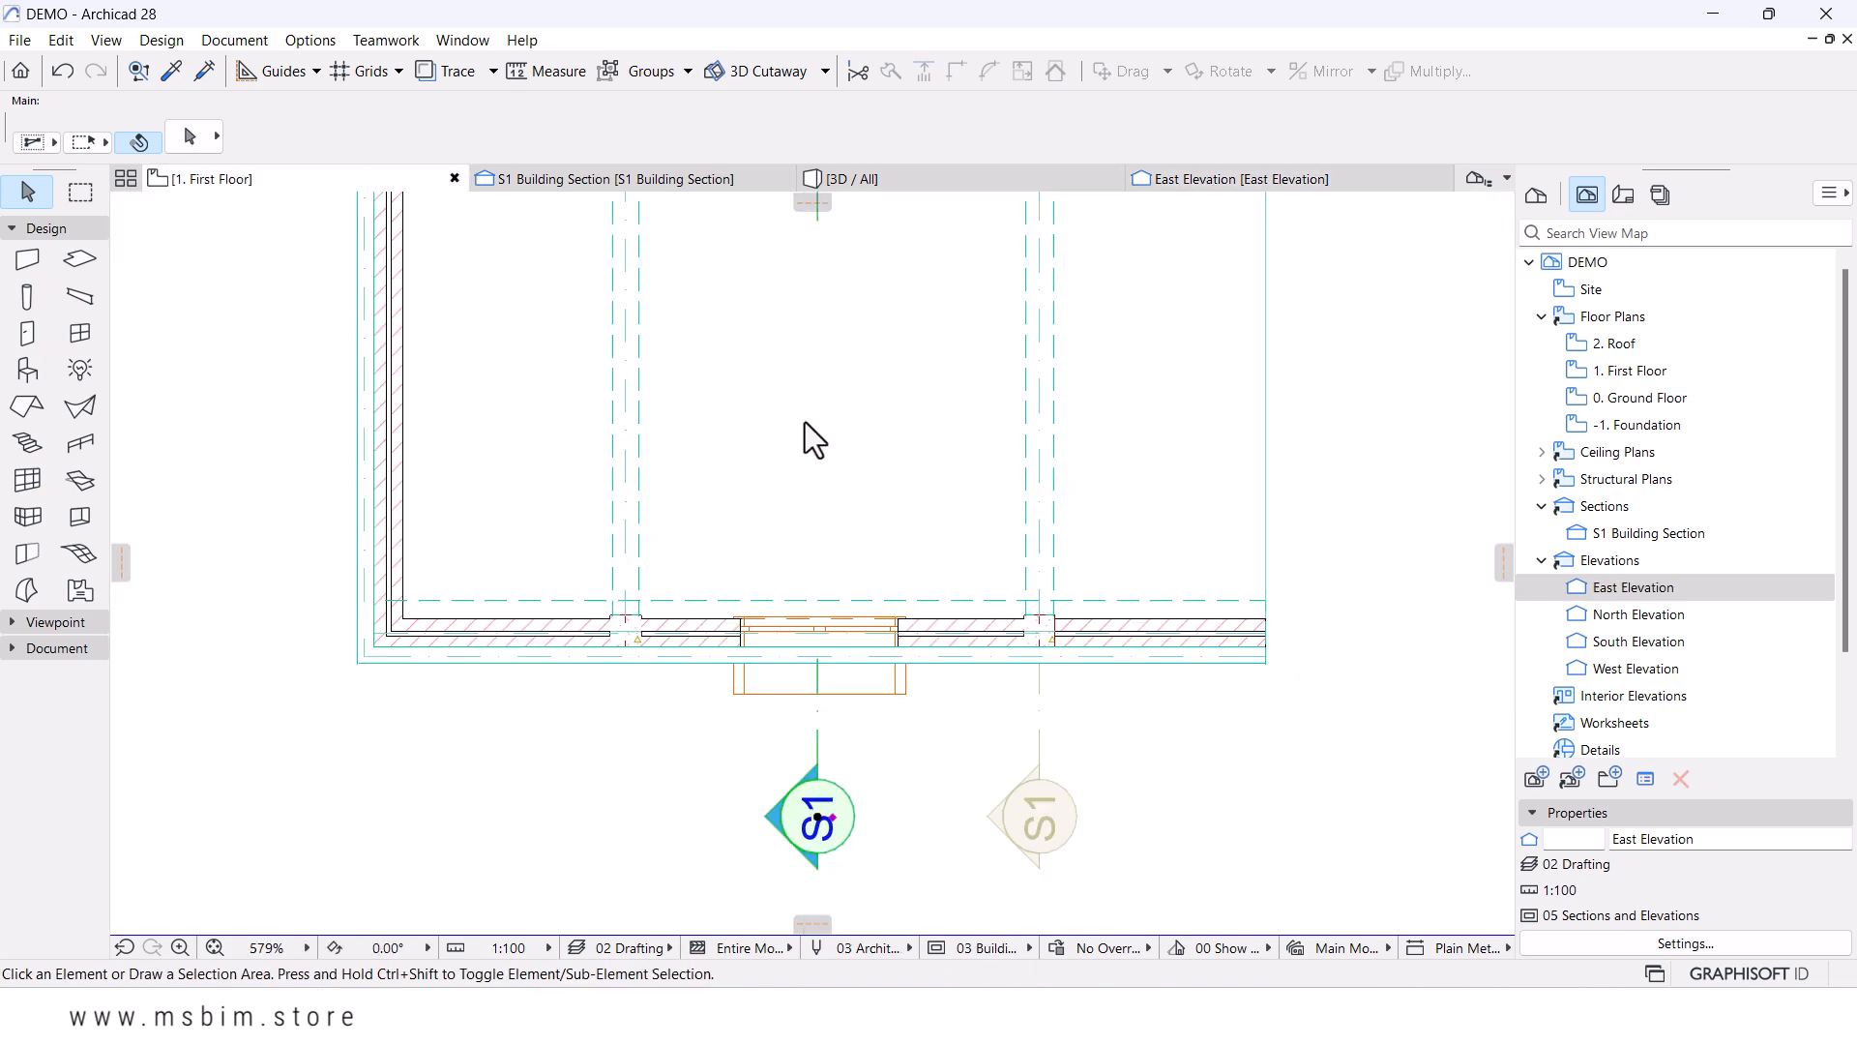
left_click(885, 559)
scroll(890, 542, "down", 4)
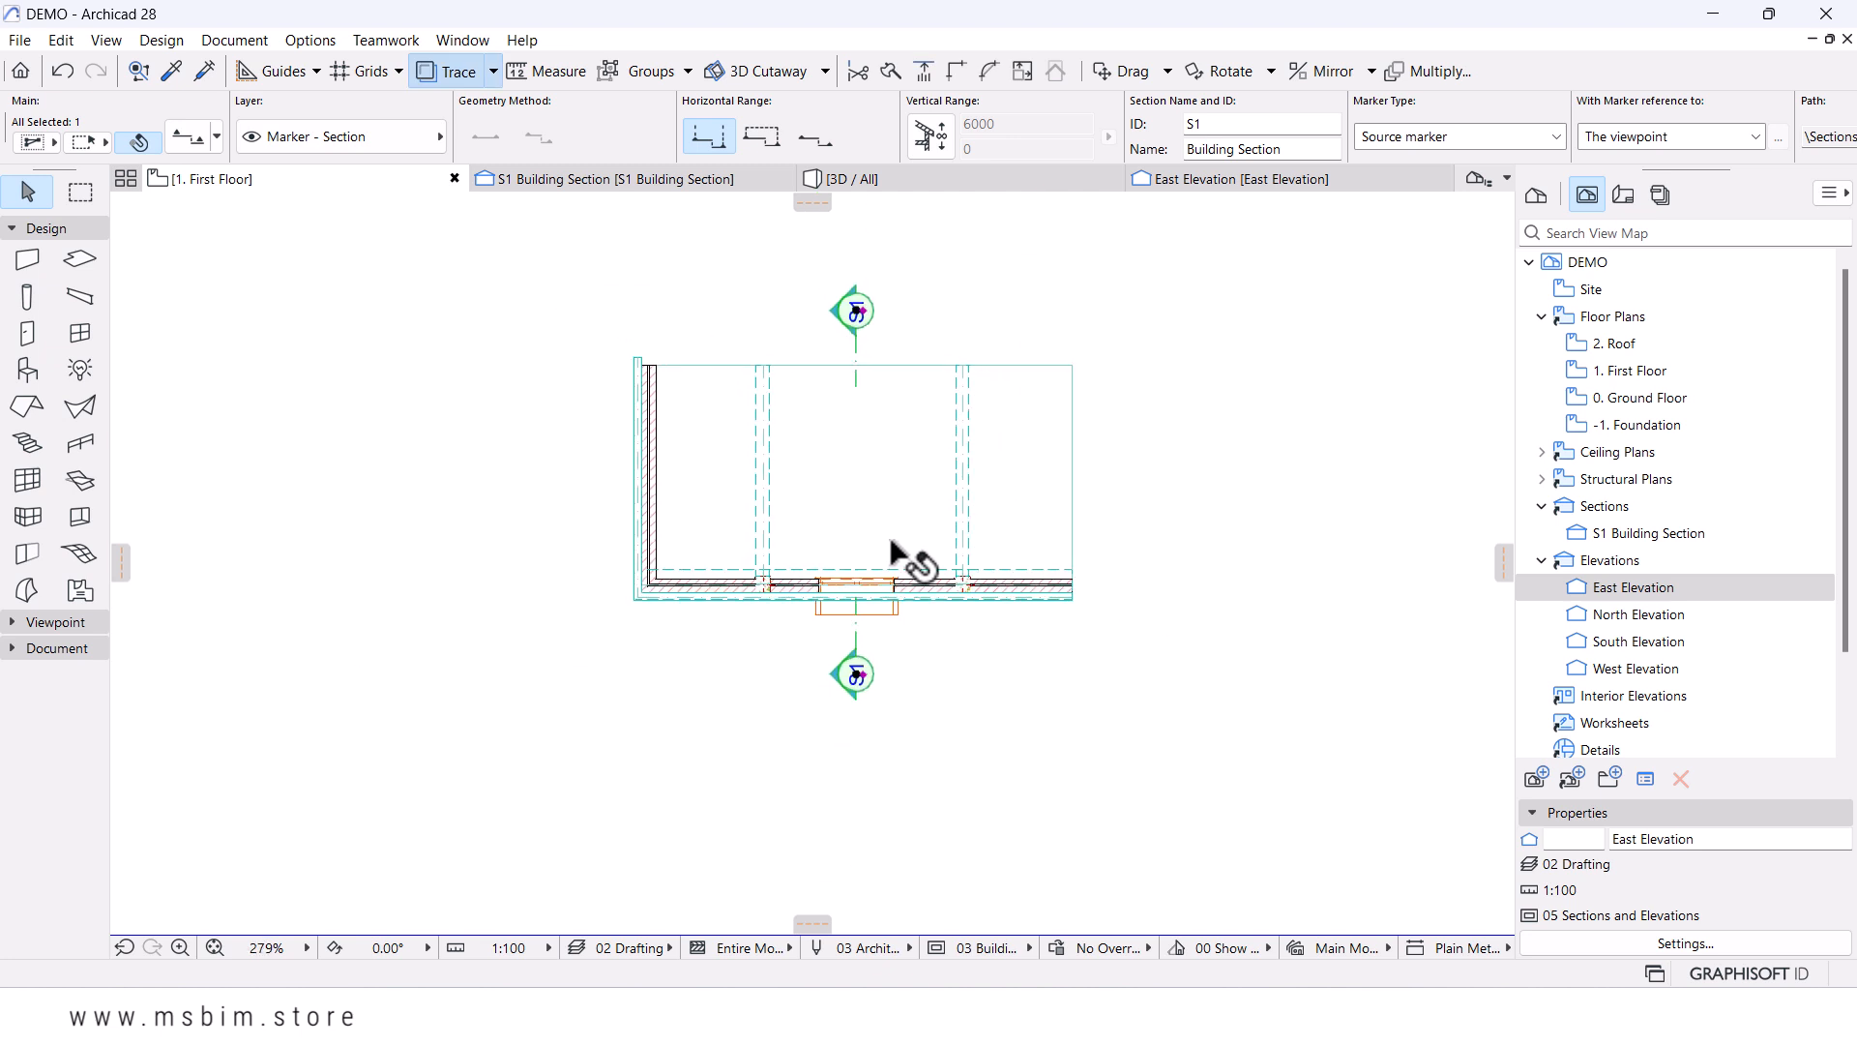
left_click(1025, 793)
scroll(996, 611, "down", 2)
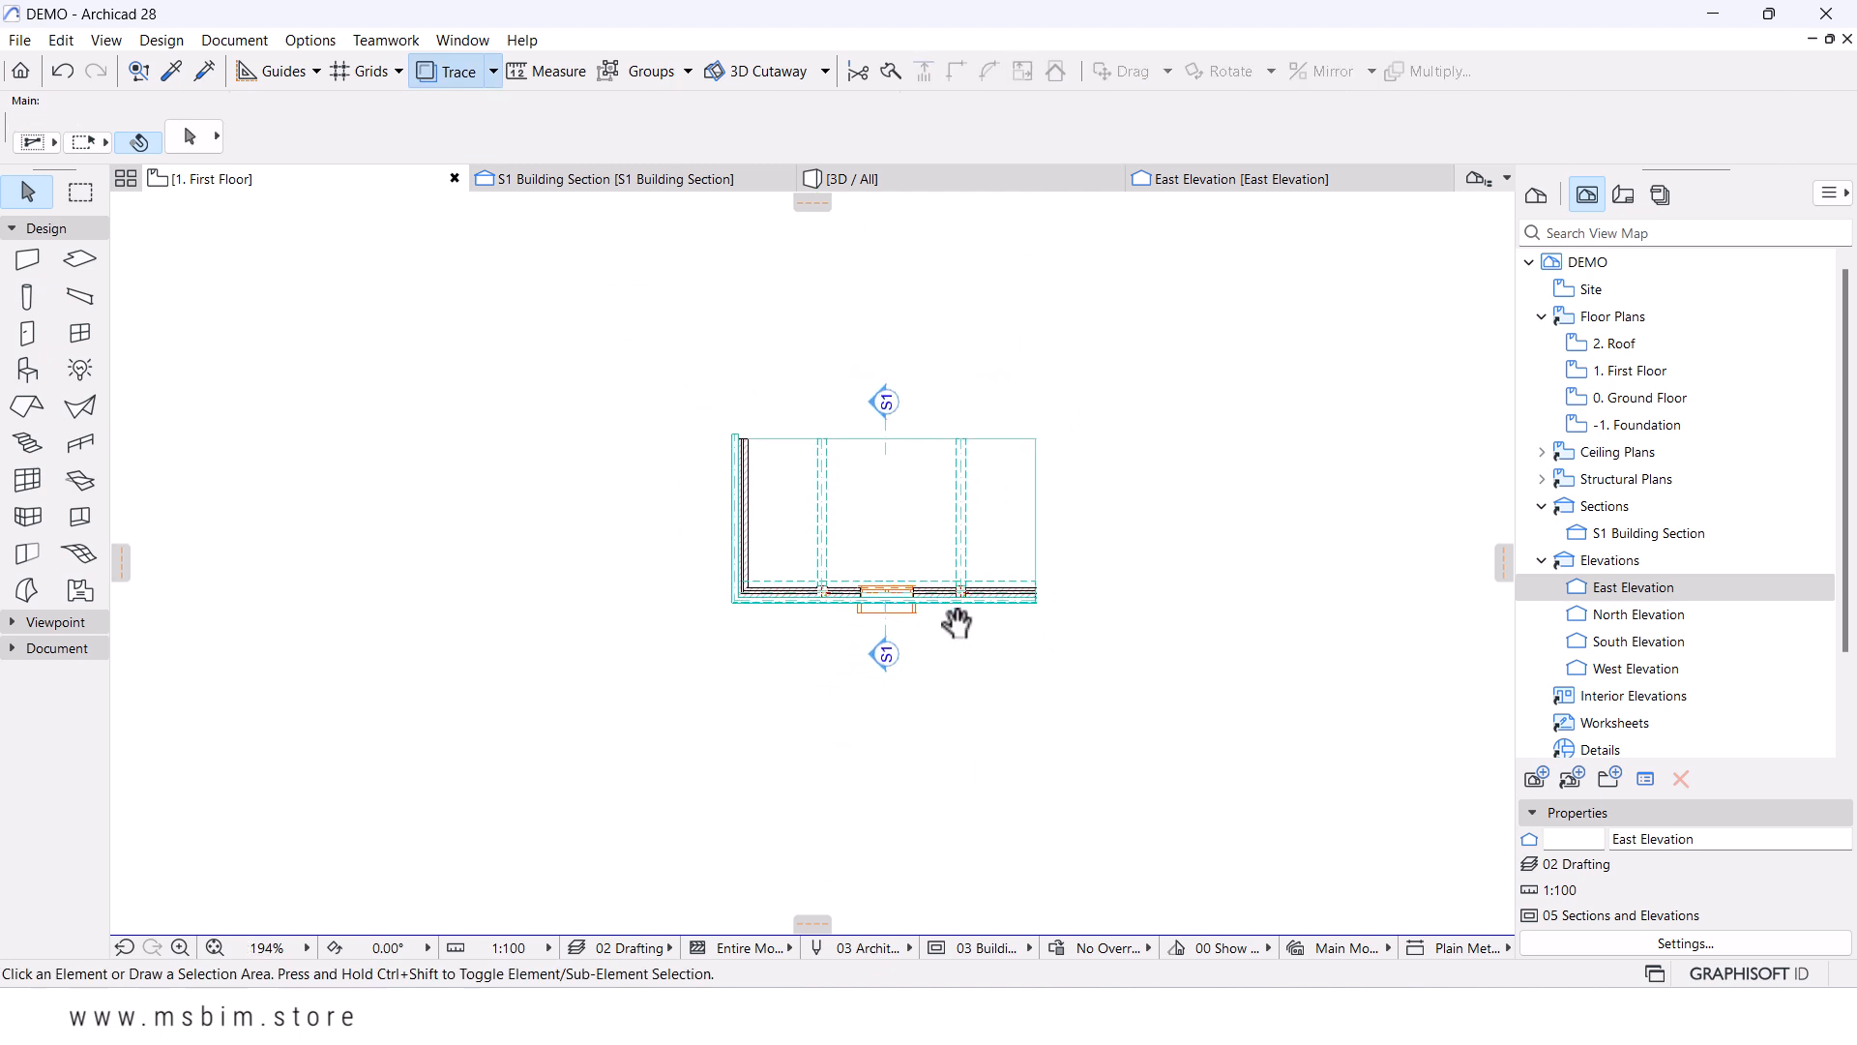
left_click(1471, 699)
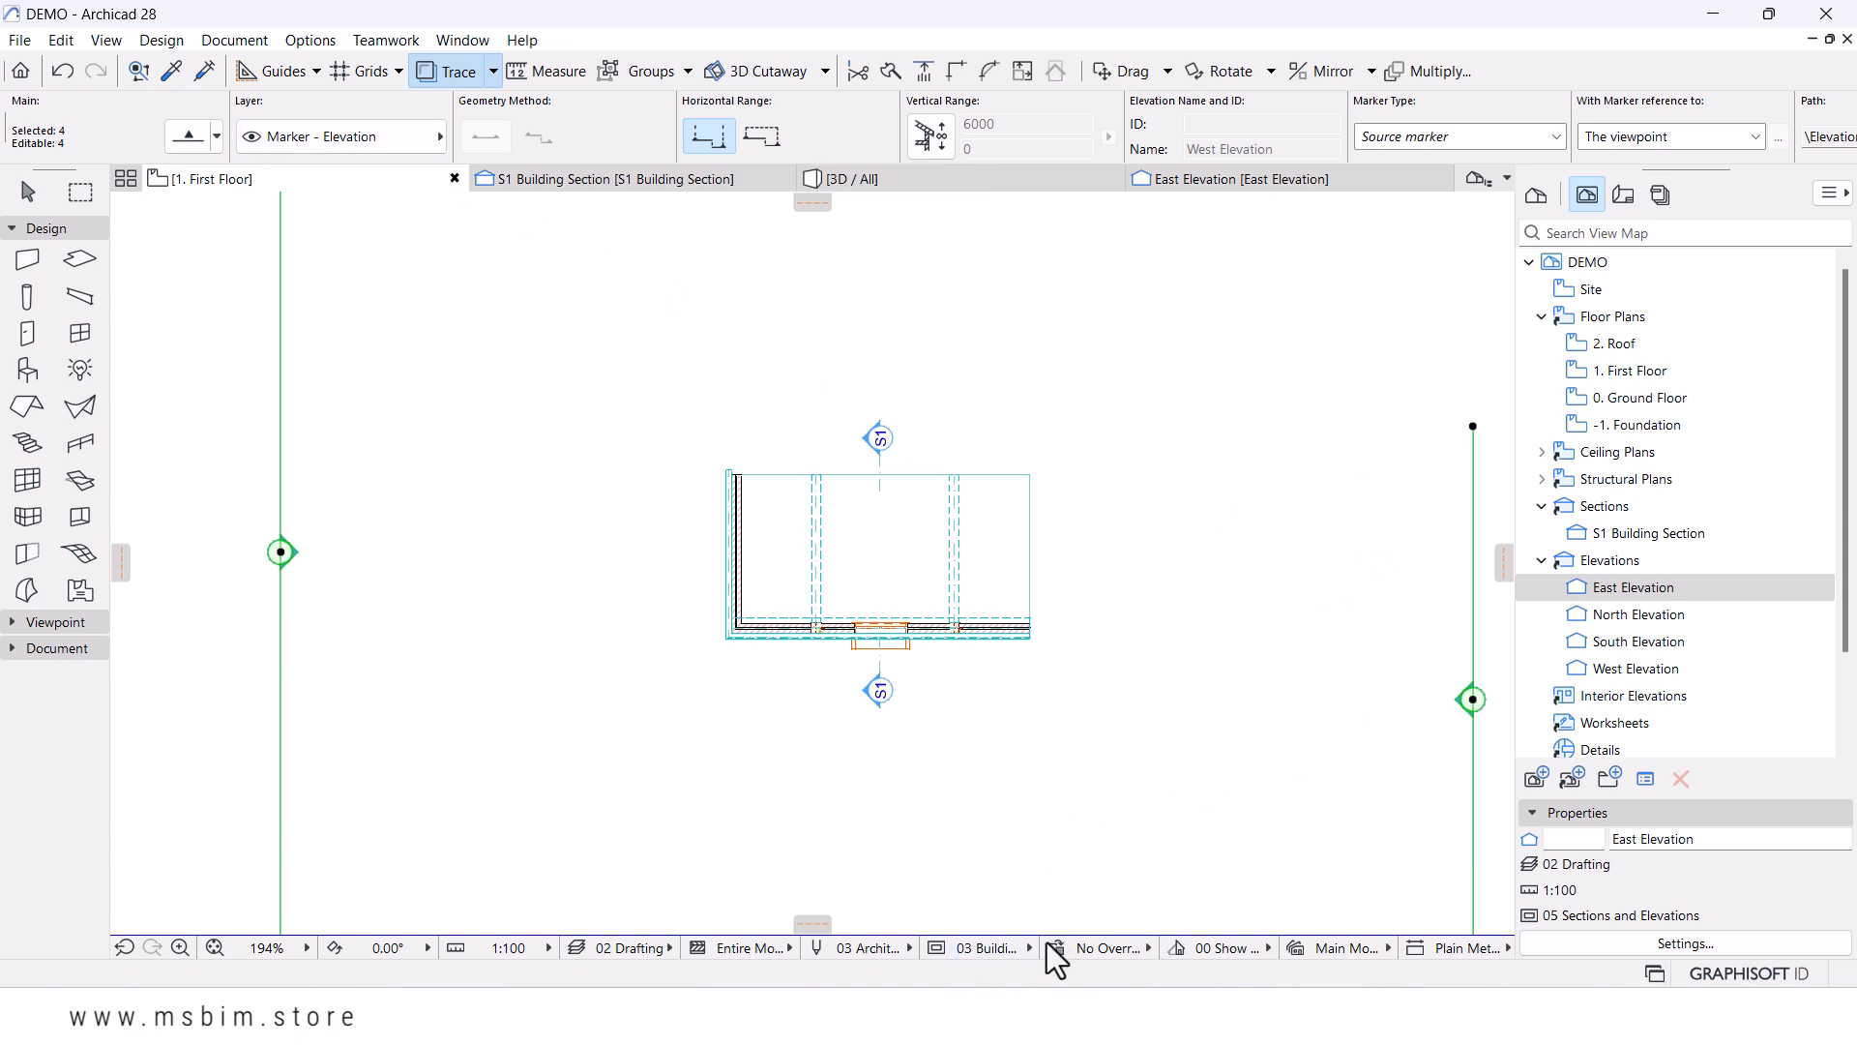
key("Escape")
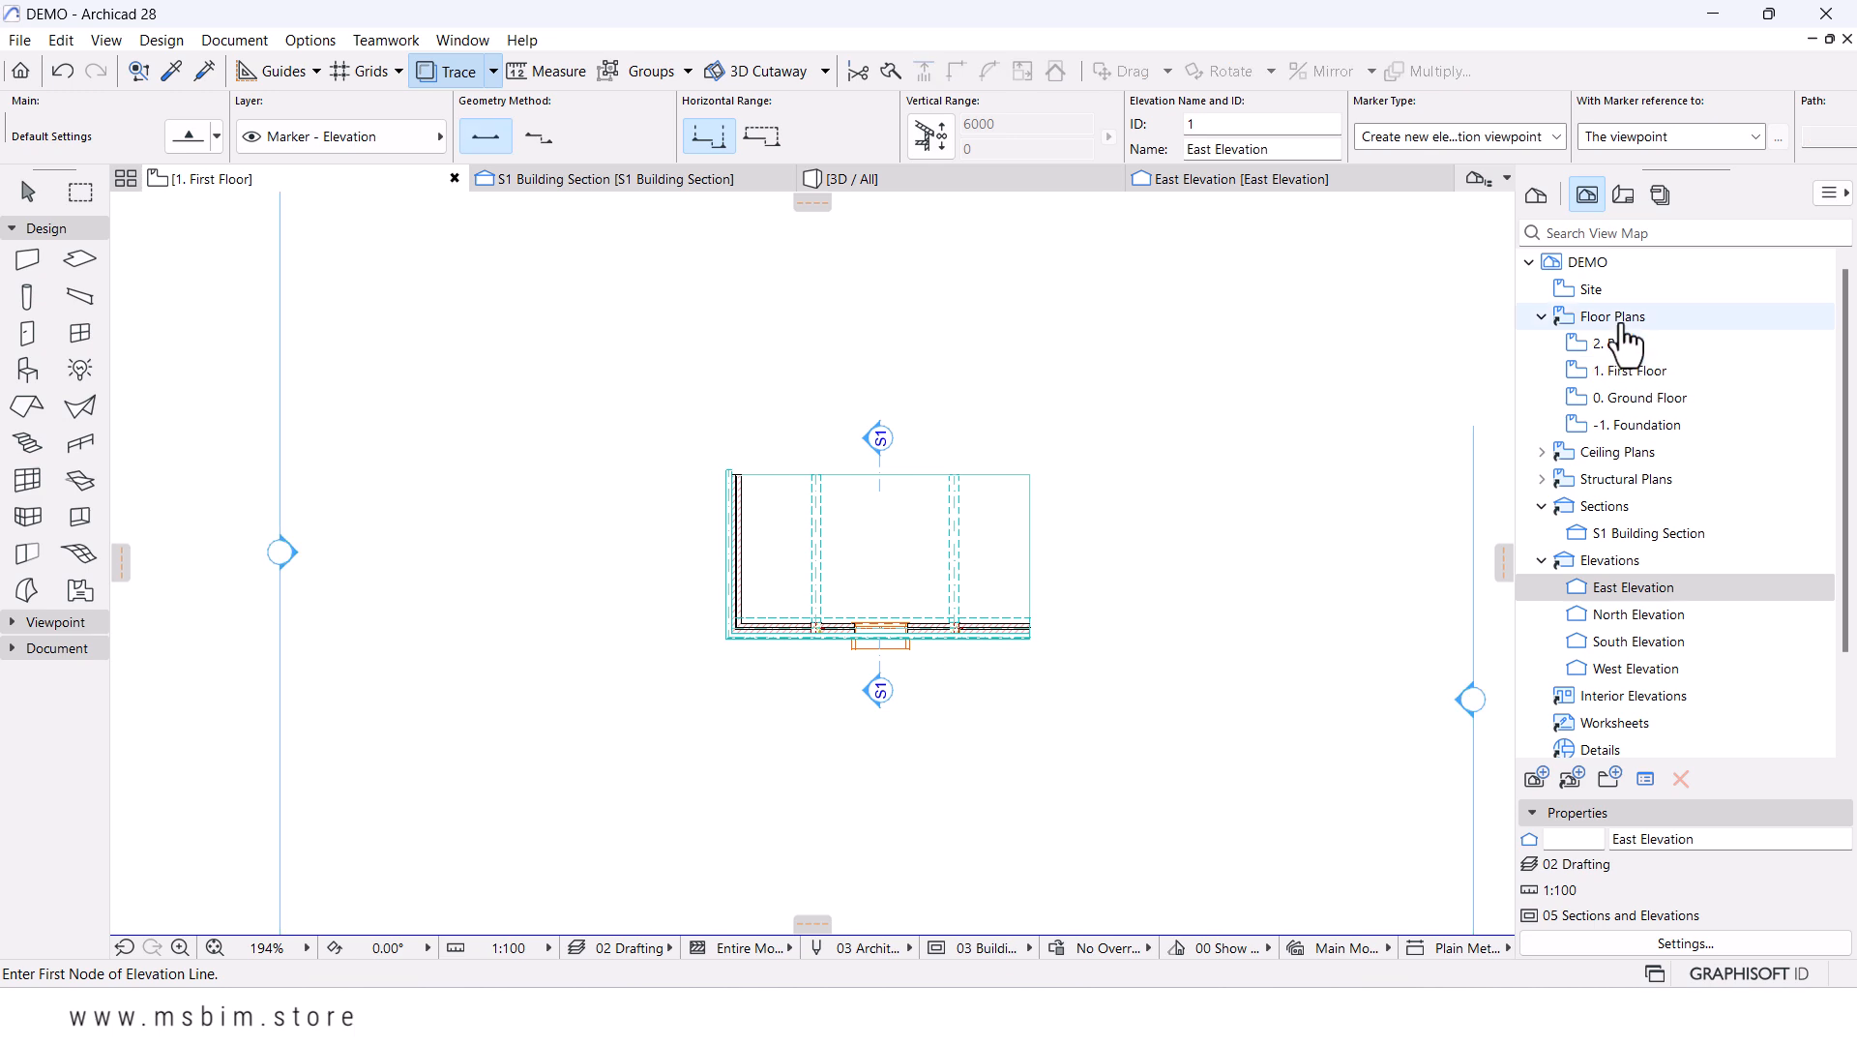
- Set the Floor Plans folder in the View Map to the MS Architectural 100 pen set
left_click(1625, 319)
left_click(1703, 943)
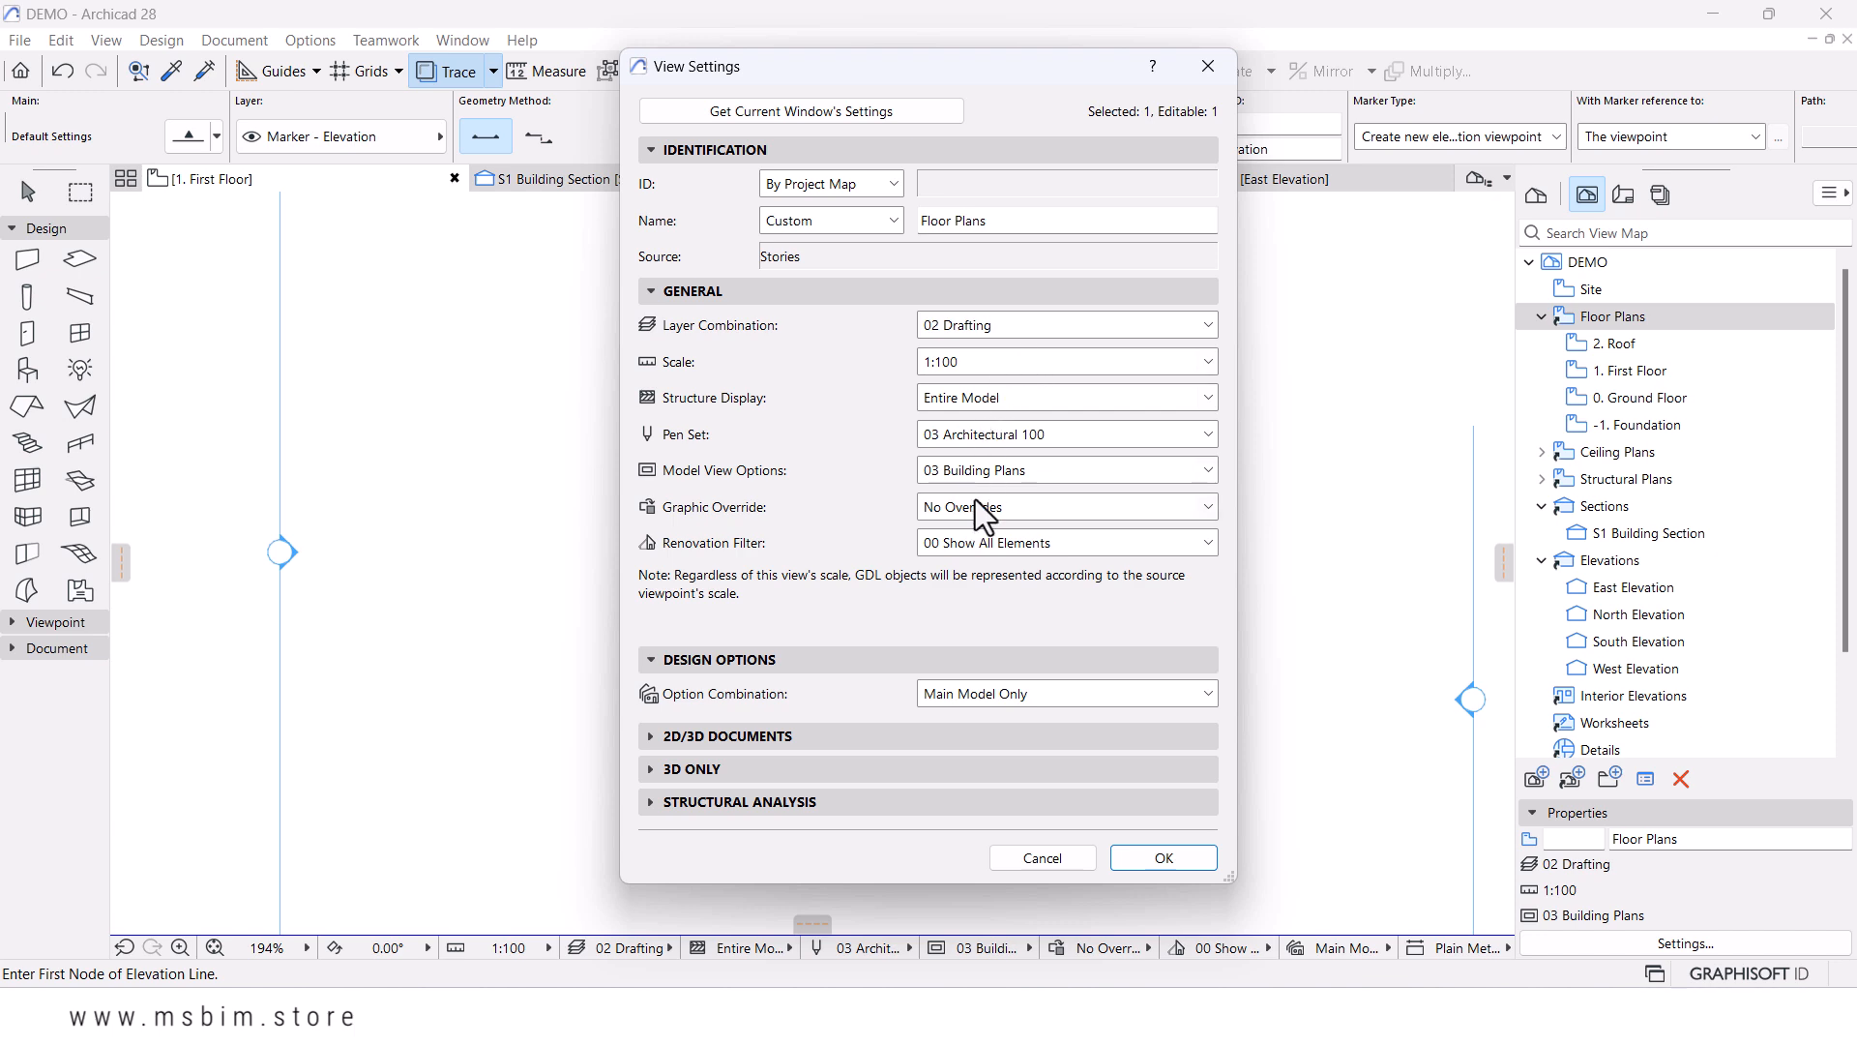
left_click(986, 441)
left_click(969, 659)
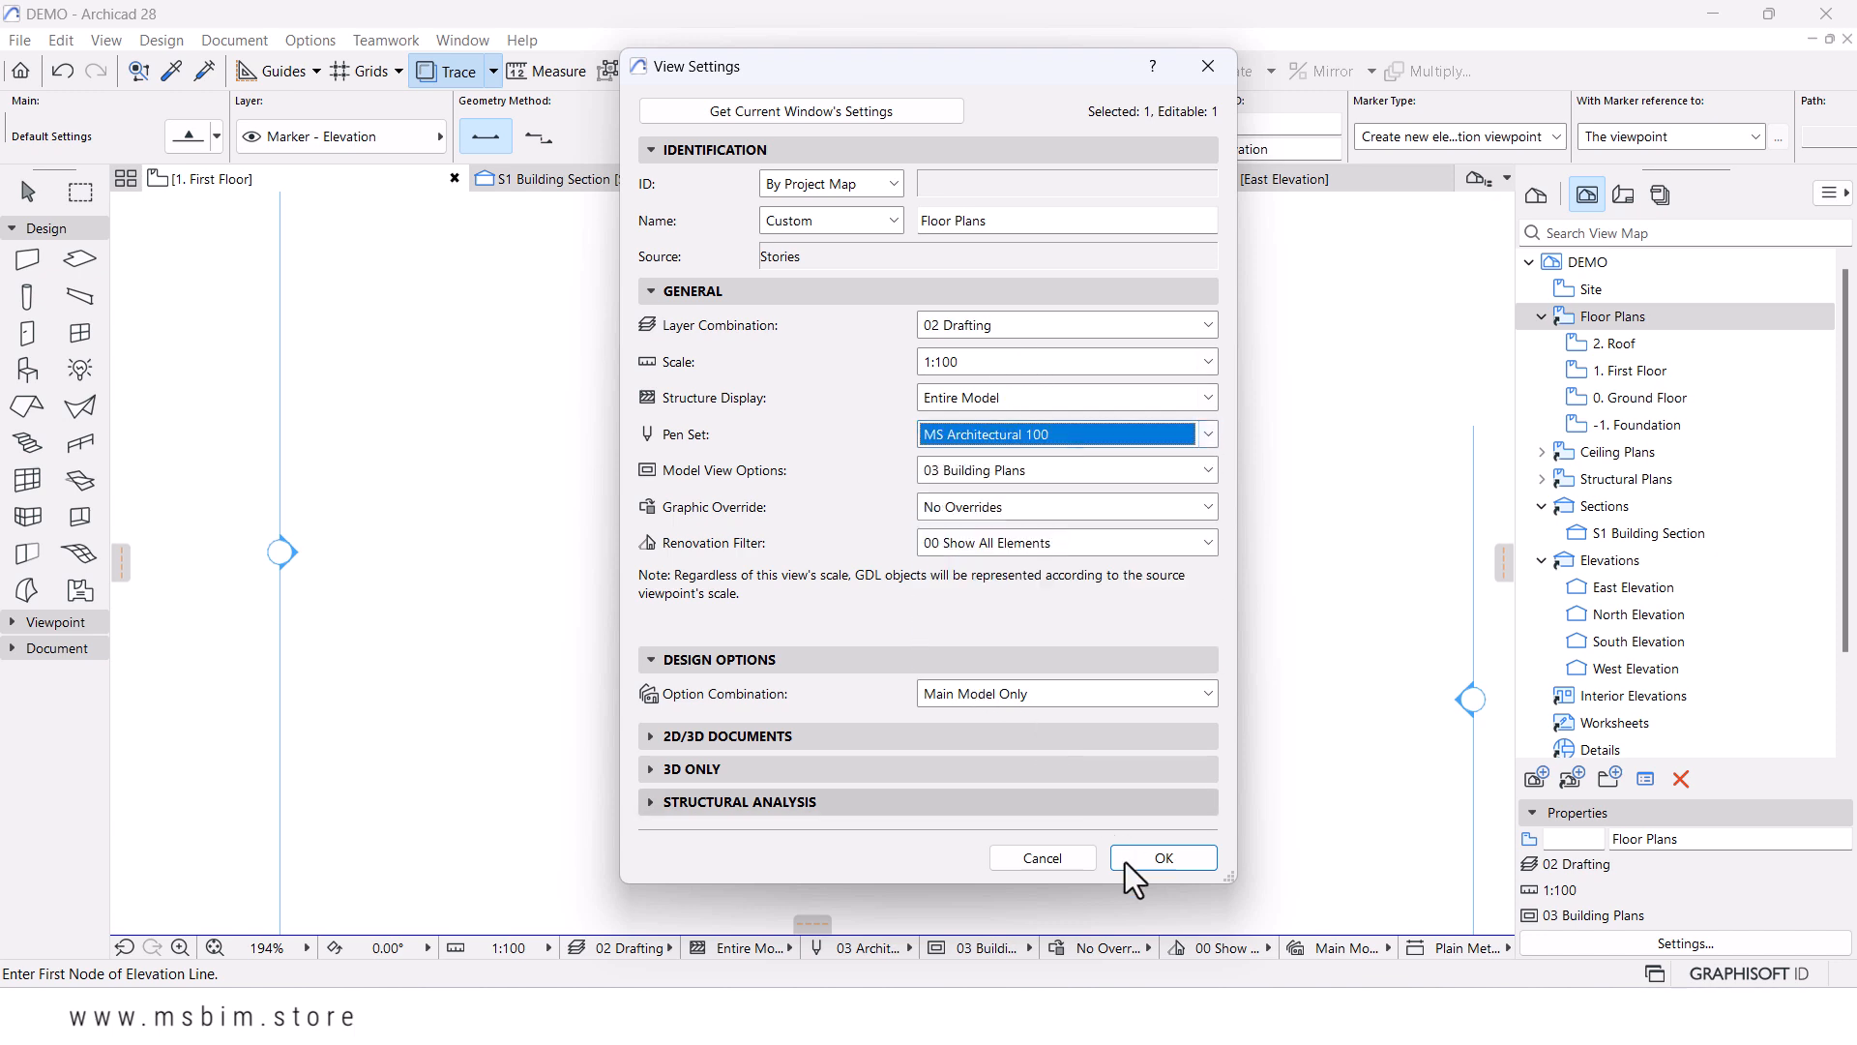
left_click(1156, 859)
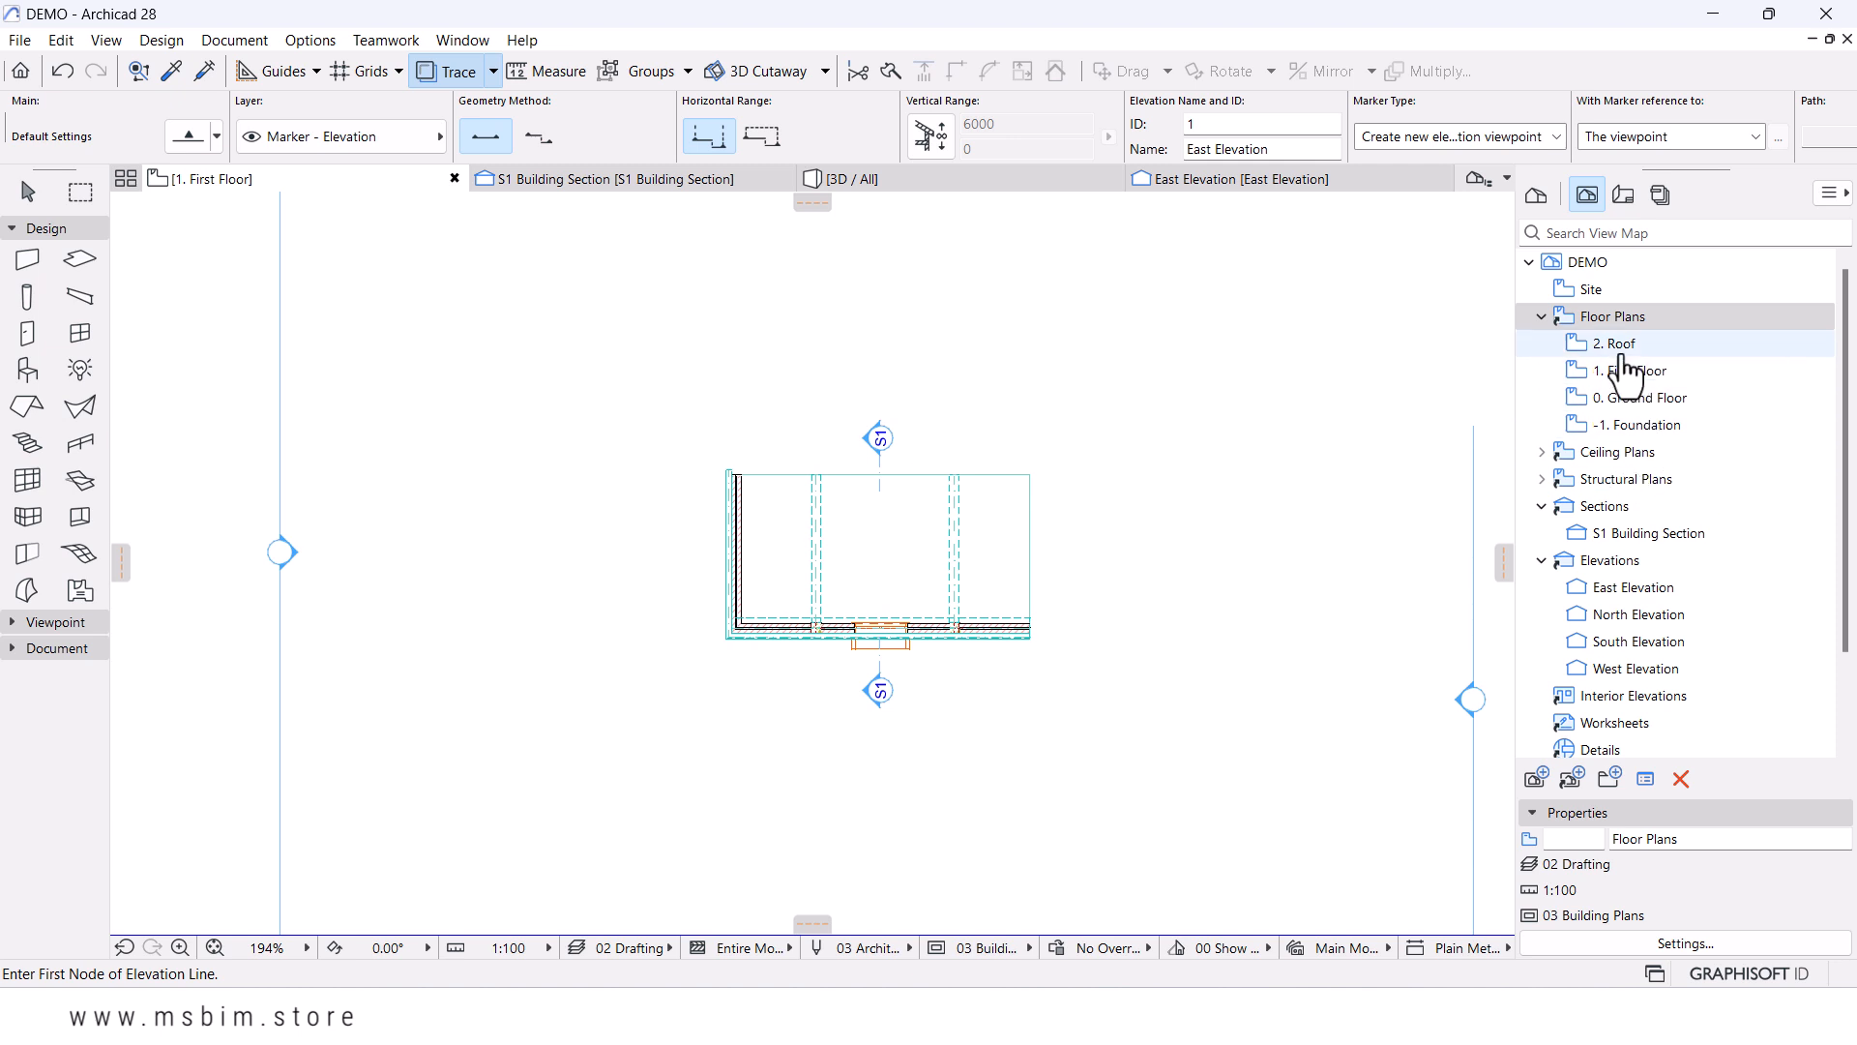
- Check the saved Ground Floor view, open the saved First Floor view and leave the Elevation tool
double_click(1611, 408)
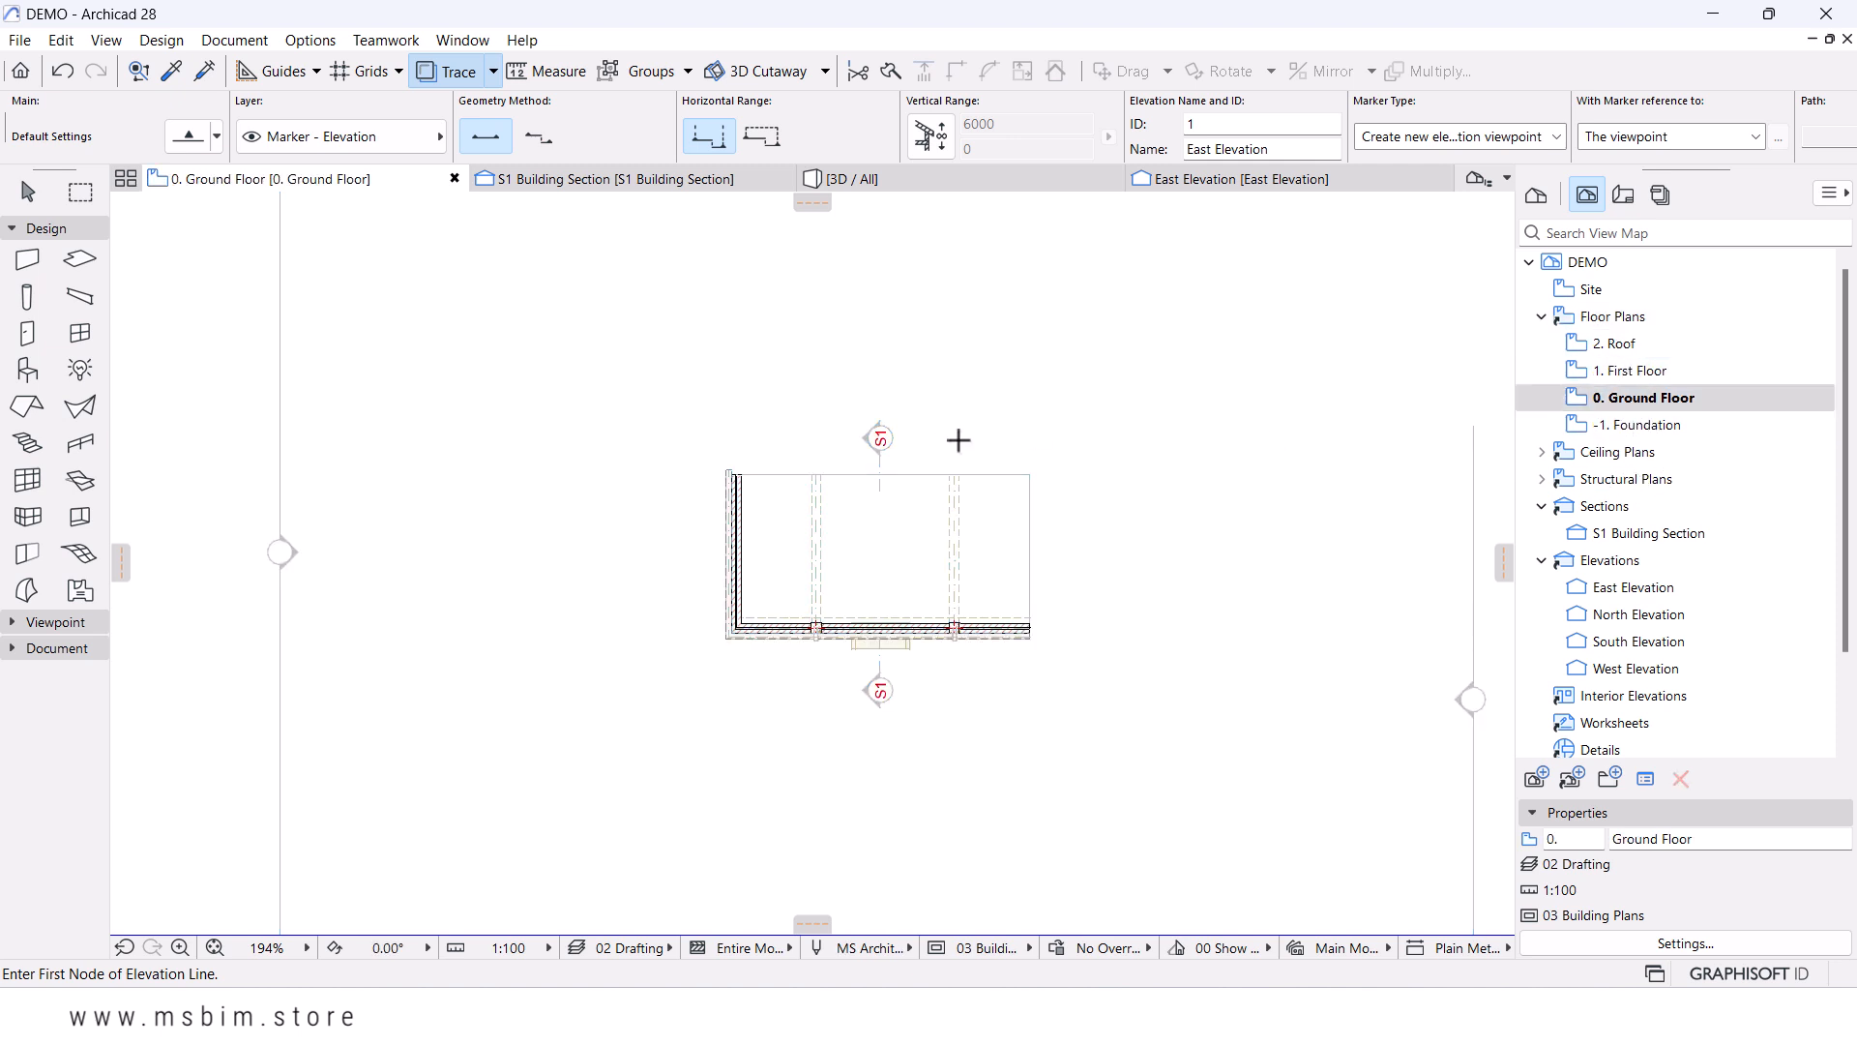
scroll(968, 498, "down", 3)
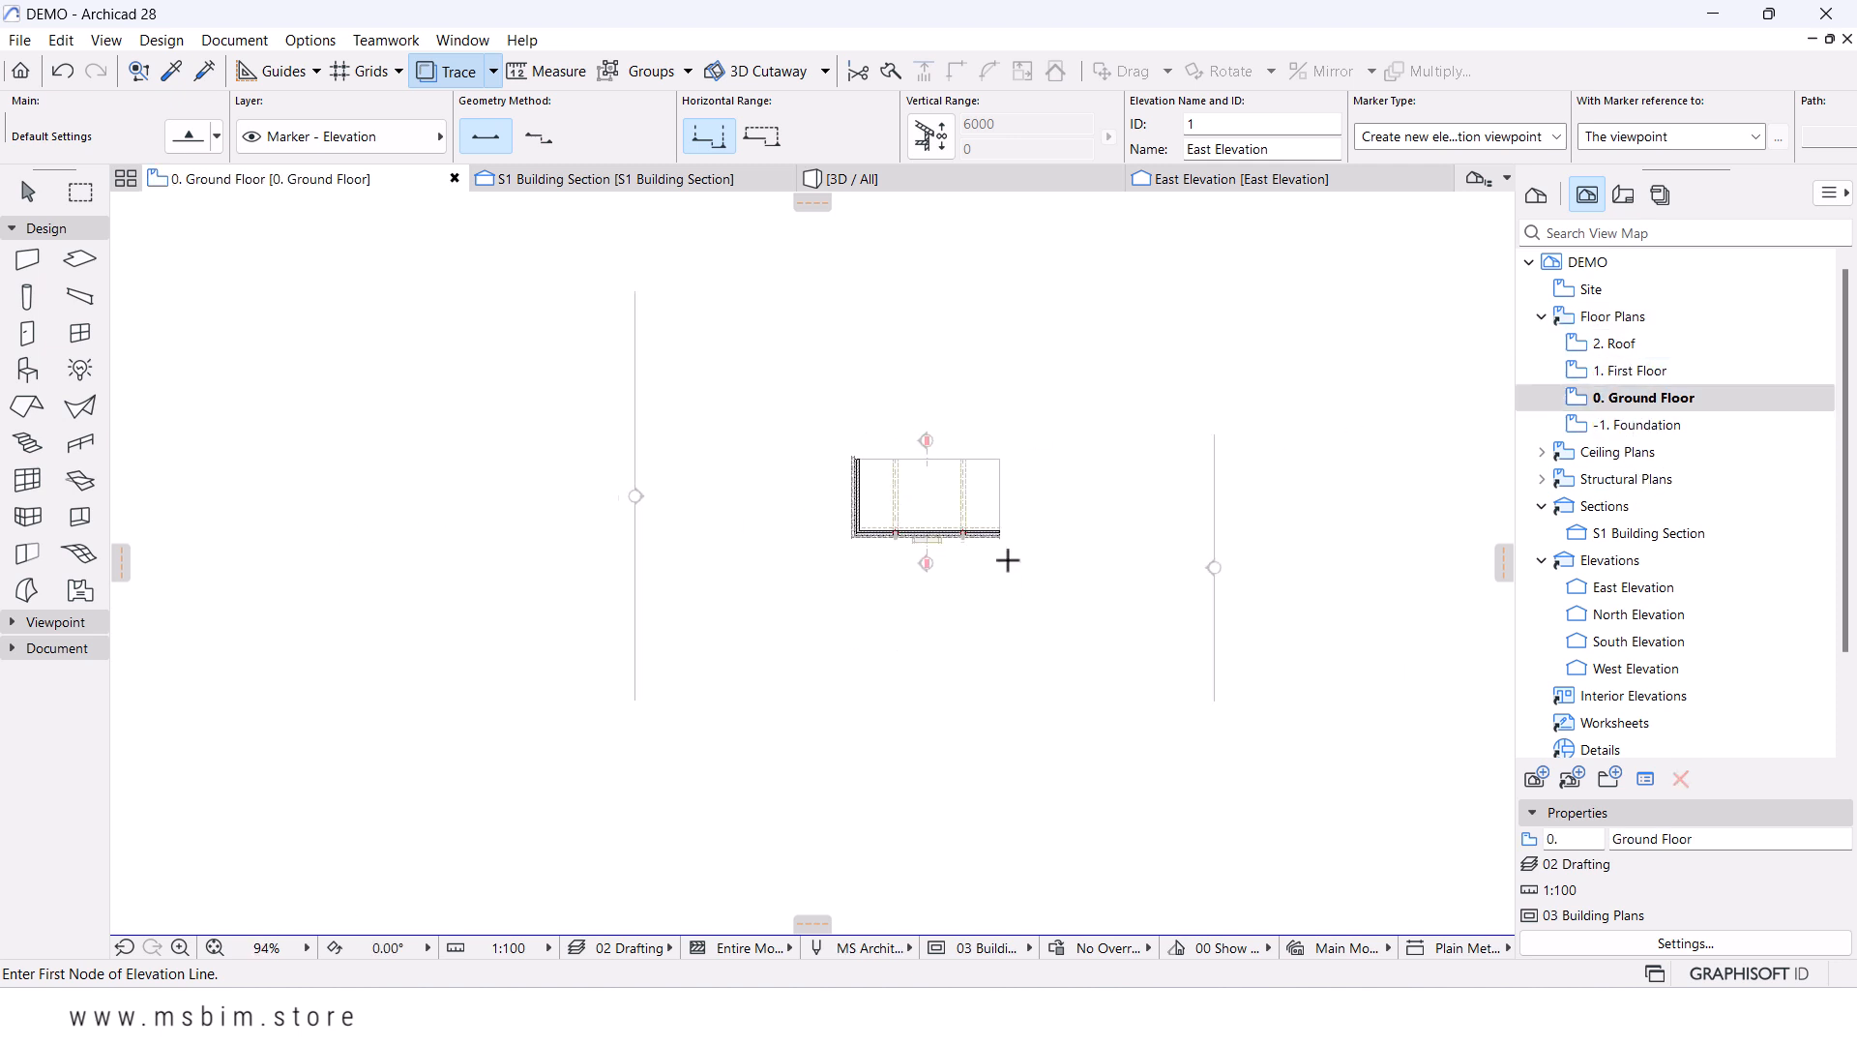
double_click(1625, 371)
scroll(1247, 493, "up", 3)
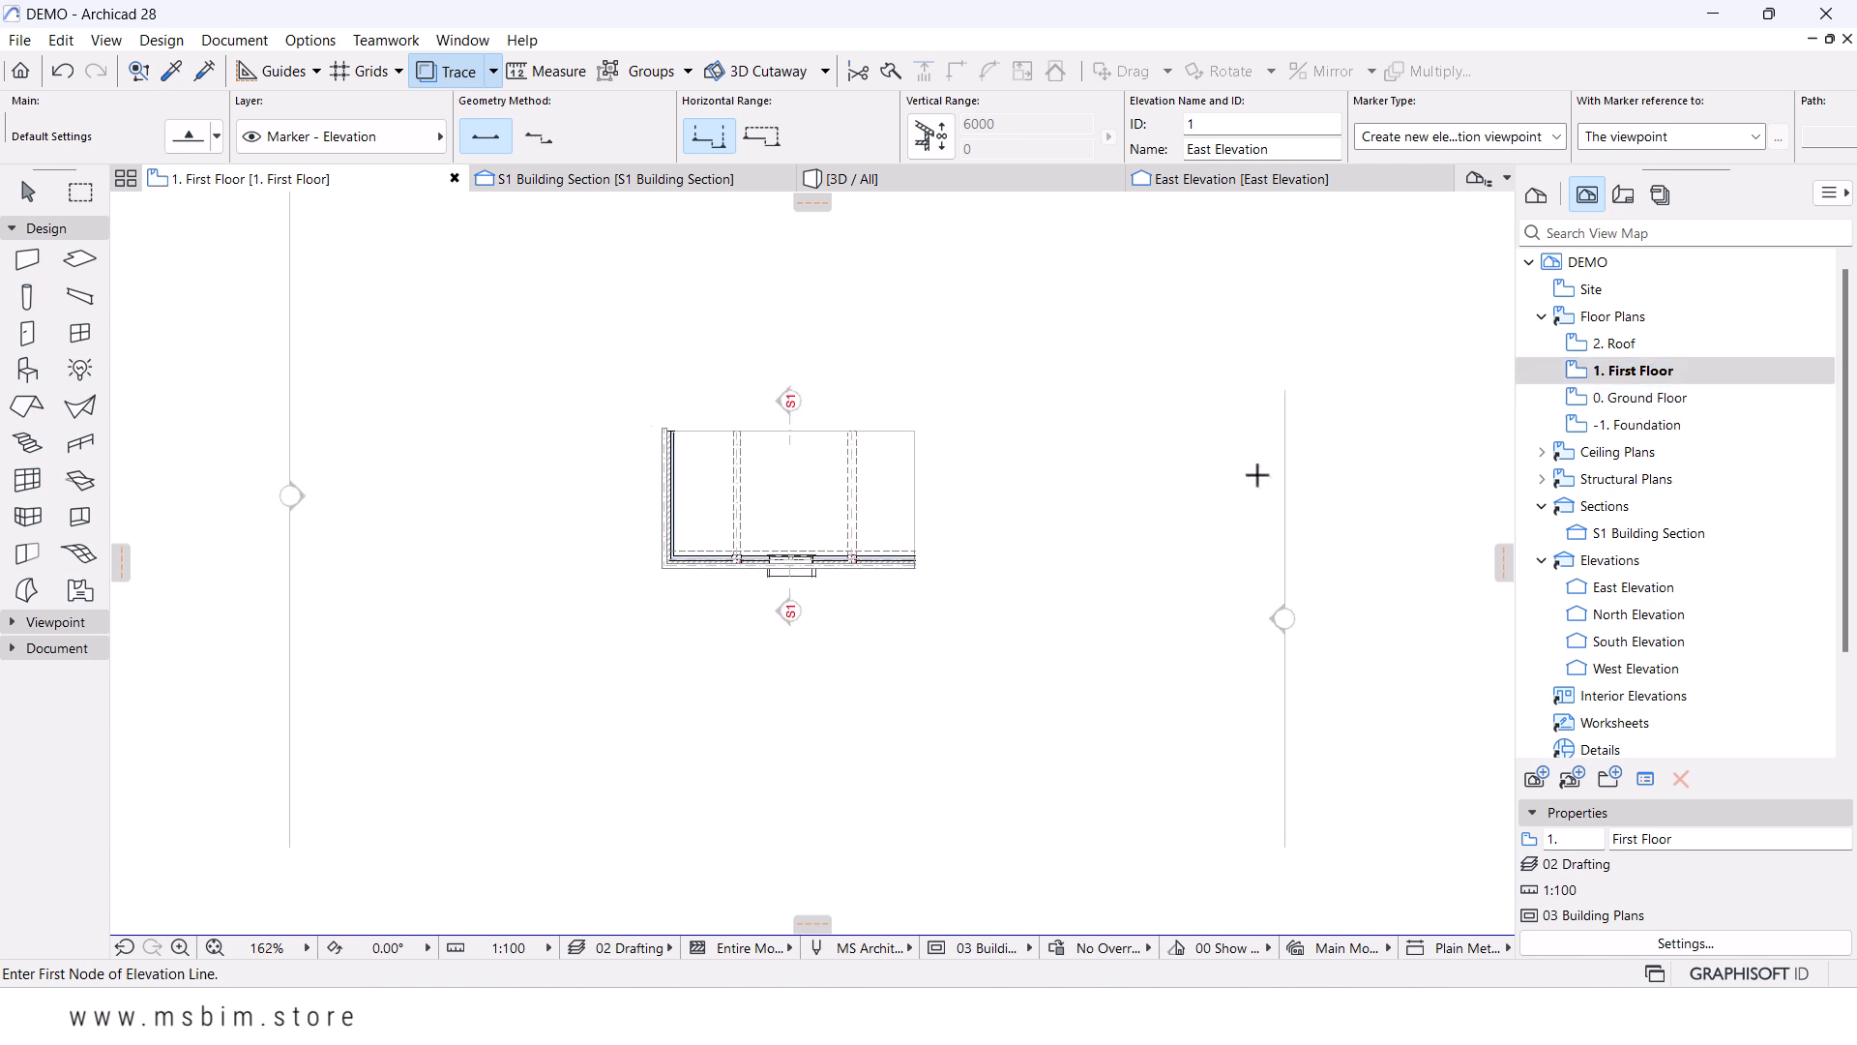
key("Escape")
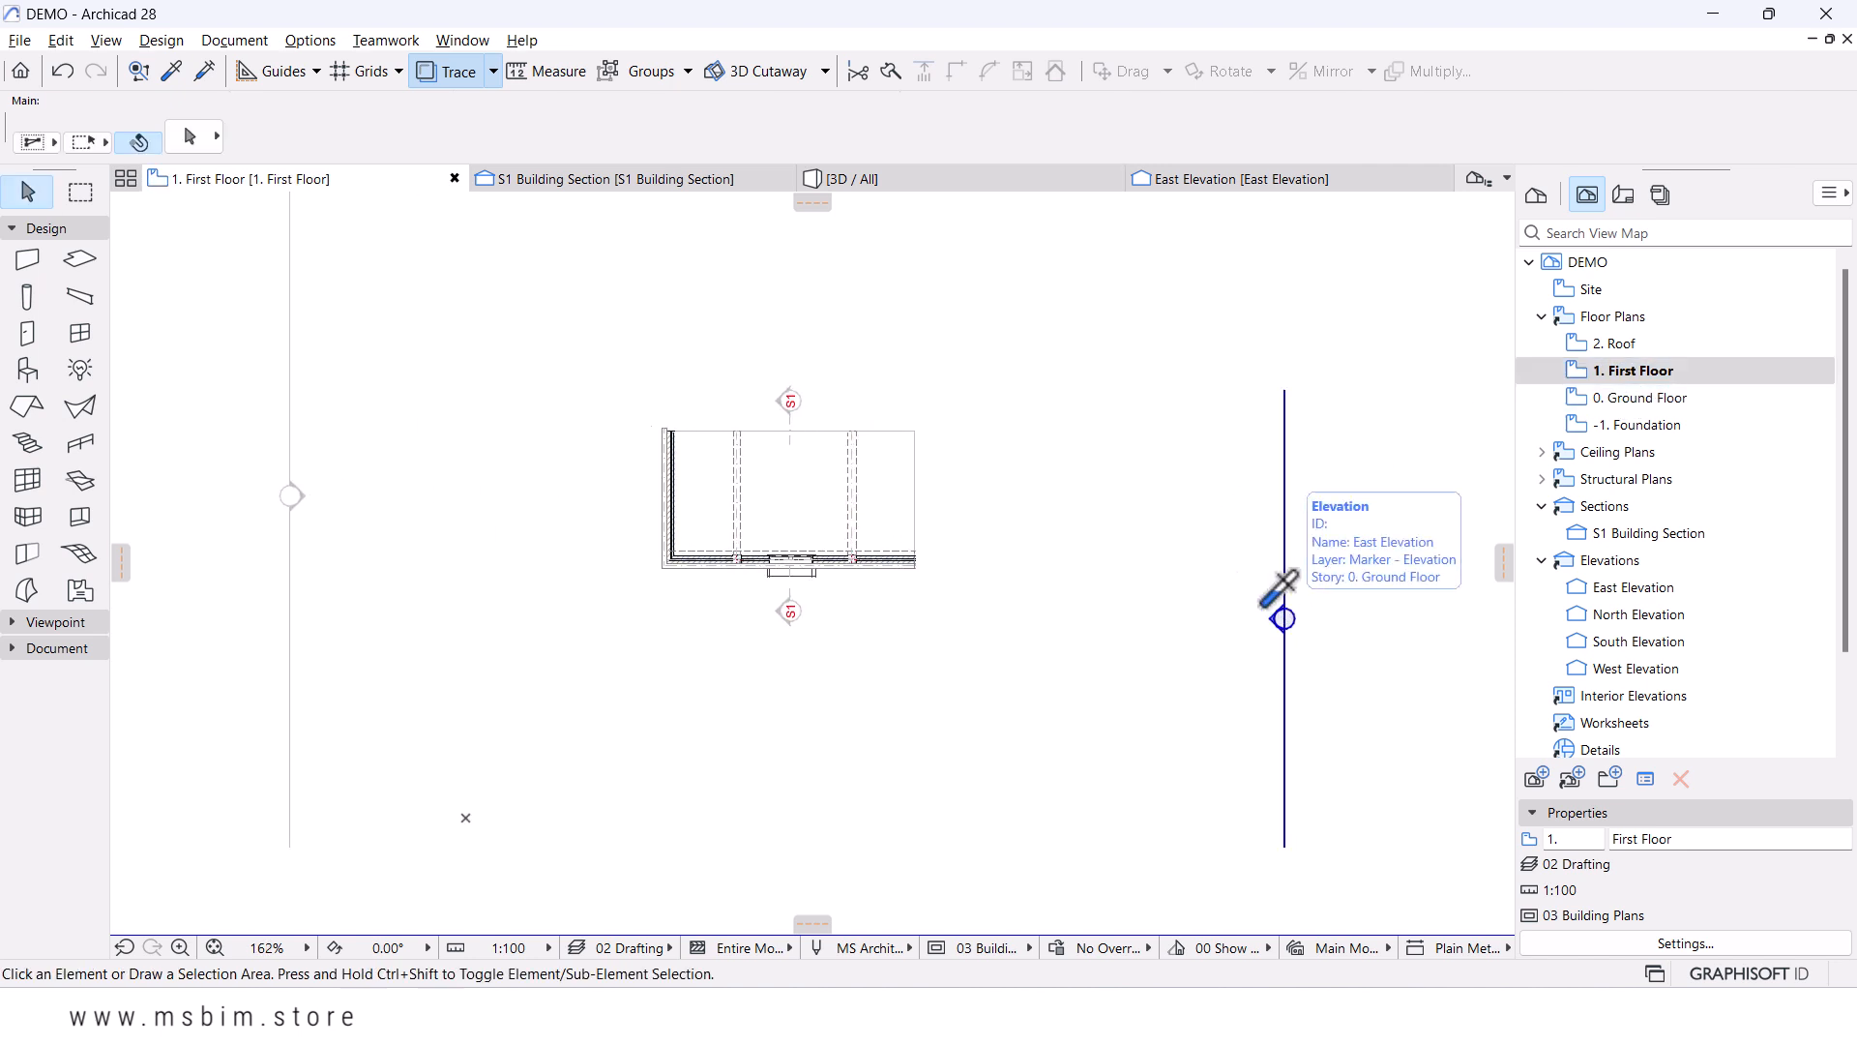
- Select all four elevation markers in the First Floor plan and open their selection settings
left_click(1283, 617, "alt")
key("ctrl+a")
left_click(187, 140)
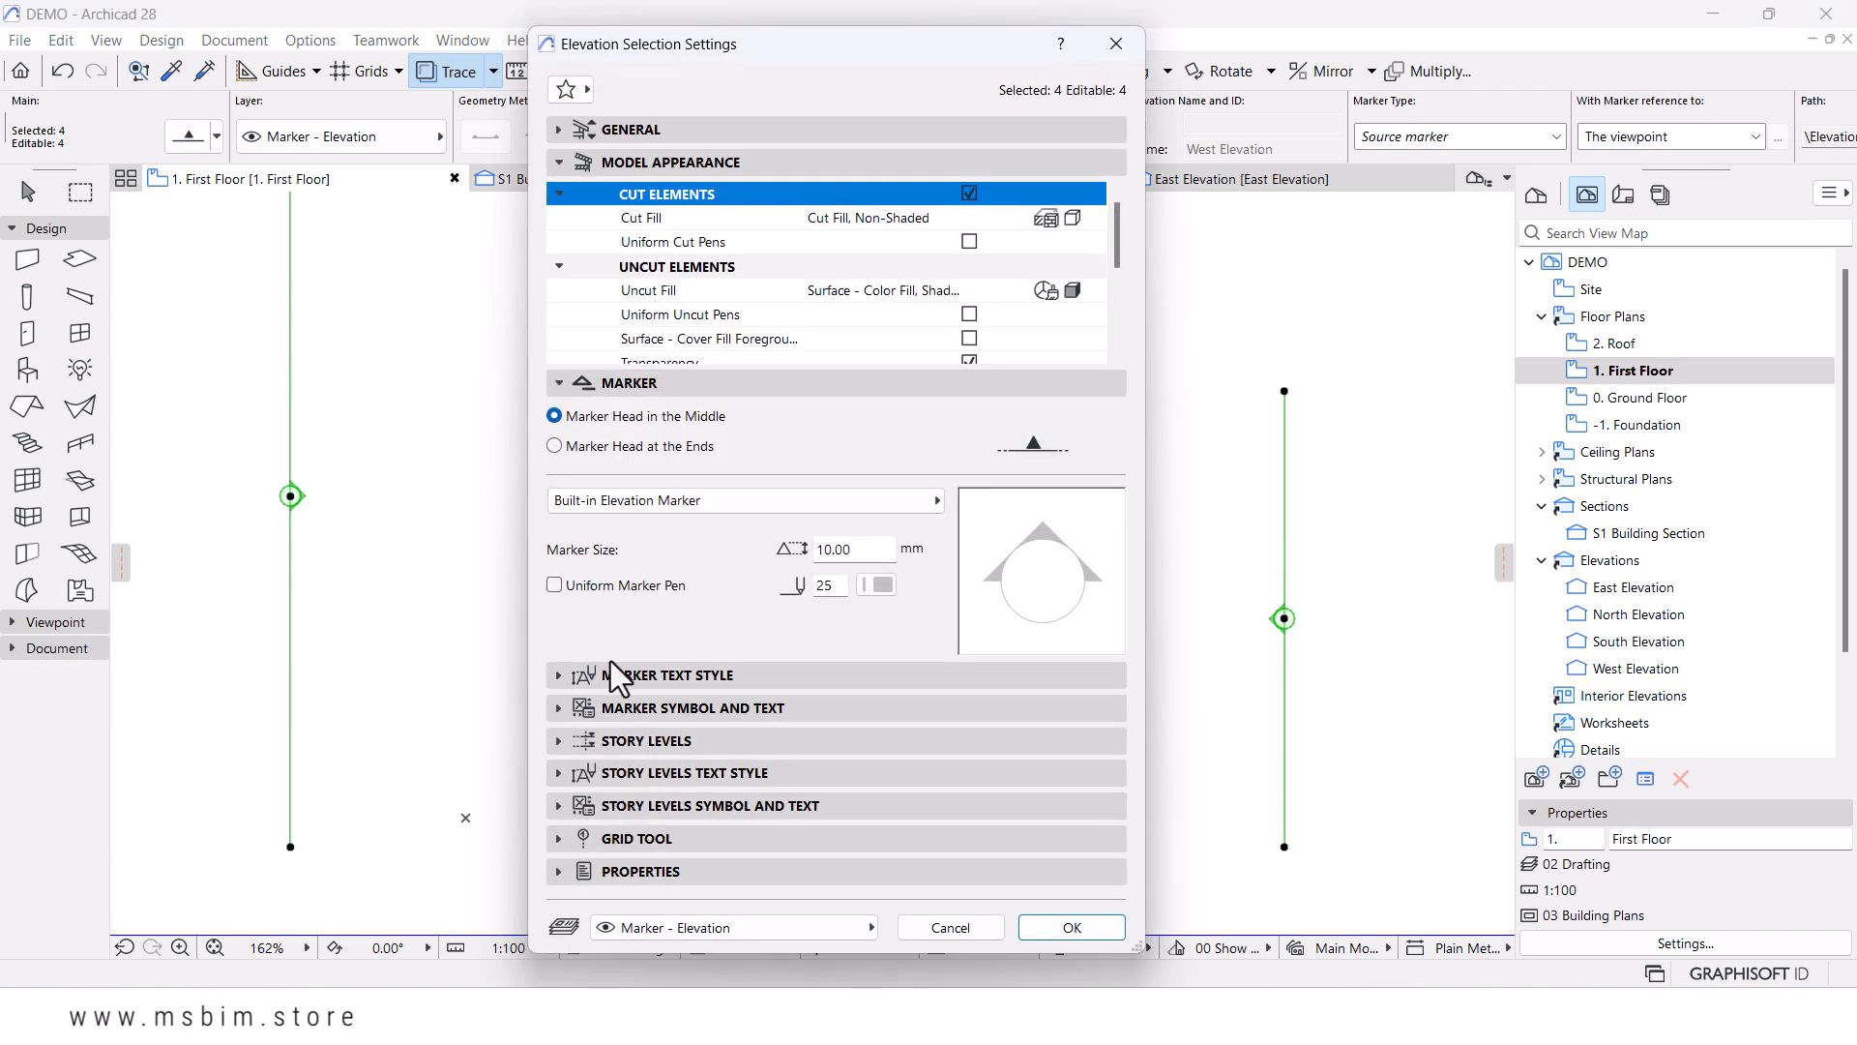
- Review the text style, story level, and symbol and text settings of the four selected elevation markers, including their 2D representation
left_click(565, 779)
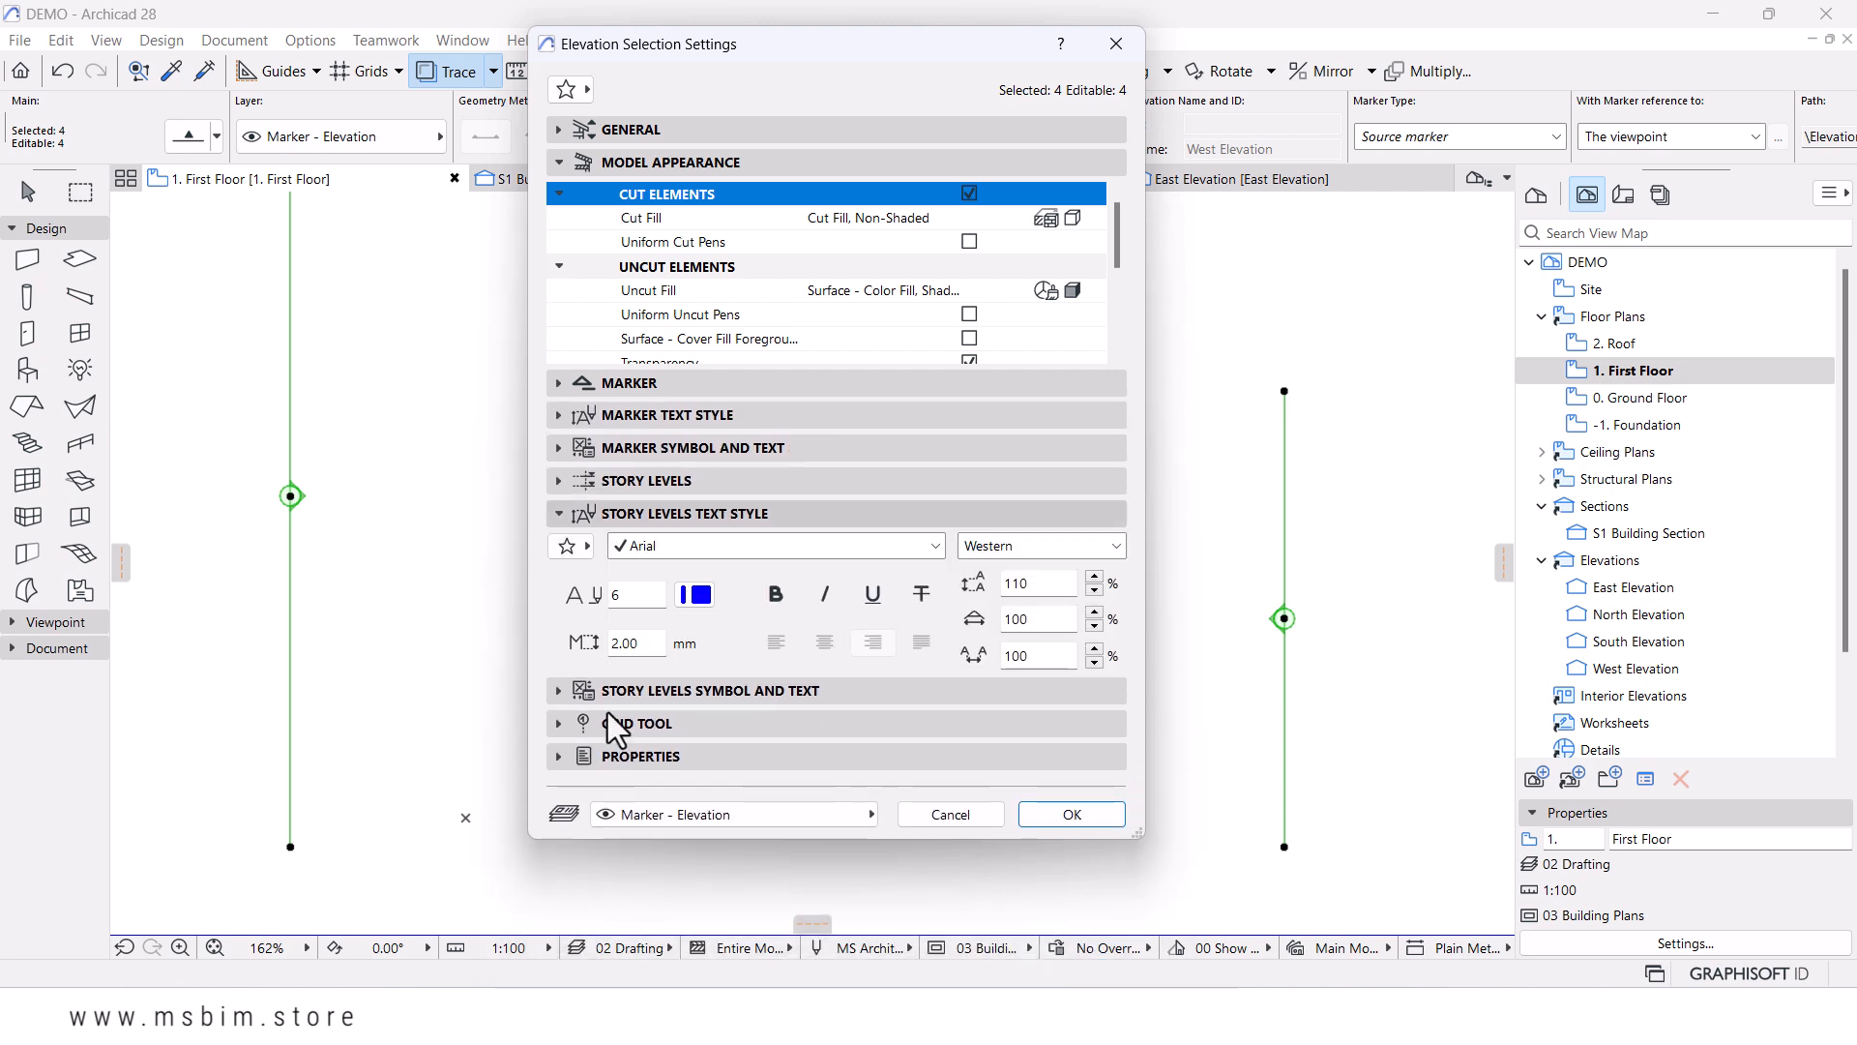
left_click(565, 480)
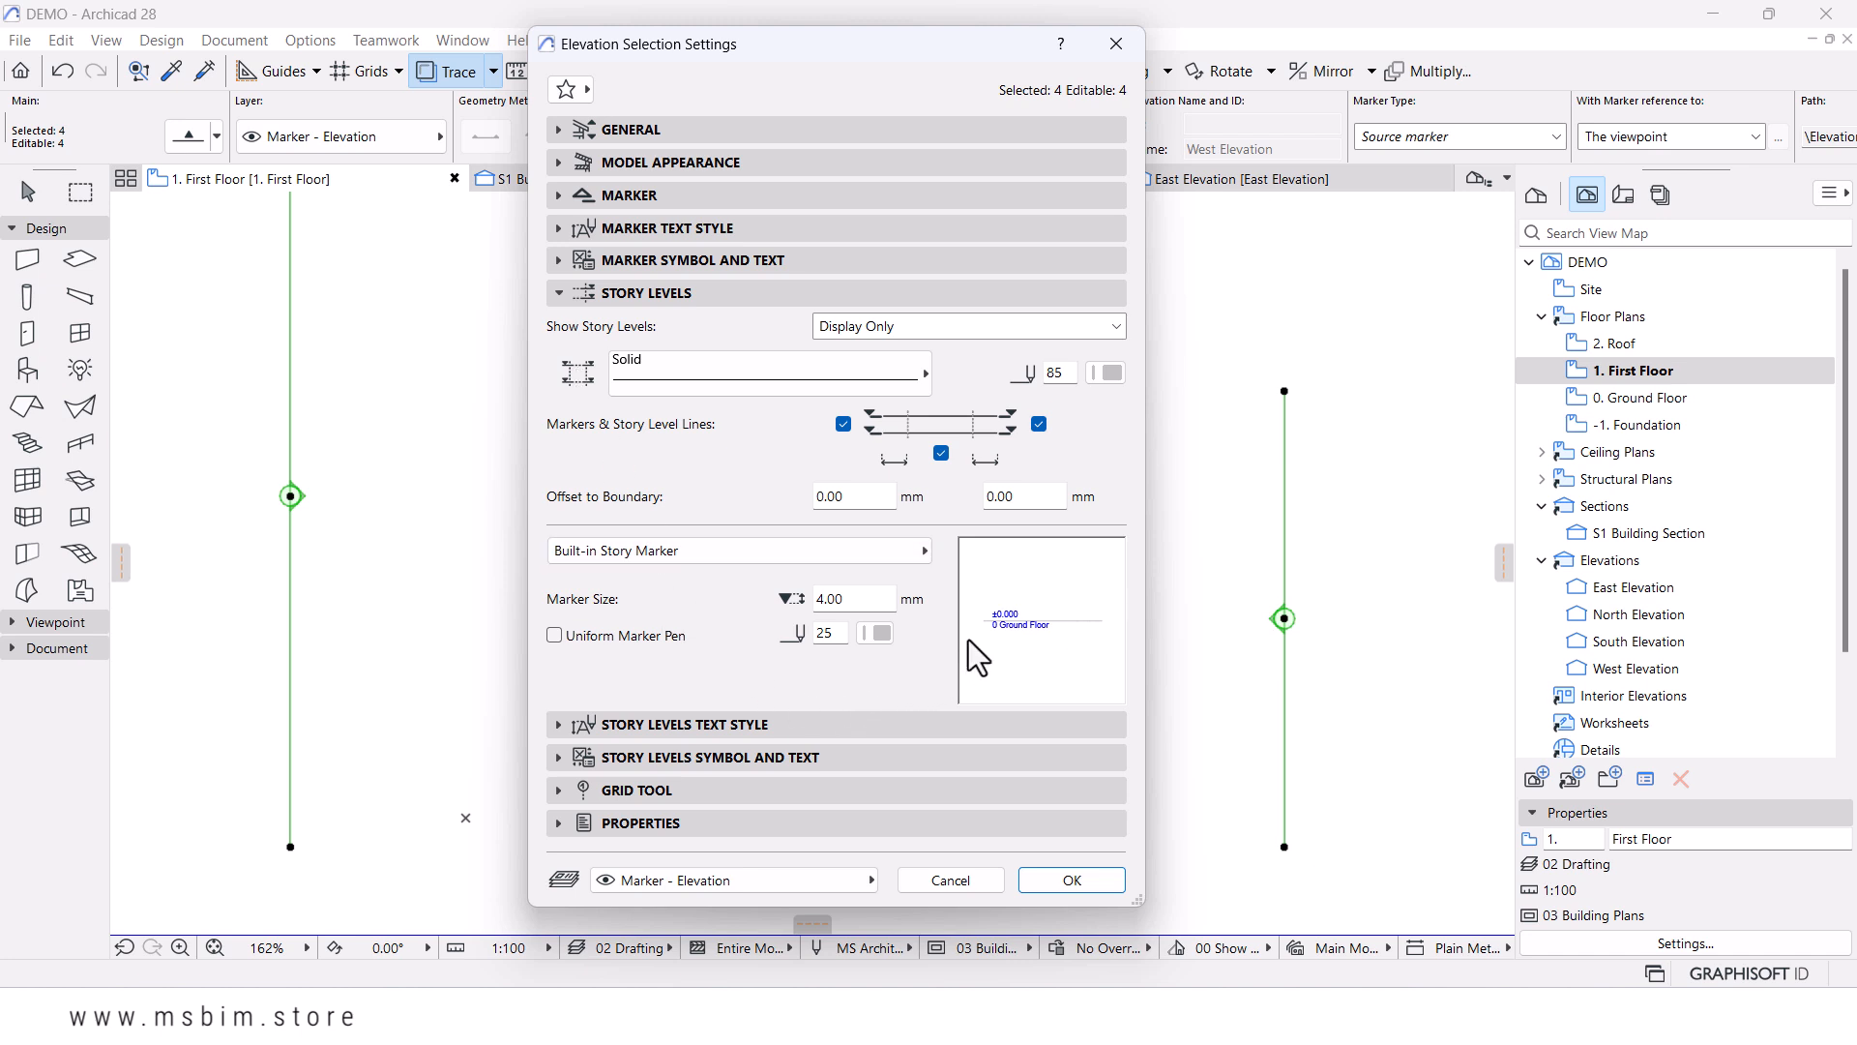
left_click(604, 635)
left_click(577, 642)
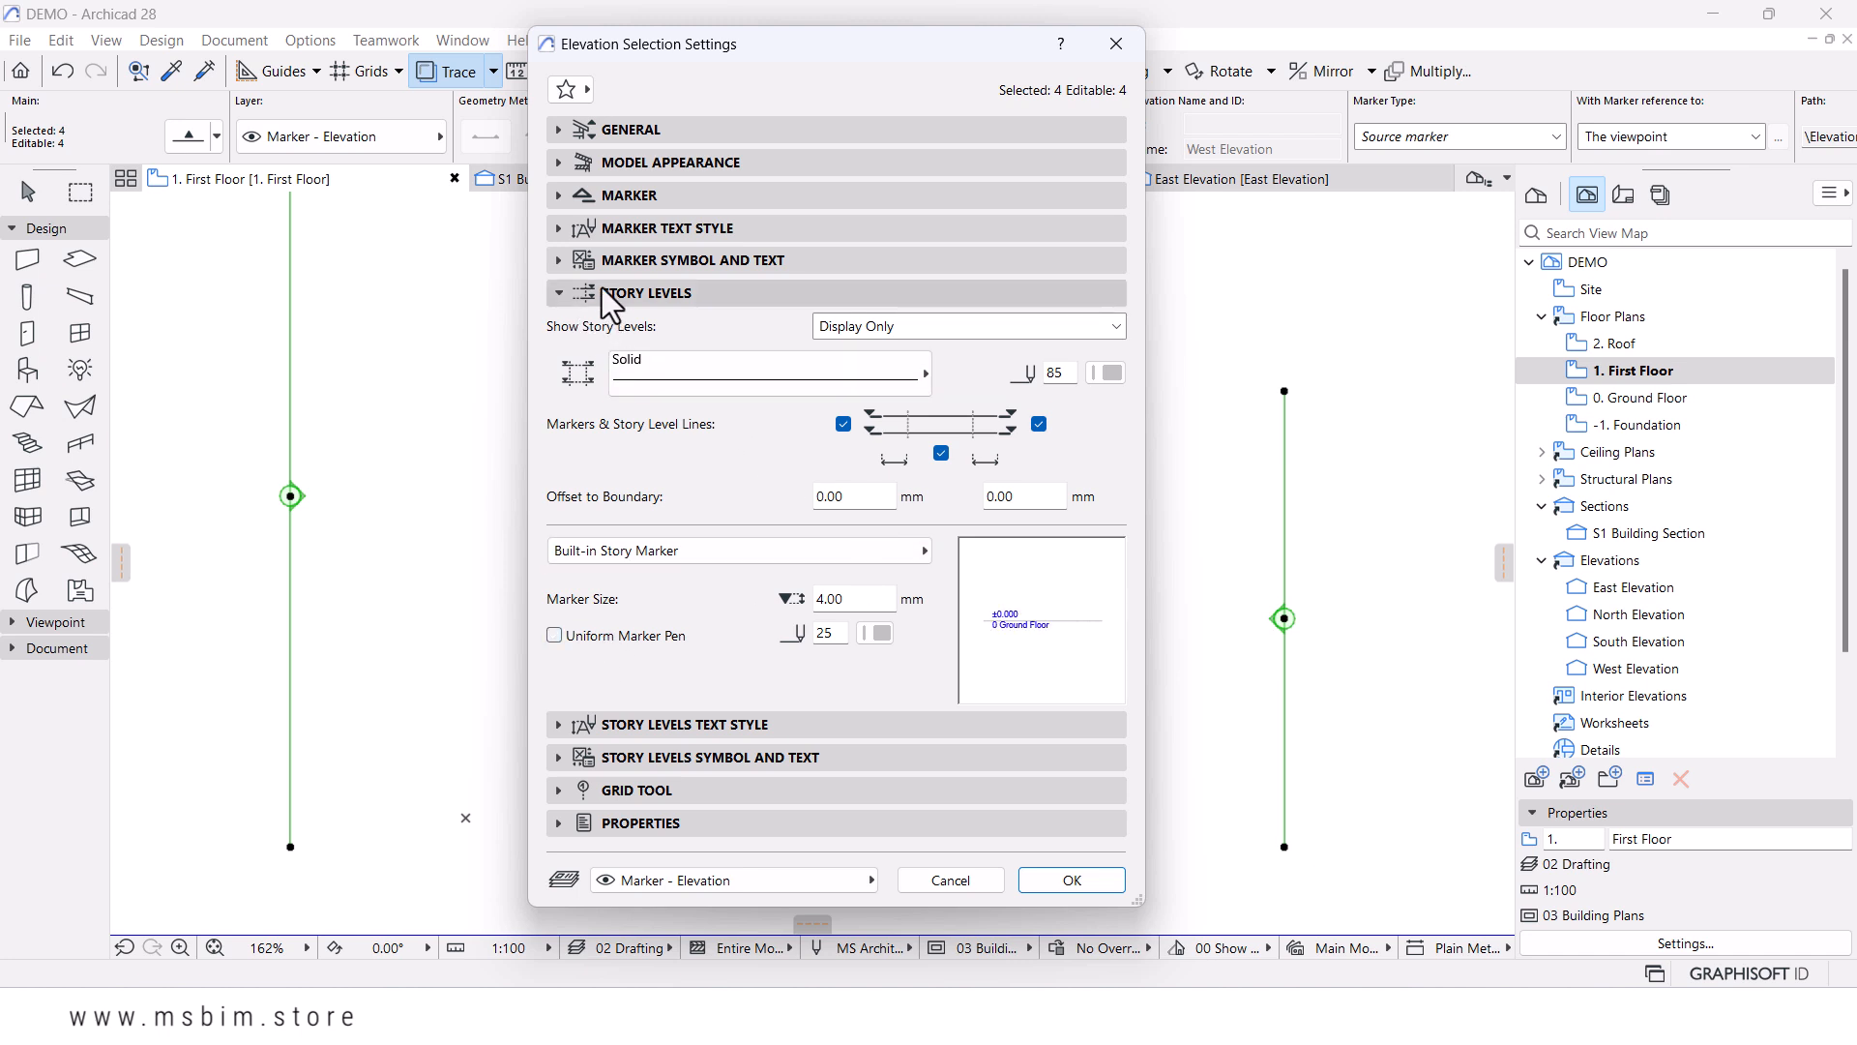
left_click(627, 756)
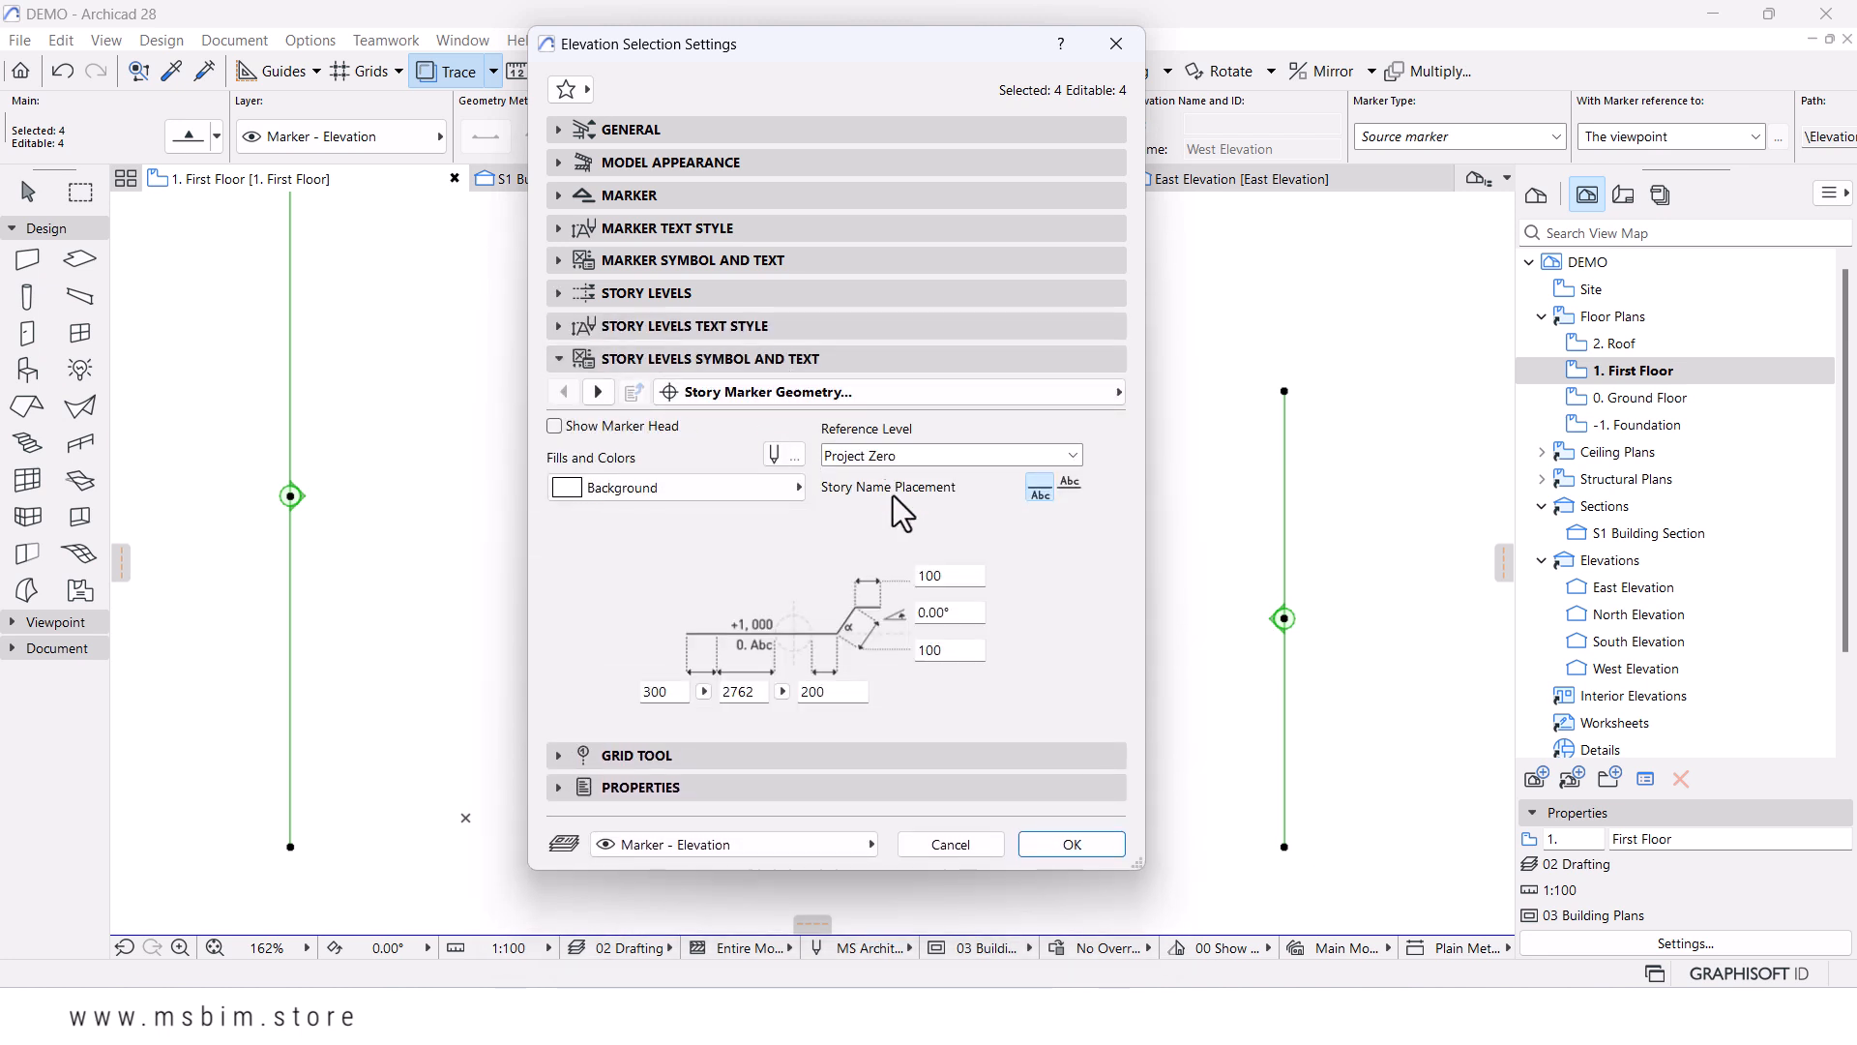
left_click(598, 391)
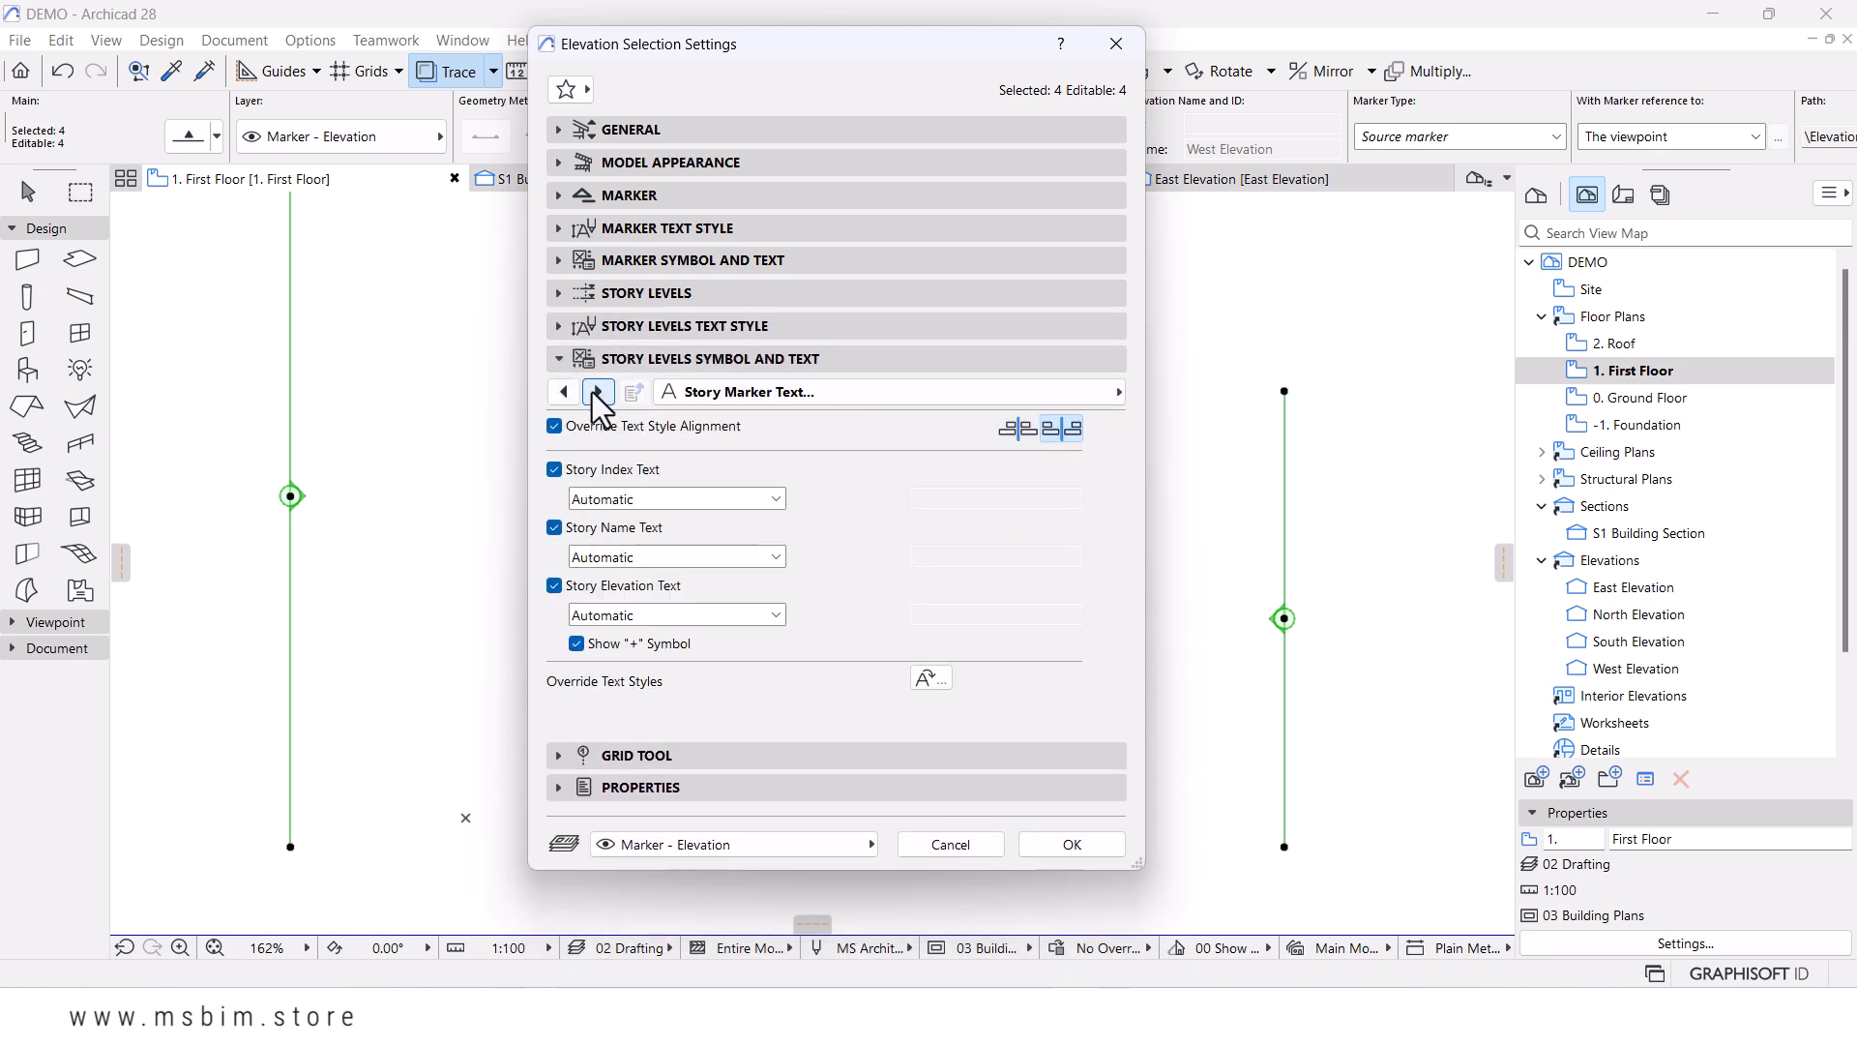
left_click(597, 391)
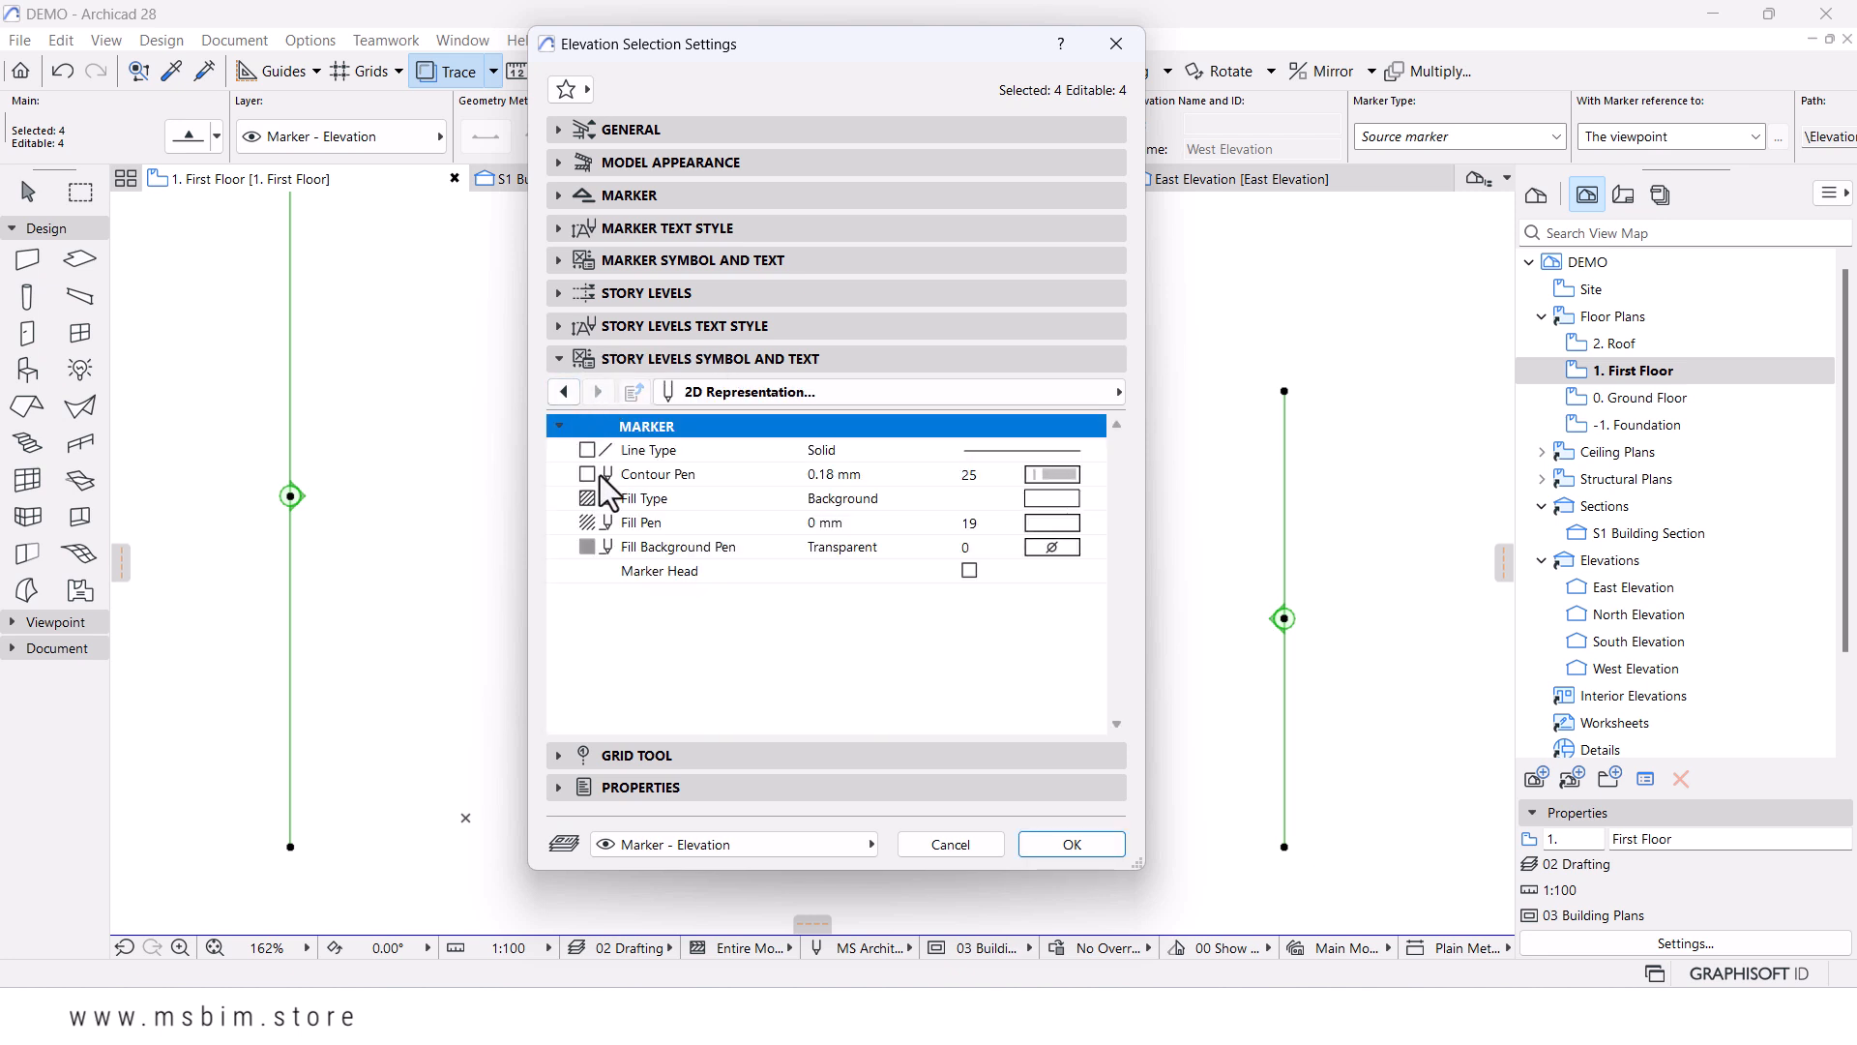
left_click(564, 391)
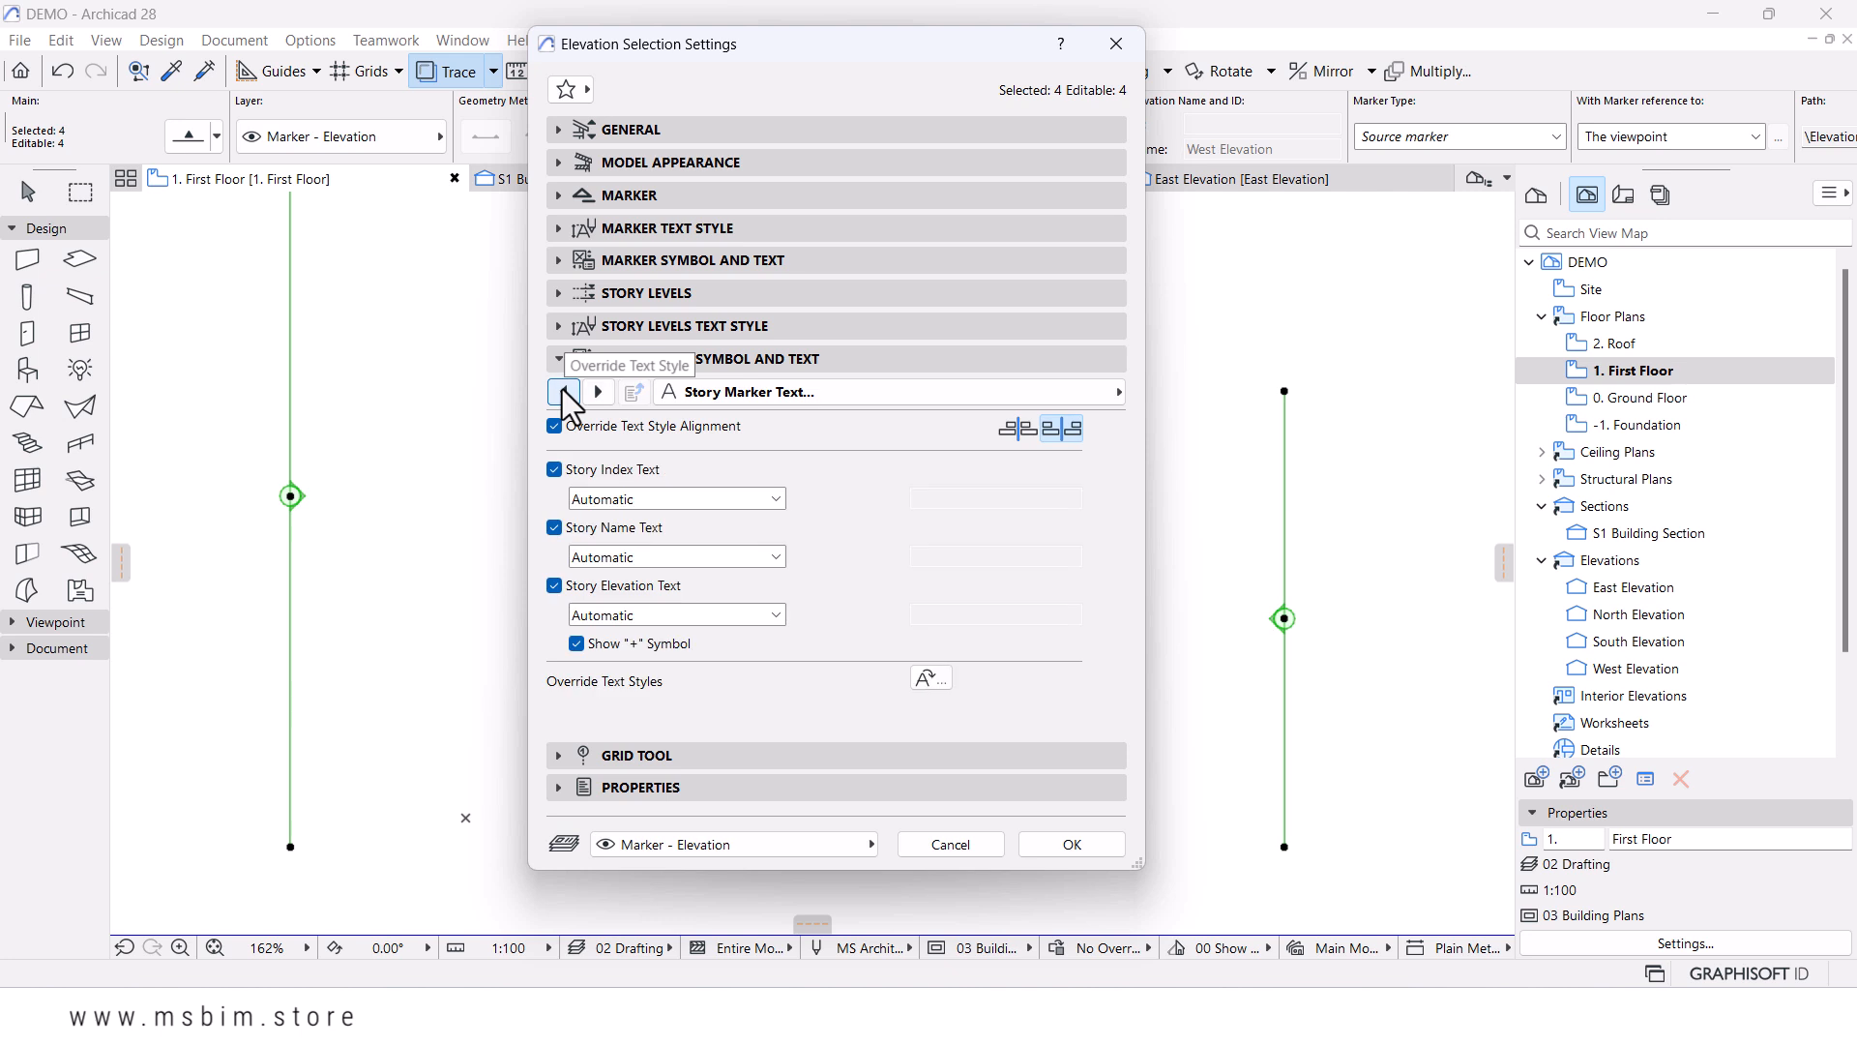
left_click(564, 390)
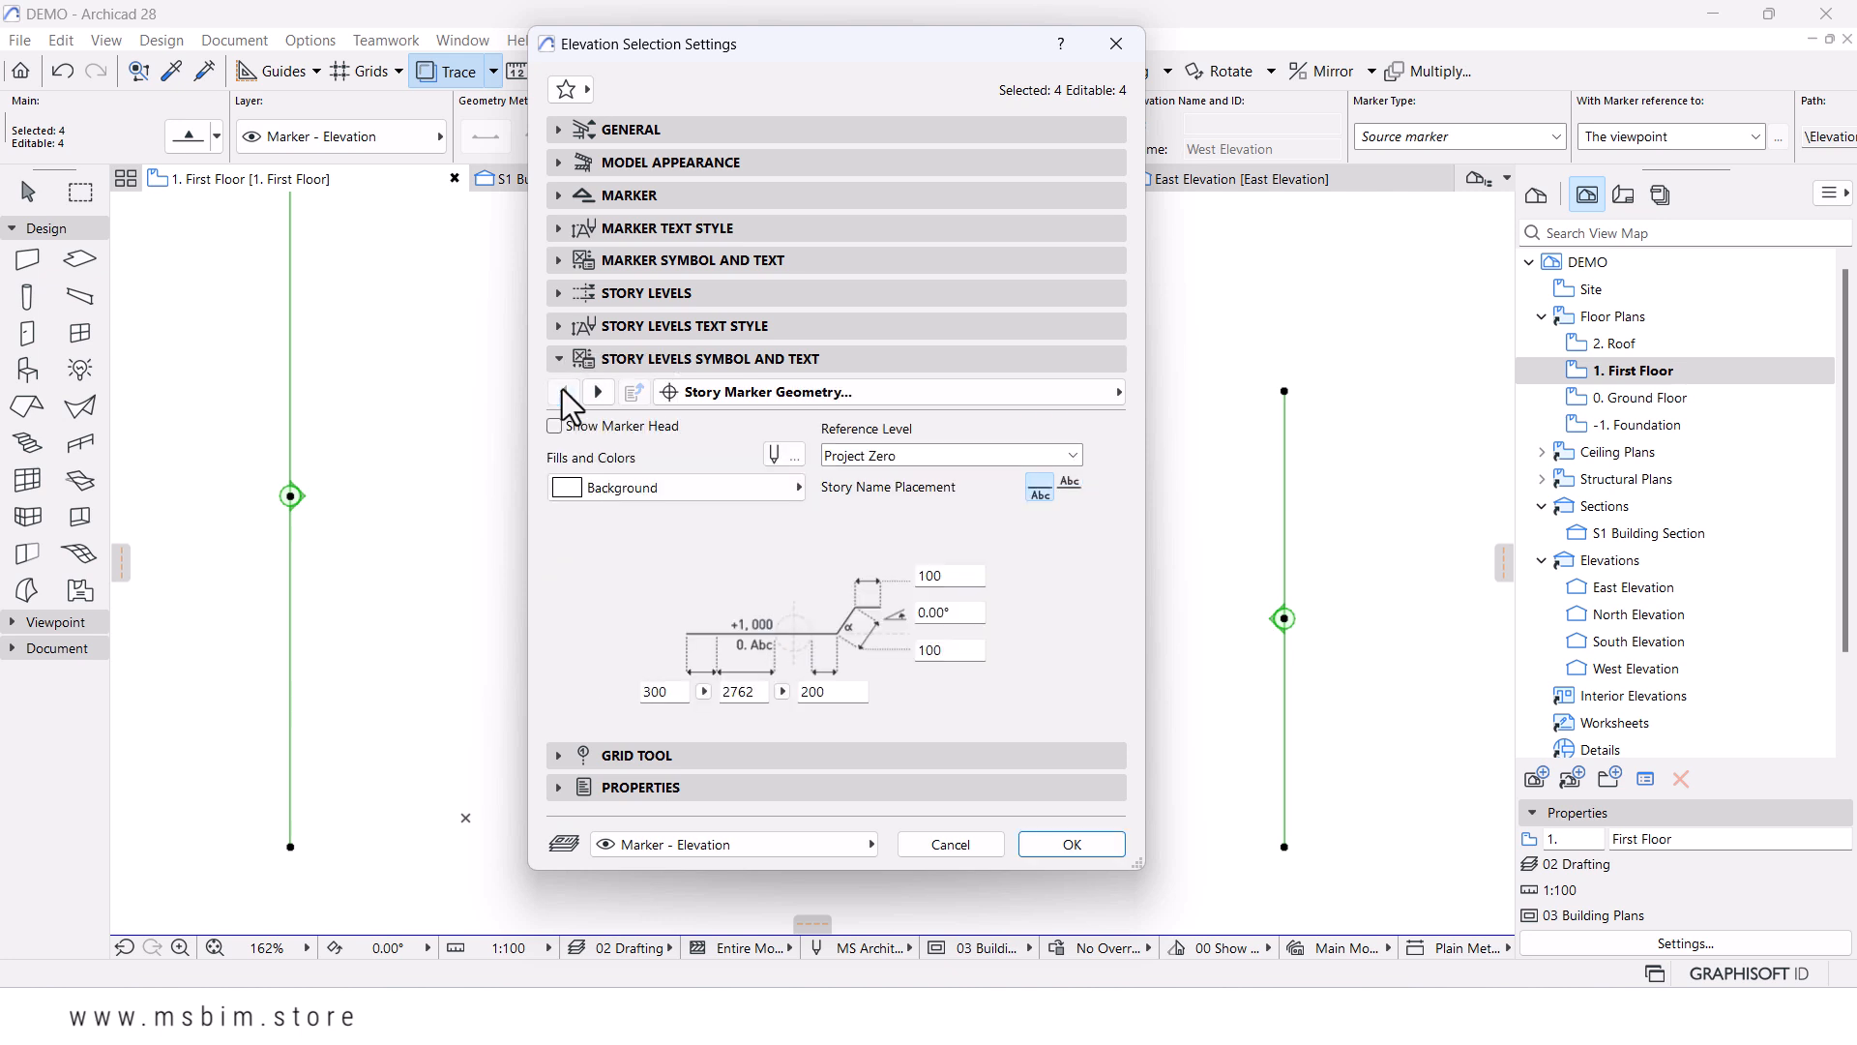
- Check the story level line pen and the story level text pen of the selected elevations and close their settings
left_click(559, 294)
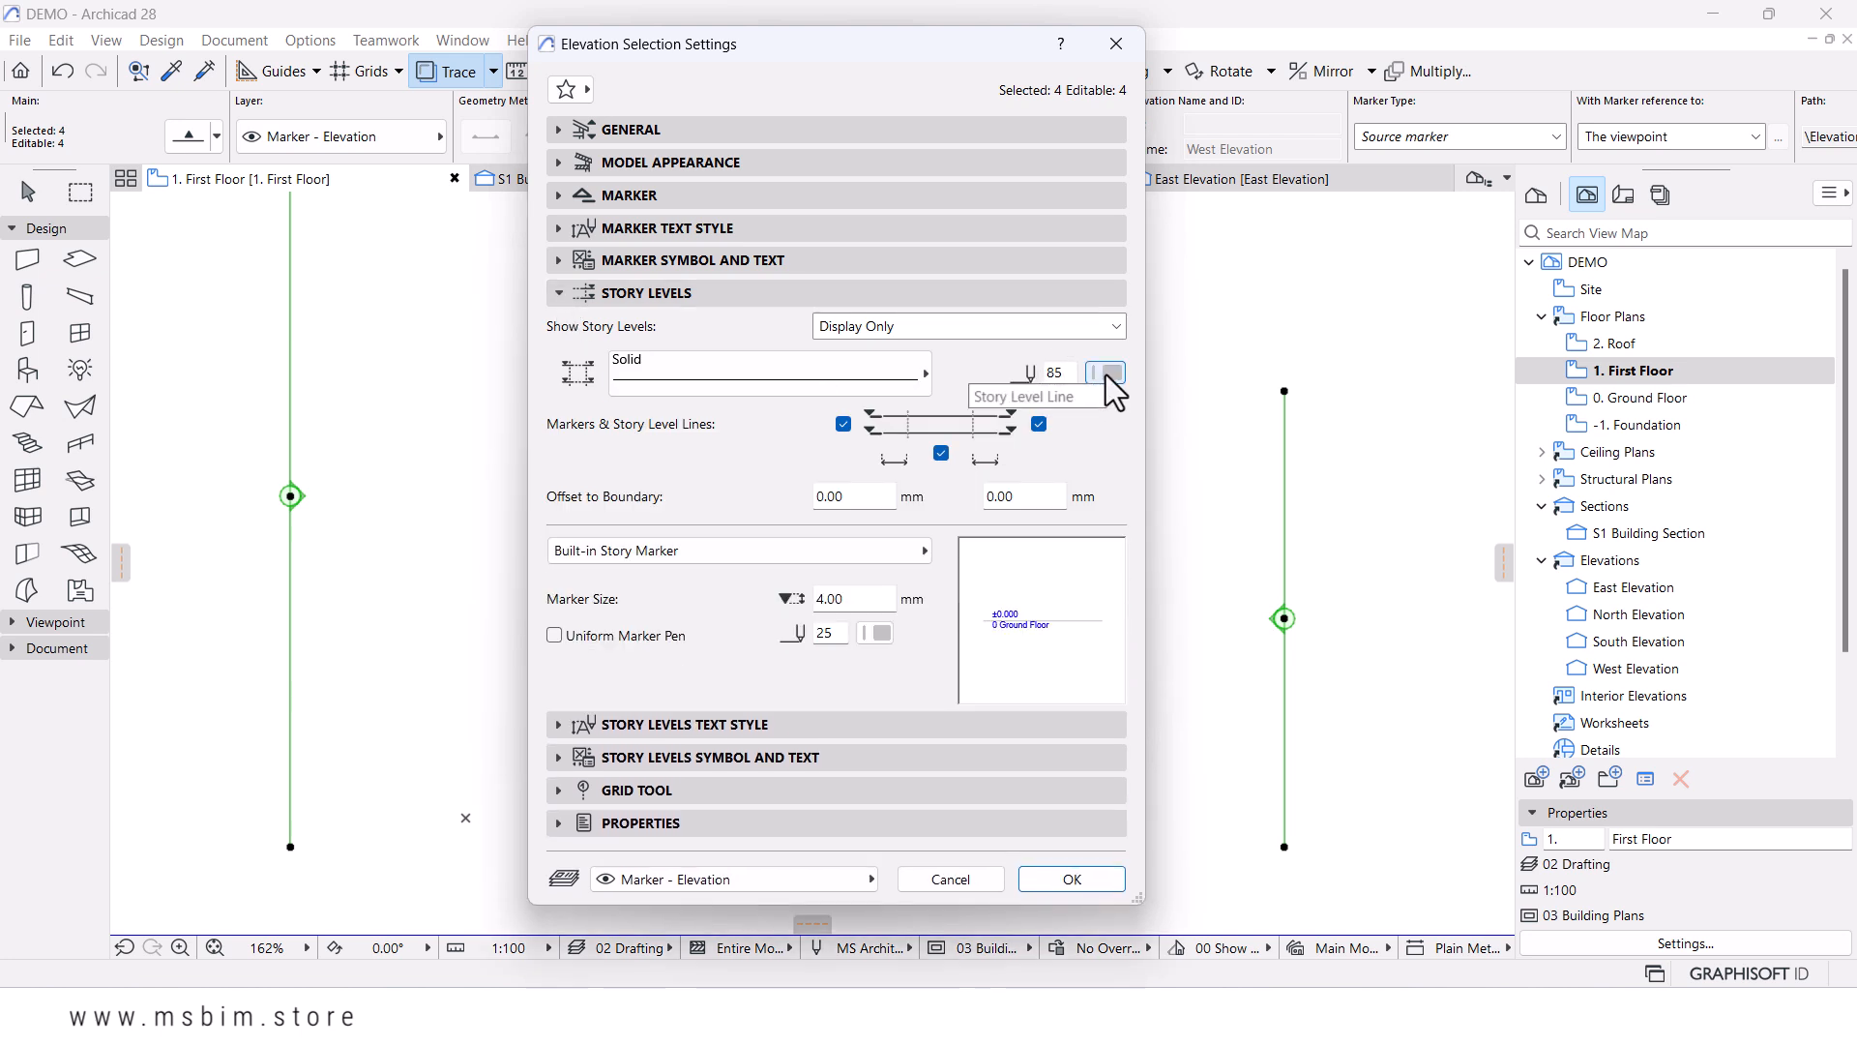
left_click(646, 727)
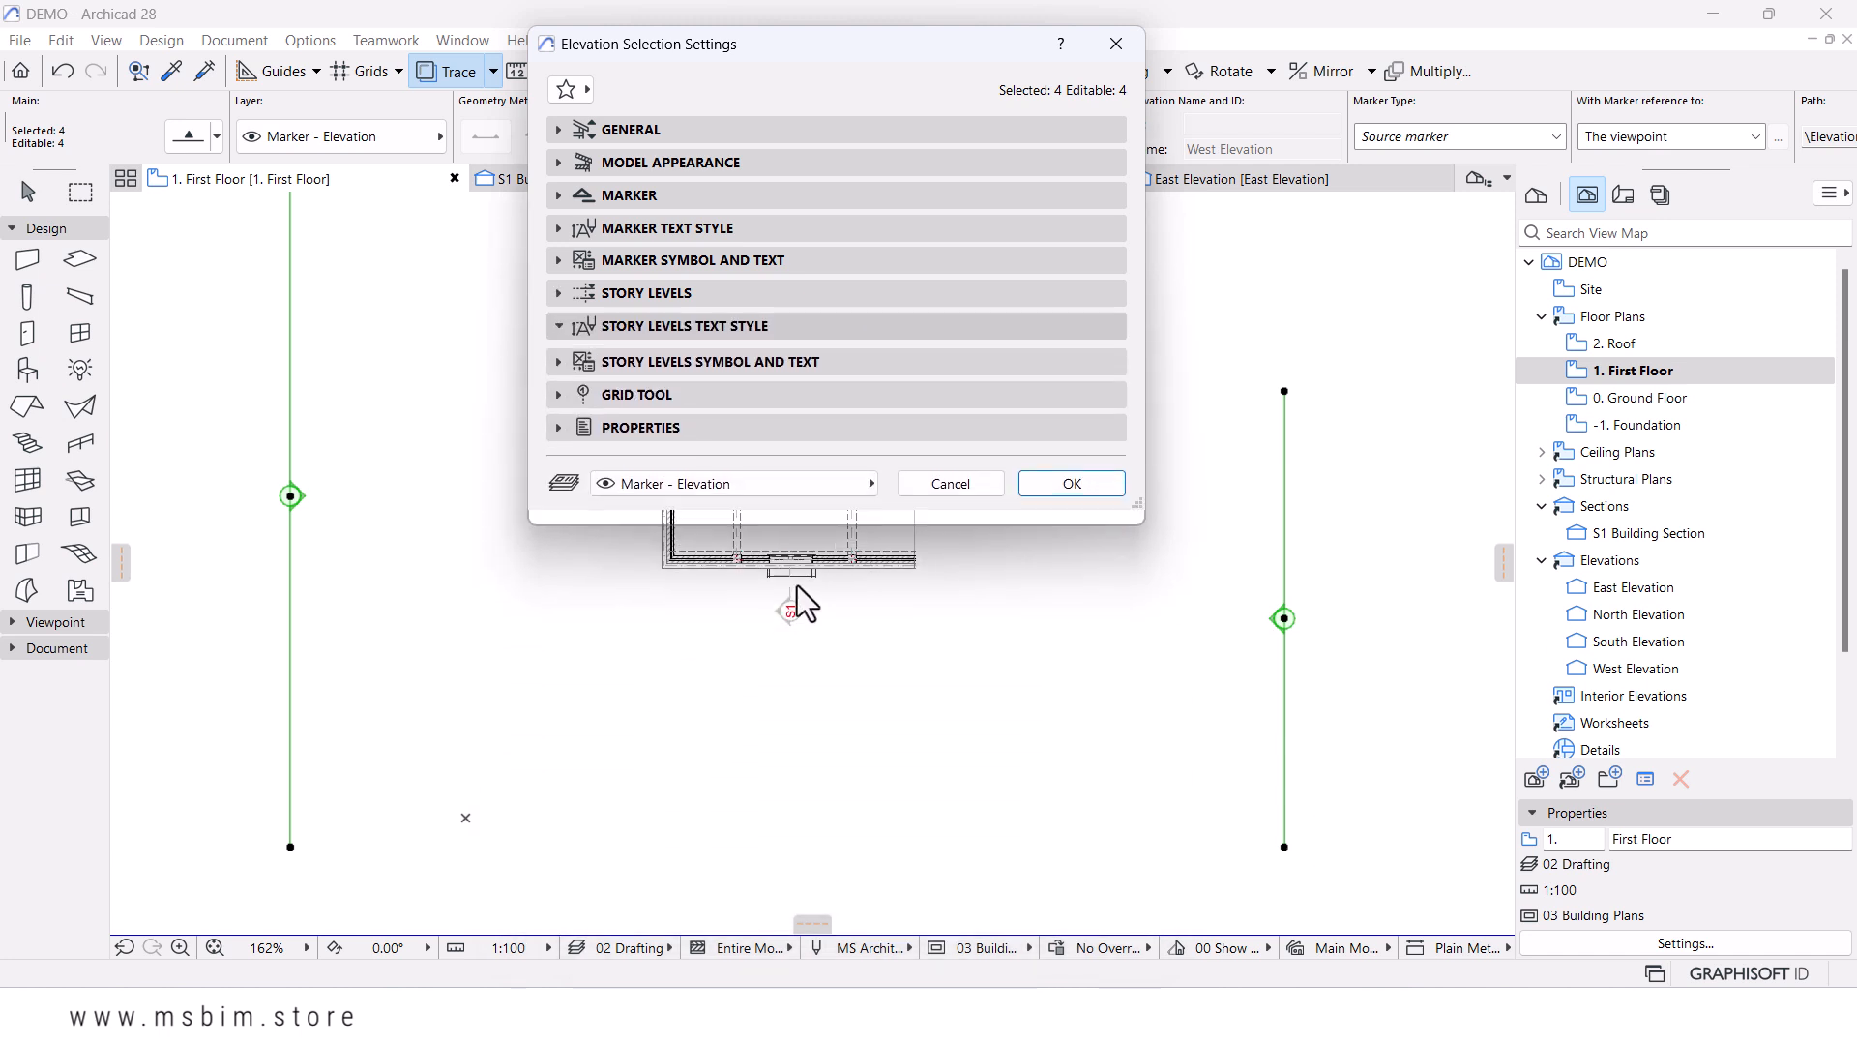
left_click(696, 408)
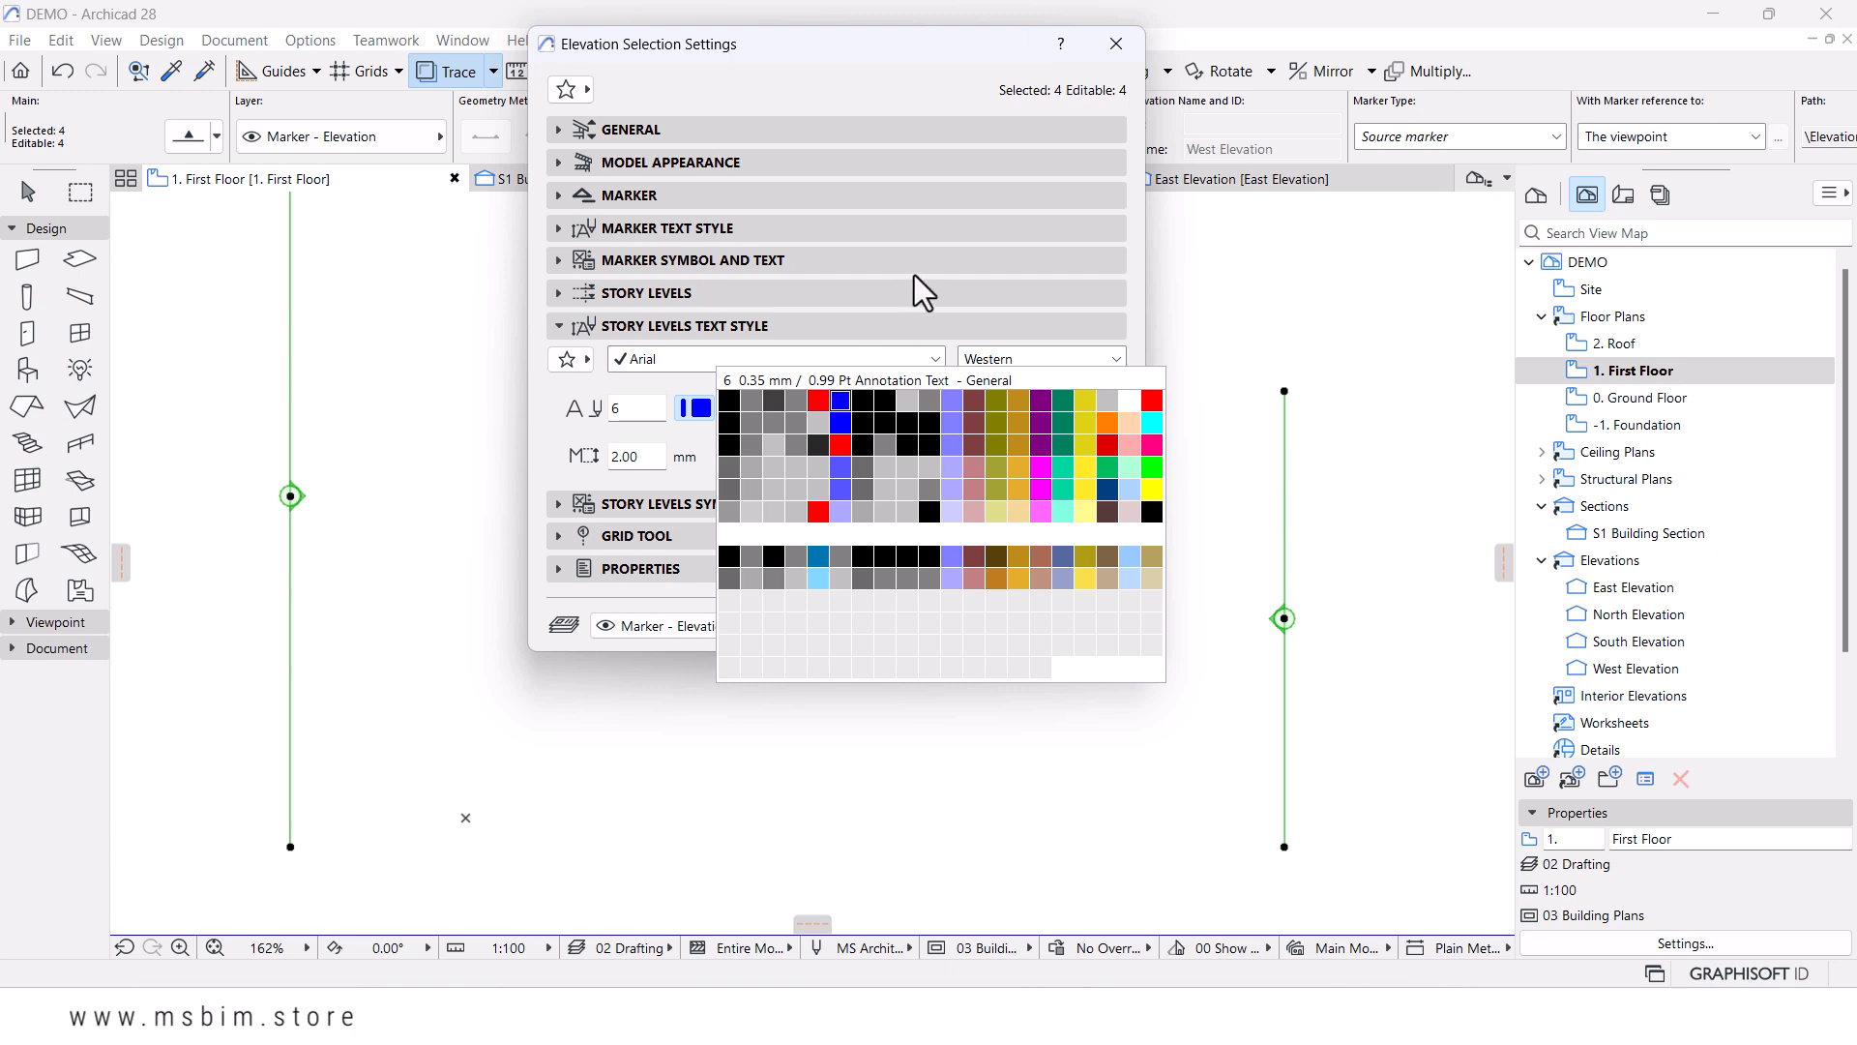
left_click(530, 450)
left_click(1050, 624)
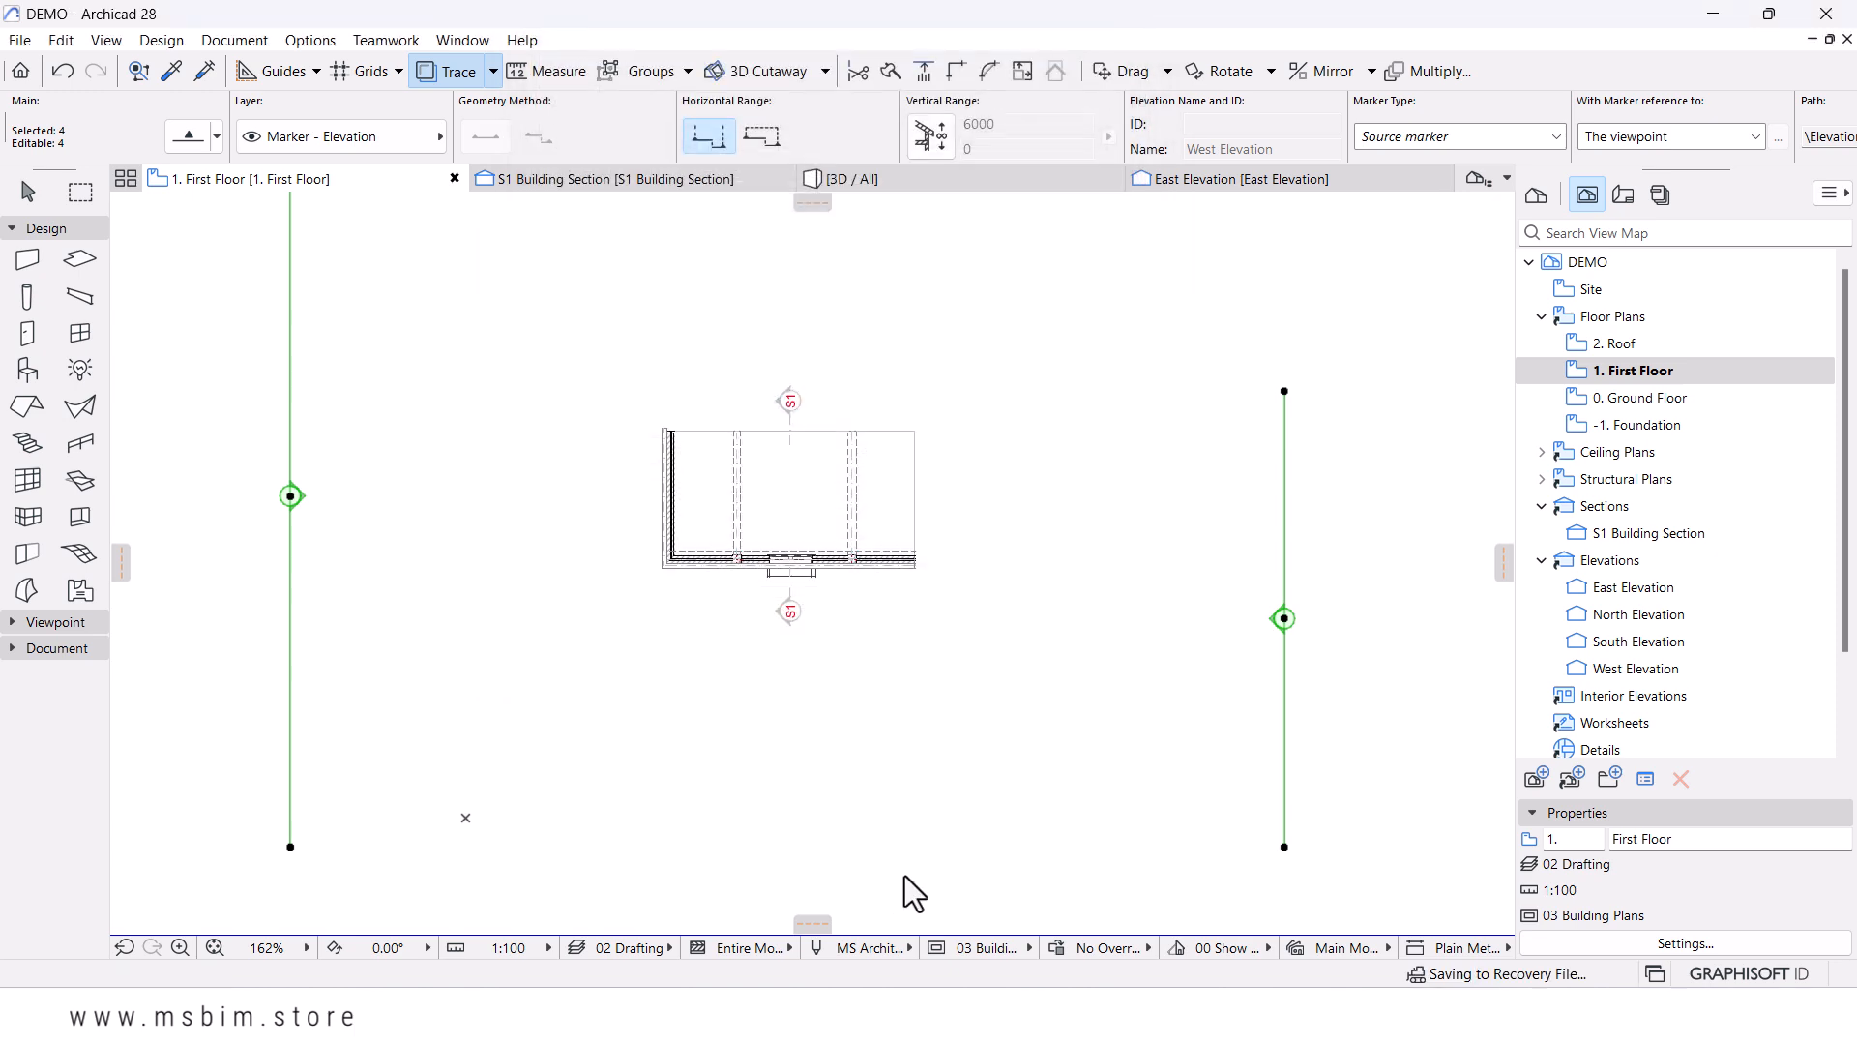
- Change pen 6 (Annotation Text - General) to red in the First Floor view's pens and colors
left_click(824, 949)
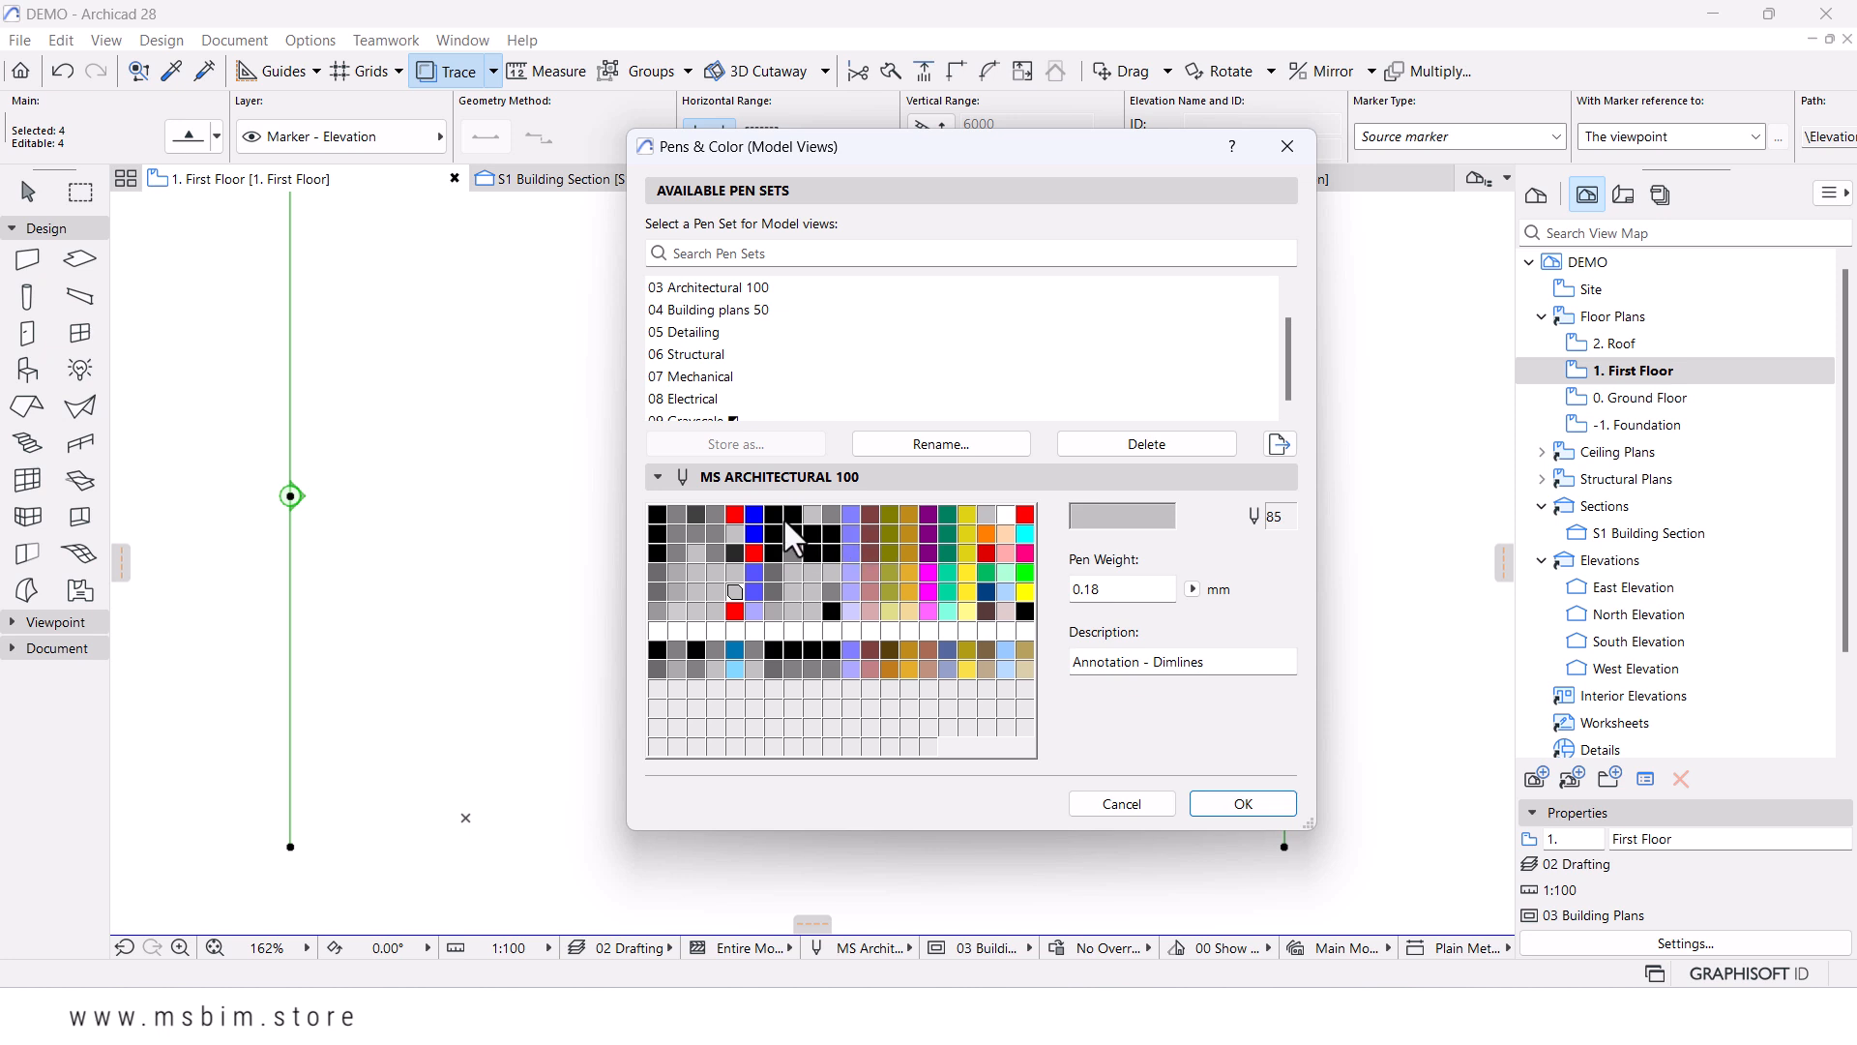
left_click(756, 513)
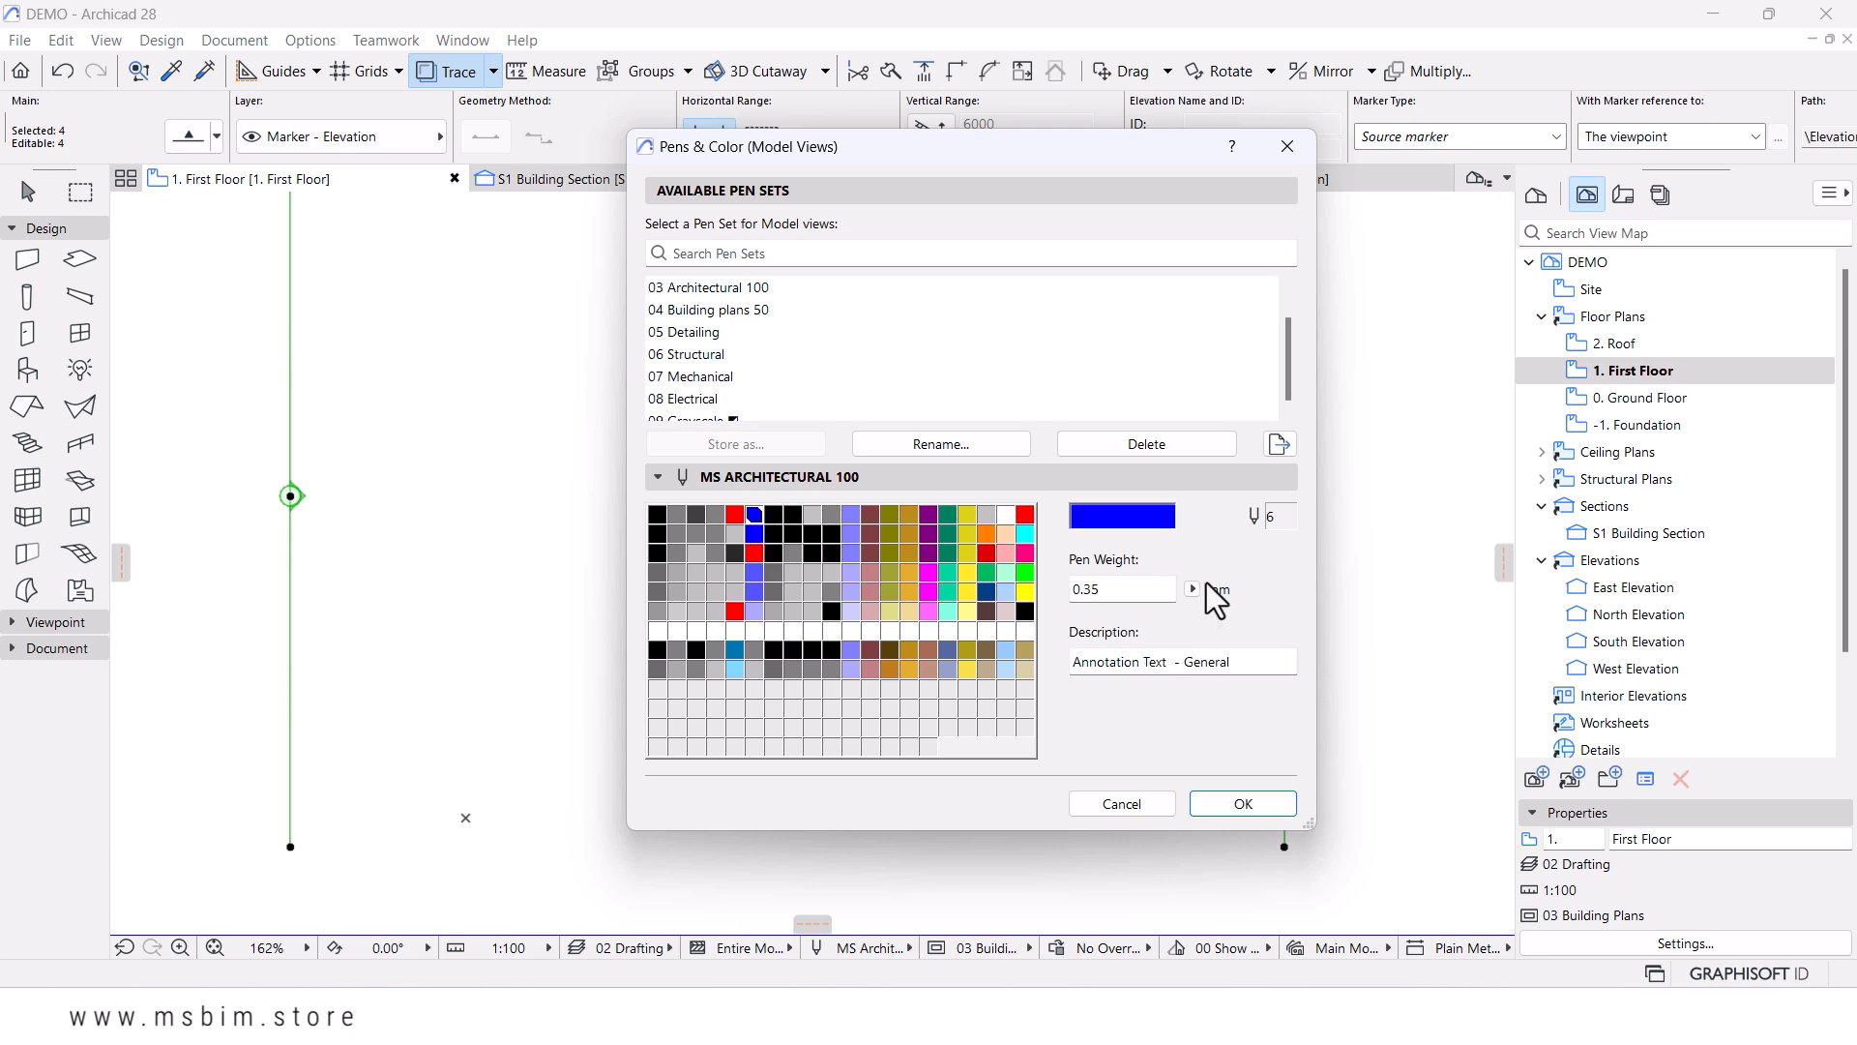
left_click(1151, 519)
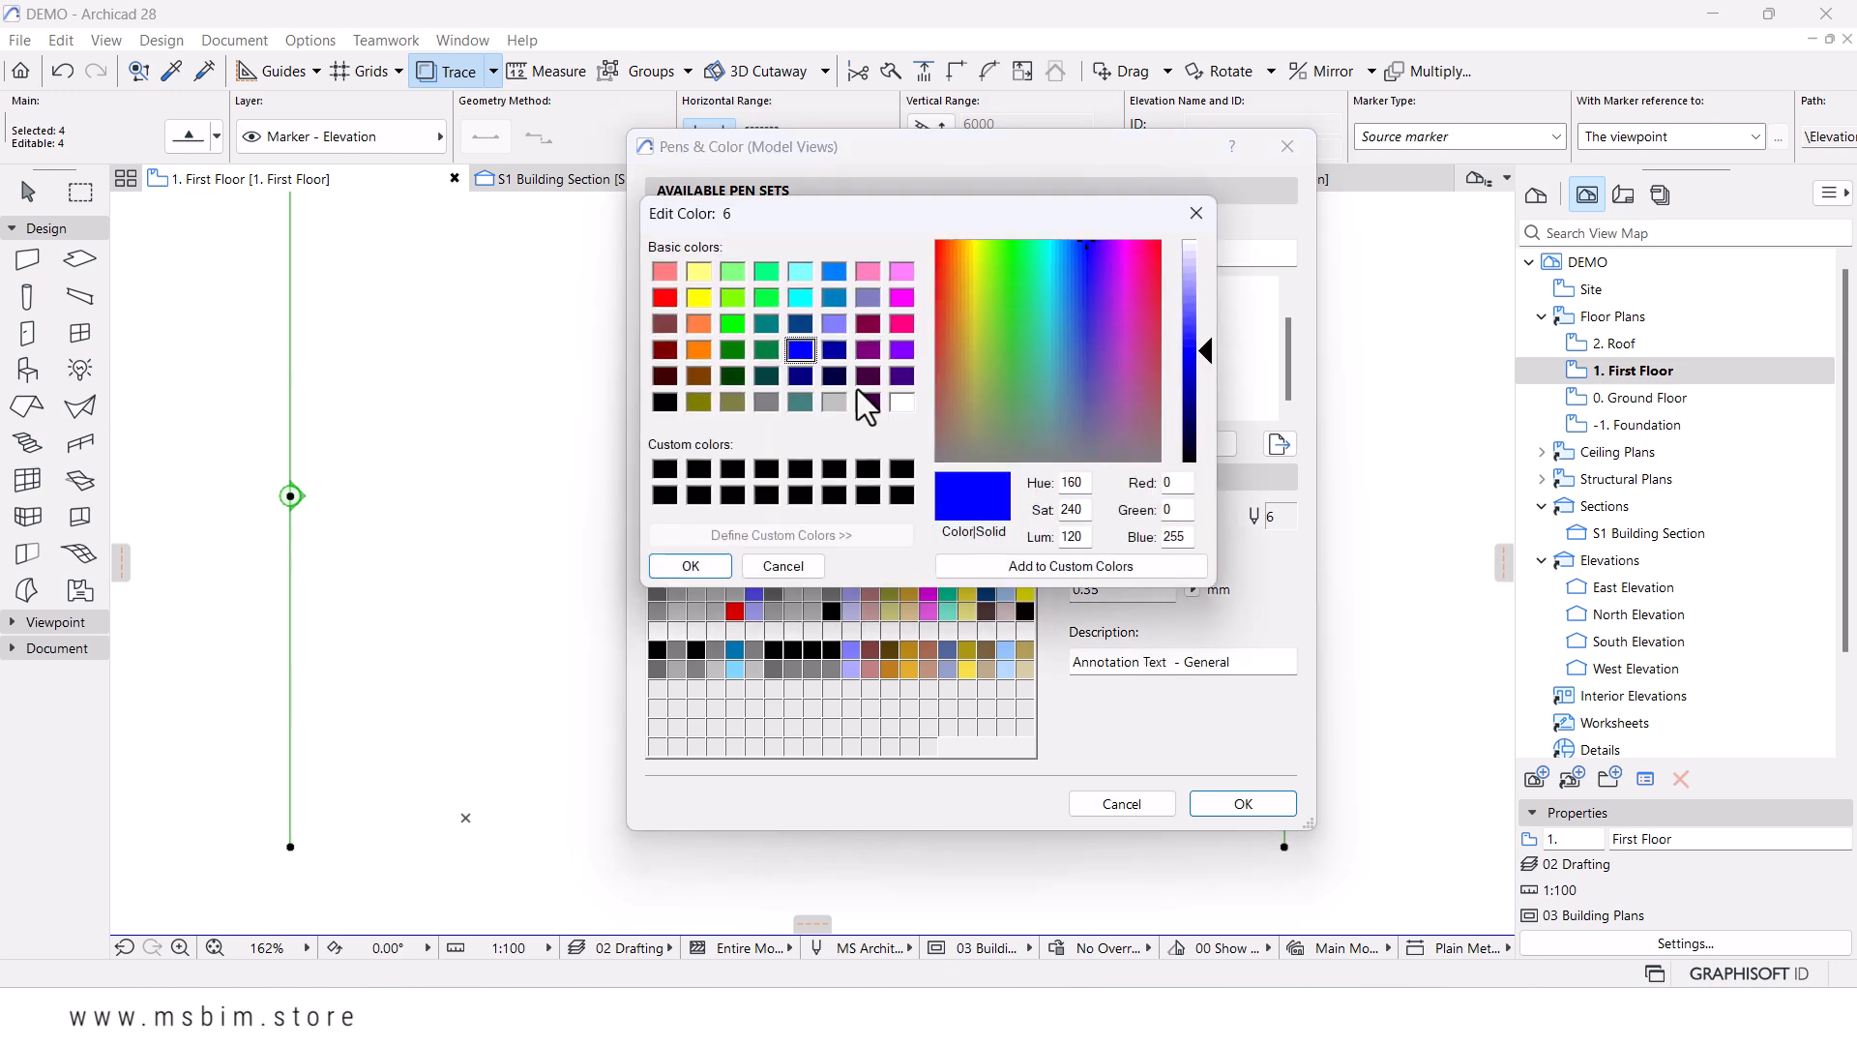
left_click(668, 292)
left_click(692, 565)
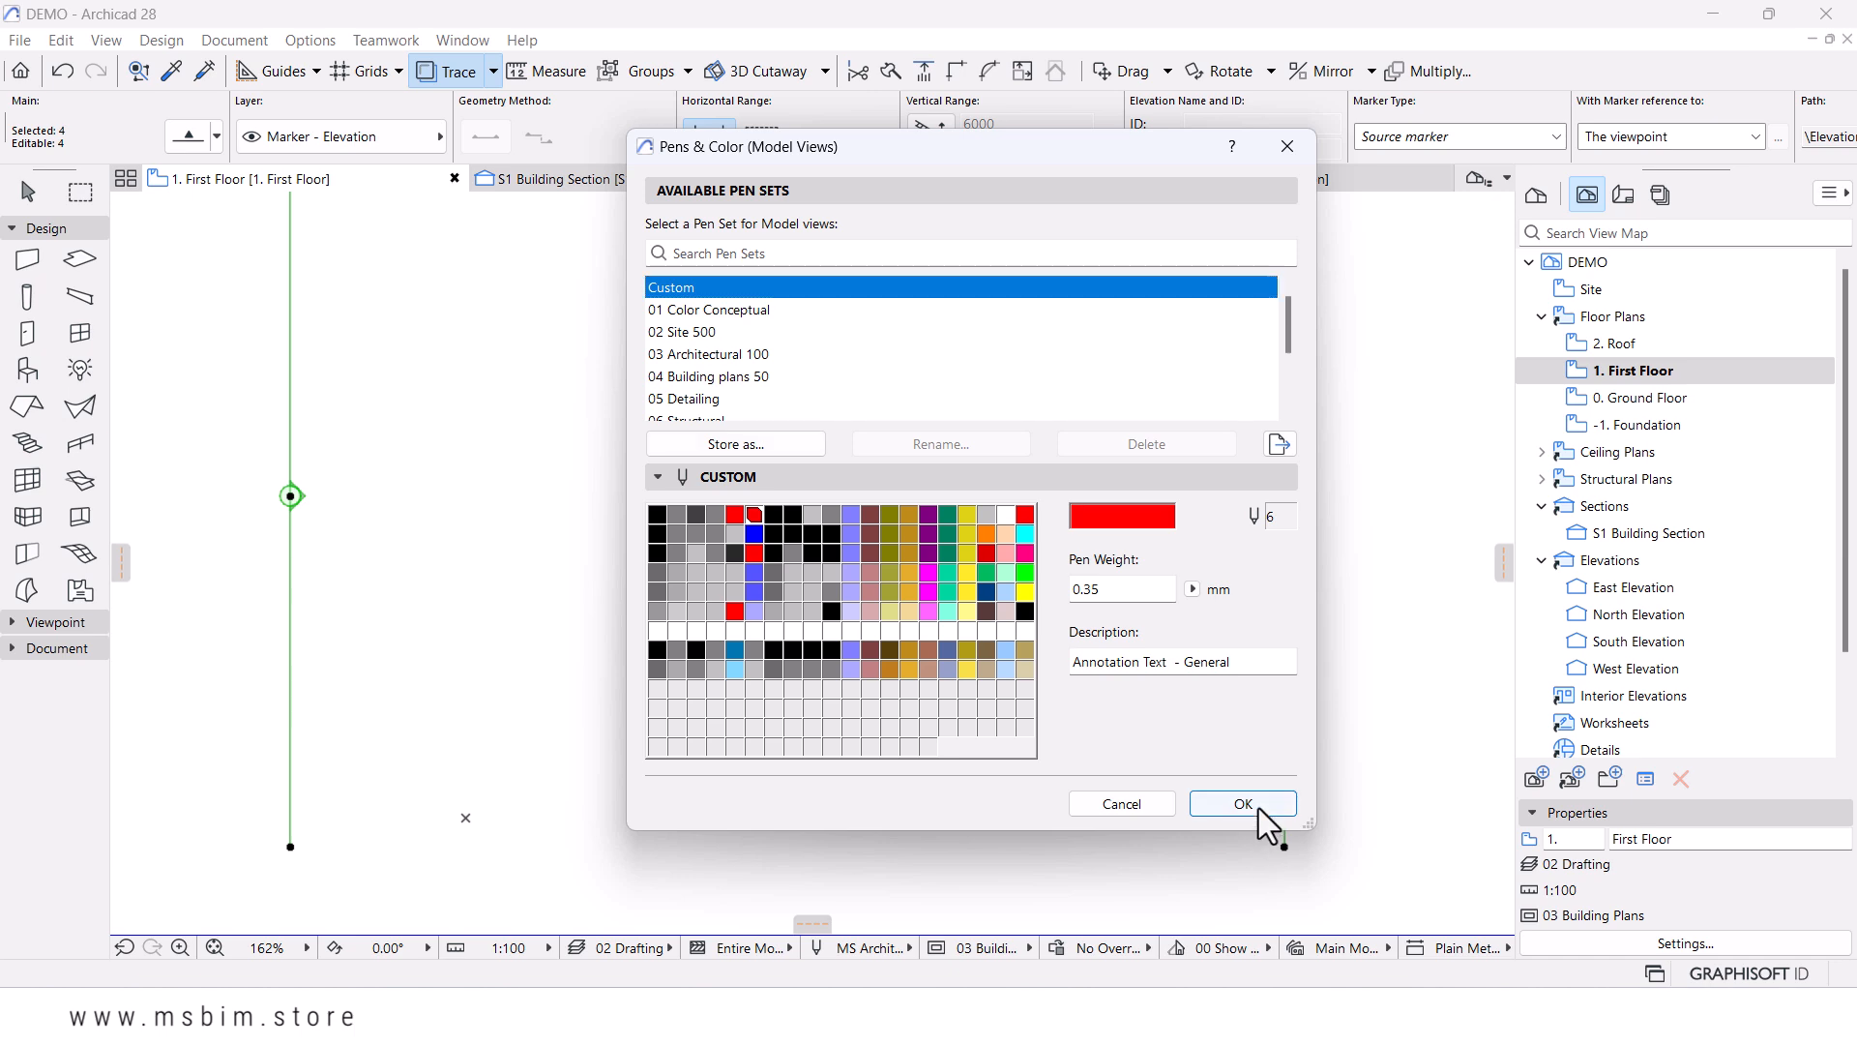
left_click(1257, 807)
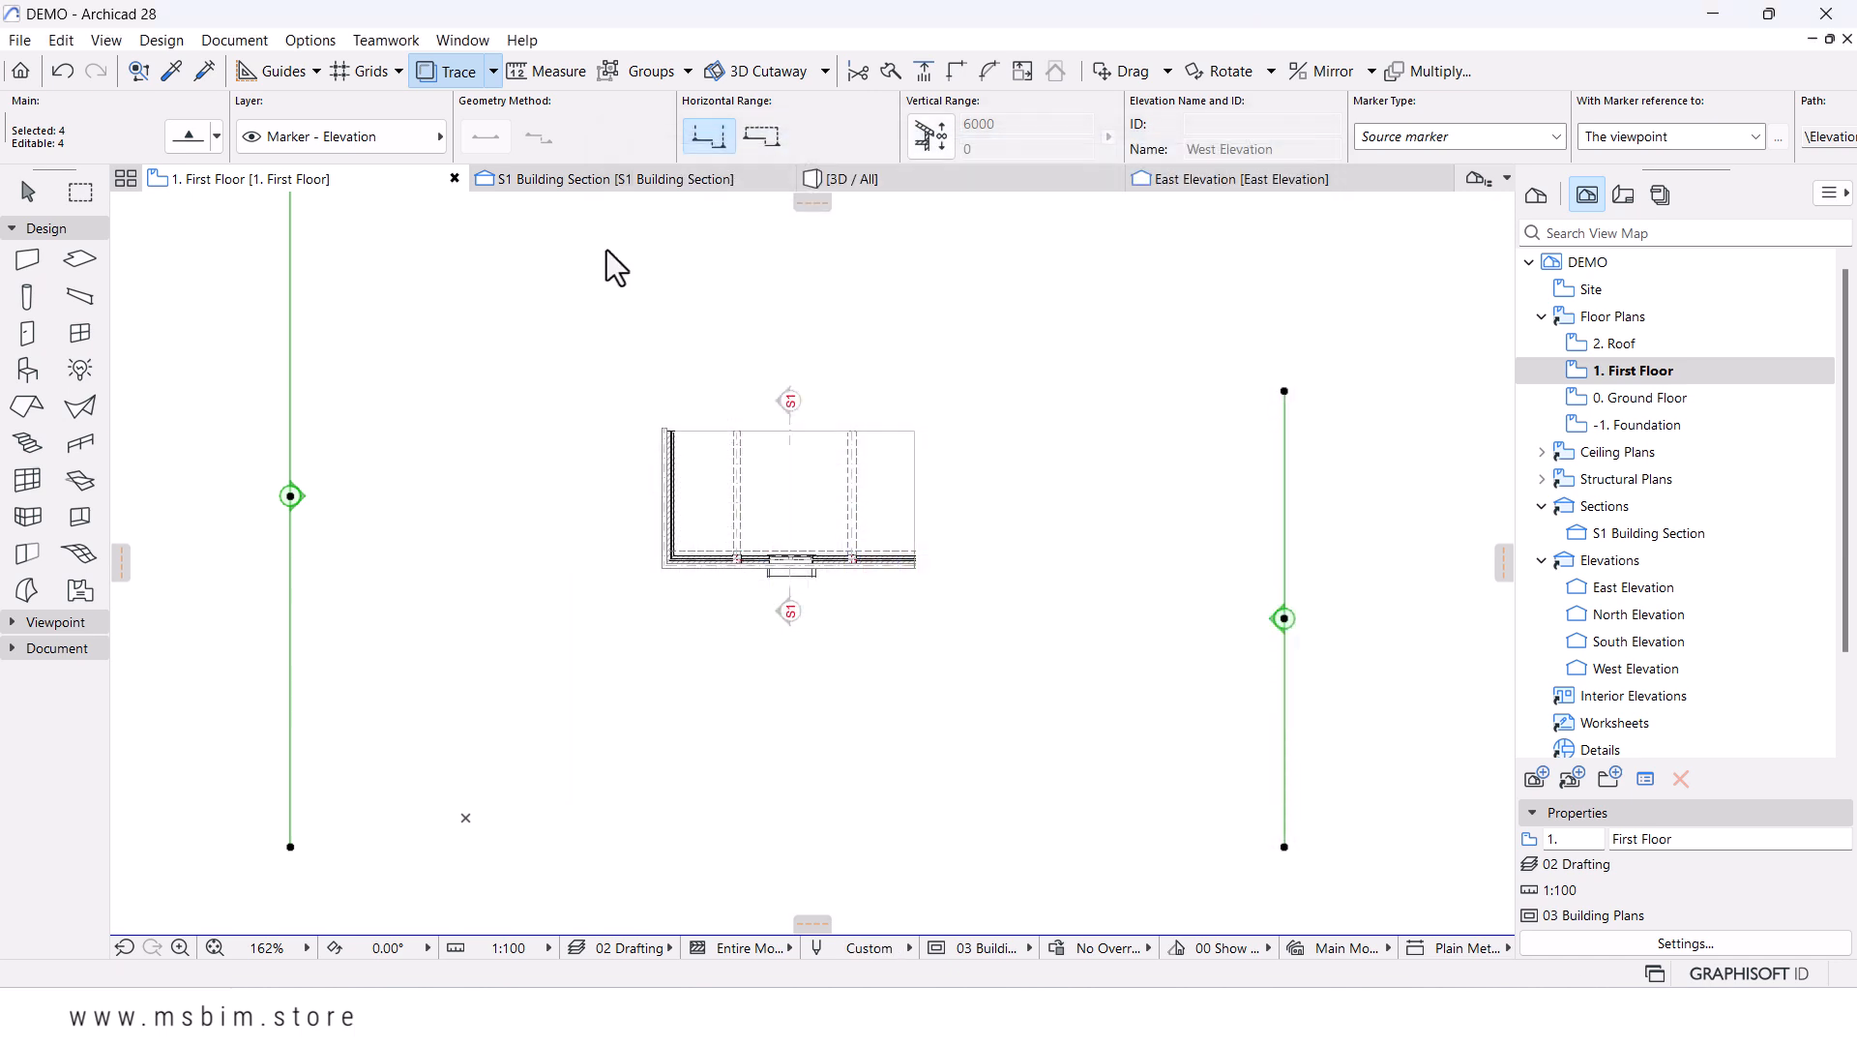
- Open the saved East Elevation view and examine the text color of its story level markers
double_click(1625, 592)
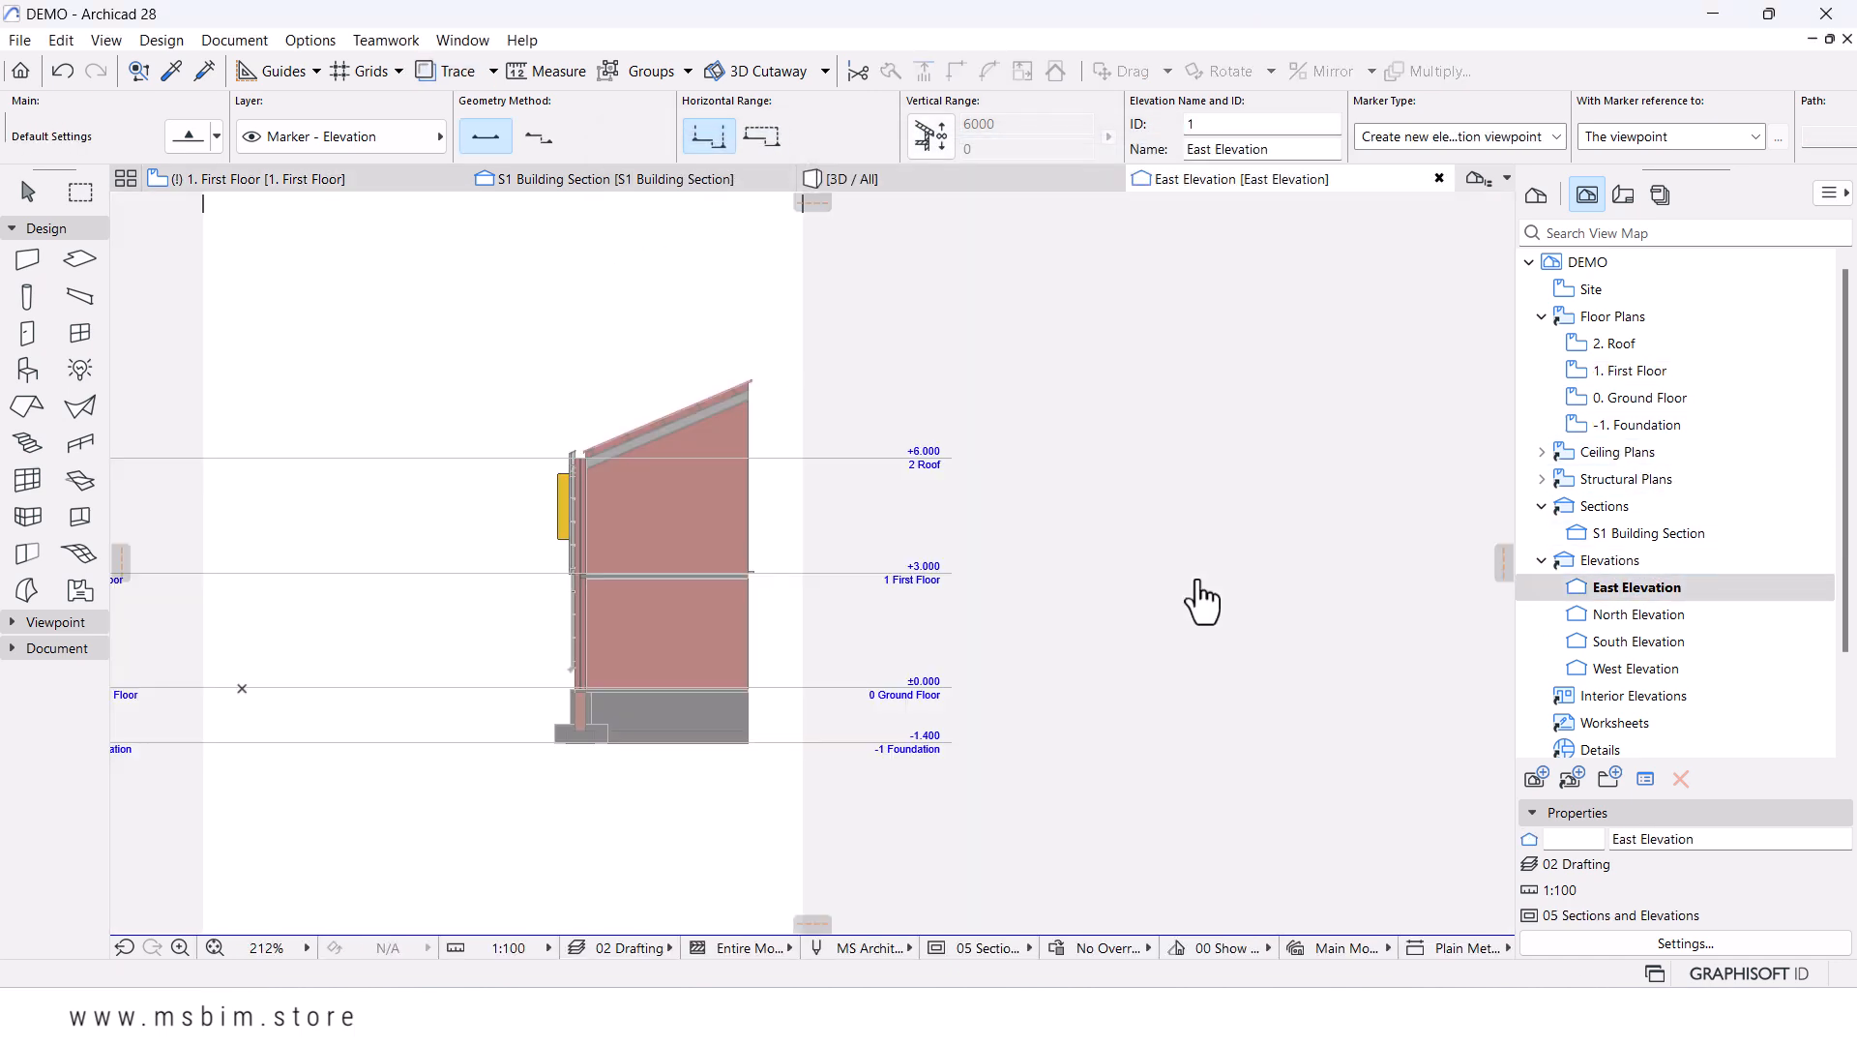
scroll(667, 488, "up", 1)
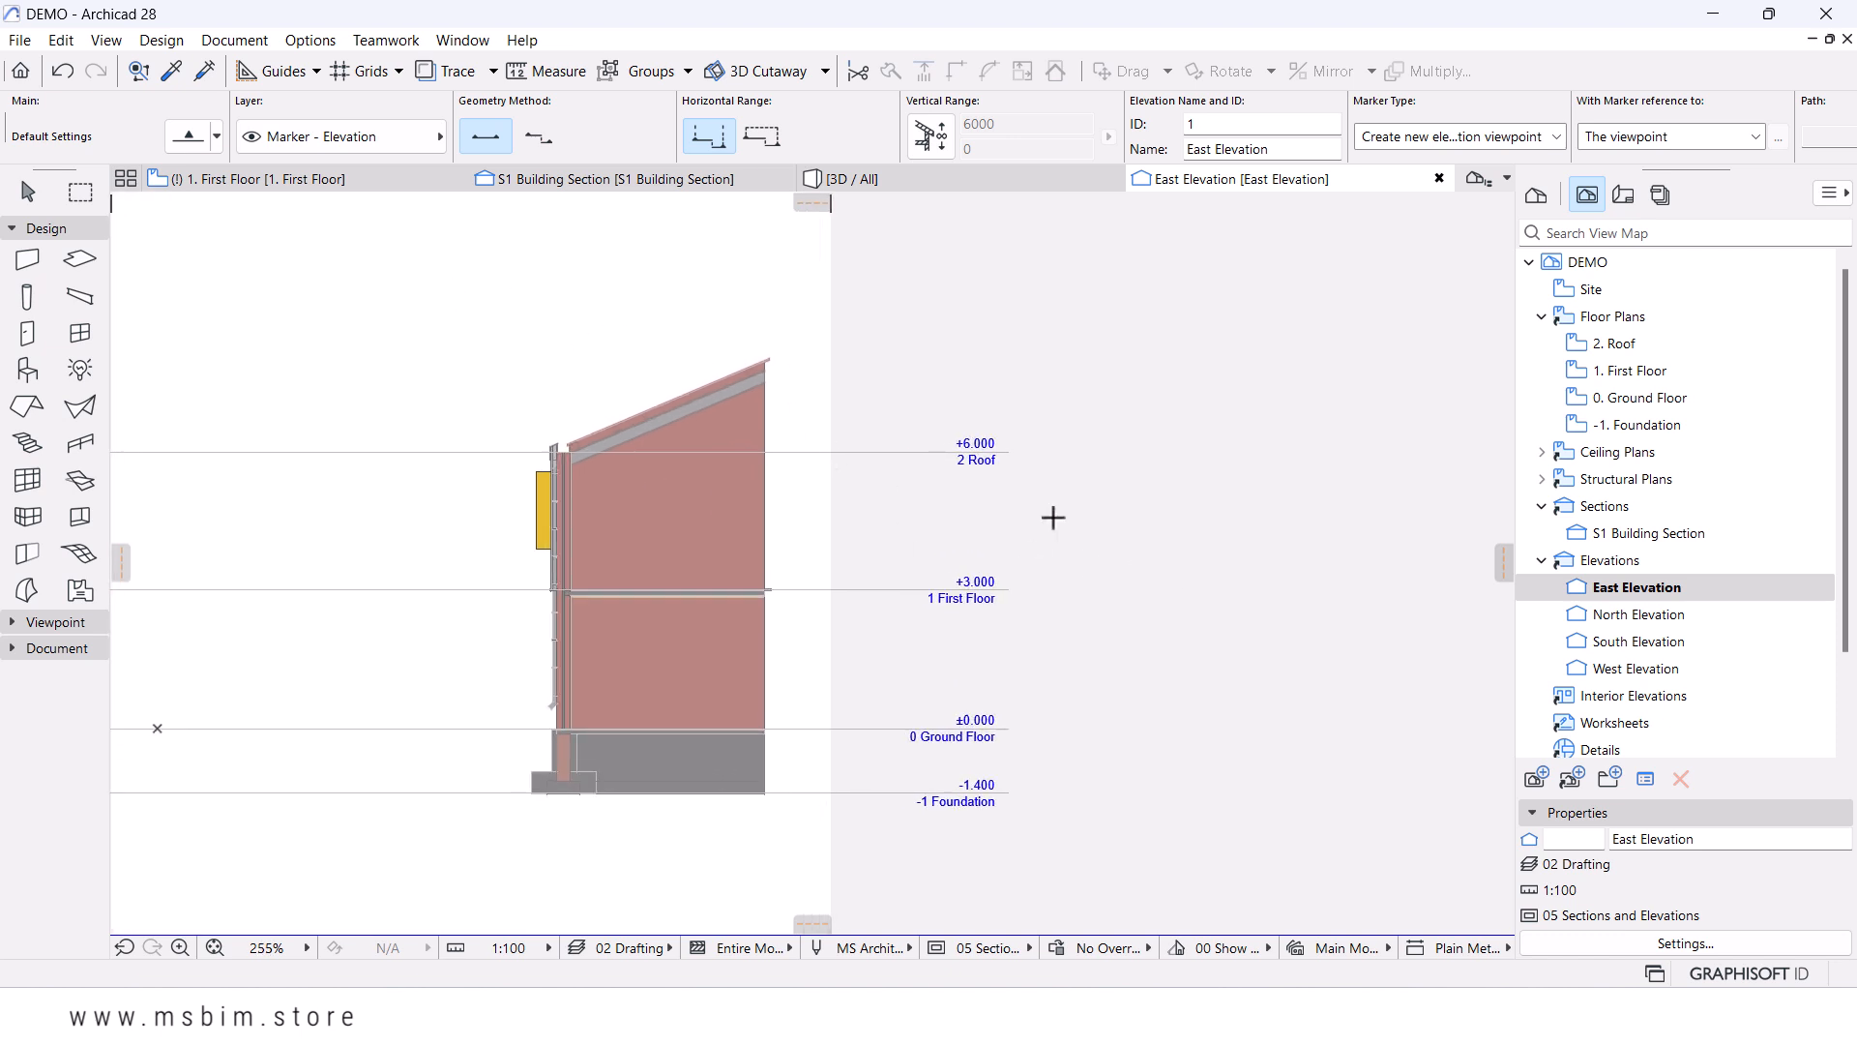
scroll(1064, 517, "down", 3)
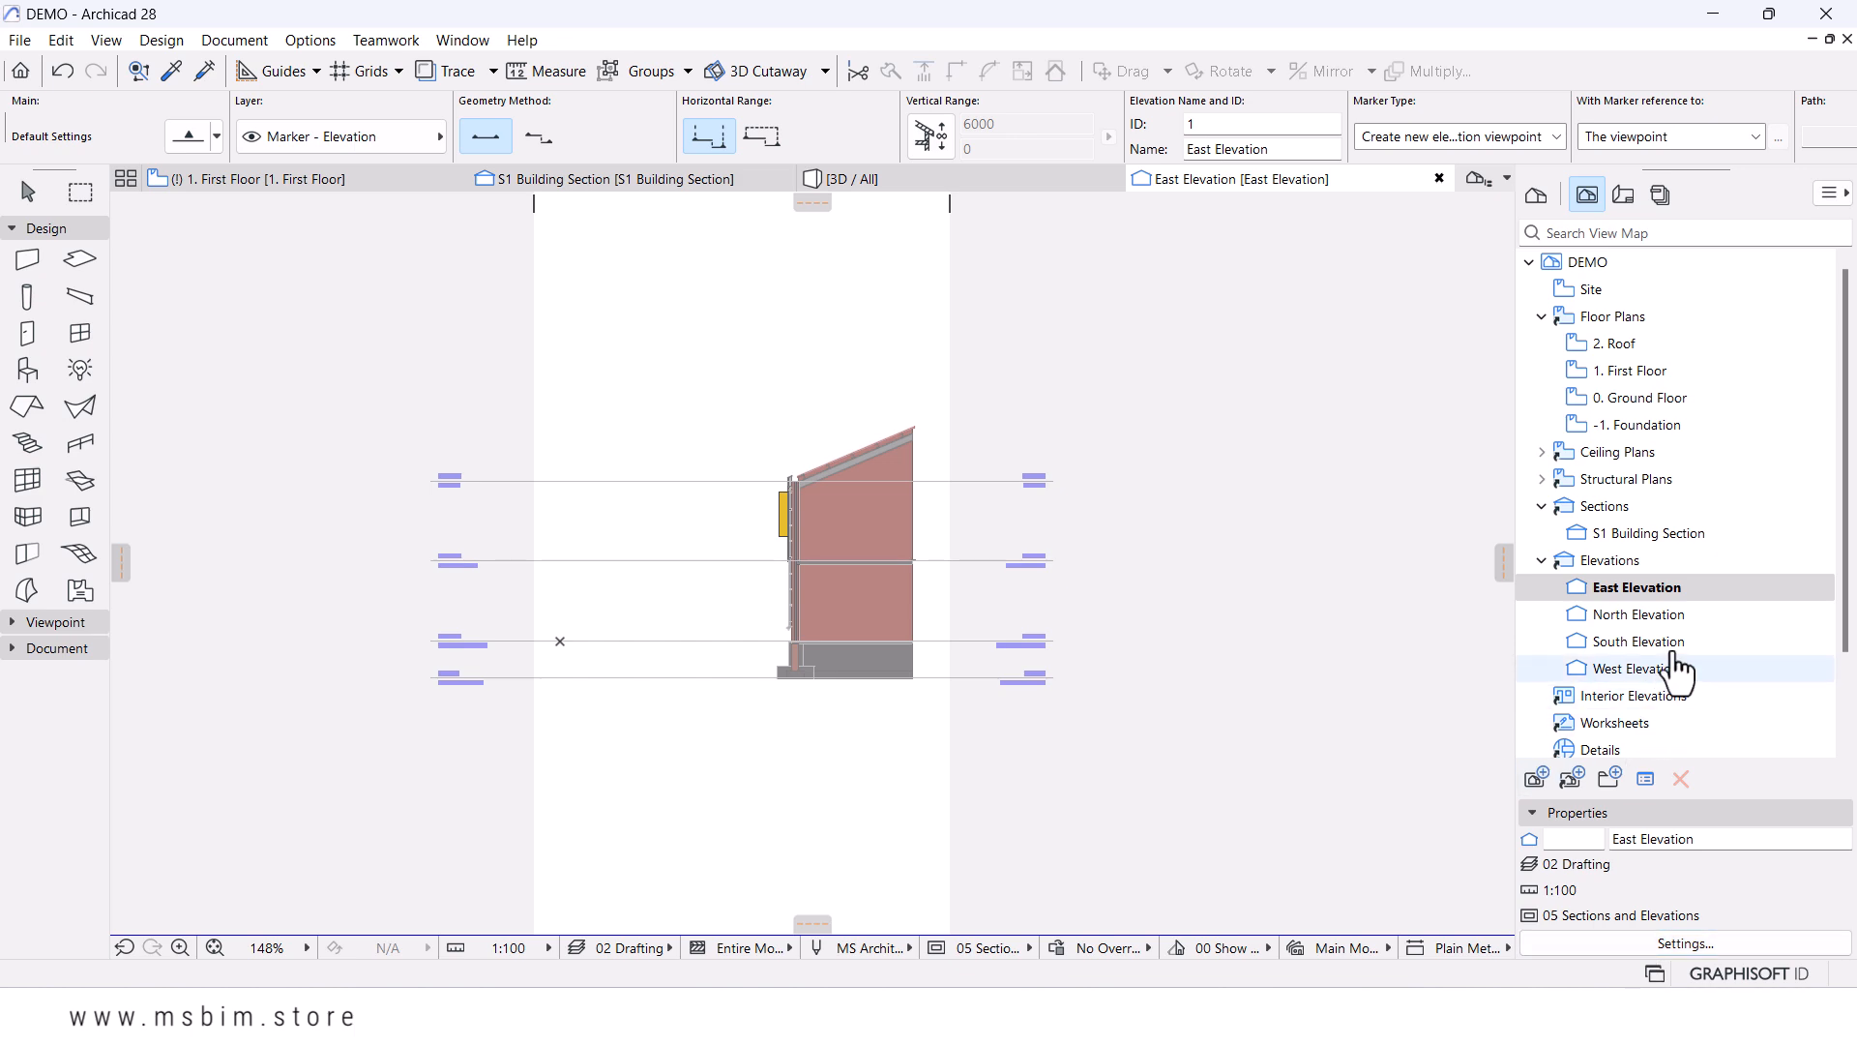
- Open the East Elevation's elevation settings and check which pen its story level text uses
right_click(1613, 592)
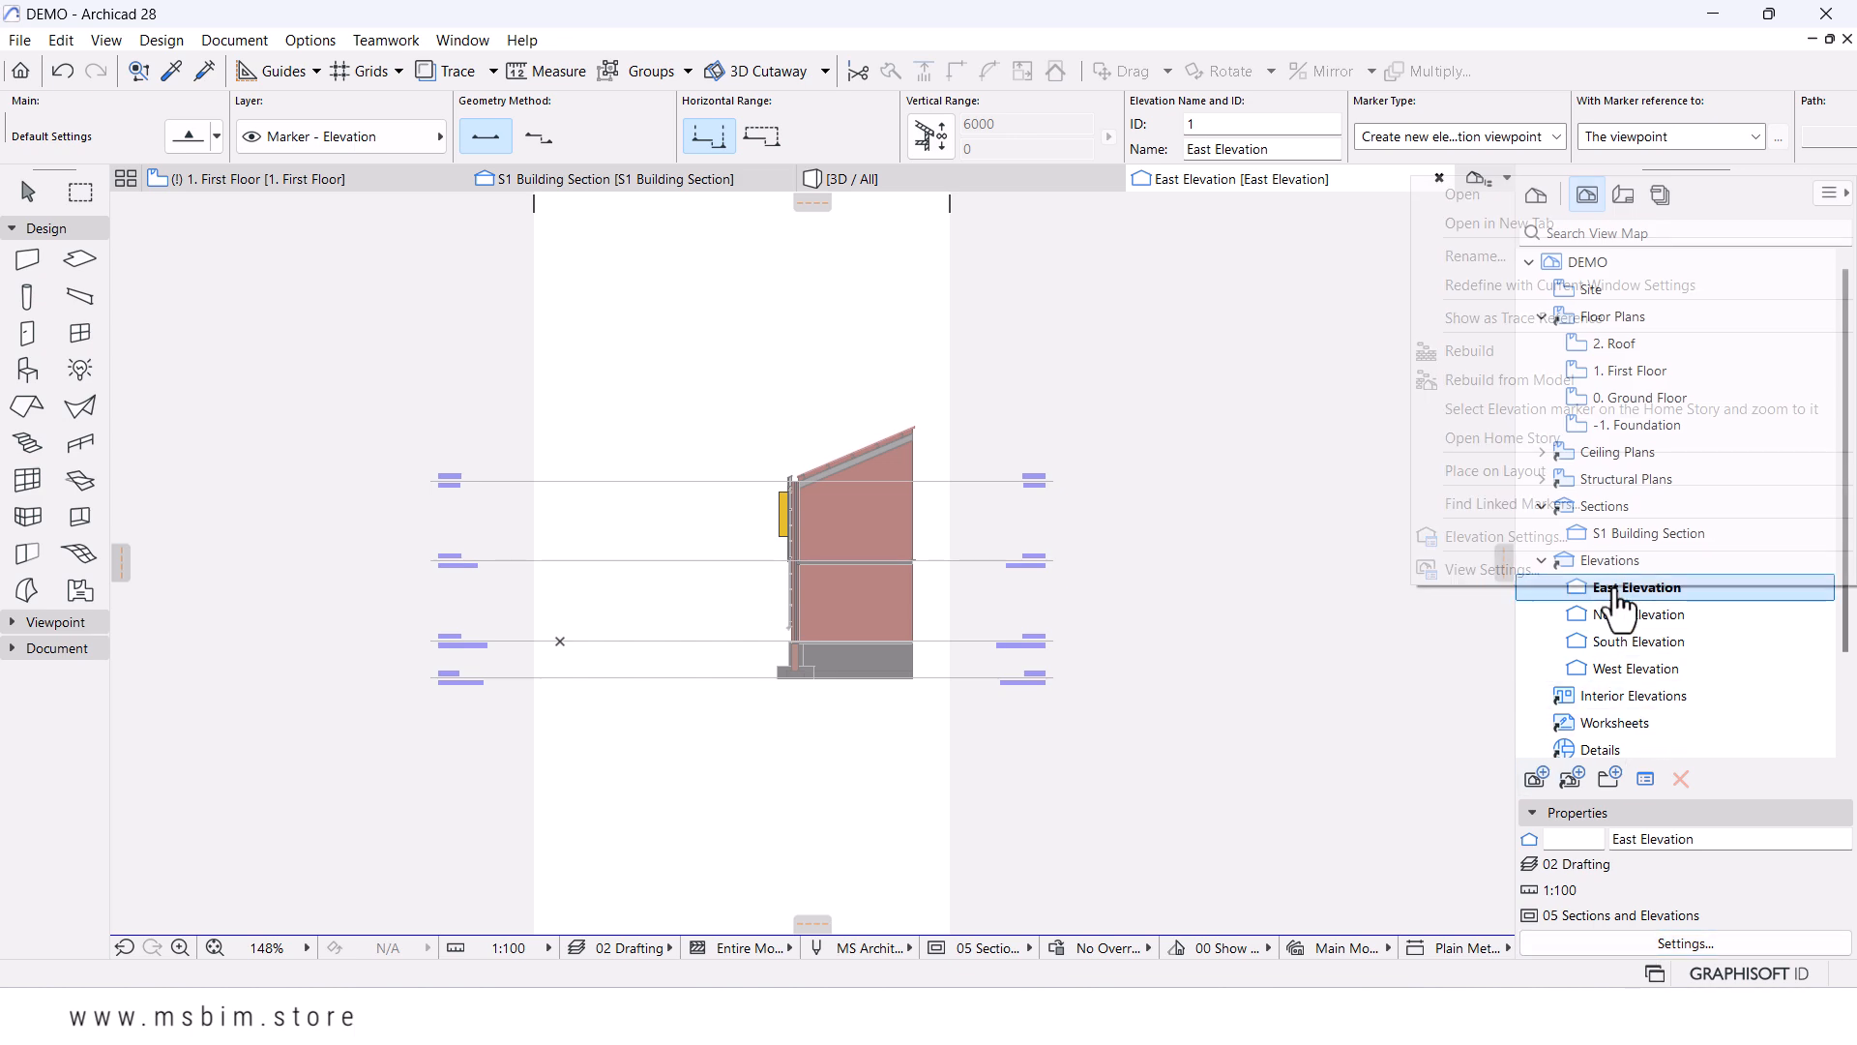
left_click(1497, 536)
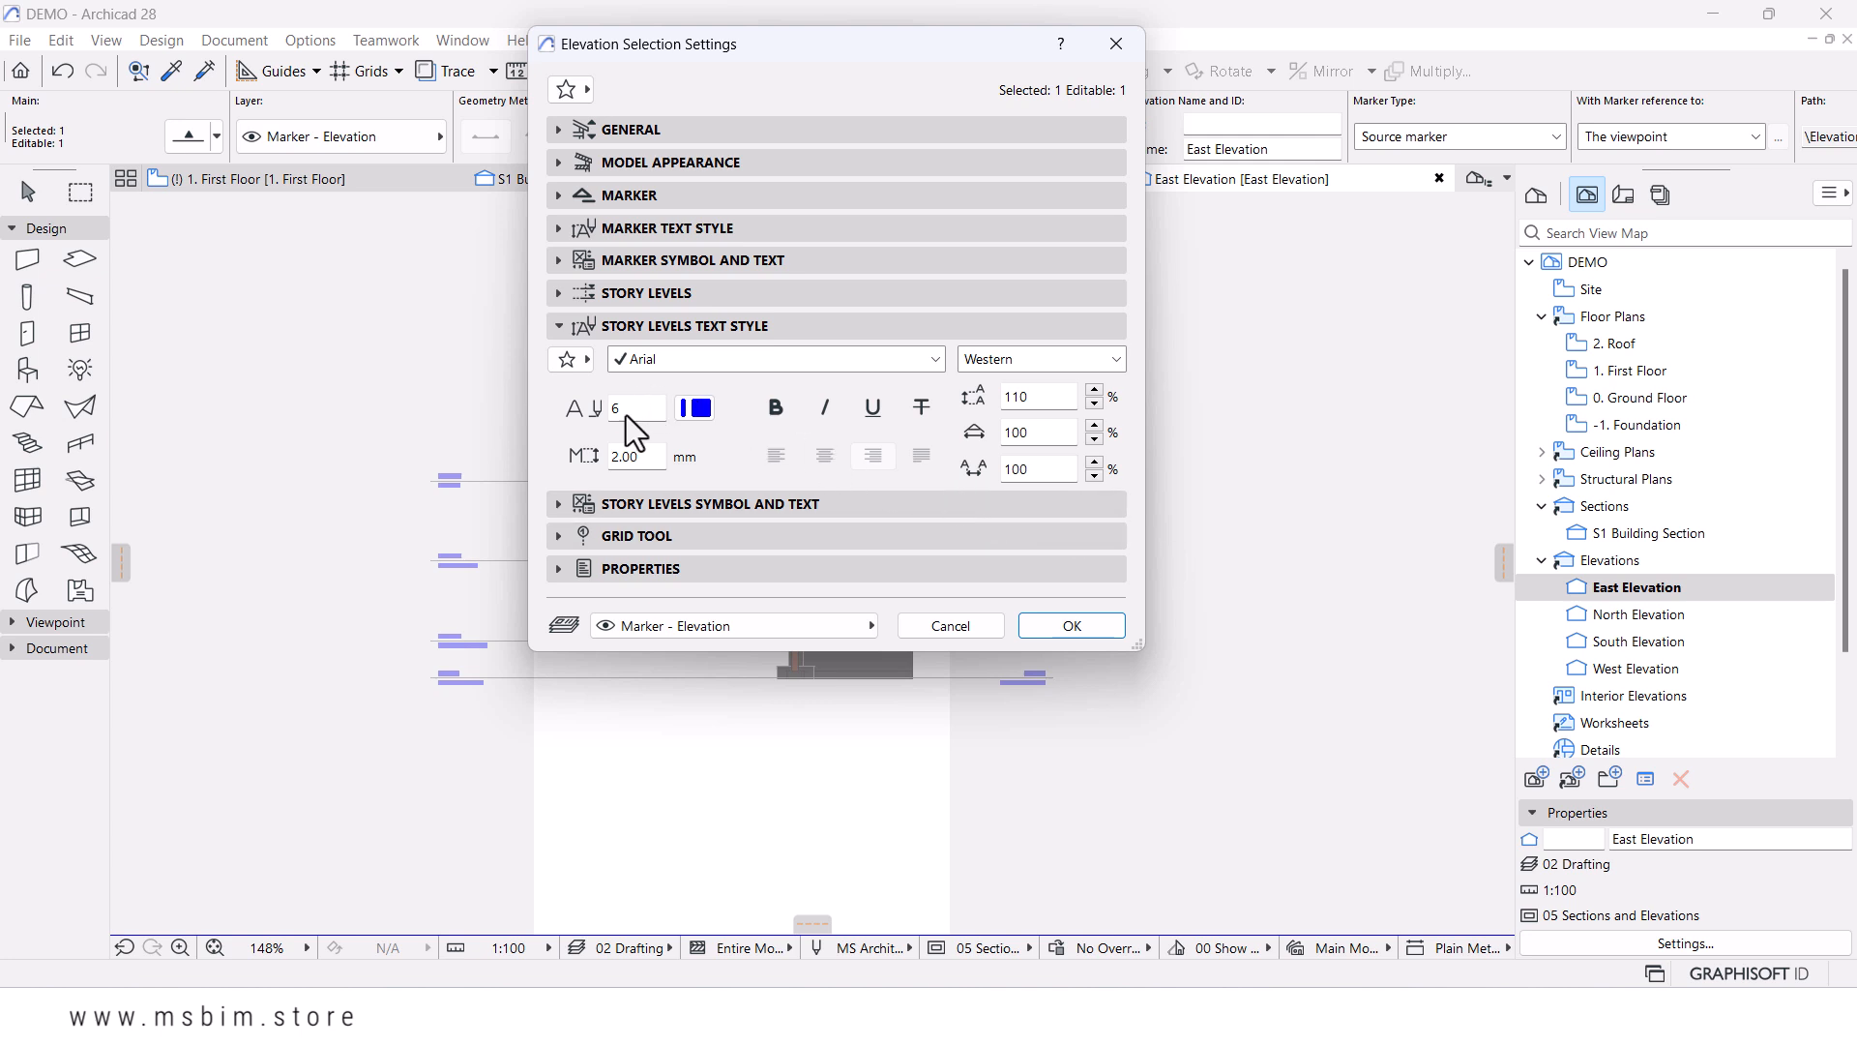
left_click(693, 408)
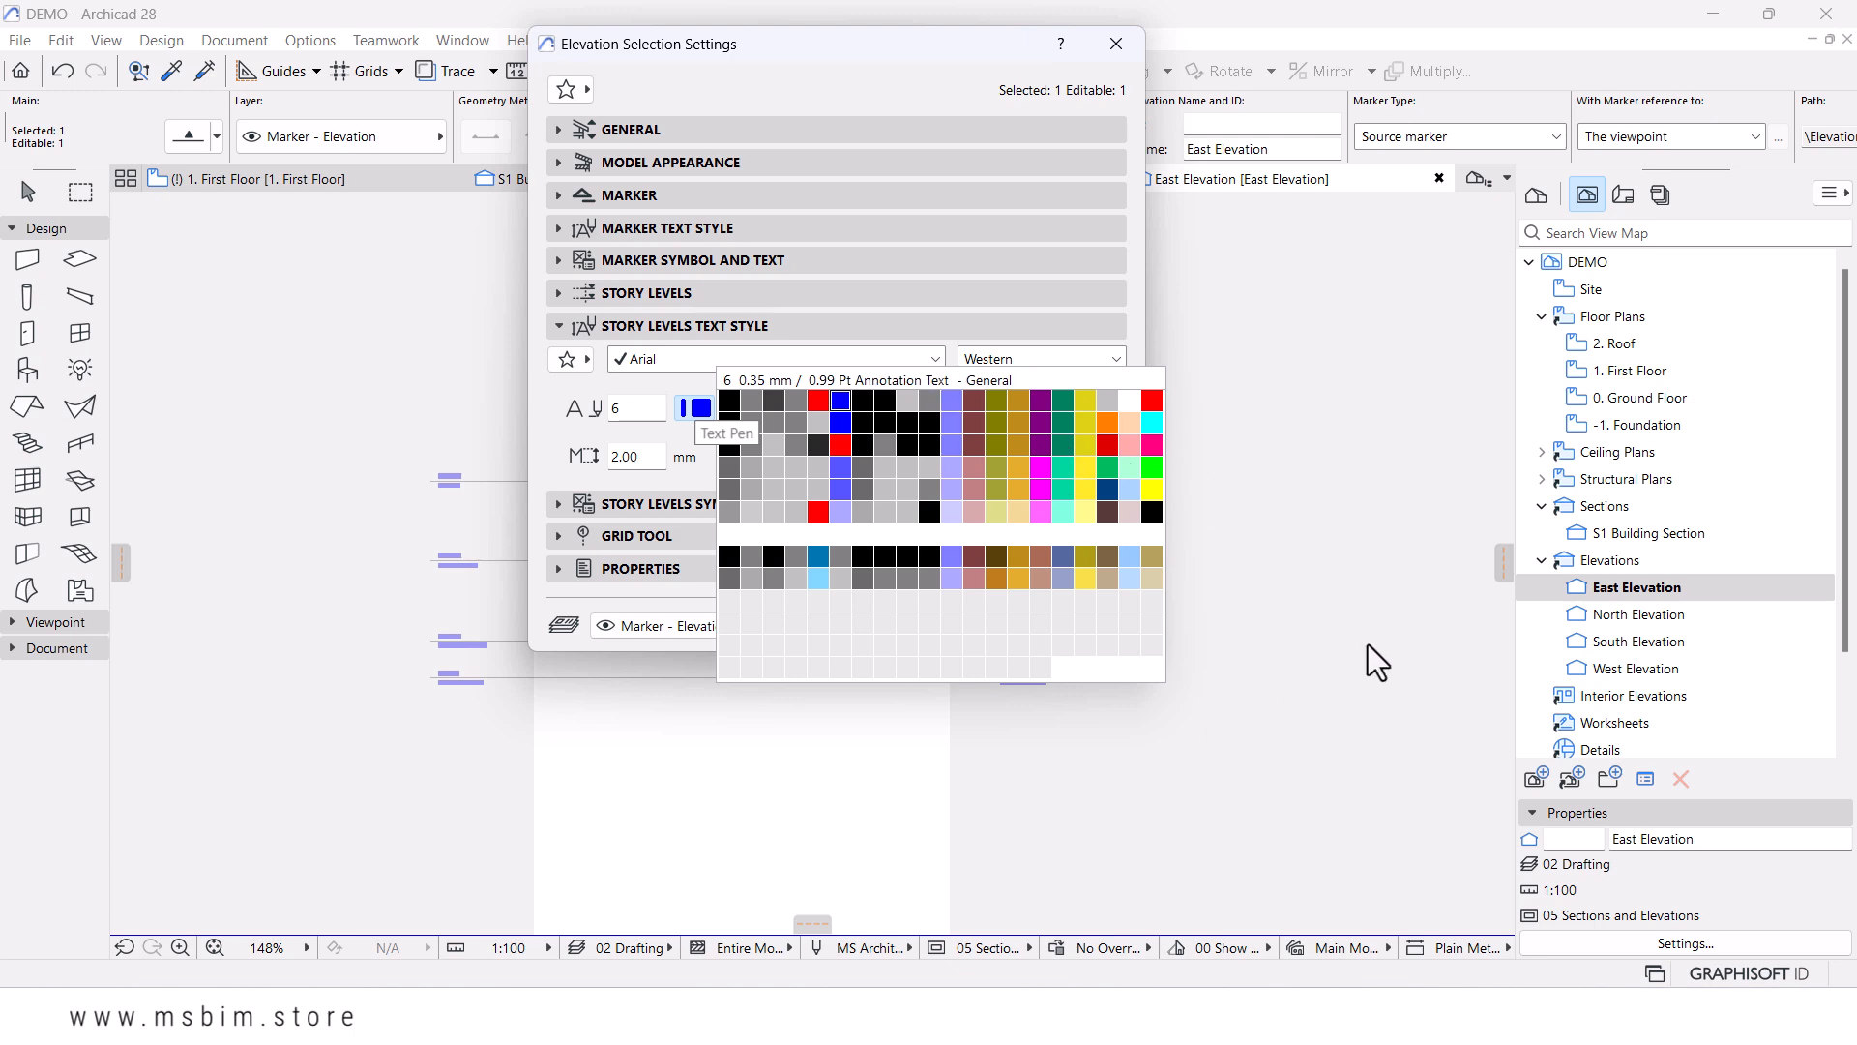
left_click(1273, 489)
left_click(1132, 44)
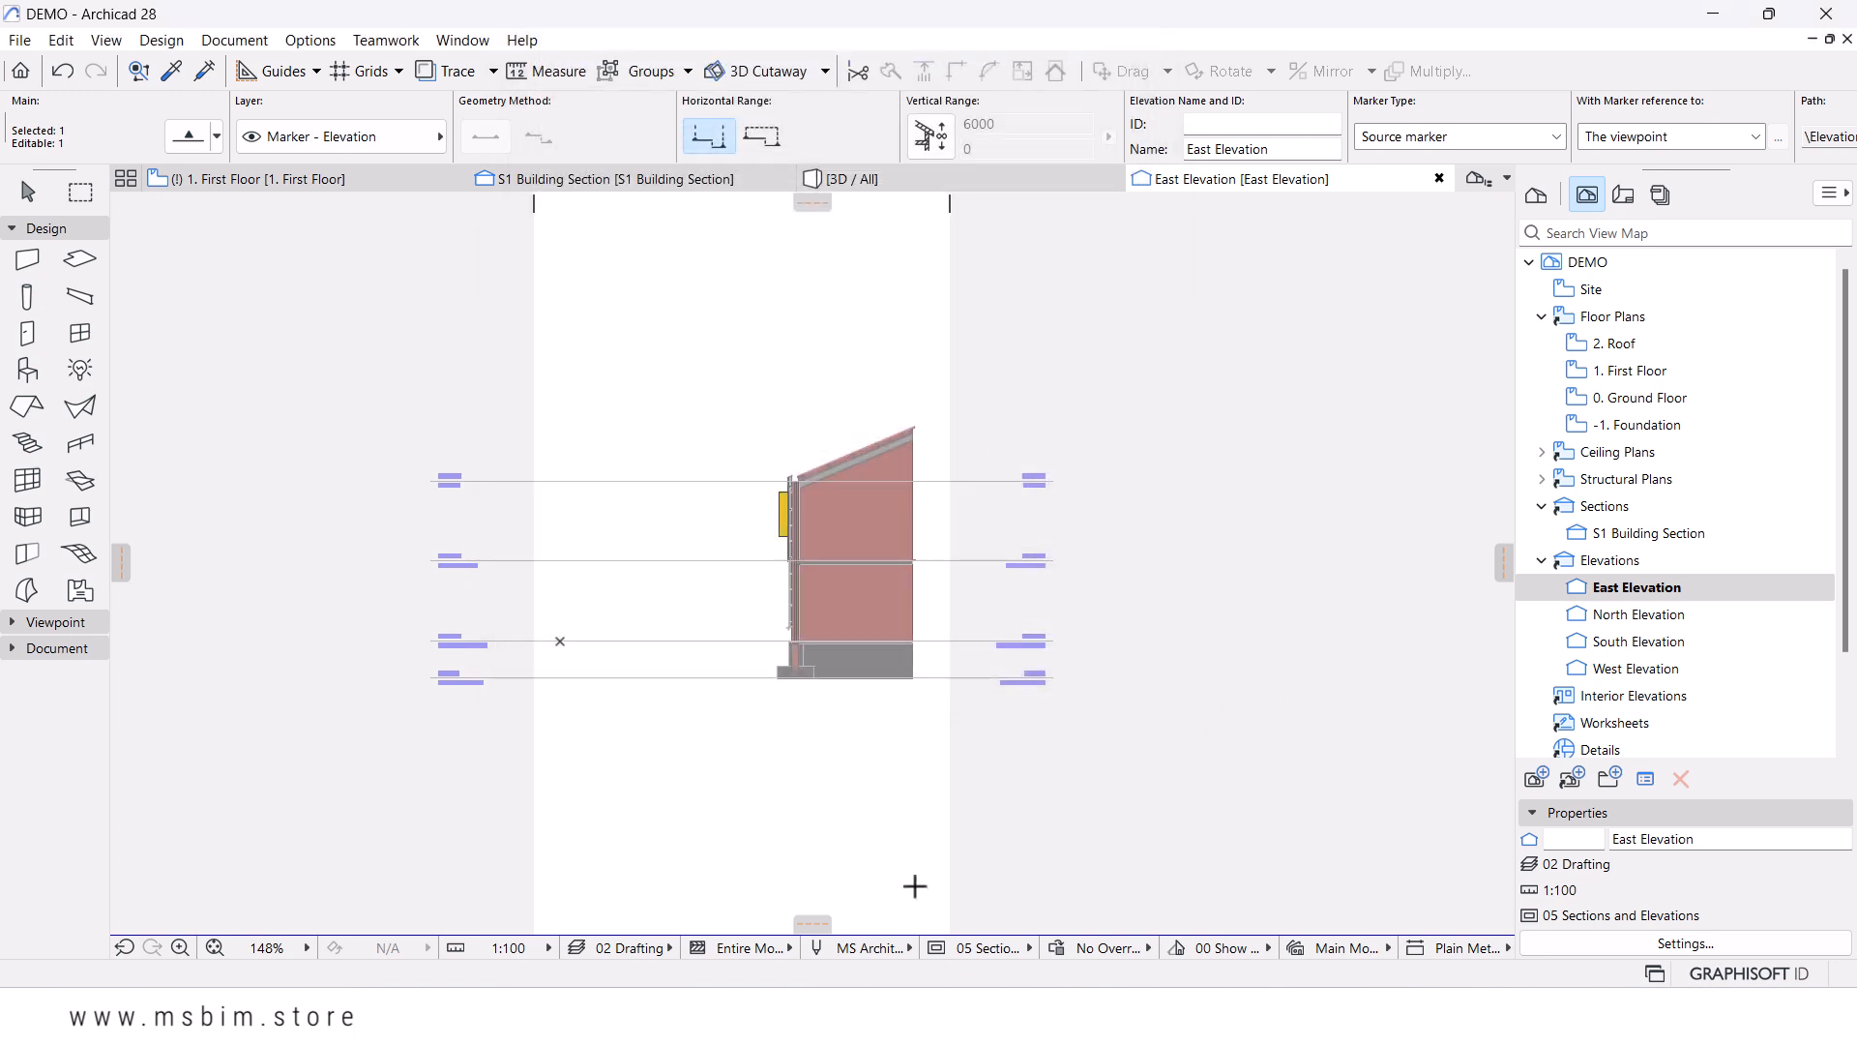
- Change pen 6 (Annotation Text - General) of the East Elevation's model view pen set to red
left_click(821, 948)
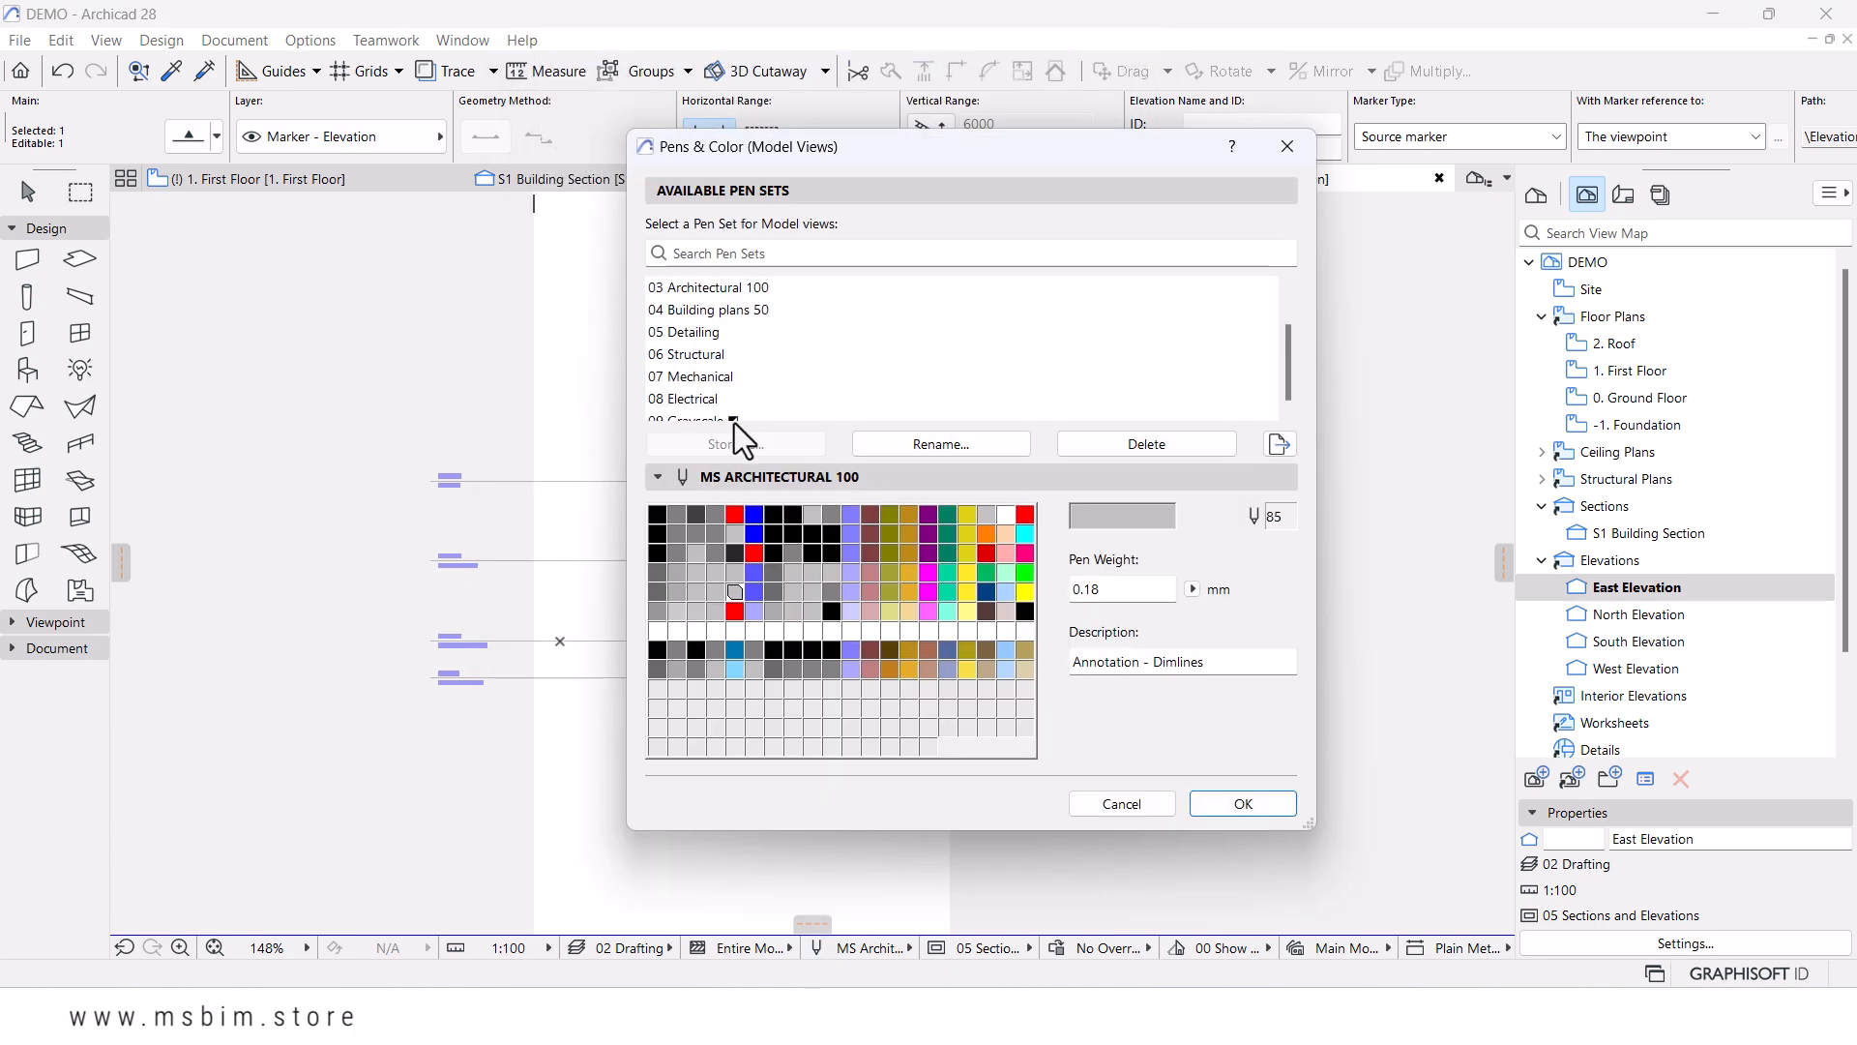
left_click(754, 516)
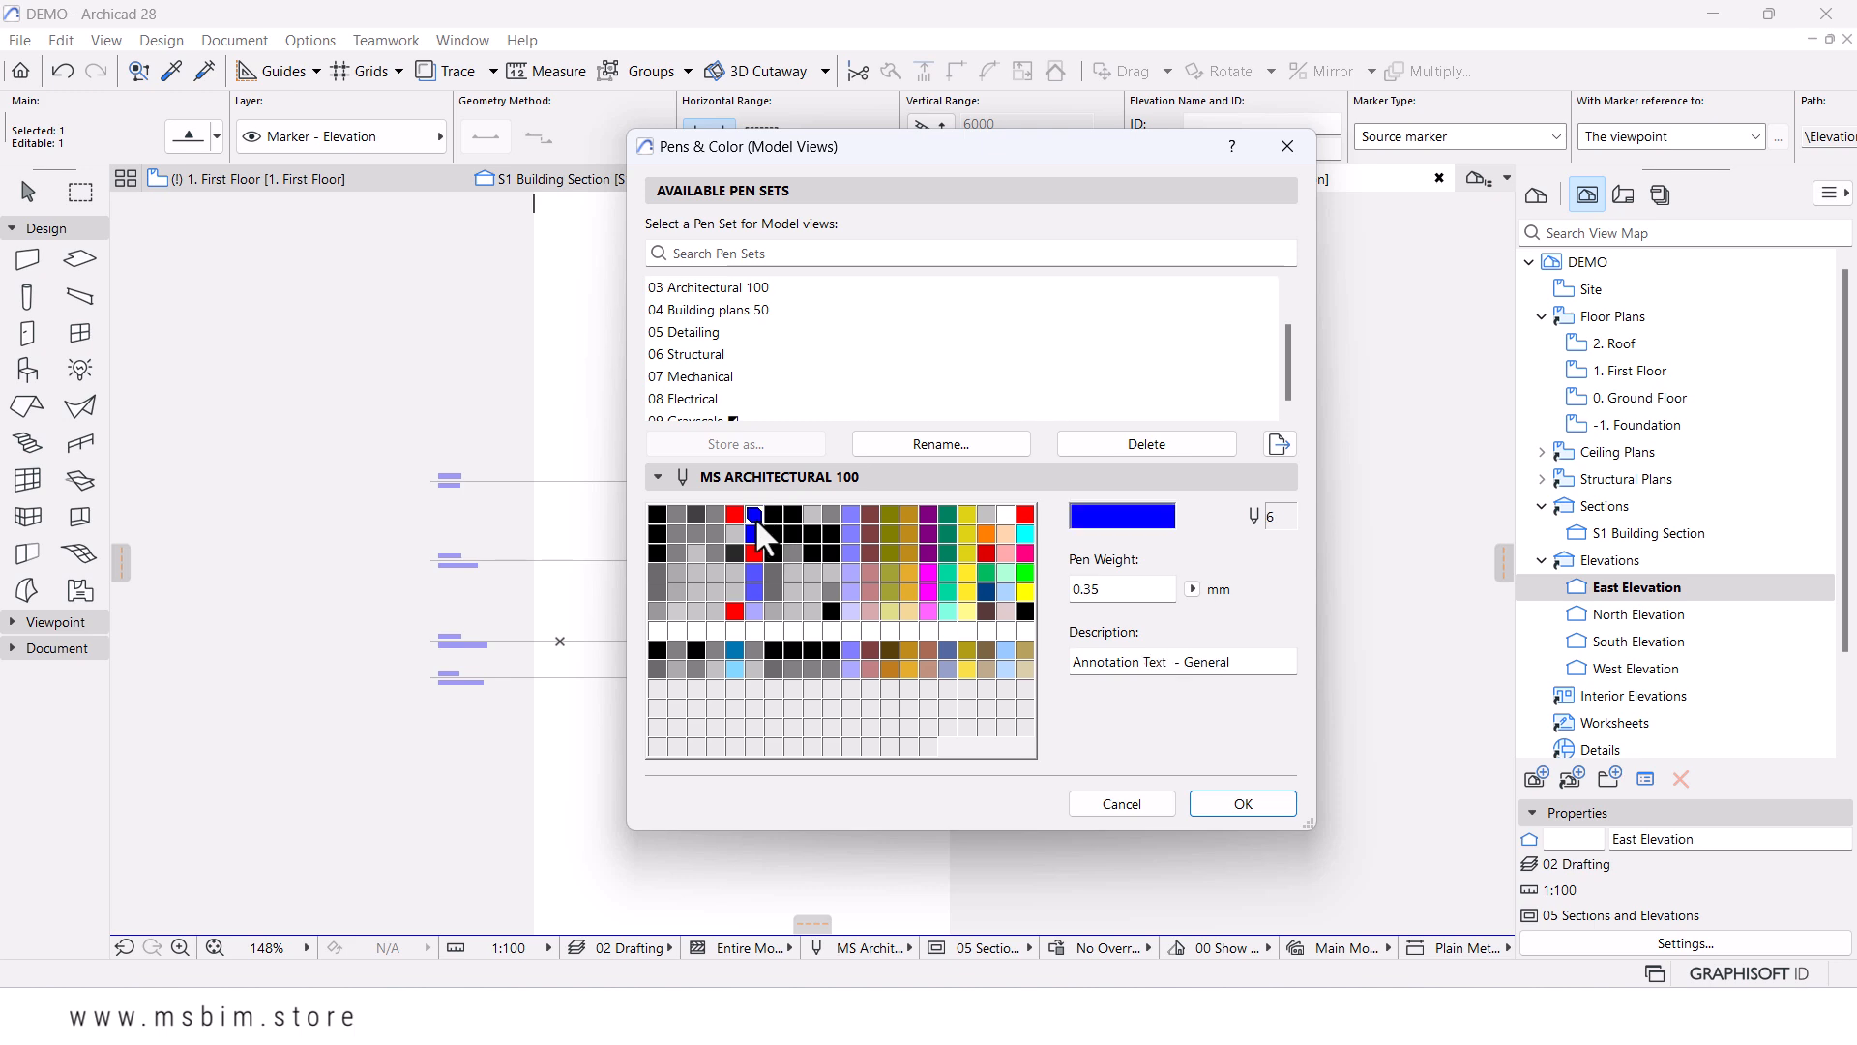
left_click(1099, 517)
left_click(664, 297)
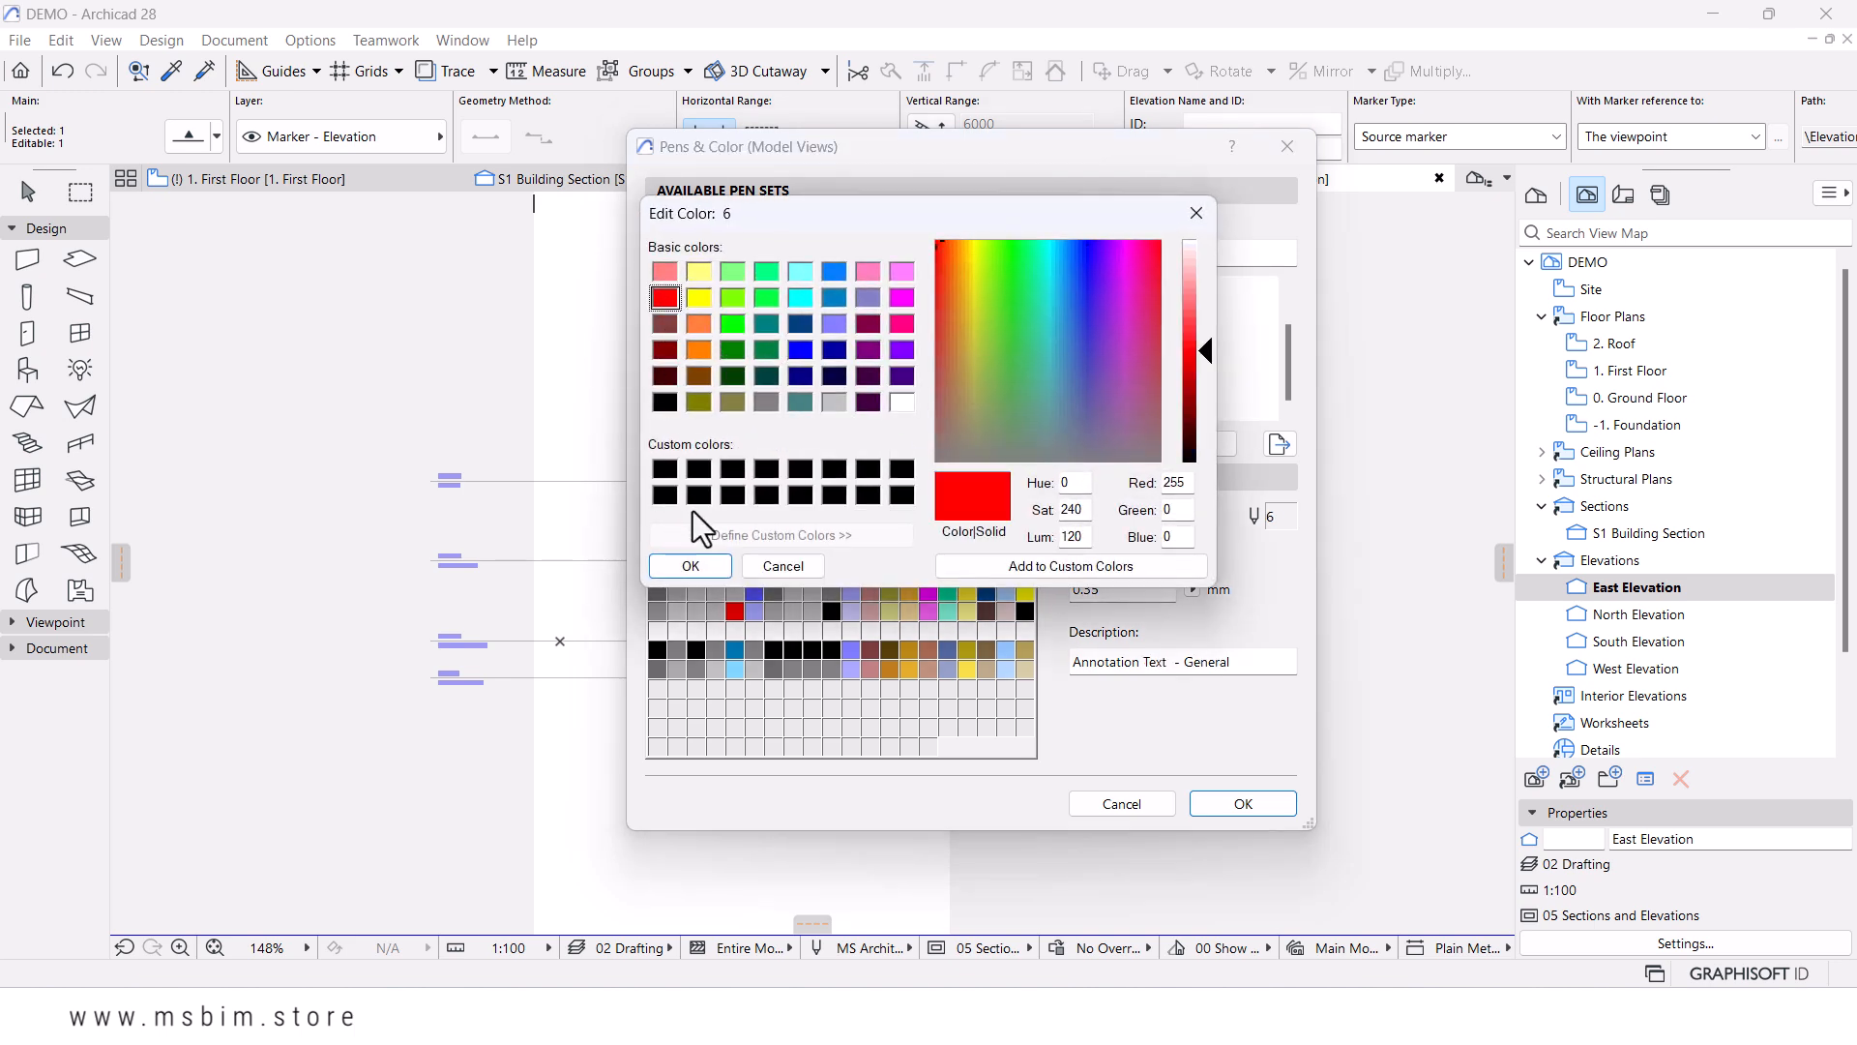
left_click(681, 566)
- Store the modified custom pens by overwriting the MS Architectural 100 pen set and apply it to the view
left_click(732, 443)
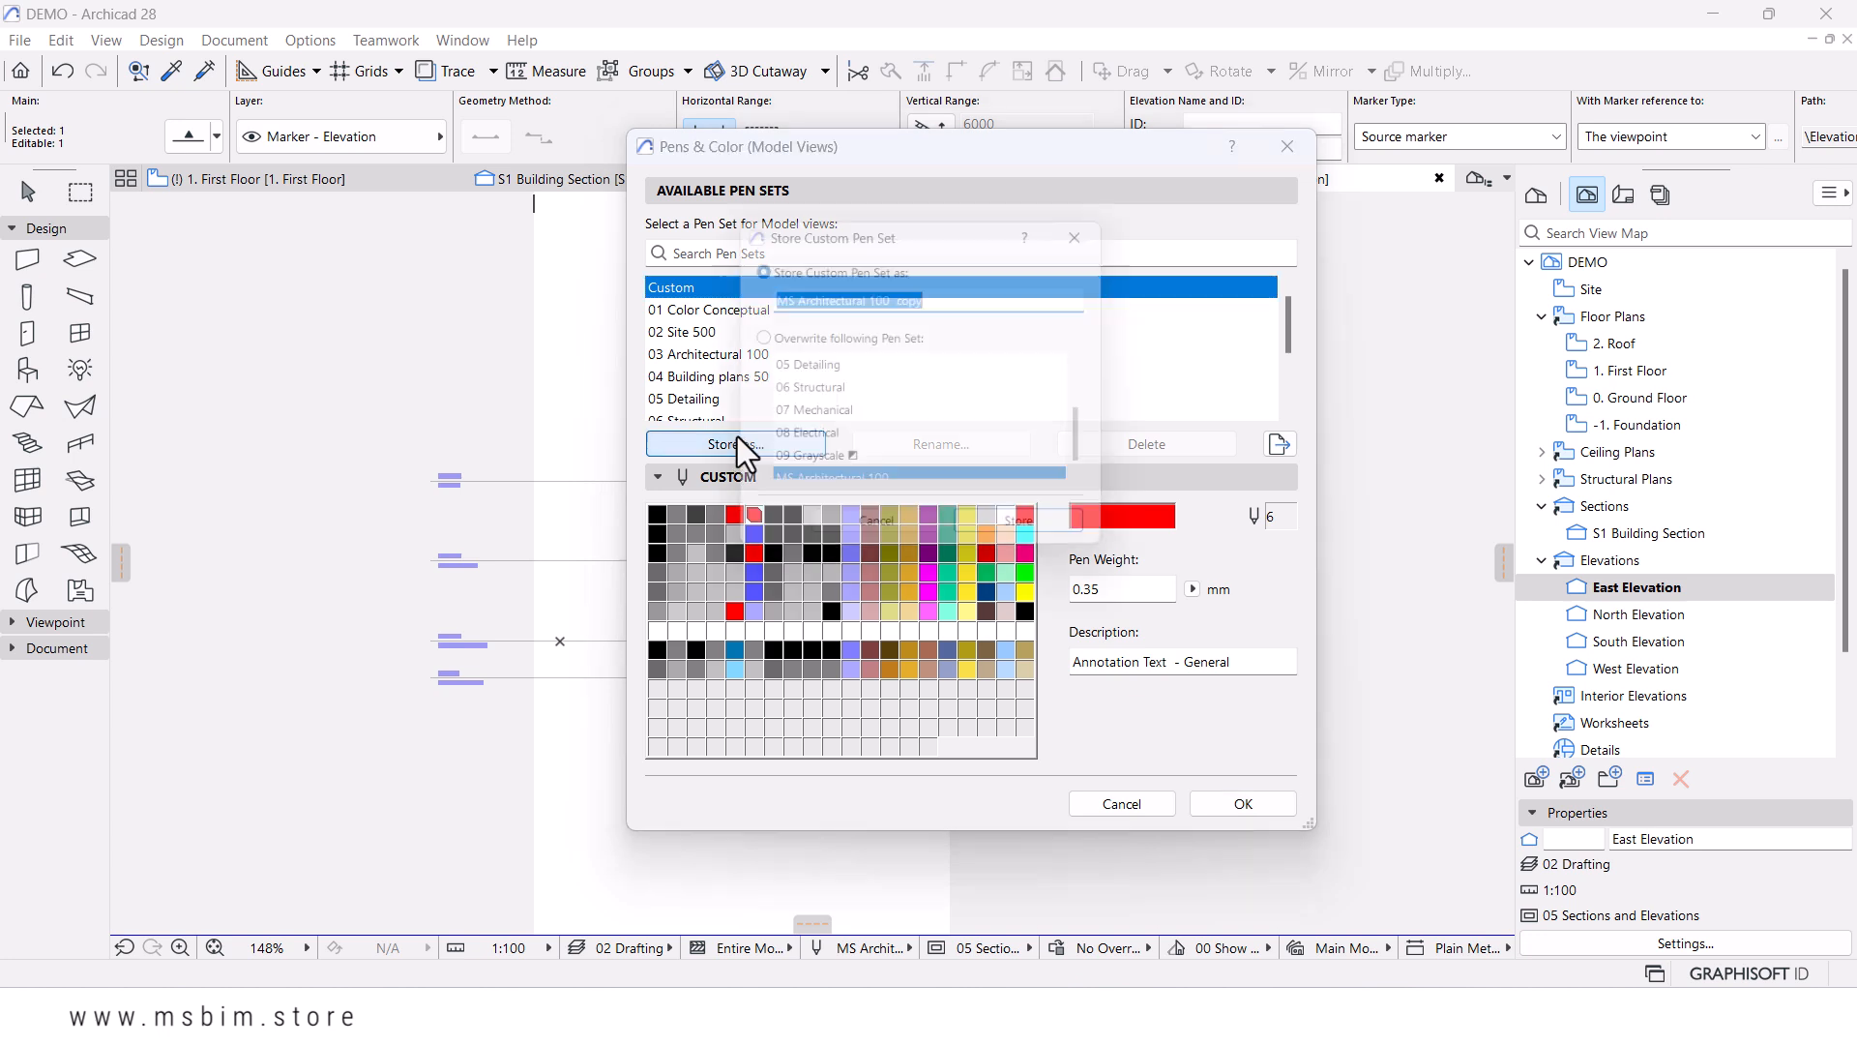
left_click(763, 332)
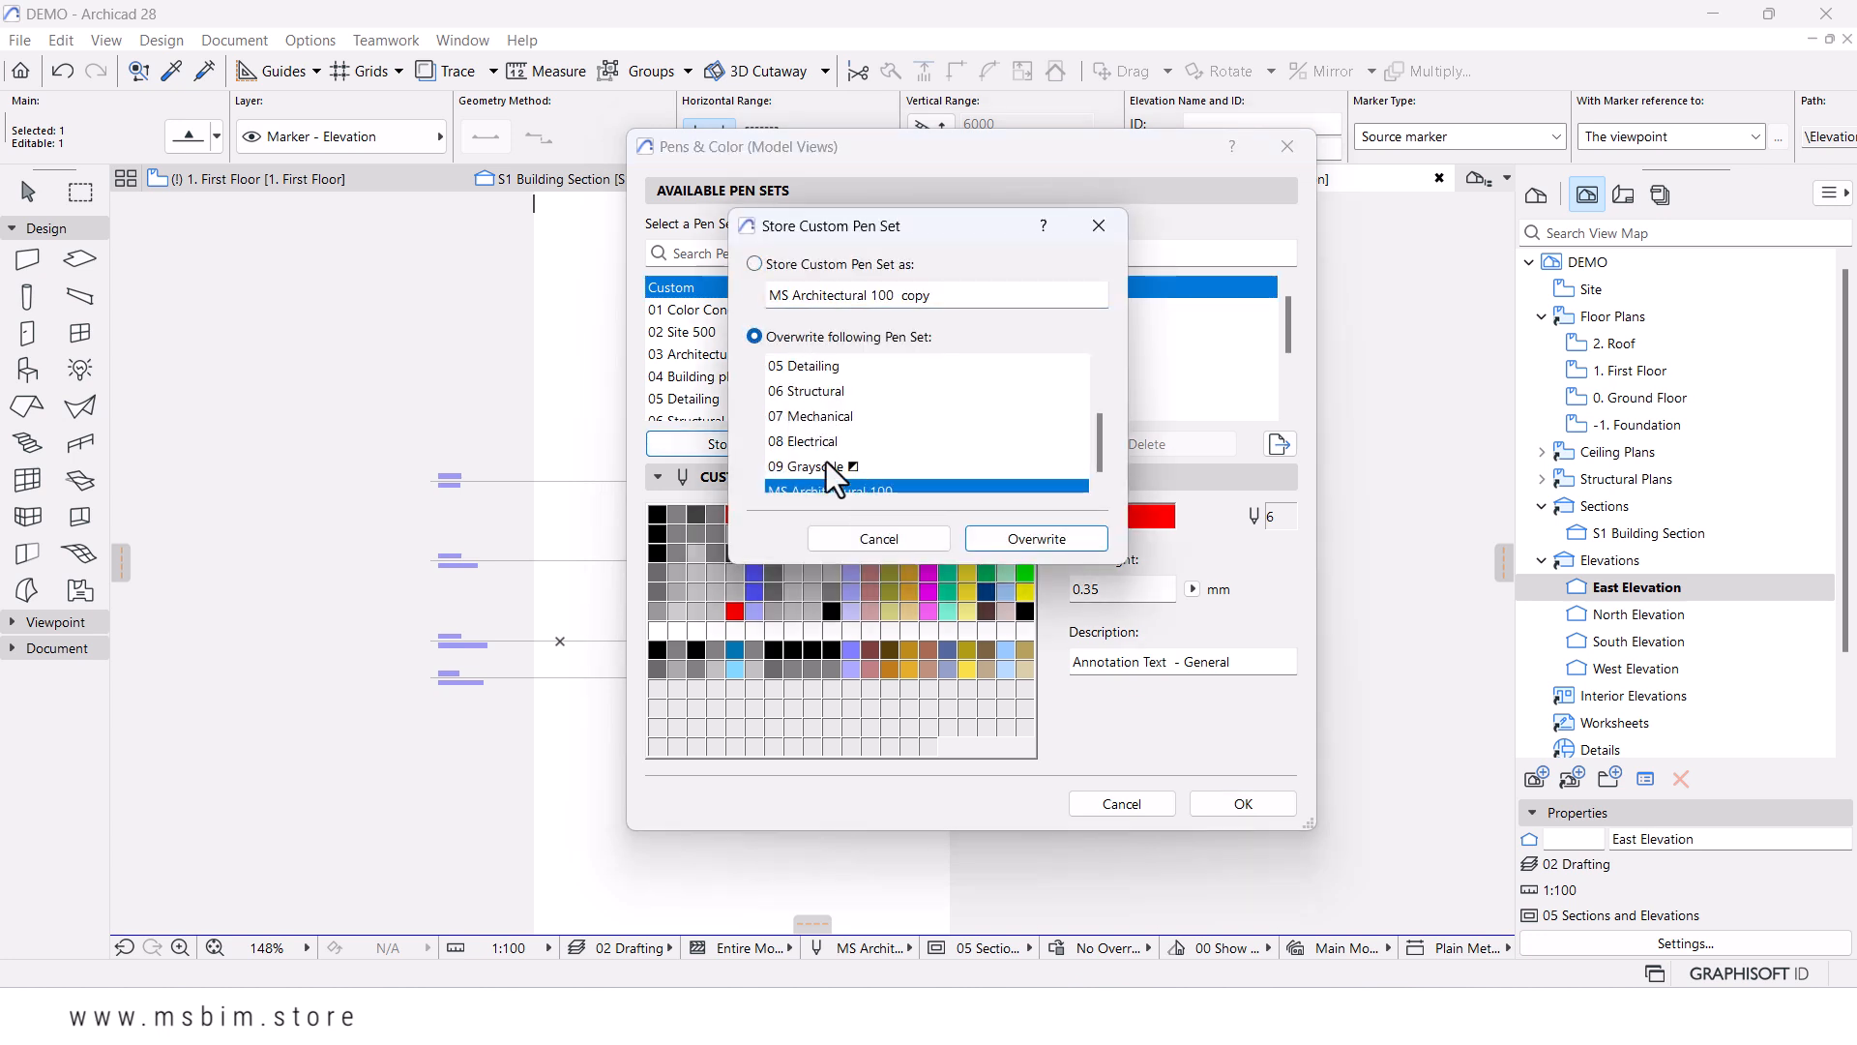
scroll(817, 467, "down", 1)
left_click(1020, 539)
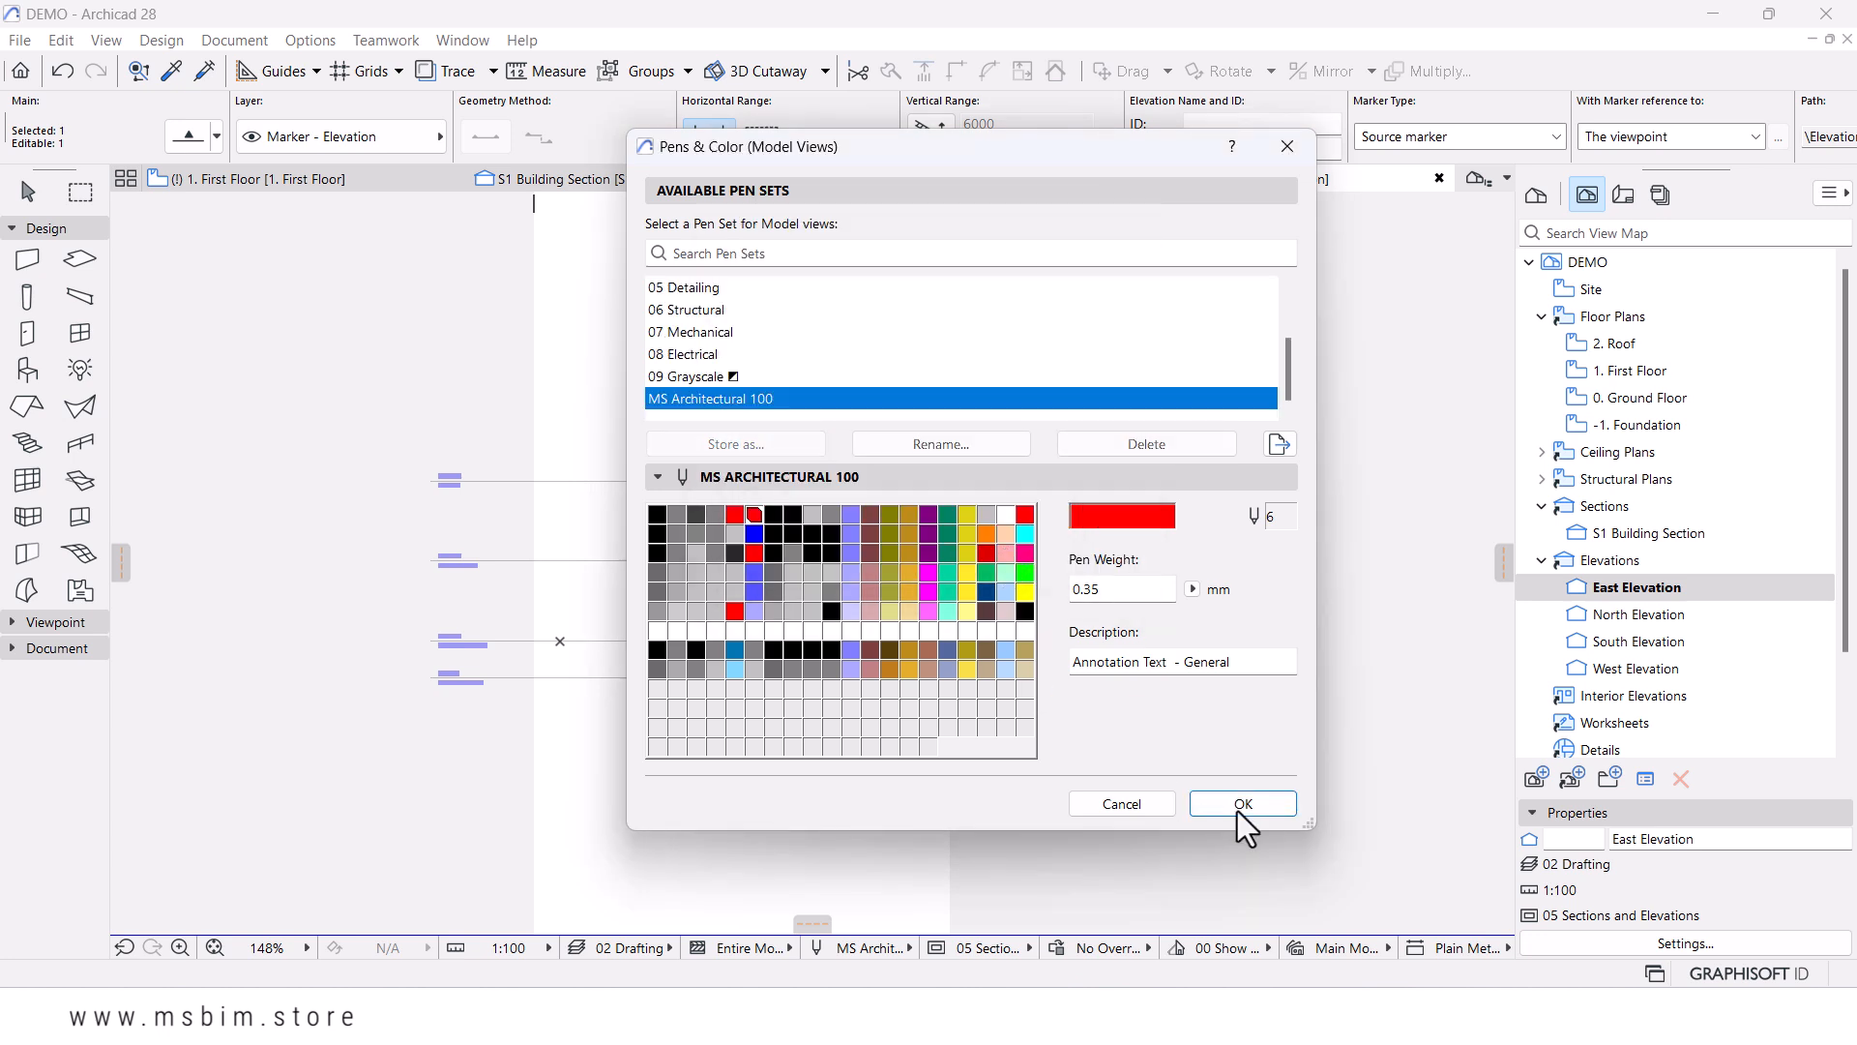
left_click(1209, 804)
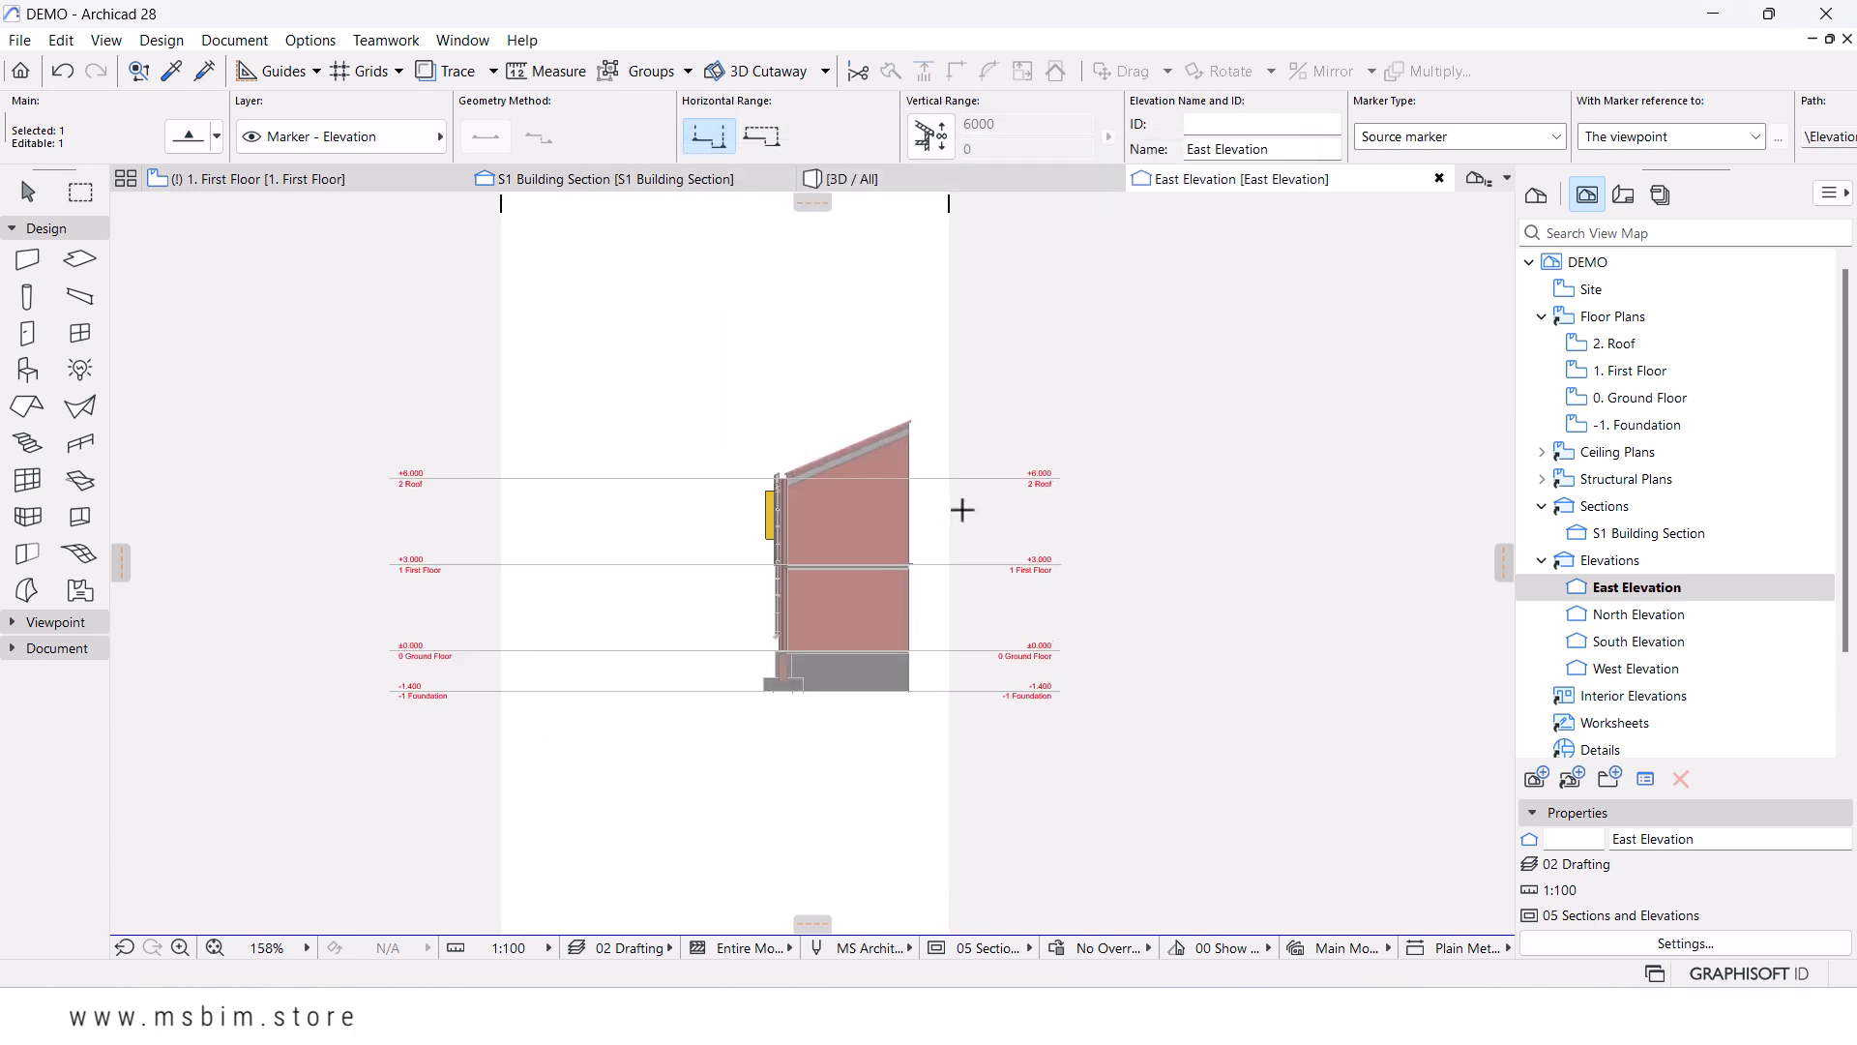
- Inspect the story level marker text color in the East Elevation and in the S1 Building Section
scroll(962, 510, "up", 5)
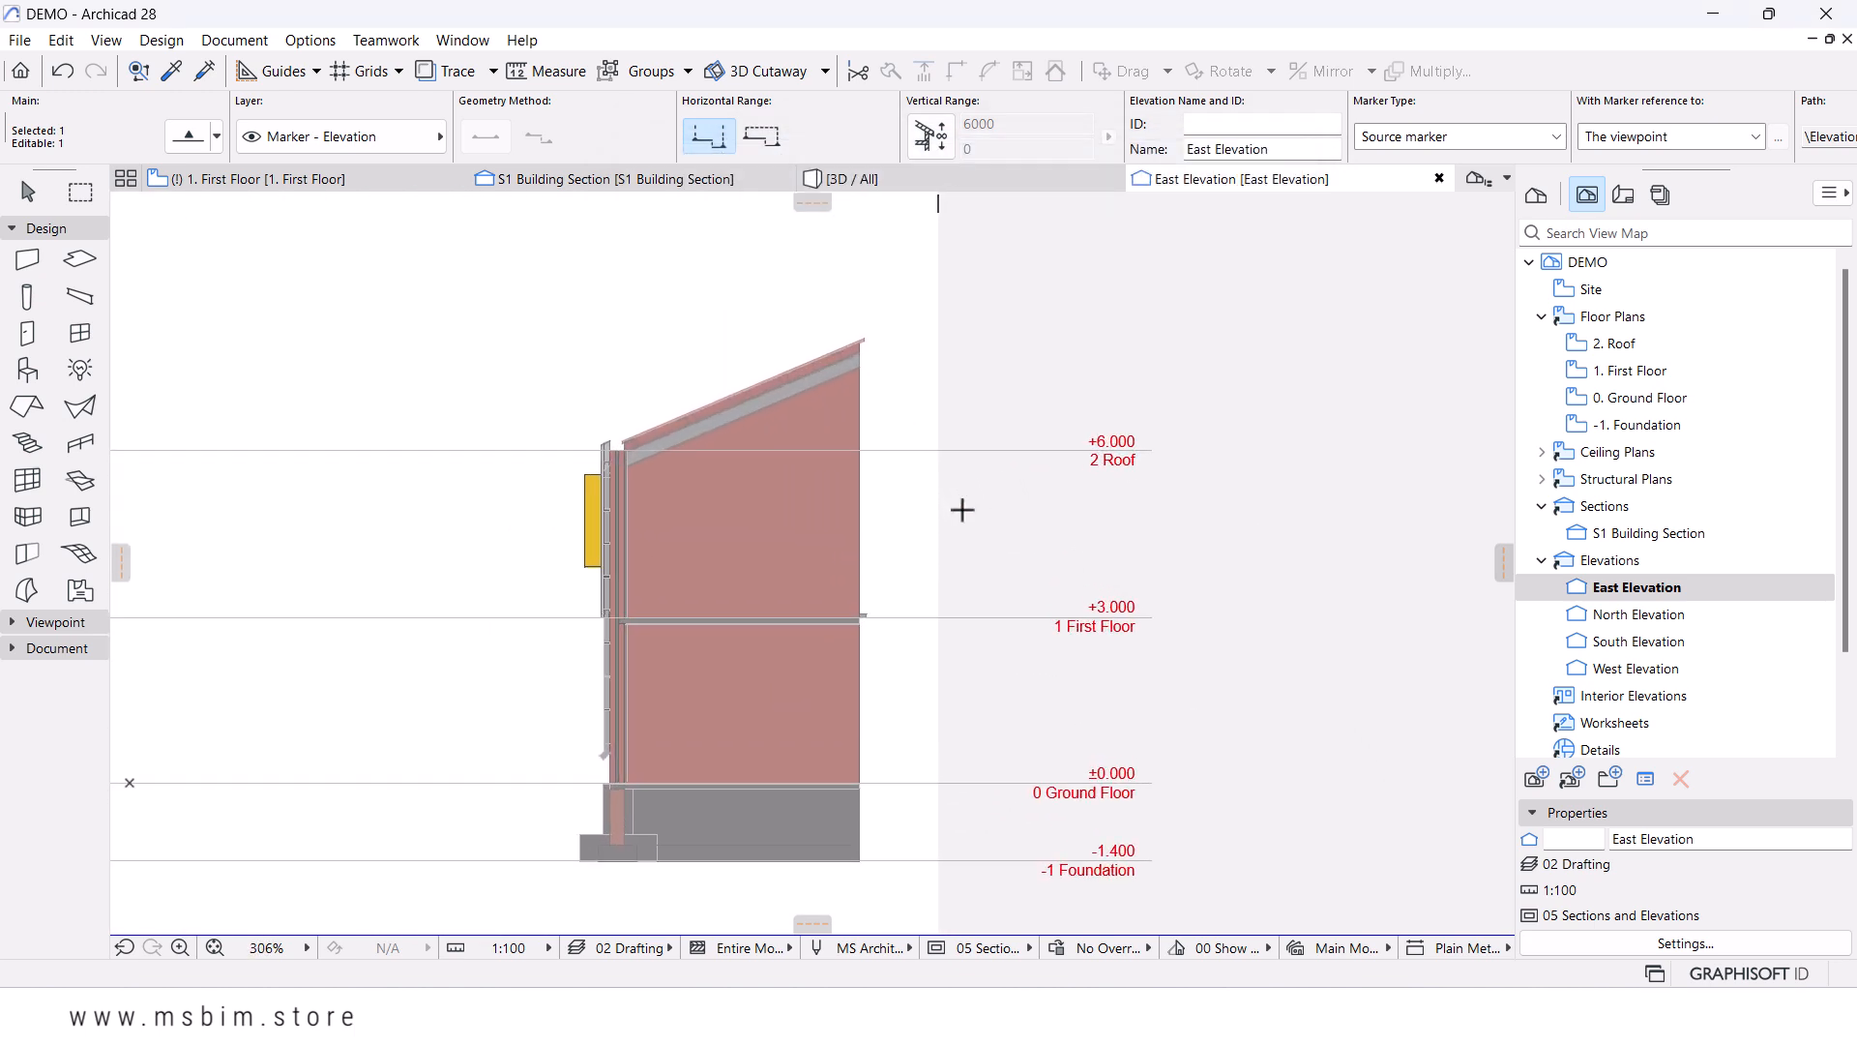
scroll(851, 608, "down", 1)
middle_click_drag(839, 614, 943, 540)
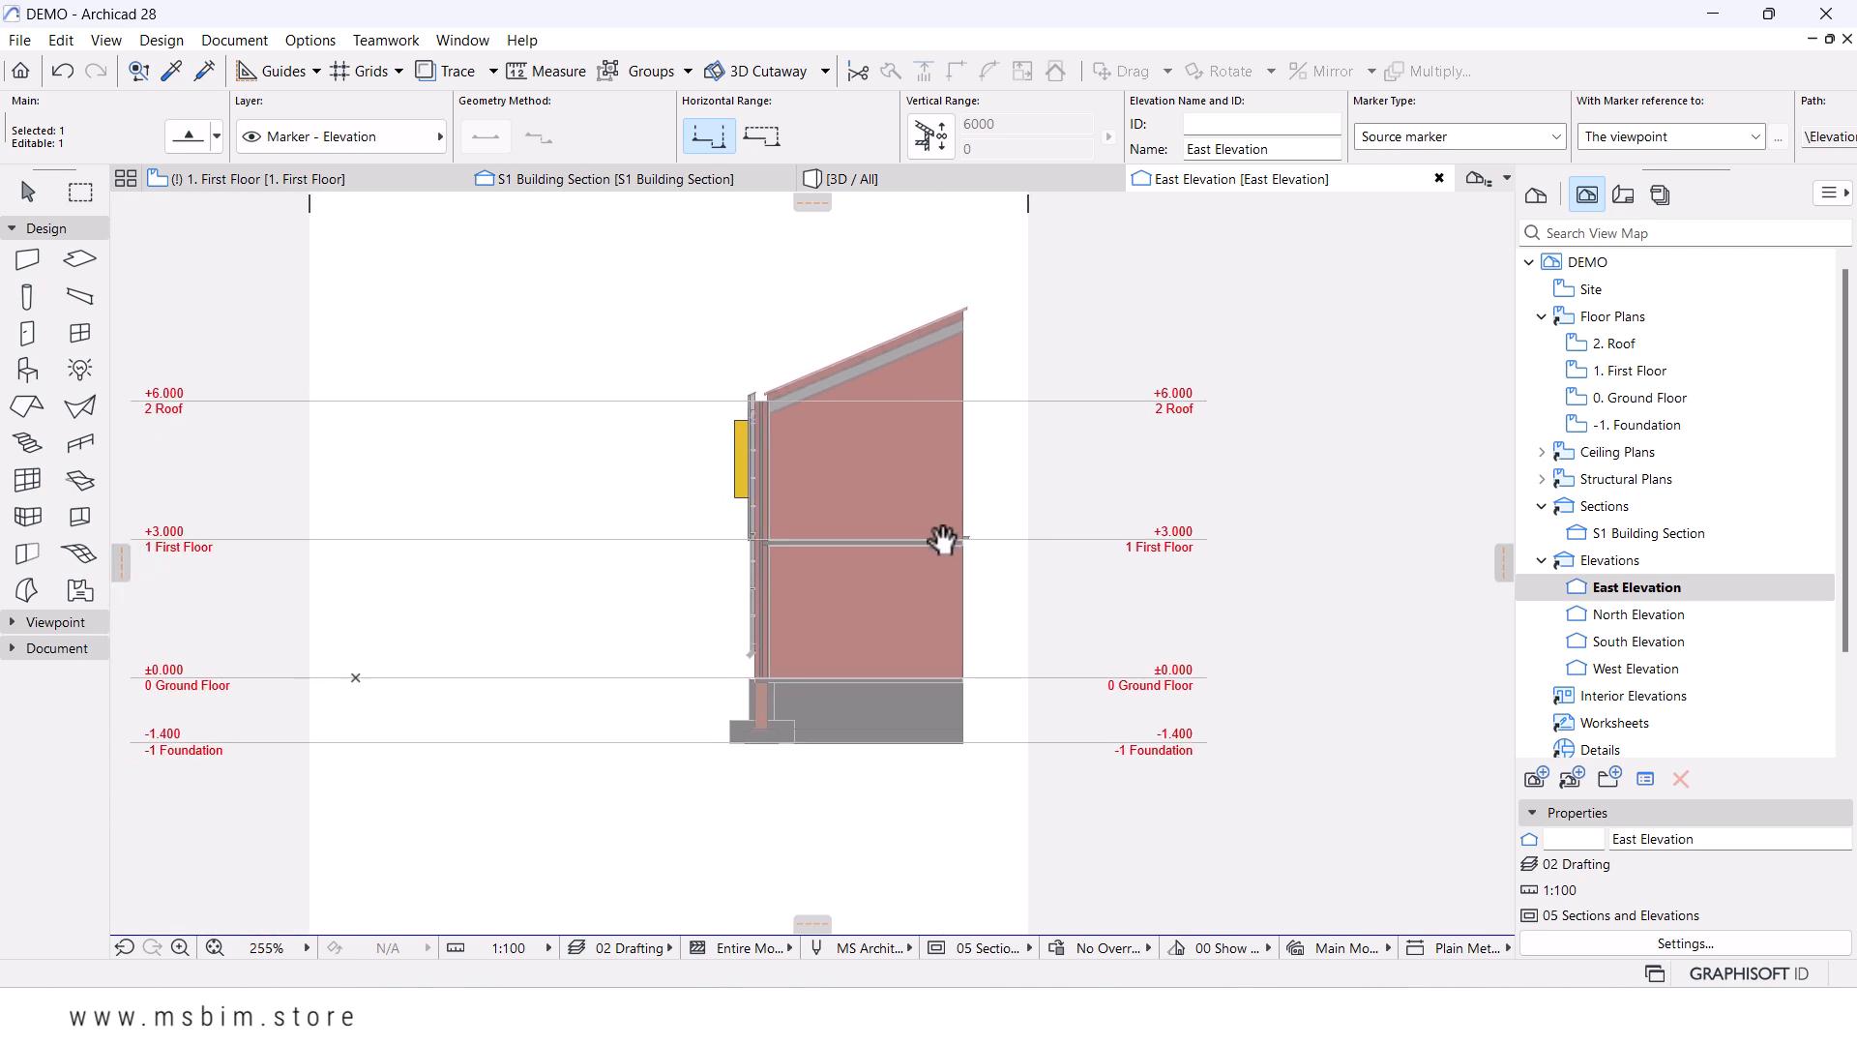
left_click(603, 177)
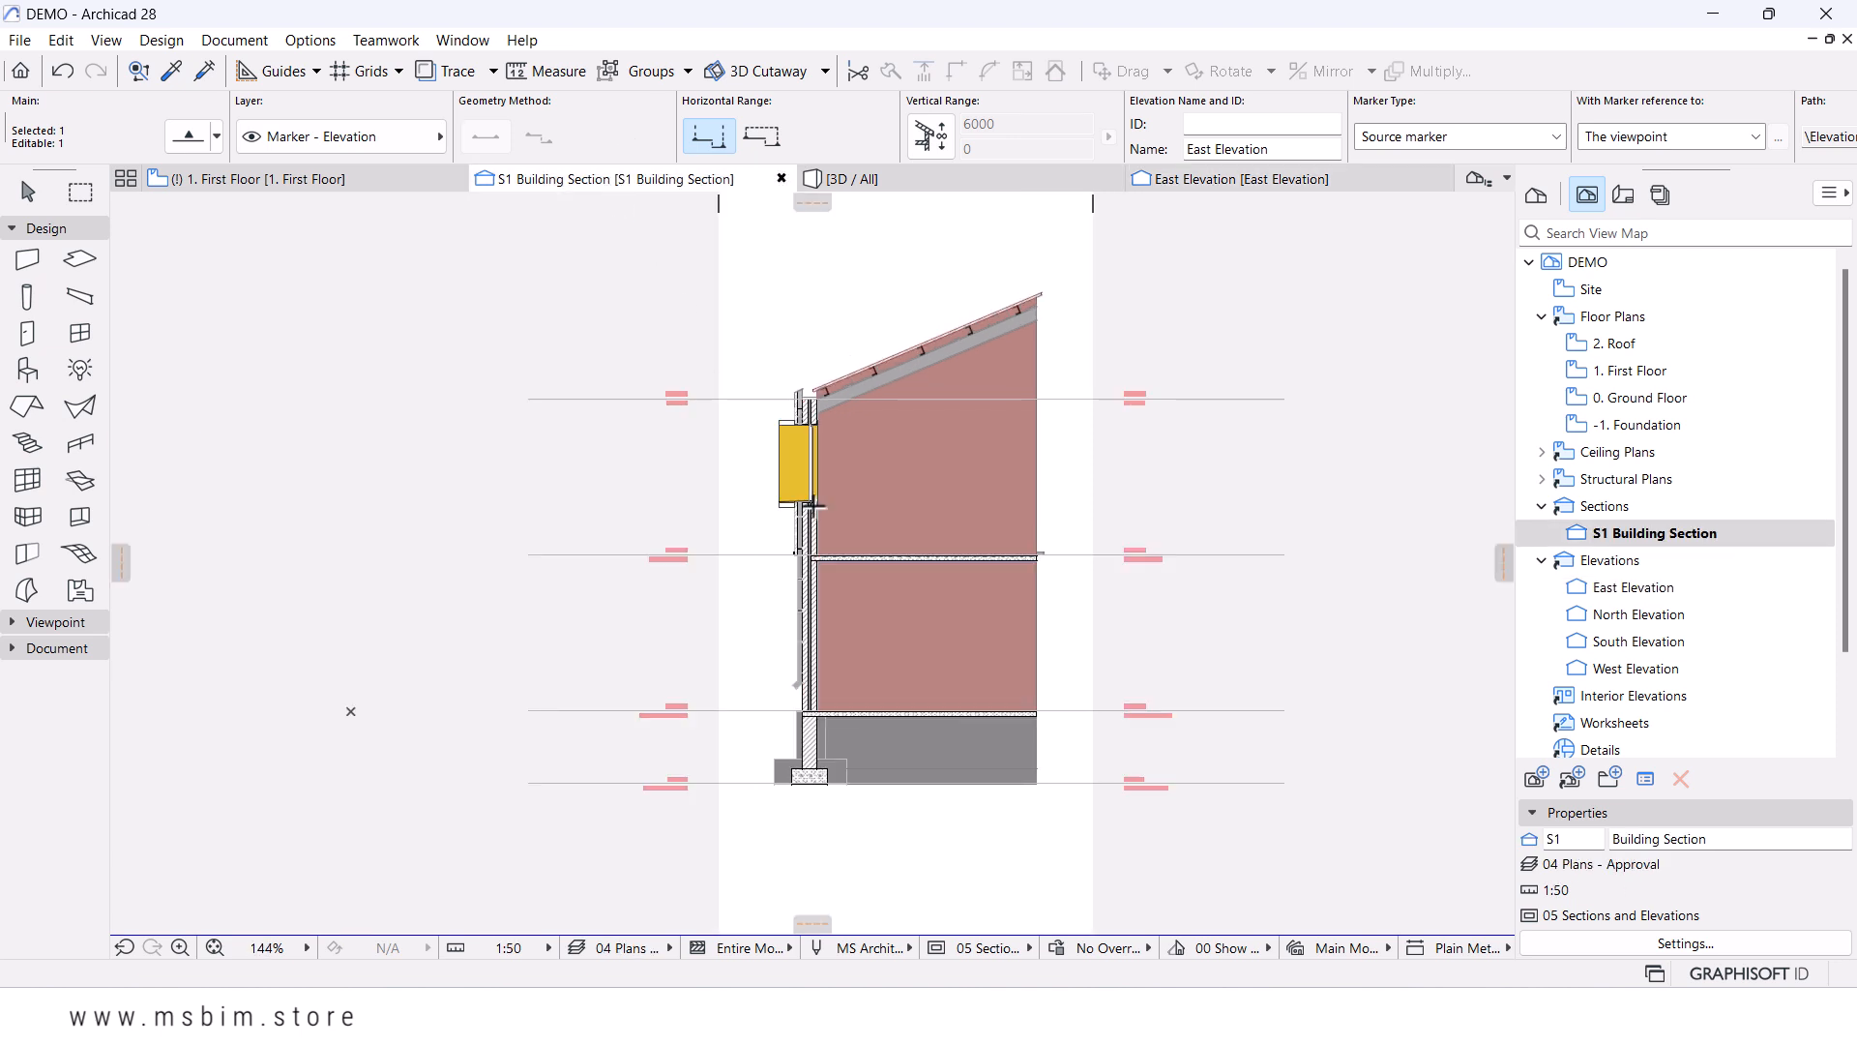
scroll(963, 606, "up", 1)
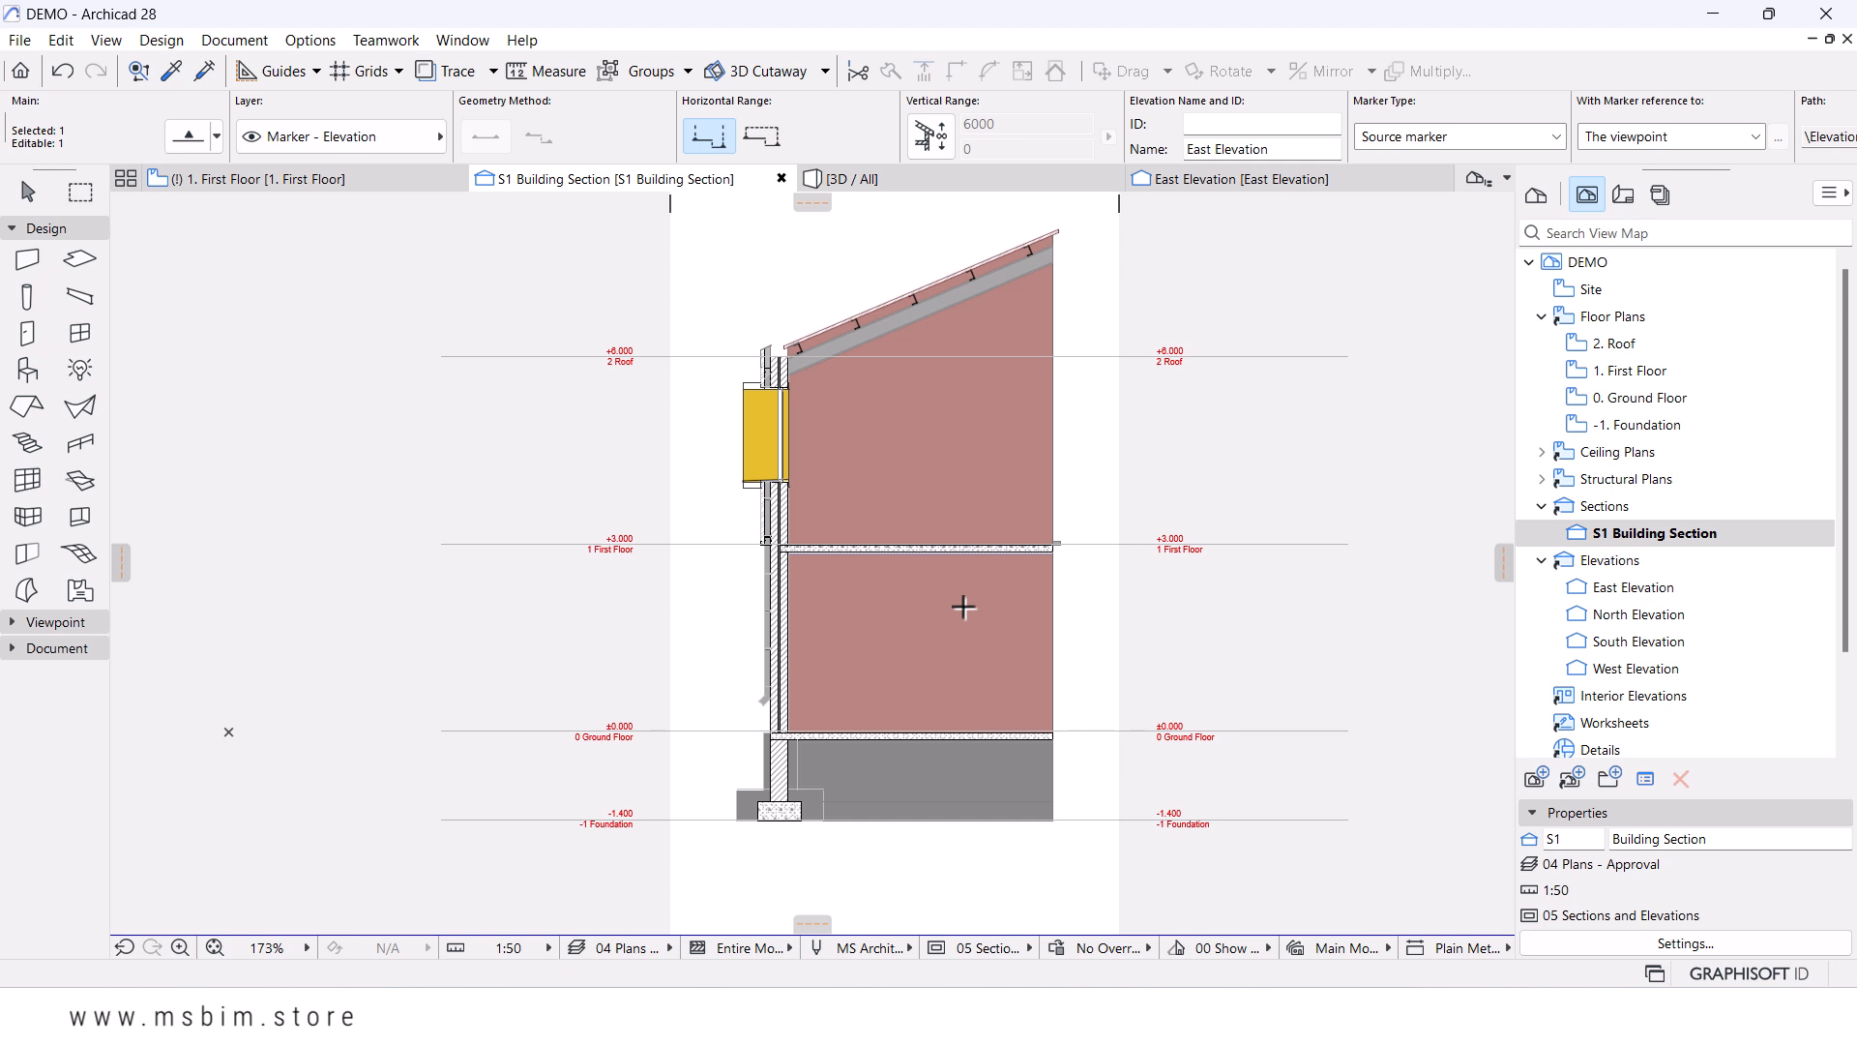
- Set the pattern unit size of the Common Brick fill used by the upper exterior wall to 0.50 by 0.50 mm
scroll(771, 557, "up", 3)
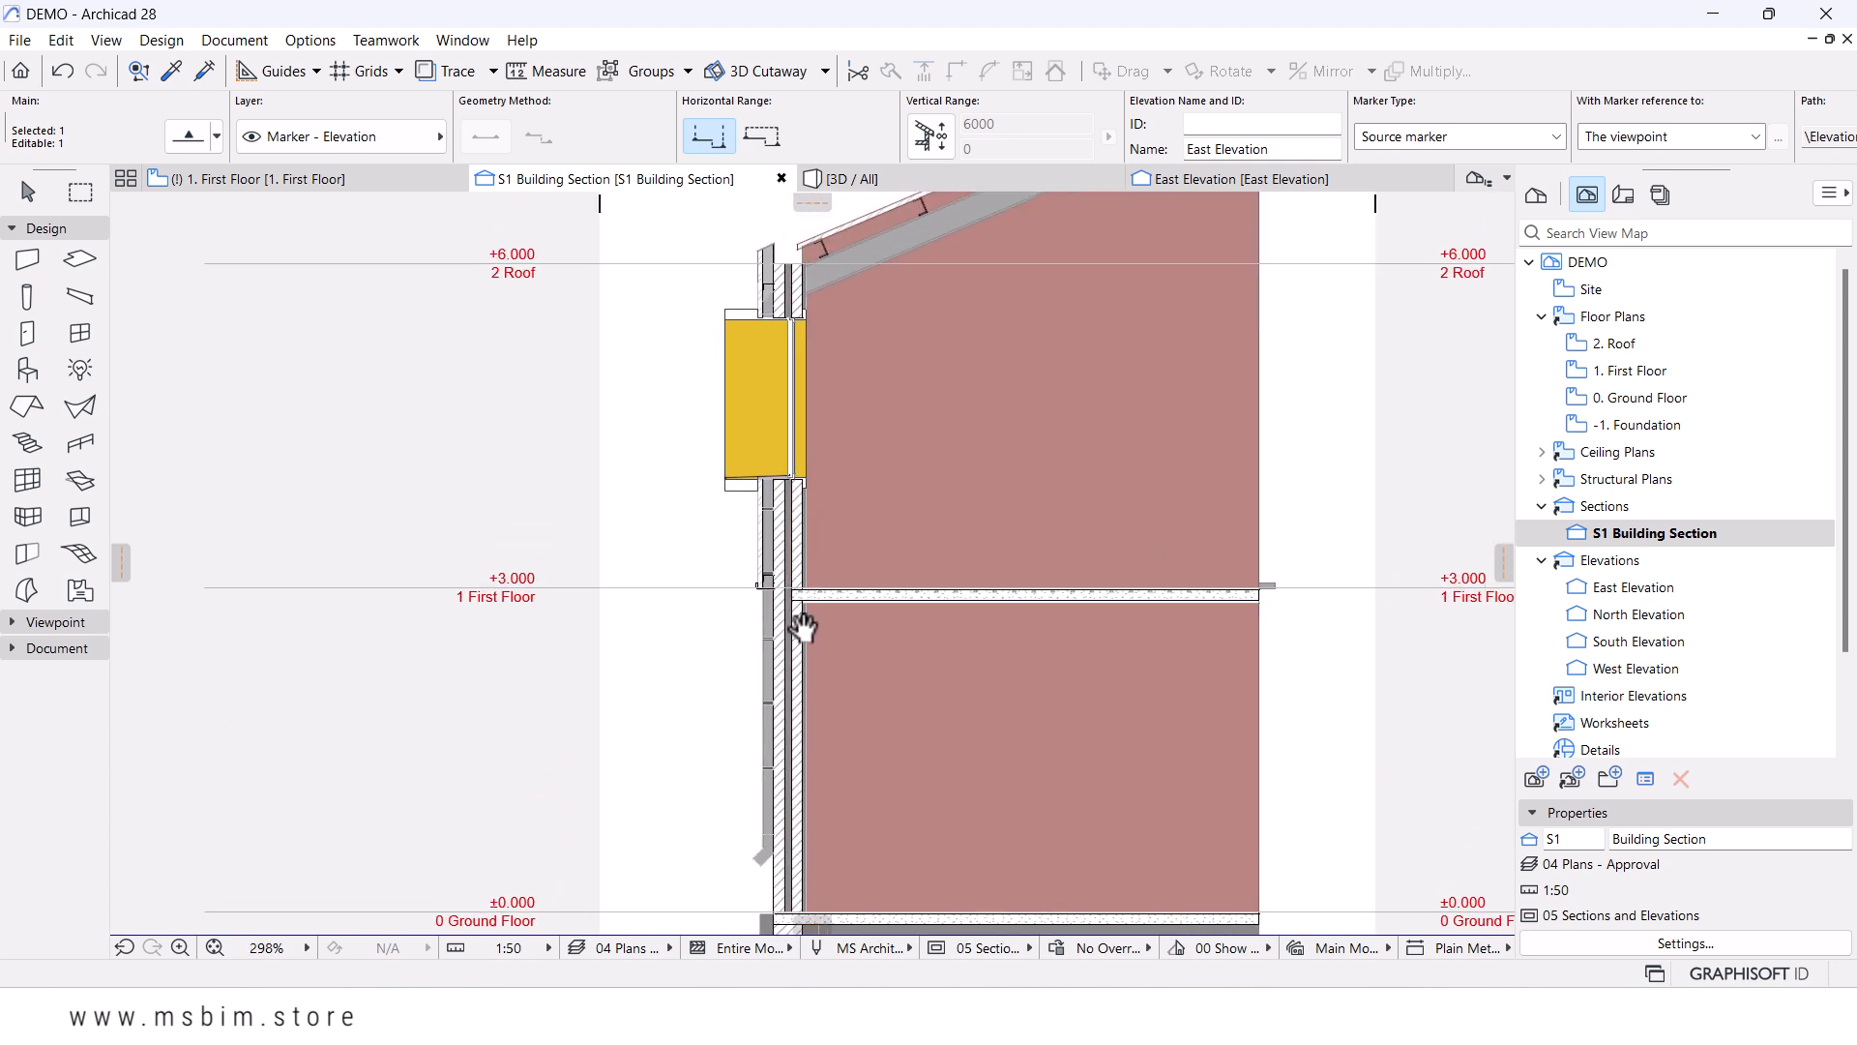
scroll(803, 627, "up", 5)
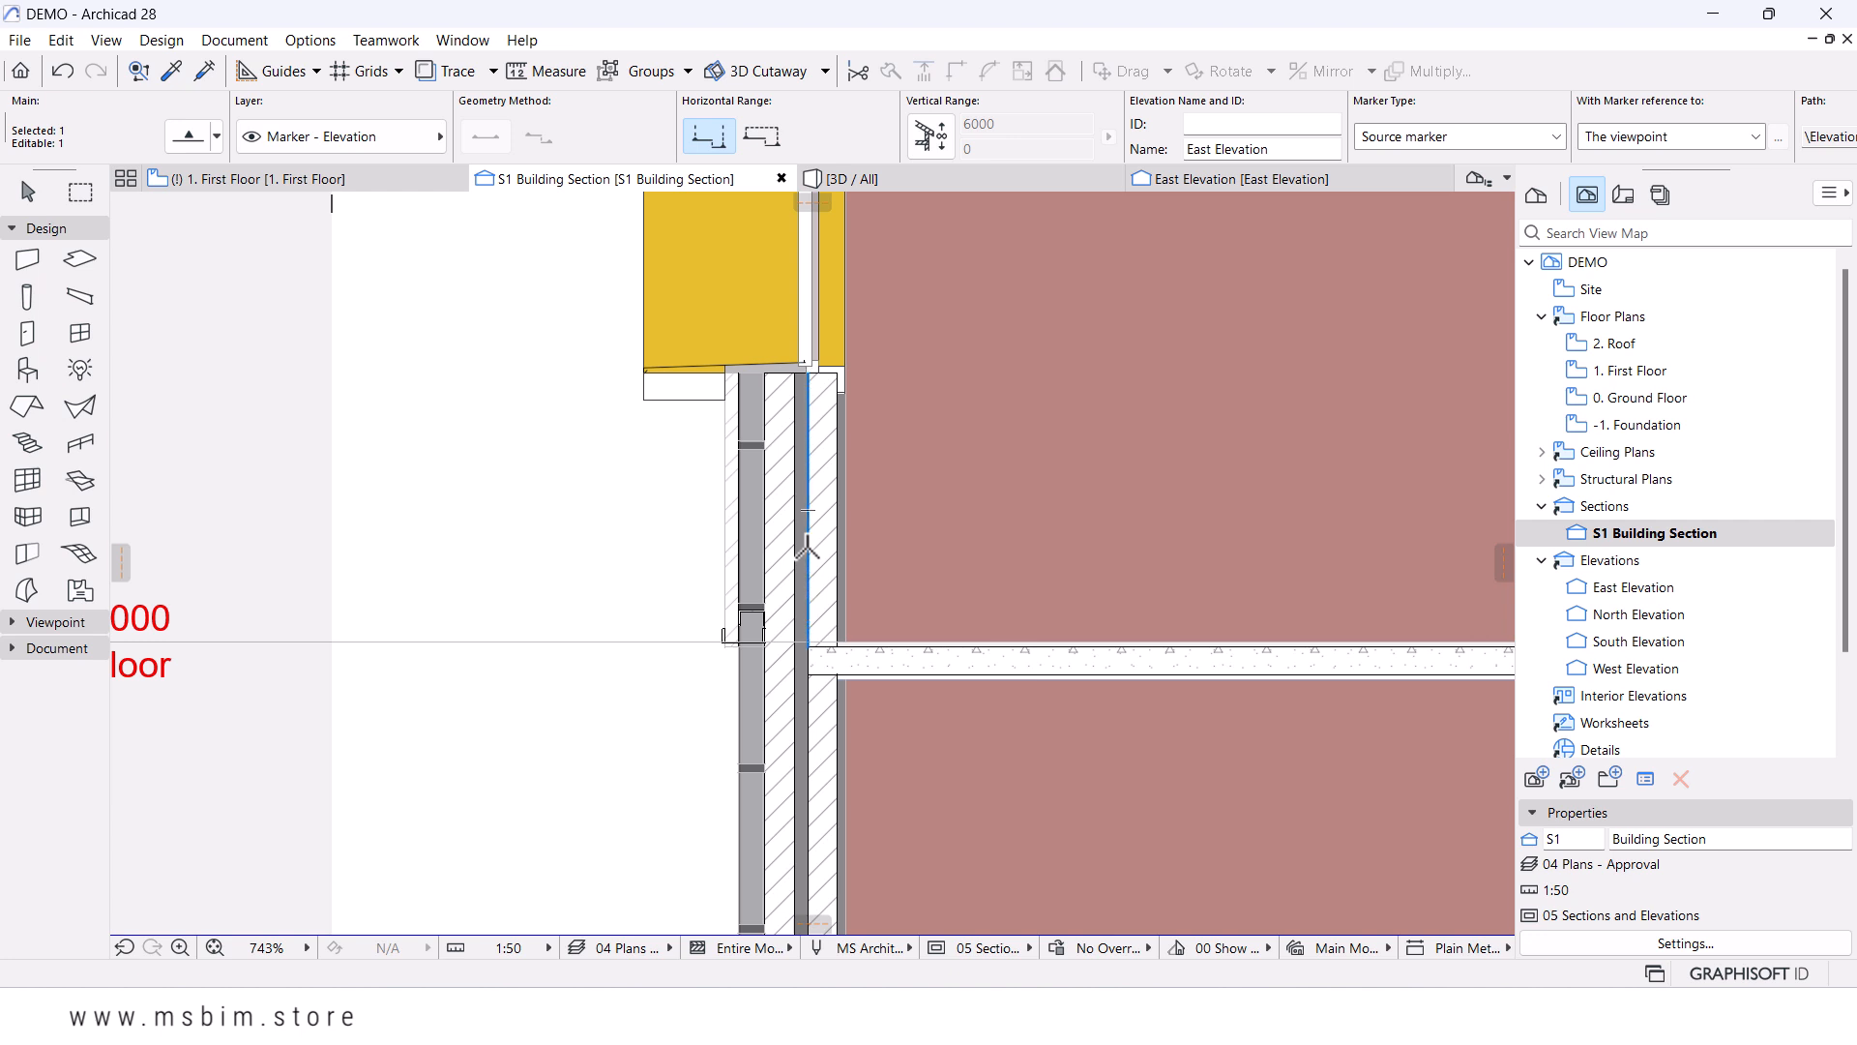
scroll(802, 548, "up", 2)
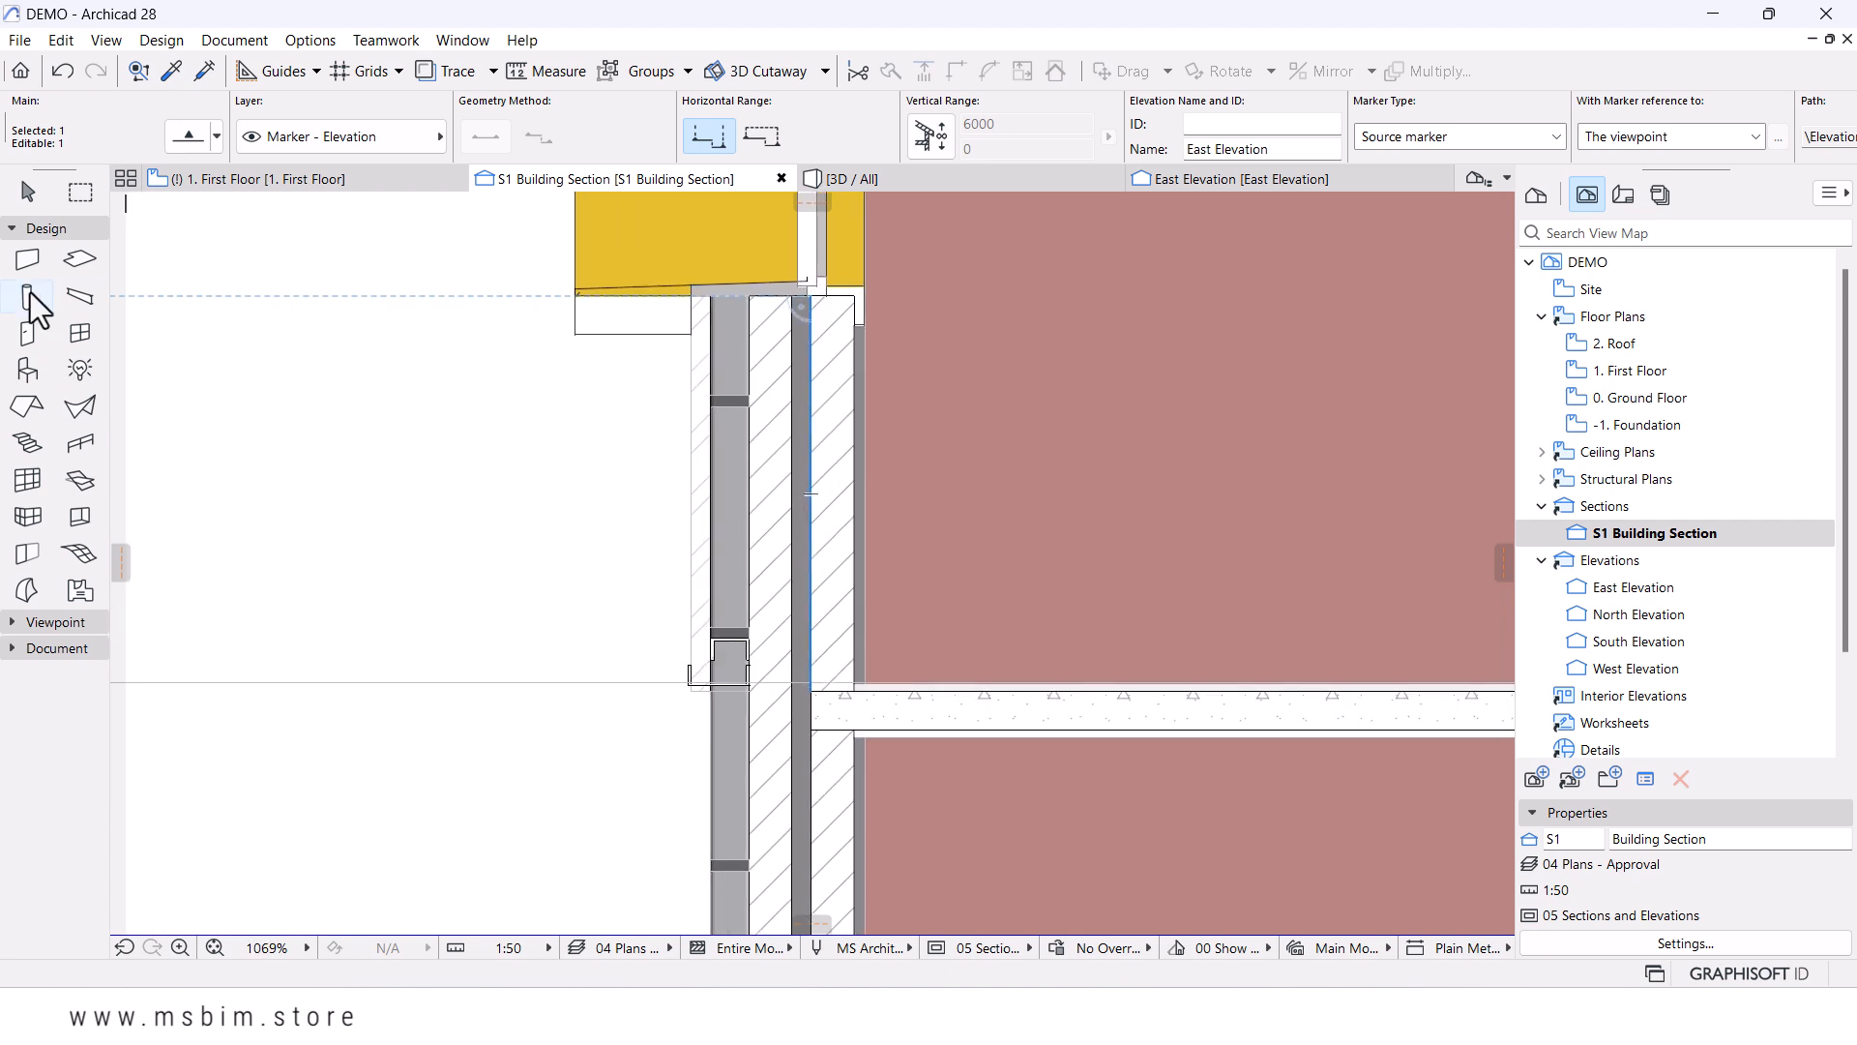
left_click(28, 191)
left_click(817, 561)
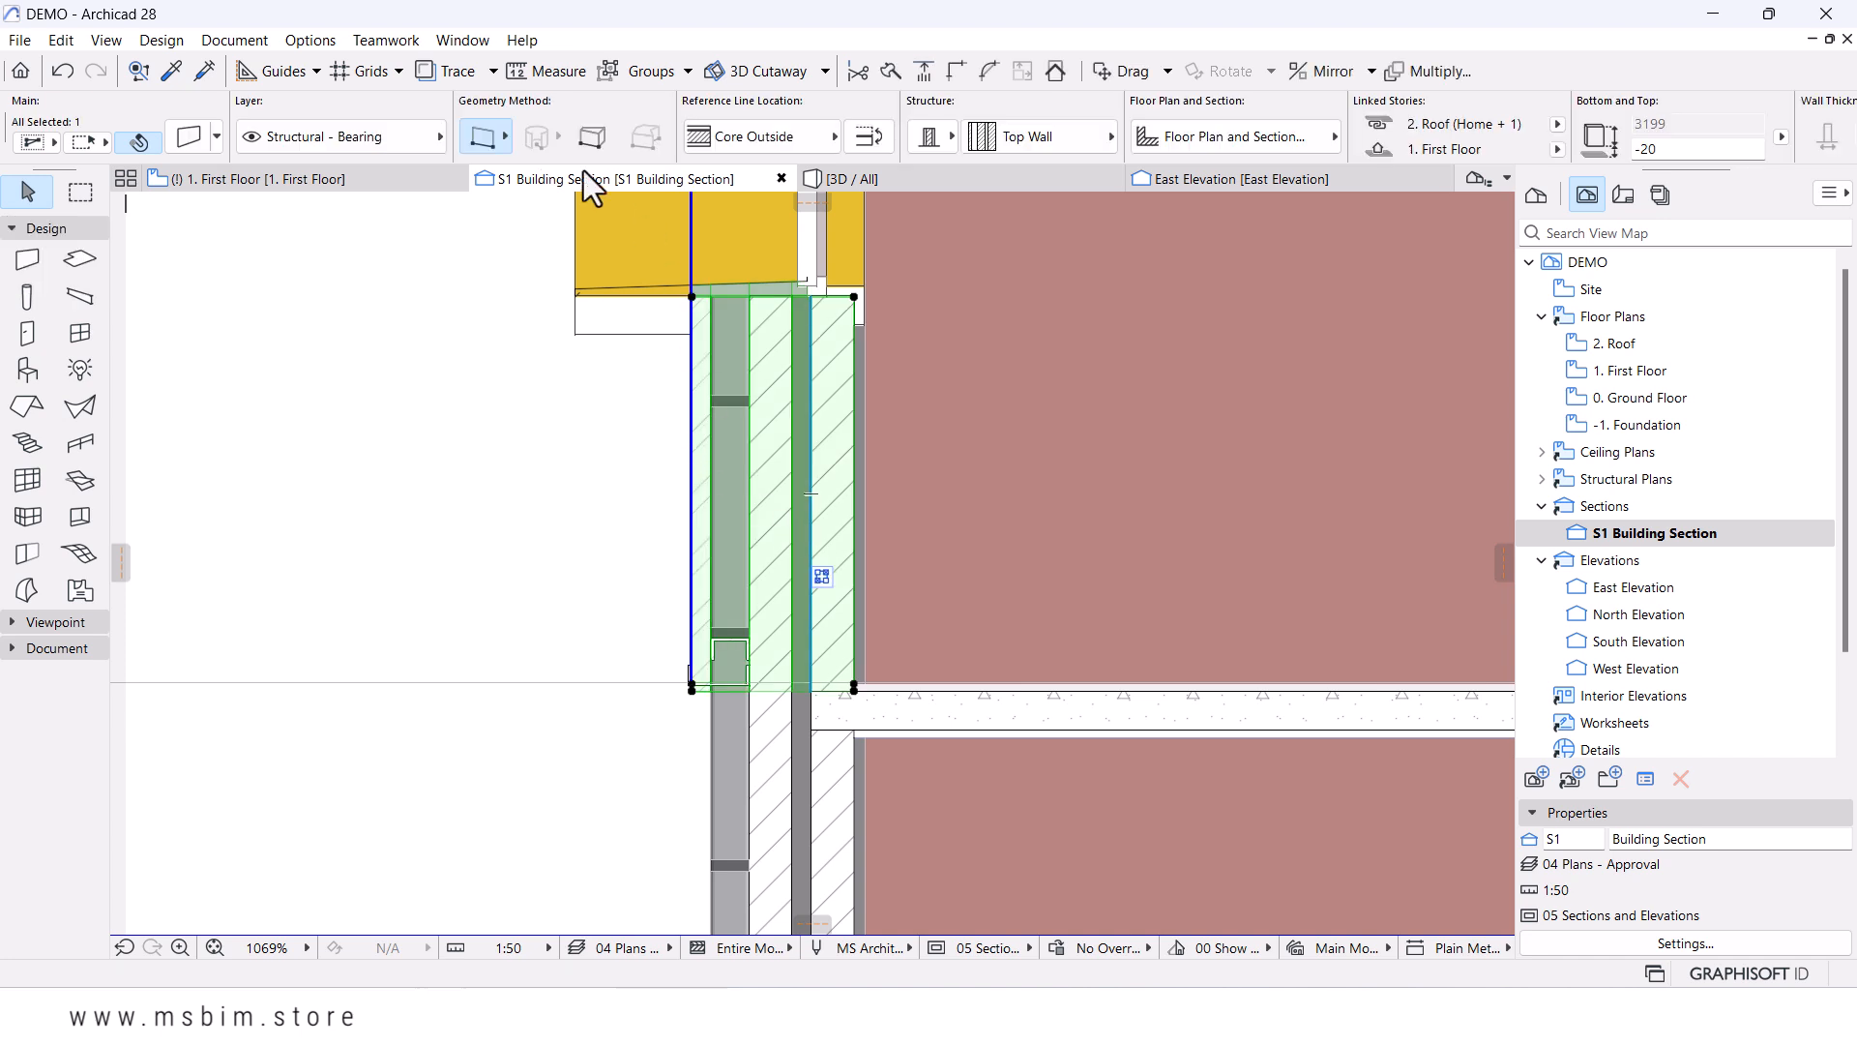
left_click(294, 49)
mouse_move(316, 64)
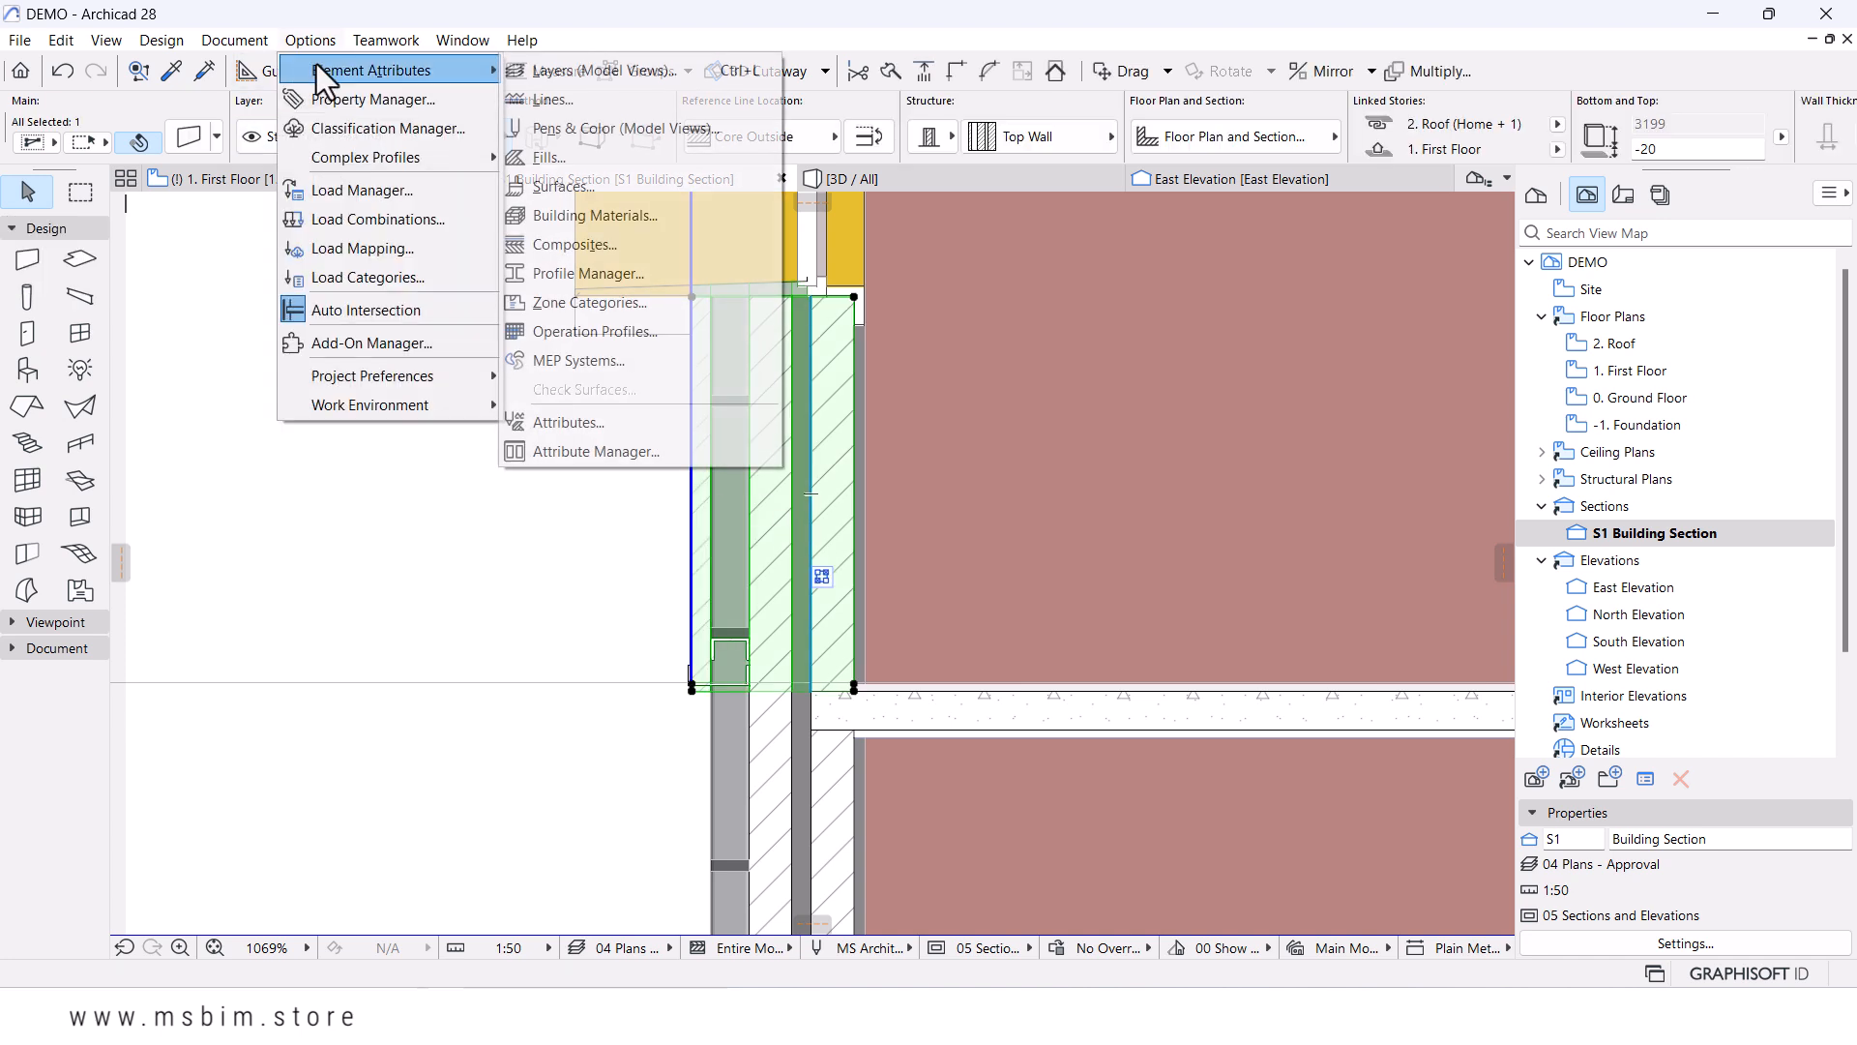
left_click(558, 155)
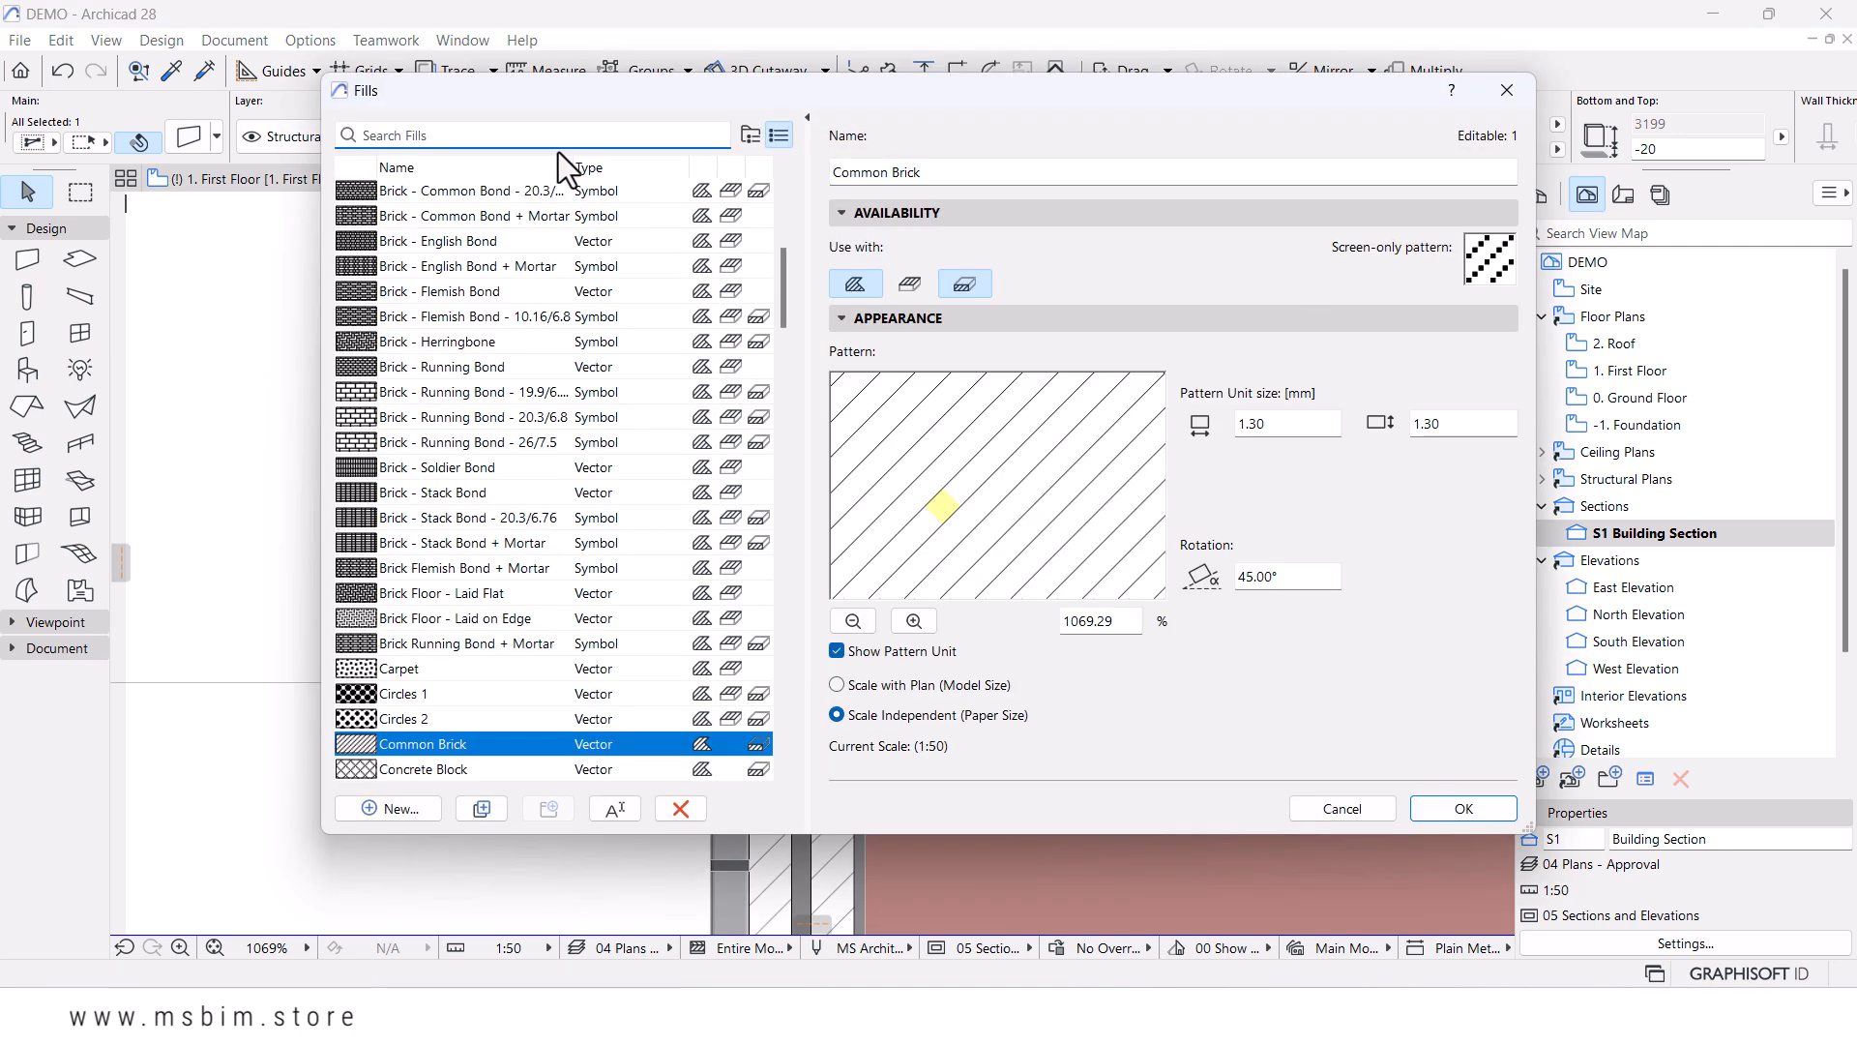
mouse_move(514, 744)
left_click(1289, 435)
key("BackSpace")
type(".5")
left_click(1448, 423)
type(".")
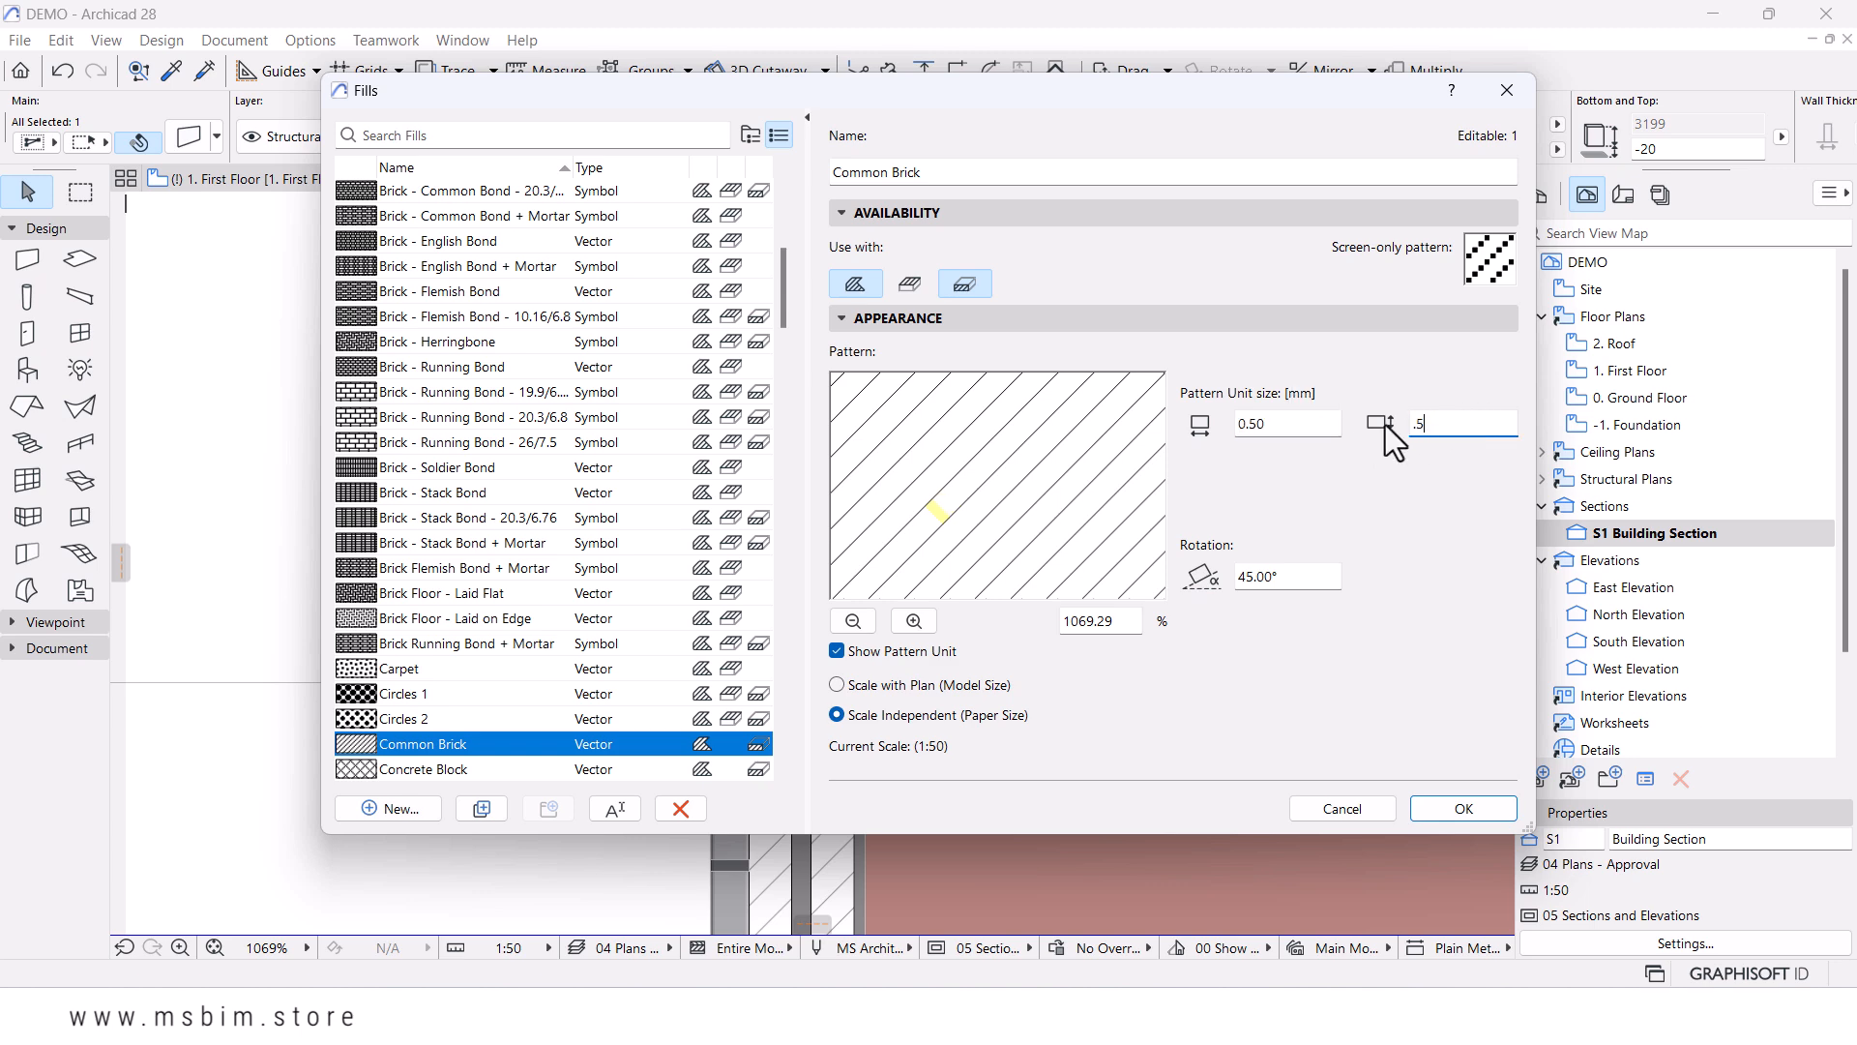
left_click(1456, 807)
key("Escape")
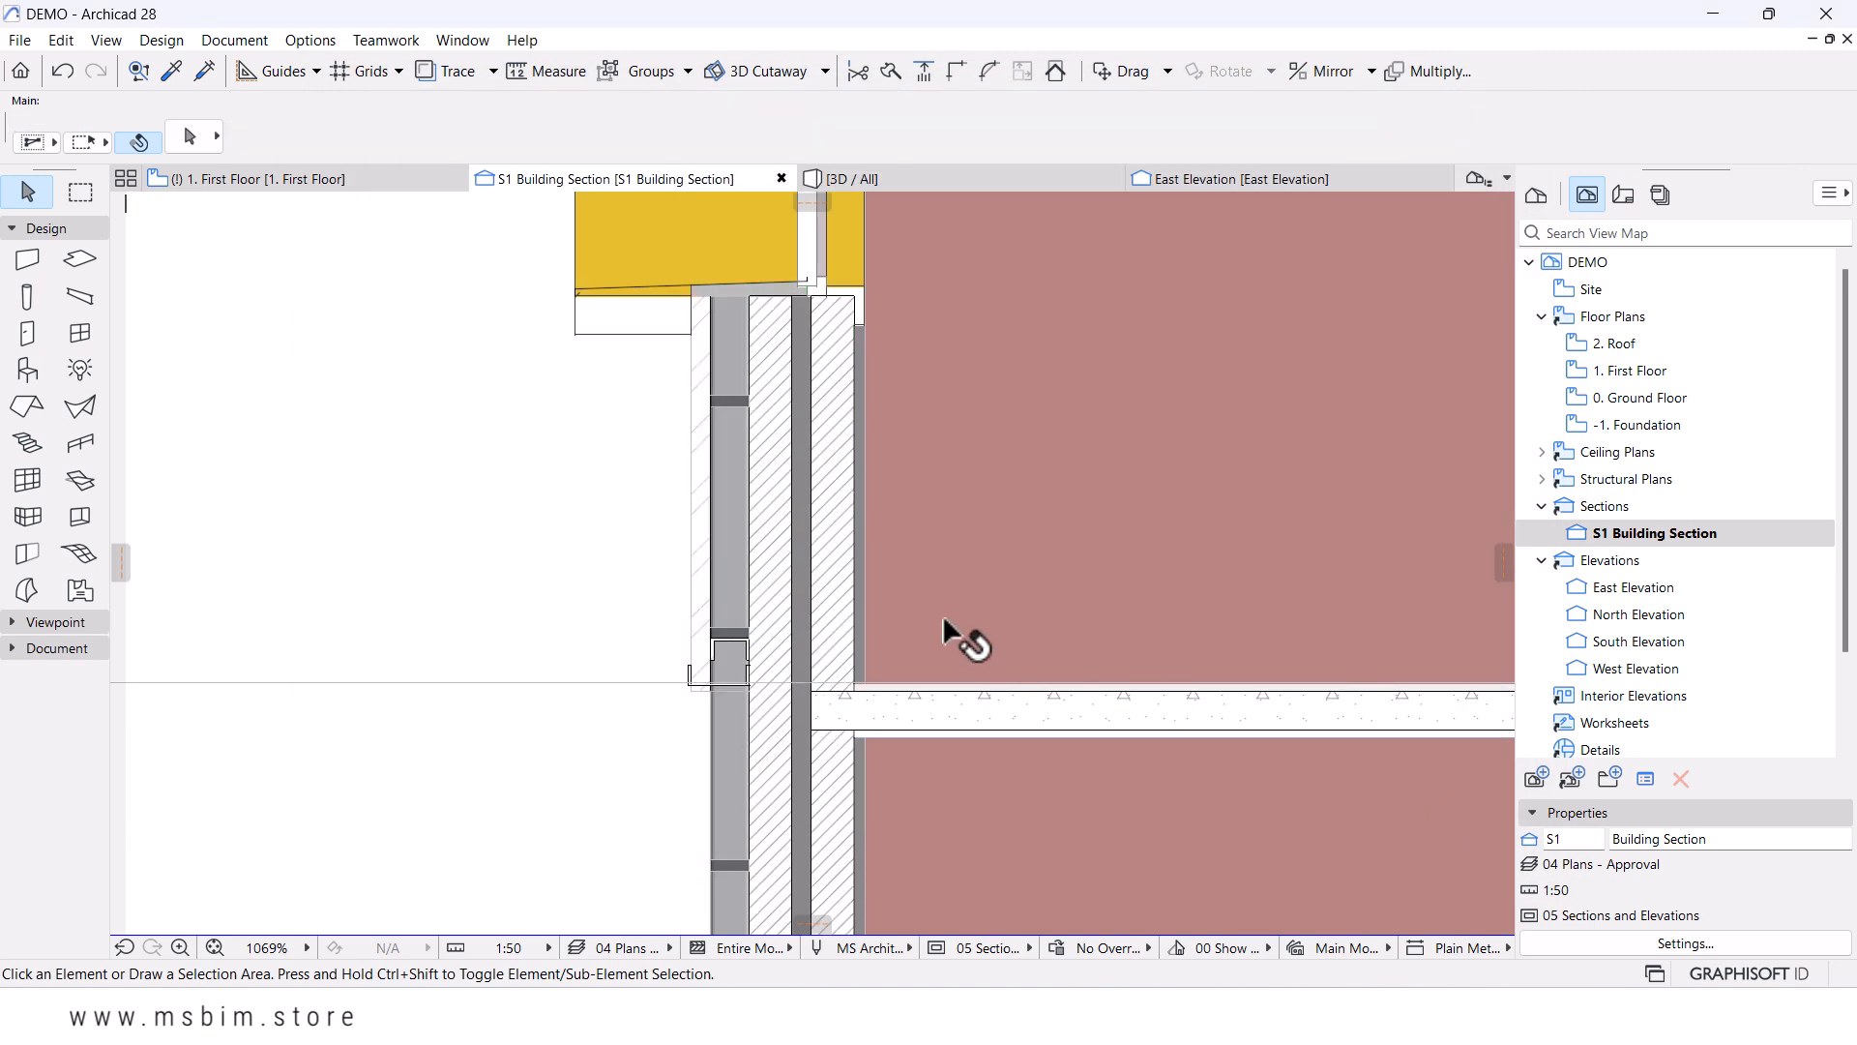
- Examine the brick hatching of the cut walls in the S1 Building Section from the roof down to the foundation
scroll(715, 615, "down", 6)
middle_click_drag(780, 704, 853, 545)
middle_click_drag(850, 745, 938, 571)
middle_click_drag(882, 413, 857, 602)
mouse_move(854, 346)
middle_mouse_down()
mouse_move(854, 431)
mouse_move(771, 642)
middle_mouse_up()
scroll(811, 522, "up", 5)
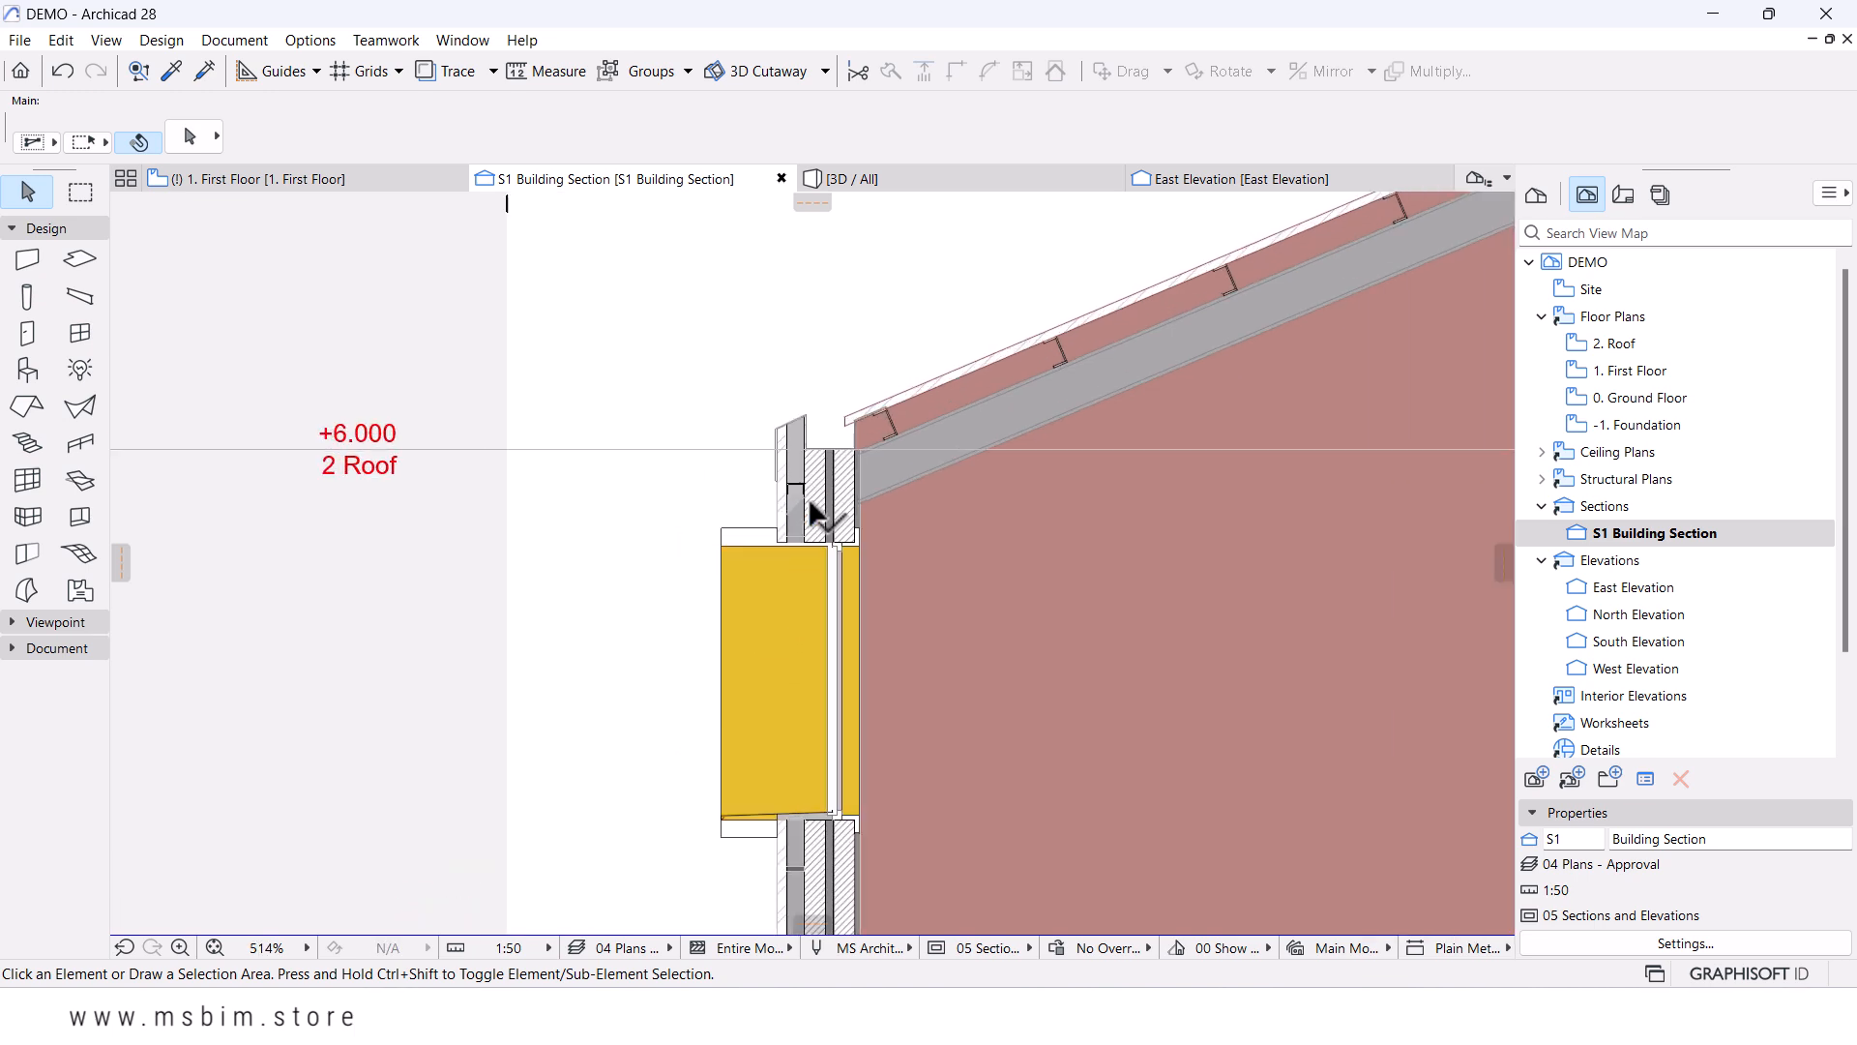
scroll(812, 470, "down", 3)
scroll(885, 585, "down", 5)
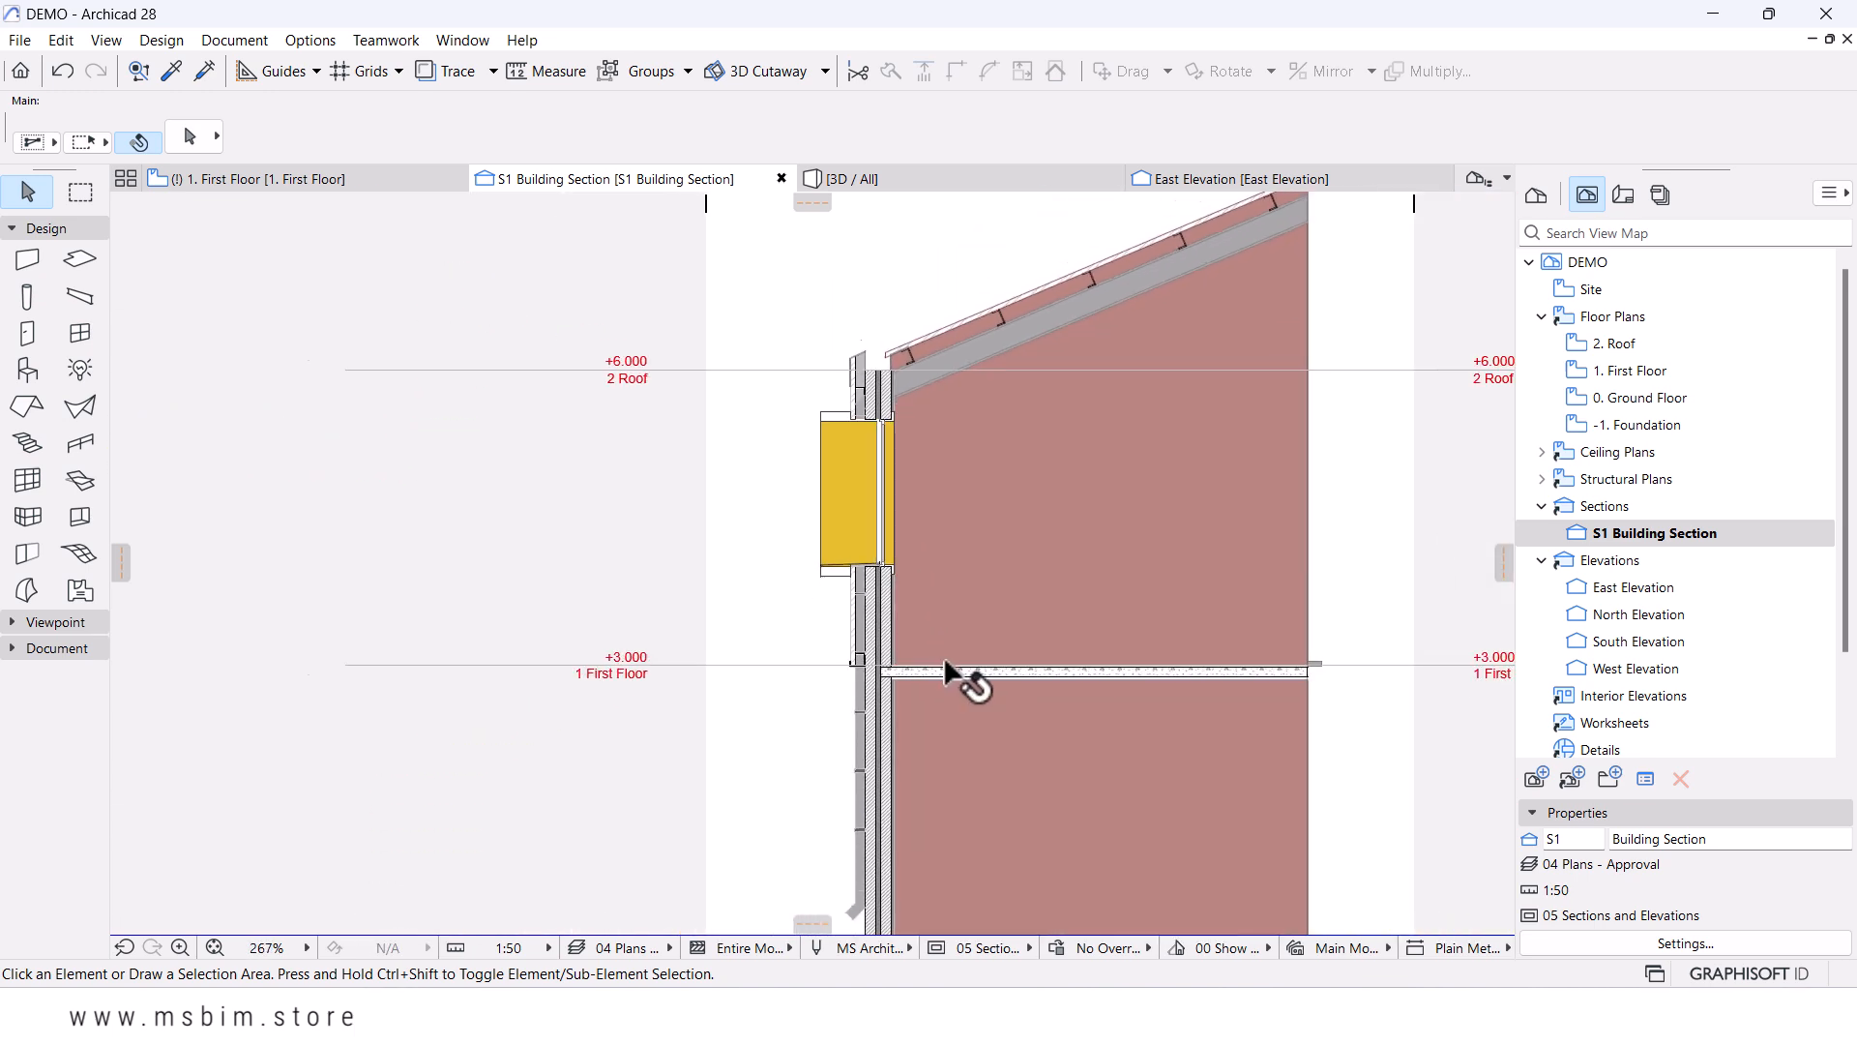
scroll(918, 600, "down", 2)
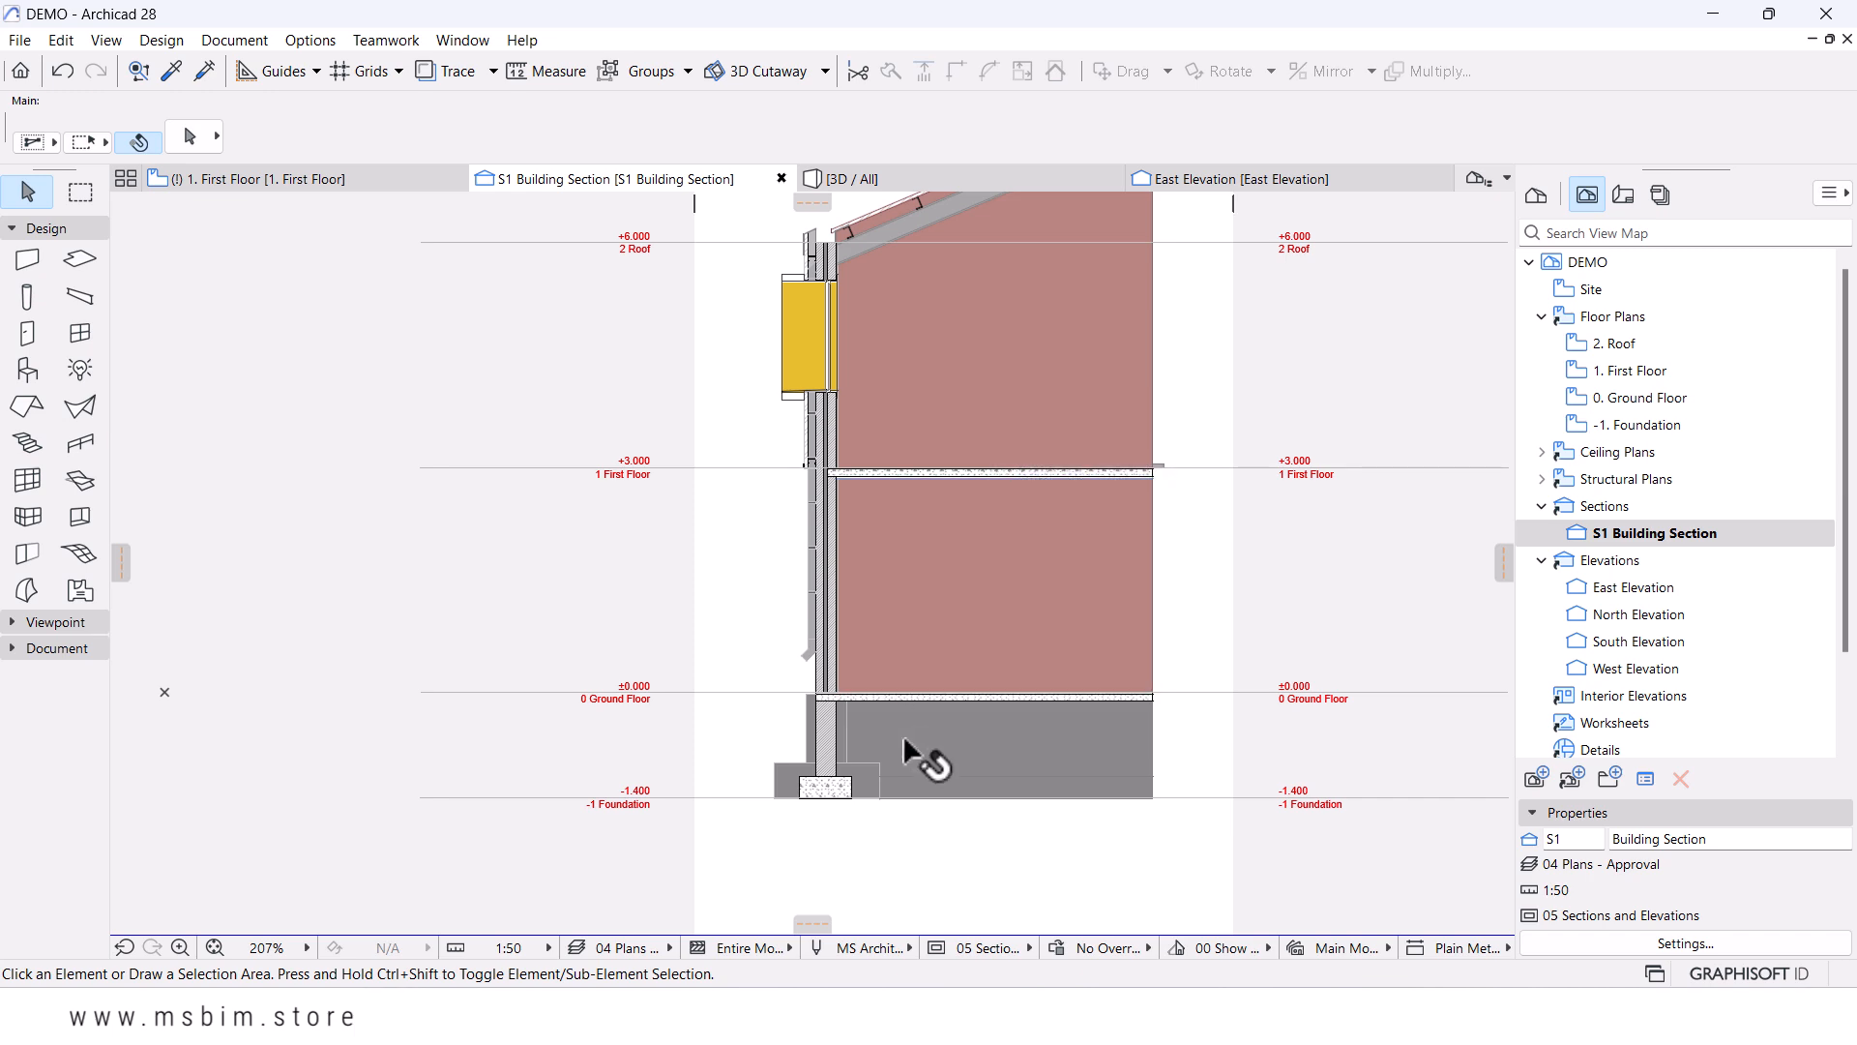
middle_click_drag(971, 640, 973, 648)
scroll(813, 803, "up", 12)
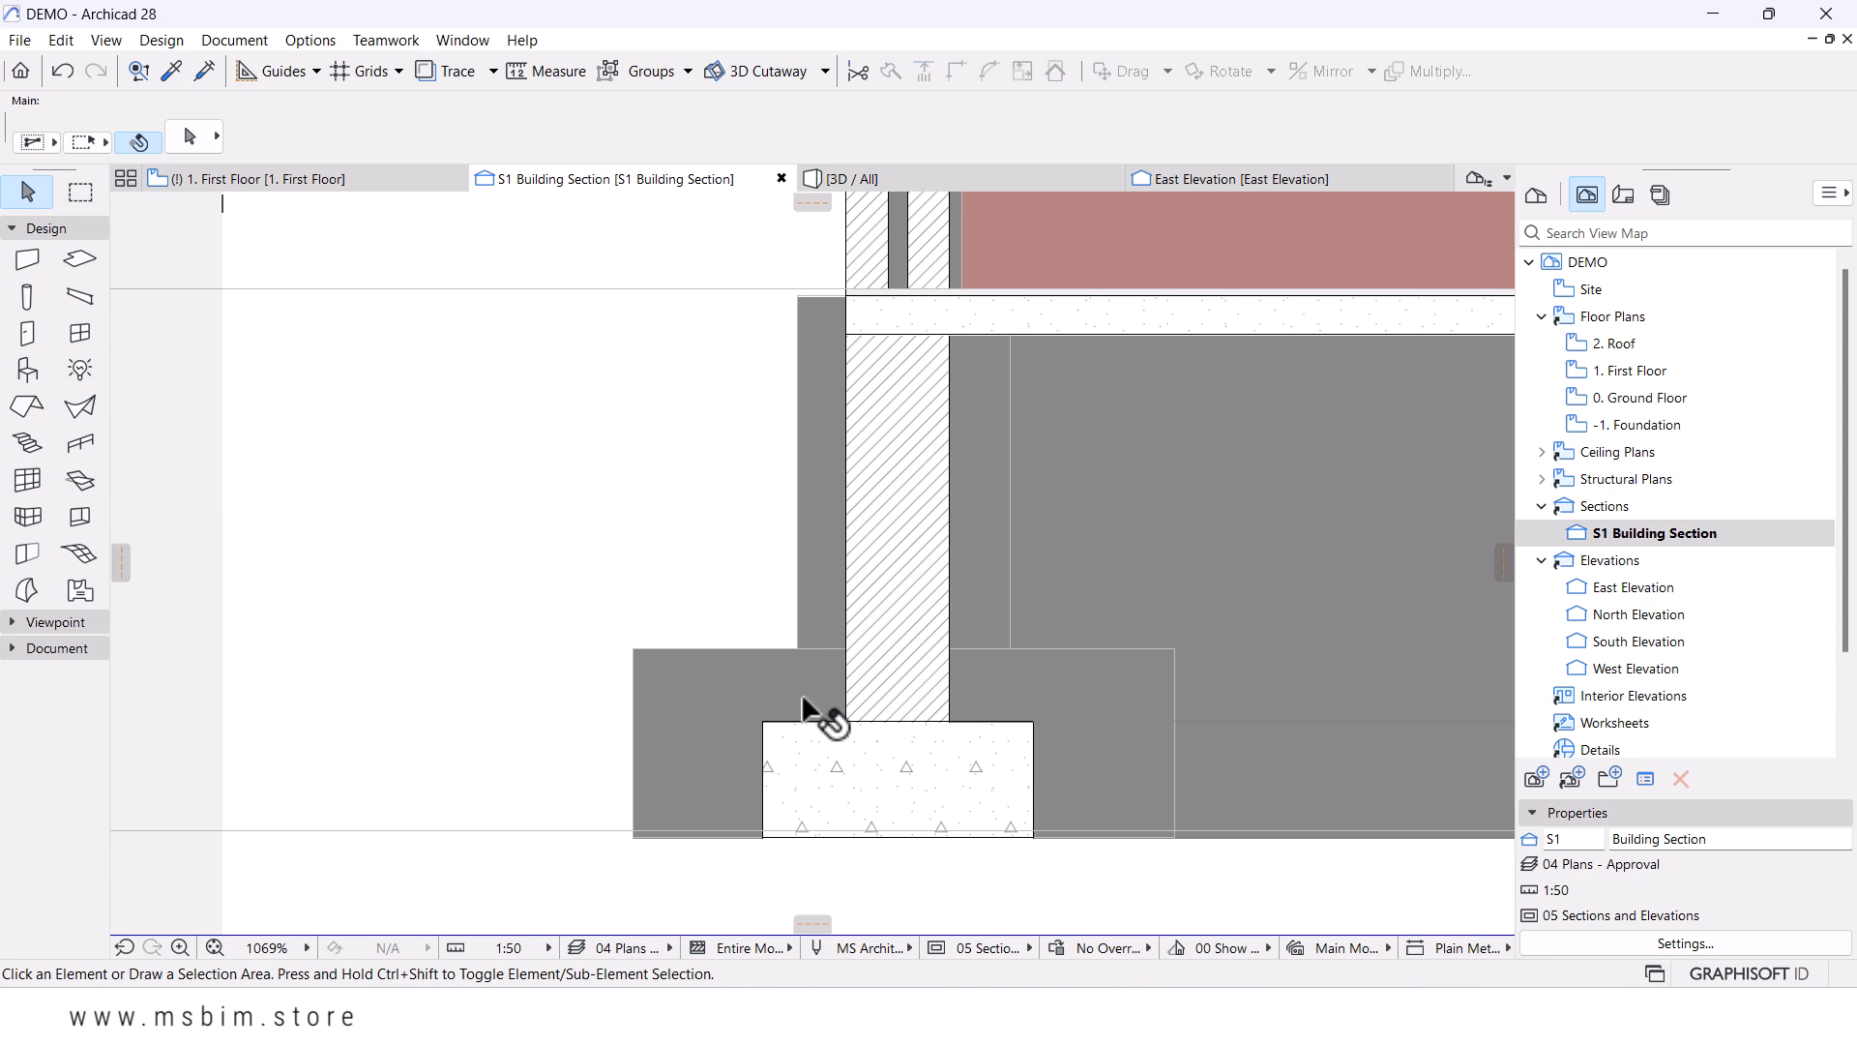
scroll(797, 704, "down", 4)
middle_click_drag(937, 730, 920, 715)
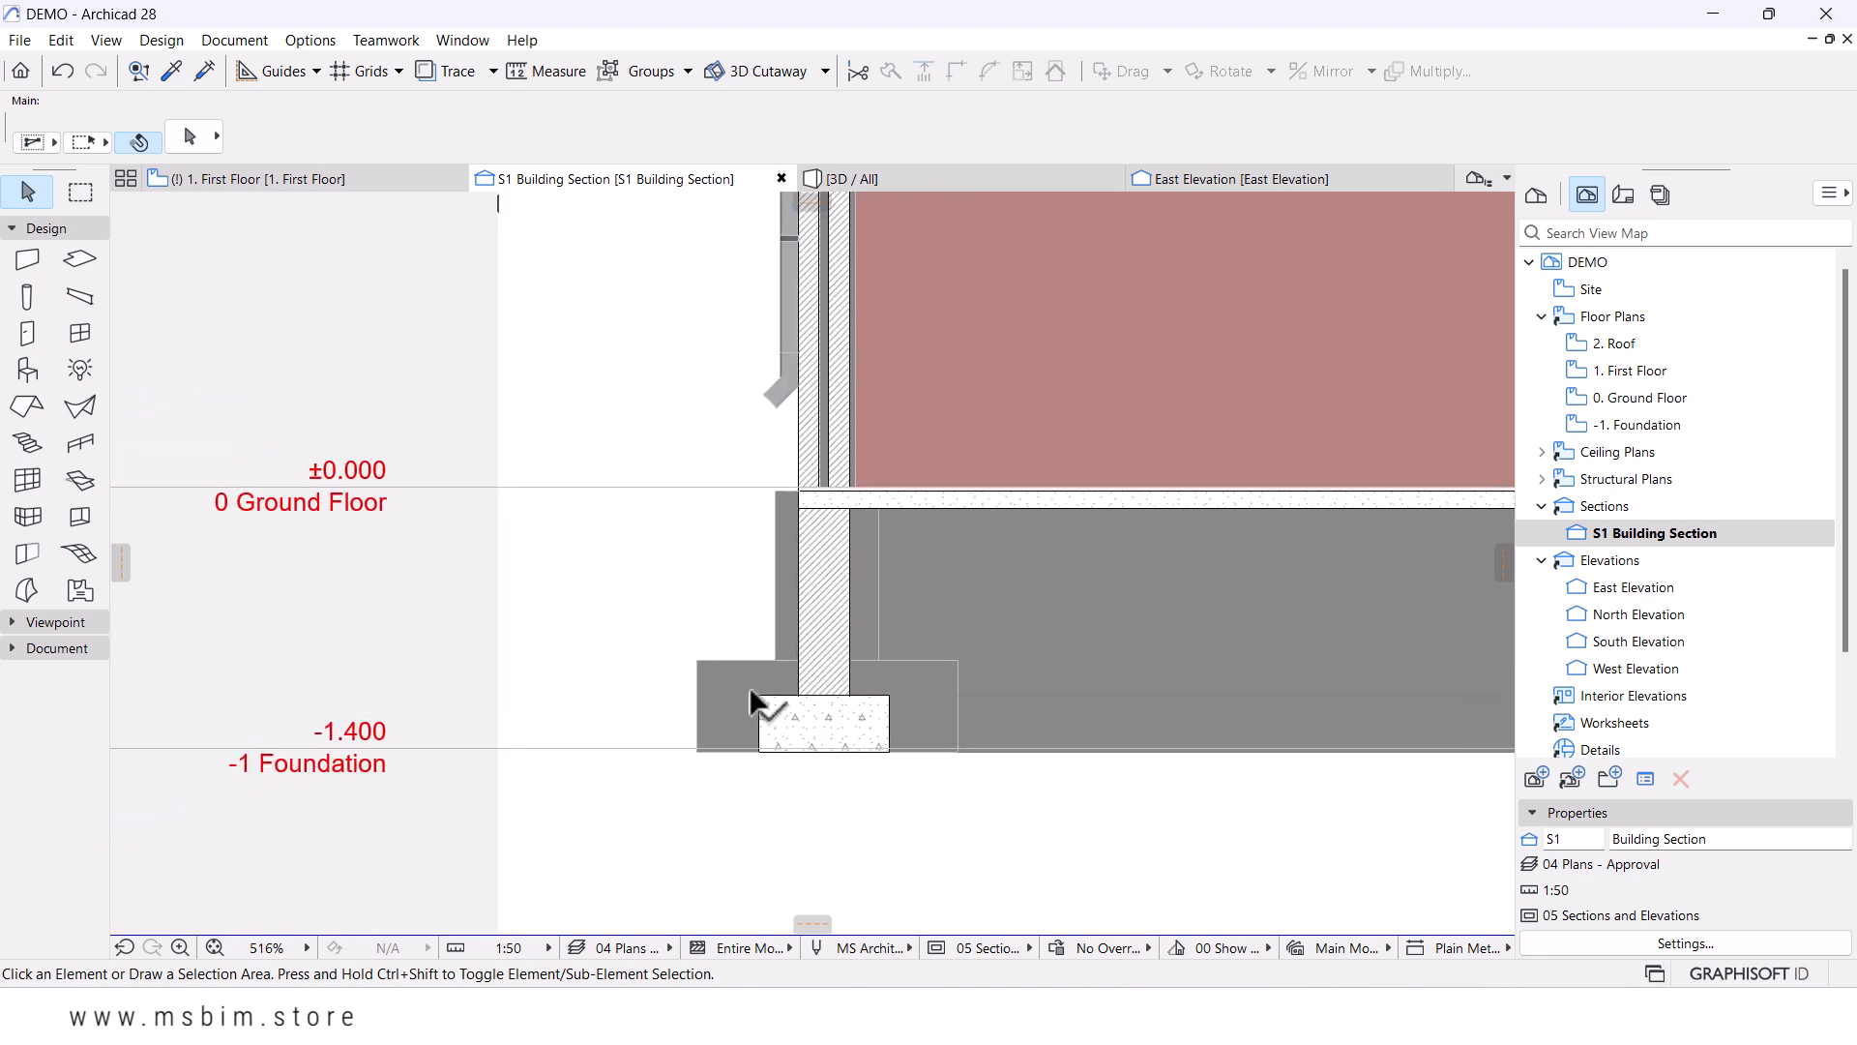
- Select the reinforced concrete foundation column behind the strip footing and check which pen its uncut lines use
scroll(737, 689, "up", 3)
scroll(738, 689, "up", 1)
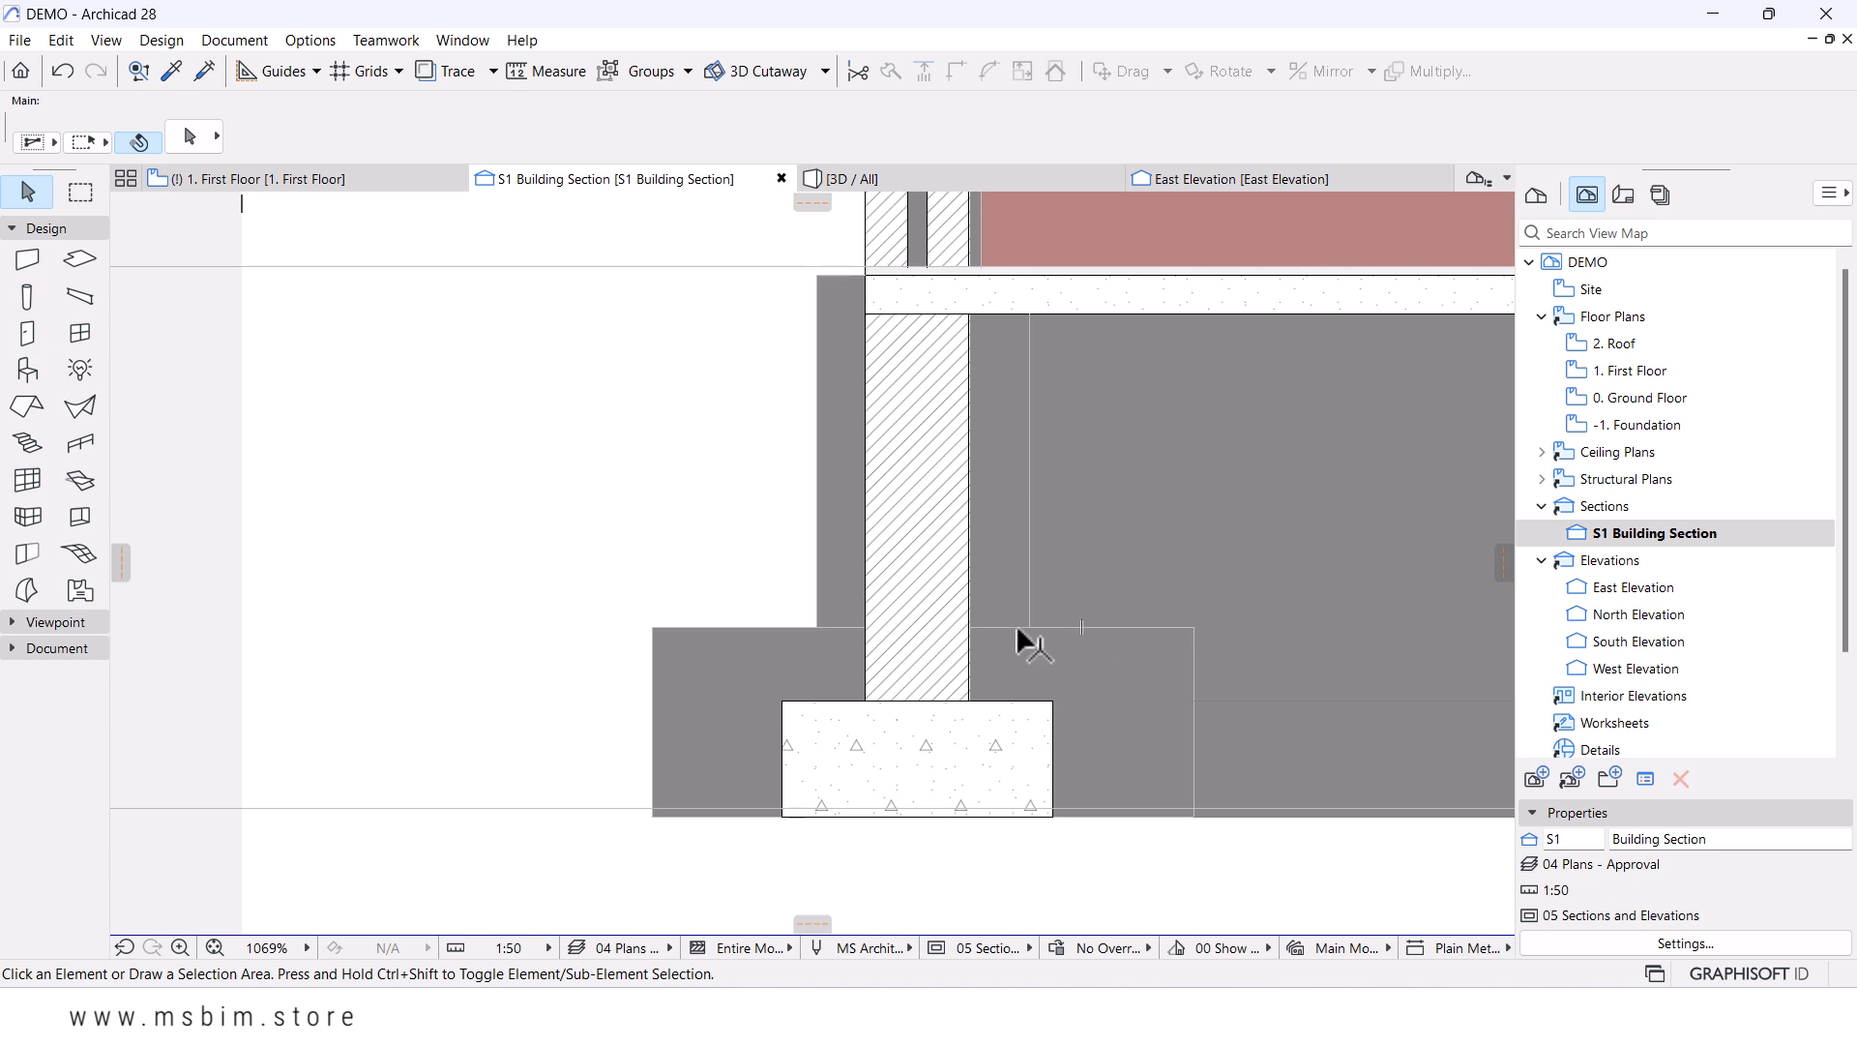
left_click(1014, 628)
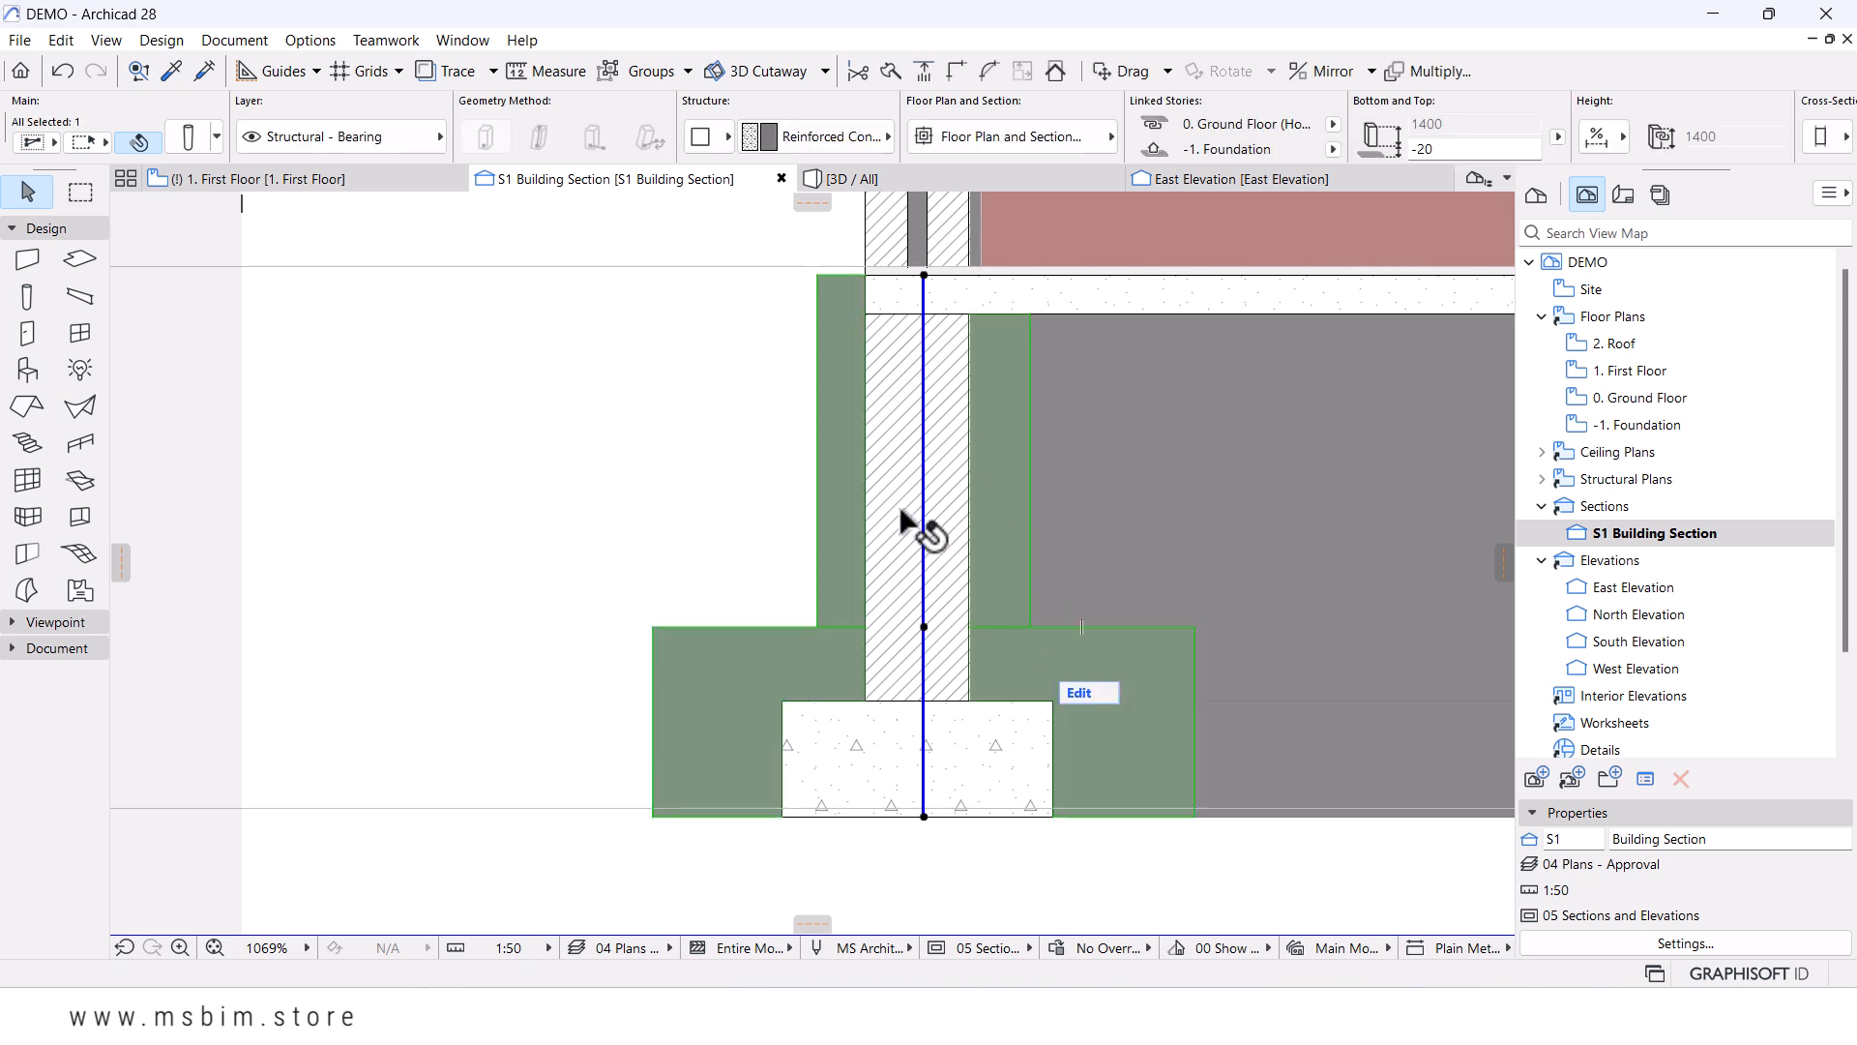
left_click(1041, 139)
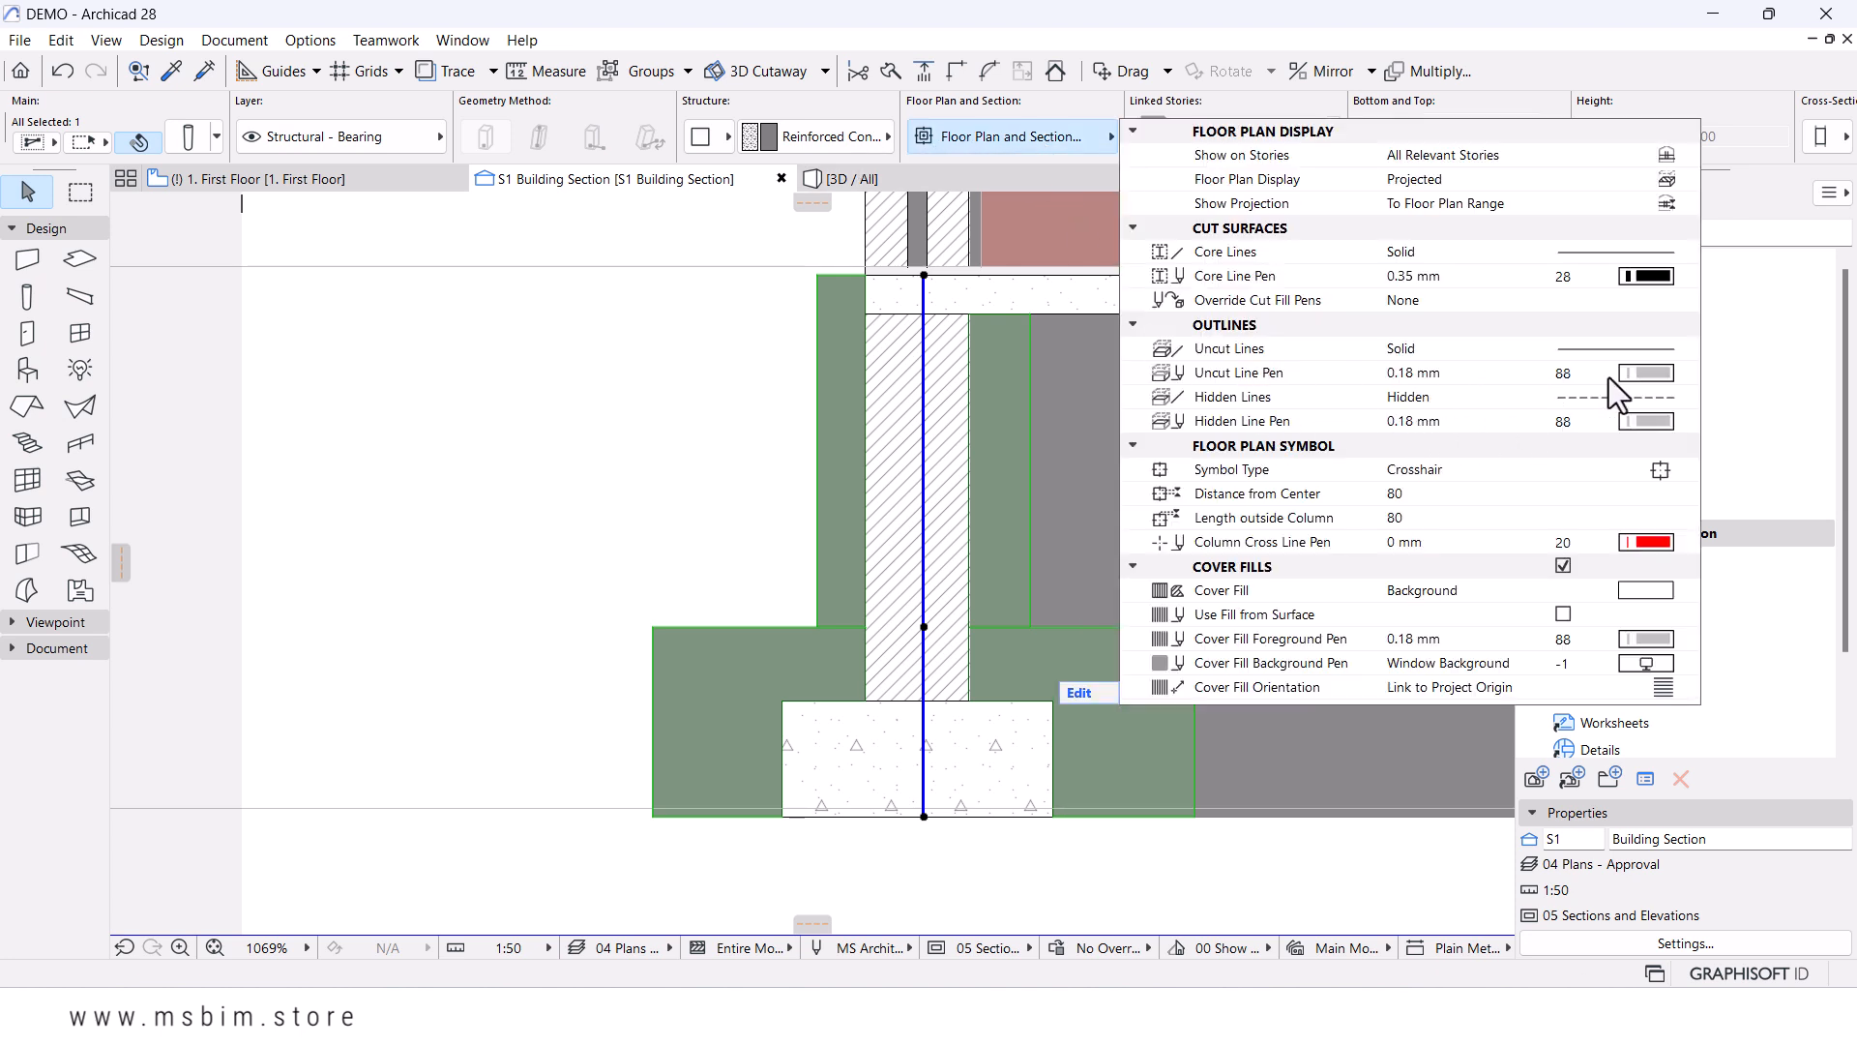
left_click(1645, 377)
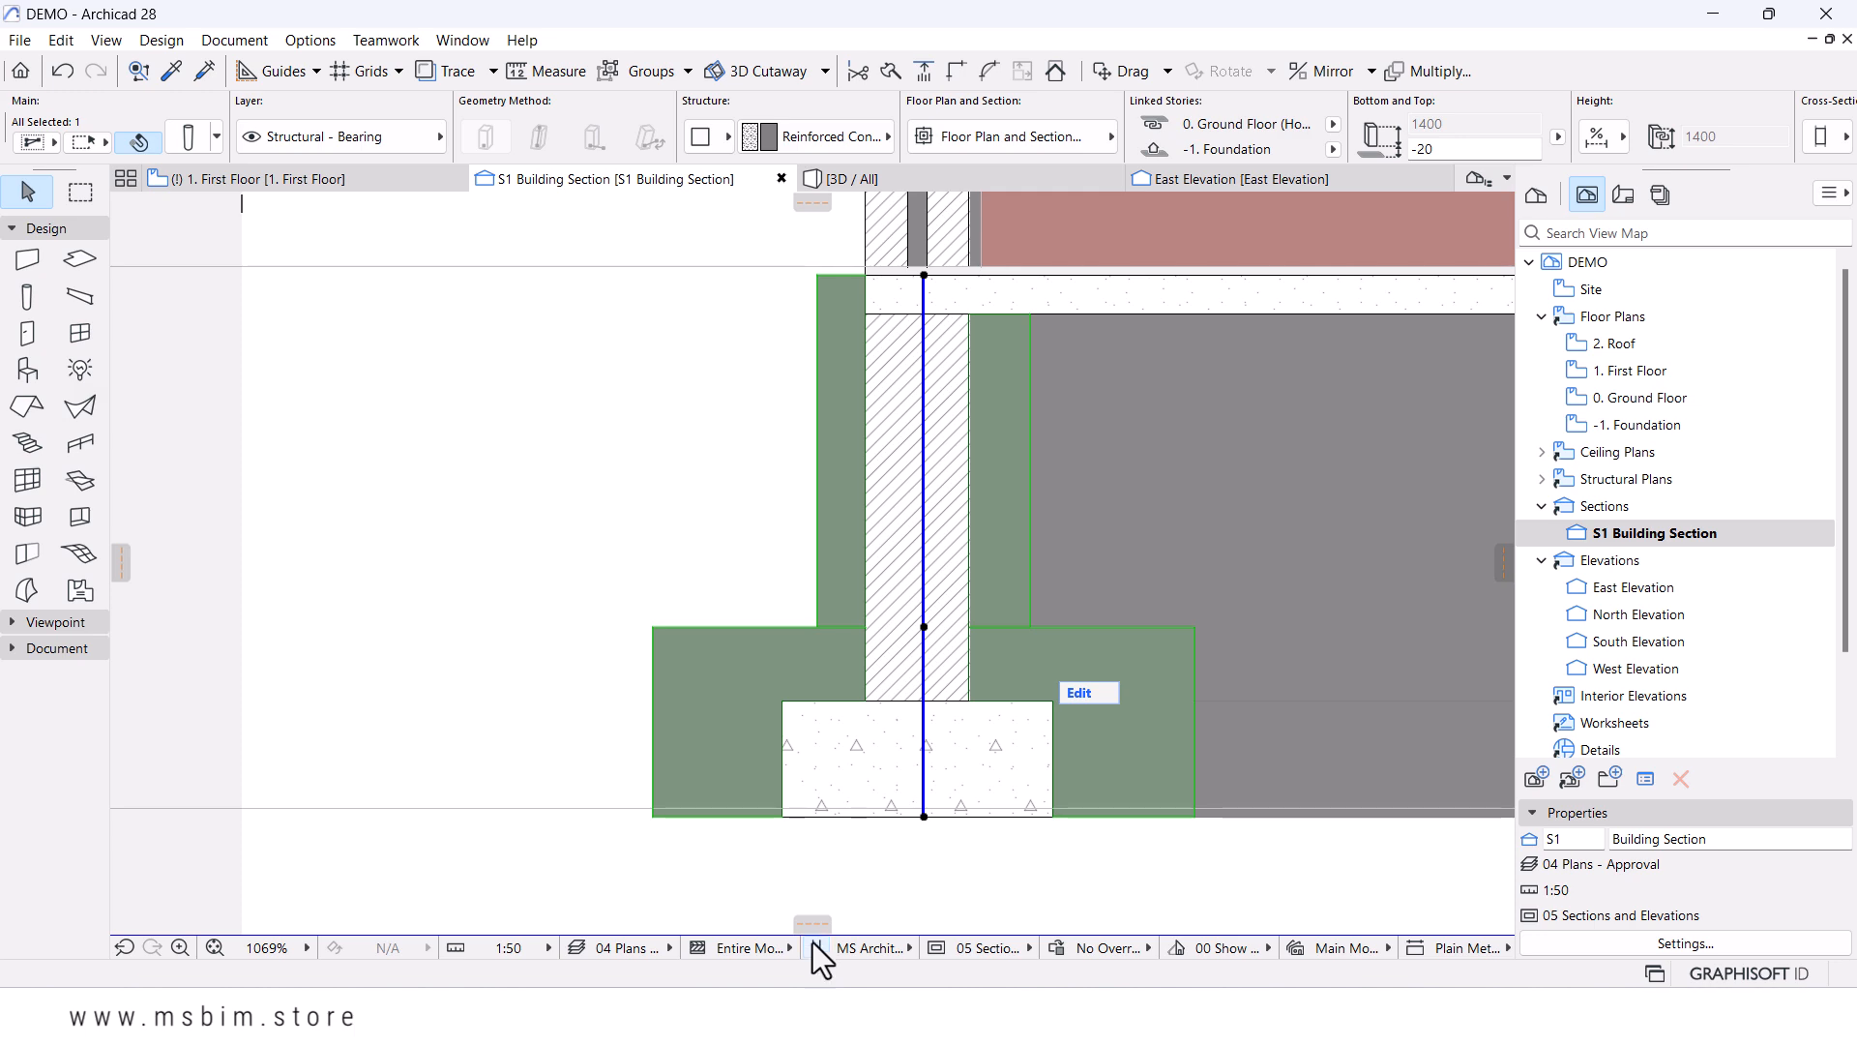
- Change pen 88 (Columns - Outlines and Cover Fills) in the model view pen set to dark gray
left_click(816, 949)
left_click(793, 611)
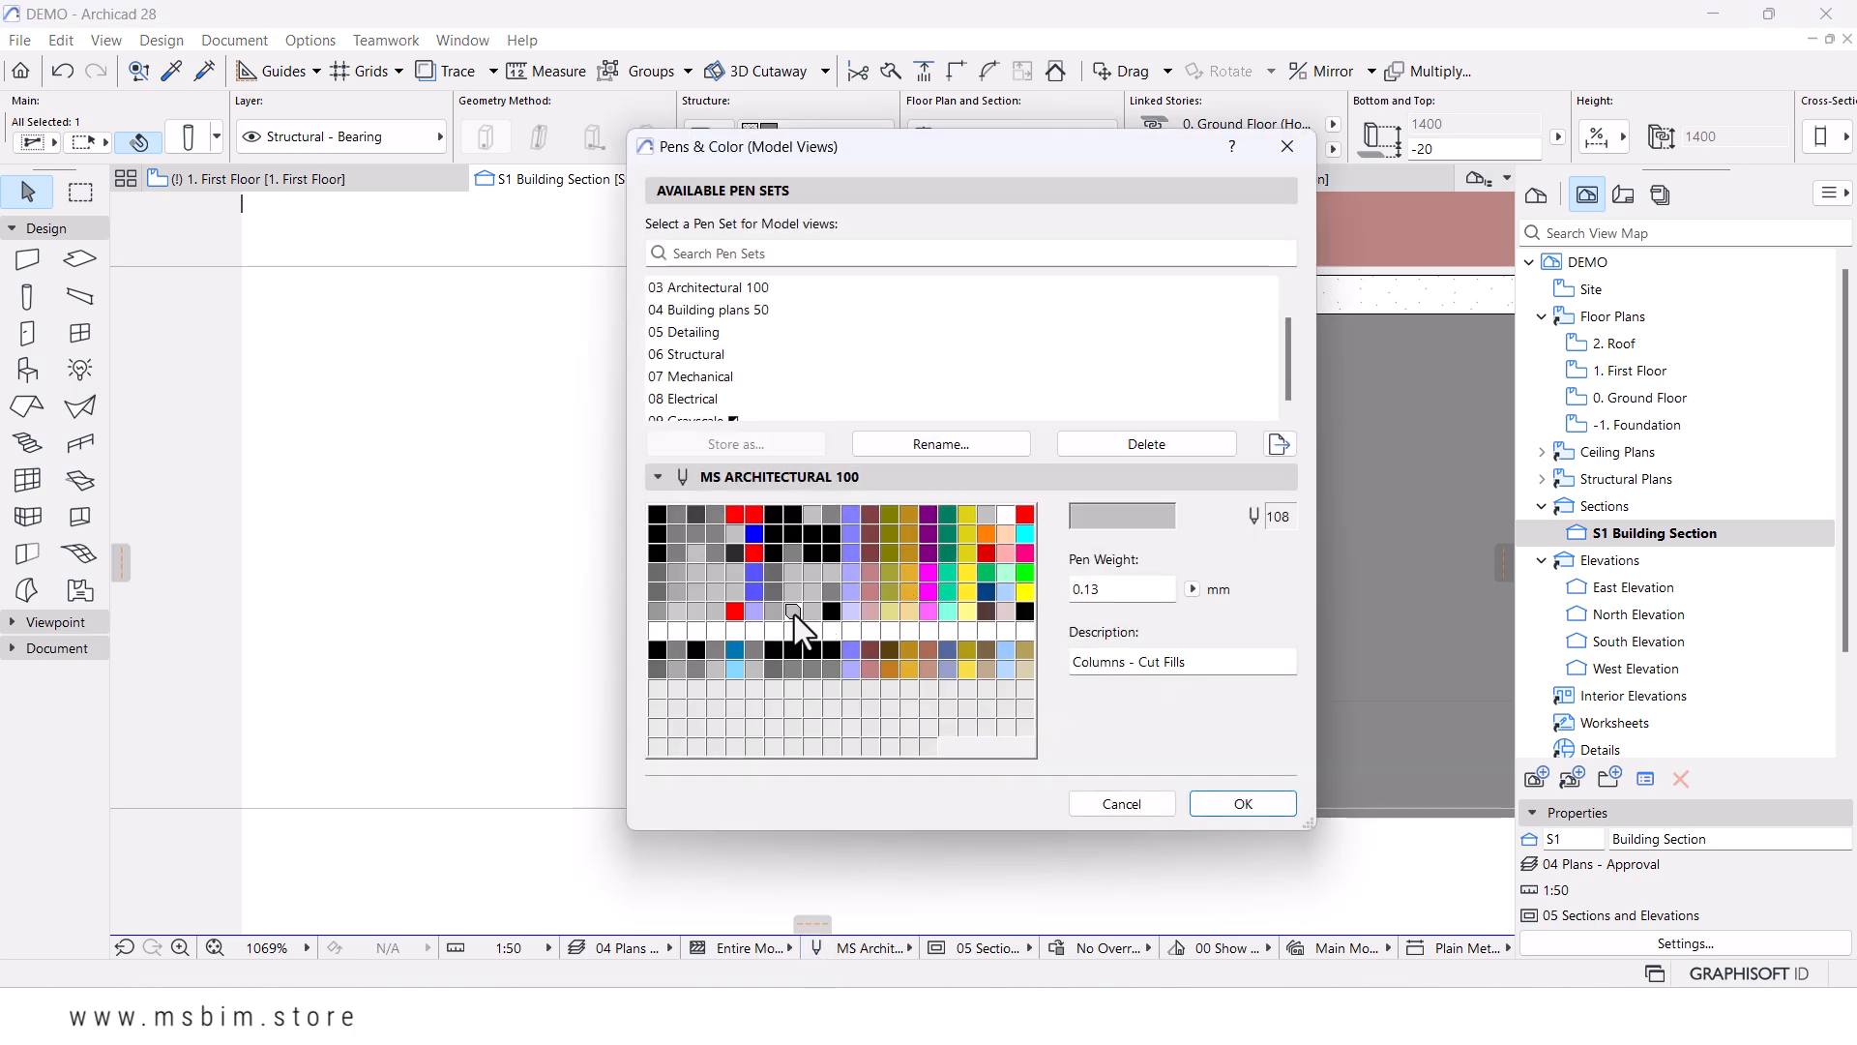
left_click(774, 612)
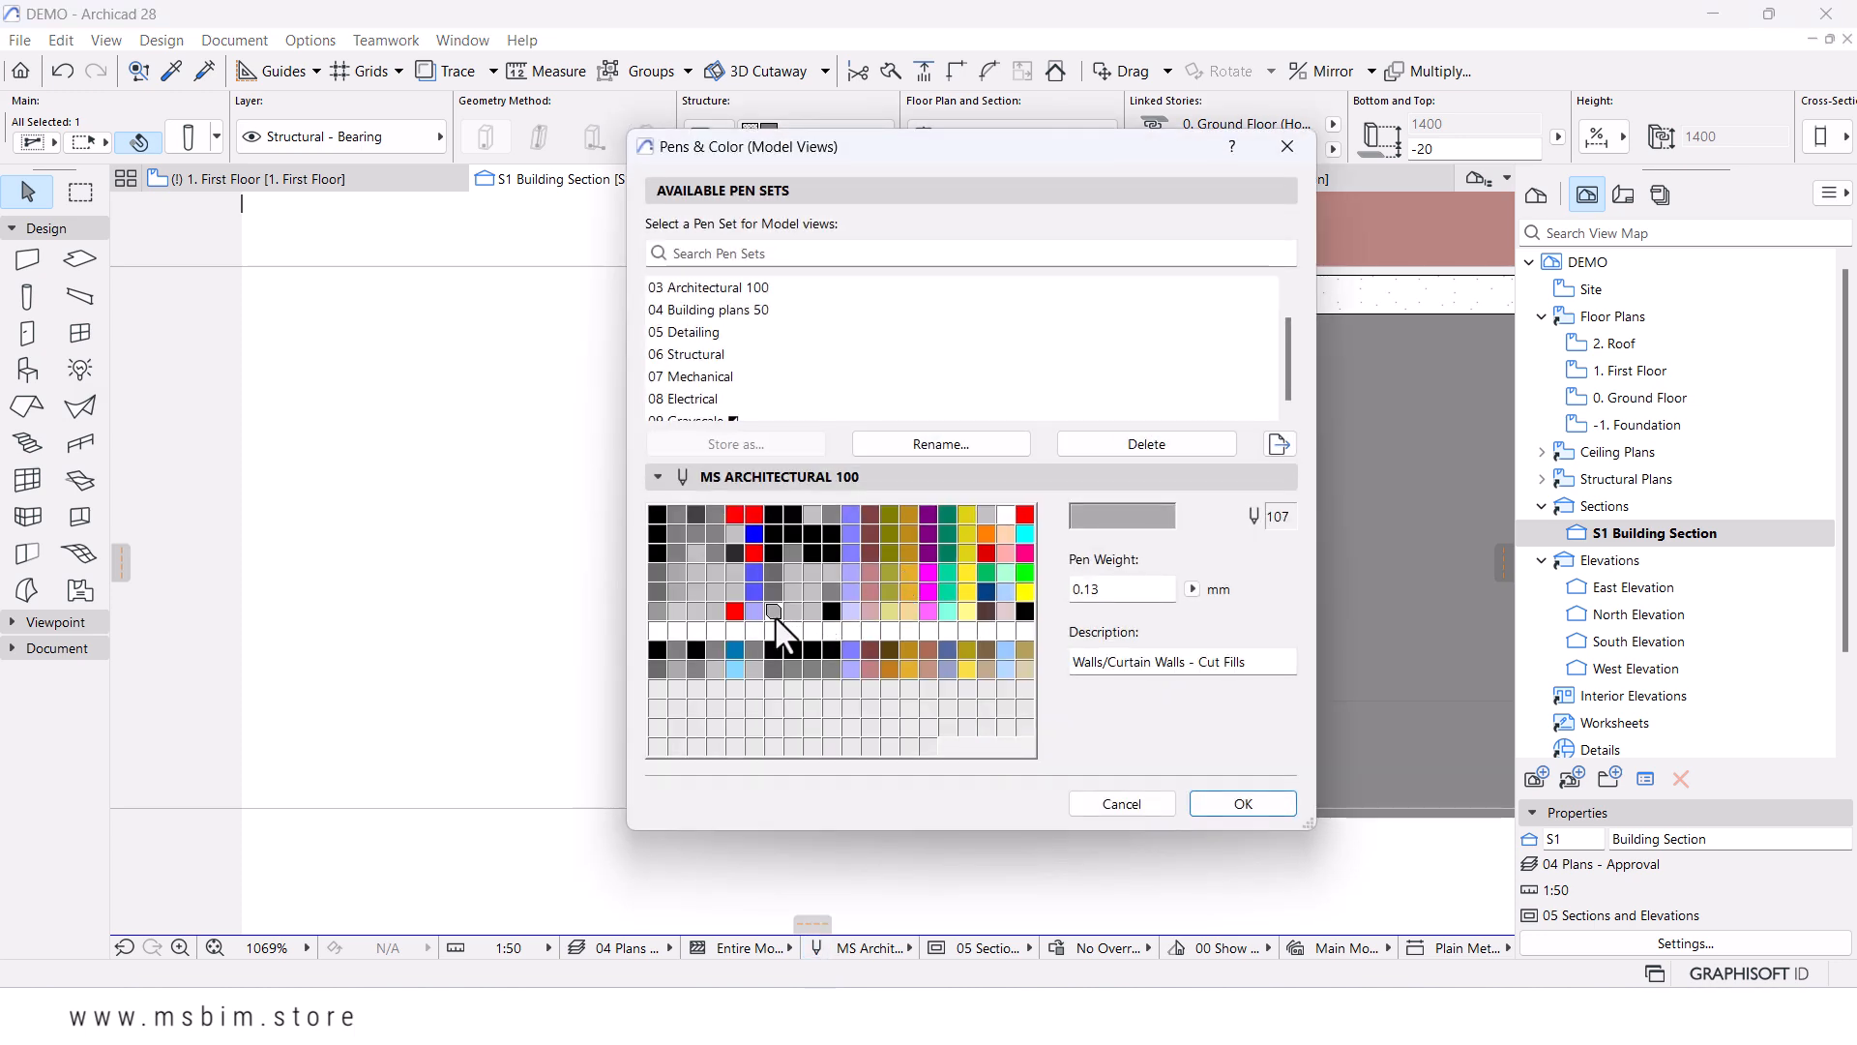
left_click(793, 591)
left_click(1116, 525)
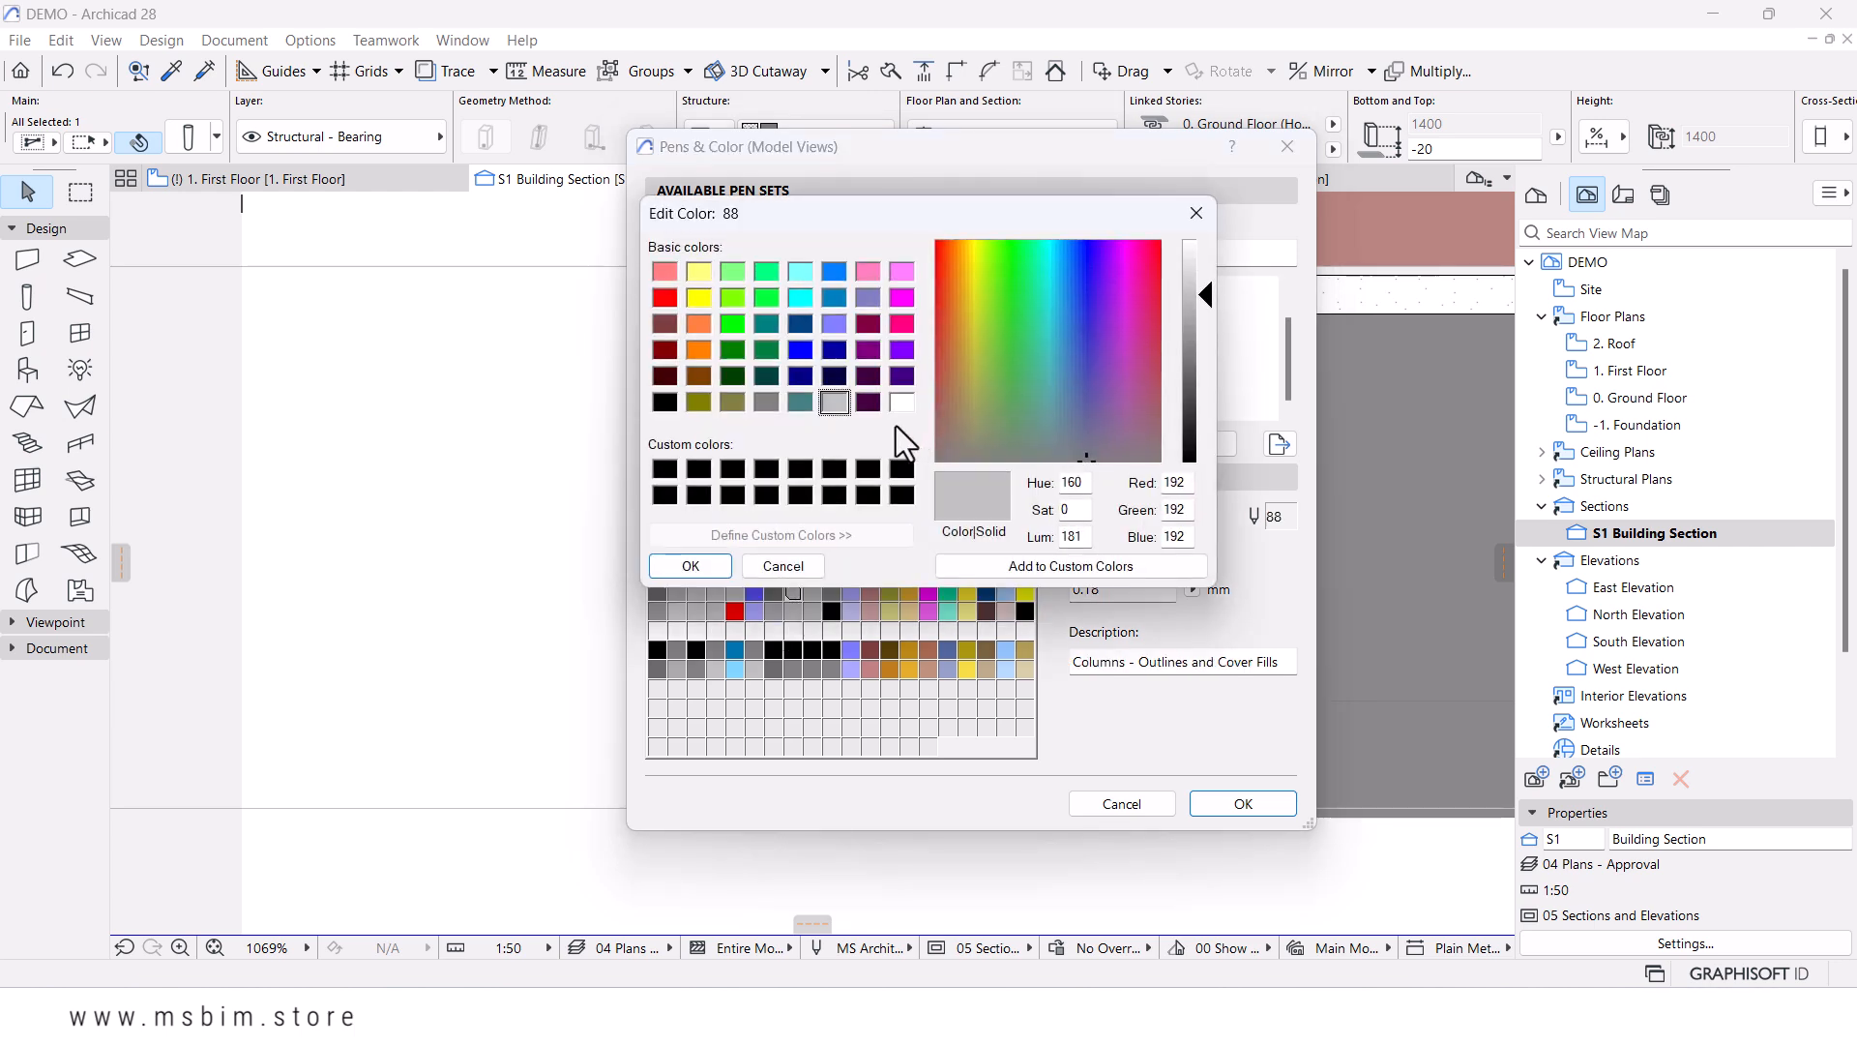
left_click(767, 402)
left_click_drag(1184, 362, 1204, 400)
left_click(691, 566)
- Store the custom pens by overwriting the MS Architectural 100 pen set, apply it and deselect the column
left_click(773, 446)
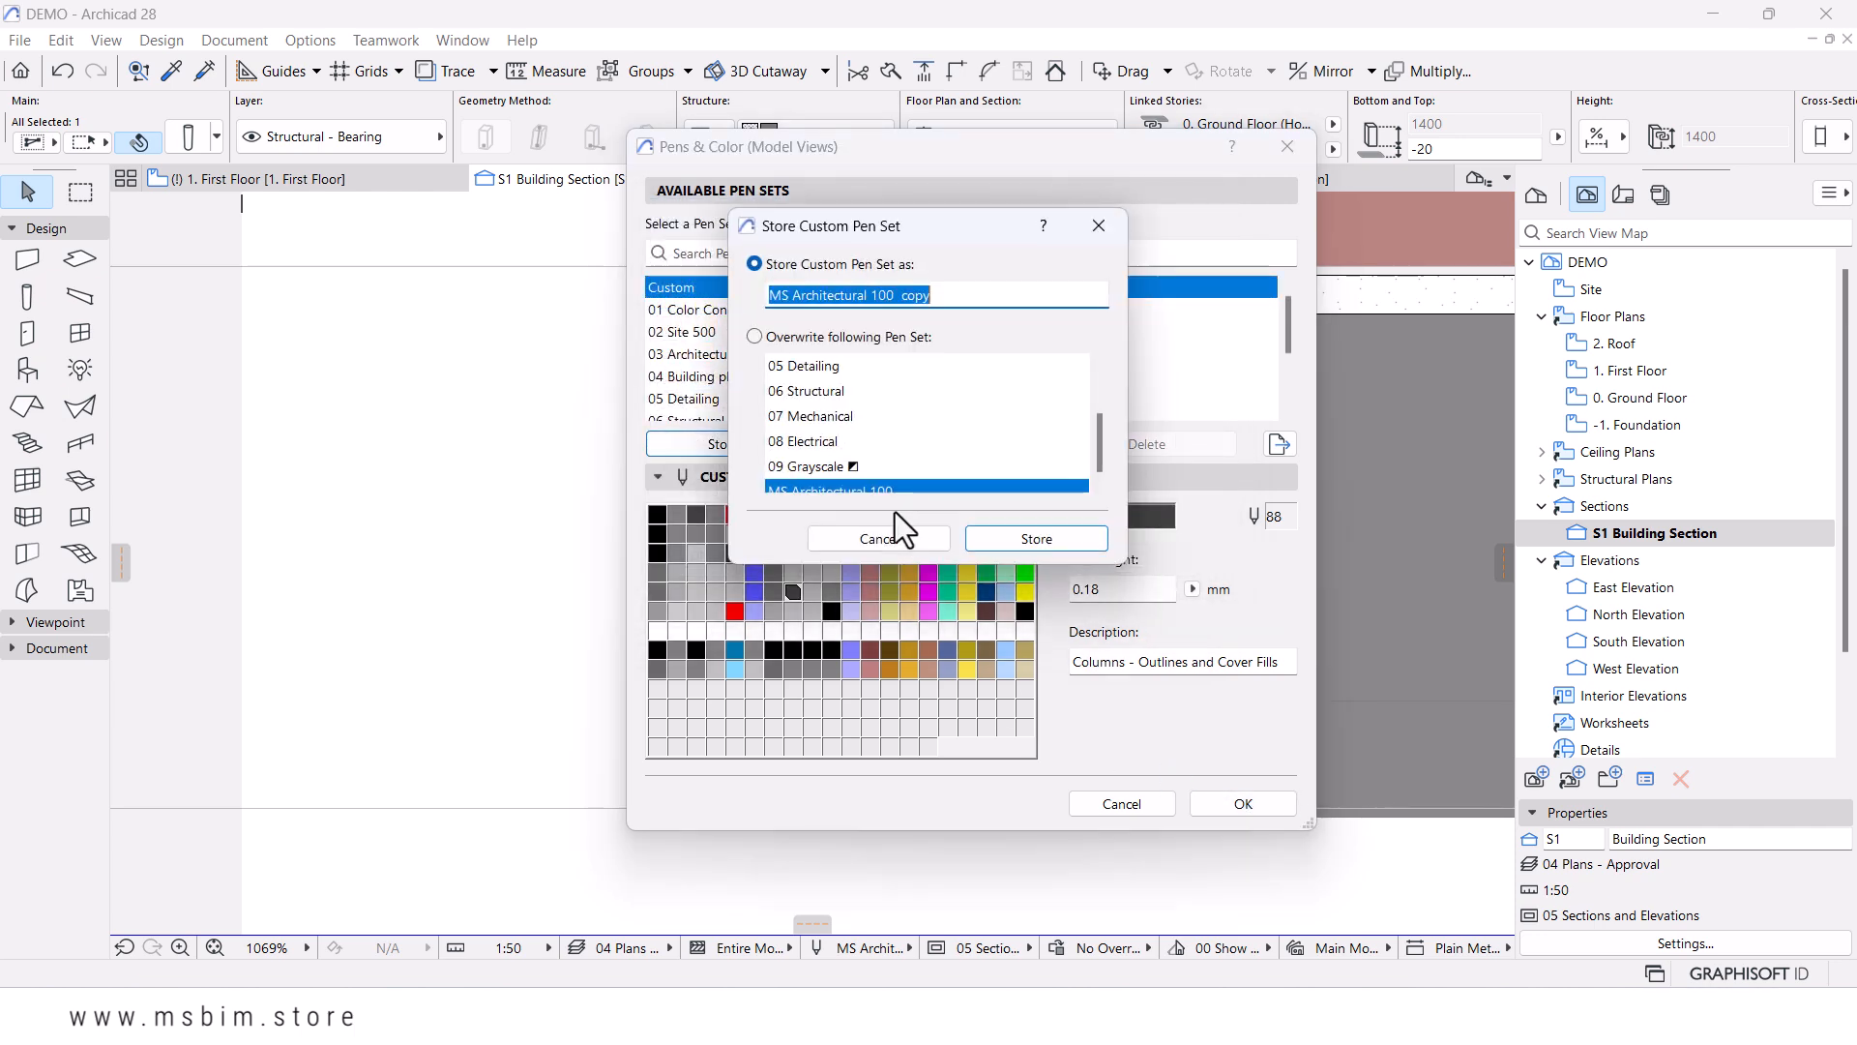
left_click(816, 338)
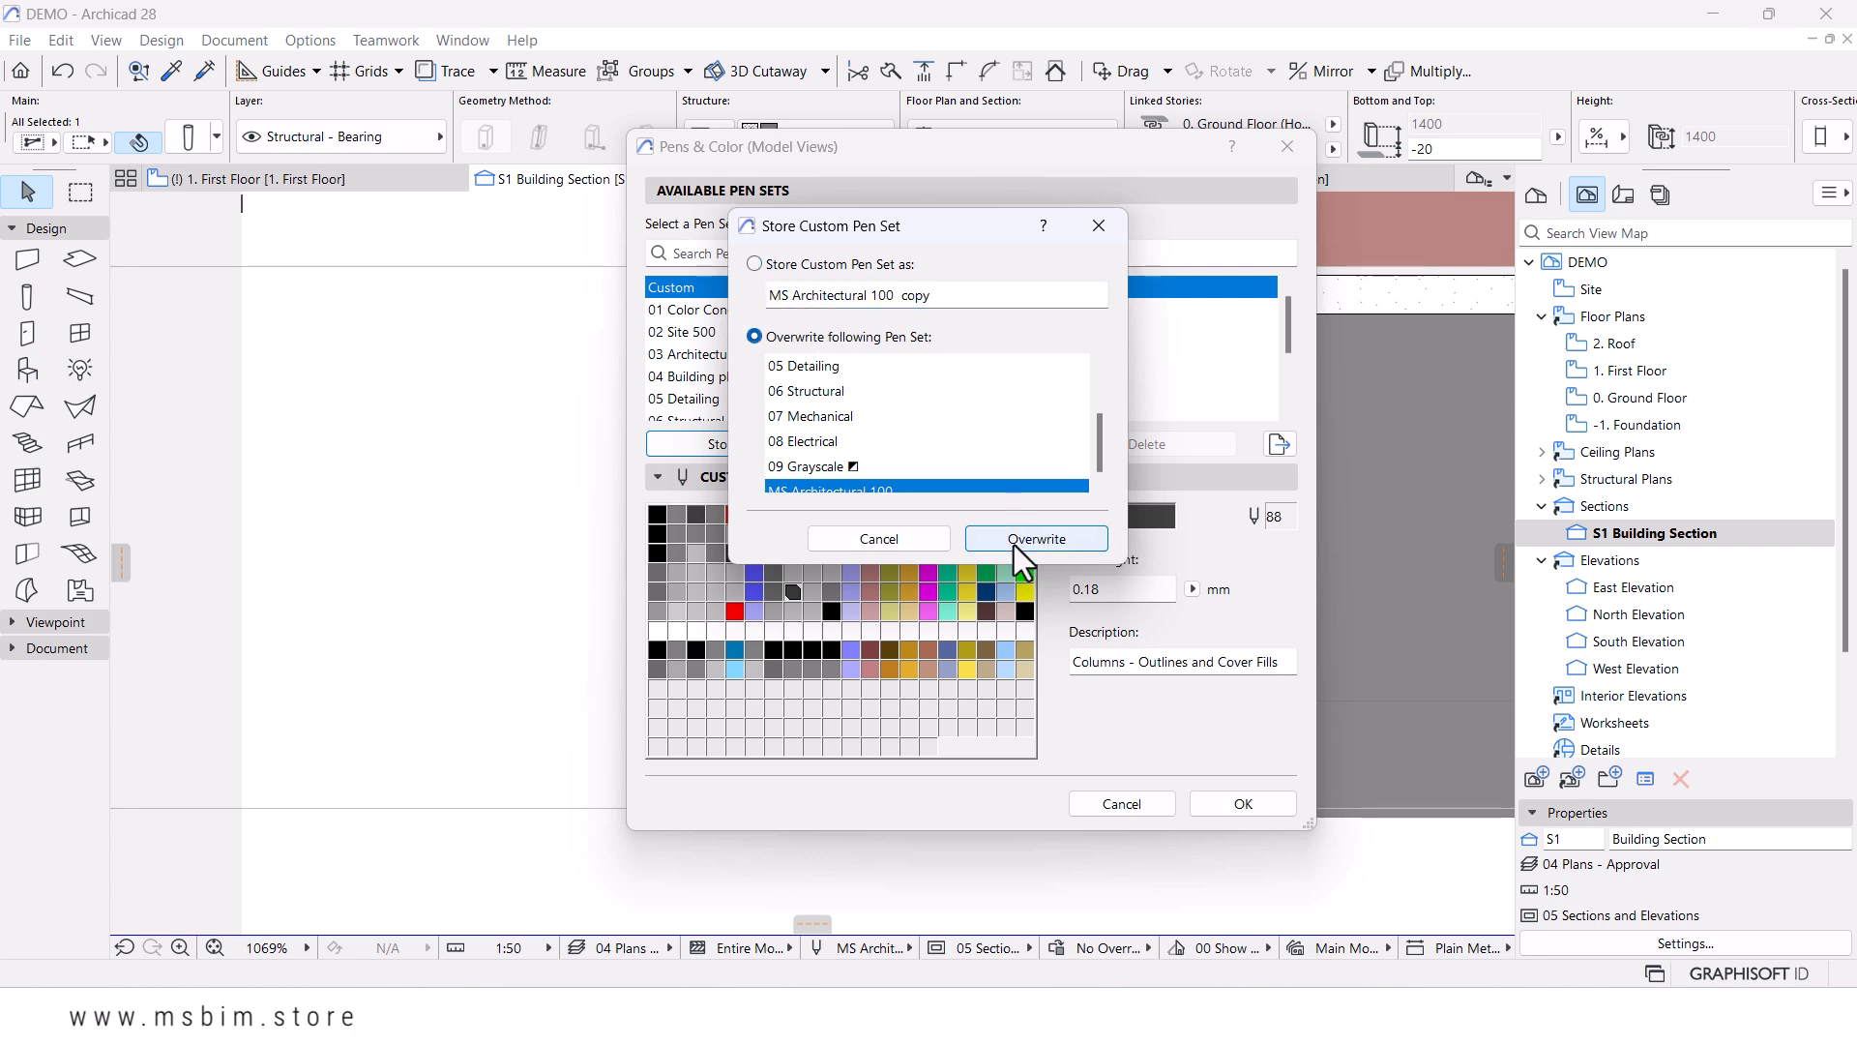
left_click(1016, 540)
left_click(1246, 812)
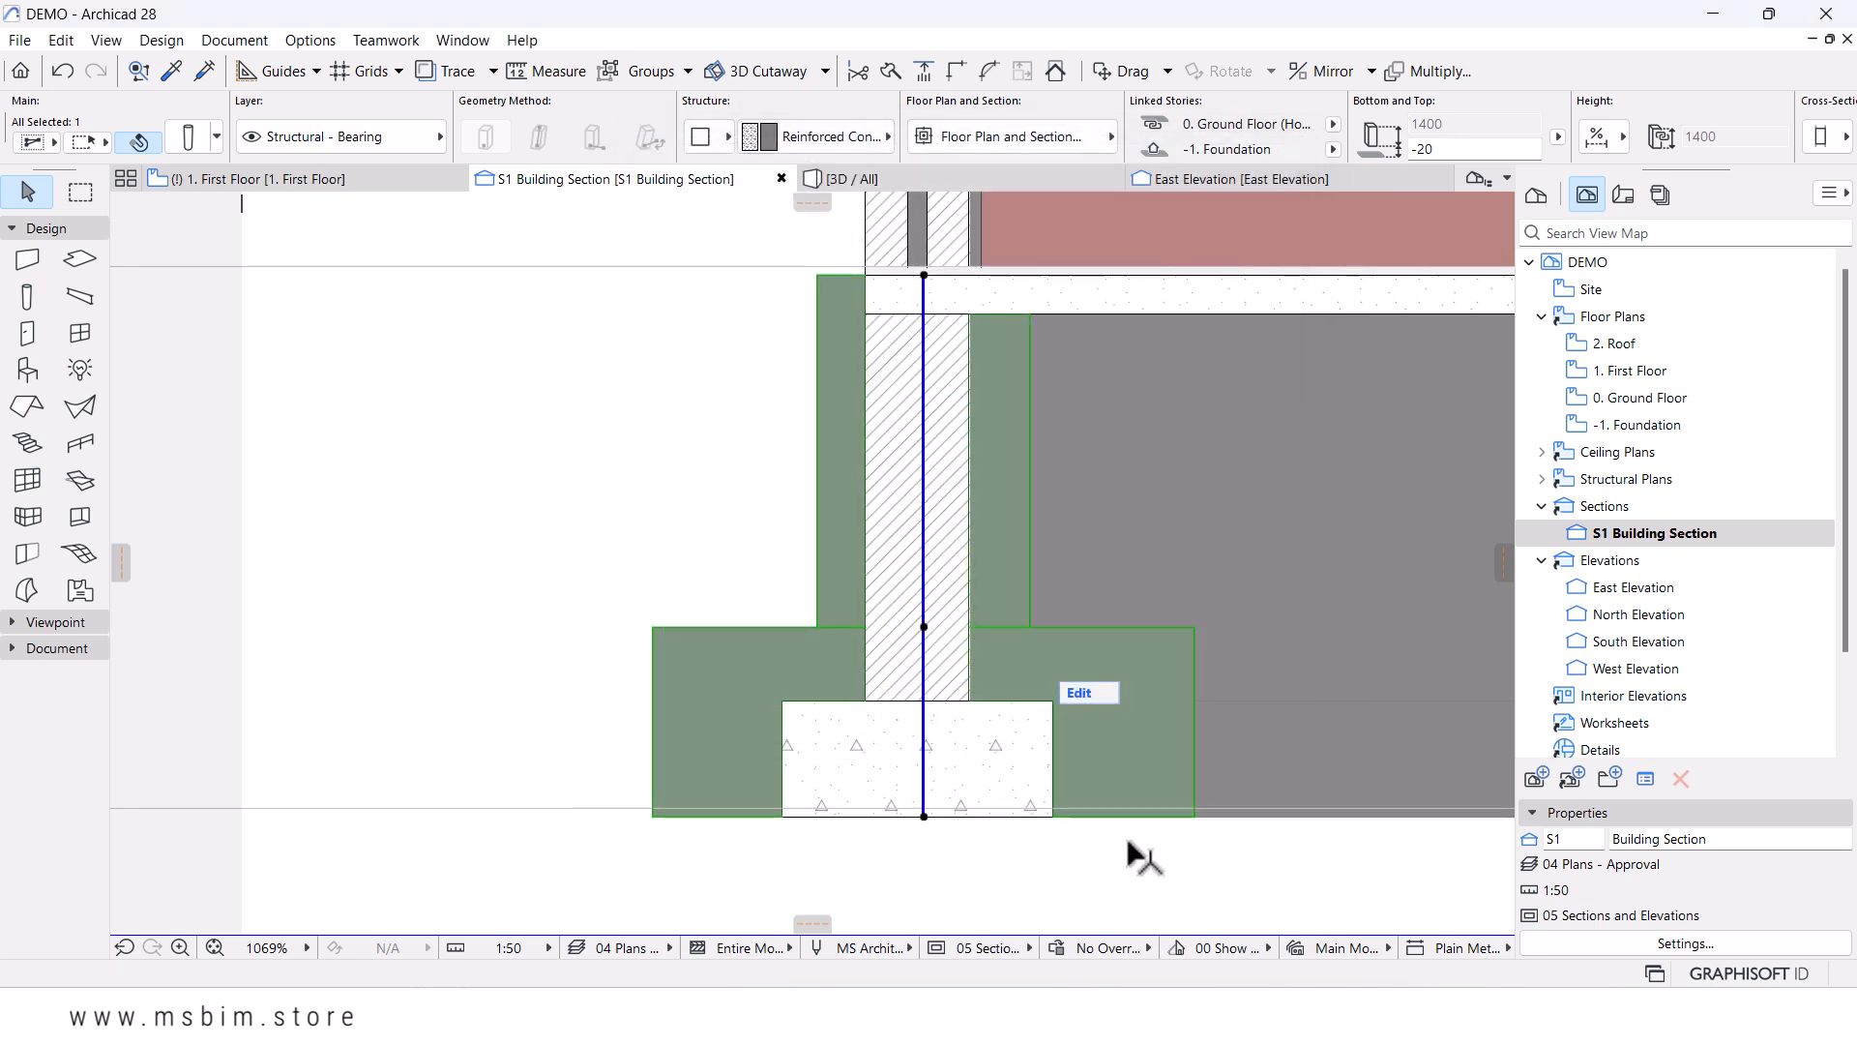
left_click(1076, 869)
- Examine the column outlines, wall hatching and roof edge across the S1 Building Section
scroll(1041, 531, "down", 4)
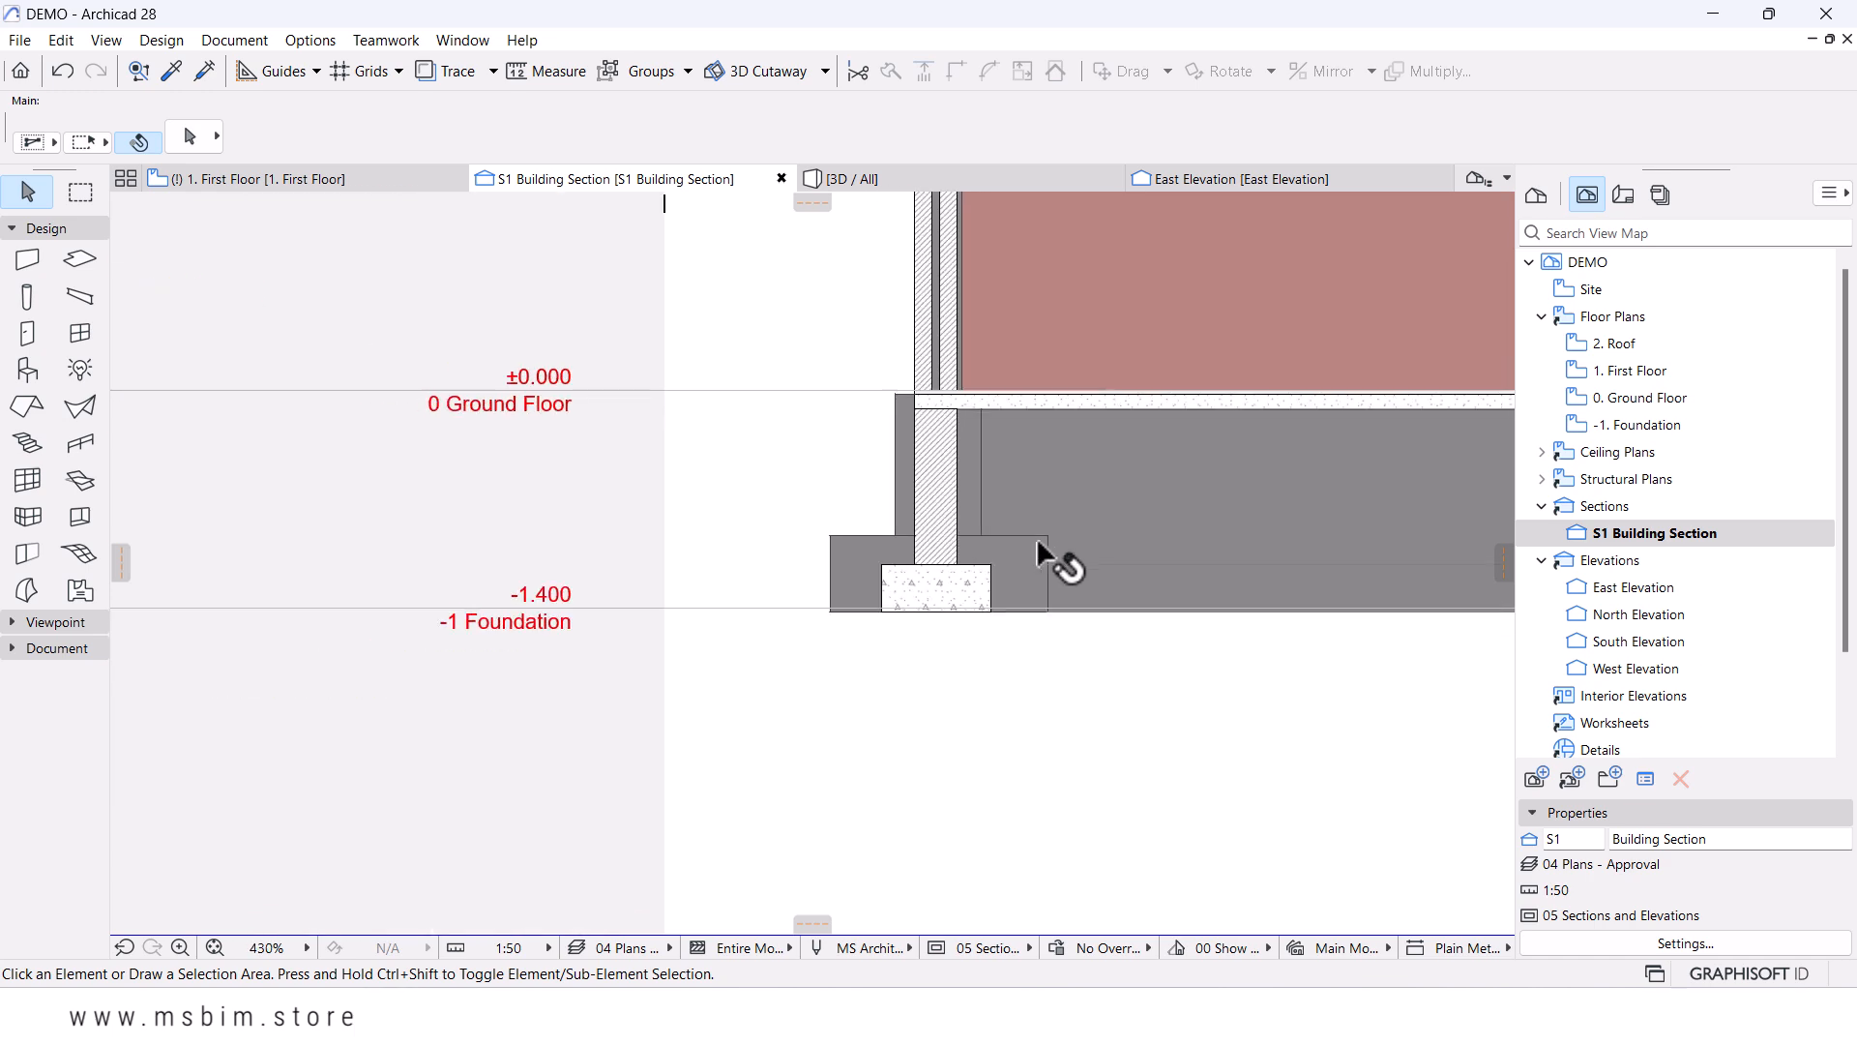
scroll(1041, 631, "down", 2)
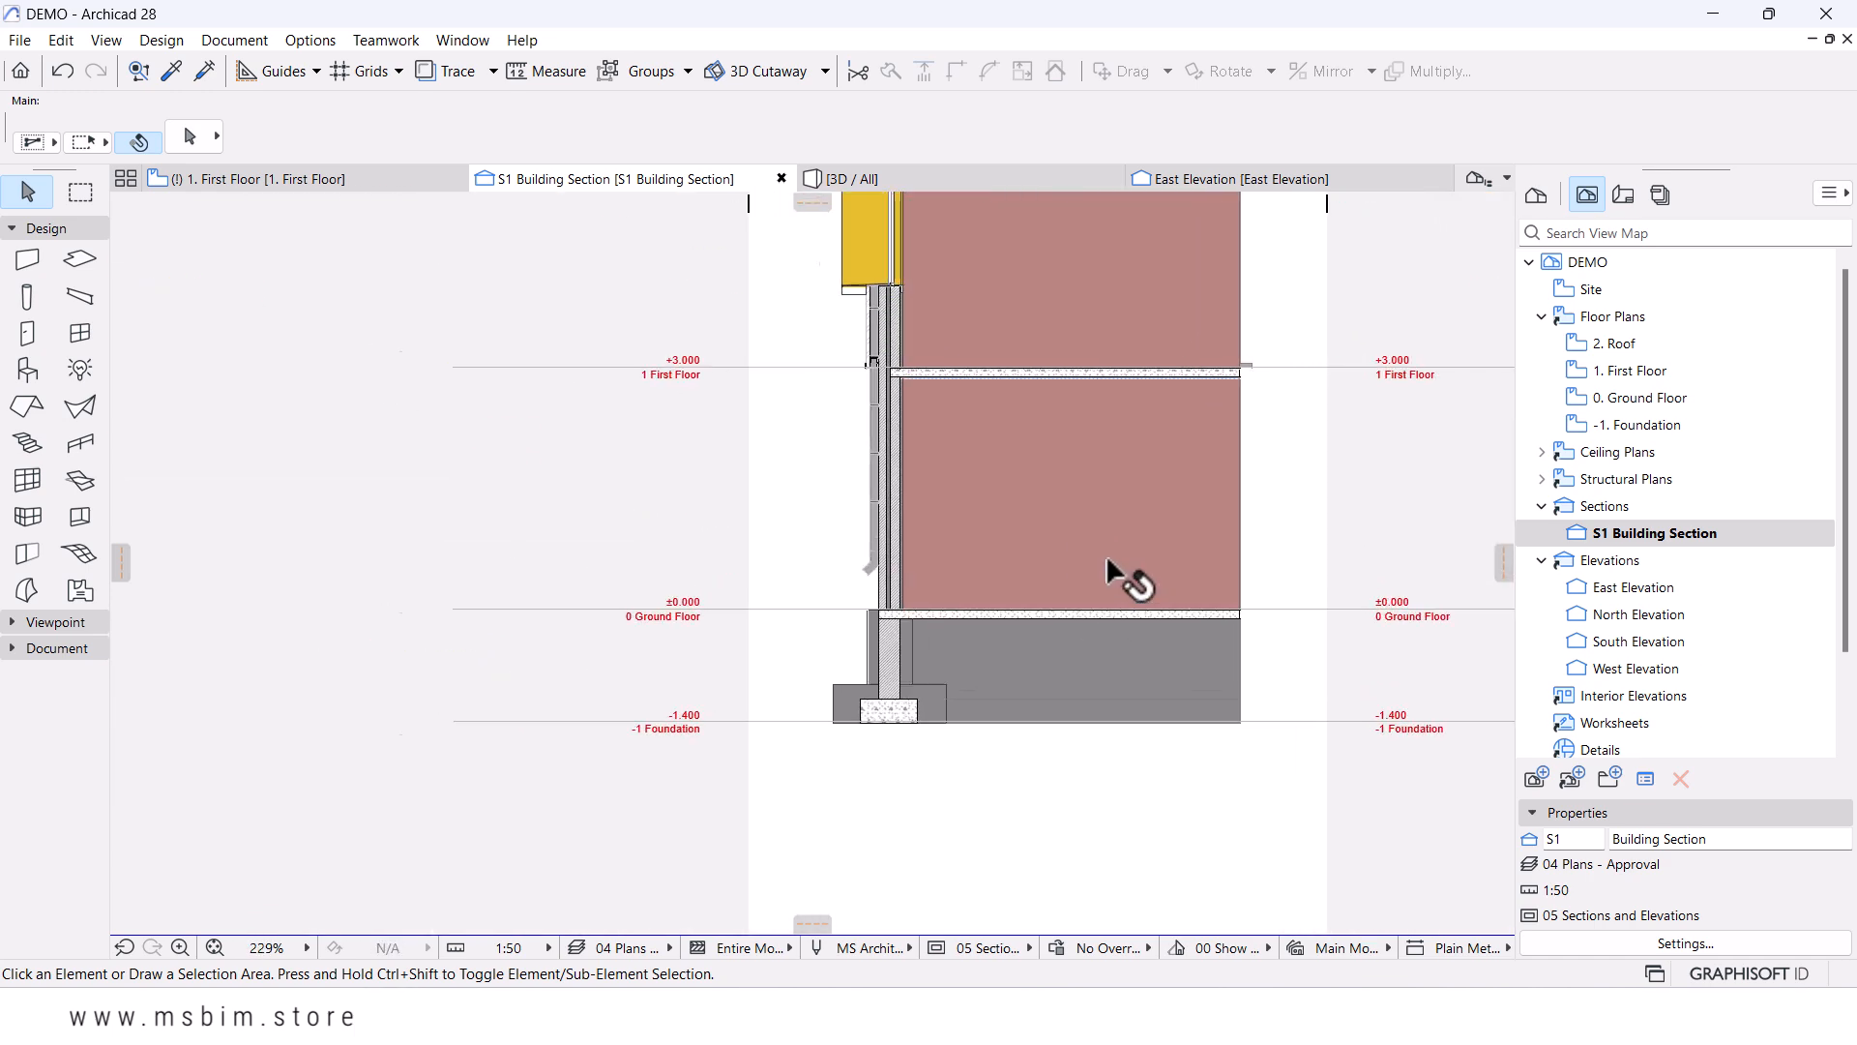
scroll(1100, 550, "down", 3)
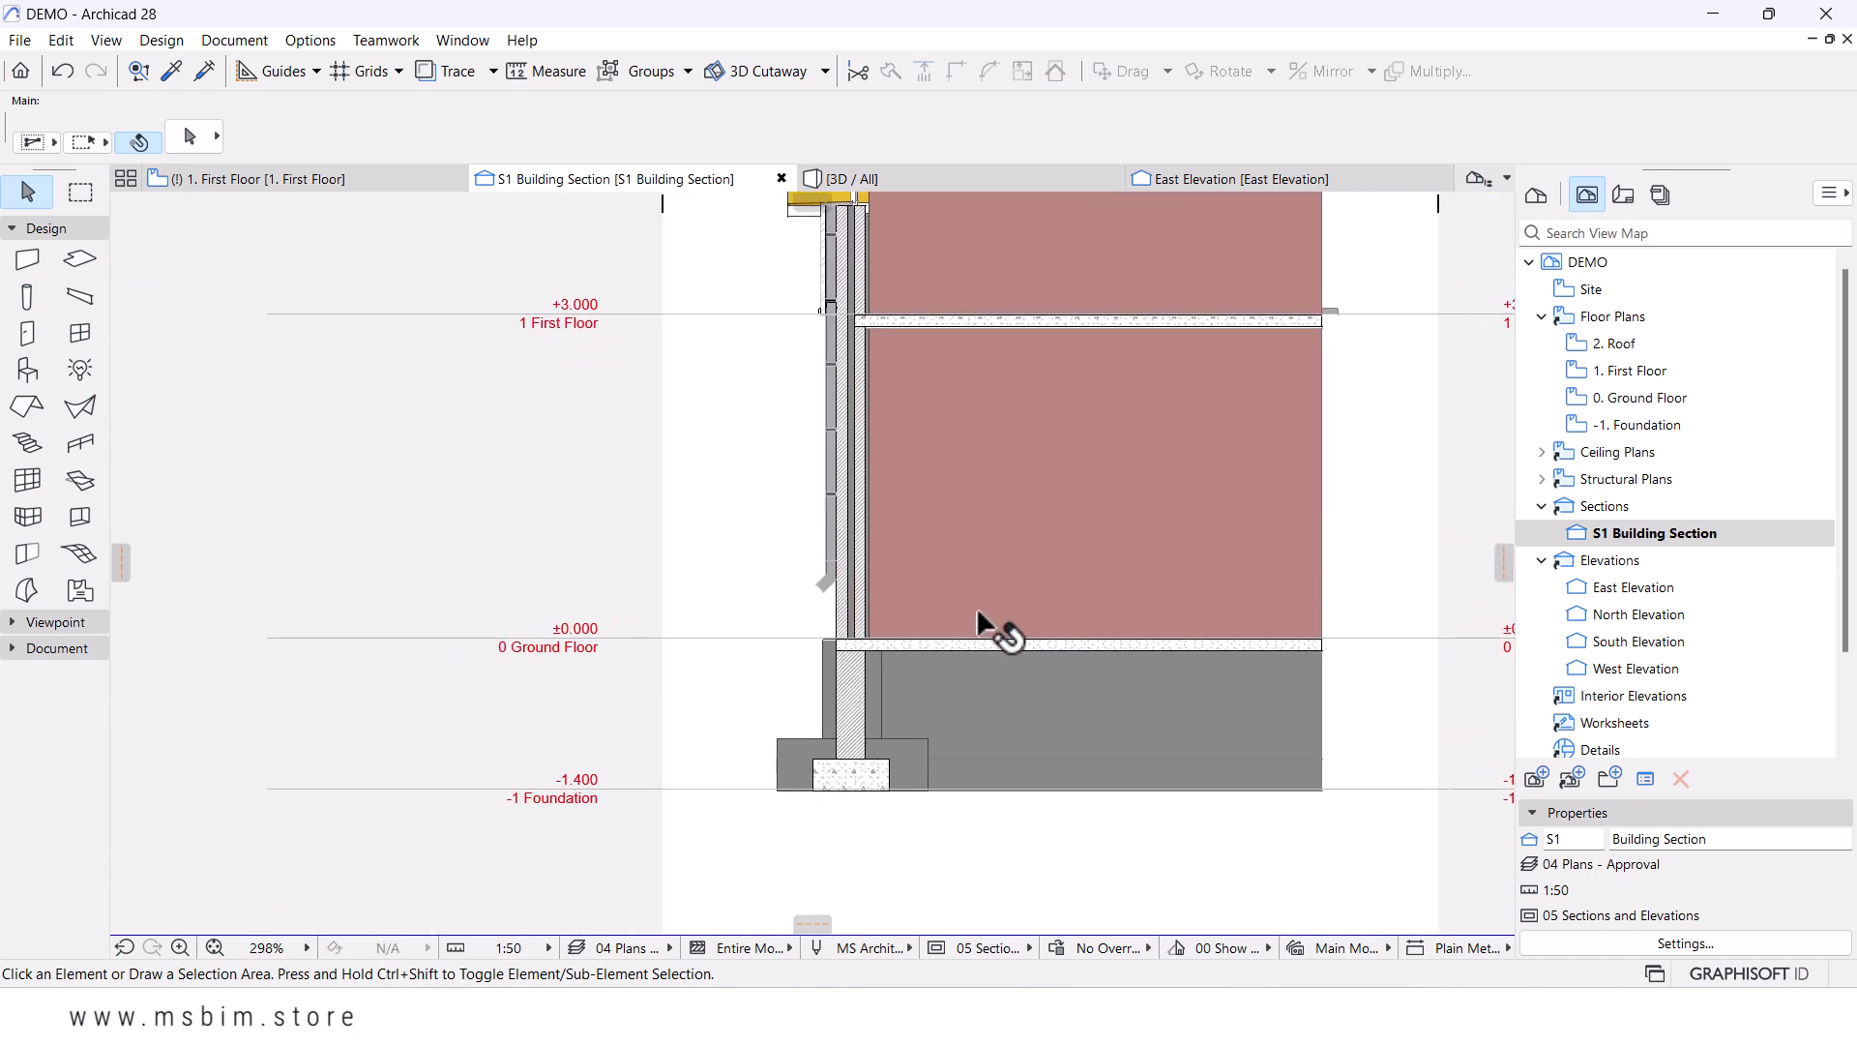
scroll(971, 522, "down", 1)
scroll(1016, 341, "up", 5)
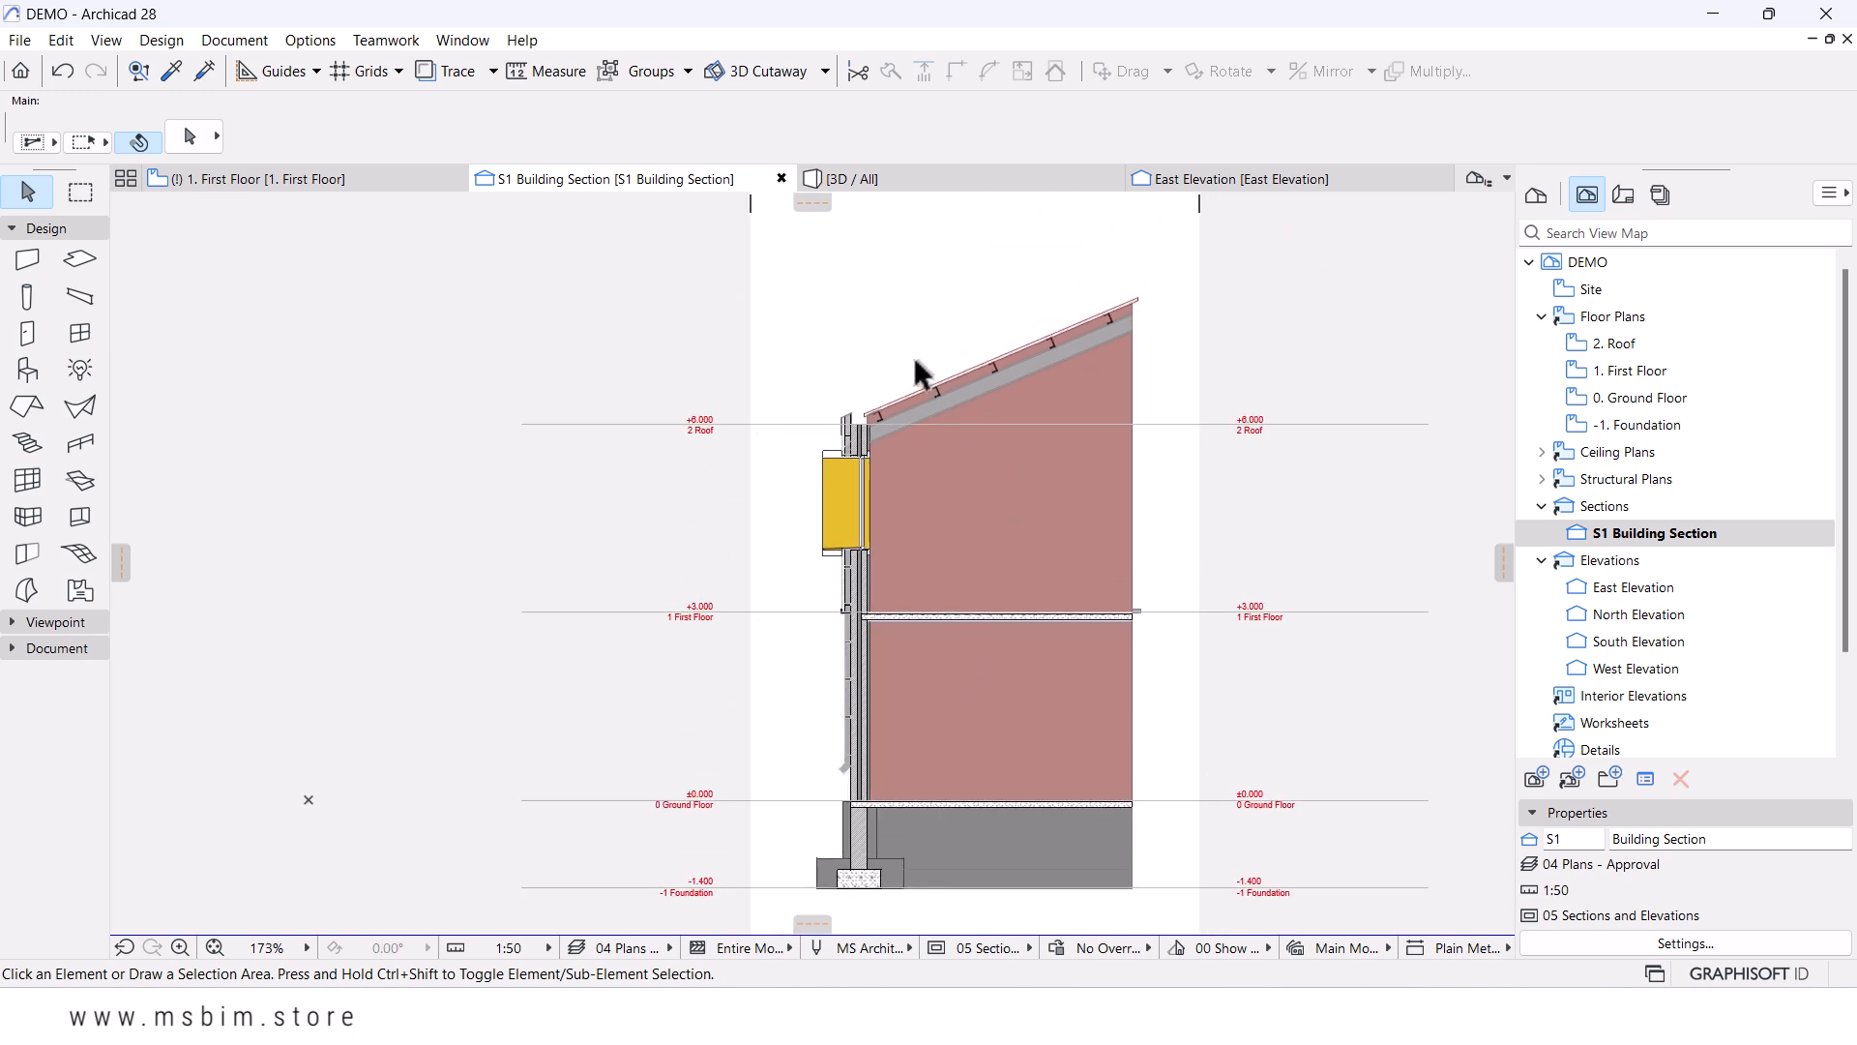
scroll(674, 425, "down", 5)
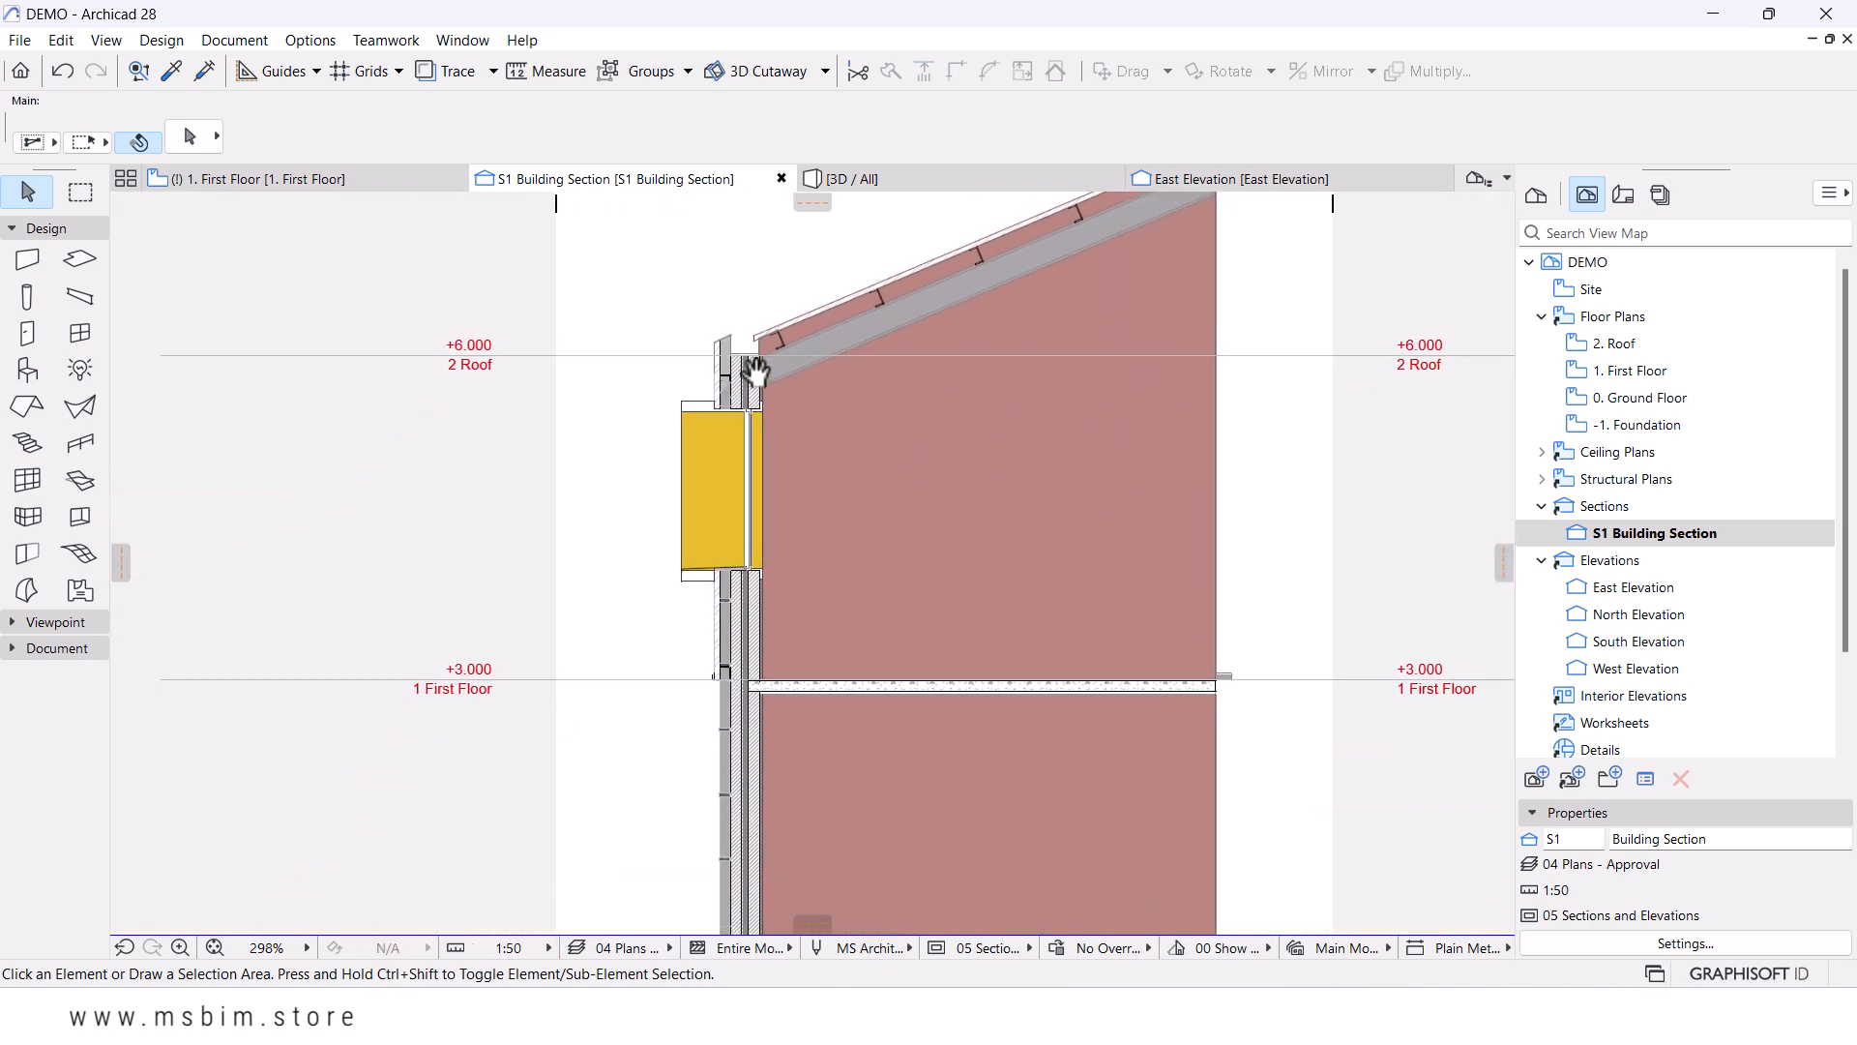
middle_click_drag(753, 431, 753, 515)
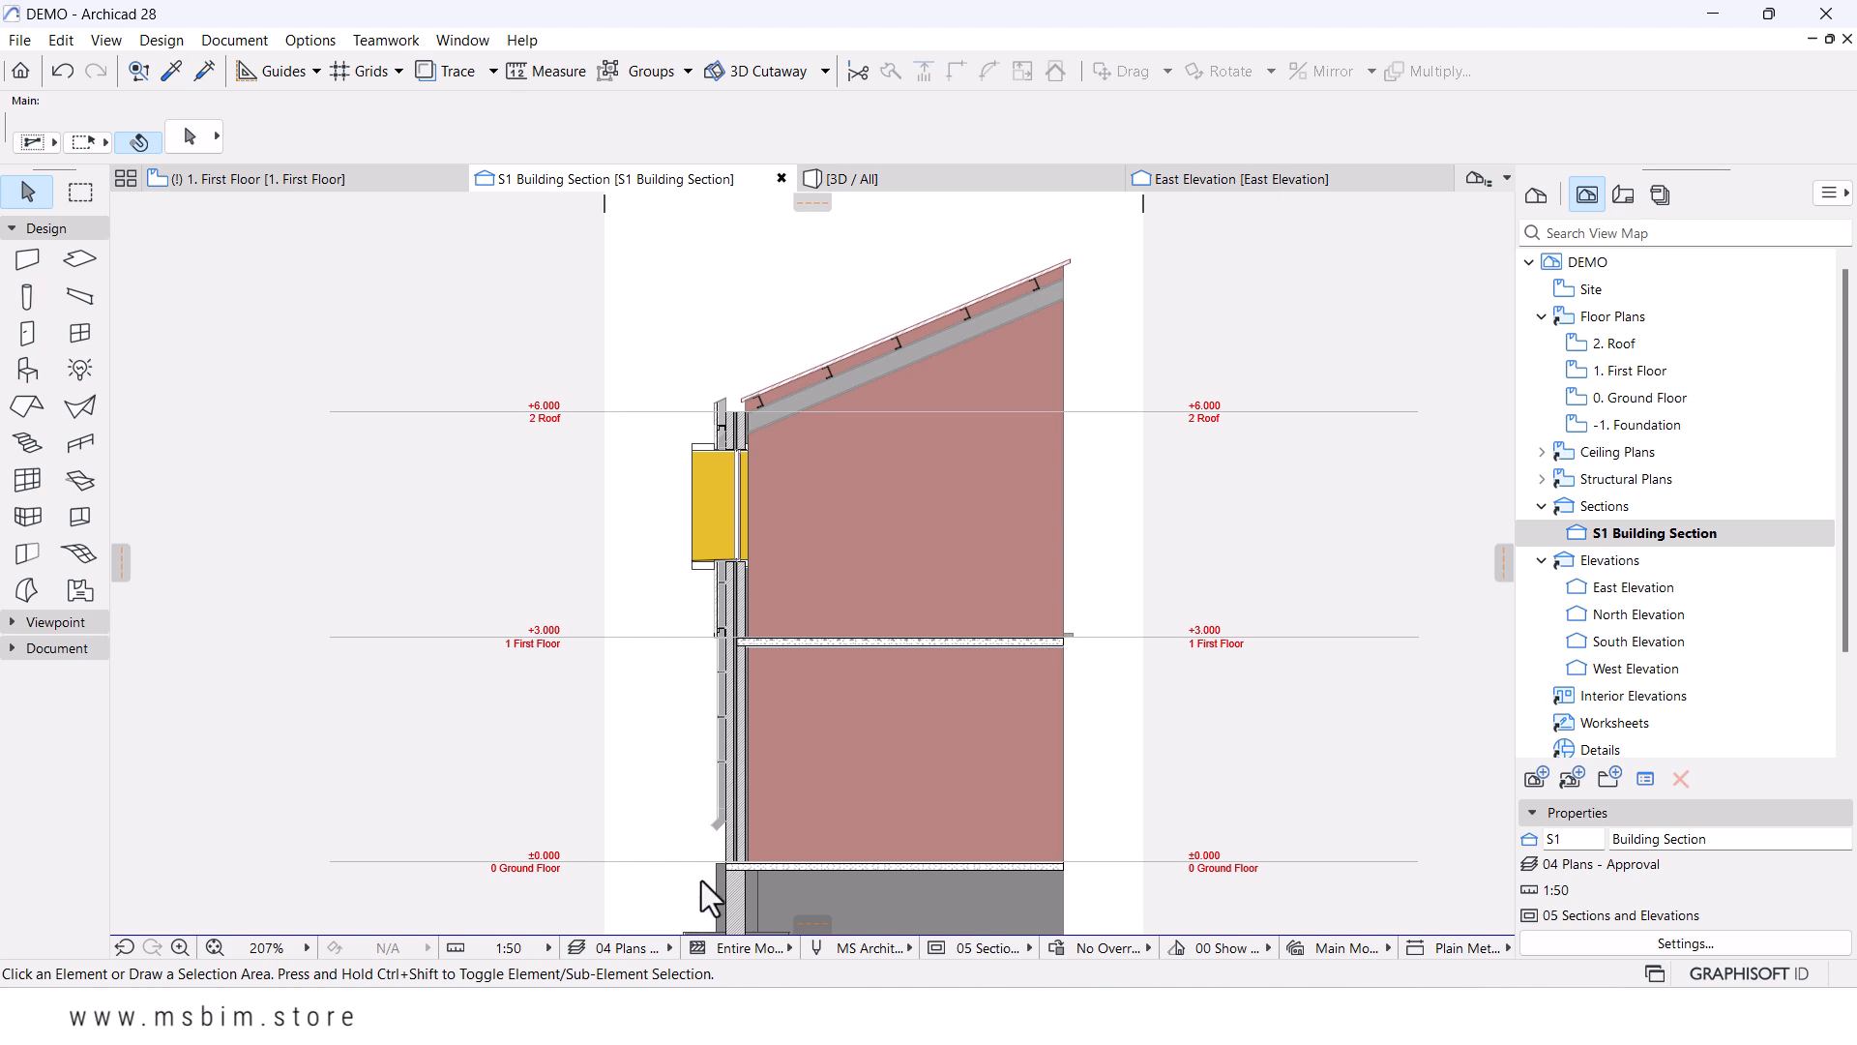
scroll(642, 725, "down", 3)
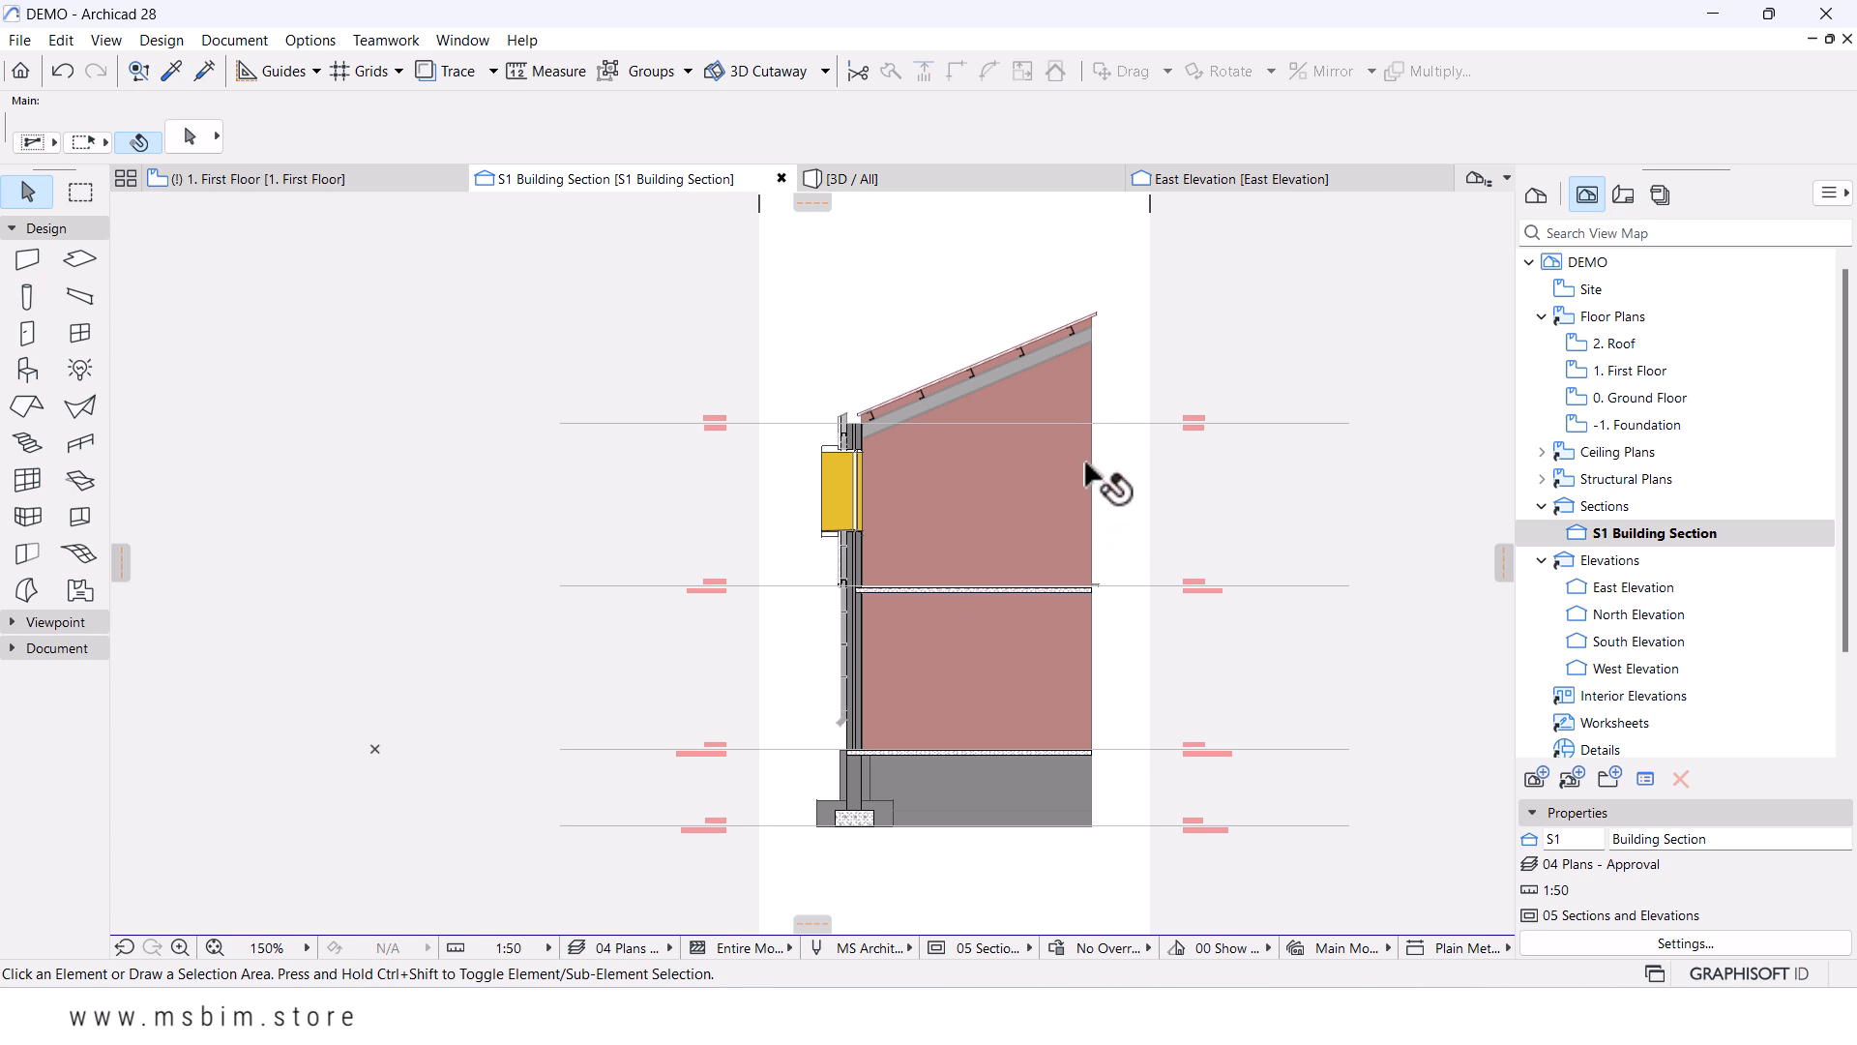
- Narrow the S1 Building Section by moving its right boundary into the building and its left boundary closer to the facade
left_click(1149, 465)
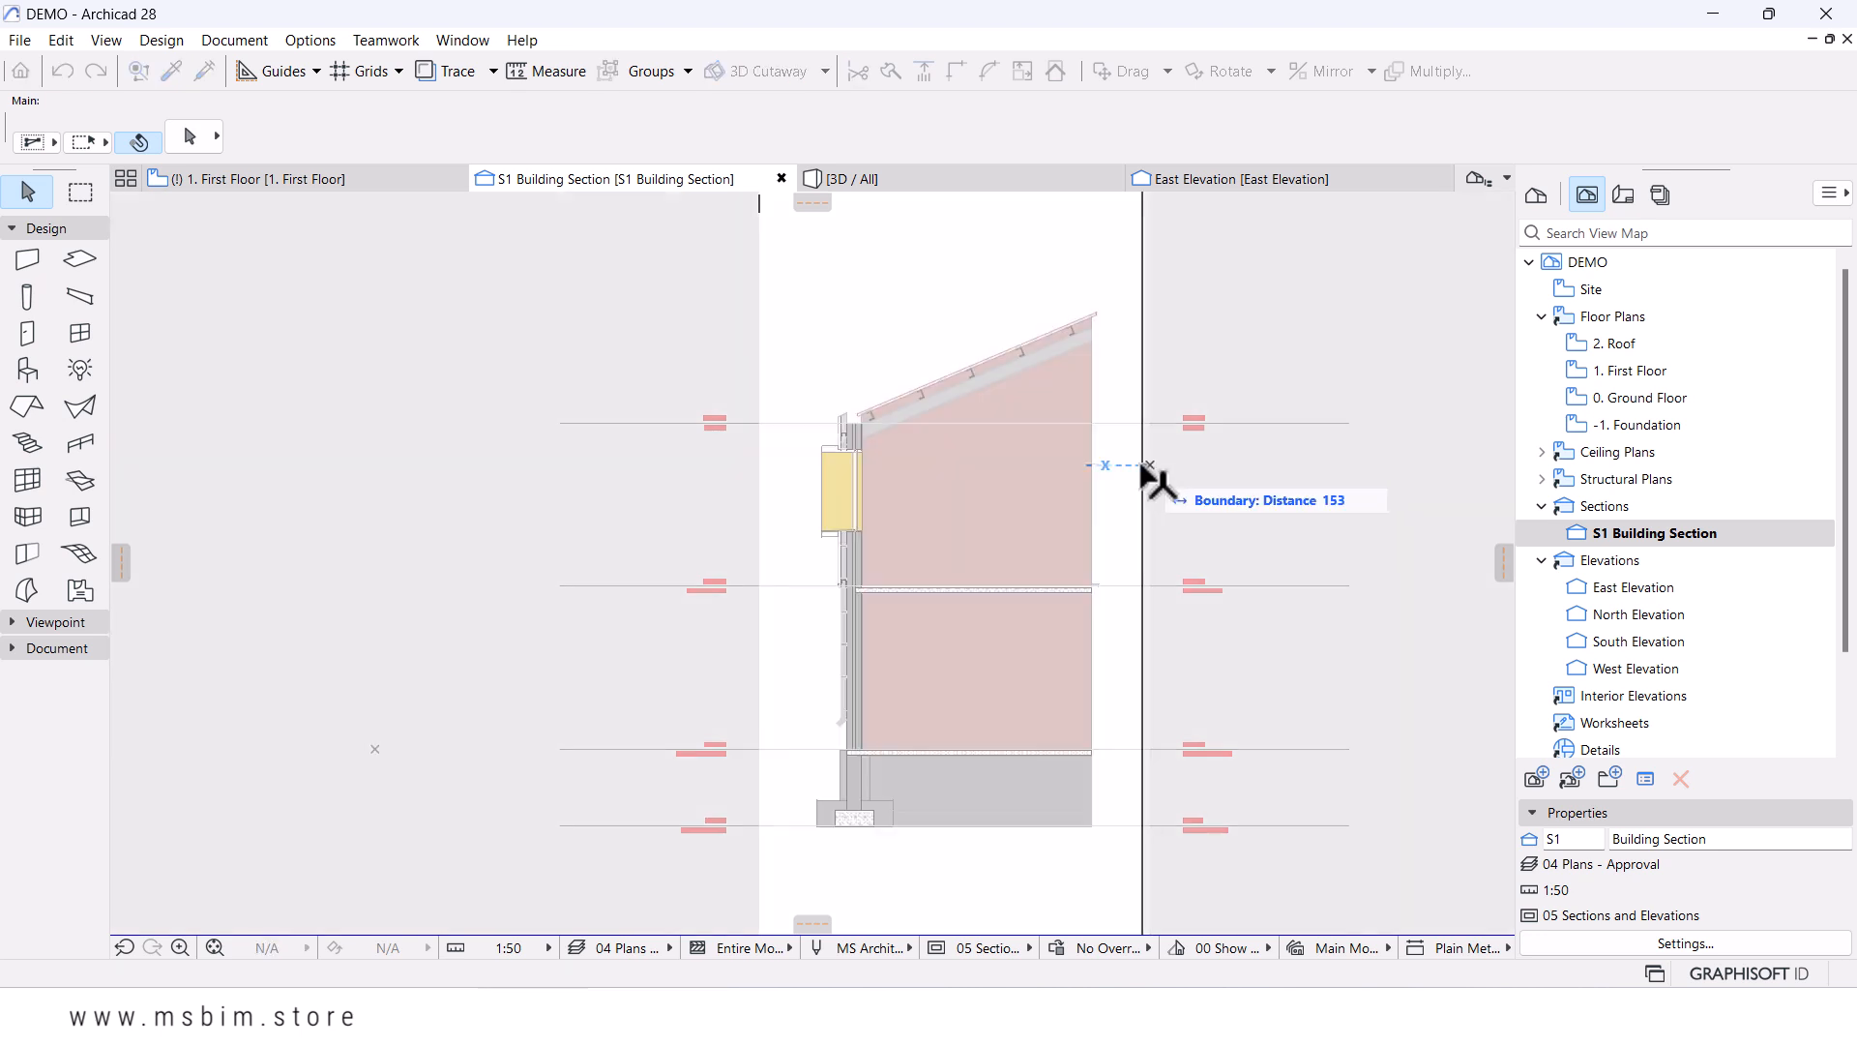
left_click(959, 473)
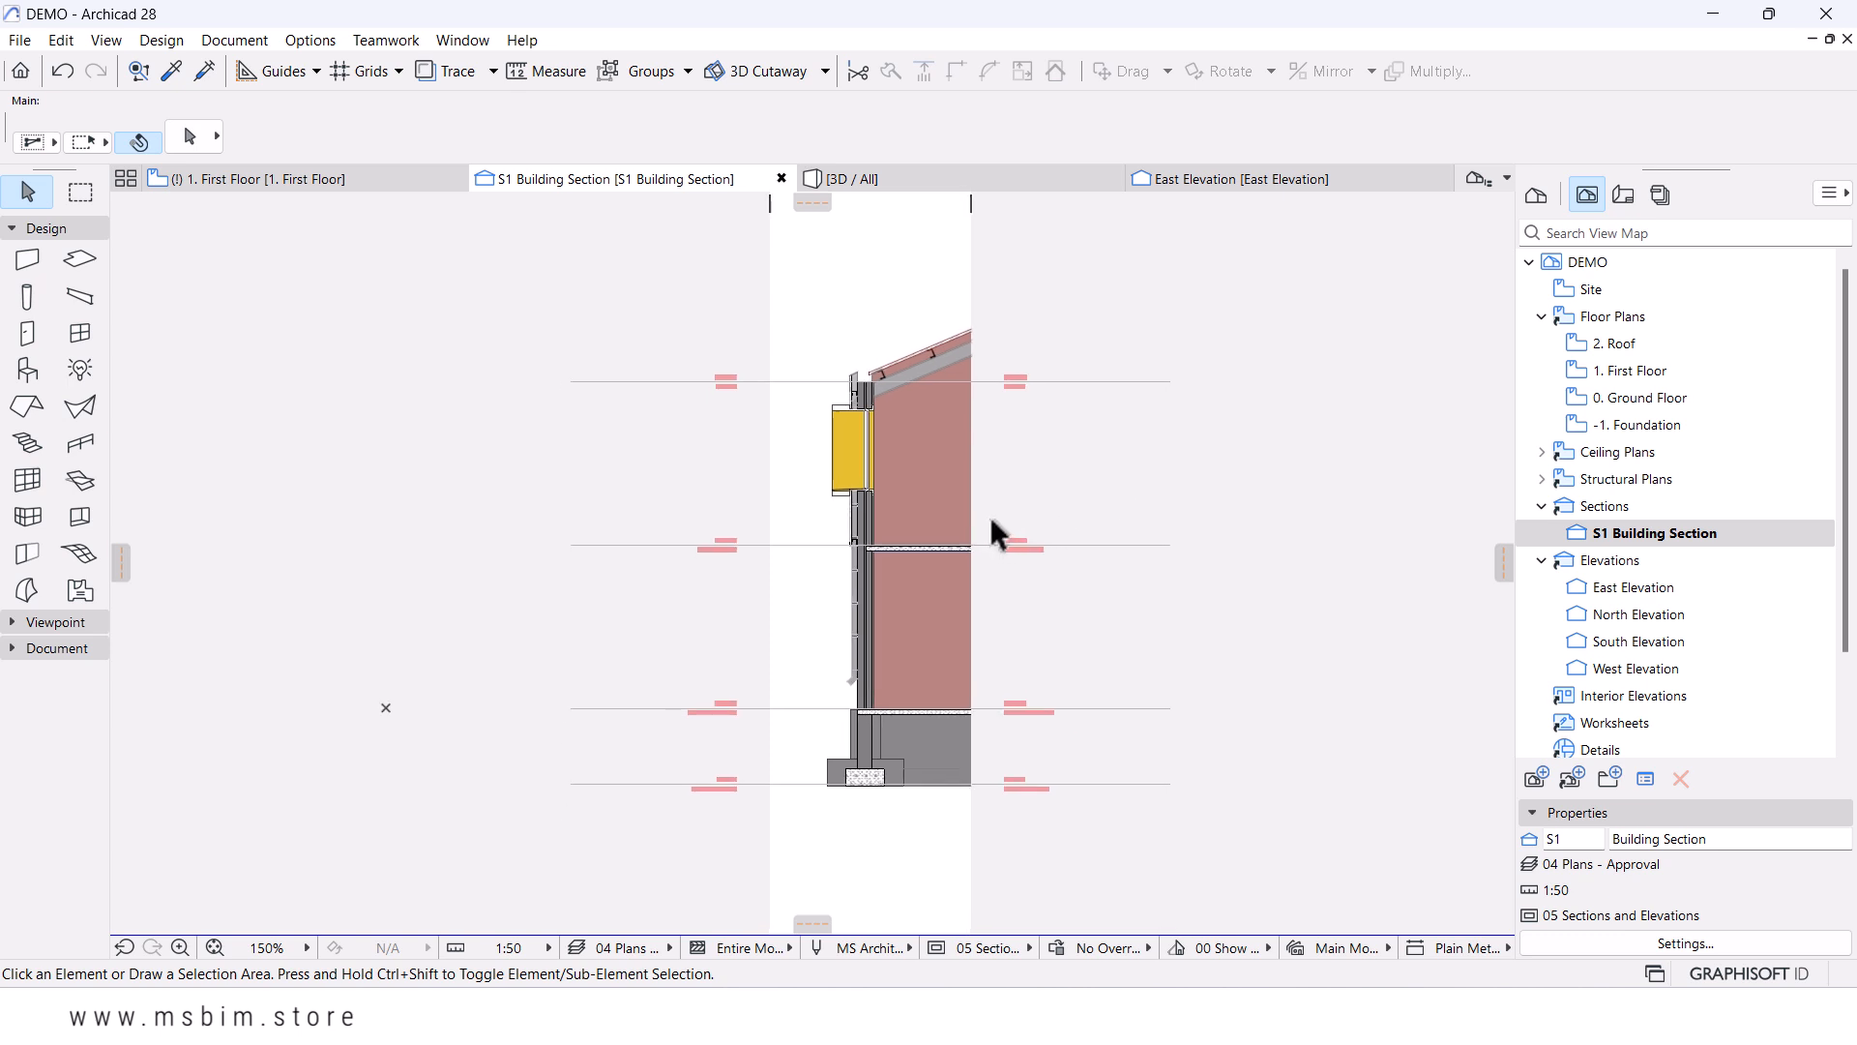
scroll(974, 520, "up", 1)
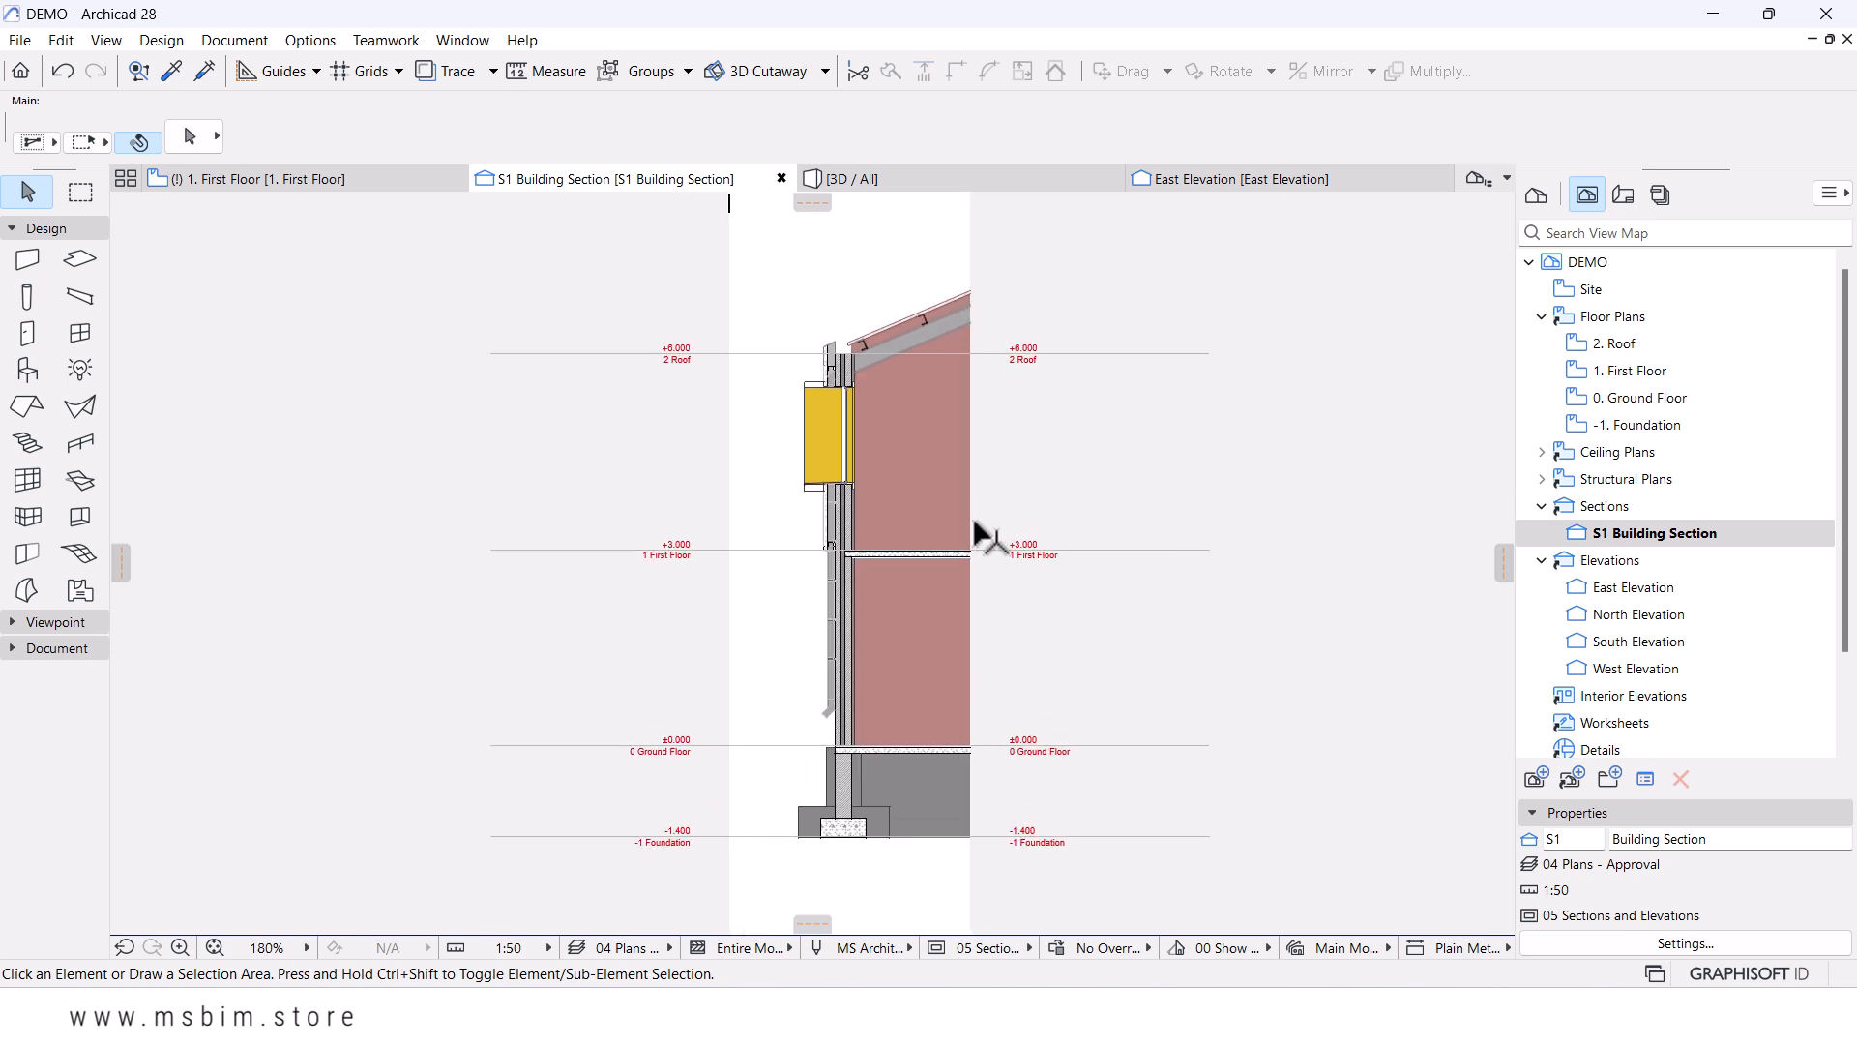
left_click(730, 466)
left_click(779, 479)
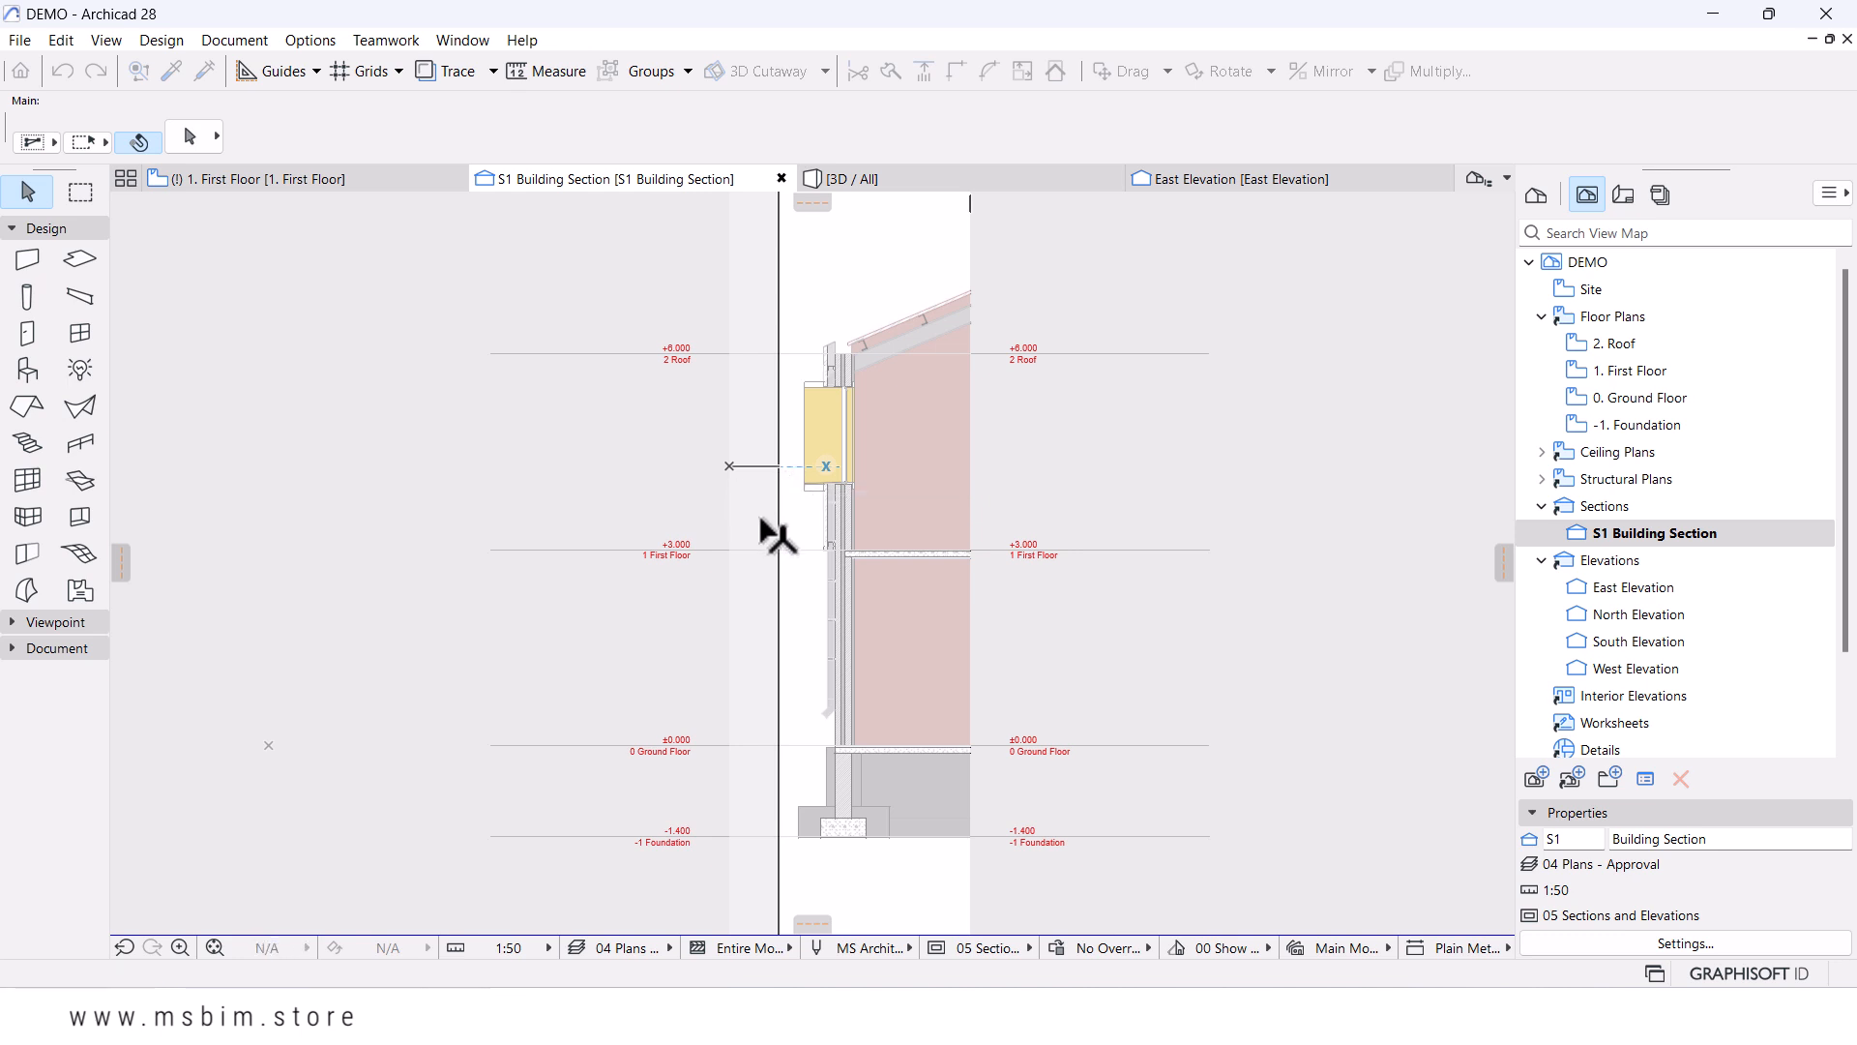
scroll(898, 371, "up", 1)
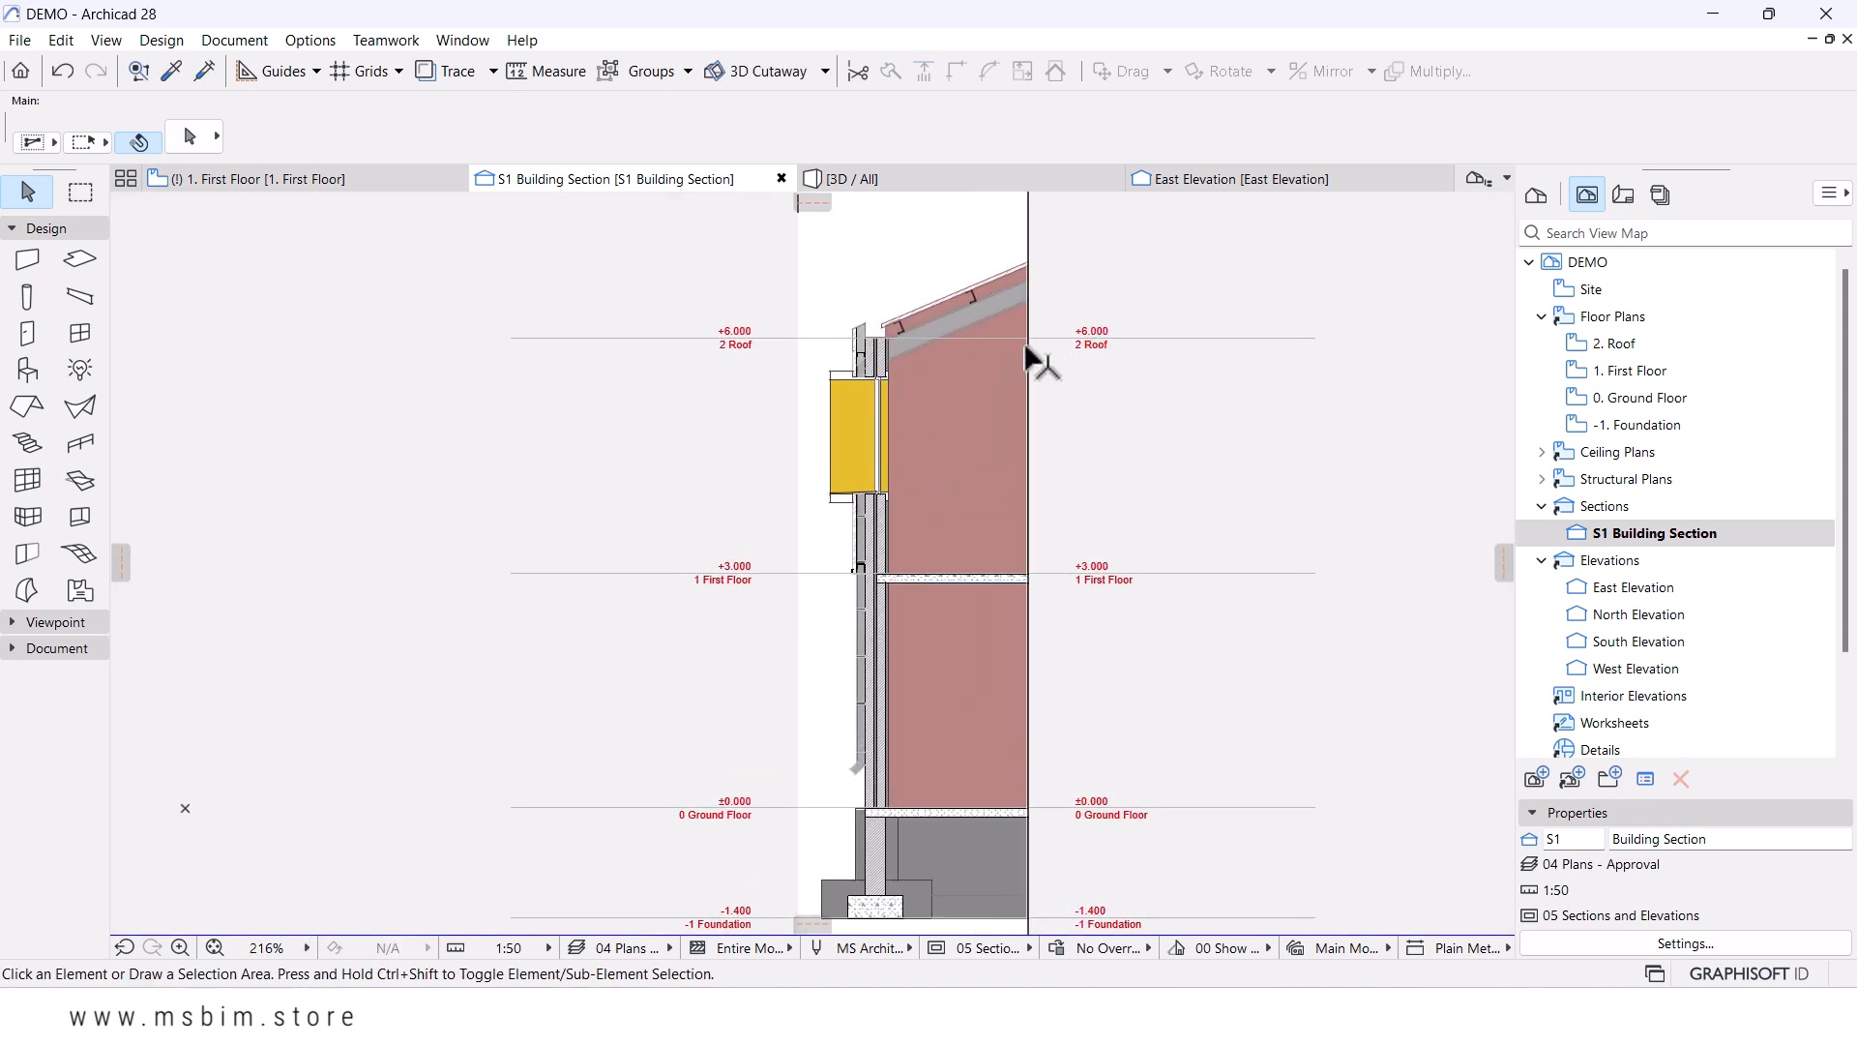
- On the First Floor plan, select the S1 section marker and turn off story level markers at the section's left end
left_click(259, 181)
scroll(803, 483, "up", 4)
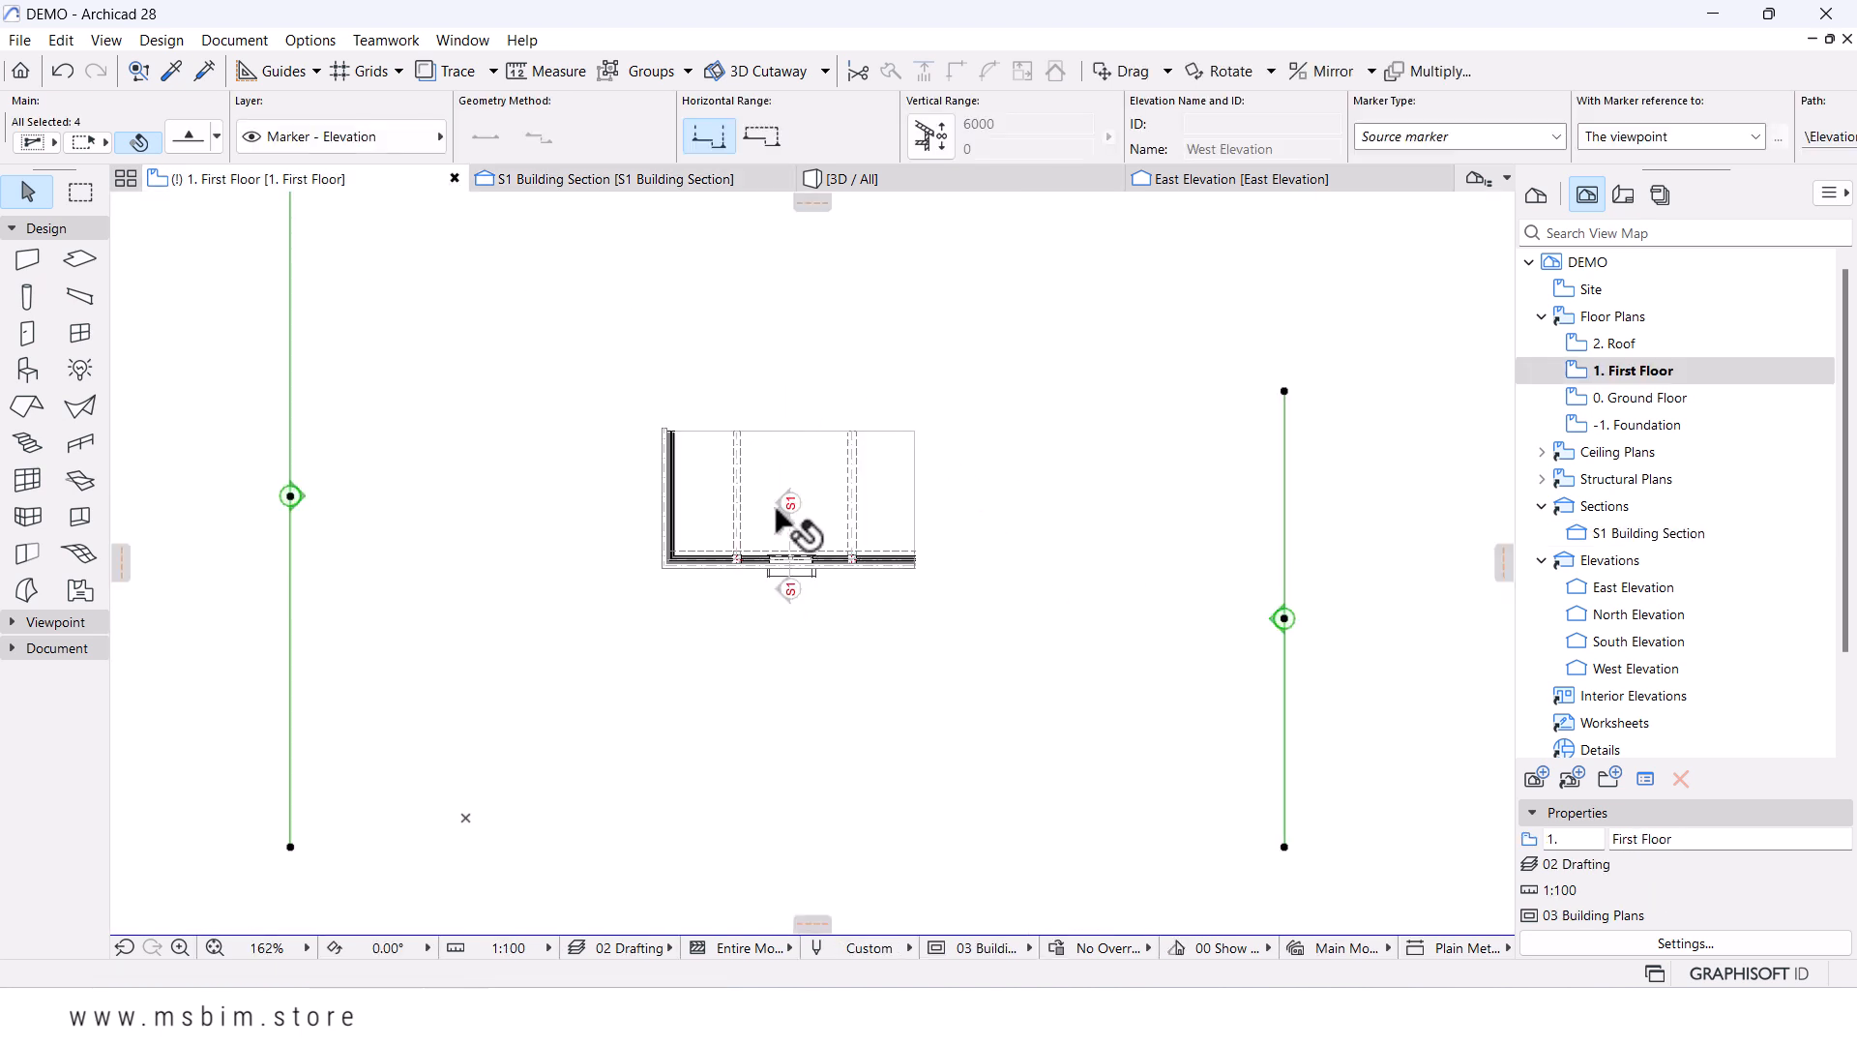
left_click(797, 478)
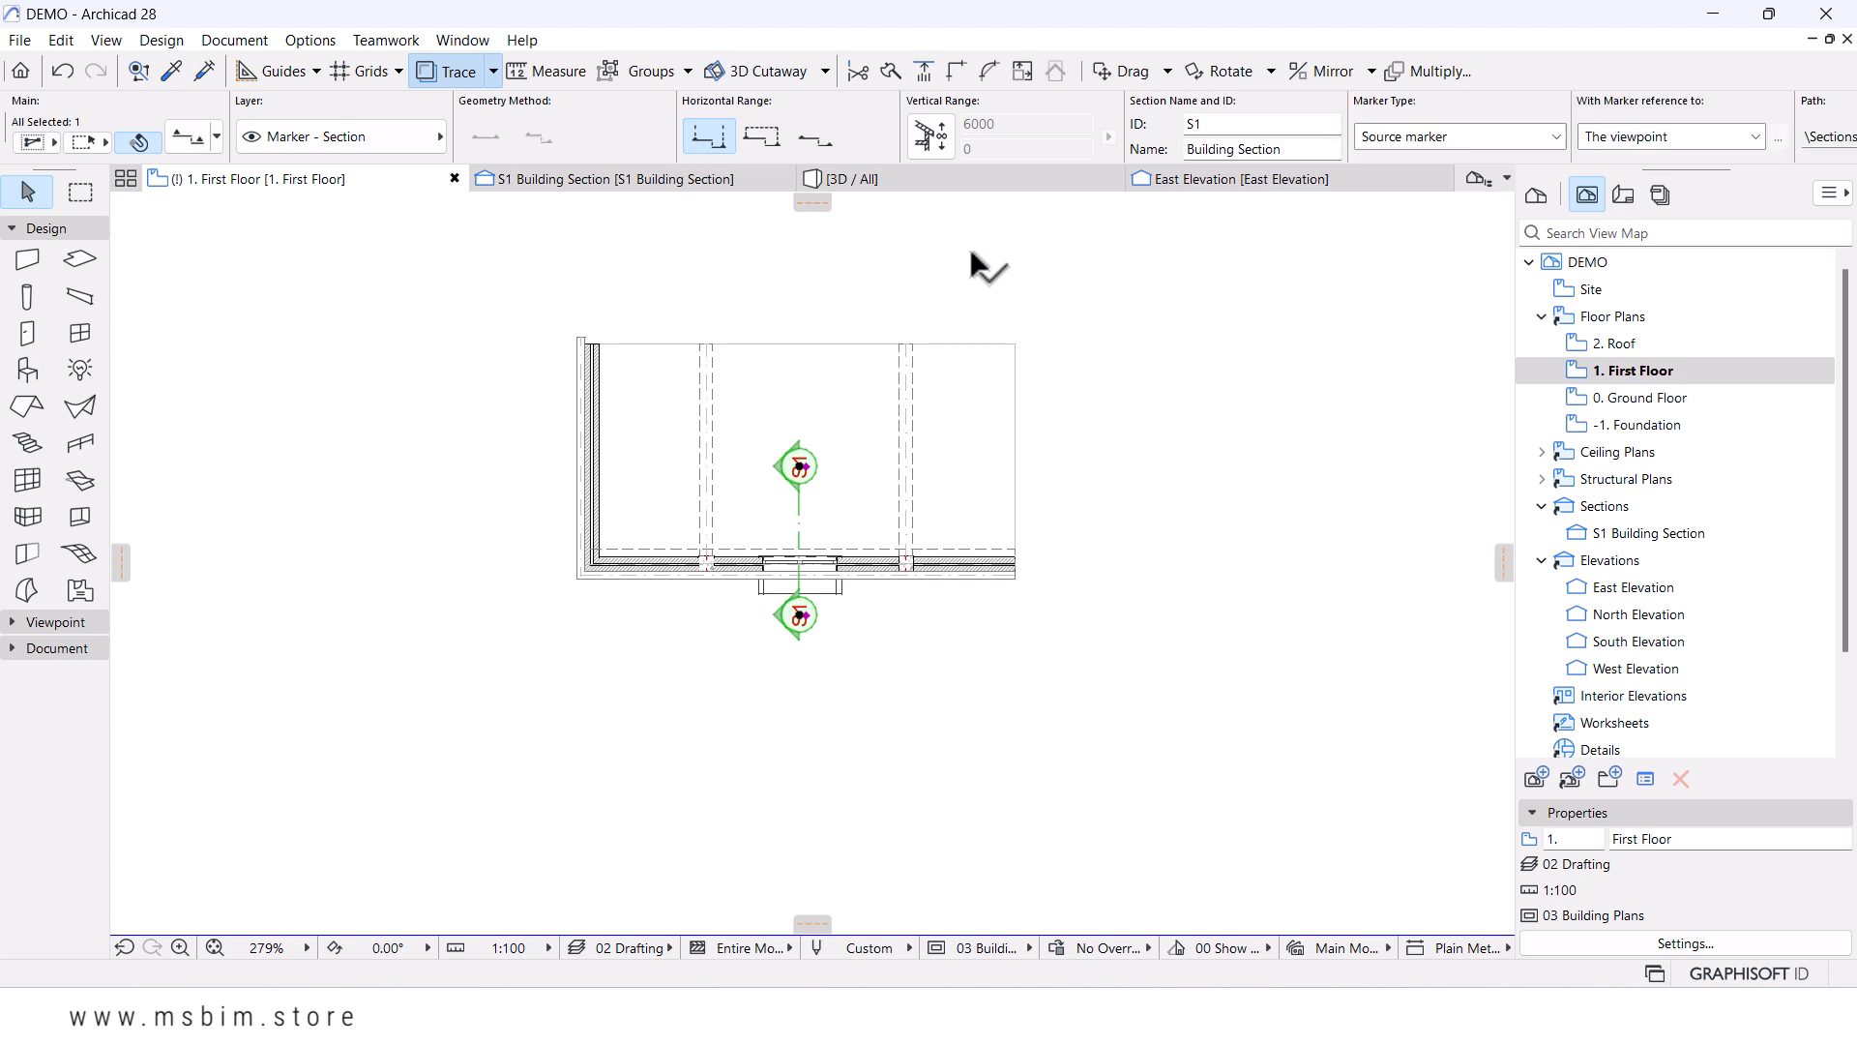
right_click(973, 255)
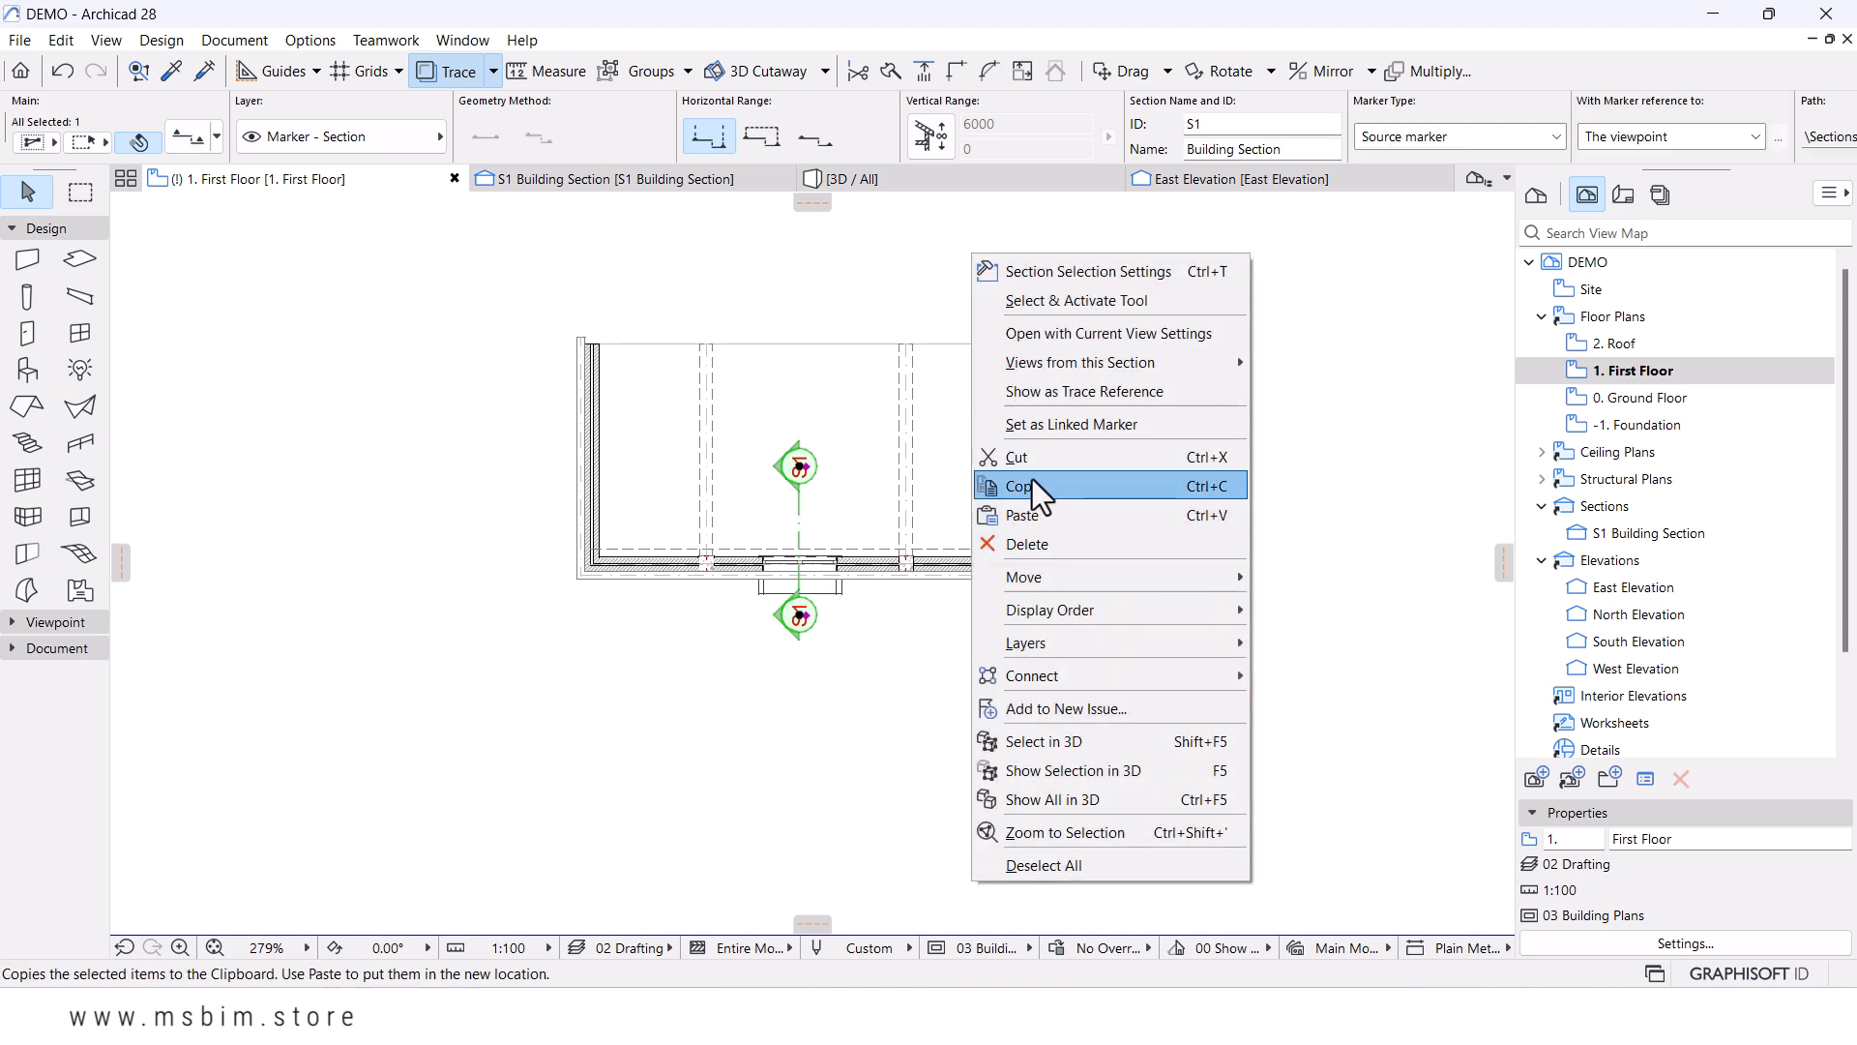
left_click(712, 311)
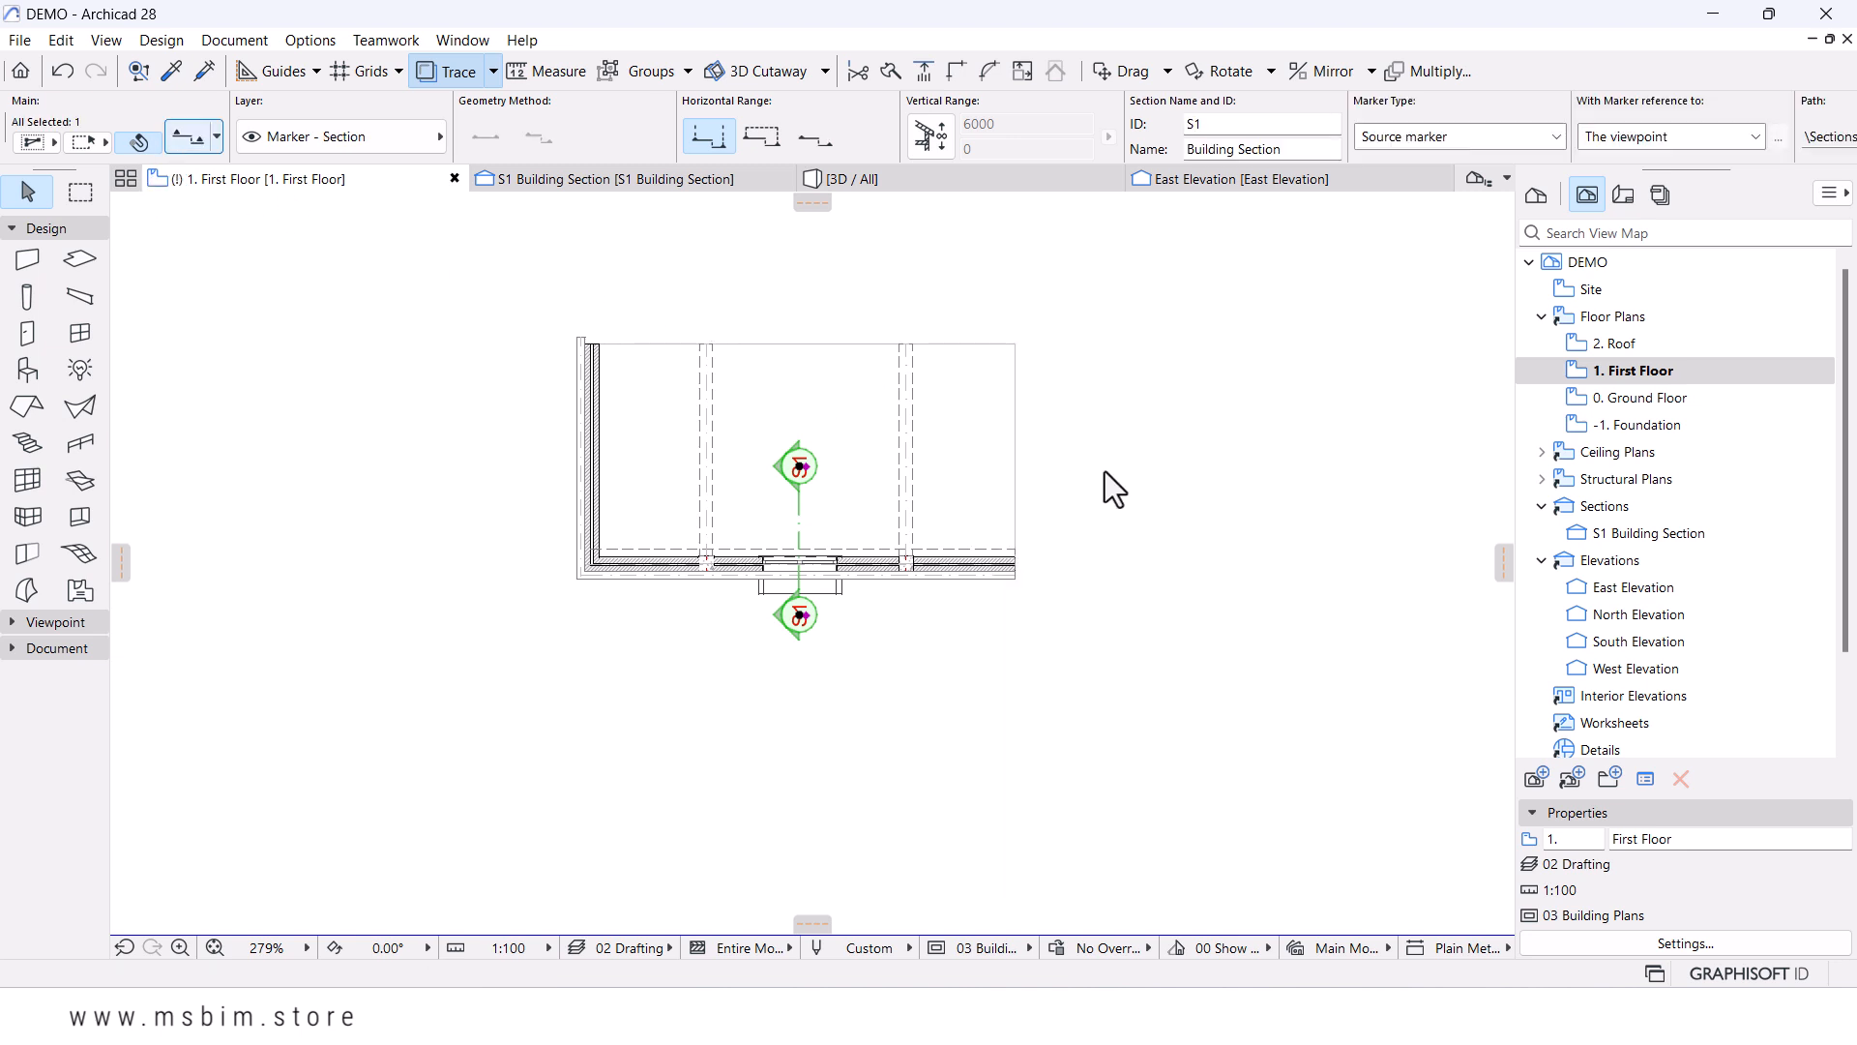
key("ctrl+t")
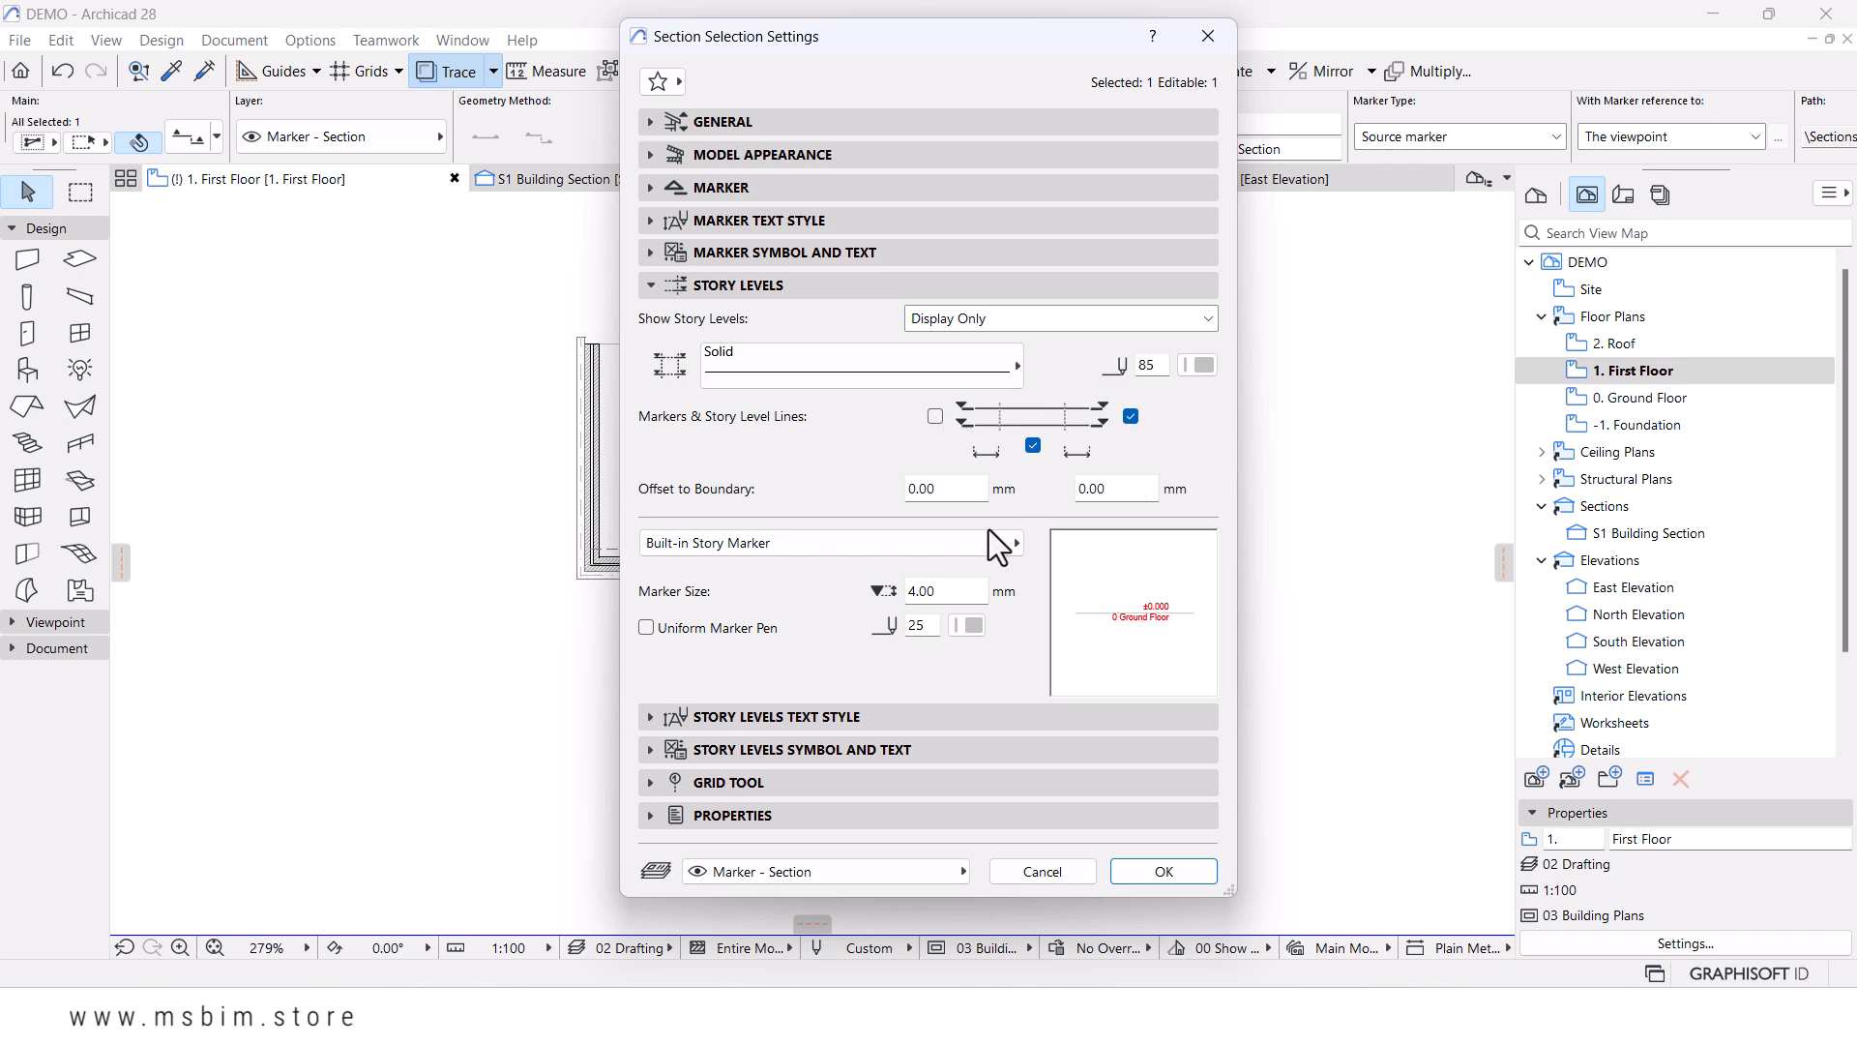
left_click(1151, 875)
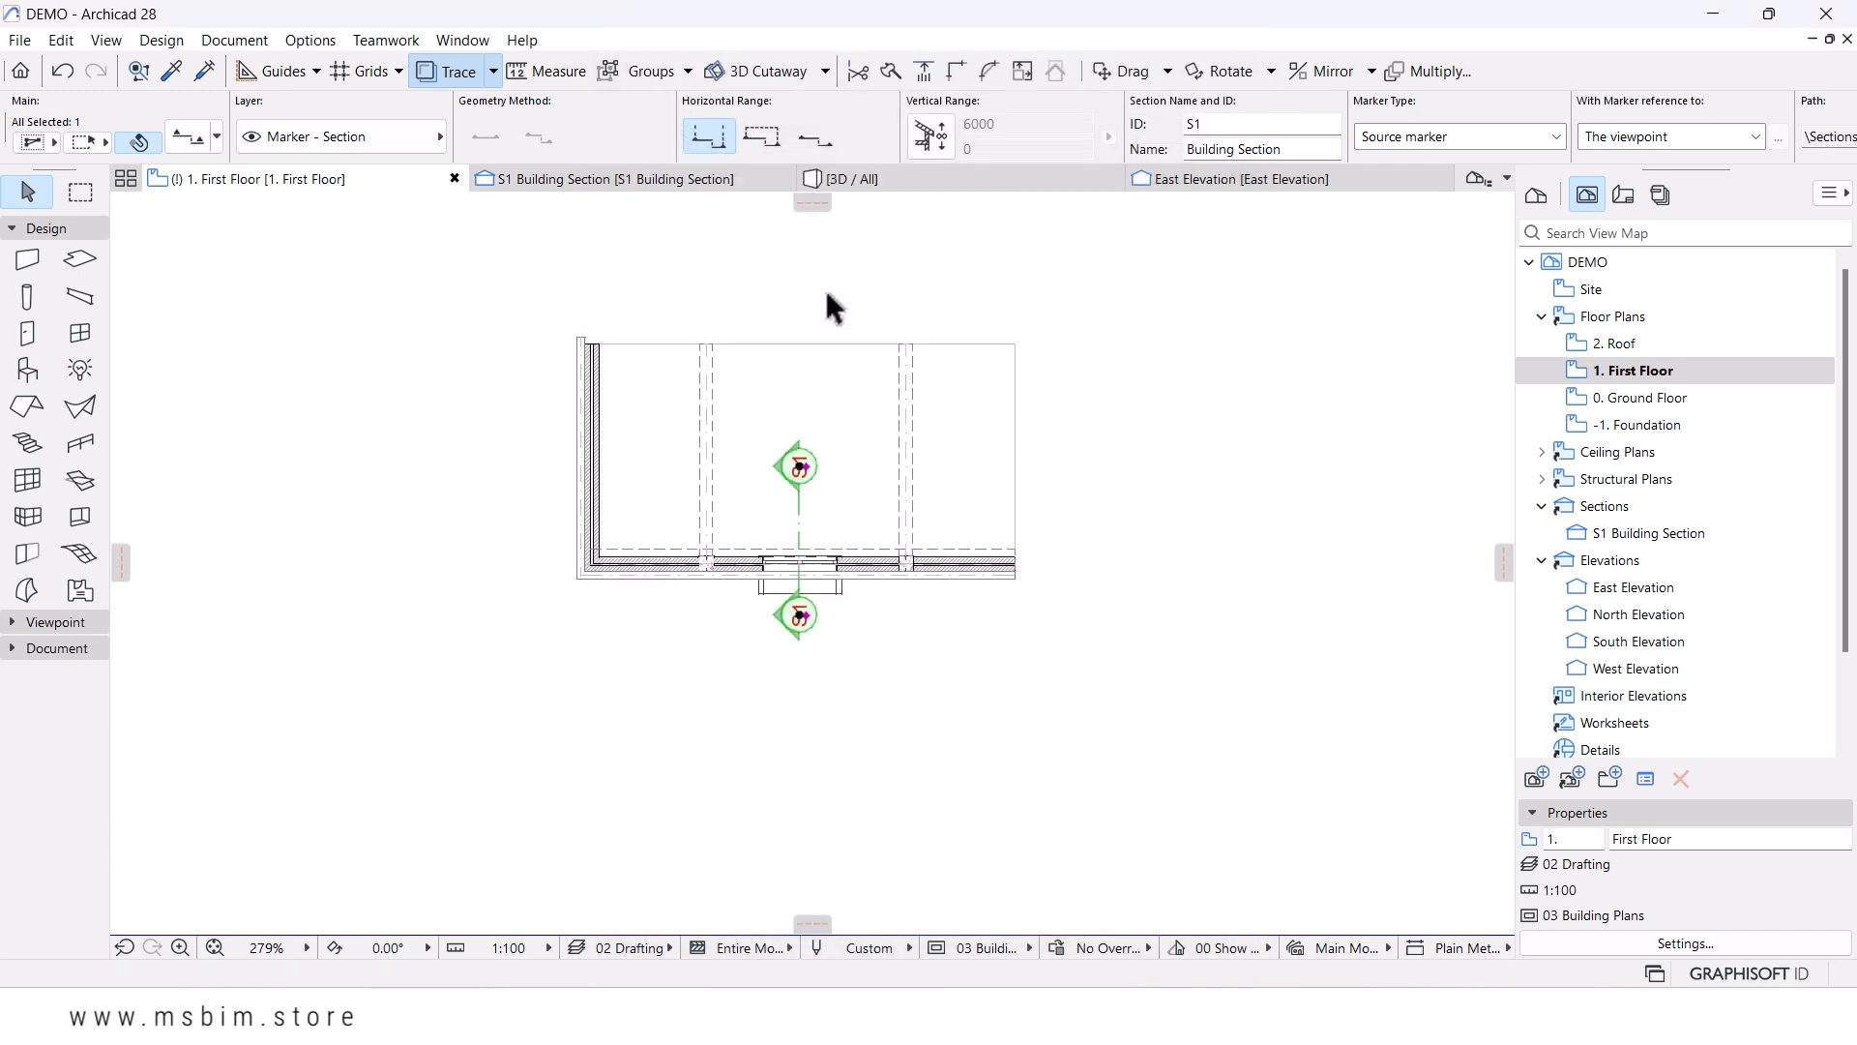
left_click(652, 181)
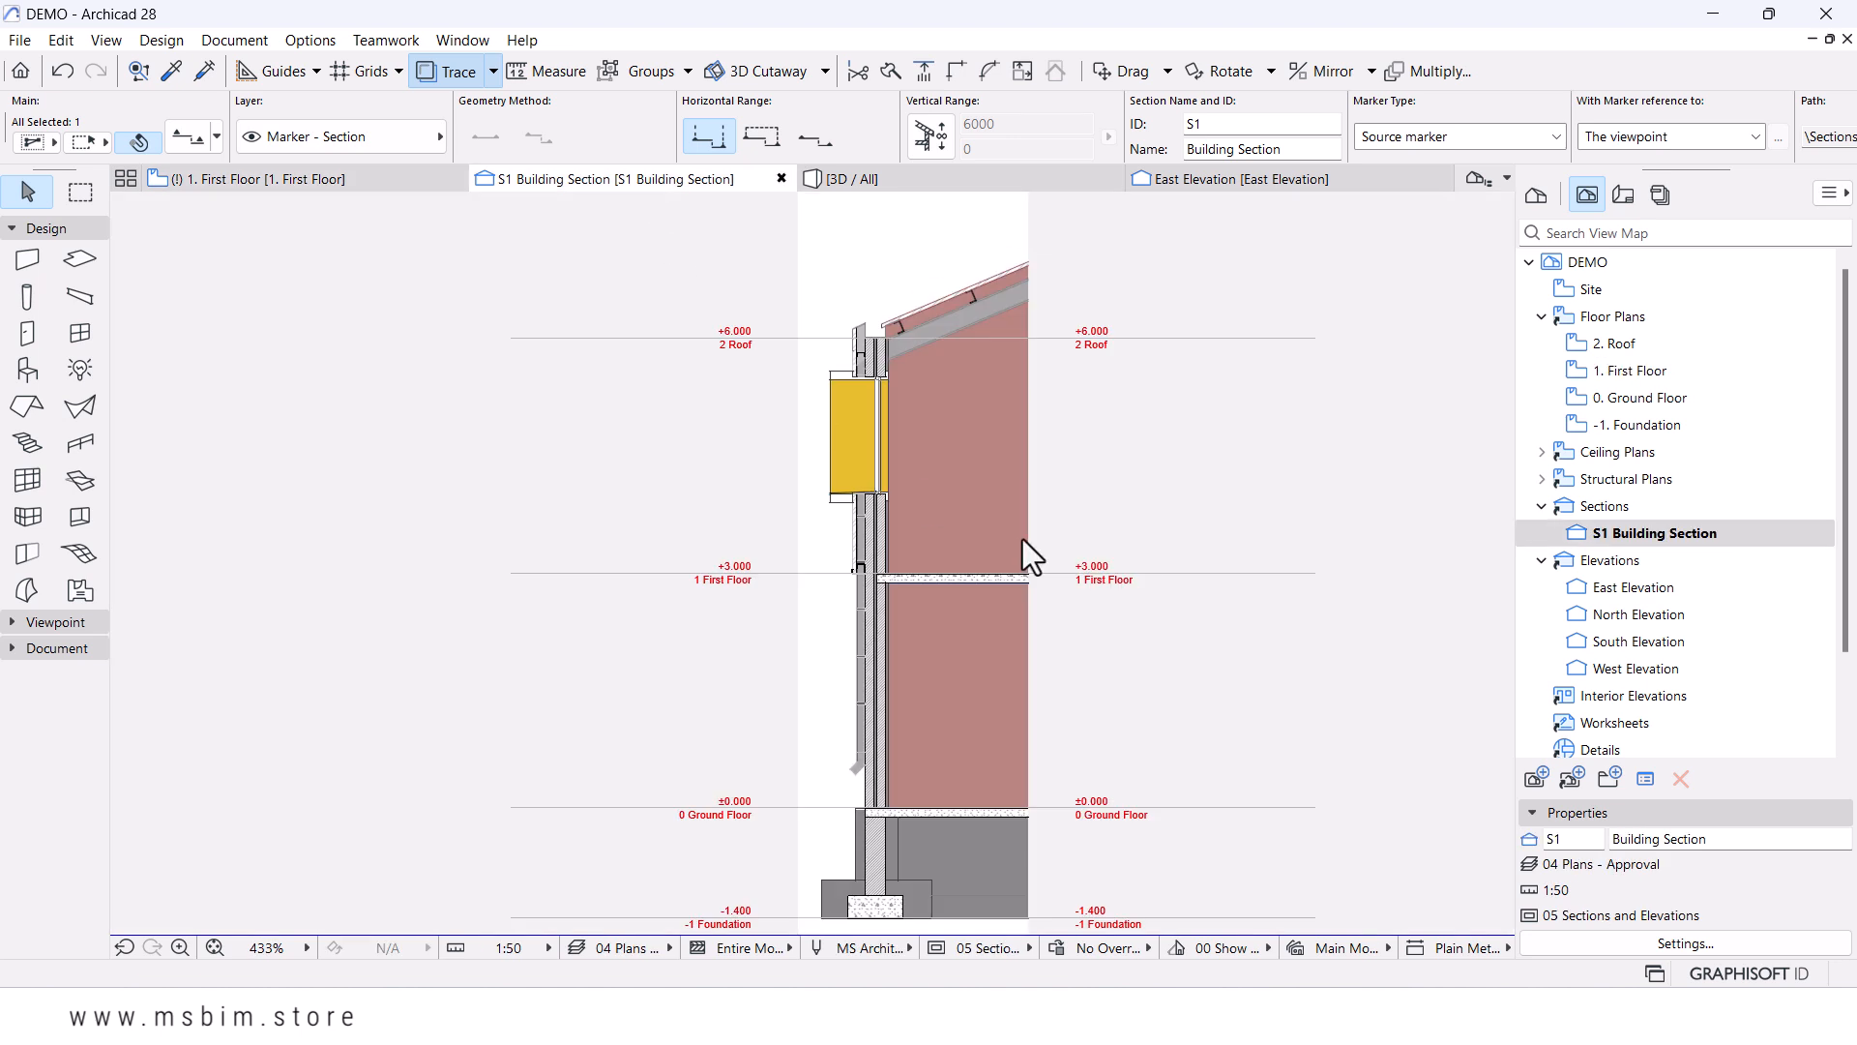
- Examine the story level lines, facade wall and roof edge across the S1 Building Section
scroll(1000, 447, "down", 2)
middle_click_drag(862, 517, 864, 493)
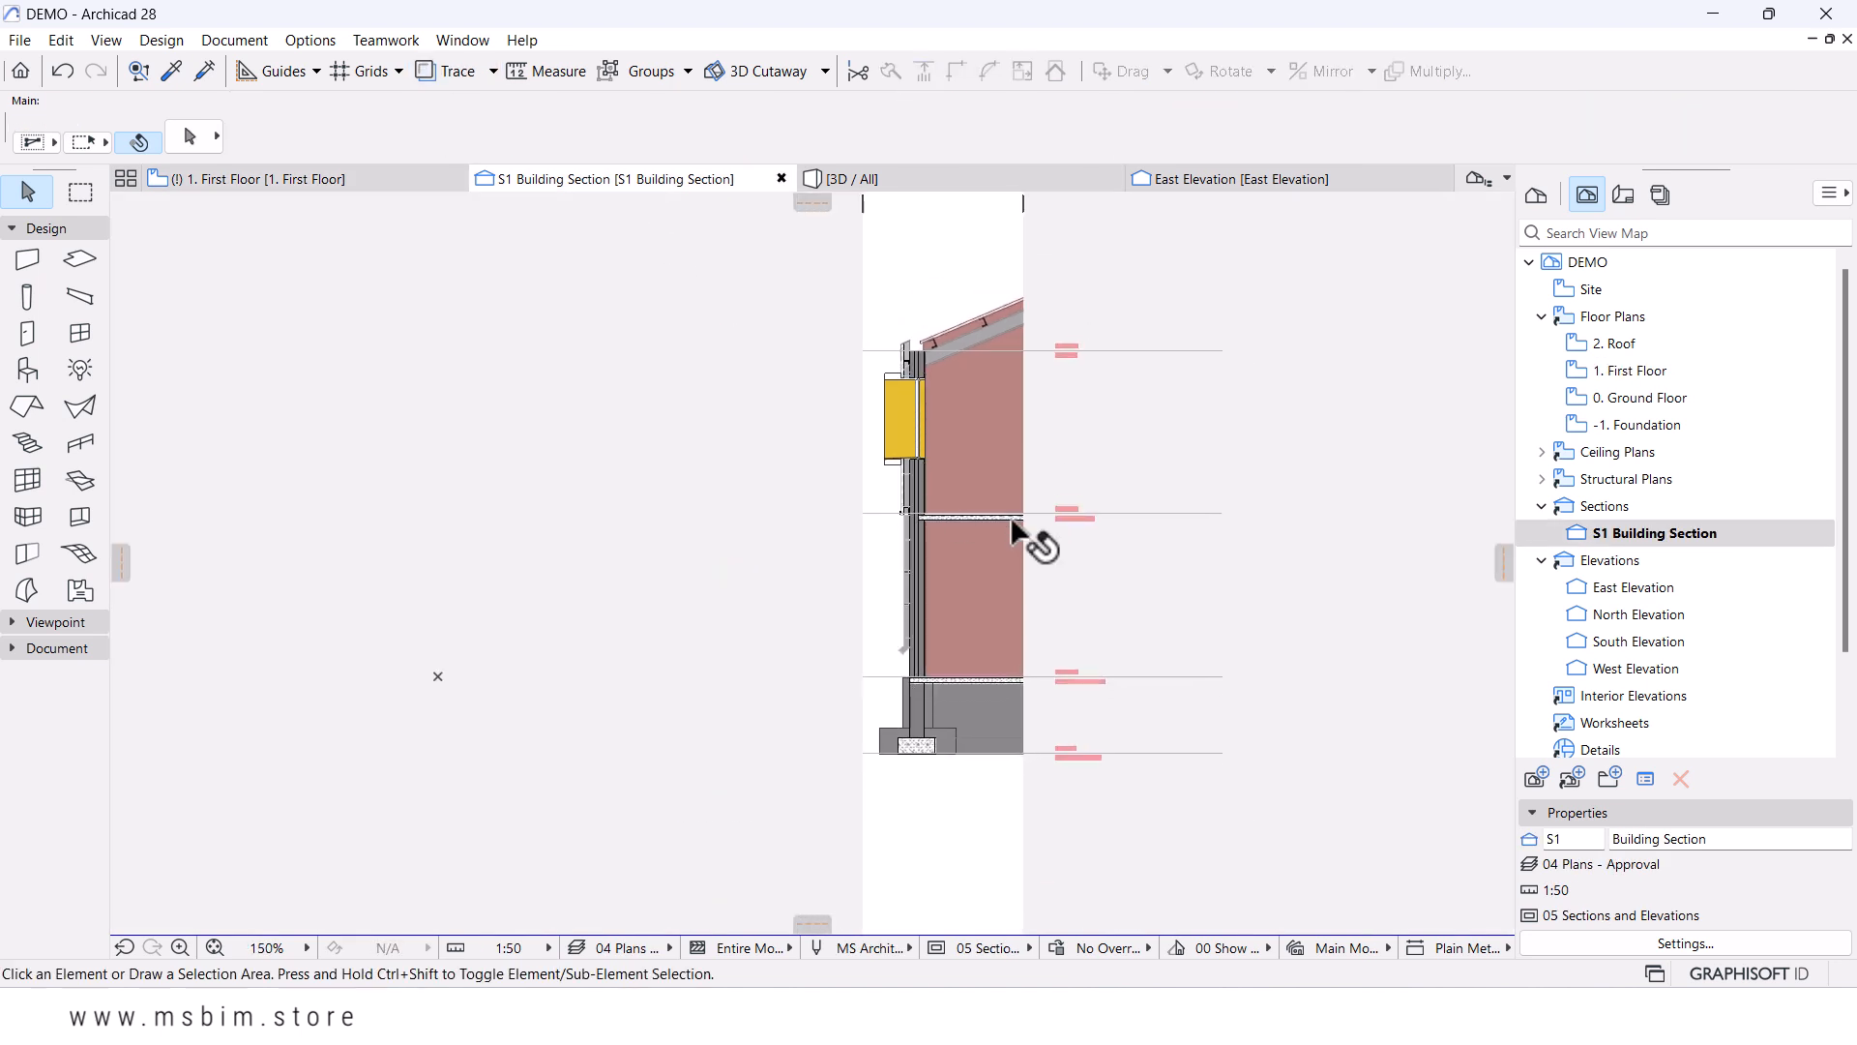
scroll(1024, 523, "up", 2)
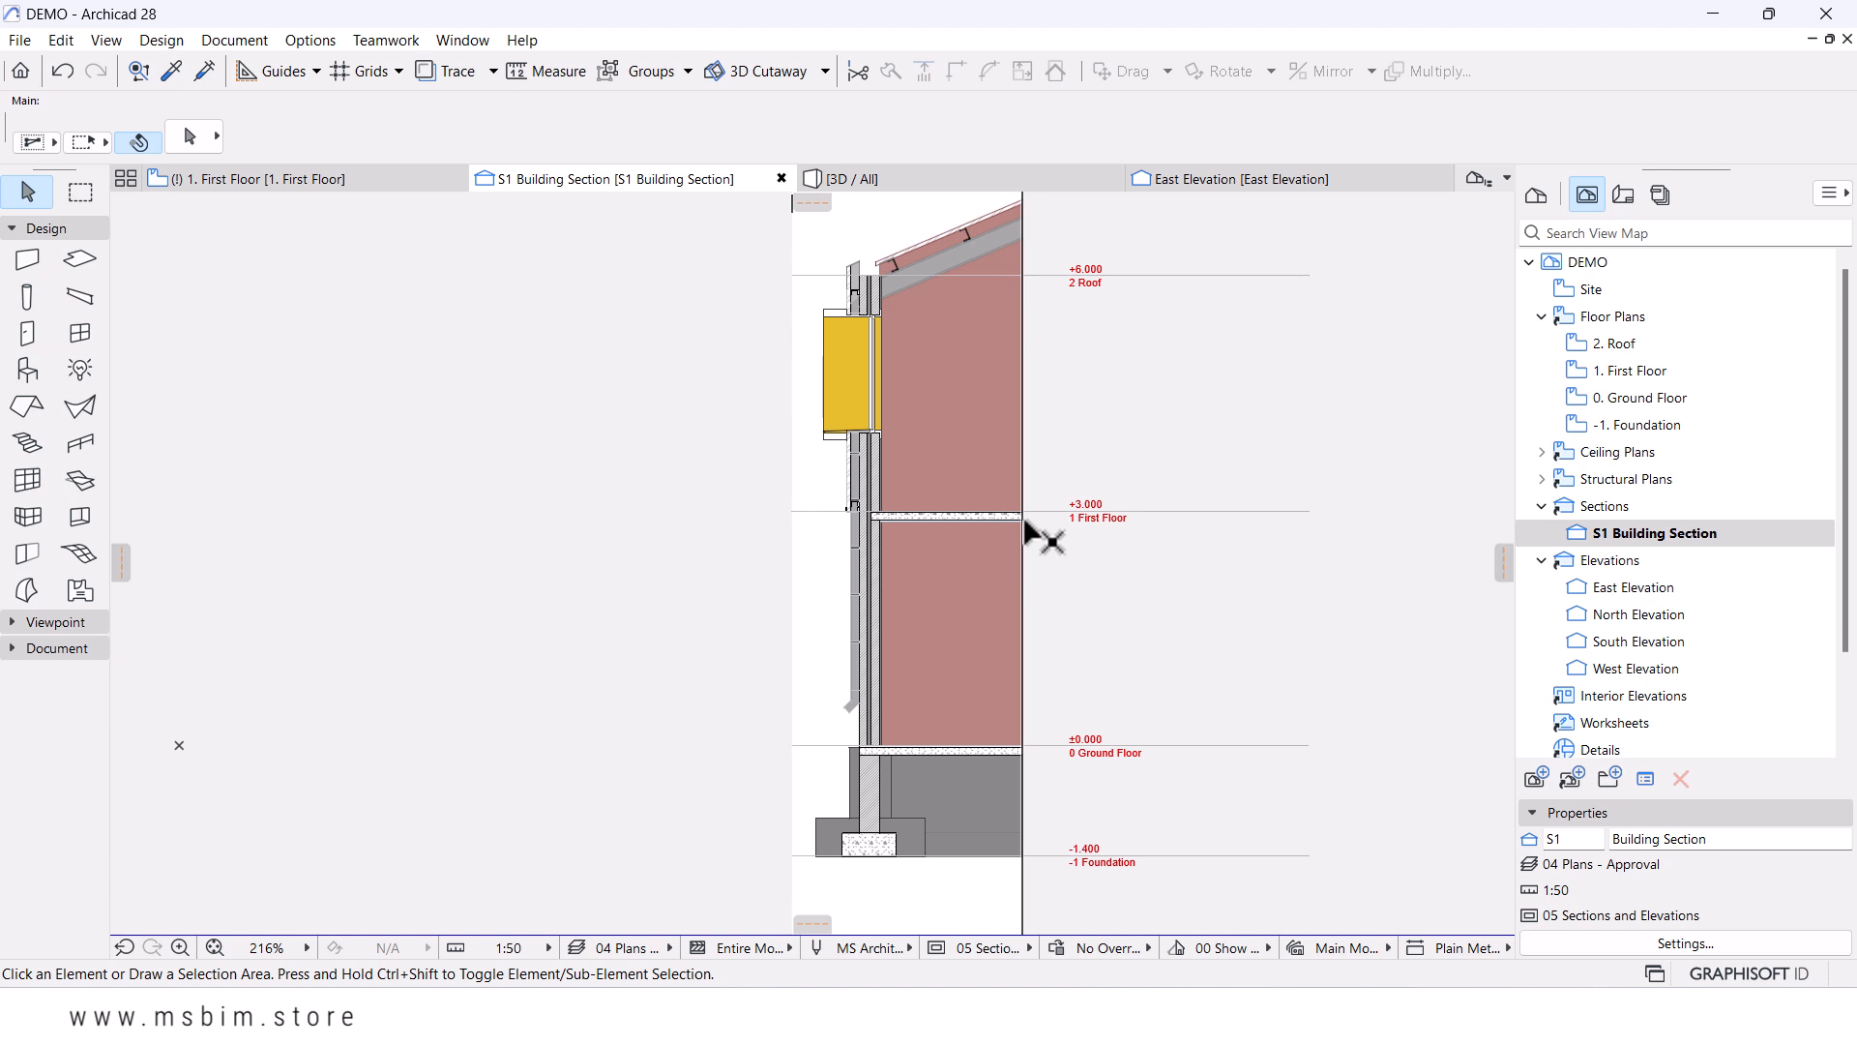
scroll(892, 531, "up", 1)
mouse_move(874, 523)
middle_mouse_down()
mouse_move(866, 489)
mouse_move(879, 513)
middle_mouse_up()
scroll(866, 489, "down", 1)
scroll(911, 253, "up", 1)
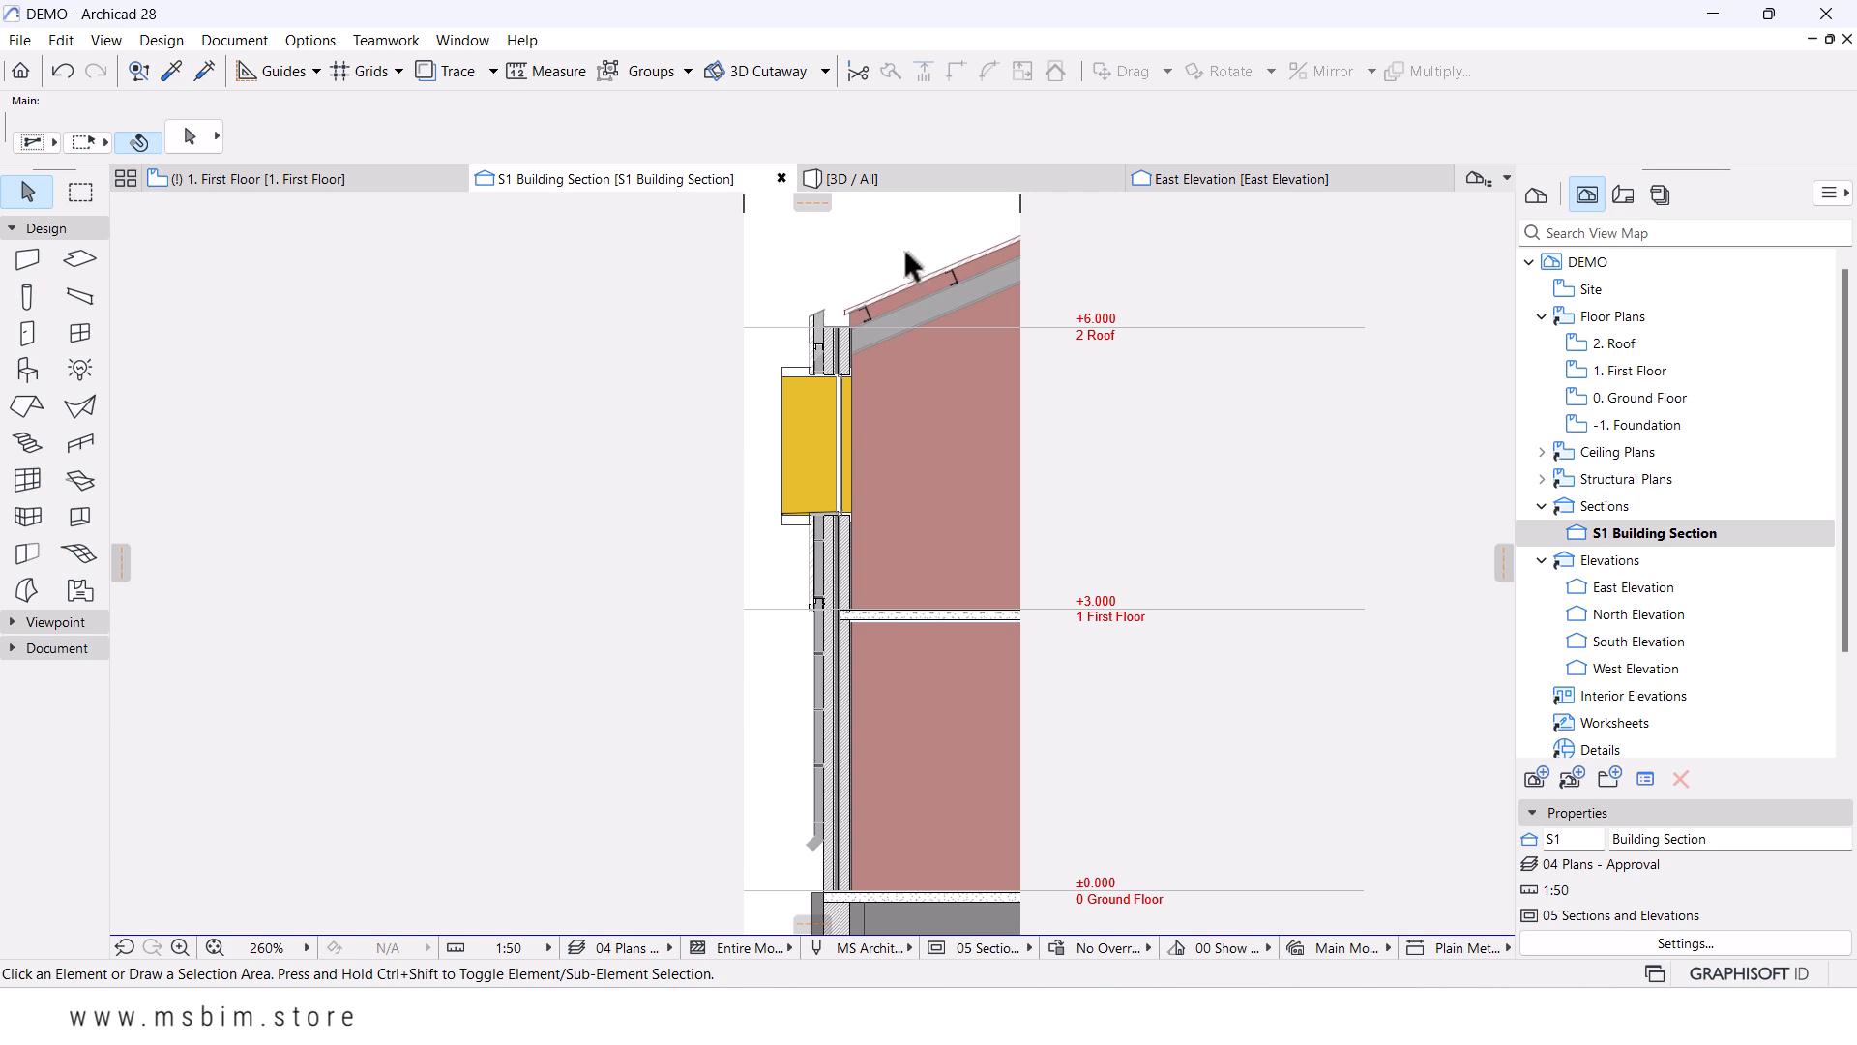
scroll(996, 483, "down", 3)
scroll(1002, 358, "up", 6)
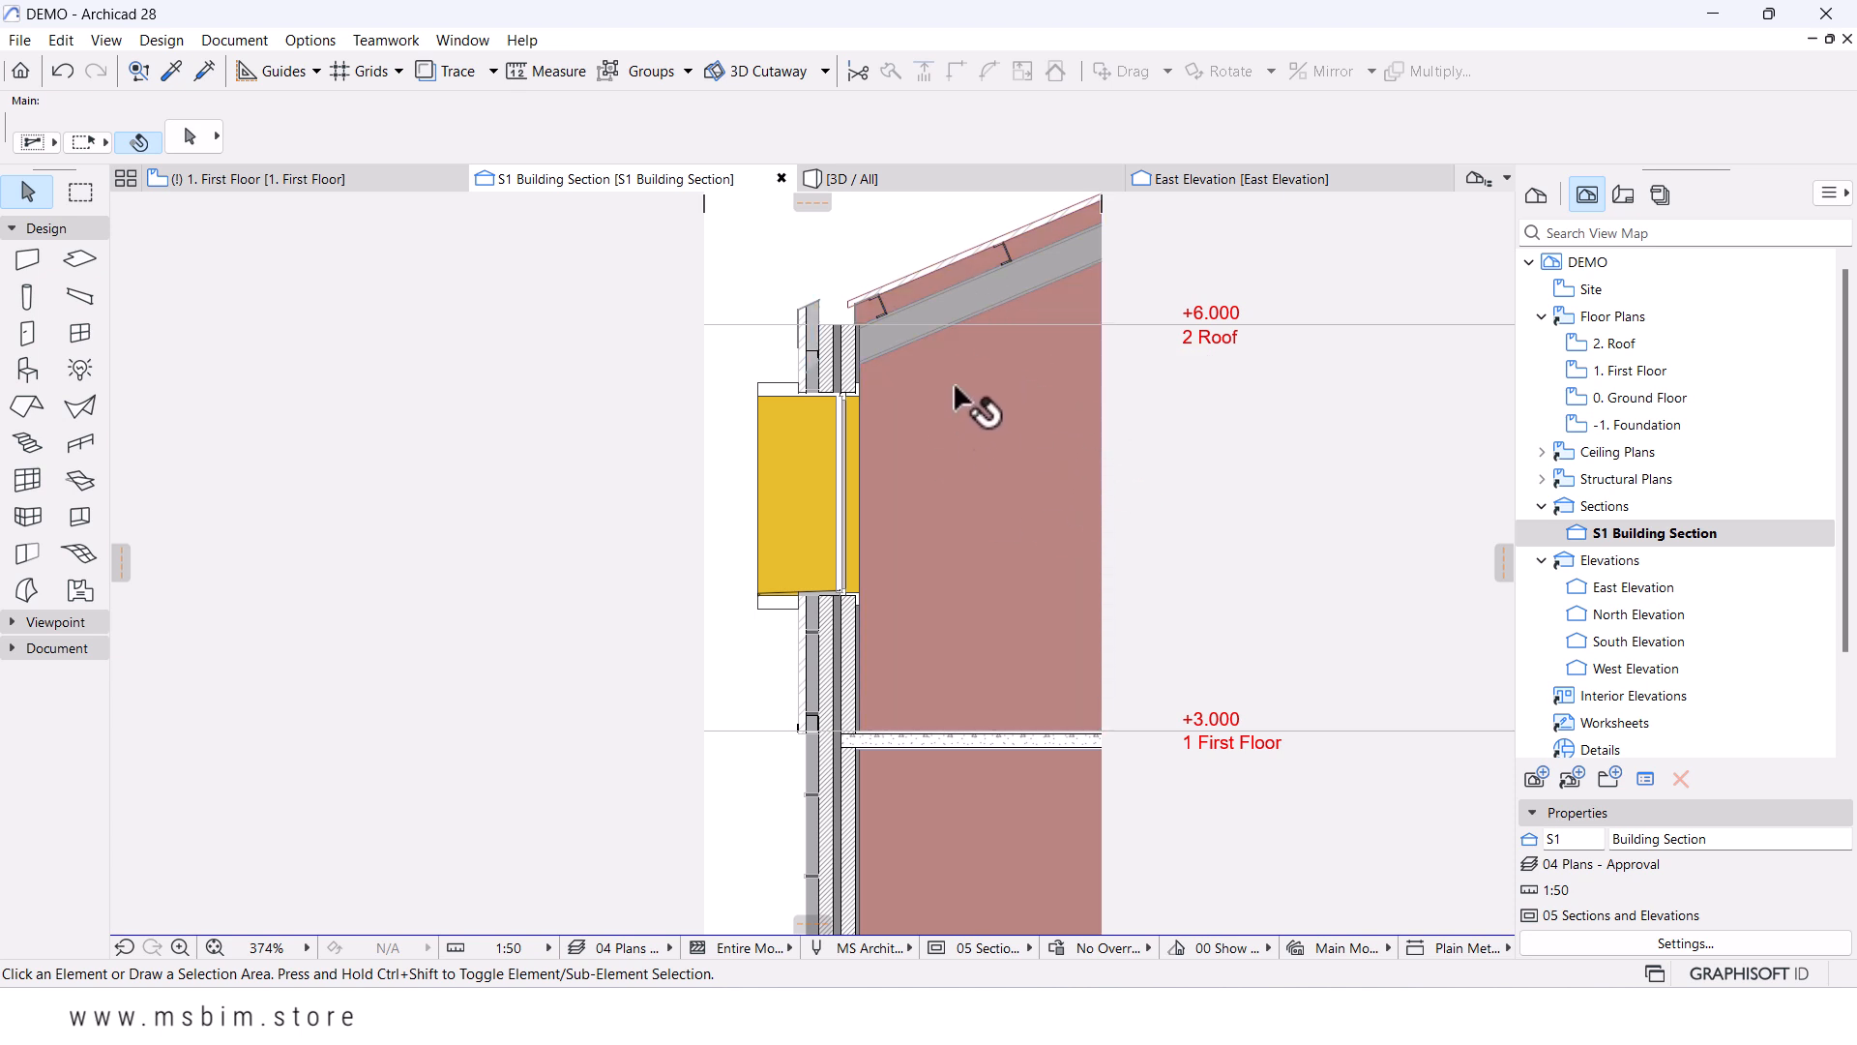
scroll(955, 421, "down", 4)
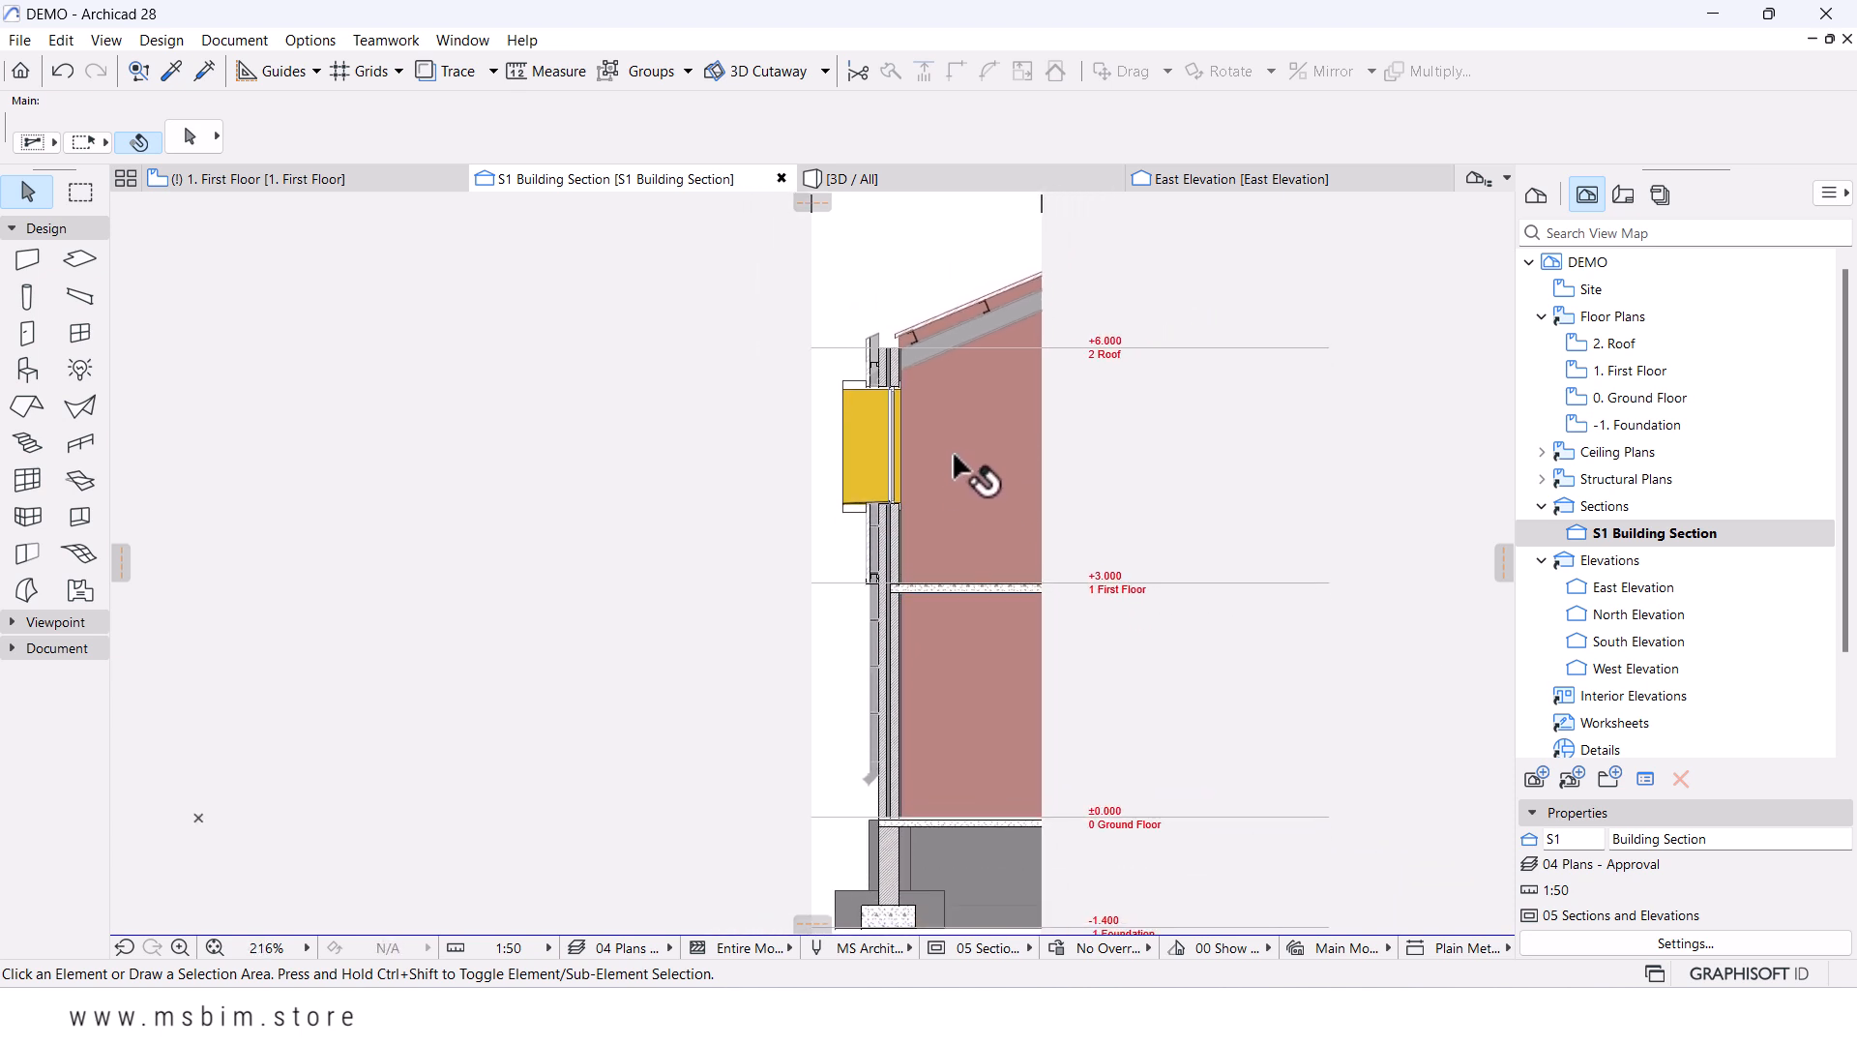
- Give the S1 section a limited horizontal range and pull its depth limit inside the building on the First Floor plan
left_click(986, 530)
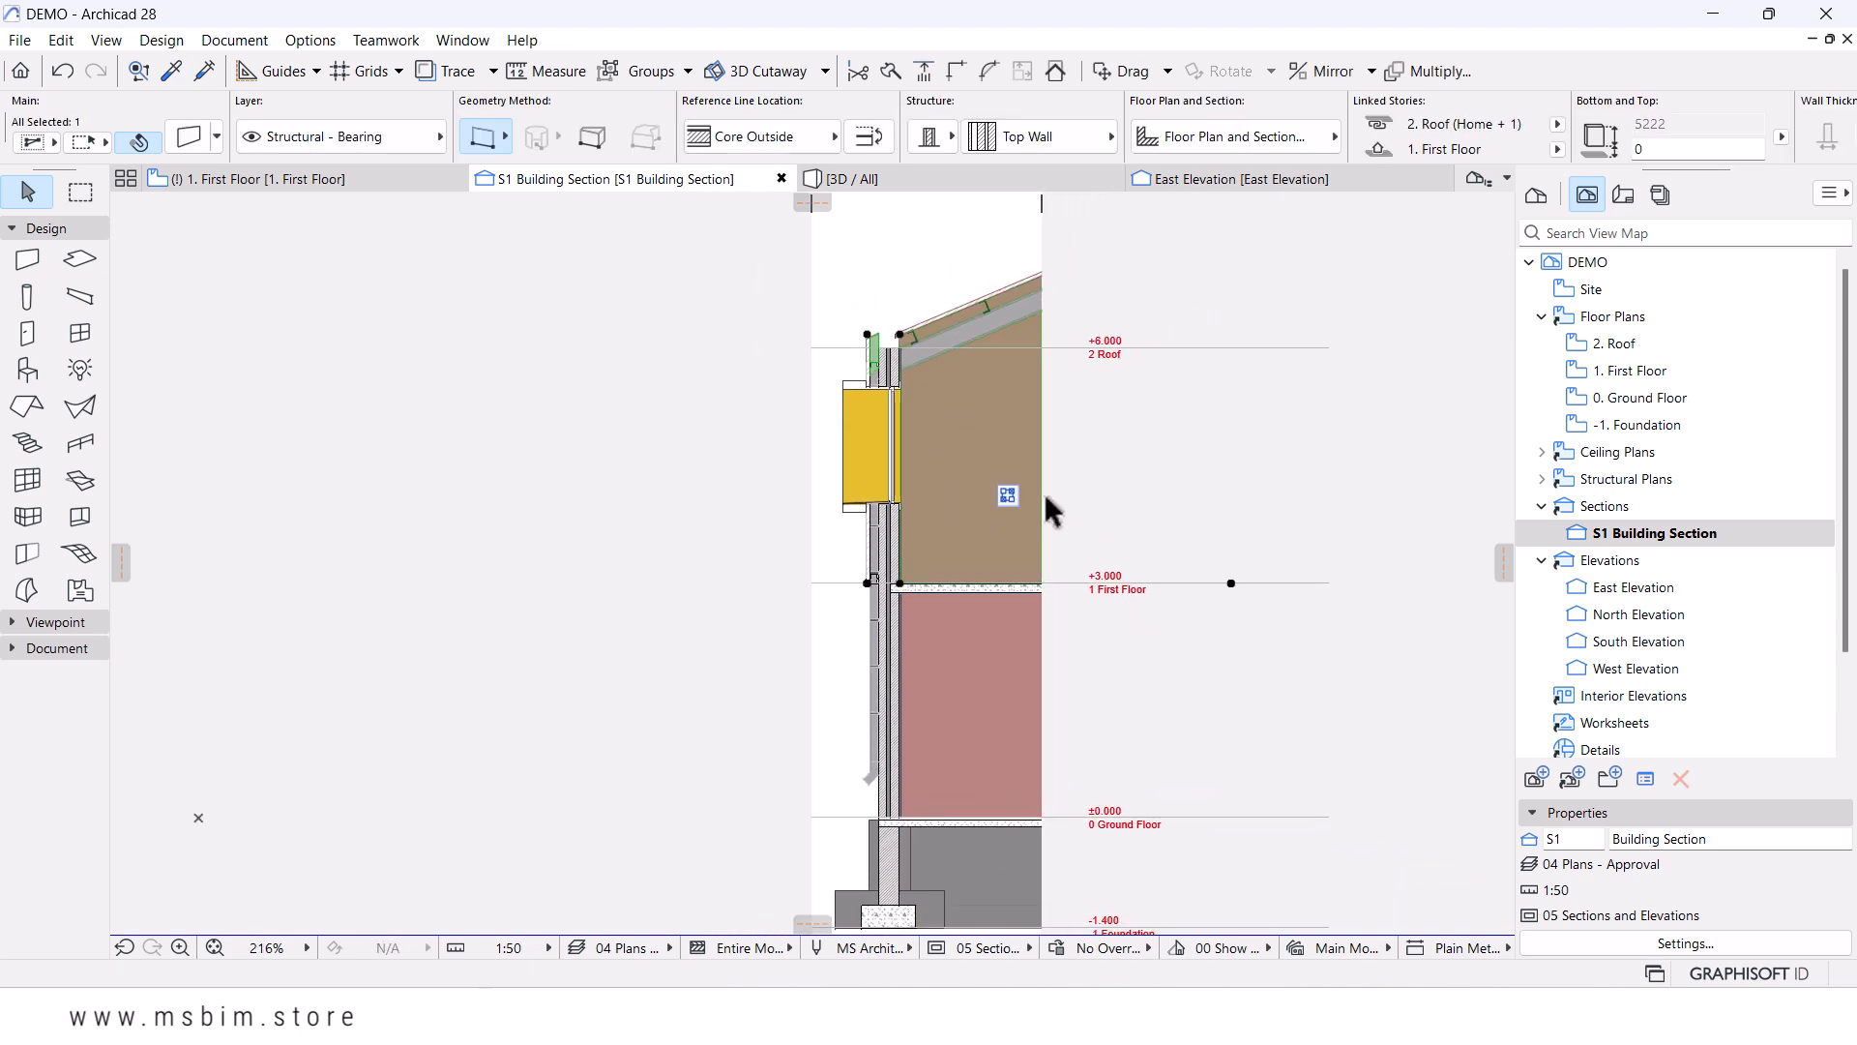
left_click(292, 188)
left_click(798, 469)
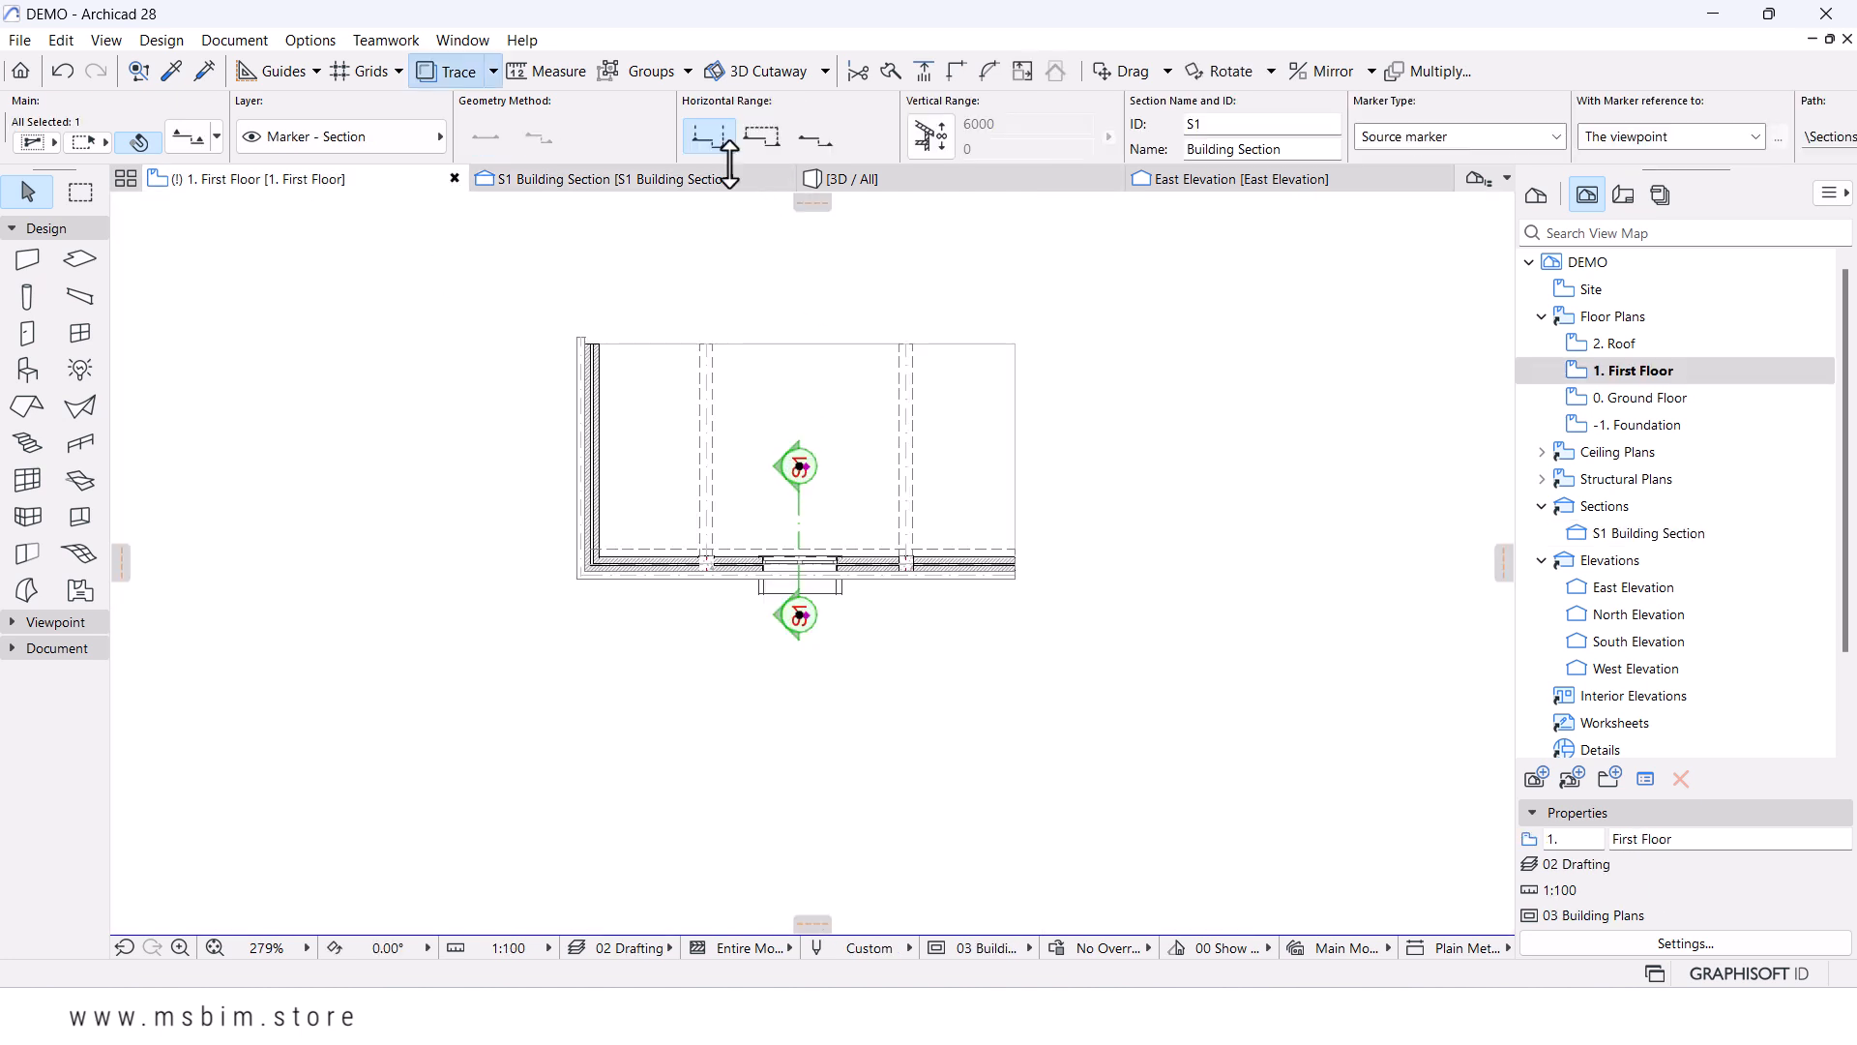
left_click(762, 146)
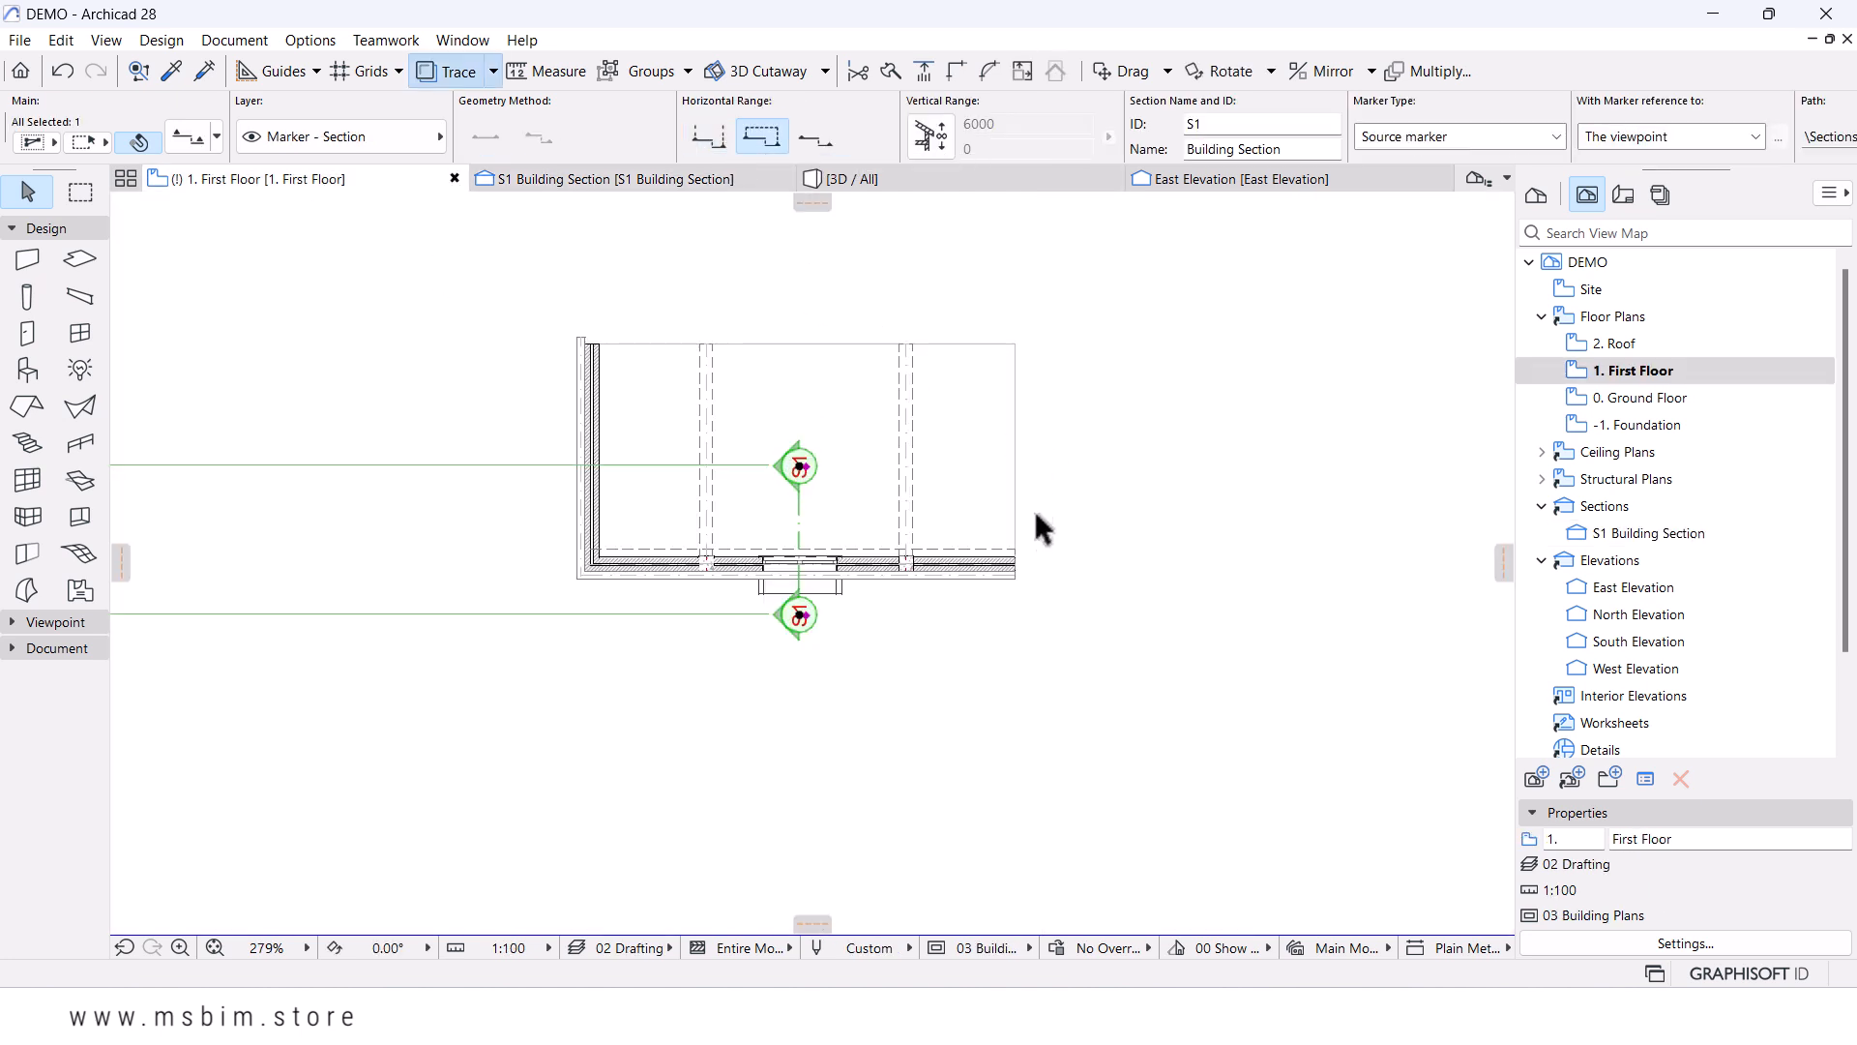
scroll(1030, 496, "down", 3)
left_click(446, 512)
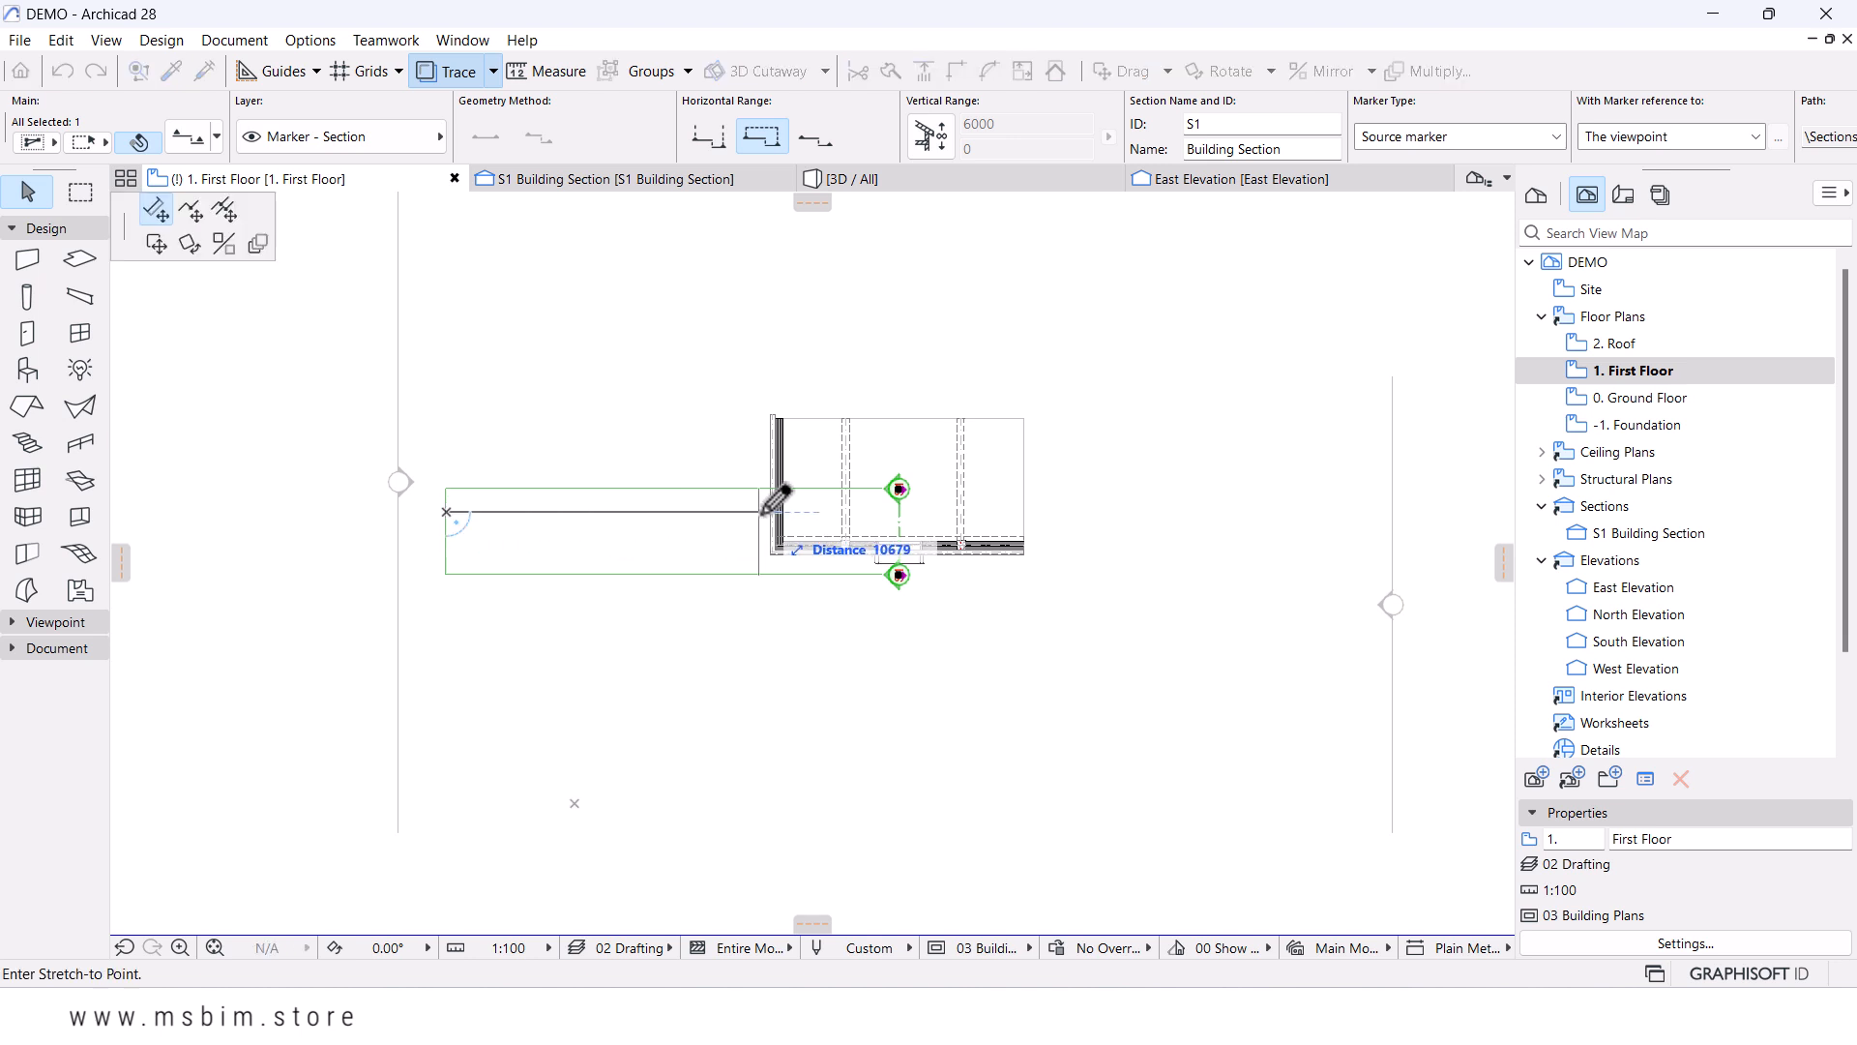
left_click(821, 503)
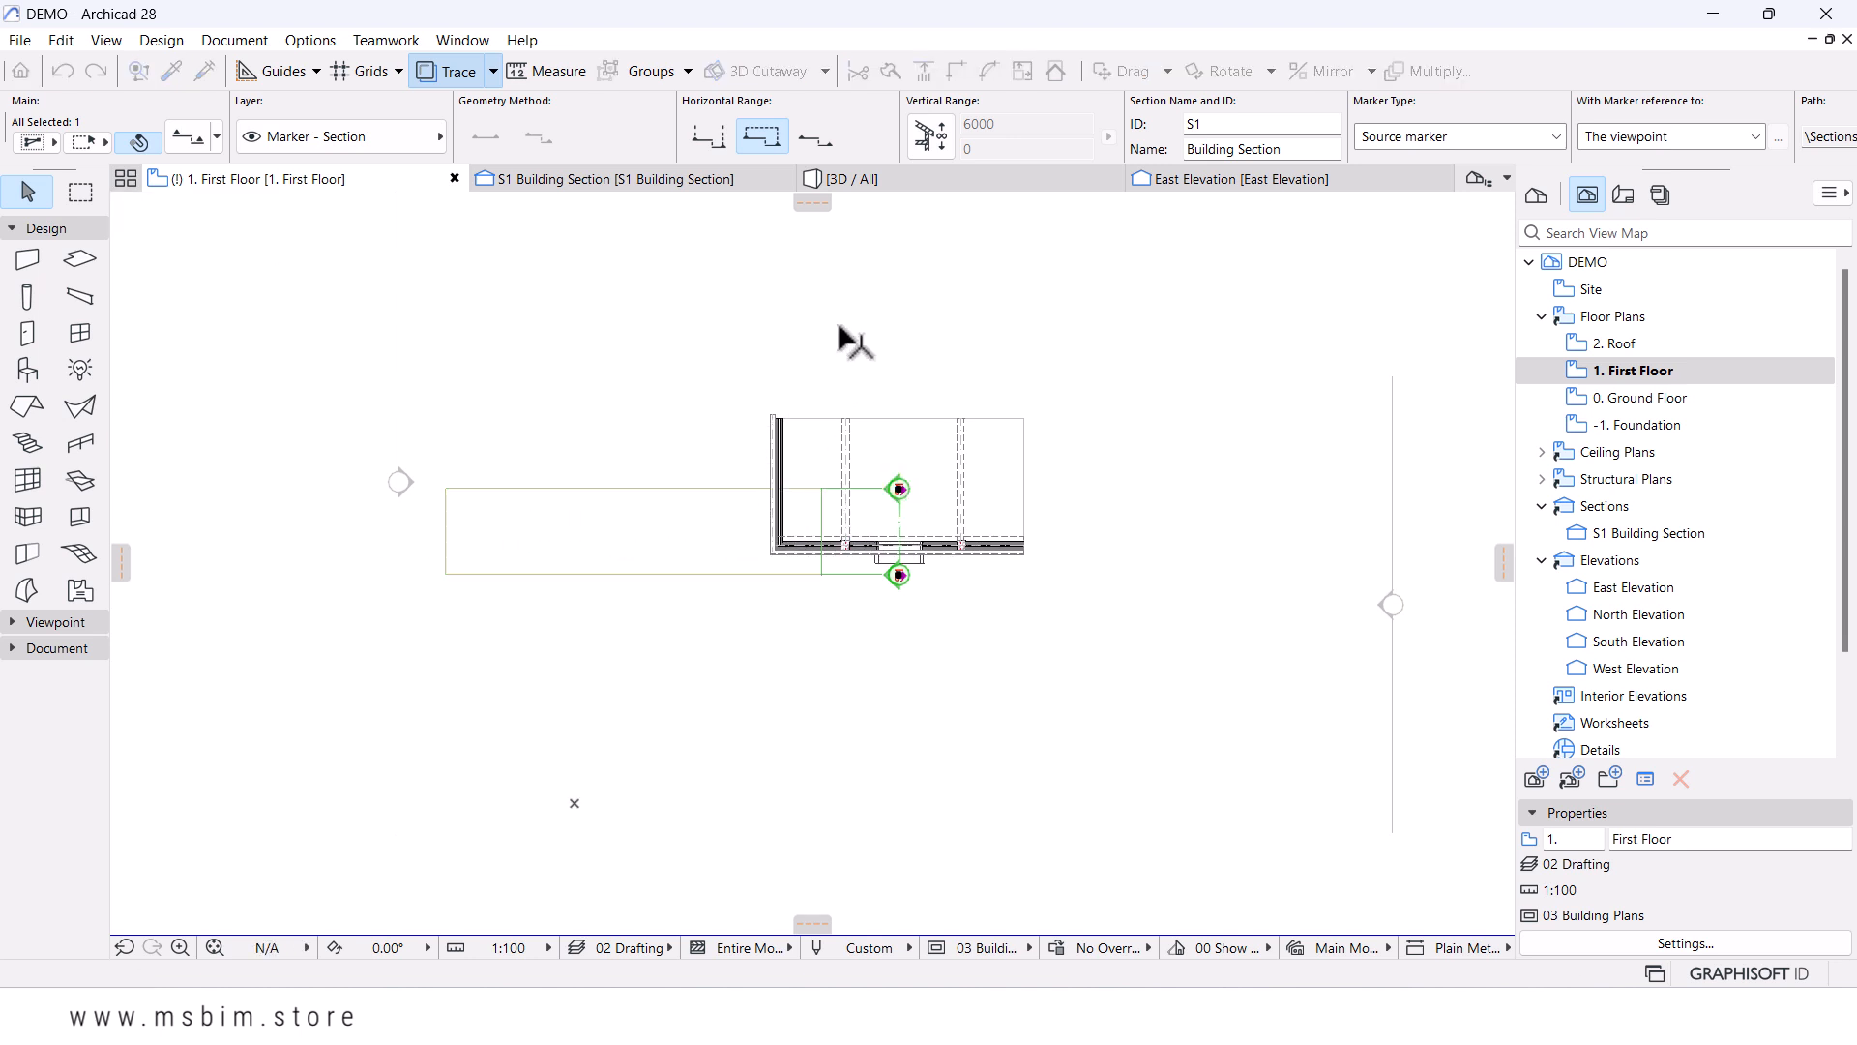
left_click(648, 180)
left_click(747, 385)
- Examine the depth-limited S1 Building Section, from the foundation and downspout up to the steel gutter and roof edge
scroll(949, 525, "down", 4)
scroll(962, 483, "up", 1)
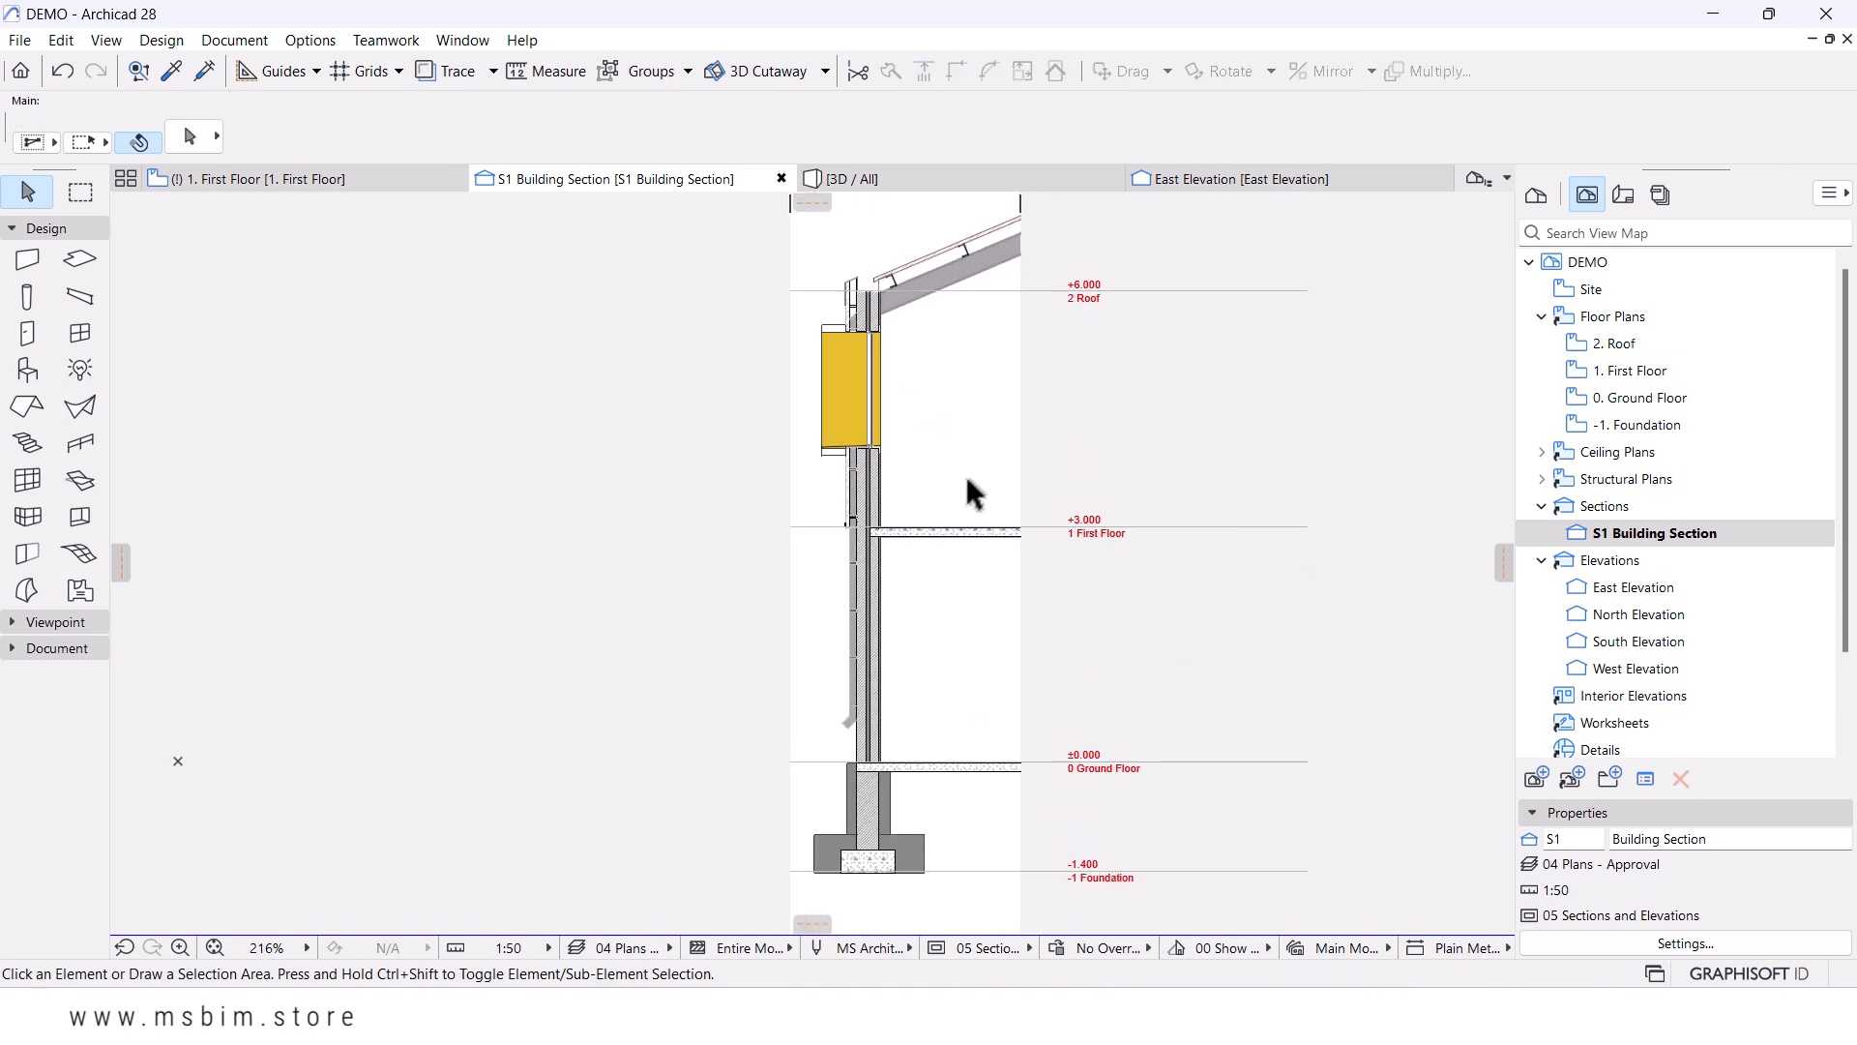
scroll(955, 478, "down", 3)
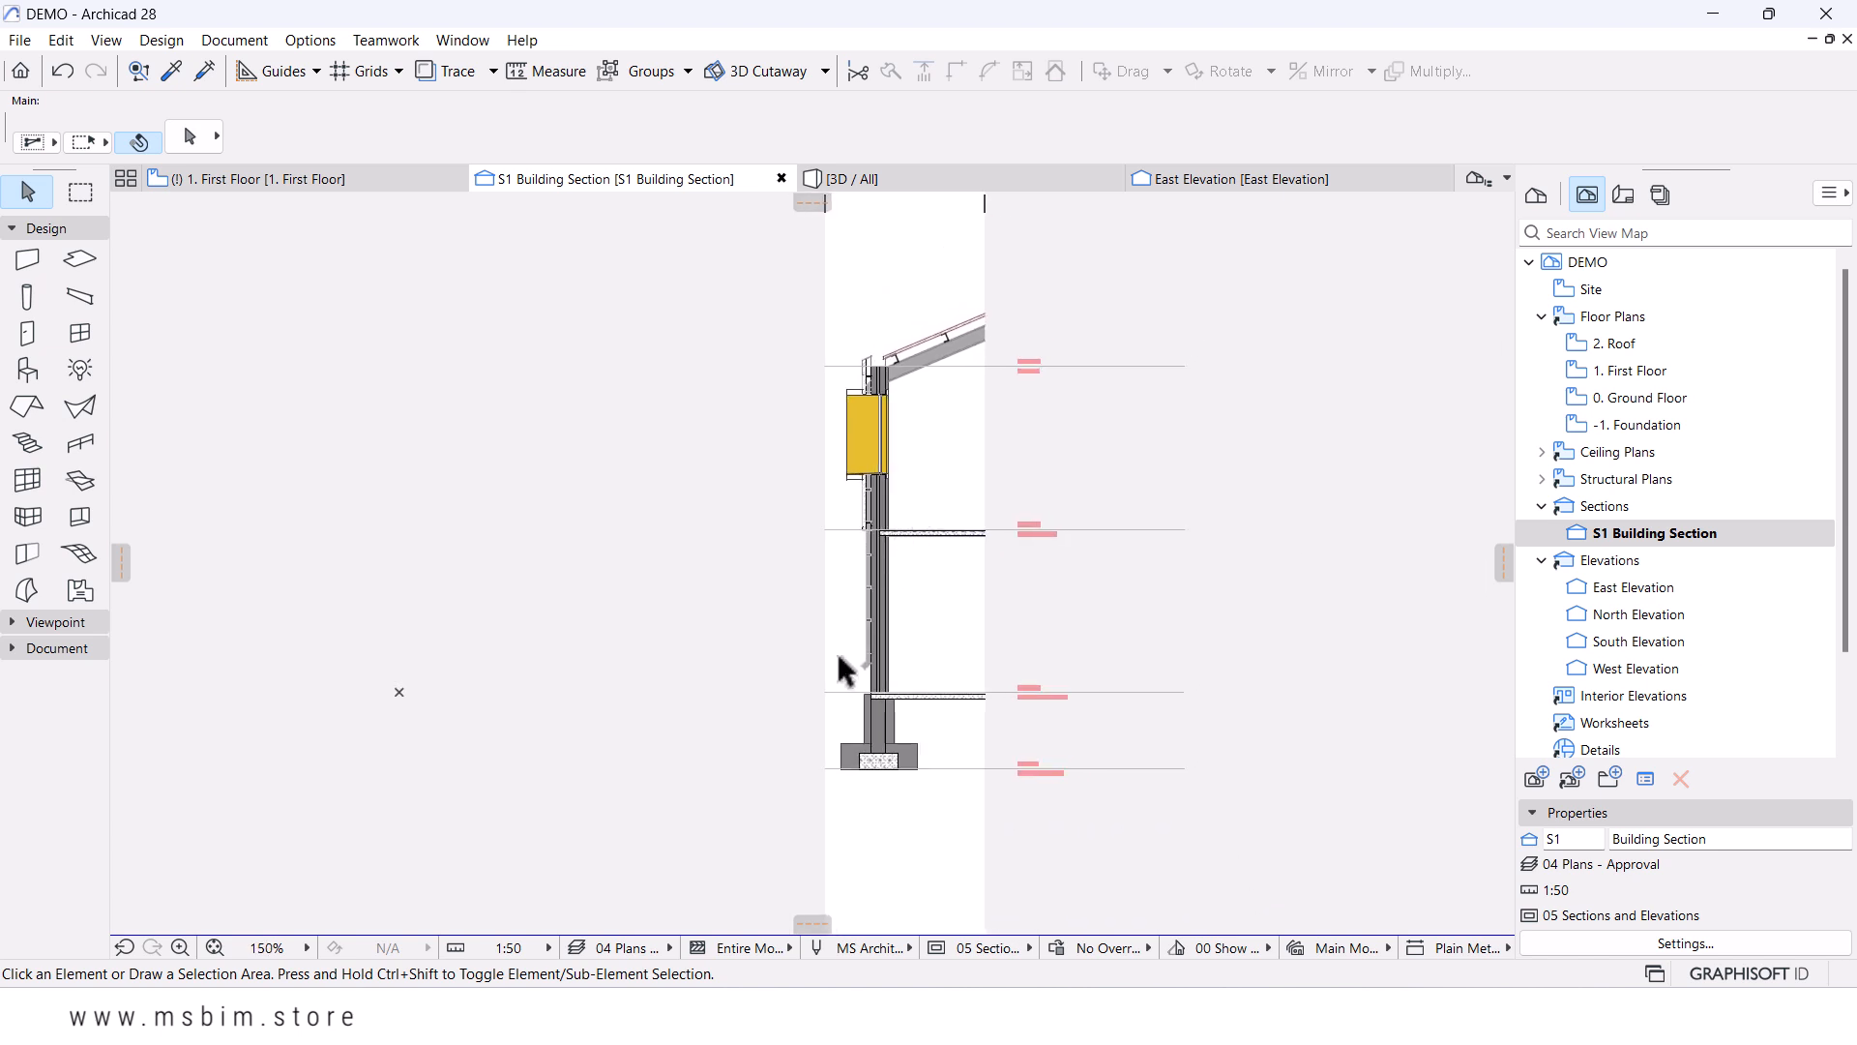
scroll(835, 648, "up", 2)
middle_click_drag(873, 625, 823, 639)
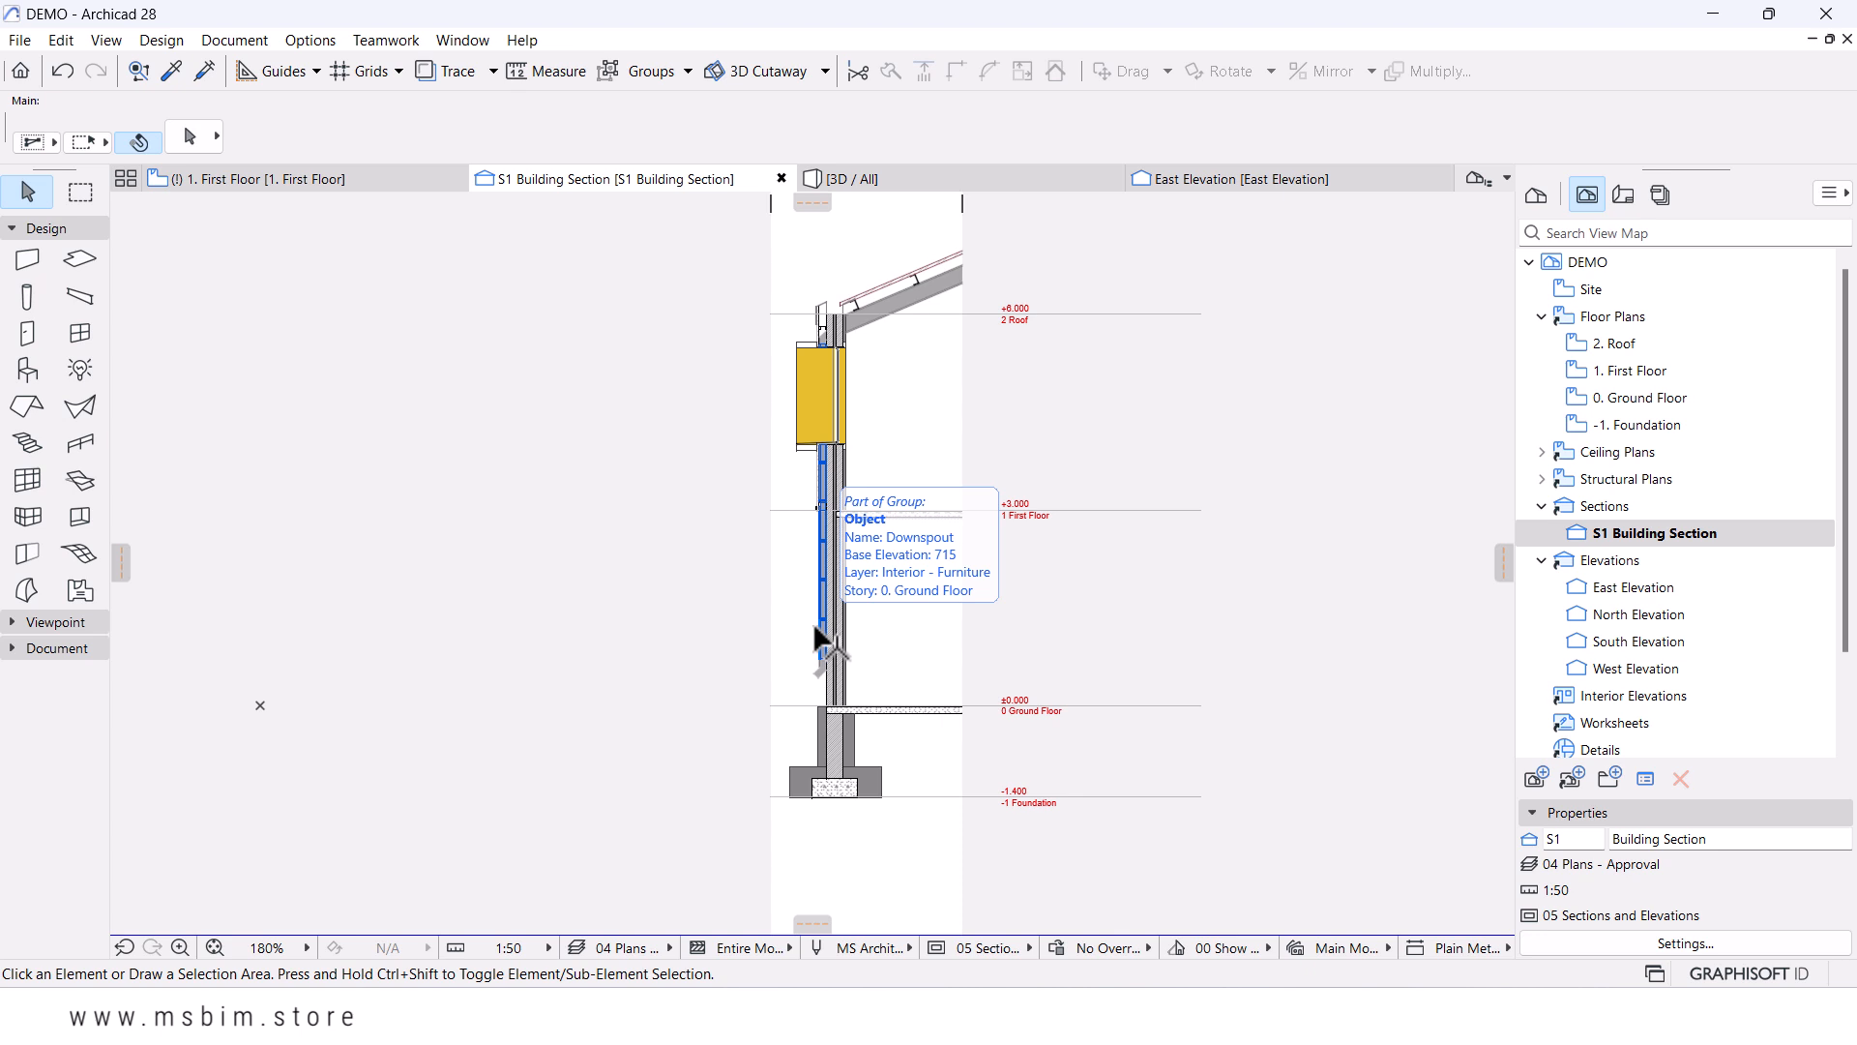
scroll(805, 397, "up", 5)
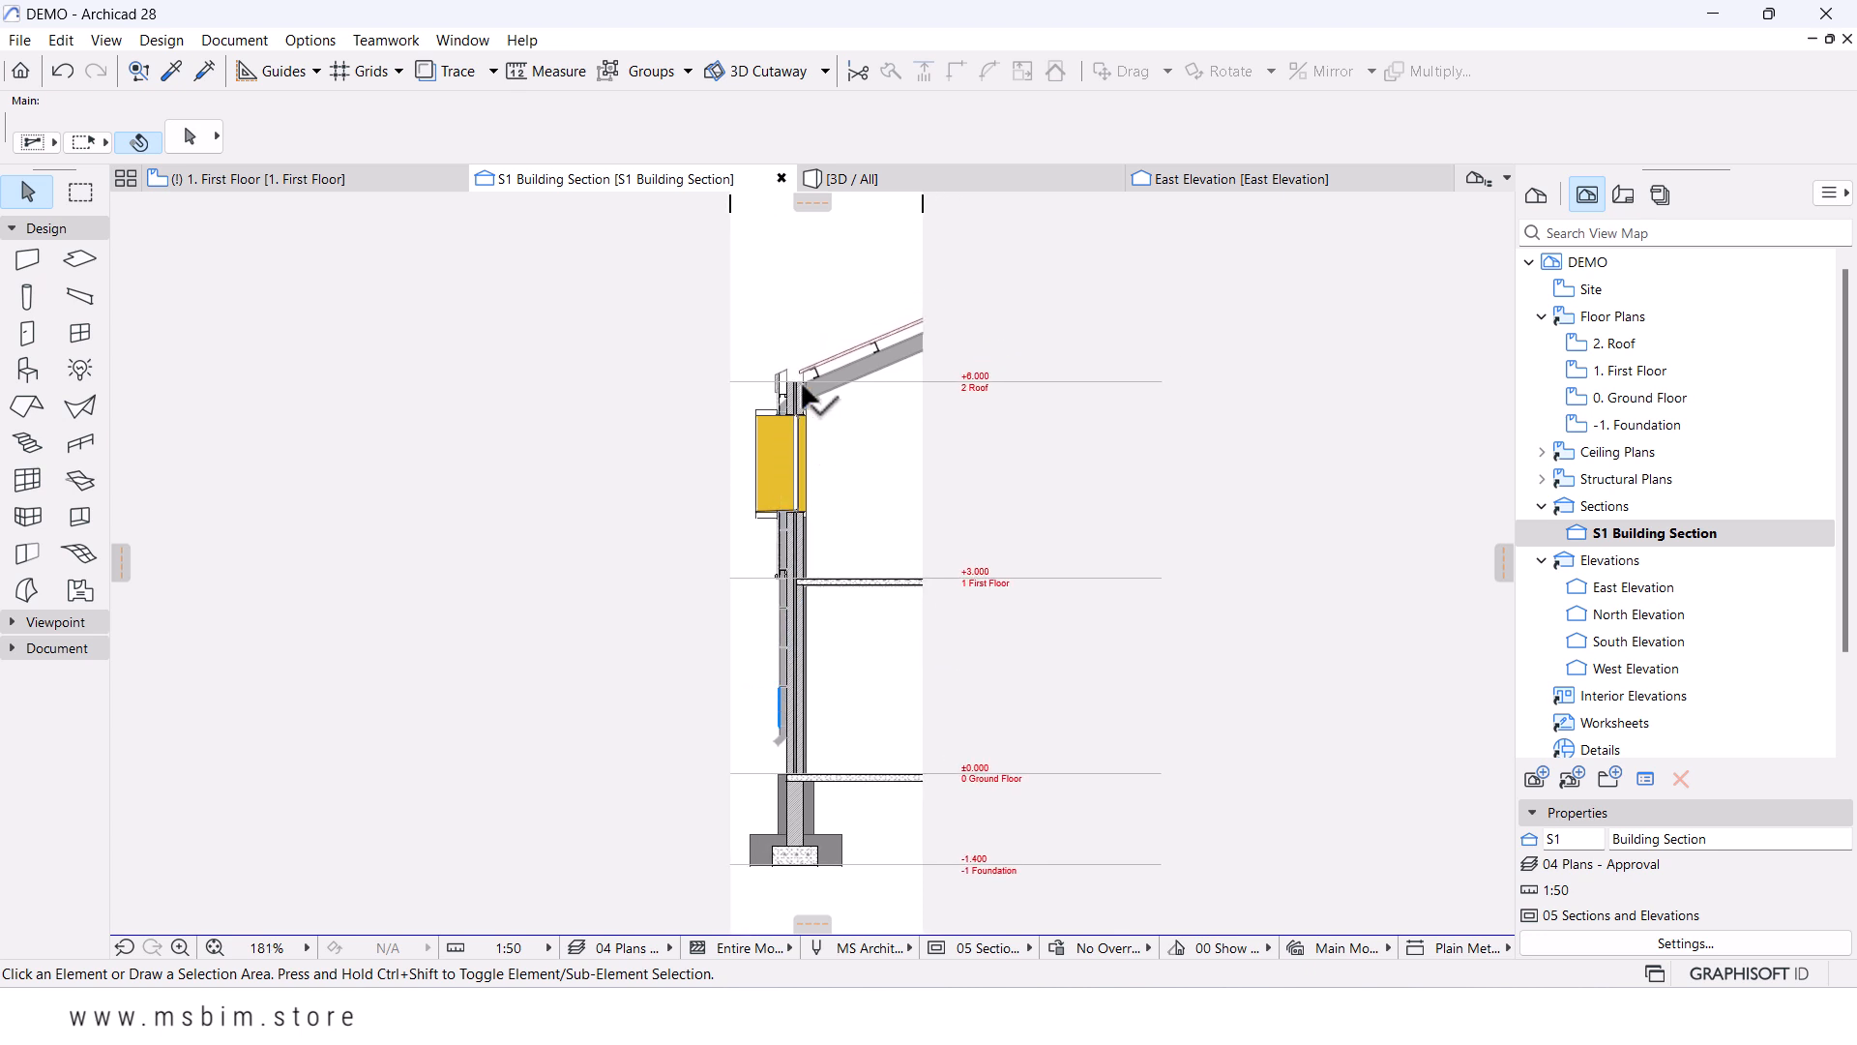
mouse_move(828, 400)
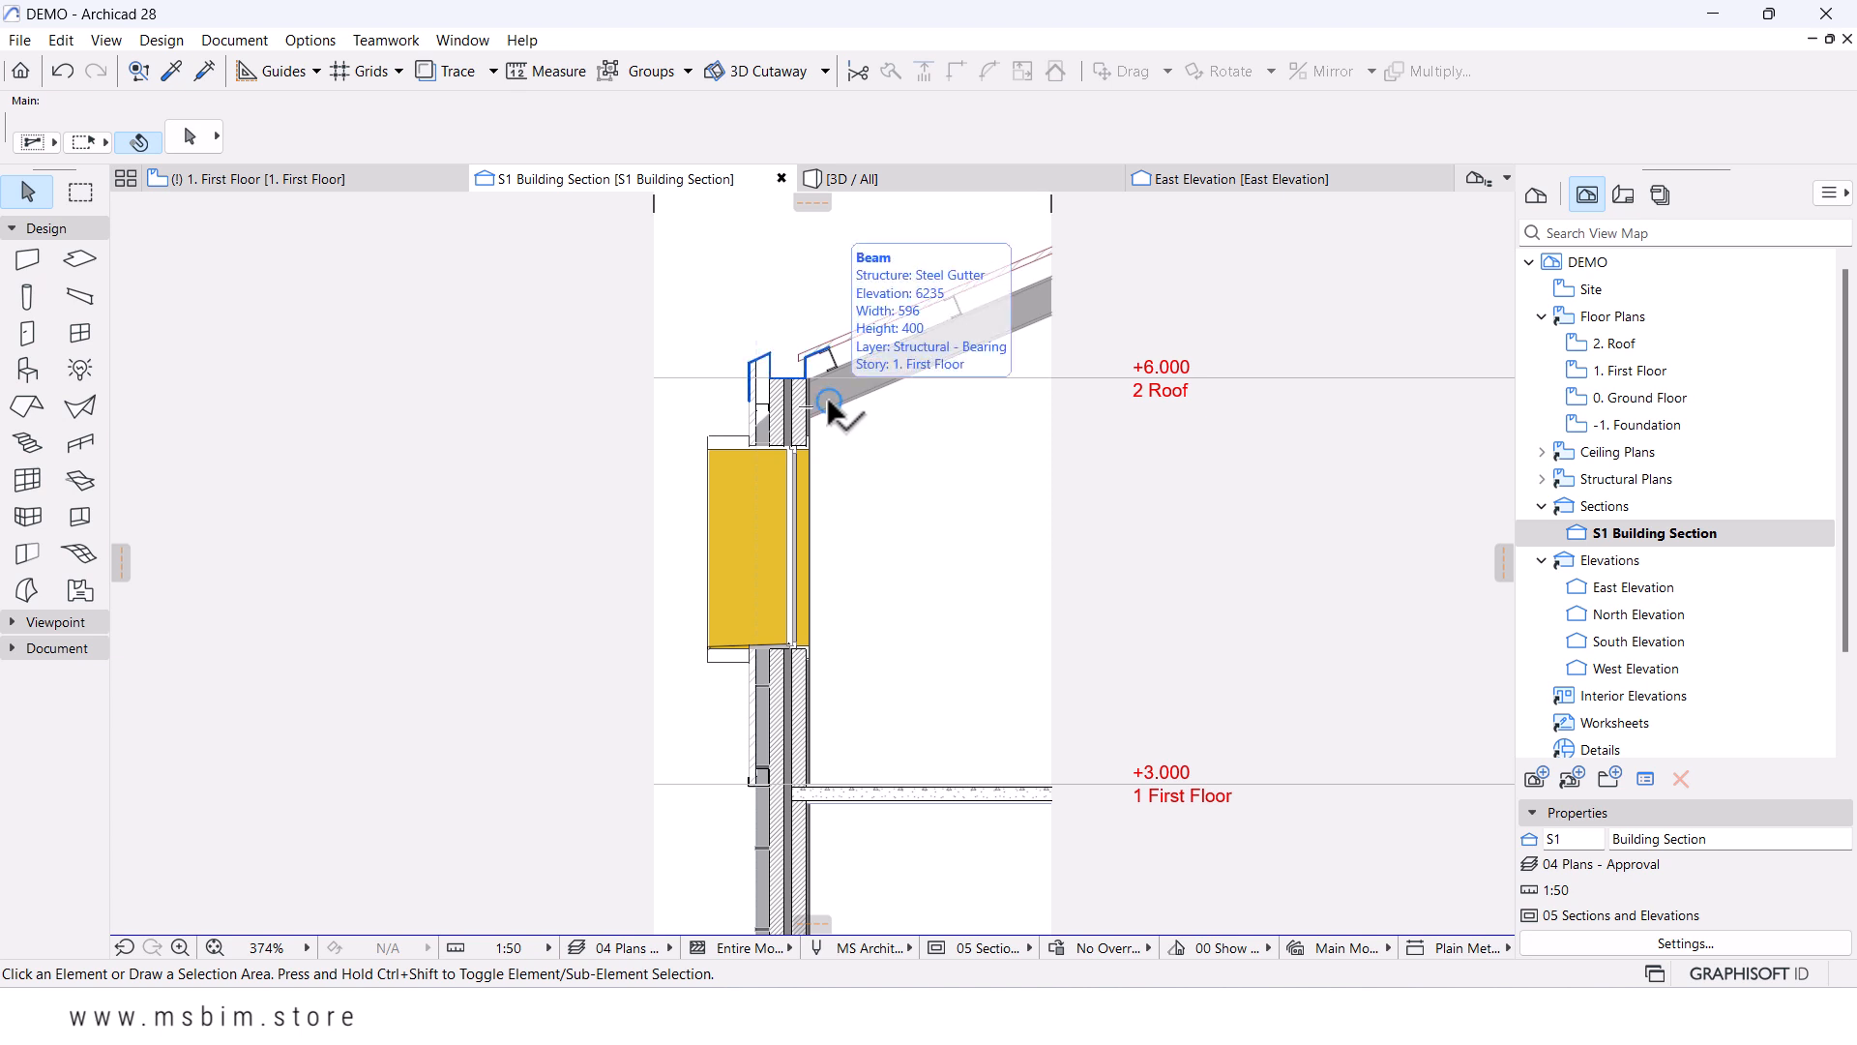
scroll(832, 400, "up", 4)
middle_click_drag(852, 416, 851, 445)
- Open the Keynotes palette and place it clear of the building section
left_click(228, 42)
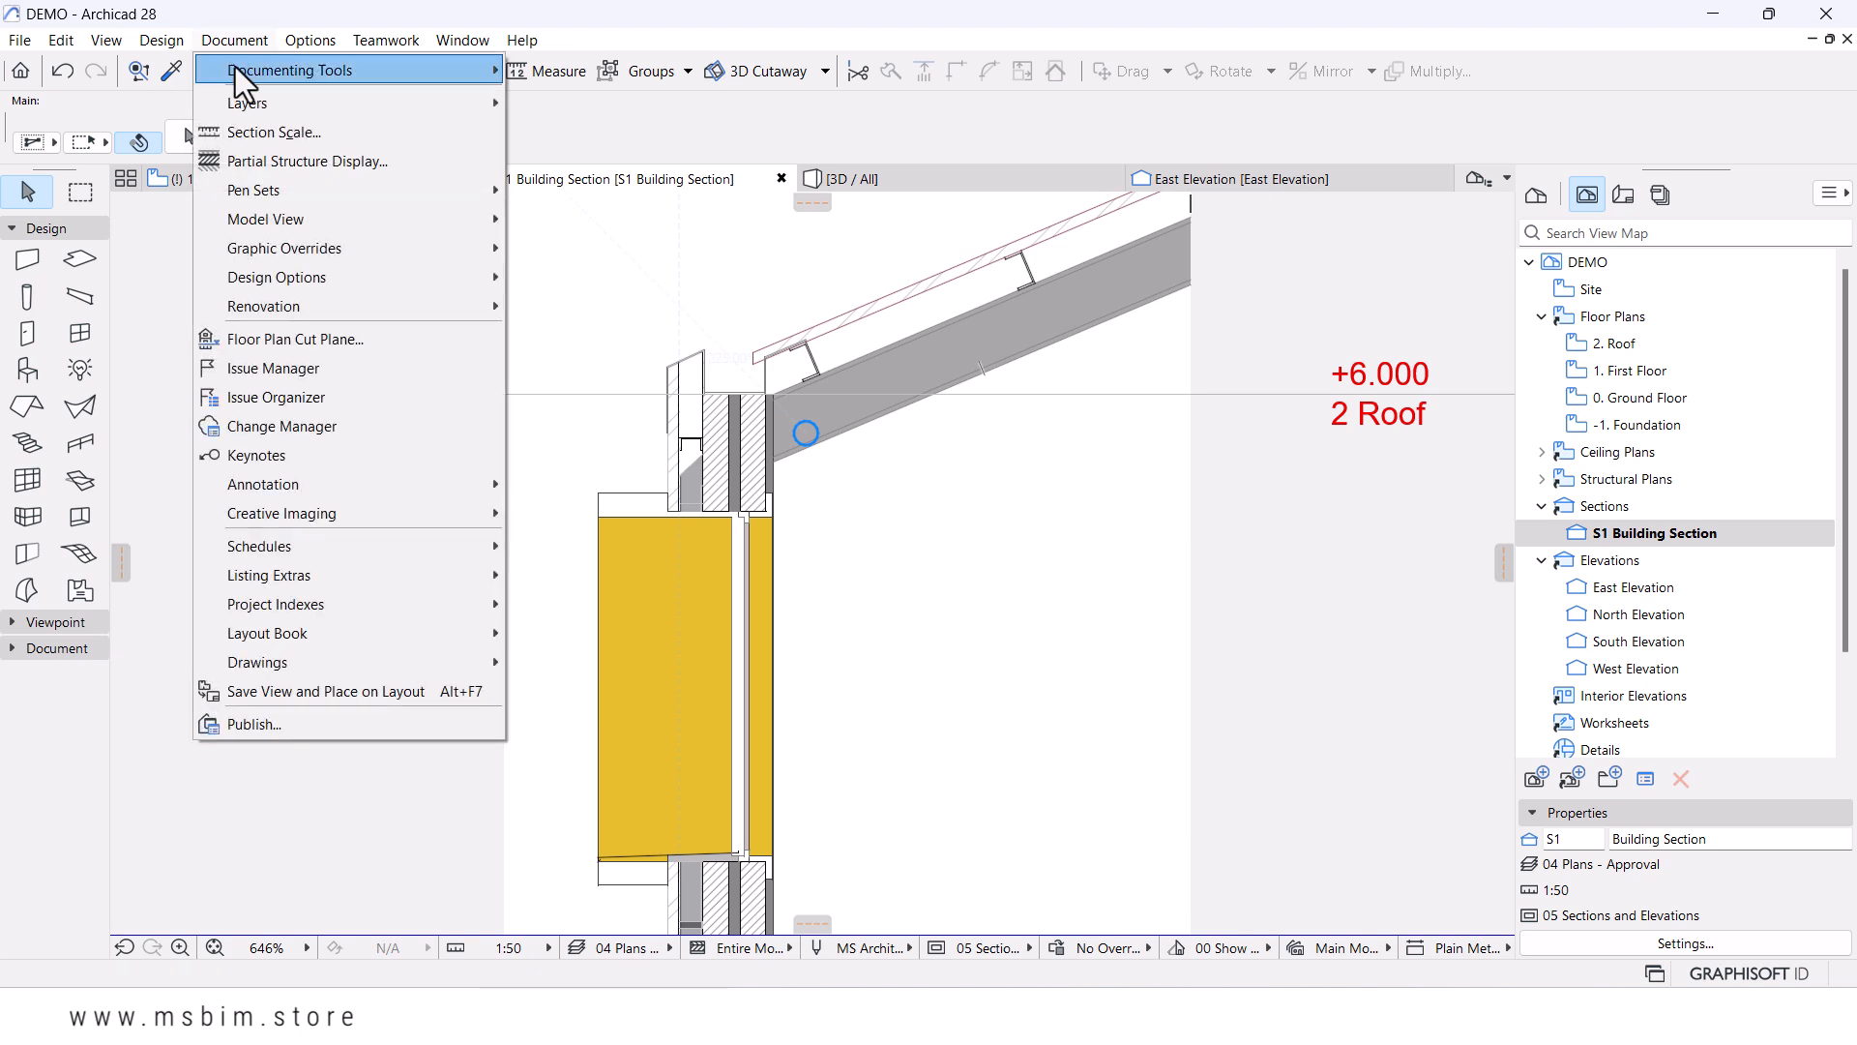
left_click(292, 455)
scroll(1027, 412, "down", 2)
middle_click_drag(911, 462, 956, 349)
scroll(941, 372, "down", 2)
left_click_drag(211, 225, 311, 154)
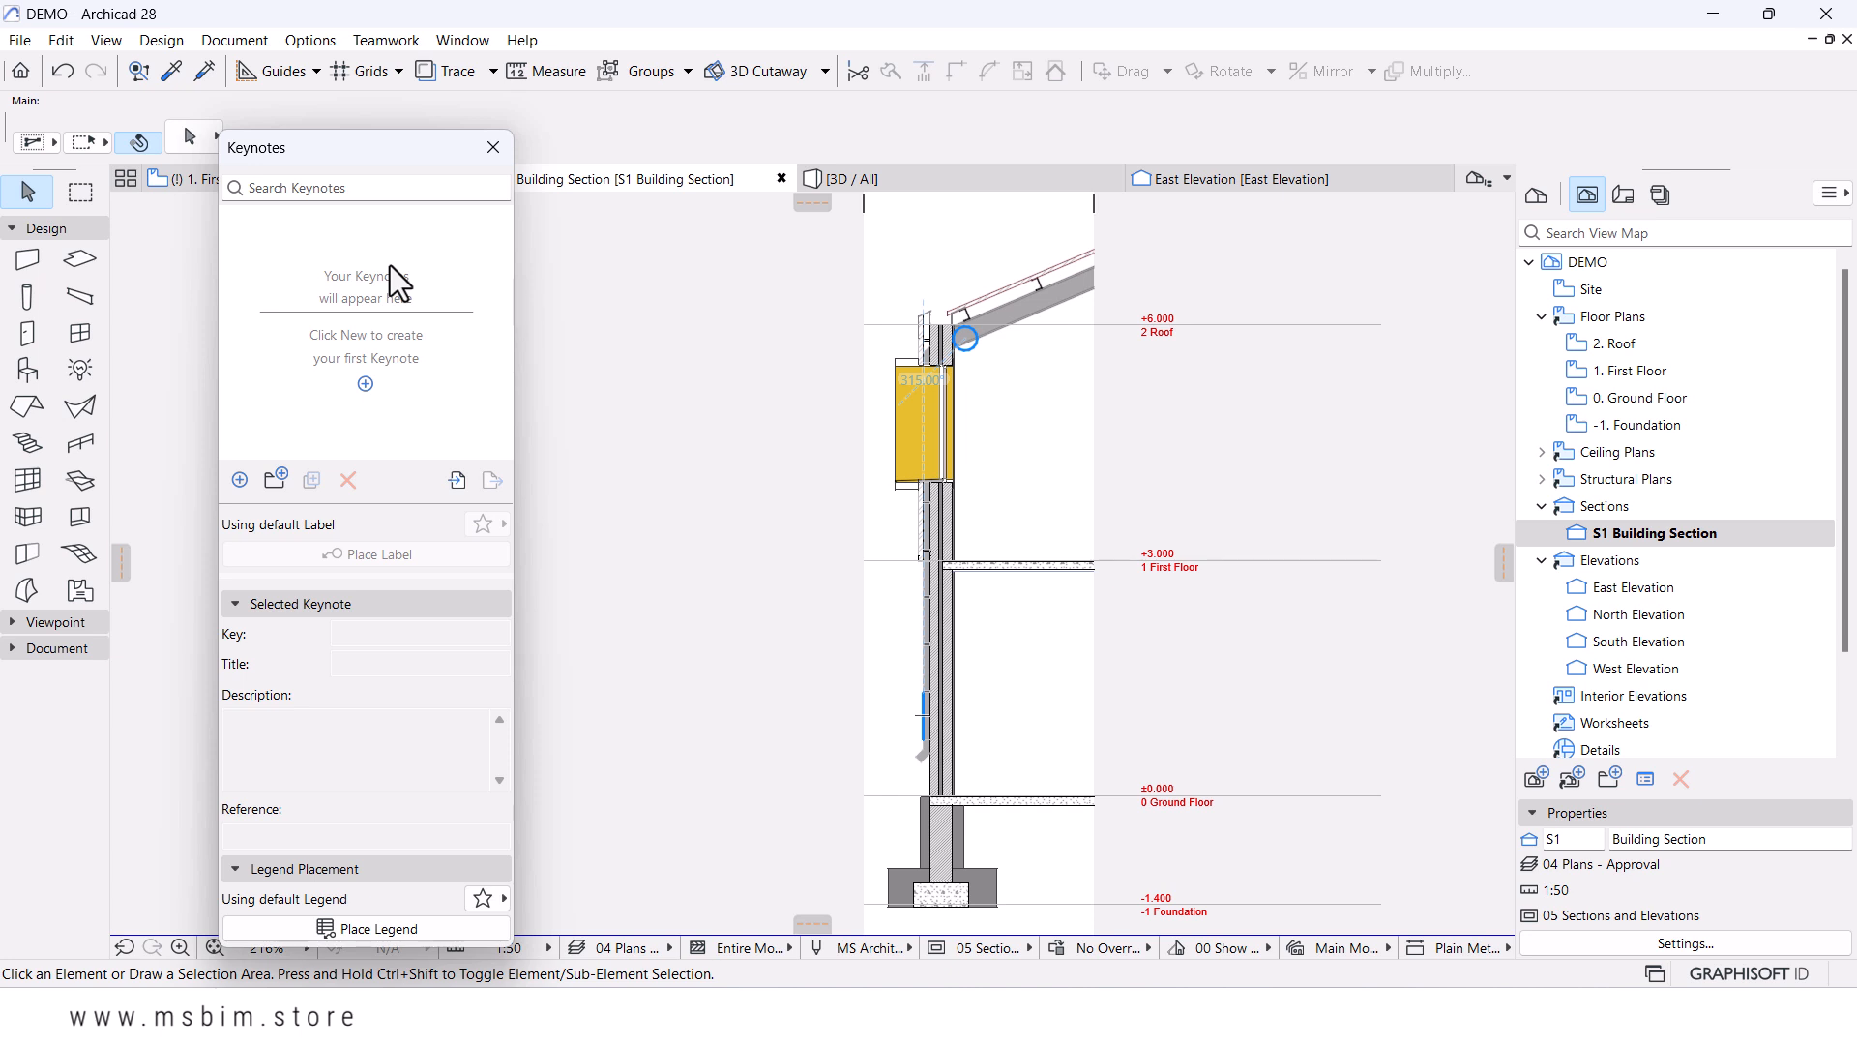
left_click_drag(335, 159, 1273, 150)
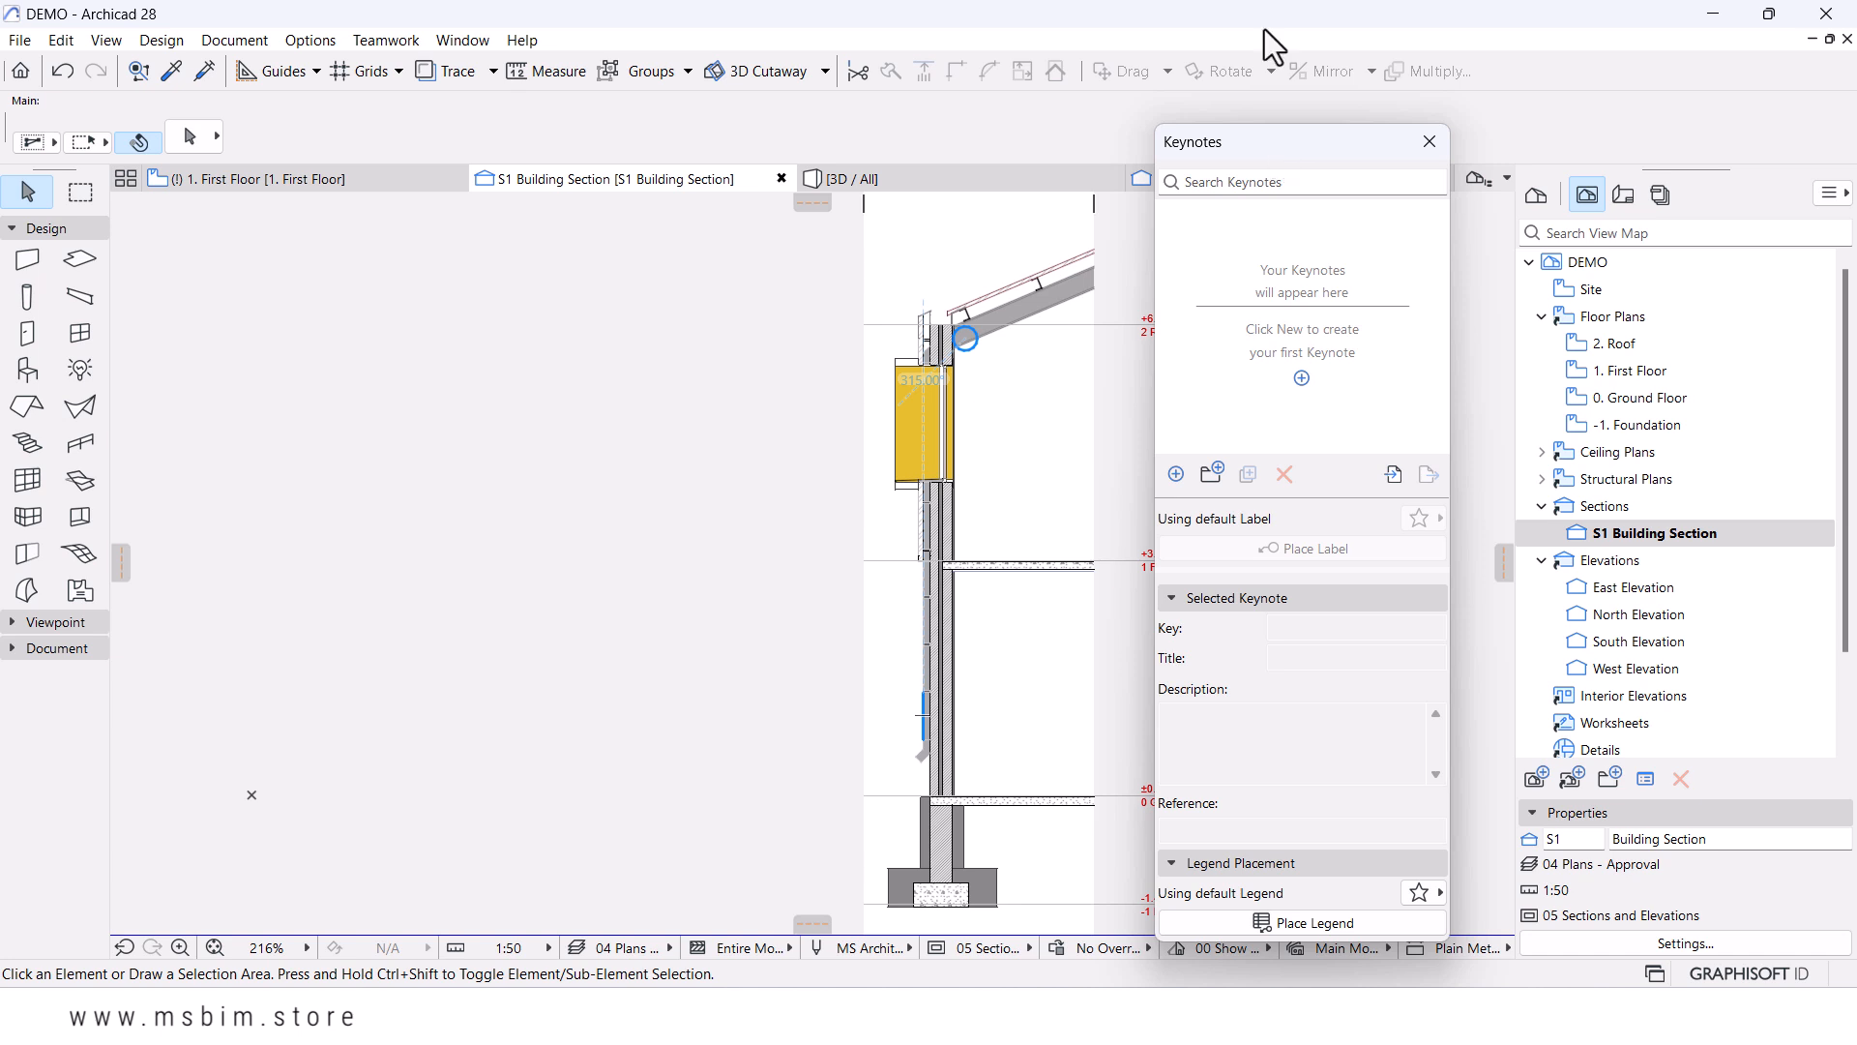
- Import the keynotes from MS Keynotes.xml in the Detail Model folder
left_click(1385, 472)
left_click(1062, 290)
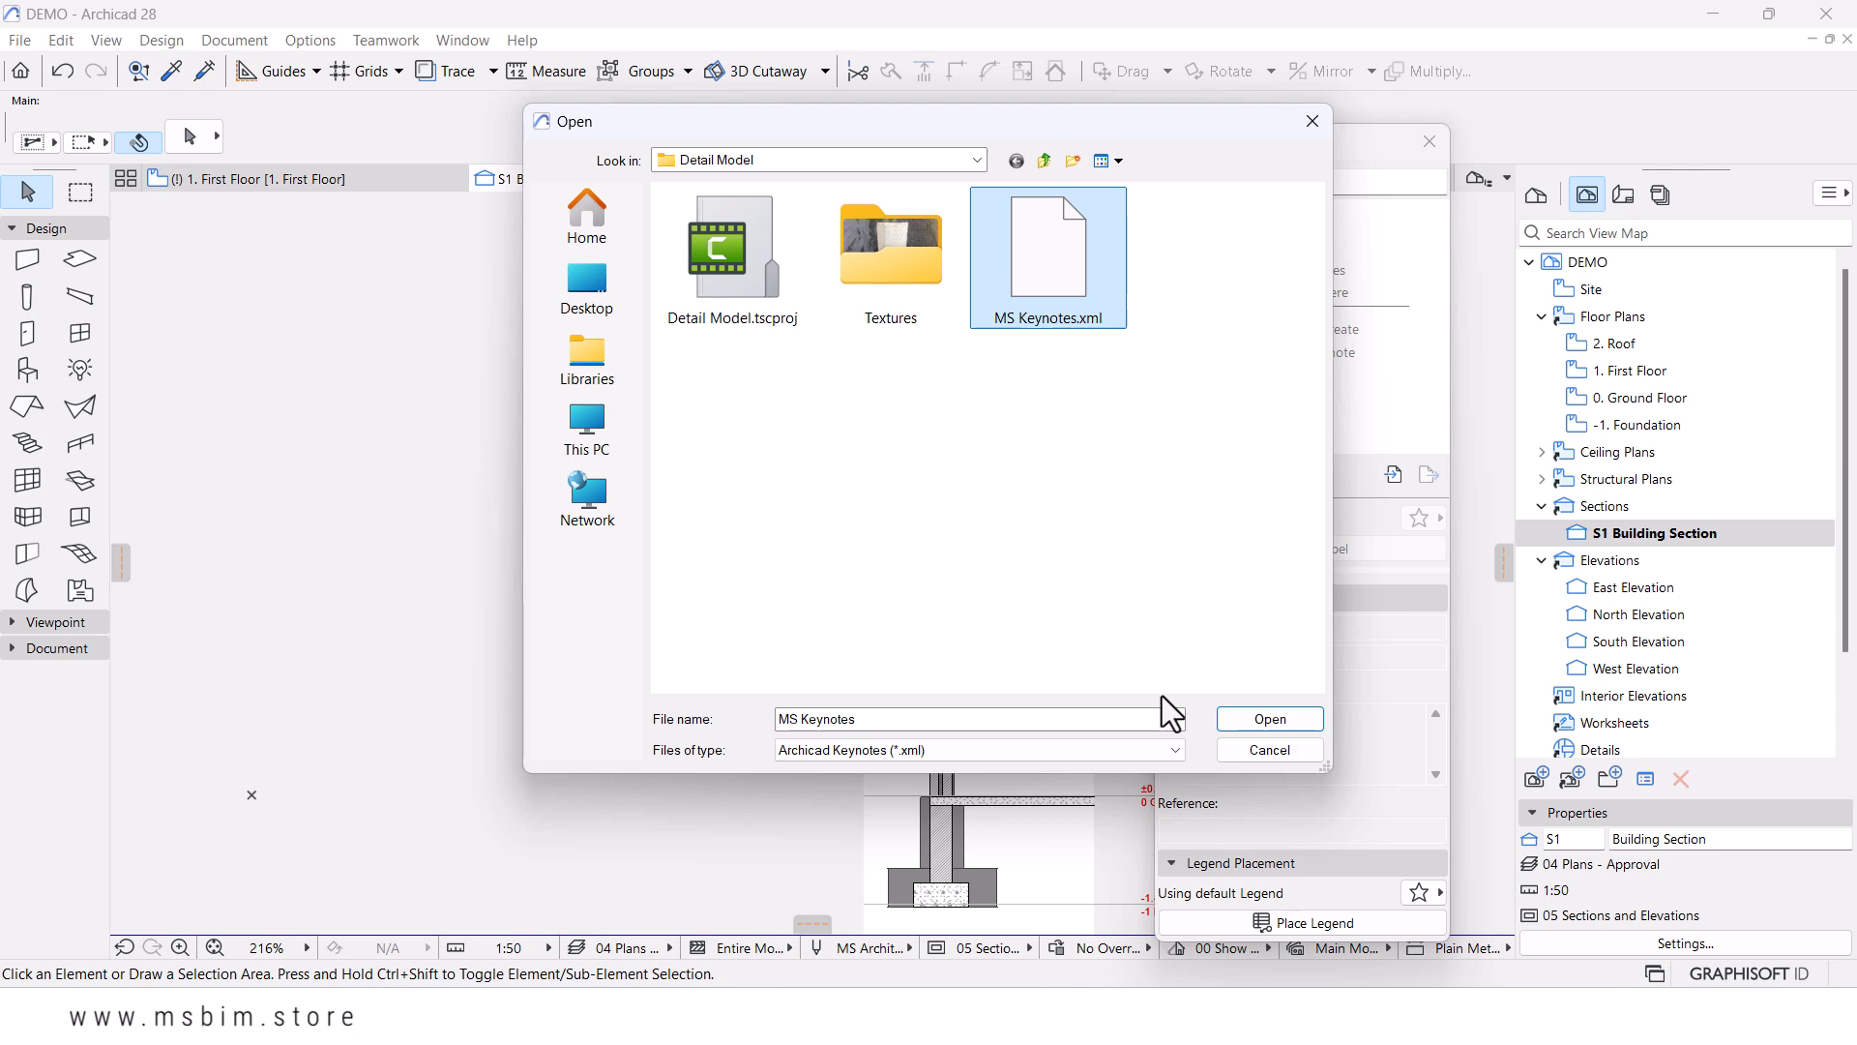
left_click(1269, 711)
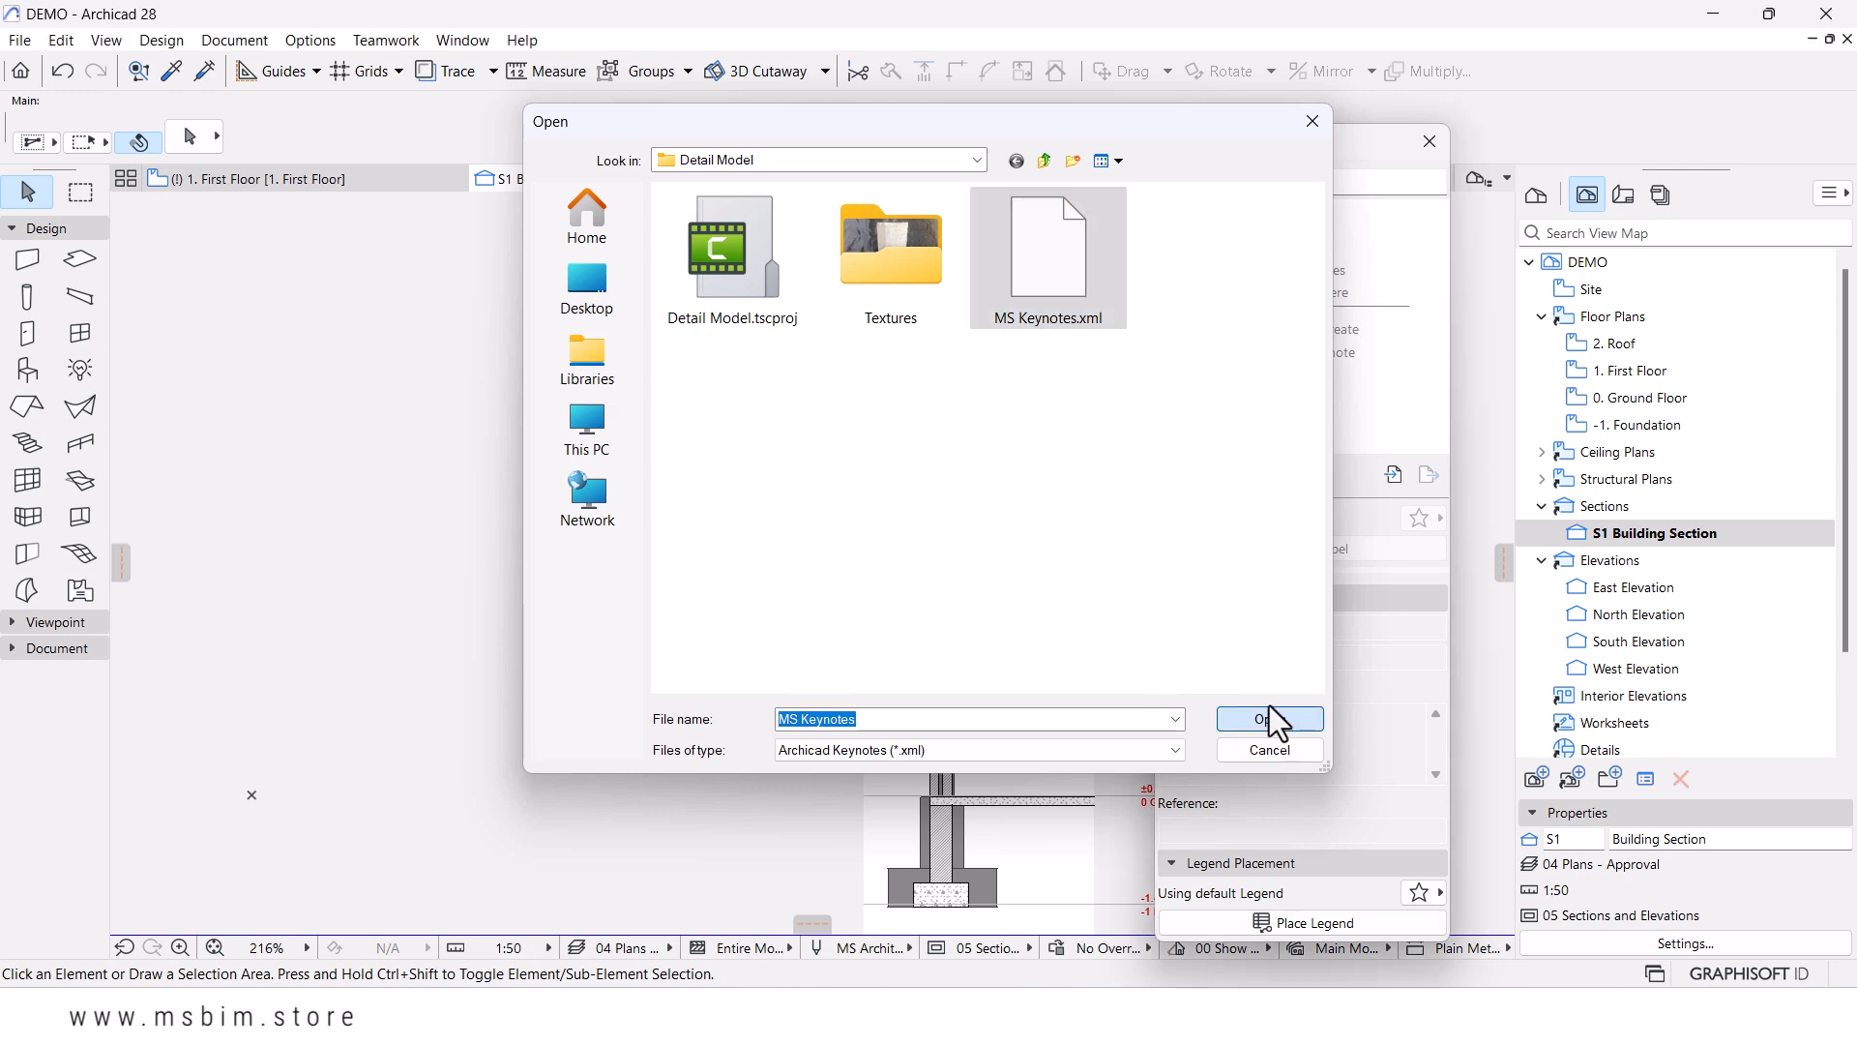
left_click(810, 381)
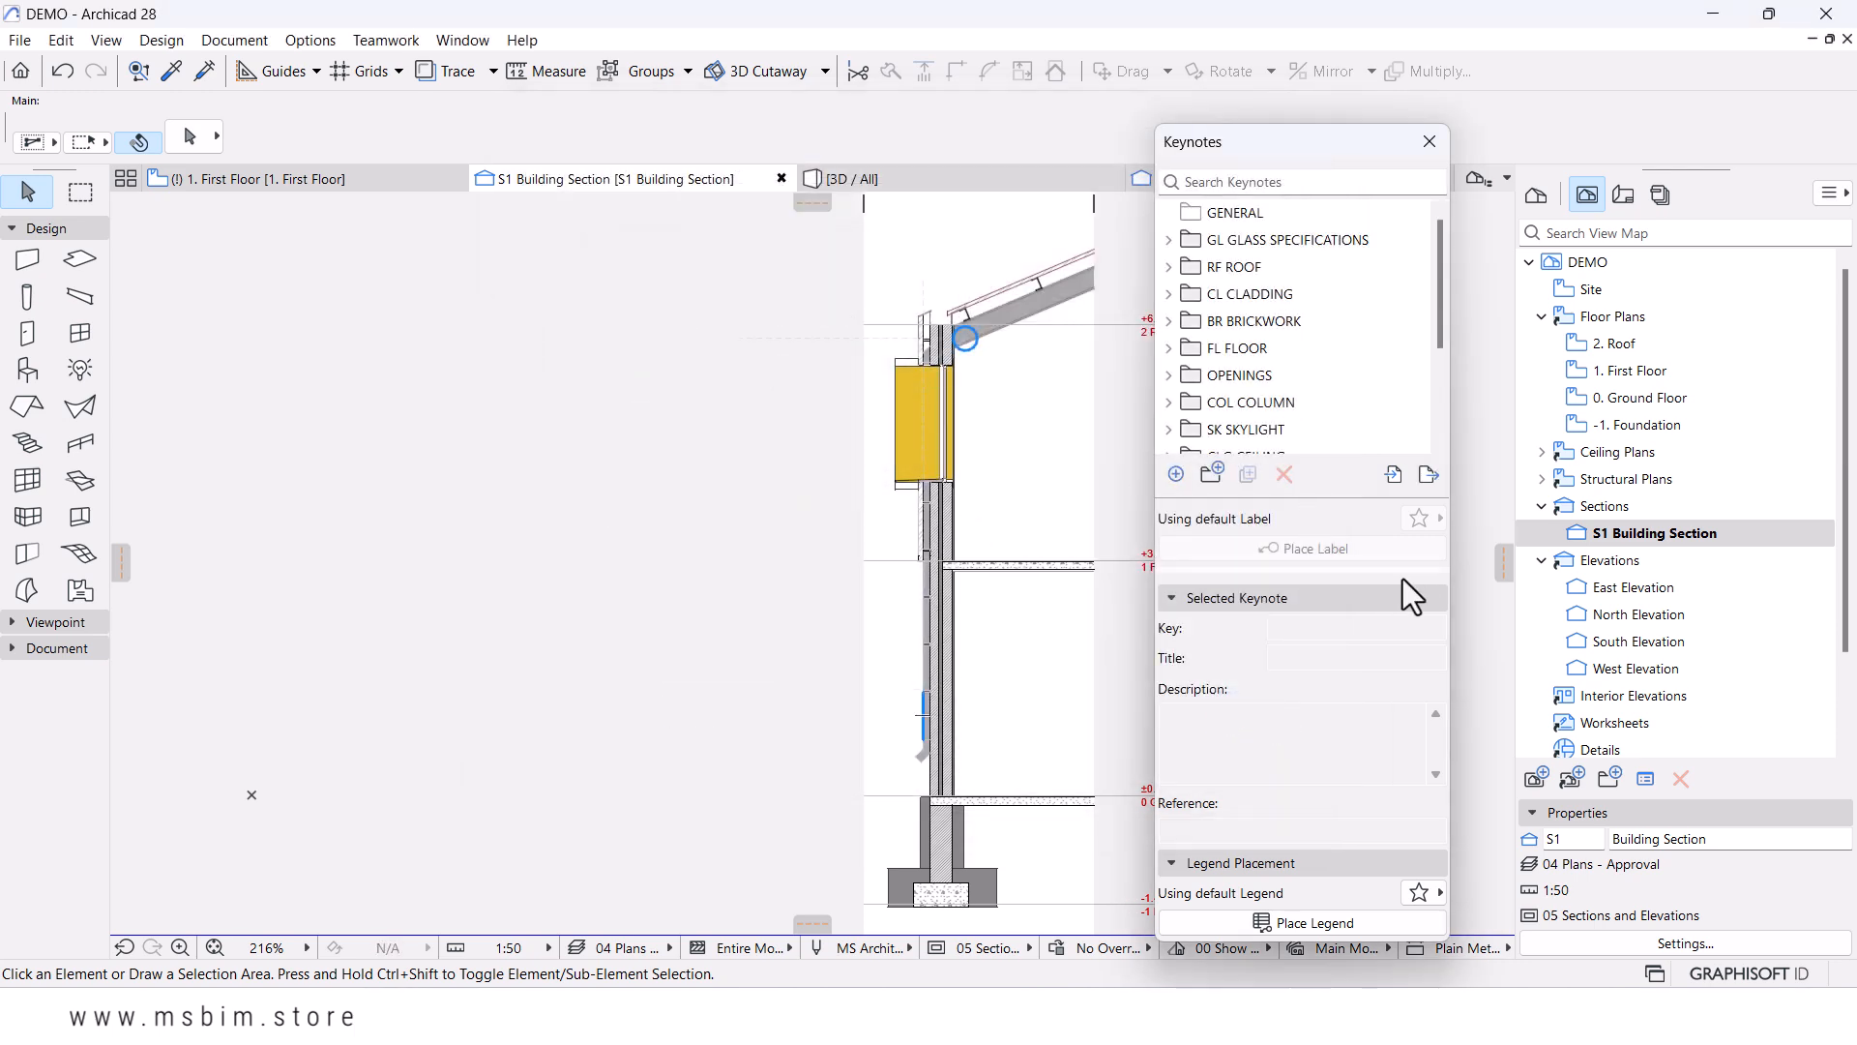
- Browse the imported keynote folders, expand RF ROOF and view the details of RF-01 Roof Sheeting
scroll(1359, 357, "down", 2)
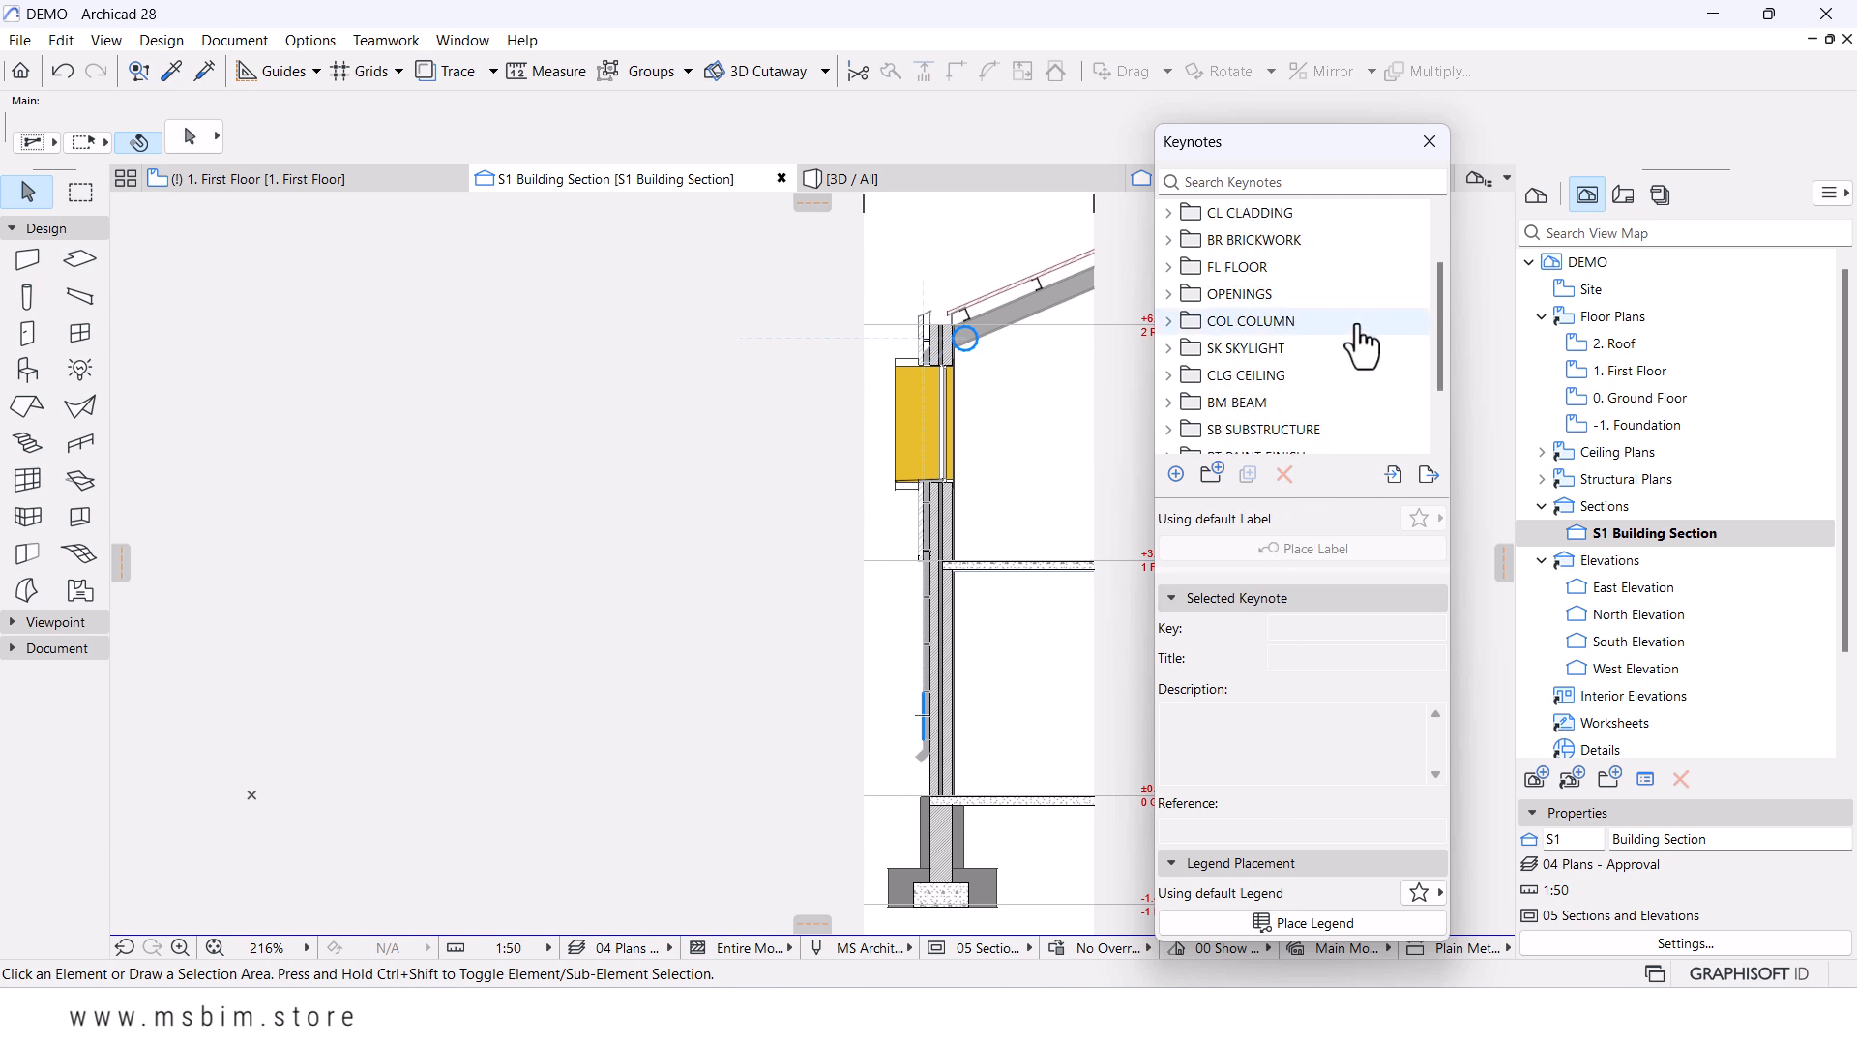
scroll(1354, 338, "up", 1)
scroll(1354, 338, "up", 1)
scroll(1354, 339, "down", 2)
scroll(1354, 339, "up", 2)
scroll(817, 382, "up", 3)
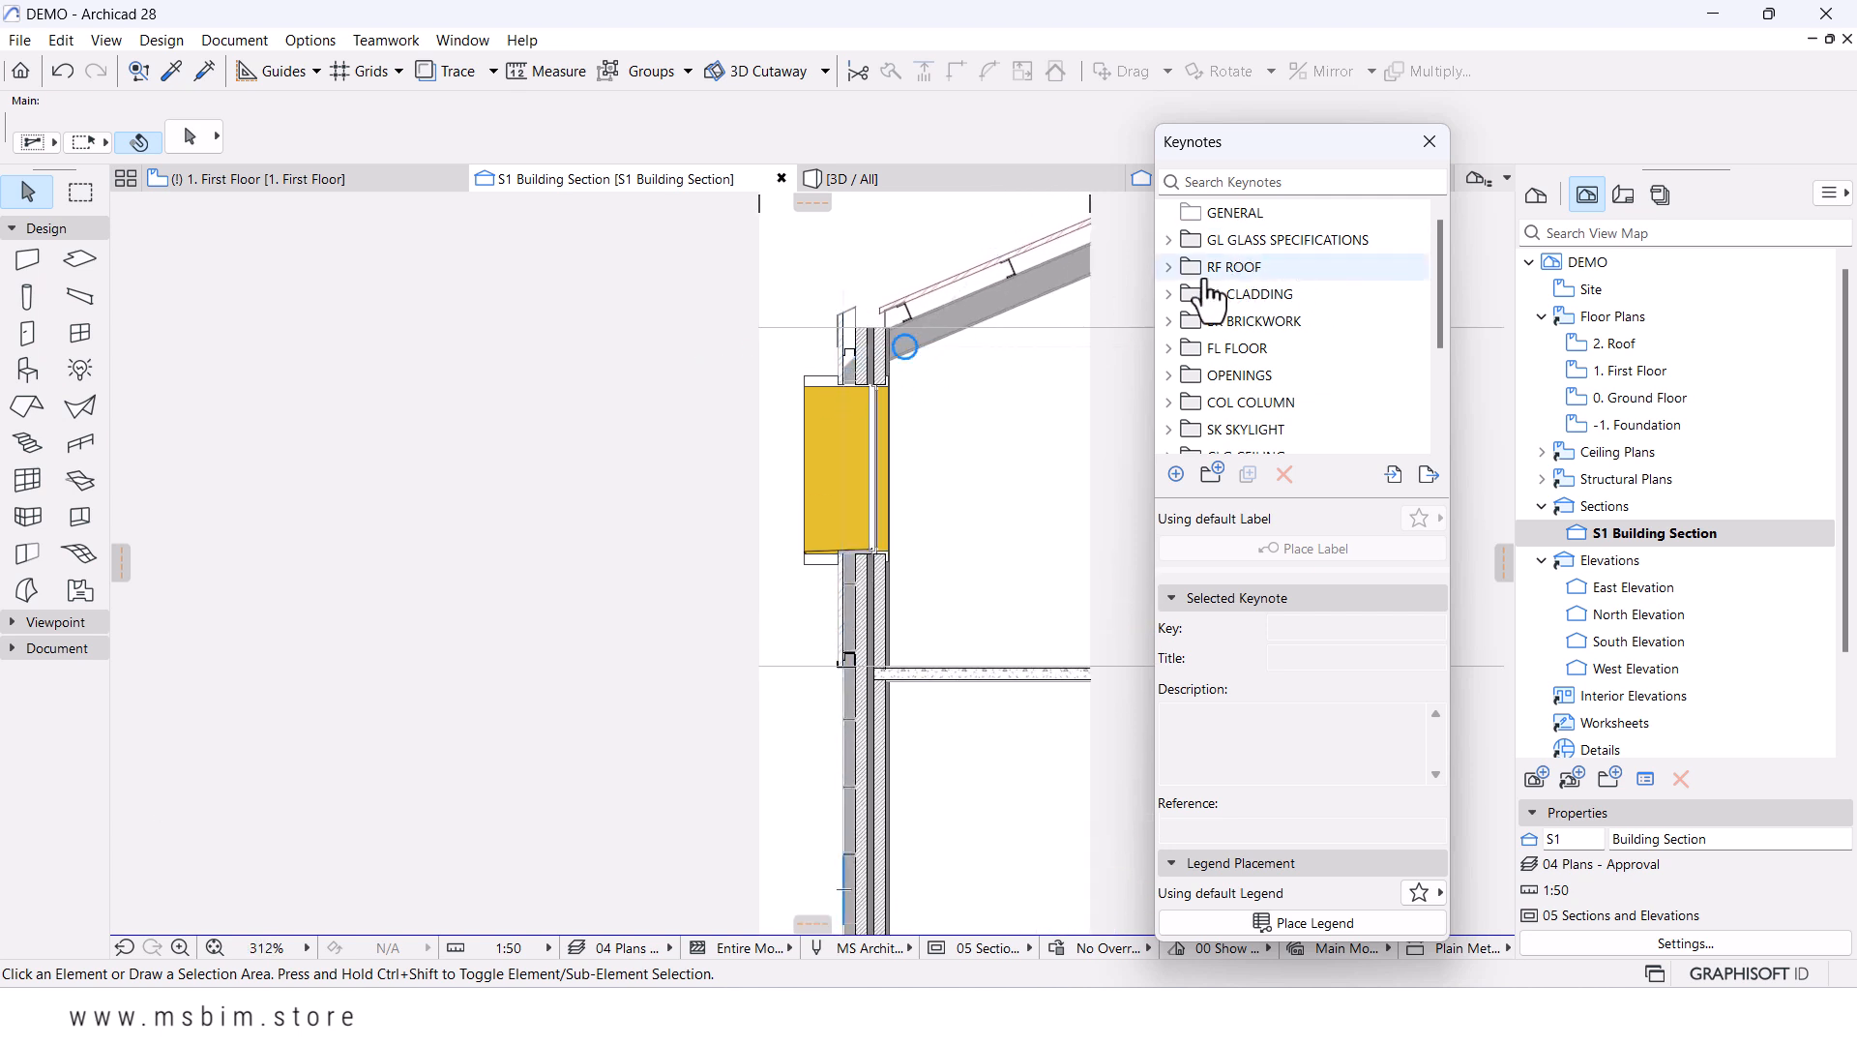
left_click(1170, 267)
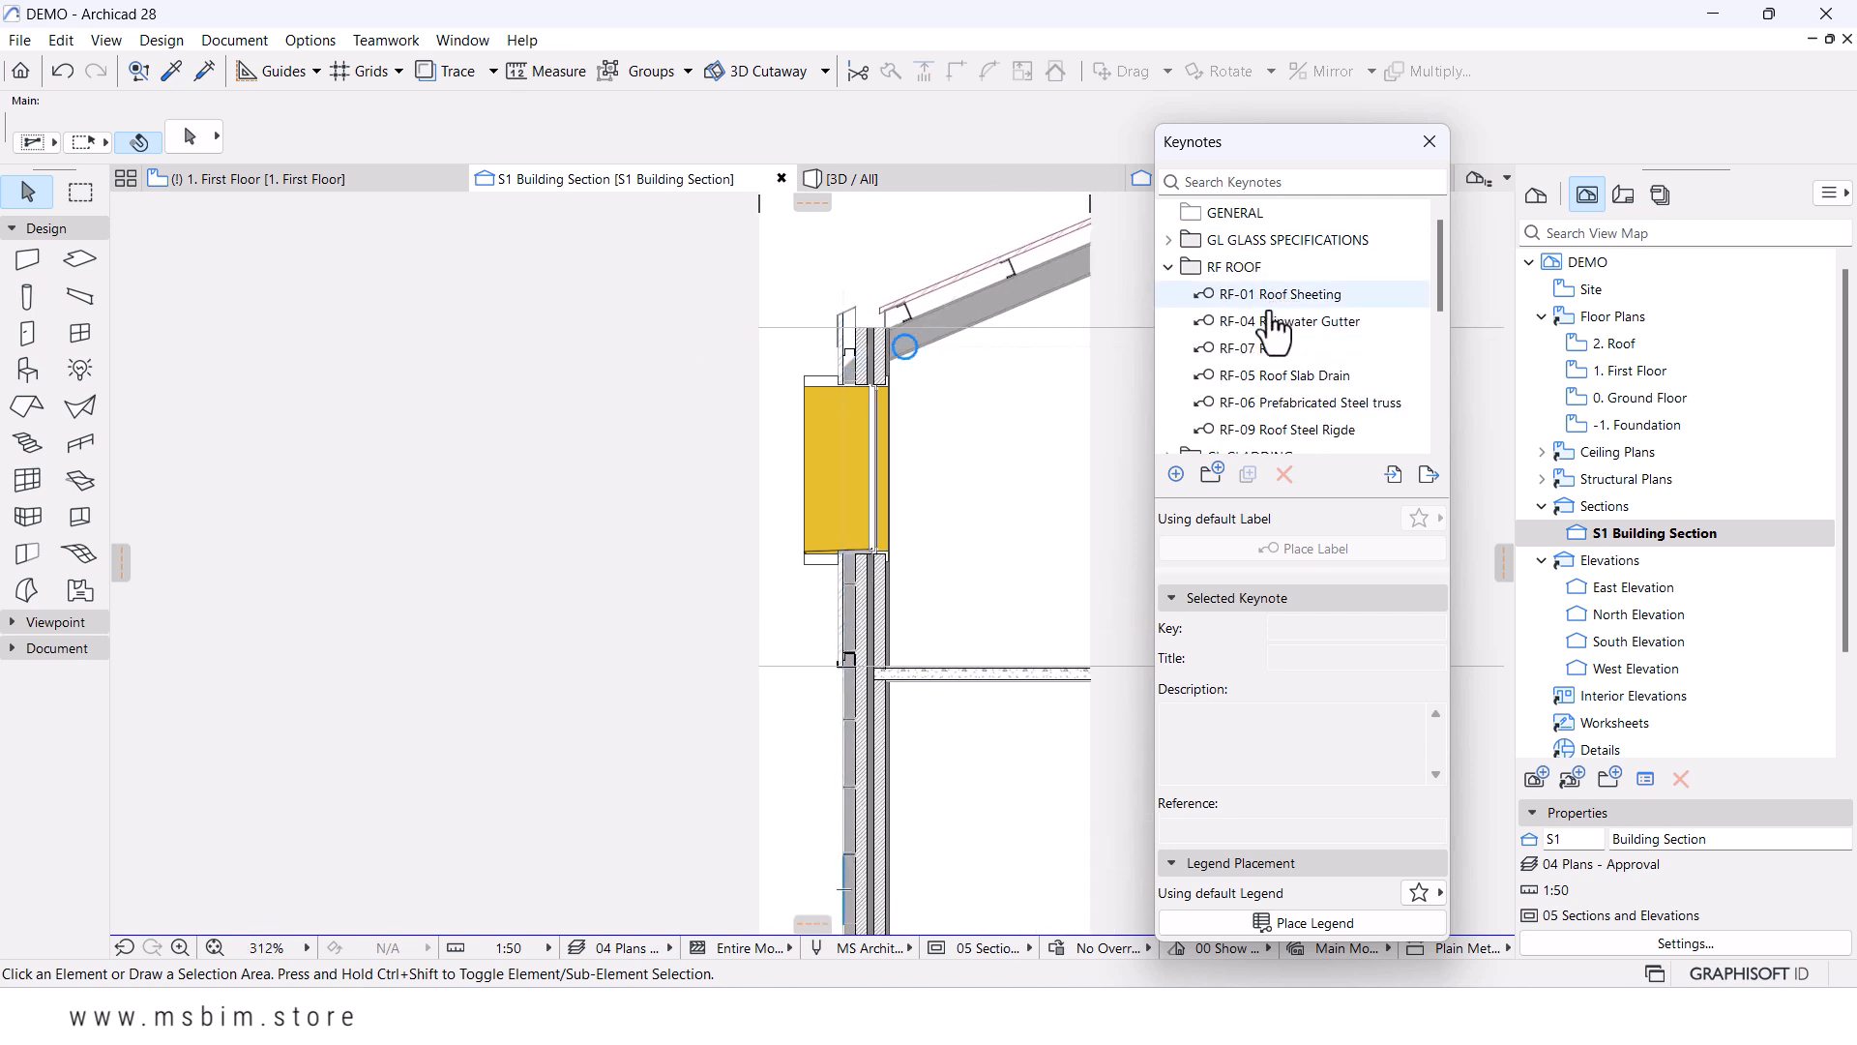
scroll(1269, 324, "down", 1)
scroll(1264, 367, "up", 1)
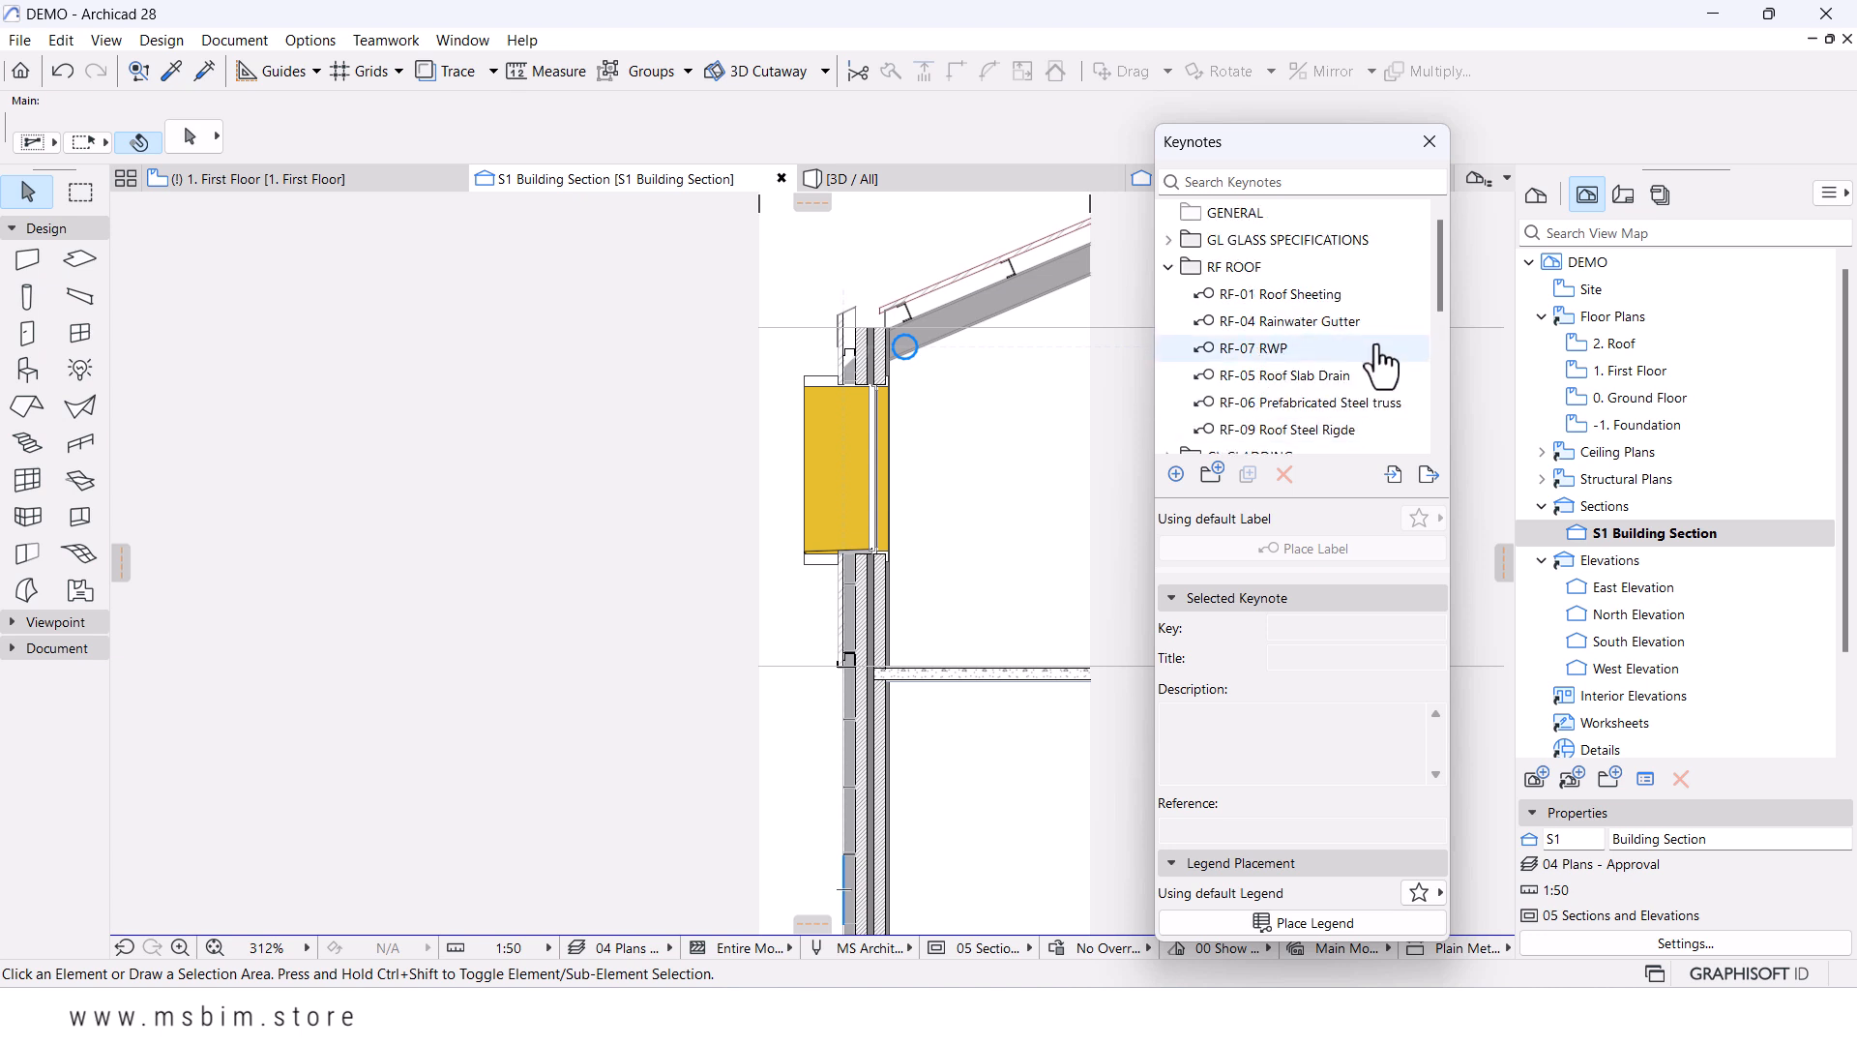
left_click(1248, 294)
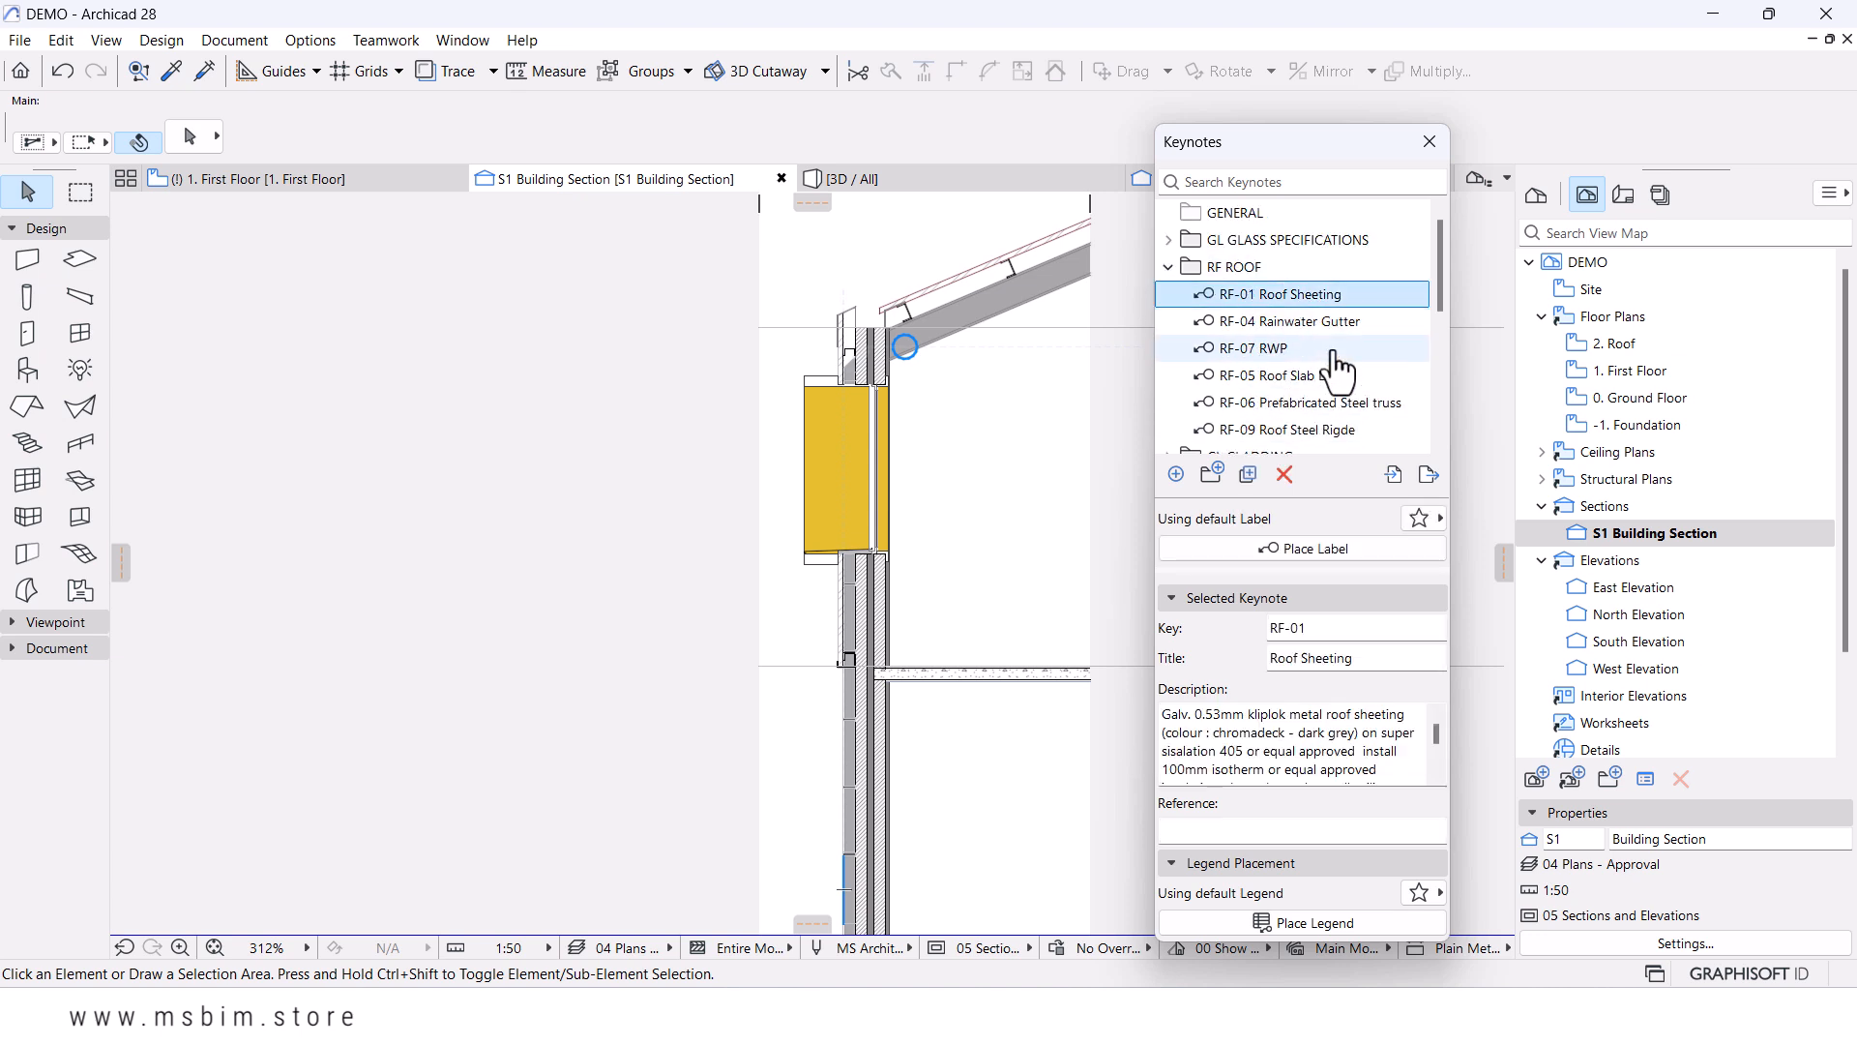
scroll(1287, 406, "down", 1)
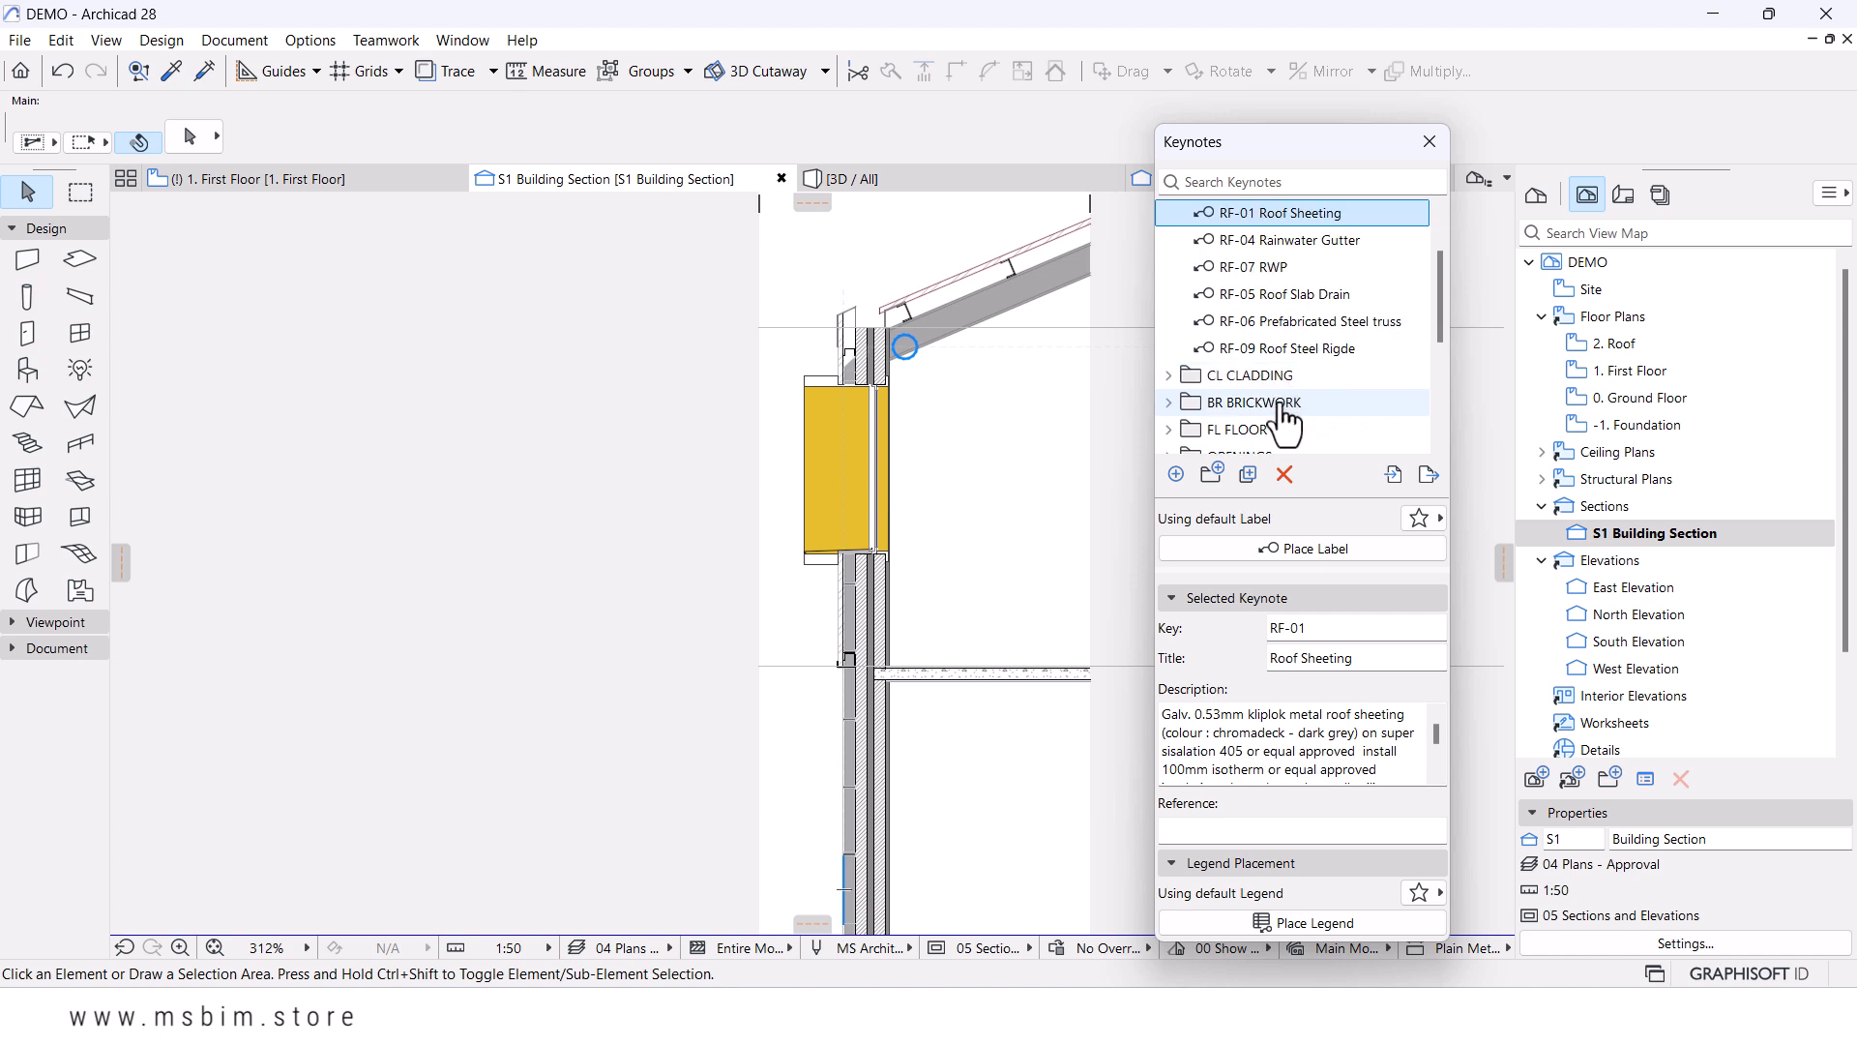
scroll(1200, 280, "up", 1)
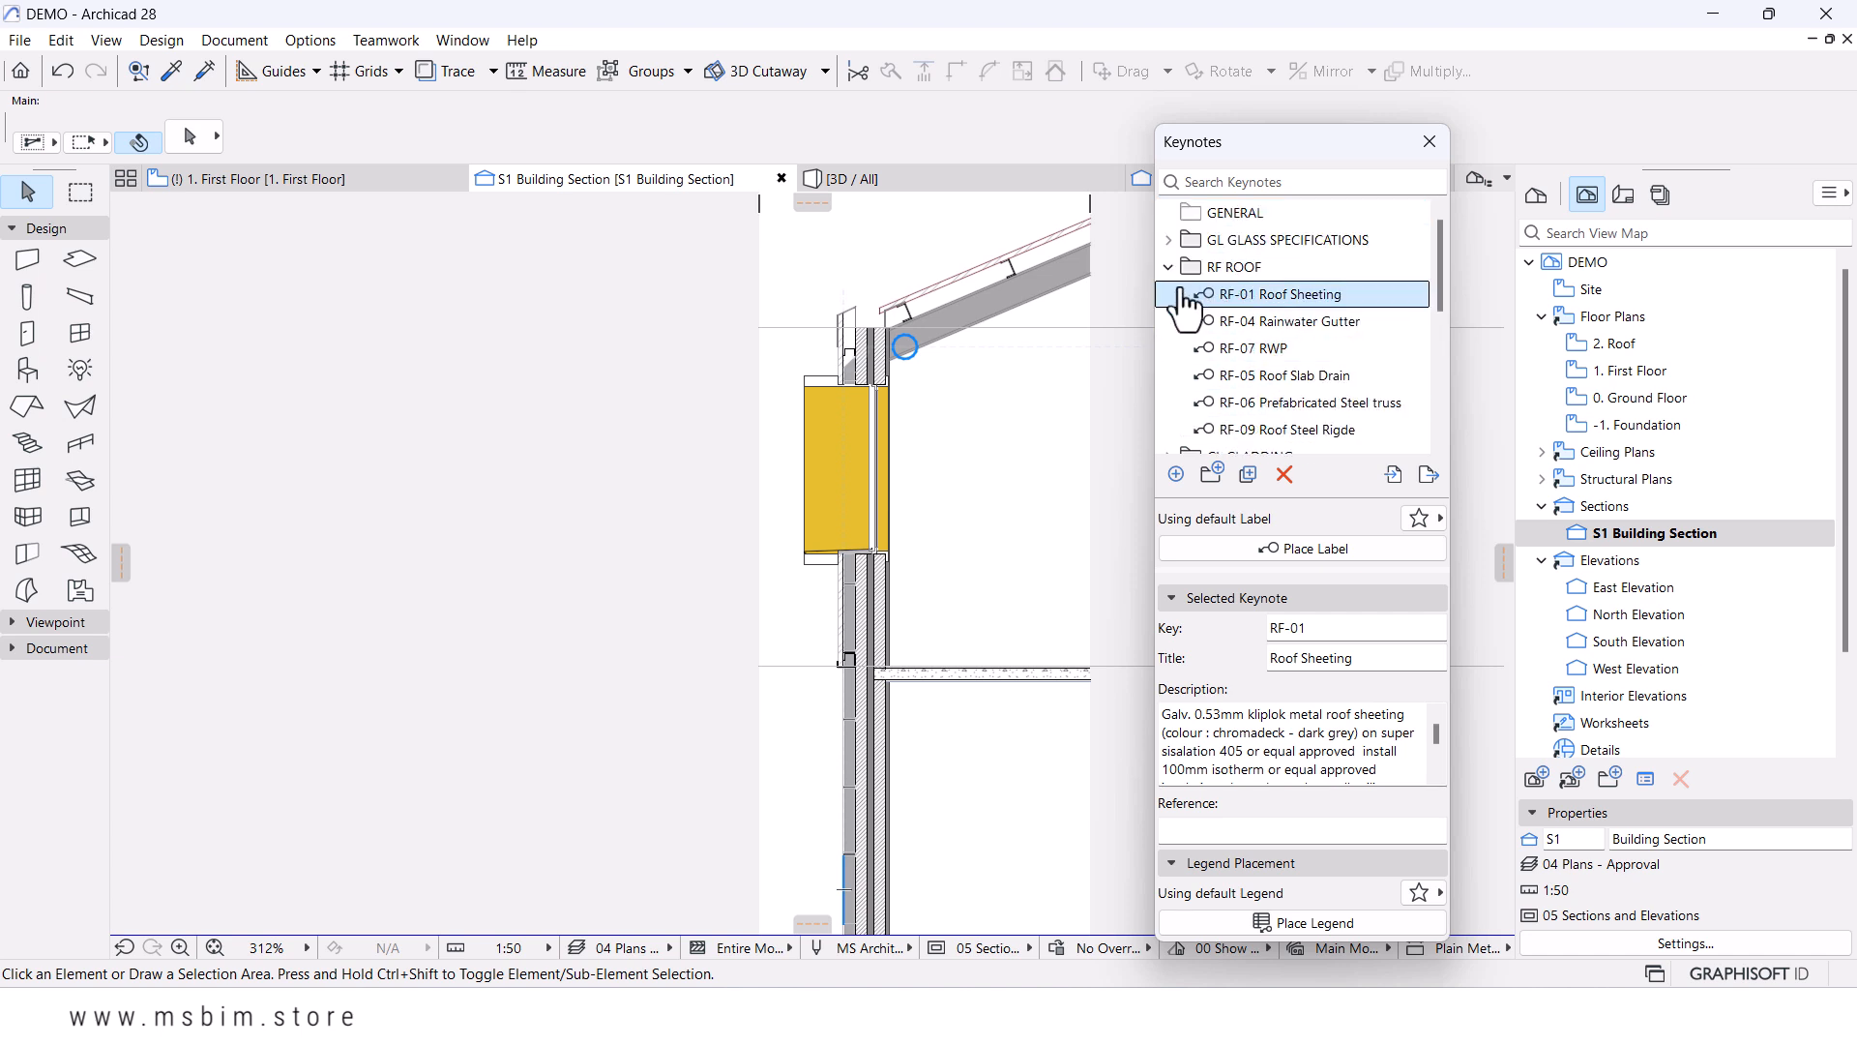
- Browse the remaining keynote folders, review the entries in SB SUBSTRUCTURE and BR BRICKWORK, and close the Keynotes palette
left_click(1169, 266)
scroll(1294, 377, "down", 1)
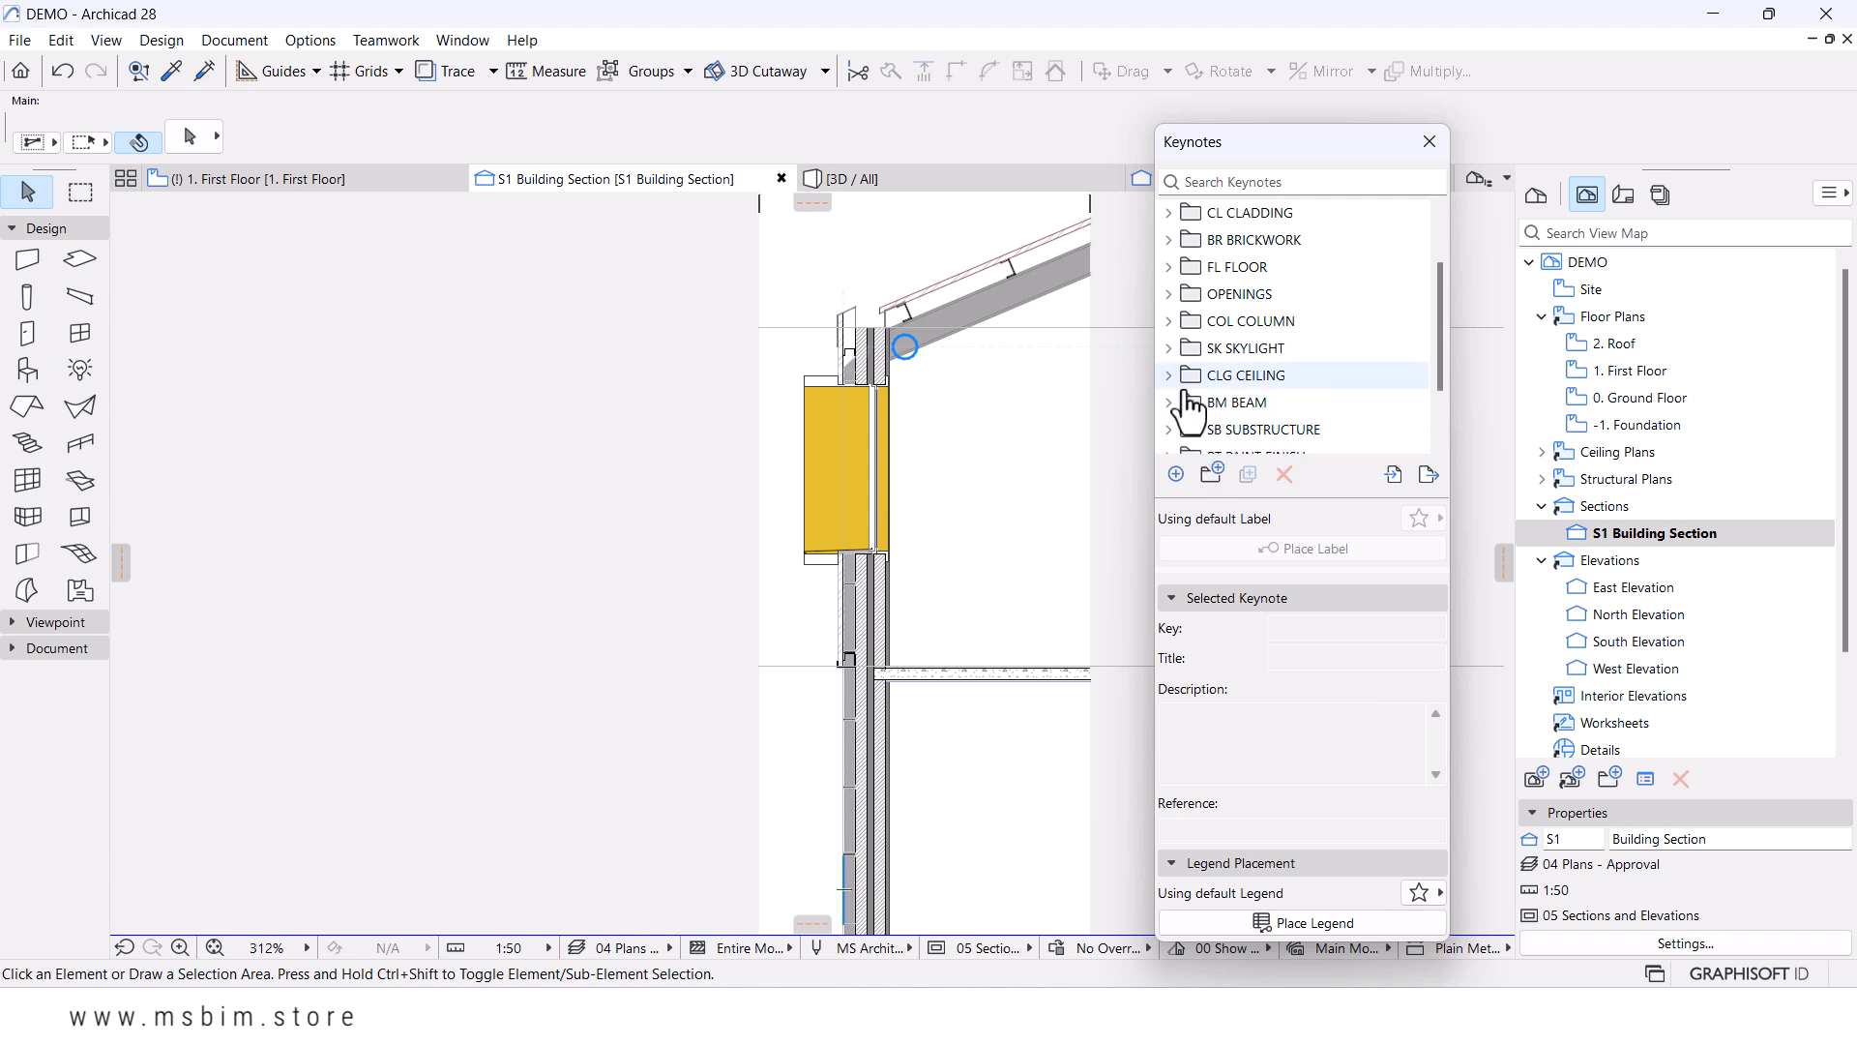
scroll(1184, 424, "down", 1)
left_click(1171, 348)
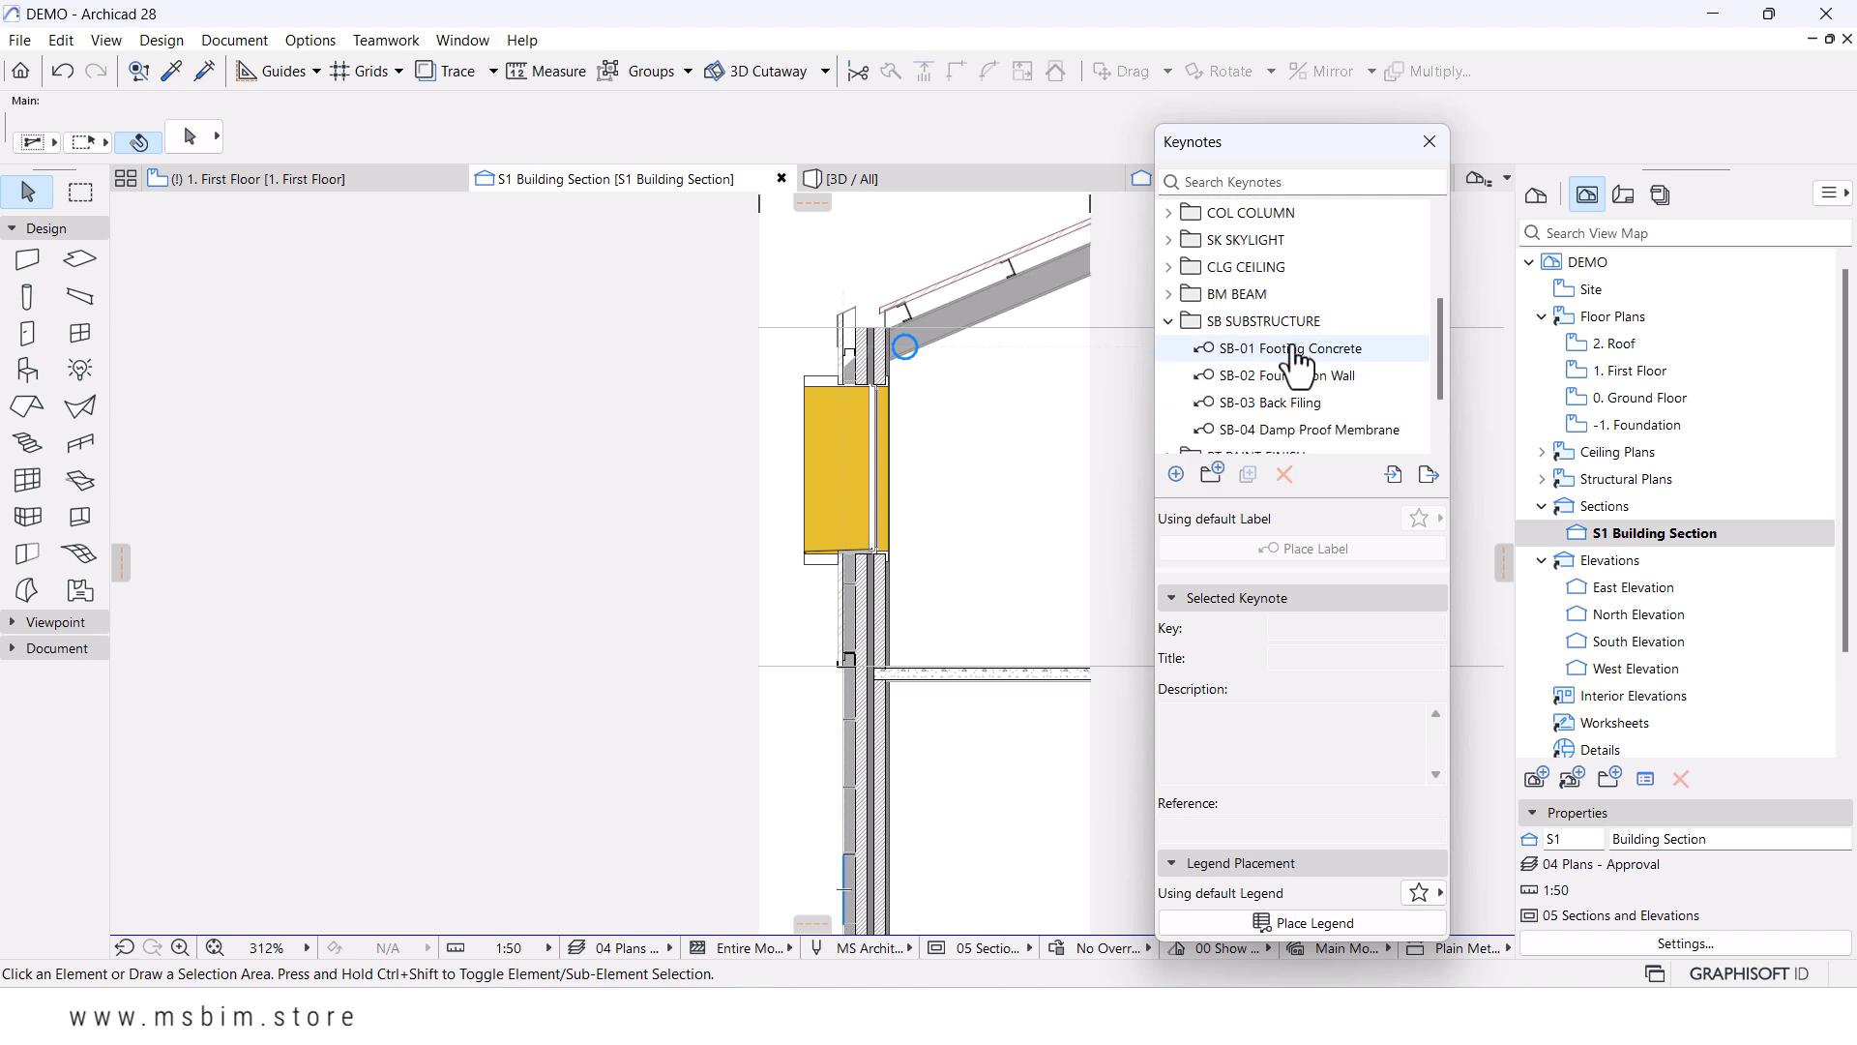
left_click(1172, 321)
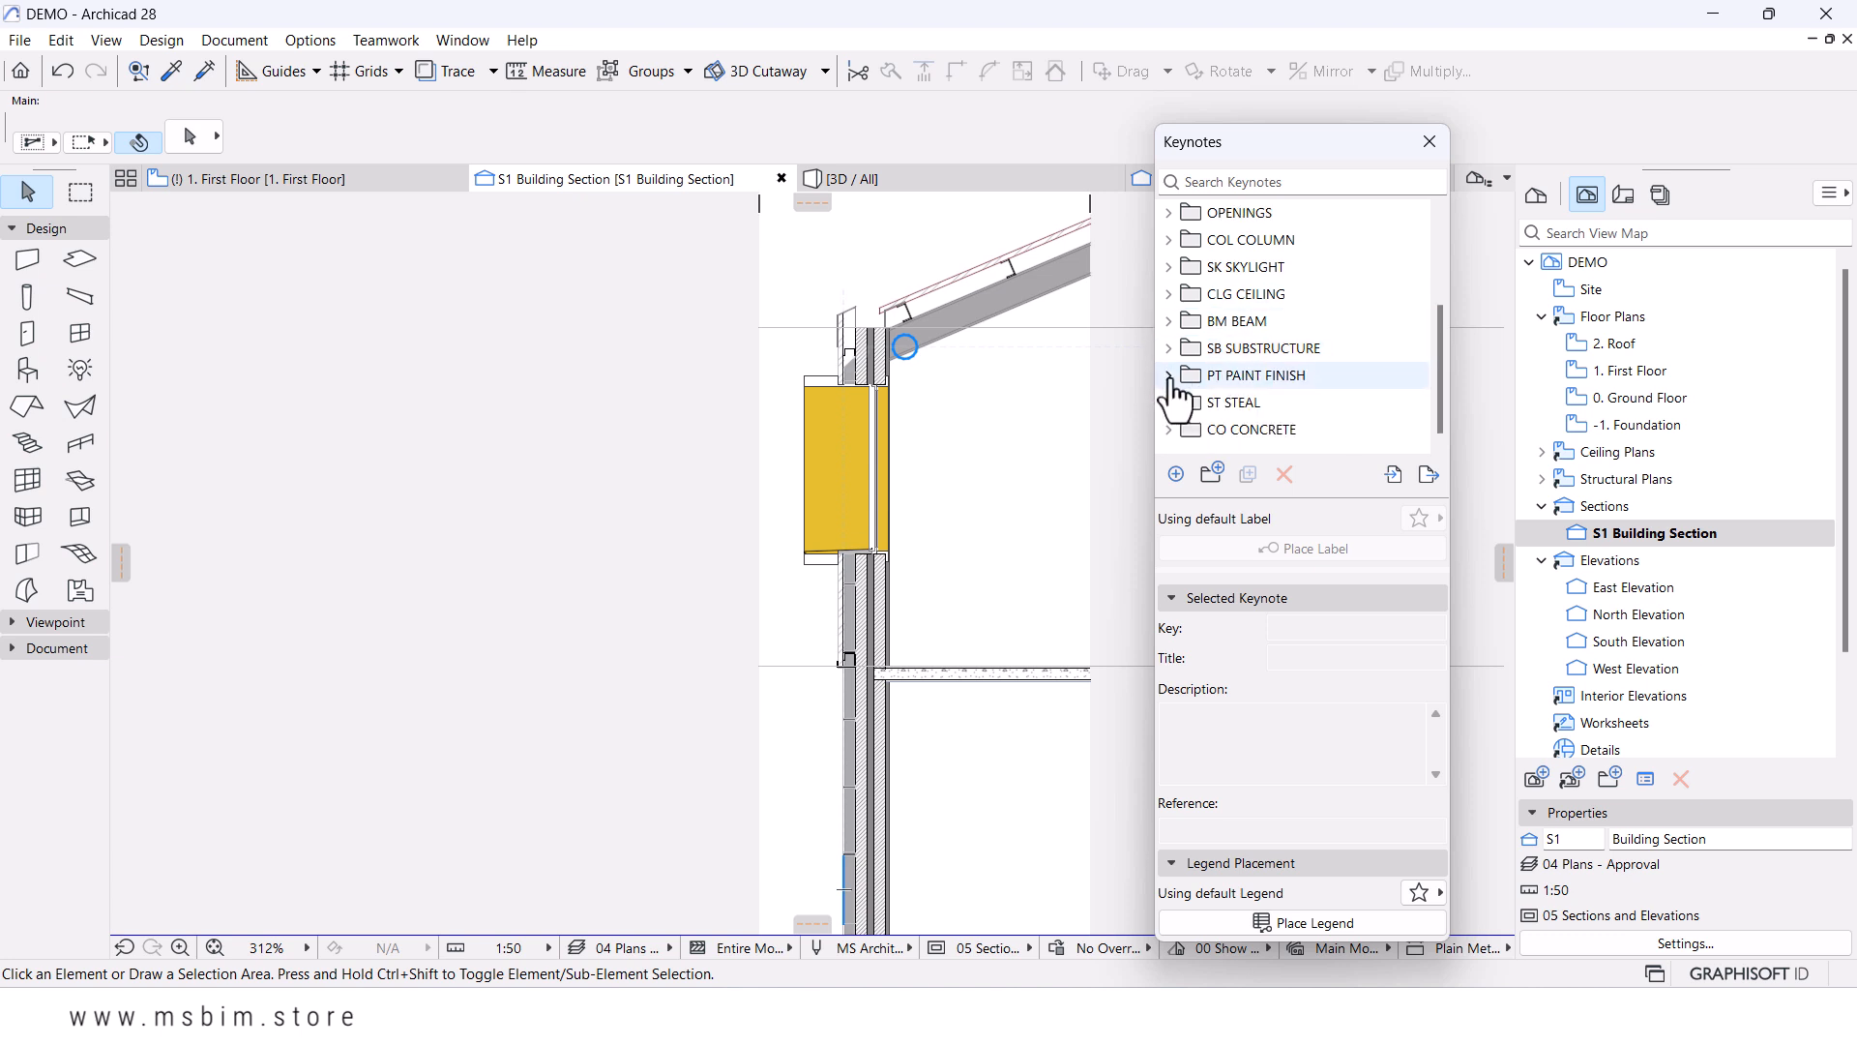
scroll(1190, 385, "up", 1)
left_click(1170, 240)
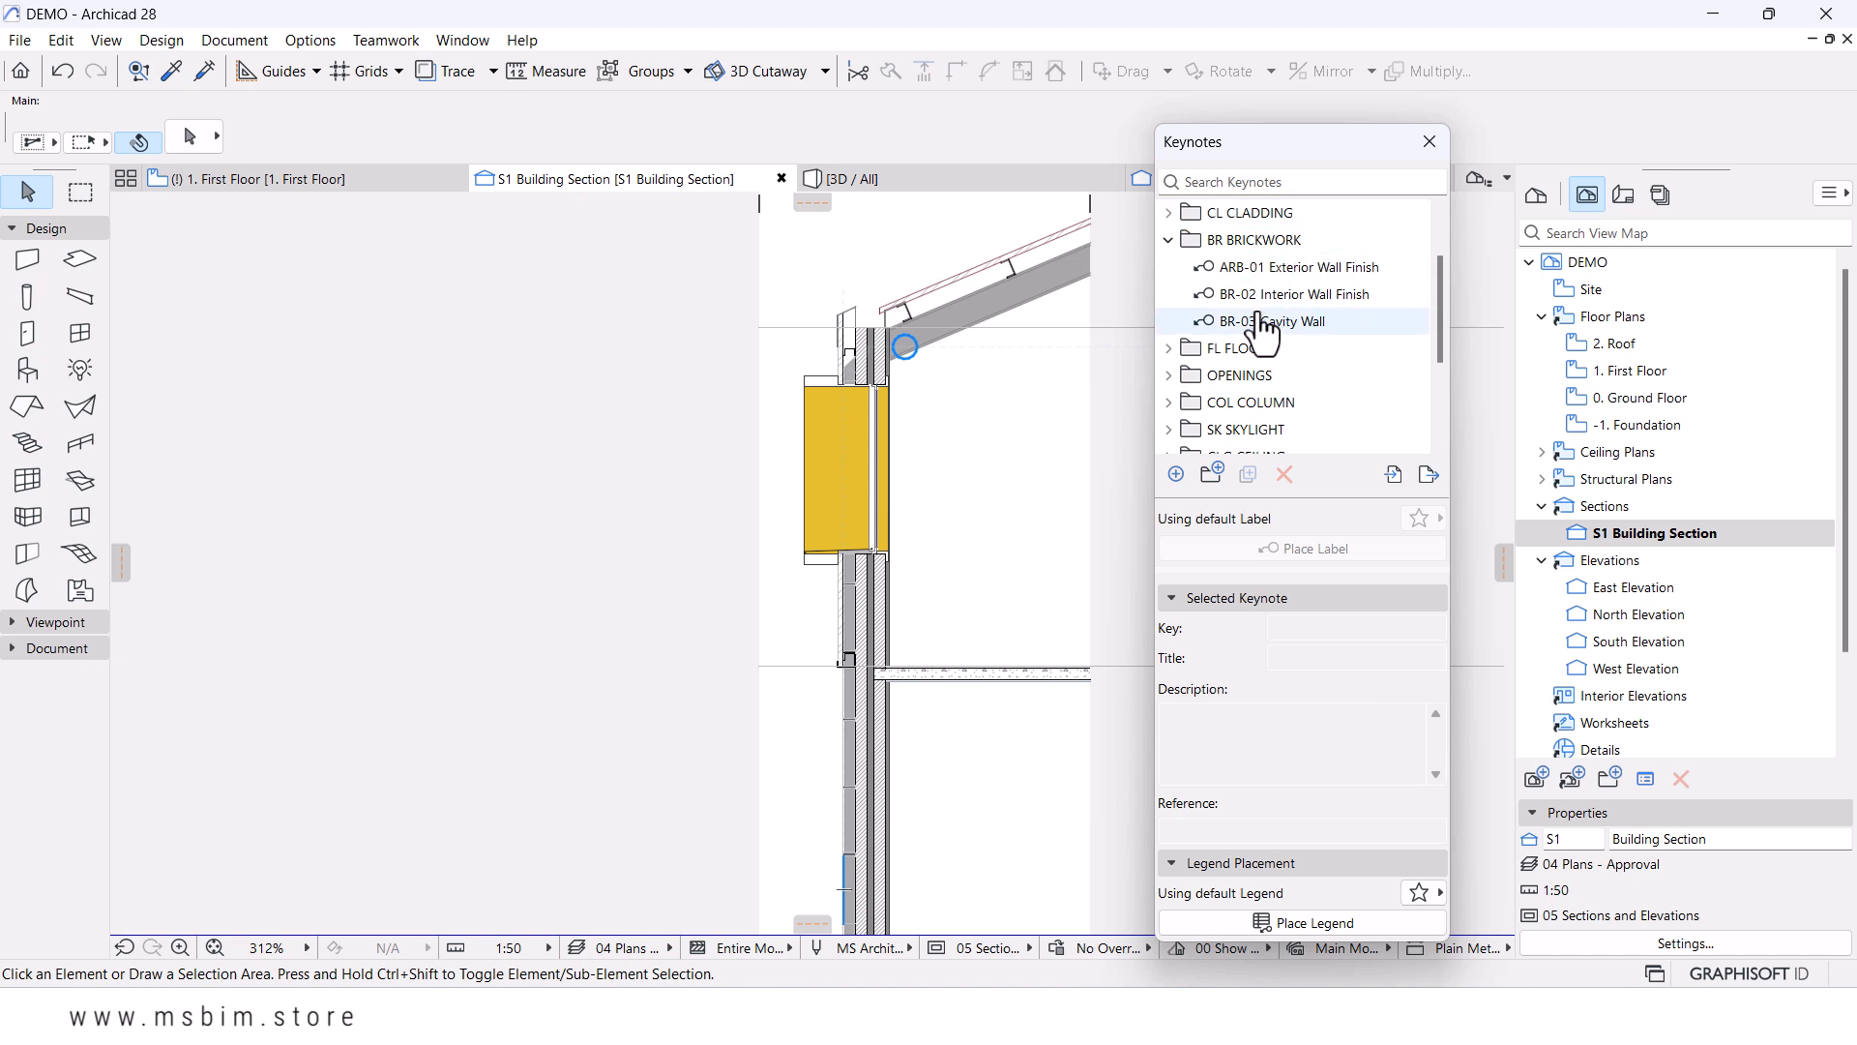
left_click(1169, 242)
scroll(991, 441, "down", 2)
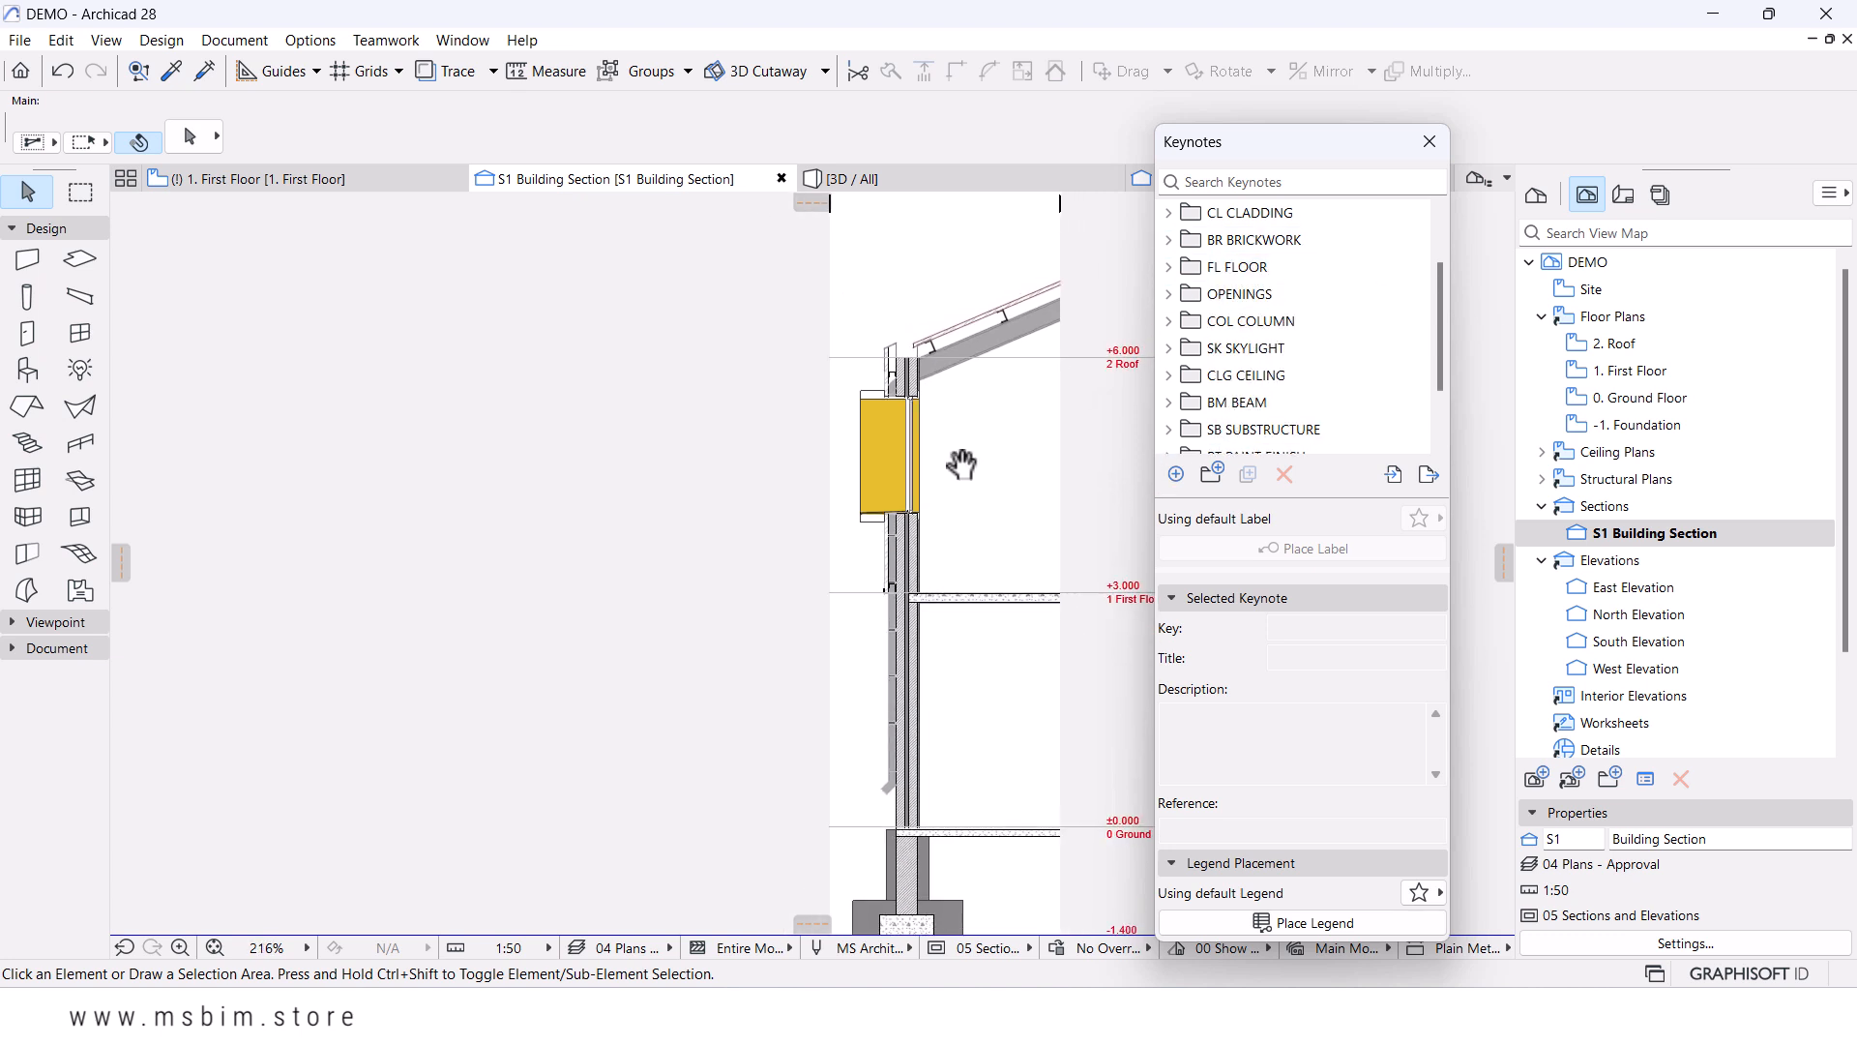
left_click(1429, 141)
- Attach a text label to the roof sheeting, with its leader arrow on the sloping roof and its text beyond the roof's cut edge
scroll(897, 352, "up", 3)
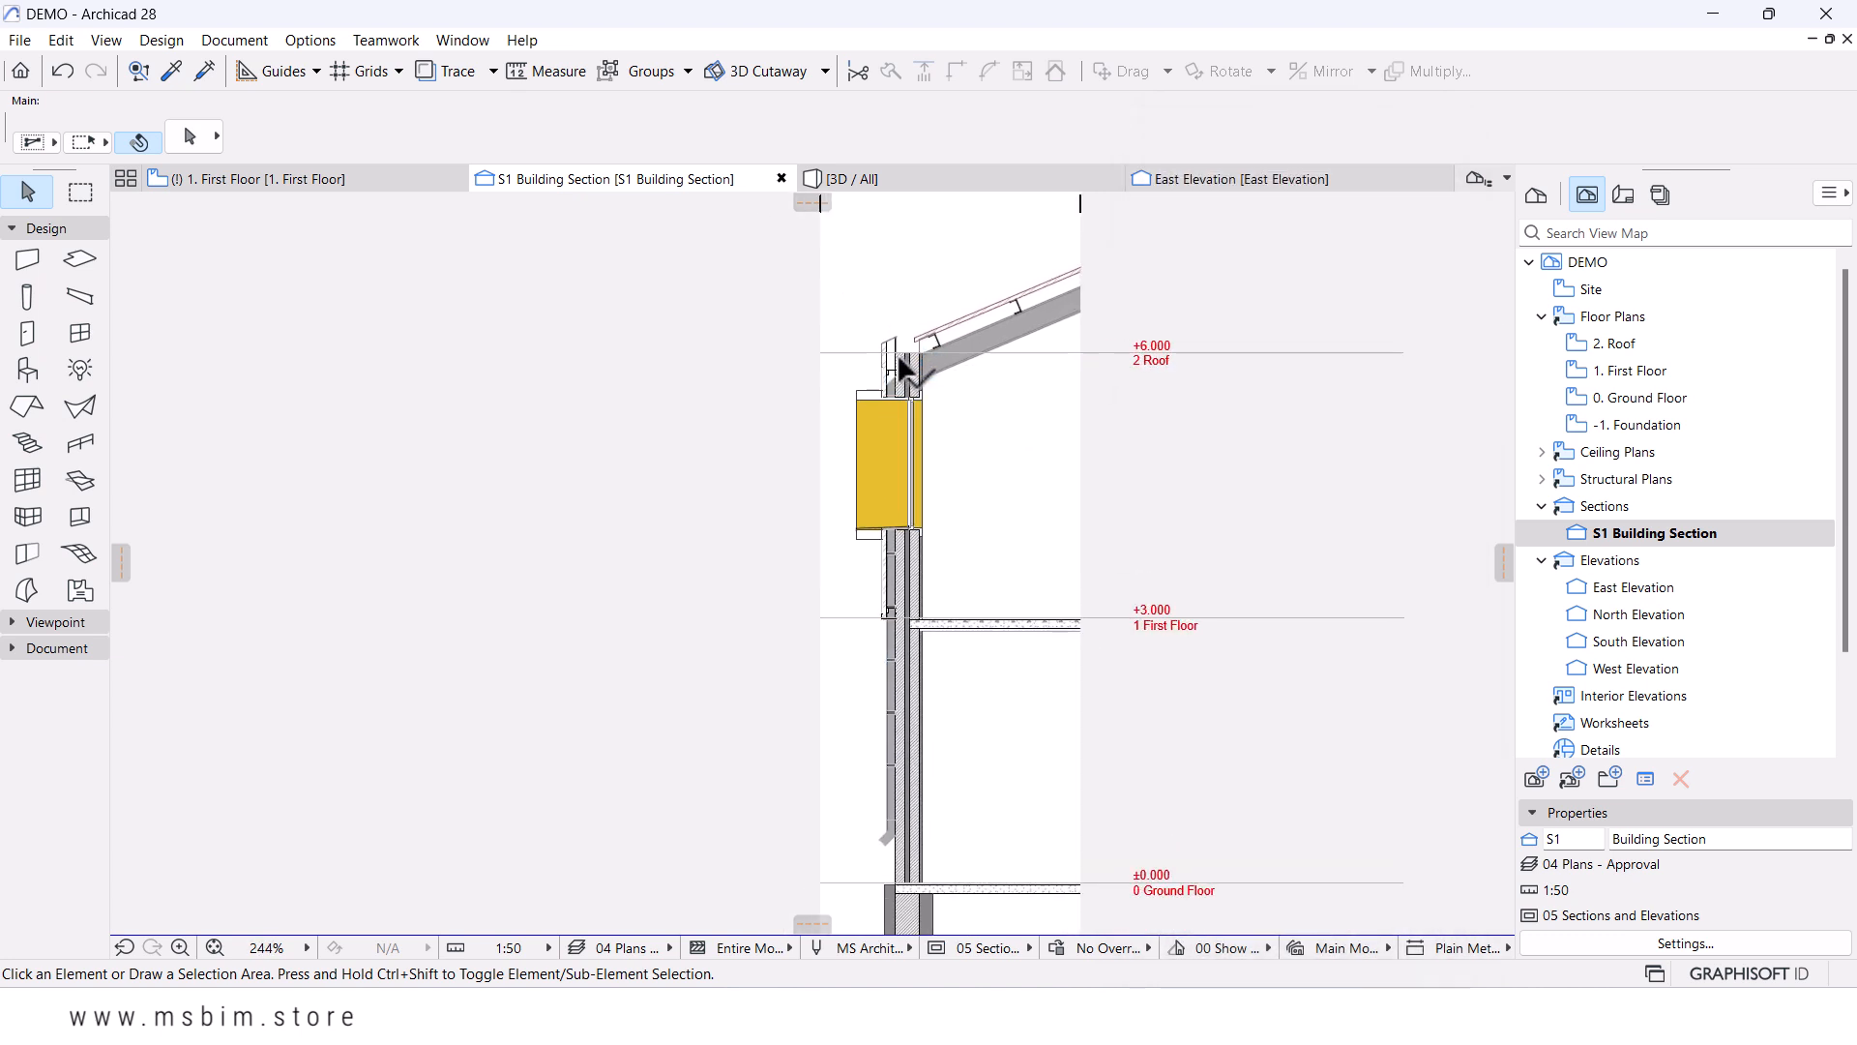
scroll(680, 493, "up", 1)
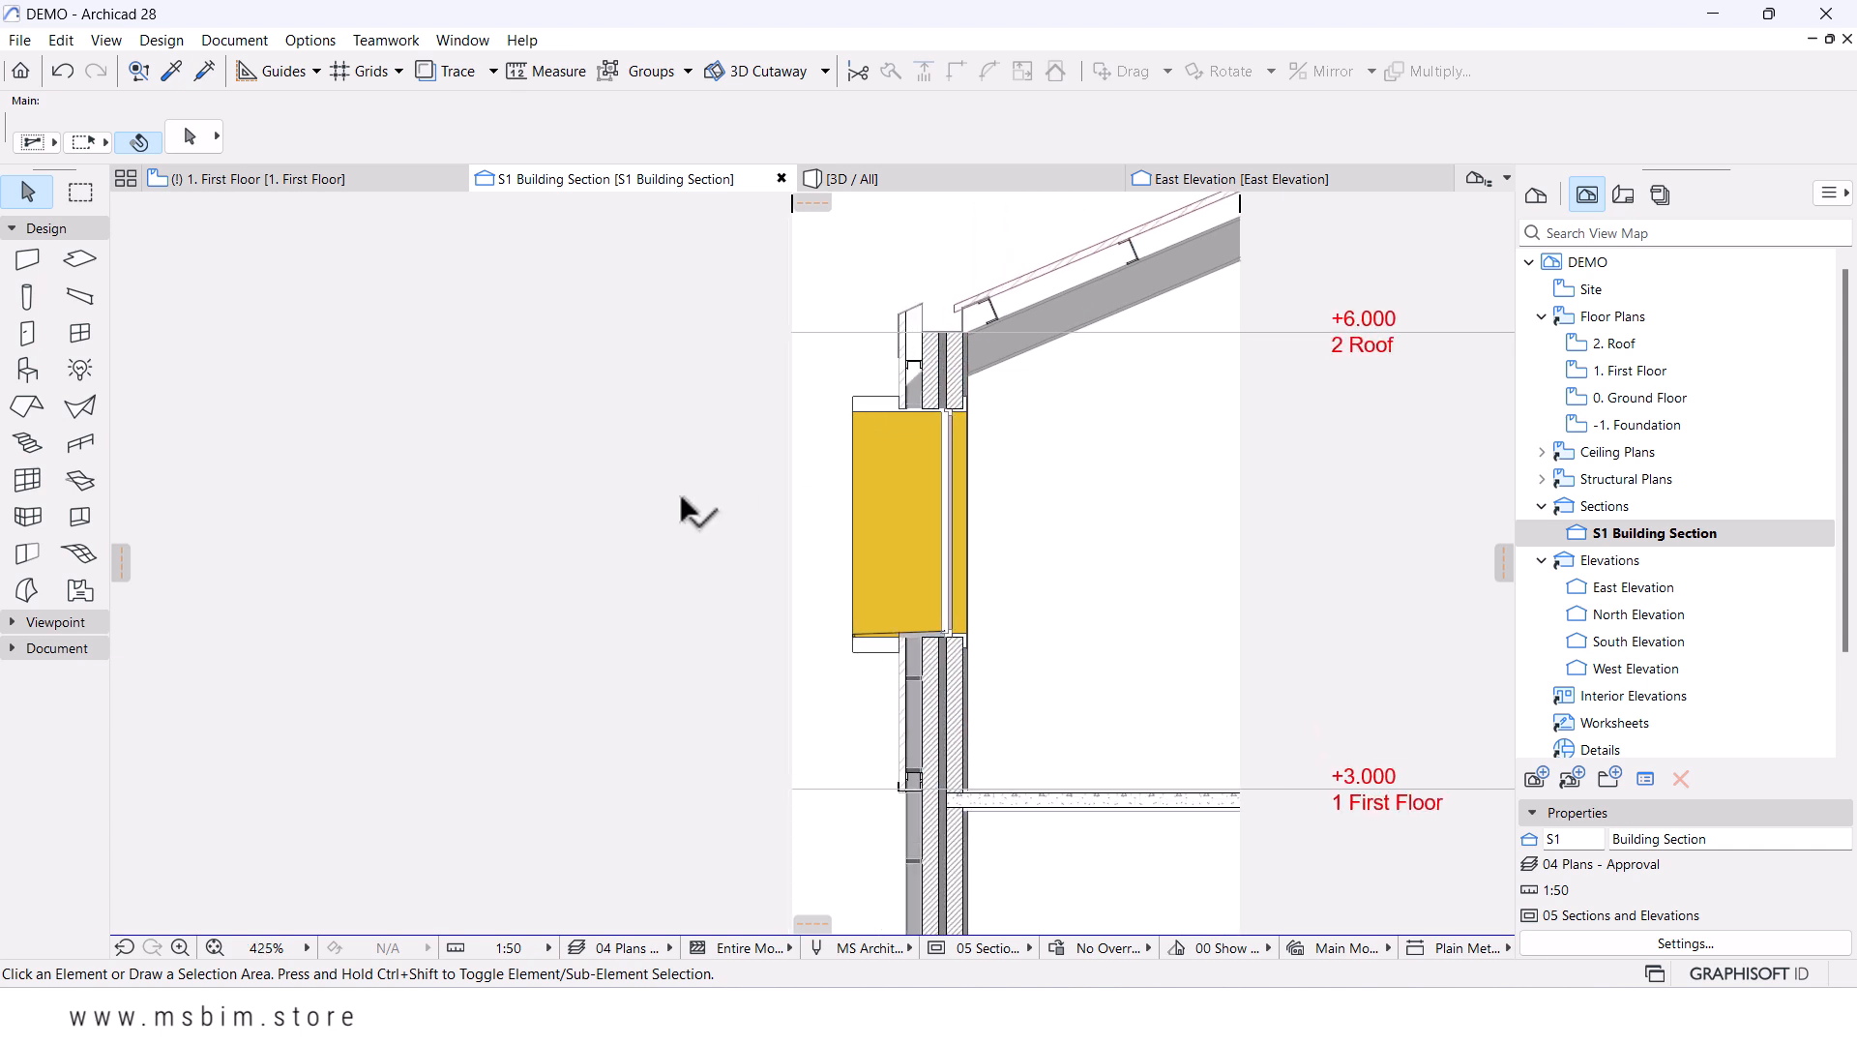
scroll(726, 538, "up", 1)
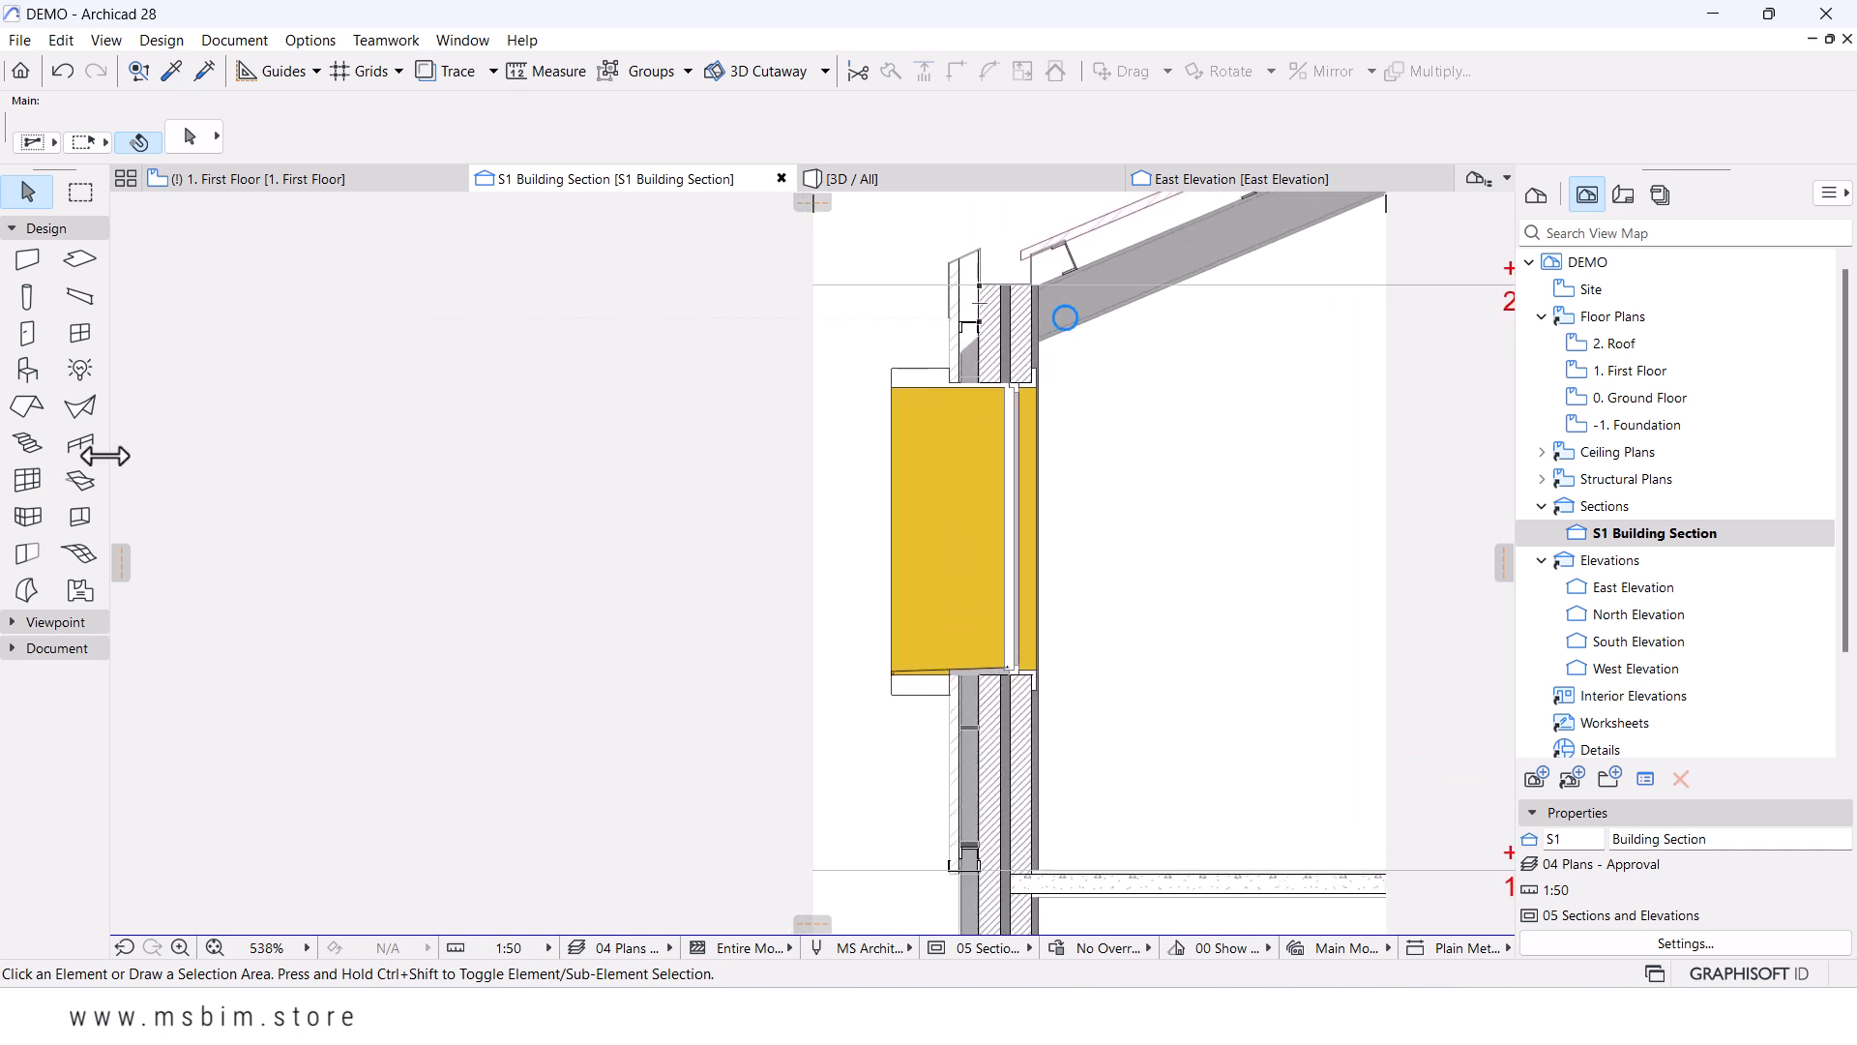
left_click(39, 228)
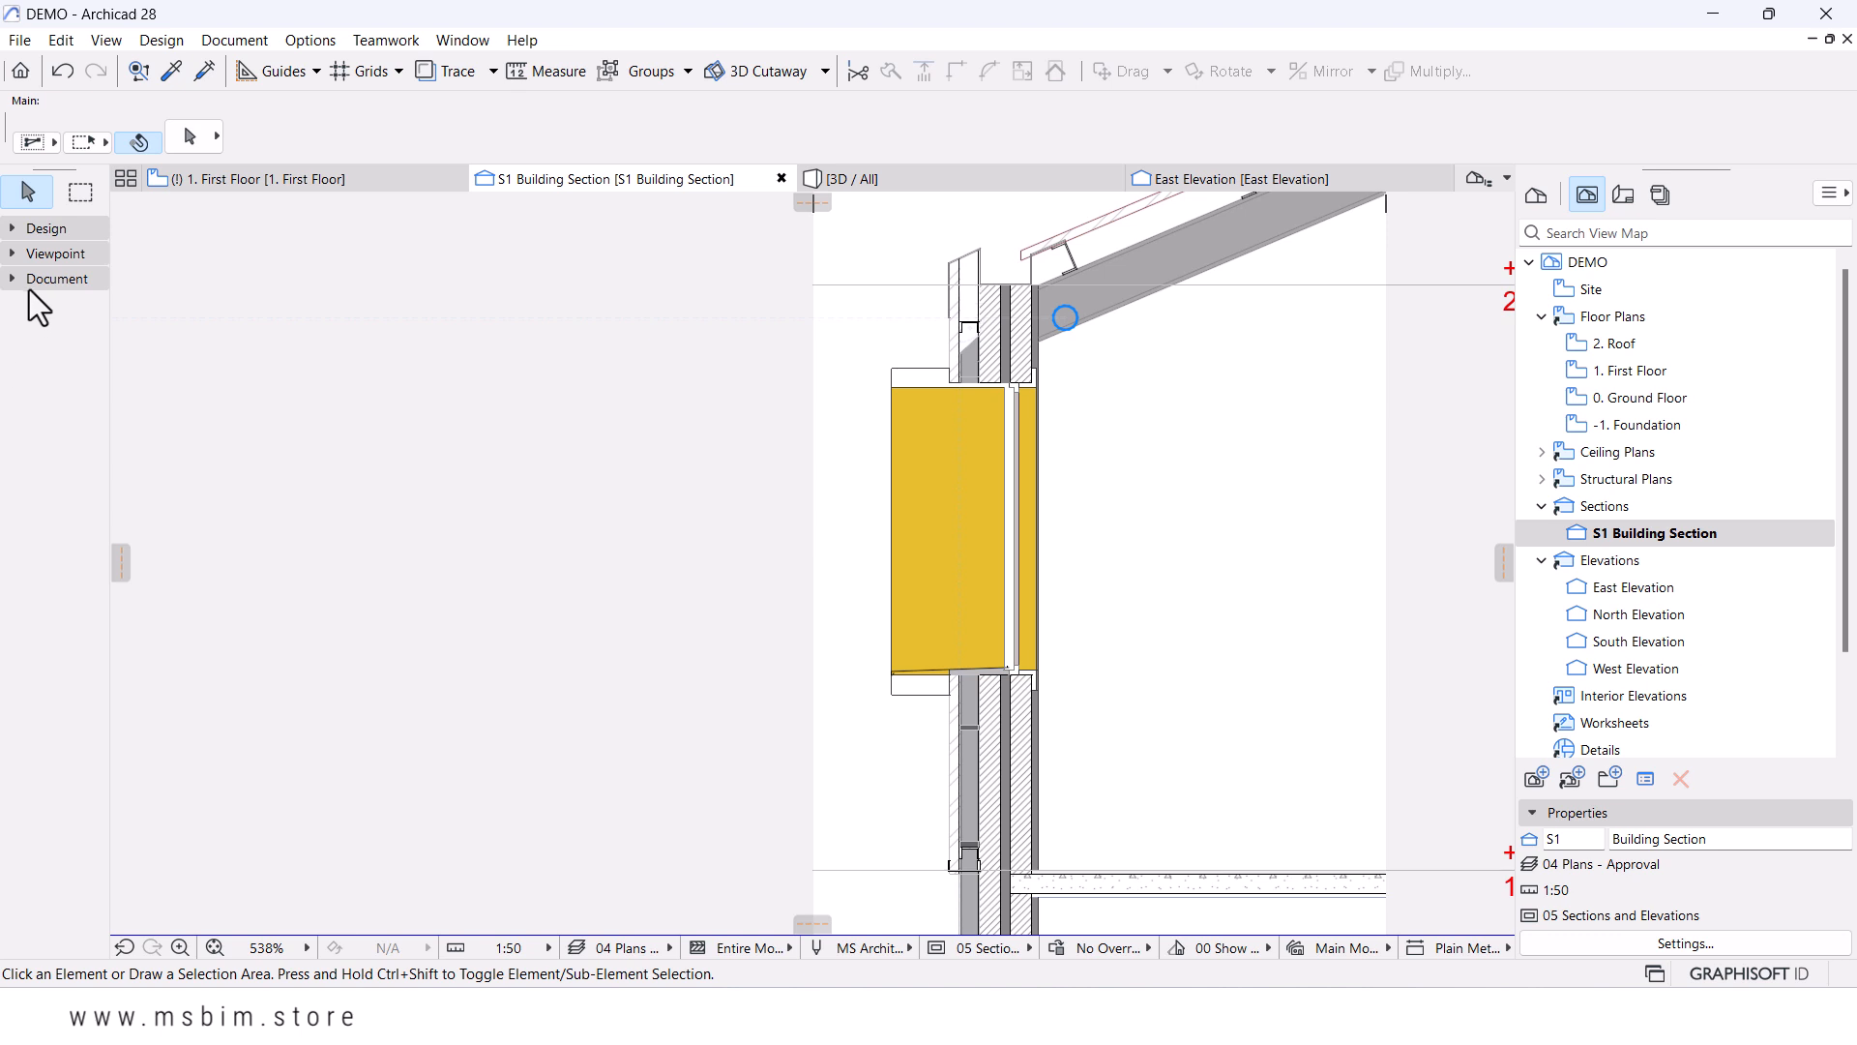
left_click(31, 283)
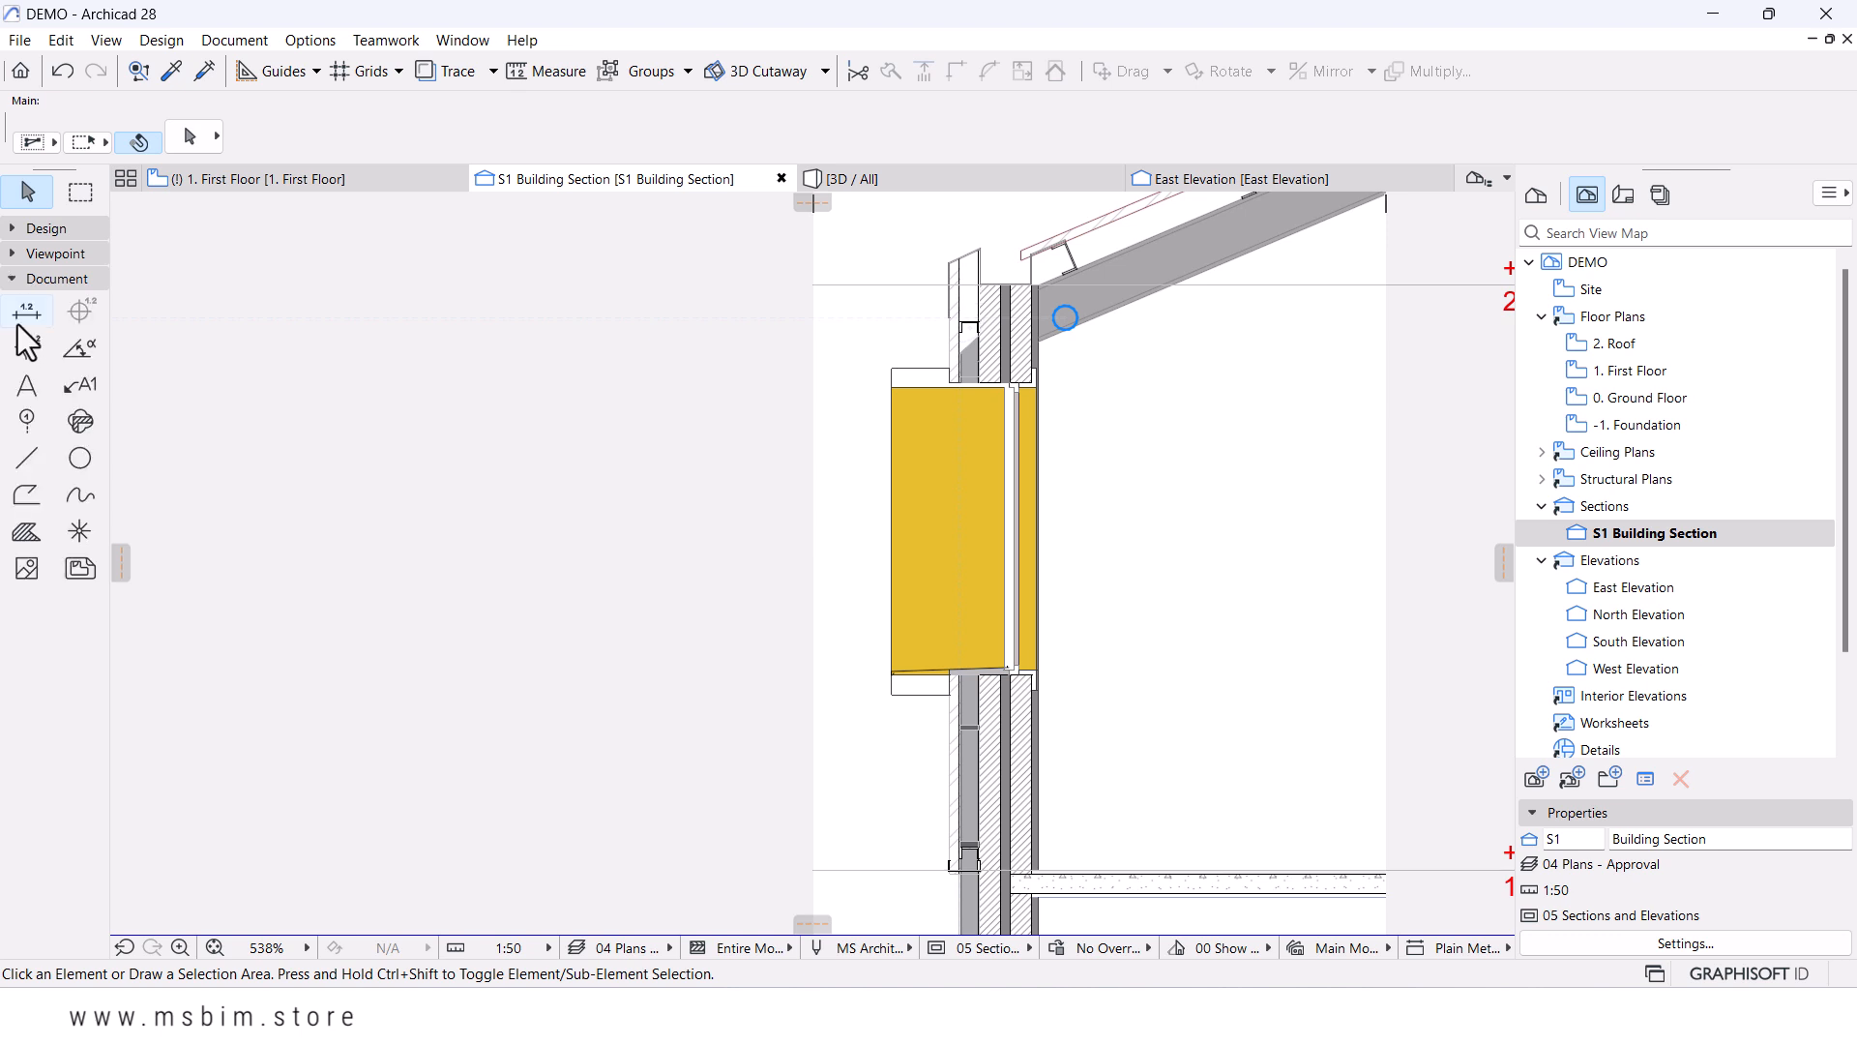
left_click(80, 384)
scroll(781, 520, "down", 2)
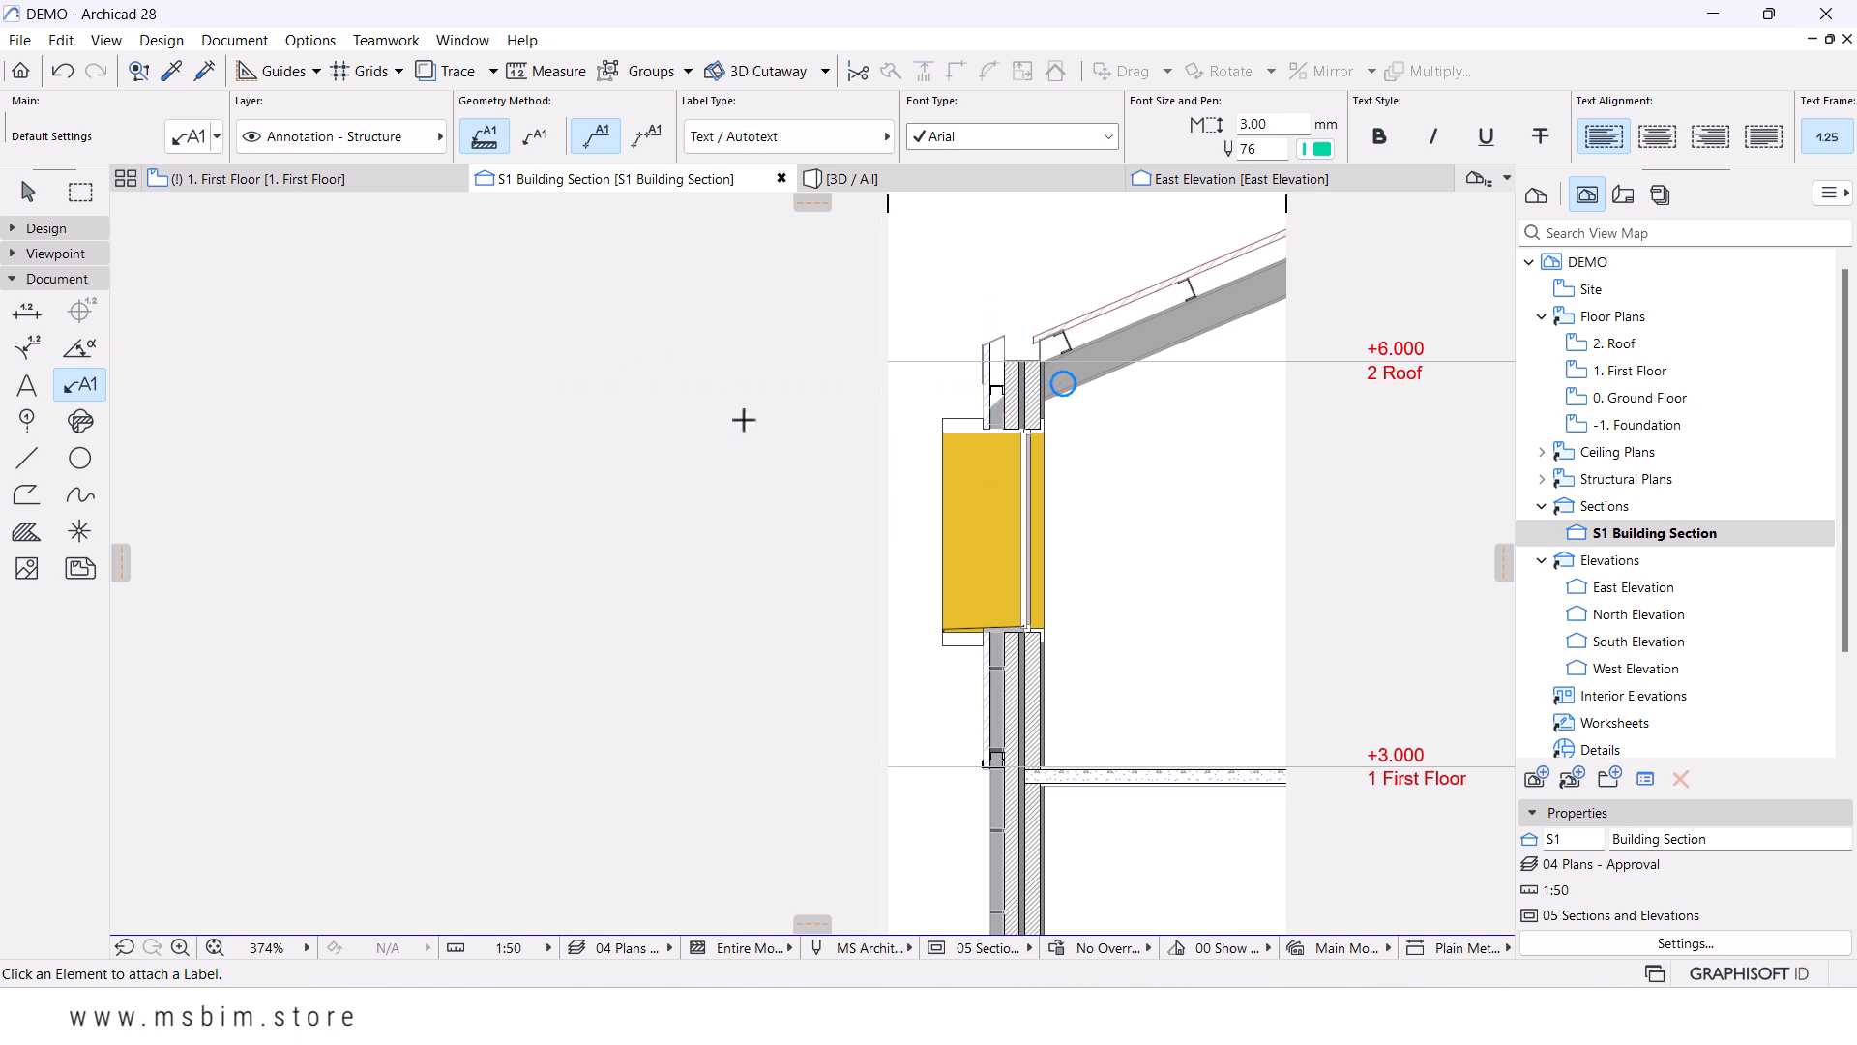
scroll(722, 407, "down", 2)
scroll(870, 368, "up", 2)
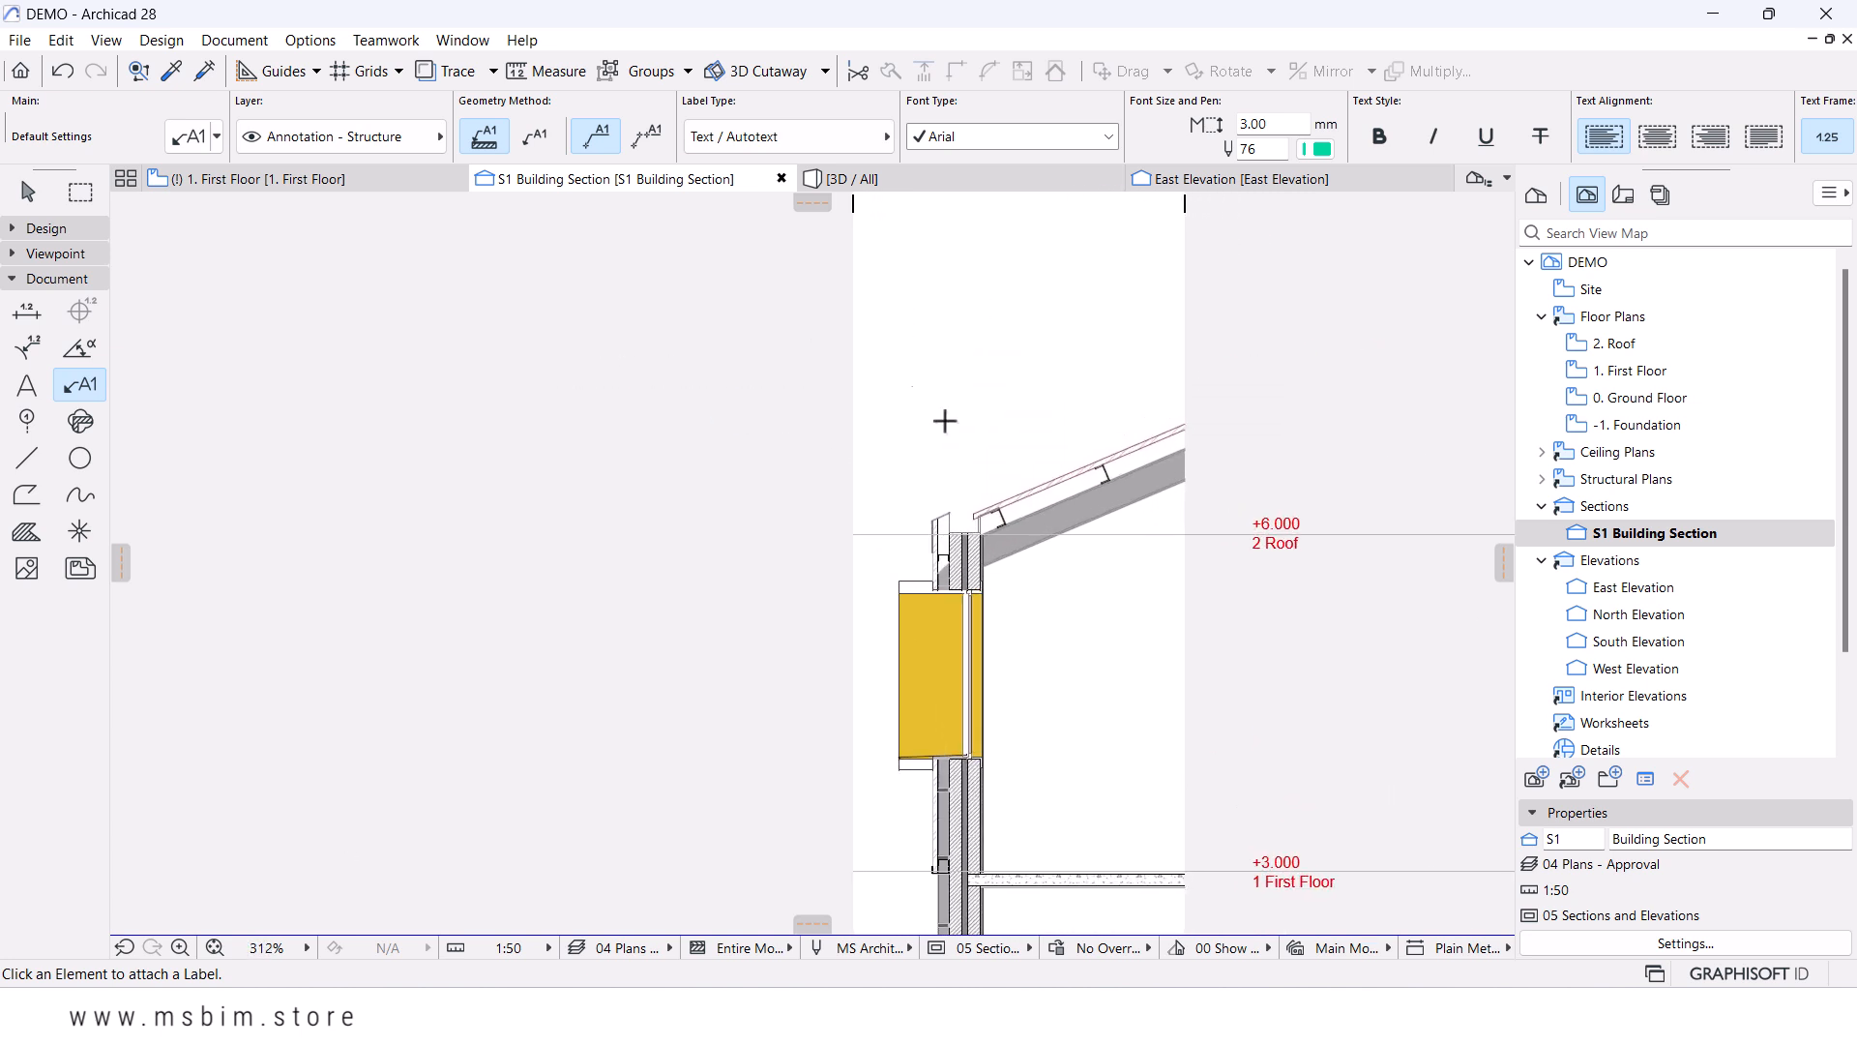
left_click(1054, 479)
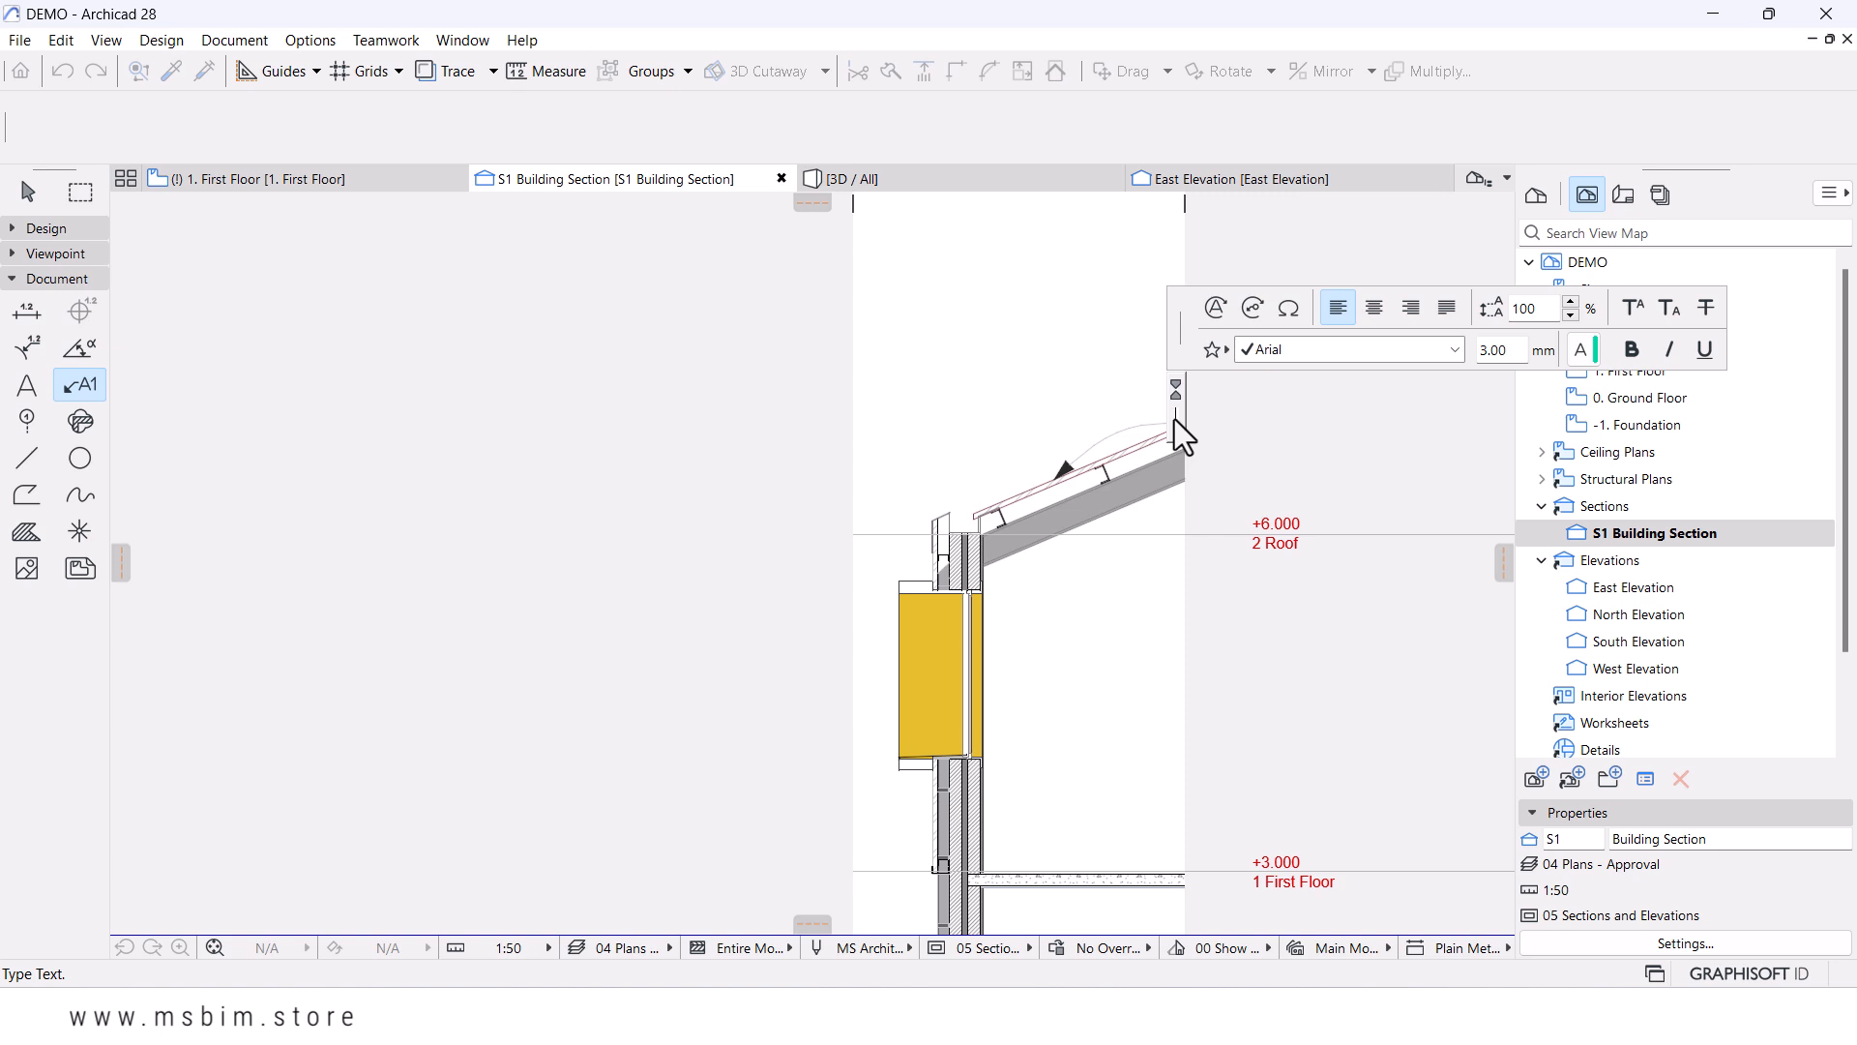
- Insert the title and description autotexts of keynote RF-01 Roof Sheeting into the label
left_click(1251, 309)
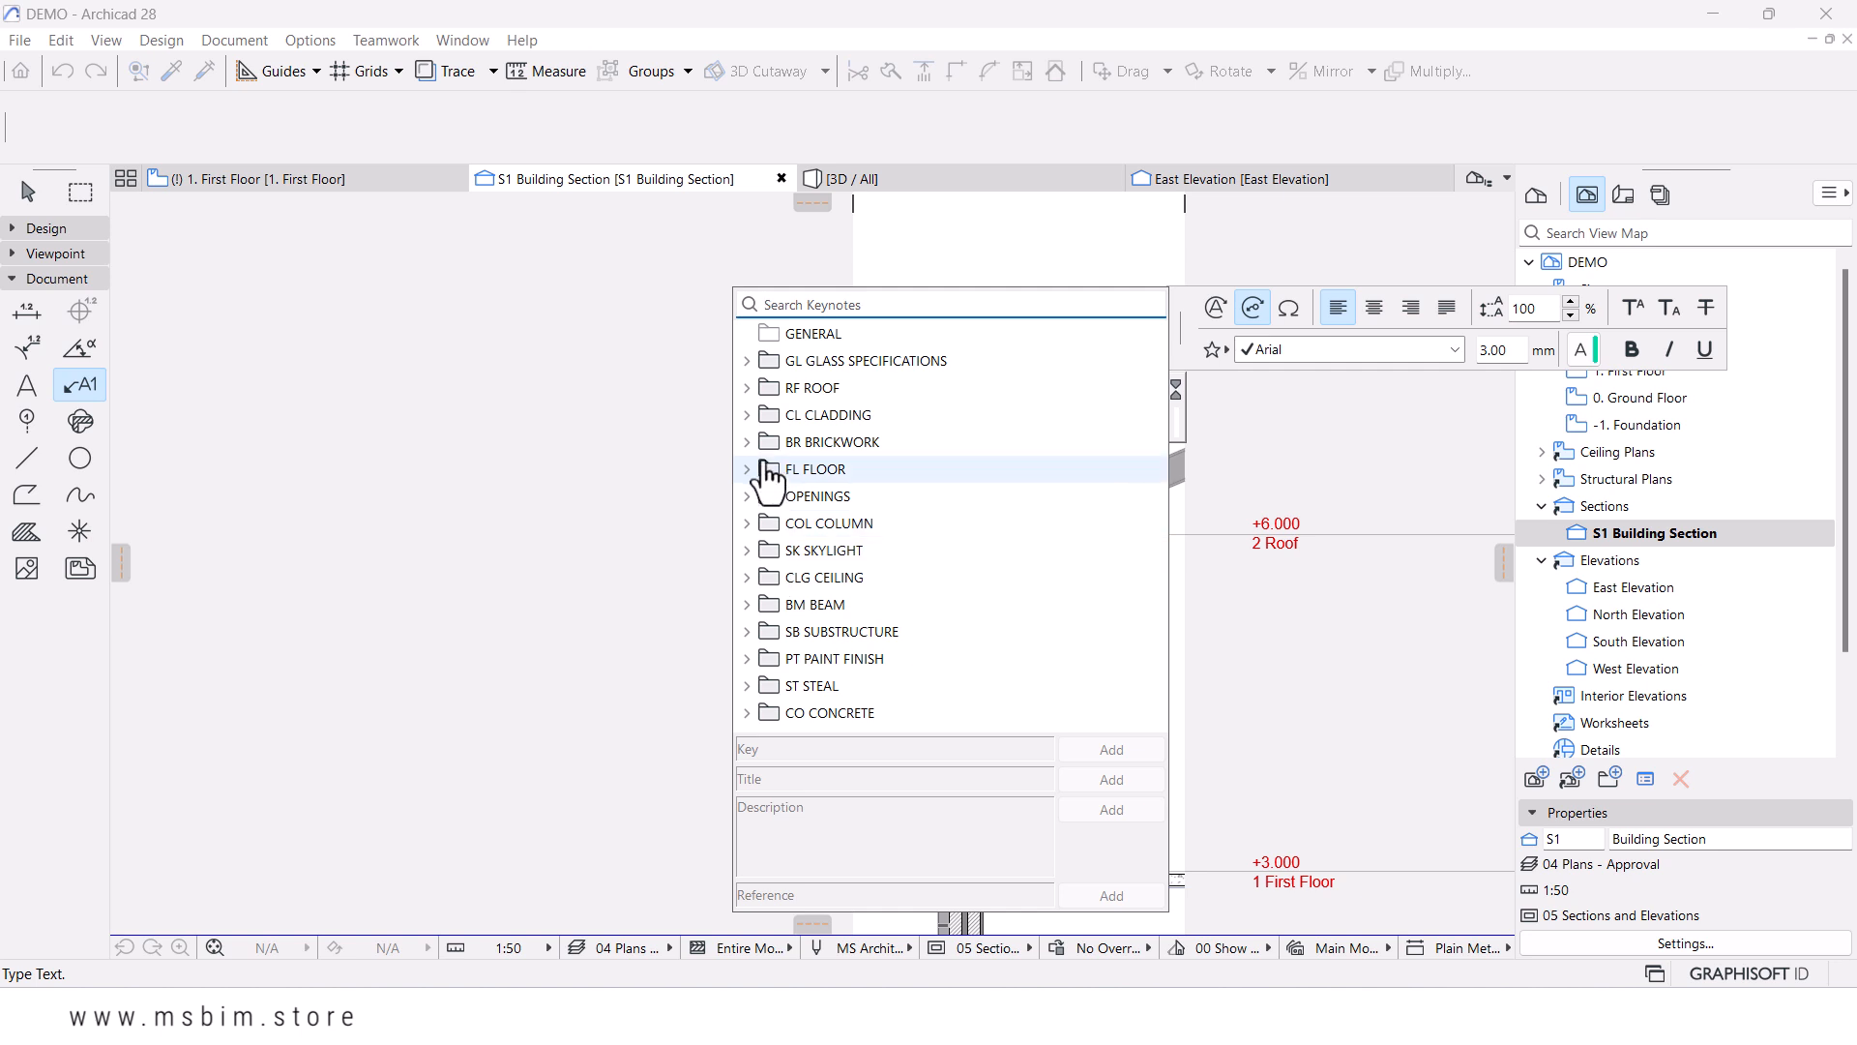
left_click(751, 388)
left_click(866, 332)
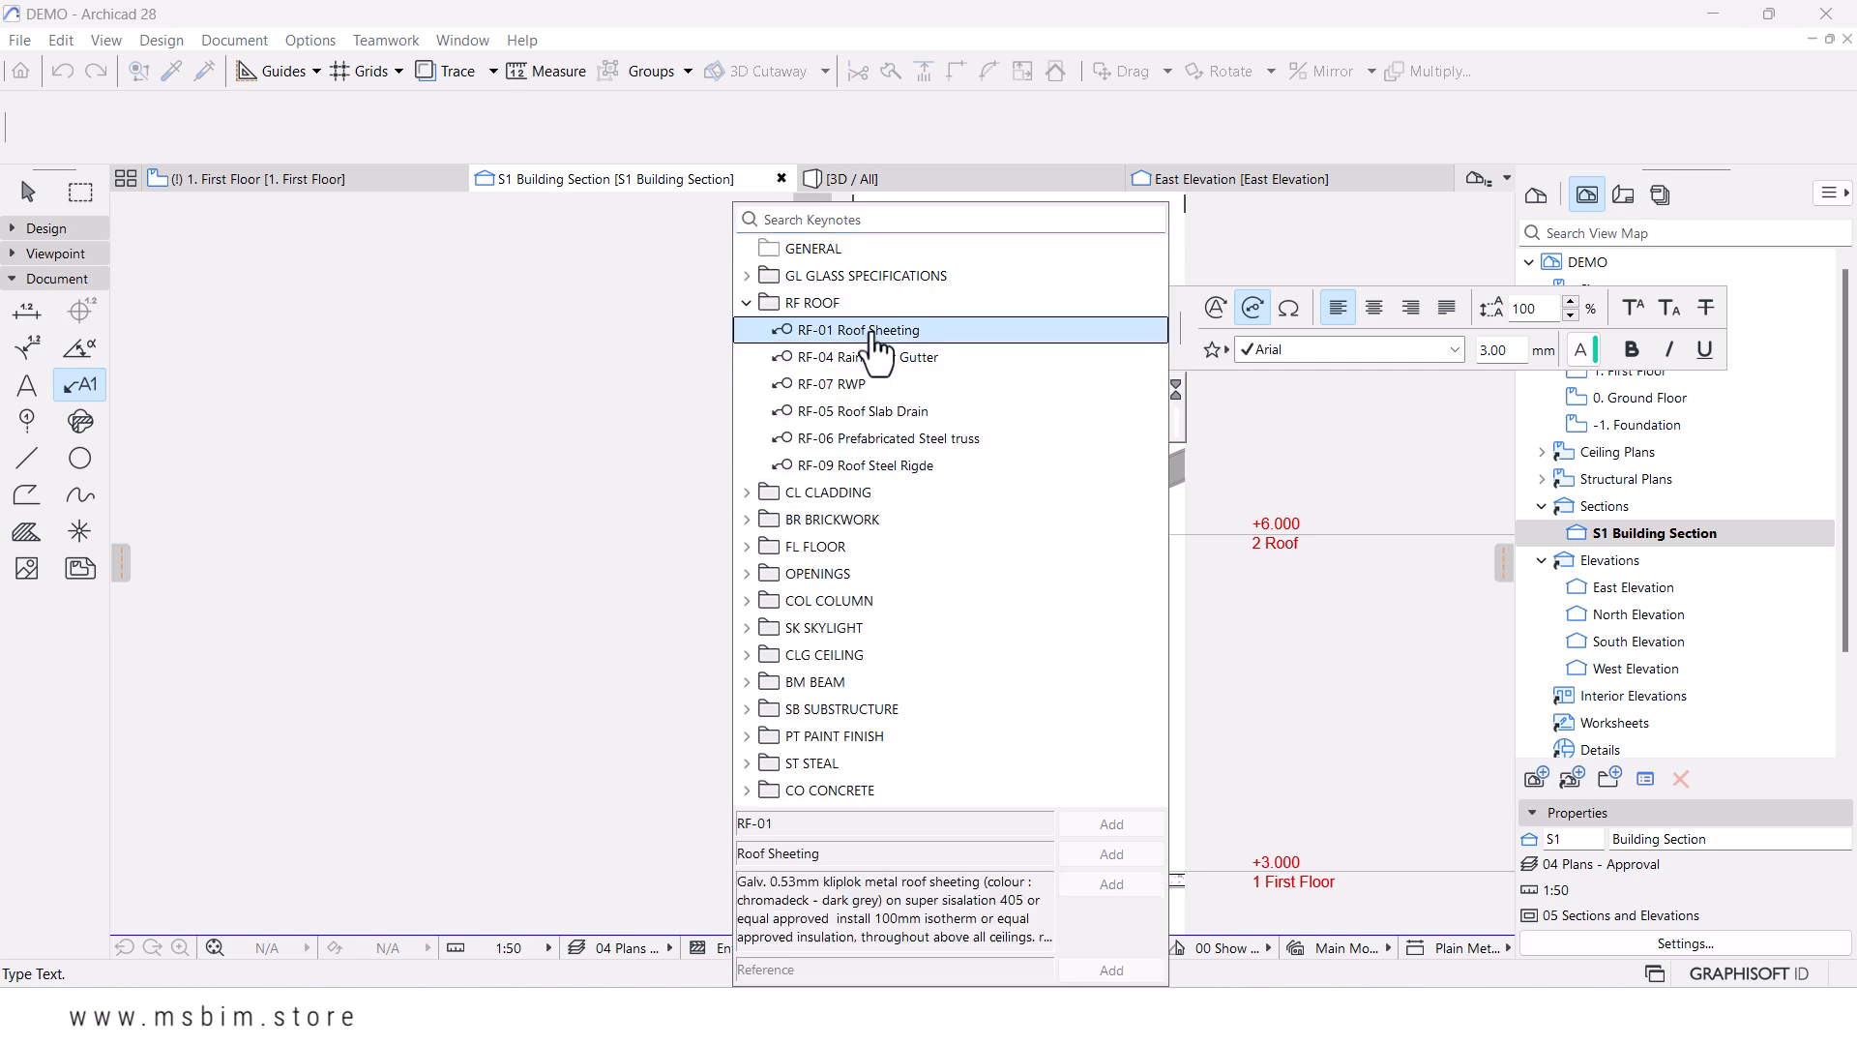
left_click(1116, 857)
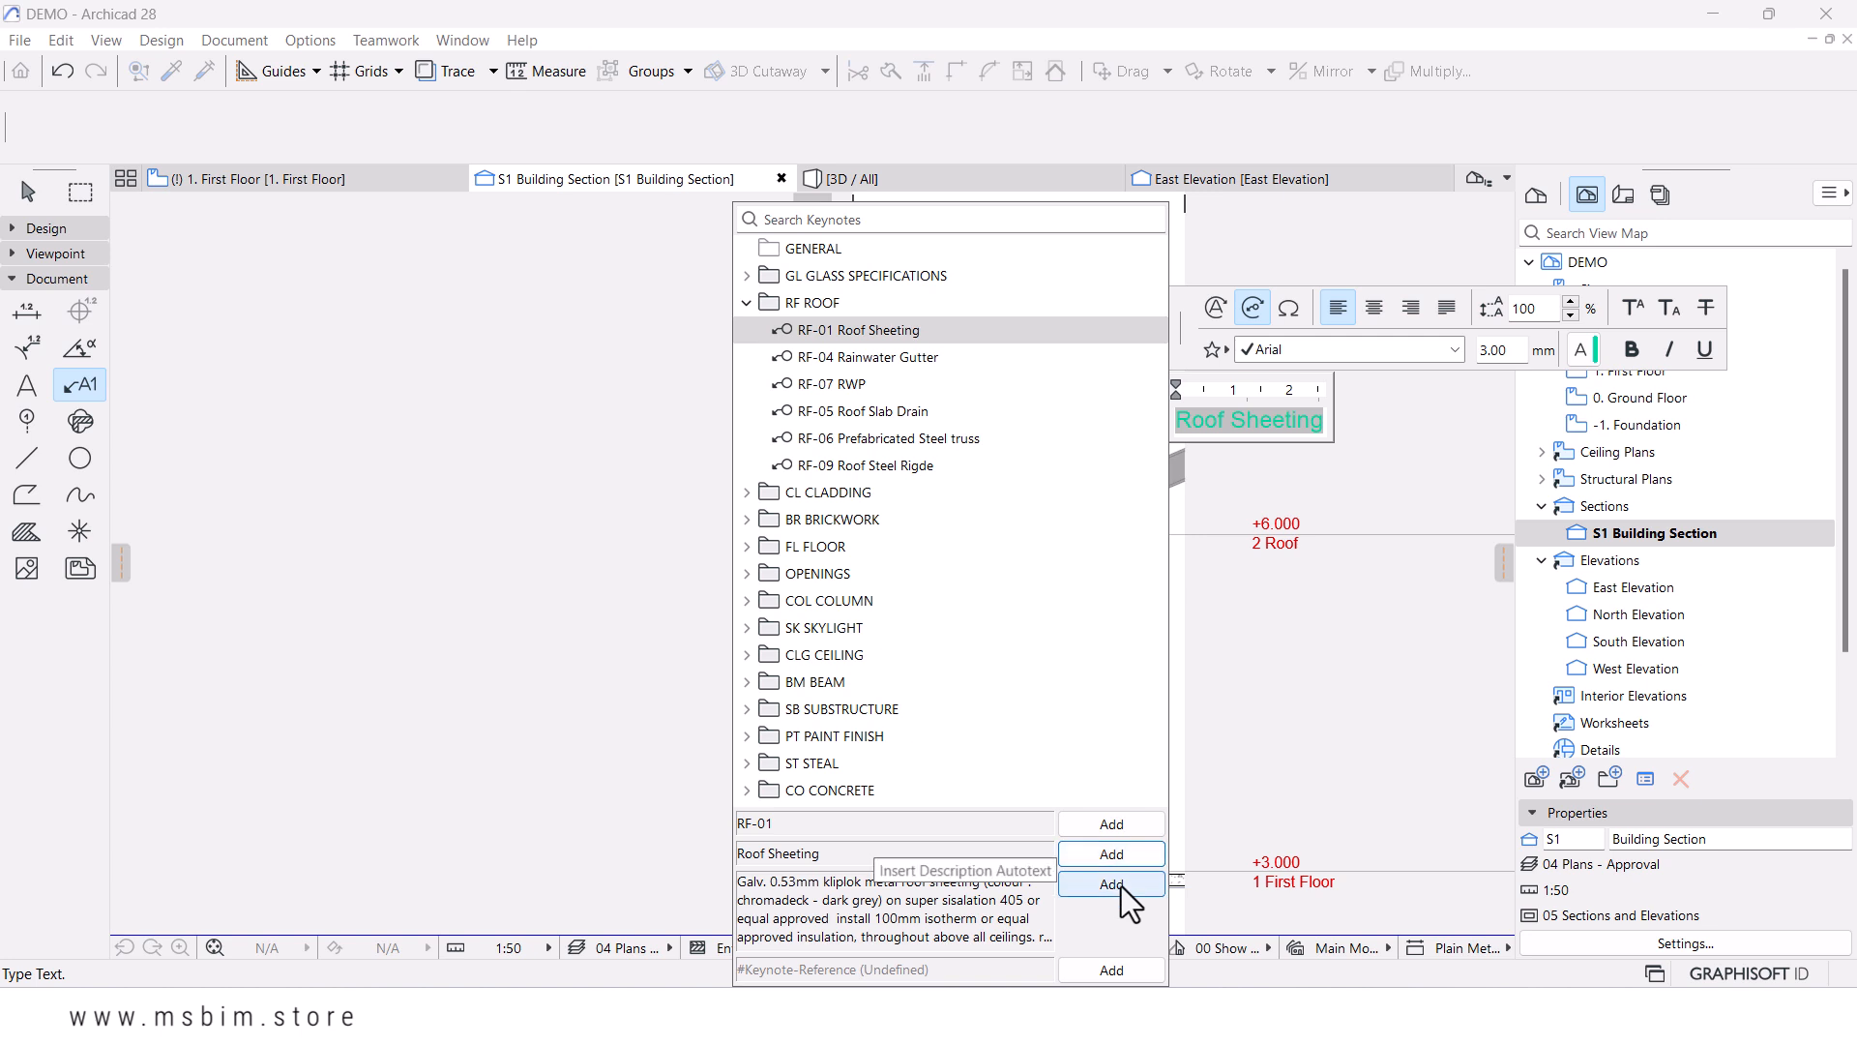
left_click(1122, 886)
- Put the keynote description on its own line below the Roof Sheeting title and finish the label text
left_click(1320, 411)
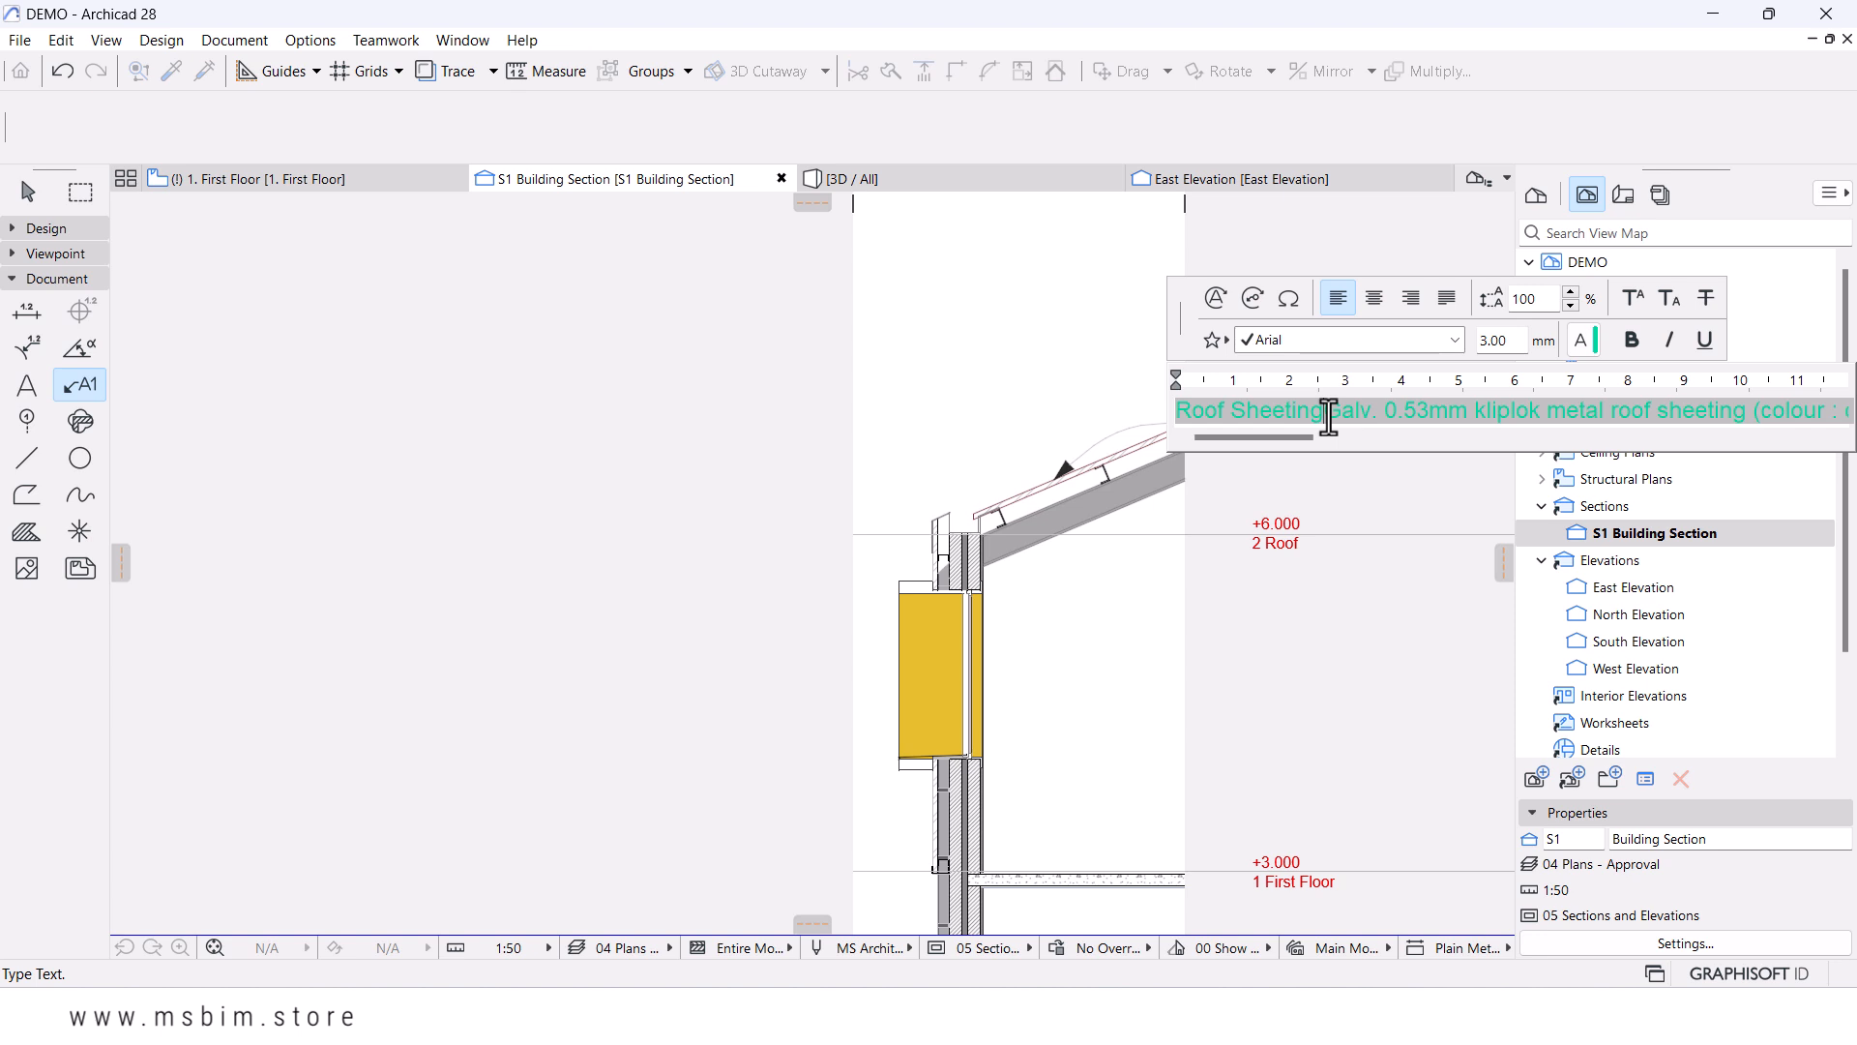
left_click(1327, 411)
key("Return")
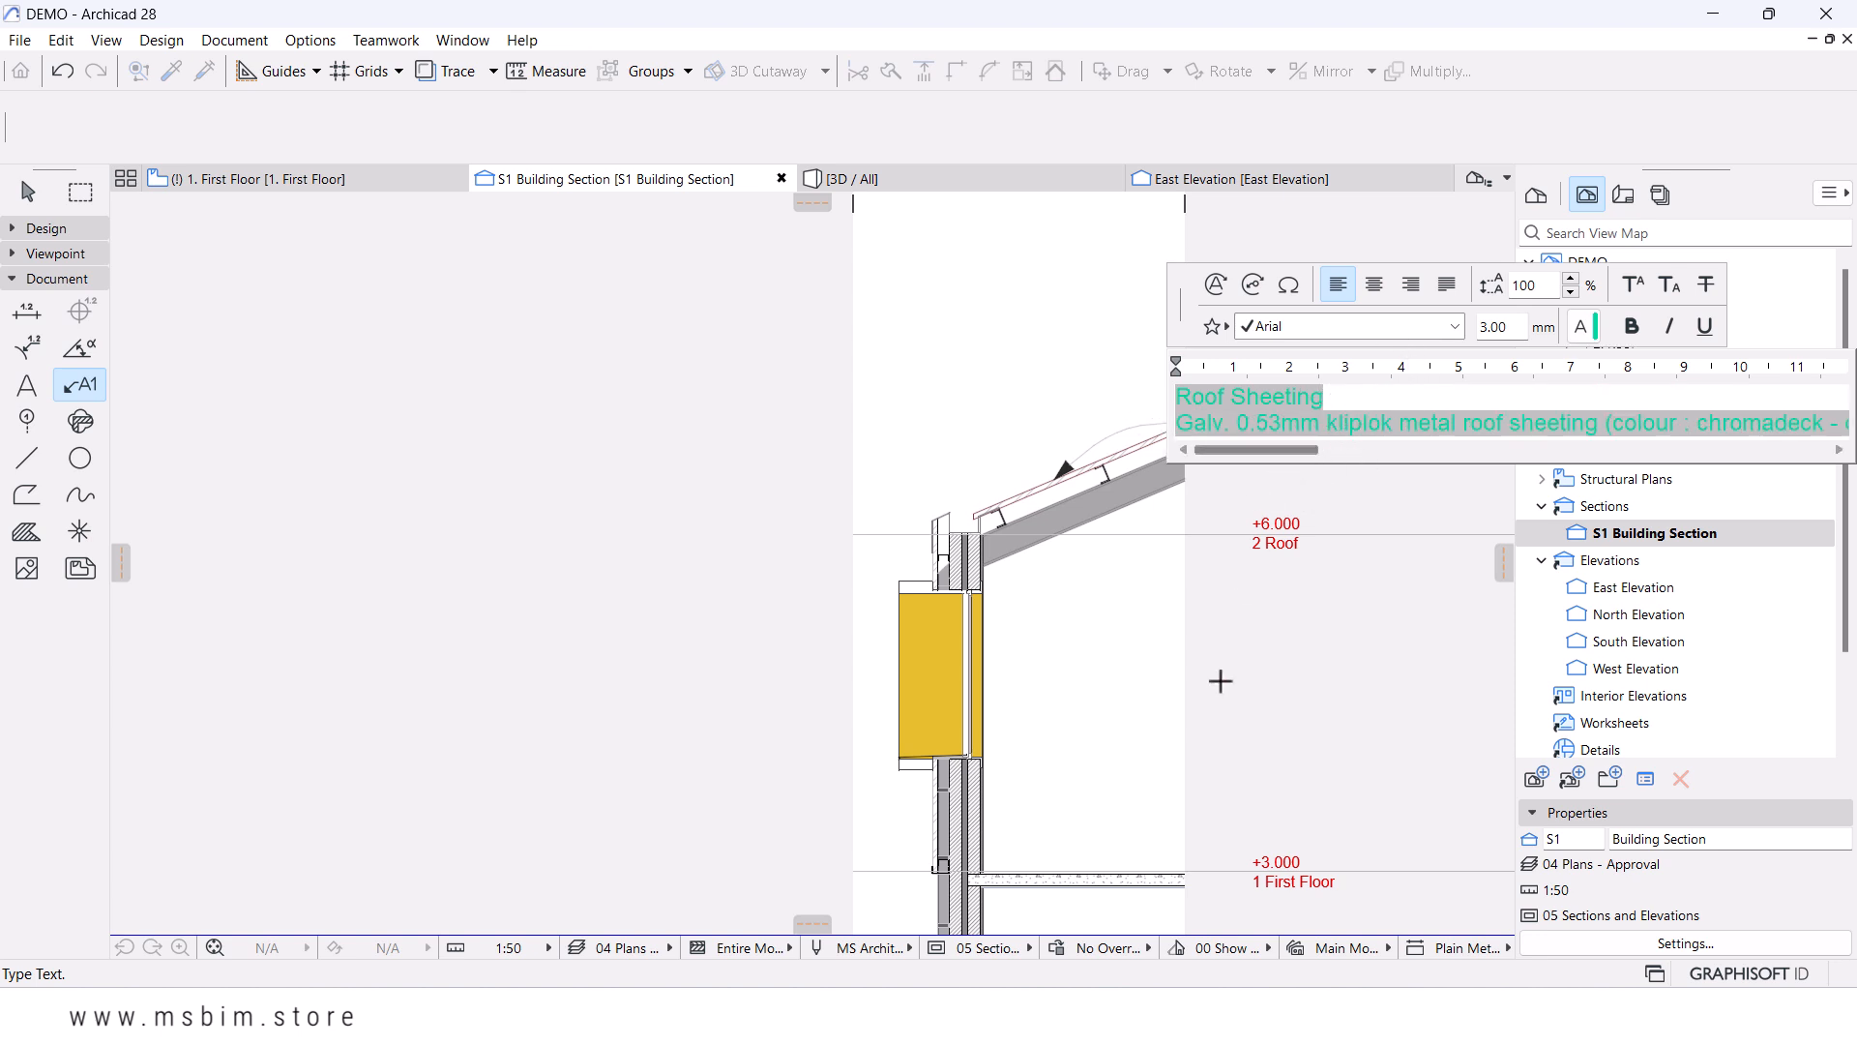
left_click(1253, 671)
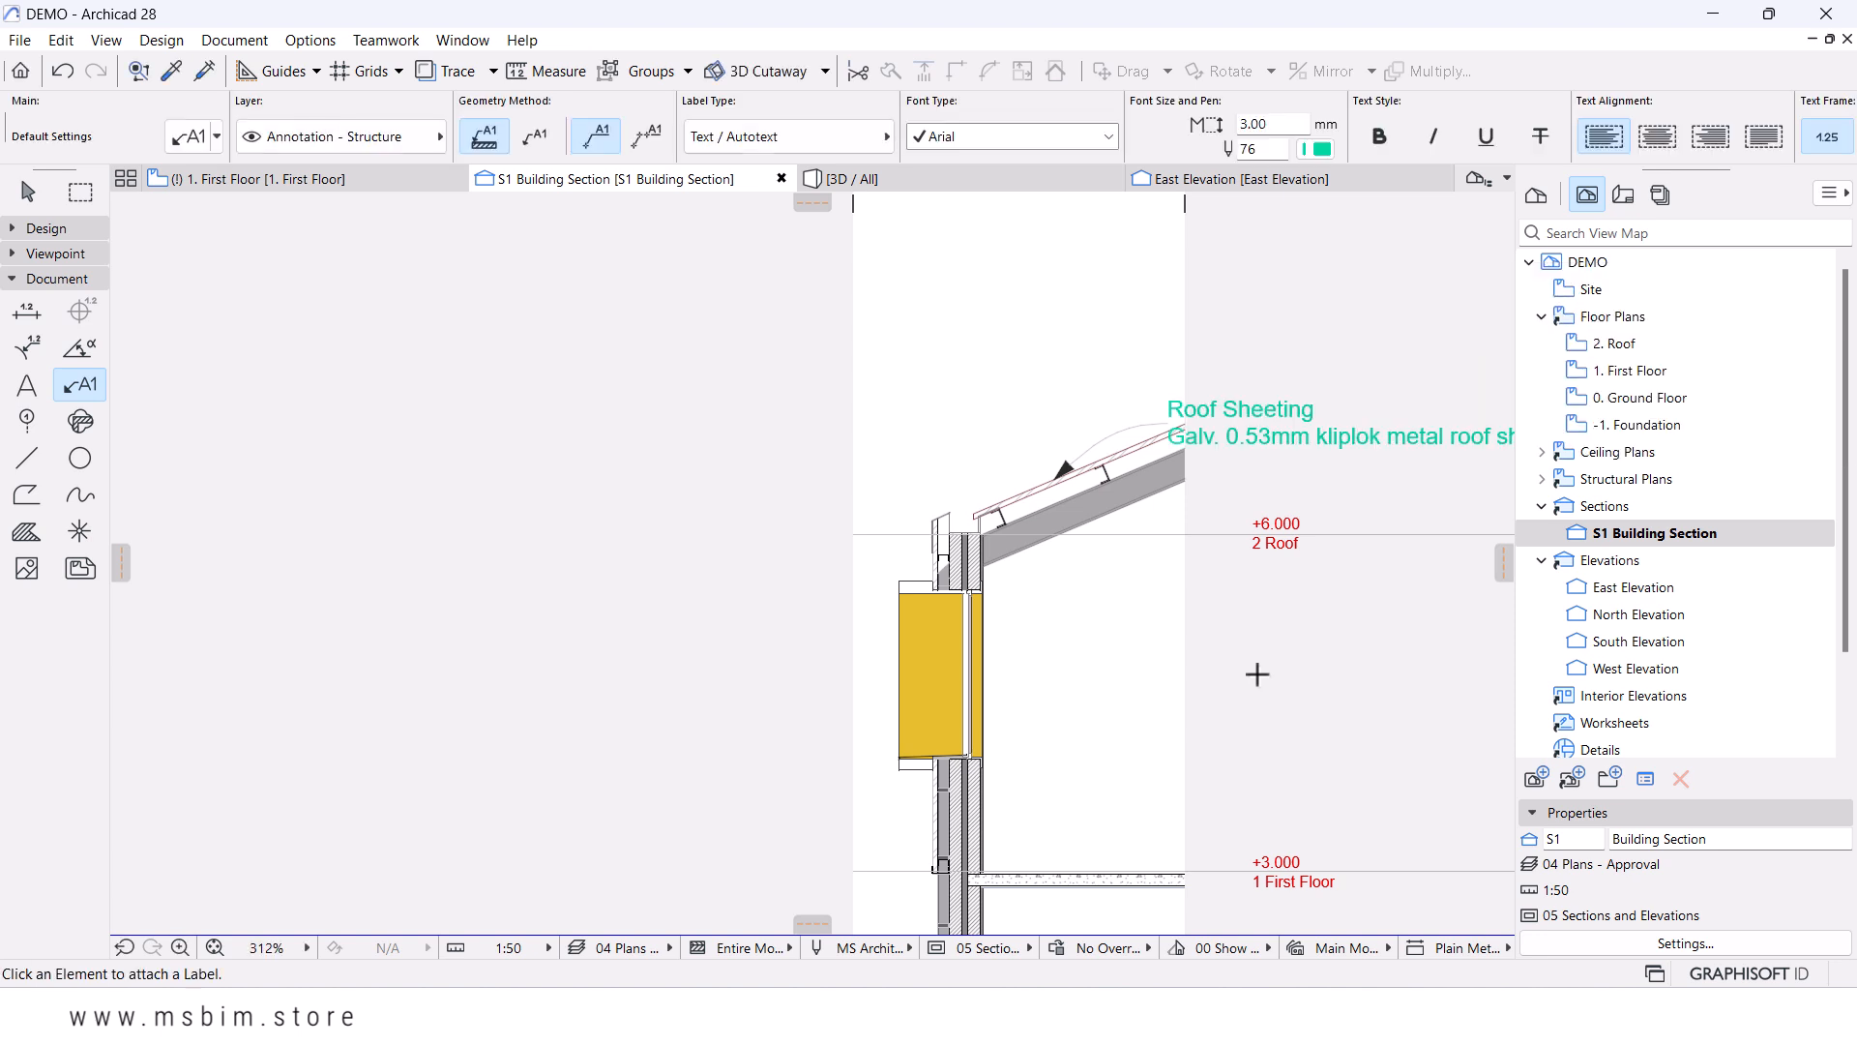
- Narrow the Roof Sheeting label's text frame so the long description wraps into a compact block beside the roof
scroll(781, 464, "down", 3)
scroll(781, 464, "down", 2)
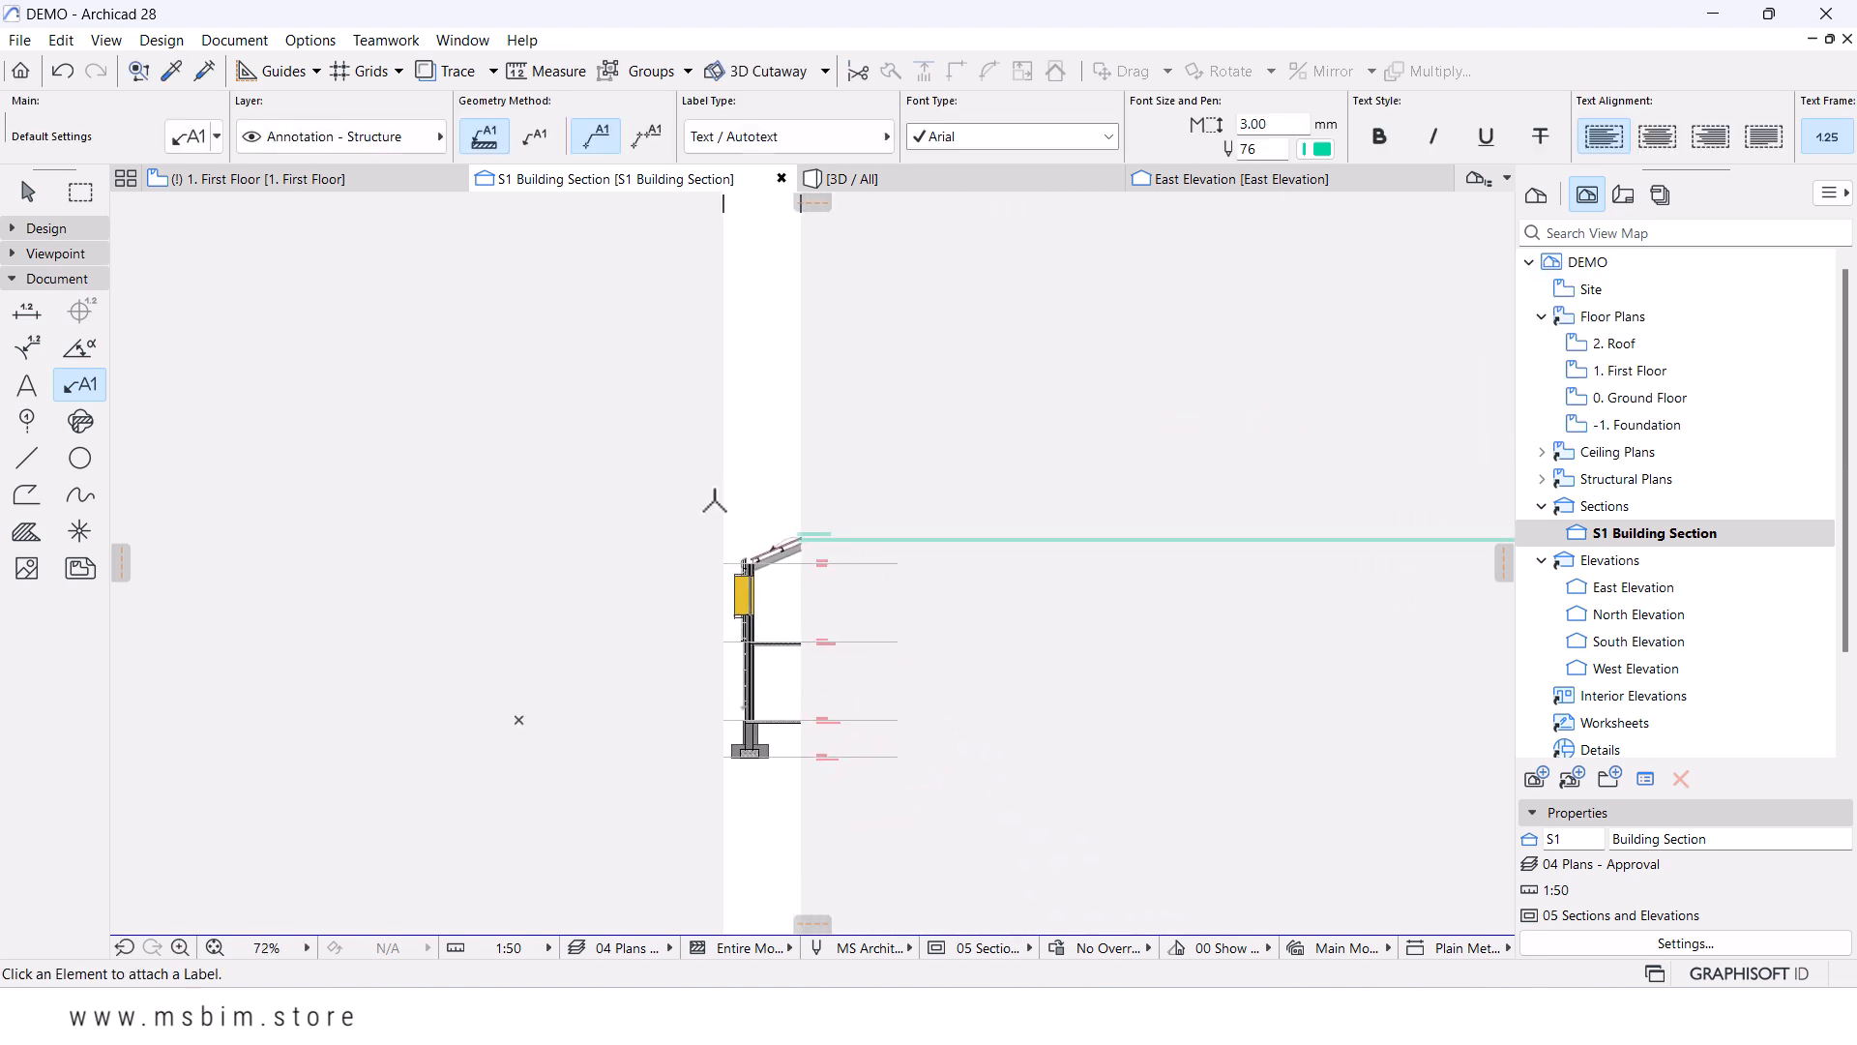
left_click(32, 198)
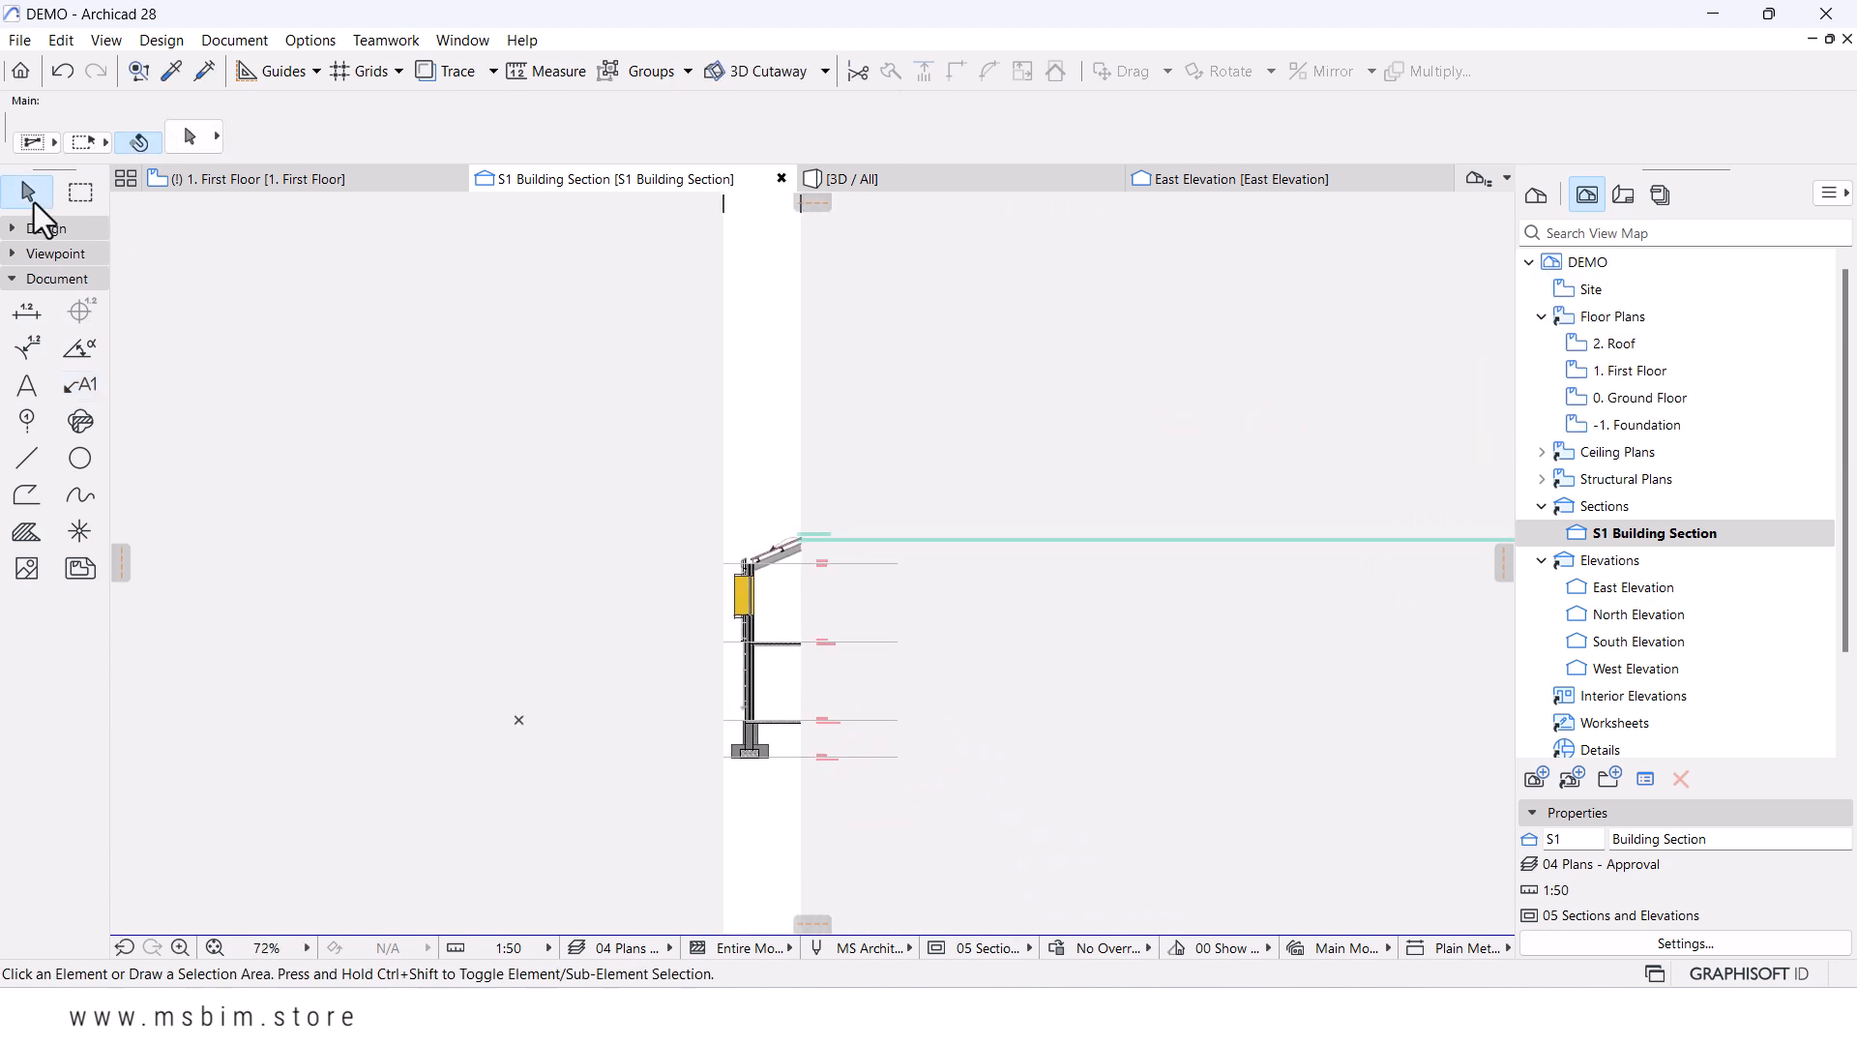
left_click(916, 536)
scroll(917, 538, "down", 2)
left_click(1305, 540)
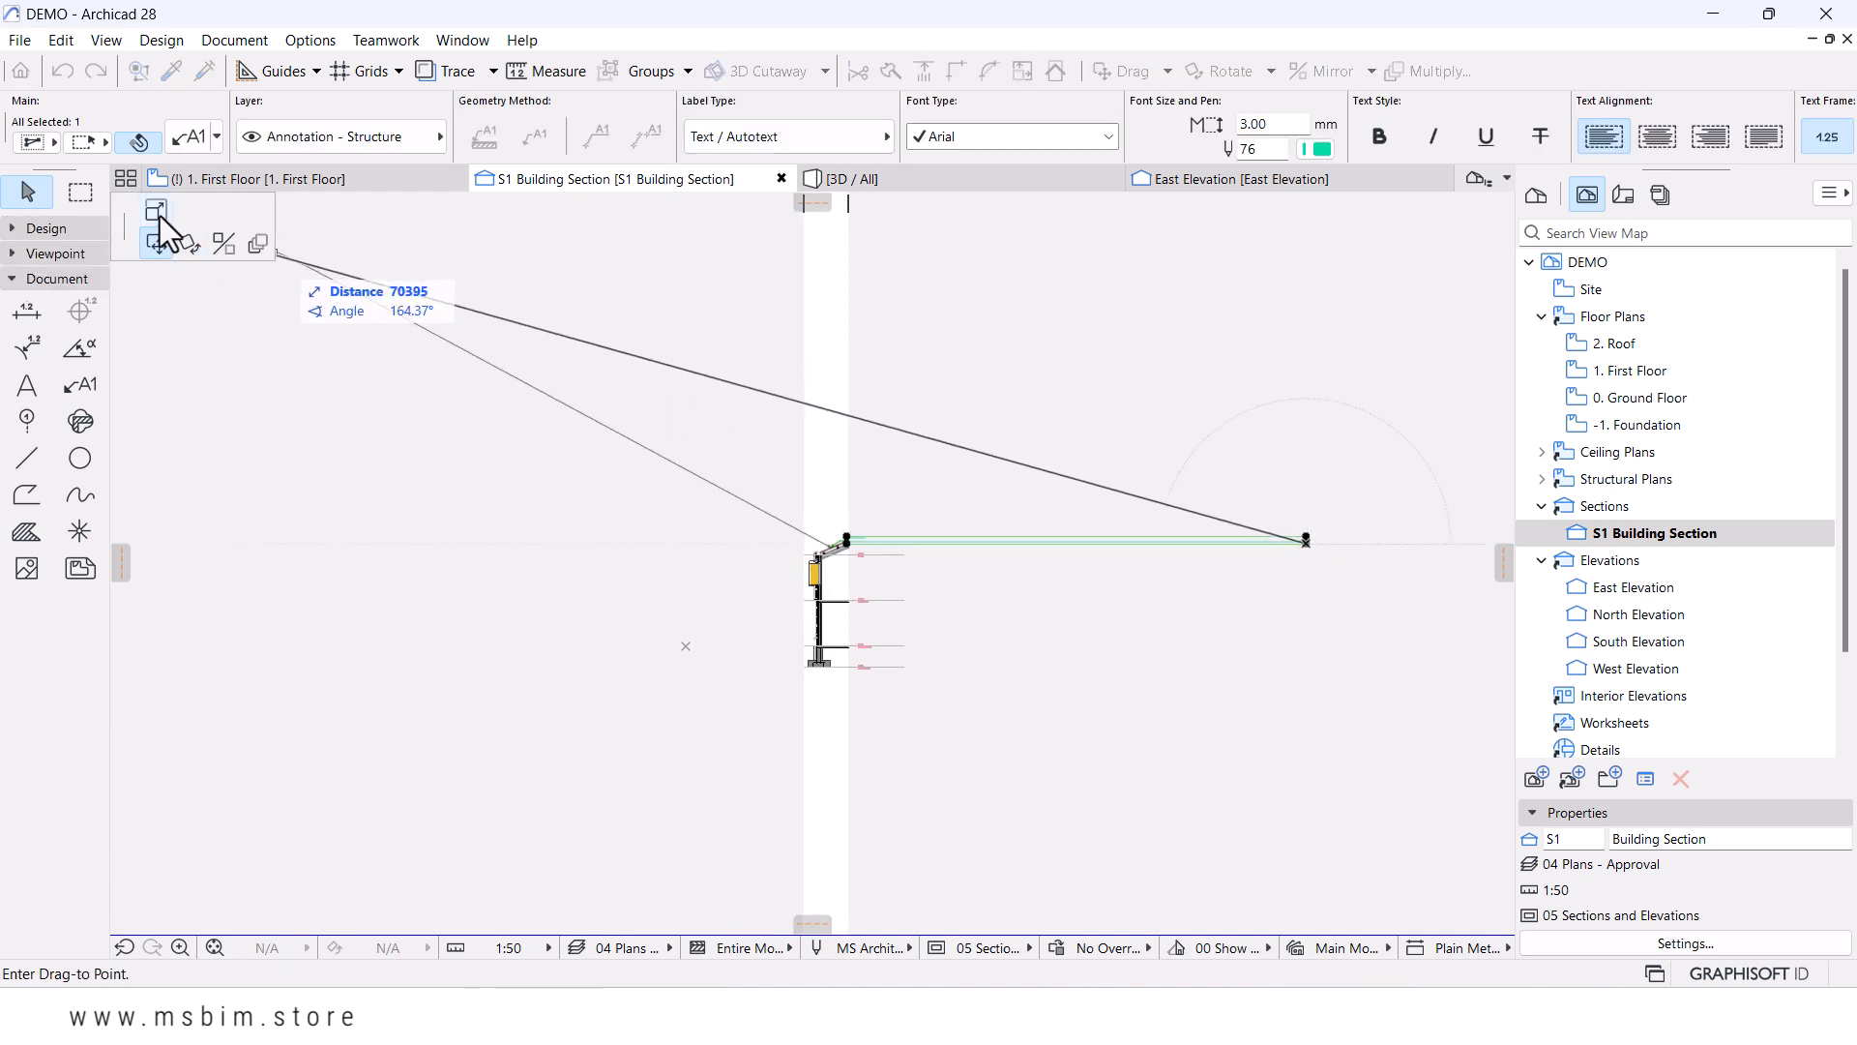
left_click(156, 213)
scroll(891, 566, "up", 4)
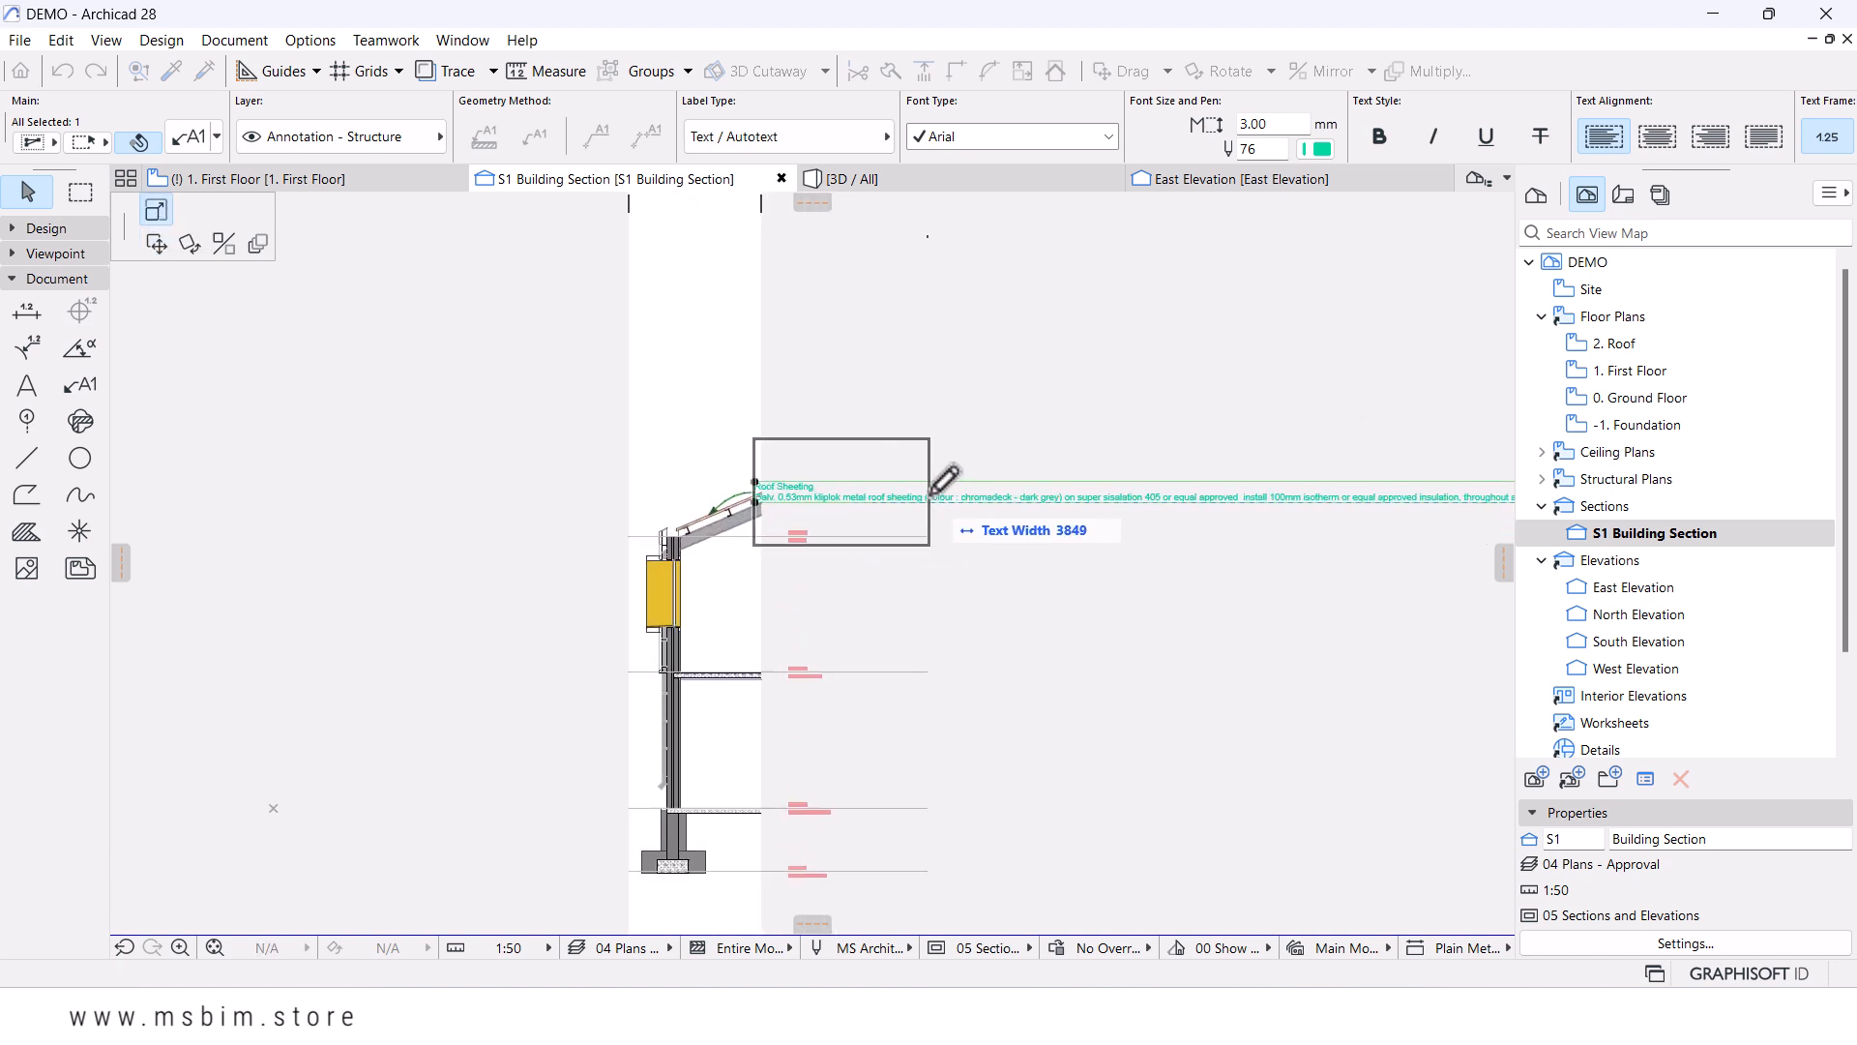
left_click(920, 492)
- Mirror the Roof Sheeting label about a roughly vertical axis through its arrow point, moving the text to the building's exterior side
middle_click_drag(749, 539, 1064, 573)
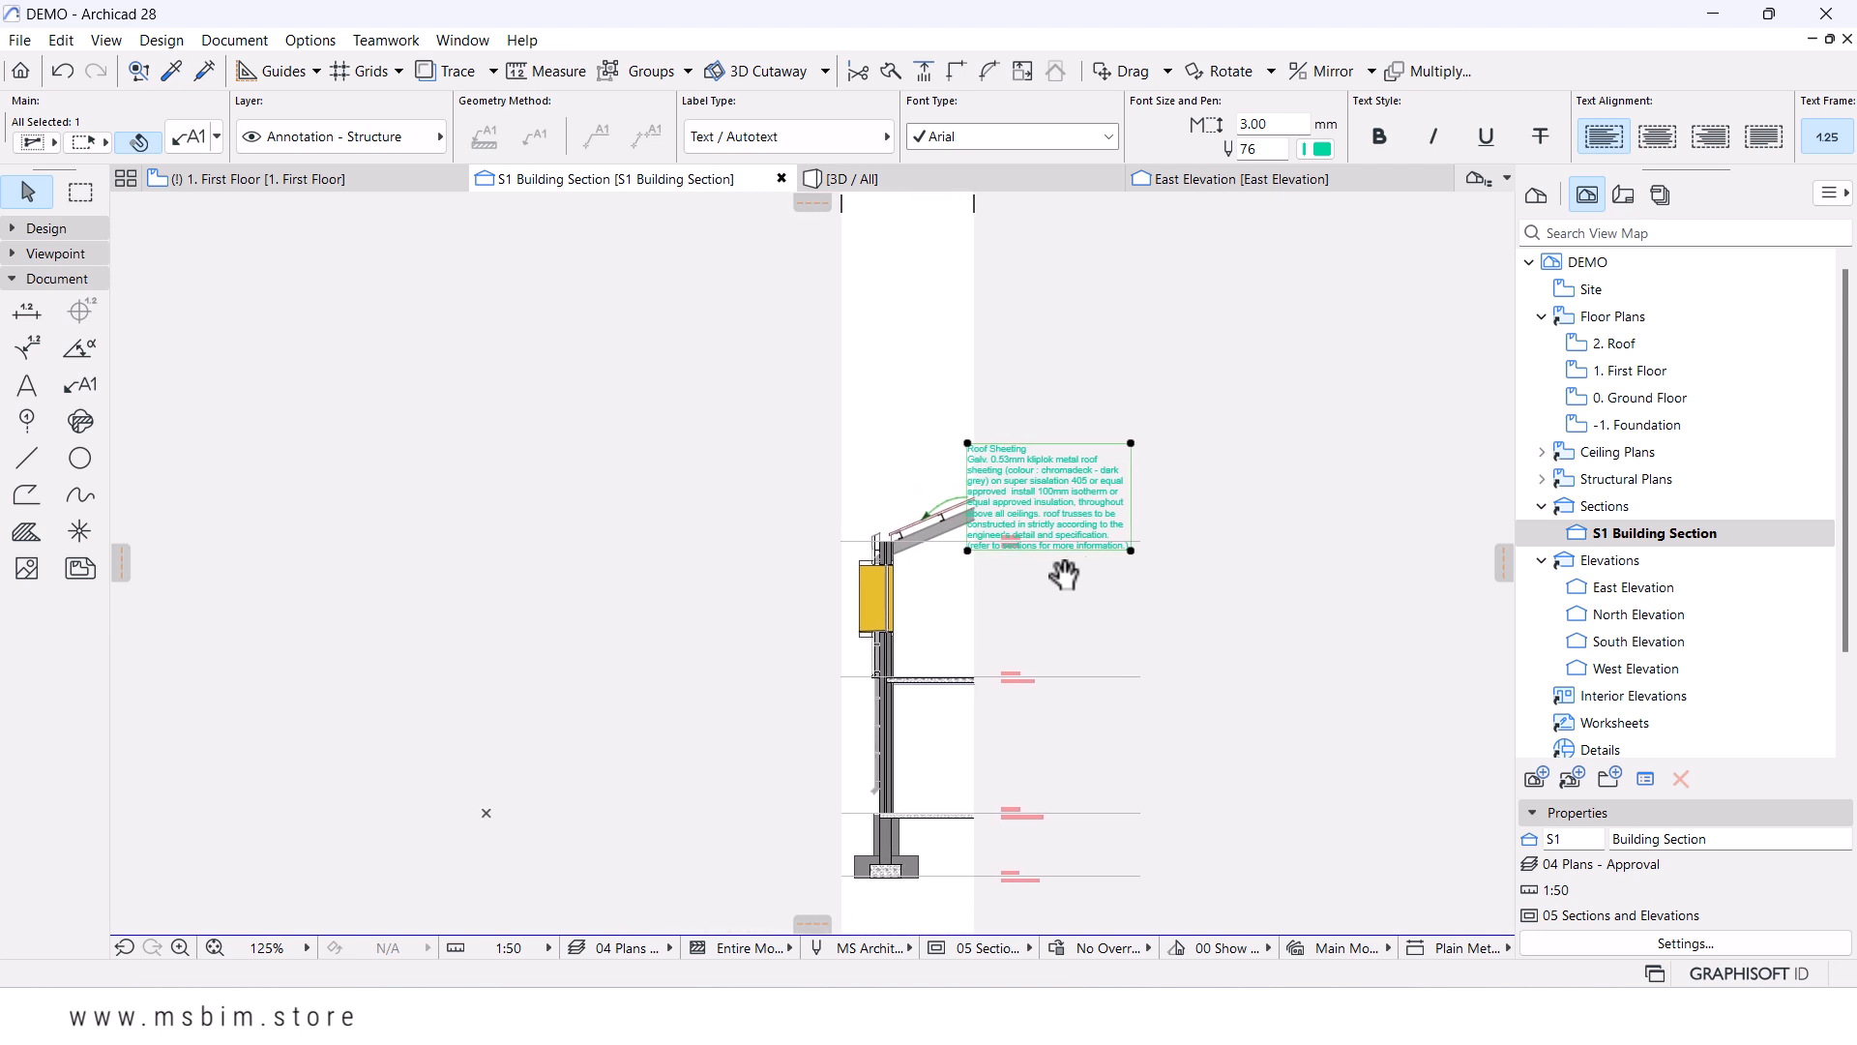
middle_click_drag(831, 568, 853, 531)
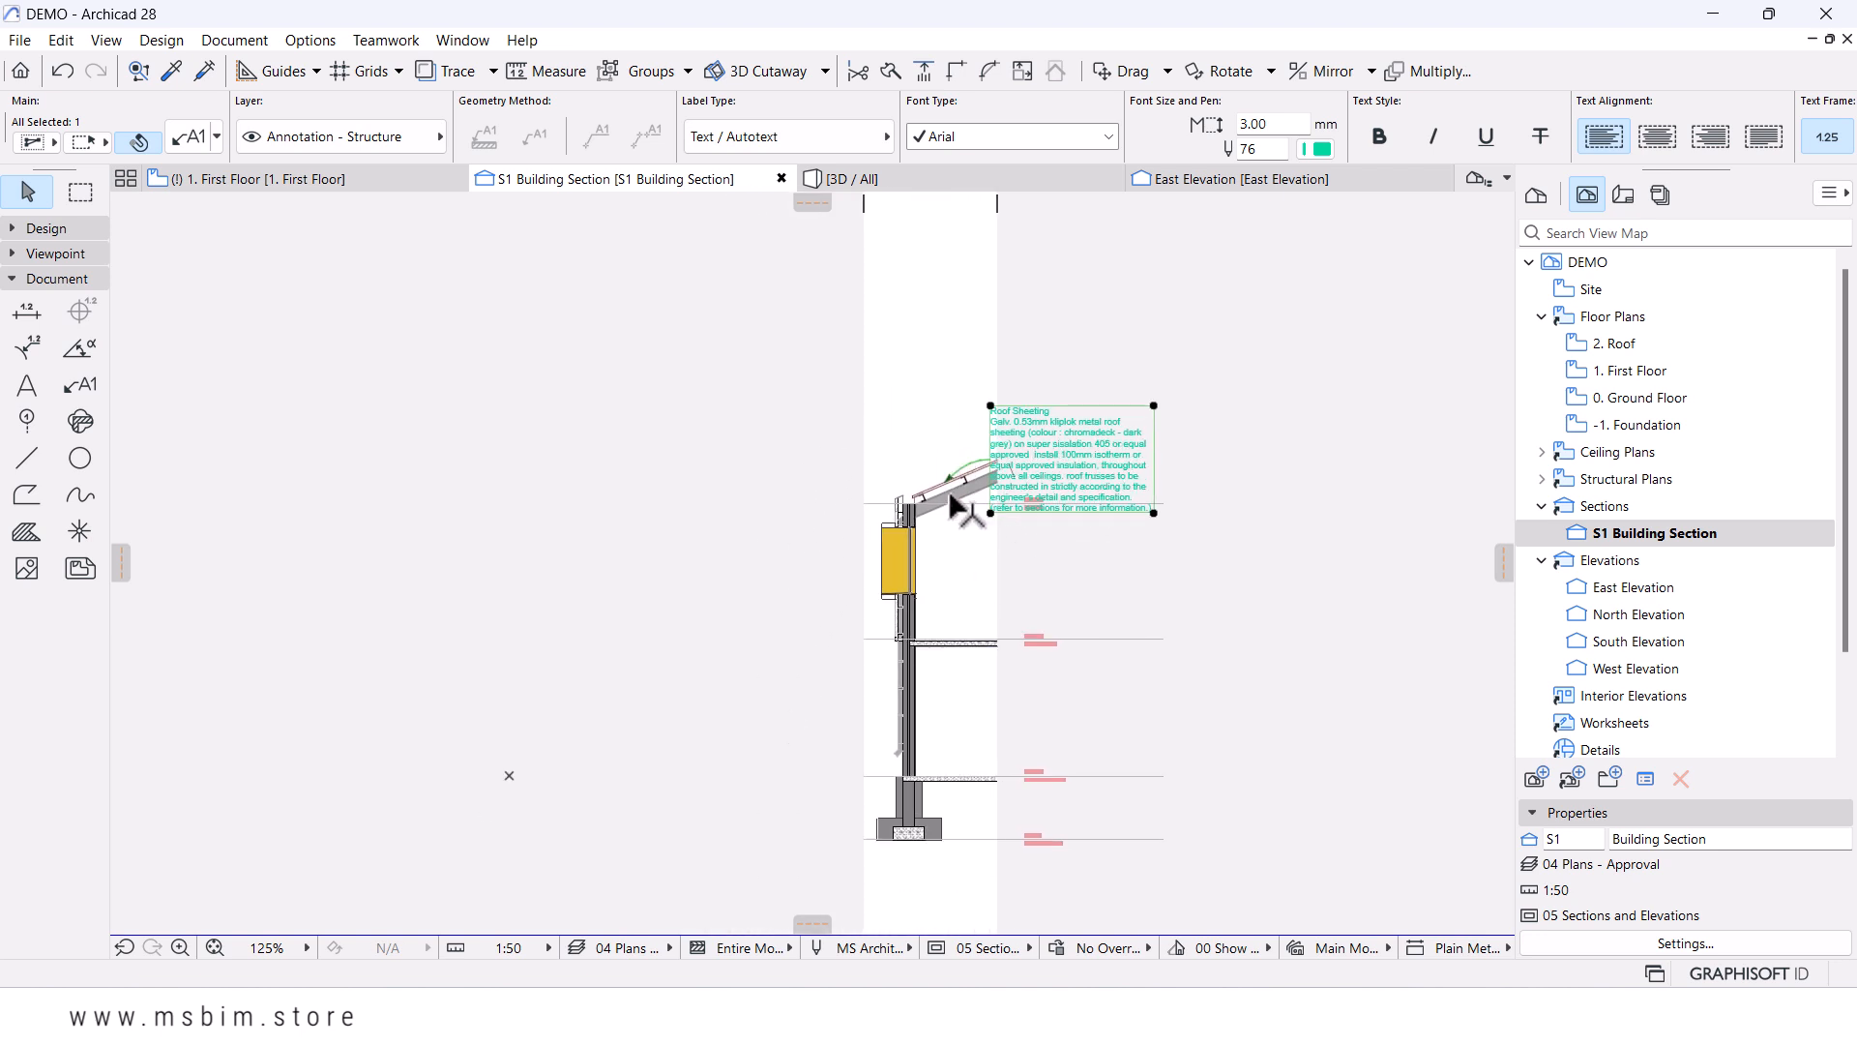
scroll(948, 481, "up", 5)
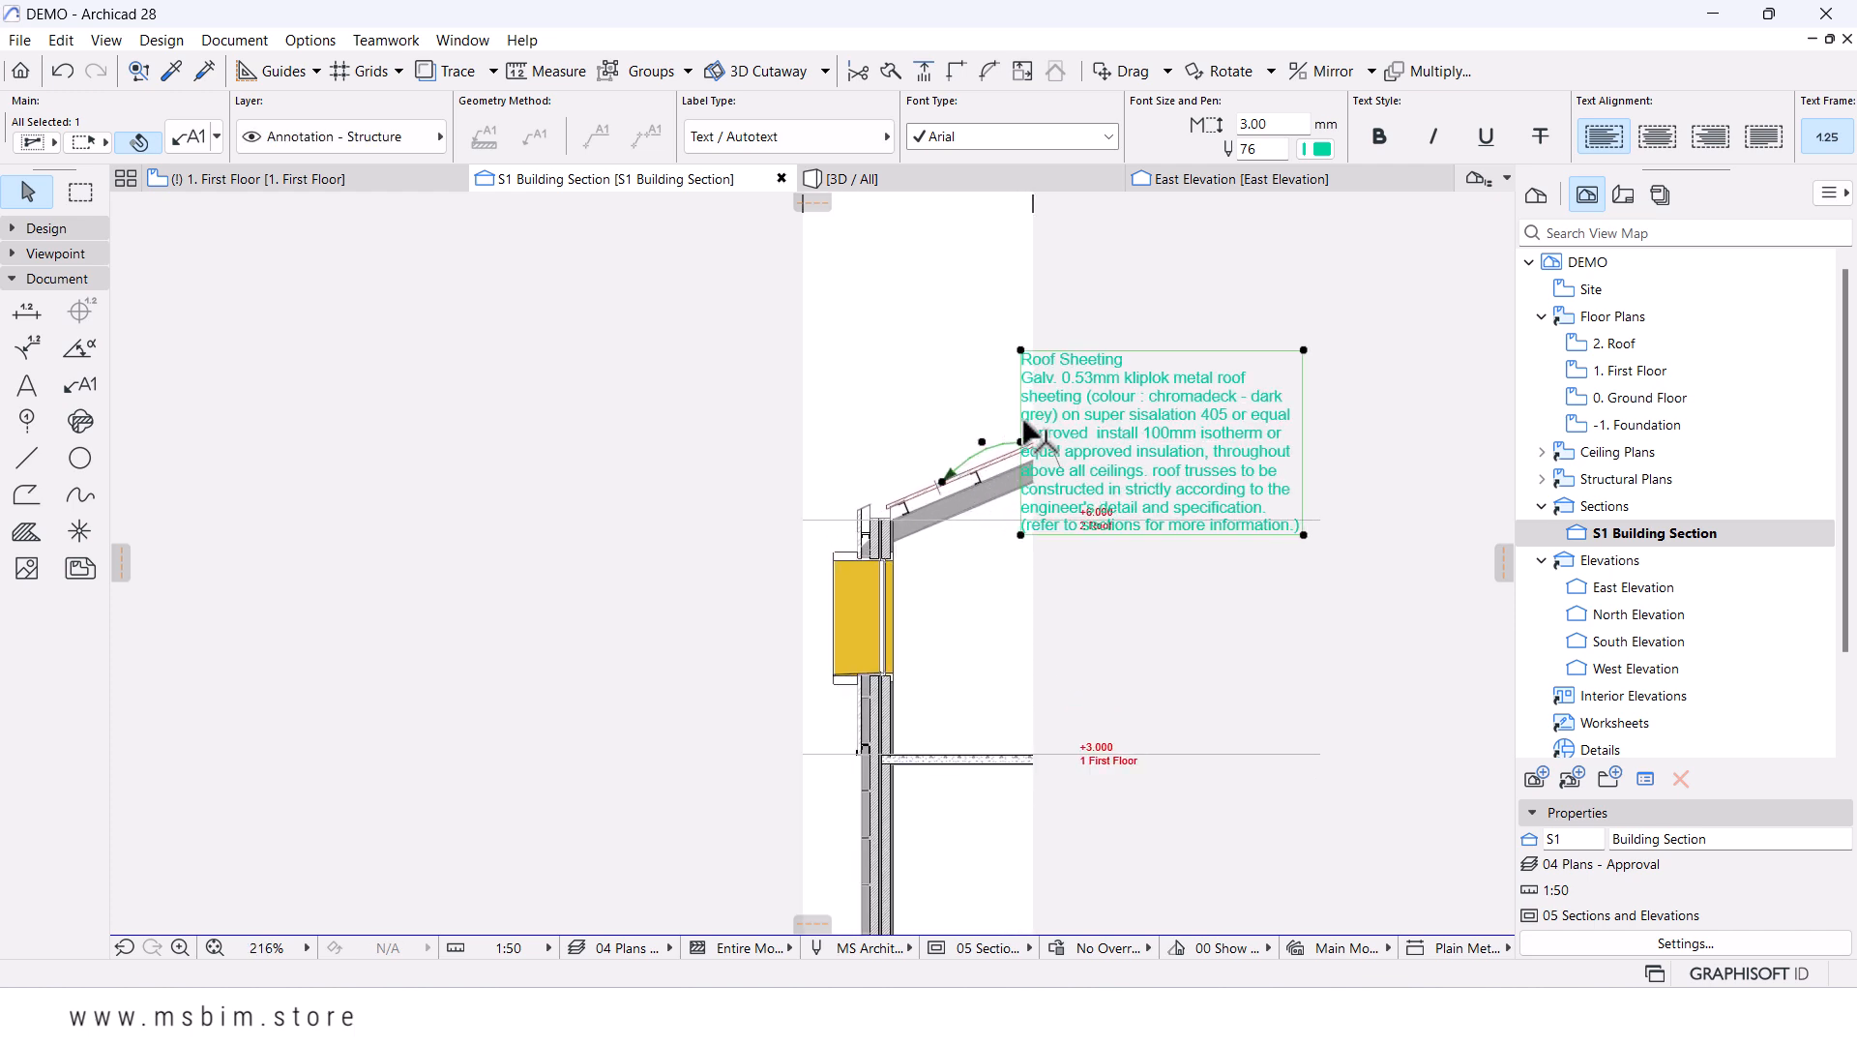
left_click(963, 451)
left_click(1011, 621)
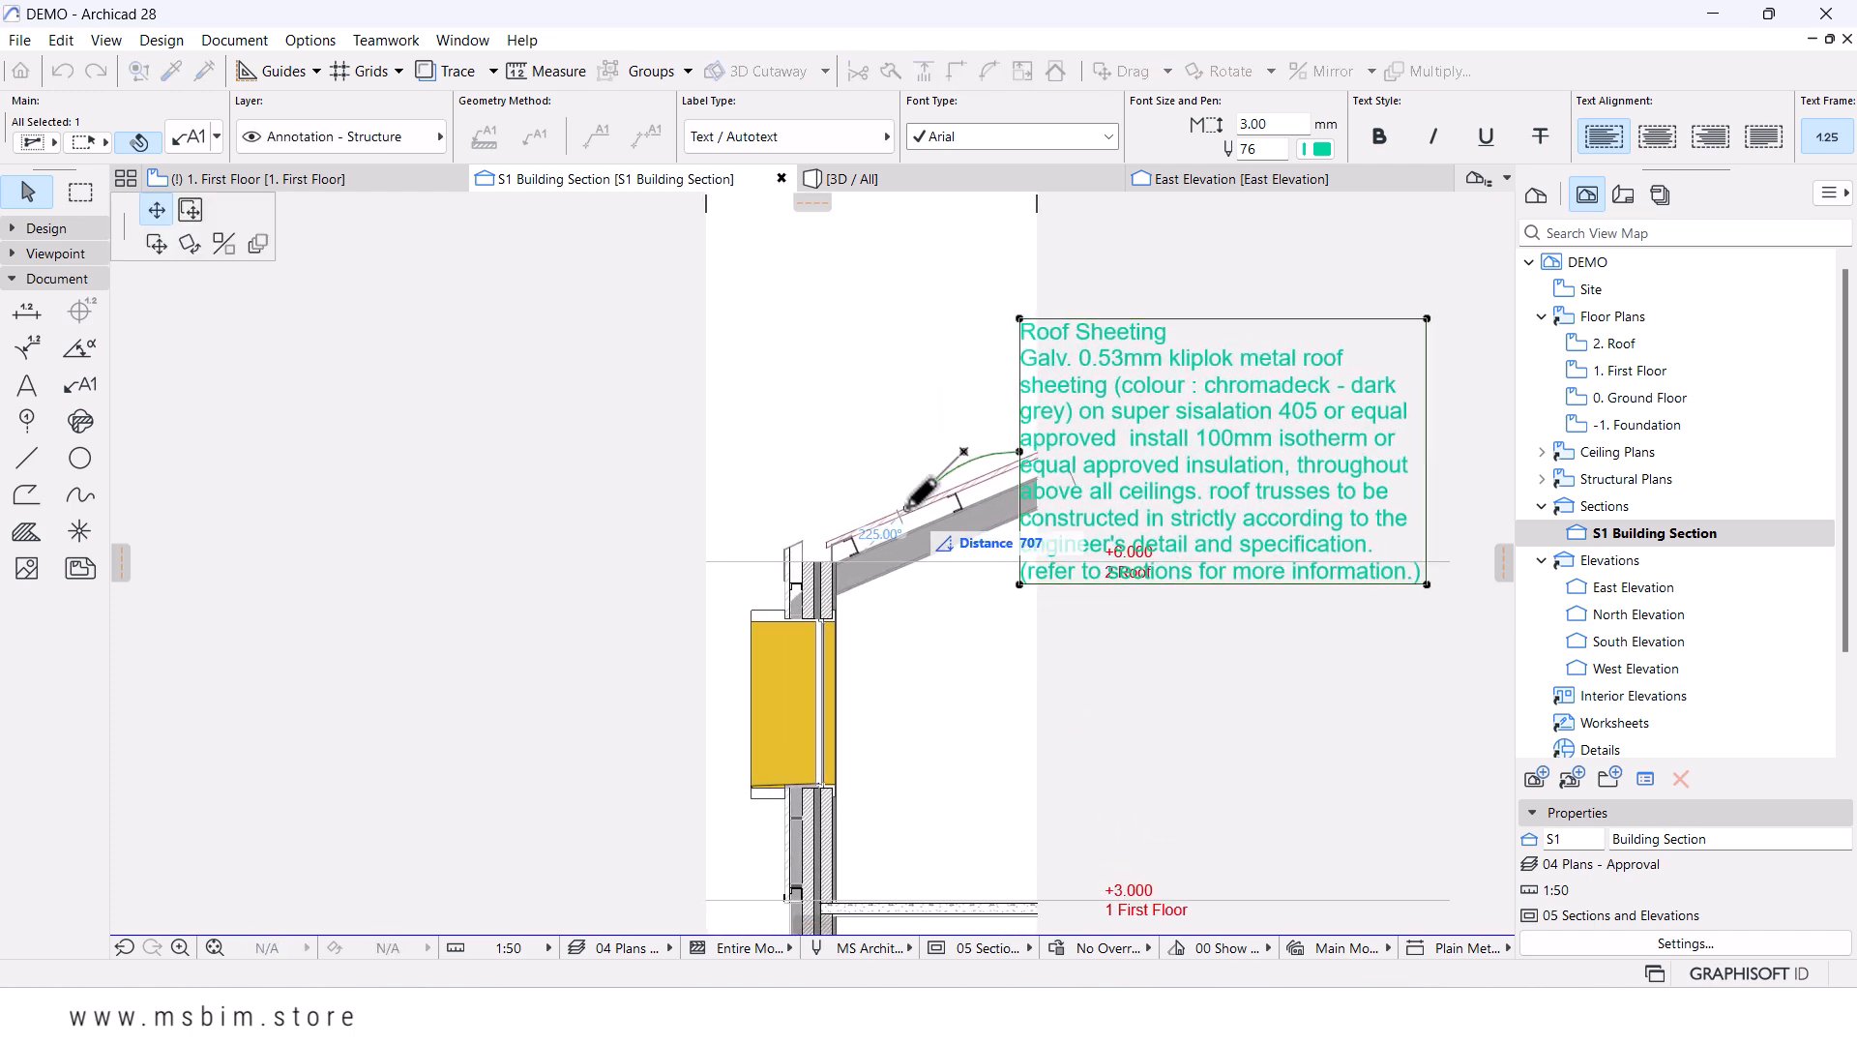
left_click(223, 242)
left_click(907, 506)
left_click(928, 445)
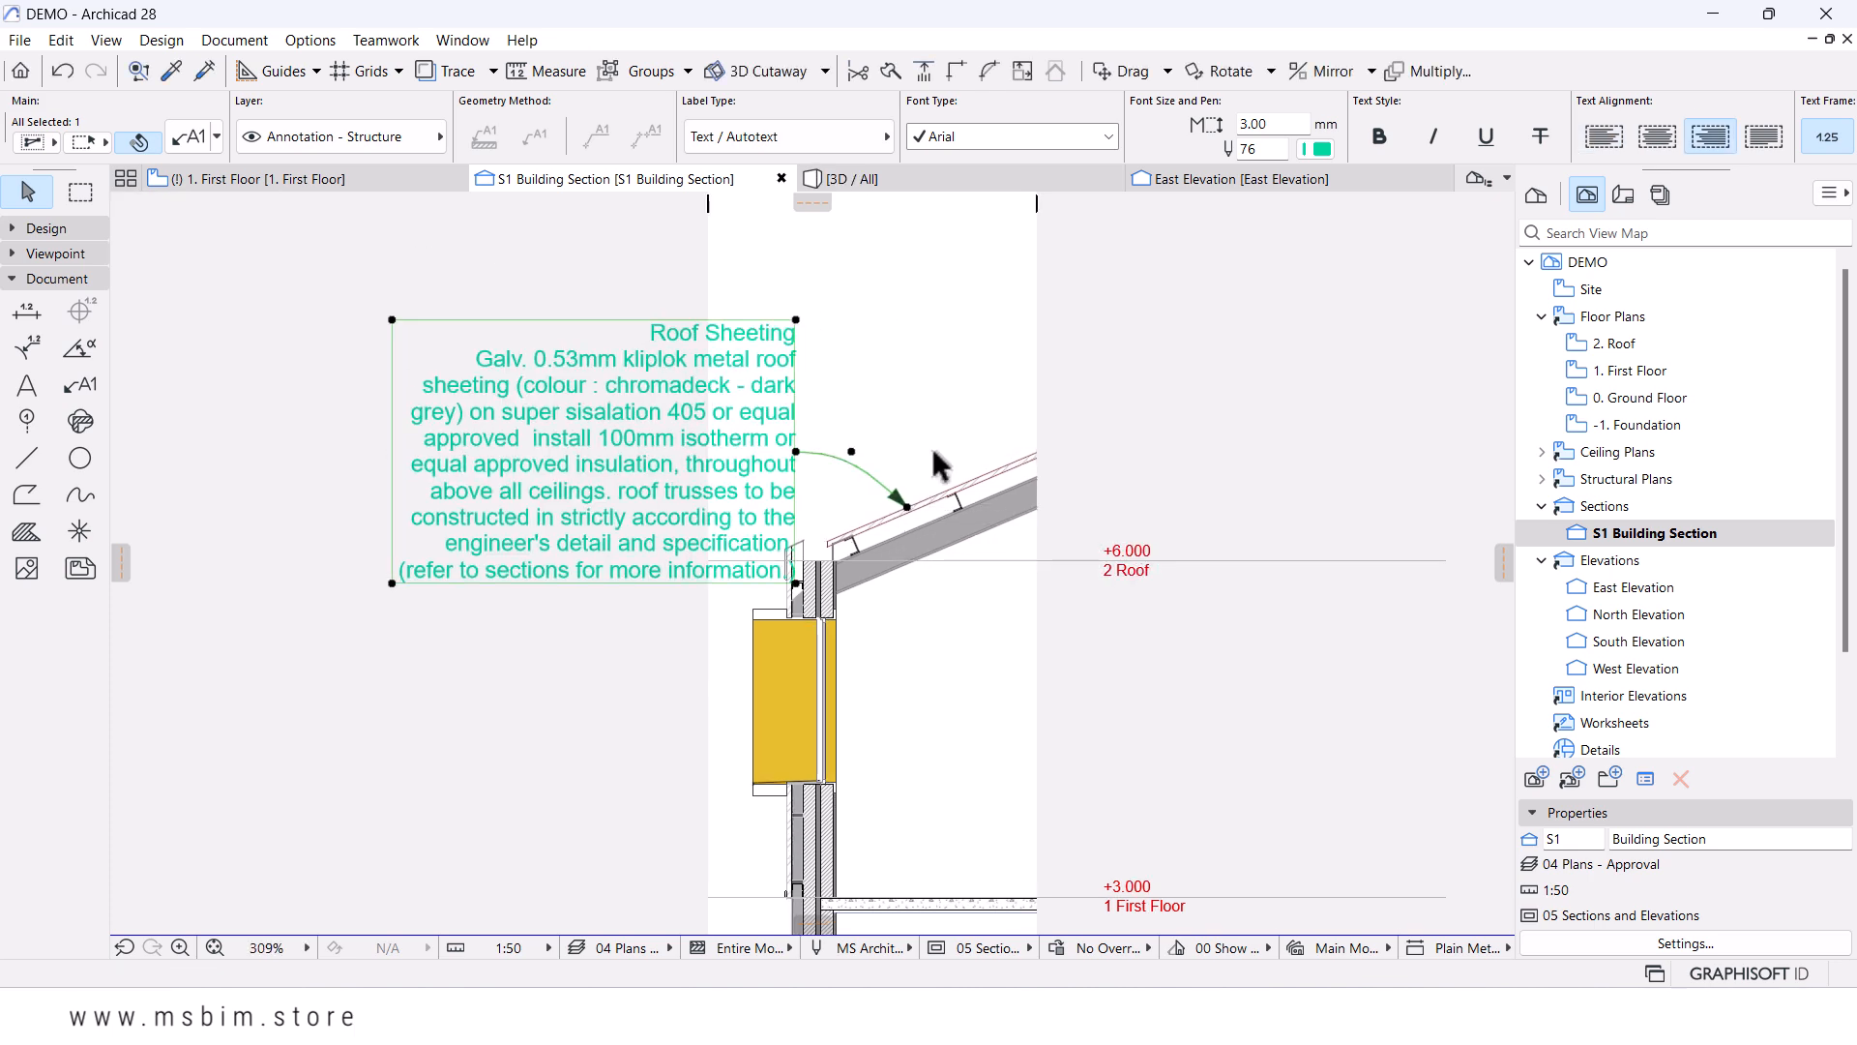
- Move the label's text block about 1000 mm farther from the roof, keeping its leader arrow on the sheeting
scroll(1041, 512, "down", 3)
left_click(969, 457)
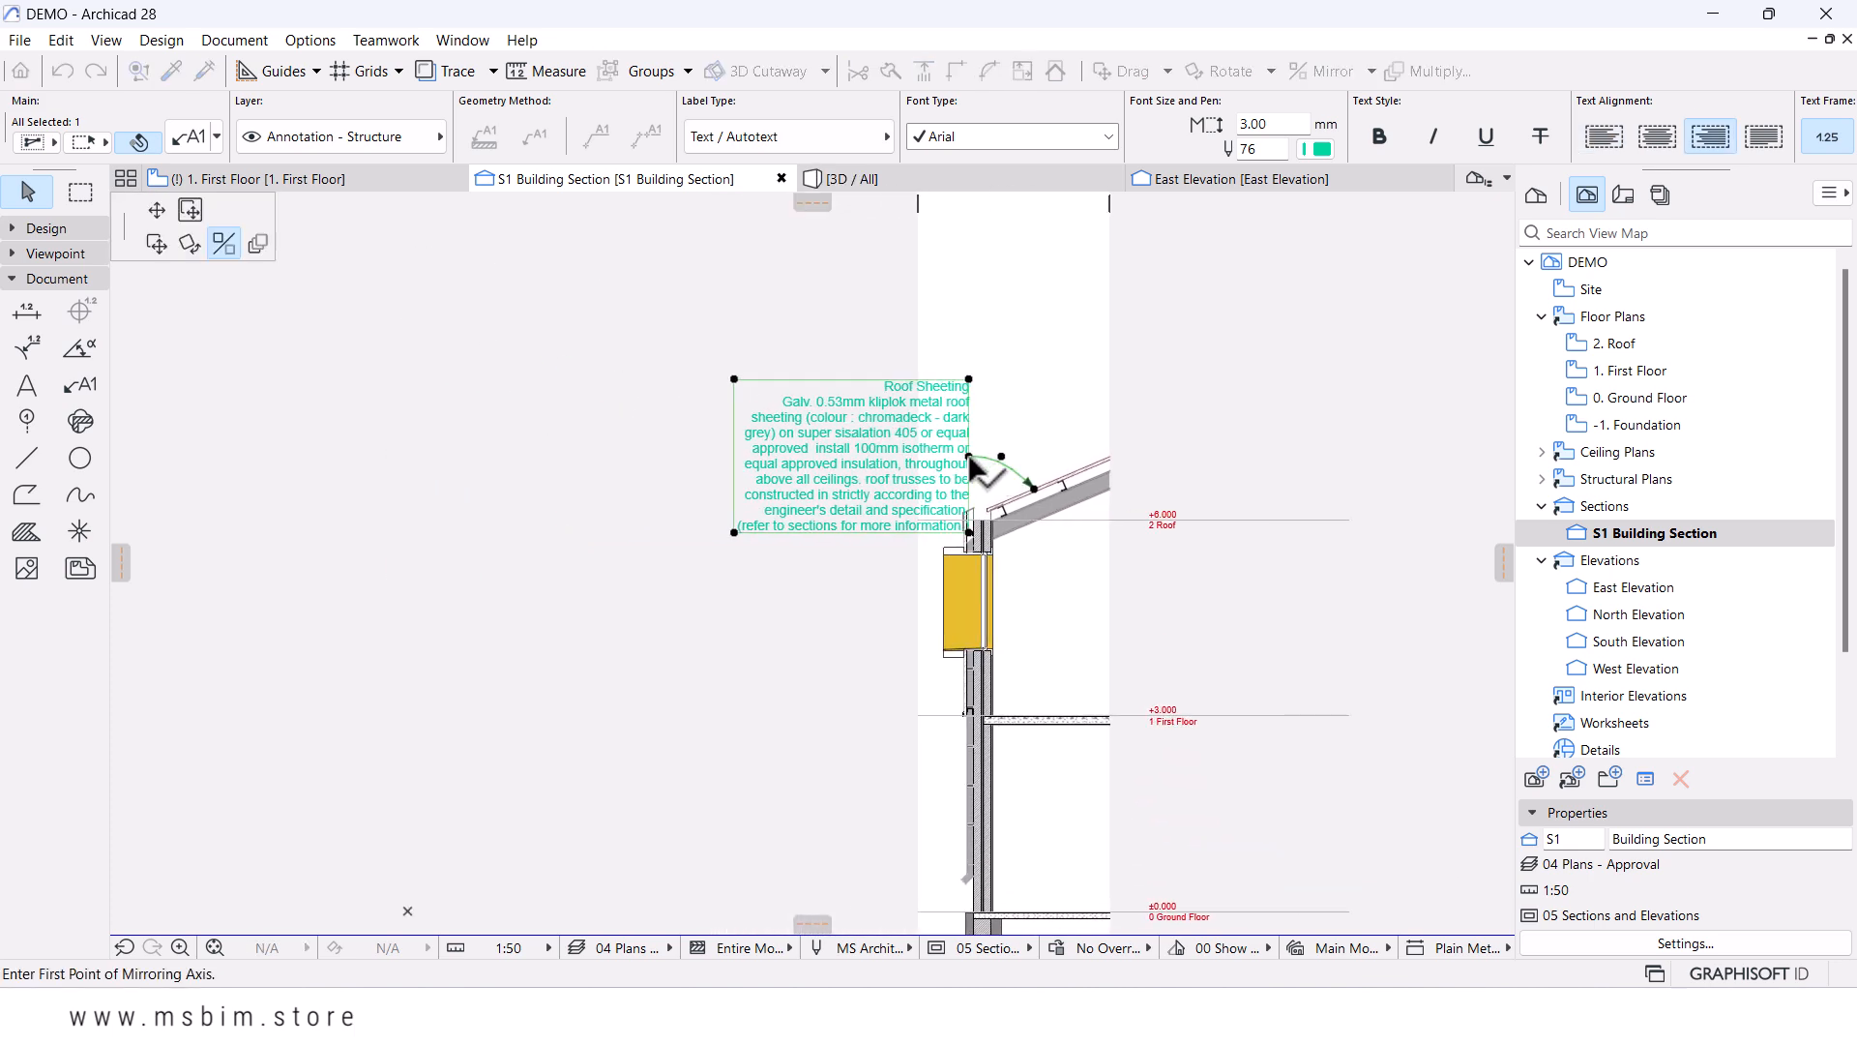
left_click(156, 243)
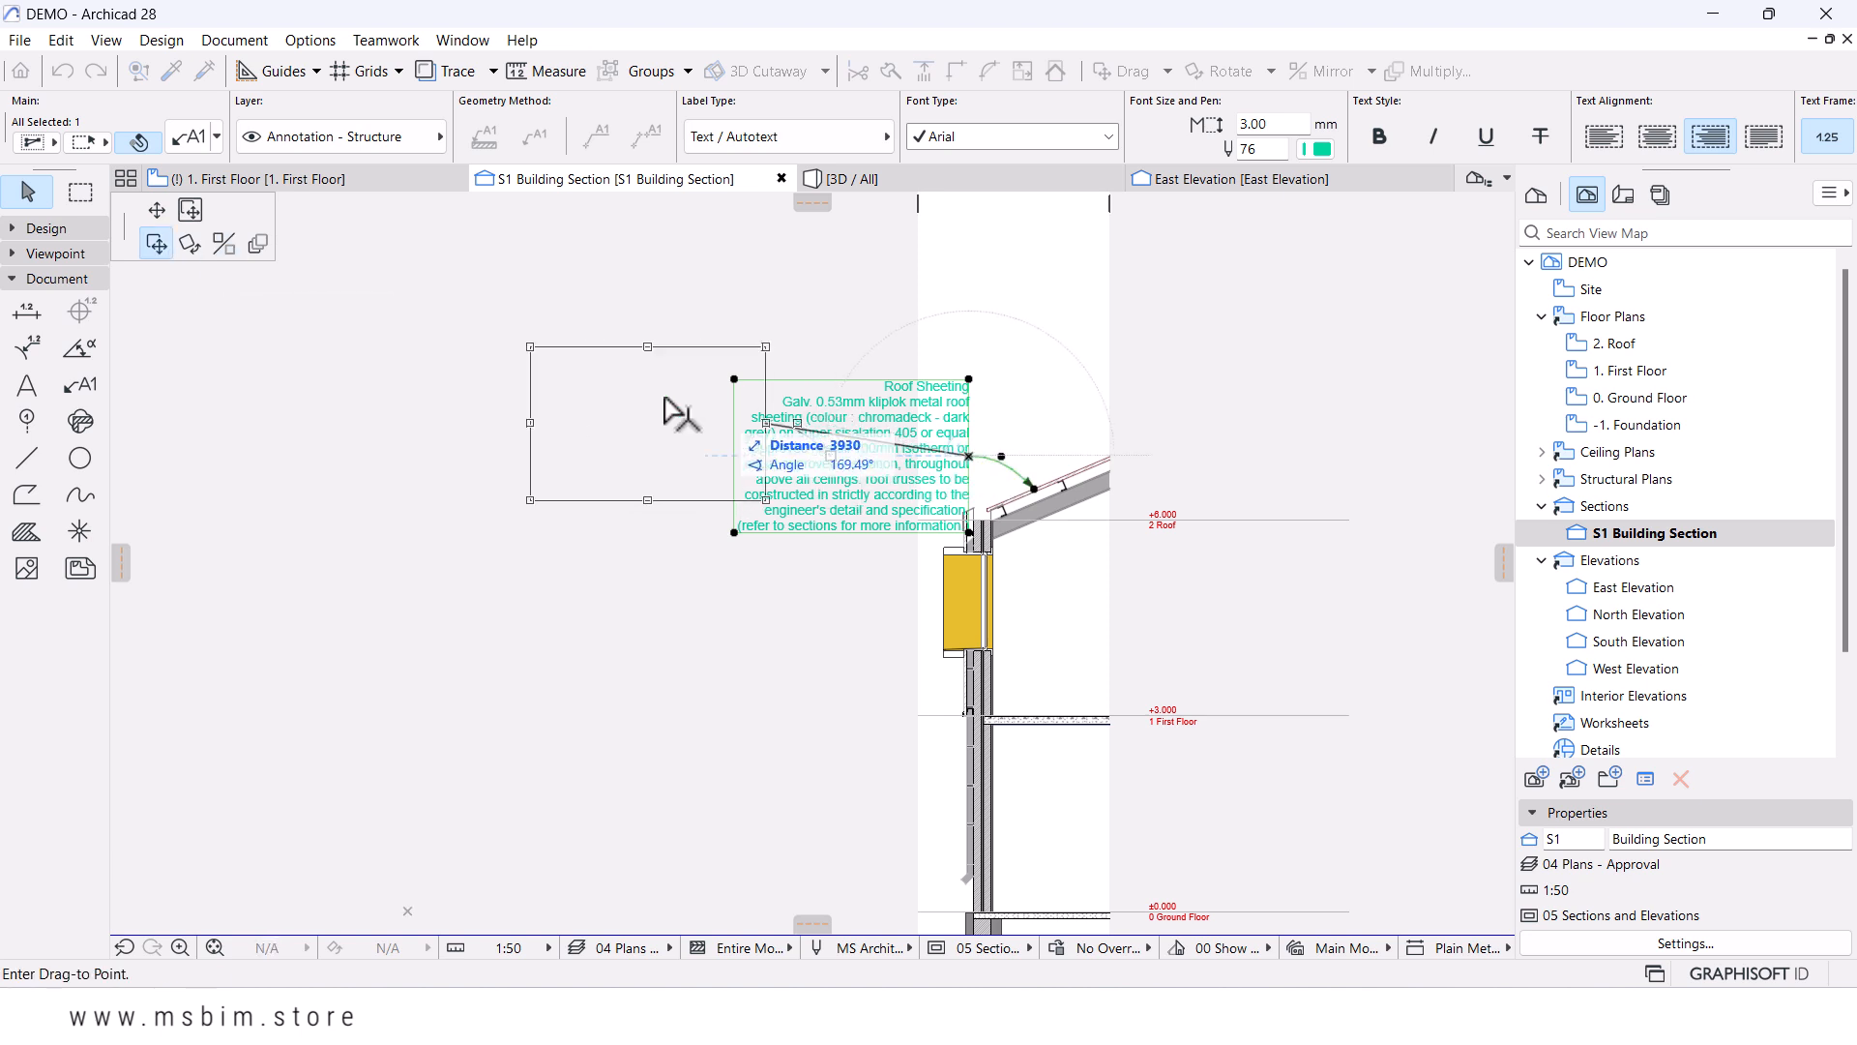
left_click(192, 213)
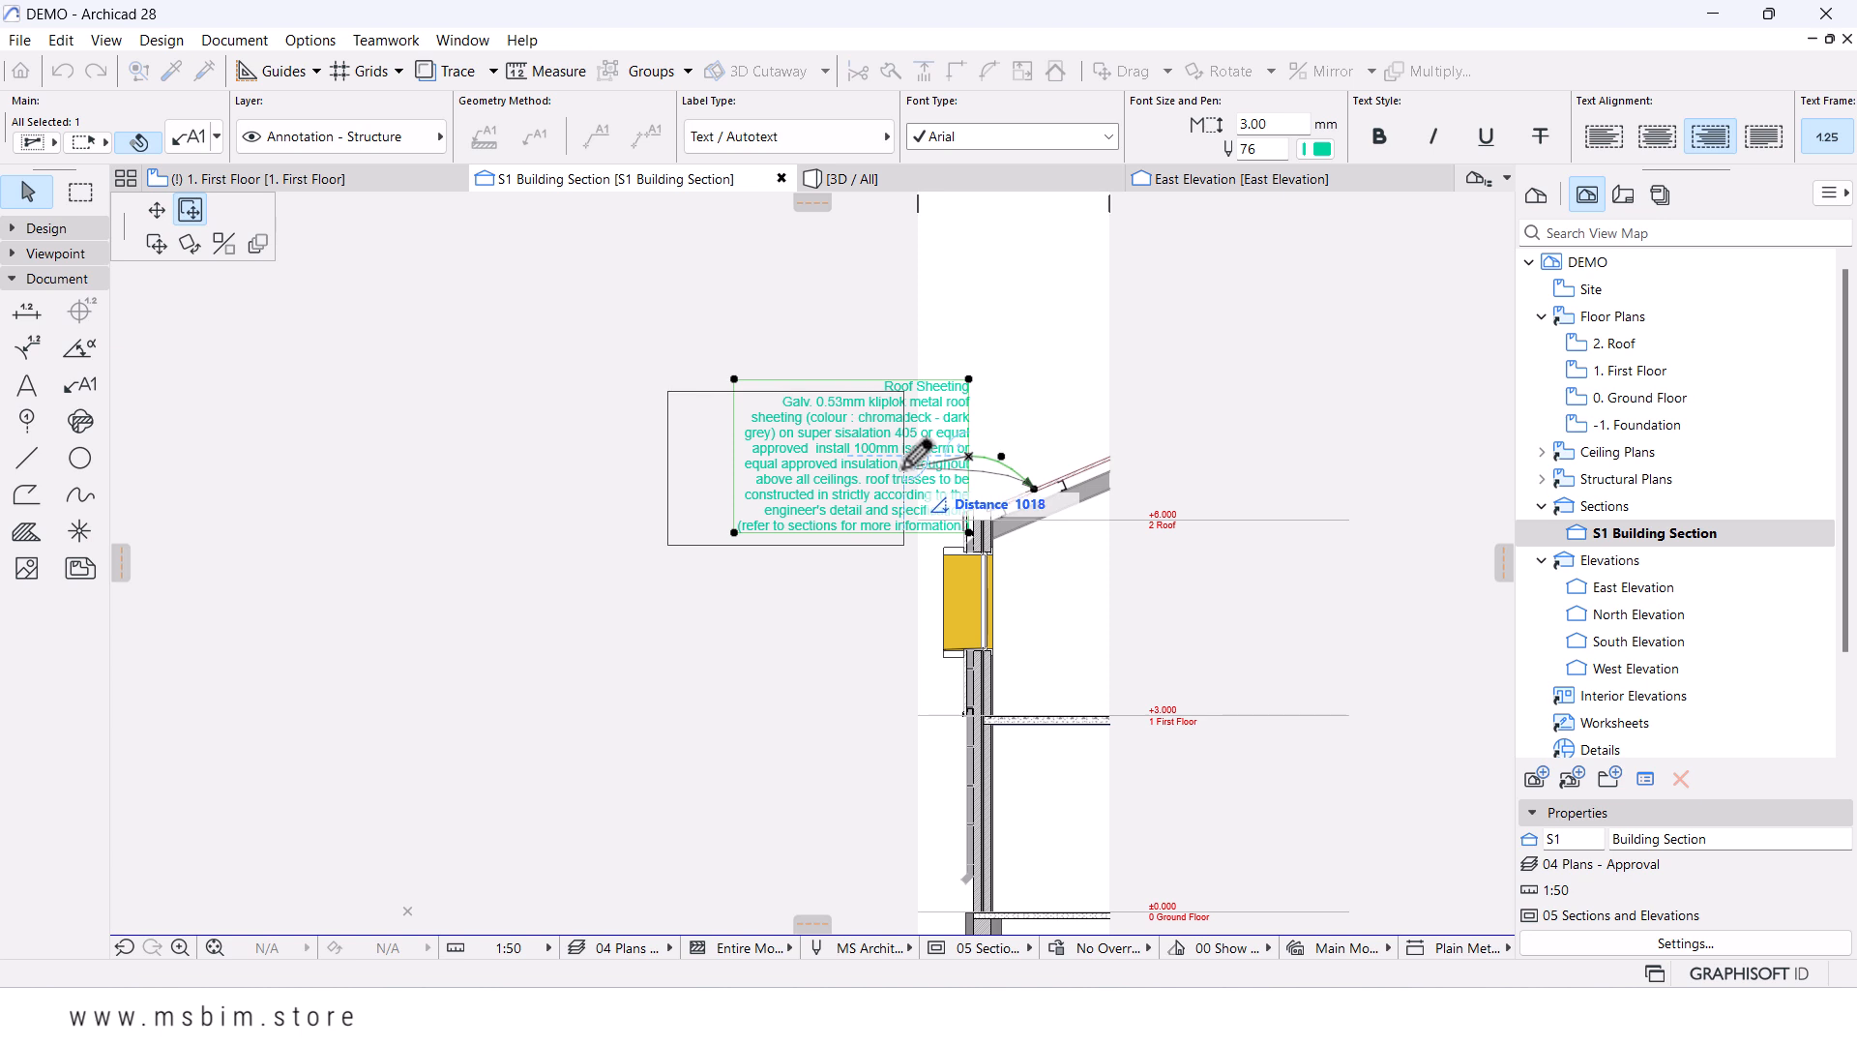
left_click(905, 461)
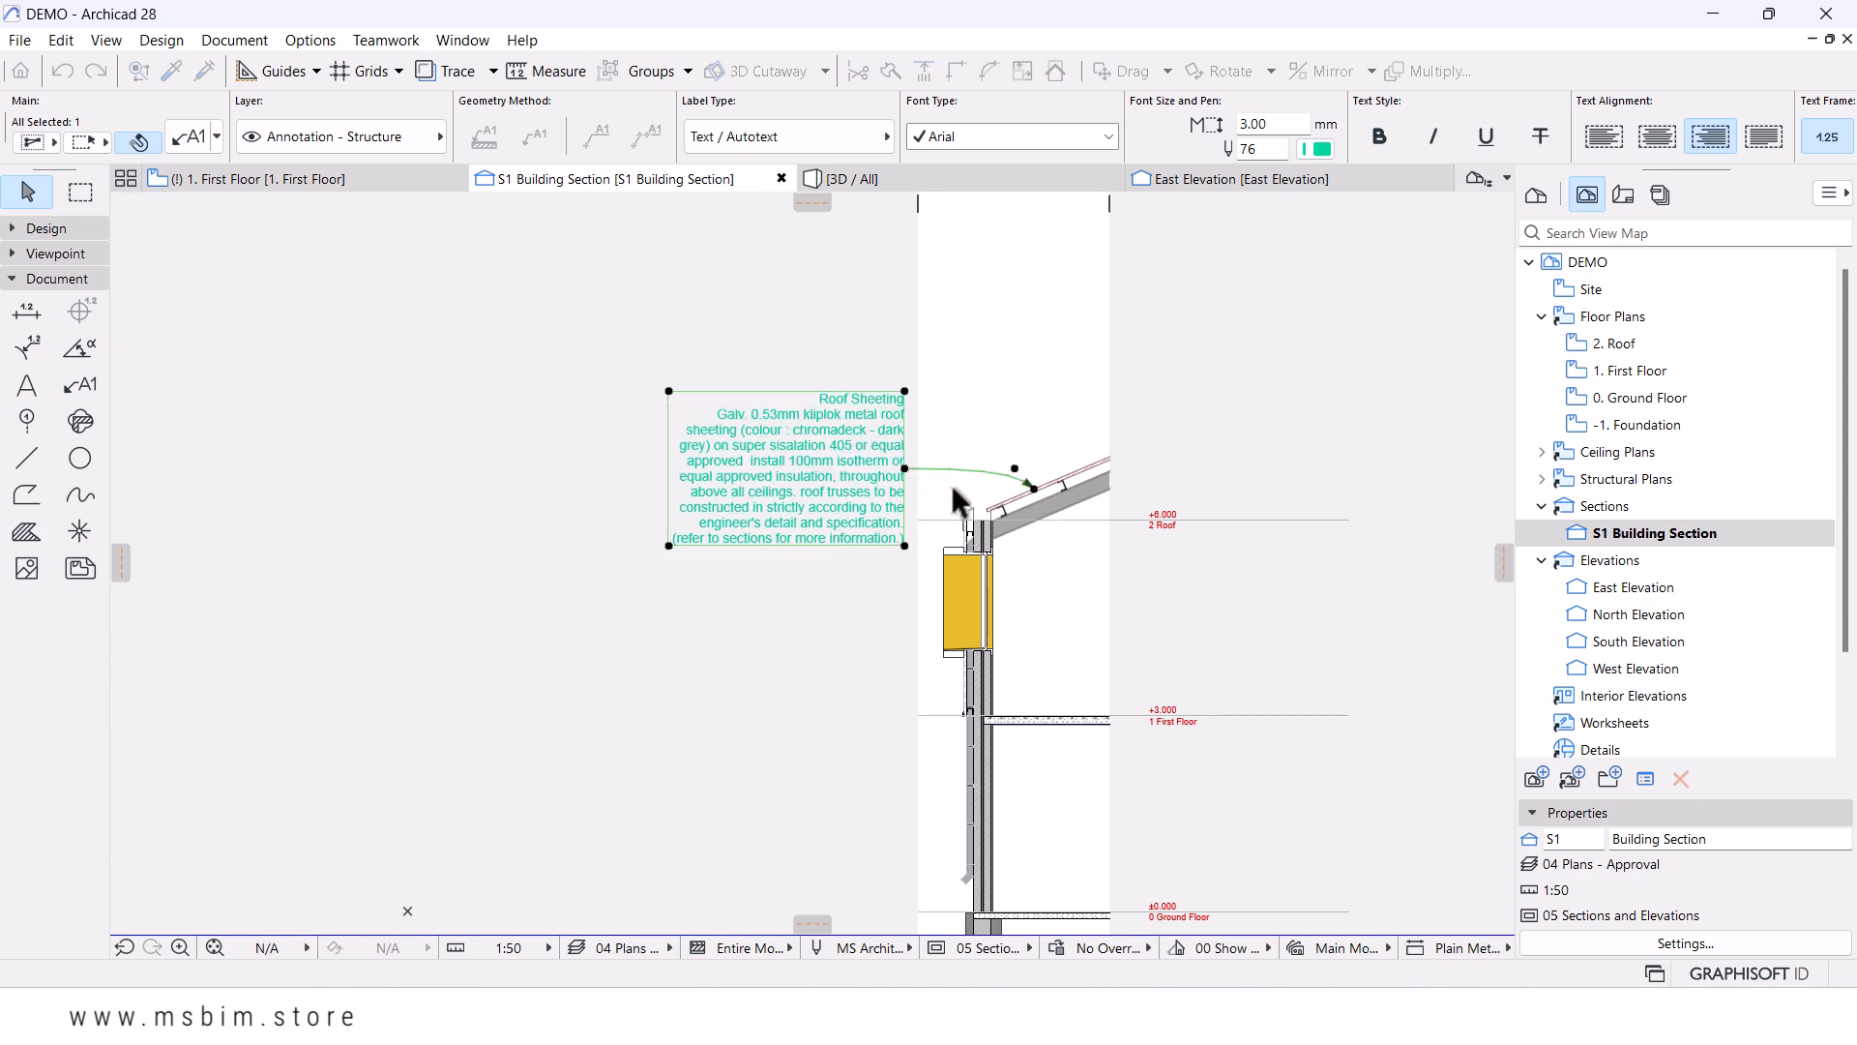
- Raise the Roof Sheeting label's text block straight up while its arrow stays on the sheeting, giving the leader a steeper curve
middle_click_drag(932, 474, 916, 430)
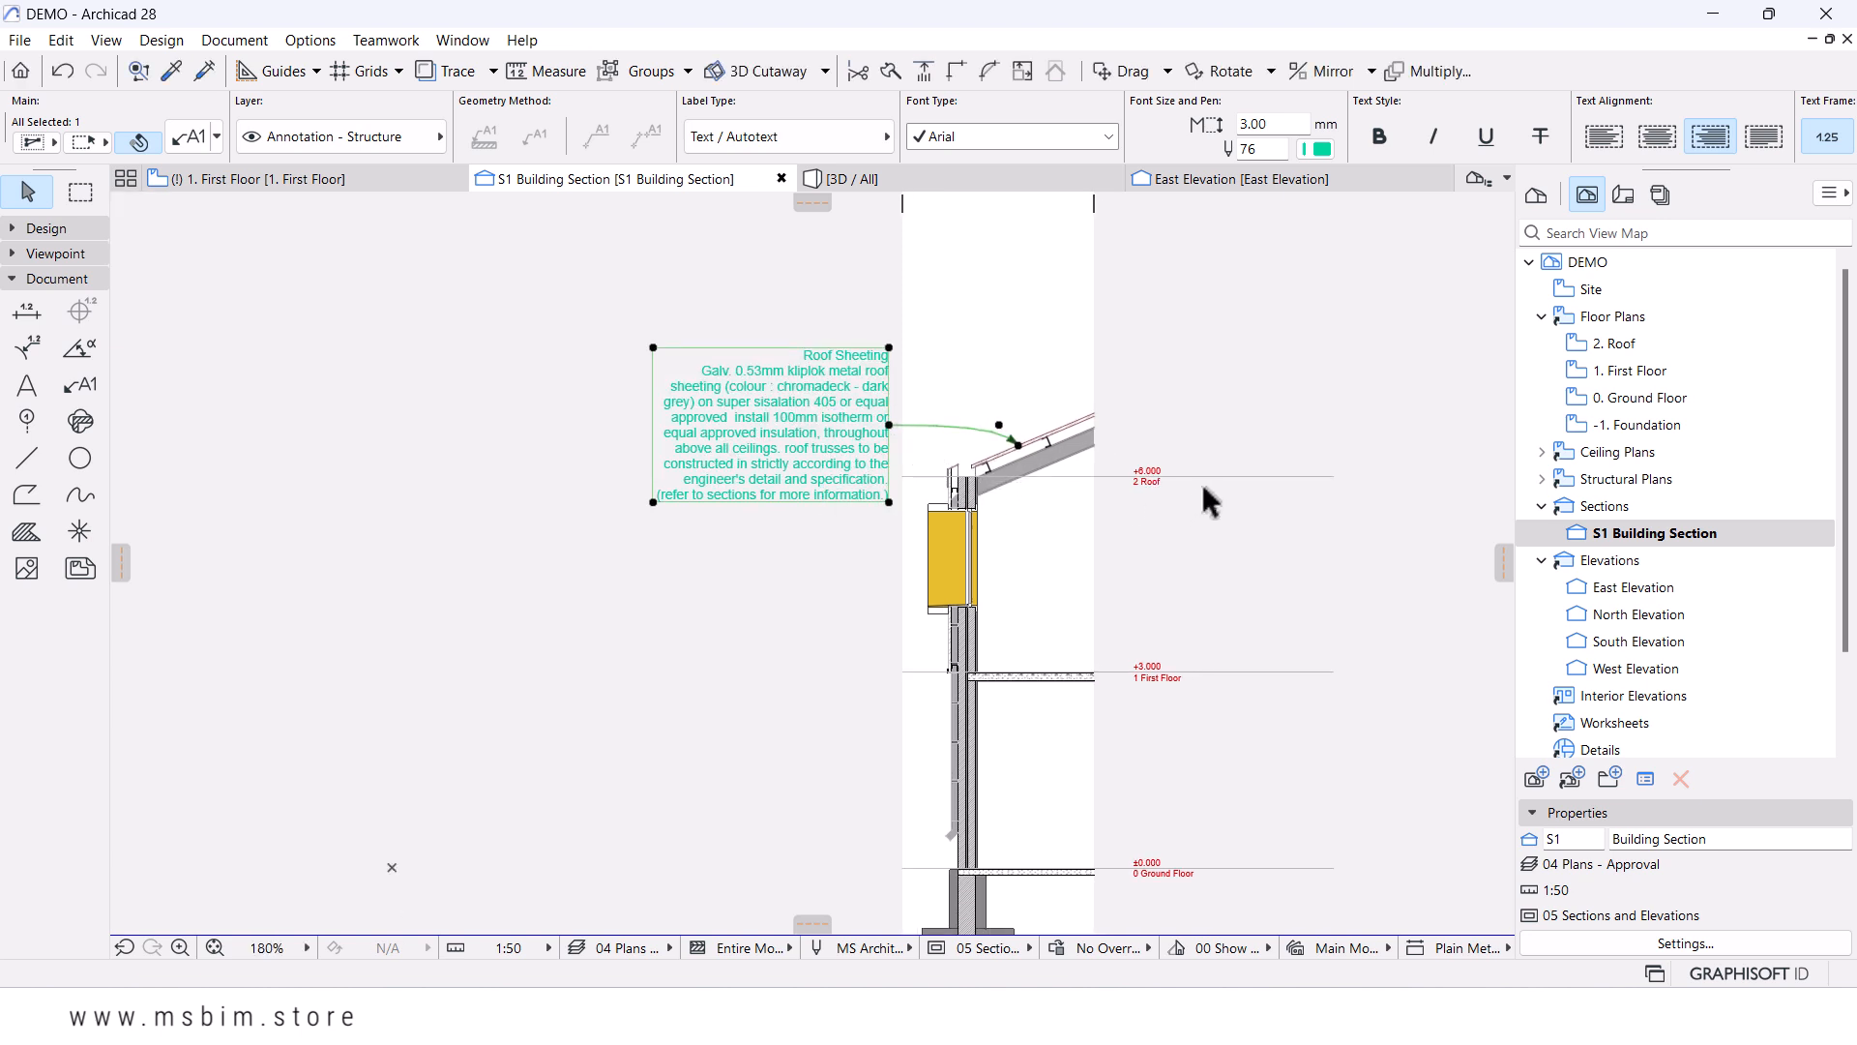
scroll(1217, 352, "up", 4)
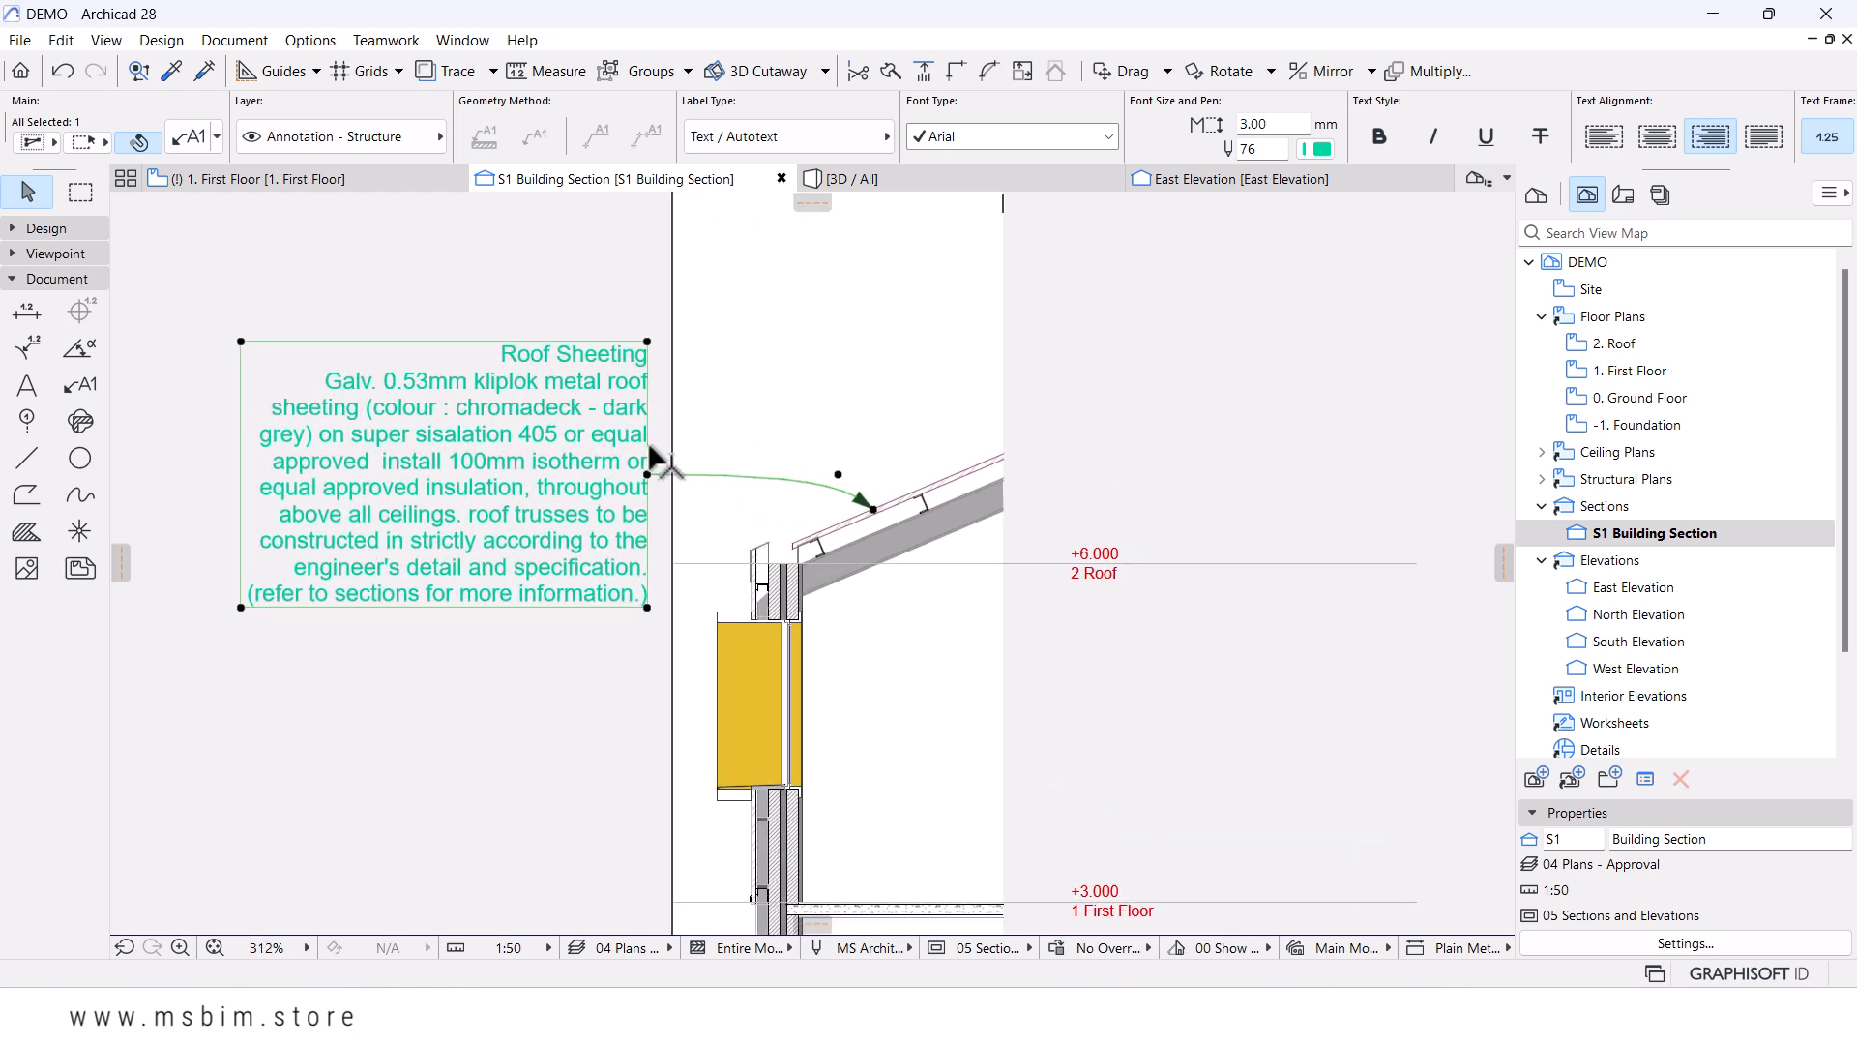
left_click(872, 506)
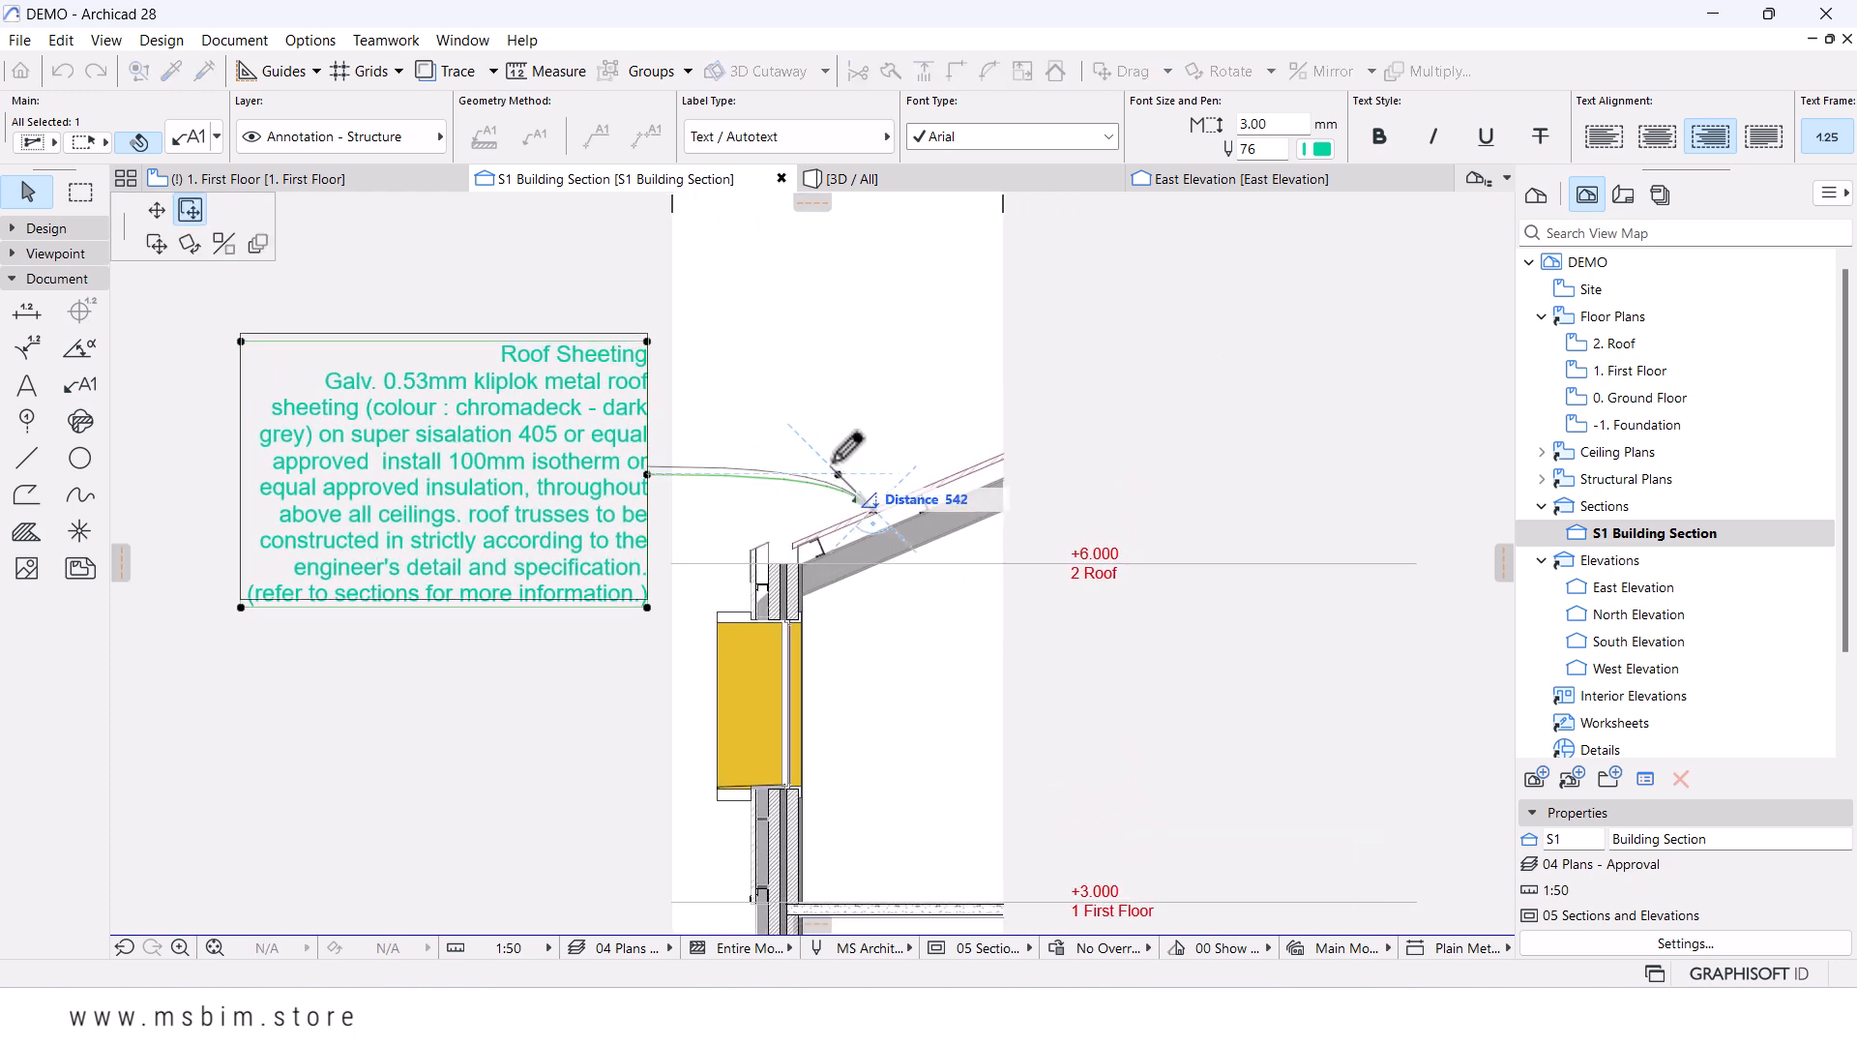
left_click(855, 417)
scroll(684, 490, "down", 4)
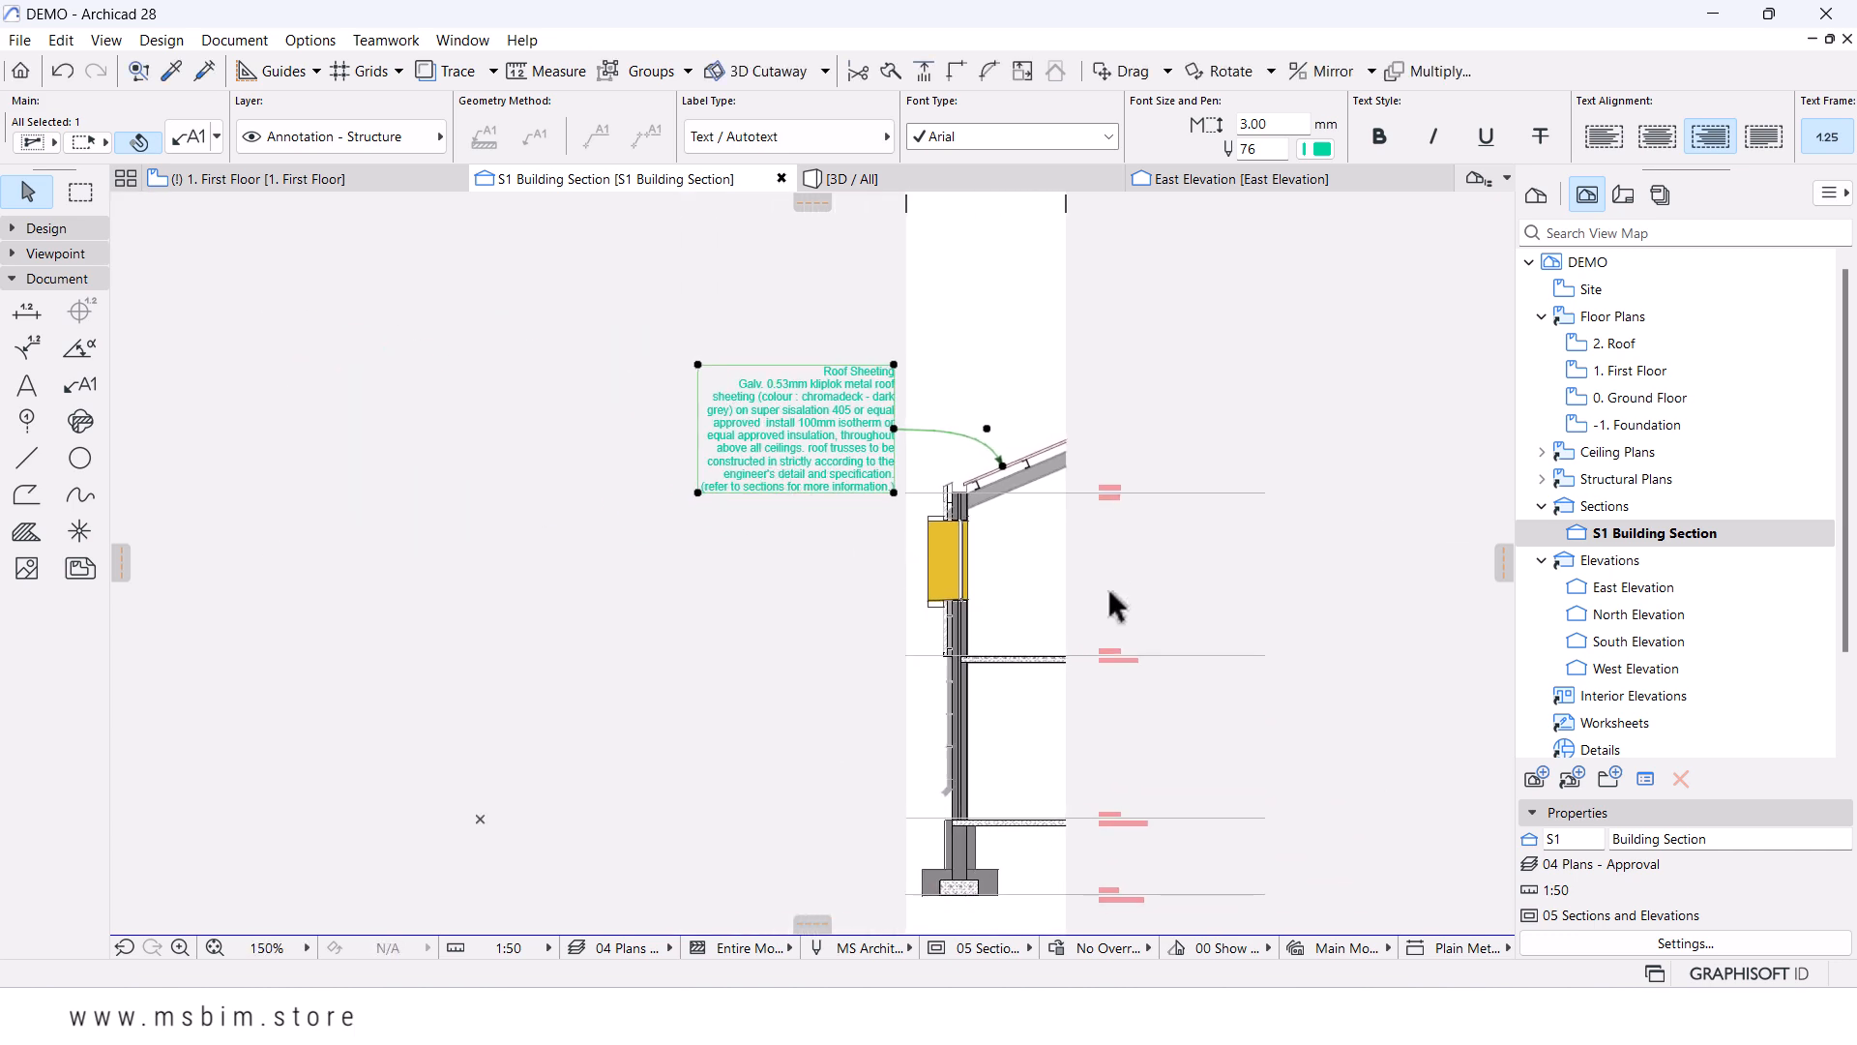
scroll(850, 508, "up", 5)
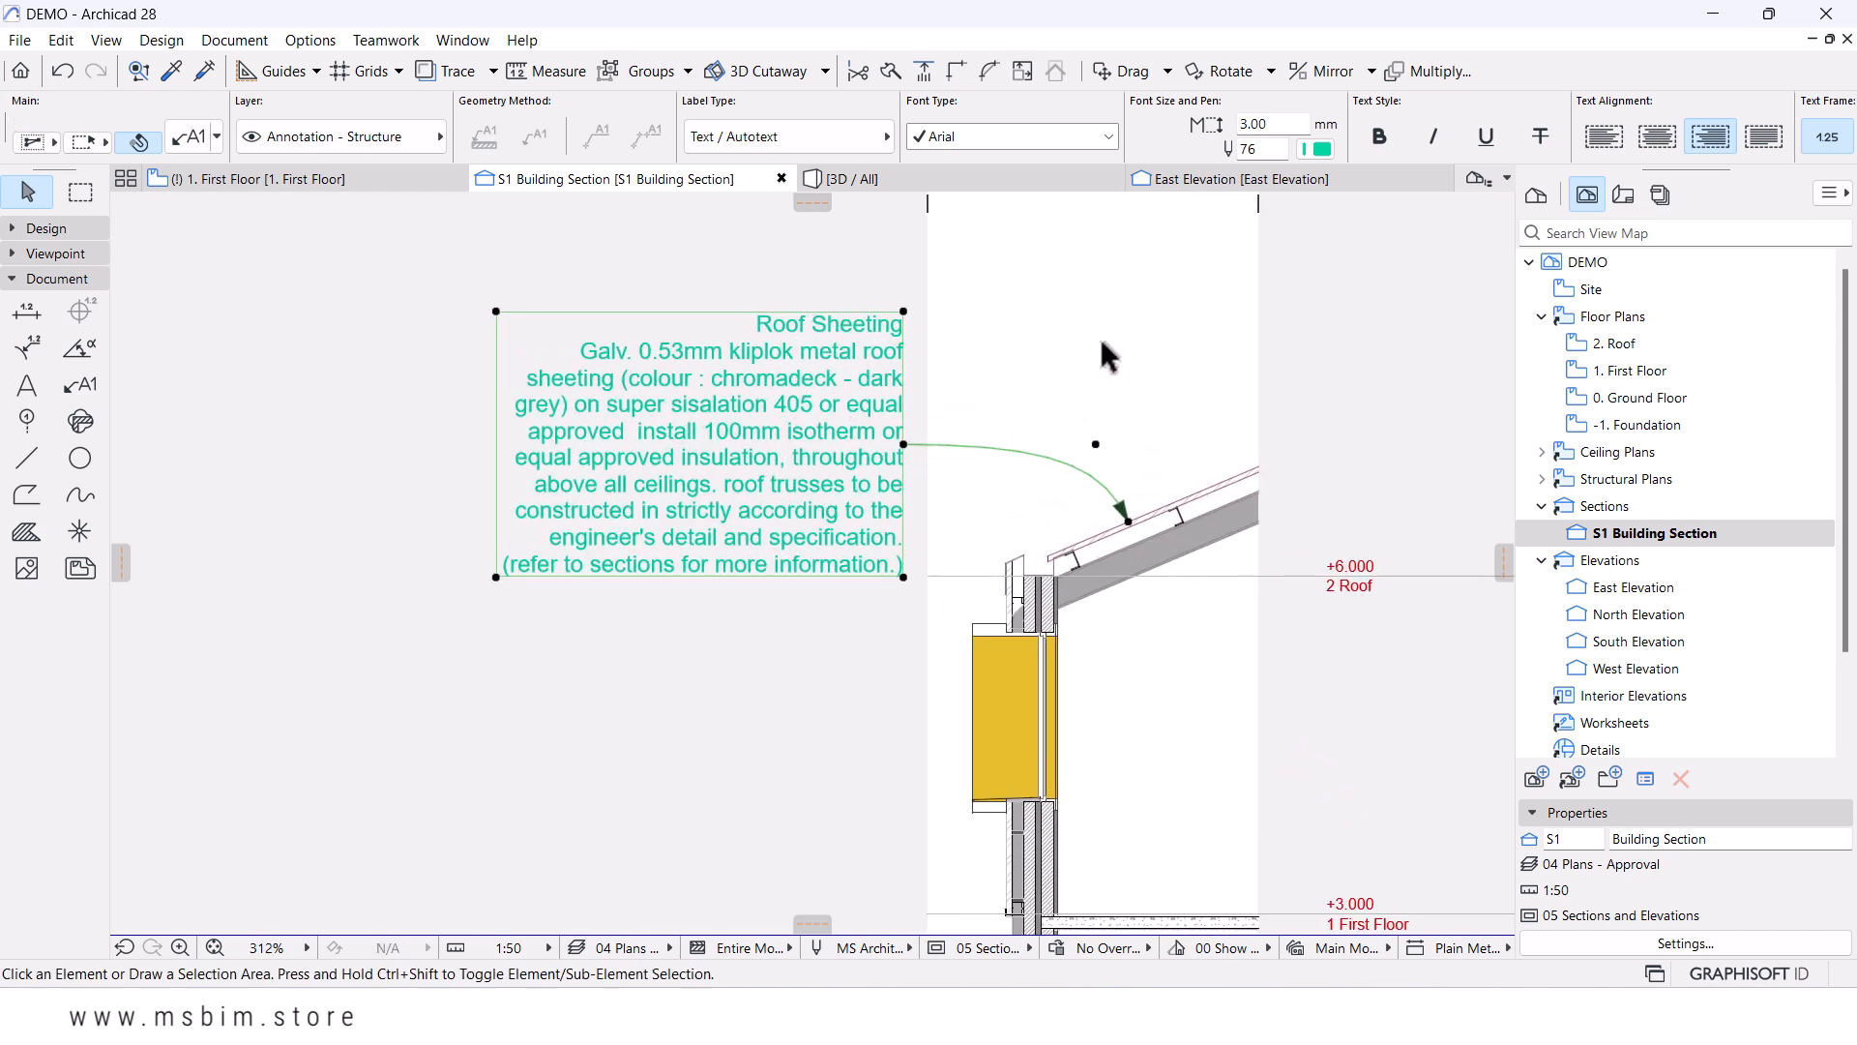
left_click(1101, 339)
- Examine which text pen the Roof Sheeting label uses in the pen colour palette, leaving it unchanged
scroll(1221, 387, "down", 2)
middle_click_drag(944, 545, 850, 577)
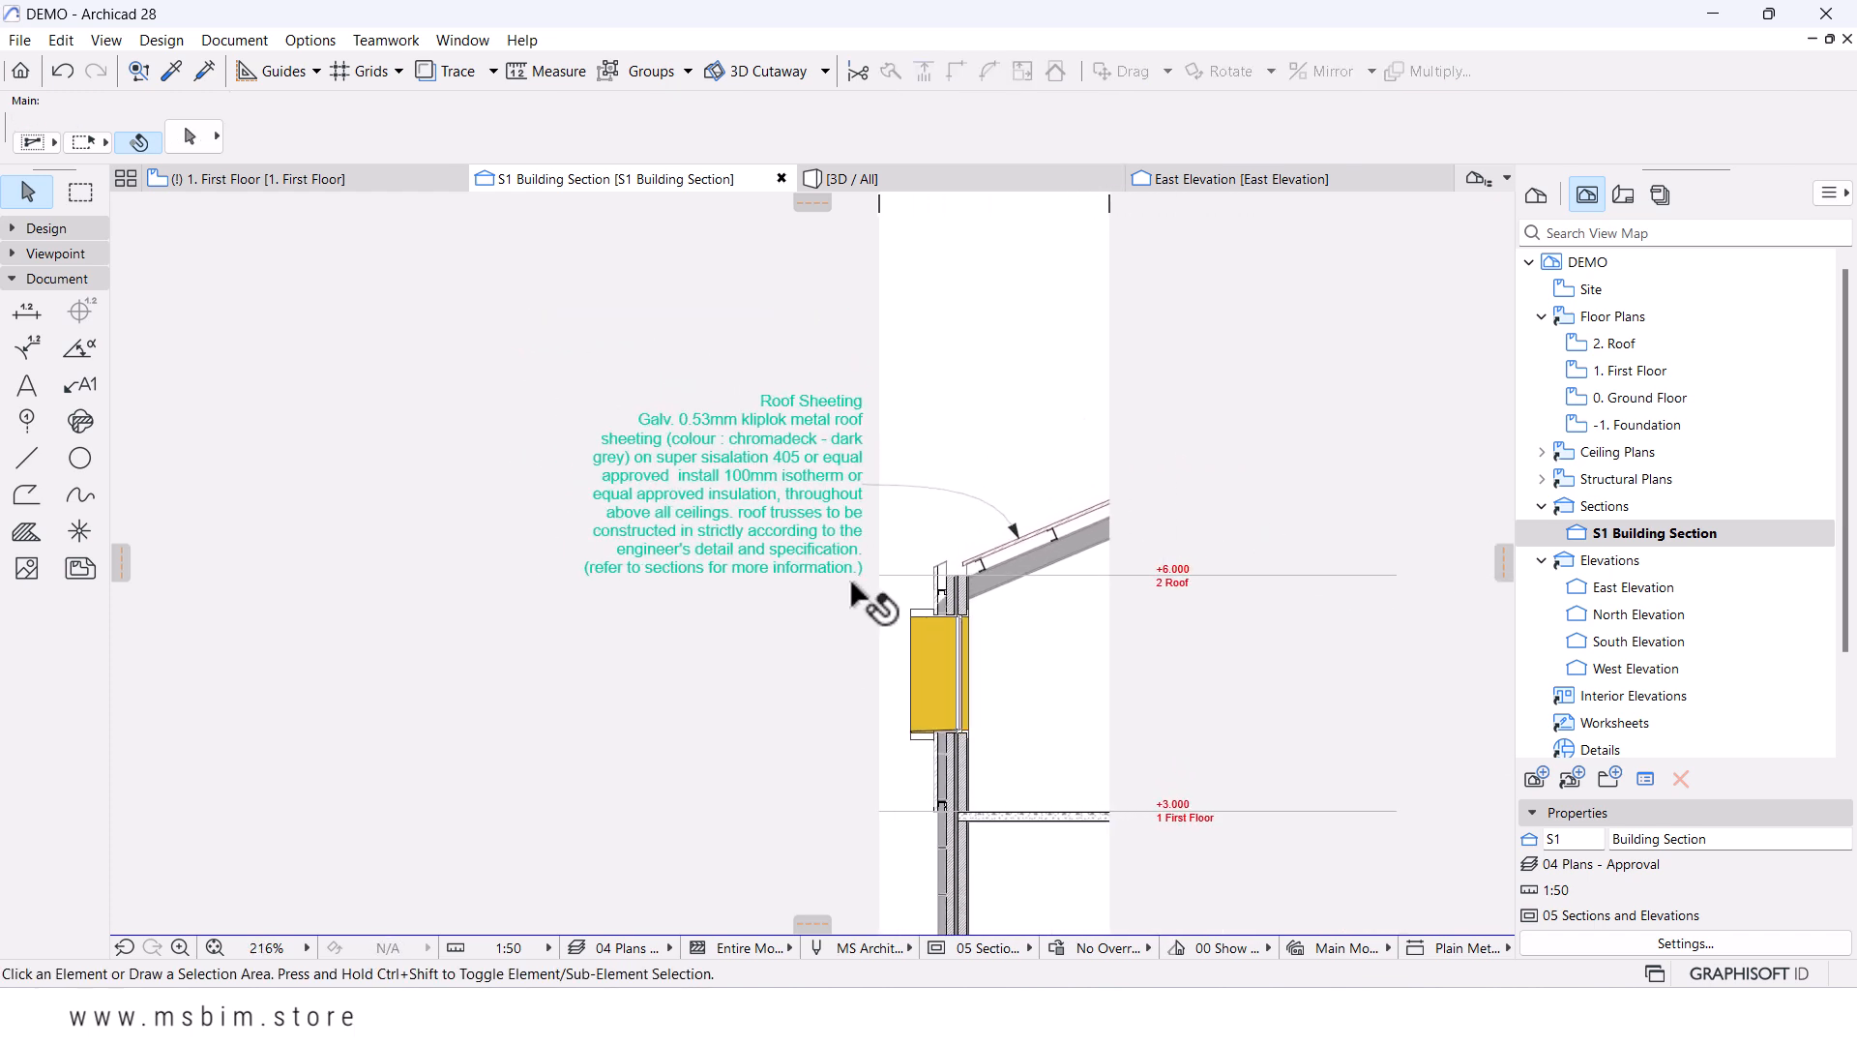
left_click(743, 484)
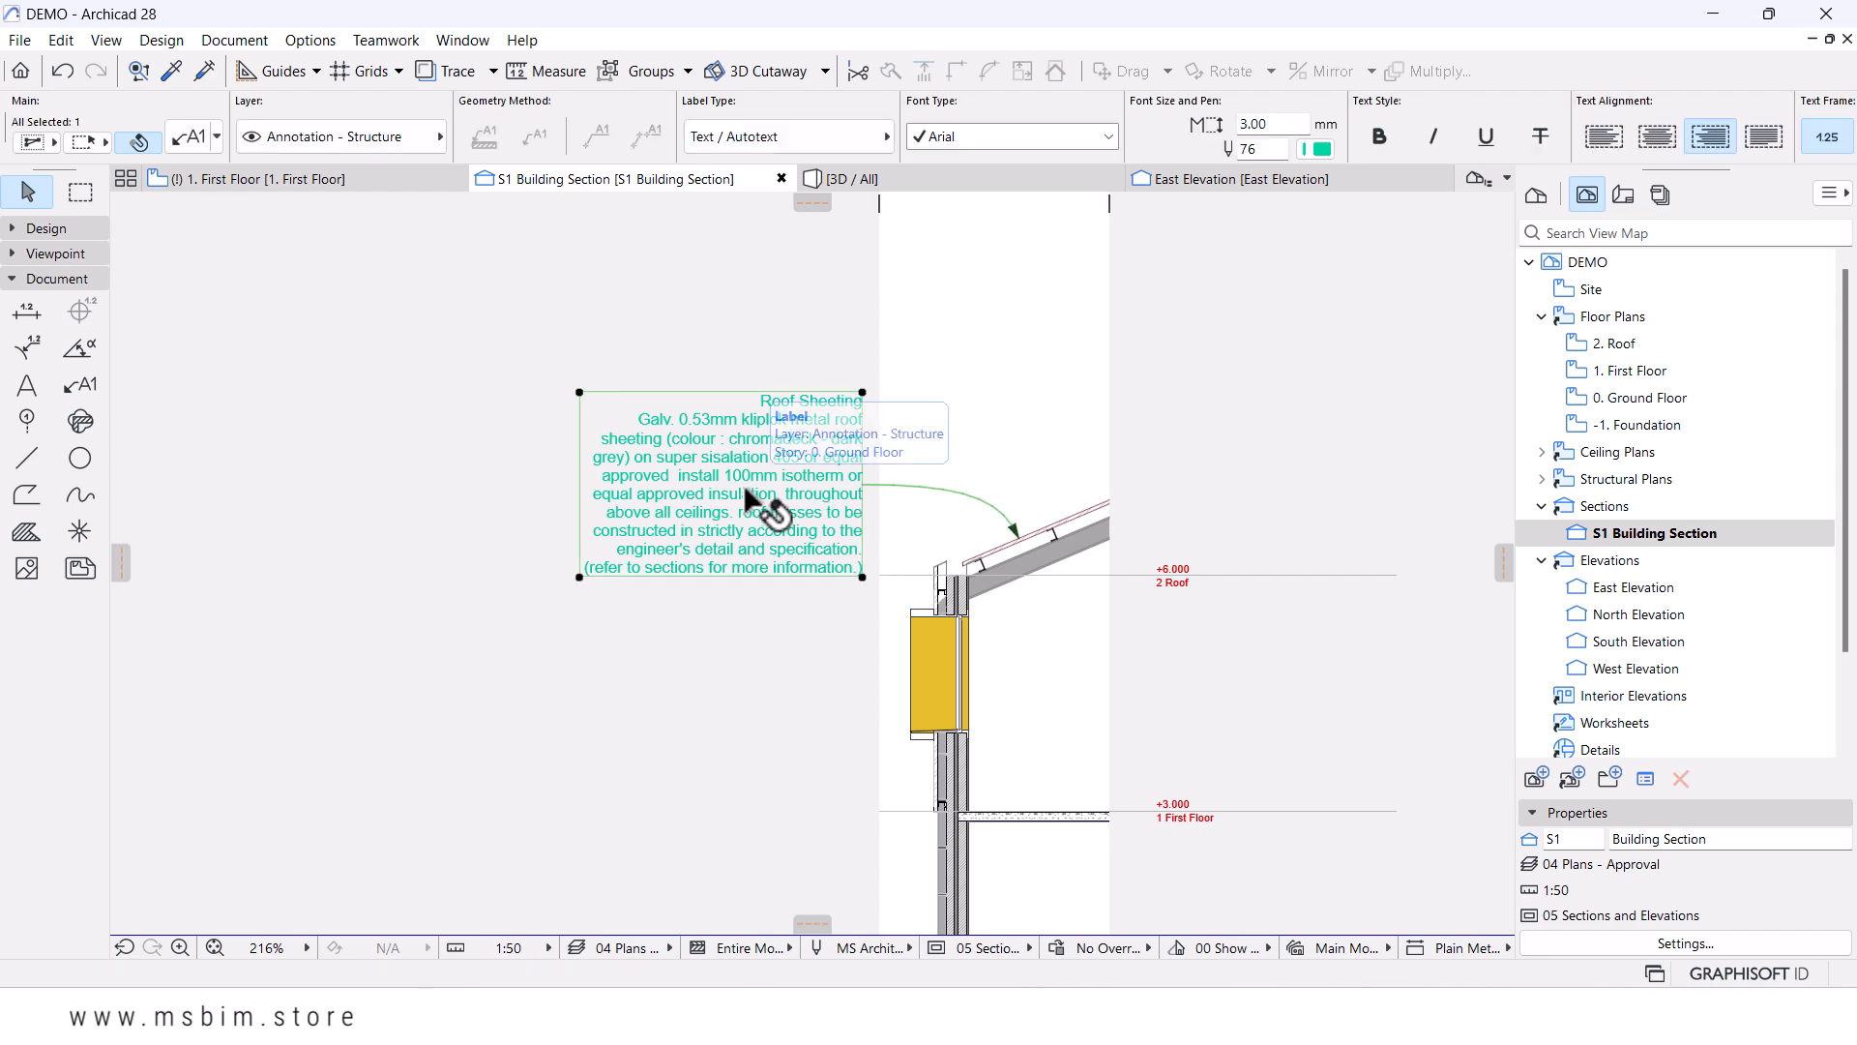
left_click(1052, 437)
scroll(994, 495, "up", 5)
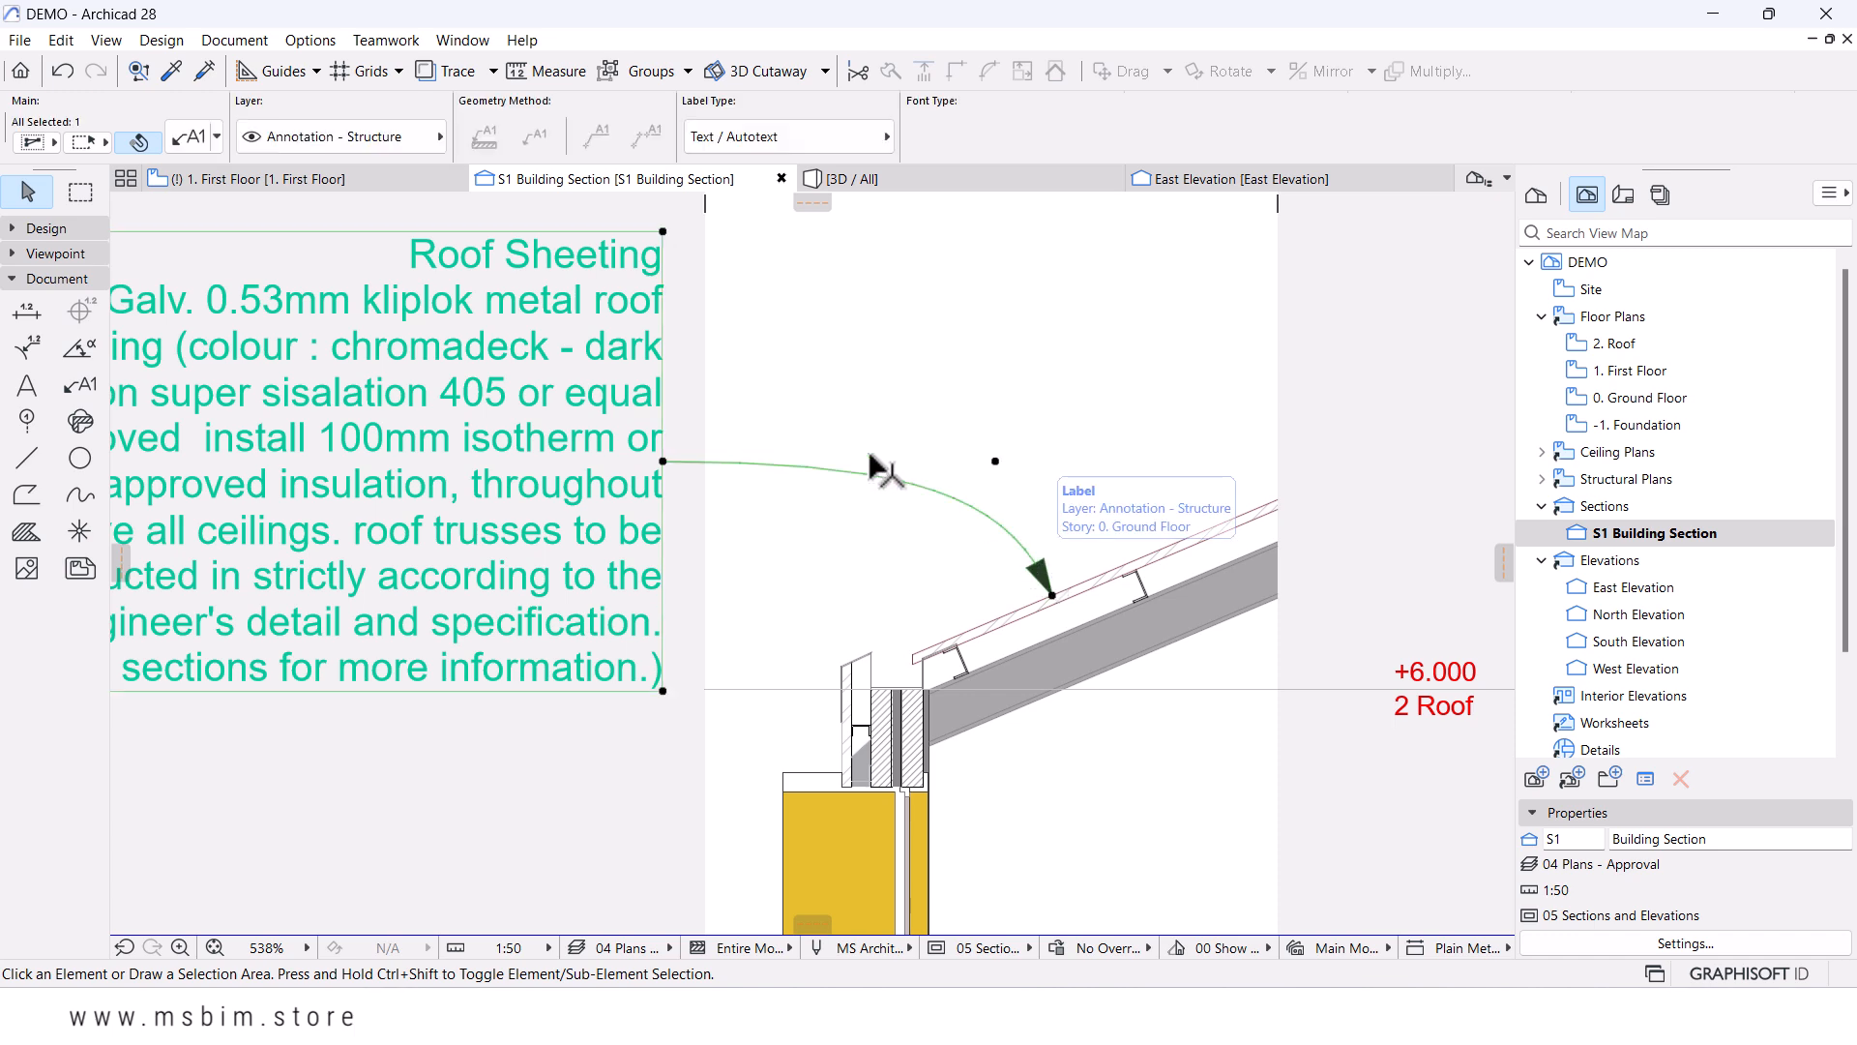
left_click(978, 518)
scroll(996, 668, "down", 4)
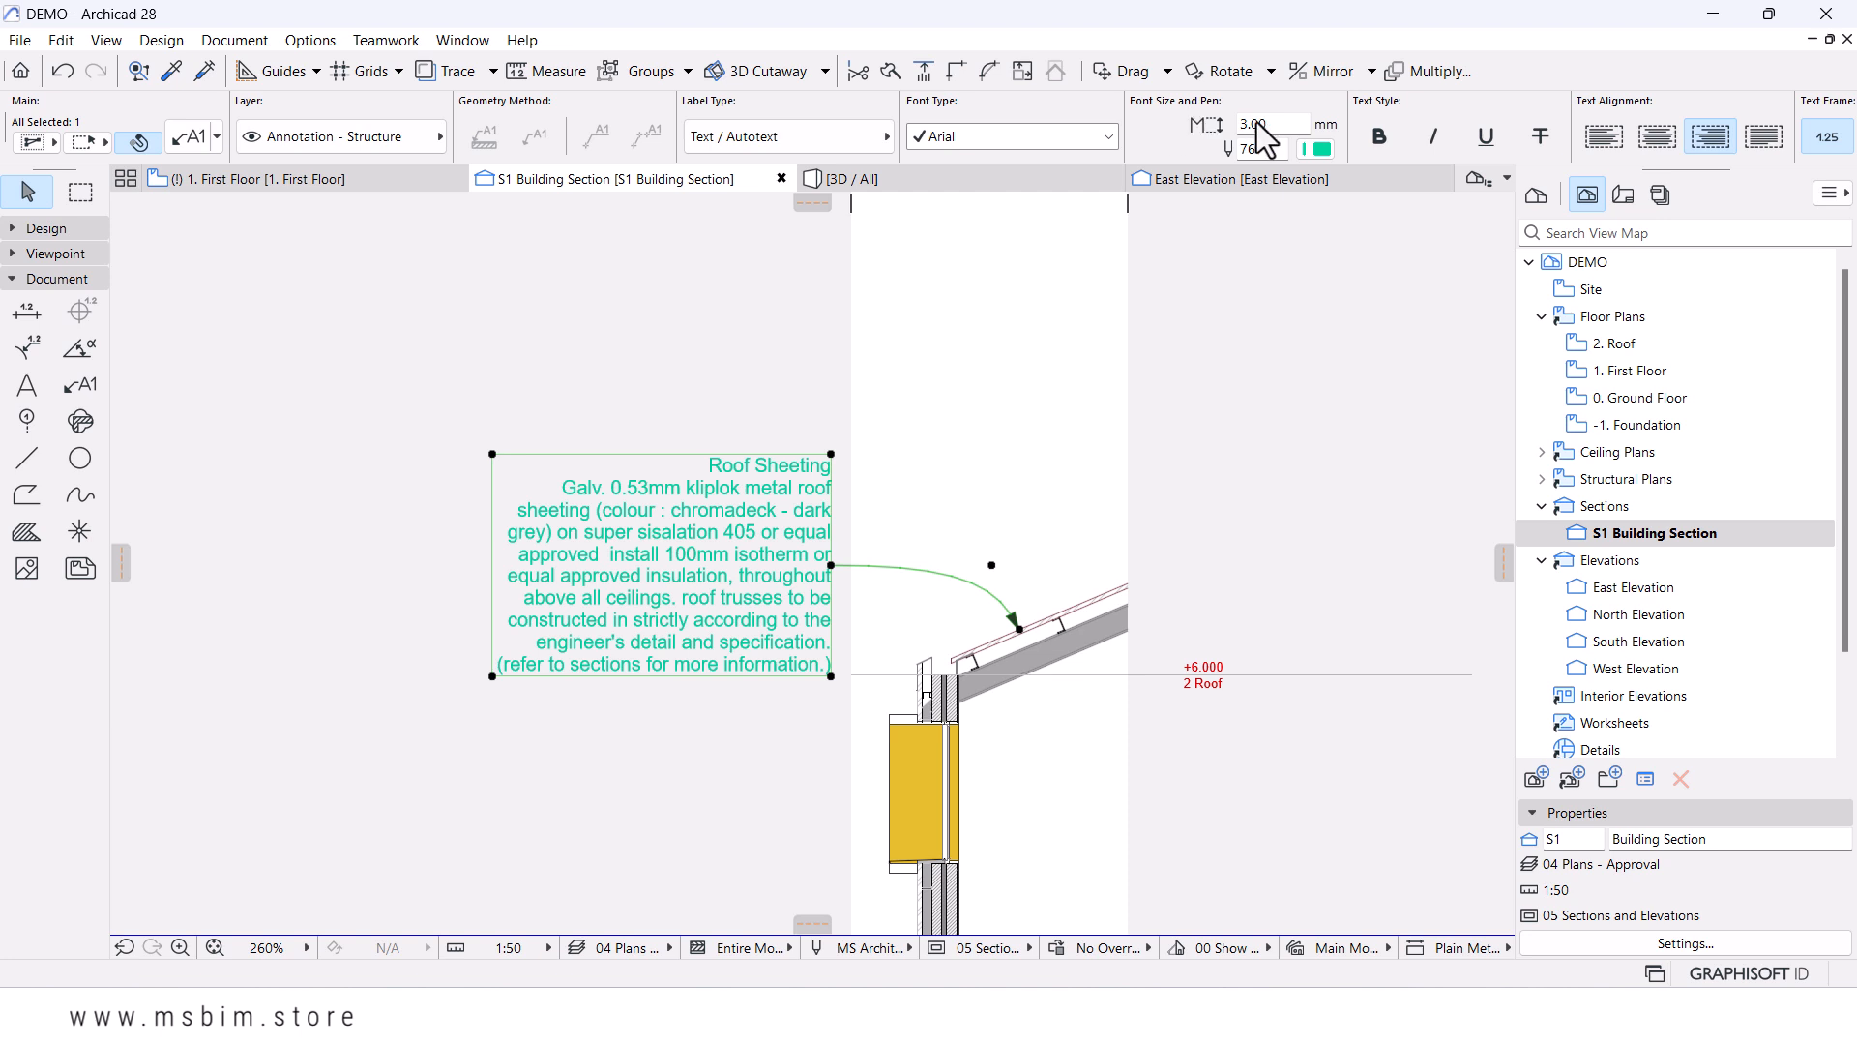
left_click(1317, 149)
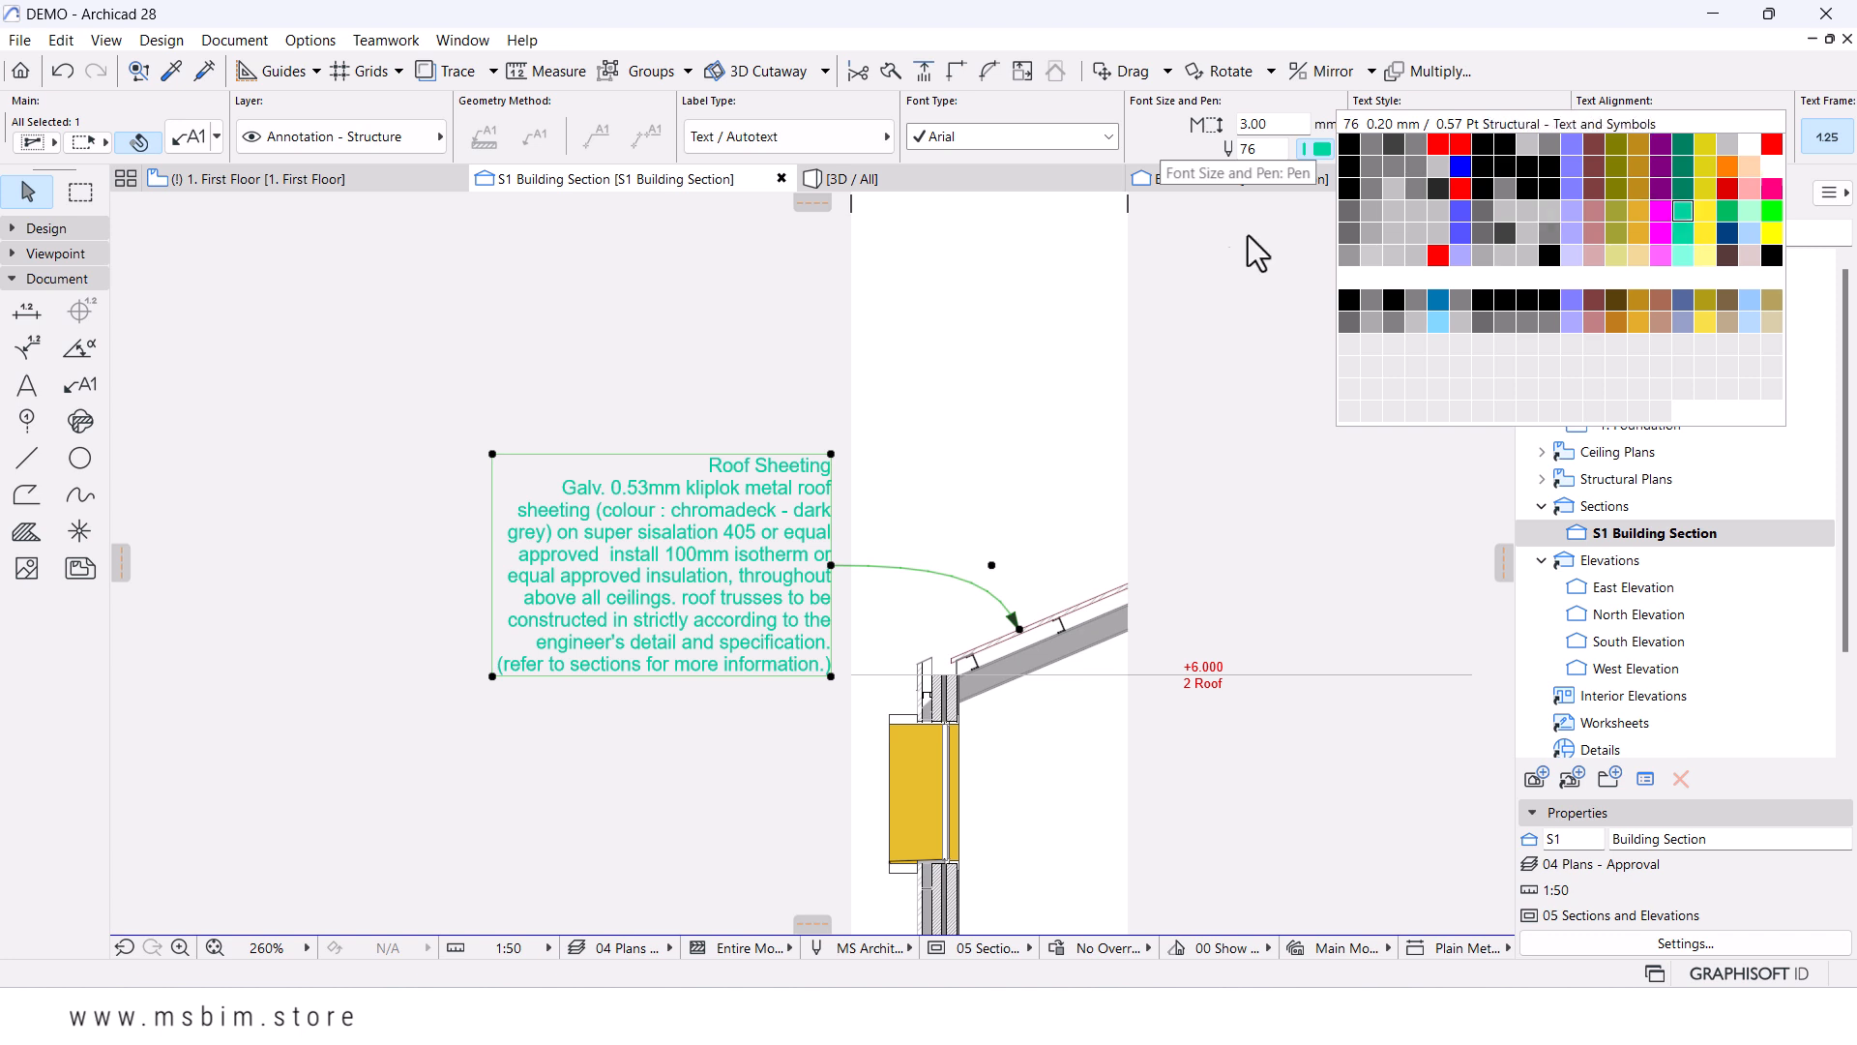
left_click(1025, 304)
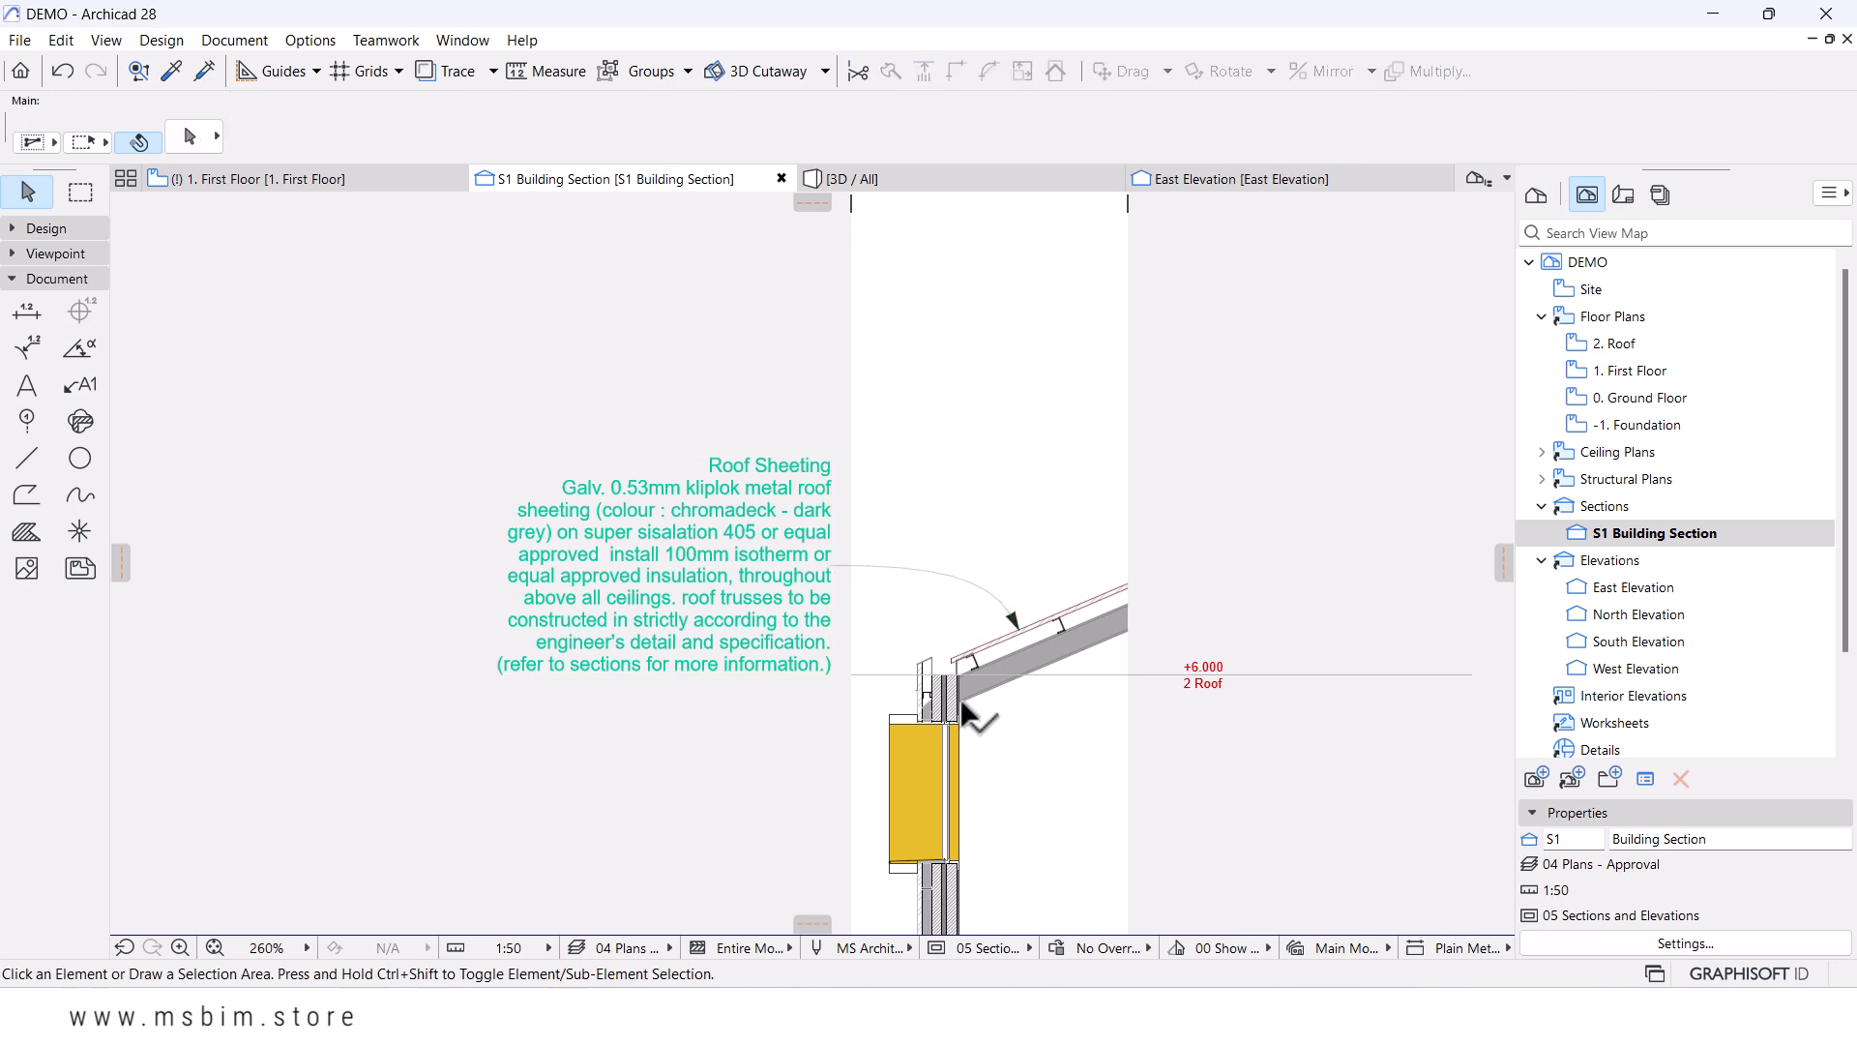
- Recolour pen 76 (Structural - Text and Symbols) in the model view pen set to dark grey, RGB 48, 48, 48
left_click(818, 950)
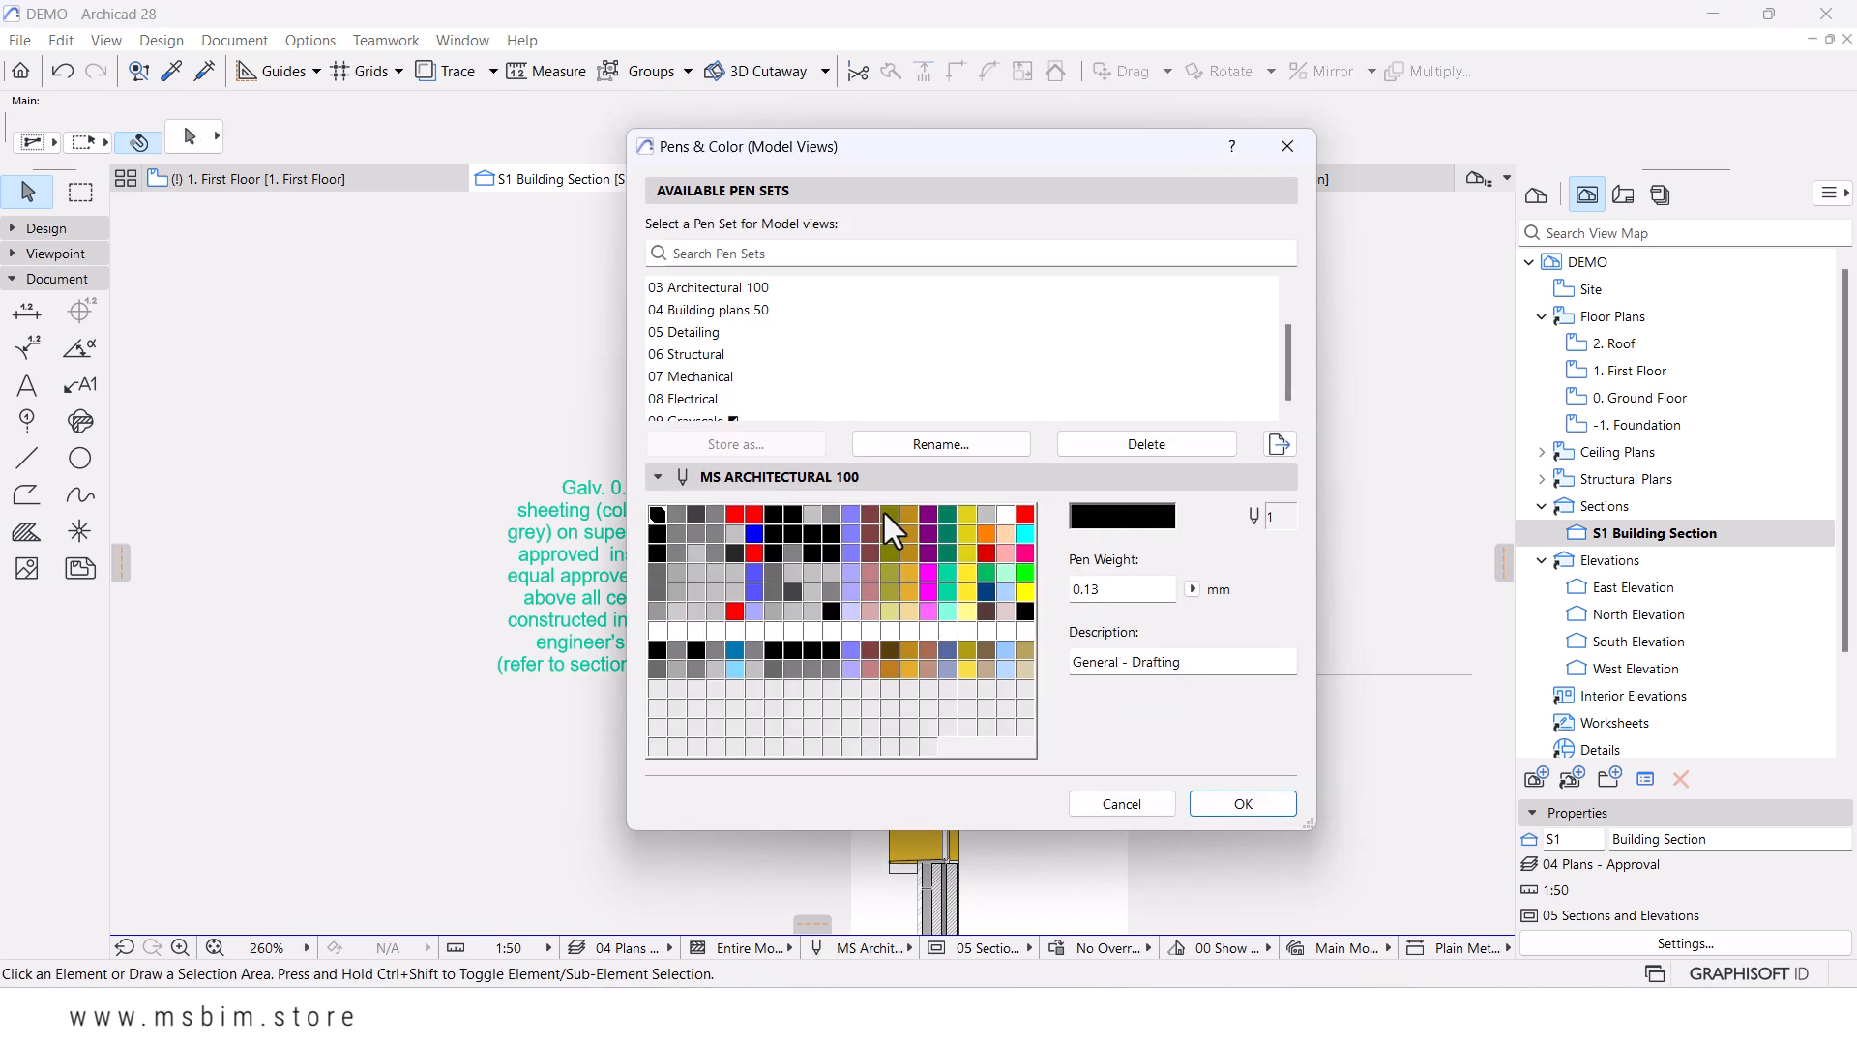
left_click(945, 571)
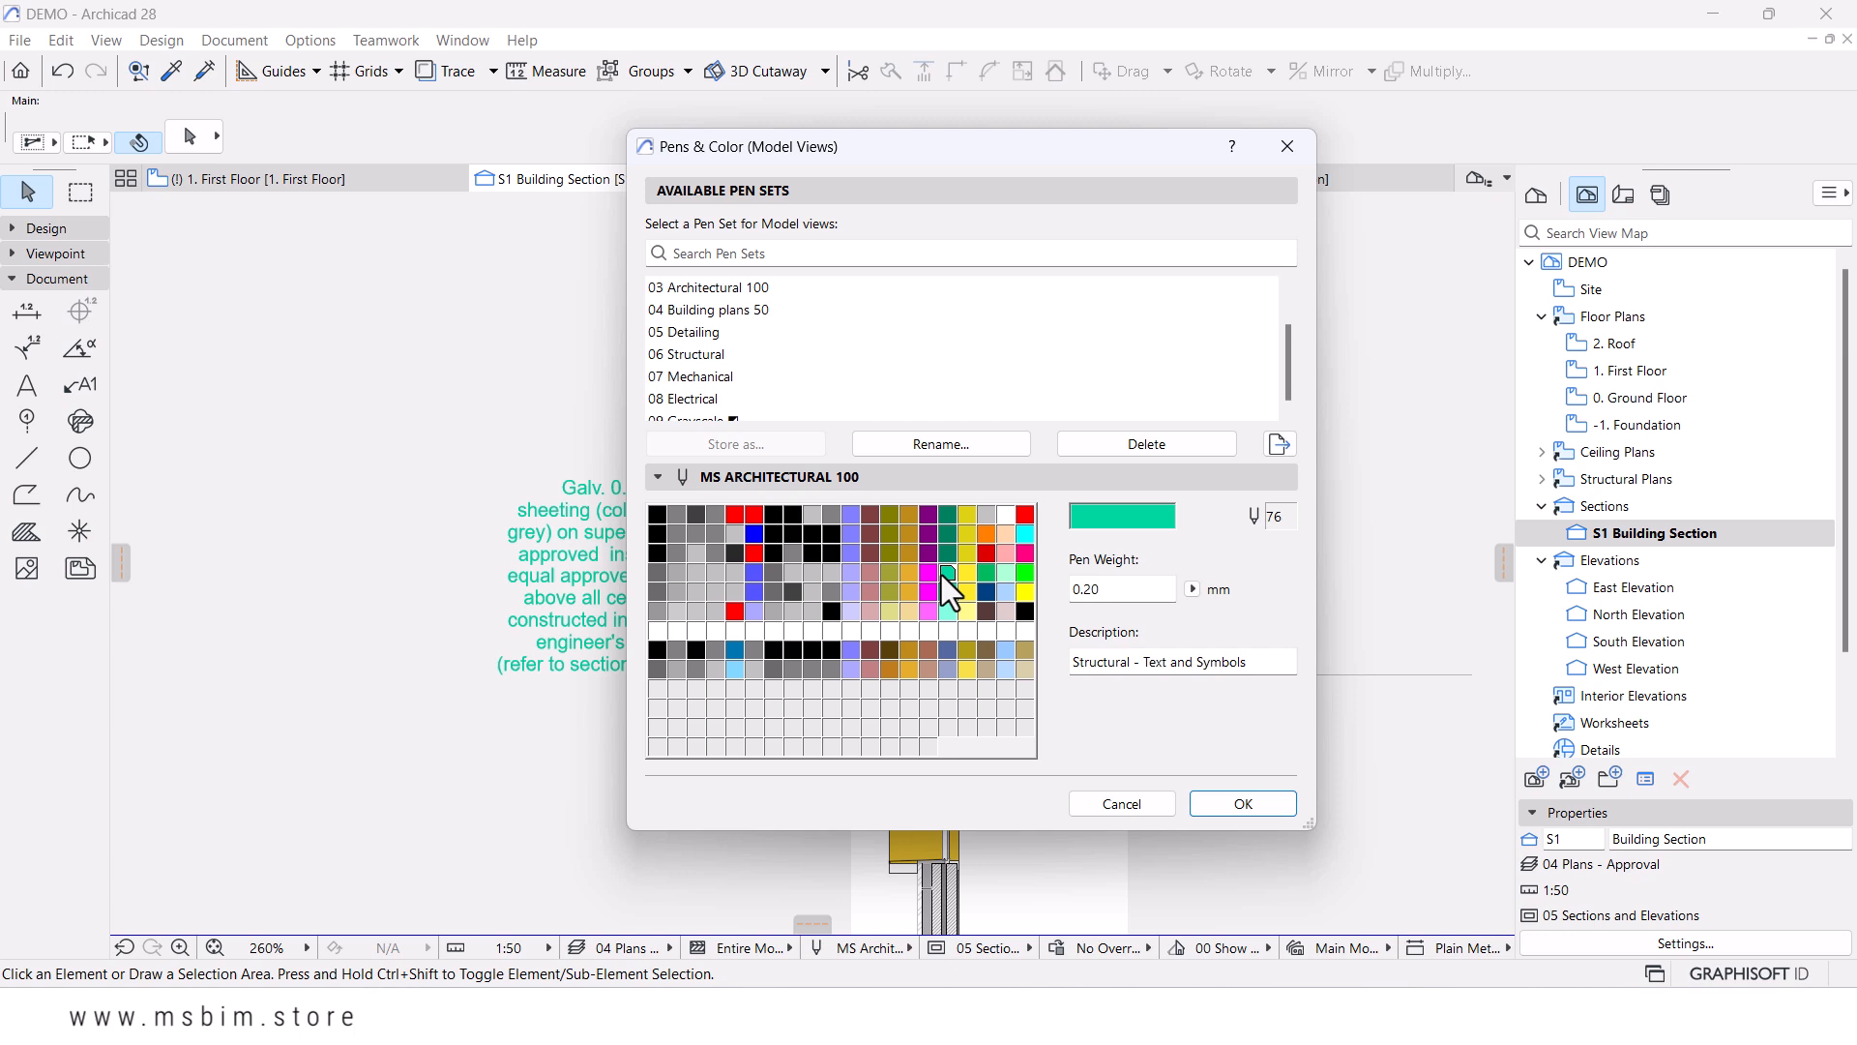
left_click(1126, 520)
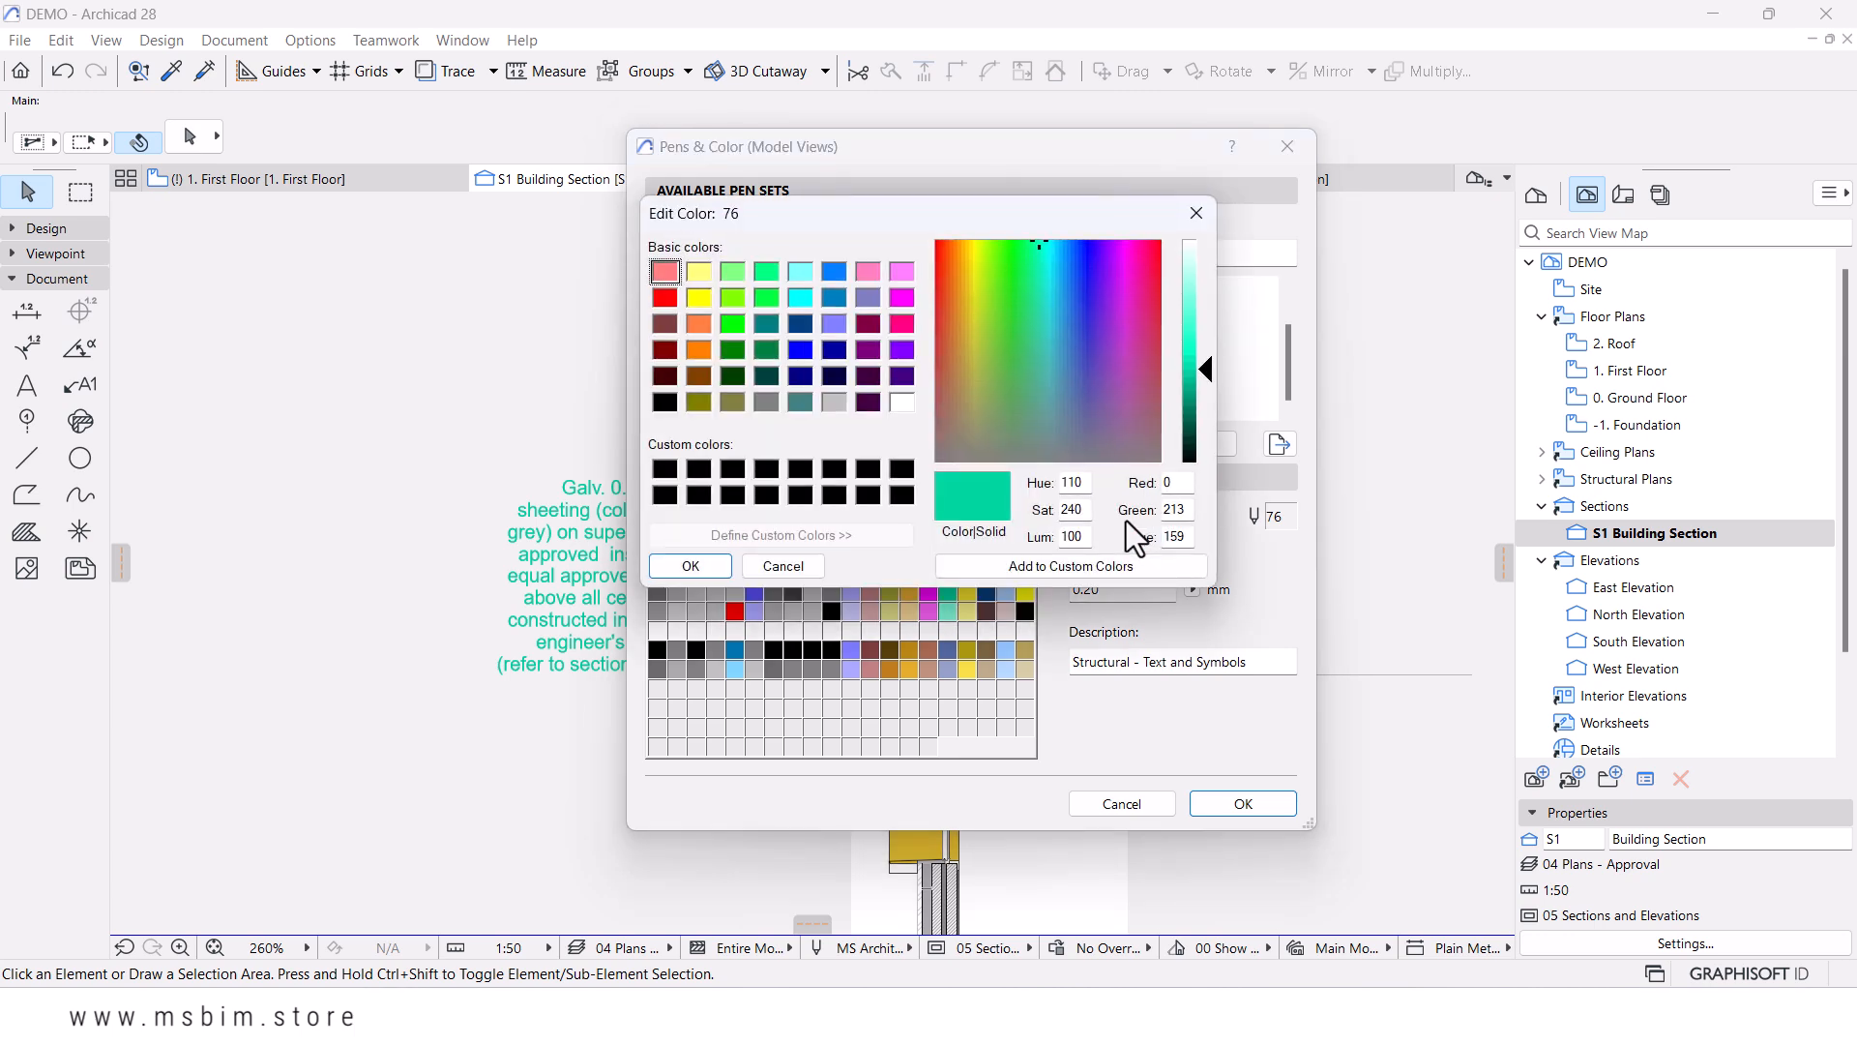
left_click(766, 402)
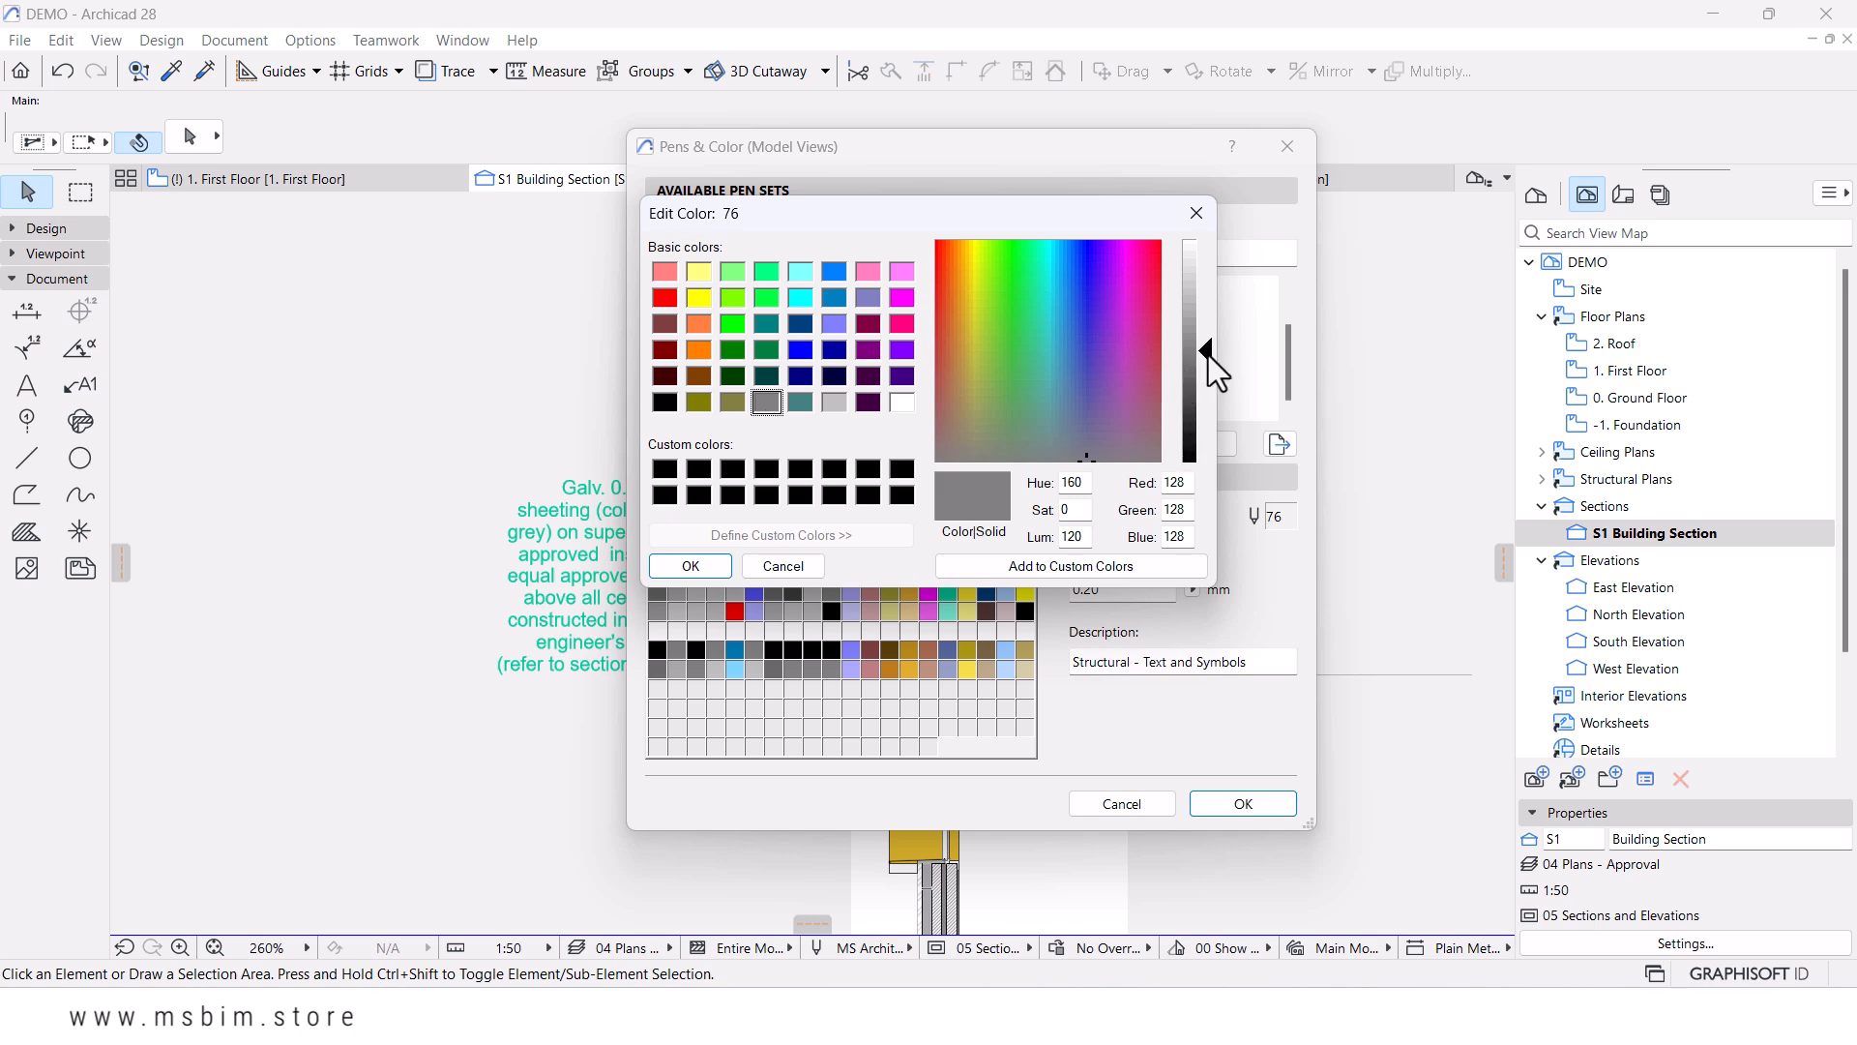
left_click_drag(1209, 356, 1205, 416)
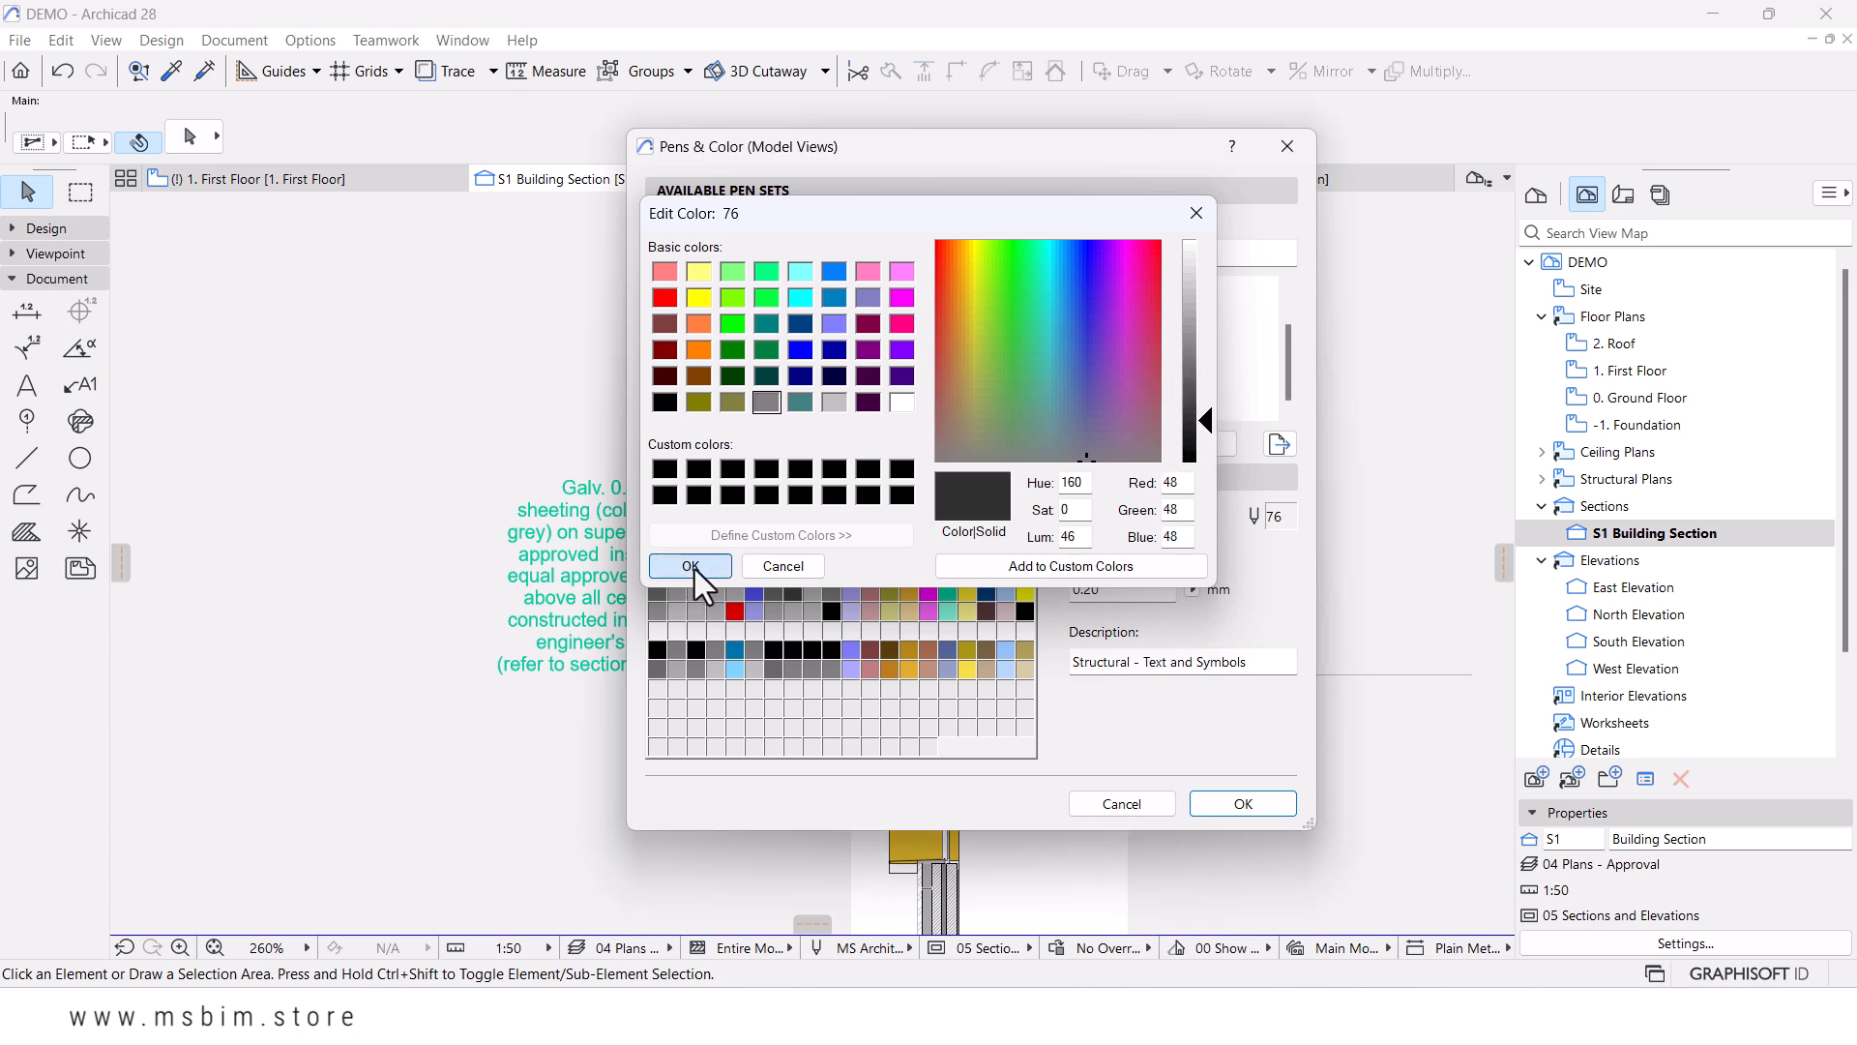
left_click(689, 567)
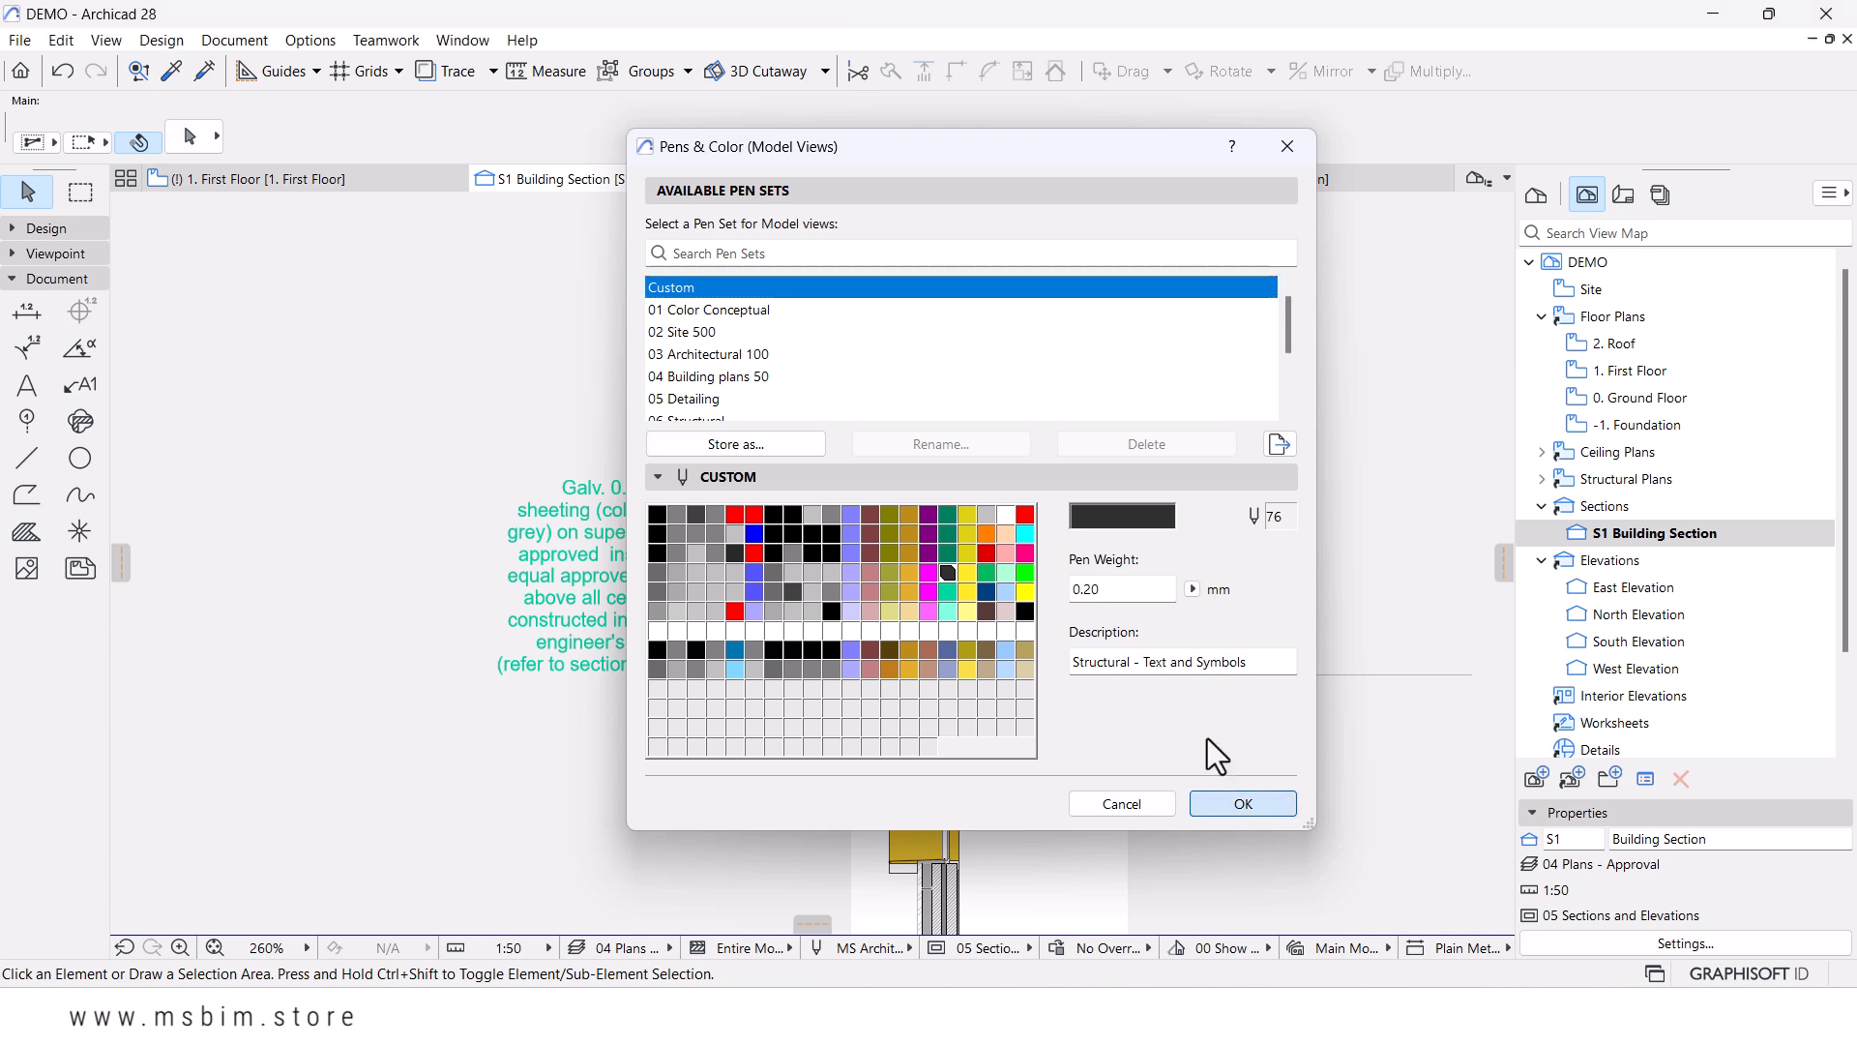
left_click(1215, 799)
scroll(973, 433, "down", 4)
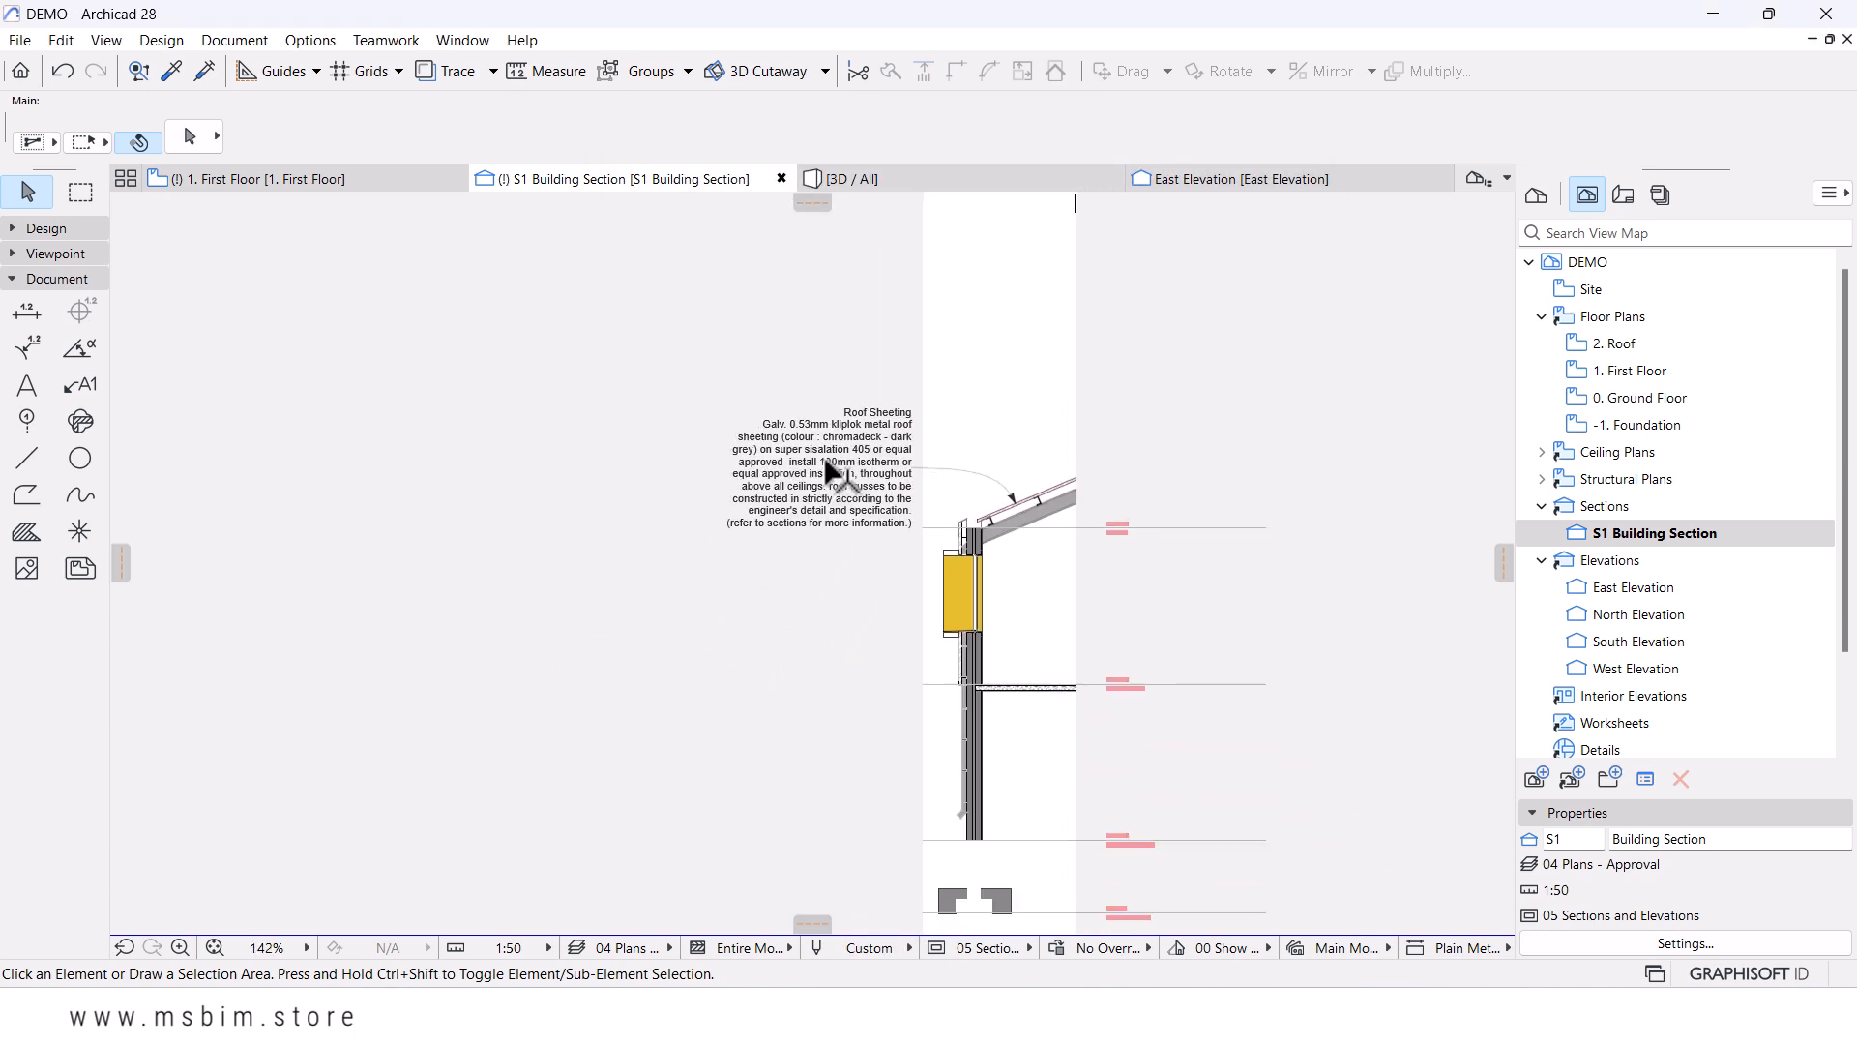
scroll(861, 513, "up", 2)
- Widen the Roof Sheeting label's text frame slightly on the side away from the roof so its description rewraps
left_click(874, 498)
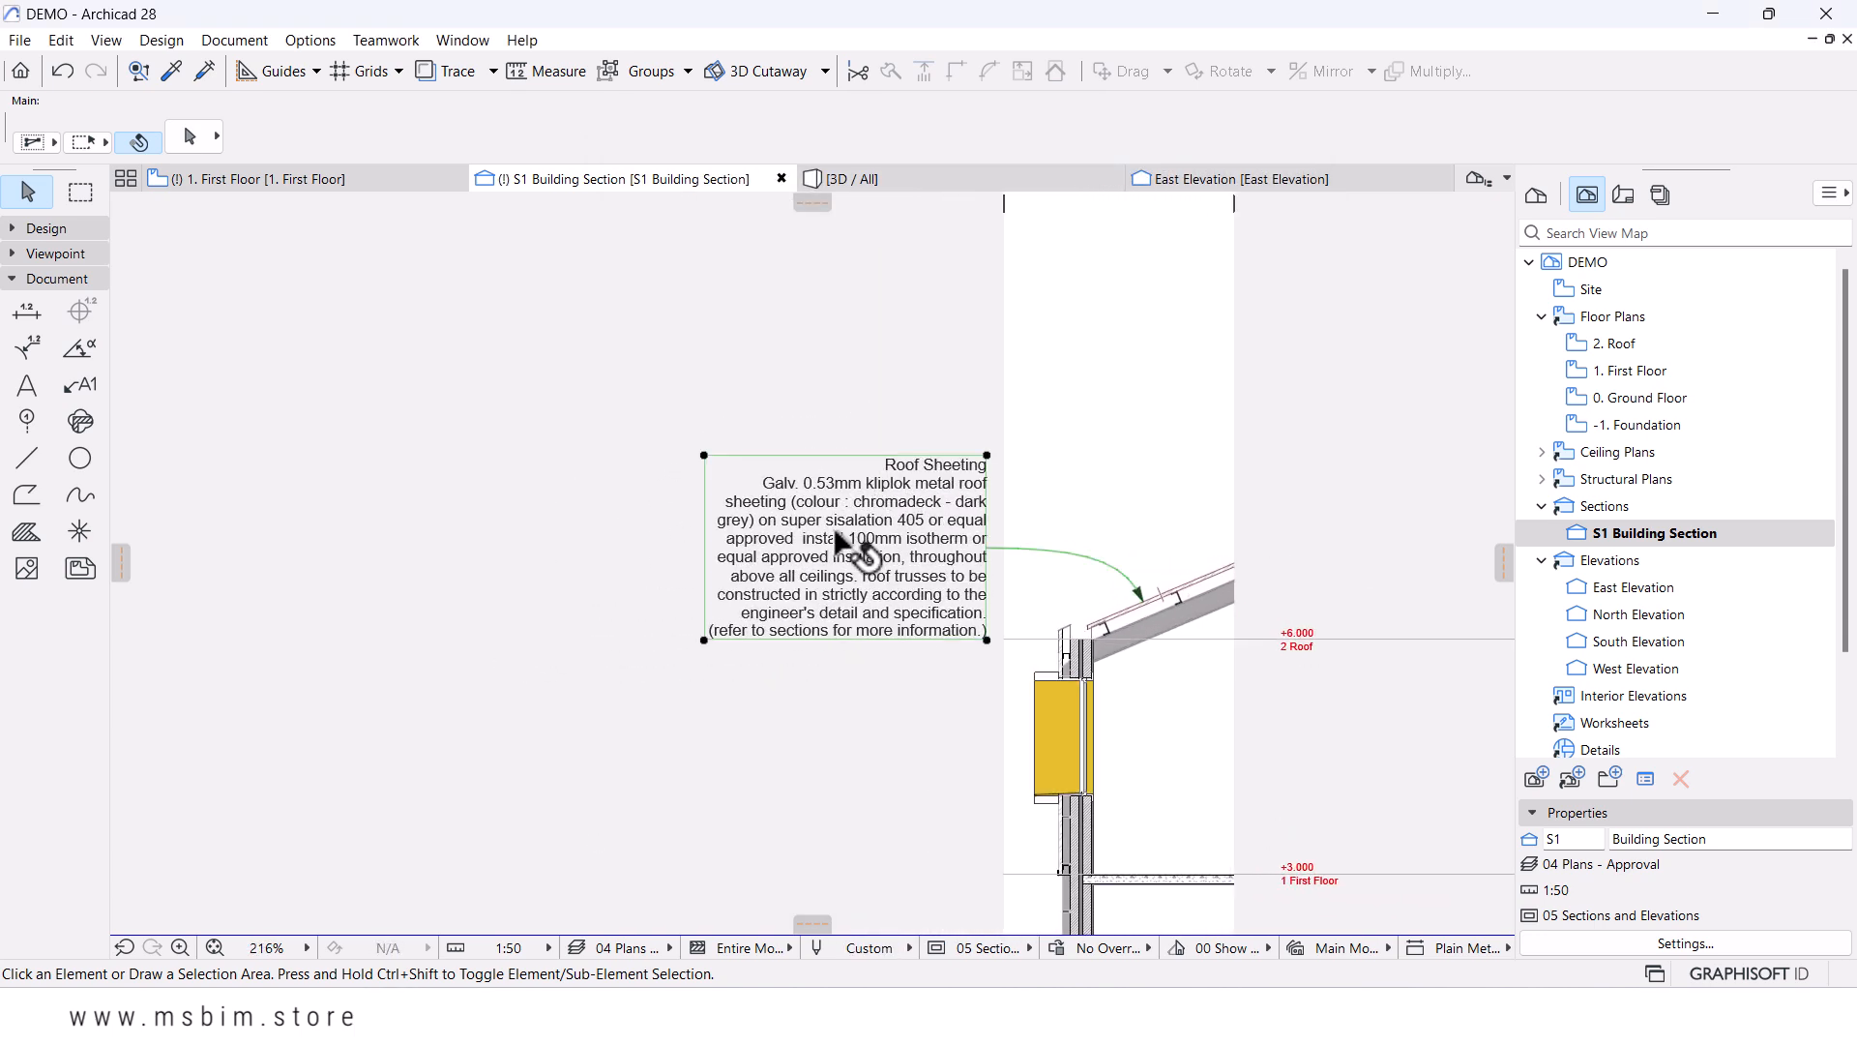
left_click(703, 454)
left_click(156, 210)
left_click(658, 453)
scroll(820, 551, "down", 3)
scroll(820, 552, "down", 3)
middle_click_drag(820, 551, 784, 492)
scroll(953, 428, "up", 5)
left_click(913, 387)
scroll(813, 407, "up", 3)
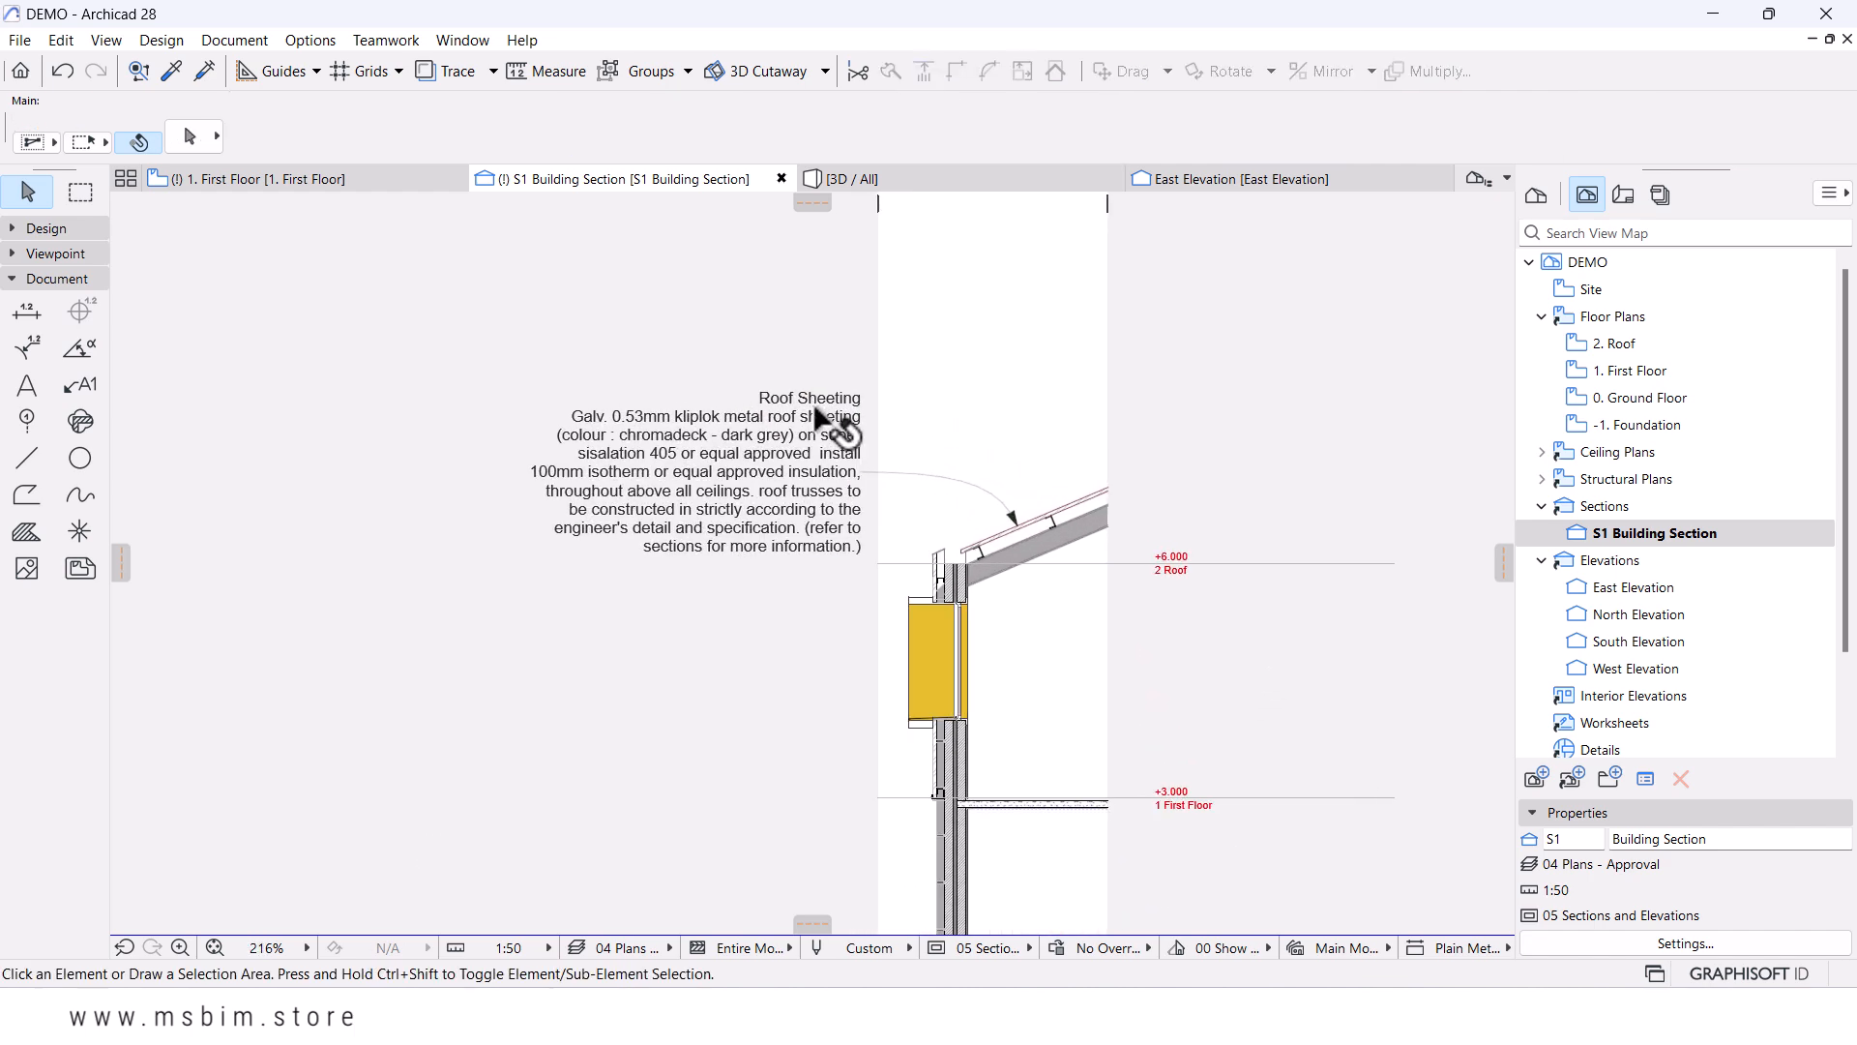
- Pick up the Roof Sheeting label's settings and attach a new label to the lowest roof purlin near the wall
scroll(911, 517, "up", 2)
middle_click_drag(911, 517, 929, 504)
scroll(960, 426, "up", 1)
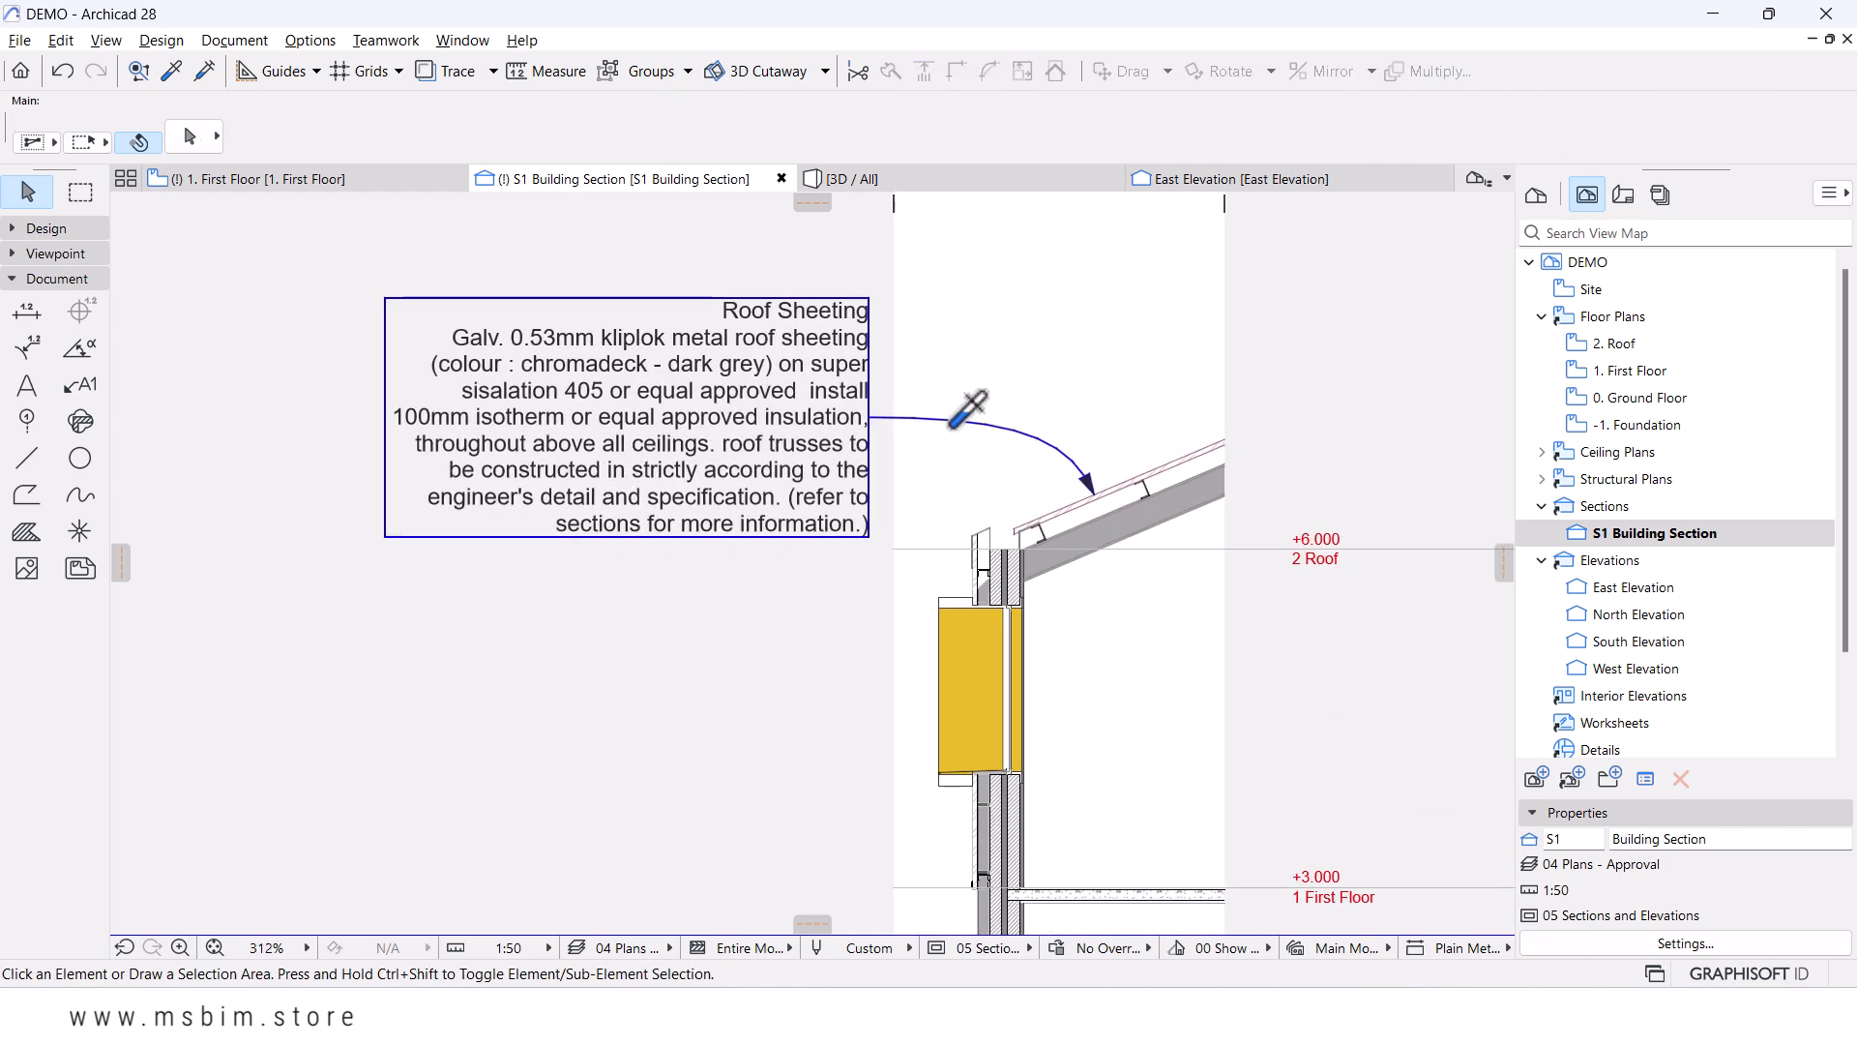
left_click(952, 429, "alt")
scroll(912, 568, "up", 2)
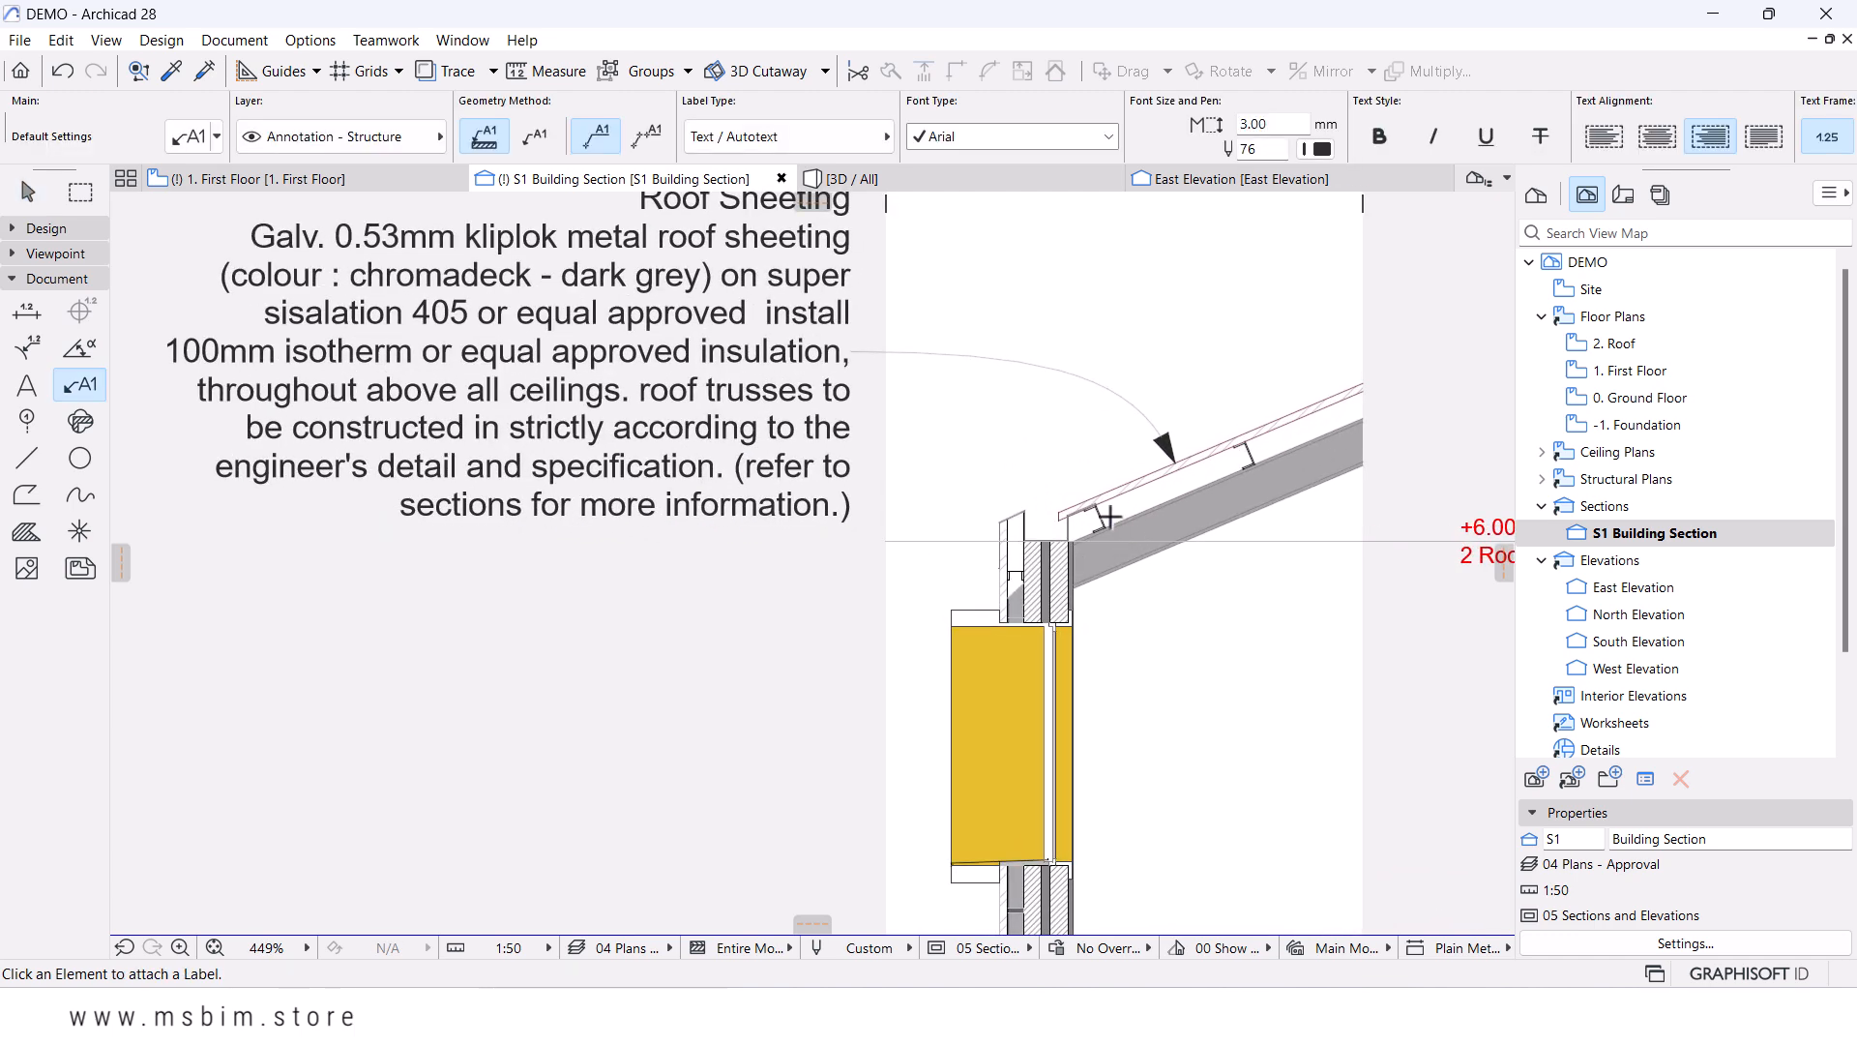
left_click(1101, 513)
- Move the purlin label's text block outside the wall, directly below the Roof Sheeting label, keeping its arrow on the purlin
scroll(1073, 414, "up", 1)
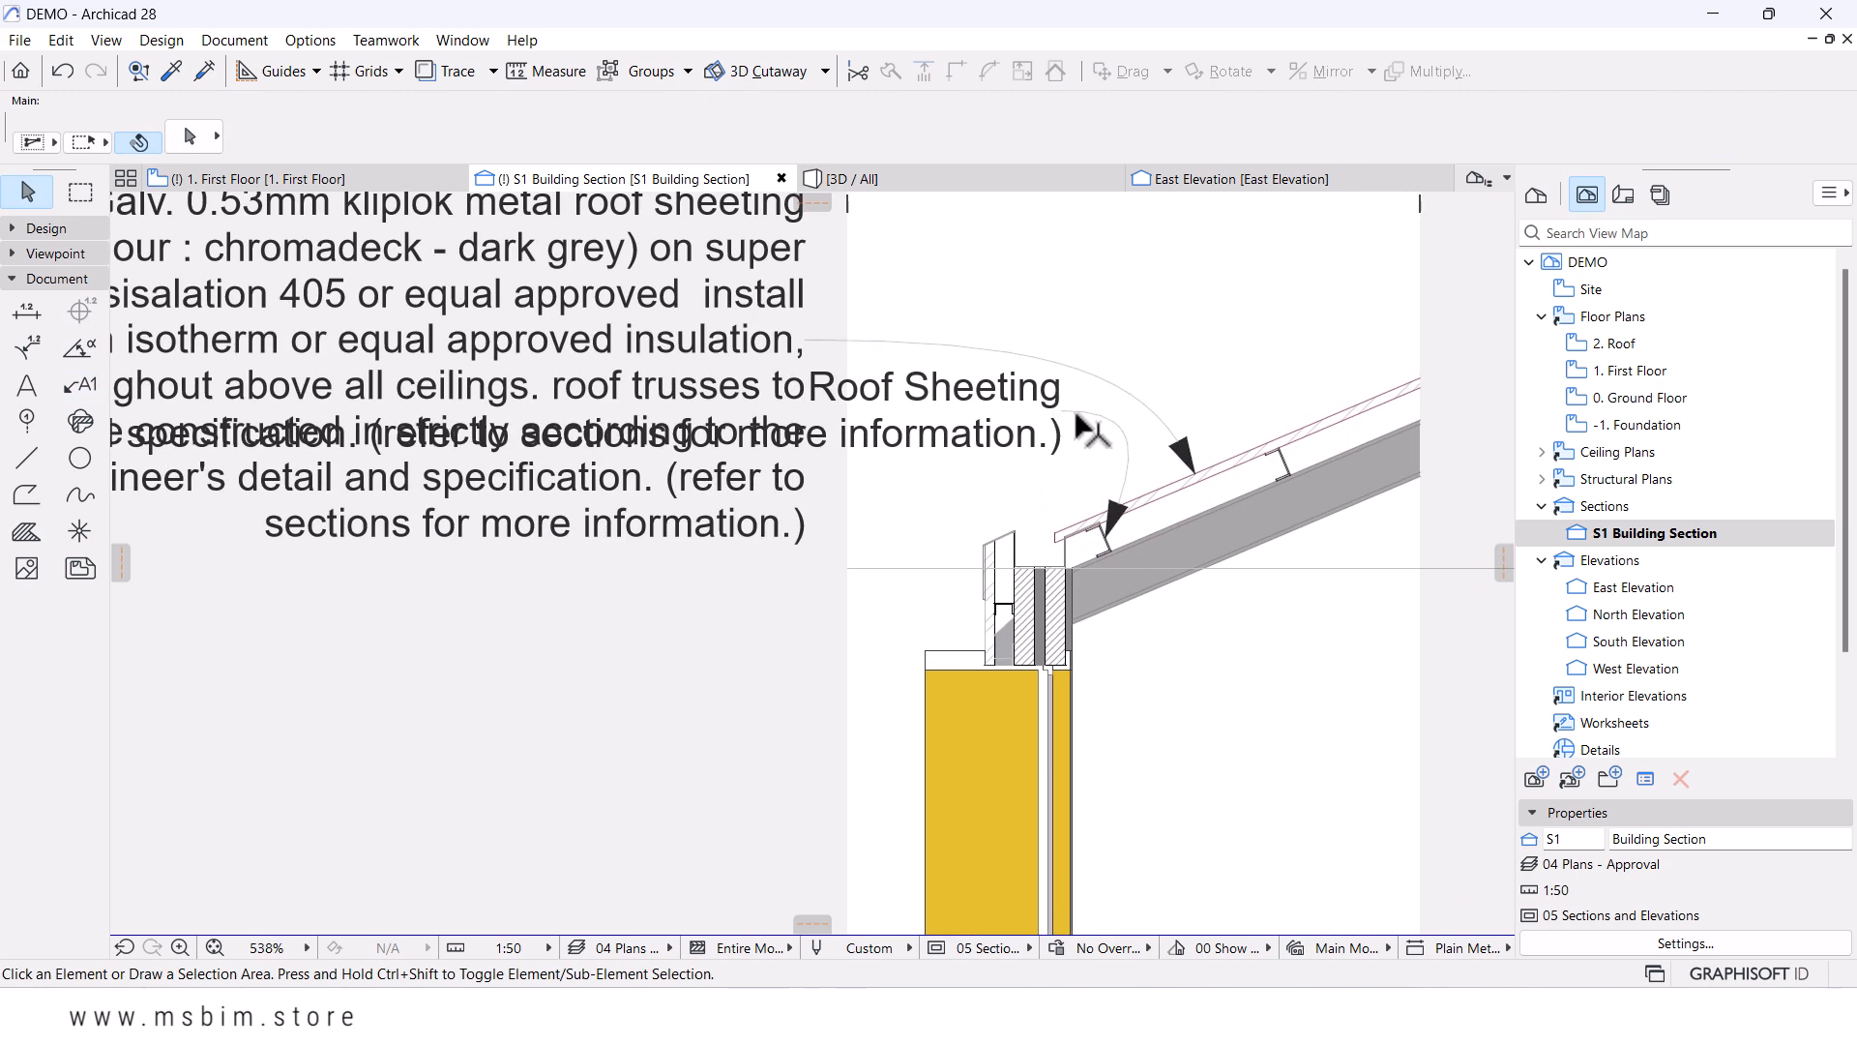
left_click(1062, 410)
scroll(1062, 410, "down", 5)
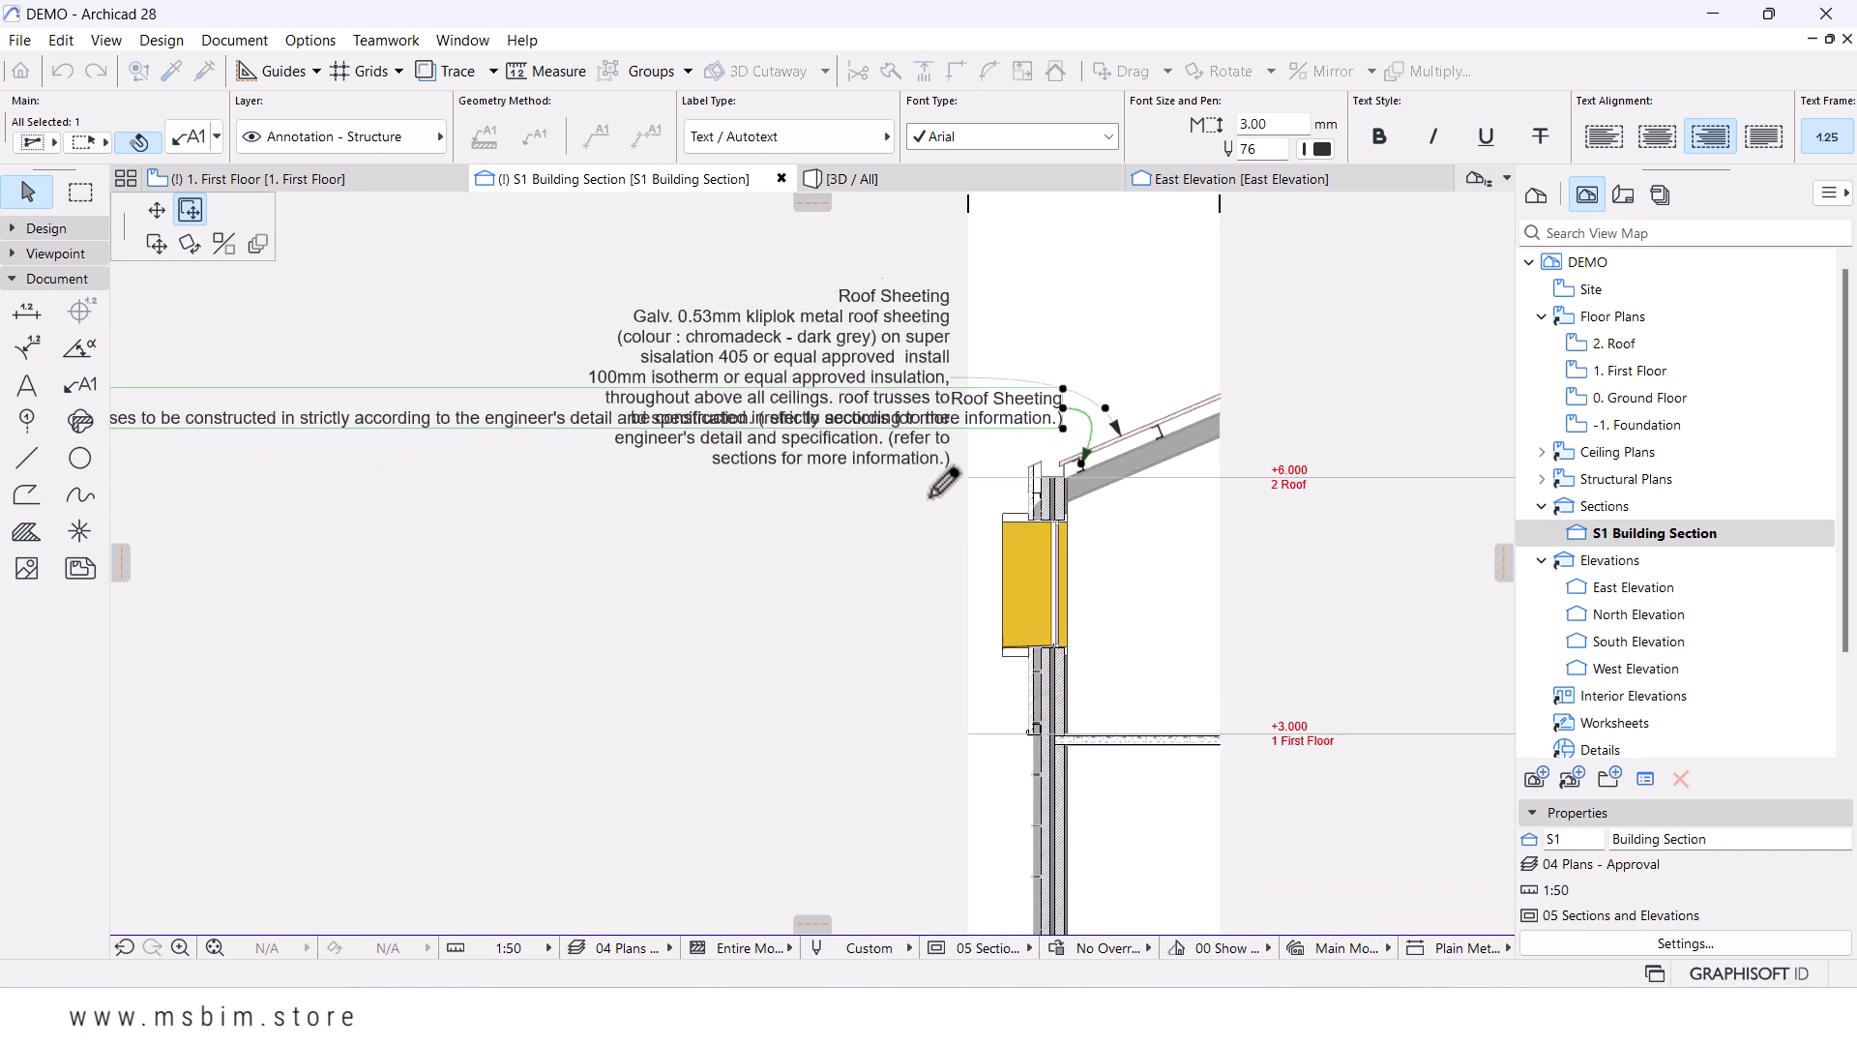
left_click(953, 505)
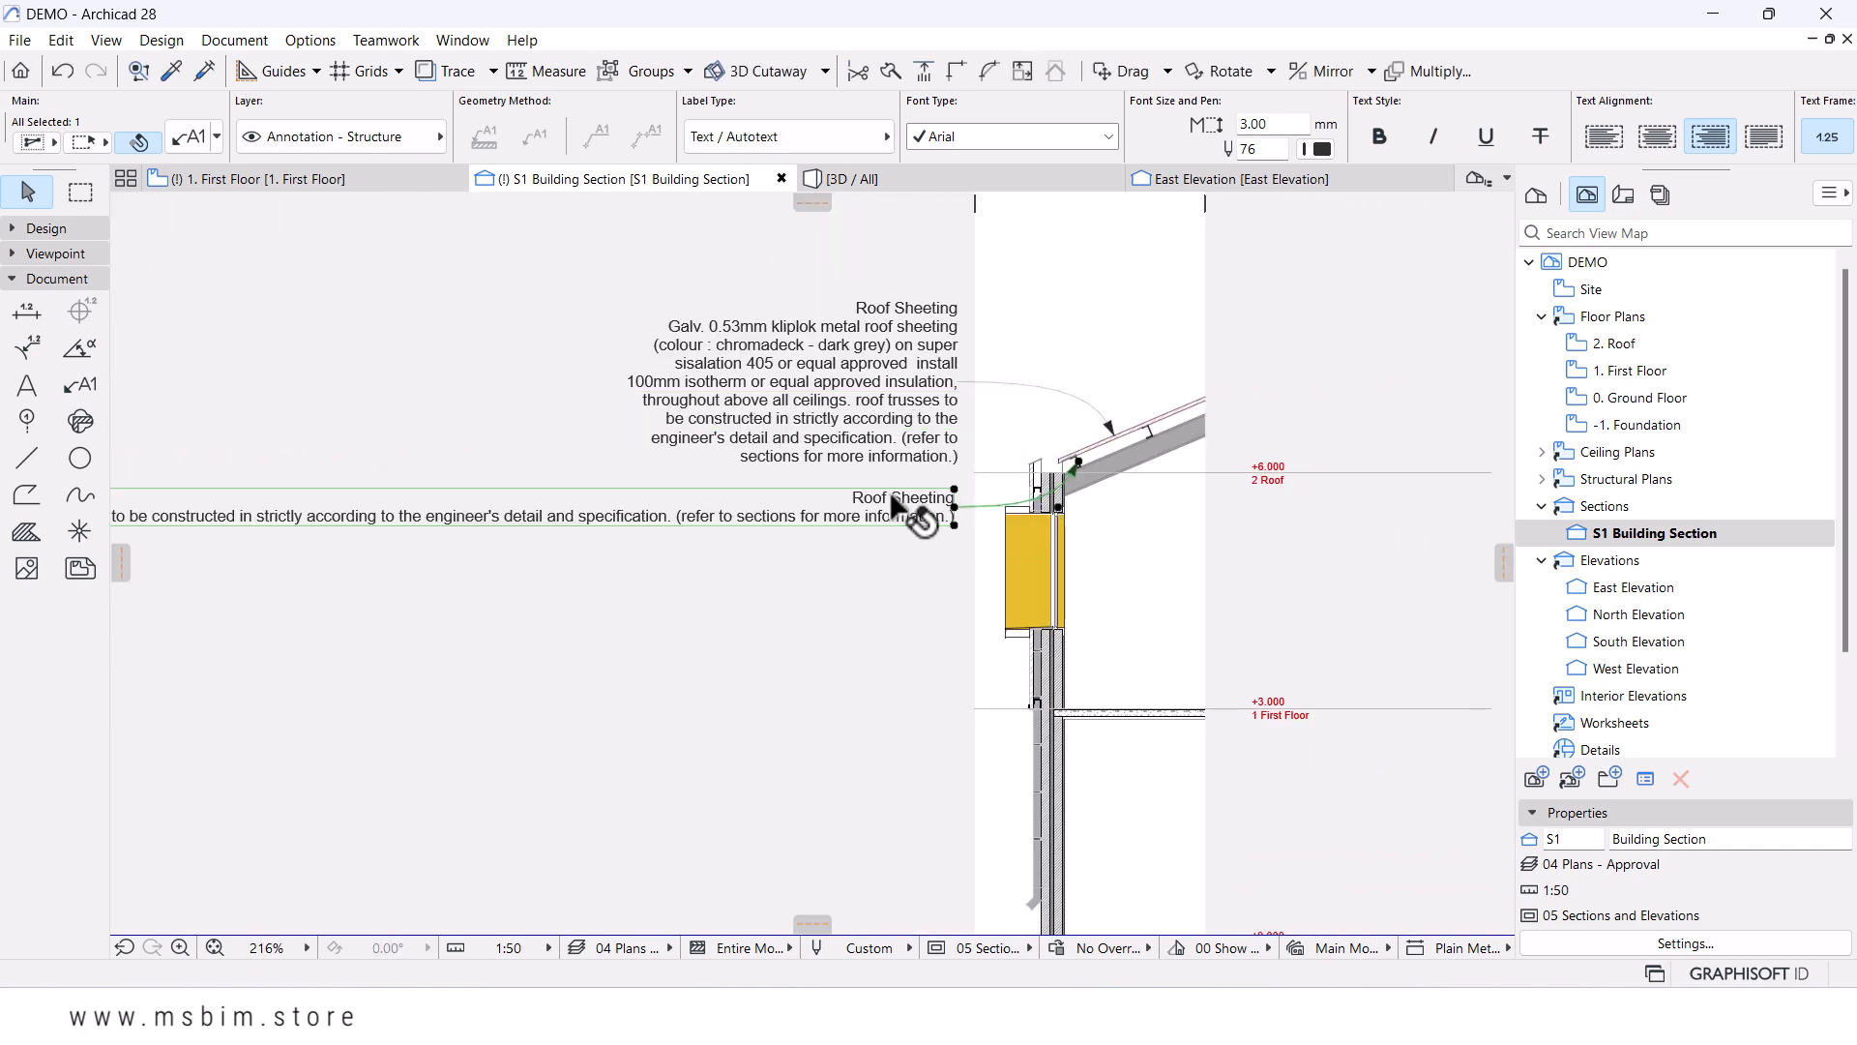
- Clear the copied roof sheeting title and description from the purlin label's text
scroll(899, 504, "up", 4)
double_click(900, 505)
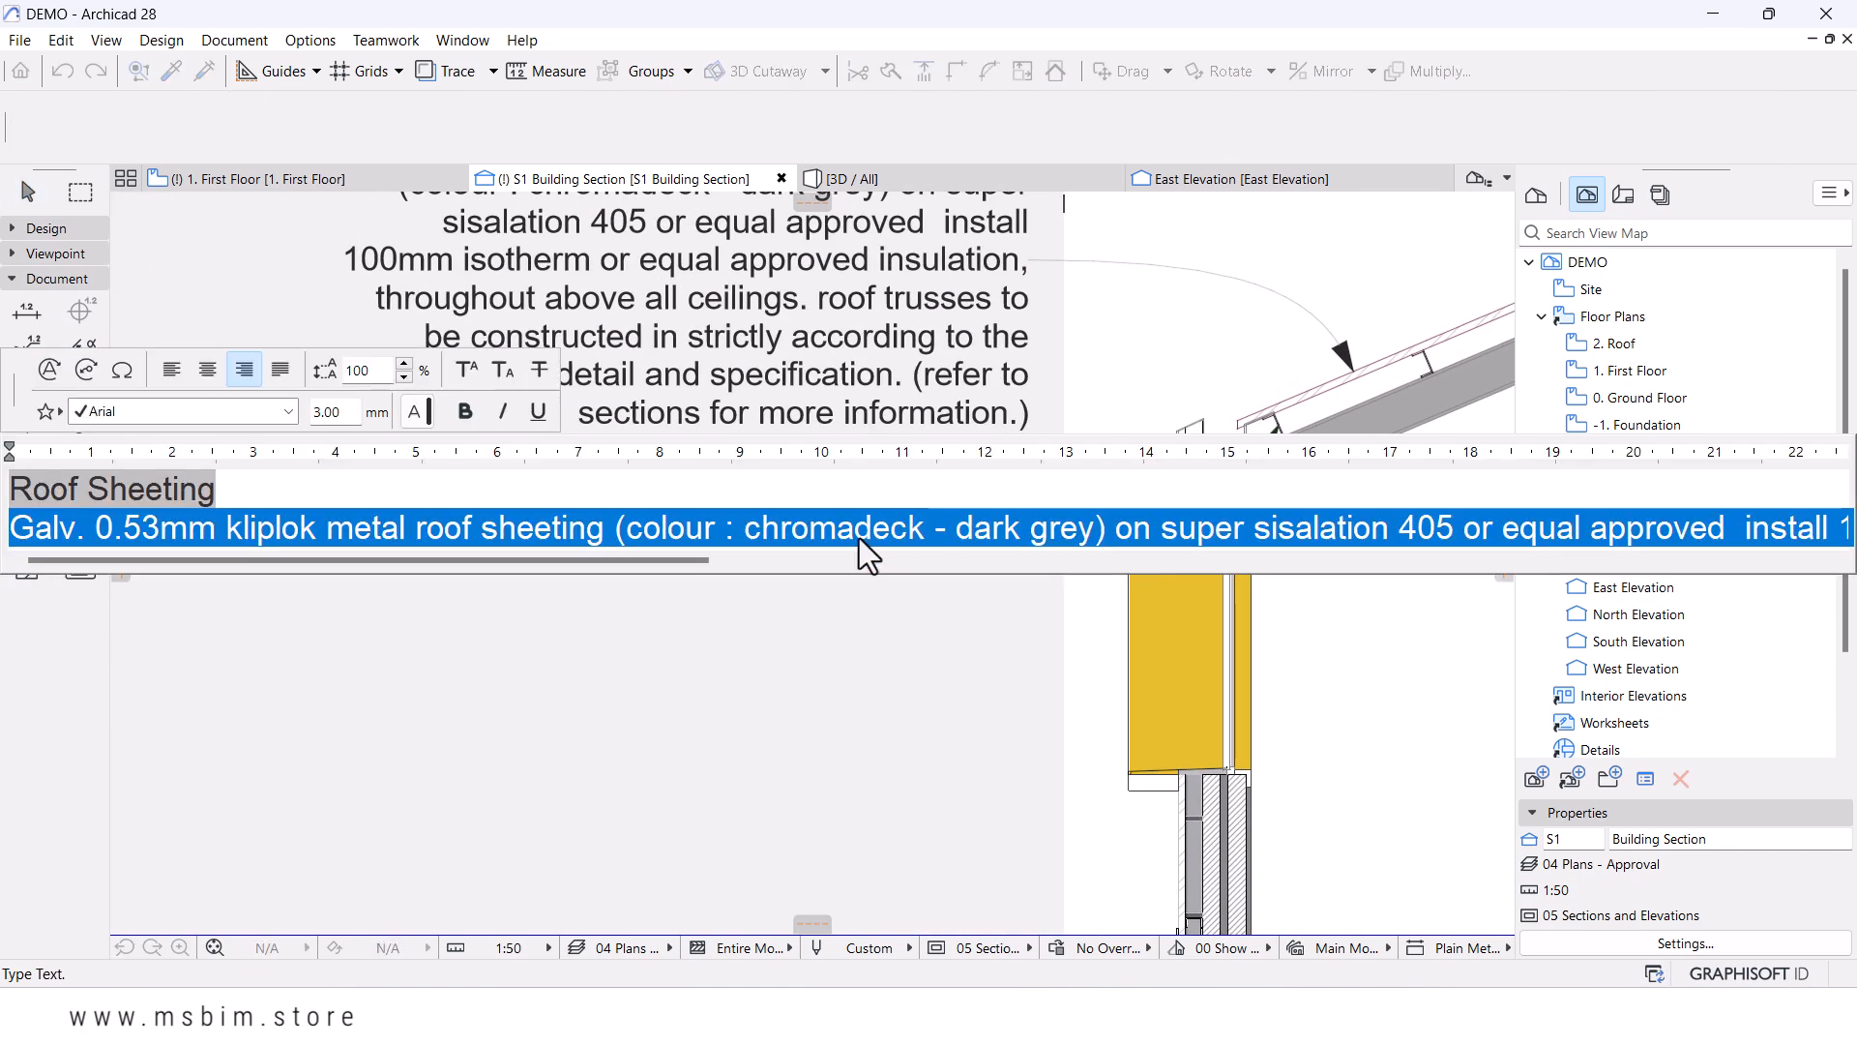
key("Delete")
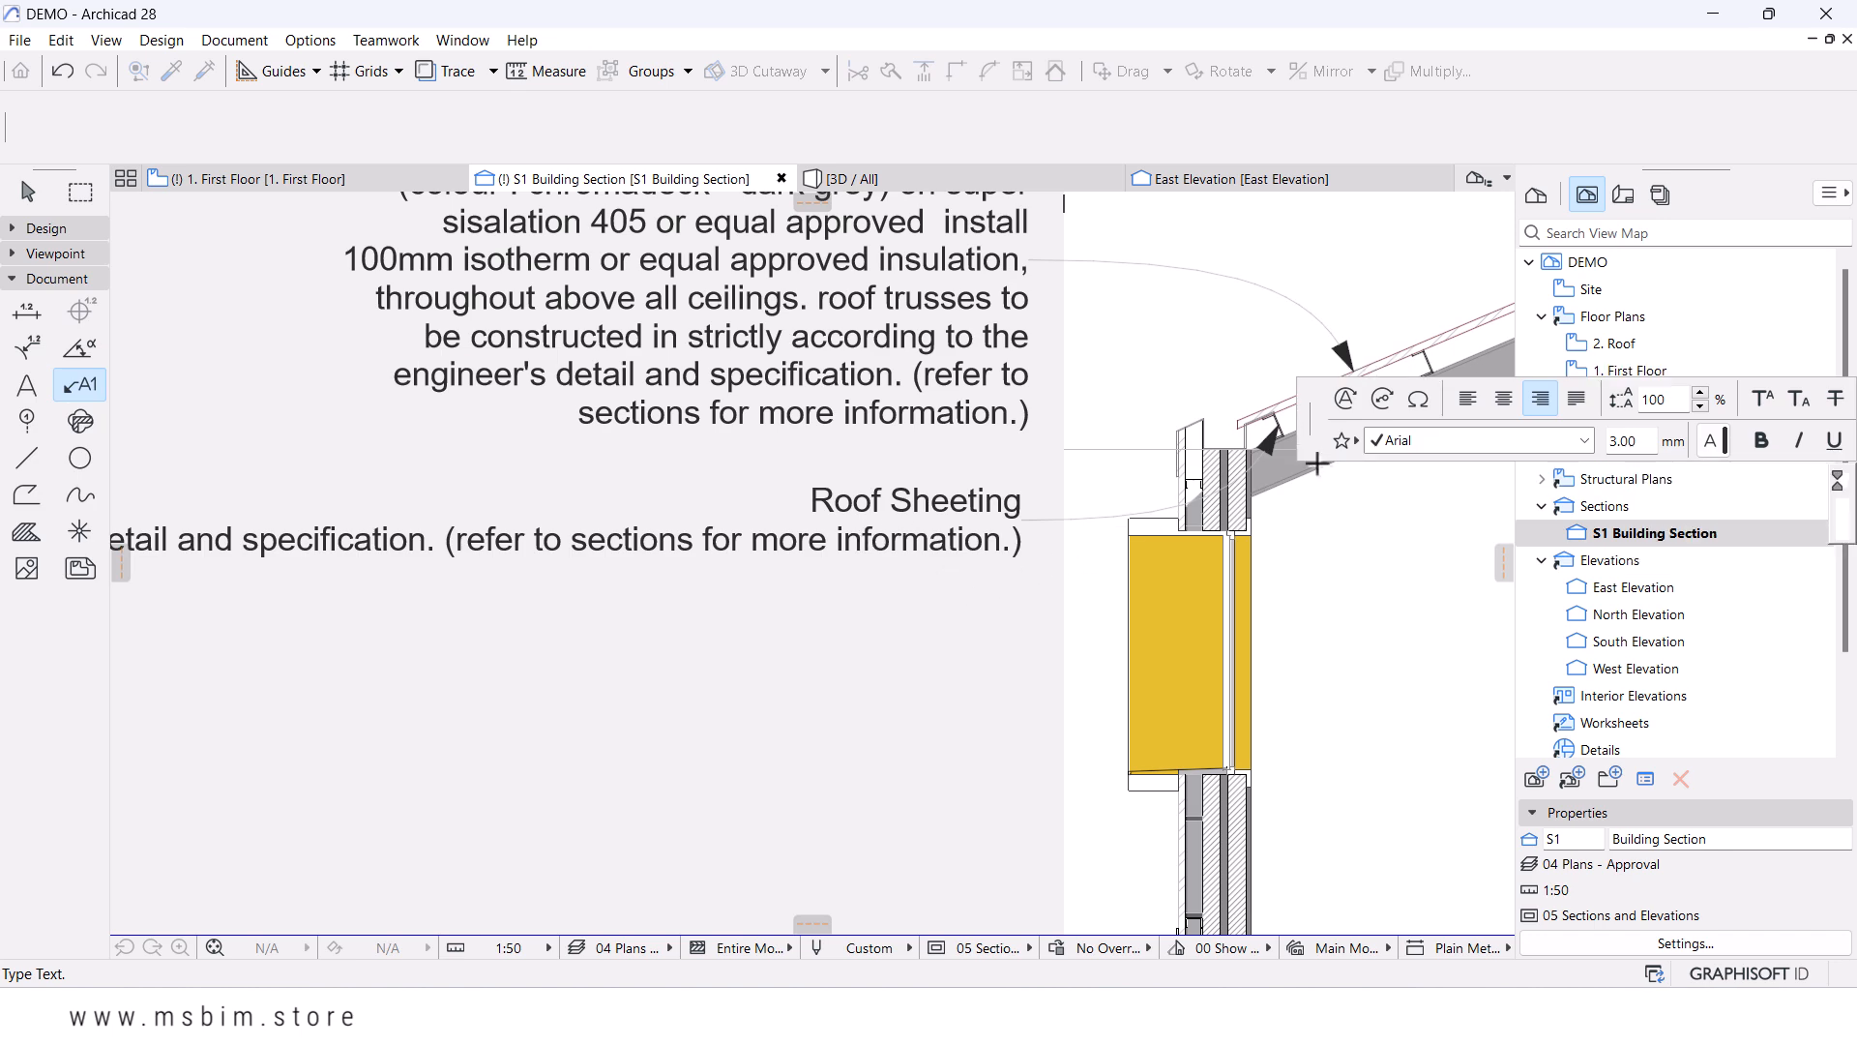
- Insert the title and description autotexts of keynote ST-03 150X65X20X3.0mm from the ST STEAL folder into the purlin label
left_click(1374, 408)
left_click(903, 303)
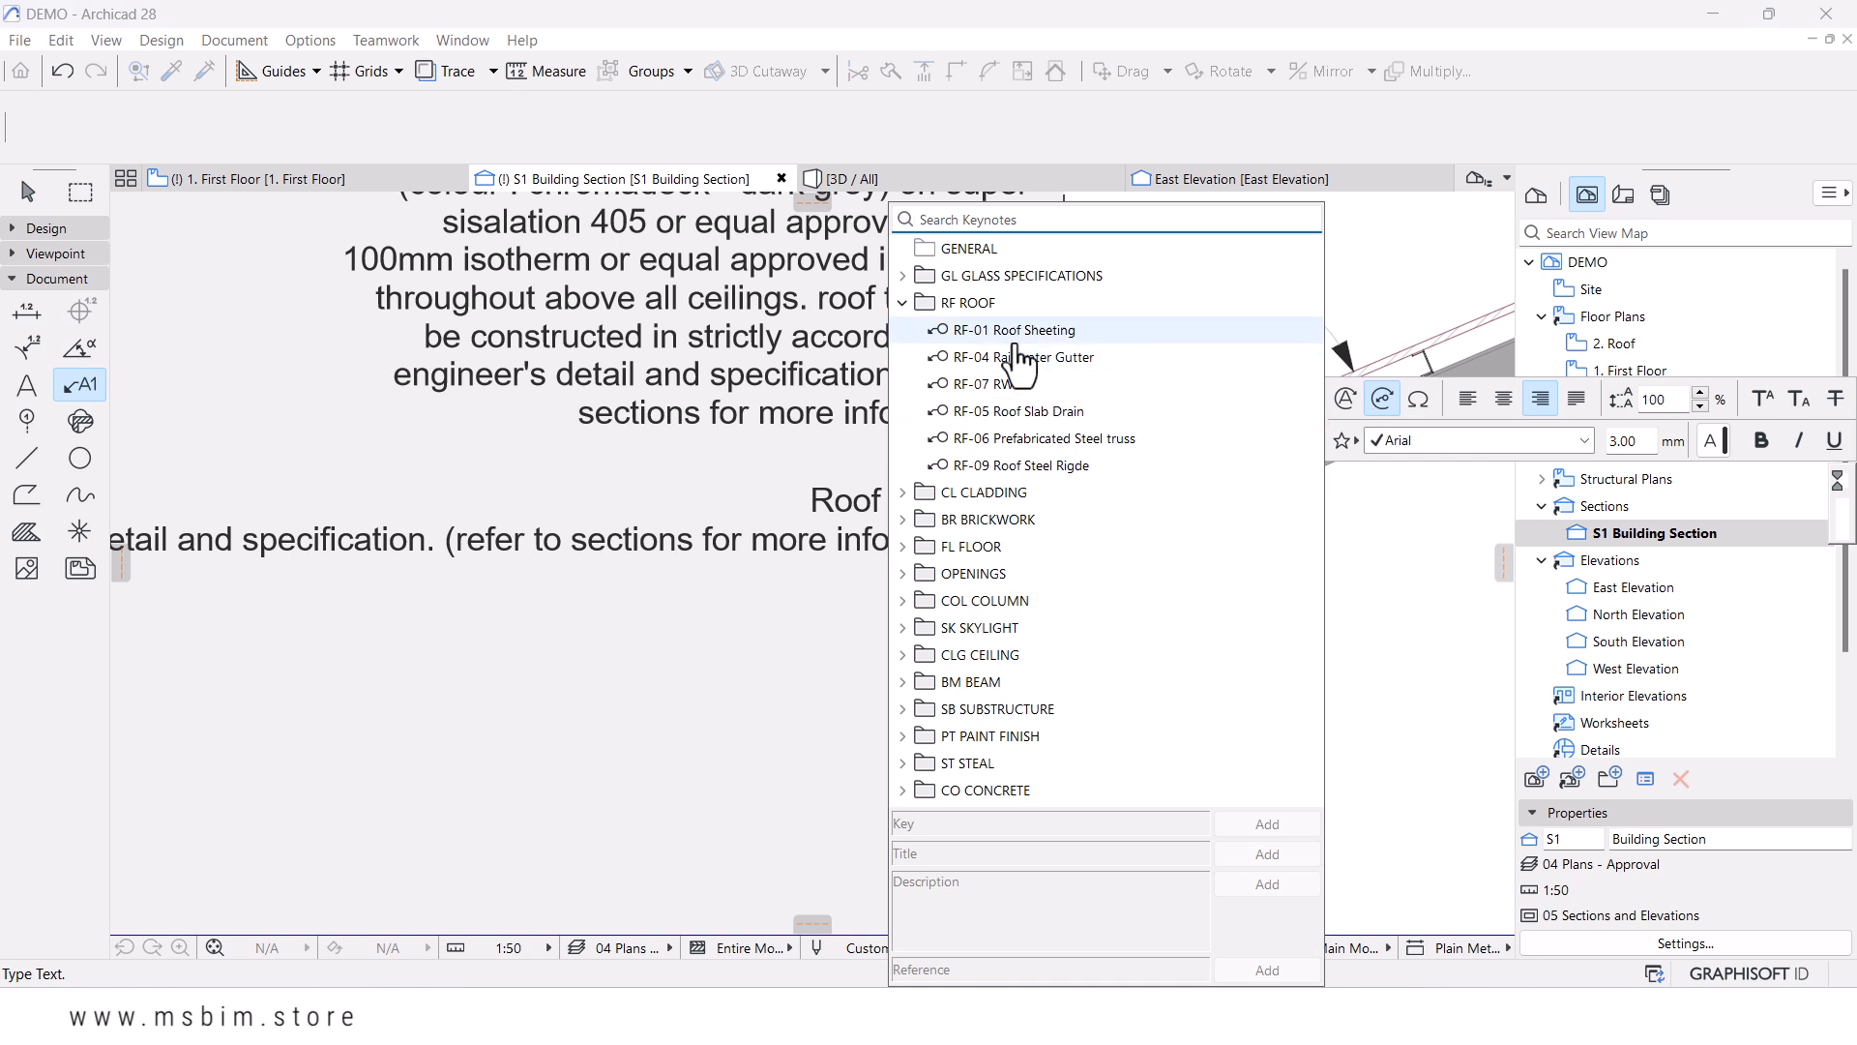
left_click(907, 304)
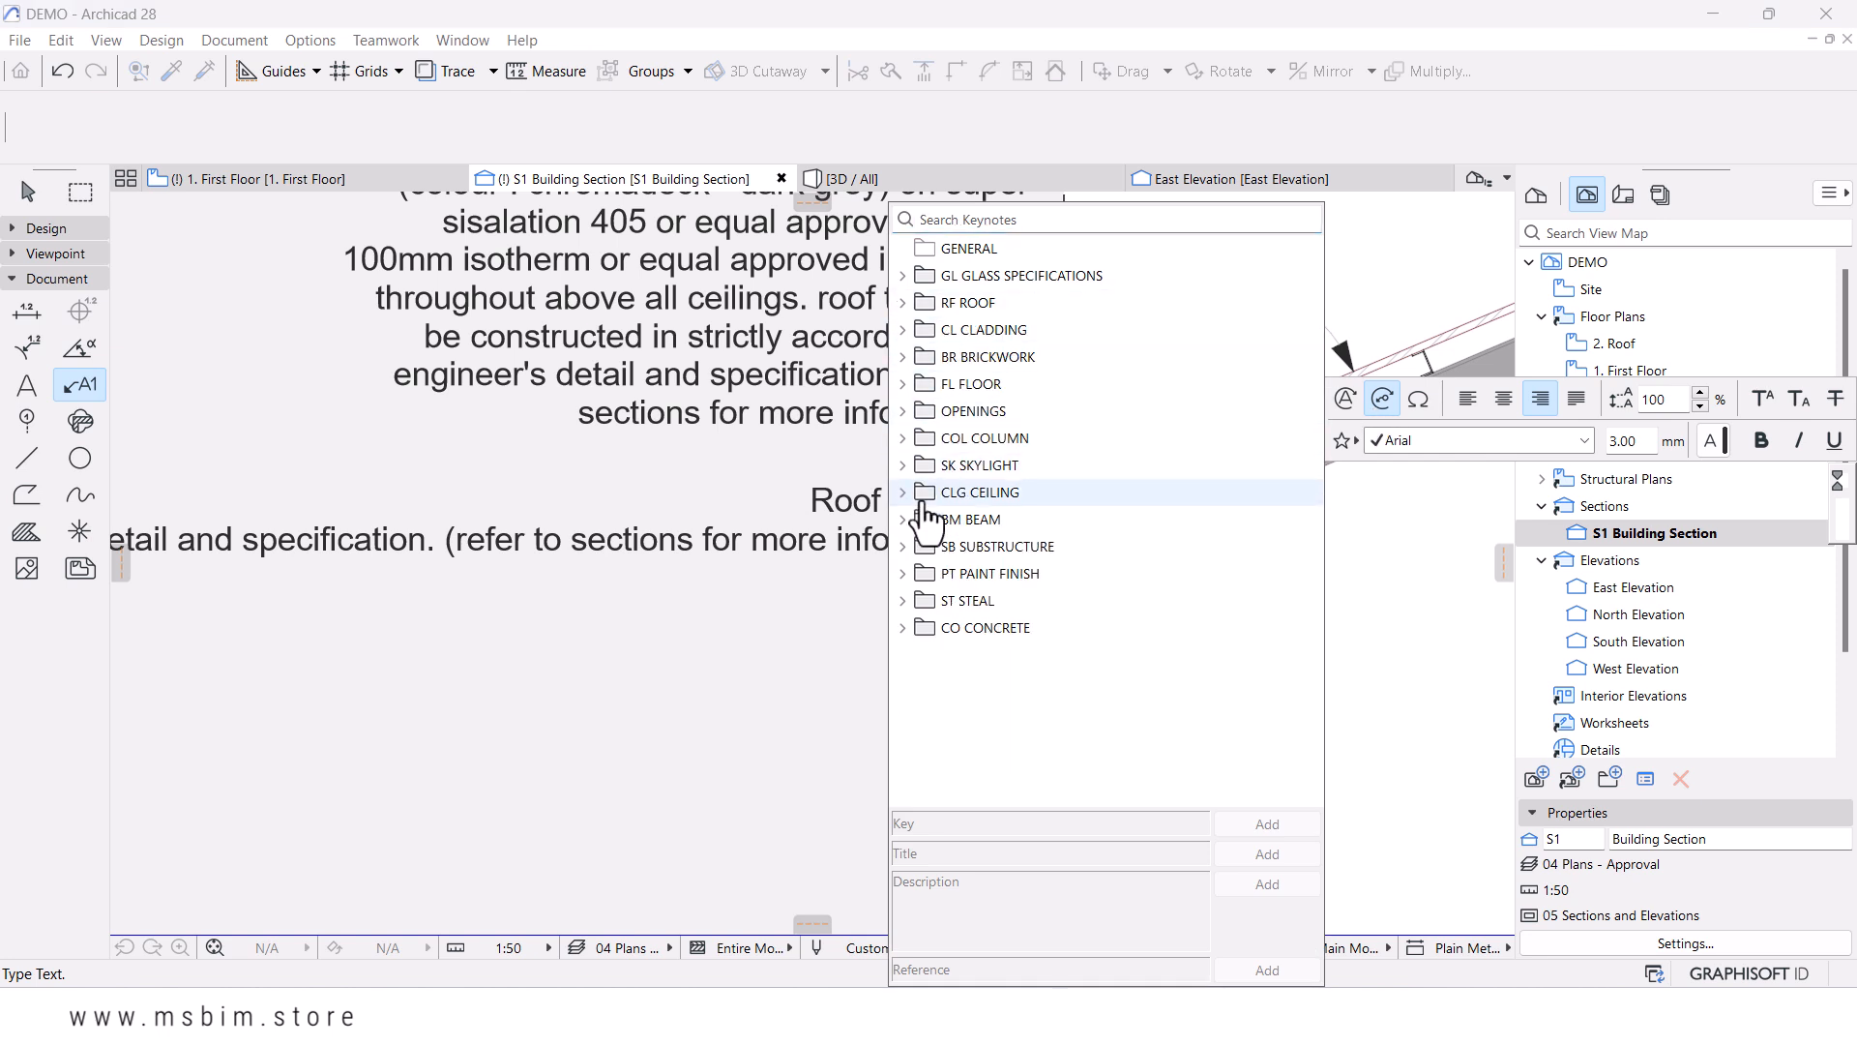
left_click(903, 601)
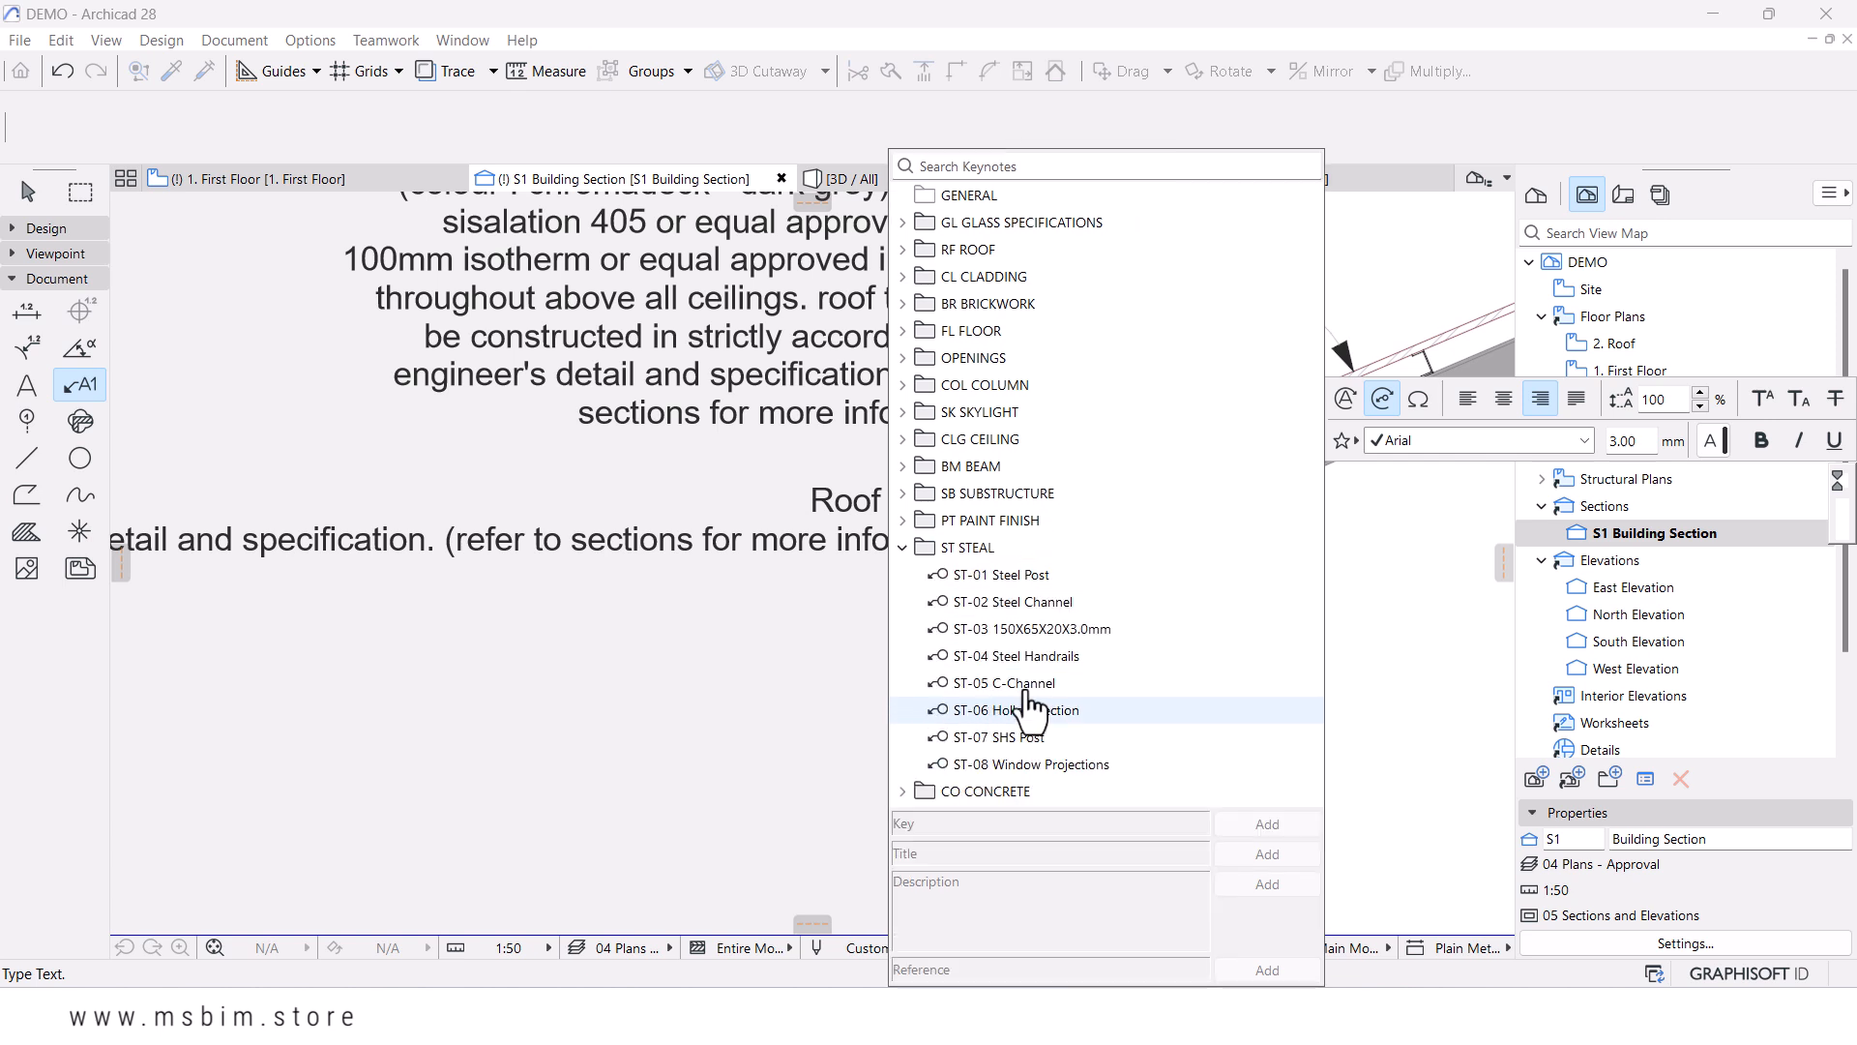
left_click(1031, 629)
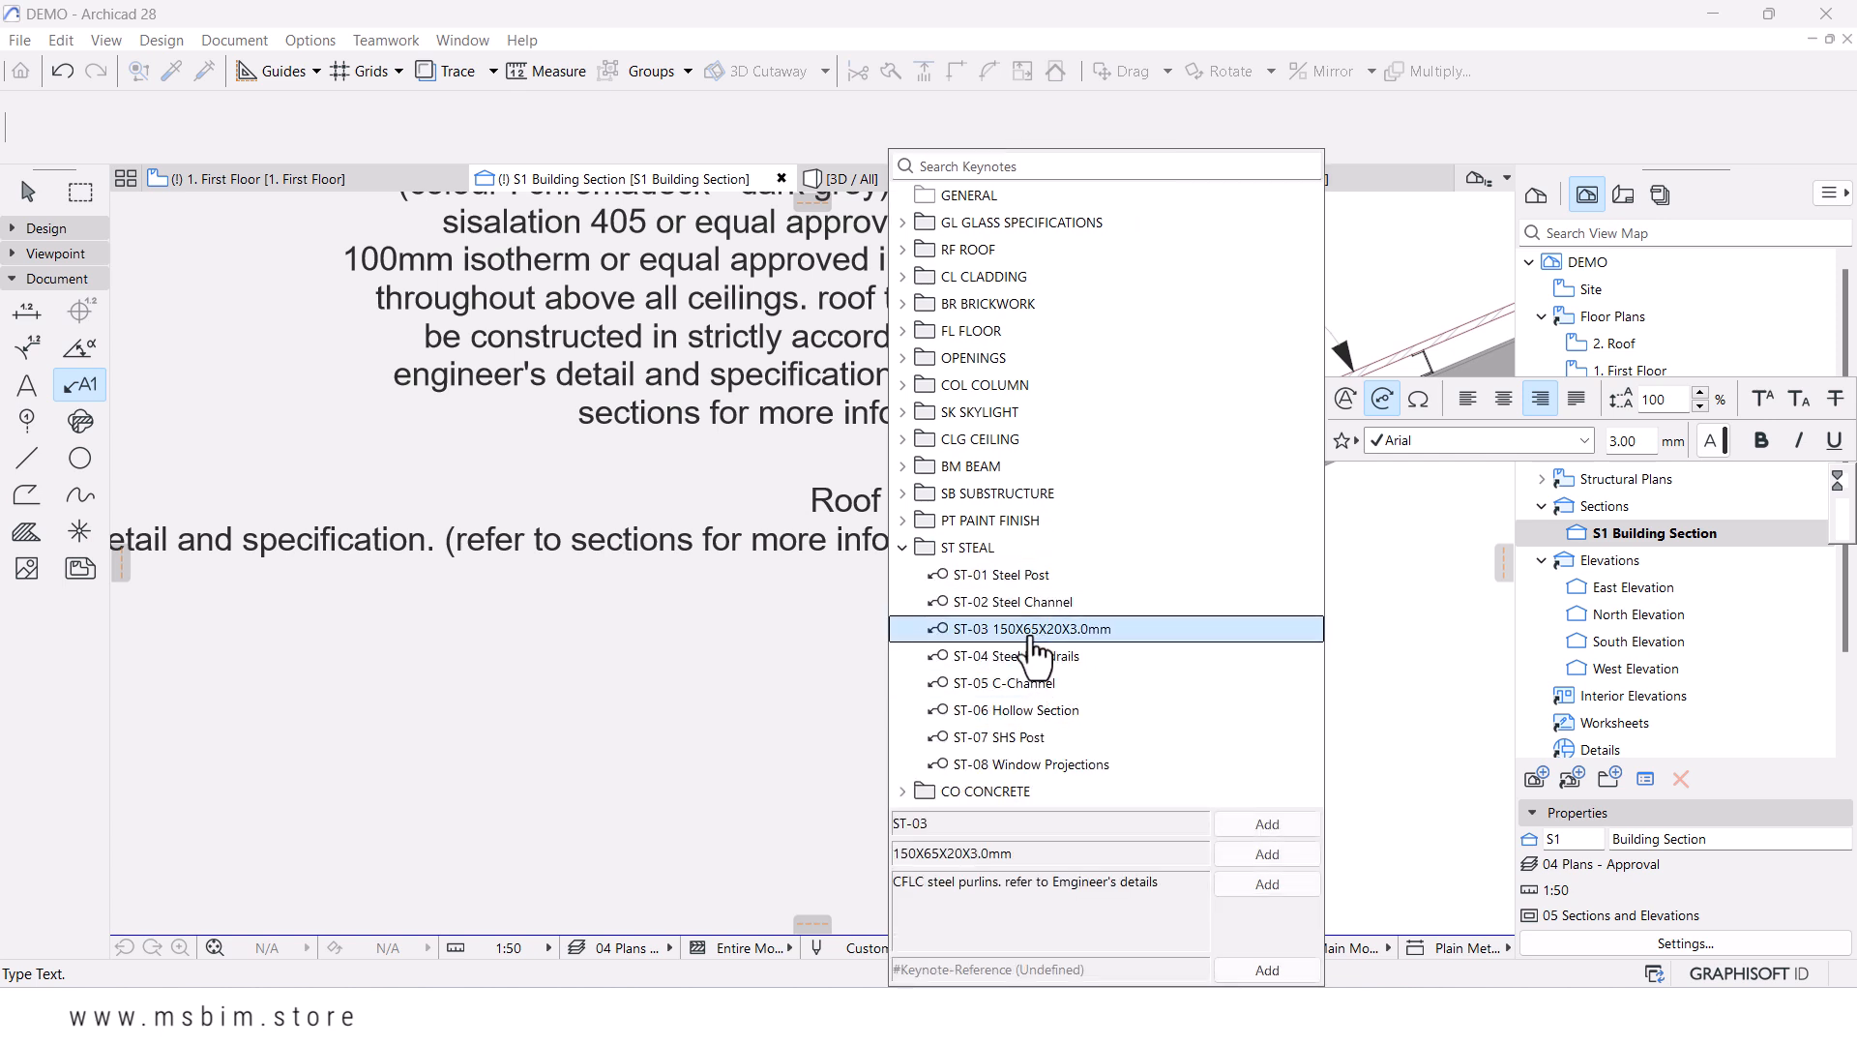
left_click(1006, 687)
left_click(1016, 630)
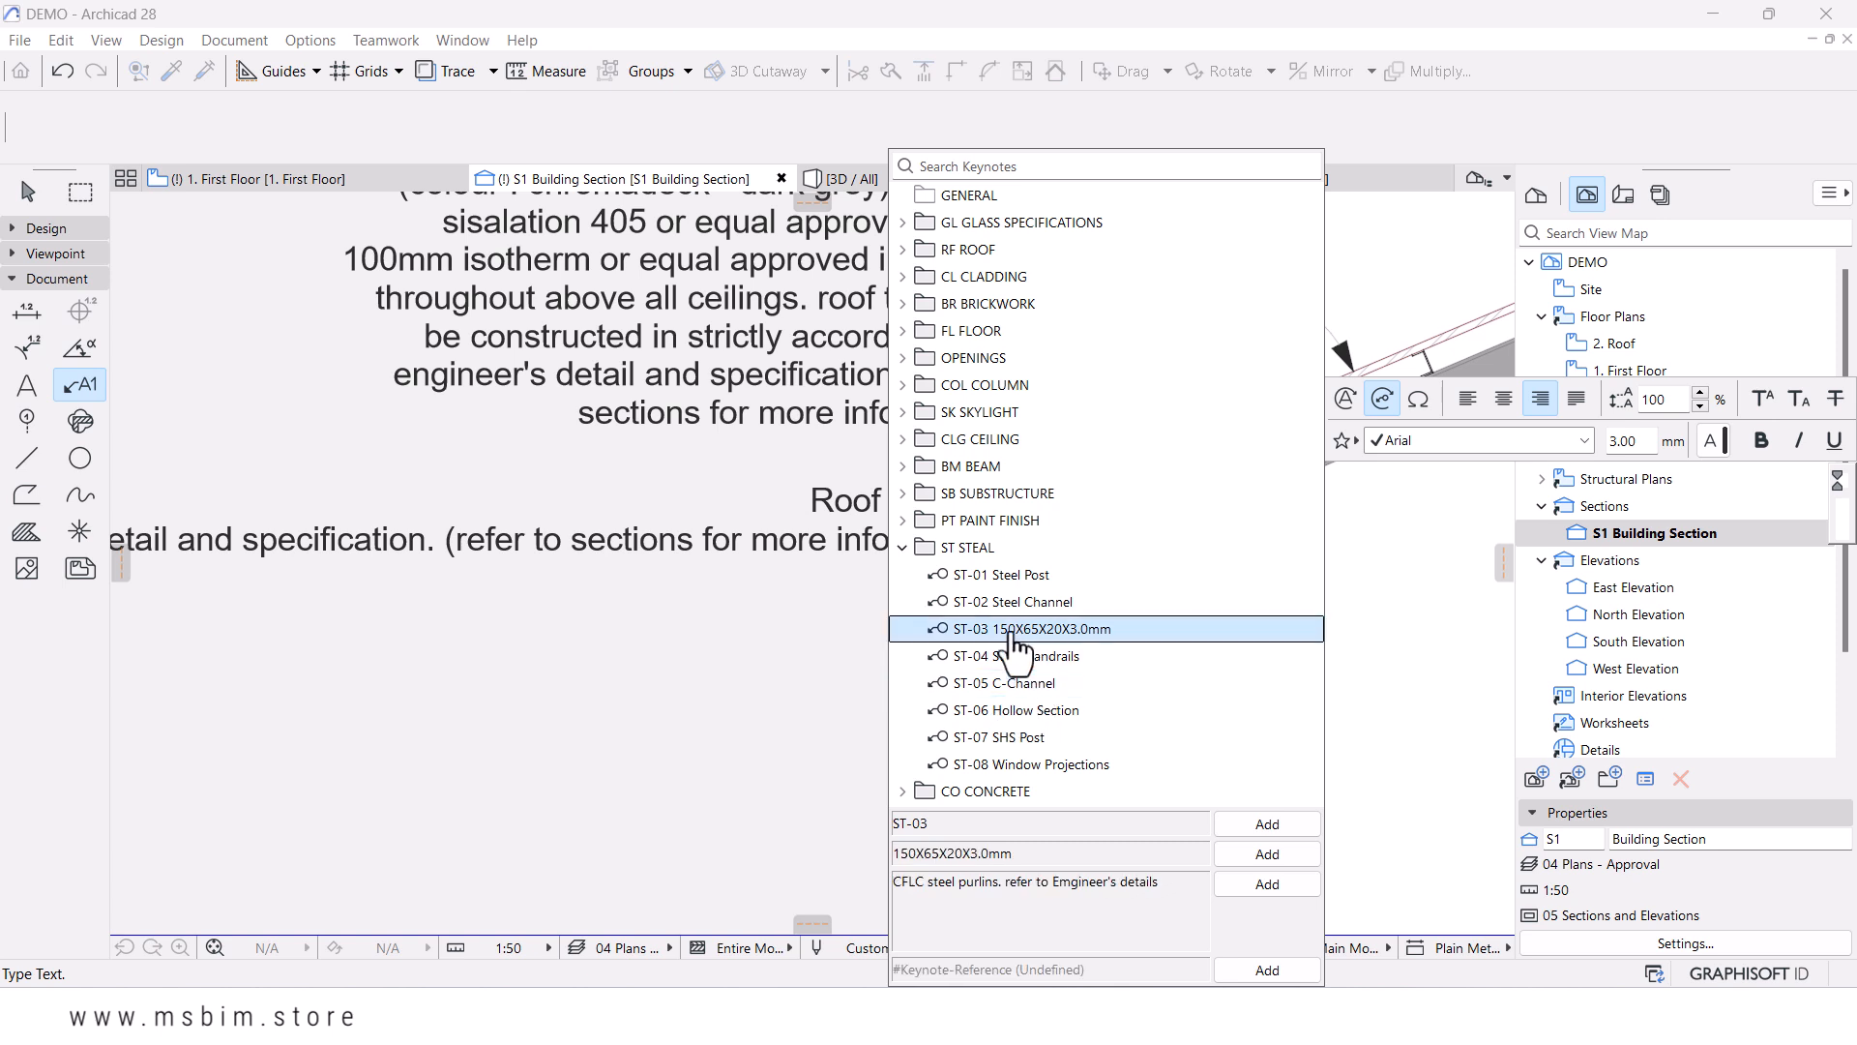
left_click(1247, 857)
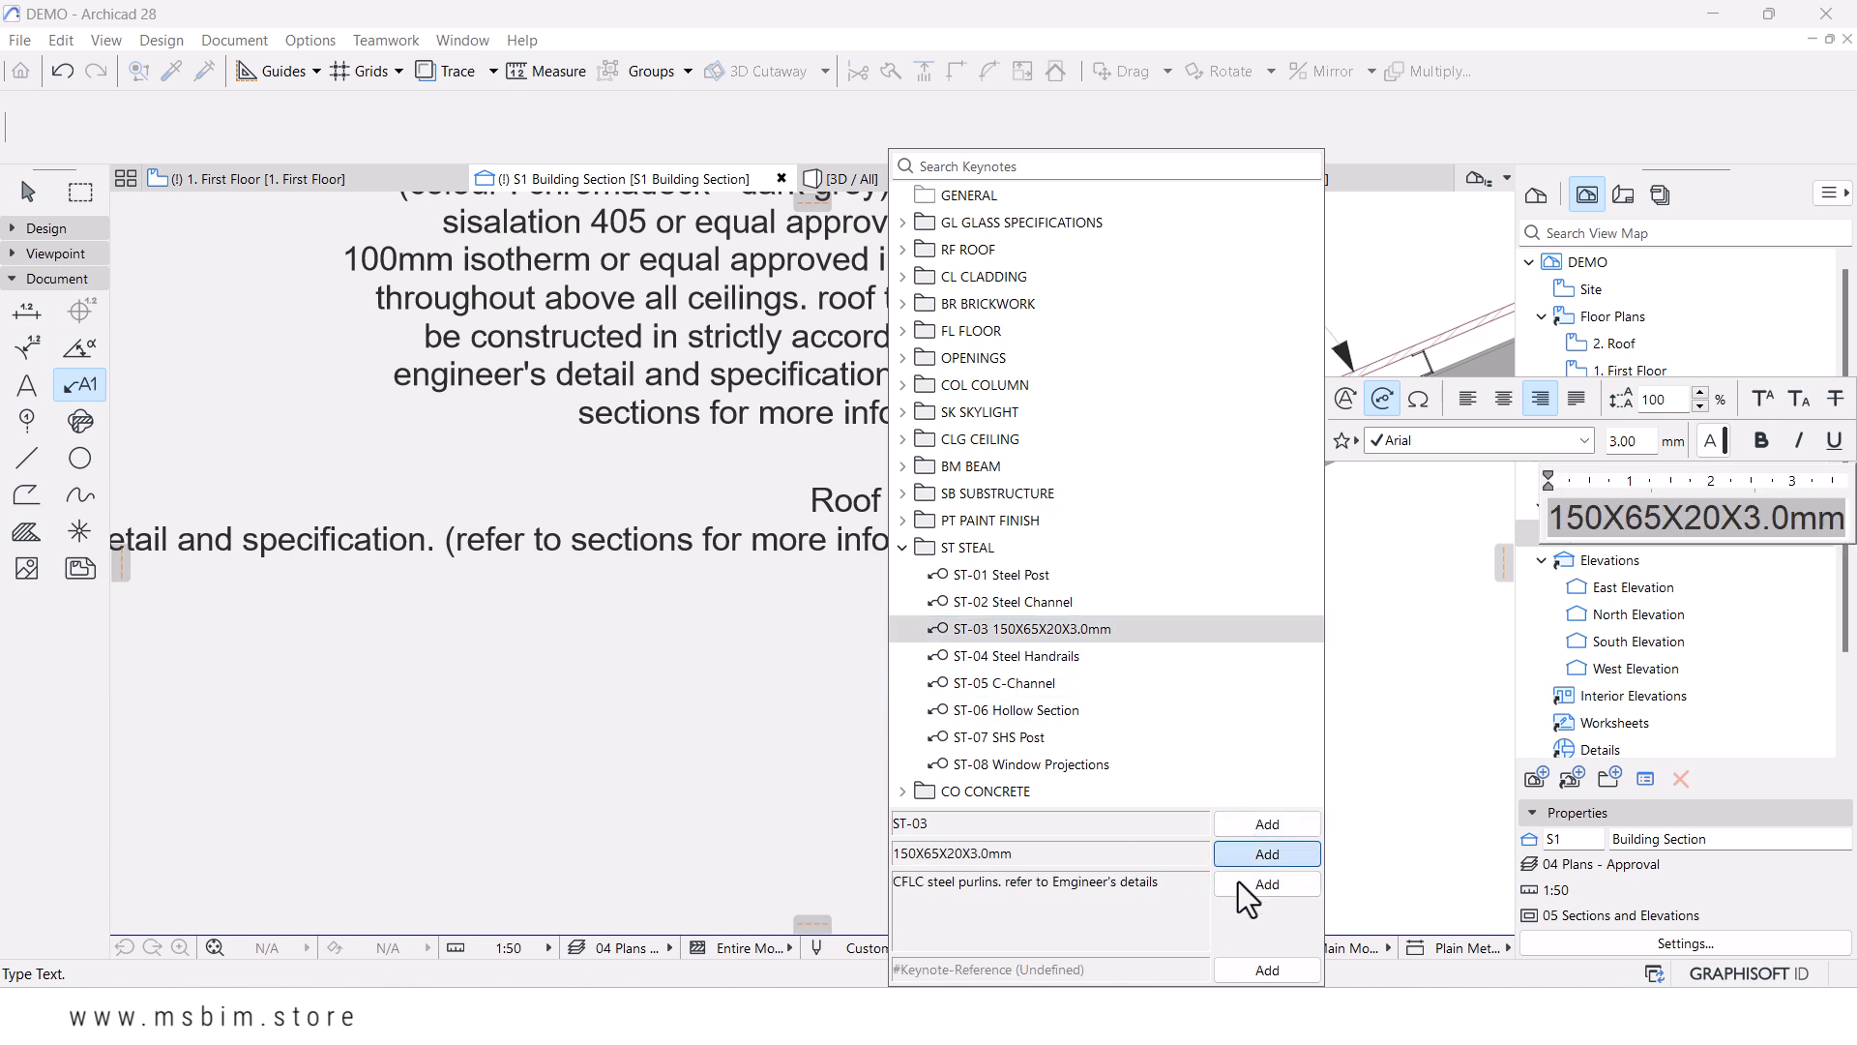
left_click(1262, 885)
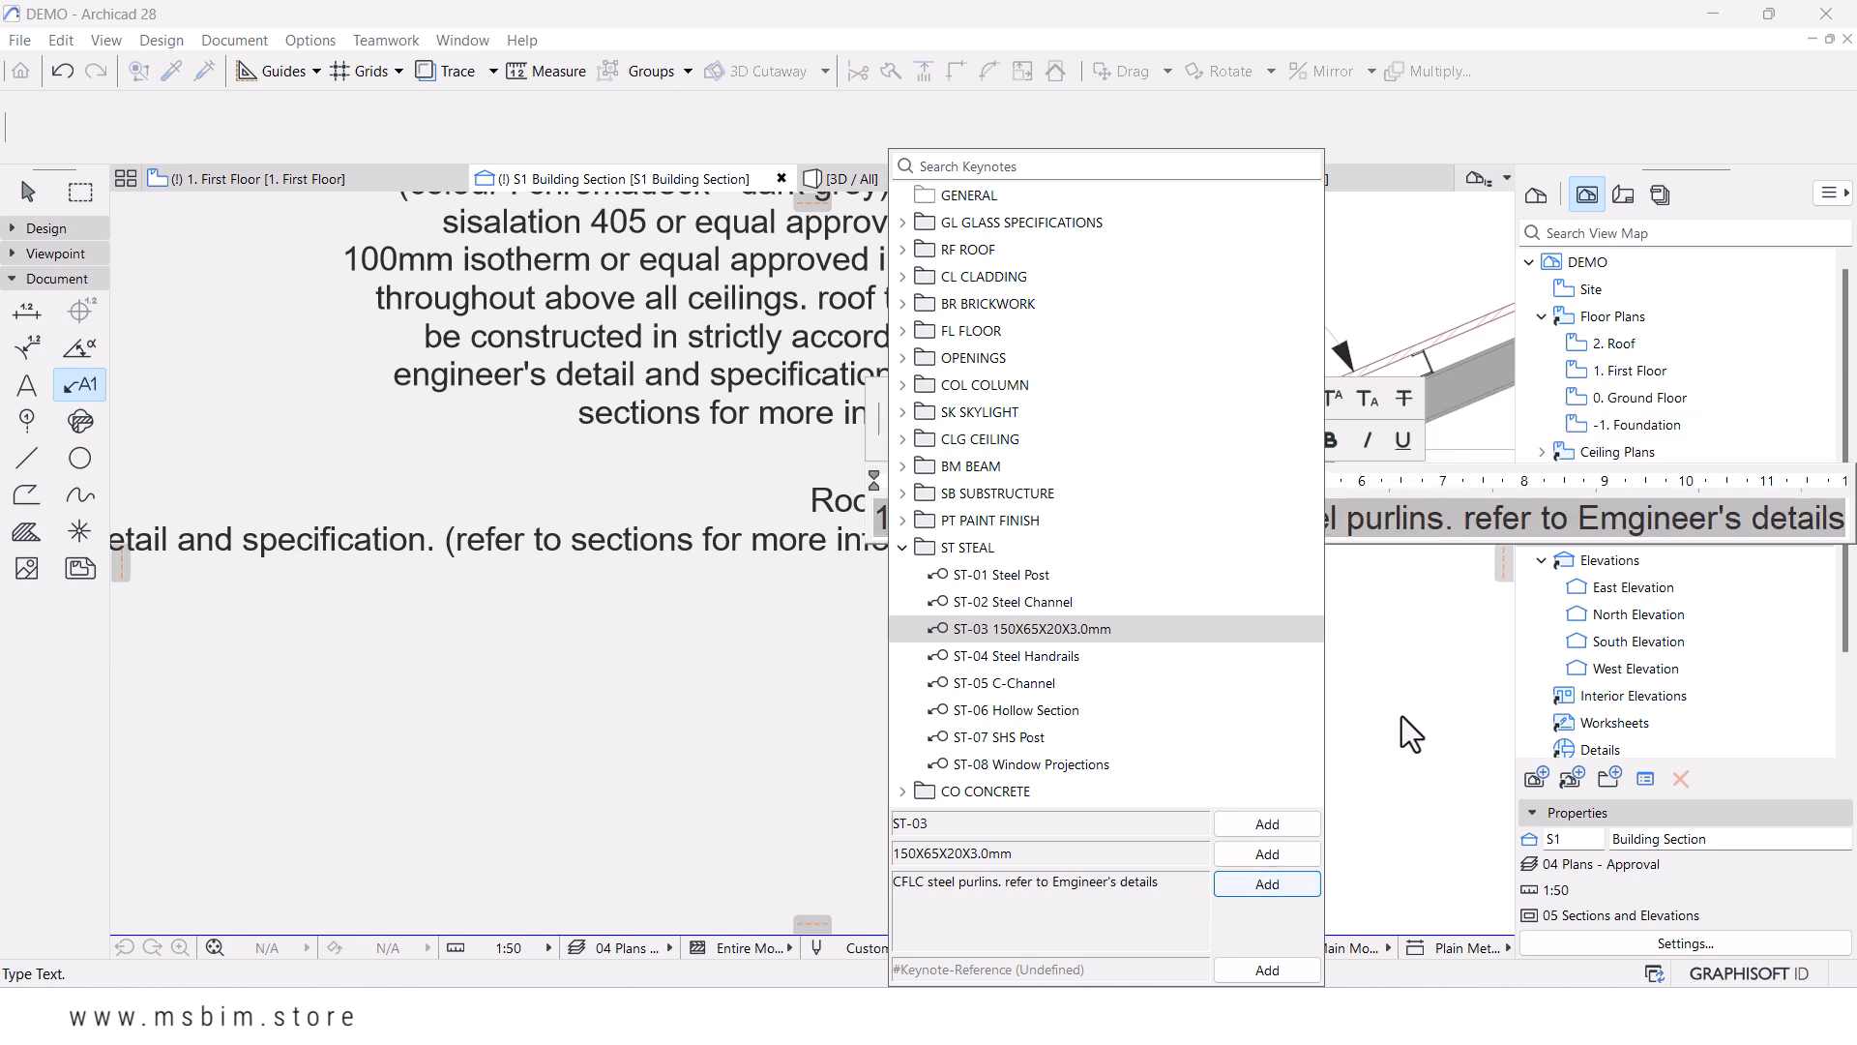
left_click(1429, 532)
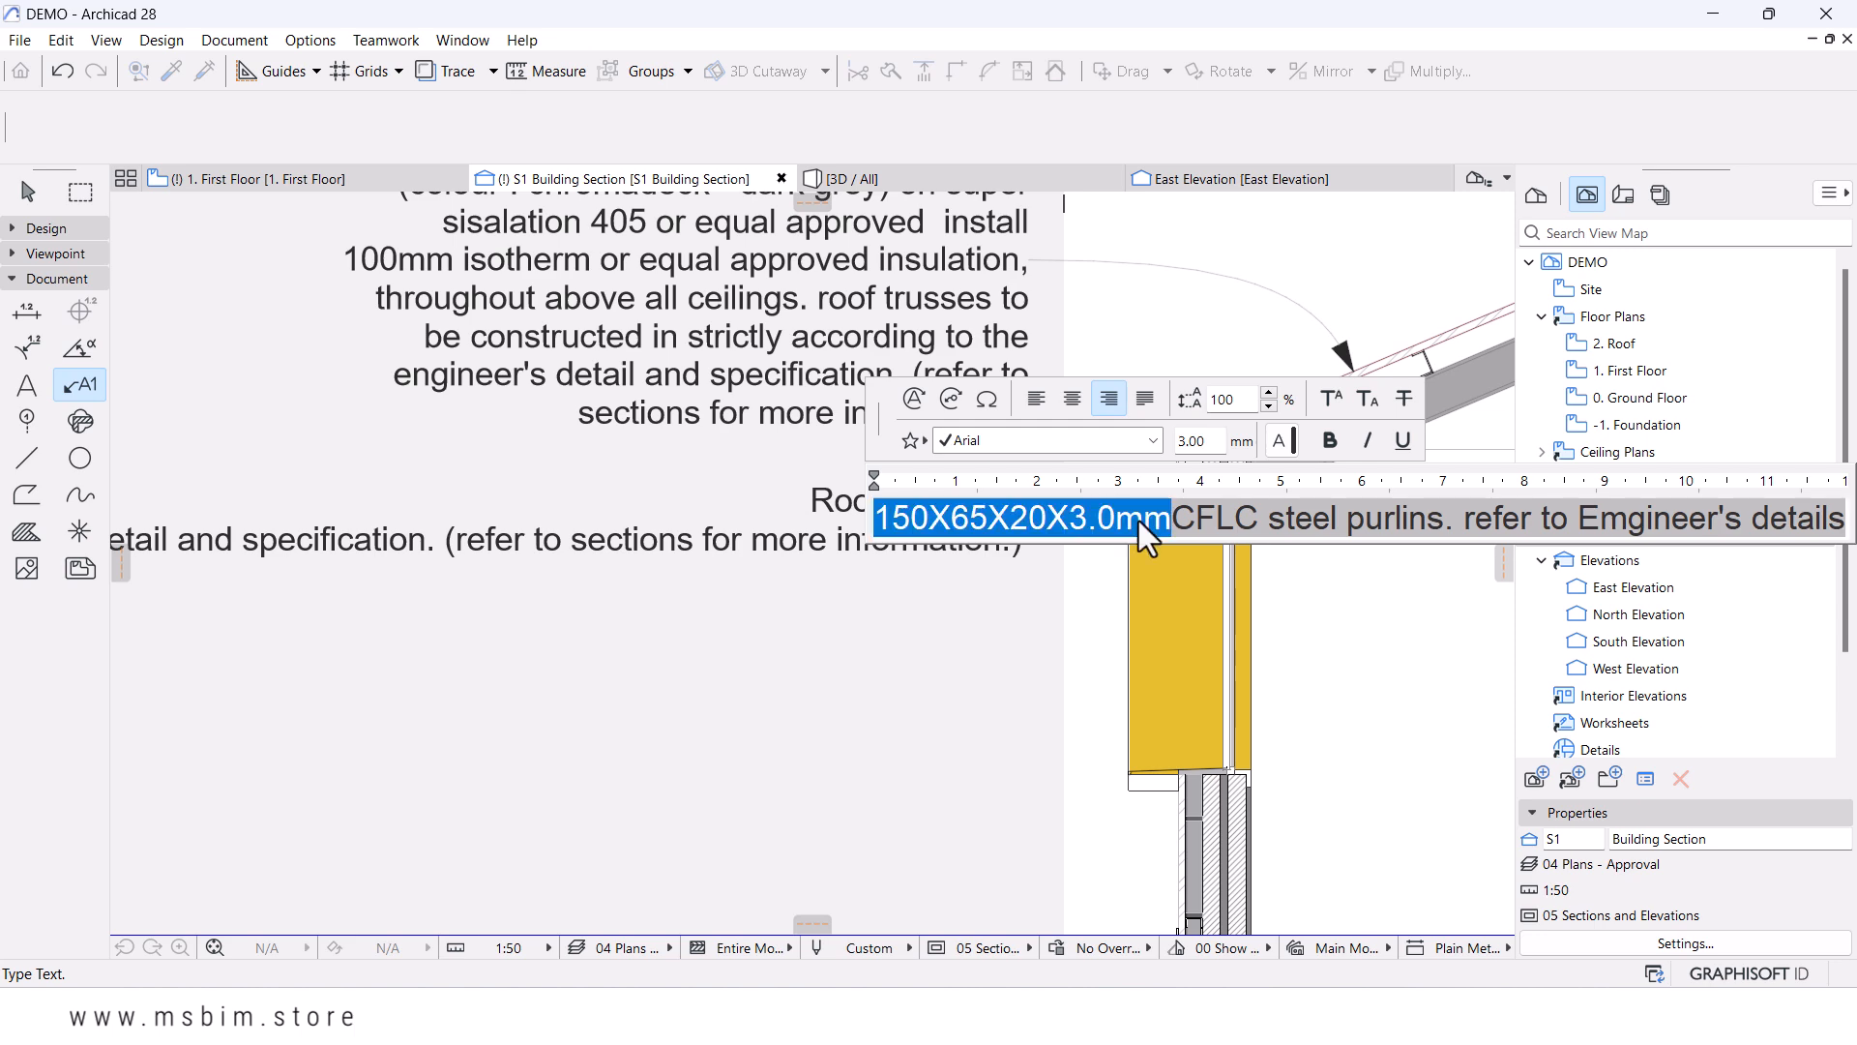
- Put the purlin label's description on its own line below the title 150X65X20X3.0mm and finish editing the text
left_click(1172, 518)
key("Return")
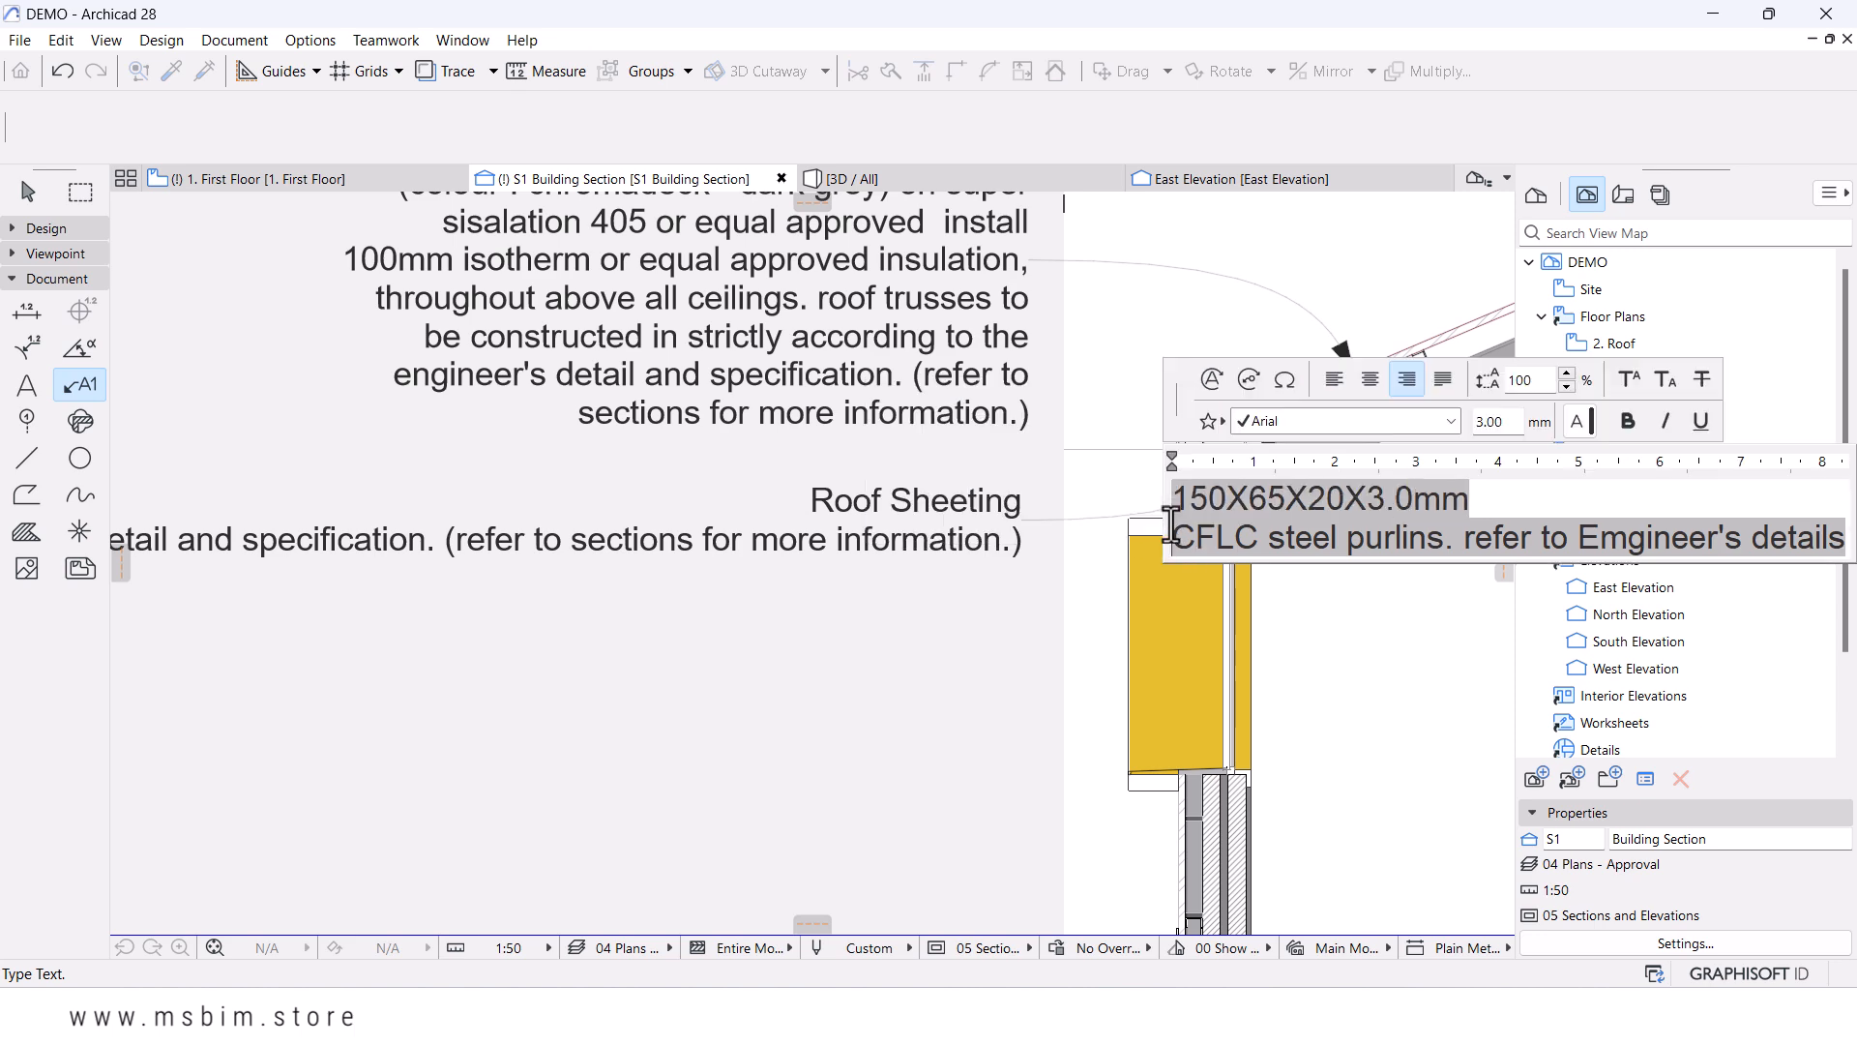
left_click(895, 659)
scroll(1002, 665, "down", 4)
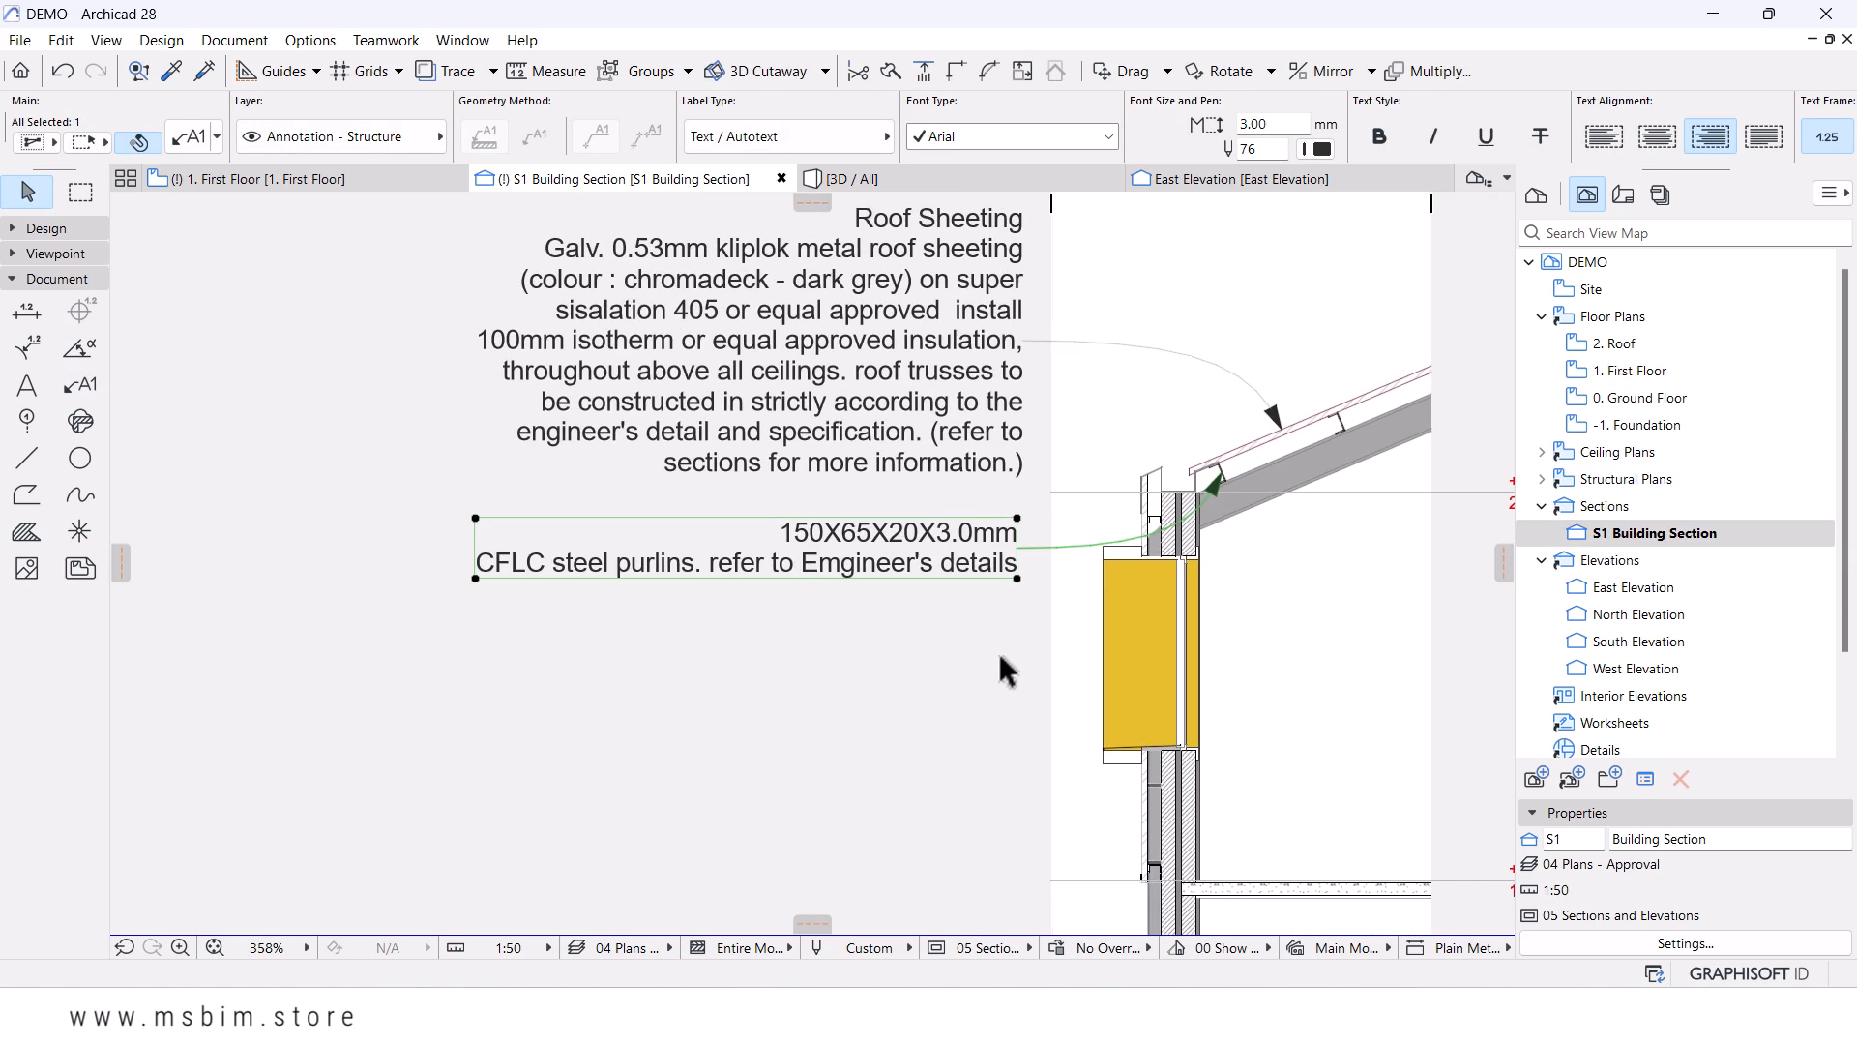
middle_click_drag(911, 674, 925, 589)
scroll(1013, 505, "up", 1)
scroll(1016, 513, "up", 2)
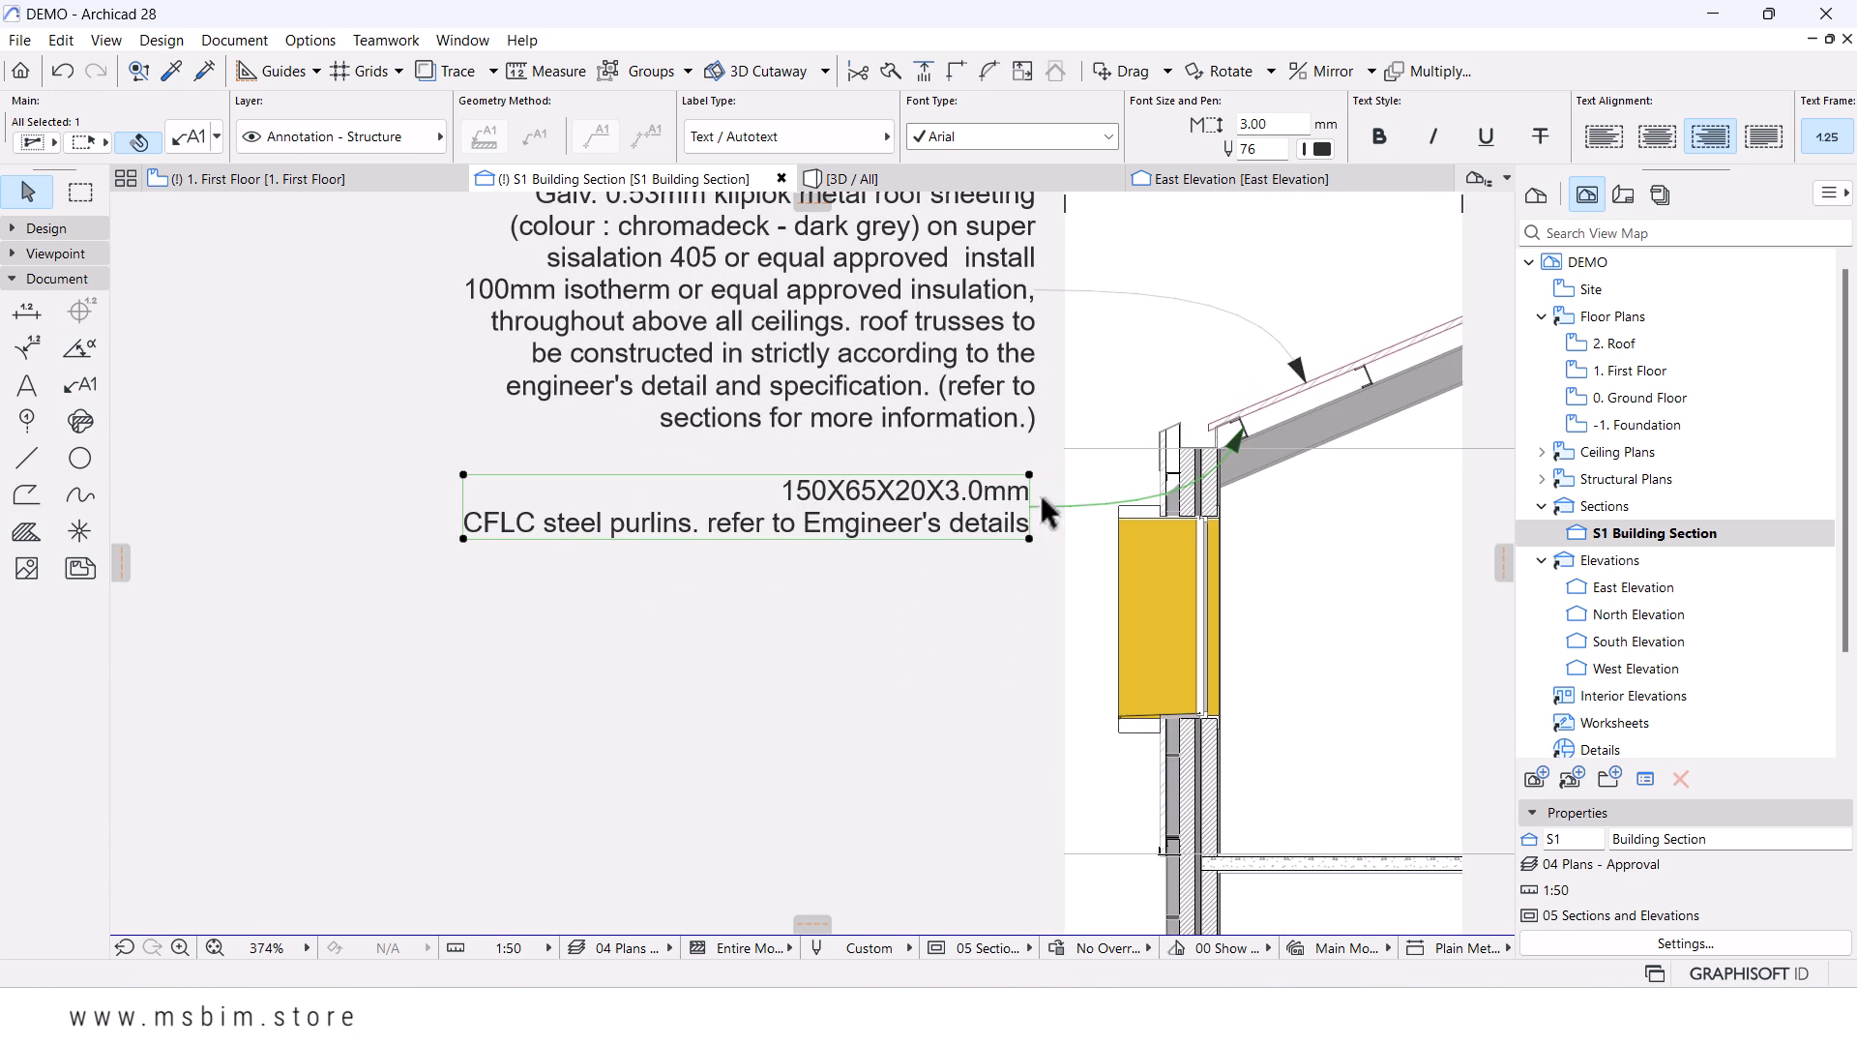
- Pick up the purlin label's settings and attach a new label to the underside of the sloping roof truss near the wall
key("Escape")
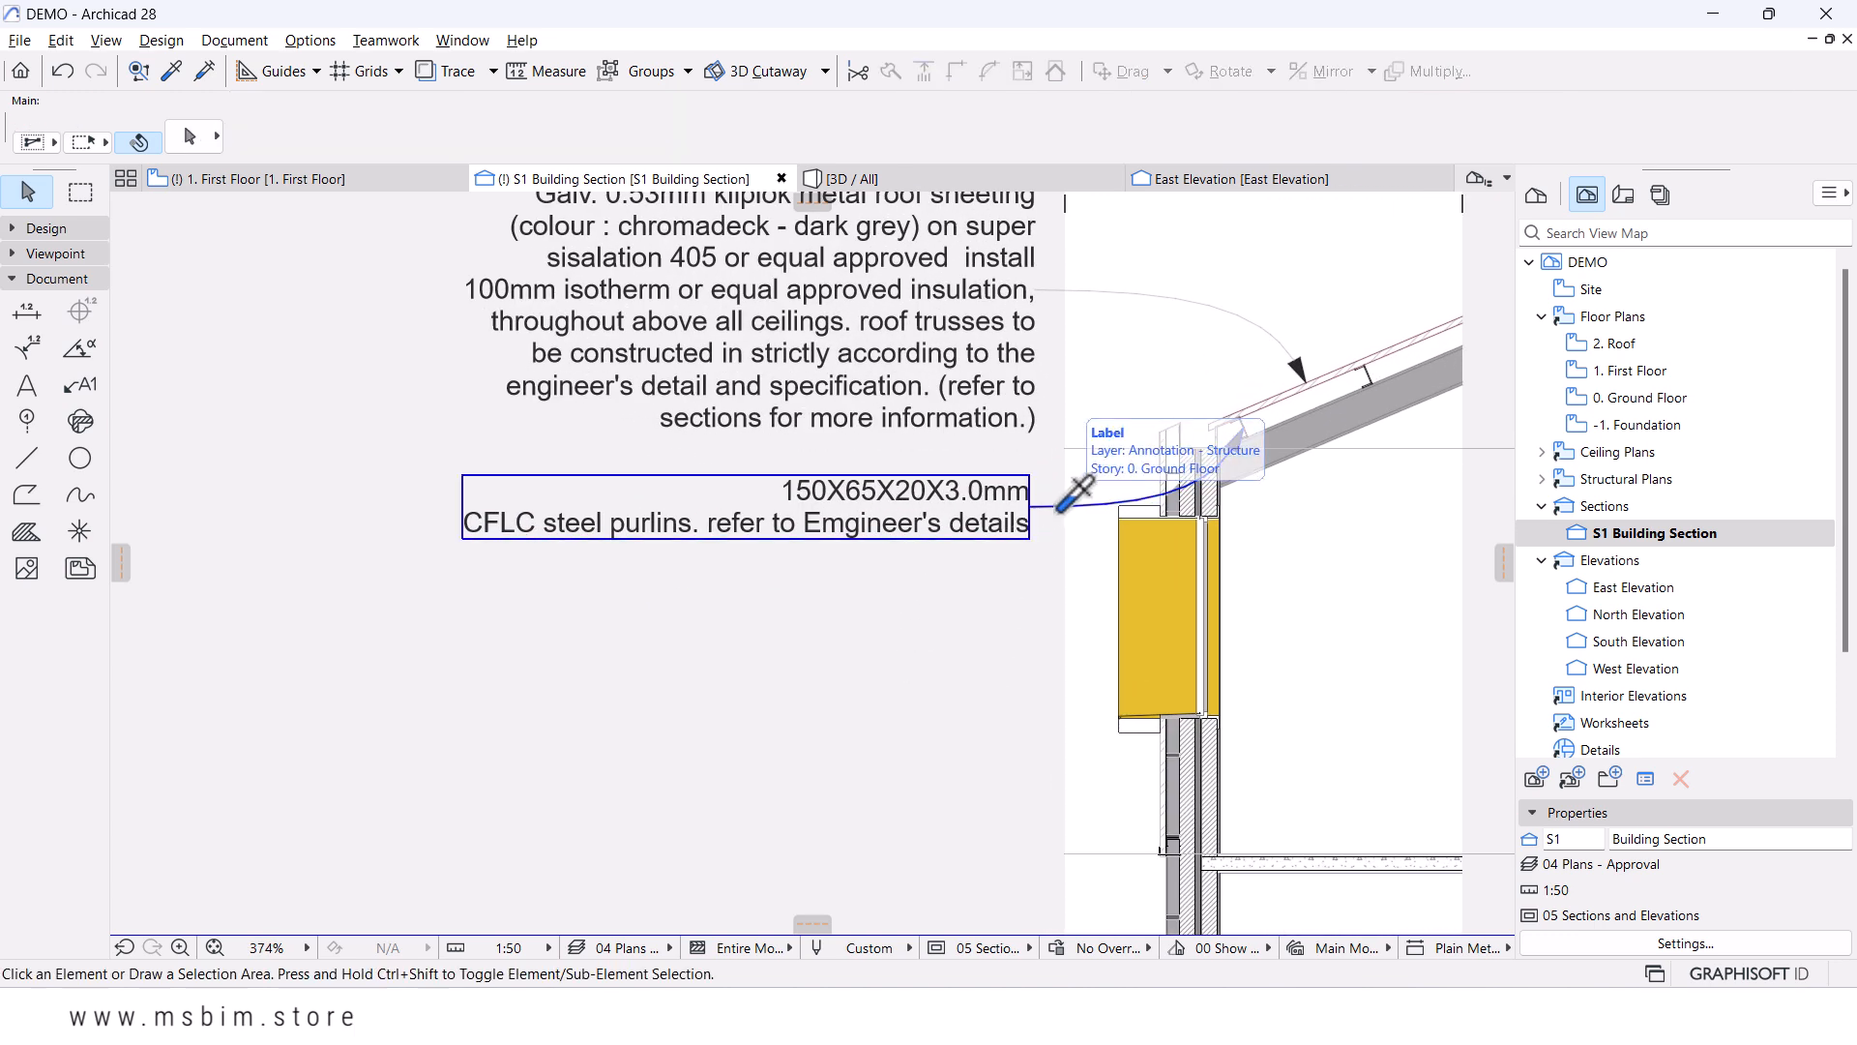
left_click(1066, 505, "alt")
left_click(1273, 468)
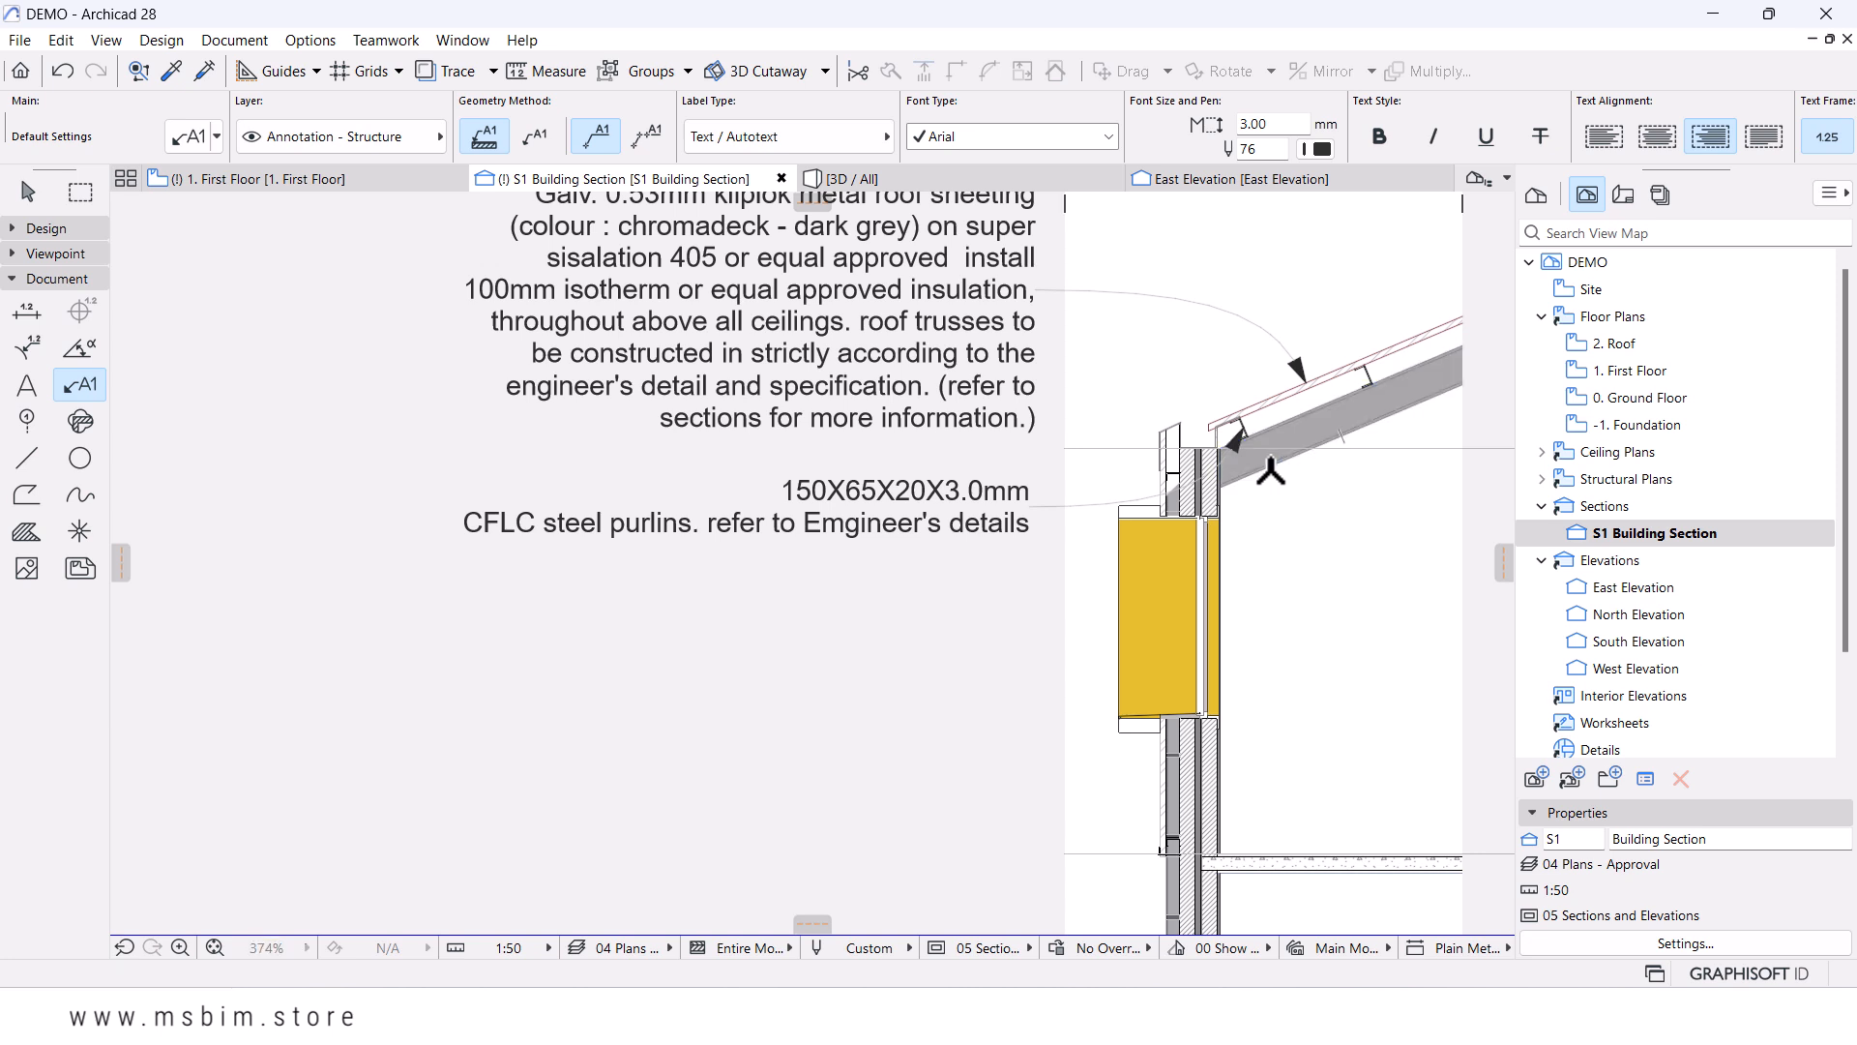
key("Escape")
left_click(1260, 380)
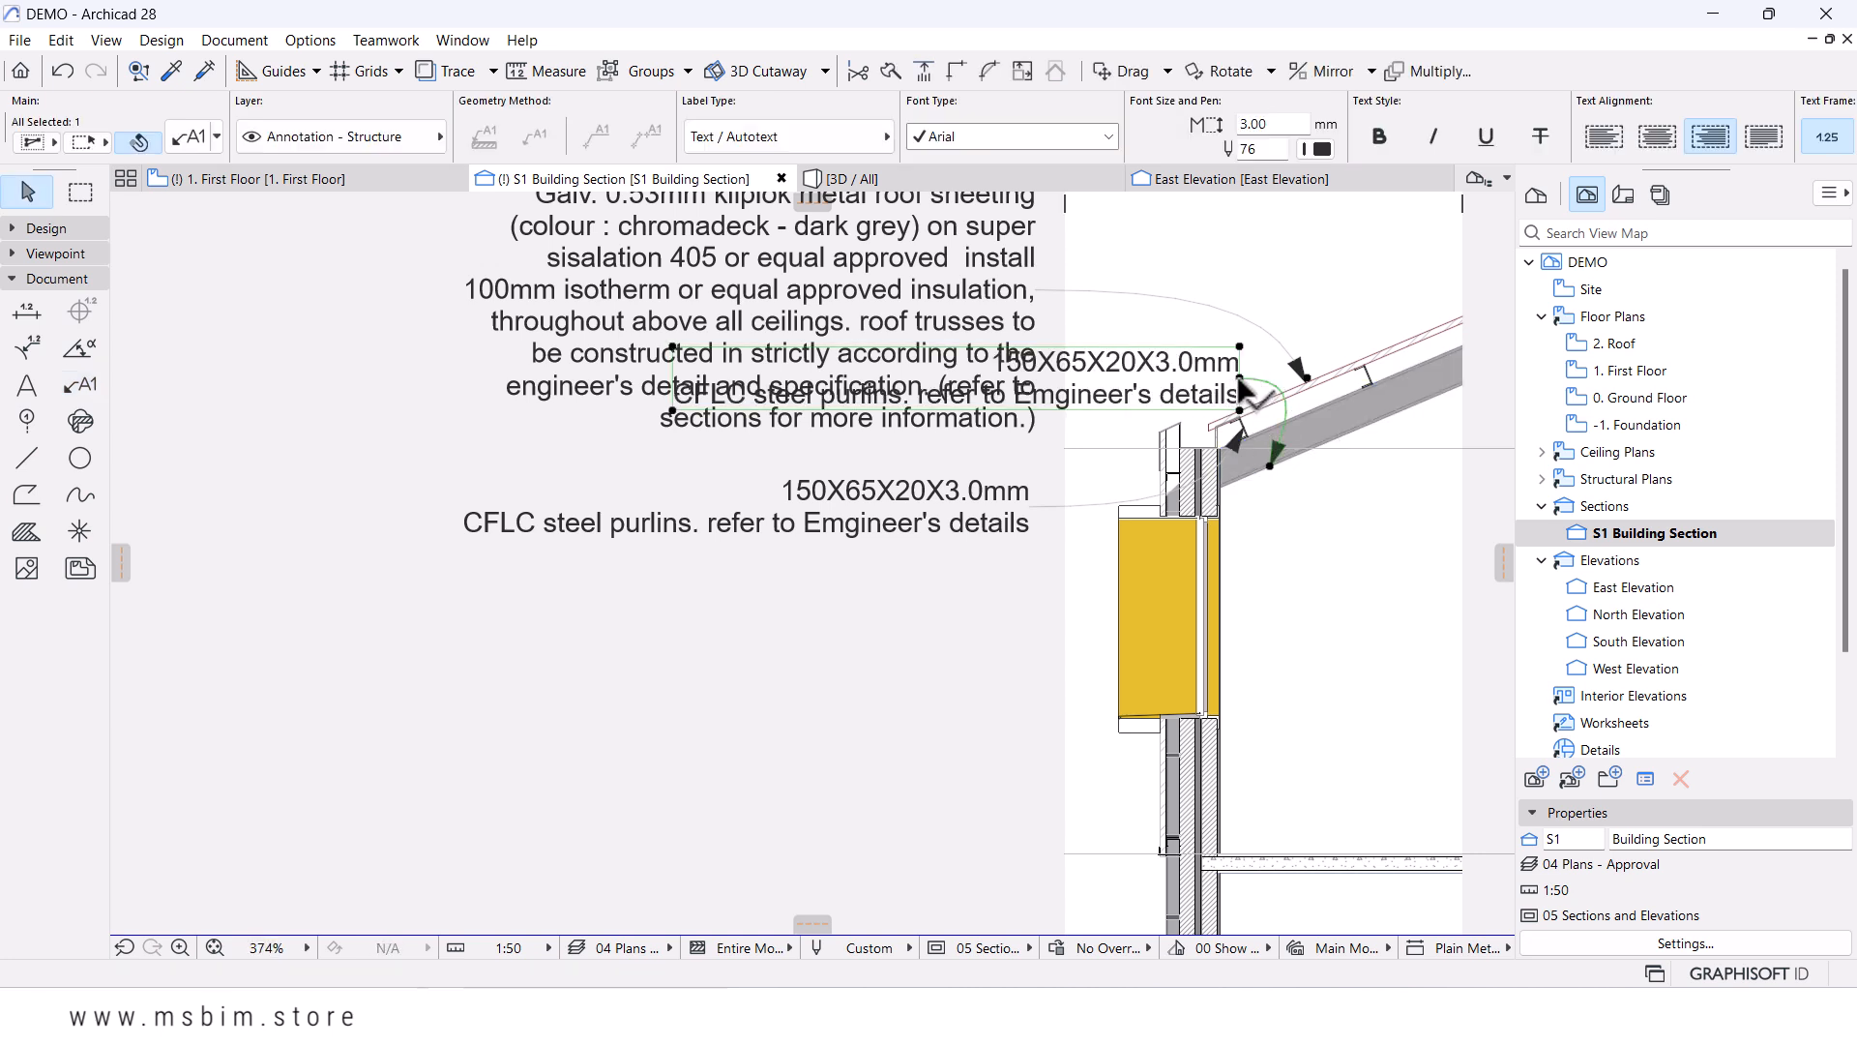
- Move the truss label's text block outside the wall below the purlin label and align its edge with that label
left_click(1239, 378)
left_click(1025, 628)
left_click(1026, 627)
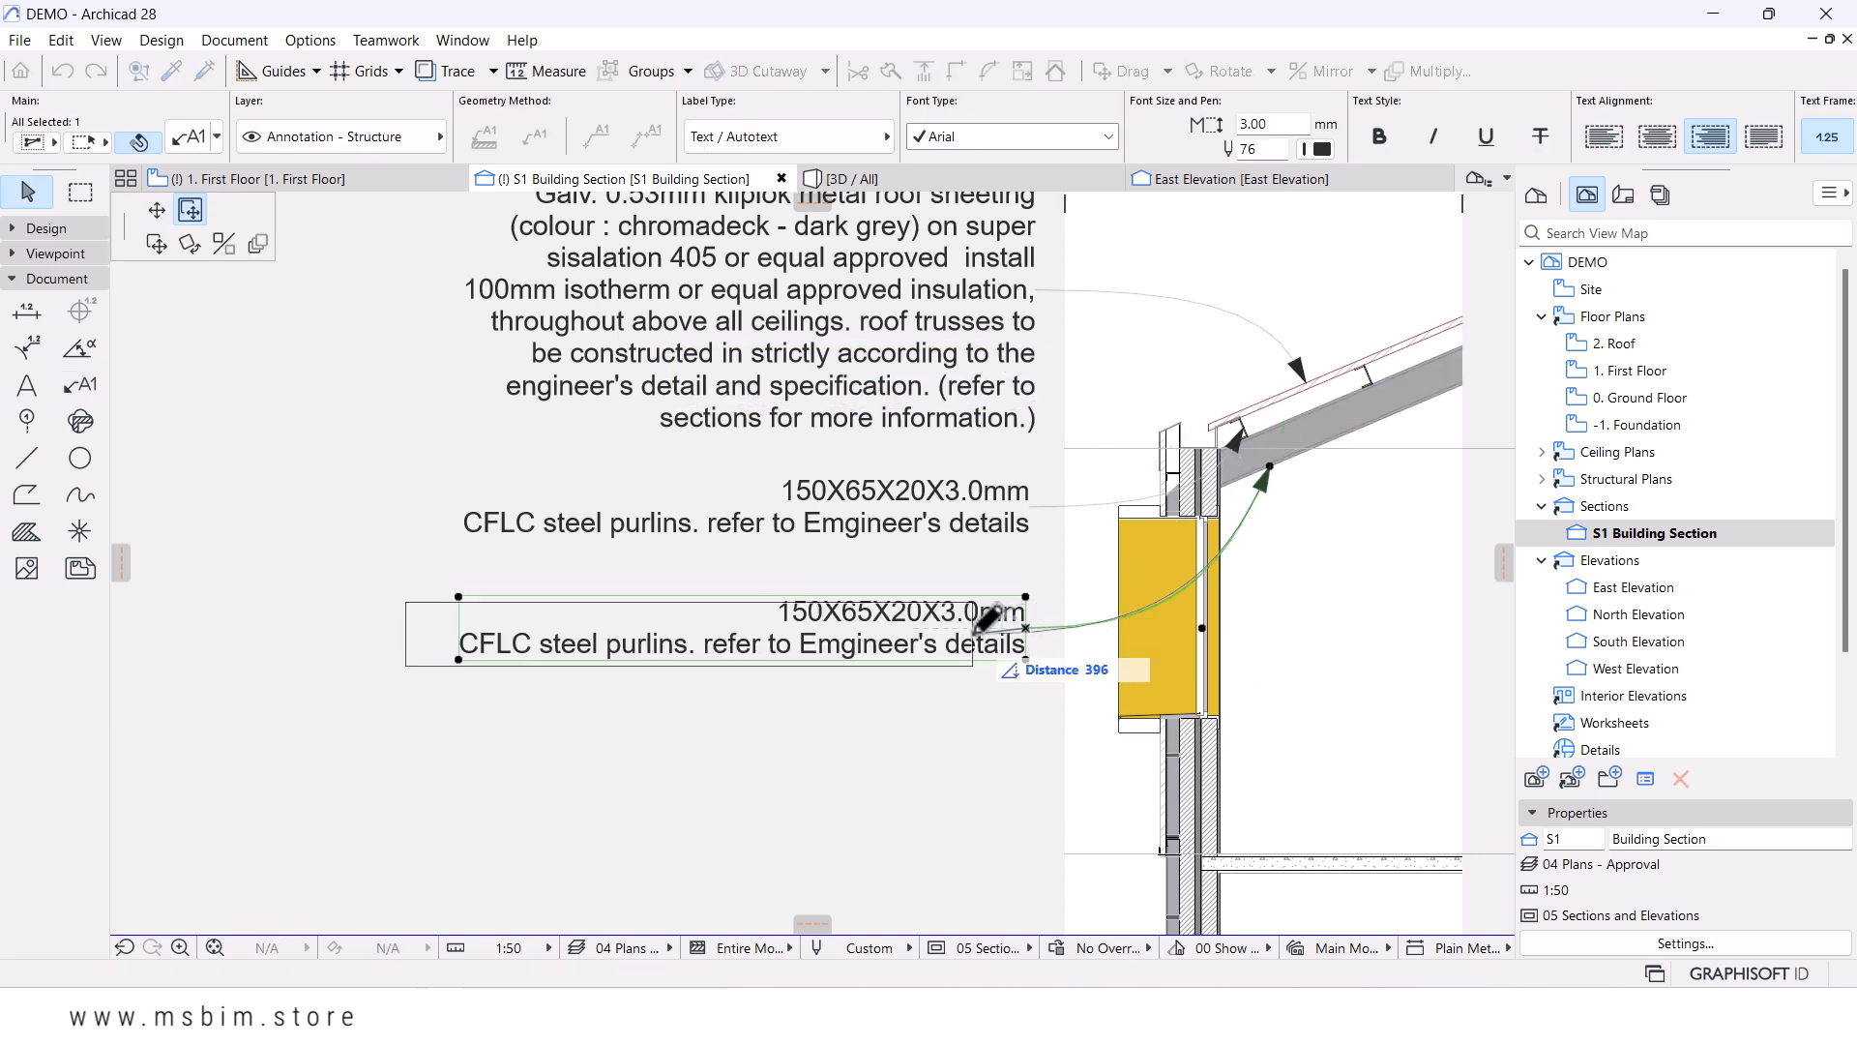
left_click(1029, 503)
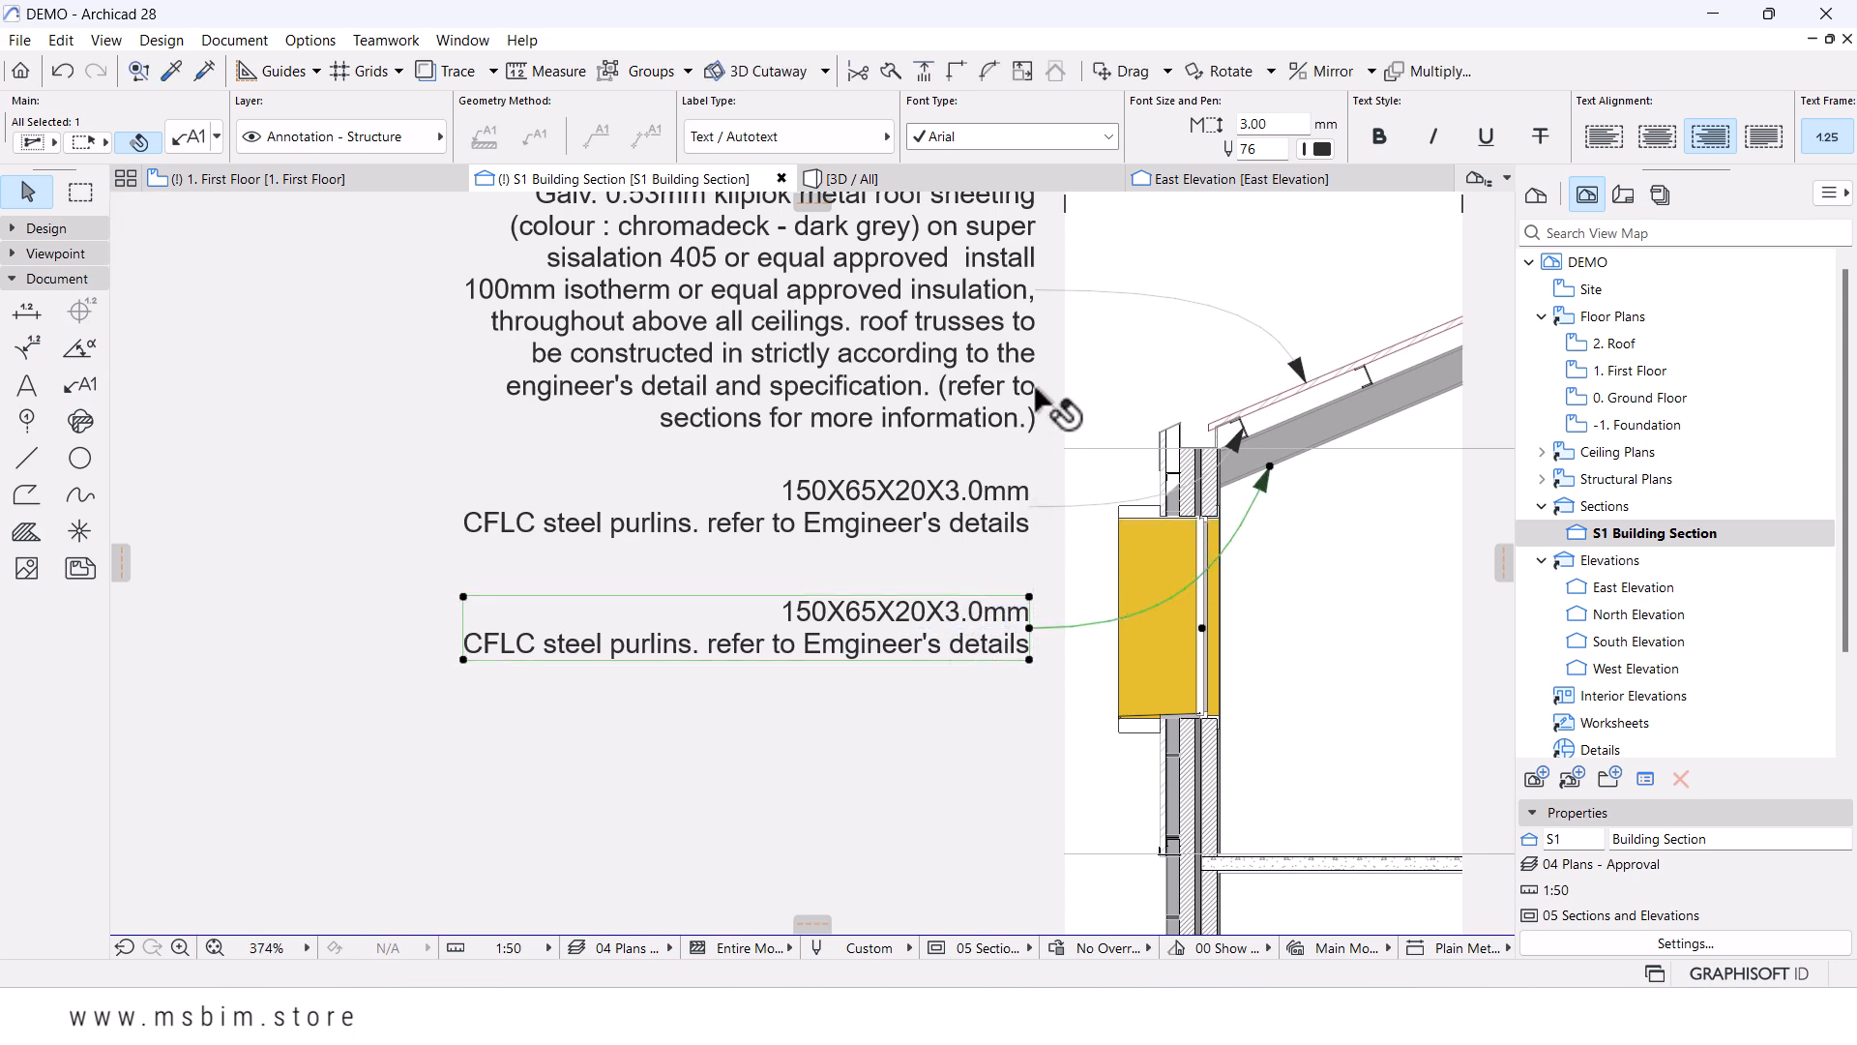
- Clear the copied purlin title and description from the truss label's text
scroll(1035, 445, "down", 4)
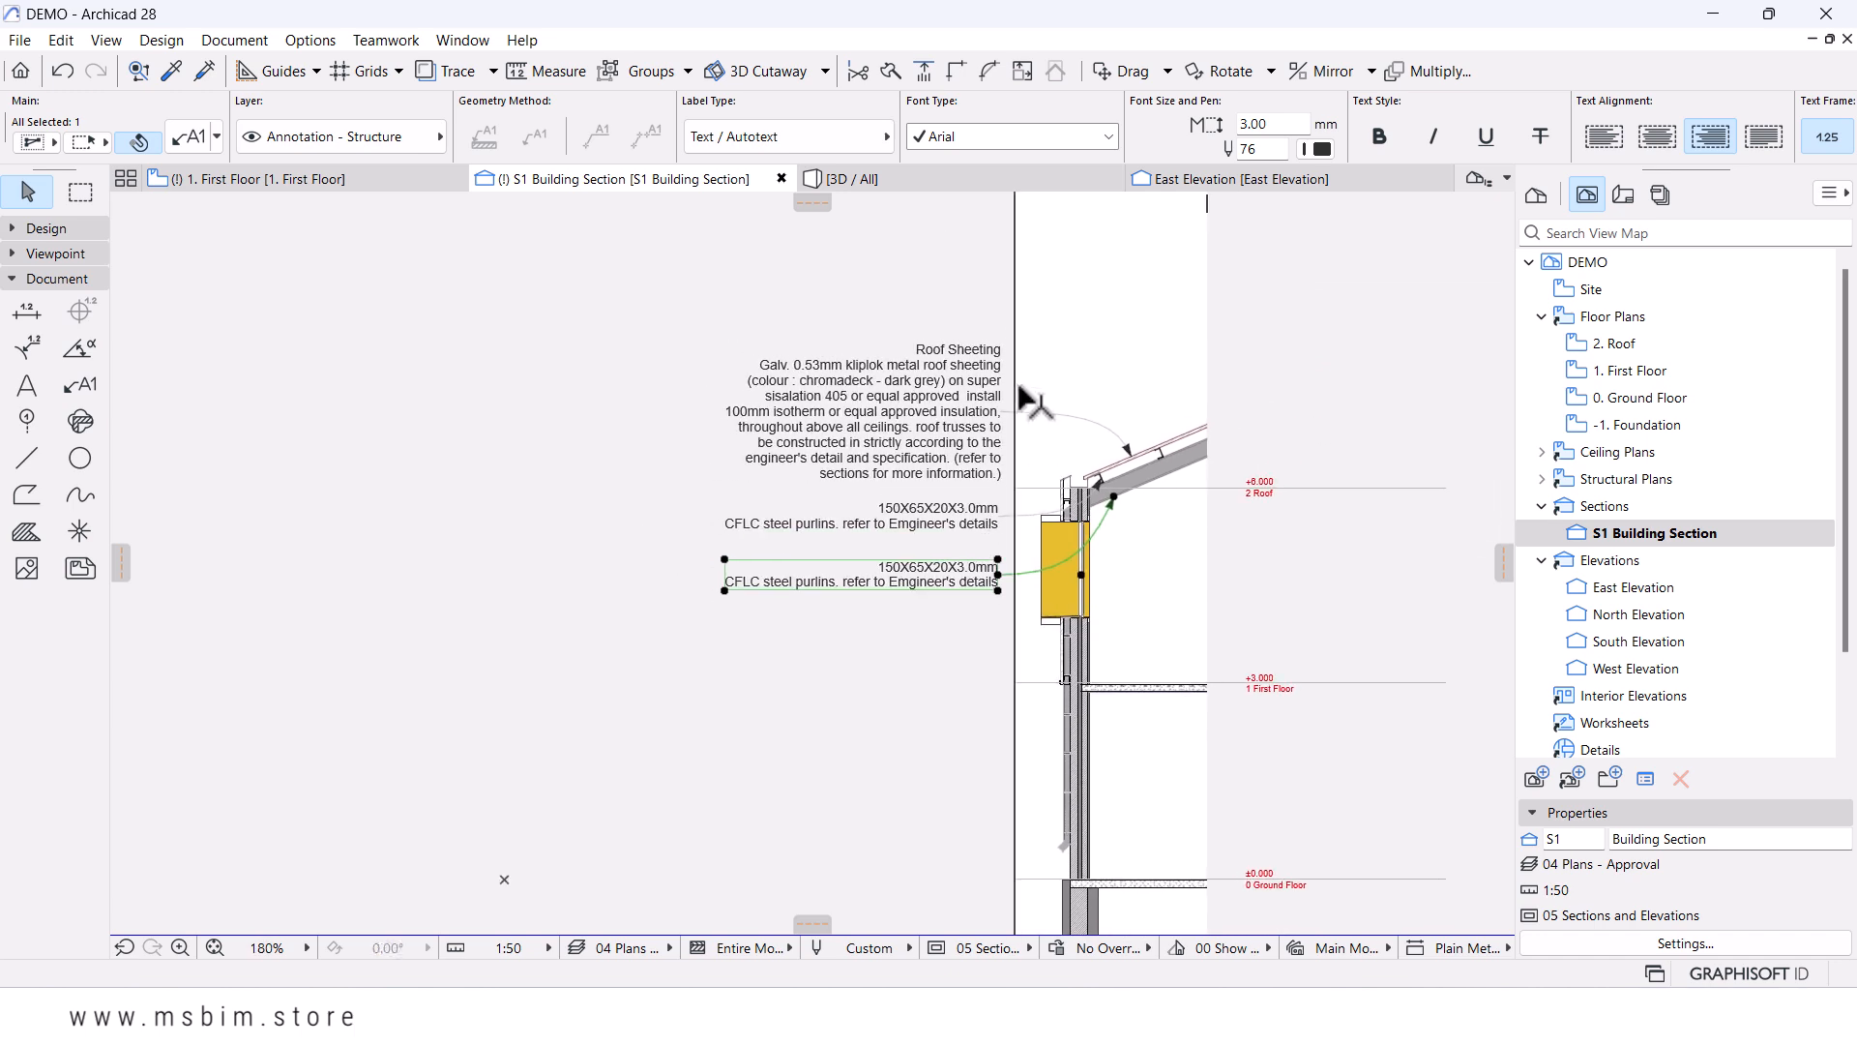
scroll(989, 513, "up", 2)
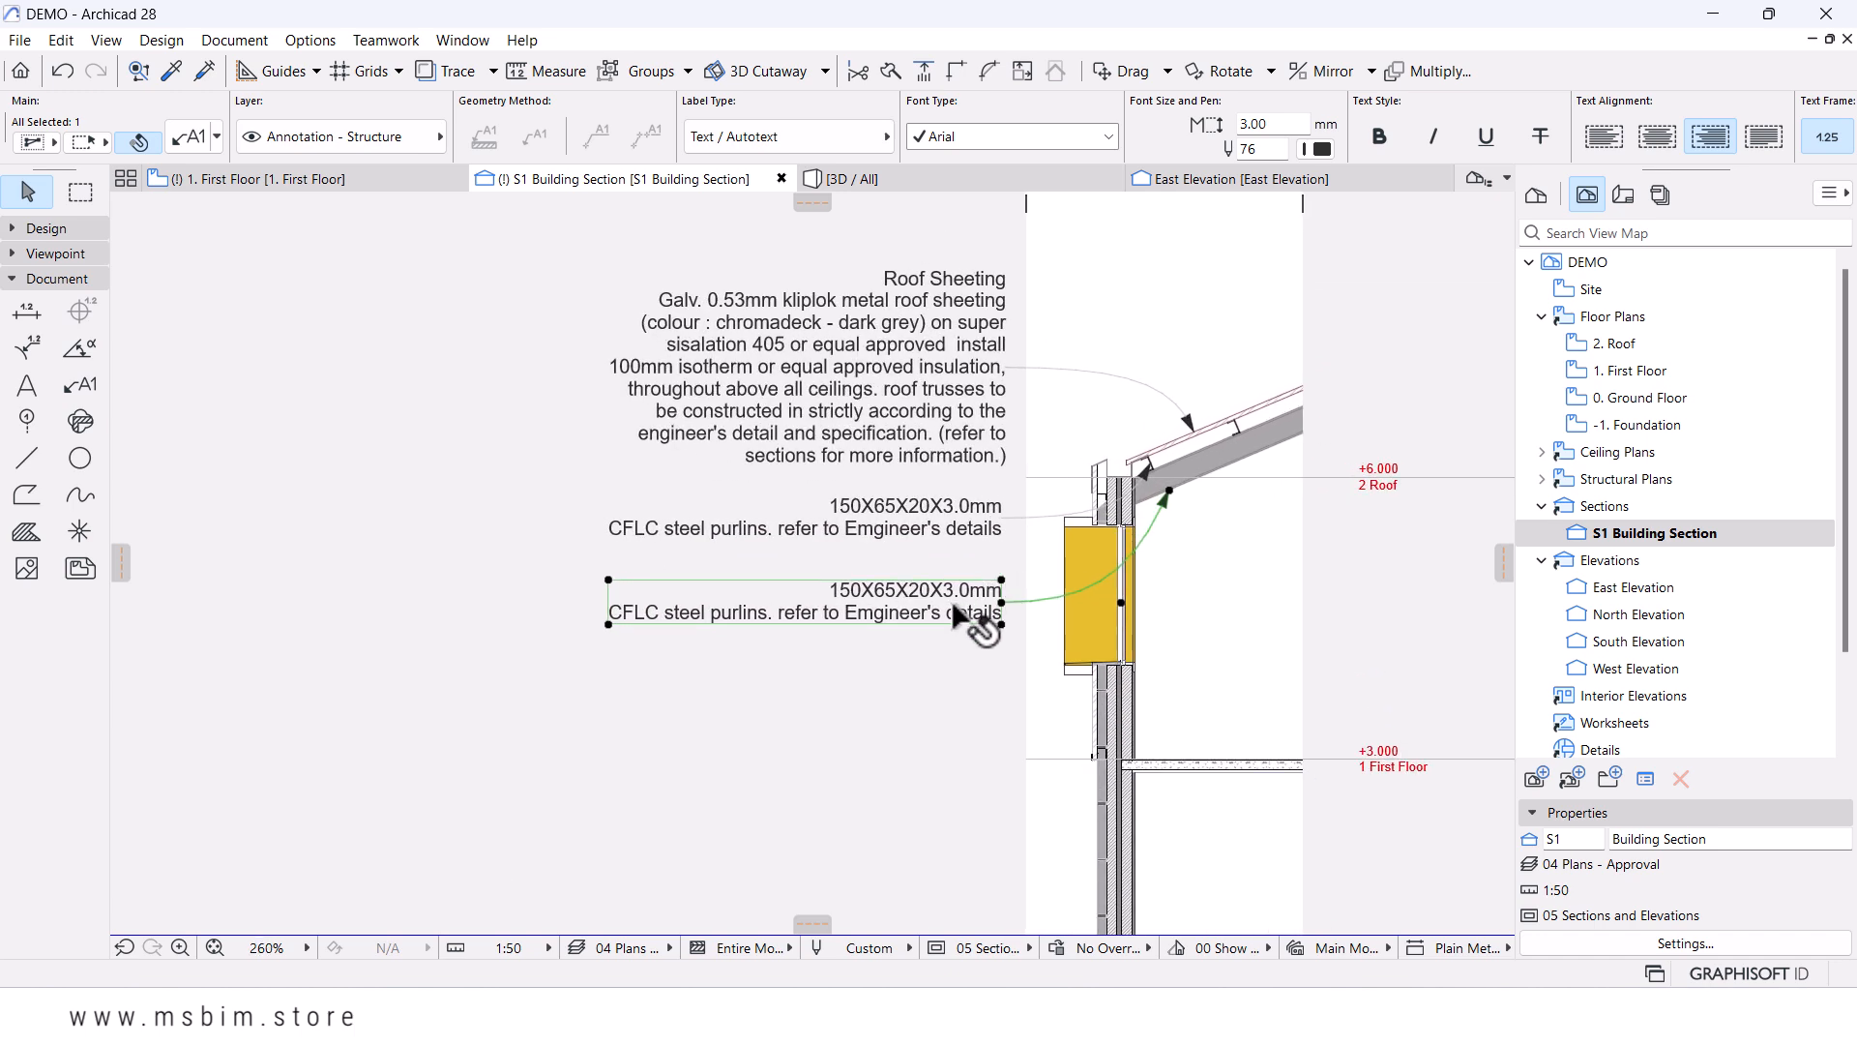
double_click(979, 612)
key("BackSpace")
key("BackSpace")
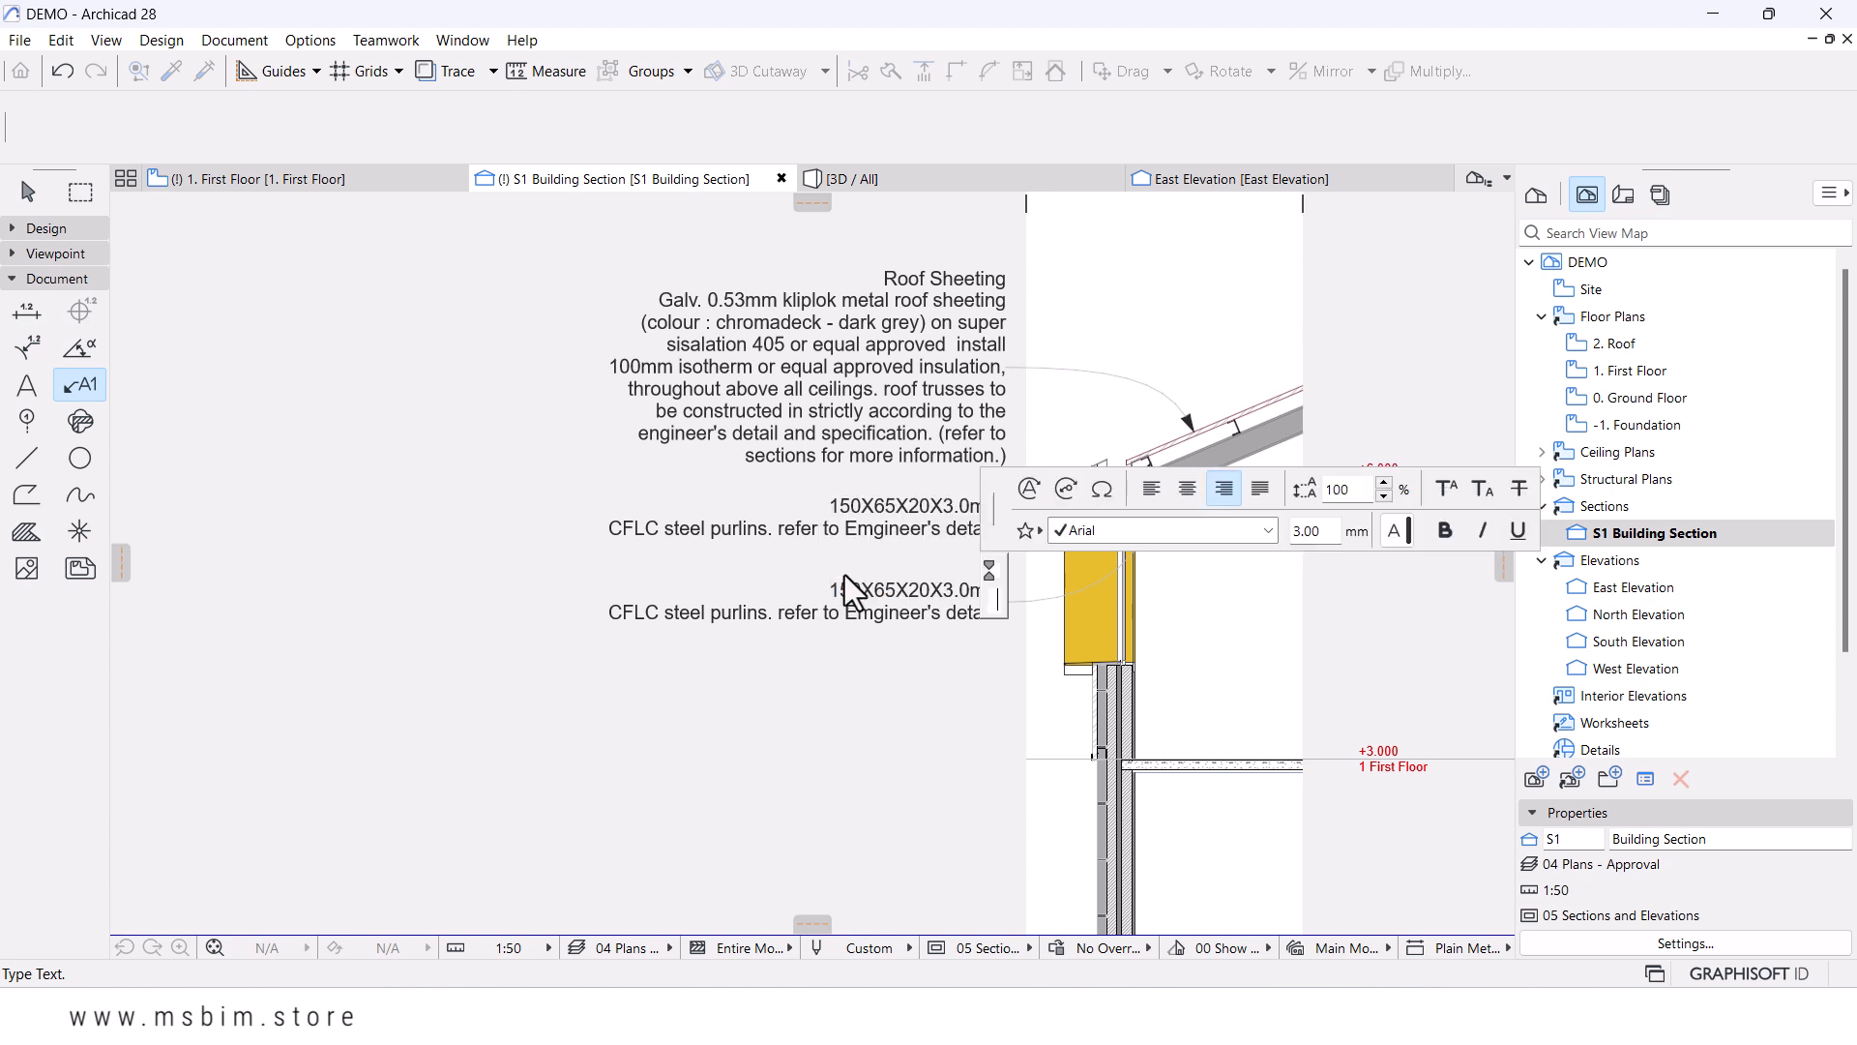
- Insert the title and description autotexts of keynote RF-06 Prefabricated Steel truss from the RF ROOF folder into the truss label
left_click(1056, 489)
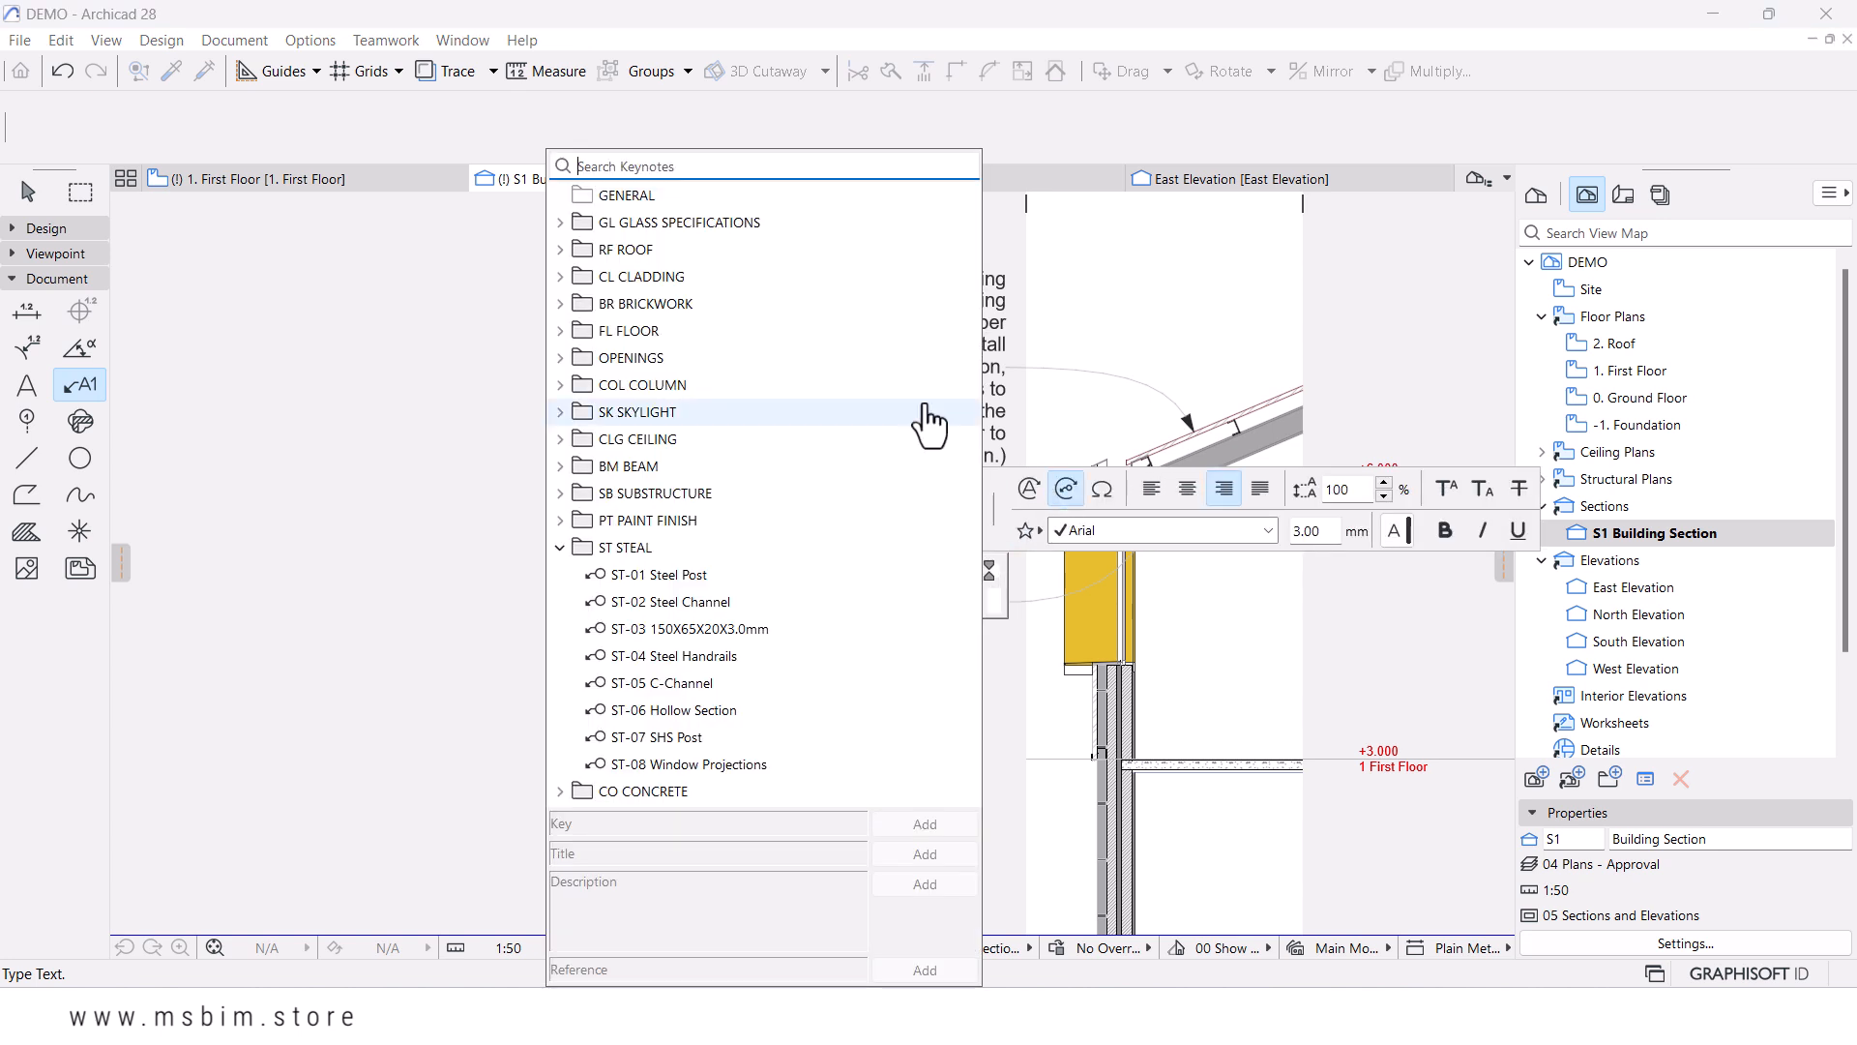
left_click(559, 547)
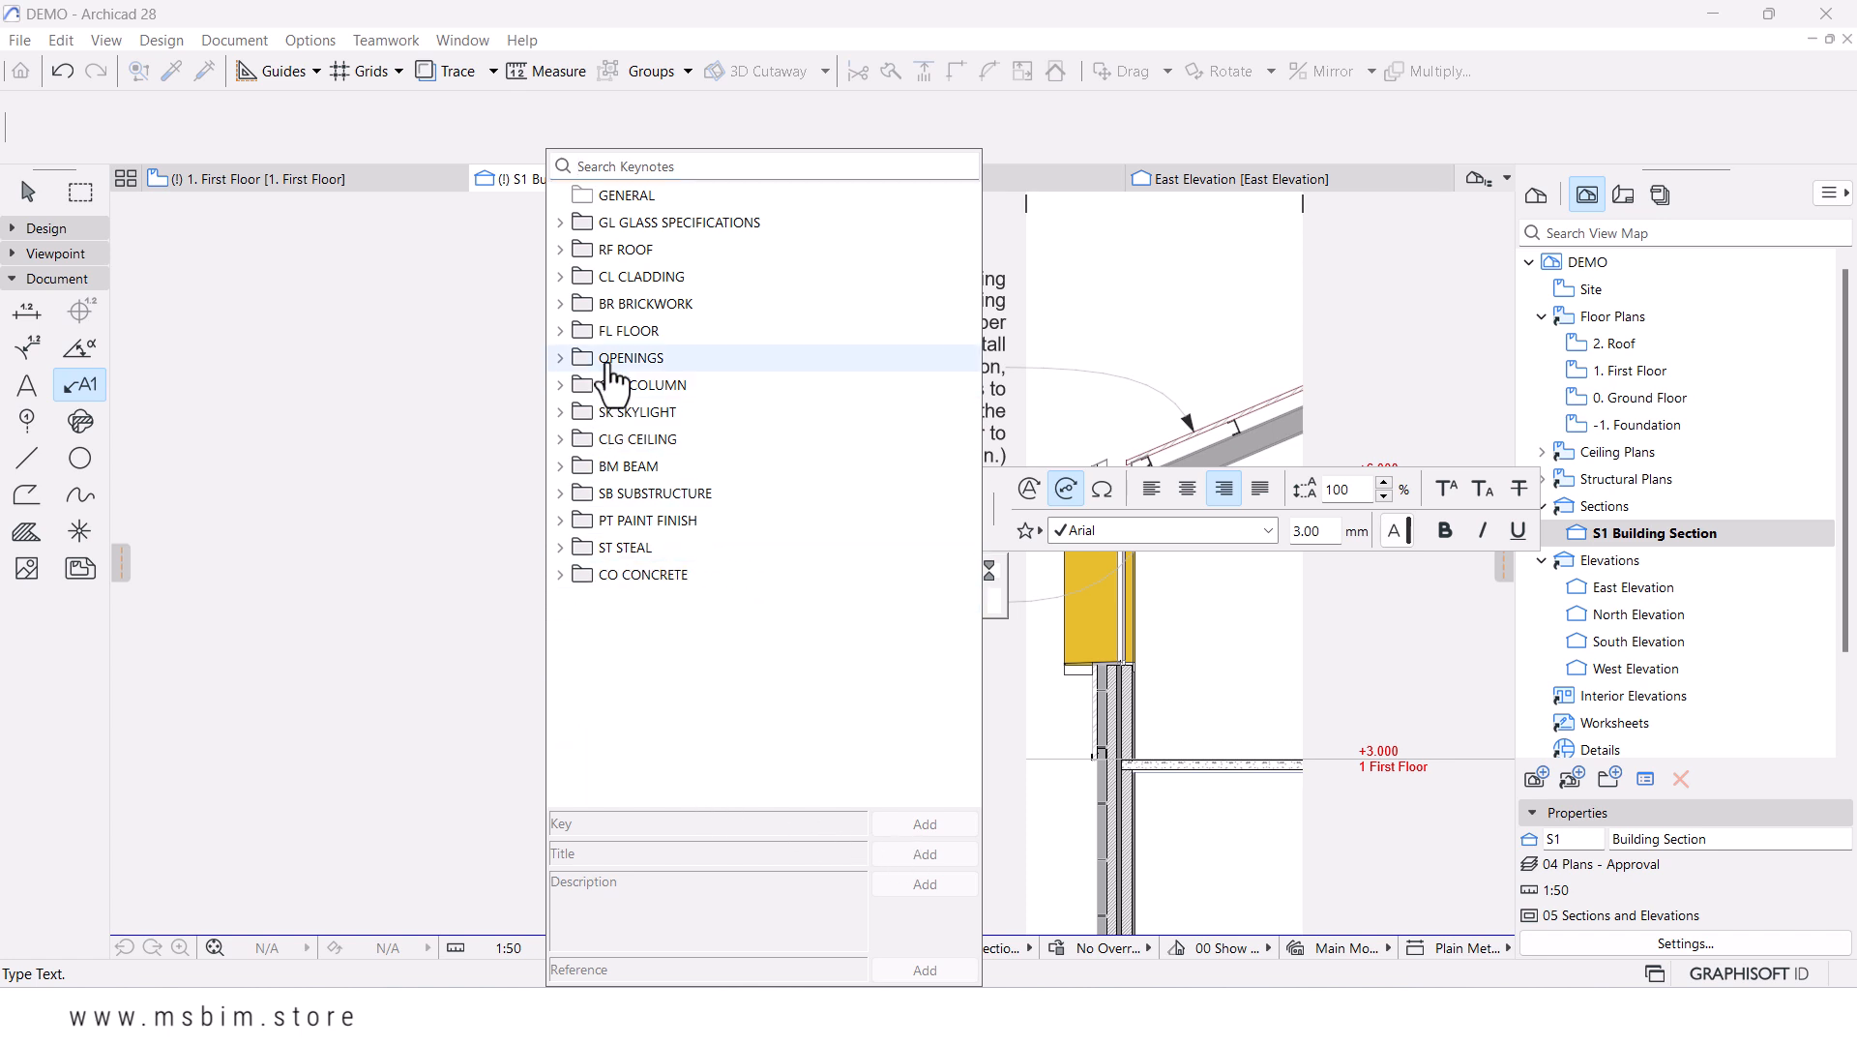
left_click(561, 250)
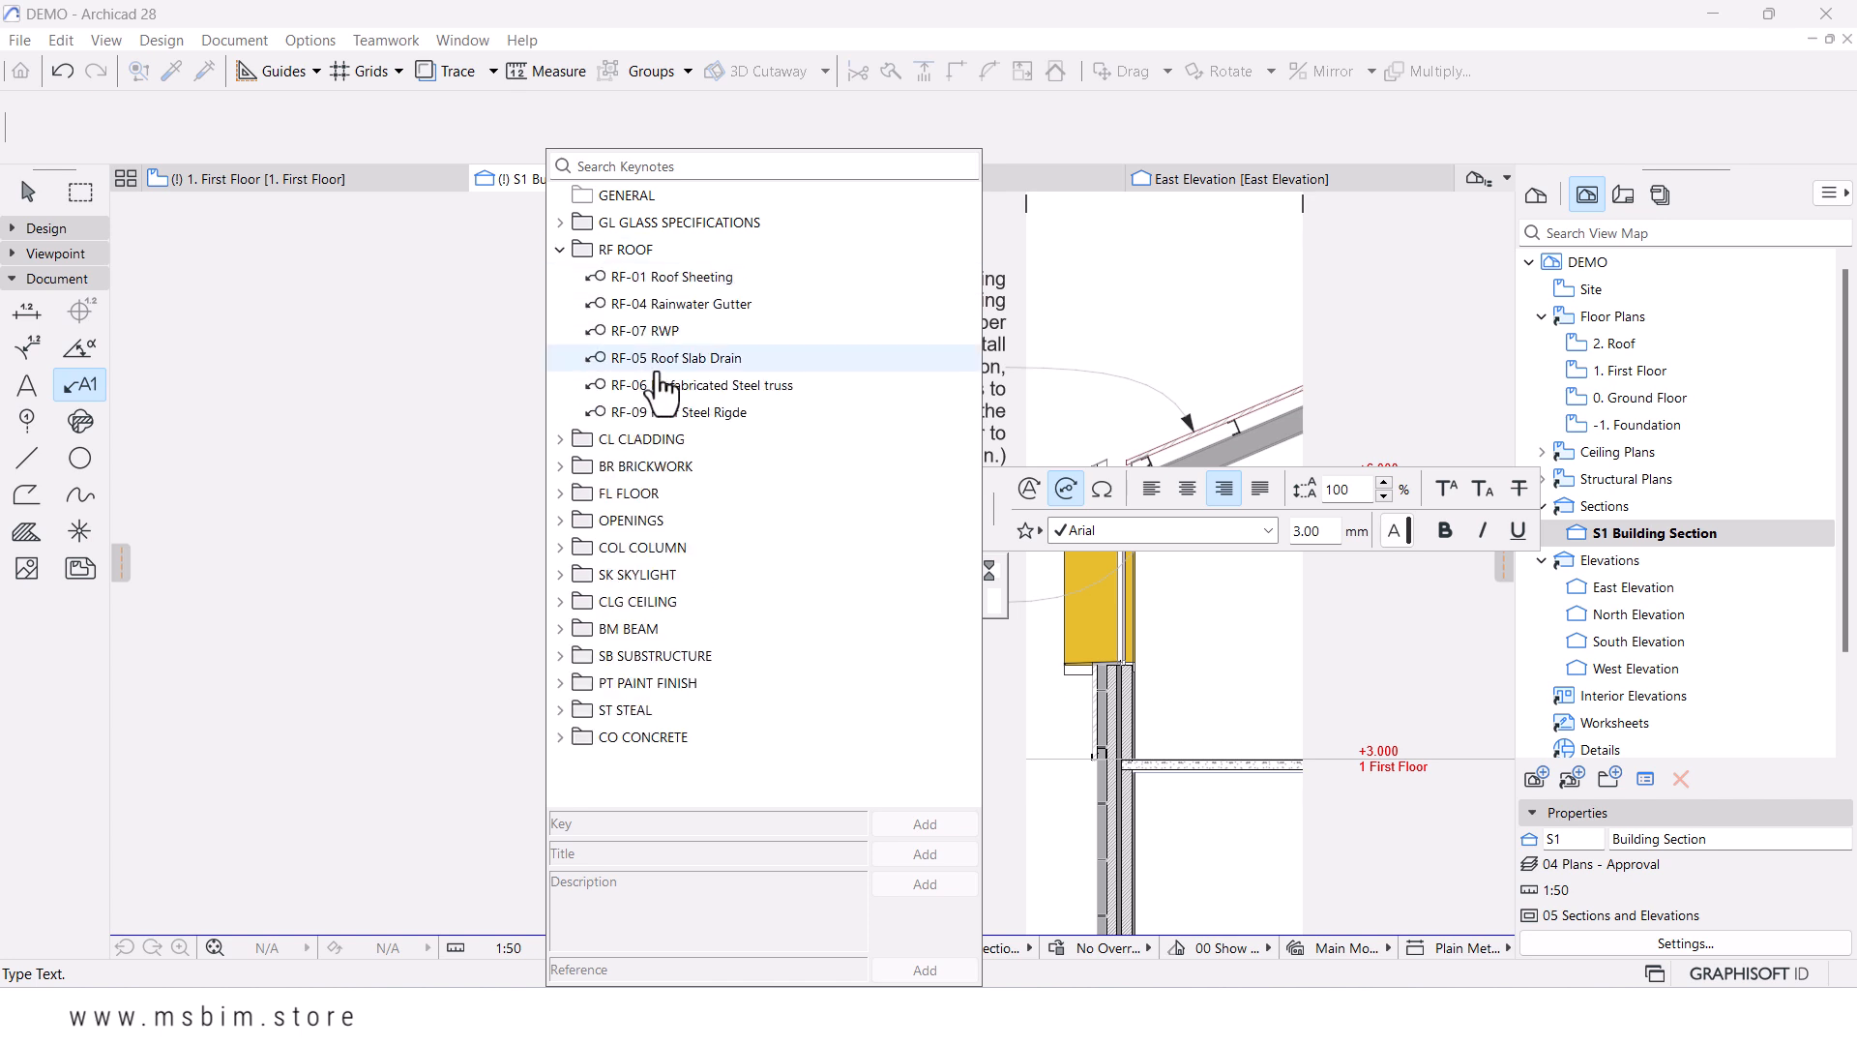
left_click(661, 387)
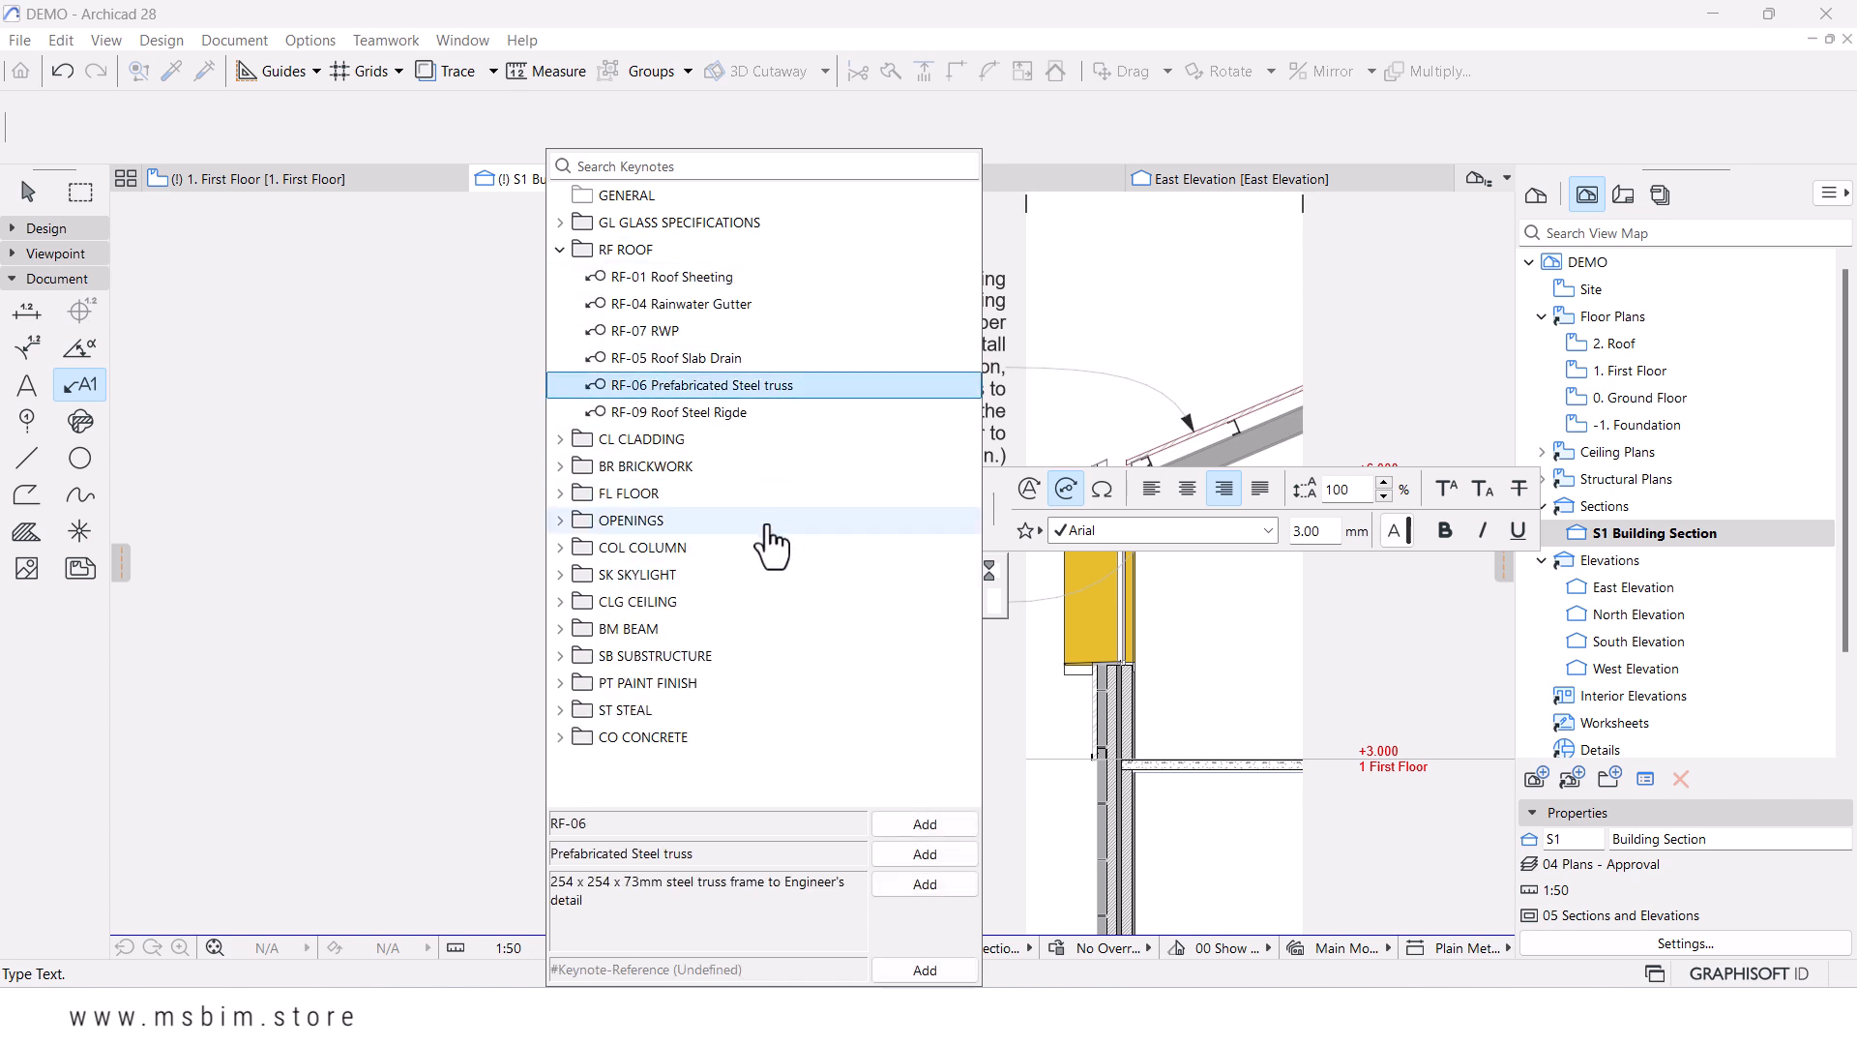
left_click(949, 857)
left_click(919, 885)
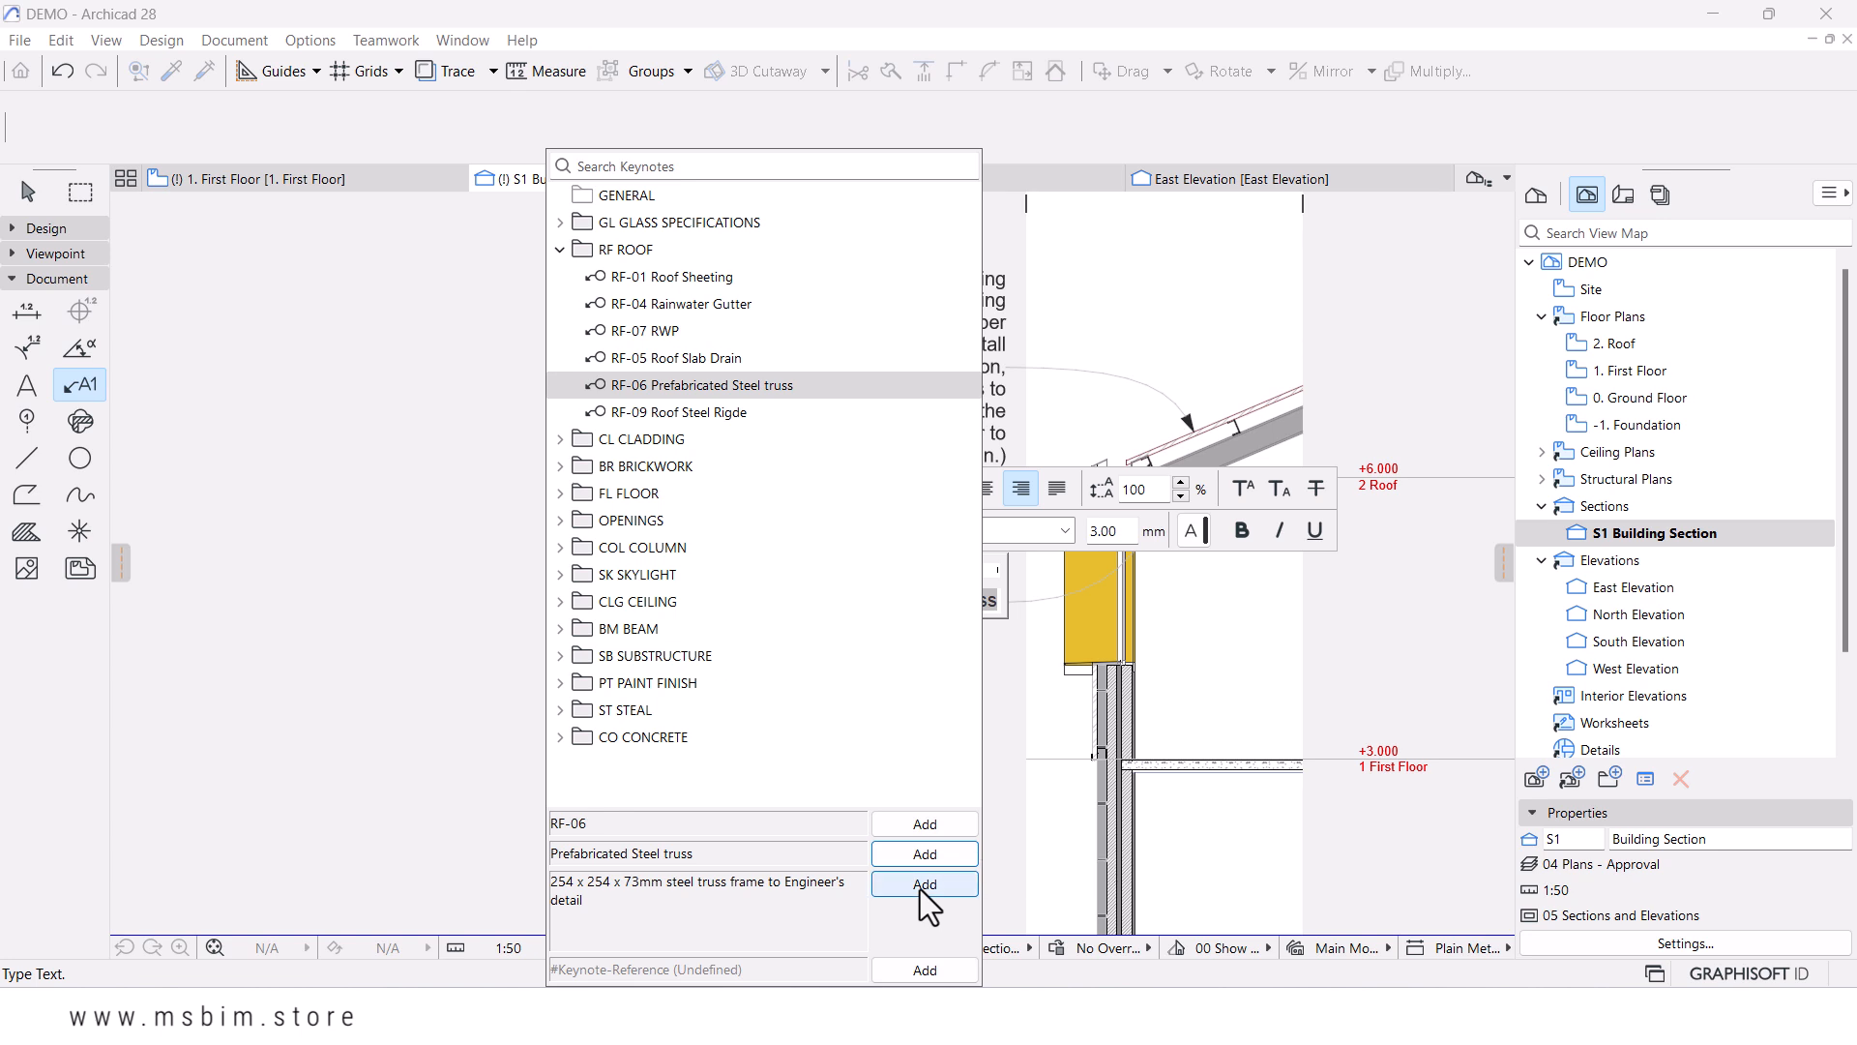
- Put the truss label's description on its own line below the title Prefabricated Steel truss and finish editing the text
left_click(419, 597)
left_click(574, 606)
left_click(521, 601)
left_click(526, 602)
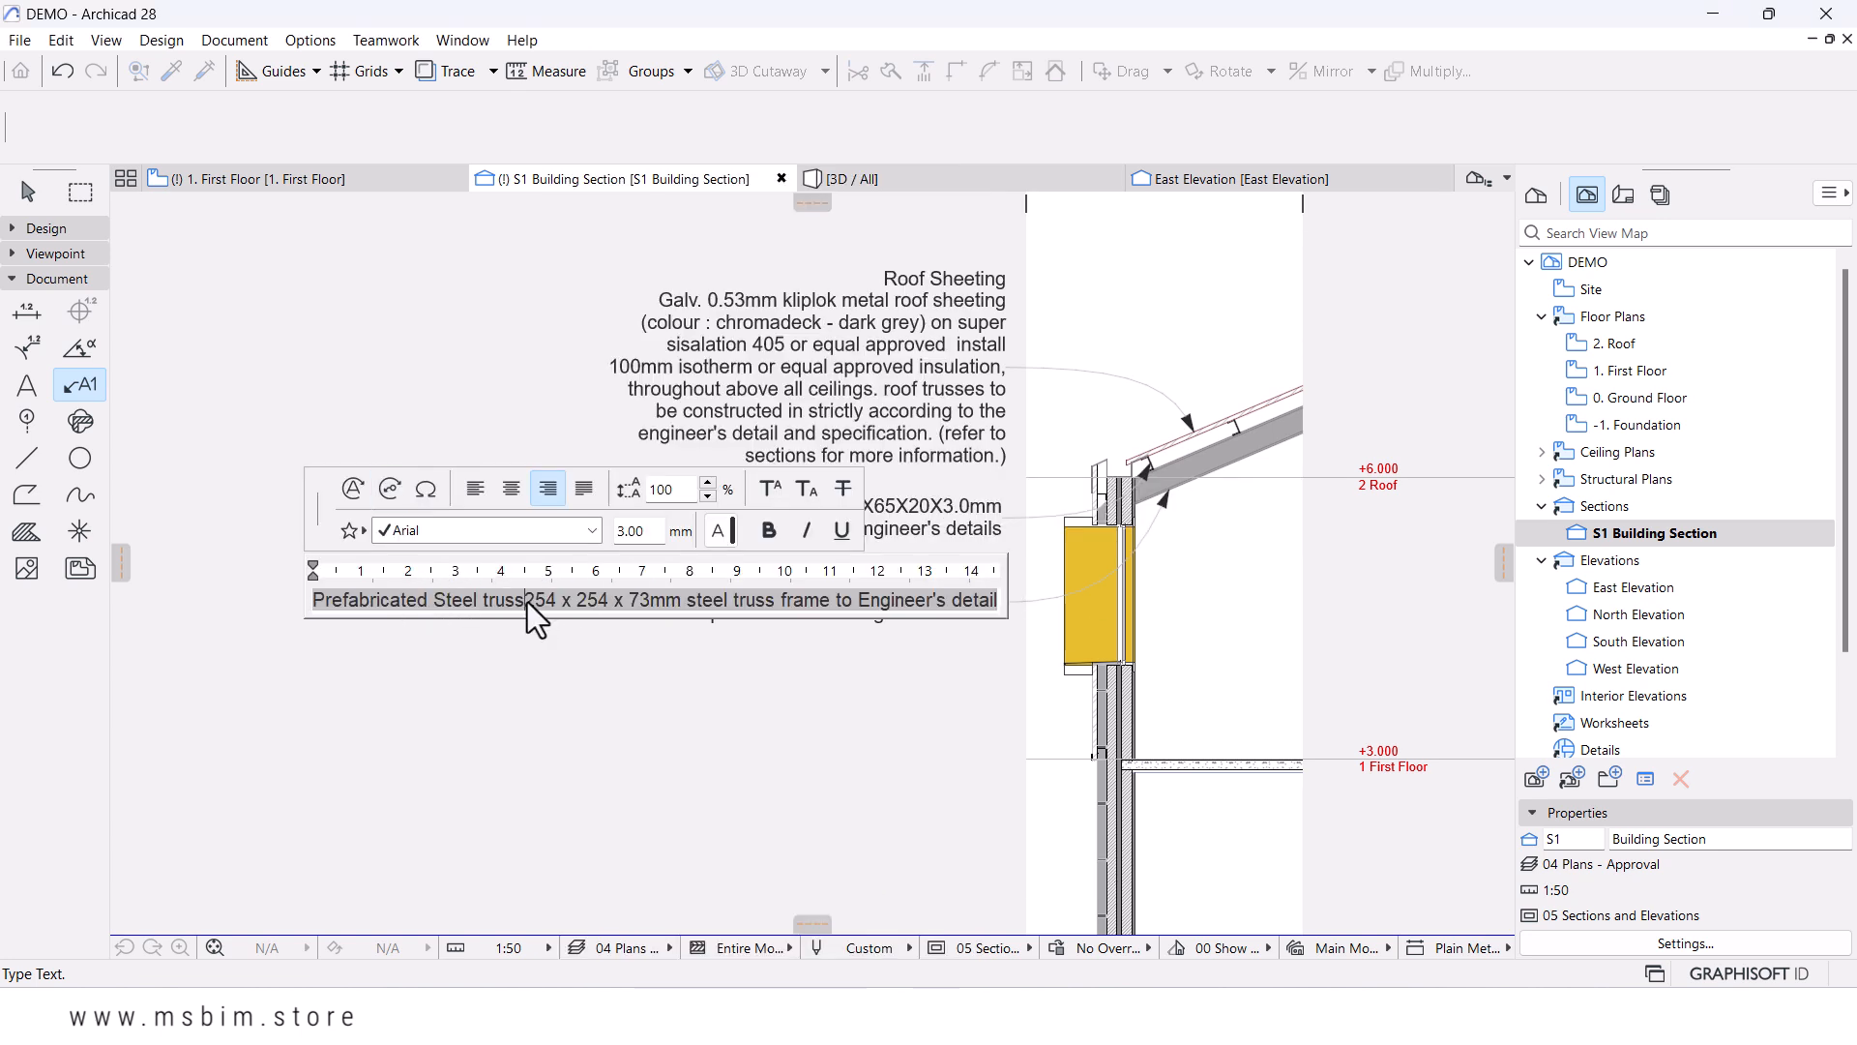
key("Return")
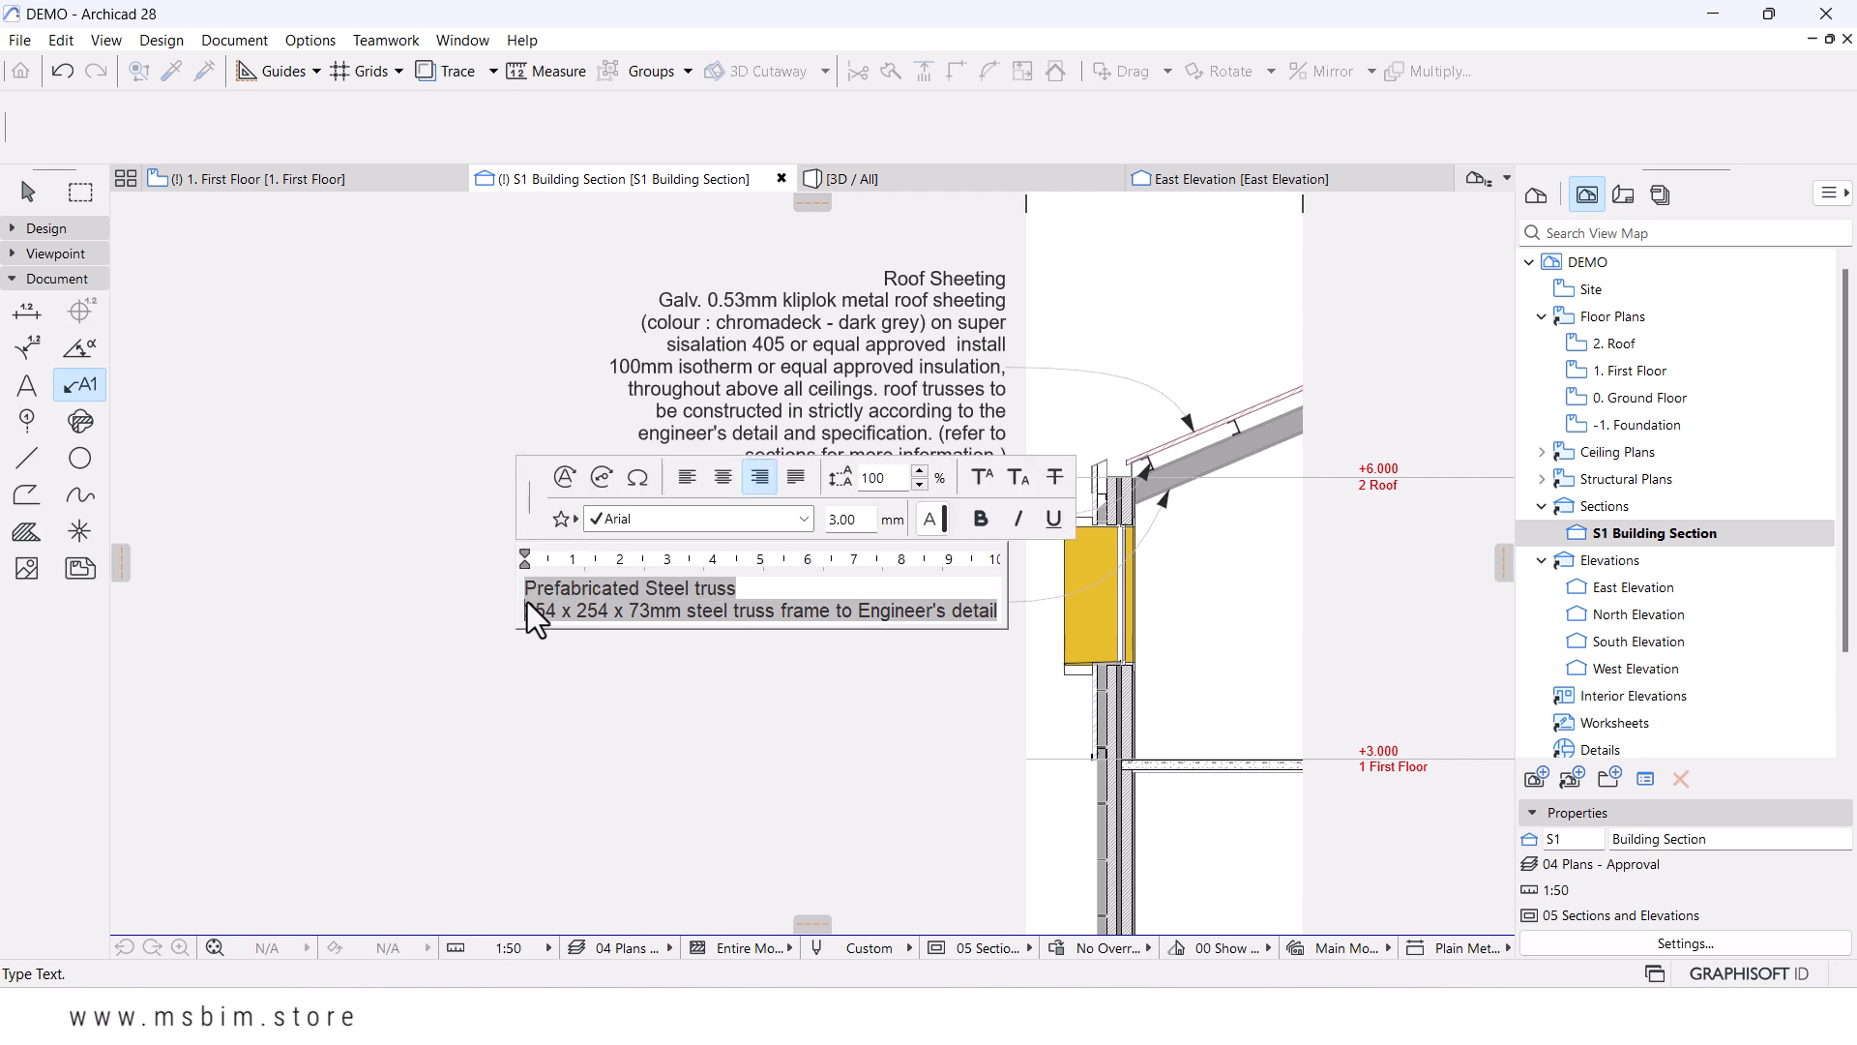
left_click(638, 691)
- Pick up the Prefabricated Steel truss label's settings and attach a new label to the lower outer edge of the upper-floor window
scroll(996, 566, "down", 3)
scroll(1006, 537, "up", 2)
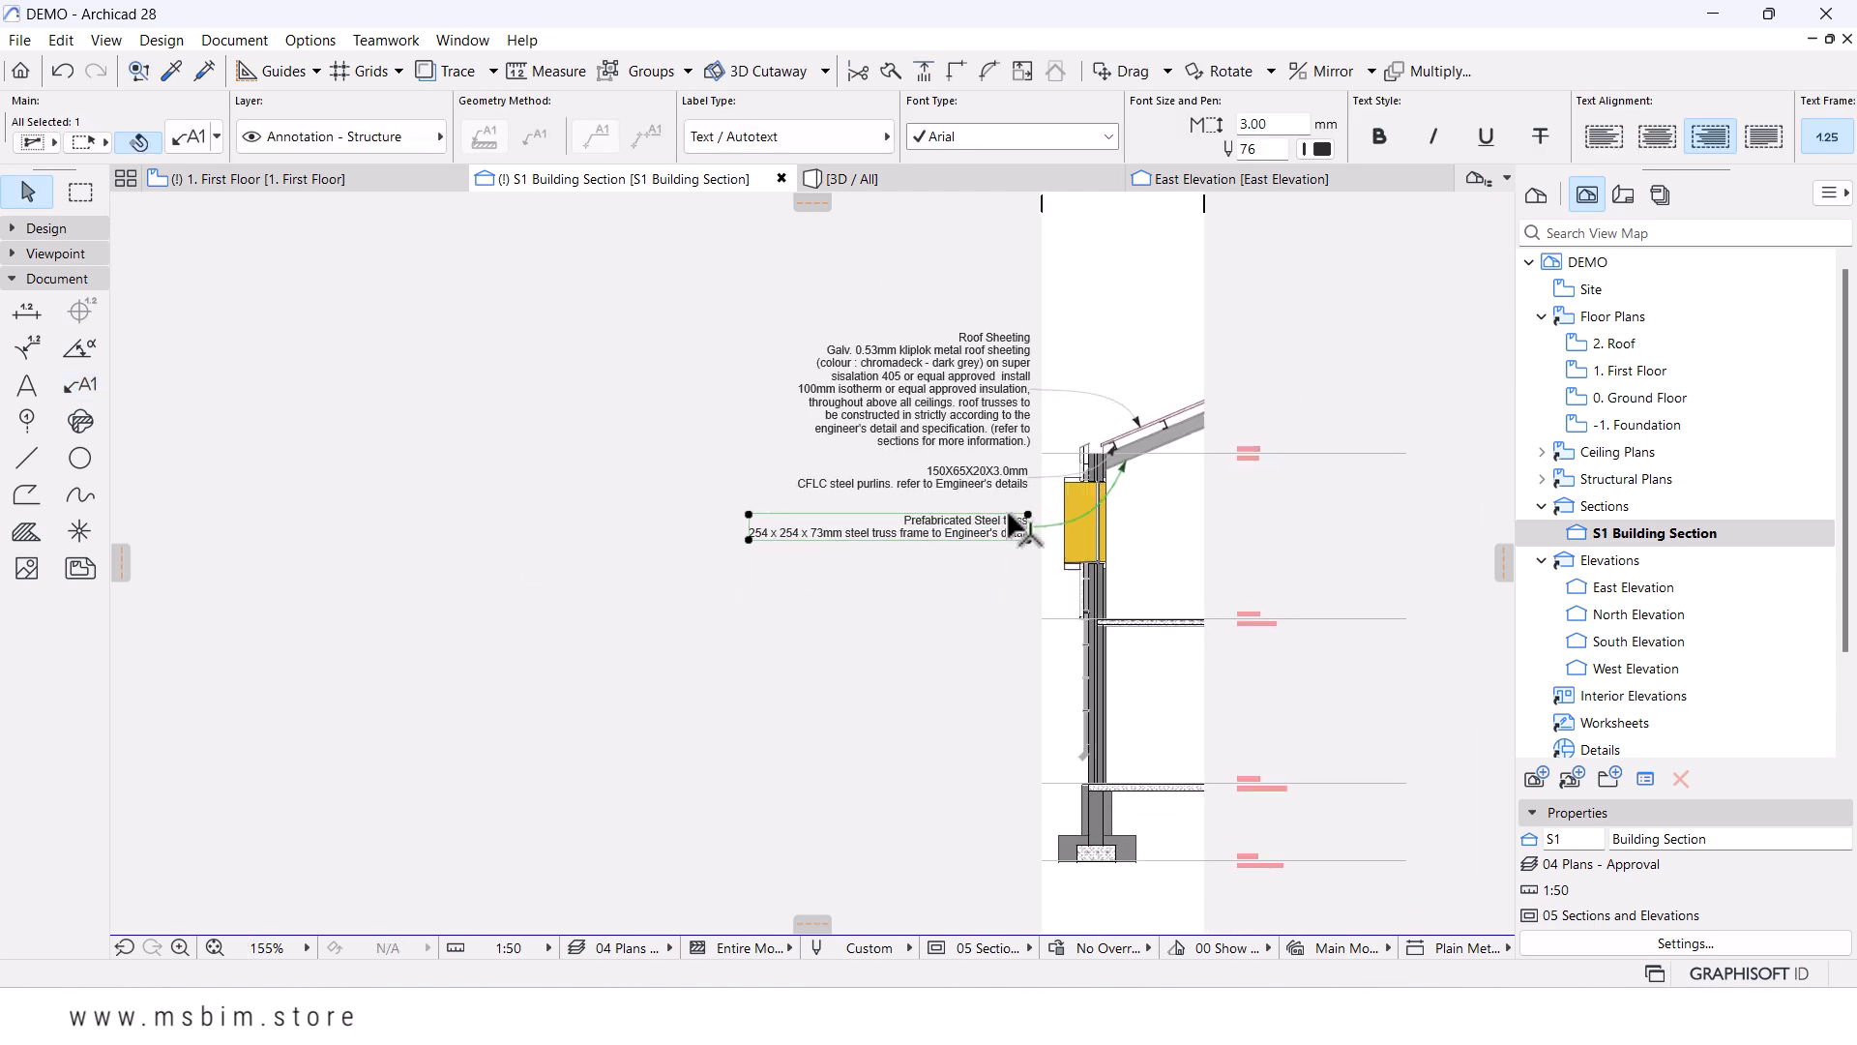
key("Escape")
left_click(1007, 528, "alt")
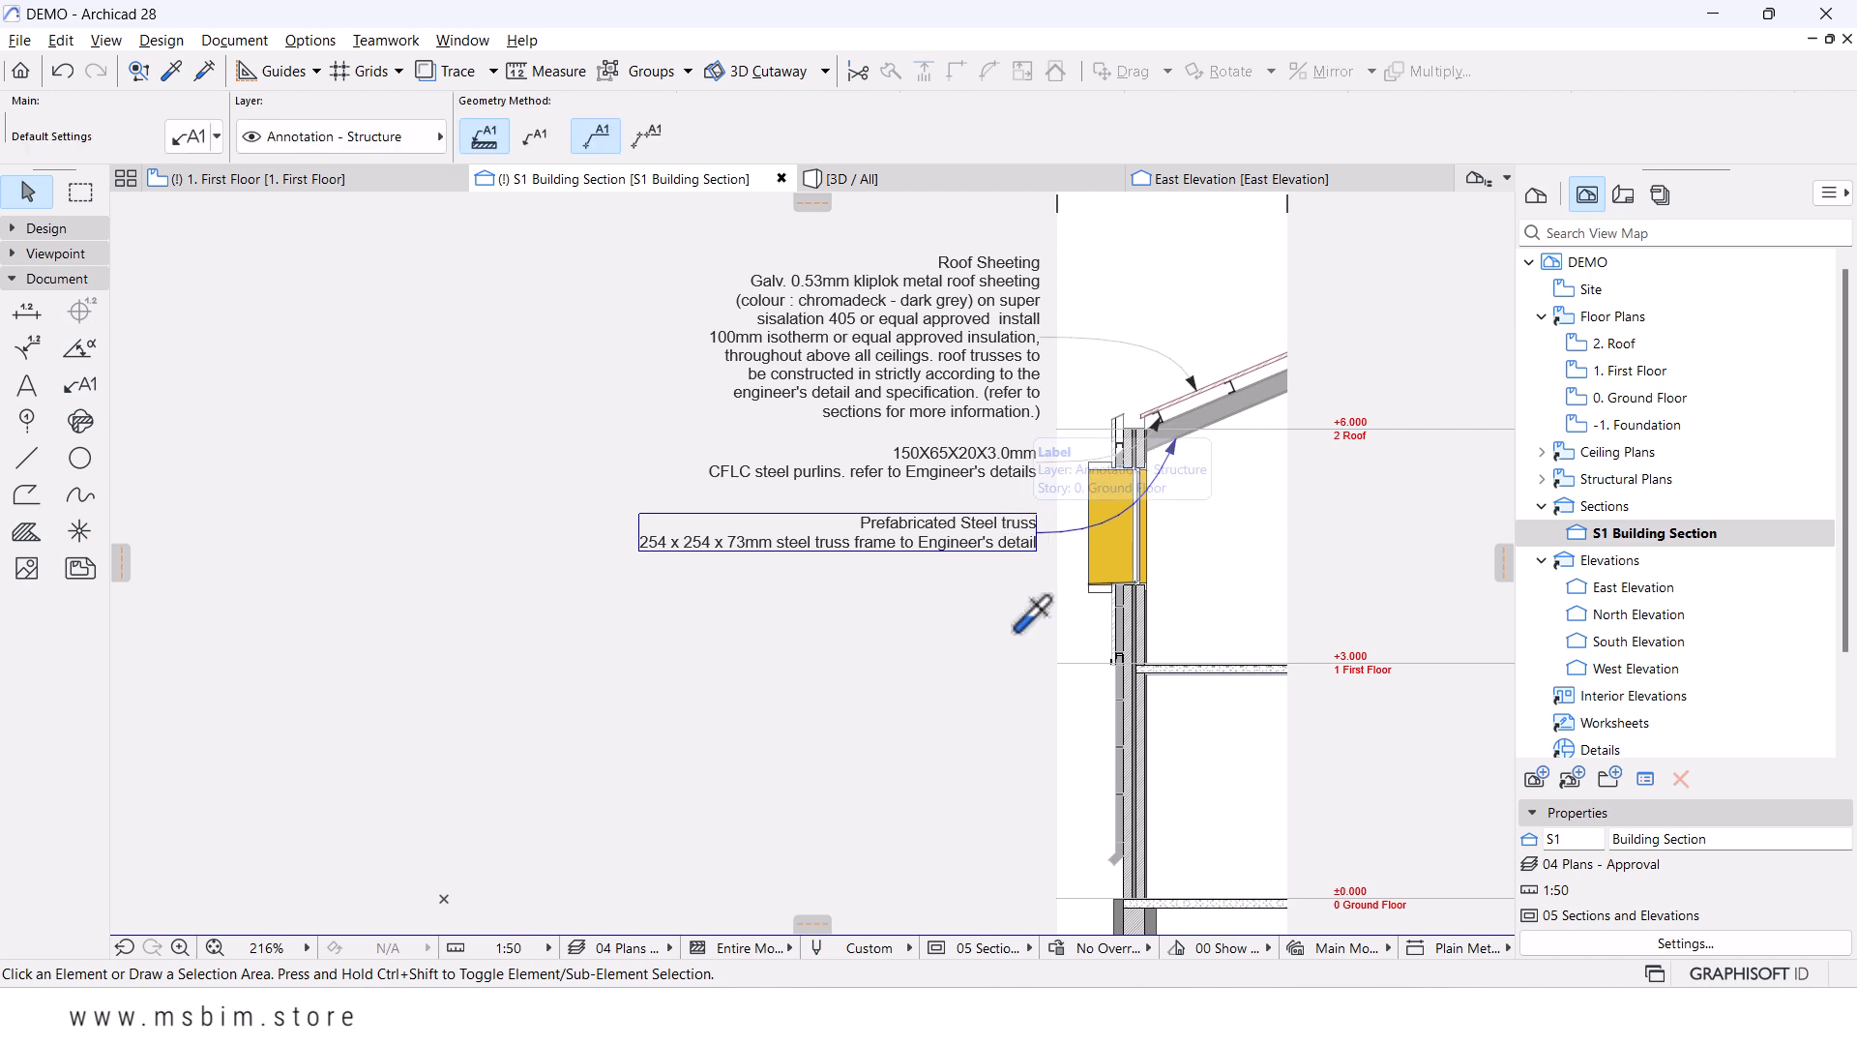
scroll(1032, 618, "up", 1)
scroll(1032, 618, "up", 1)
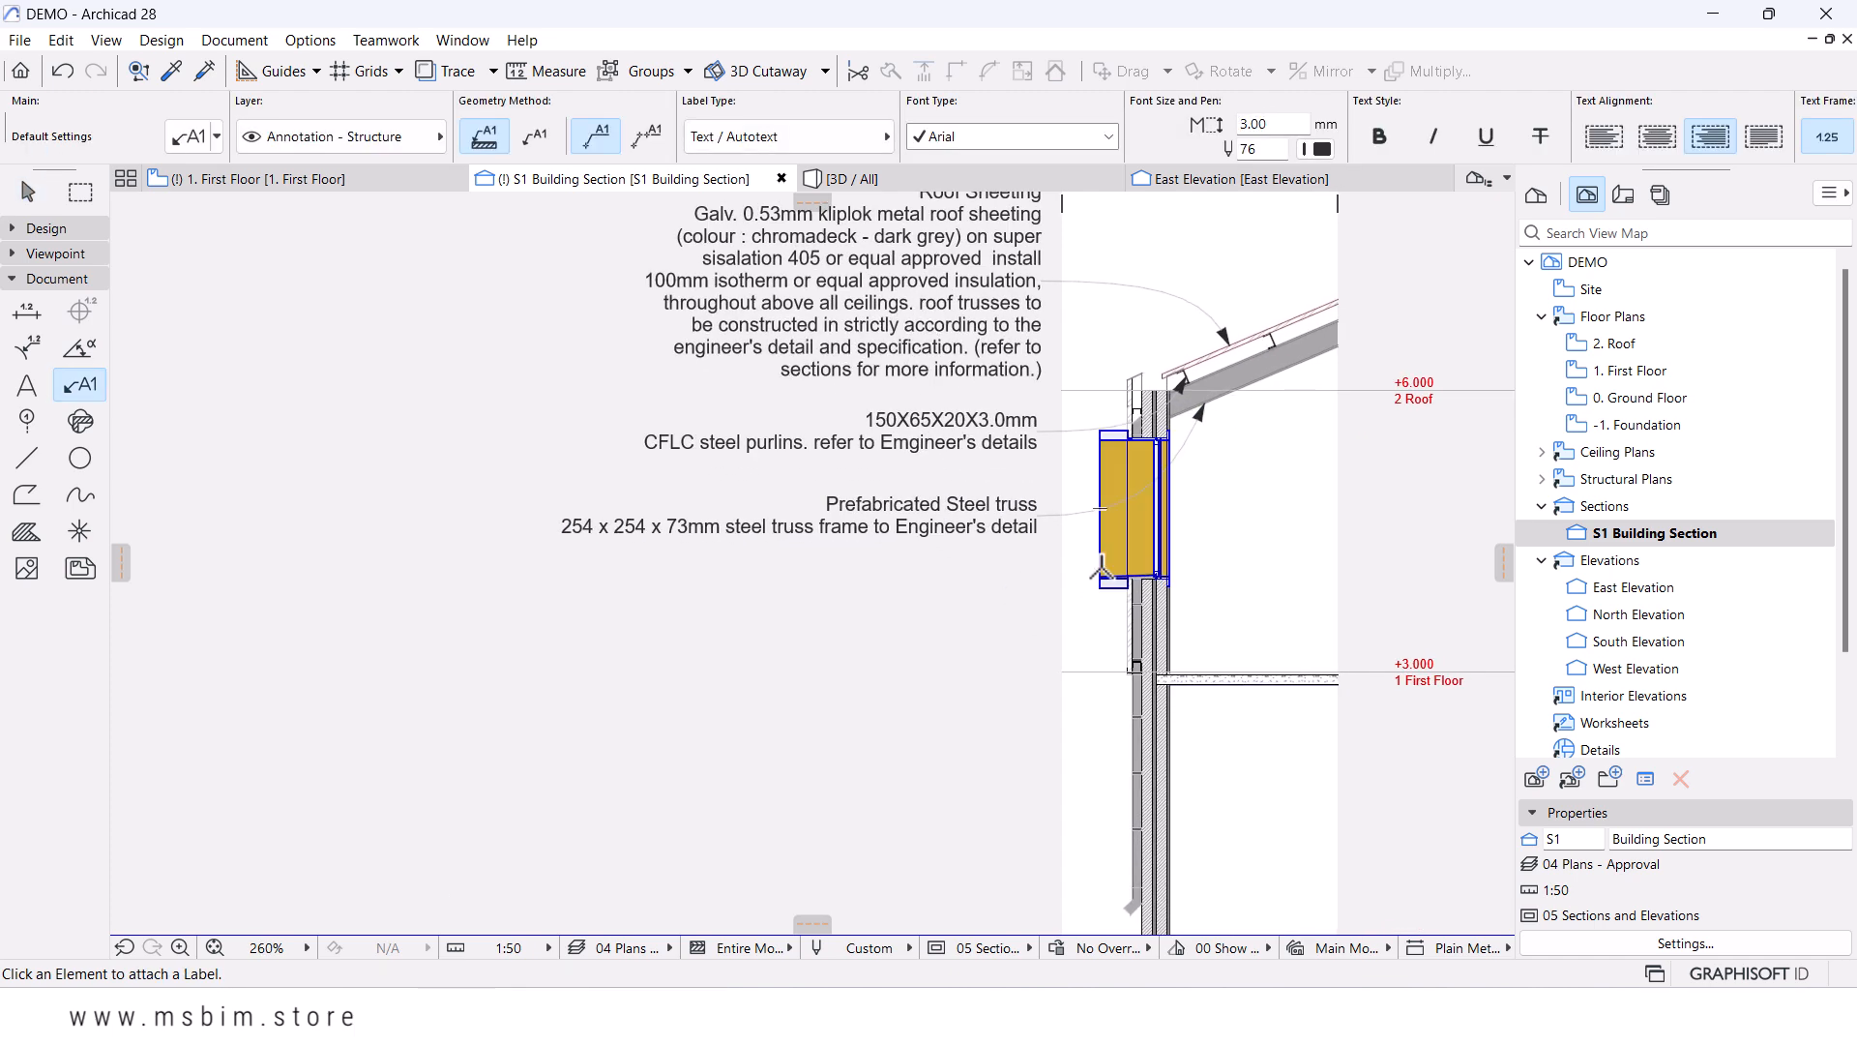
left_click(1099, 569)
key("Escape")
left_click(1070, 494)
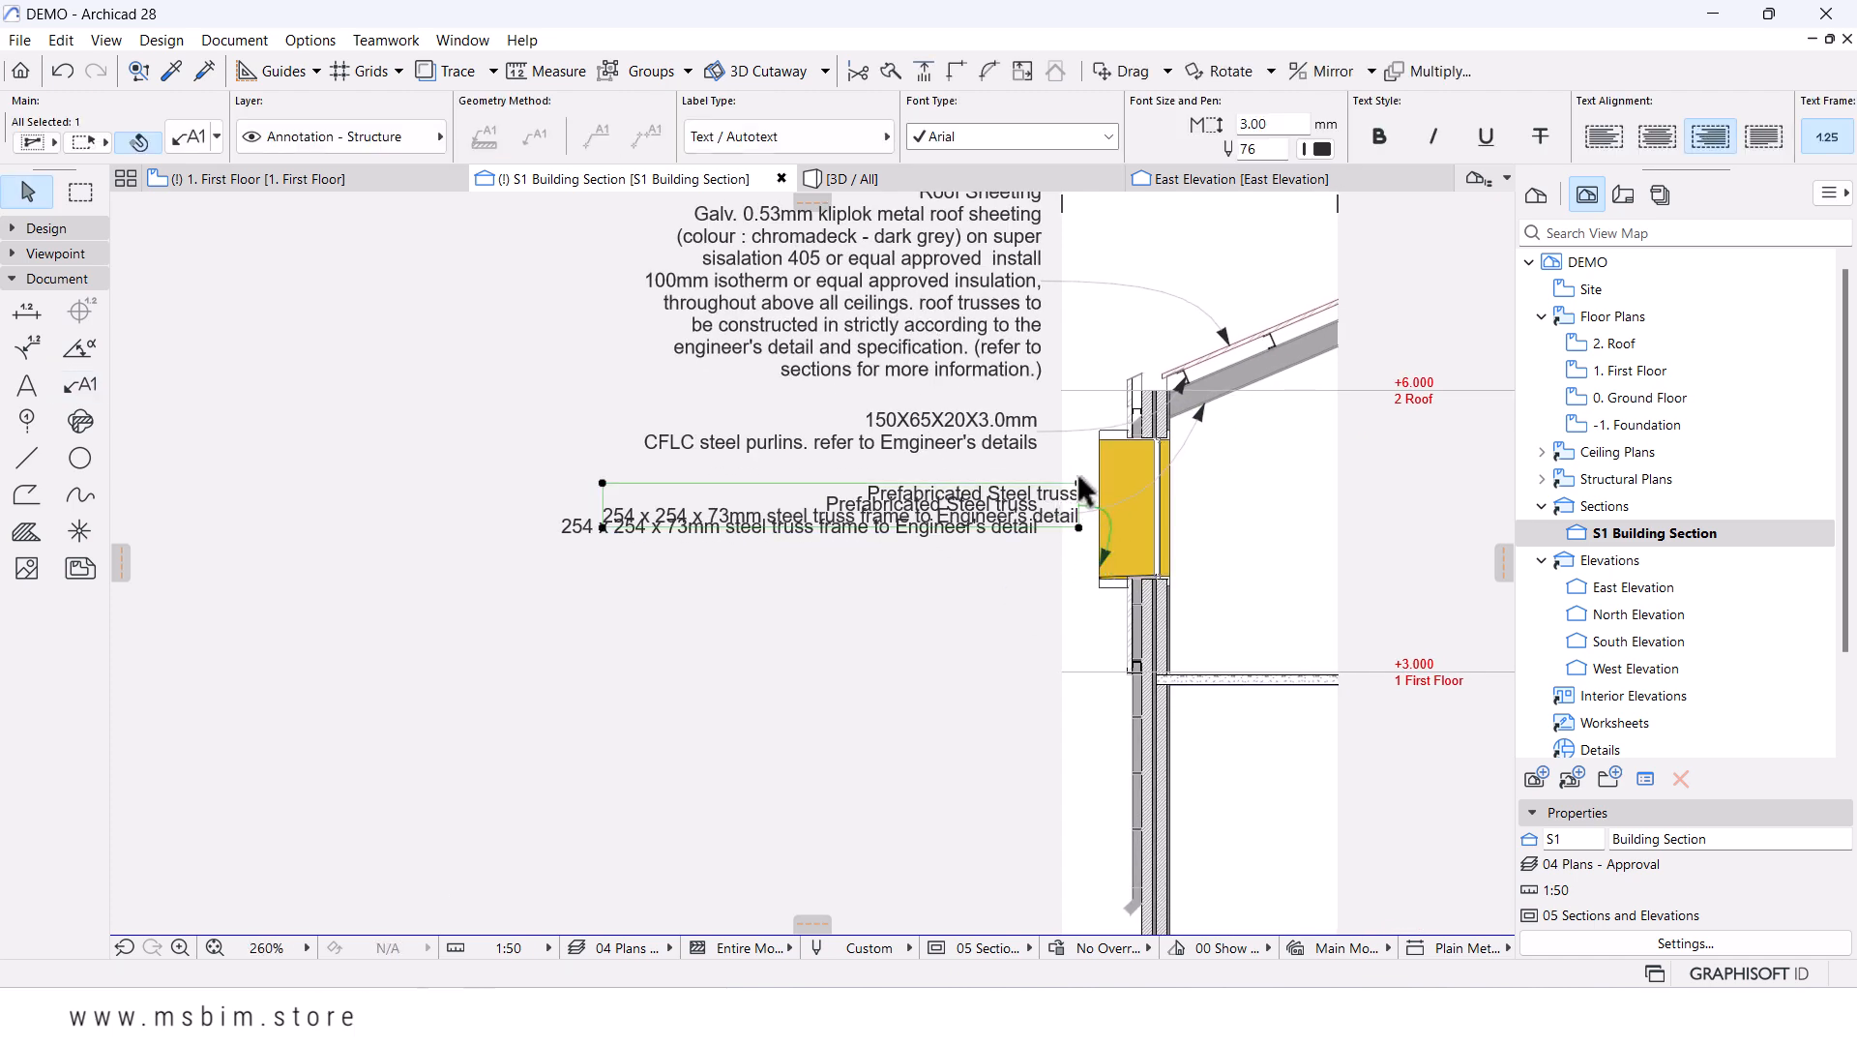
- Move the window label's text block below the Prefabricated Steel truss label and align its edge with that label
left_click(1077, 482)
left_click(1033, 576)
left_click(1033, 597)
left_click(1037, 522, "shift")
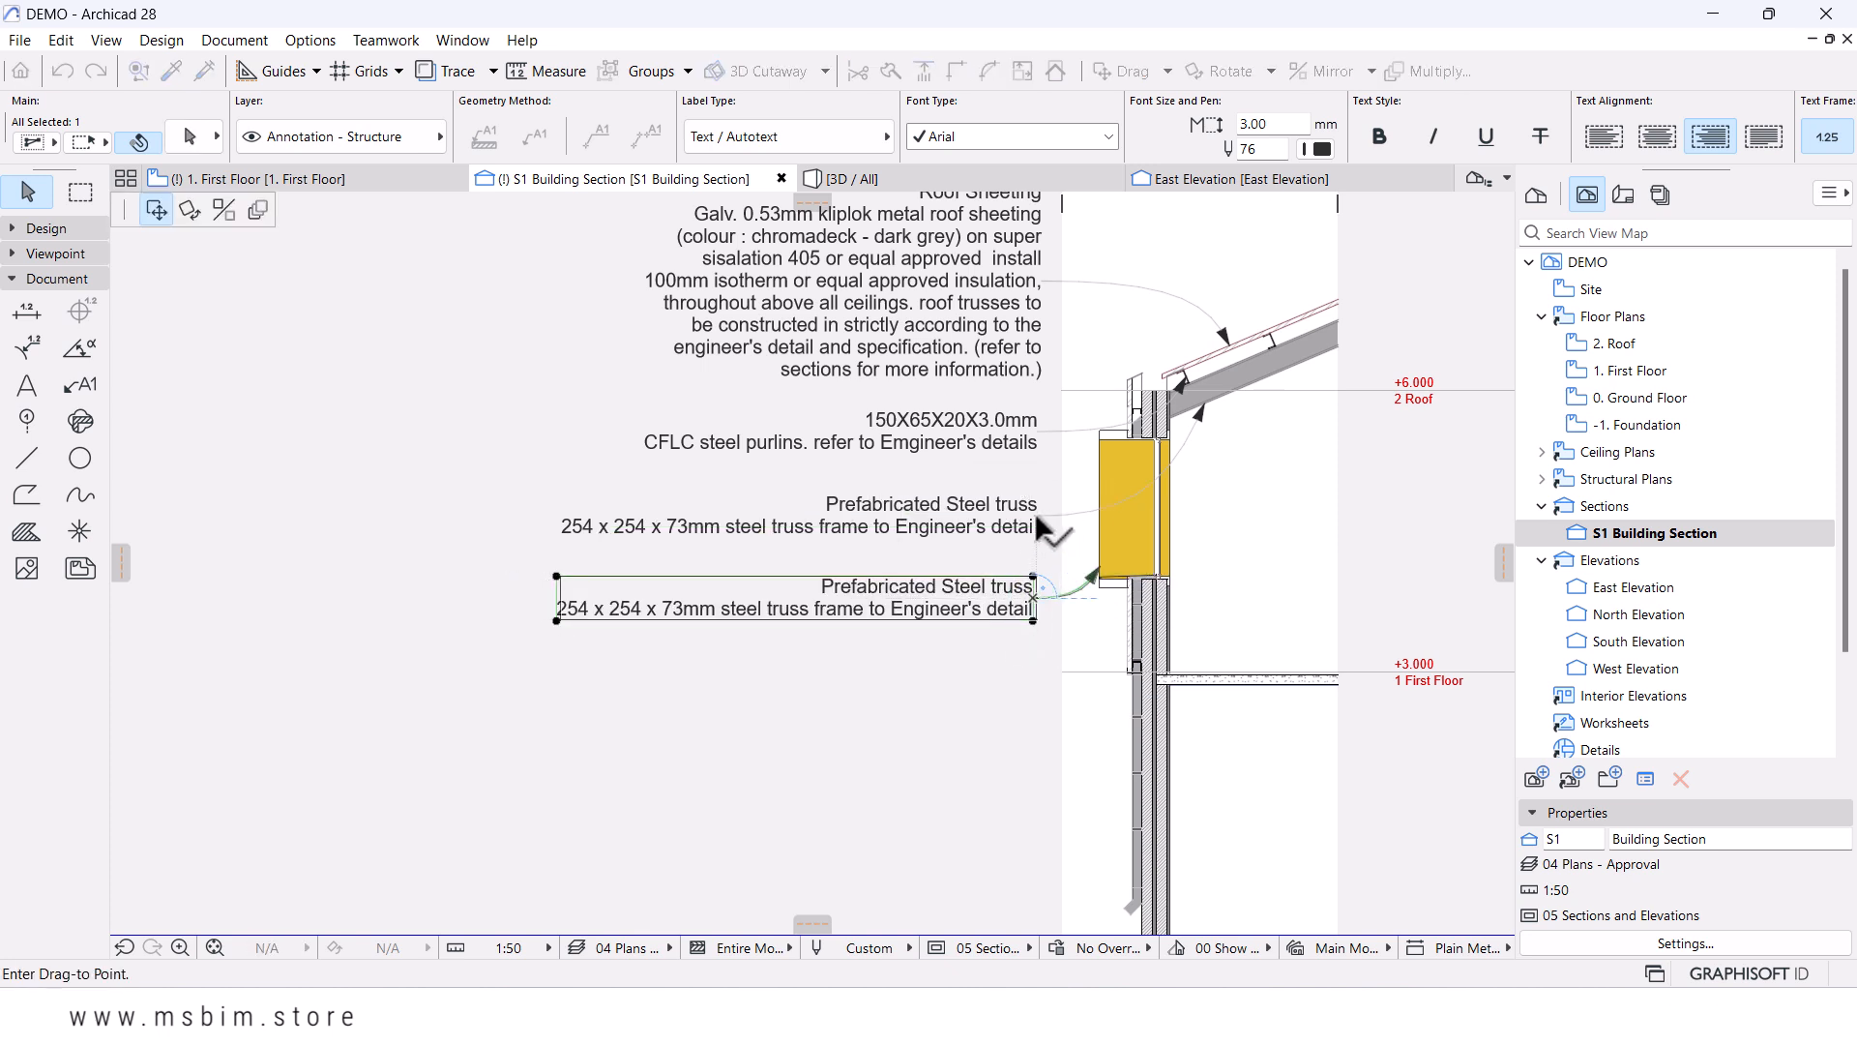
middle_click_drag(1017, 579, 1024, 619)
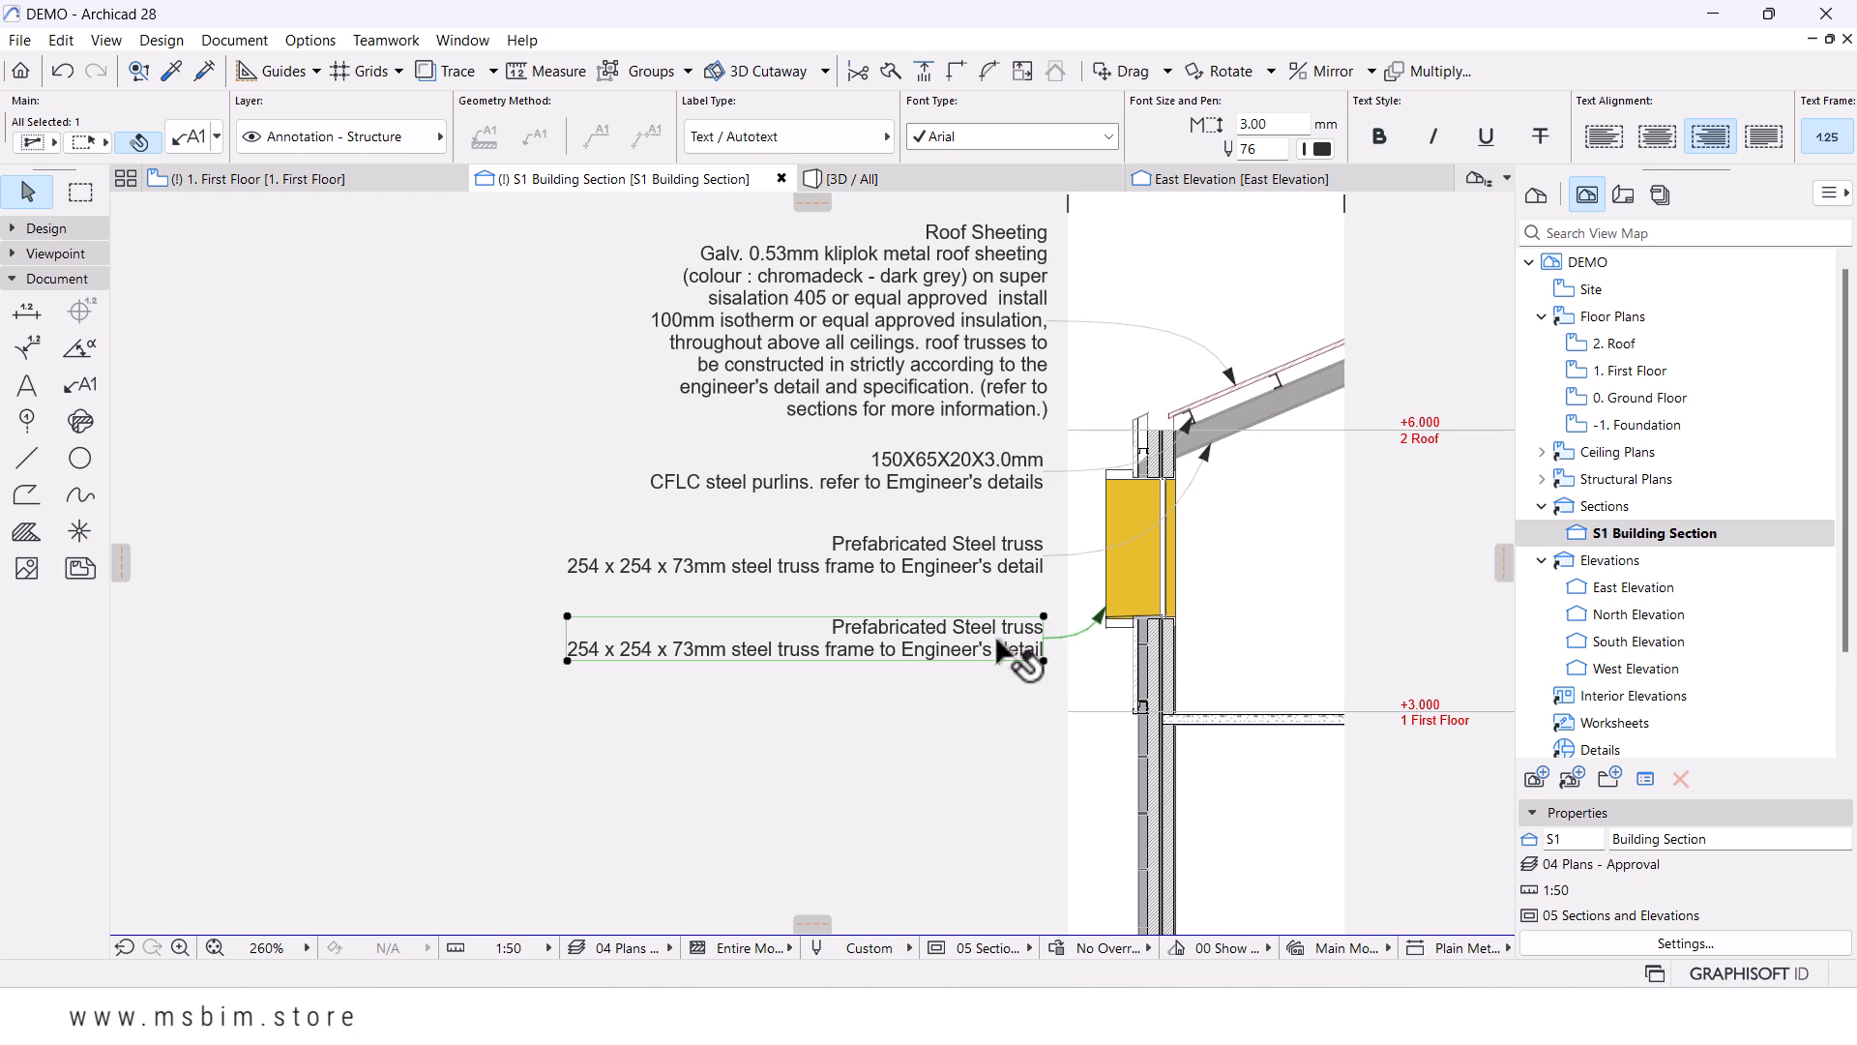
- Clear the copied truss title and description from the window label's text
double_click(1023, 650)
key("BackSpace")
key("BackSpace")
key("BackSpace")
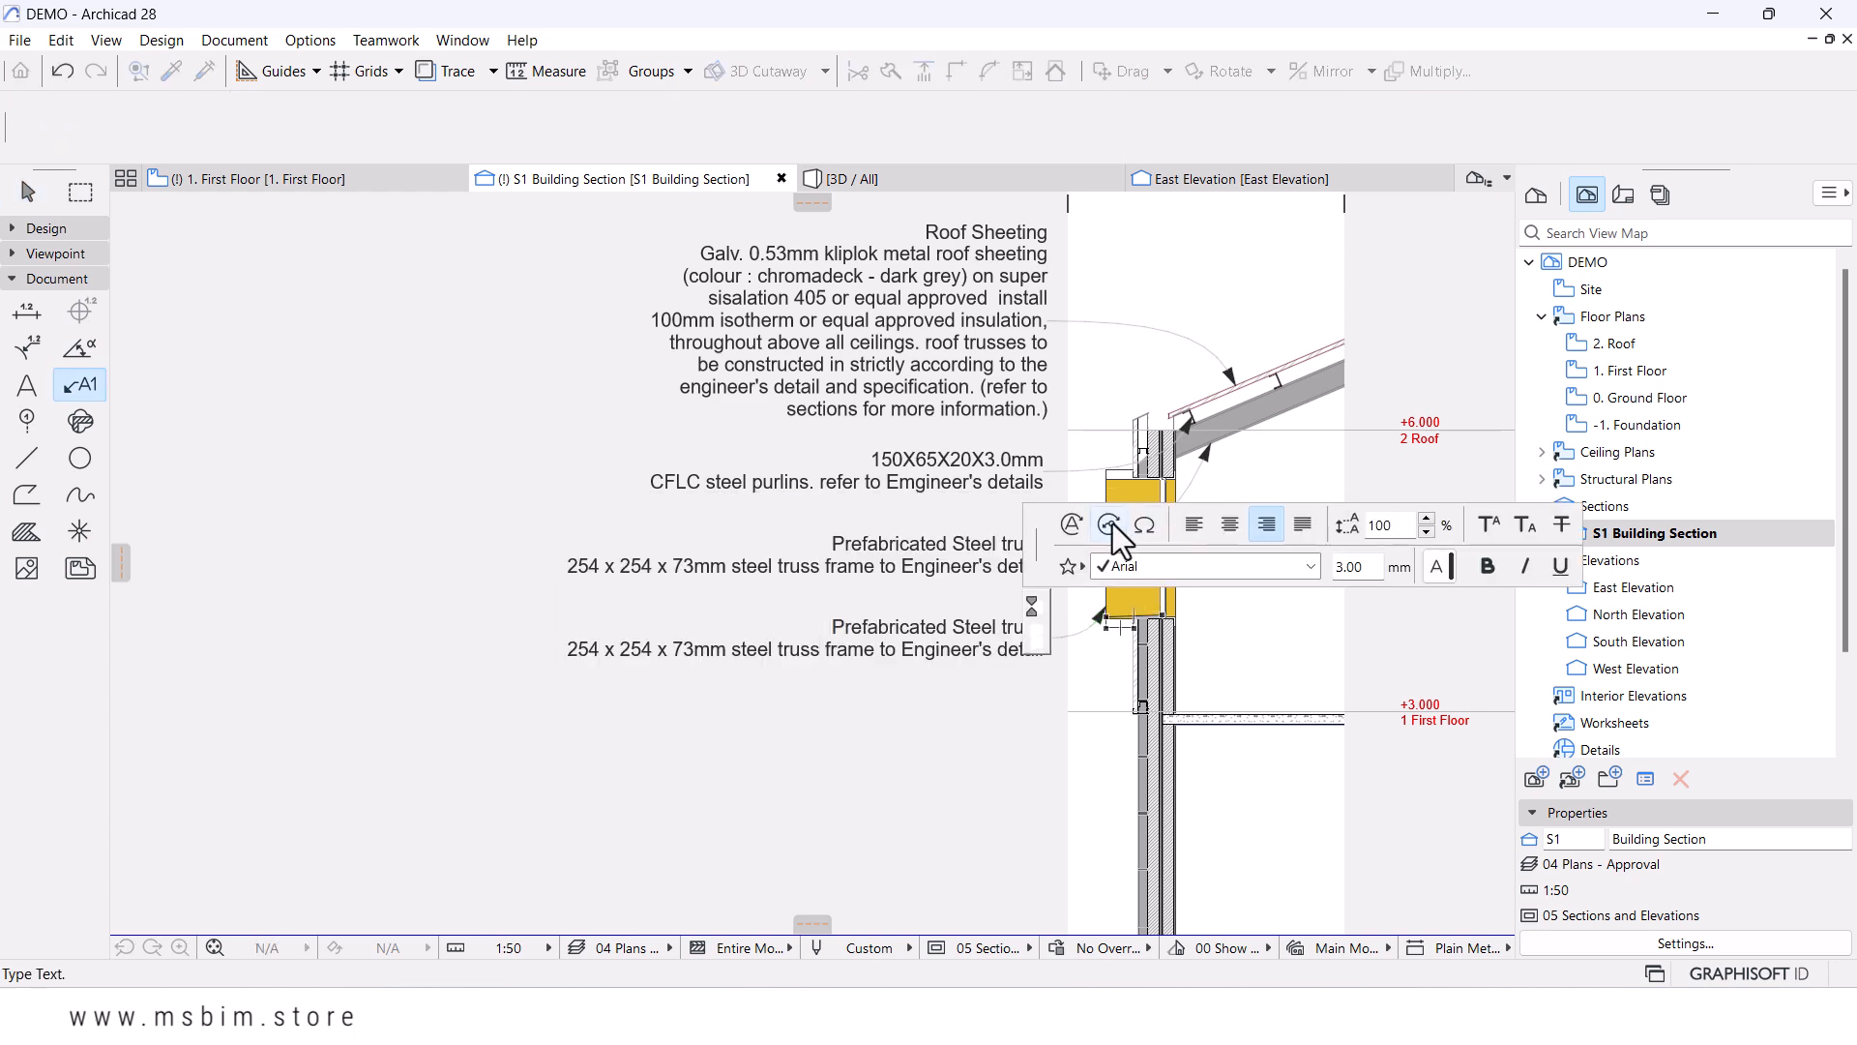
- Insert the title and description autotexts of keynote CL-04 Windows from the OPENINGS folder into the window label
left_click(1108, 524)
left_click(602, 303)
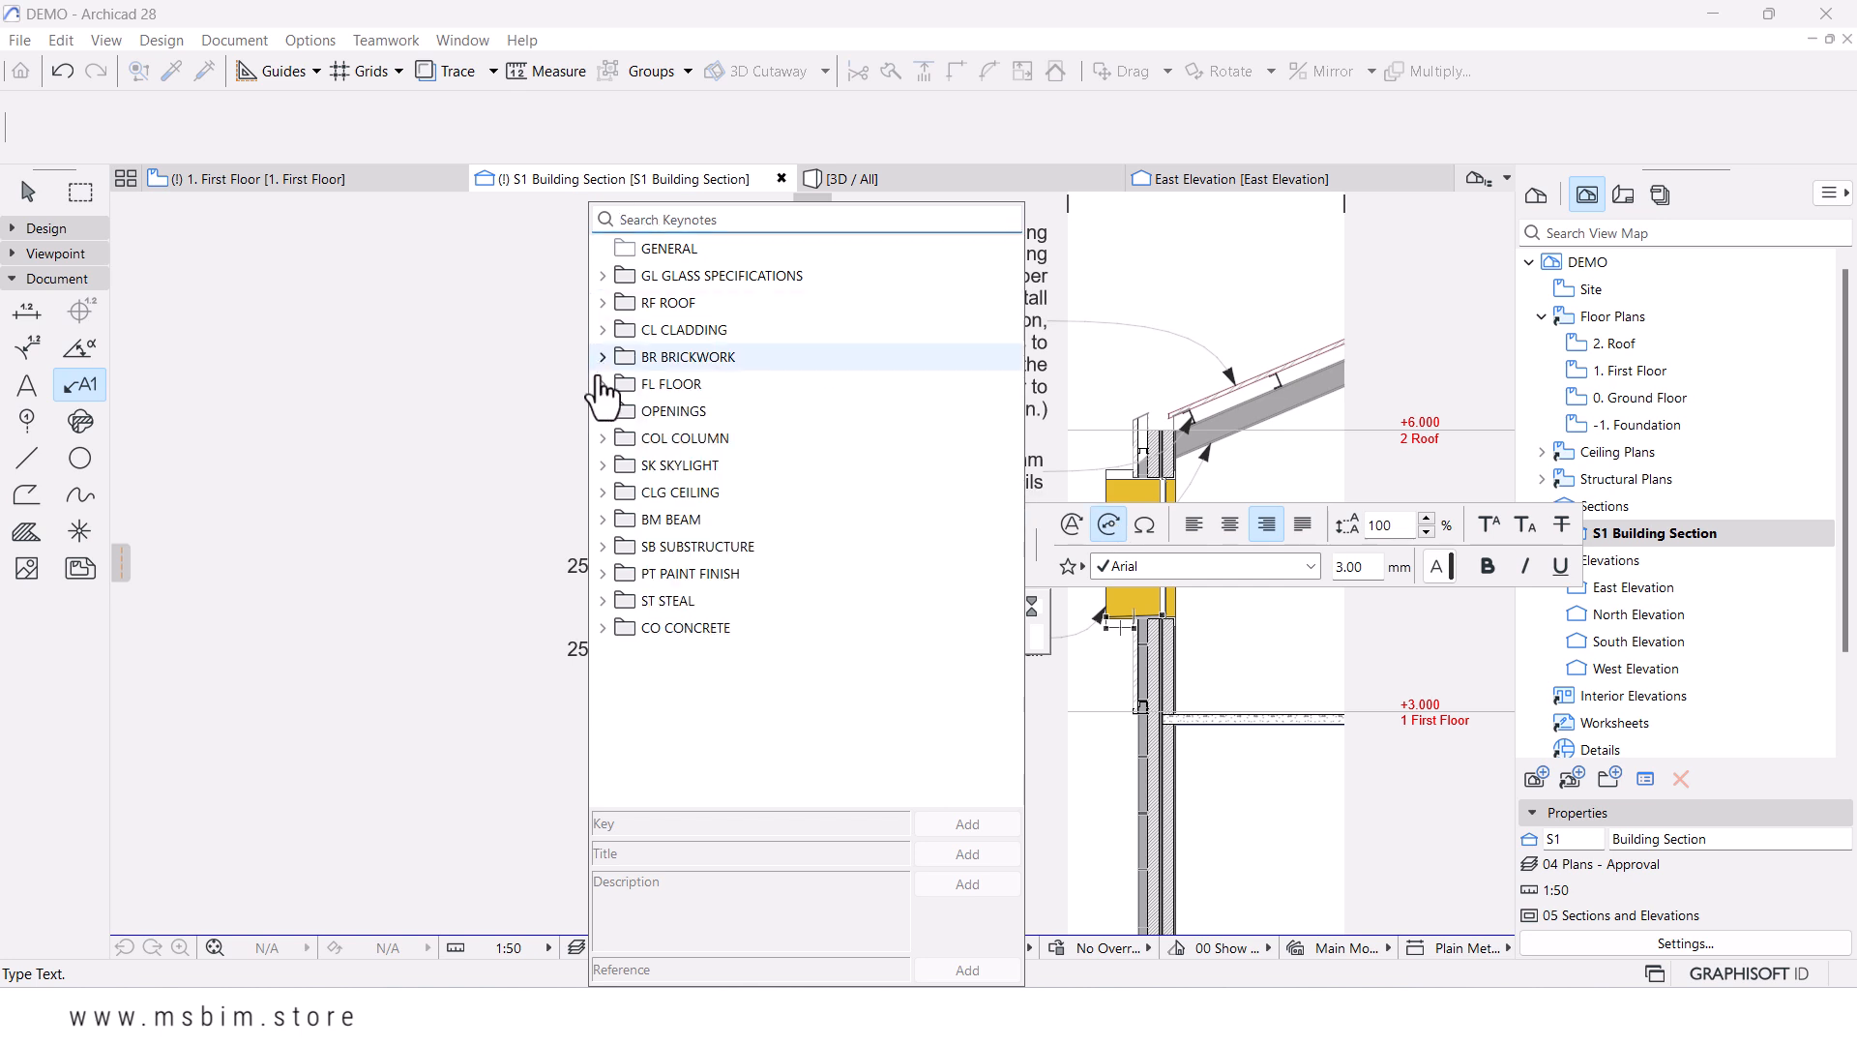
left_click(603, 412)
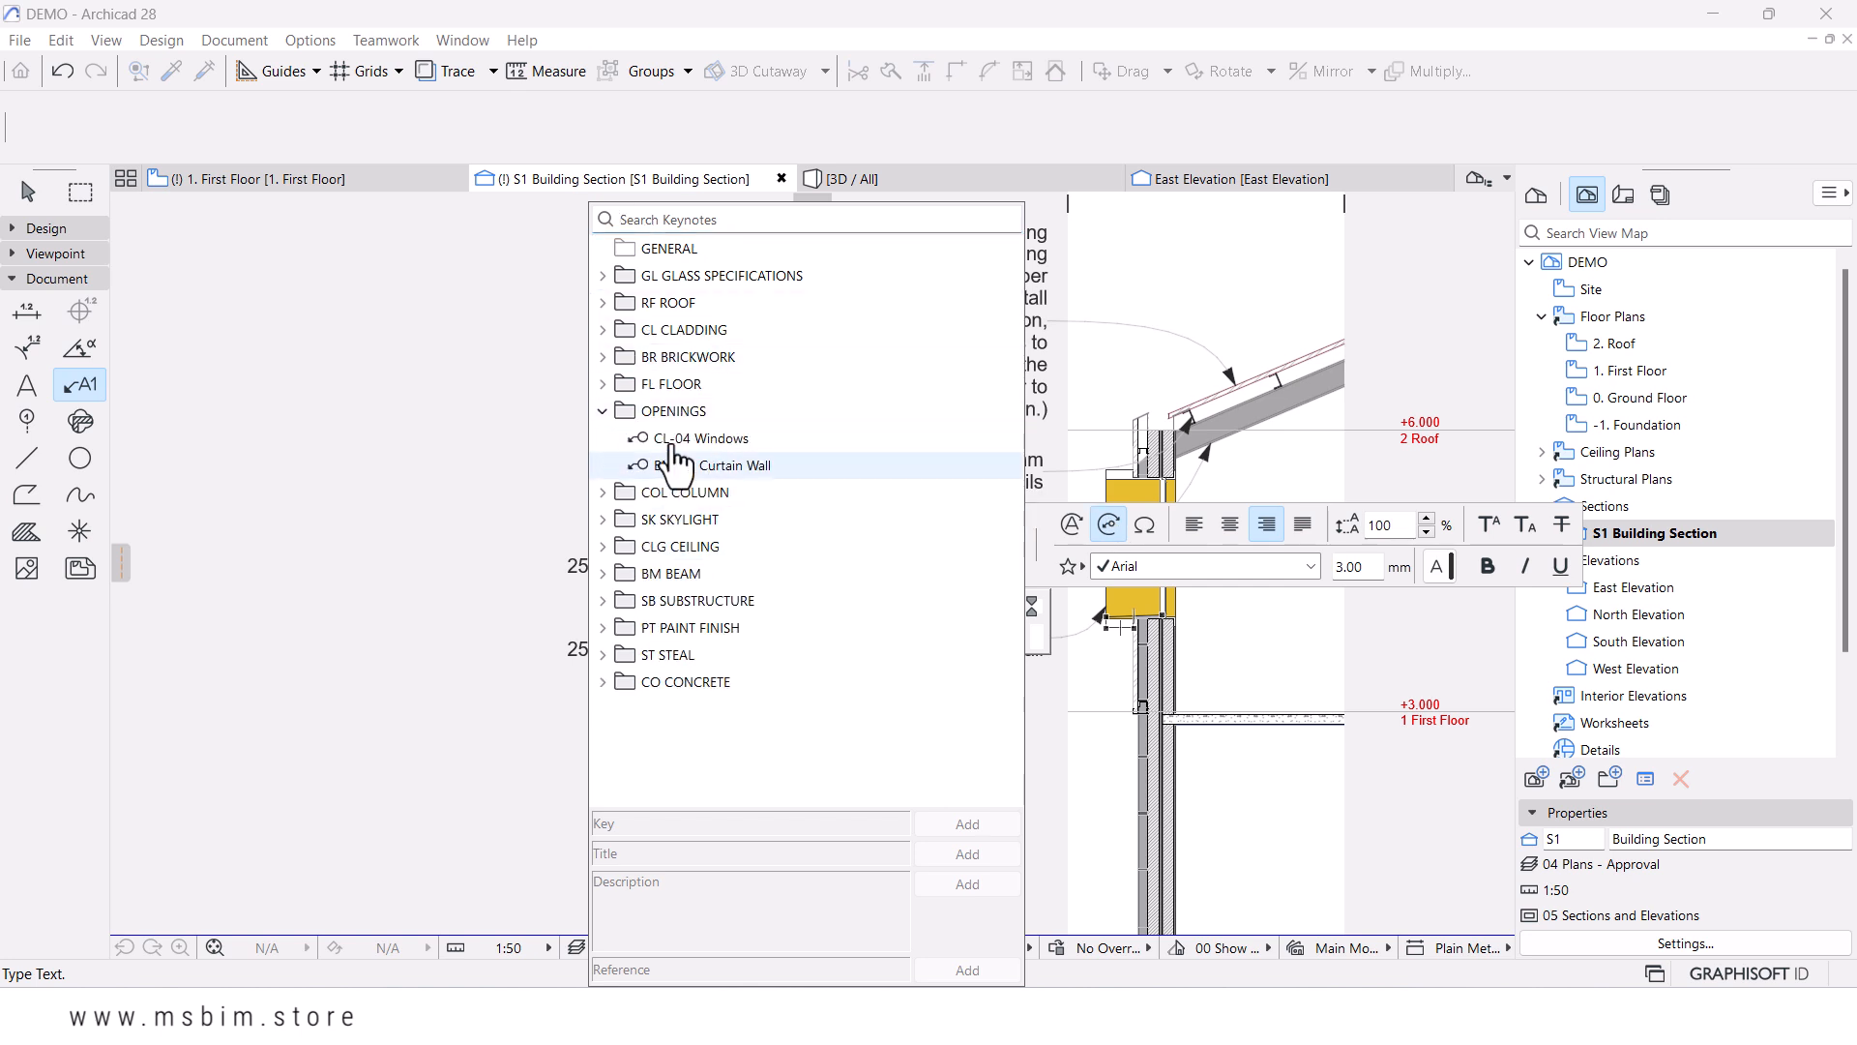
left_click(689, 438)
left_click(965, 880)
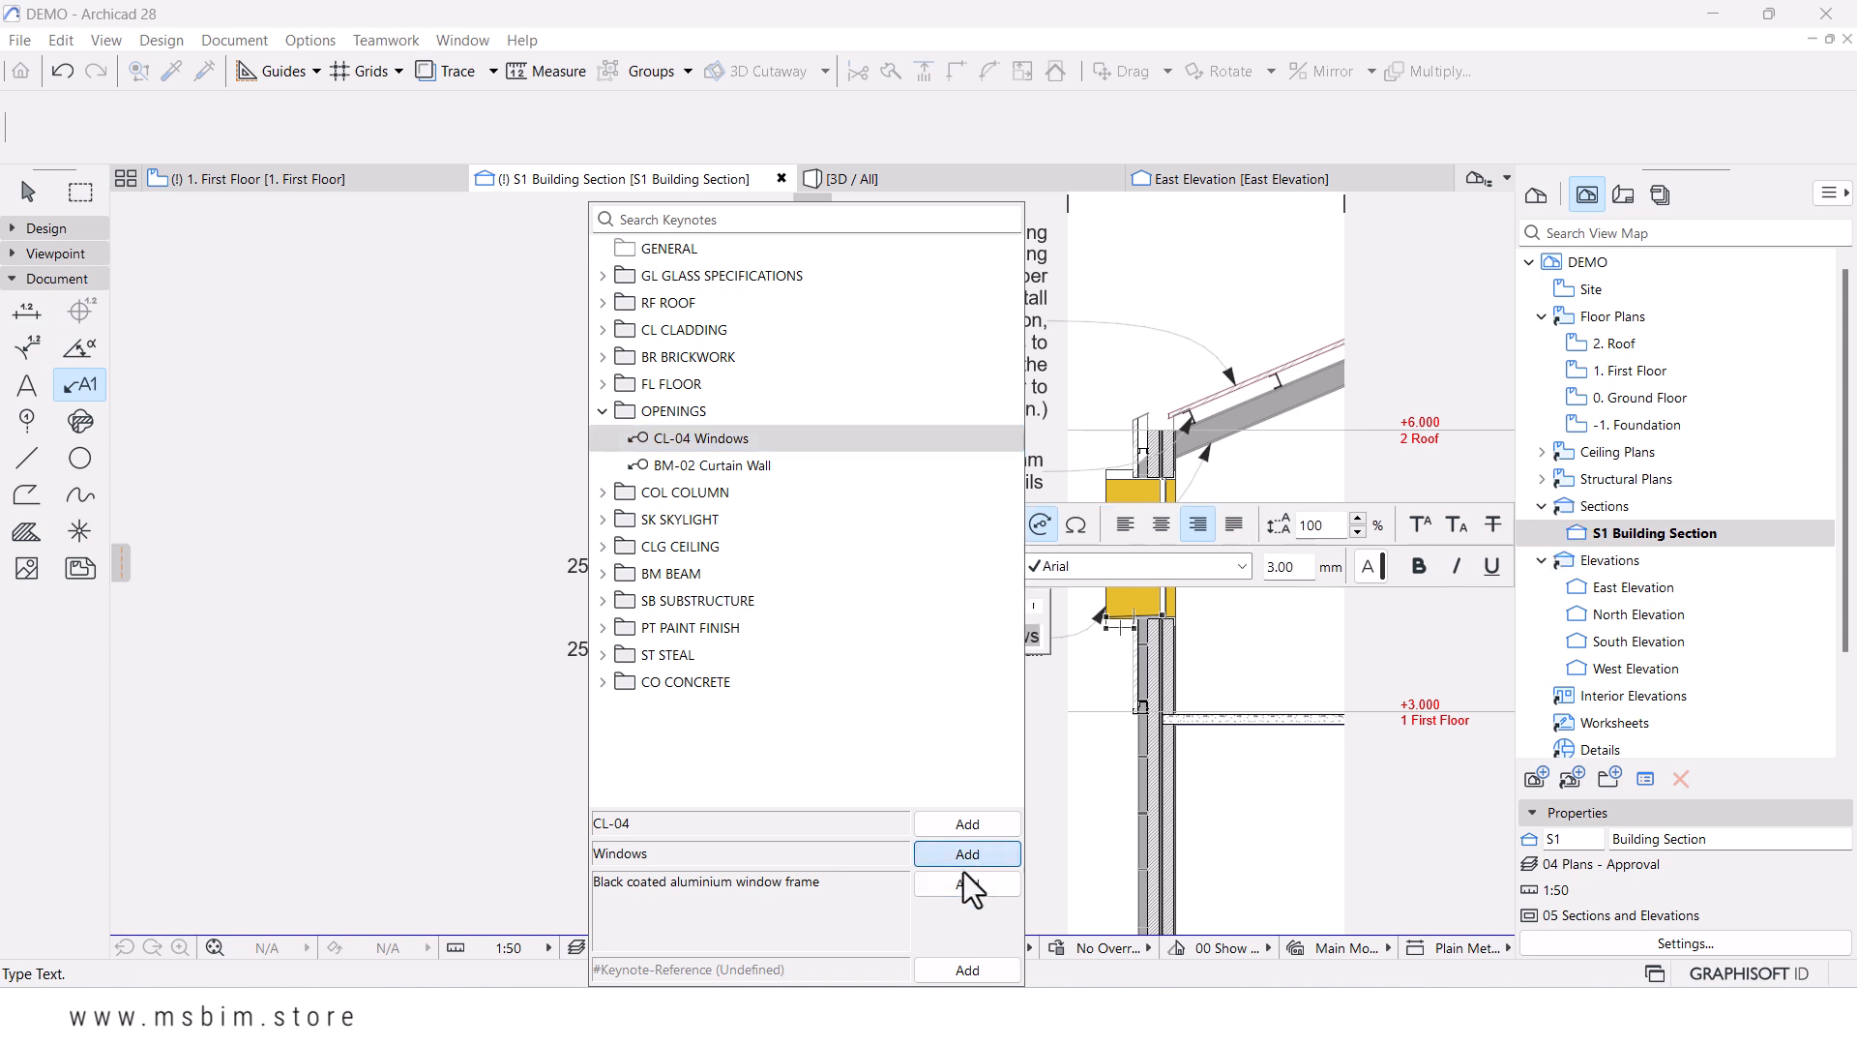
- Put the window label's description on its own line below the title Windows and finish editing the text
left_click(746, 644)
left_click(714, 636)
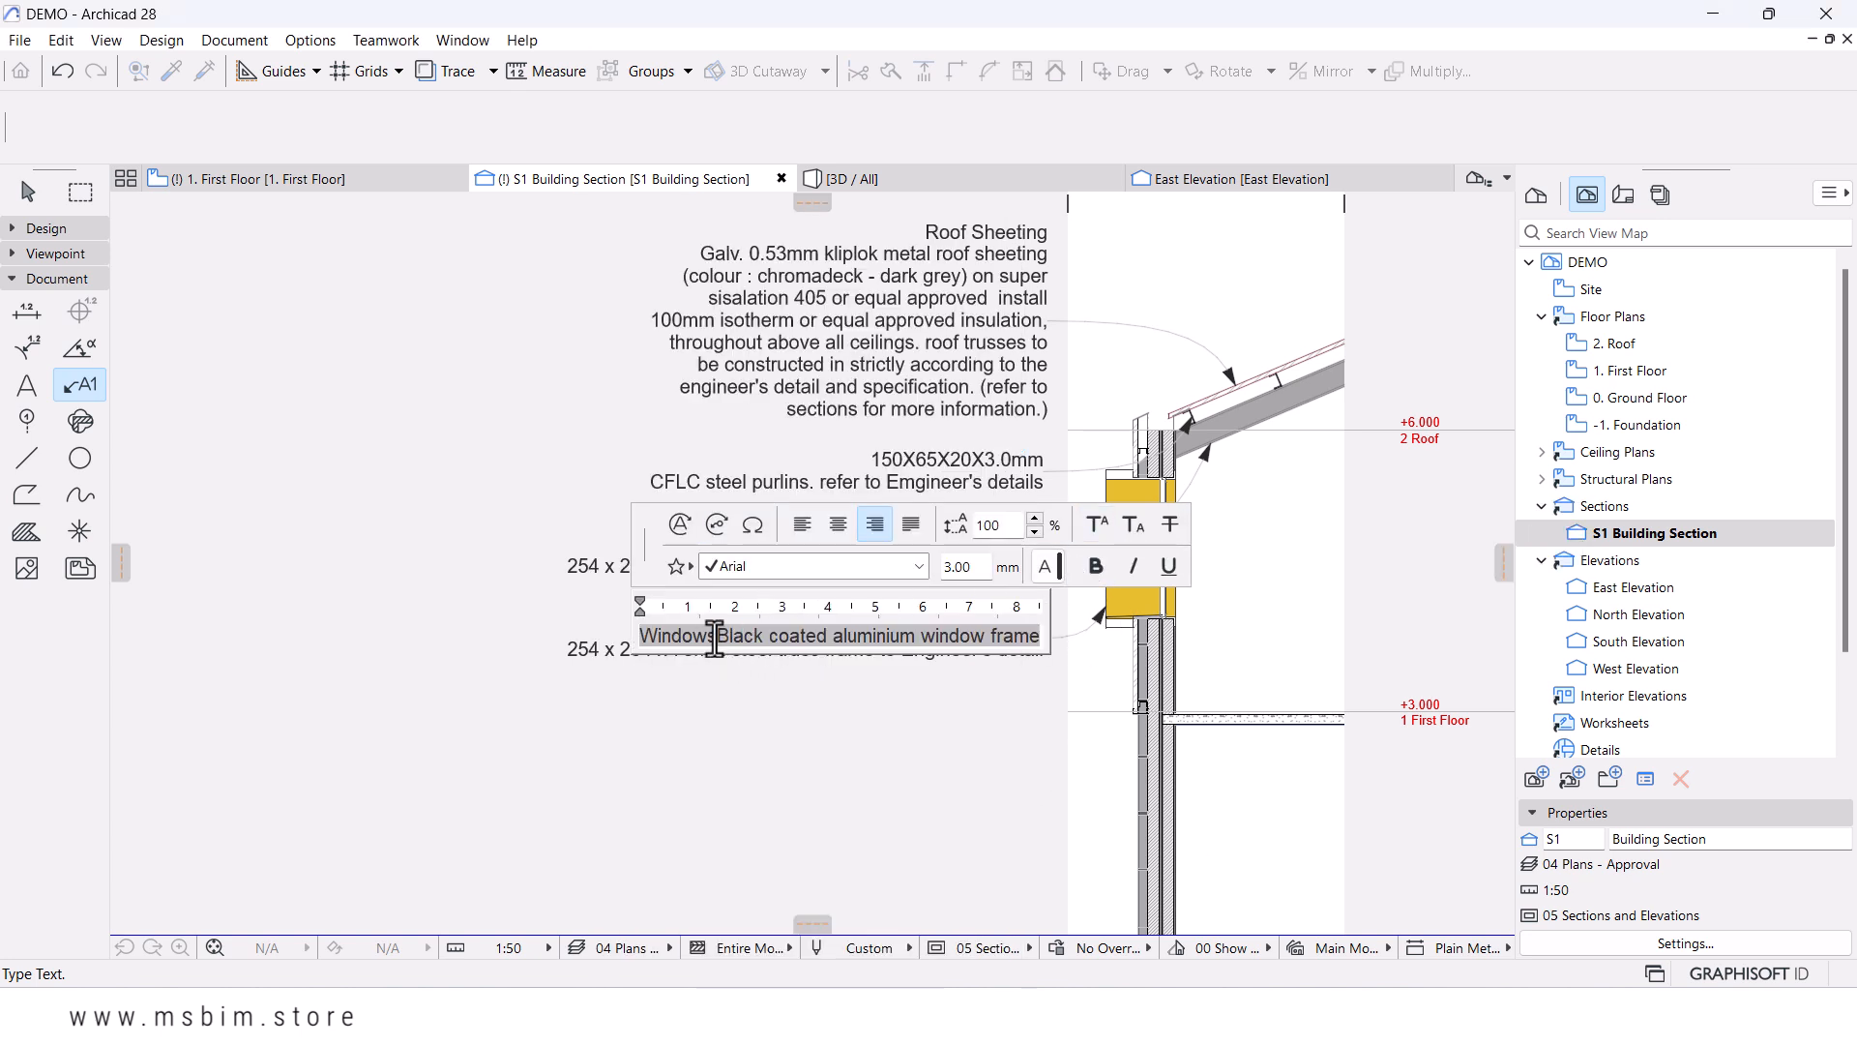
key("Return")
left_click(780, 747)
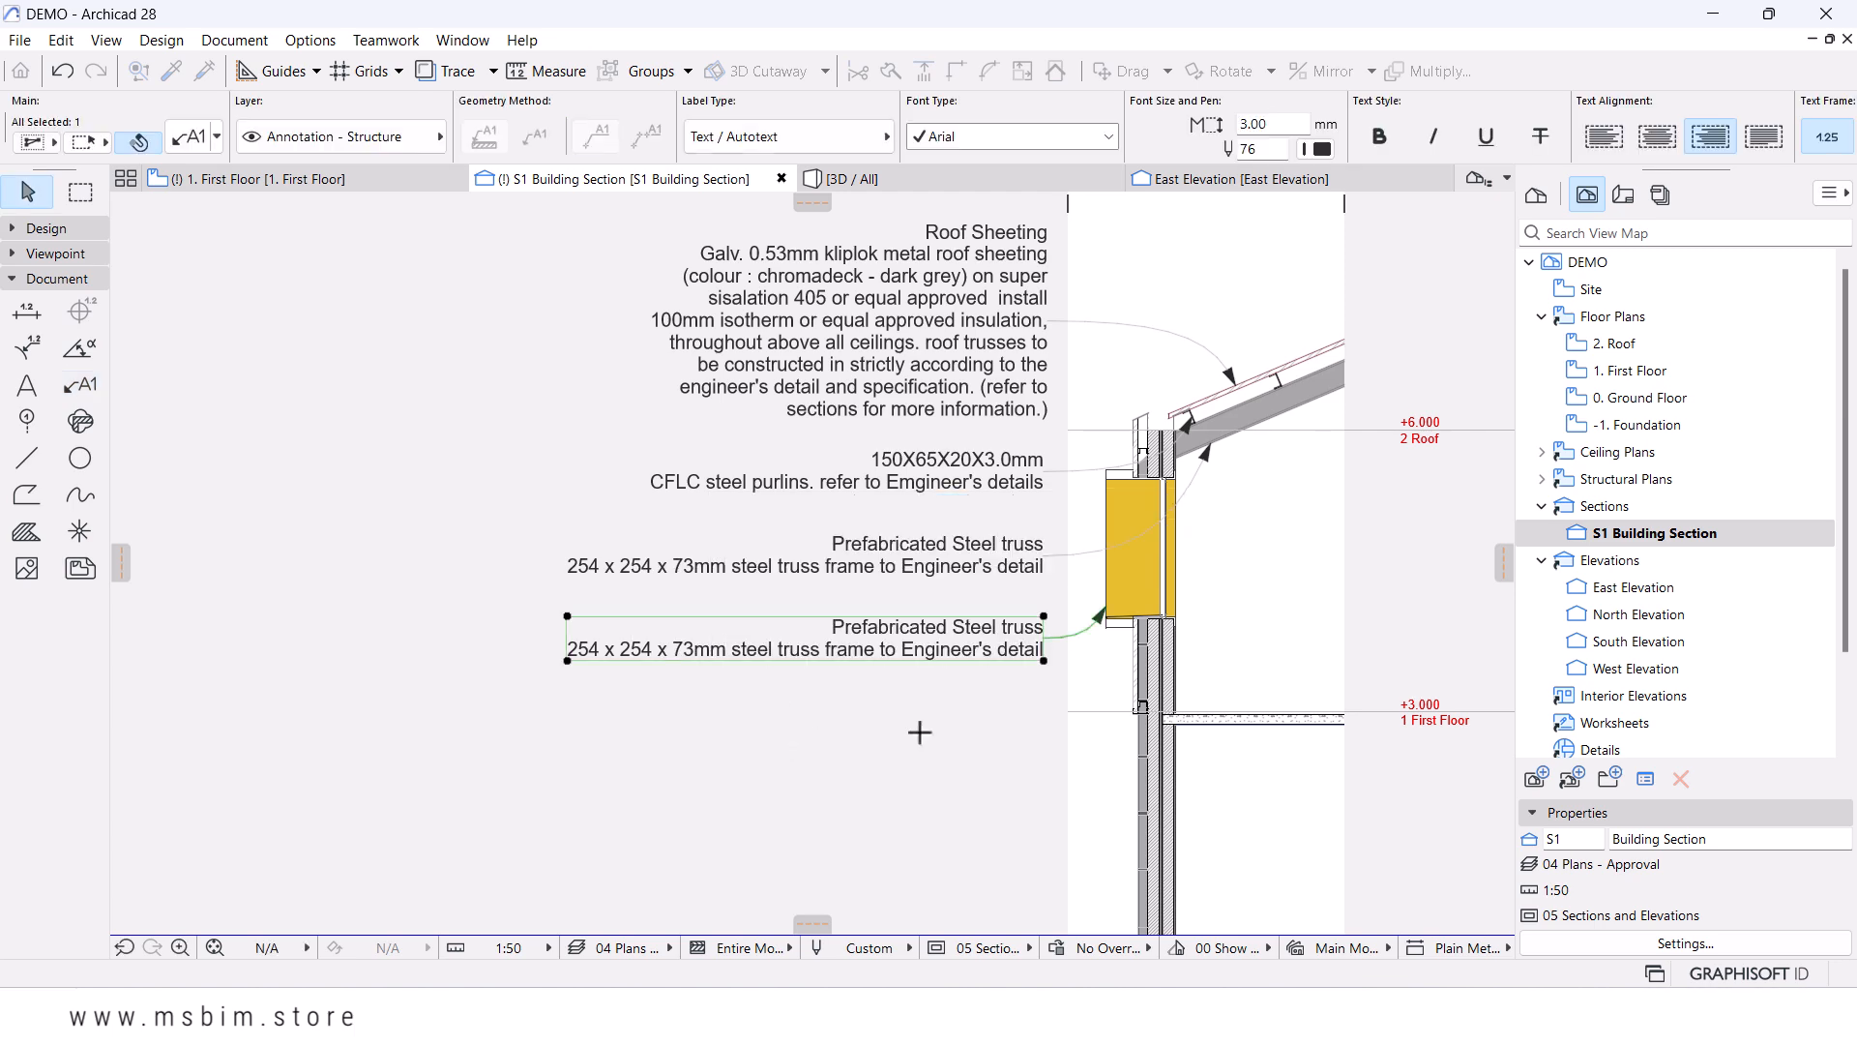
- Pick up the Windows label's settings and attach a new label to the outer face of the wall just below the window
scroll(927, 737, "down", 1)
middle_click_drag(956, 711, 1035, 586)
key("Escape")
left_click(1020, 551, "alt")
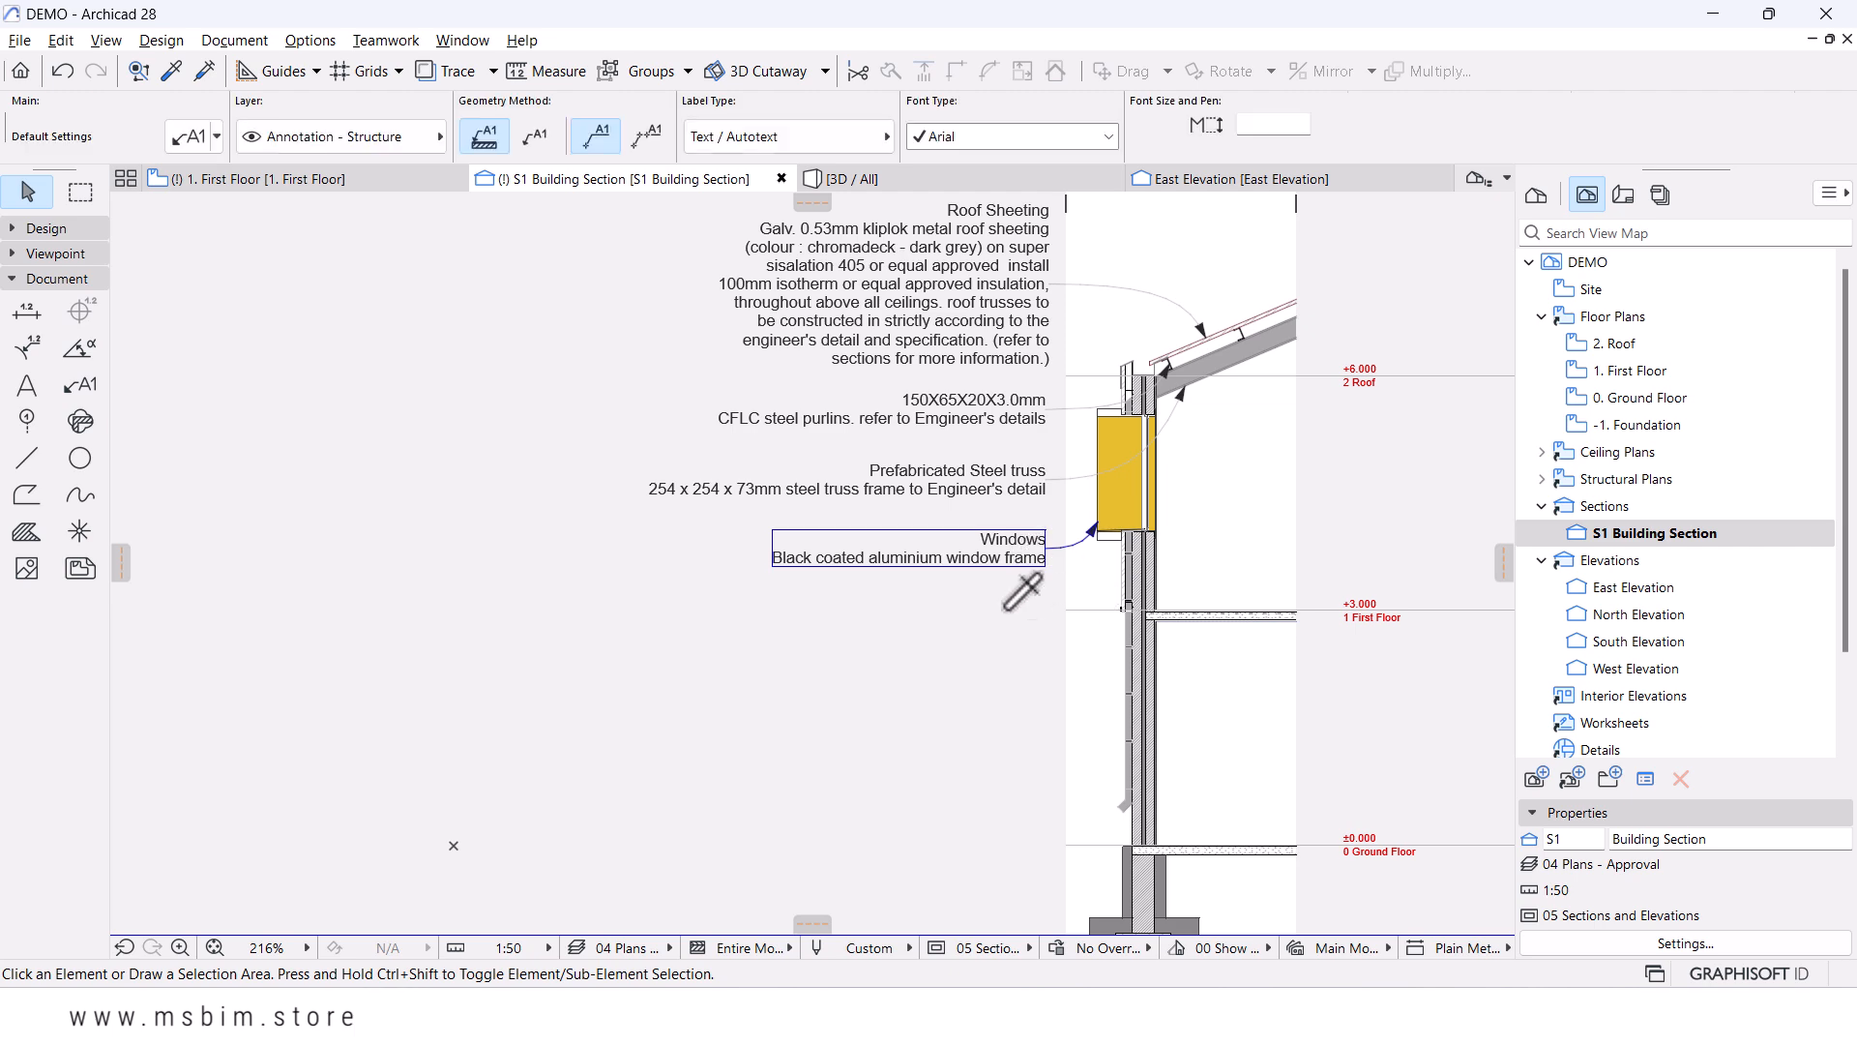
scroll(1003, 600, "up", 5)
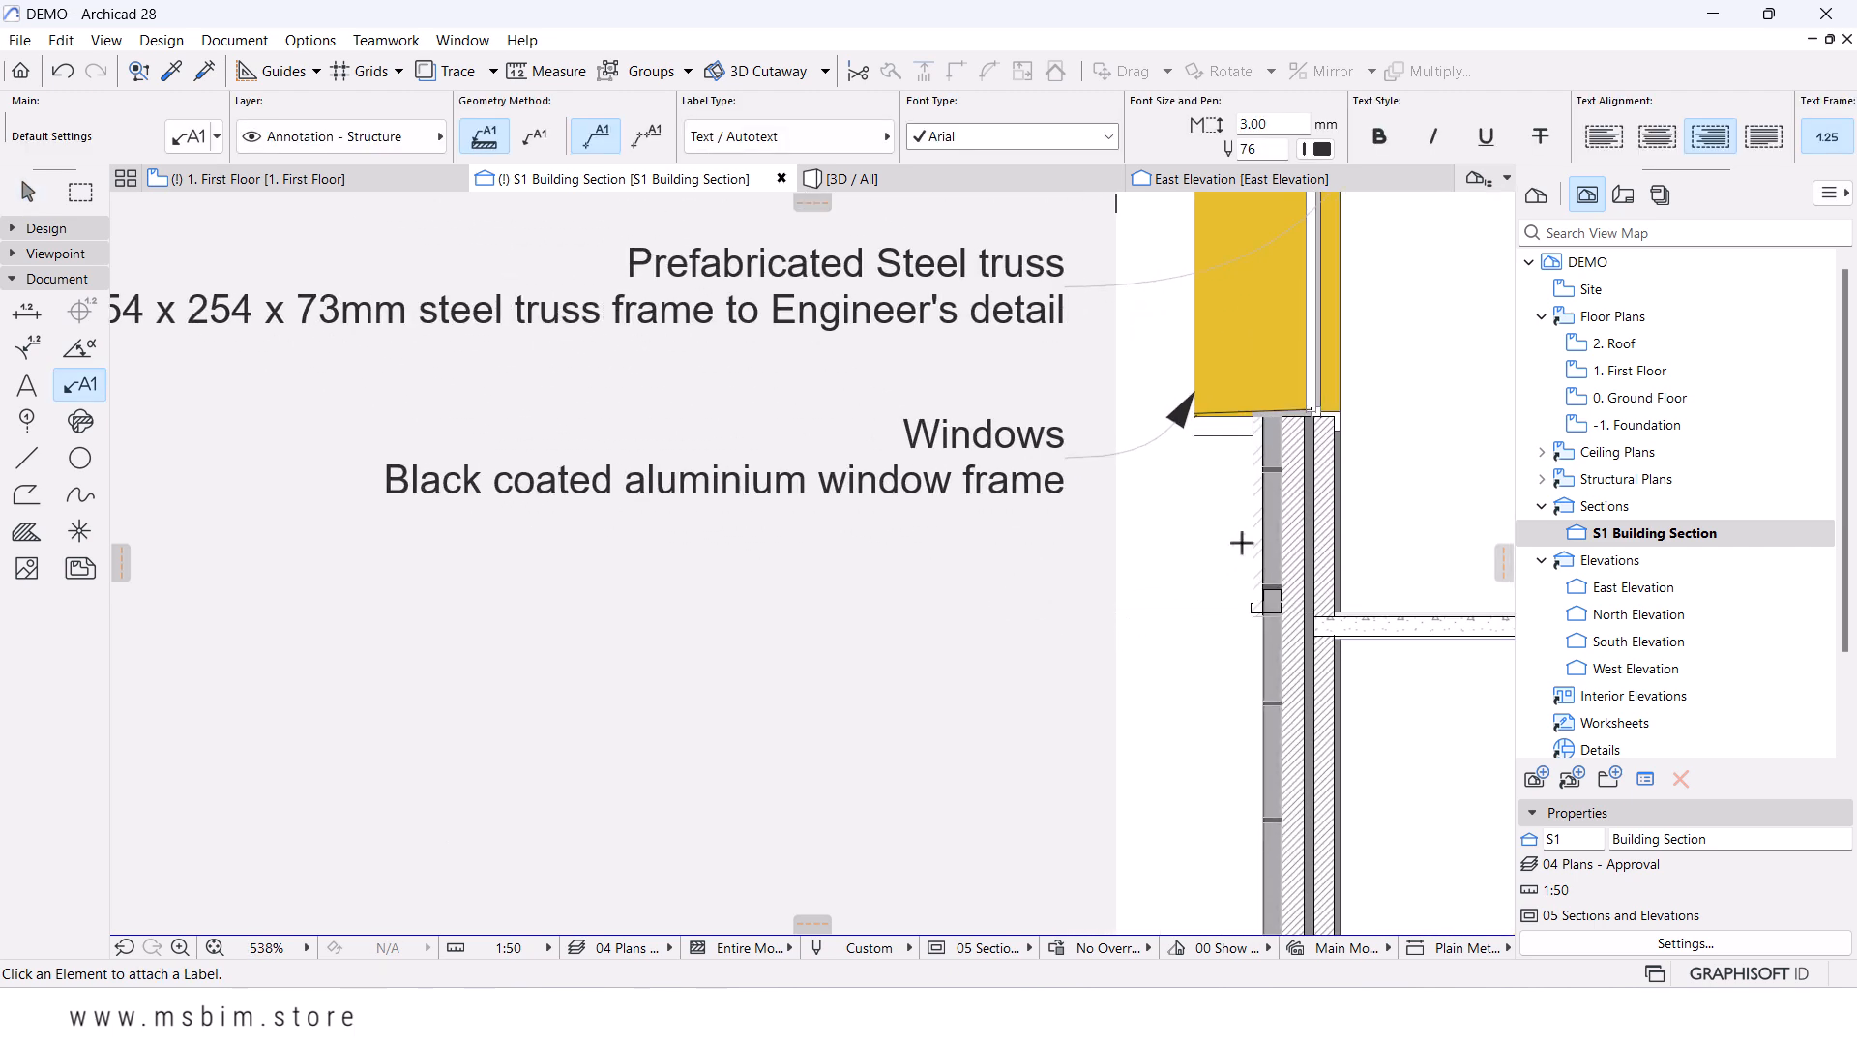
left_click(1251, 537)
key("Escape")
left_click(1200, 381)
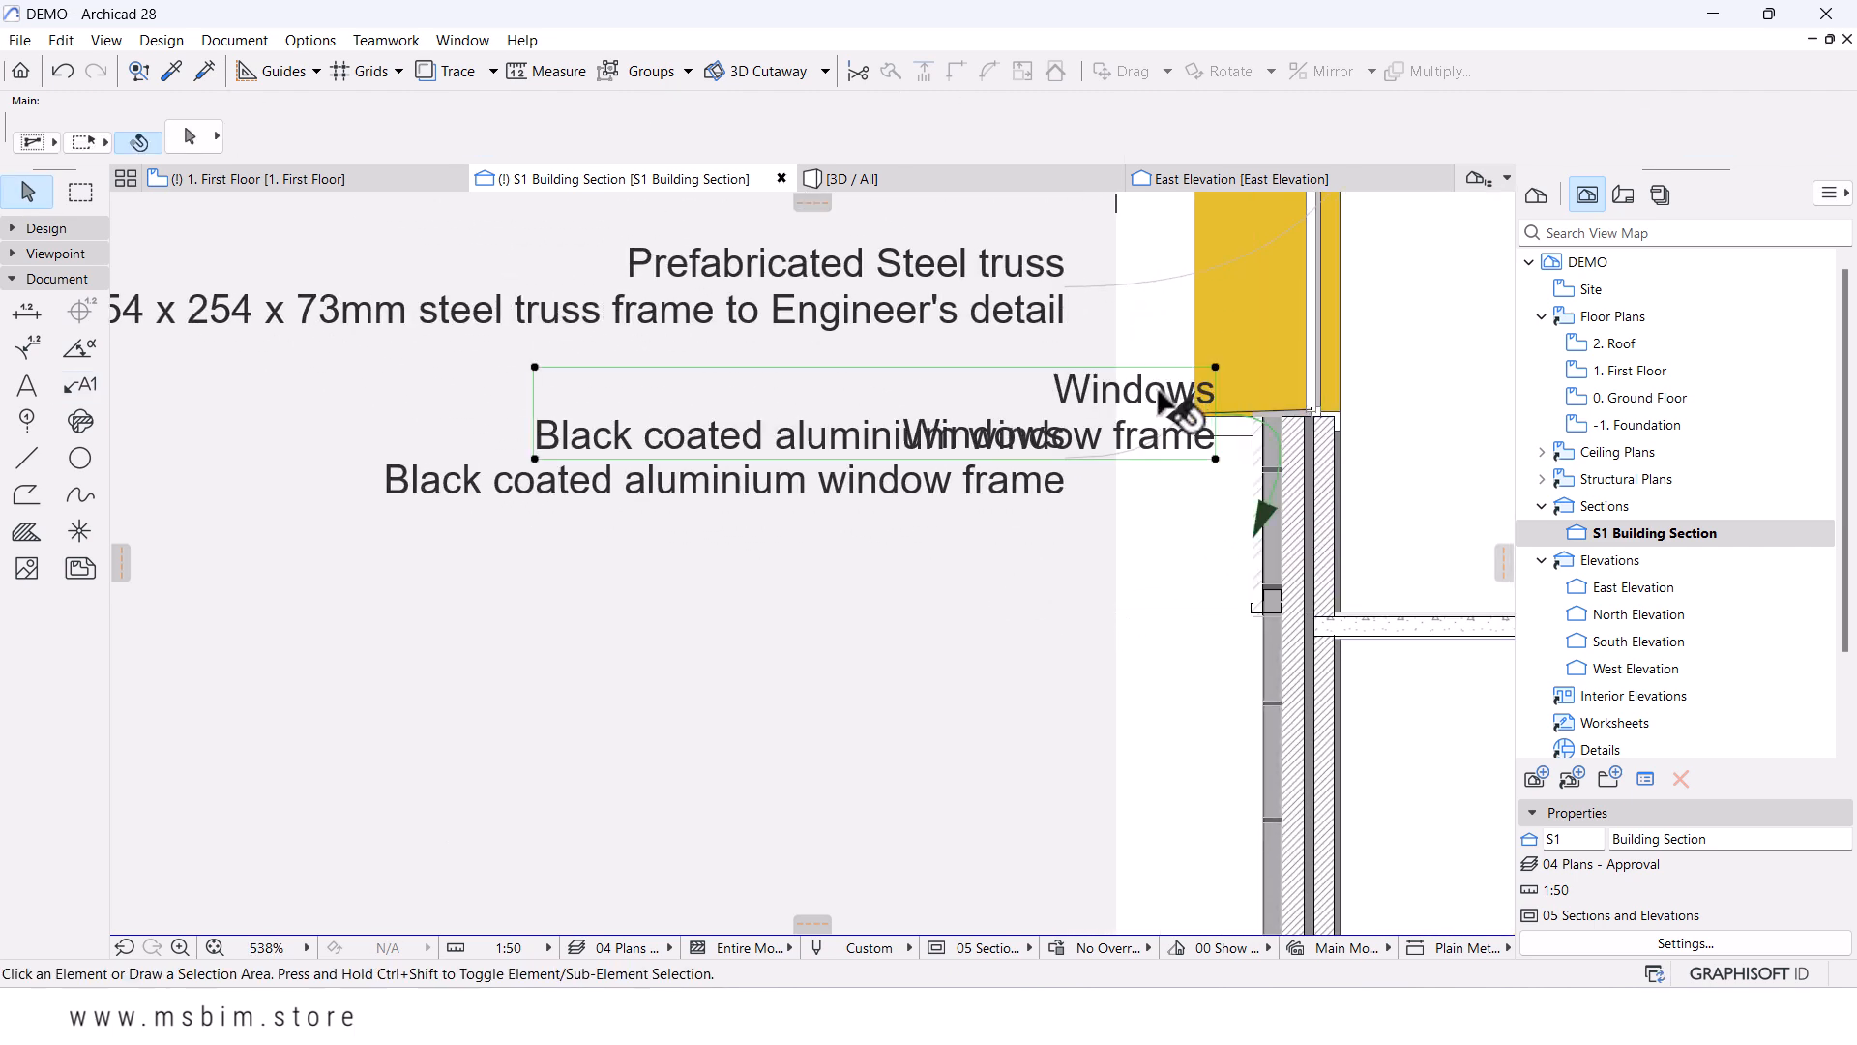
- Move the new wall label's text block below the Windows label and align its edge with that label
left_click_drag(1218, 362, 1060, 571)
left_click(1060, 570)
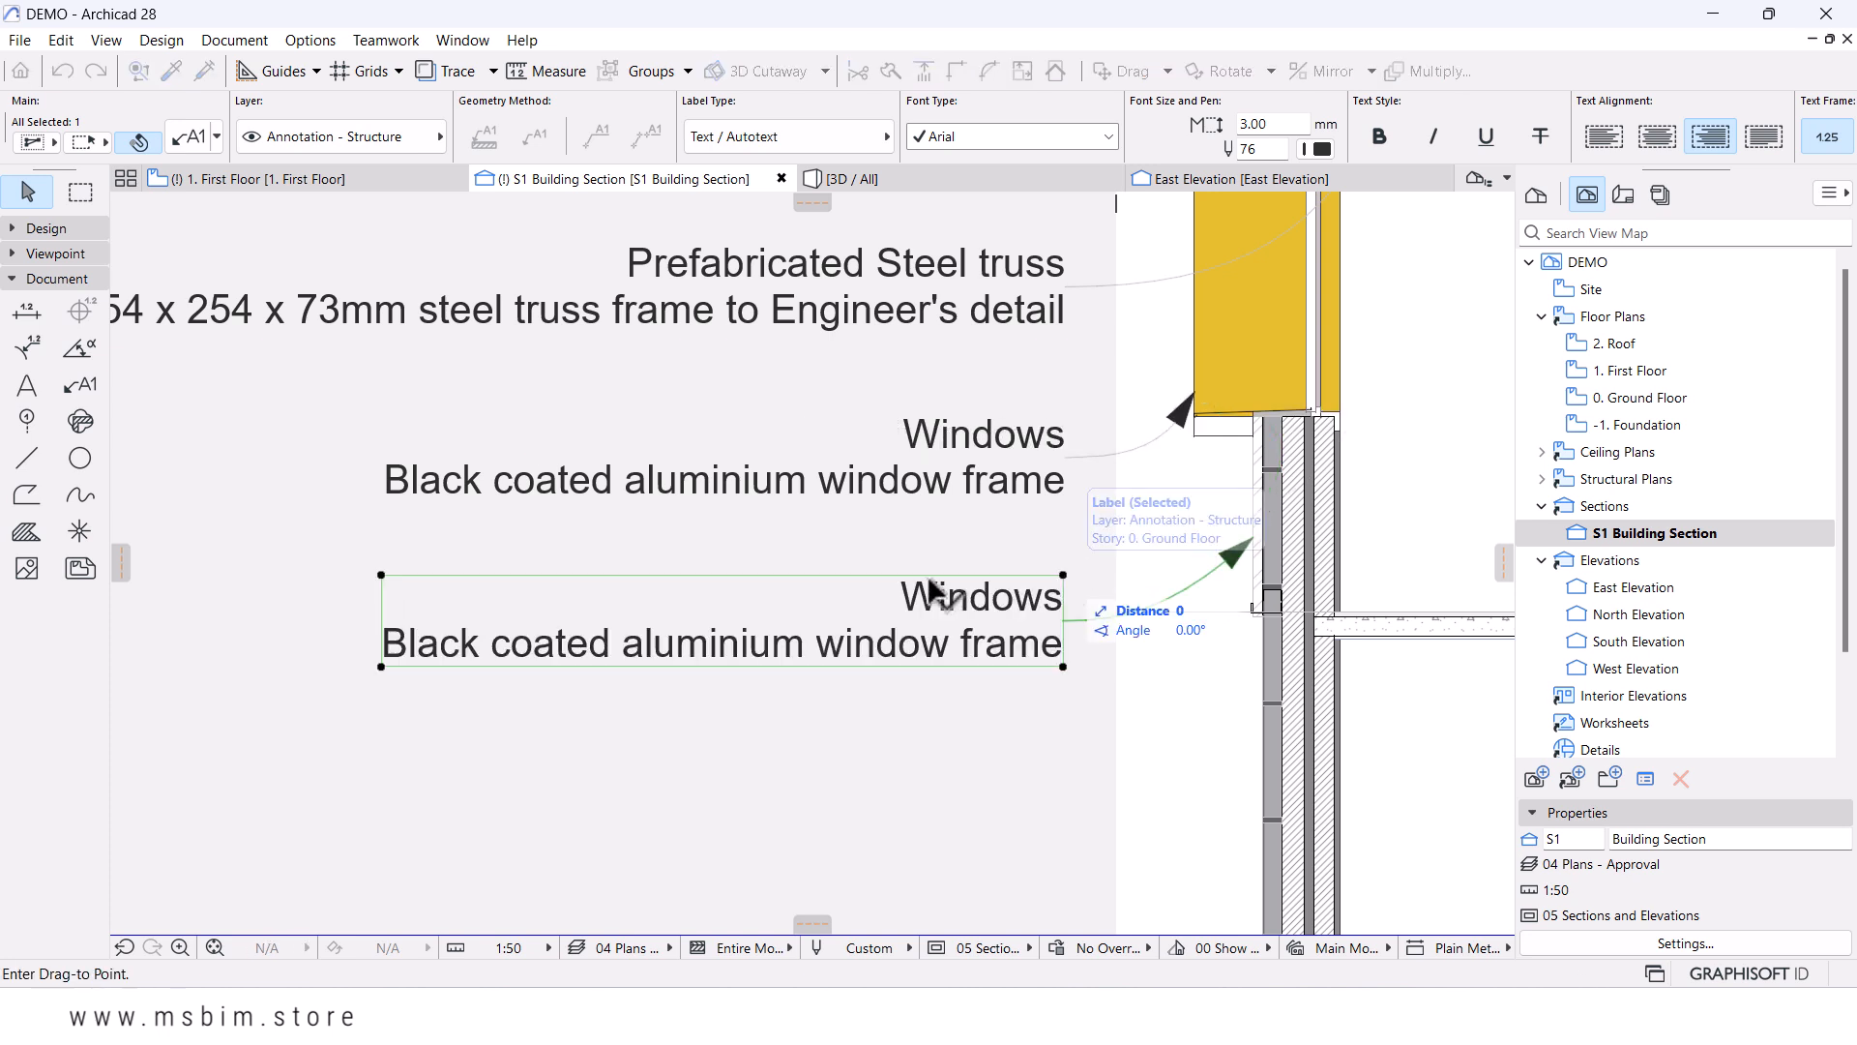
left_click(1067, 465)
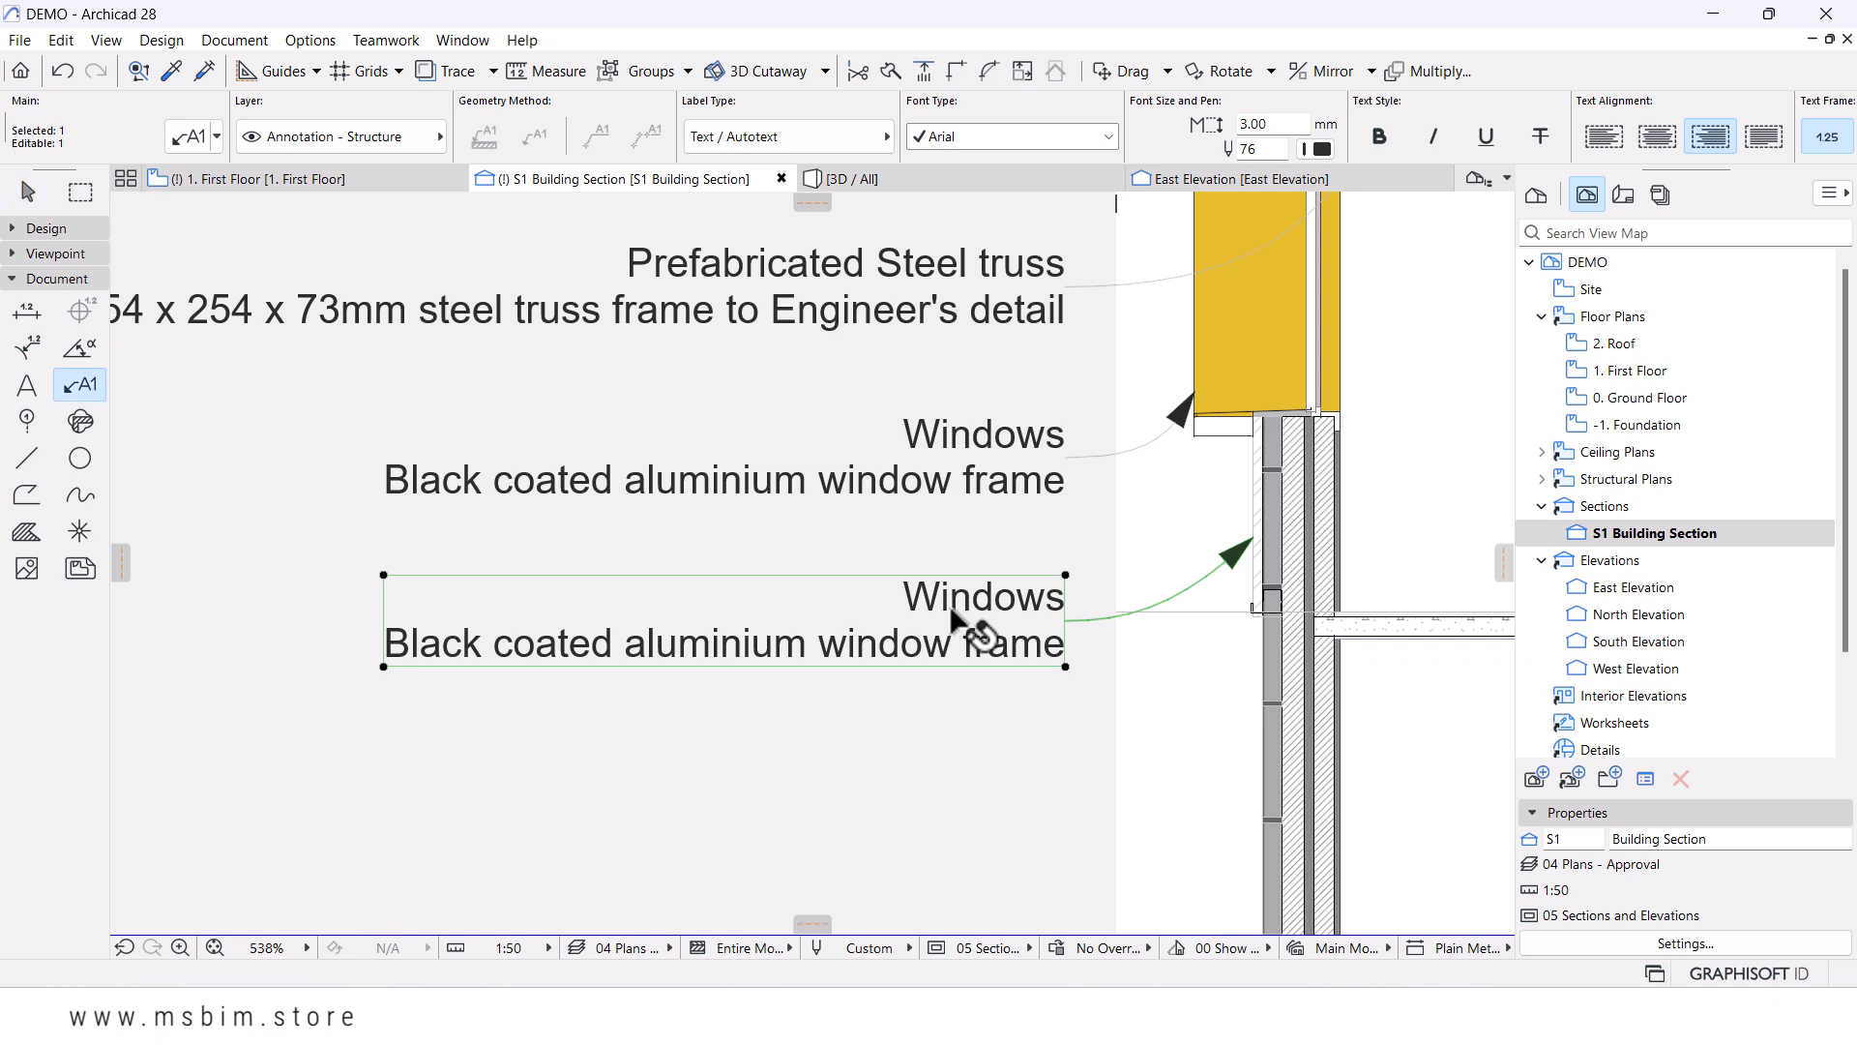
- Replace the wall label's text with the title and description autotexts of keynote CL-01 Cladding Sheets from the CL CLADDING folder
double_click(953, 614)
key("BackSpace")
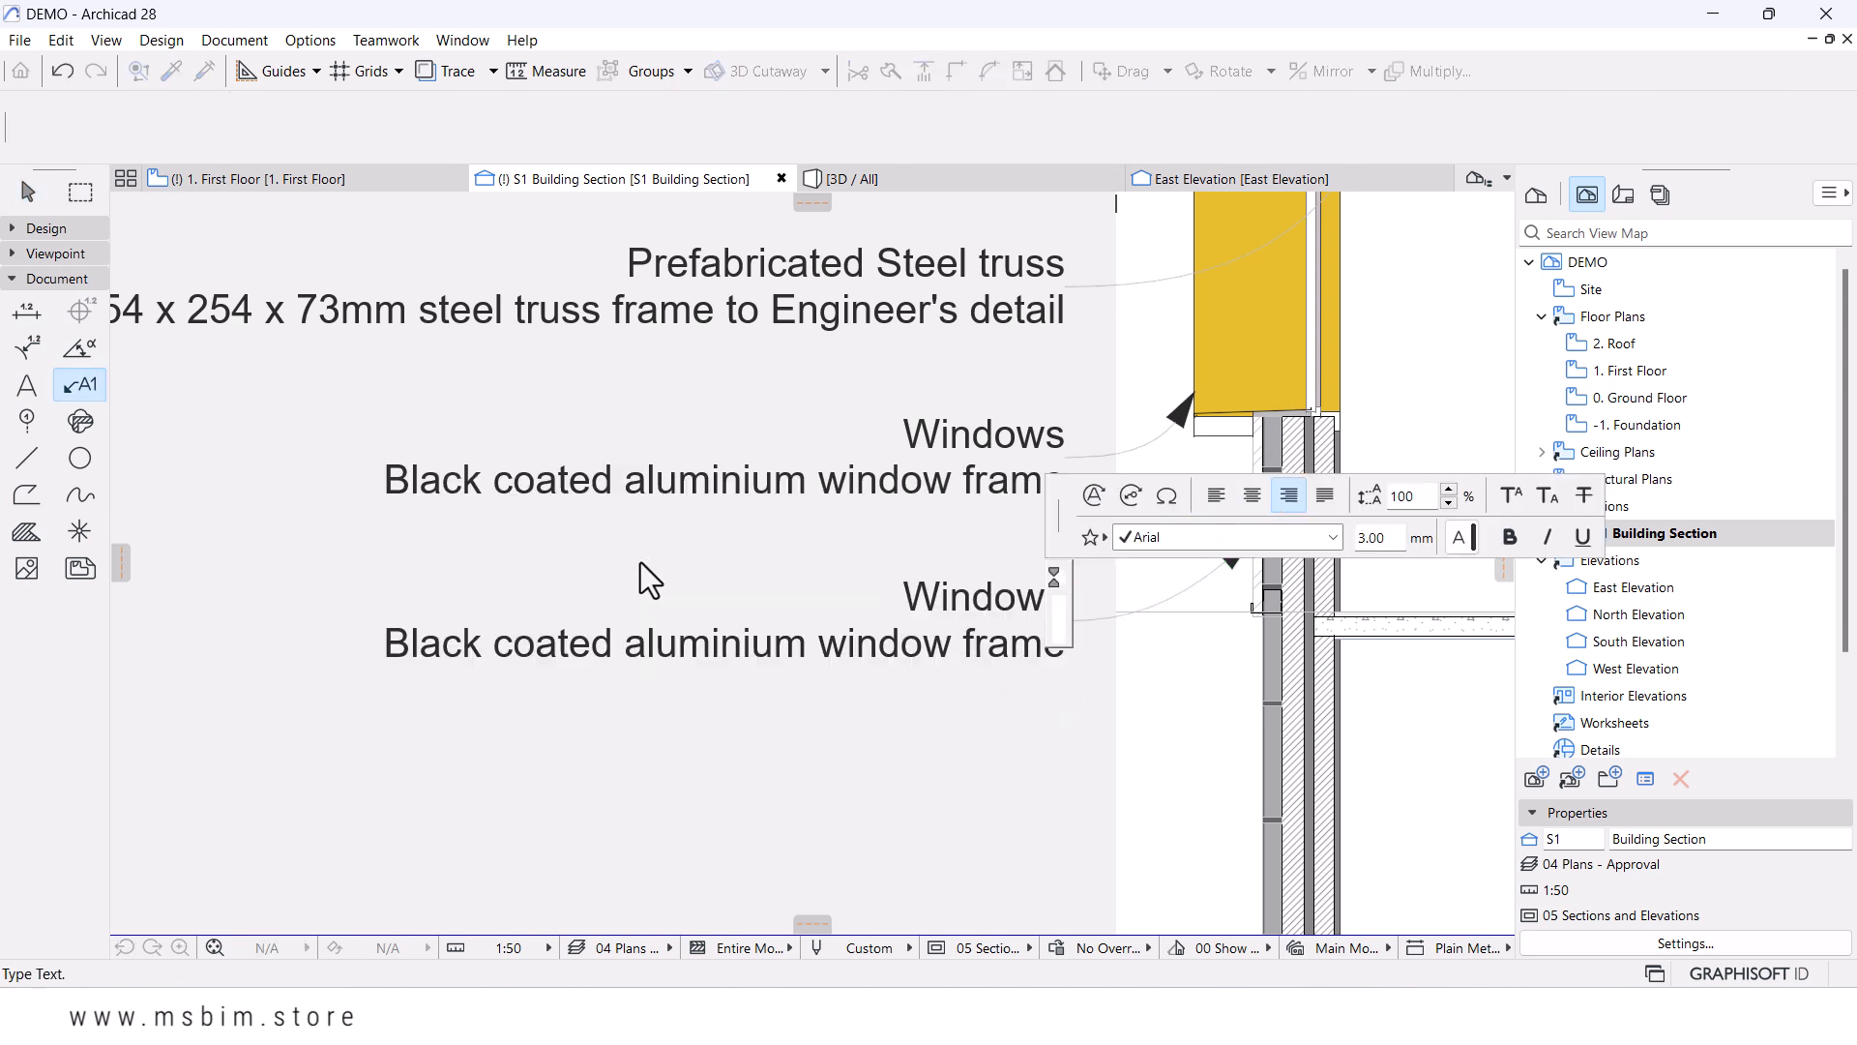
left_click(1130, 495)
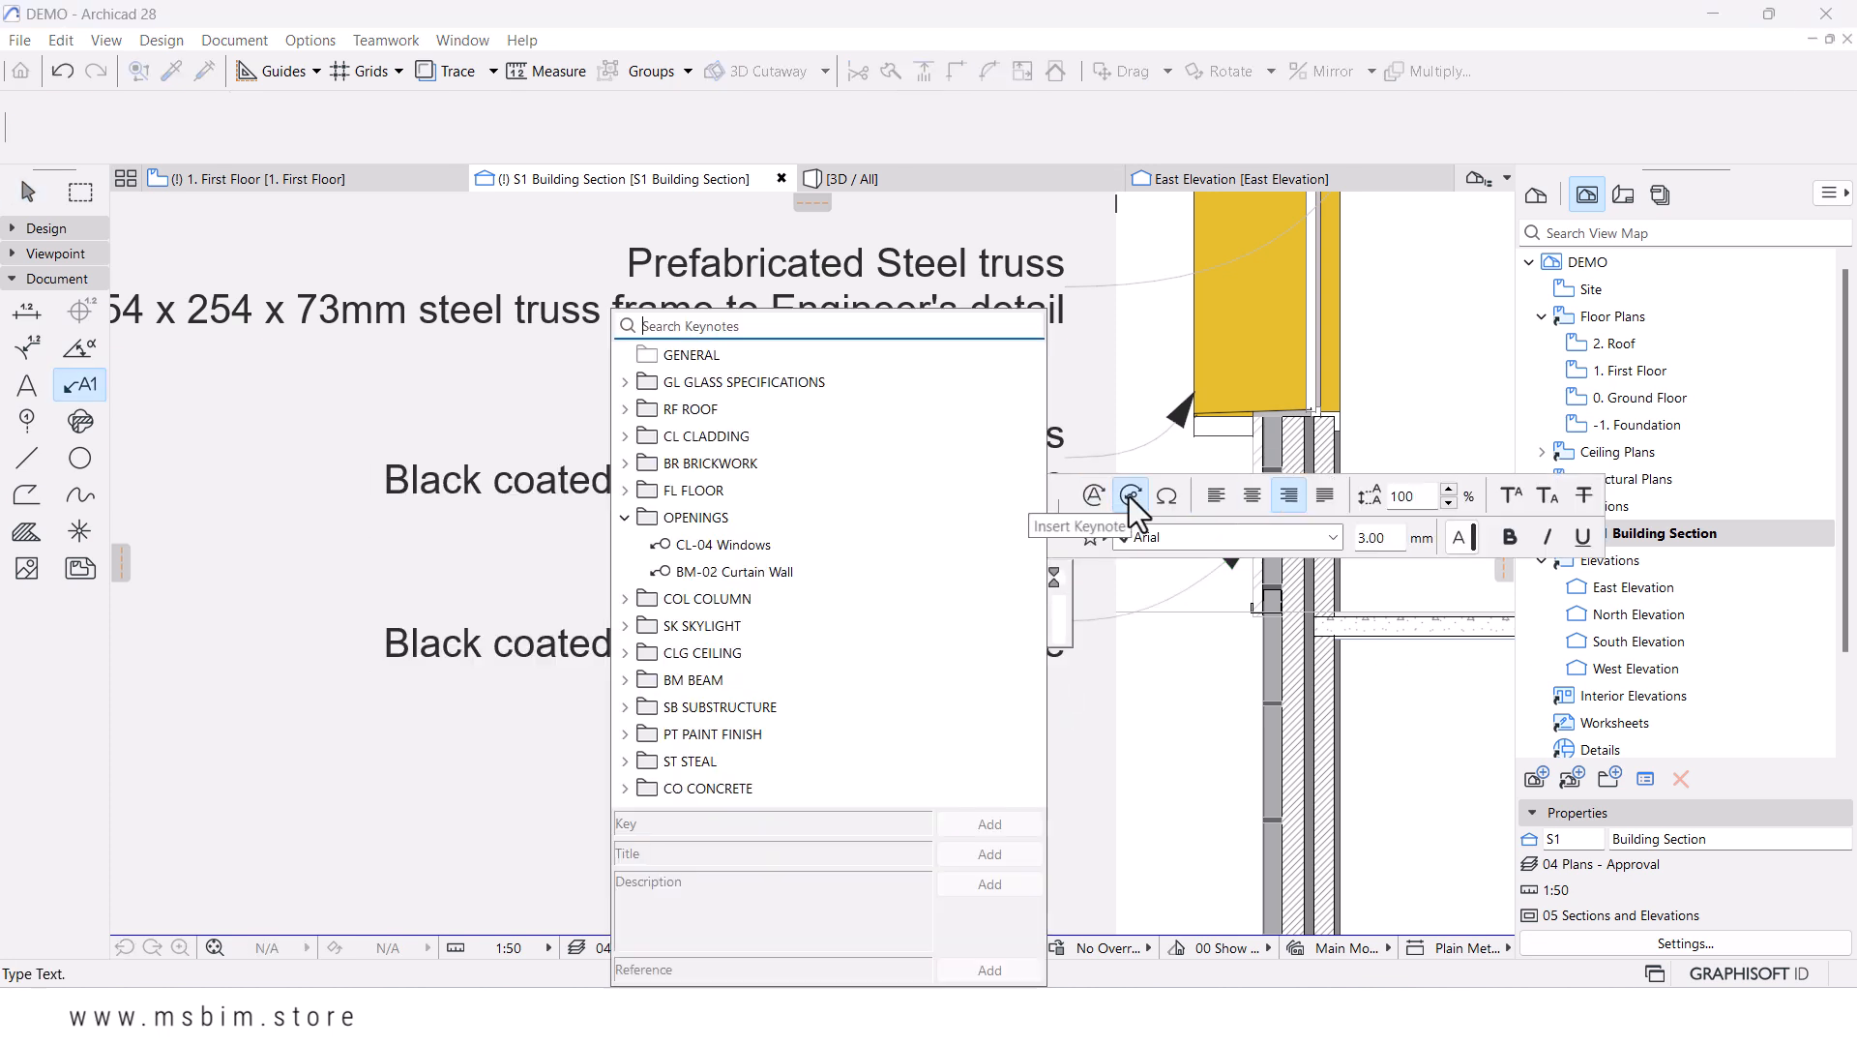
left_click(626, 517)
left_click(626, 436)
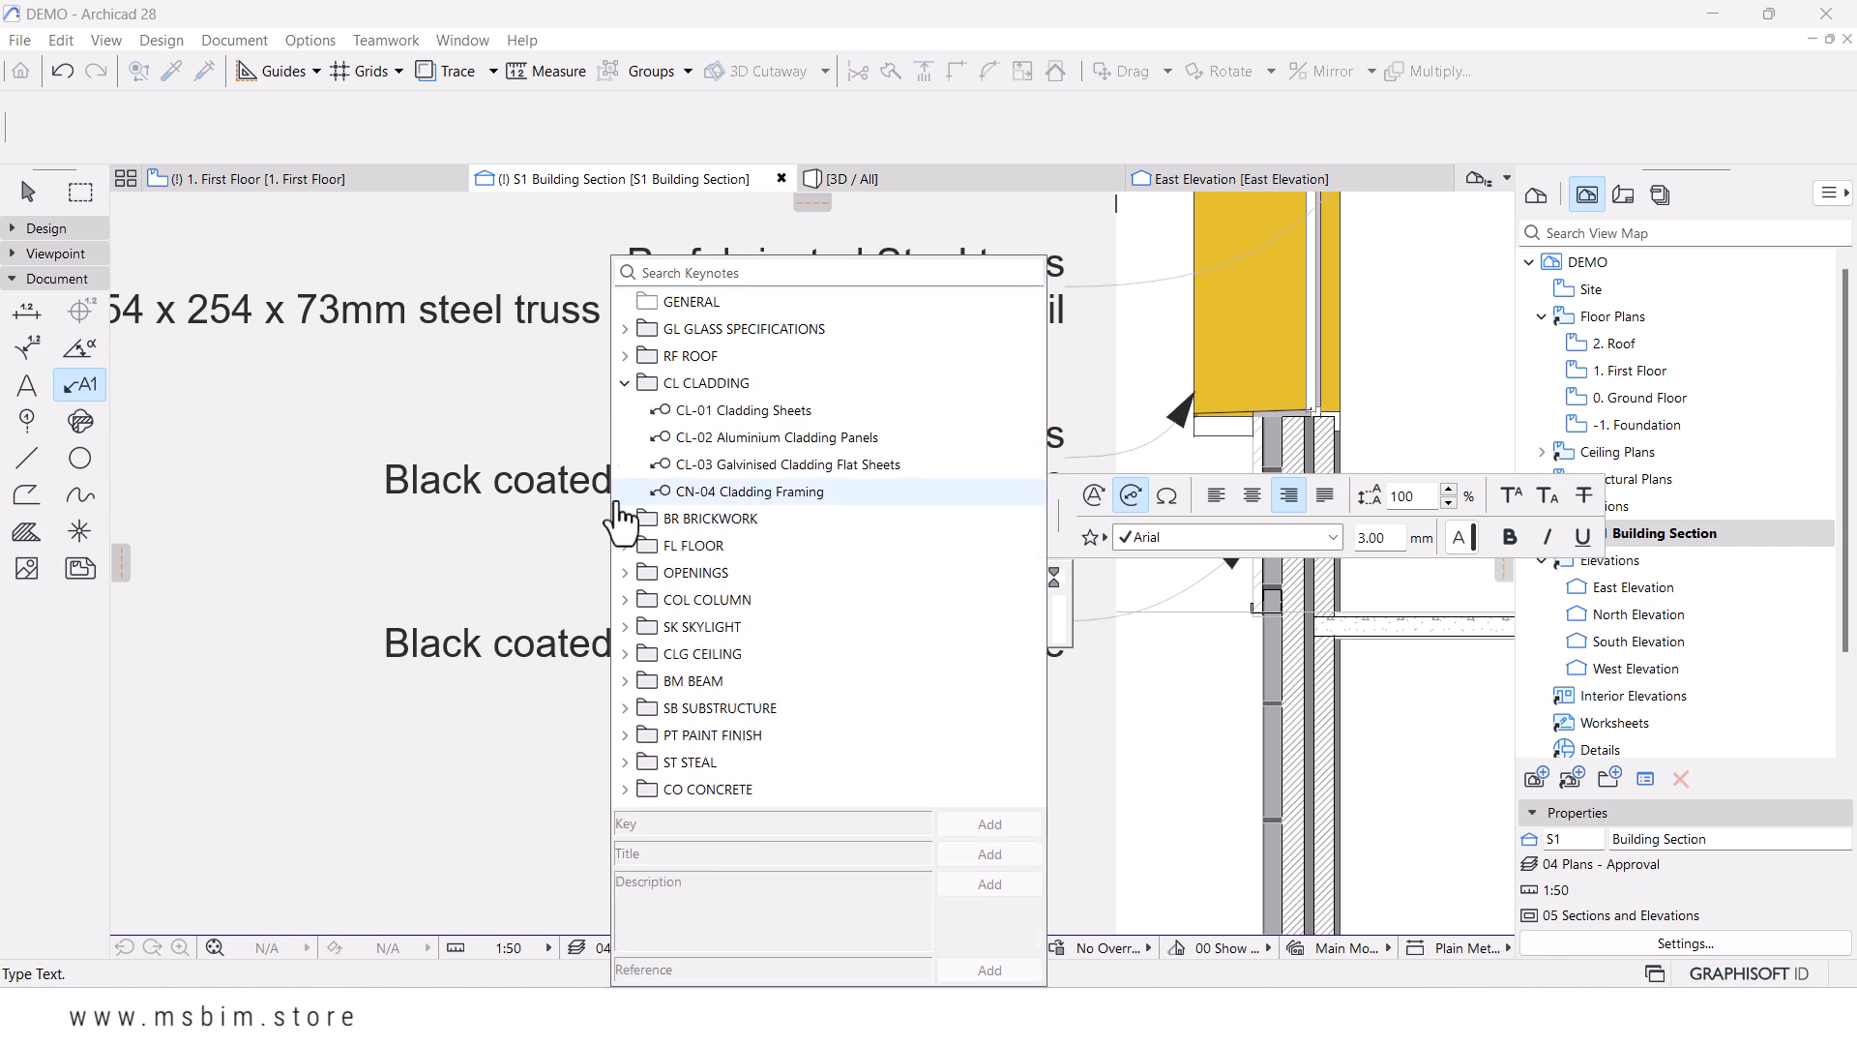
left_click(735, 410)
left_click(987, 854)
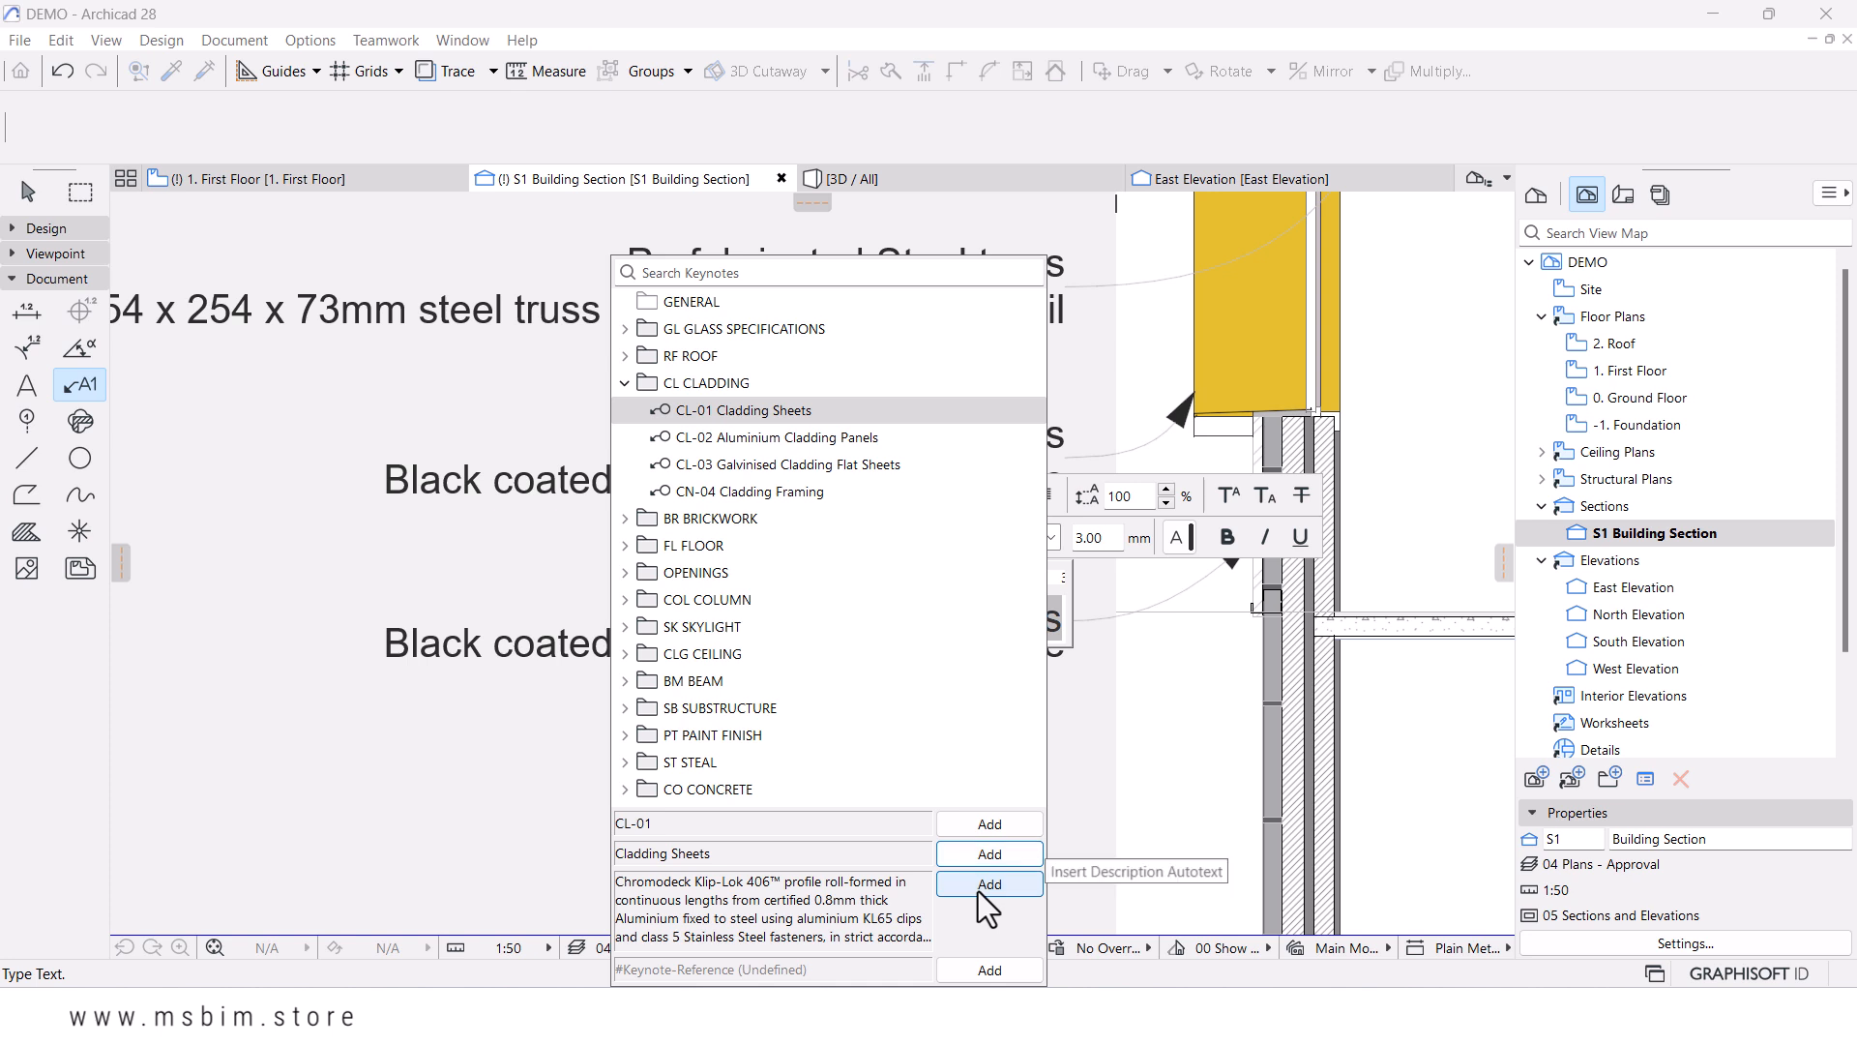
left_click(978, 886)
- Put the wall label's description on its own line below the title Cladding Sheets and finish editing the text
left_click(392, 603)
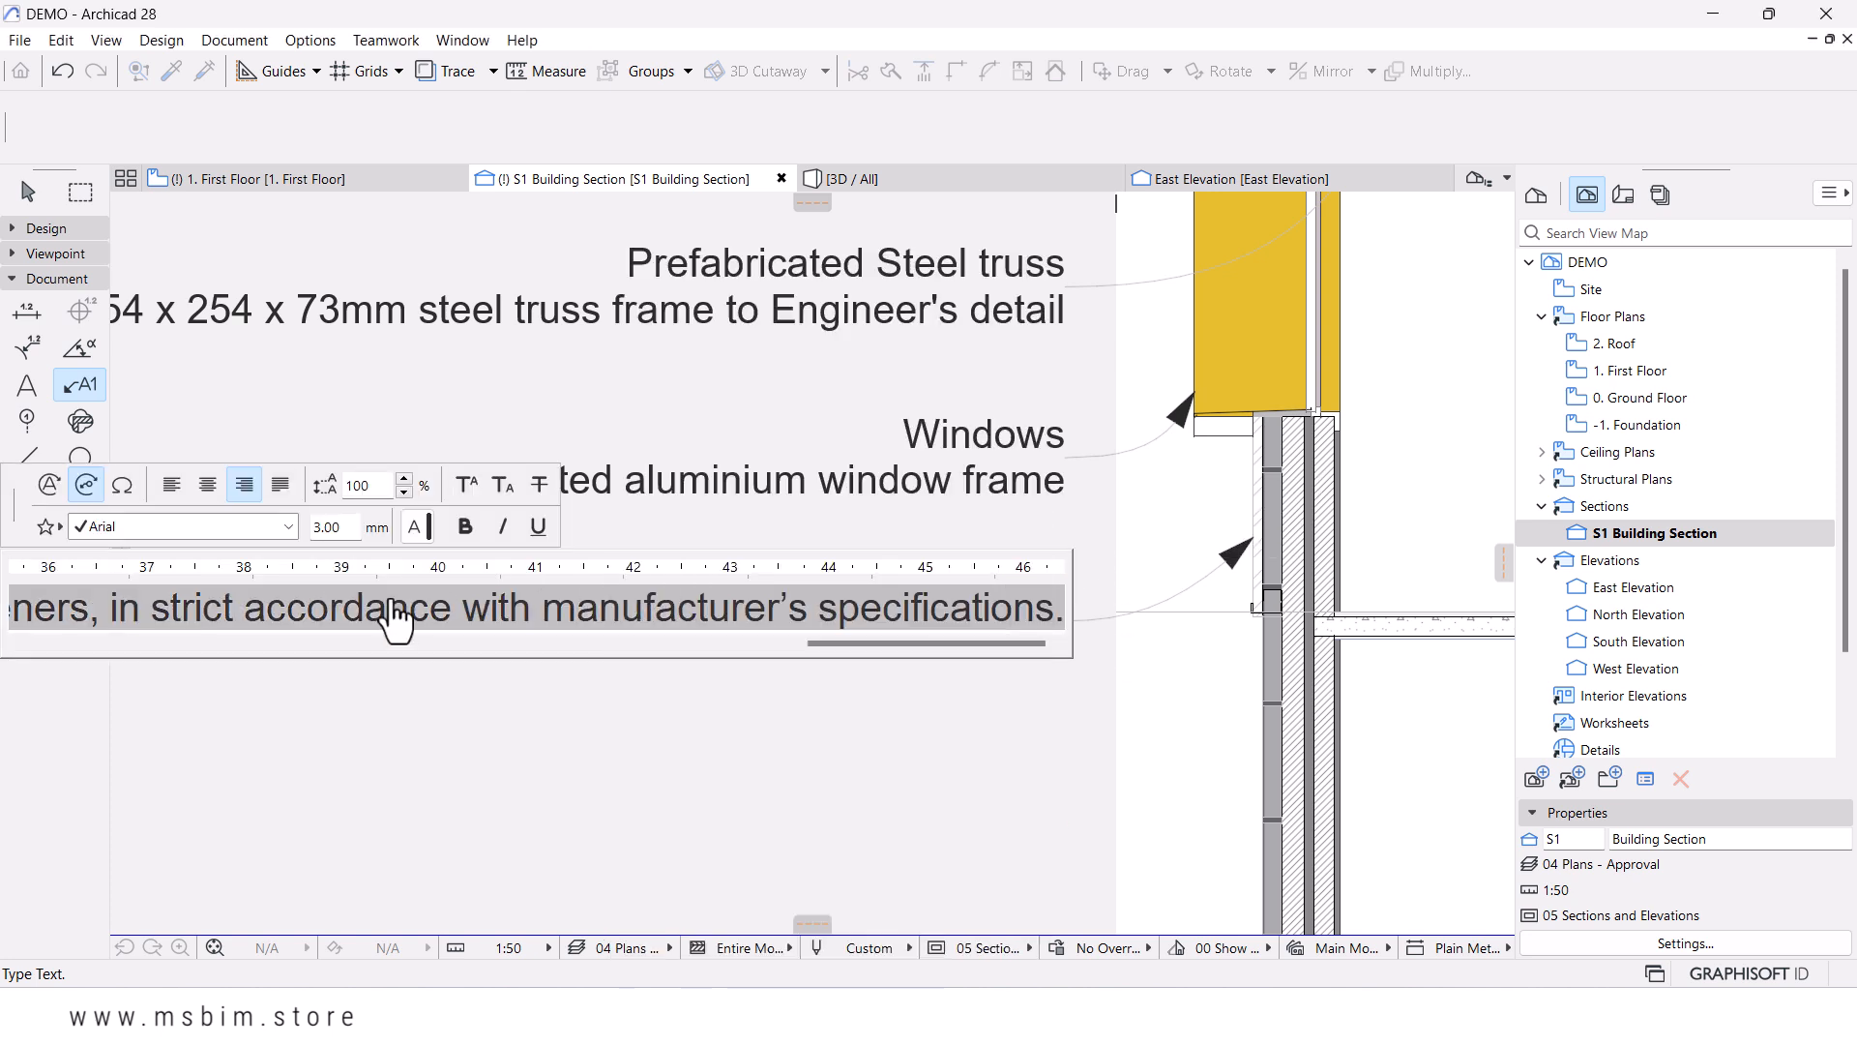
left_click(601, 614)
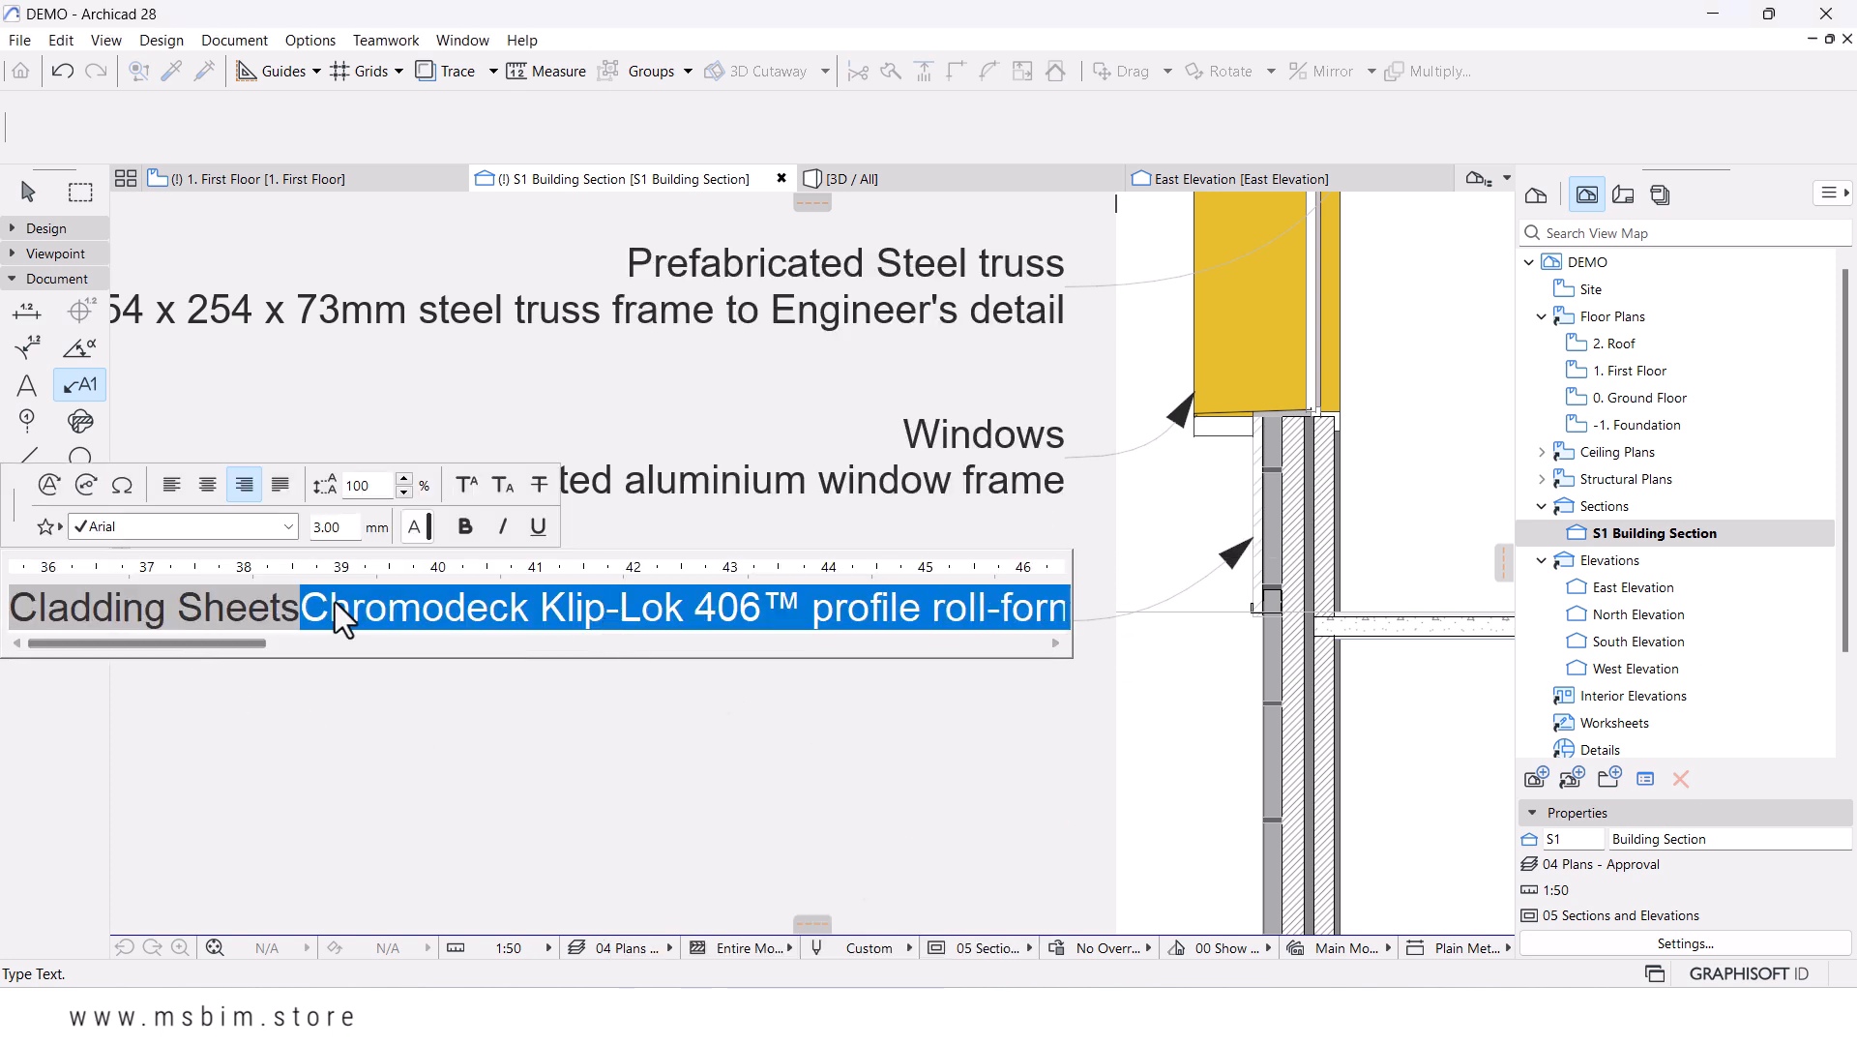
left_click(306, 607)
key("Return")
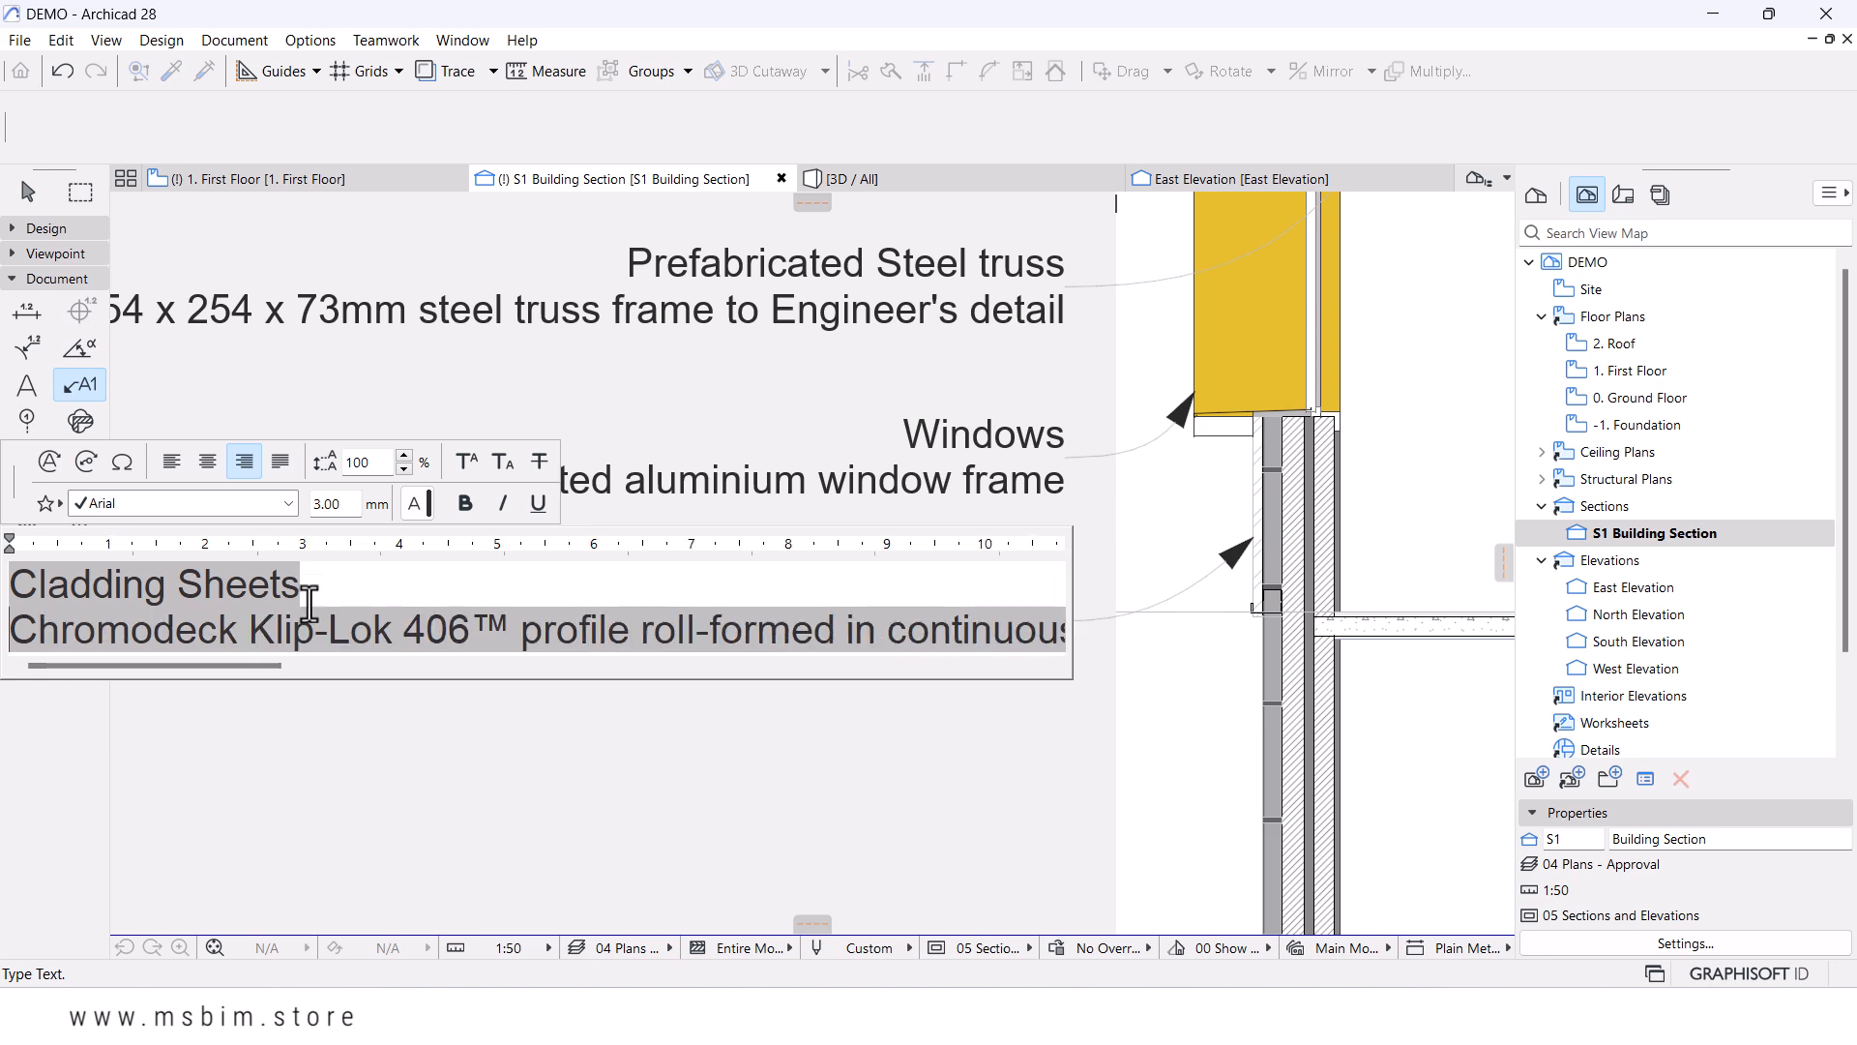
left_click(601, 769)
- Narrow the Cladding Sheets label's text box to about the width of the labels above so its description wraps
scroll(961, 628, "down", 6)
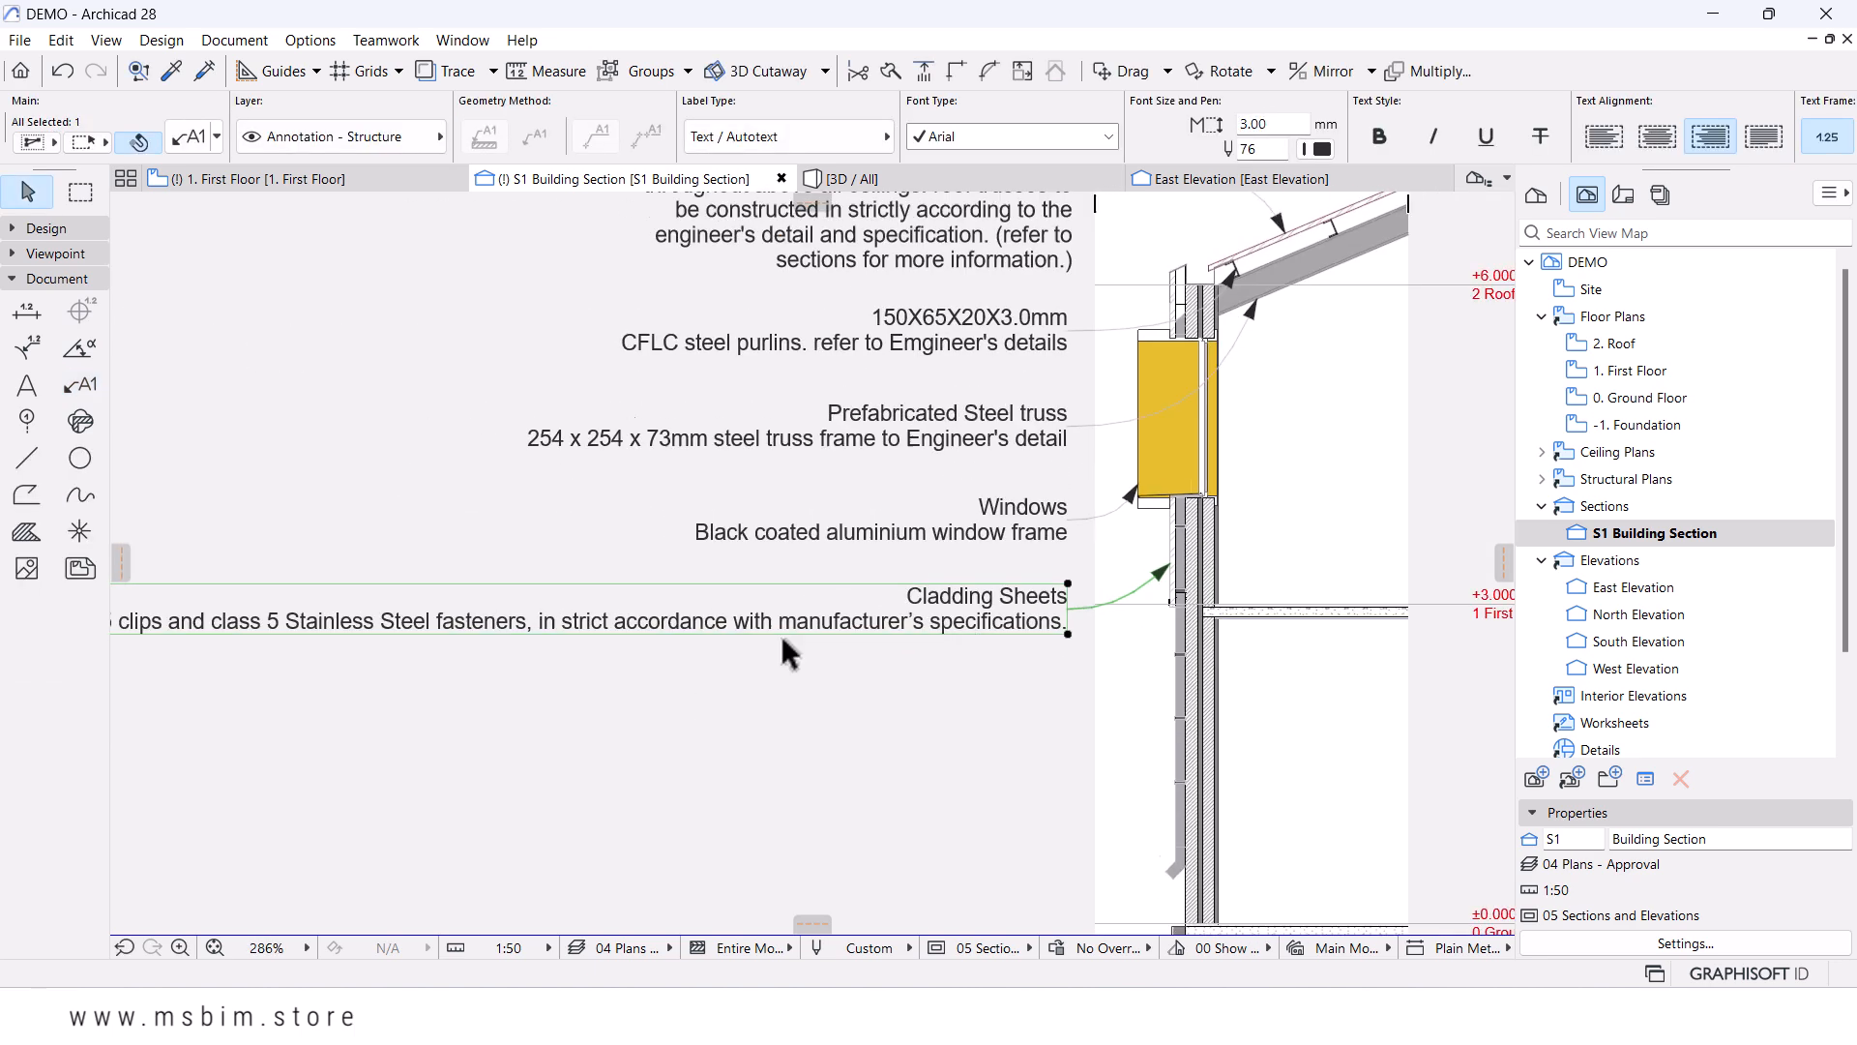
middle_click_drag(852, 686, 789, 678)
scroll(789, 678, "down", 3)
left_click(318, 660)
scroll(578, 679, "up", 3)
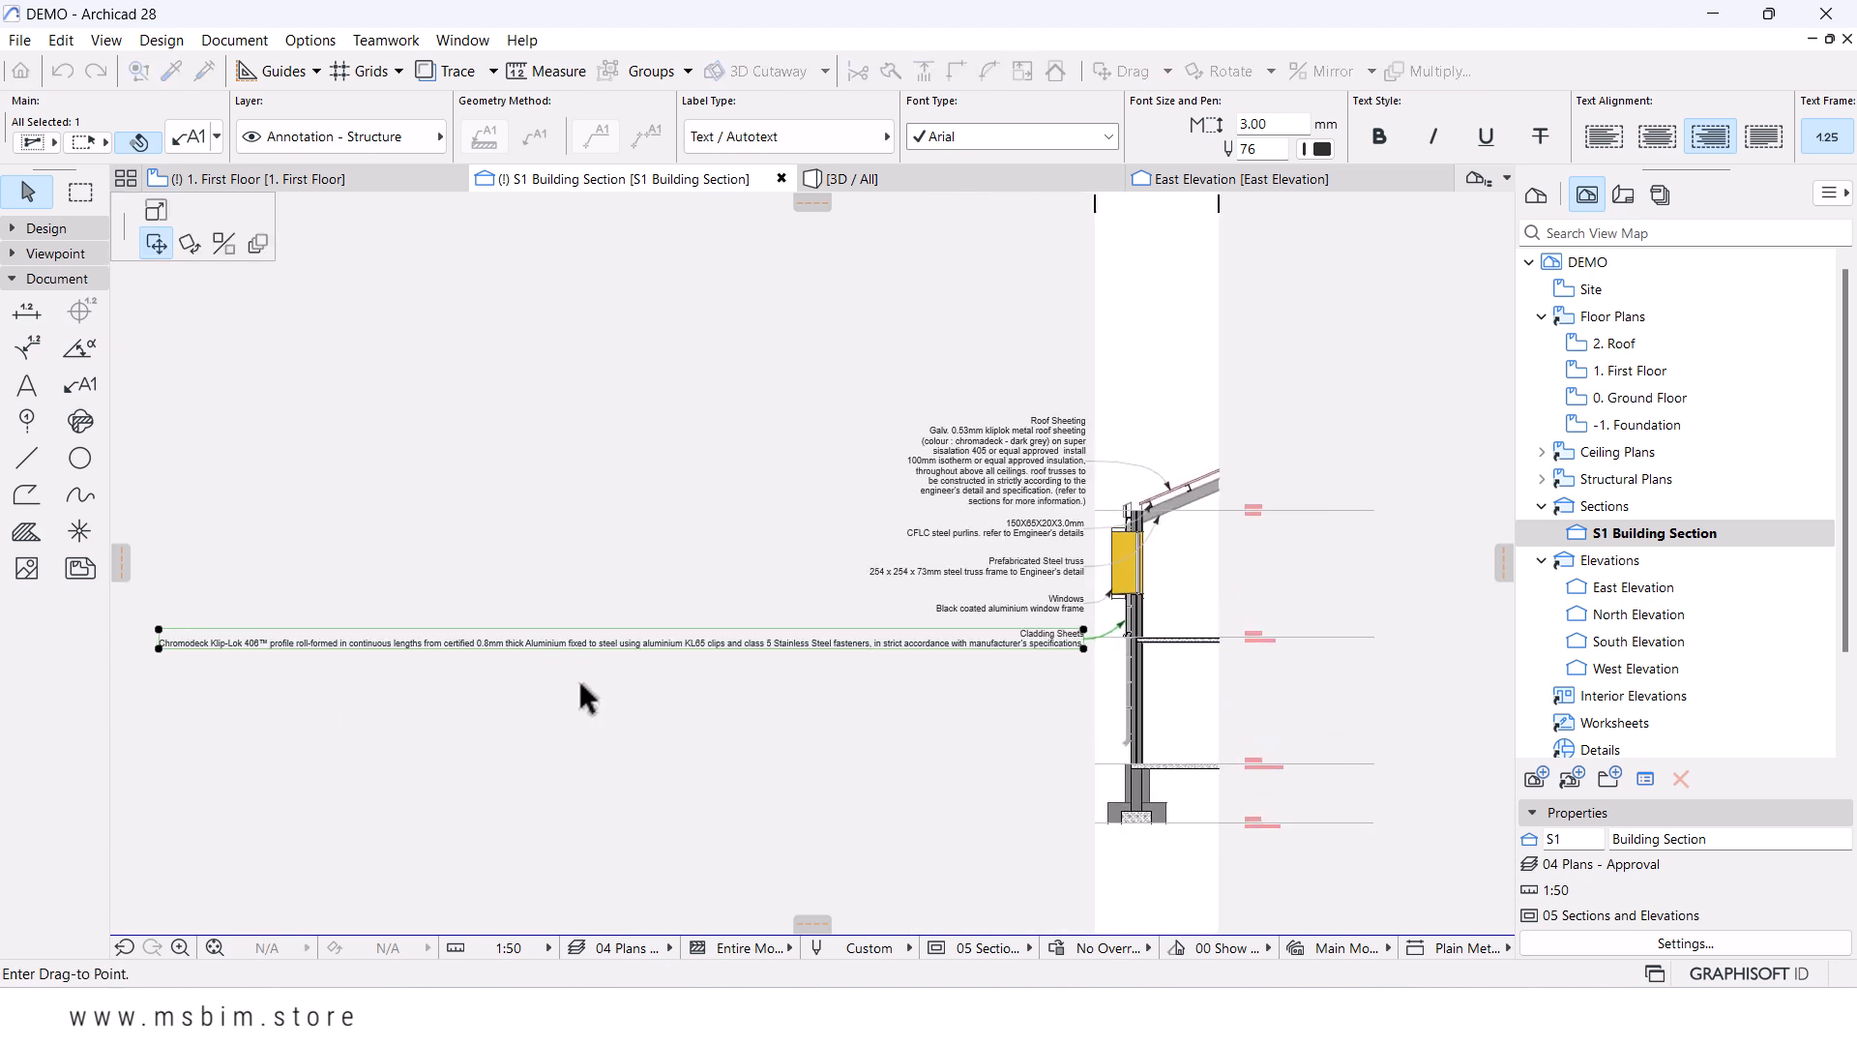
left_click(166, 217)
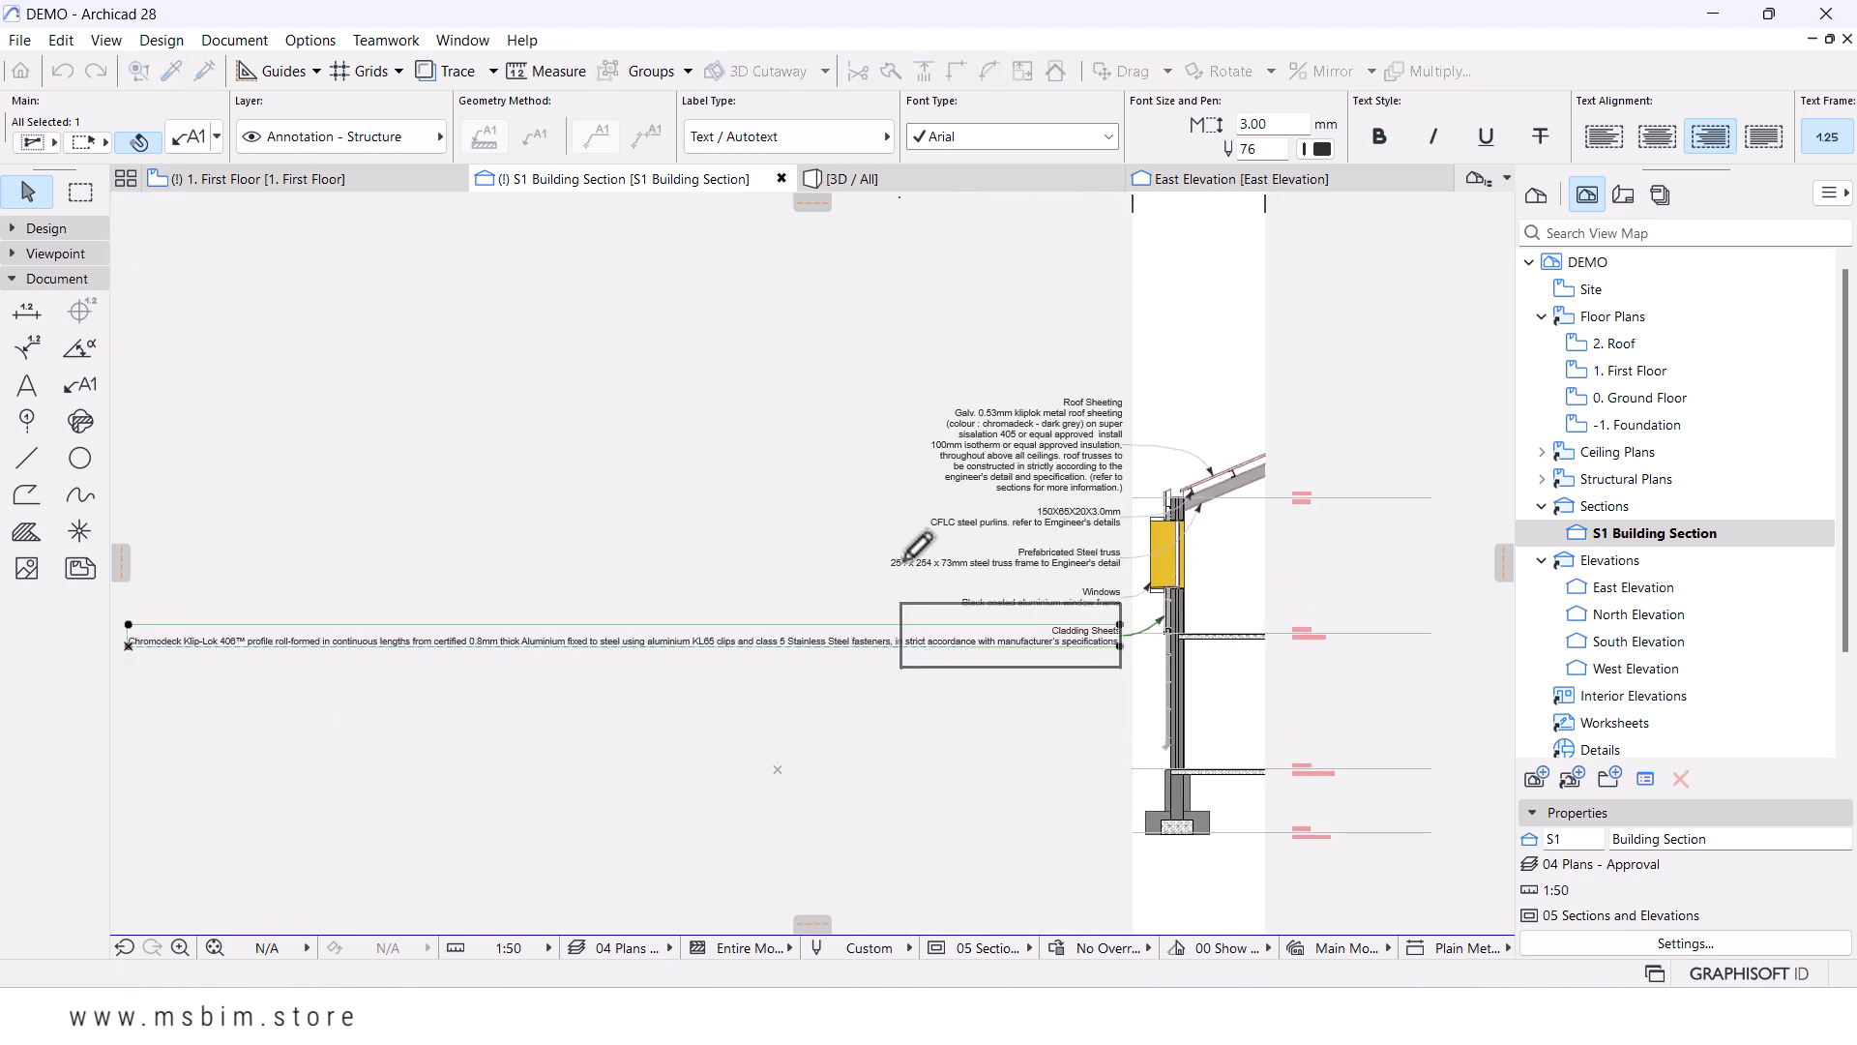
left_click(899, 559)
- Move the Cladding Sheets label straight down until it clears the Windows label, then deselect it
scroll(1153, 623, "up", 4)
key("ctrl+d")
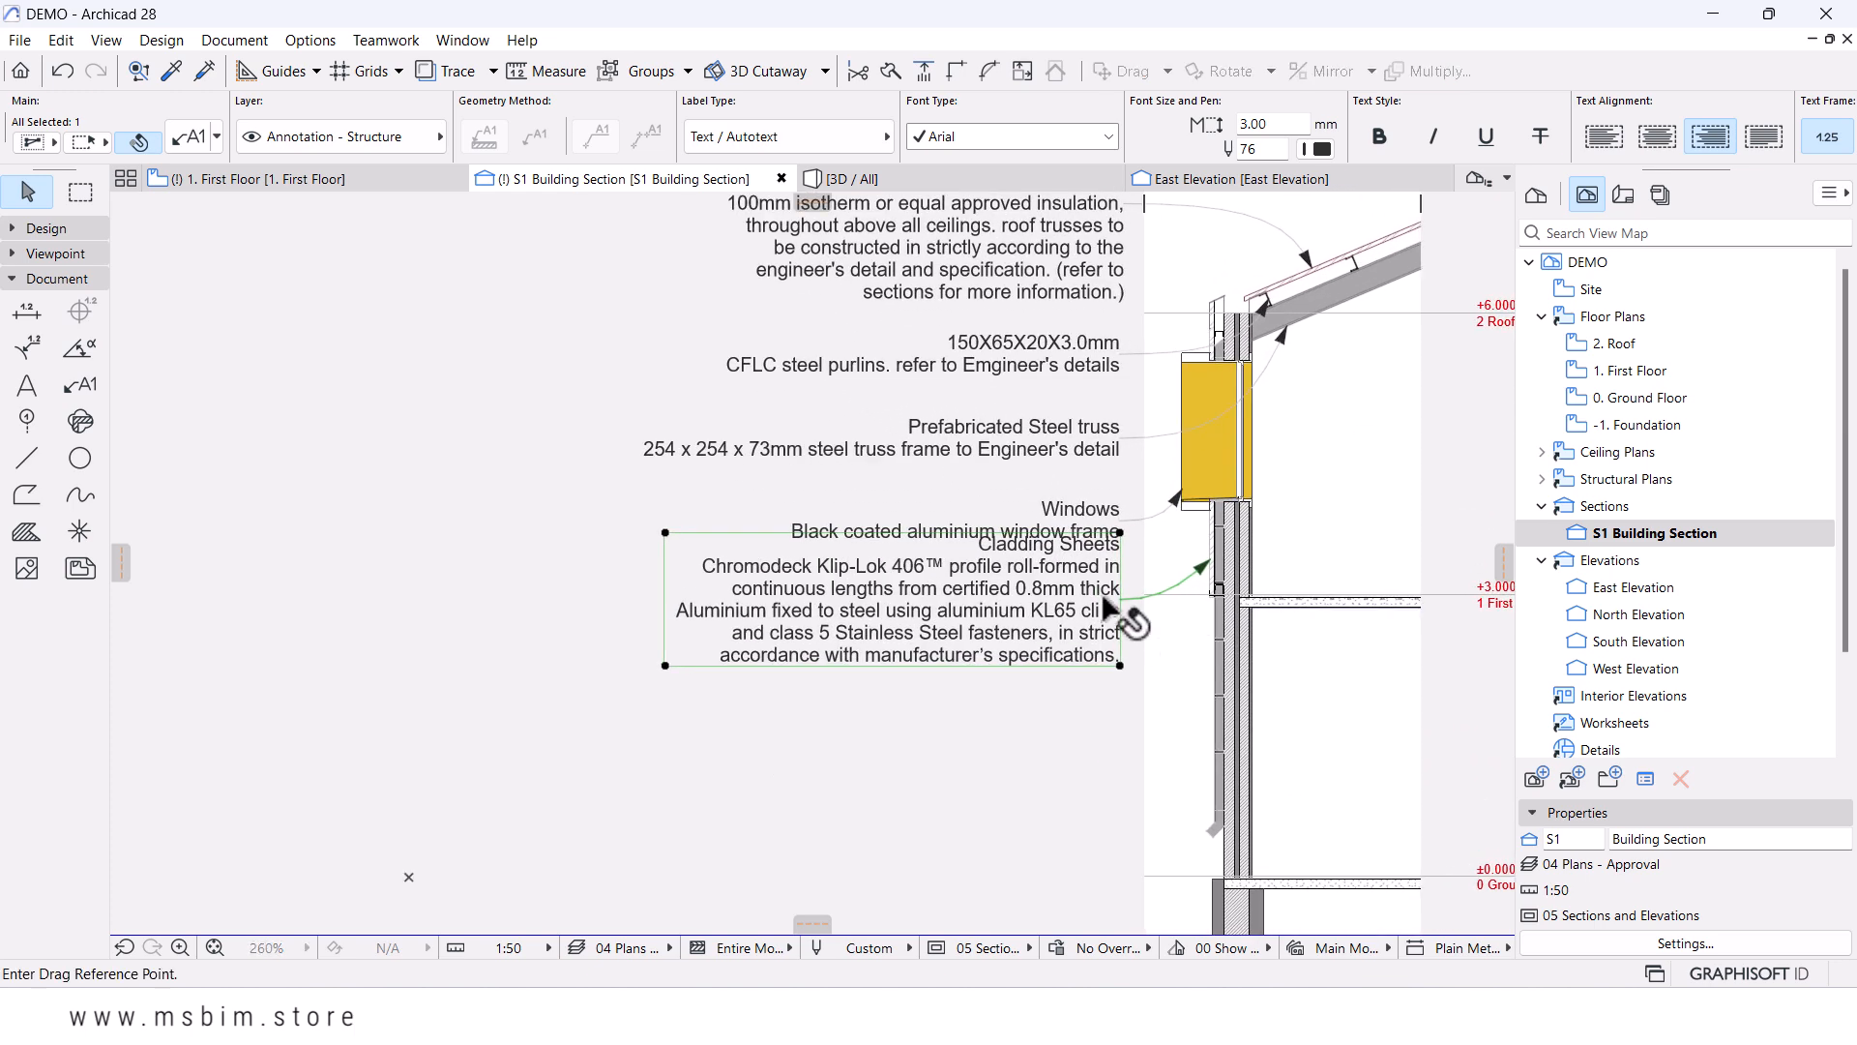
left_click(1104, 597)
left_click(1108, 650)
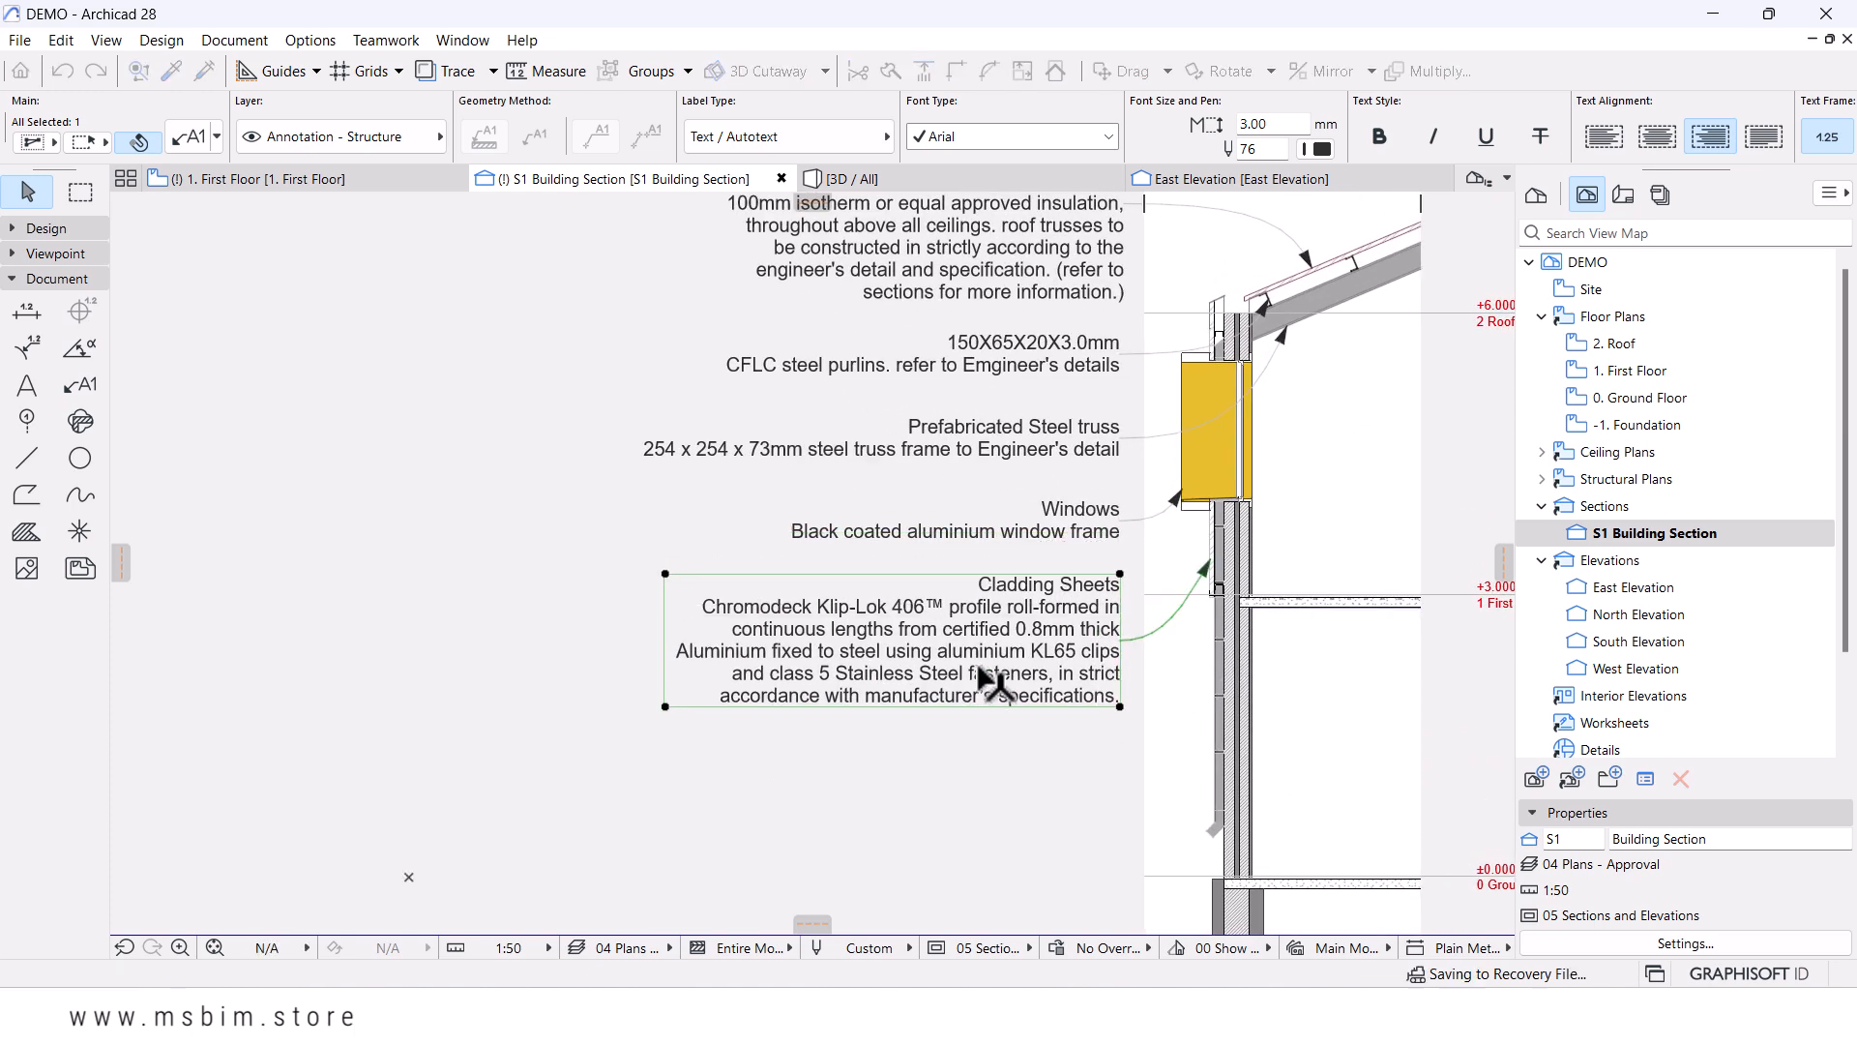
scroll(986, 725, "down", 2)
key("Escape")
scroll(970, 658, "down", 3)
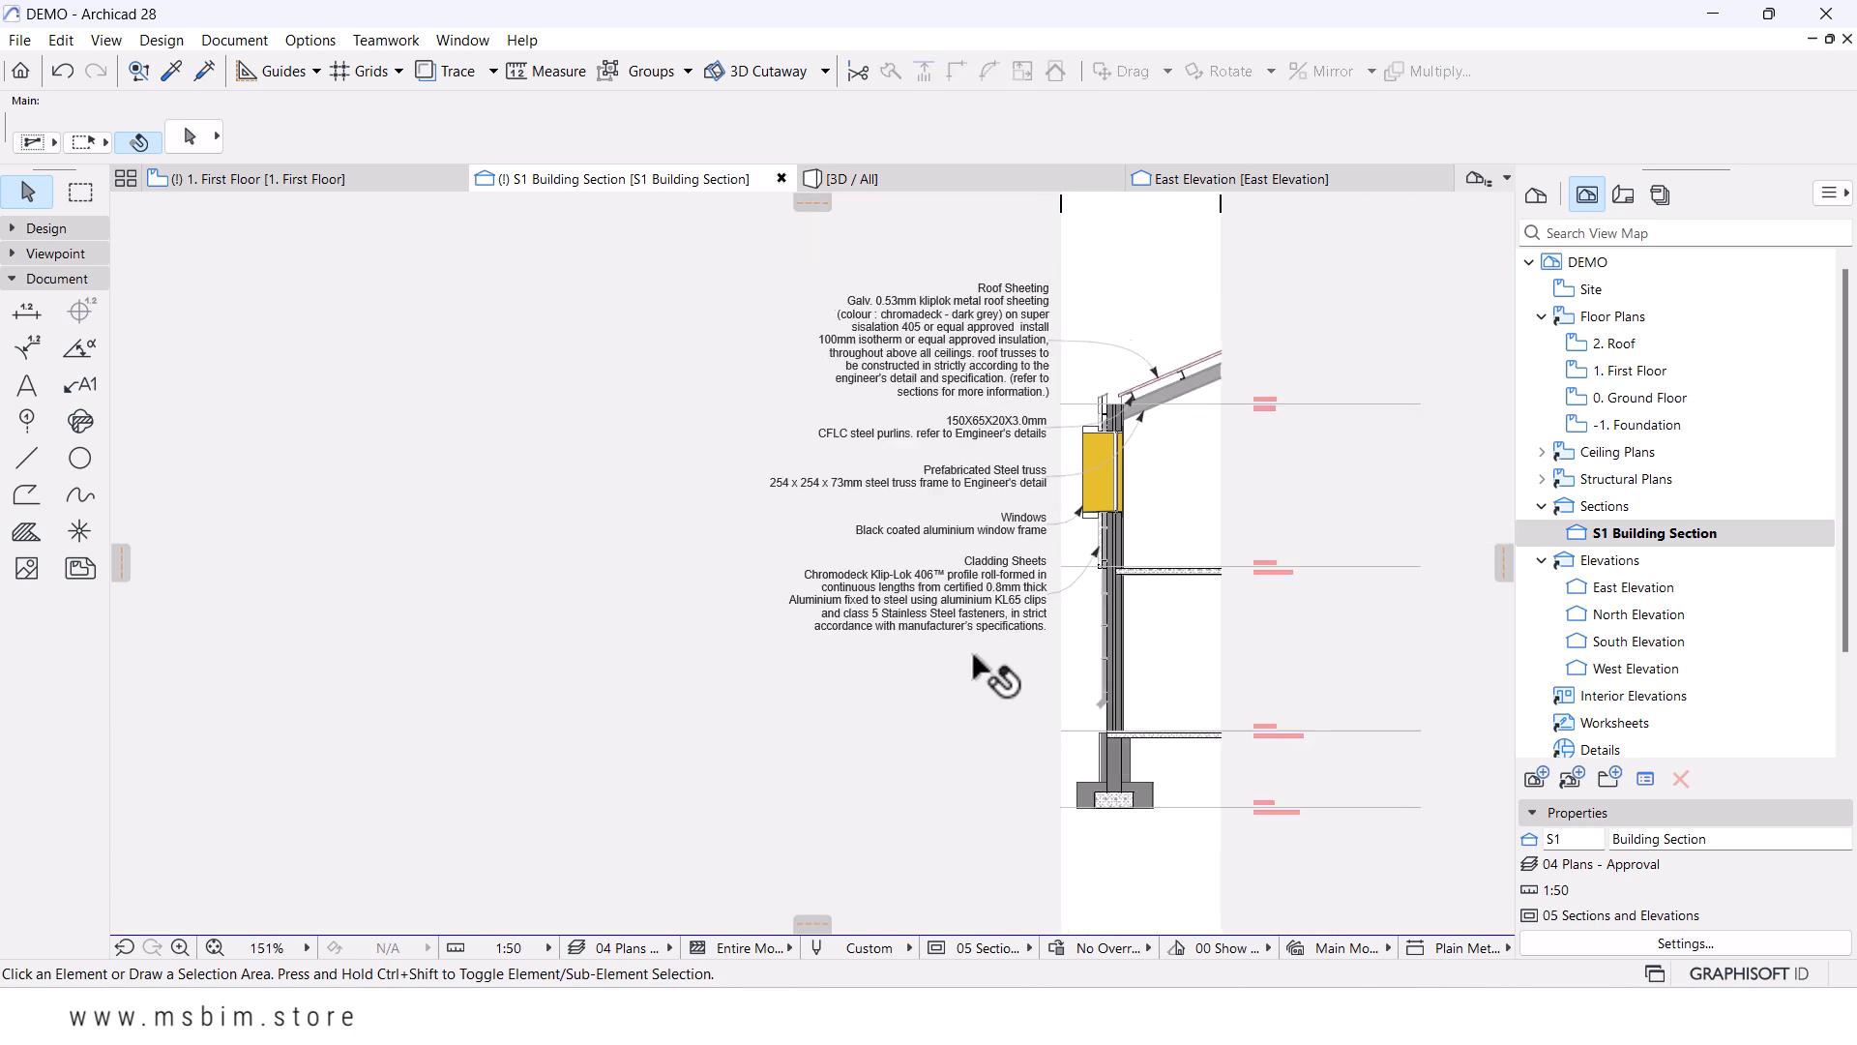
- Pick up the Cladding Sheets label's settings and attach a new label to the first floor slab
scroll(1051, 553, "up", 2)
left_click(991, 605, "alt")
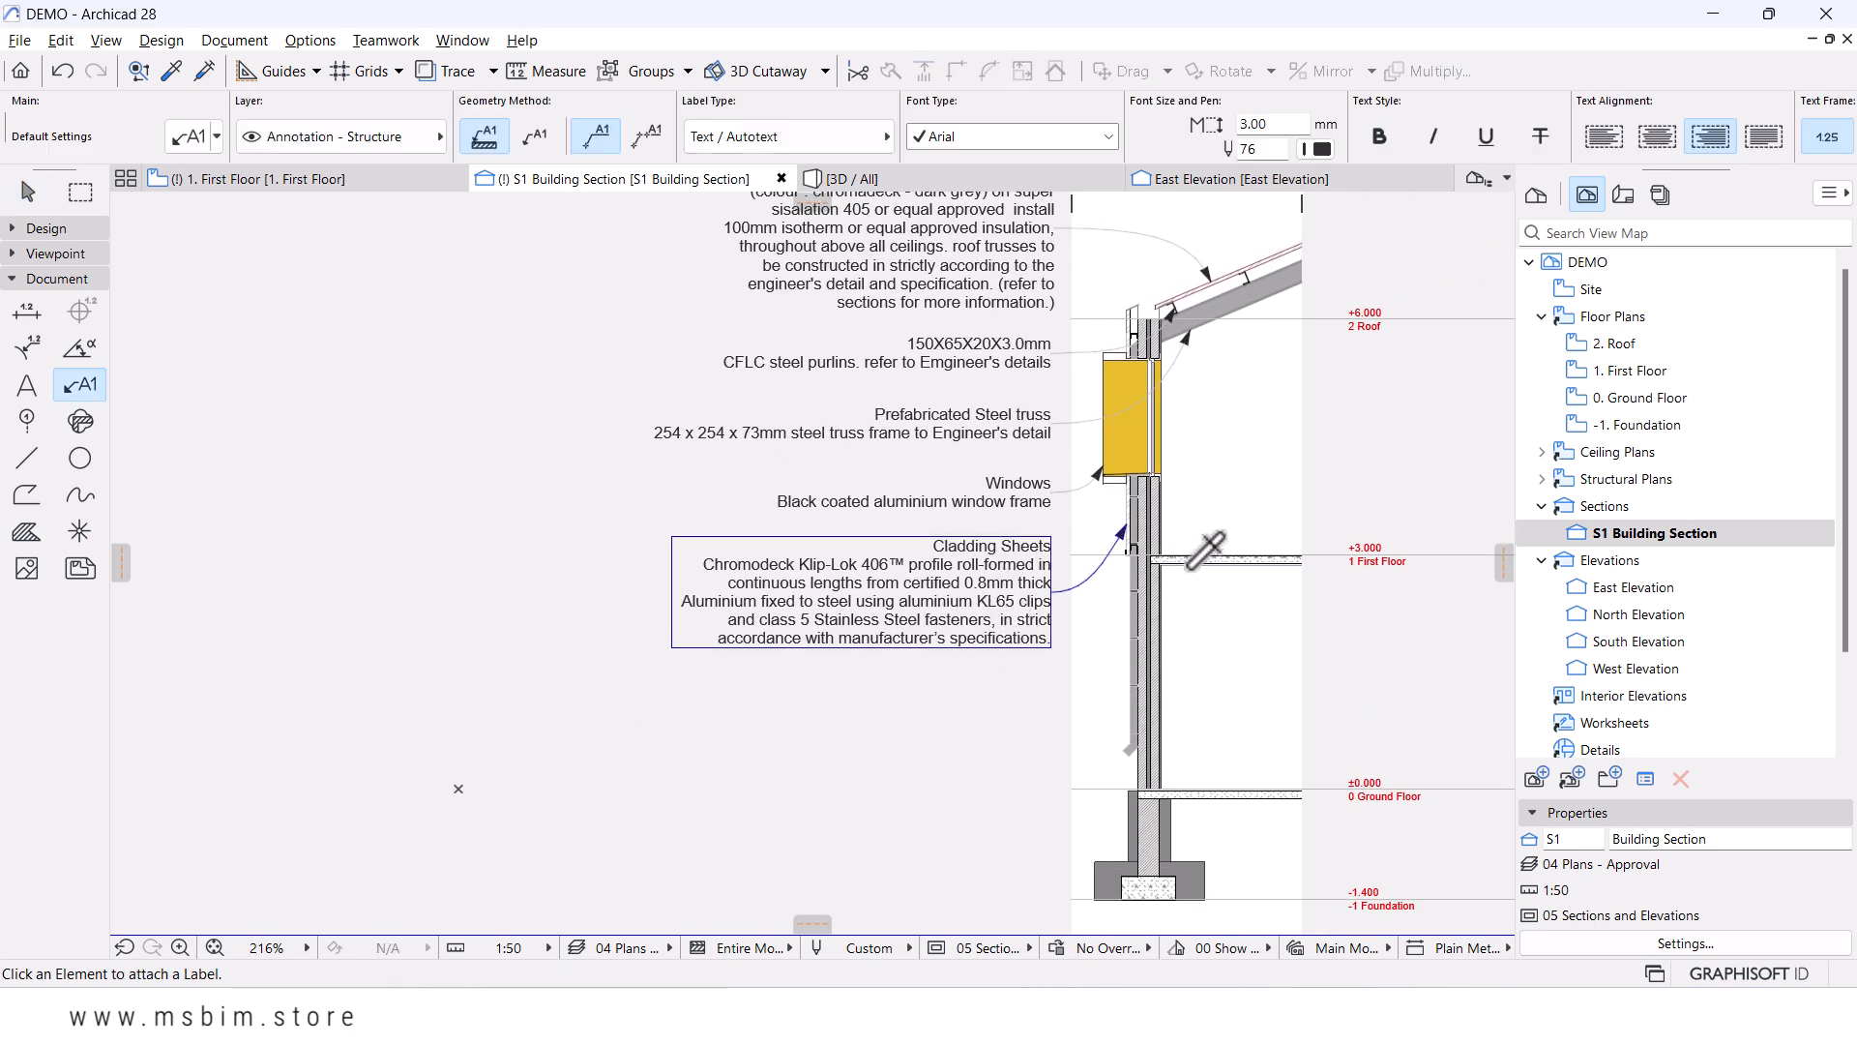
key("Escape")
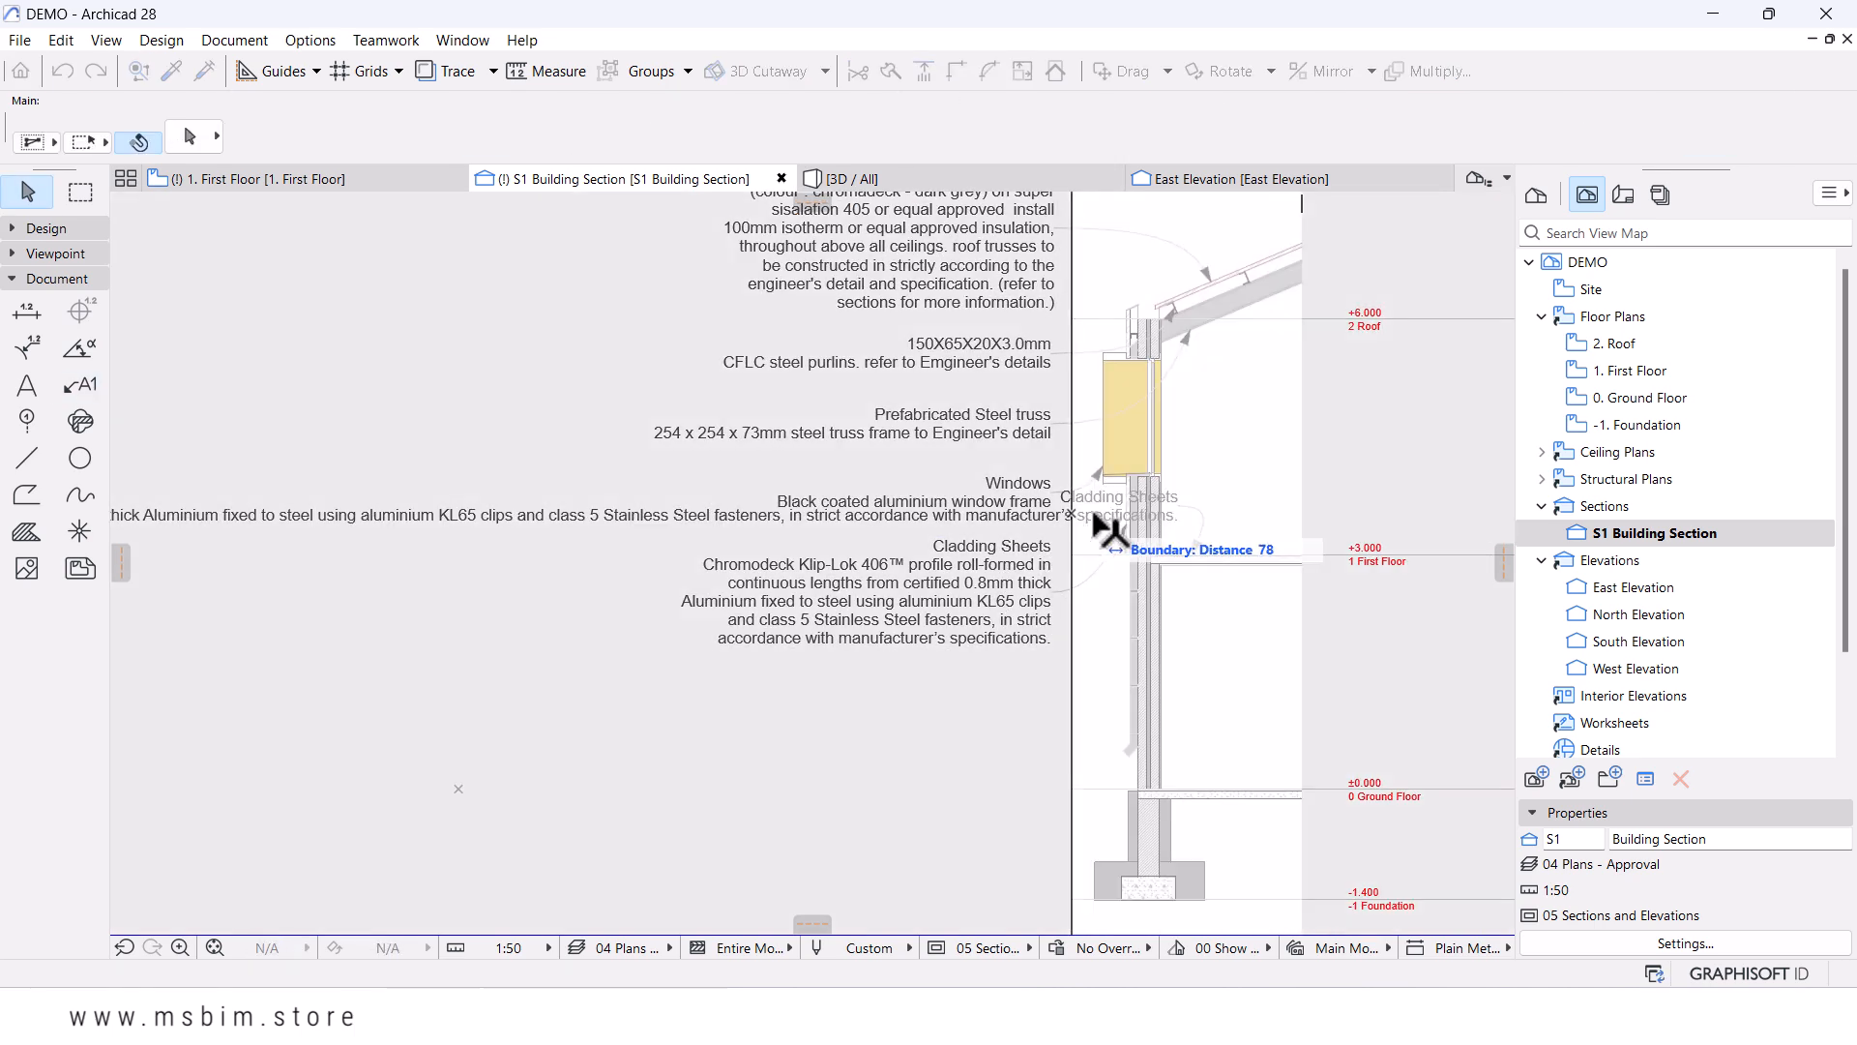
left_click(1185, 506)
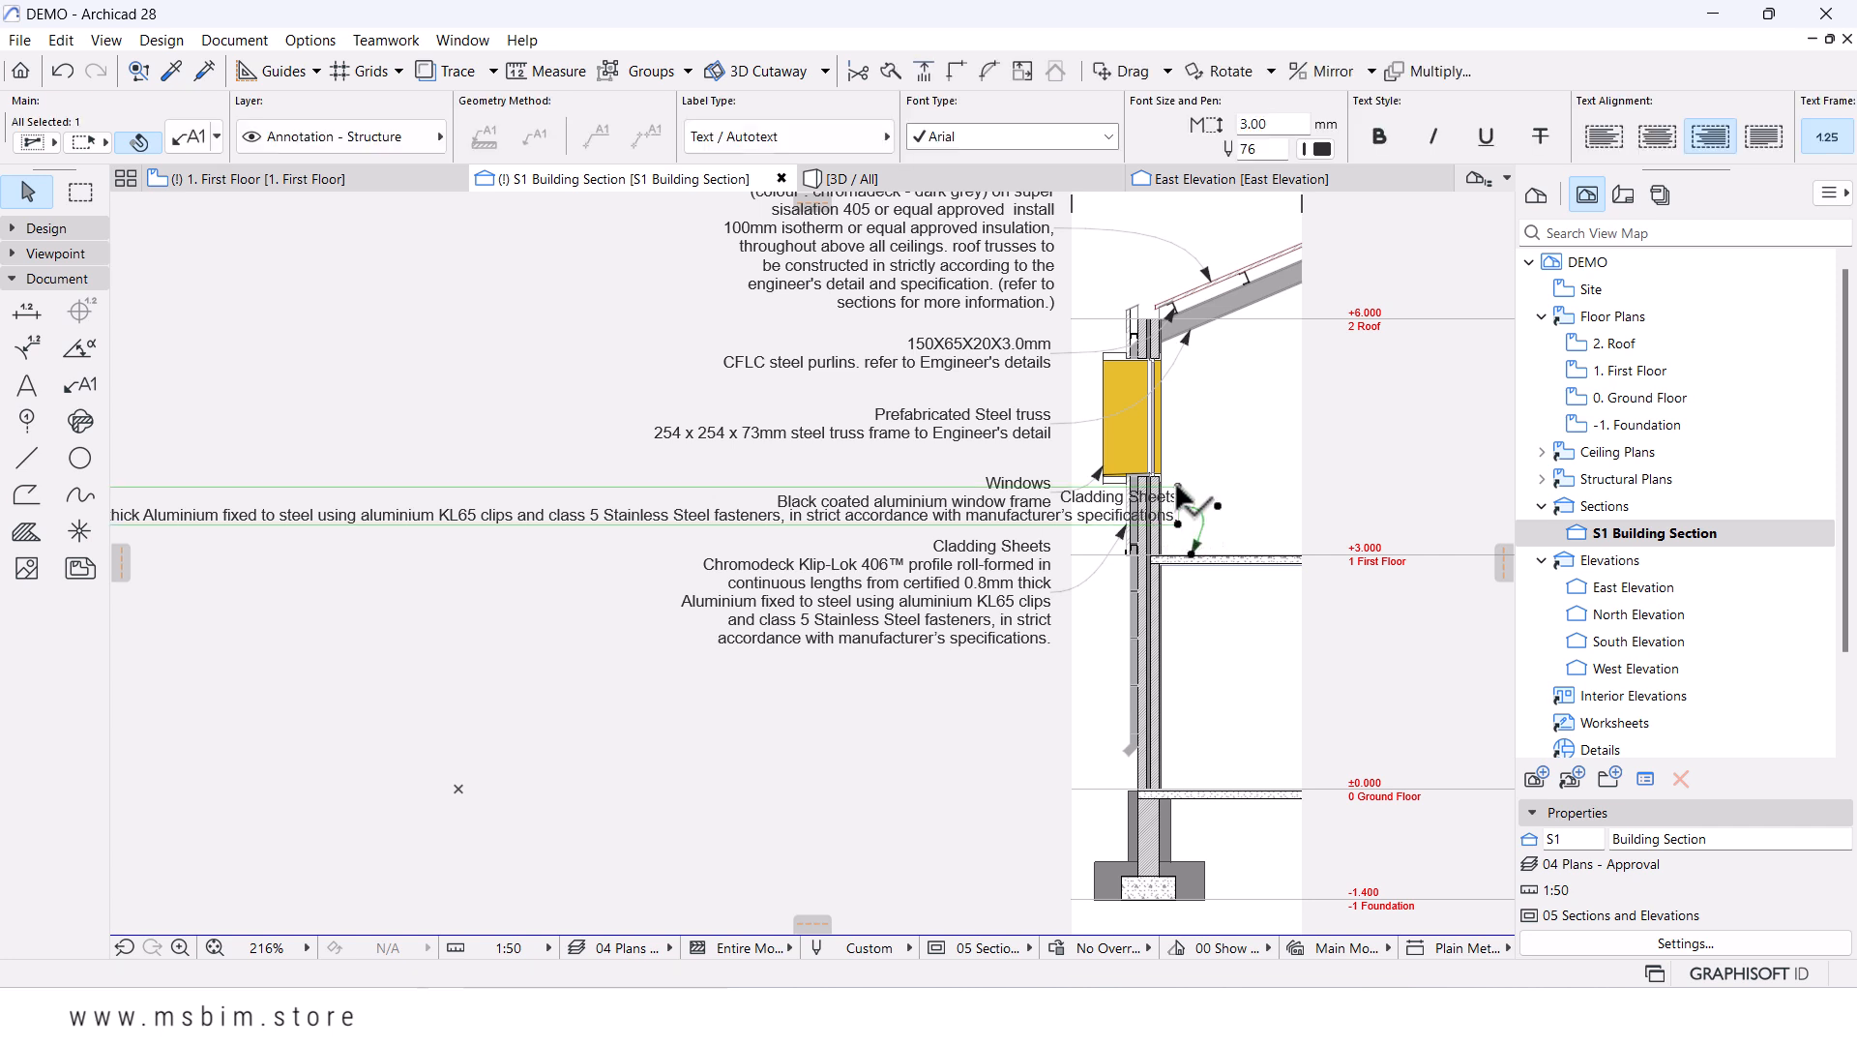
- Move the new slab label's text block below the Cladding Sheets label and align its edge with that label
left_click(1178, 486)
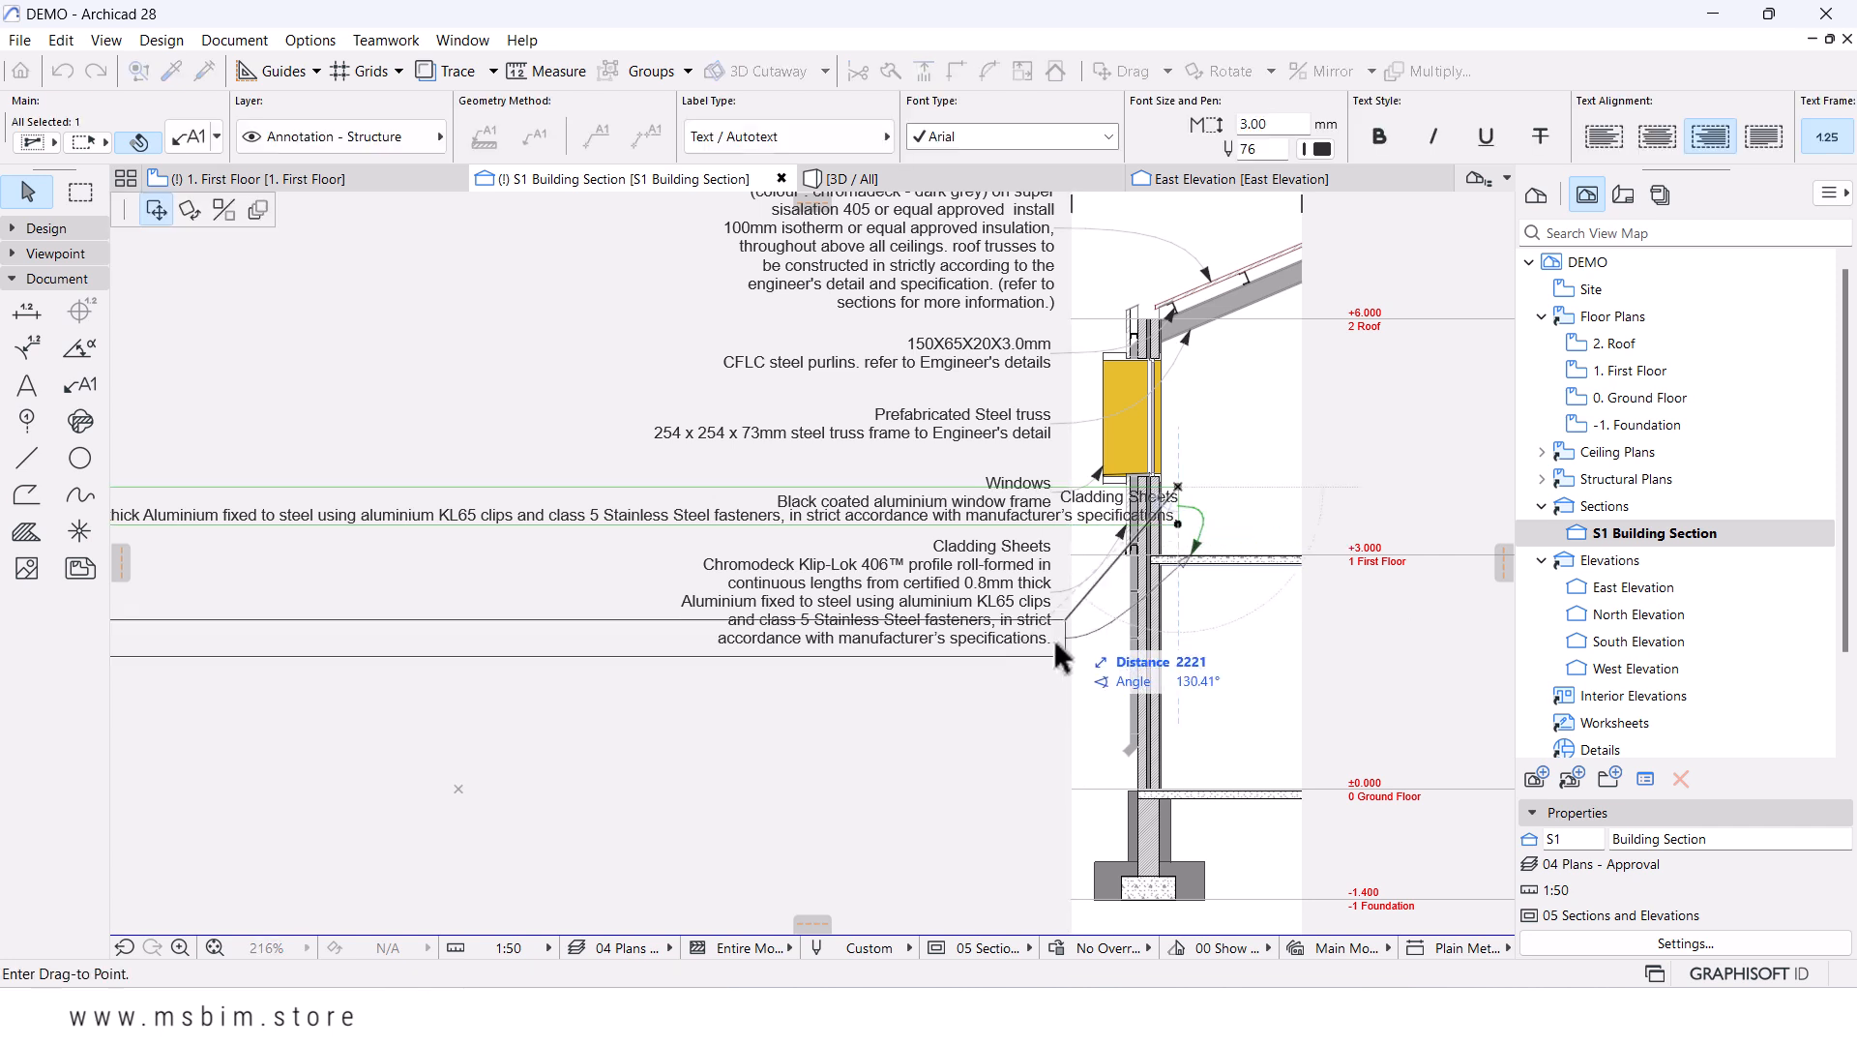
scroll(1057, 671, "up", 5)
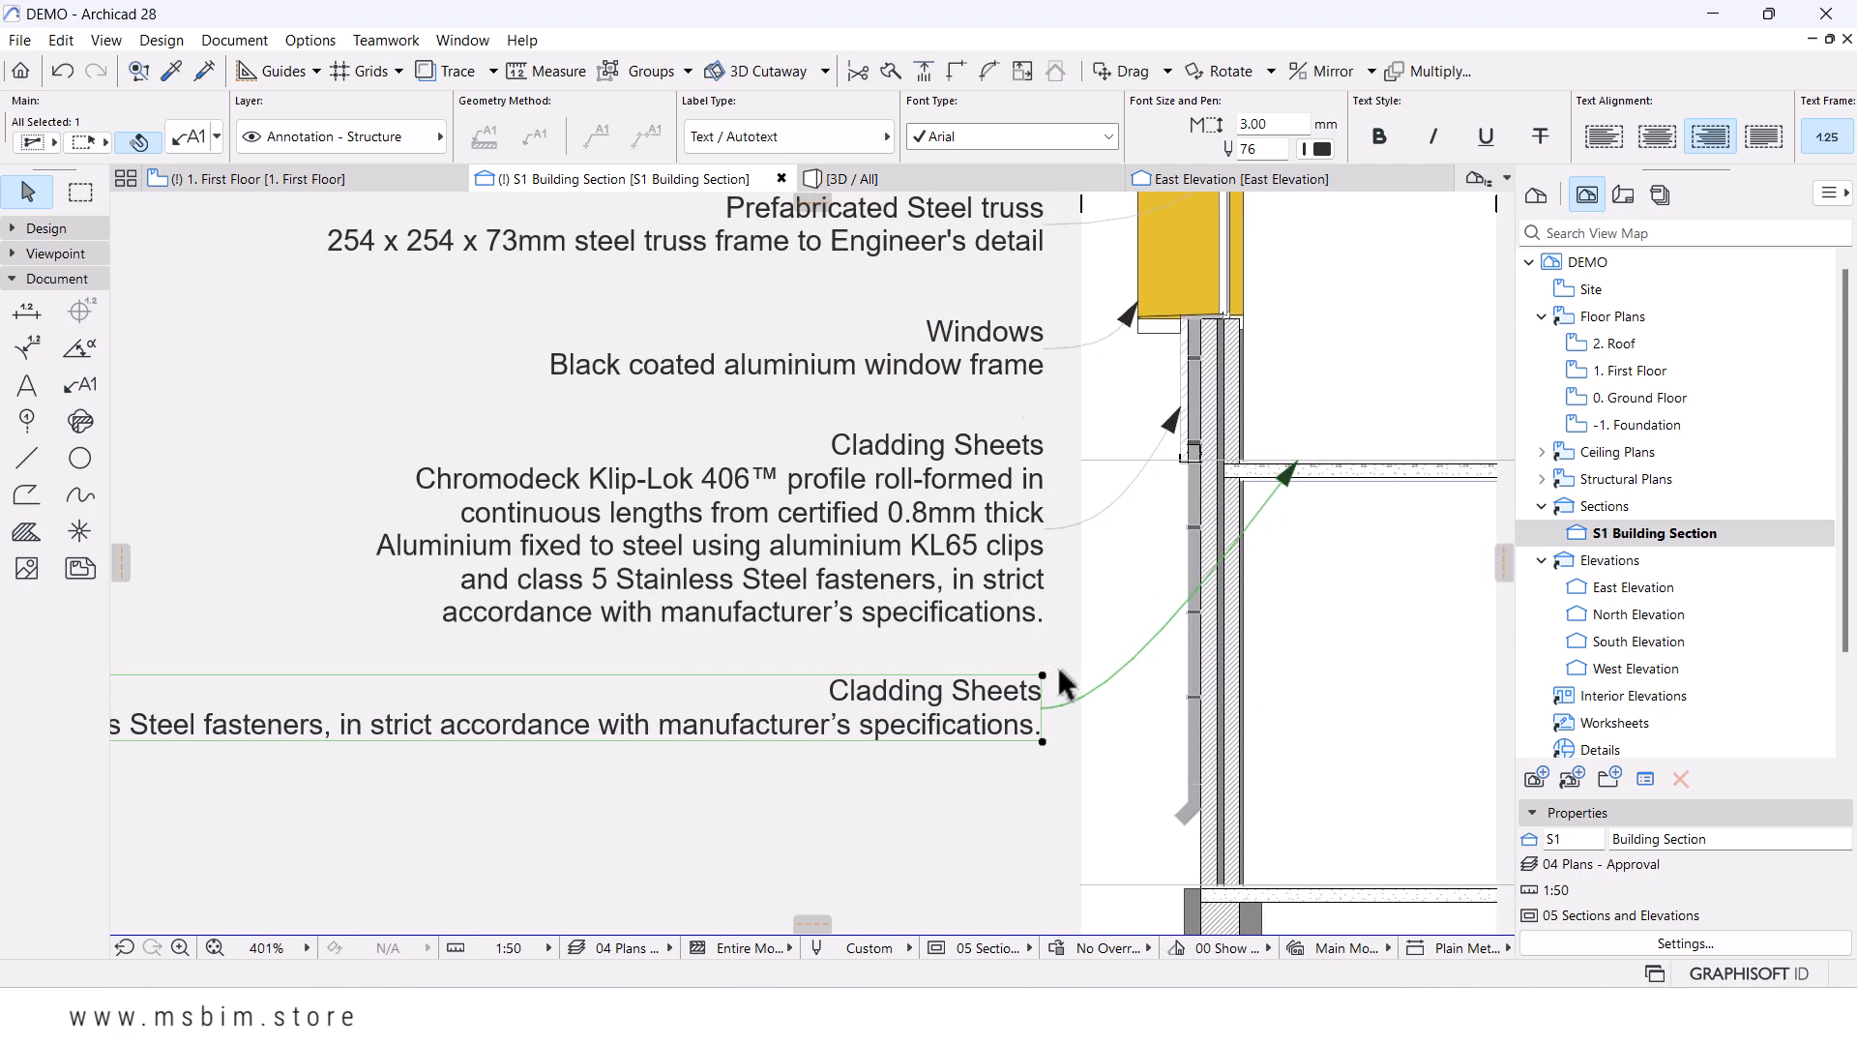
left_click(1041, 680)
left_click(1041, 680)
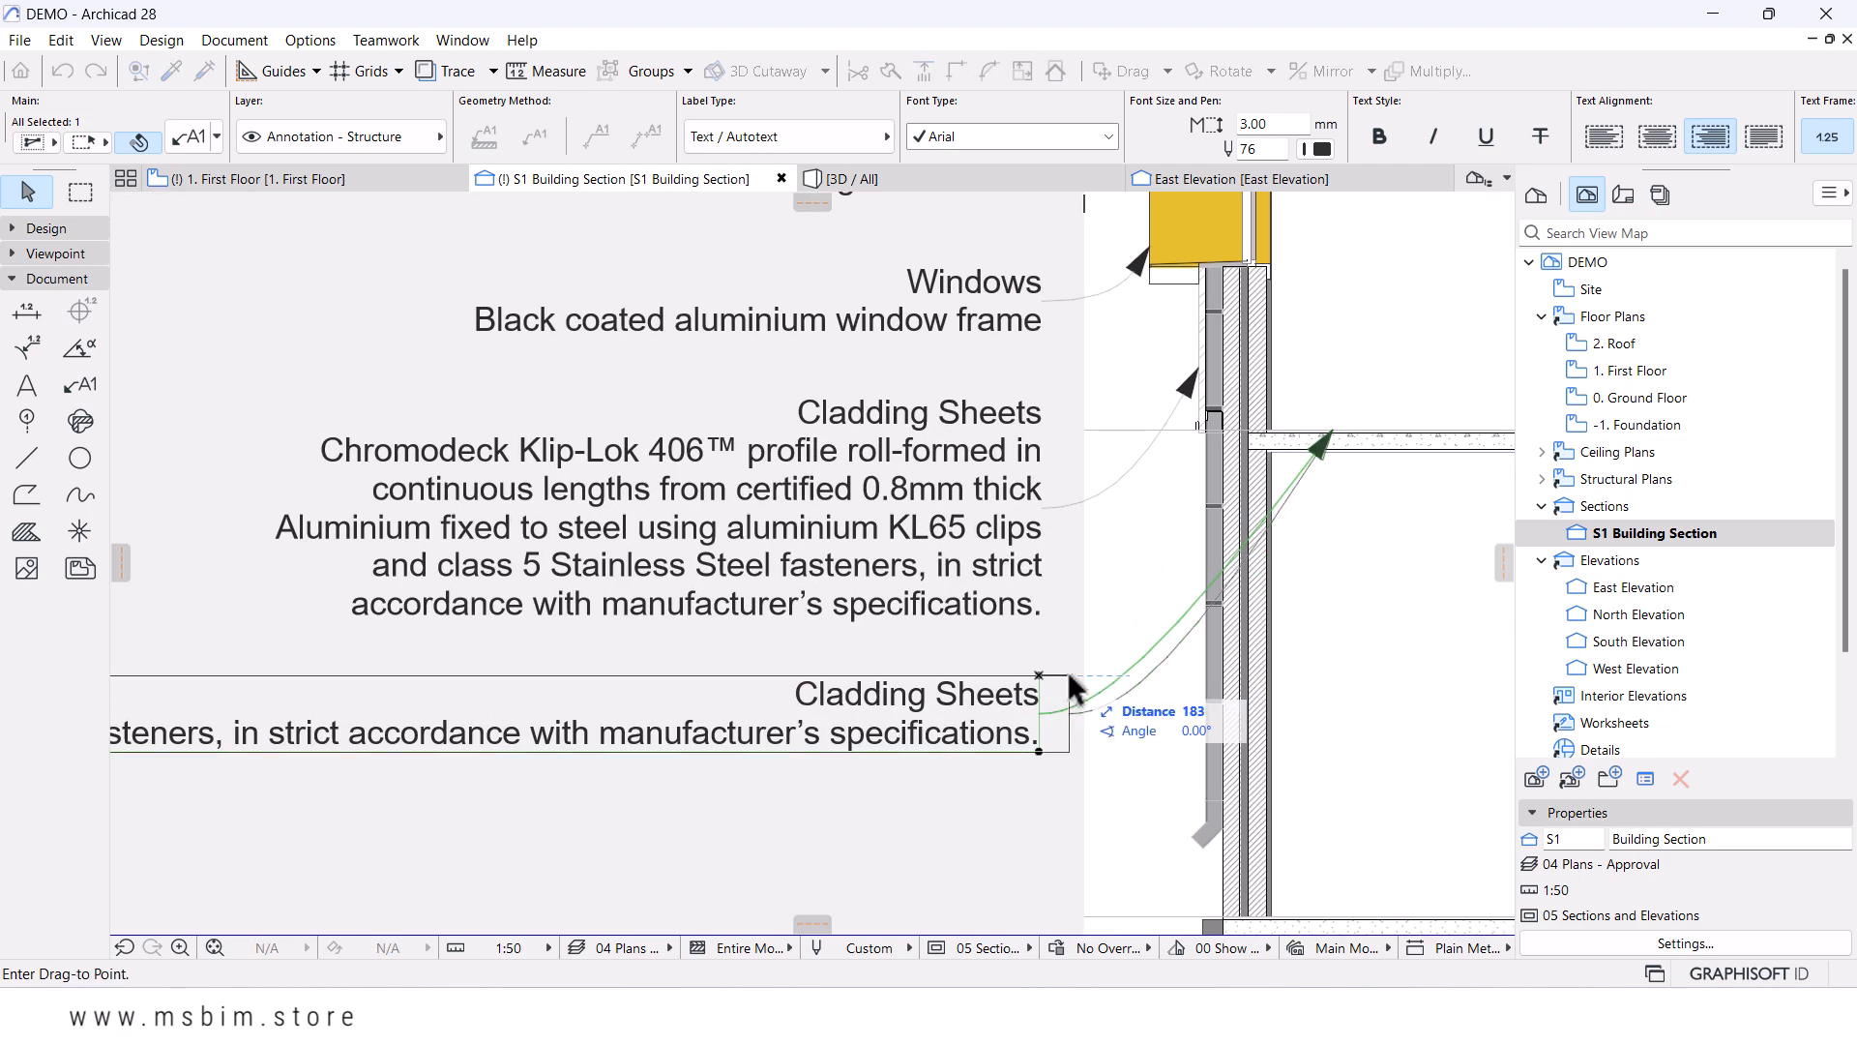
left_click(1045, 506, "shift")
scroll(1045, 513, "down", 5)
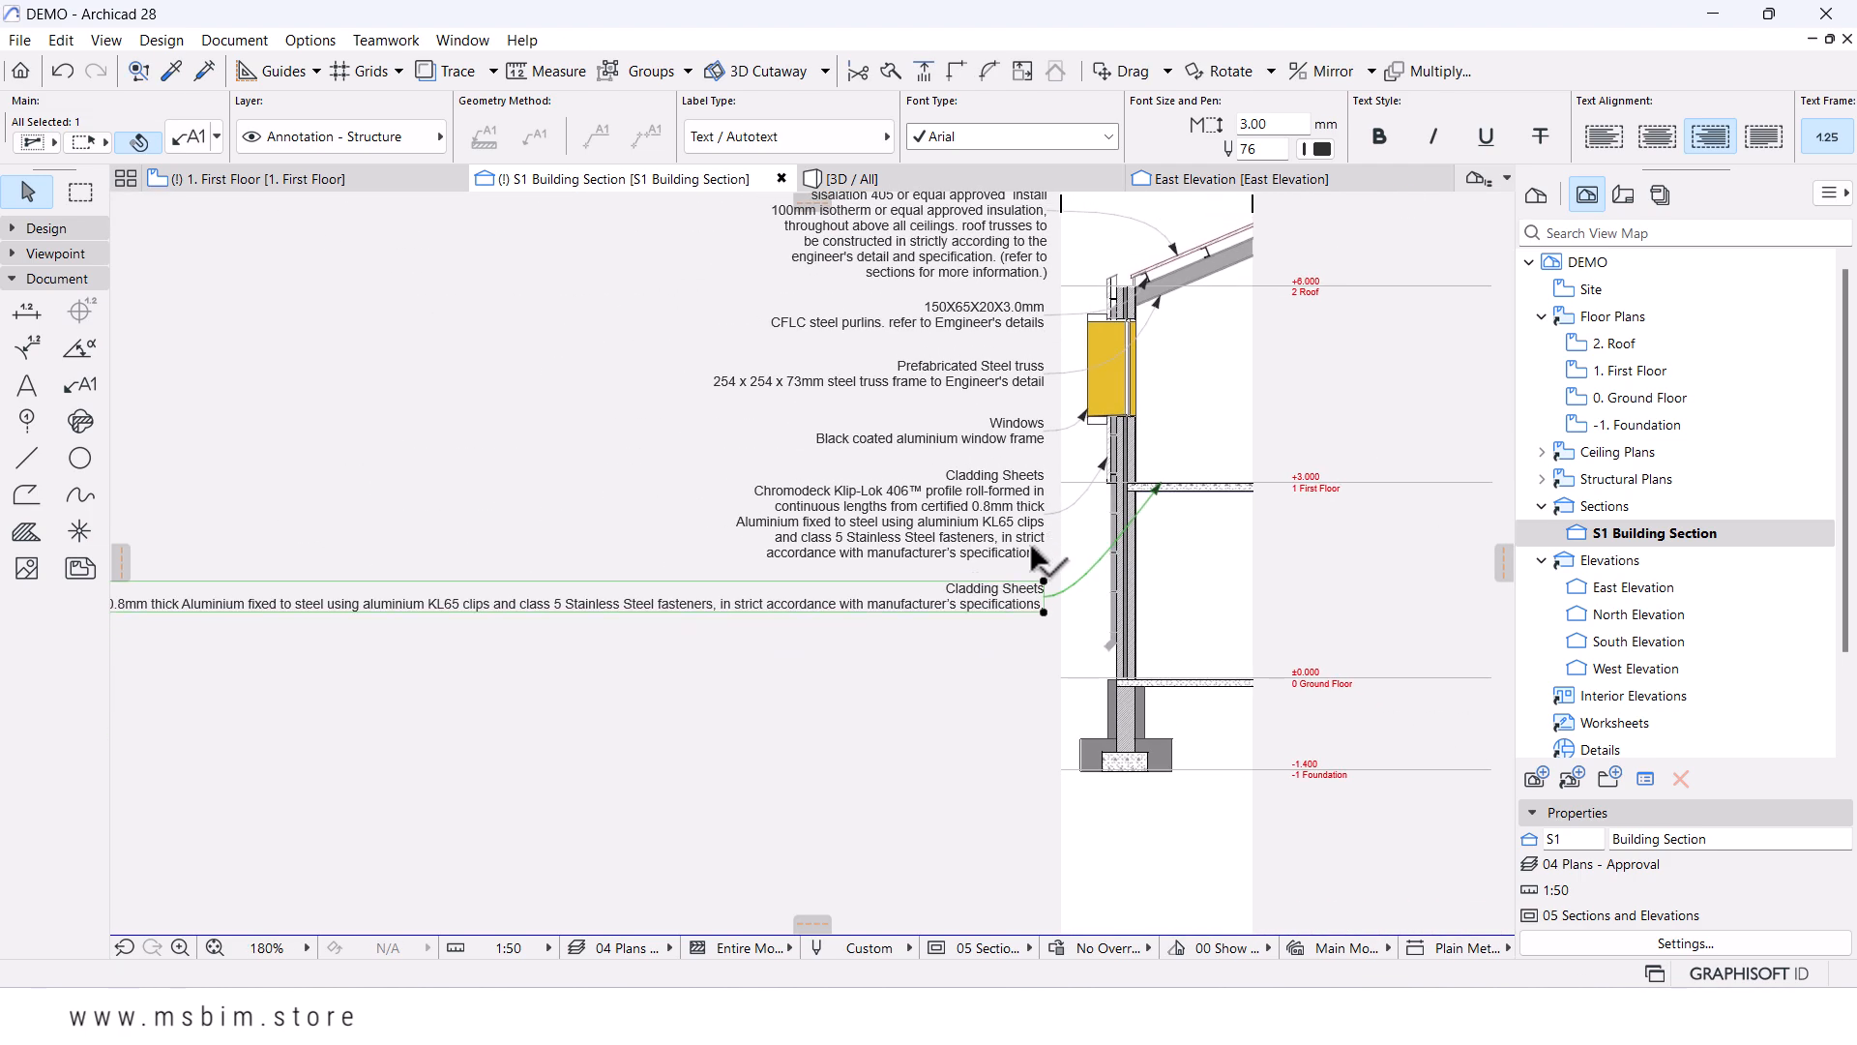
- Replace the slab label's text with the title and description autotexts of keynote FL-03 Precast ECHO Floor Slab from the FL FLOOR folder
scroll(960, 600, "up", 3)
double_click(959, 601)
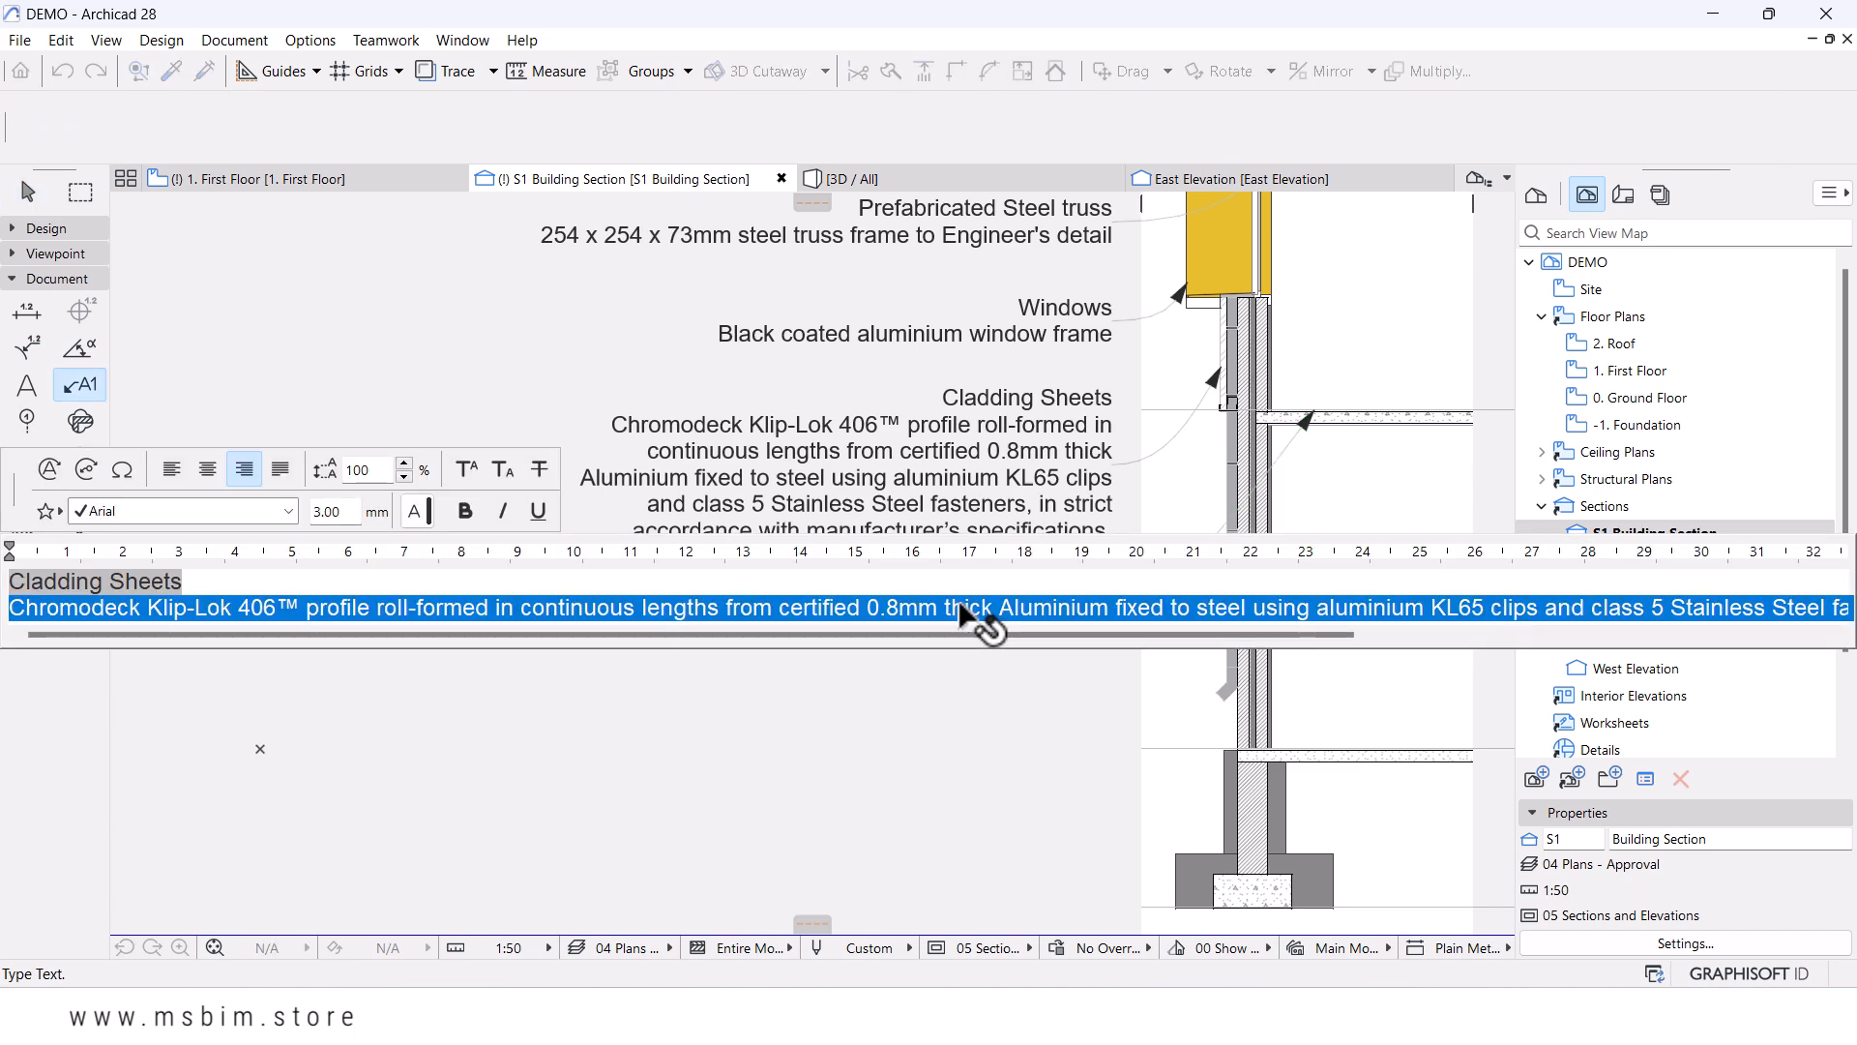
key("BackSpace")
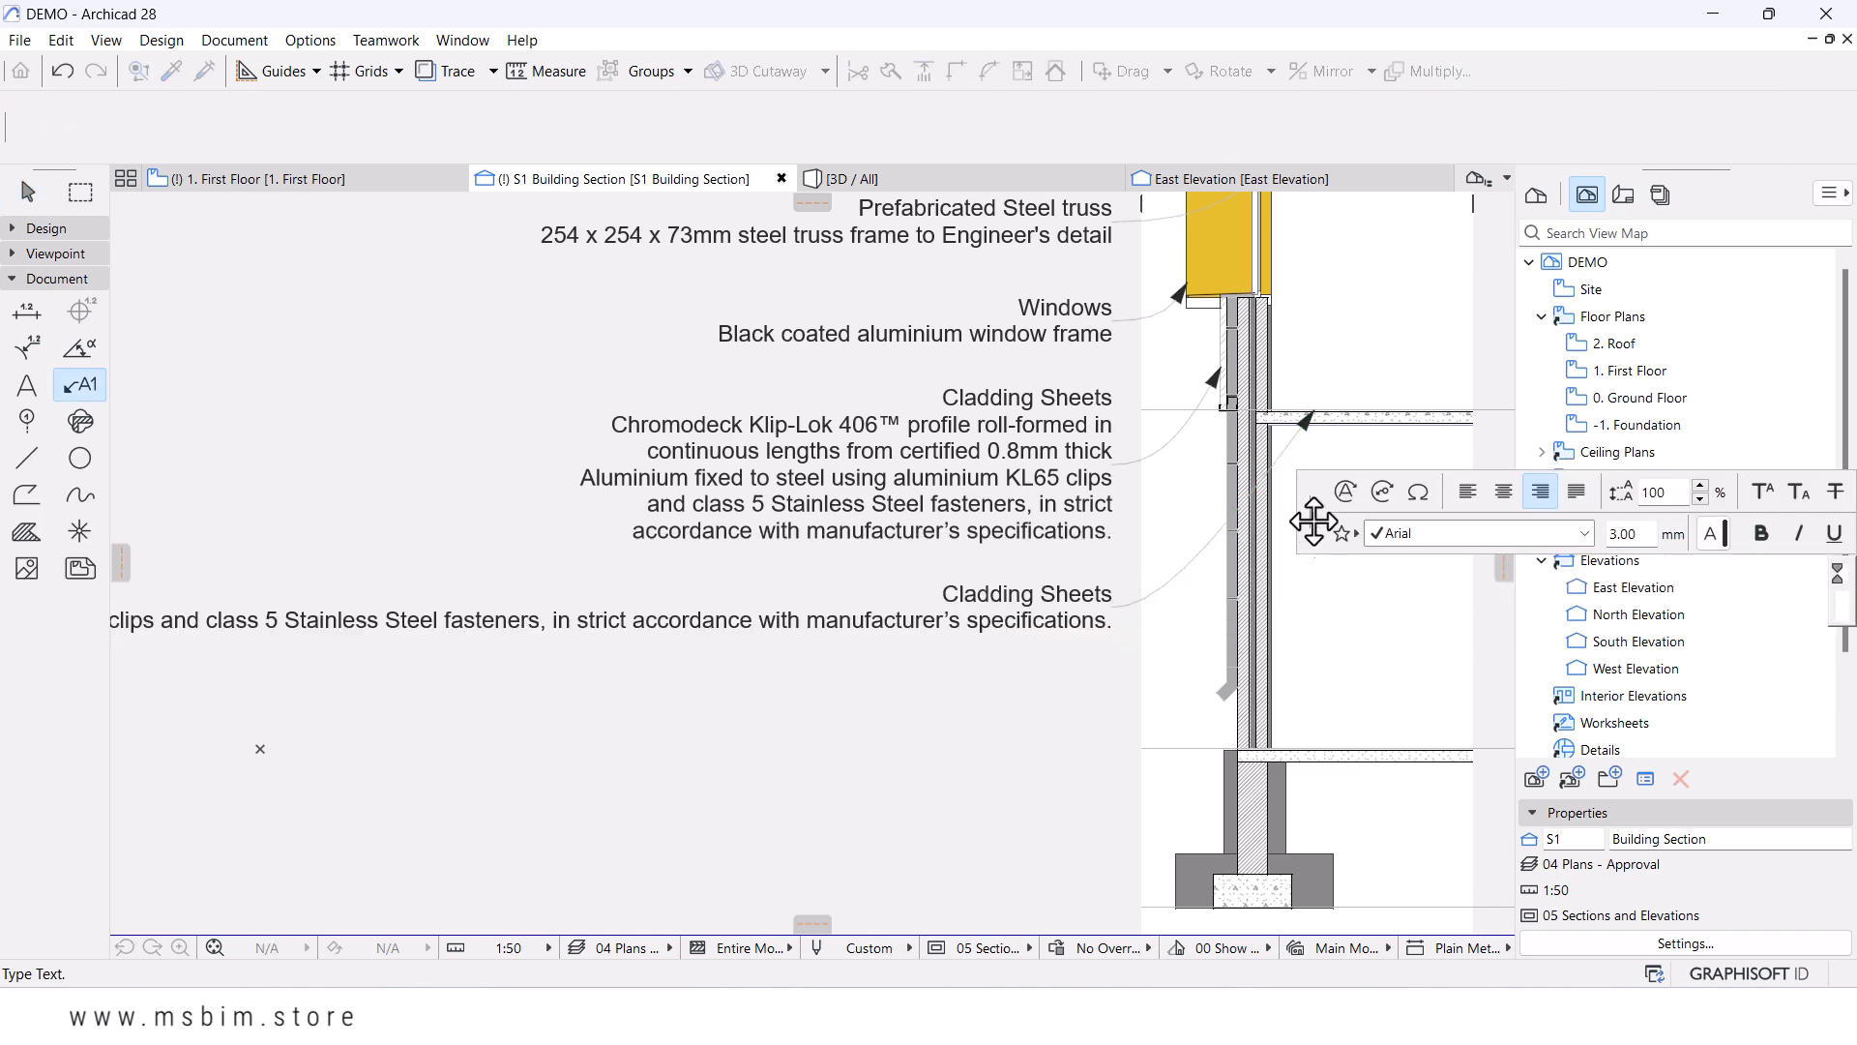
left_click(1380, 493)
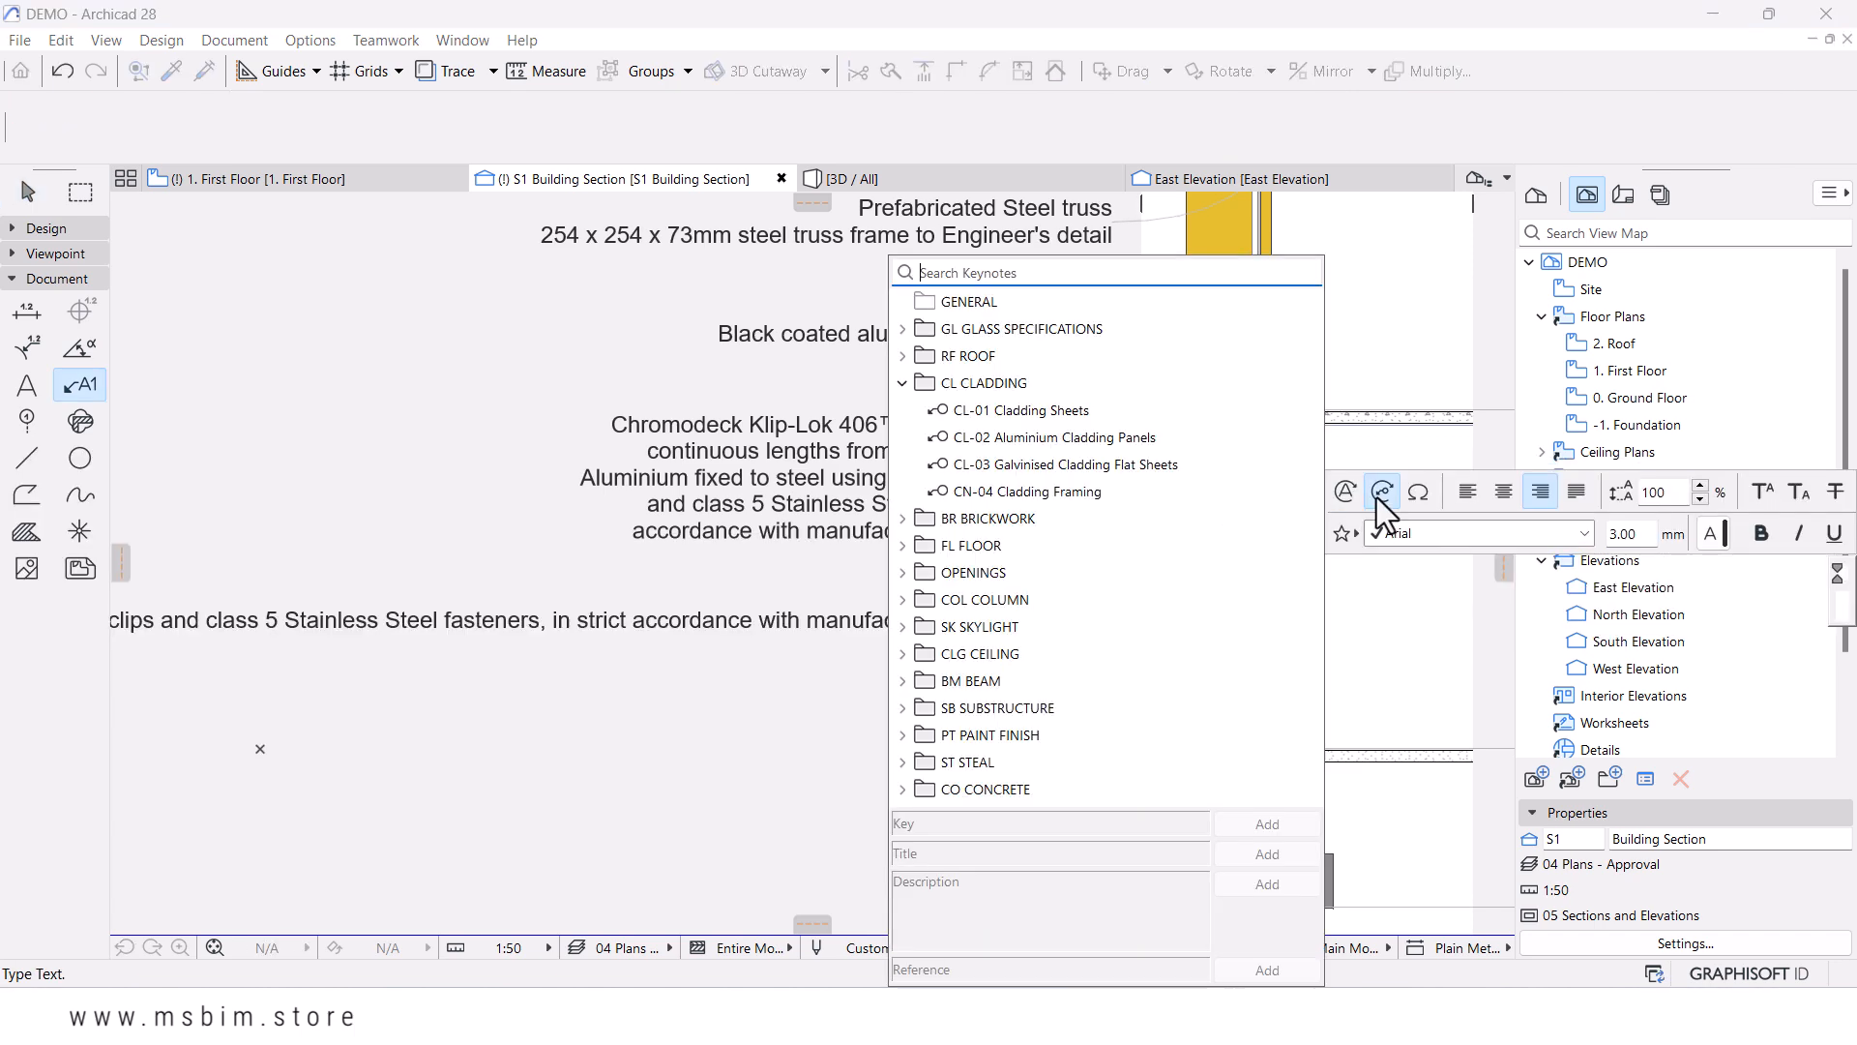
left_click(904, 383)
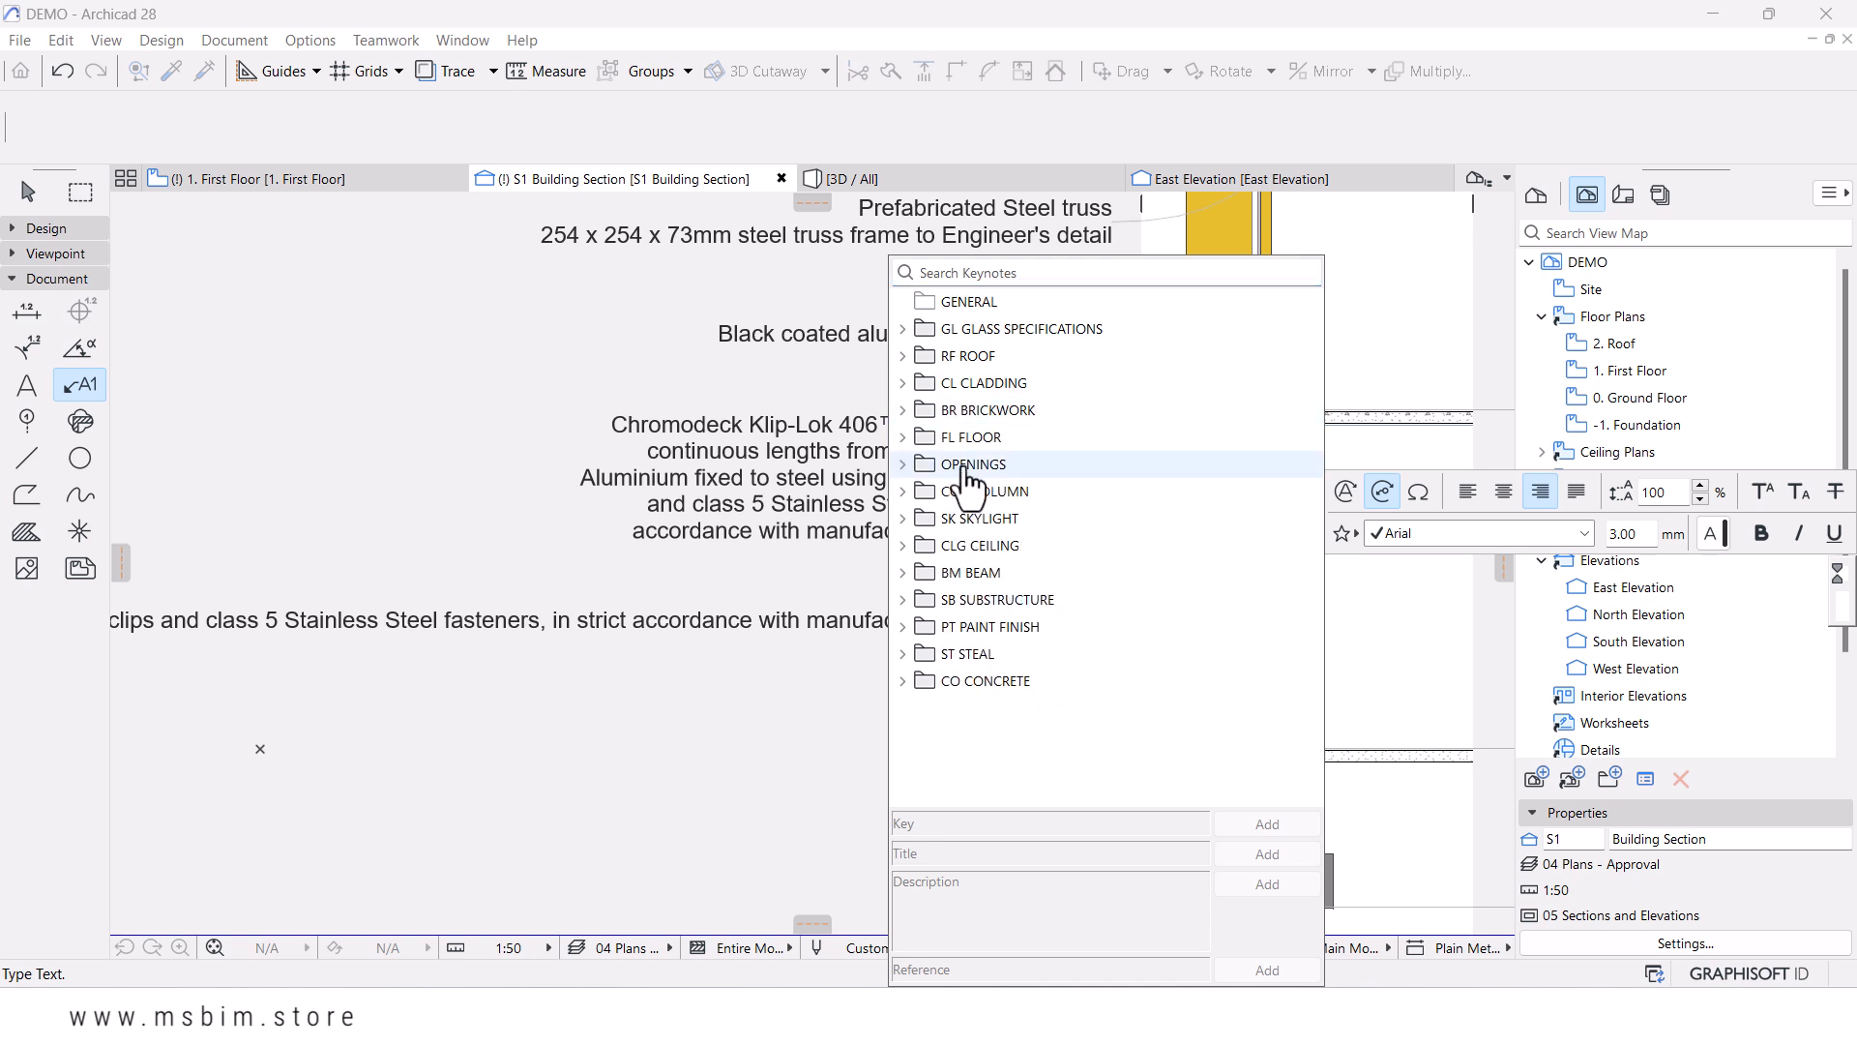
left_click(904, 437)
left_click(988, 528)
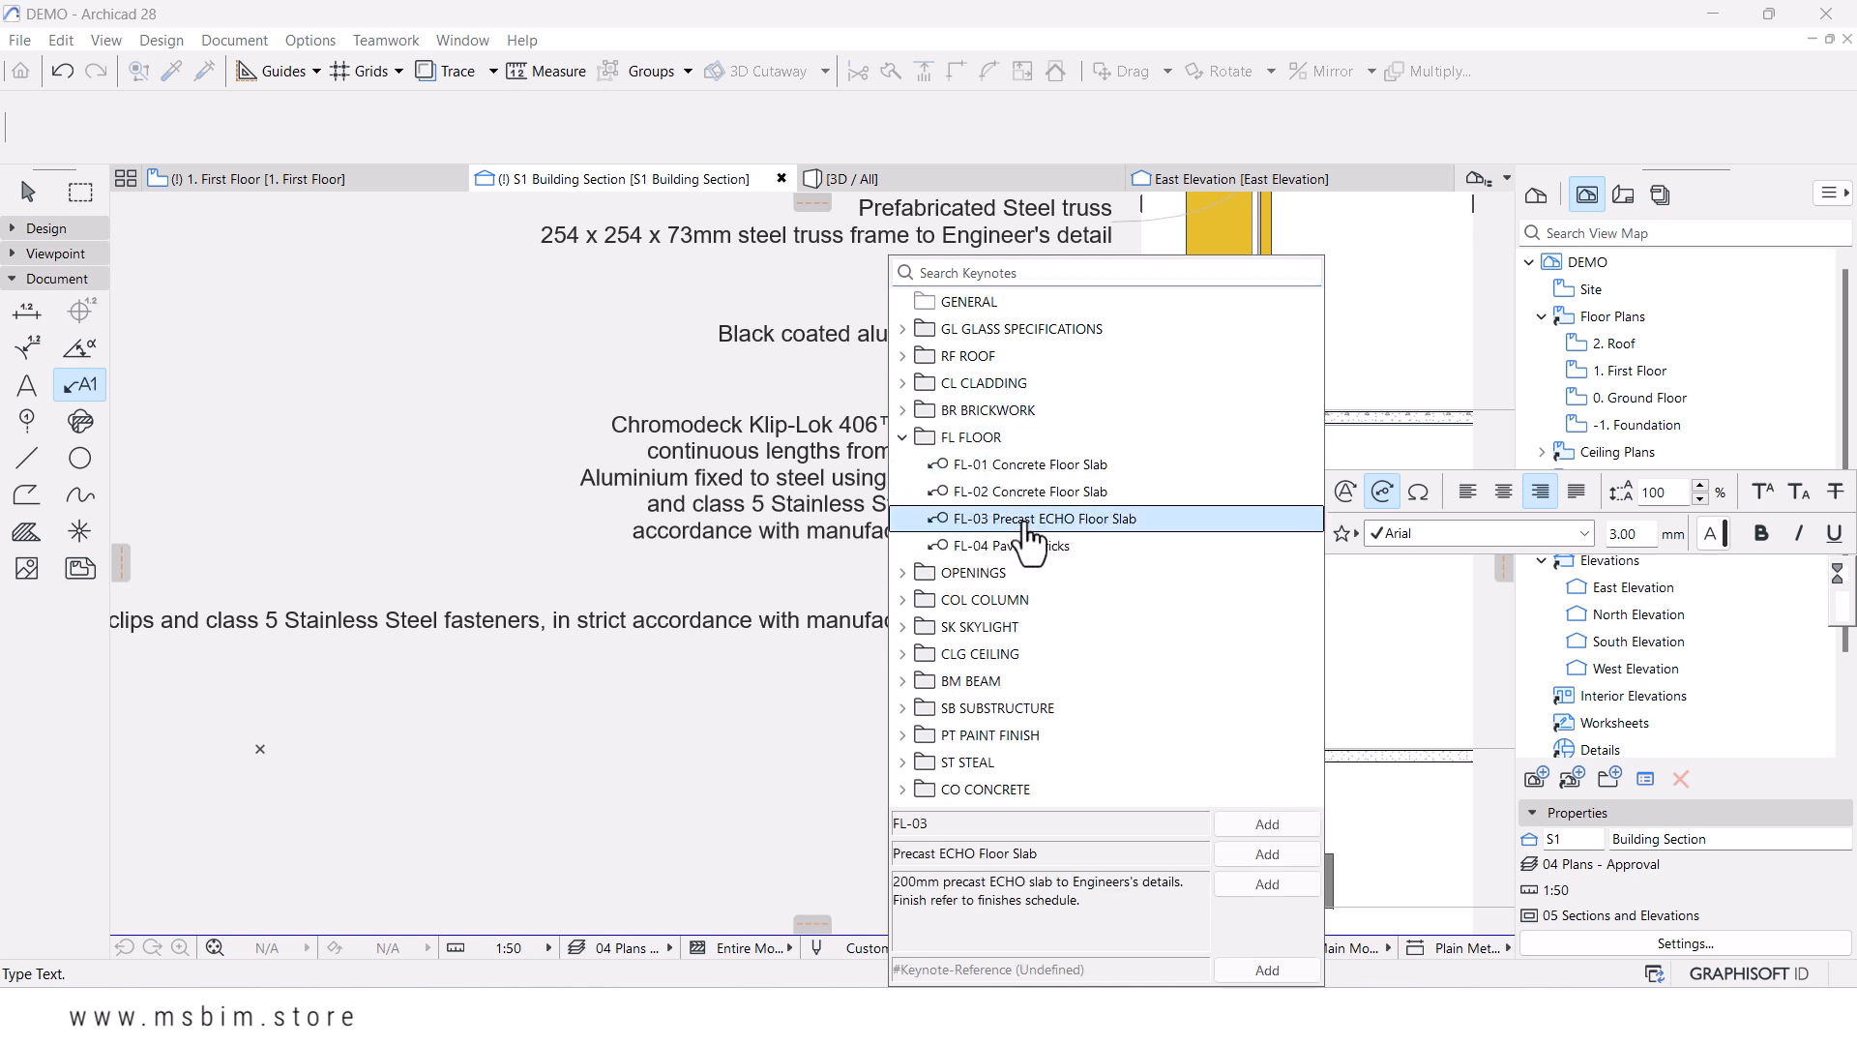
left_click(1248, 875)
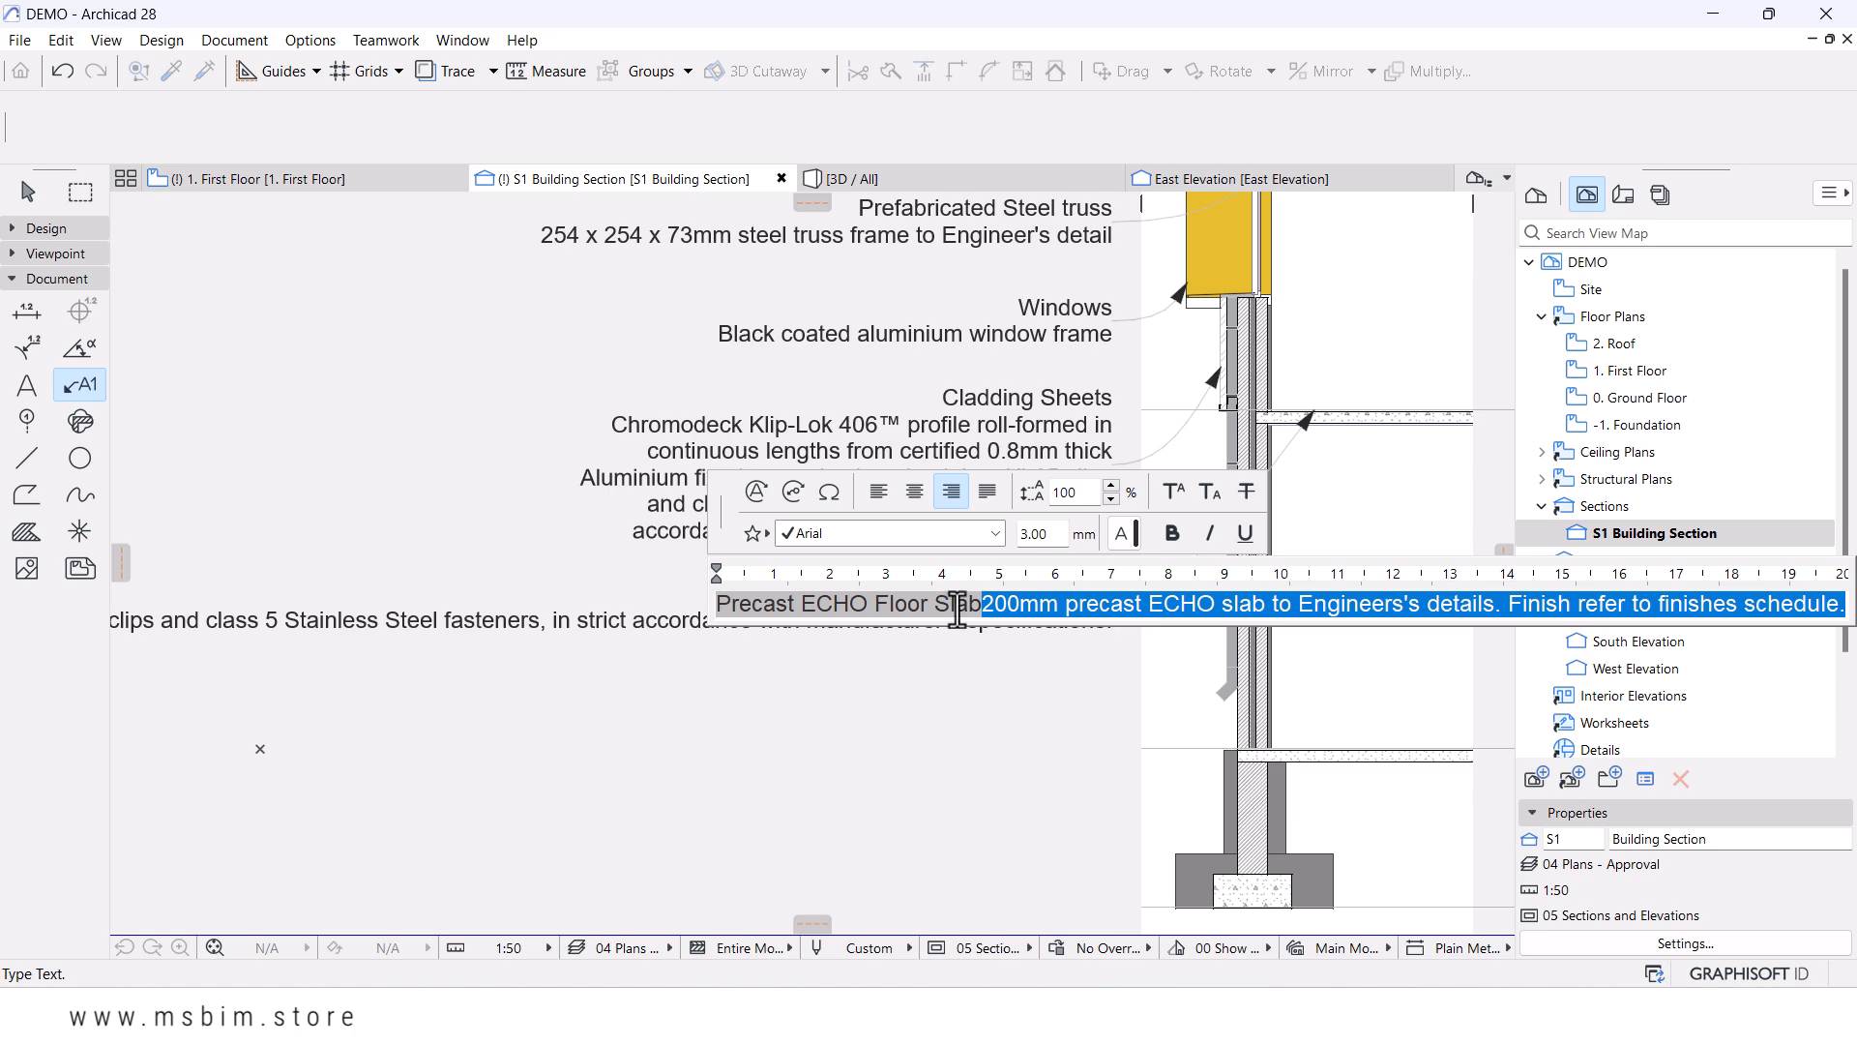
- Put the slab label's description on its own line below the title Precast ECHO Floor Slab and finish editing the text
left_click(983, 604)
key("Return")
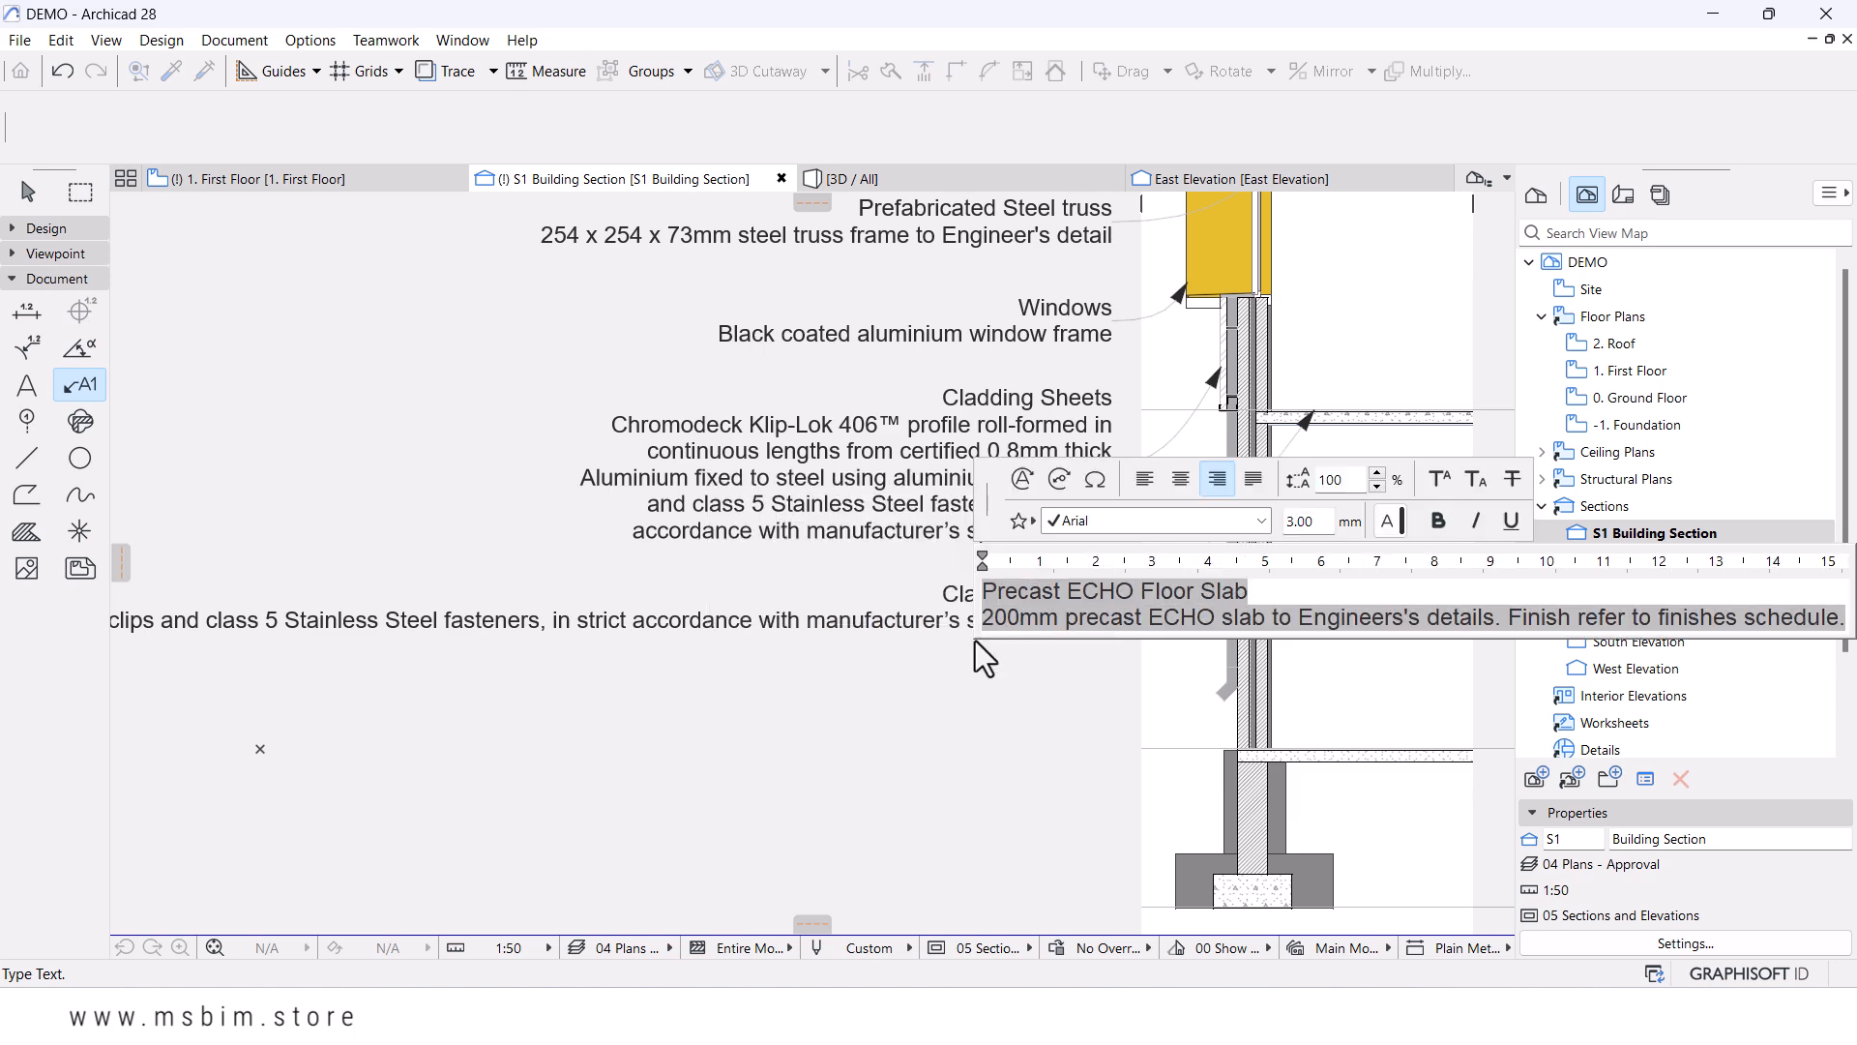
left_click(961, 746)
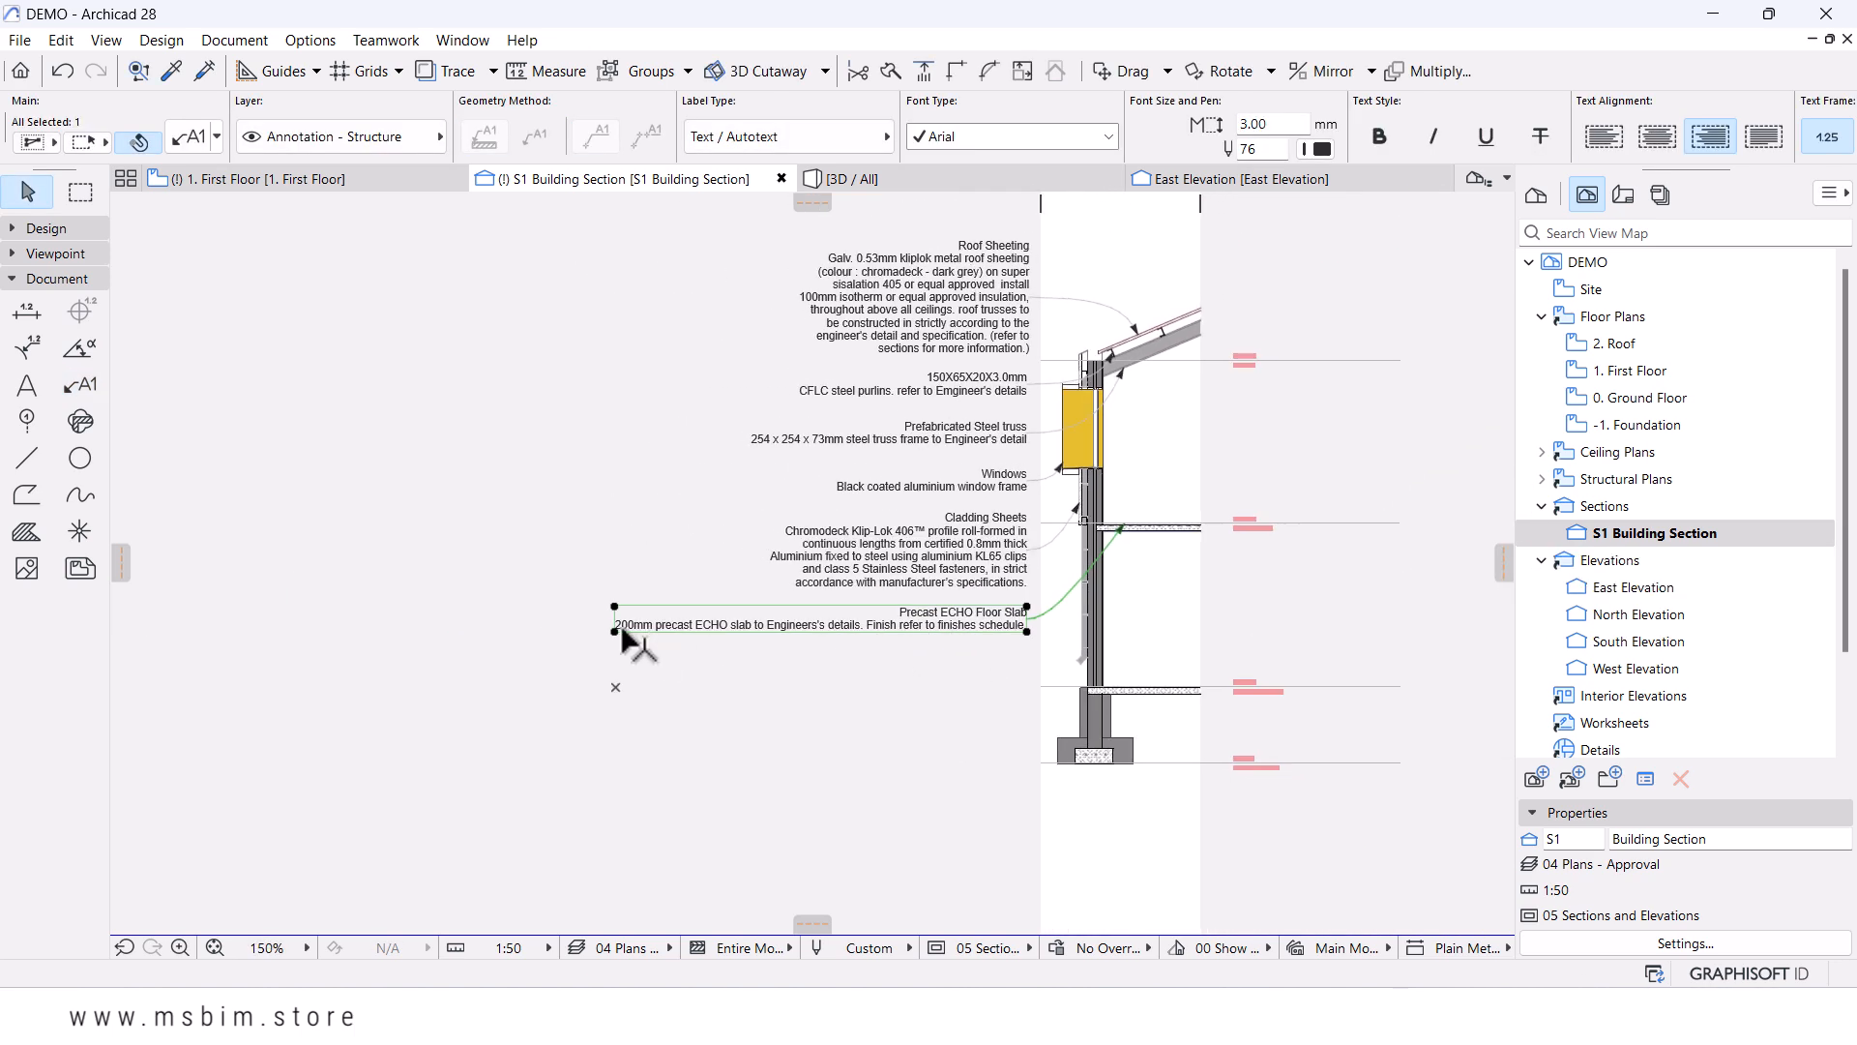
- Narrow the Precast ECHO Floor Slab label's text box so its description wraps onto two lines, then deselect it
left_click(616, 630)
left_click(155, 210)
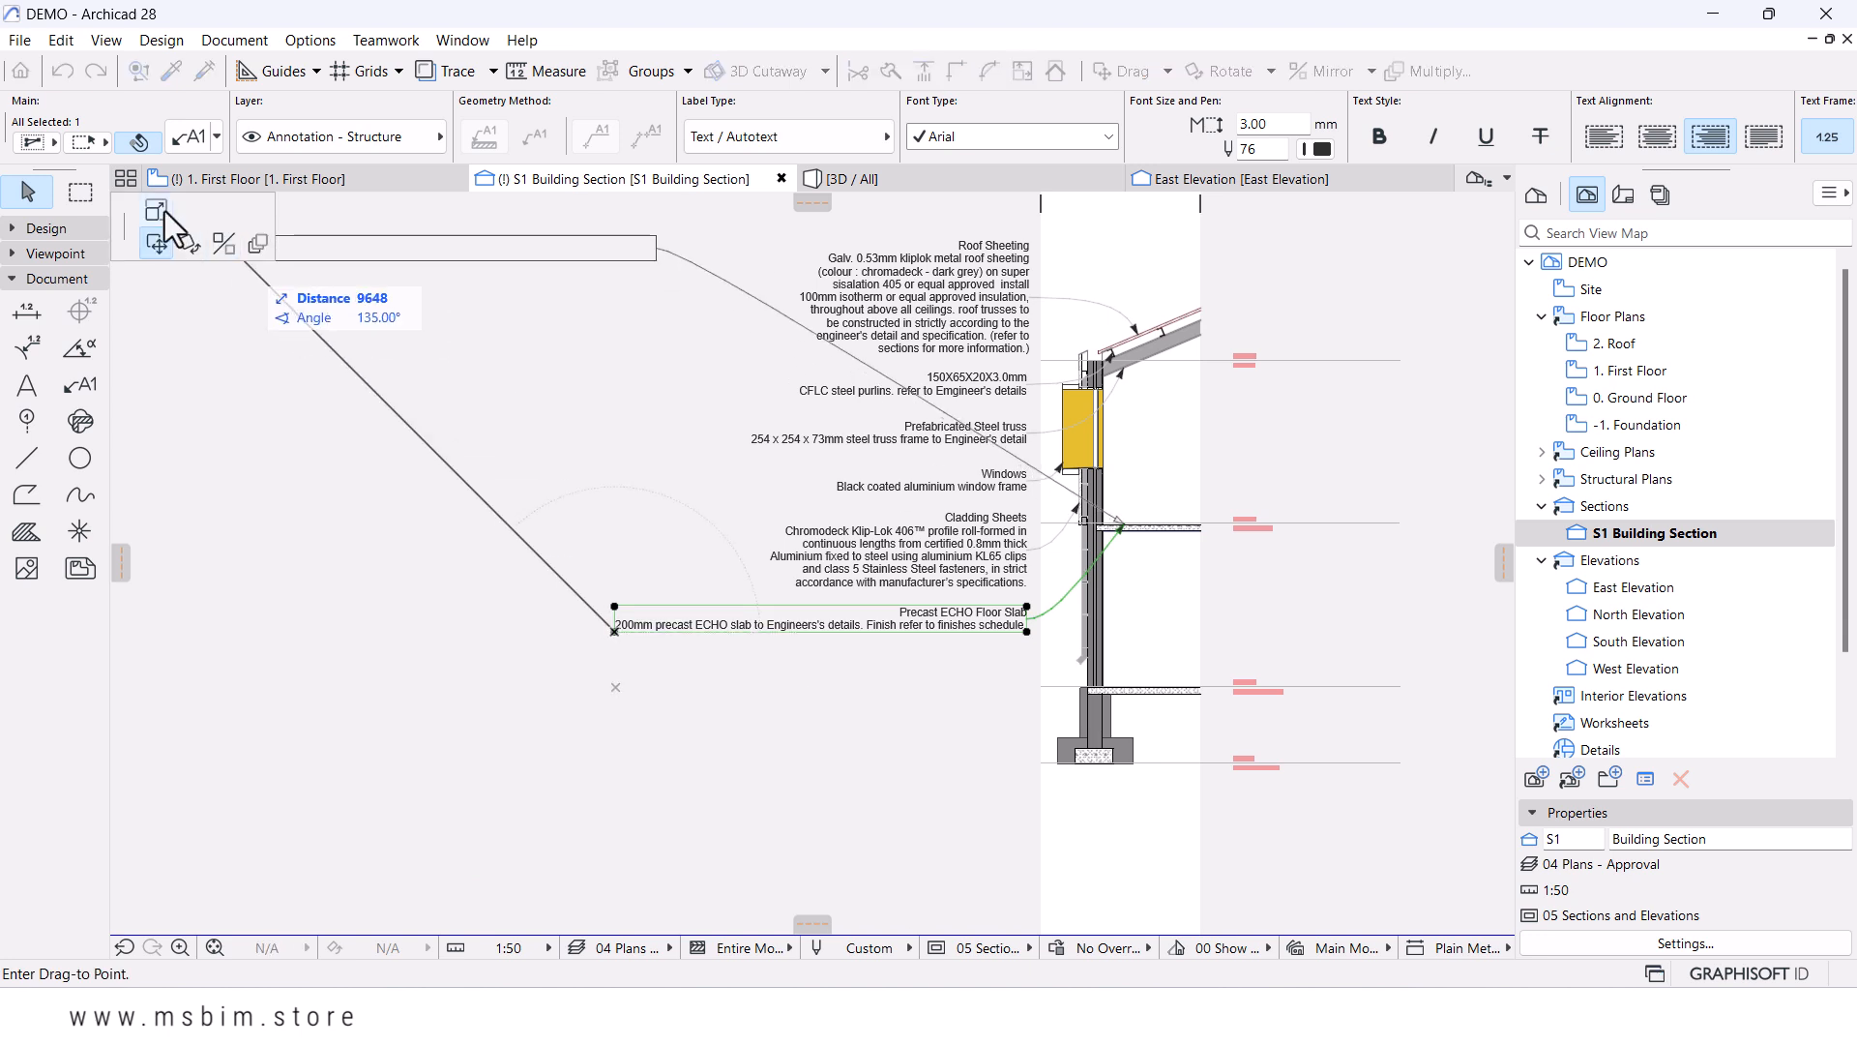
left_click(777, 609)
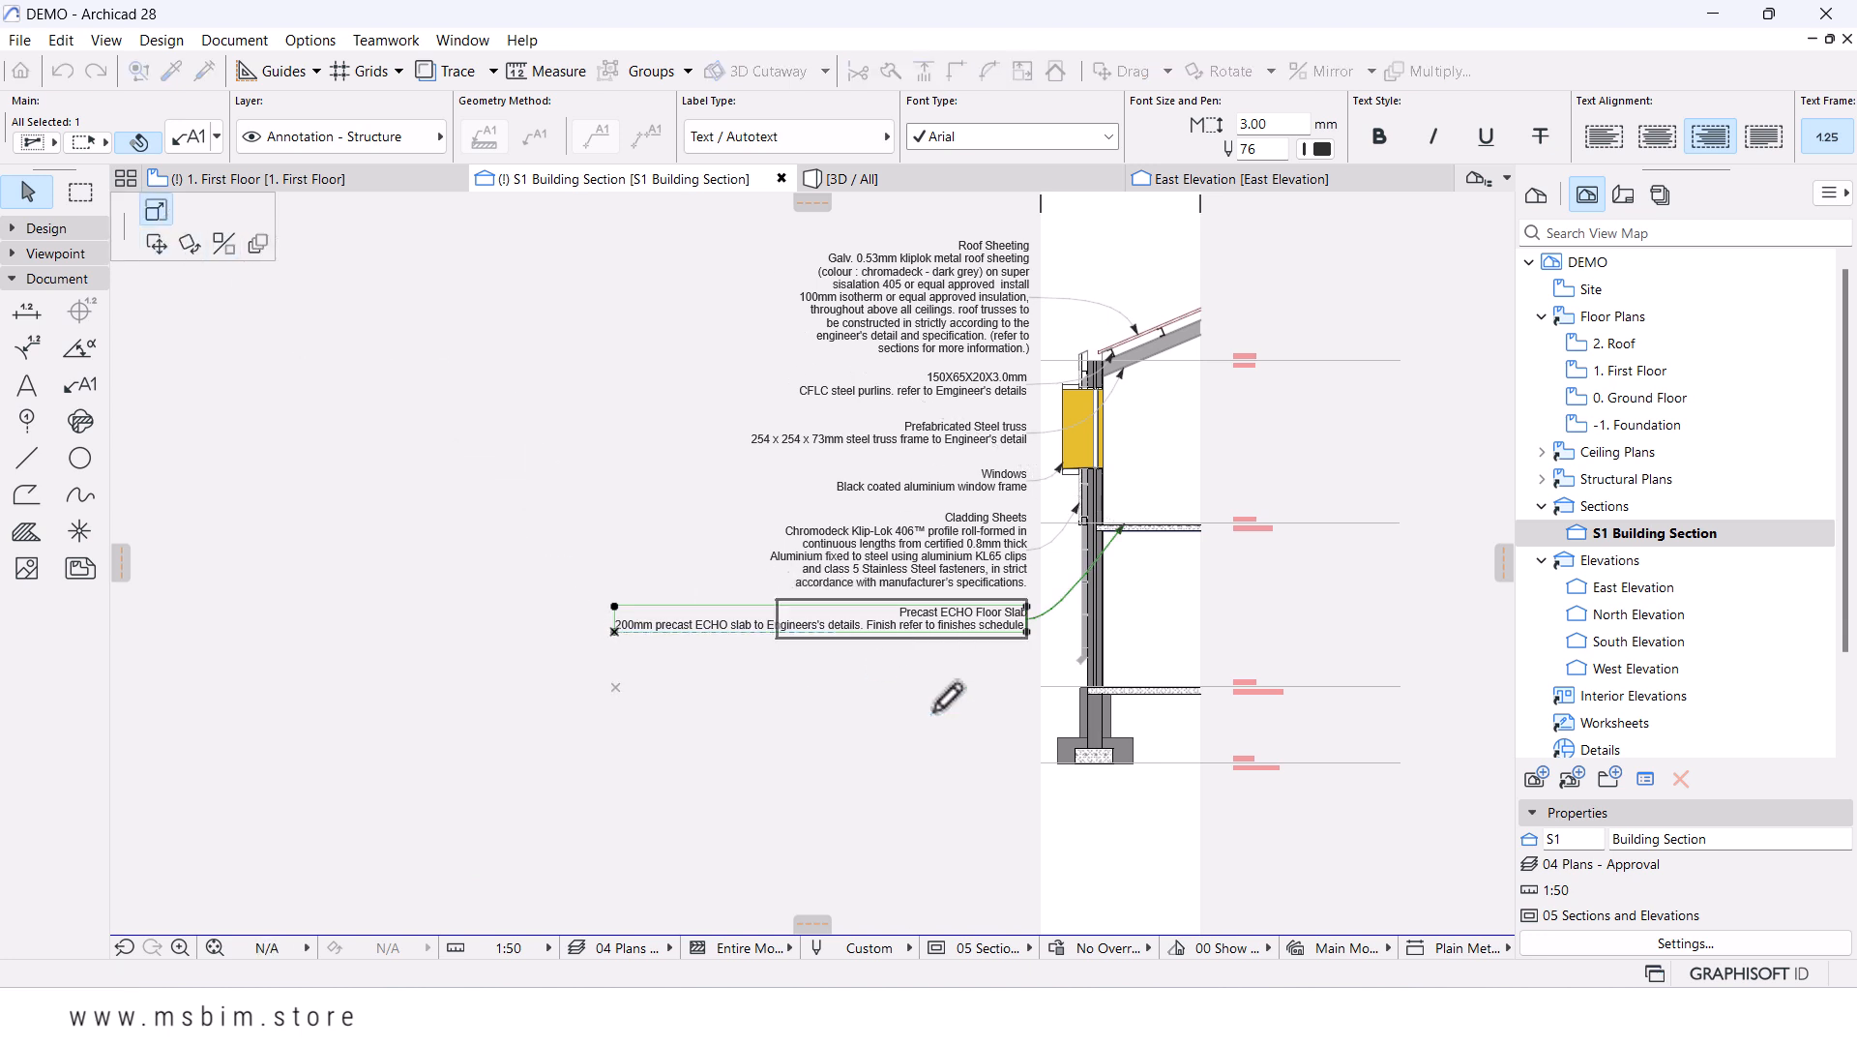
left_click(987, 748)
middle_click_drag(986, 752, 981, 722)
scroll(988, 622, "up", 3)
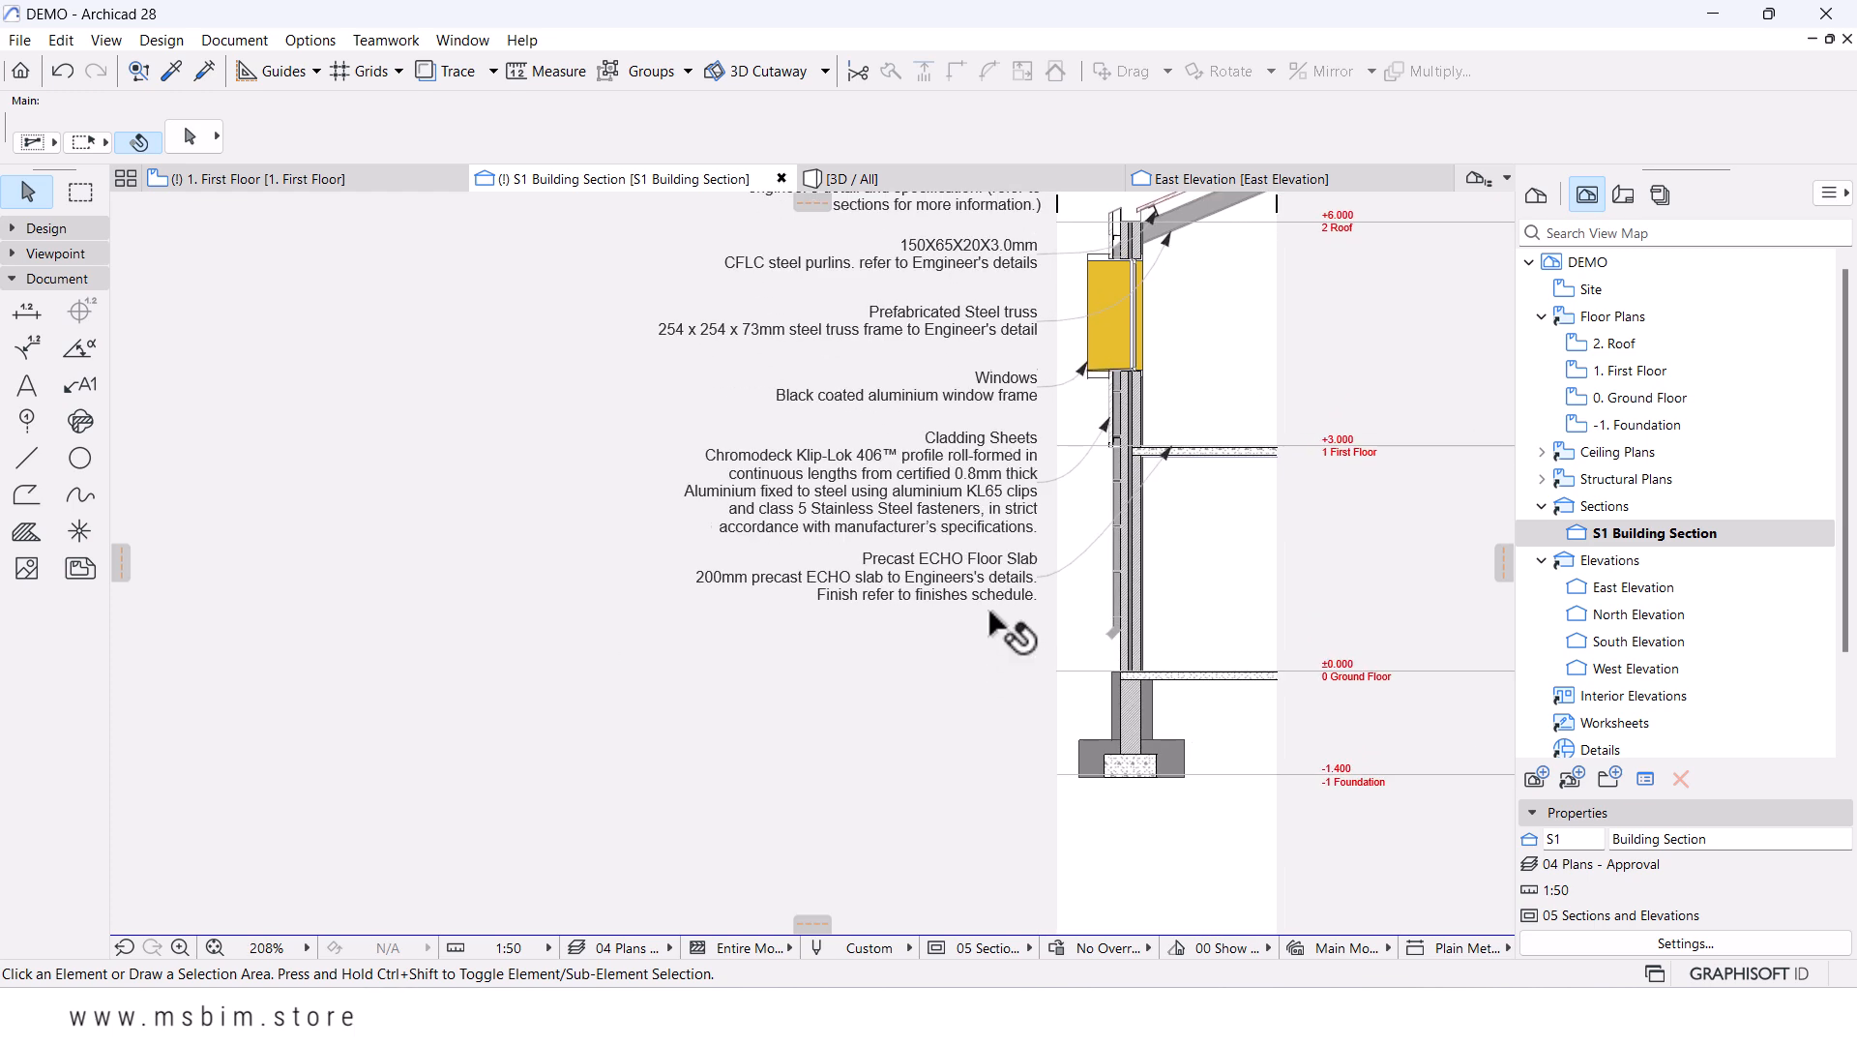
- Pick up the Precast ECHO Floor Slab label's settings and attach a new label to the outer wall above the ground floor
left_click(1068, 568)
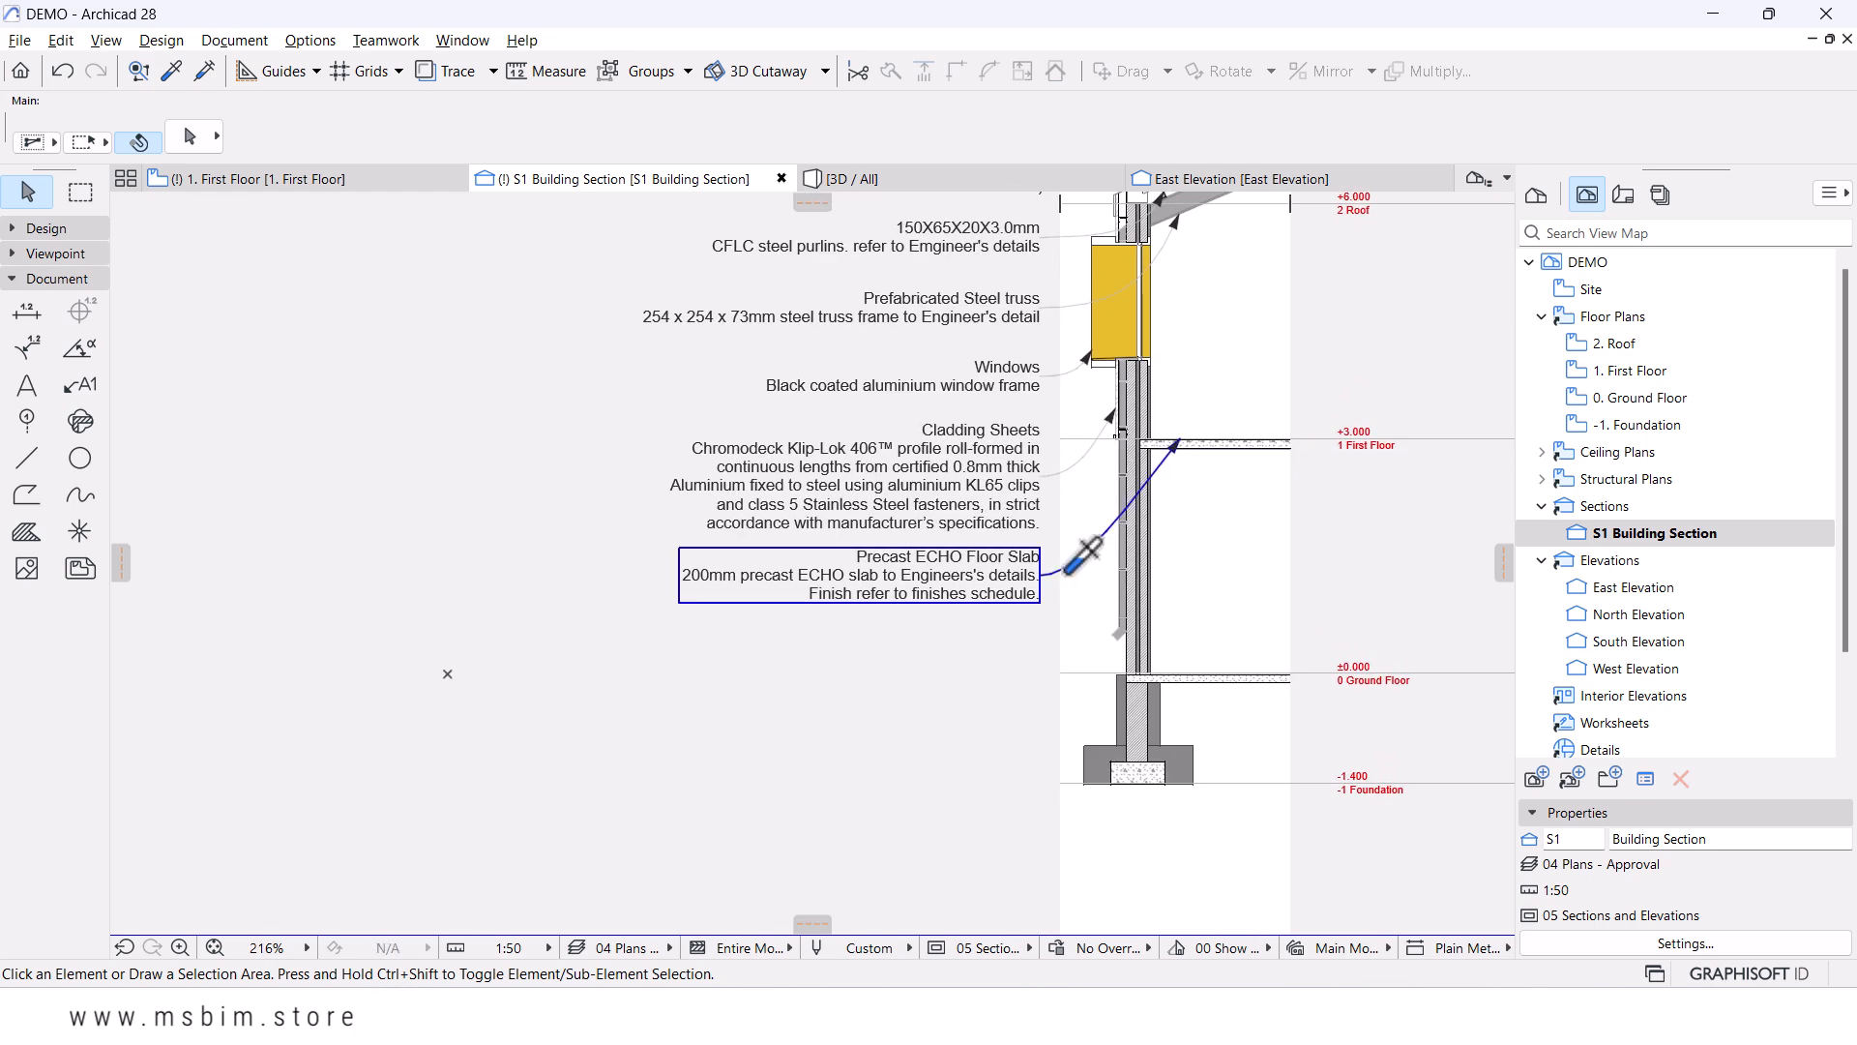
left_click(1102, 613, "alt")
left_click(1121, 614)
key("Escape")
left_click(1098, 563)
- Move the new lower wall label's text block below the Precast ECHO Floor Slab label and align its edge with that label
key("ctrl+d")
left_click(1113, 548)
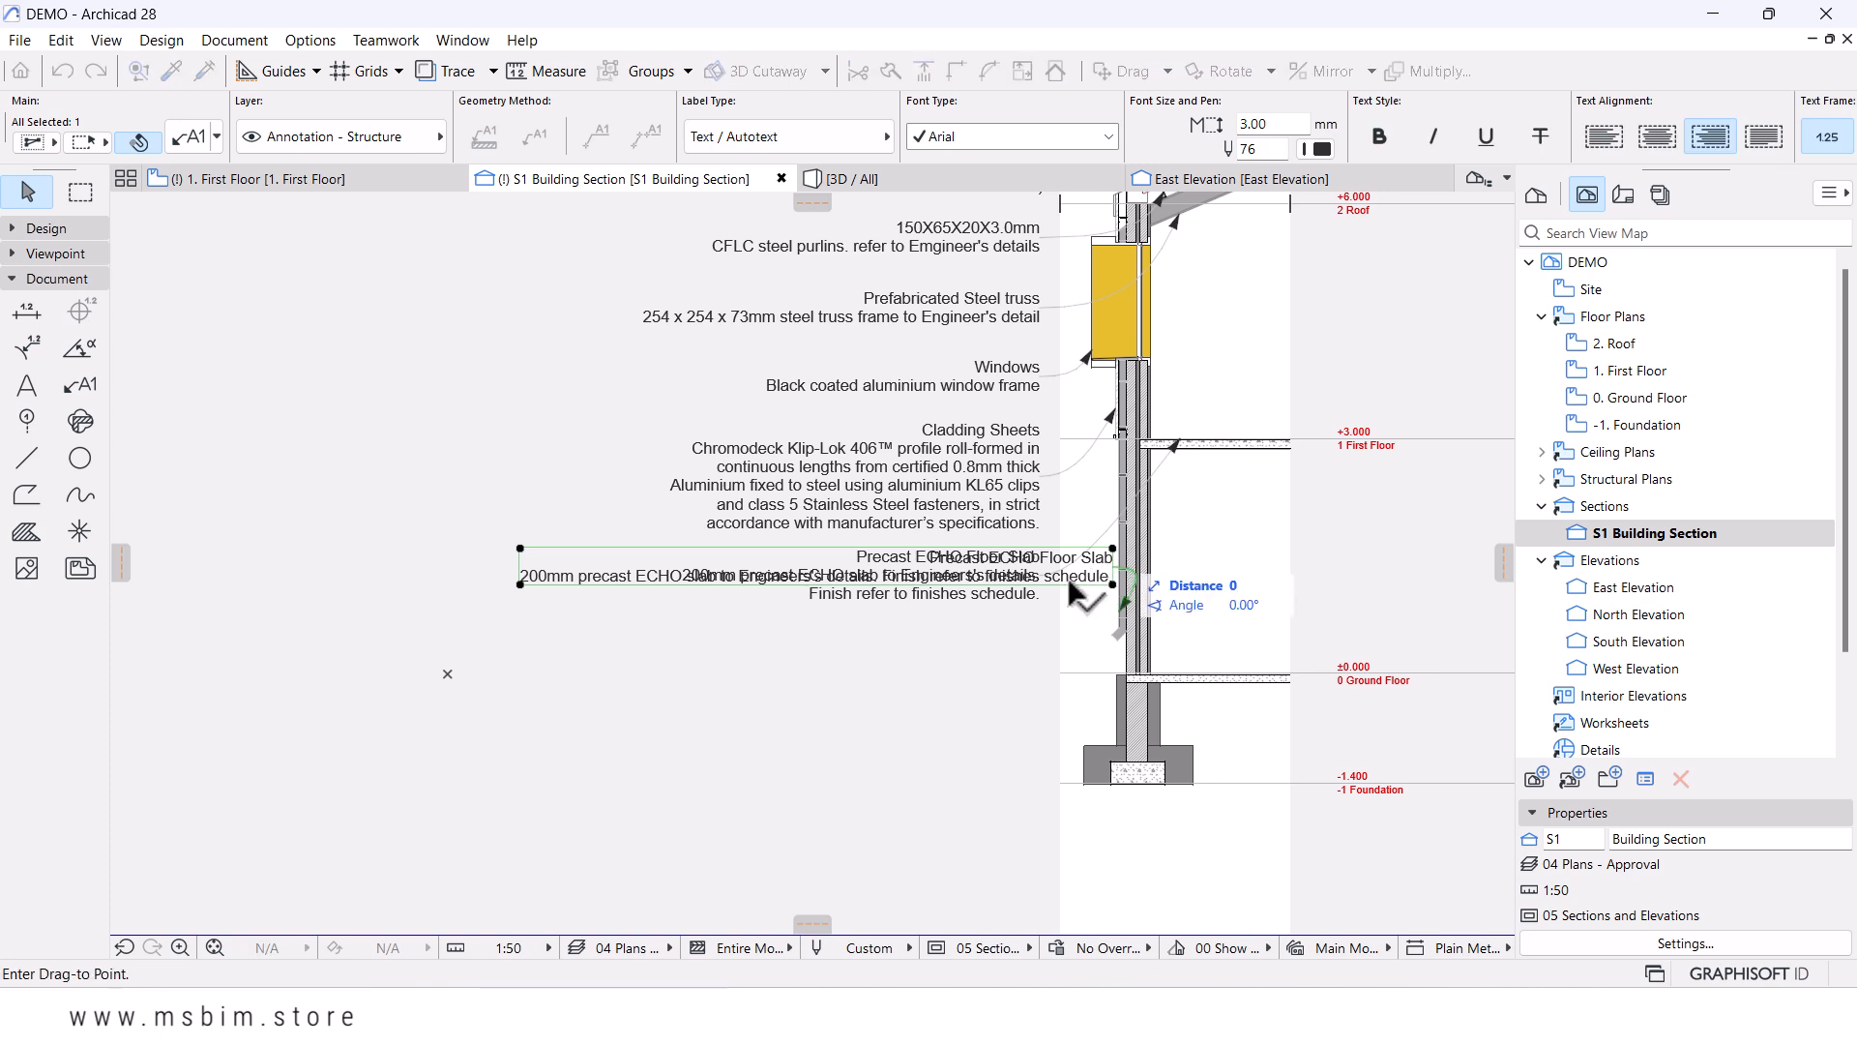
left_click(1035, 627)
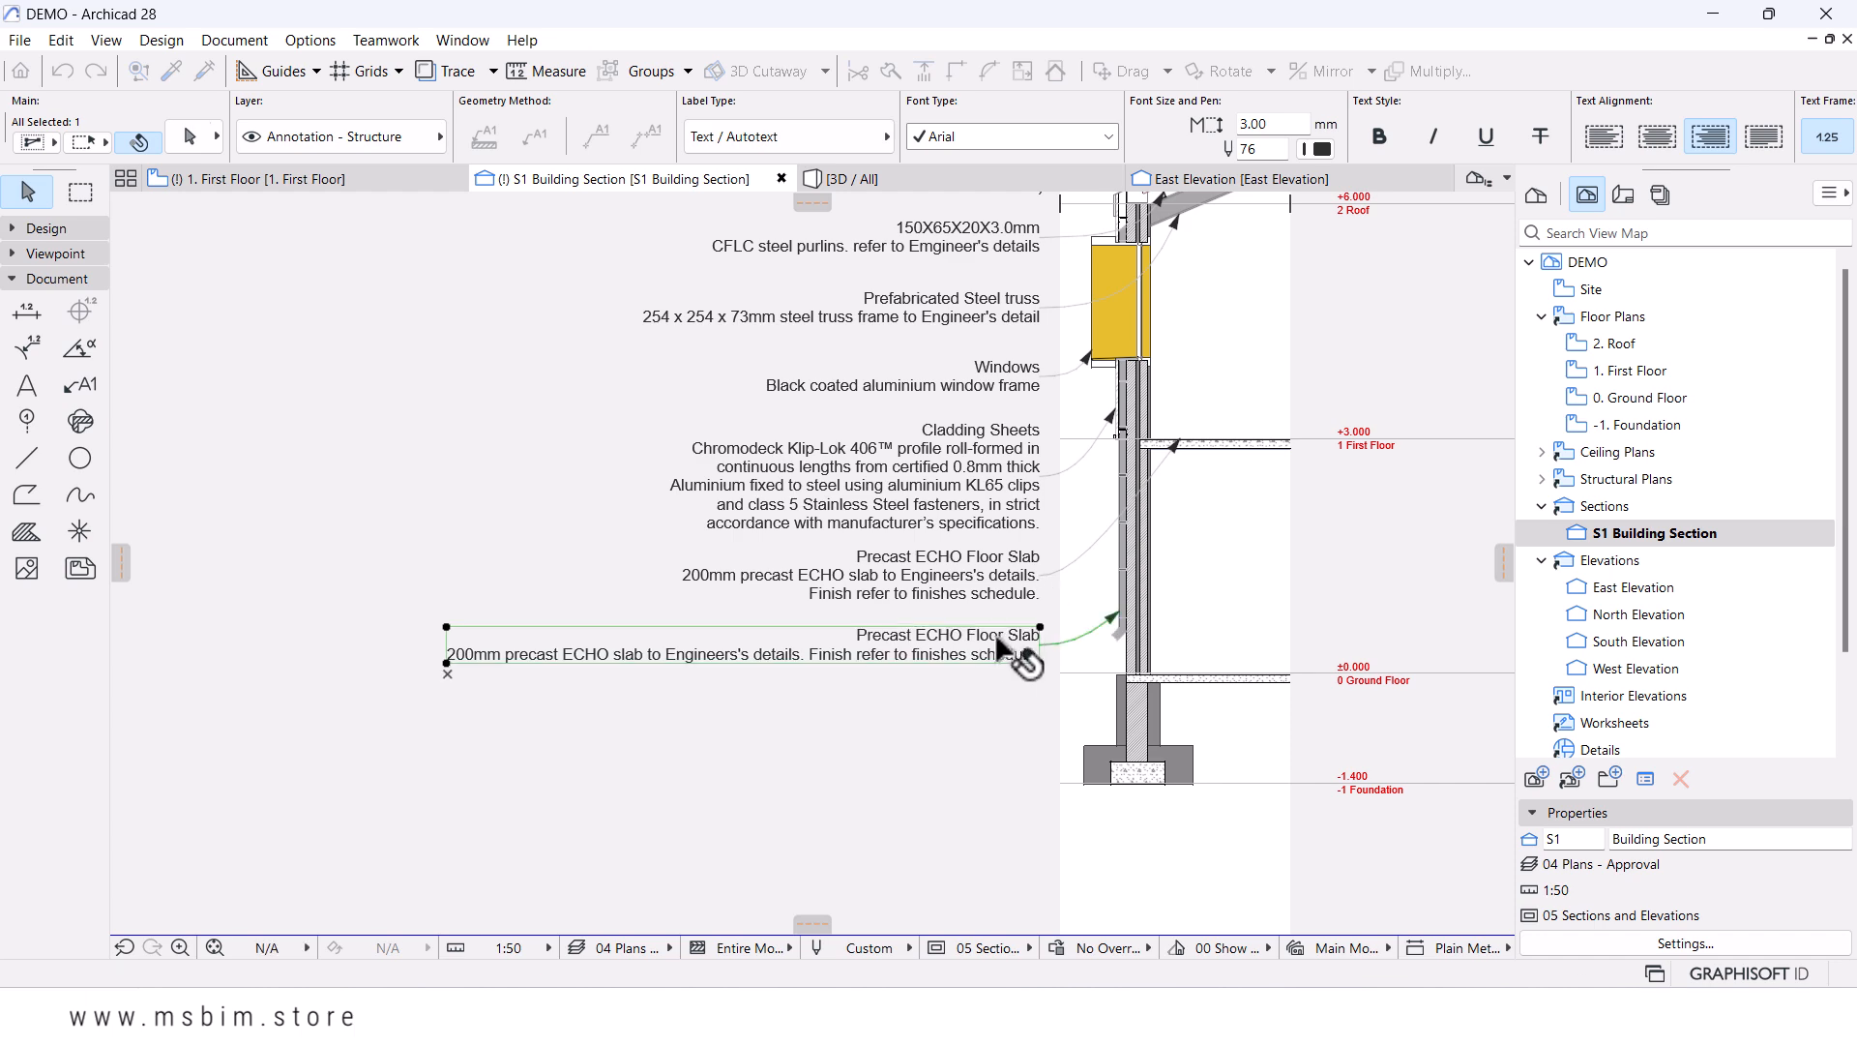
- Replace the lower outer wall label's text with the title and description of keynote RF-07 RWP
double_click(959, 646)
key("BackSpace")
key("BackSpace")
key("BackSpace")
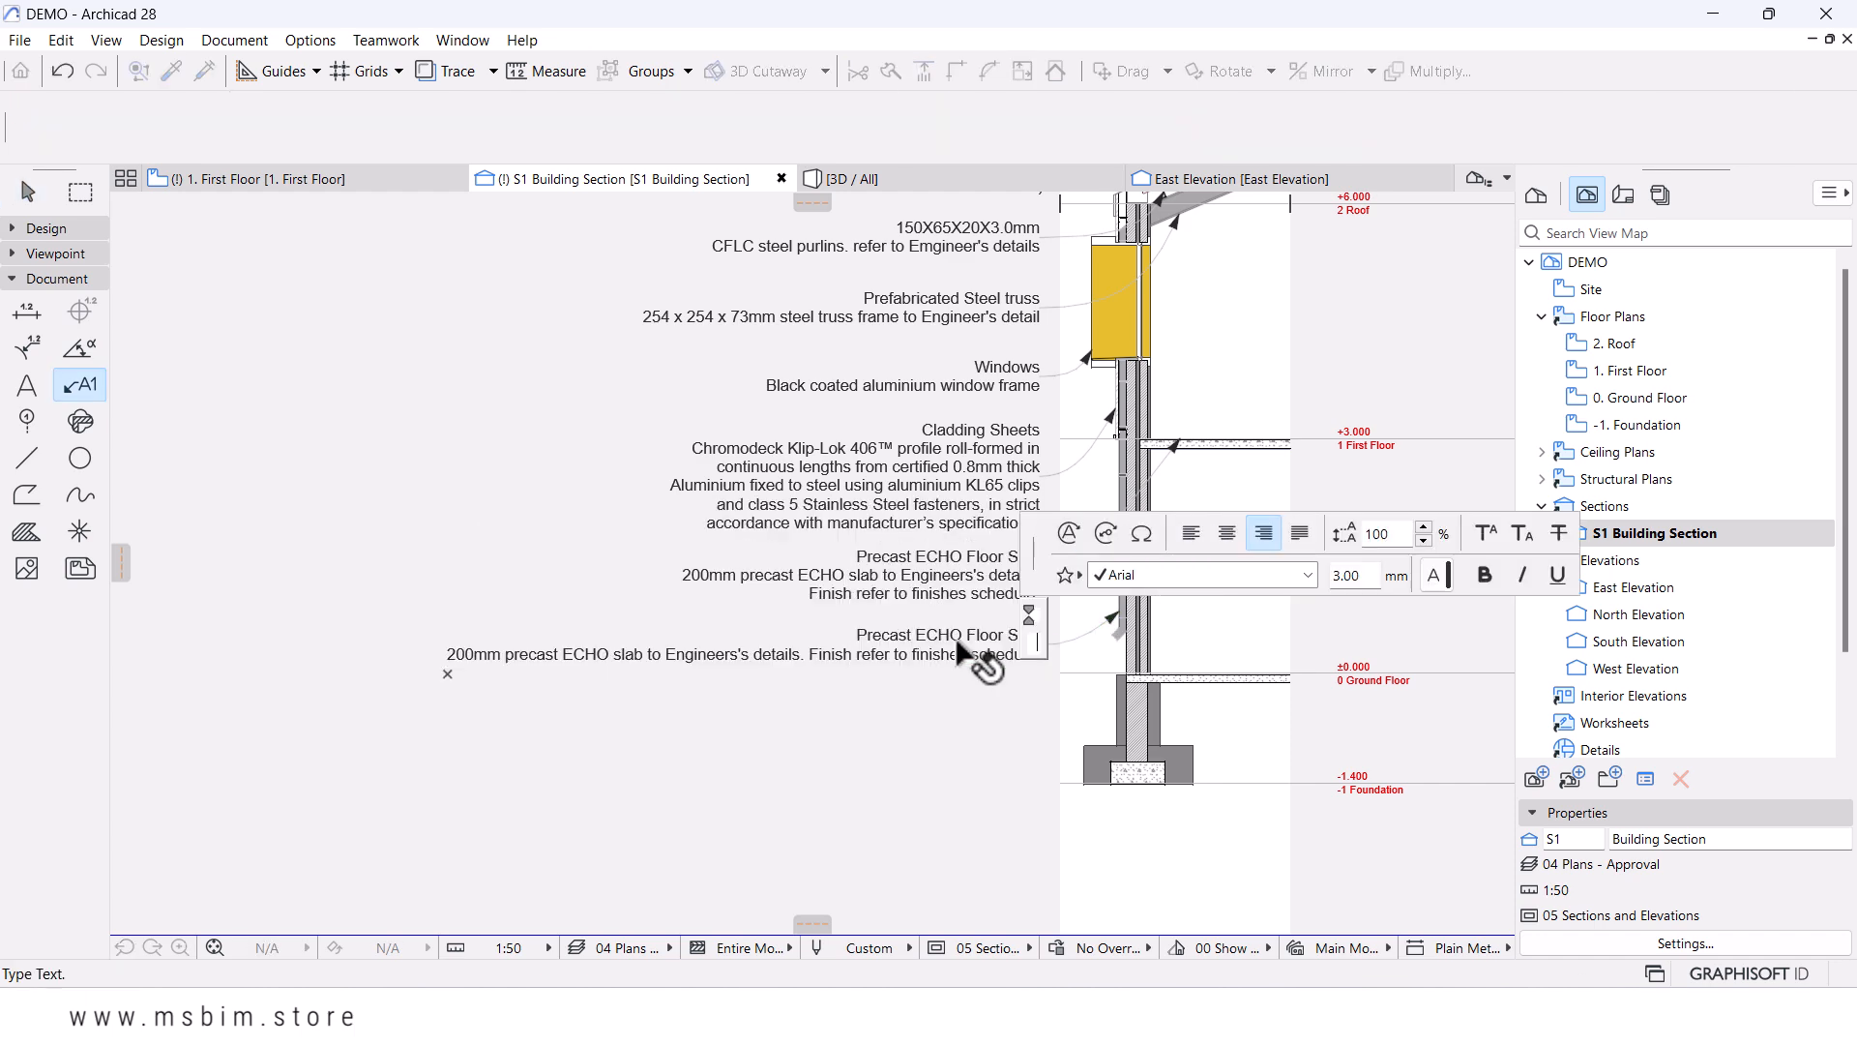
left_click(1105, 534)
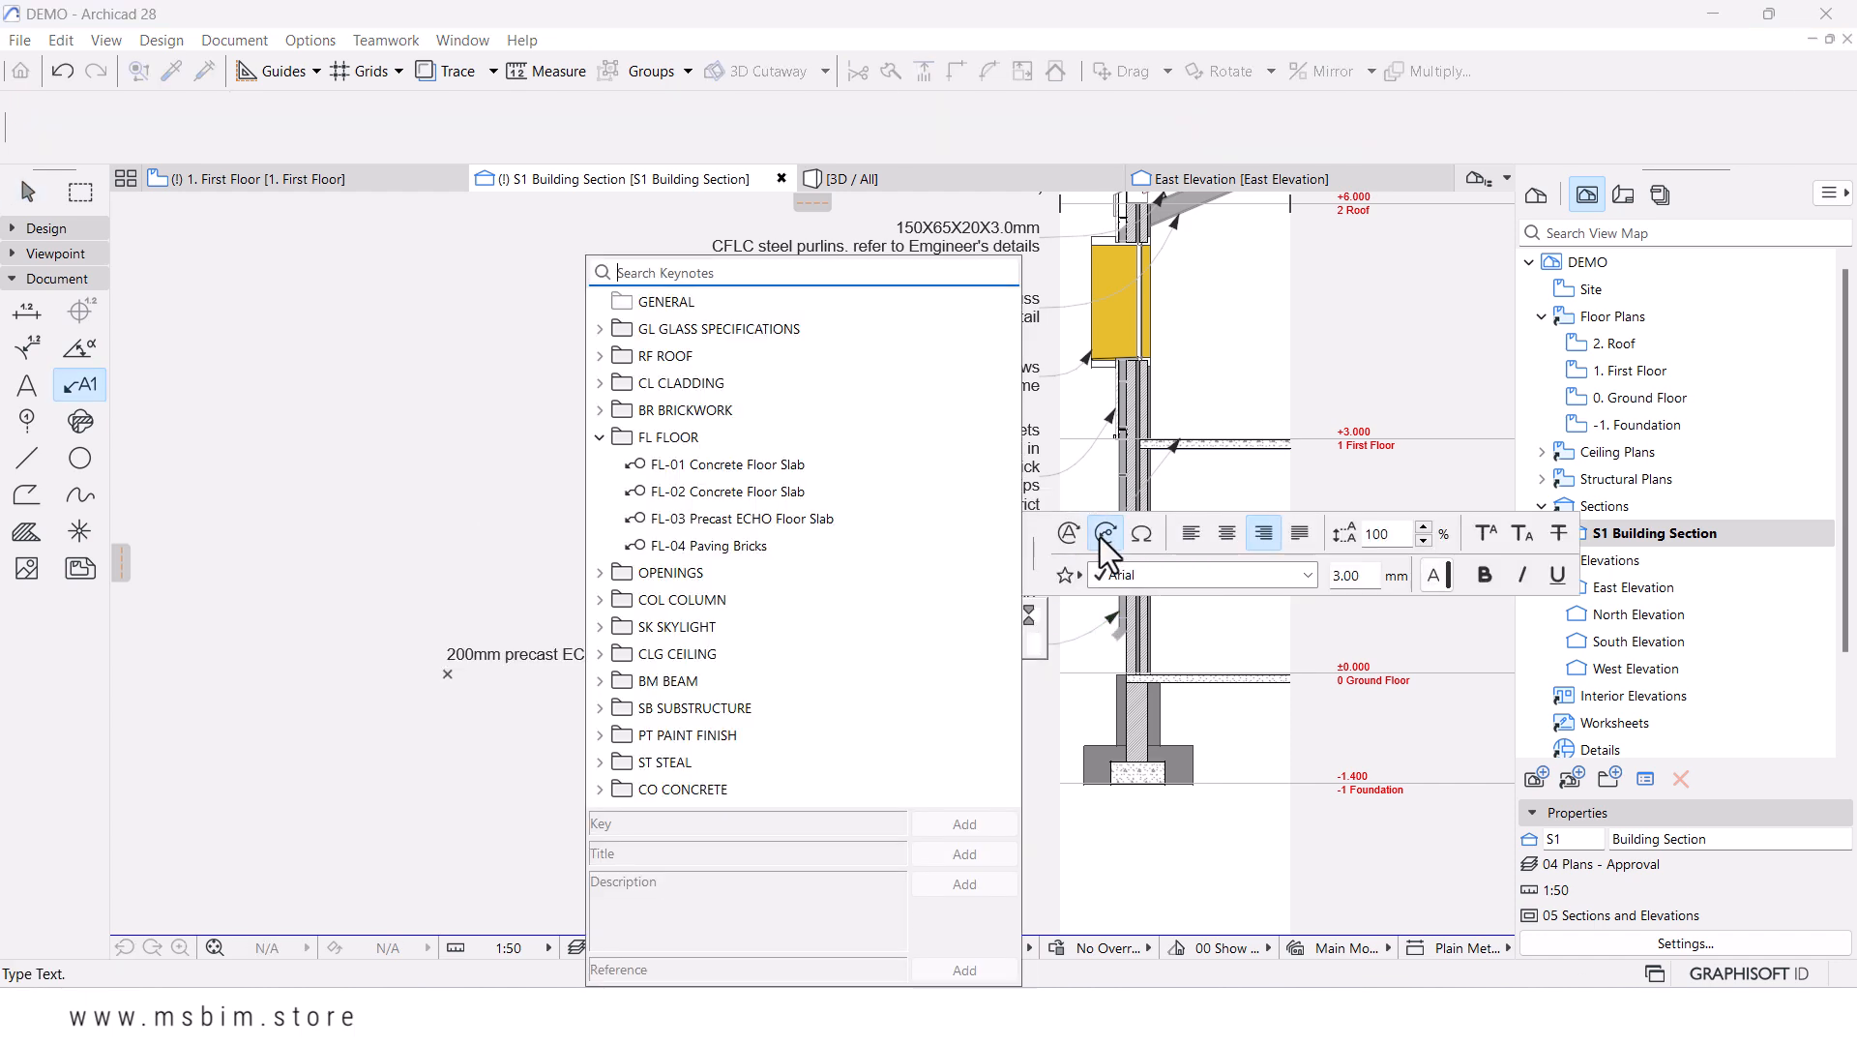
left_click(601, 438)
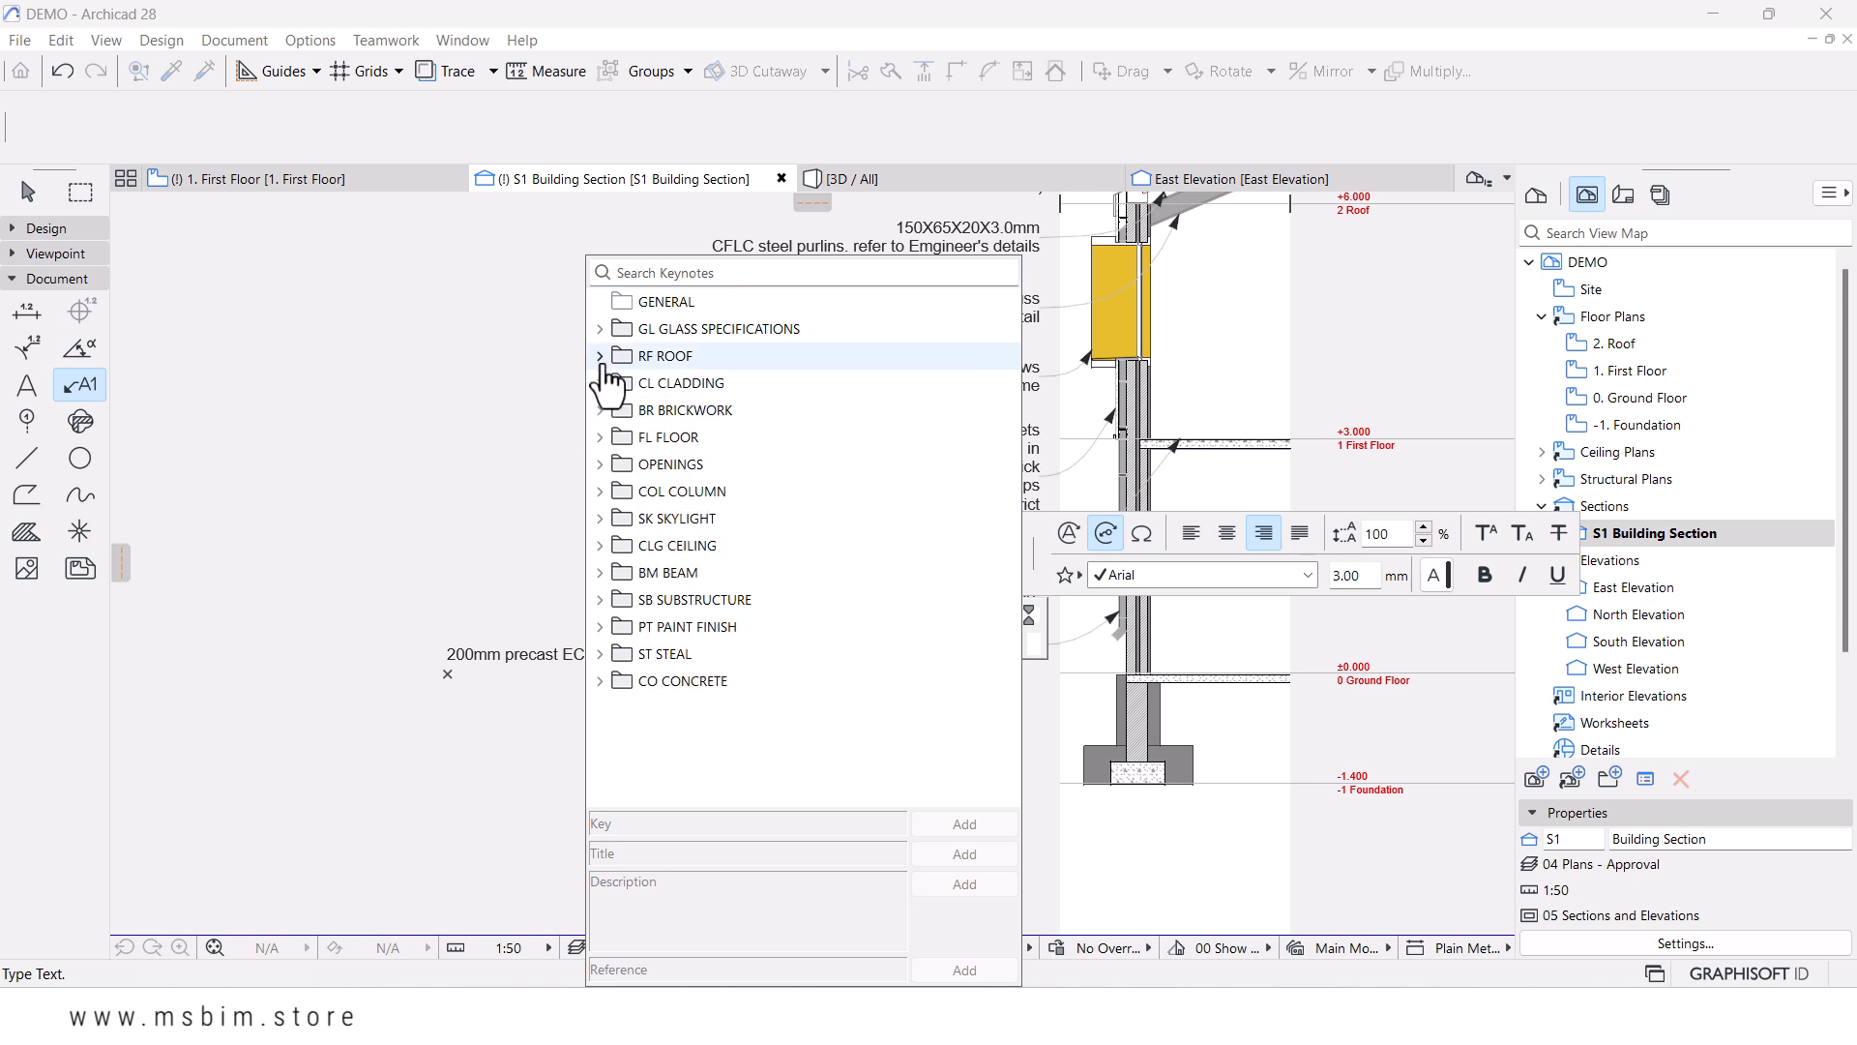
double_click(721, 358)
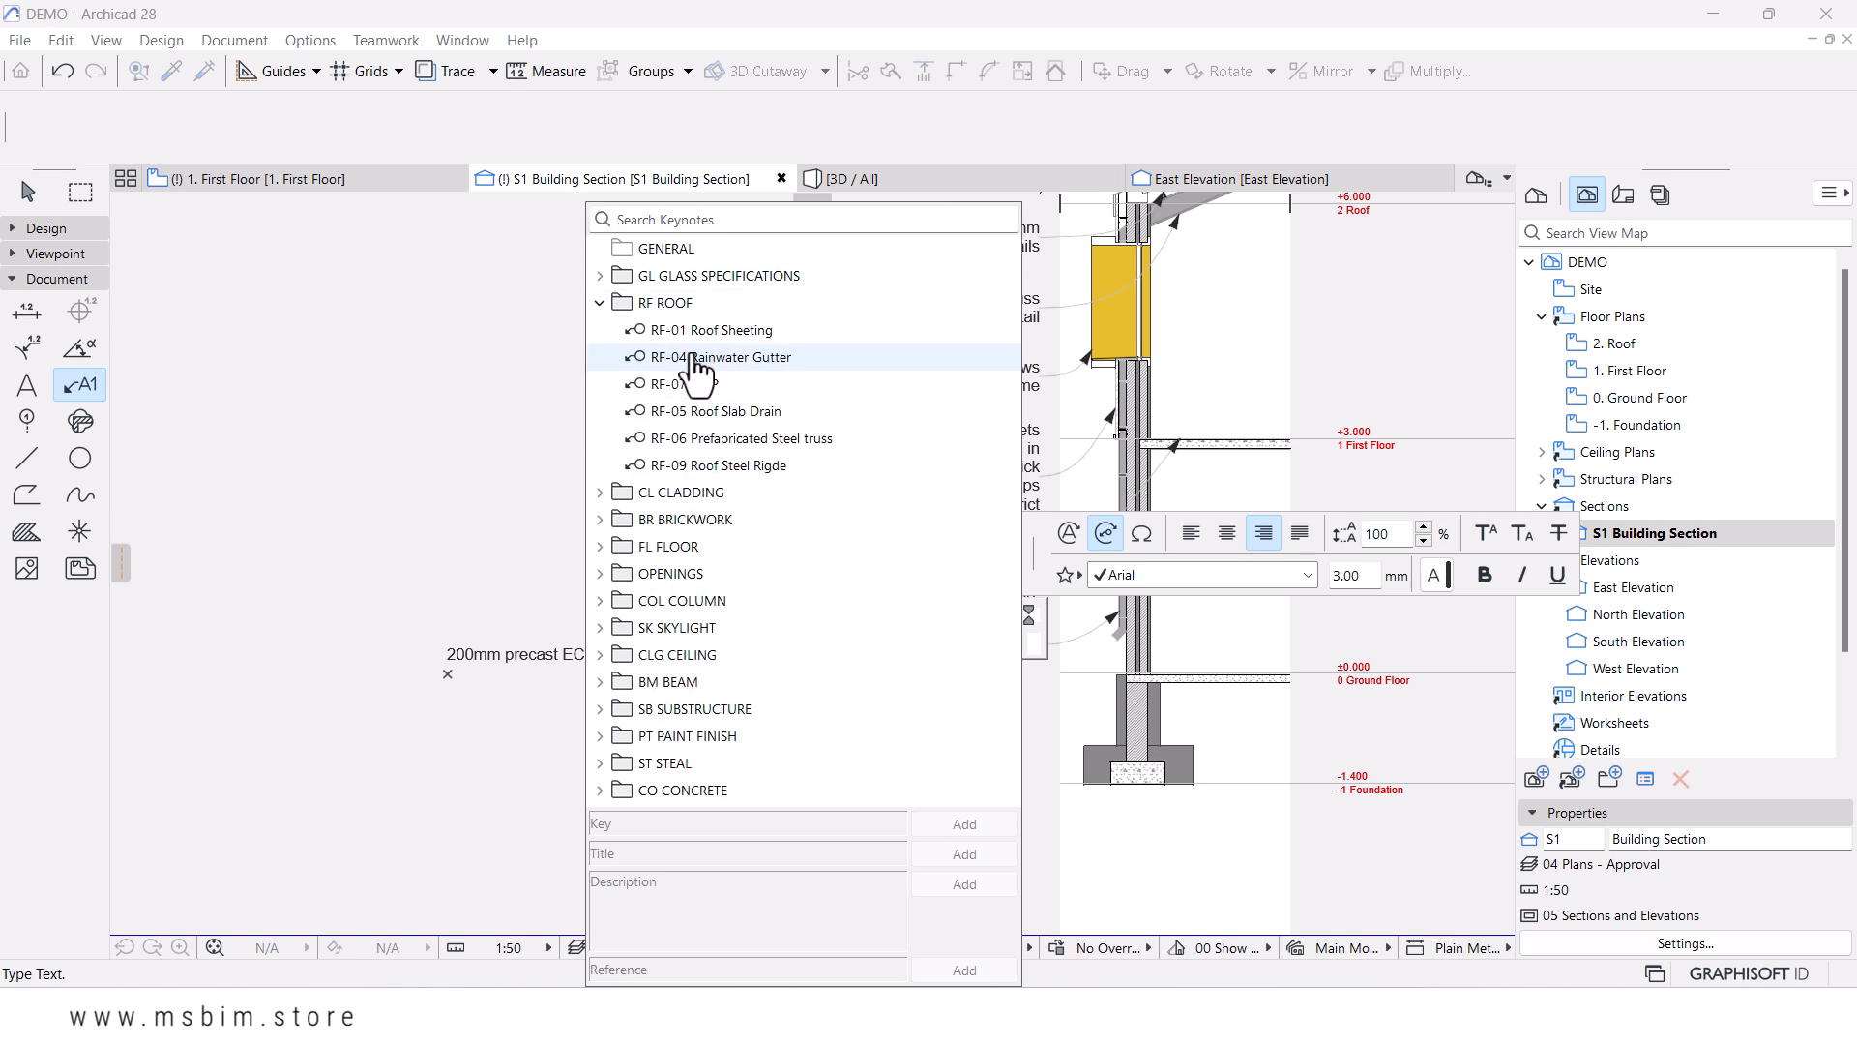
left_click(710, 384)
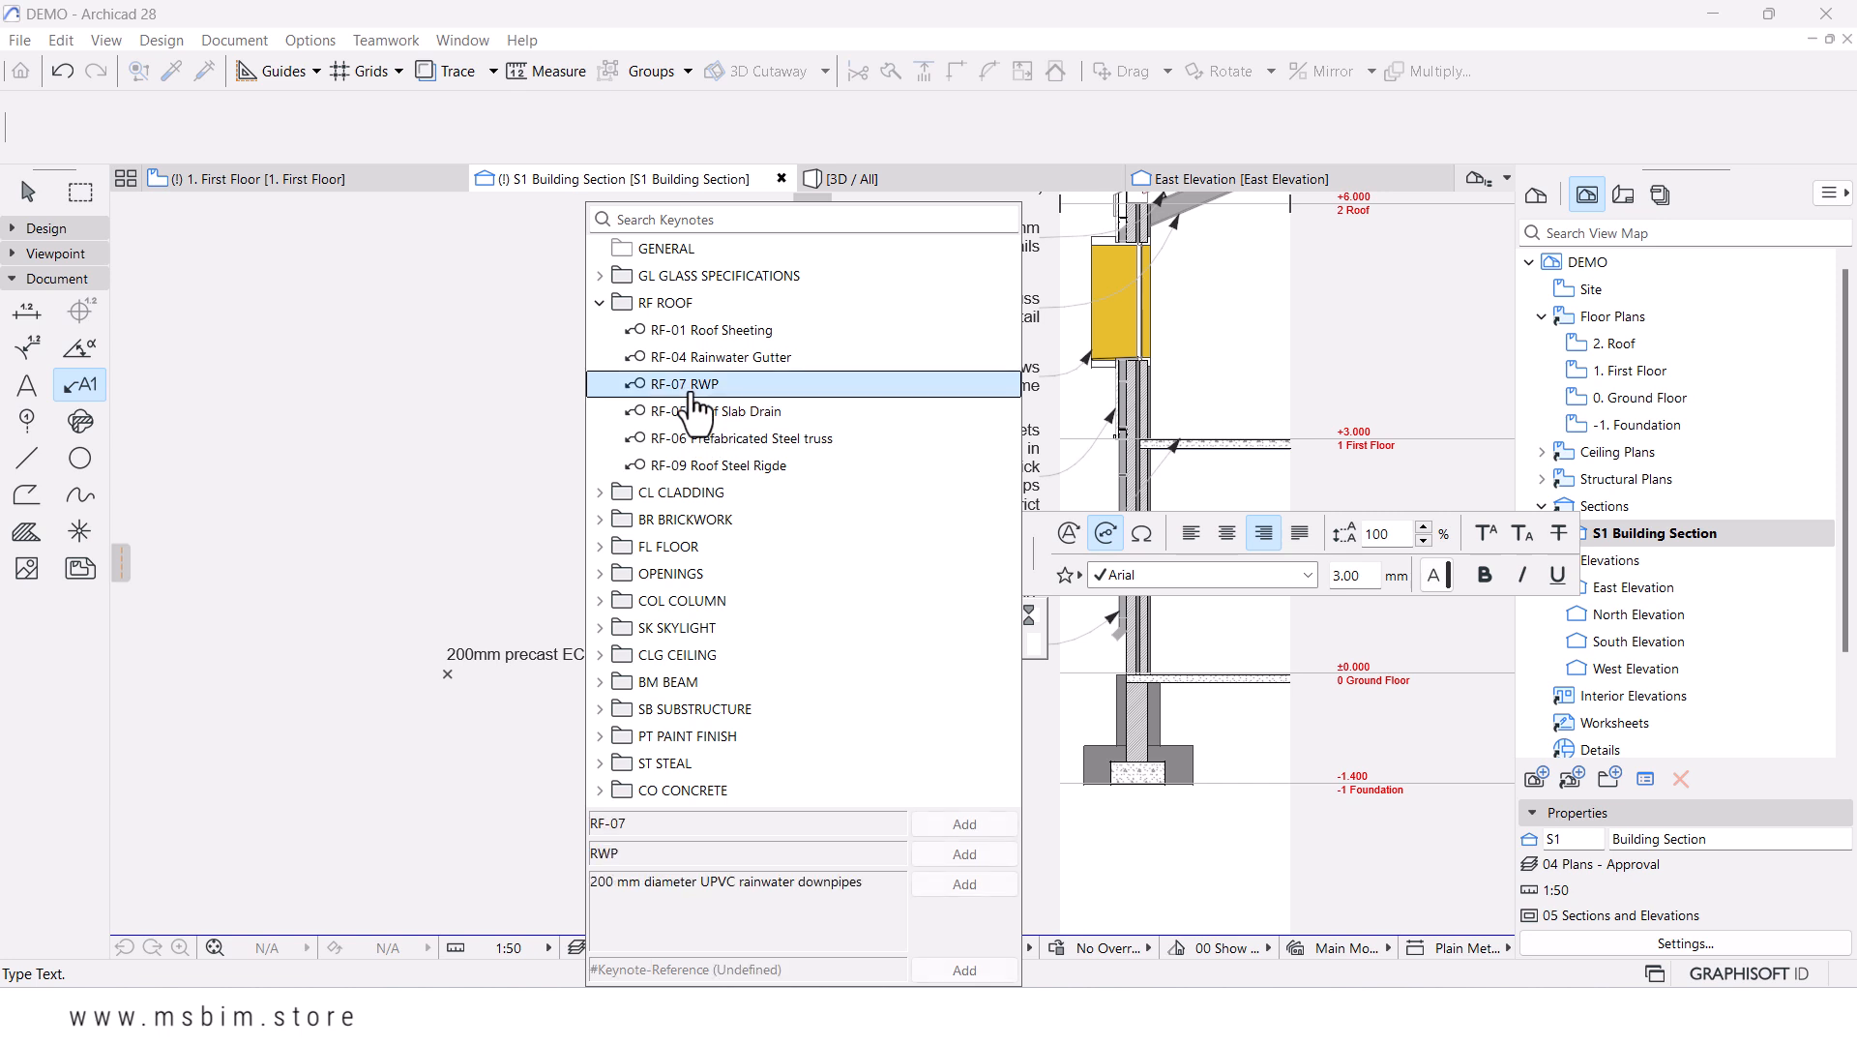
left_click(965, 883)
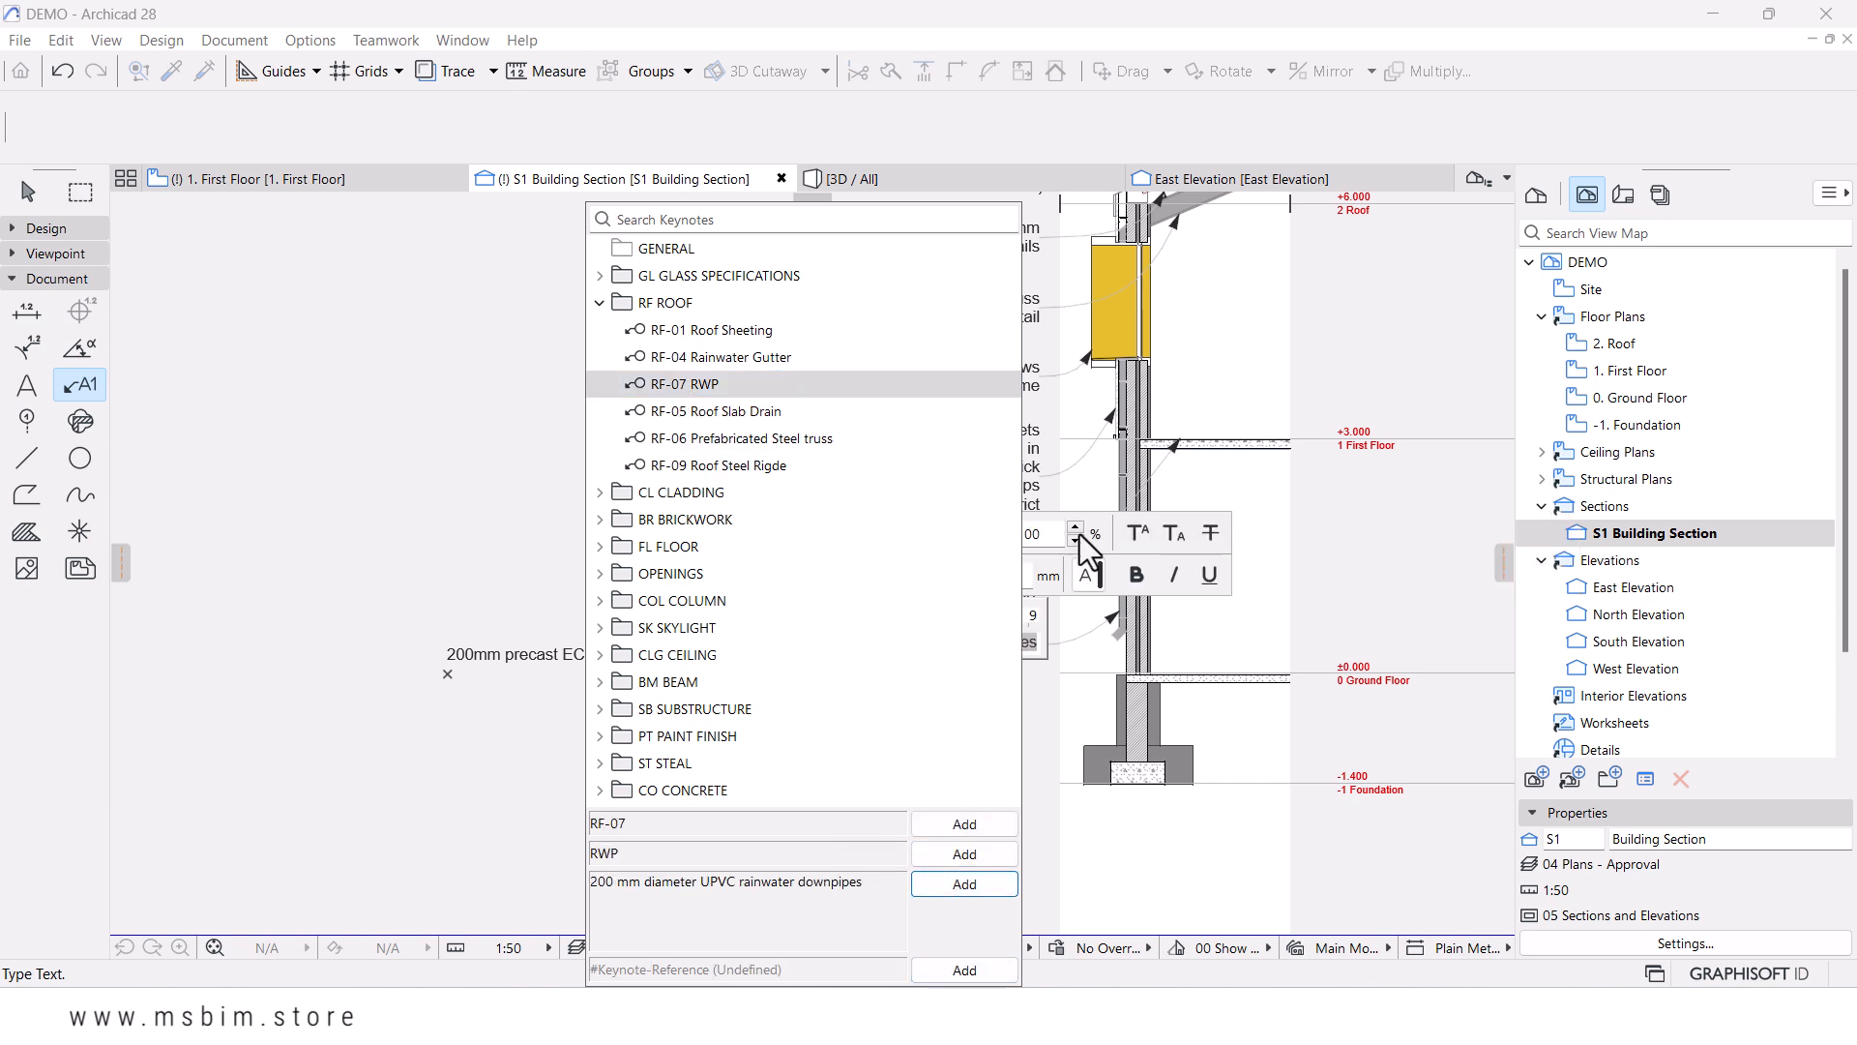
- Put the RWP label's description on its own line below the title, finish editing the text and deselect the label
left_click(1078, 579)
left_click(808, 649)
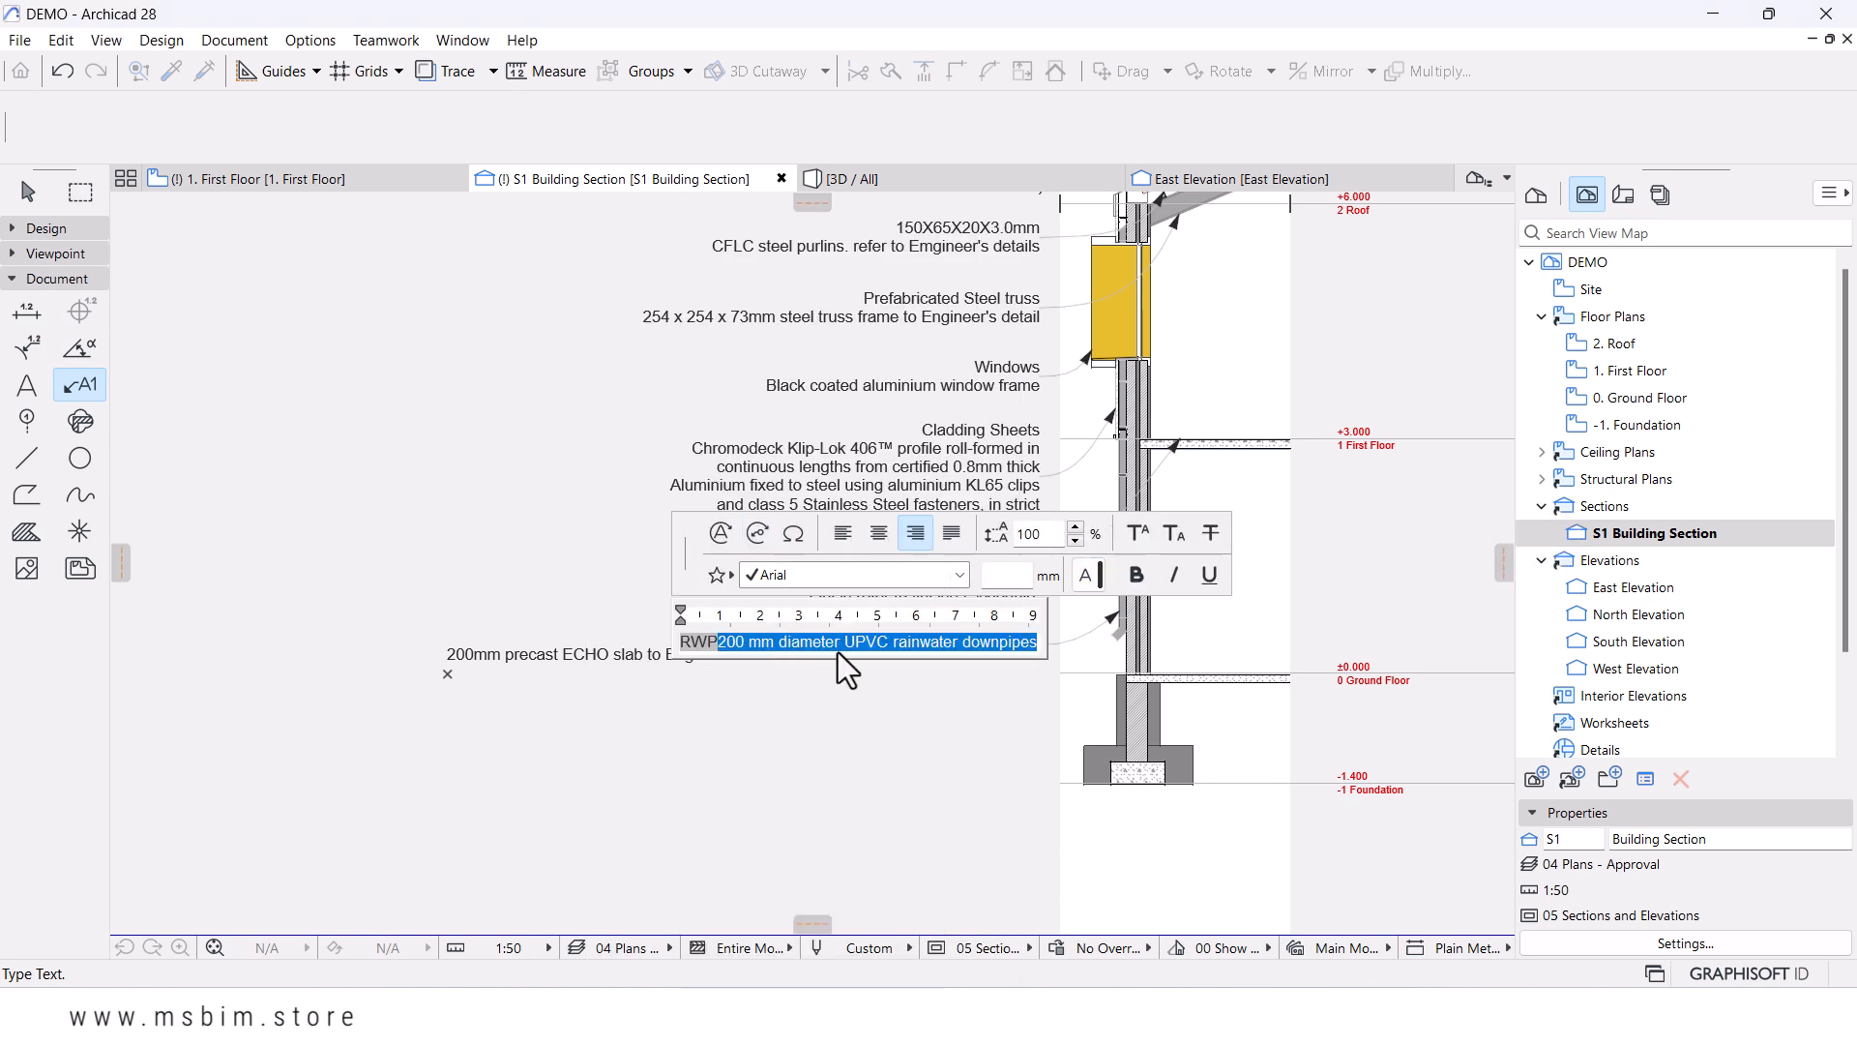
left_click(717, 641)
key("Return")
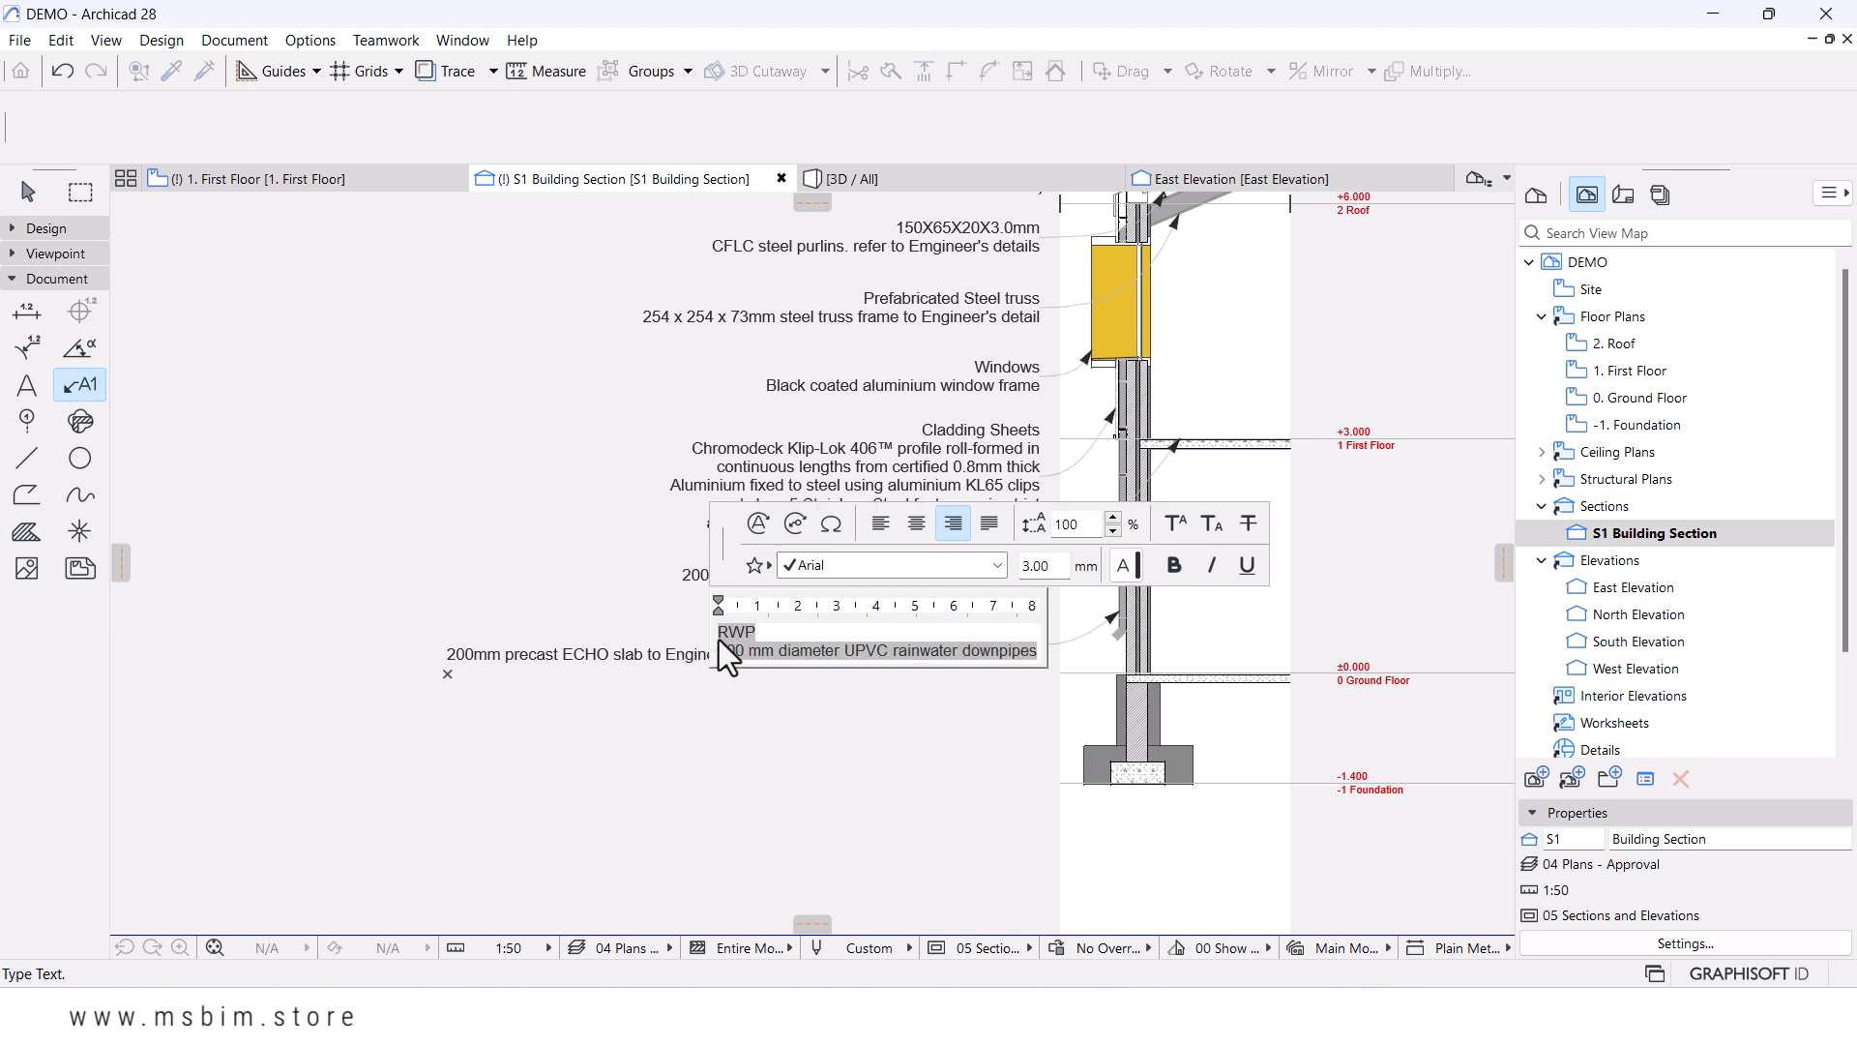
left_click(769, 759)
scroll(971, 740, "down", 2)
middle_click_drag(971, 740, 975, 711)
scroll(1016, 681, "up", 2)
key("Escape")
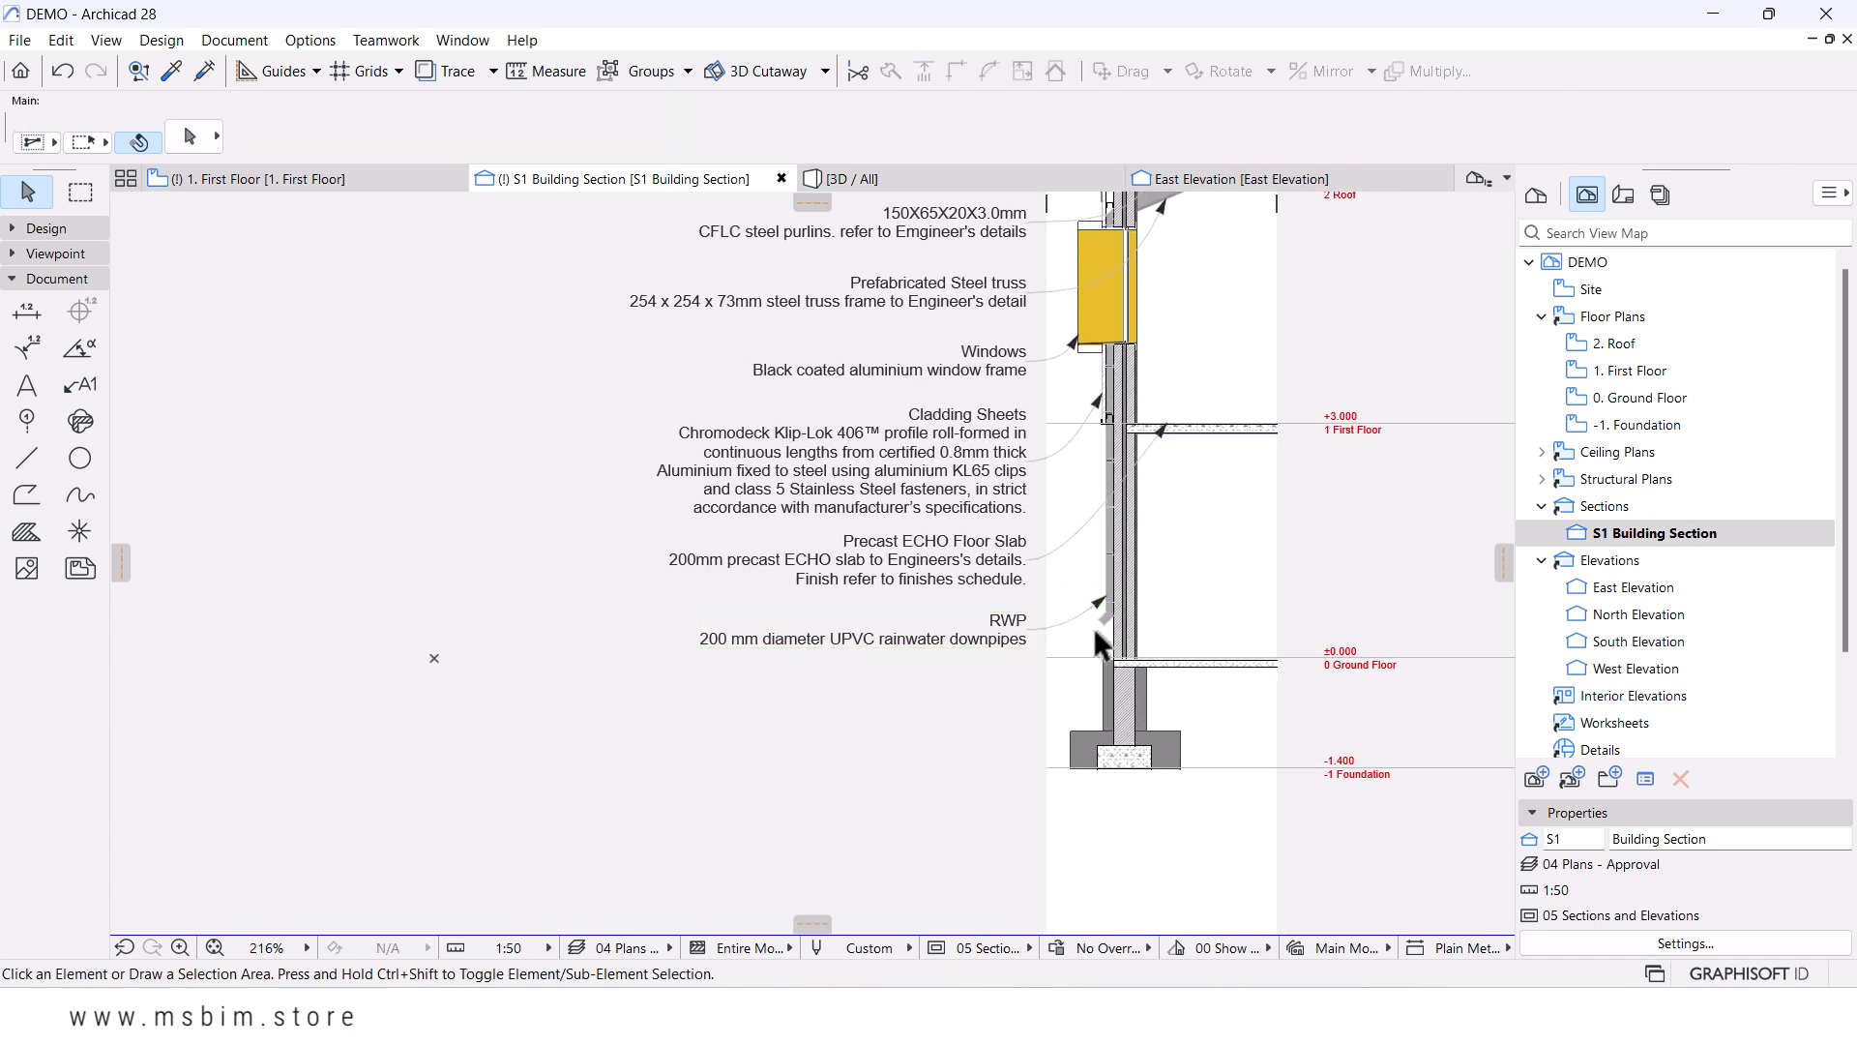
- Pick up the RWP label's settings and attach a new label to the ground floor slab
left_click(1096, 651, "alt")
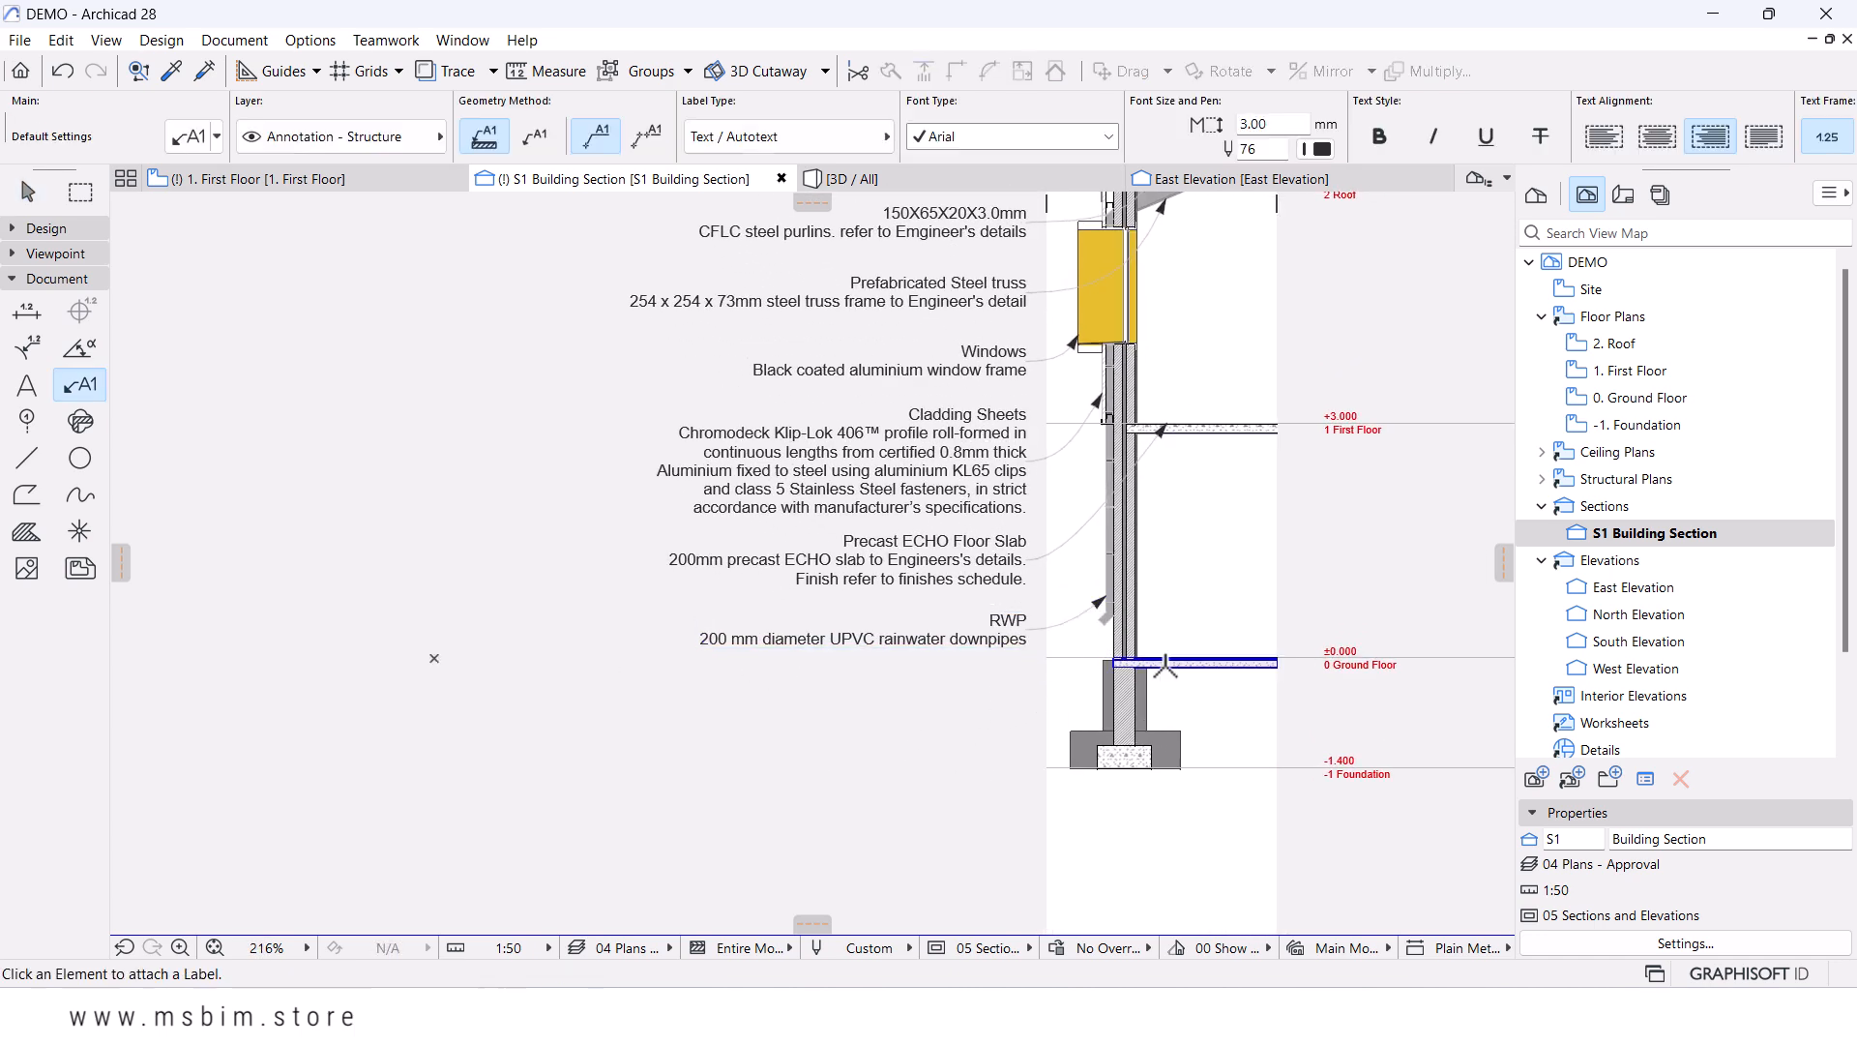
left_click(1166, 665)
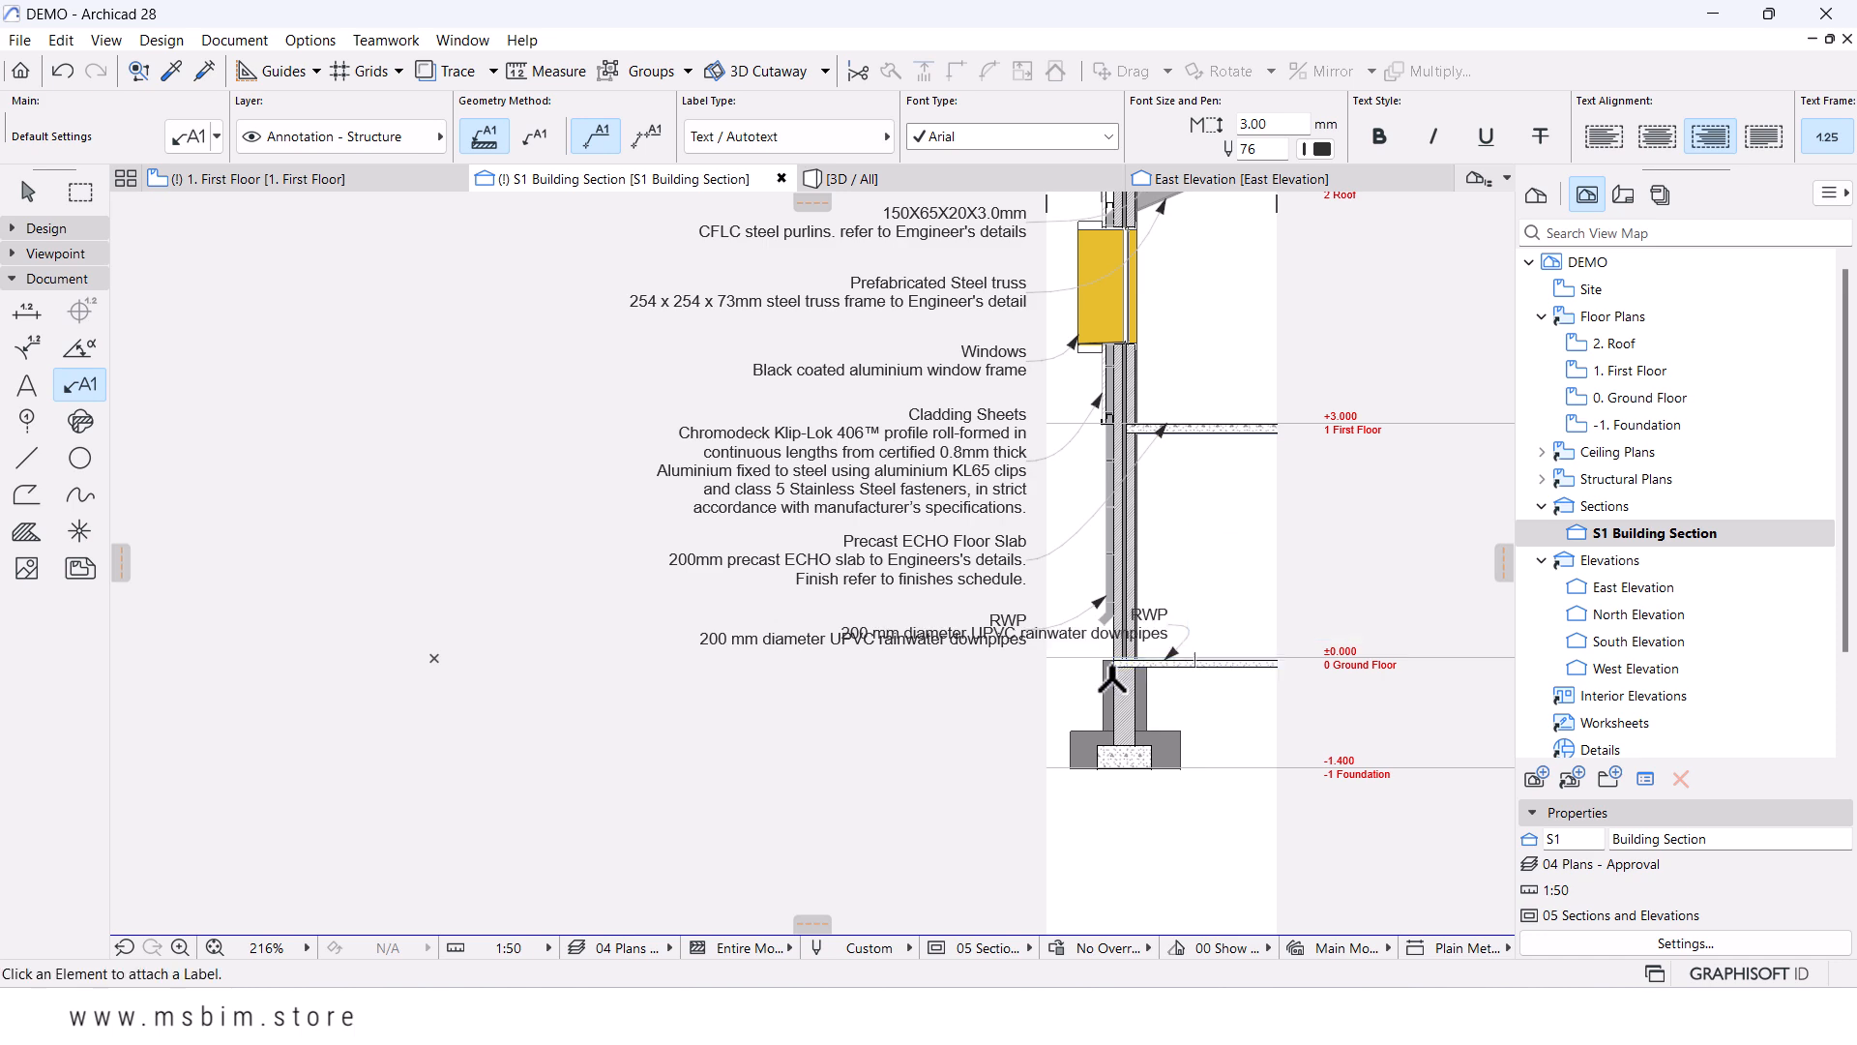
scroll(1111, 678, "up", 2)
key("Escape")
- Move the ground floor slab label's text block below the outer wall's RWP label, aligned with that label's edge
left_click(1190, 603)
left_click_drag(1191, 601, 979, 689)
key("Escape")
left_click(978, 689)
left_click(989, 609, "shift")
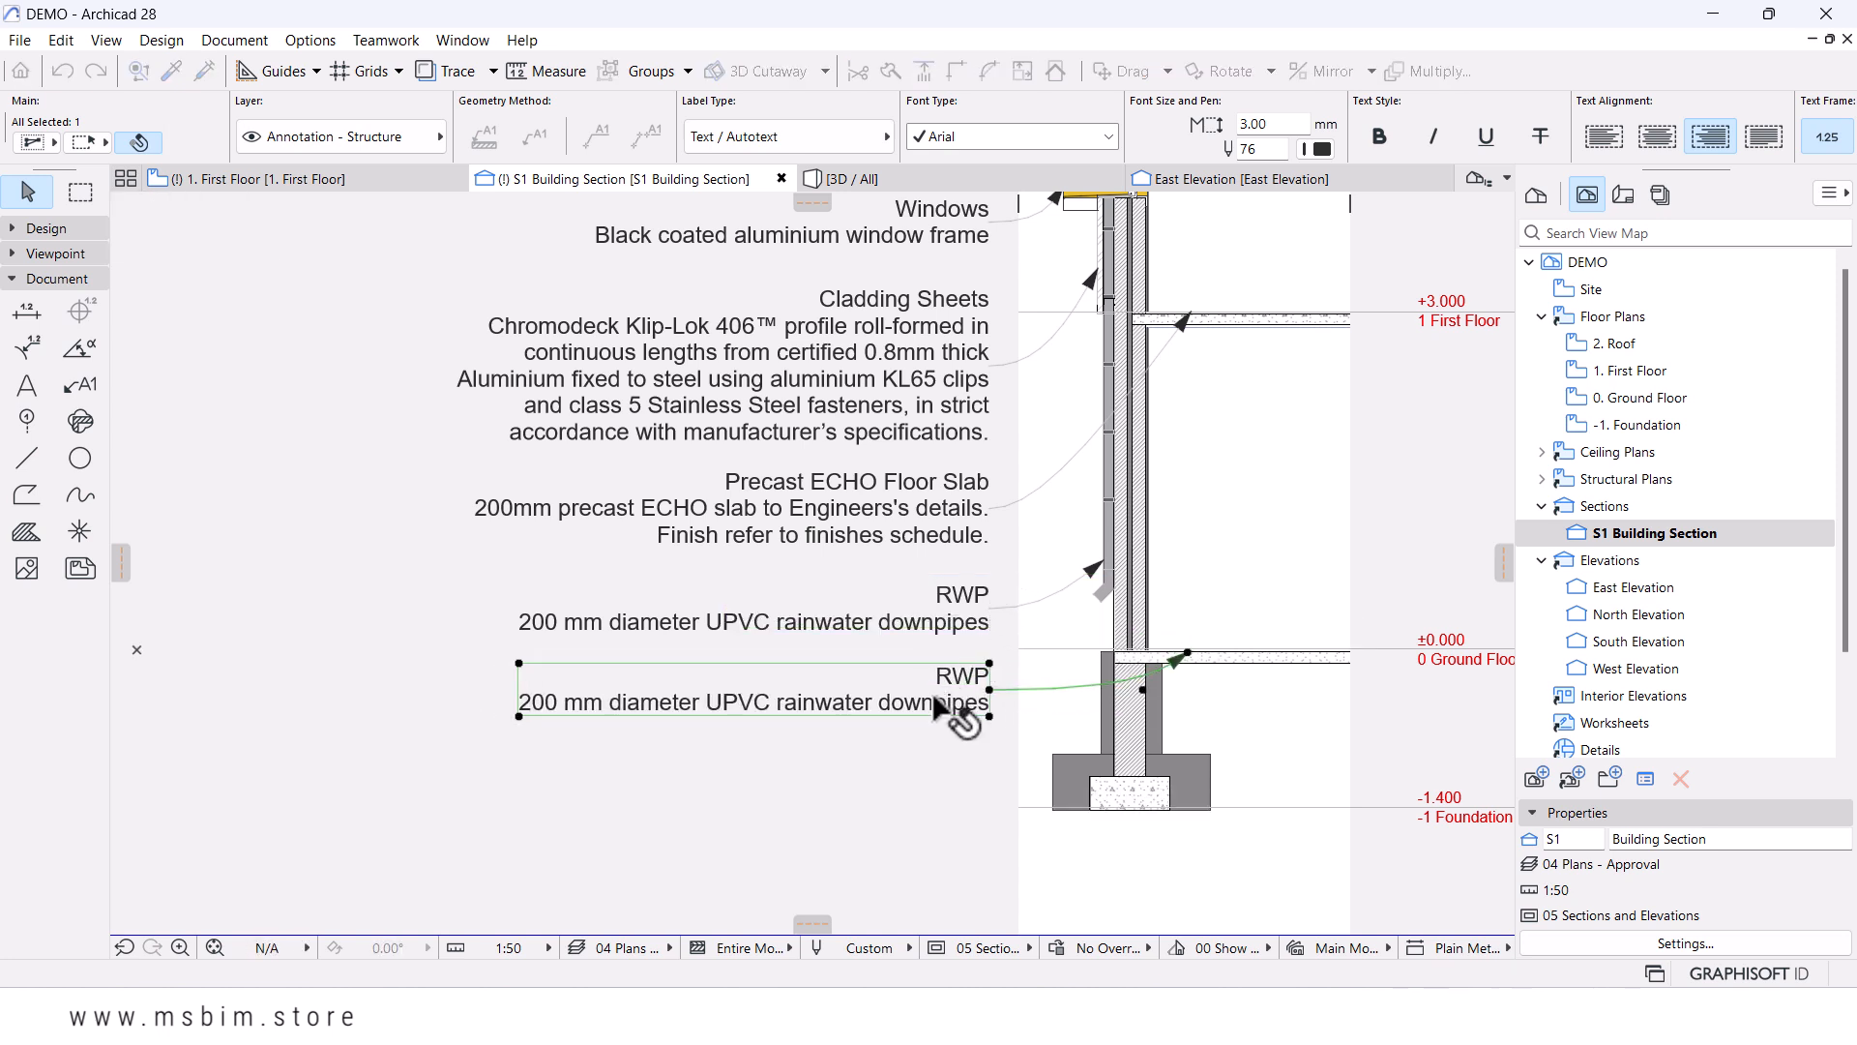
- Clear the ground floor slab label's copied text and open the FL FLOOR group of keynotes for insertion
double_click(948, 698)
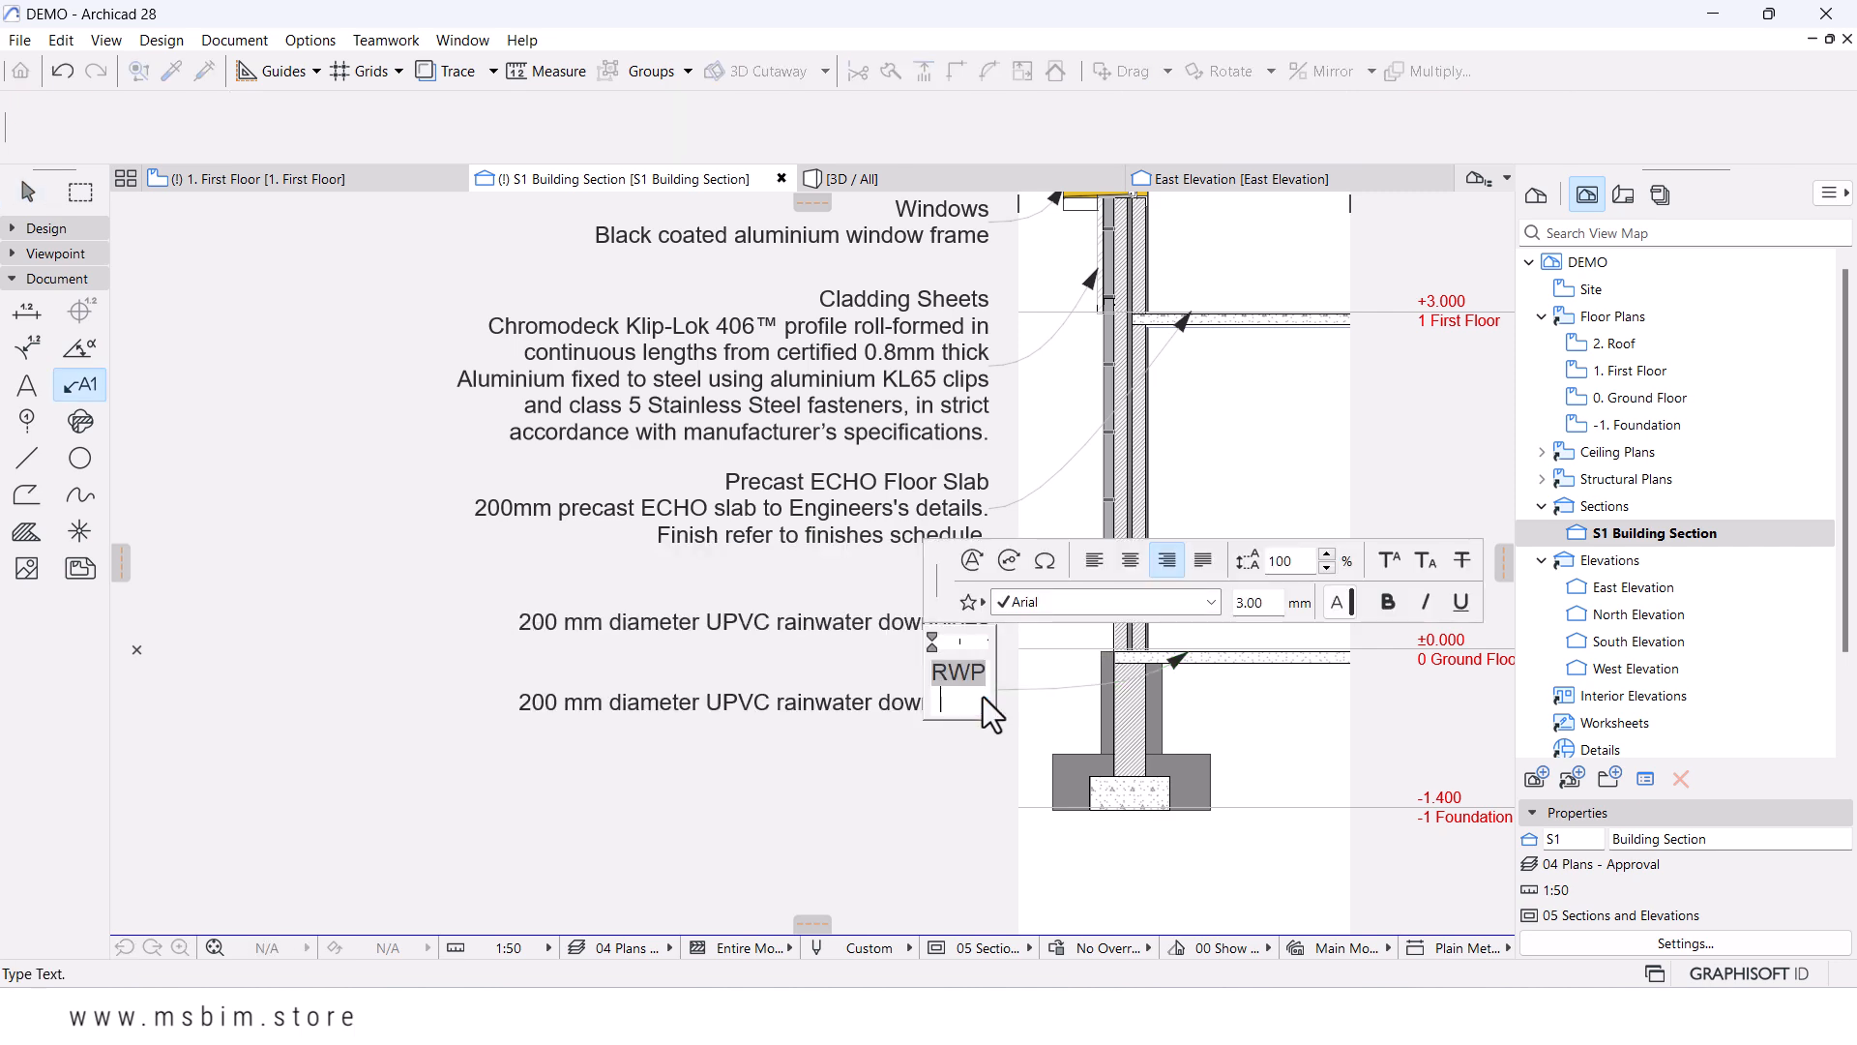
key("BackSpace")
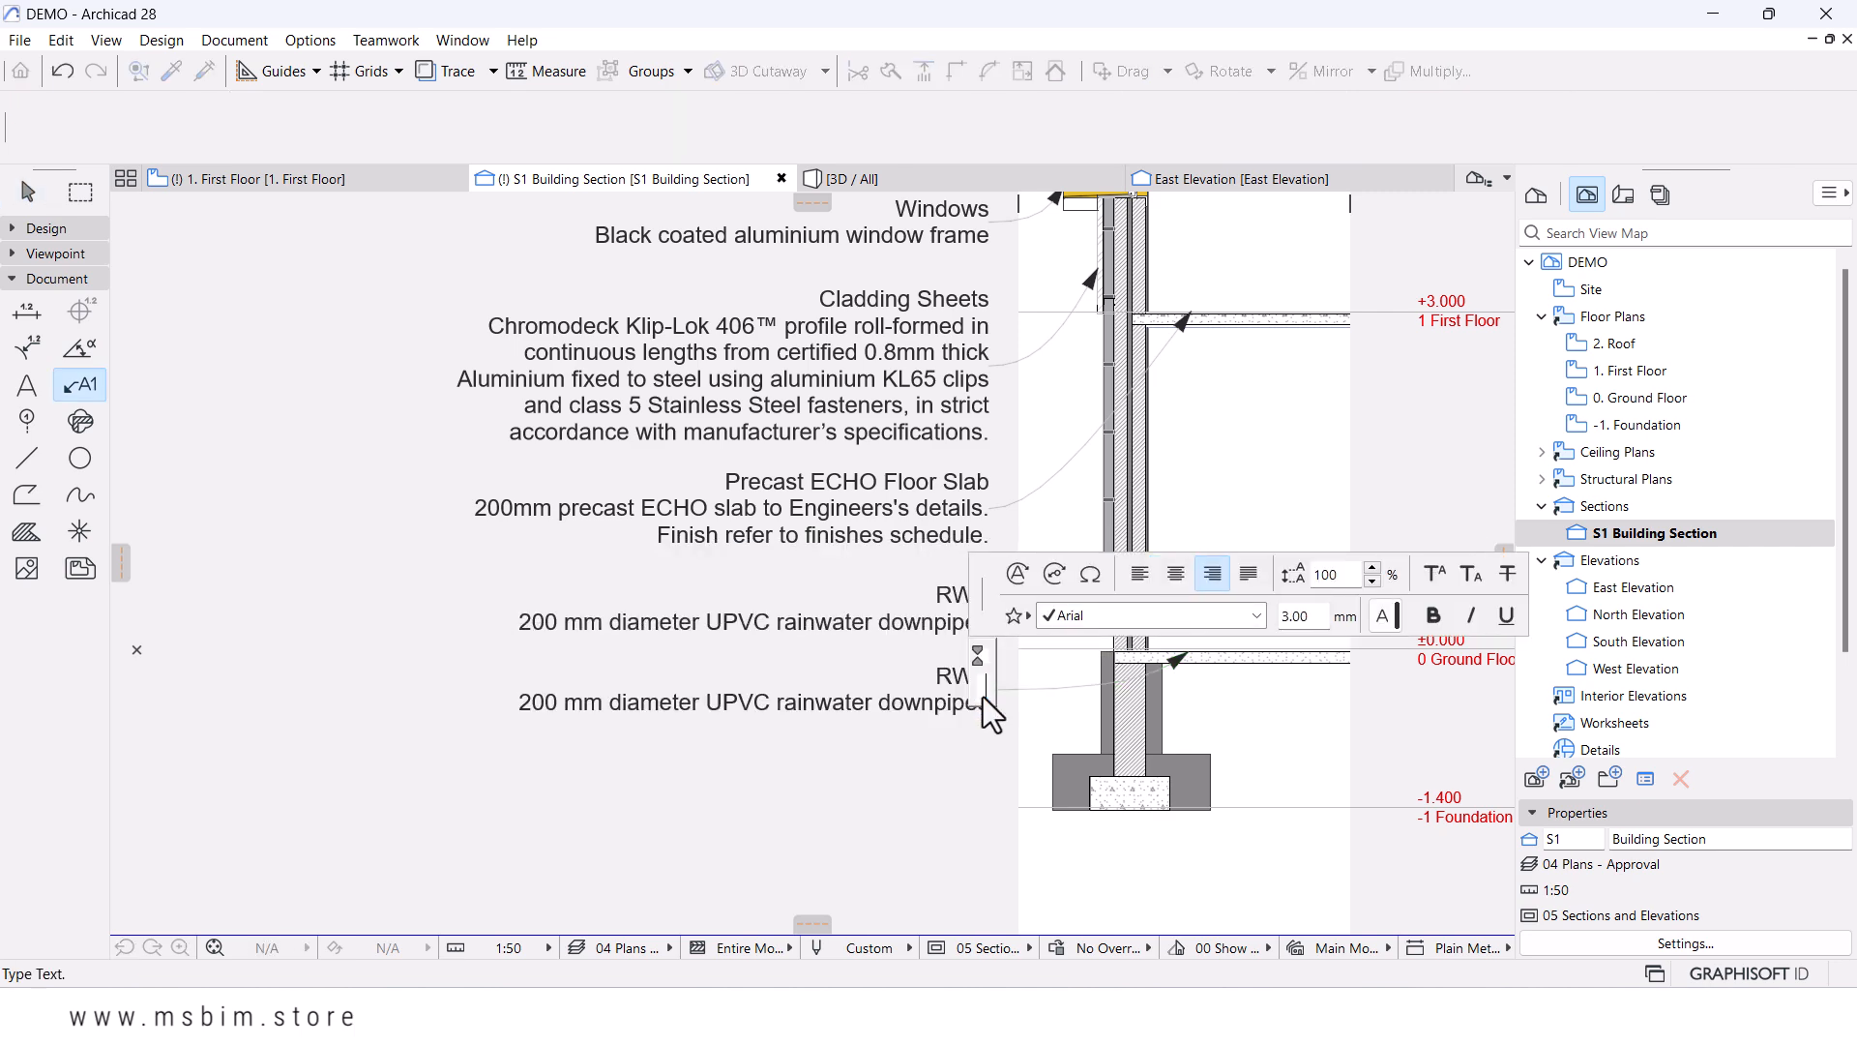
left_click(1062, 572)
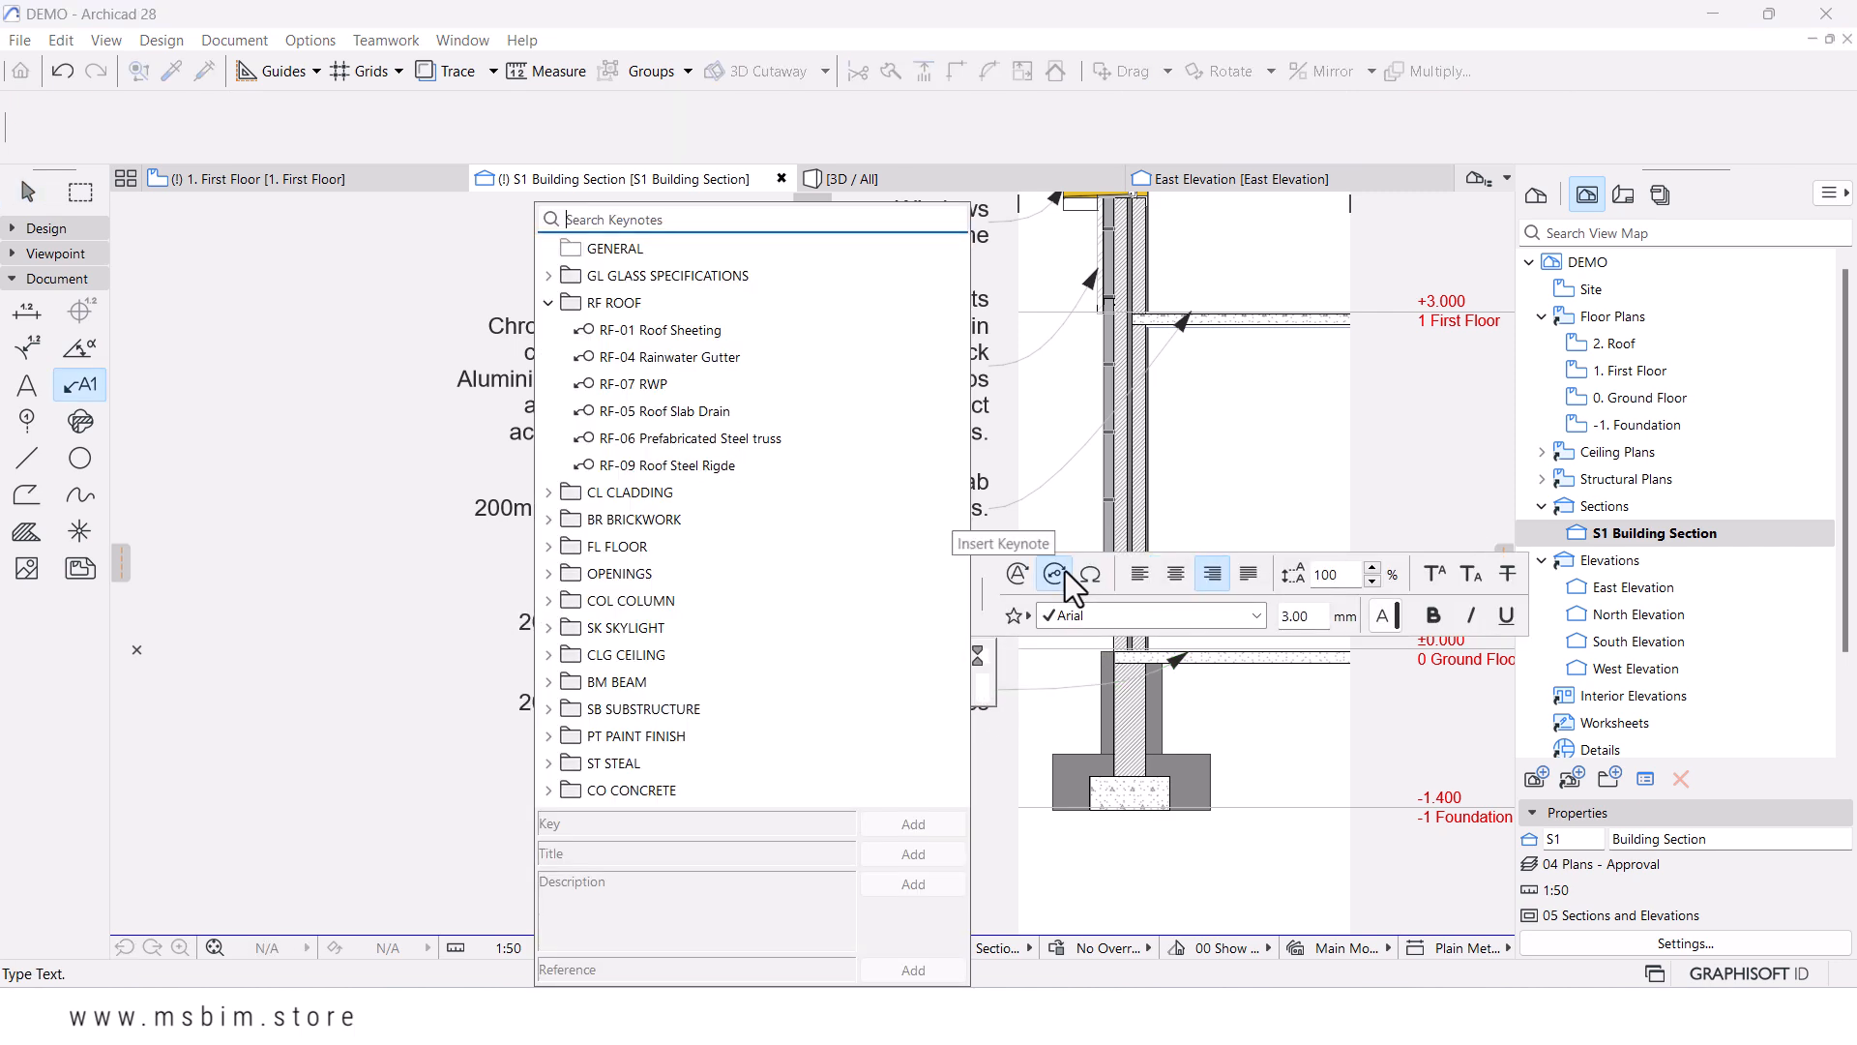
left_click(548, 305)
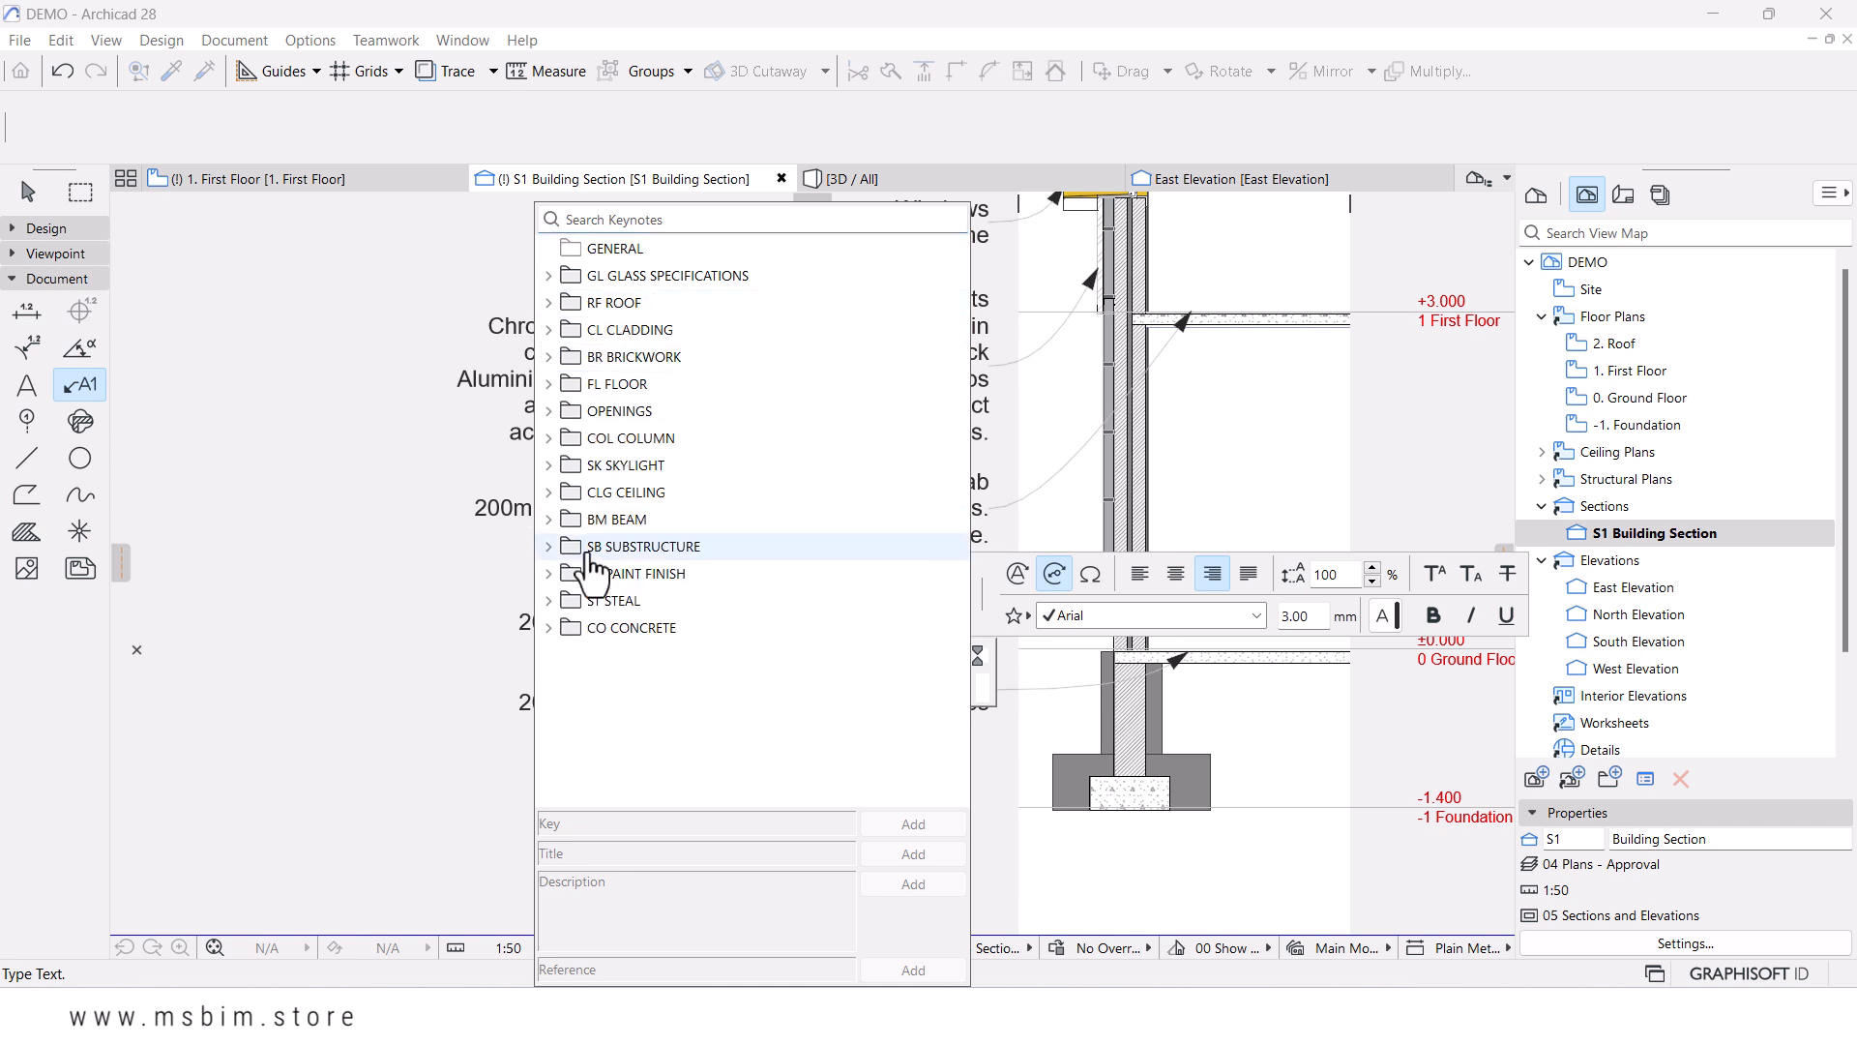
left_click(549, 384)
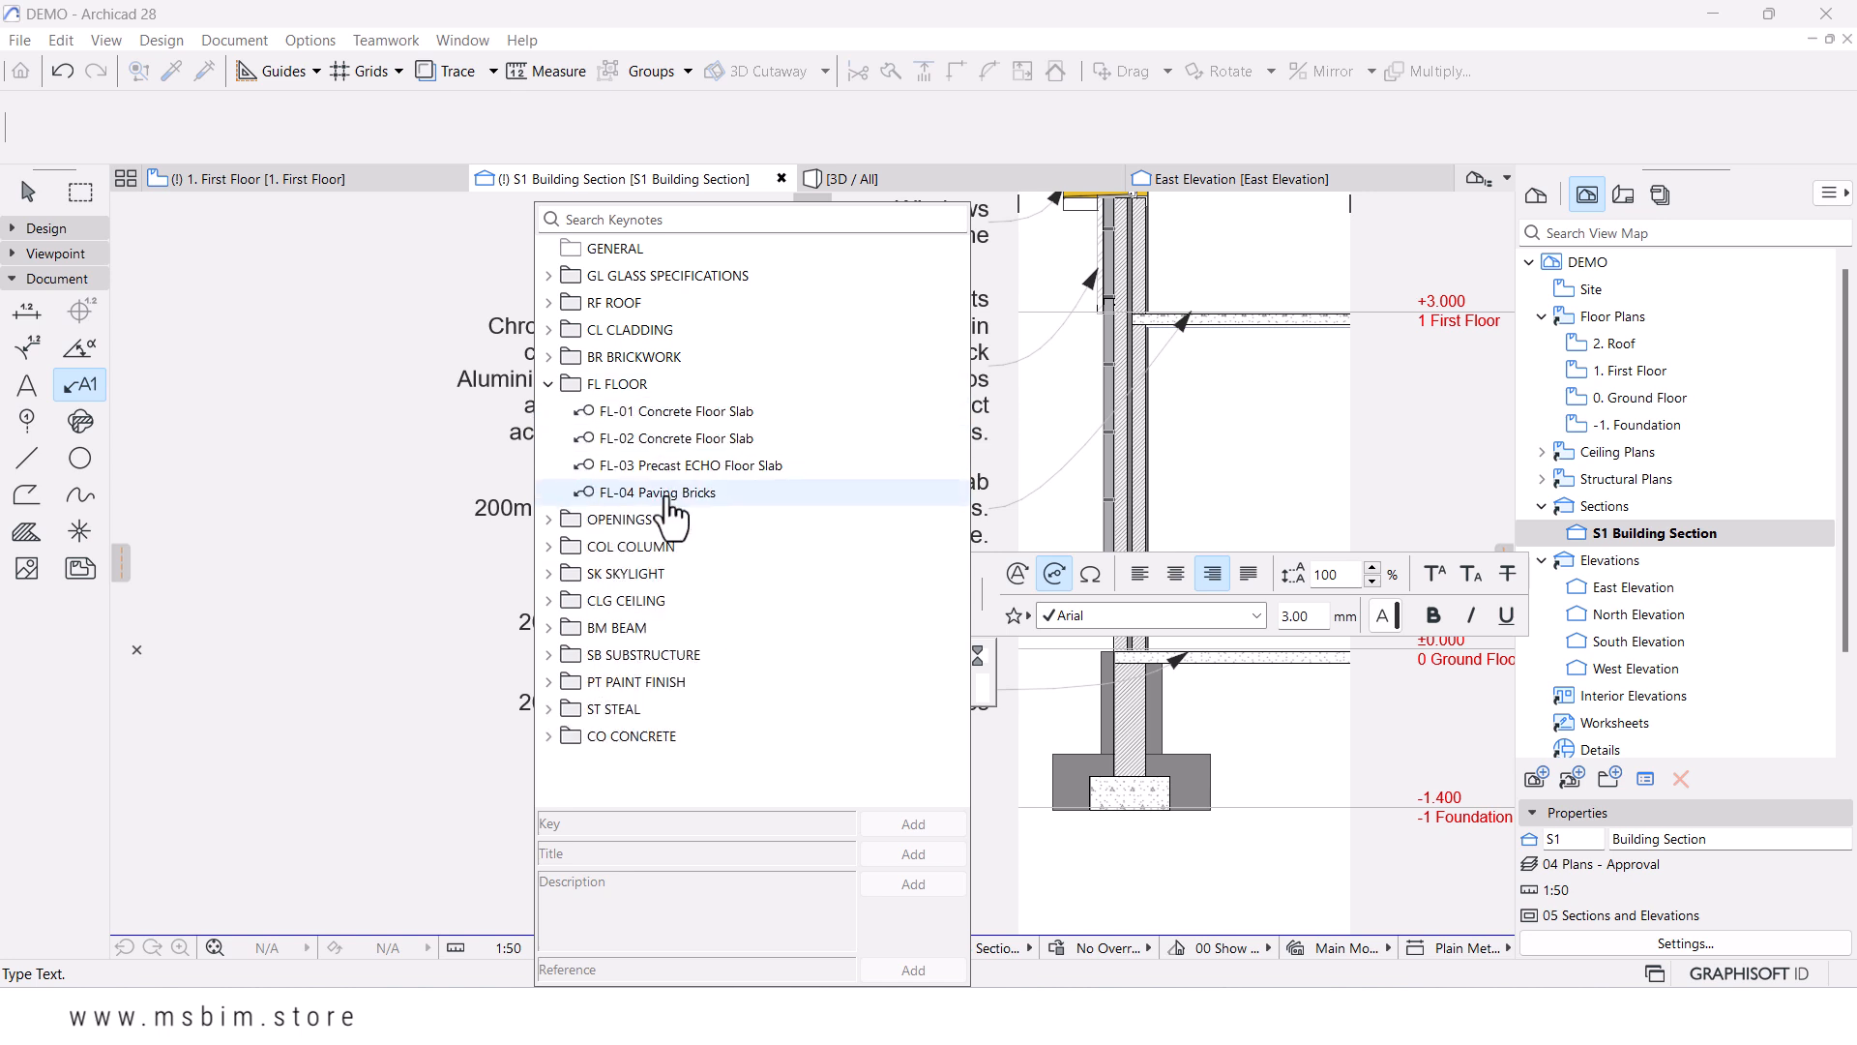
- Try the FL-01 Concrete Floor Slab keynote's title and description in the label, then delete both
left_click(680, 443)
left_click(677, 413)
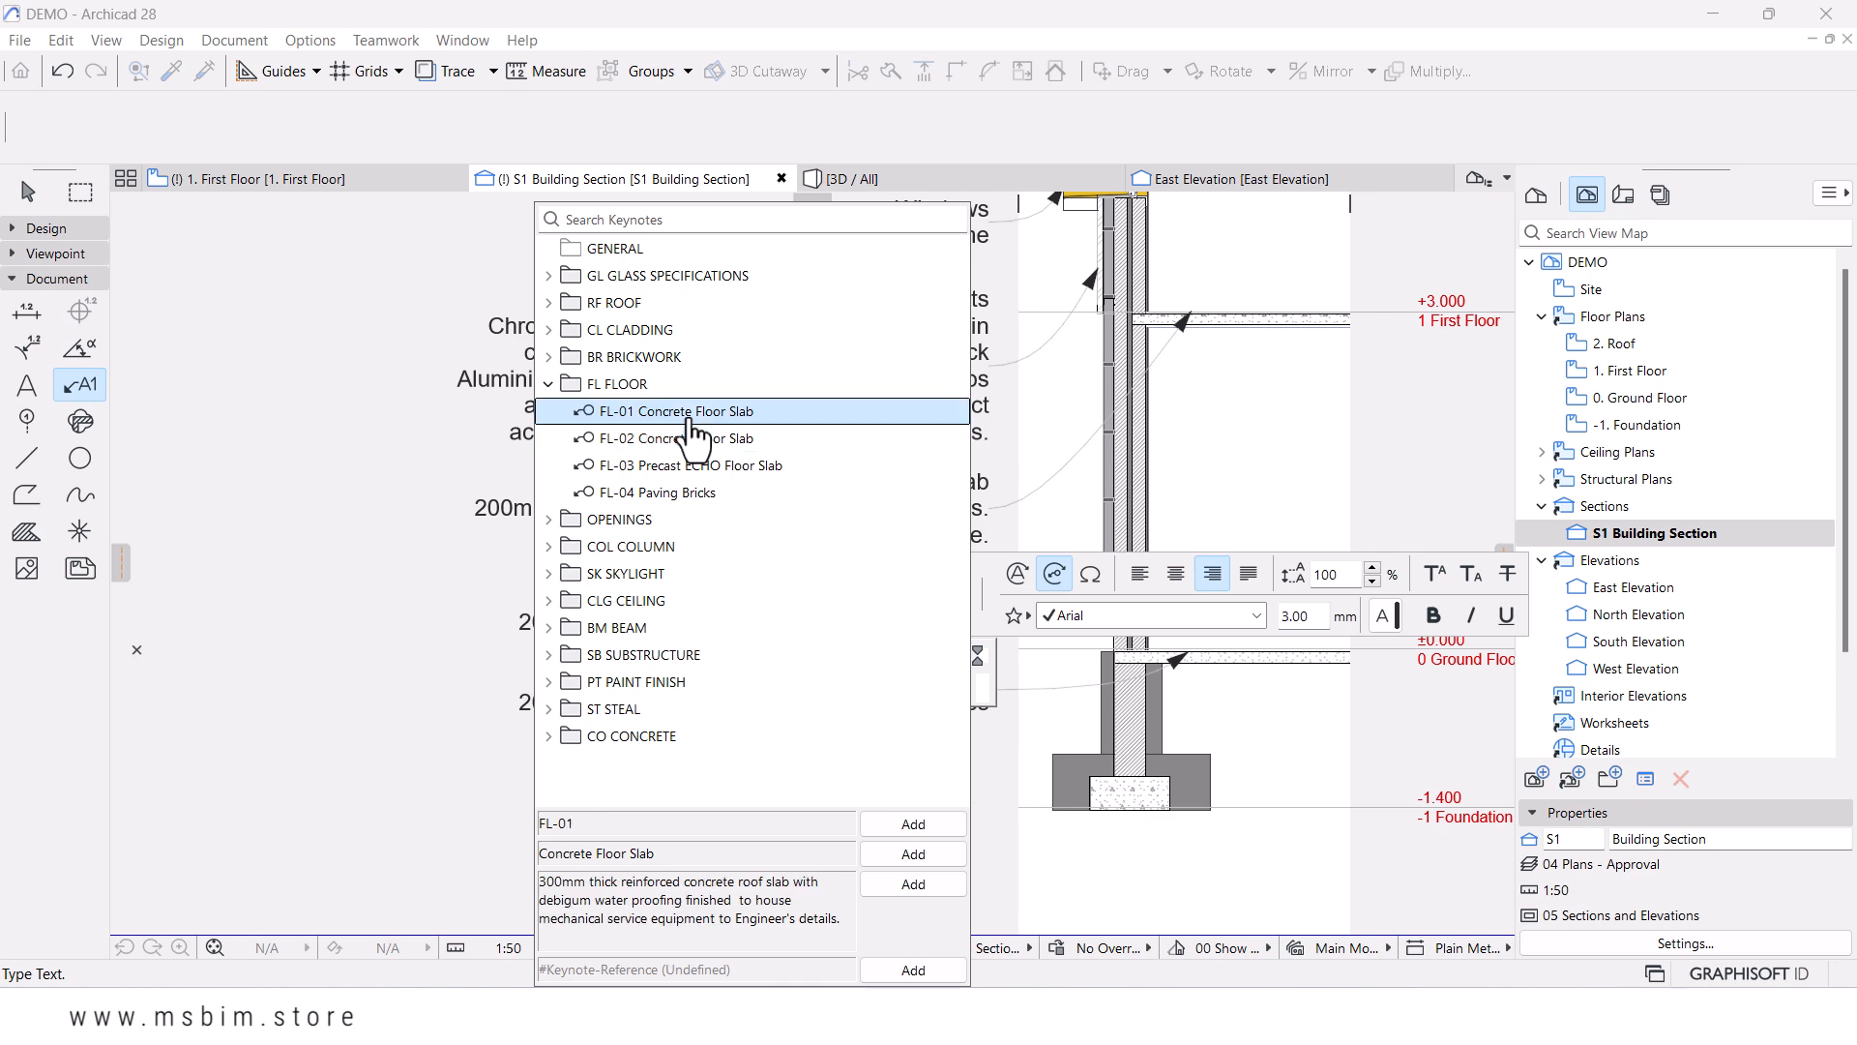
left_click(898, 856)
left_click(903, 884)
left_click(431, 676)
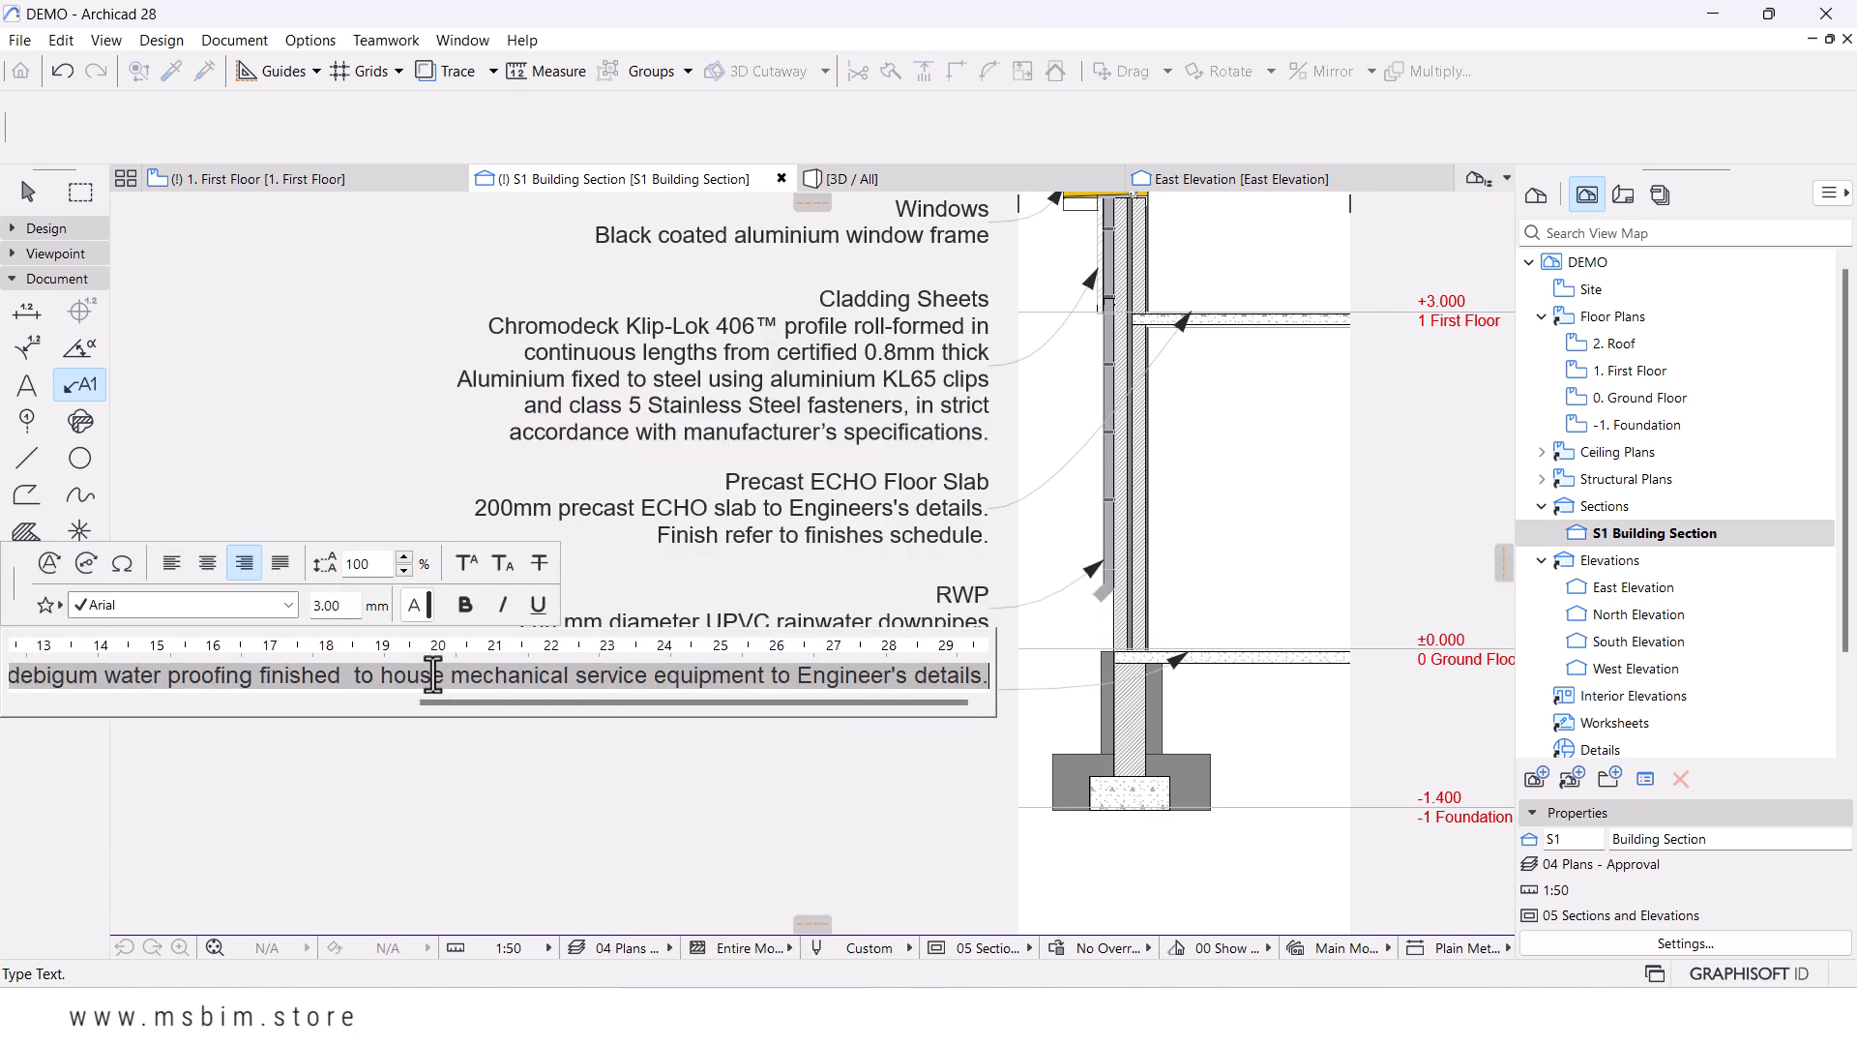
left_click(540, 674)
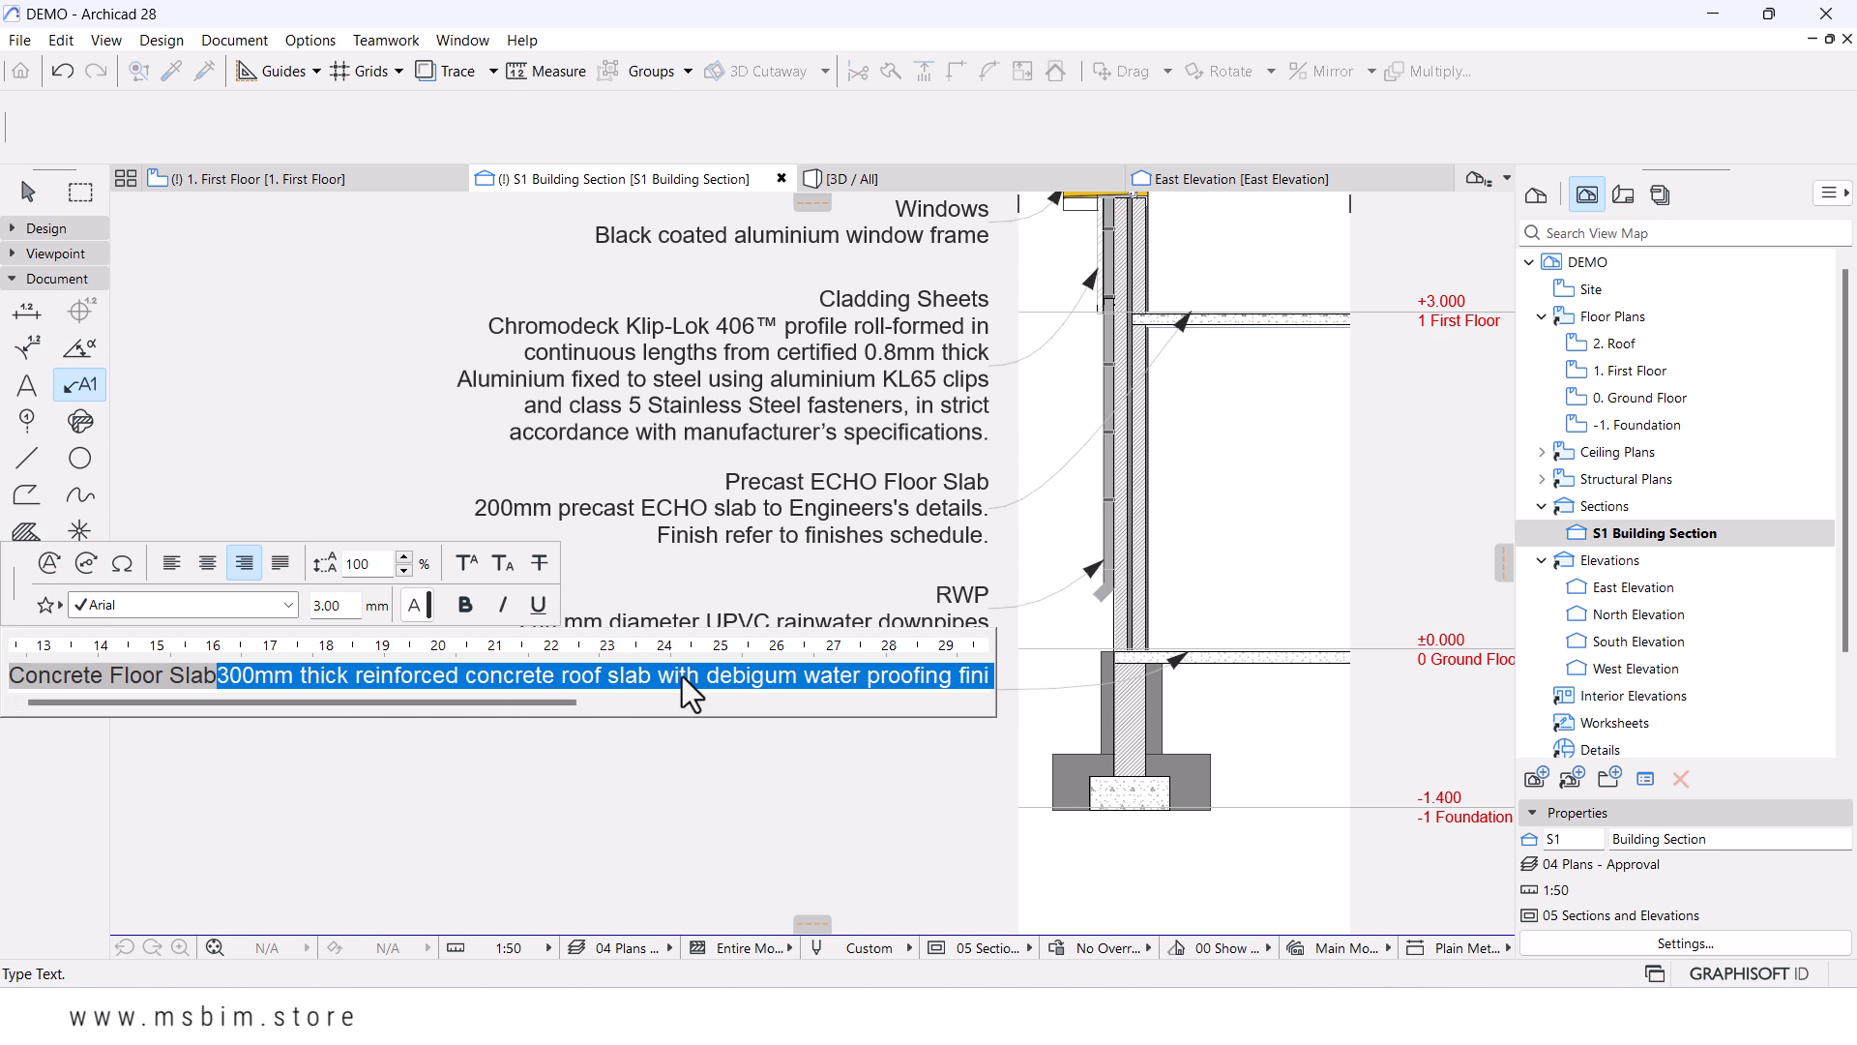
key("Delete")
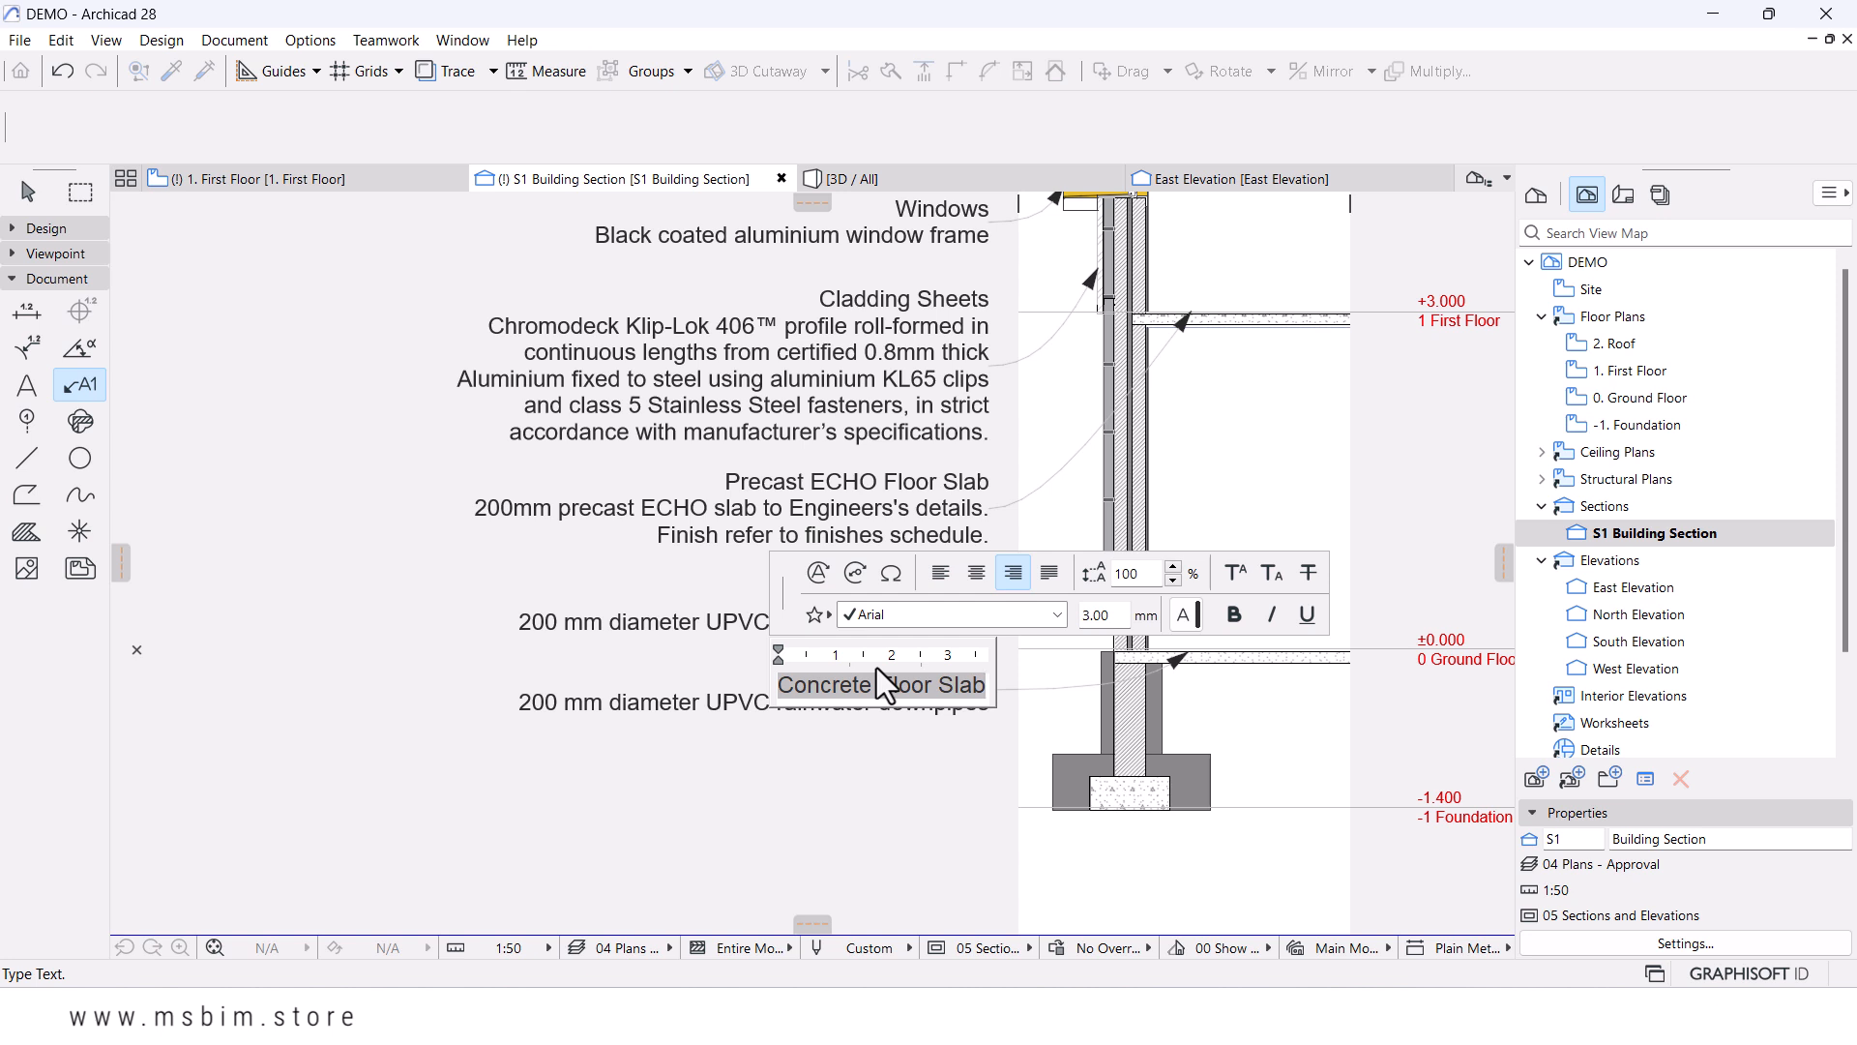
key("Delete")
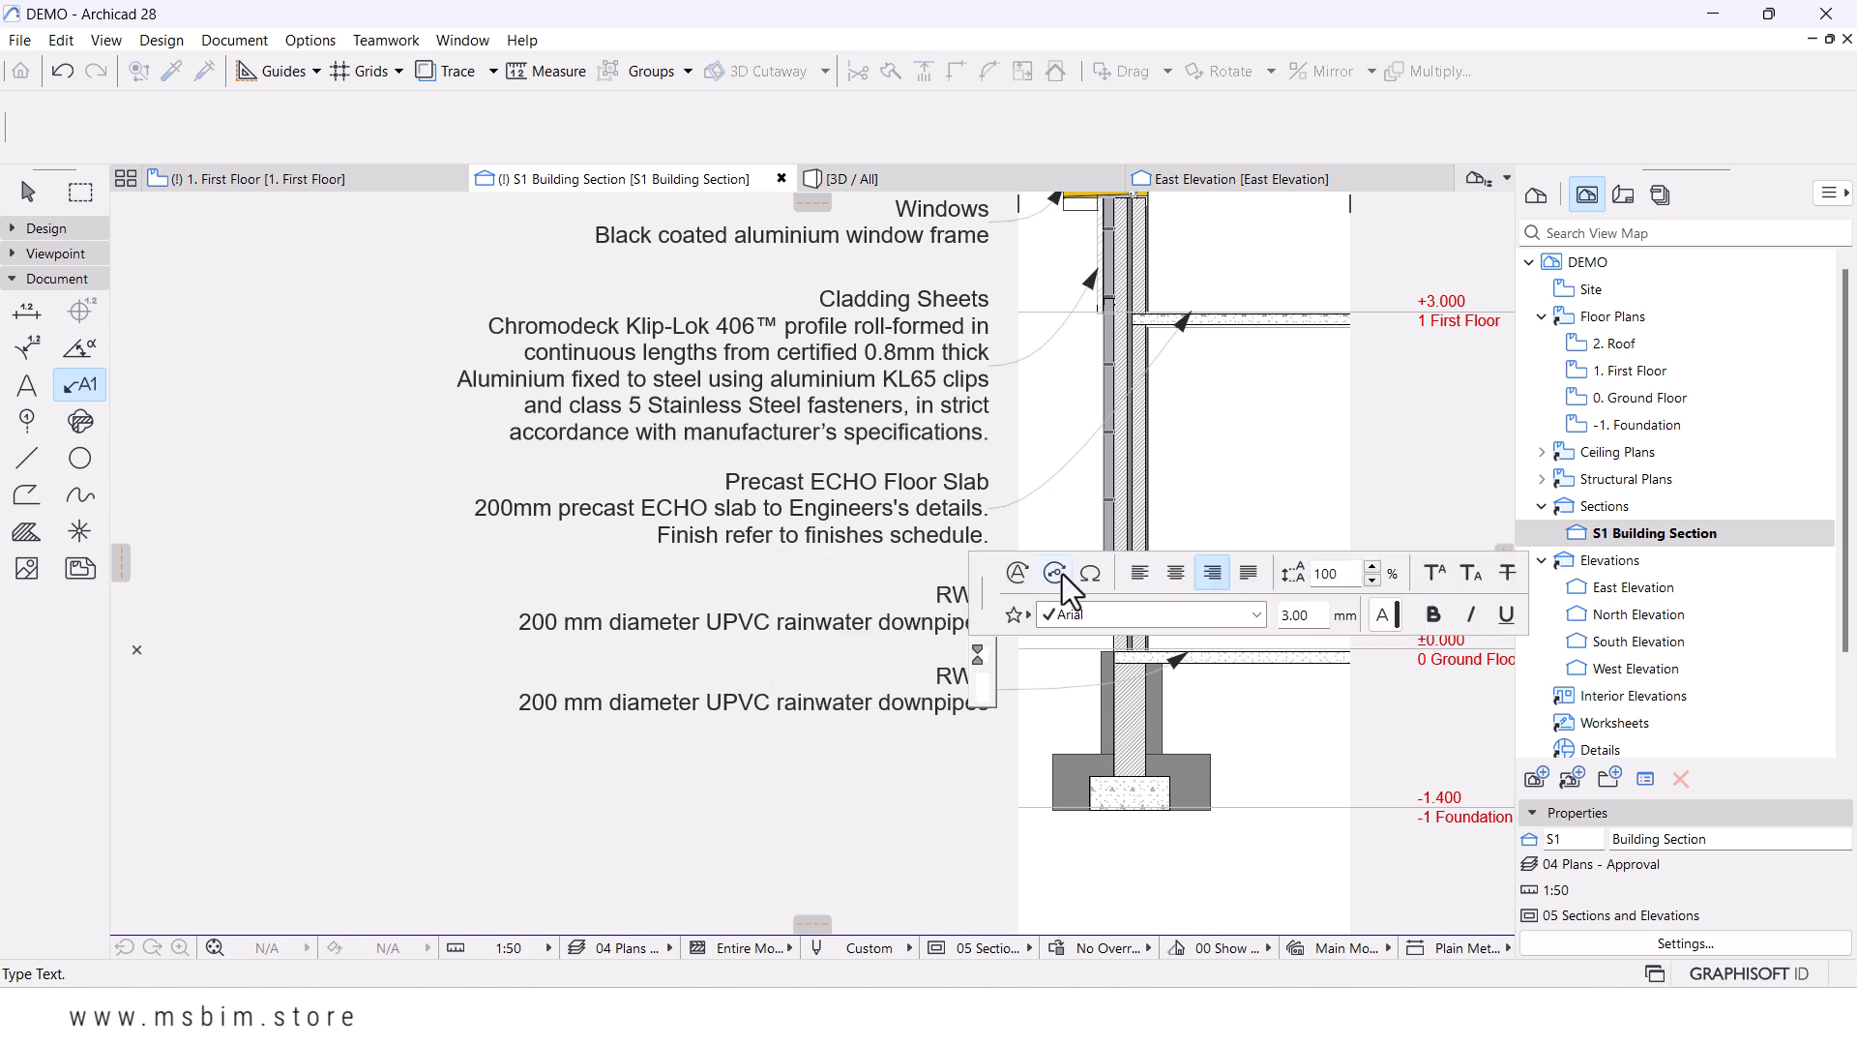
- Insert the title and description of keynote FL-02 Concrete Floor Slab into the ground floor slab label
left_click(1055, 573)
left_click(667, 491)
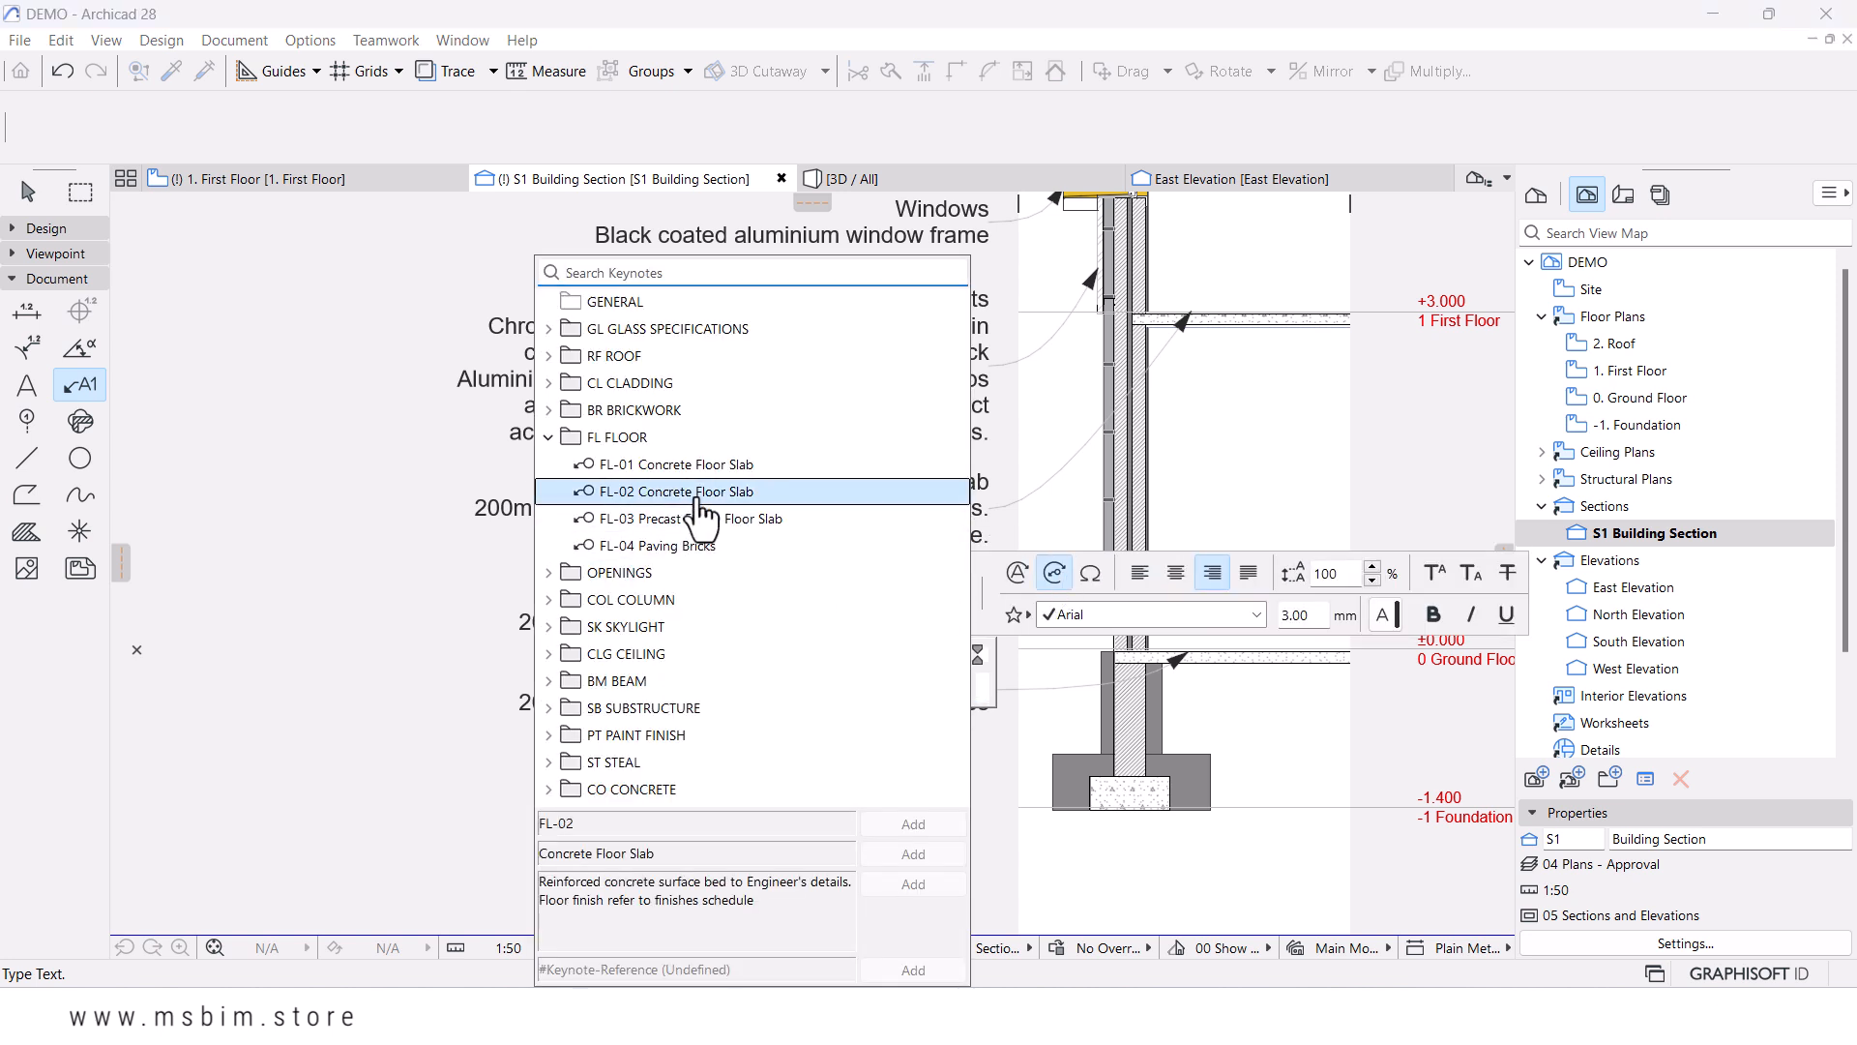
left_click(912, 855)
left_click(913, 883)
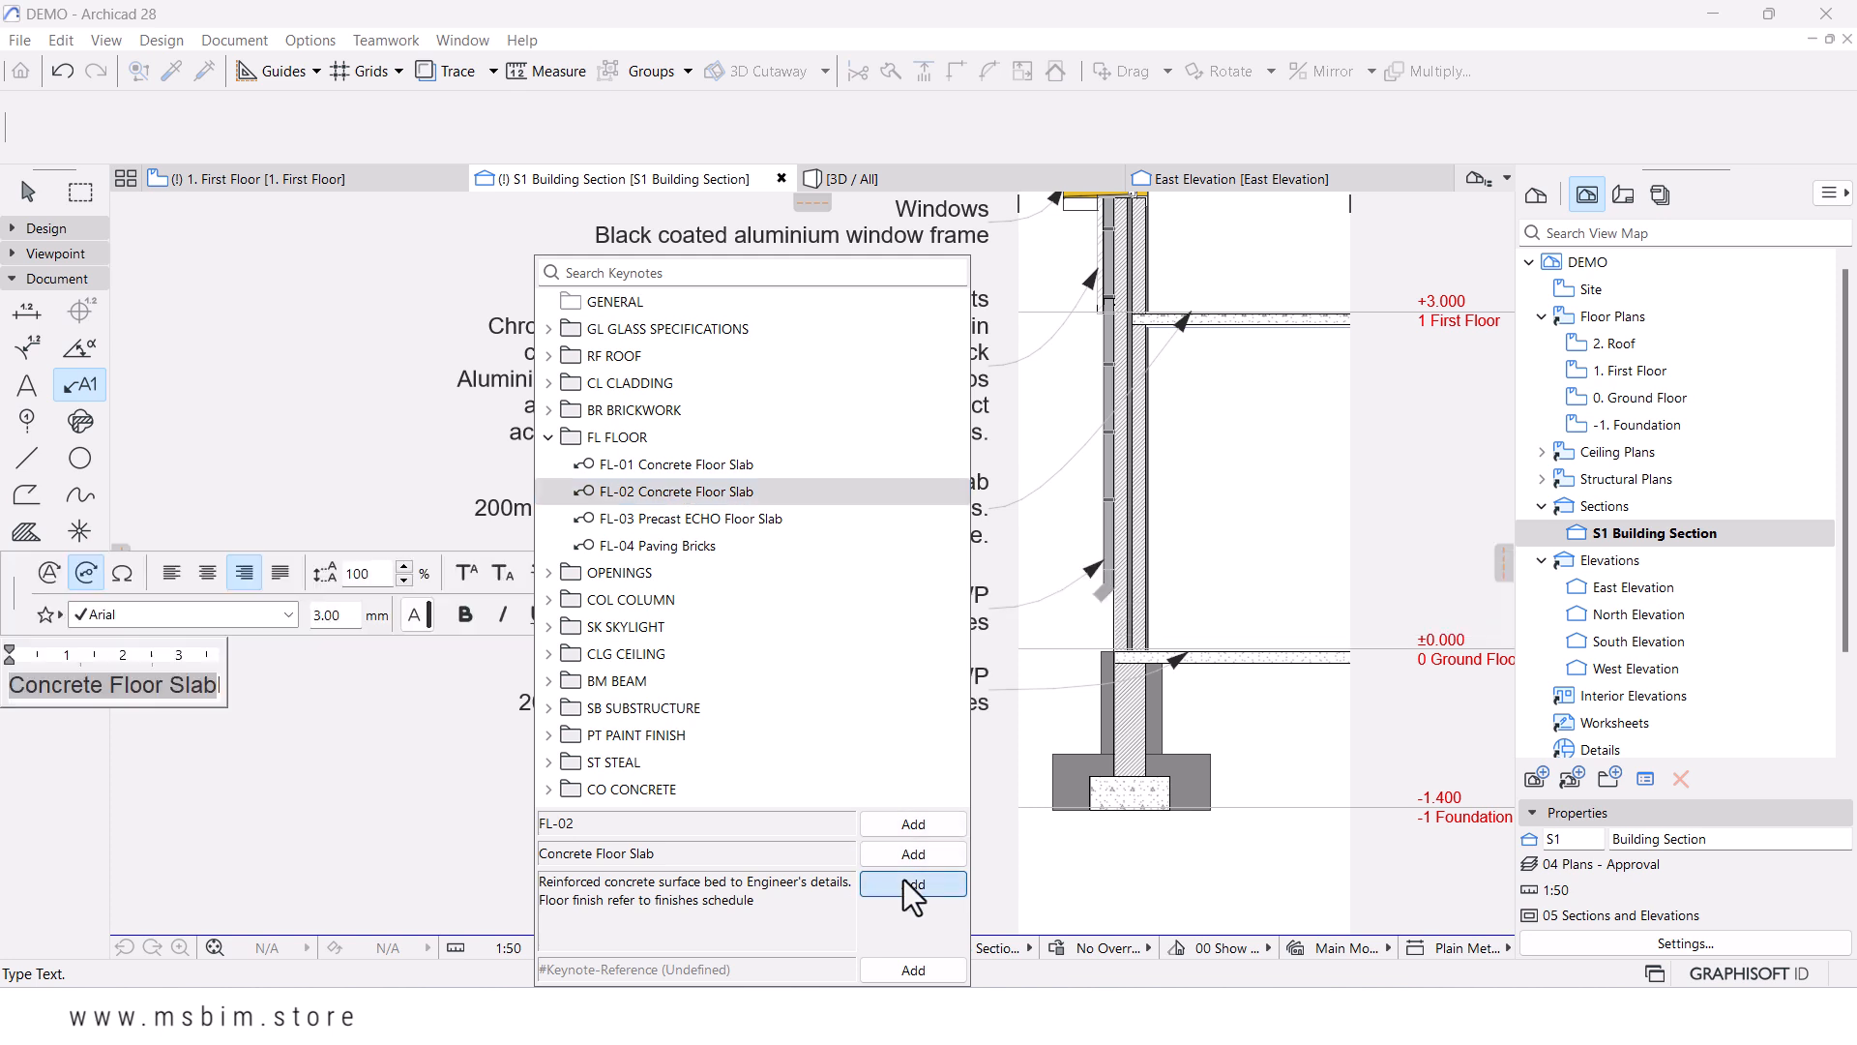
- Put the reinforced concrete surface bed description on its own line below the Concrete Floor Slab title and finish editing the text
left_click_drag(305, 701, 130, 696)
mouse_move(323, 694)
left_mouse_down()
mouse_move(298, 729)
mouse_move(401, 711)
mouse_move(292, 722)
mouse_move(330, 706)
left_mouse_up()
left_click(177, 674)
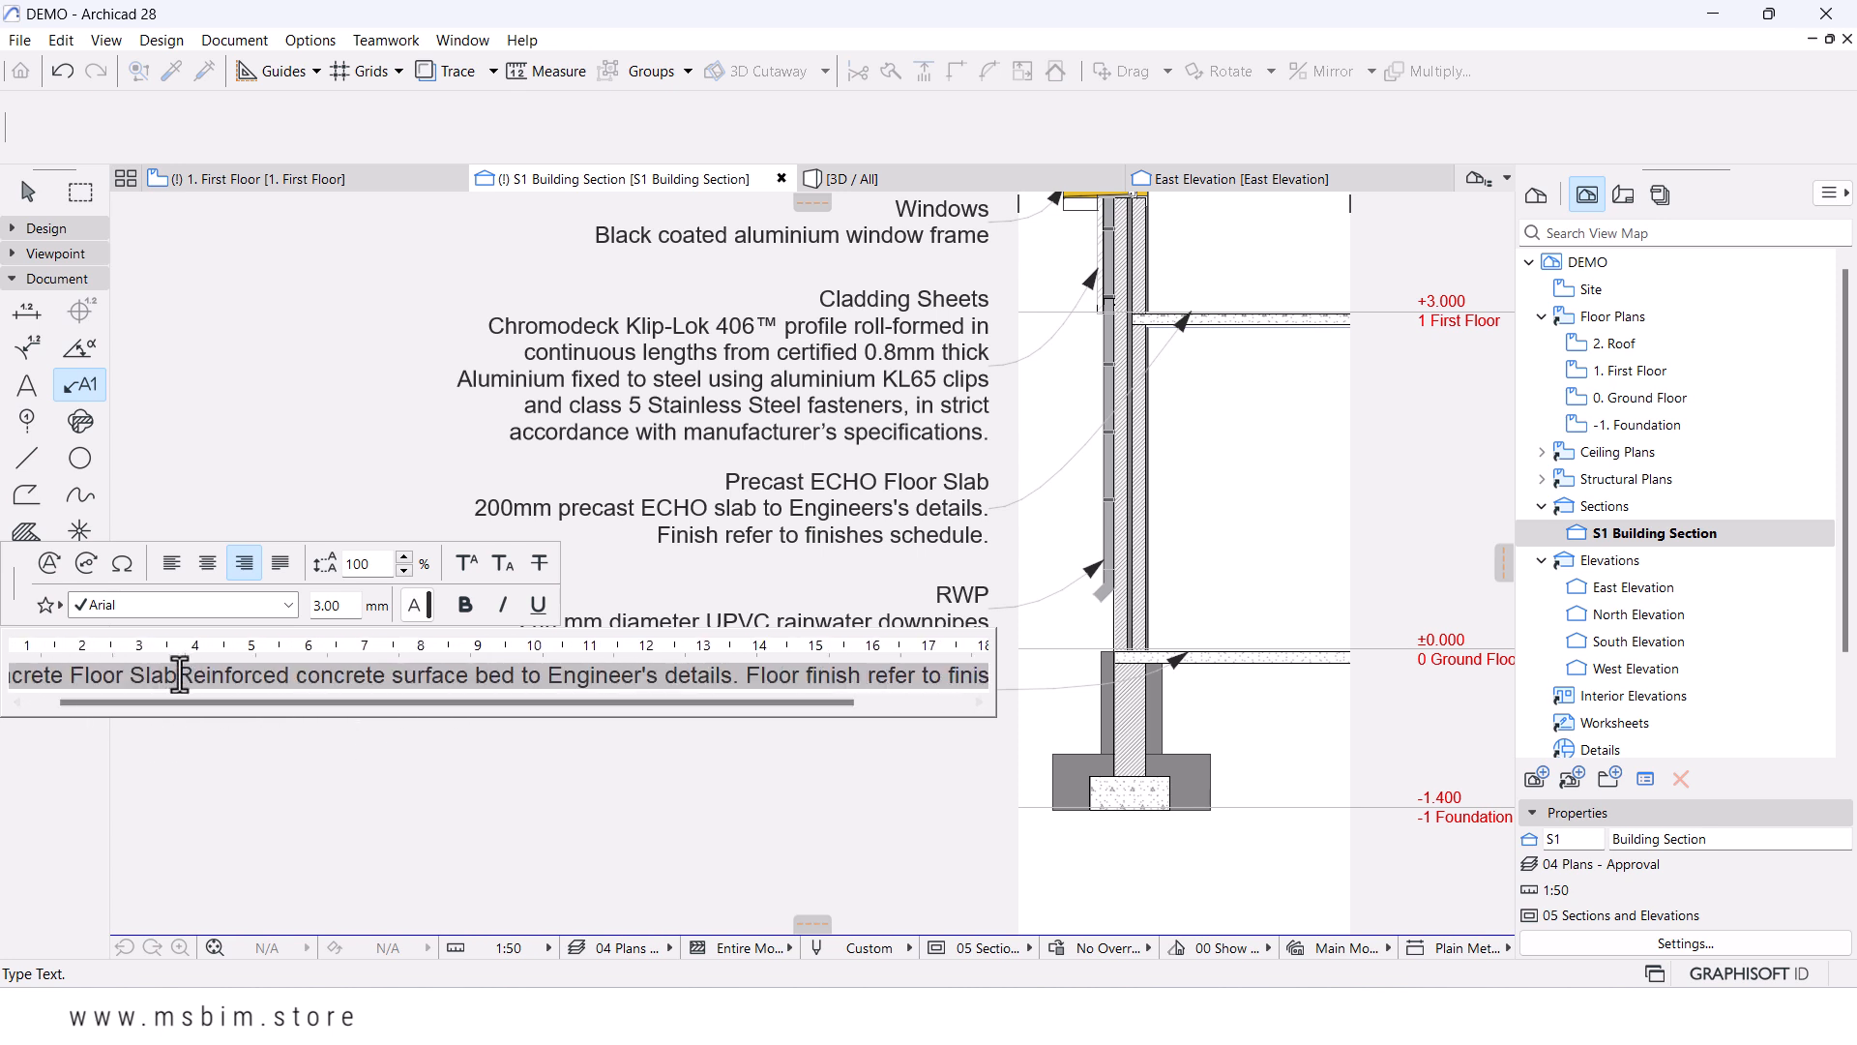
key("Return")
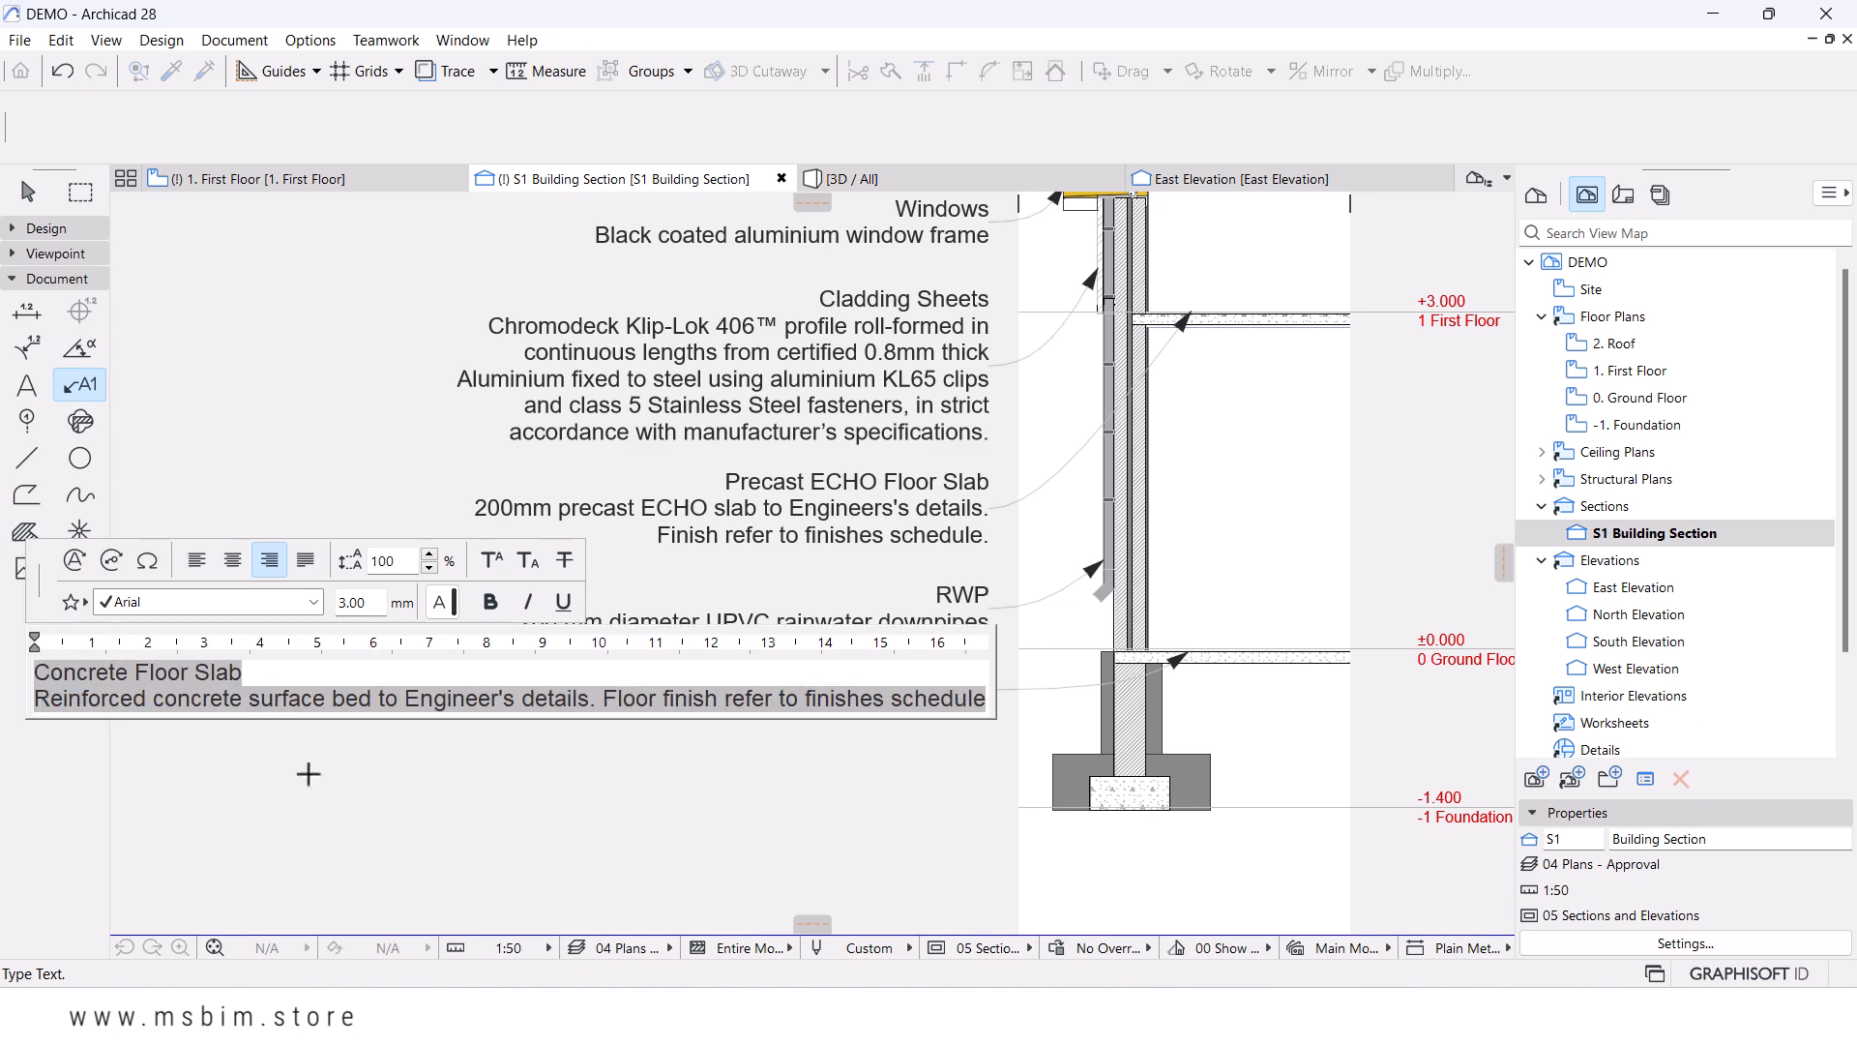
left_click(867, 759)
- Narrow the Concrete Floor Slab label's text box so its description wraps onto three lines
scroll(924, 704, "down", 3)
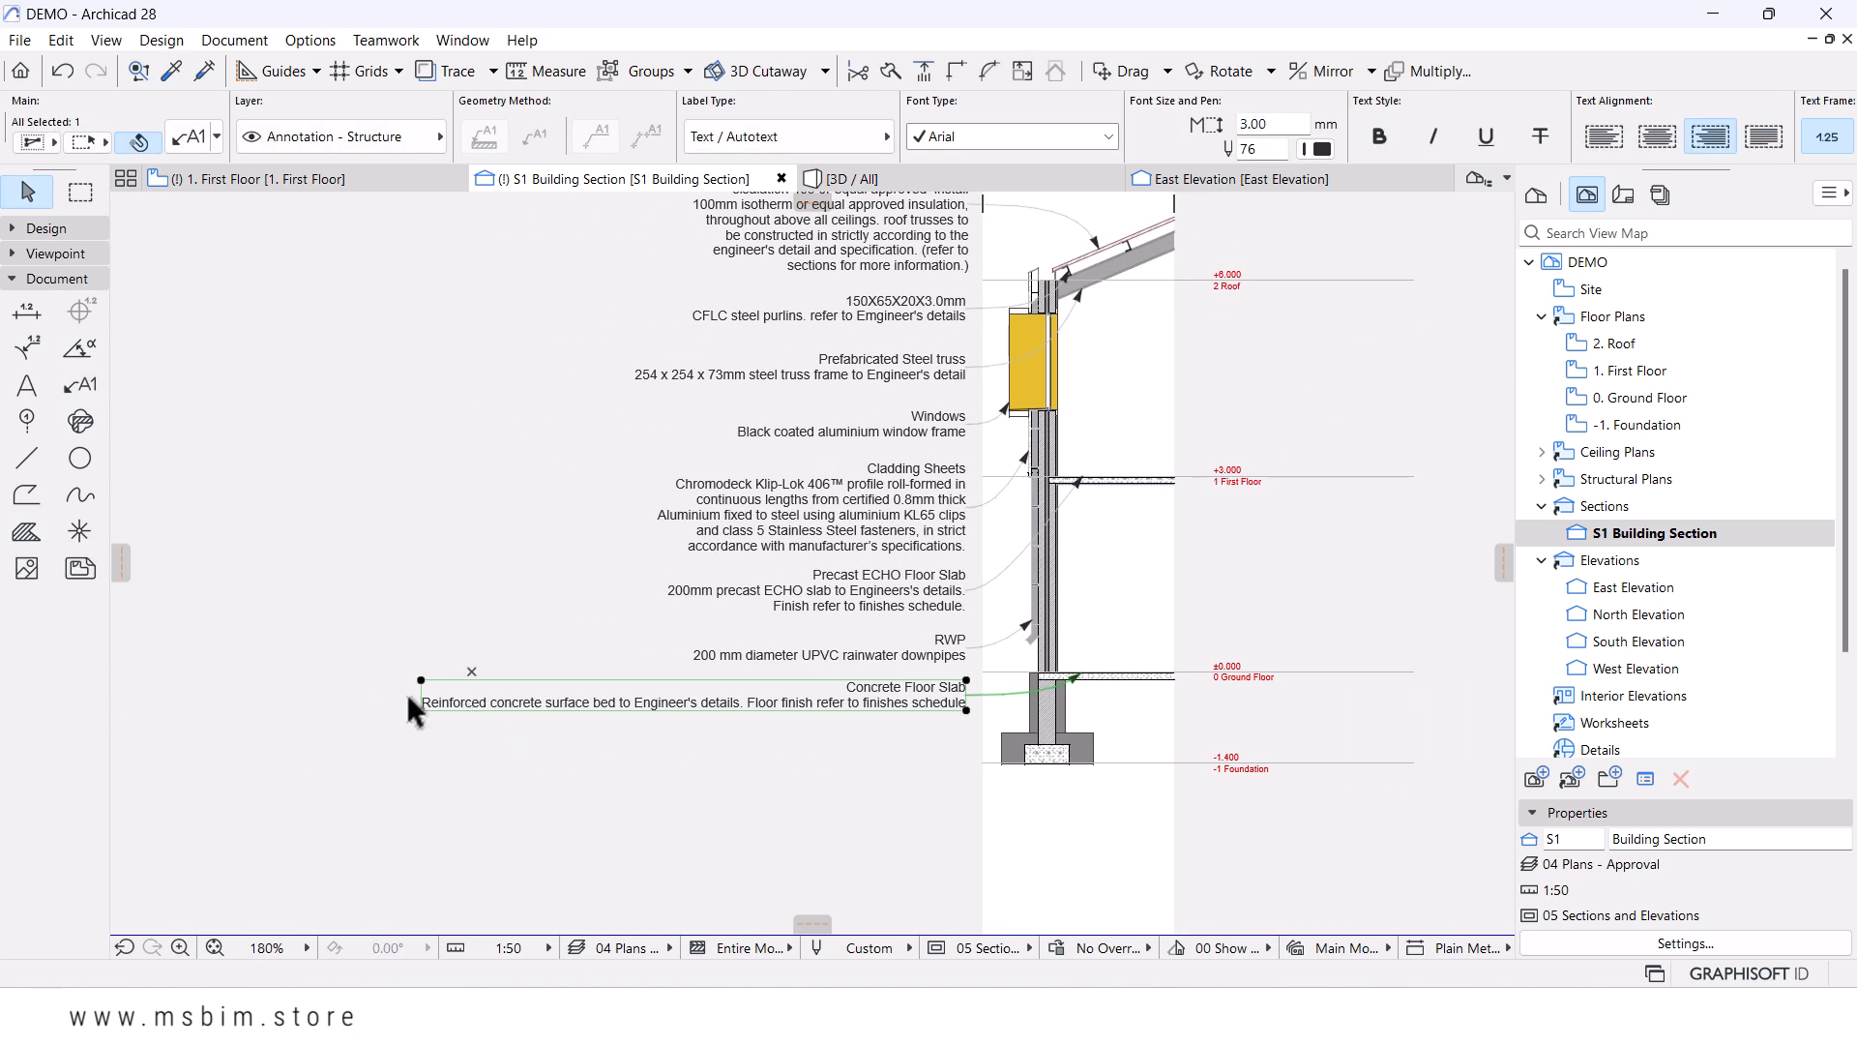
left_click(421, 710)
left_click(156, 209)
left_click(692, 685)
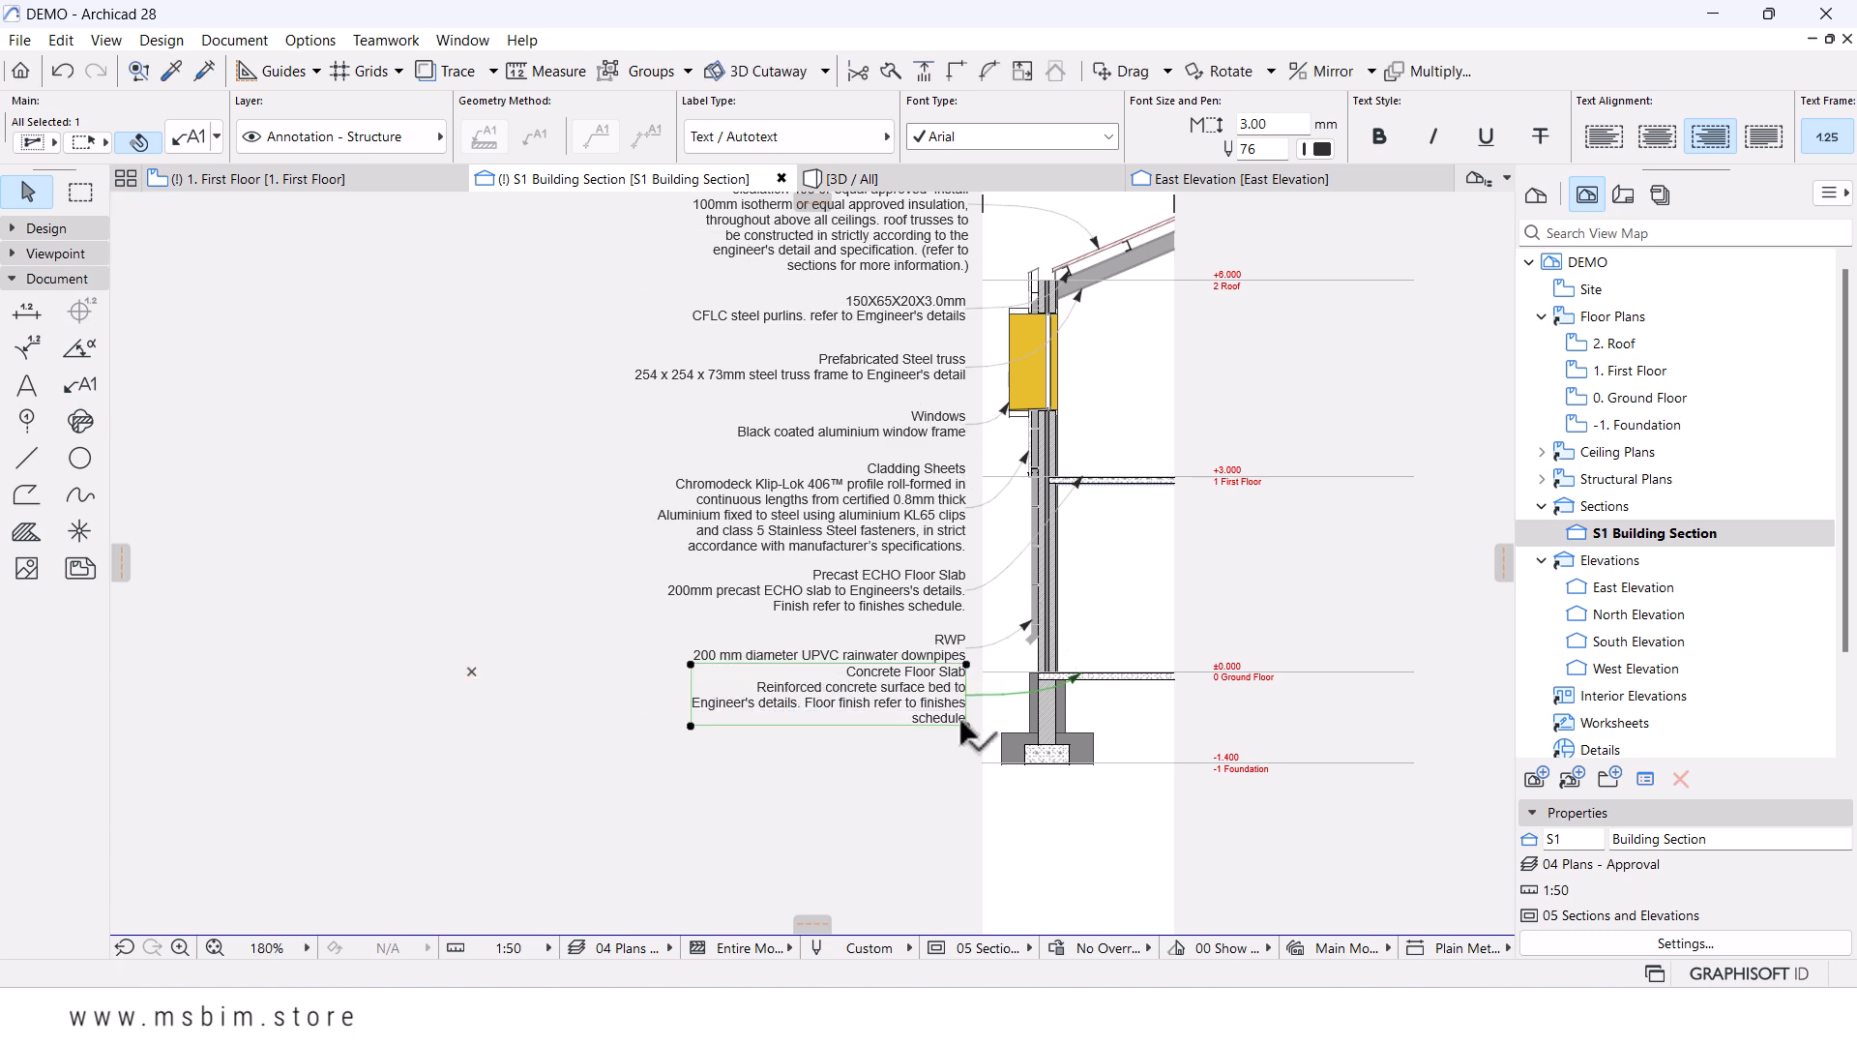
- Move the Concrete Floor Slab label straight down to leave a gap below the RWP label, then deselect it
scroll(959, 716, "up", 2)
left_click(967, 654)
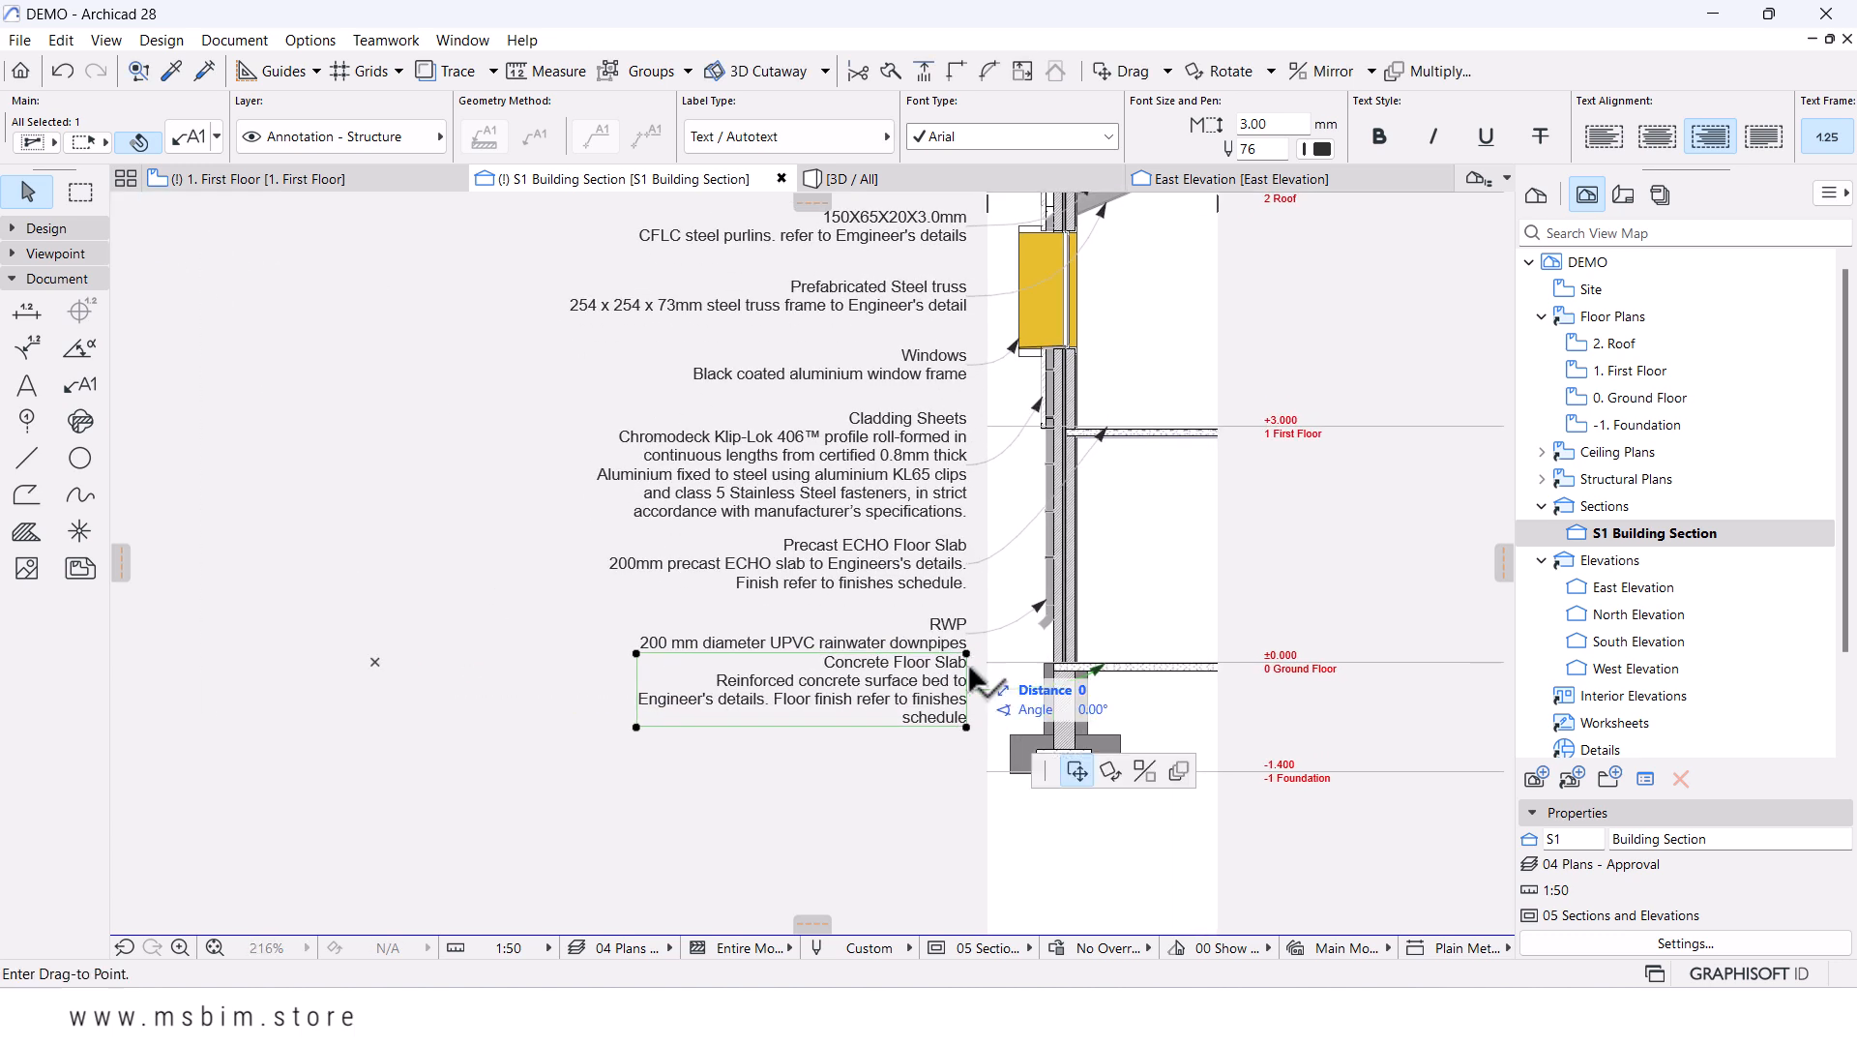
left_click(967, 678)
left_click(838, 786)
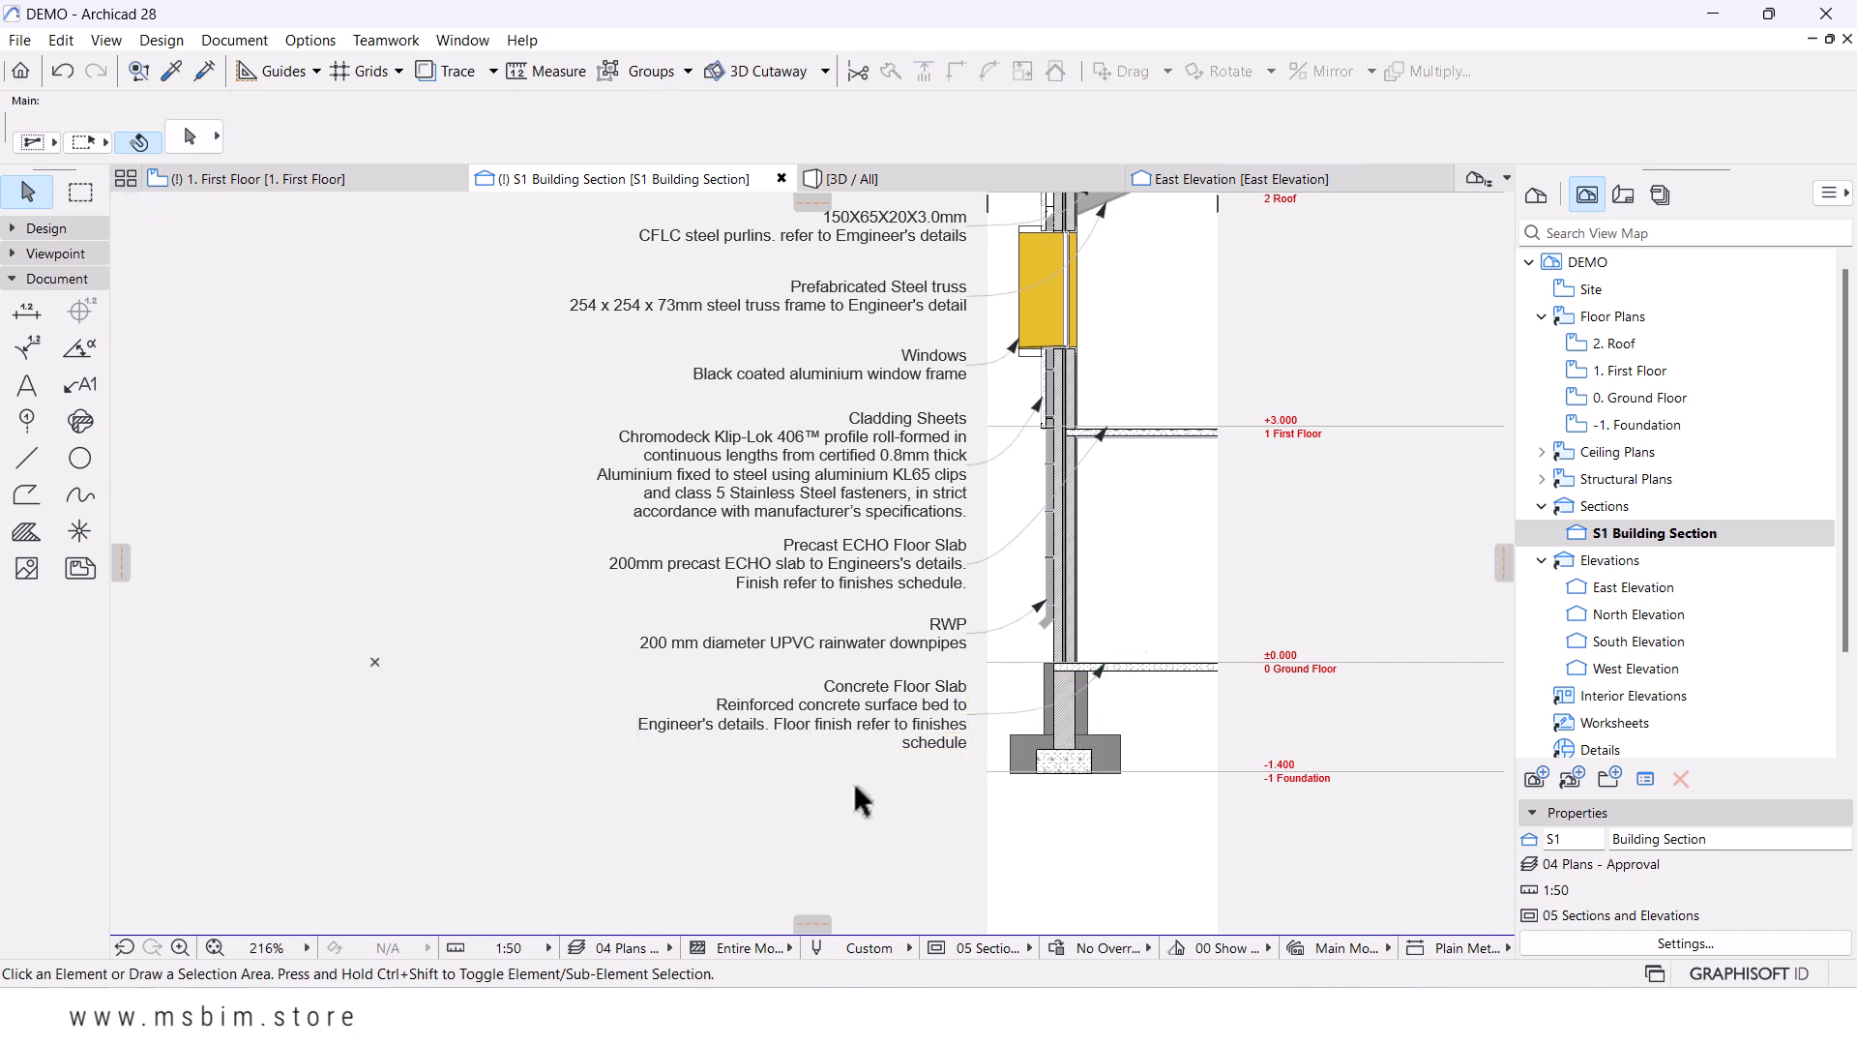
- Select all the labels beside the section, set their text size to 2 mm and deselect them
scroll(933, 725, "down", 2)
middle_click_drag(916, 722, 901, 755)
scroll(925, 715, "up", 1)
scroll(926, 725, "up", 1)
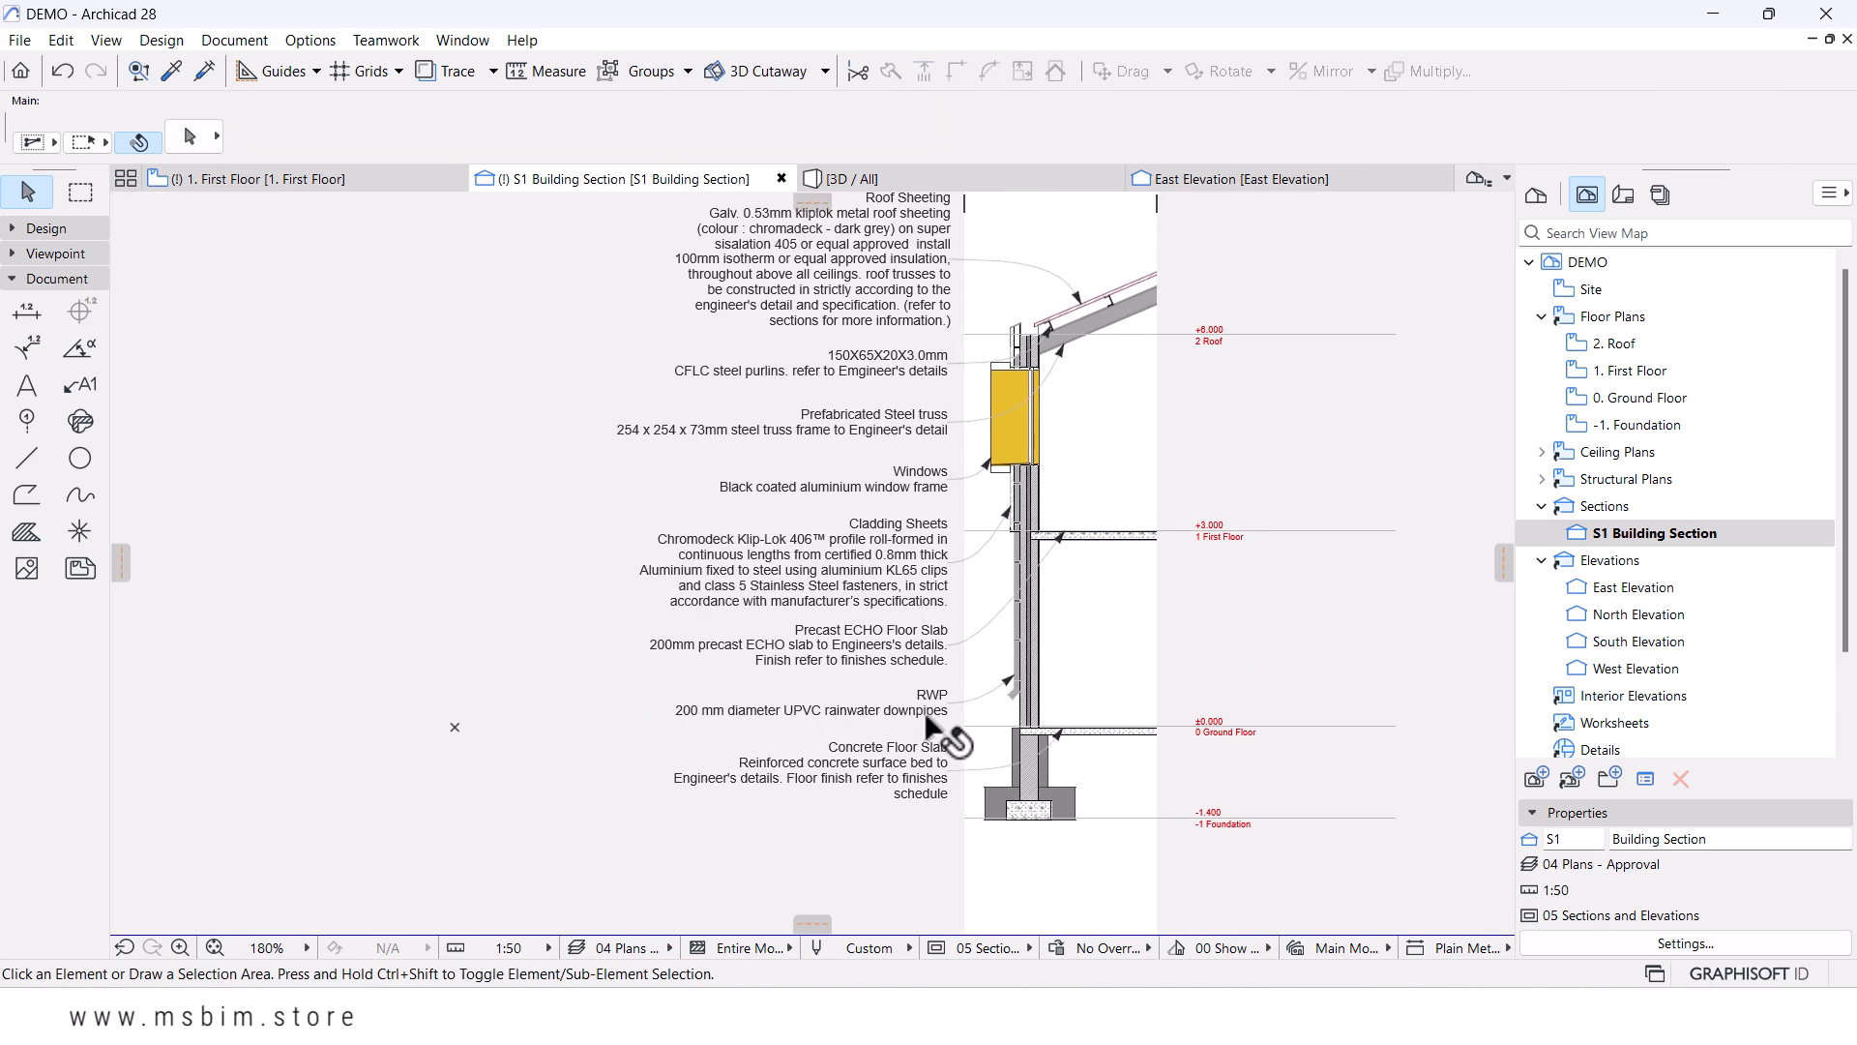
middle_click_drag(1064, 505, 1095, 558)
scroll(1060, 500, "down", 3)
scroll(1093, 555, "up", 2)
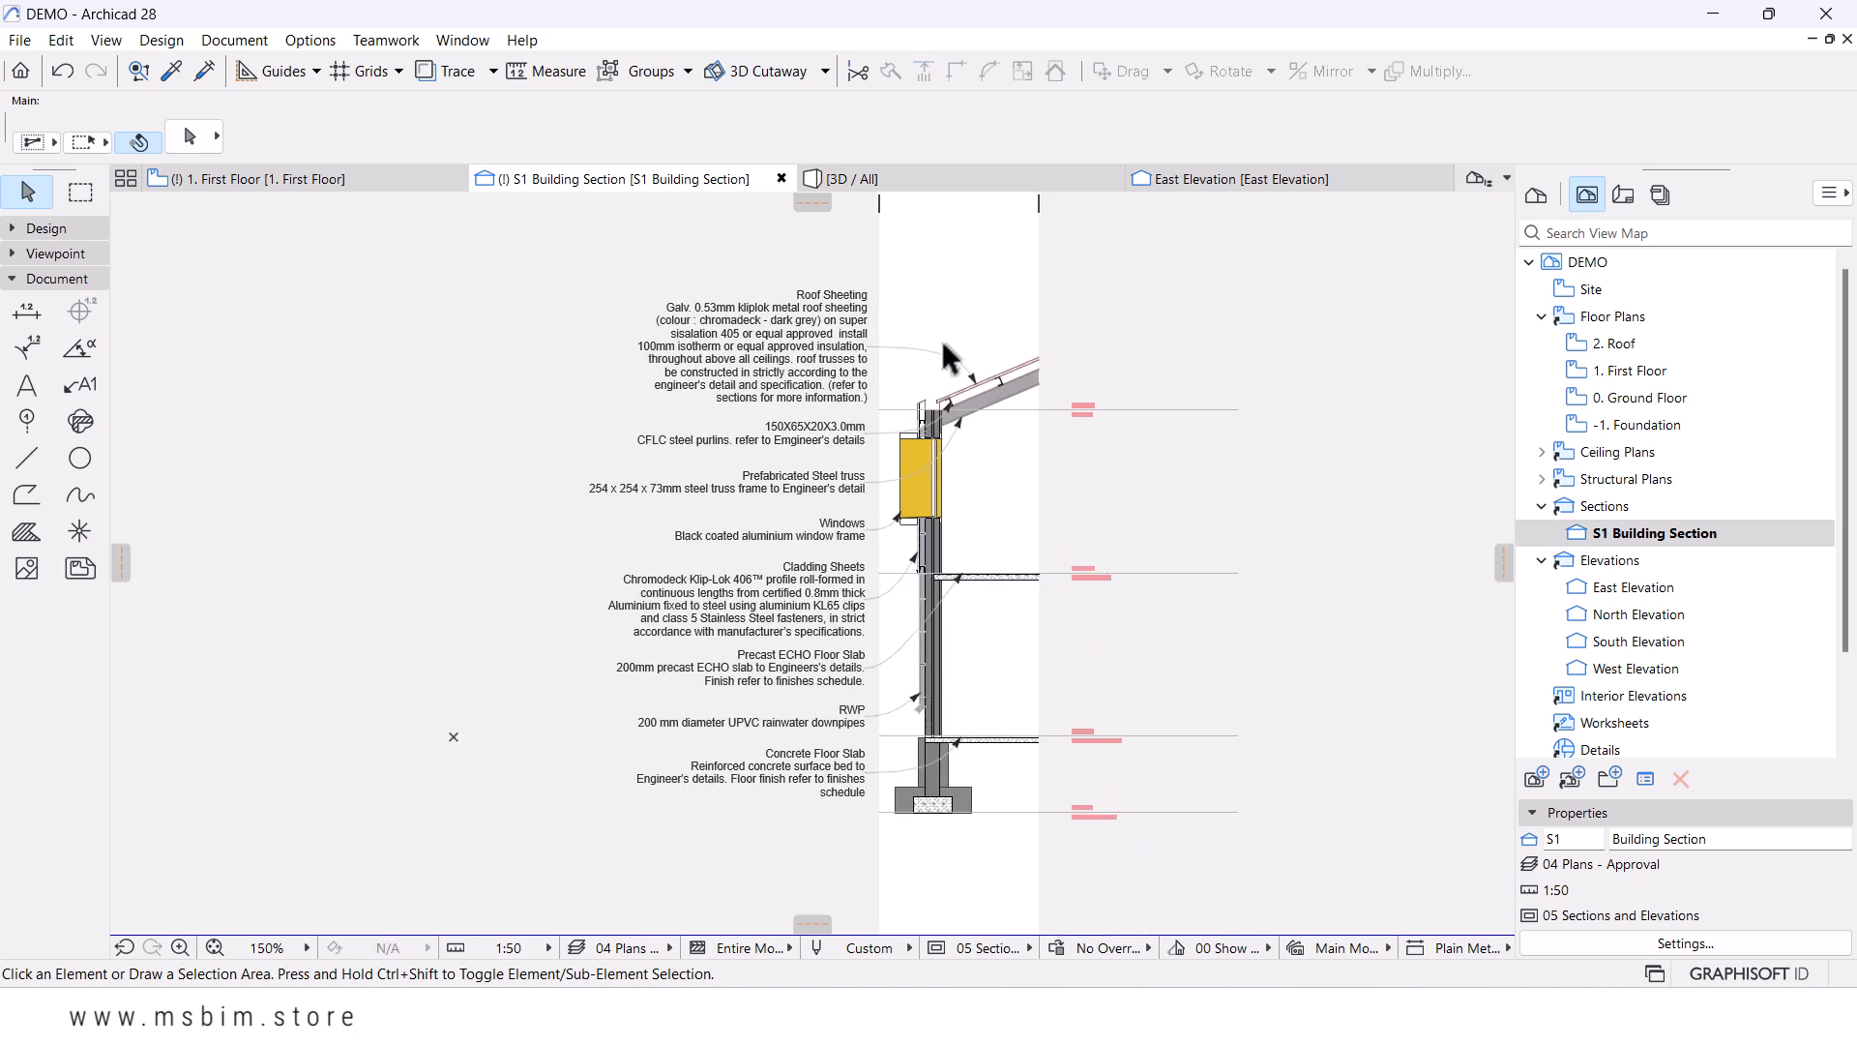
left_click(775, 346, "alt")
key("ctrl+a")
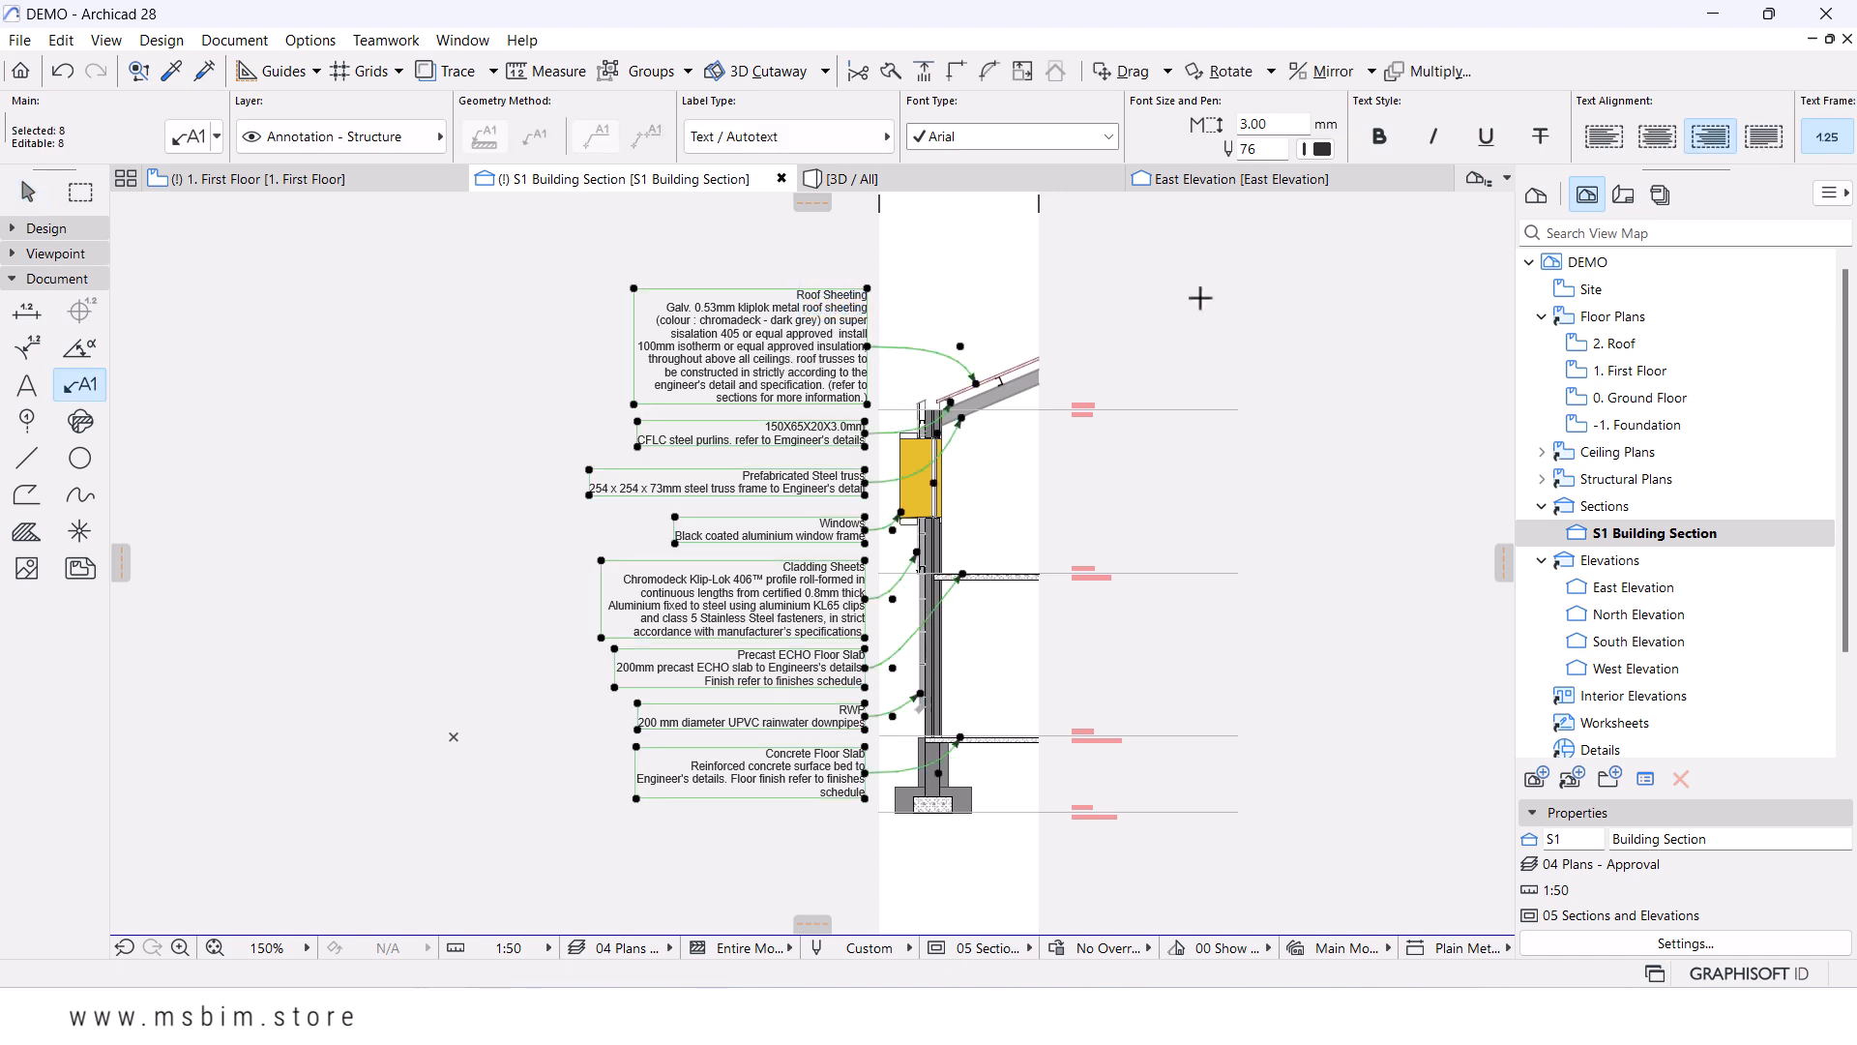
type("2")
key("Return")
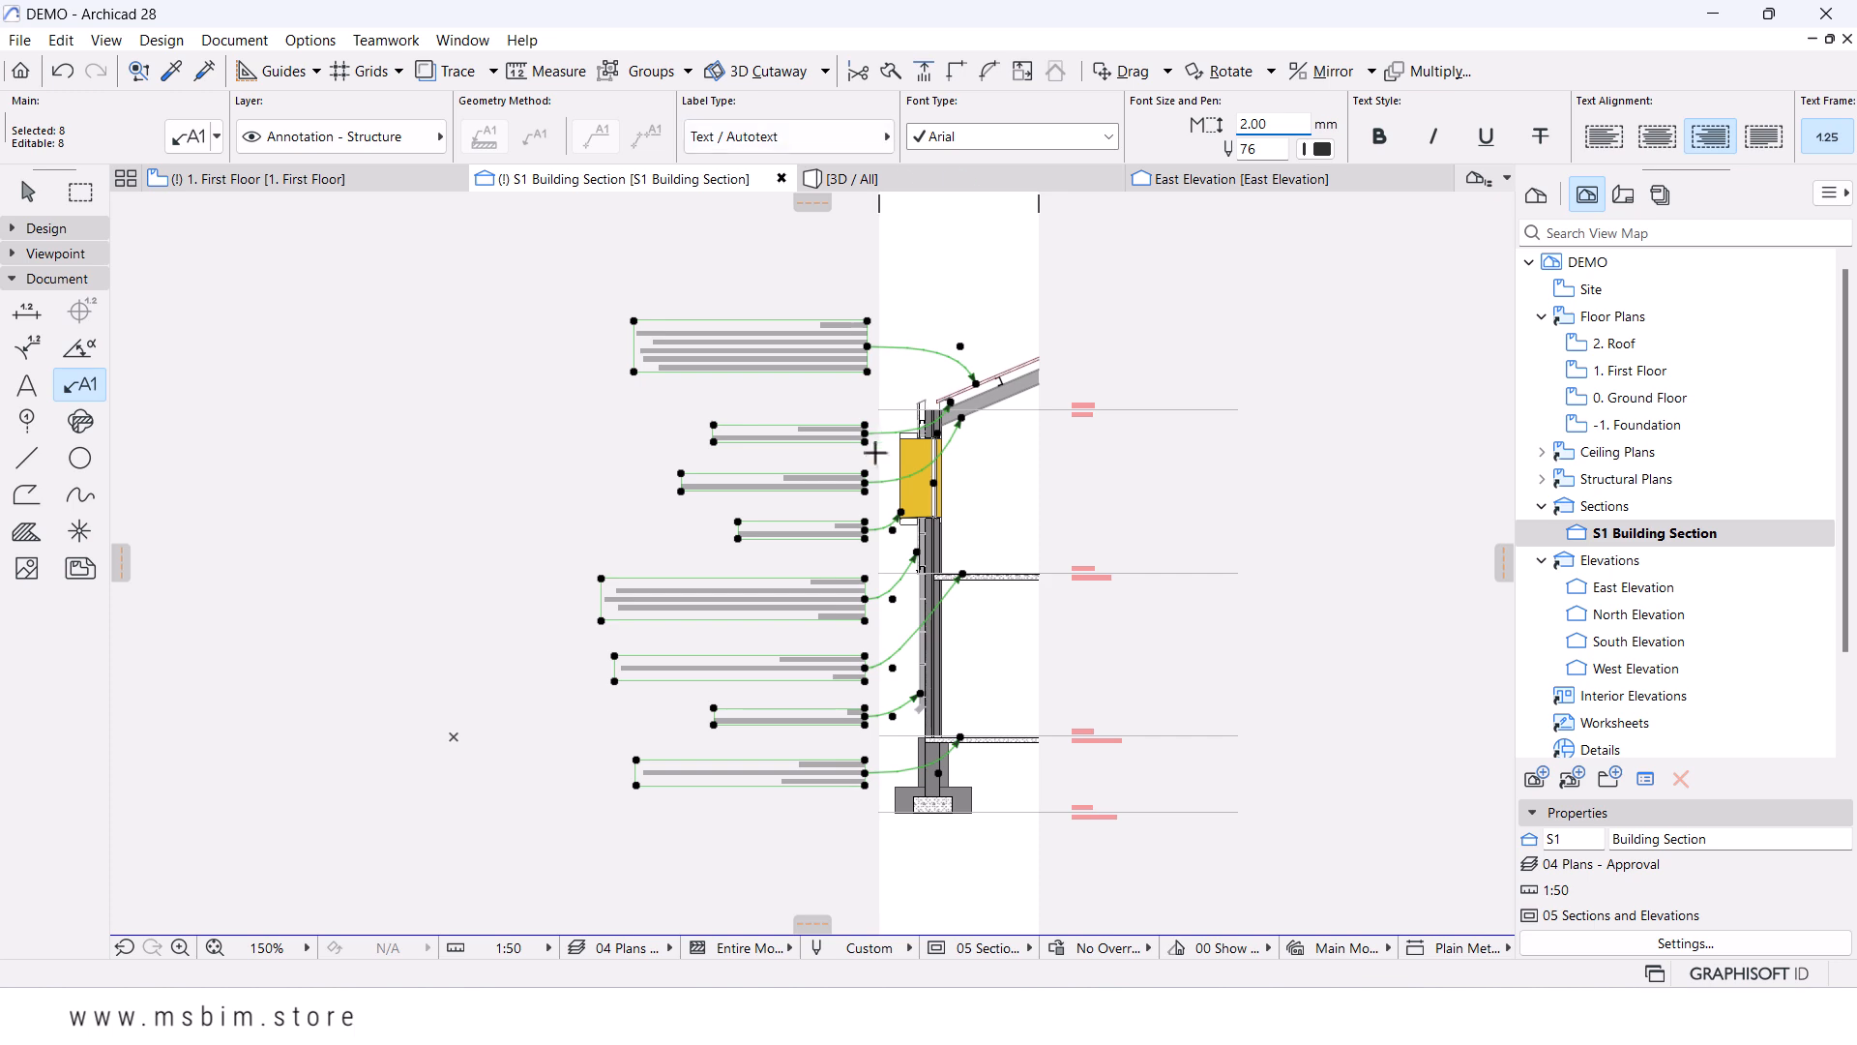
key("Escape")
middle_click_drag(886, 672, 903, 649)
scroll(837, 319, "up", 4)
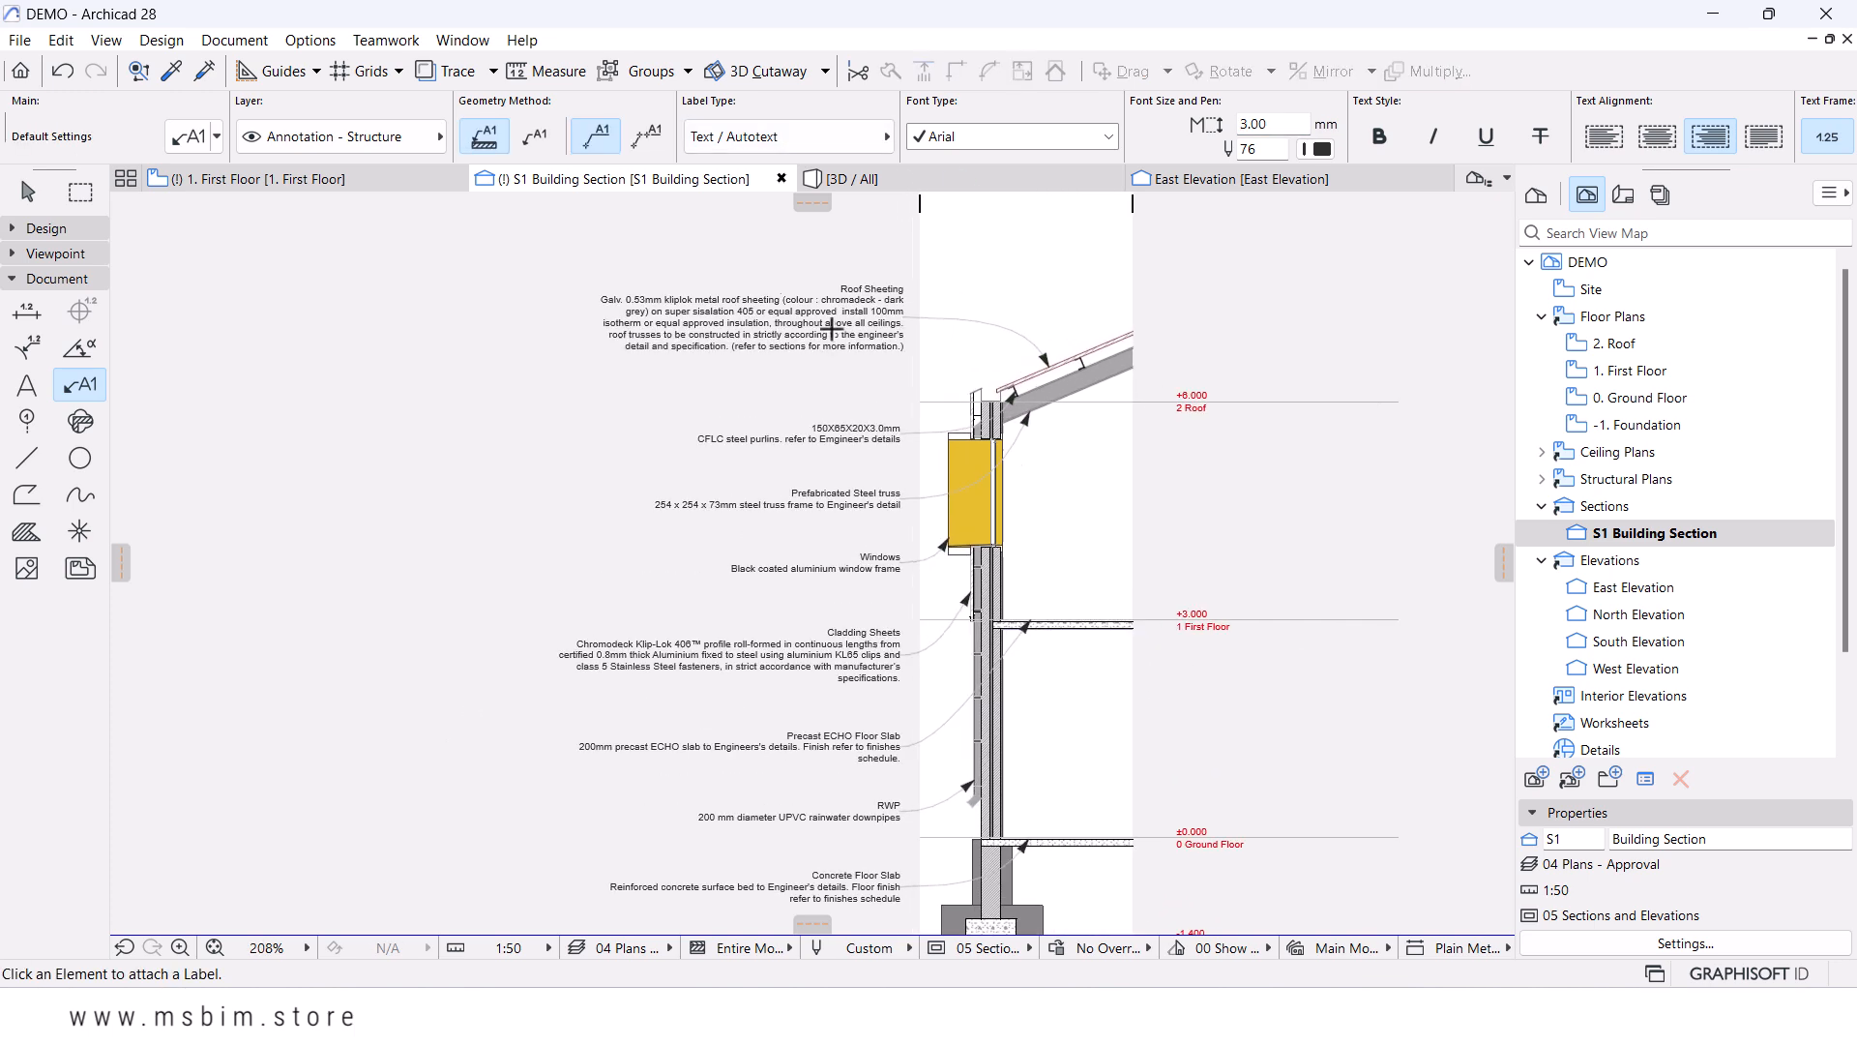
- Narrow the Roof Sheeting label's text box to about 60% of its width so its description wraps onto nine lines
left_click(619, 347)
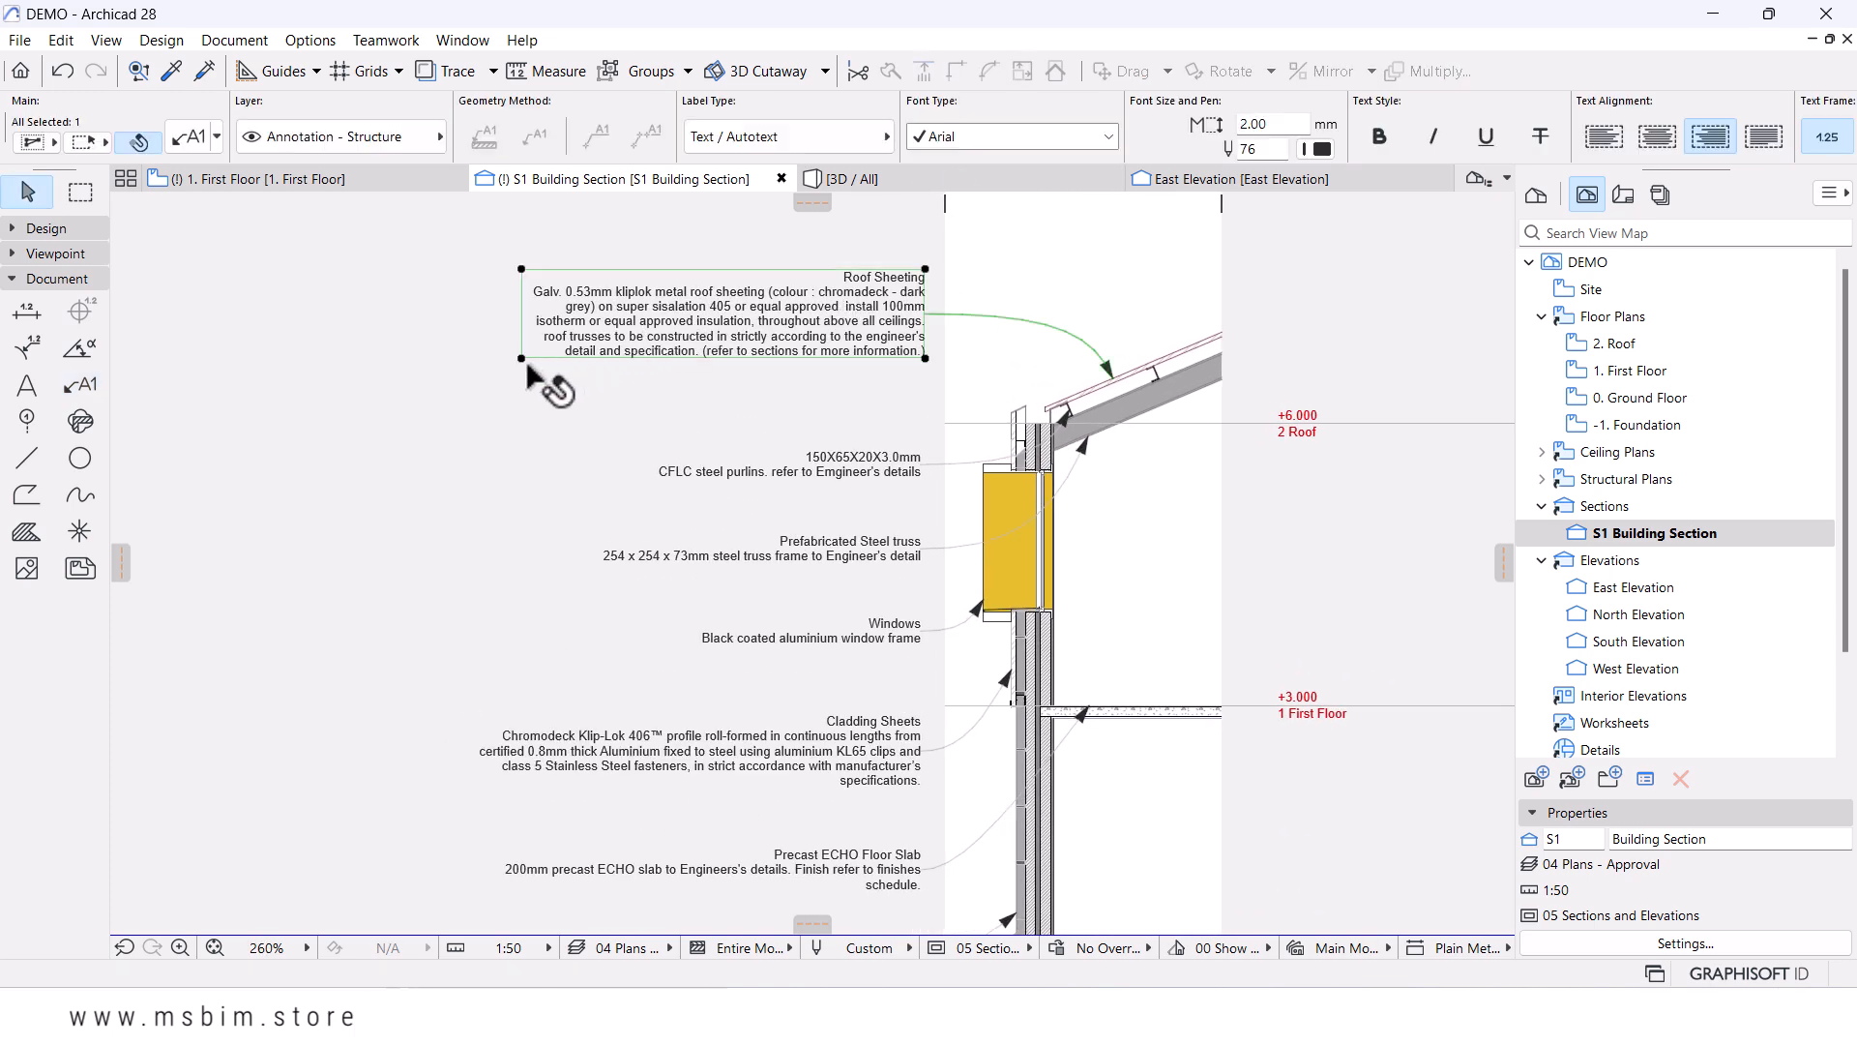
left_click(522, 357)
left_click(156, 210)
left_click(674, 389)
- Narrow the Cladding Sheets label's text box so its description wraps onto six lines
scroll(822, 397, "down", 4)
left_click(720, 603)
left_click(629, 615)
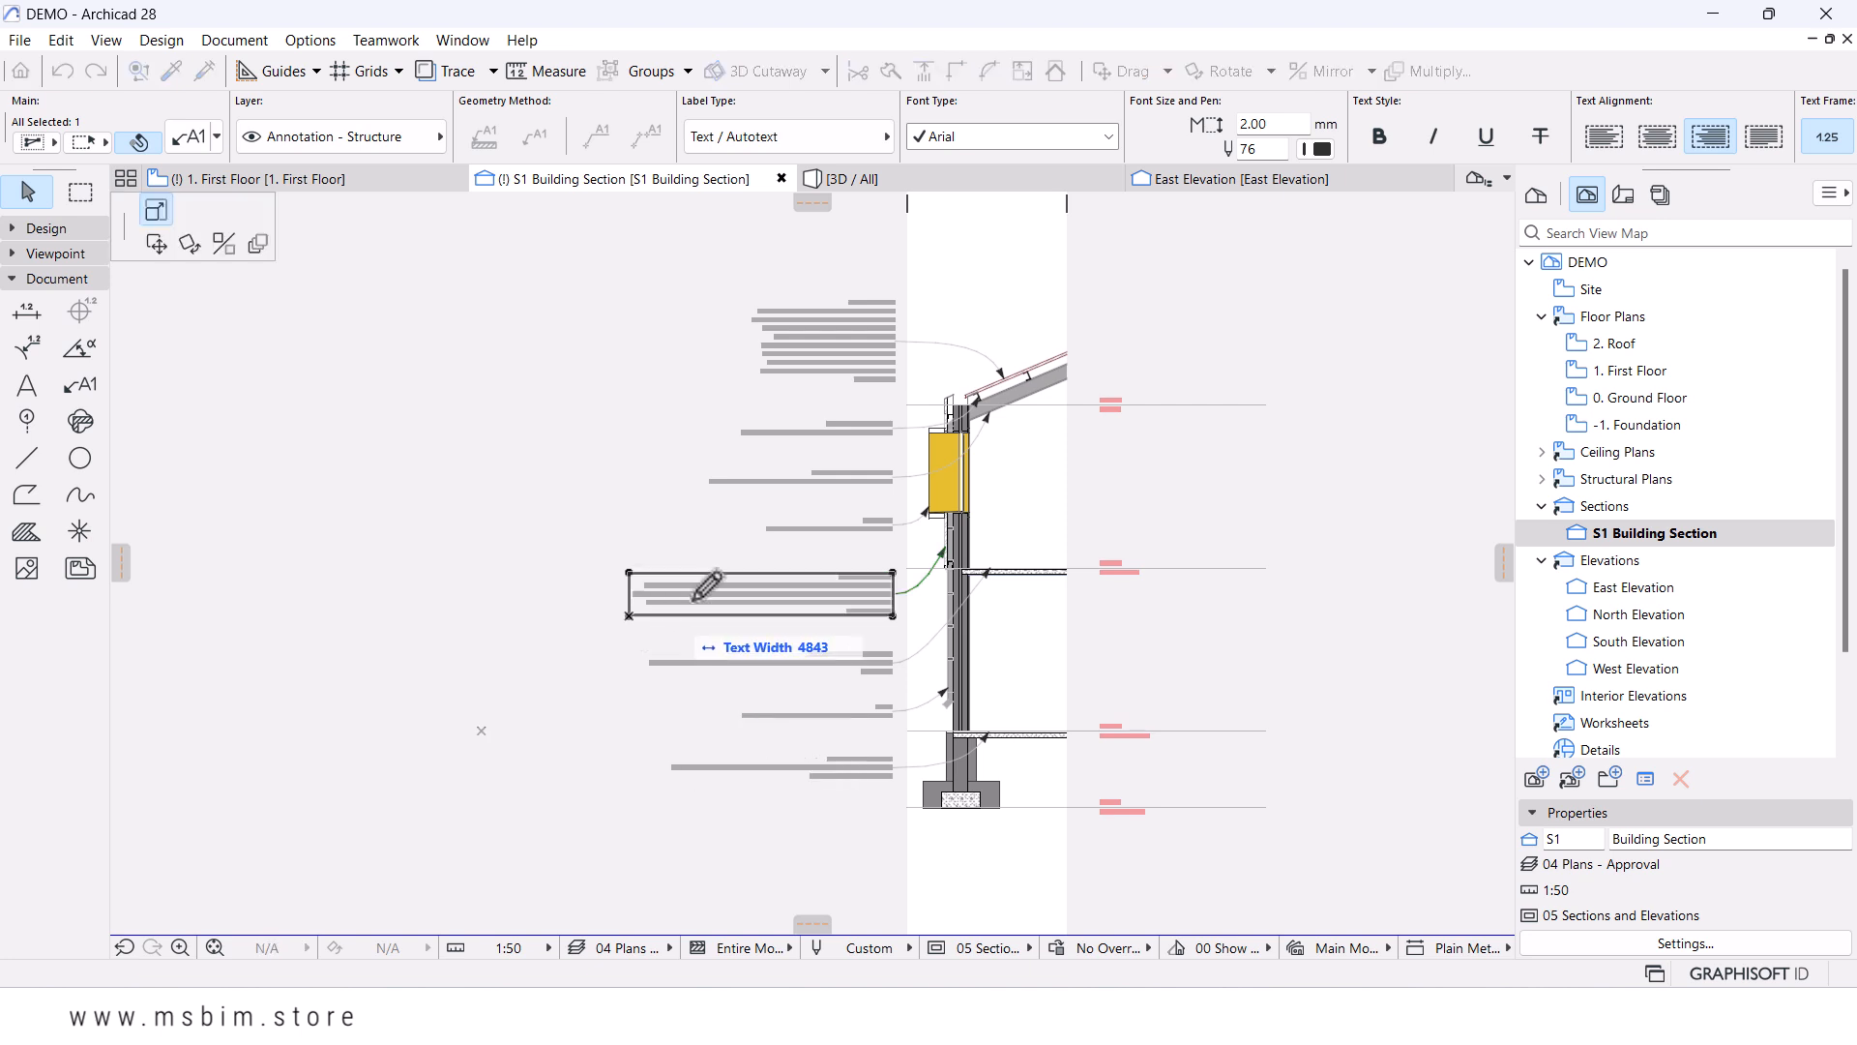
left_click(739, 541)
- Narrow the Prefabricated Steel truss label's text box so its description wraps onto two lines
left_click(737, 481)
left_click(712, 468)
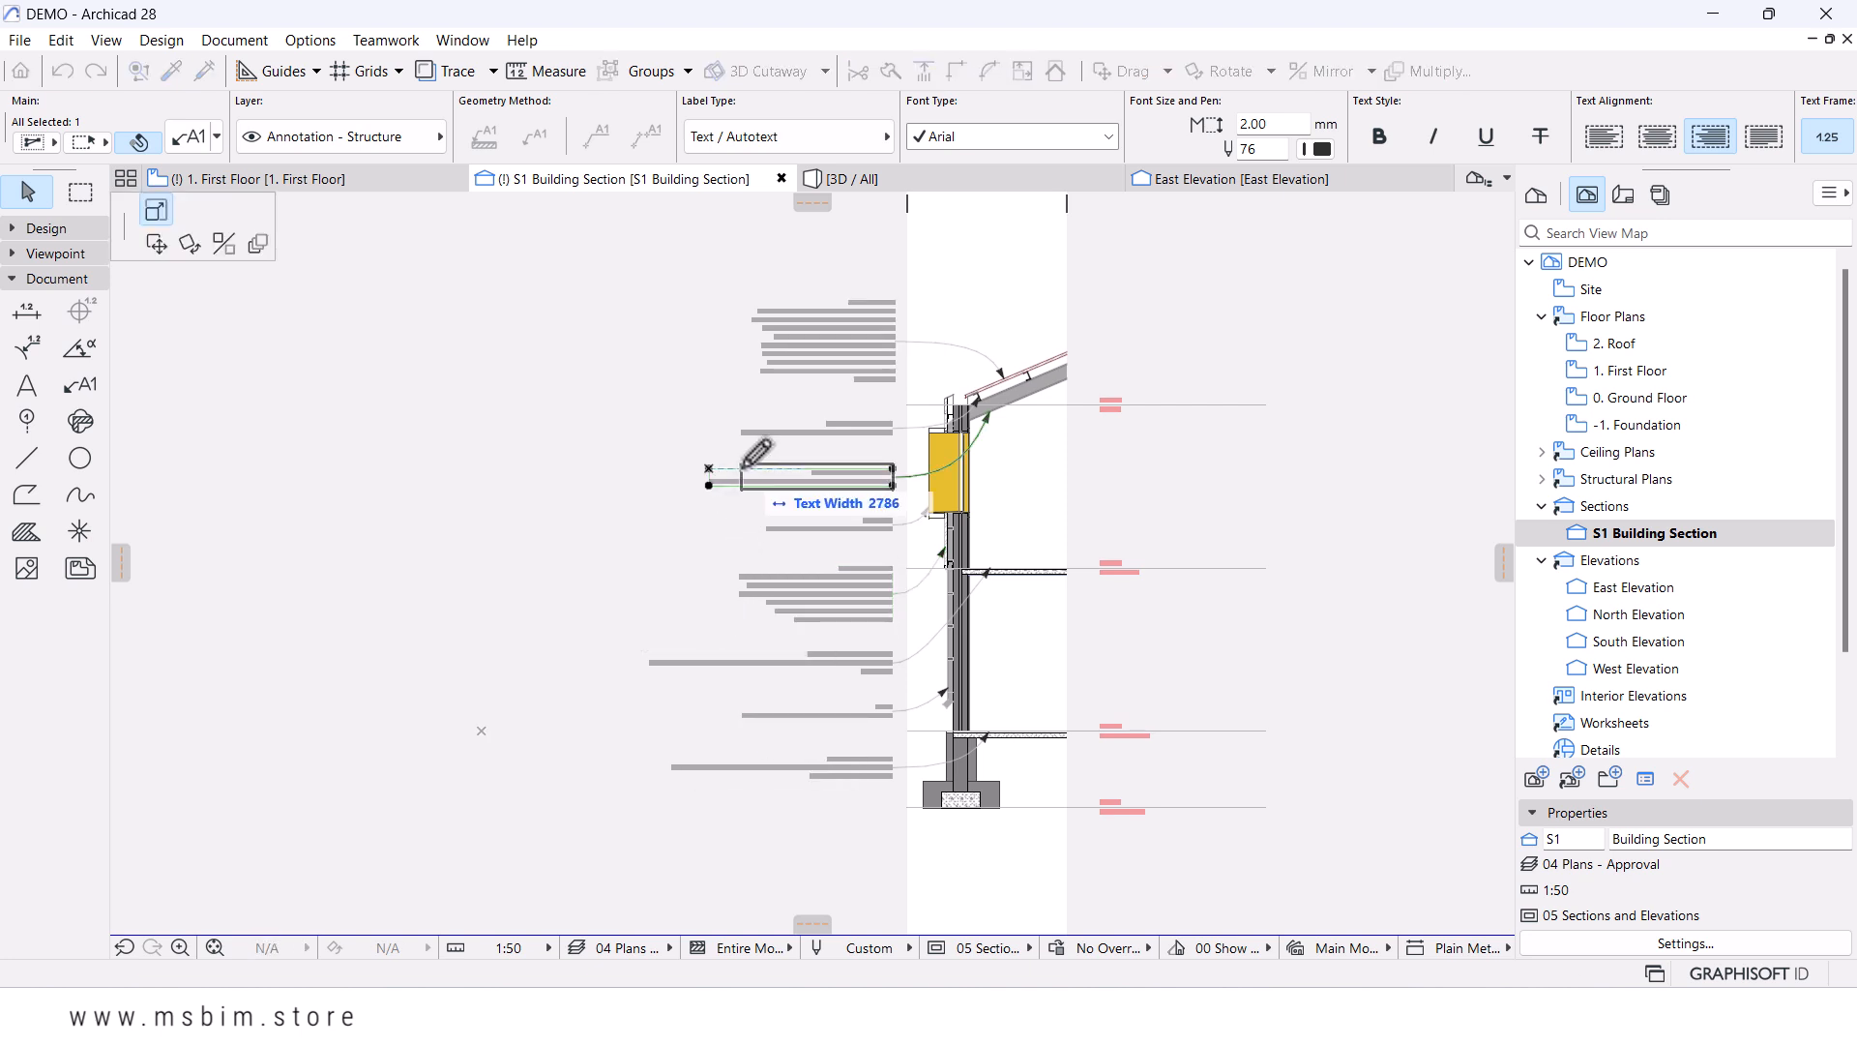
left_click(741, 427)
- Narrow the Precast ECHO Floor Slab and Concrete Floor Slab labels' text boxes to match the width of the Cladding Sheets label
left_click(662, 665)
left_click(642, 649)
left_click(736, 616)
left_click(747, 774)
left_click(663, 754)
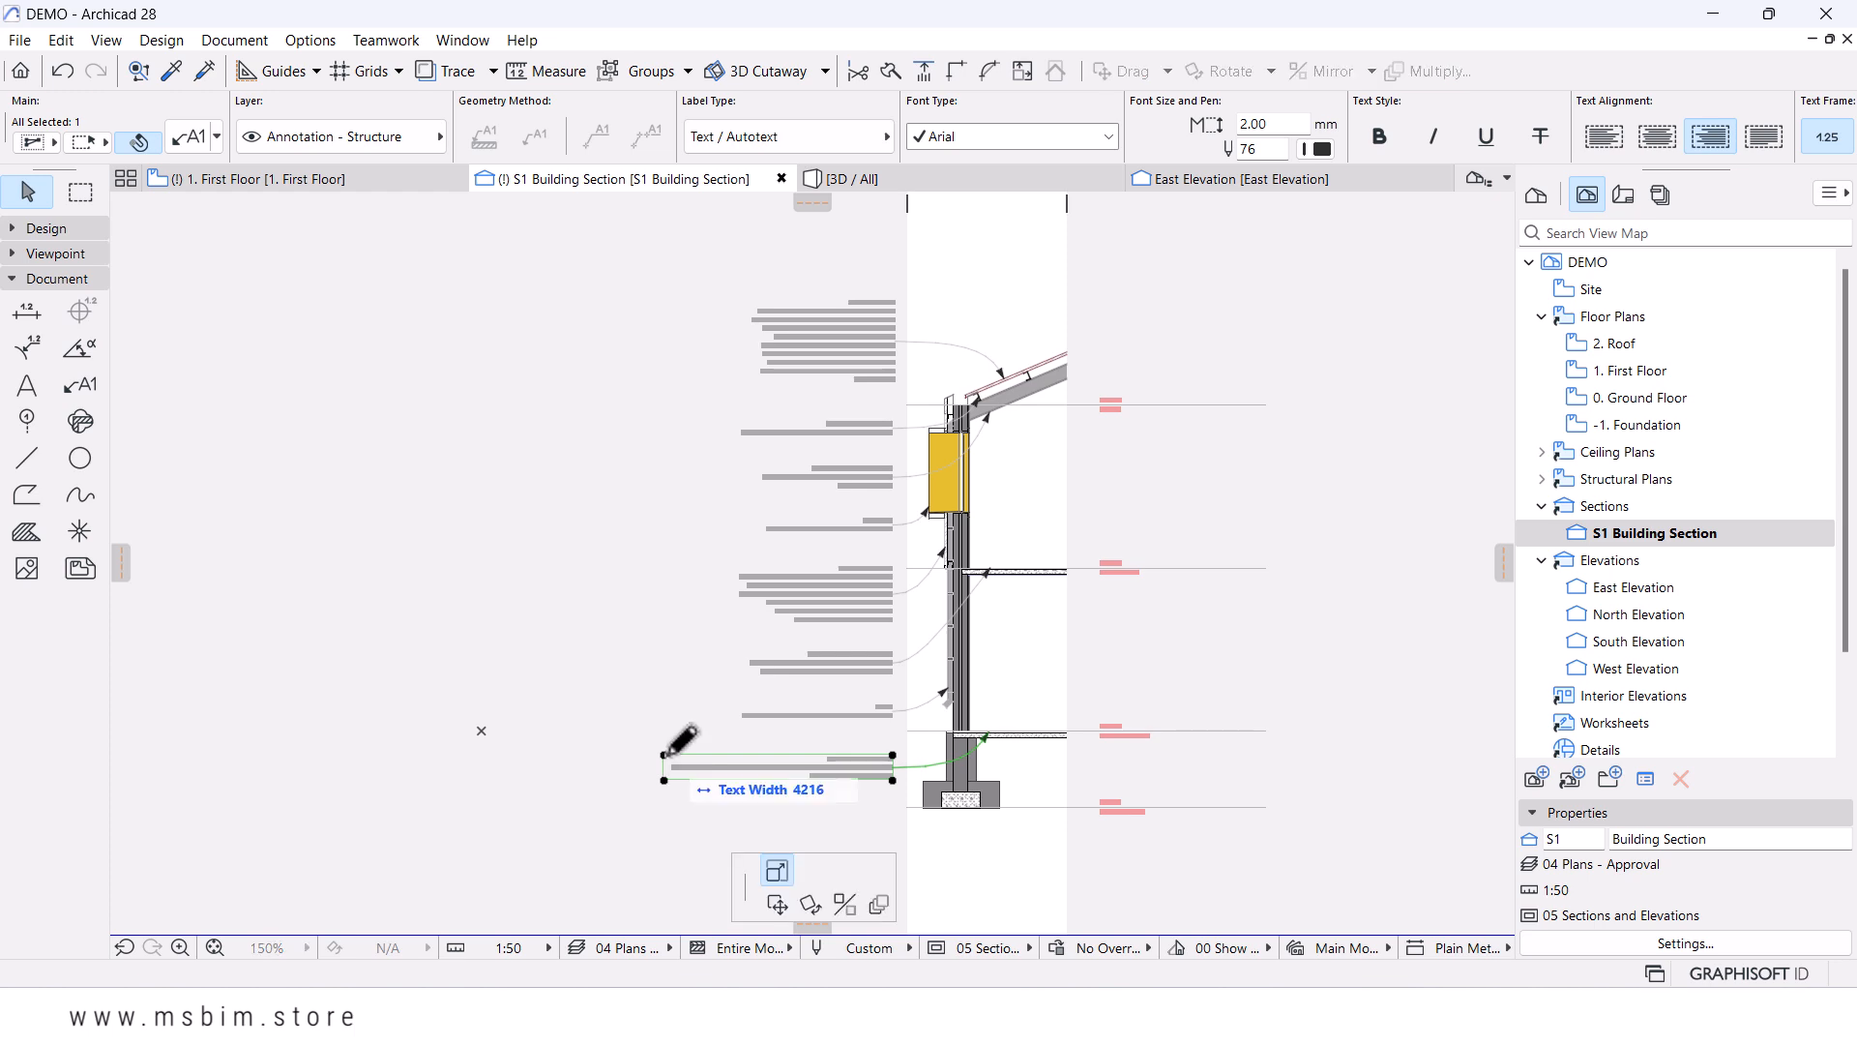
left_click(738, 735)
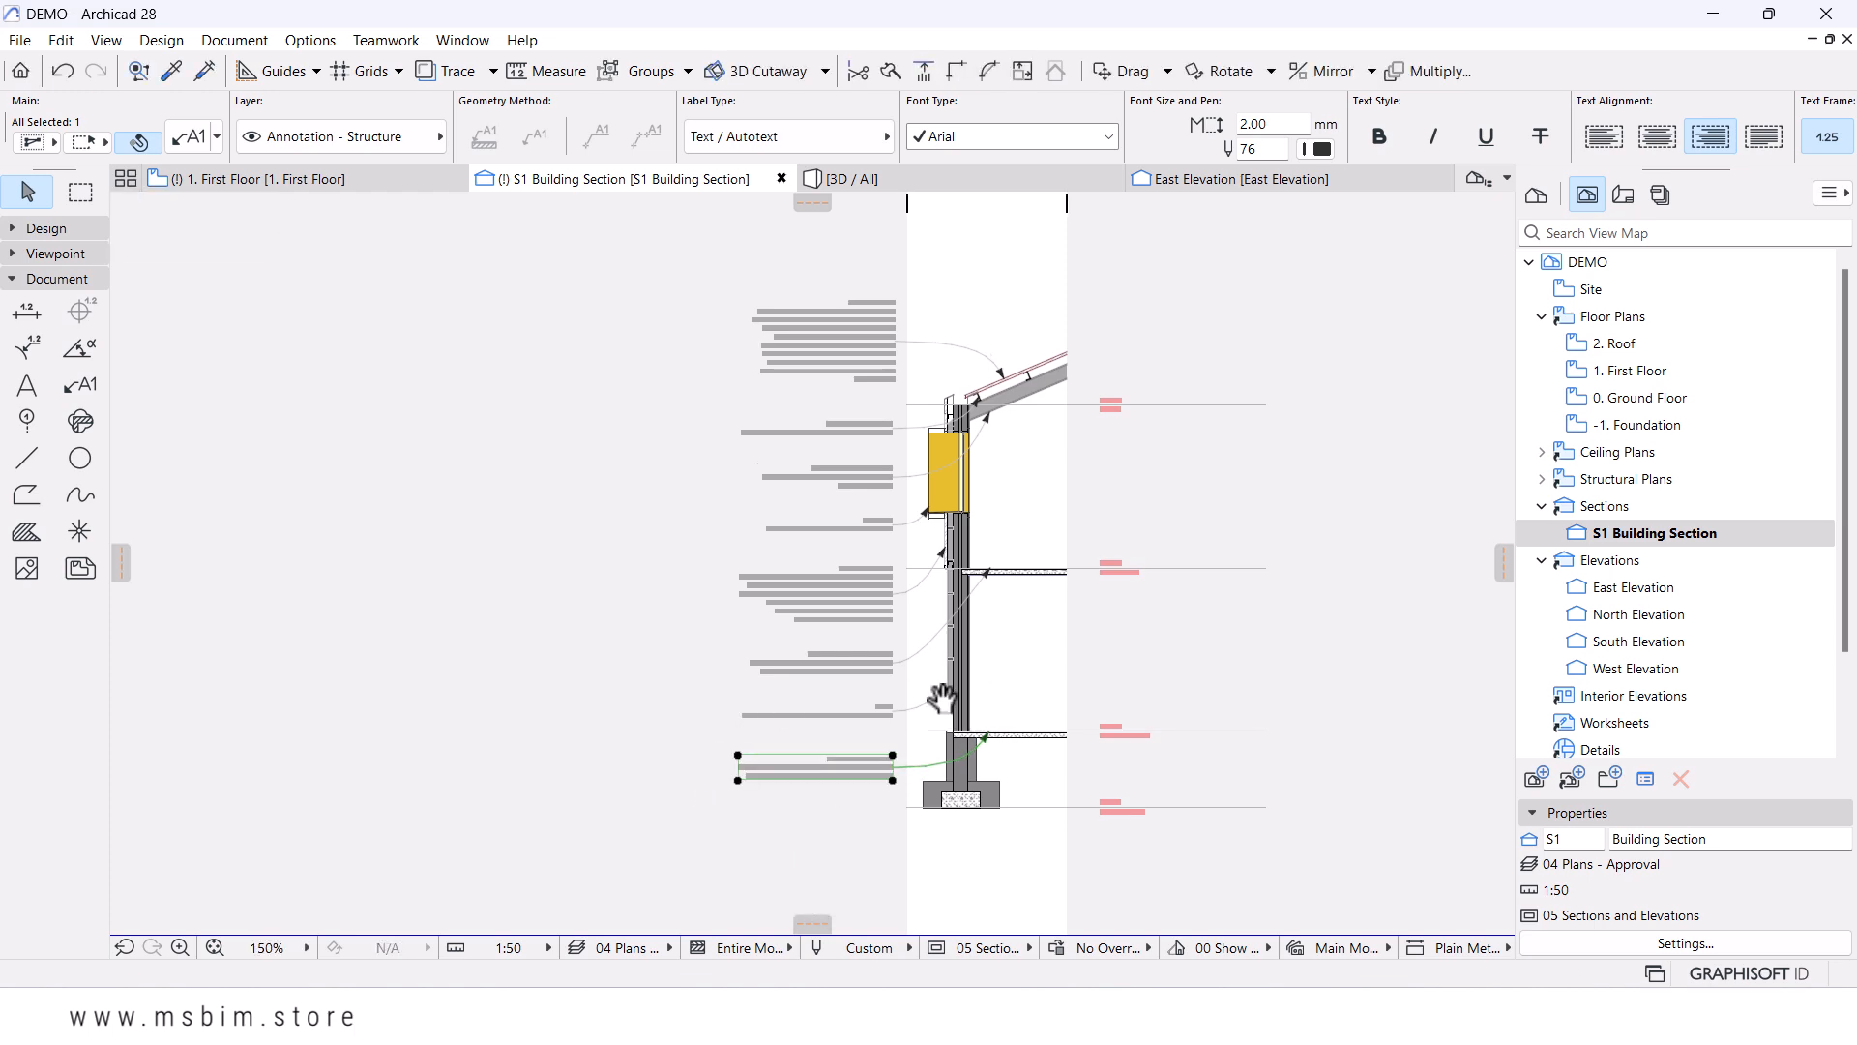
- Select all the labels beside the section, set their pointer arrowhead size to 1 mm and deselect them
scroll(937, 694, "up", 2)
scroll(945, 617, "down", 2)
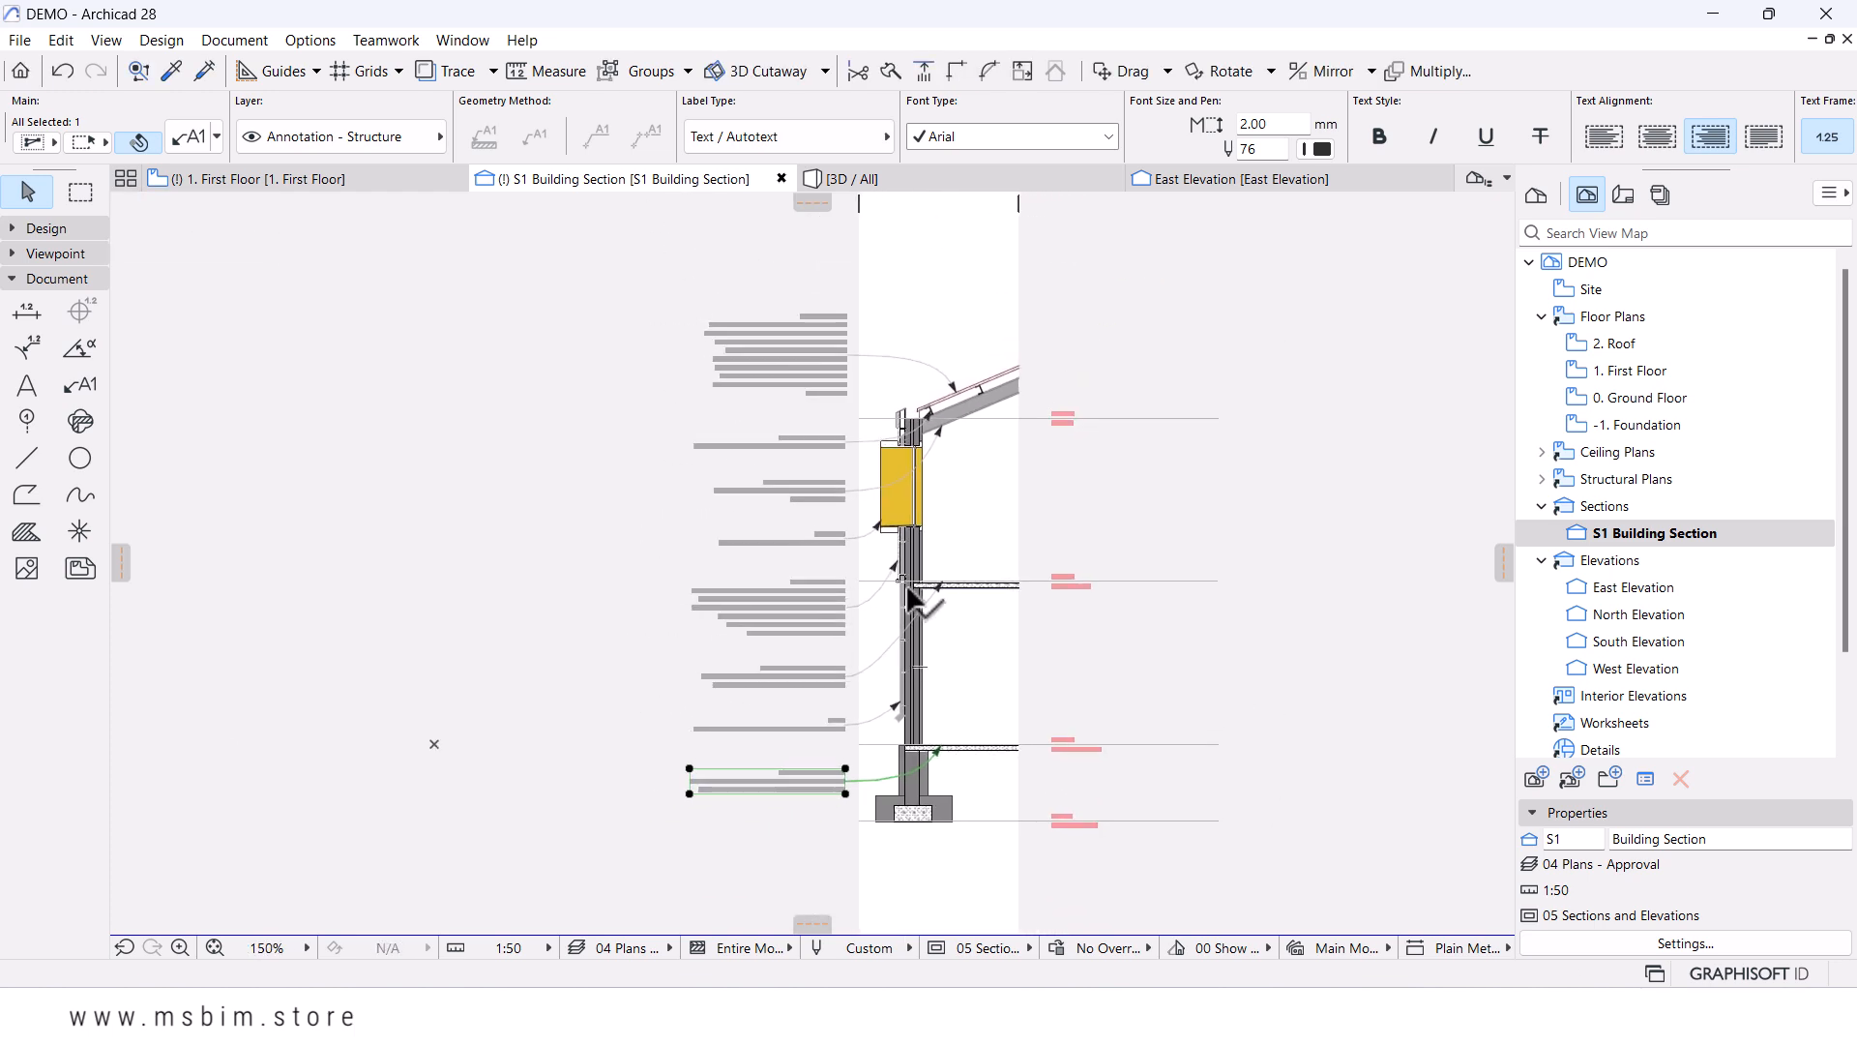
left_click(805, 674, "alt")
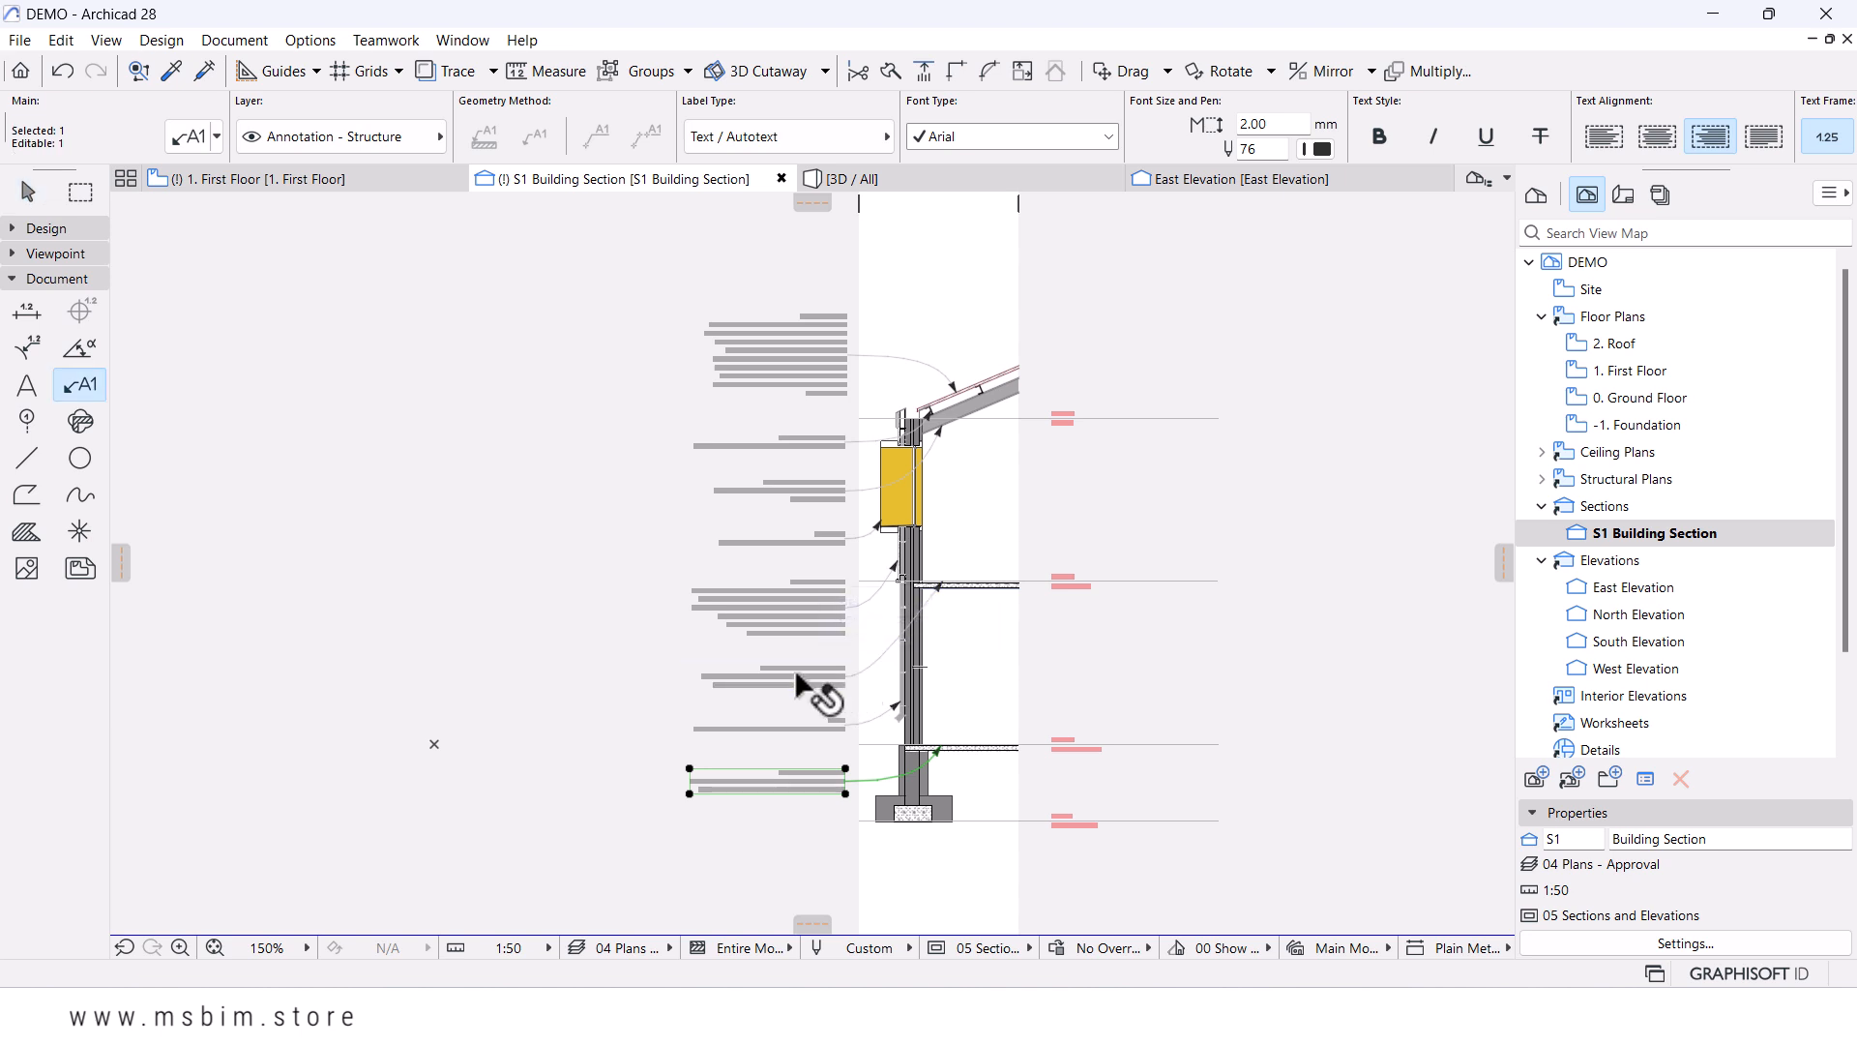
key("ctrl+a")
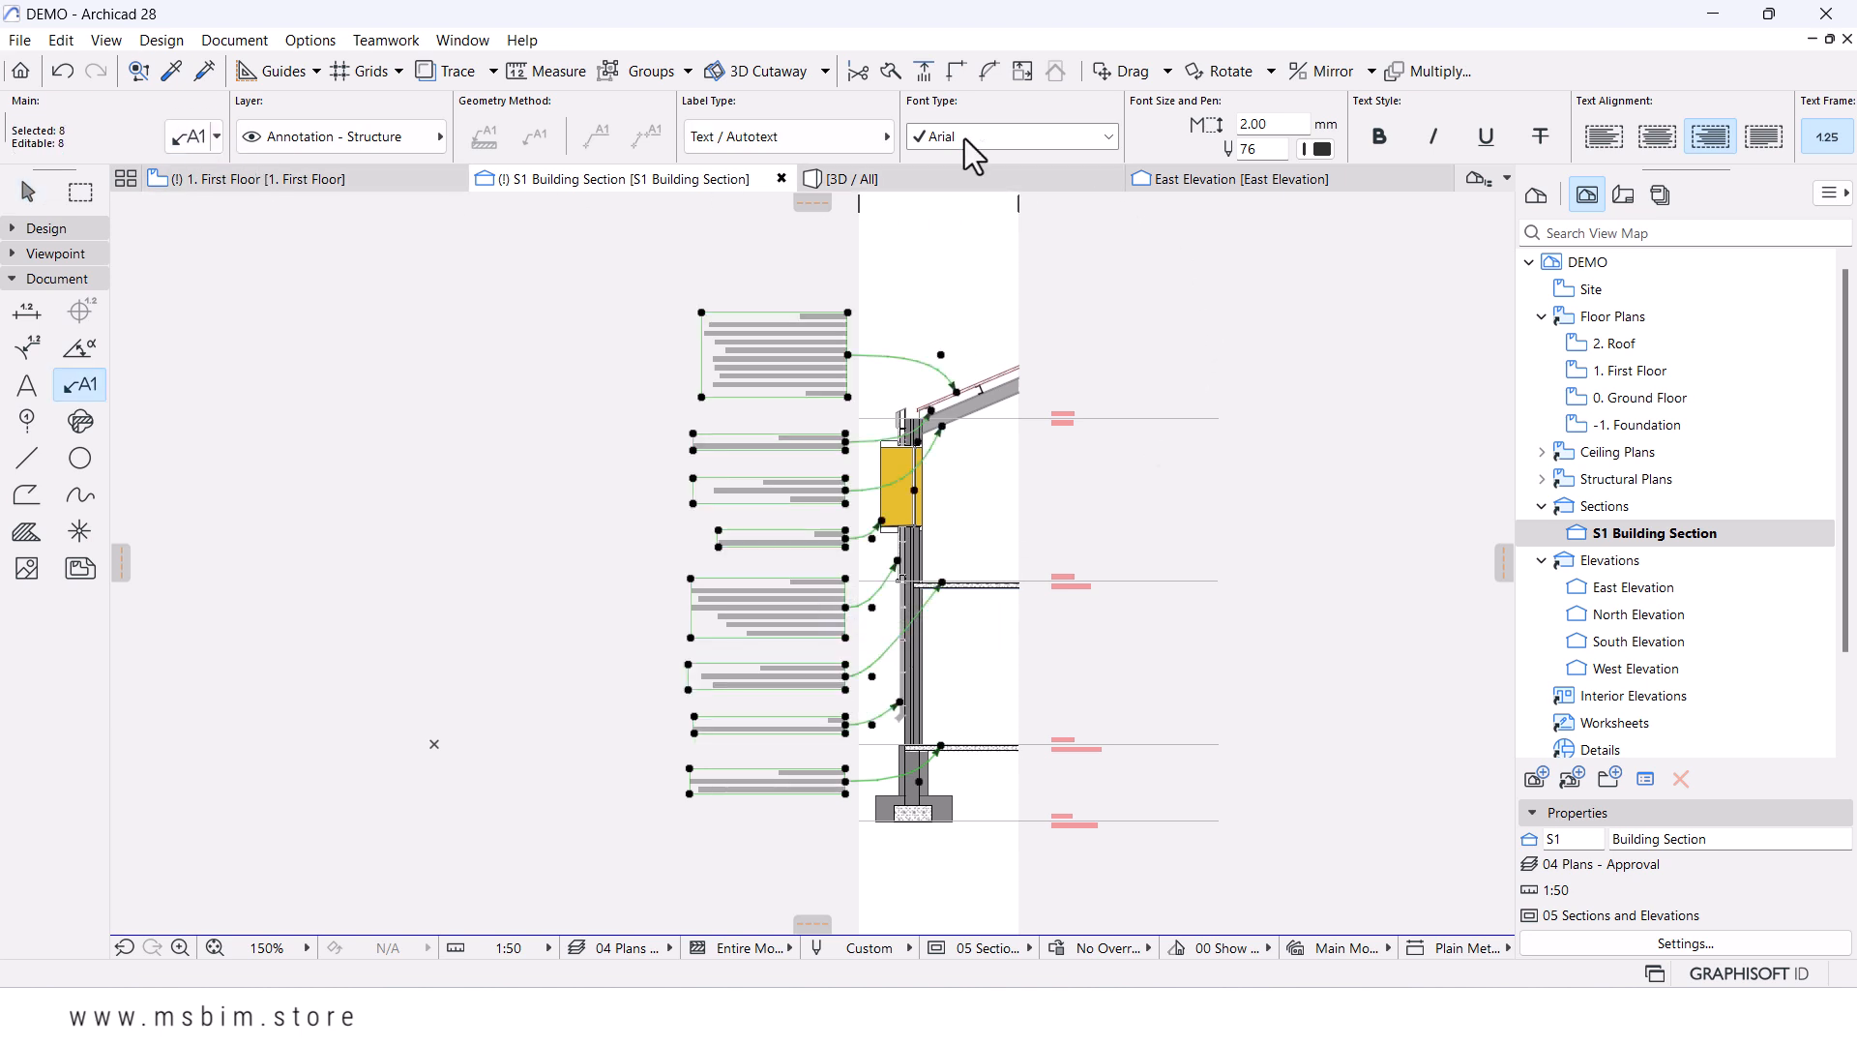
scroll(964, 137, "down", 5)
scroll(931, 142, "down", 7)
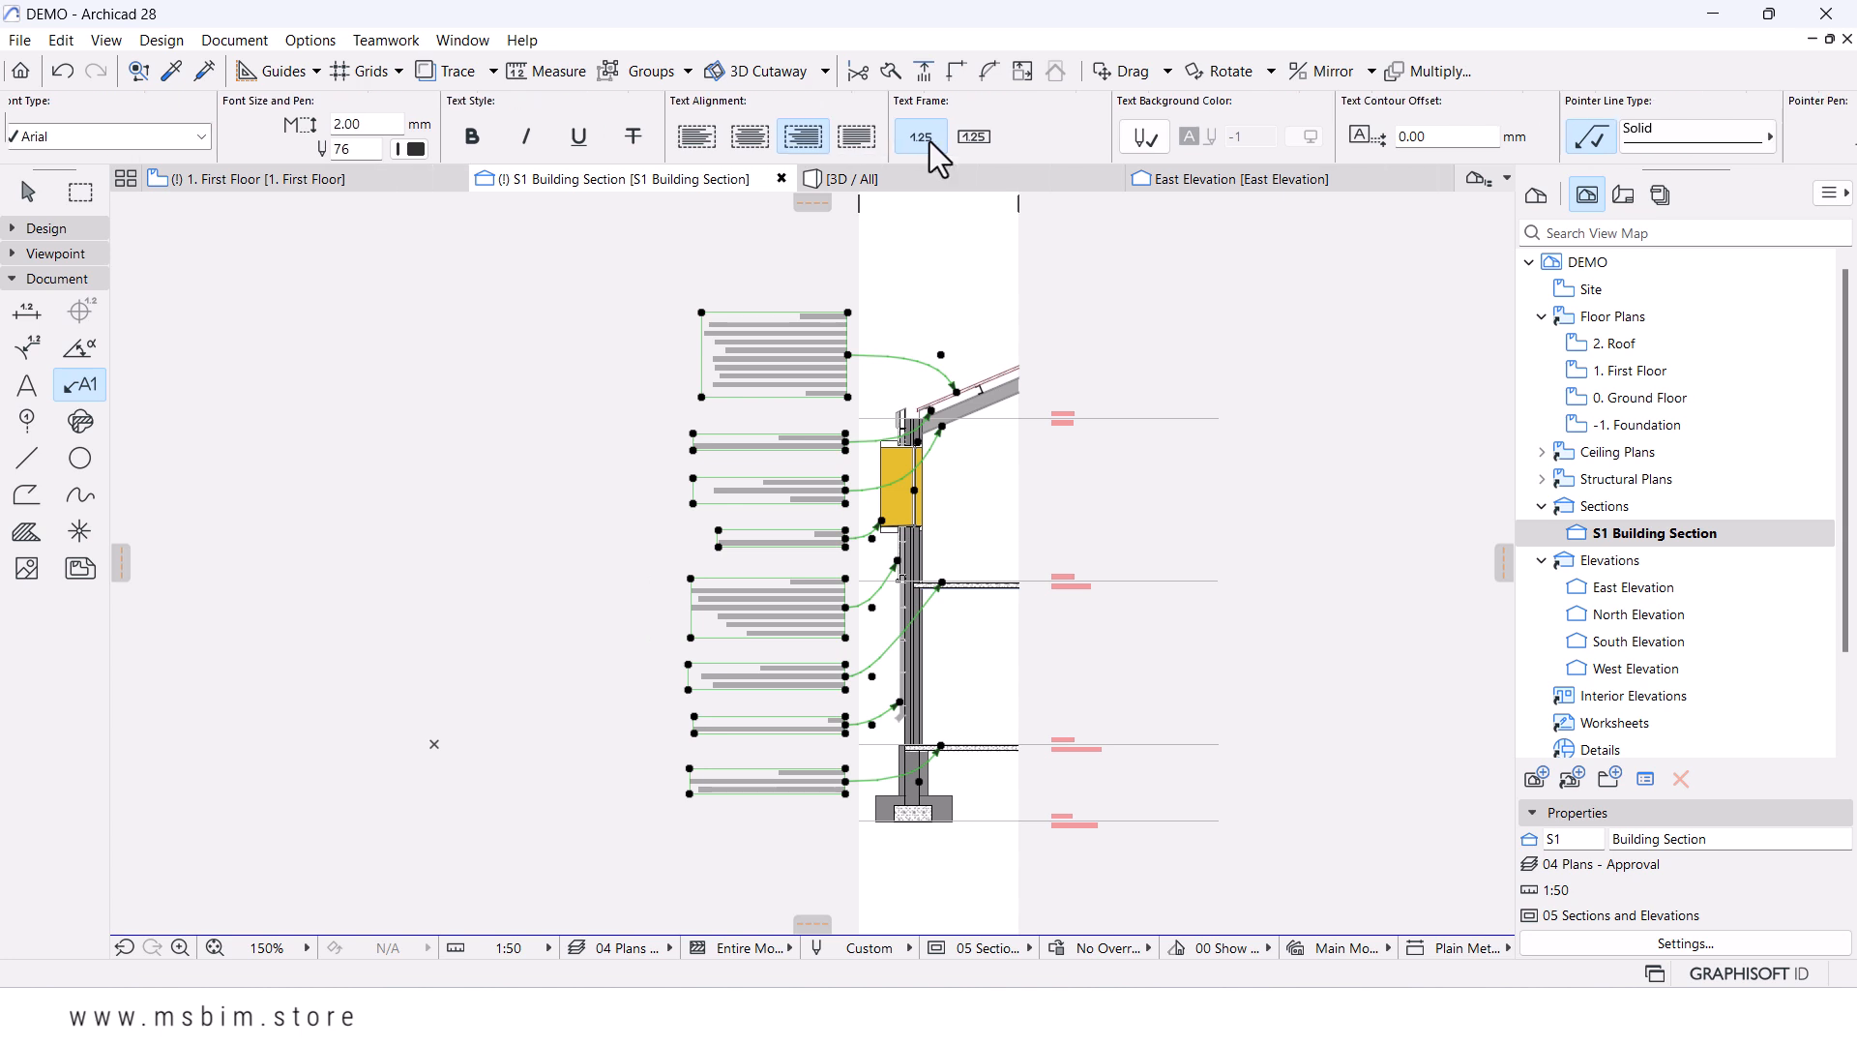
scroll(930, 142, "down", 7)
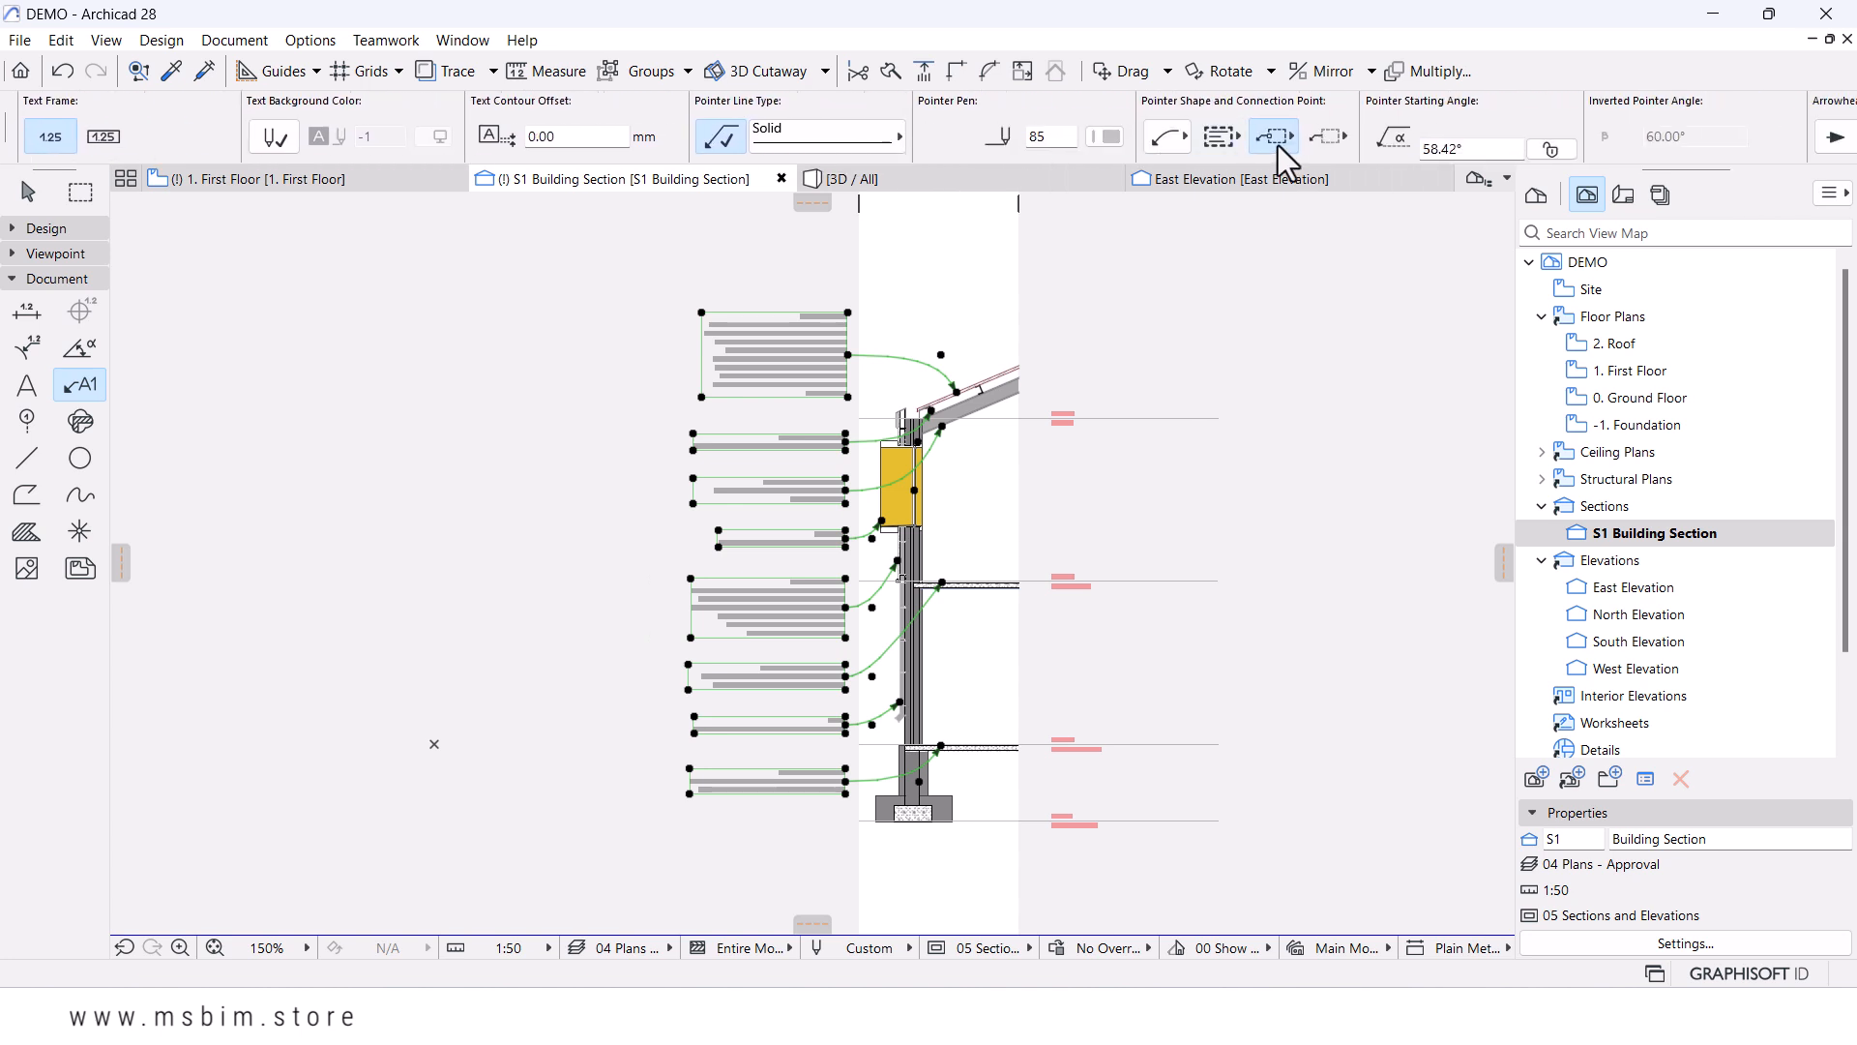
scroll(1234, 143, "down", 2)
left_click(1430, 124)
type("1.00")
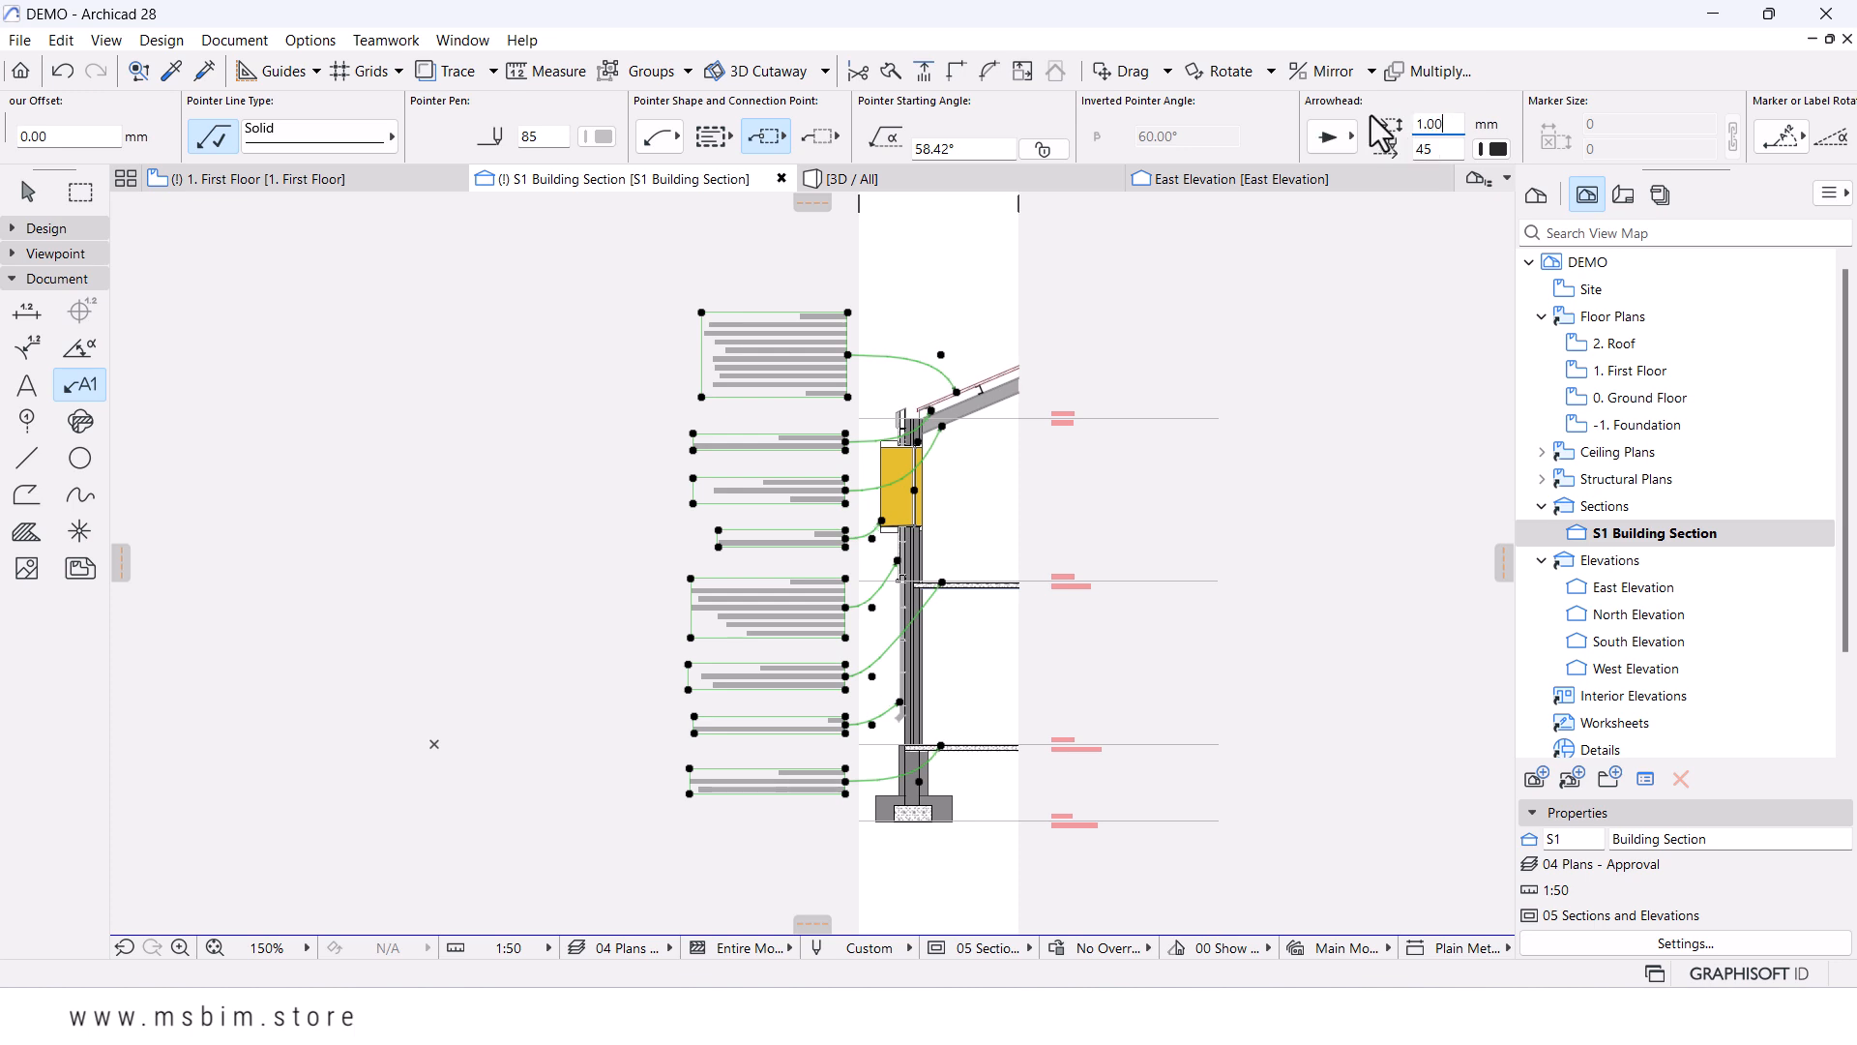
scroll(828, 543, "up", 3)
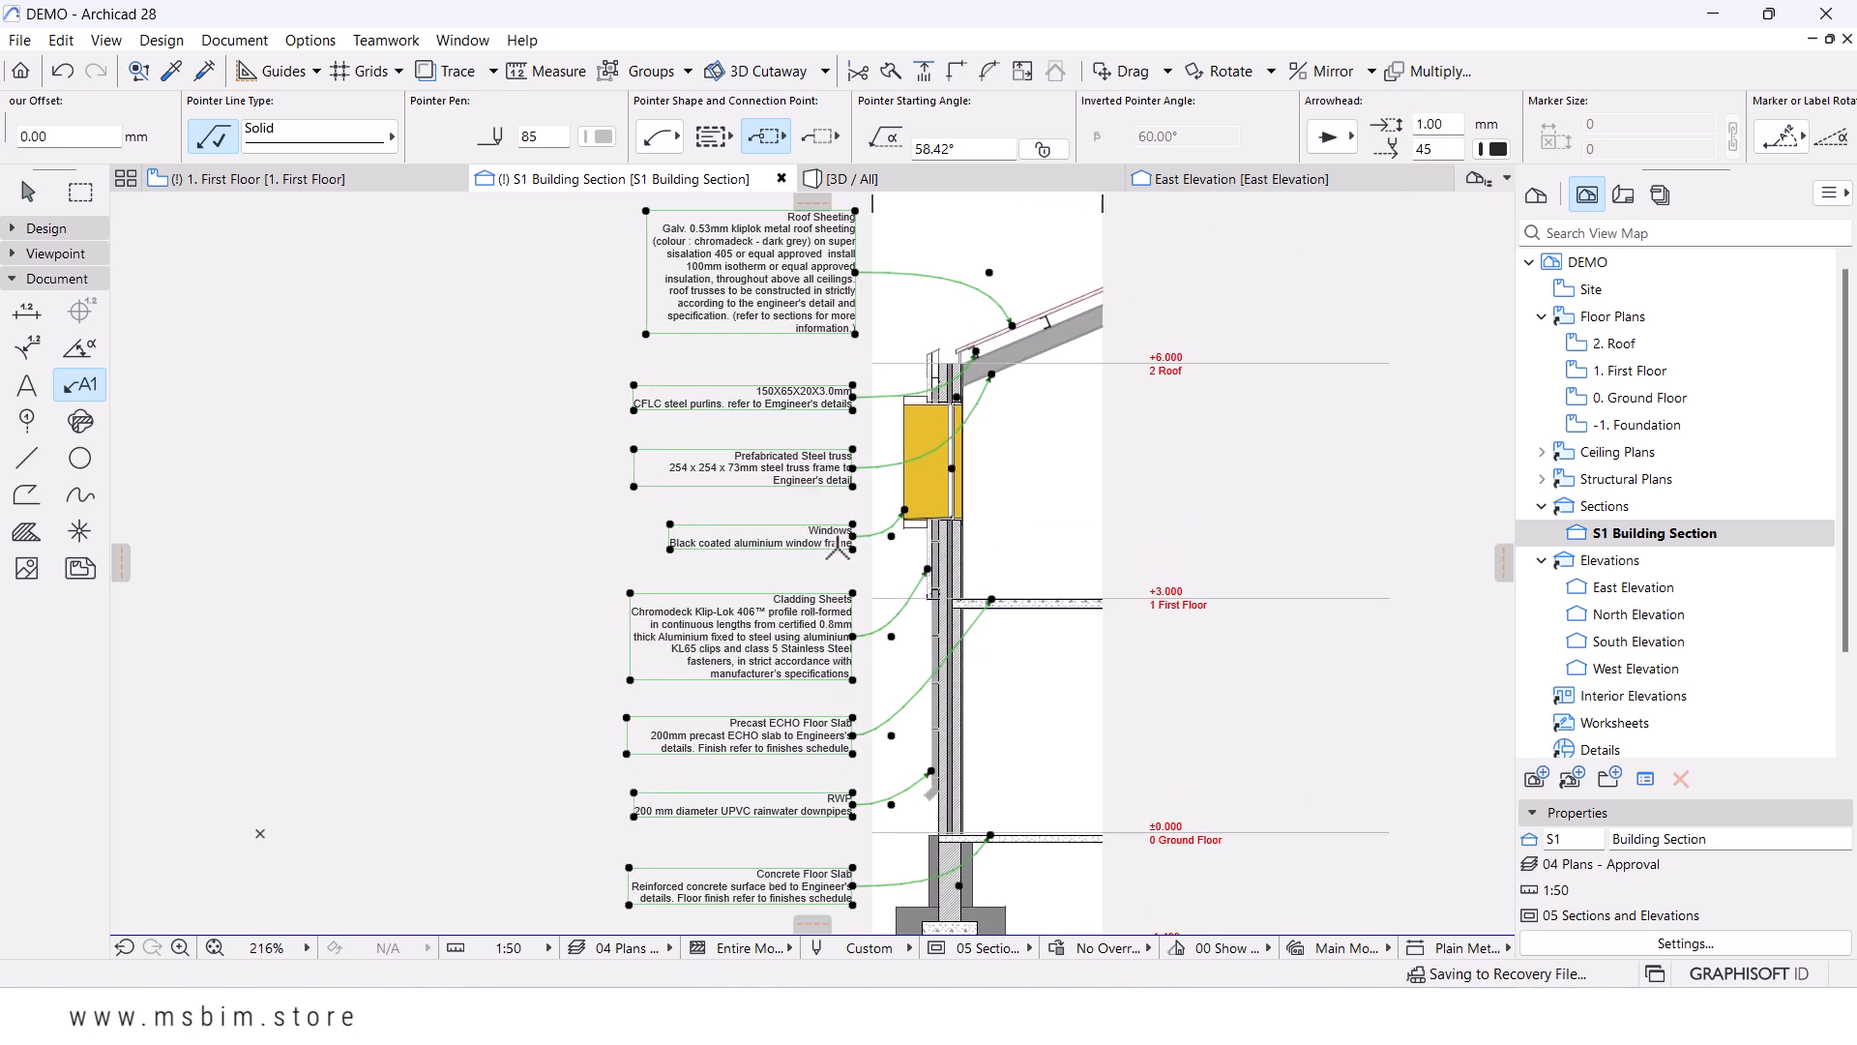
scroll(1063, 513, "down", 5)
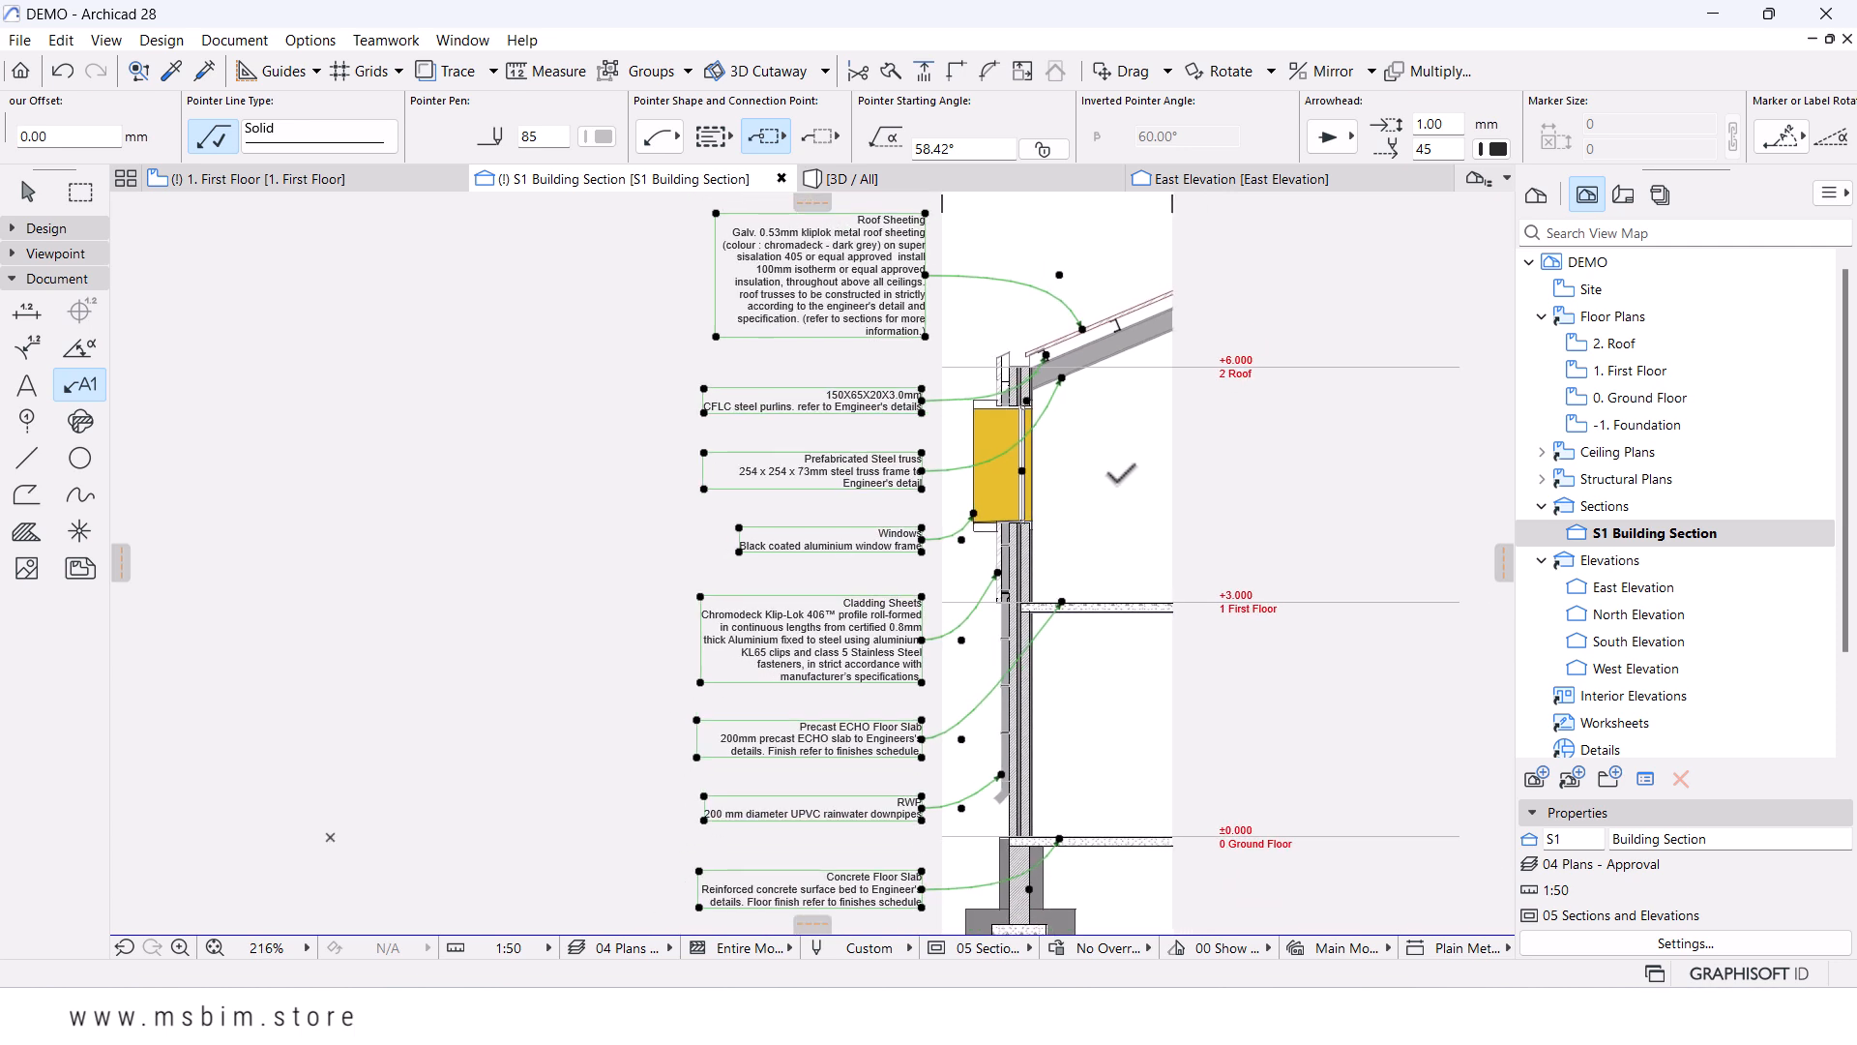
key("Escape")
scroll(1098, 547, "up", 3)
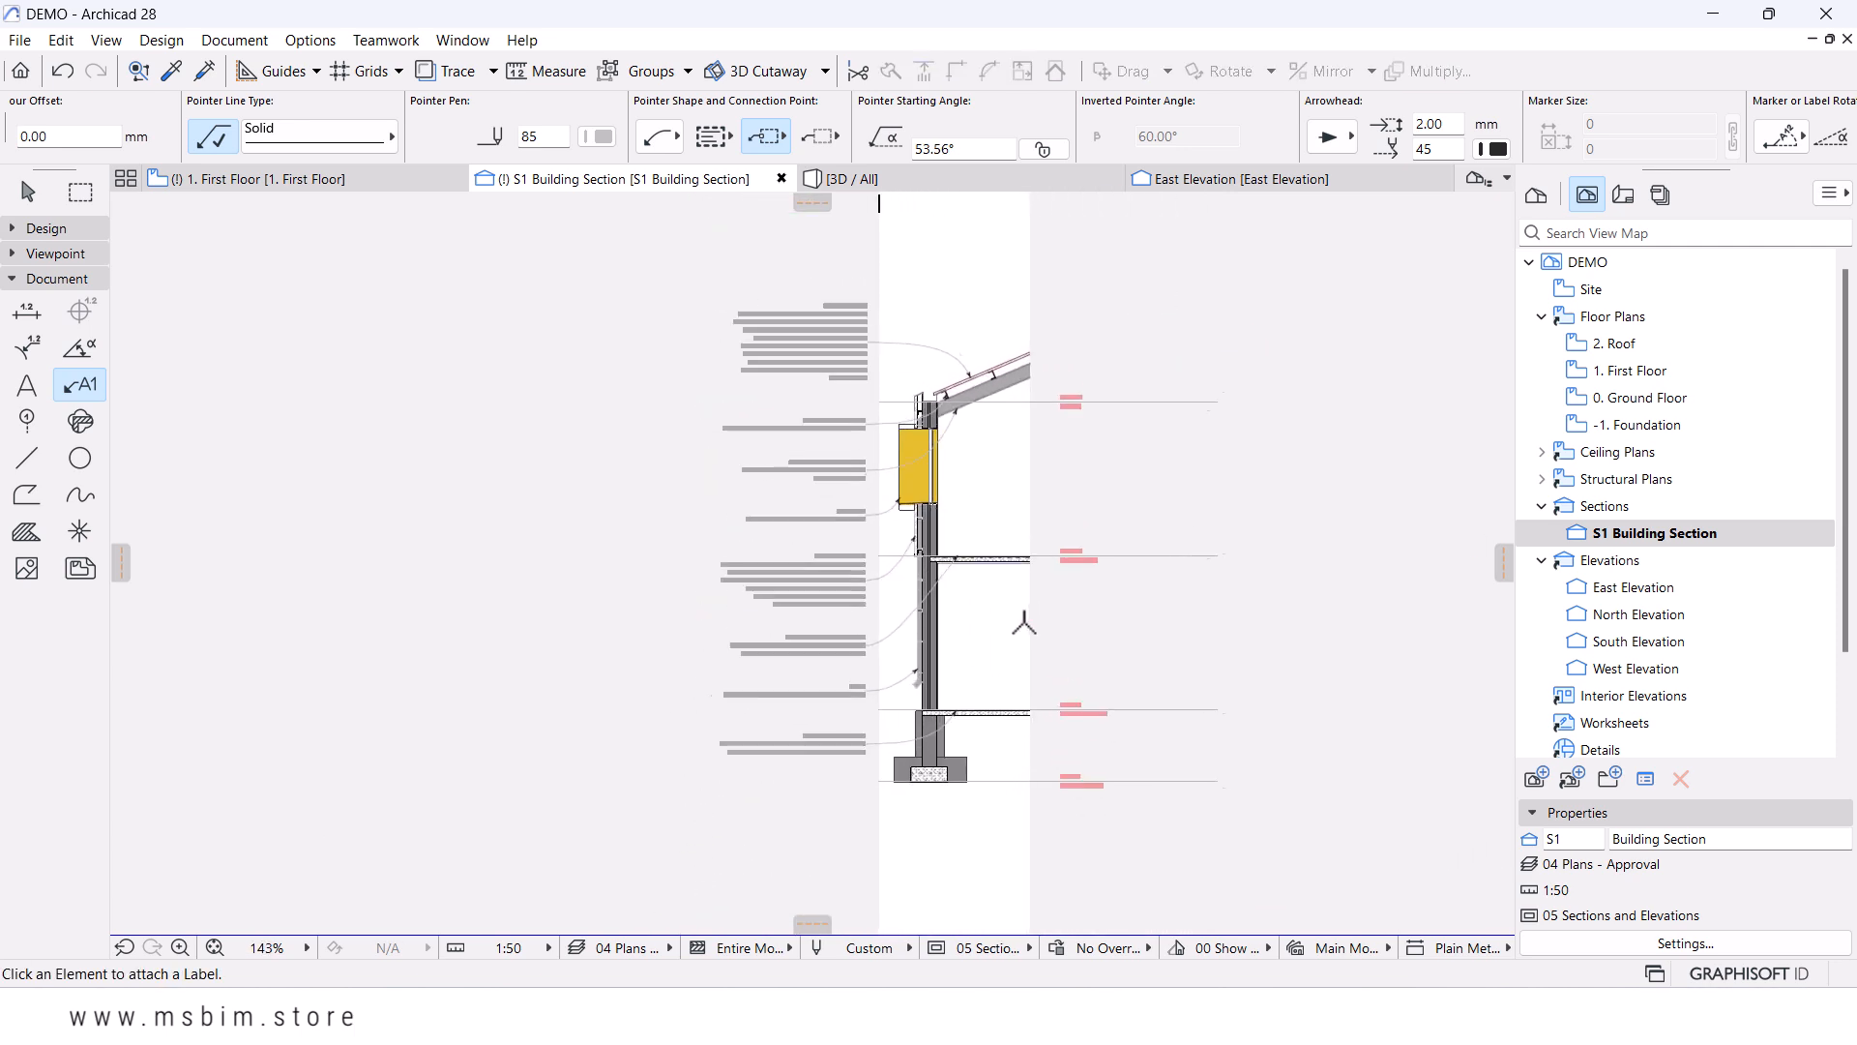
middle_click_drag(1016, 630, 1011, 649)
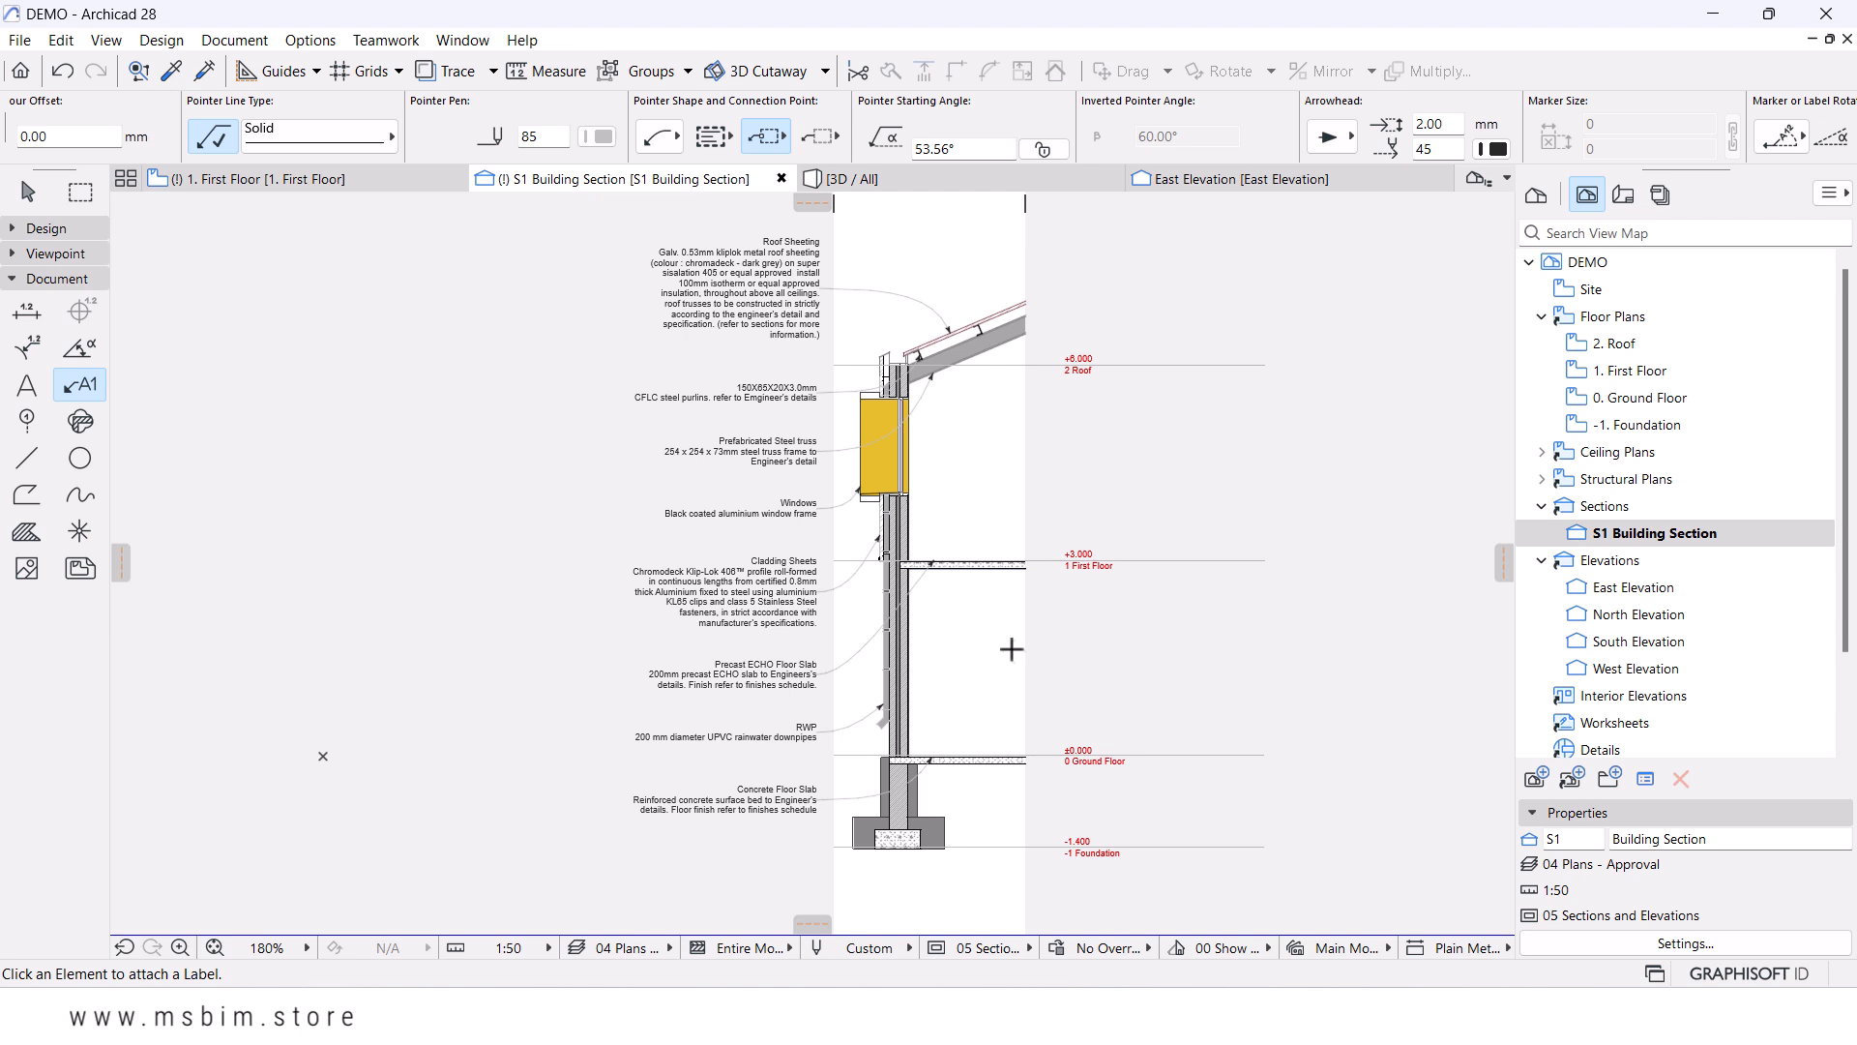
middle_click_drag(875, 634, 864, 654)
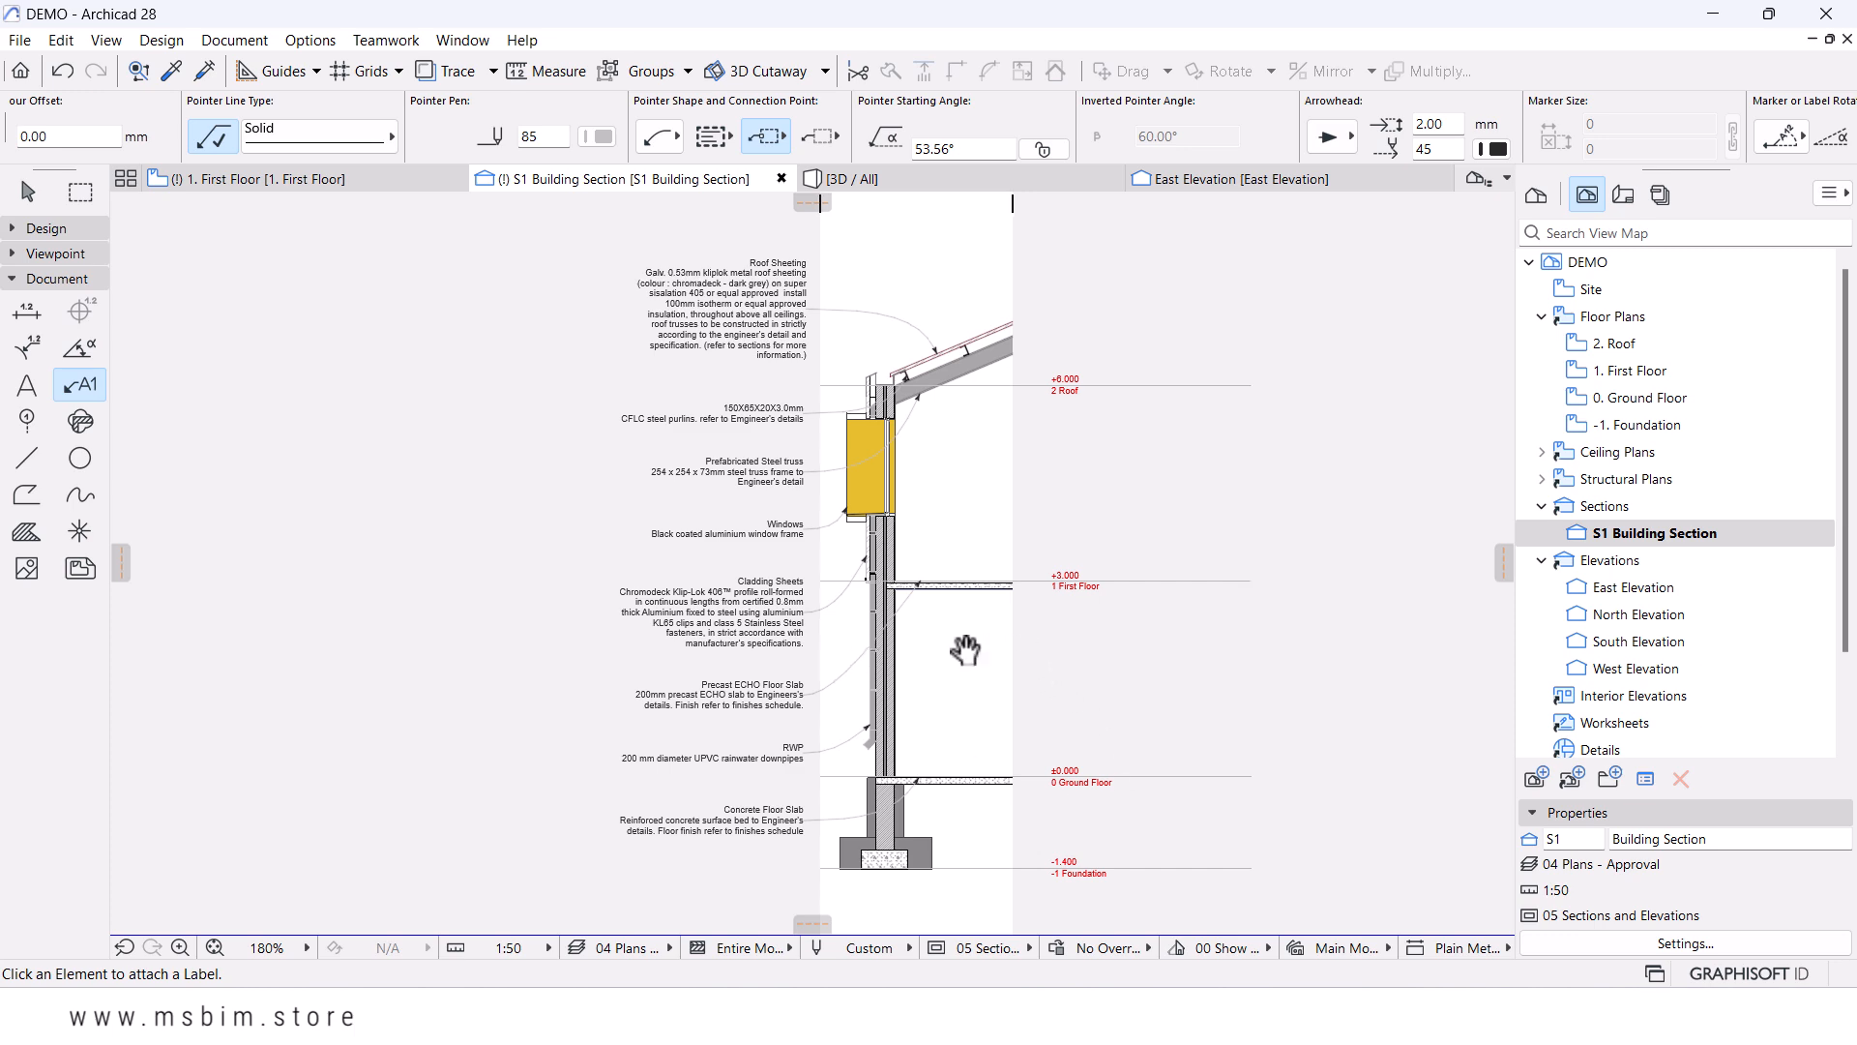
middle_click_drag(958, 641, 950, 650)
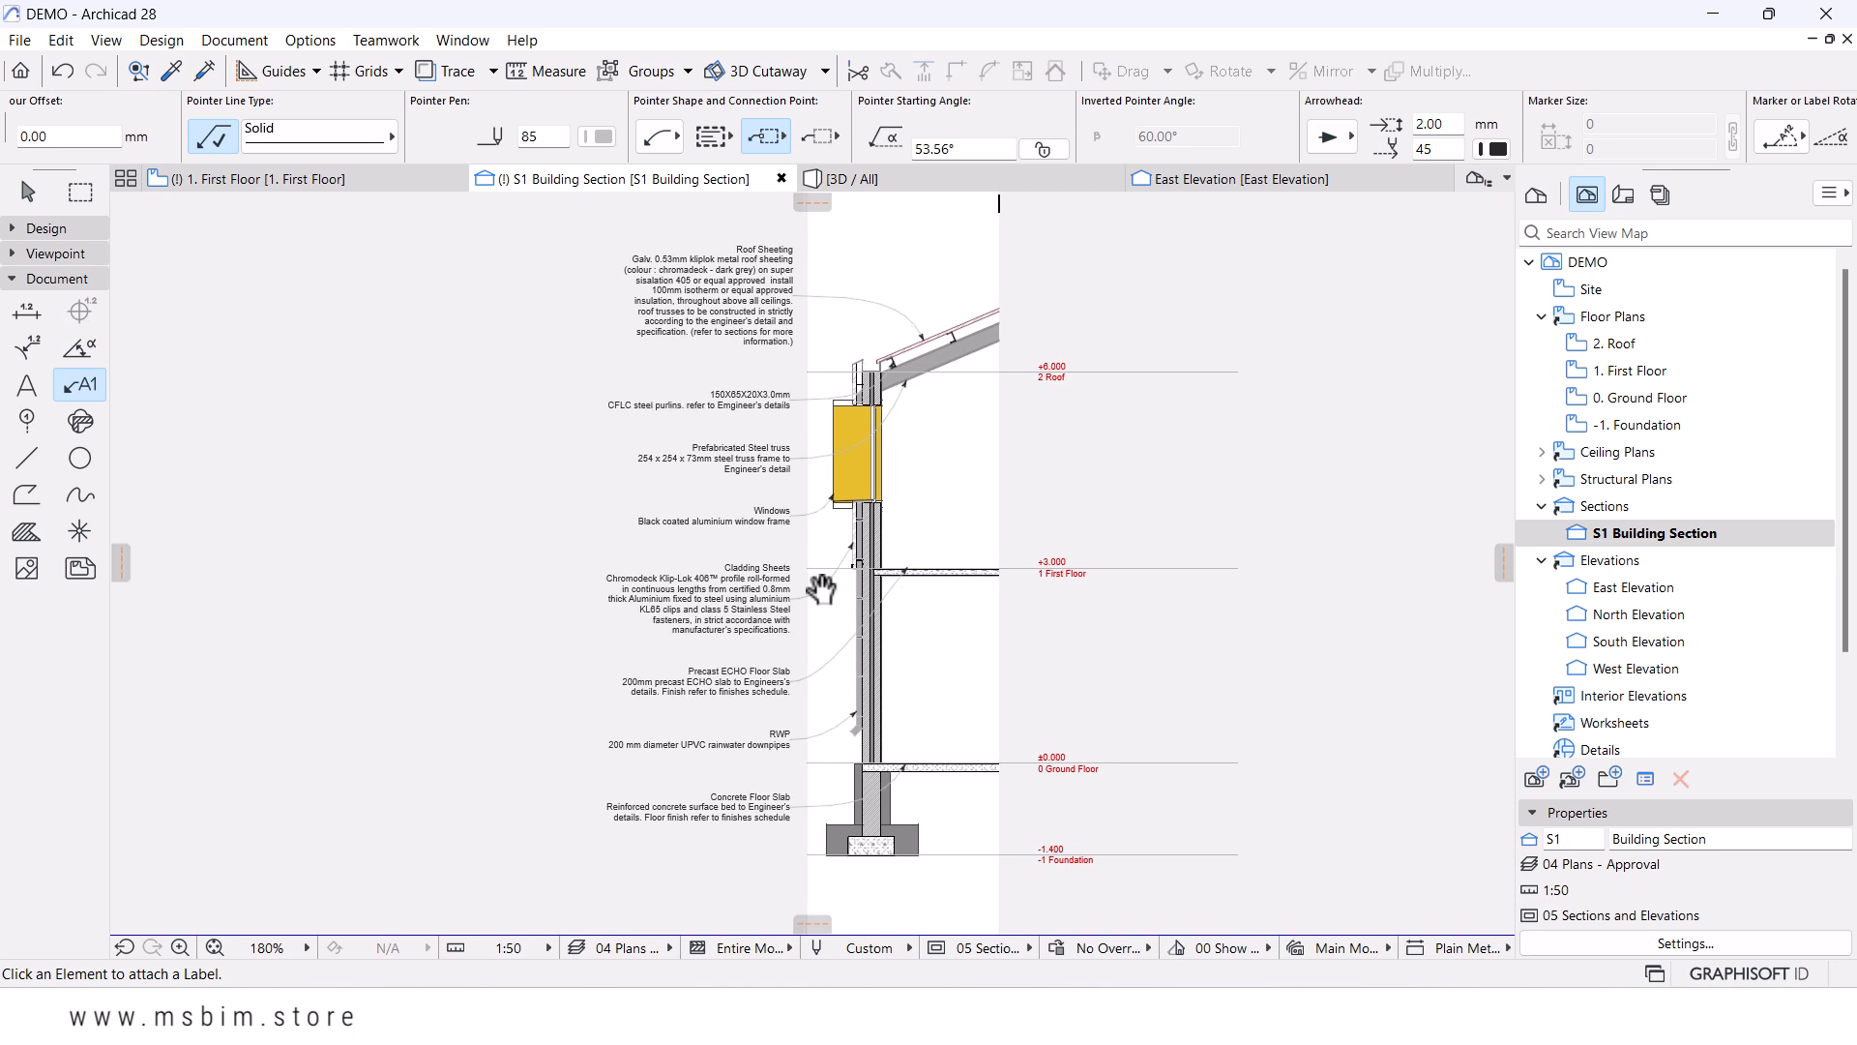
- Draw a rectangular detail boundary around the roof edge and the yellow window box, placing its marker beside it inside the building
scroll(833, 361, "up", 2)
scroll(832, 362, "up", 5)
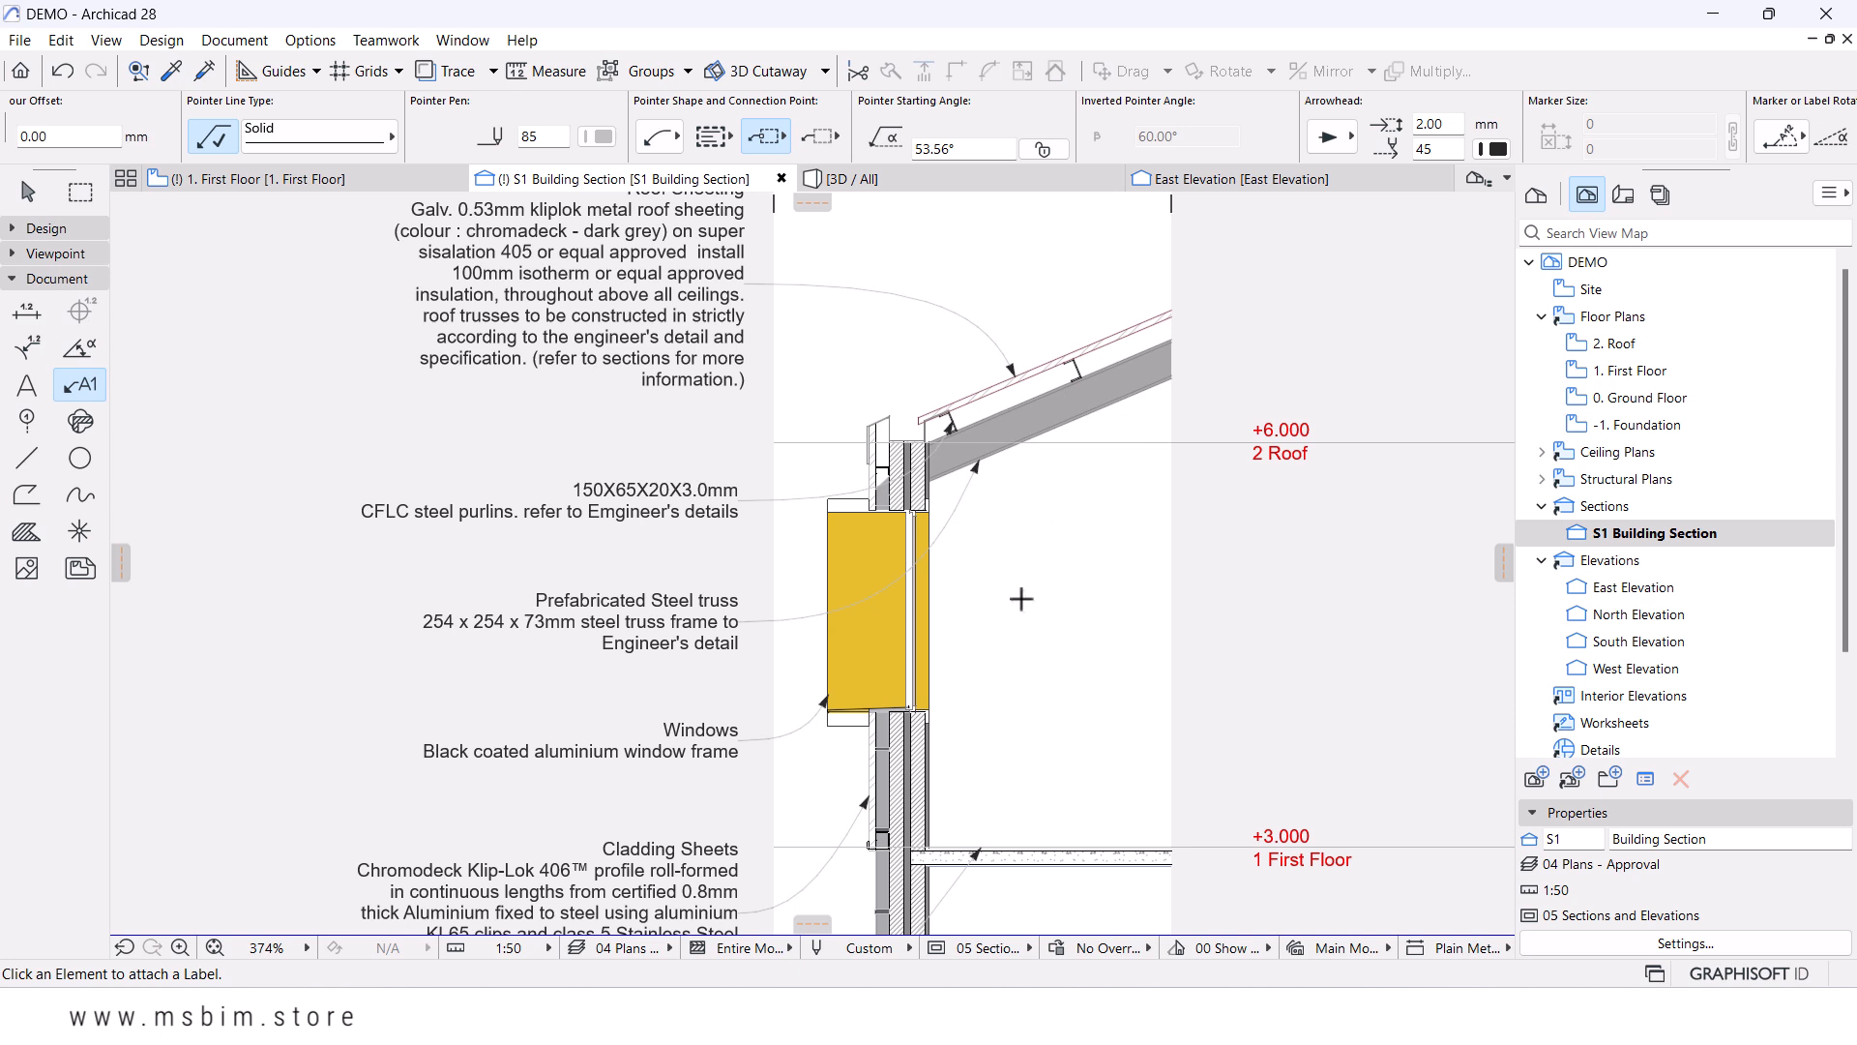
left_click(26, 280)
left_click(29, 253)
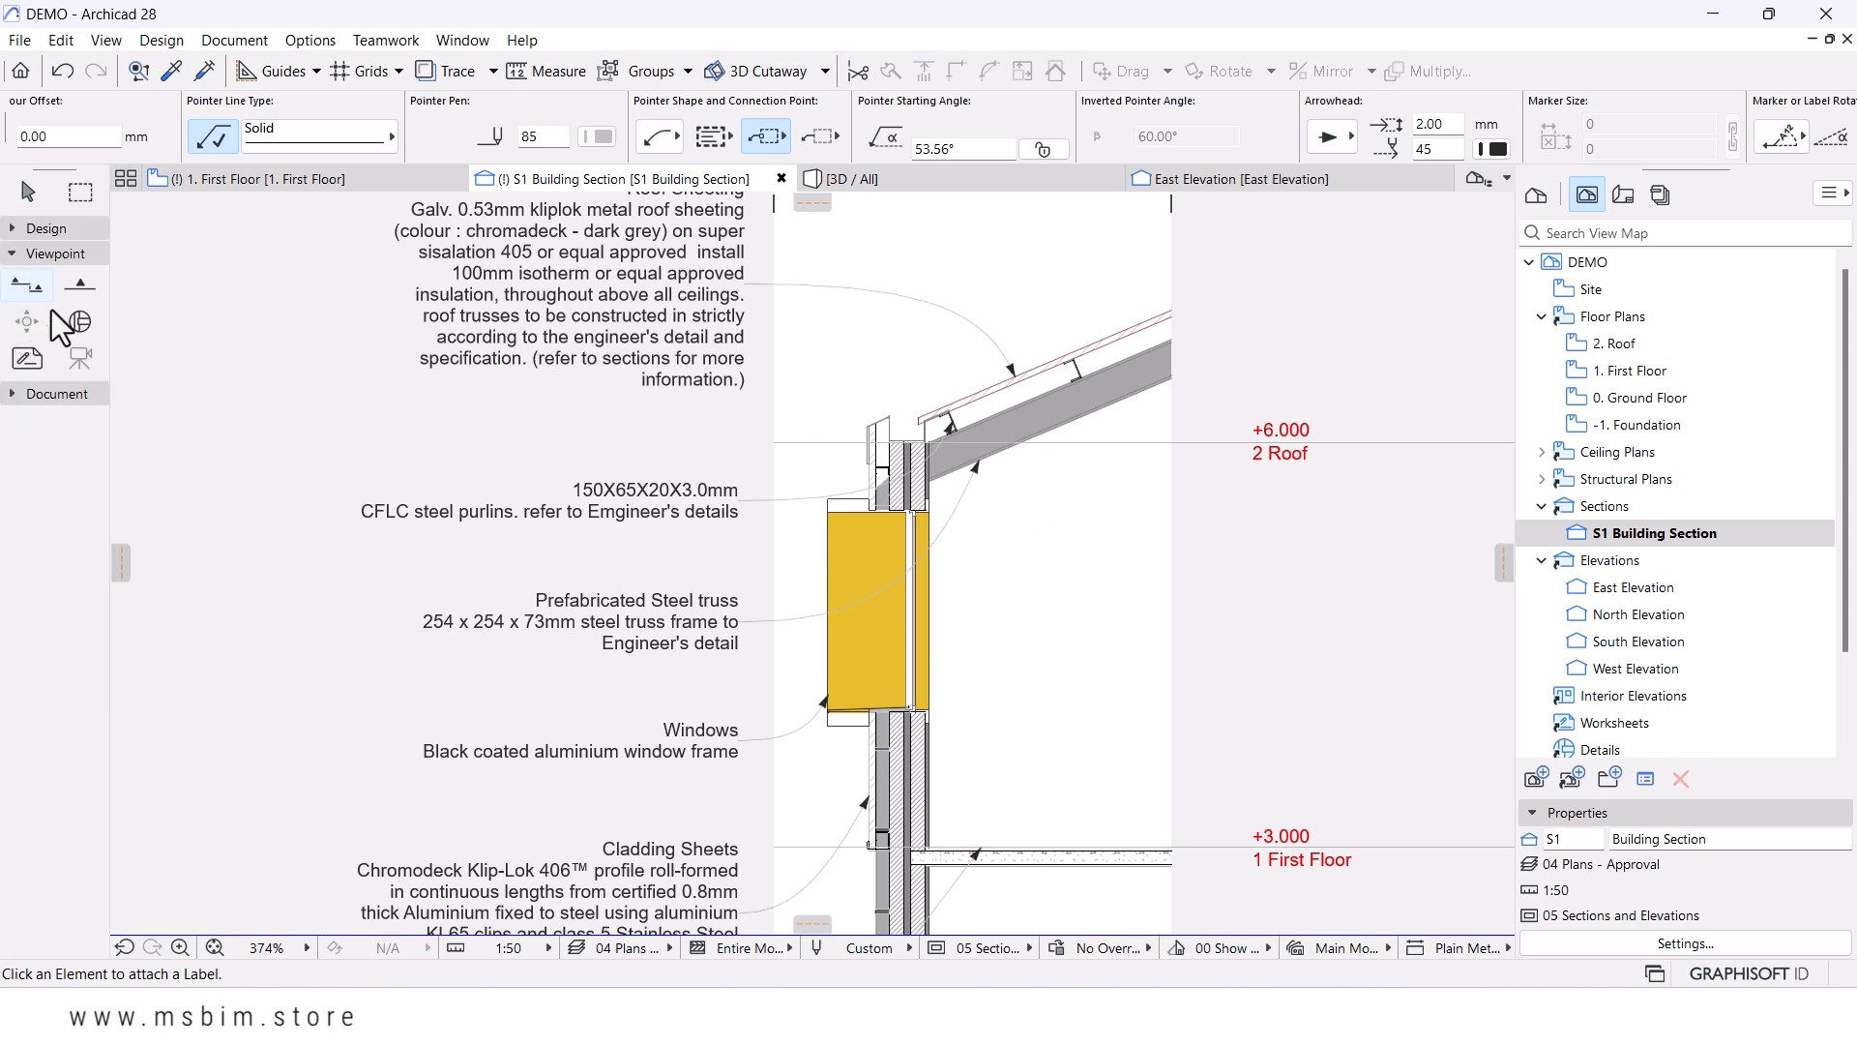
left_click(81, 322)
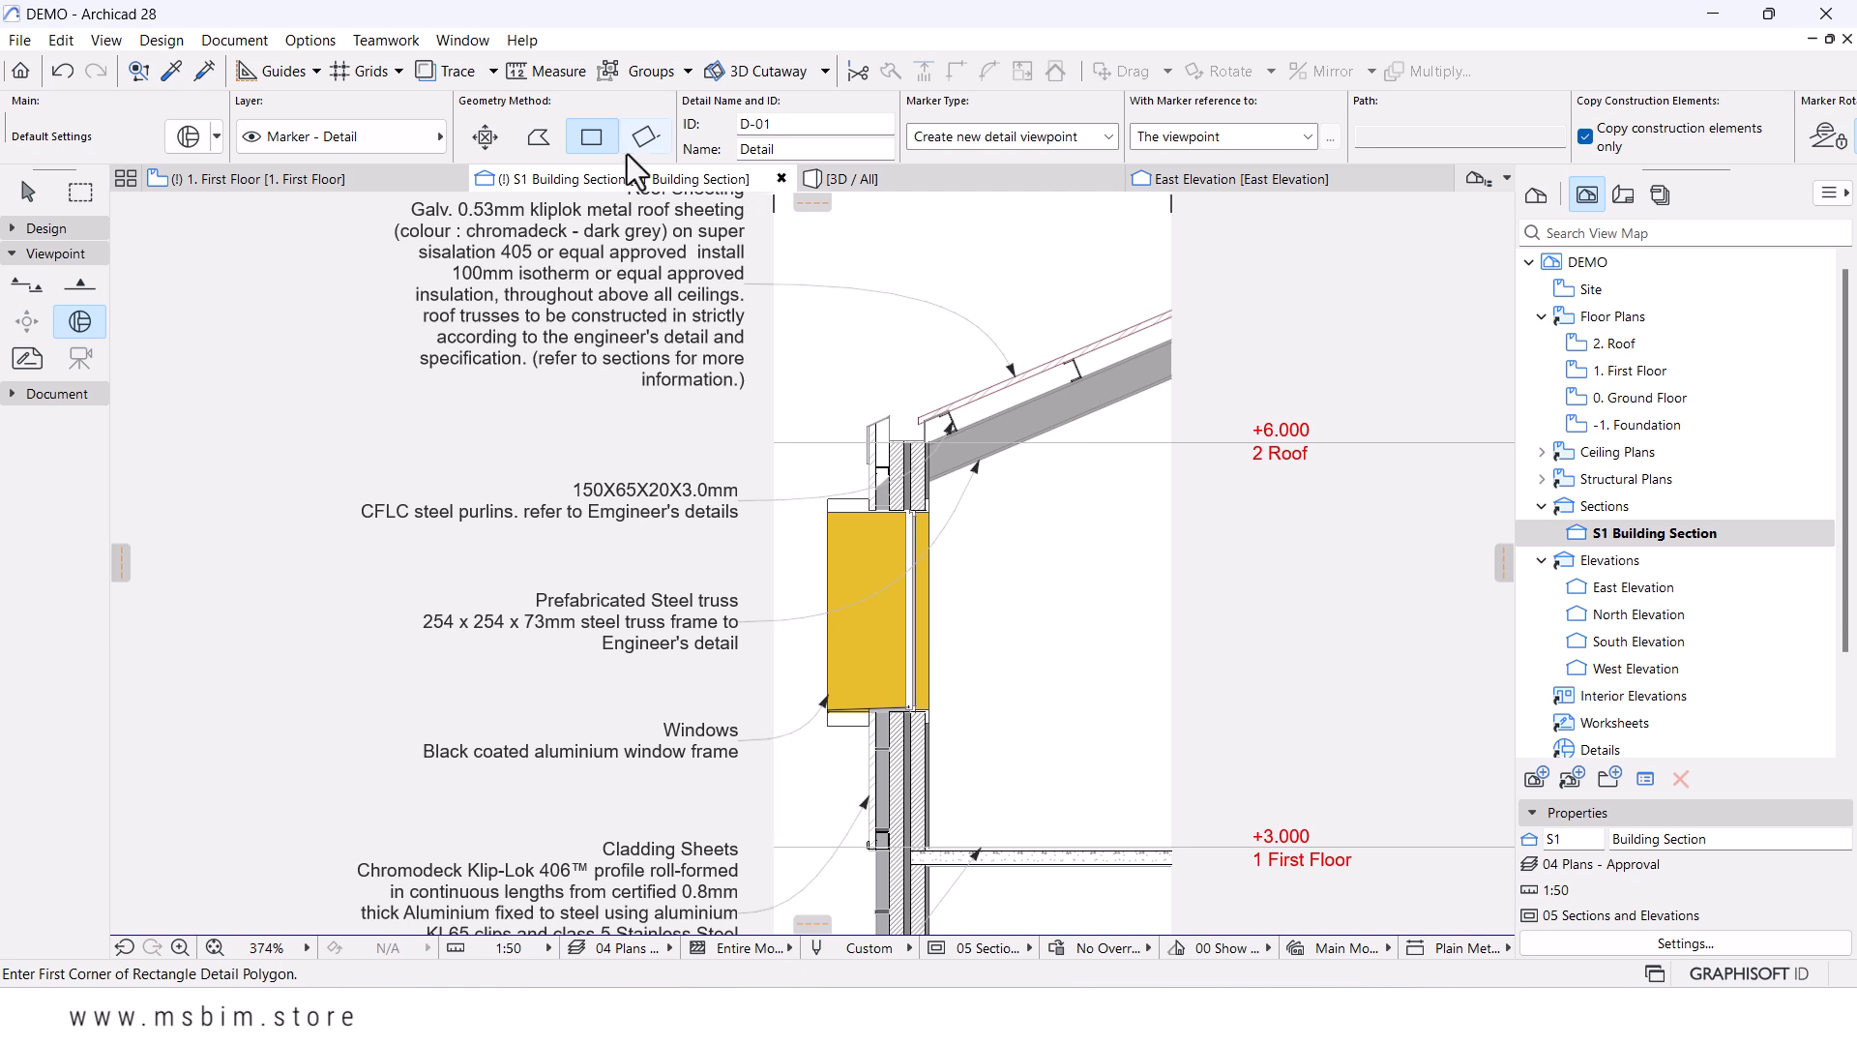
left_click(797, 378)
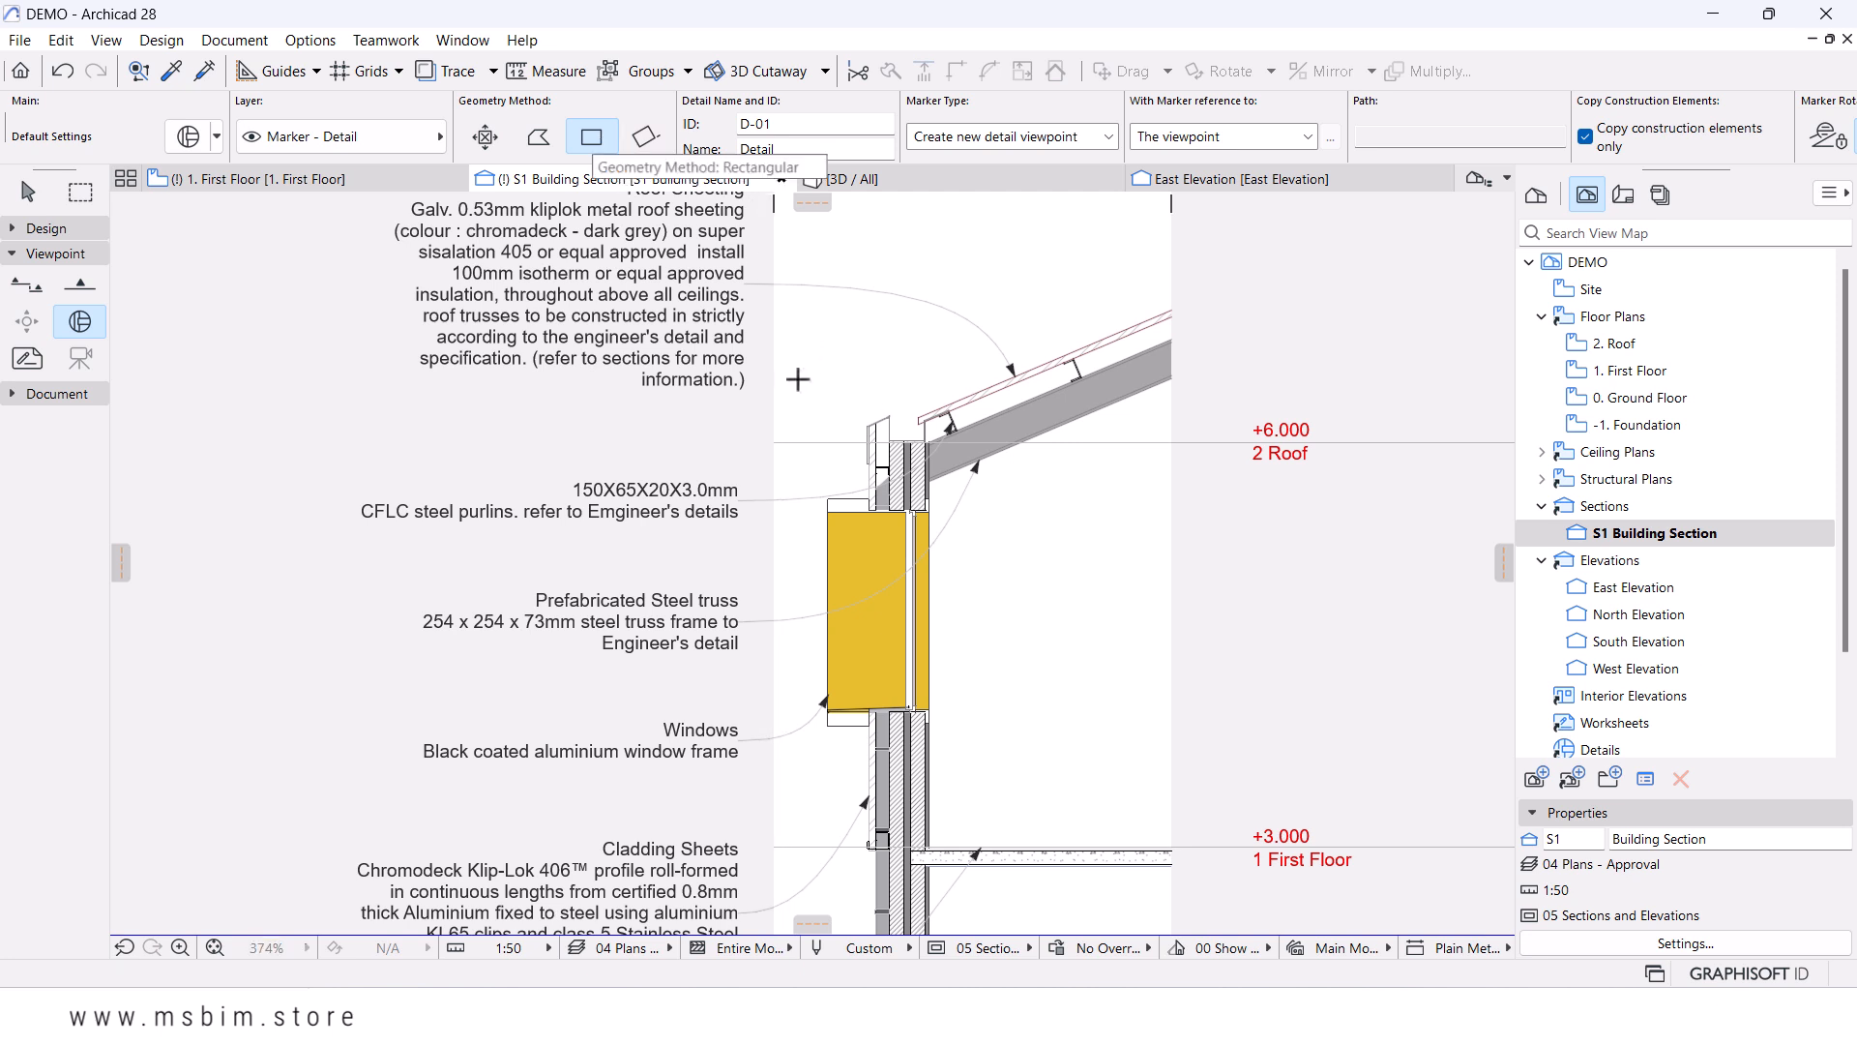
left_click(1010, 758)
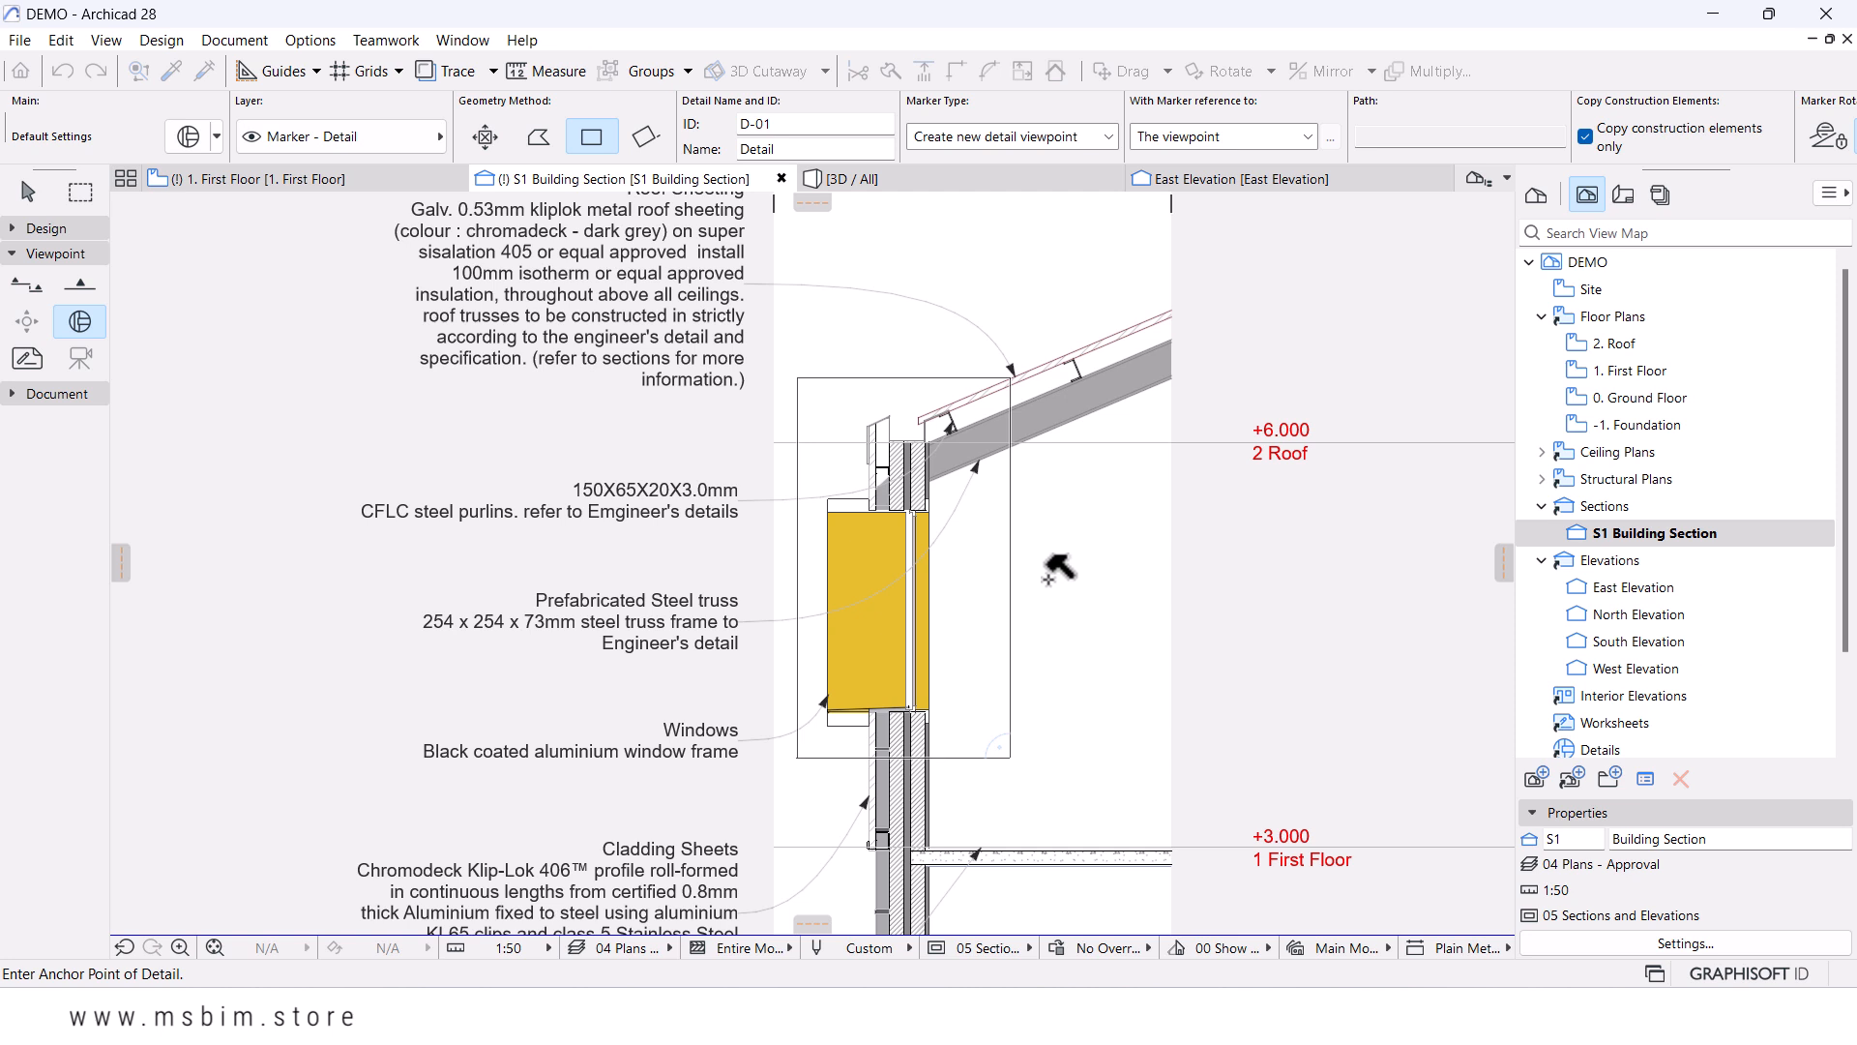
left_click(1048, 572)
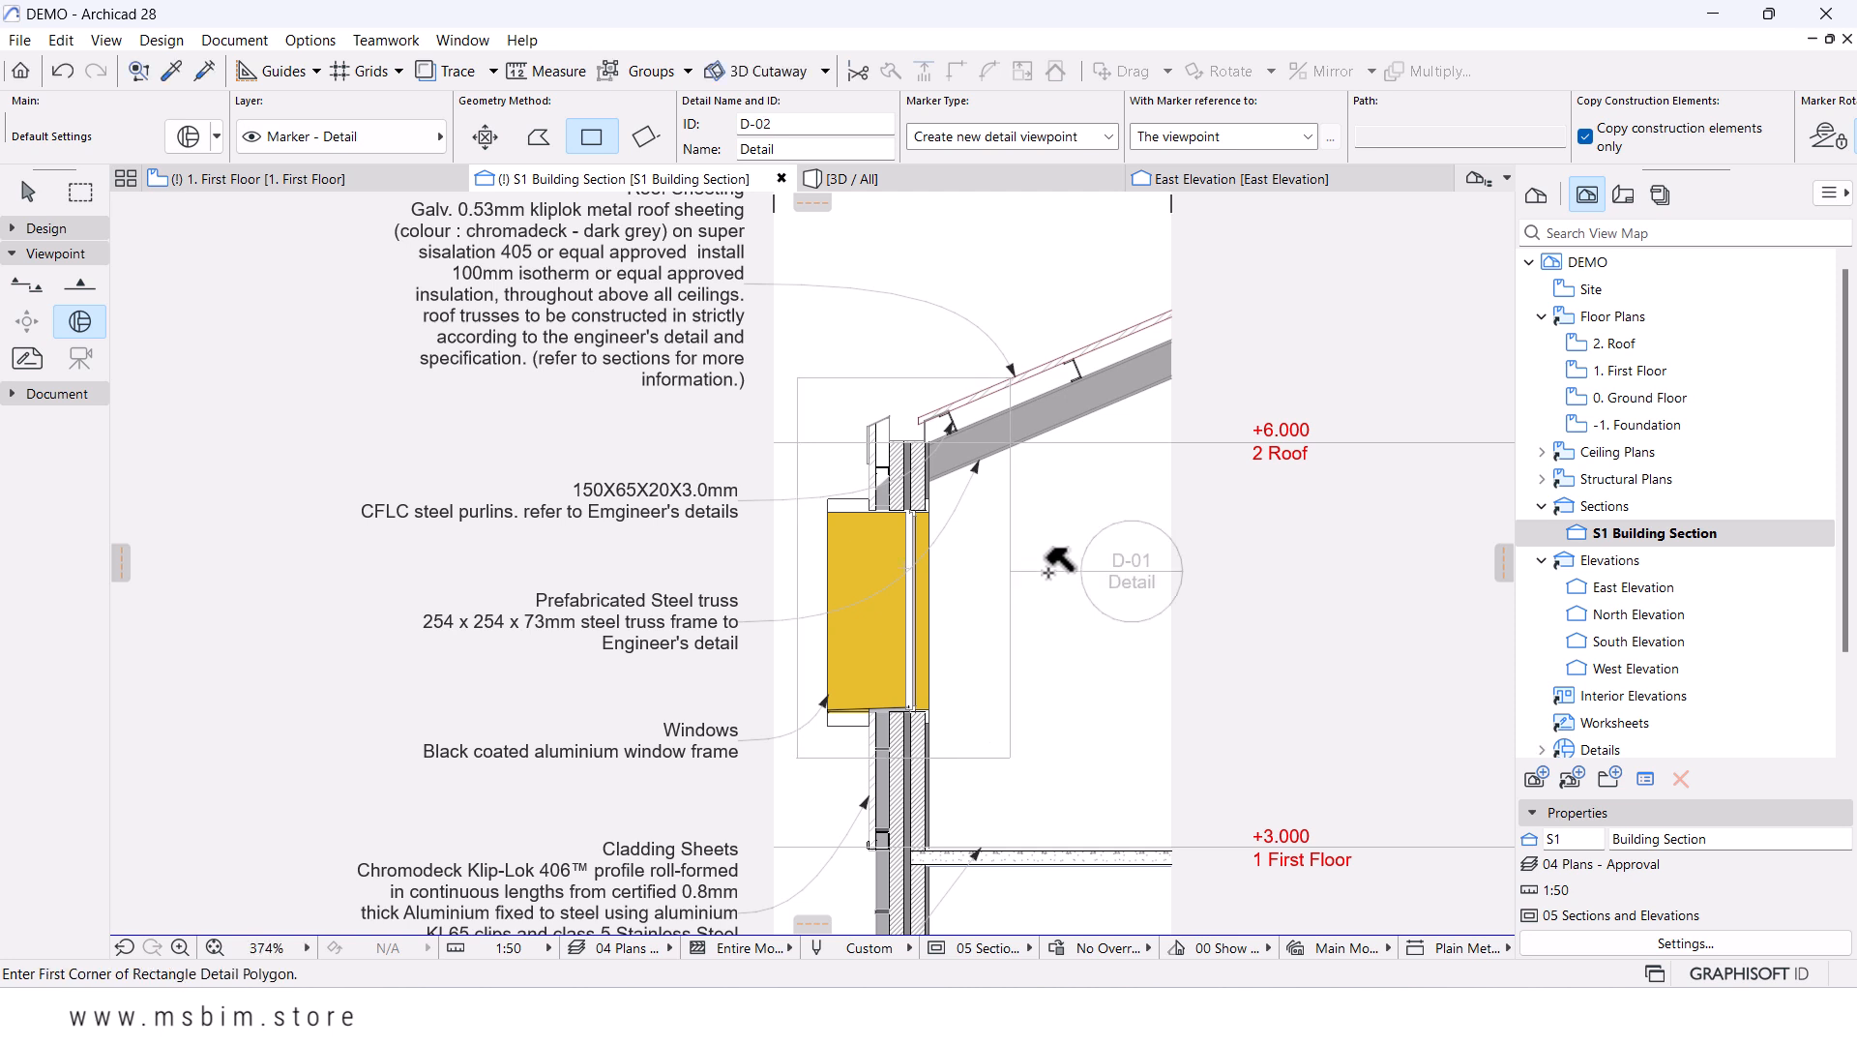
key("Escape")
- Open the new detail's selection settings and change its marker type to Detail Marker 01
left_click(1048, 572)
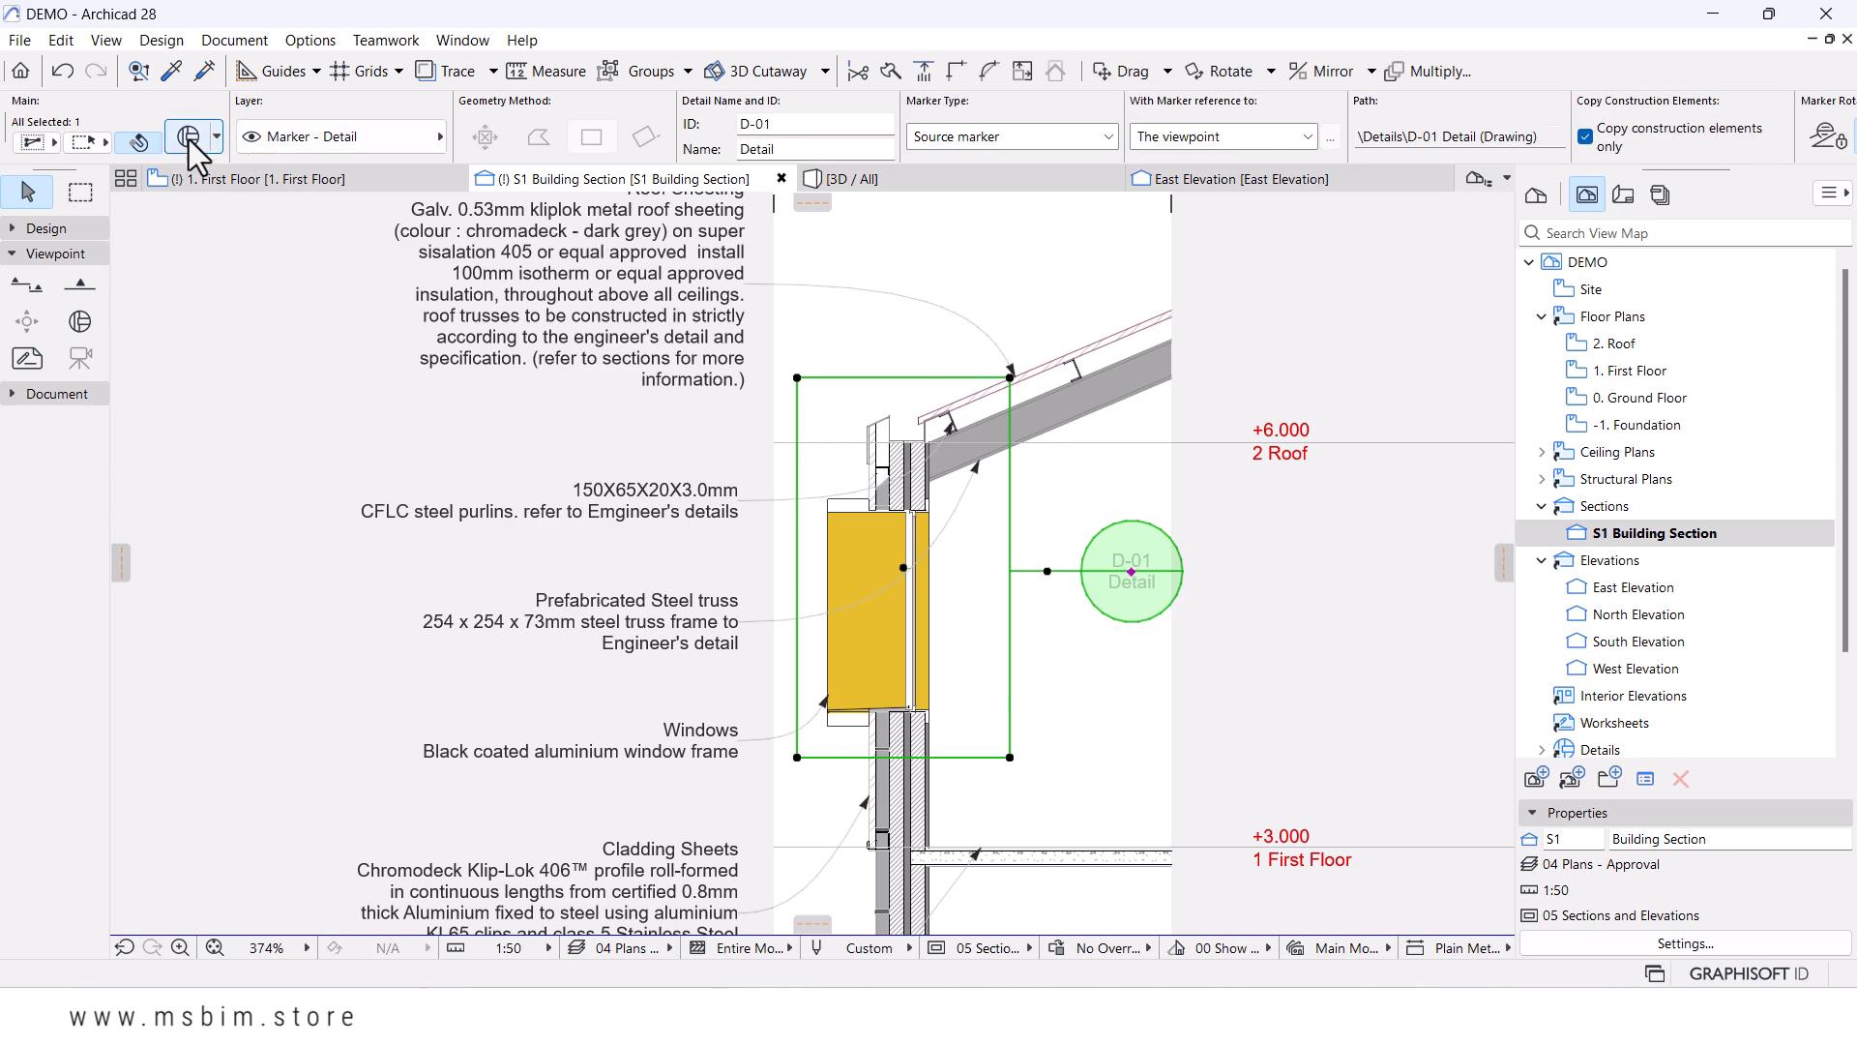
key("ctrl+t")
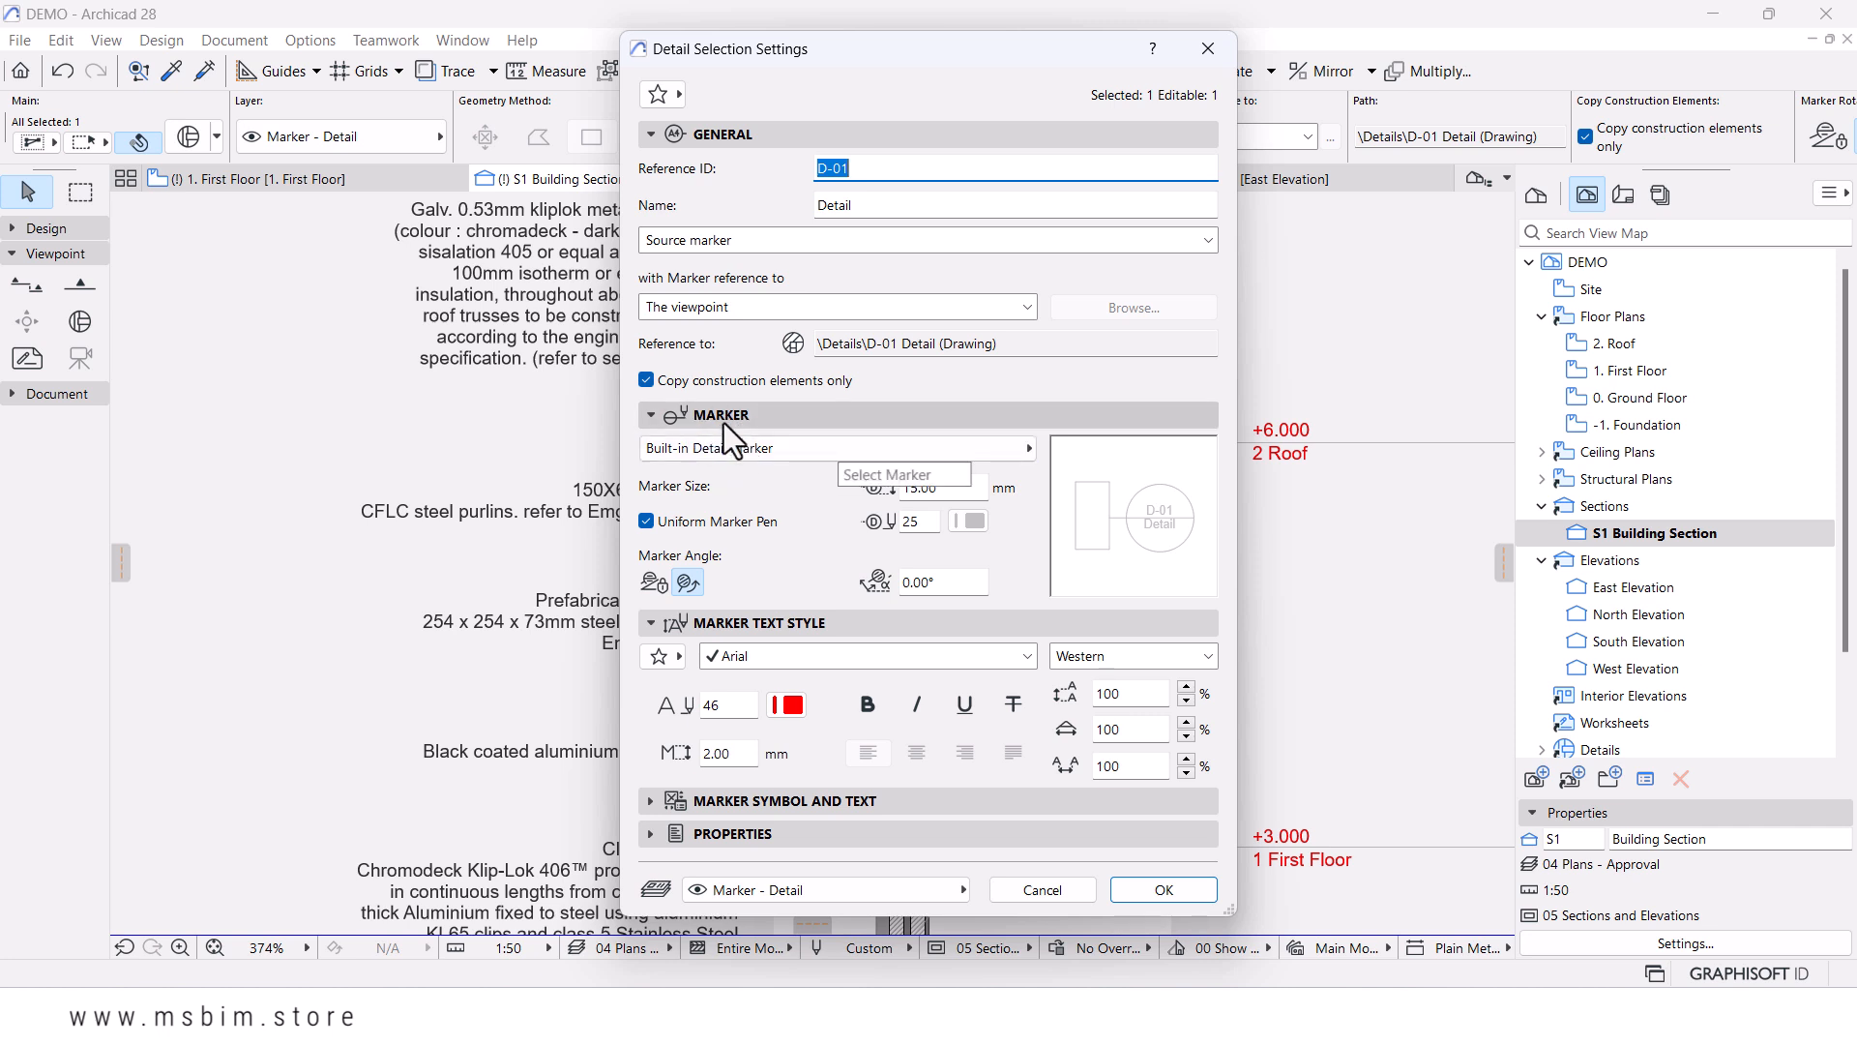
left_click(709, 445)
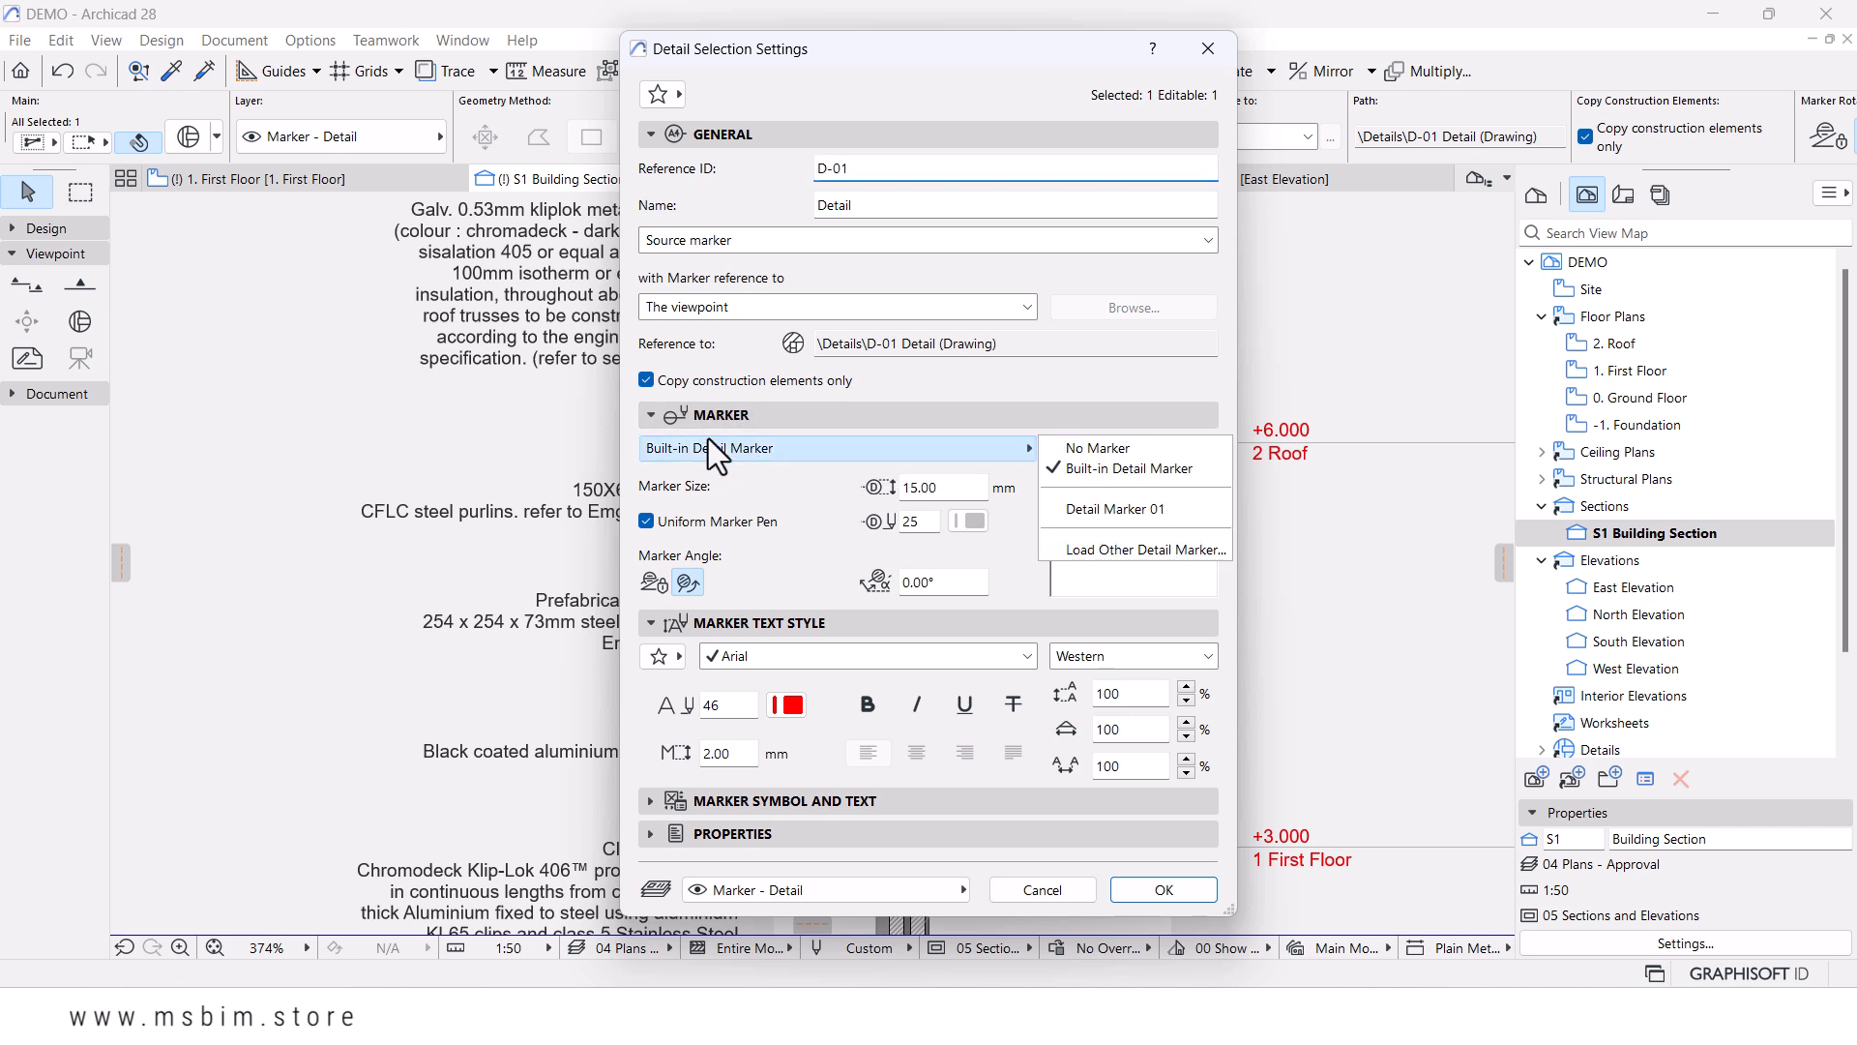
left_click(1089, 513)
- Set the detail marker's cloud geometry to Boundary Shape with a Circle bounding shape
left_click(793, 800)
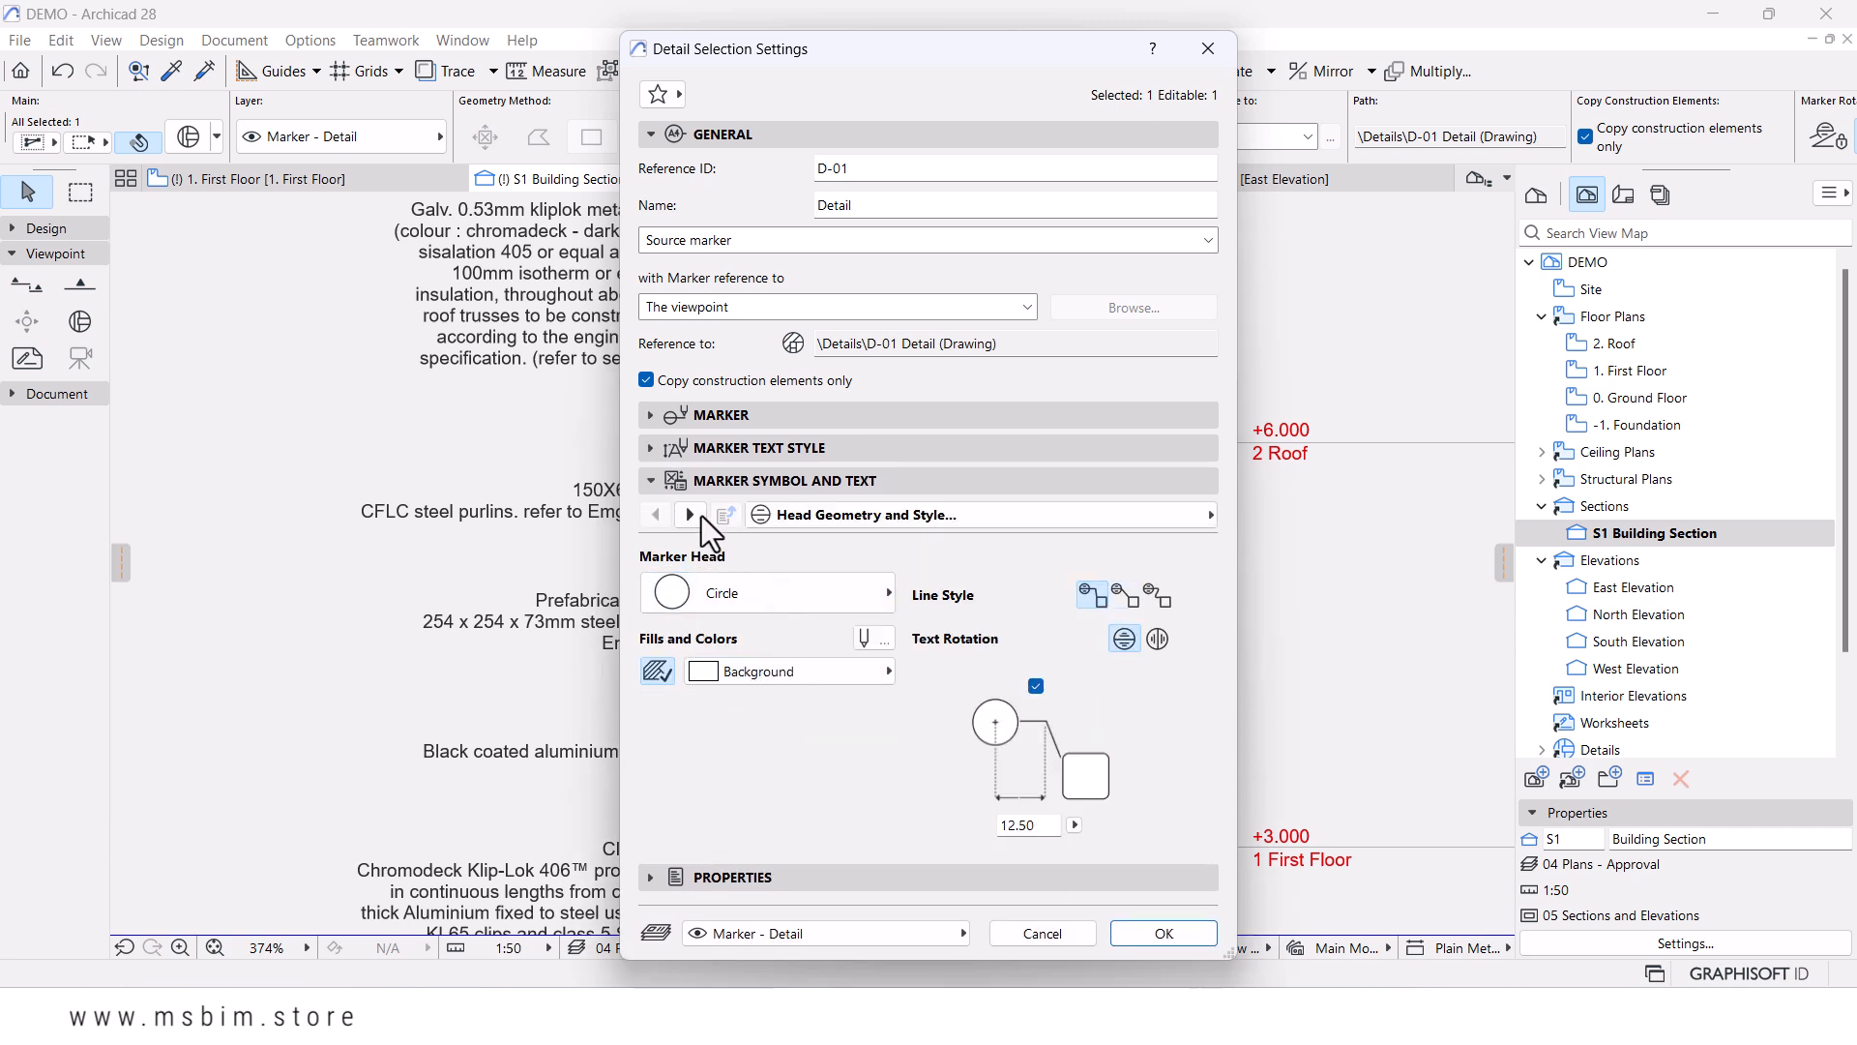
left_click(691, 515)
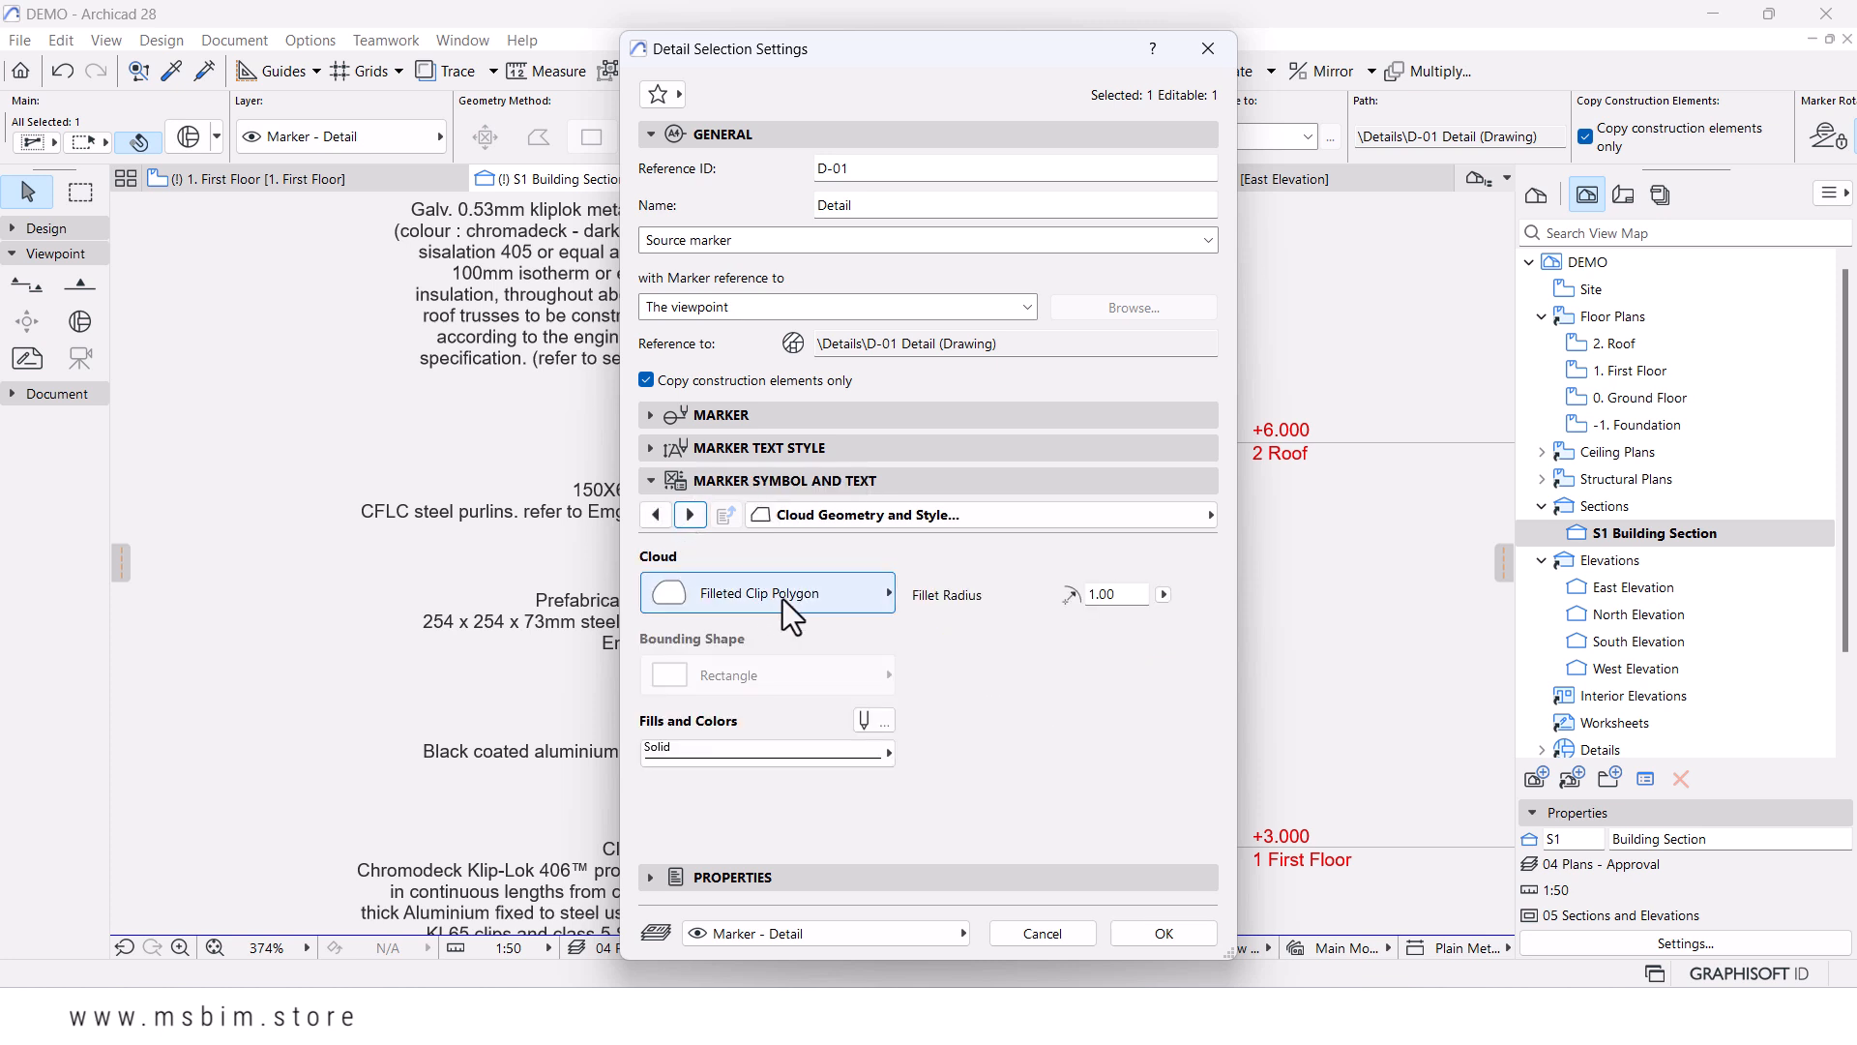
left_click(693, 595)
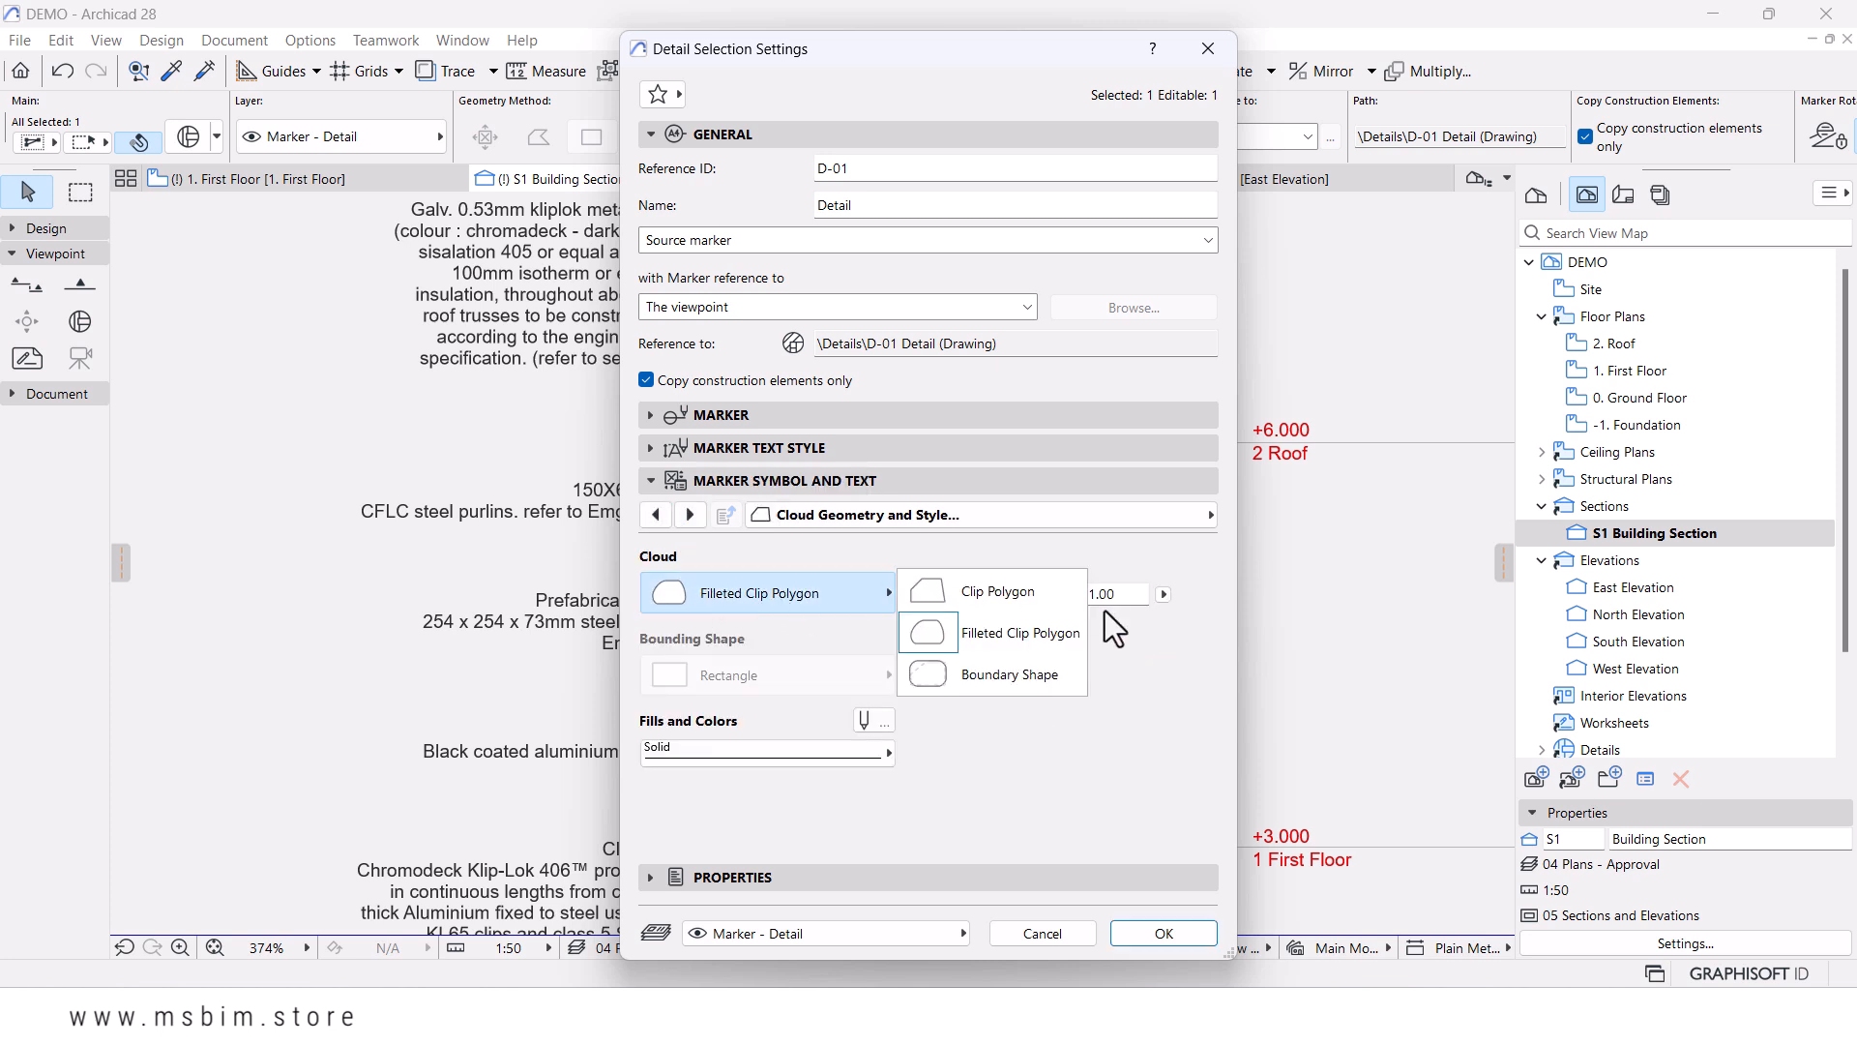
left_click(989, 679)
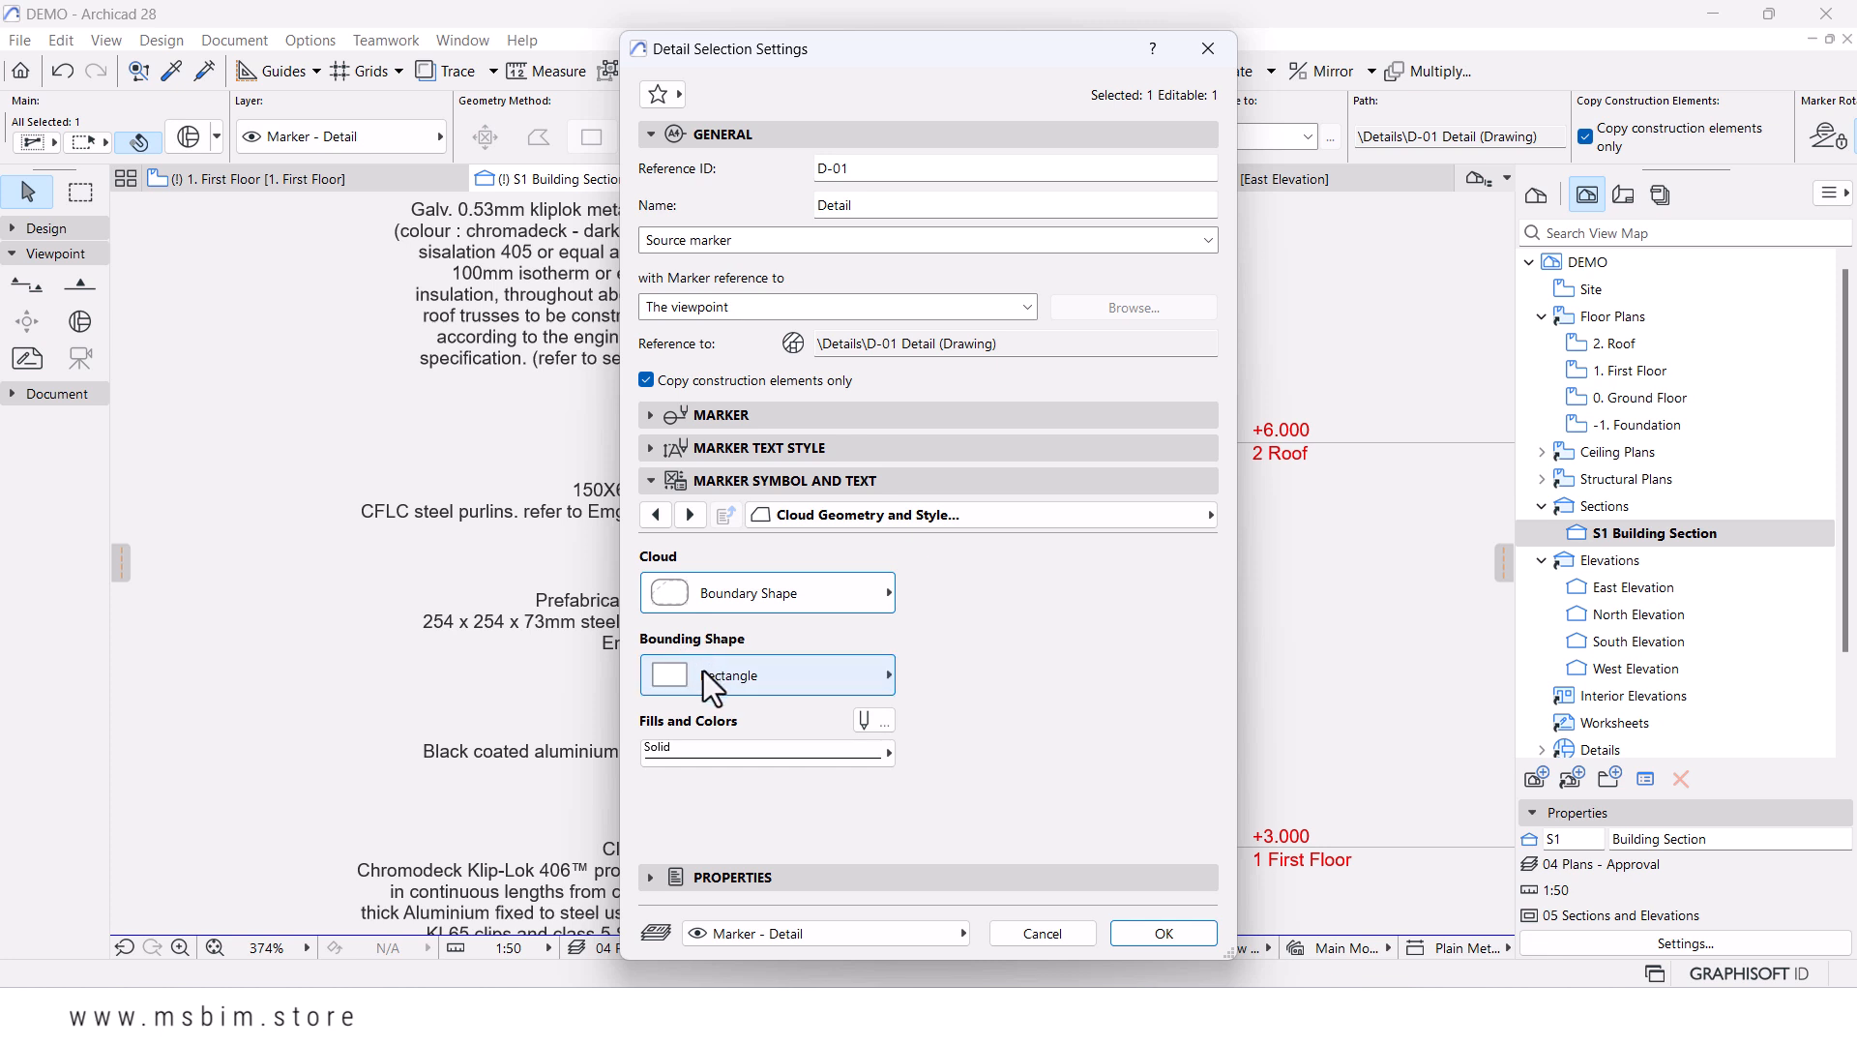
left_click(830, 675)
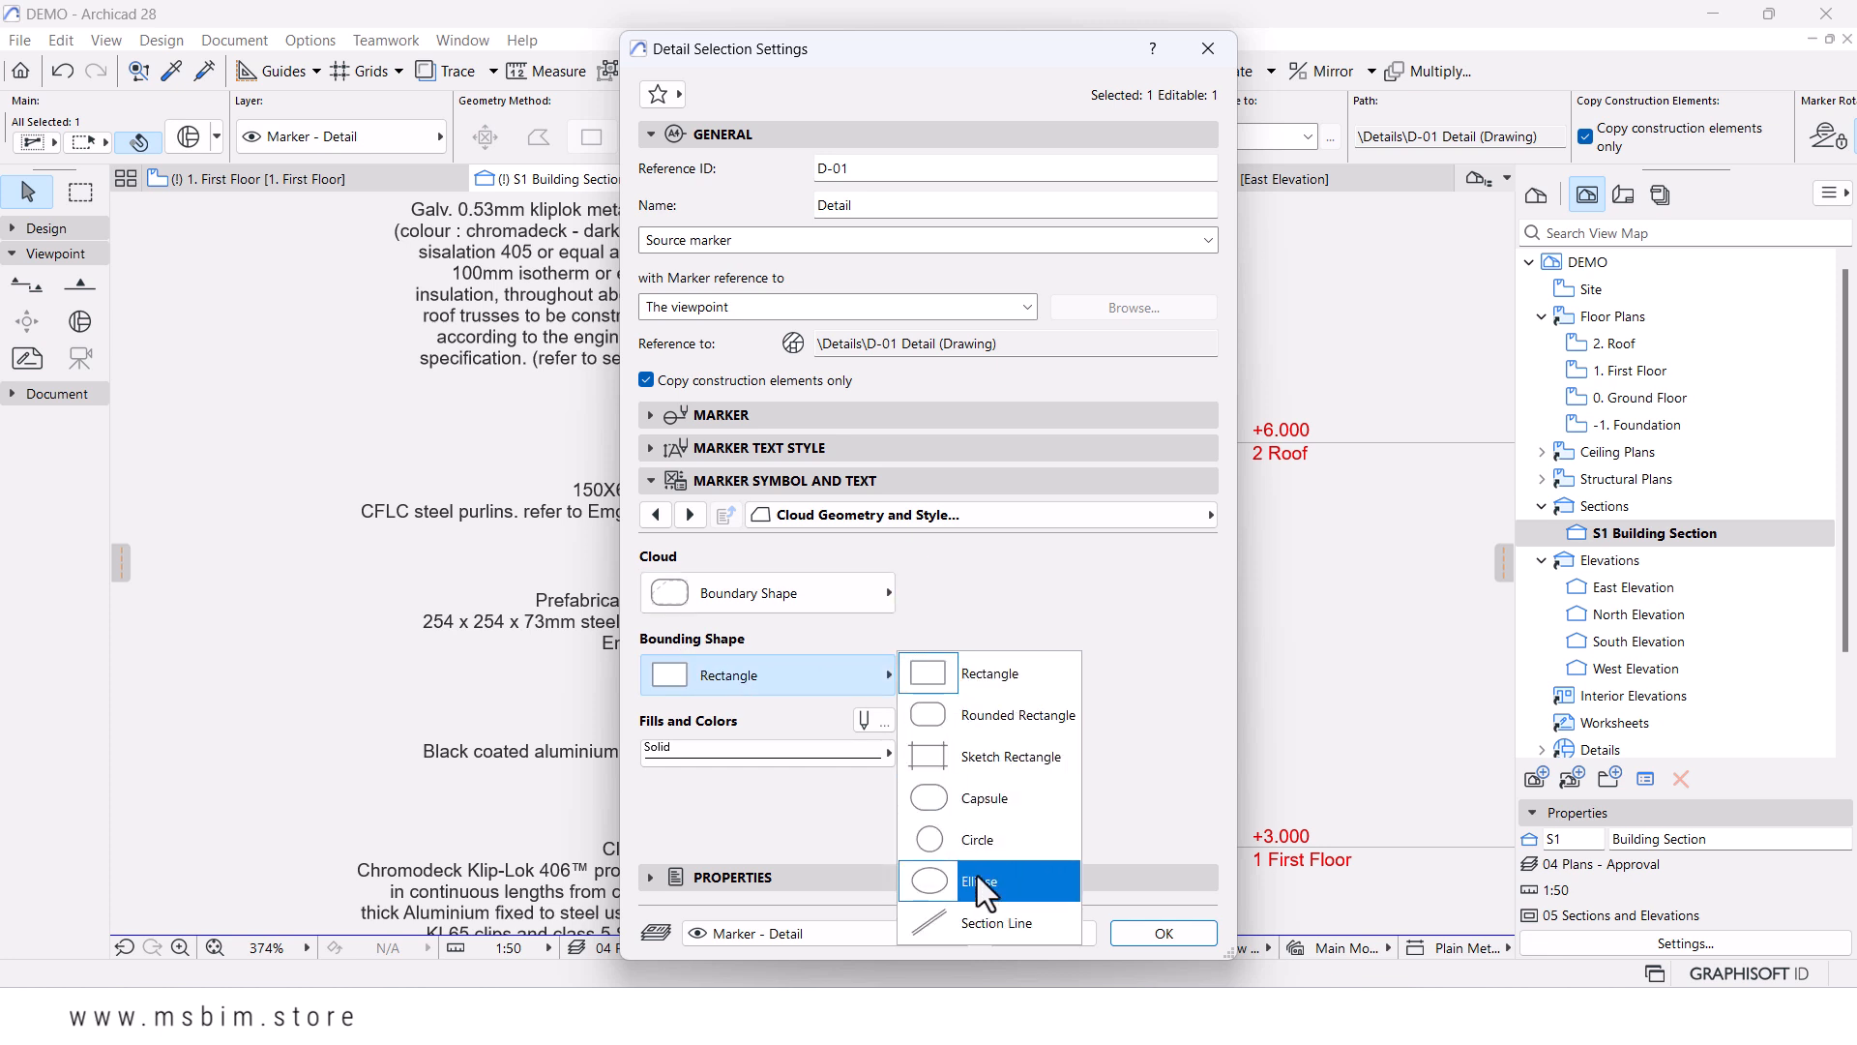
left_click(977, 842)
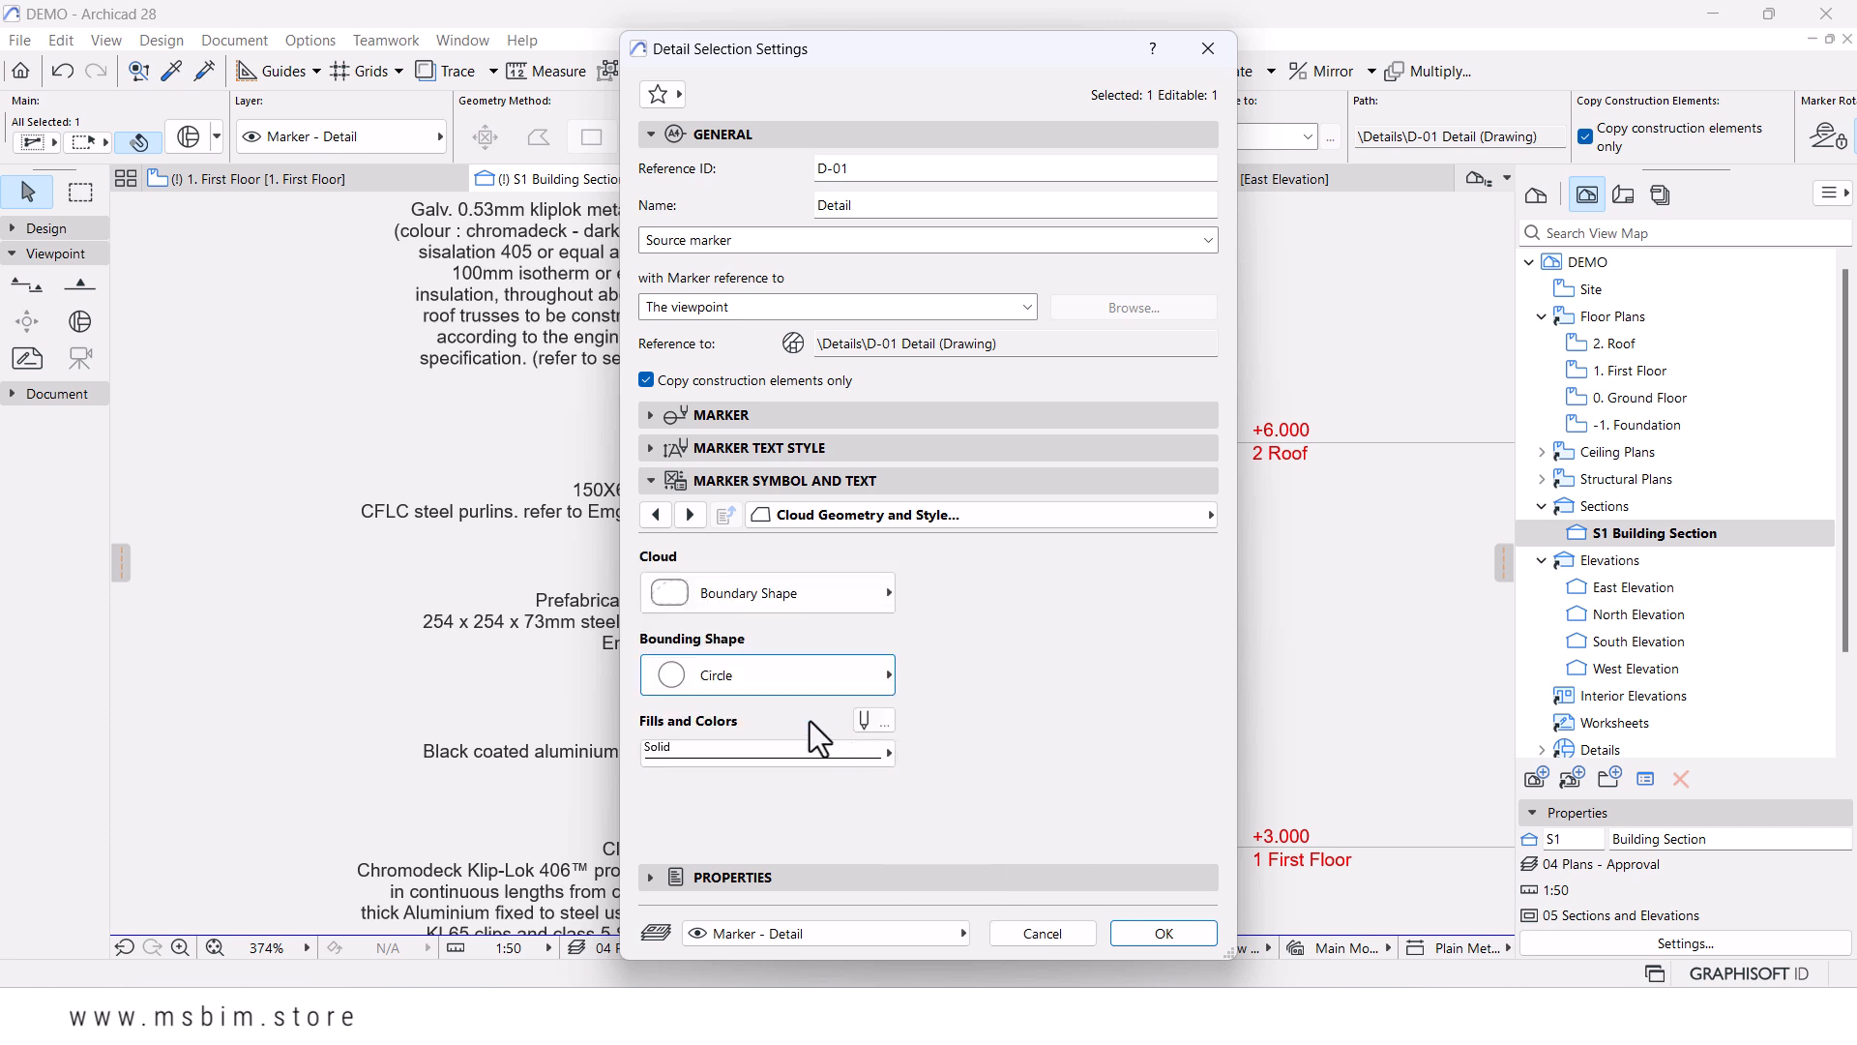
left_click(791, 584)
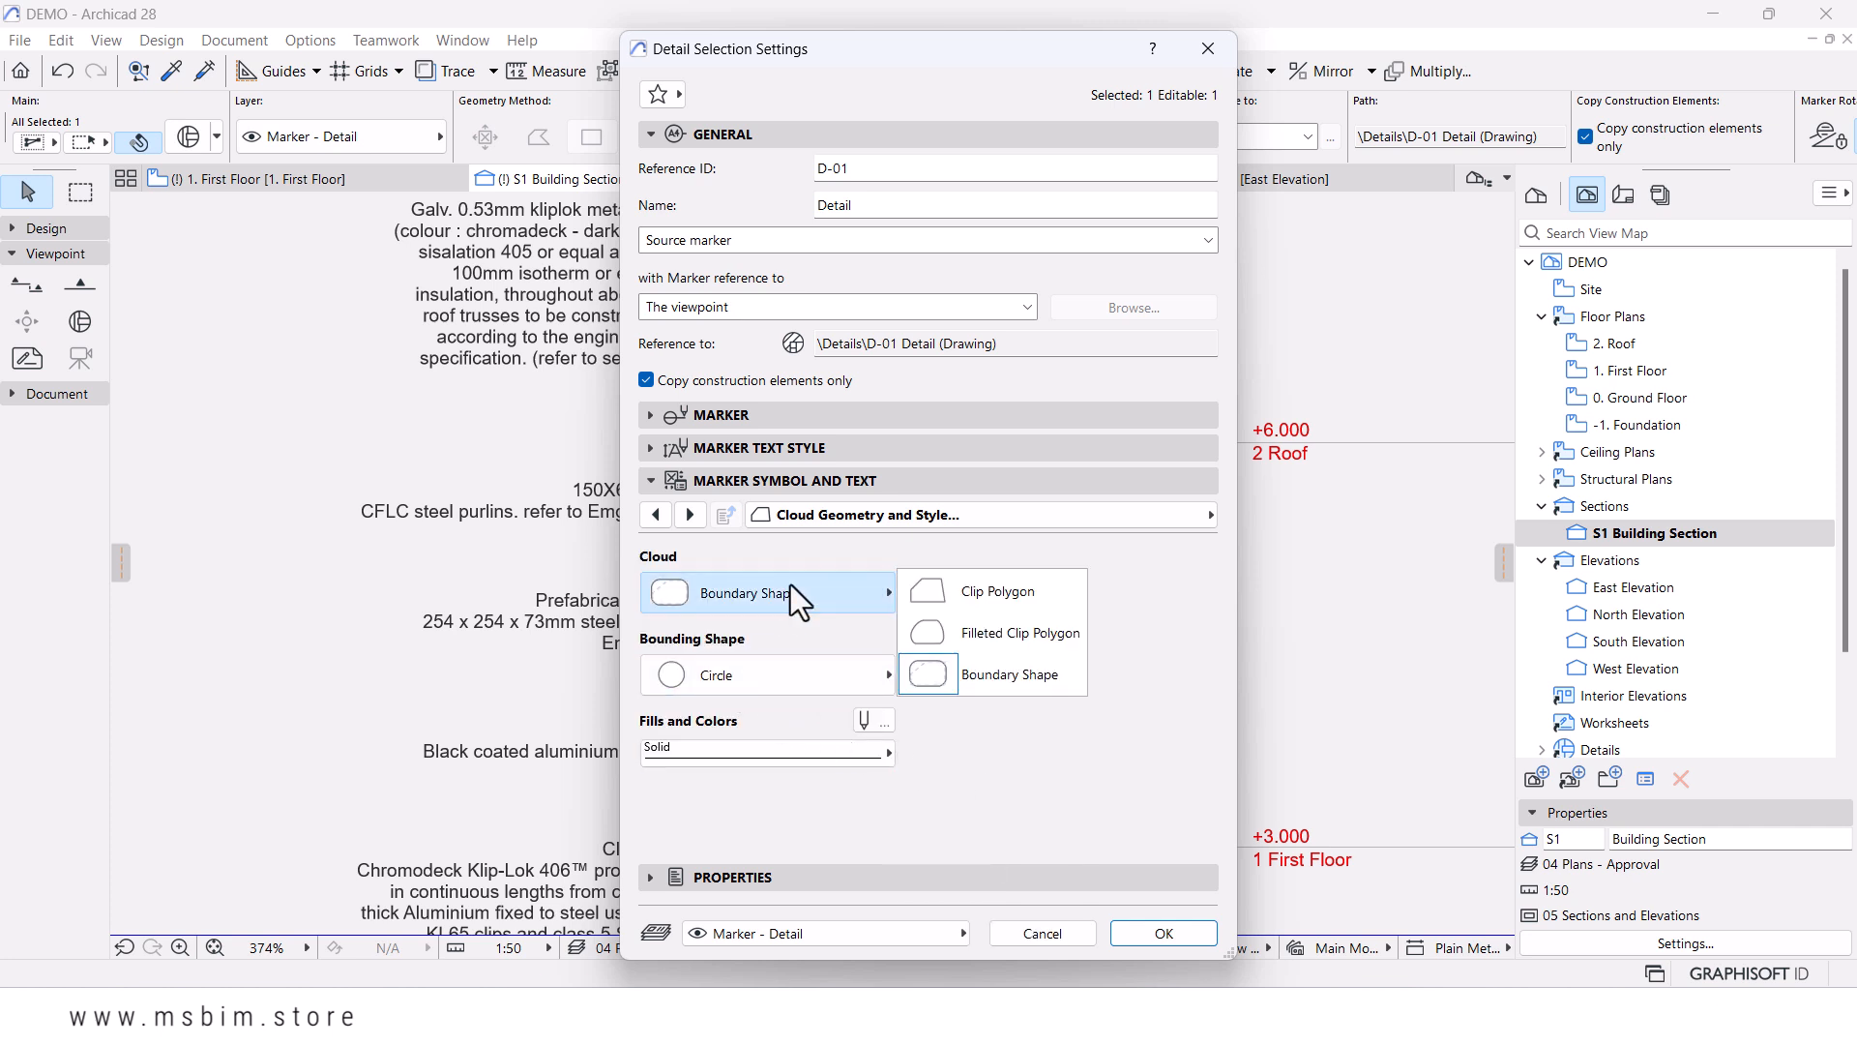
left_click(970, 756)
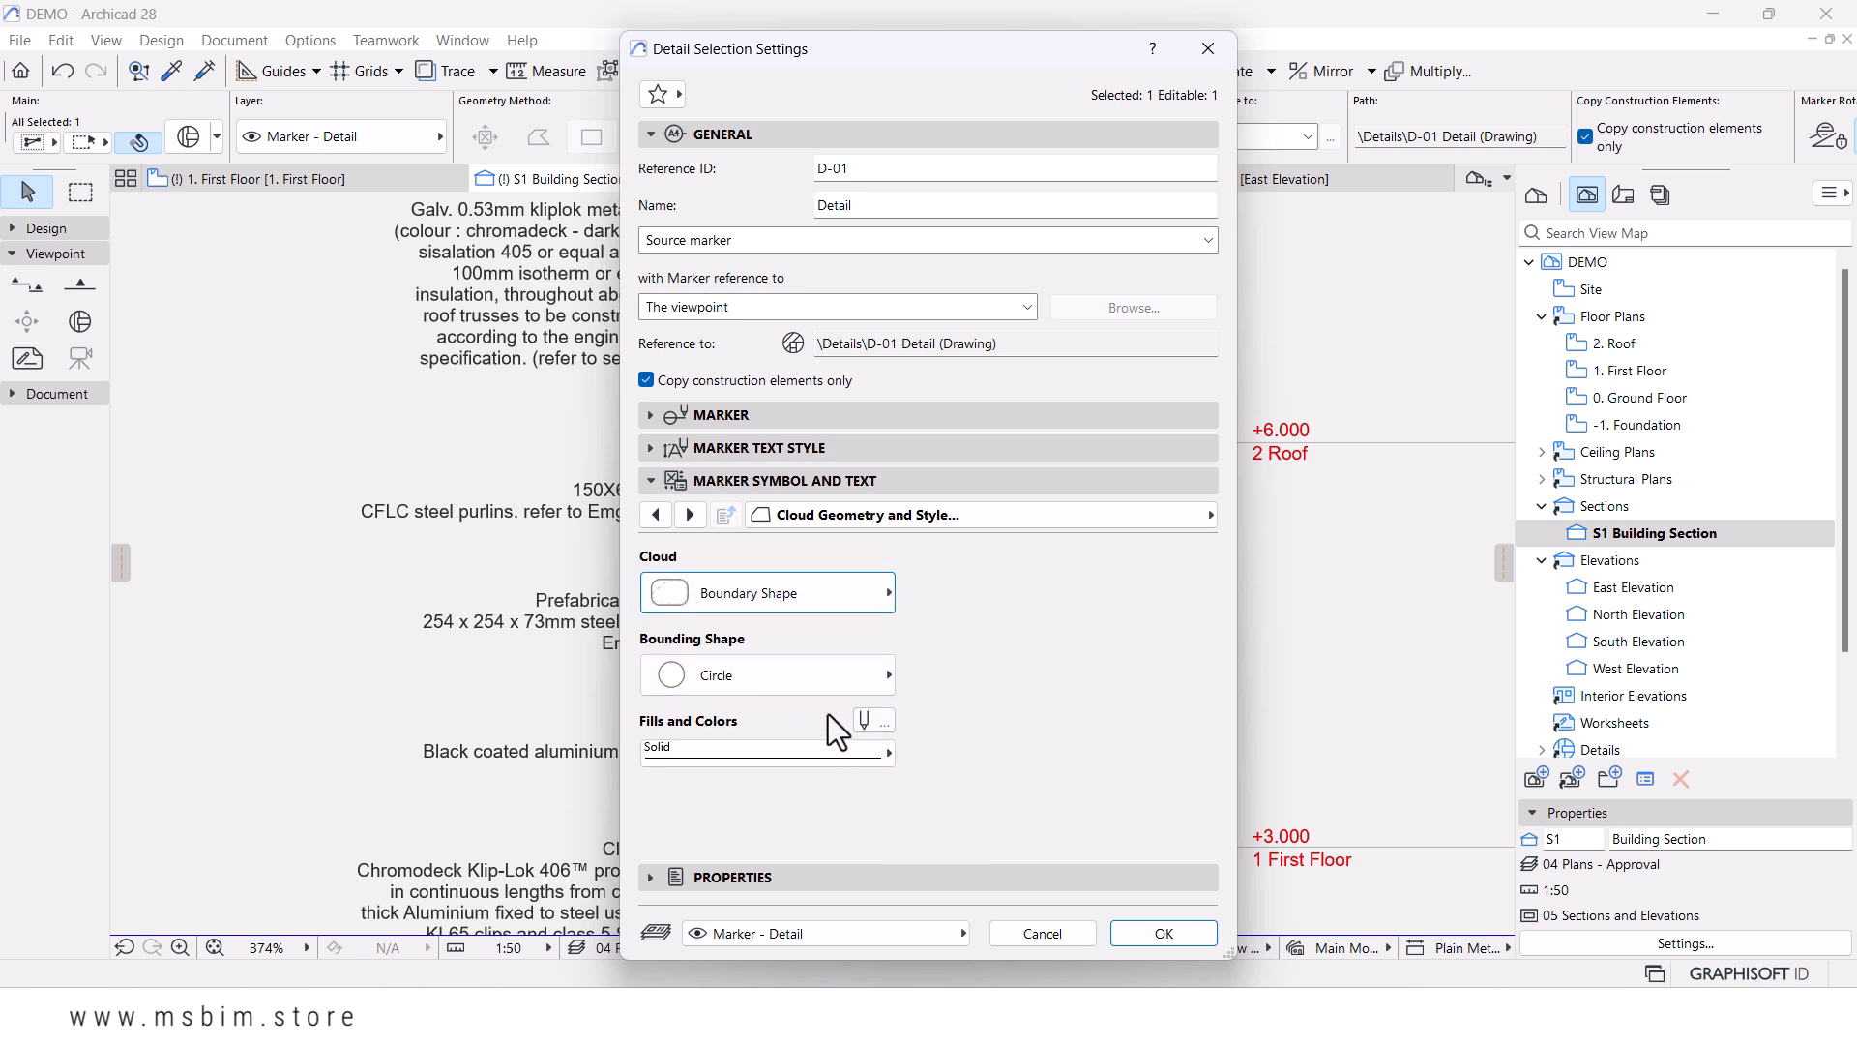
- Review the detail marker's 2D representation settings and apply the circular boundary to the detail
left_click(688, 519)
left_click(688, 524)
left_click(688, 523)
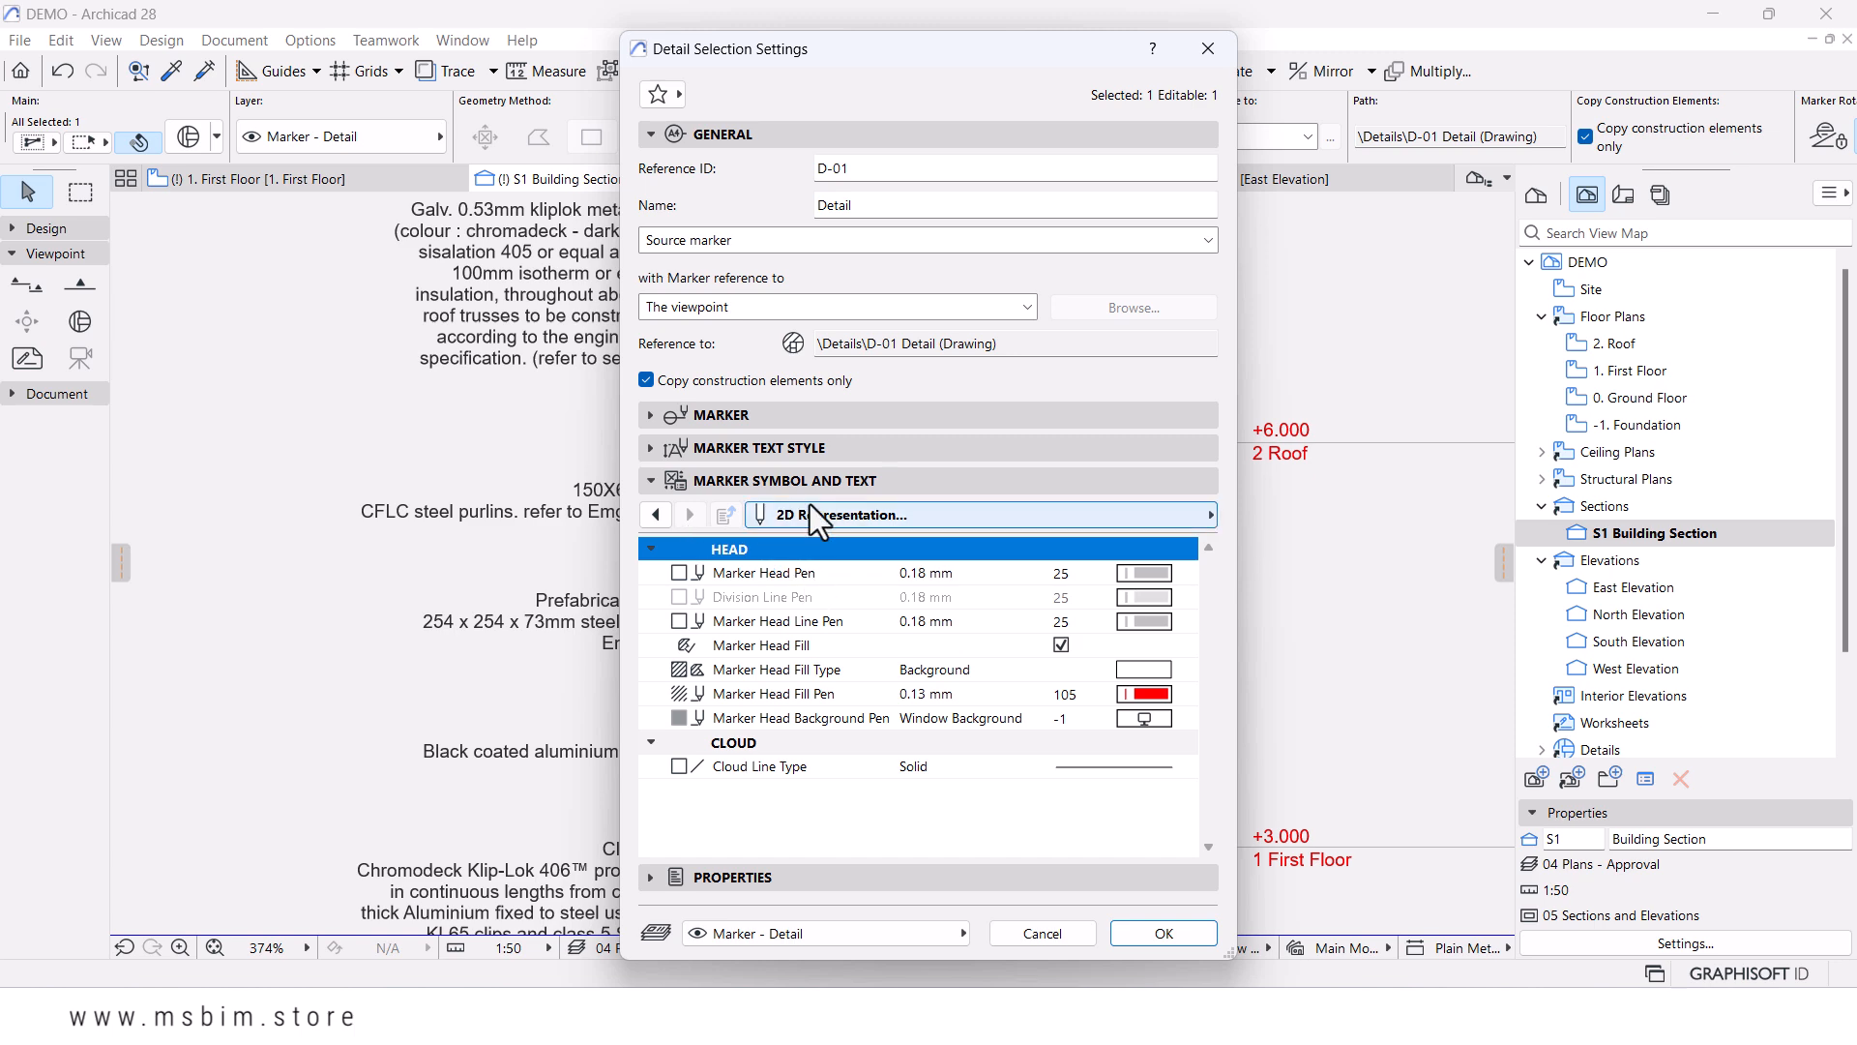
left_click(1161, 935)
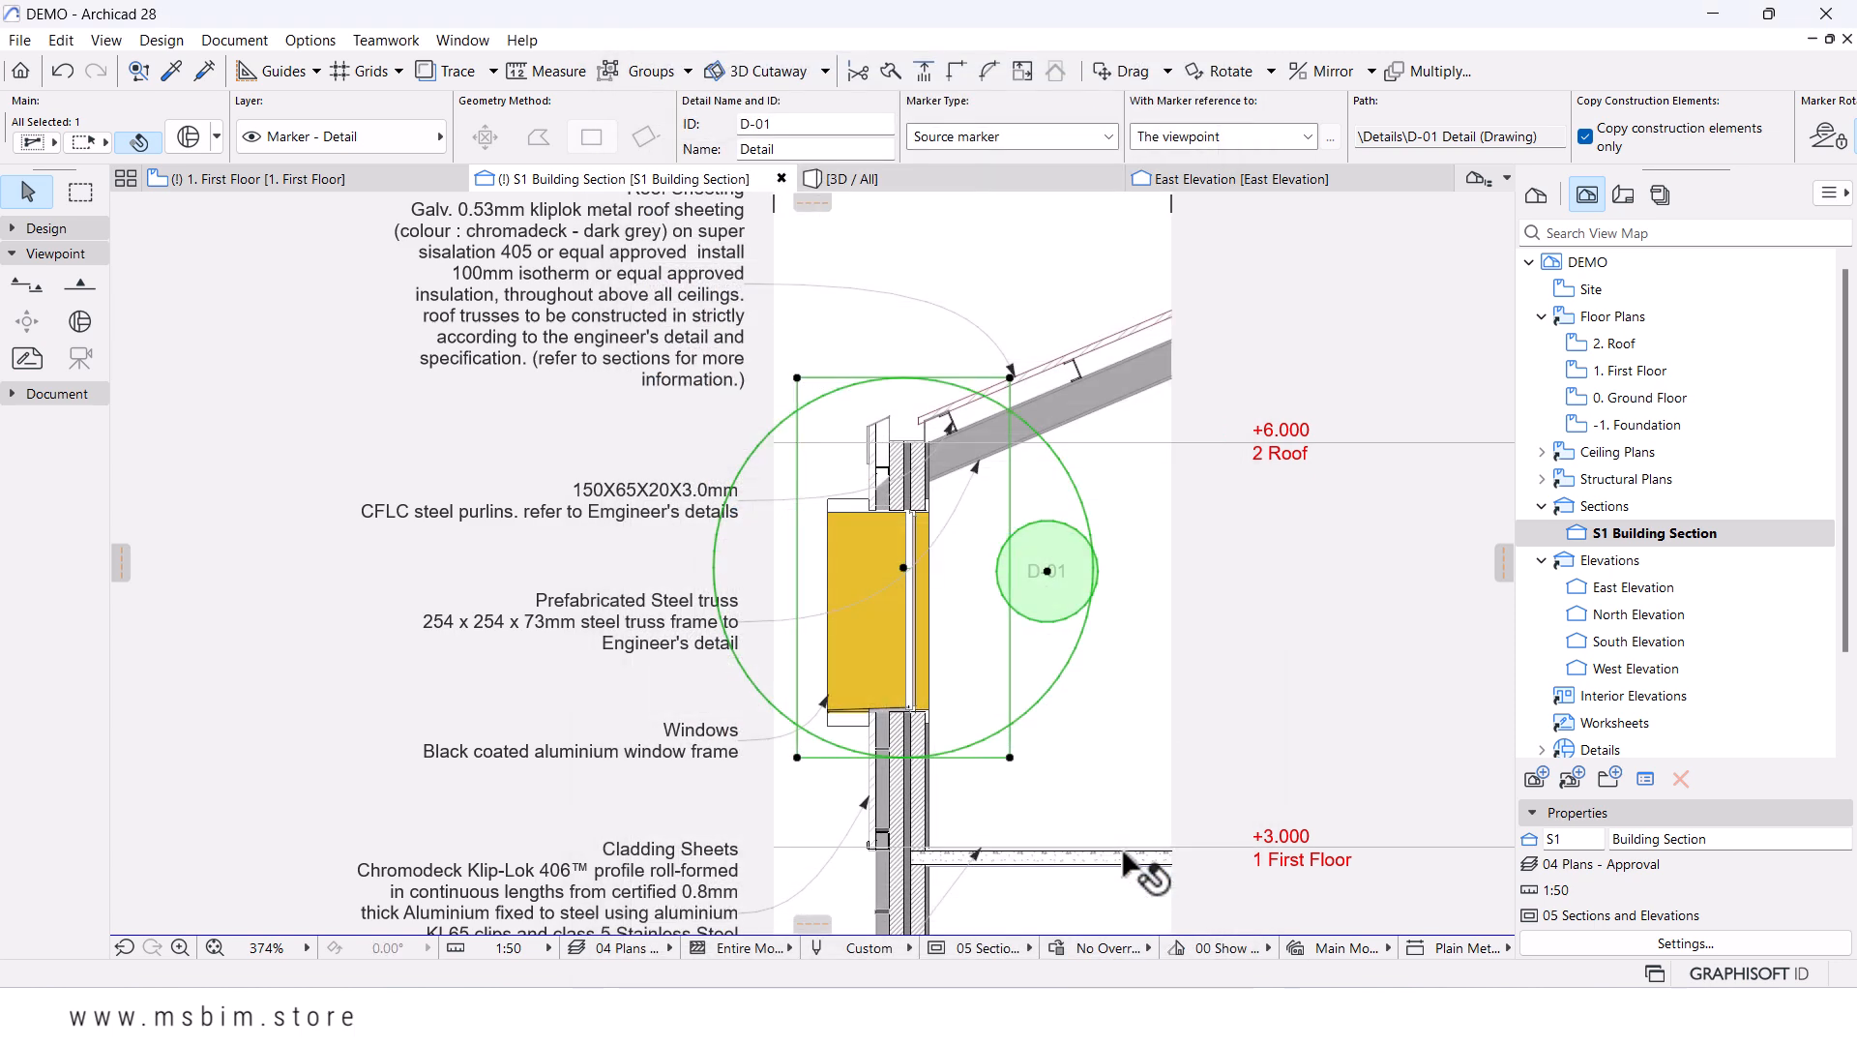
scroll(1079, 609, "up", 3)
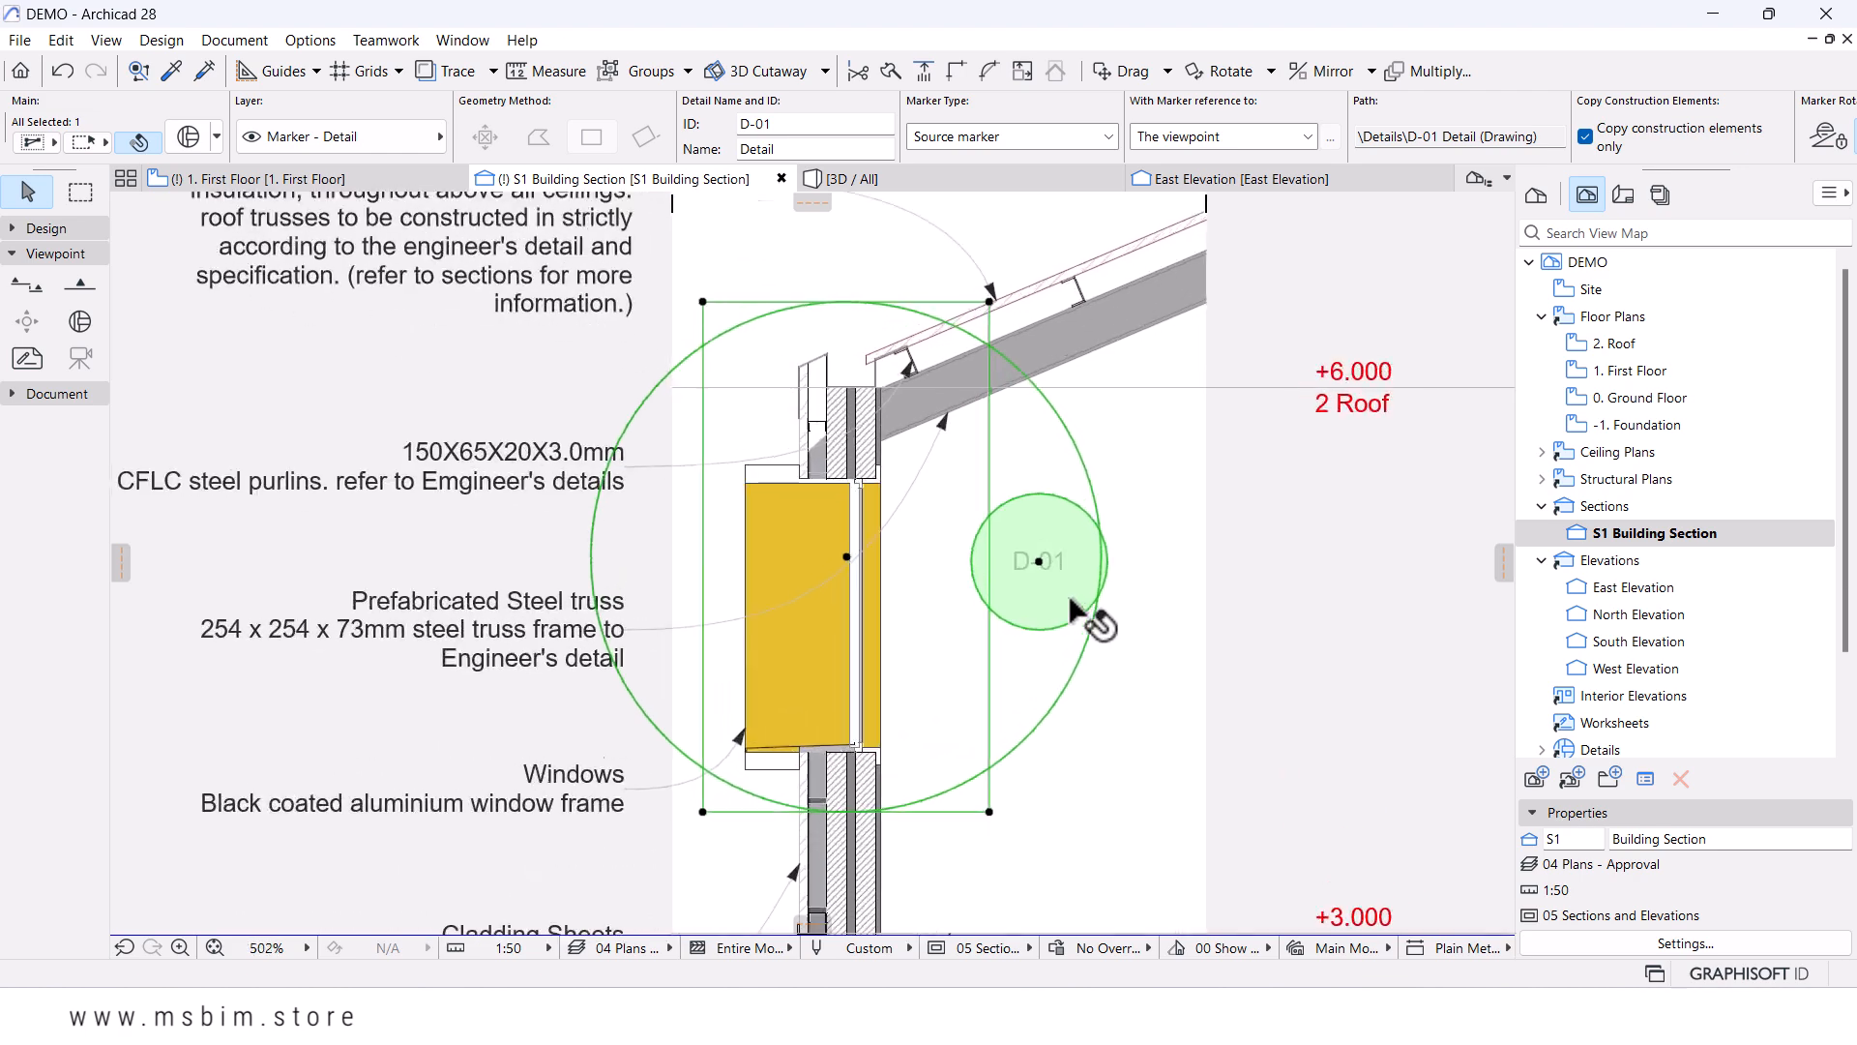
scroll(1072, 605, "down", 2)
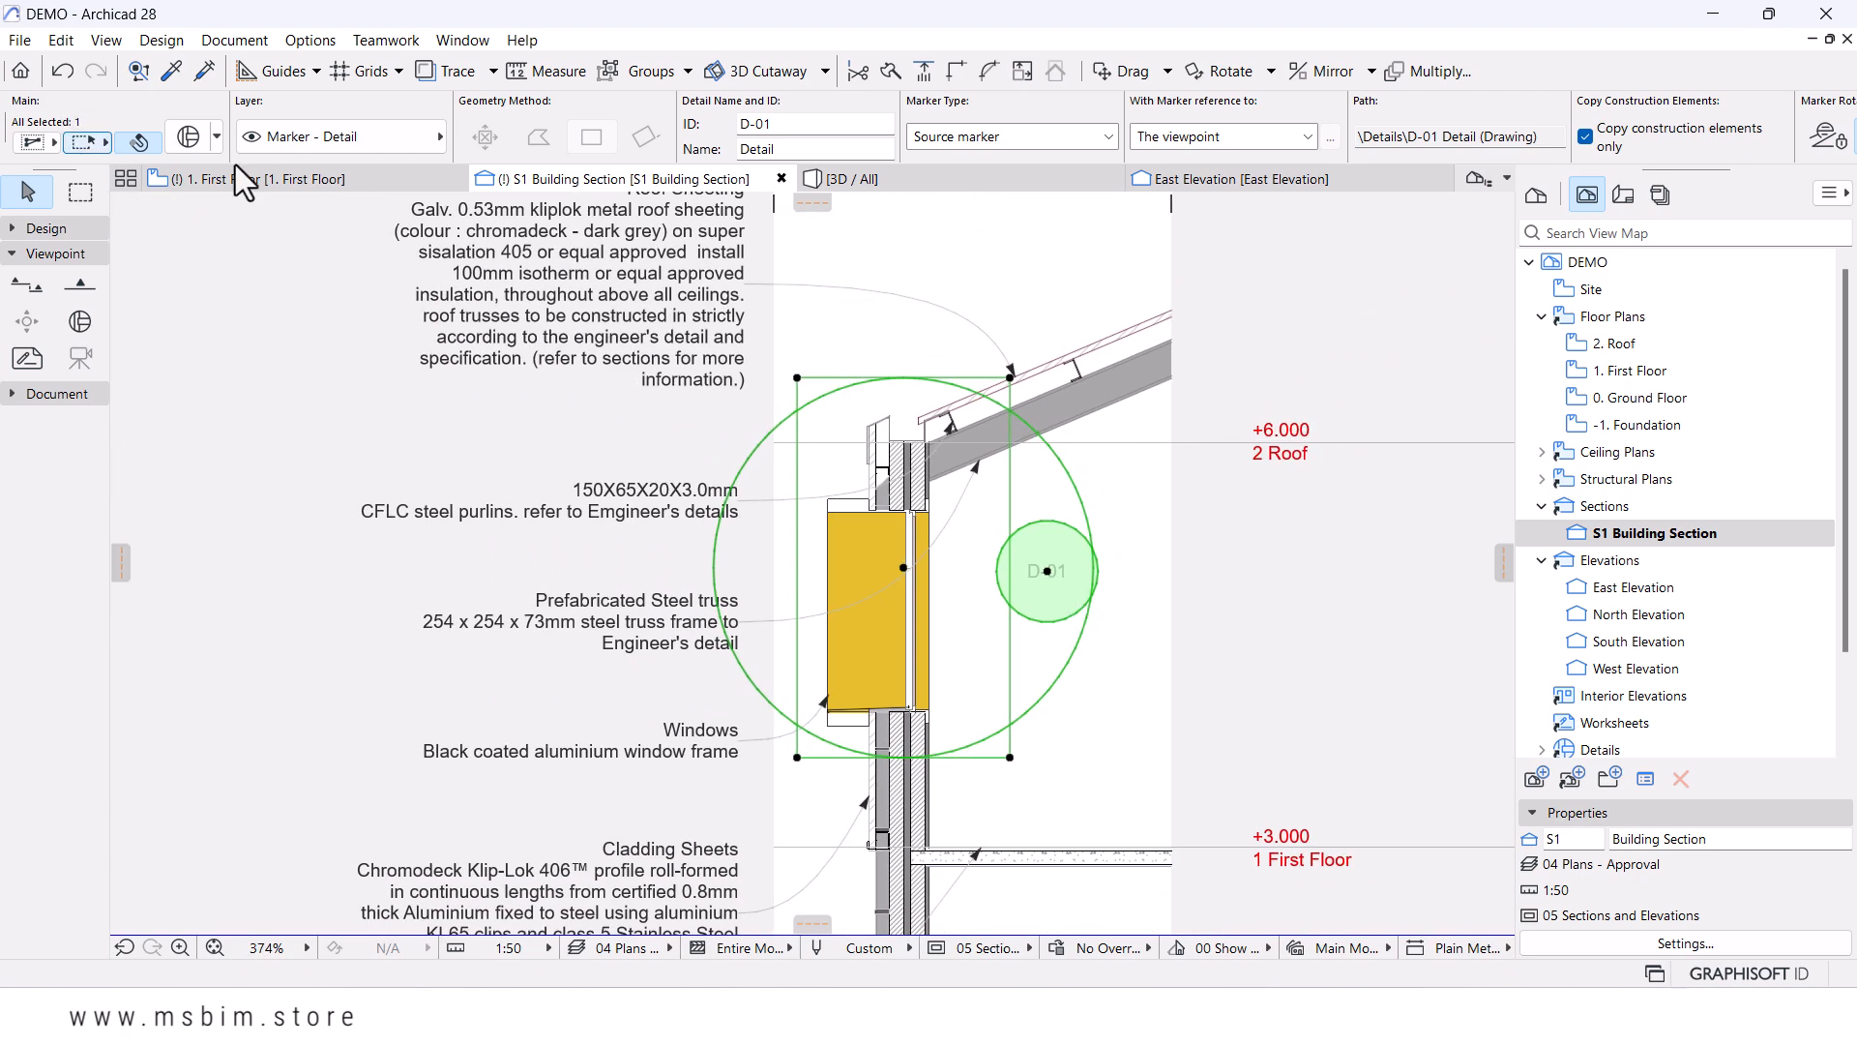
scroll(925, 391, "up", 4)
scroll(926, 391, "down", 4)
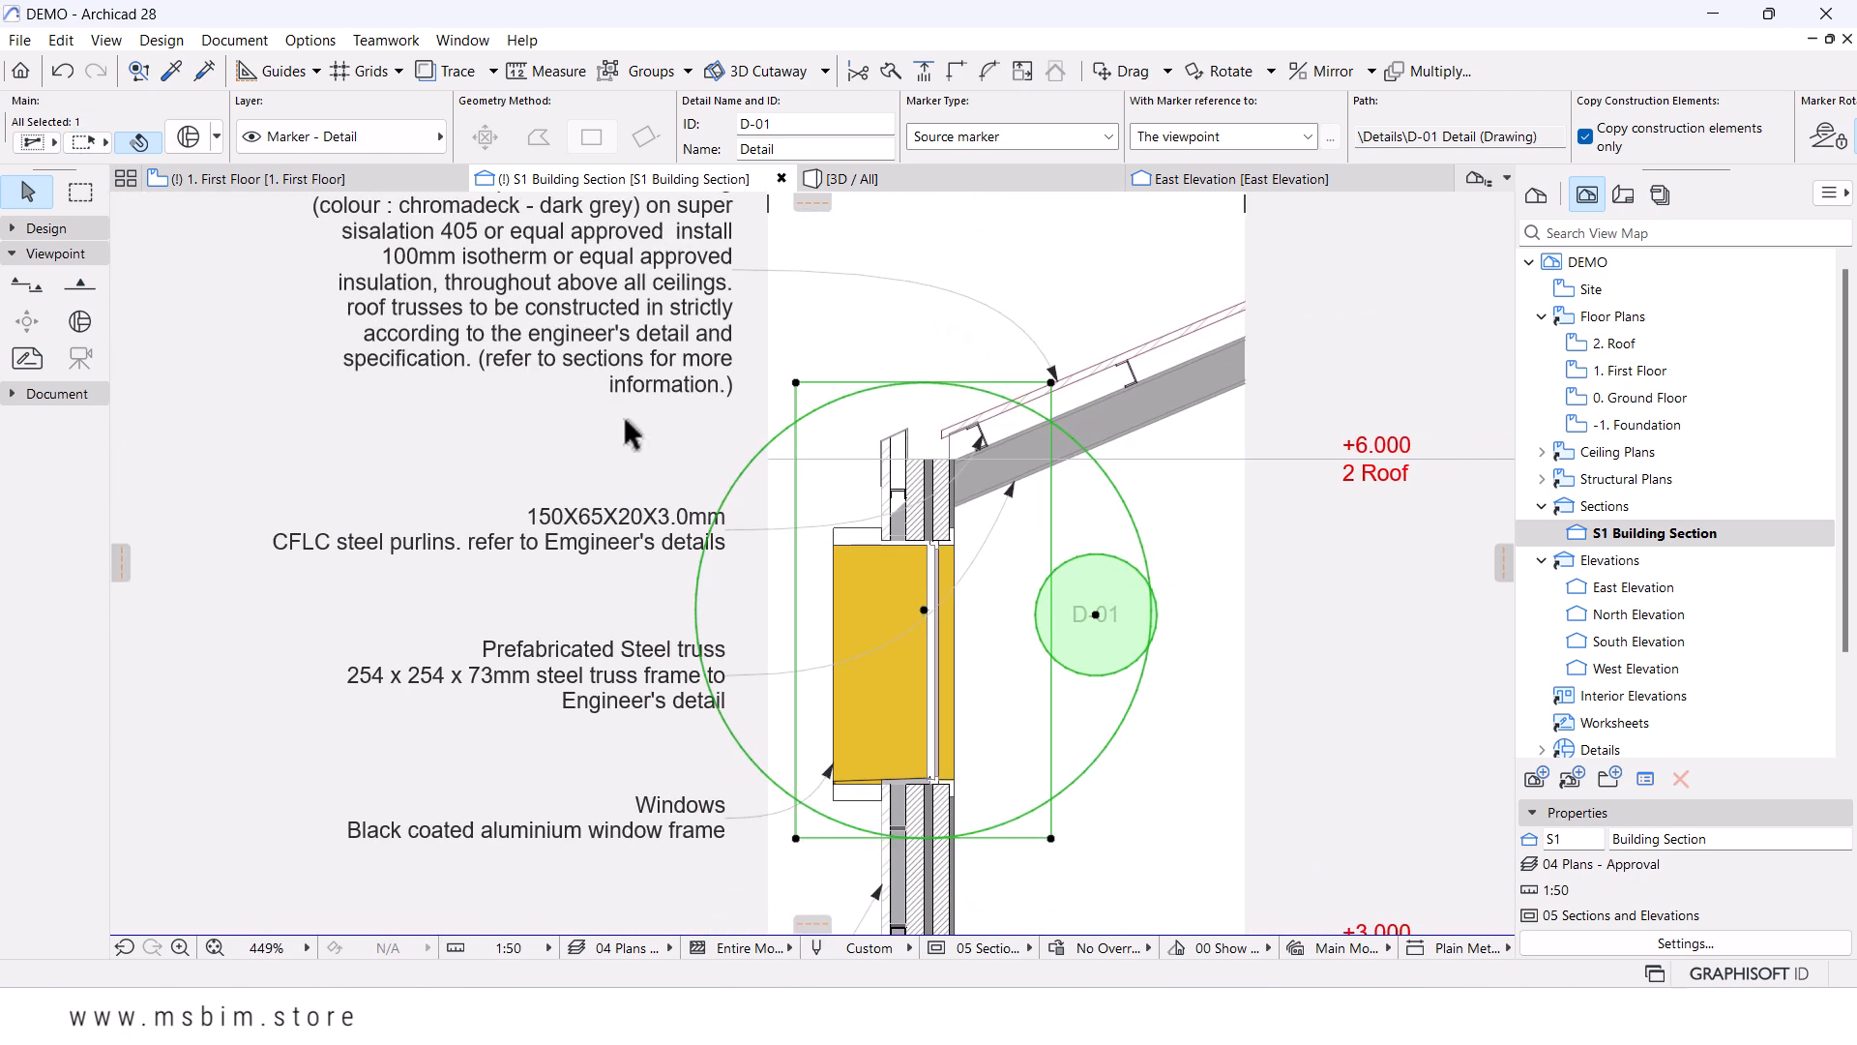
- Reopen the detail's selection settings and change the cloud's bounding shape to Rounded Rectangle
left_click(176, 145)
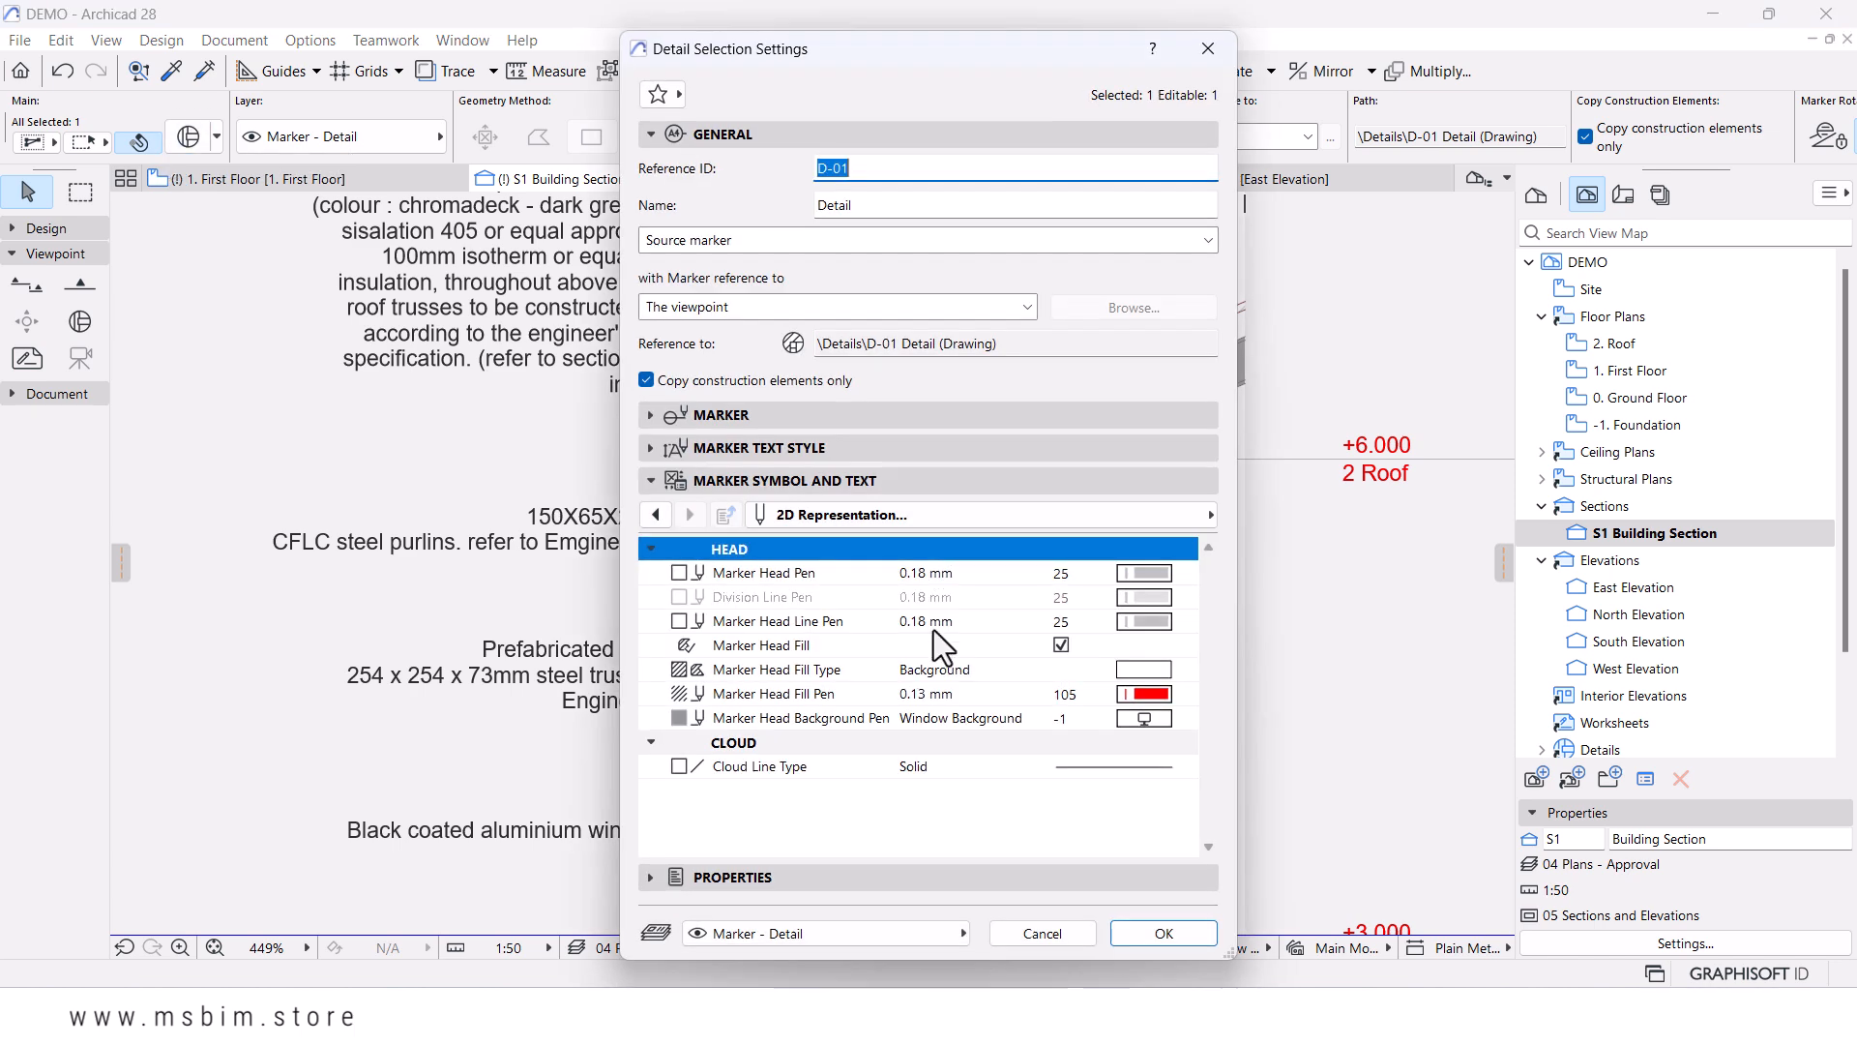
left_click(656, 514)
left_click(656, 514)
left_click(656, 515)
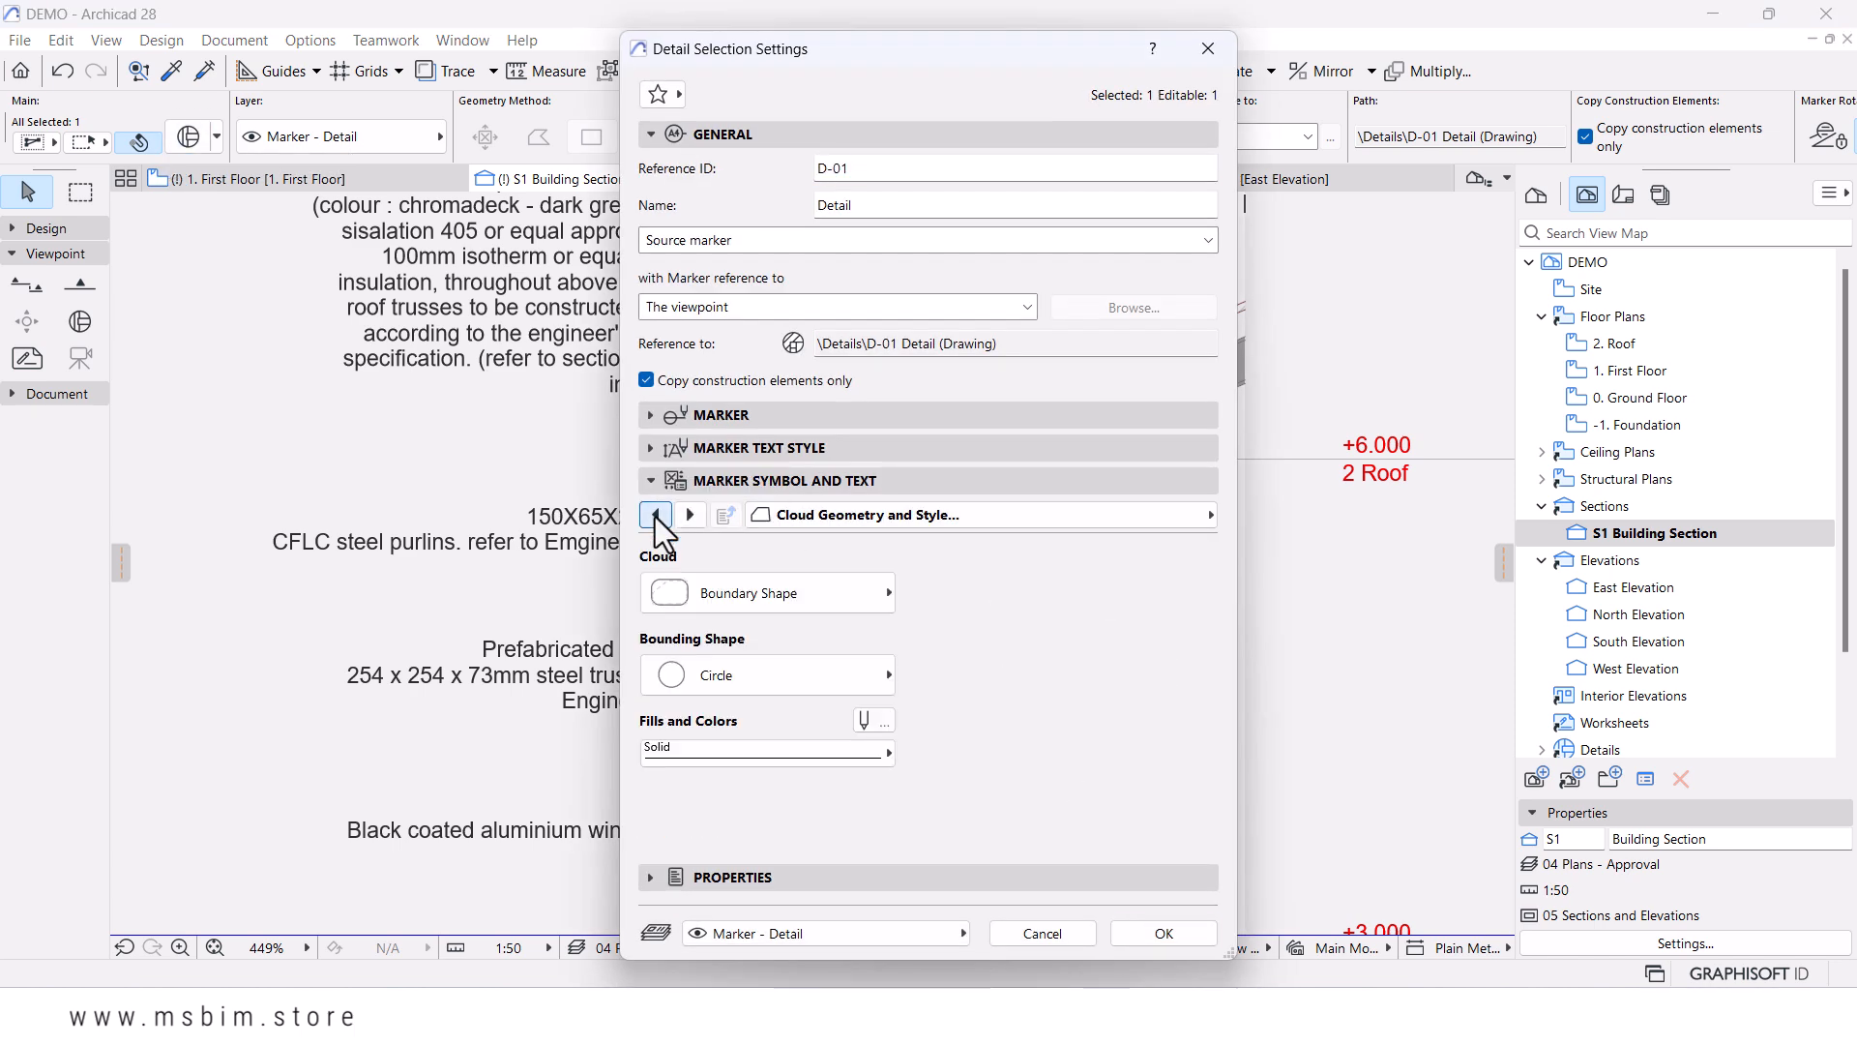
left_click(769, 686)
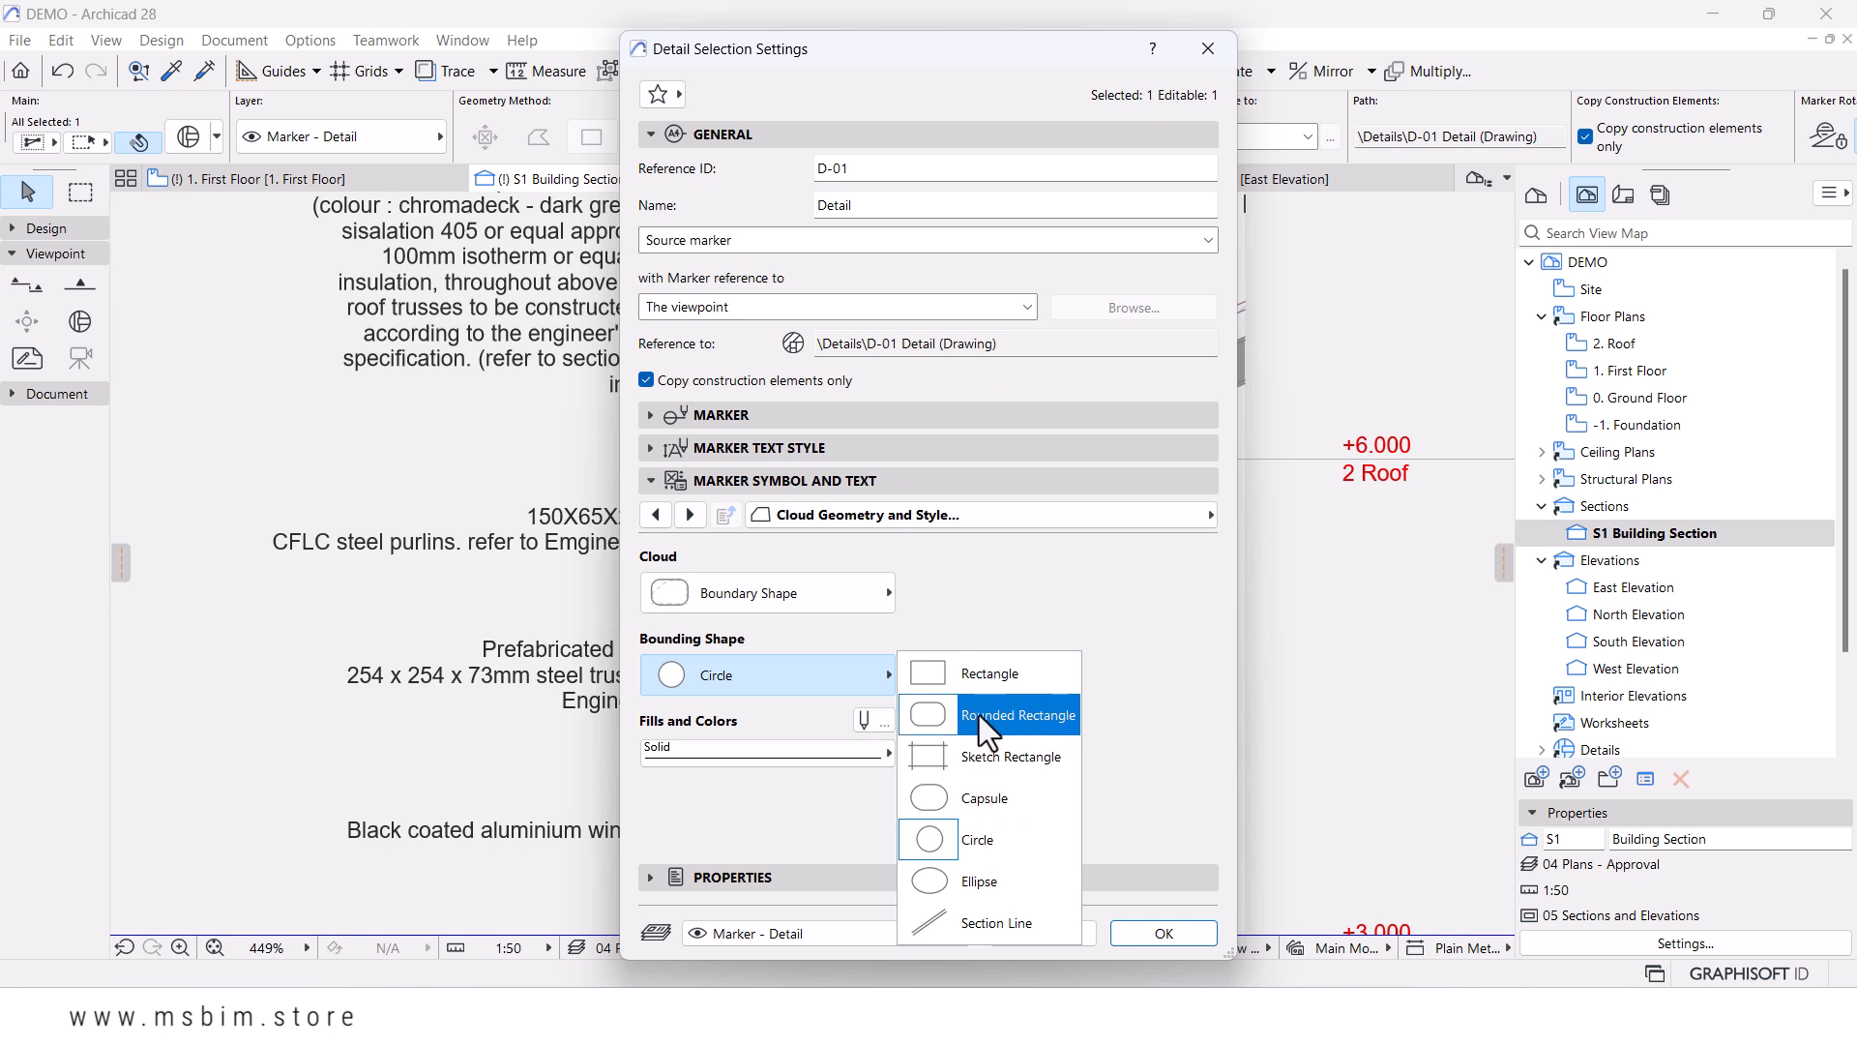
left_click(979, 718)
left_click(833, 602)
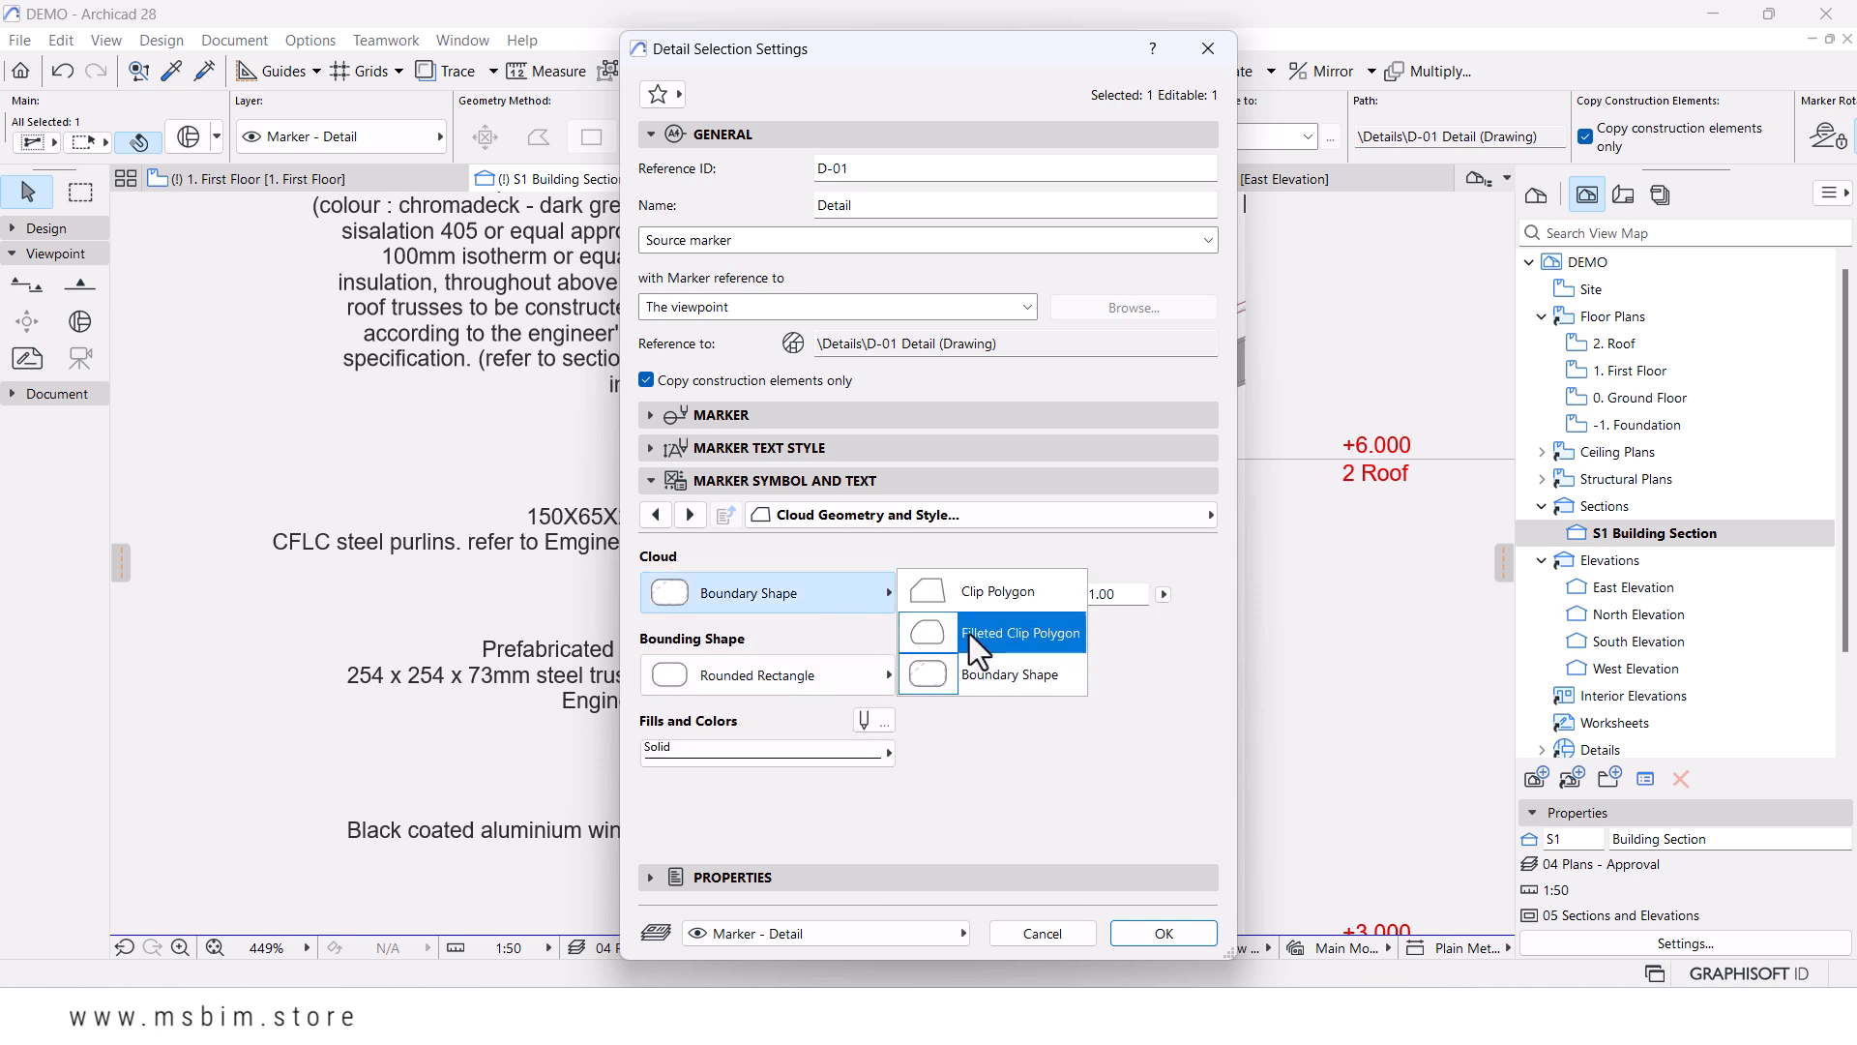
left_click(969, 762)
- Set the boundary's fillet radius to 200 and its line type to Dashed, and apply the settings to the detail
left_click(1129, 594)
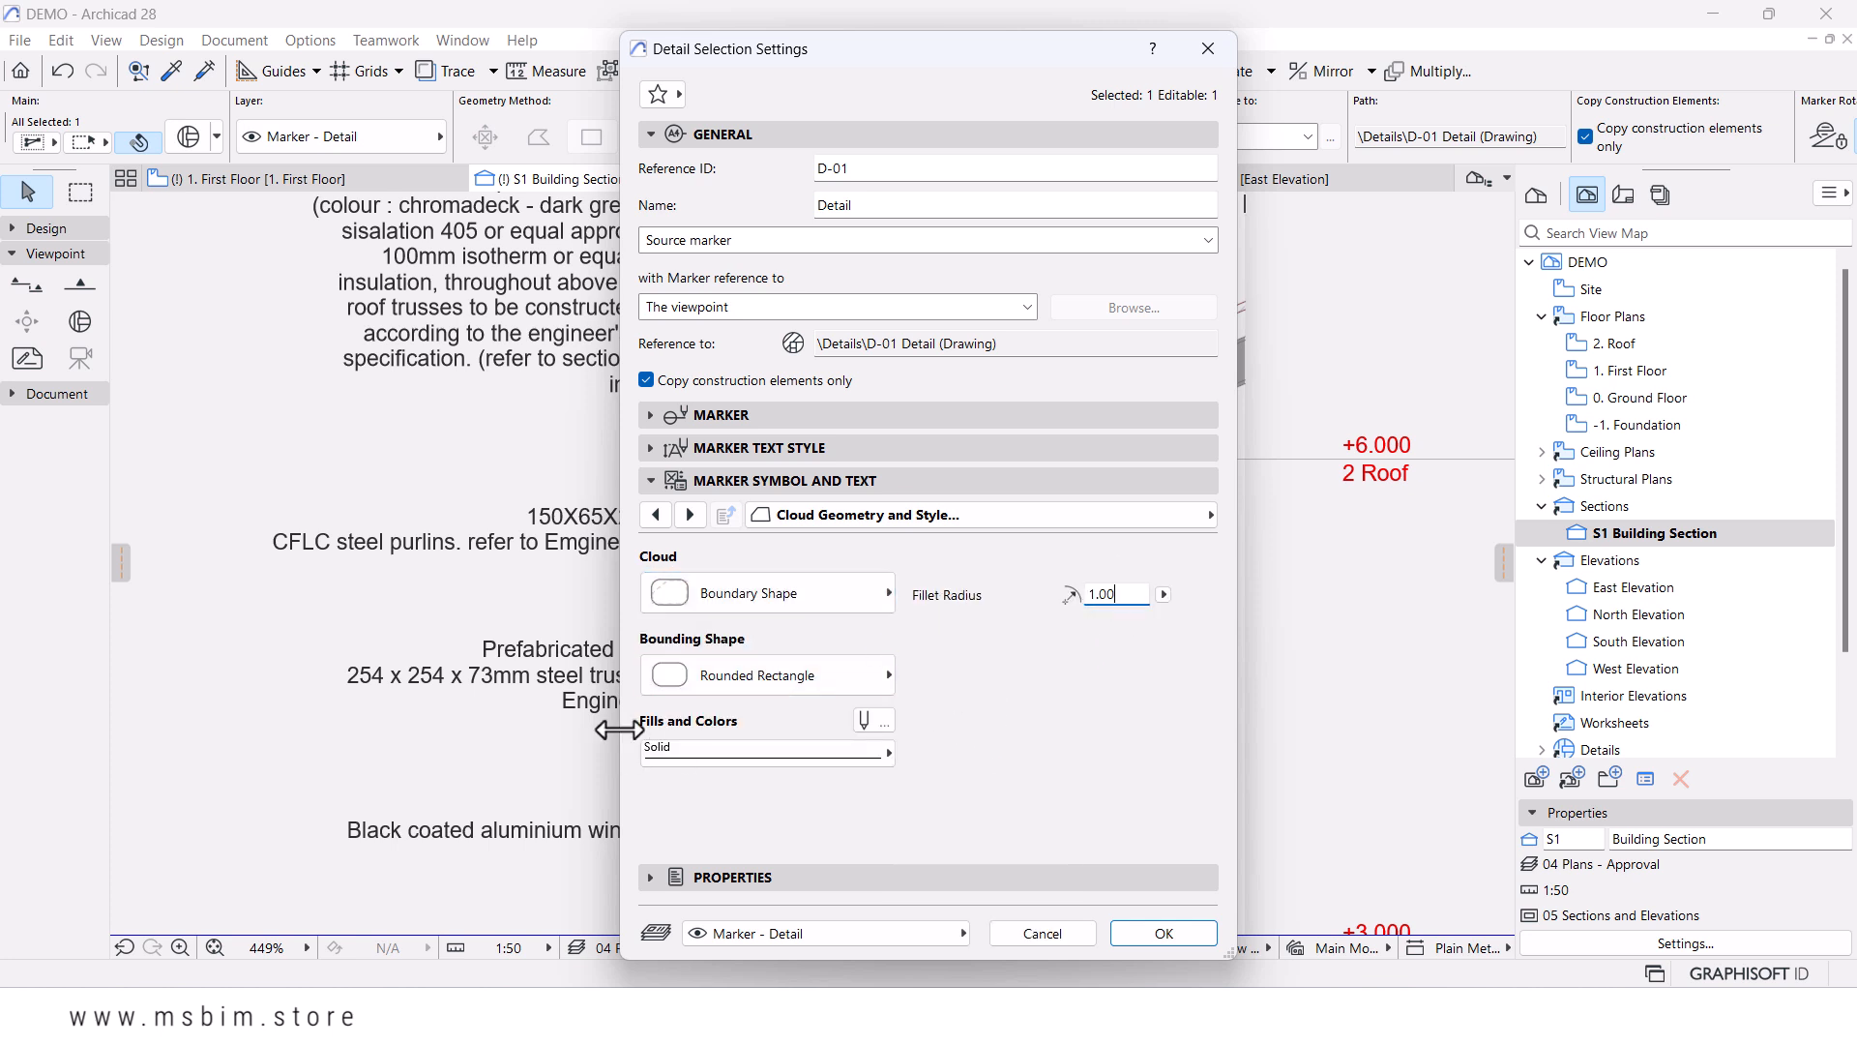
left_click_drag(1118, 594, 1100, 594)
type("200")
left_click(754, 747)
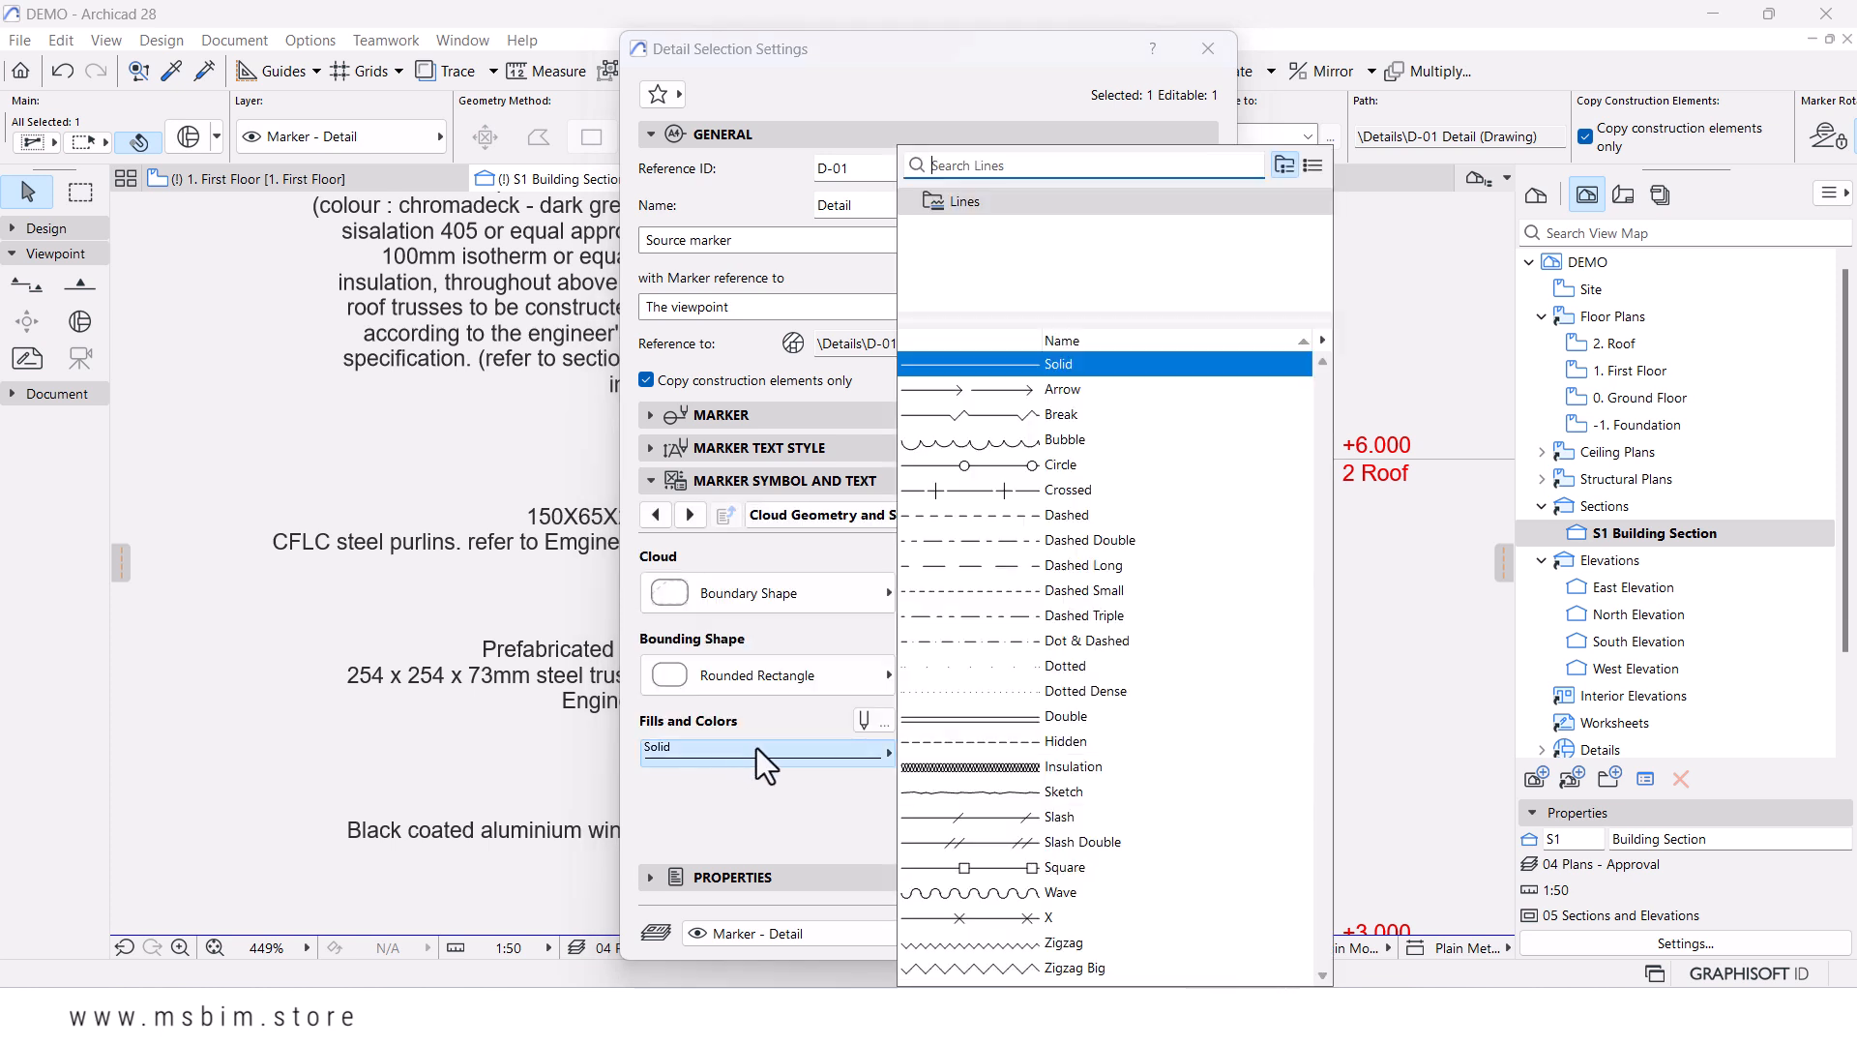
left_click(1025, 525)
left_click(1168, 931)
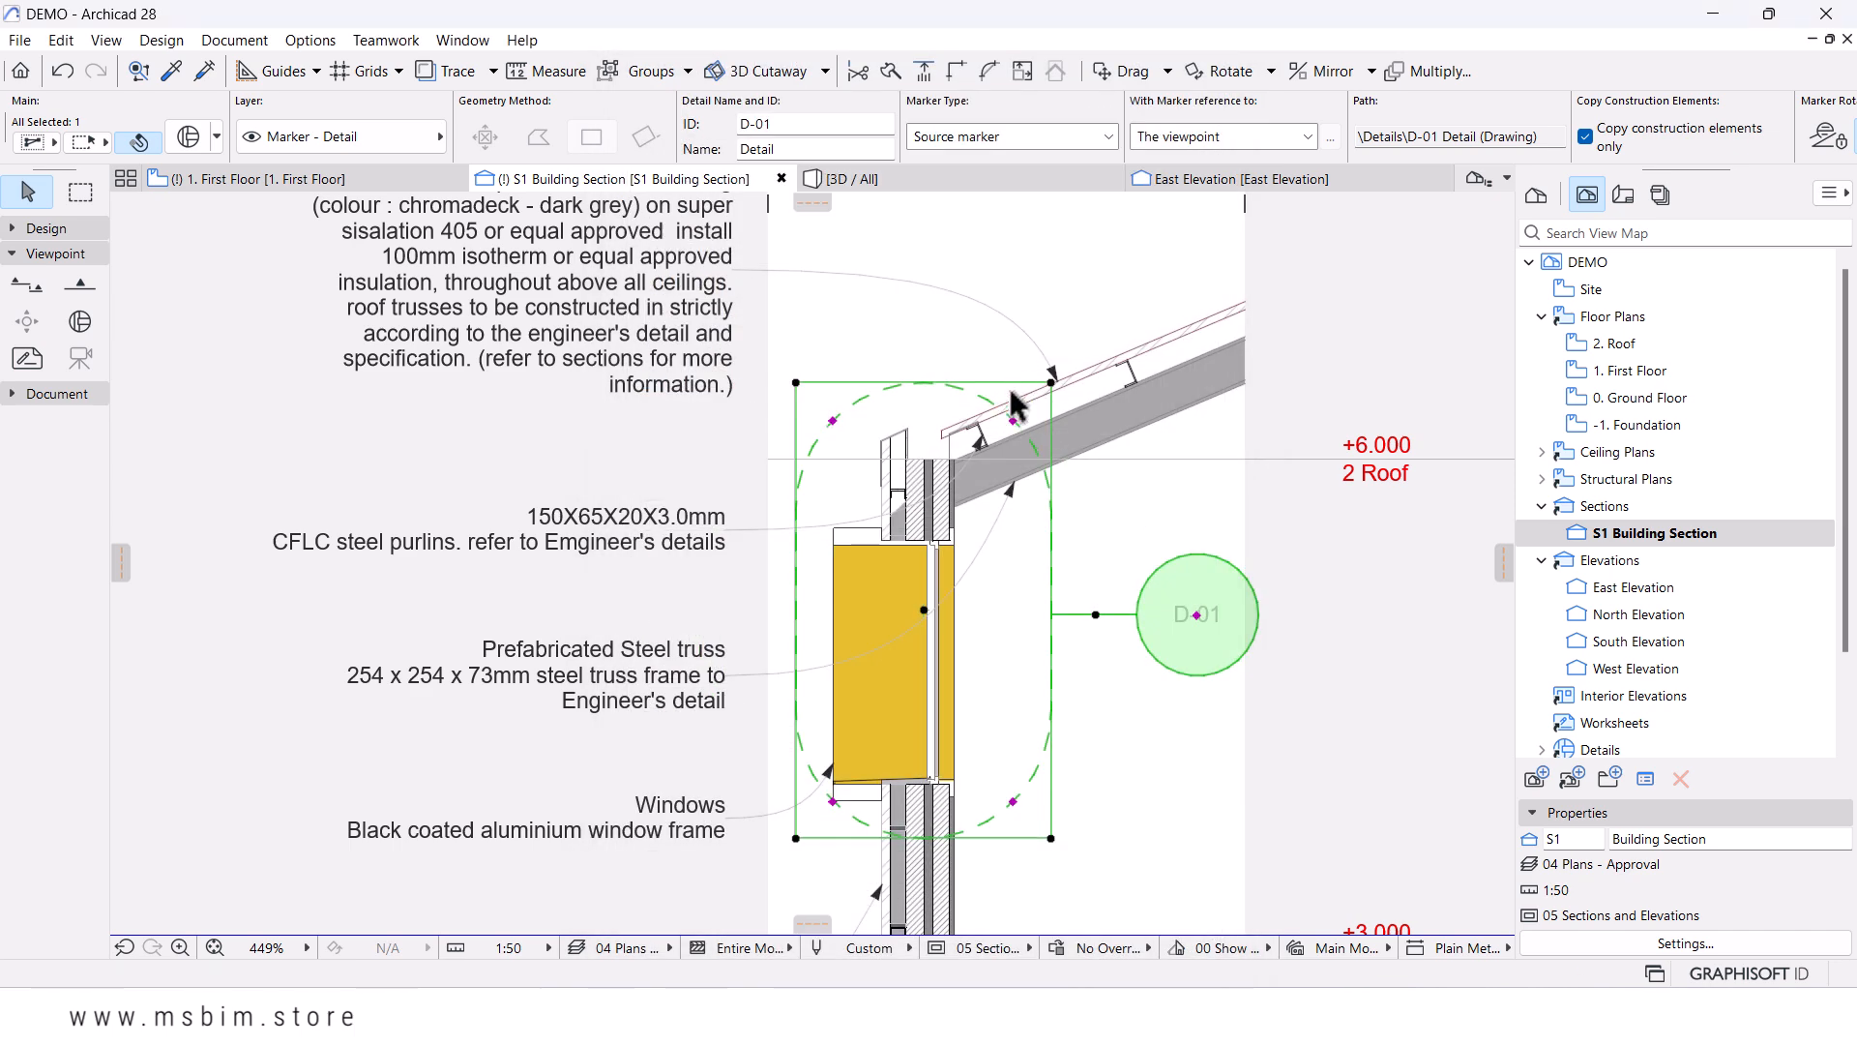
- Reduce the detail boundary's fillet radius graphically at its corner near the roof to about 6.8 mm and deselect the detail
scroll(1012, 404, "up", 3)
scroll(1013, 401, "up", 1)
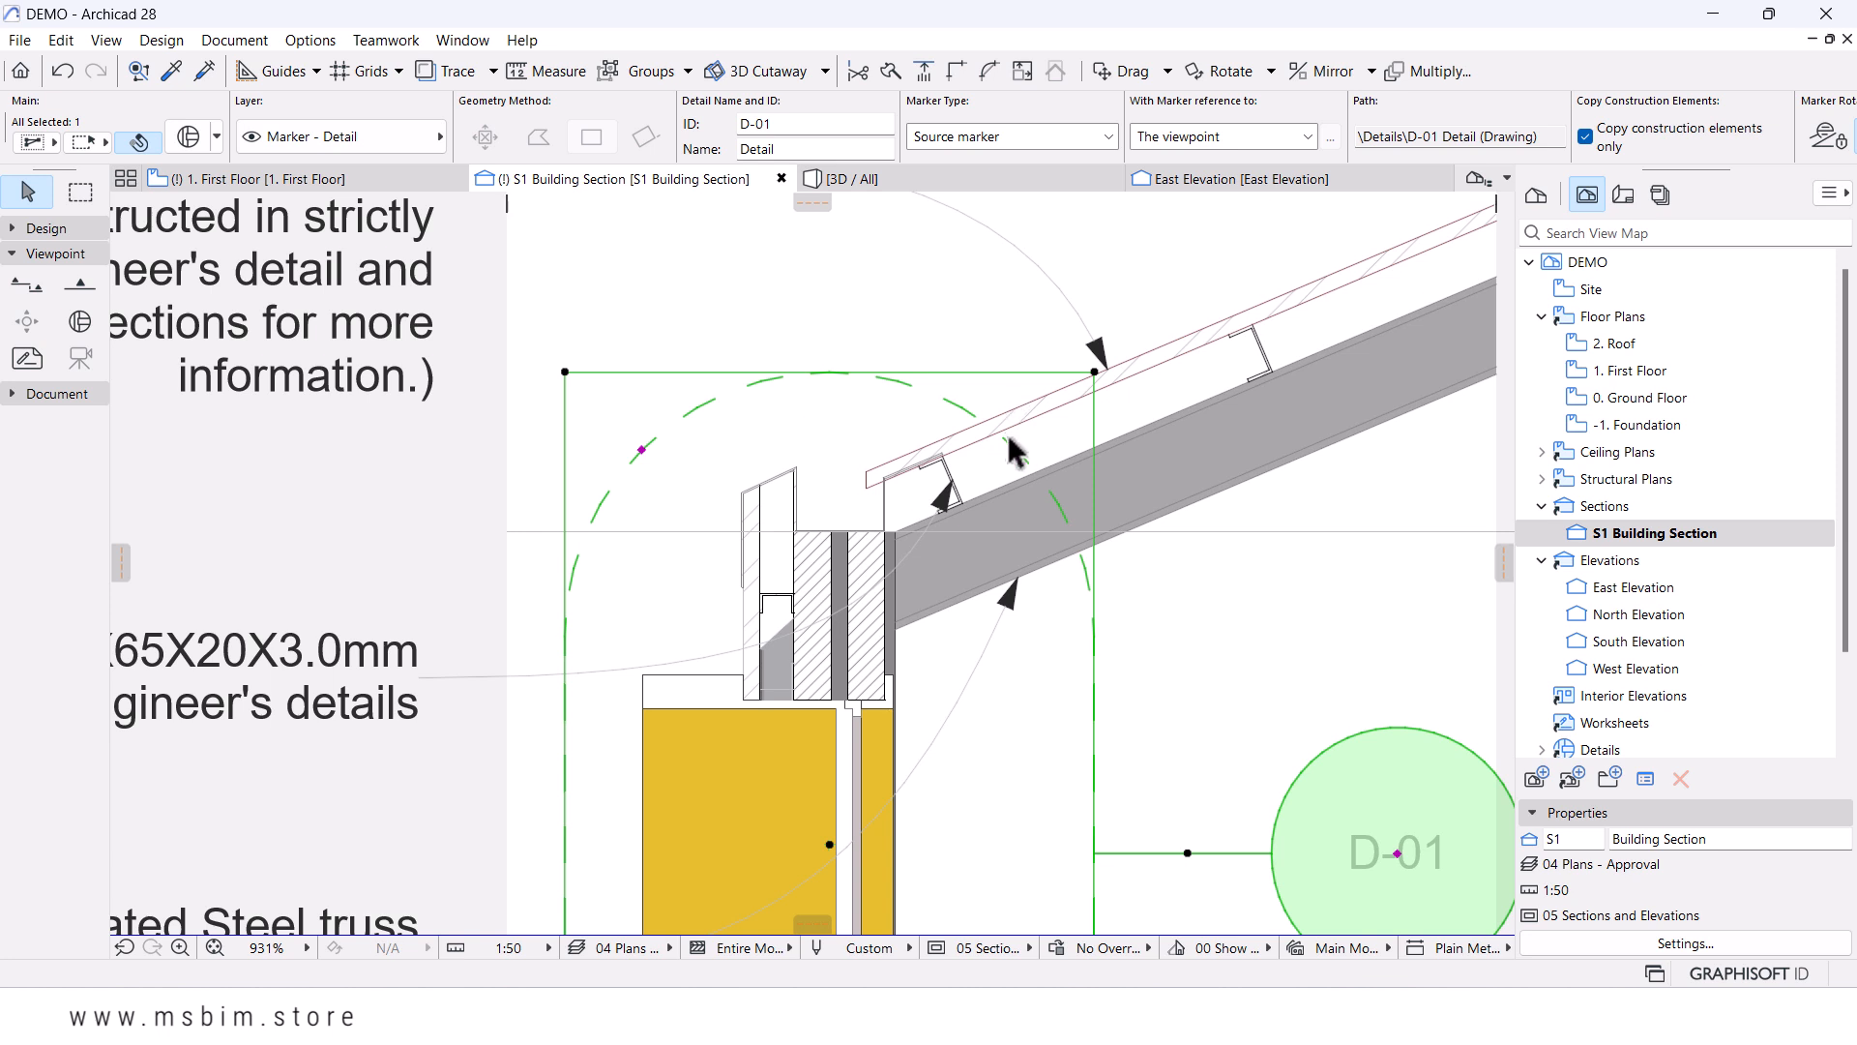
left_click(1092, 372)
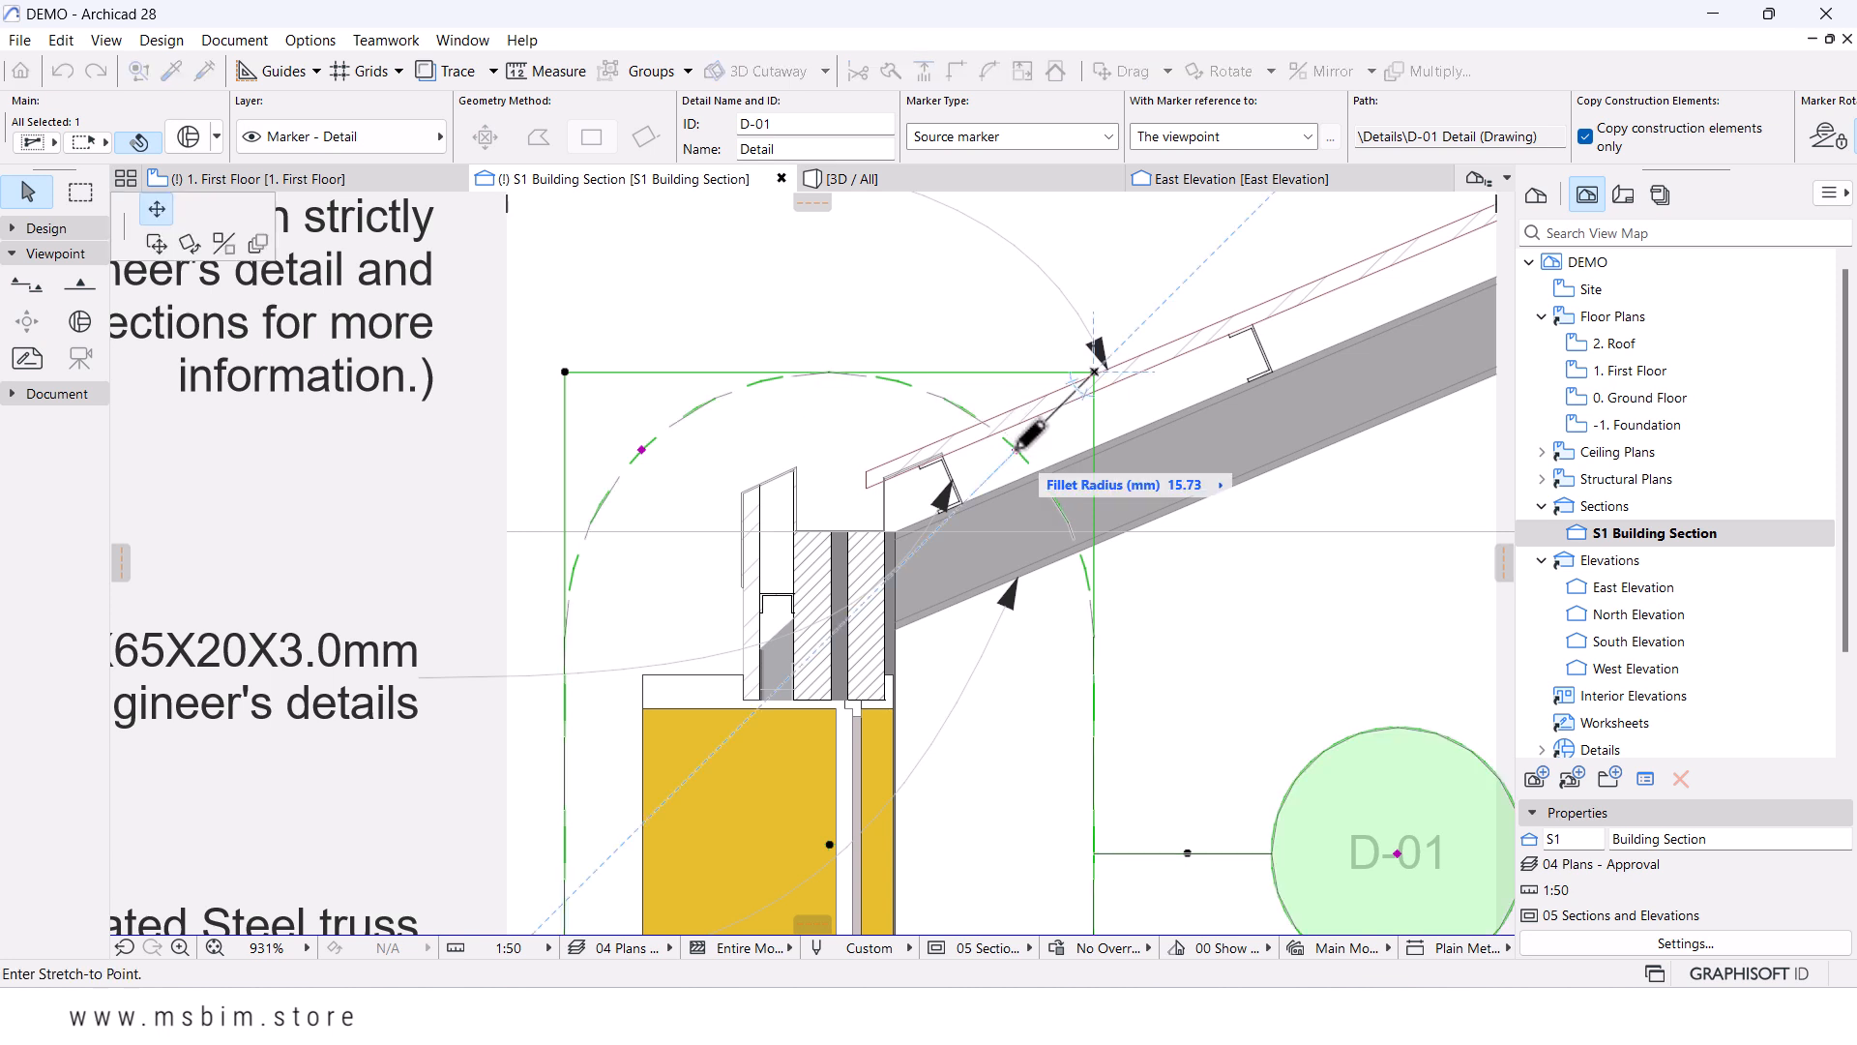
left_click(1069, 414)
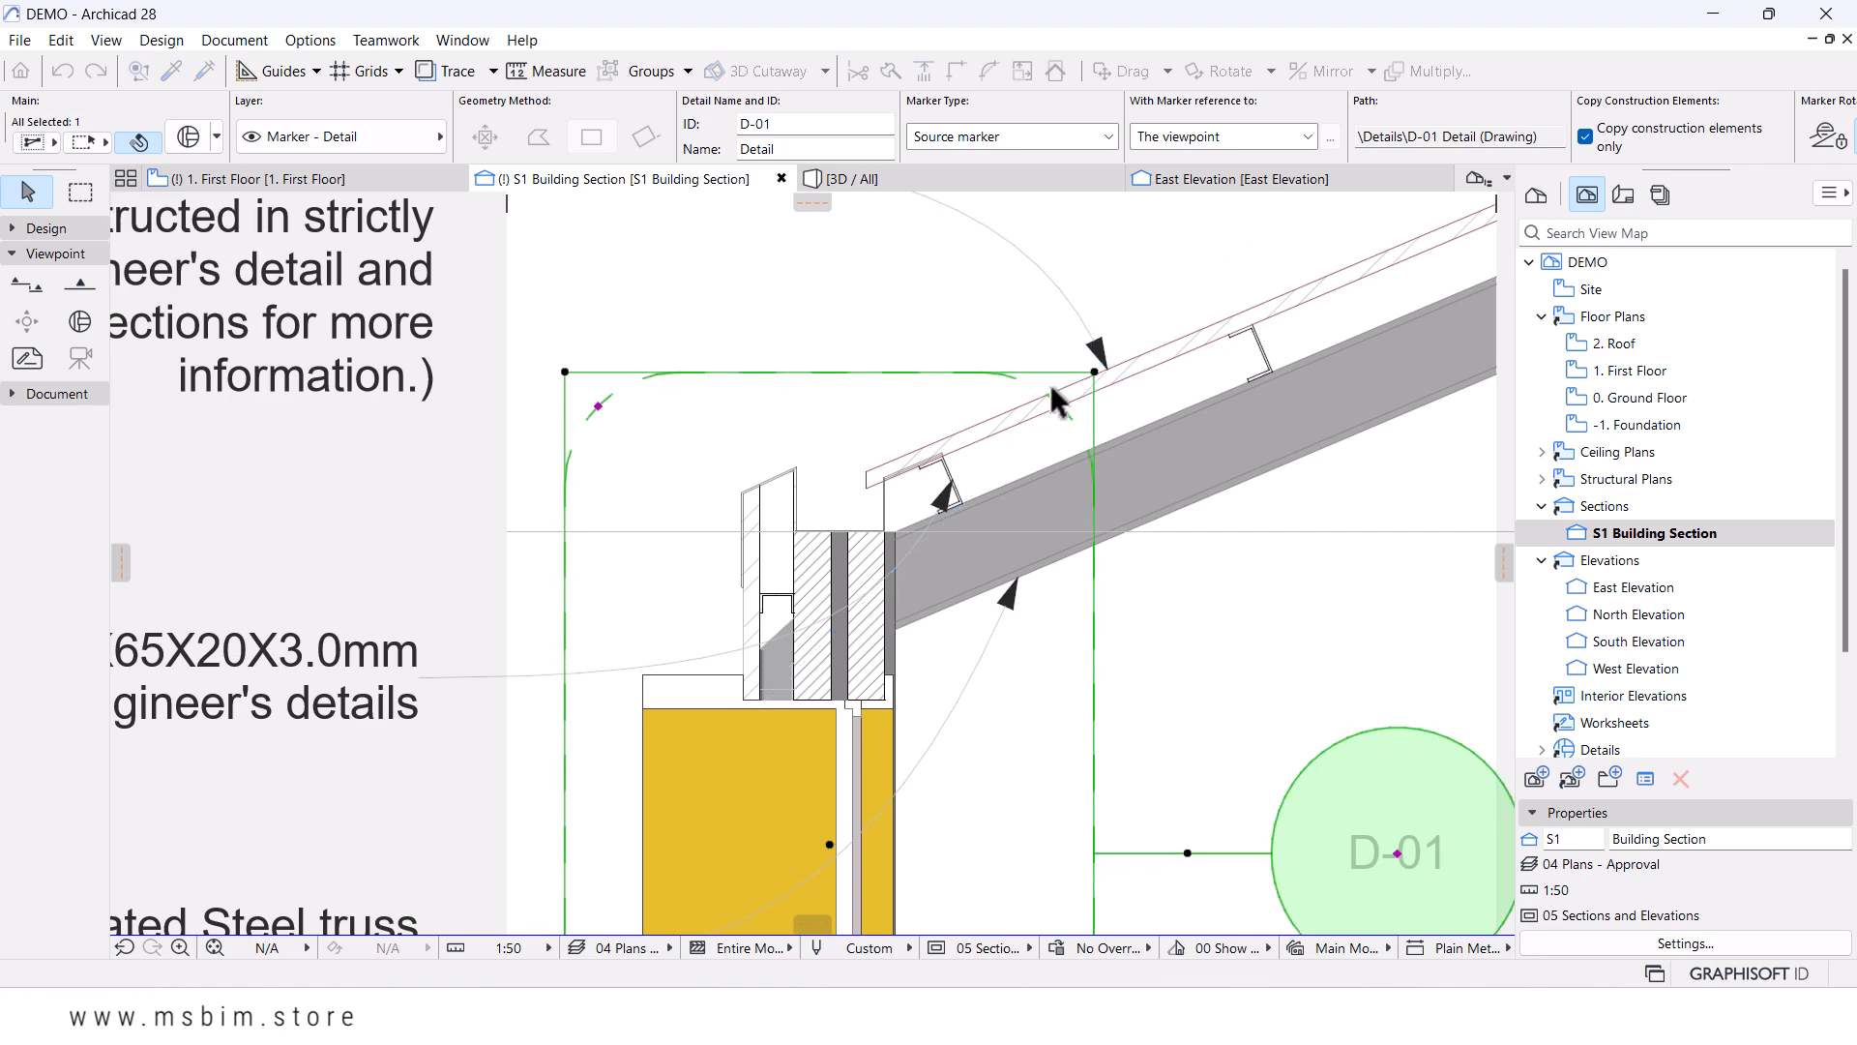
scroll(961, 333, "down", 6)
left_click(1062, 570)
scroll(1014, 458, "up", 5)
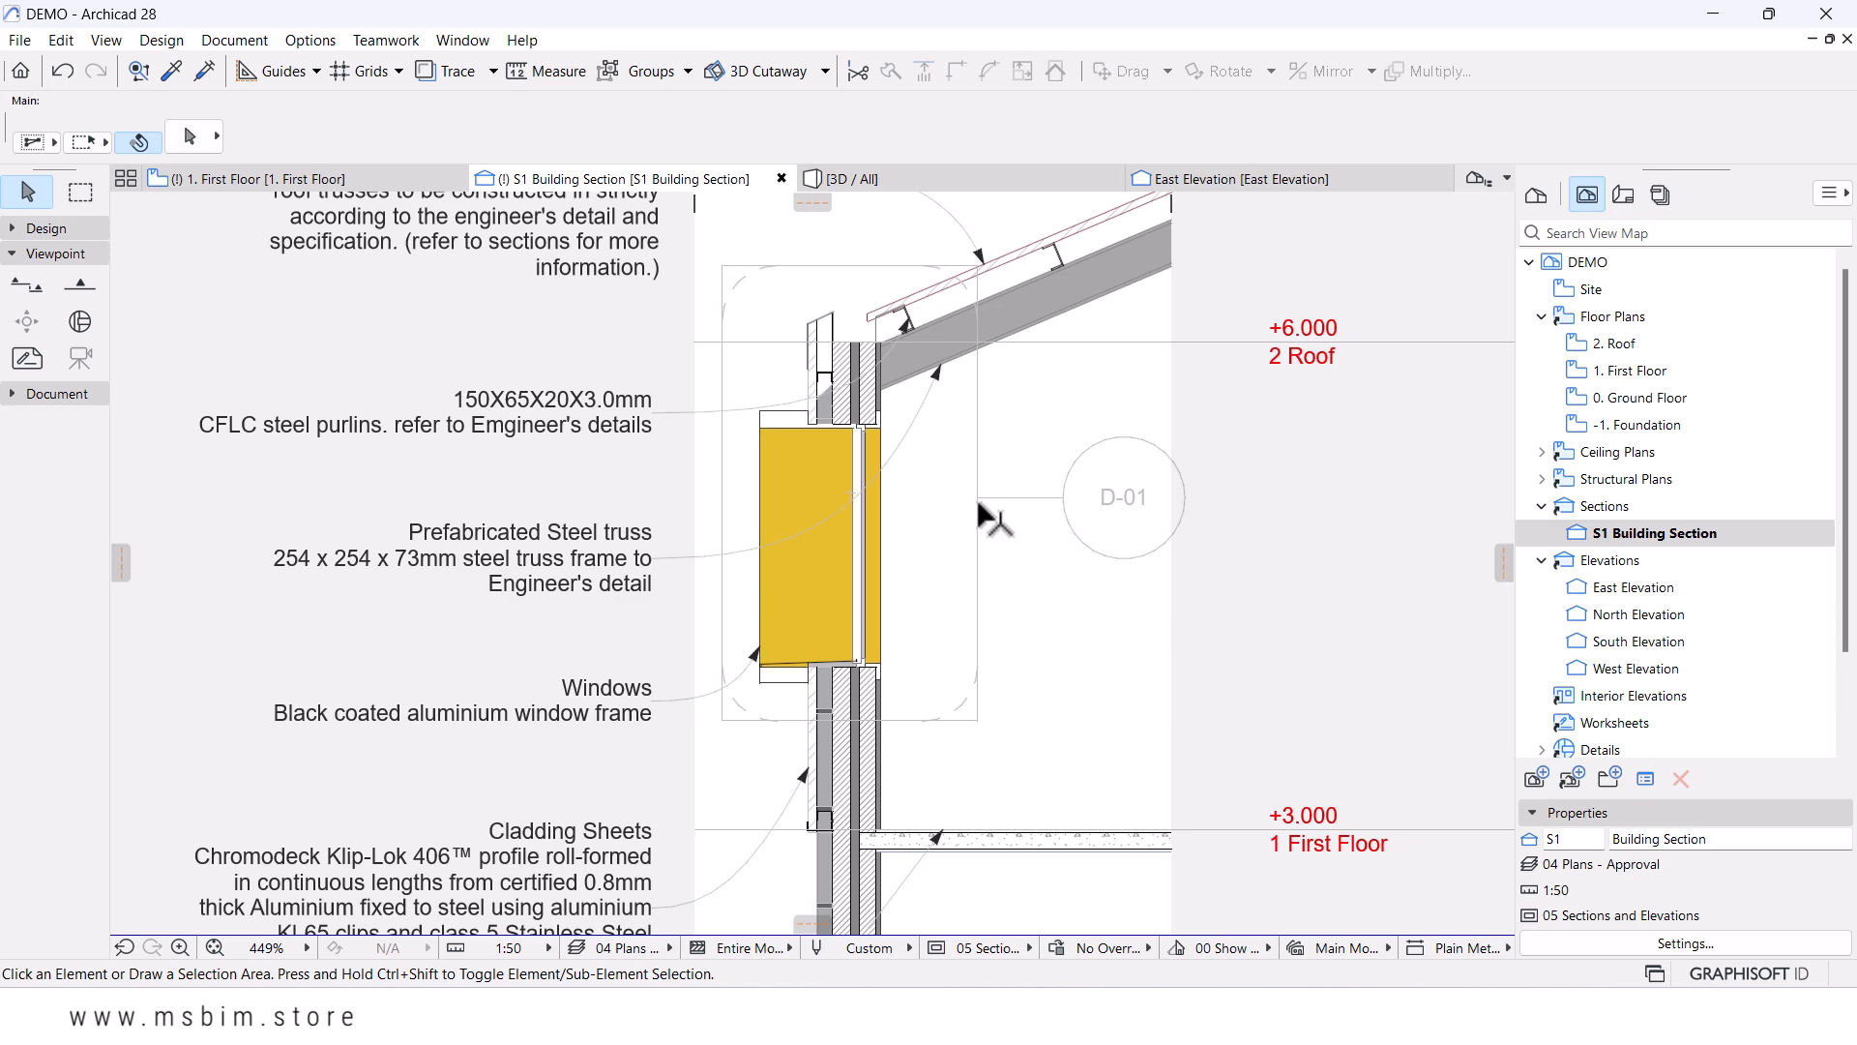
scroll(980, 505, "down", 4)
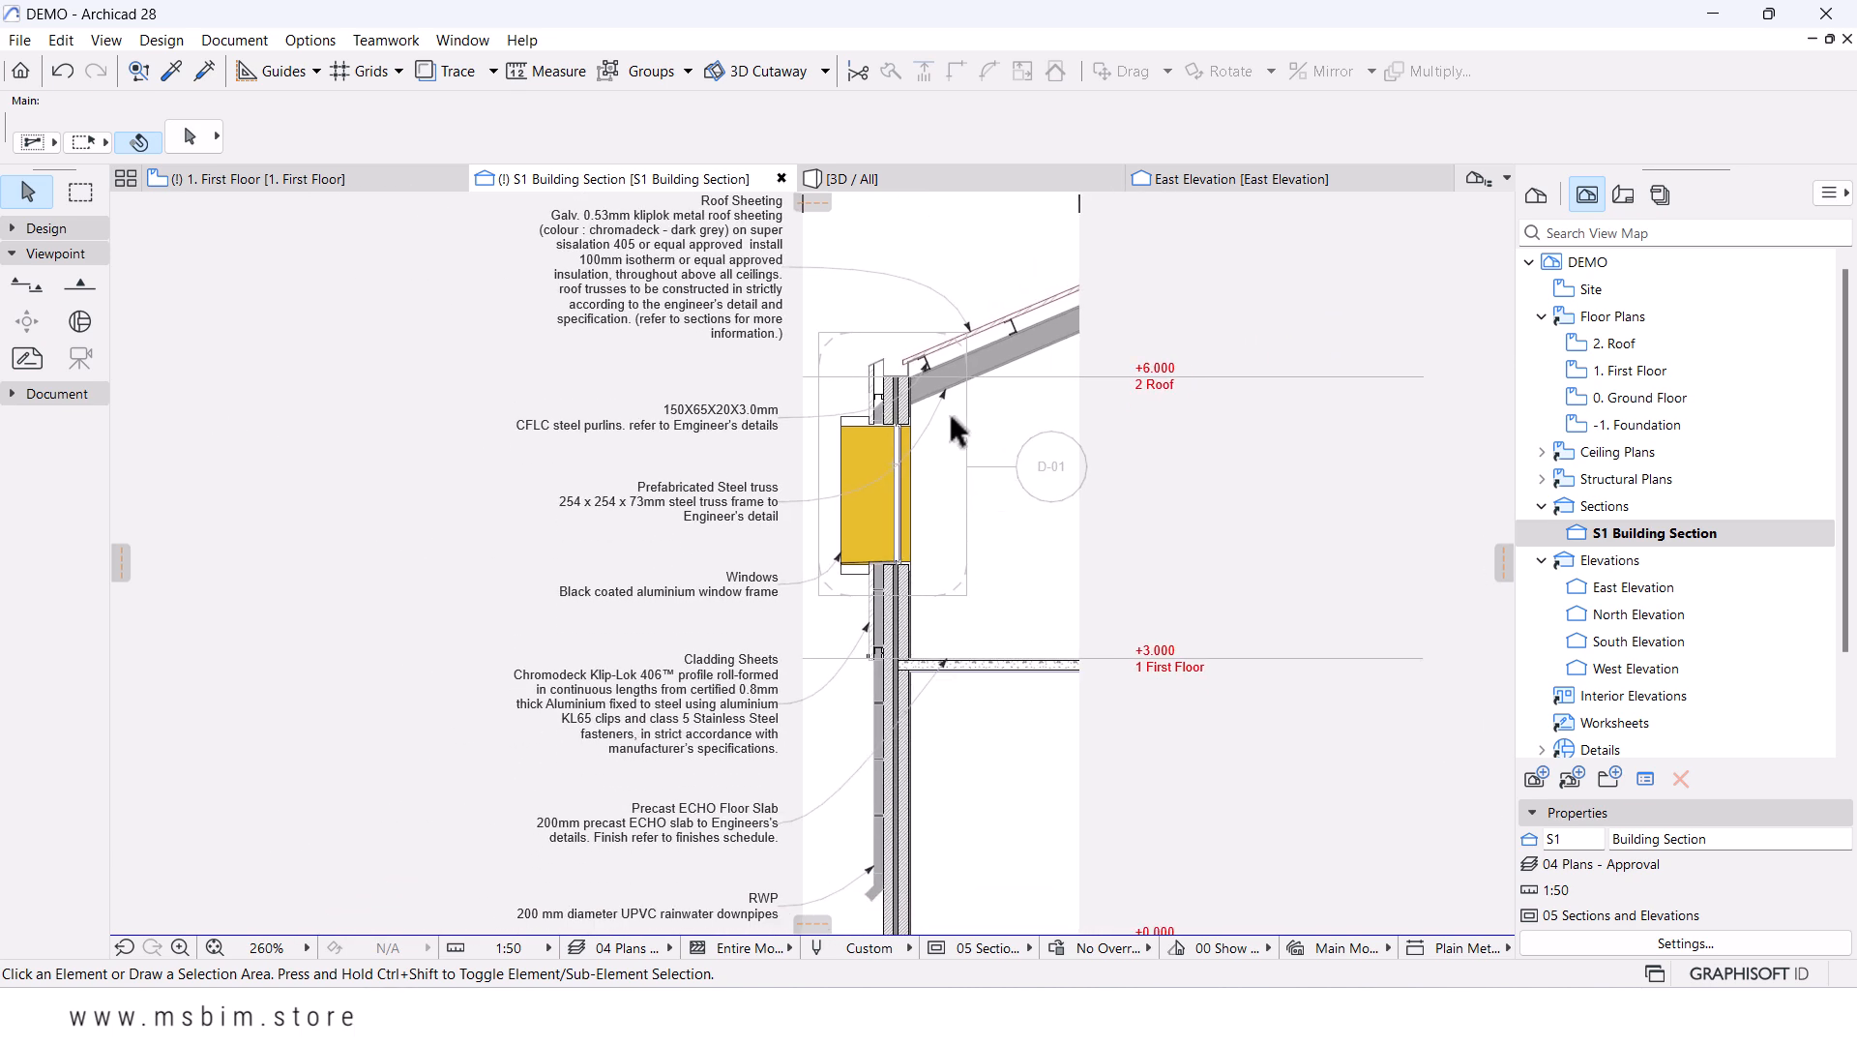
scroll(958, 416, "up", 3)
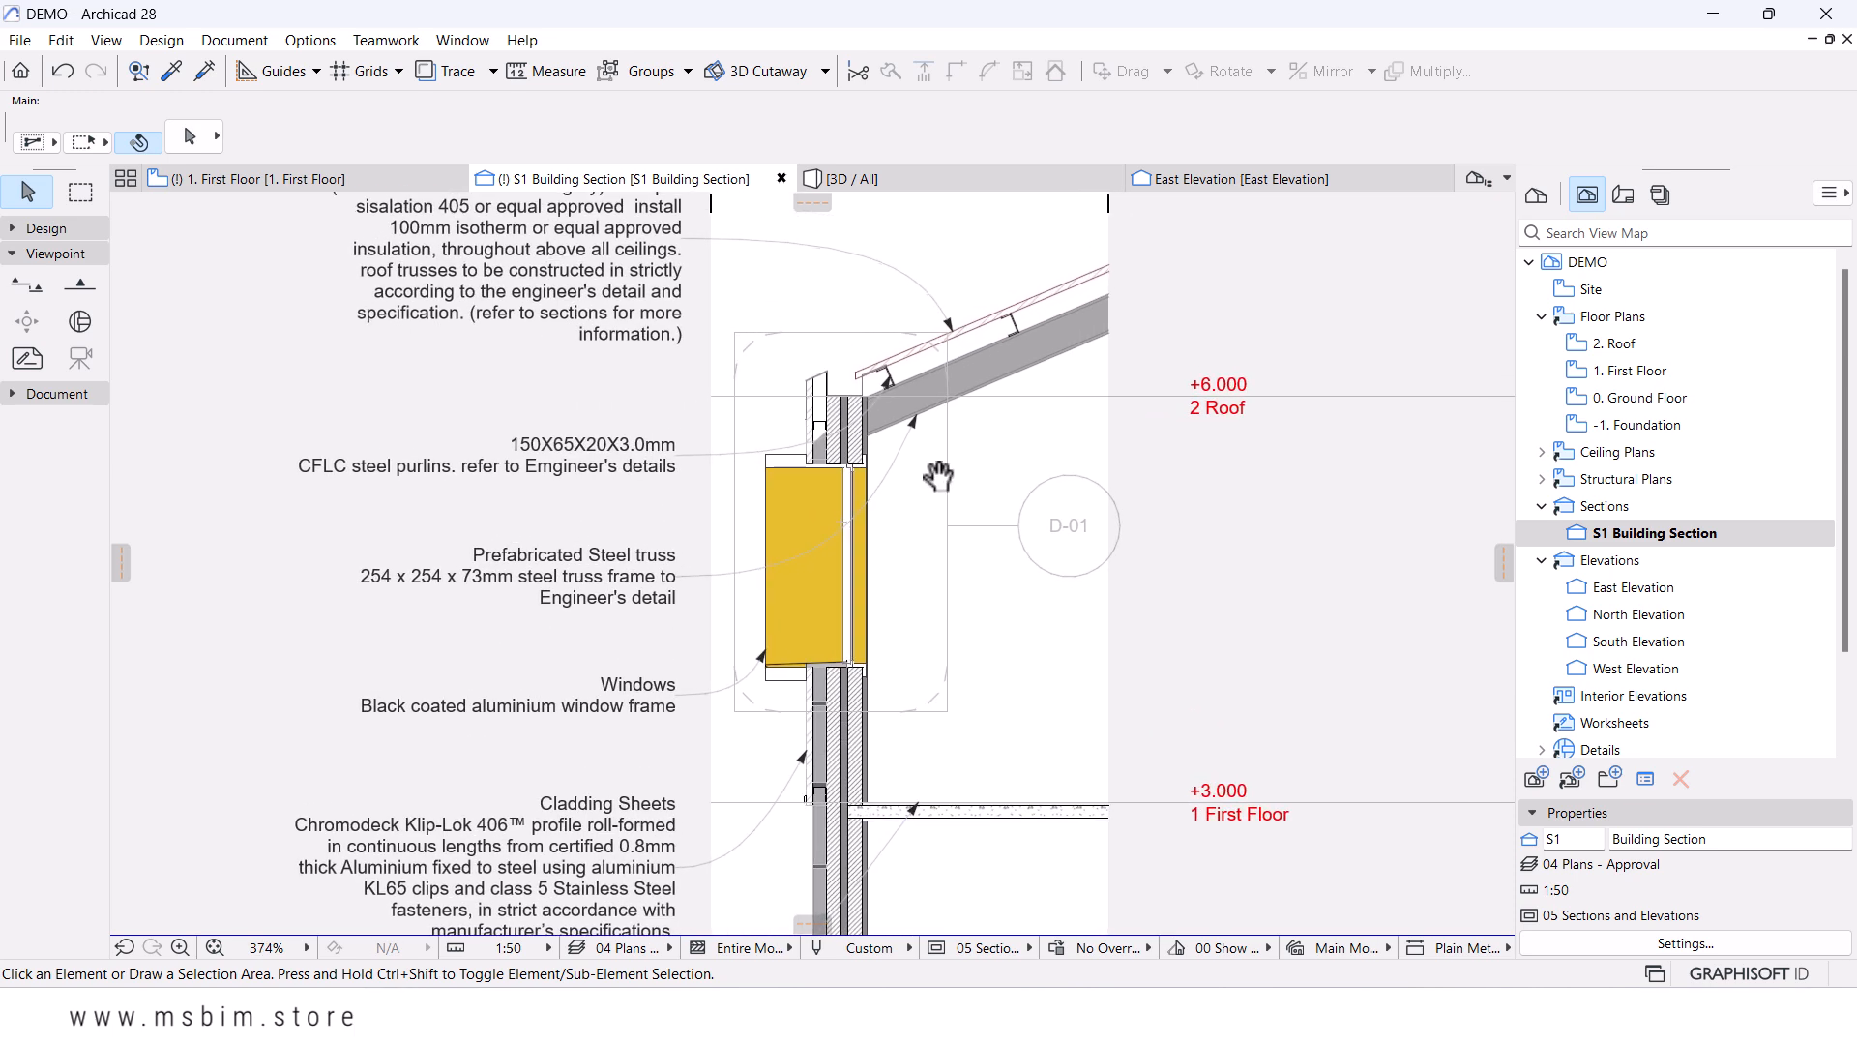
- Open the detail's 2D representation settings and select the Marker Head Pen for editing
mouse_move(971, 382)
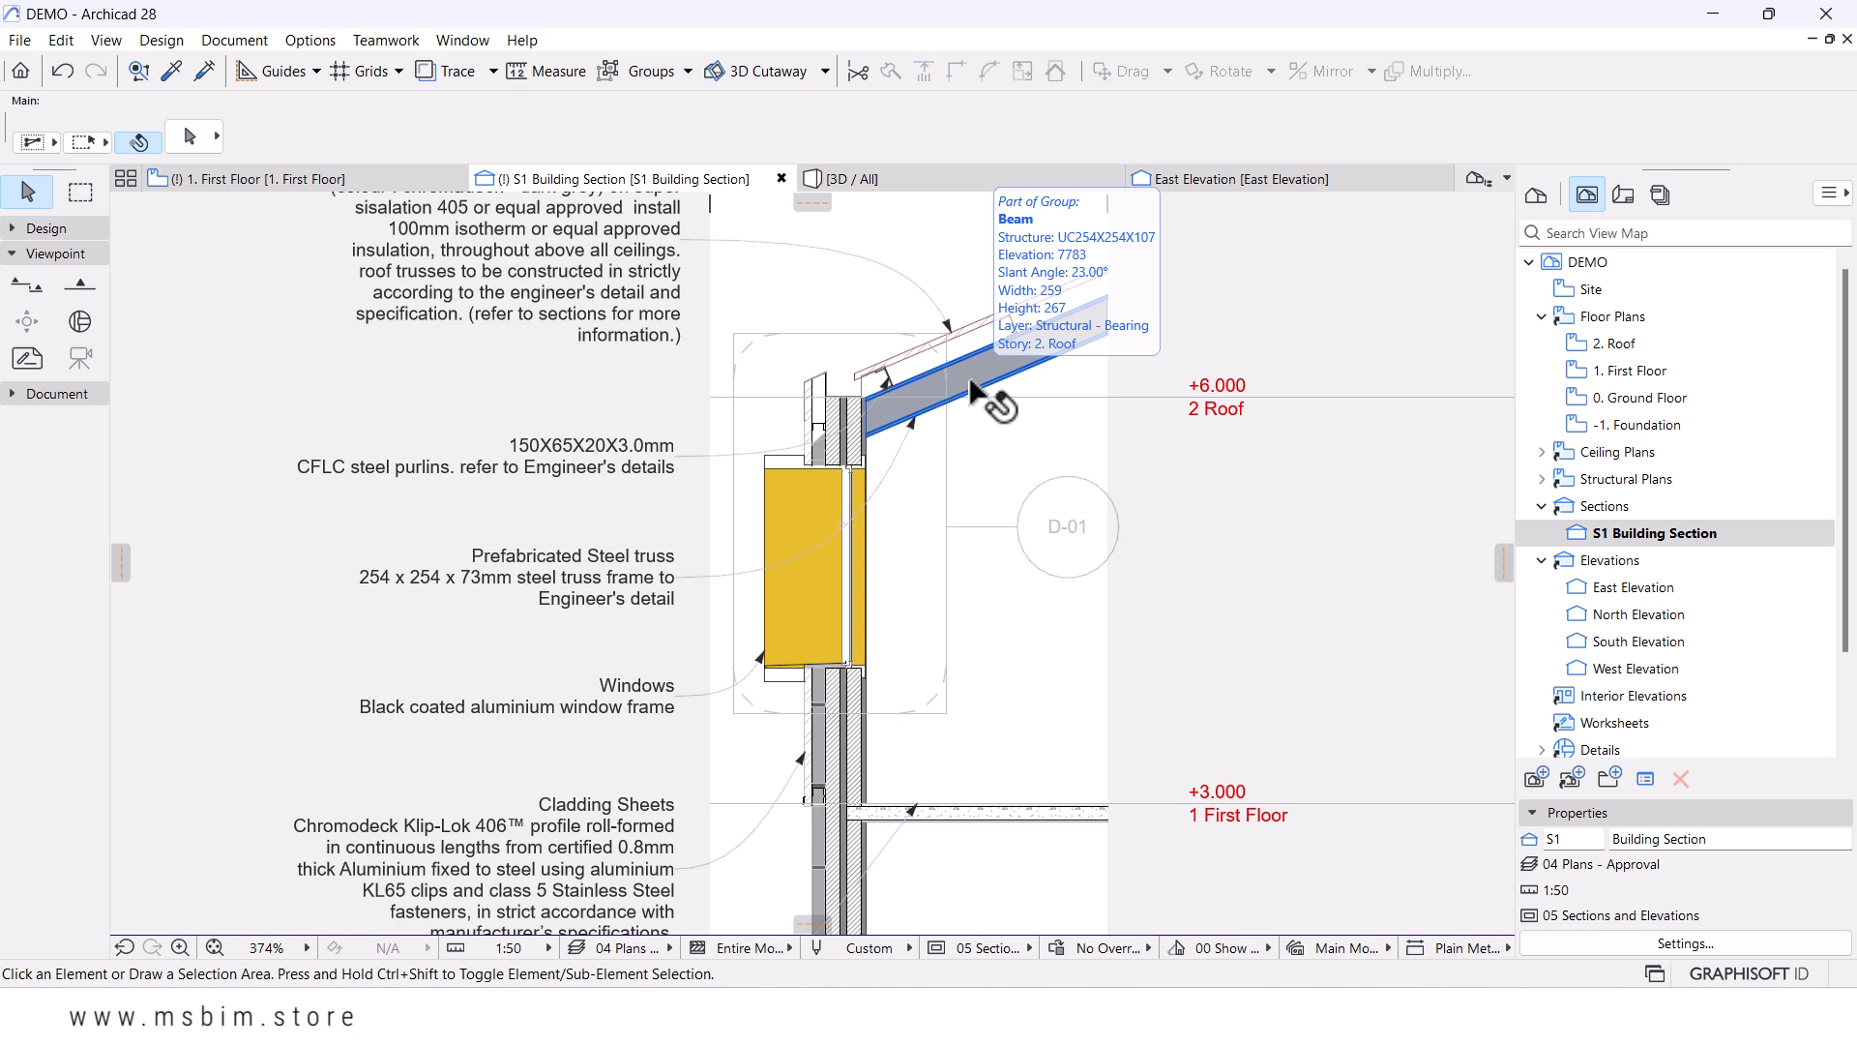
left_click(967, 526)
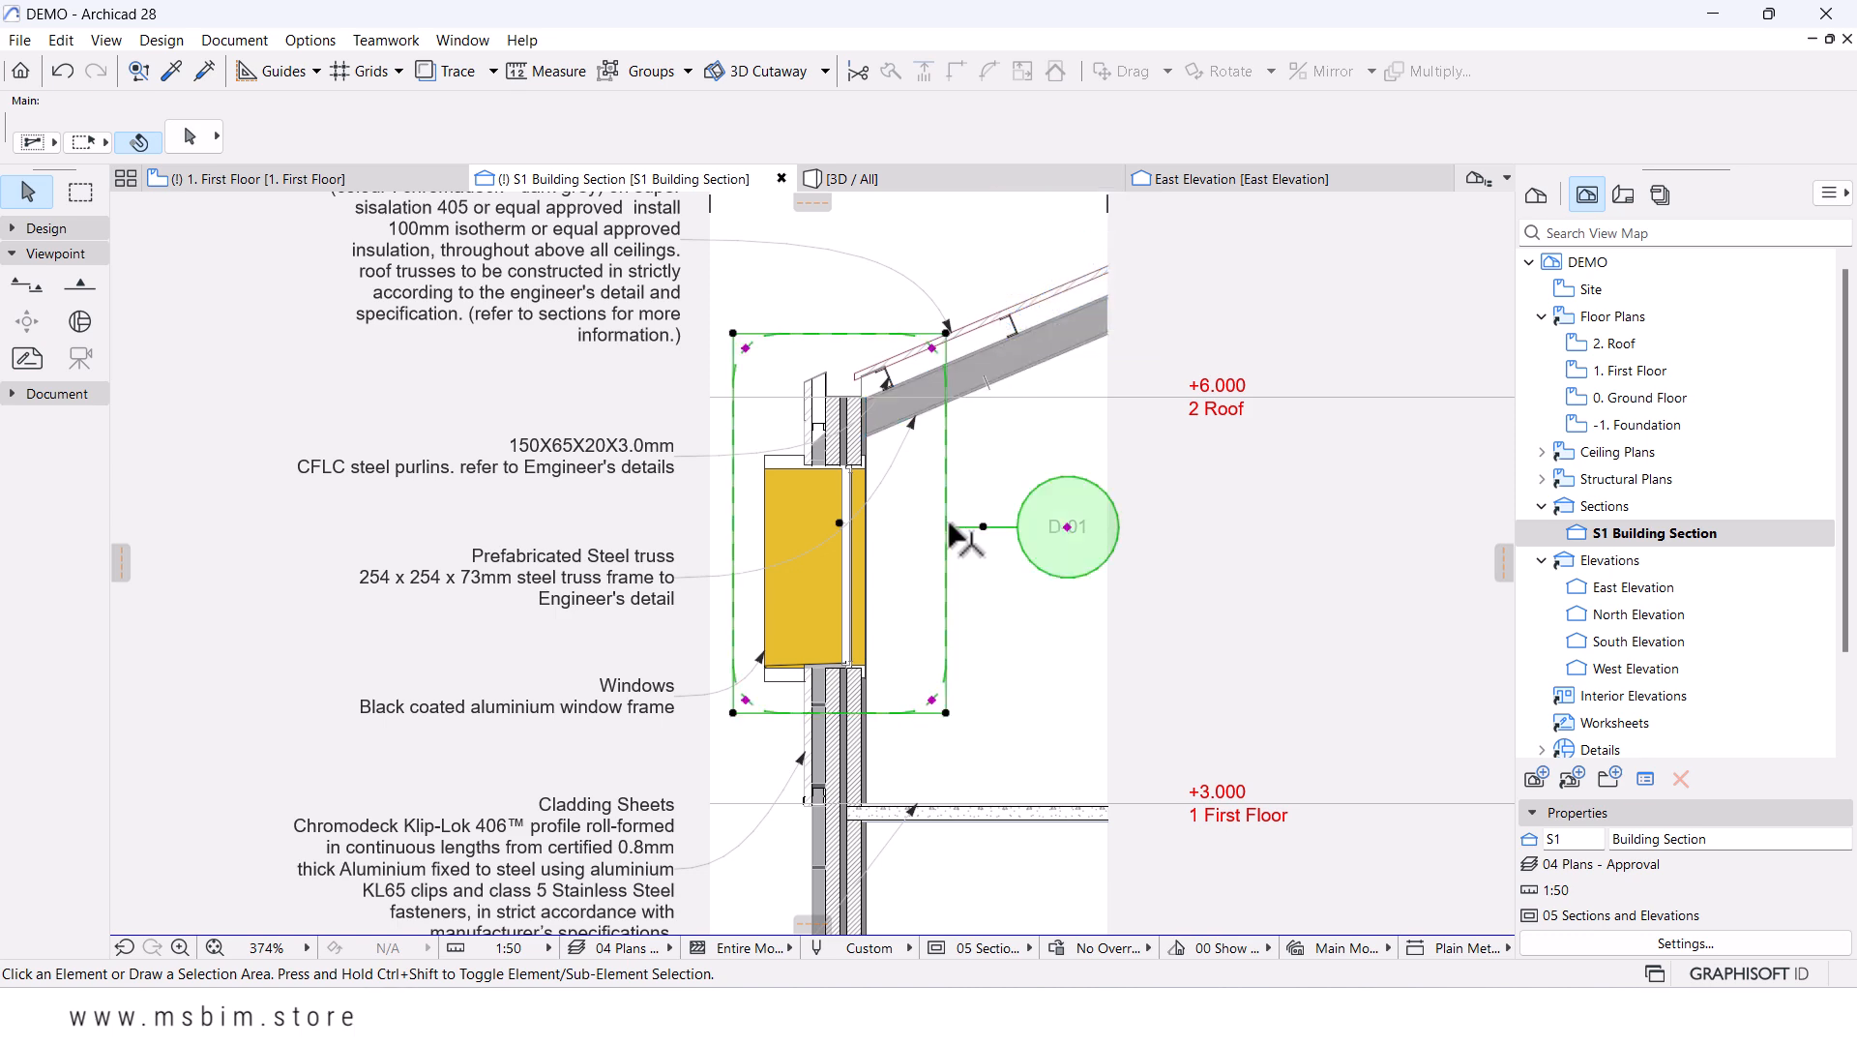
left_click(188, 137)
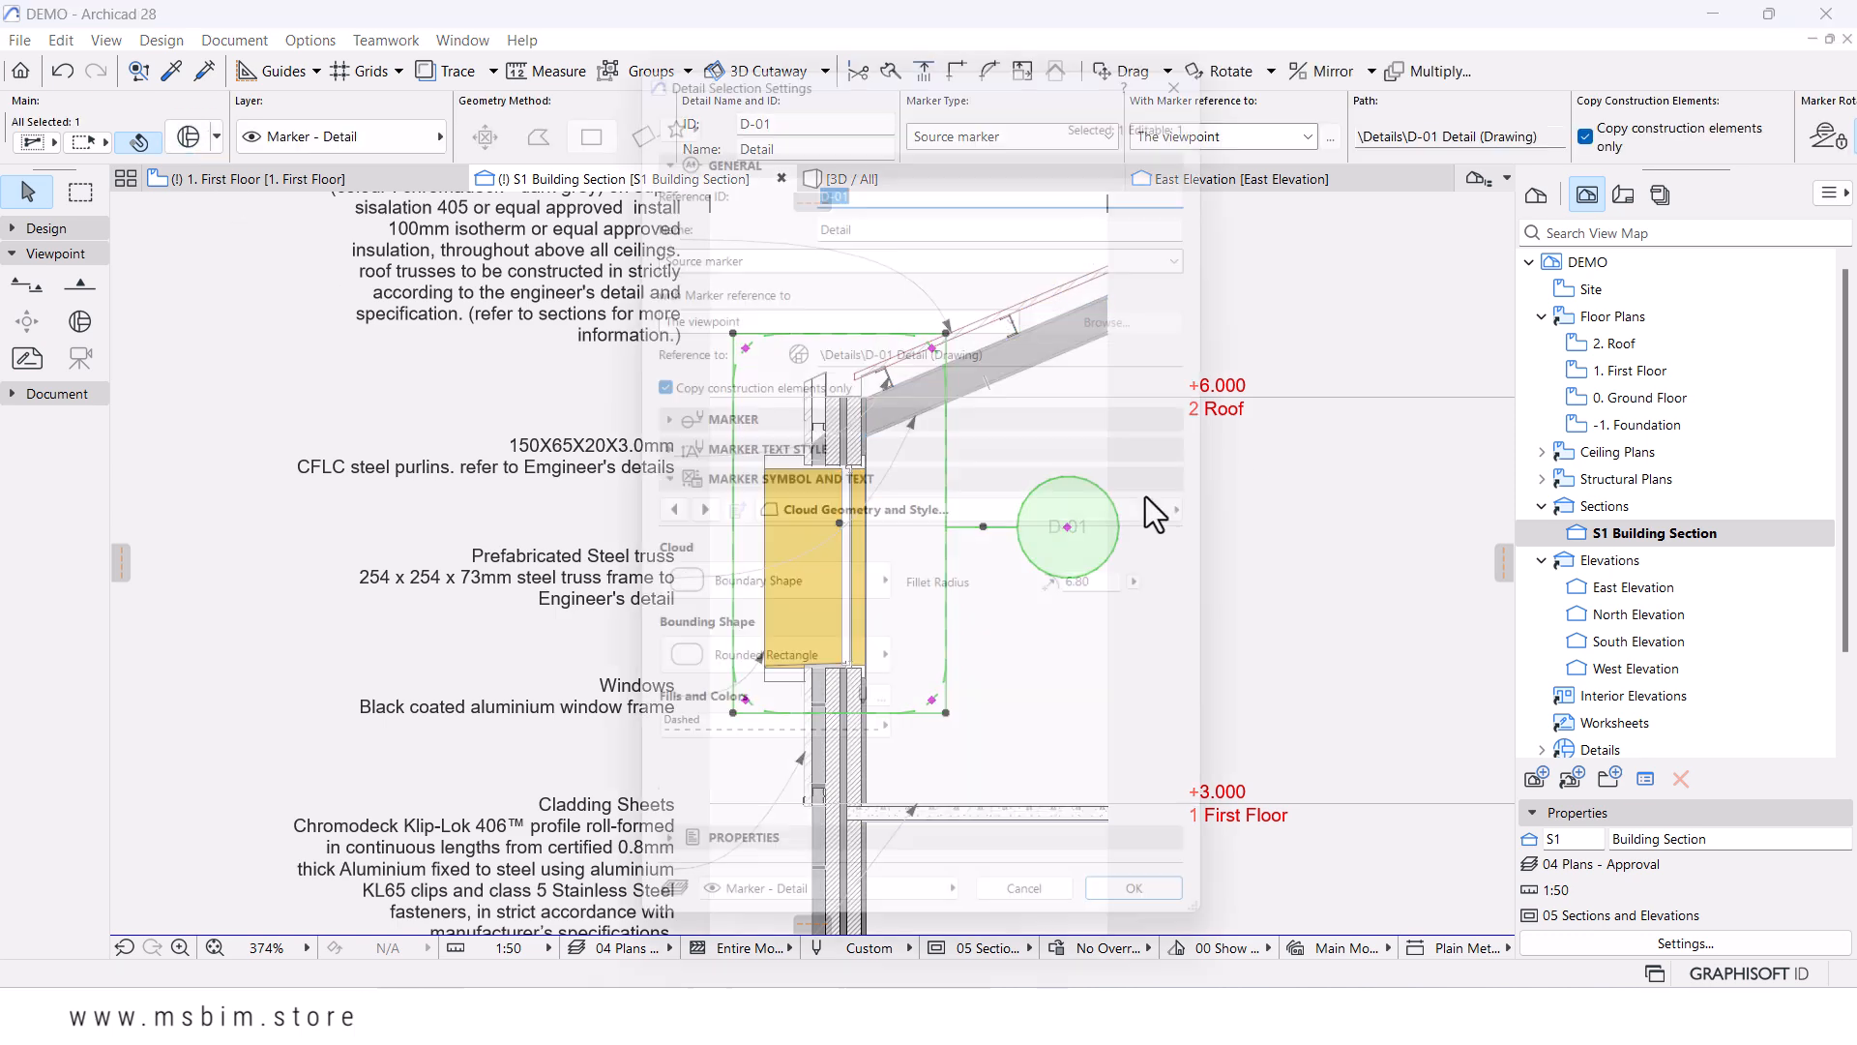
left_click(692, 513)
left_click(693, 514)
left_click(692, 513)
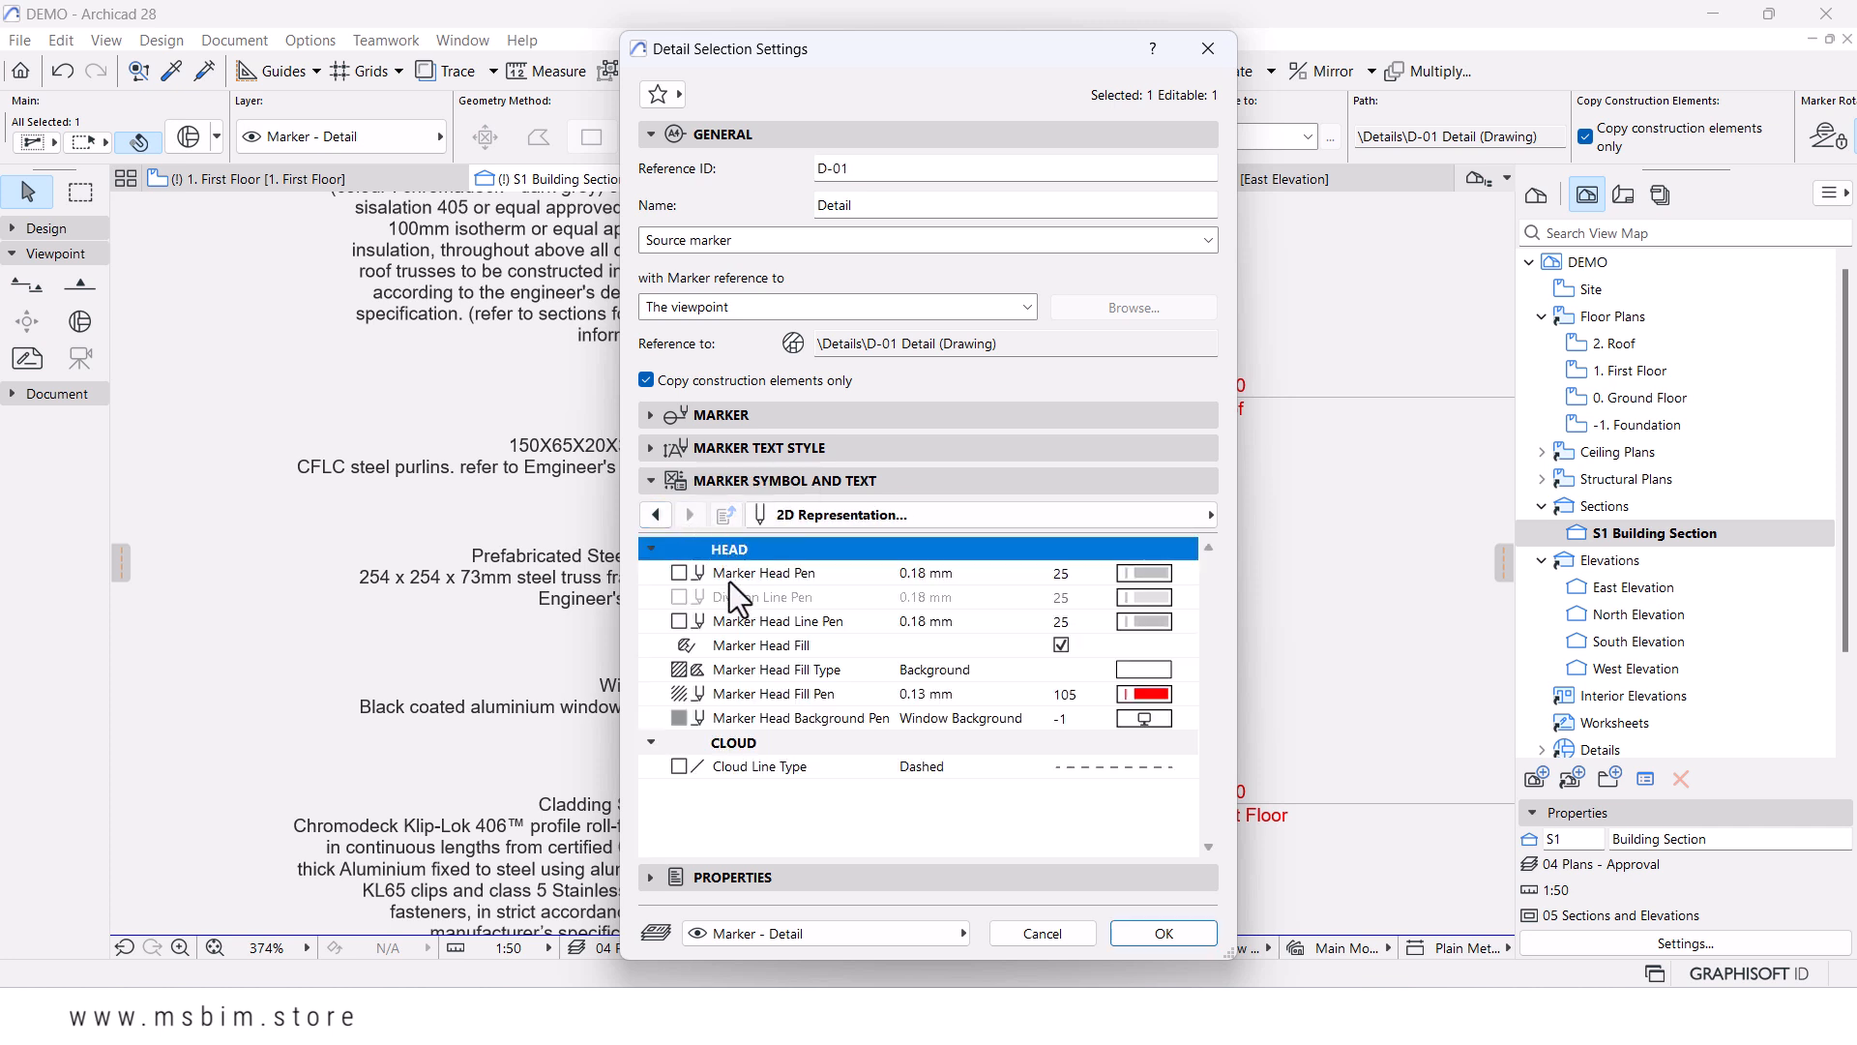
left_click(1151, 578)
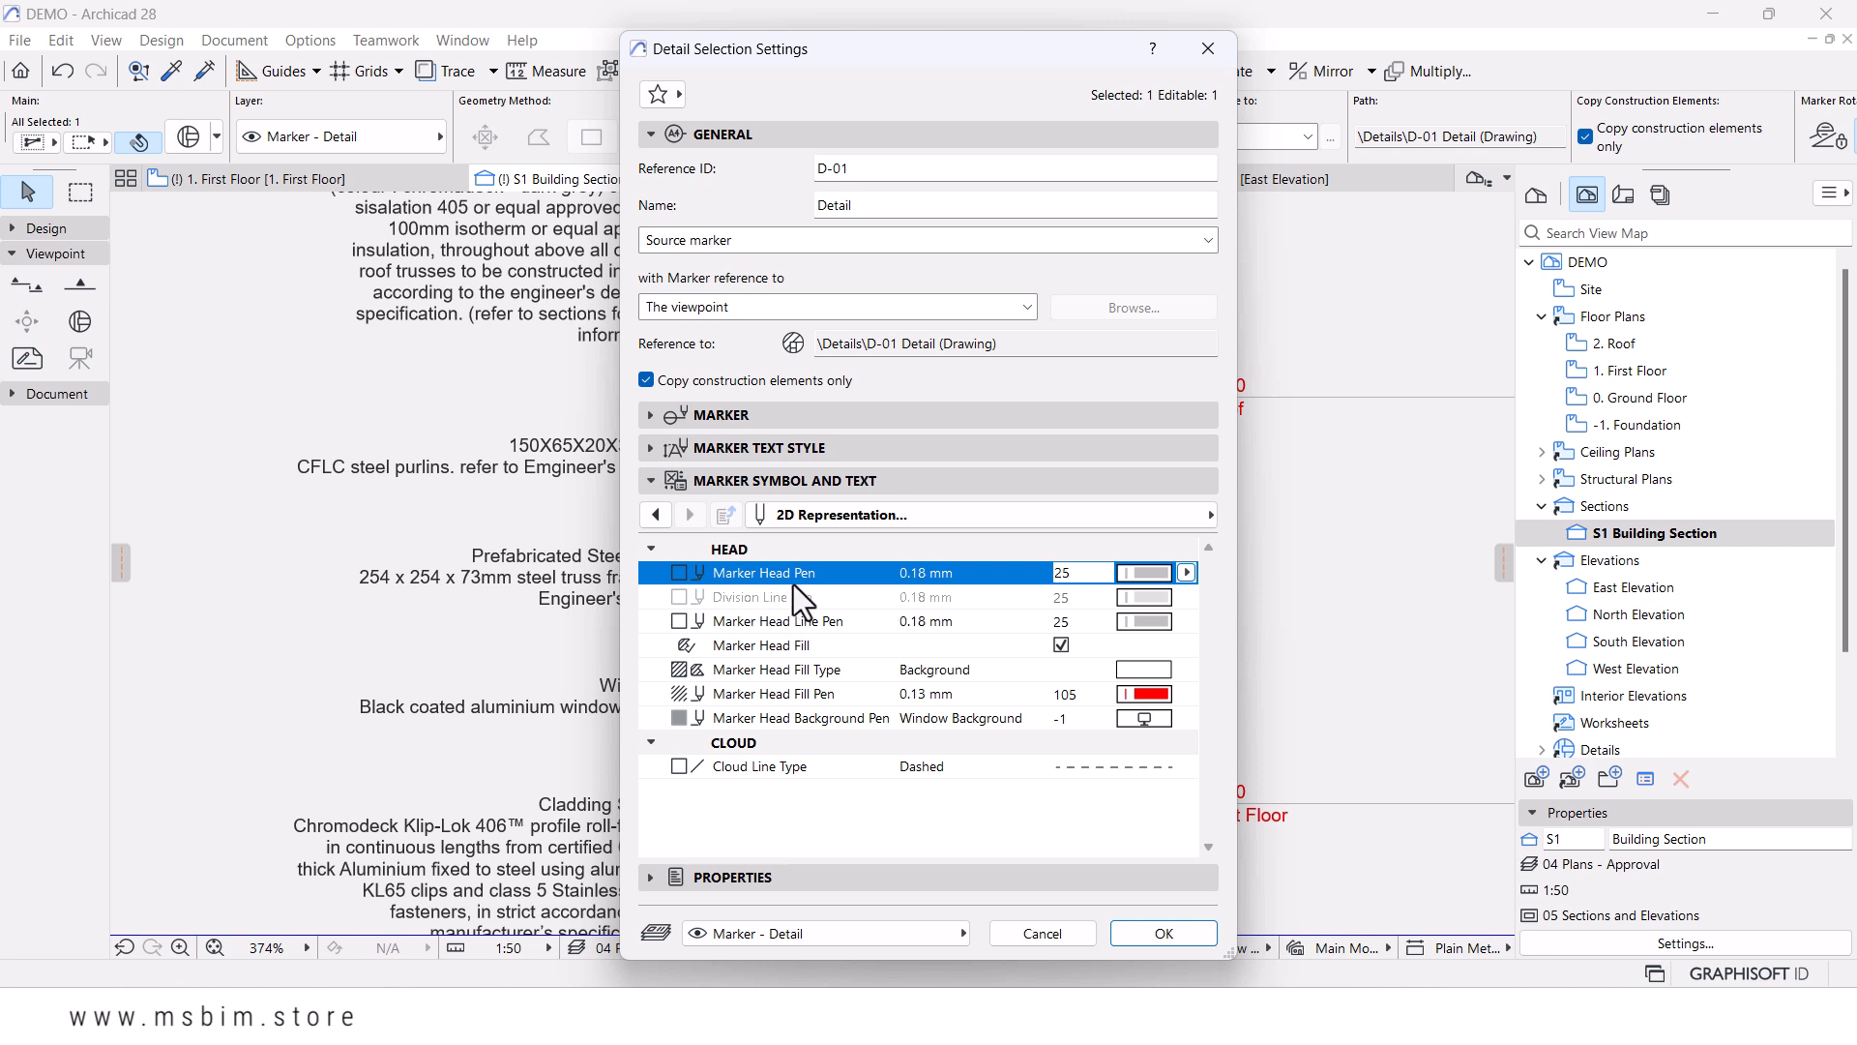
- Check the detail marker's Marker Head Line Pen and inspect pens 24 to 27 in the Custom pen set
left_click(722, 622)
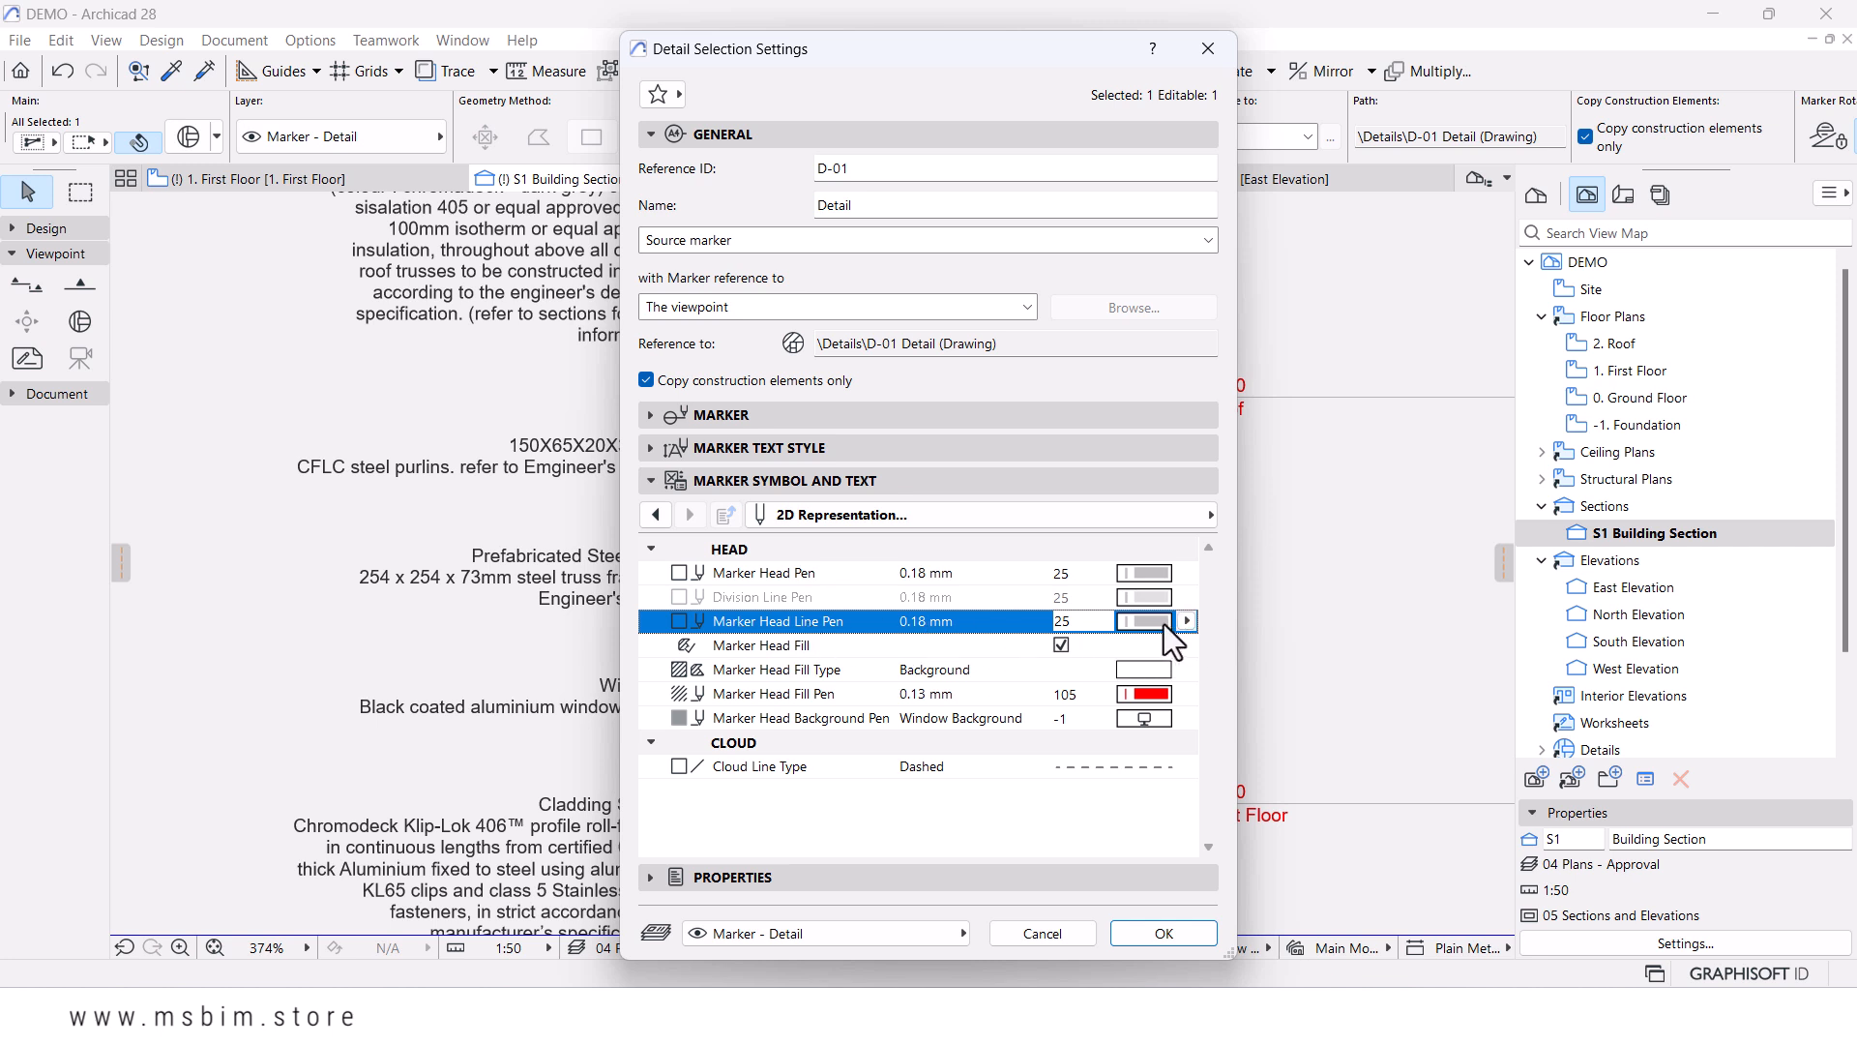
left_click(1042, 932)
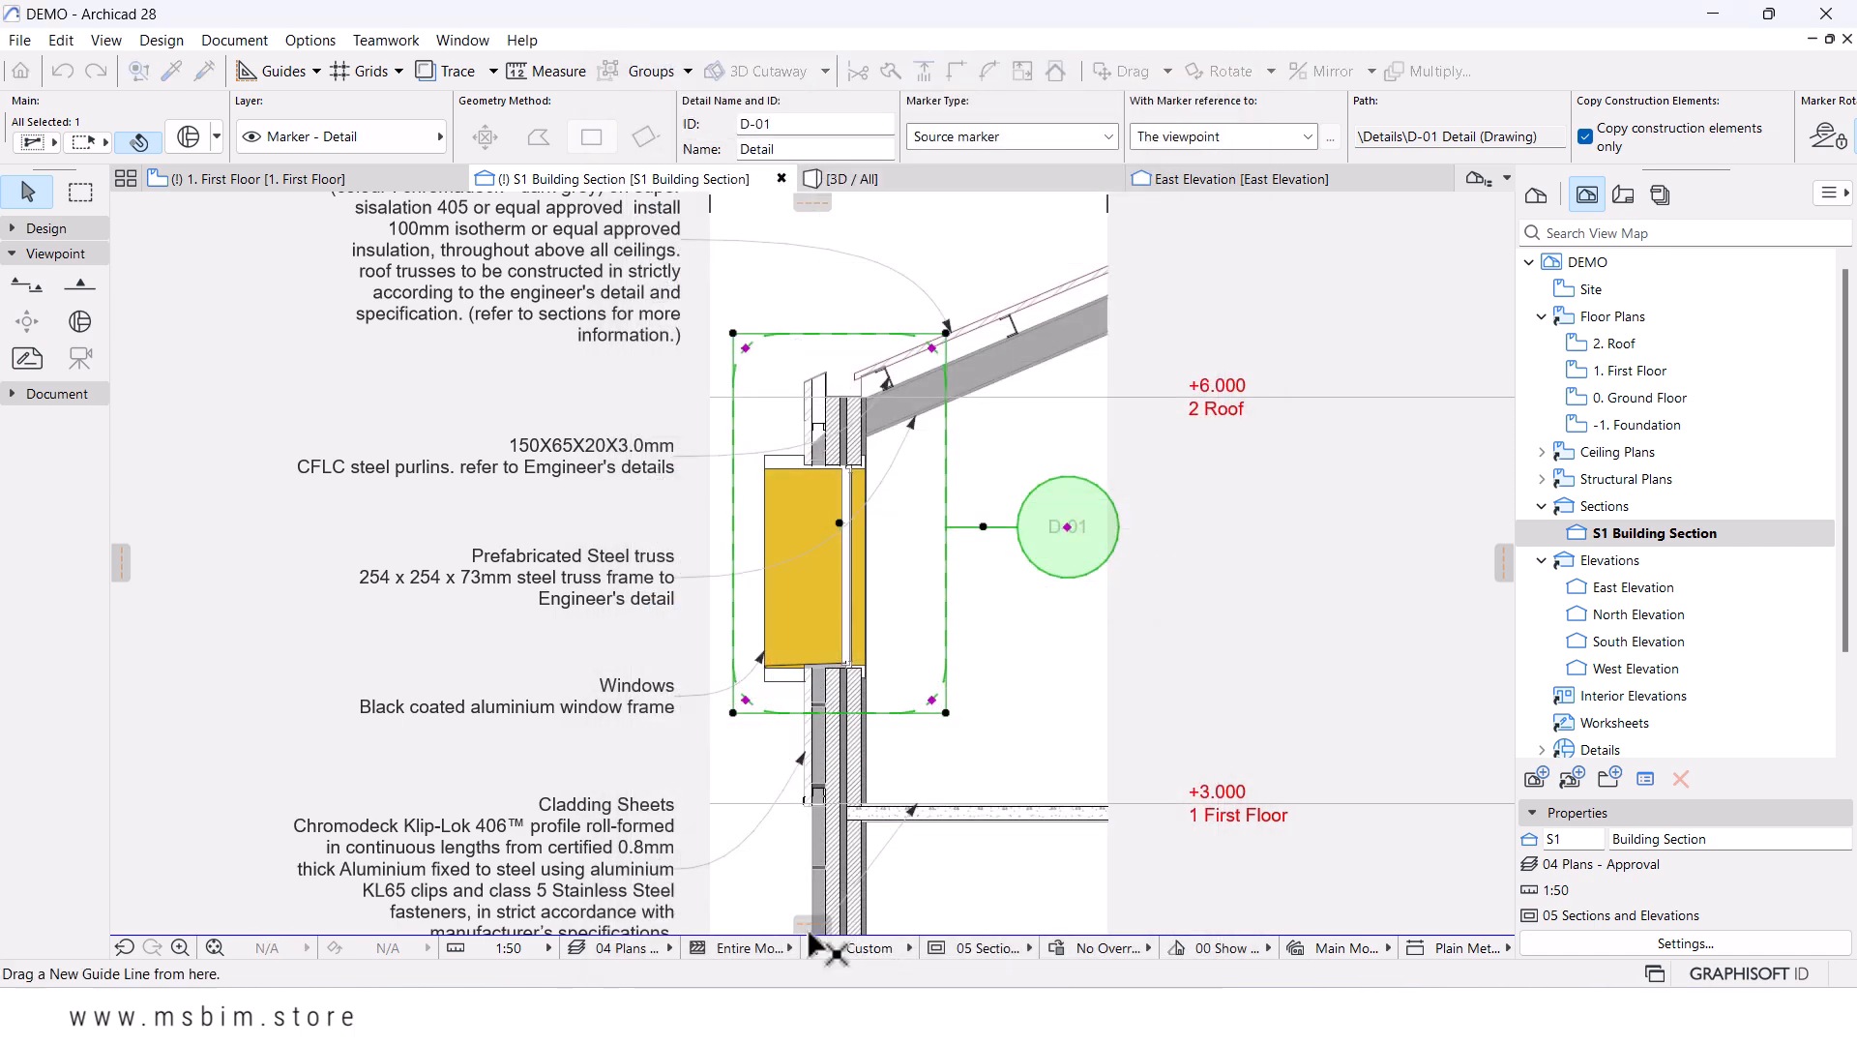
left_click(812, 947)
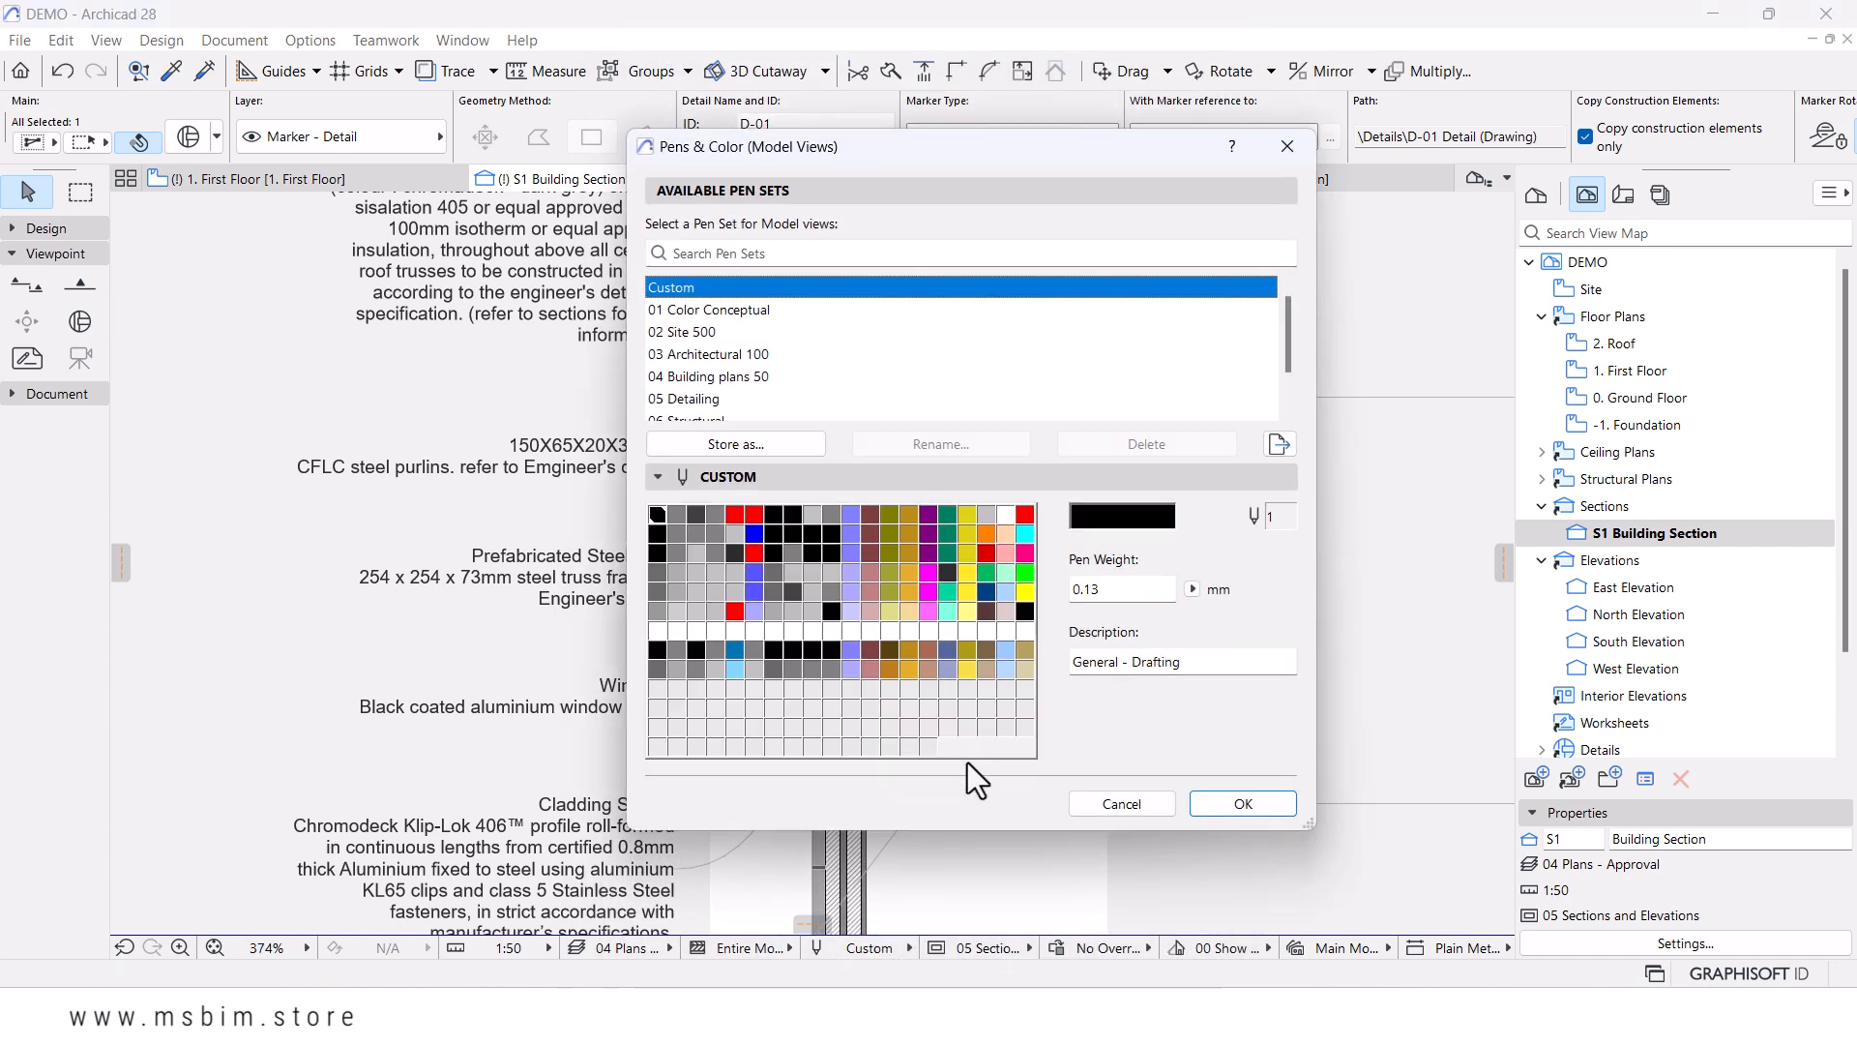
left_click(737, 533)
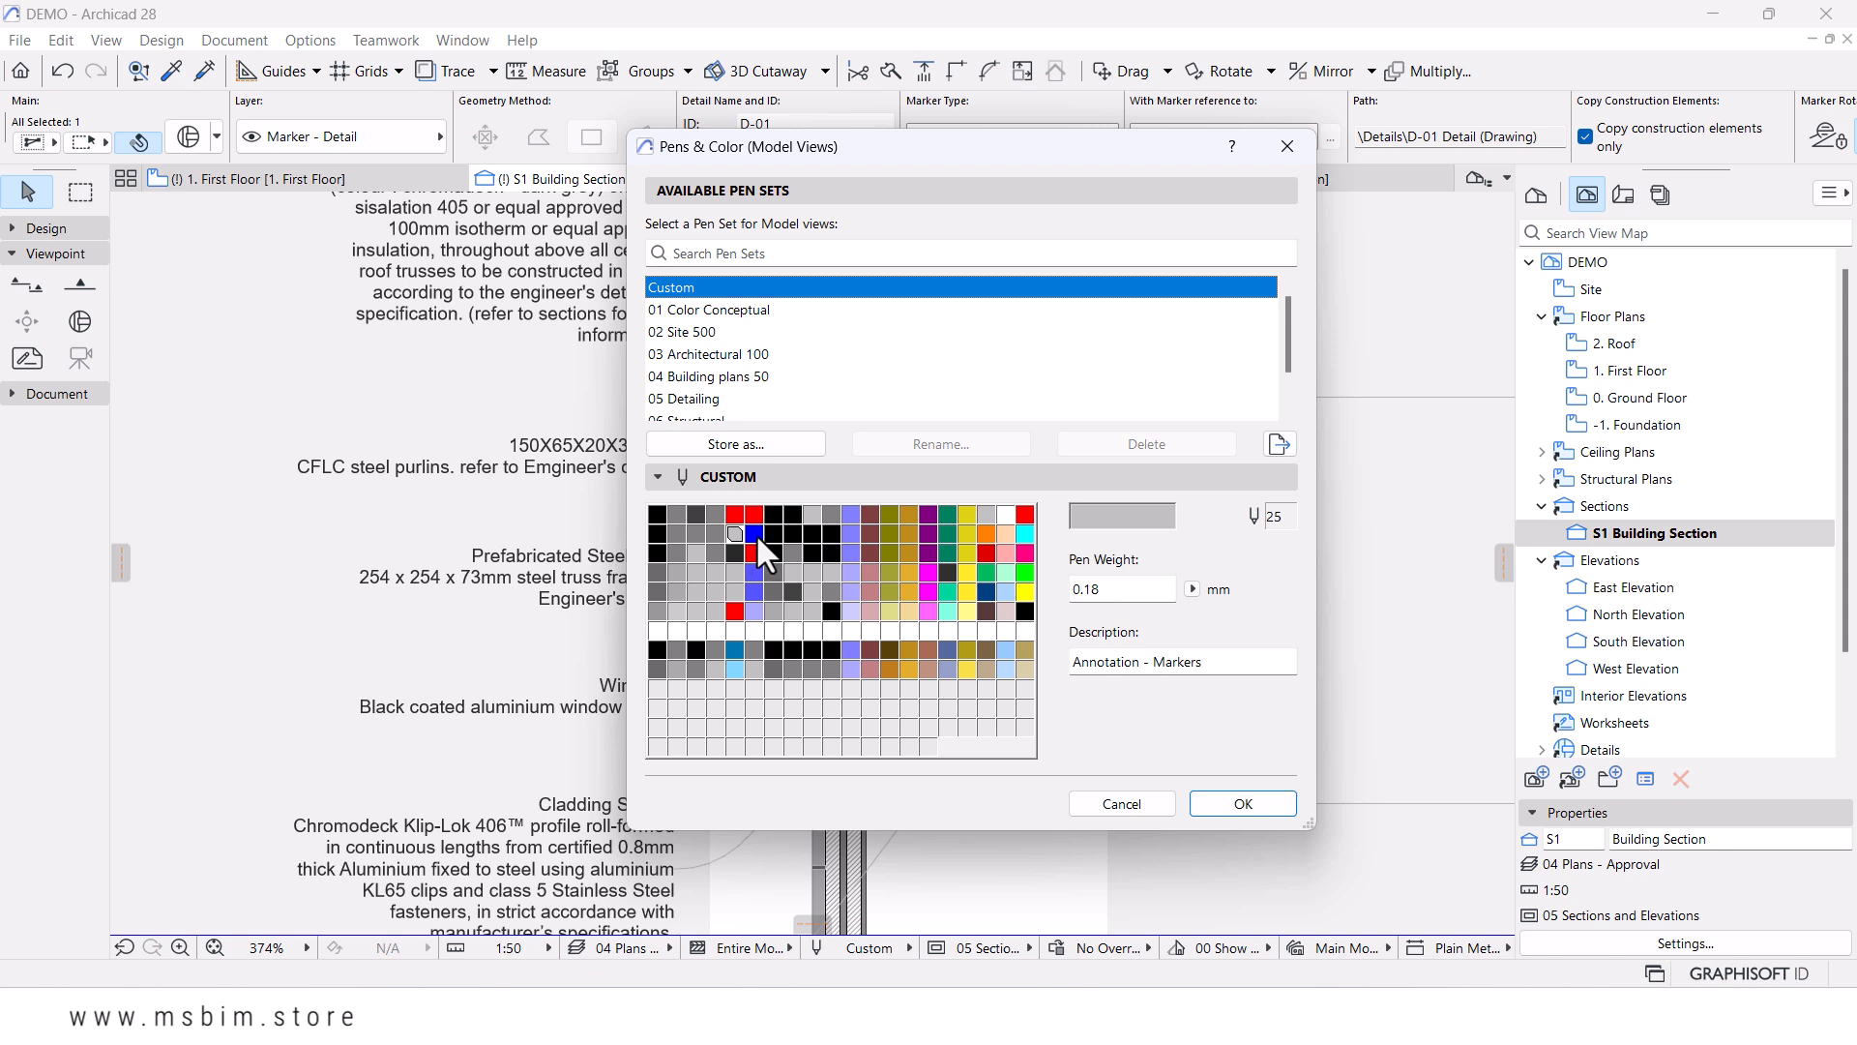
left_click(755, 533)
left_click(774, 533)
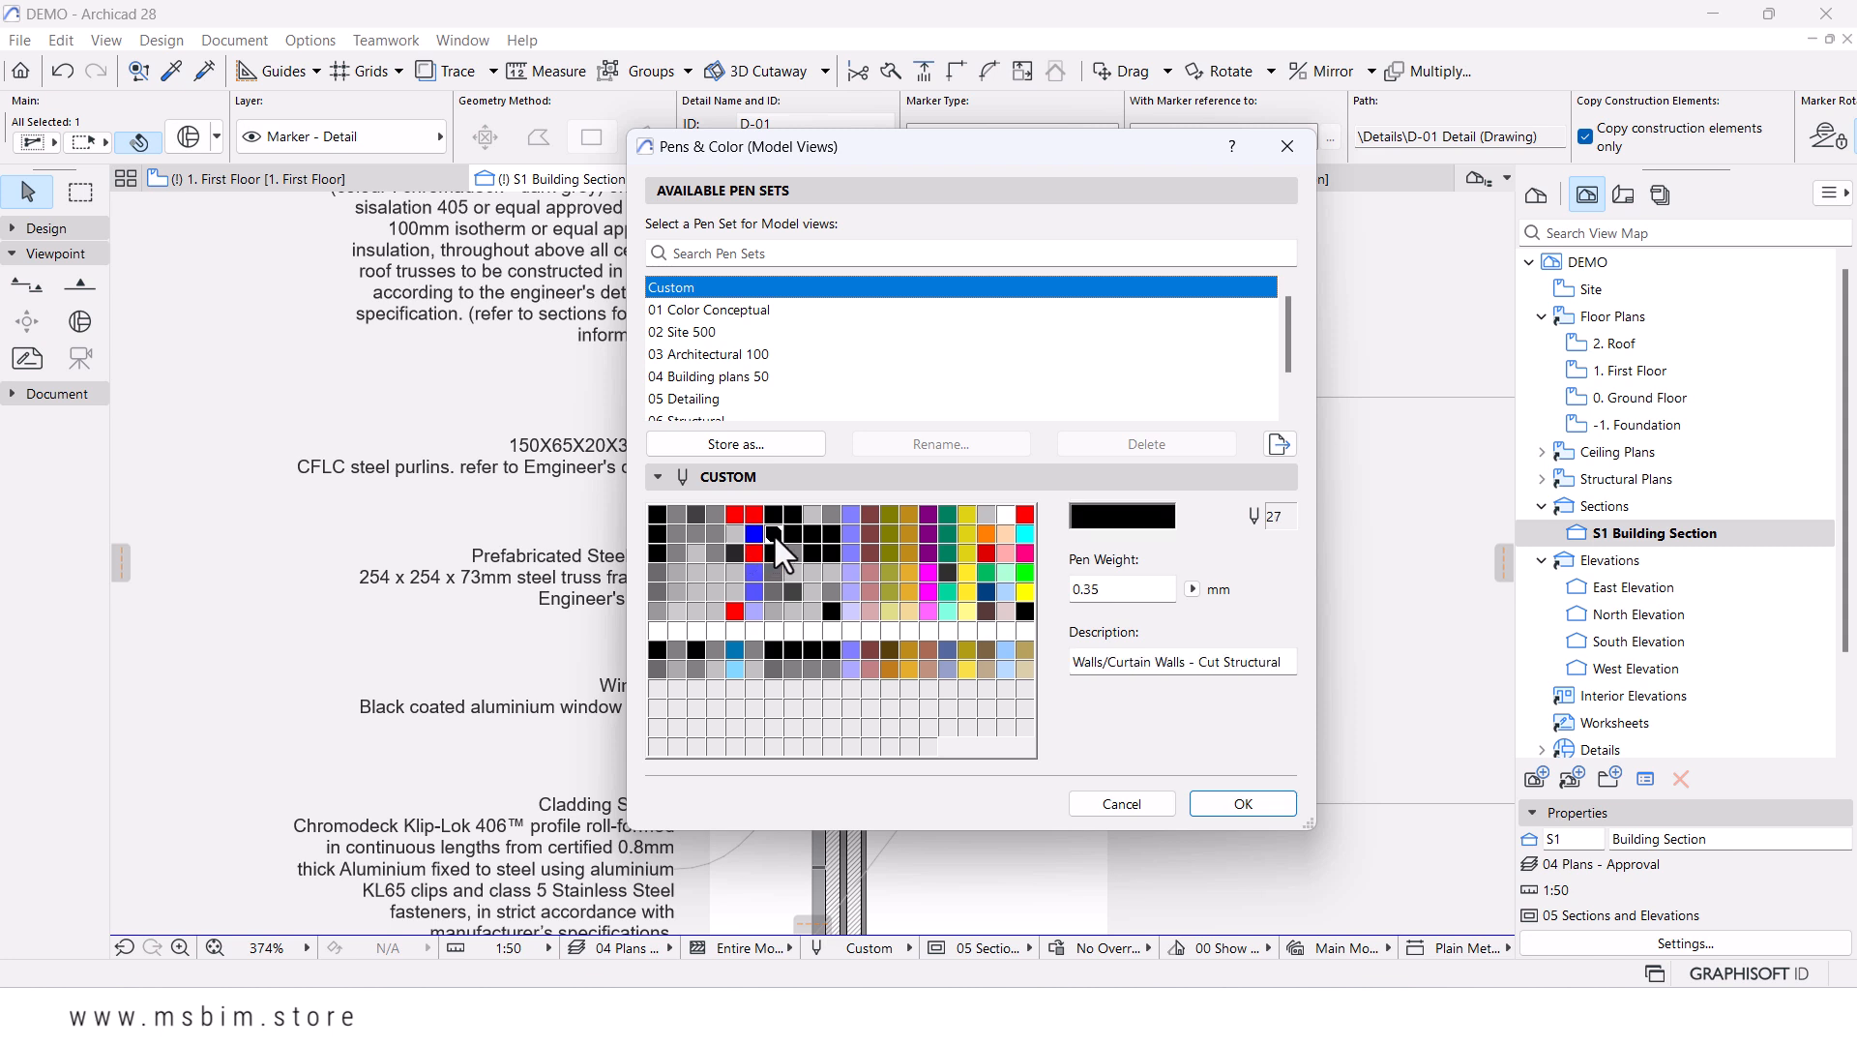
left_click(719, 538)
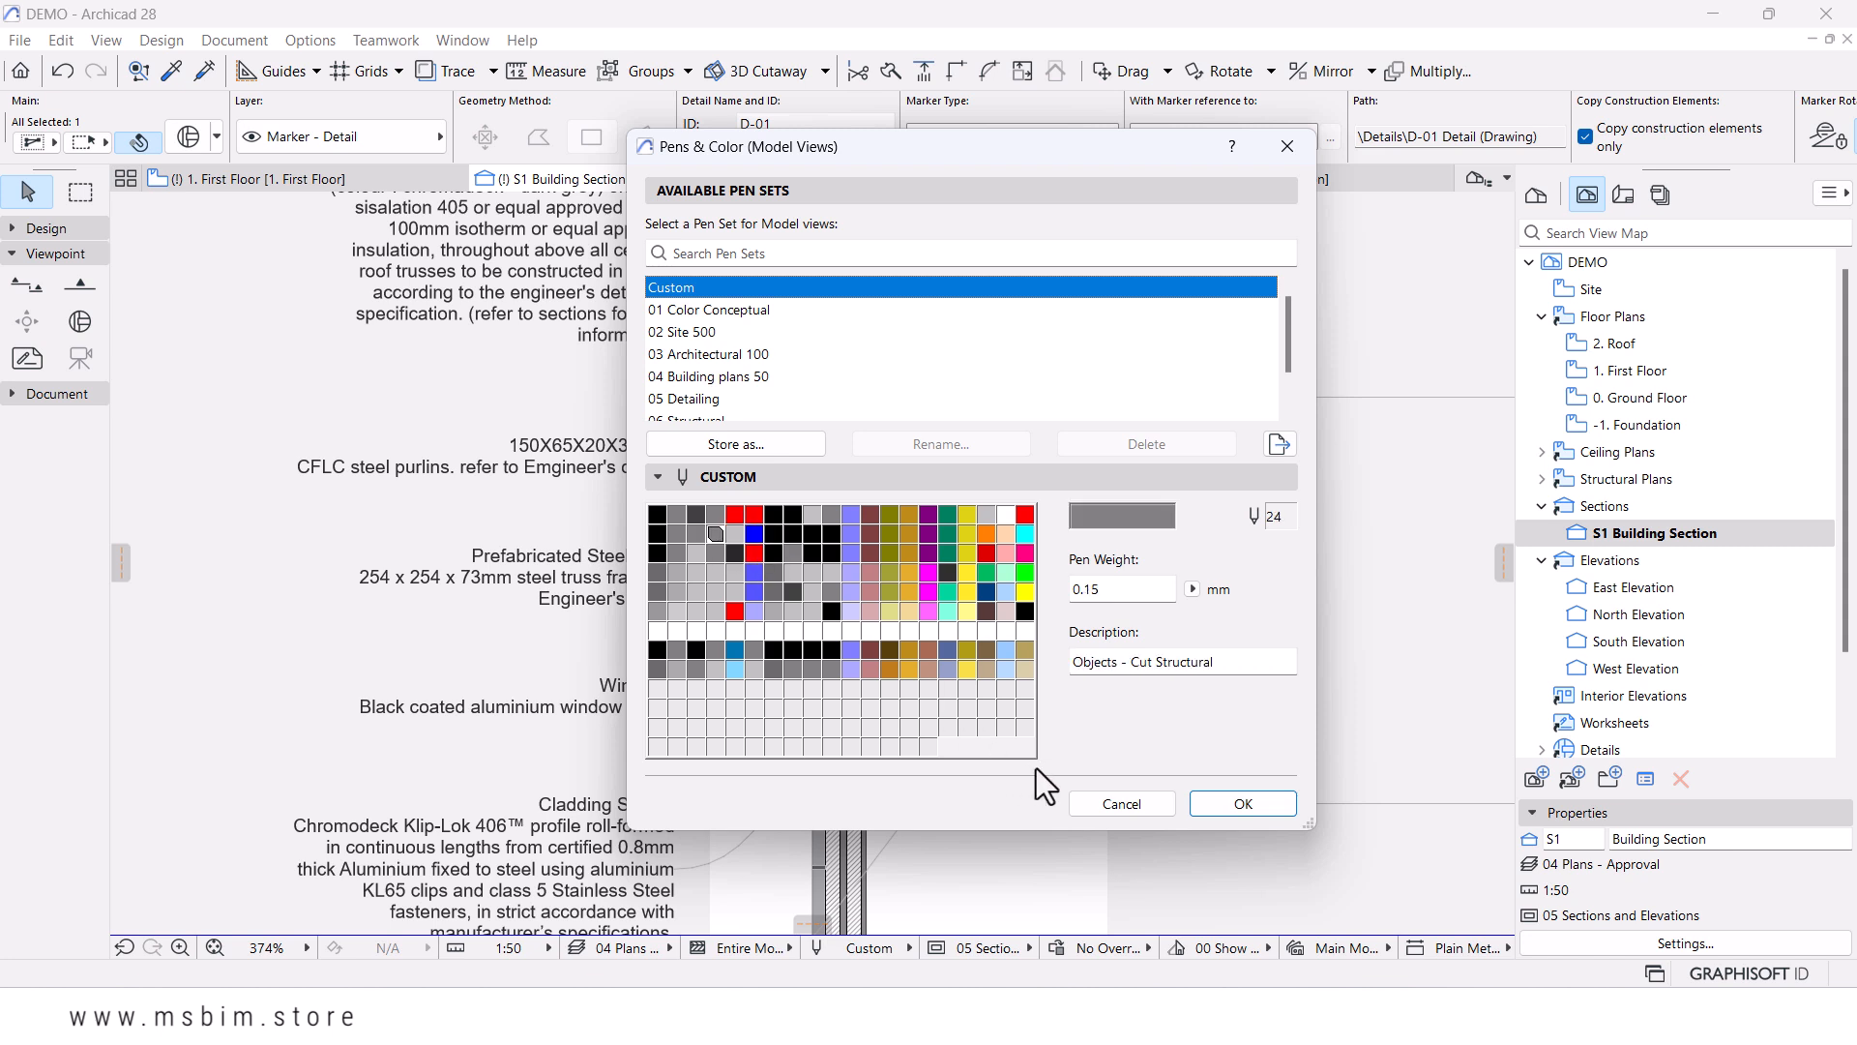
left_click(1094, 800)
- Review the detail marker's symbol and text settings, including the Marker Head Pen under 2D Representation, and close without changes
left_click(190, 137)
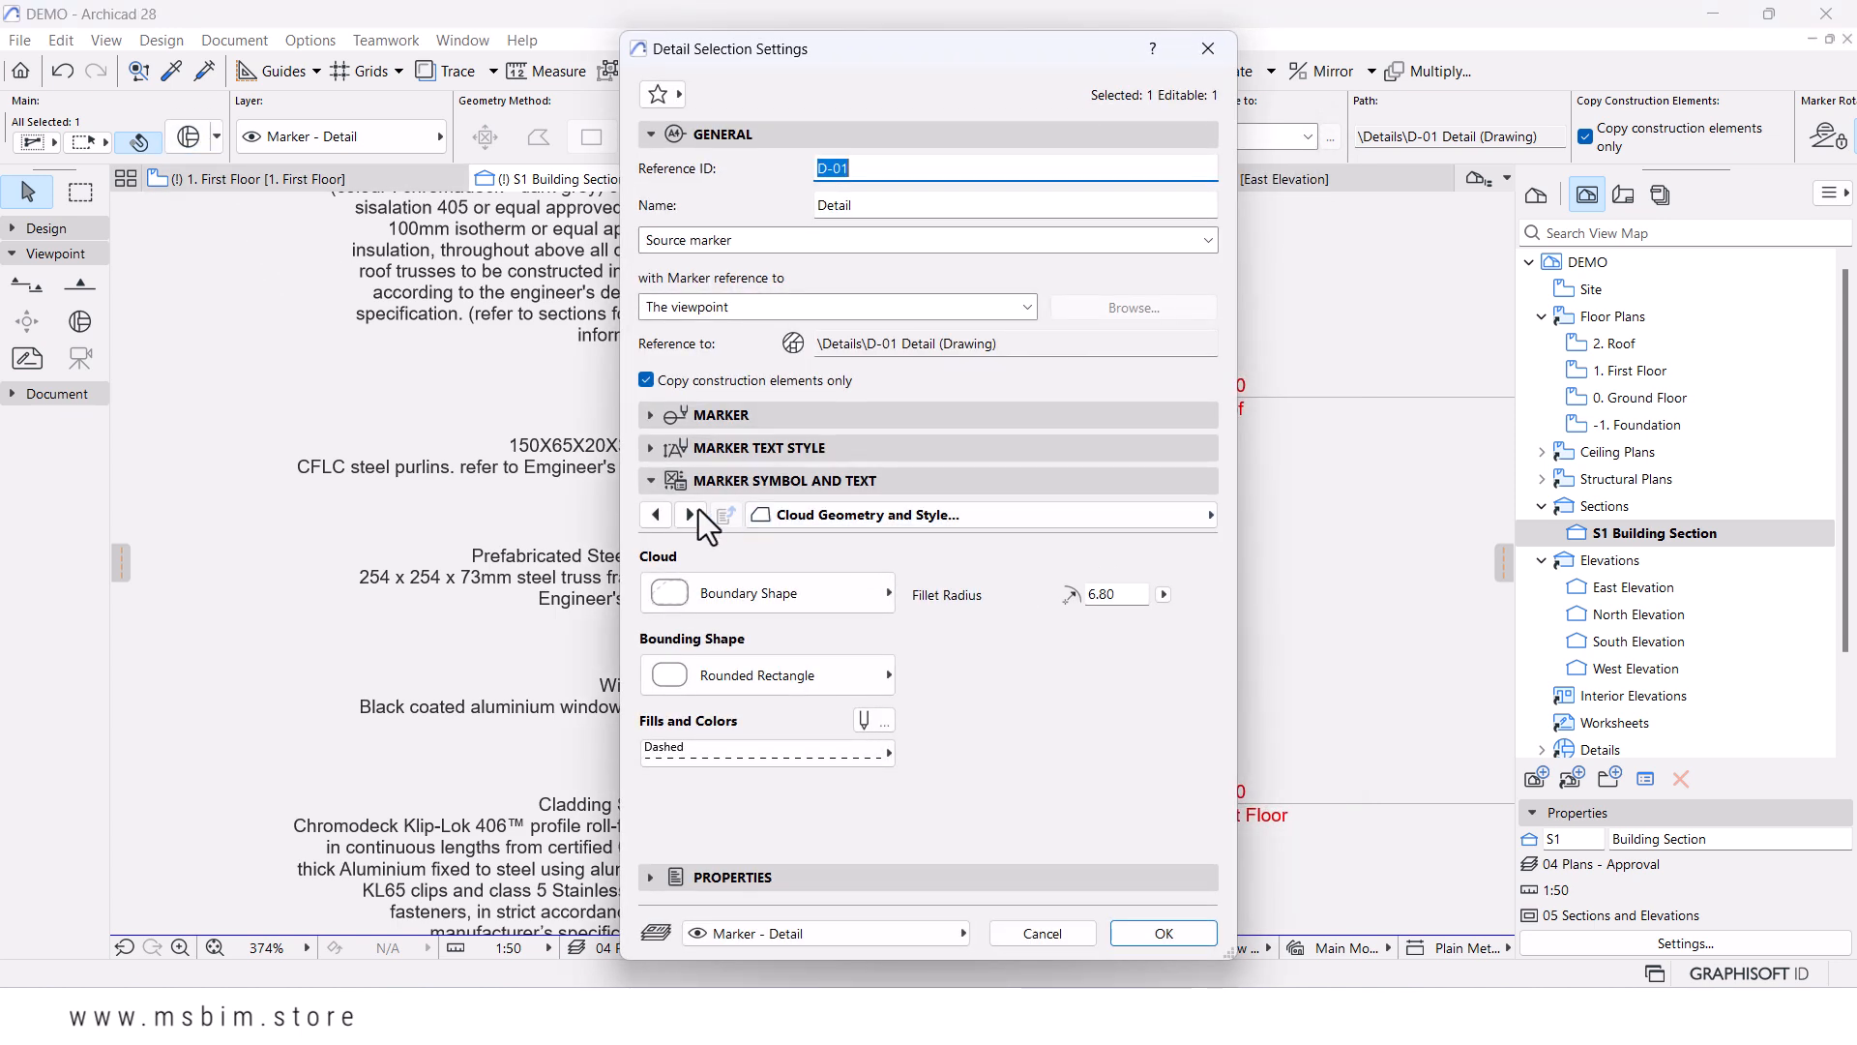
left_click(699, 514)
left_click(698, 515)
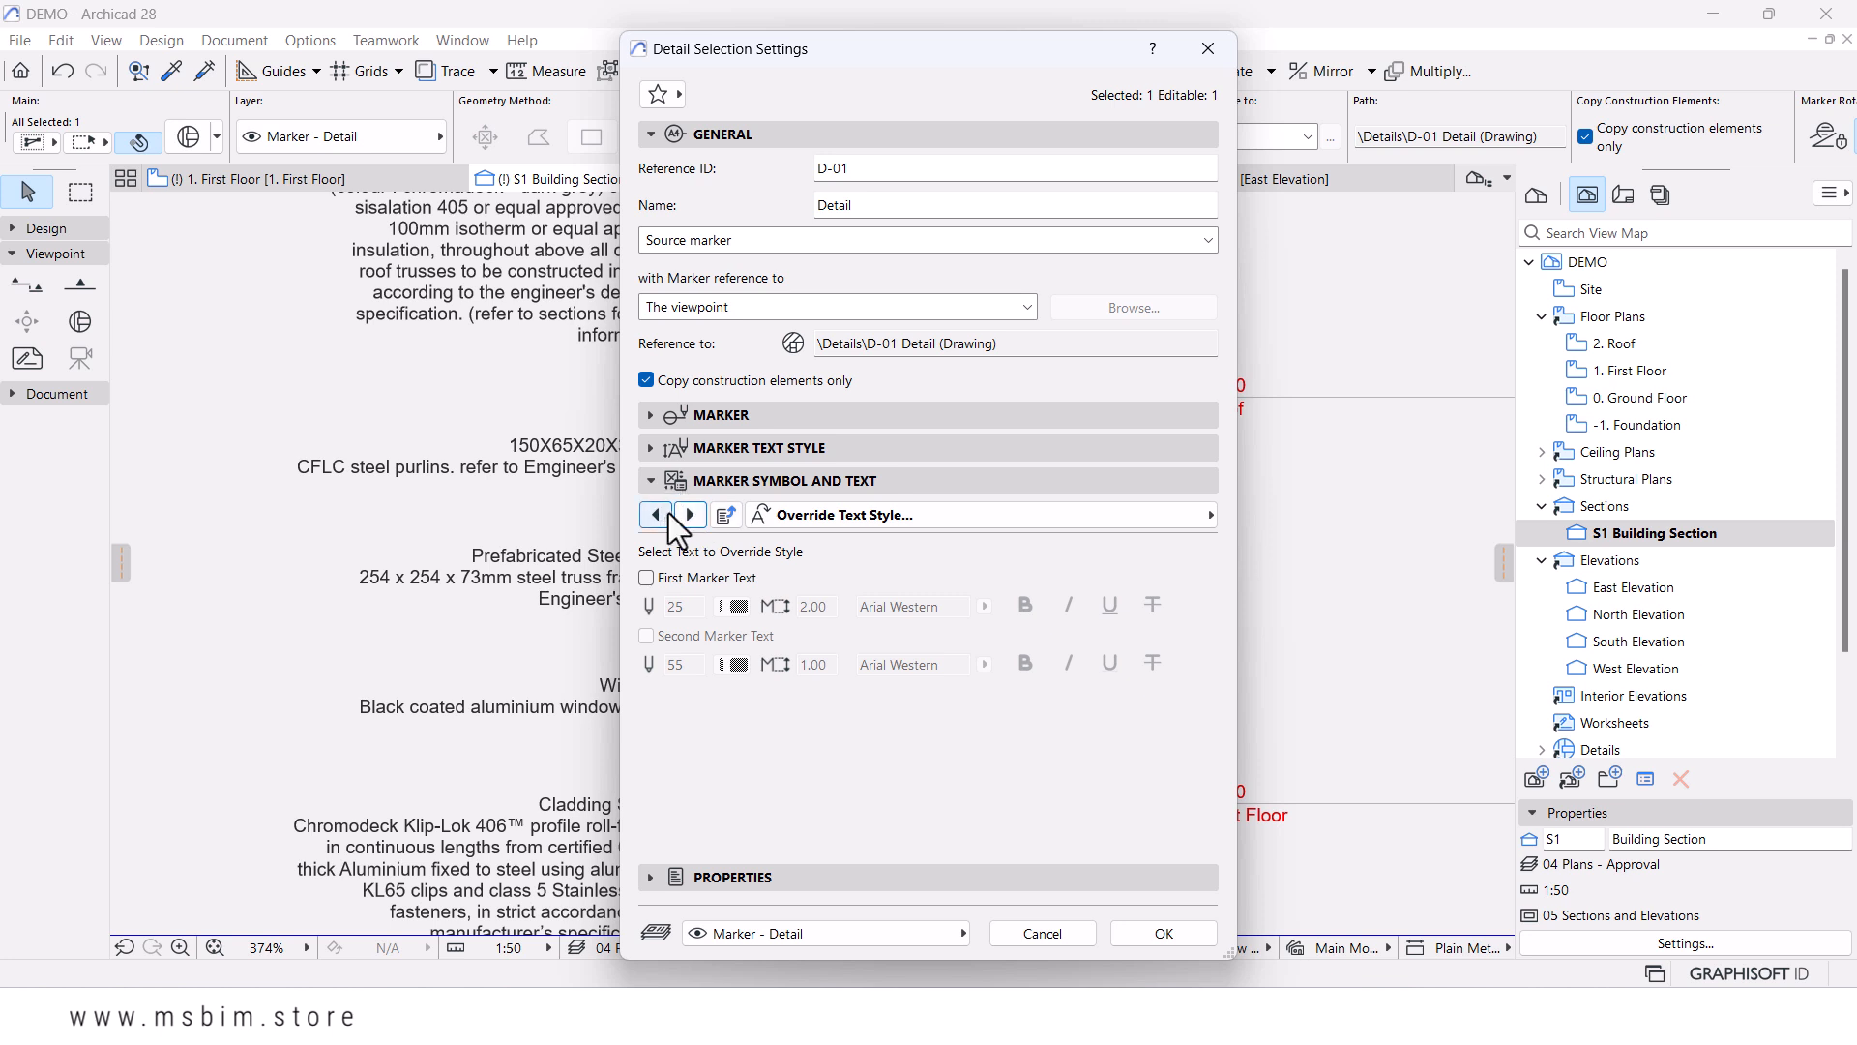
left_click(664, 511)
left_click(665, 512)
left_click(664, 512)
left_click(681, 513)
left_click(681, 513)
left_click(681, 514)
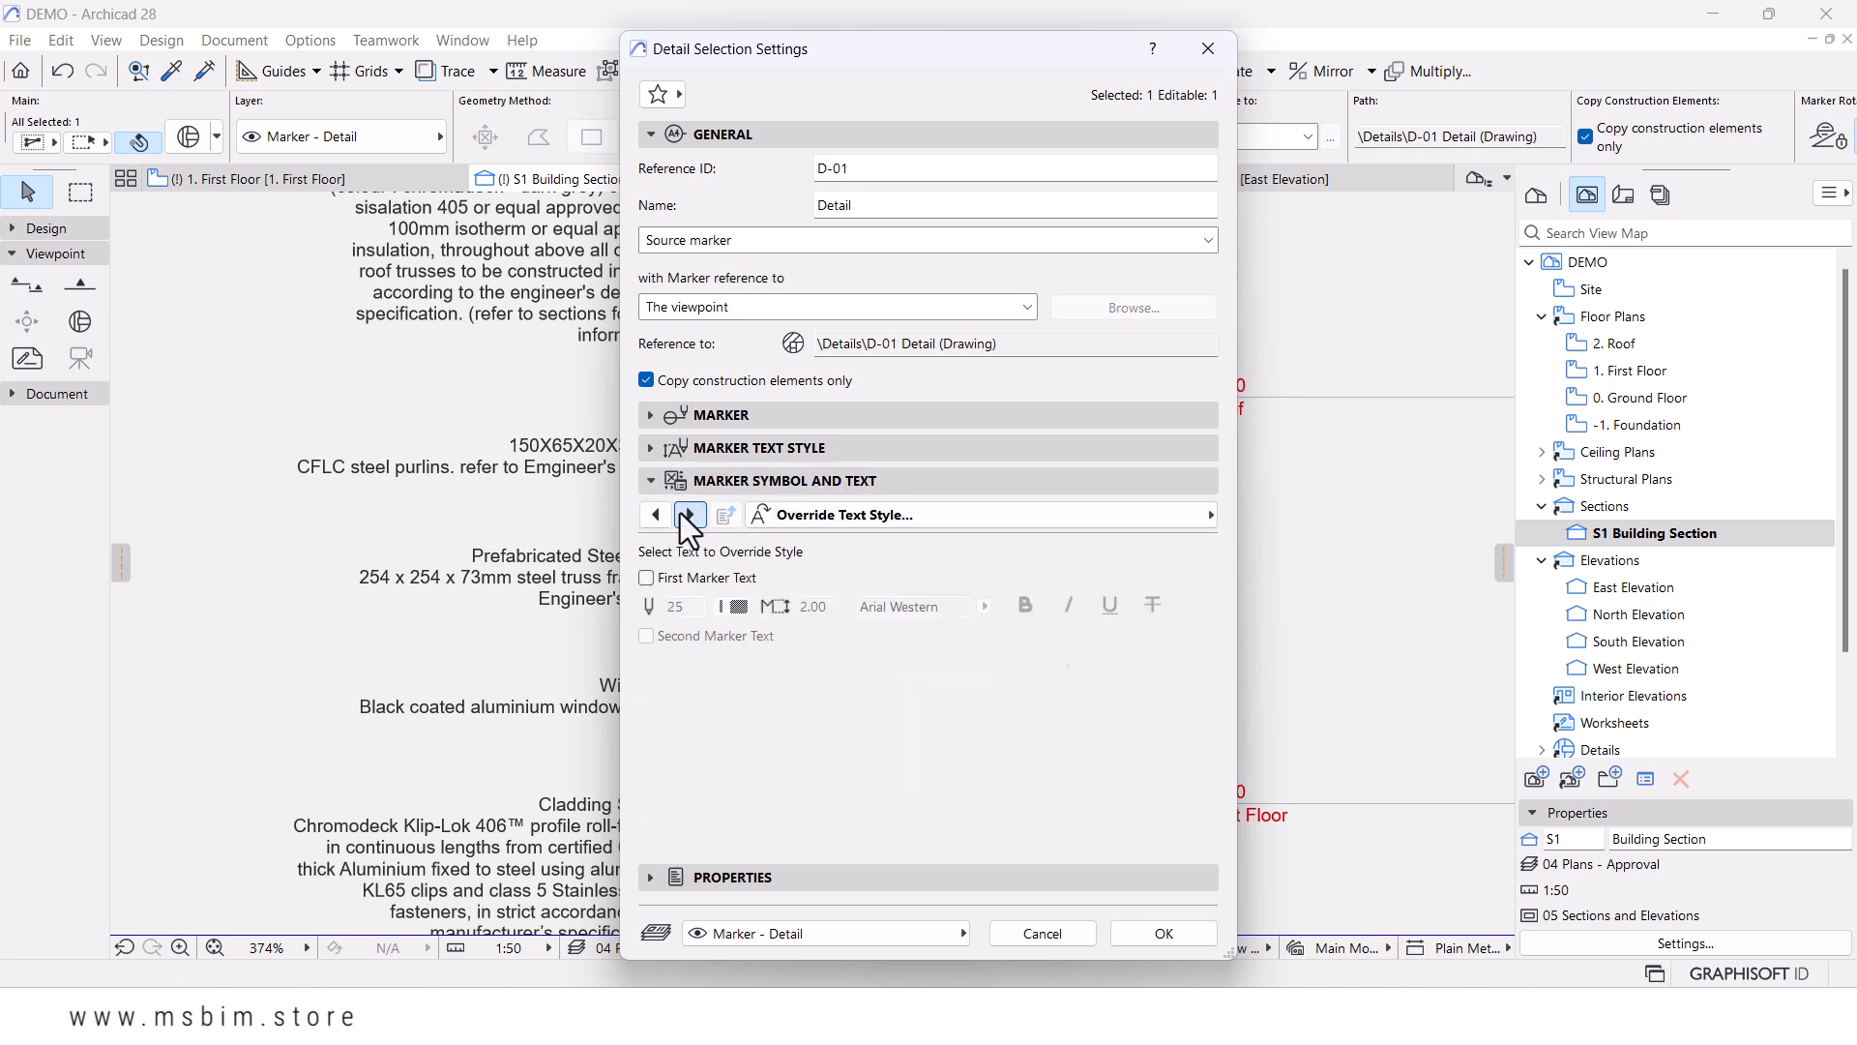
left_click(689, 514)
left_click(1147, 577)
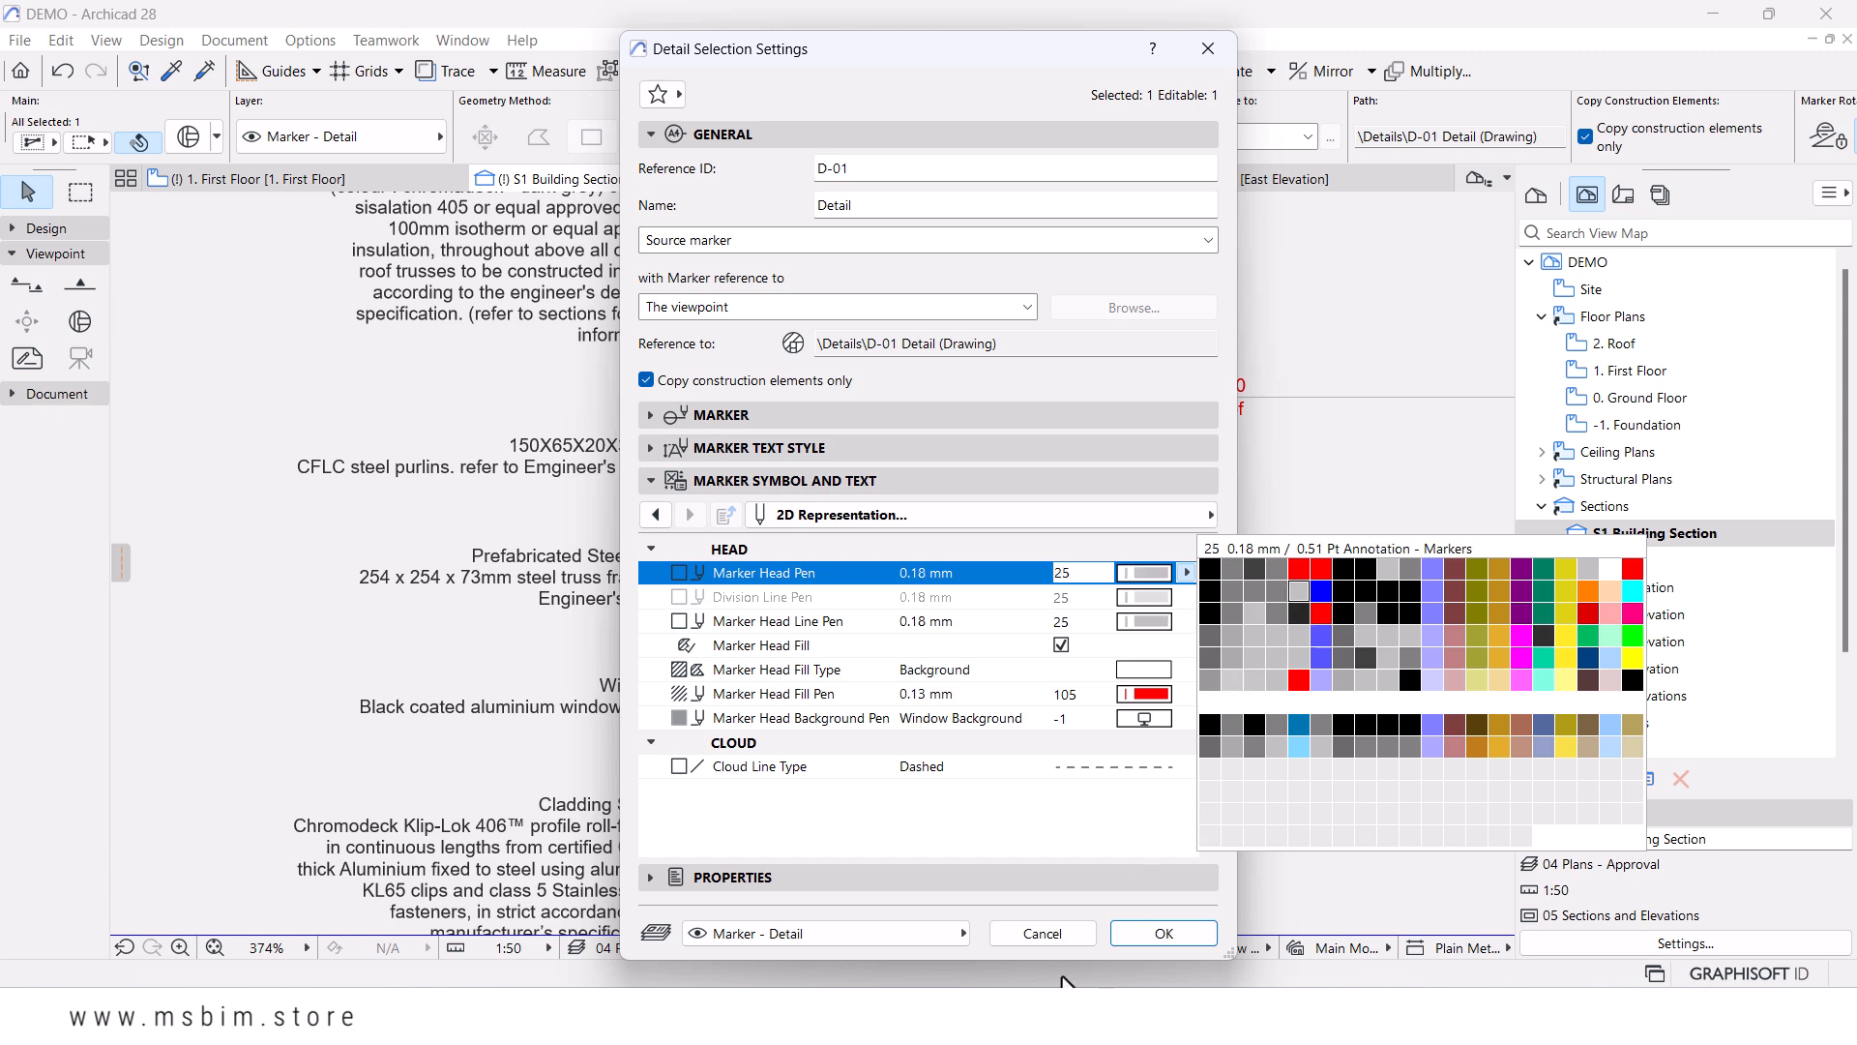
left_click(1070, 938)
left_click(1021, 934)
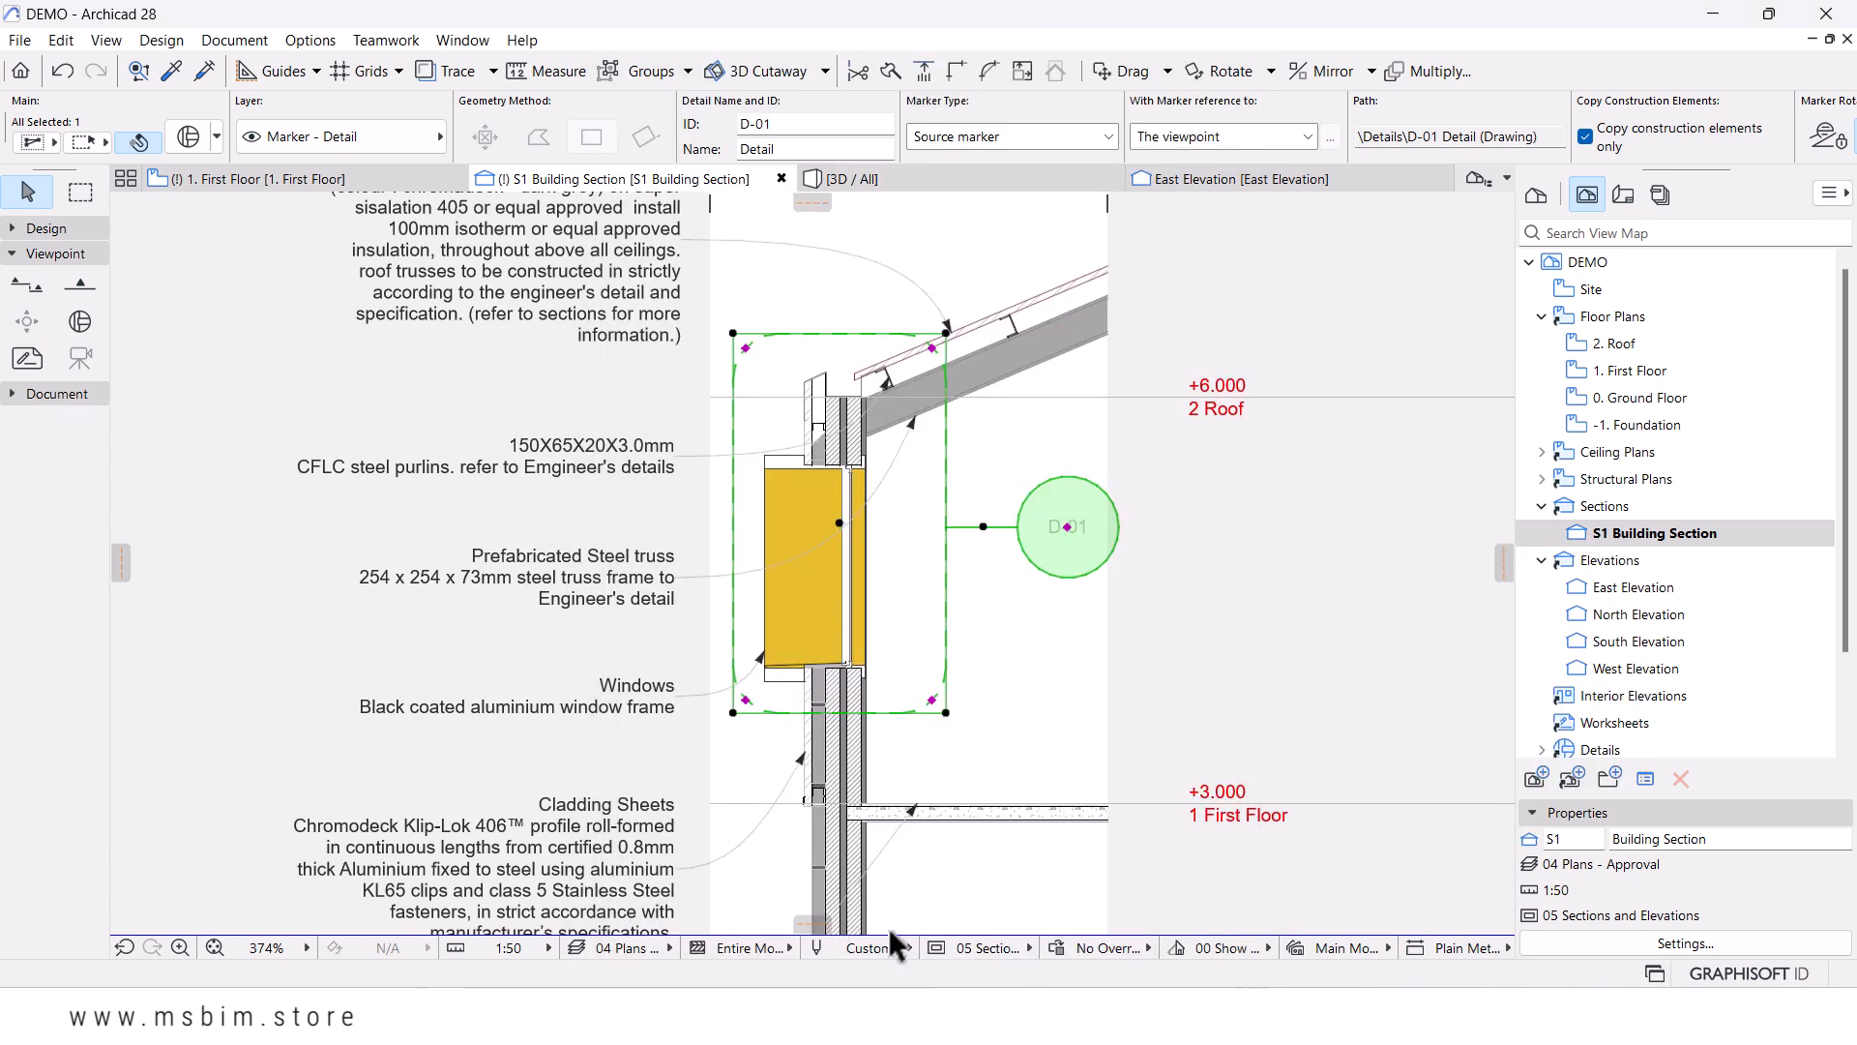
- Recolour pen 25 (Annotation - Markers) to red in the Custom pen set for model views
left_click(817, 950)
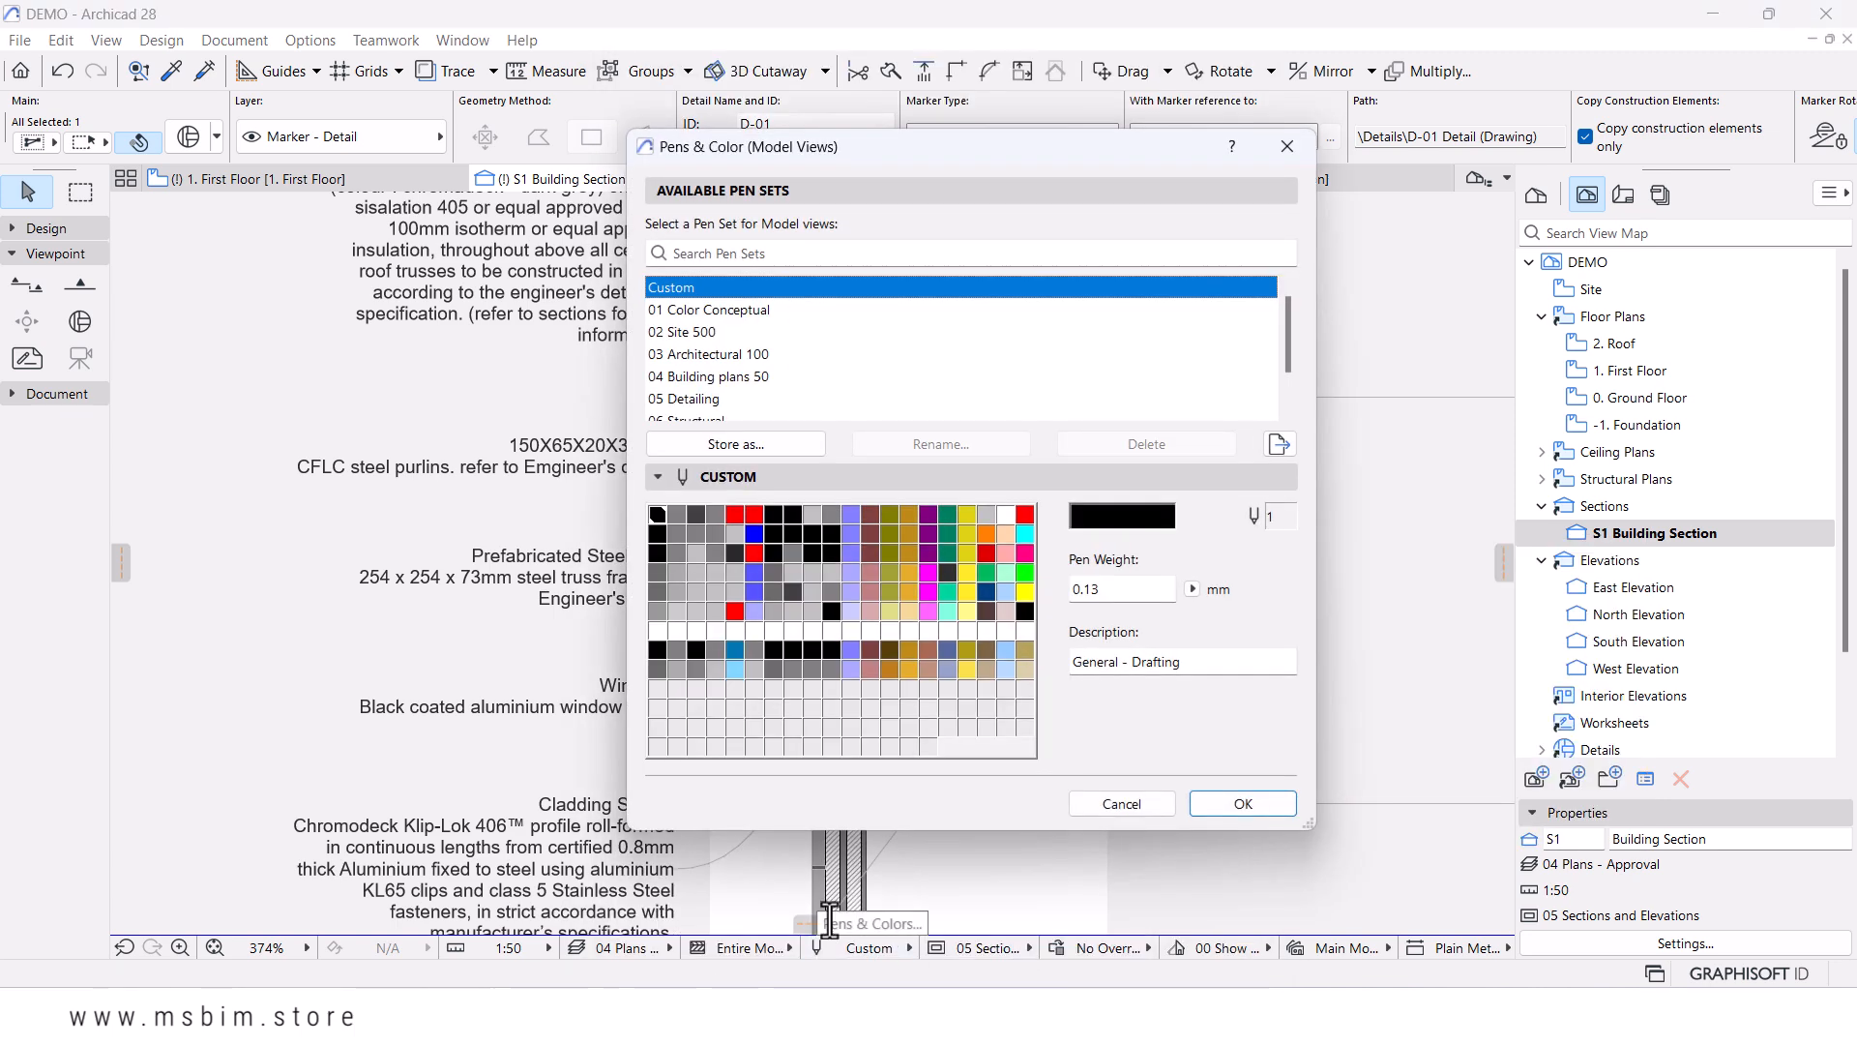
left_click(733, 538)
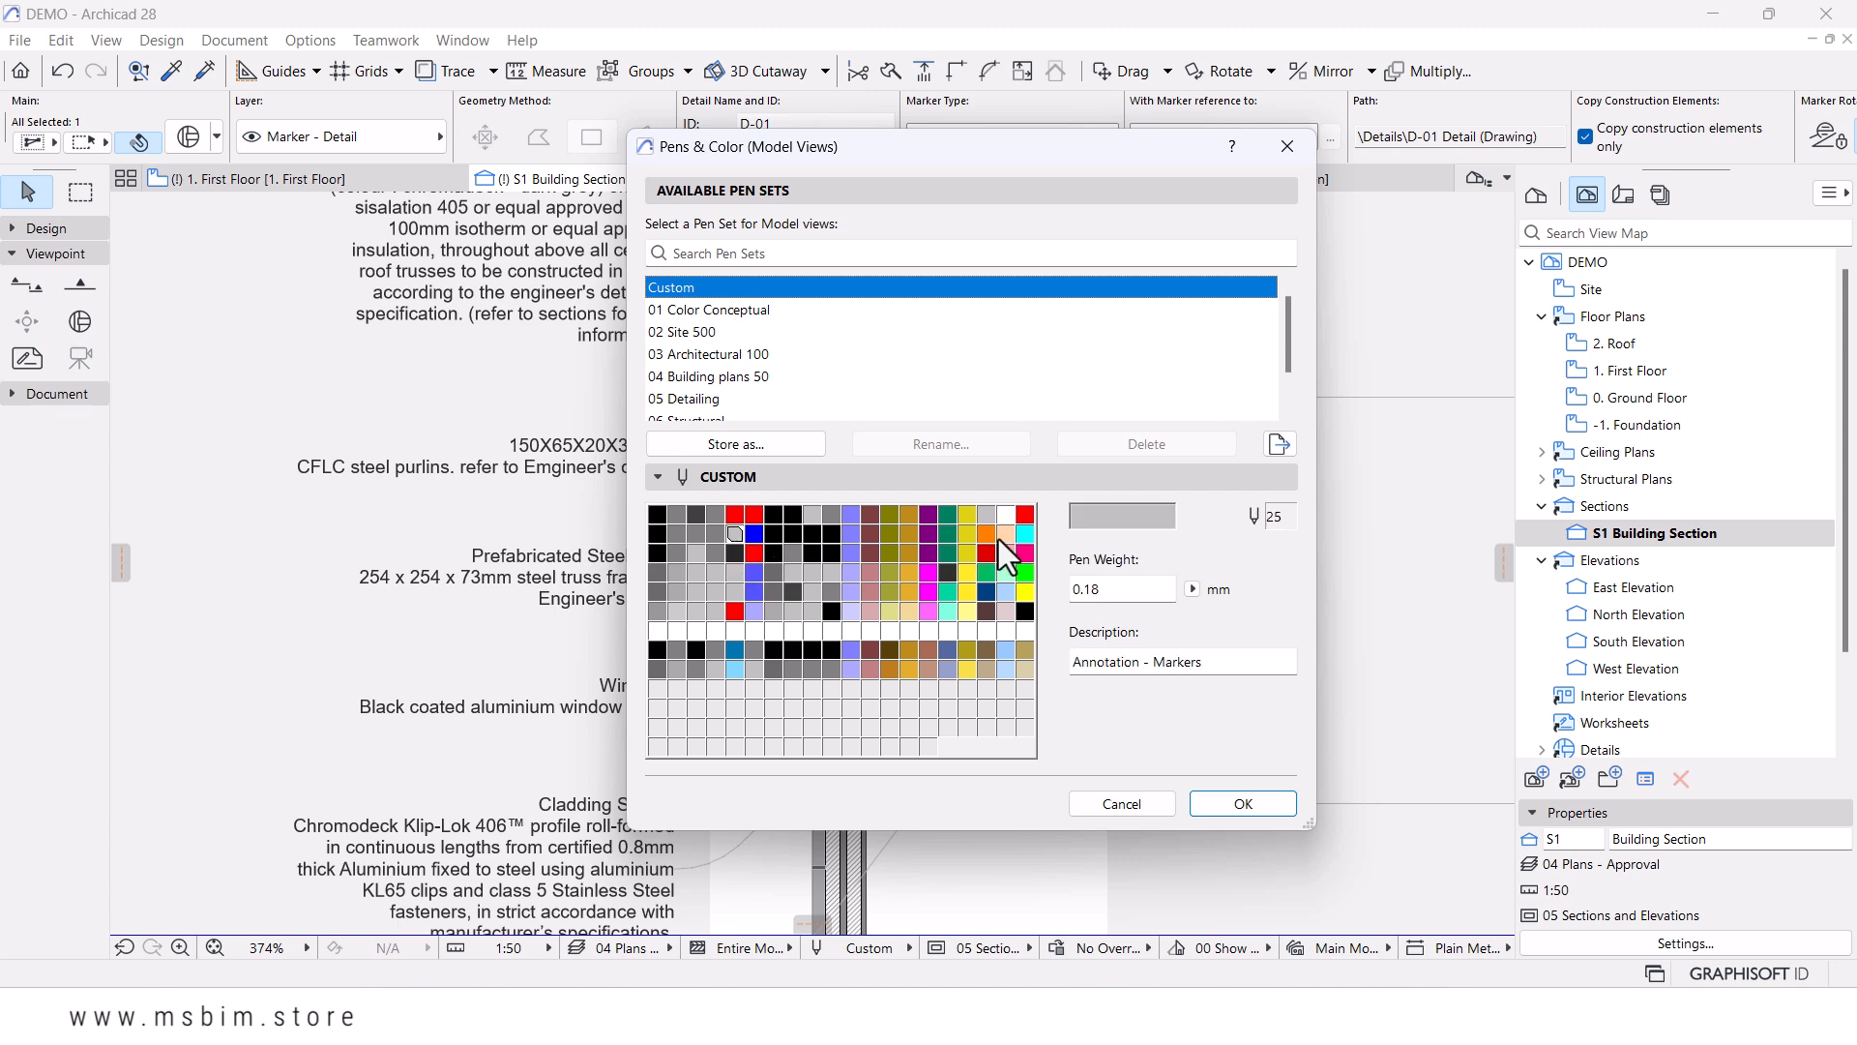
left_click(1082, 516)
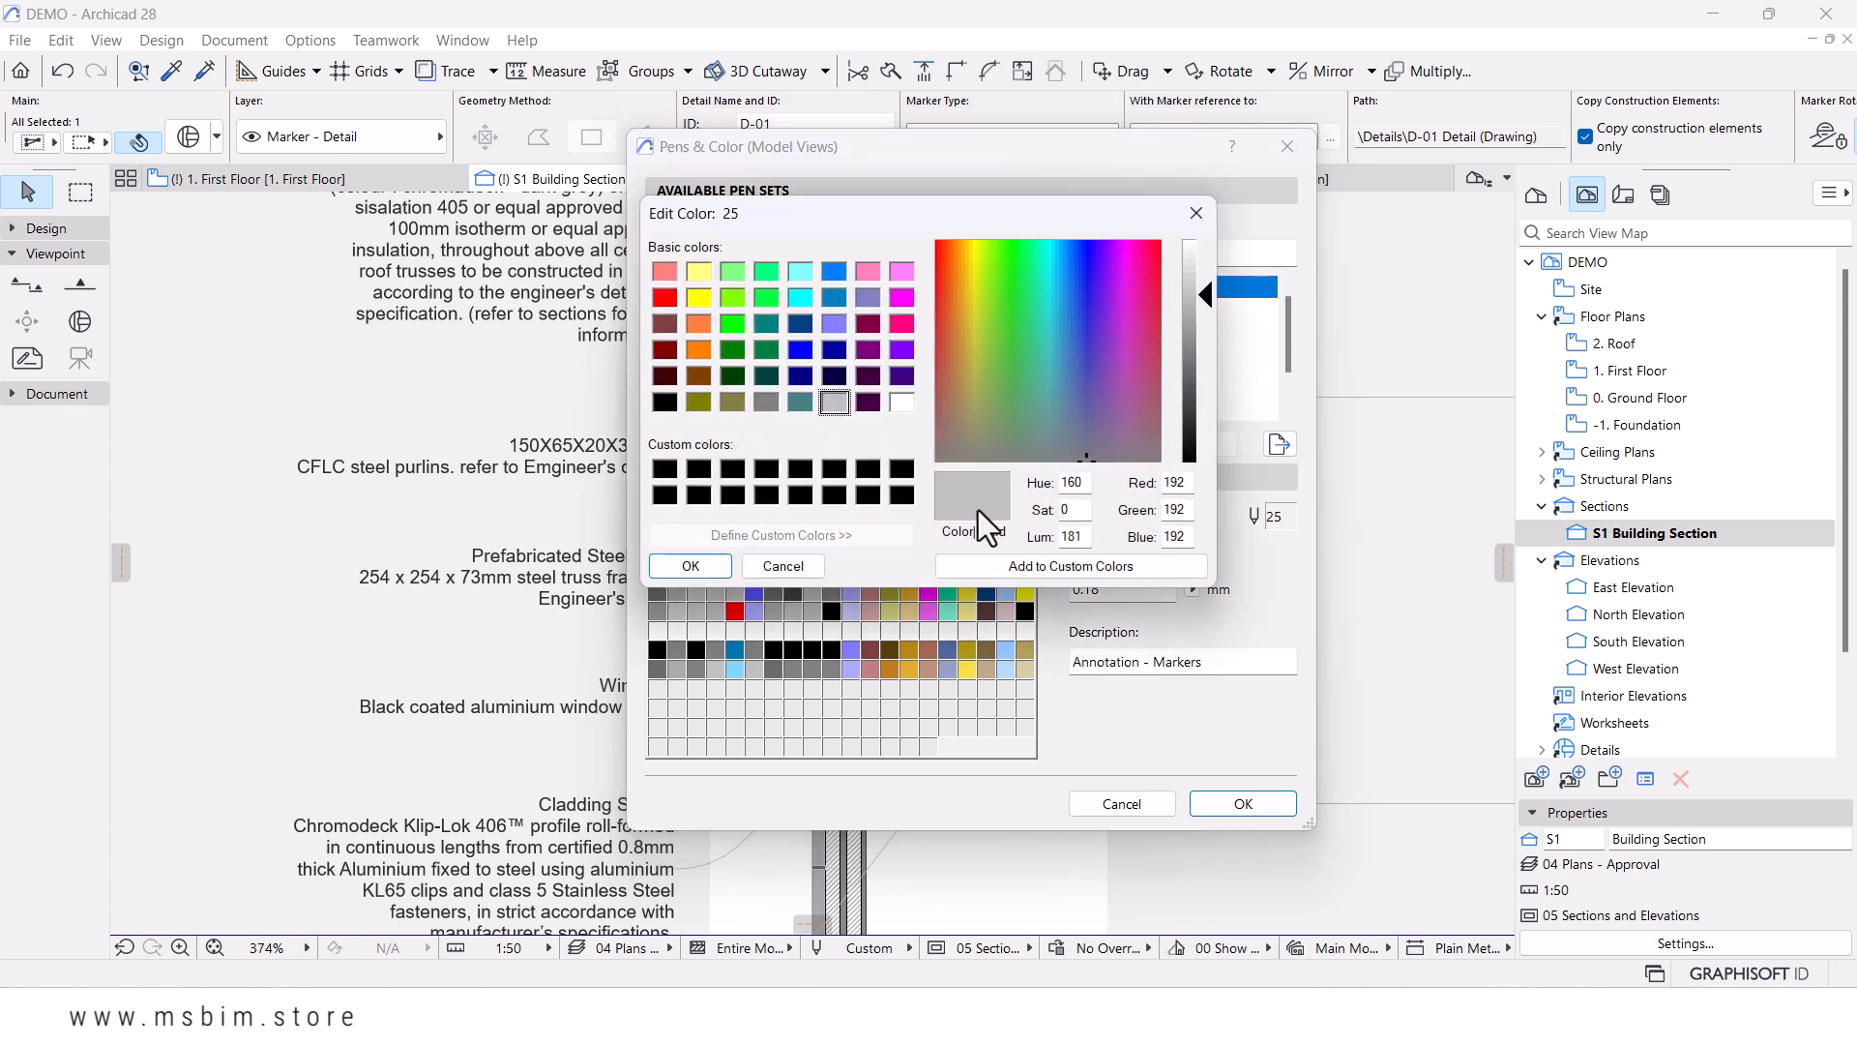
left_click(656, 303)
left_click(683, 567)
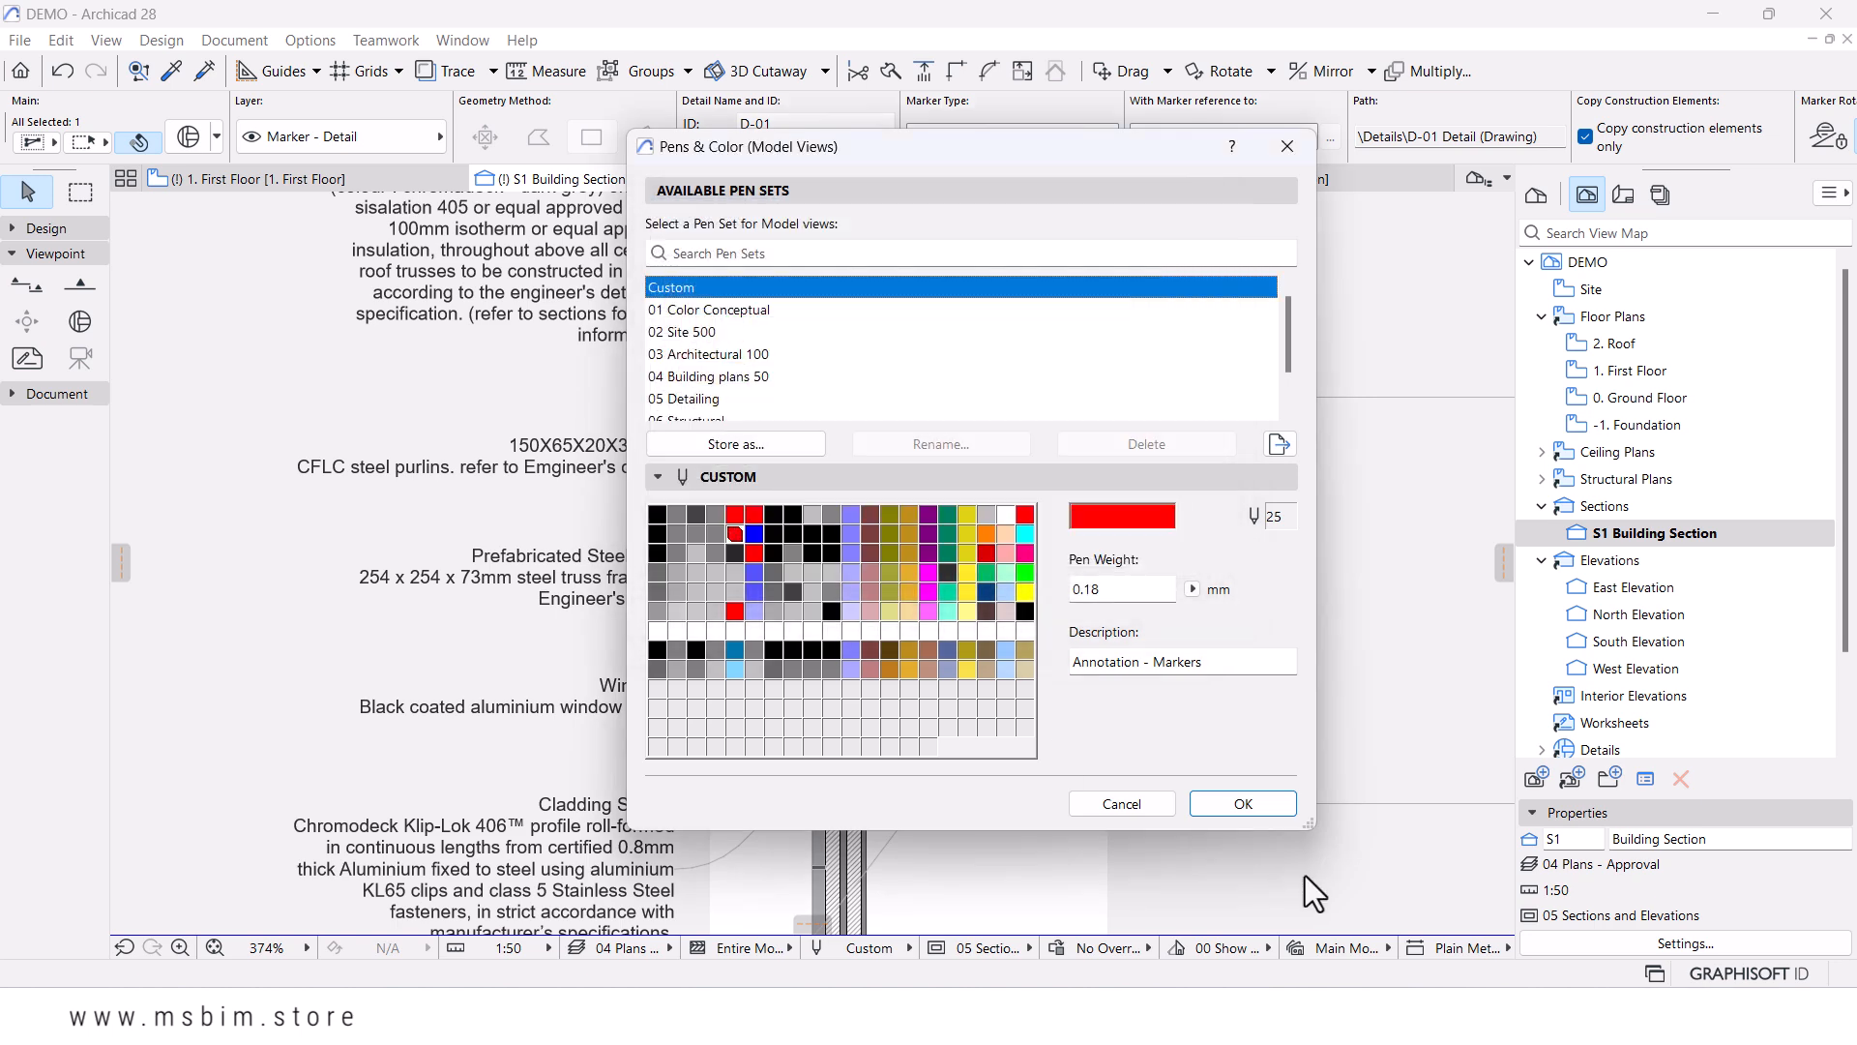
left_click(1243, 803)
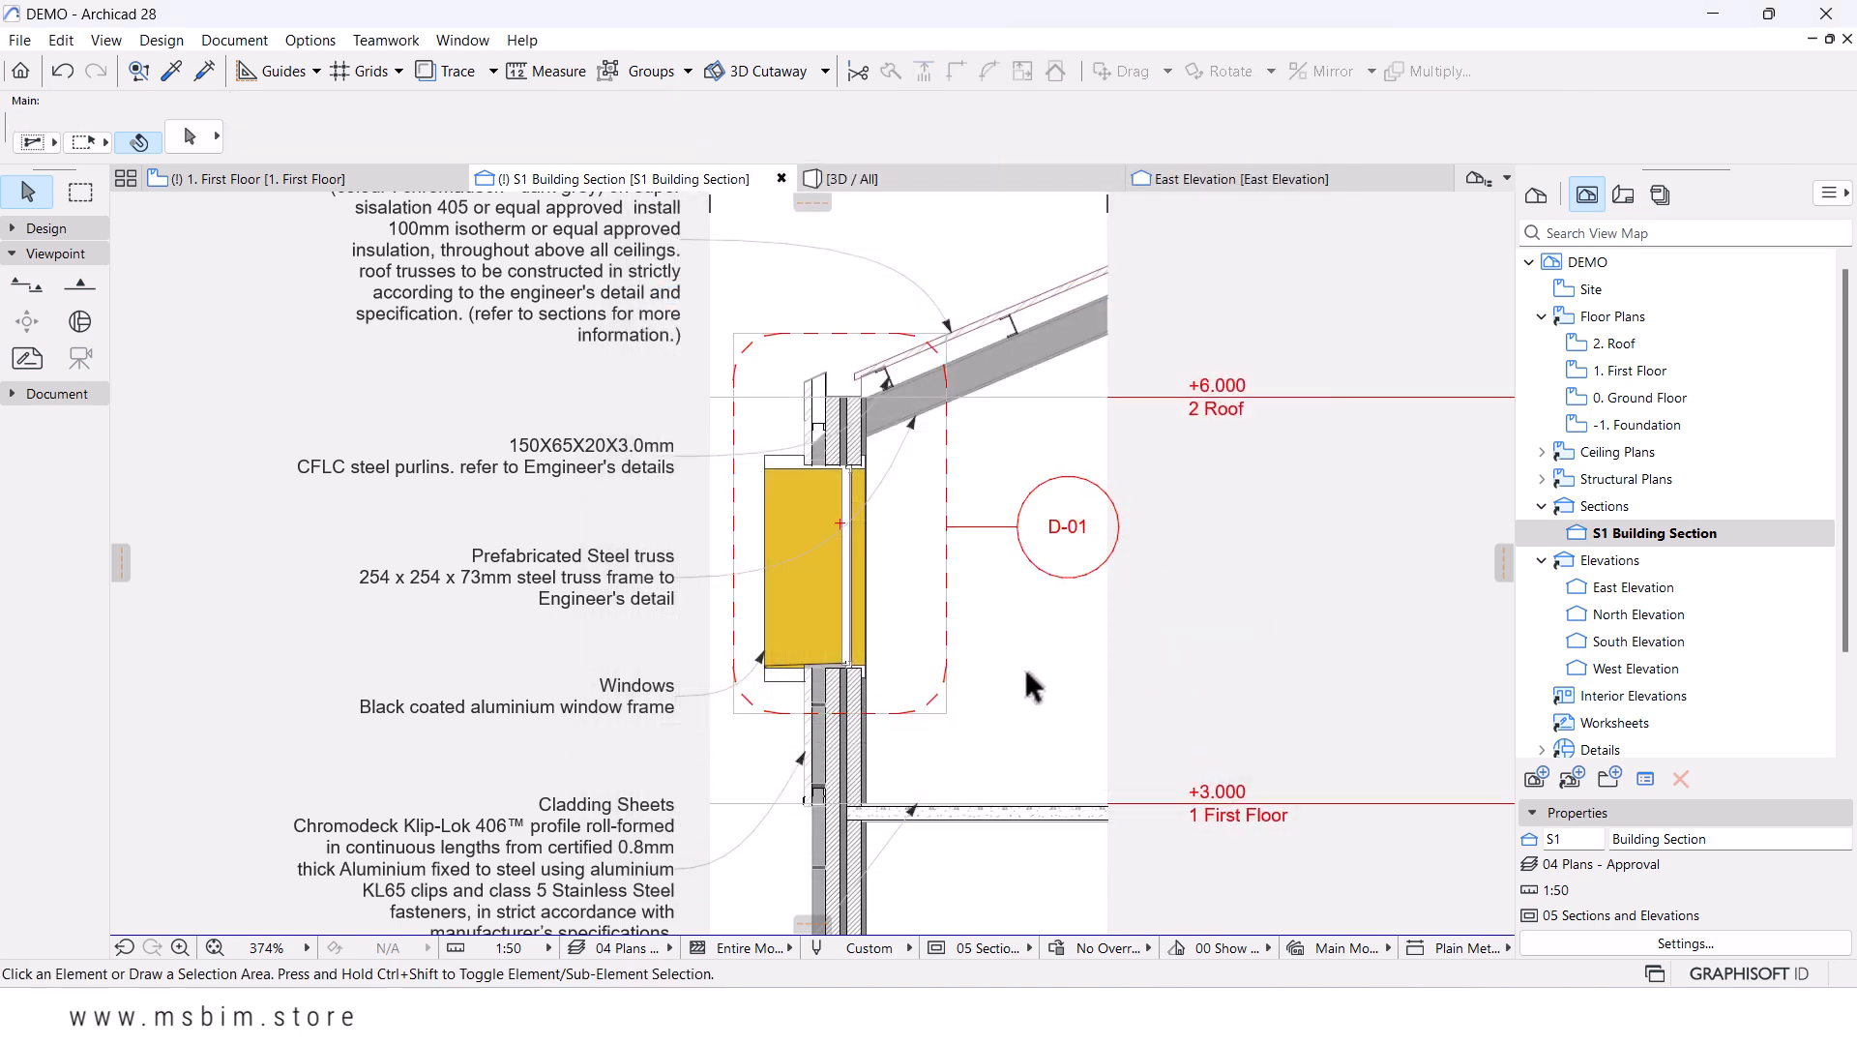
- Set the marker size of the D-01 detail marker in the building section to 10 mm and deselect it
scroll(1024, 665, "down", 4)
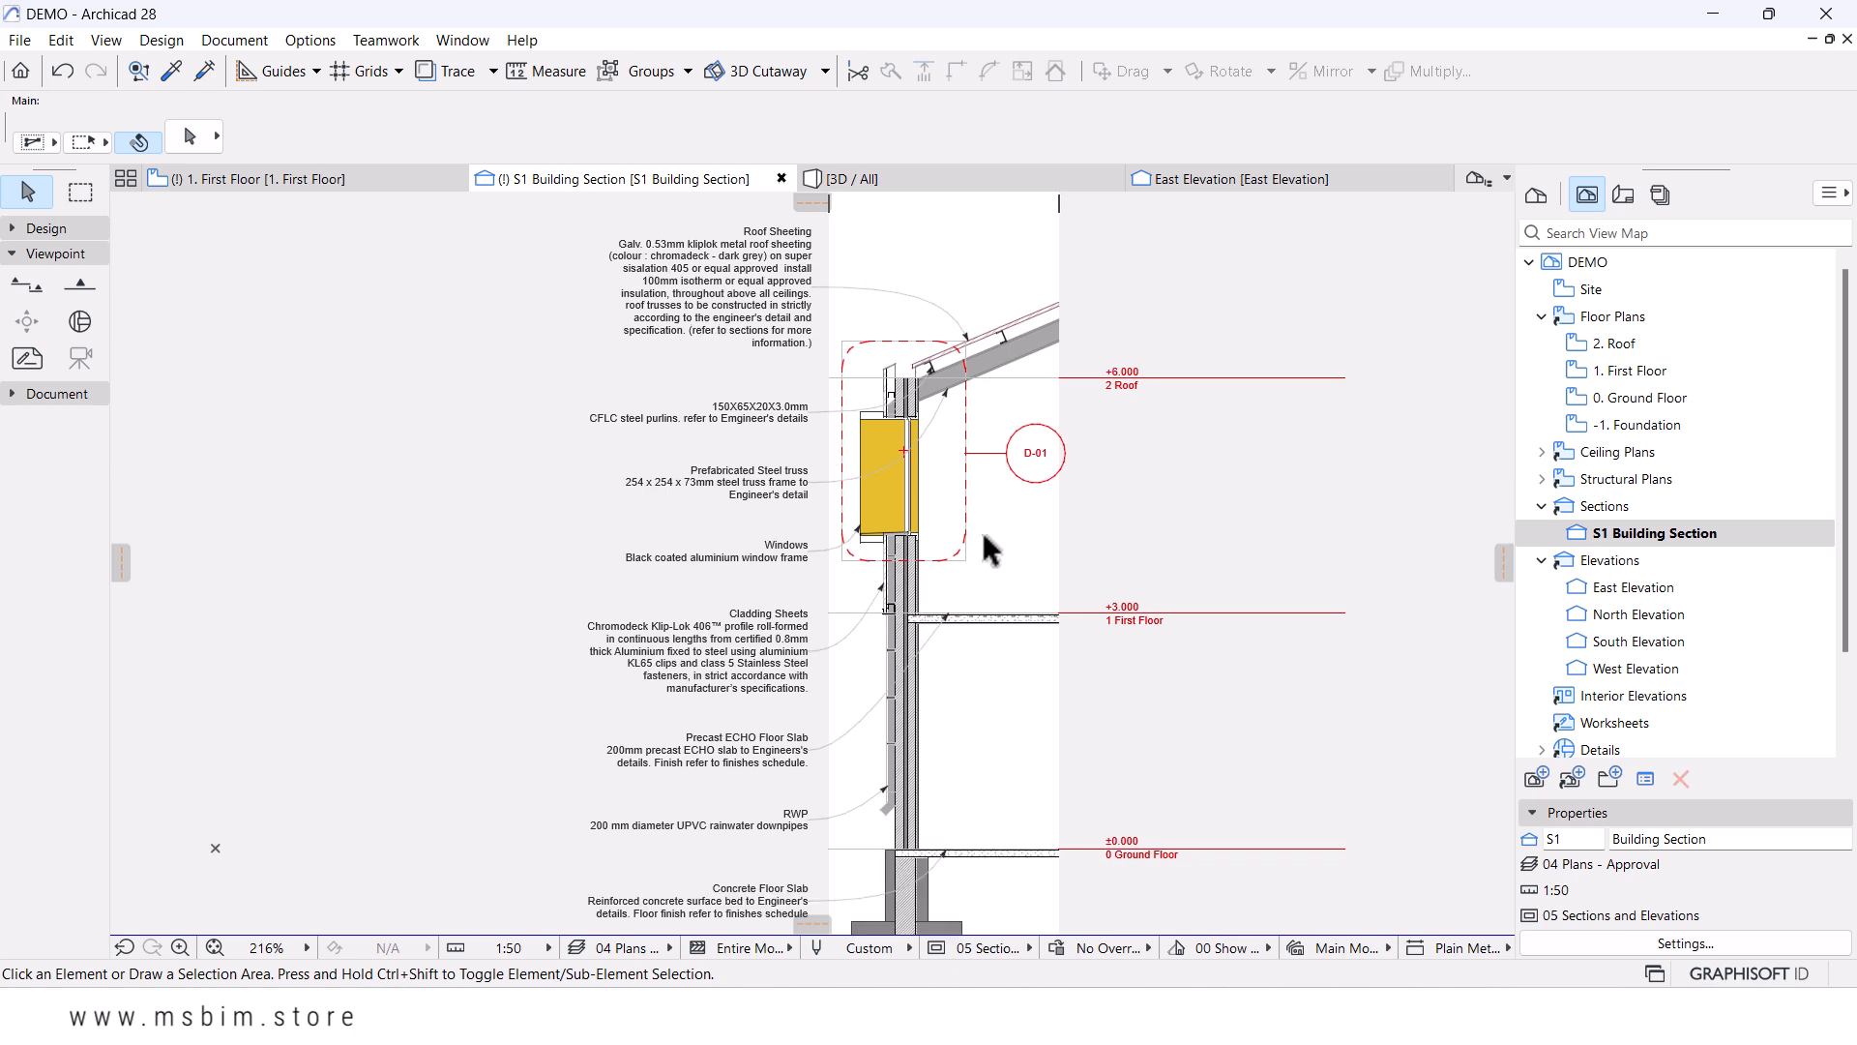
scroll(982, 528, "down", 3)
scroll(963, 522, "up", 2)
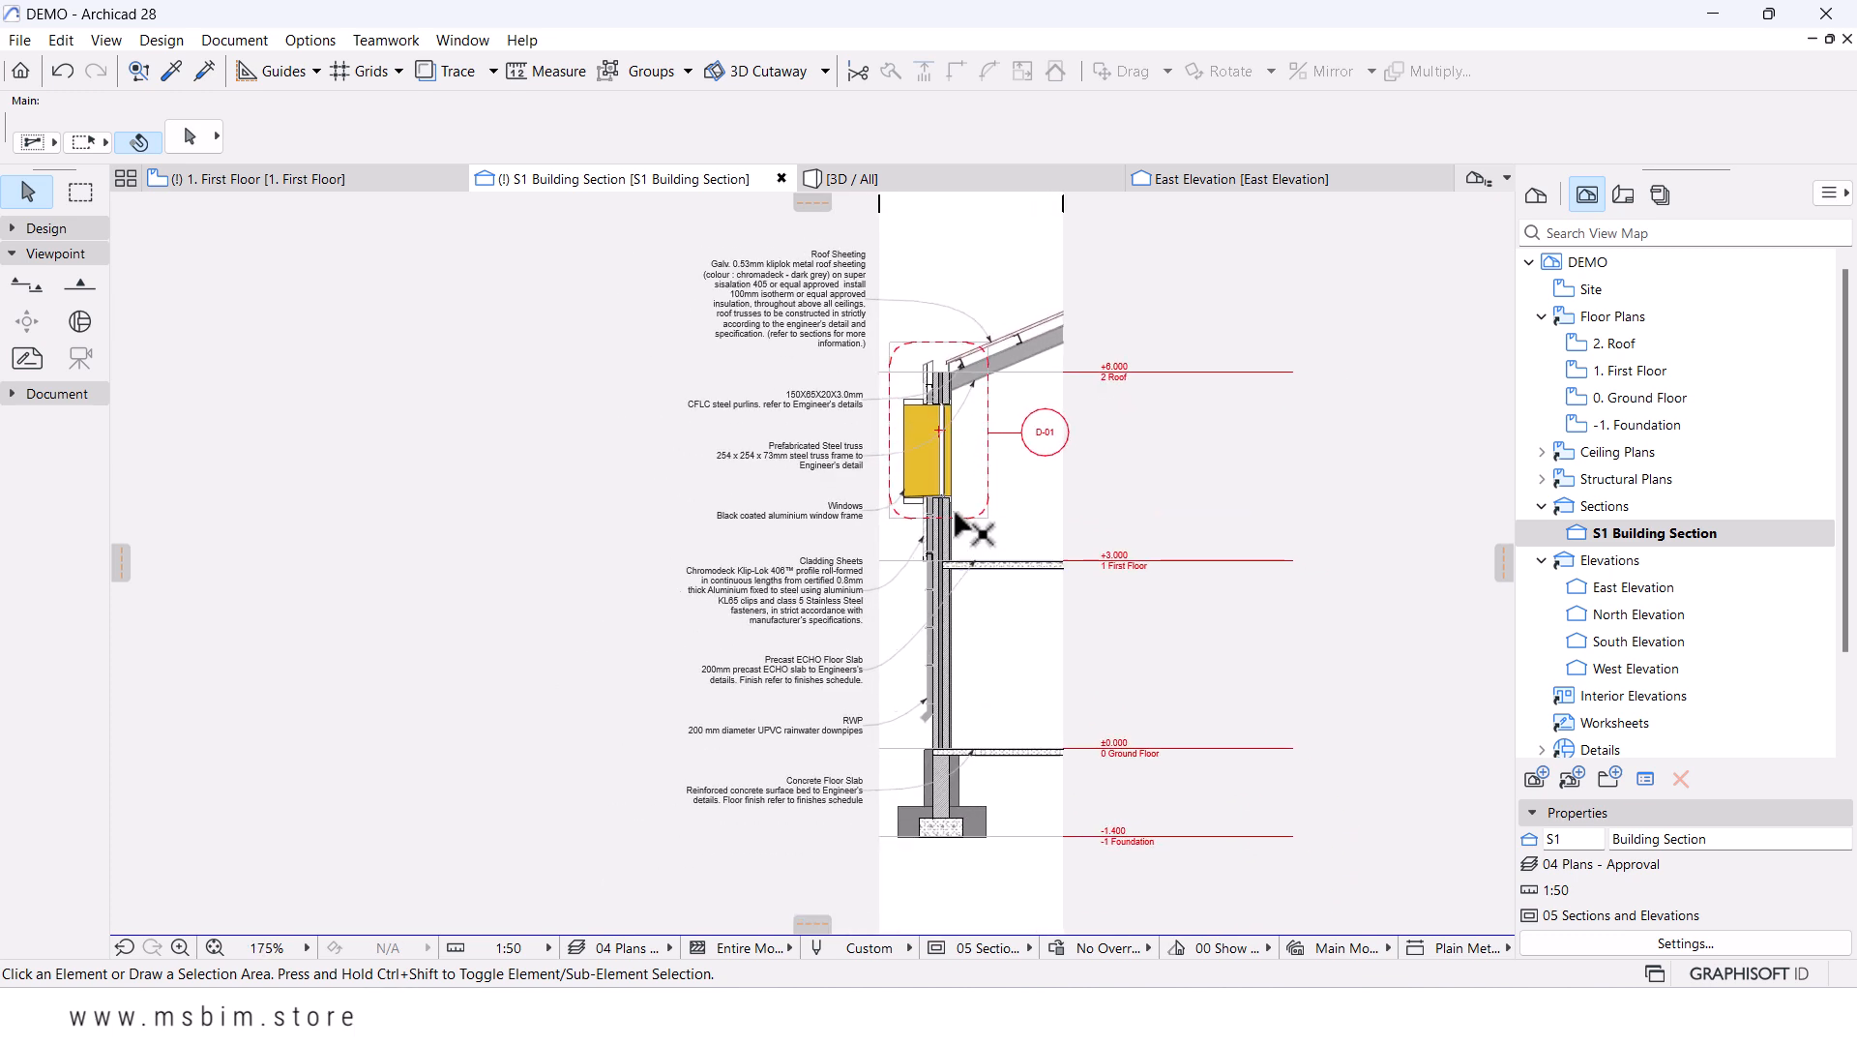
middle_click_drag(970, 545, 949, 587)
scroll(949, 587, "up", 1)
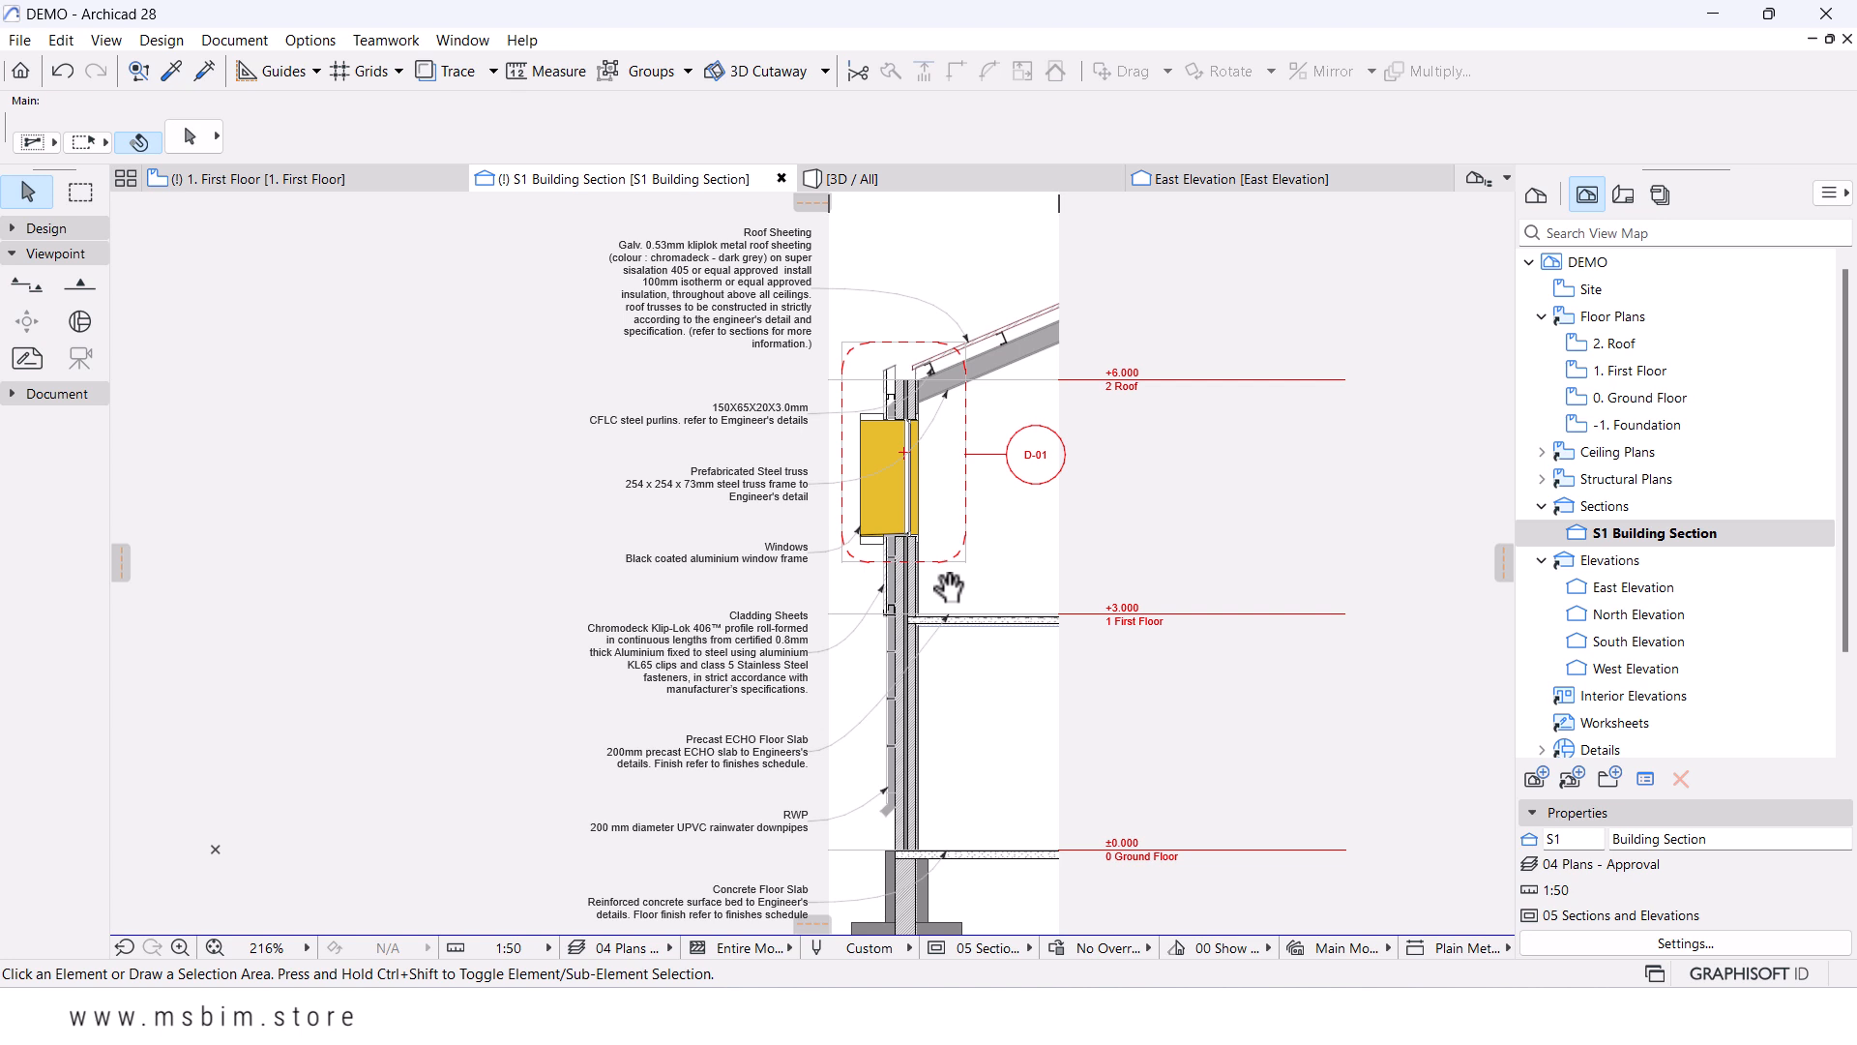
left_click(984, 454)
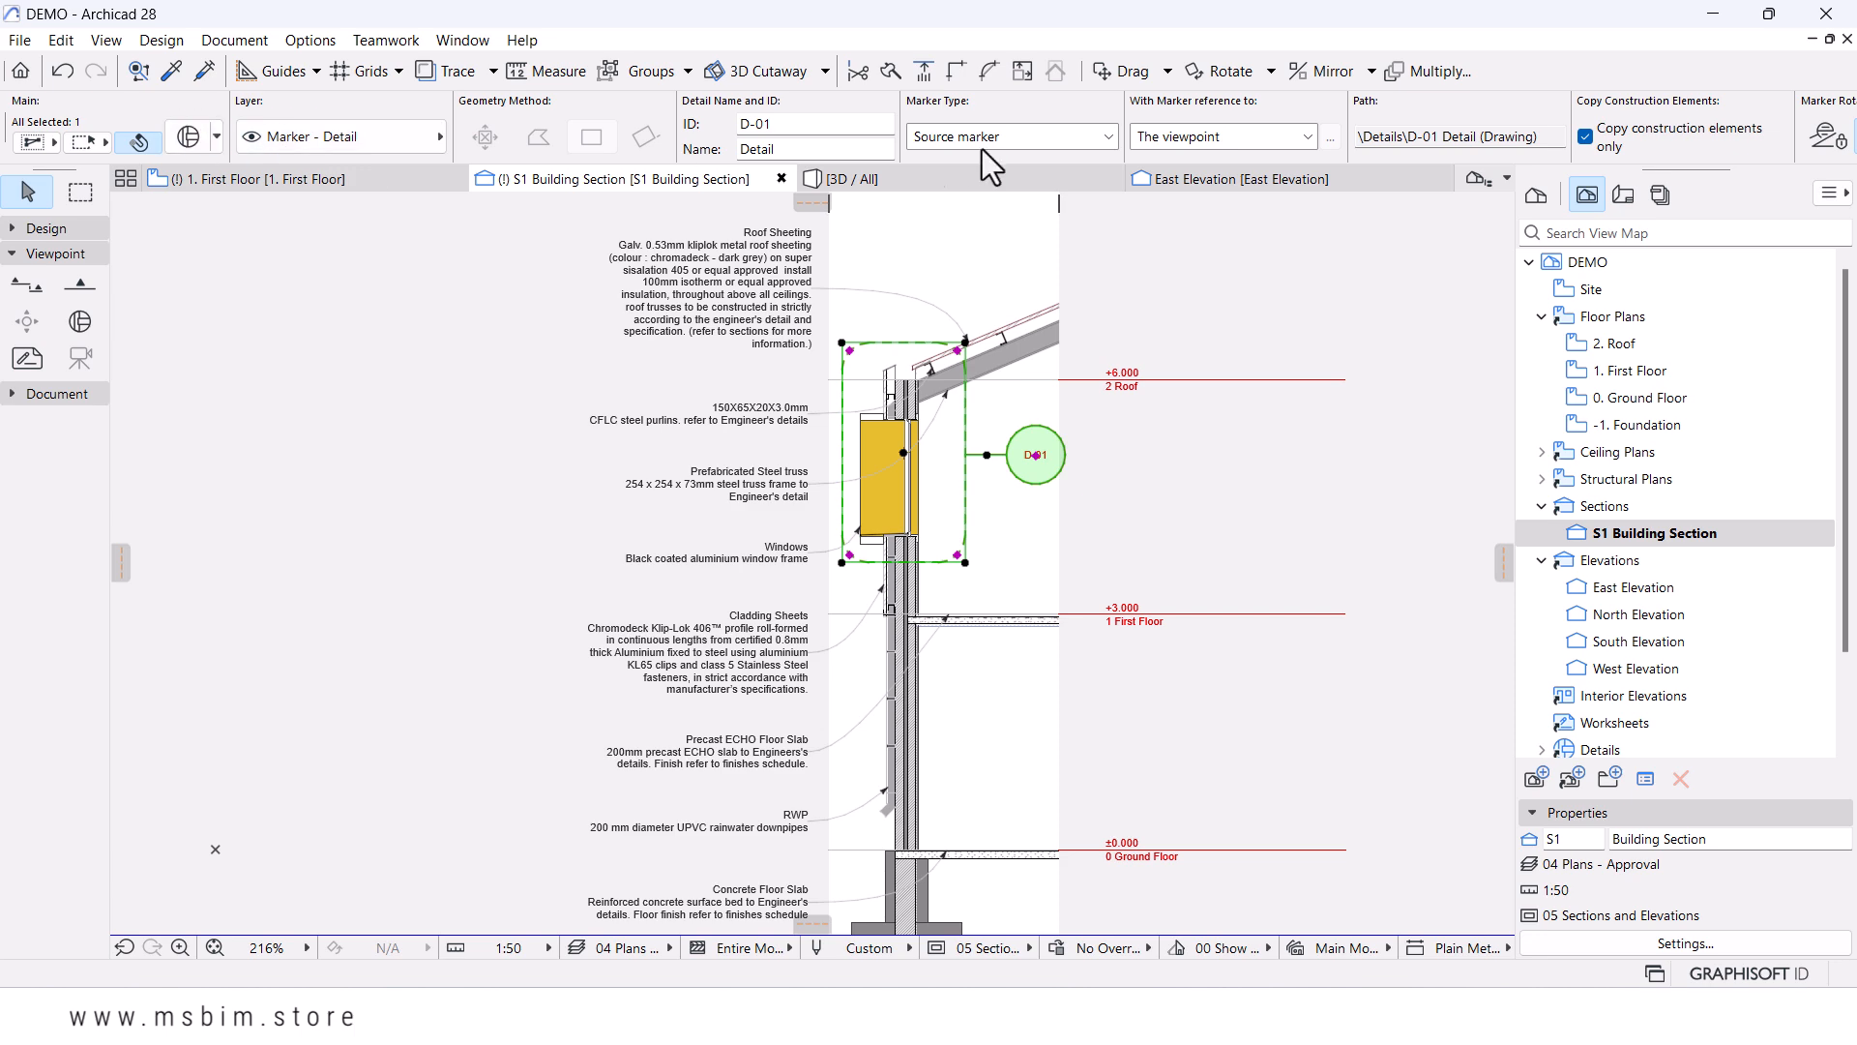
left_click(188, 137)
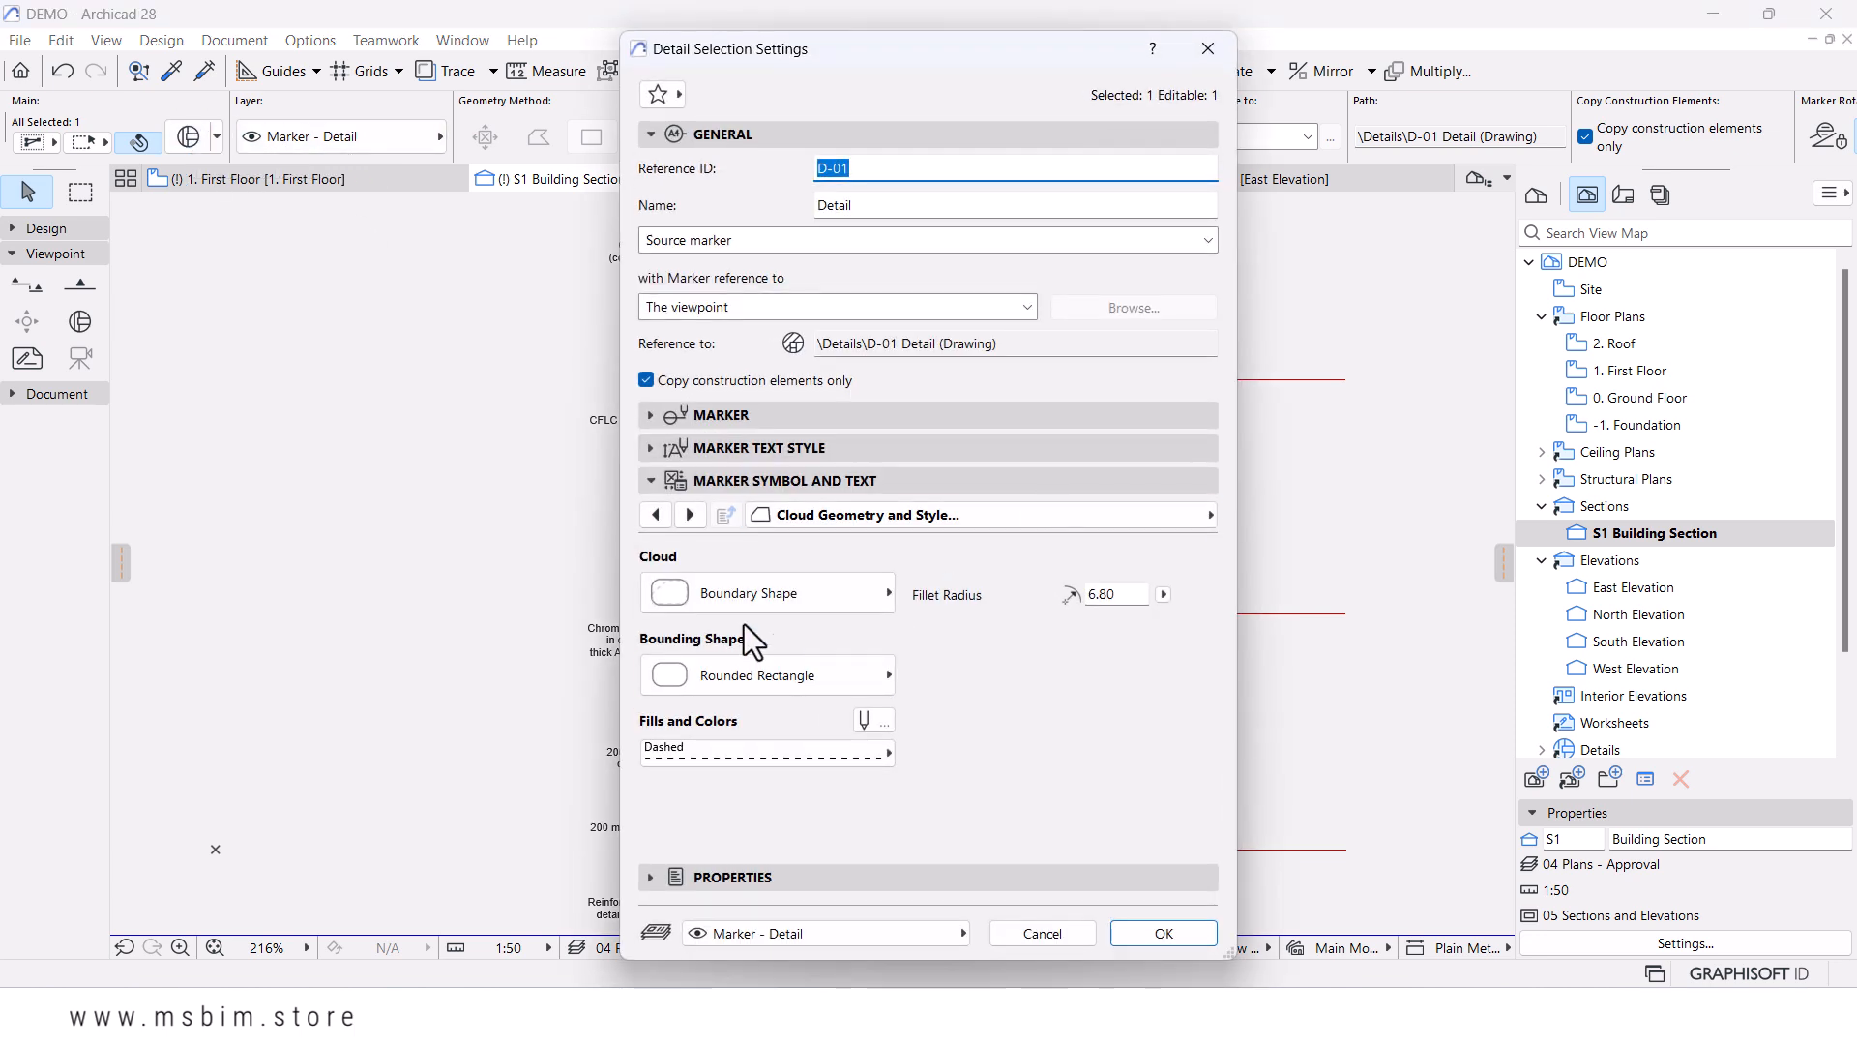
left_click(656, 515)
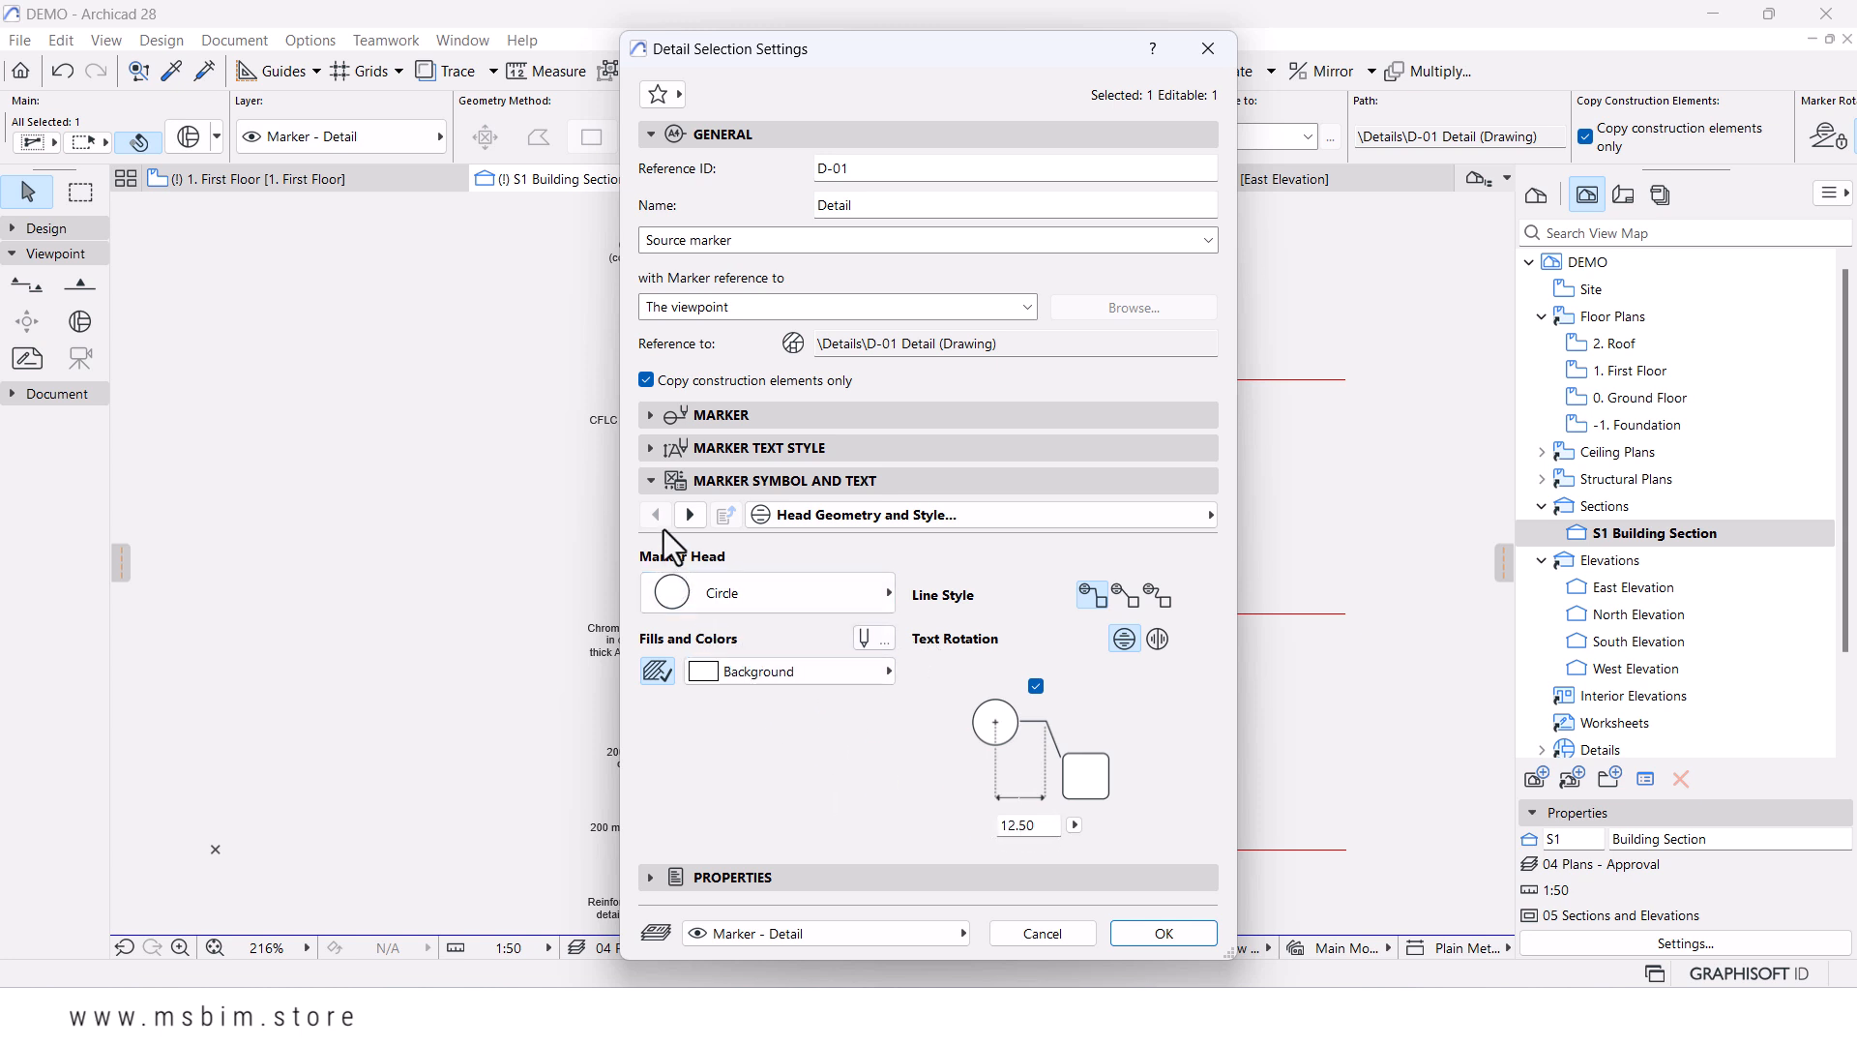
left_click(674, 415)
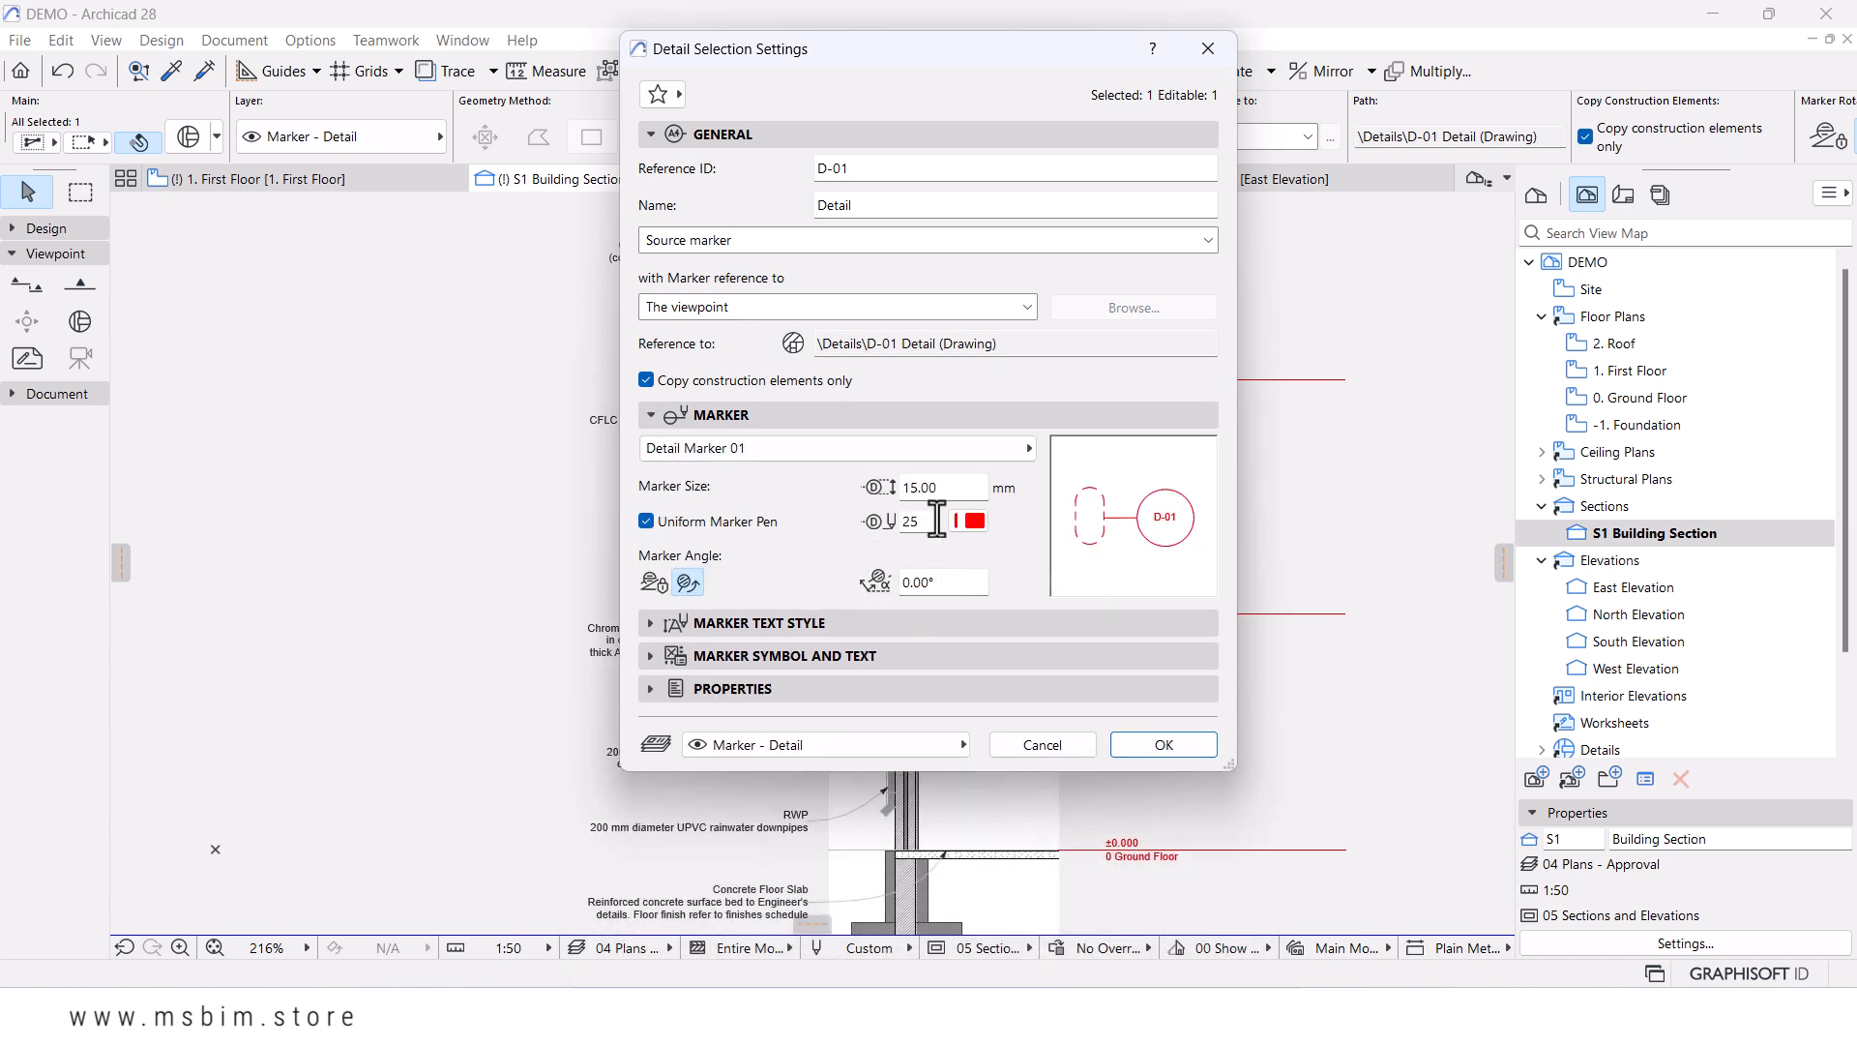
left_click_drag(943, 486, 802, 468)
type("10")
key("Return")
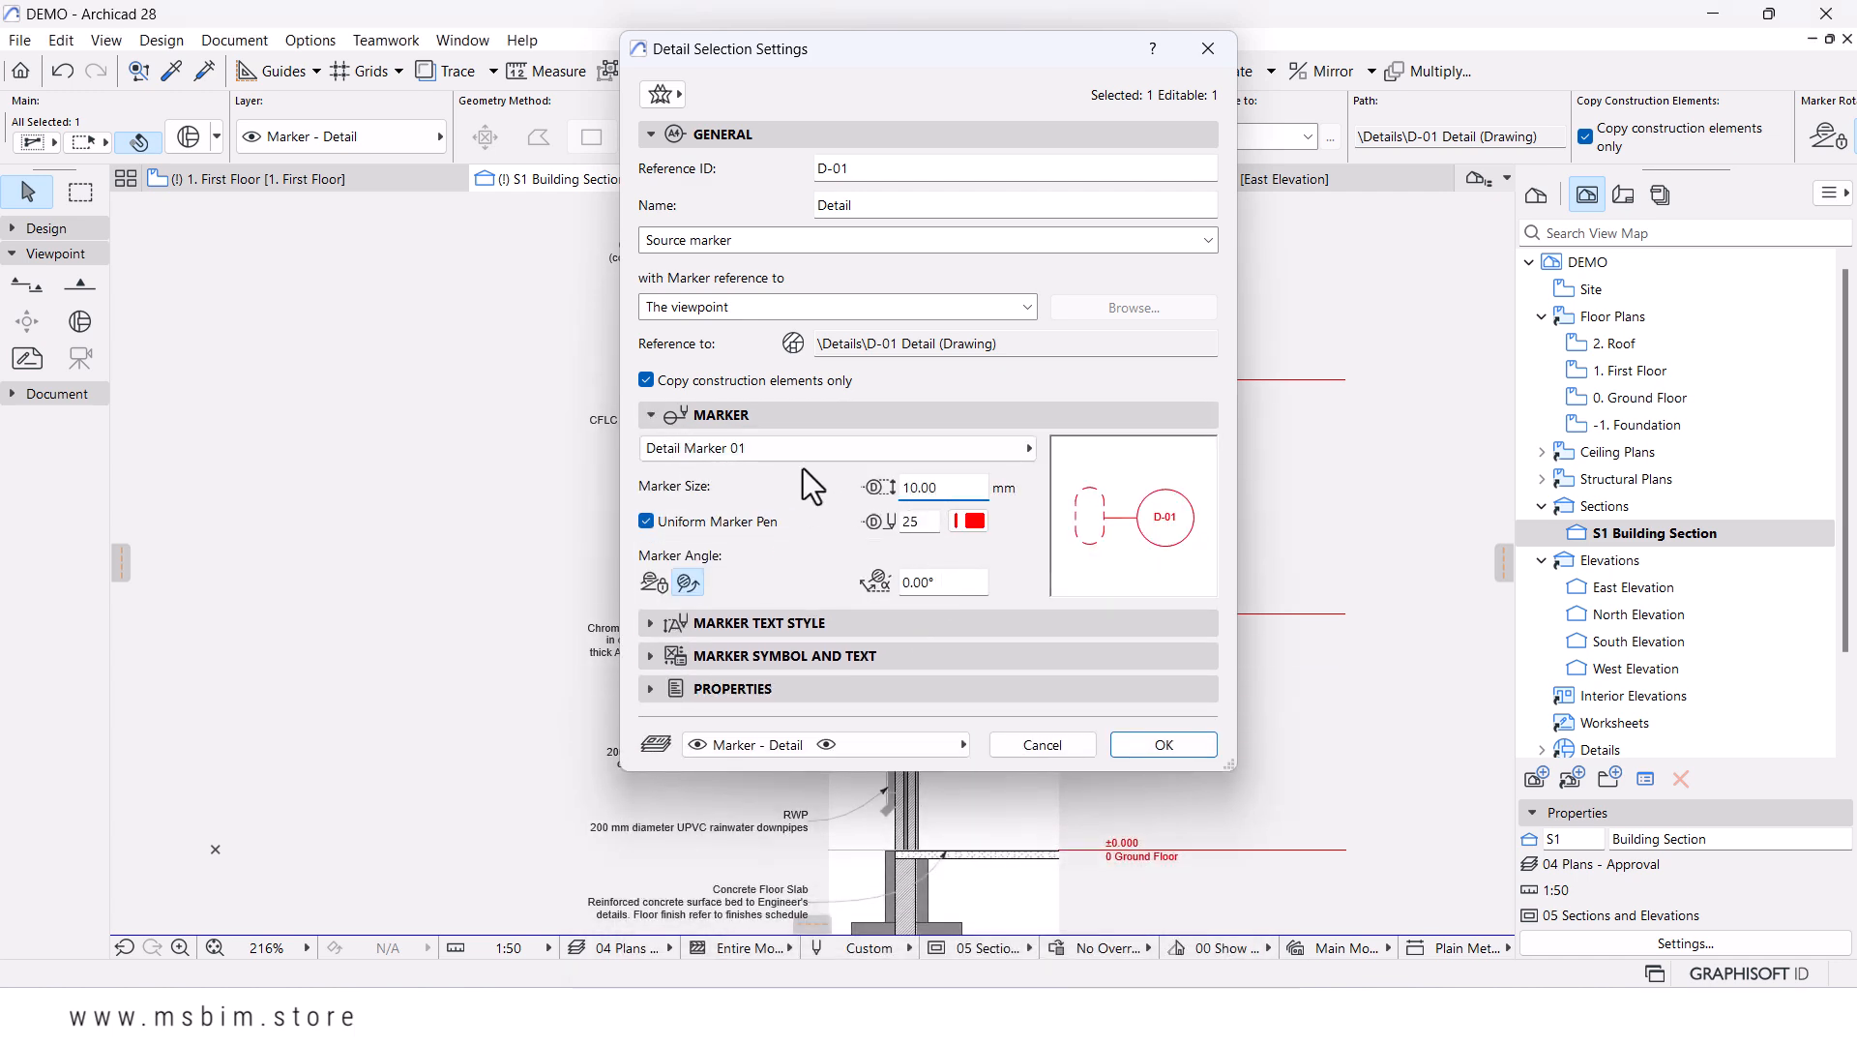
left_click(1059, 532)
scroll(1044, 516, "down", 1)
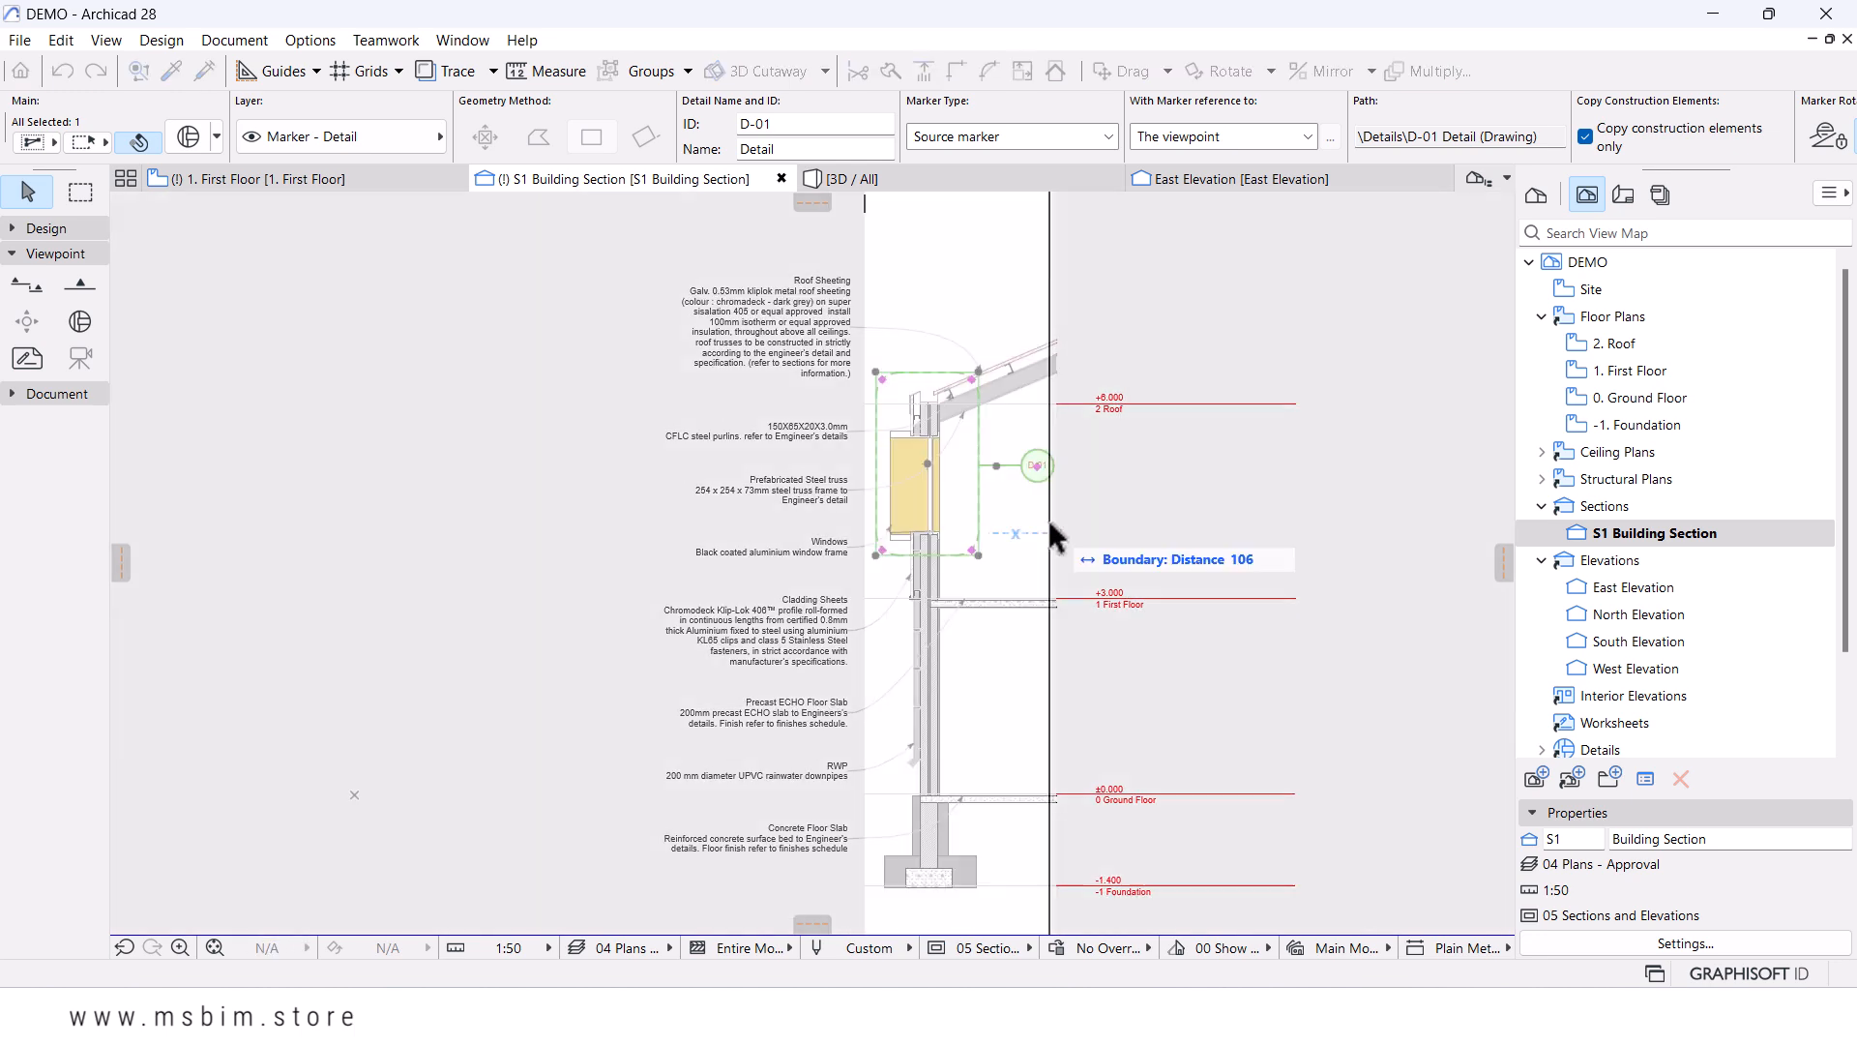
left_click(1051, 523)
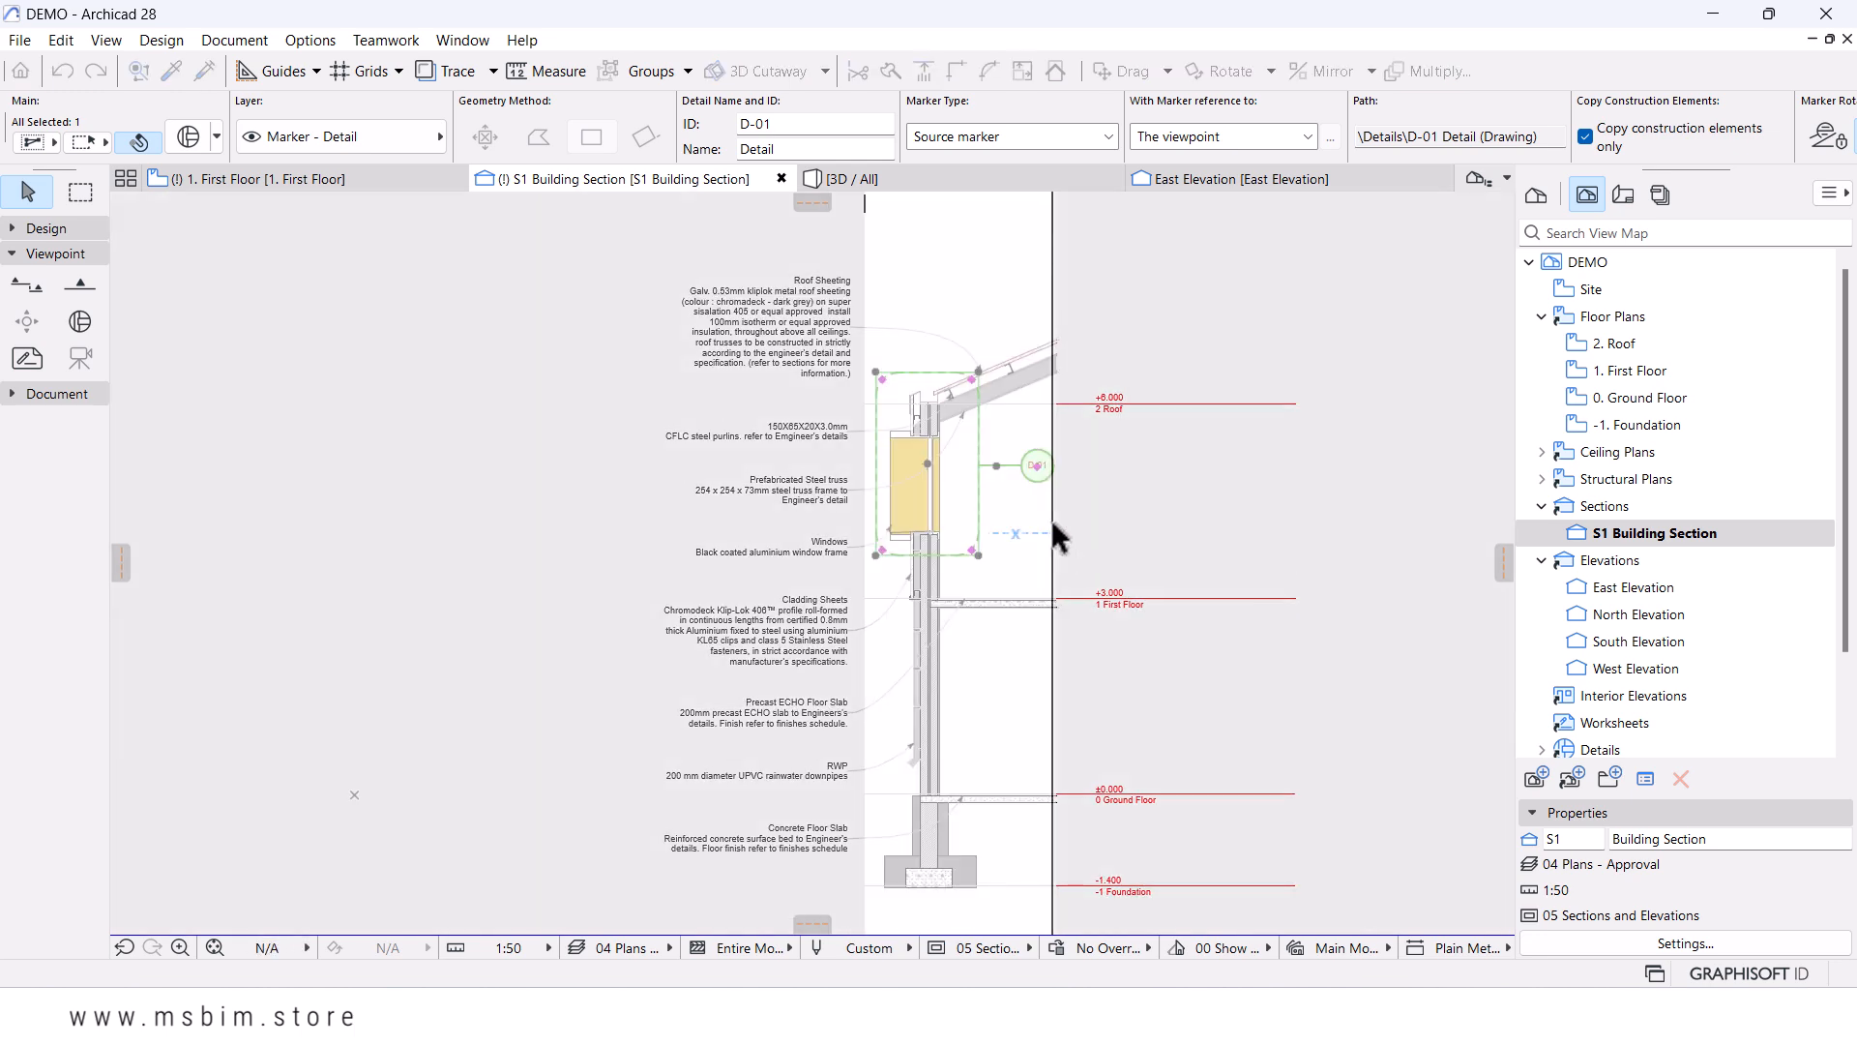
left_click(993, 478)
key("Escape")
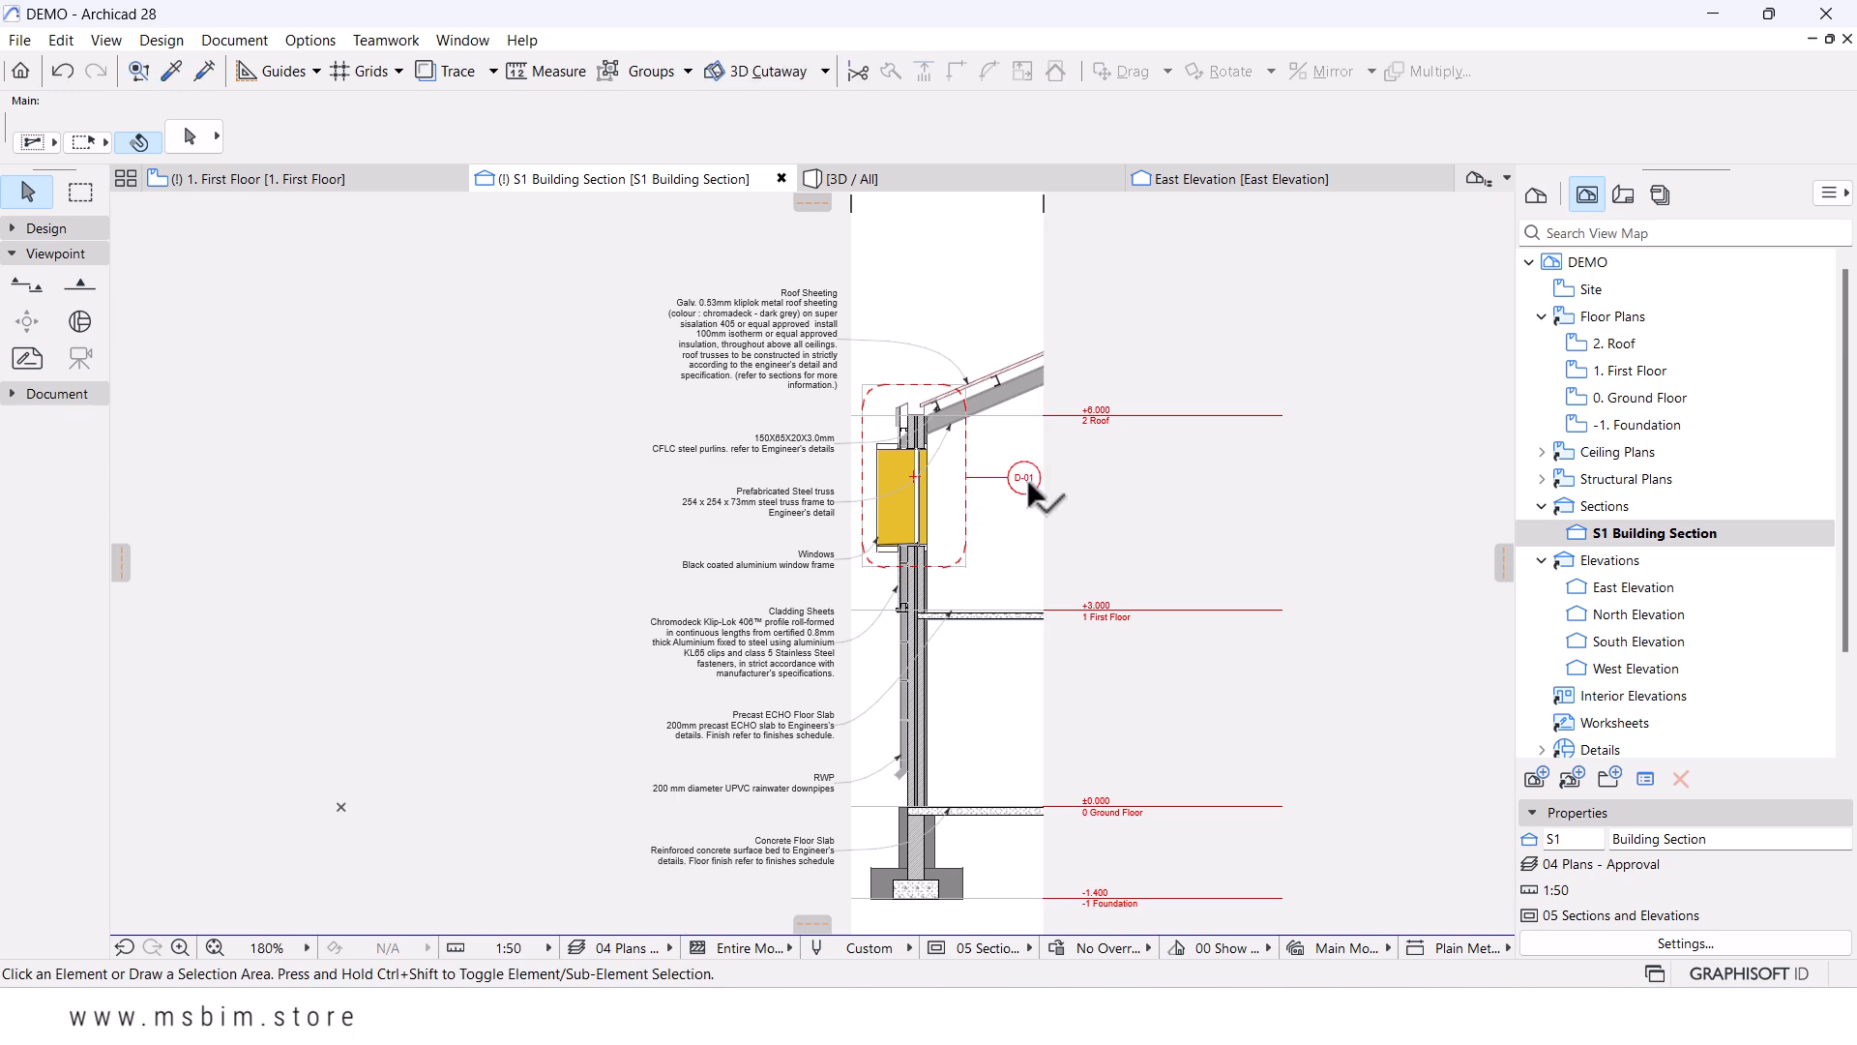
left_click(1026, 477)
right_click(994, 518)
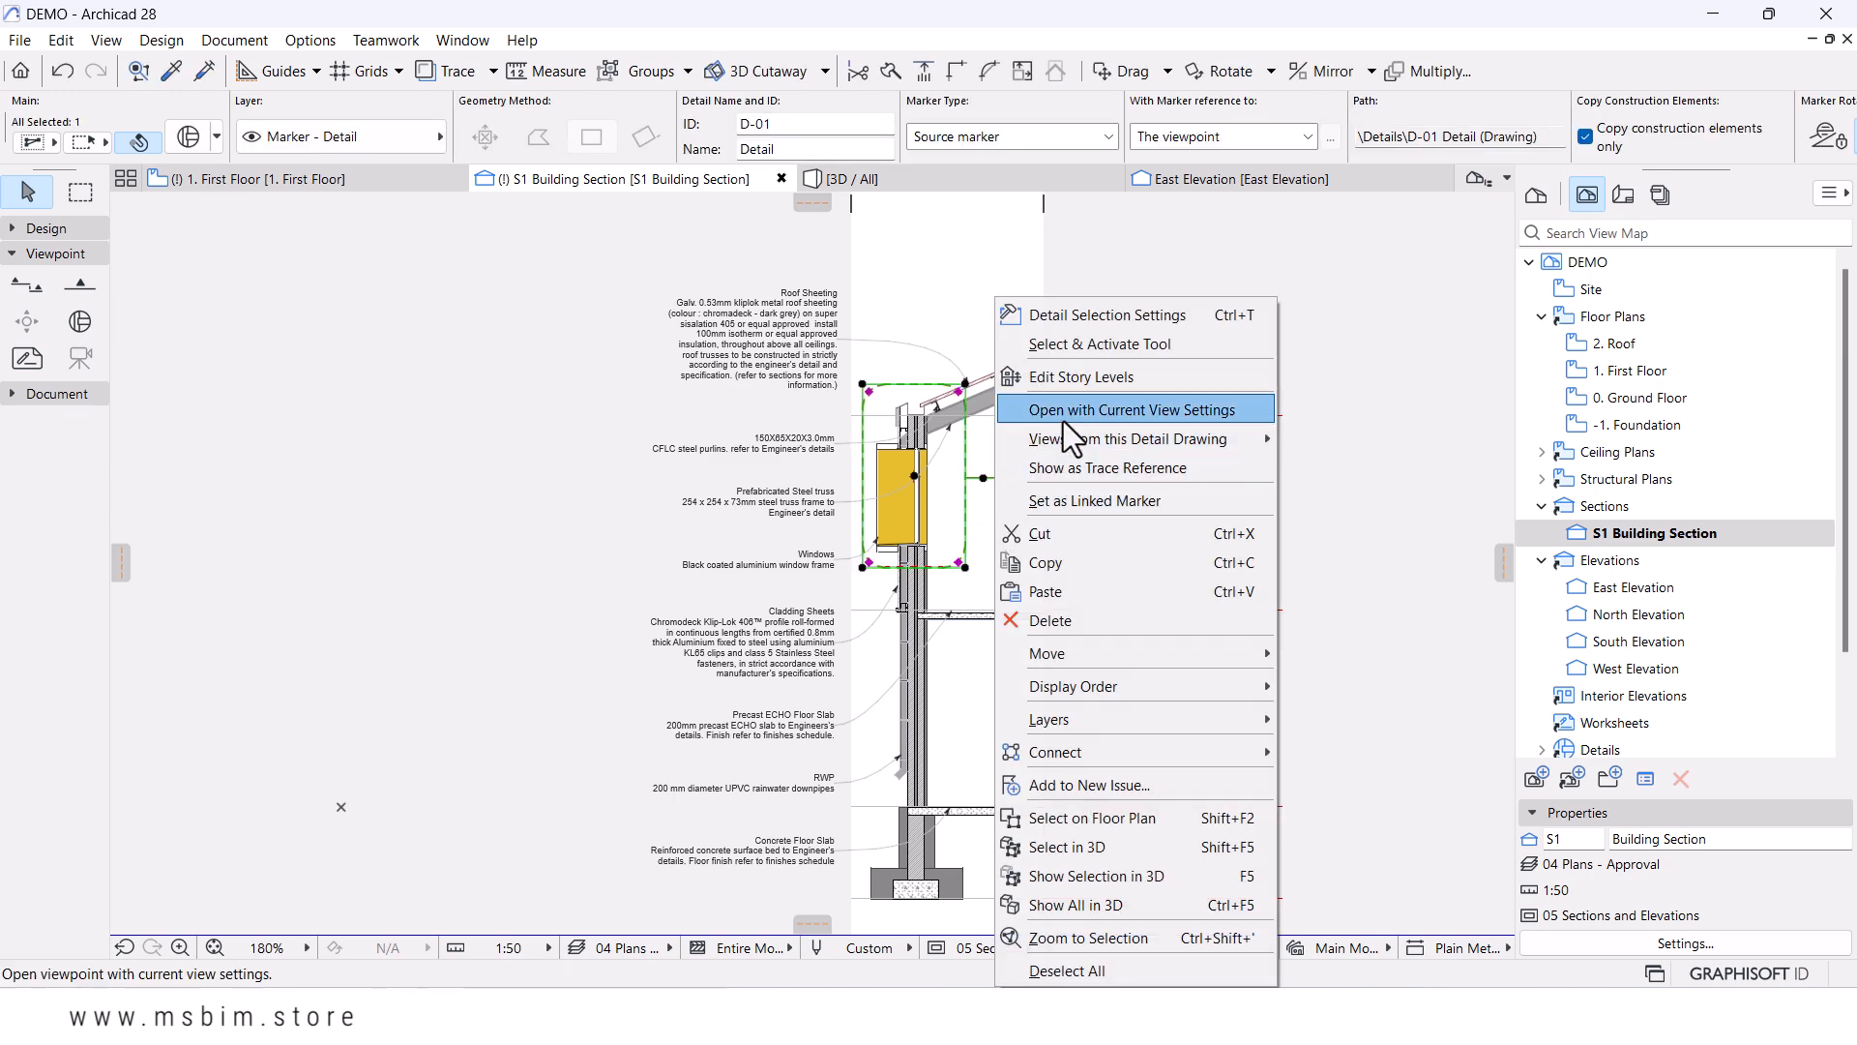
left_click(1663, 503)
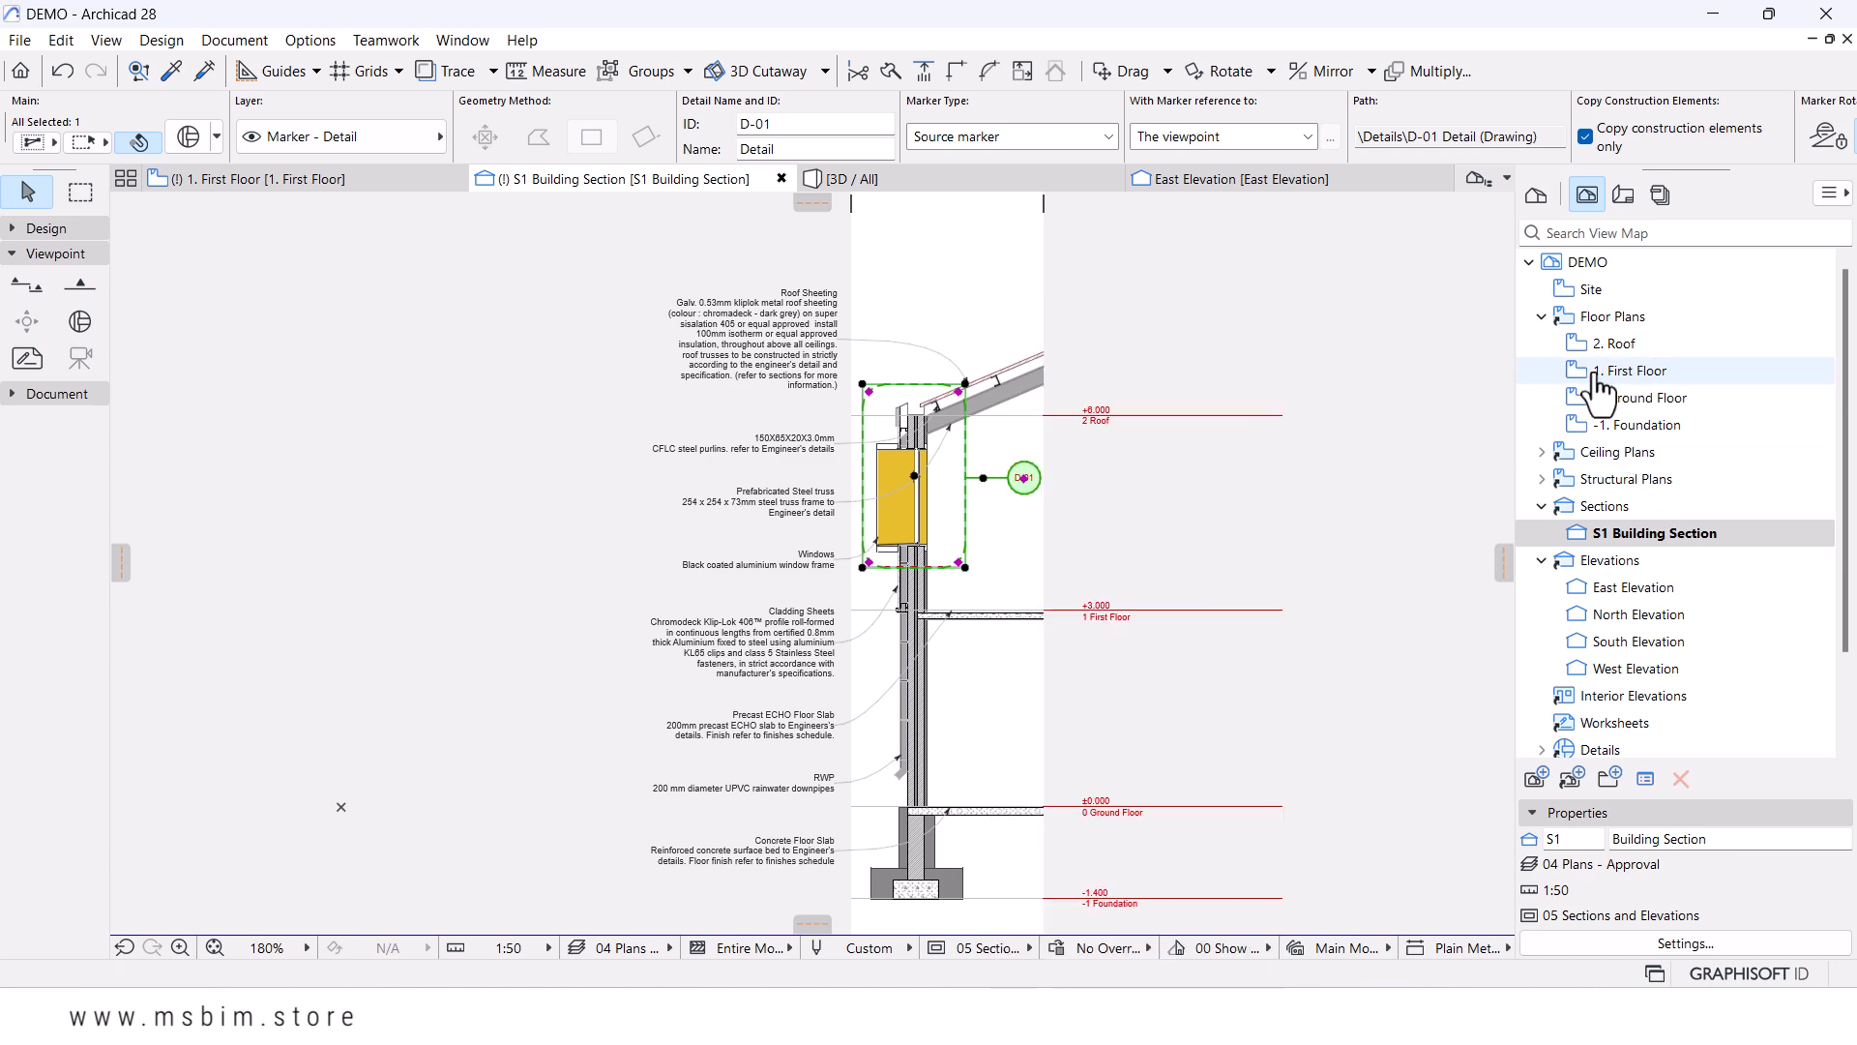
- Collapse the Elevations and open the D-01 Detail view from the Details in the view map
left_click(1544, 561)
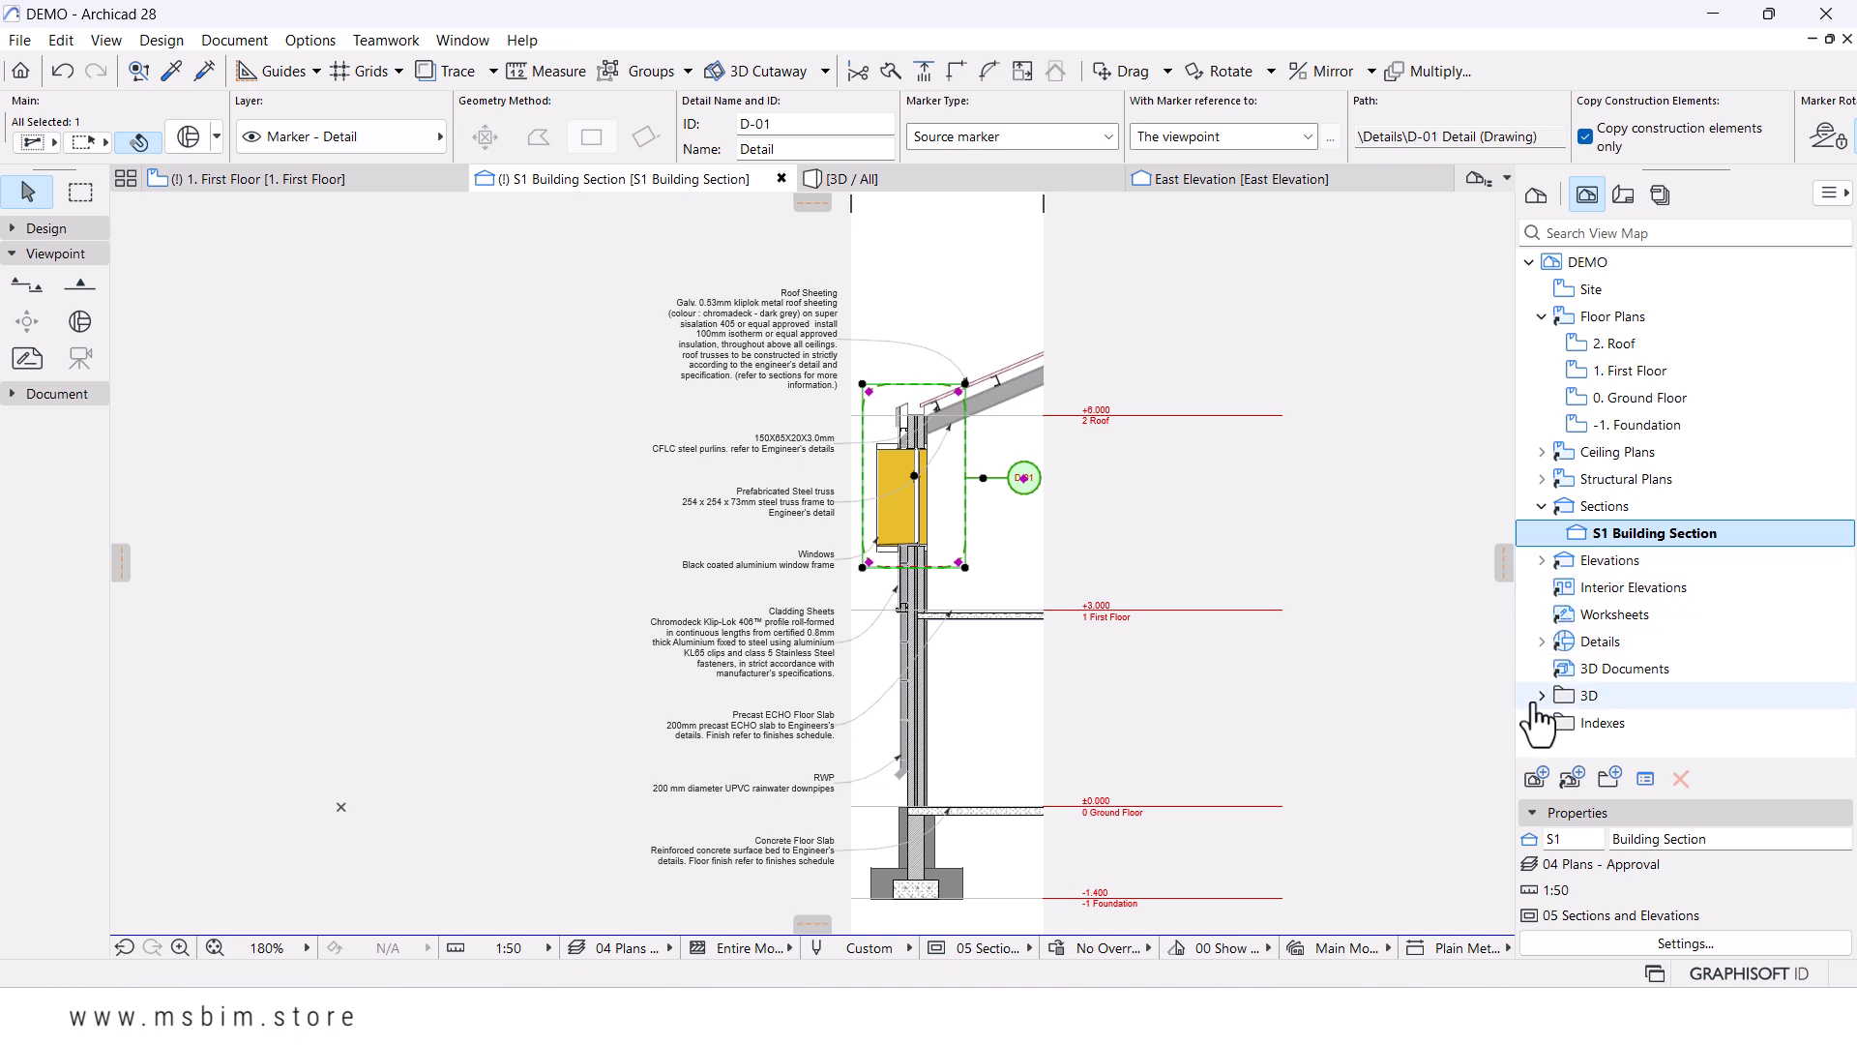
left_click(1542, 642)
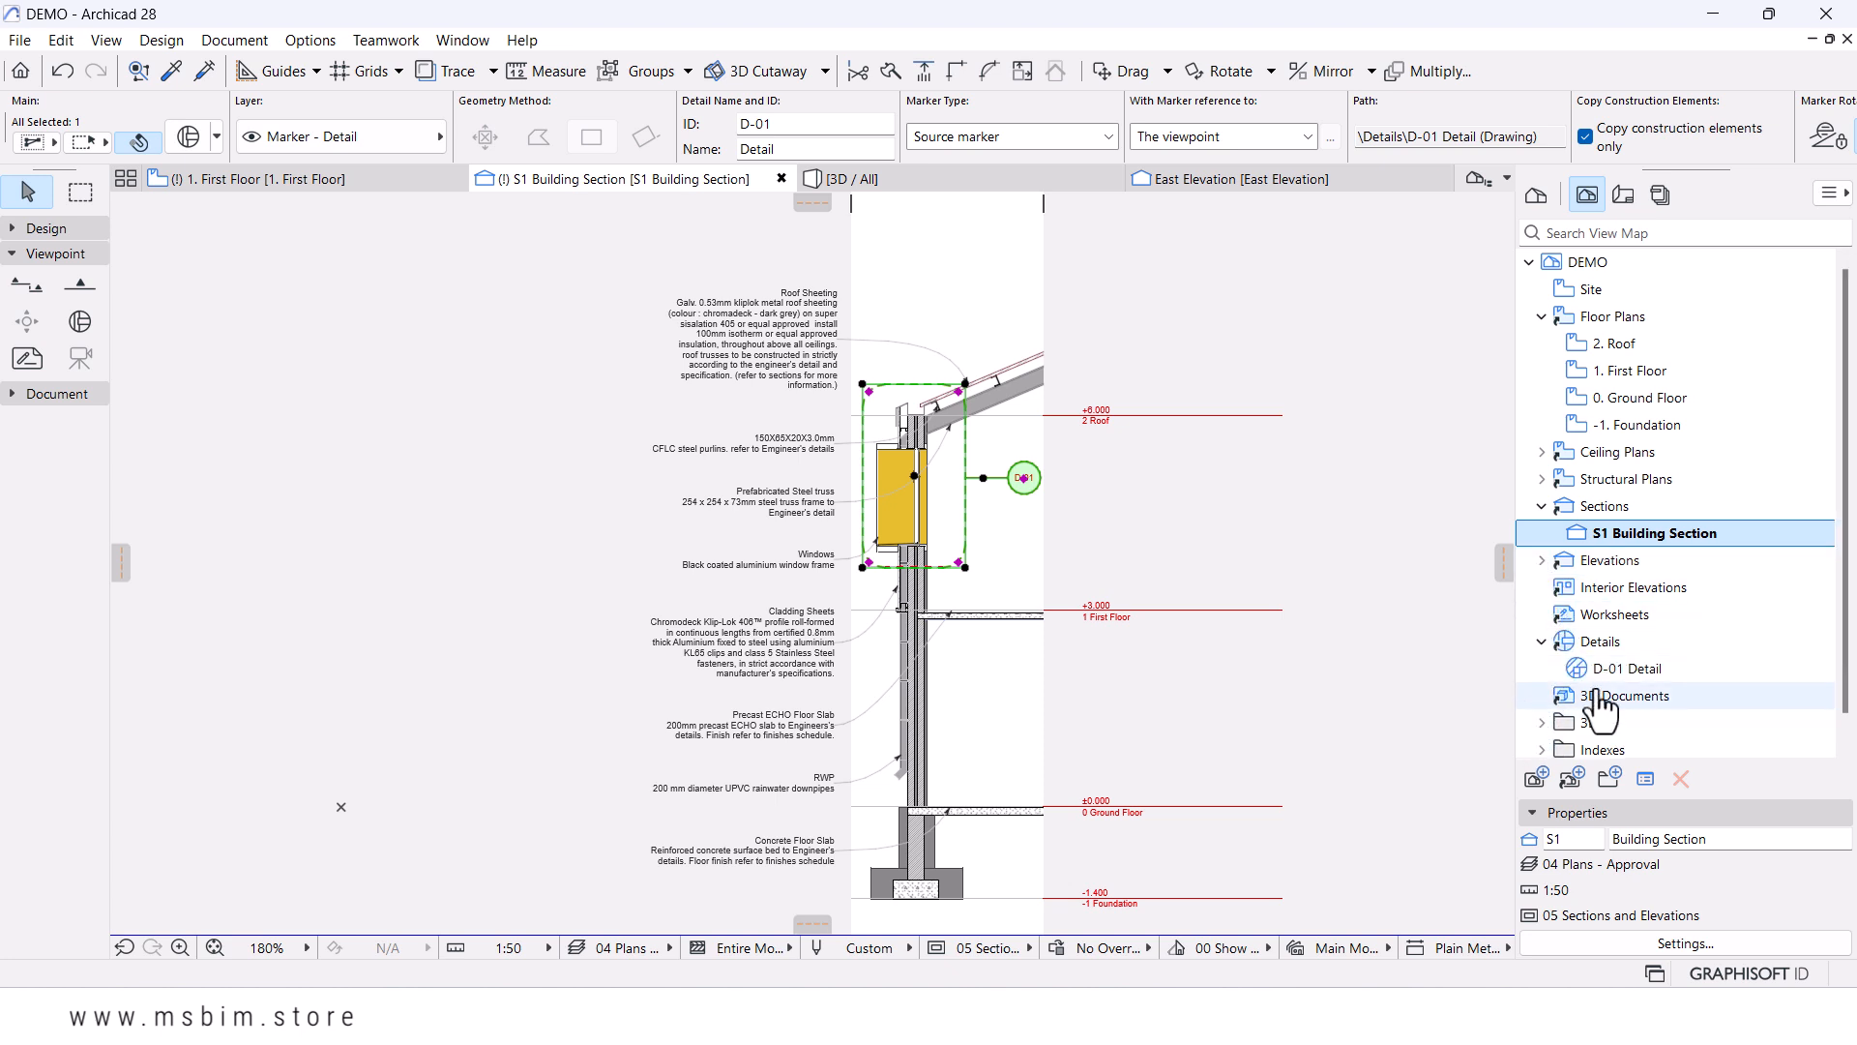
double_click(1598, 675)
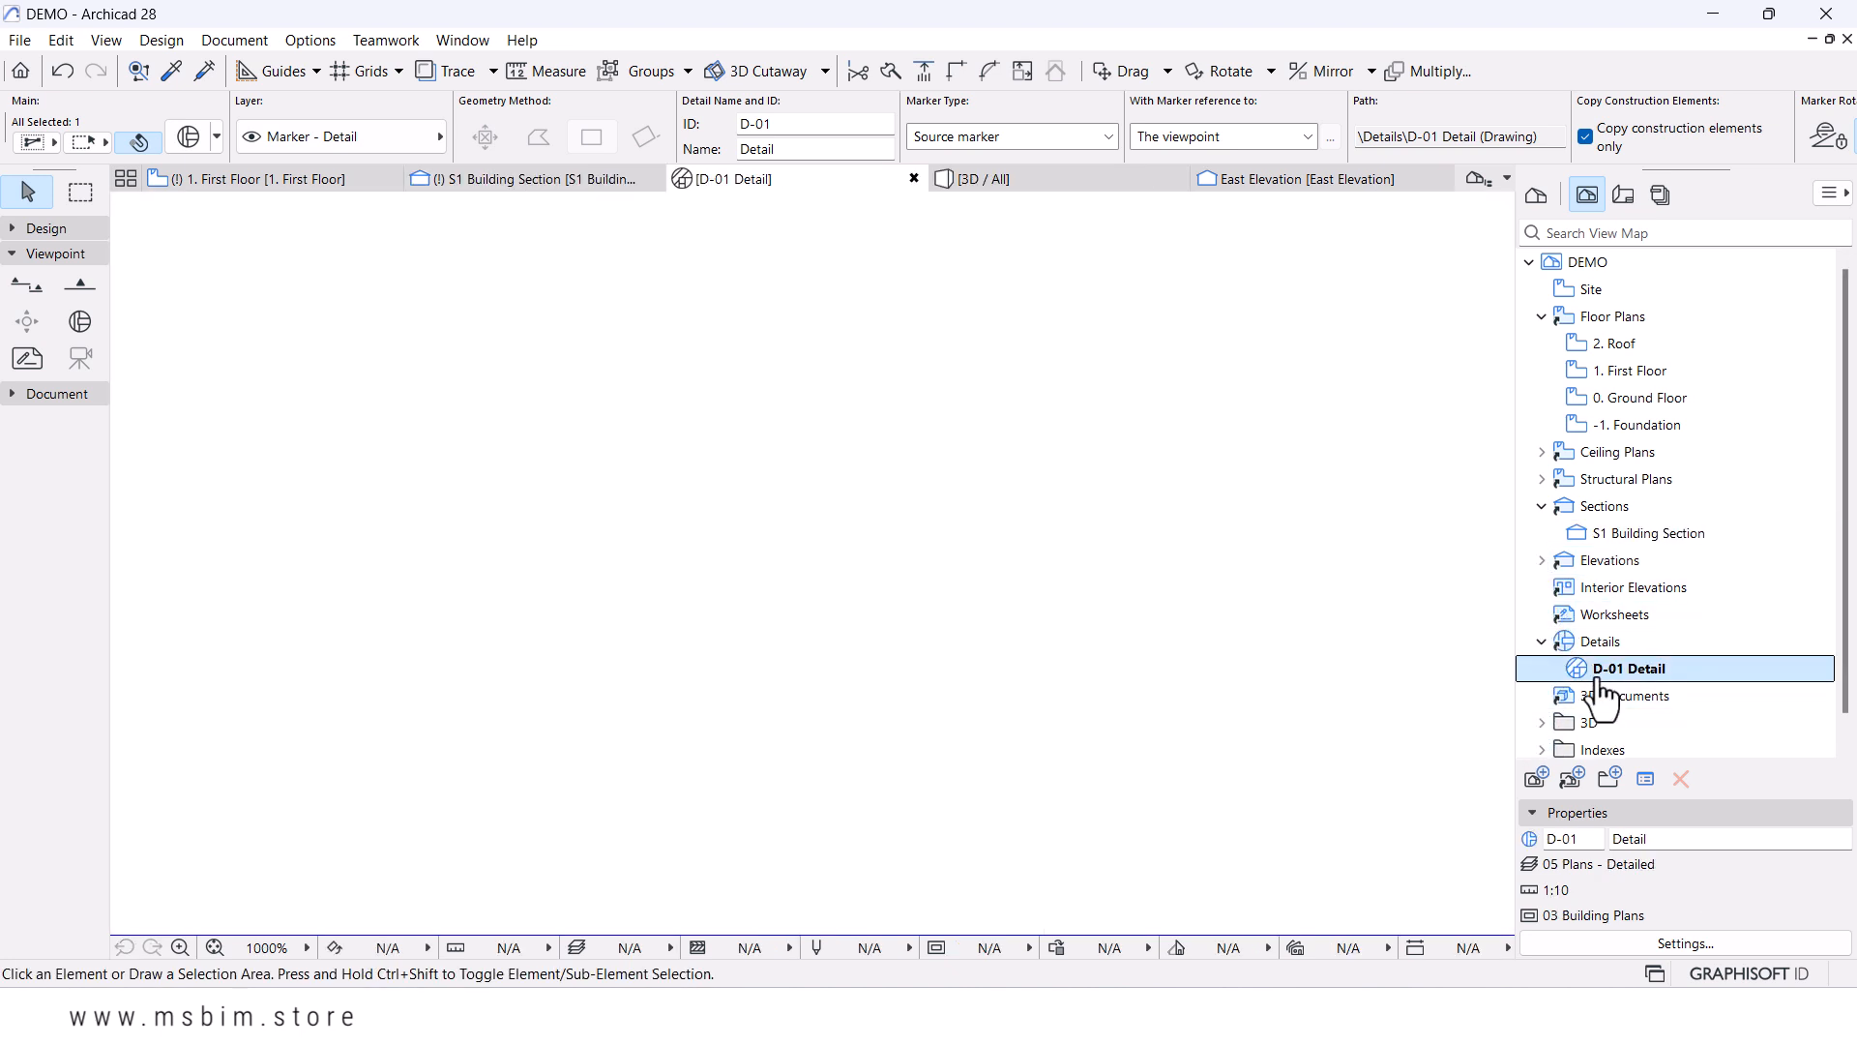
scroll(1180, 508, "down", 3)
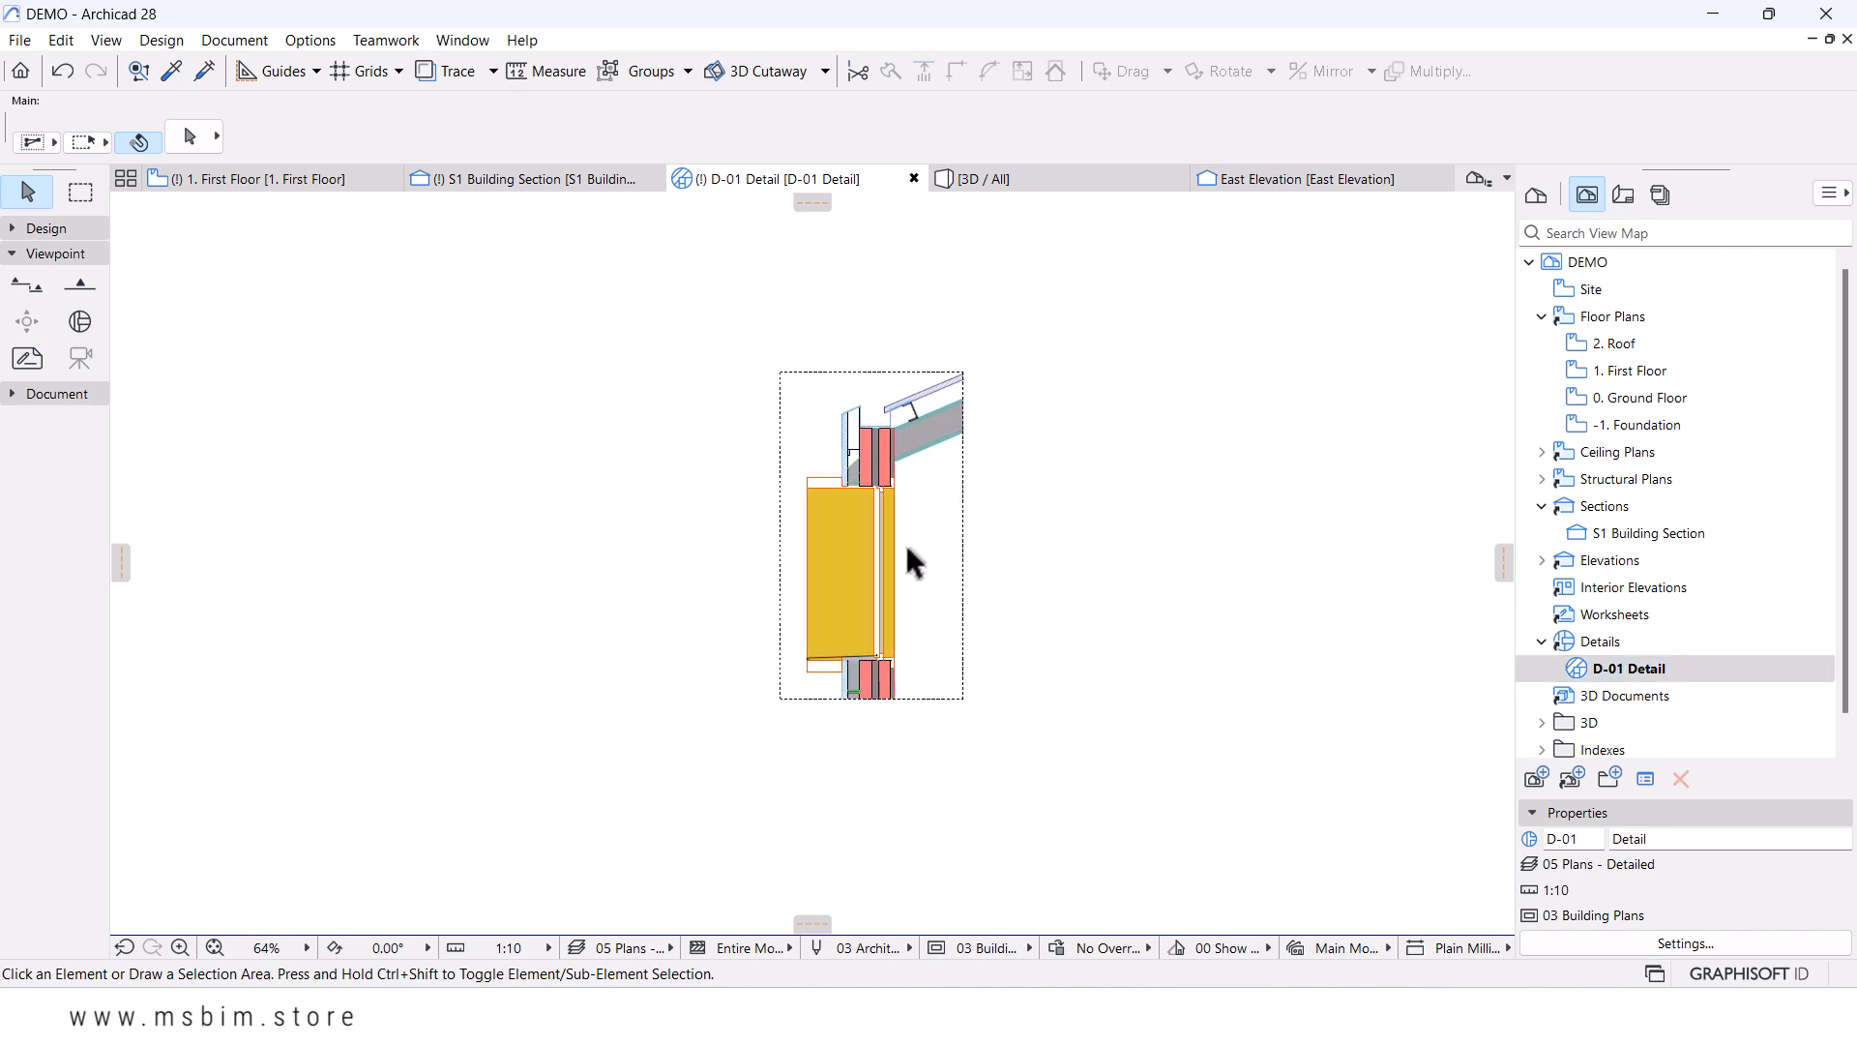
scroll(928, 574, "up", 3)
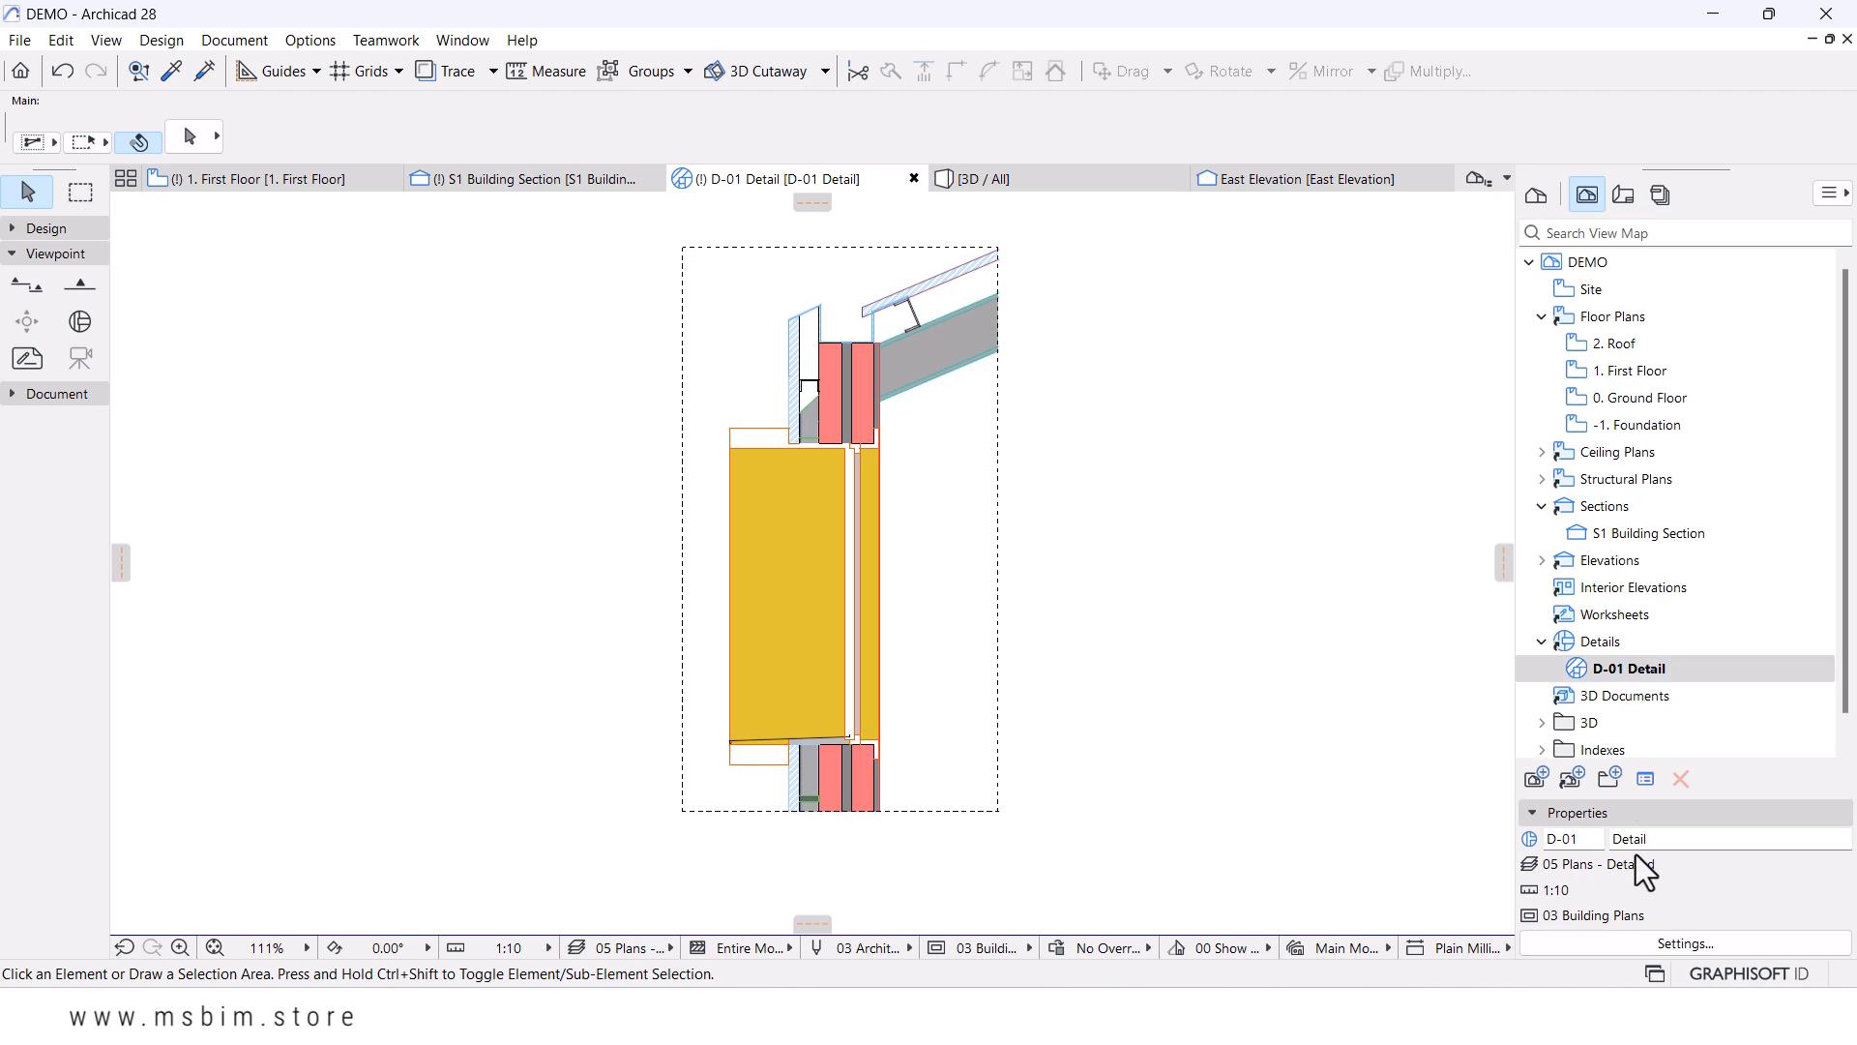
- Set the D-01 Detail view's pen set to MS Architectural 100 in its view settings
left_click(1627, 943)
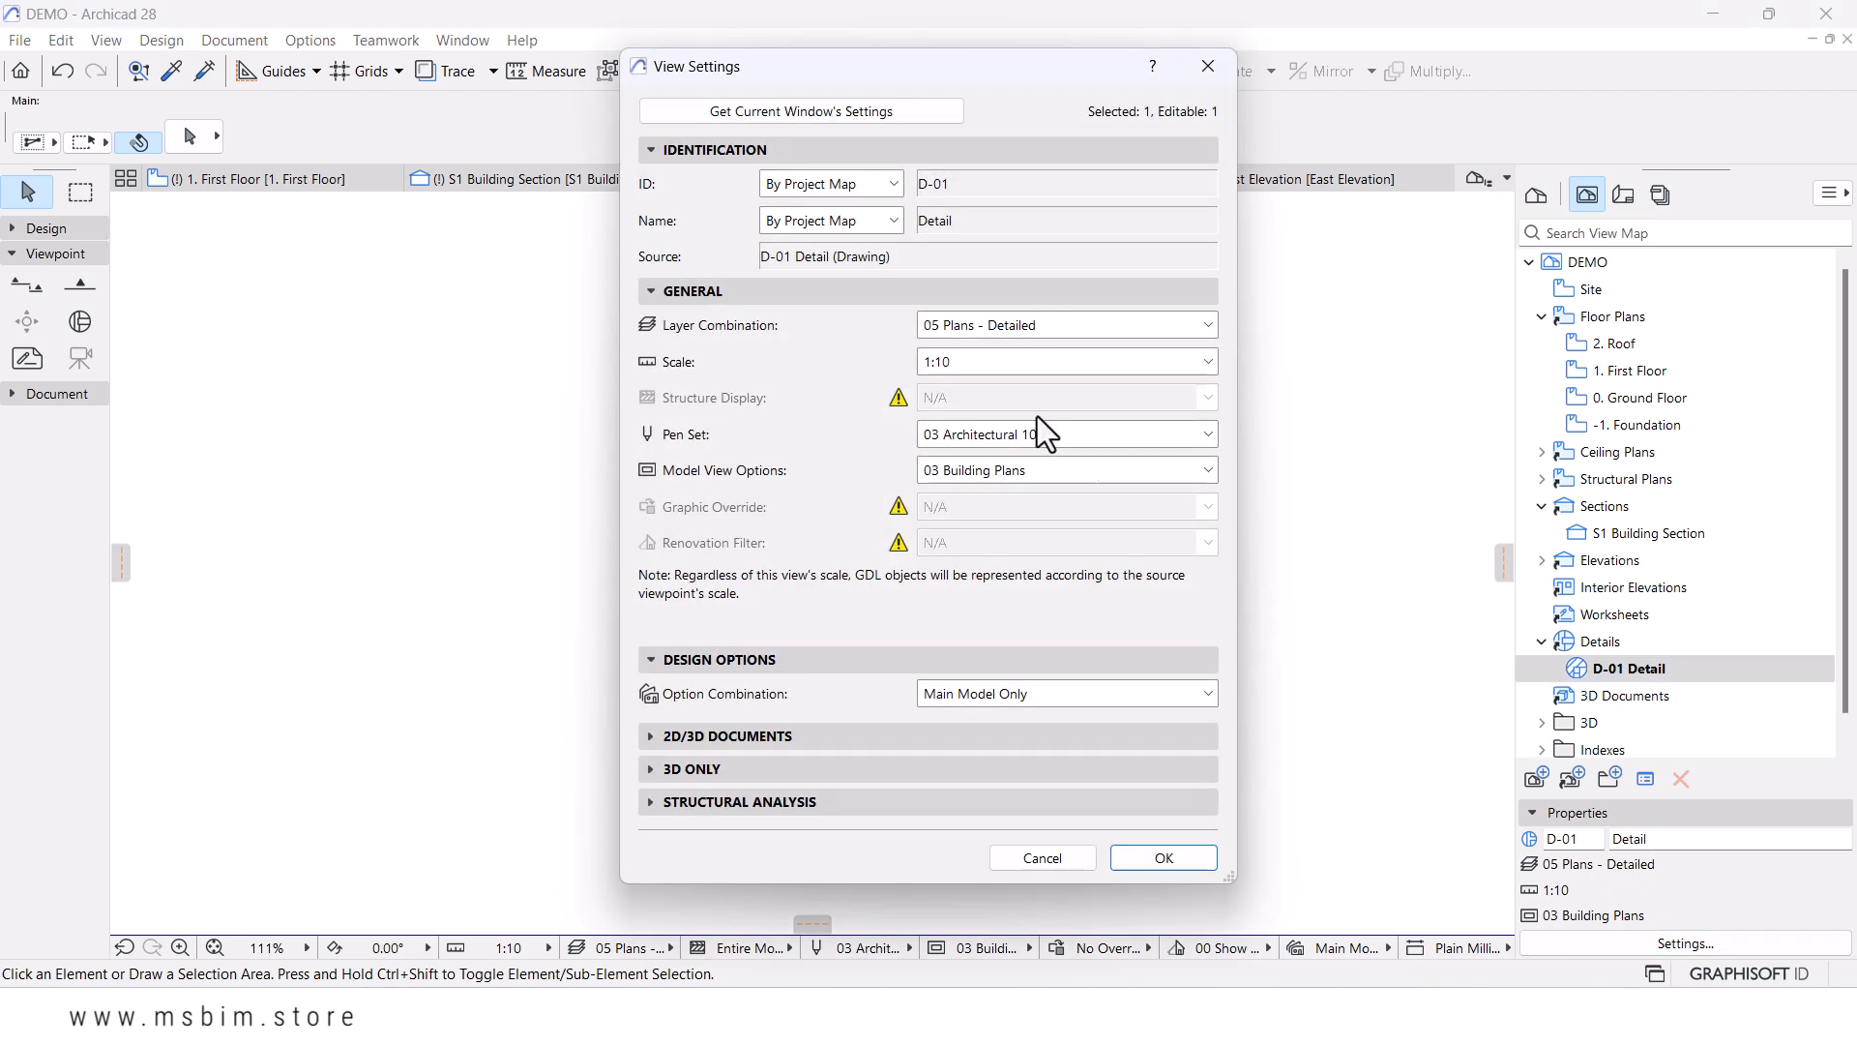
left_click(1002, 441)
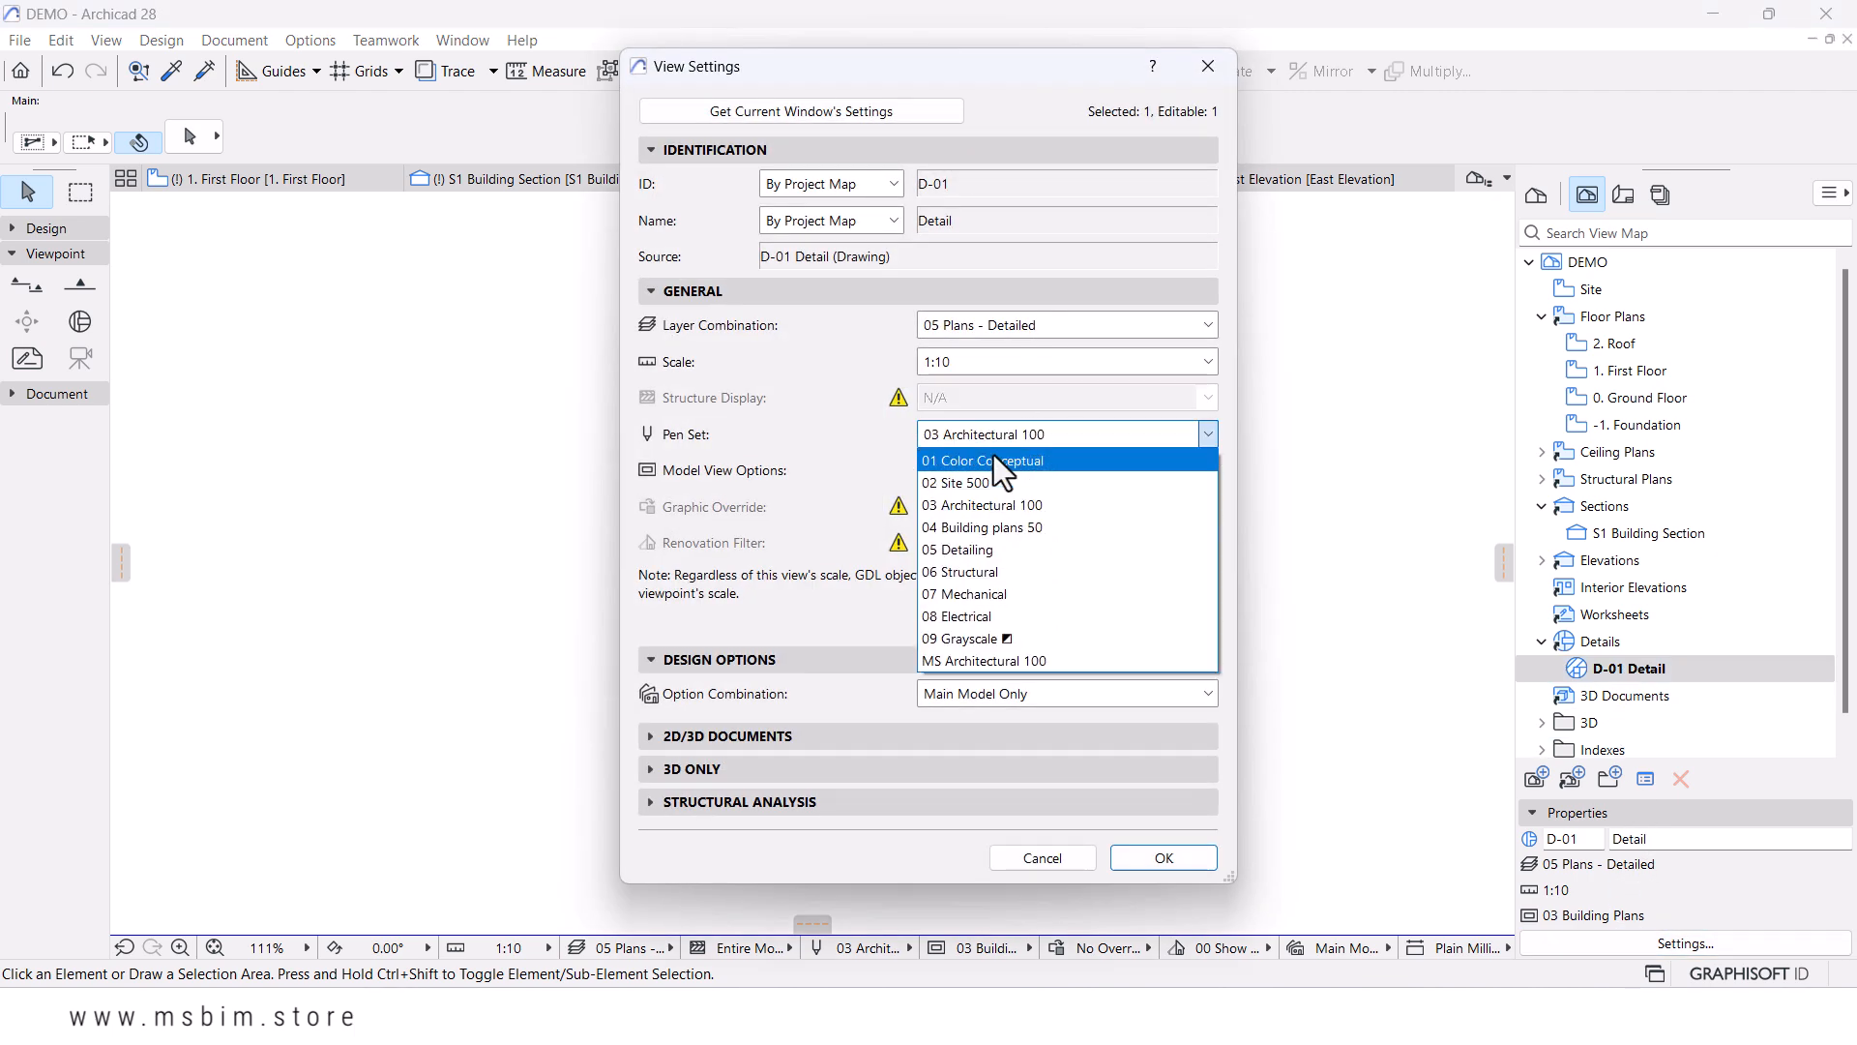
left_click(1008, 653)
left_click(1146, 861)
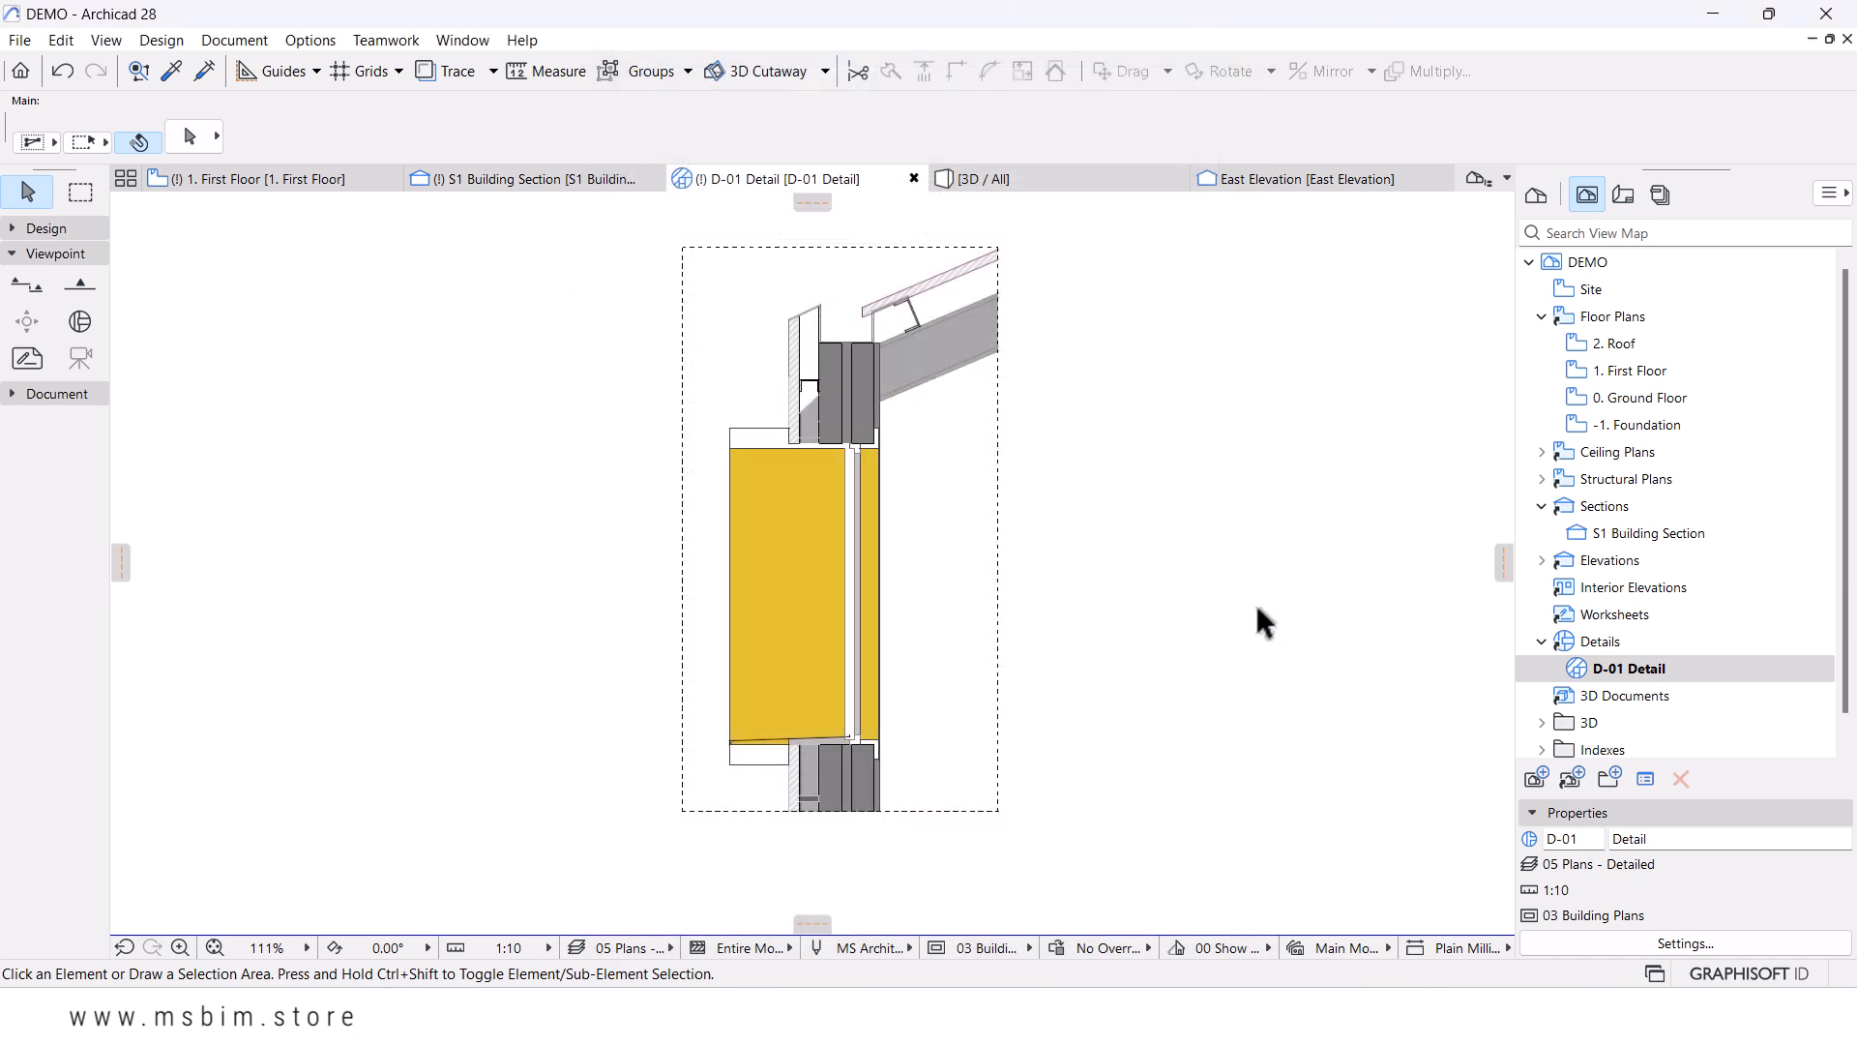
- Examine the D-01 detail's roof, wall and window junctions at the upper and lower ends of the opening
scroll(943, 525, "up", 1)
middle_click_drag(945, 521, 987, 636)
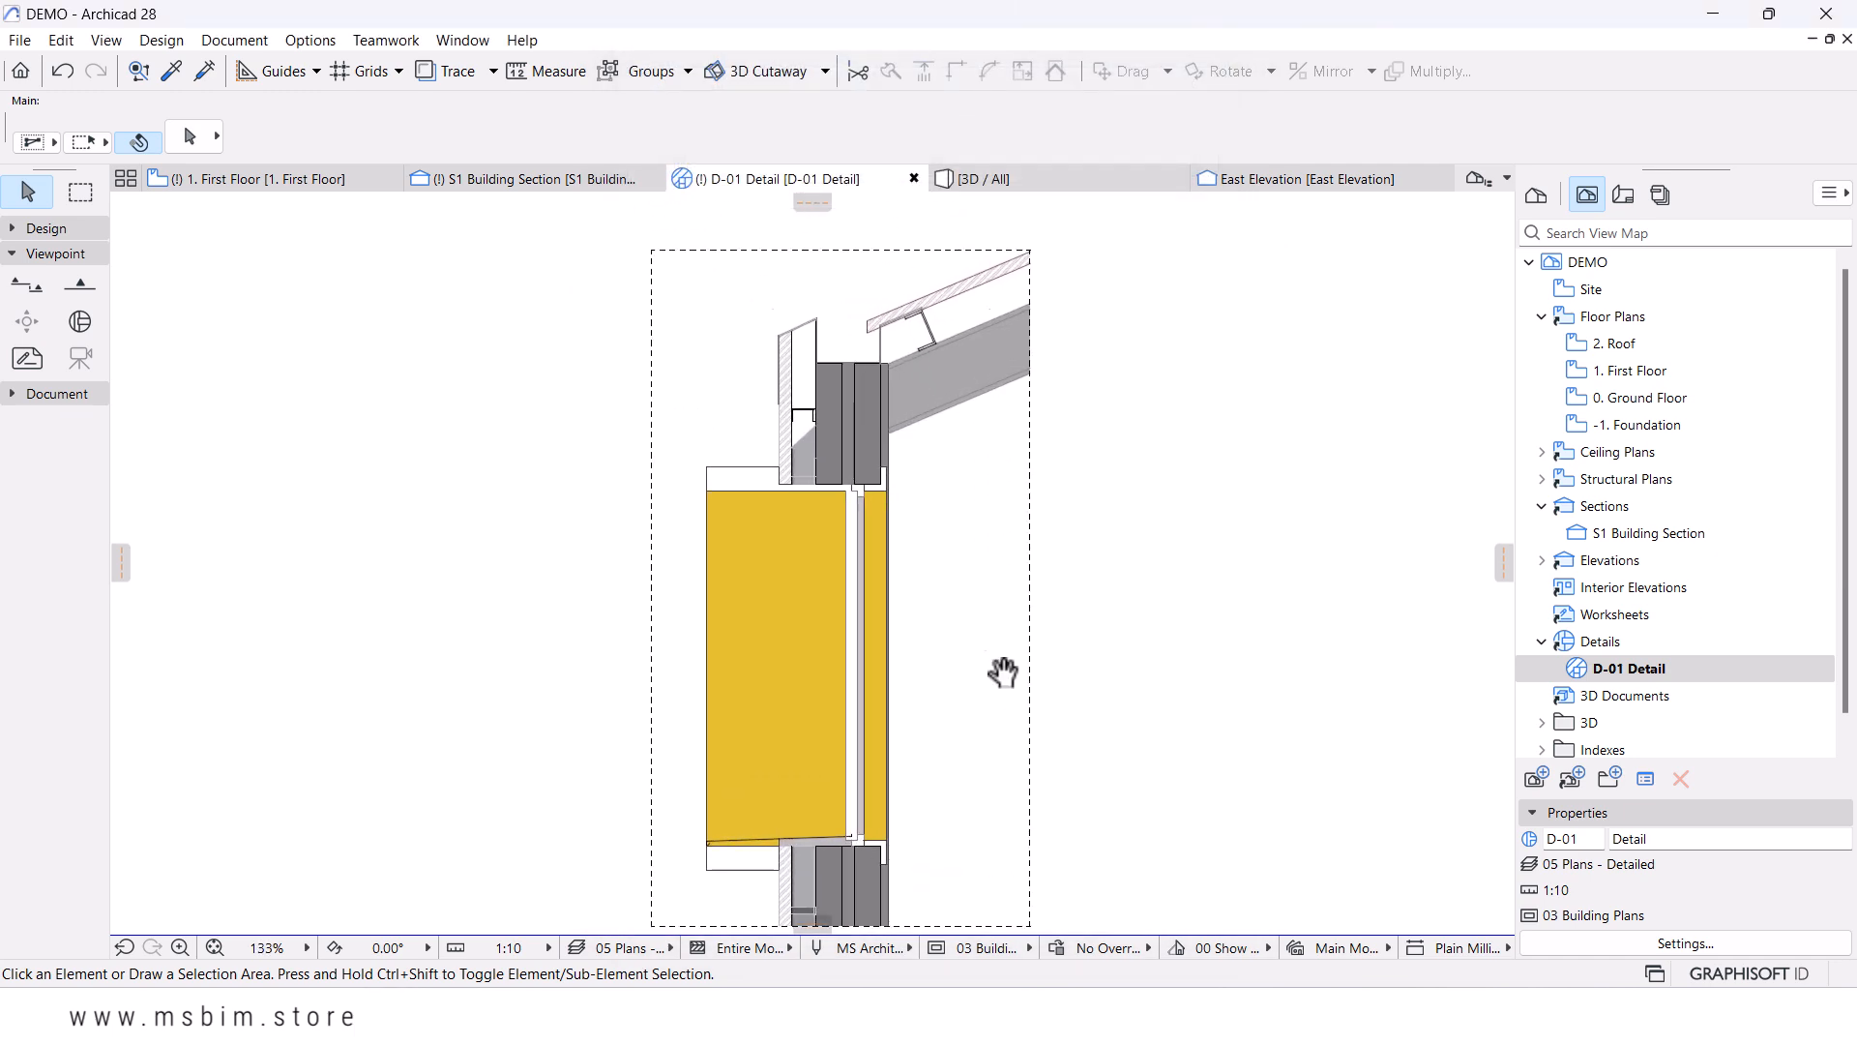
scroll(844, 477, "up", 3)
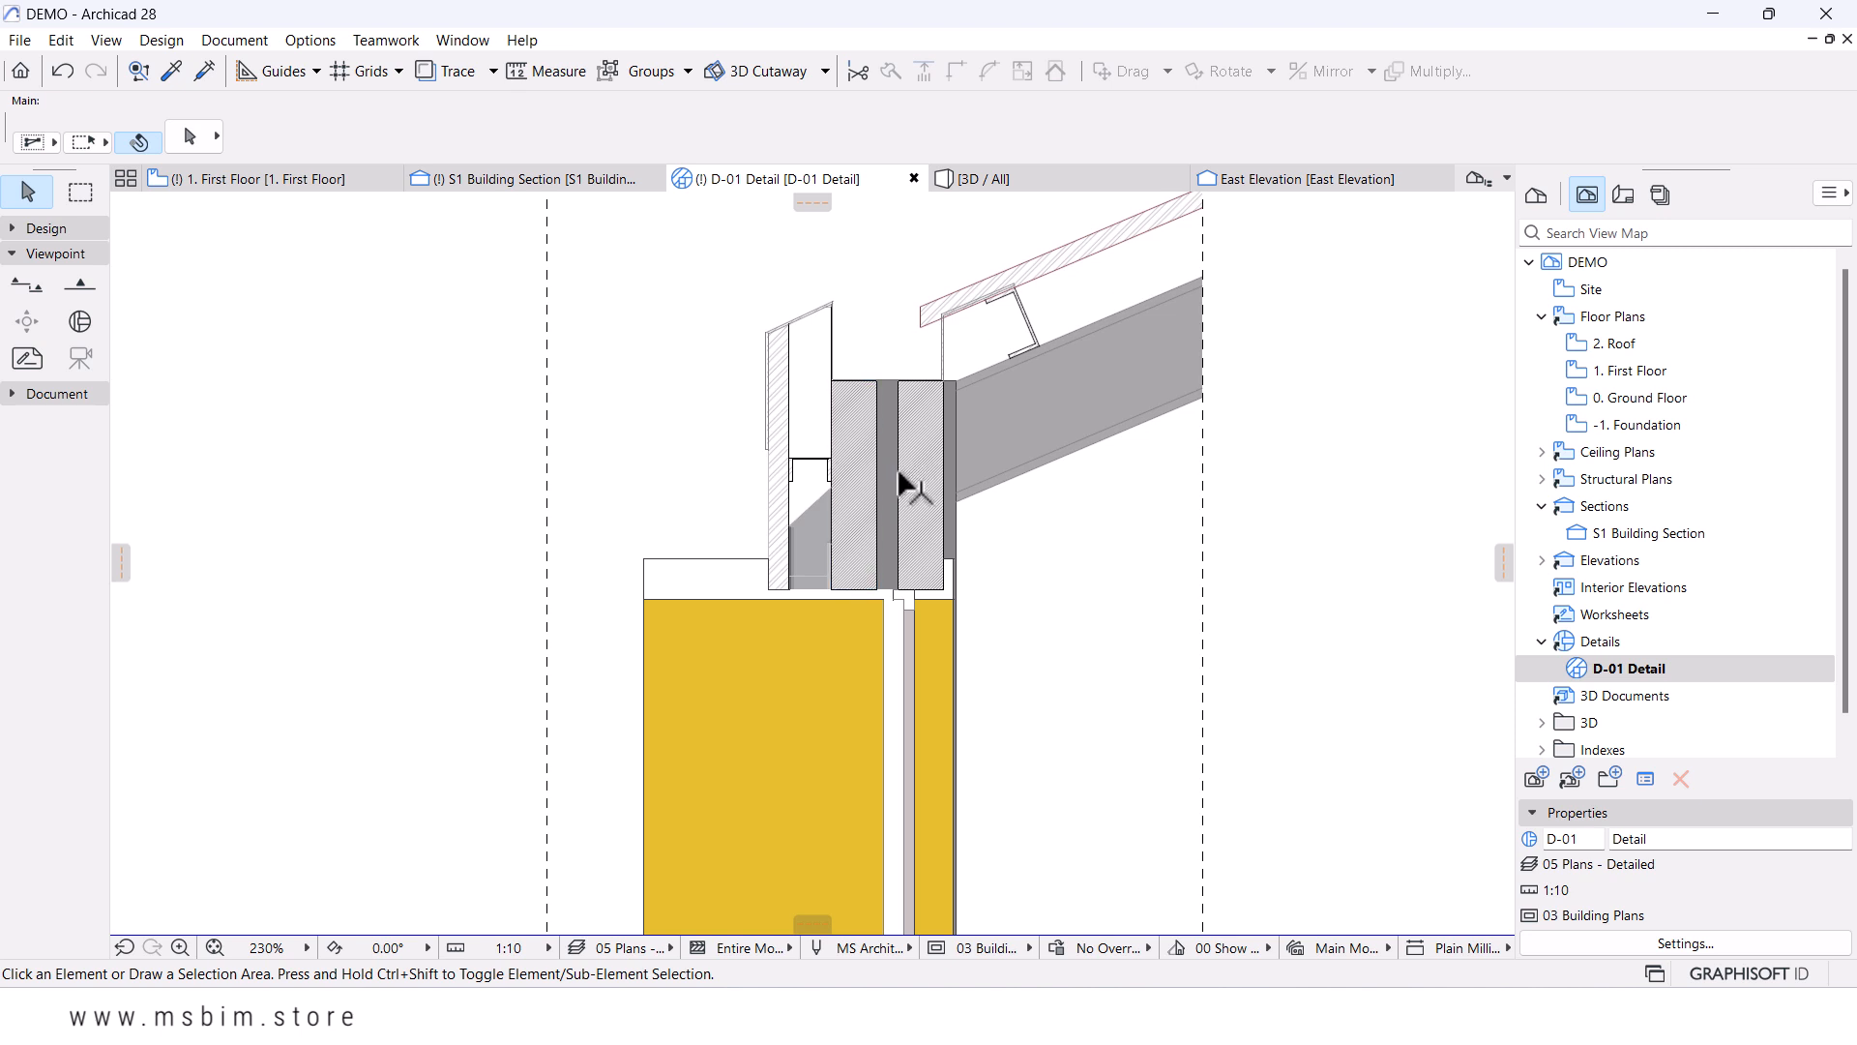
scroll(923, 503, "down", 2)
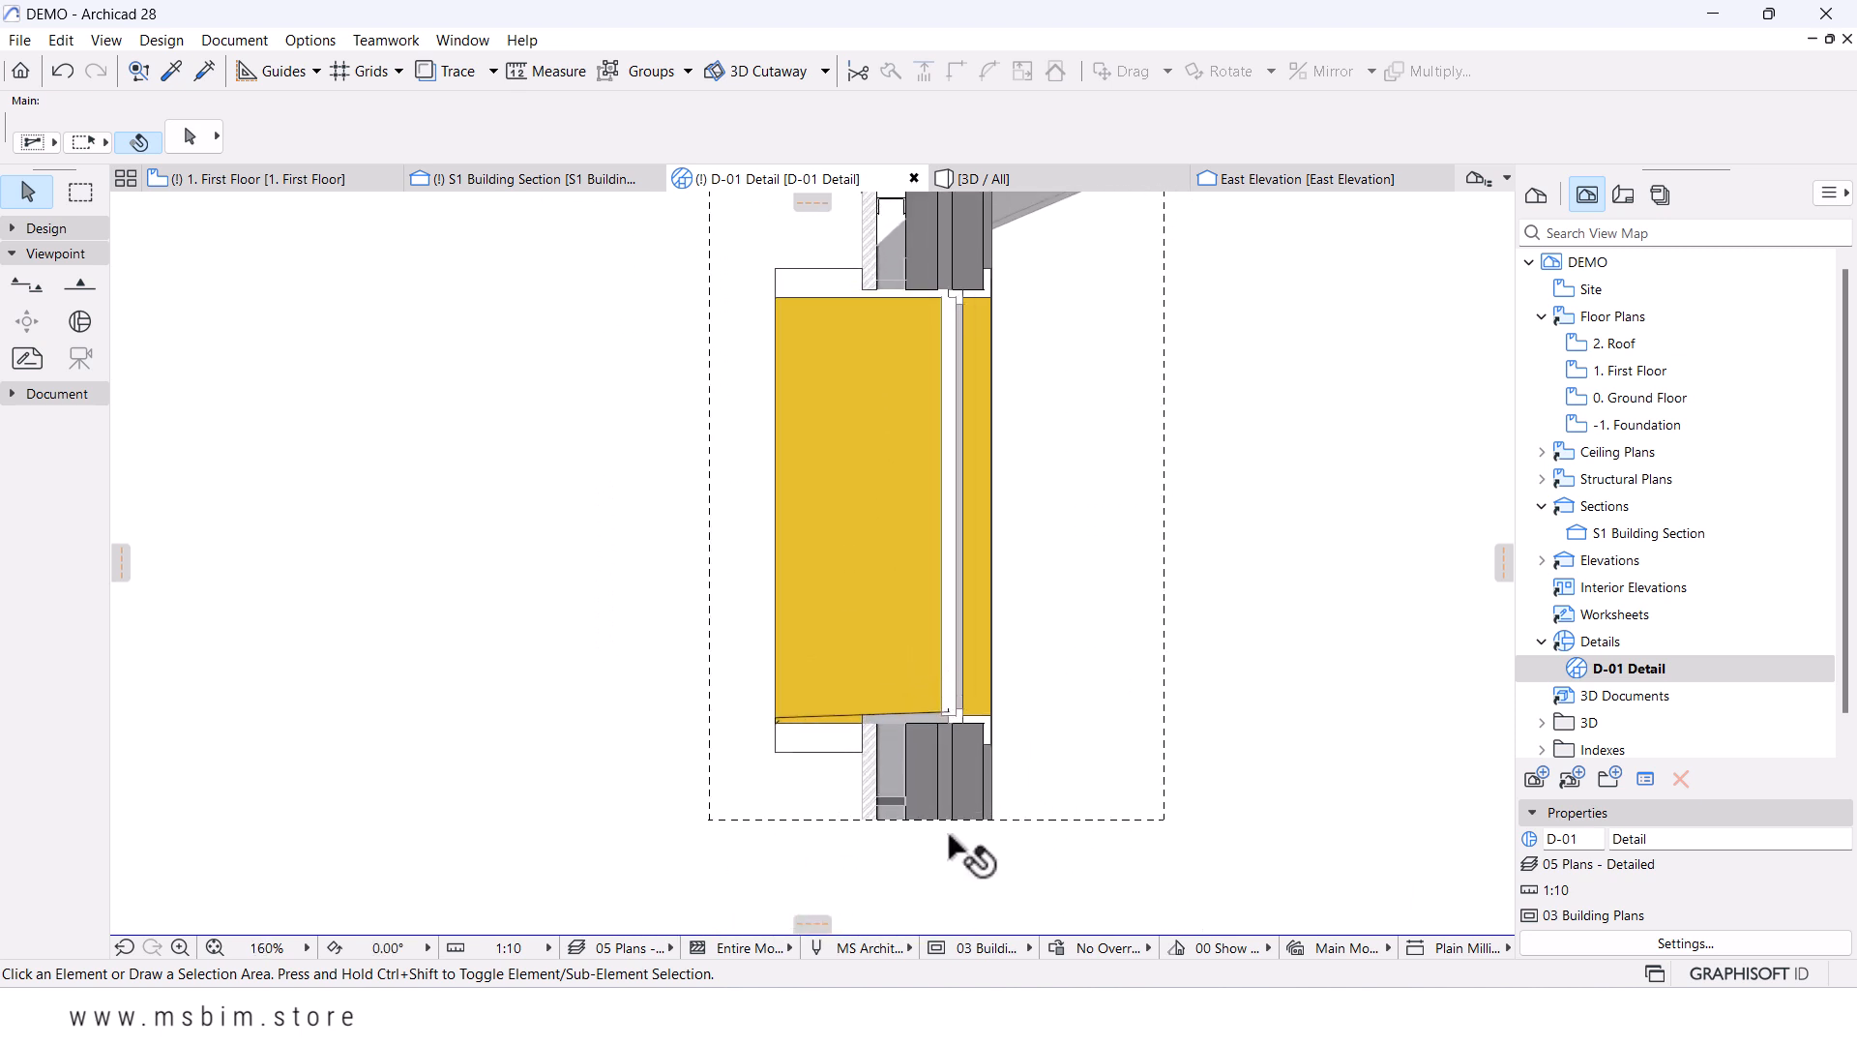
scroll(970, 771, "up", 3)
scroll(961, 725, "down", 3)
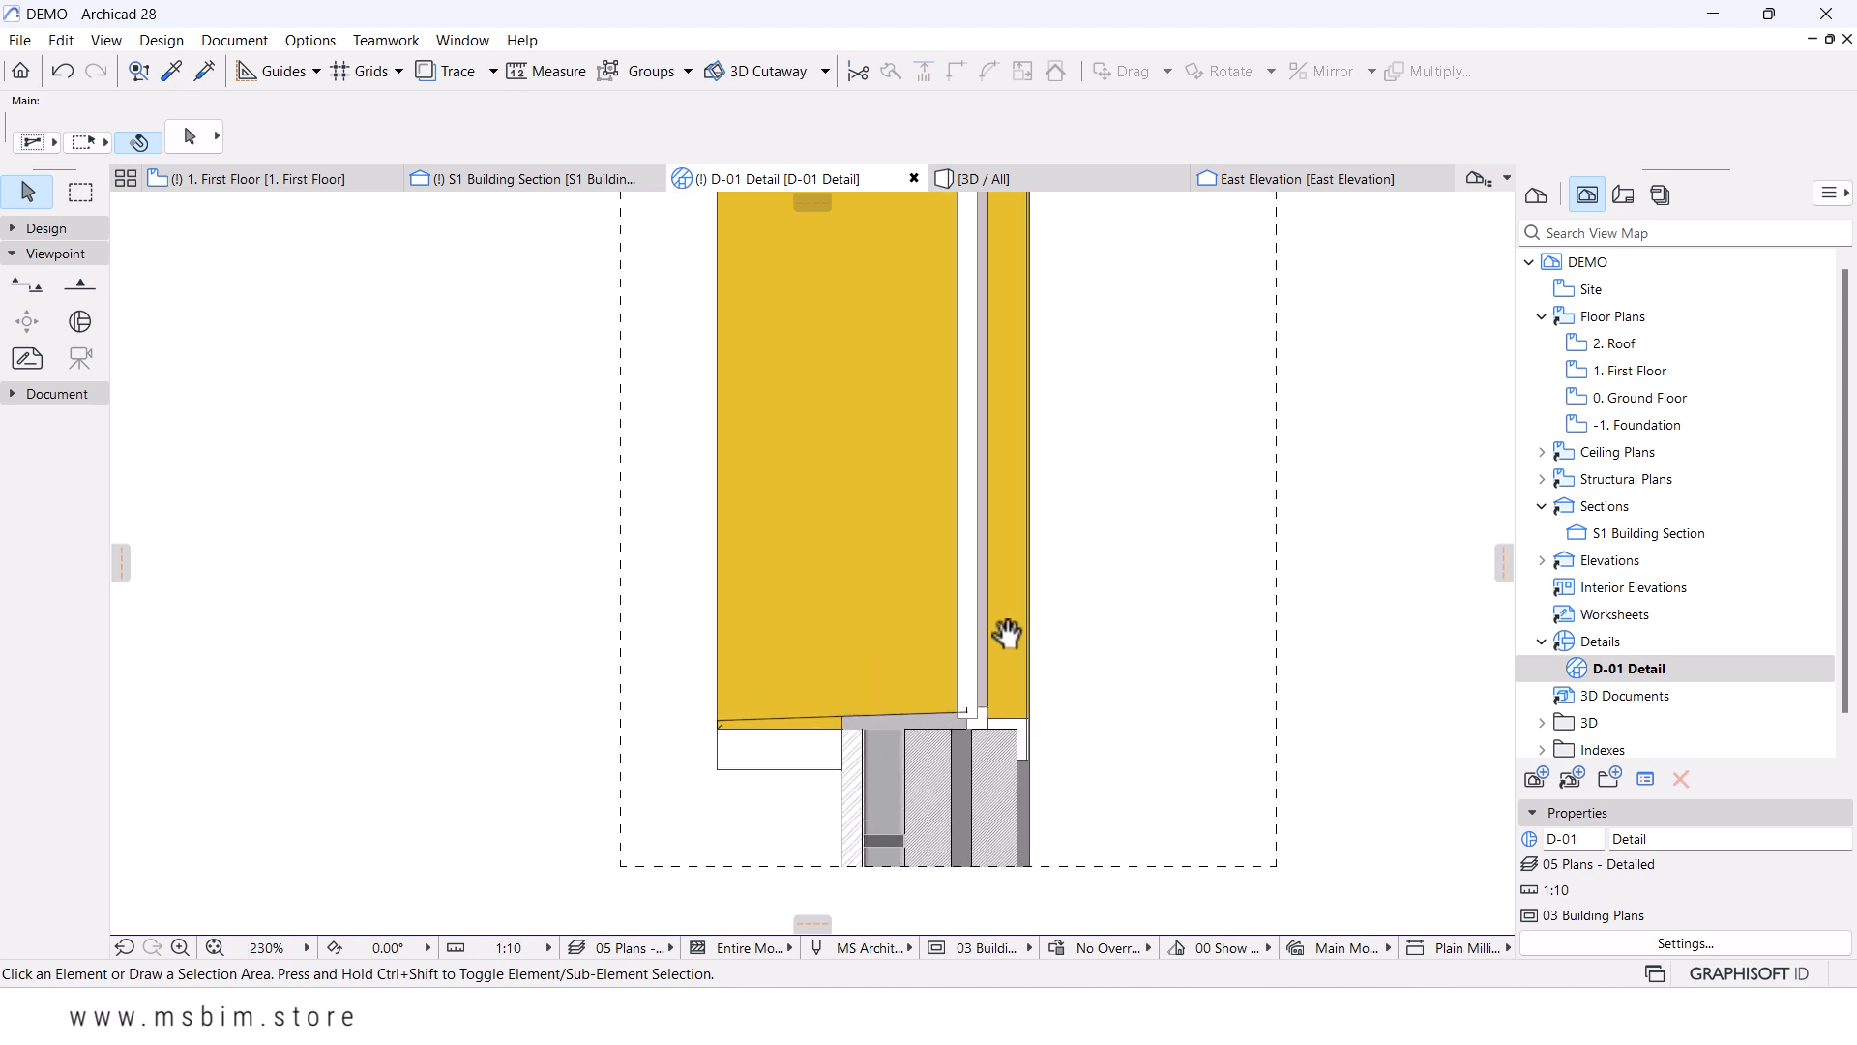
scroll(939, 585, "down", 1)
scroll(1039, 363, "up", 3)
middle_click_drag(1036, 367, 1010, 473)
scroll(1011, 473, "up", 2)
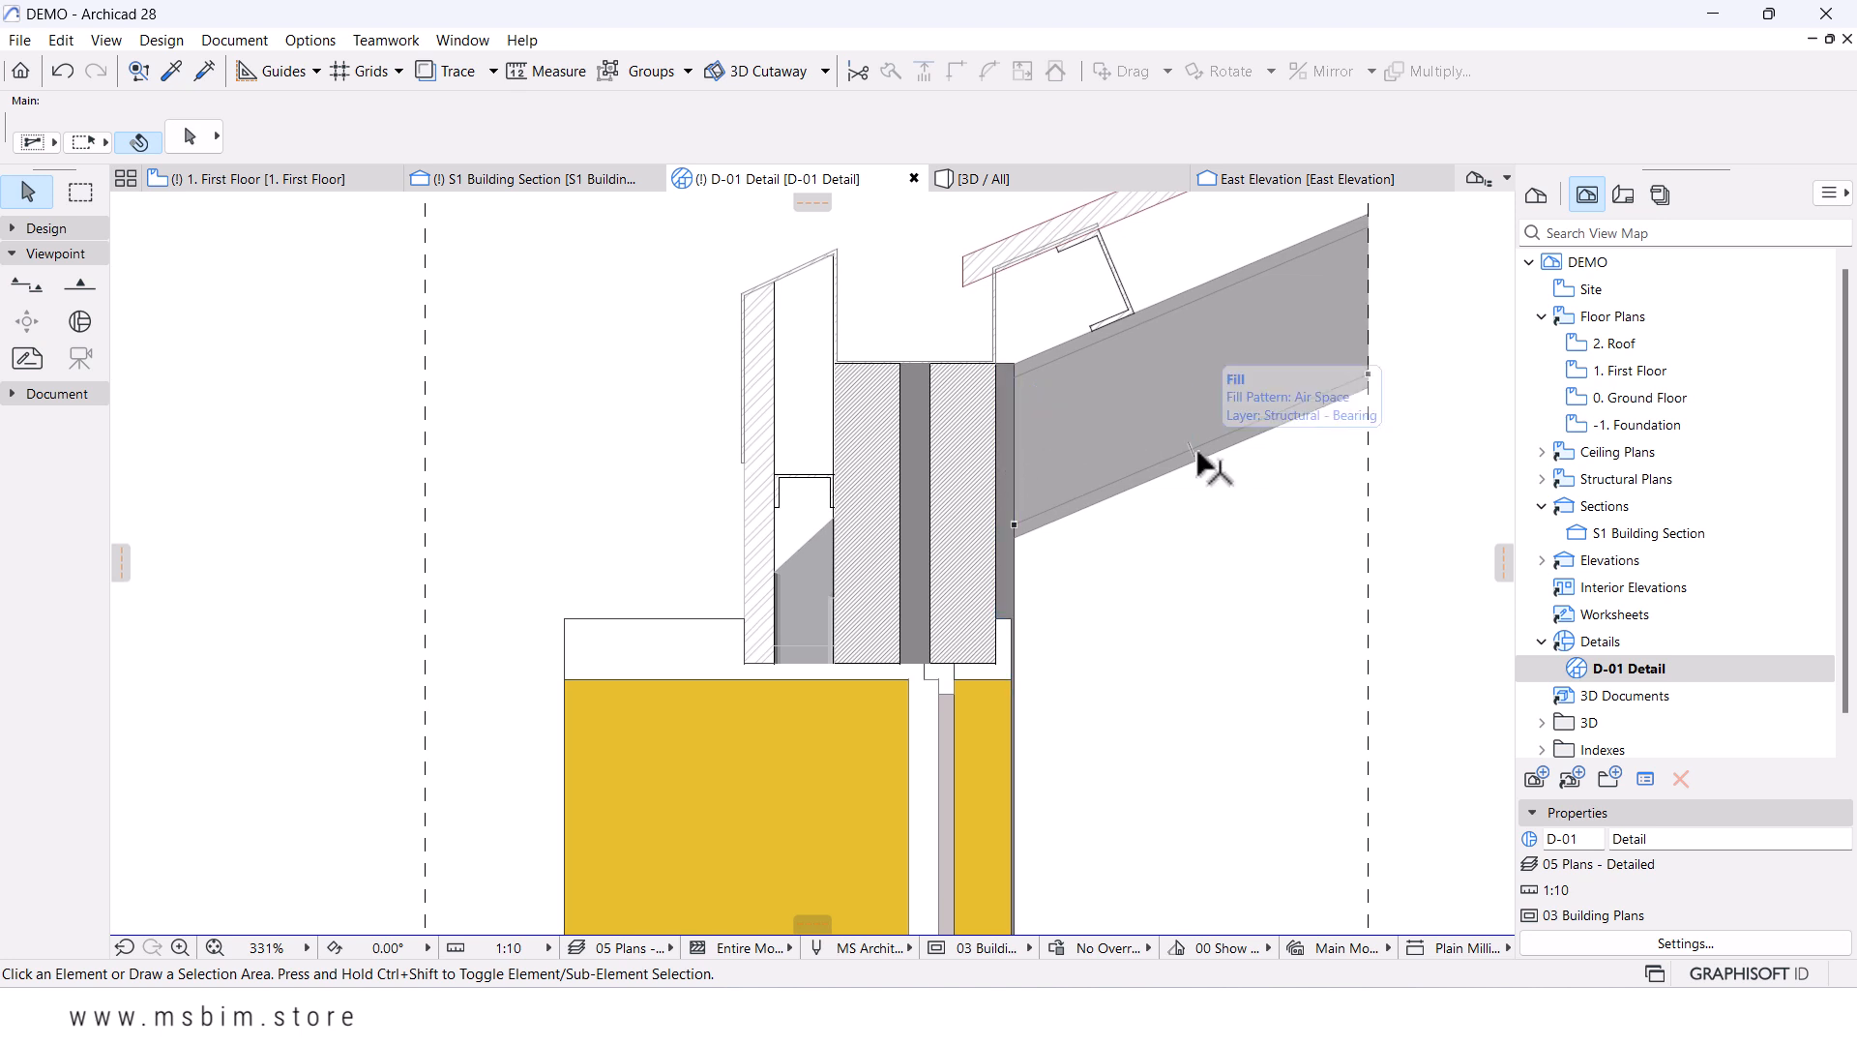
scroll(1036, 423, "down", 5)
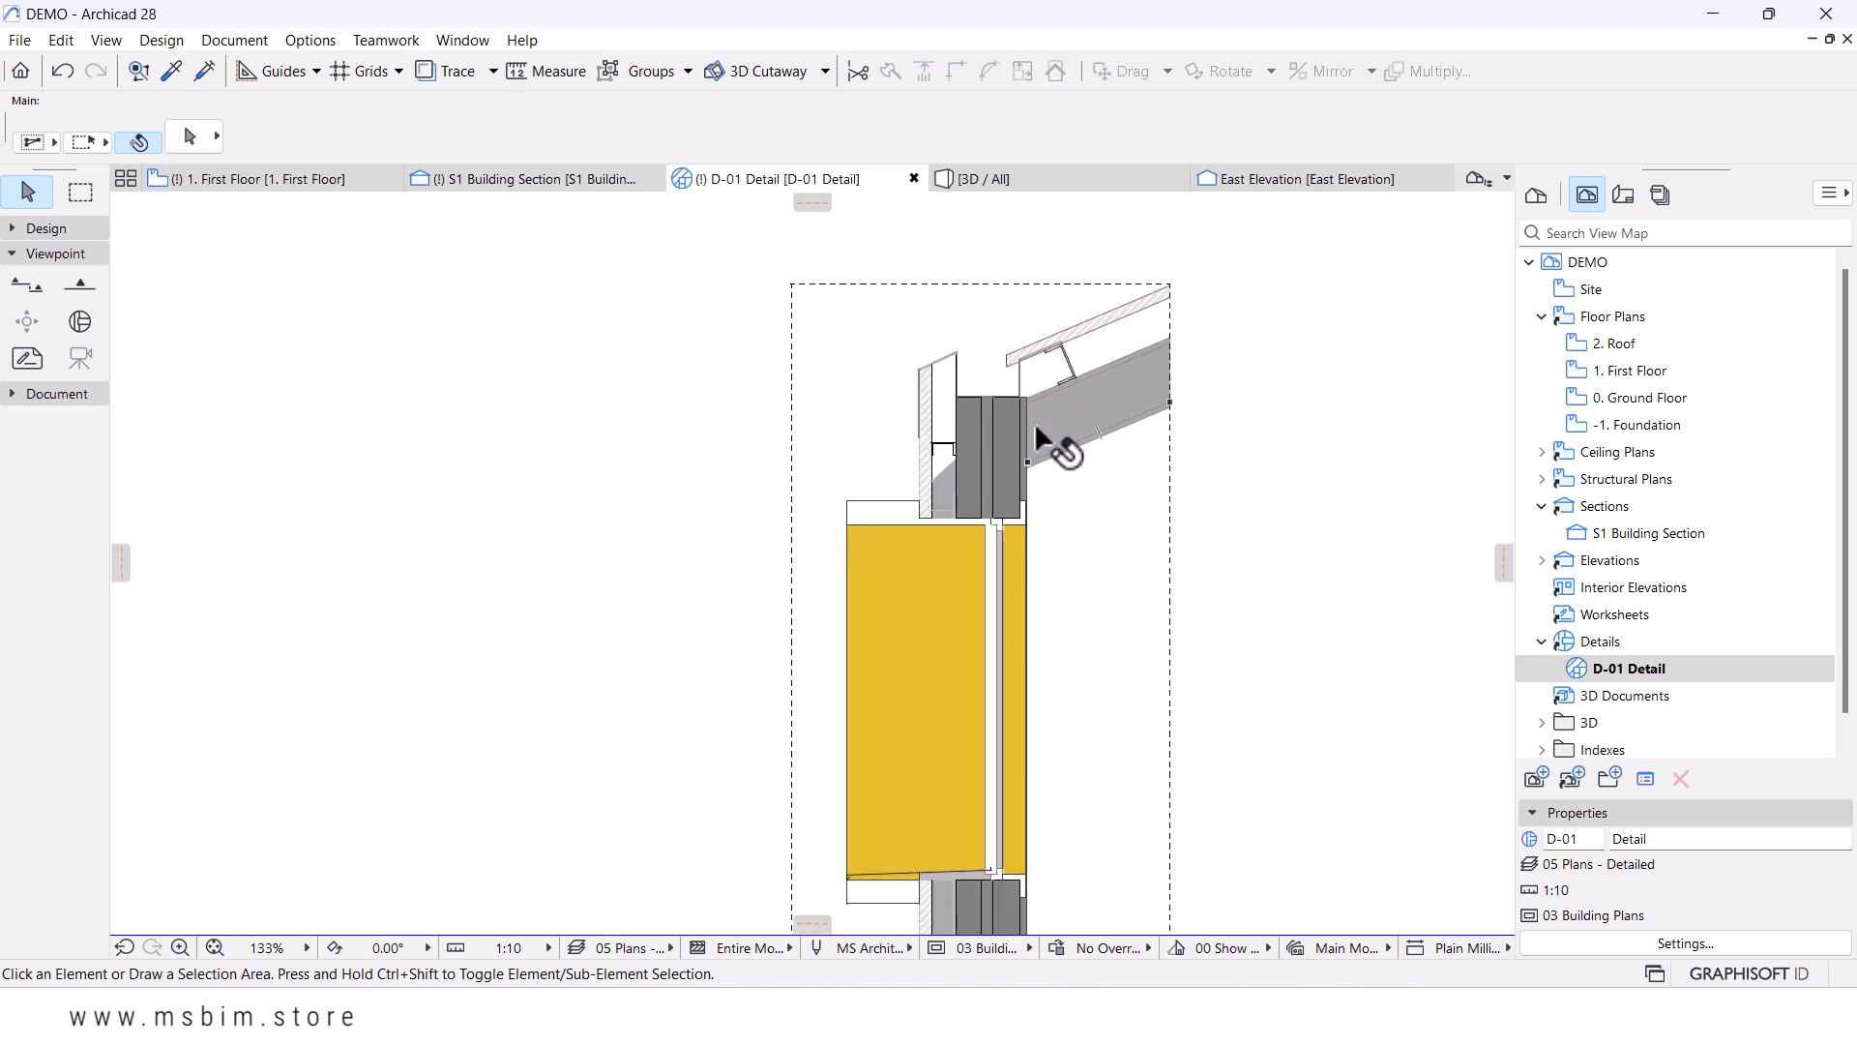
middle_click_drag(1019, 504, 1008, 486)
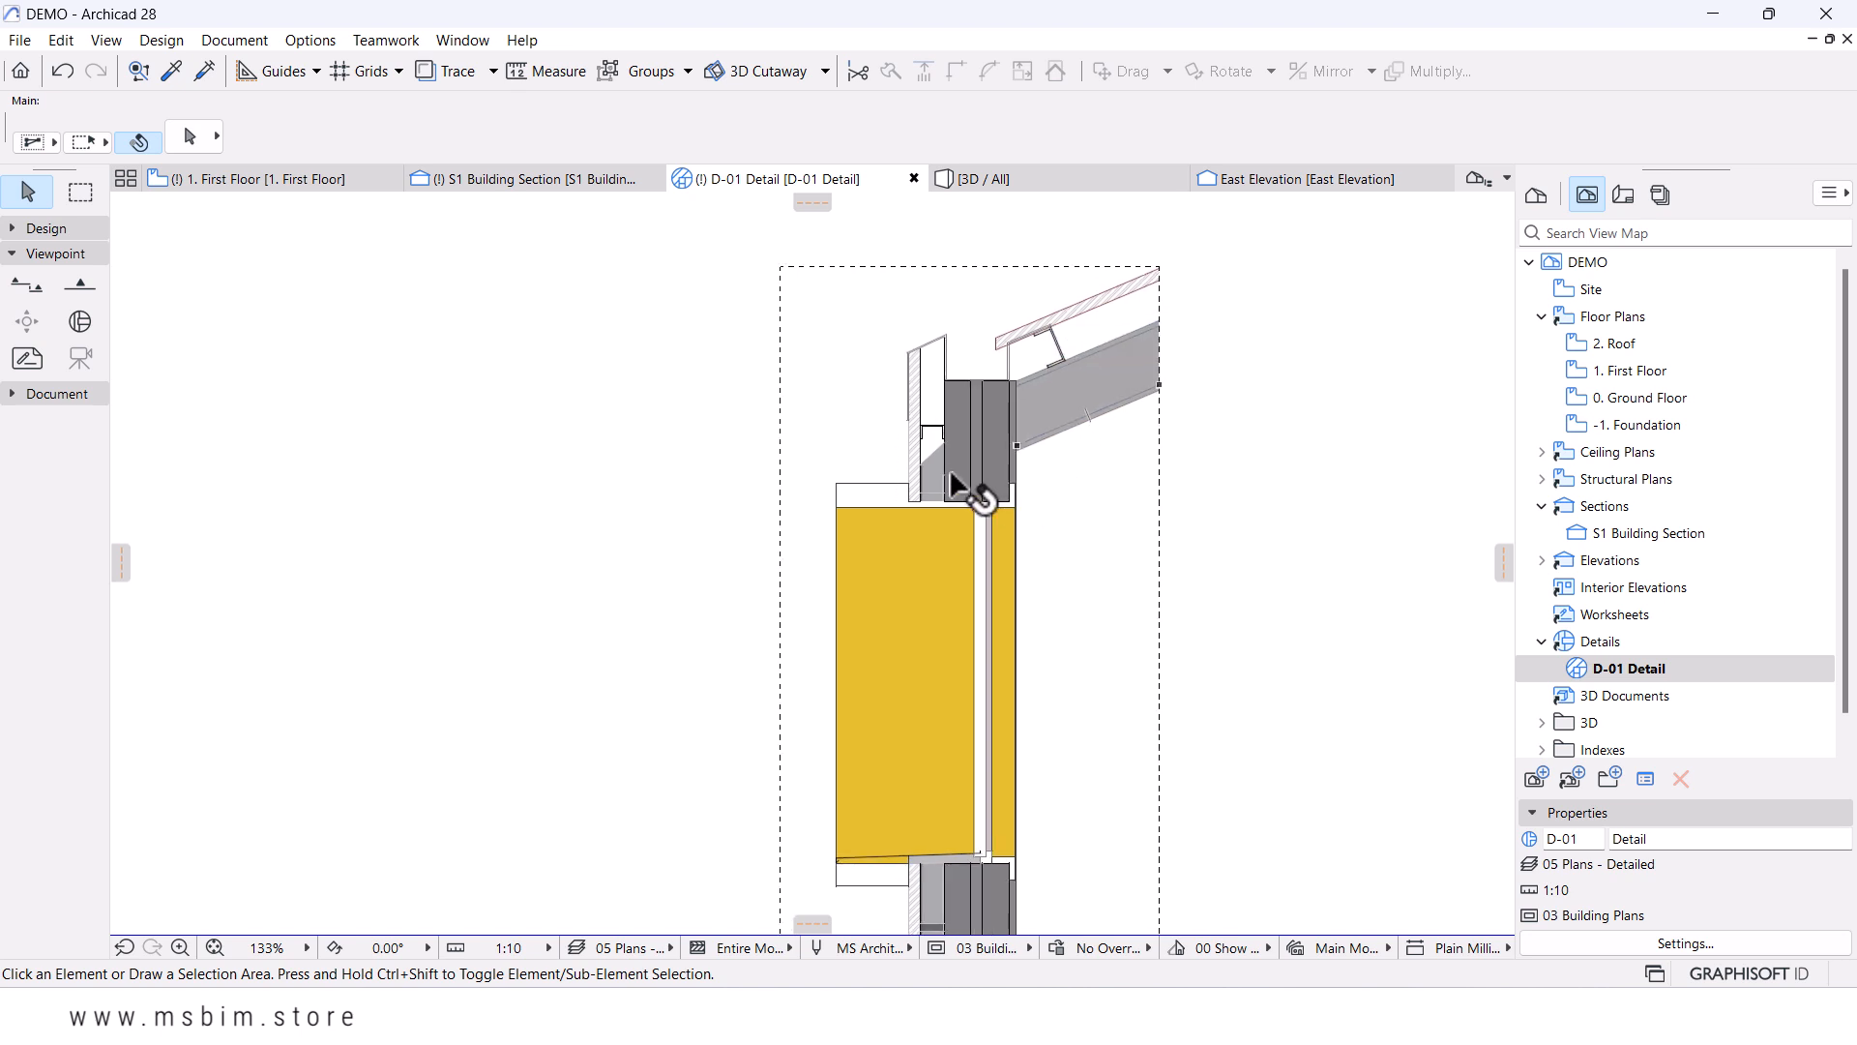
- Place a horizontal linear dimension above the window surround for its projection from the outer wall face
left_click(27, 394)
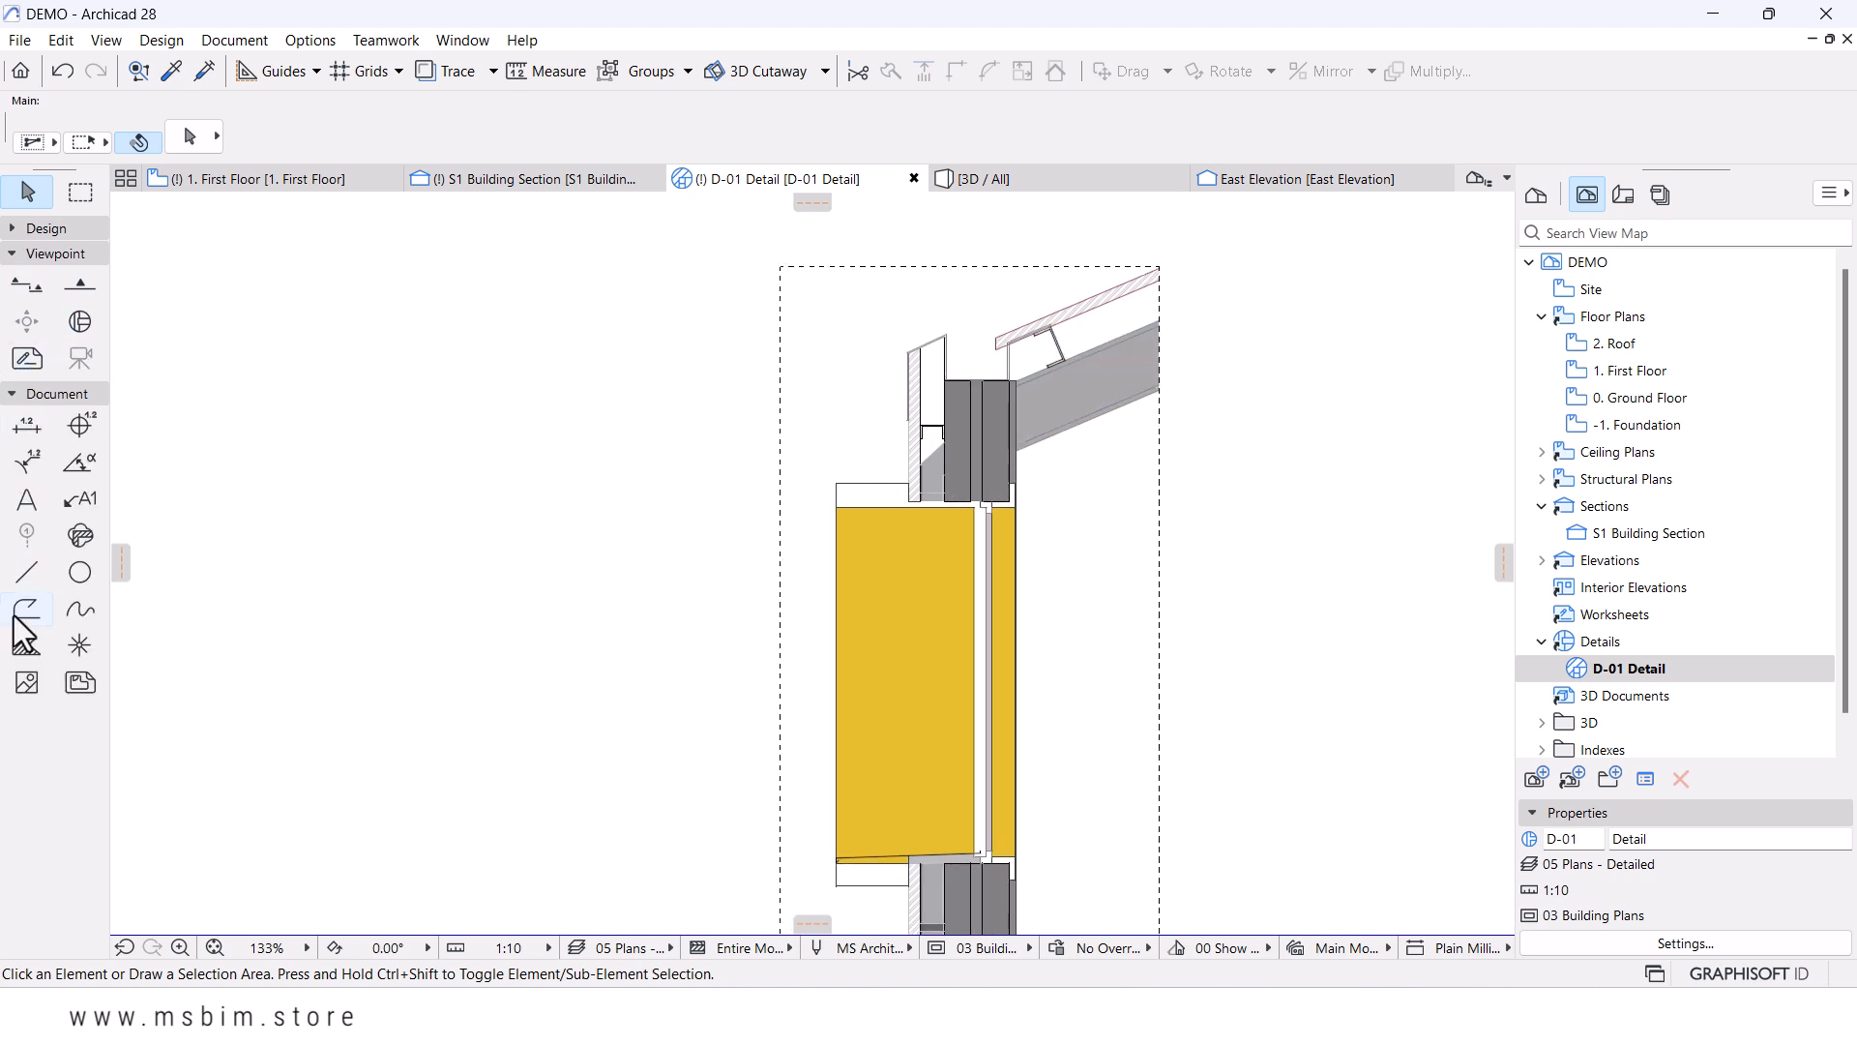
left_click(27, 426)
scroll(720, 424, "up", 3)
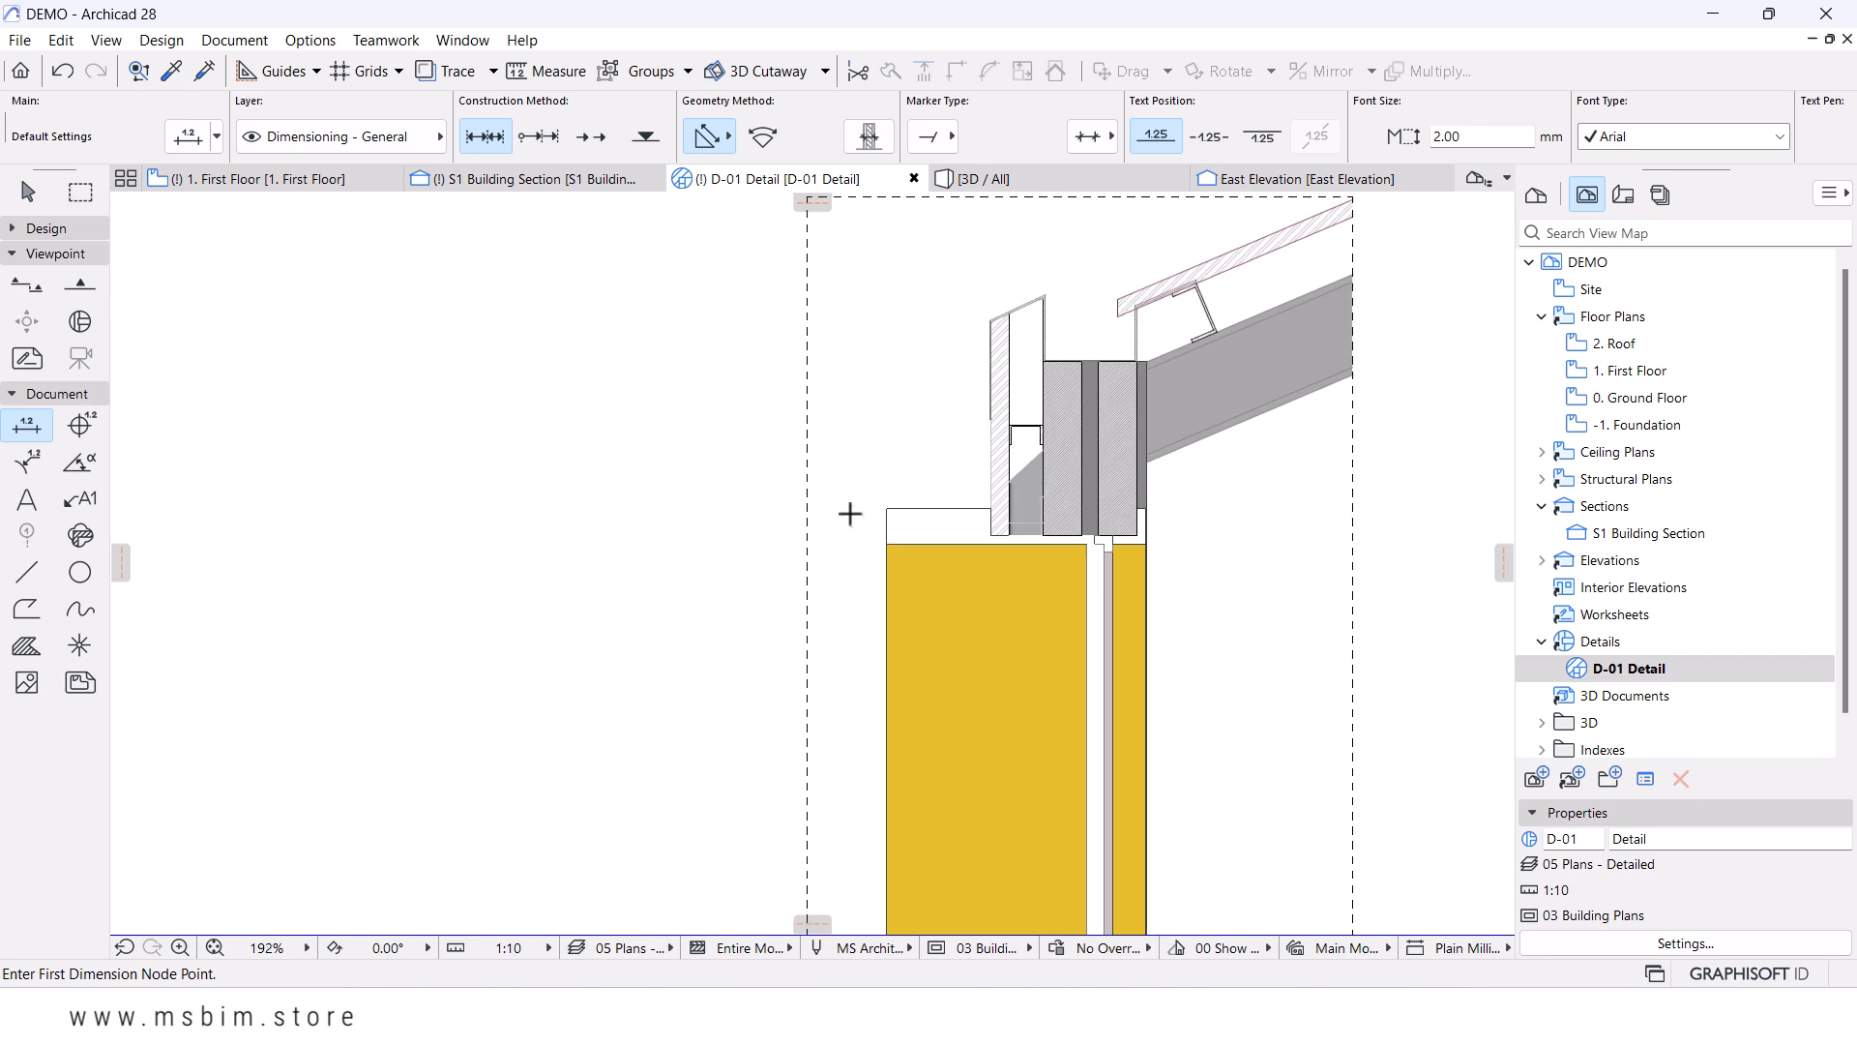
left_click(888, 509)
right_click(937, 422)
left_click(1006, 597)
scroll(939, 483, "up", 2)
scroll(941, 479, "down", 3)
scroll(953, 454, "up", 2)
key("Escape")
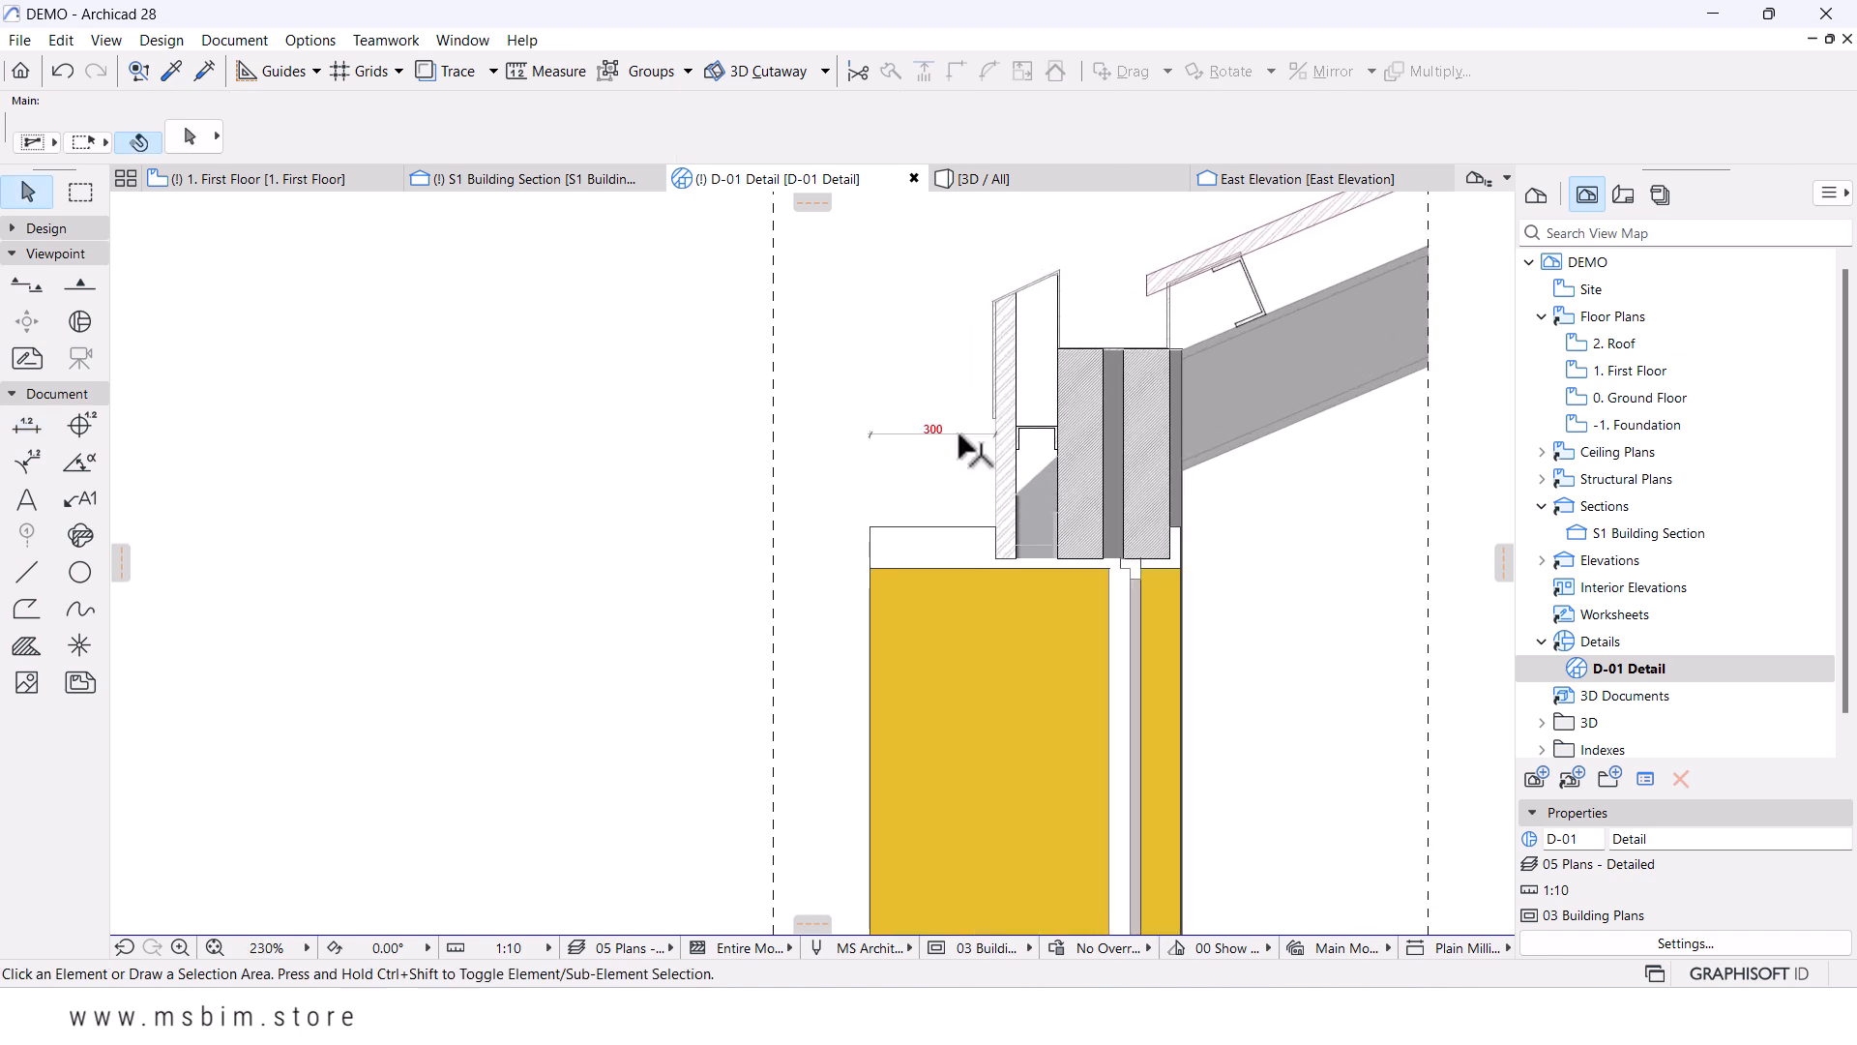
- Set the font size of the horizontal dimension above the window surround to 4 mm
left_click_drag(1461, 136, 1285, 123)
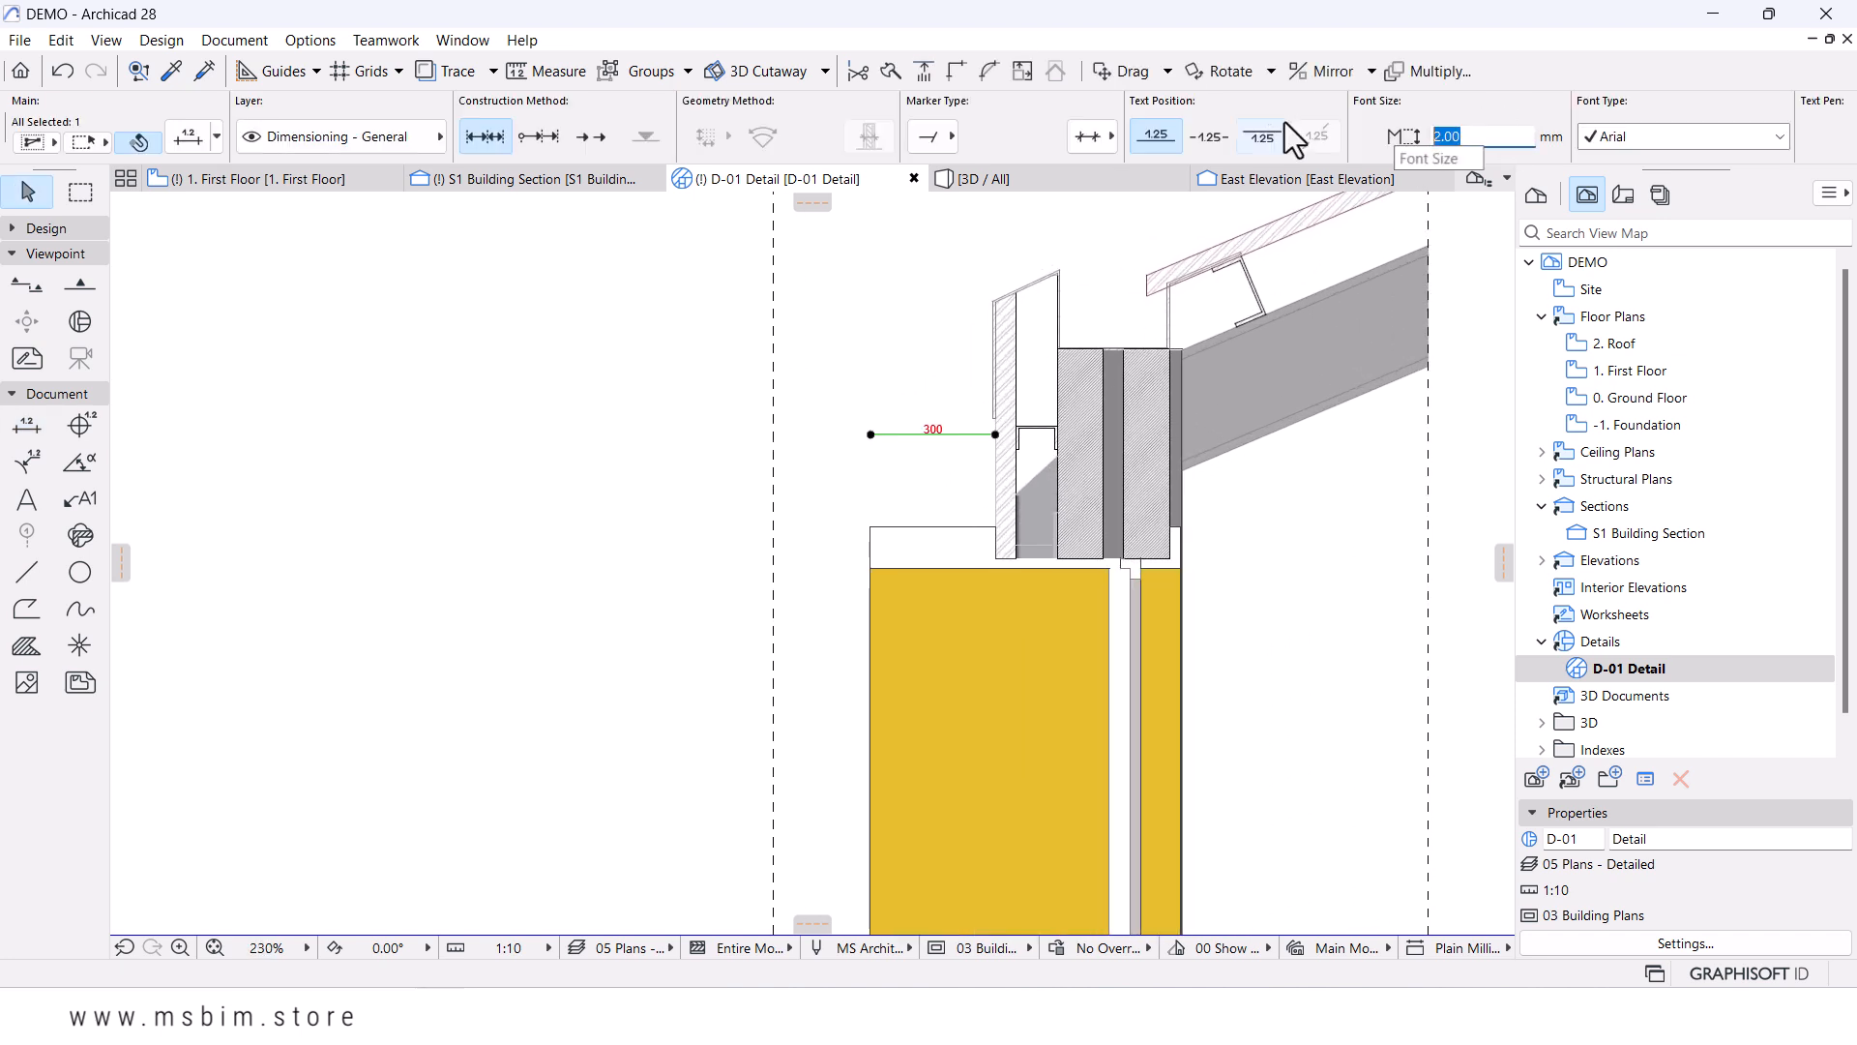
type("4")
key("Return")
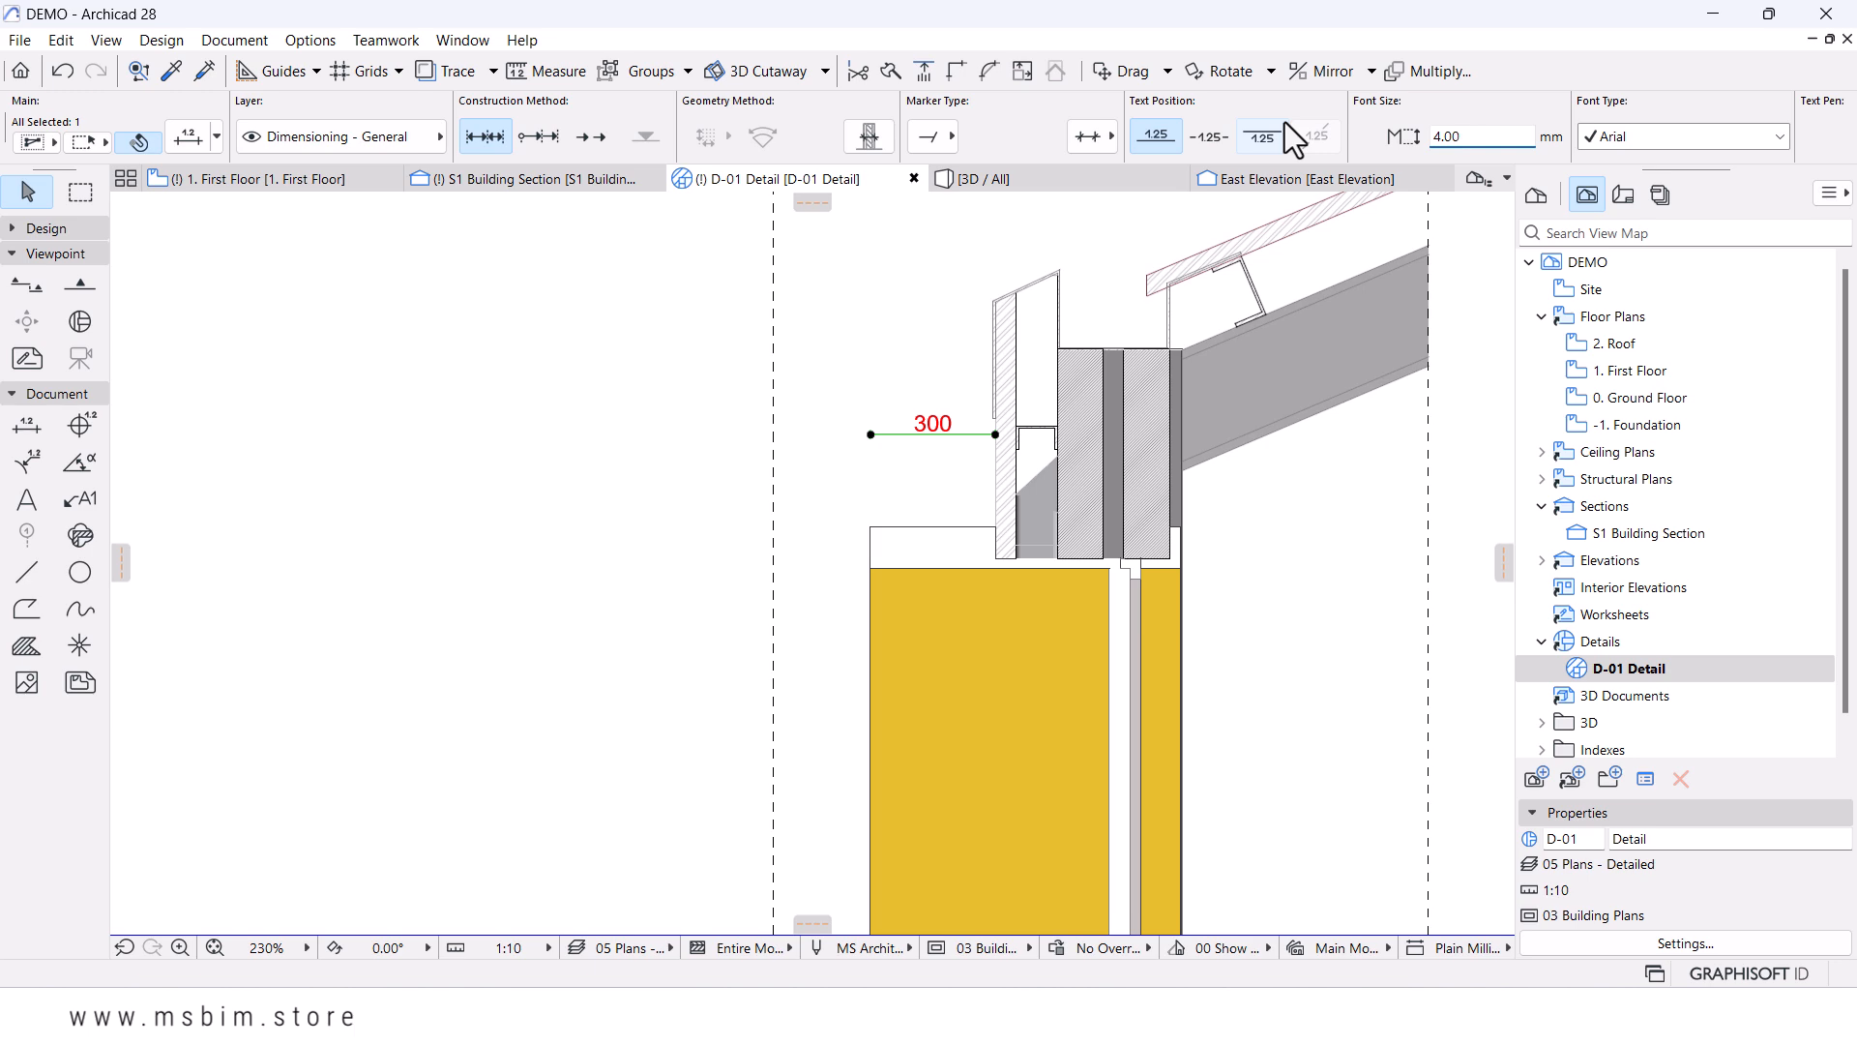
- Set the horizontal dimension's marker size to 3 mm, change its dynamic witness line gap, and deselect it
left_click(187, 136)
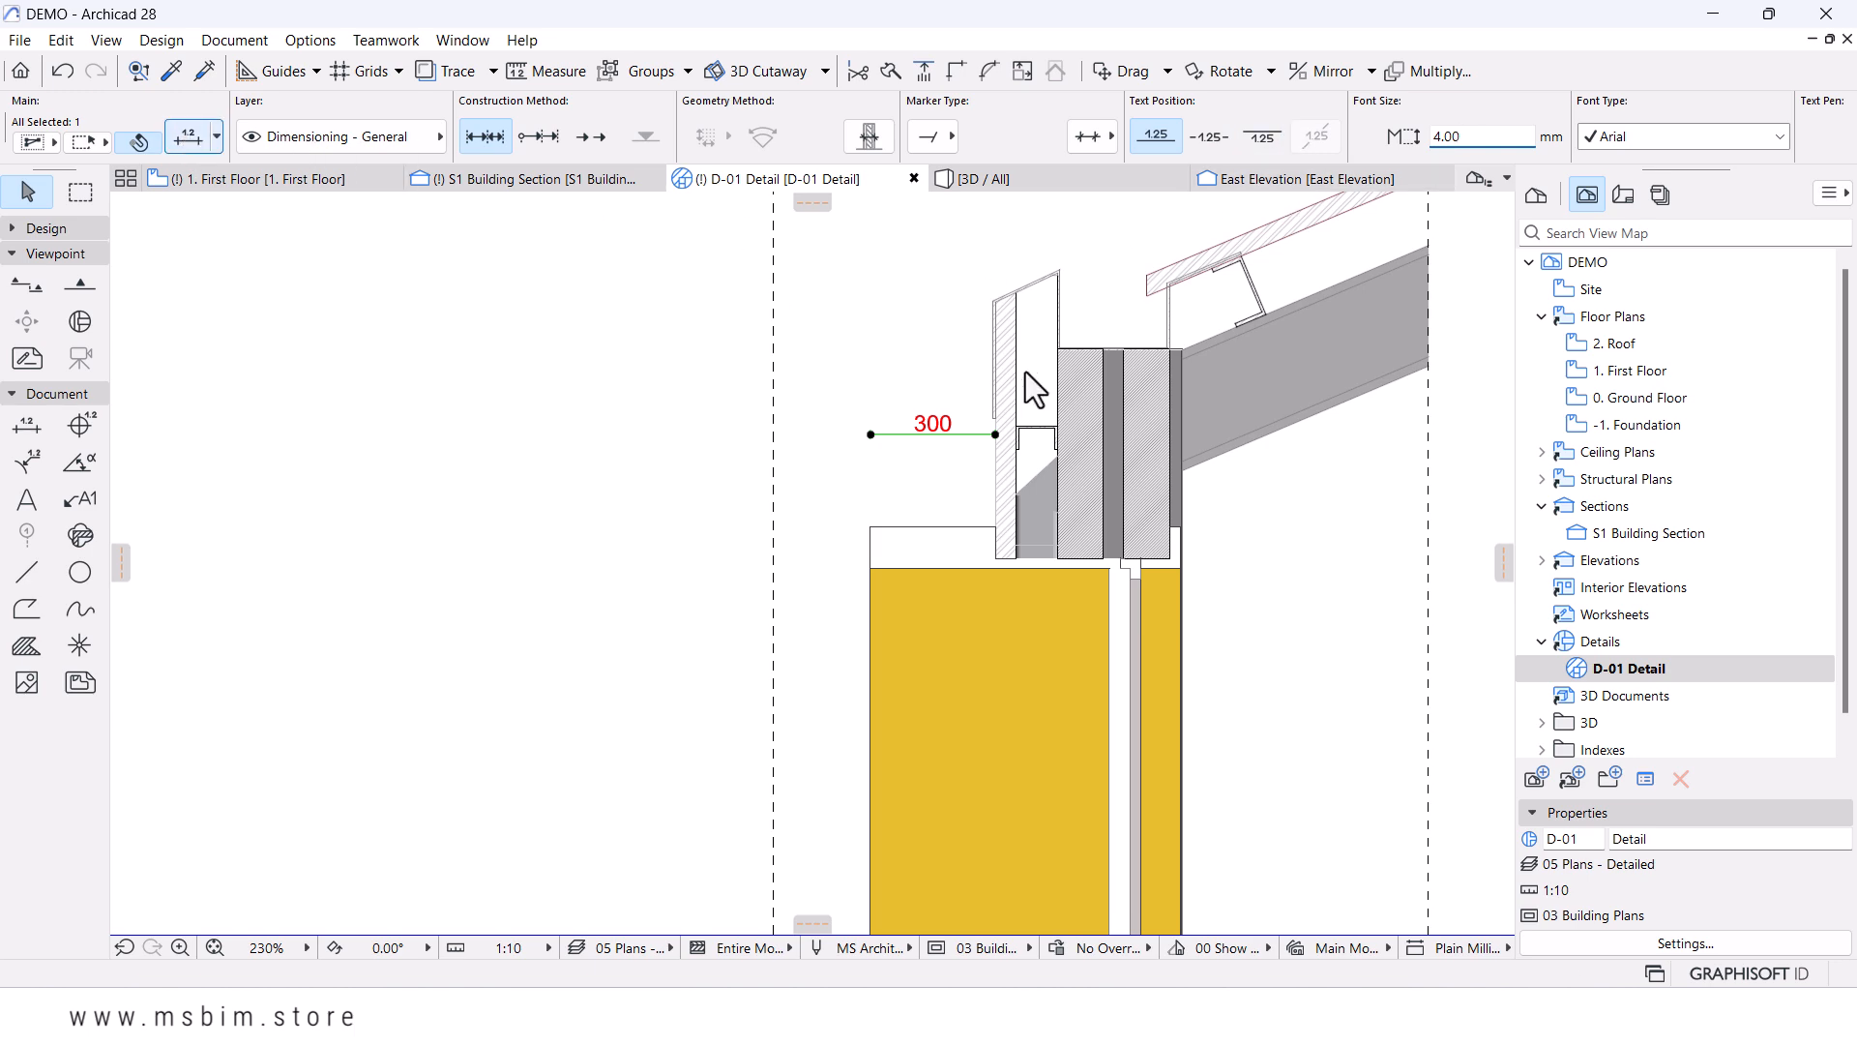
left_click(1035, 670)
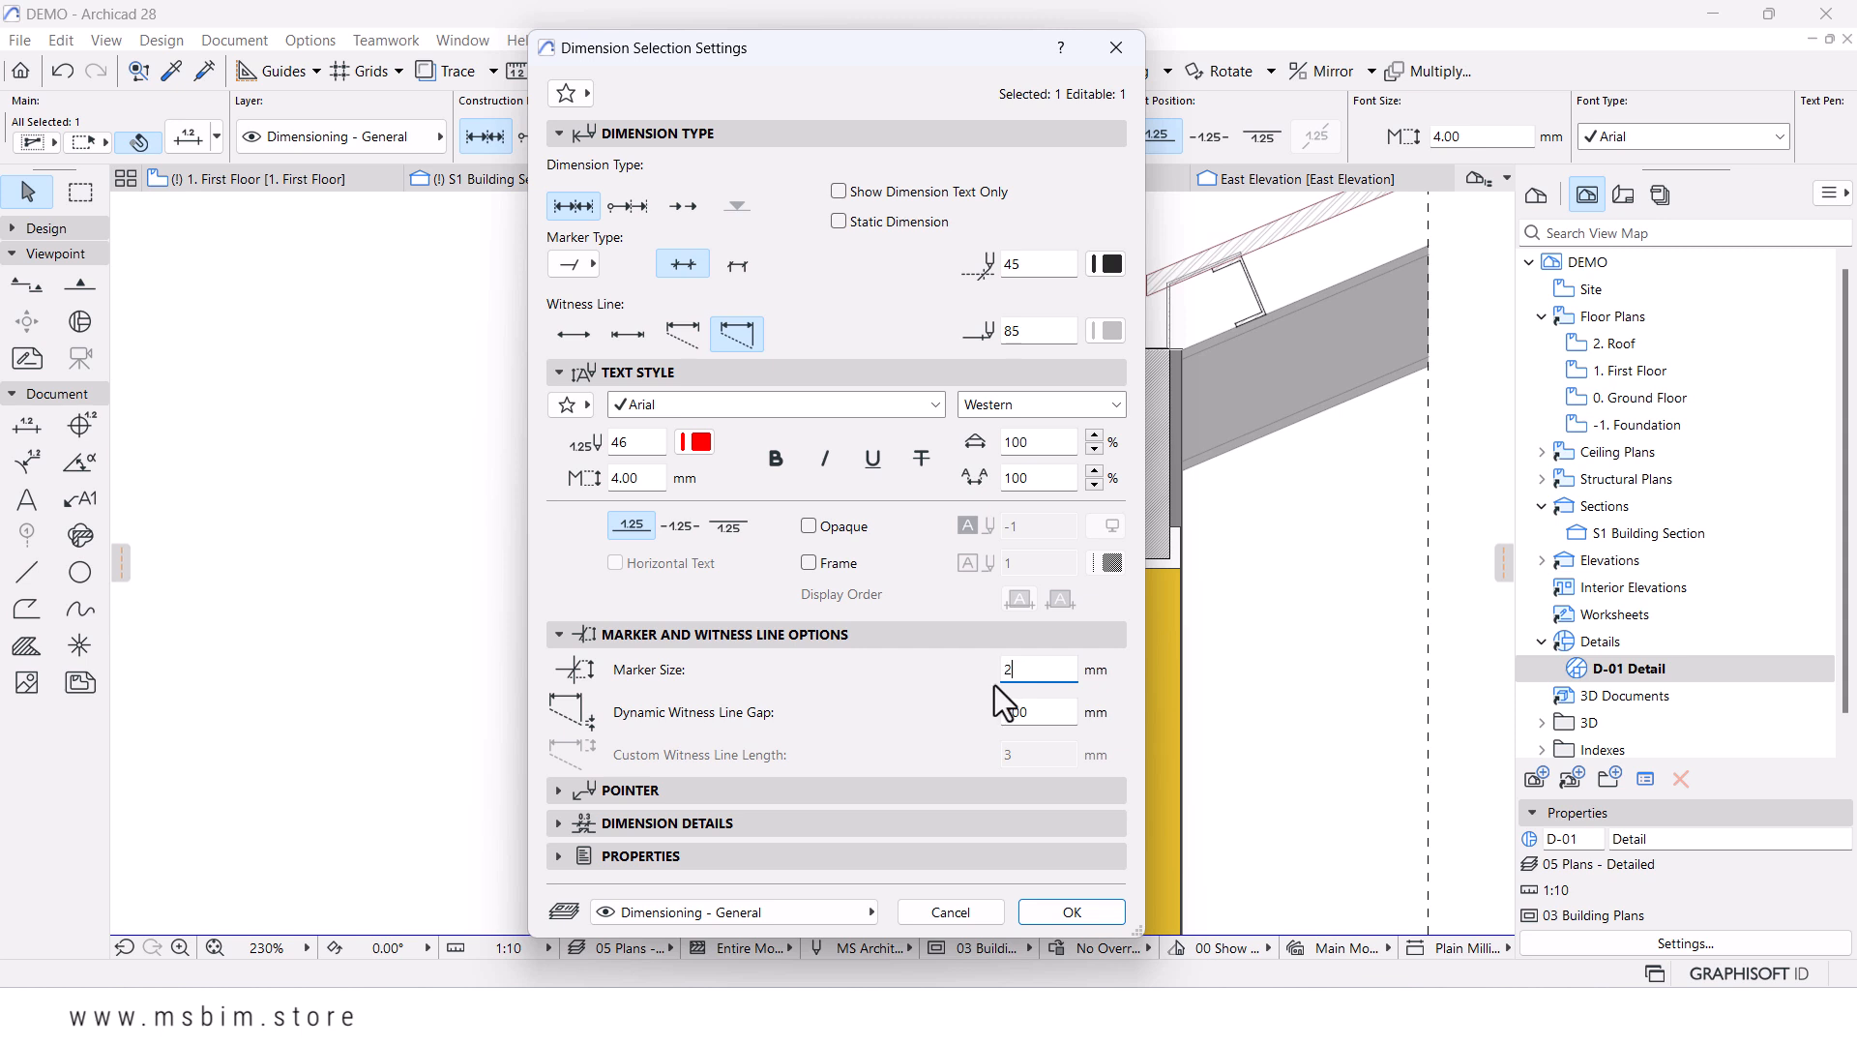
type("2.00")
double_click(1045, 670)
type("3")
left_click(1030, 713)
type("400")
key("Return")
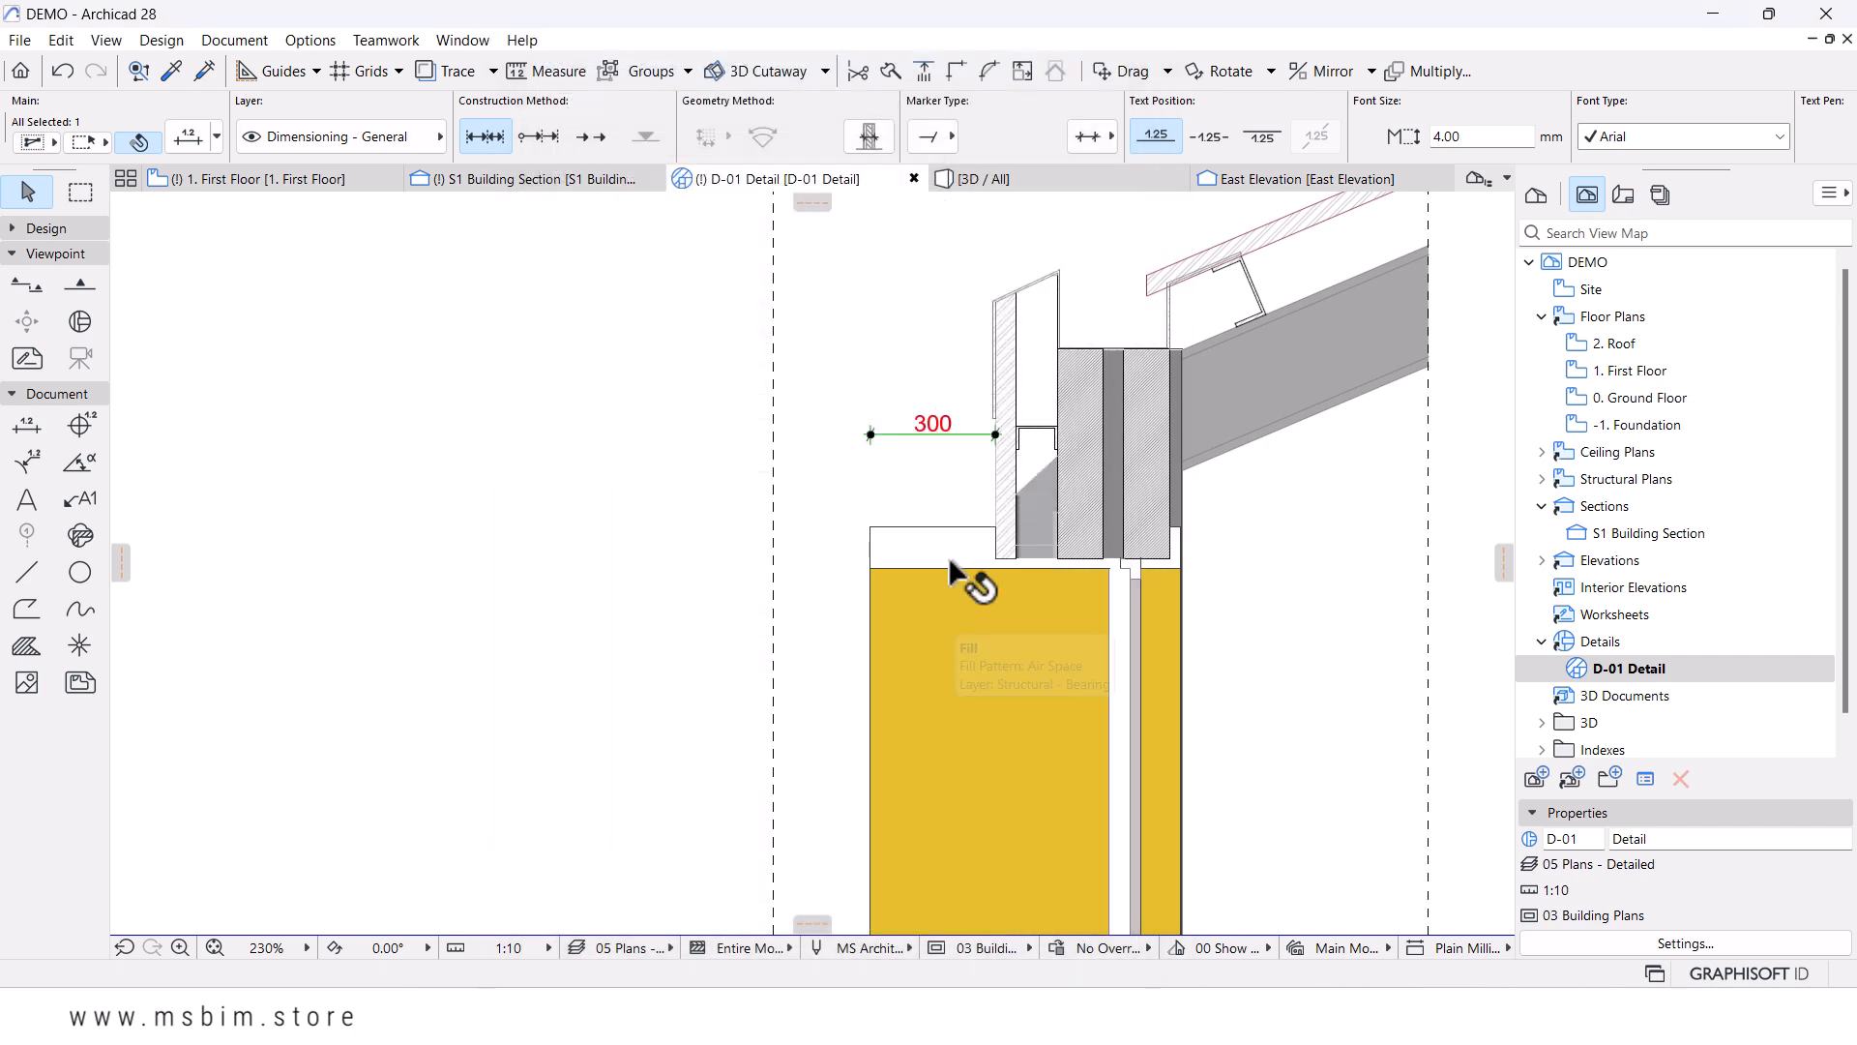
key("Escape")
- Using the horizontal dimension's settings, place a vertical dimension chain outside the window surround, covering its upper band, opening and lower band
scroll(948, 555, "down", 5)
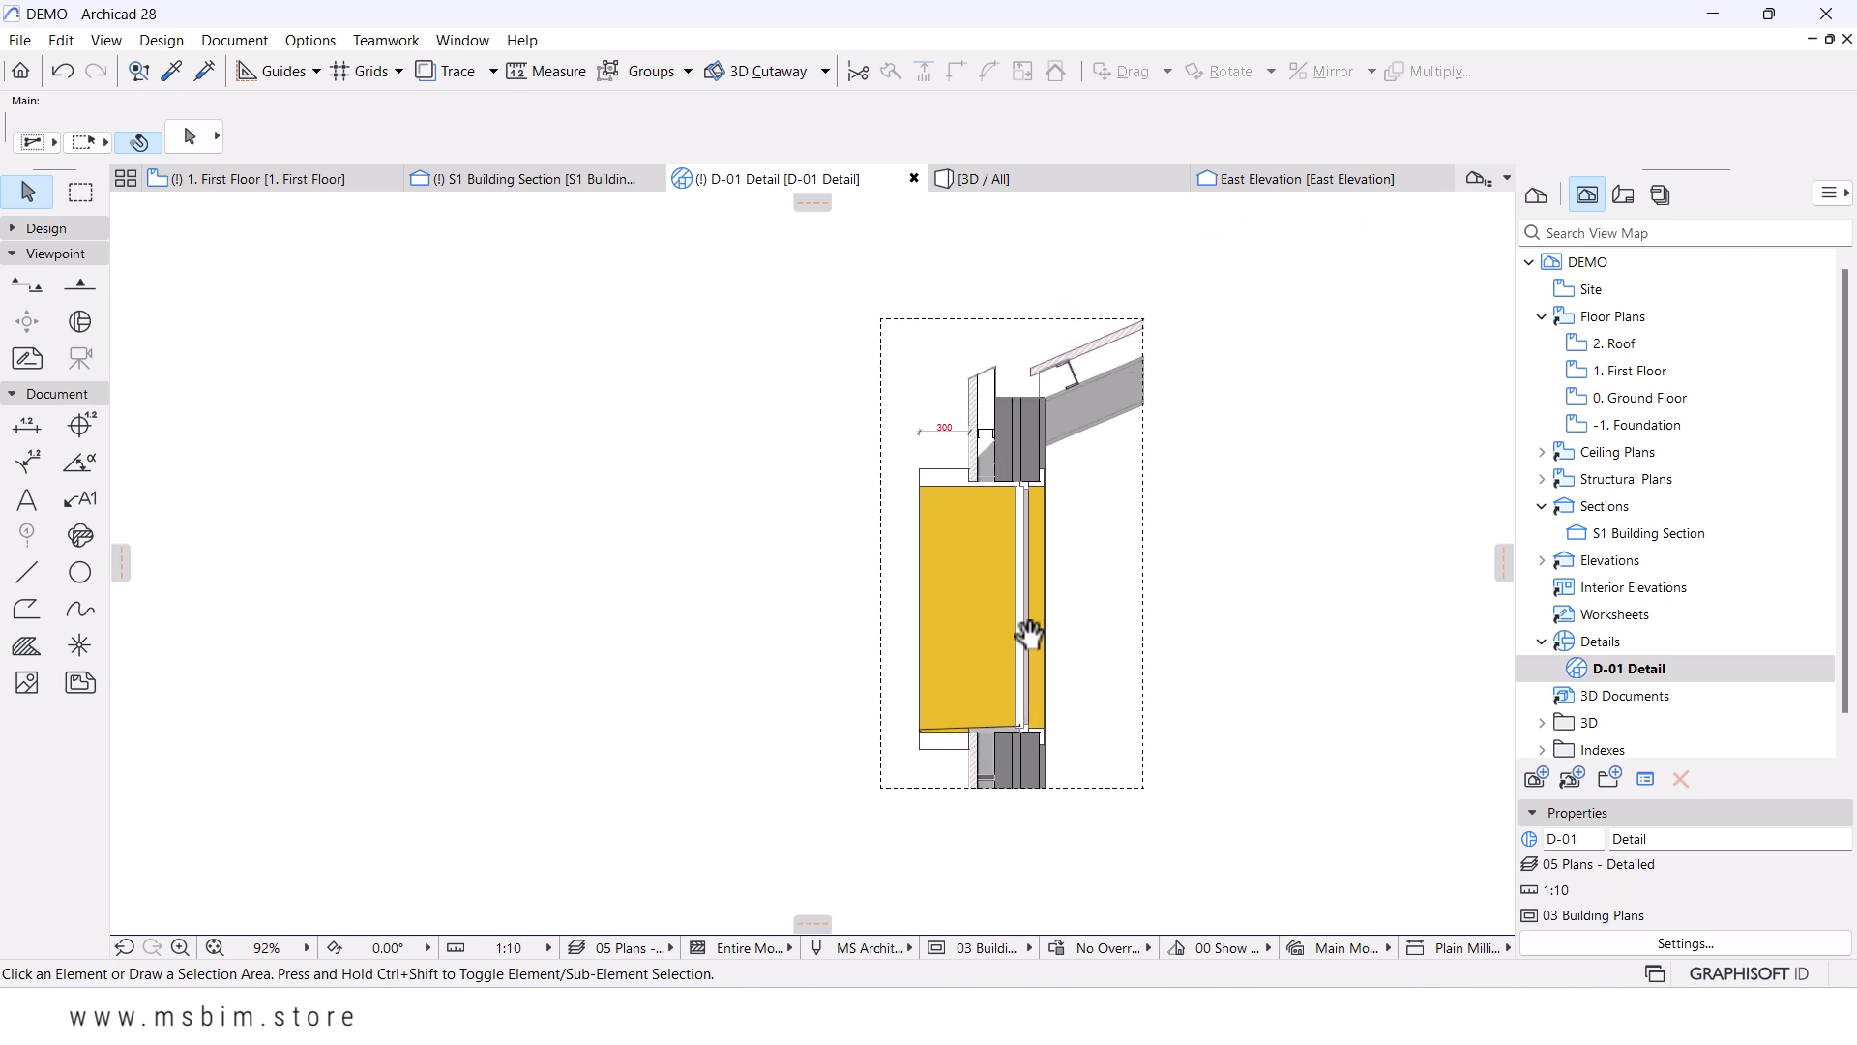
scroll(942, 468, "up", 2)
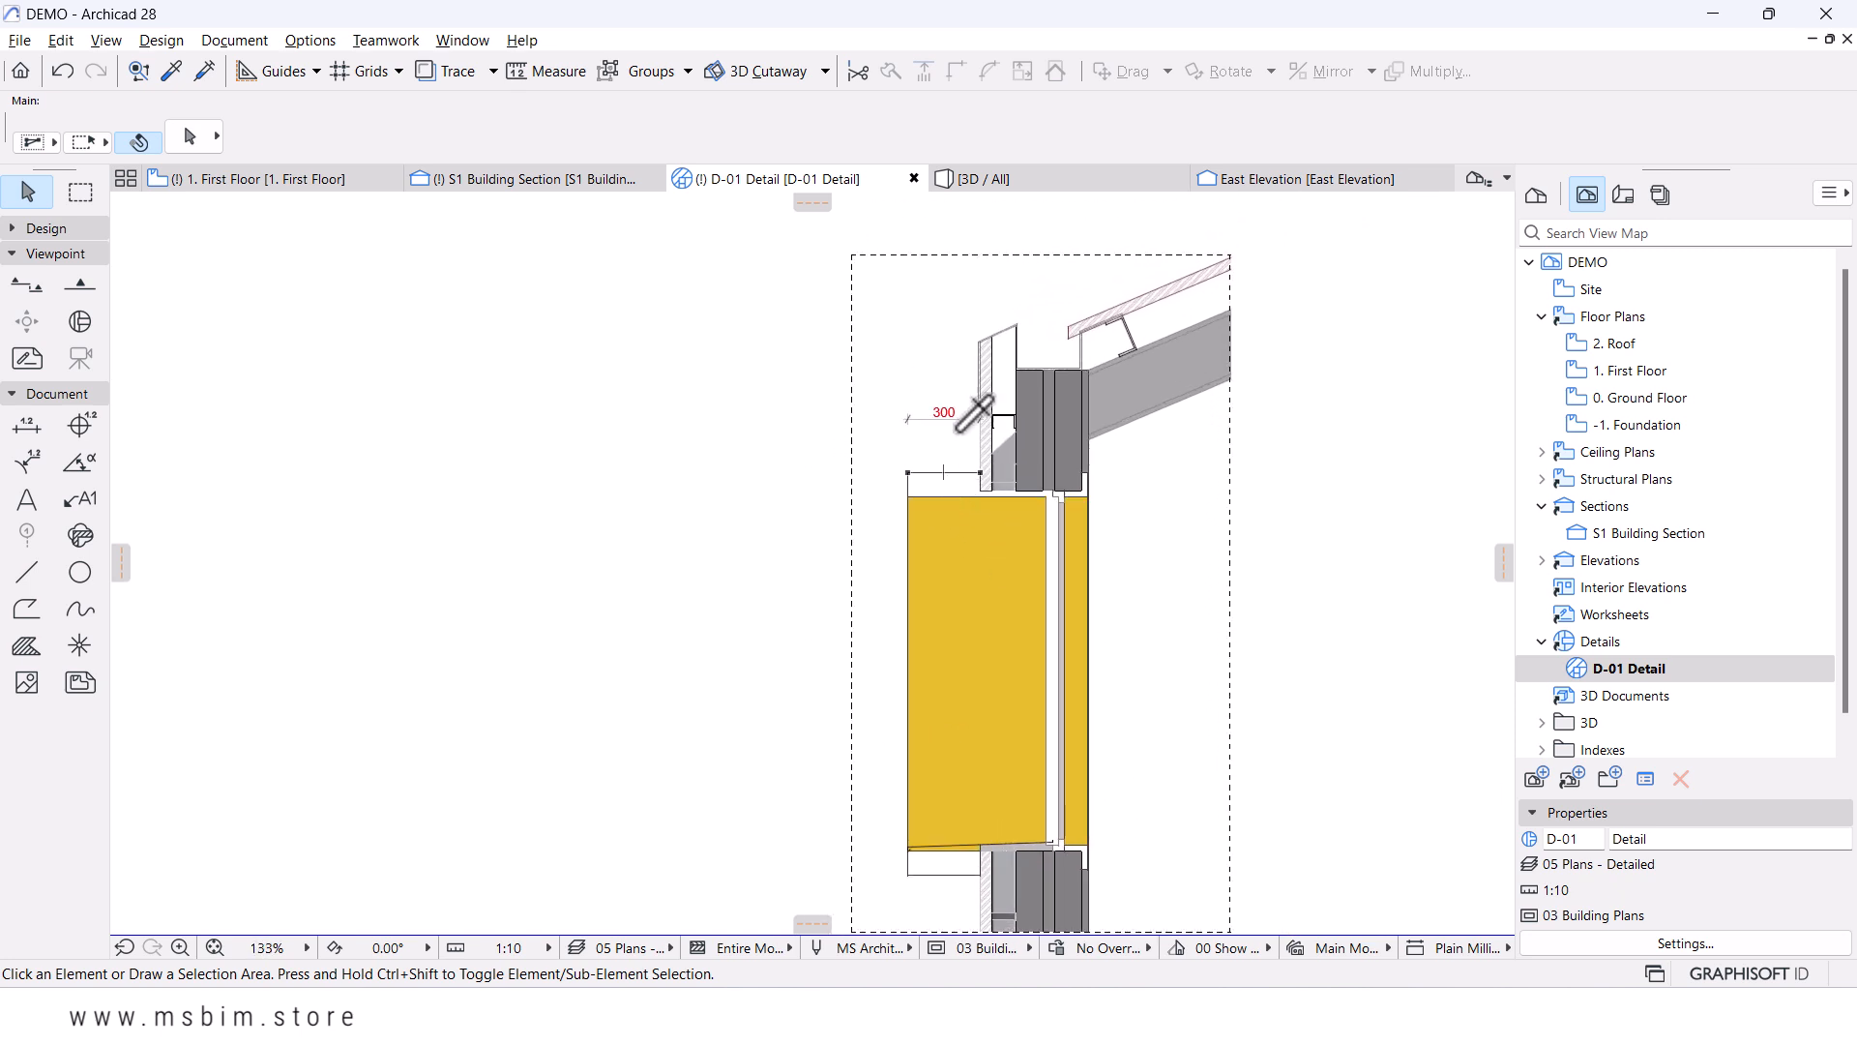
left_click(909, 474)
scroll(923, 834, "up", 3)
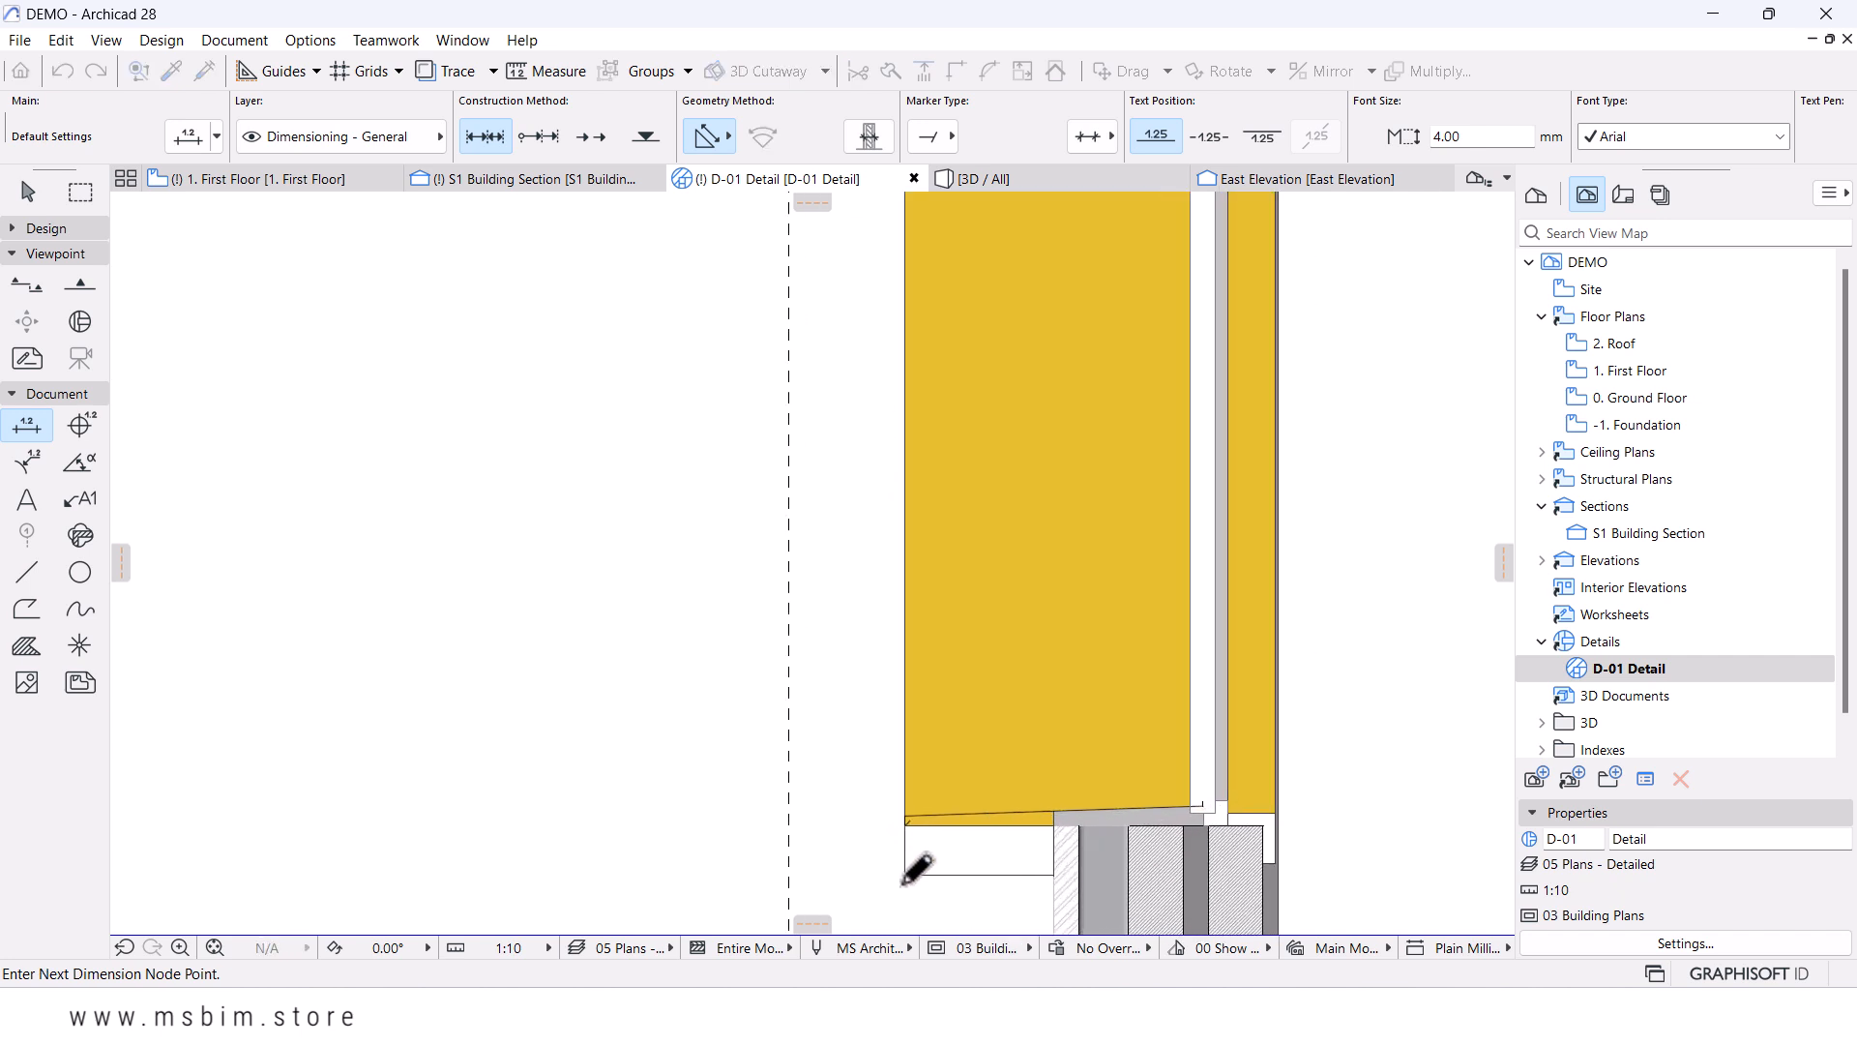
scroll(920, 812, "up", 2)
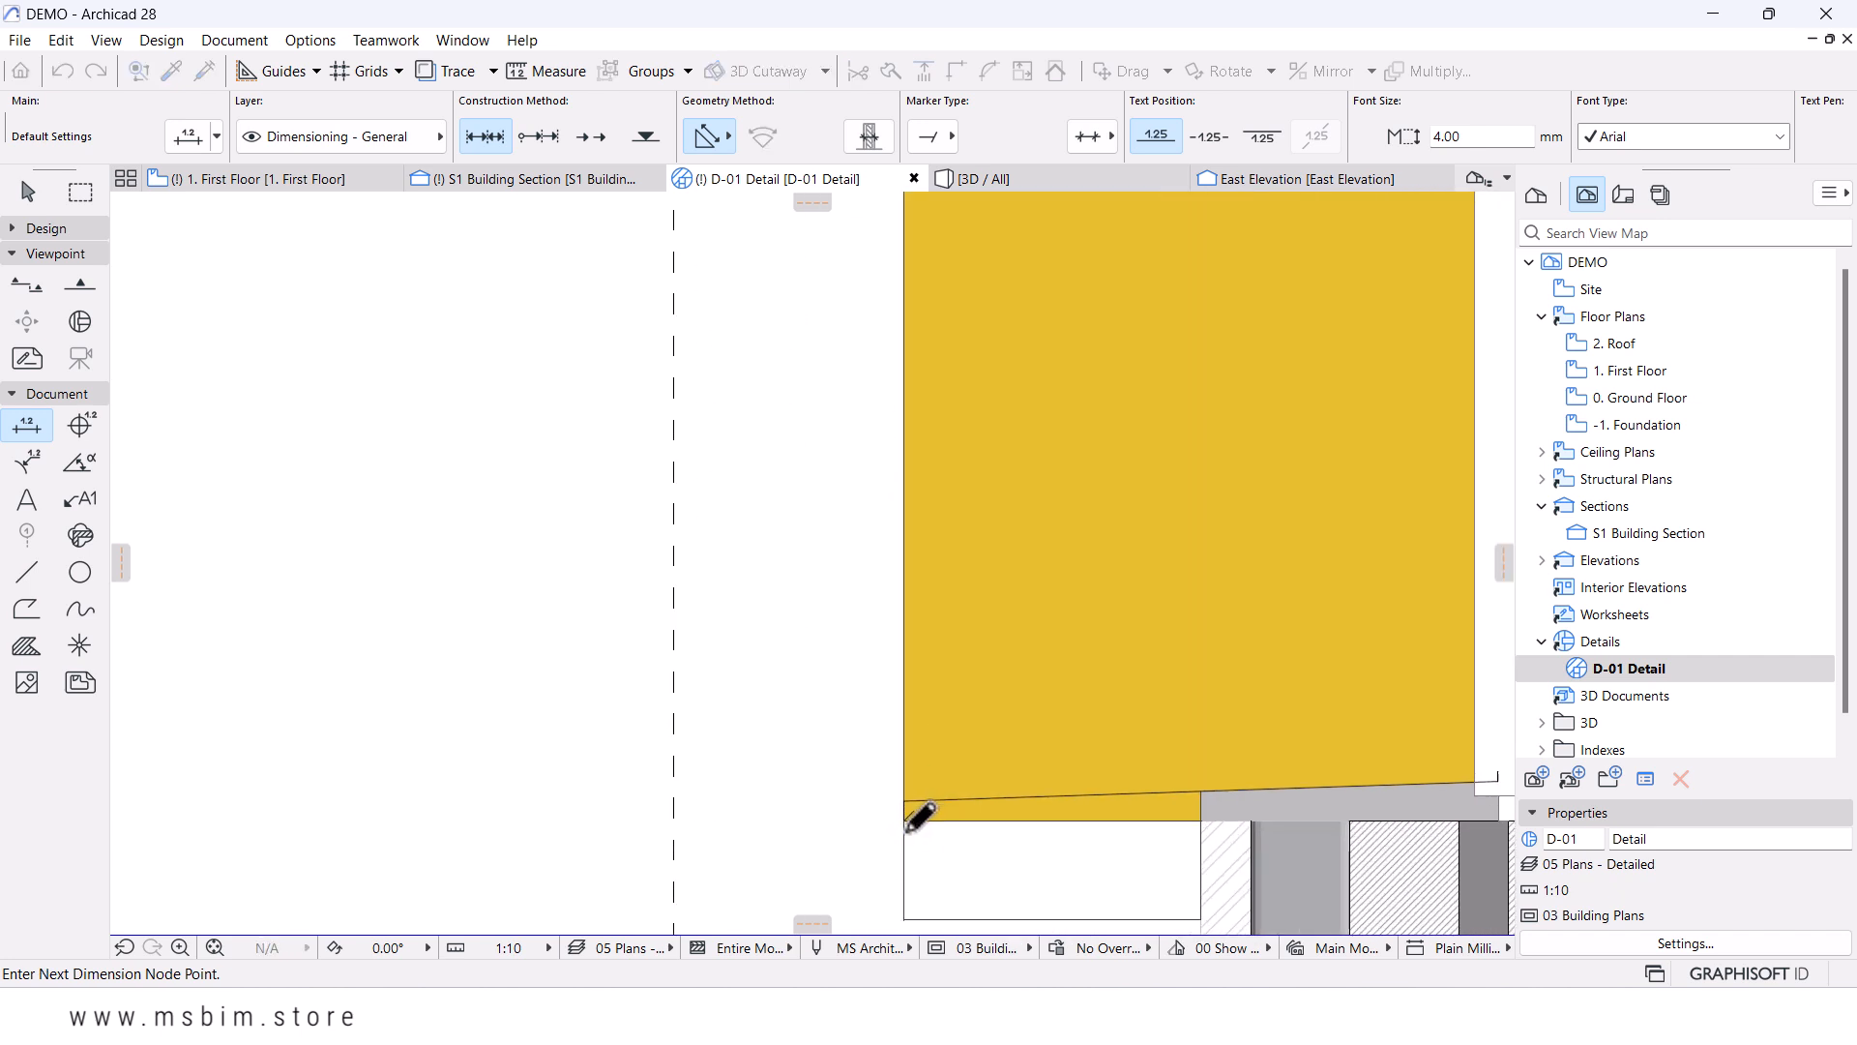
scroll(920, 812, "down", 4)
scroll(967, 406, "up", 3)
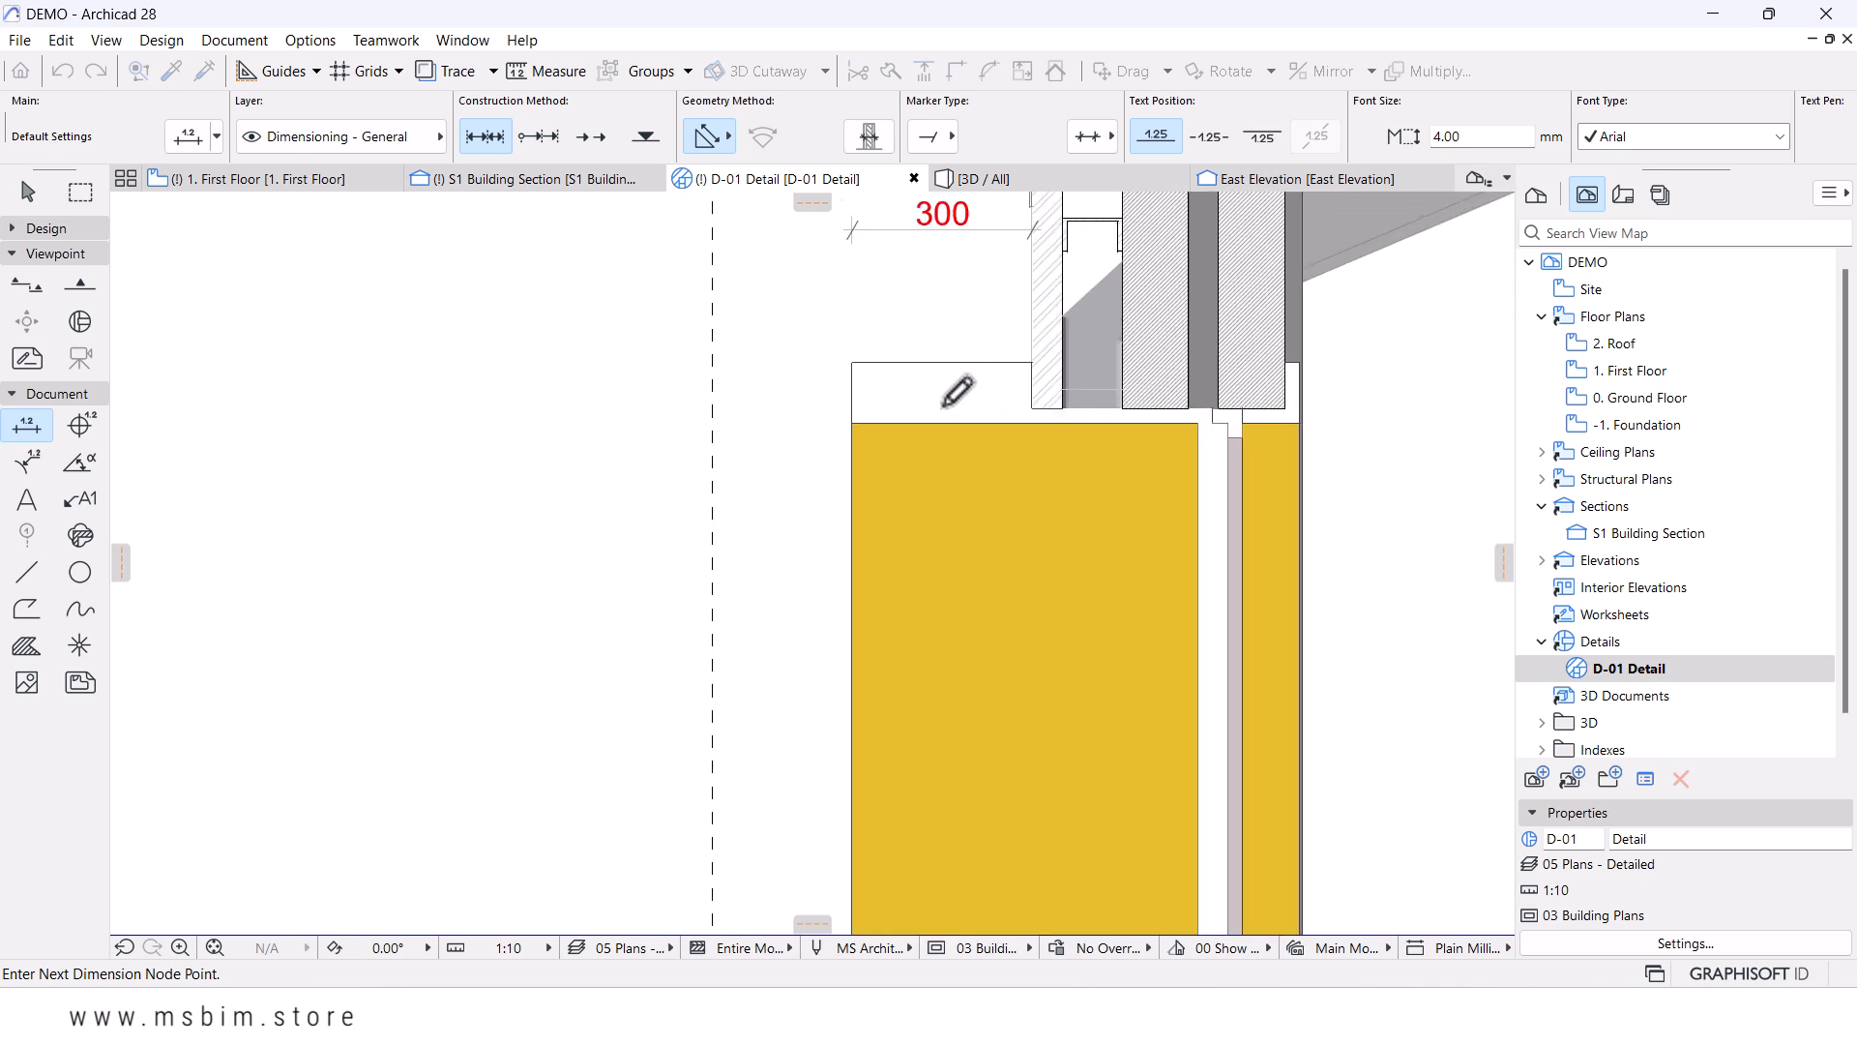
right_click(888, 325)
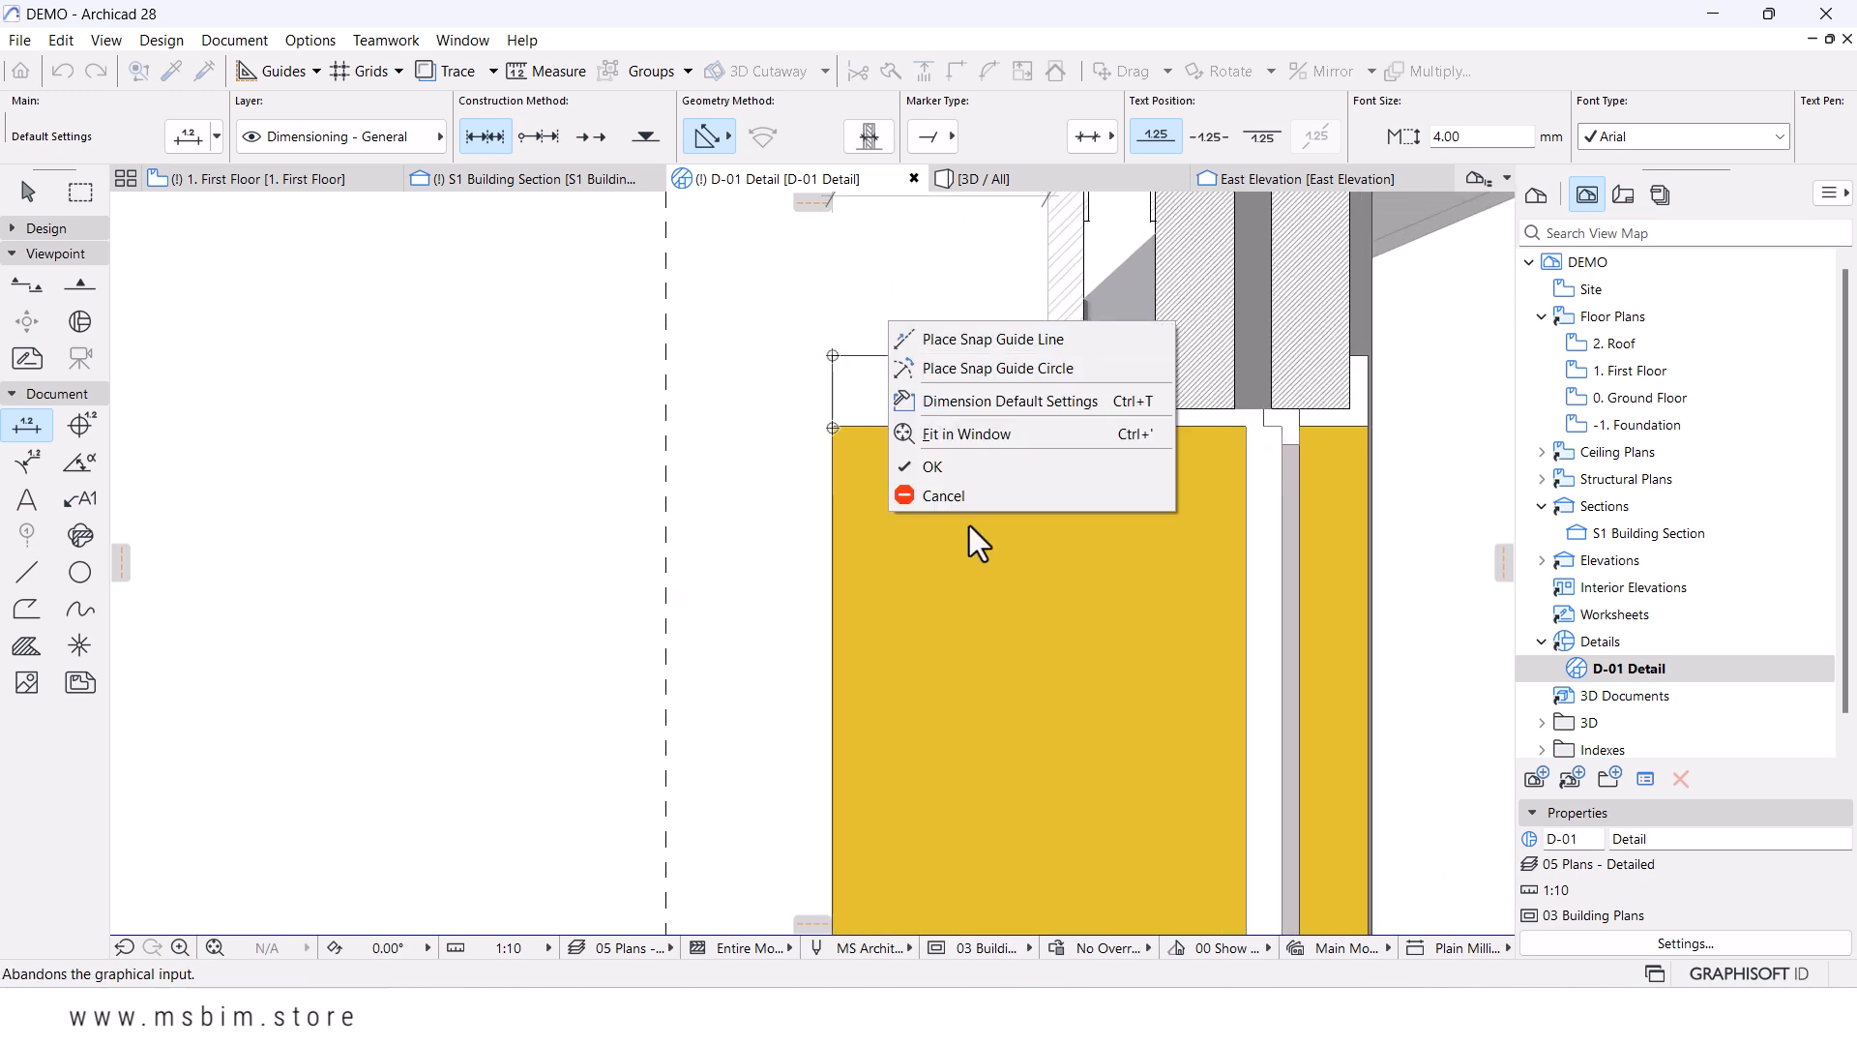
left_click(967, 470)
left_click(731, 518)
scroll(791, 498, "down", 3)
mouse_move(709, 552)
middle_mouse_down()
mouse_move(797, 548)
mouse_move(875, 490)
middle_mouse_up()
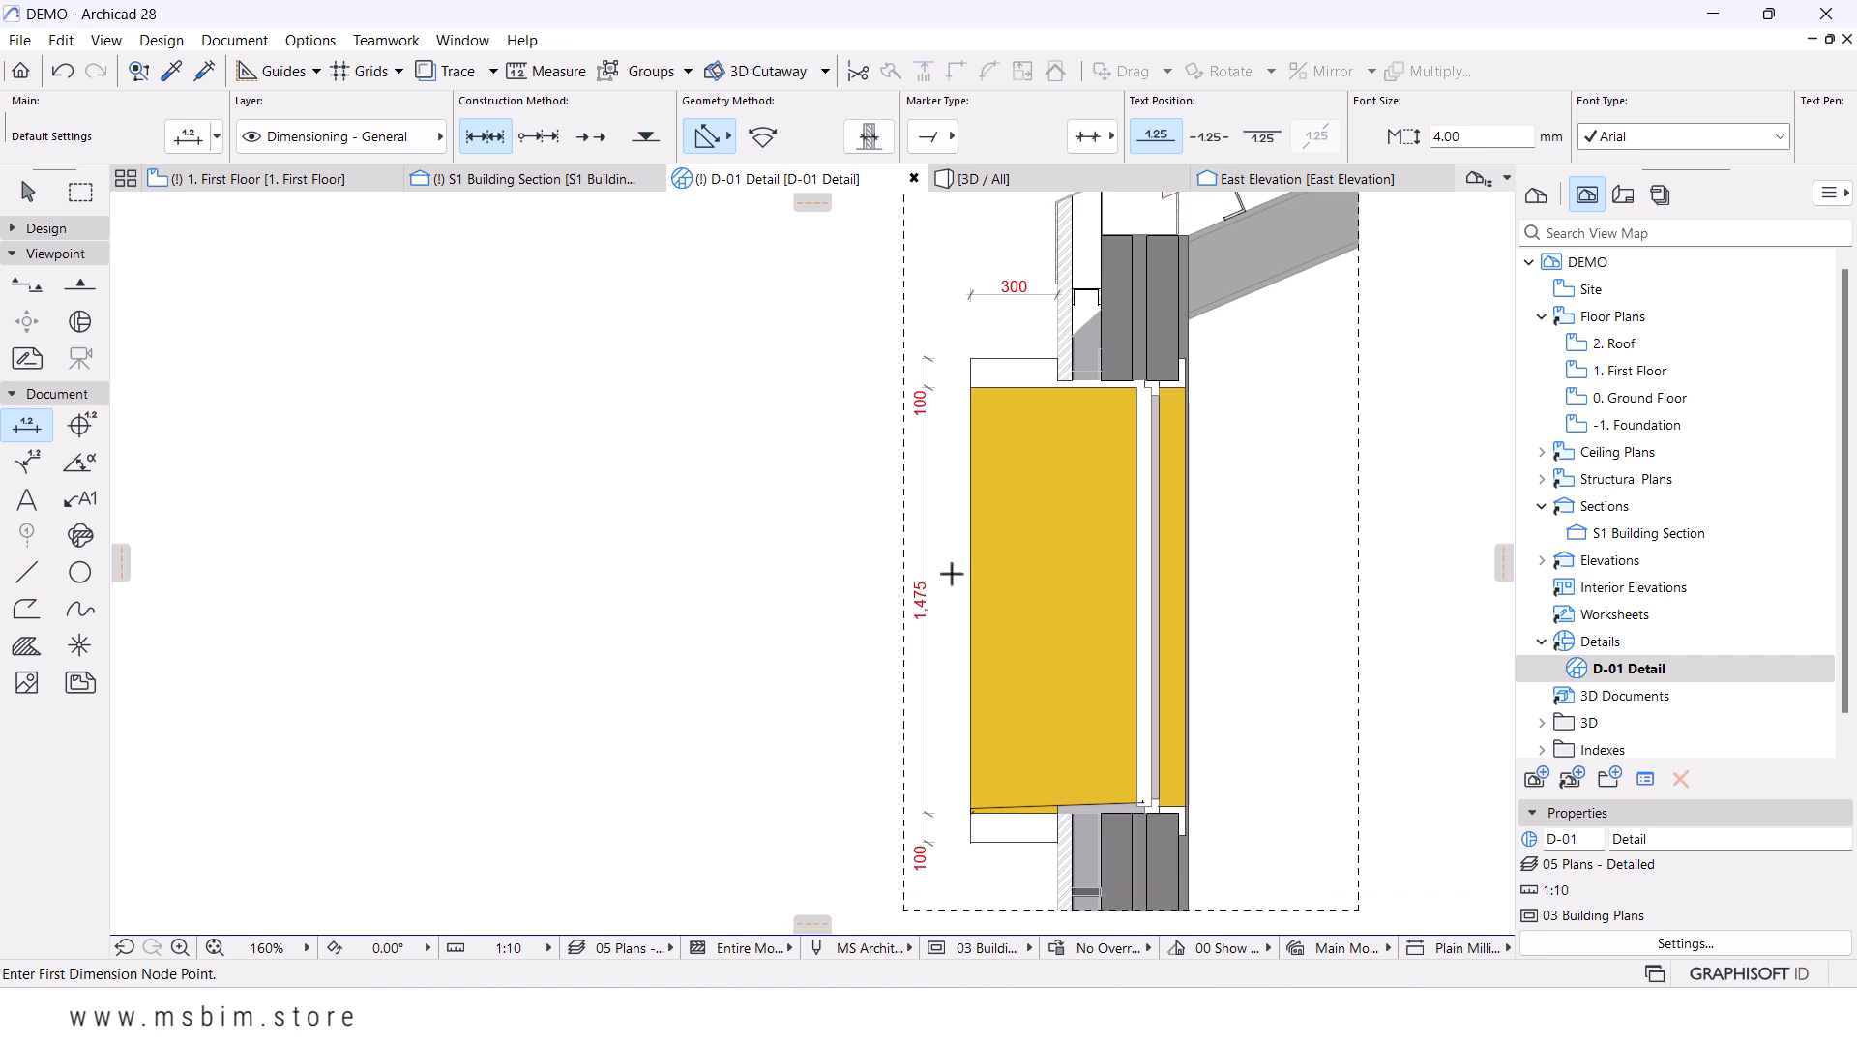
- Try to place an angle dimension between the sloping beam's lower edge and the wall's inner face
scroll(951, 579, "down", 2)
middle_click_drag(945, 651, 904, 657)
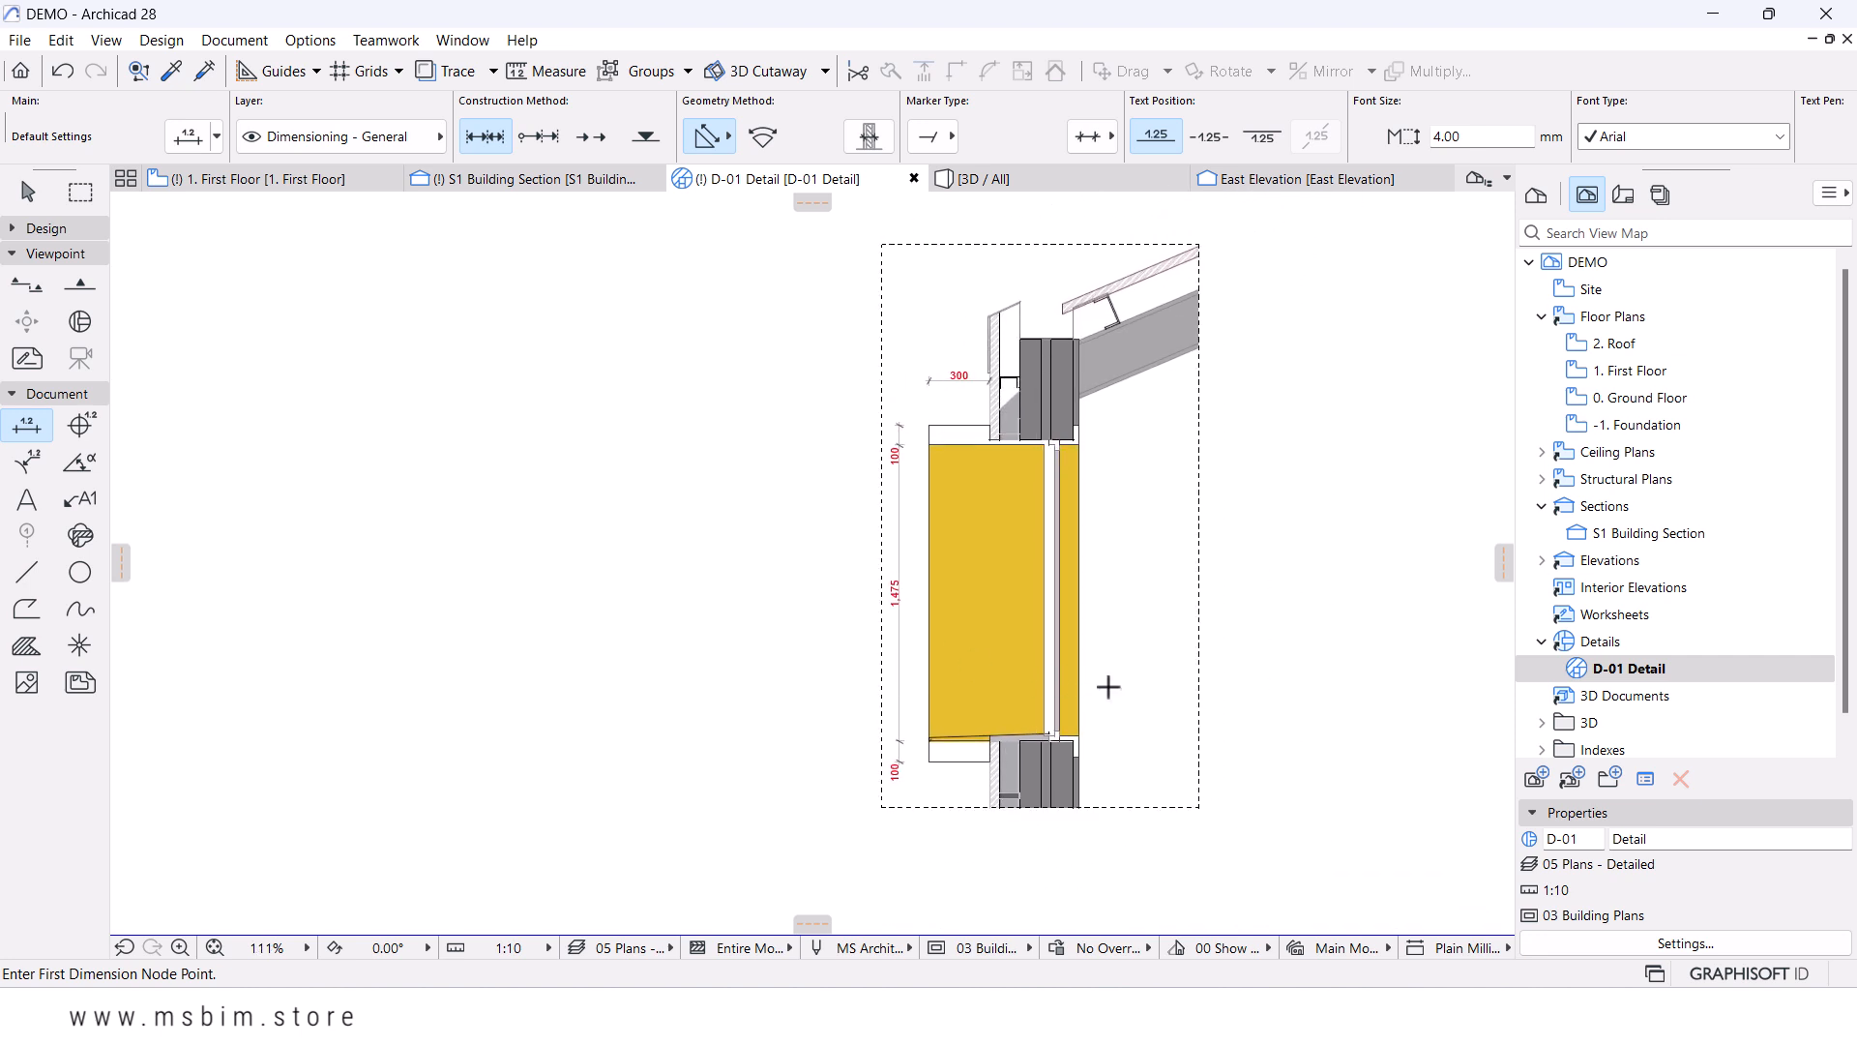
scroll(1006, 435, "up", 5)
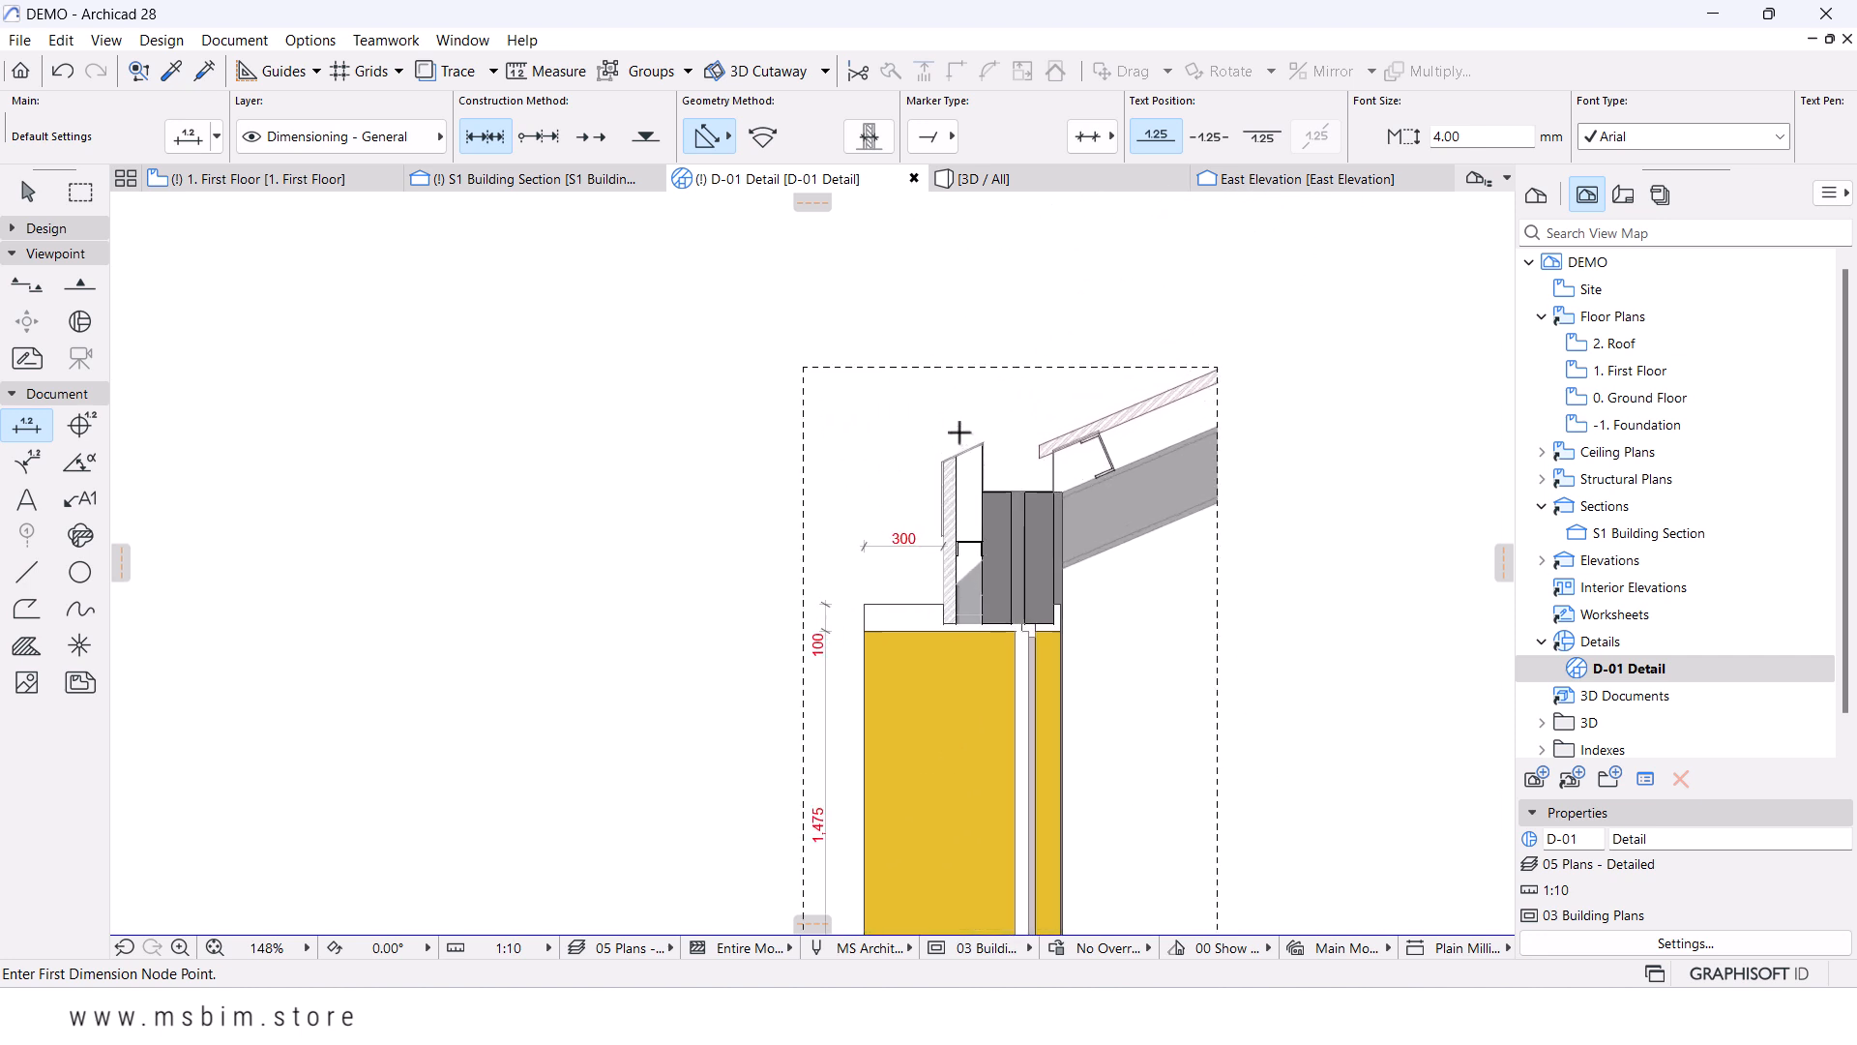
scroll(1040, 454, "down", 4)
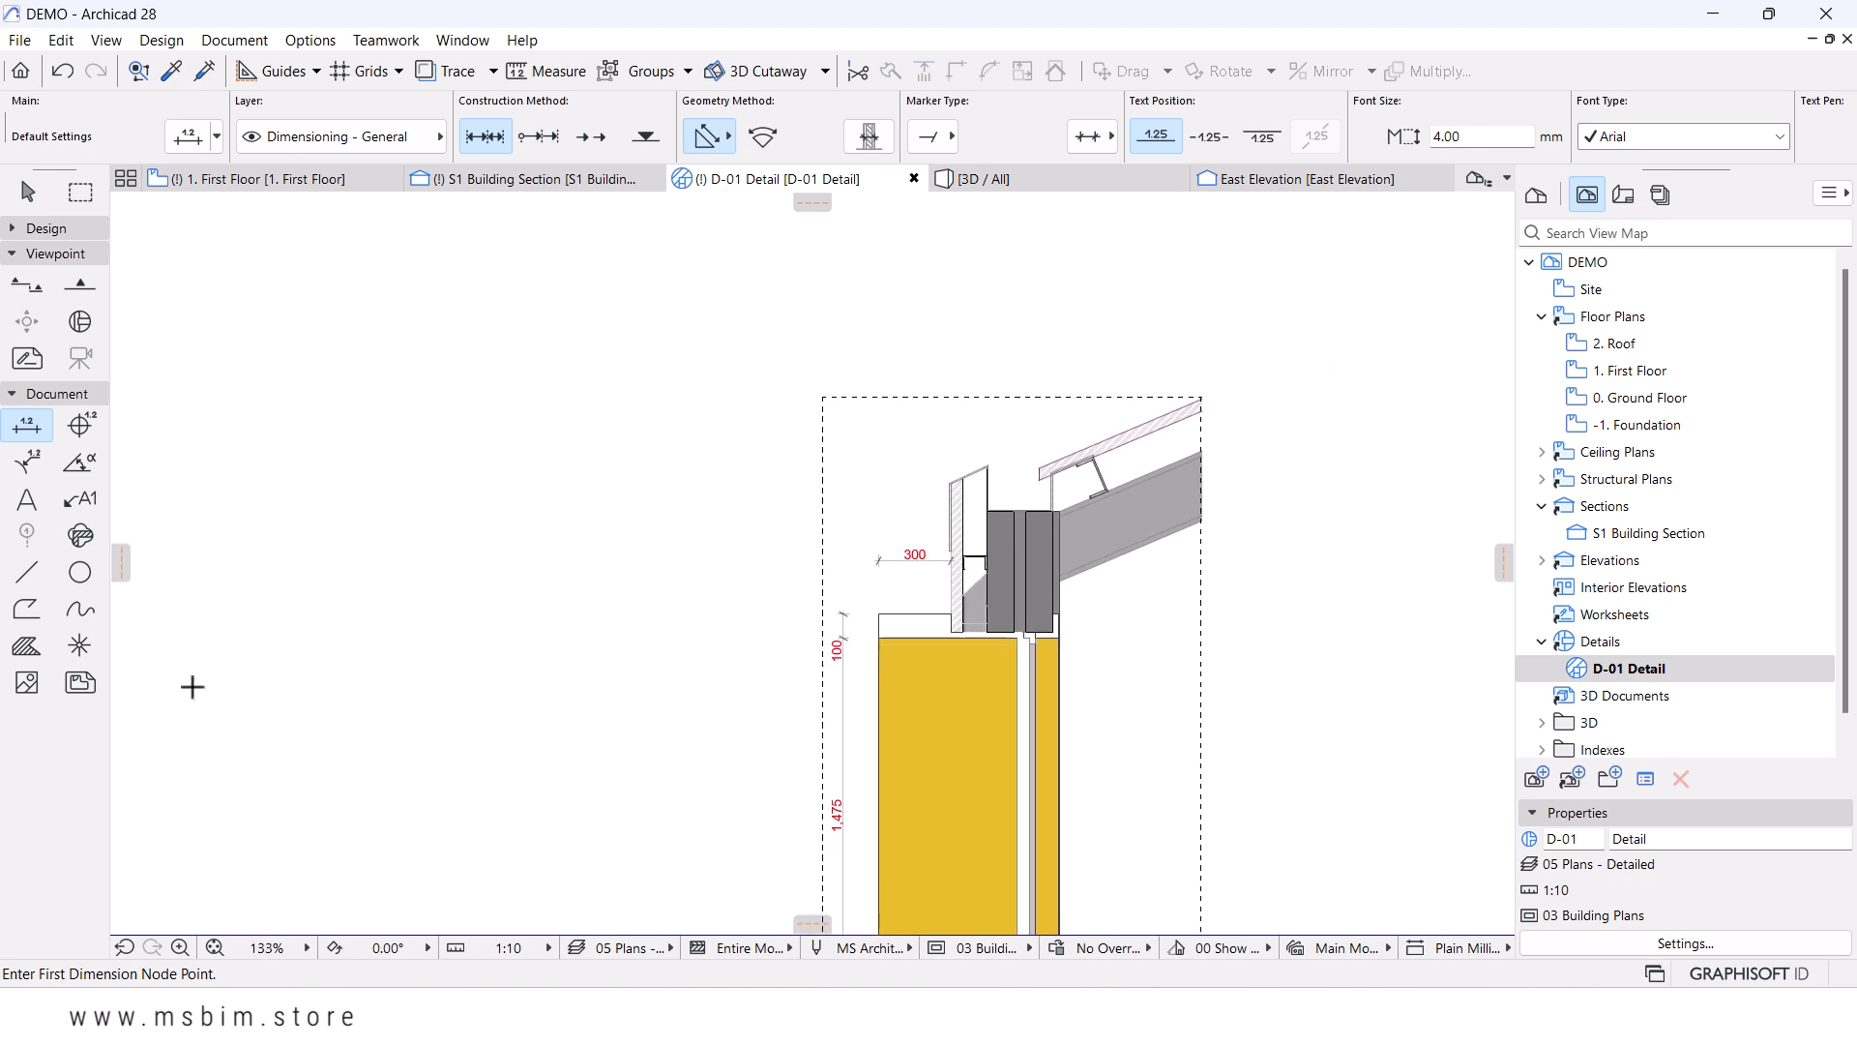
left_click(79, 461)
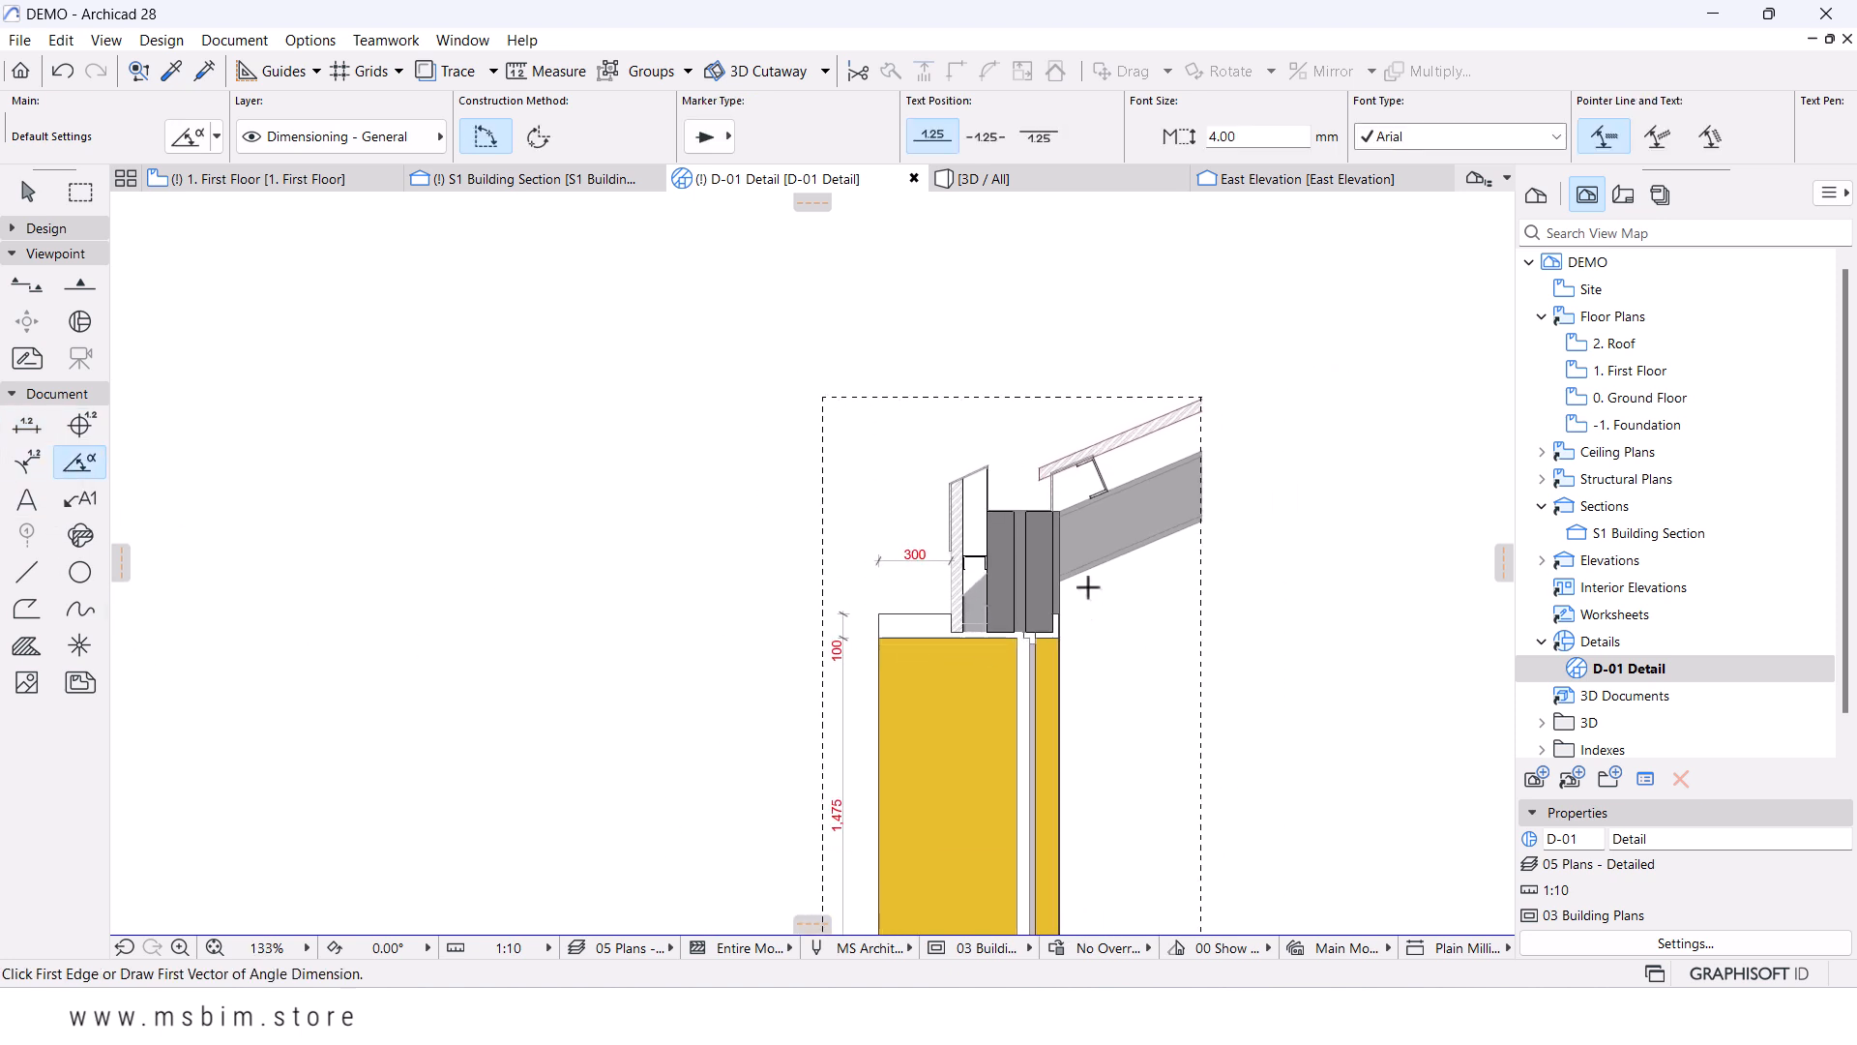
scroll(1055, 594, "up", 4)
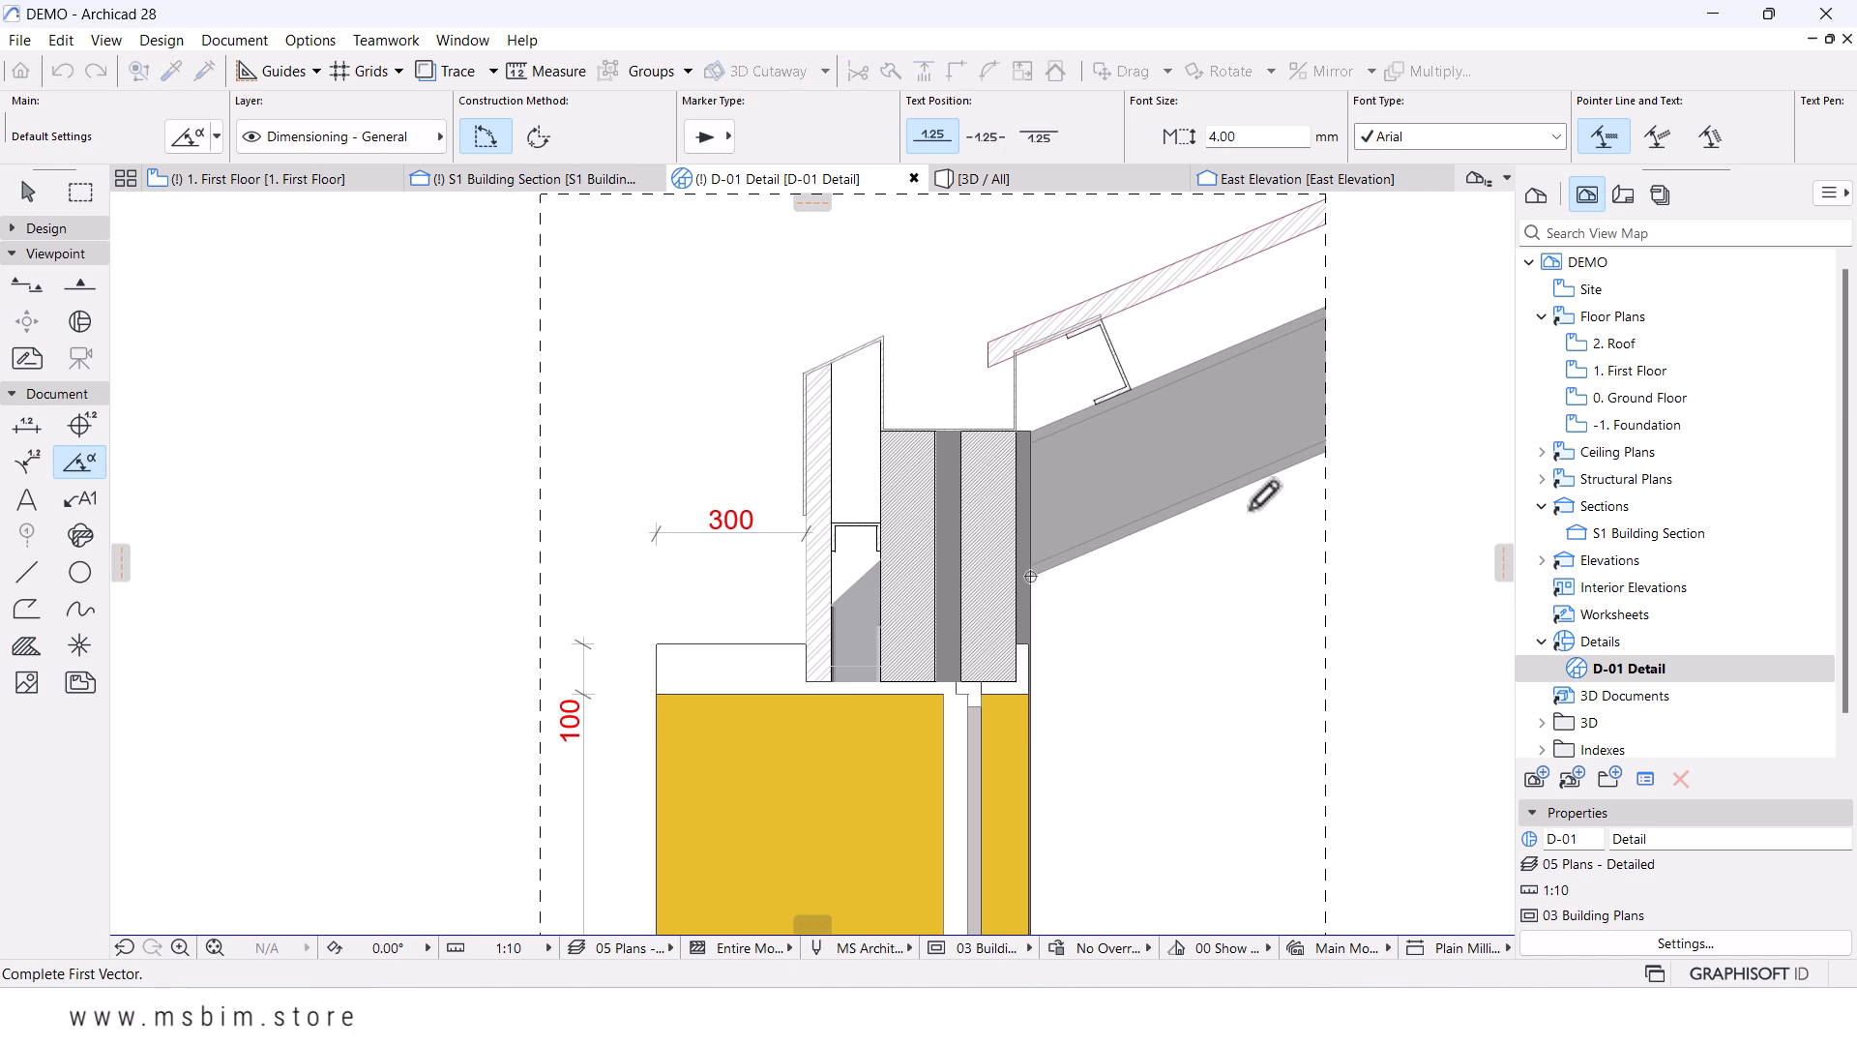
left_click(1316, 456)
scroll(1079, 714, "down", 2)
middle_click_drag(1039, 837, 1041, 664)
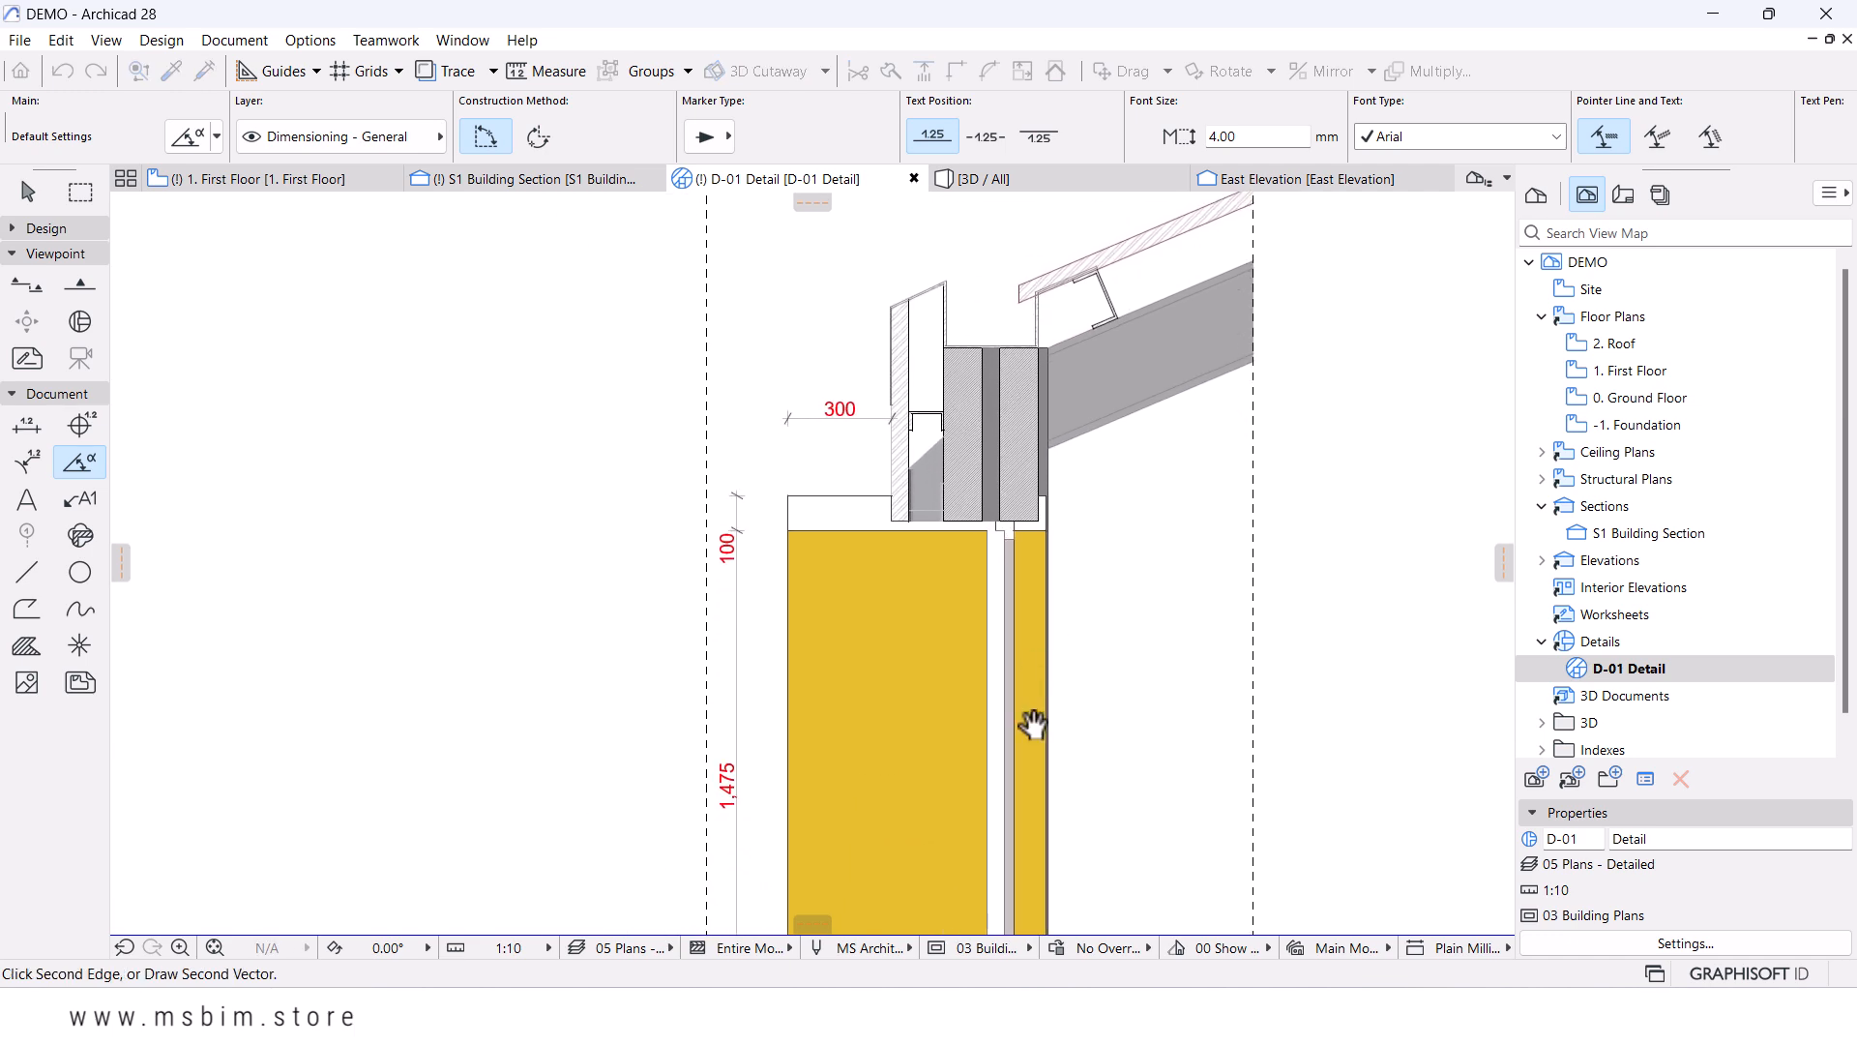
scroll(1045, 789, "up", 3)
scroll(1067, 729, "down", 3)
middle_click_drag(1078, 856, 1079, 579)
scroll(1048, 874, "up", 2)
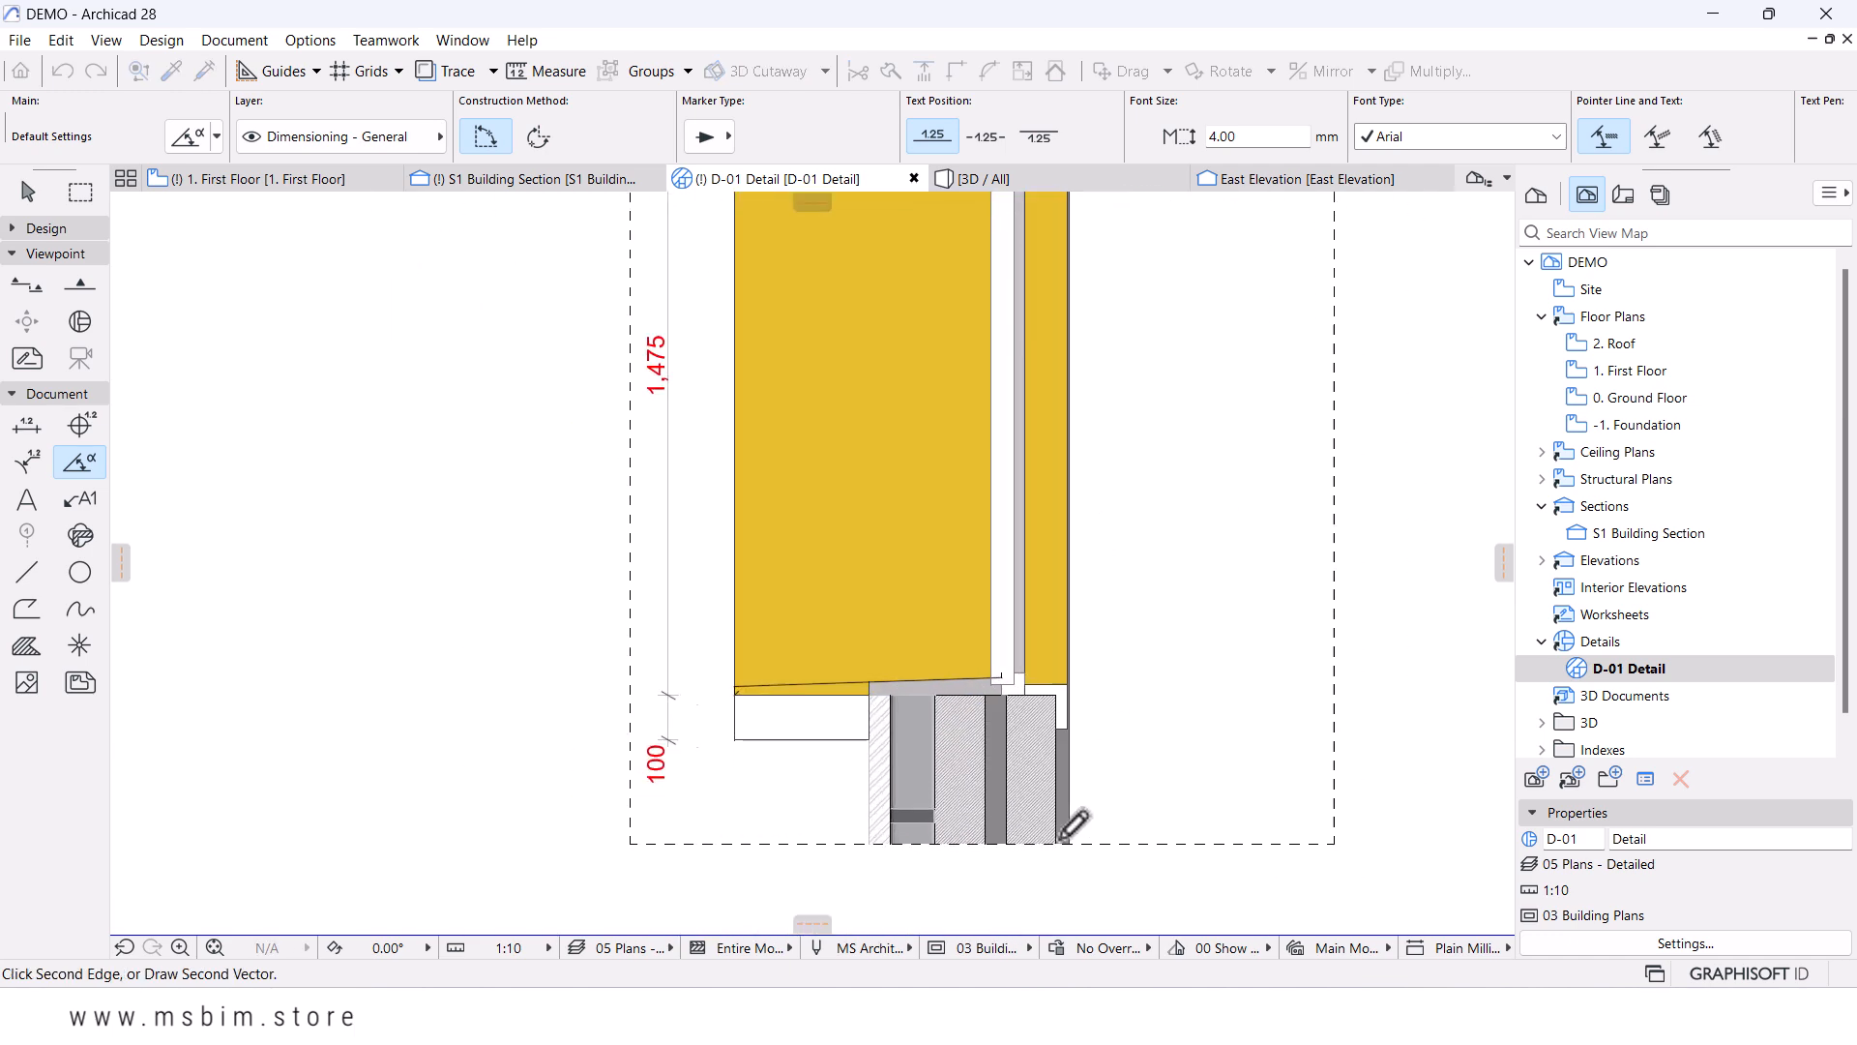
left_click(1076, 838)
scroll(988, 863, "down", 5)
left_click(1023, 449)
left_click(1070, 451)
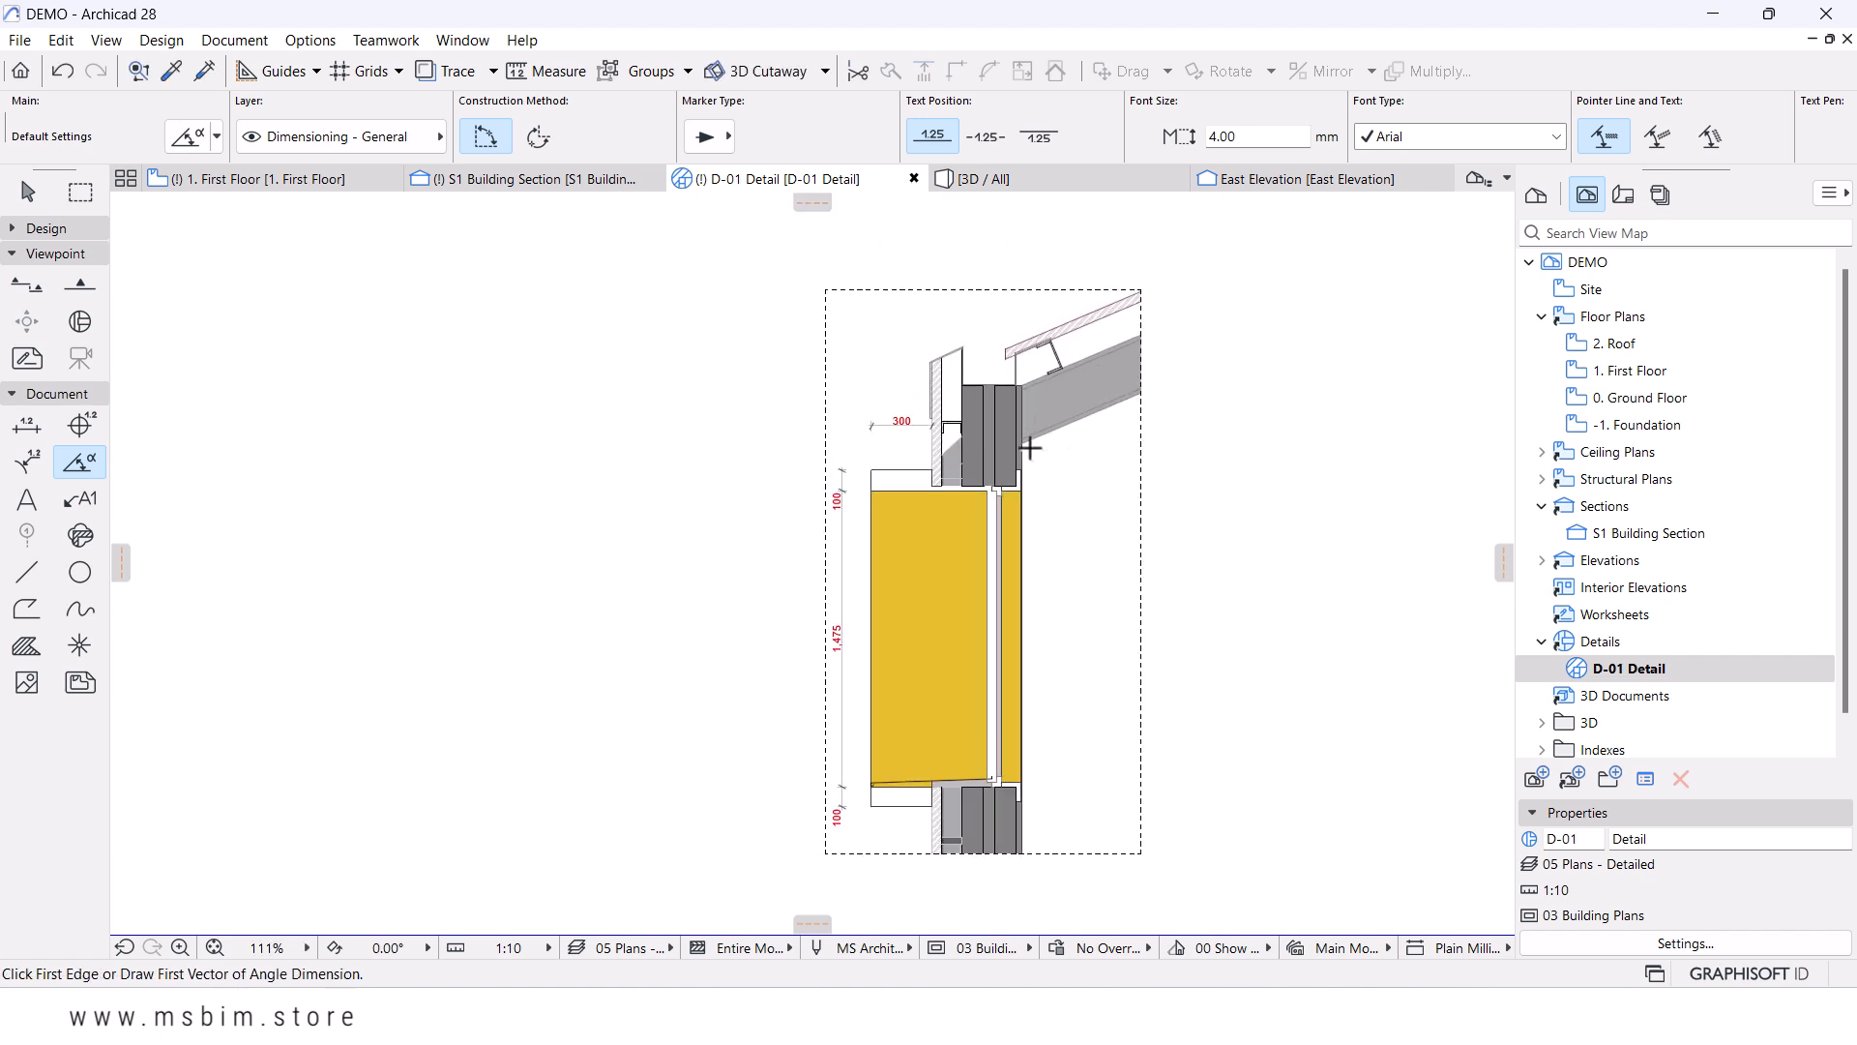
- Place an angle dimension between the sloping beam's lower edge and the wall's inner face, with its arc below the beam
scroll(1010, 446, "up", 4)
left_click(1011, 445)
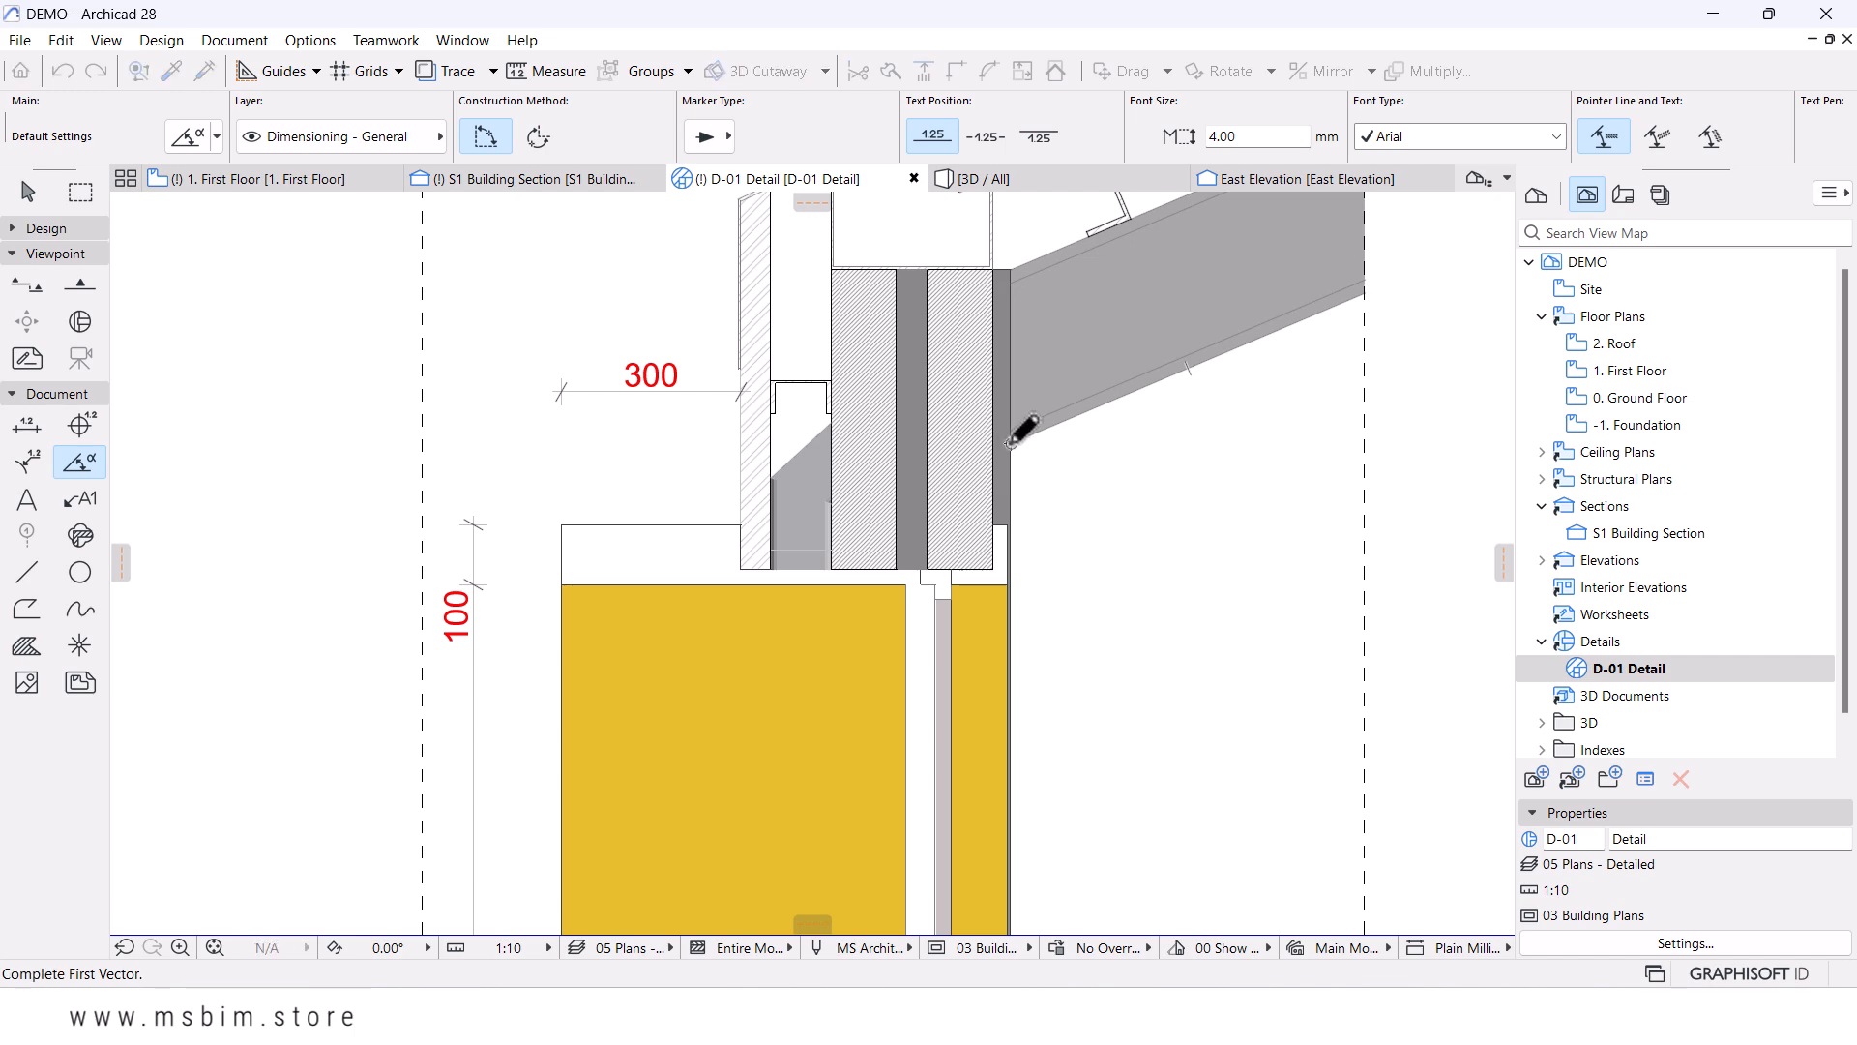
scroll(1011, 443, "down", 2)
scroll(1186, 375, "up", 3)
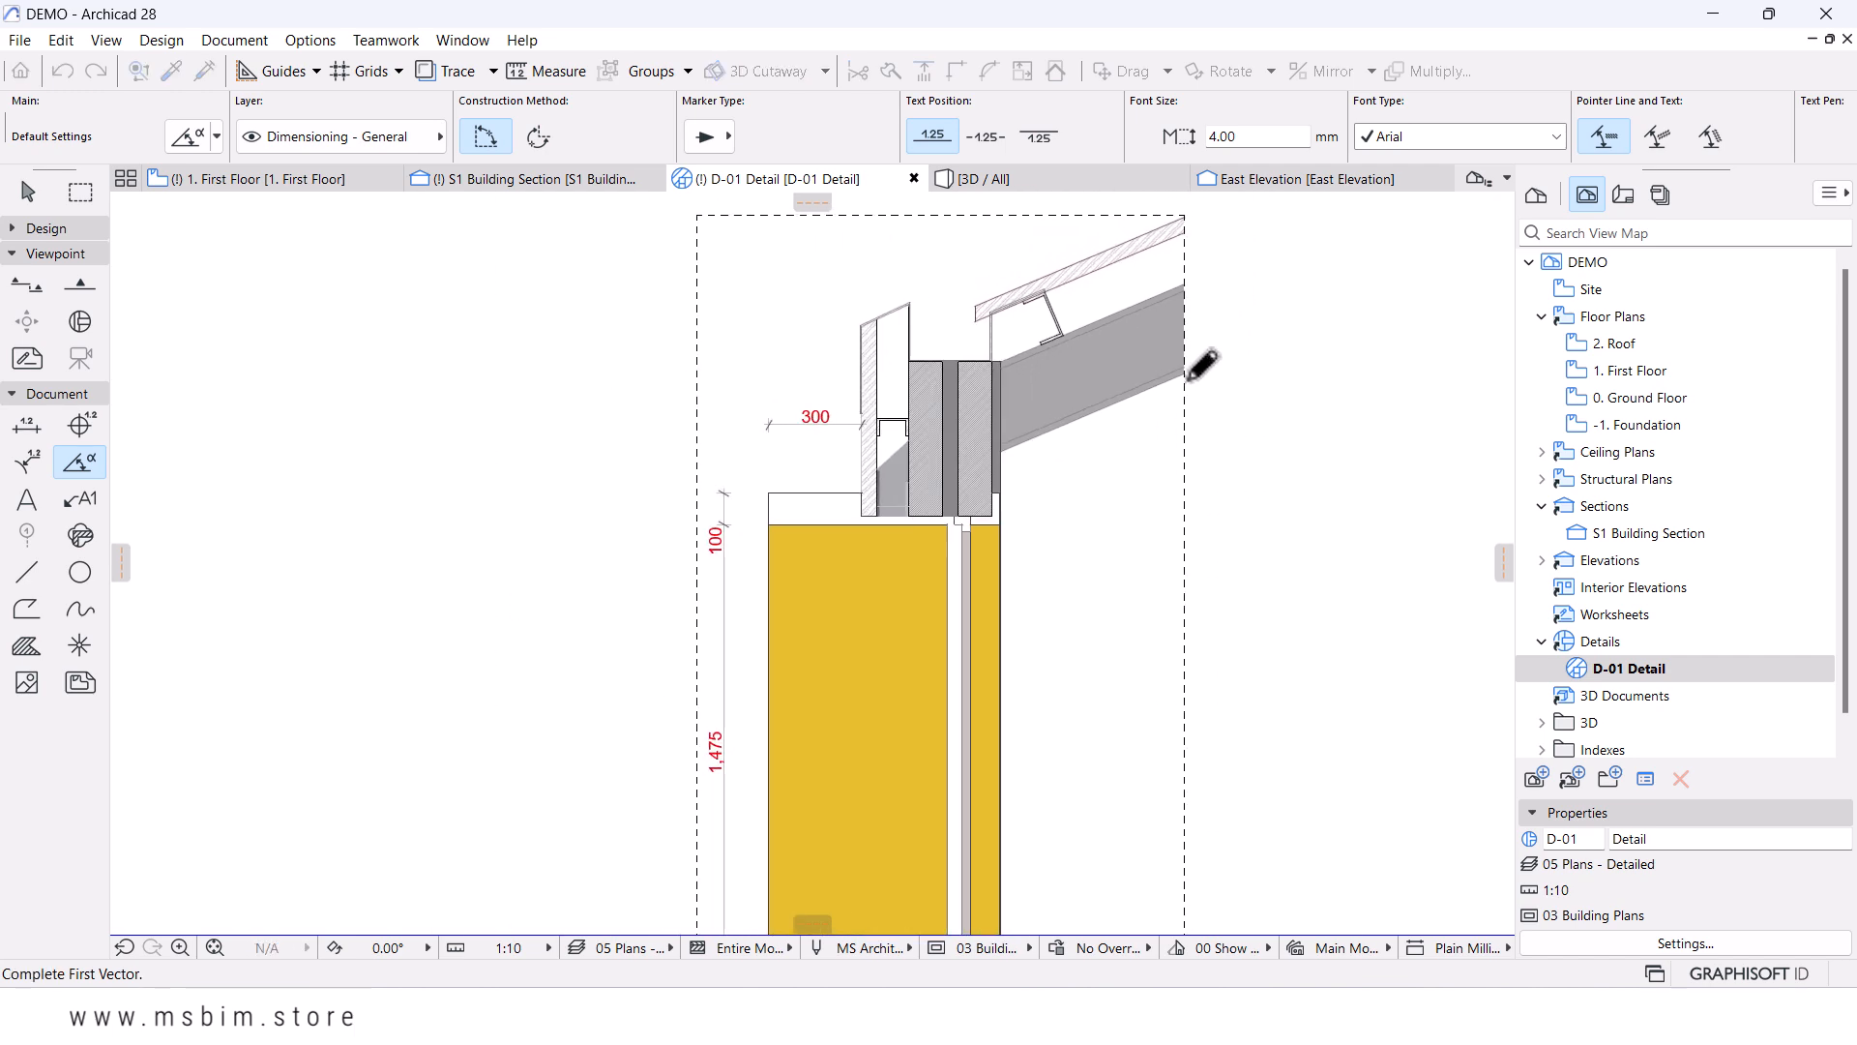
left_click(1185, 375)
scroll(1121, 367, "down", 4)
scroll(1053, 774, "up", 3)
left_click(1027, 808)
scroll(1037, 798, "down", 3)
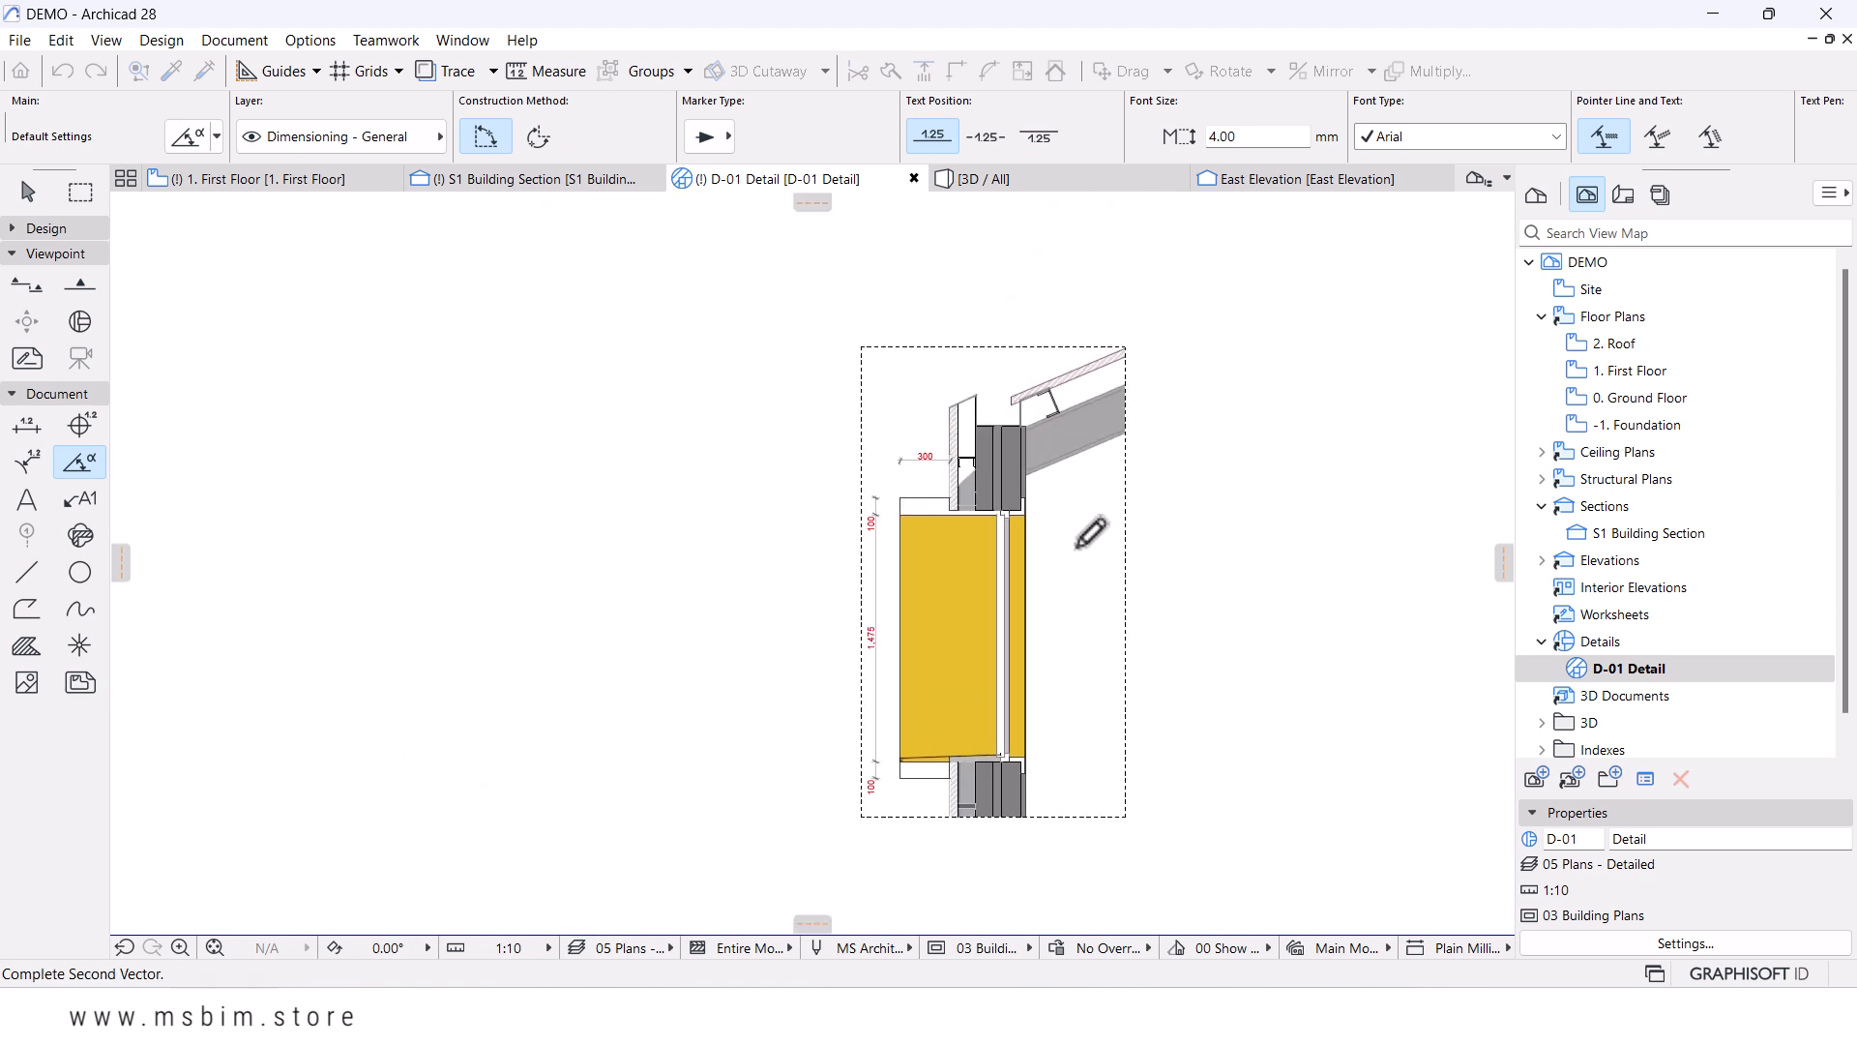
scroll(1073, 541, "up", 2)
left_click(1025, 490)
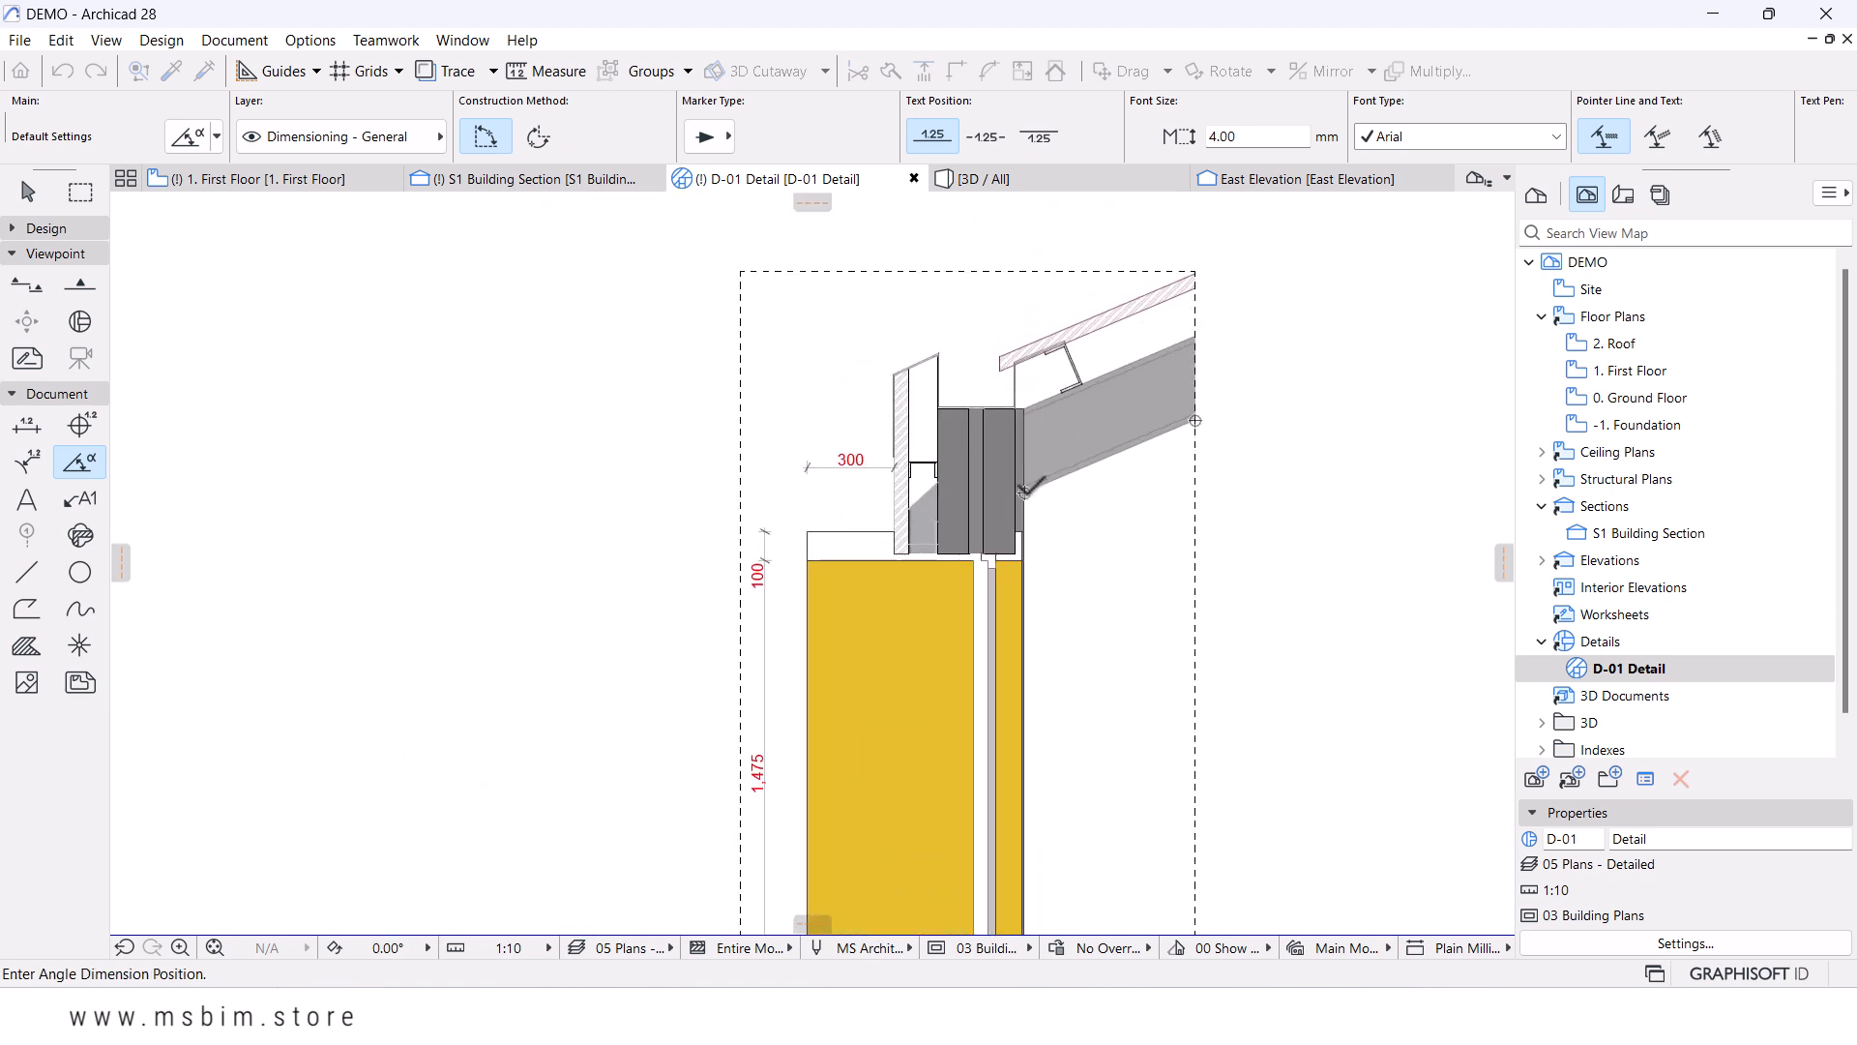
left_click(1098, 517)
scroll(1025, 479, "down", 3)
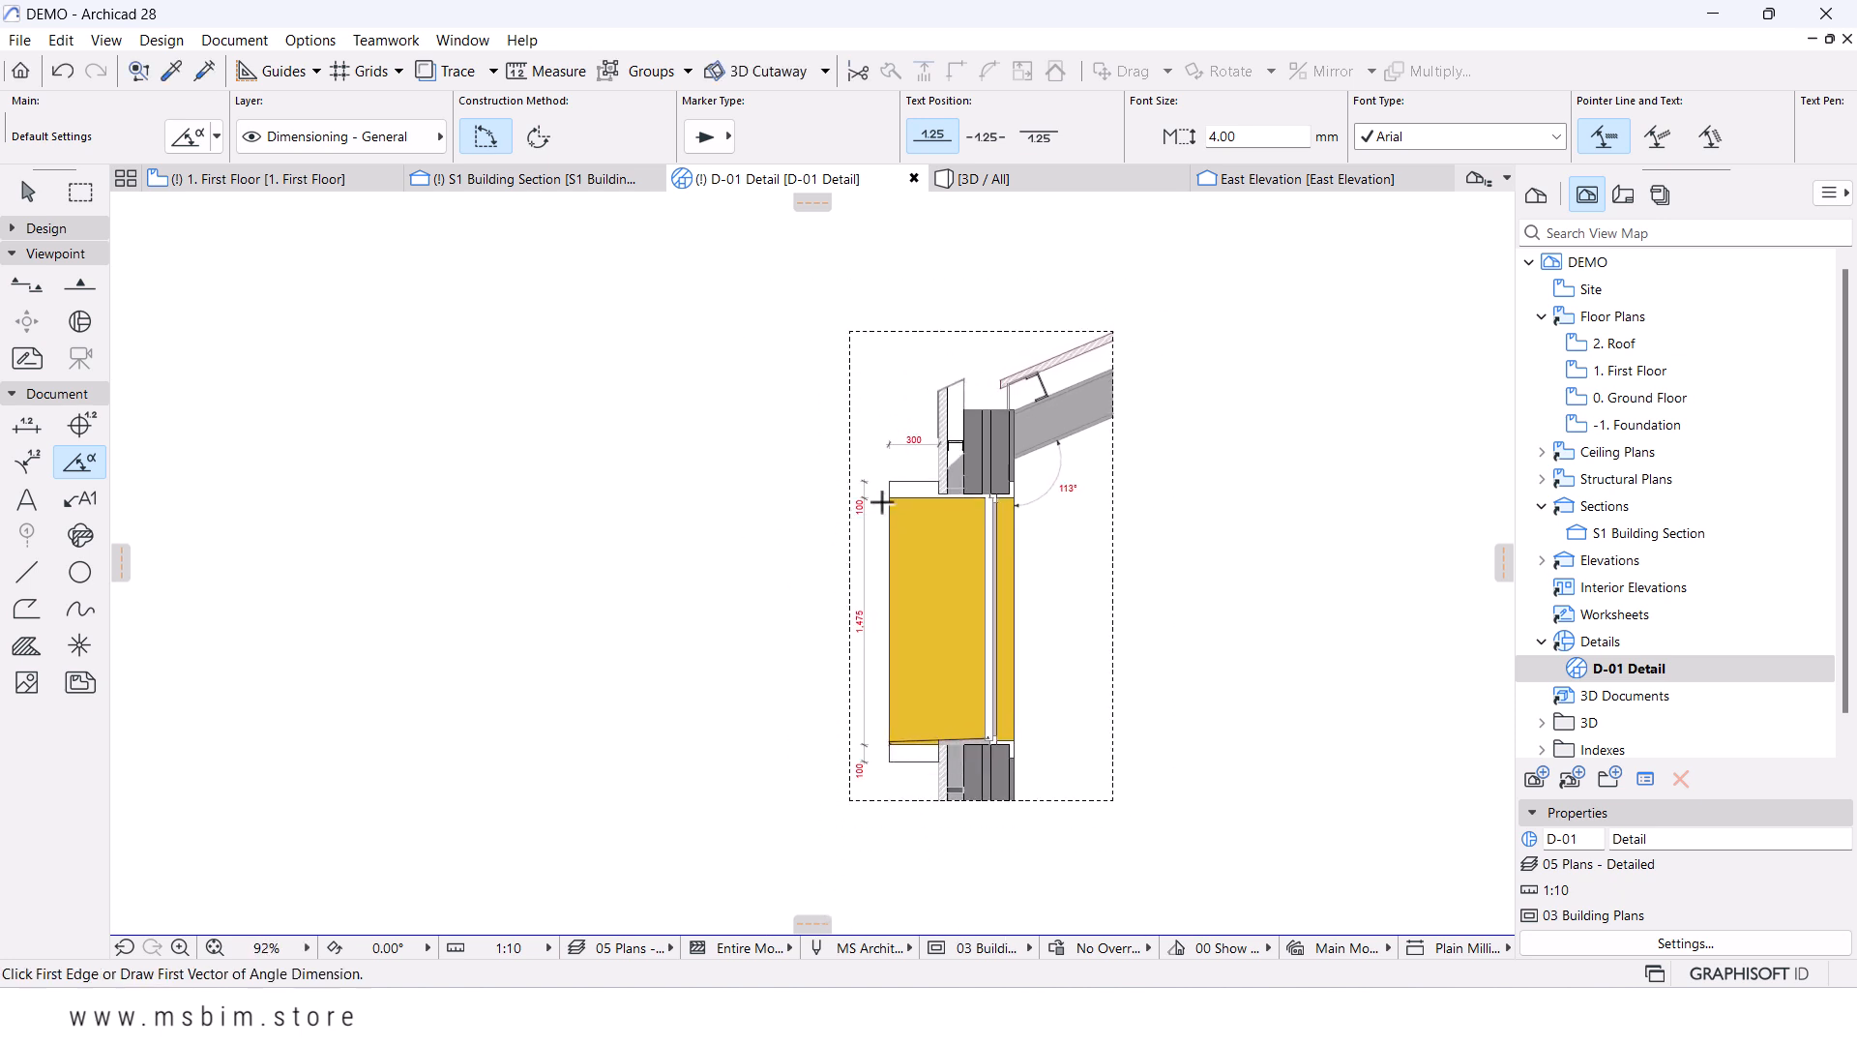
- Examine the linear and angle dimensions placed around the window head in the detail
scroll(883, 503, "up", 1)
scroll(970, 442, "up", 1)
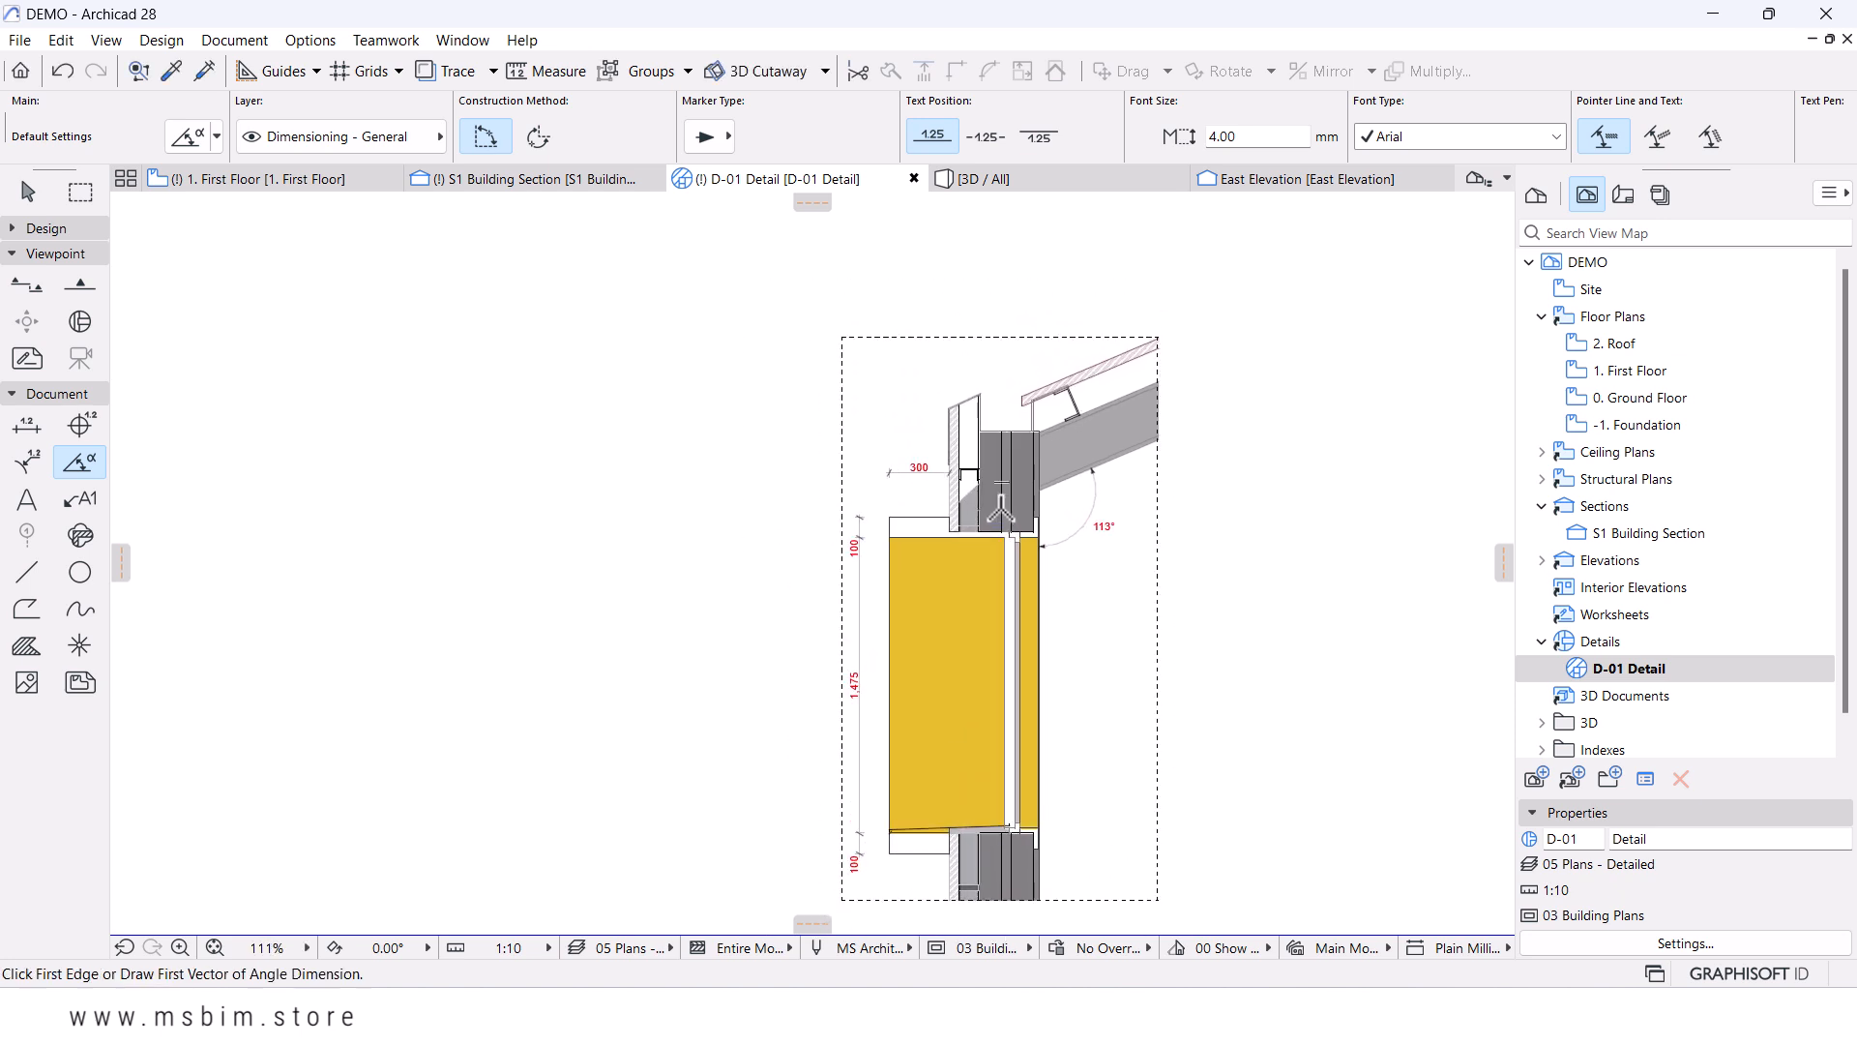
scroll(1079, 522, "down", 2)
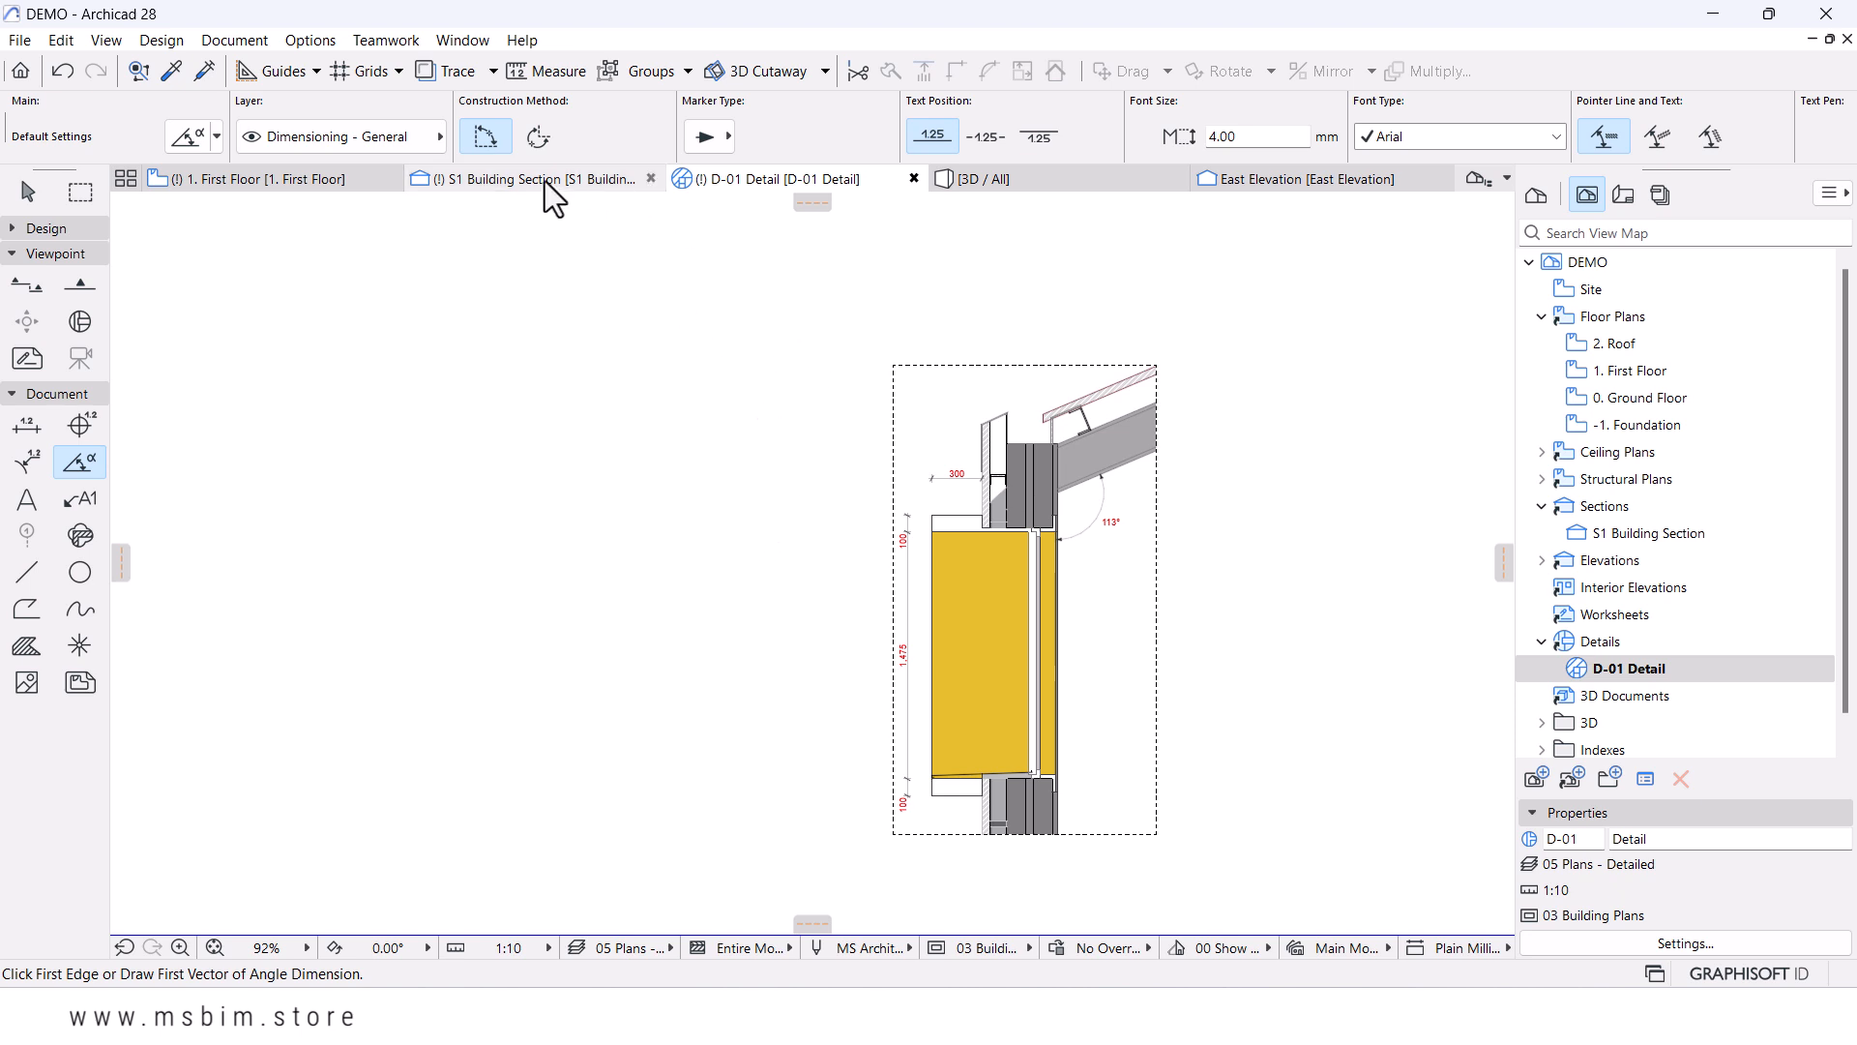
scroll(988, 400, "up", 1)
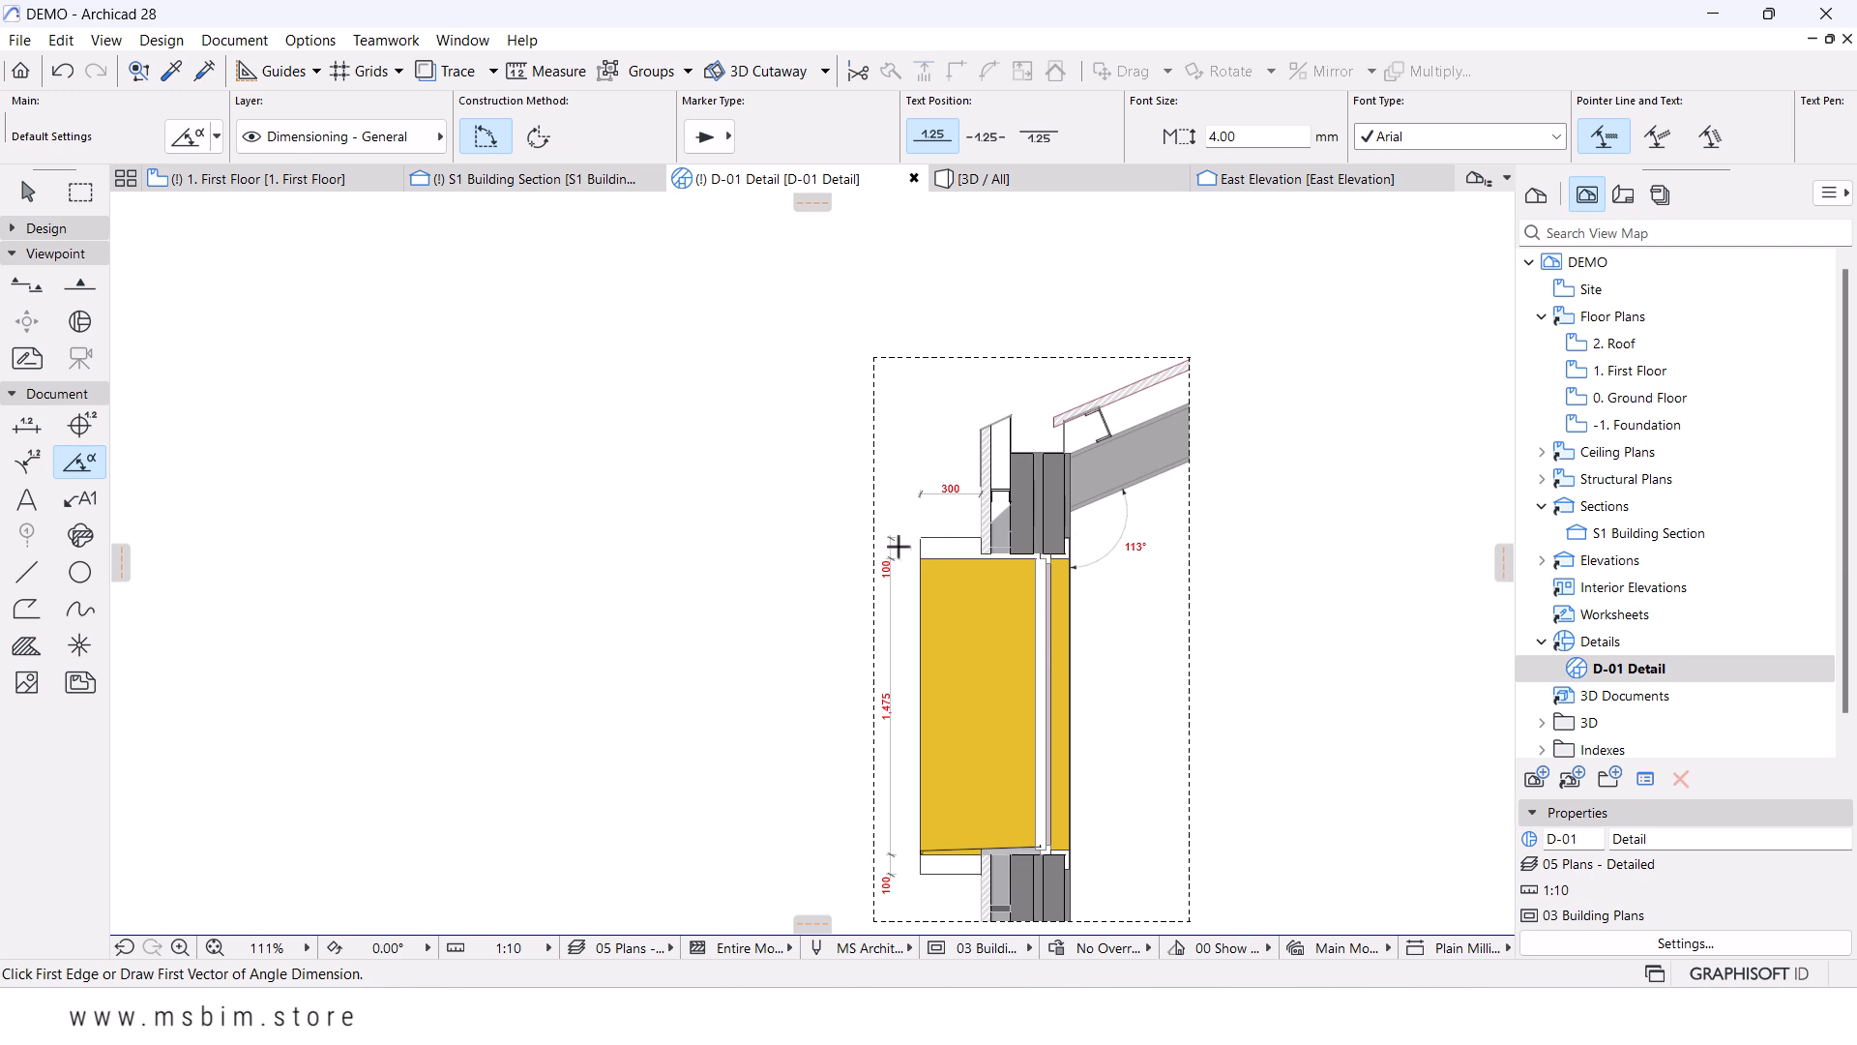
scroll(997, 531, "up", 7)
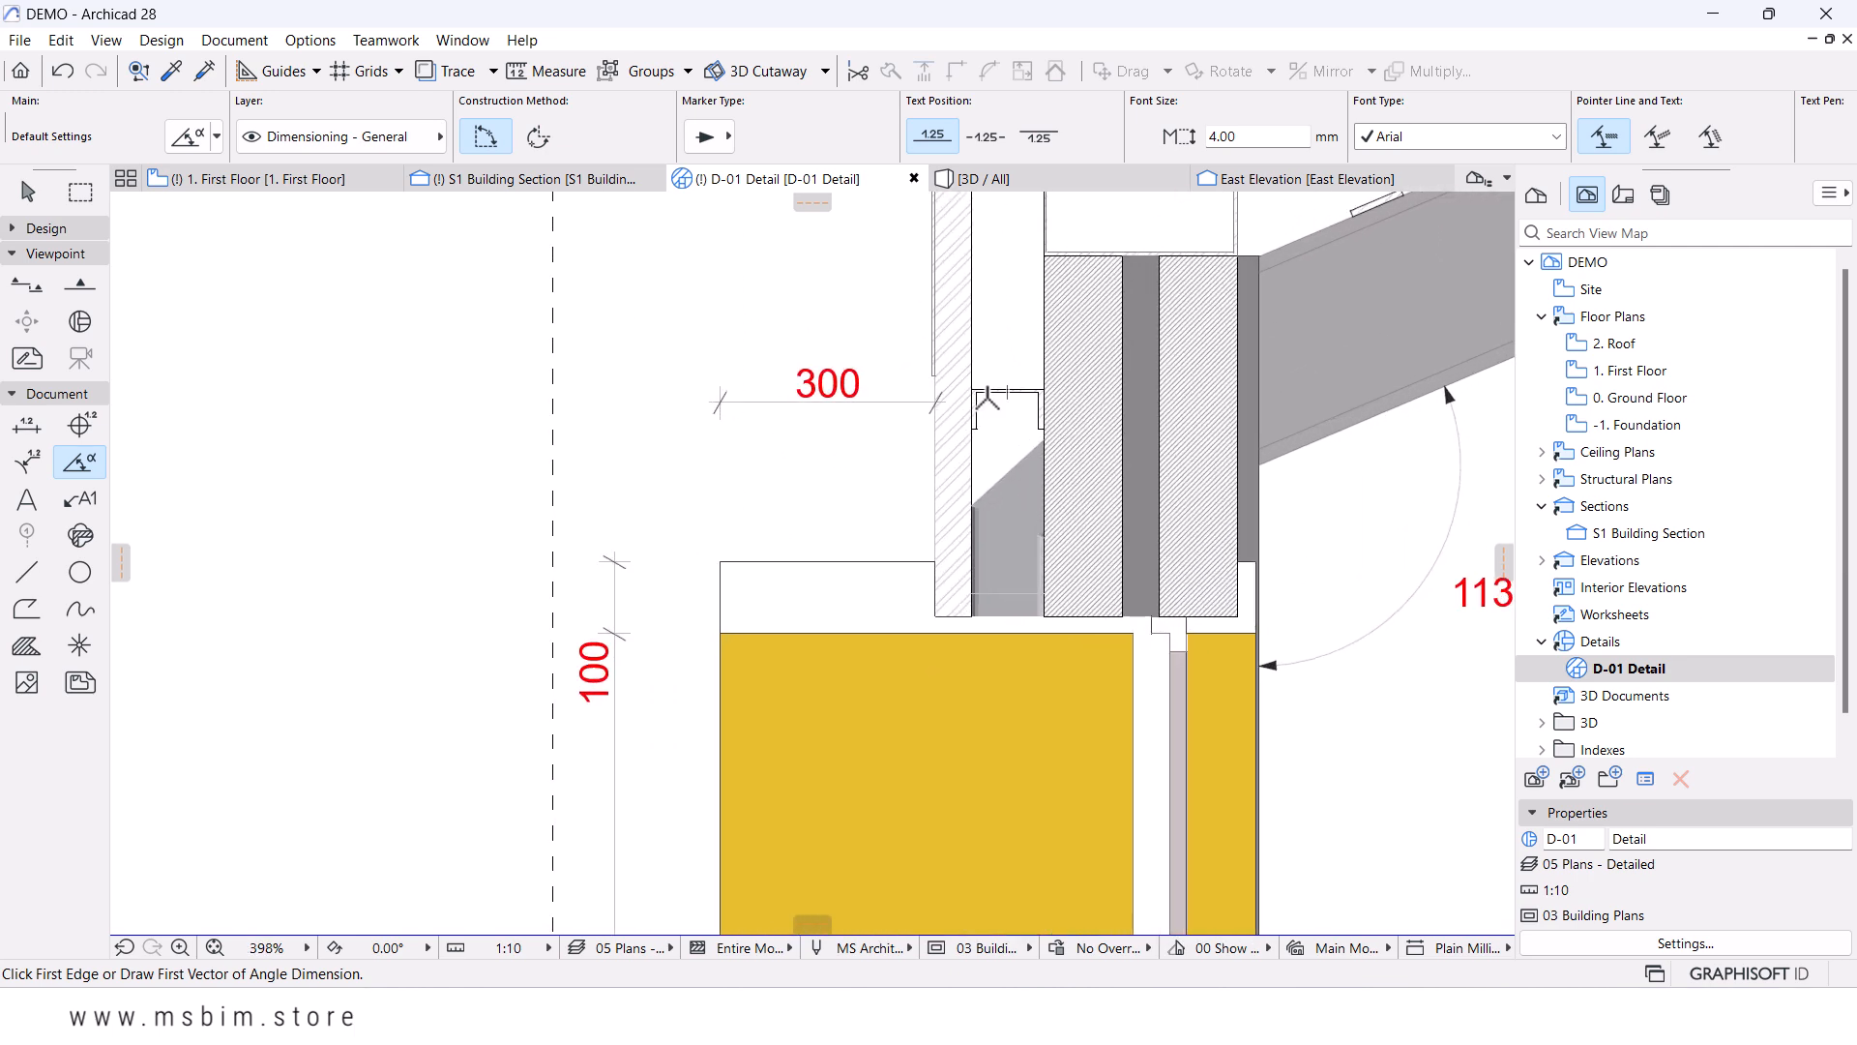
scroll(987, 396, "down", 5)
scroll(875, 494, "down", 3)
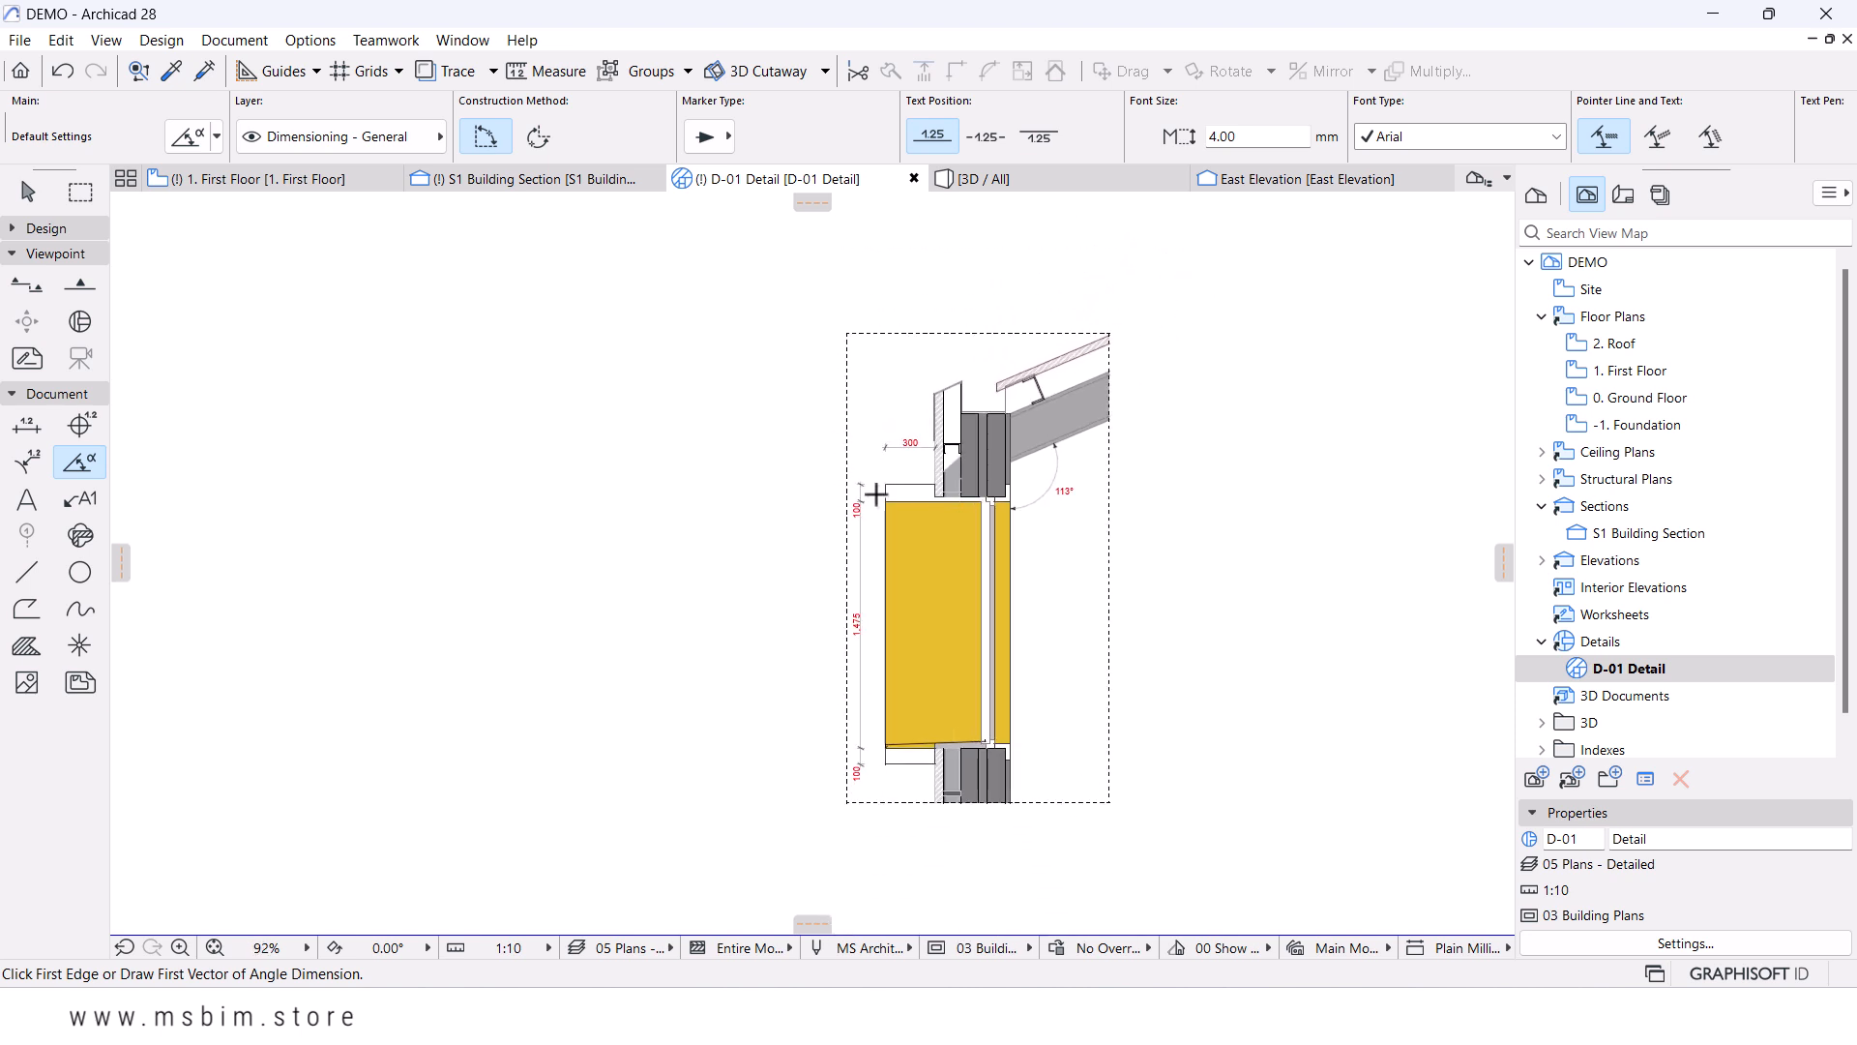
scroll(1054, 484, "down", 1)
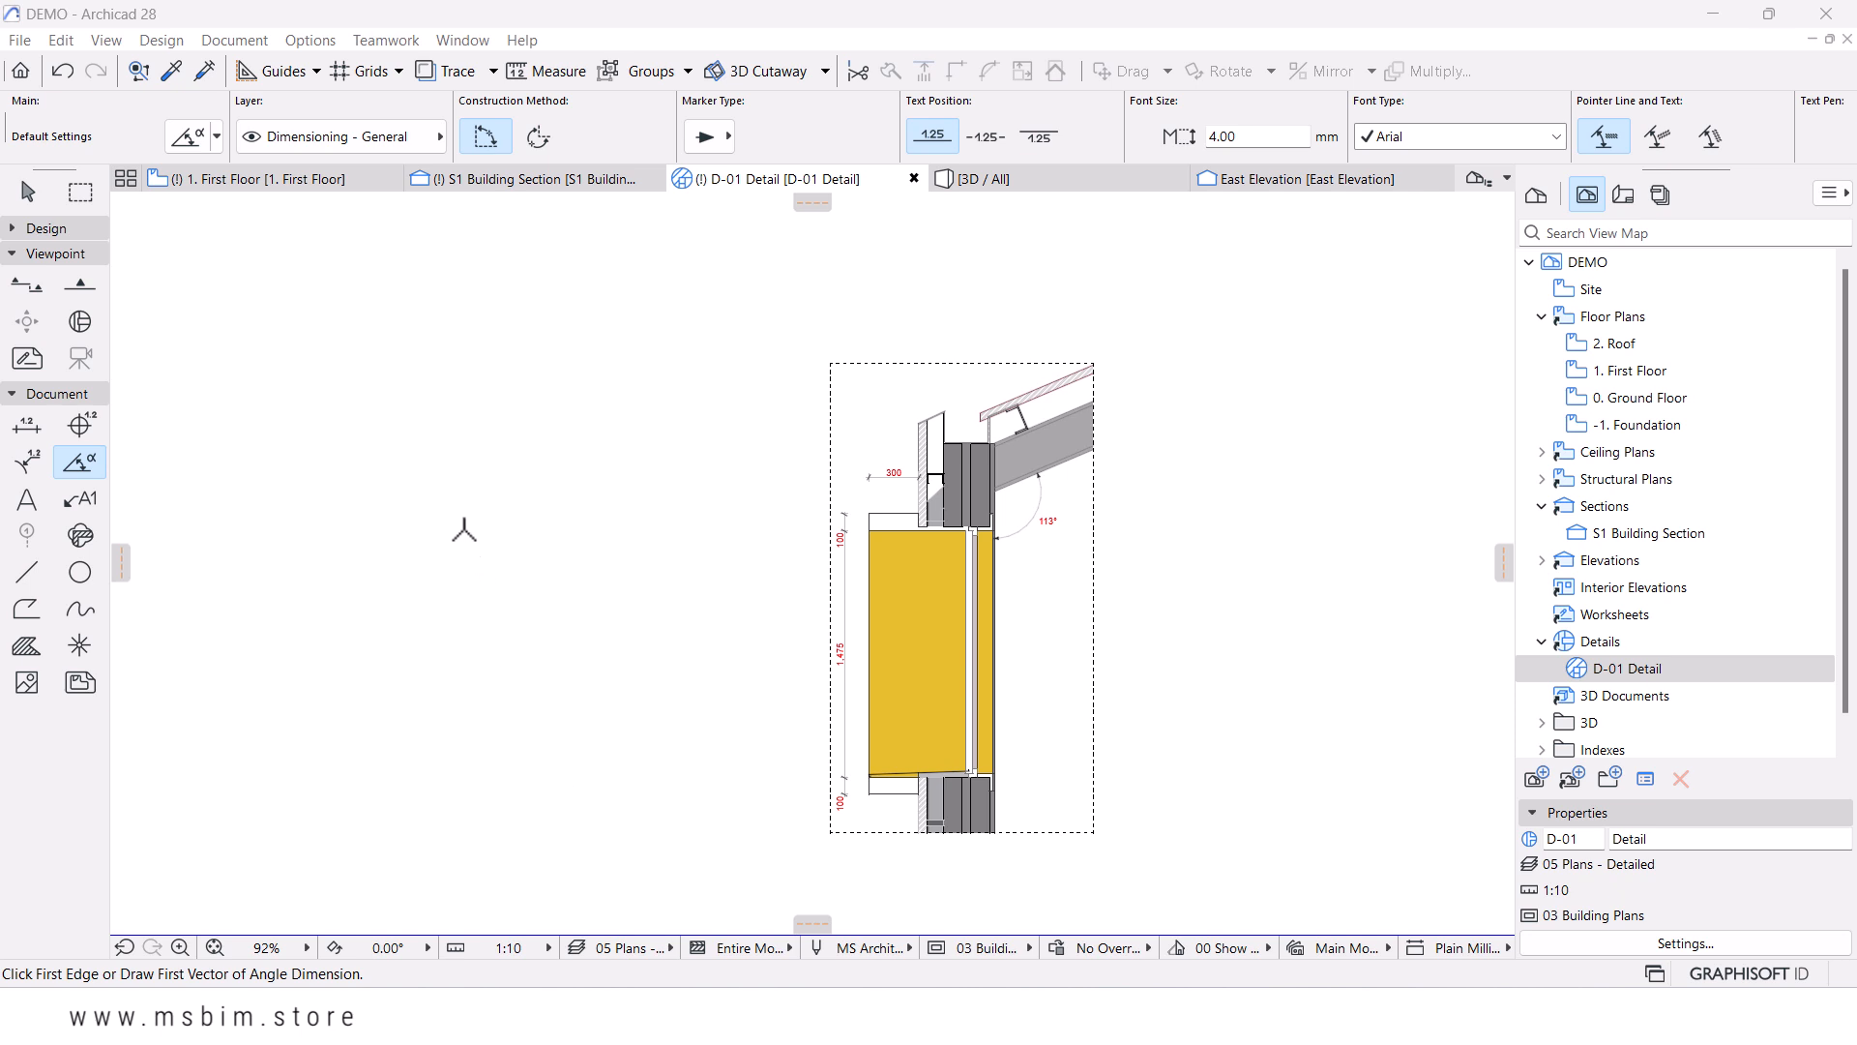
- Open the full 3D model and view the wall with the yellow window surround from its cut end
left_click(978, 185)
scroll(908, 475, "down", 3)
left_click_drag(1124, 636, 738, 589)
left_click_drag(867, 624, 879, 701)
scroll(874, 708, "up", 3)
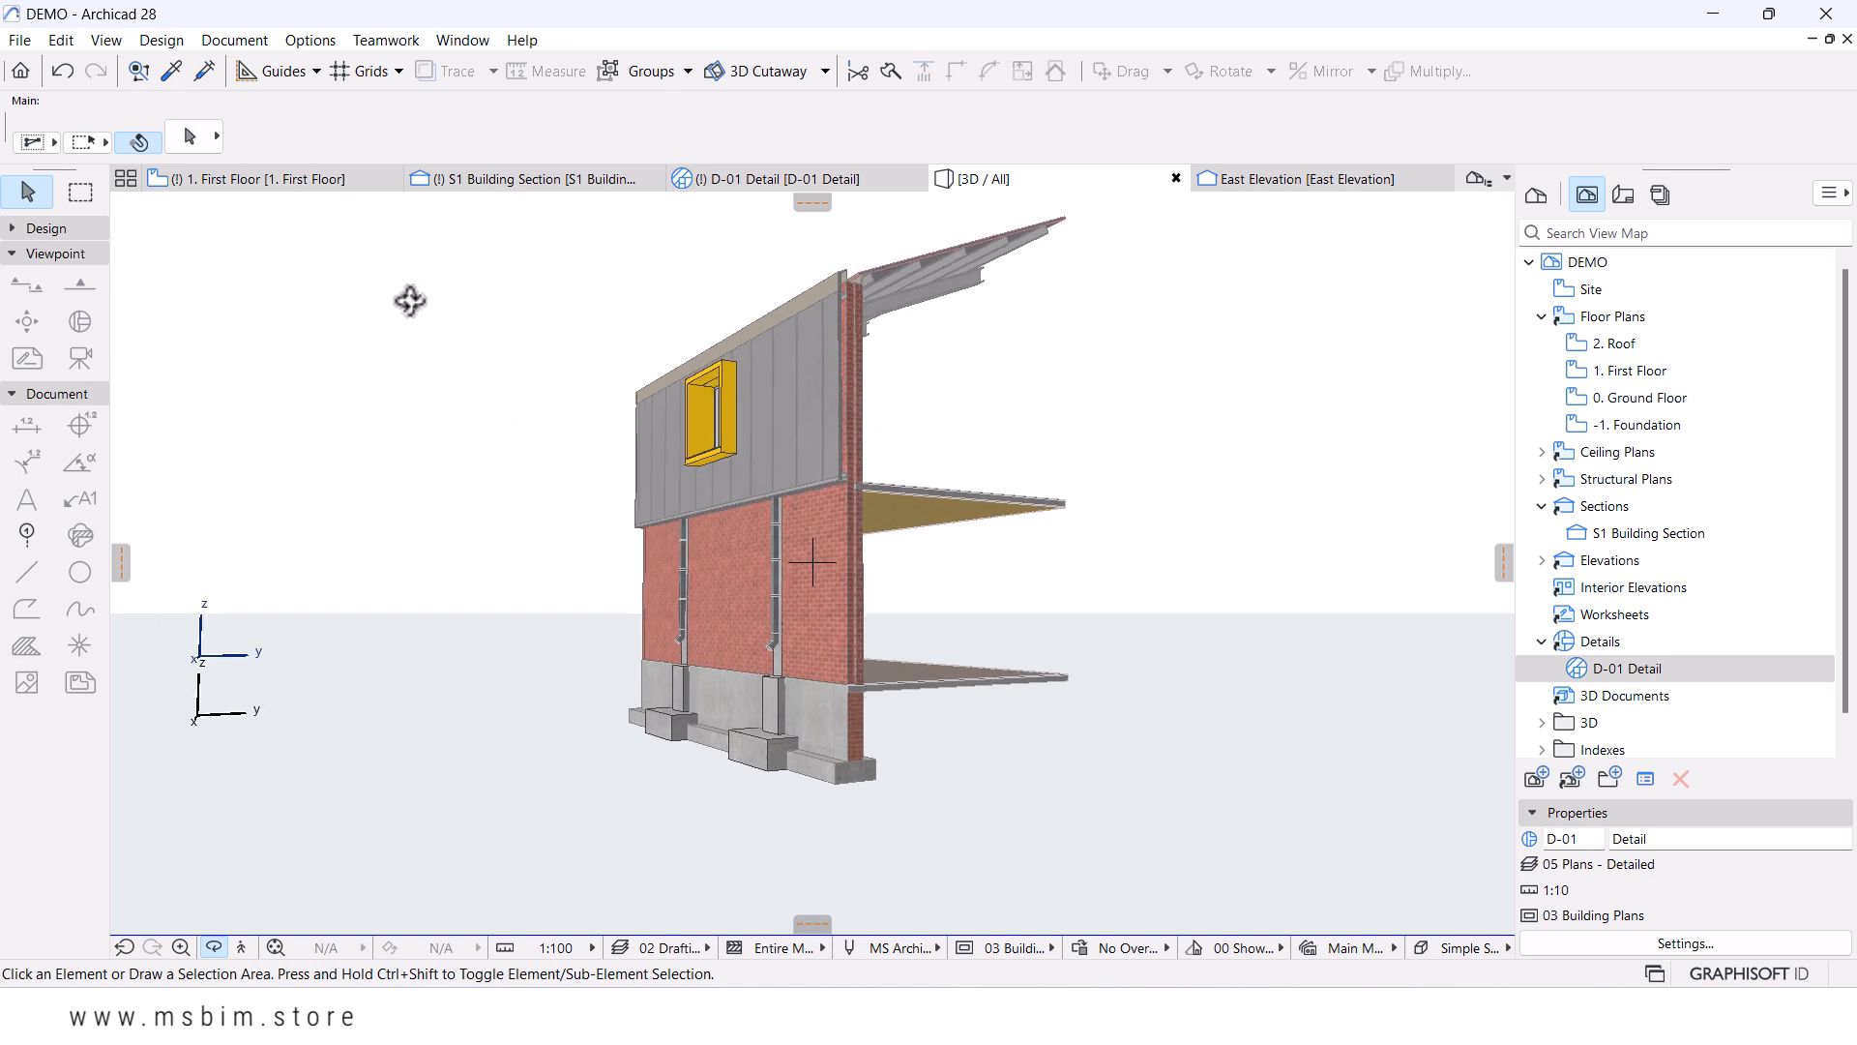
- On the First Floor plan, draw an all-stories marquee about 2670 by 3510 mm along the S1 section line over its depth and show it in 3D
left_click(291, 181)
left_click(822, 561)
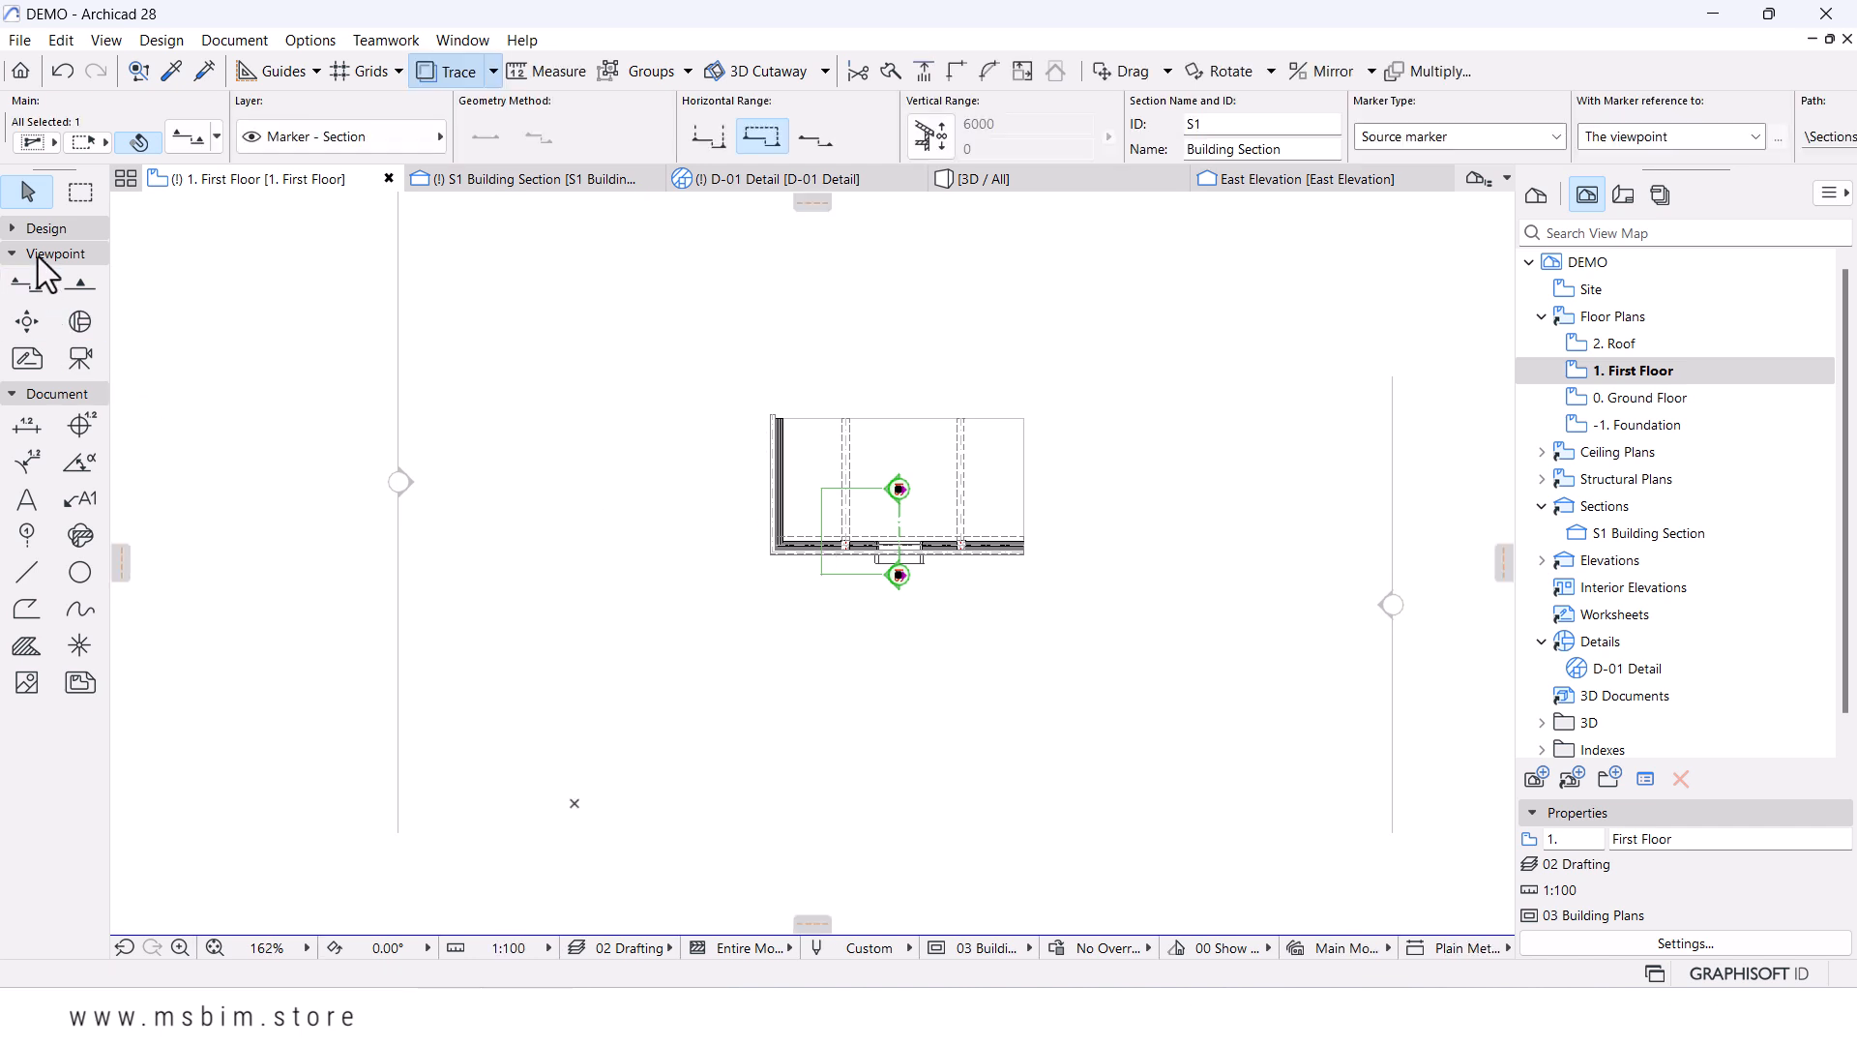
left_click(79, 198)
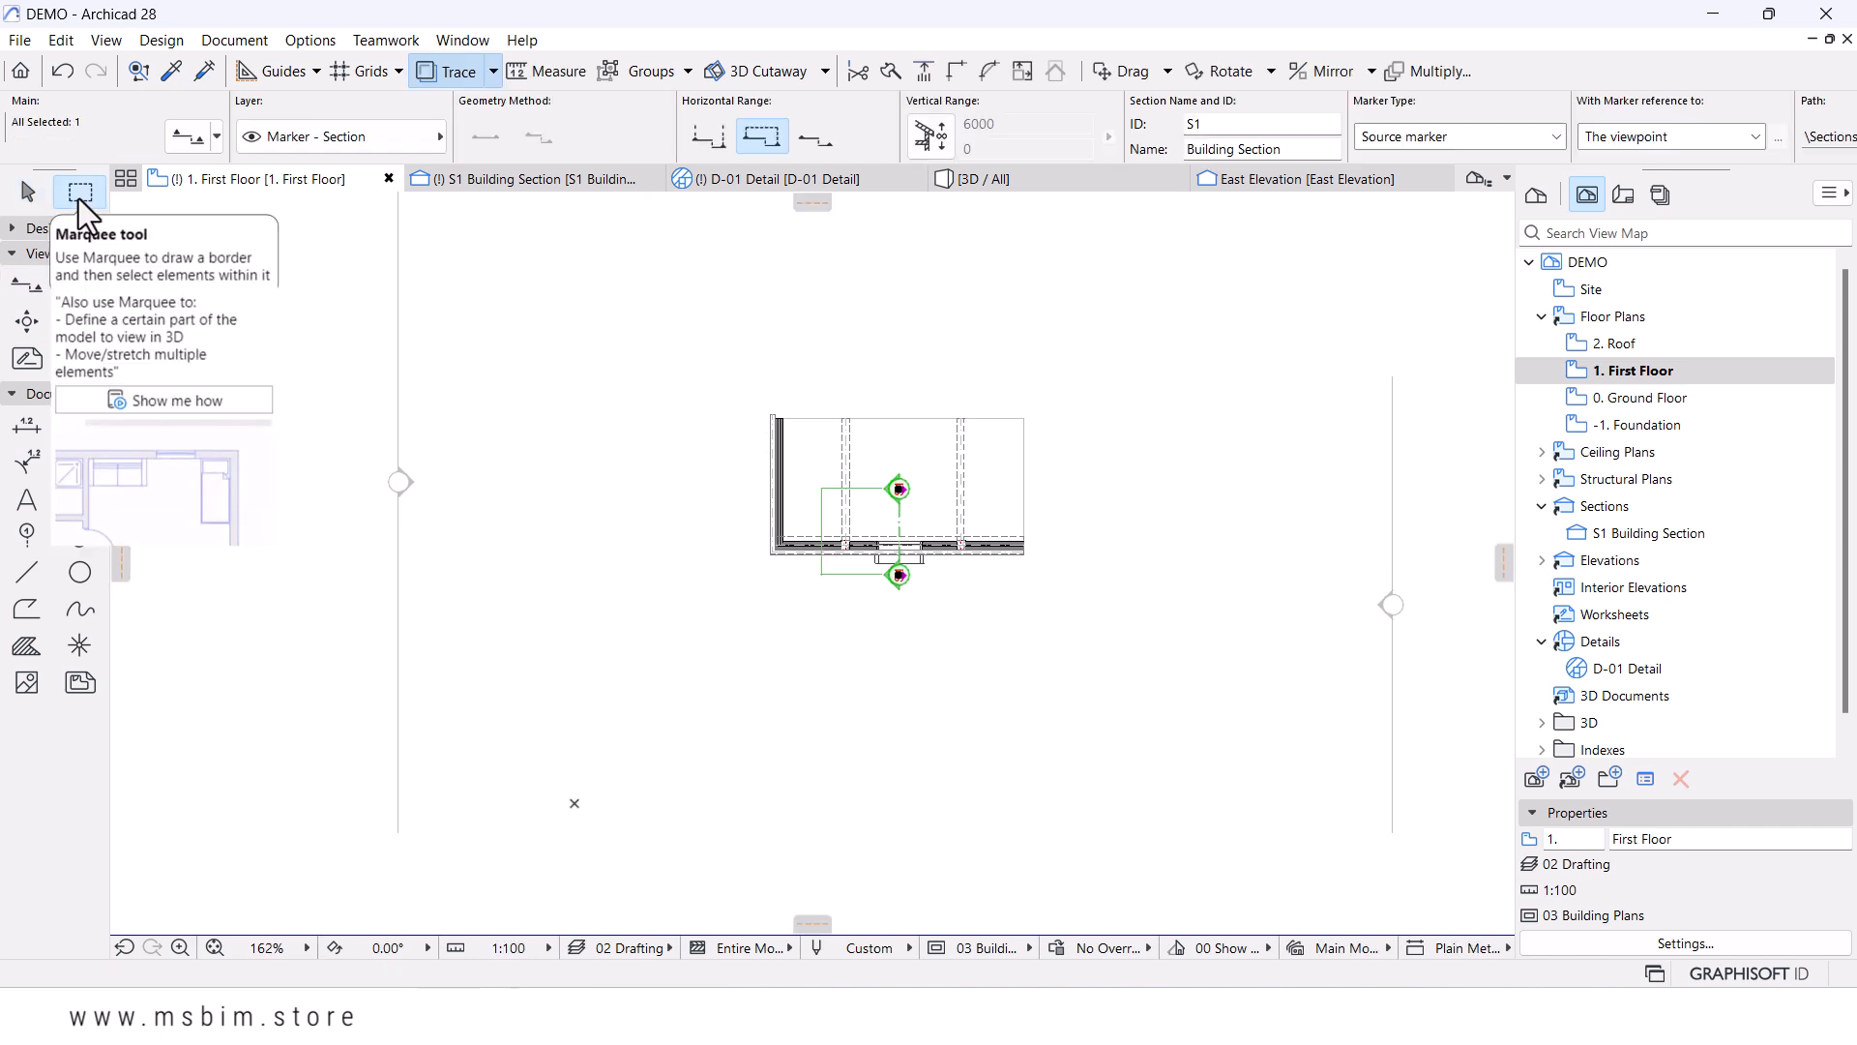
scroll(684, 388, "up", 2)
key("Escape")
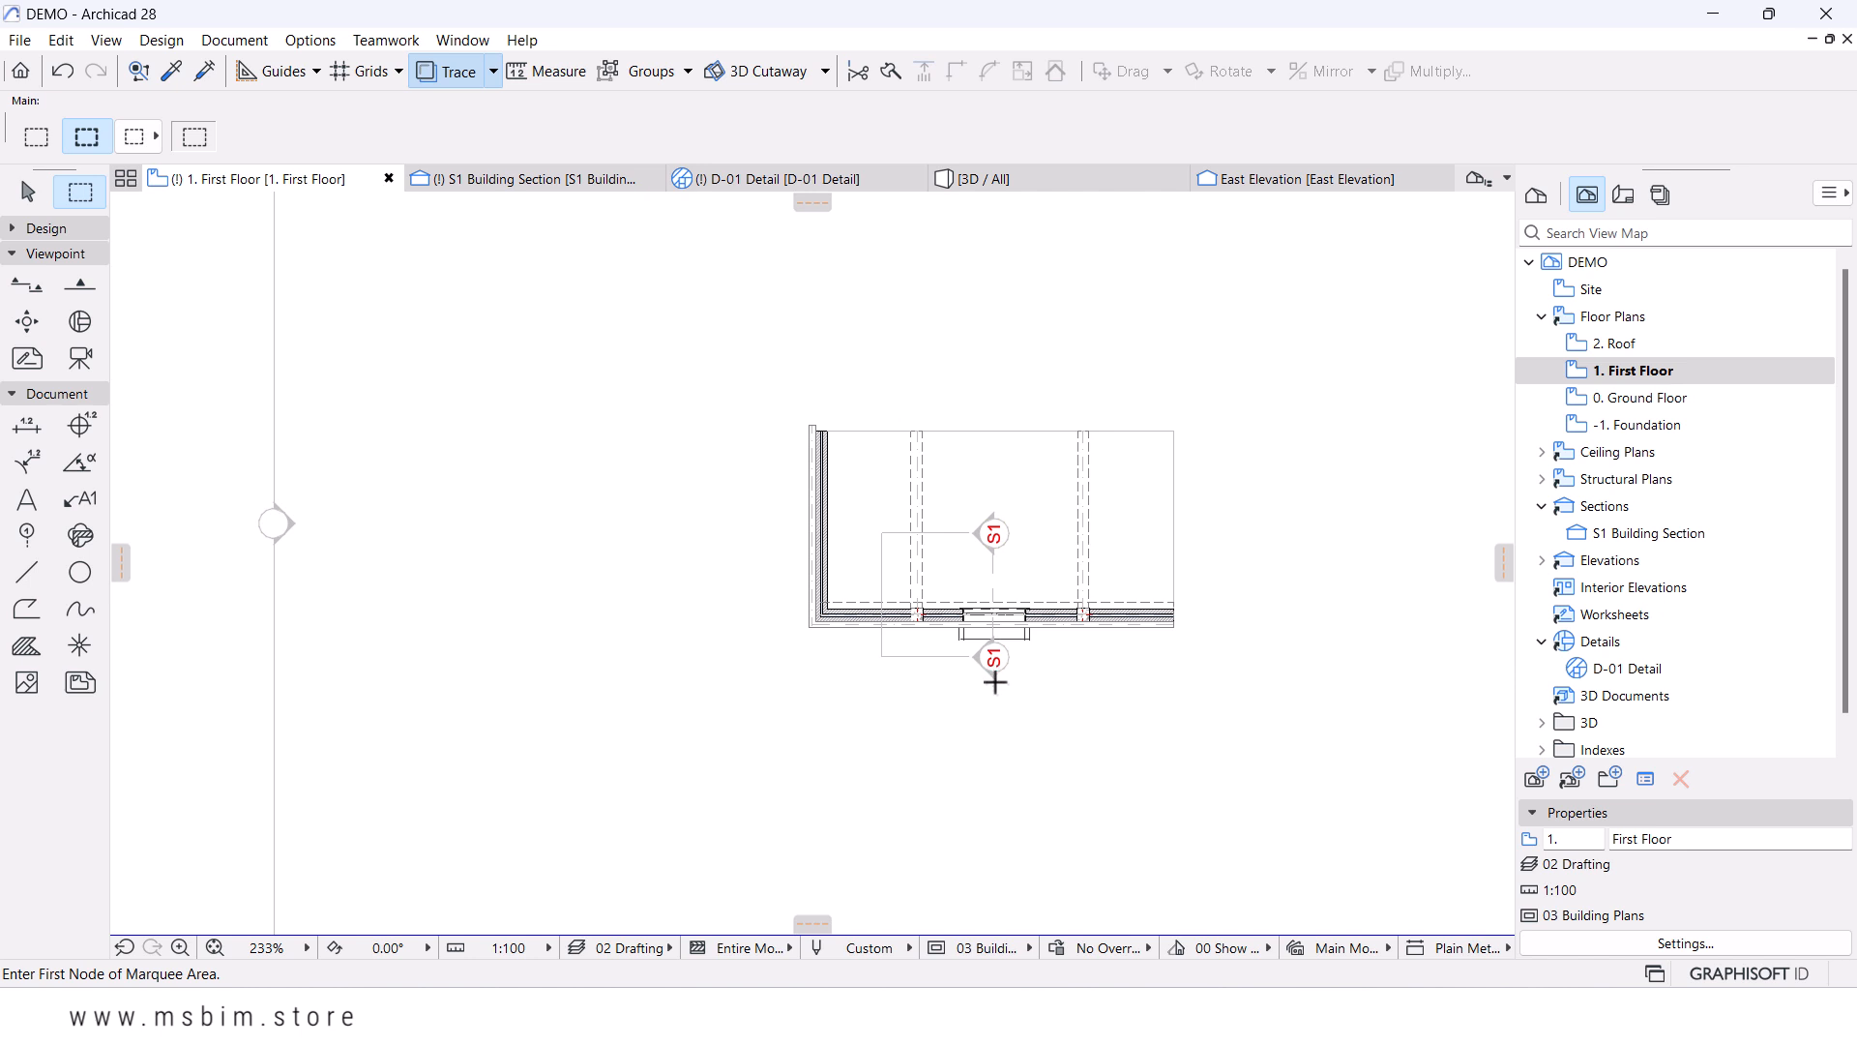
left_click(996, 682)
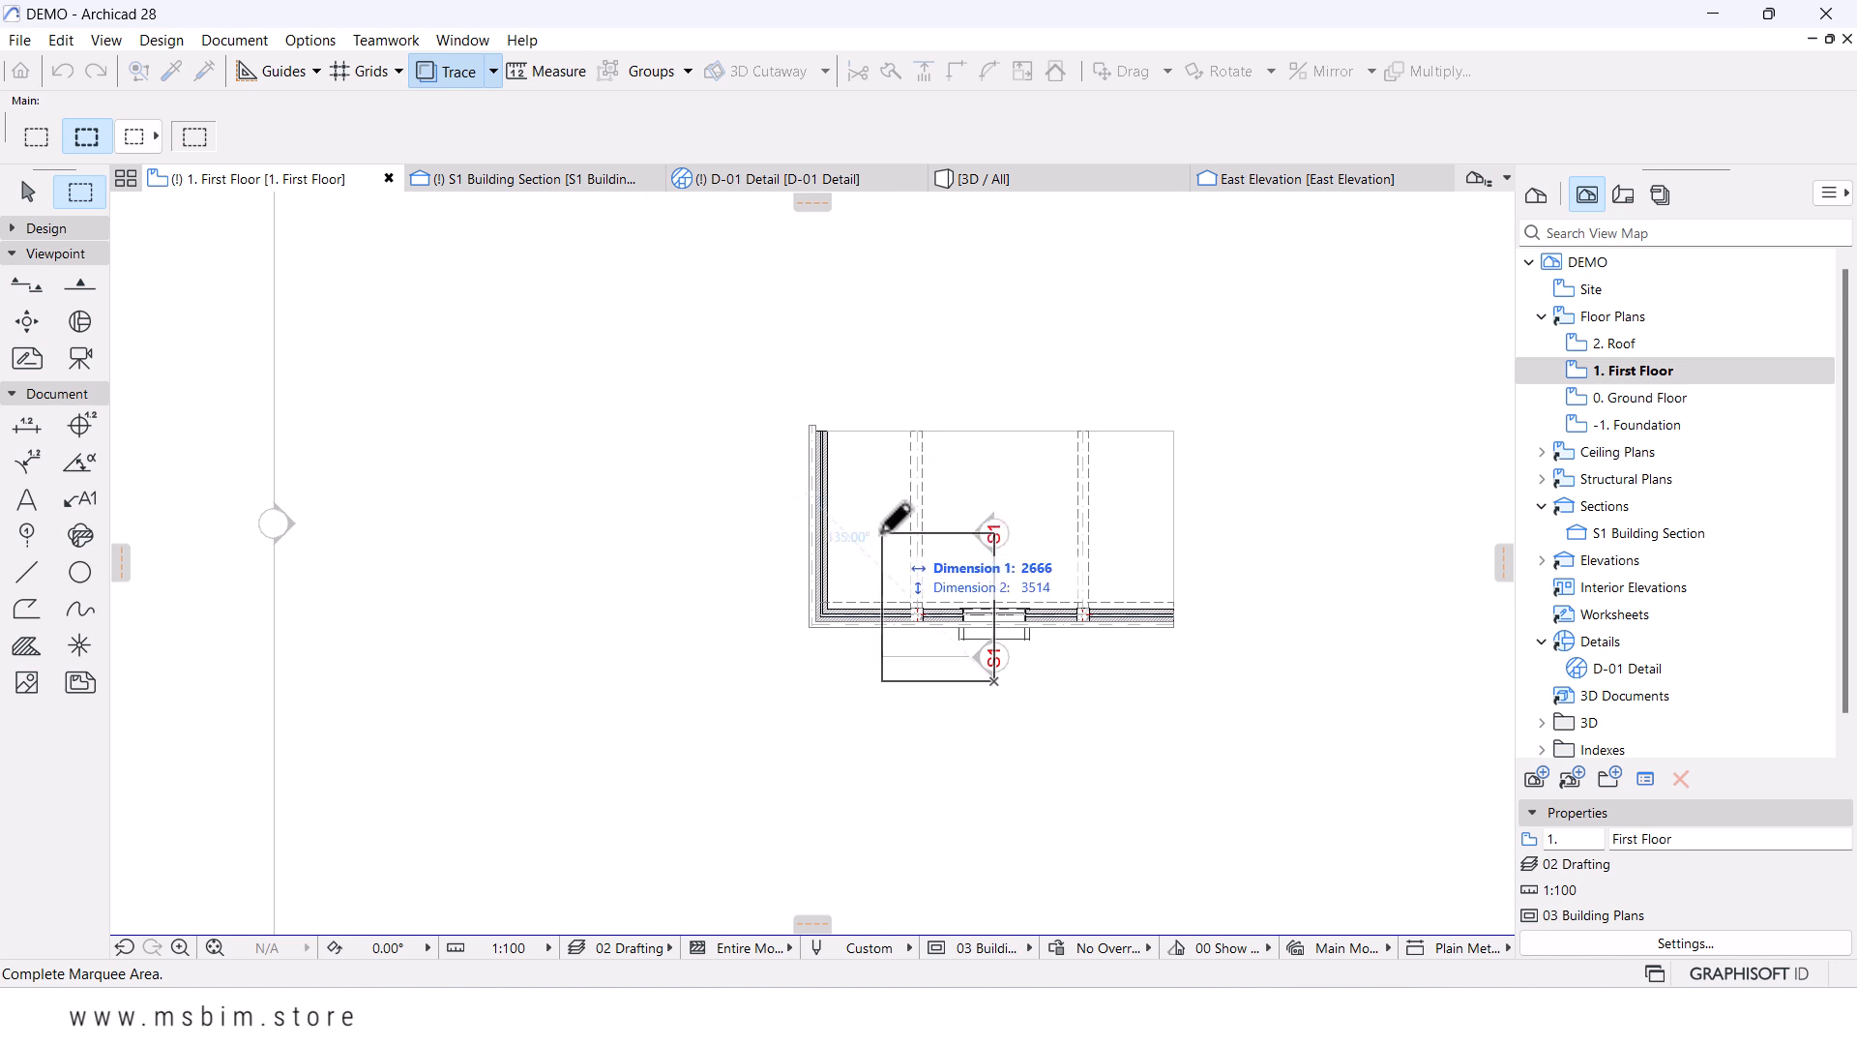
left_click(882, 532)
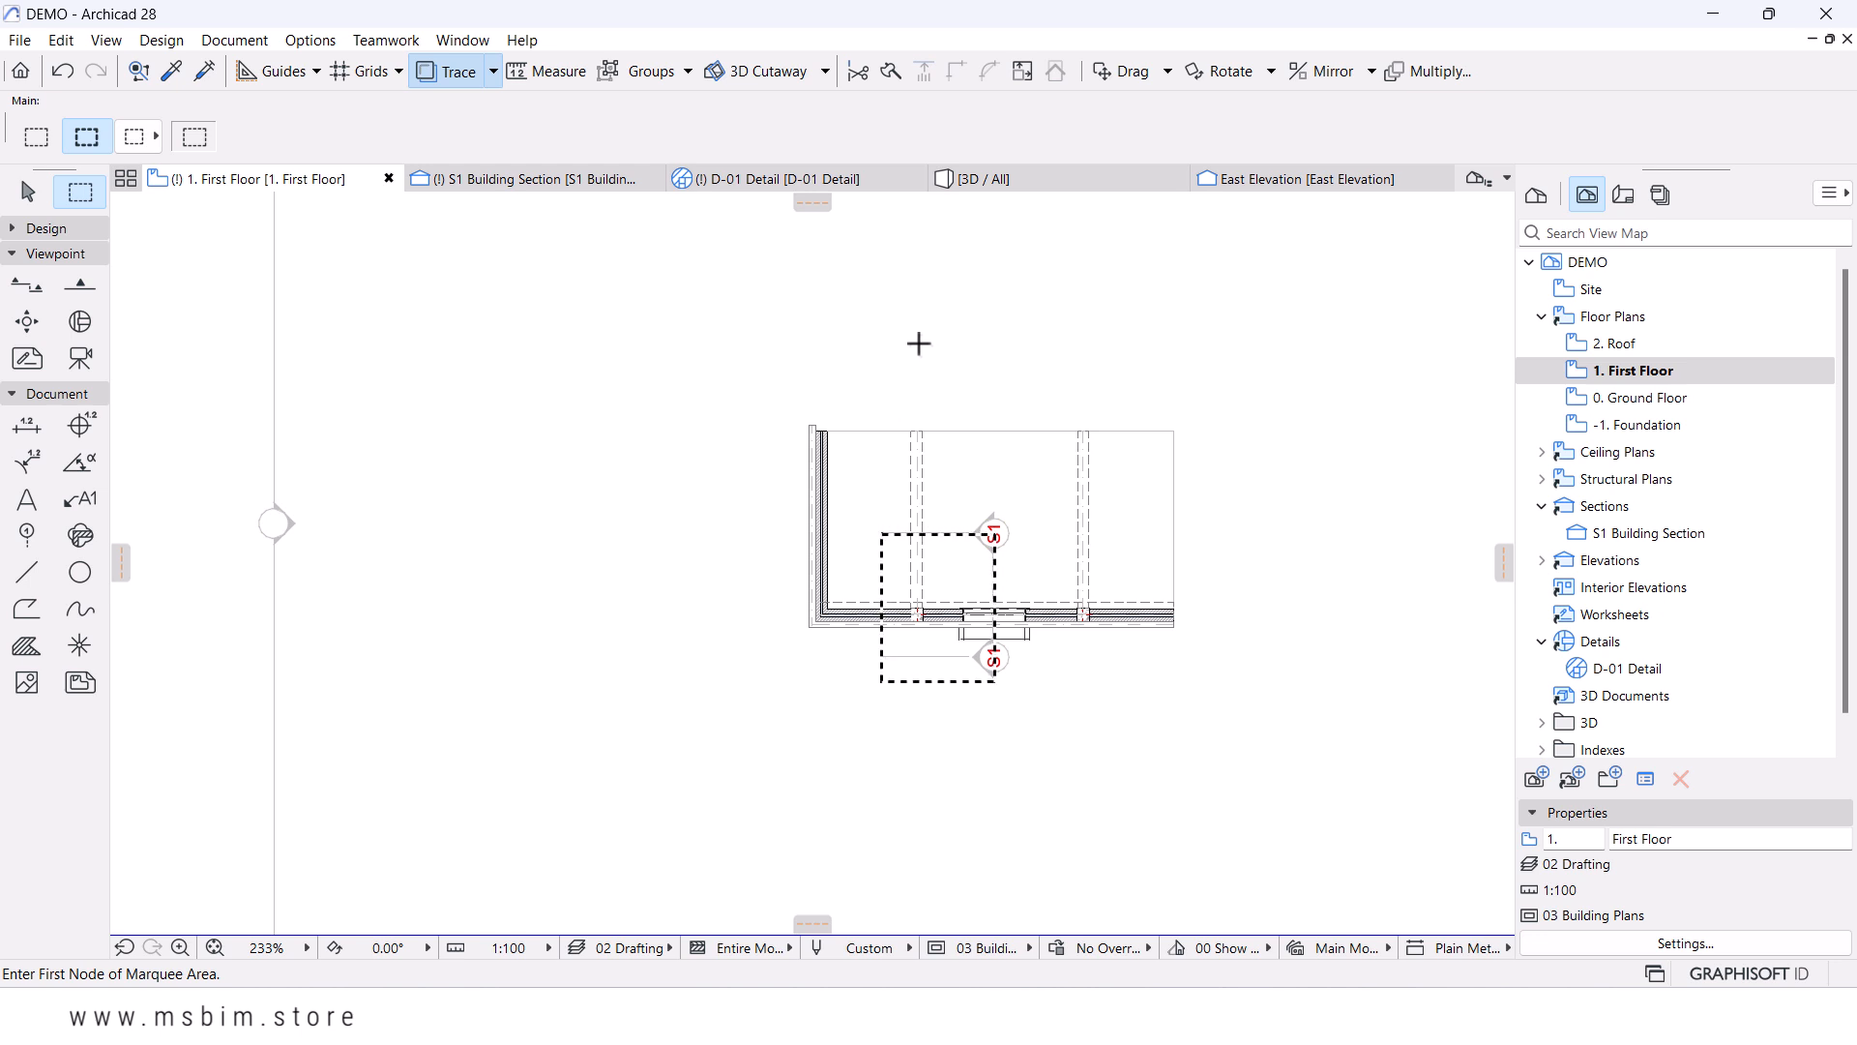
key("F3")
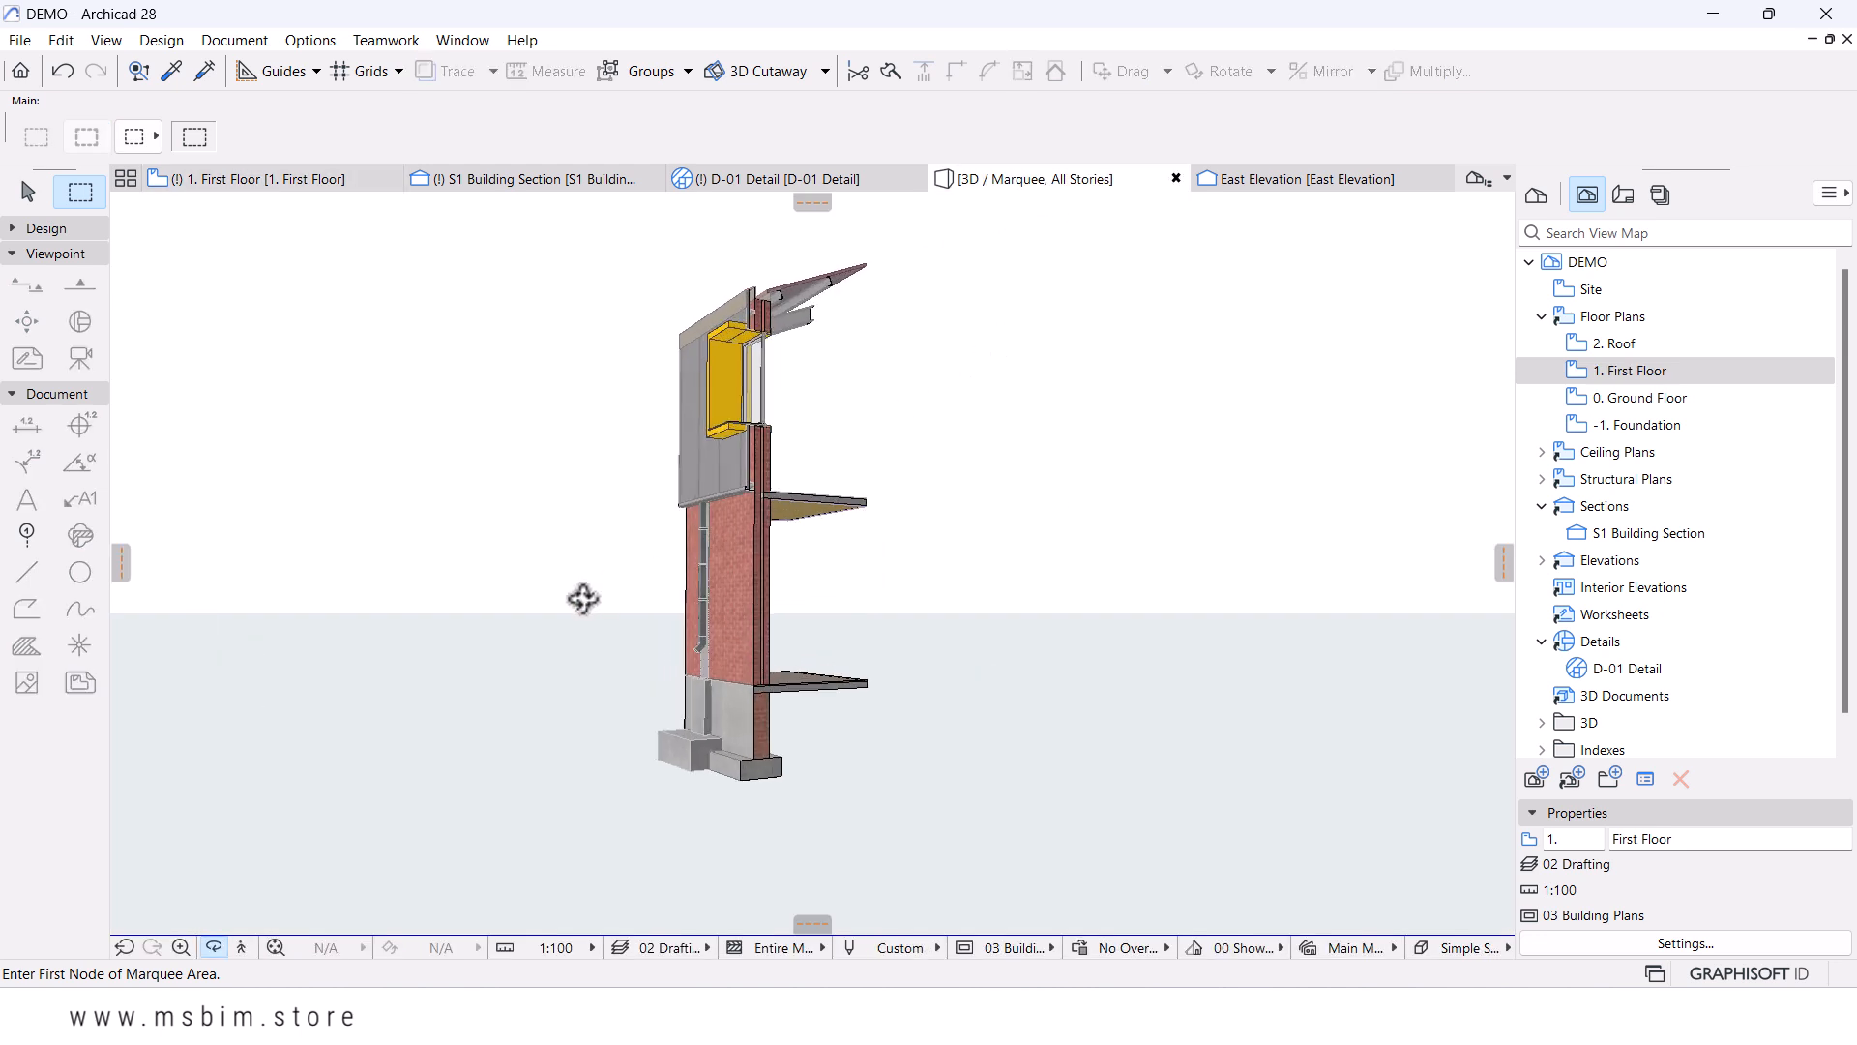
- Frame the cropped model in perspective and create a 3D document from it with reference ID 3D-01 and the name Section Perspective
left_click_drag(655, 594, 655, 605)
middle_click_drag(845, 613, 897, 625)
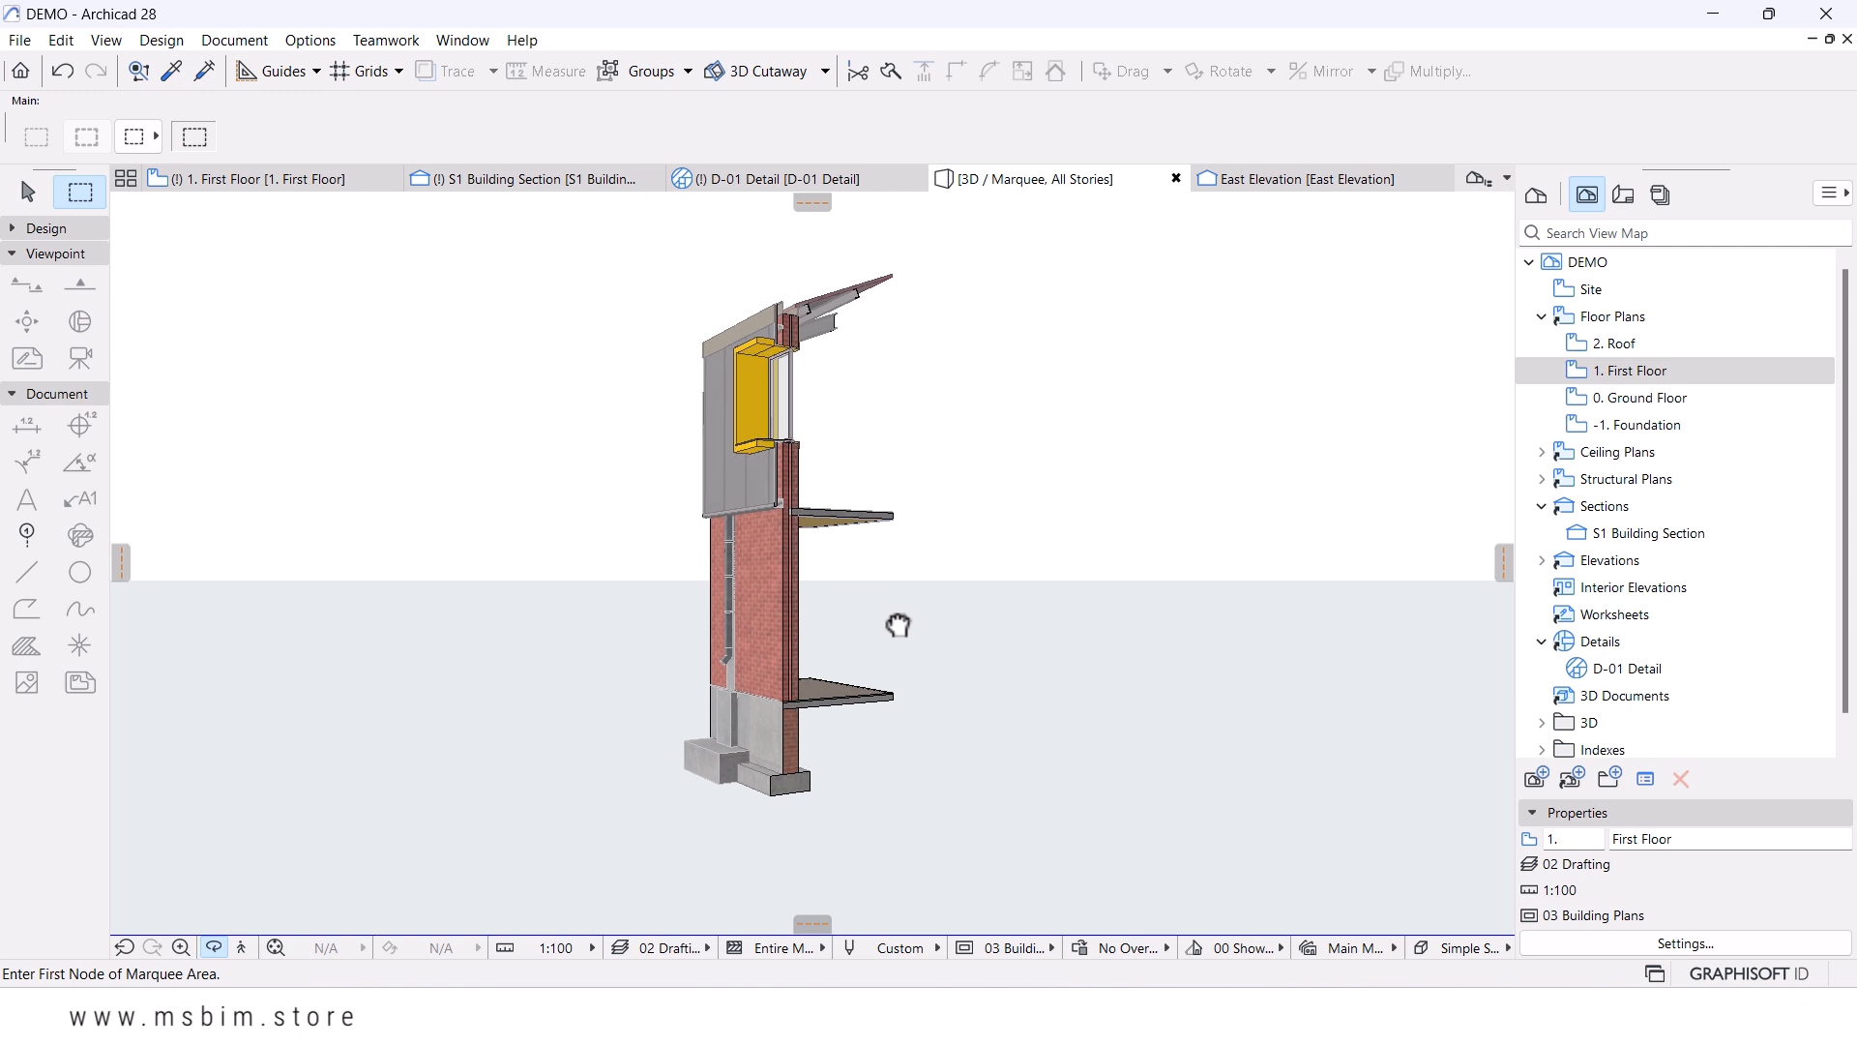
scroll(778, 574, "up", 1)
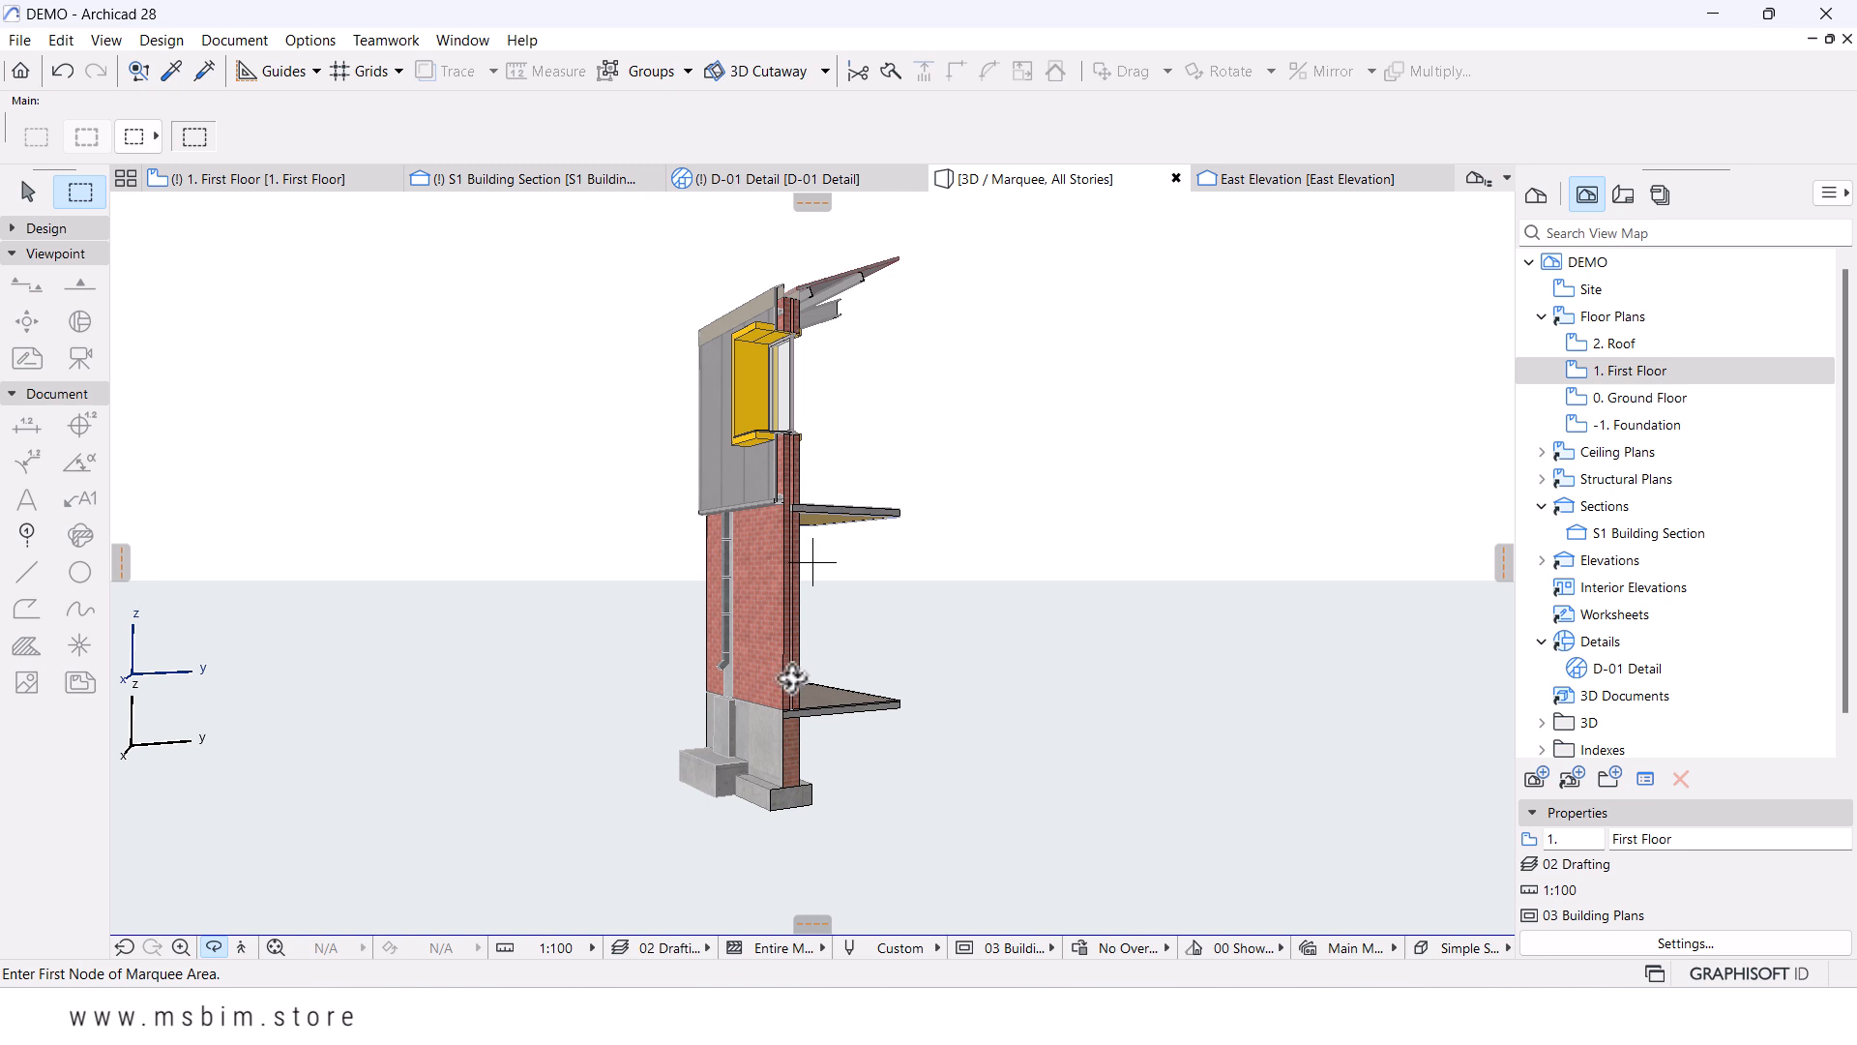
left_click_drag(792, 678, 795, 673)
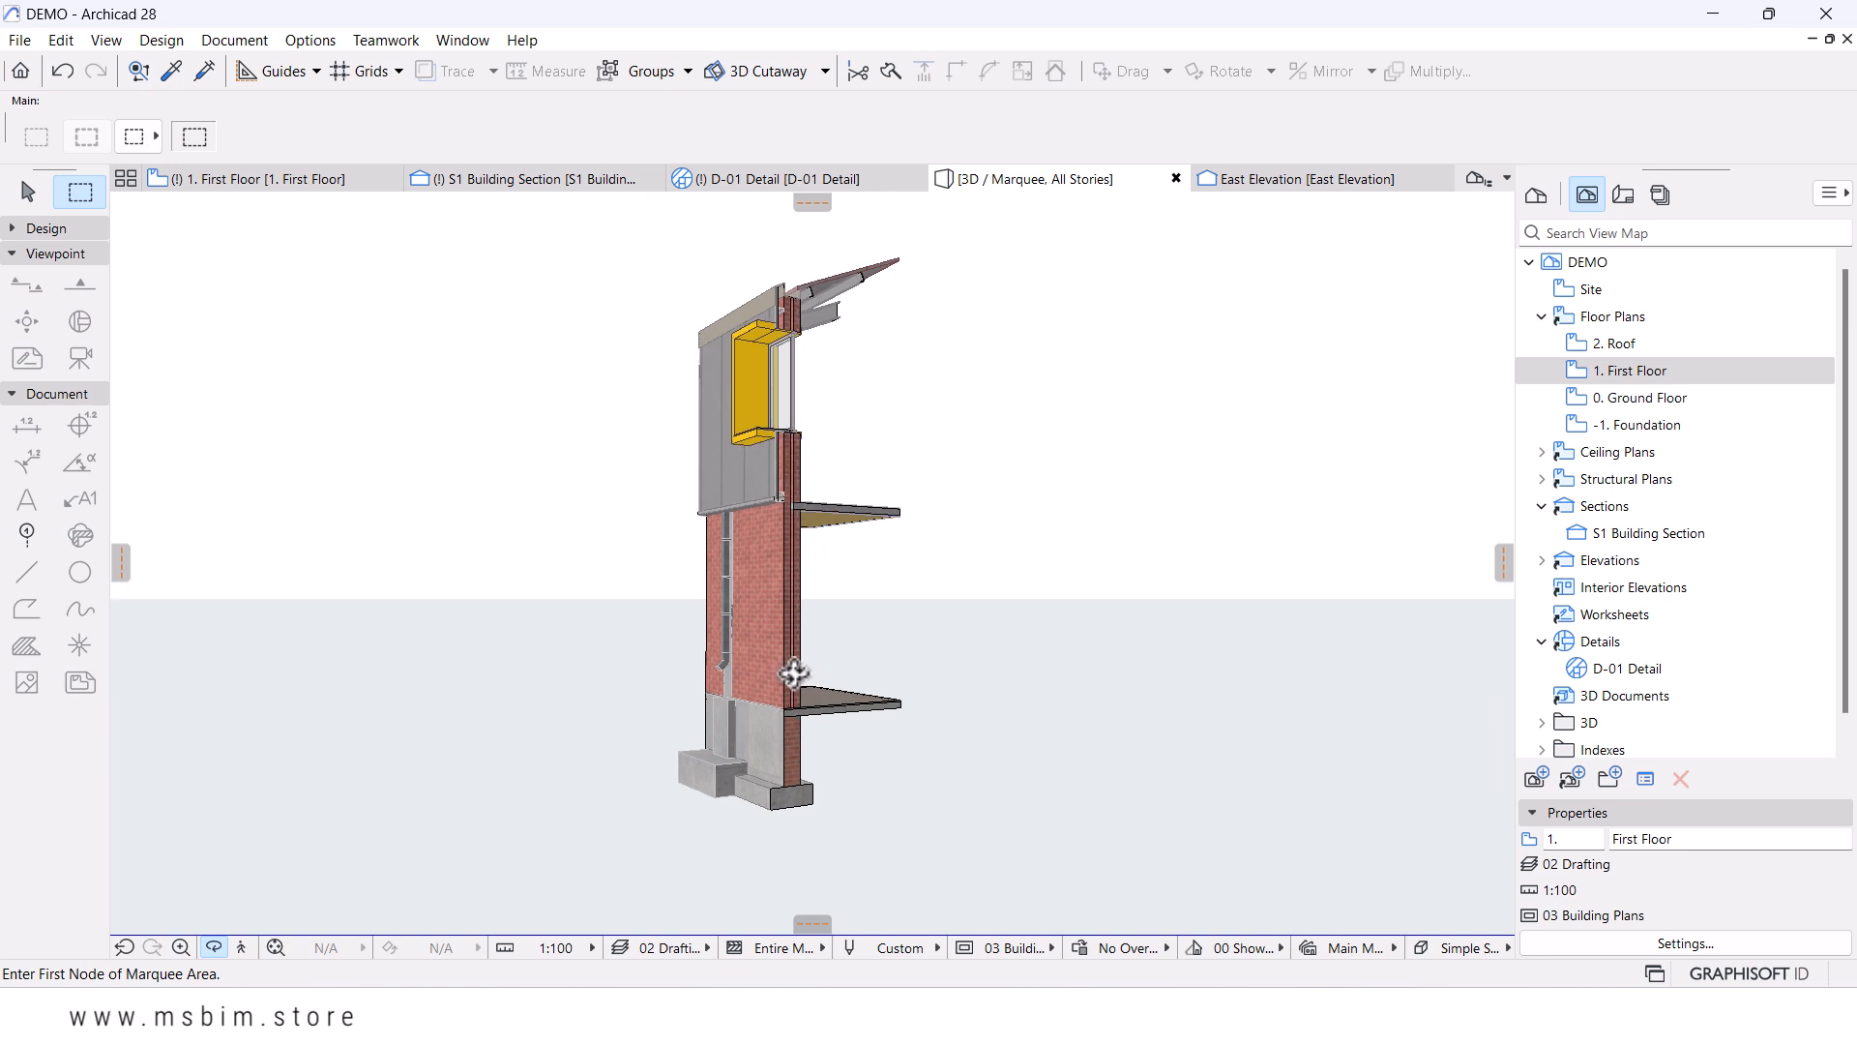
left_click_drag(794, 673, 793, 675)
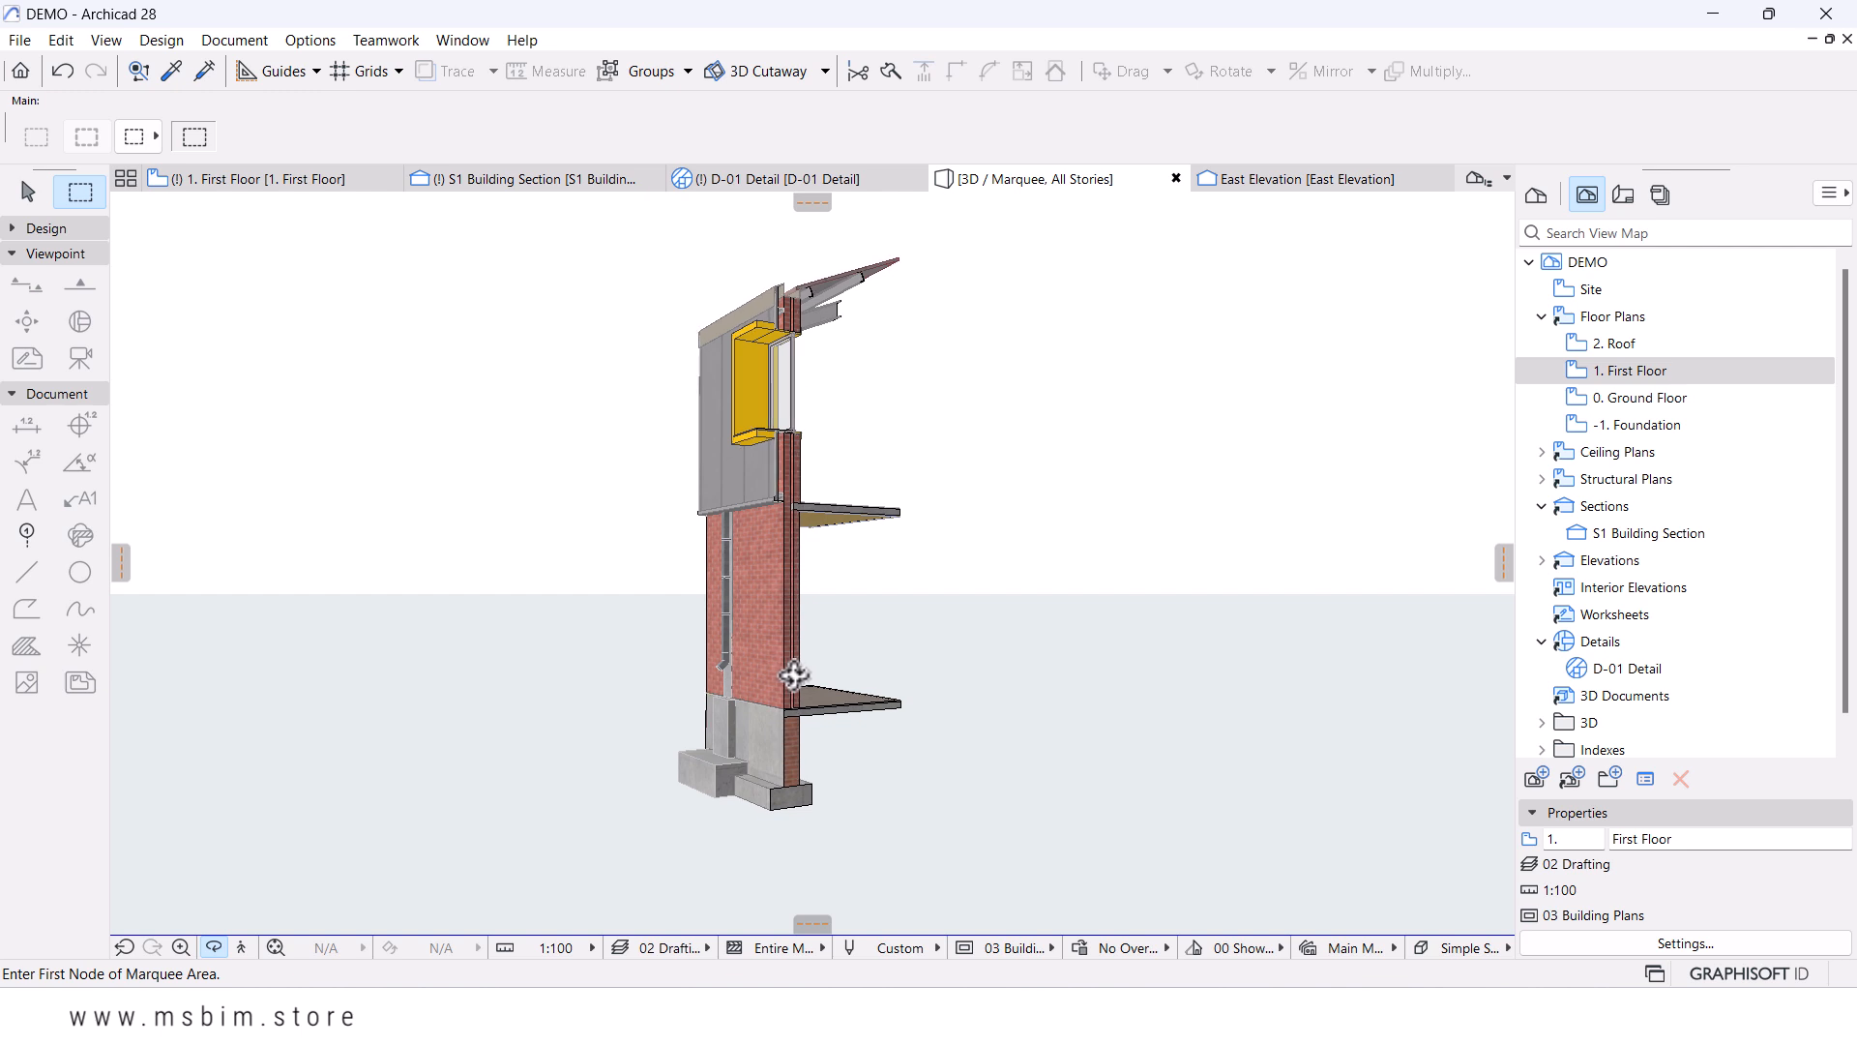
left_click_drag(1081, 596, 1081, 595)
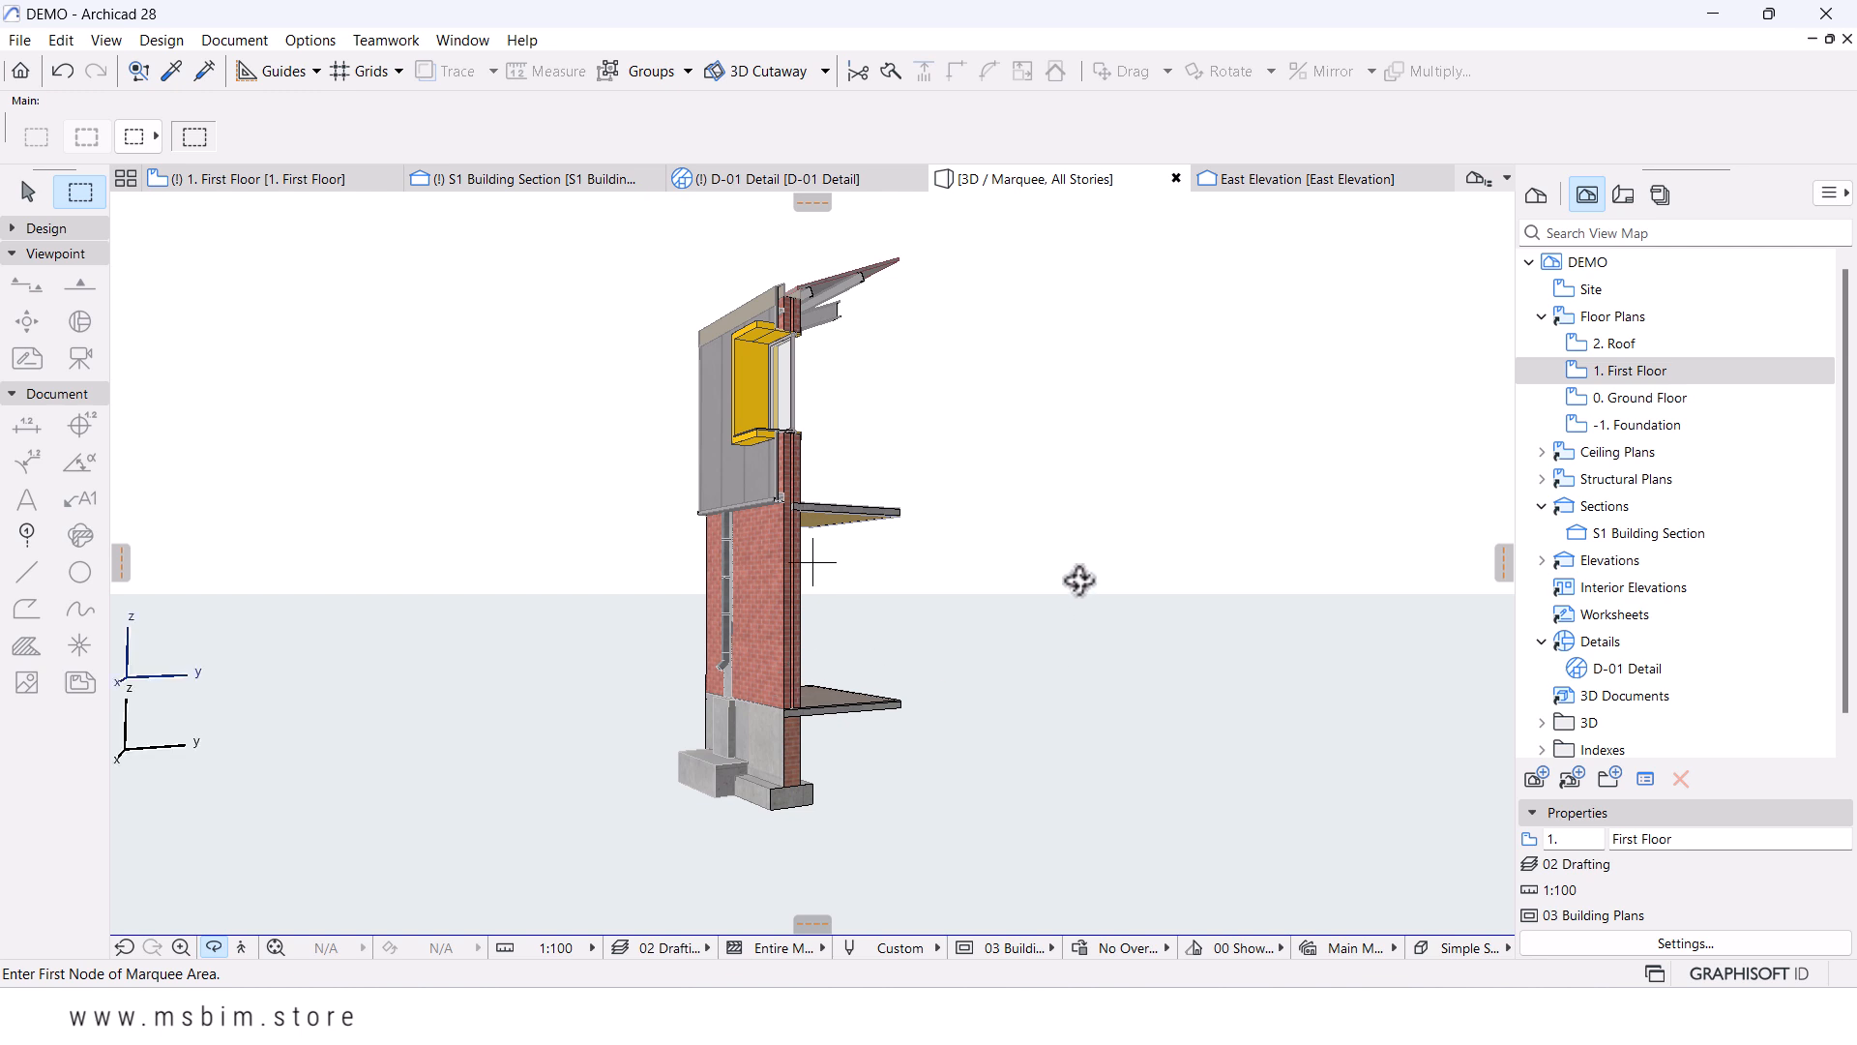
right_click(995, 346)
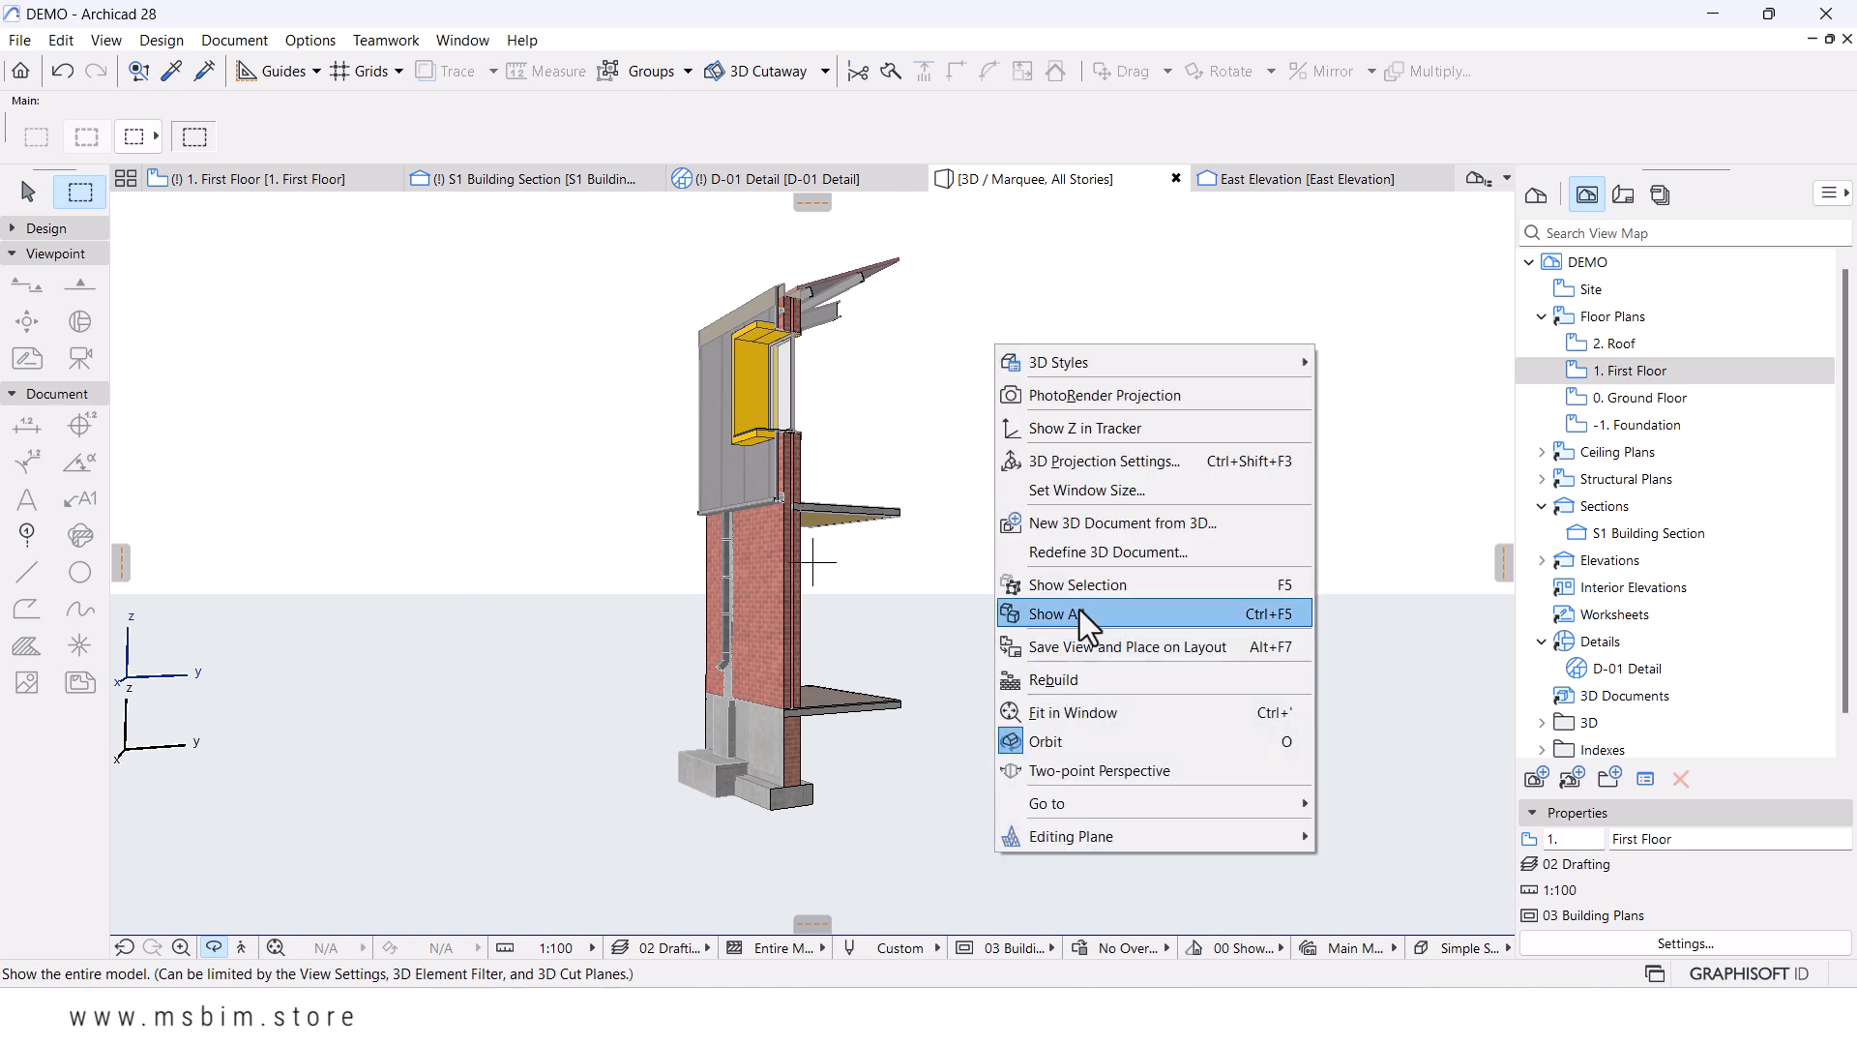
left_click(1062, 527)
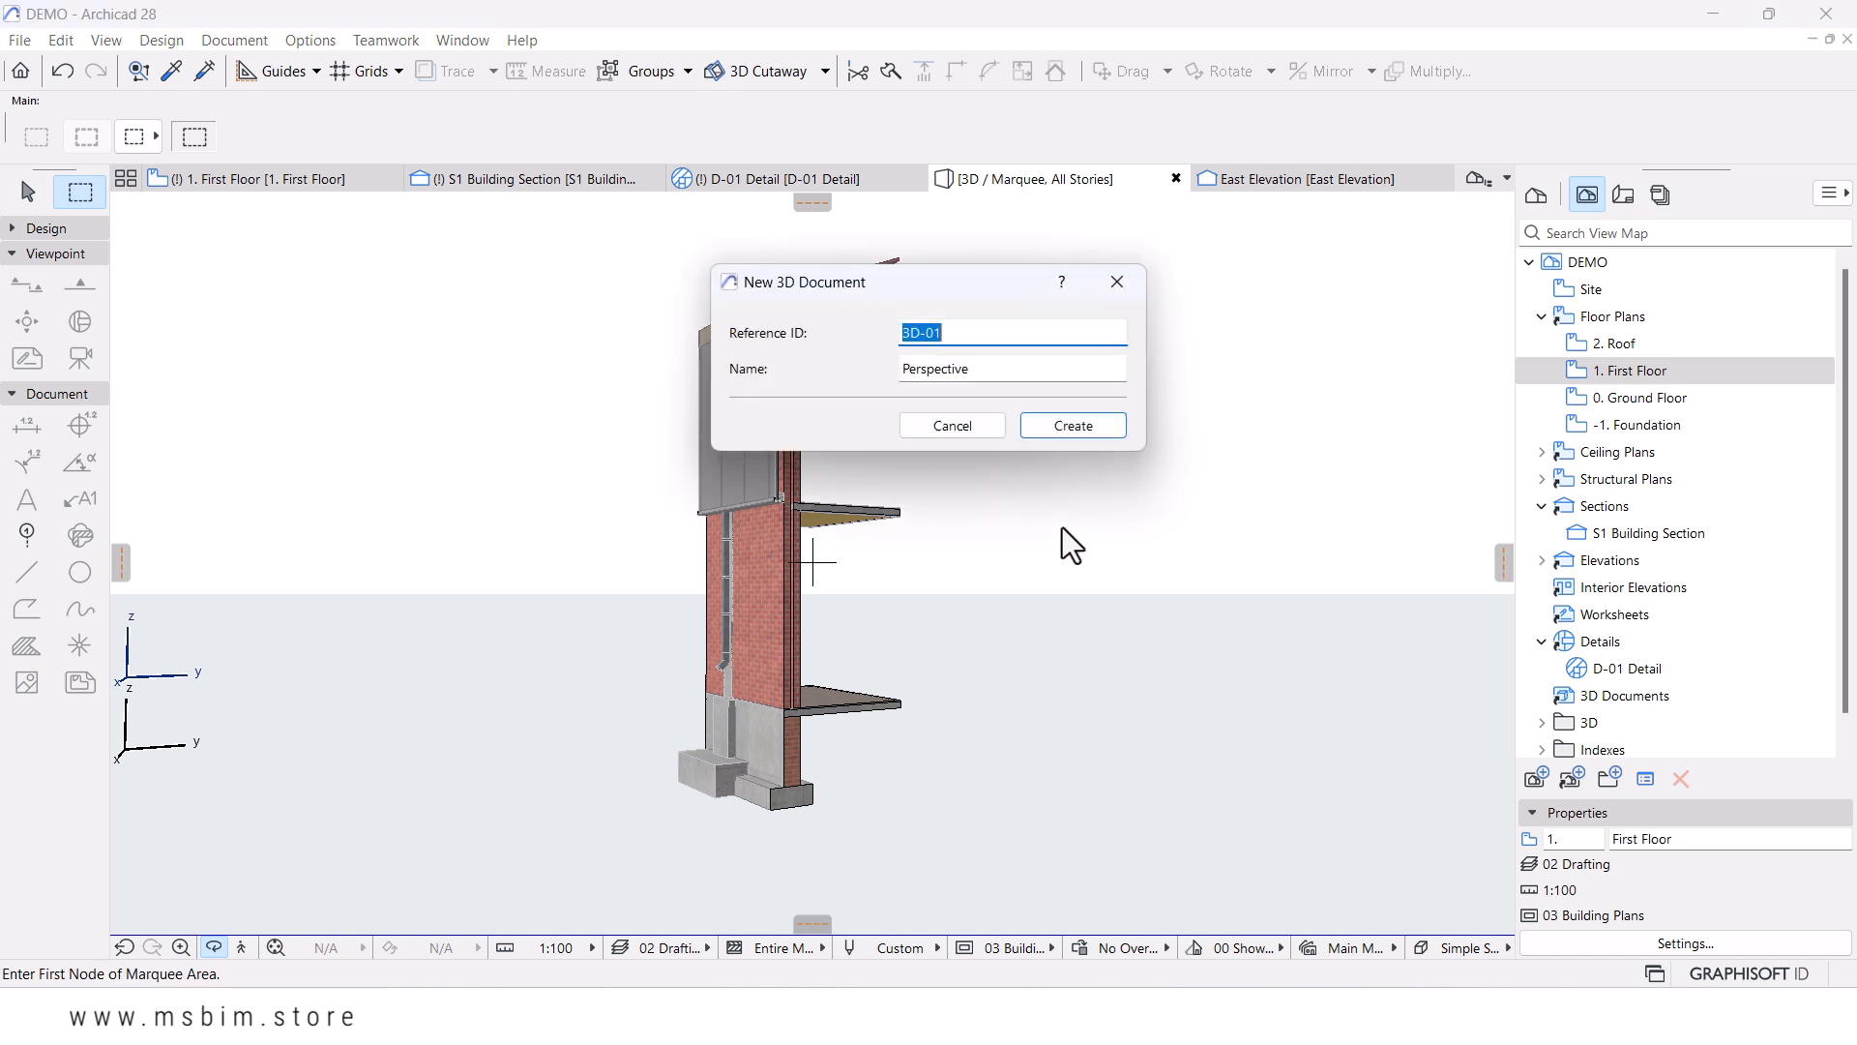
left_click(903, 370)
type("Sectio")
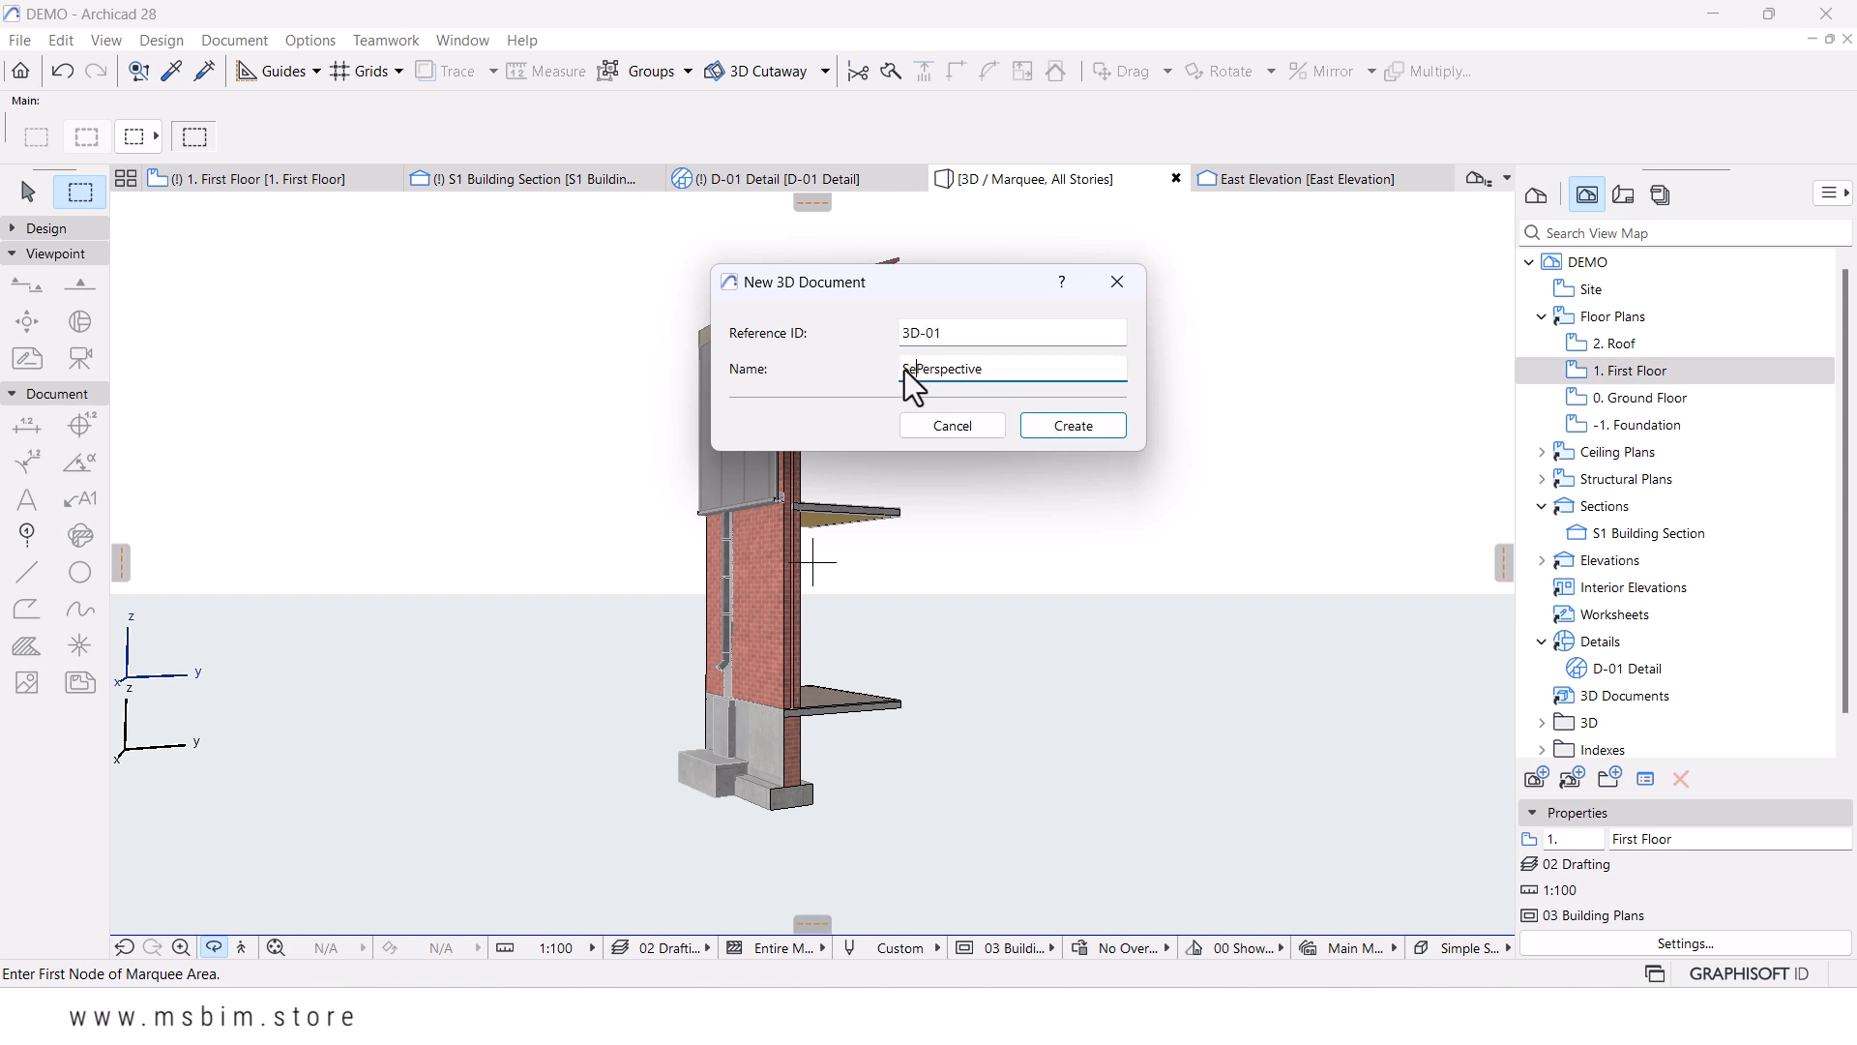
type("n")
left_click(1052, 422)
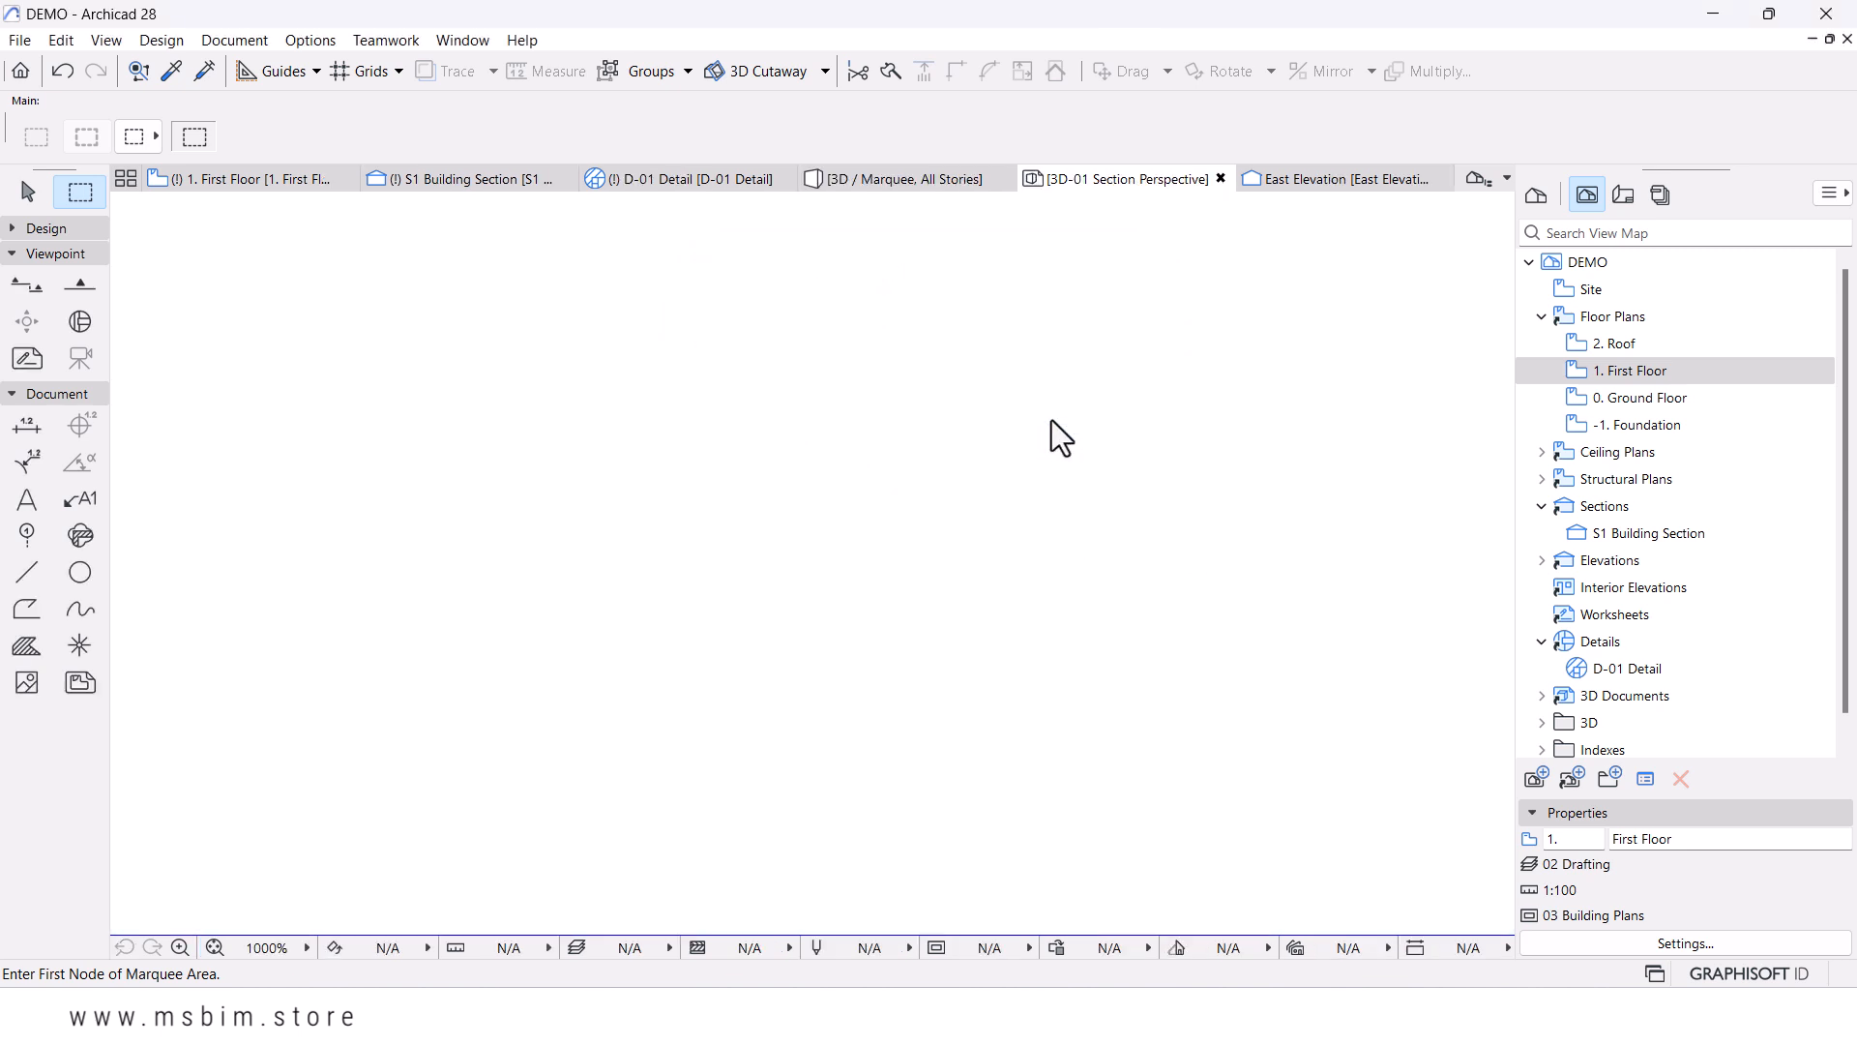
- Expand the 3D Documents group in the view map and open the 3D-01 Section Perspective view
scroll(1065, 426, "down", 3)
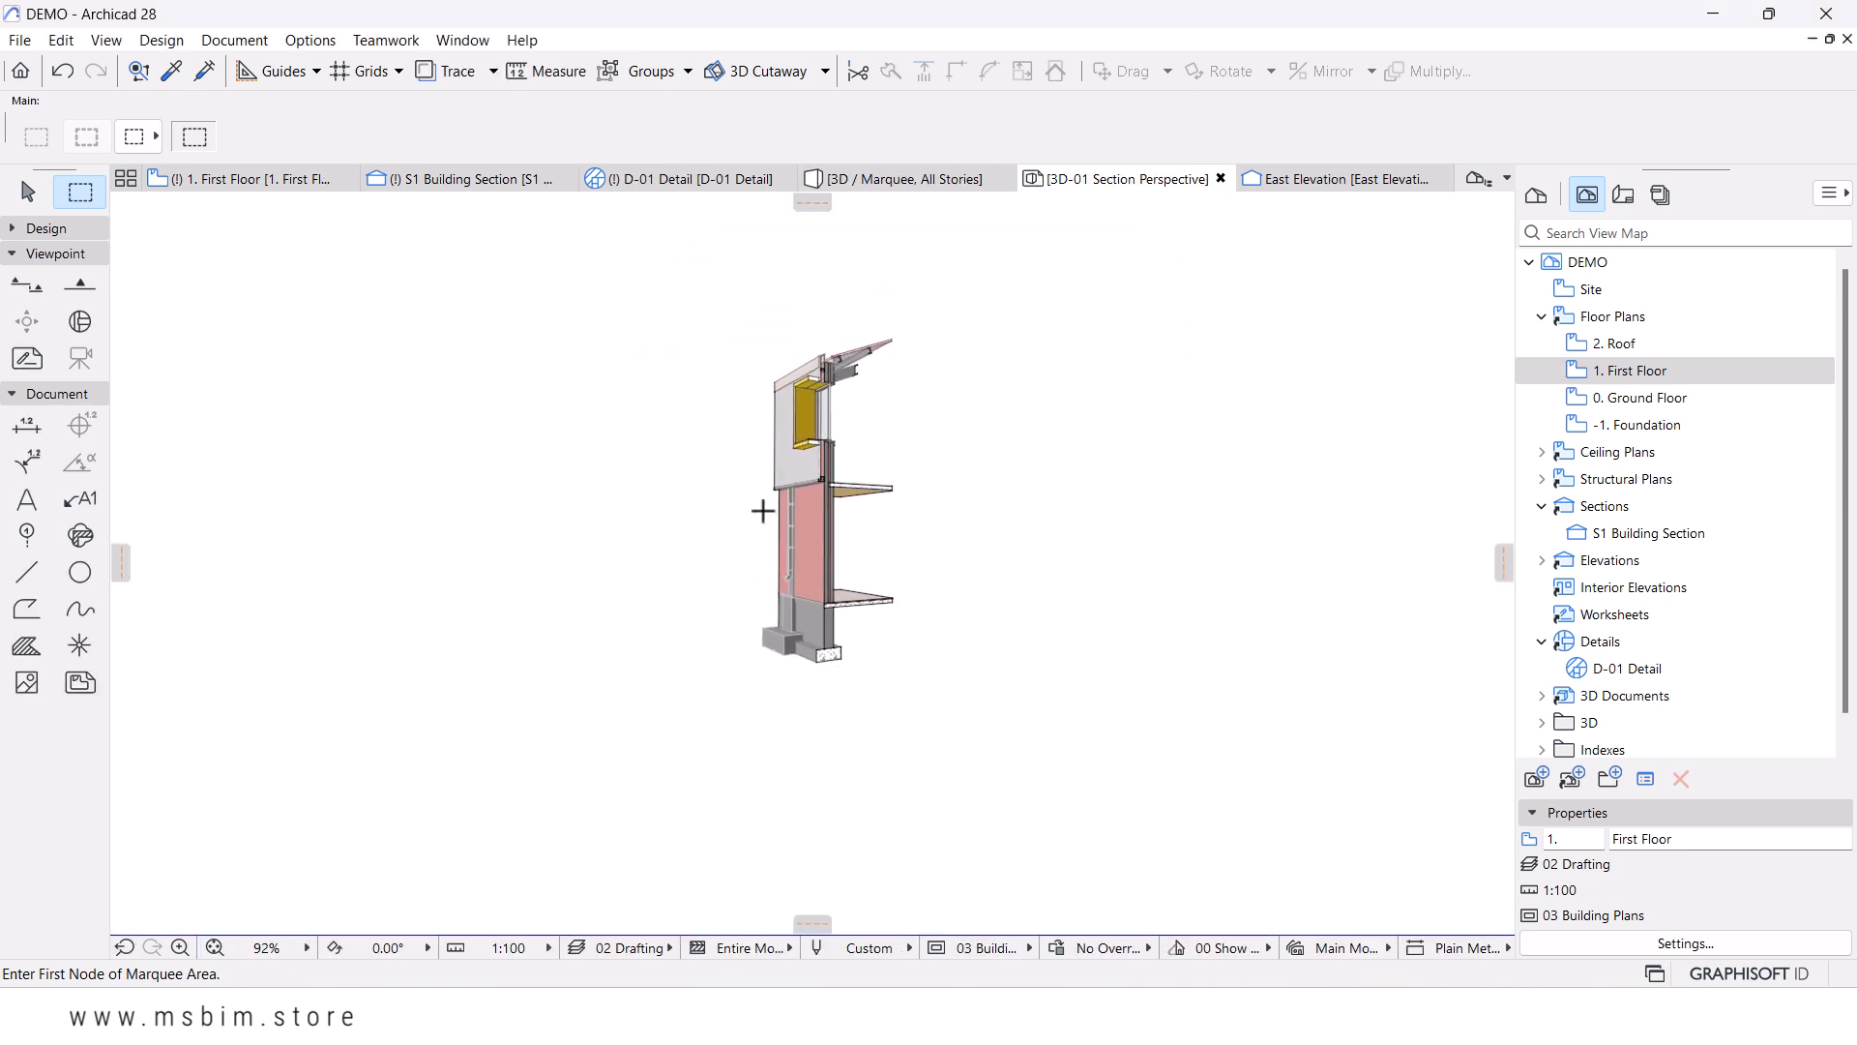
scroll(766, 515, "up", 2)
left_click(1538, 698)
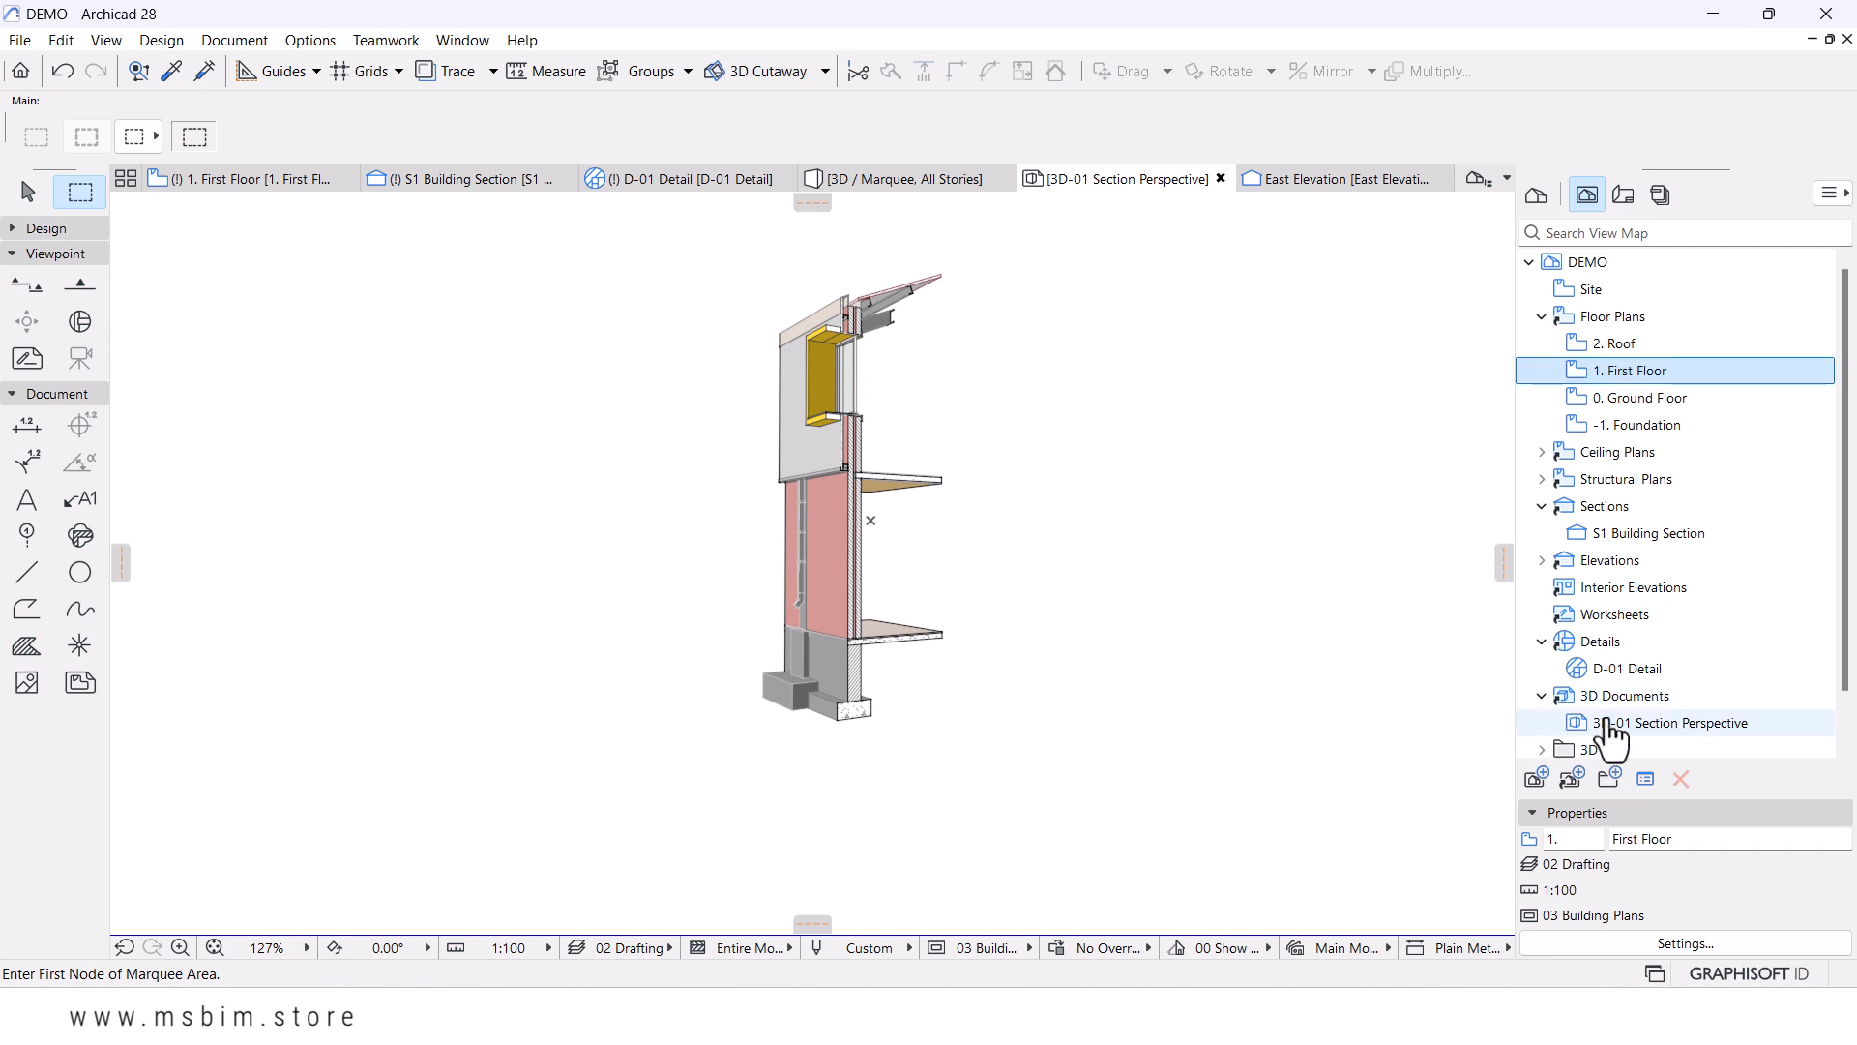
scroll(1567, 735, "down", 1)
left_click(1630, 669)
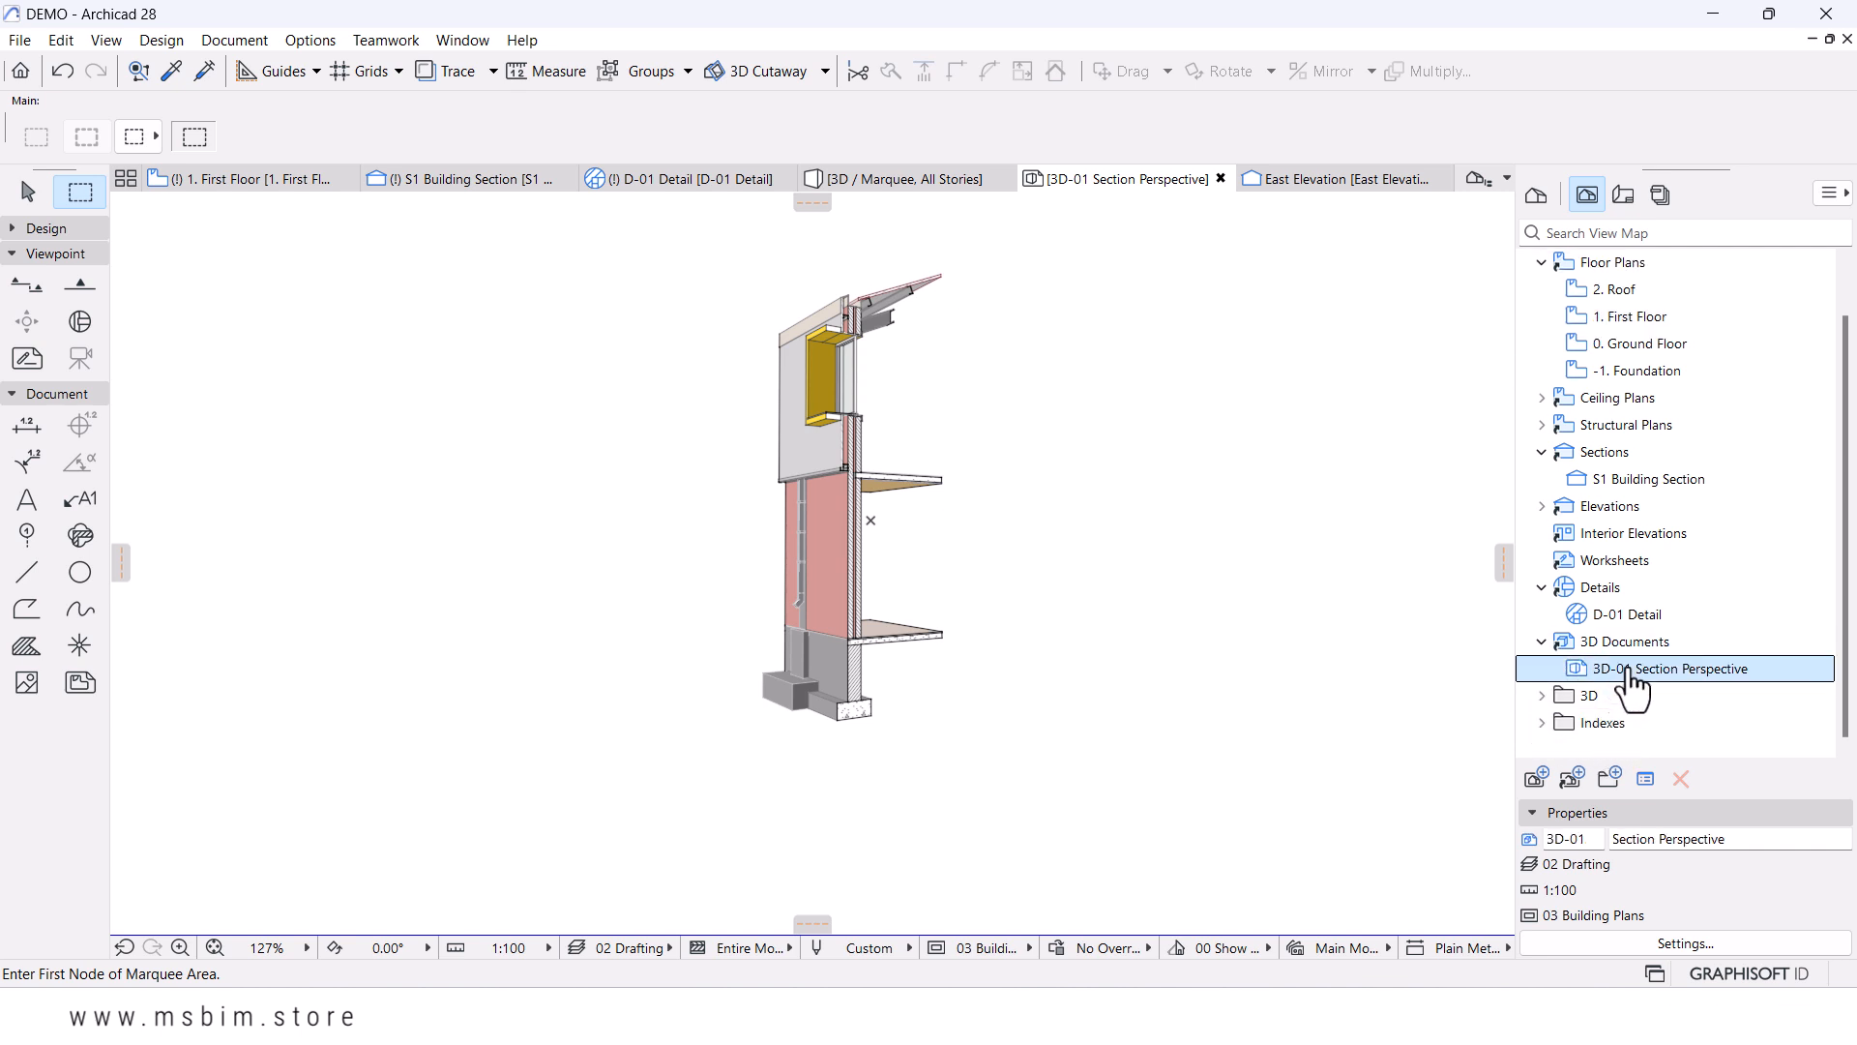
double_click(1629, 670)
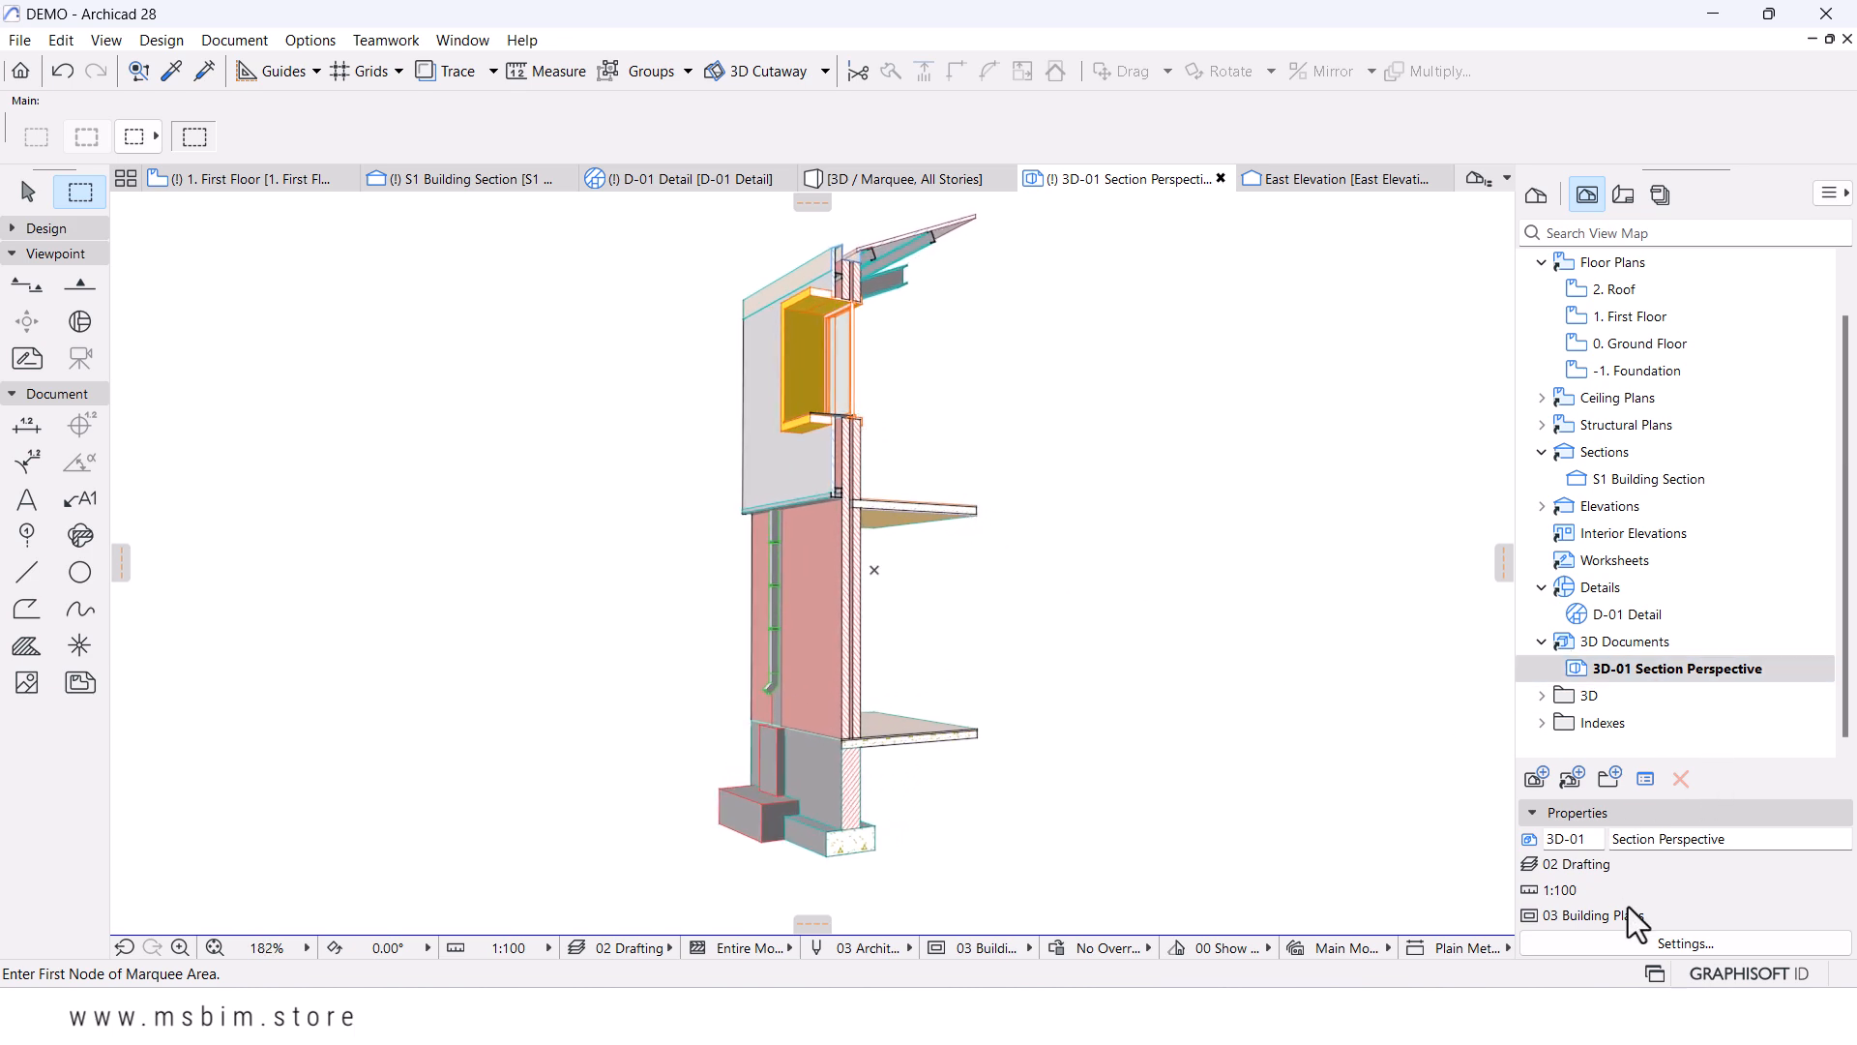
- Set the 3D-01 Section Perspective view's pen set to MS Architectural 100 and its scale to 1:50
left_click(1657, 936)
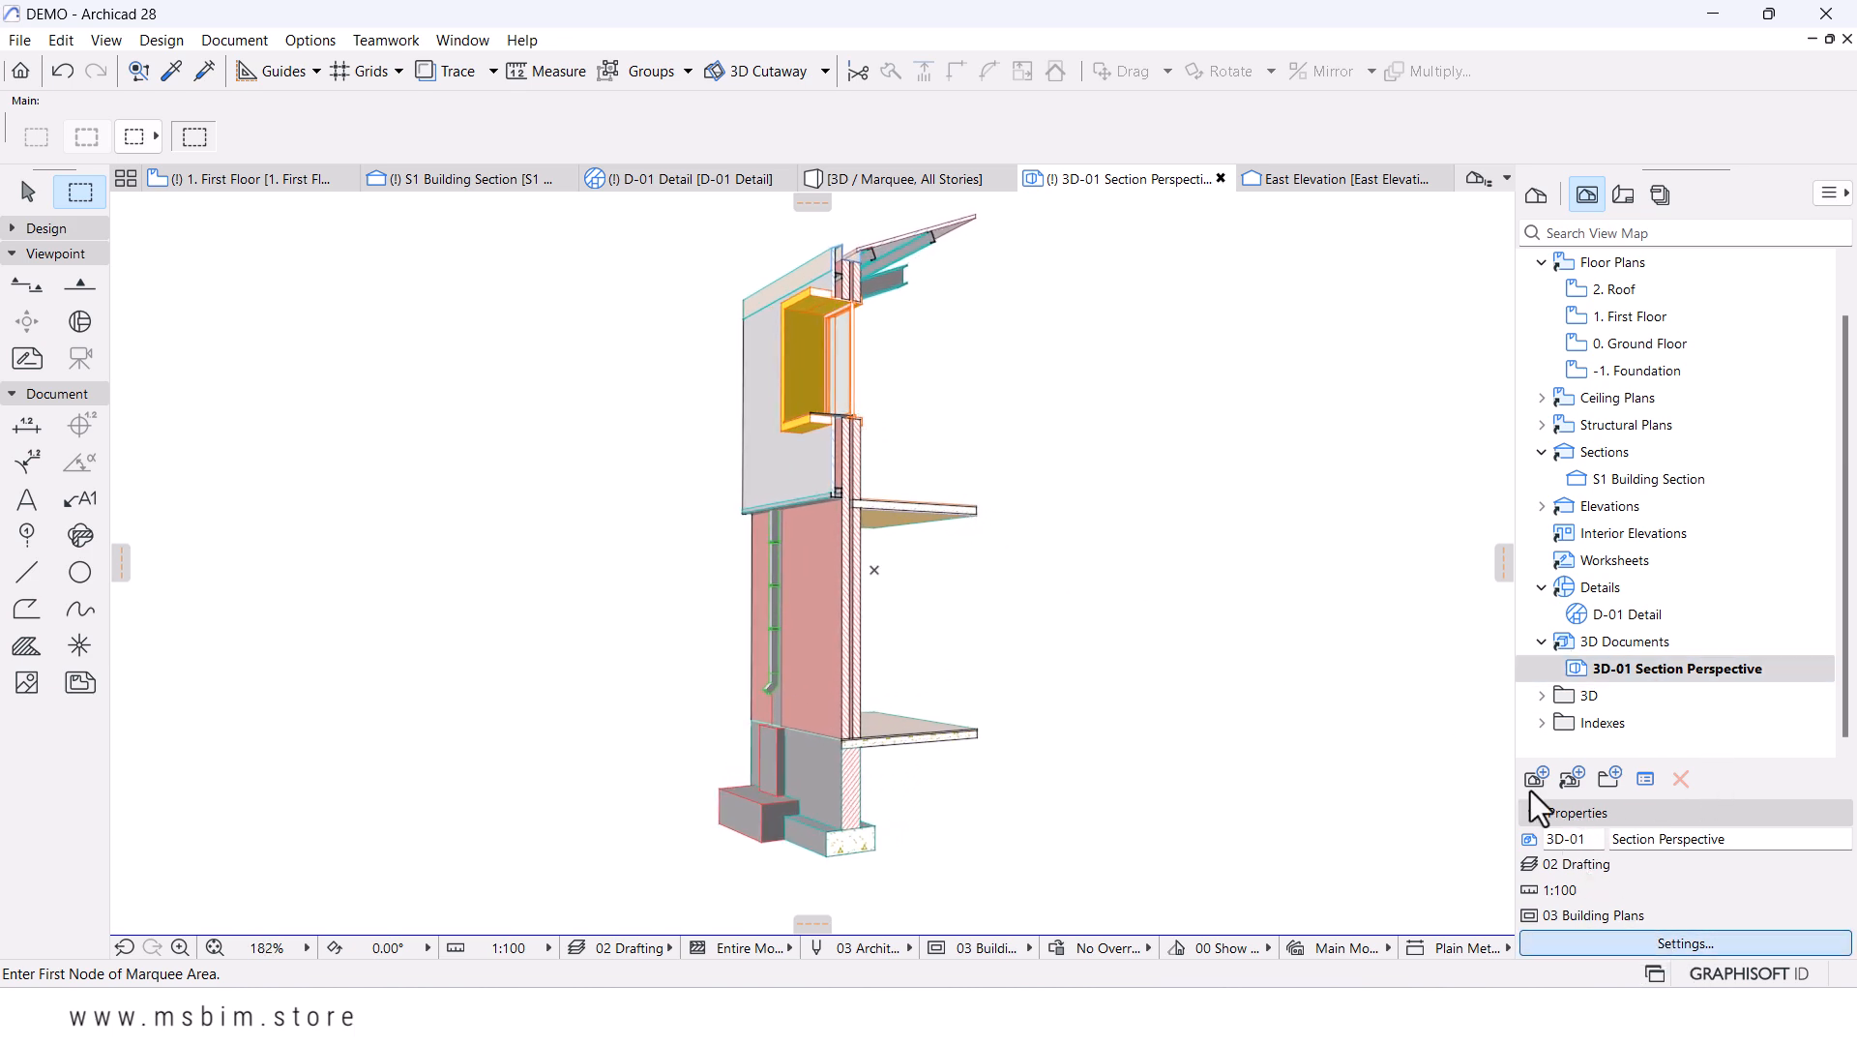
left_click(1055, 438)
left_click(967, 655)
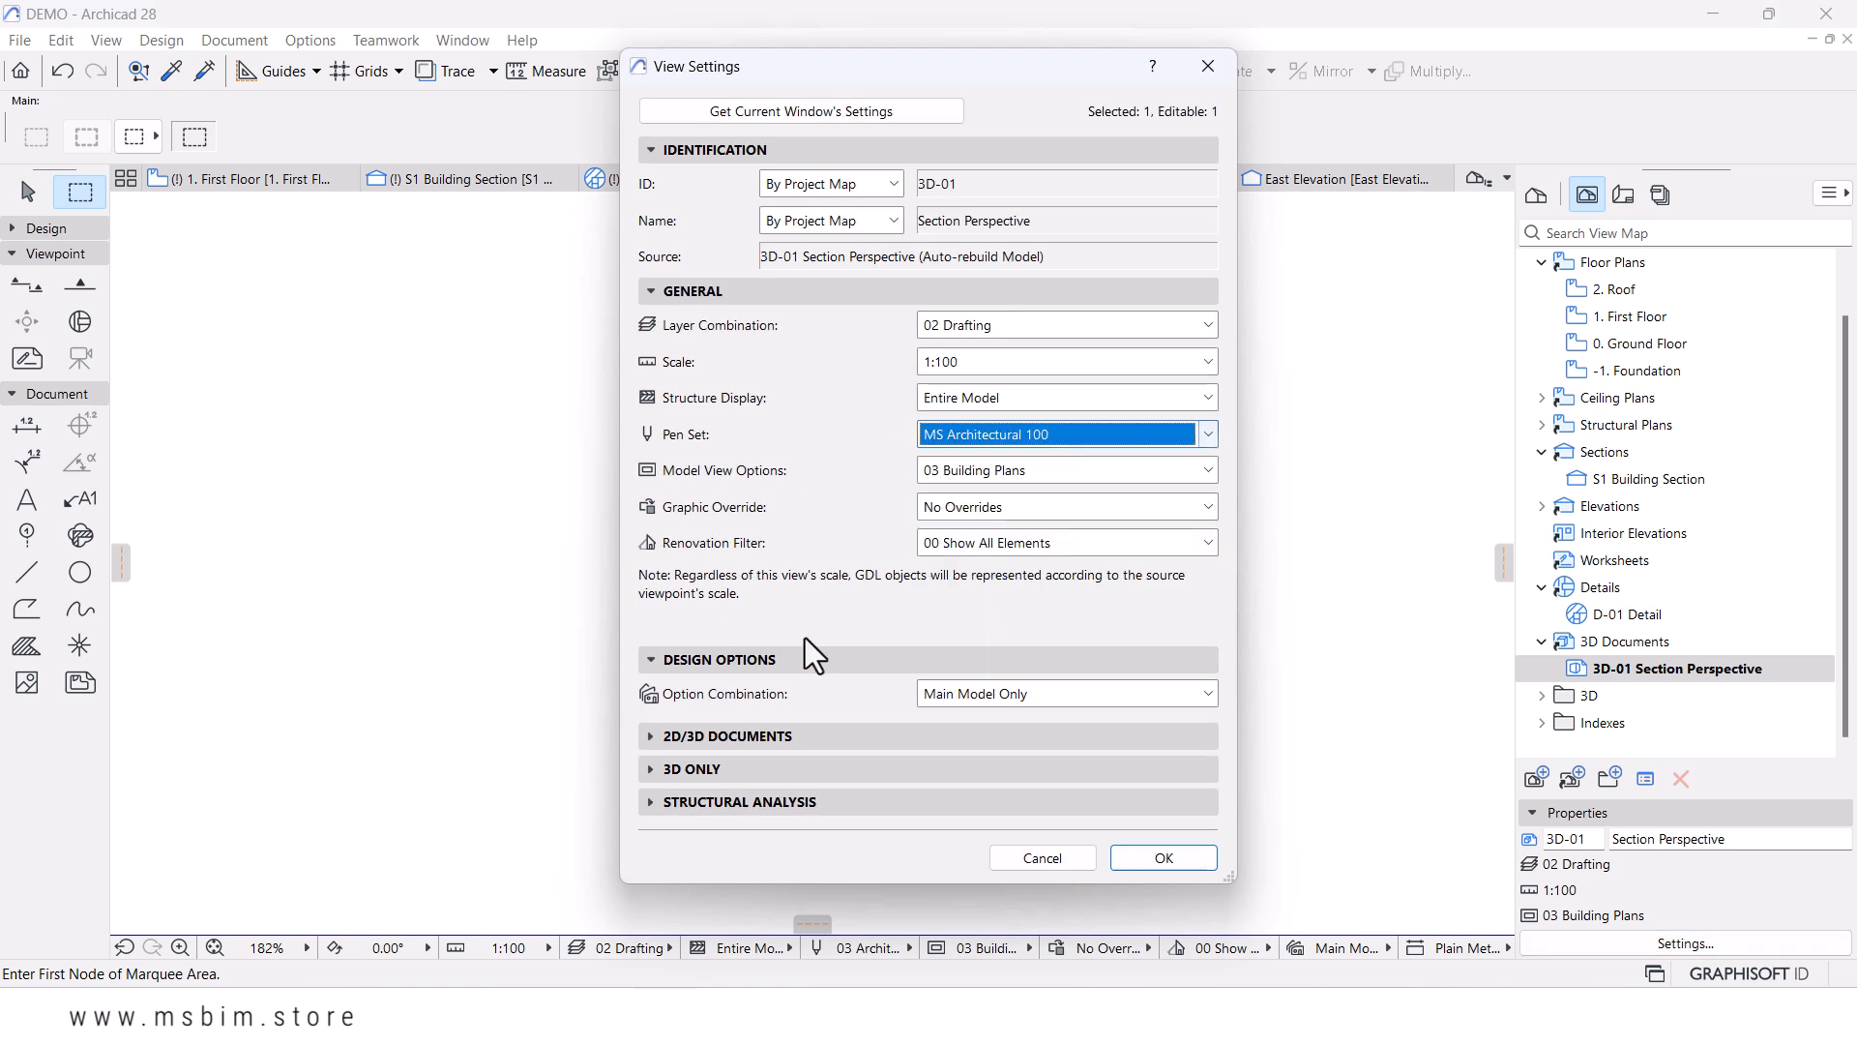
left_click(988, 364)
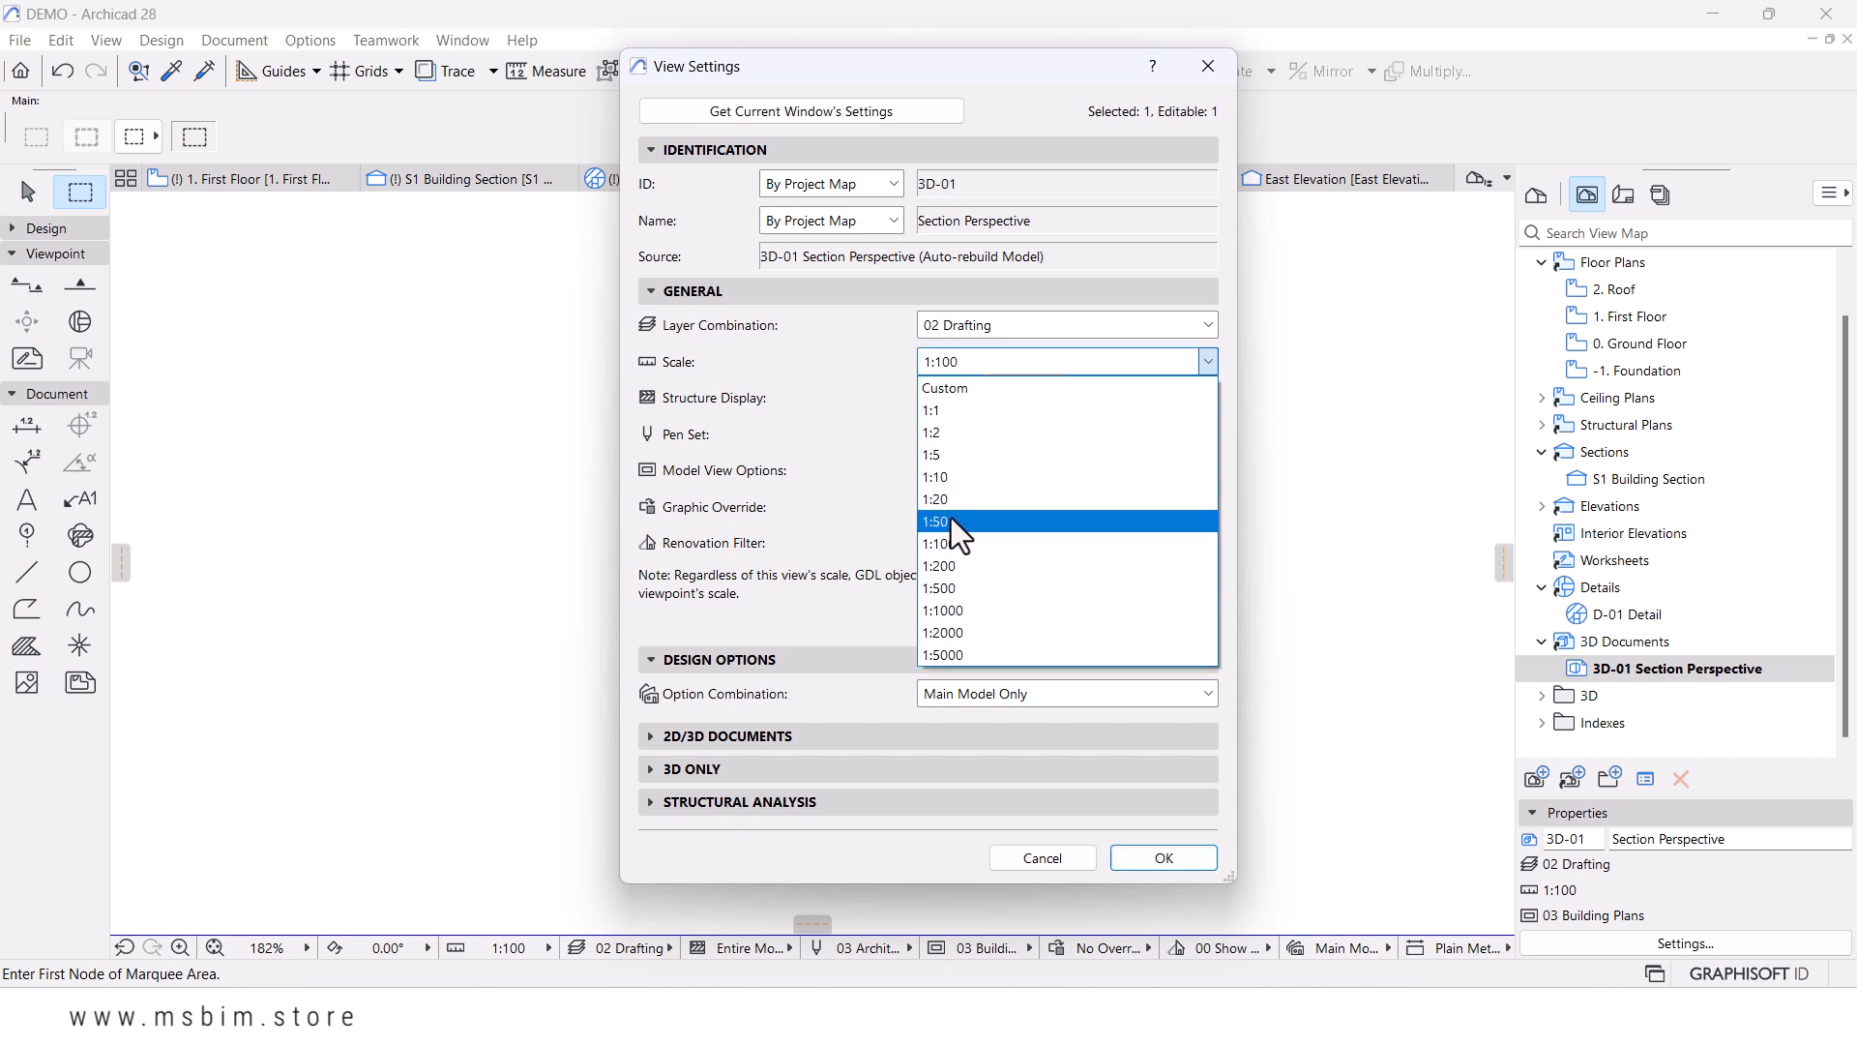
left_click(958, 522)
left_click(1164, 858)
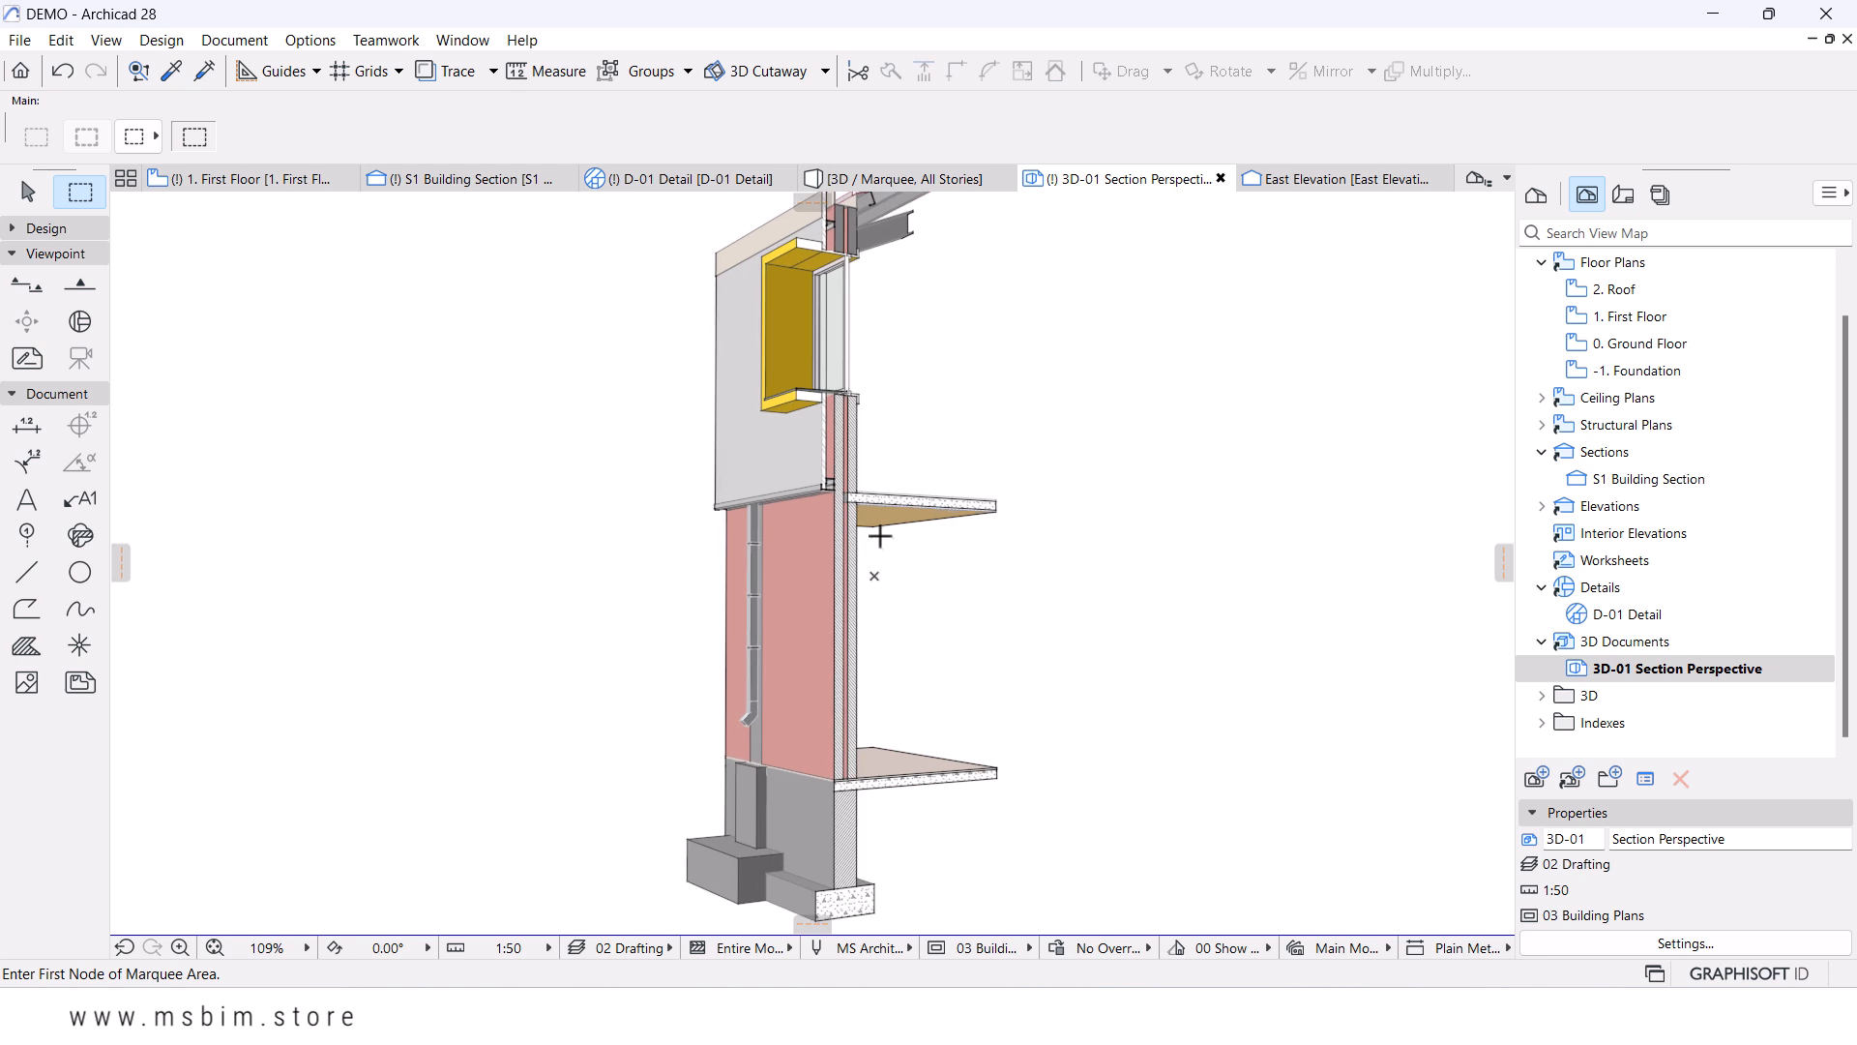
- Turn on Surface - Cover Fill Foreground for uncut elements in the 3D-01 Section Perspective document's model appearance settings
scroll(784, 501, "up", 3)
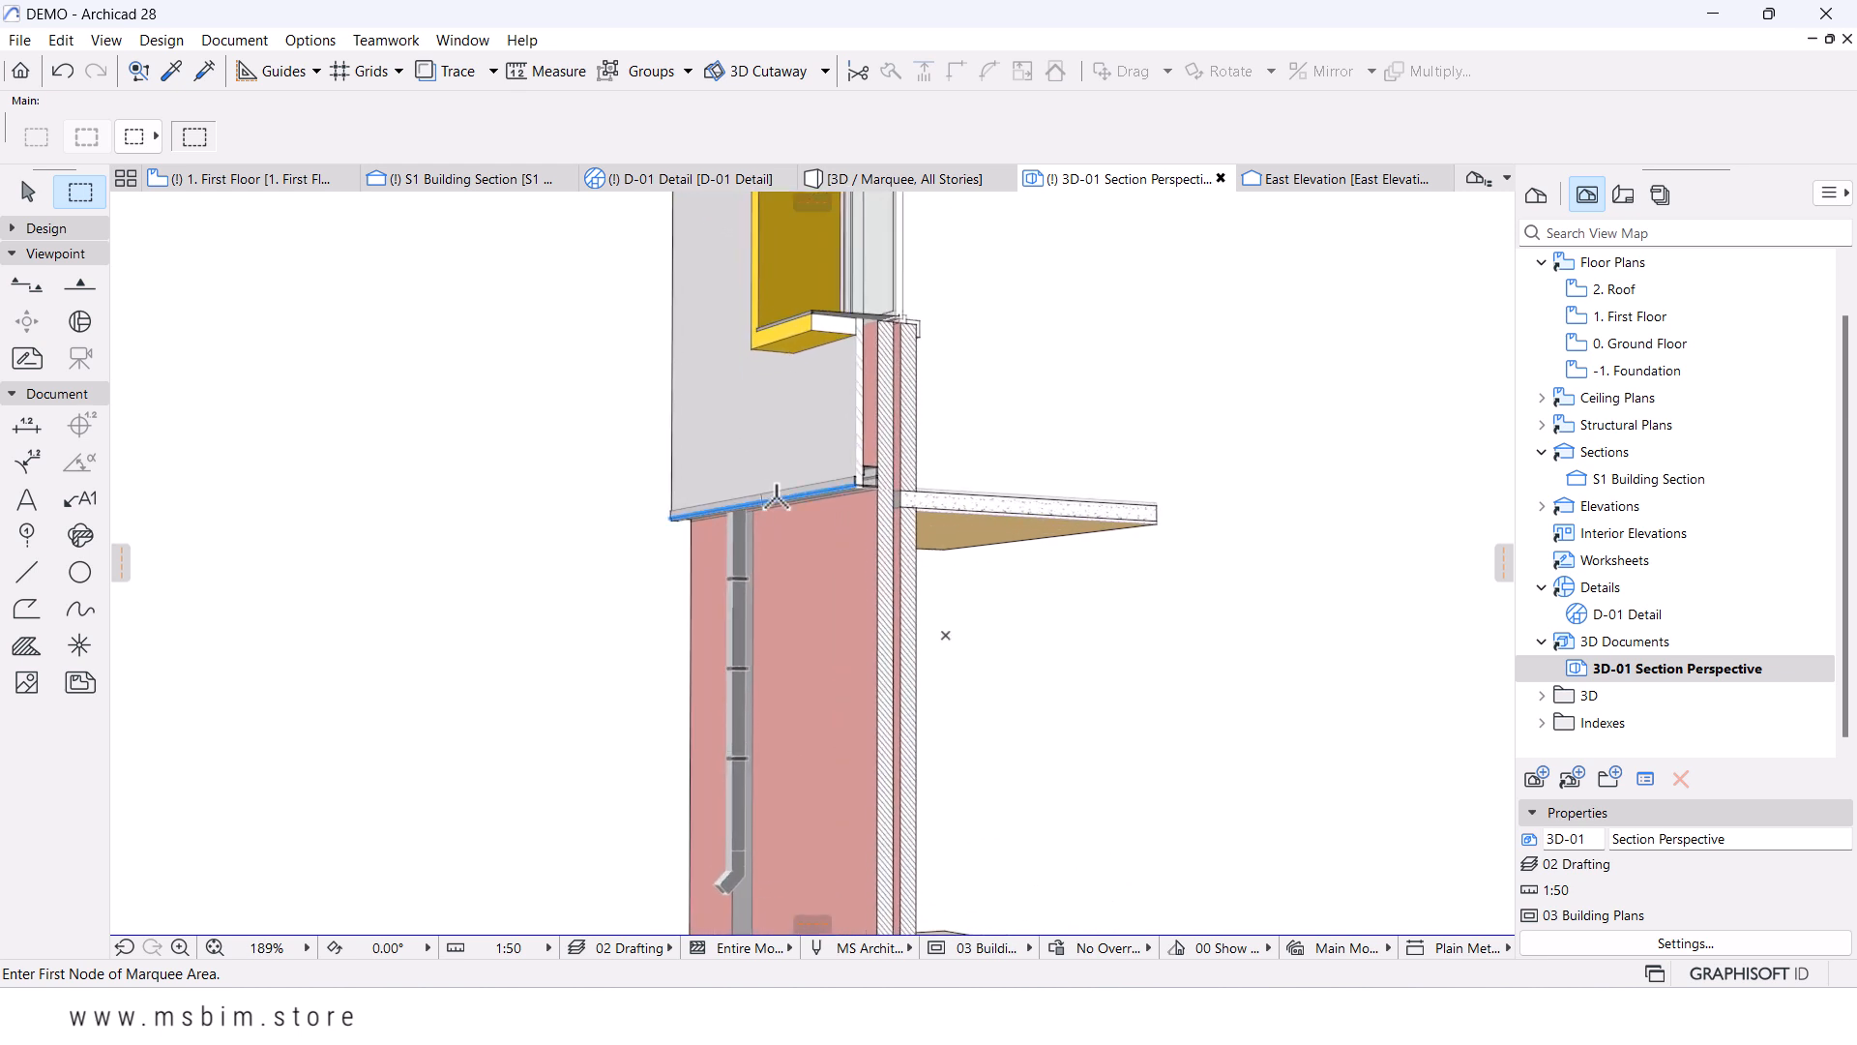
scroll(830, 515, "down", 4)
middle_click_drag(878, 650, 895, 668)
scroll(895, 667, "up", 4)
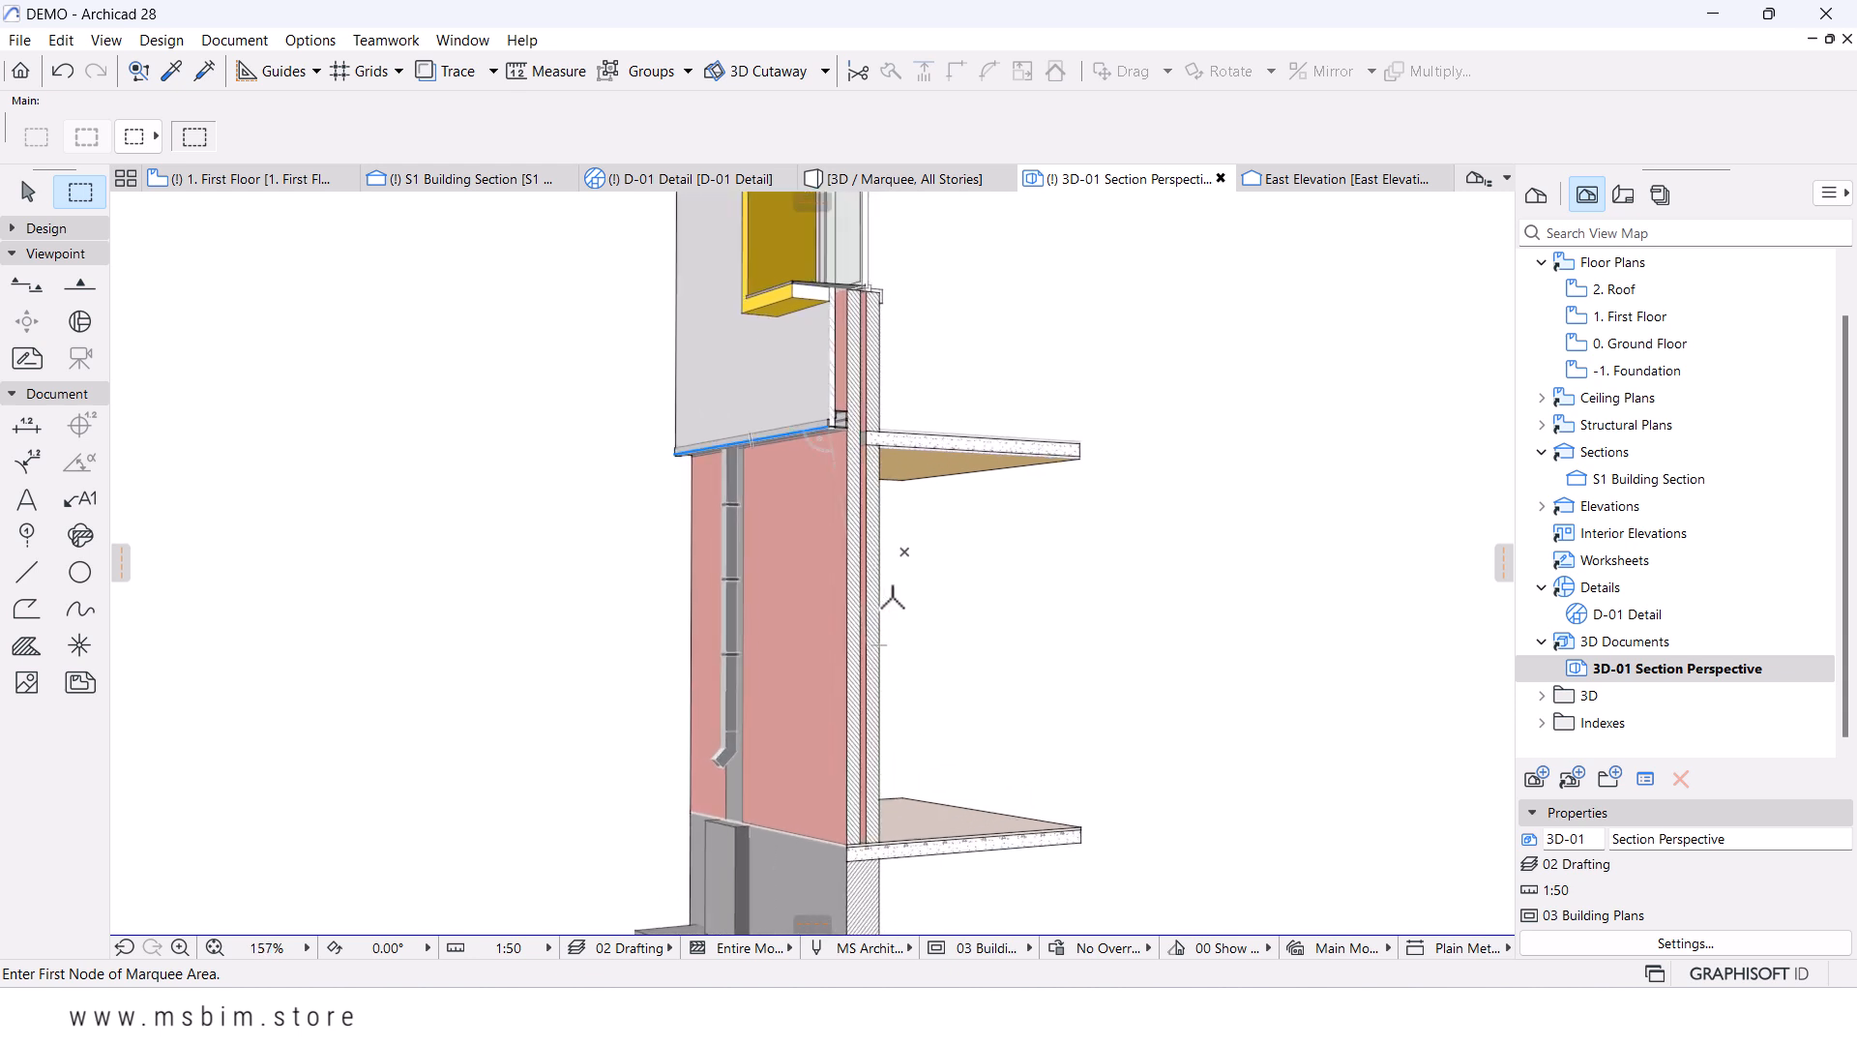
scroll(899, 551, "down", 2)
right_click(1680, 673)
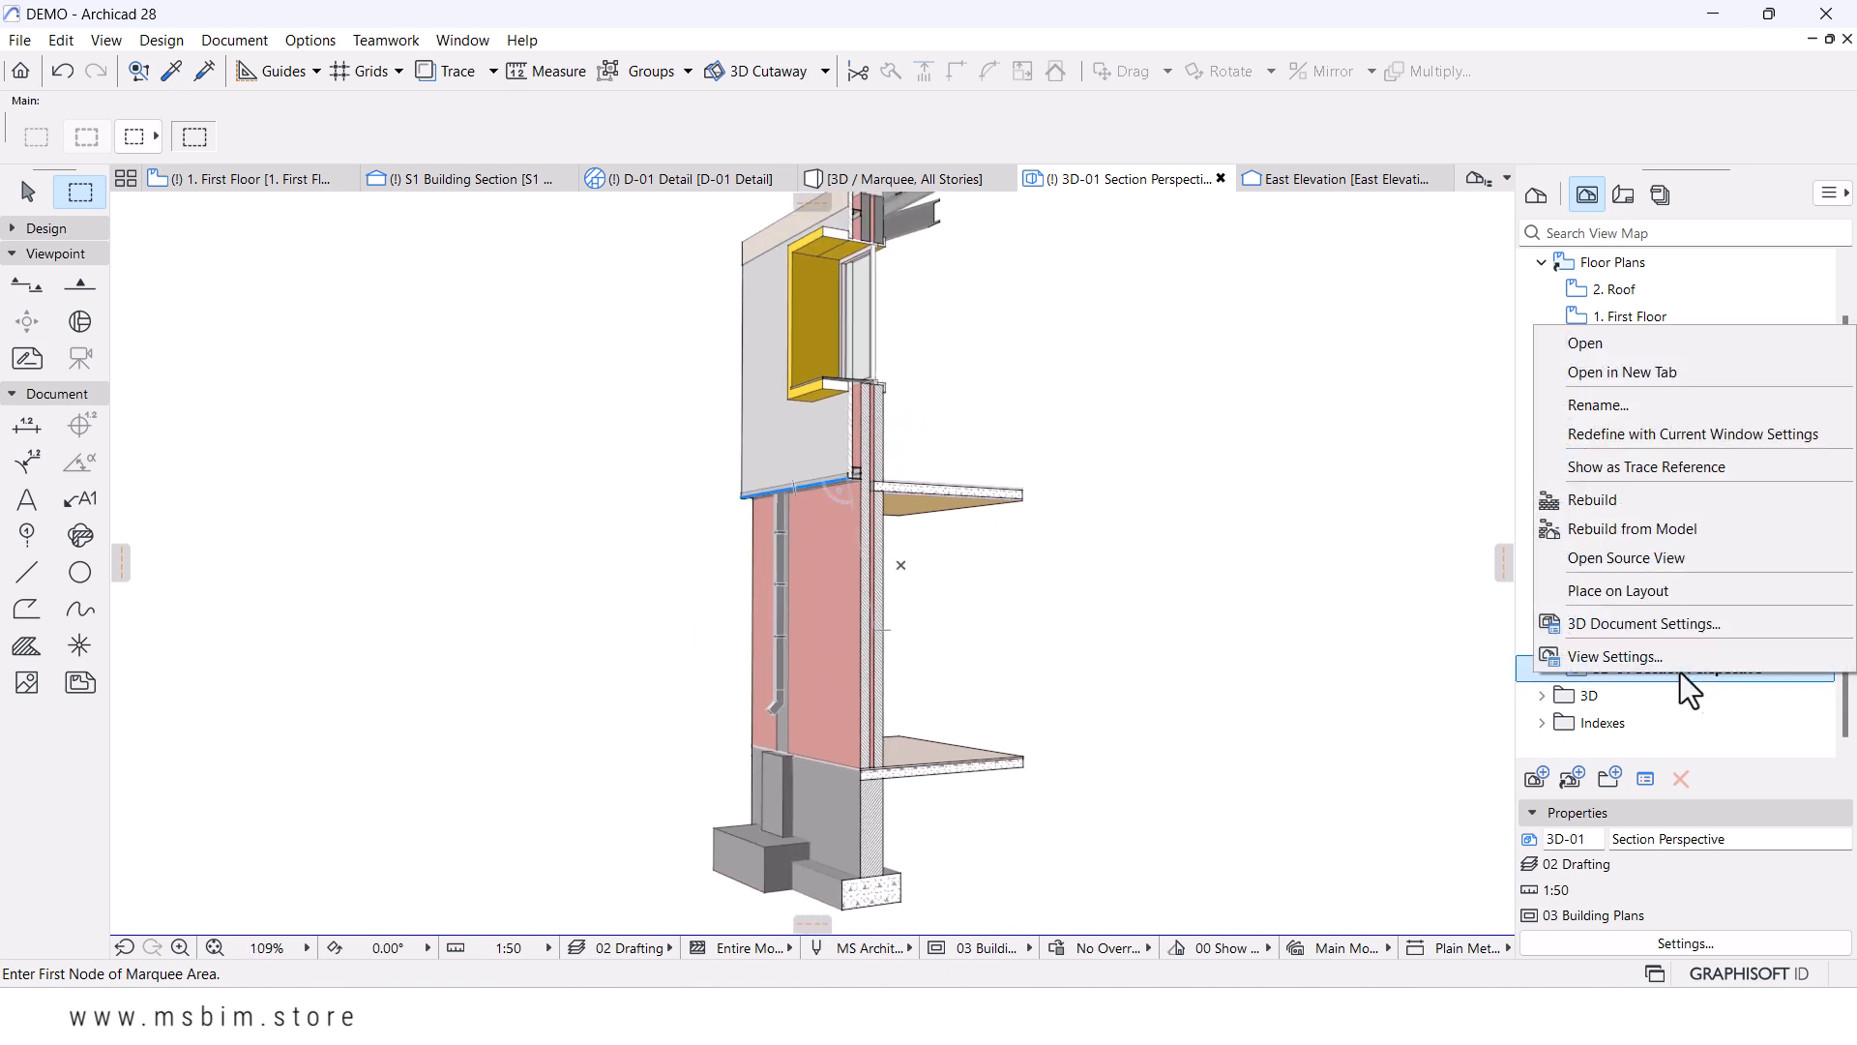
left_click(1612, 630)
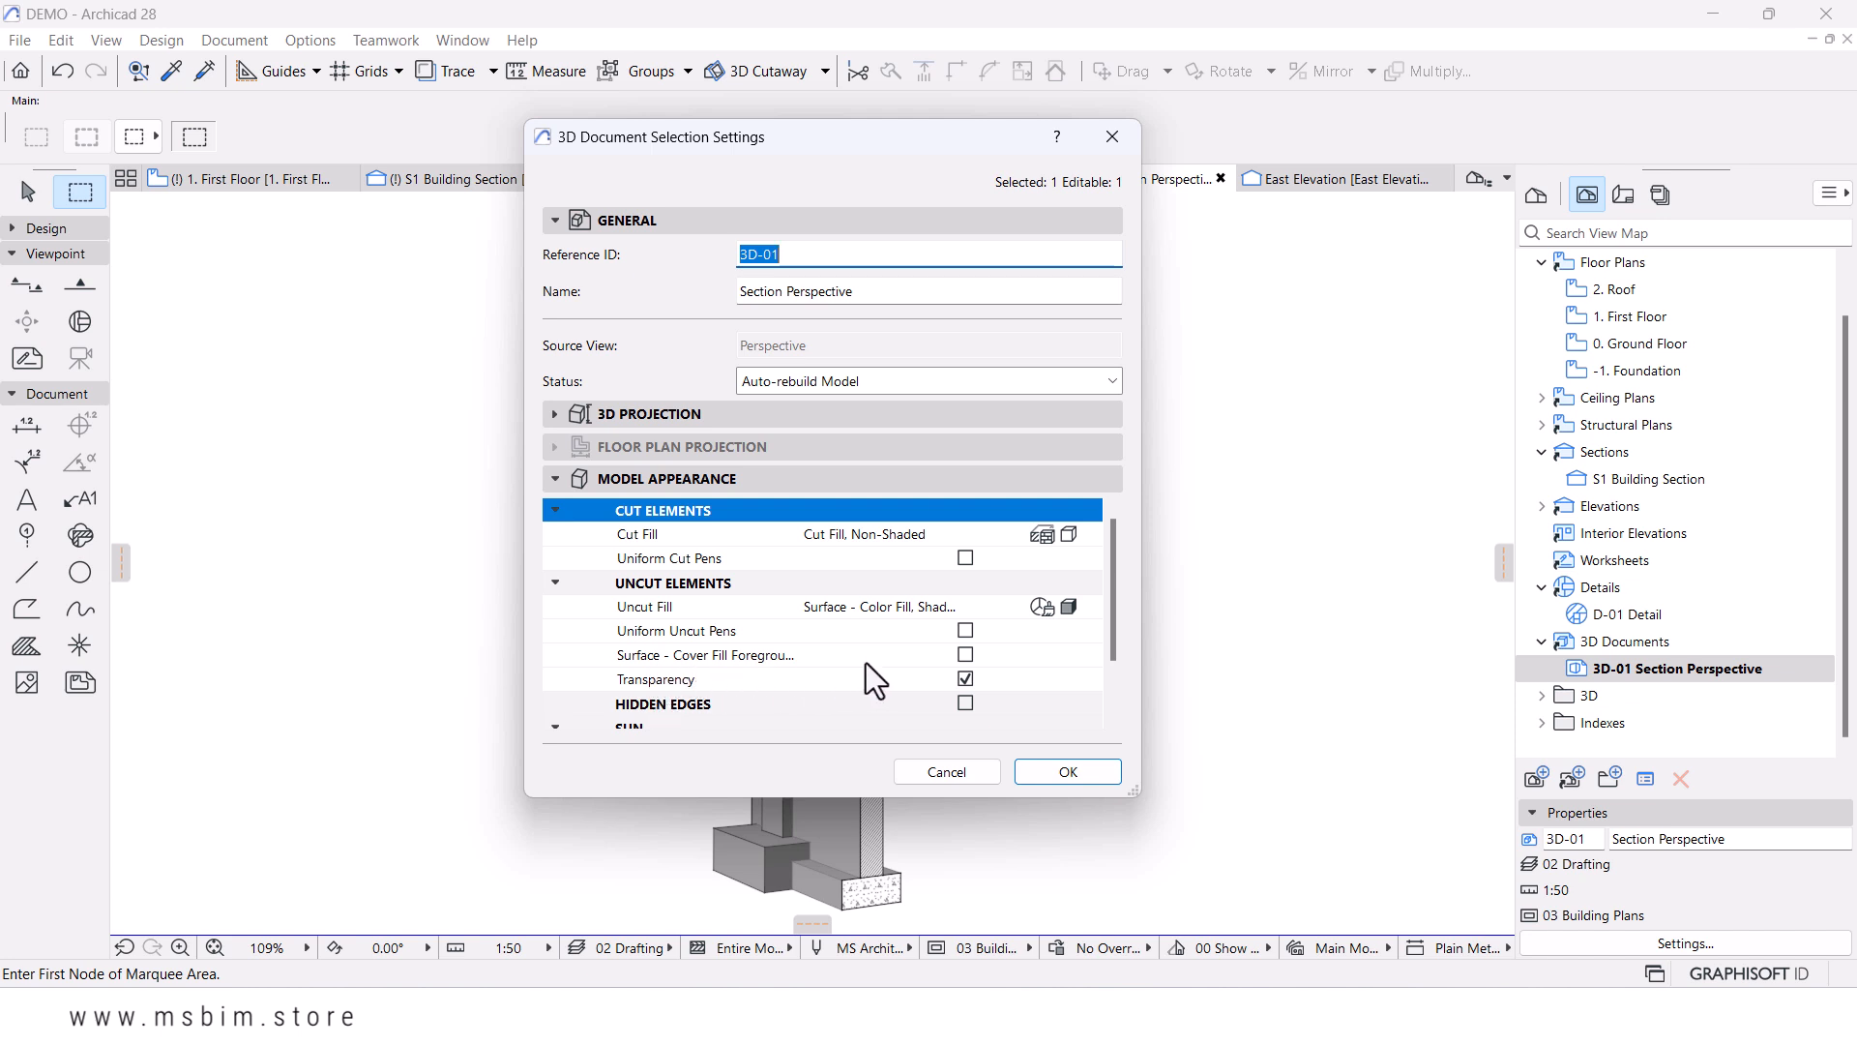
left_click(965, 657)
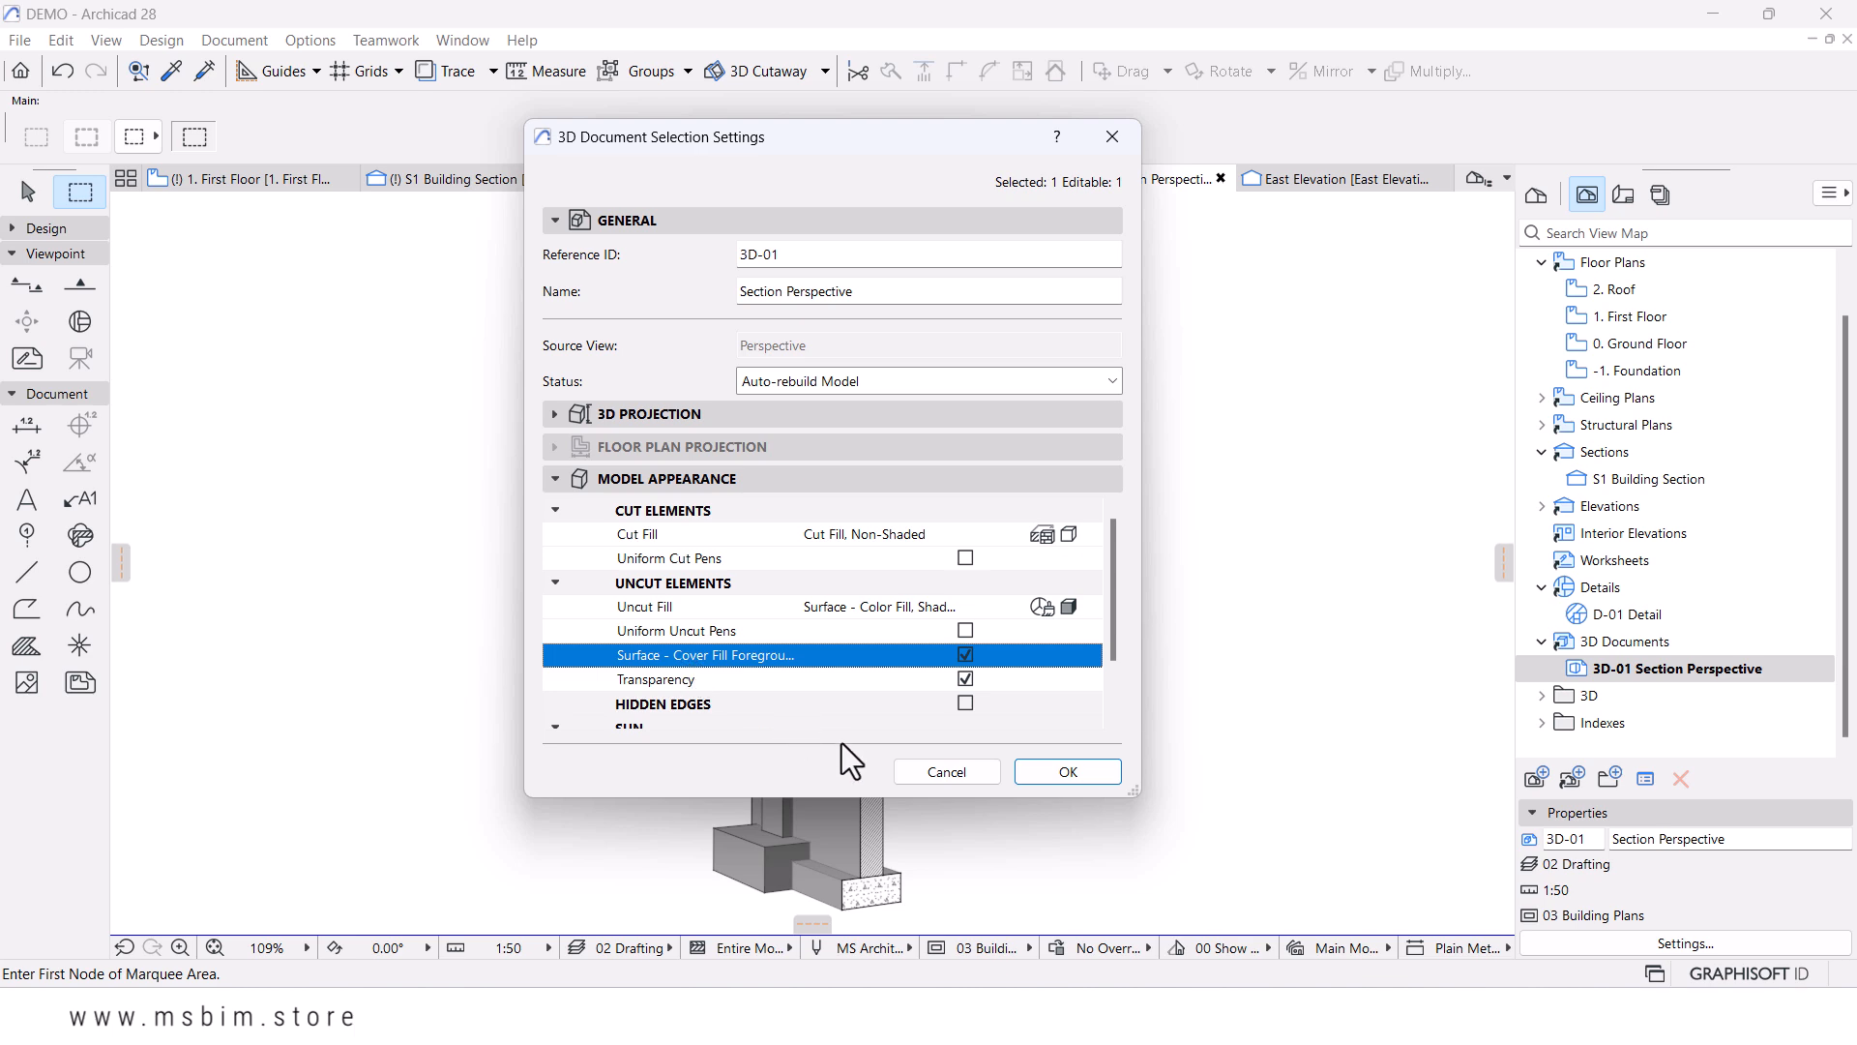
scroll(840, 694, "down", 1)
left_click(1060, 771)
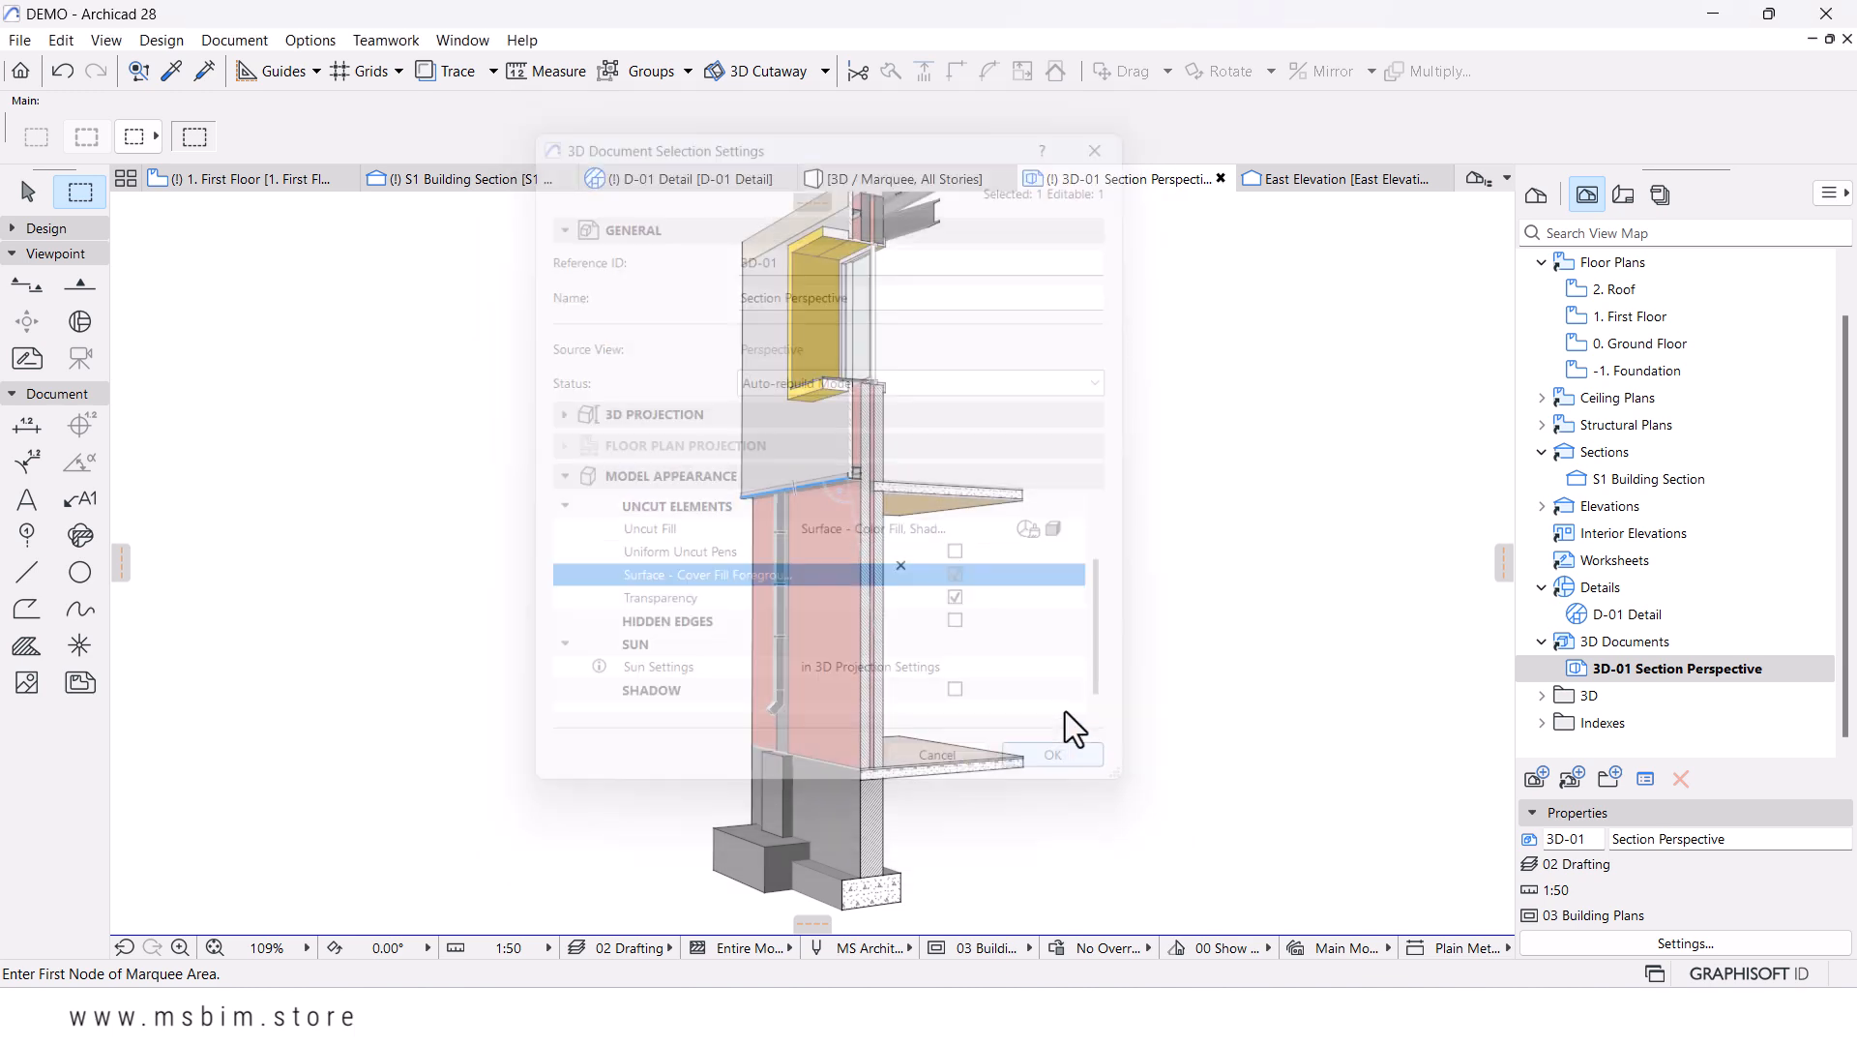
- Examine the surface cover fills on the brick wall and floor slab across the whole section perspective
scroll(777, 676, "up", 4)
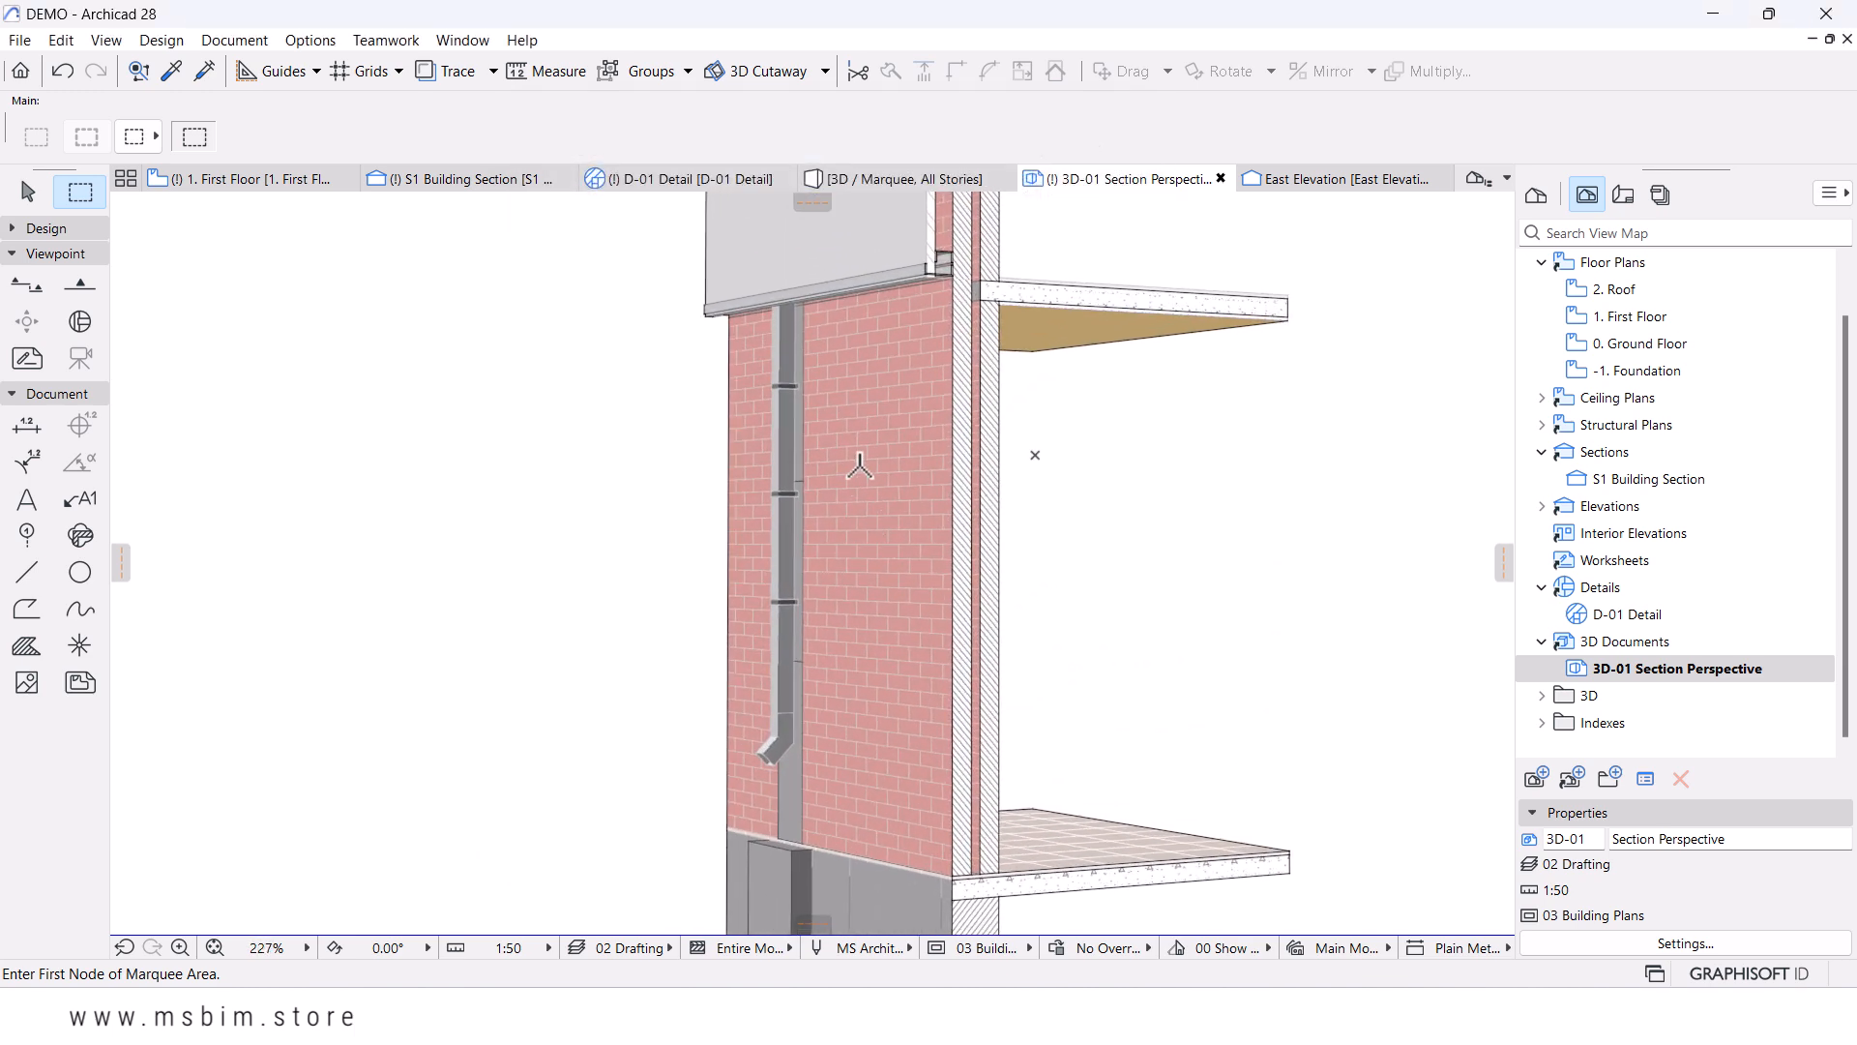
scroll(857, 465, "up", 3)
scroll(864, 464, "down", 6)
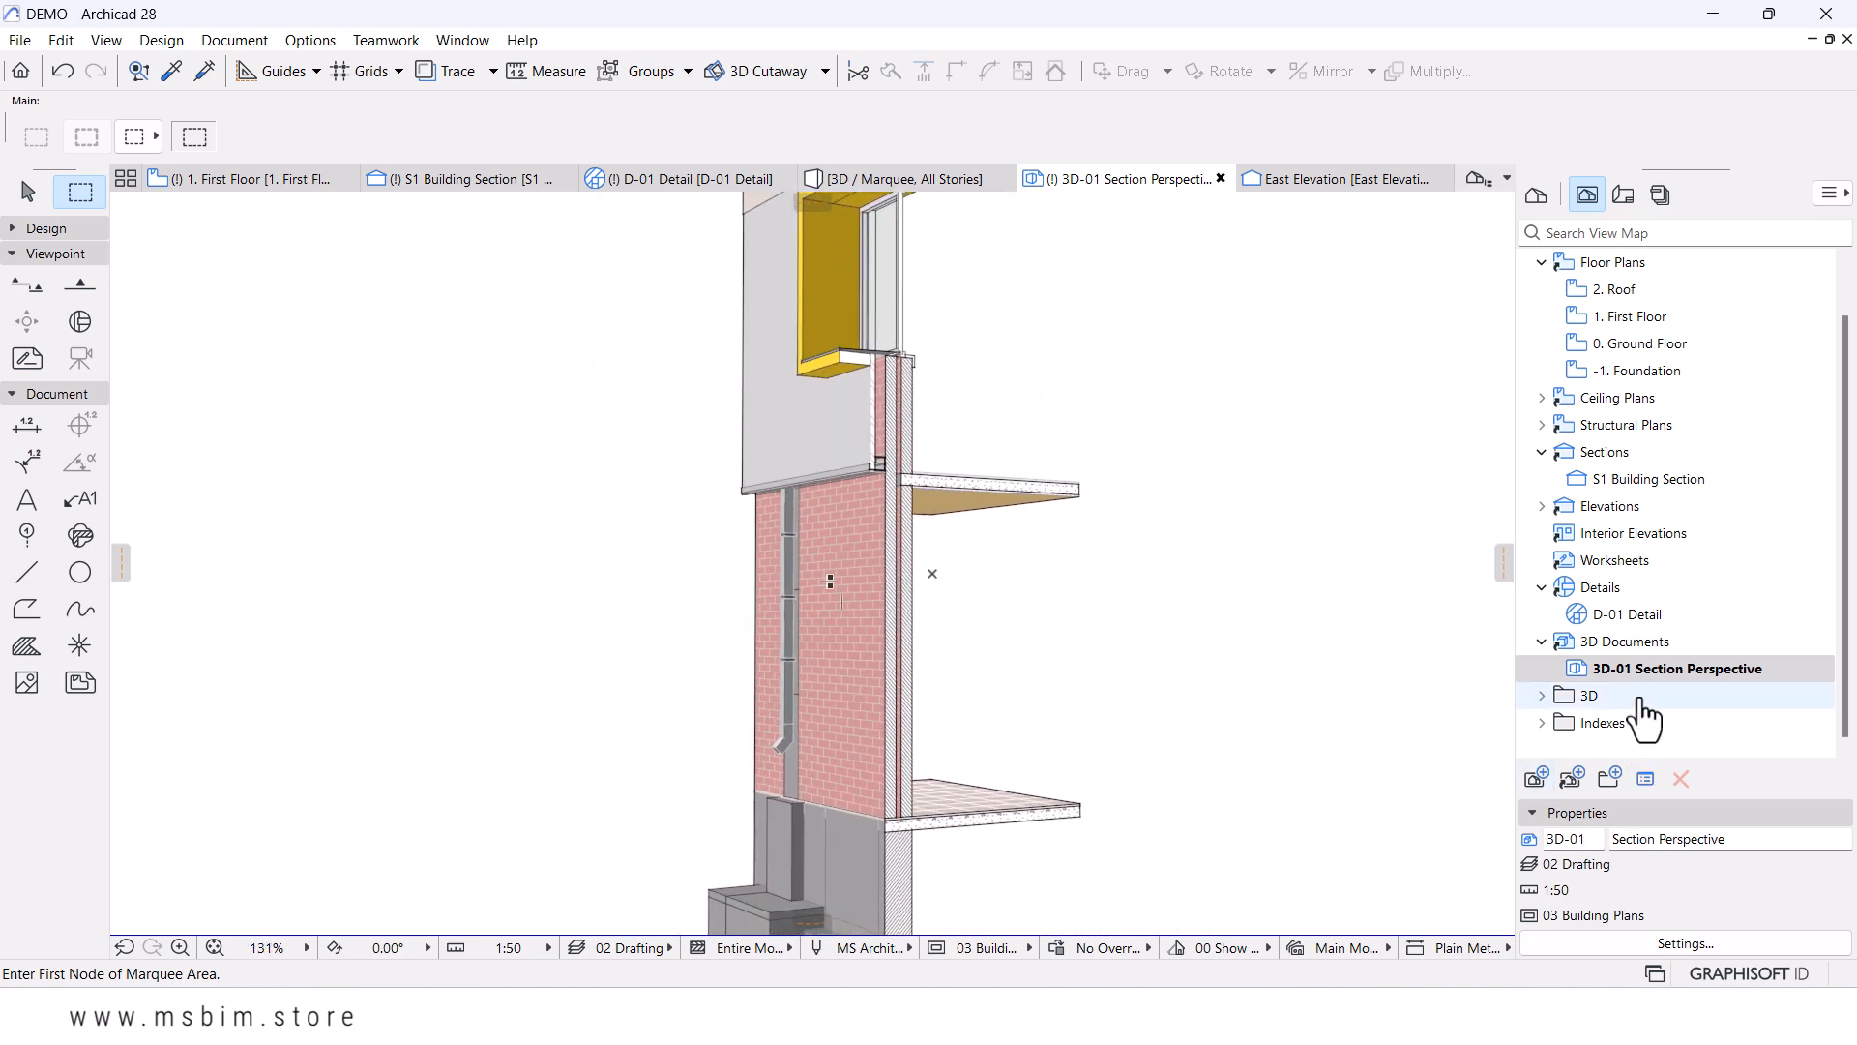
scroll(848, 604, "down", 3)
scroll(849, 604, "up", 6)
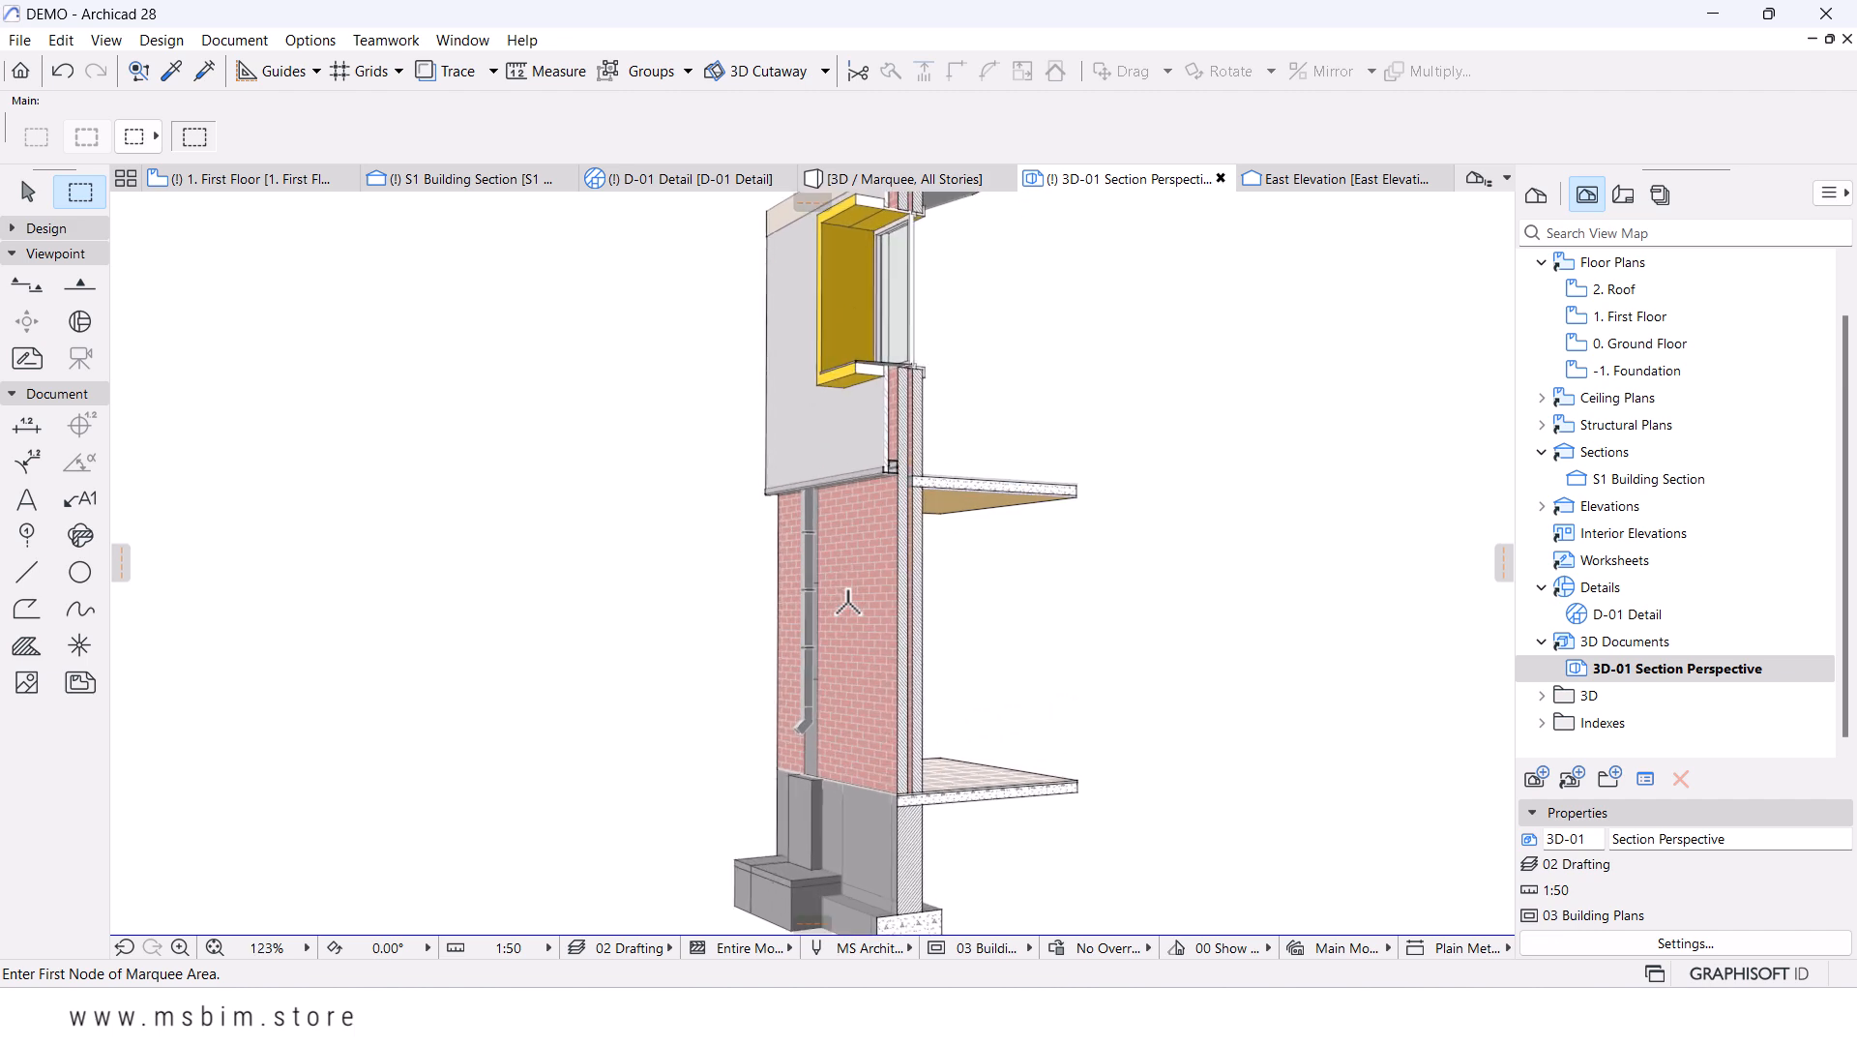
scroll(841, 527, "up", 2)
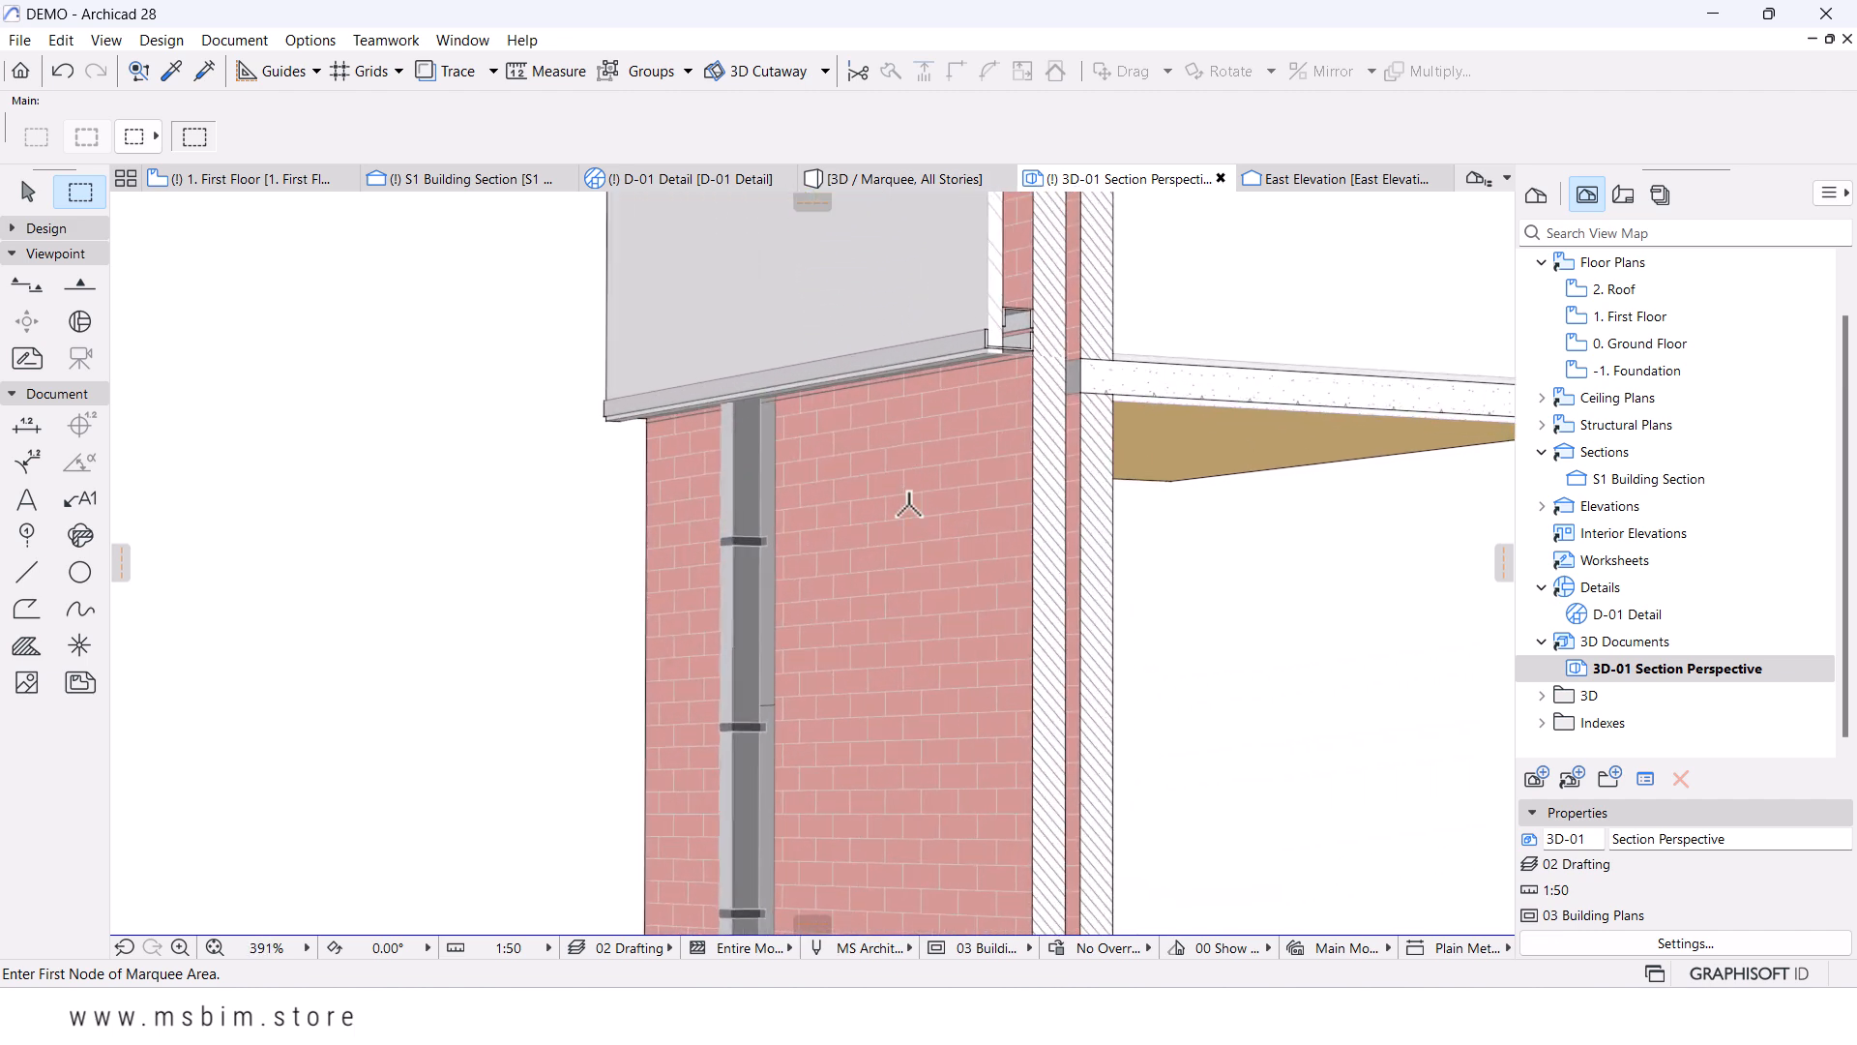
scroll(880, 544, "down", 6)
scroll(883, 344, "up", 4)
scroll(920, 572, "down", 6)
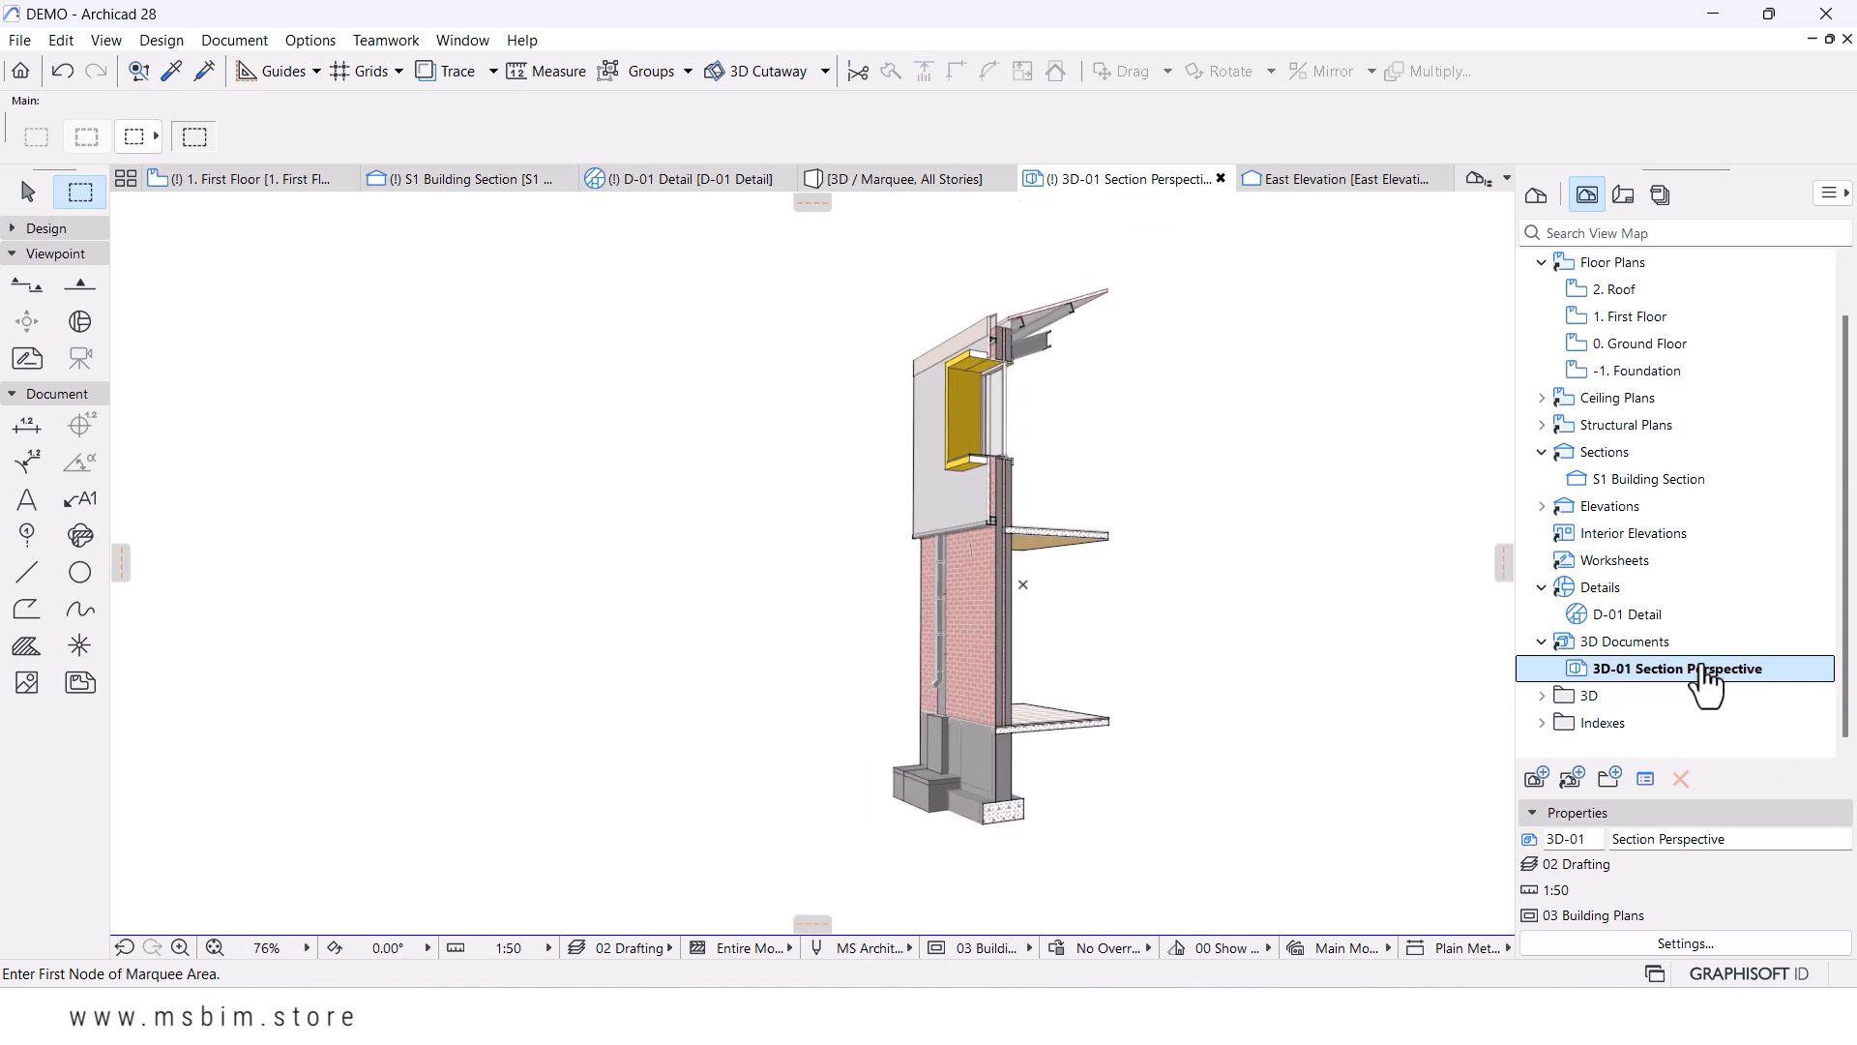
right_click(1669, 669)
left_click(1645, 613)
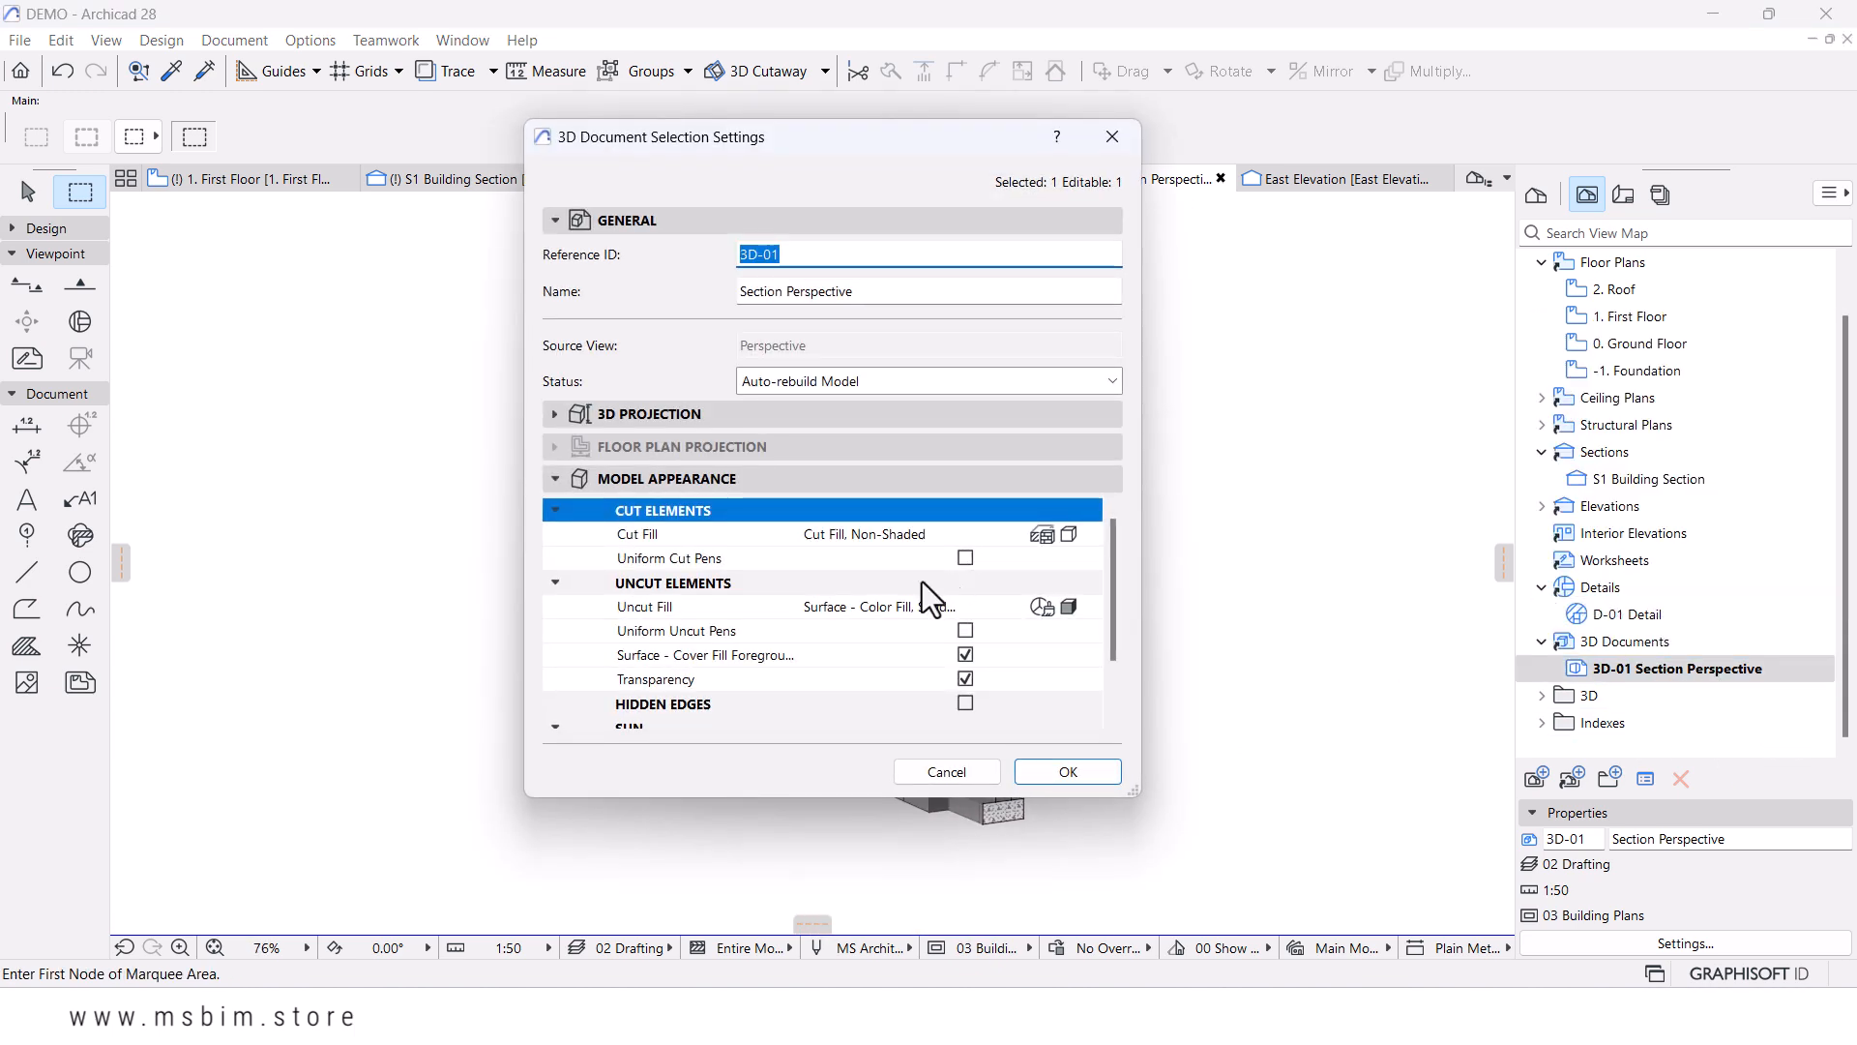
scroll(924, 635, "down", 3)
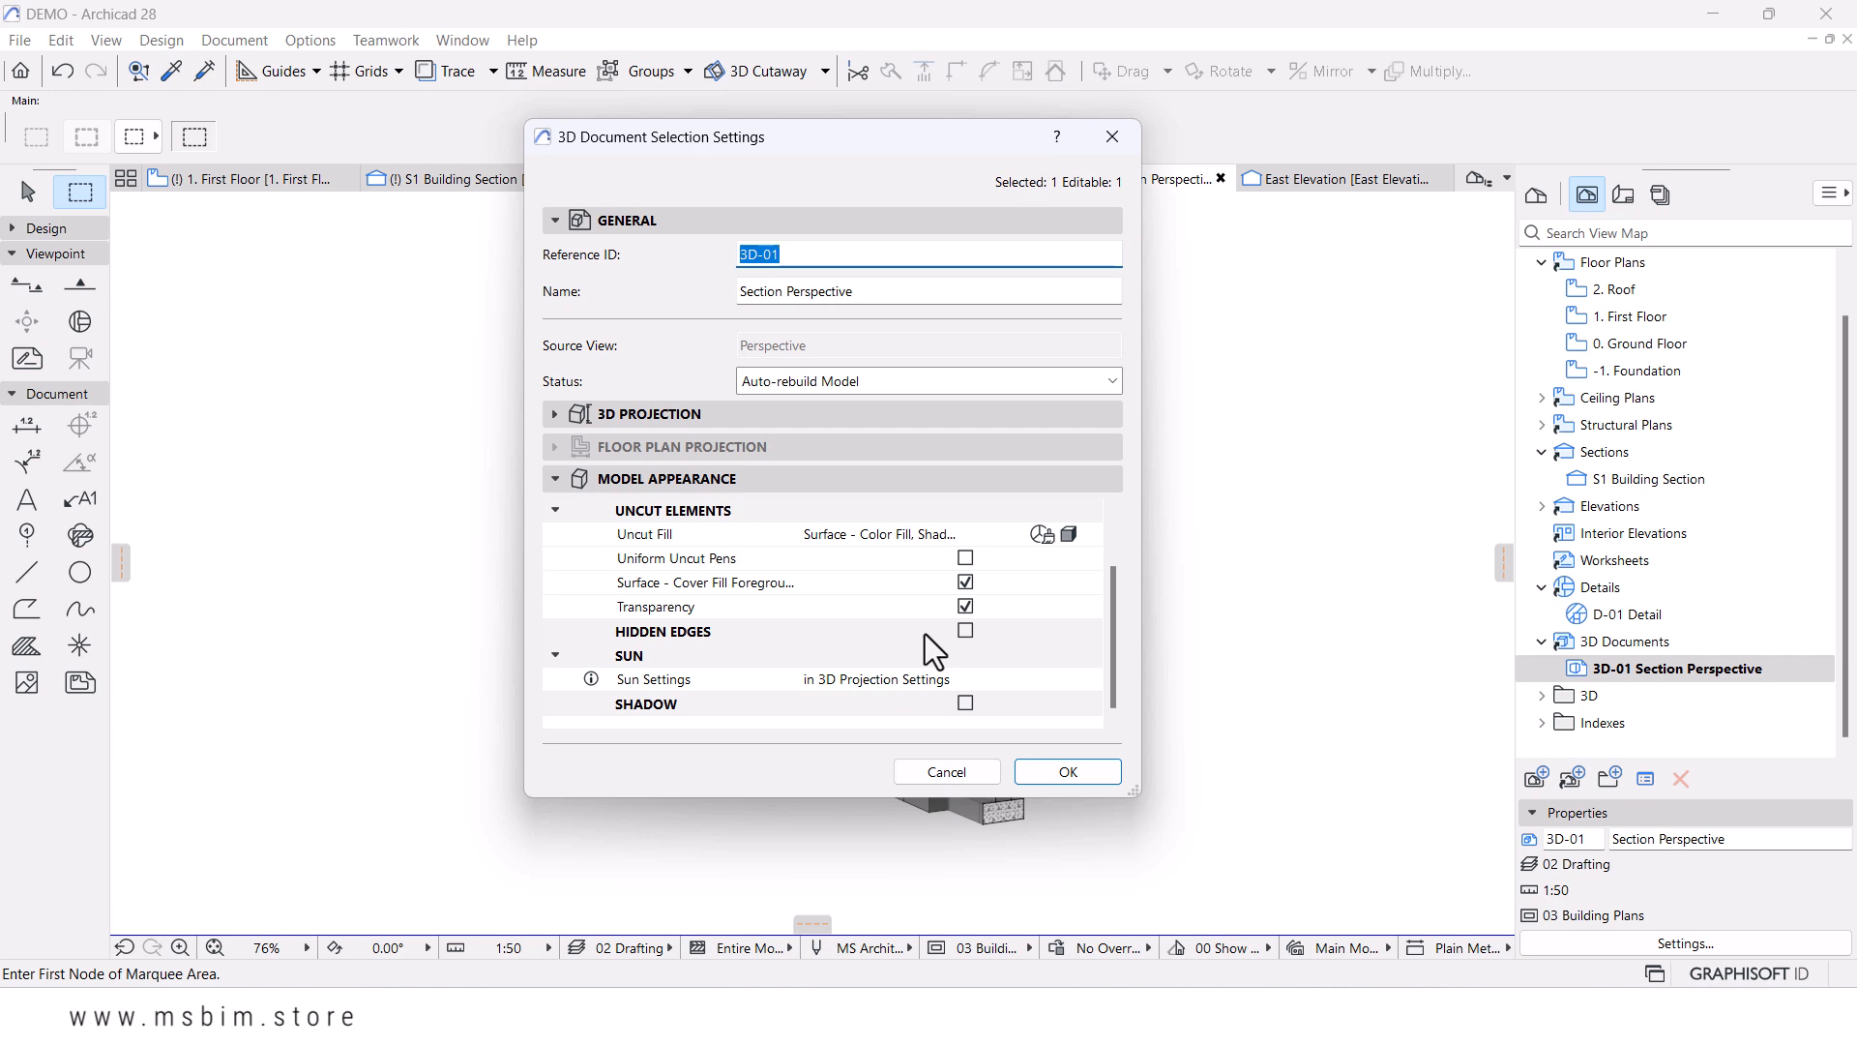
scroll(915, 635, "up", 3)
left_click_drag(910, 133, 683, 166)
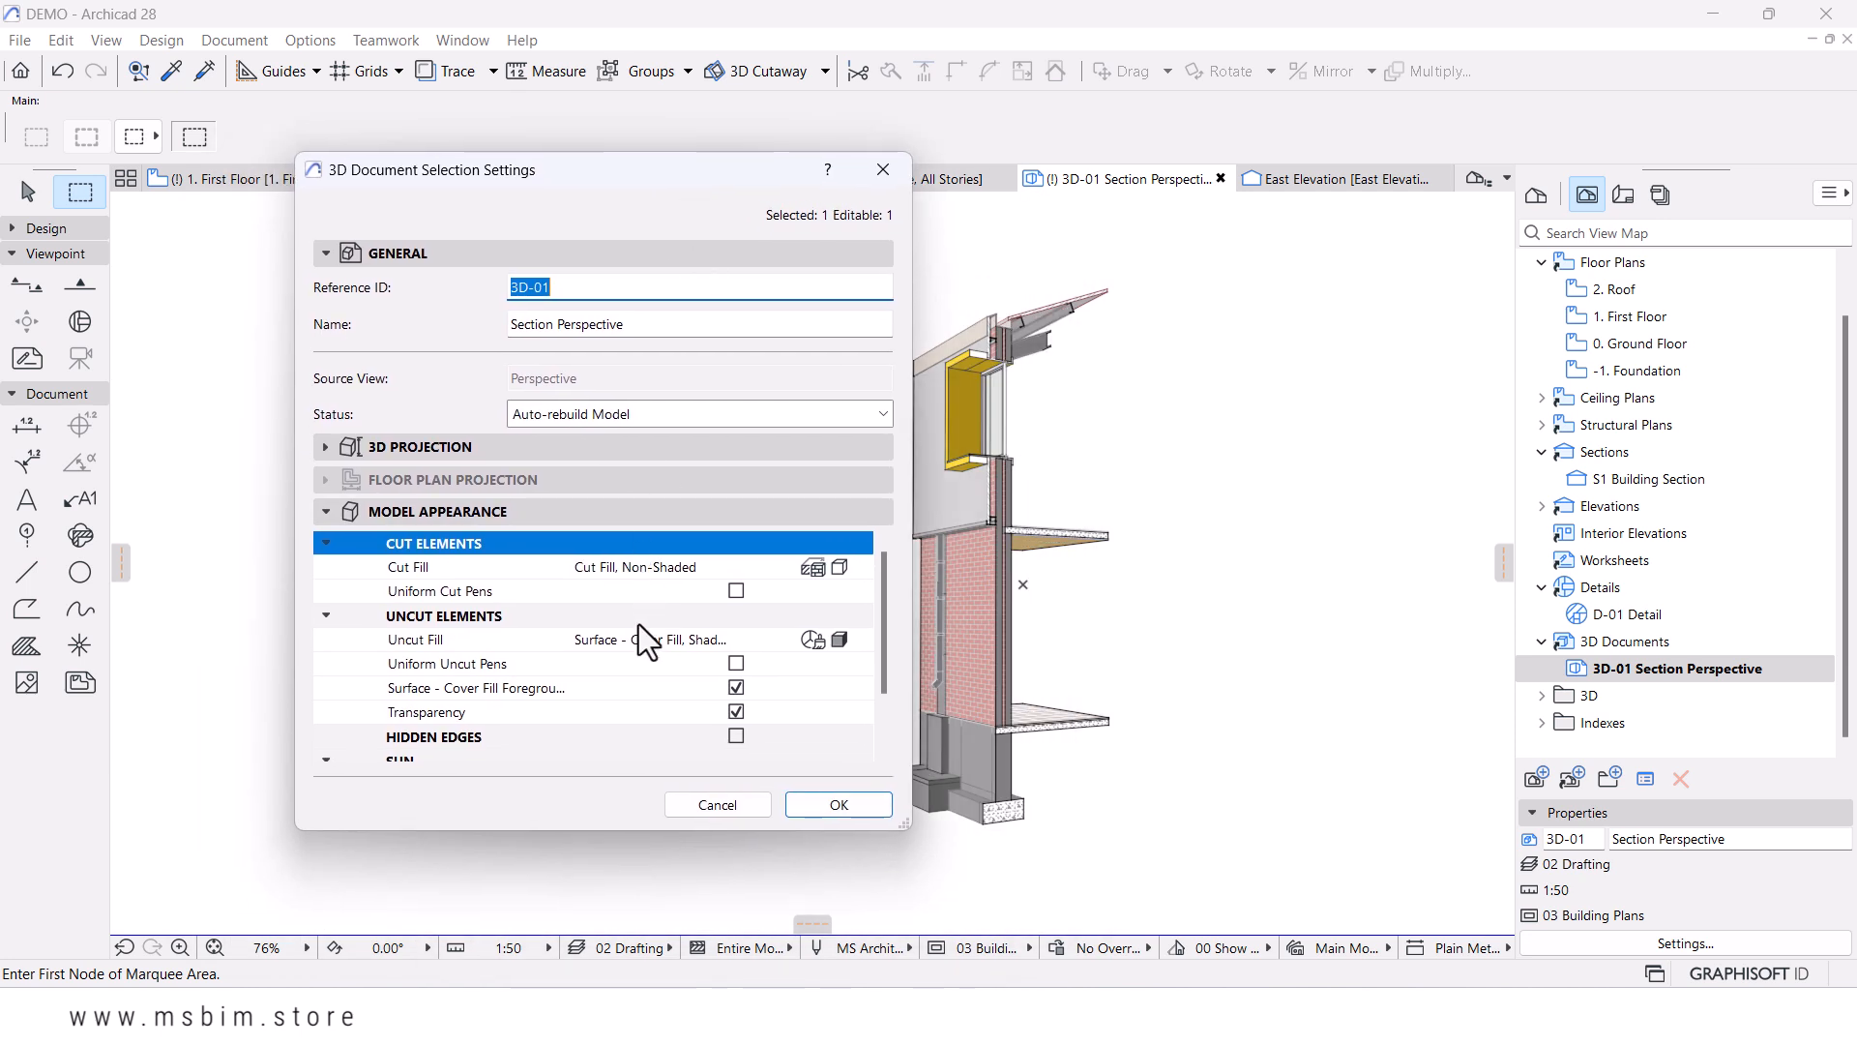
left_click(737, 663)
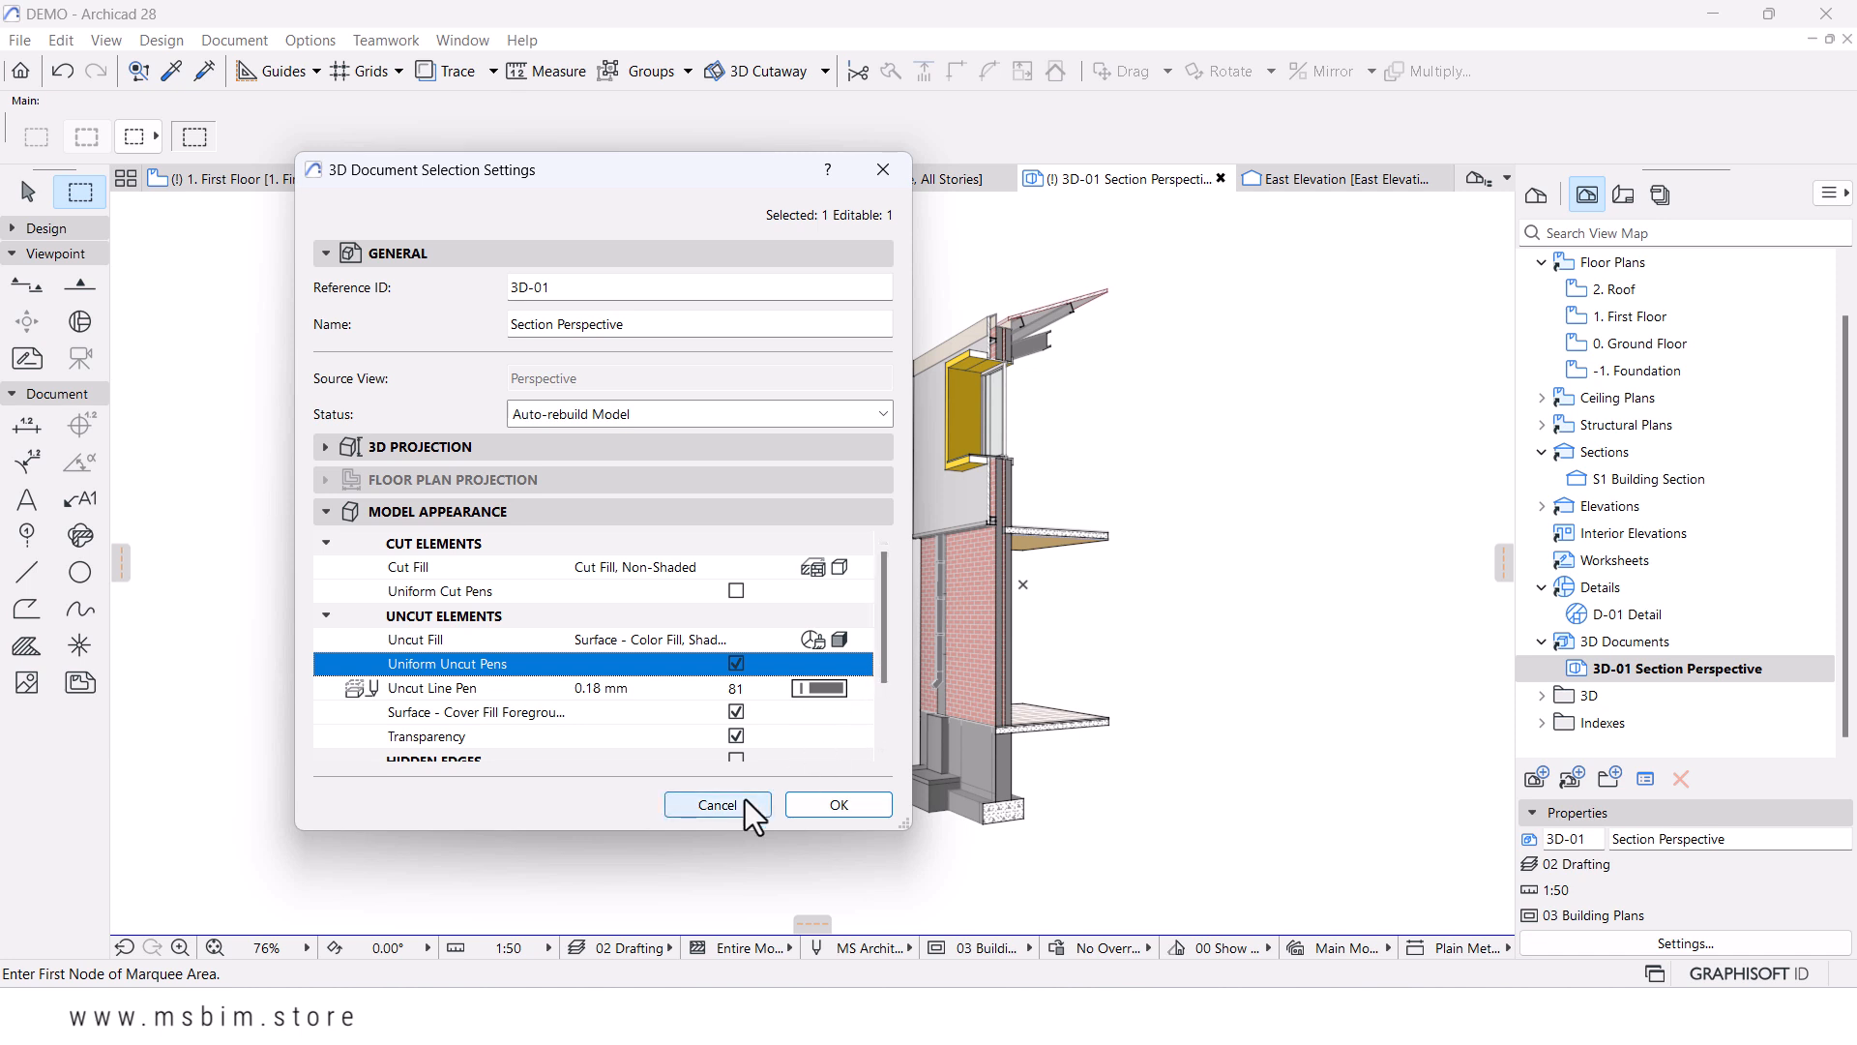
left_click(717, 803)
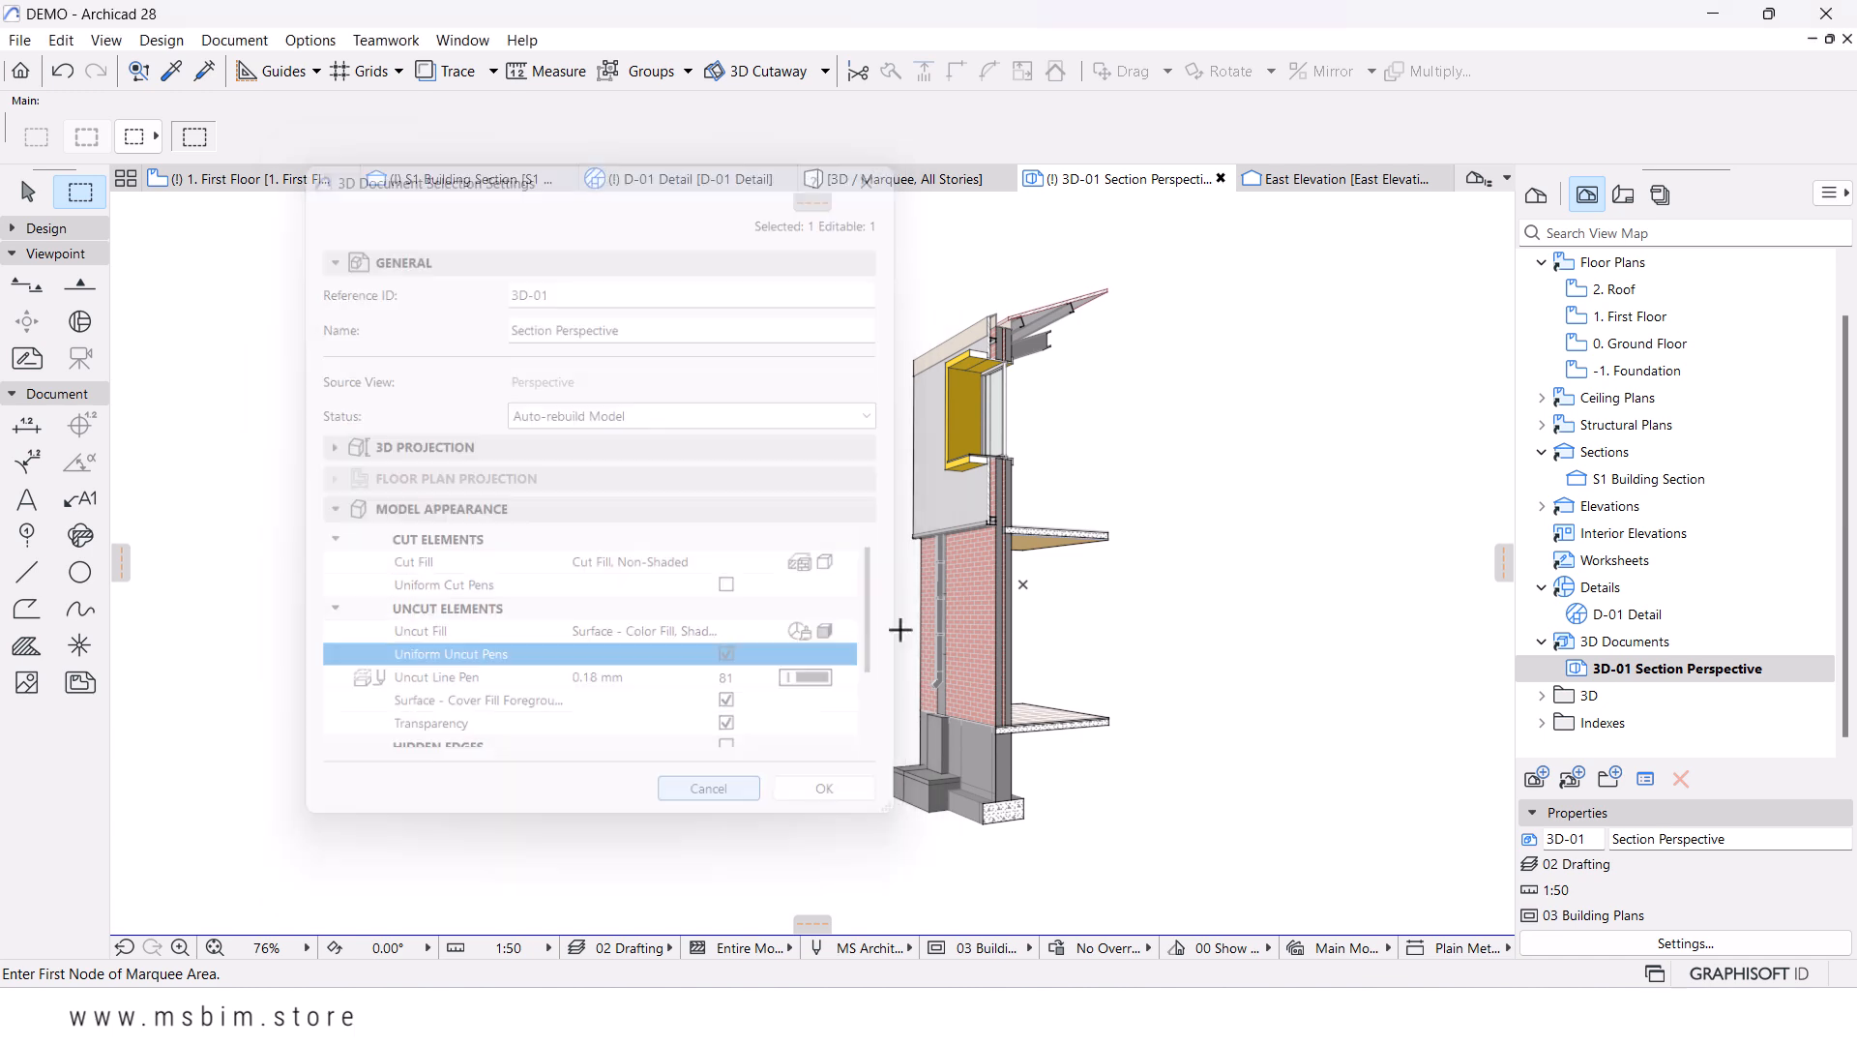
- Select the ground-floor Bottom Wall with the Arrow tool in the section perspective
middle_click_drag(892, 566, 841, 581)
scroll(958, 581, "up", 5)
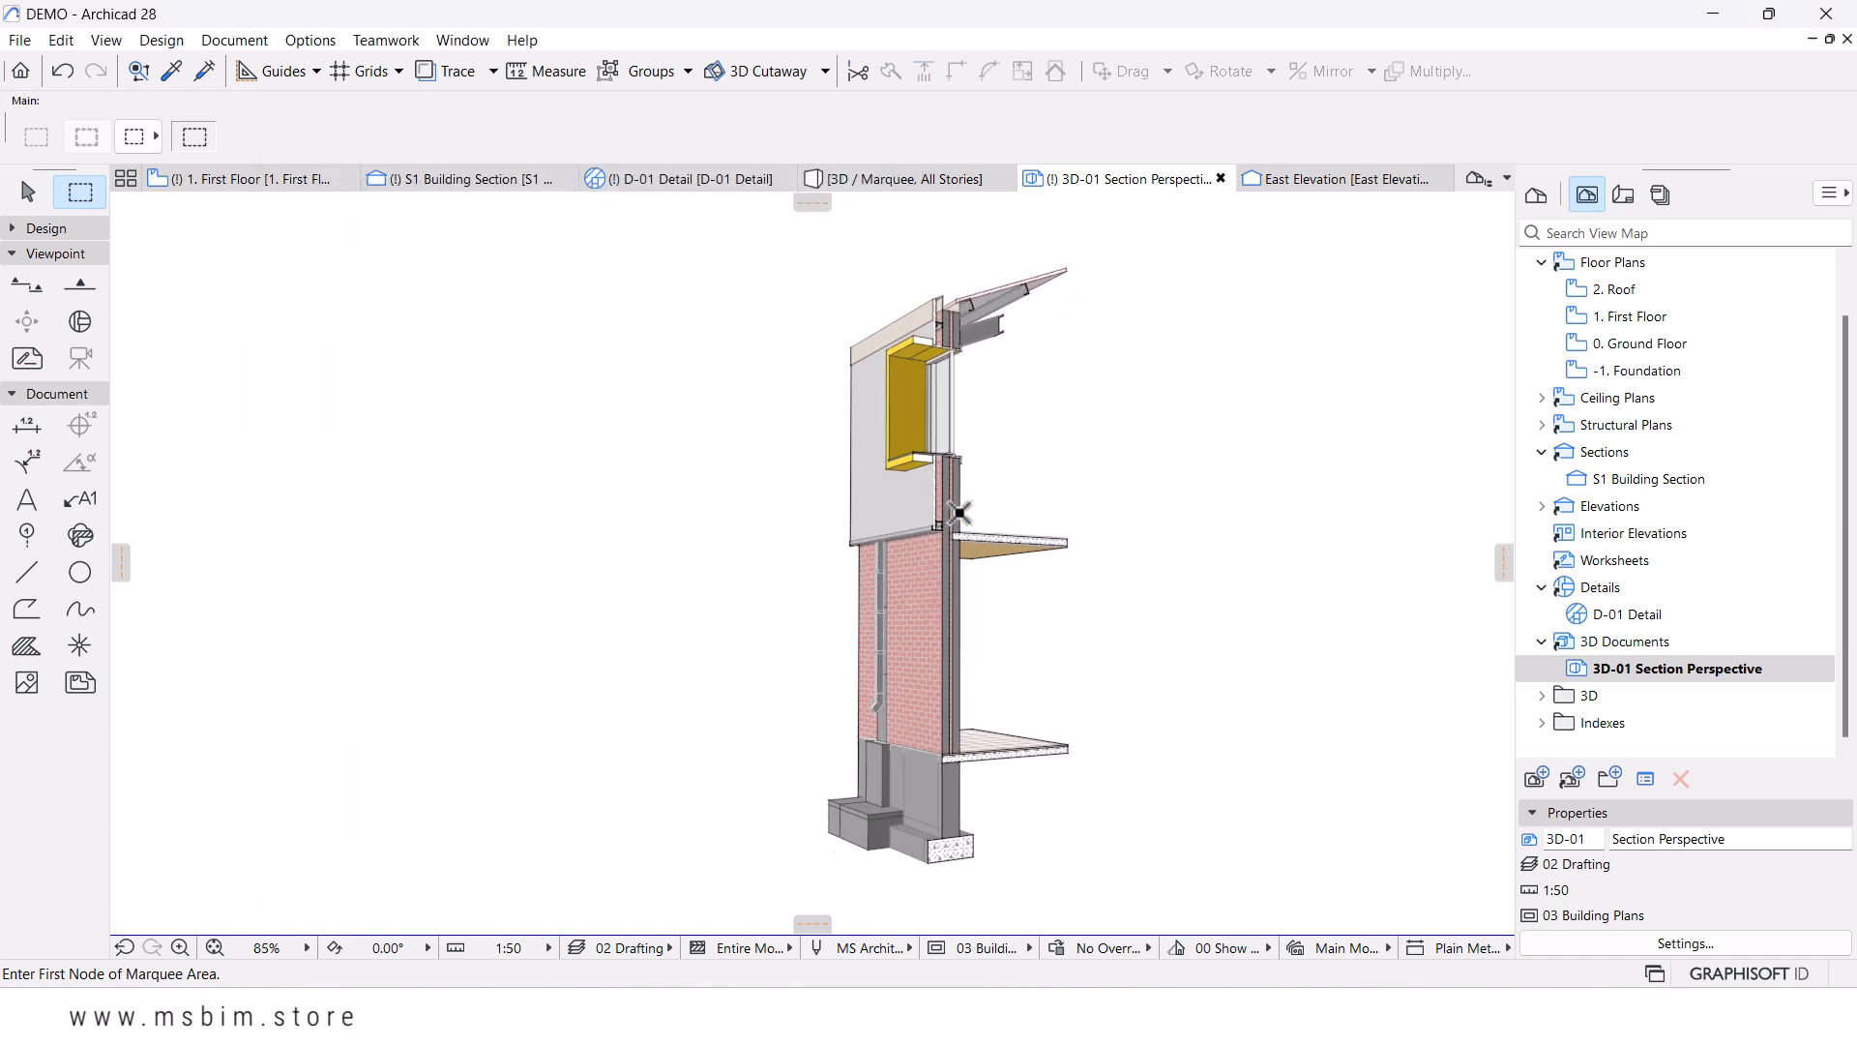
left_click(27, 191)
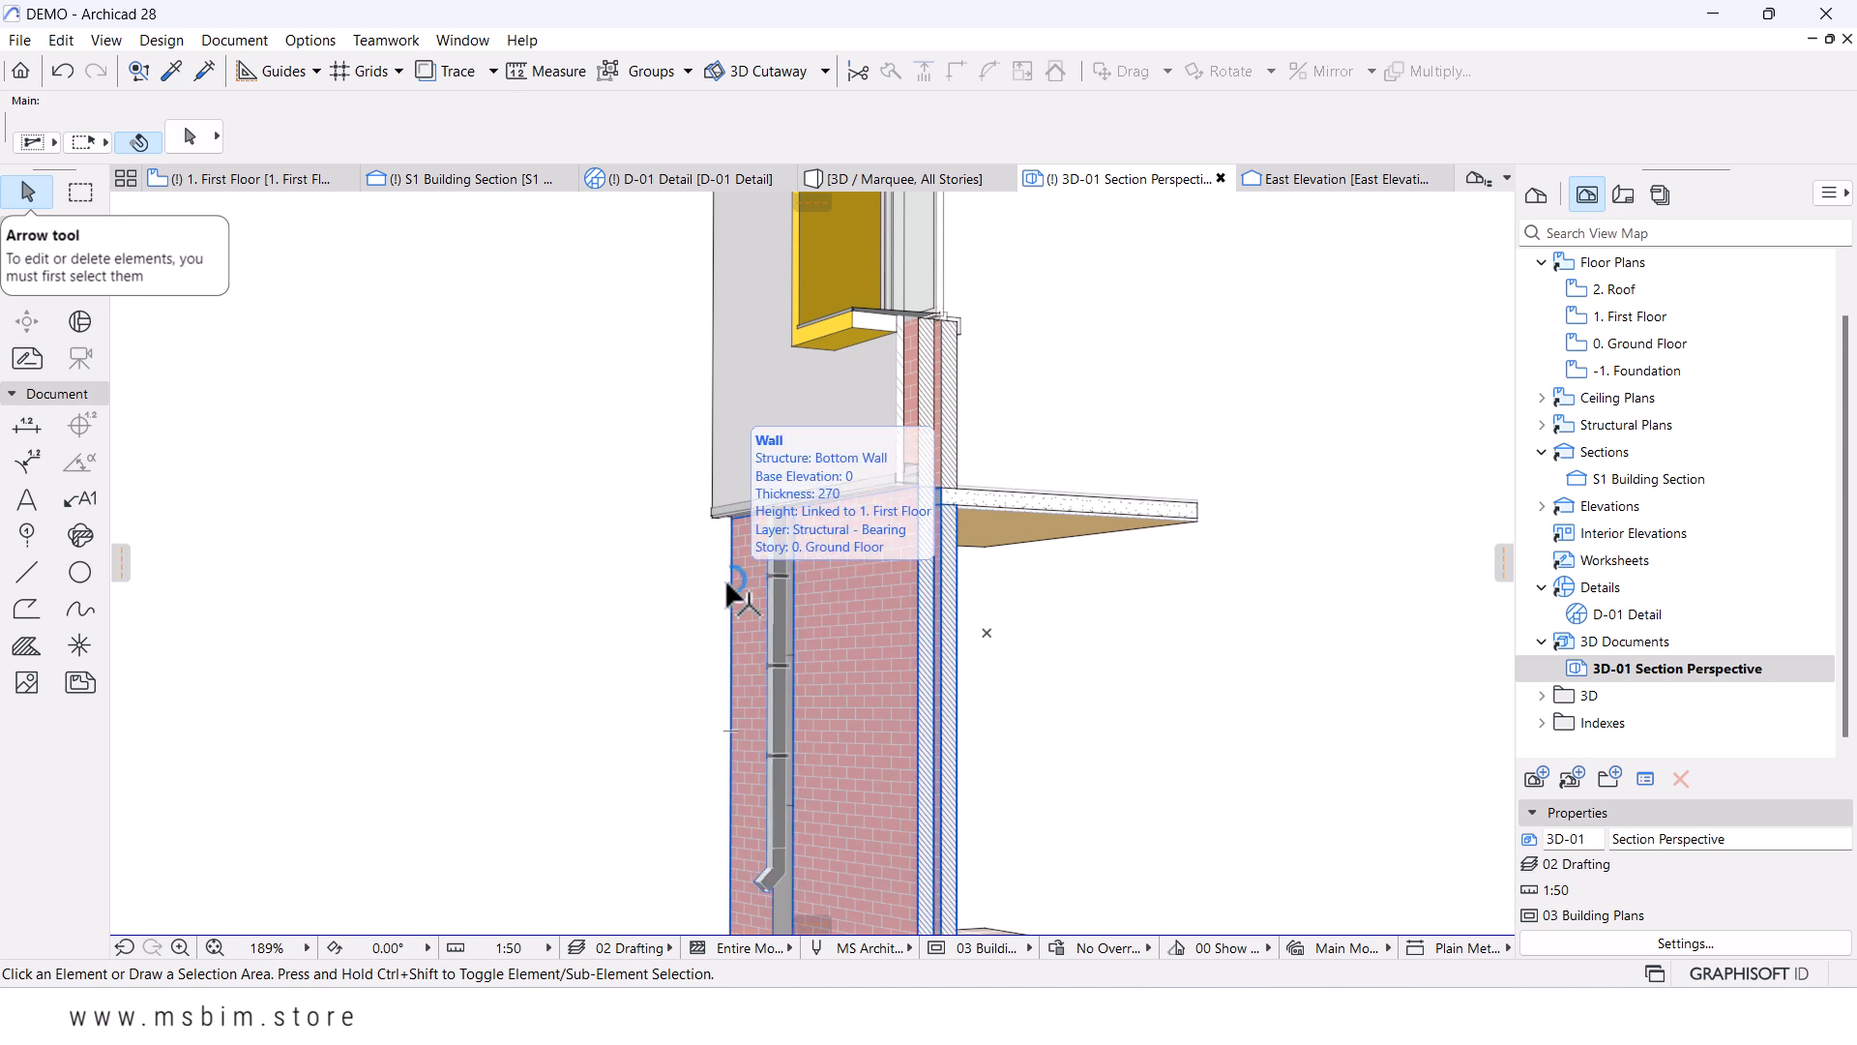
left_click(892, 628)
mouse_move(549, 190)
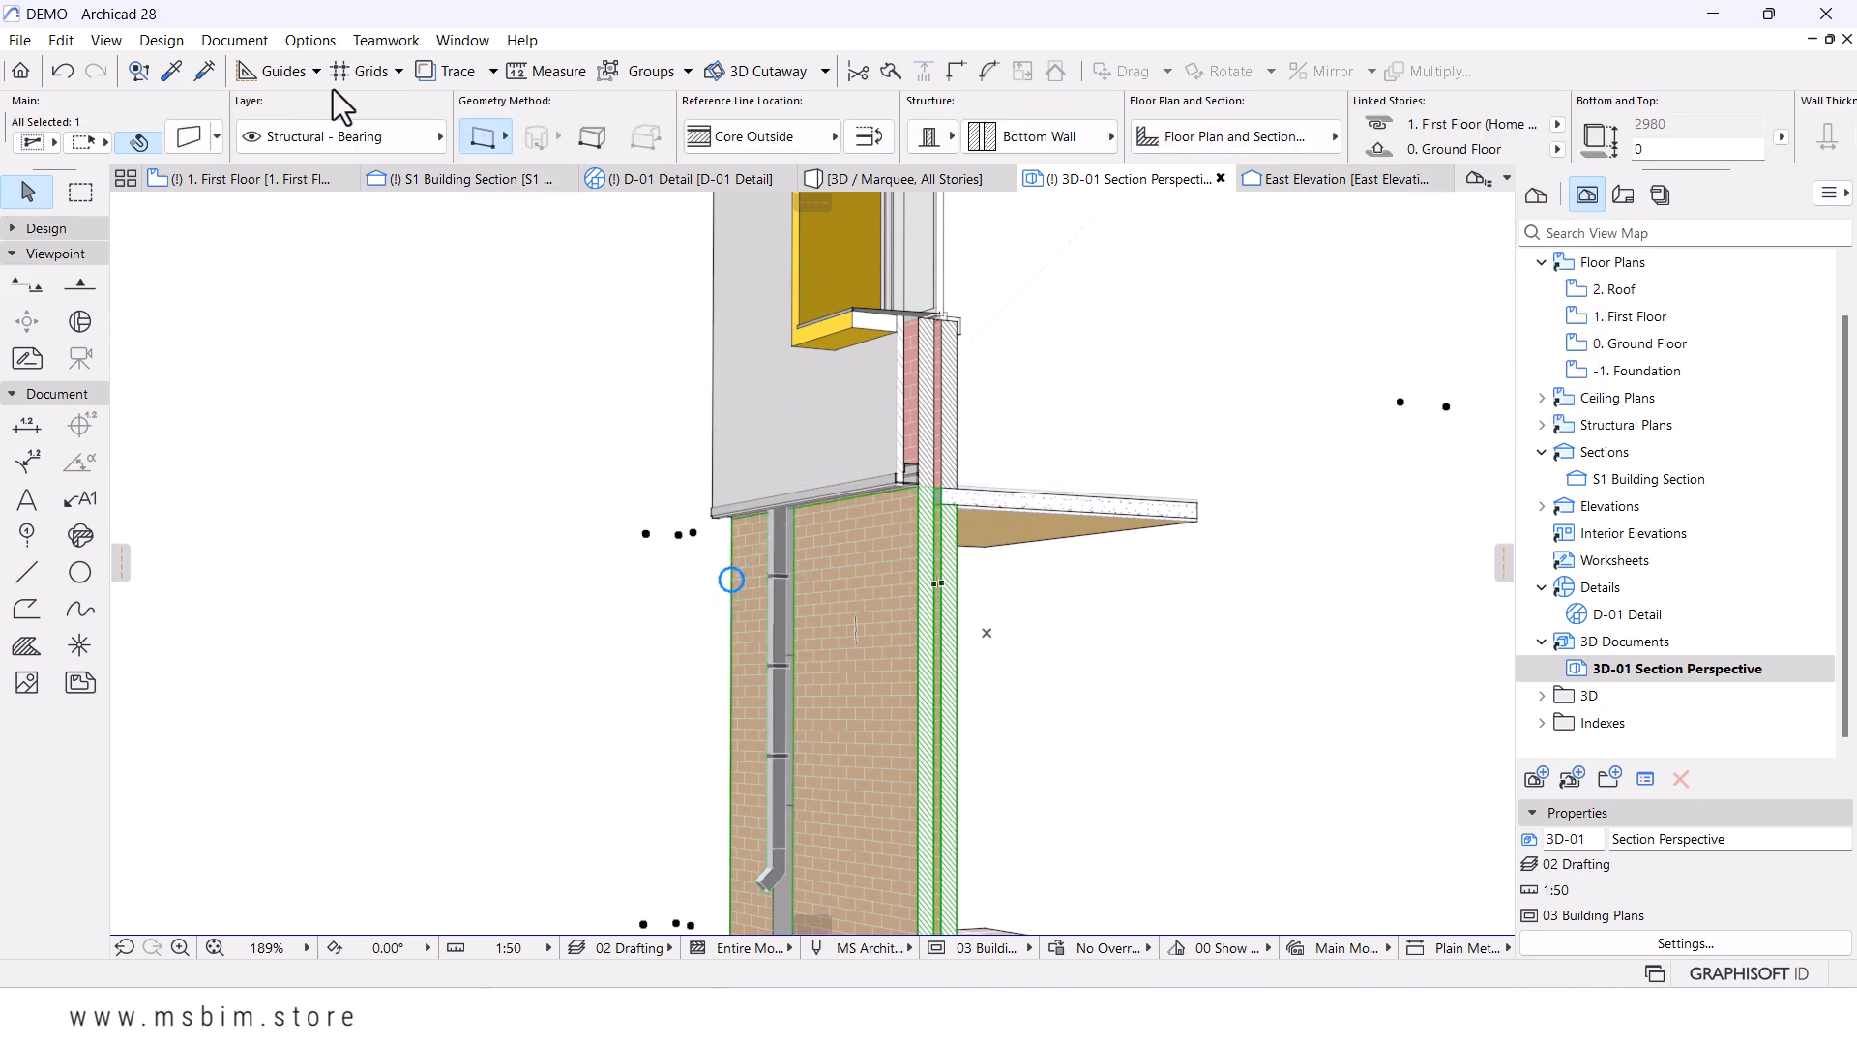
left_click(290, 42)
mouse_move(421, 71)
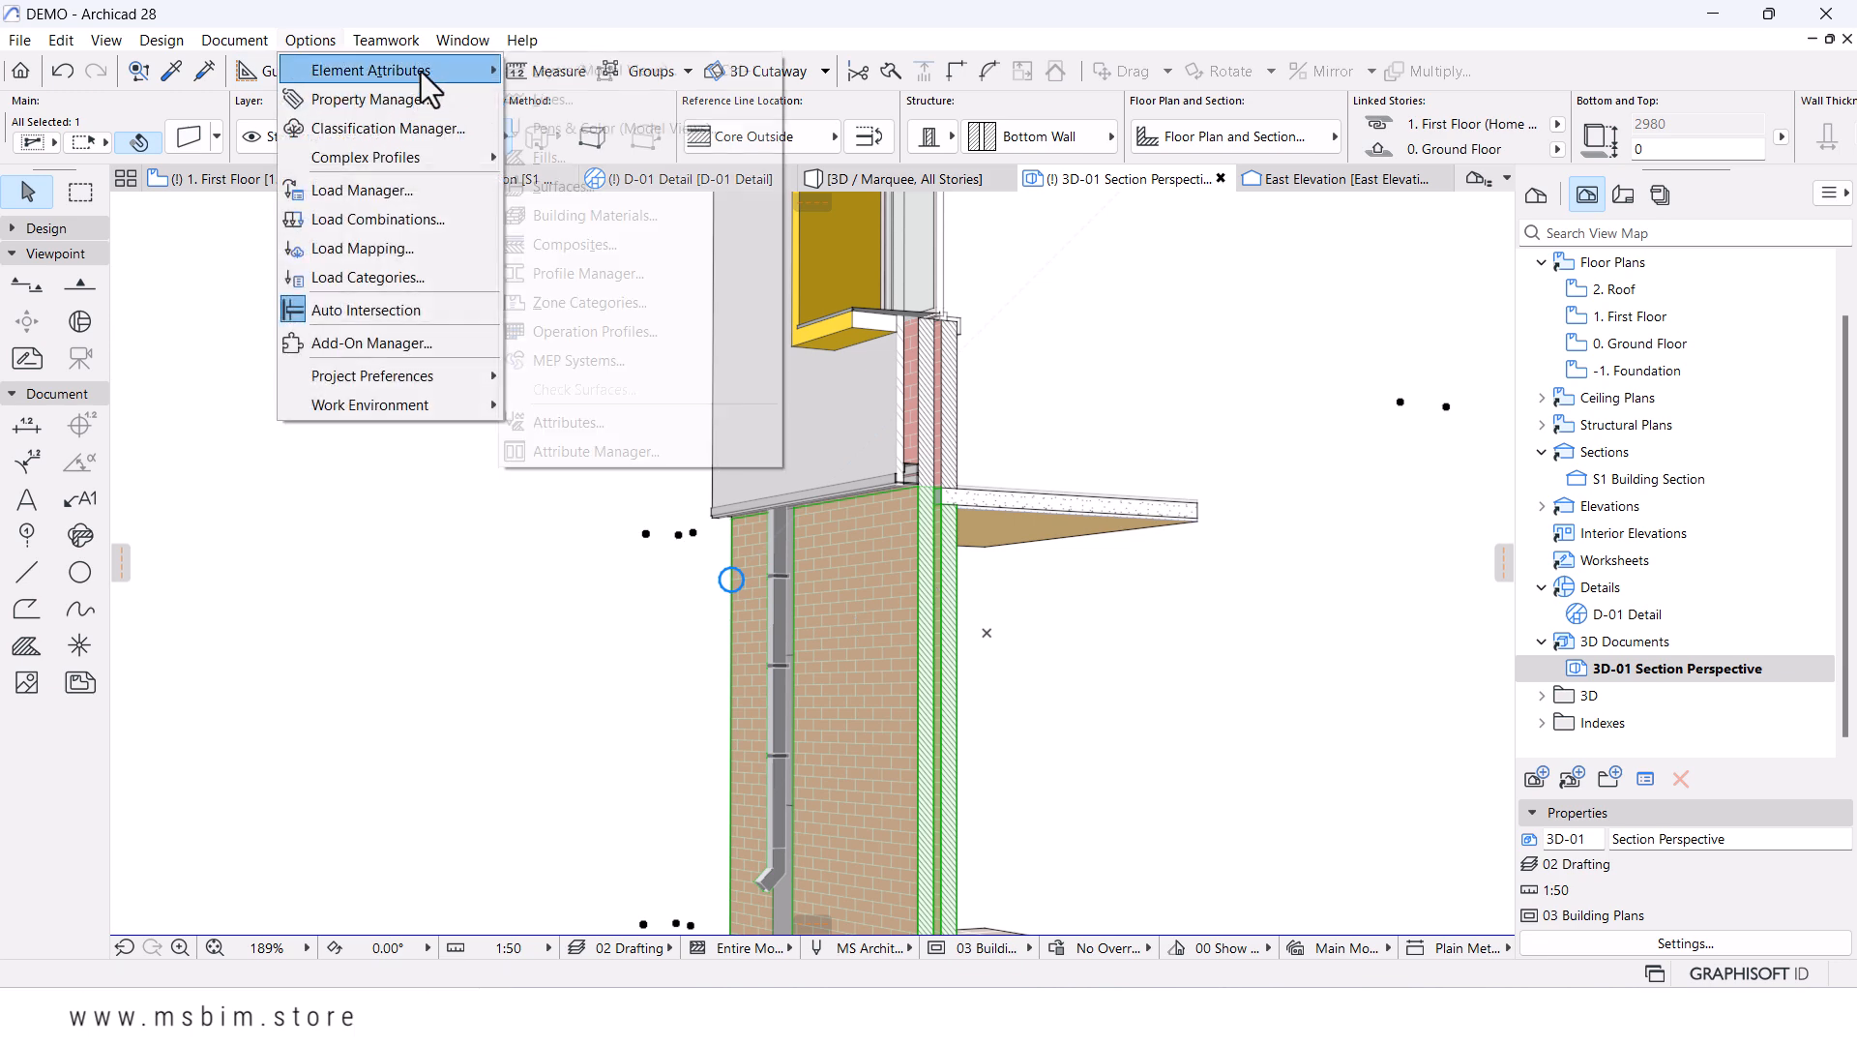
left_click(596, 218)
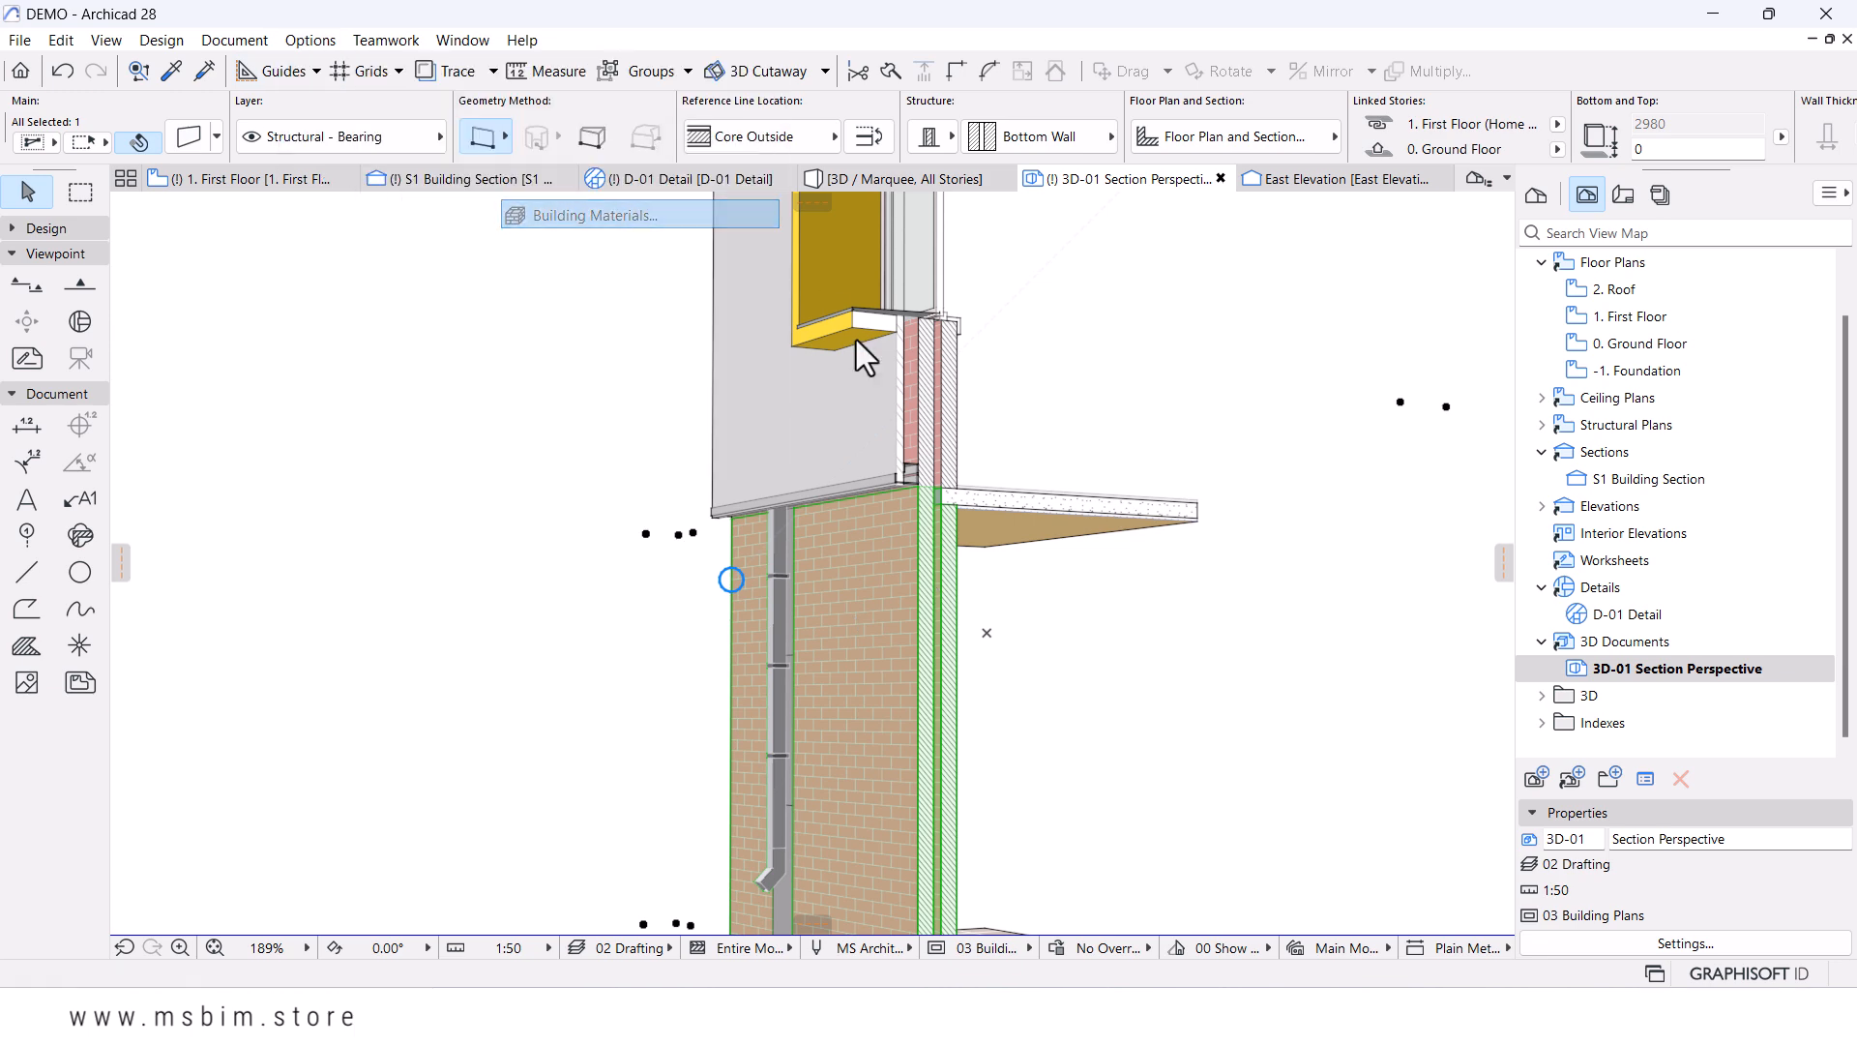
mouse_move(861, 392)
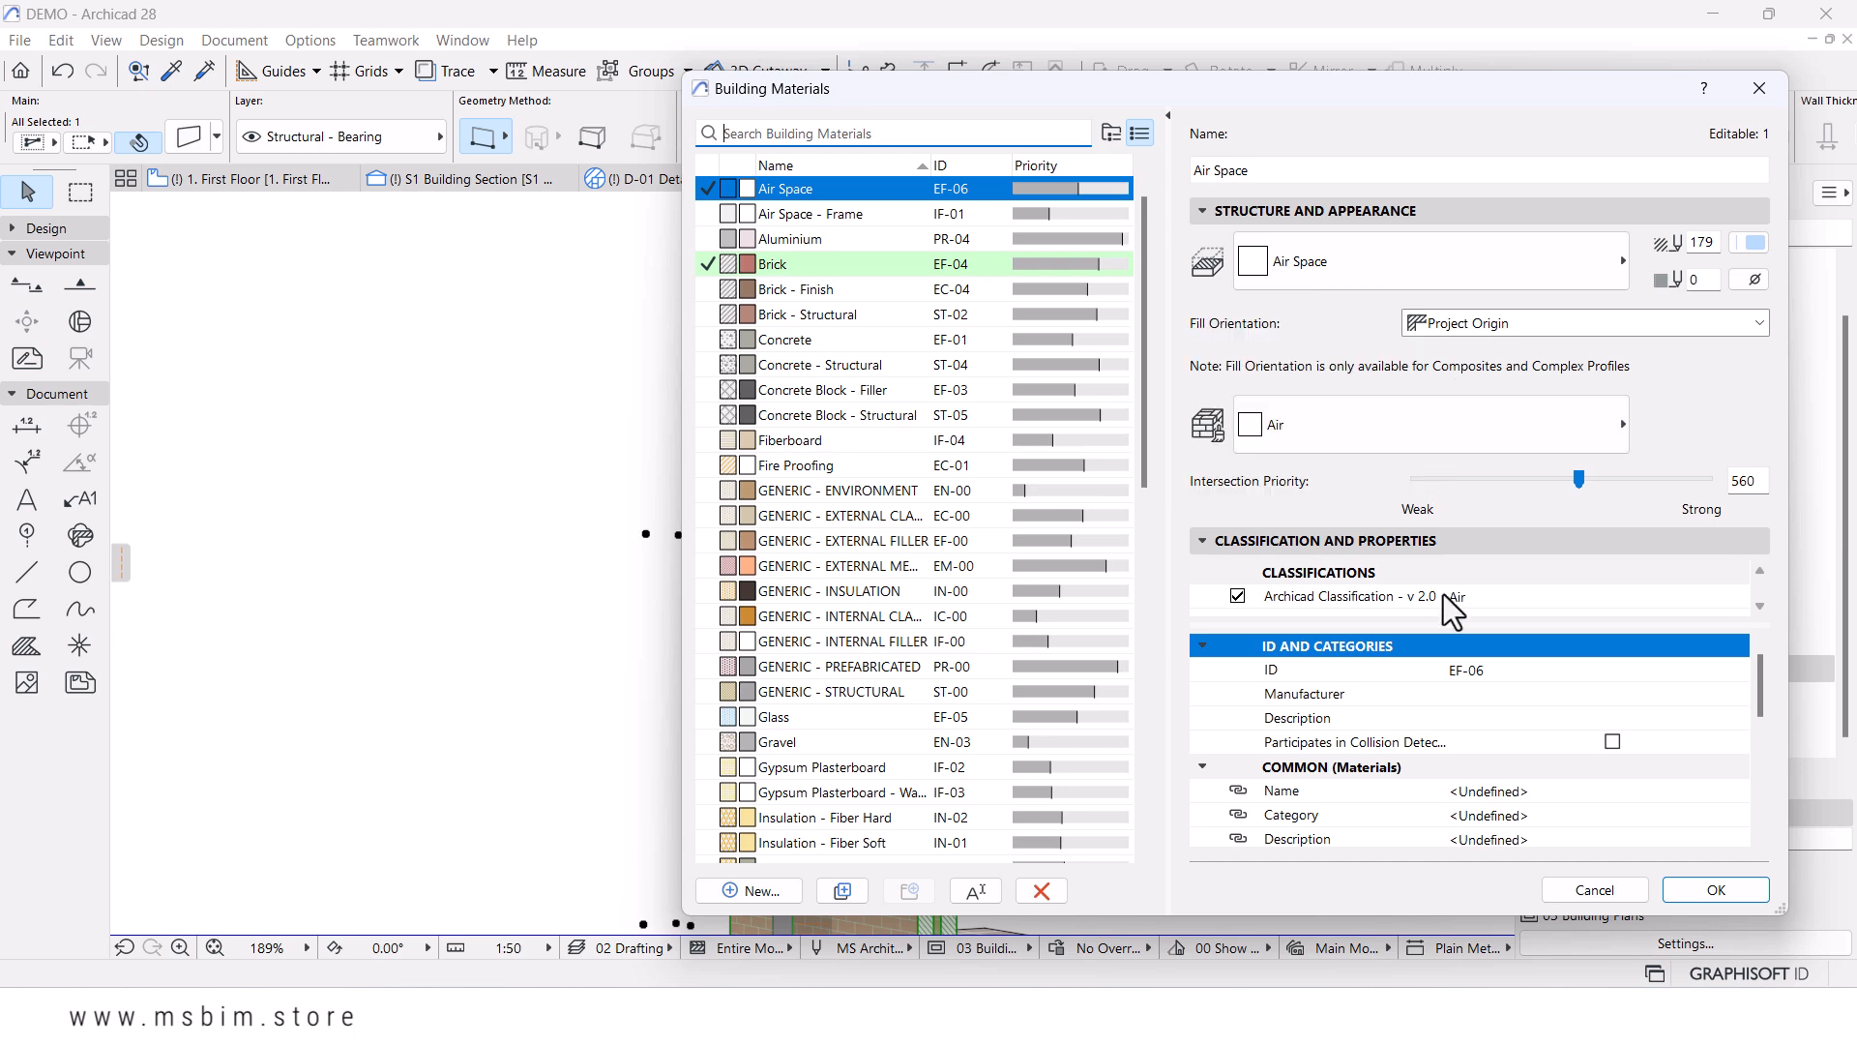
left_click(1587, 891)
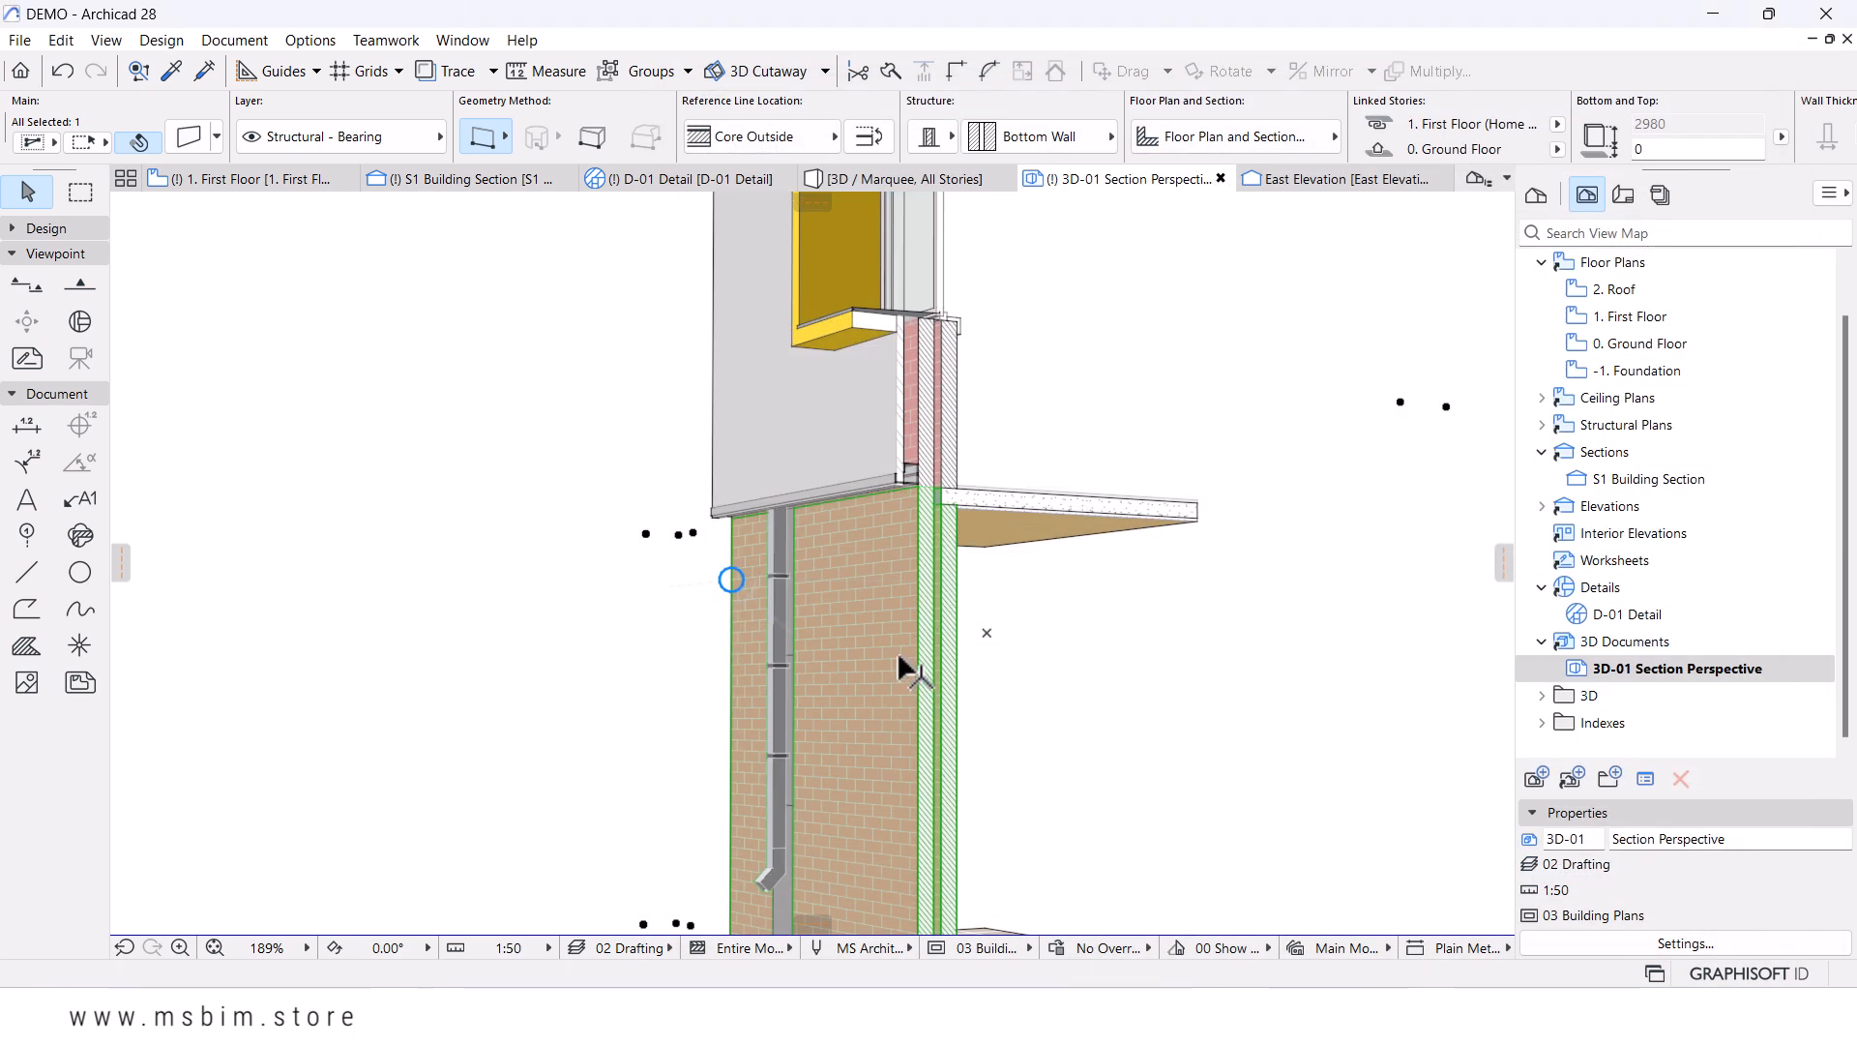
- Examine the selected wall's brick hatching up close and against the rest of the cropped model
scroll(897, 654, "up", 4)
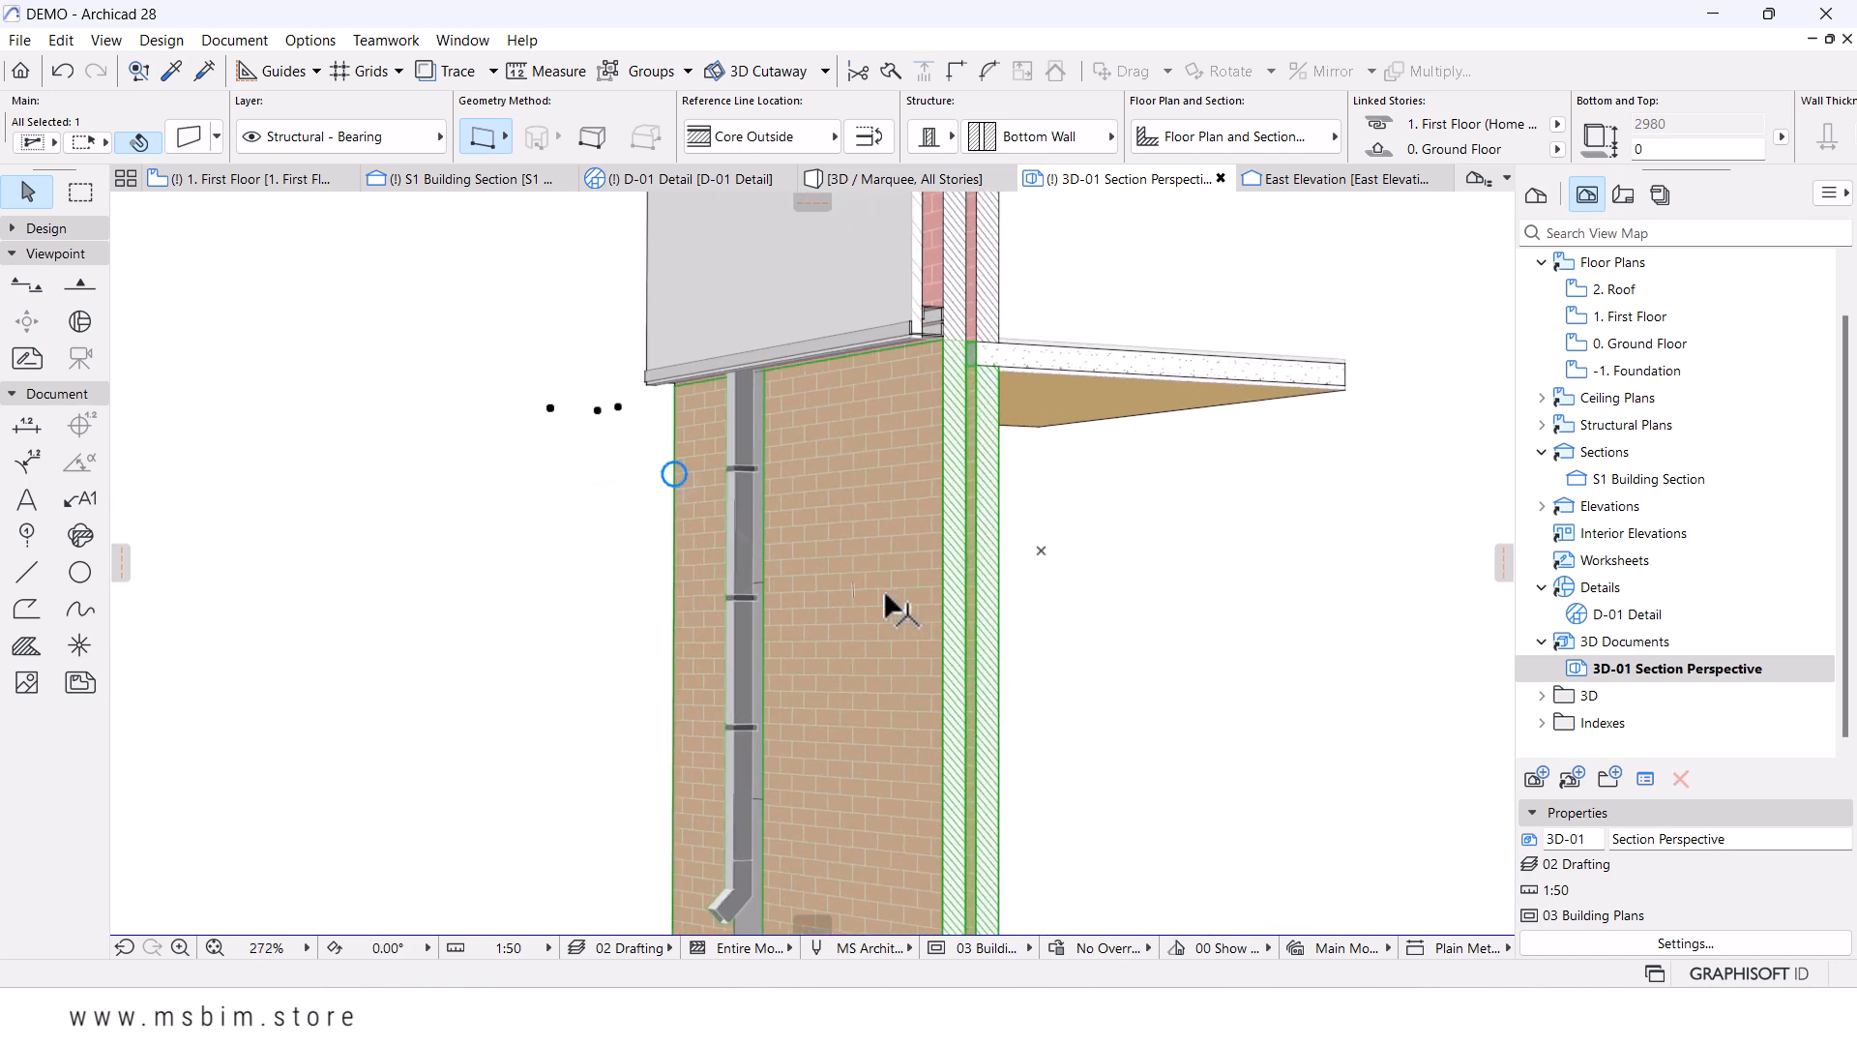
scroll(884, 589, "up", 4)
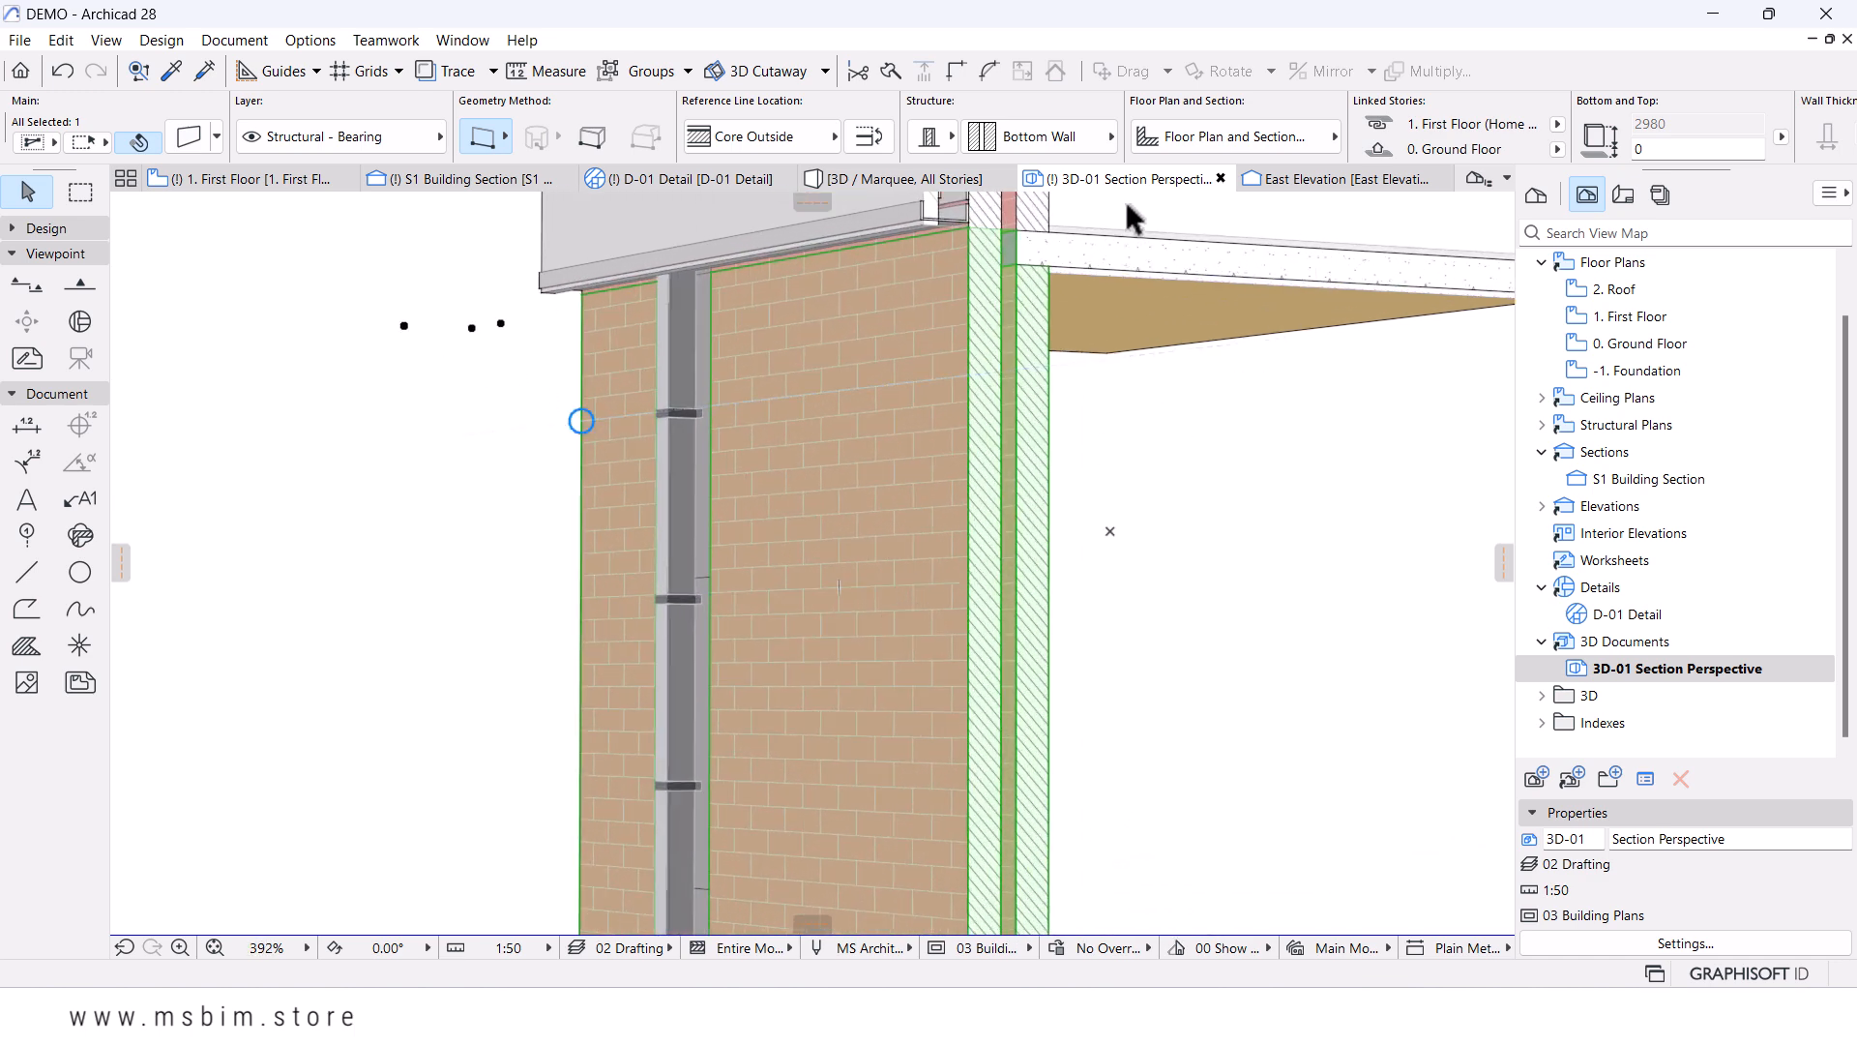
left_click(1202, 133)
left_click(1221, 563)
scroll(904, 468, "down", 12)
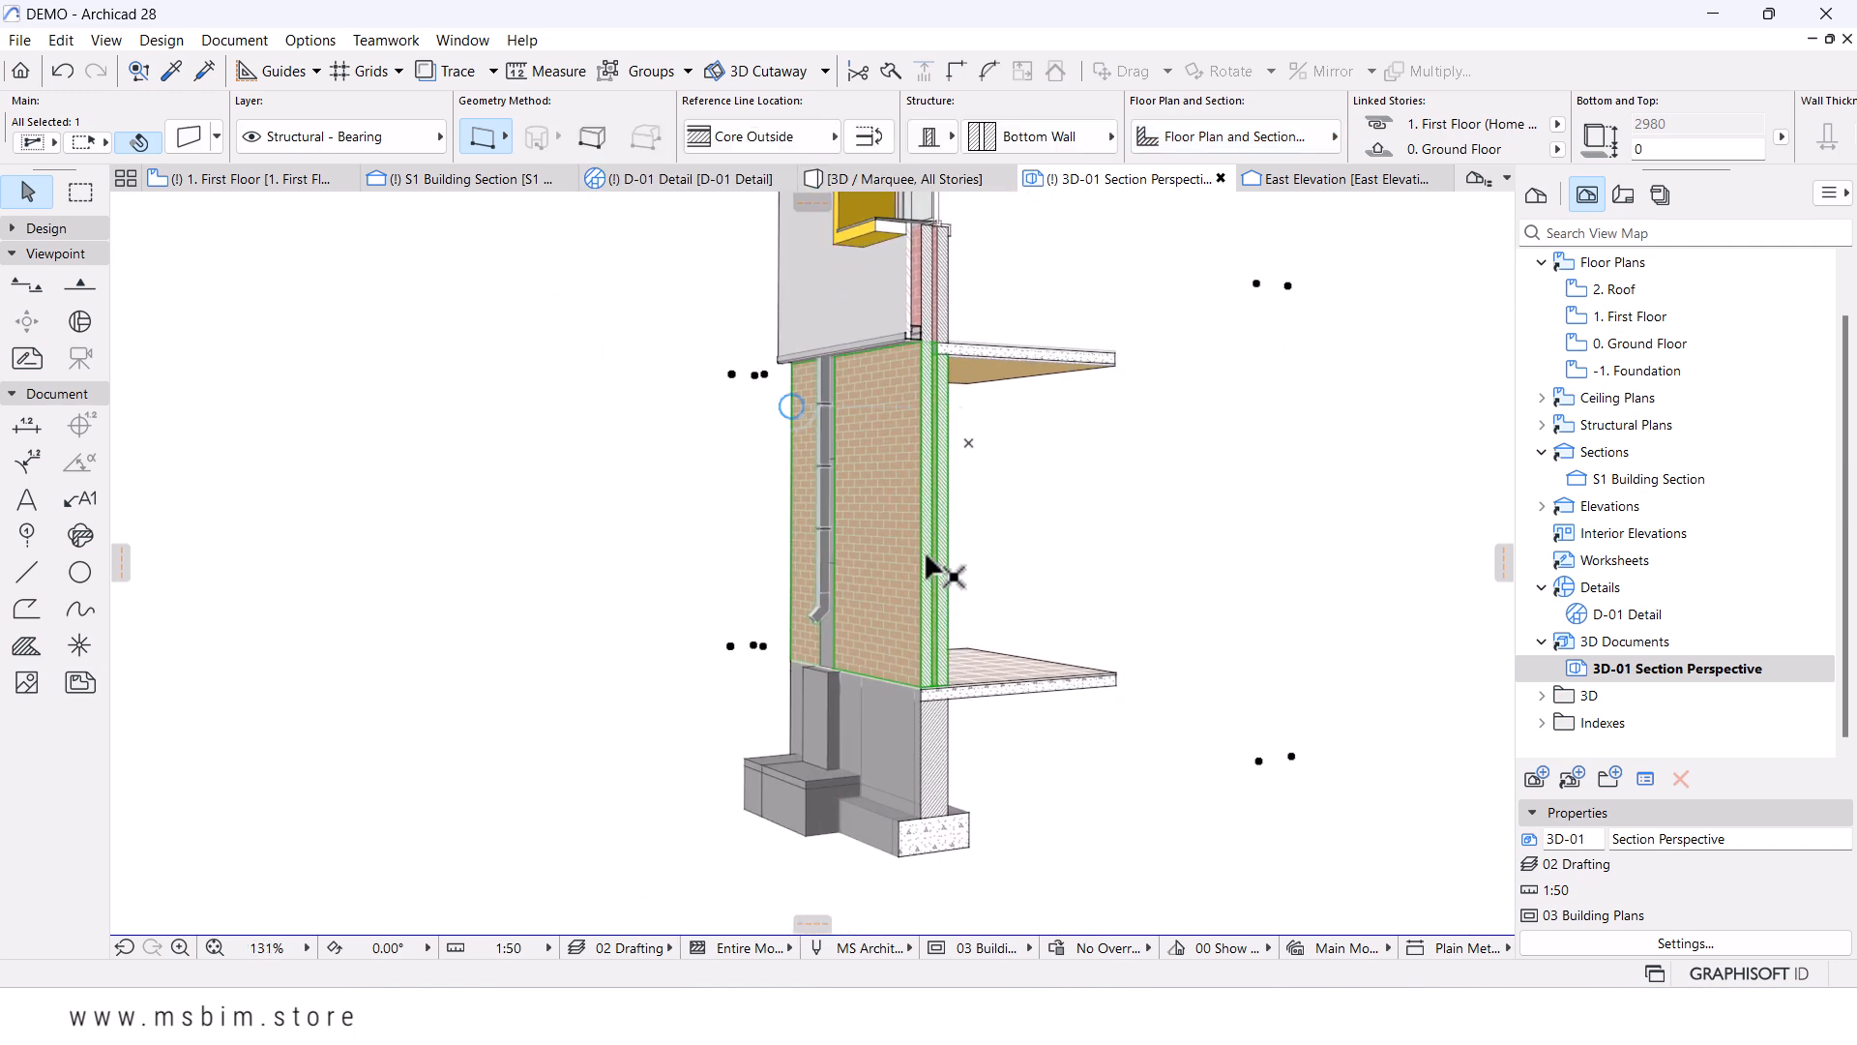
scroll(838, 803, "up", 8)
scroll(847, 817, "down", 8)
scroll(855, 613, "up", 5)
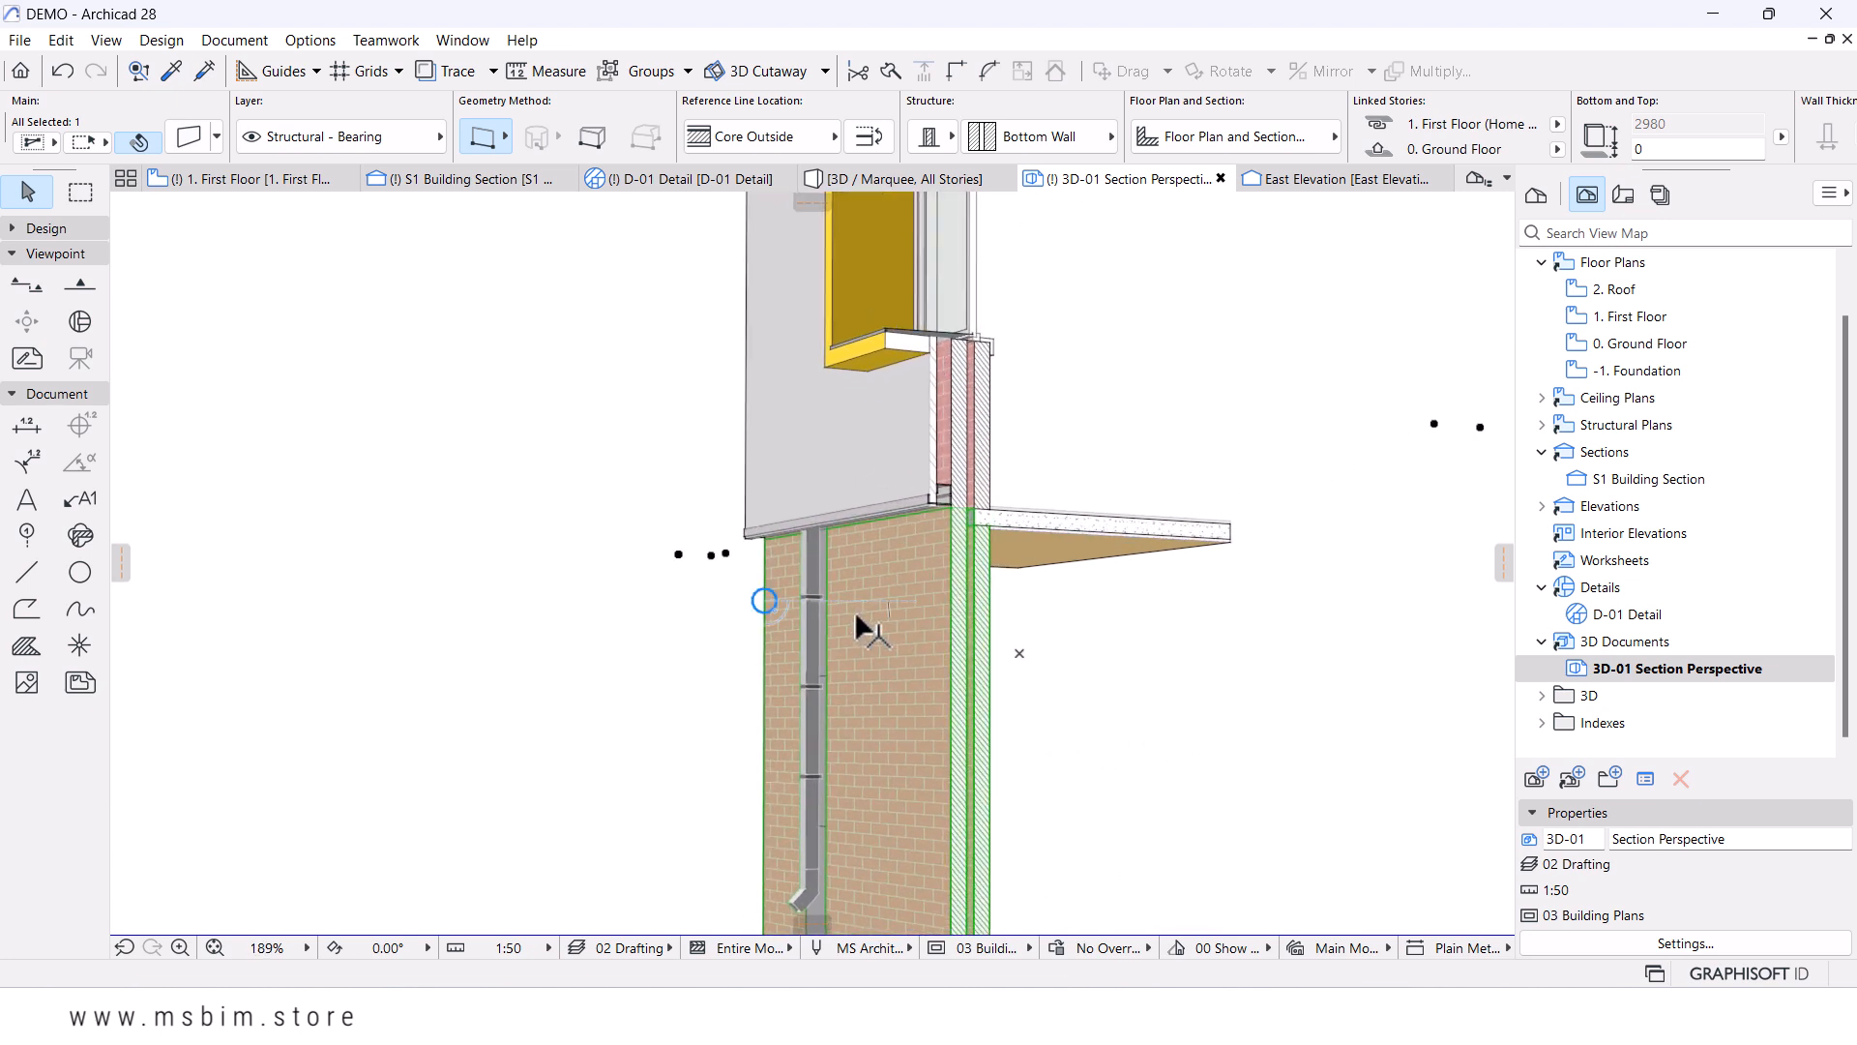
scroll(855, 611, "down", 6)
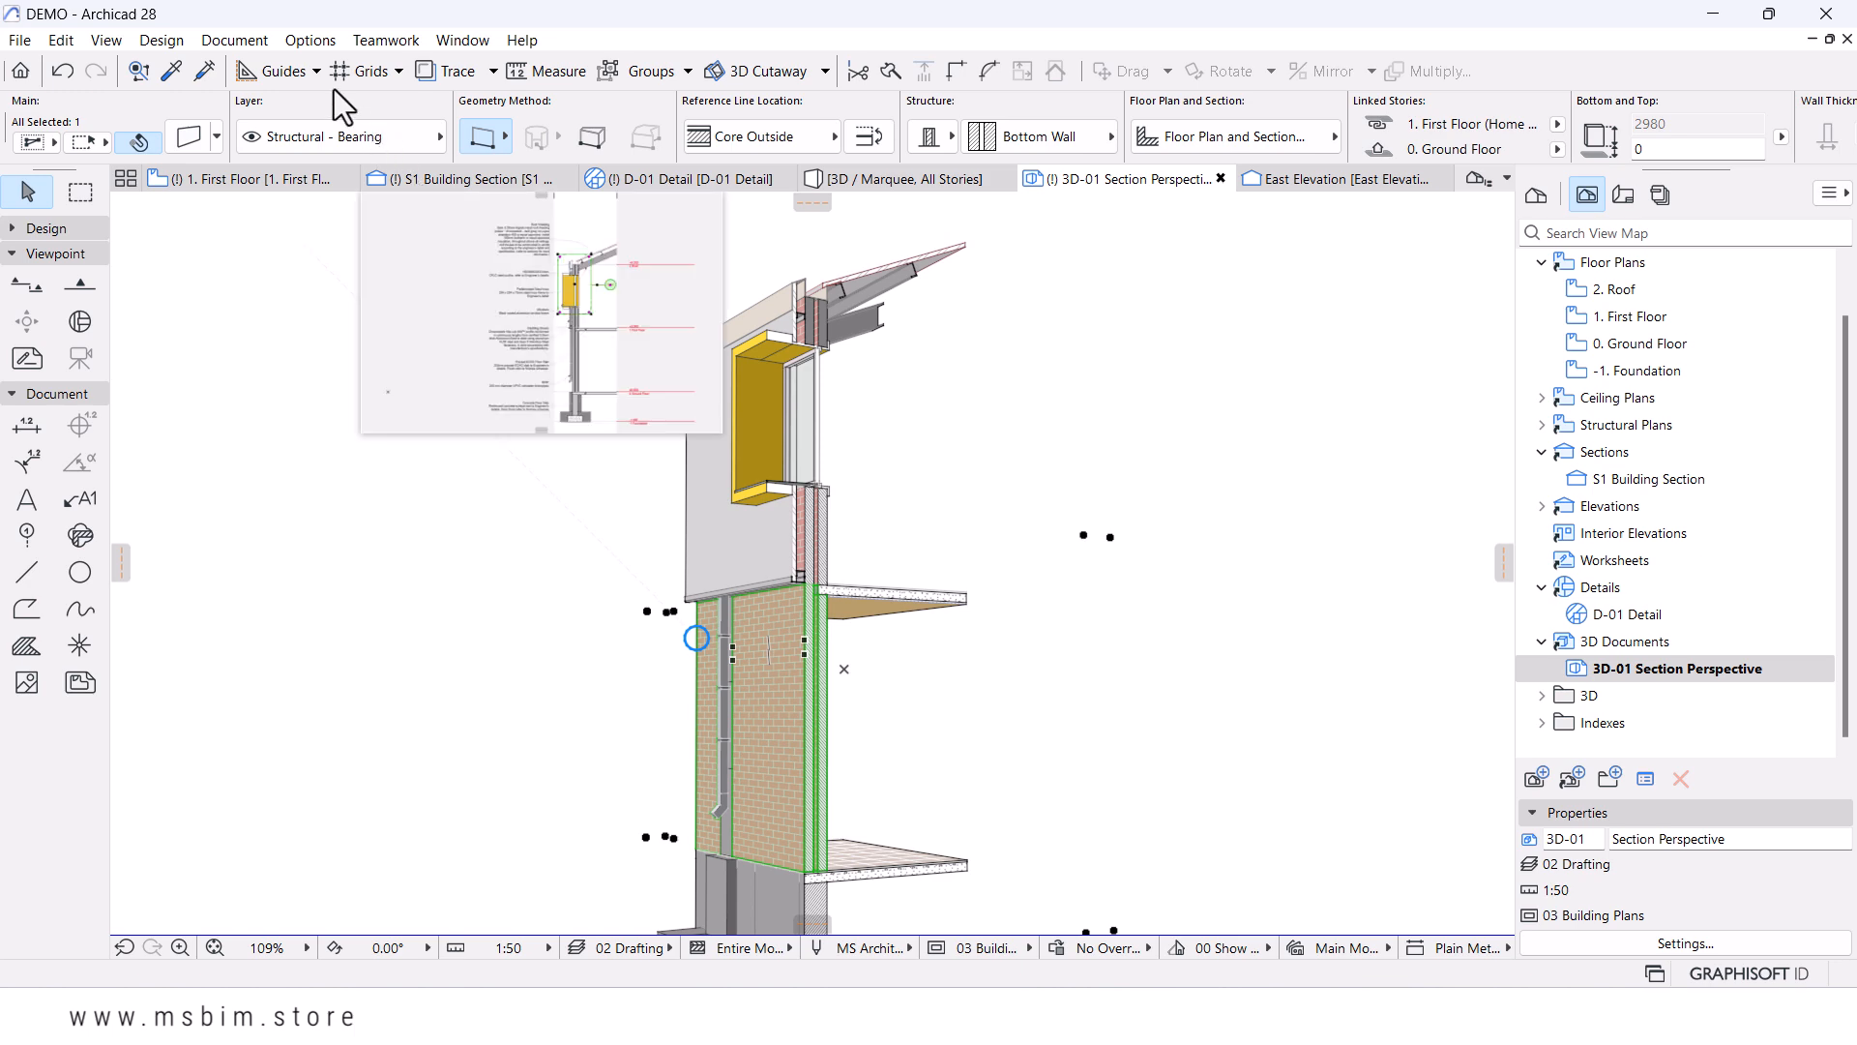
- Check the cover fill foreground hatch and its pen for the Brick - Red surface in the Surfaces settings
left_click(311, 43)
mouse_move(328, 72)
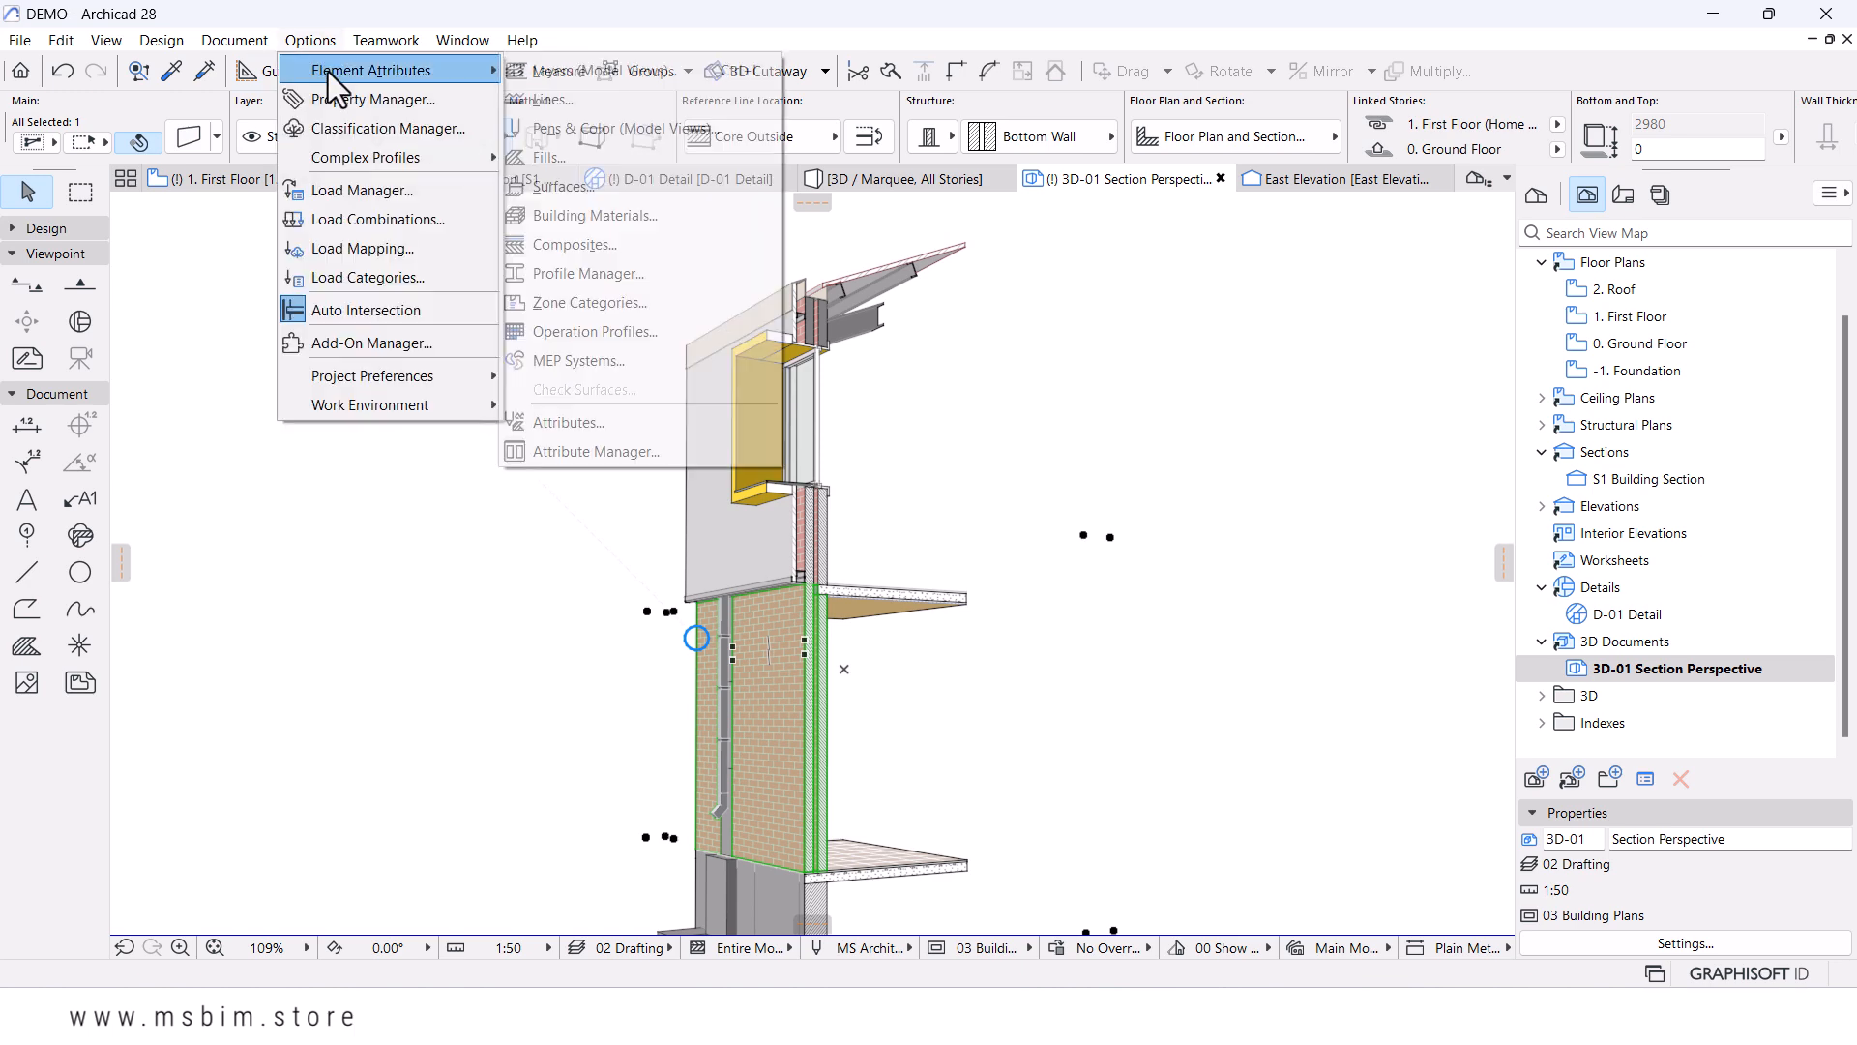
left_click(579, 197)
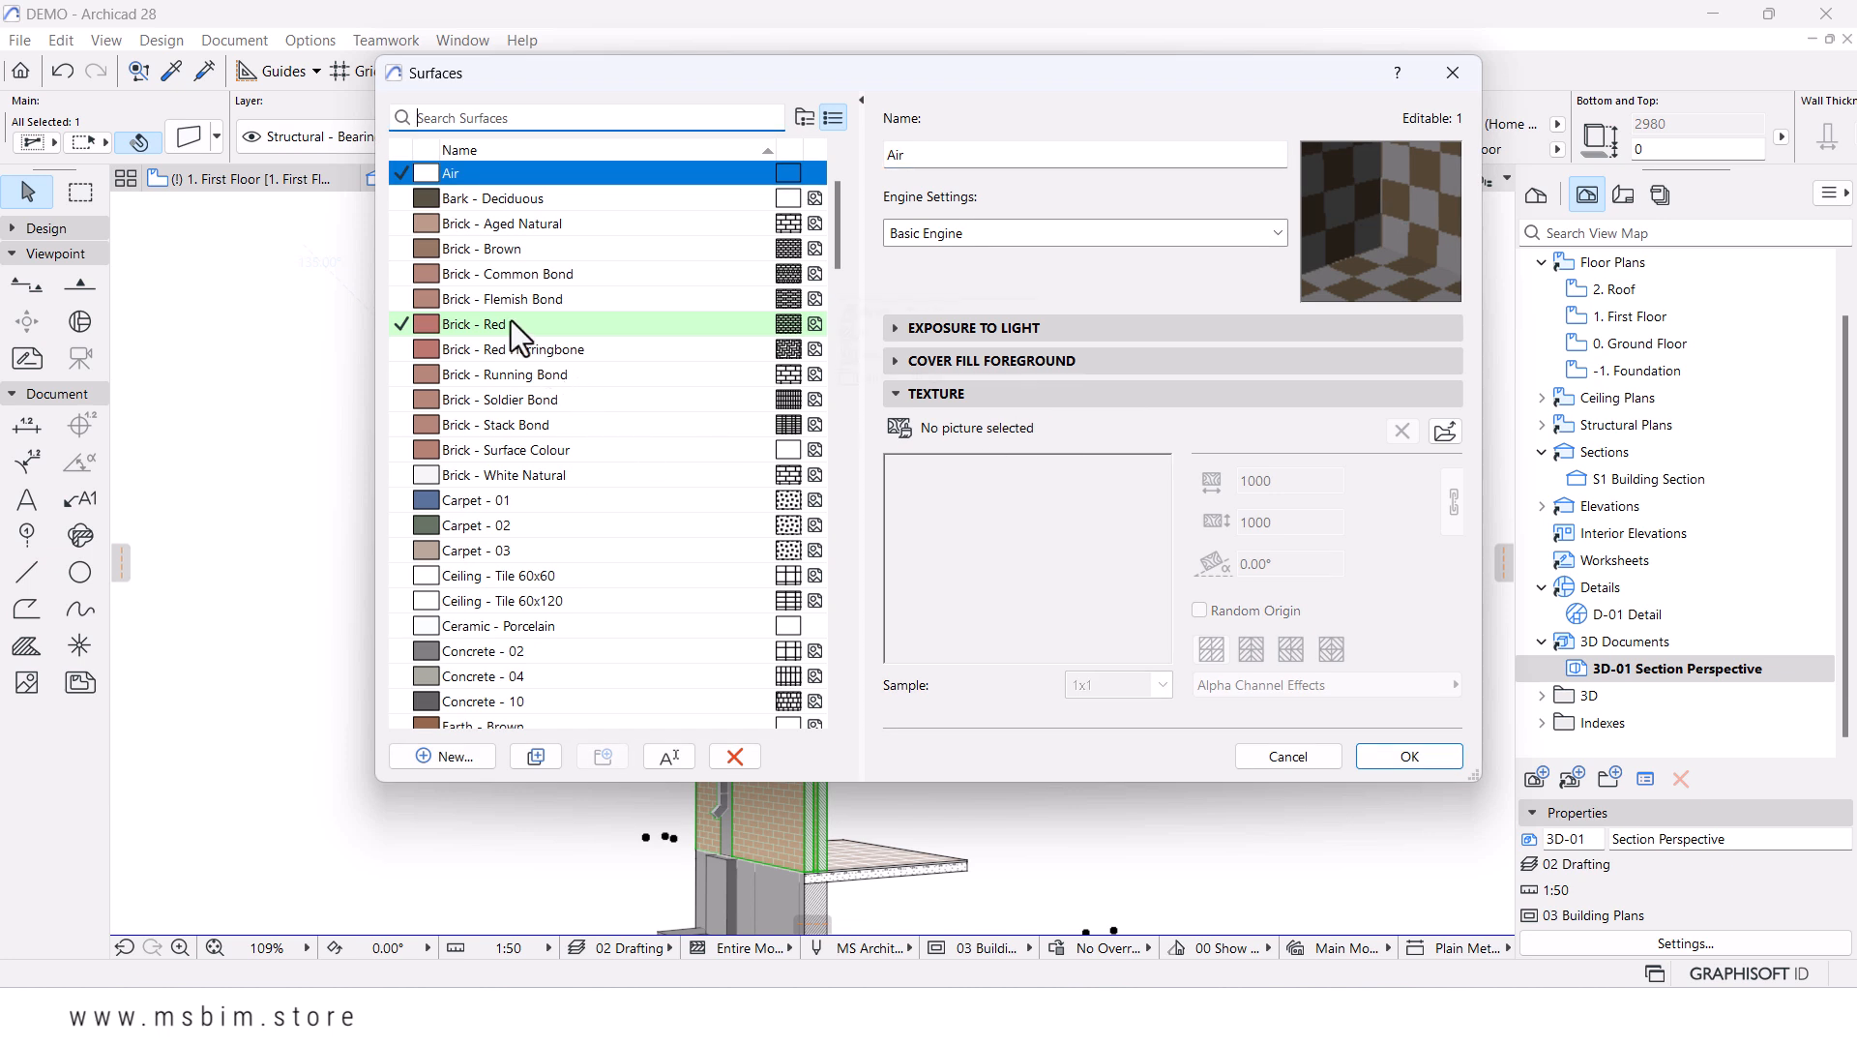
left_click(472, 325)
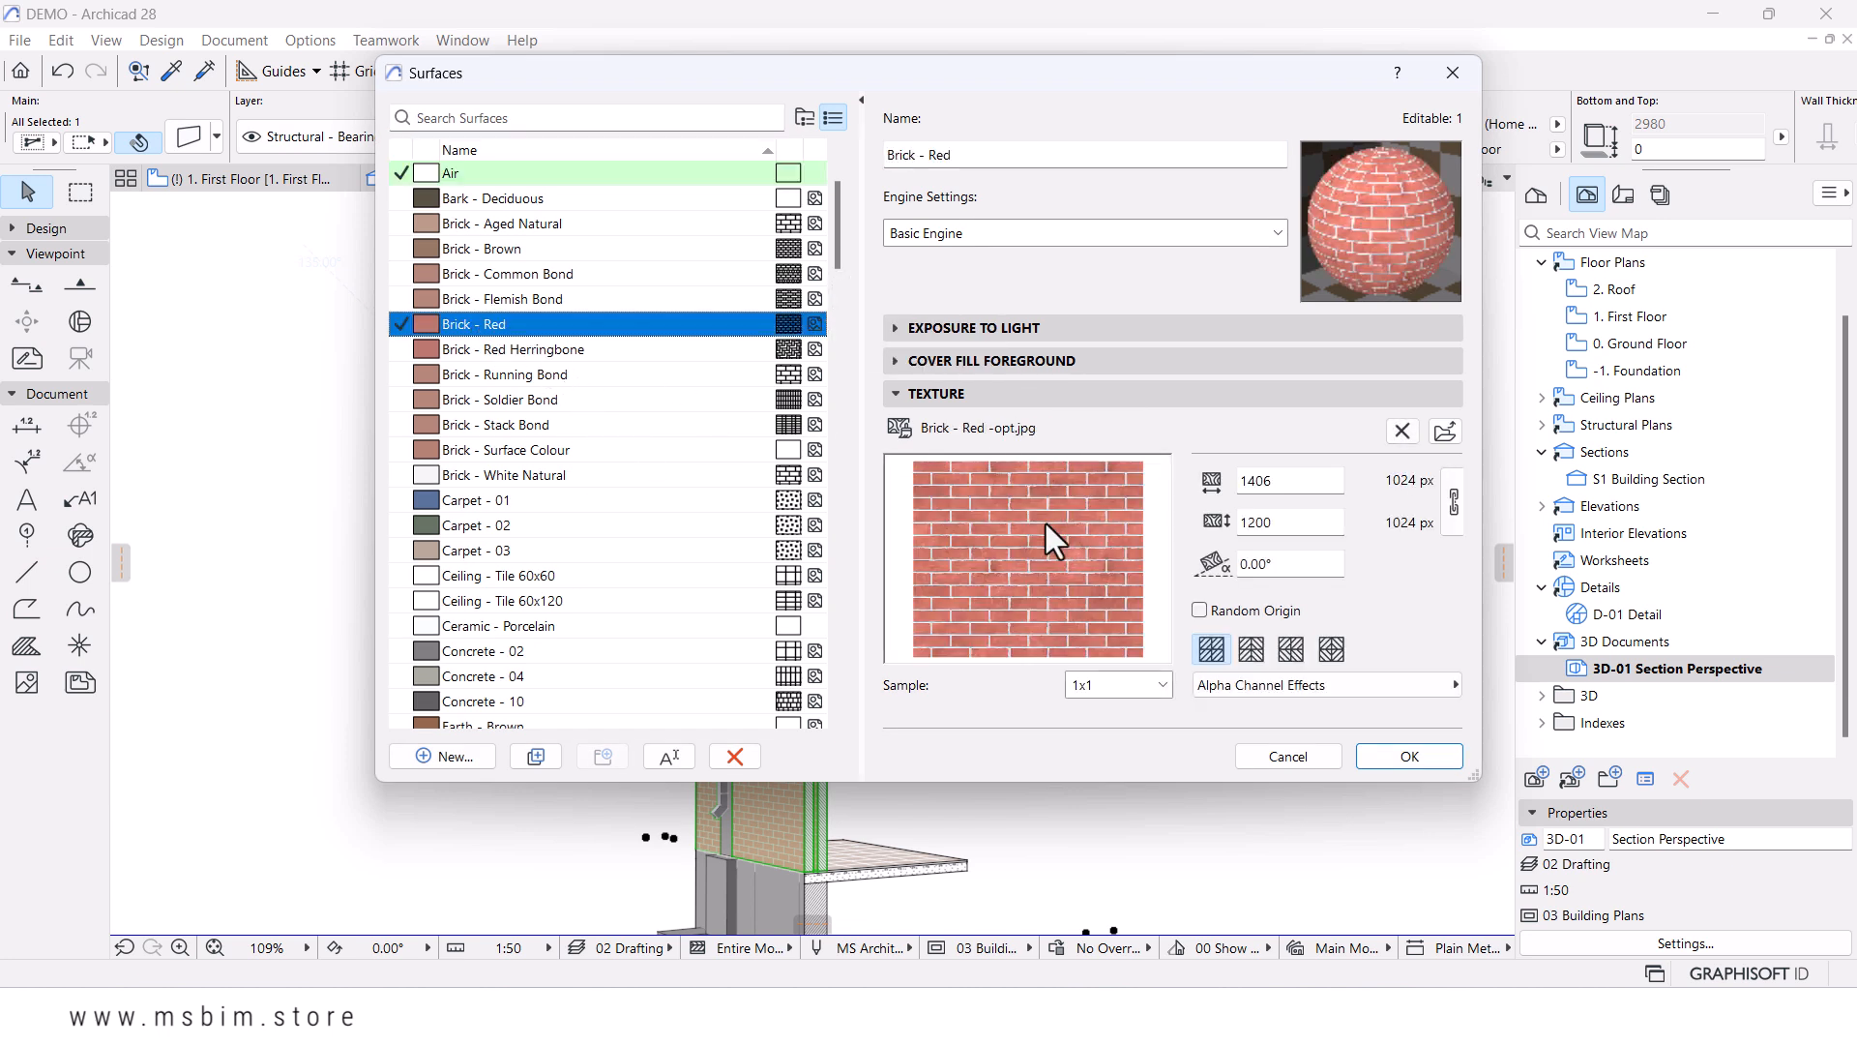
left_click(921, 364)
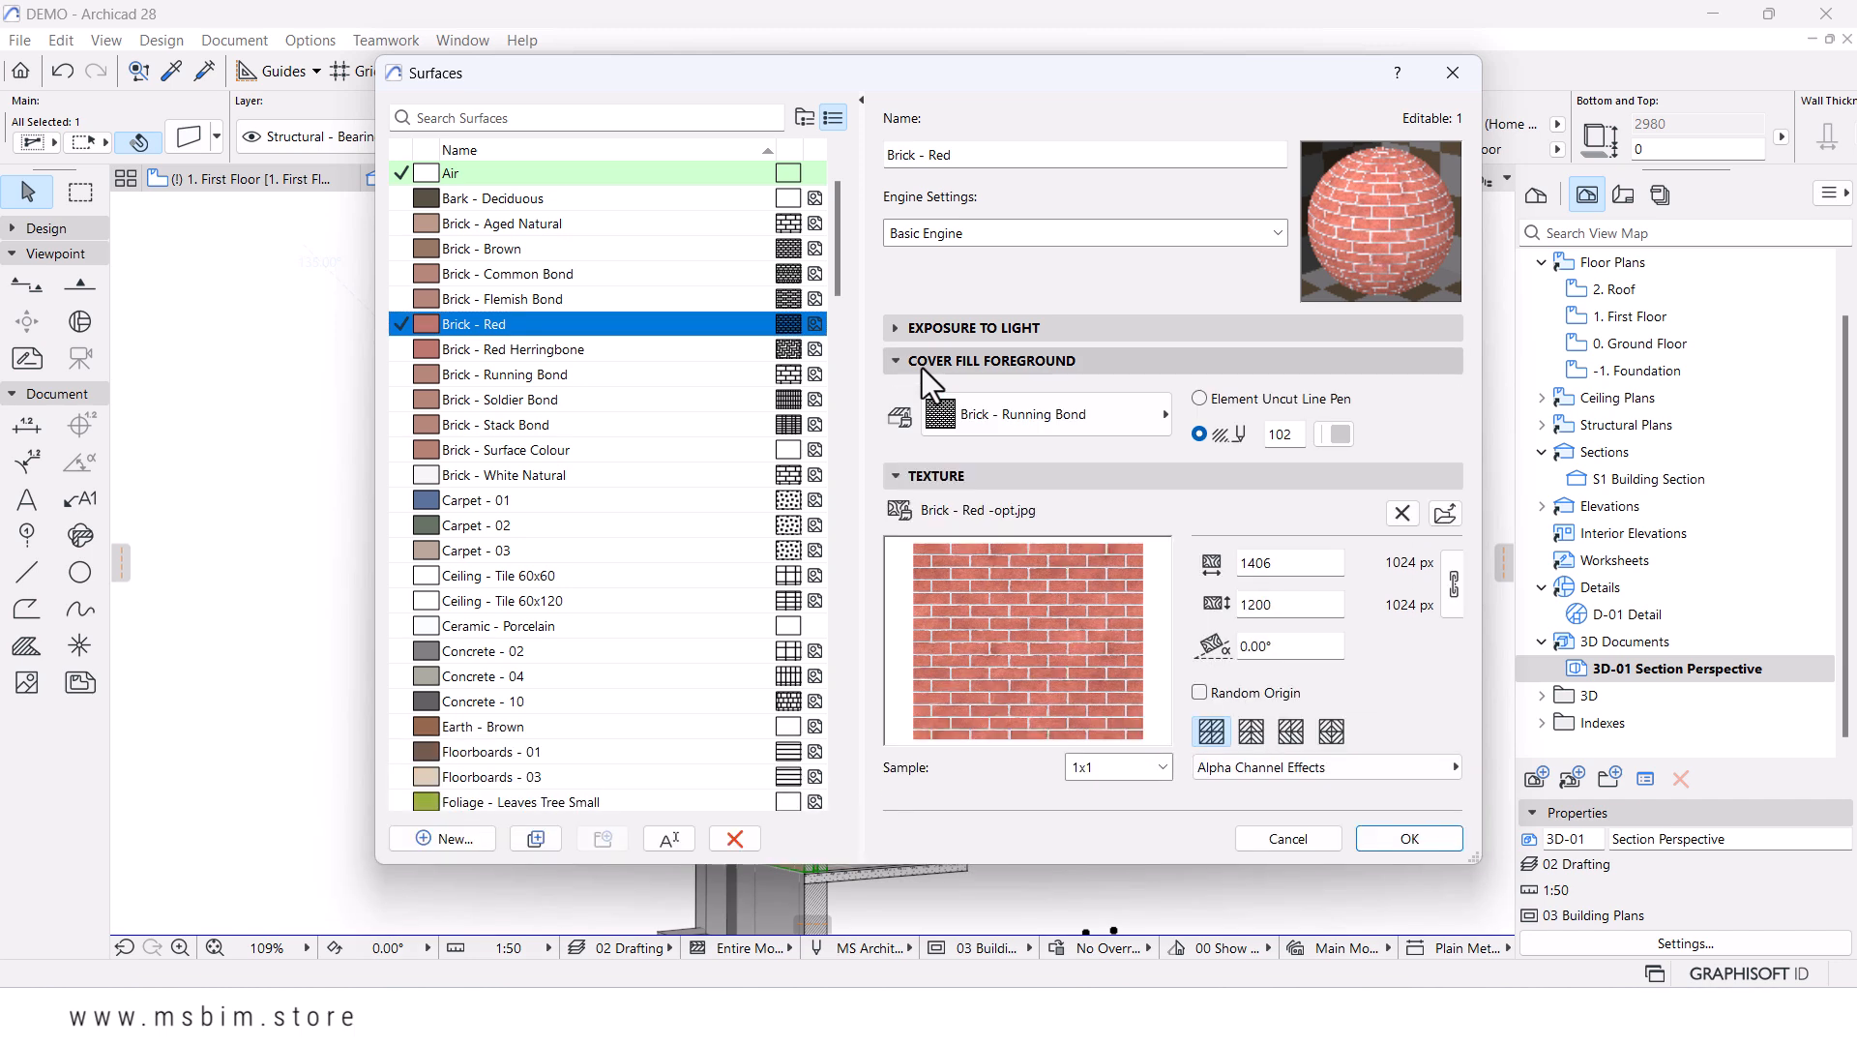
left_click(1337, 437)
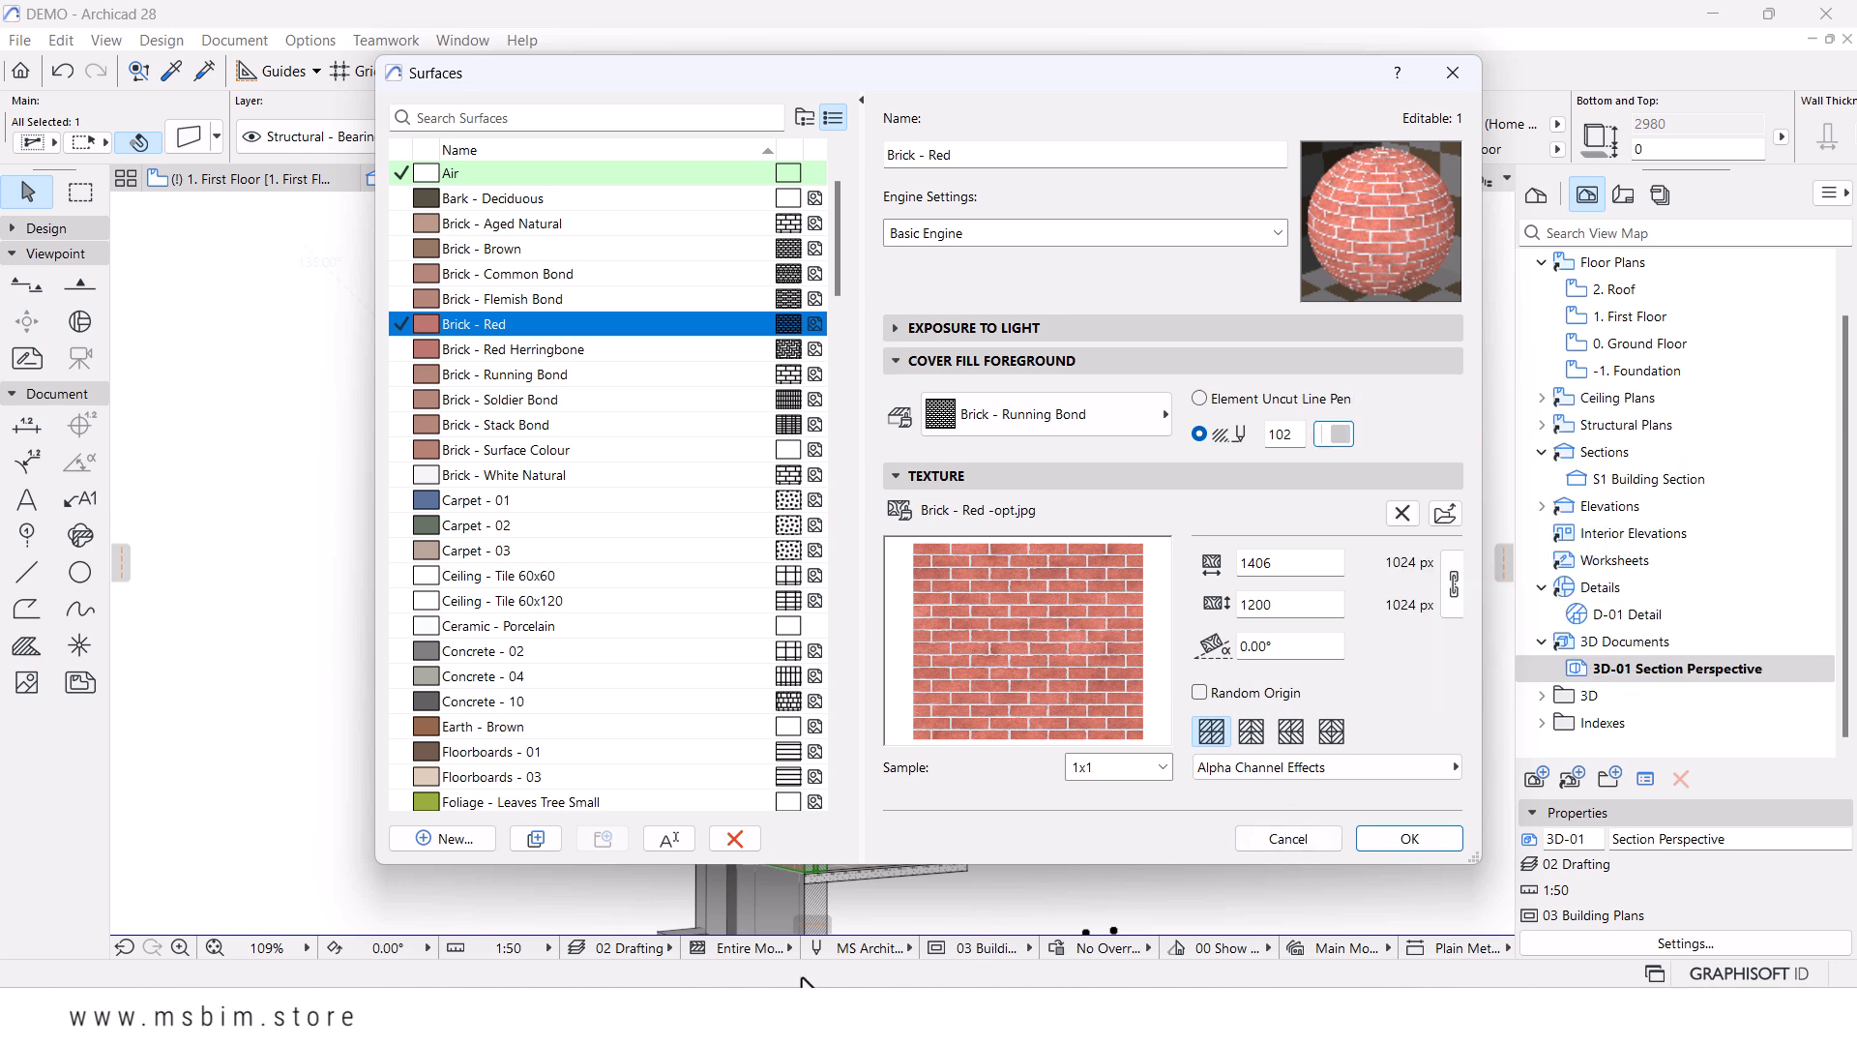
left_click(1273, 850)
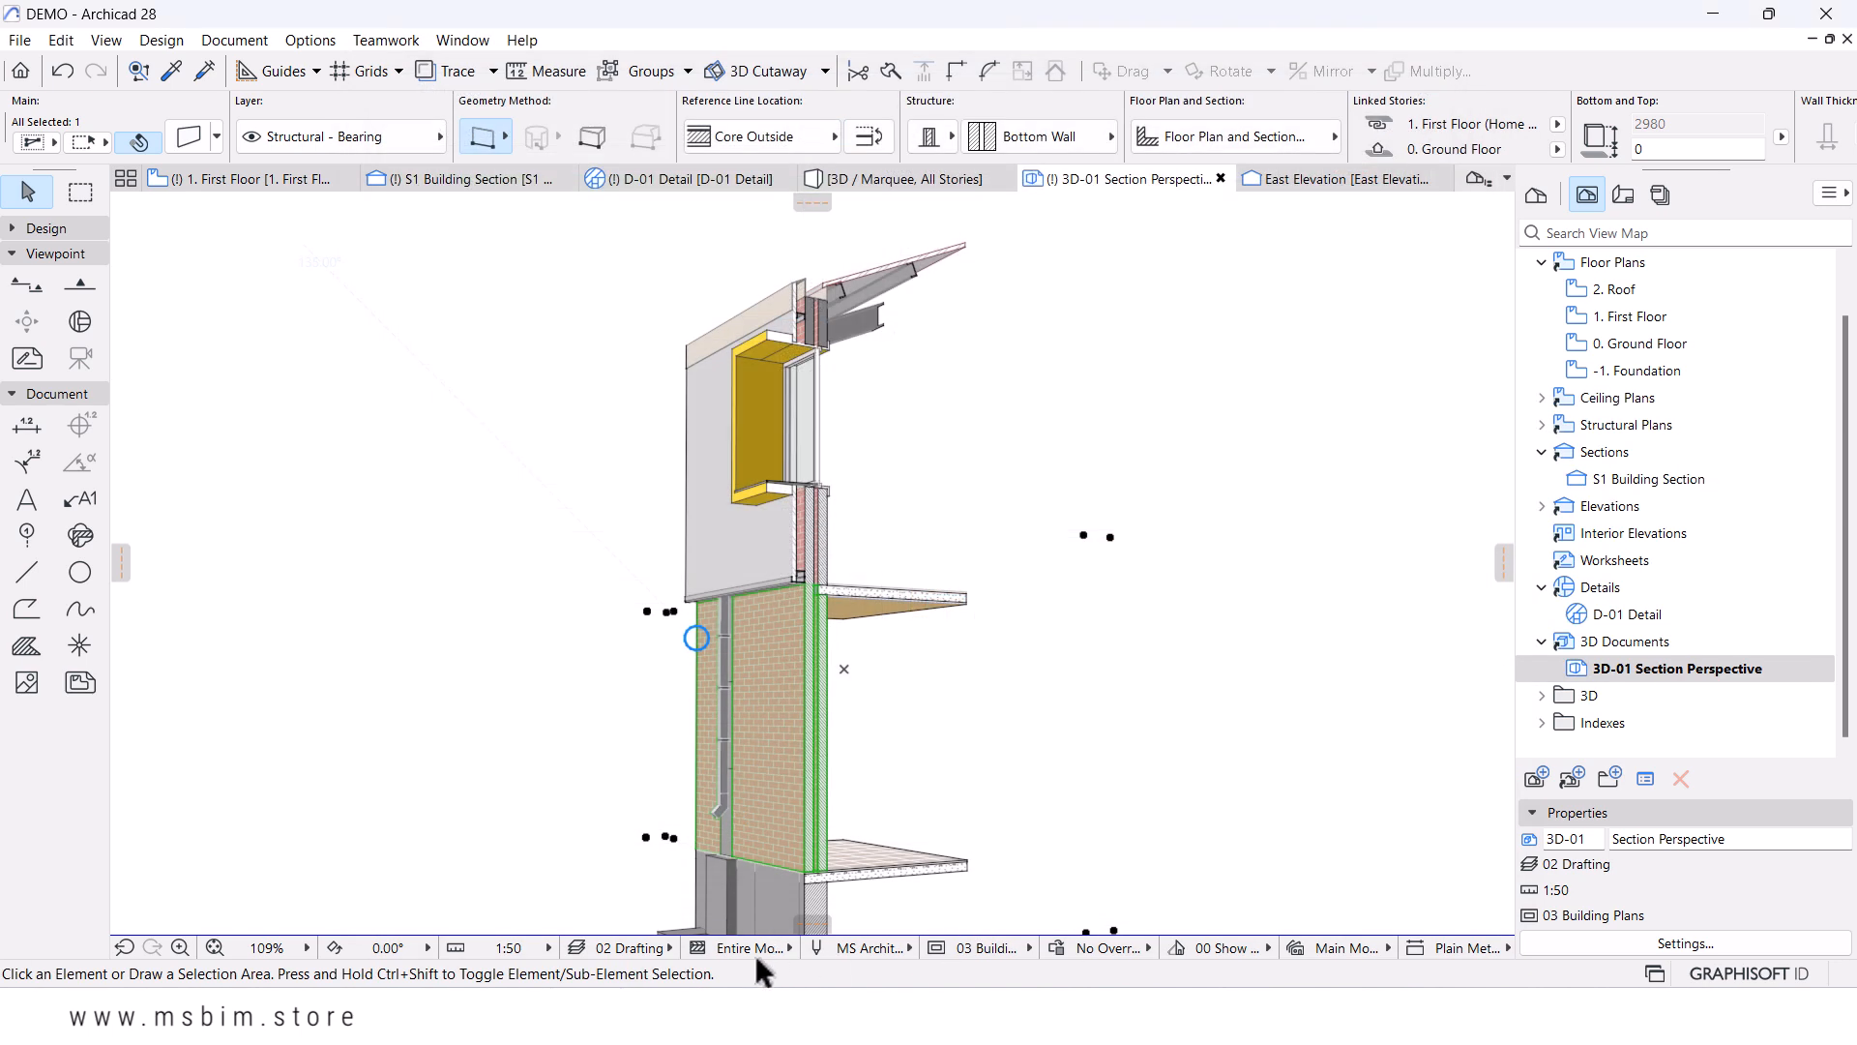
- Change the colour of pen 102 in the MS Architectural 100 pen set to dark grey, RGB 89, 89, 89
left_click(817, 949)
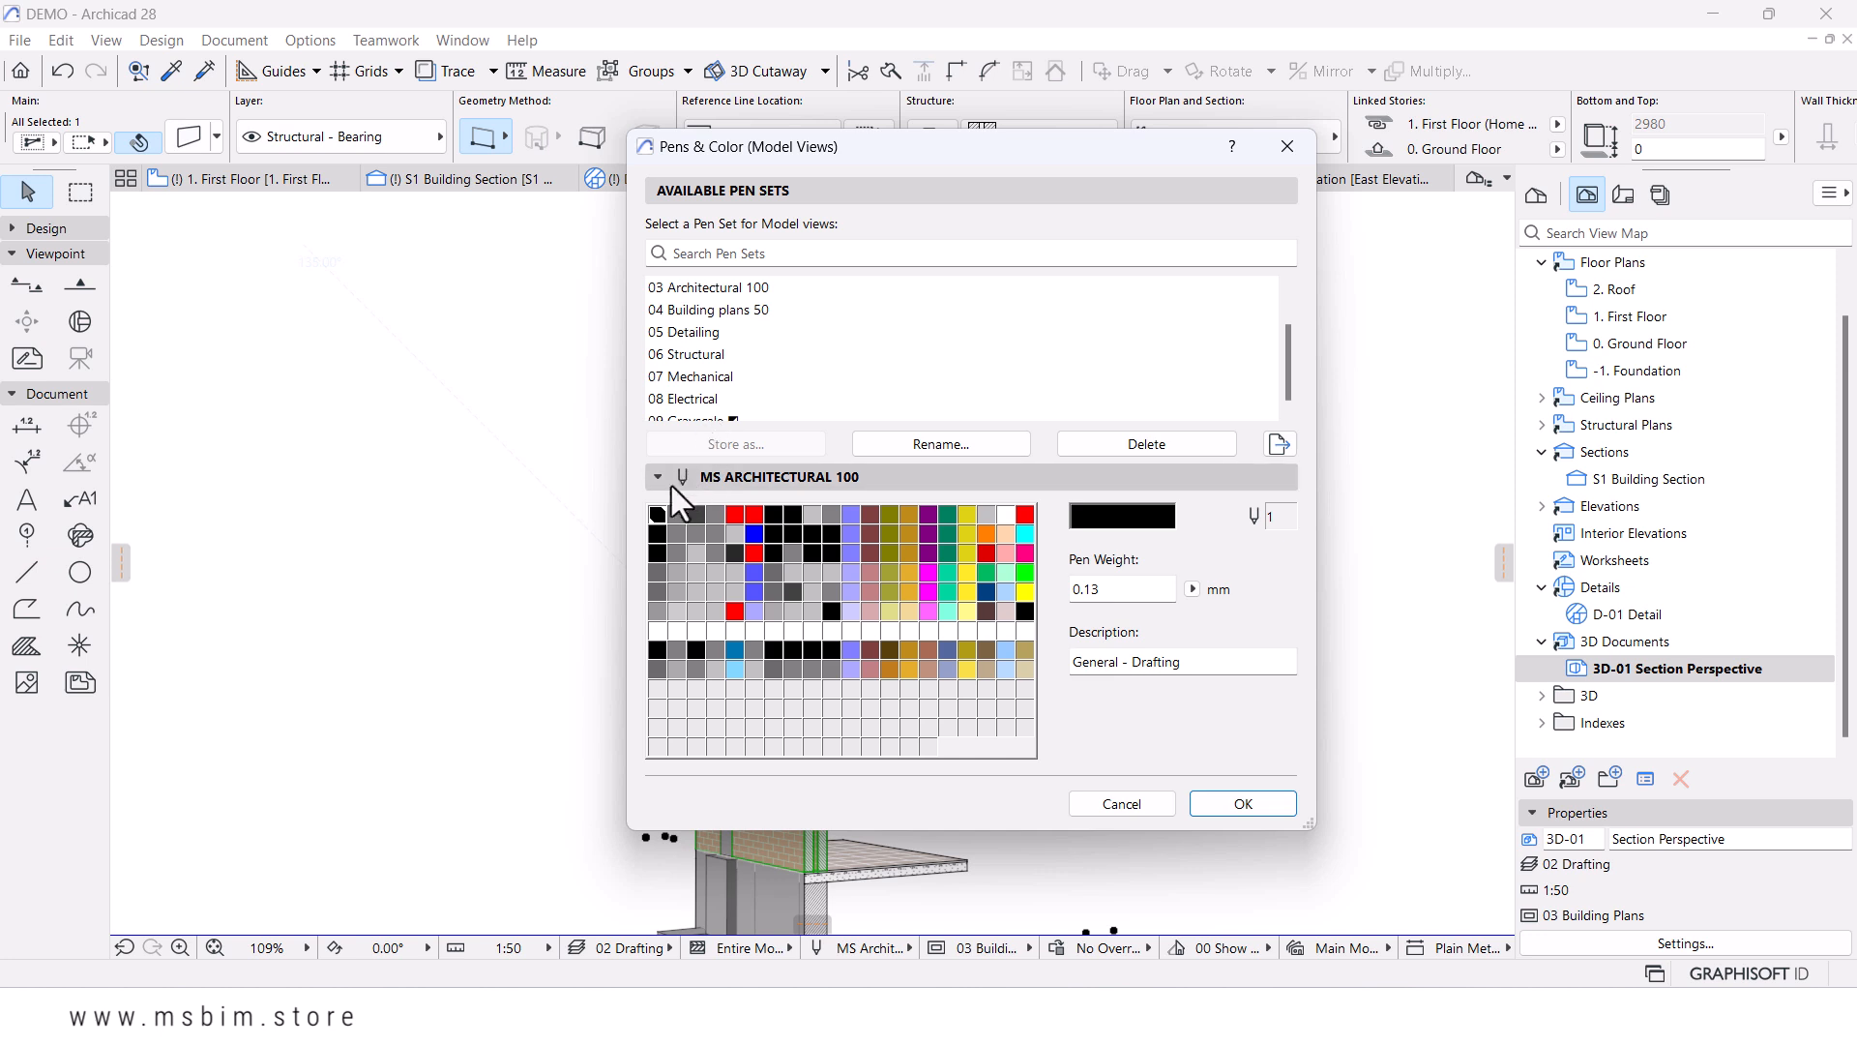
left_click(677, 612)
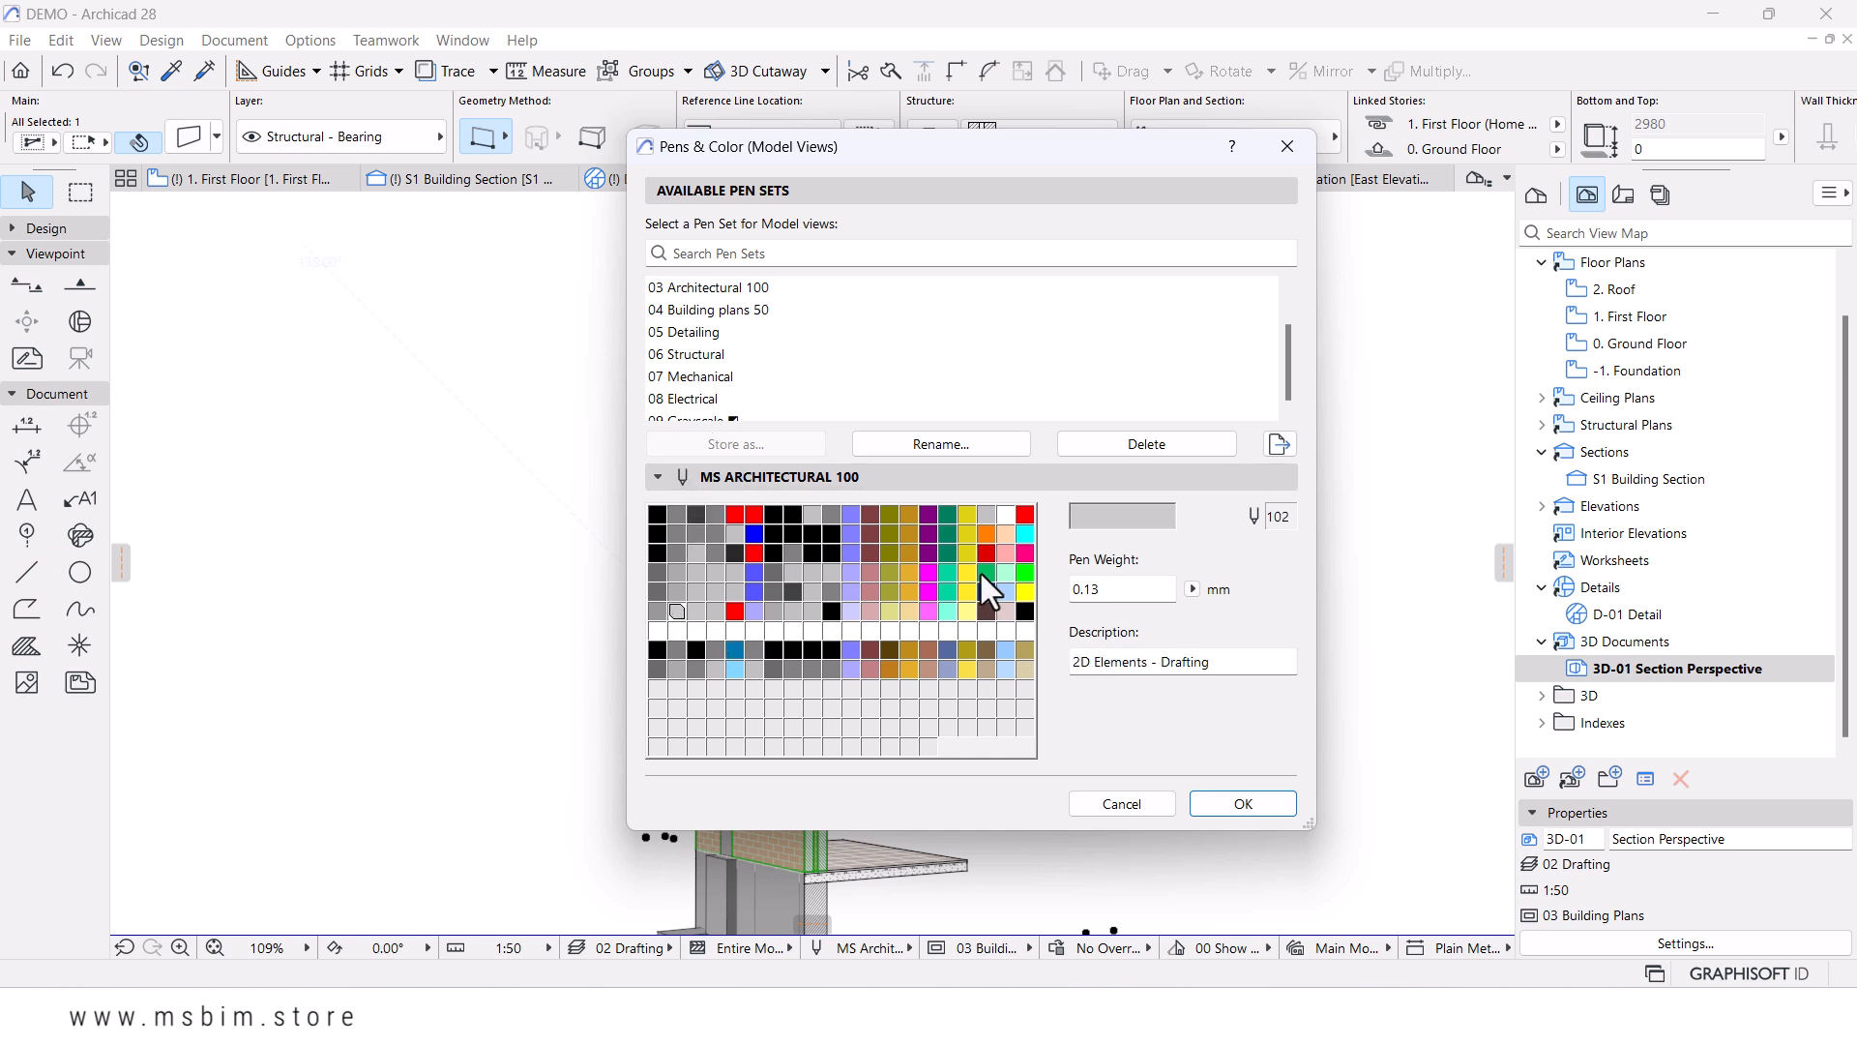
left_click(1122, 517)
left_click(766, 401)
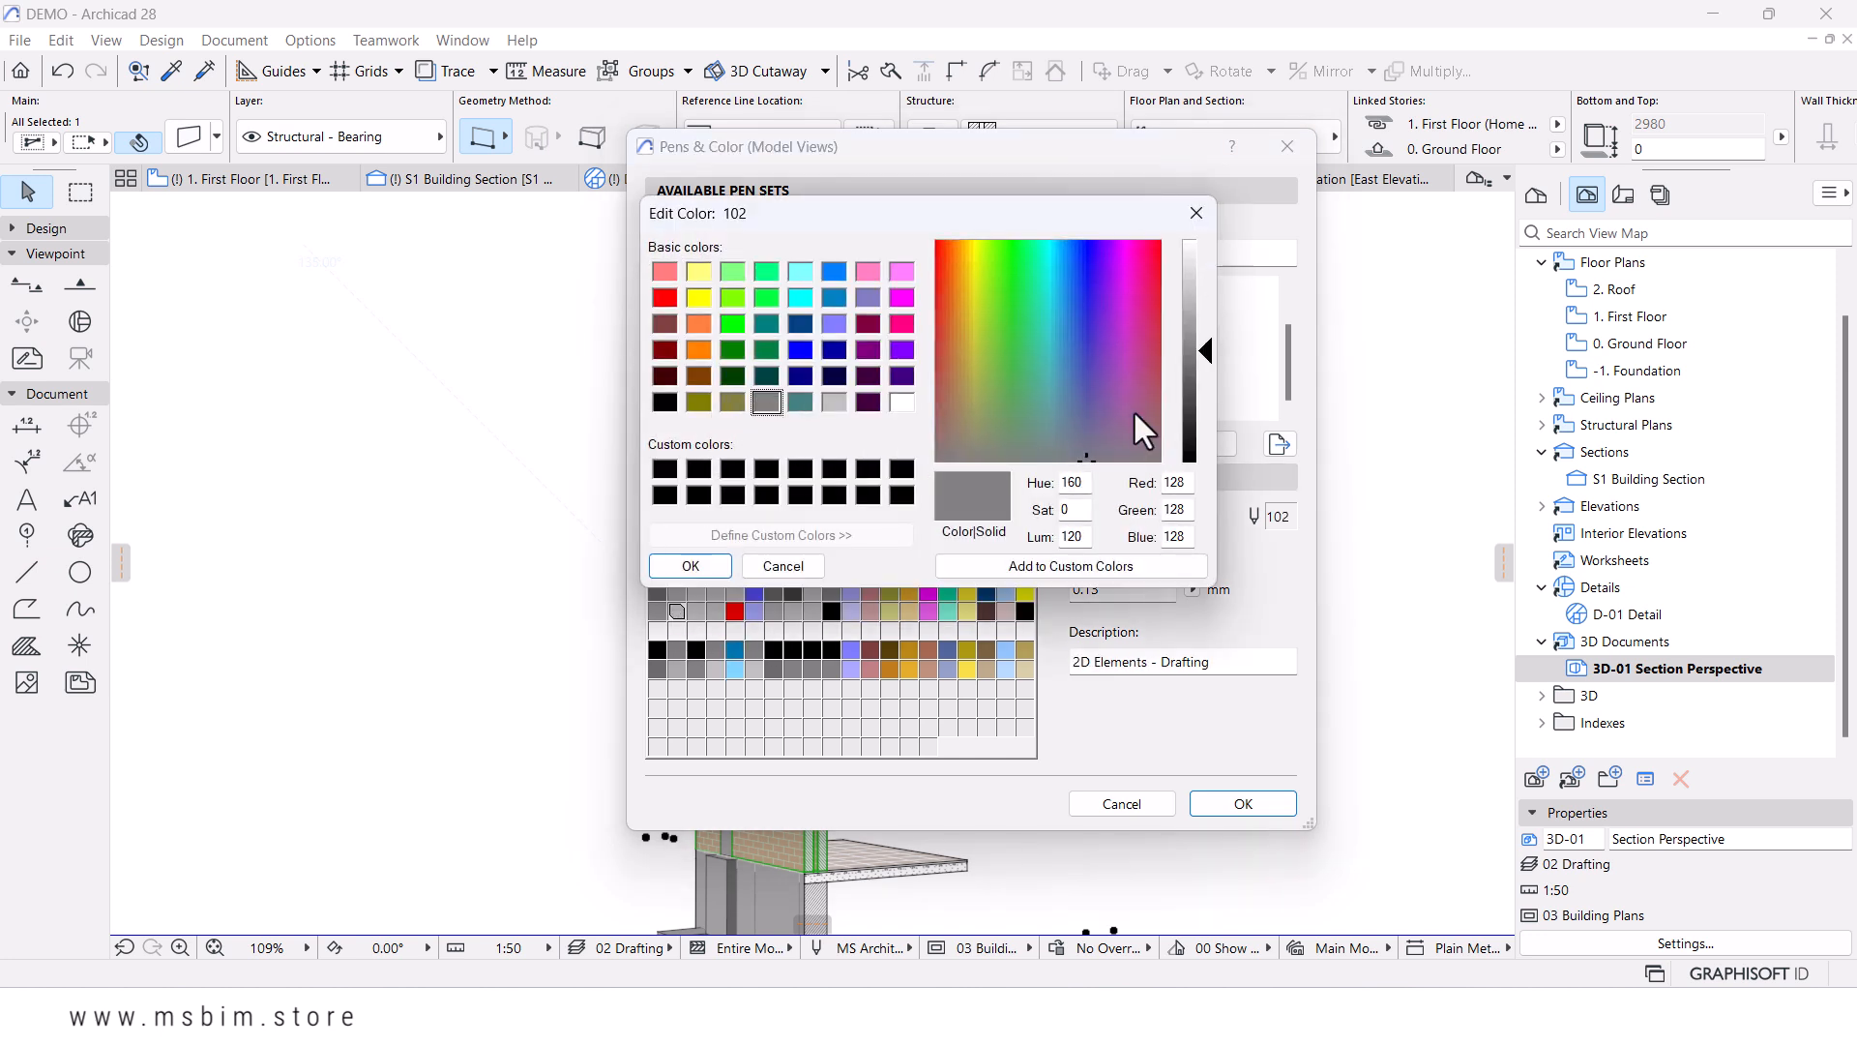
left_click_drag(1206, 360, 1205, 384)
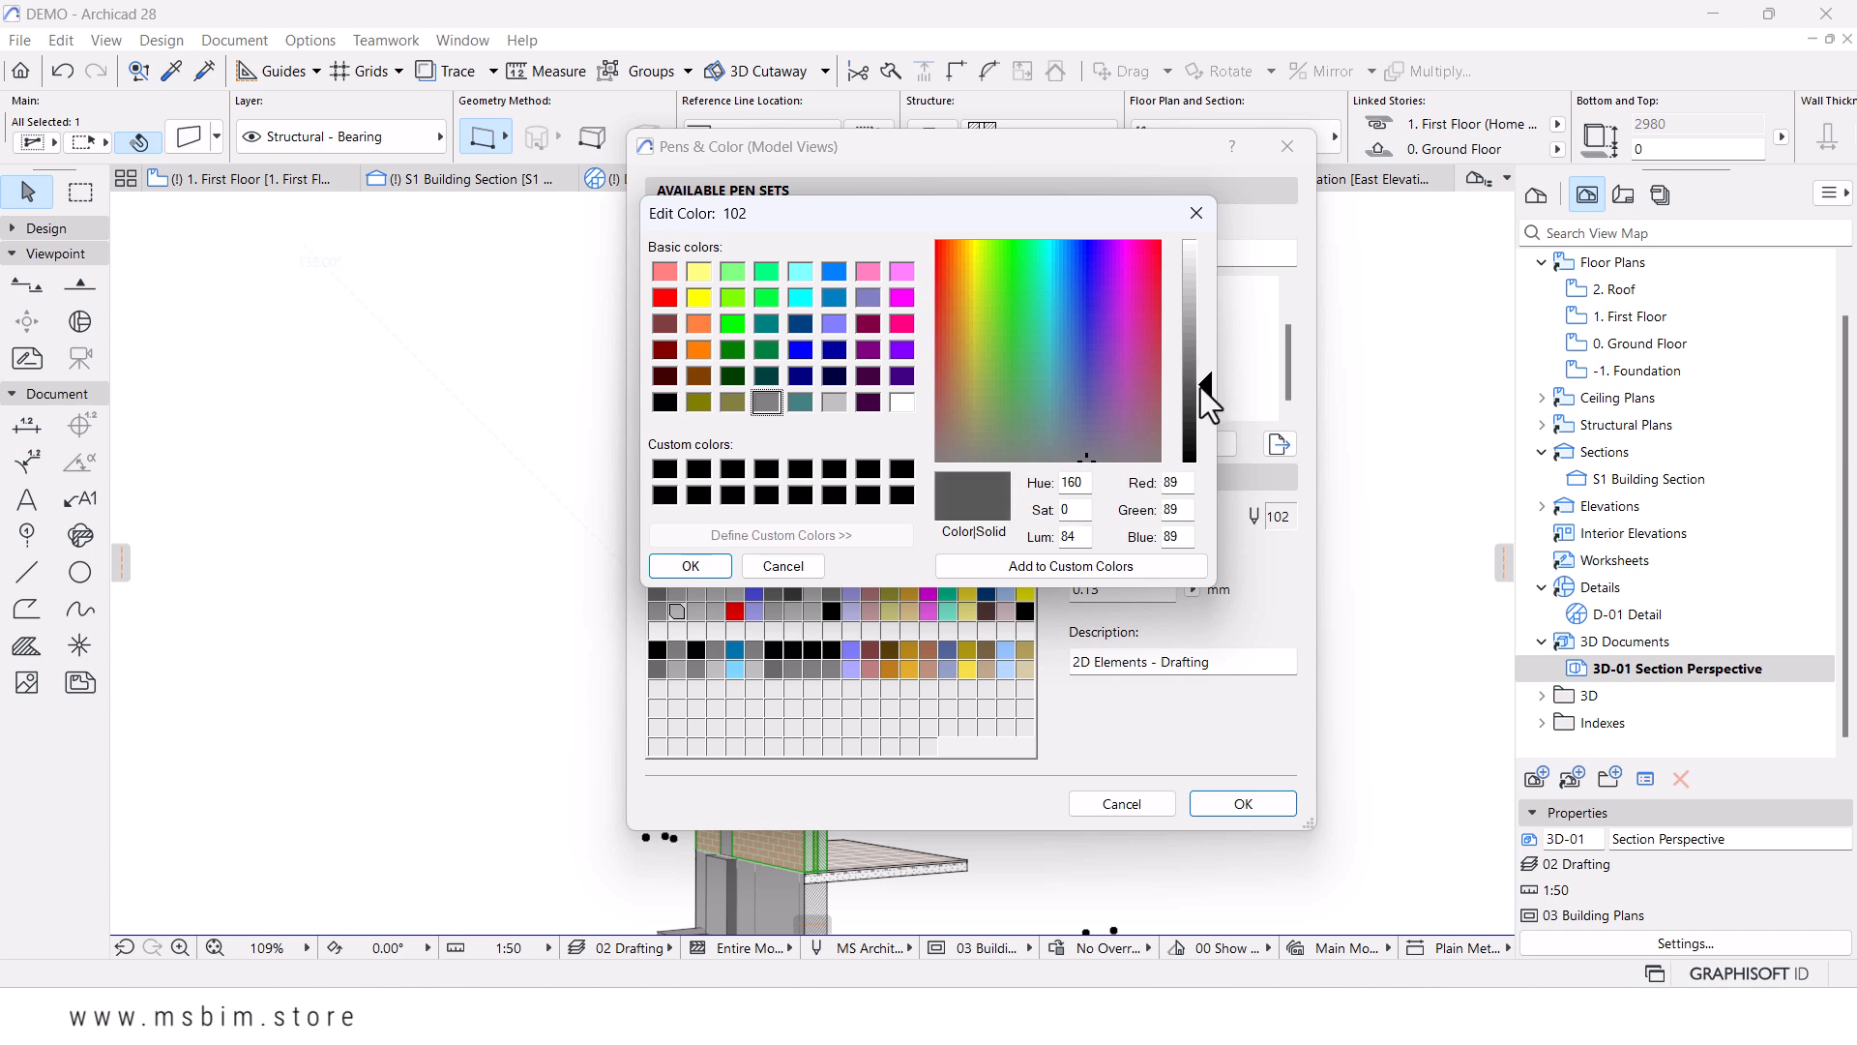
left_click(689, 567)
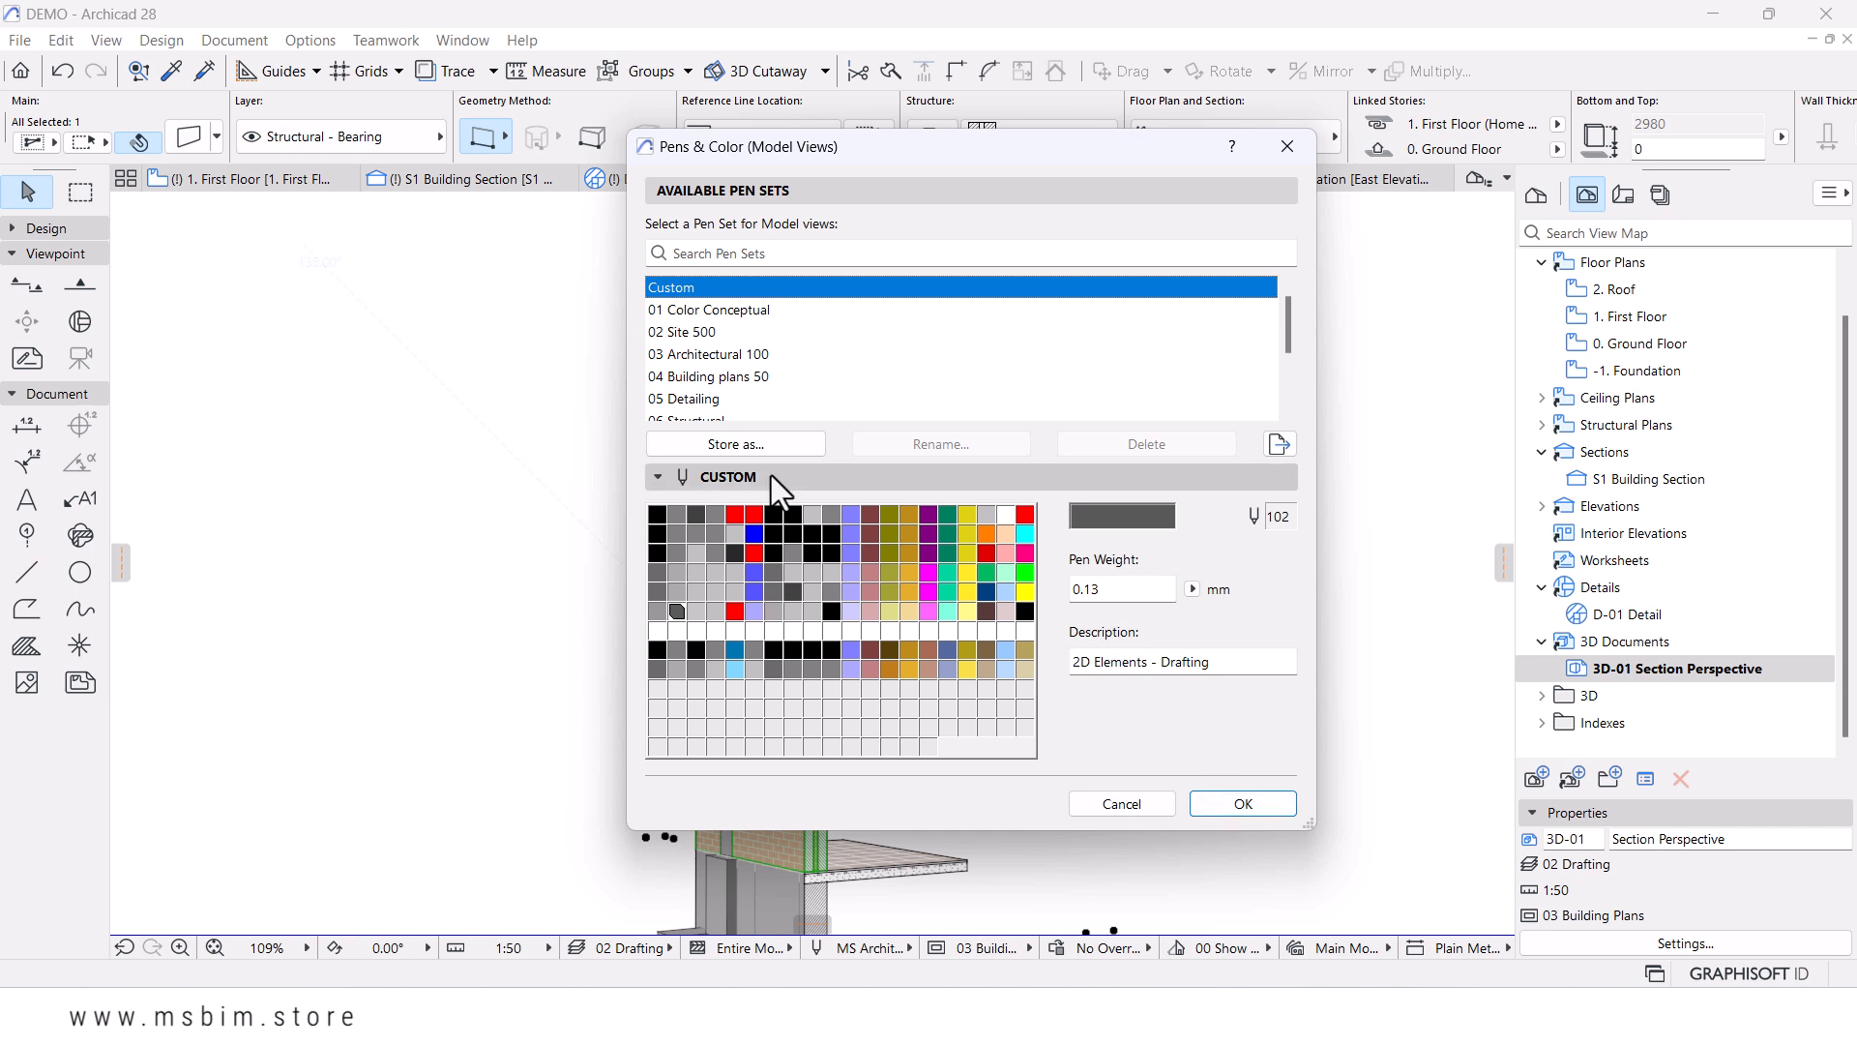
- Store the modified pens by overwriting the MS Architectural 100 pen set and apply it to the model views
left_click(759, 445)
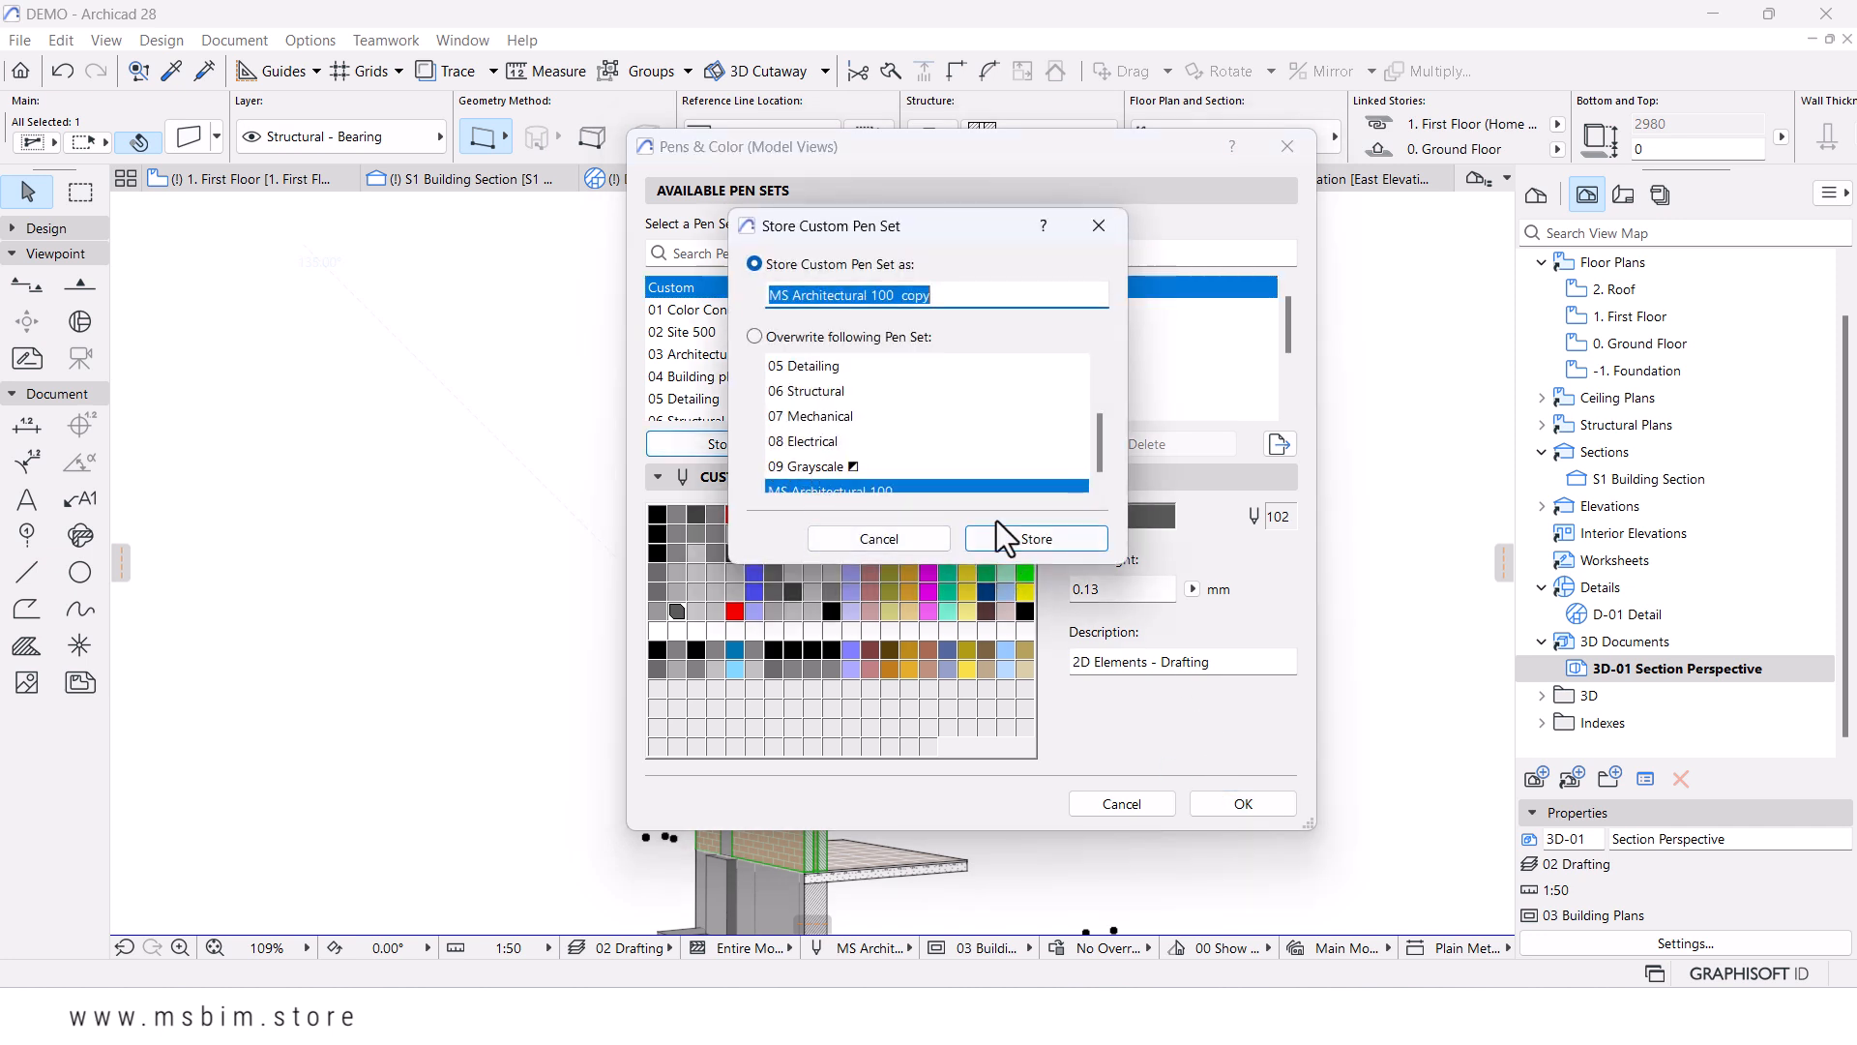
left_click(829, 338)
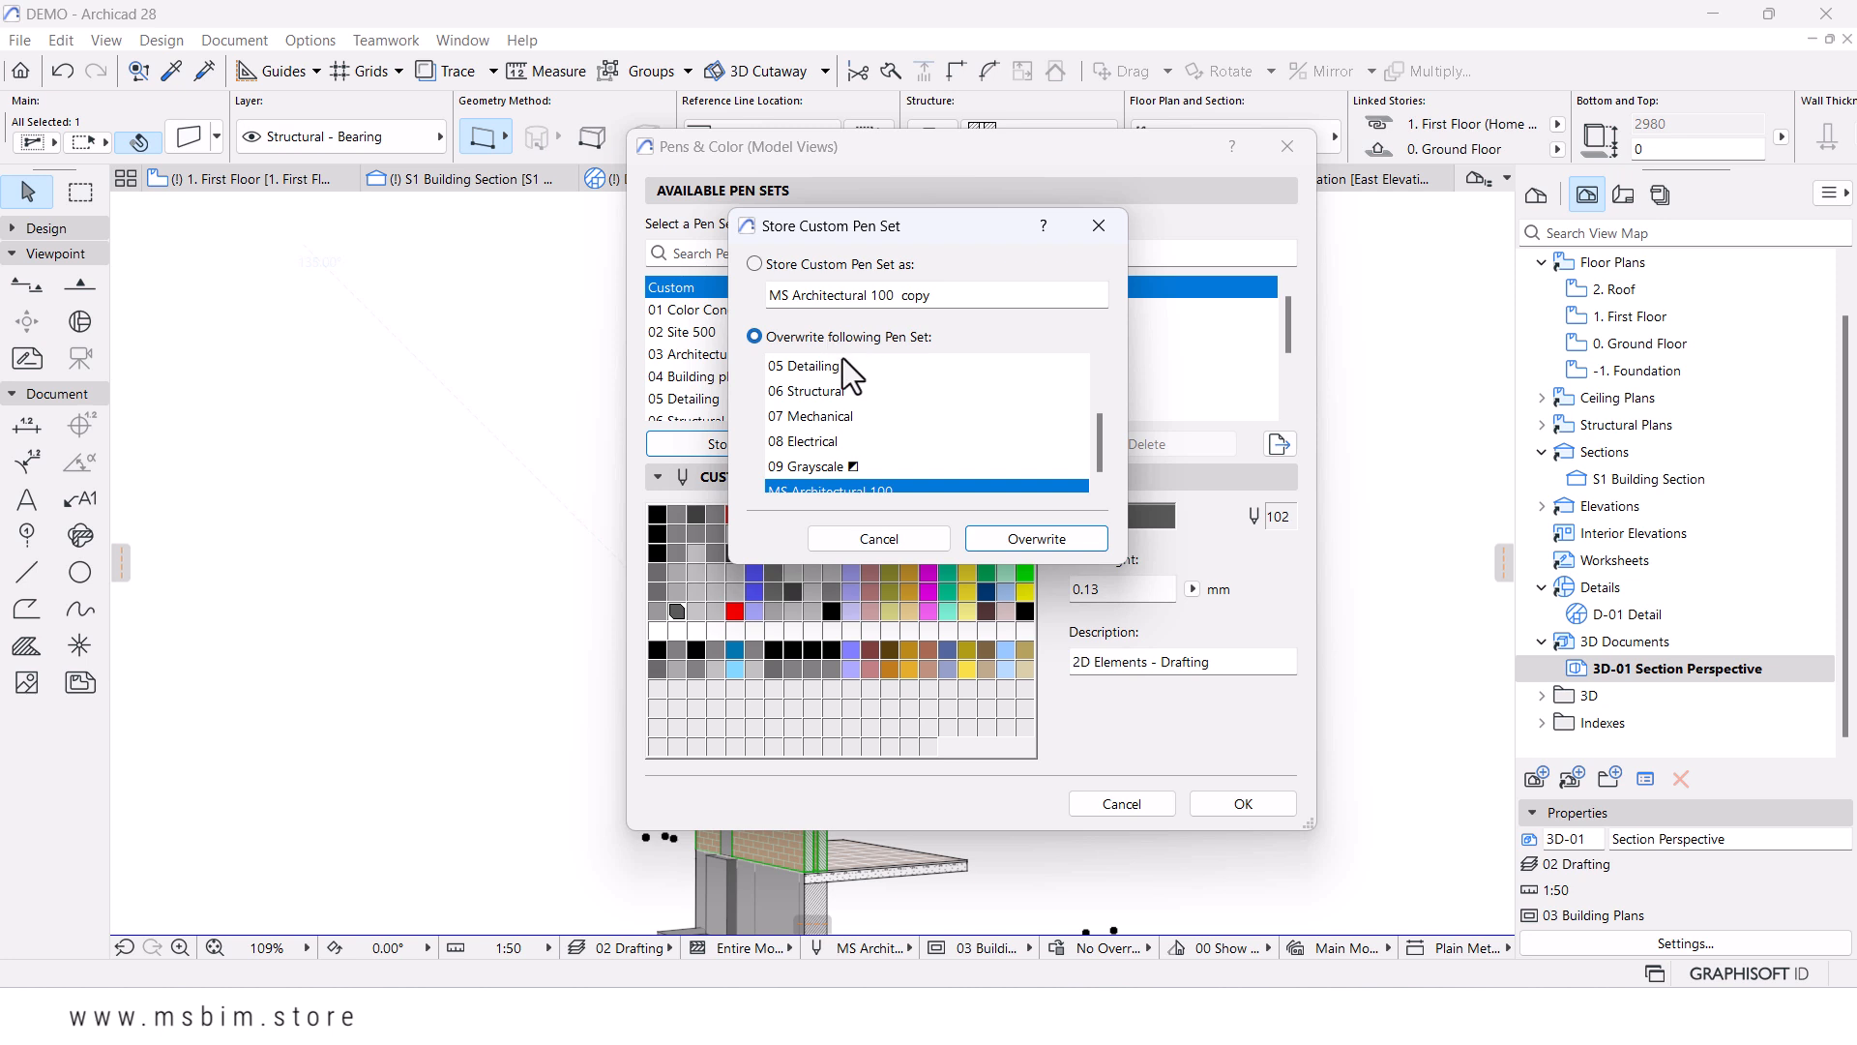
left_click(1032, 539)
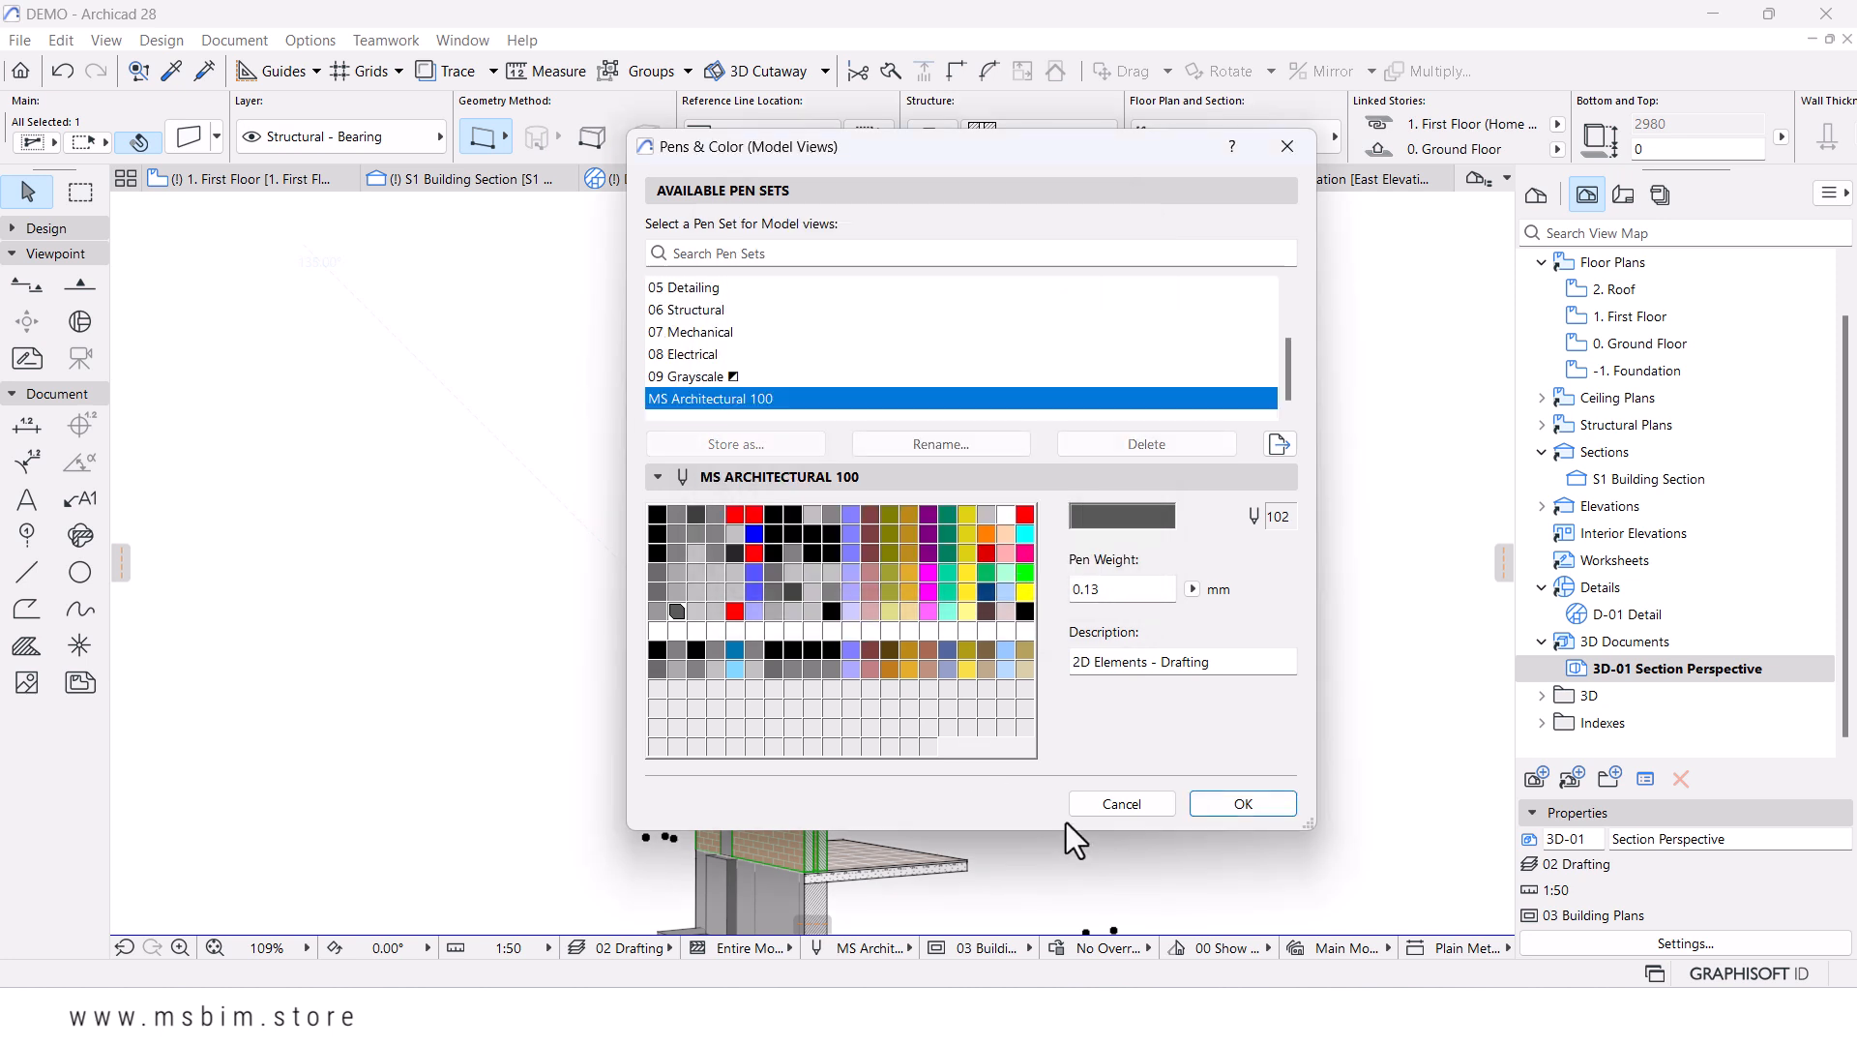
left_click(1243, 804)
- Deselect the wall and examine the brick hatching up close and across the whole section perspective
scroll(711, 769, "up", 4)
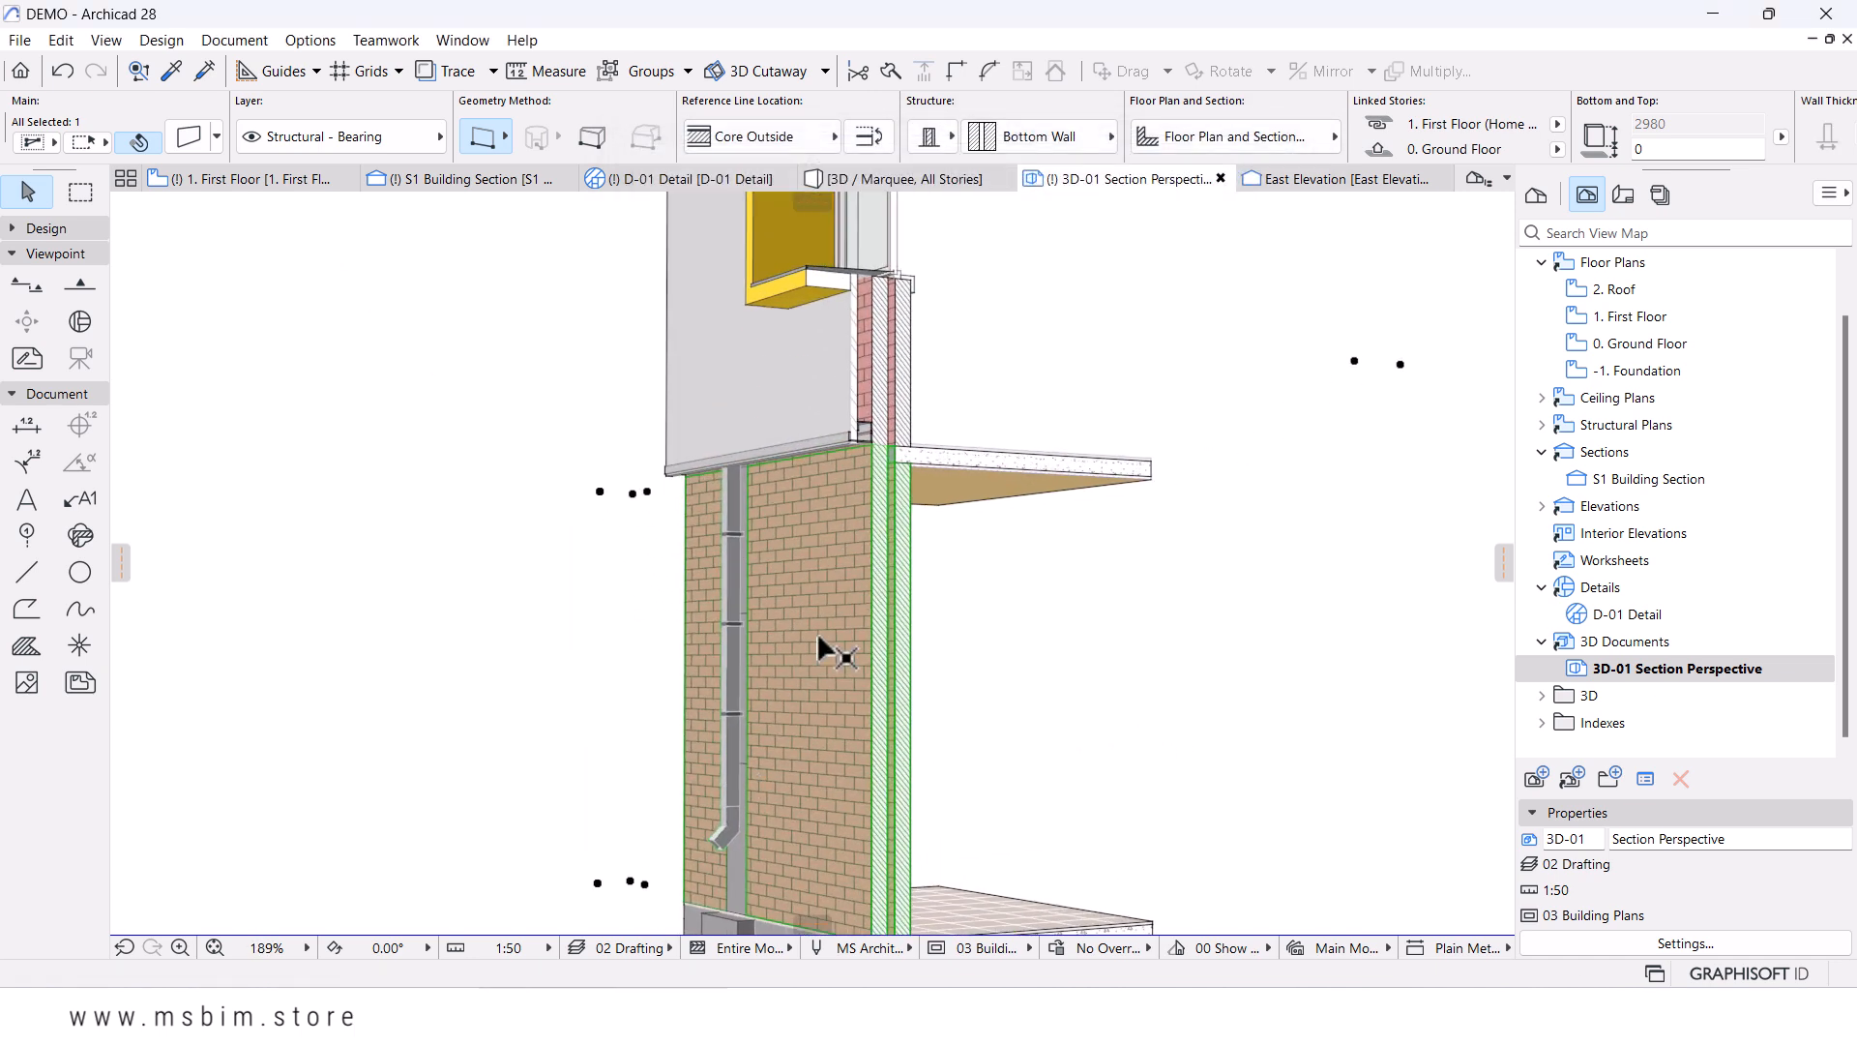
left_click(1038, 640)
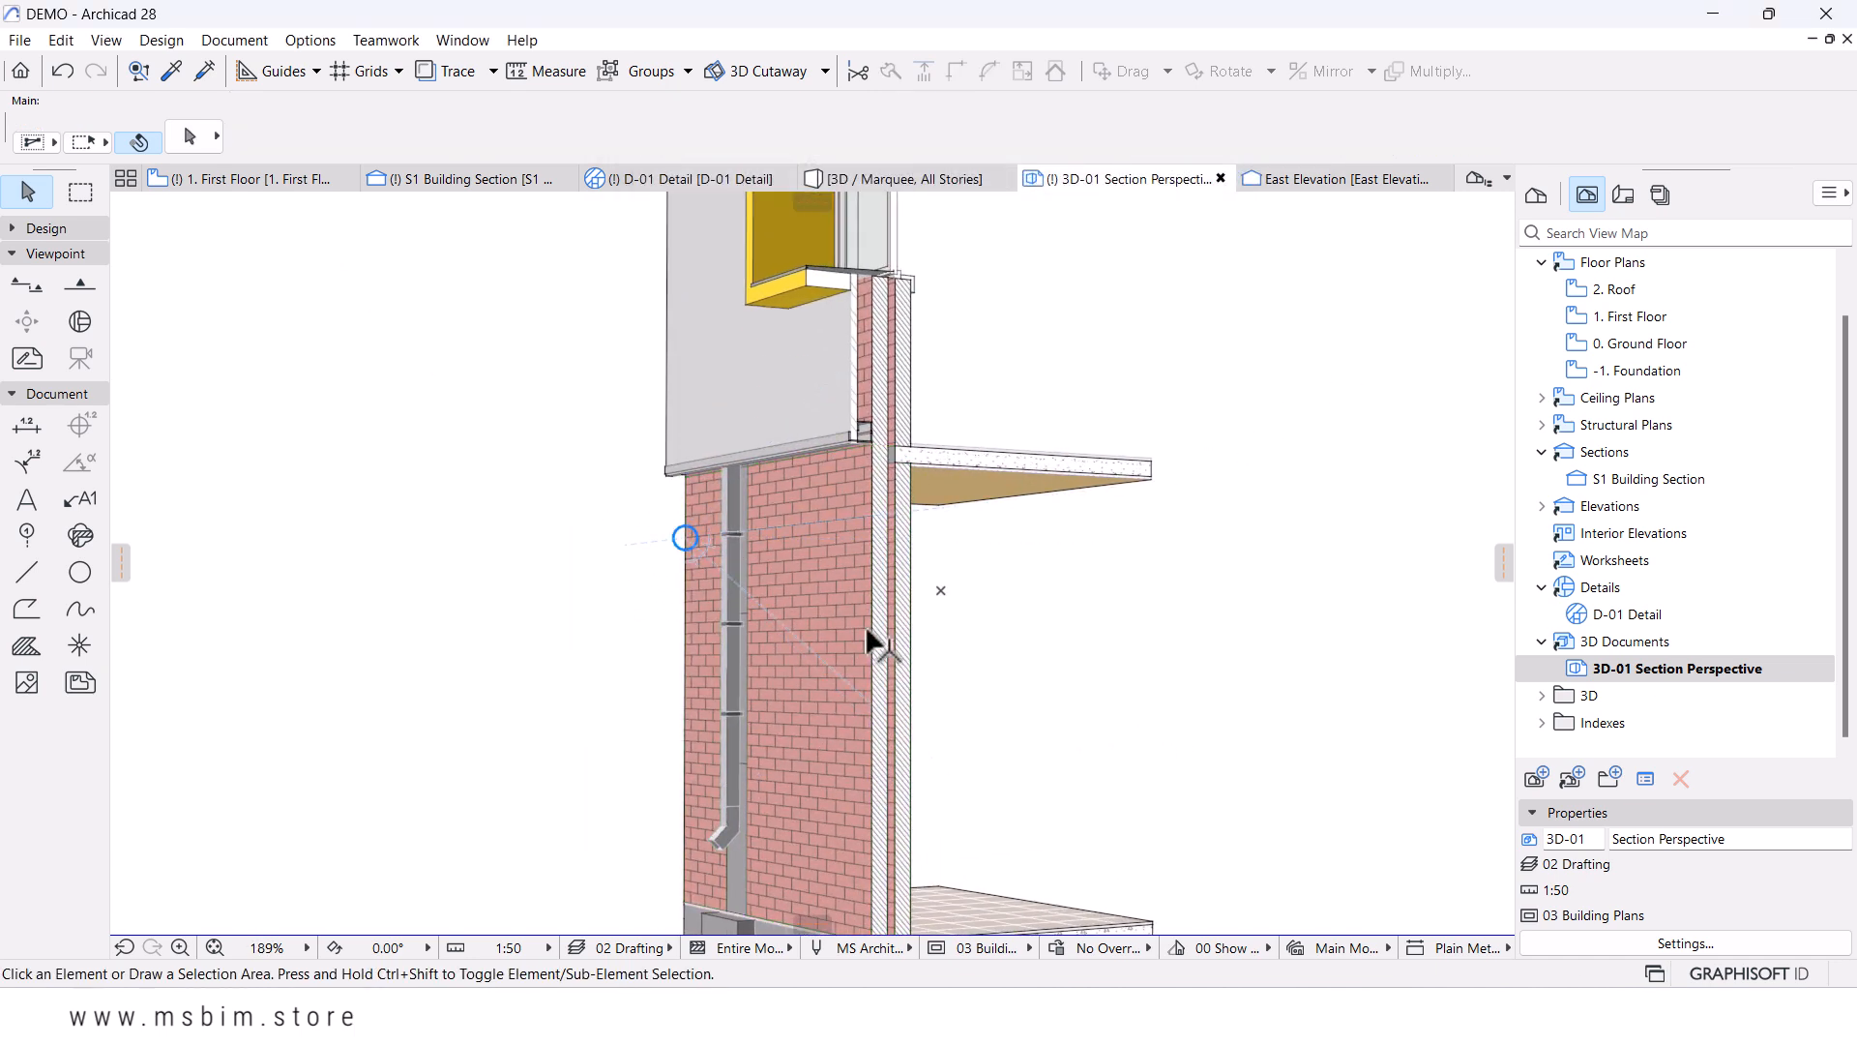
scroll(890, 622, "down", 5)
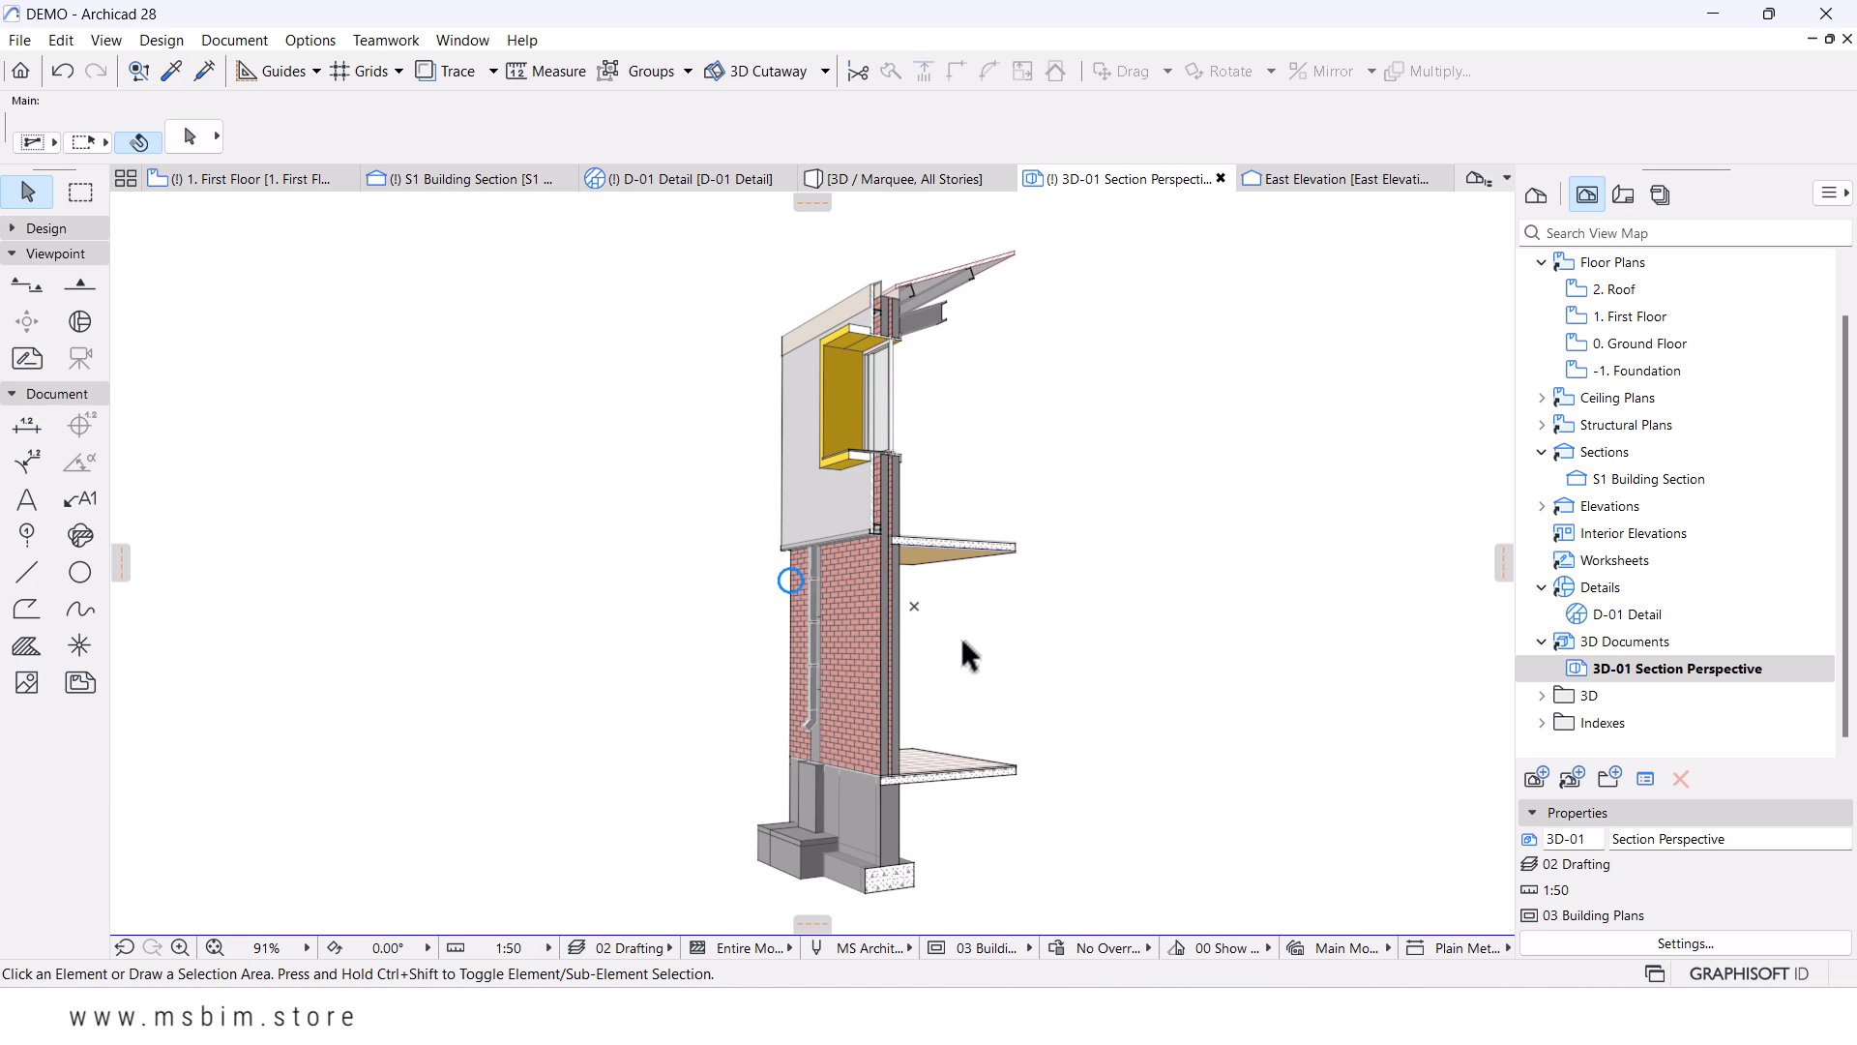
scroll(798, 607, "down", 2)
scroll(798, 579, "up", 3)
scroll(797, 550, "down", 1)
scroll(763, 674, "up", 10)
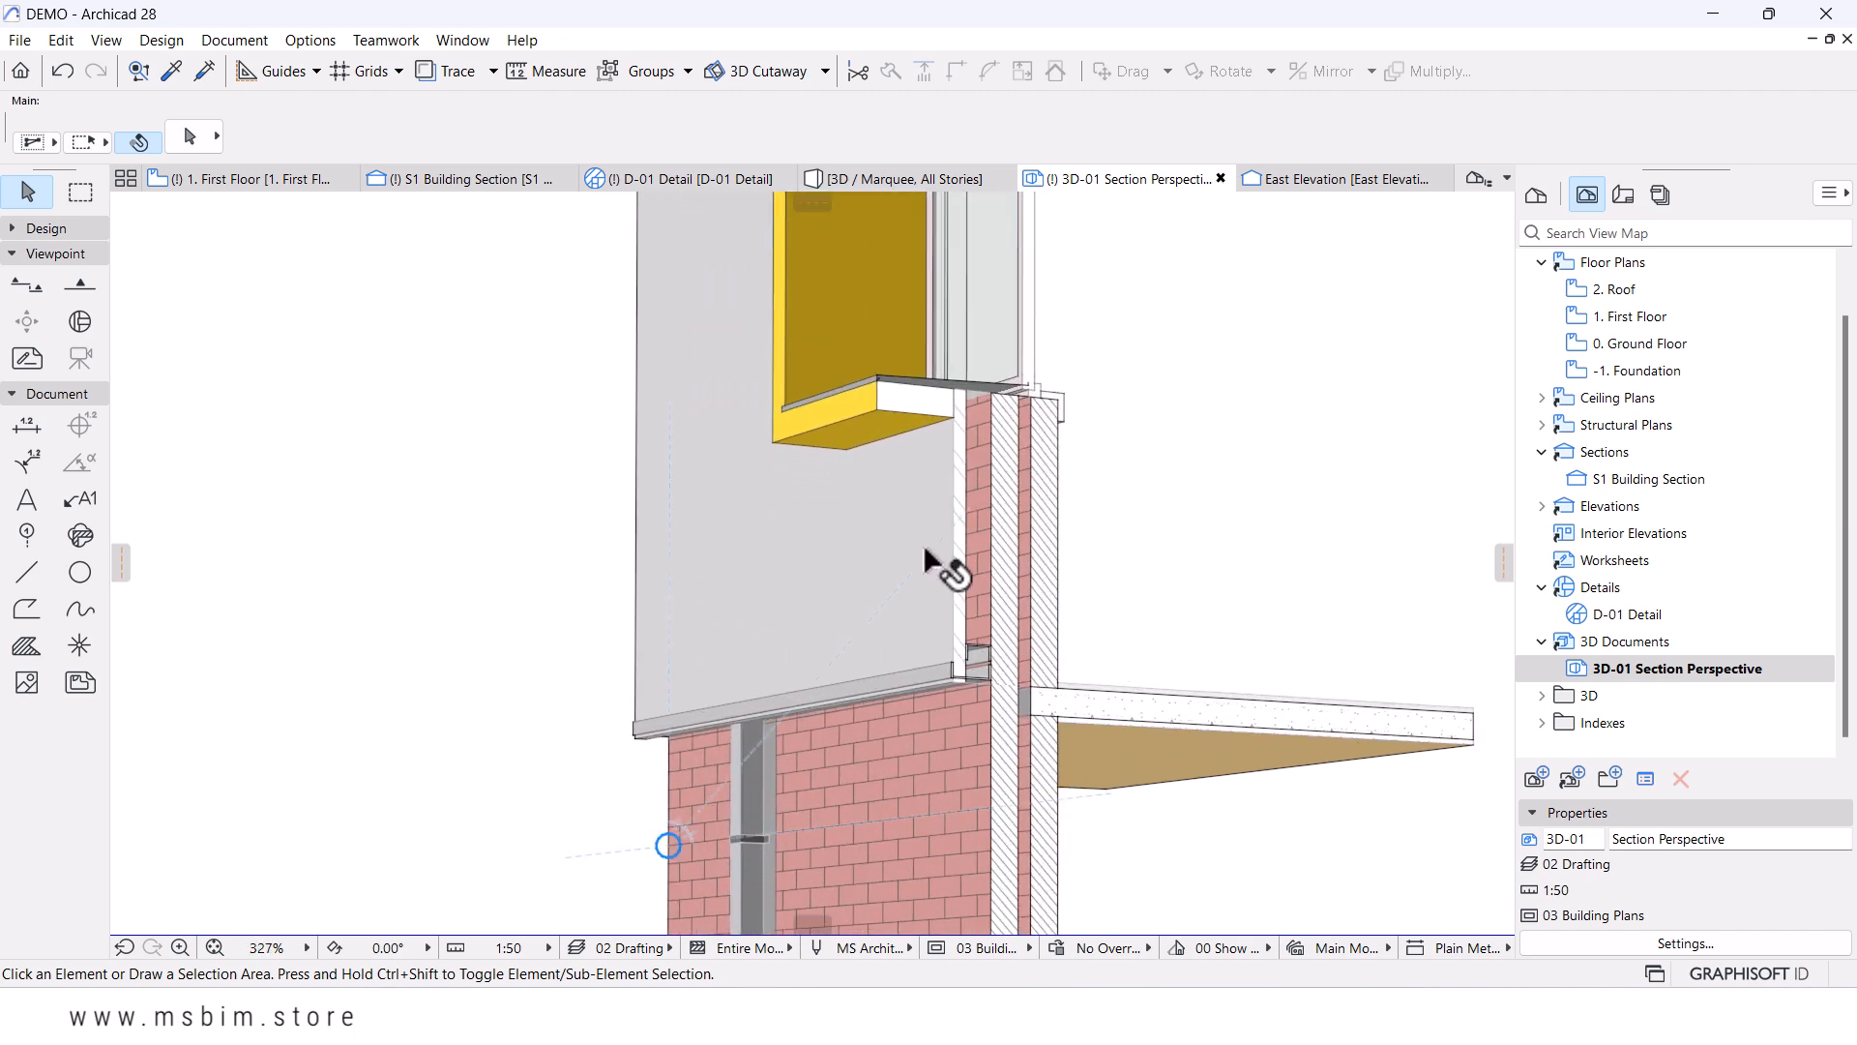
scroll(837, 619, "down", 3)
- Select the upper Top Wall and find the Roof - Corrugated Sheet Matte surface in the Surfaces settings by searching for "cor"
left_click(793, 653)
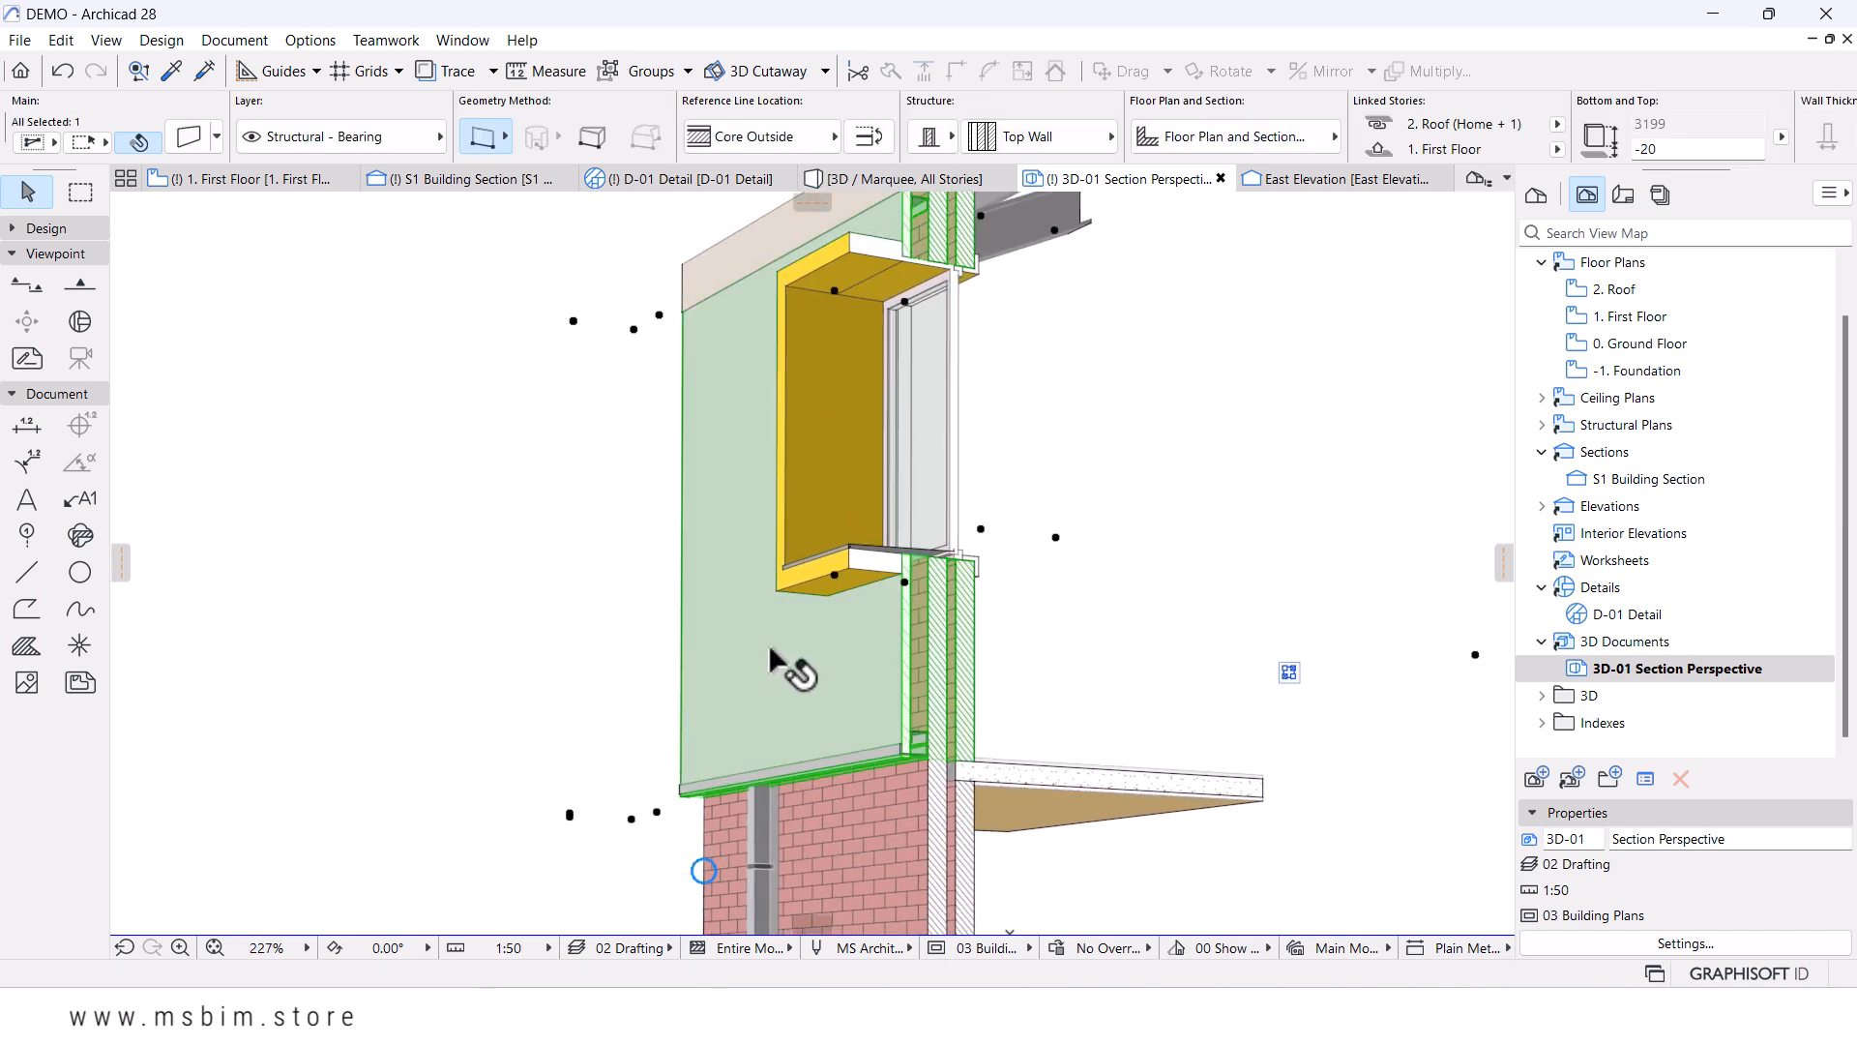
left_click(317, 38)
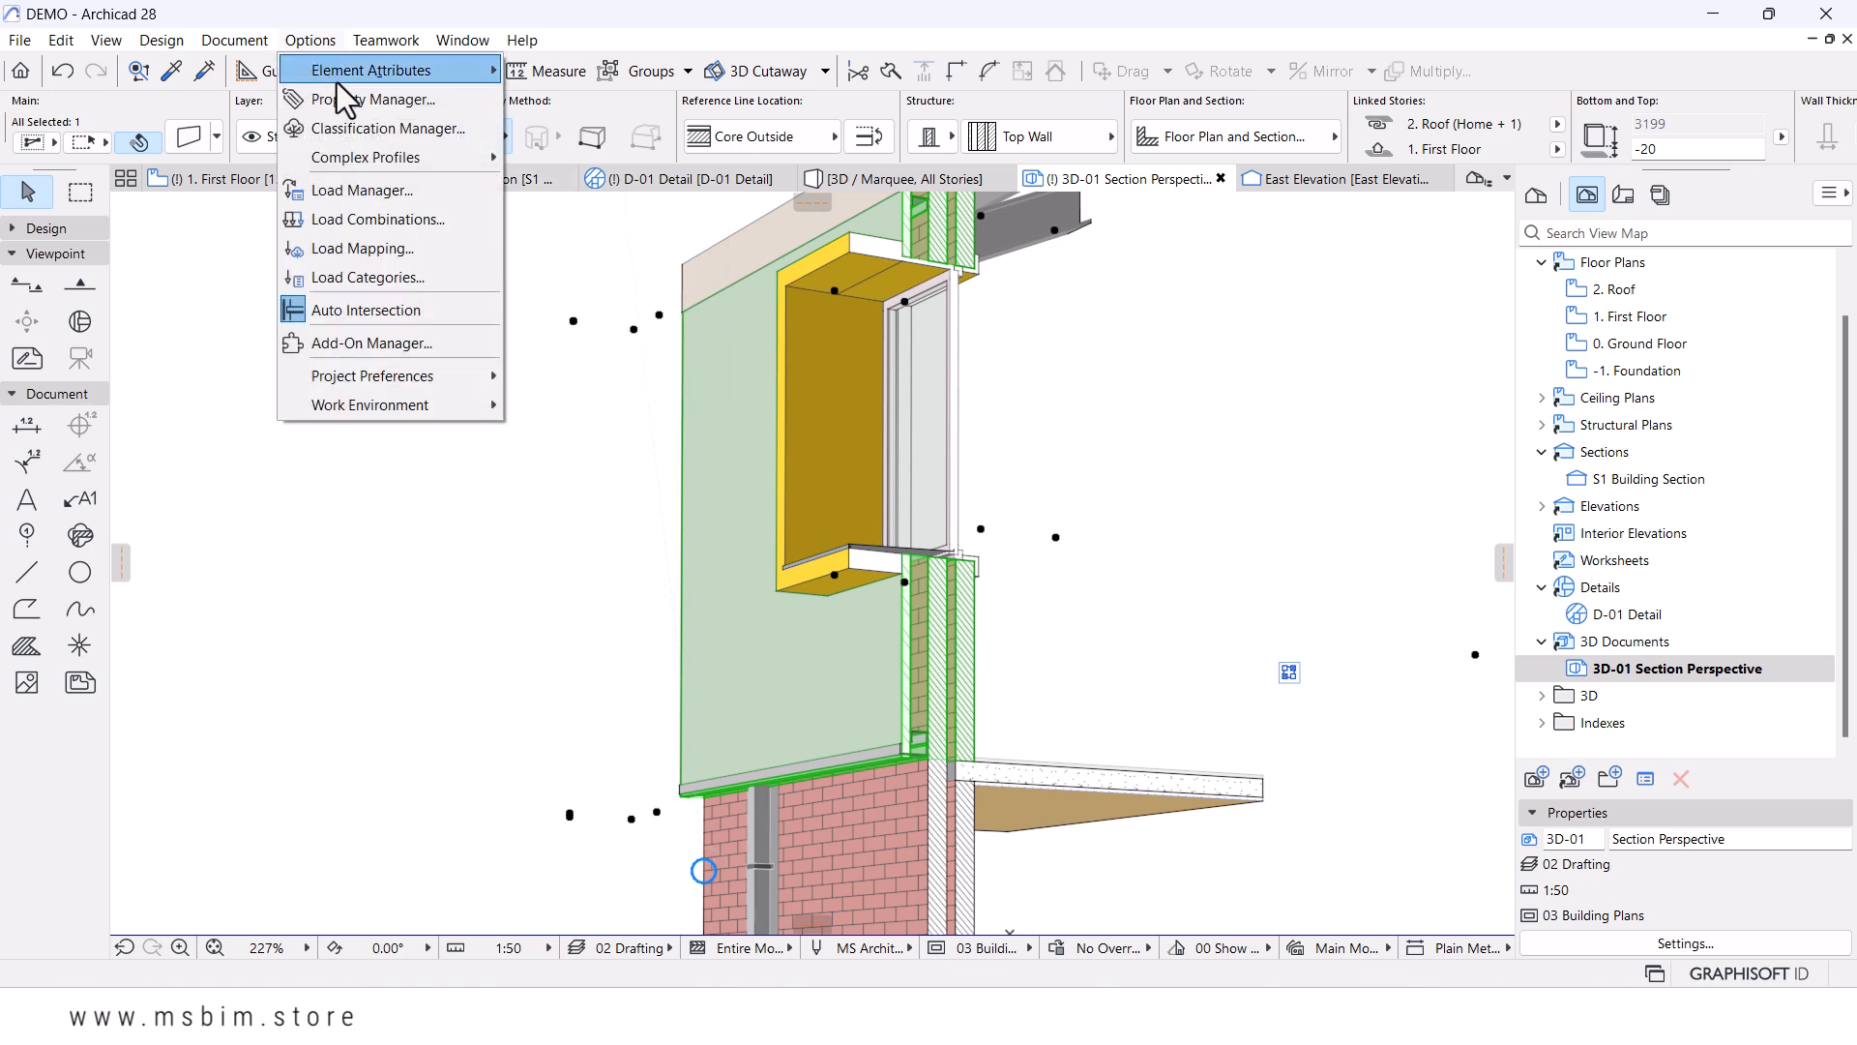
mouse_move(377, 71)
left_click(534, 183)
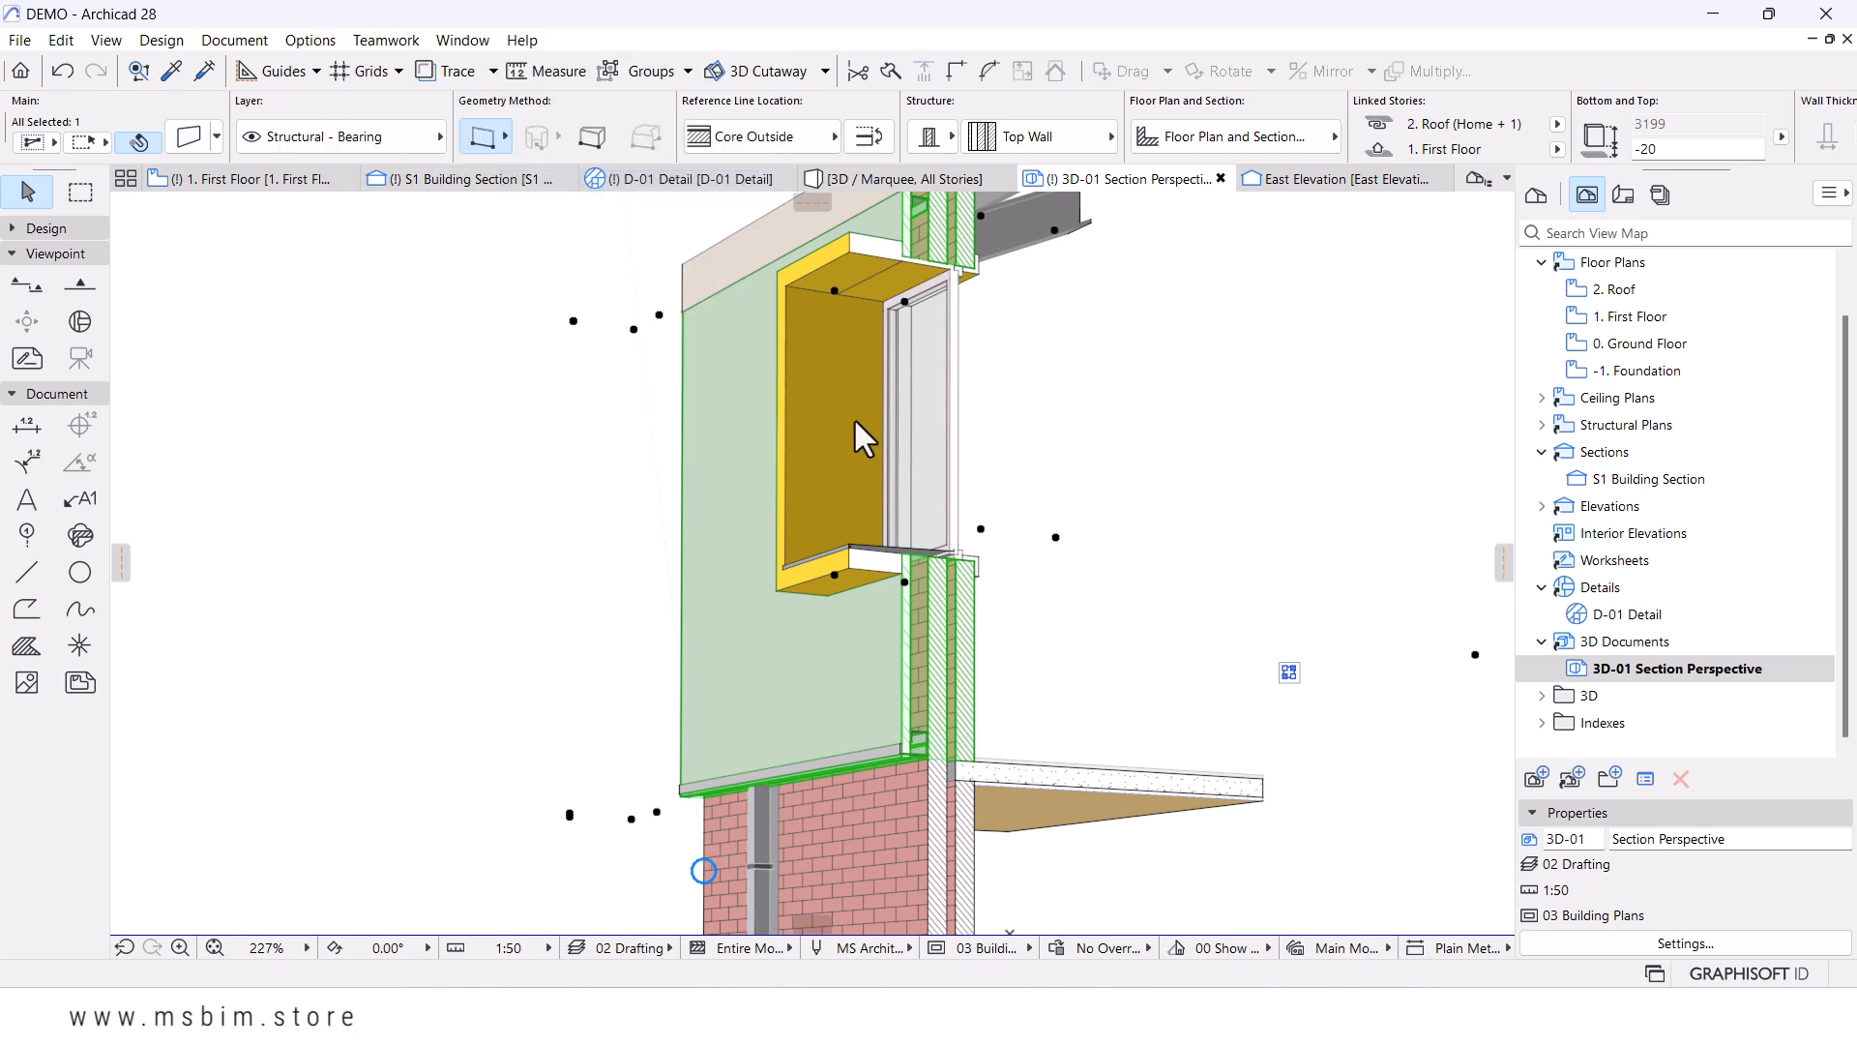
scroll(542, 435, "down", 10)
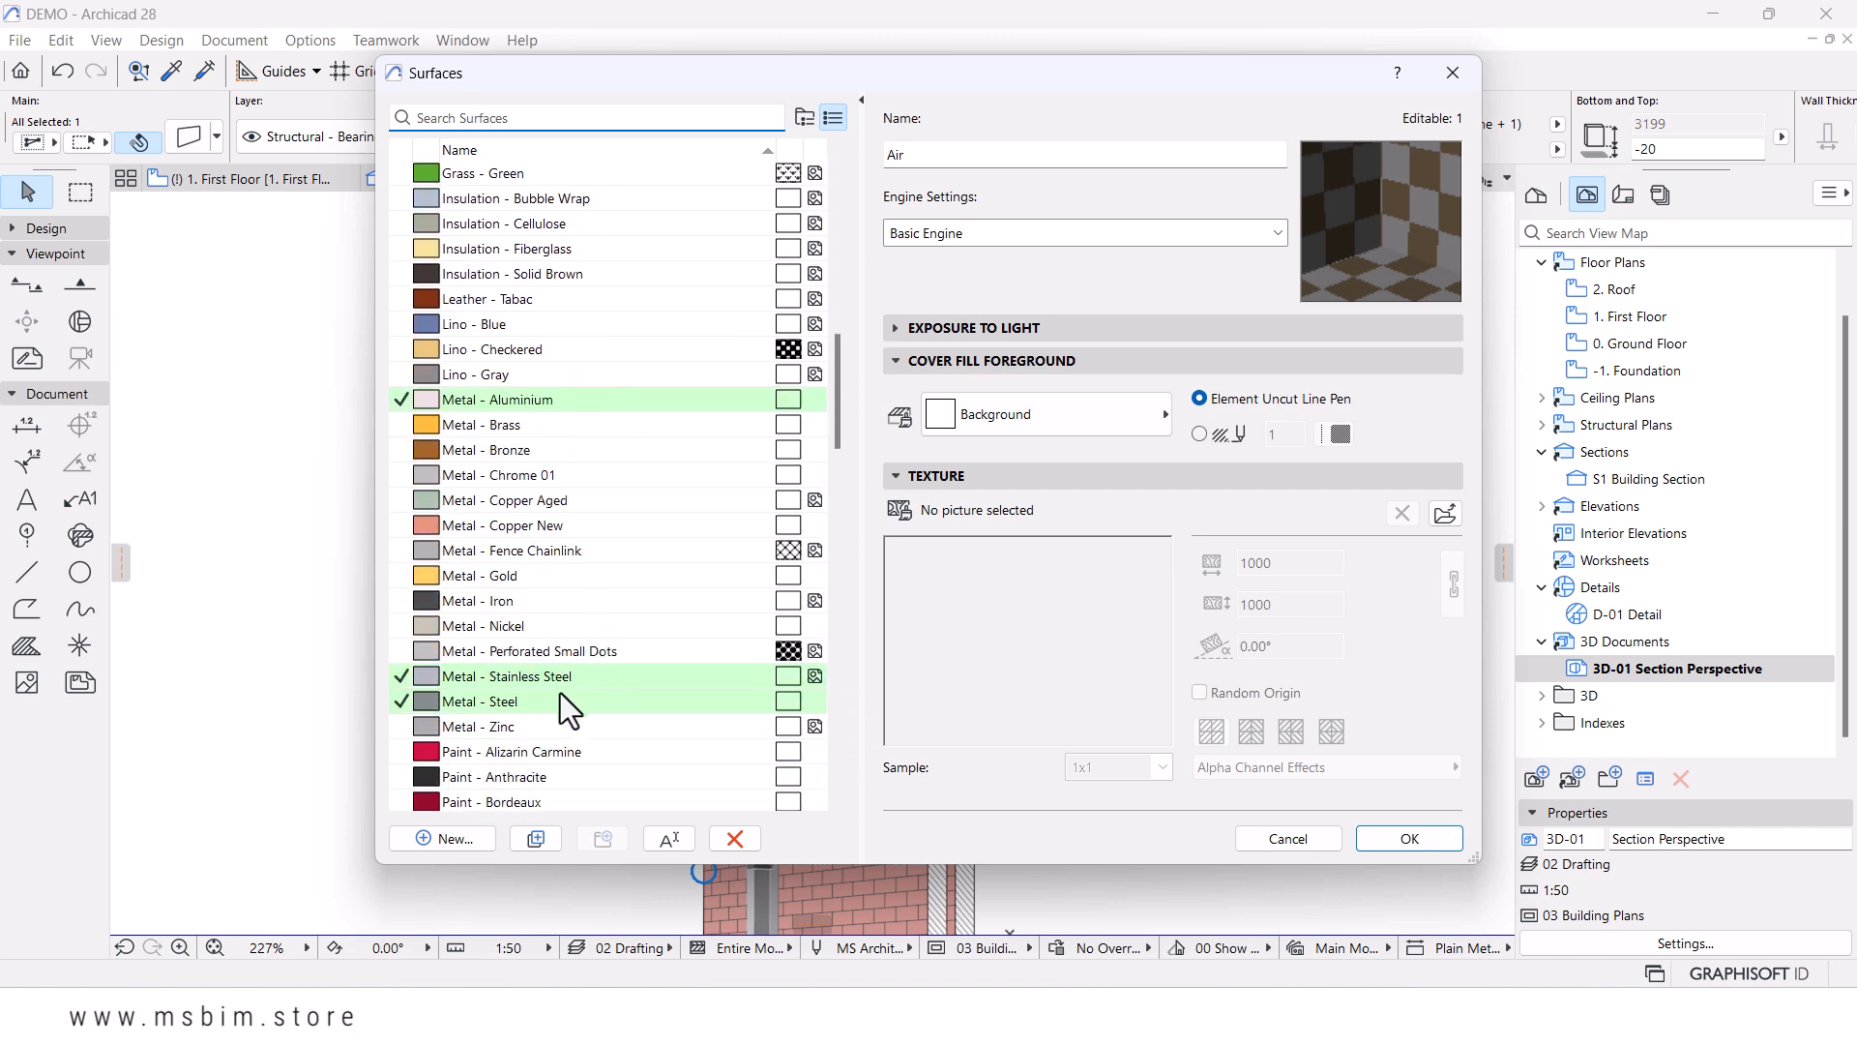
scroll(571, 703, "down", 12)
scroll(569, 712, "down", 12)
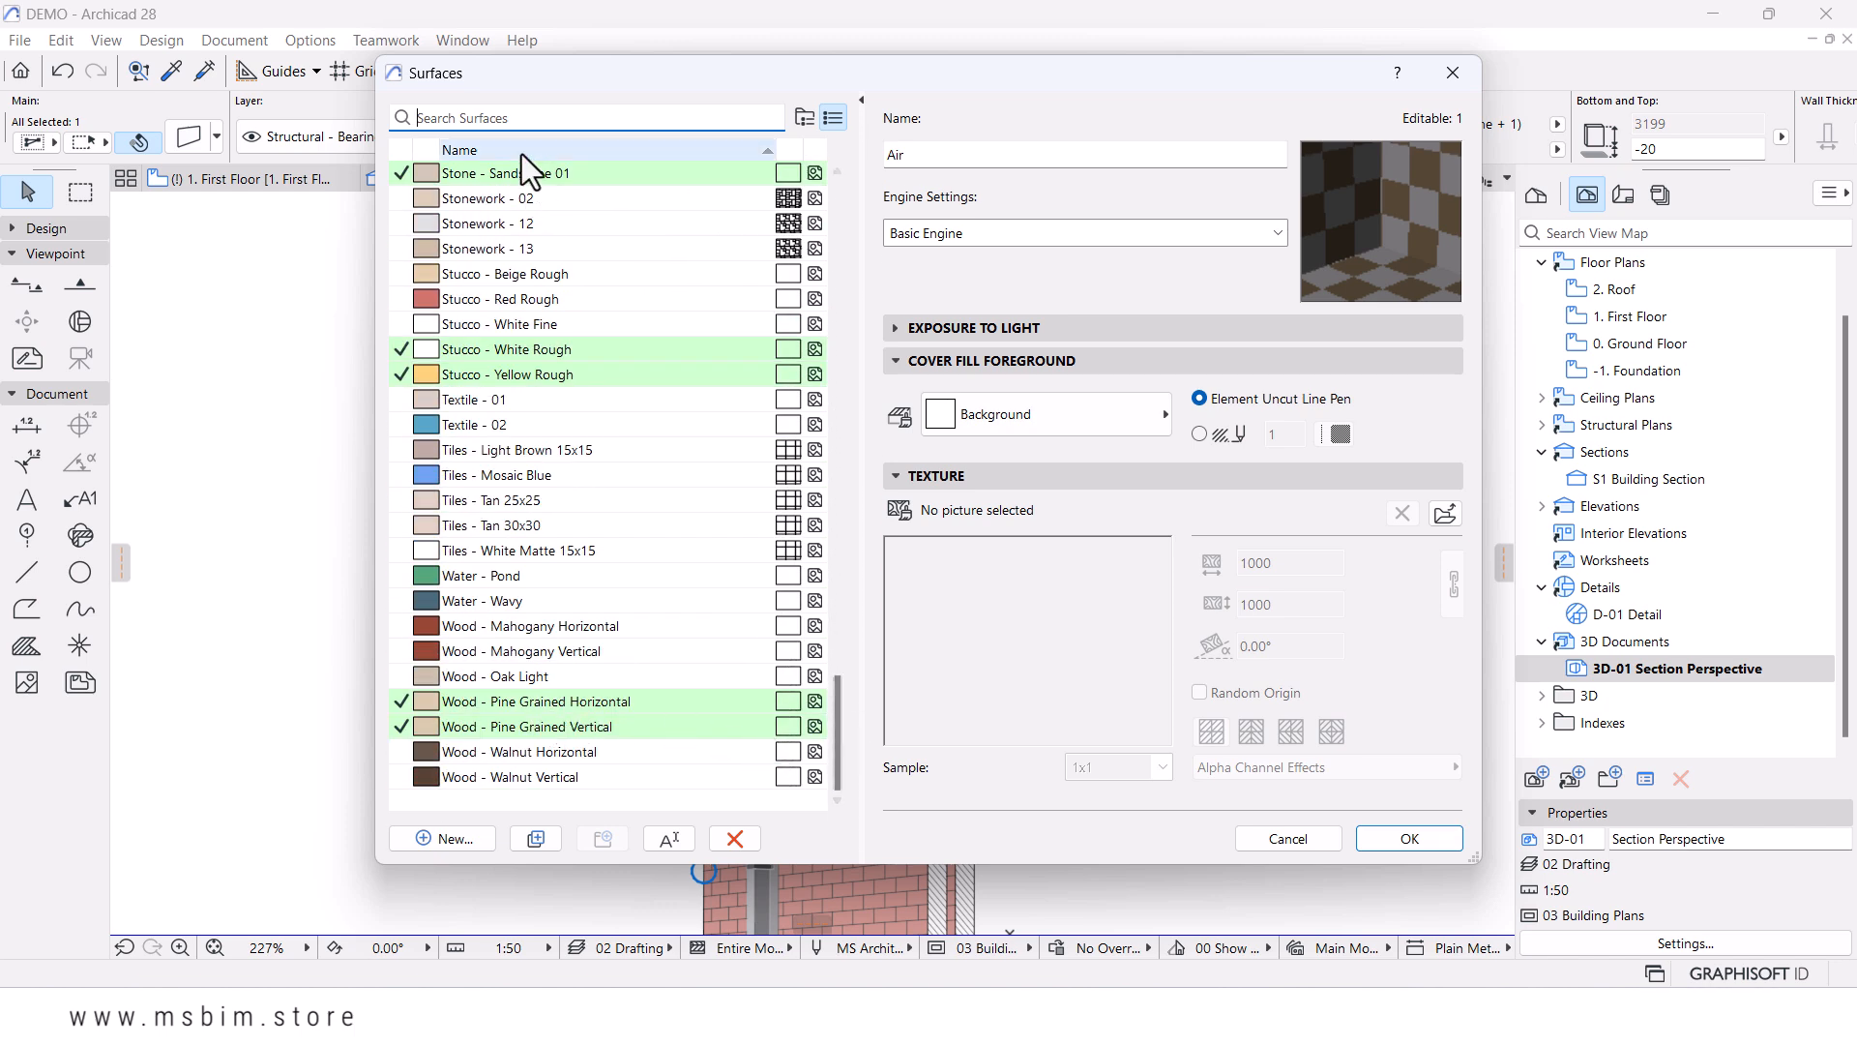
type("cor")
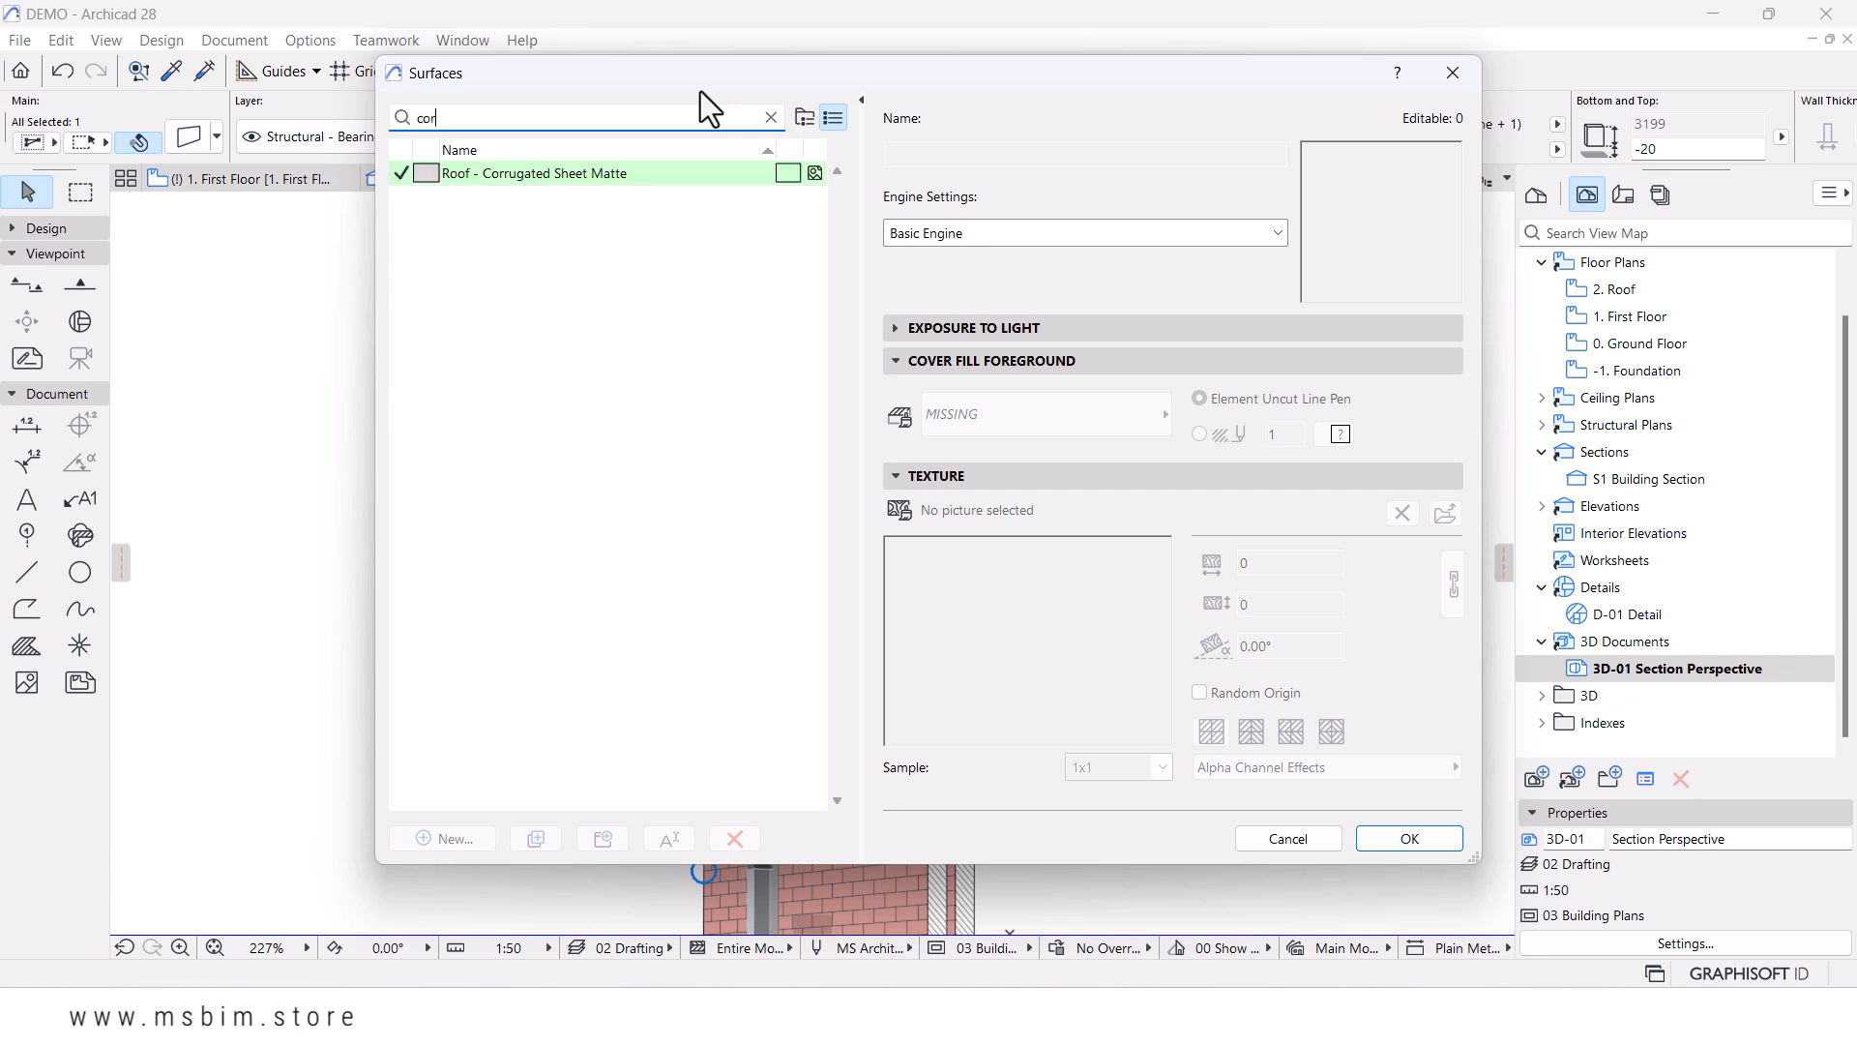
left_click(529, 173)
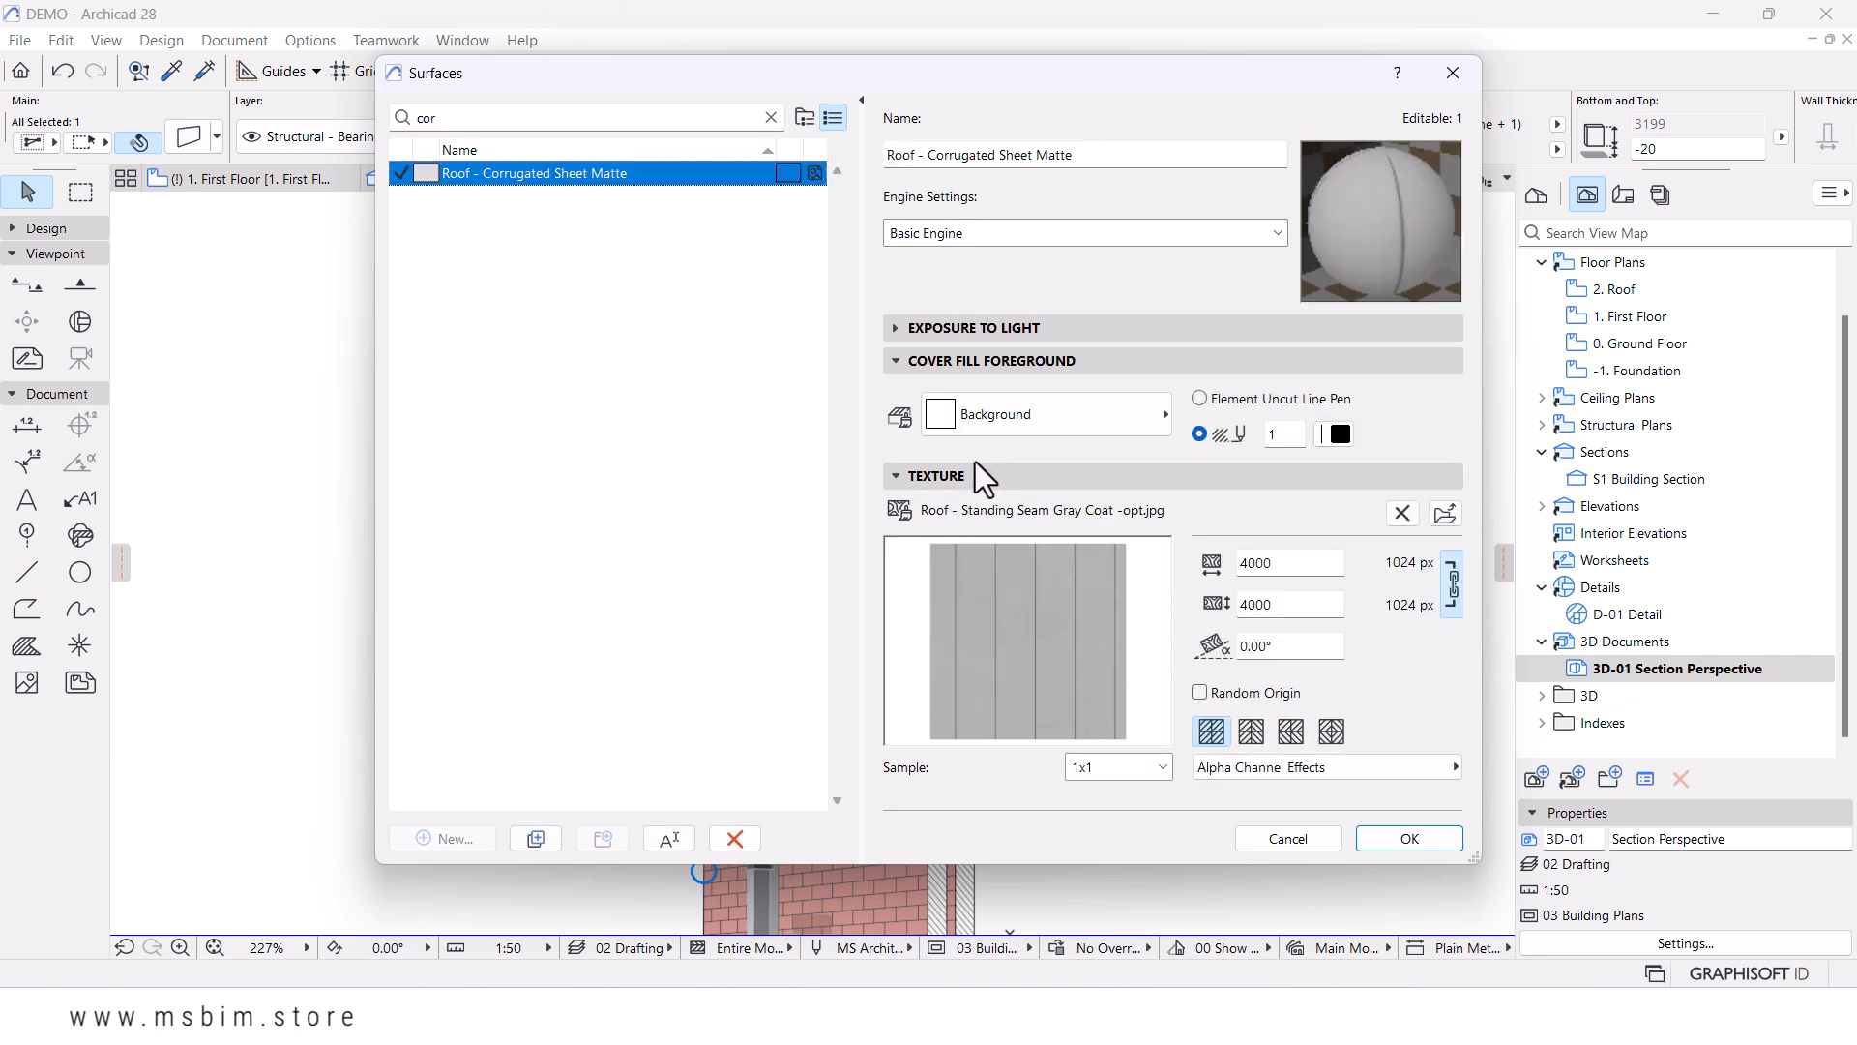
- Set the cover fill foreground of Roof - Corrugated Sheet Matte to Wooden Plank Vertical - 10 and apply the surface change
left_click(1013, 398)
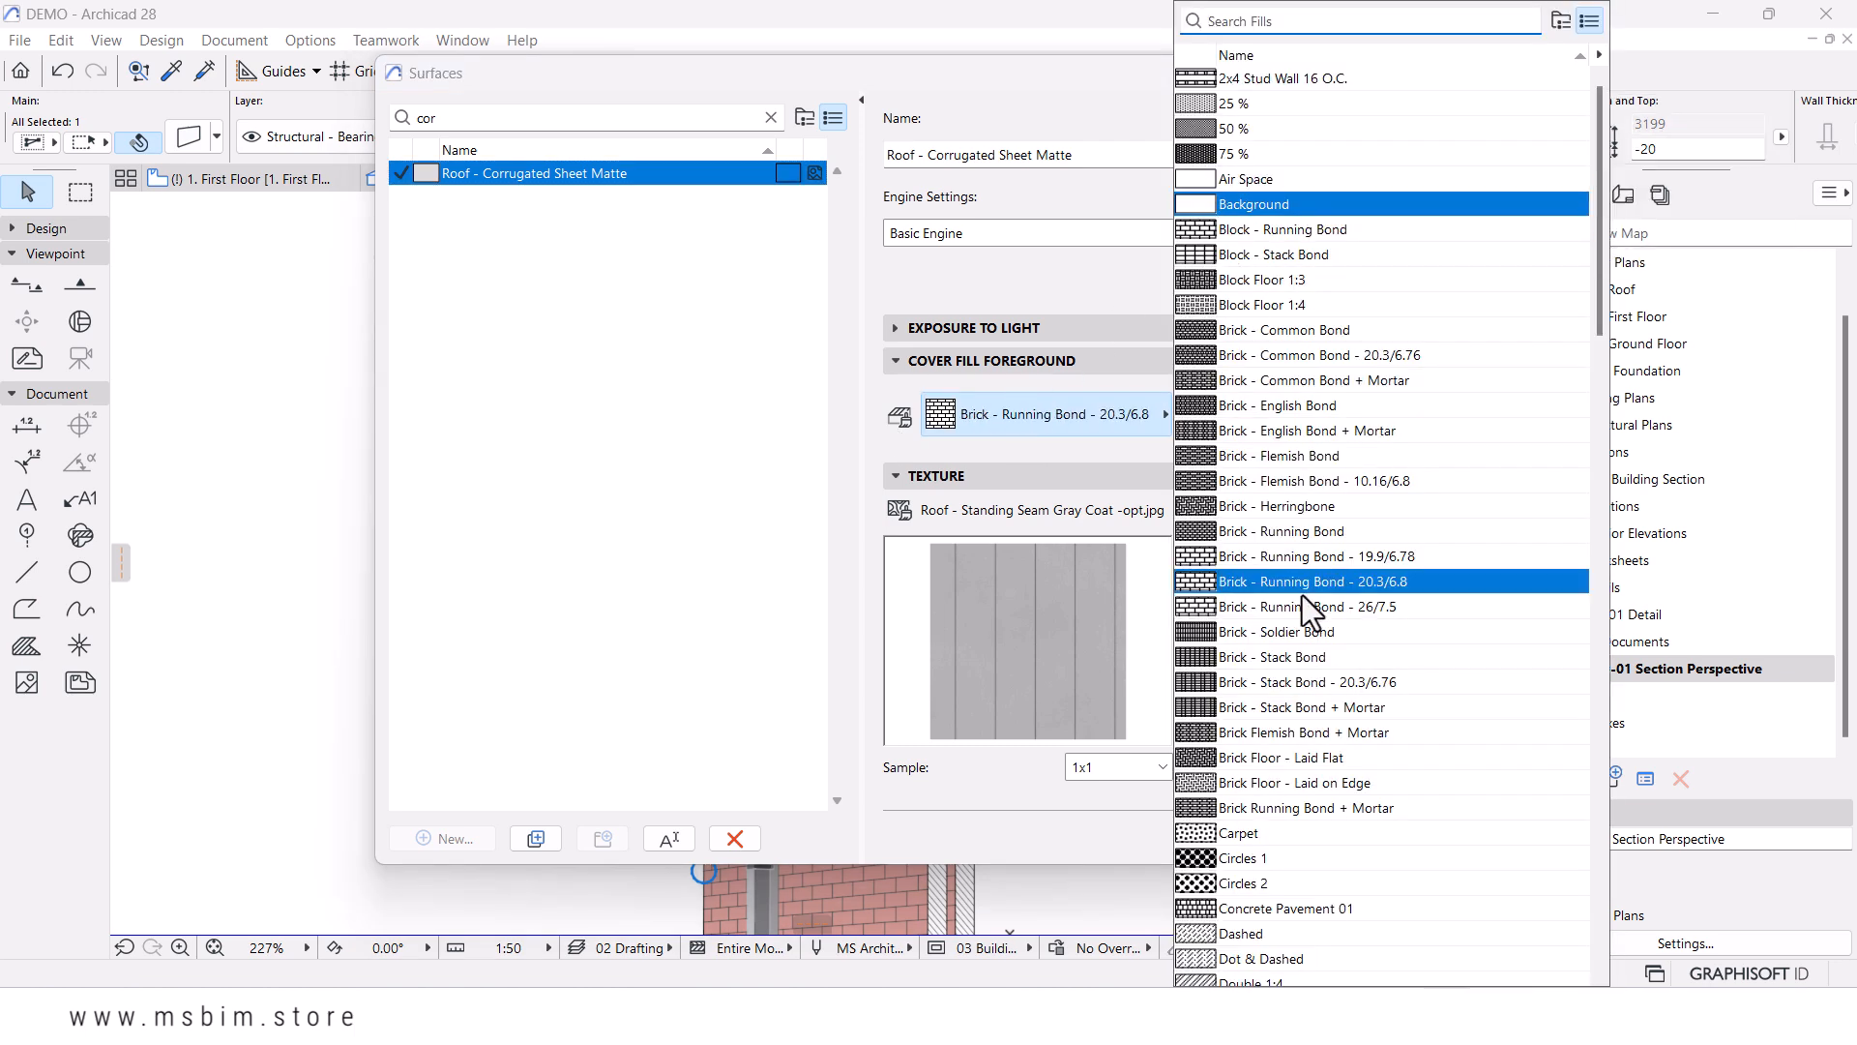
scroll(1297, 616, "down", 1)
scroll(1297, 615, "down", 5)
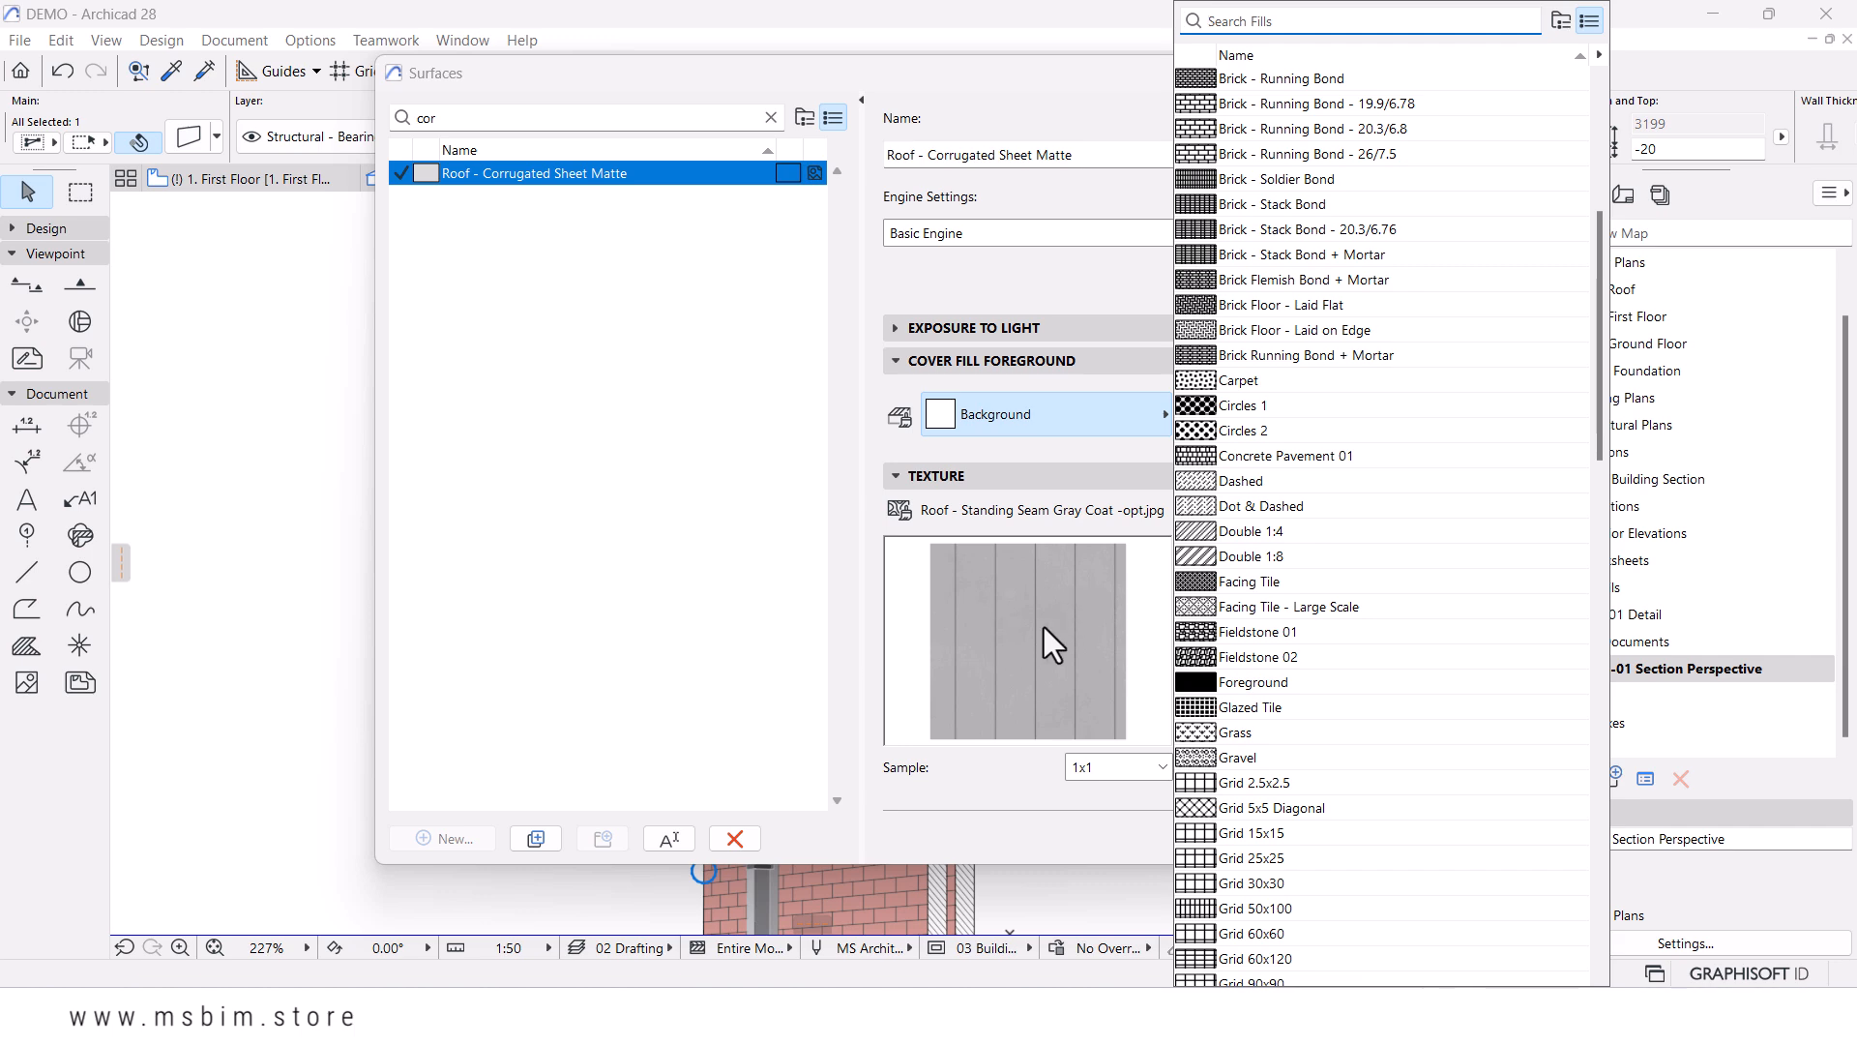
scroll(1238, 677, "down", 6)
scroll(1256, 738, "down", 18)
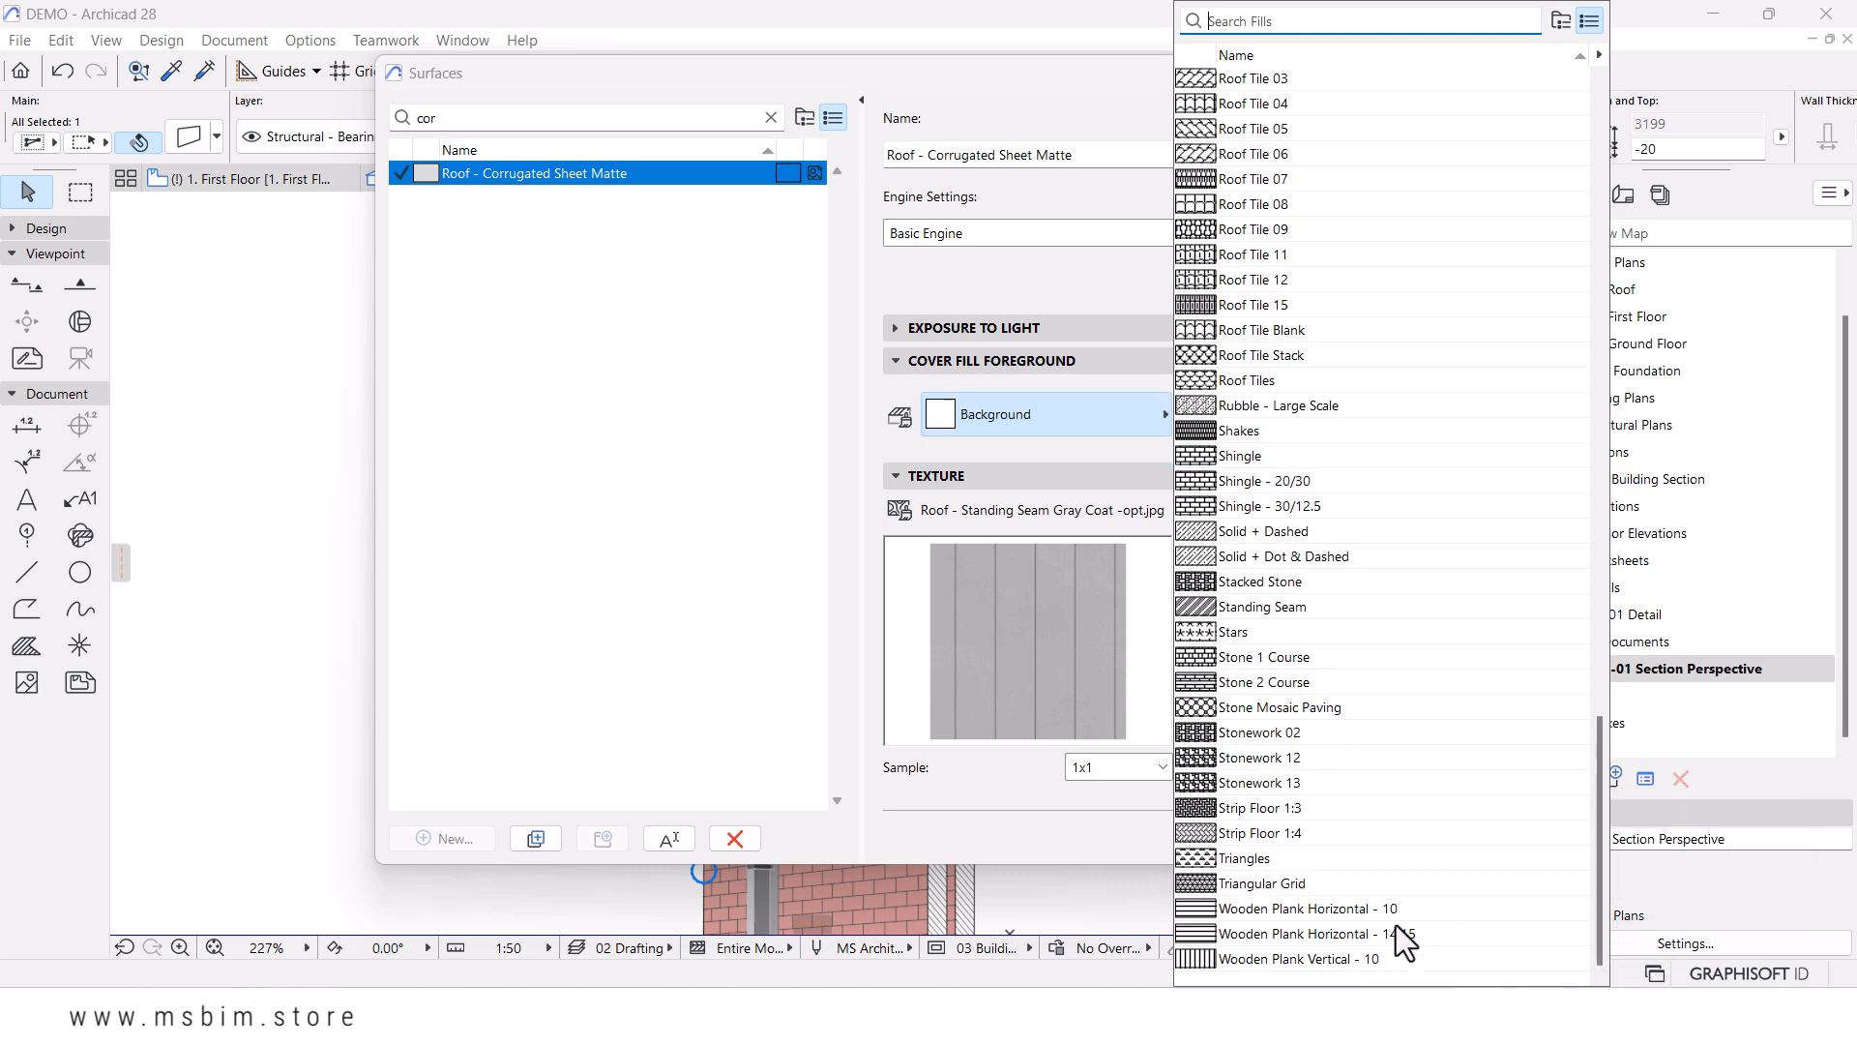
left_click(1268, 958)
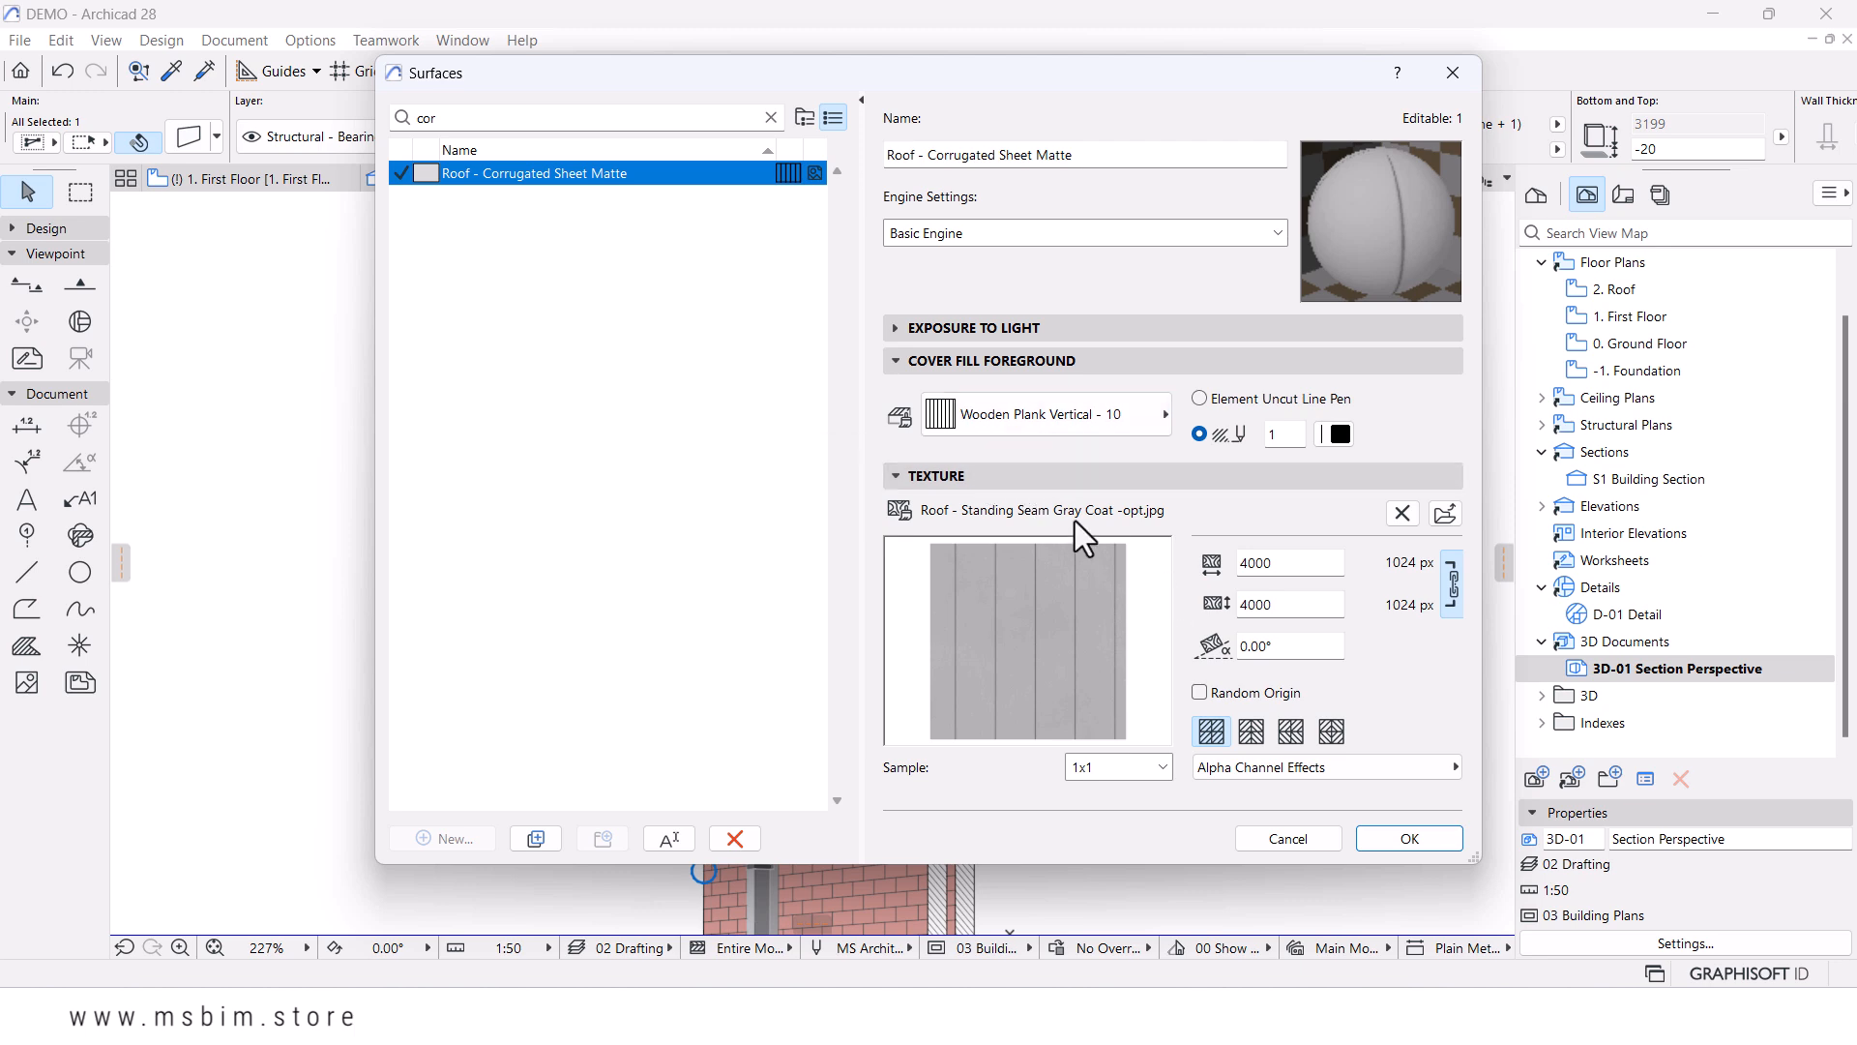
left_click(1377, 838)
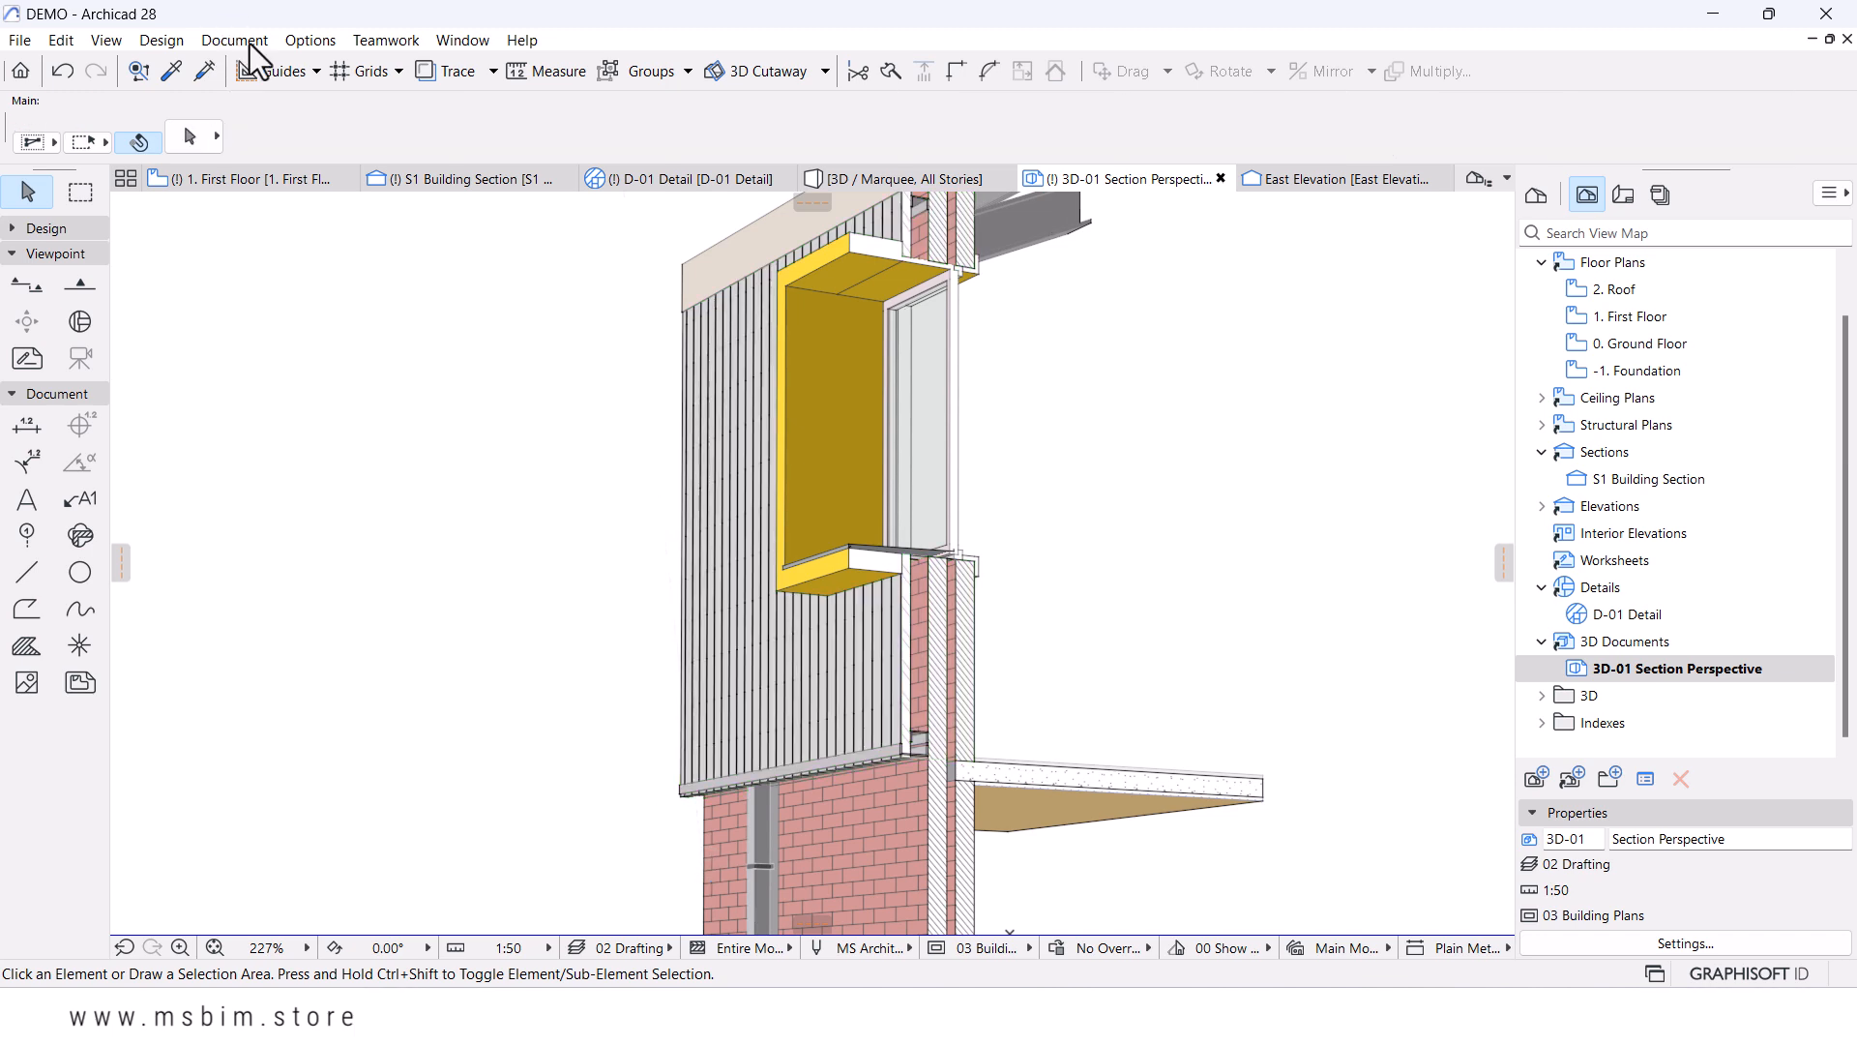
- Find the Wooden Plank Vertical - 10 fill in the Fills settings by searching for "woo" and duplicate it
left_click(289, 42)
mouse_move(439, 71)
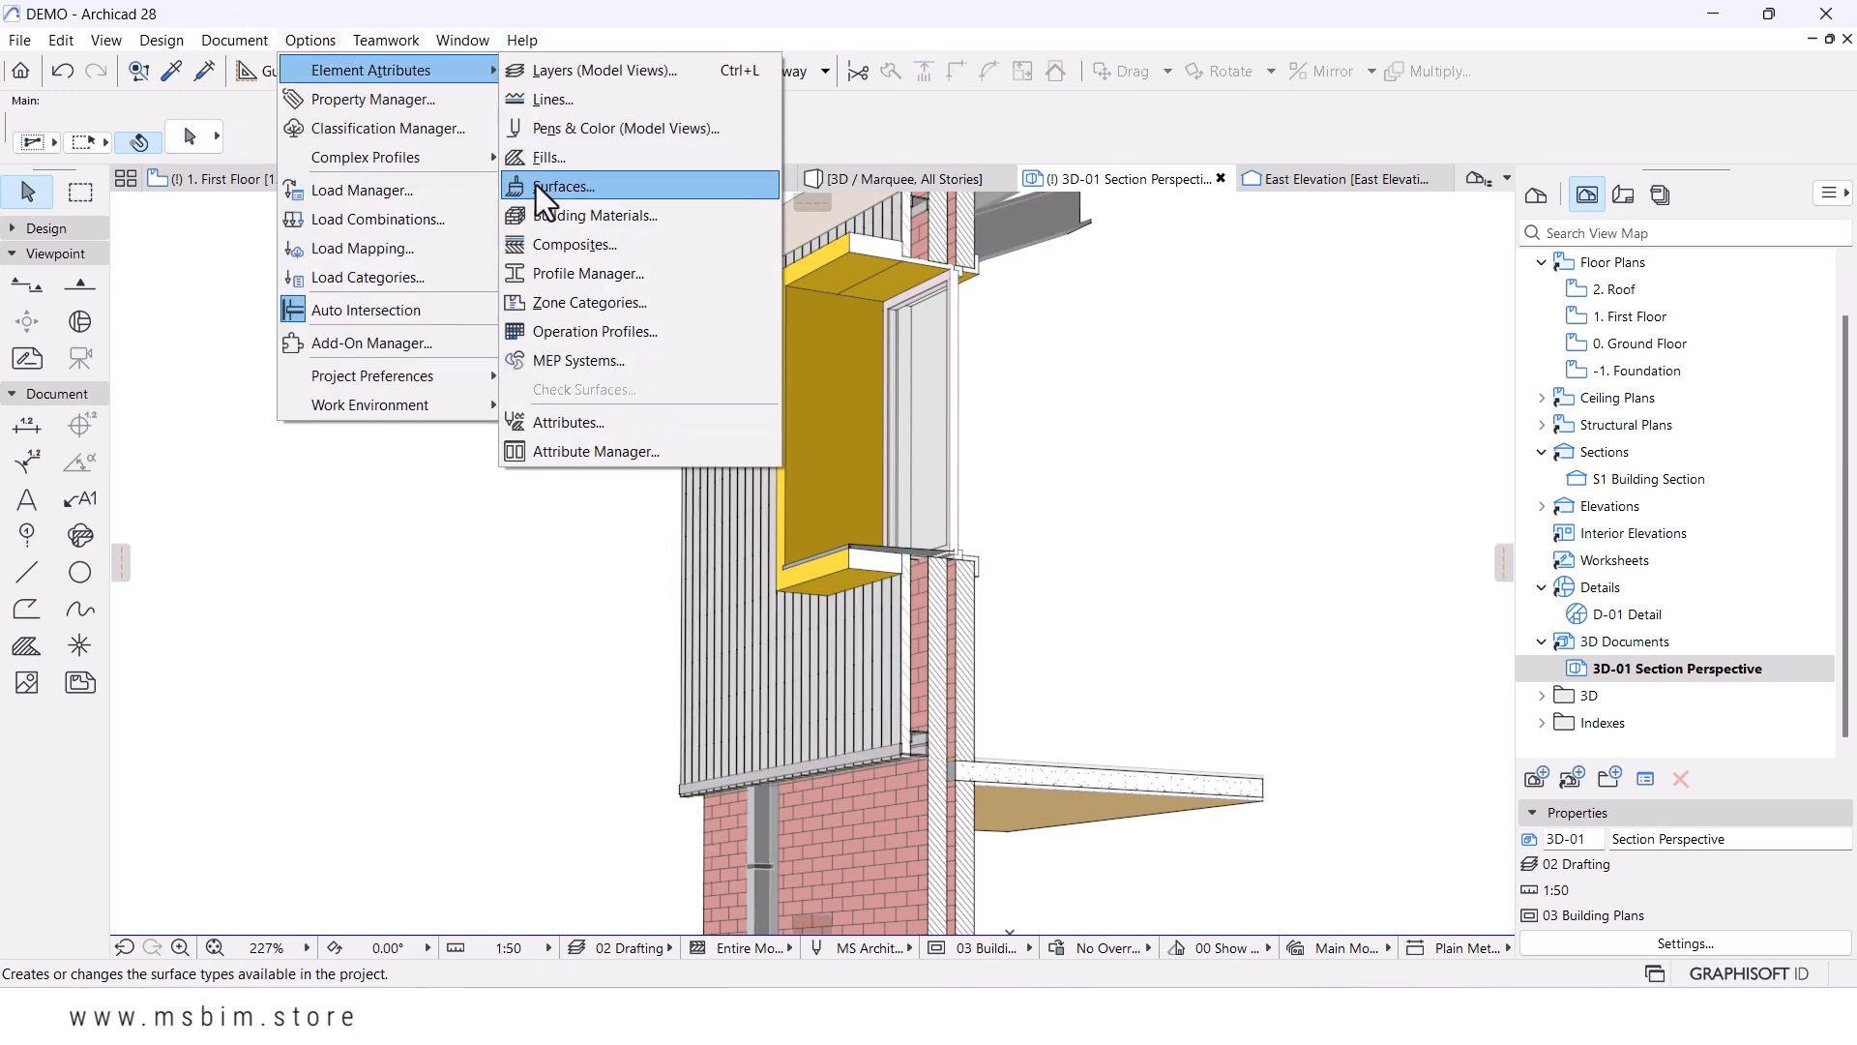
left_click(545, 163)
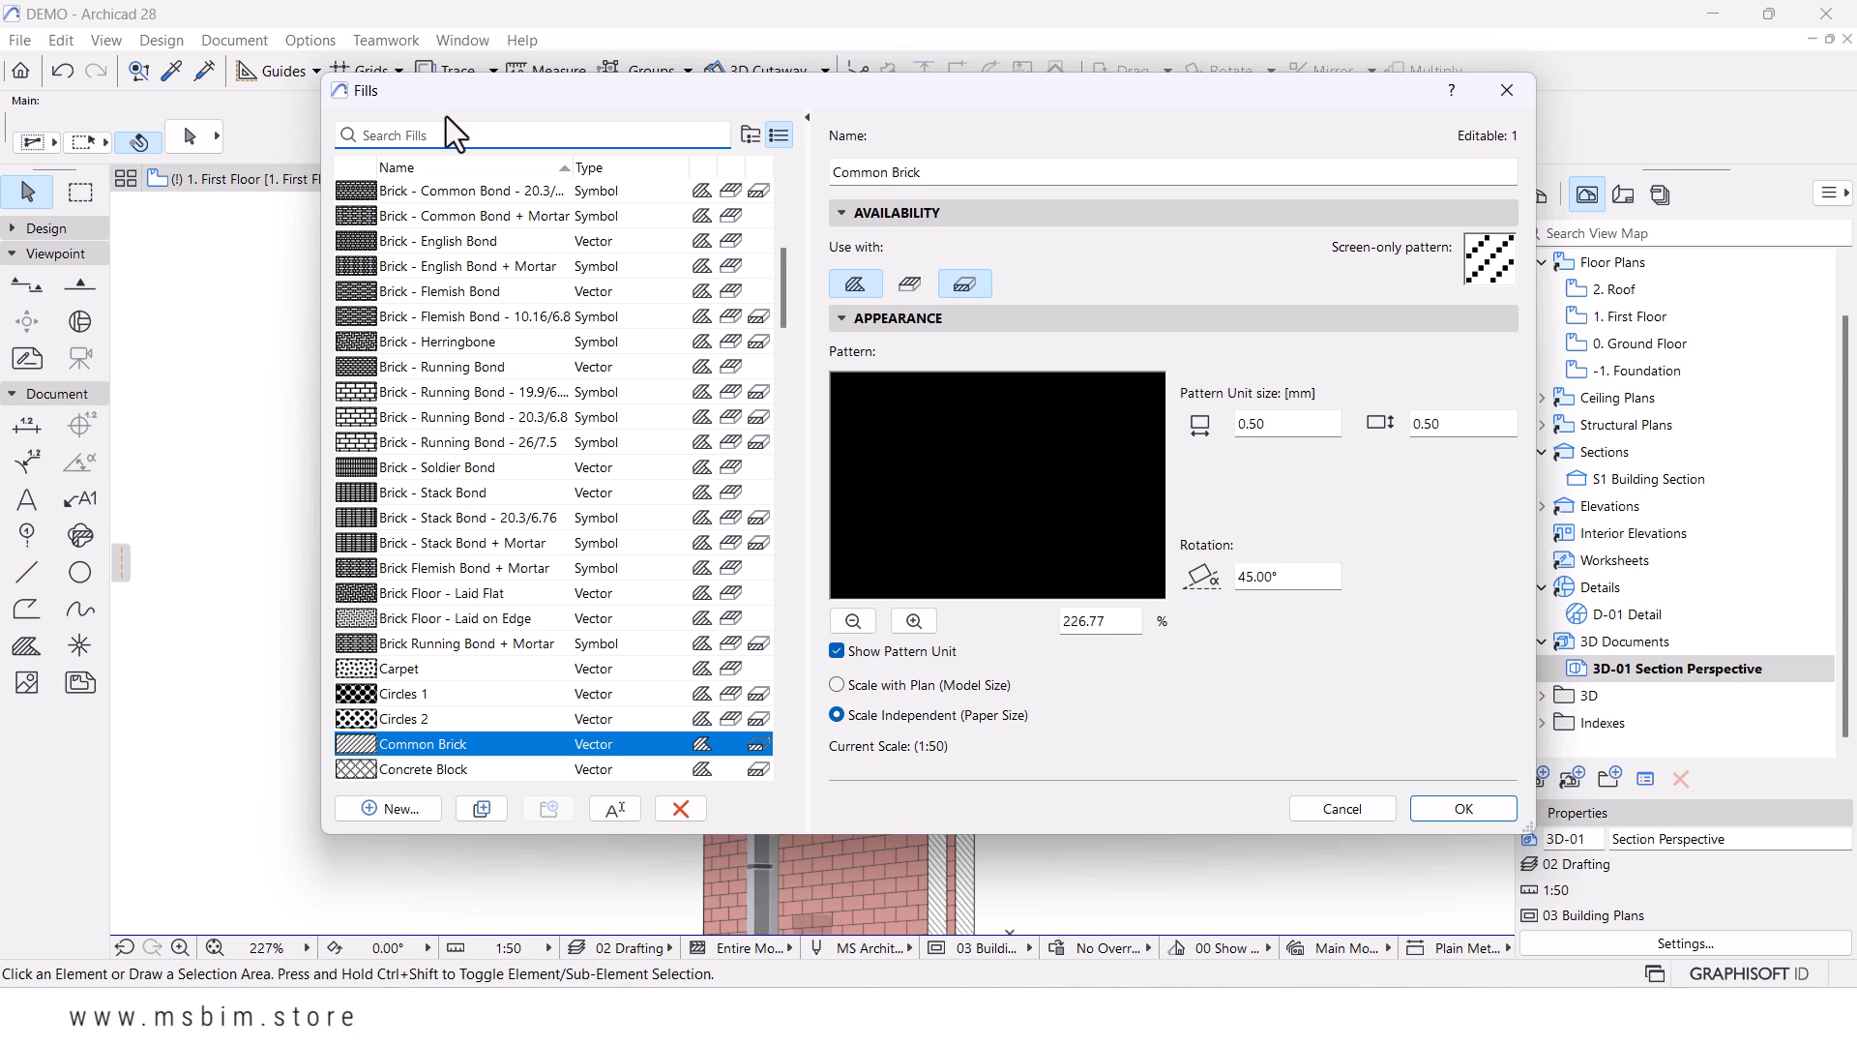
type("woo")
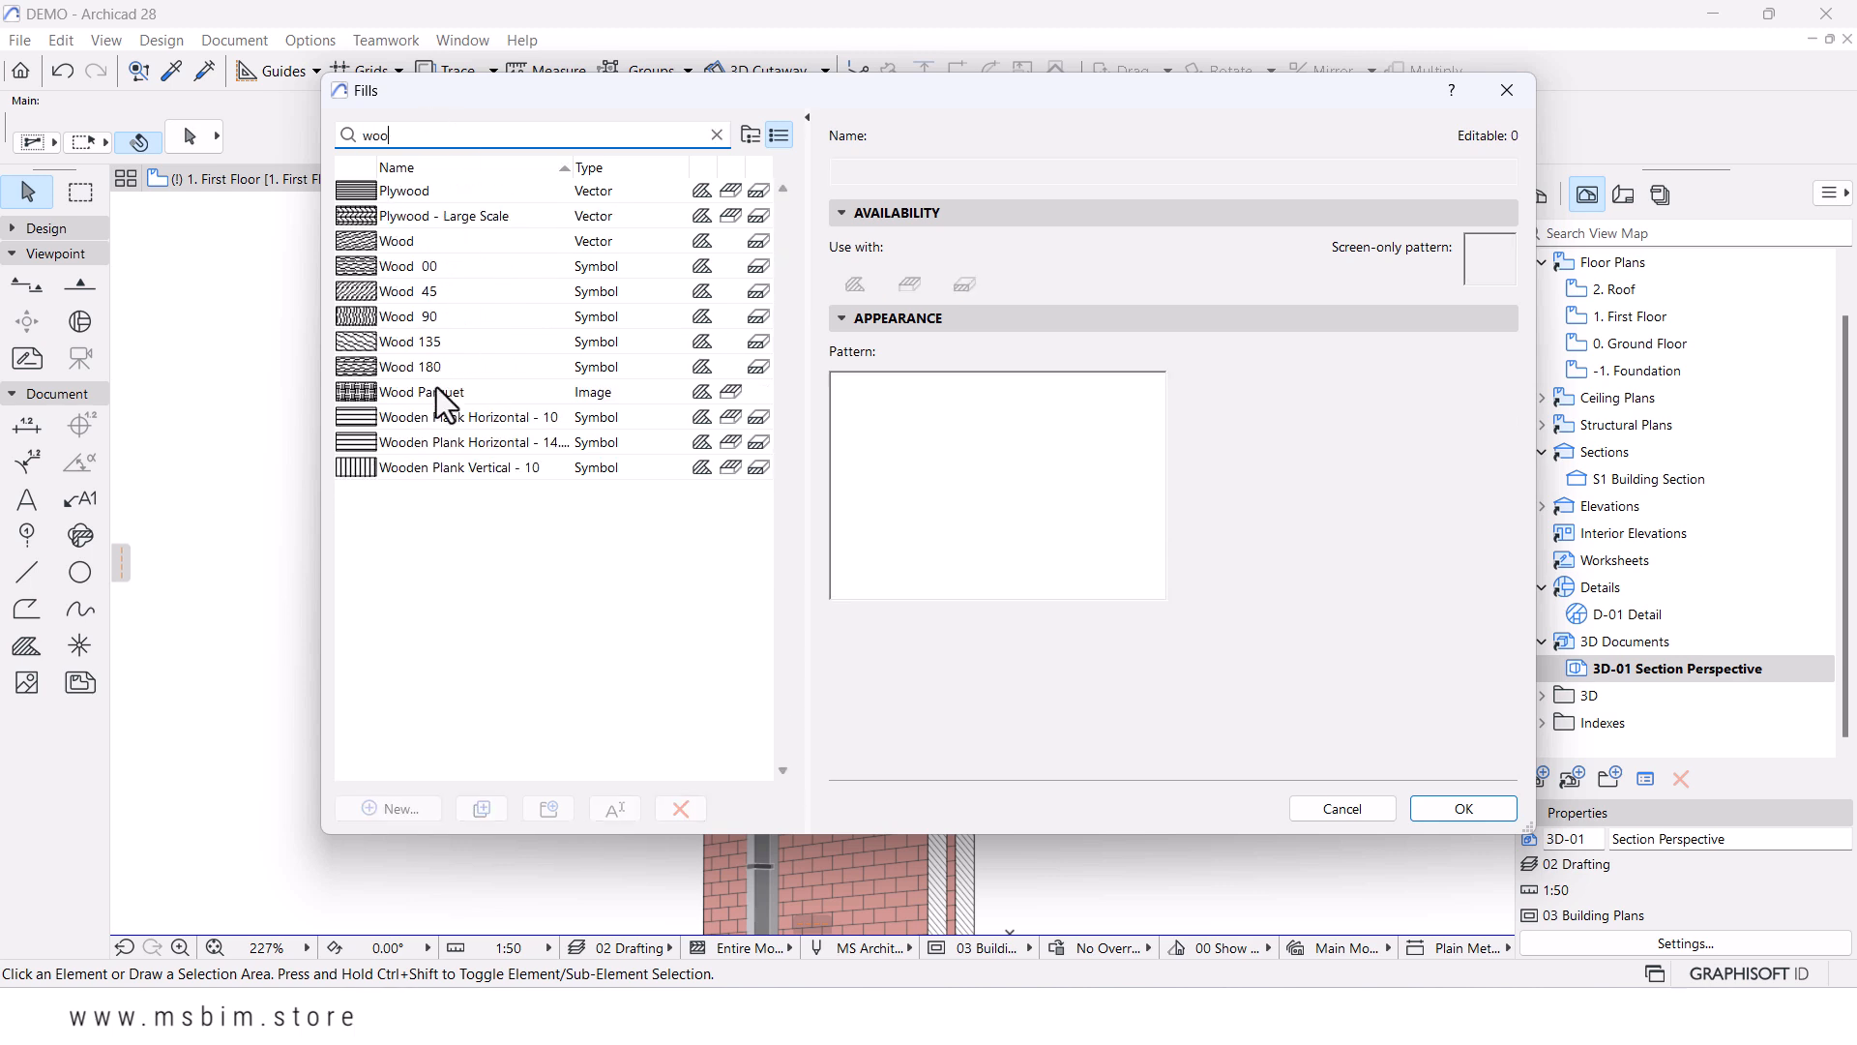
left_click(414, 466)
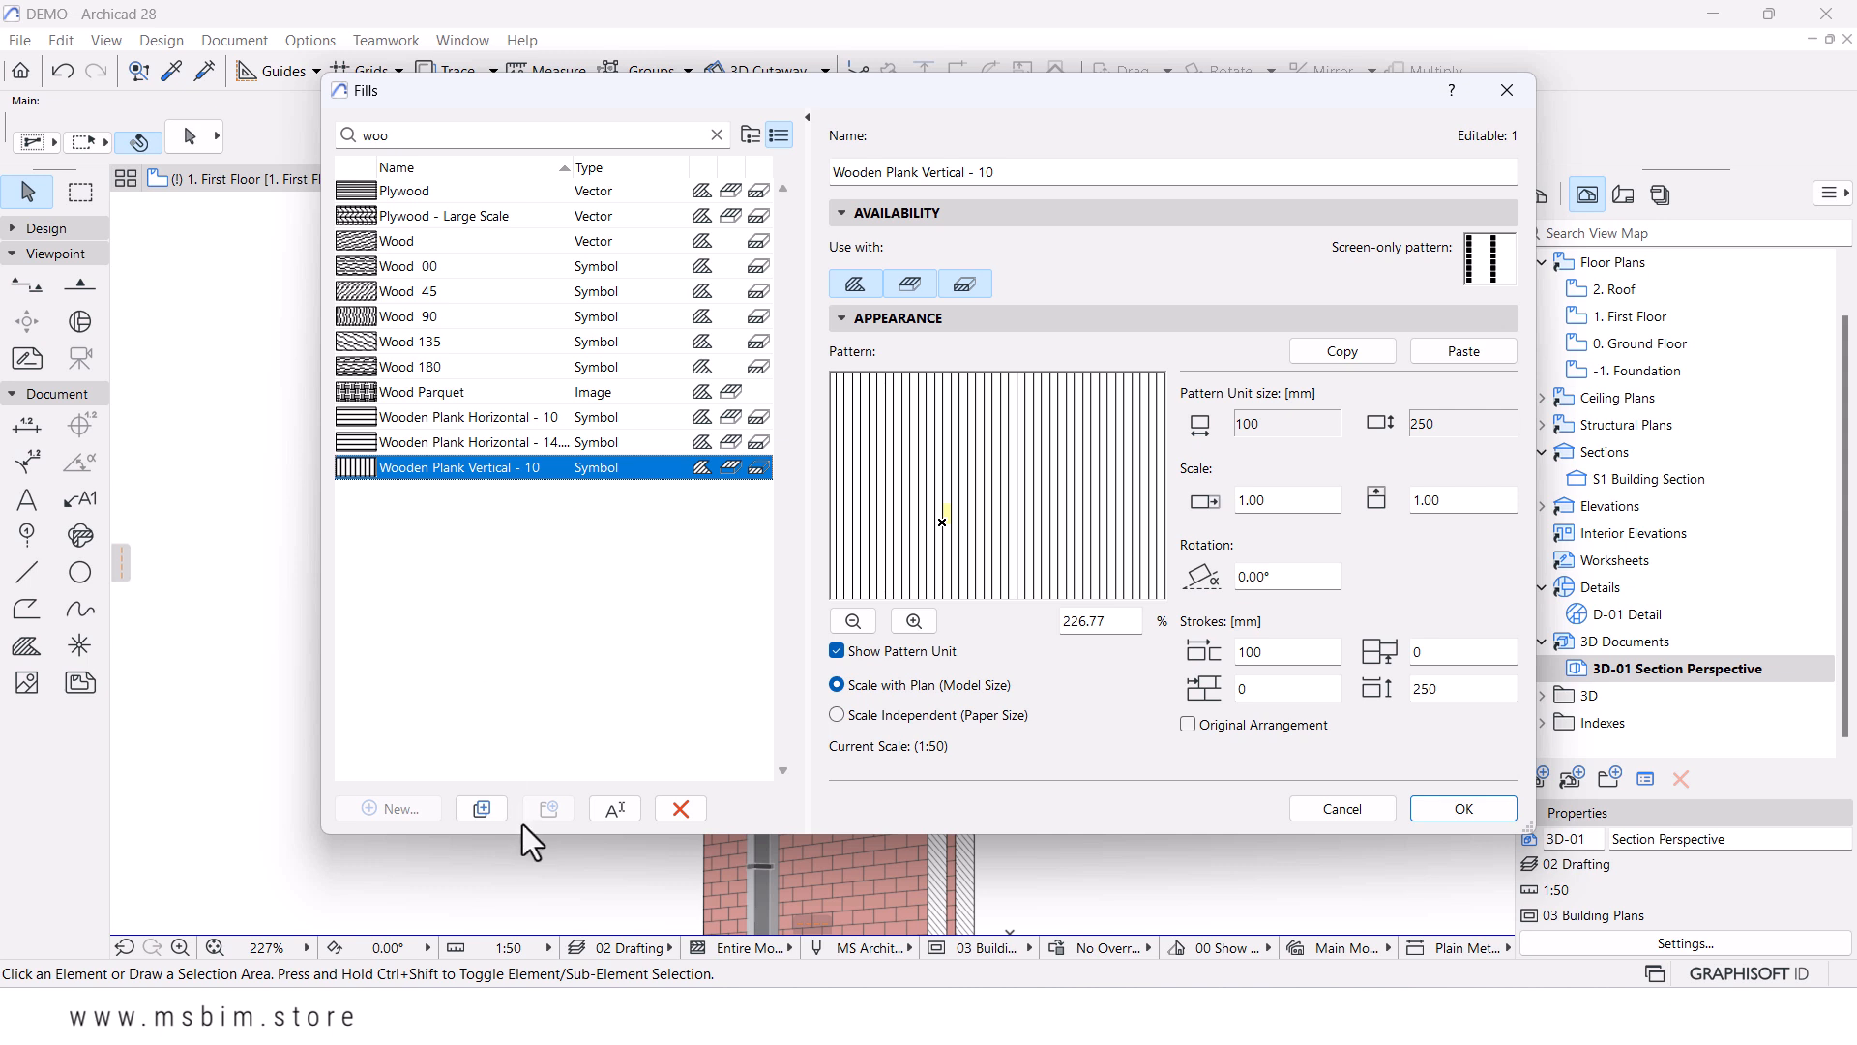
left_click(498, 809)
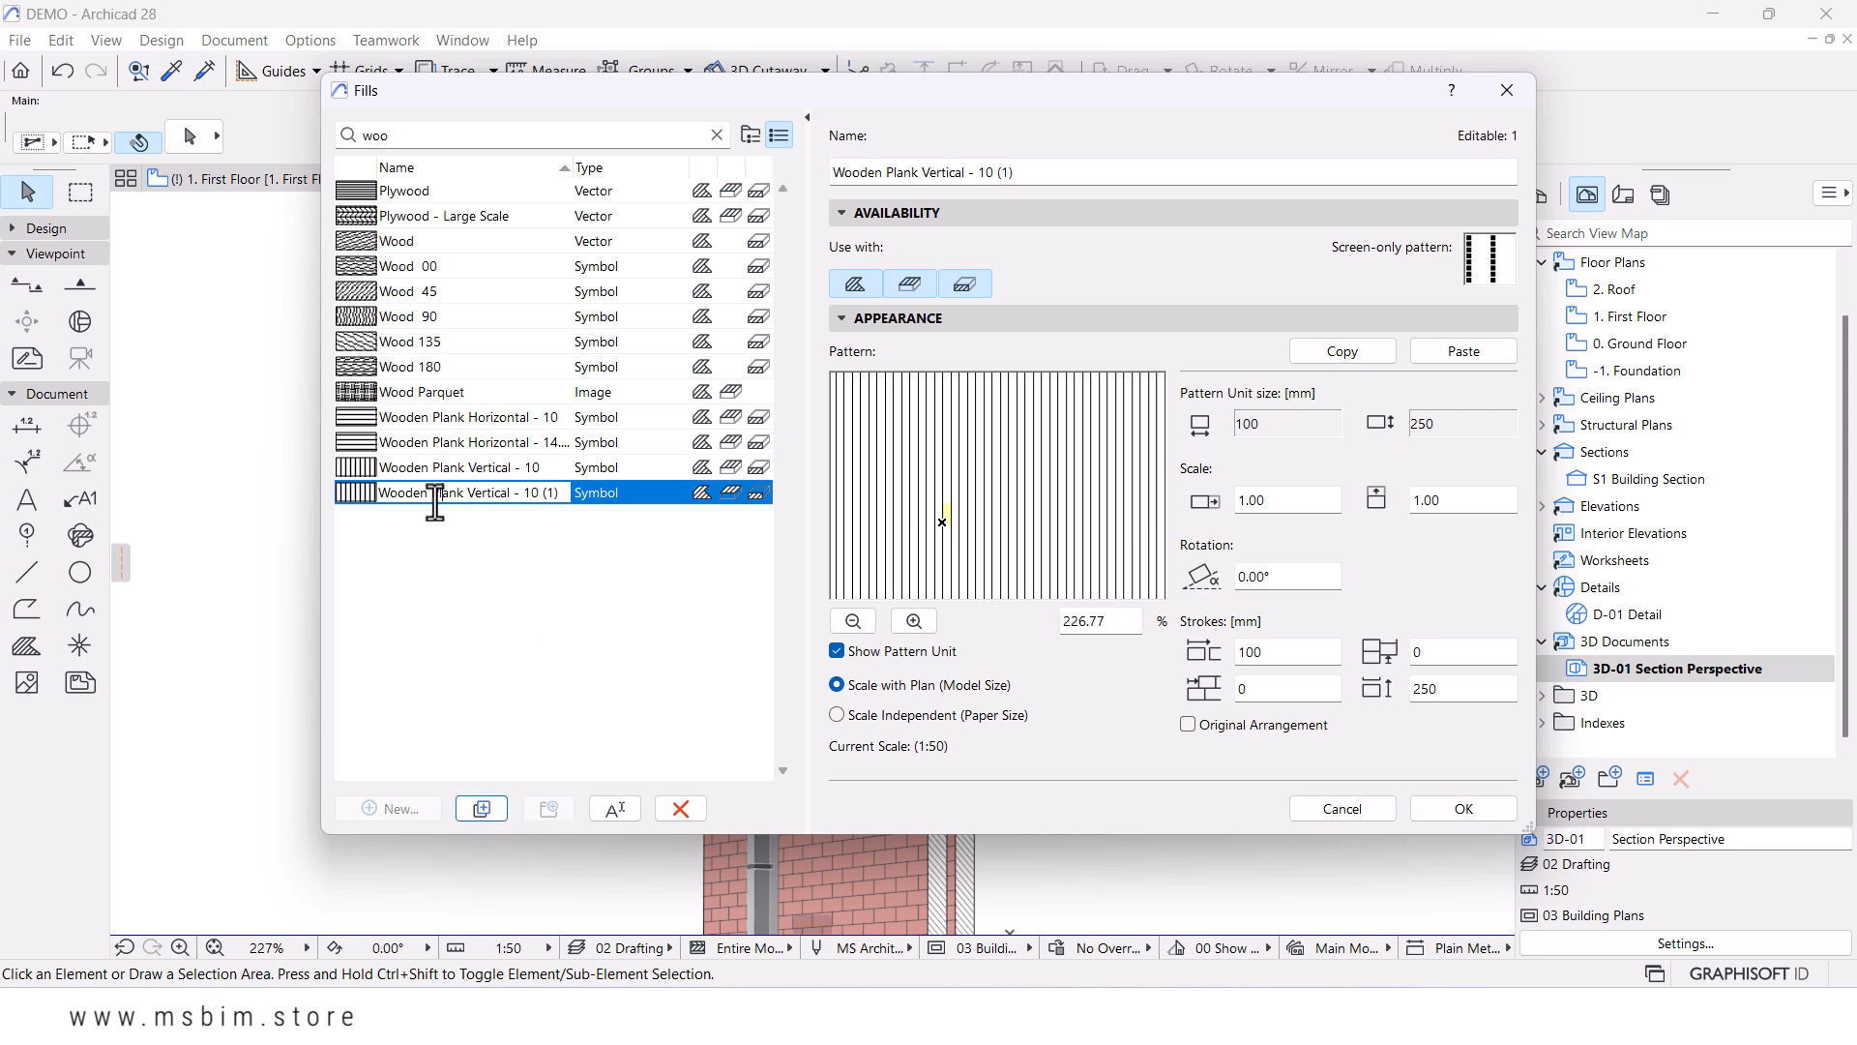
- Rename the duplicated fill as Corrugated Vertical
left_click_drag(468, 494, 368, 495)
type("Coru")
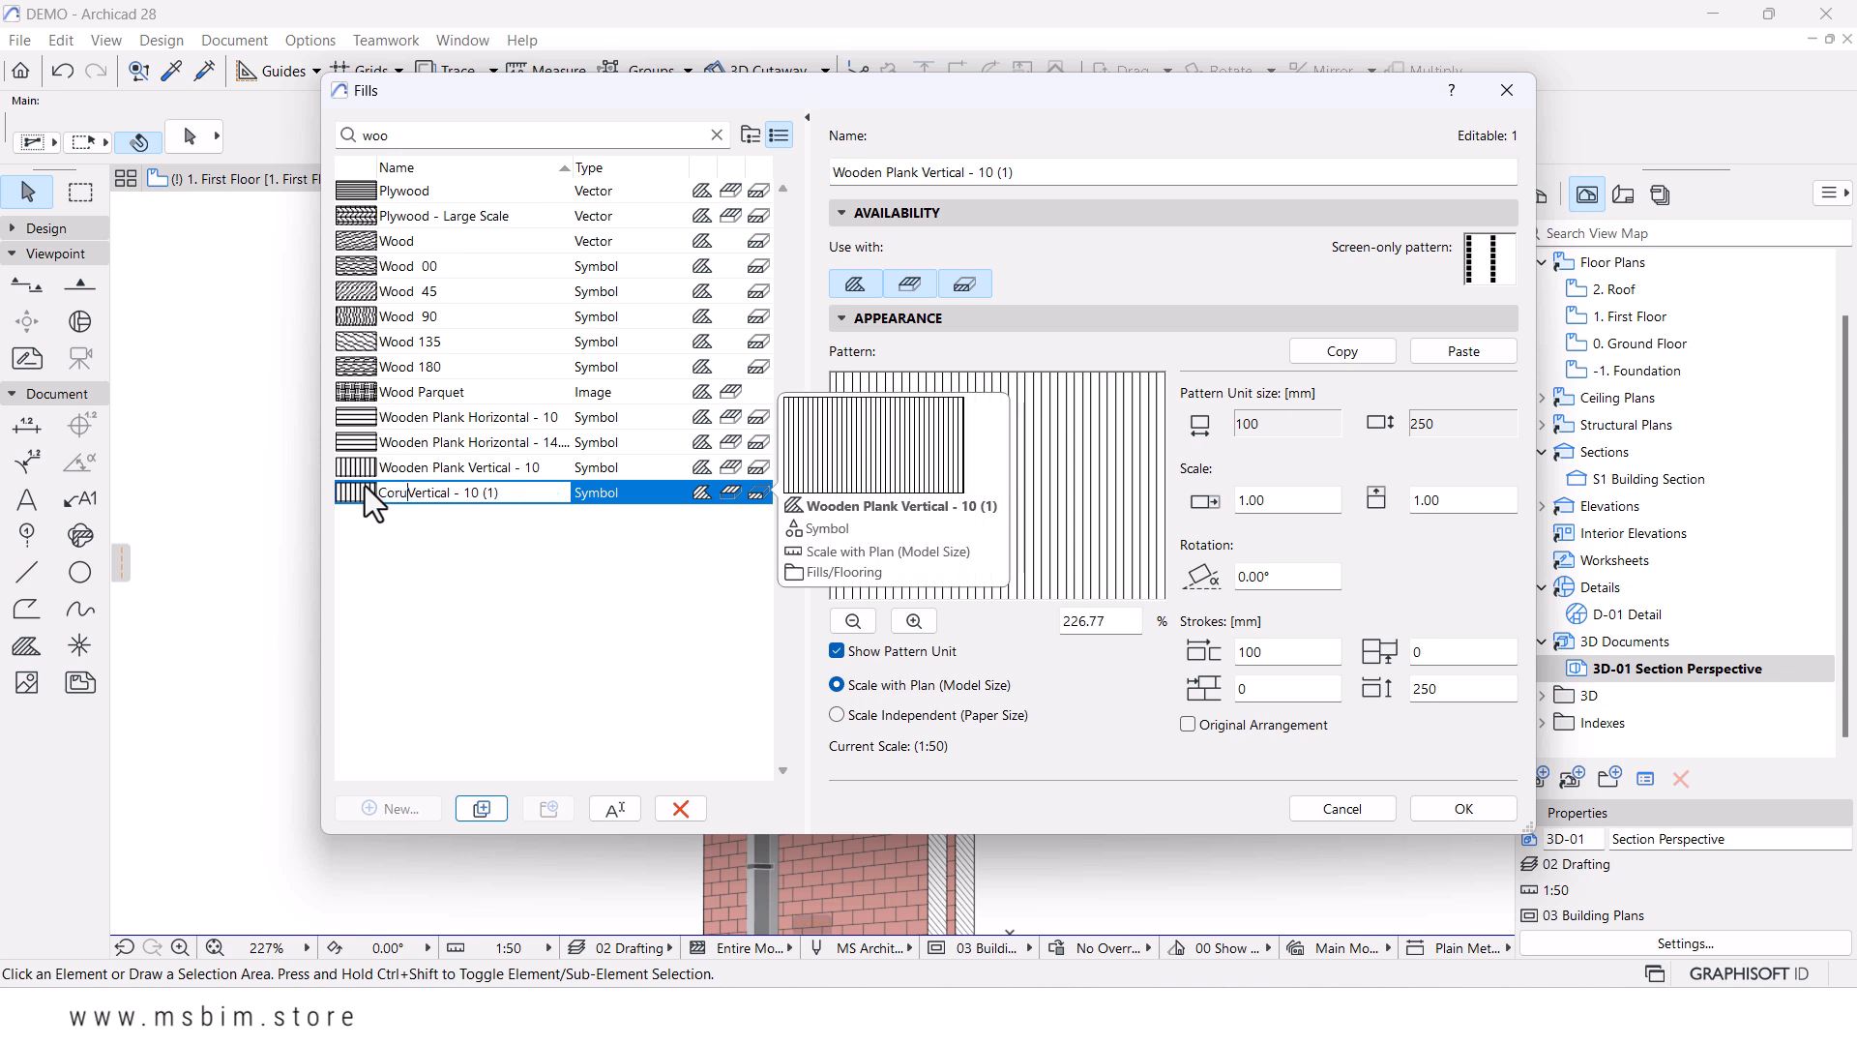
key("BackSpace")
type("tu")
type("gated")
left_click_drag(405, 491, 401, 490)
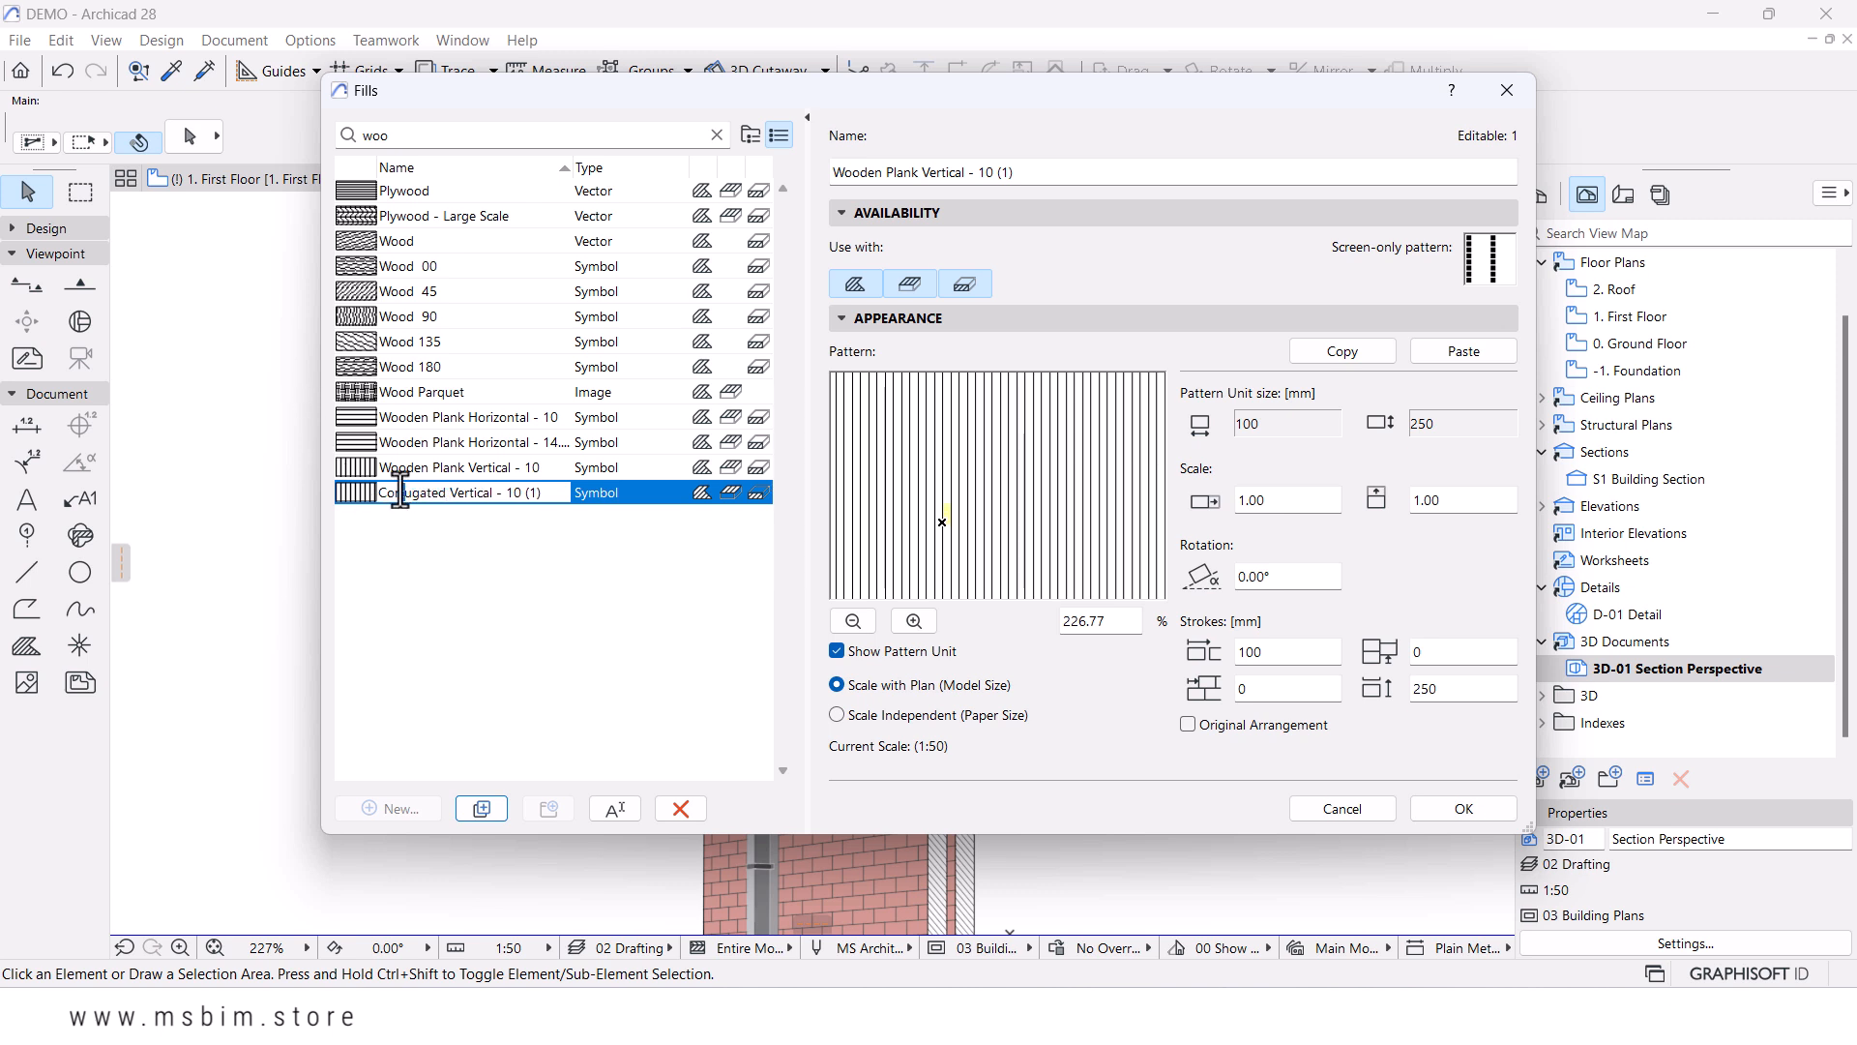
type("r")
left_click_drag(543, 495, 524, 494)
key("BackSpace")
key("BackSpace")
key("BackSpace")
key("BackSpace")
key("BackSpace")
key("BackSpace")
key("BackSpace")
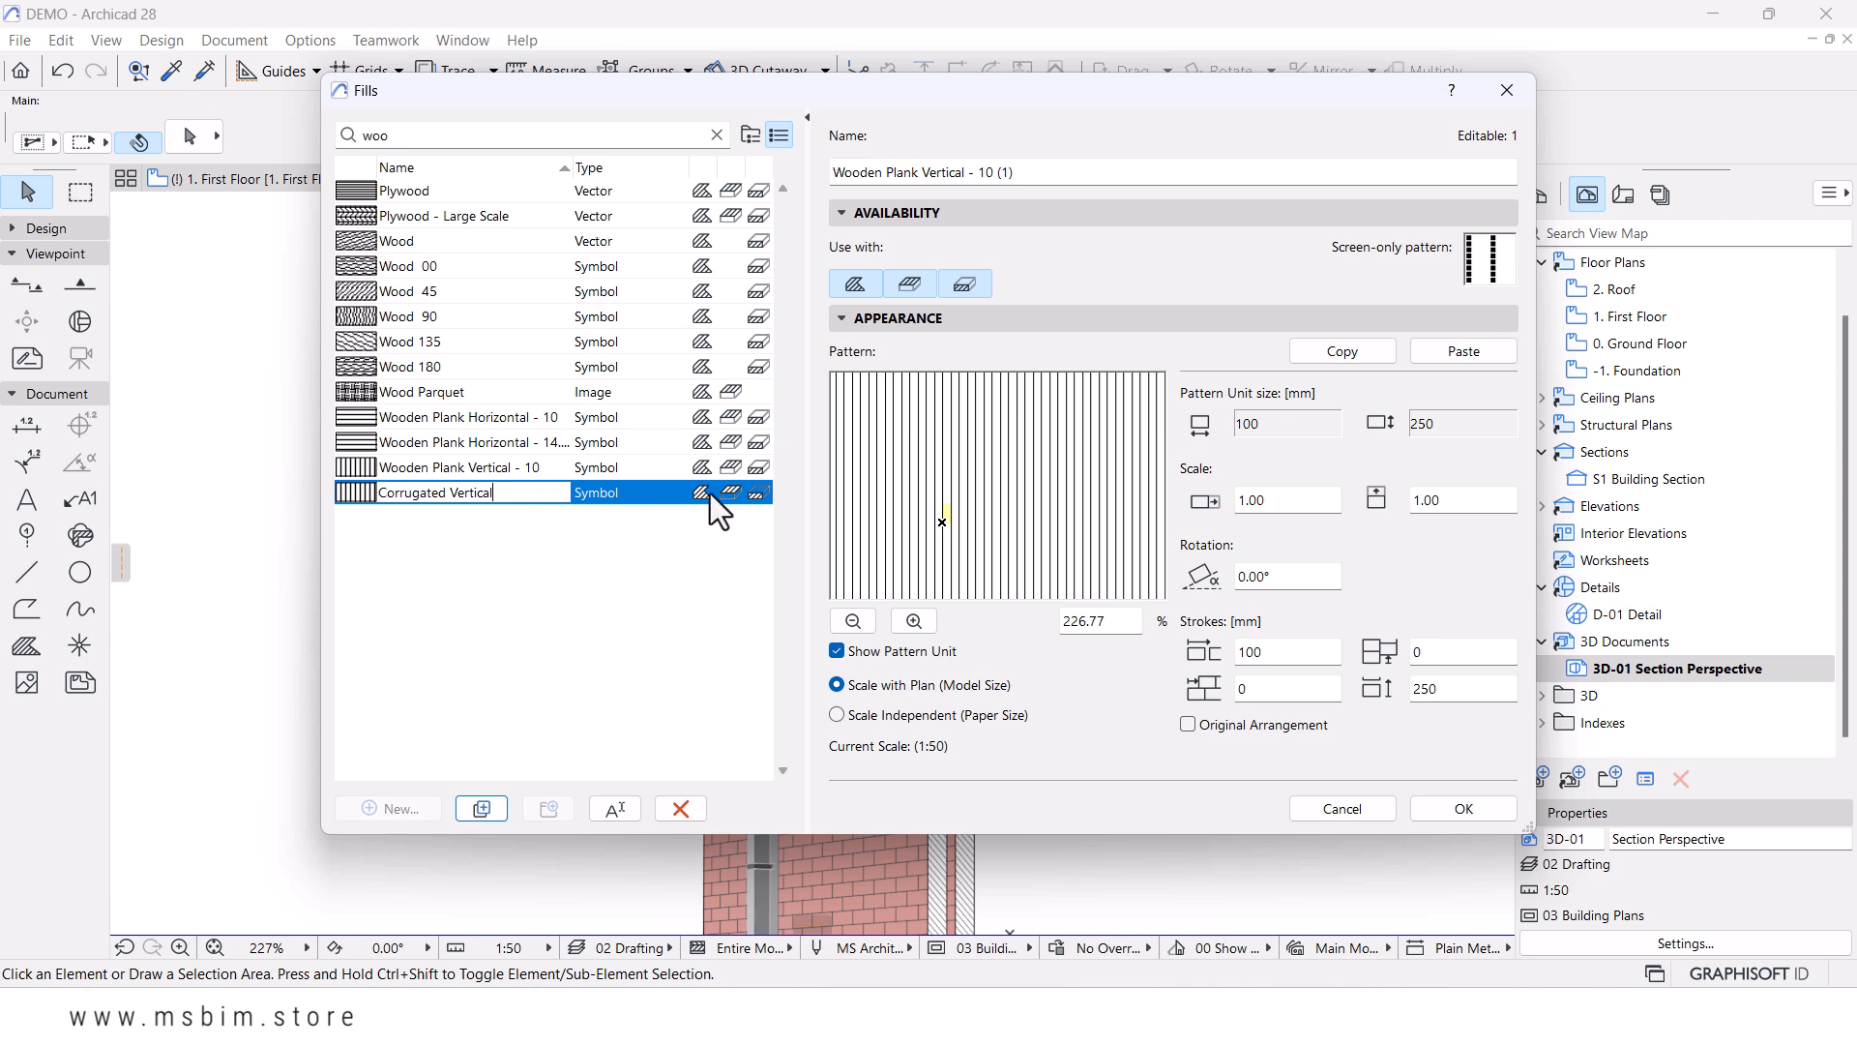
key("Return")
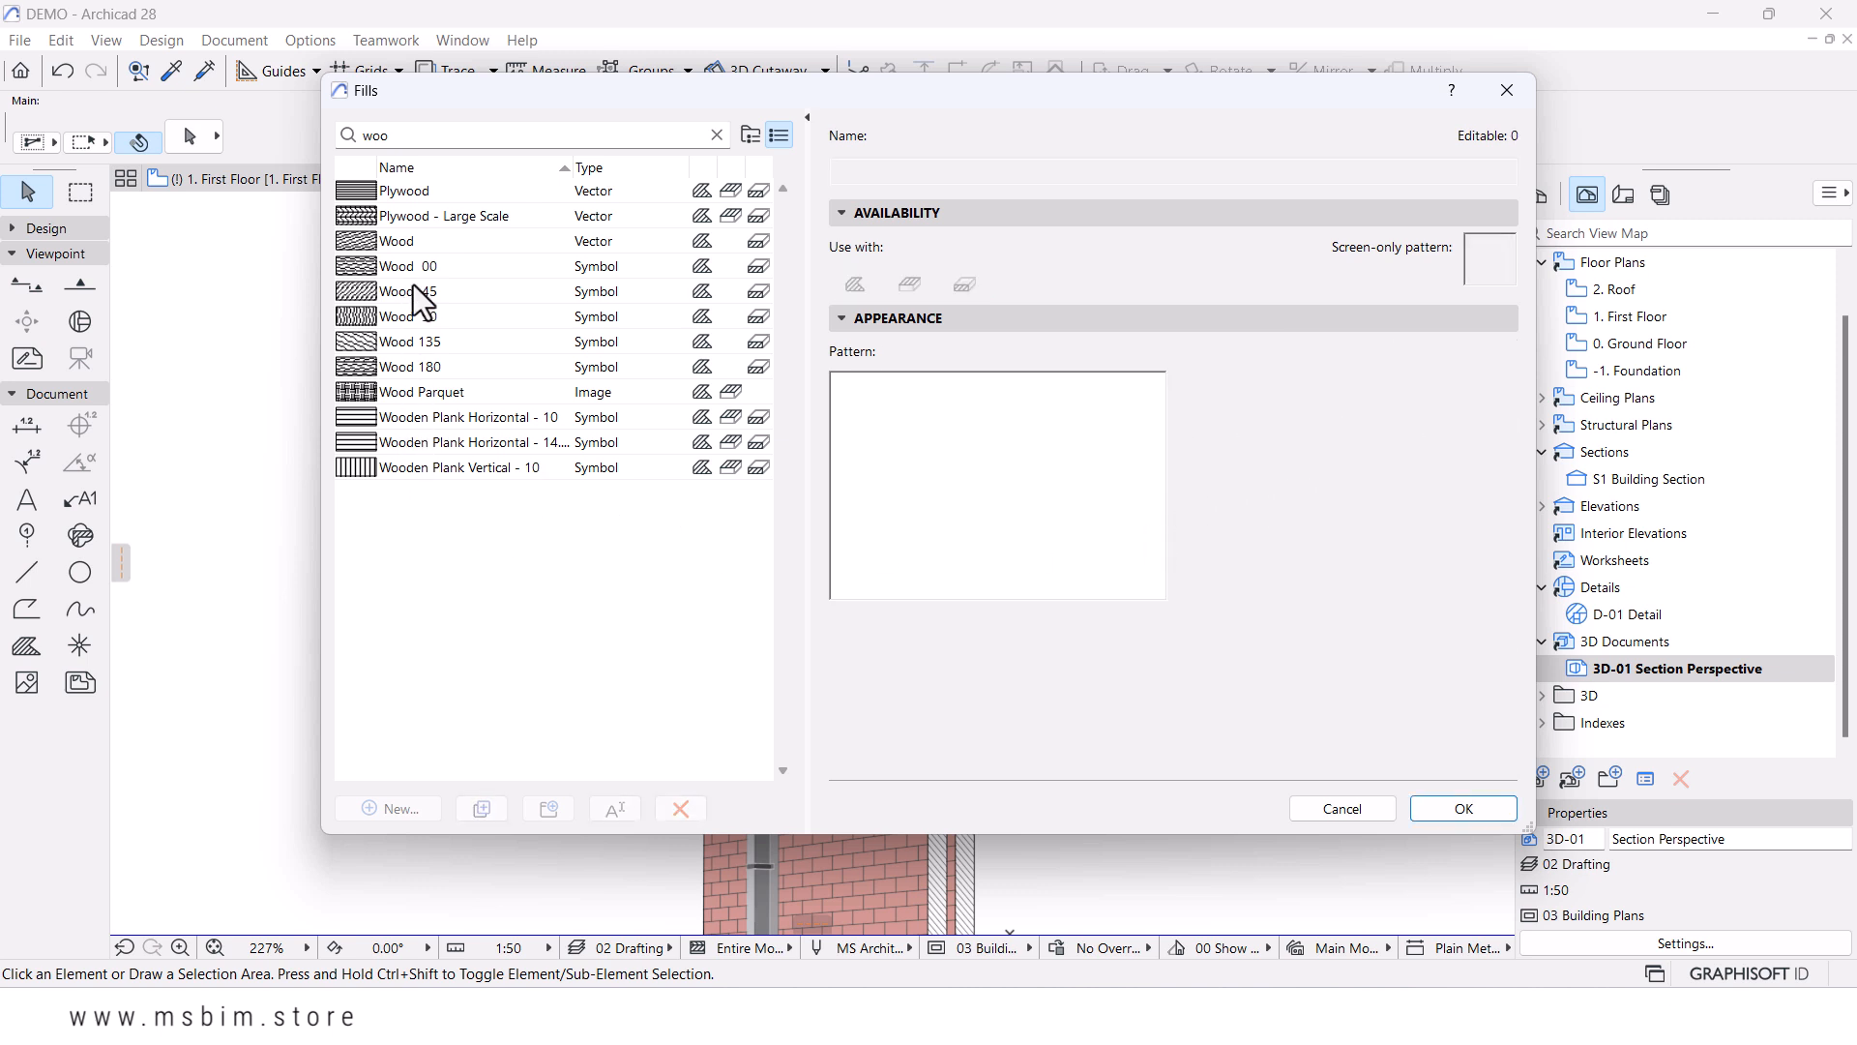
- Find the Corrugated Vertical fill by searching for "co", set its horizontal scale to 10.00 and apply the fill change
left_click(716, 135)
type("coo")
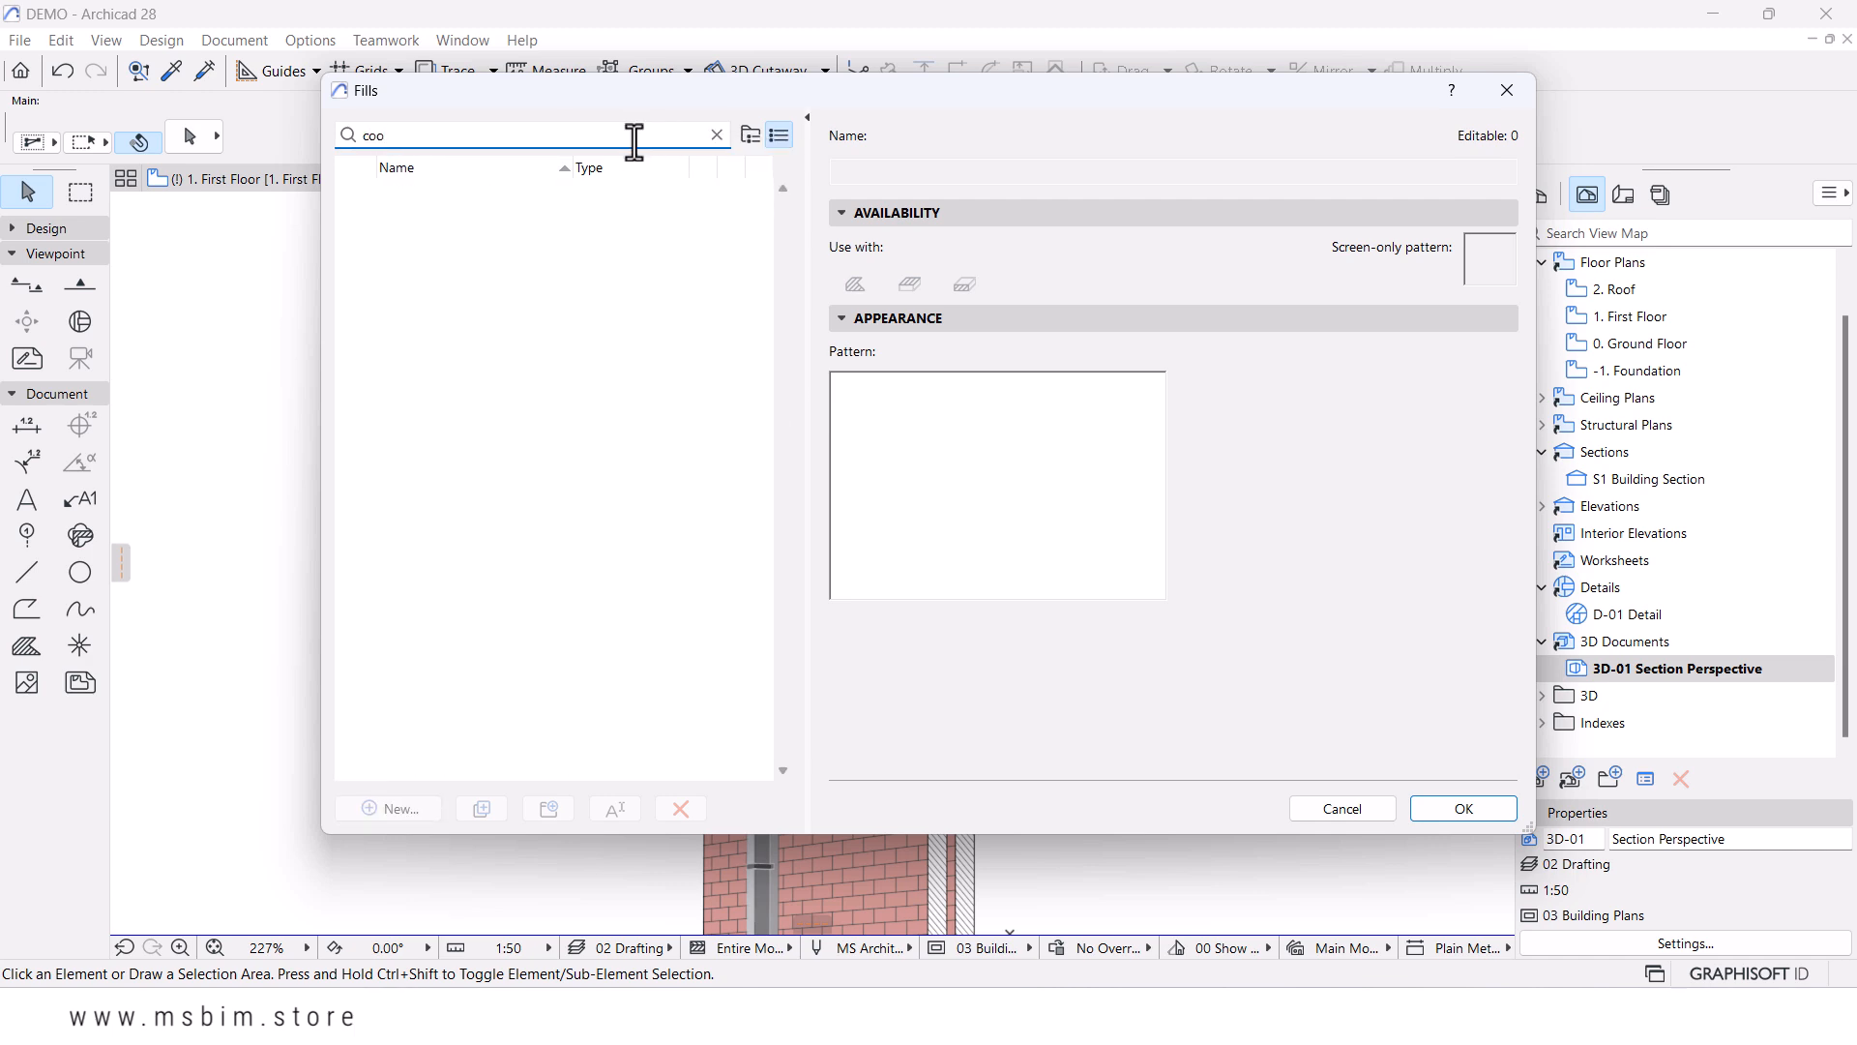
key("BackSpace")
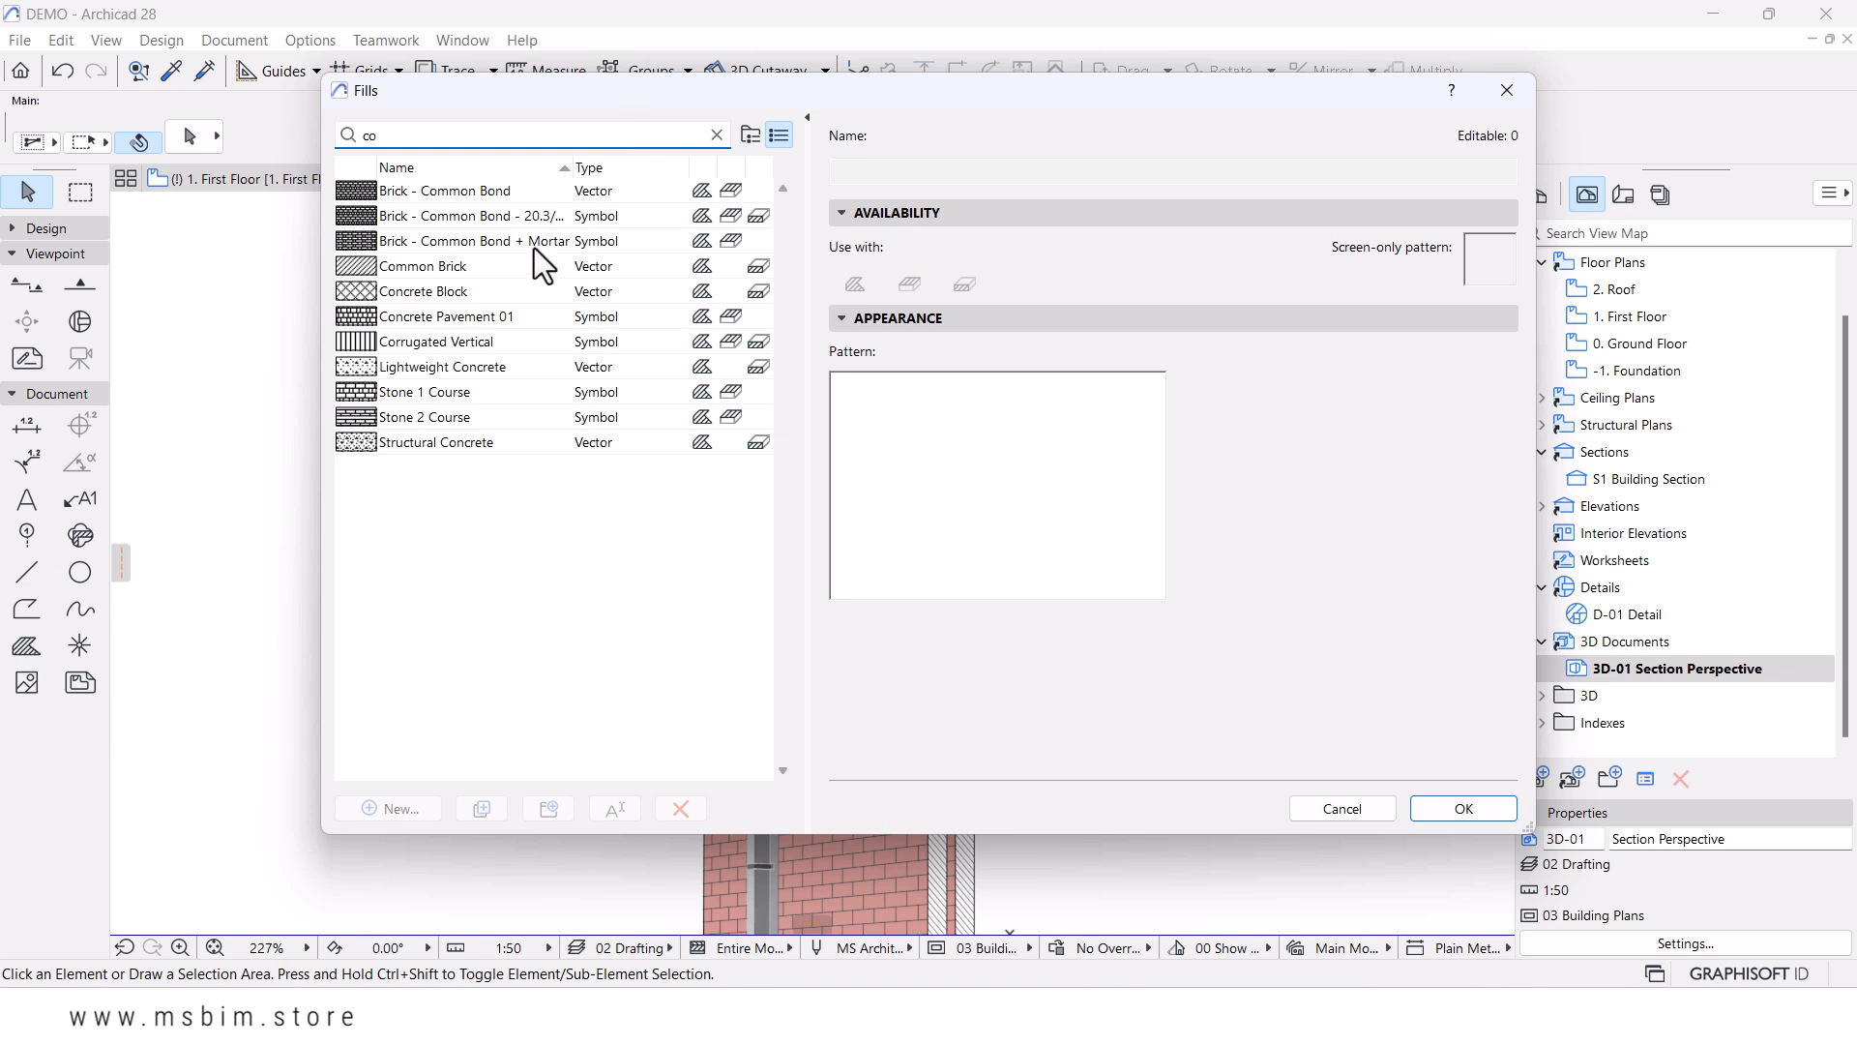
left_click(421, 341)
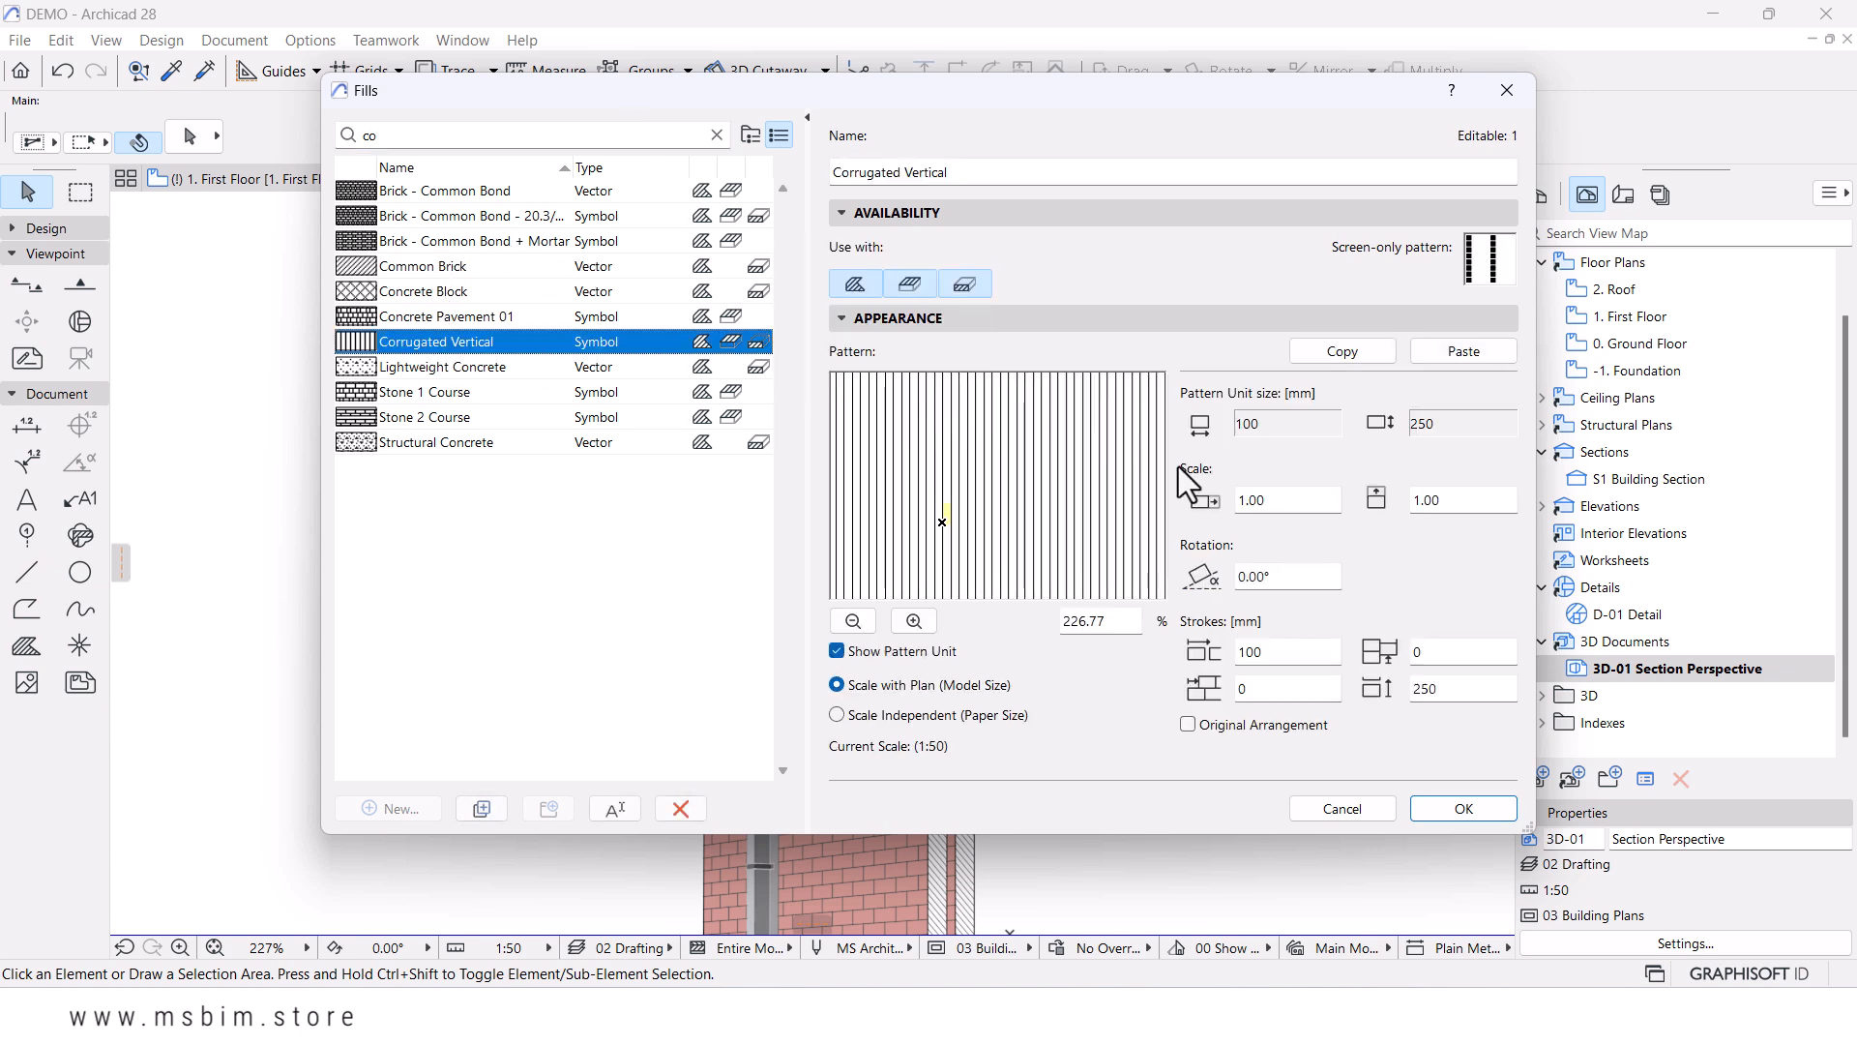
left_click(1235, 501)
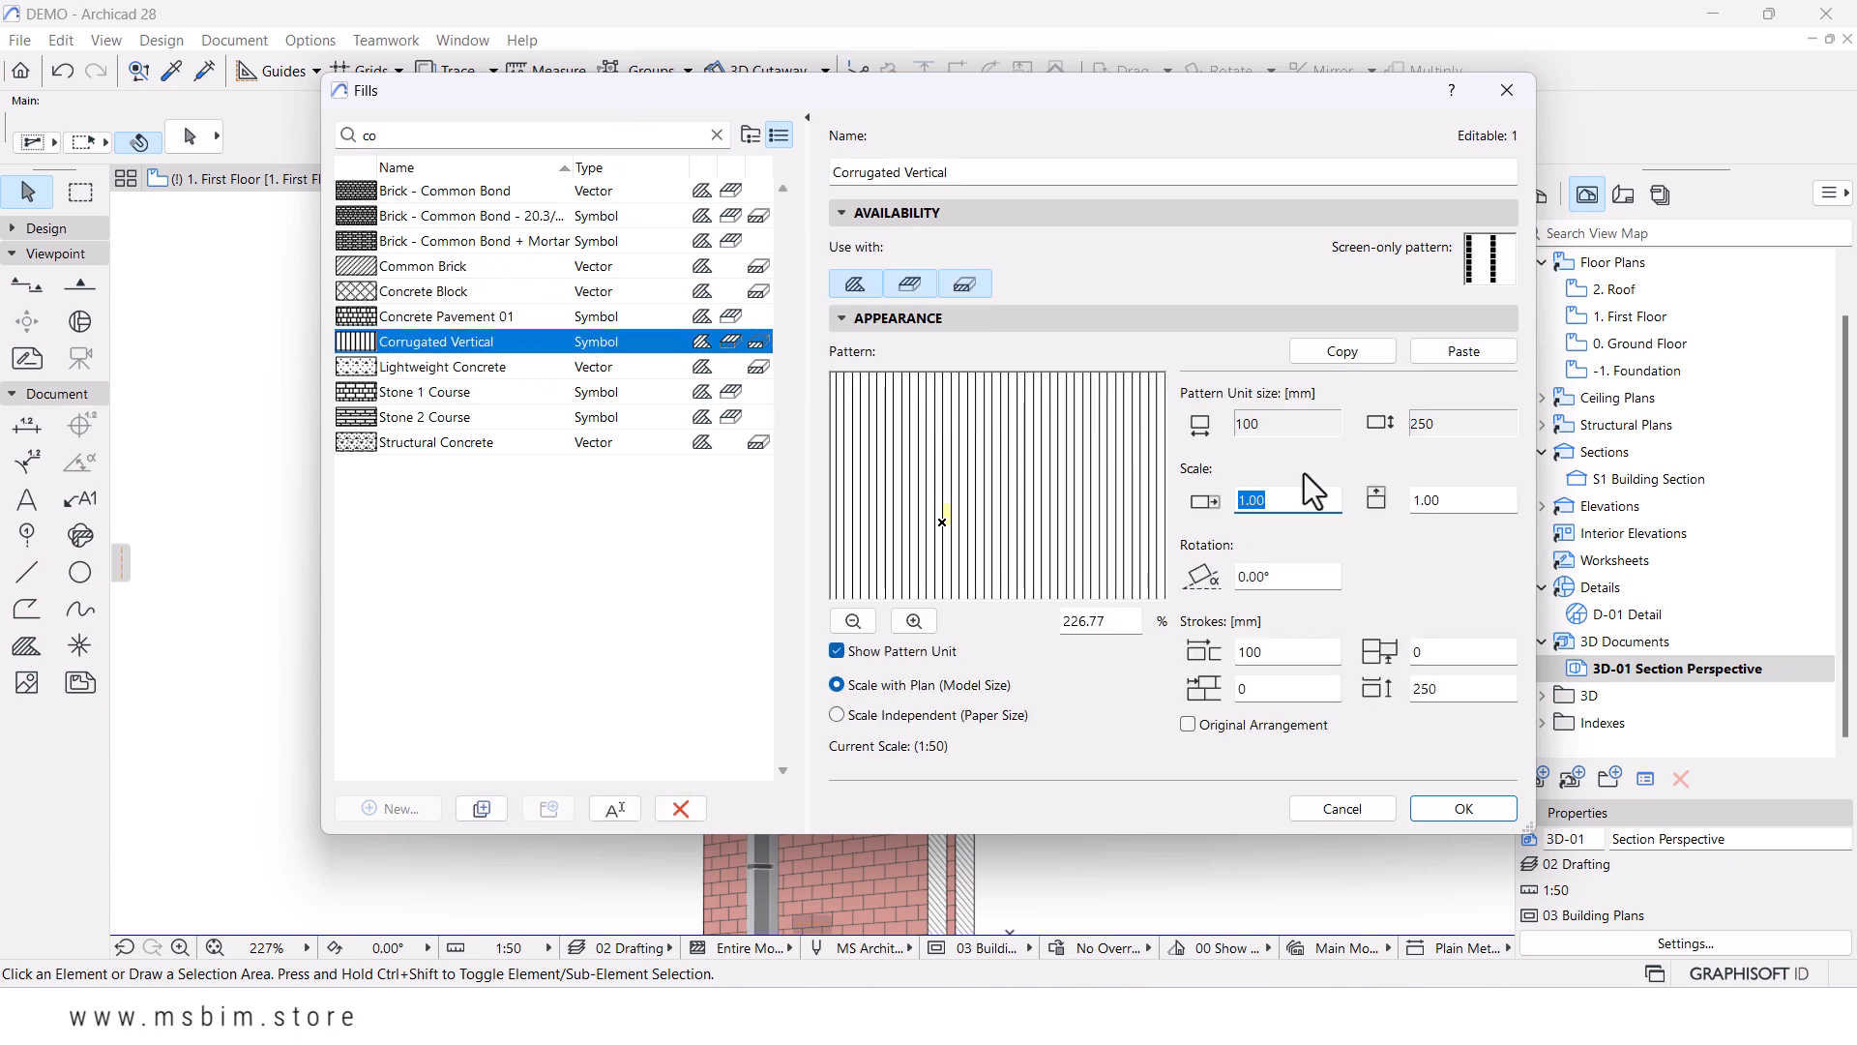
type("1.")
type("0")
left_click(1470, 501)
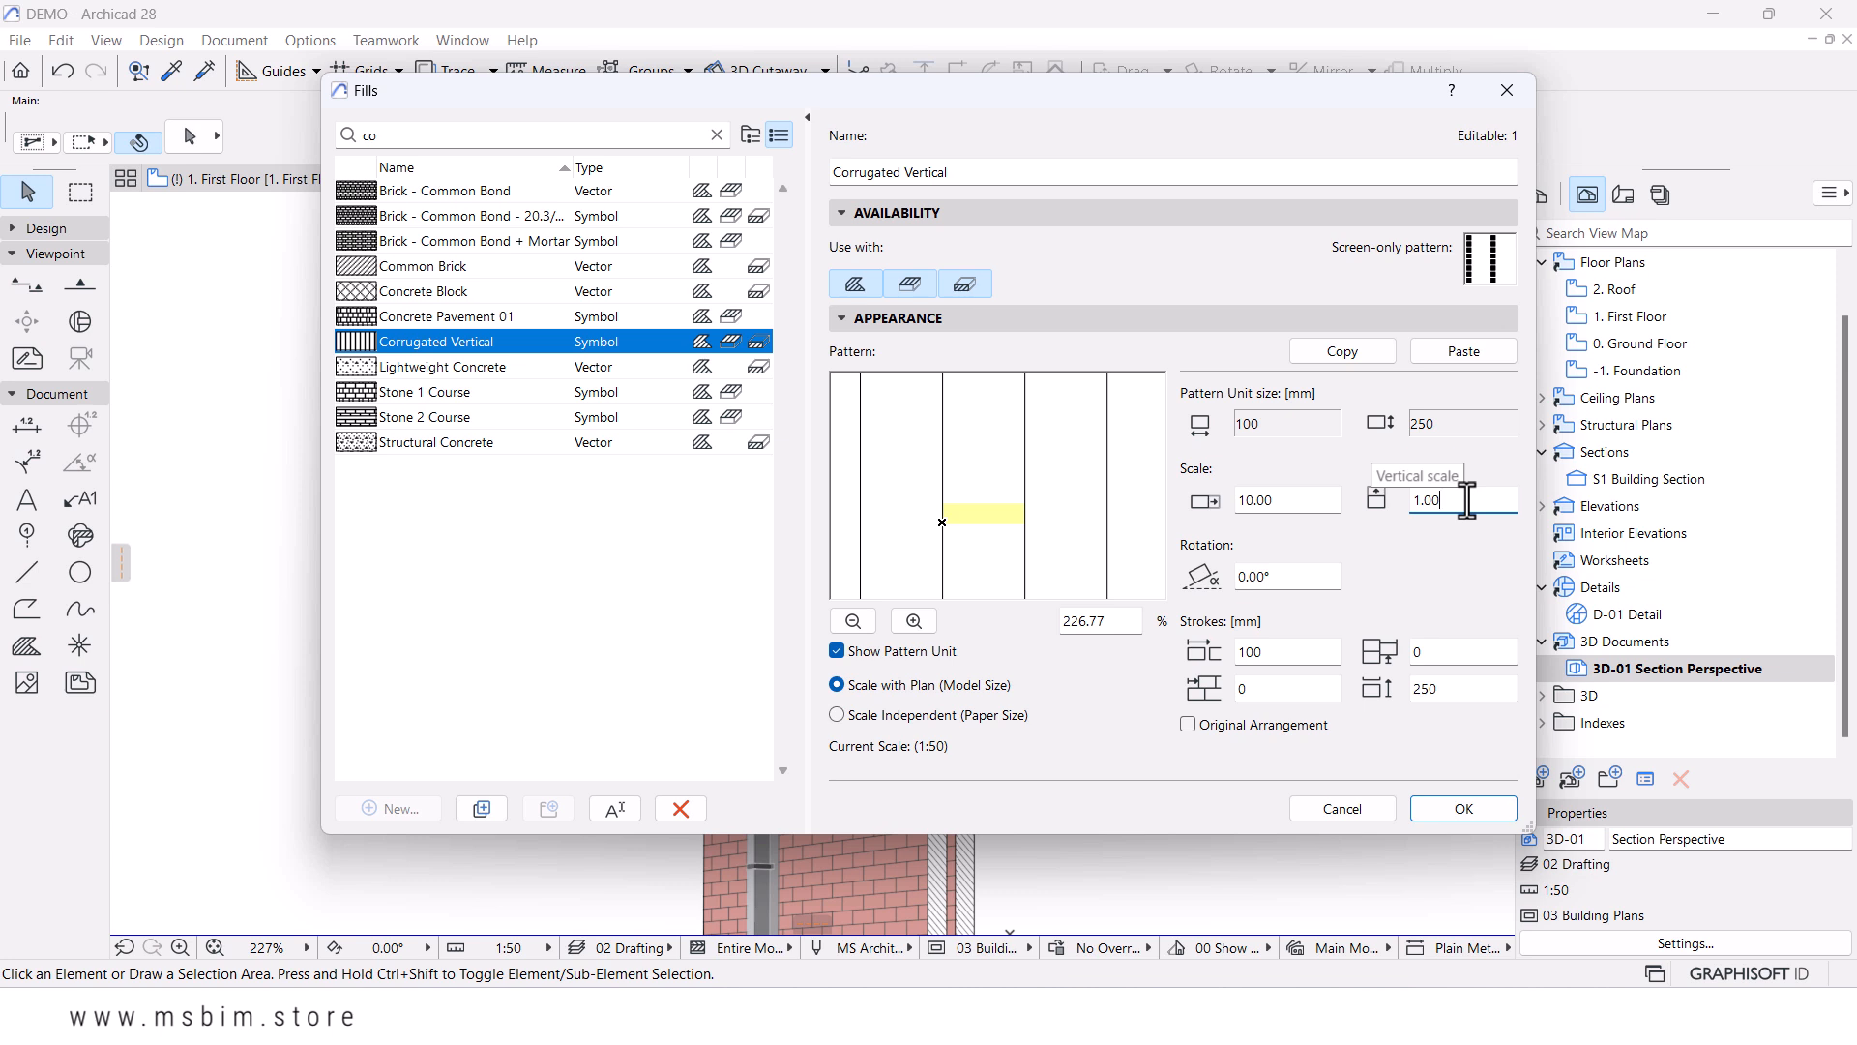
left_click(1461, 808)
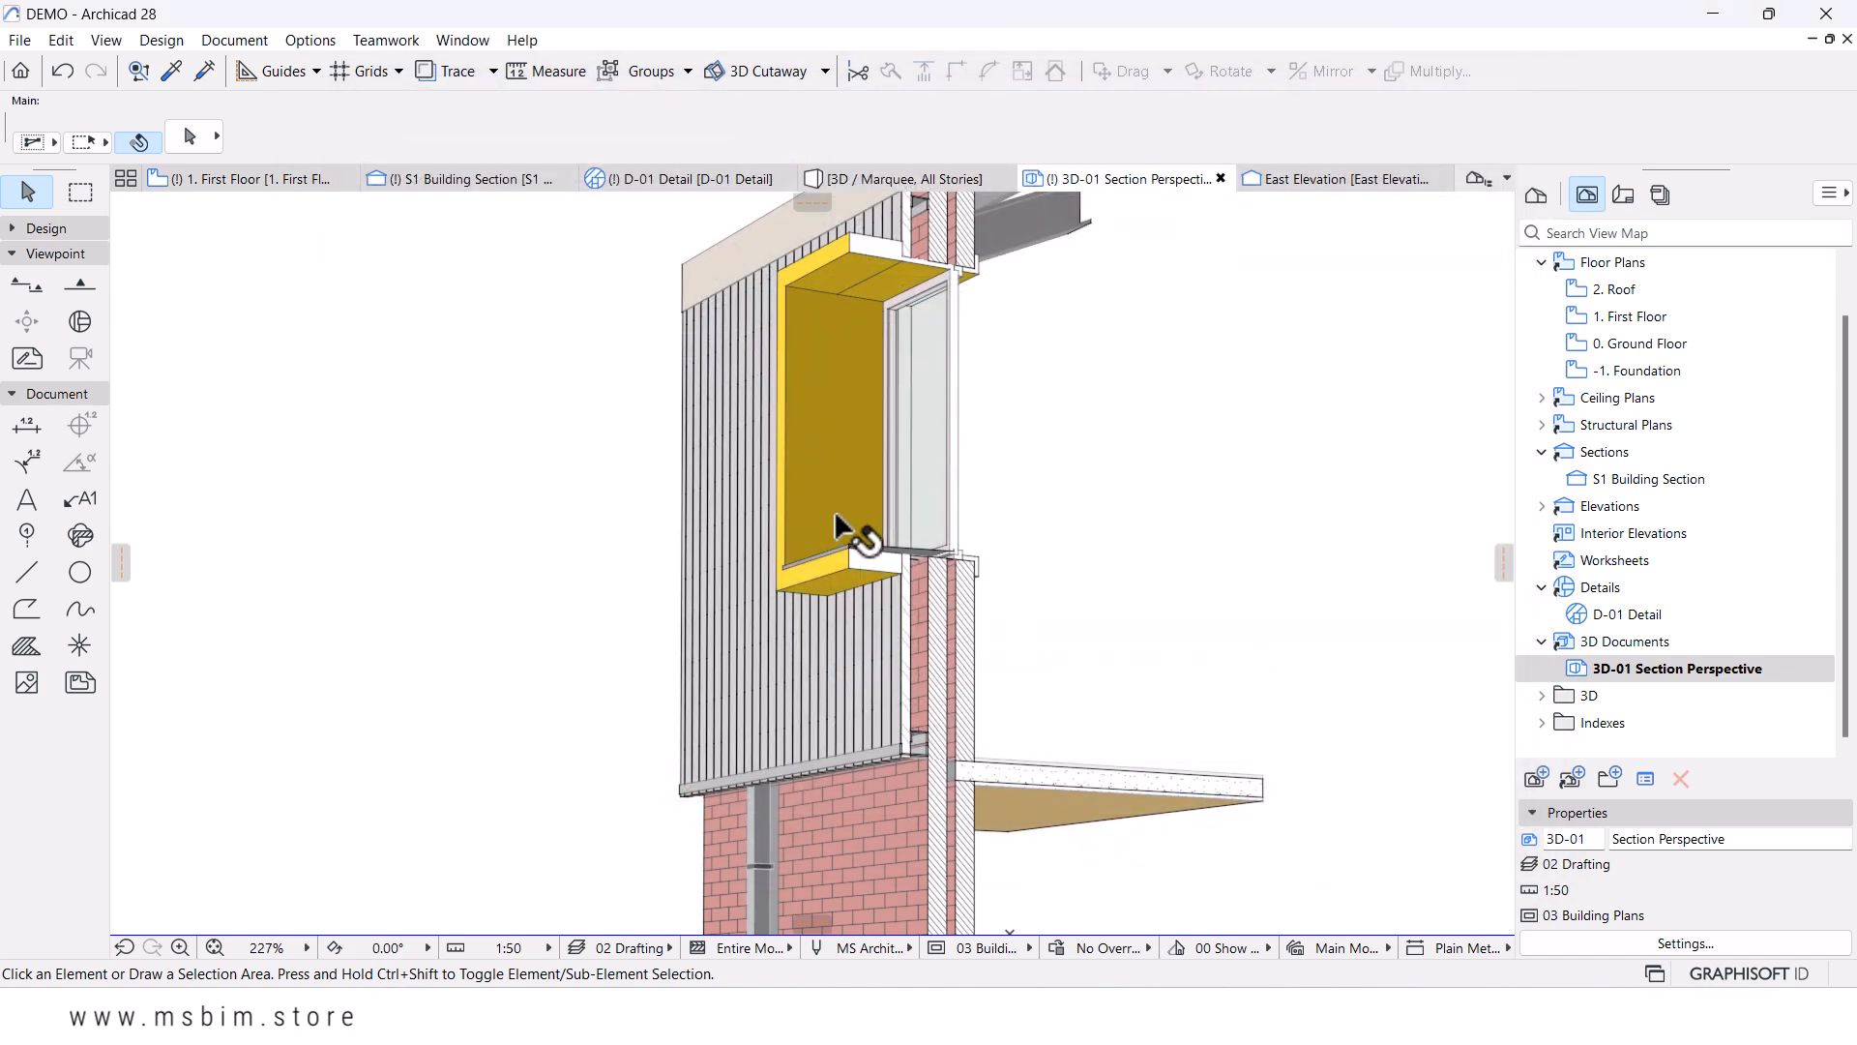
- Select the upper Top Wall and find its Roof - Corrugated Sheet Matte surface in the Surfaces settings by searching for "cor"
scroll(843, 590, "down", 3)
scroll(842, 581, "up", 2)
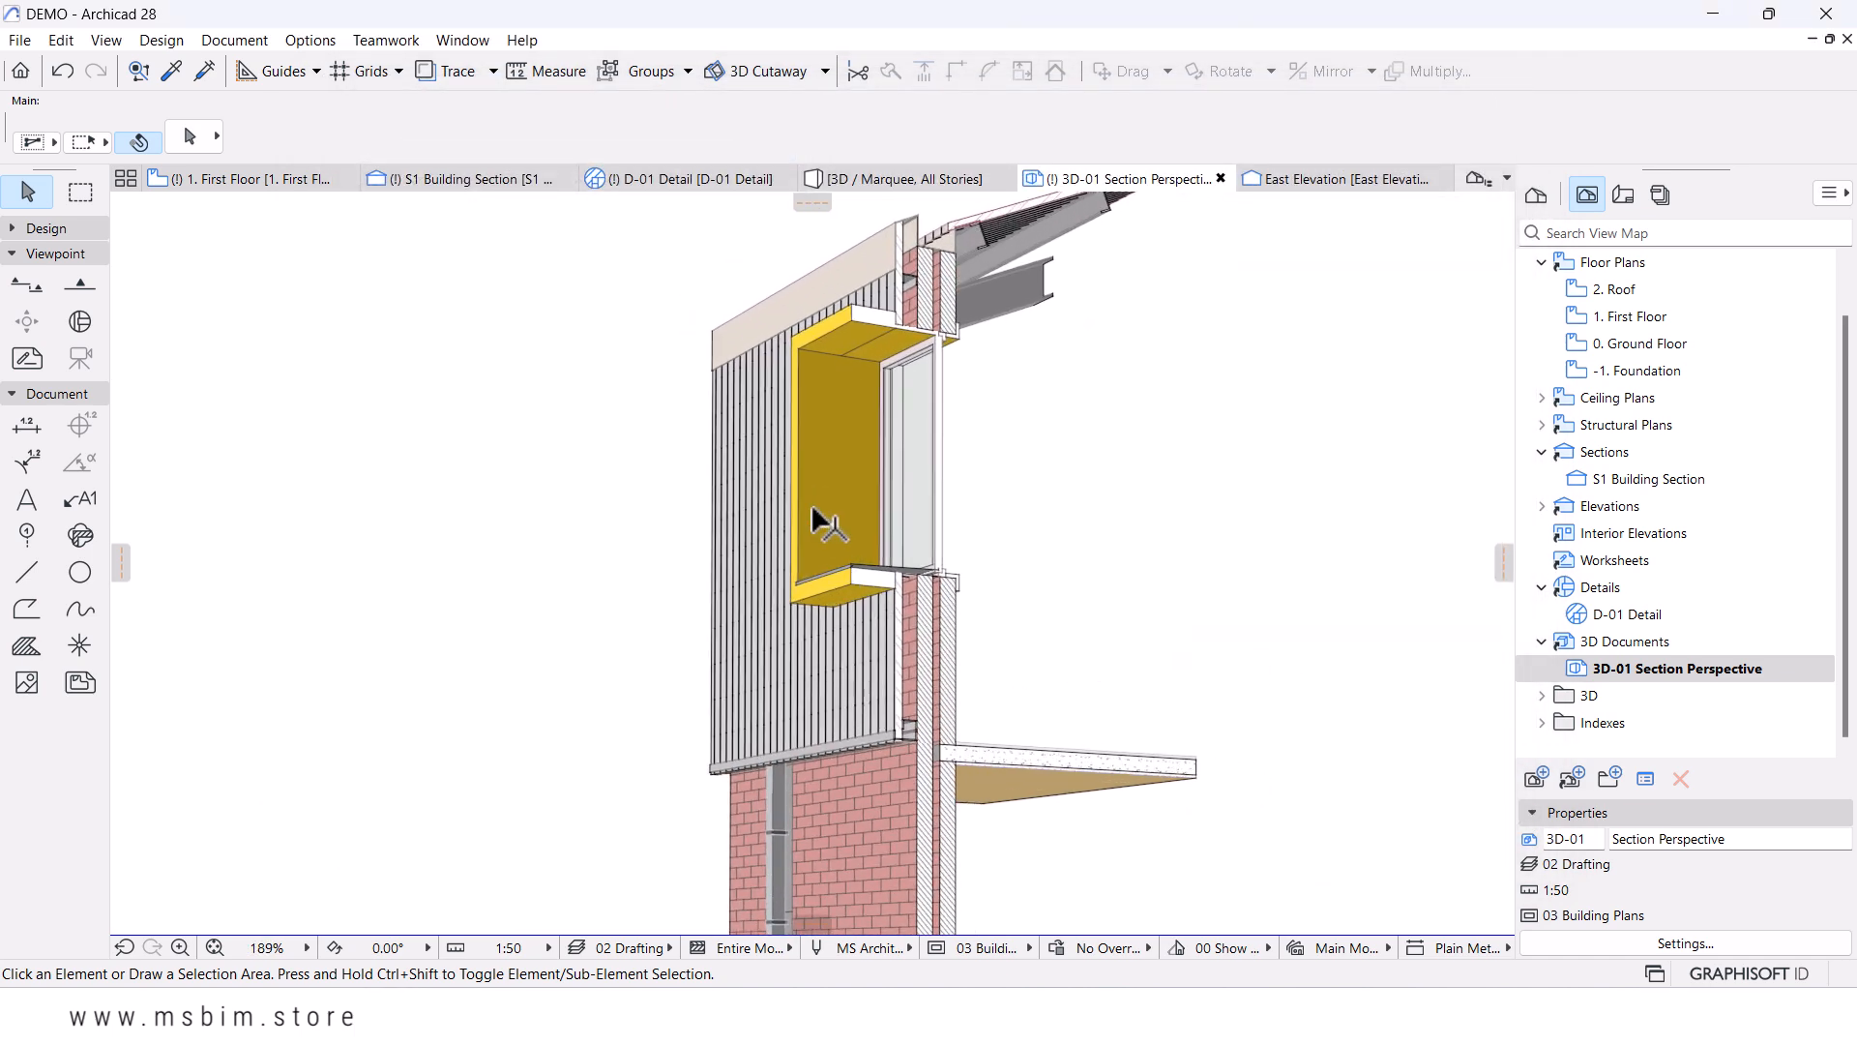
left_click(720, 601)
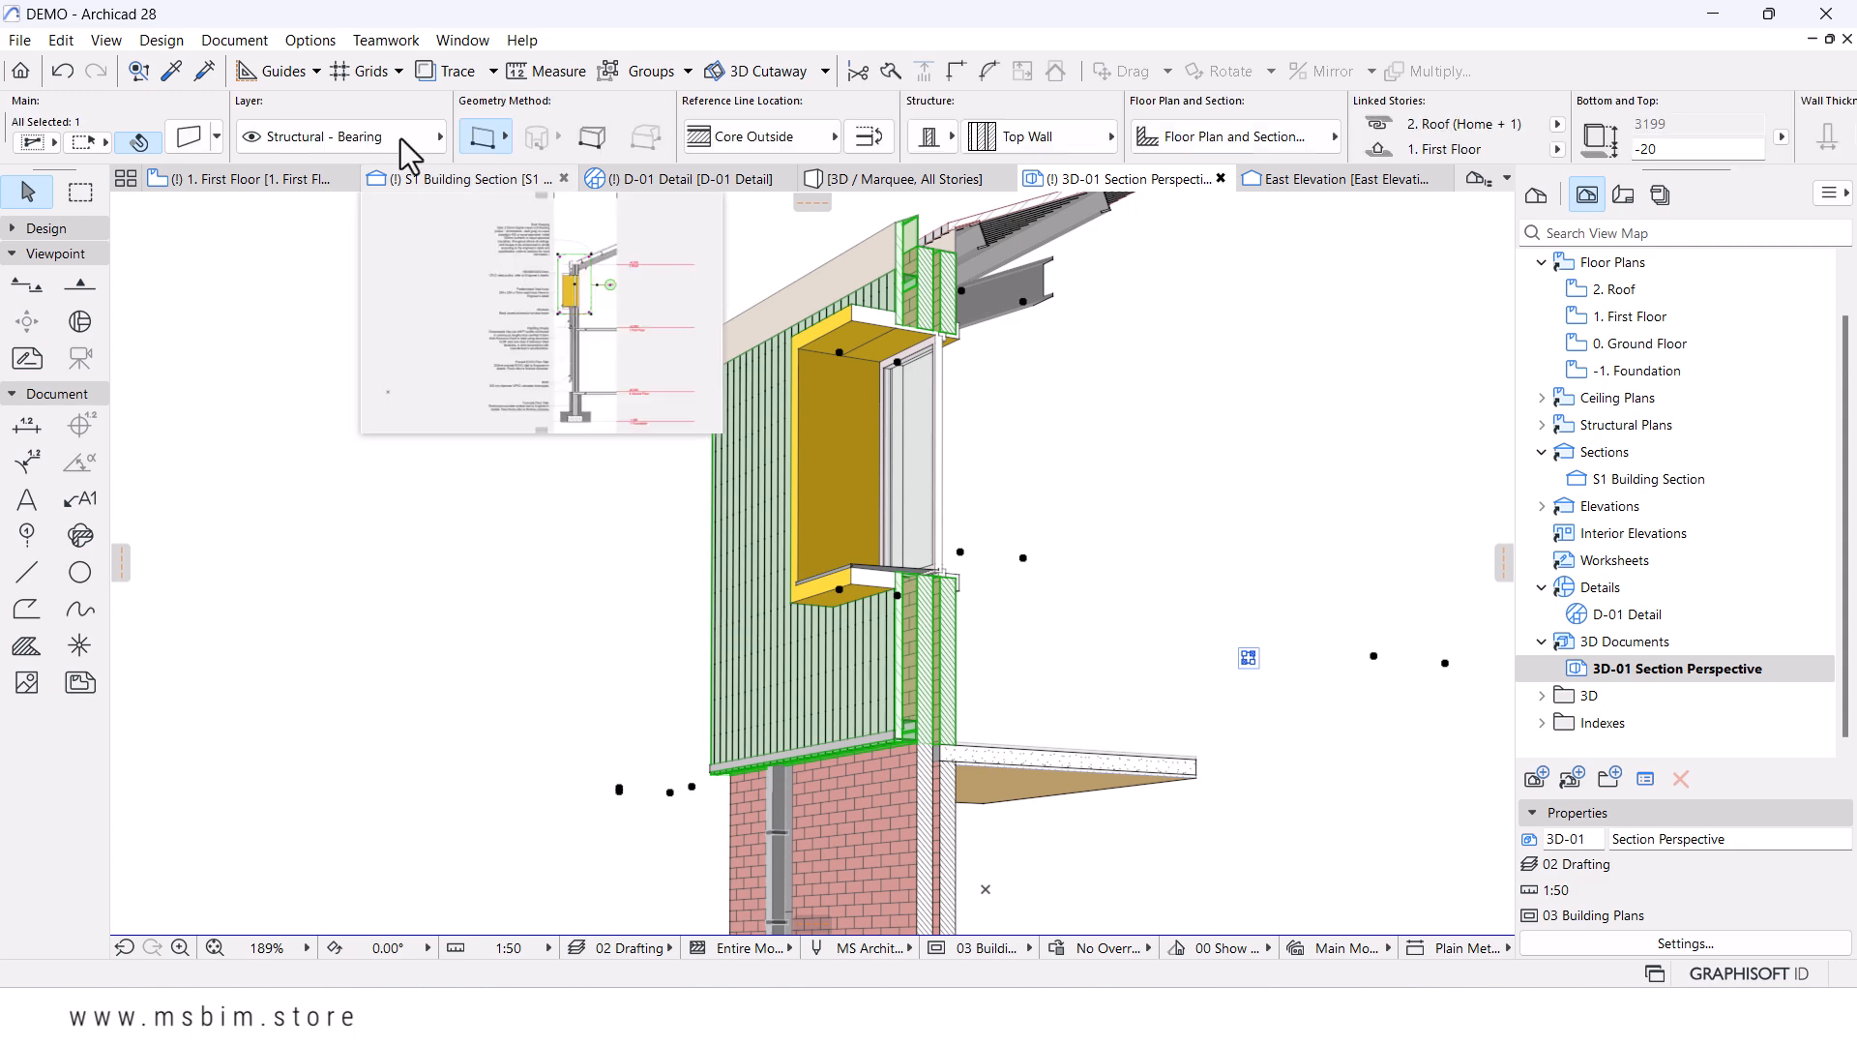
left_click(310, 44)
mouse_move(410, 74)
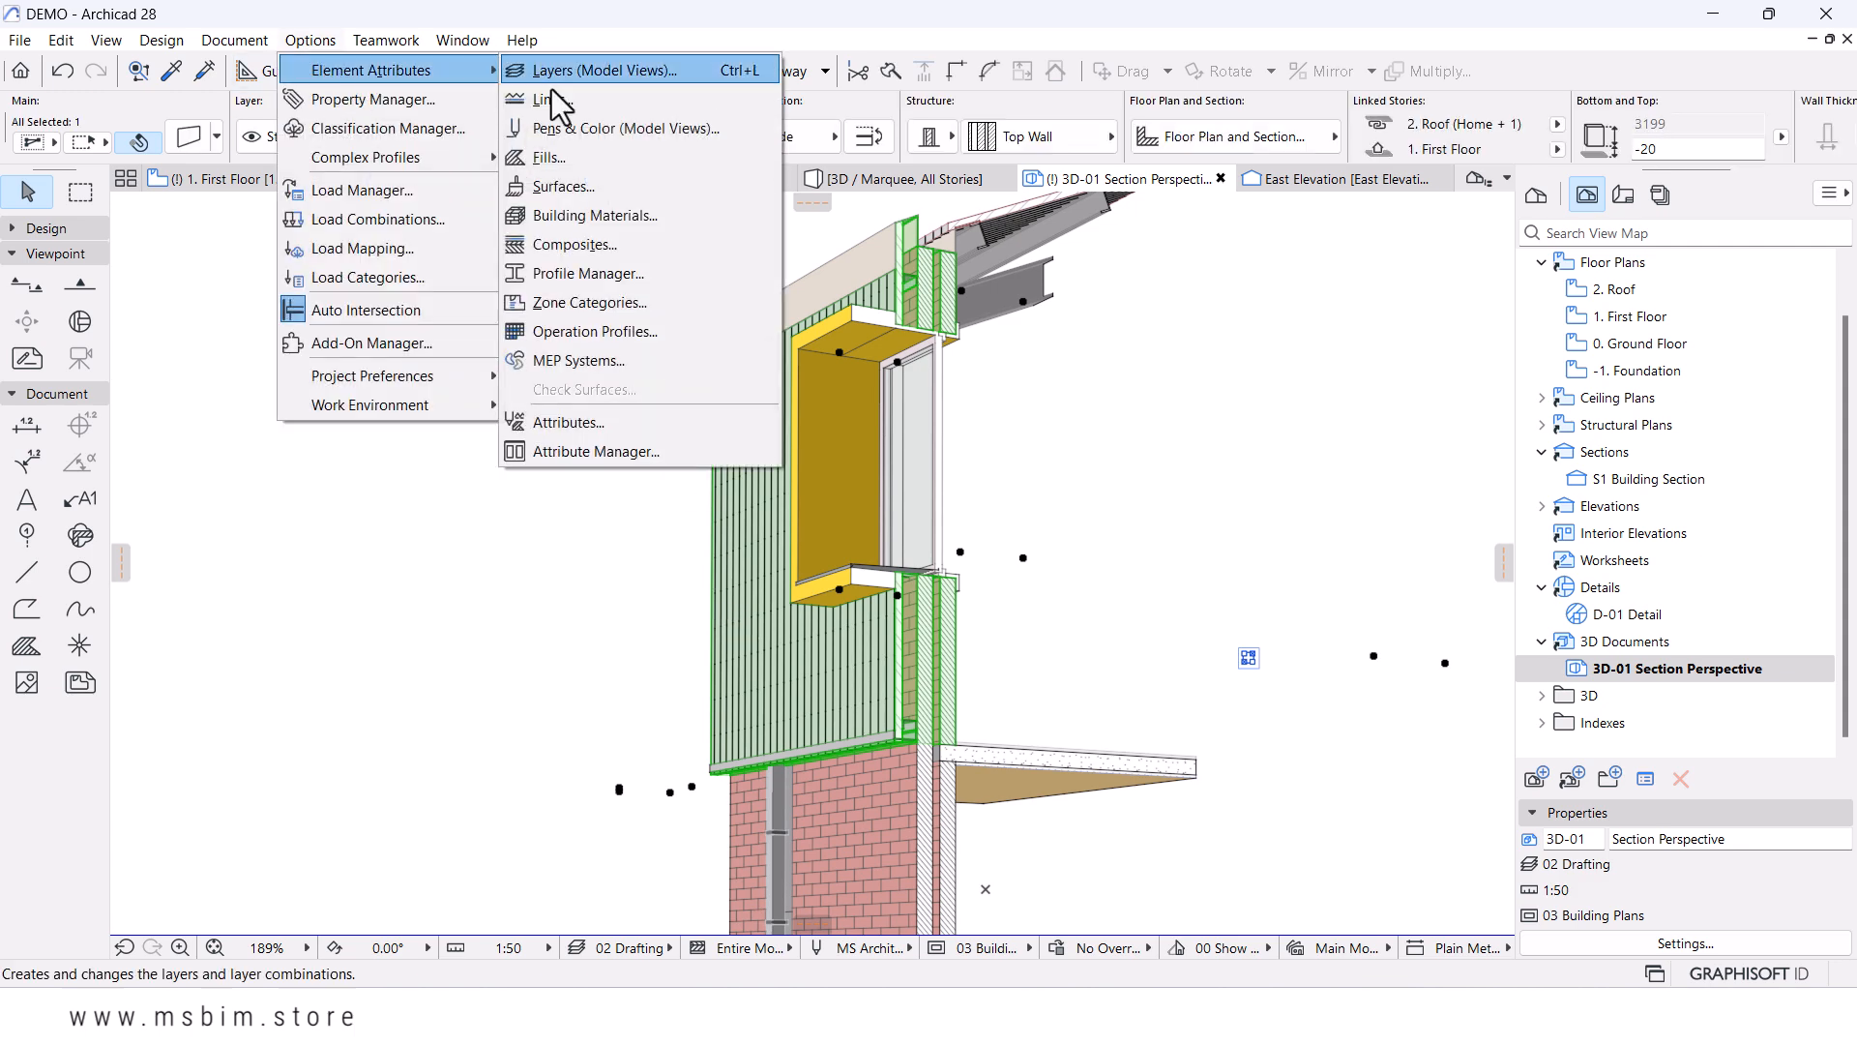
left_click(566, 187)
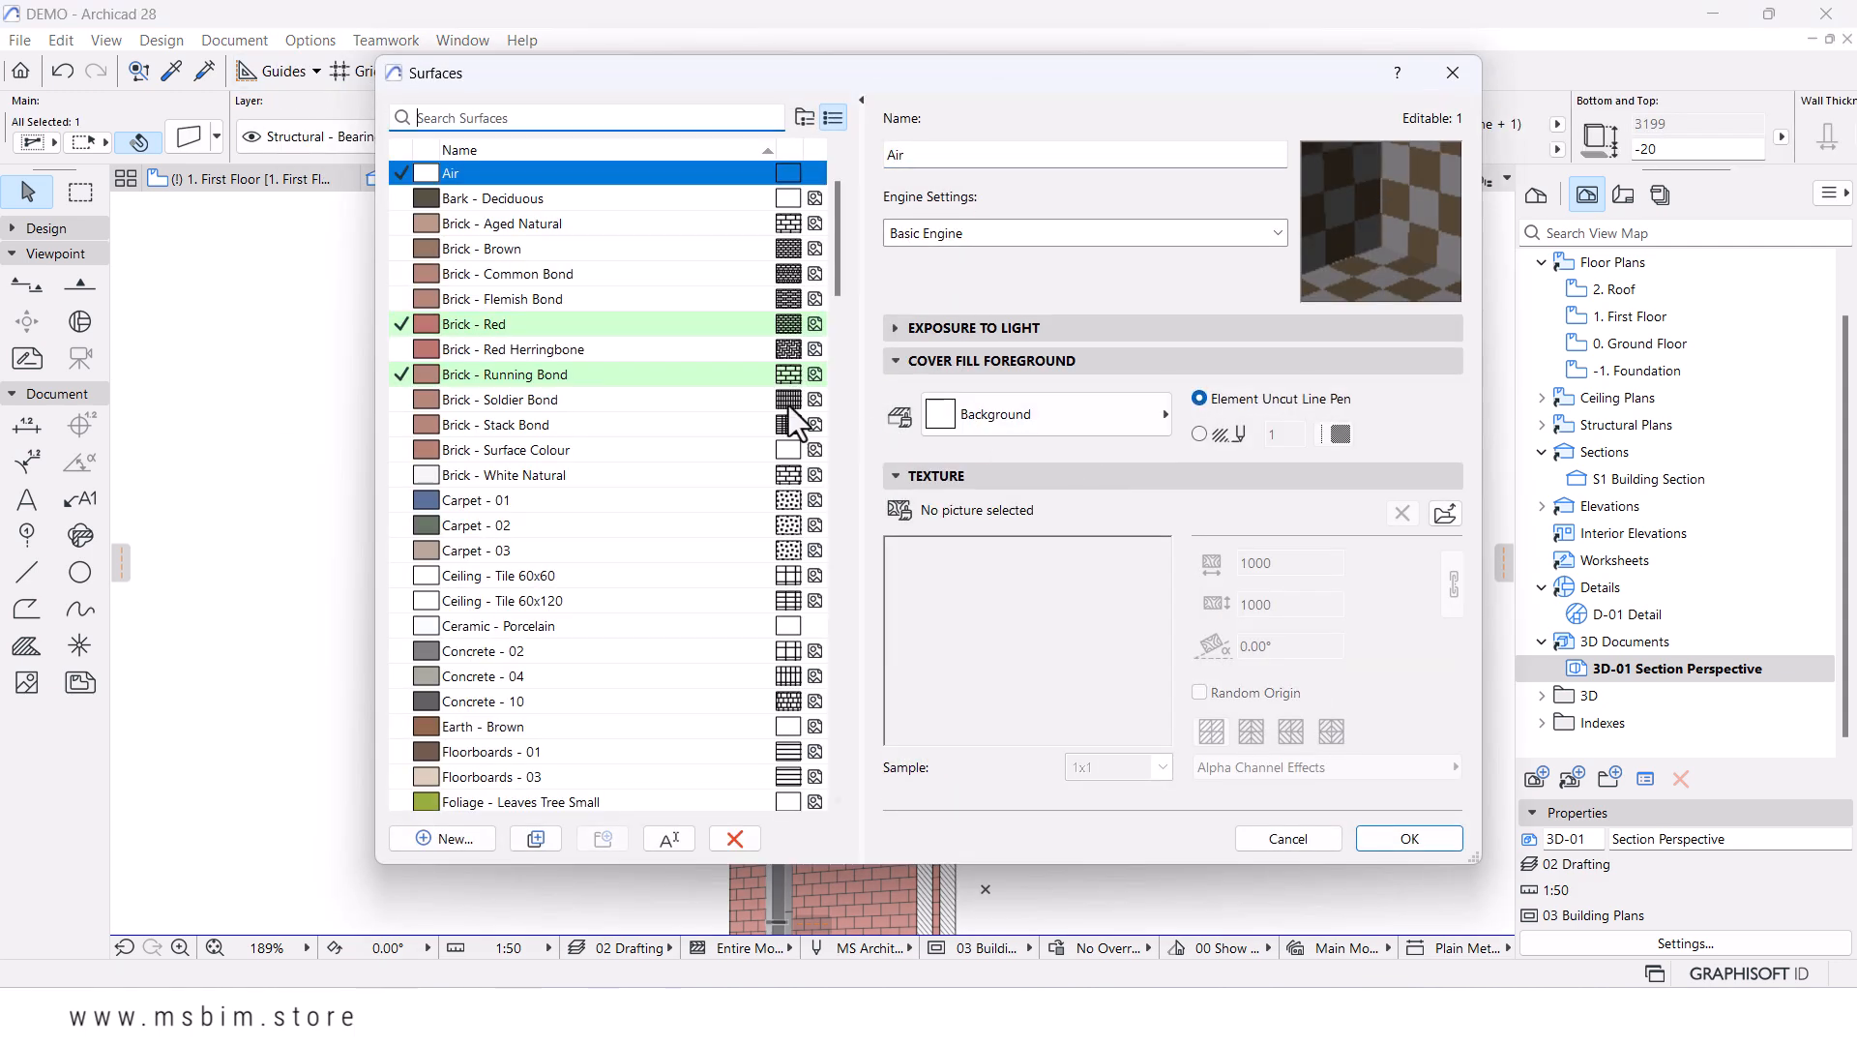
scroll(646, 583, "down", 5)
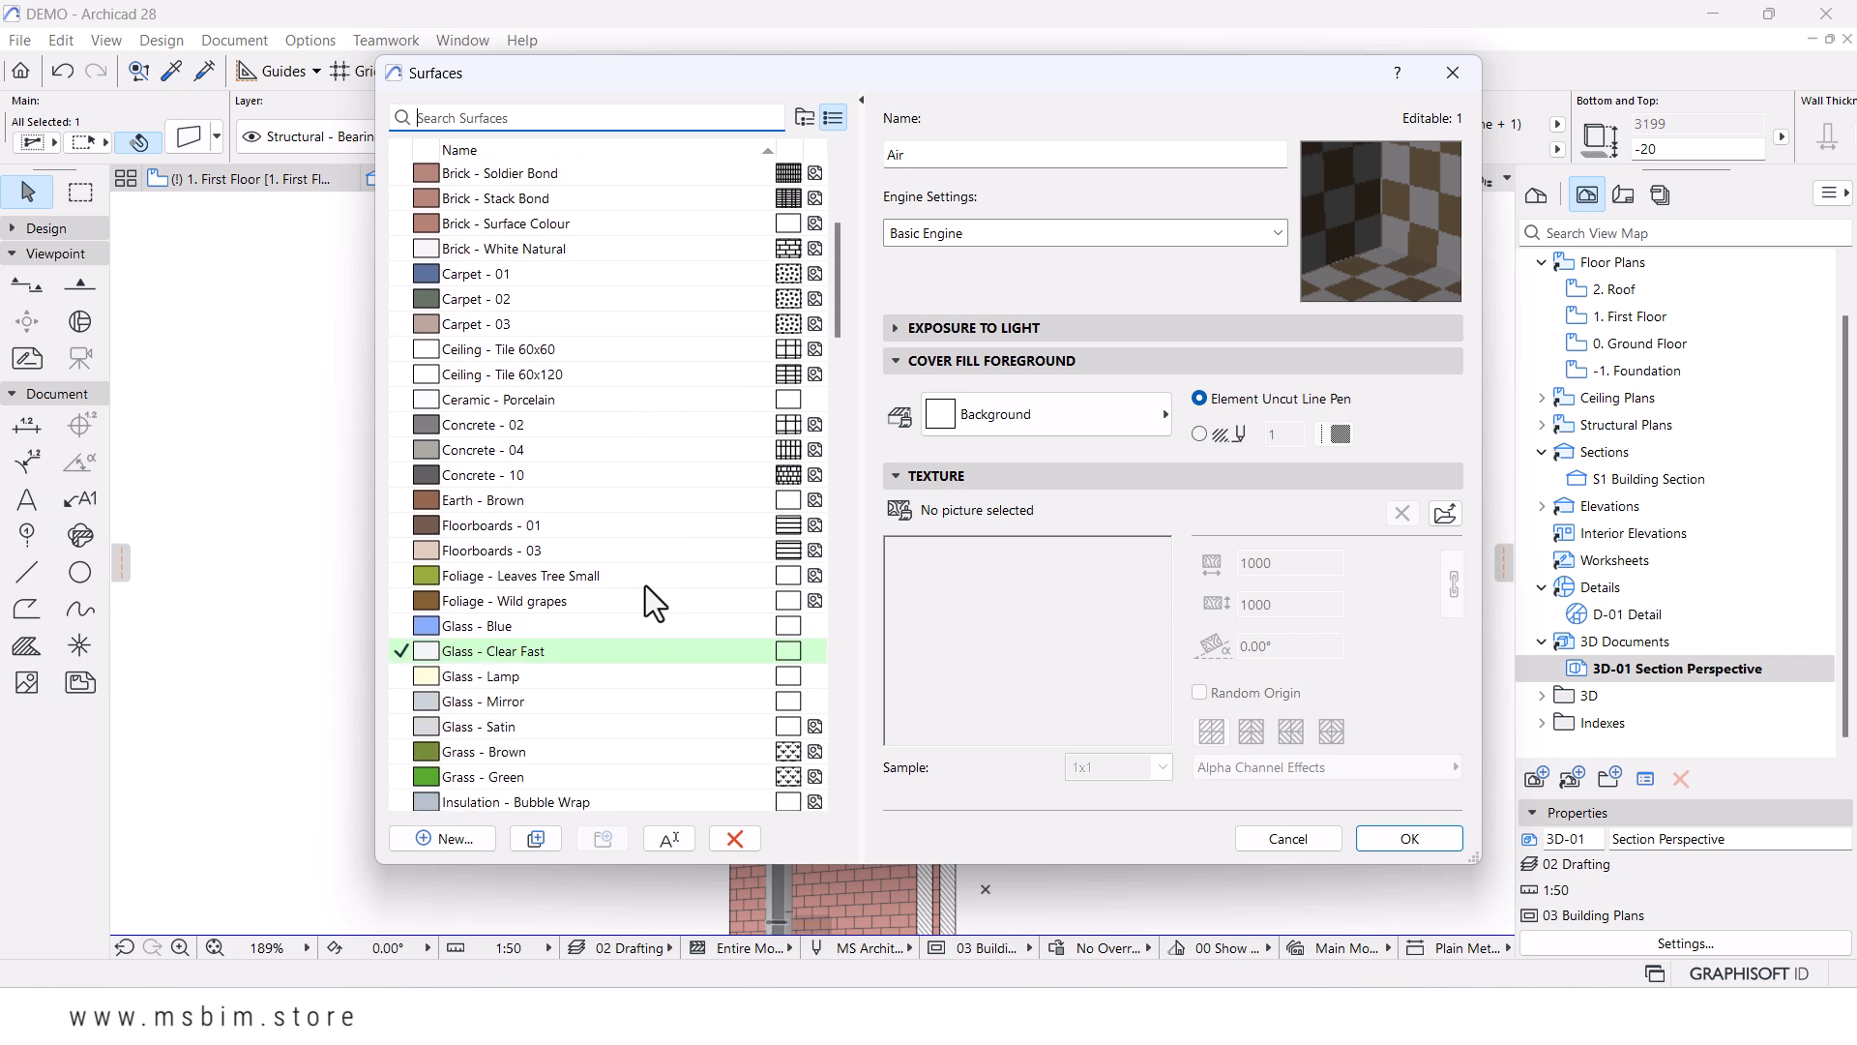
type("cor")
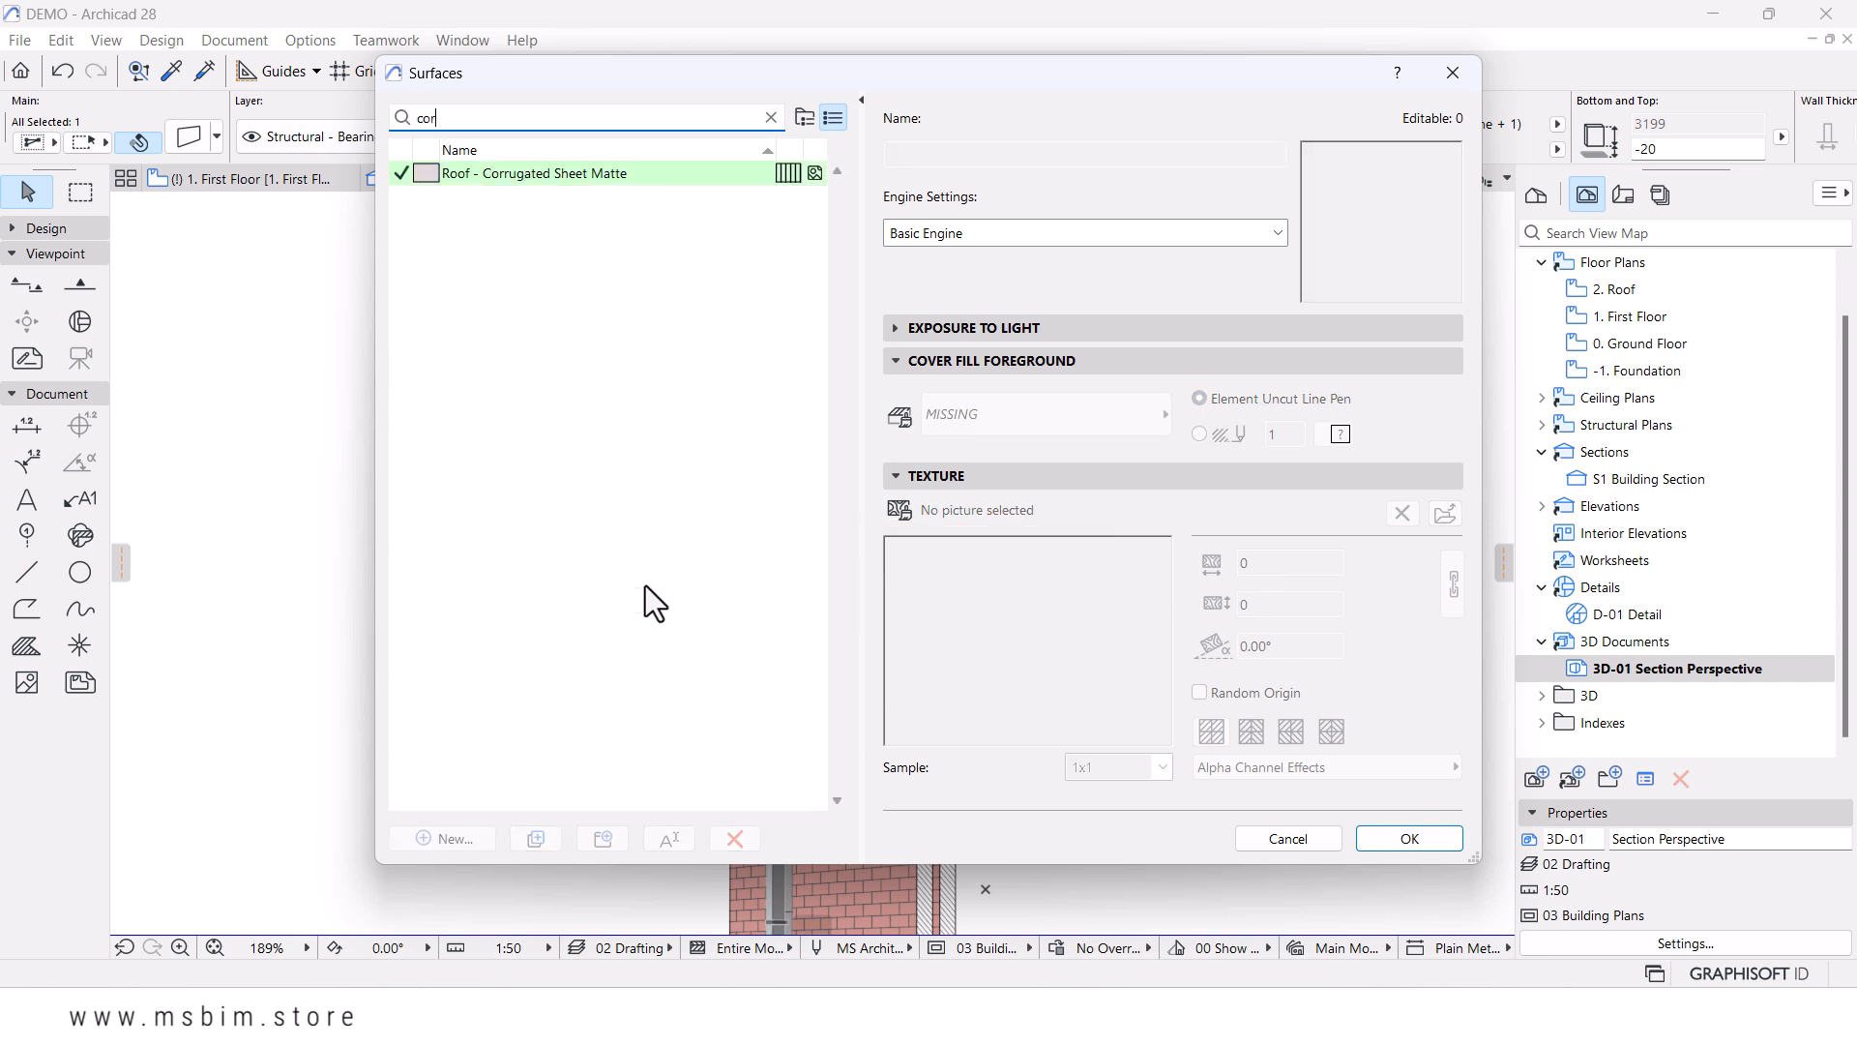
left_click(592, 177)
- Set the cover fill foreground of Roof - Corrugated Sheet Matte to Corrugated Vertical and apply the surface change
left_click(1045, 413)
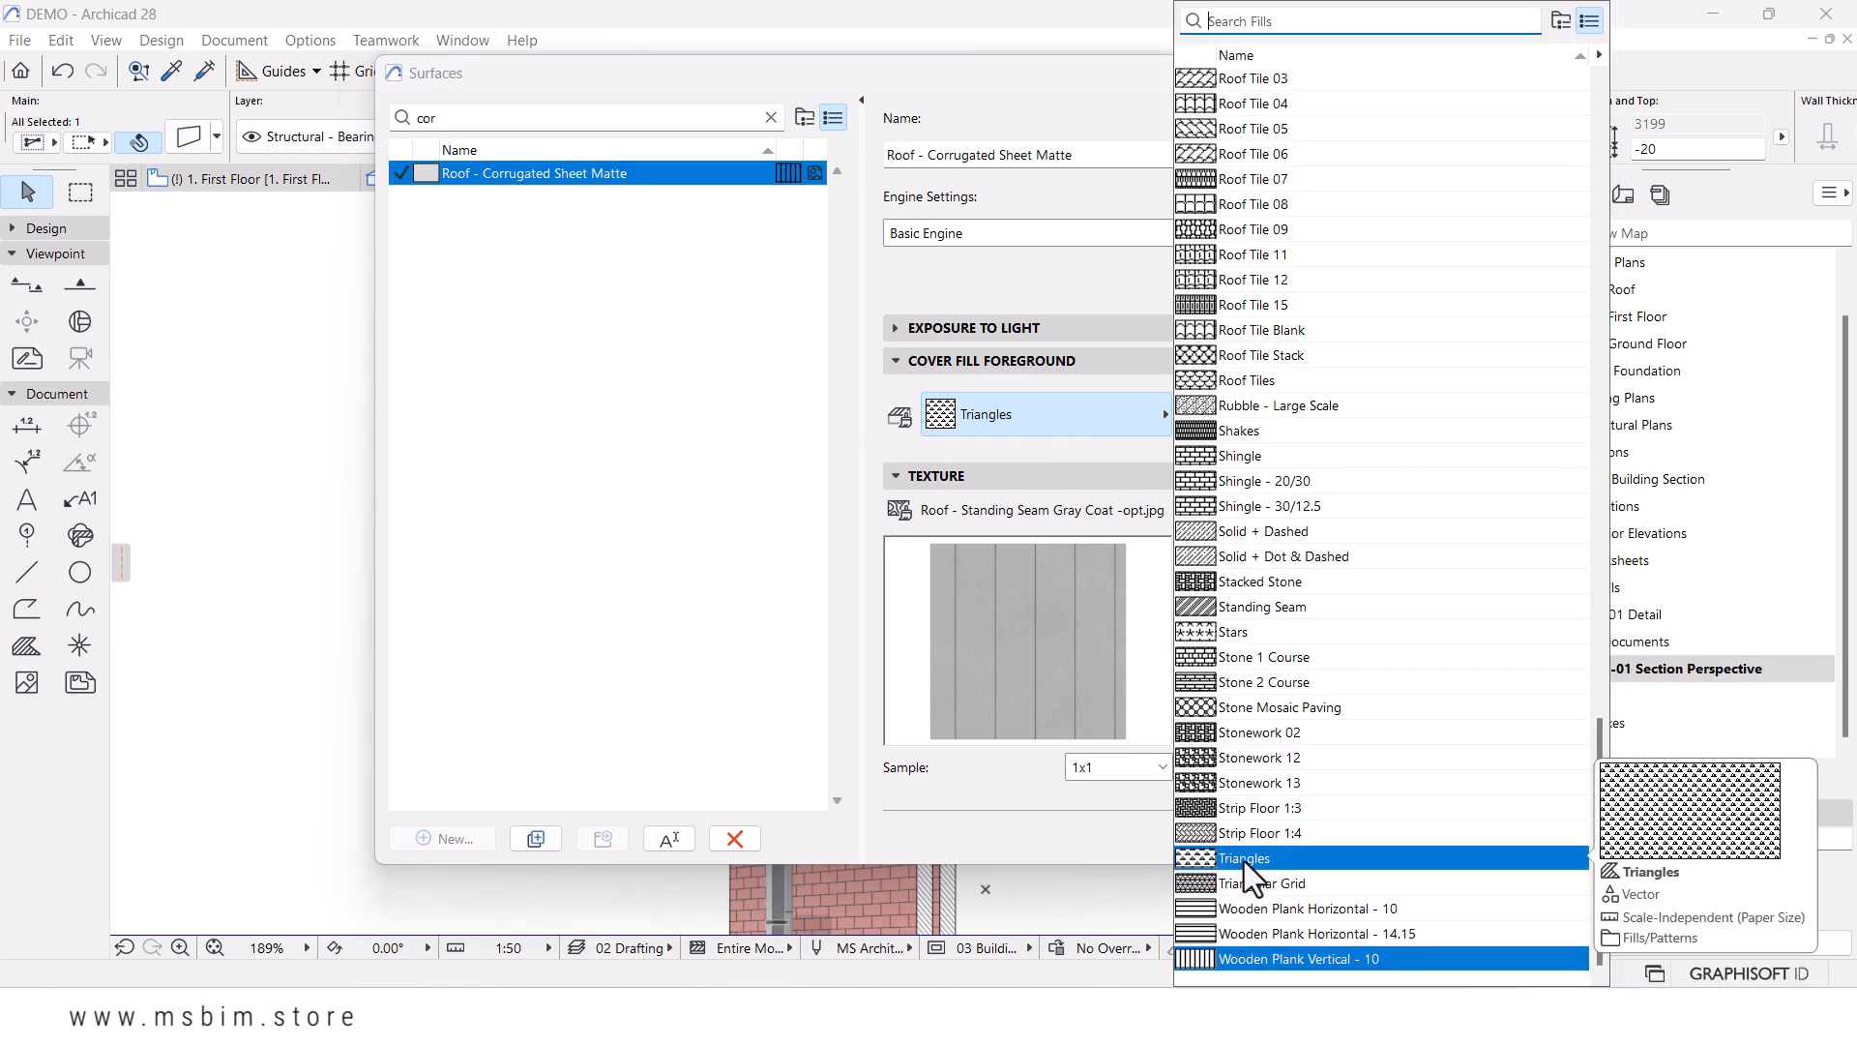
type("co")
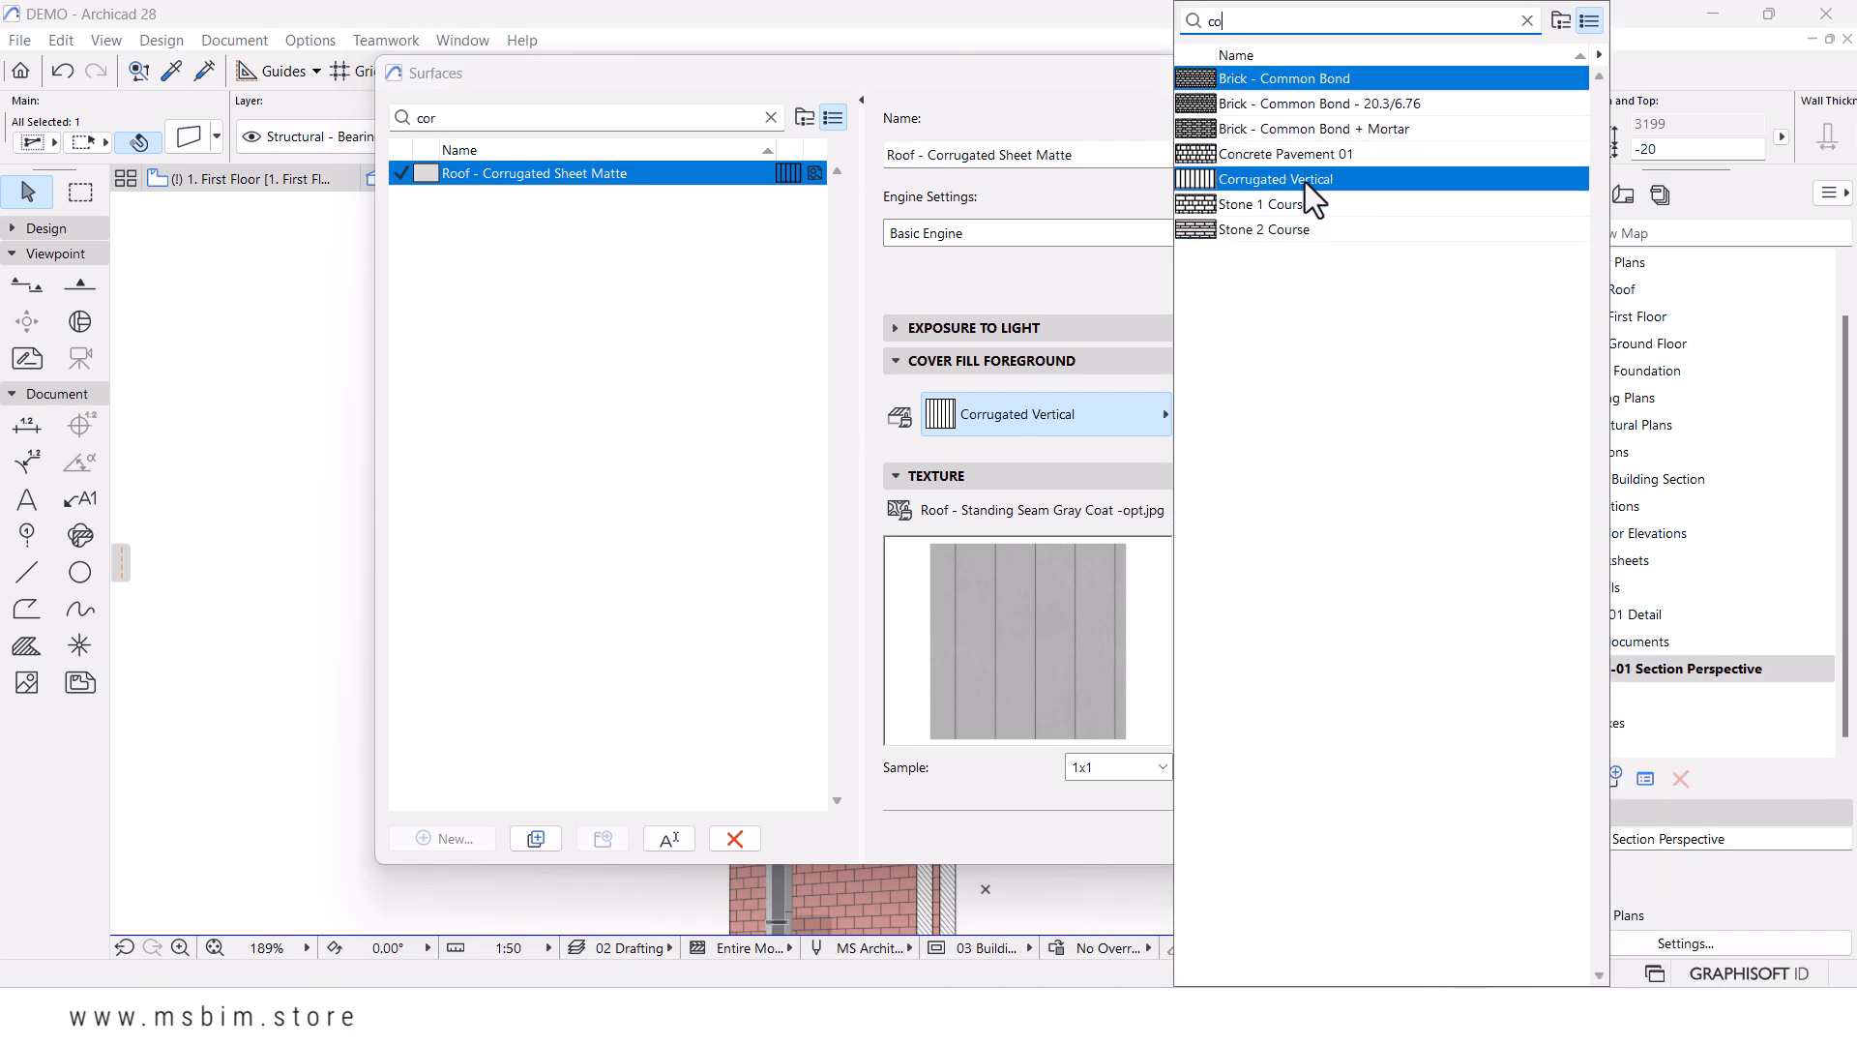
left_click(1304, 180)
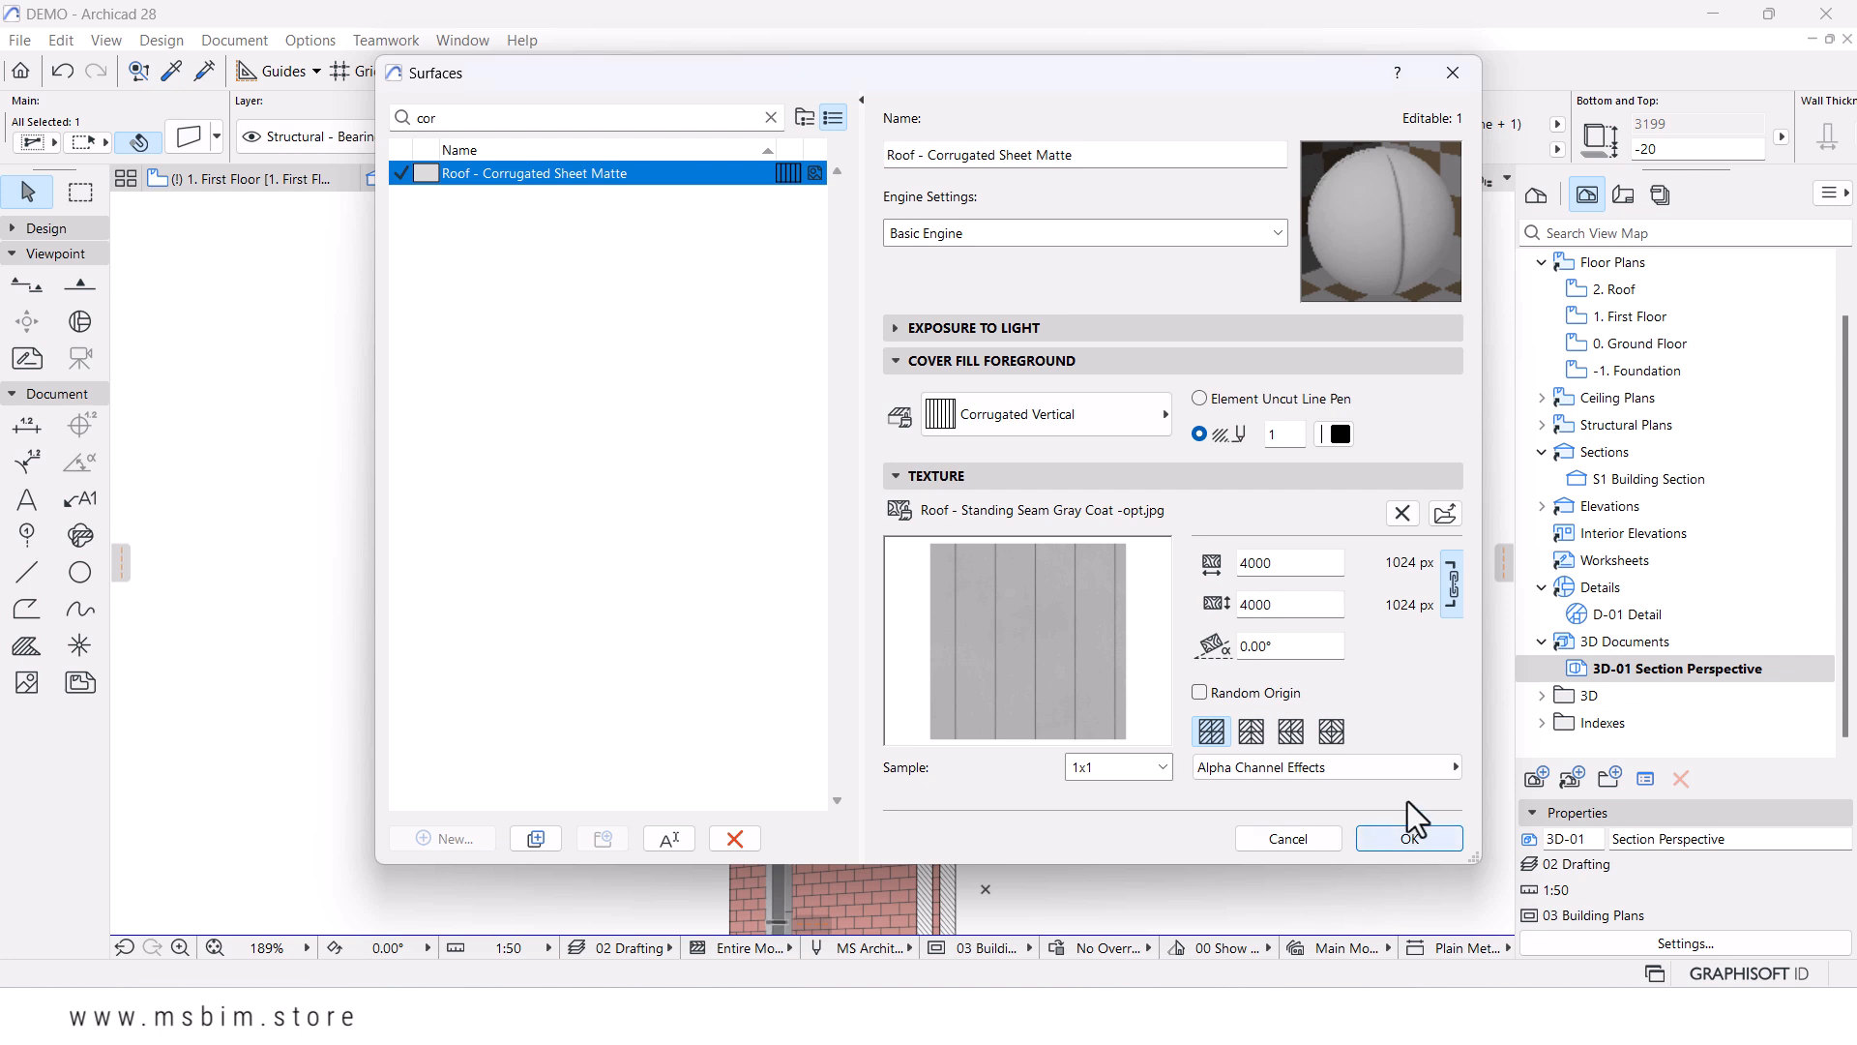
left_click(1337, 435)
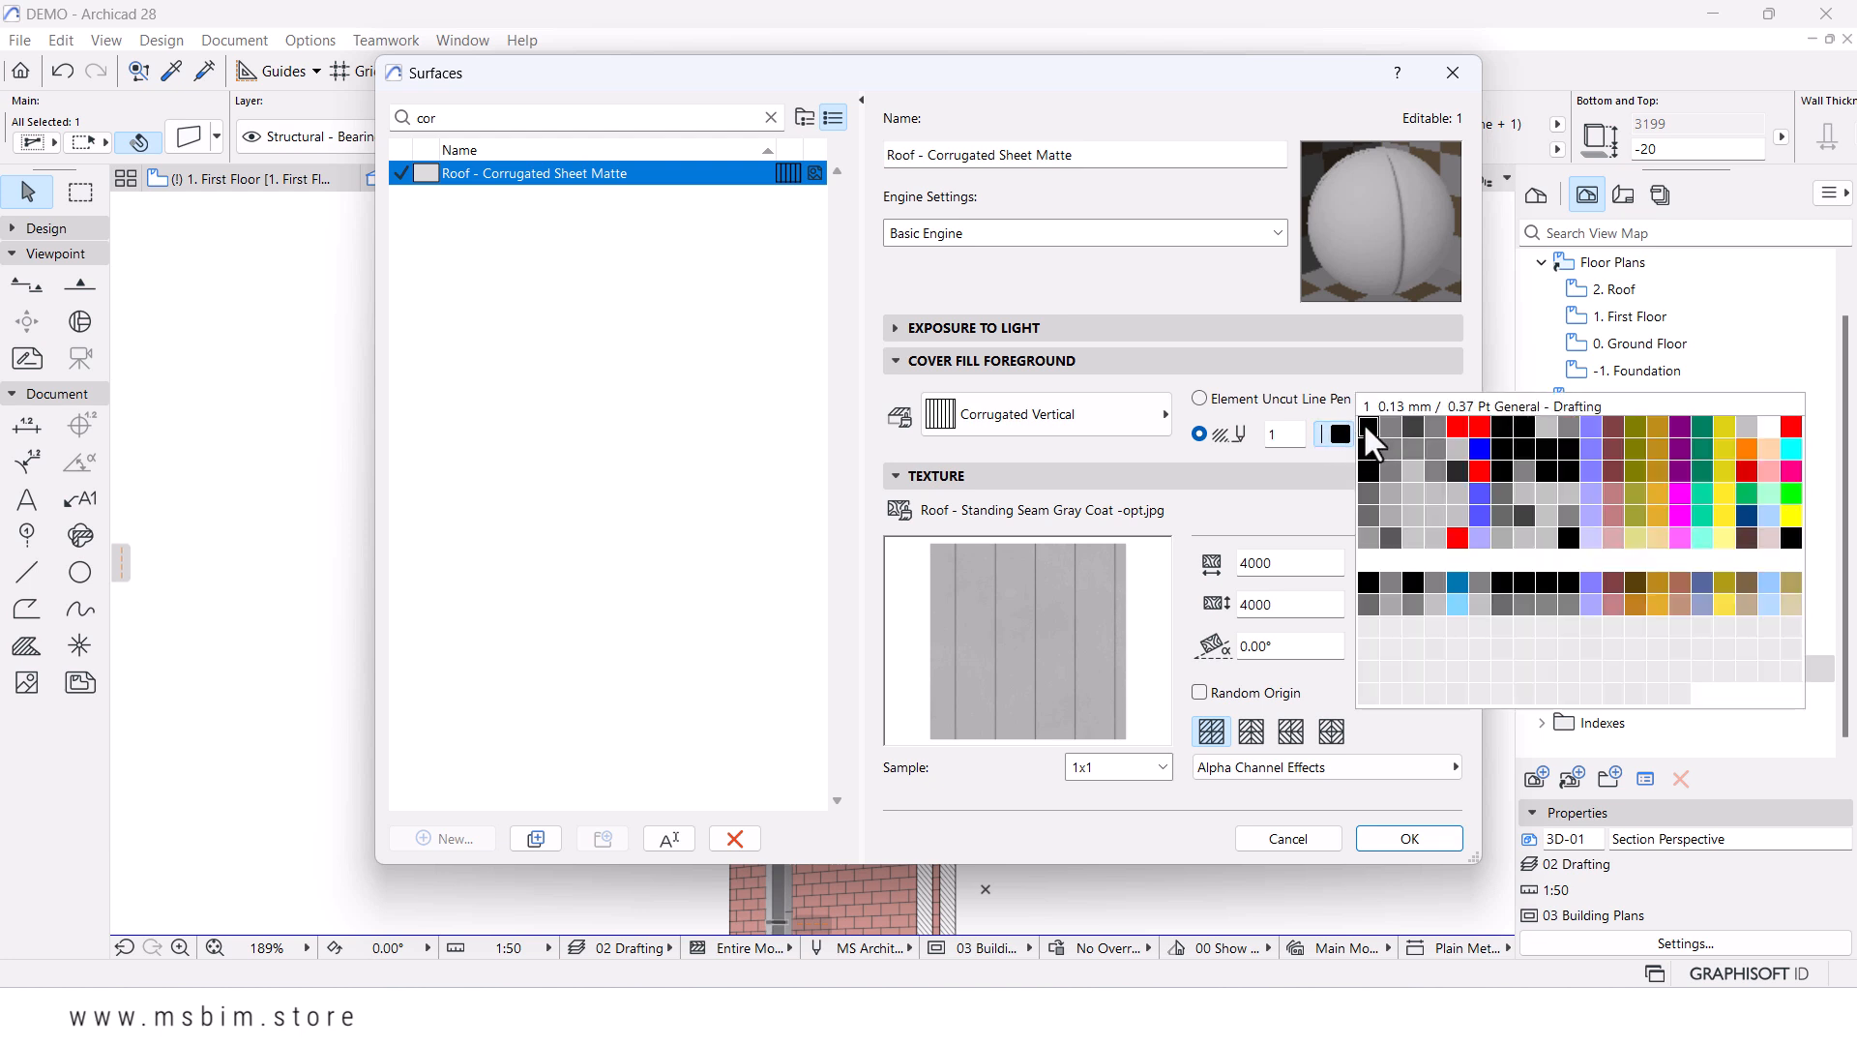
left_click(1267, 458)
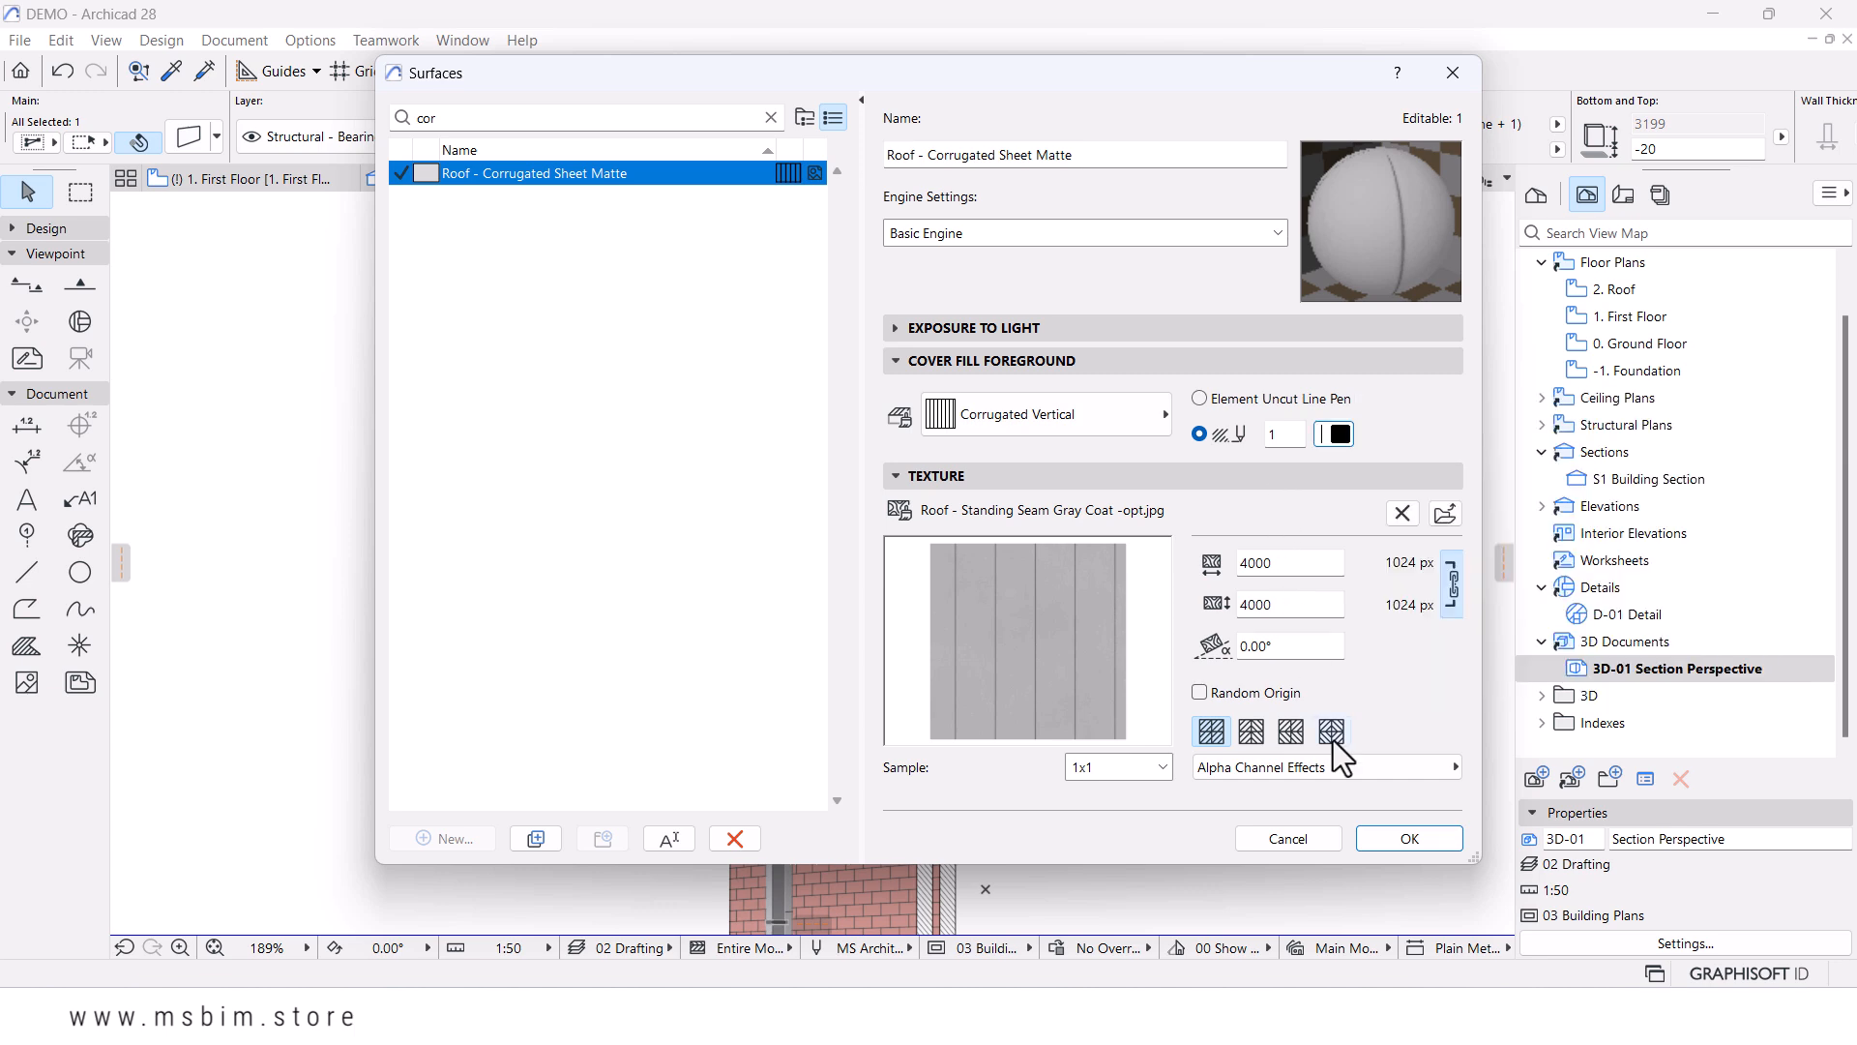
left_click(1430, 841)
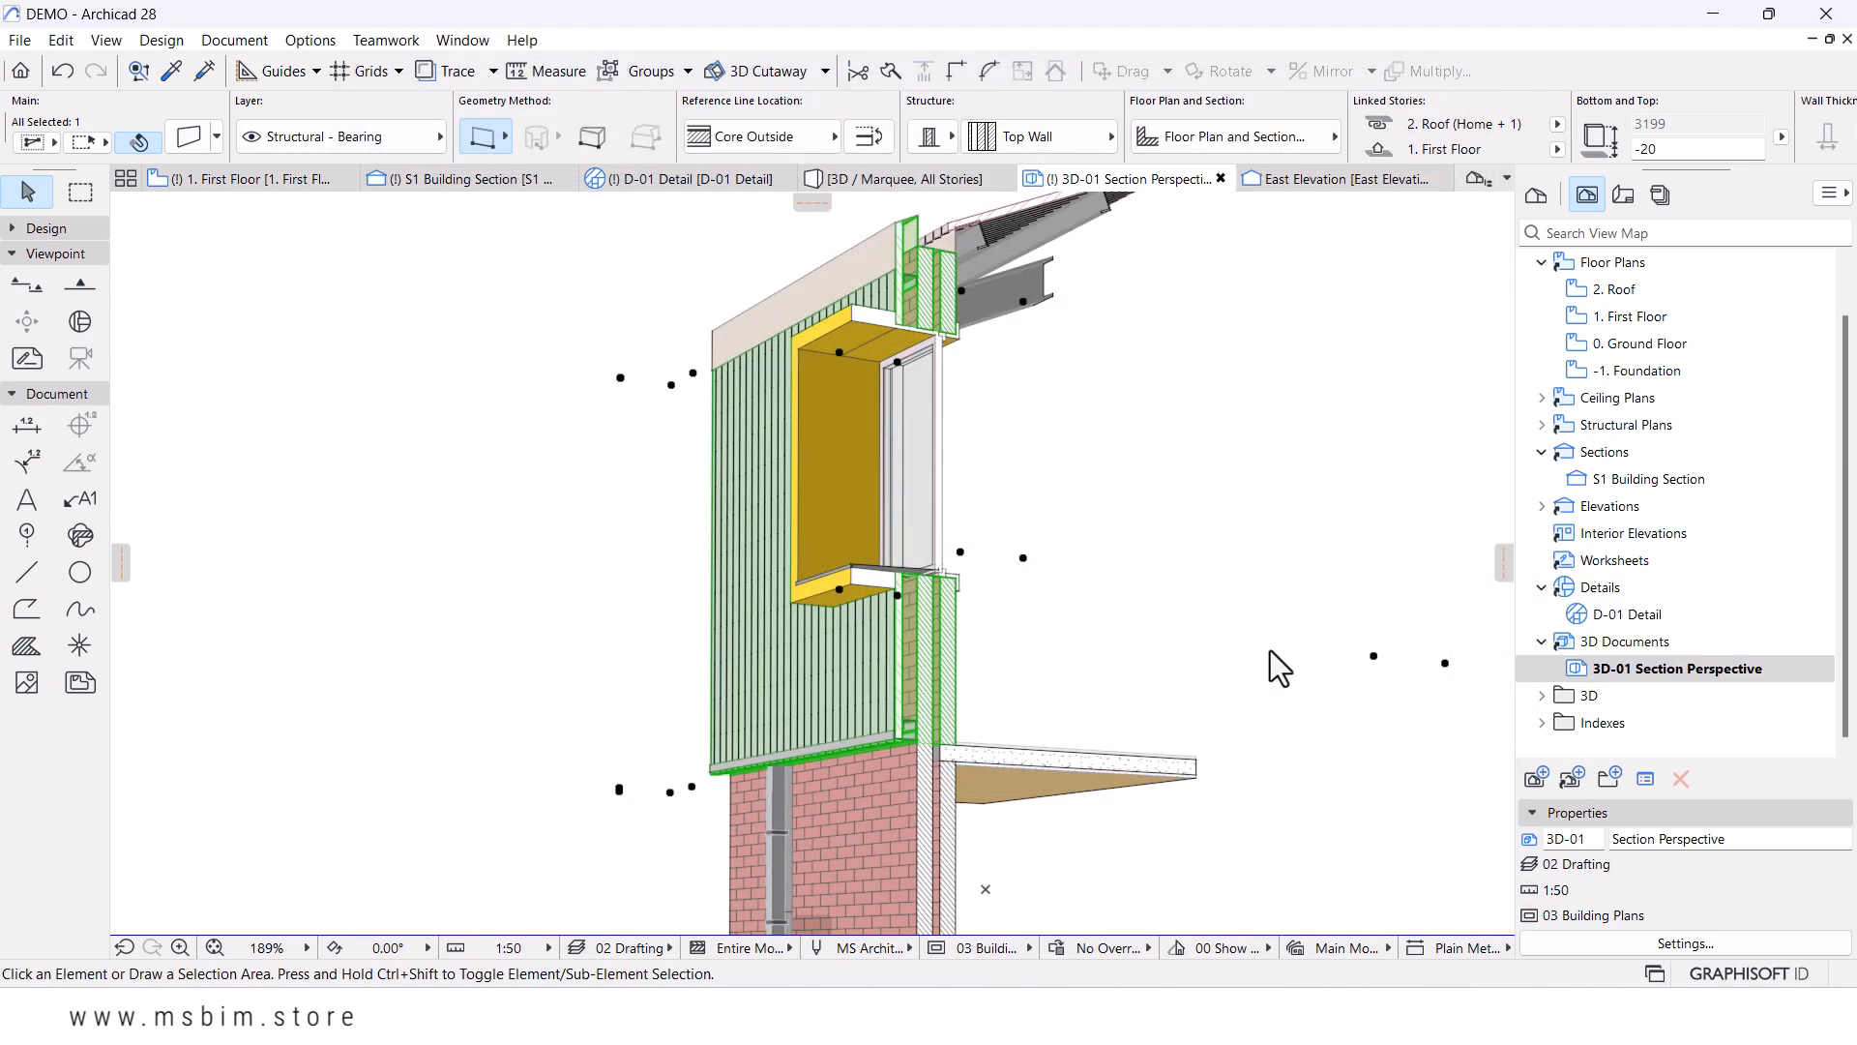
- Deselect the wall and examine the spacing and weight of the cladding lines around the yellow window surround
left_click(1269, 650)
scroll(1135, 565, "down", 5)
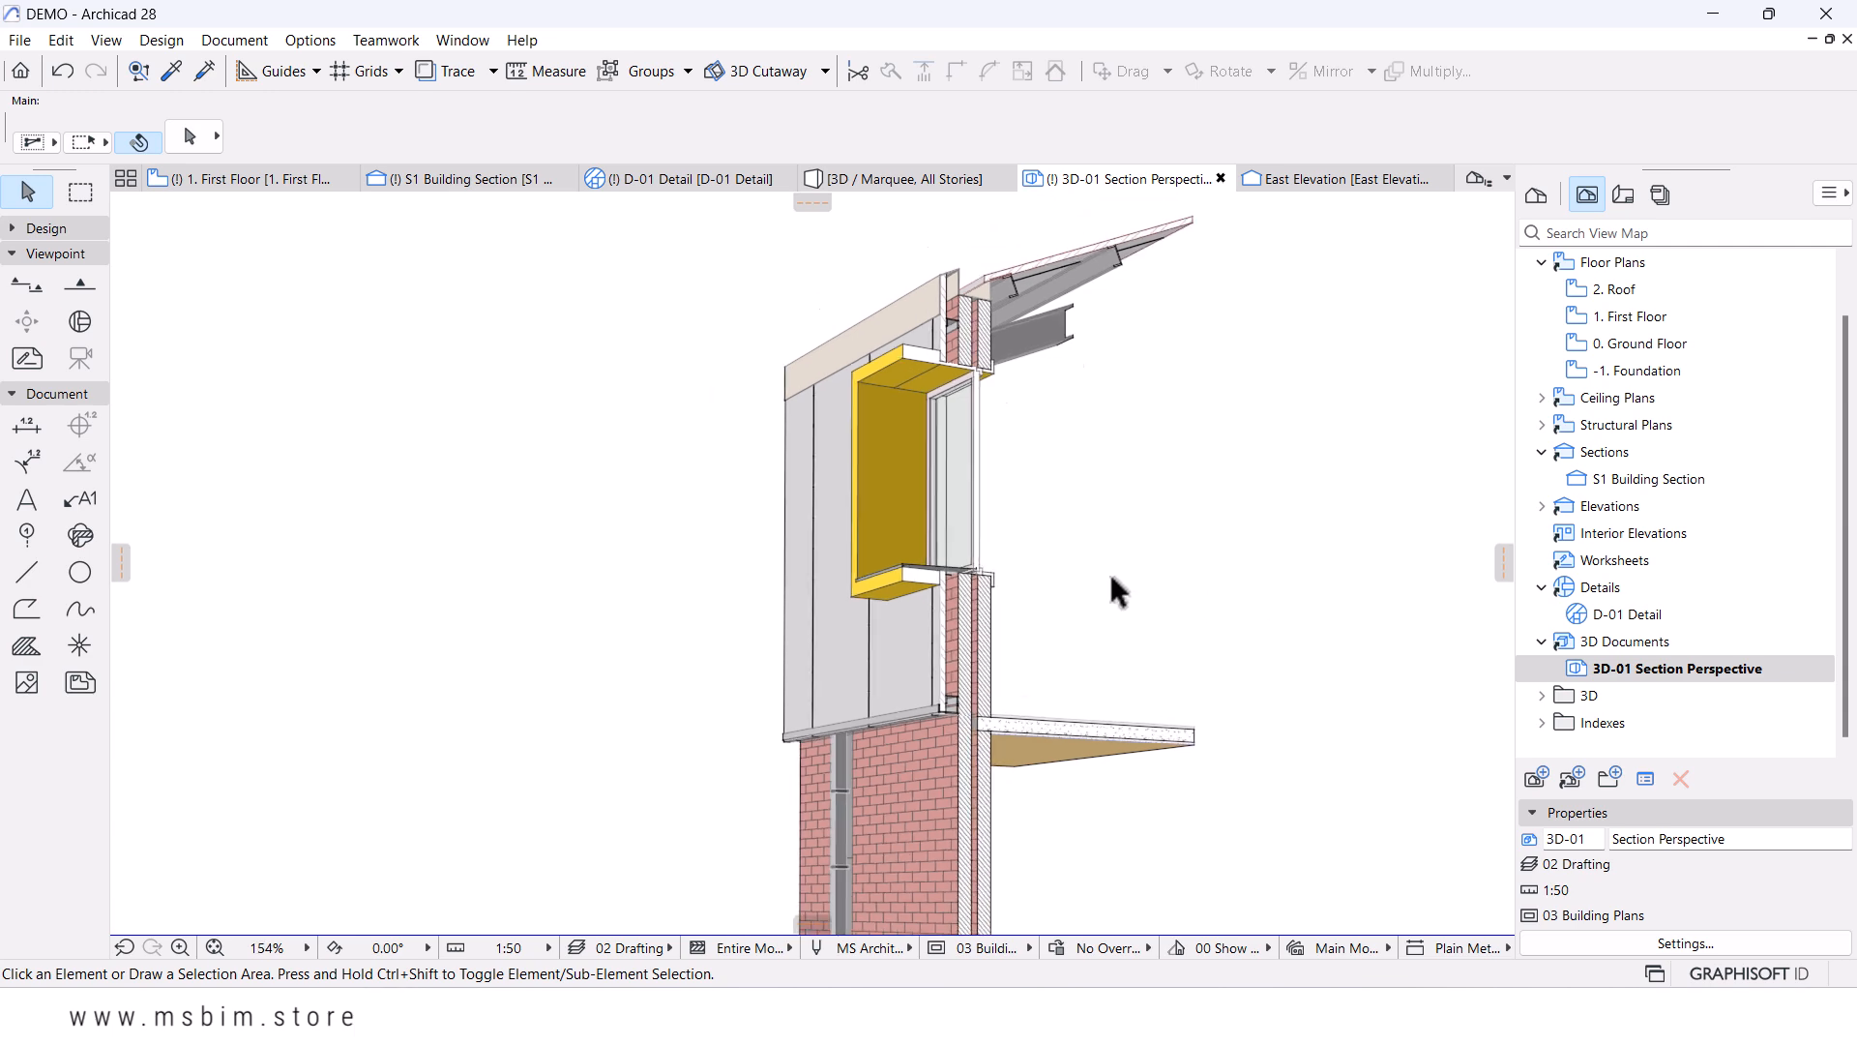
middle_click_drag(1108, 574, 897, 561)
scroll(896, 561, "up", 4)
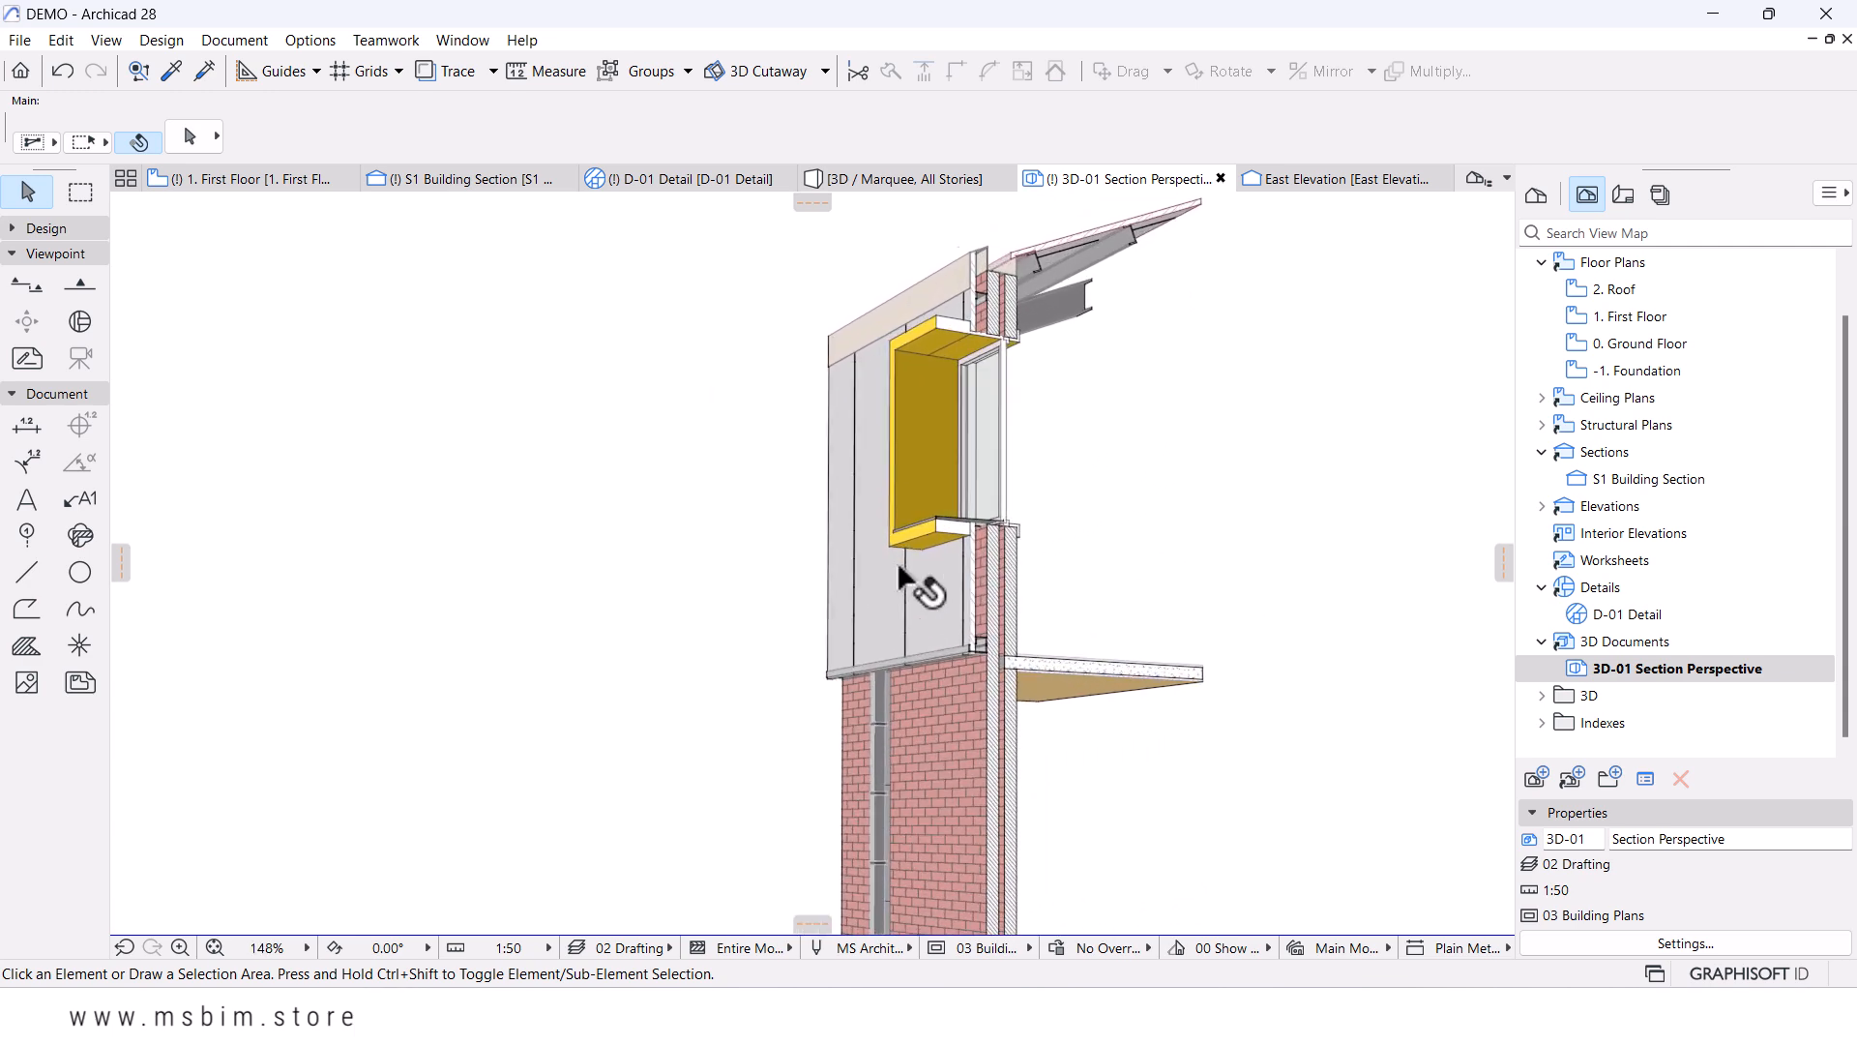
scroll(896, 561, "up", 7)
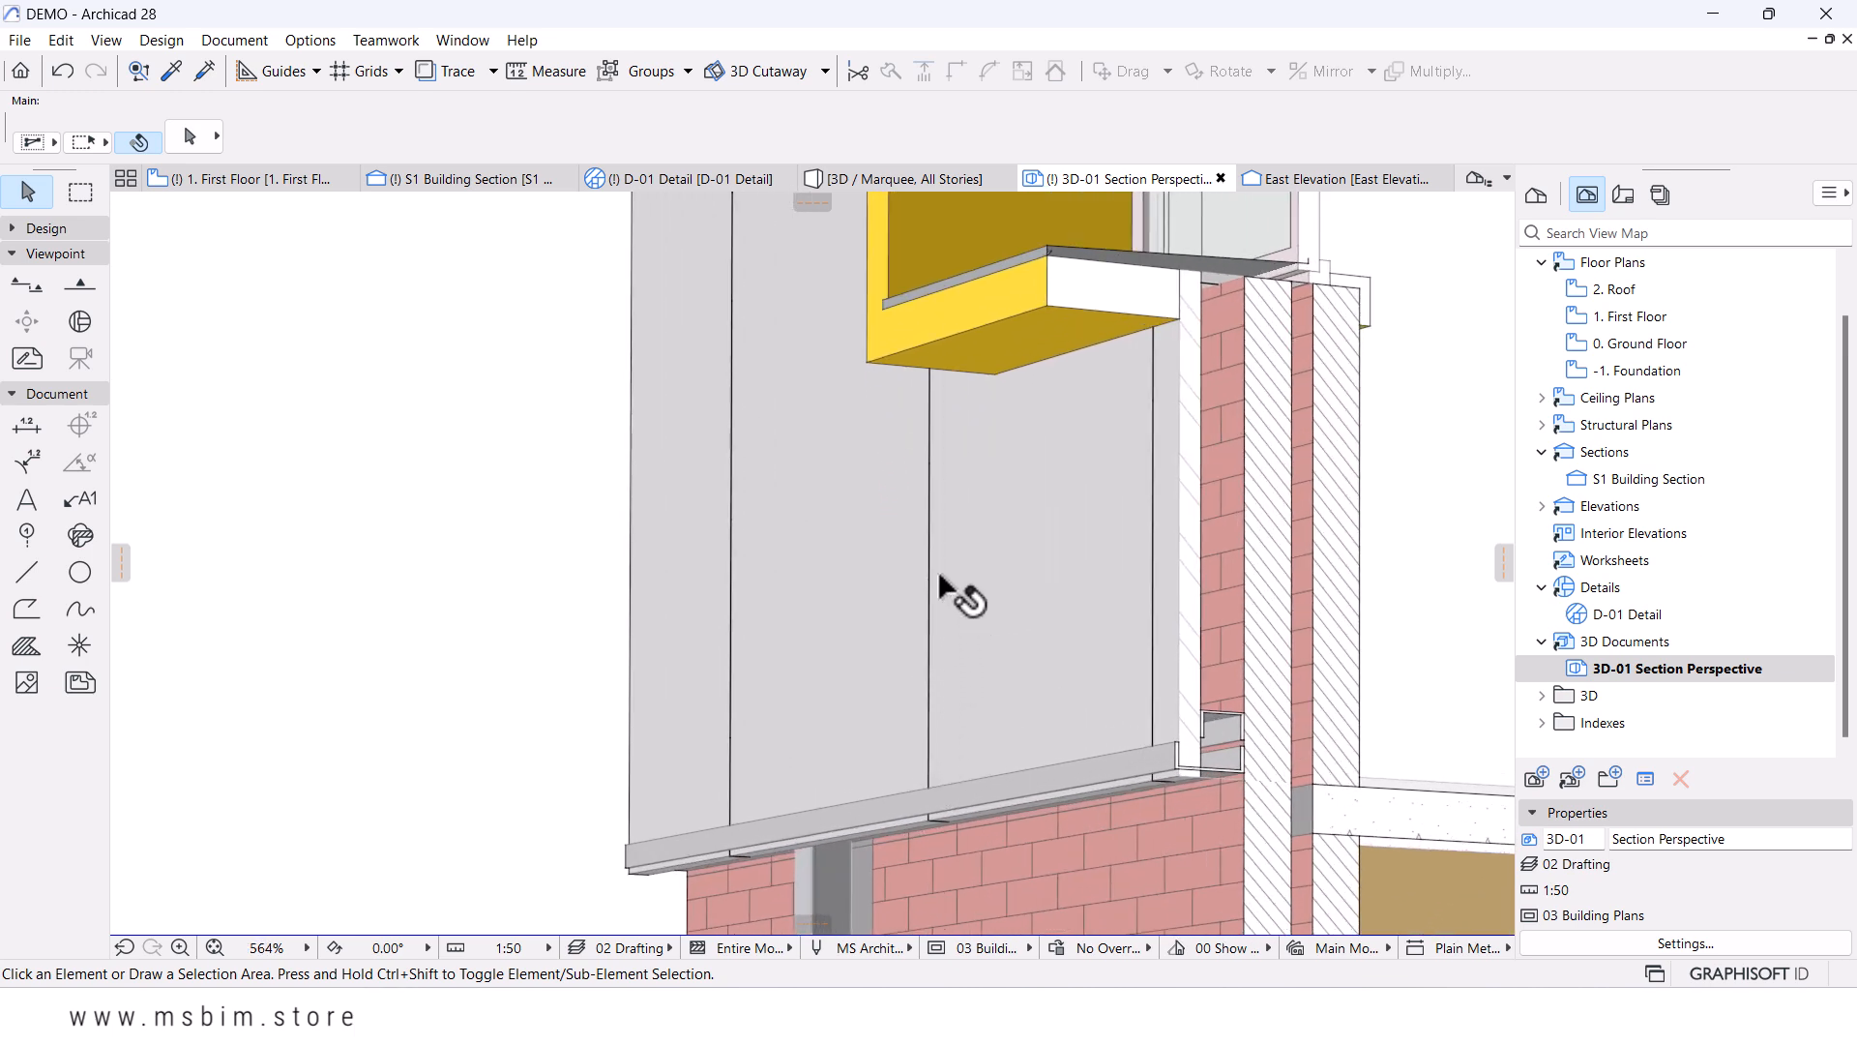
scroll(934, 590, "down", 2)
middle_click_drag(931, 619, 863, 721, "shift")
scroll(870, 725, "down", 3)
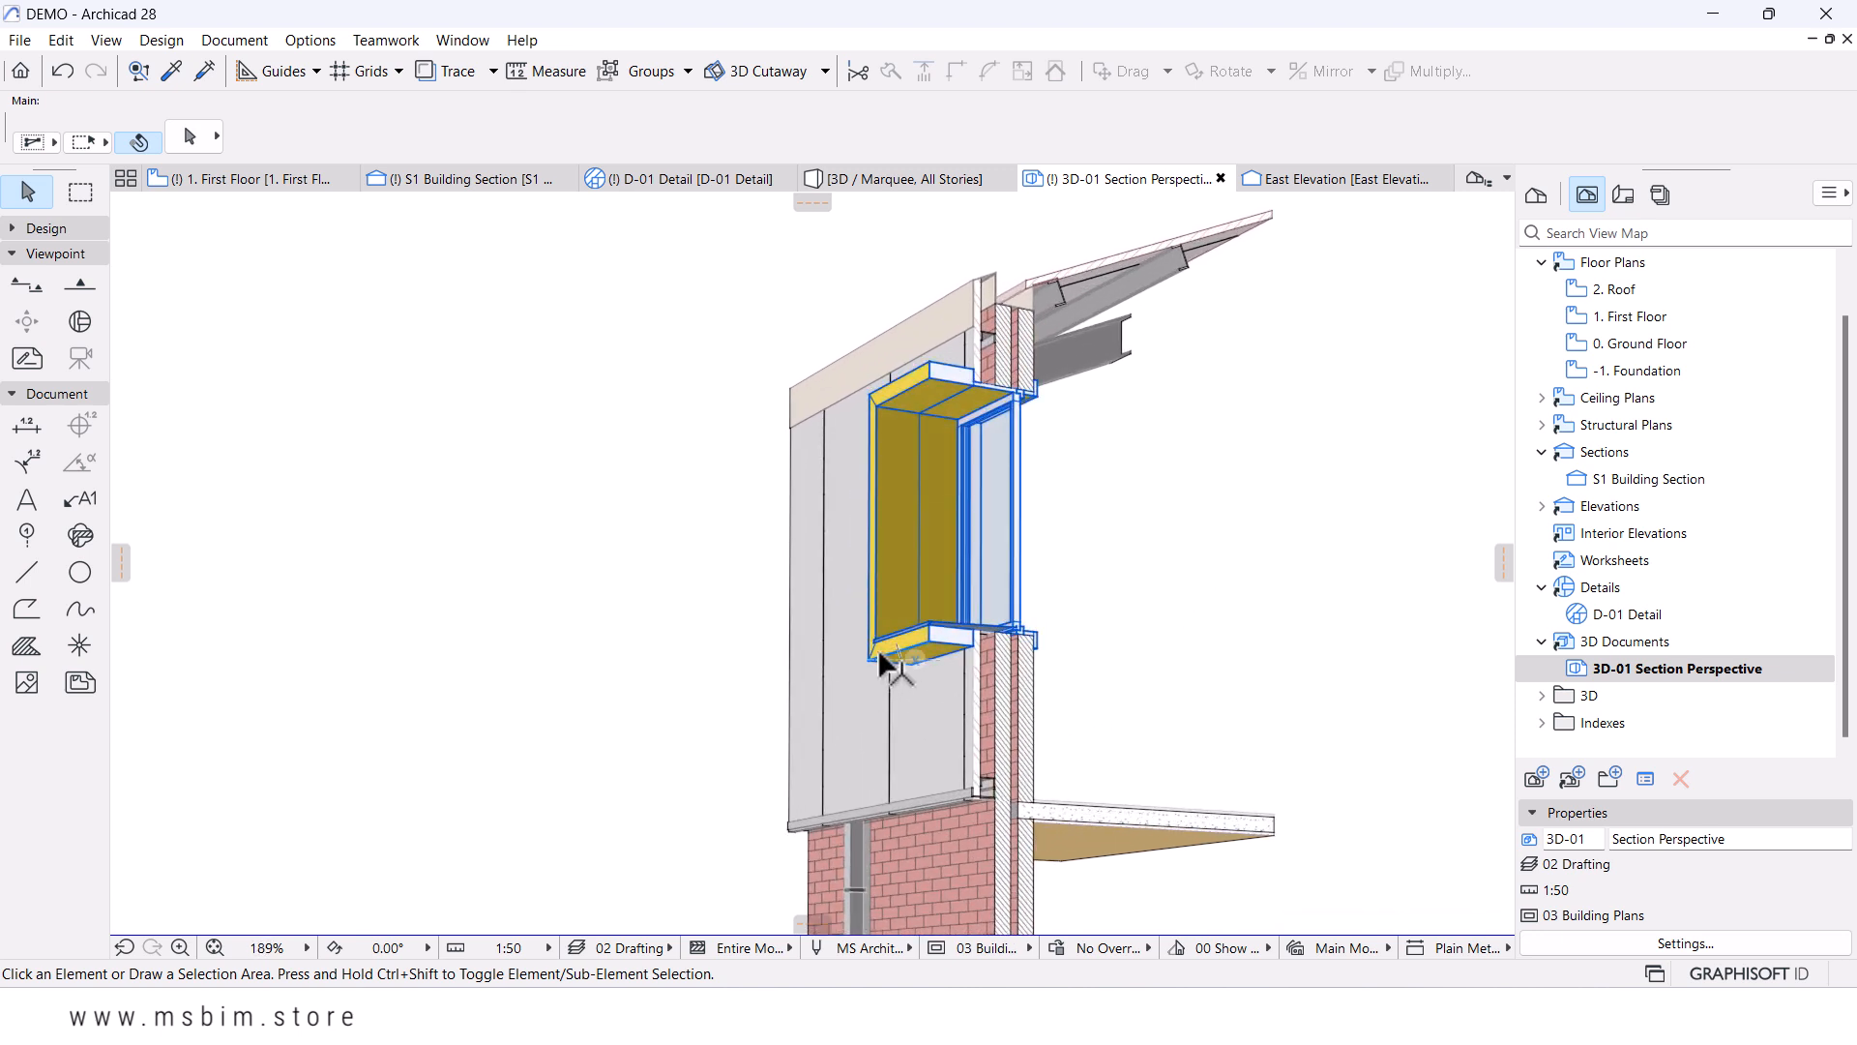
middle_click_drag(1049, 713, 870, 602)
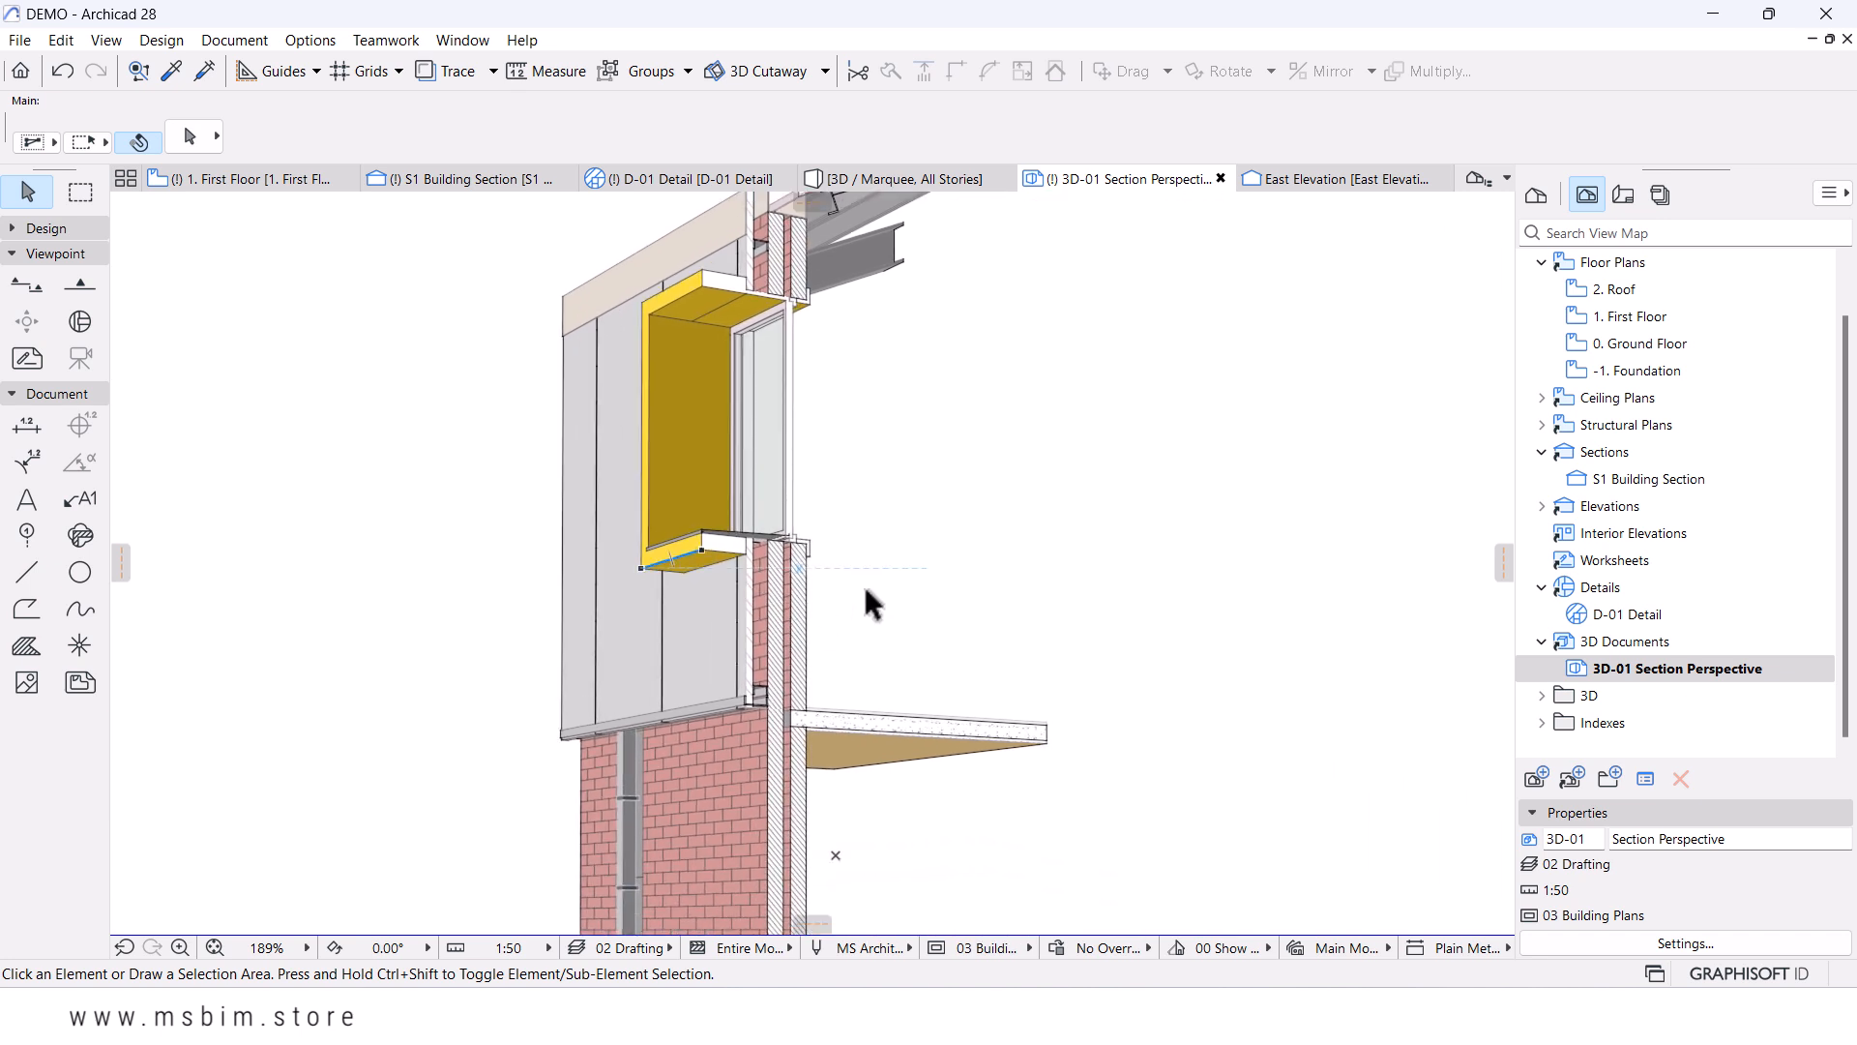
scroll(870, 600, "down", 3)
middle_click_drag(929, 622, 953, 624)
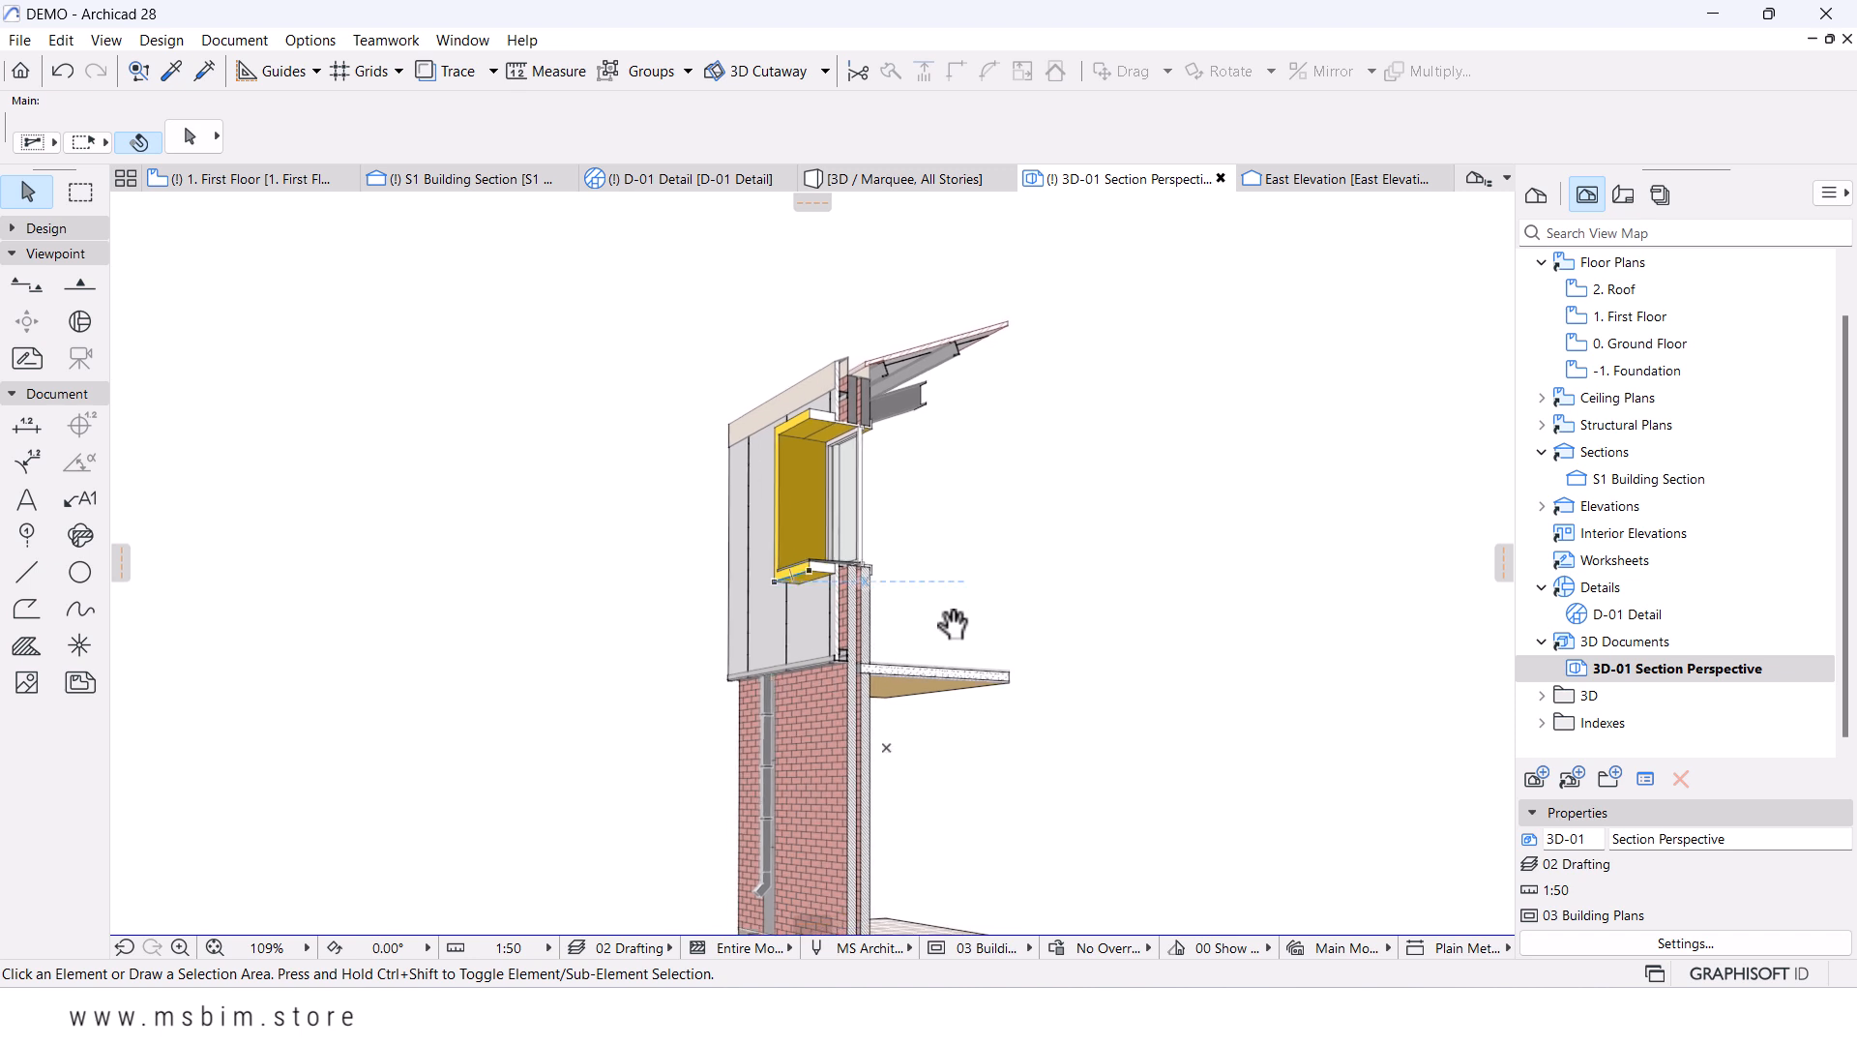
scroll(912, 550, "up", 1)
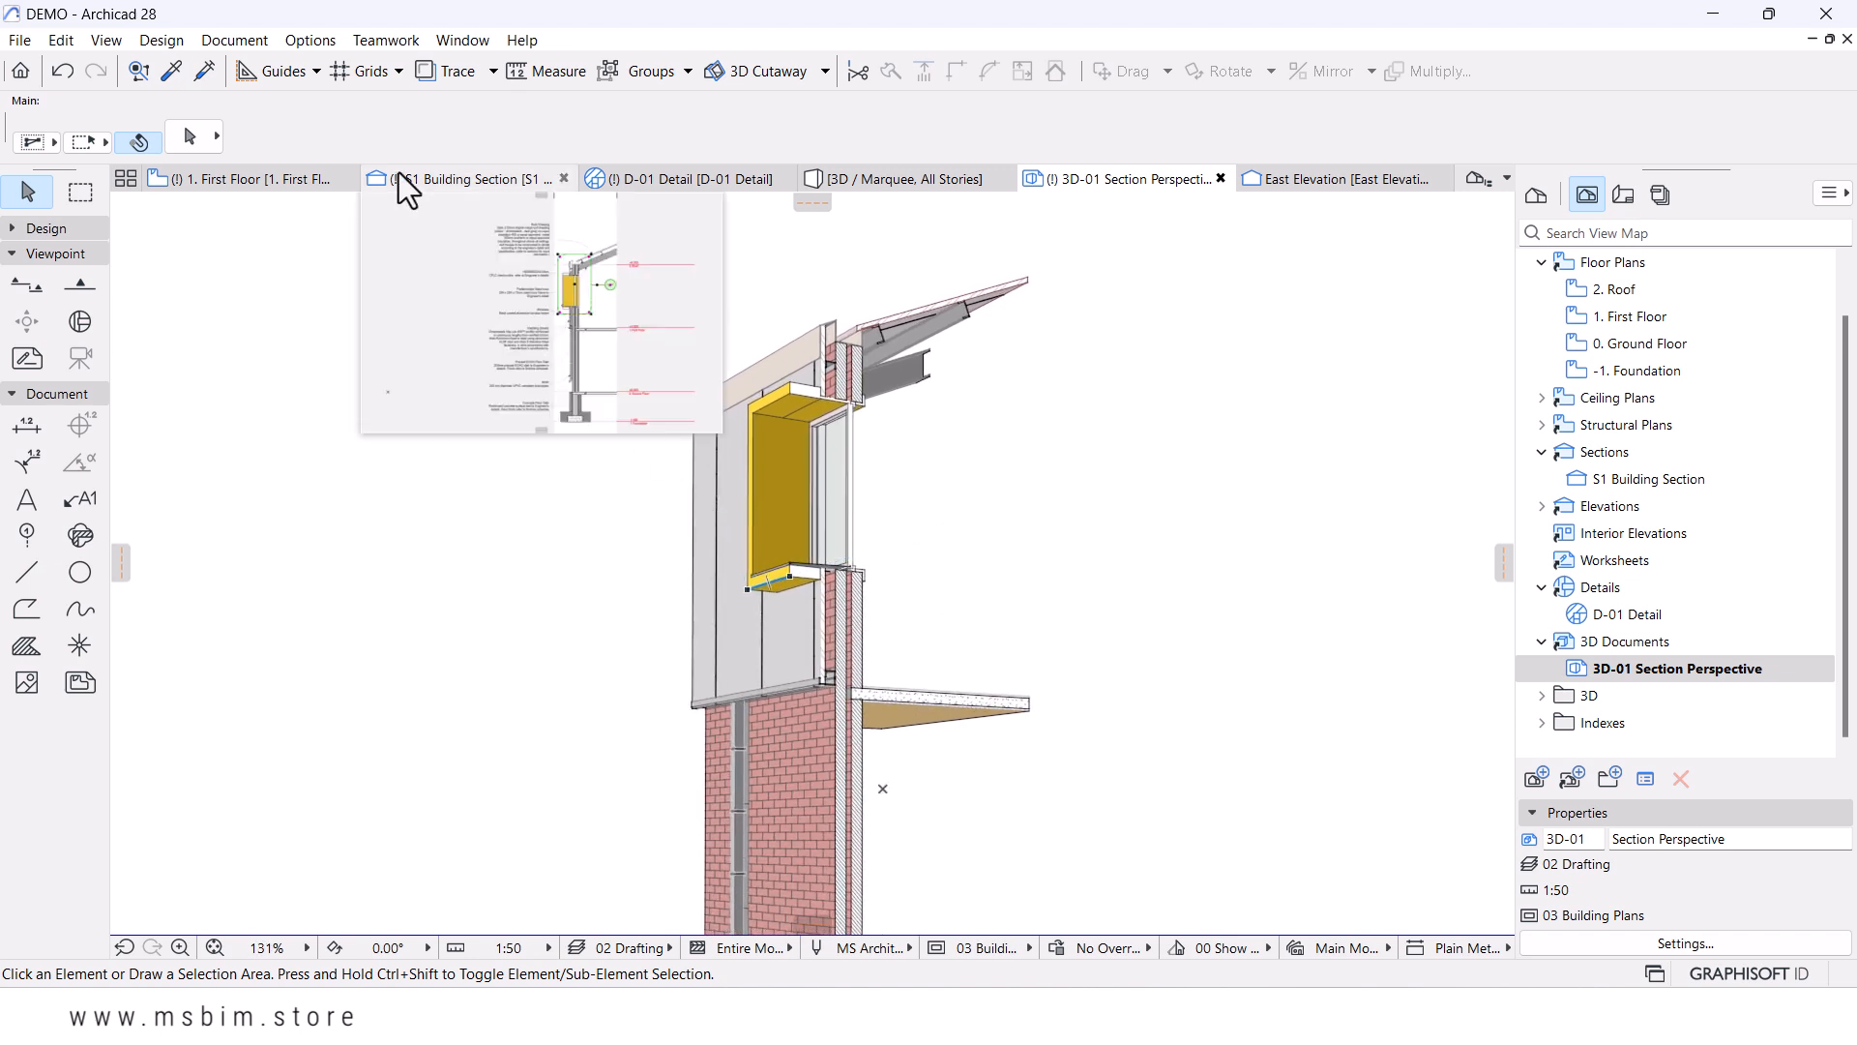
- Set the cover fill pen of Roof - Corrugated Sheet Matte to pen 146 (Metals - Cut Lines) and apply the surface change
left_click(311, 40)
mouse_move(351, 68)
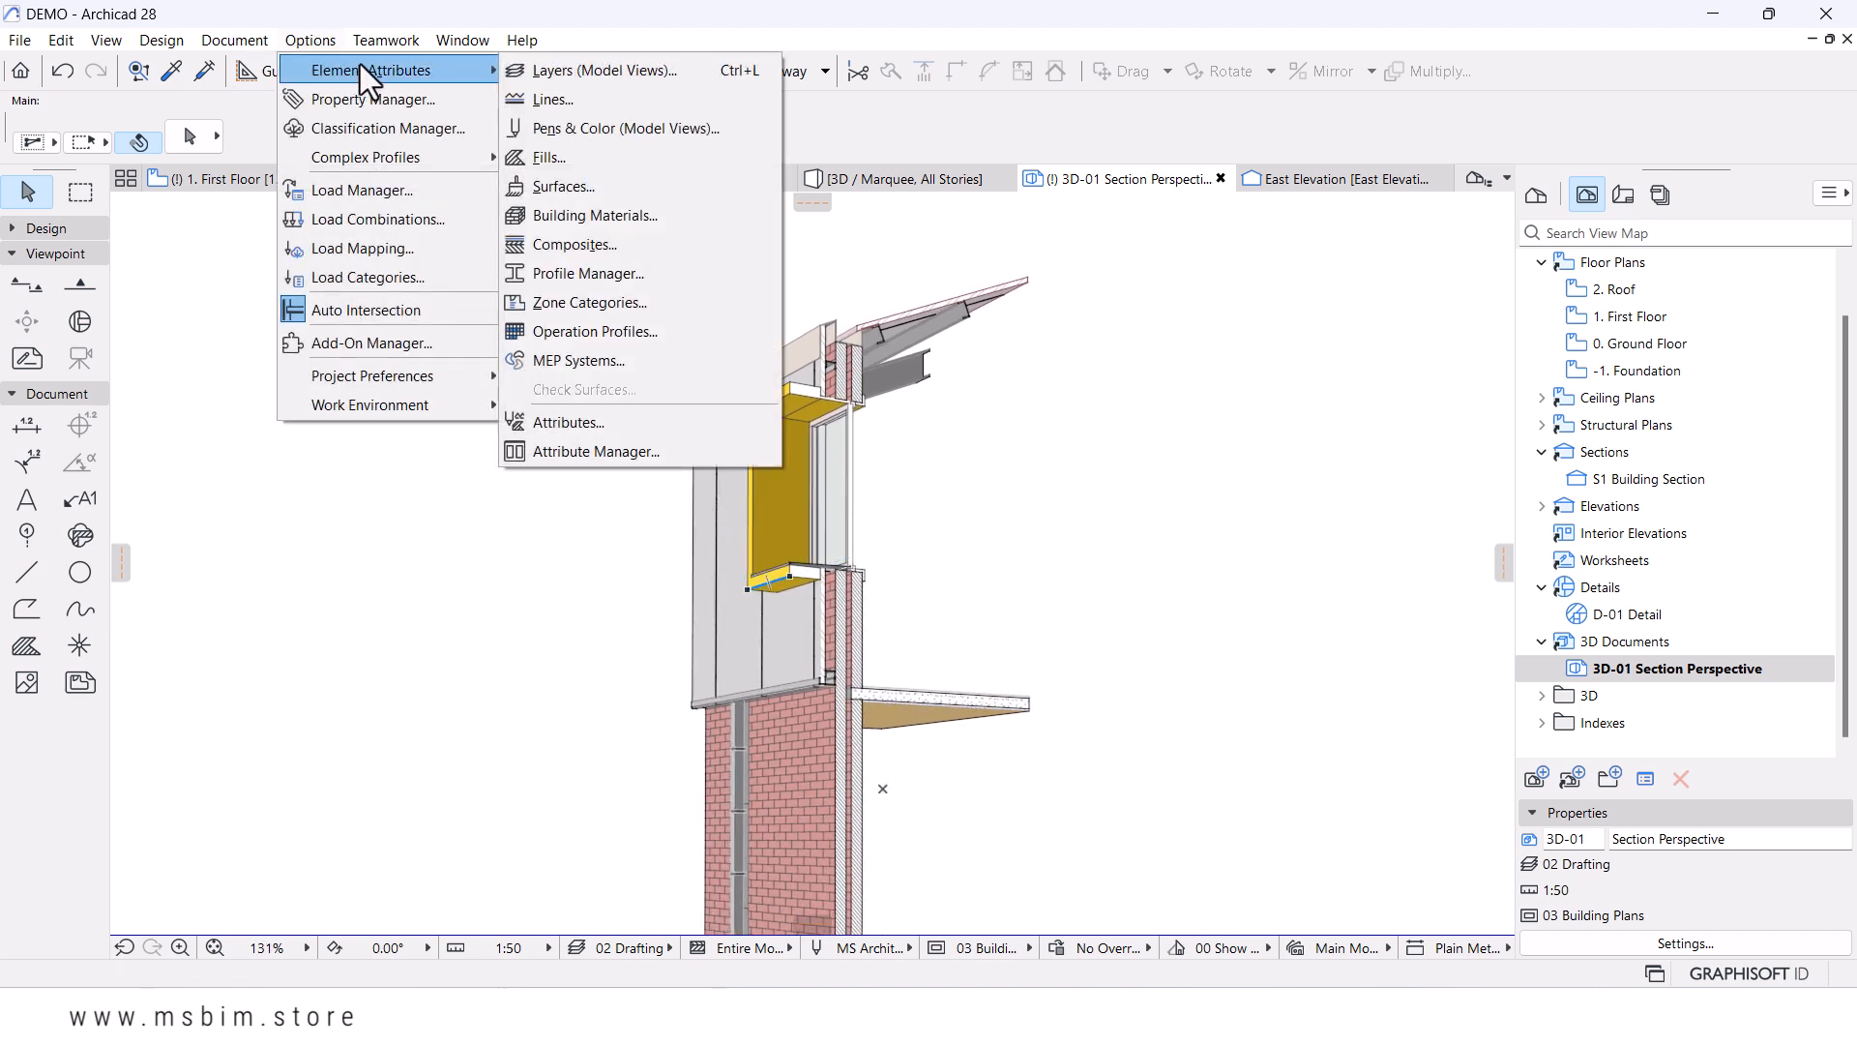
left_click(544, 192)
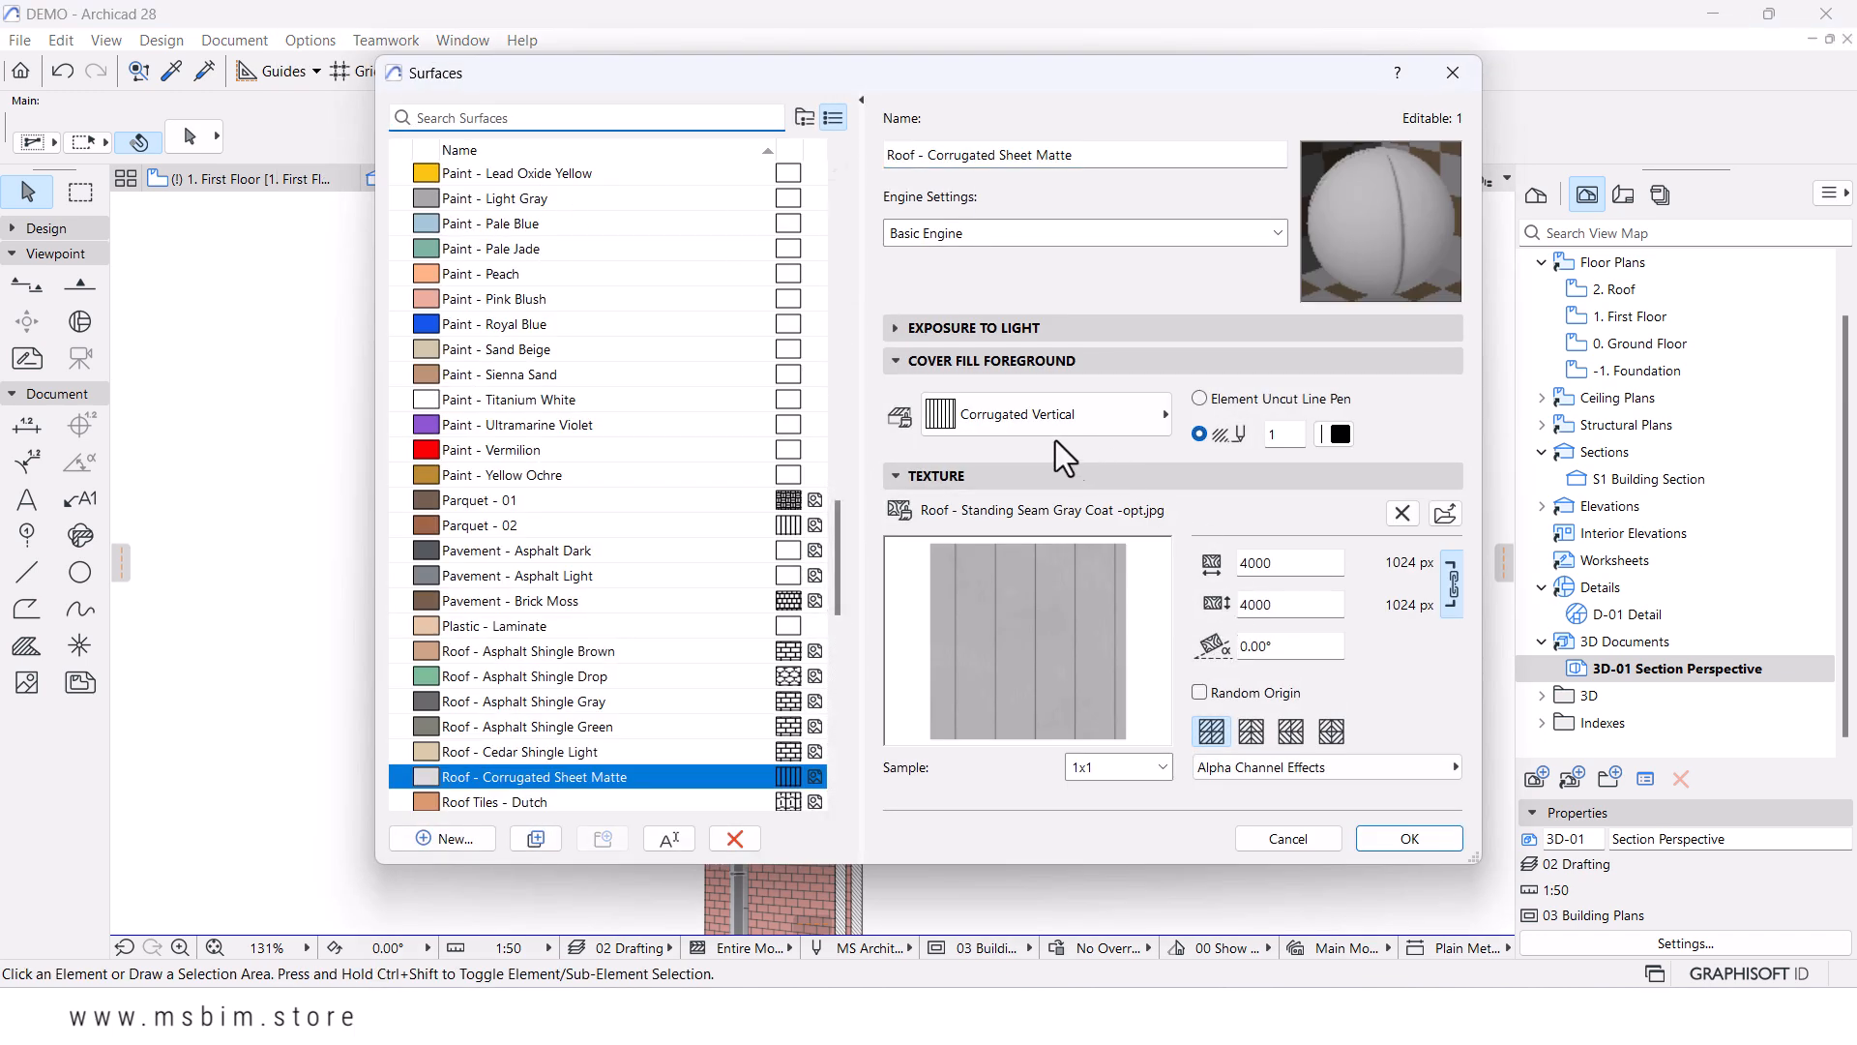
left_click(1334, 434)
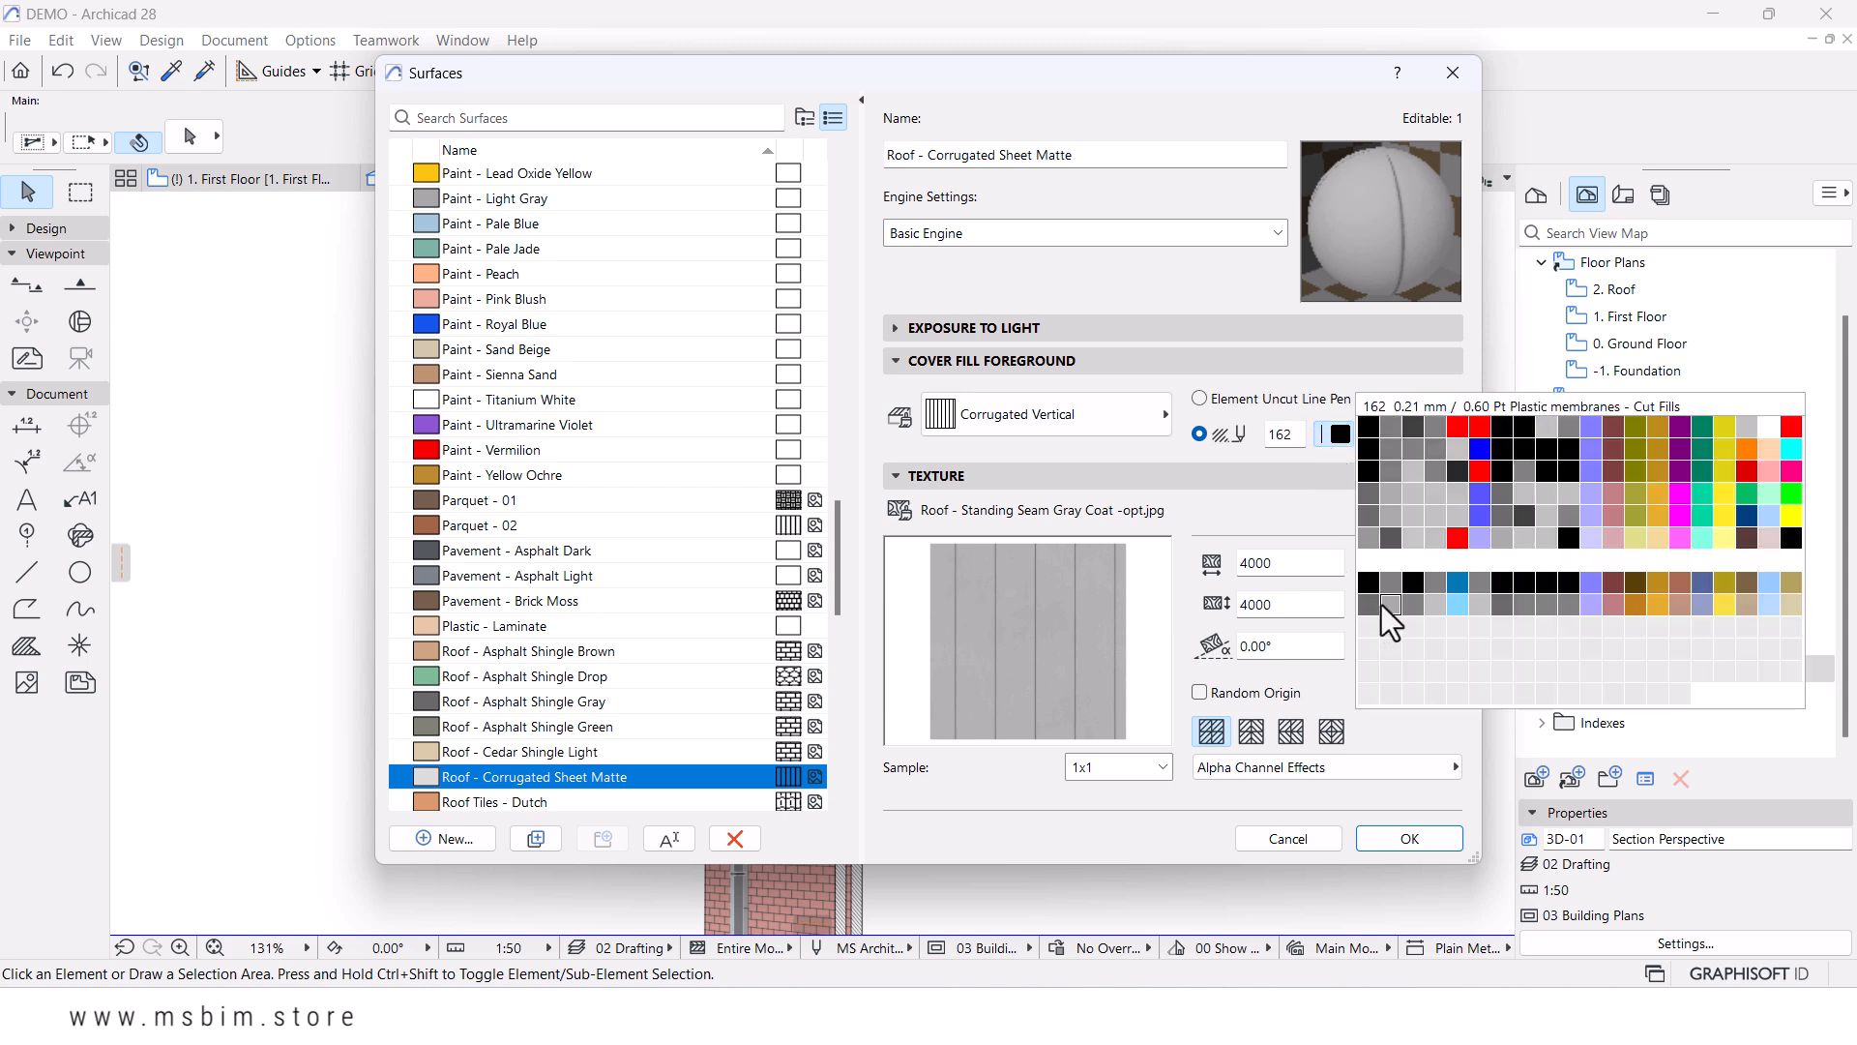
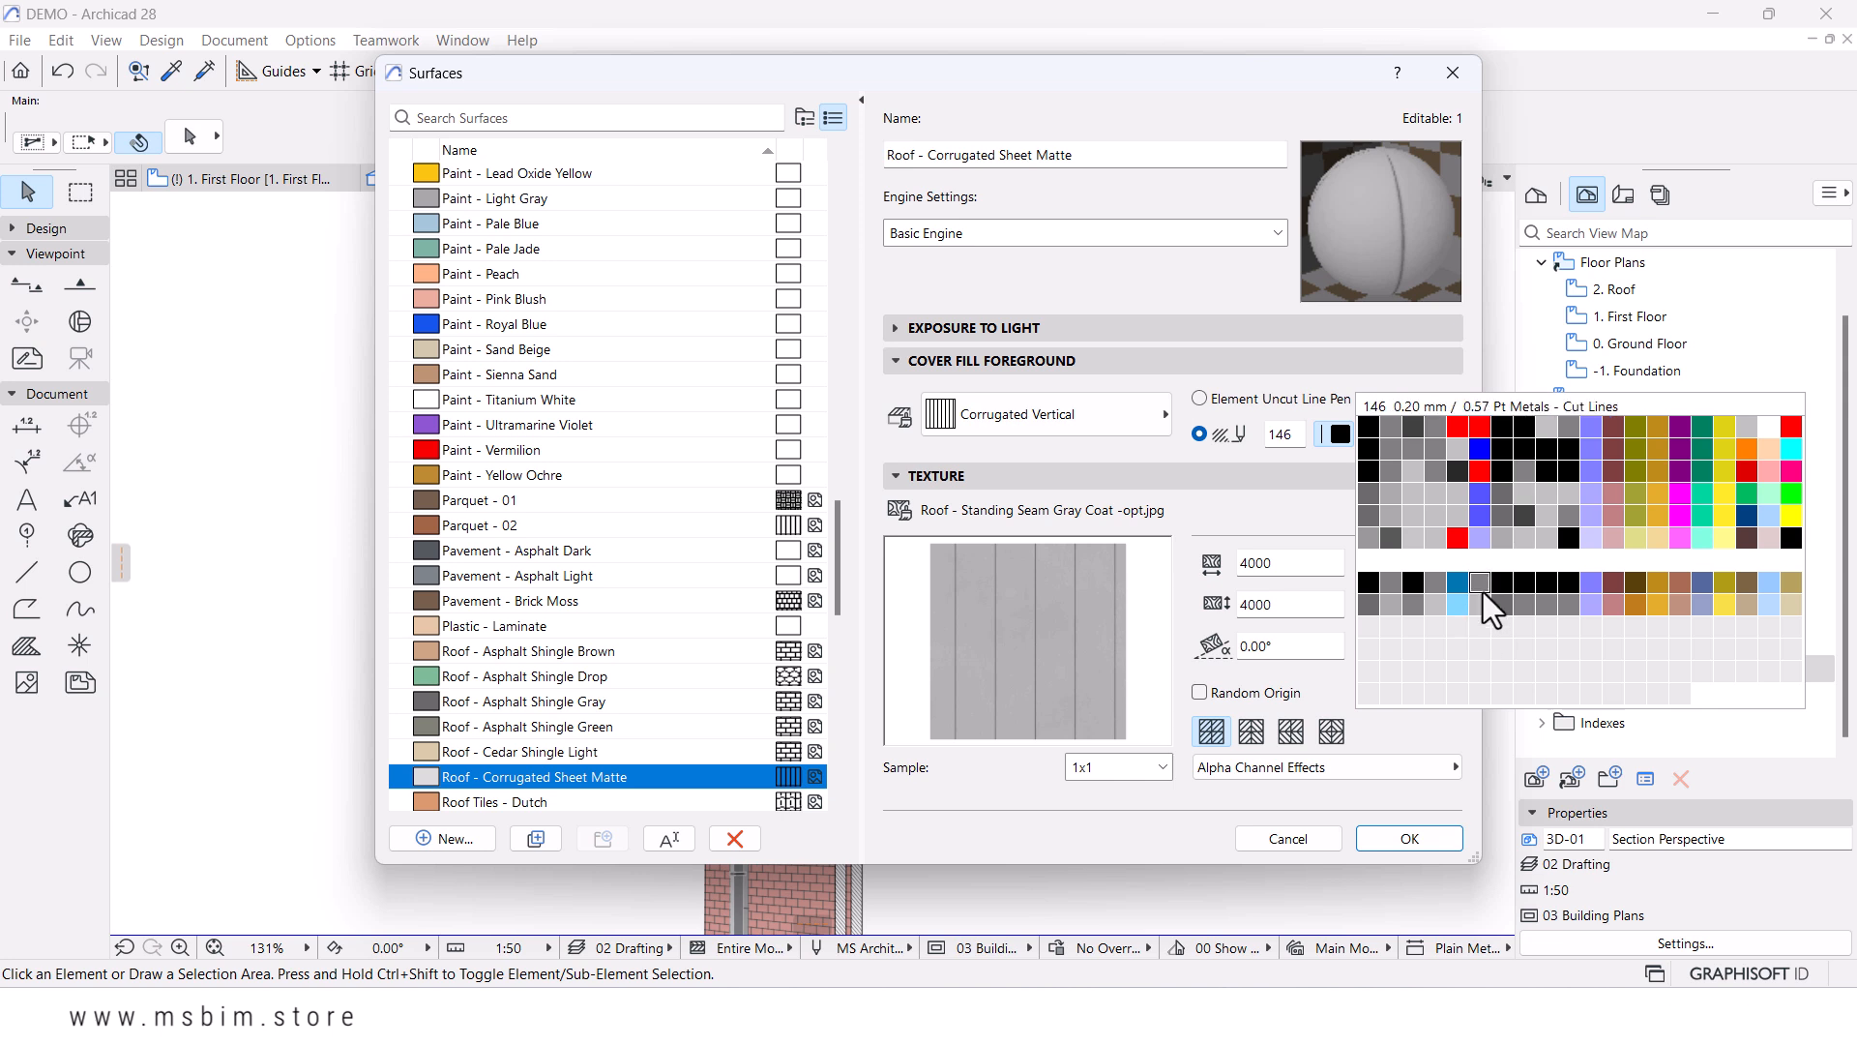
left_click(1483, 592)
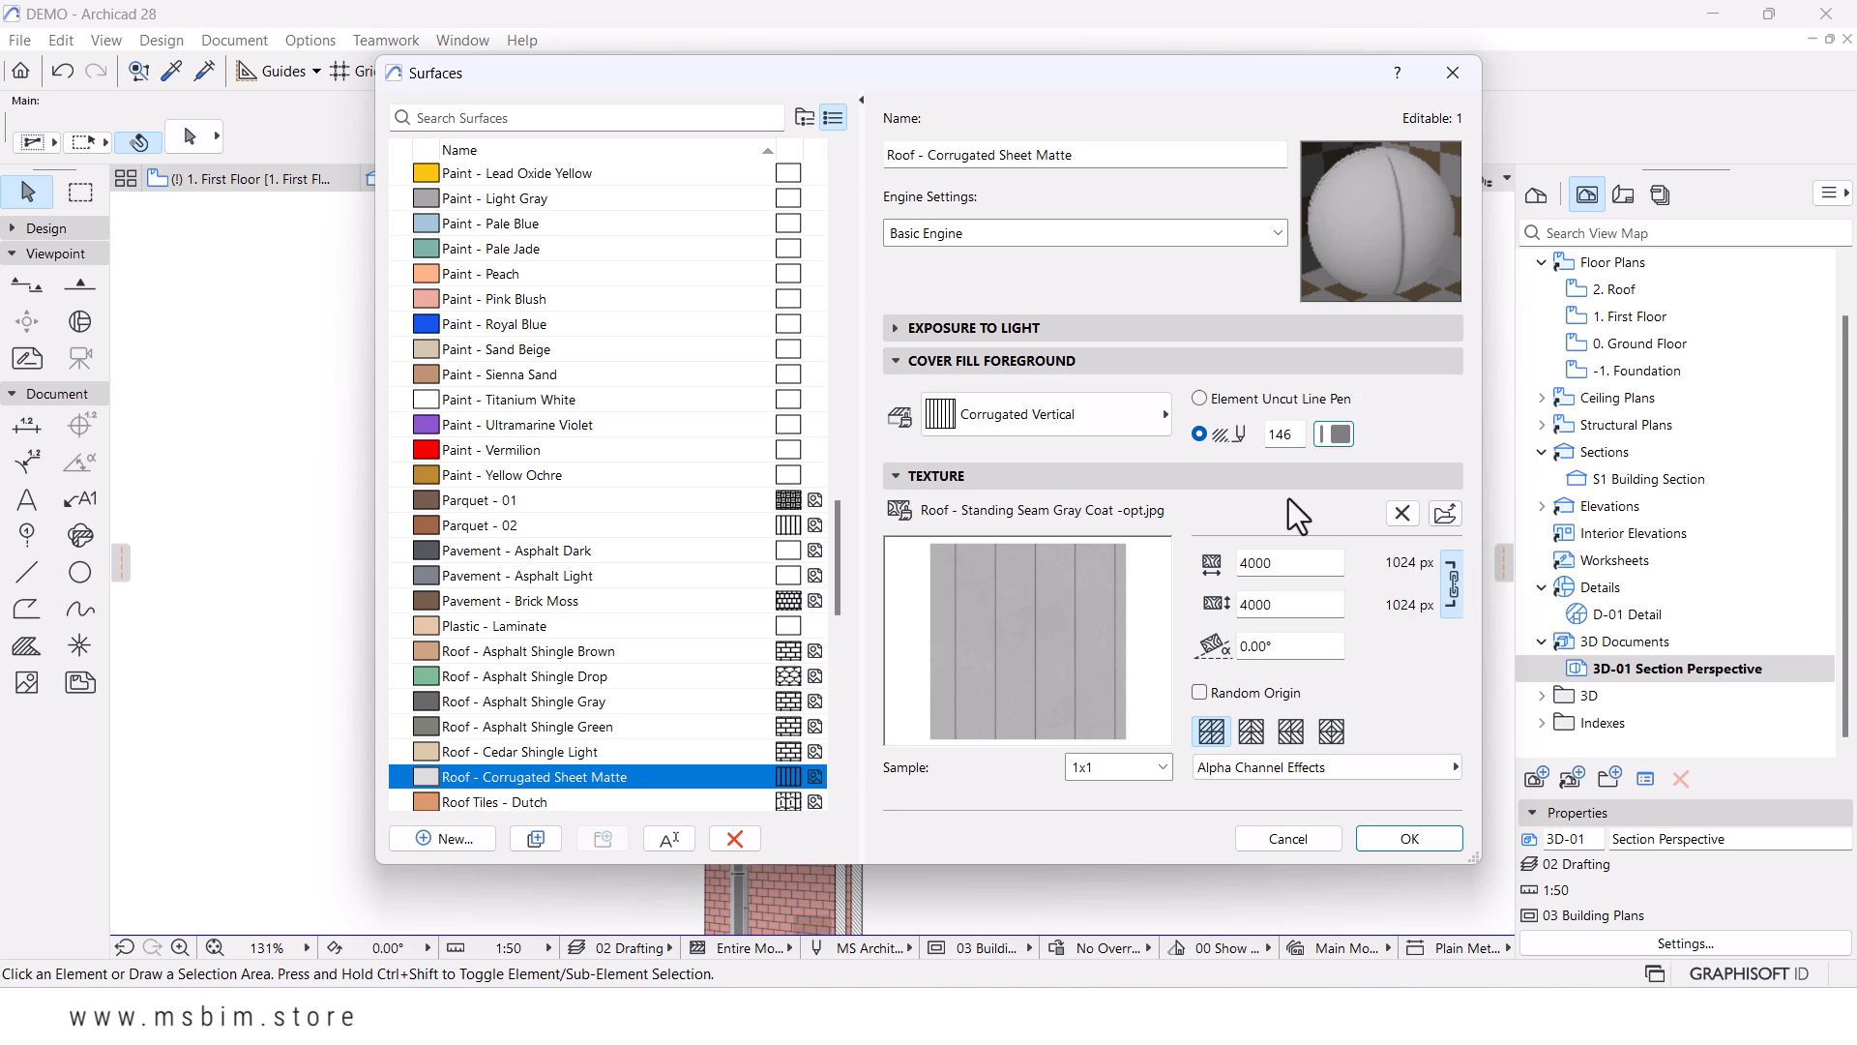
left_click(1409, 838)
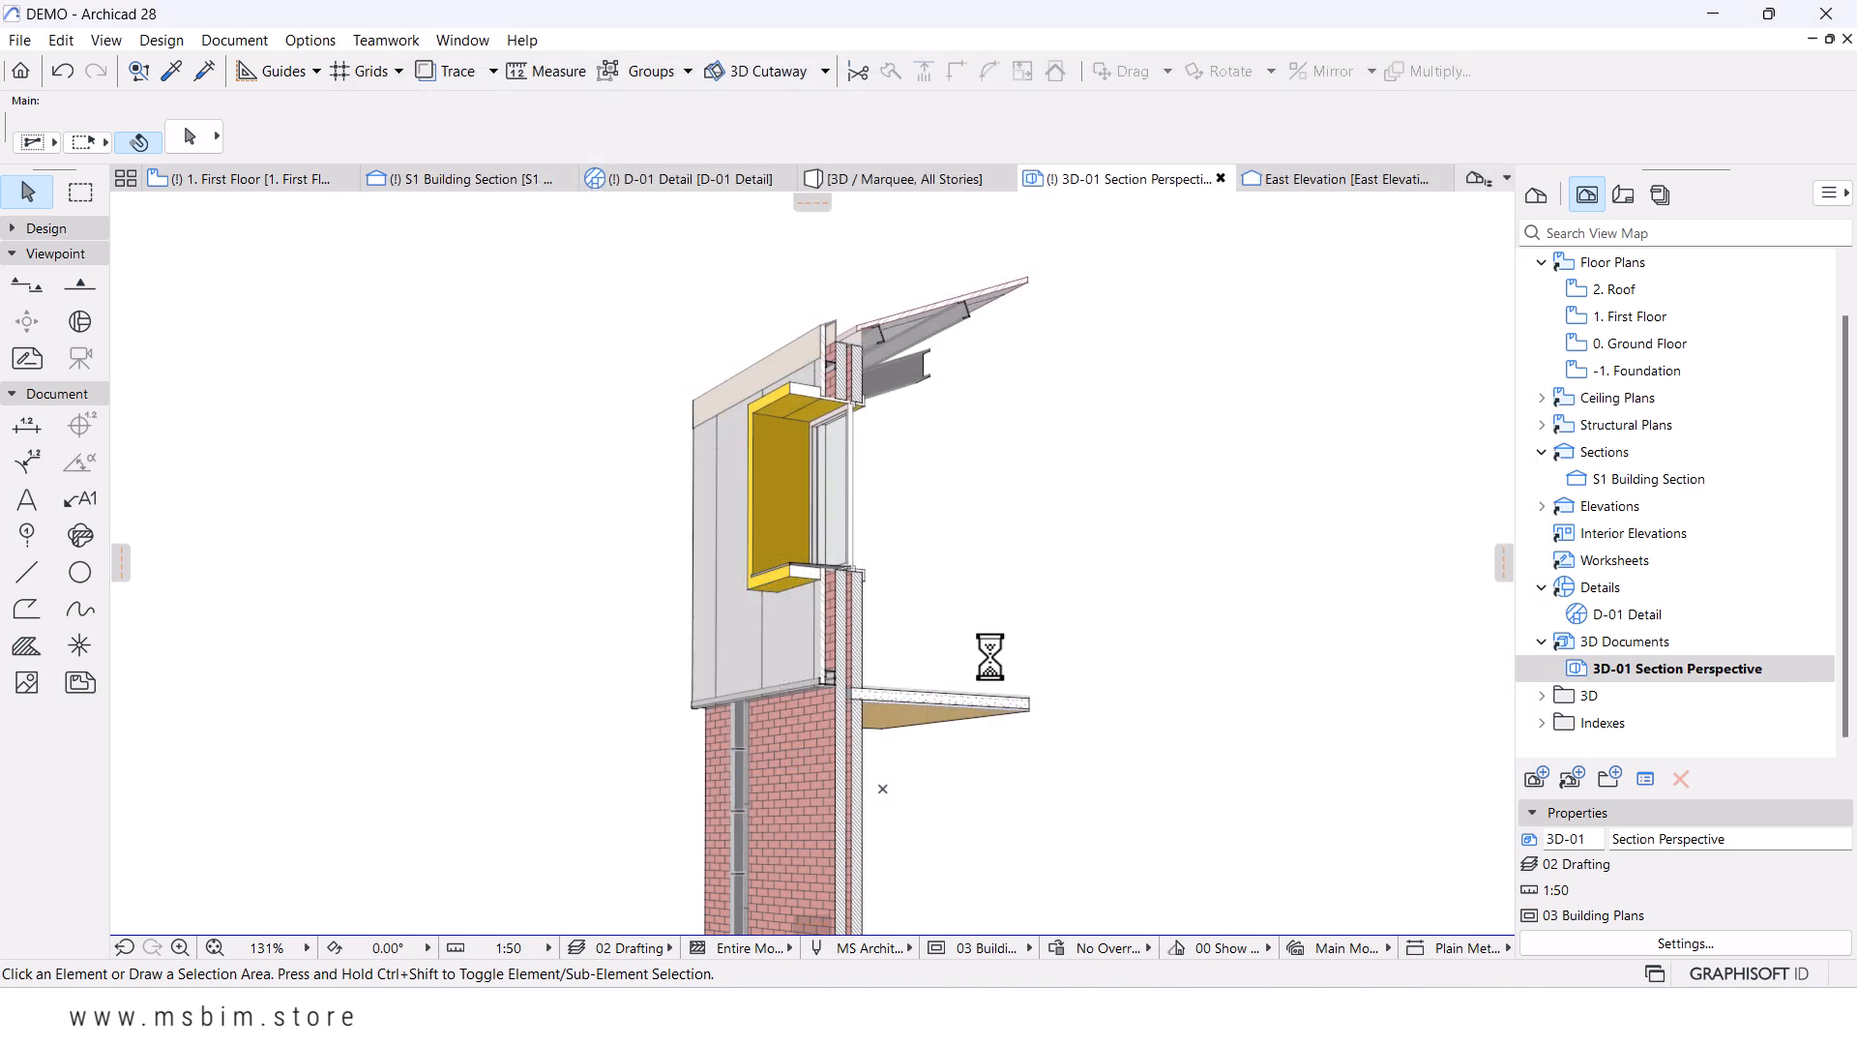
- Check the pen appearance of the vertical cladding lines on the upper wall against the brickwork below
scroll(878, 652, "down", 4)
scroll(874, 652, "up", 6)
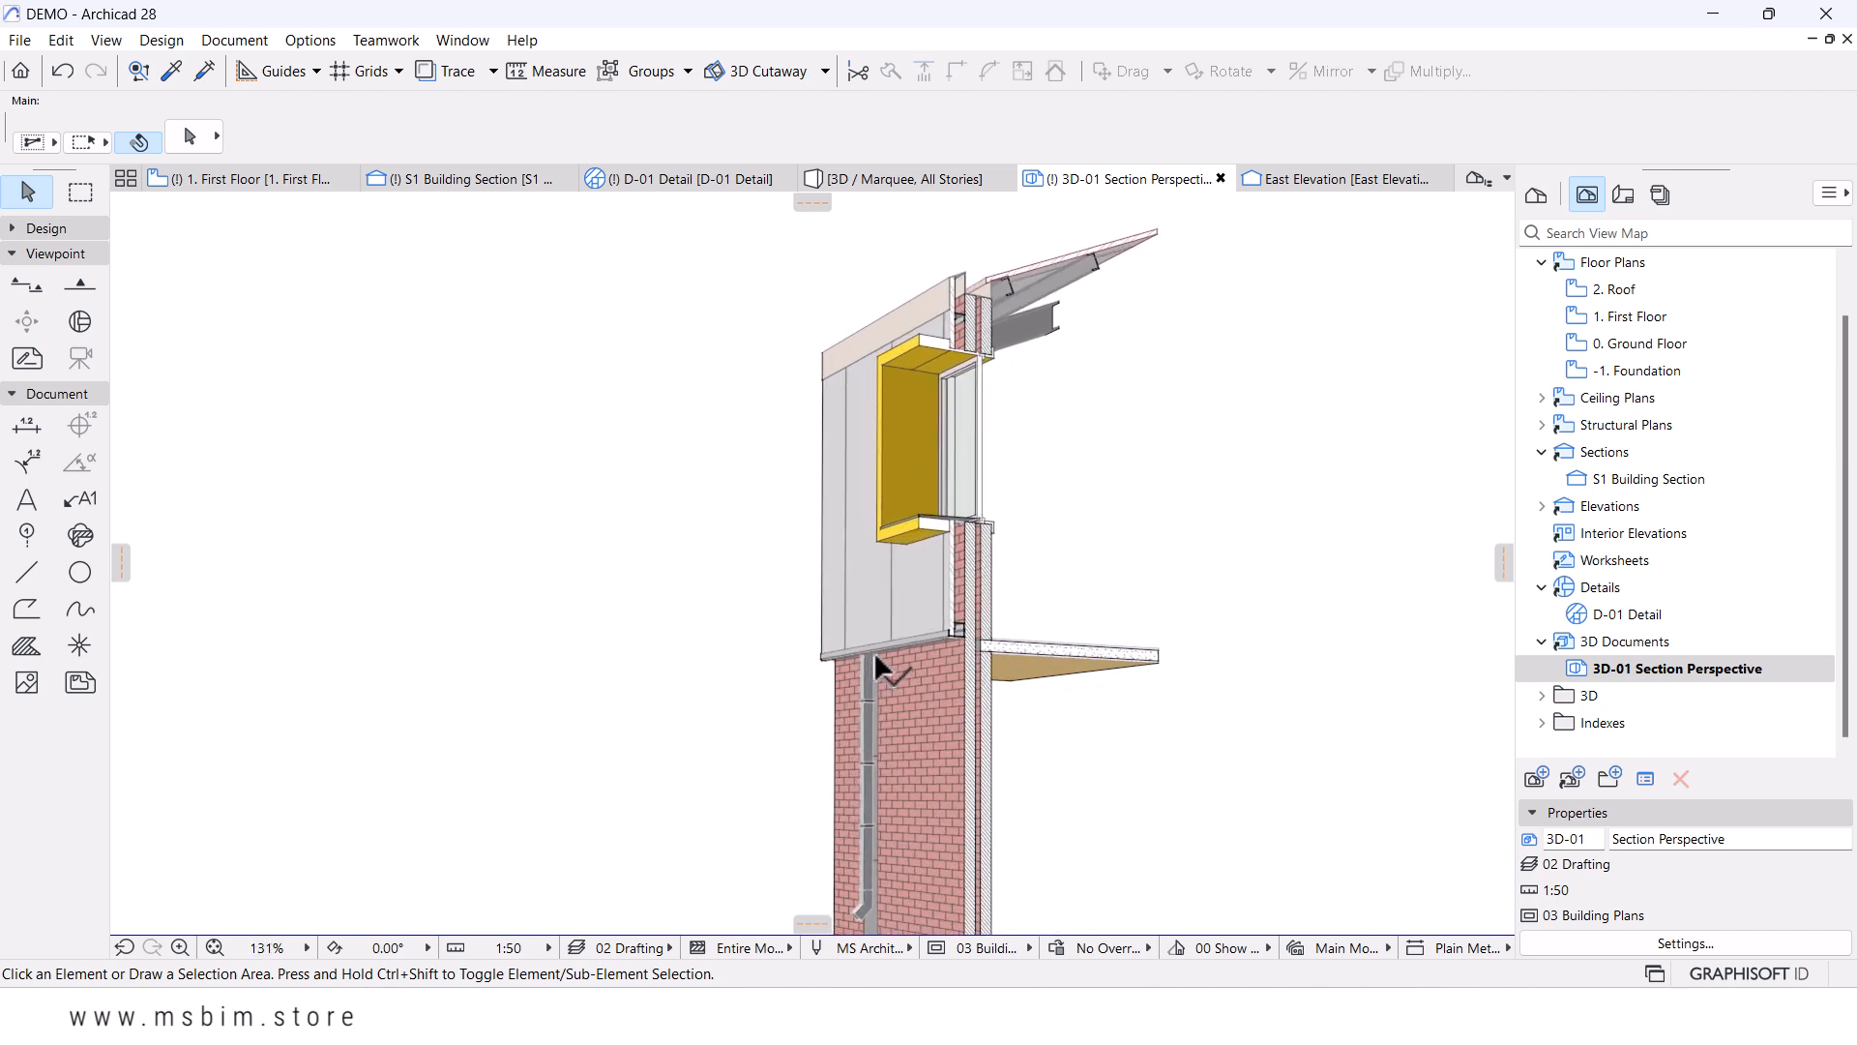
scroll(834, 653, "down", 2)
scroll(832, 653, "down", 4)
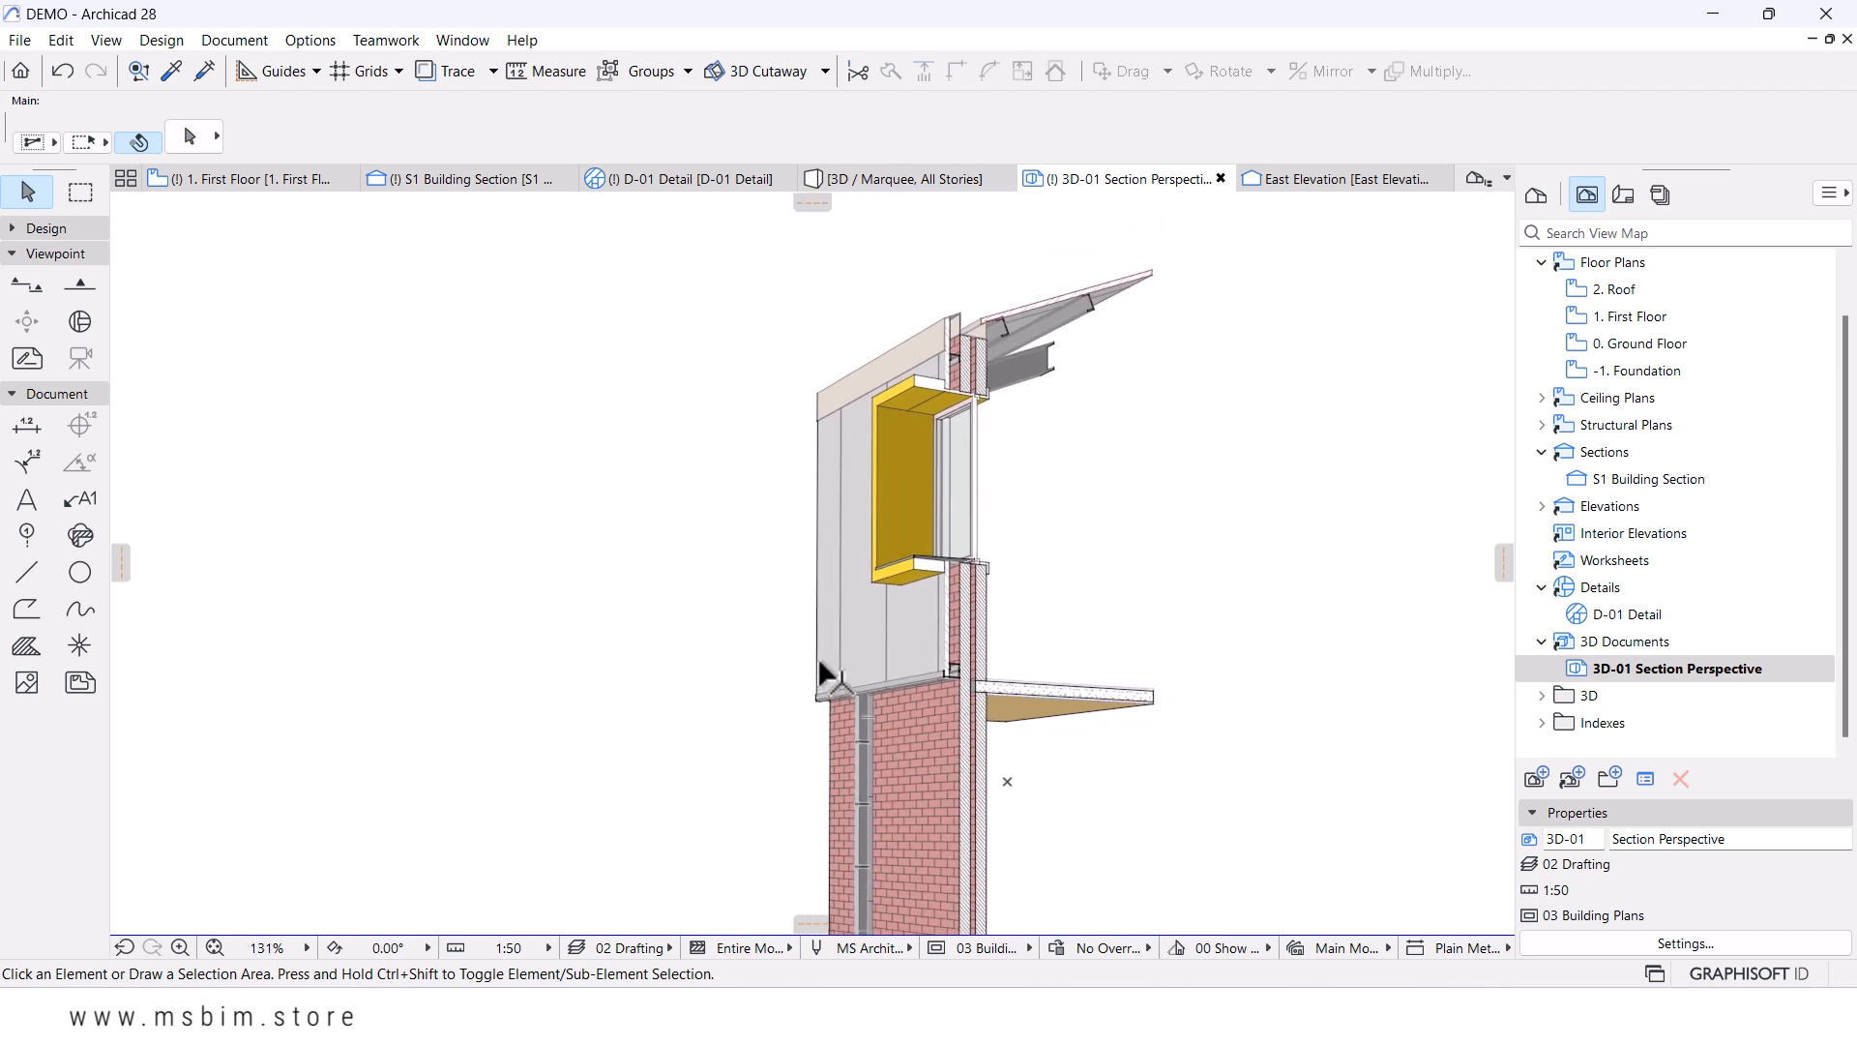
scroll(878, 560, "up", 3)
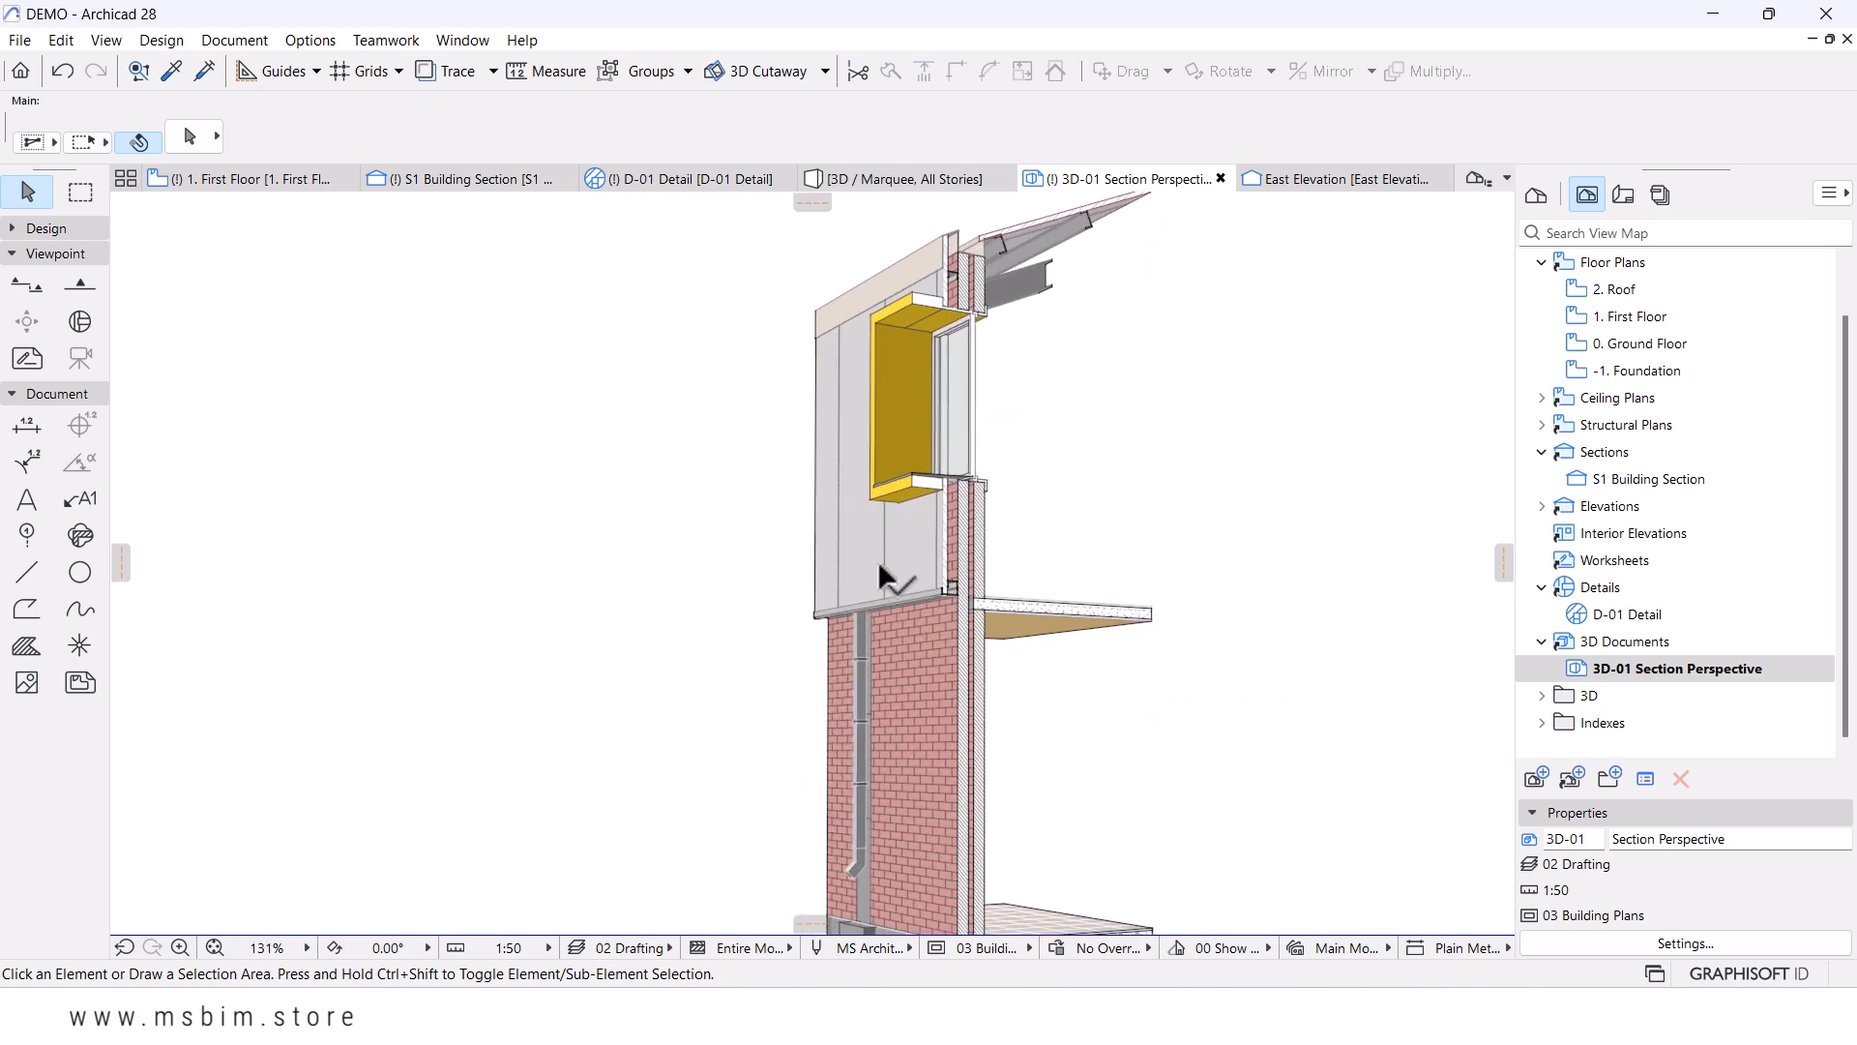
scroll(879, 560, "up", 3)
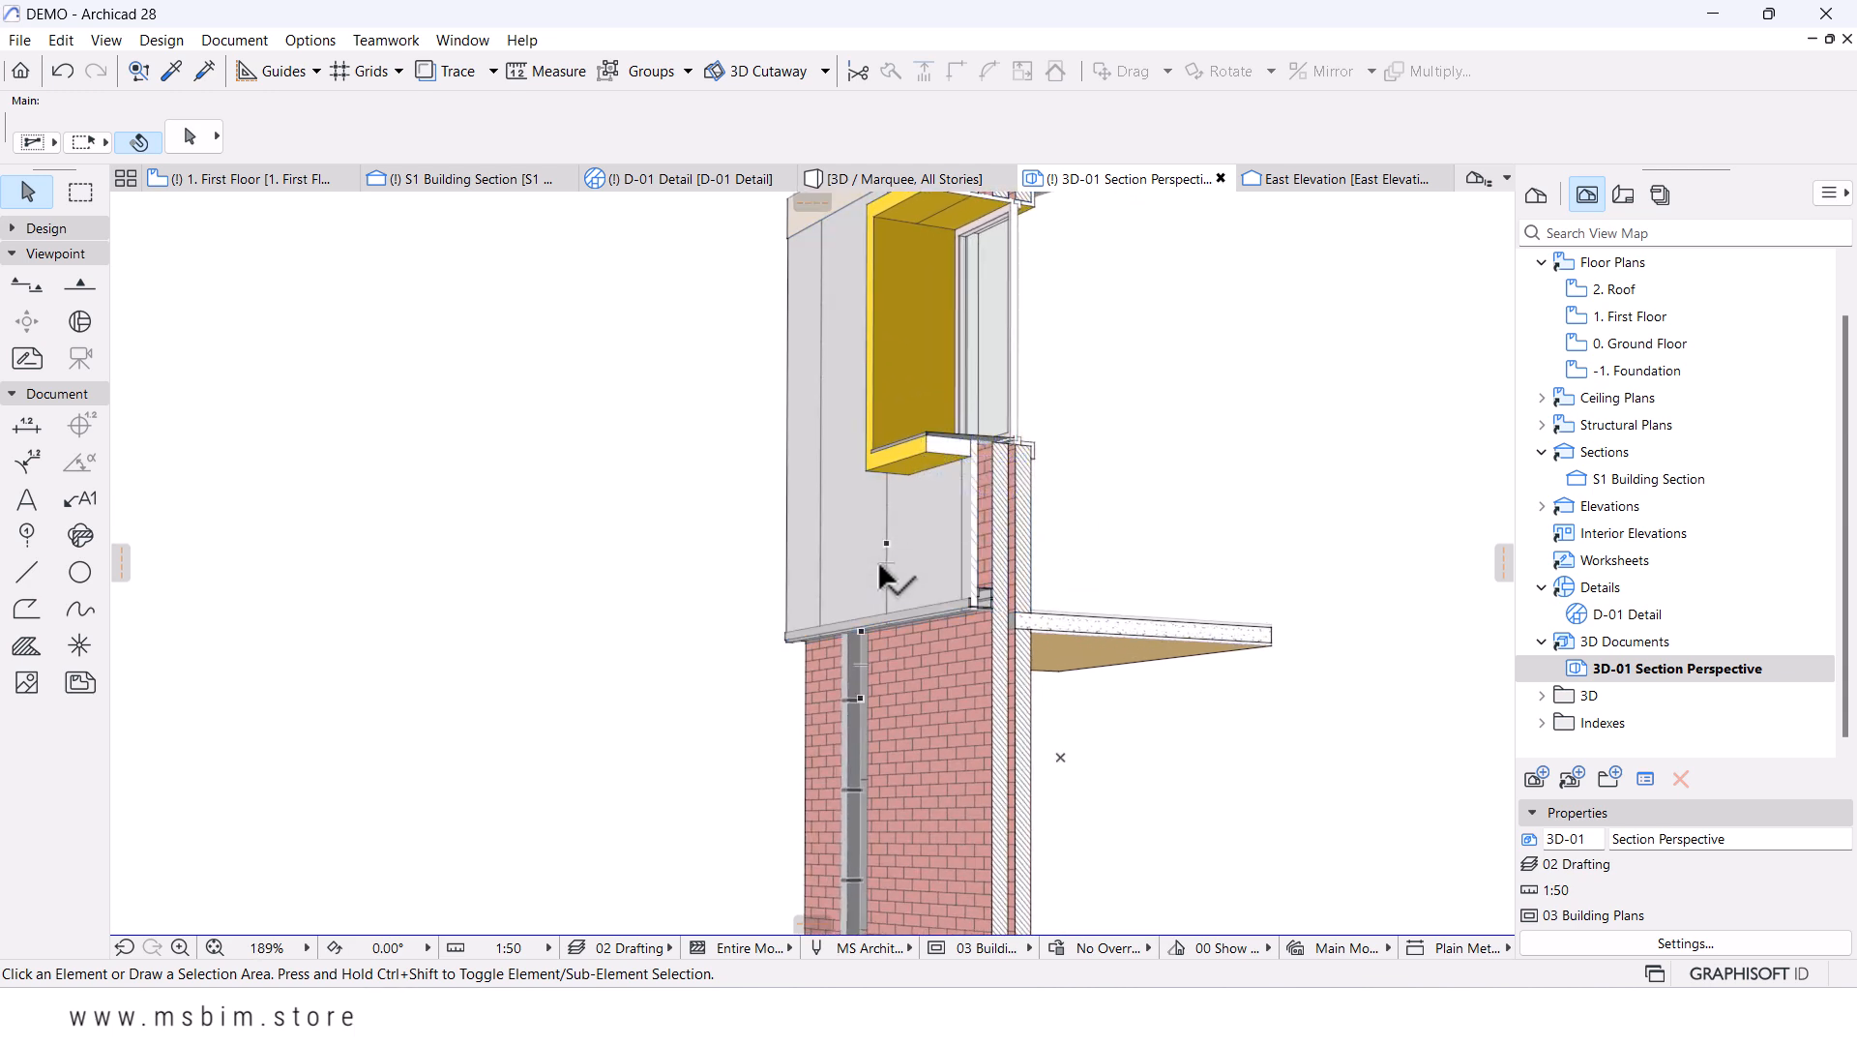
- Select the foundation footing beam and check the surface overrides of its segment without changing them
scroll(878, 560, "down", 3)
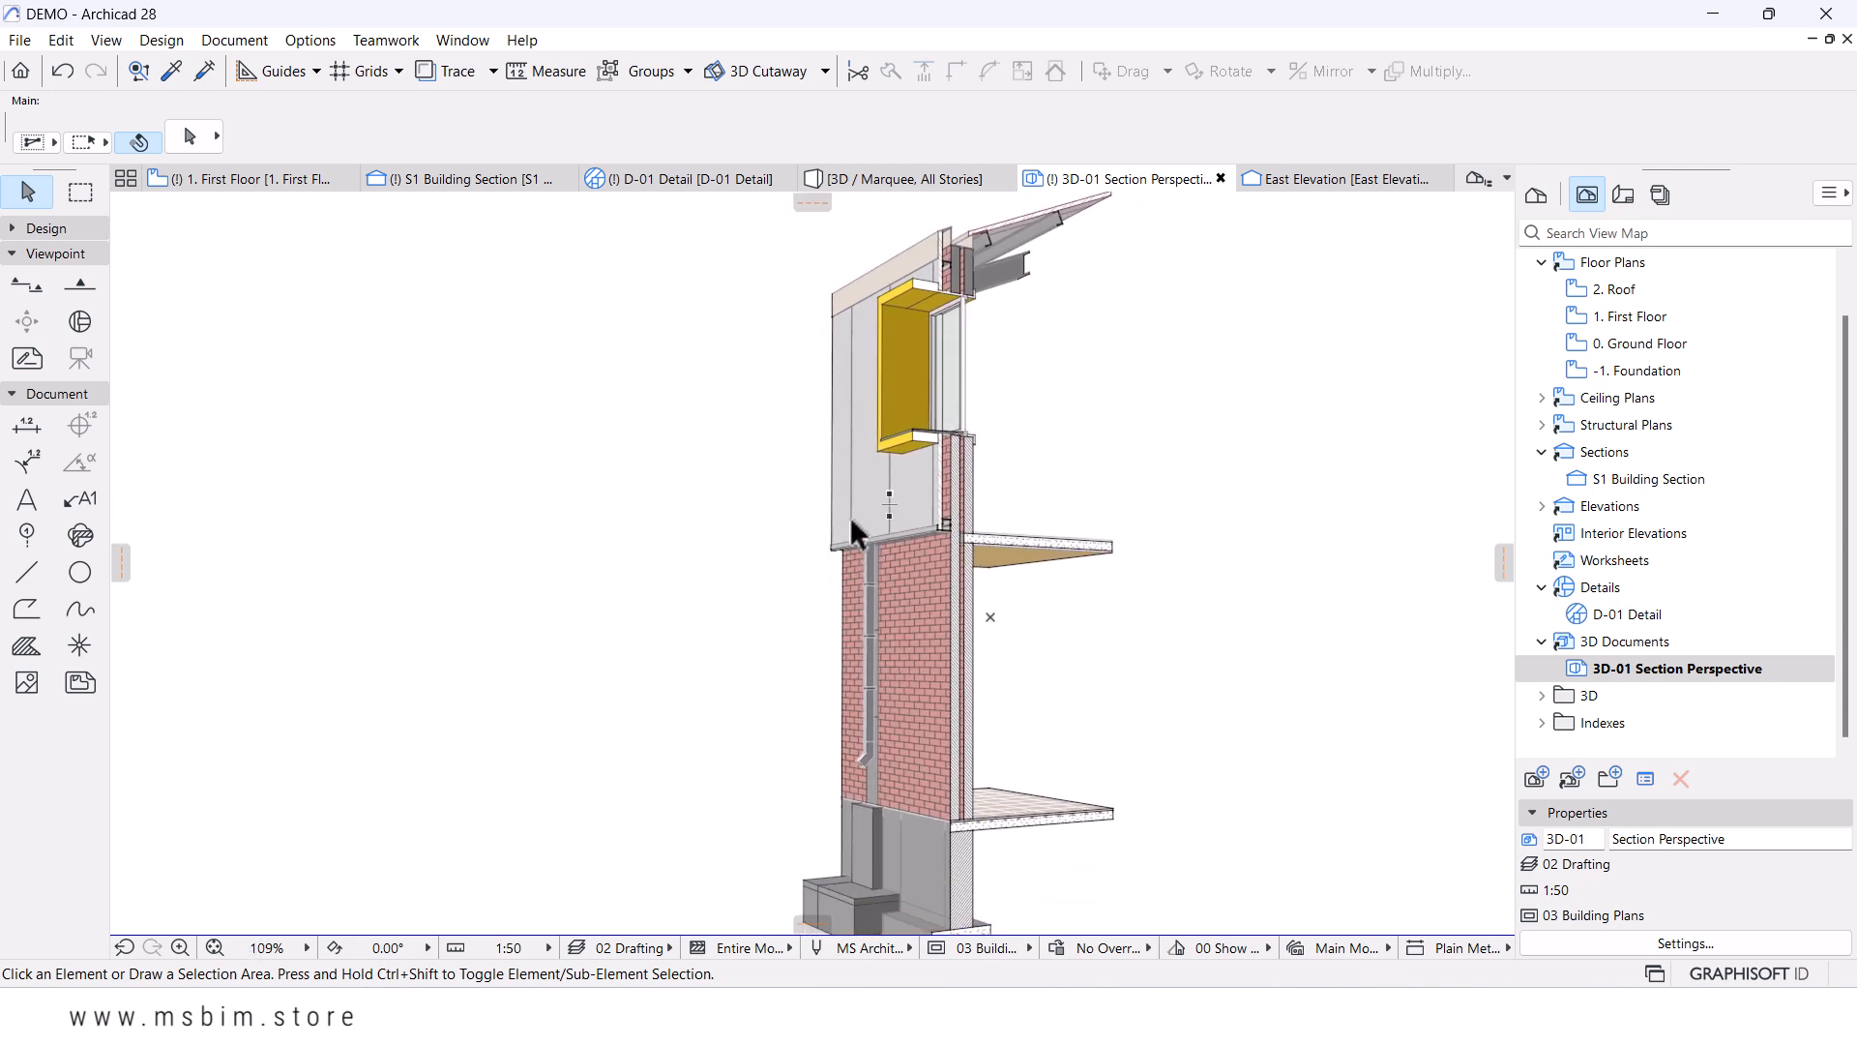
scroll(849, 514, "down", 2)
scroll(876, 739, "up", 4)
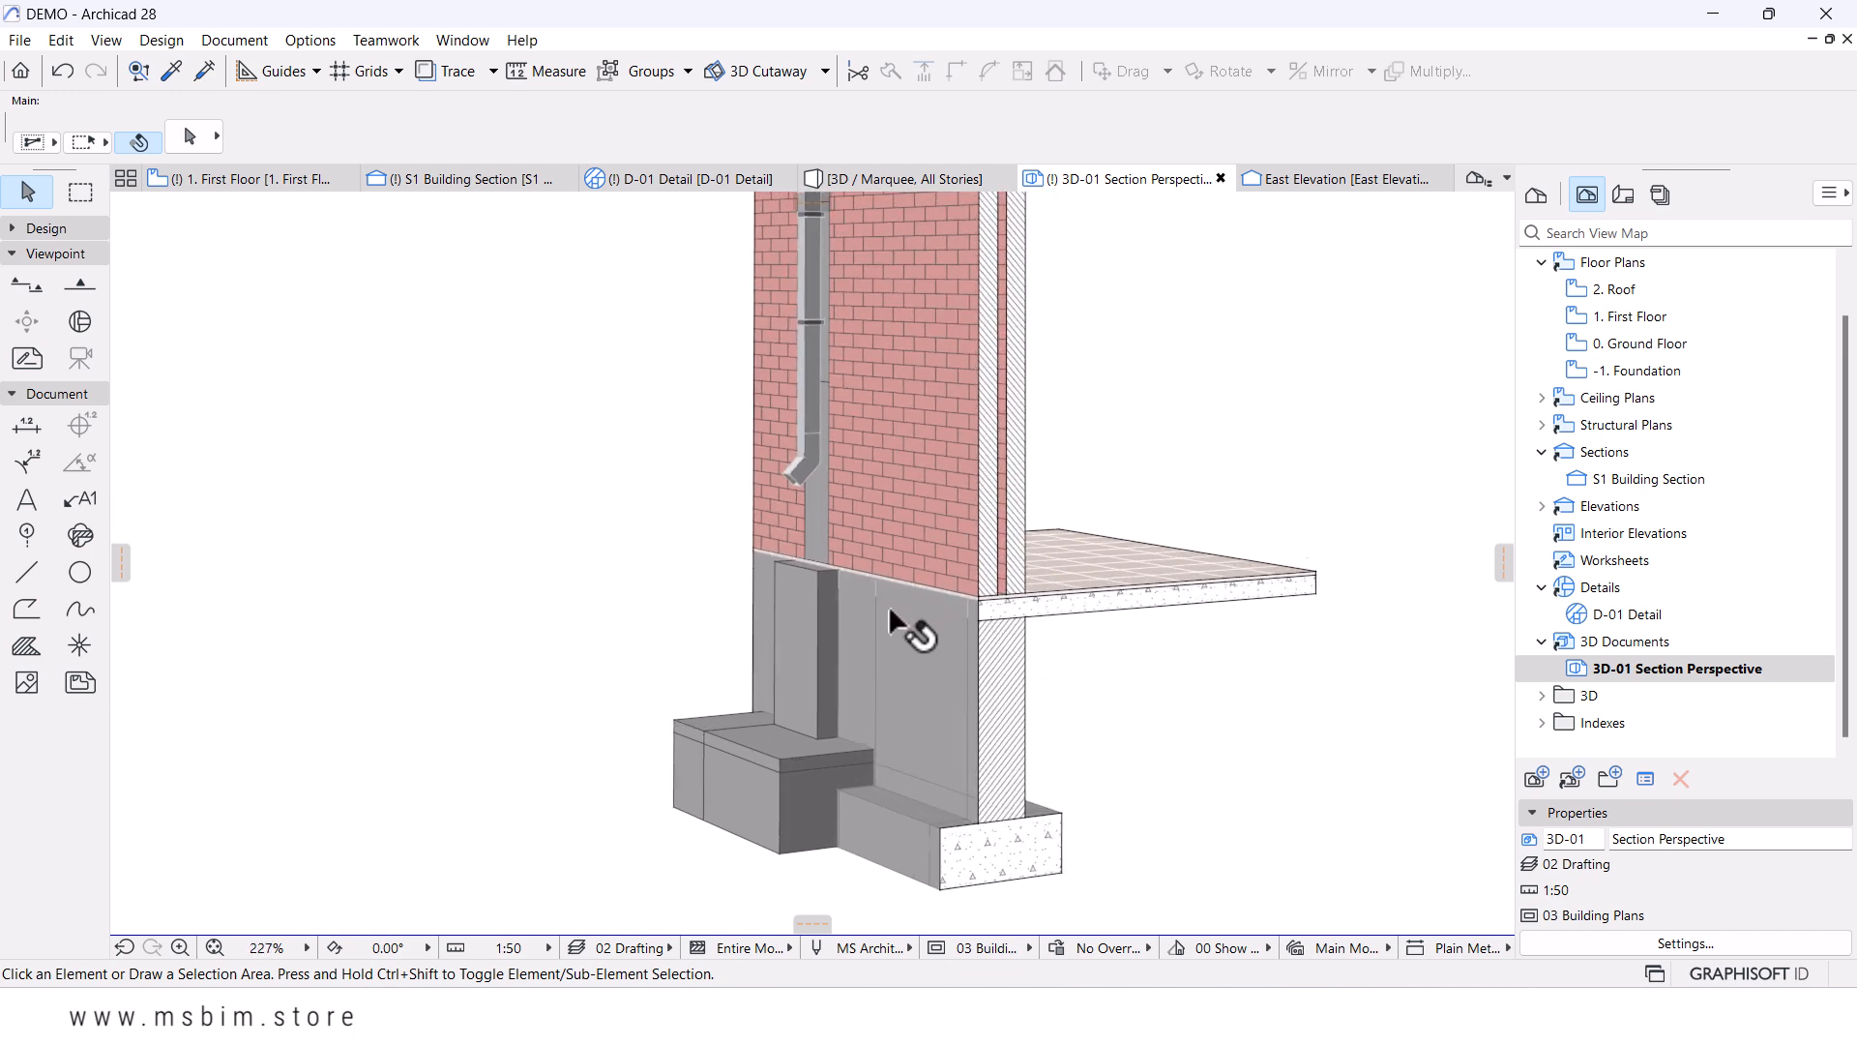
left_click(952, 675)
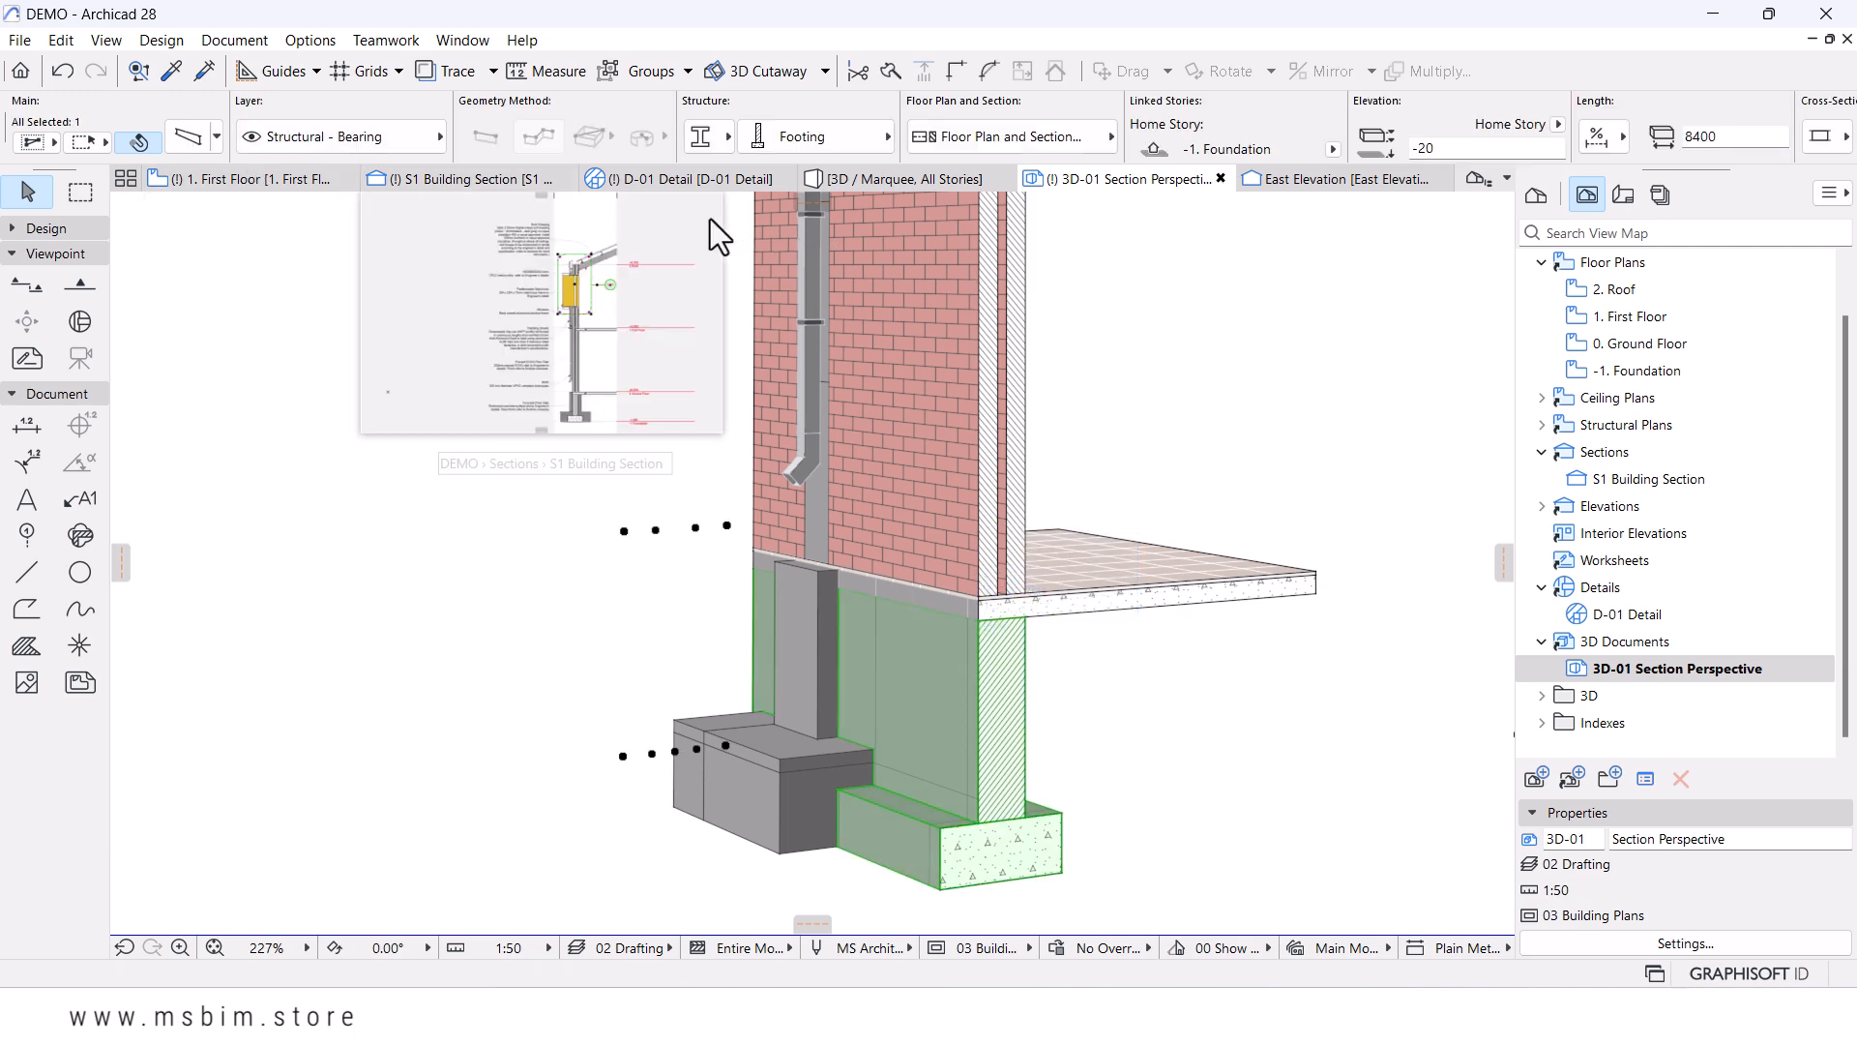
scroll(875, 677, "up", 1)
scroll(875, 677, "up", 1)
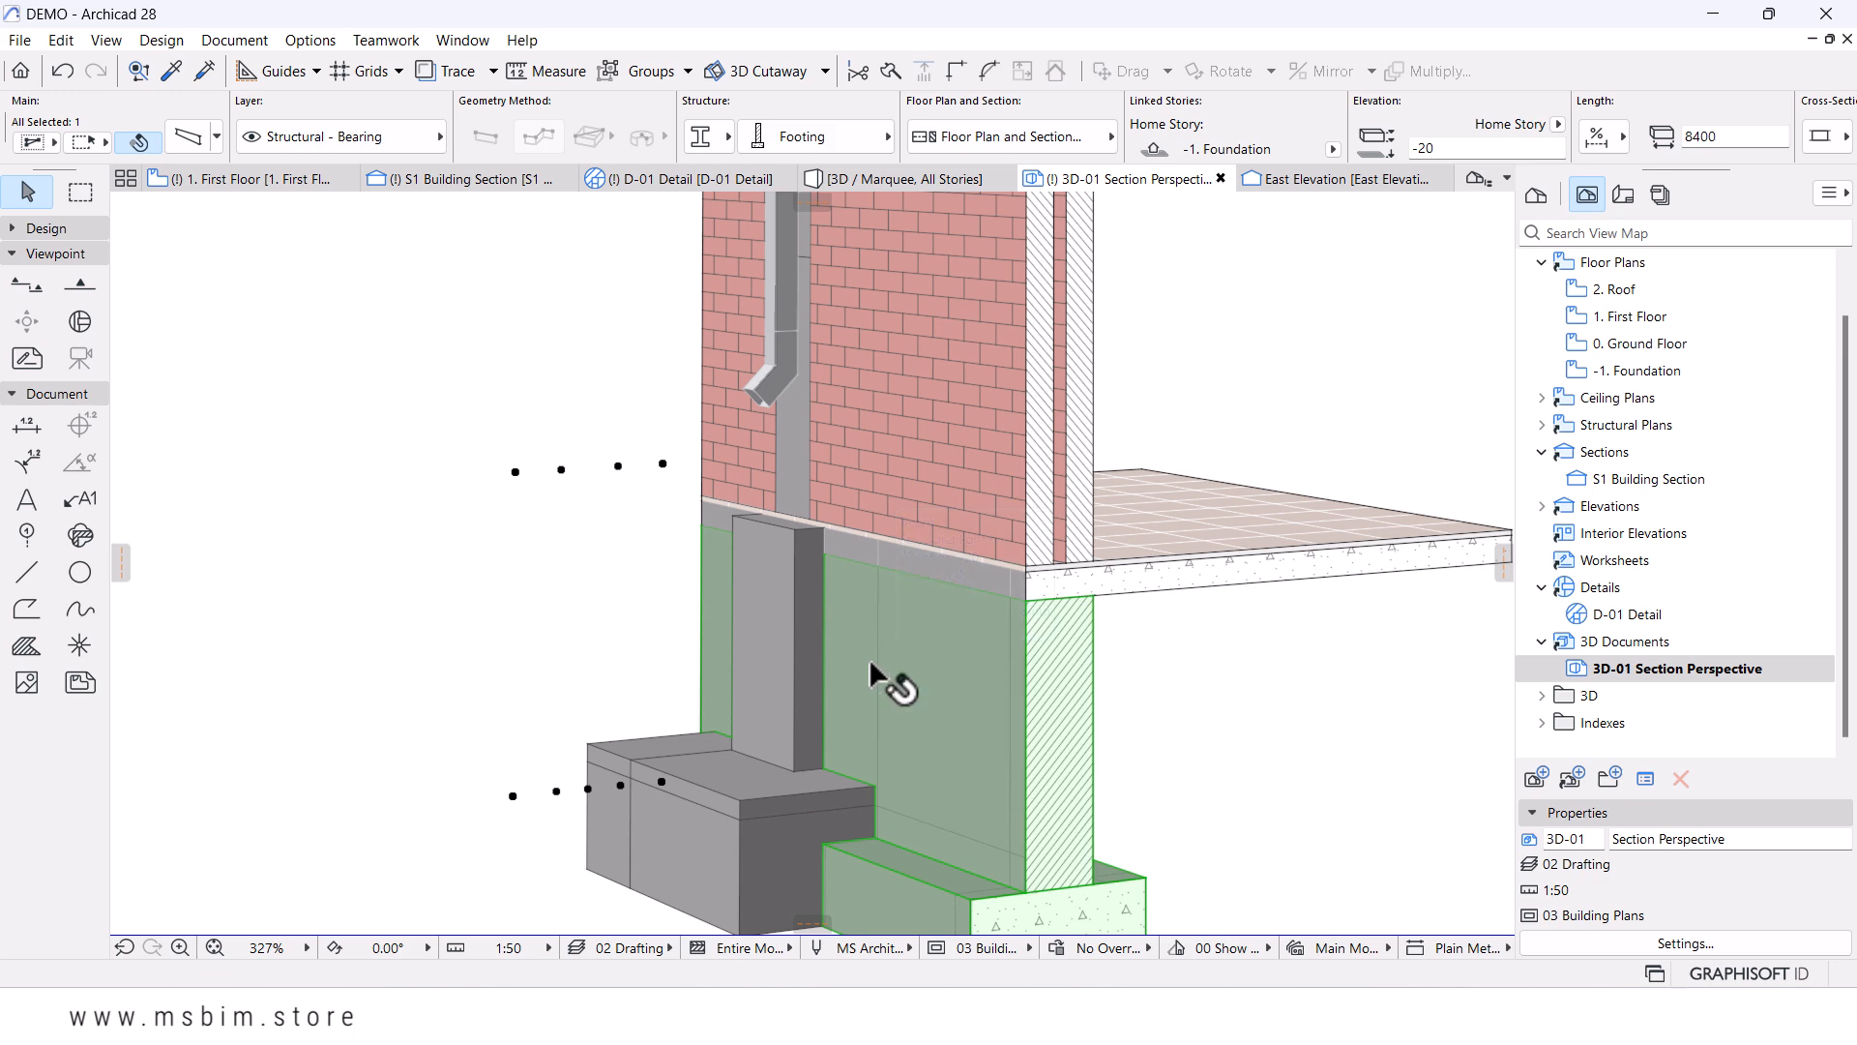
mouse_move(542, 177)
left_click(189, 137)
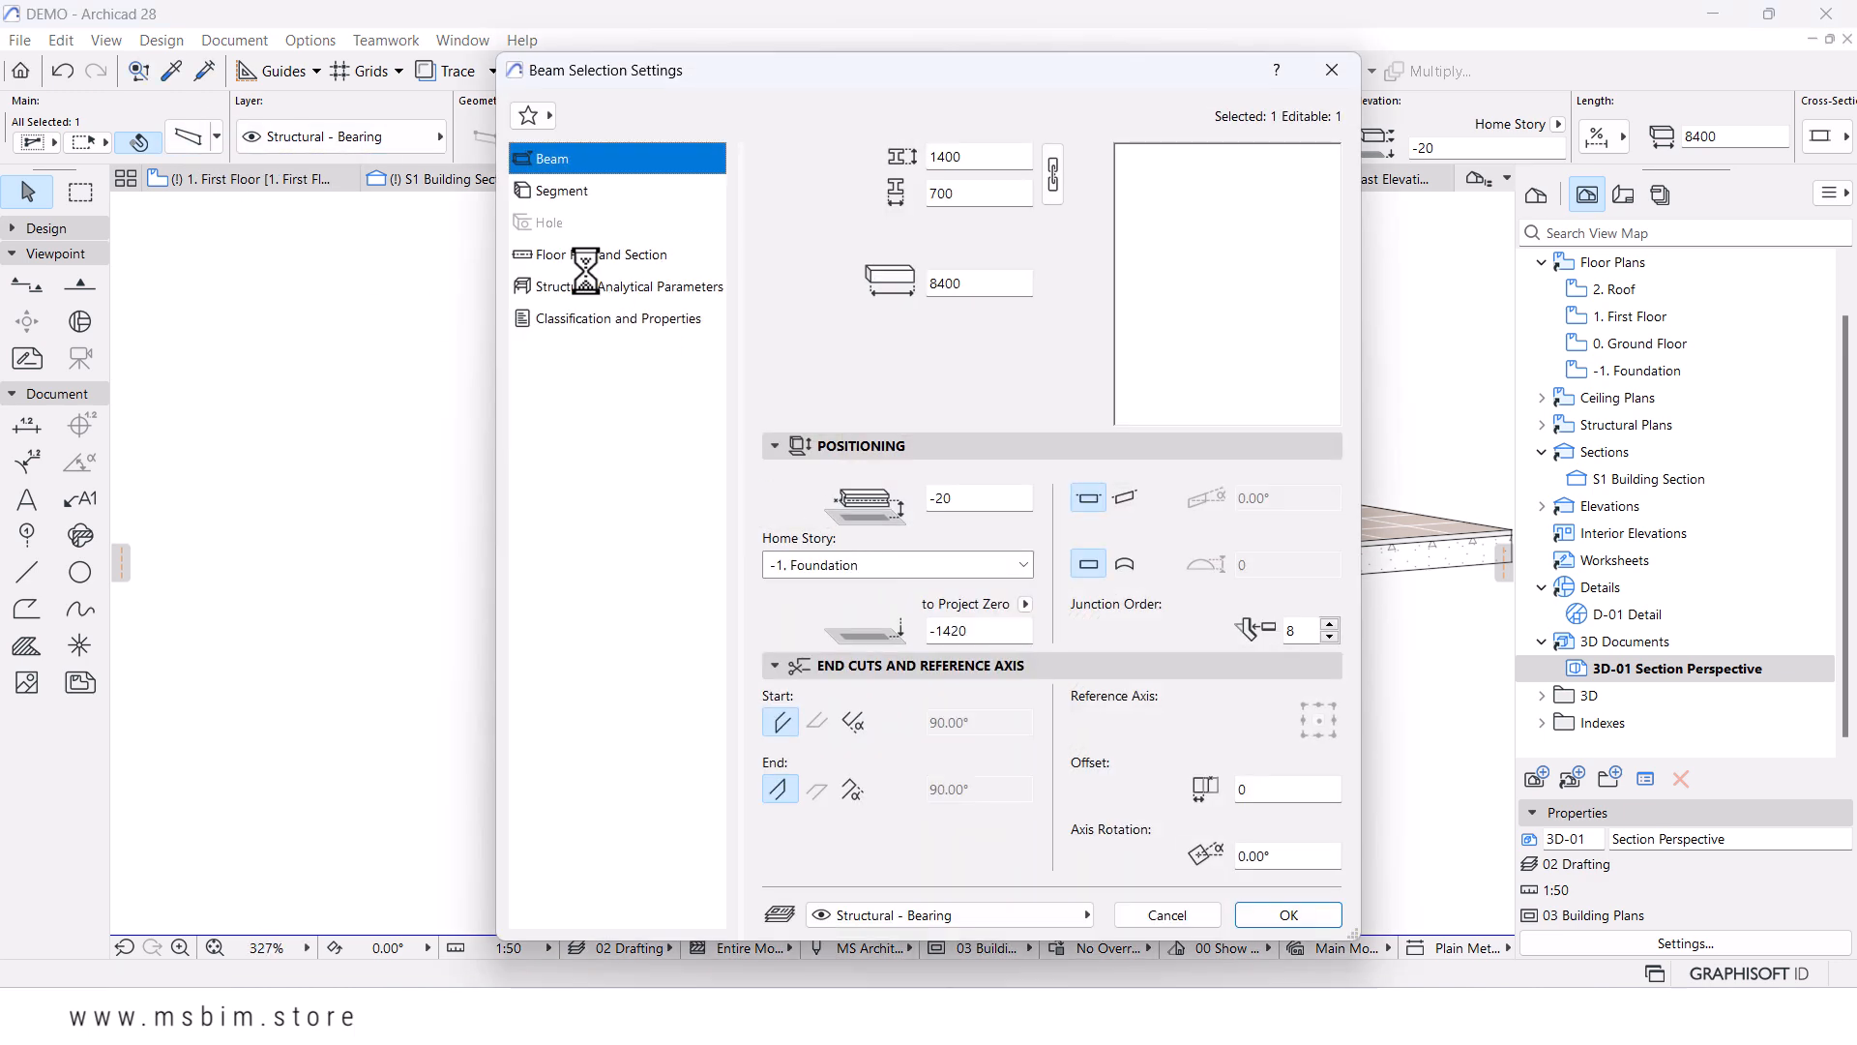
left_click(542, 194)
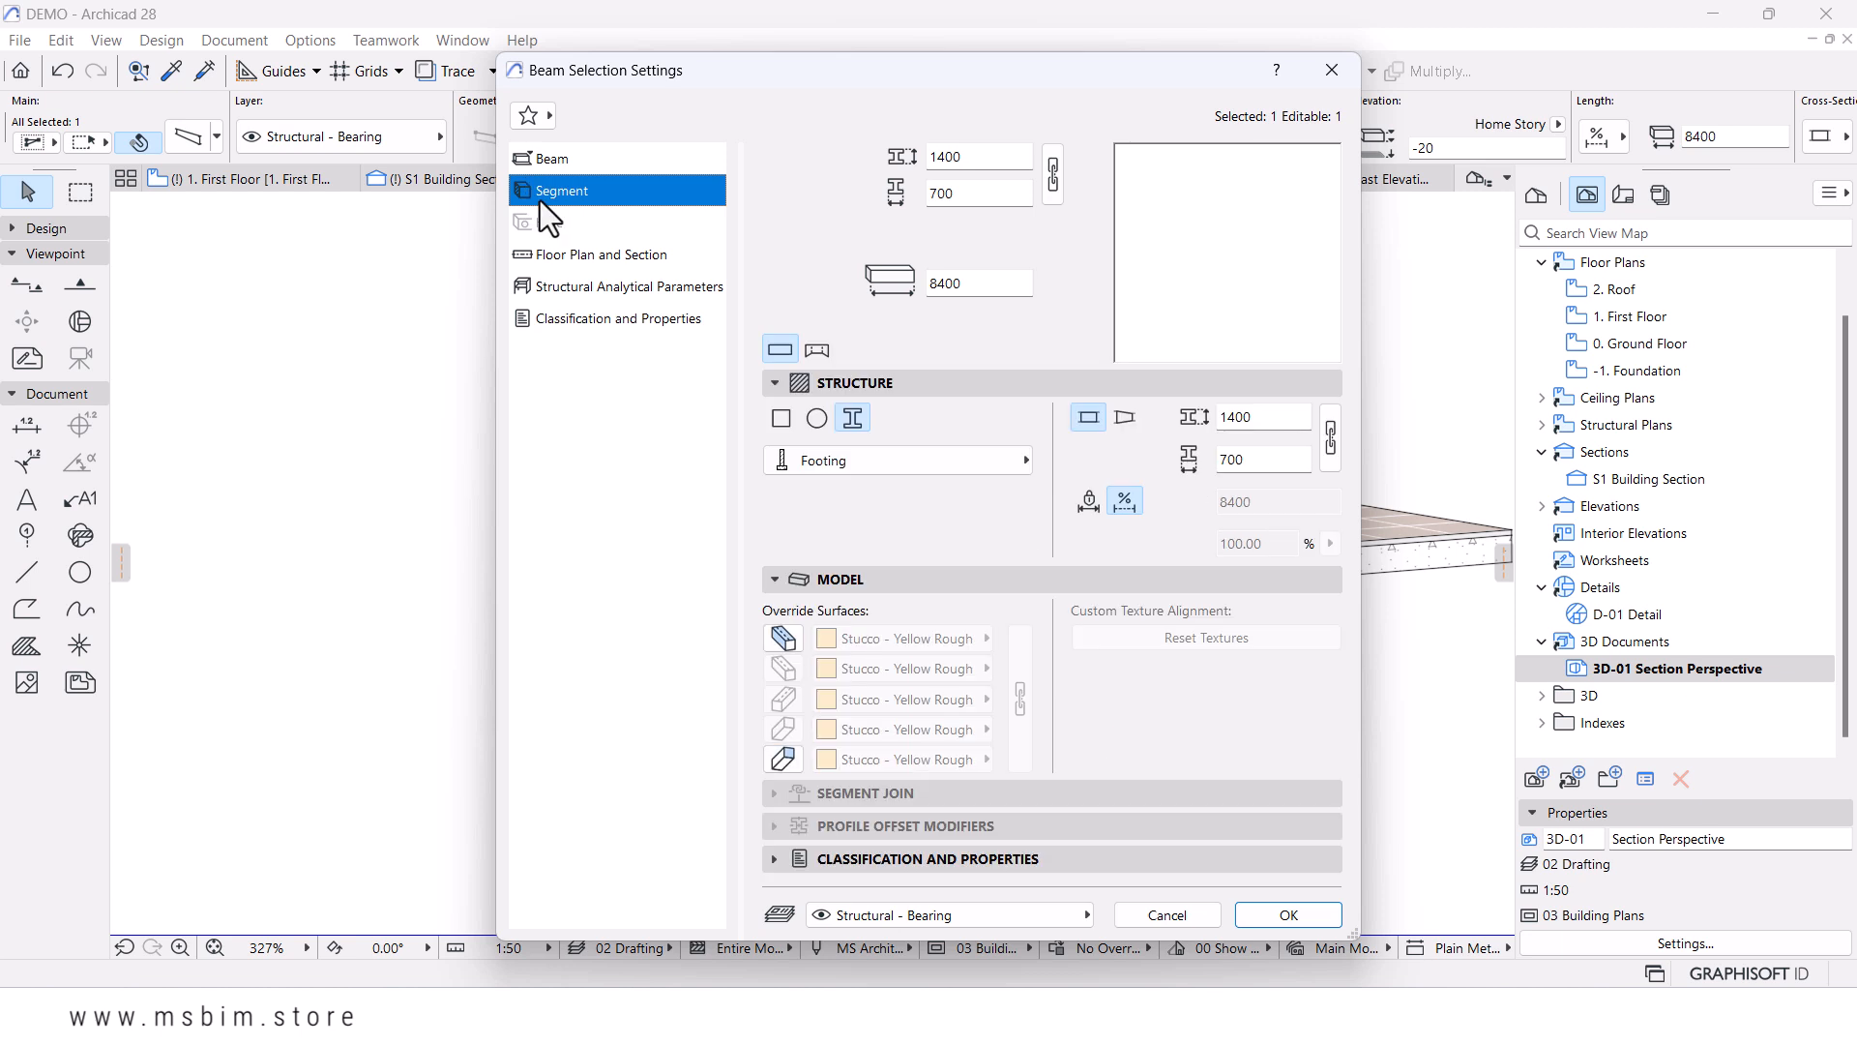
left_click(783, 638)
left_click(779, 640)
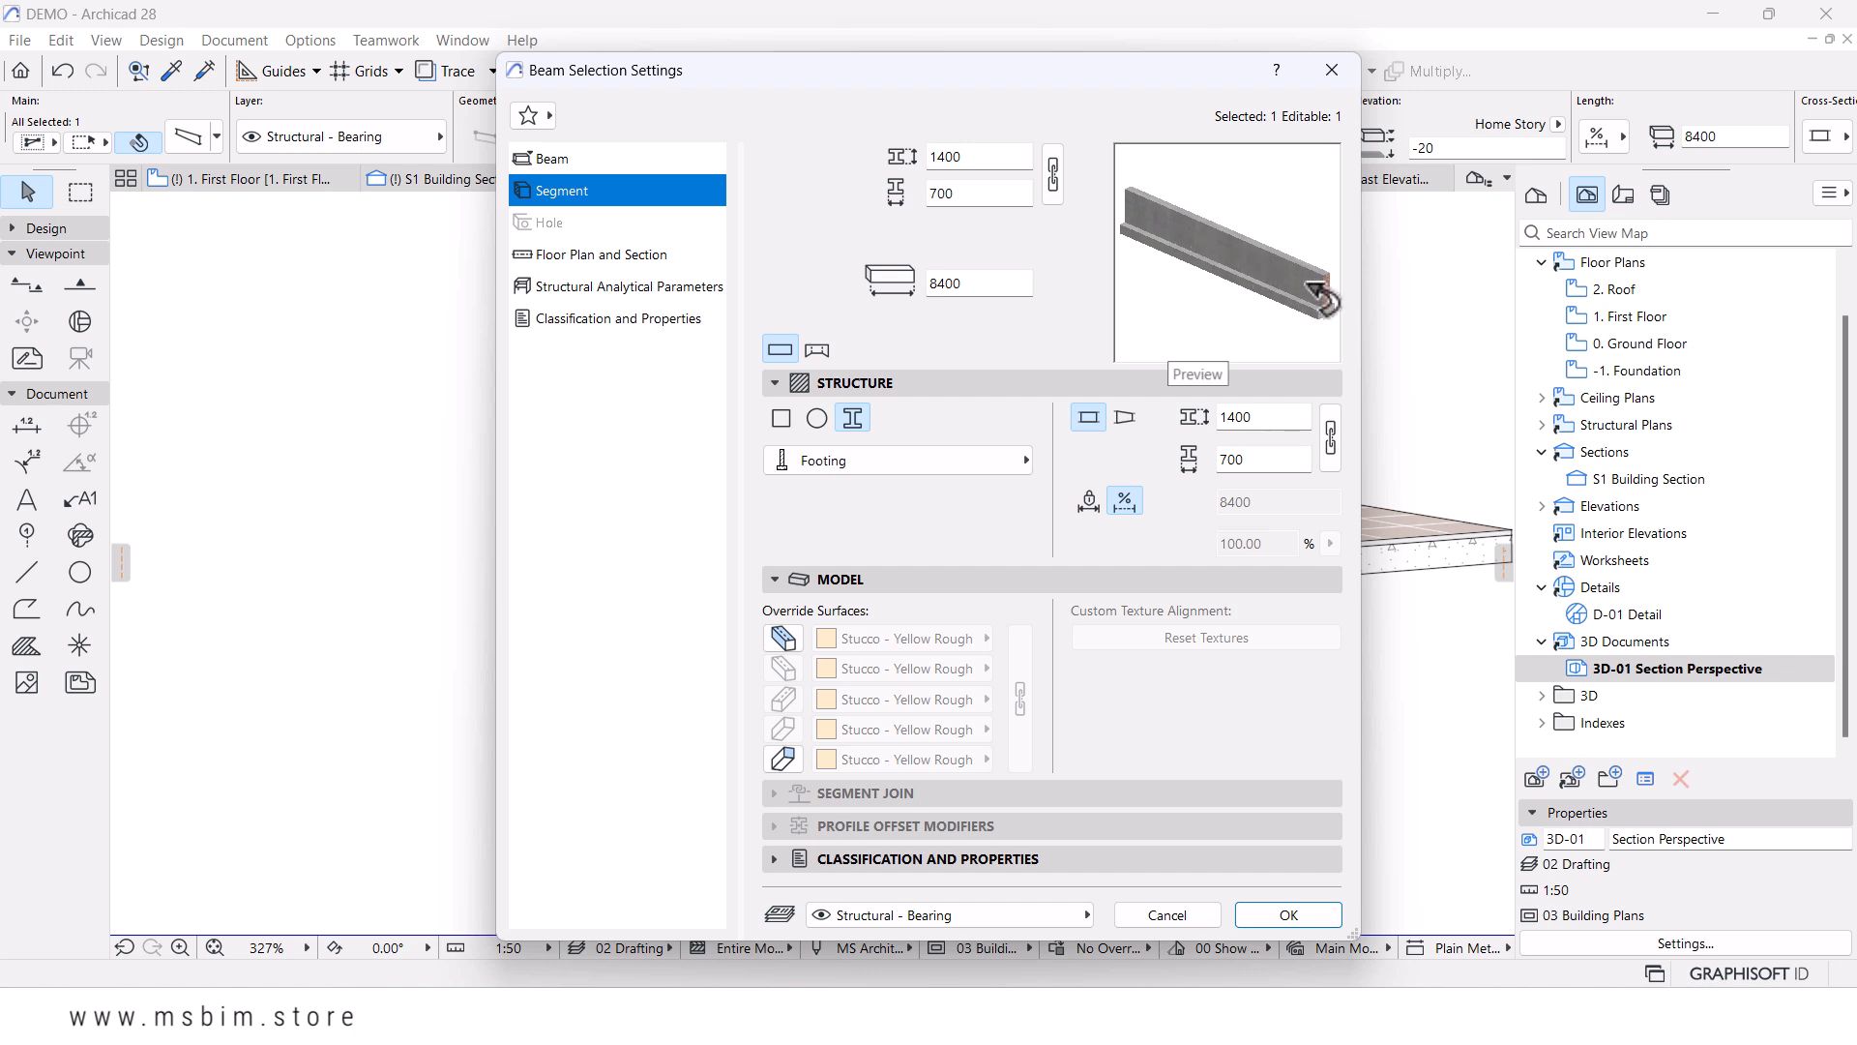
left_click(1164, 912)
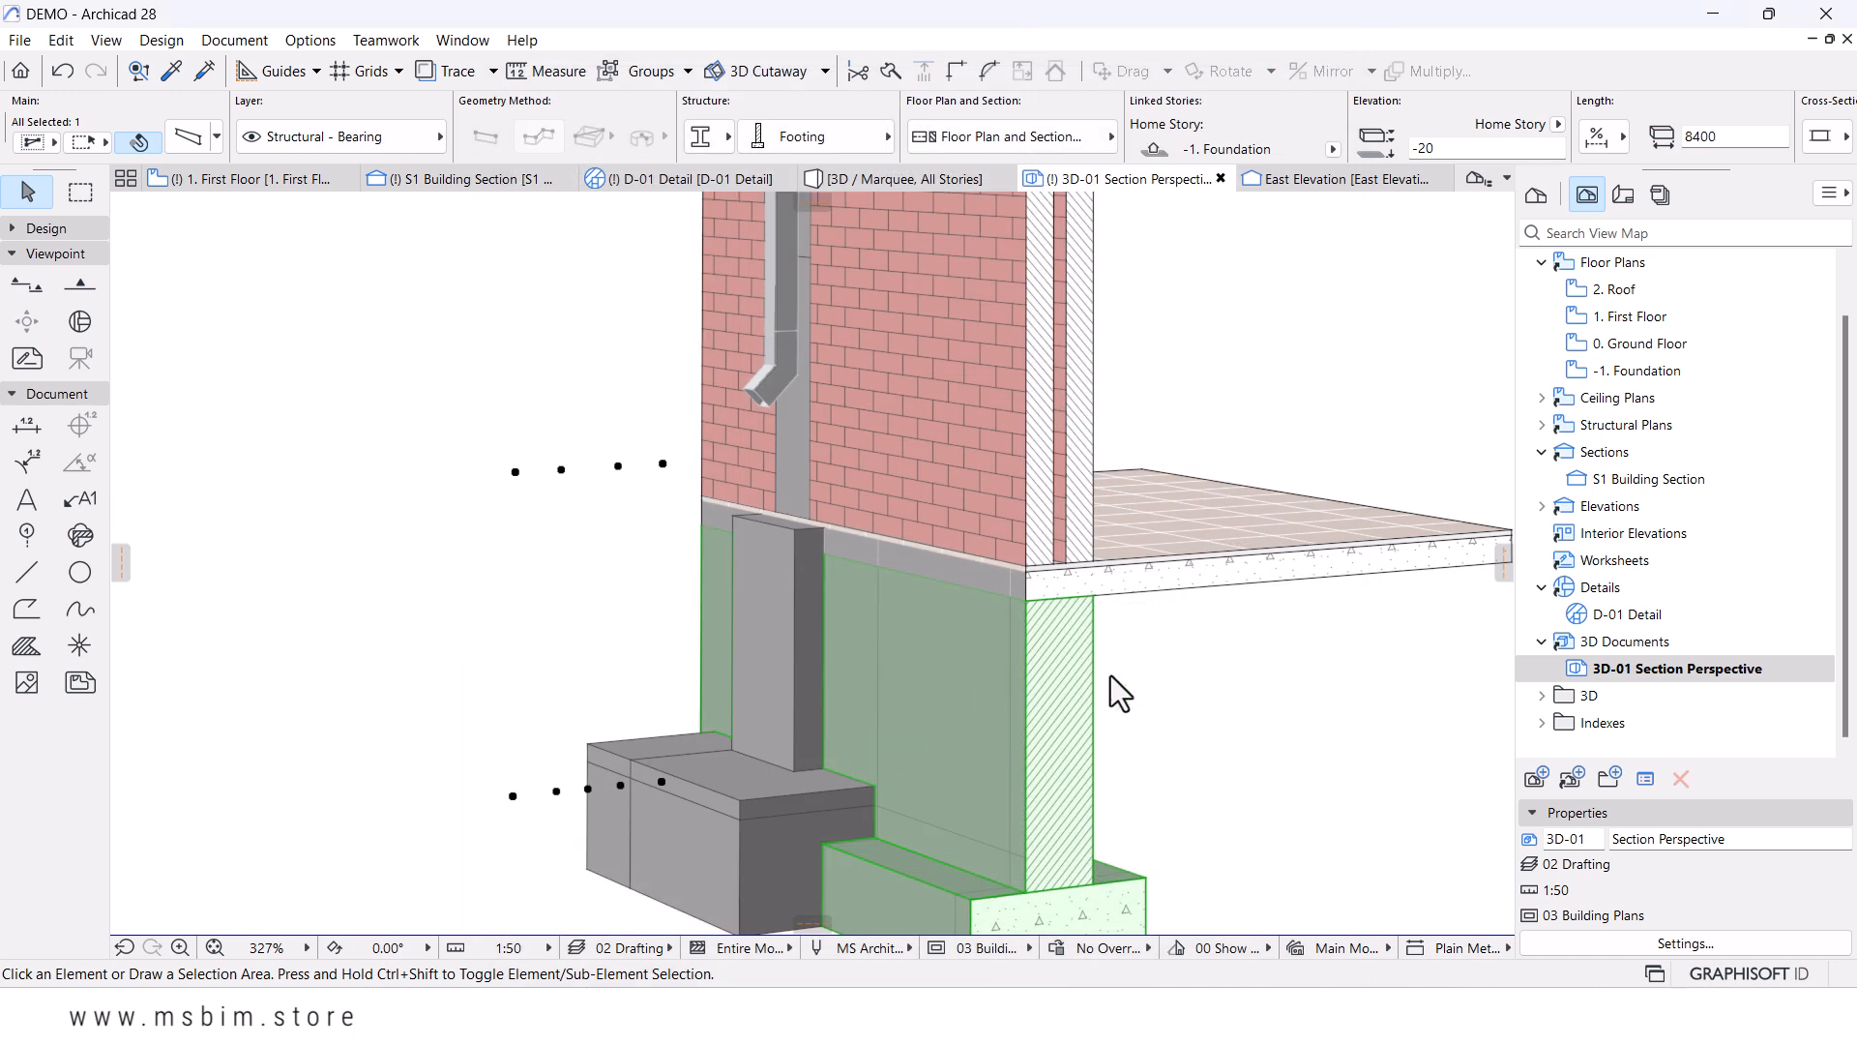
- Open the selected beam's Footing profile for editing, turn off Override Surfaces for its Brick - Structural core, and save the profile
right_click(1133, 658)
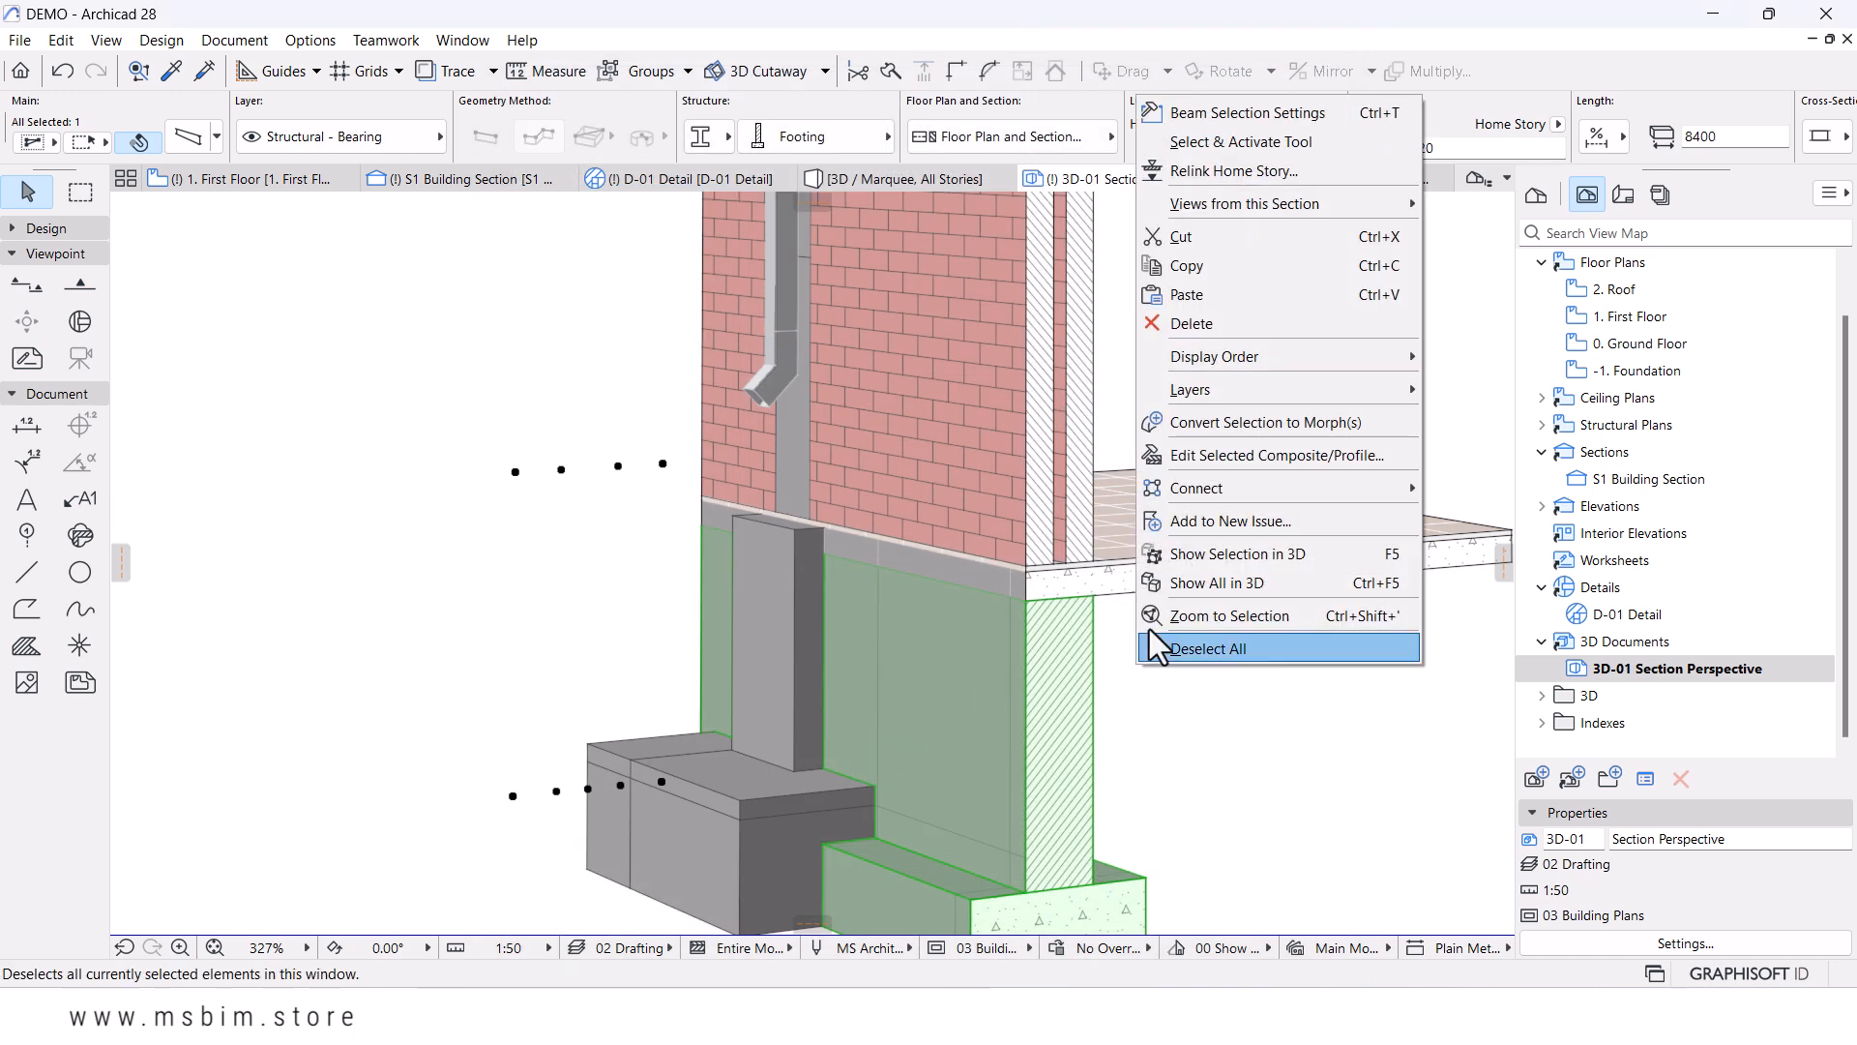
left_click(1188, 456)
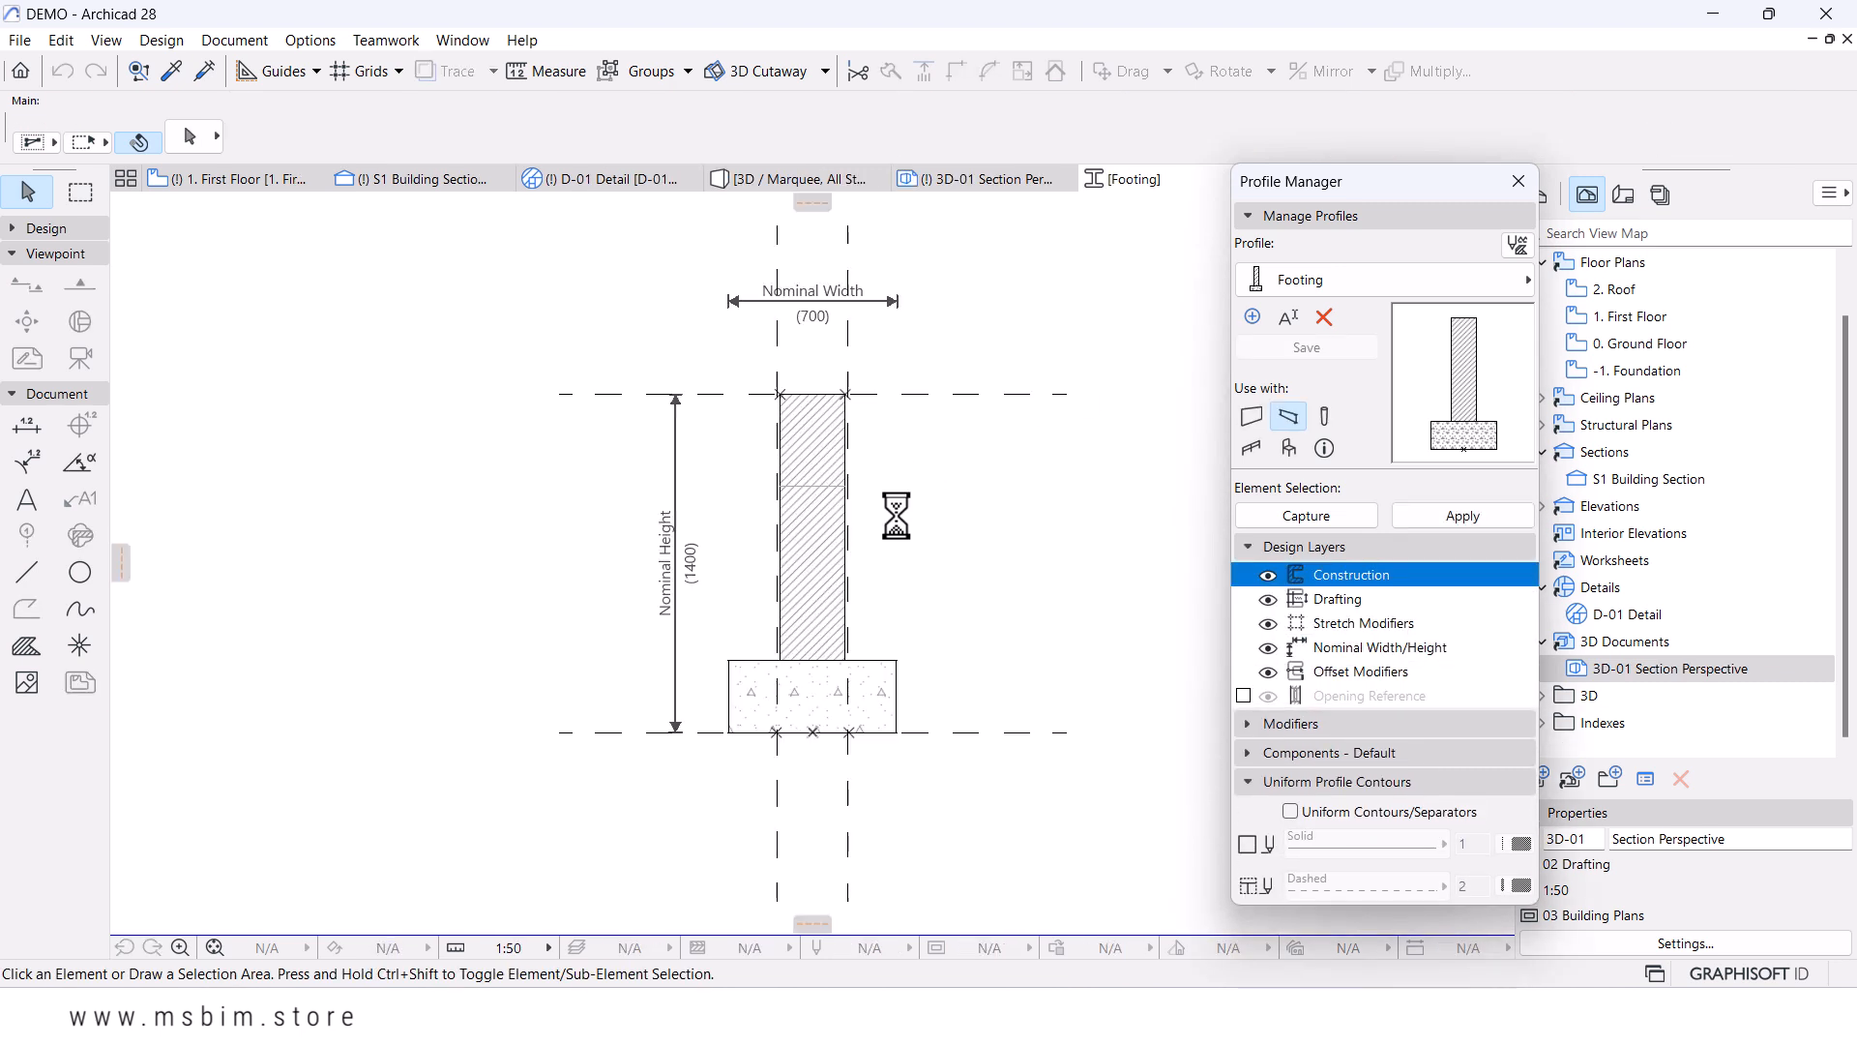
left_click(809, 559)
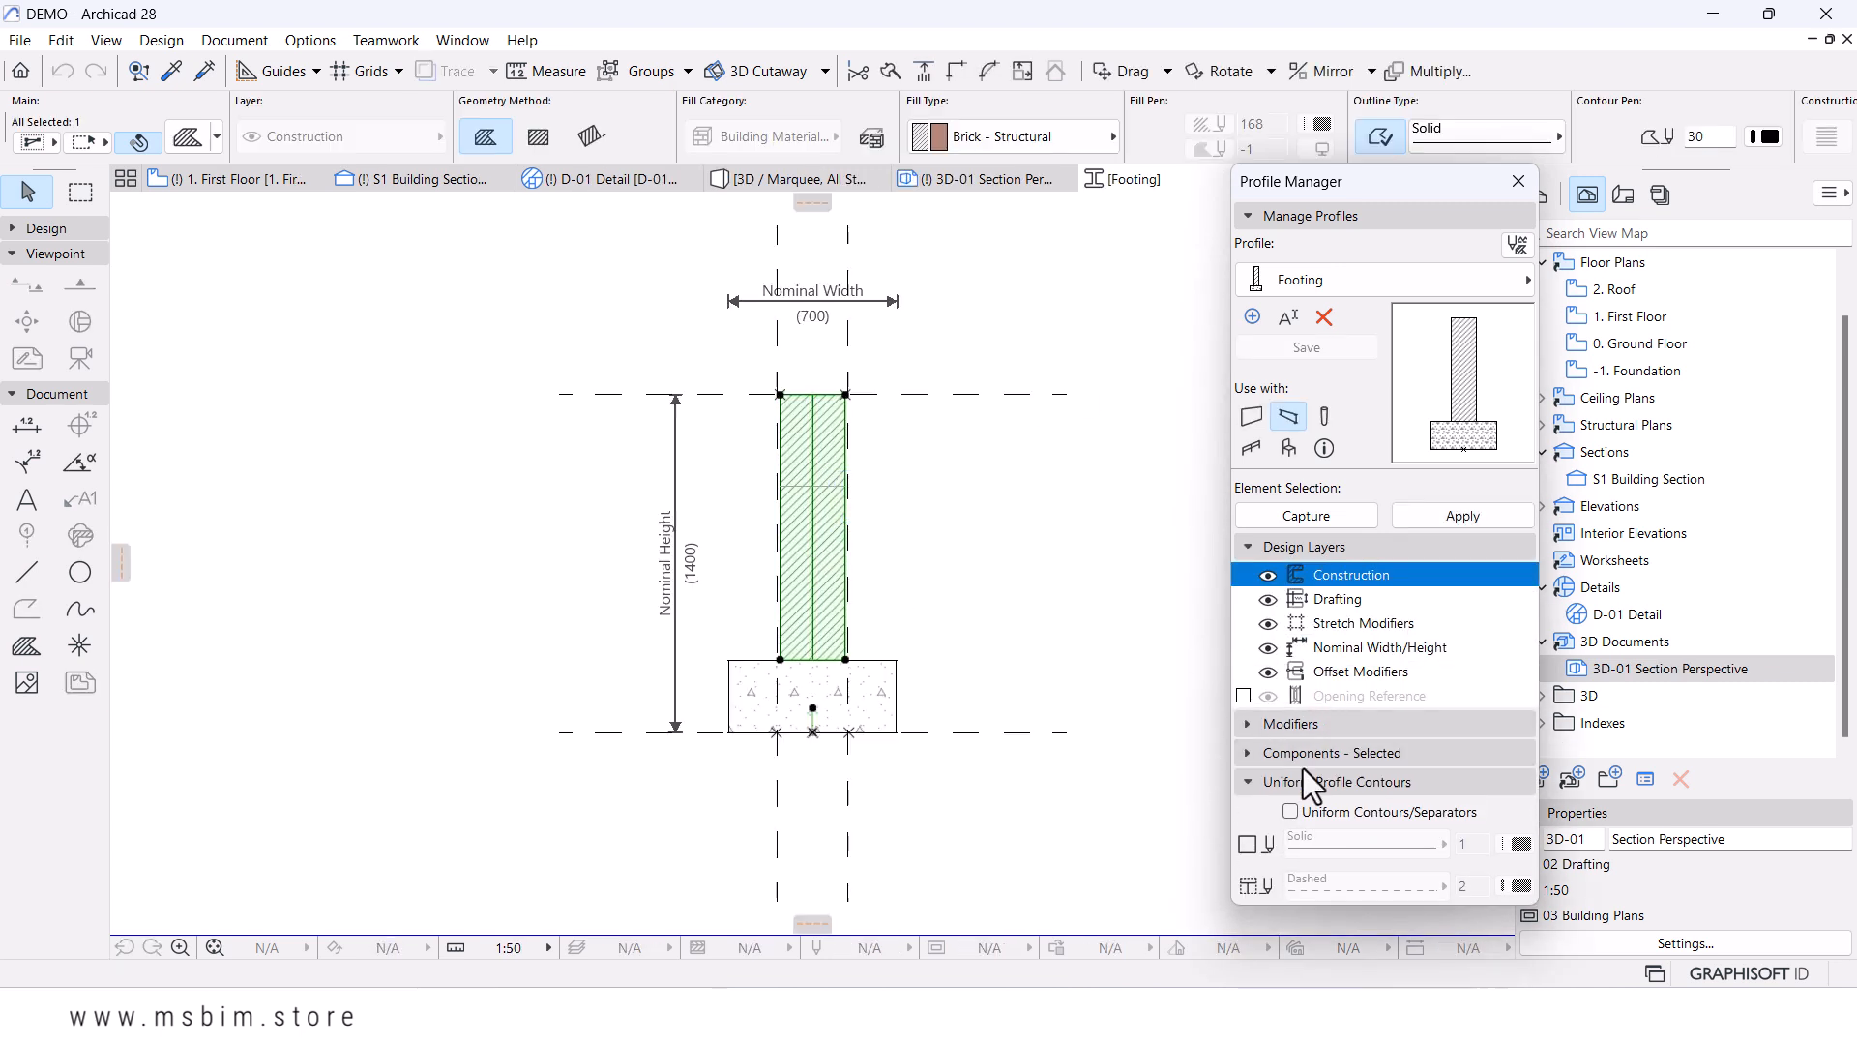
left_click(1242, 752)
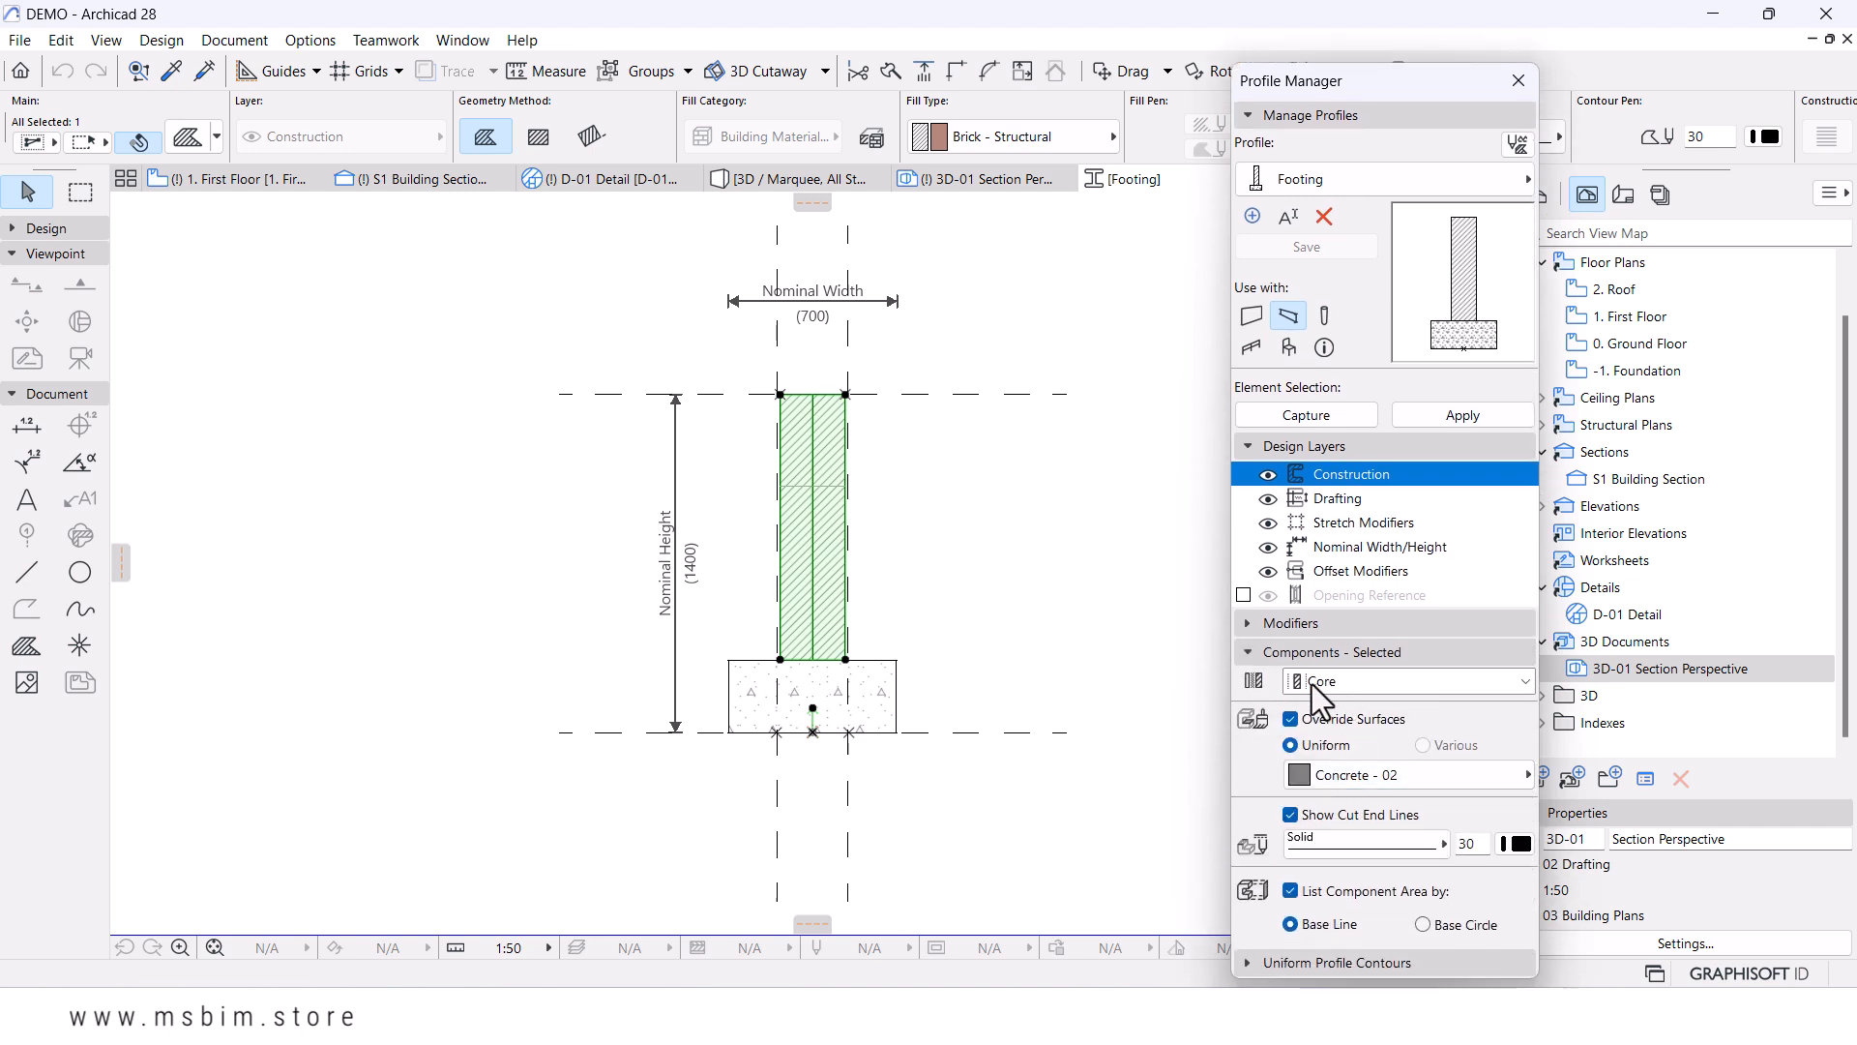
left_click(1294, 720)
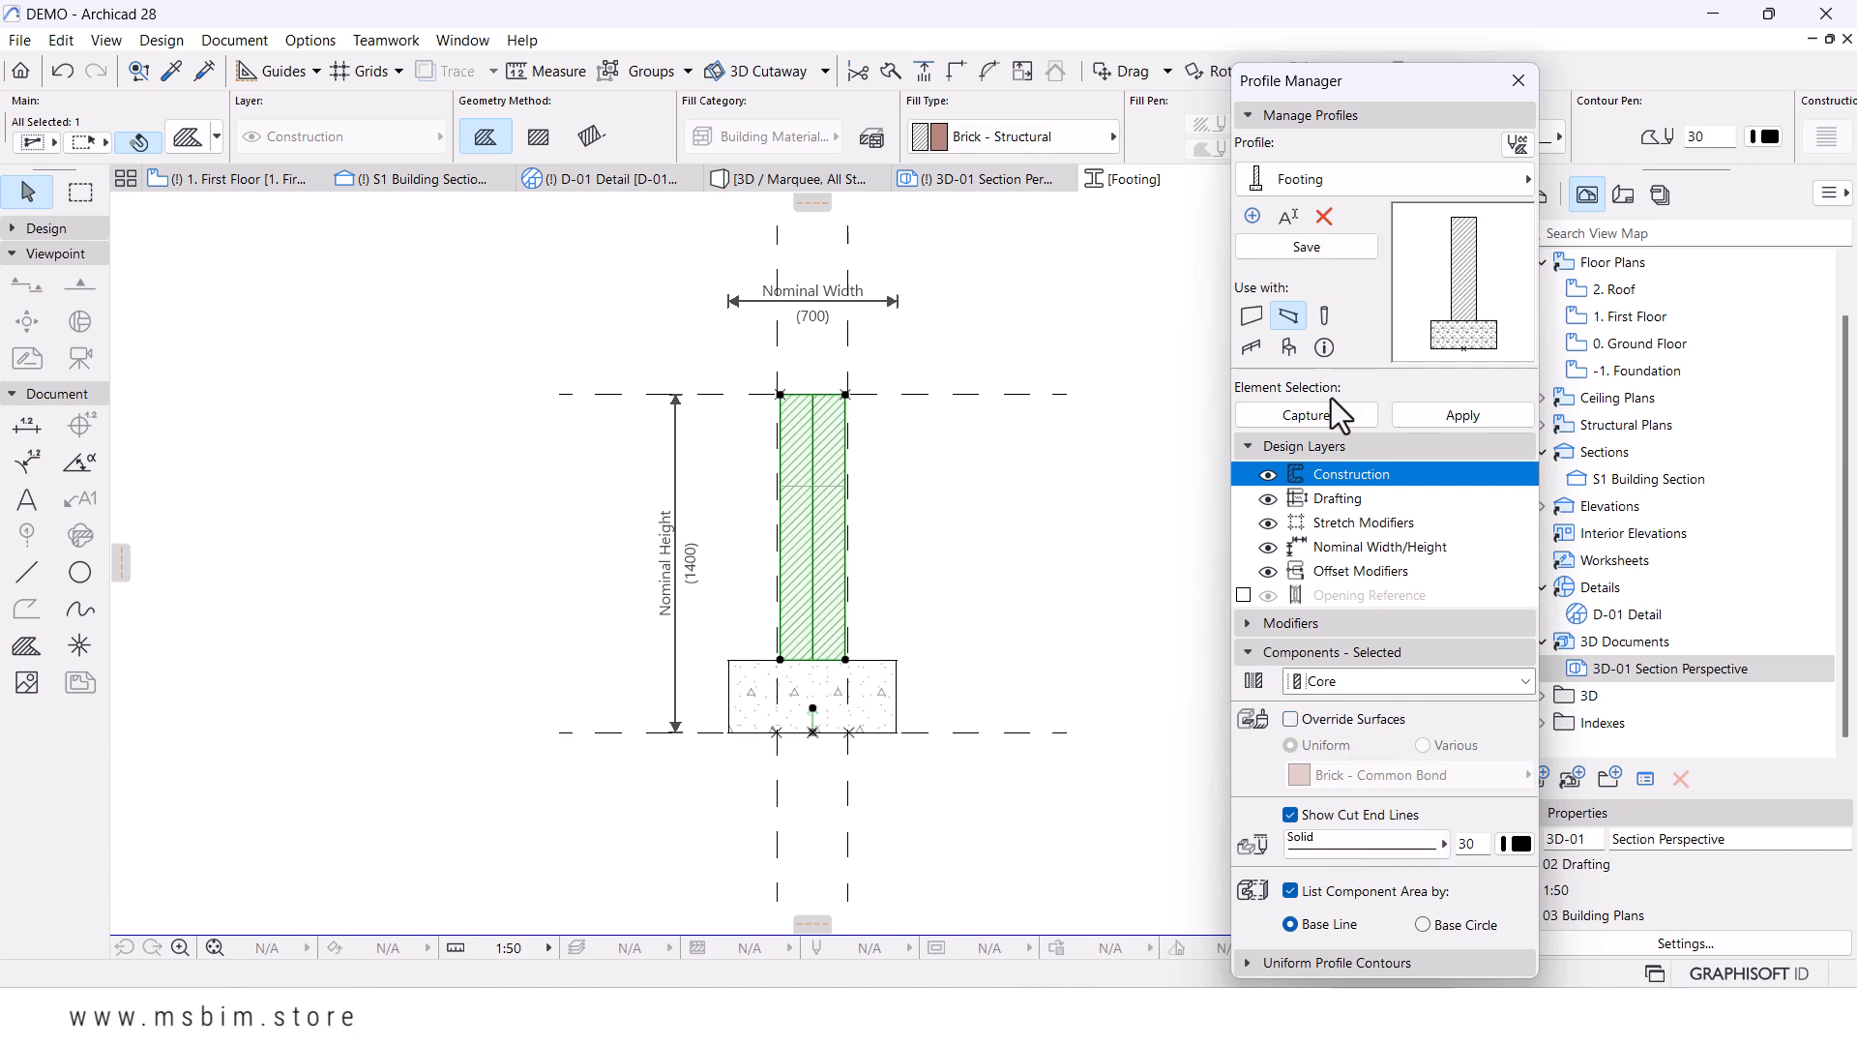
left_click(1305, 247)
- Return to the 3D-01 Section Perspective, clear the selection and check the foundation wall's surface against the brickwork above
left_click(967, 186)
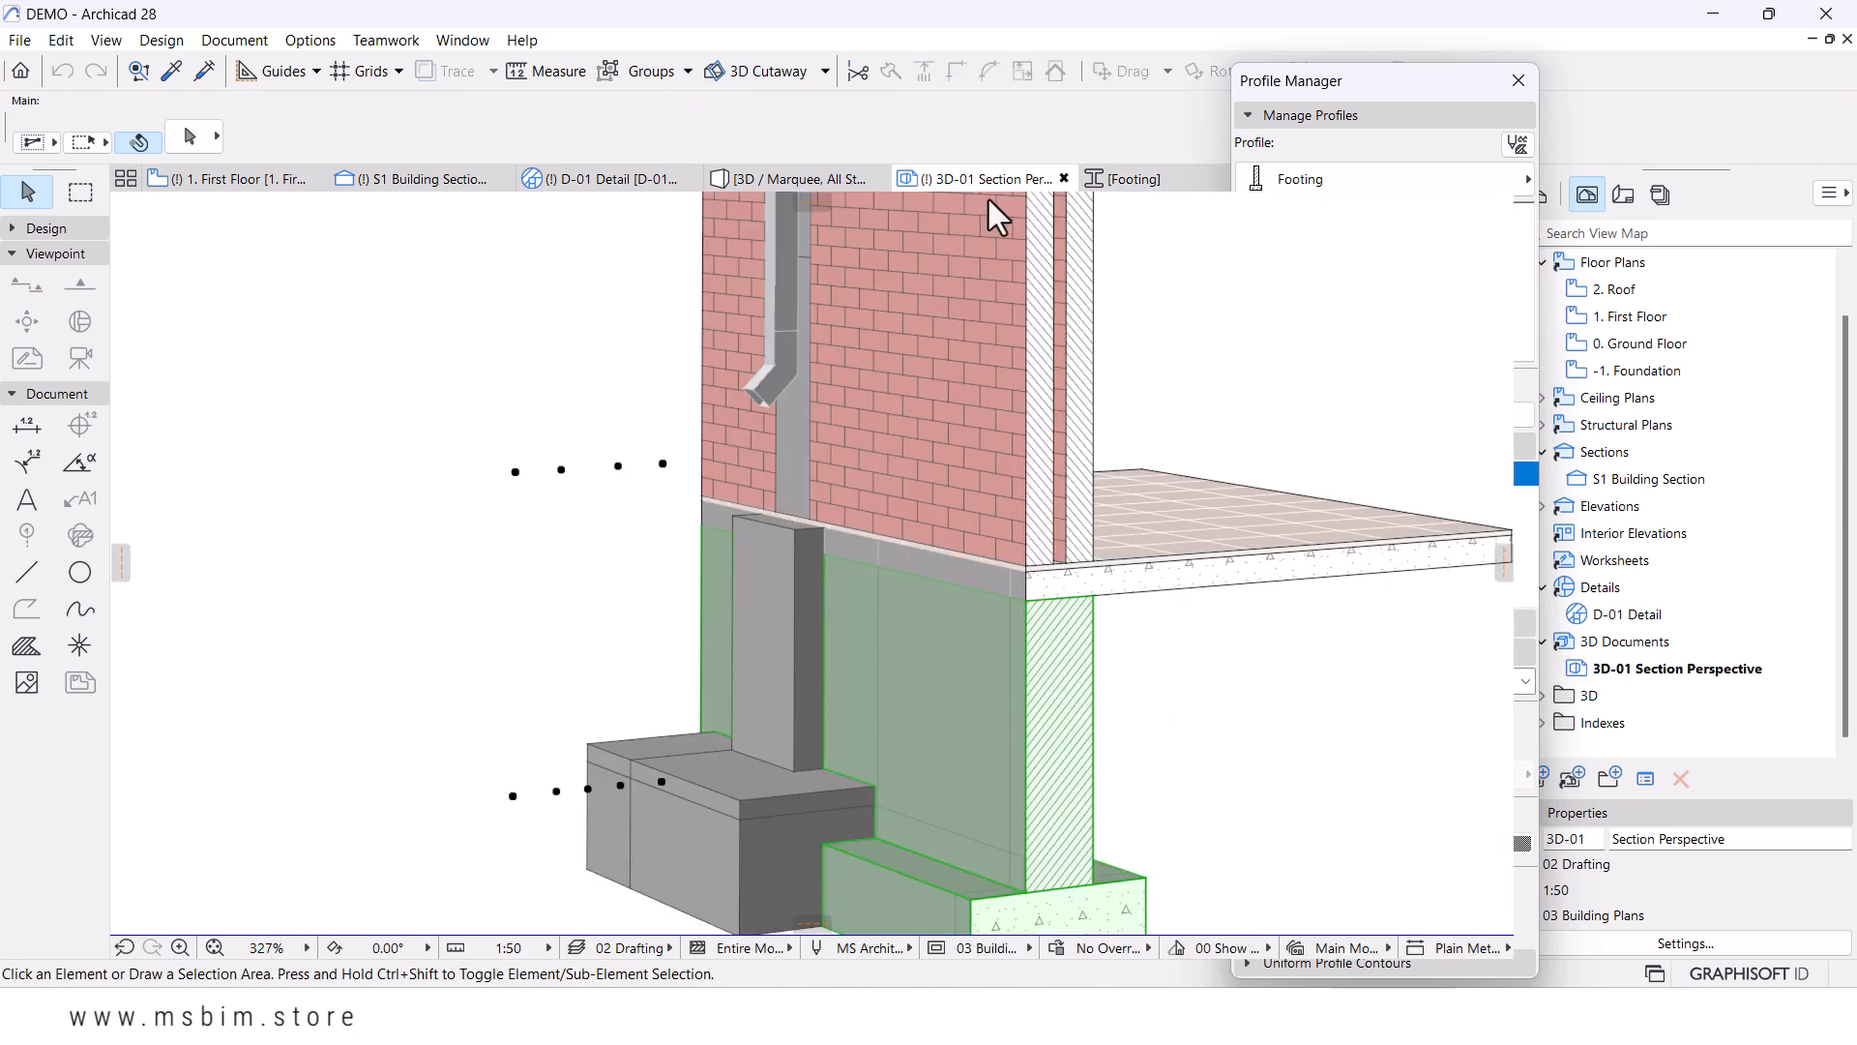
scroll(851, 435, "down", 2)
scroll(753, 524, "down", 1)
left_click_drag(1142, 663, 1175, 636)
scroll(1003, 650, "down", 3)
middle_click_drag(999, 675, 936, 762)
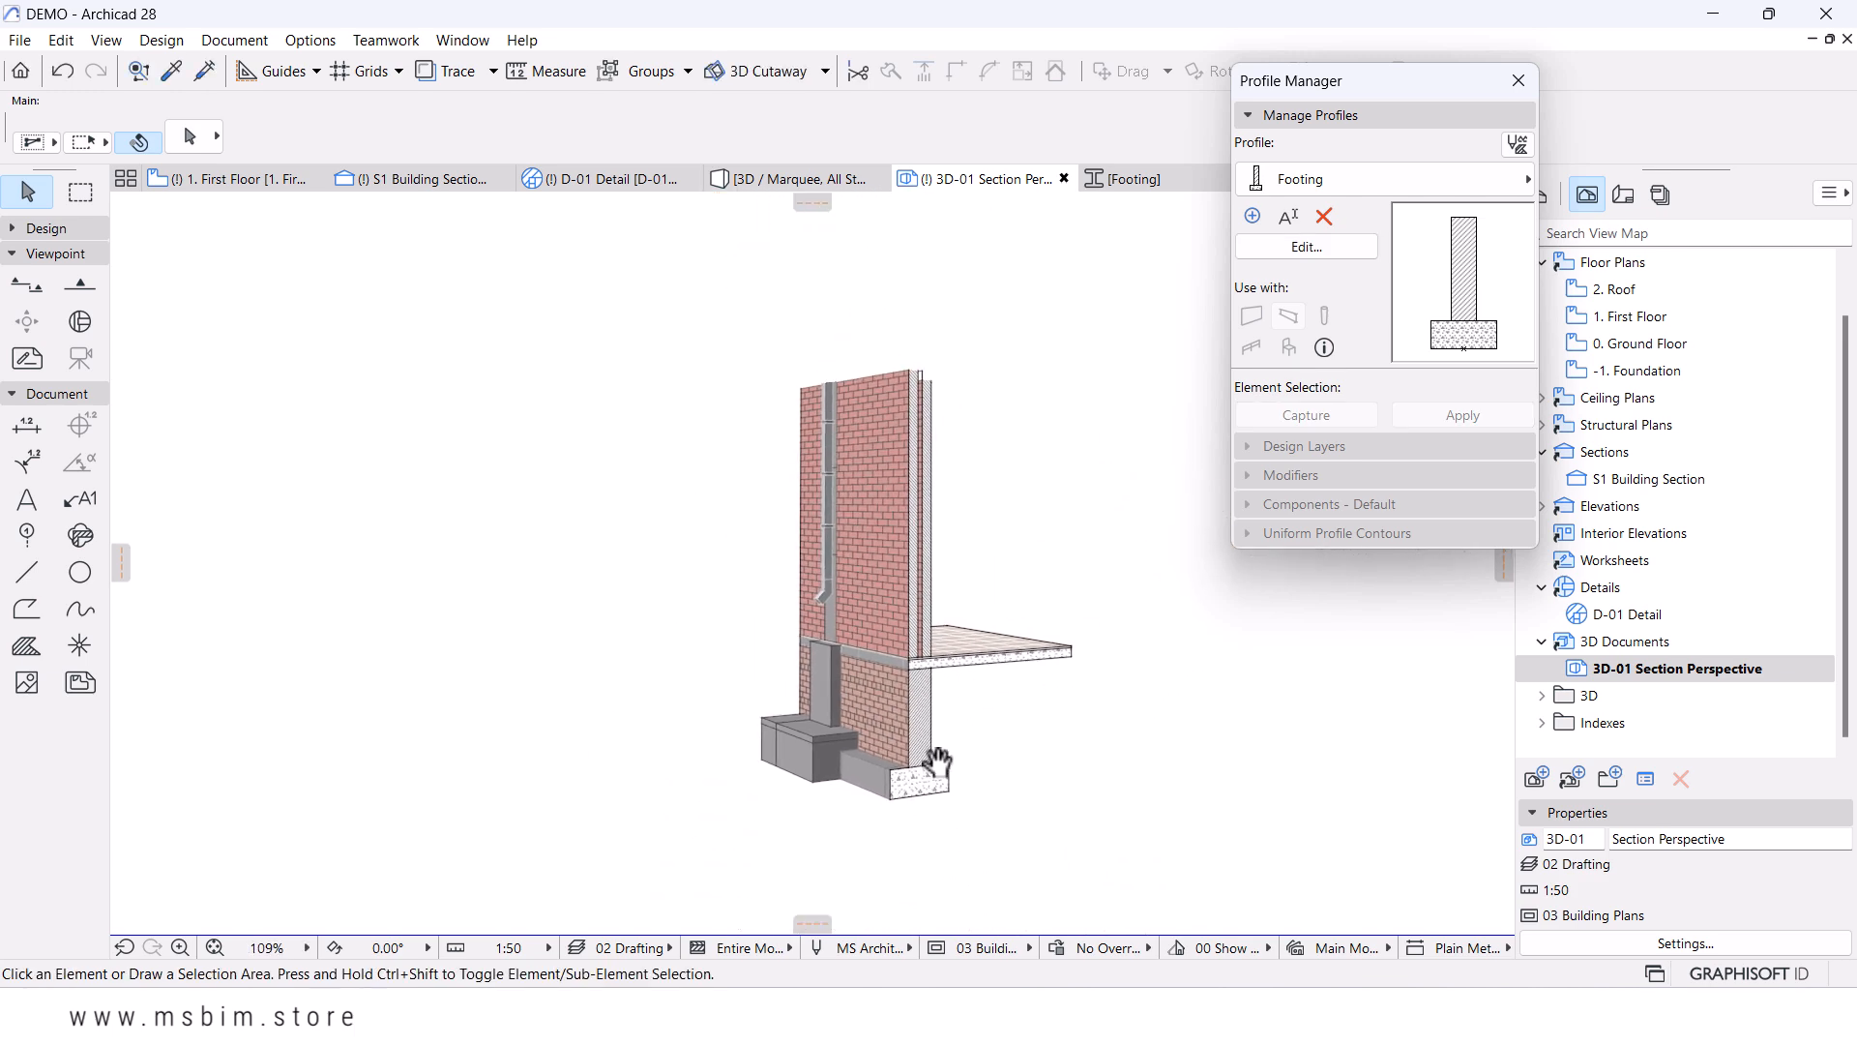
- Collapse the Manage Profiles section and move the Profile Manager down, clear of the open view tabs
left_click(1265, 117)
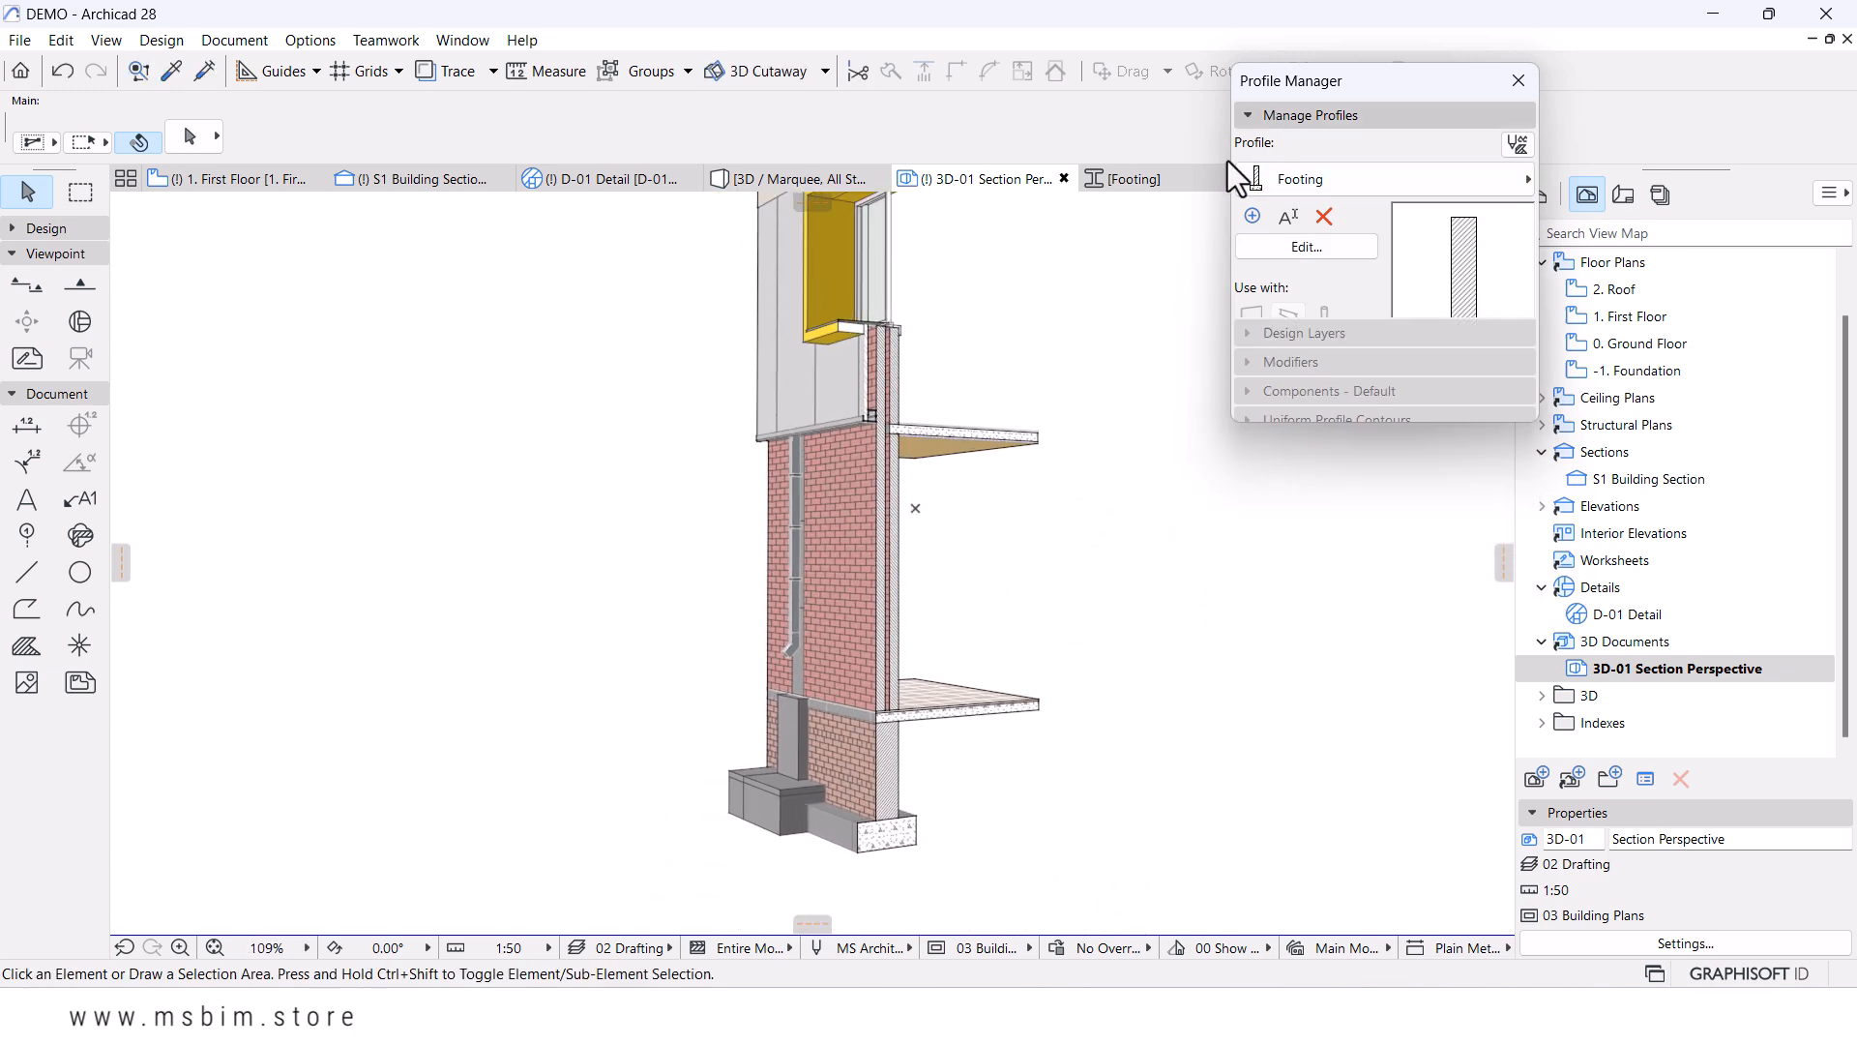
left_click_drag(1339, 87, 1327, 226)
scroll(1112, 403, "down", 2)
scroll(1015, 445, "up", 2)
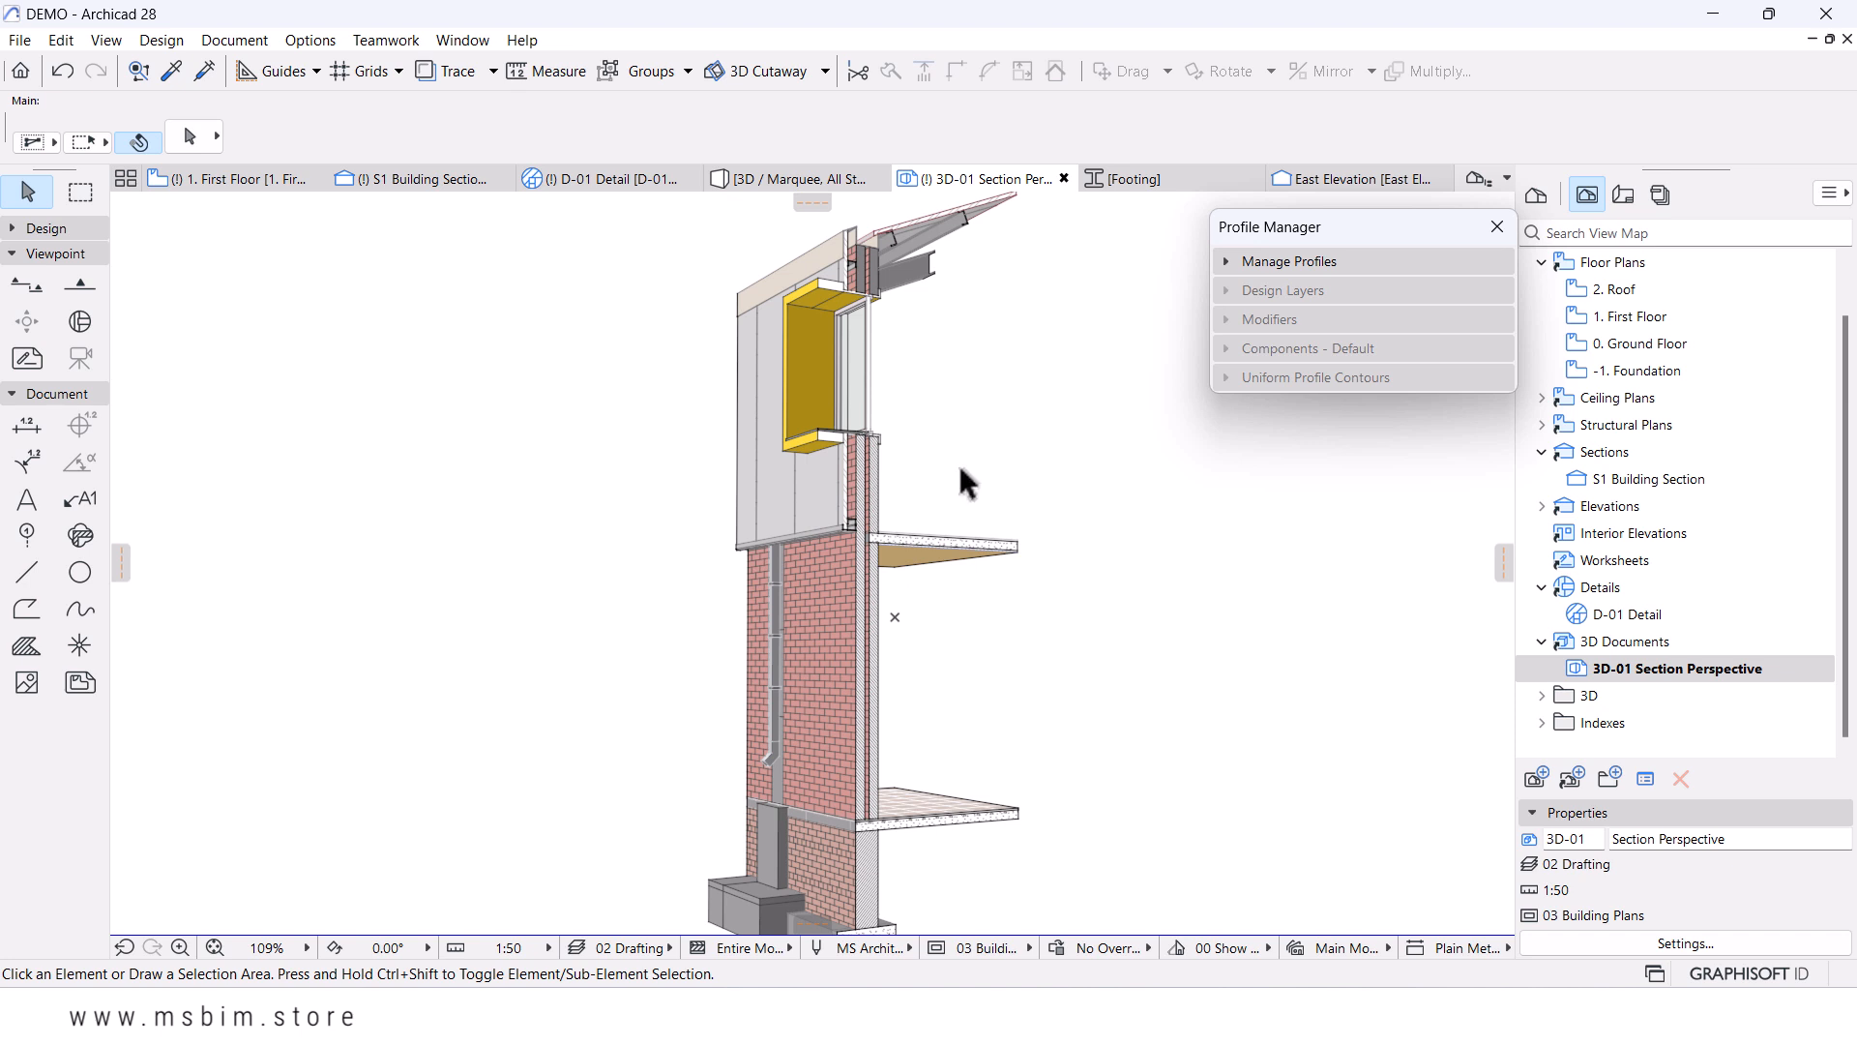
scroll(957, 461, "down", 3)
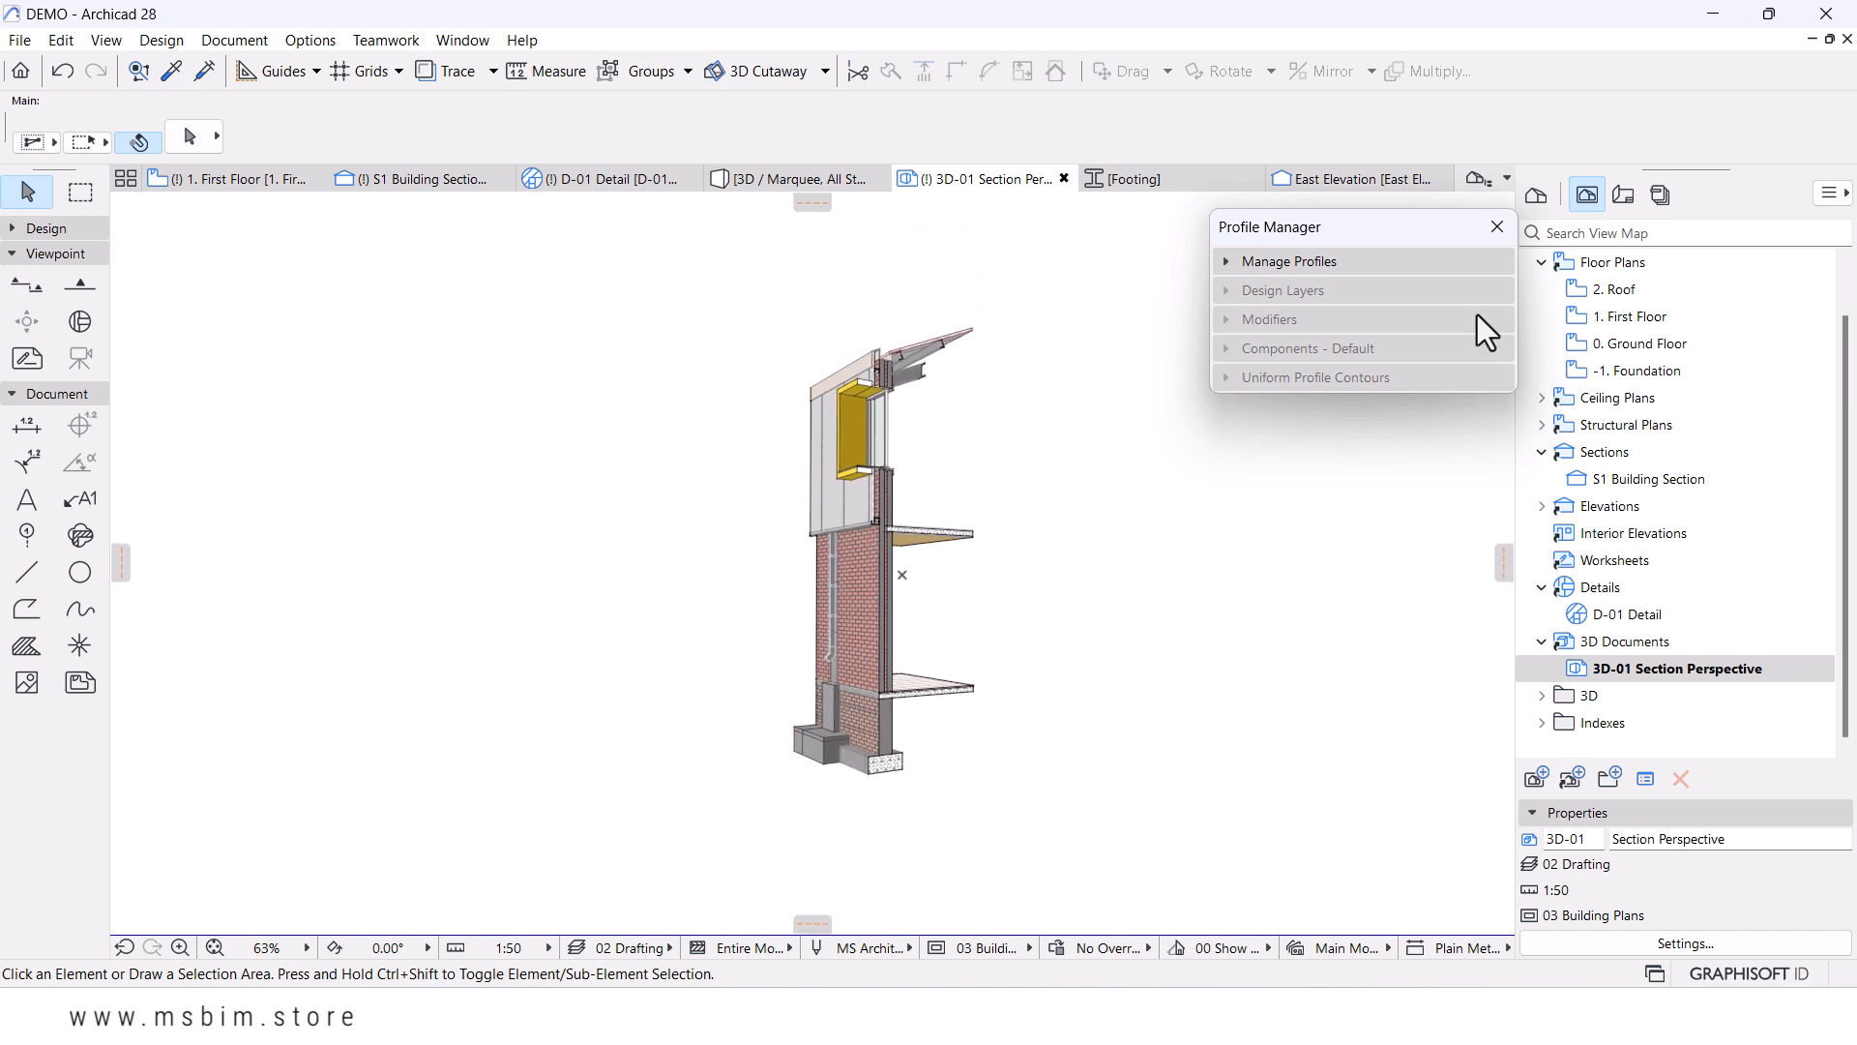
- Attach a text label to the outer end of the cut roof in the section perspective
scroll(870, 477, "up", 2)
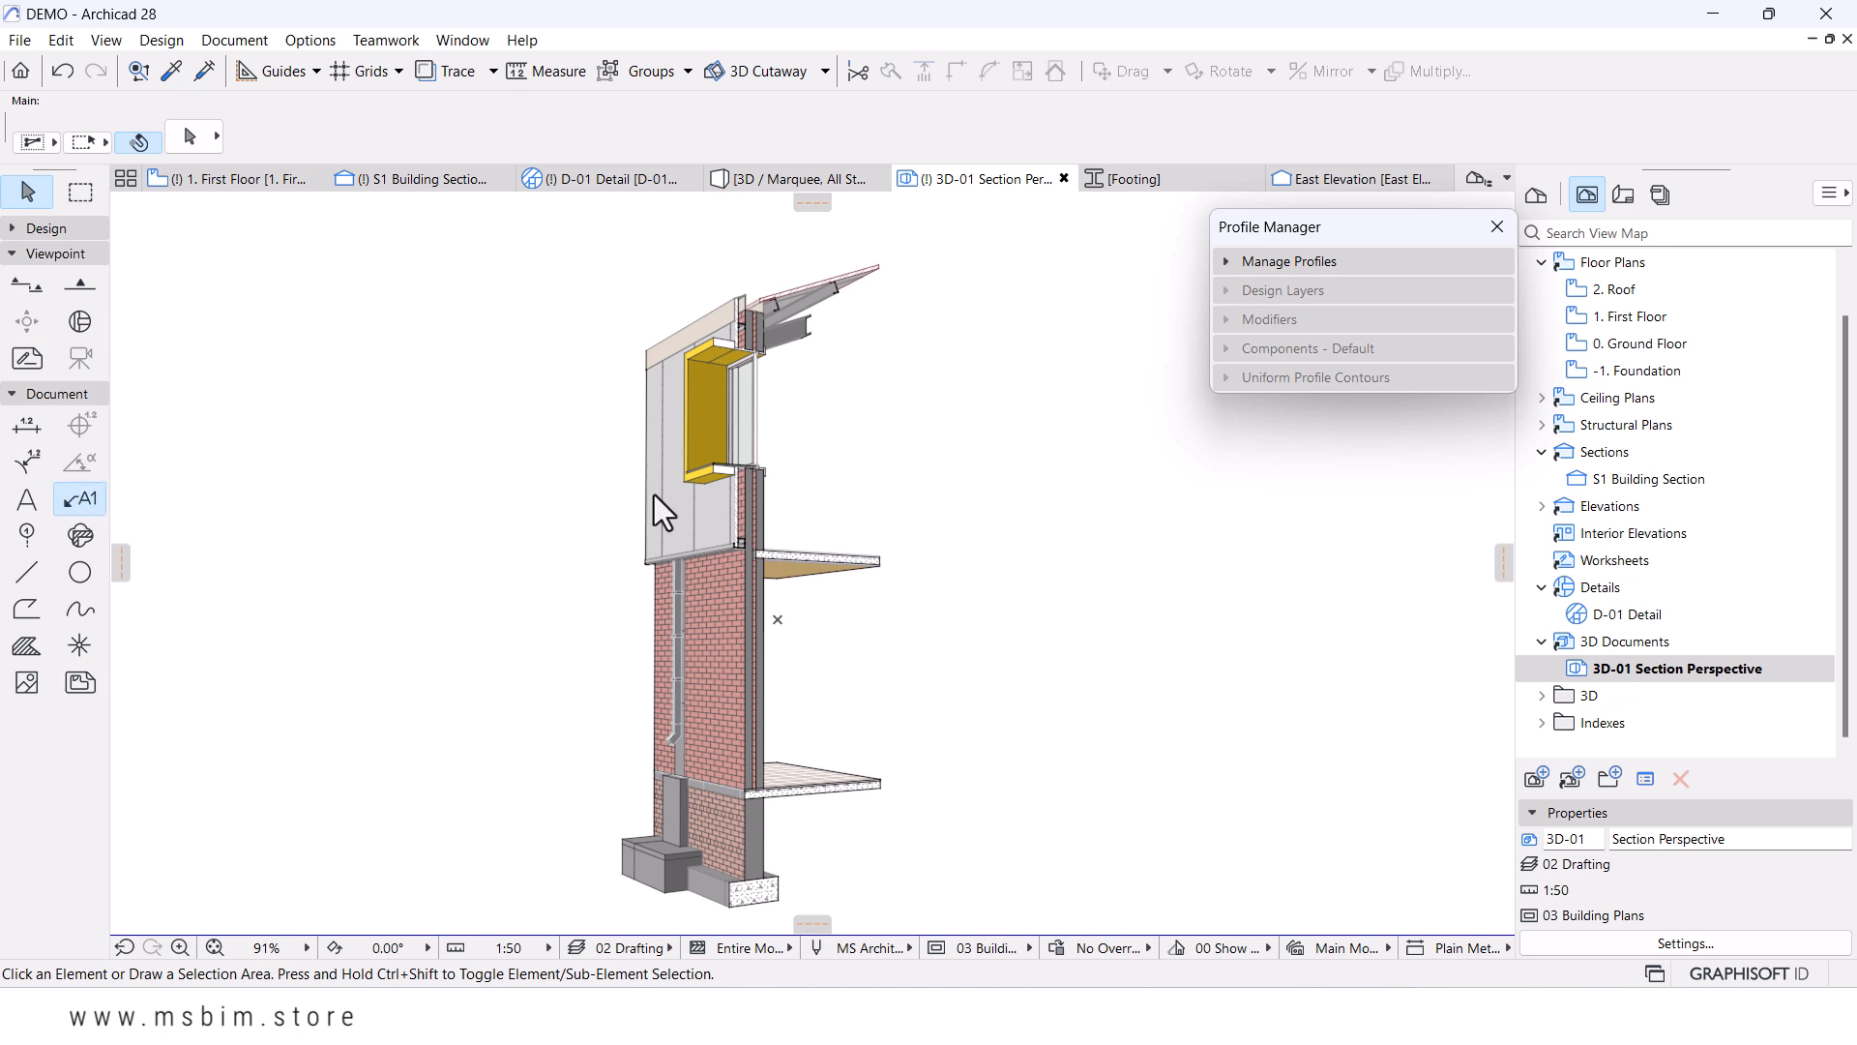
scroll(1061, 361, "down", 1)
middle_click_drag(940, 402, 874, 502)
scroll(833, 577, "up", 2)
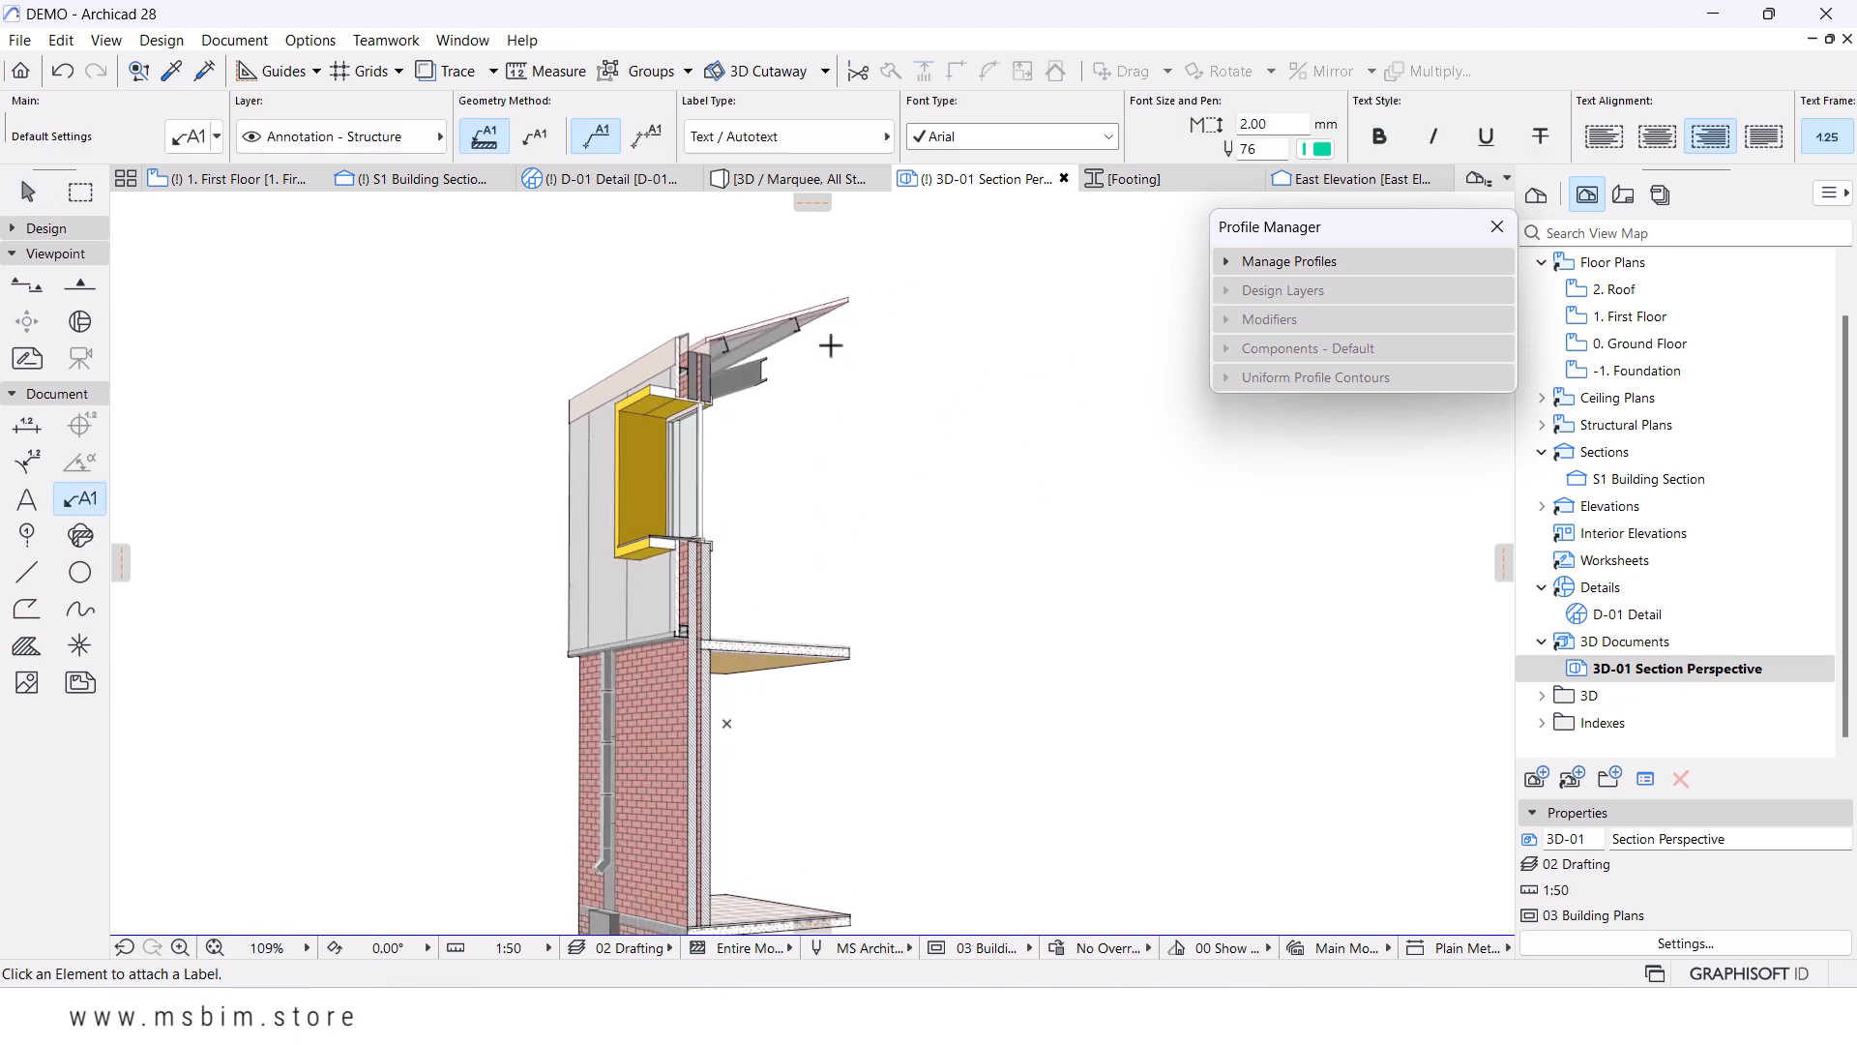
left_click(839, 300)
key("Escape")
- Mirror the roof label about a vertical axis through its arrow tip so the text runs away from the building
left_click(826, 288)
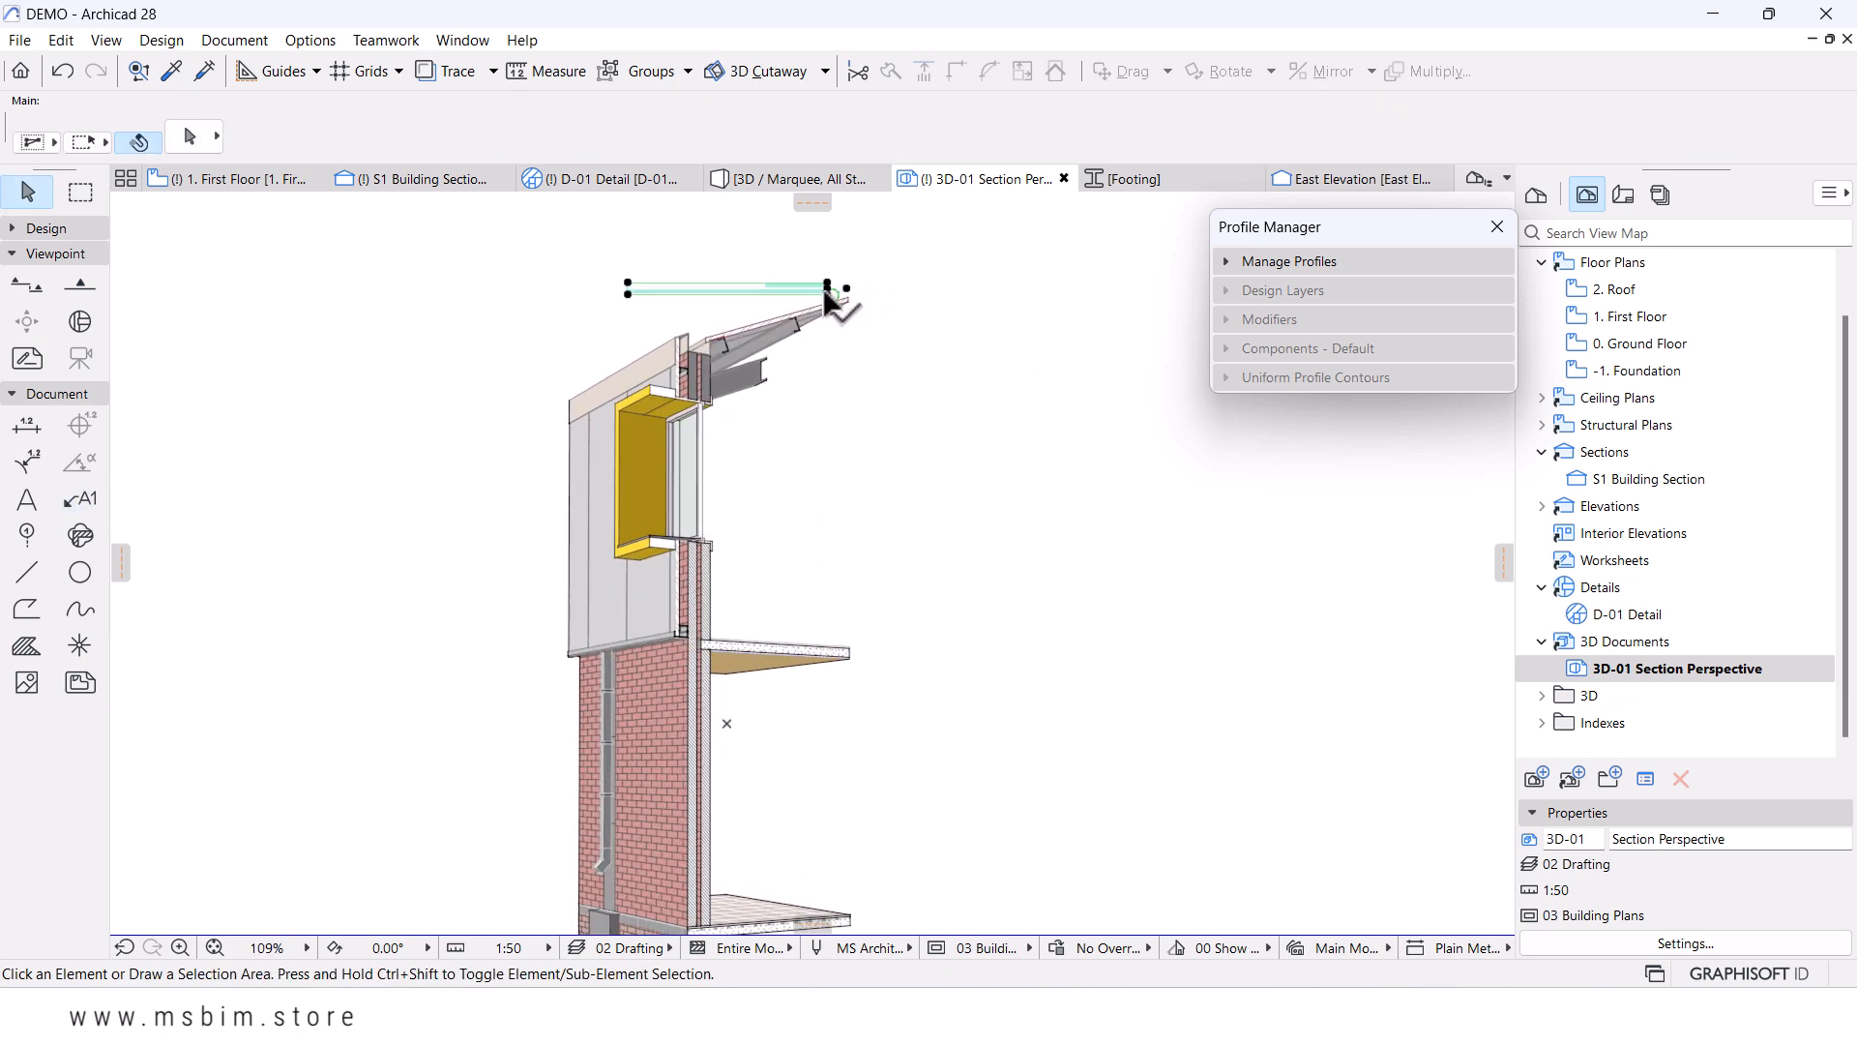
scroll(826, 308, "up", 3)
left_click(861, 273)
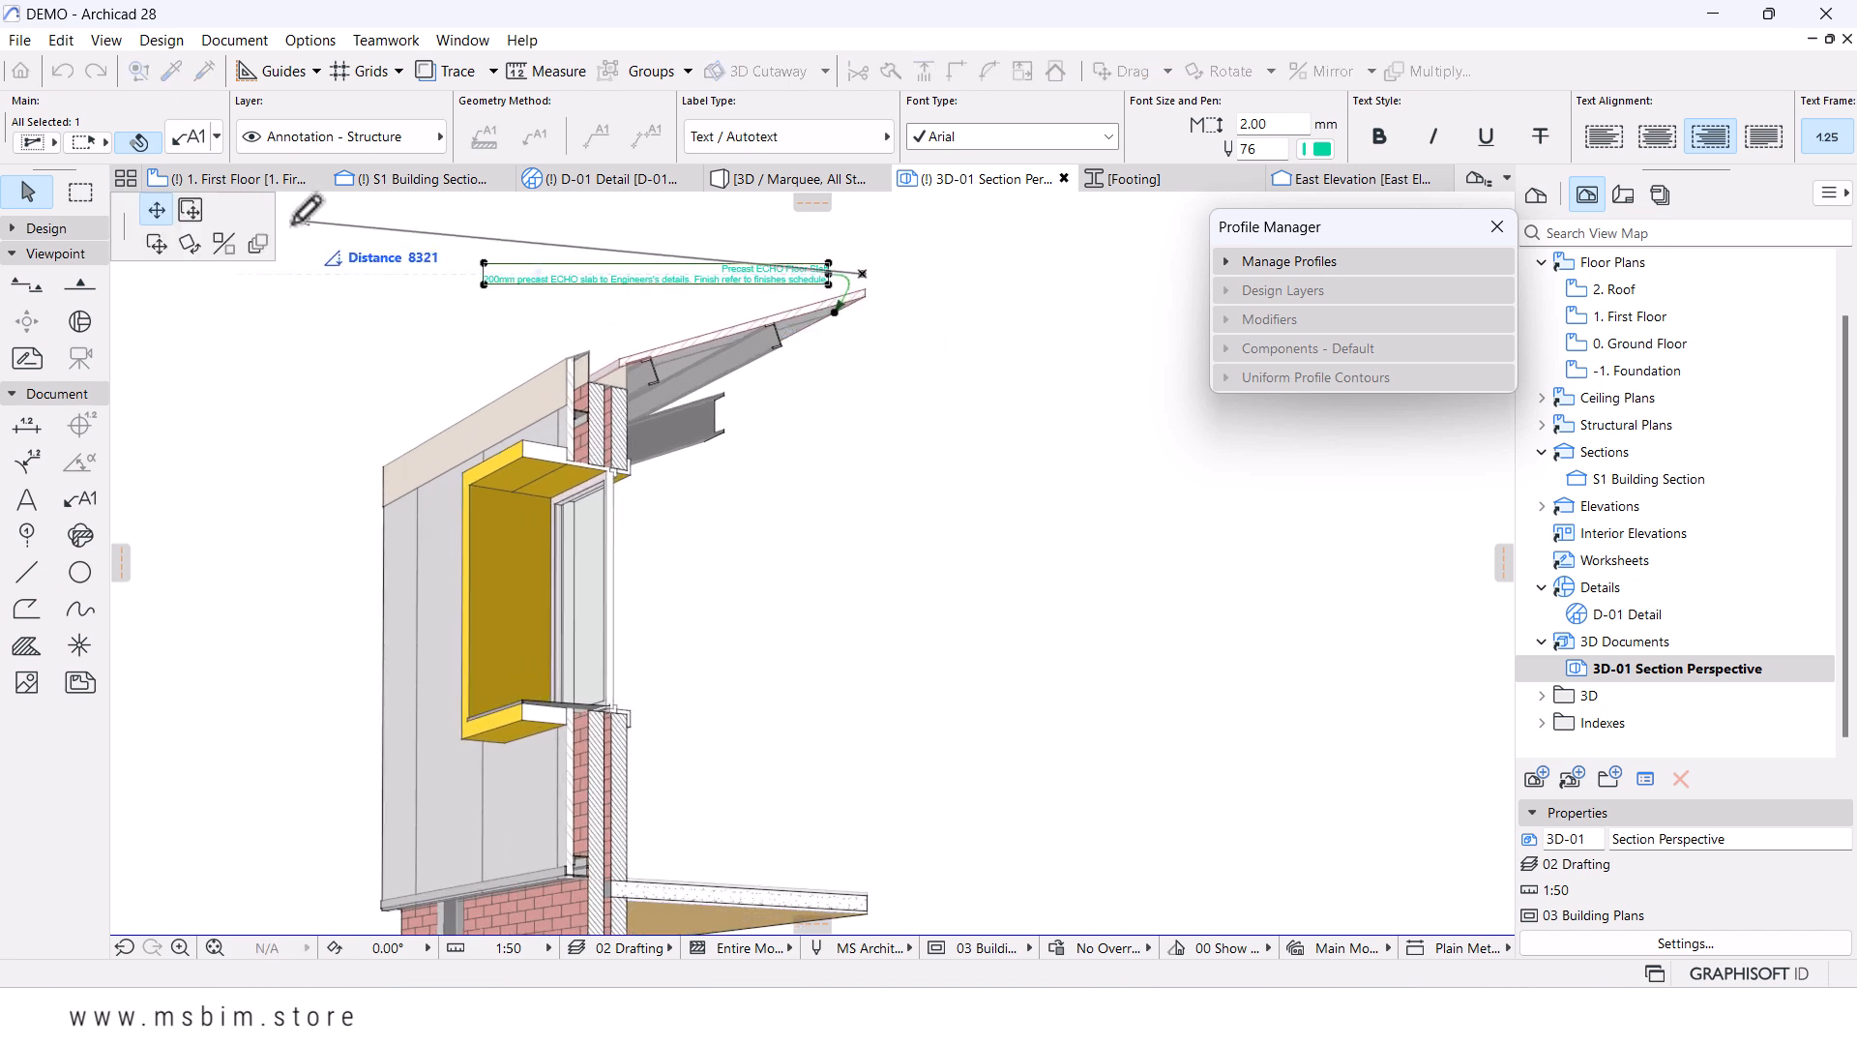
left_click(224, 243)
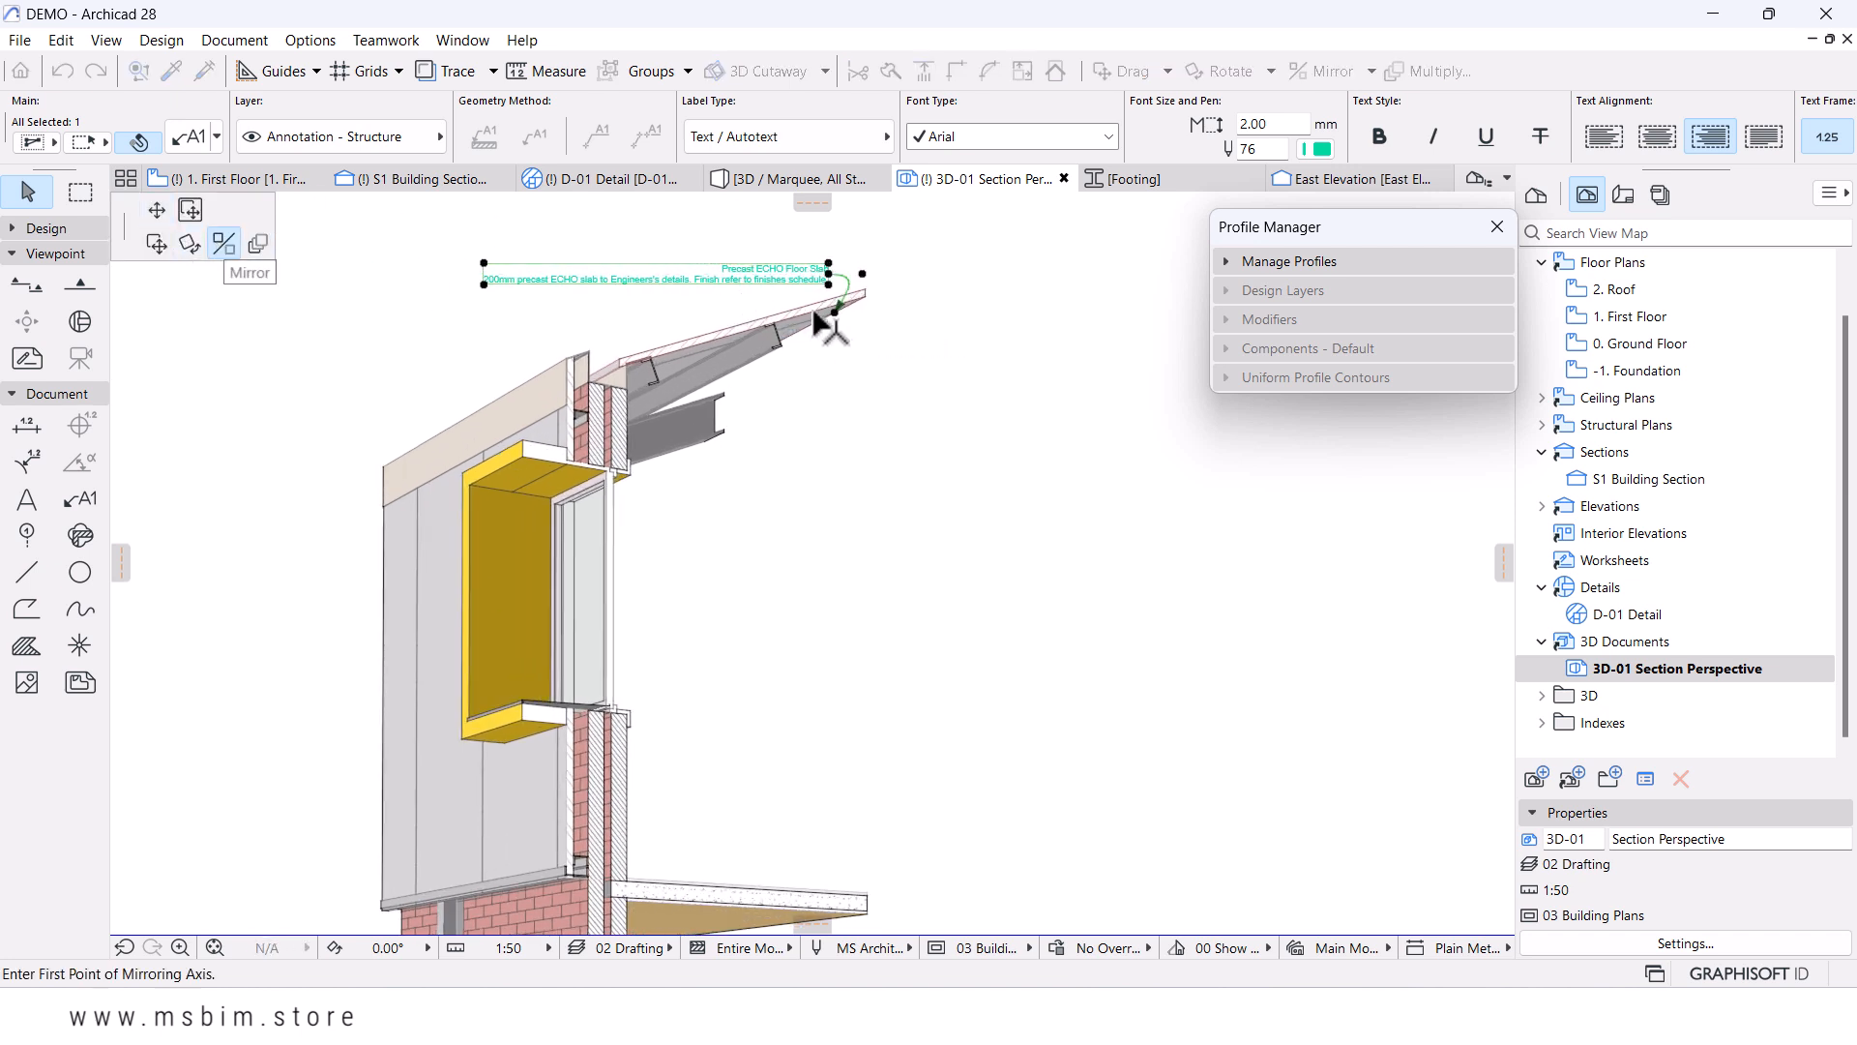
left_click(830, 316)
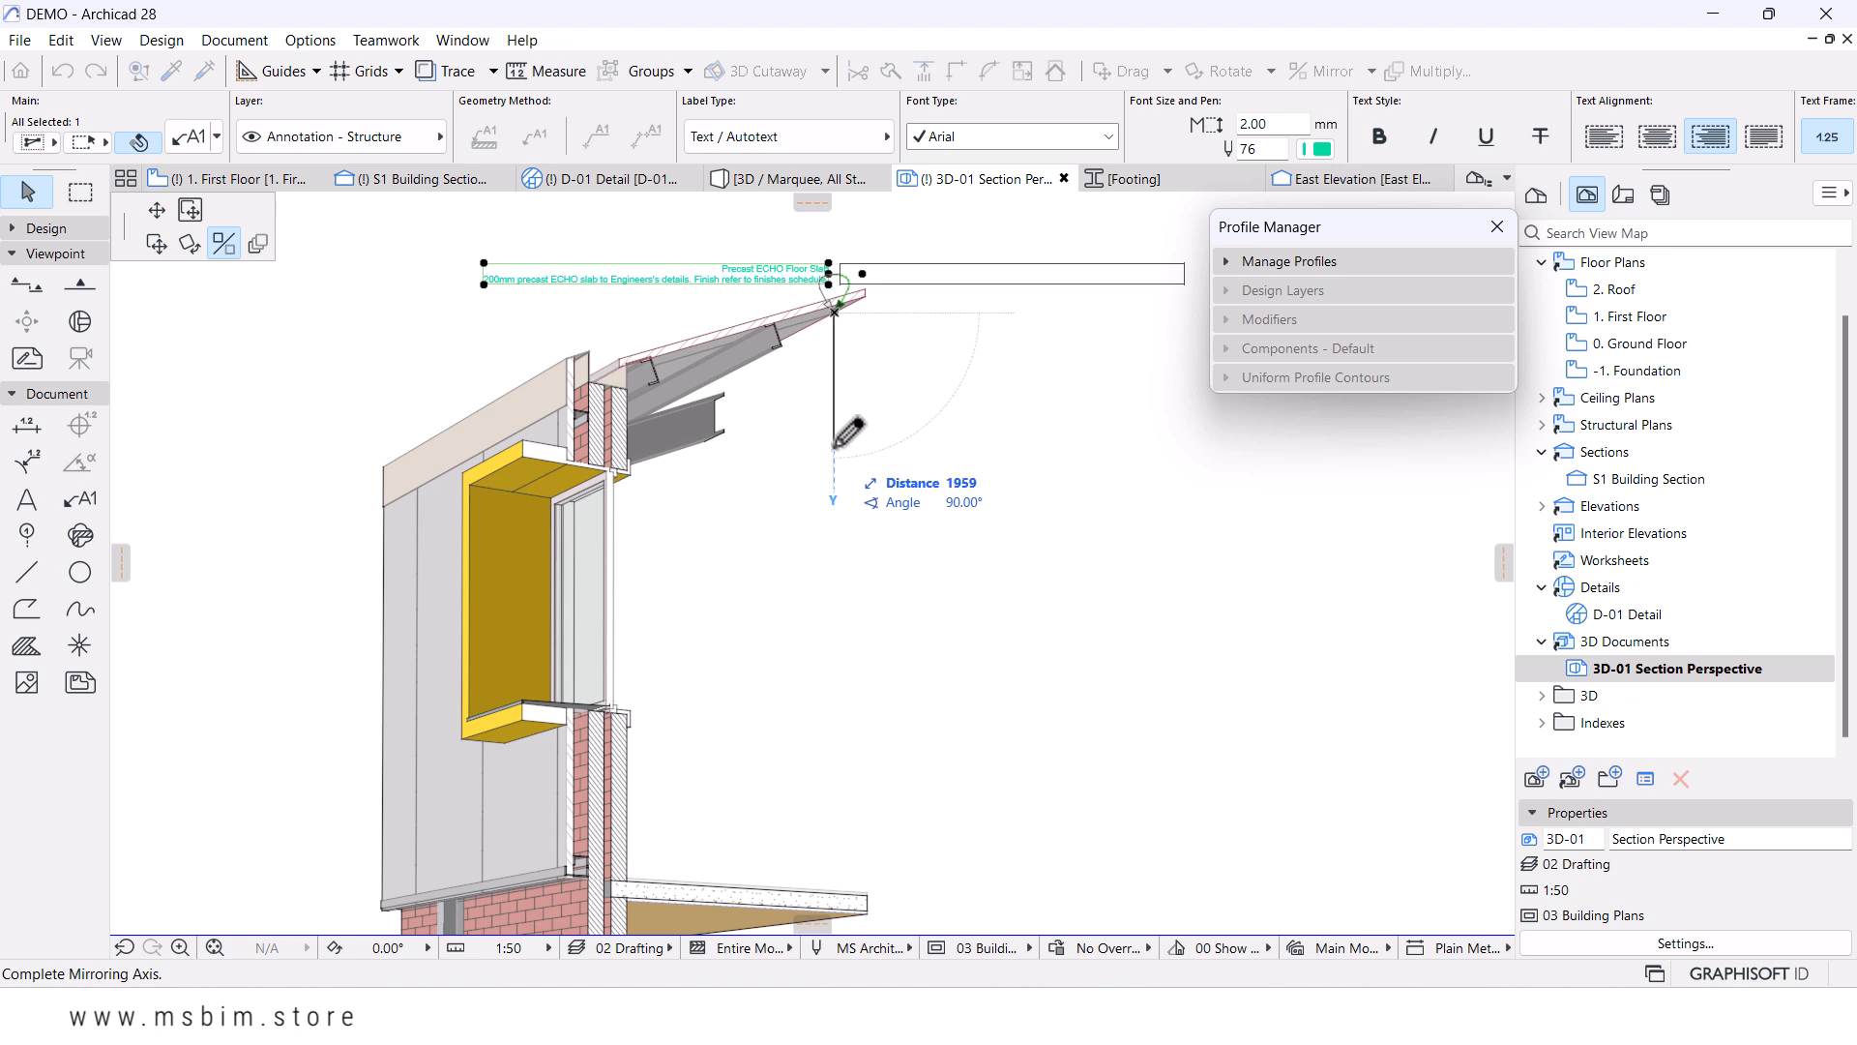
left_click(832, 447)
scroll(822, 434, "up", 2)
middle_click_drag(818, 437, 674, 575)
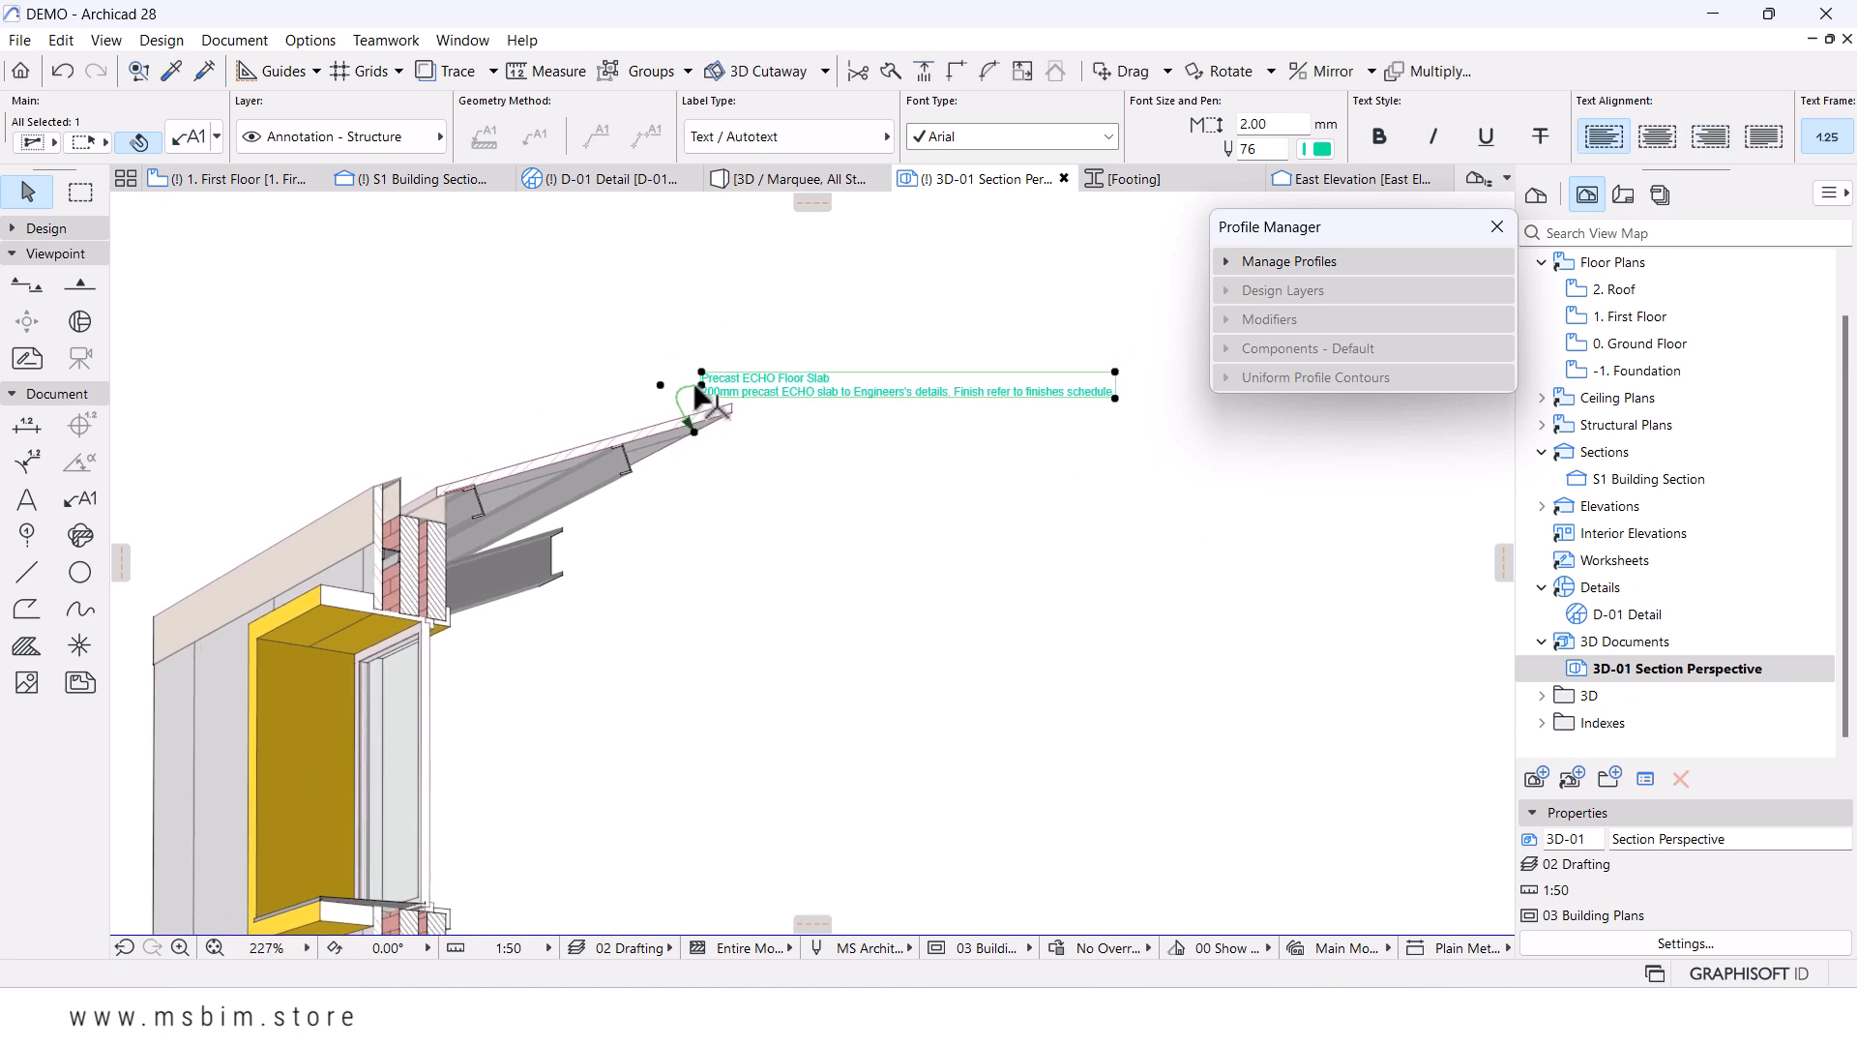
- Move the roof label's text block down and outward from the roof edge, keeping its arrow tip on the roof
key("ctrl+m")
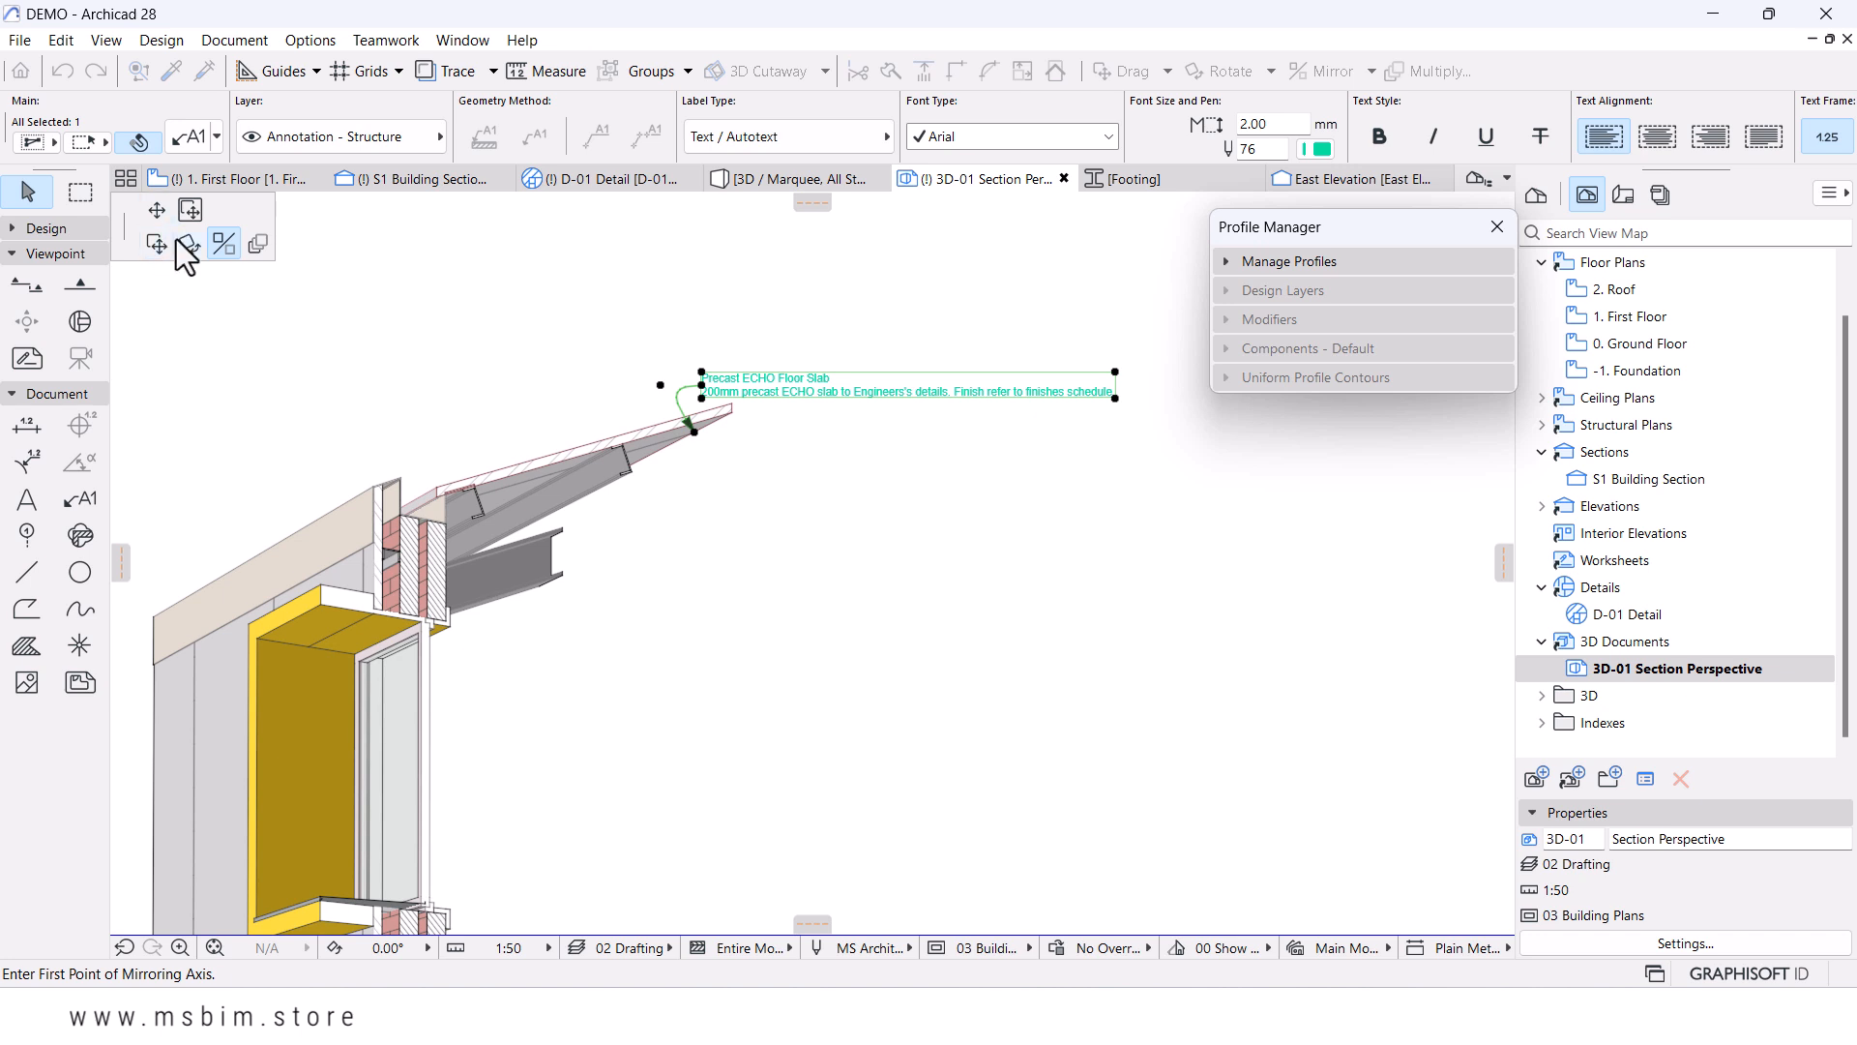
left_click(191, 210)
left_click(702, 385)
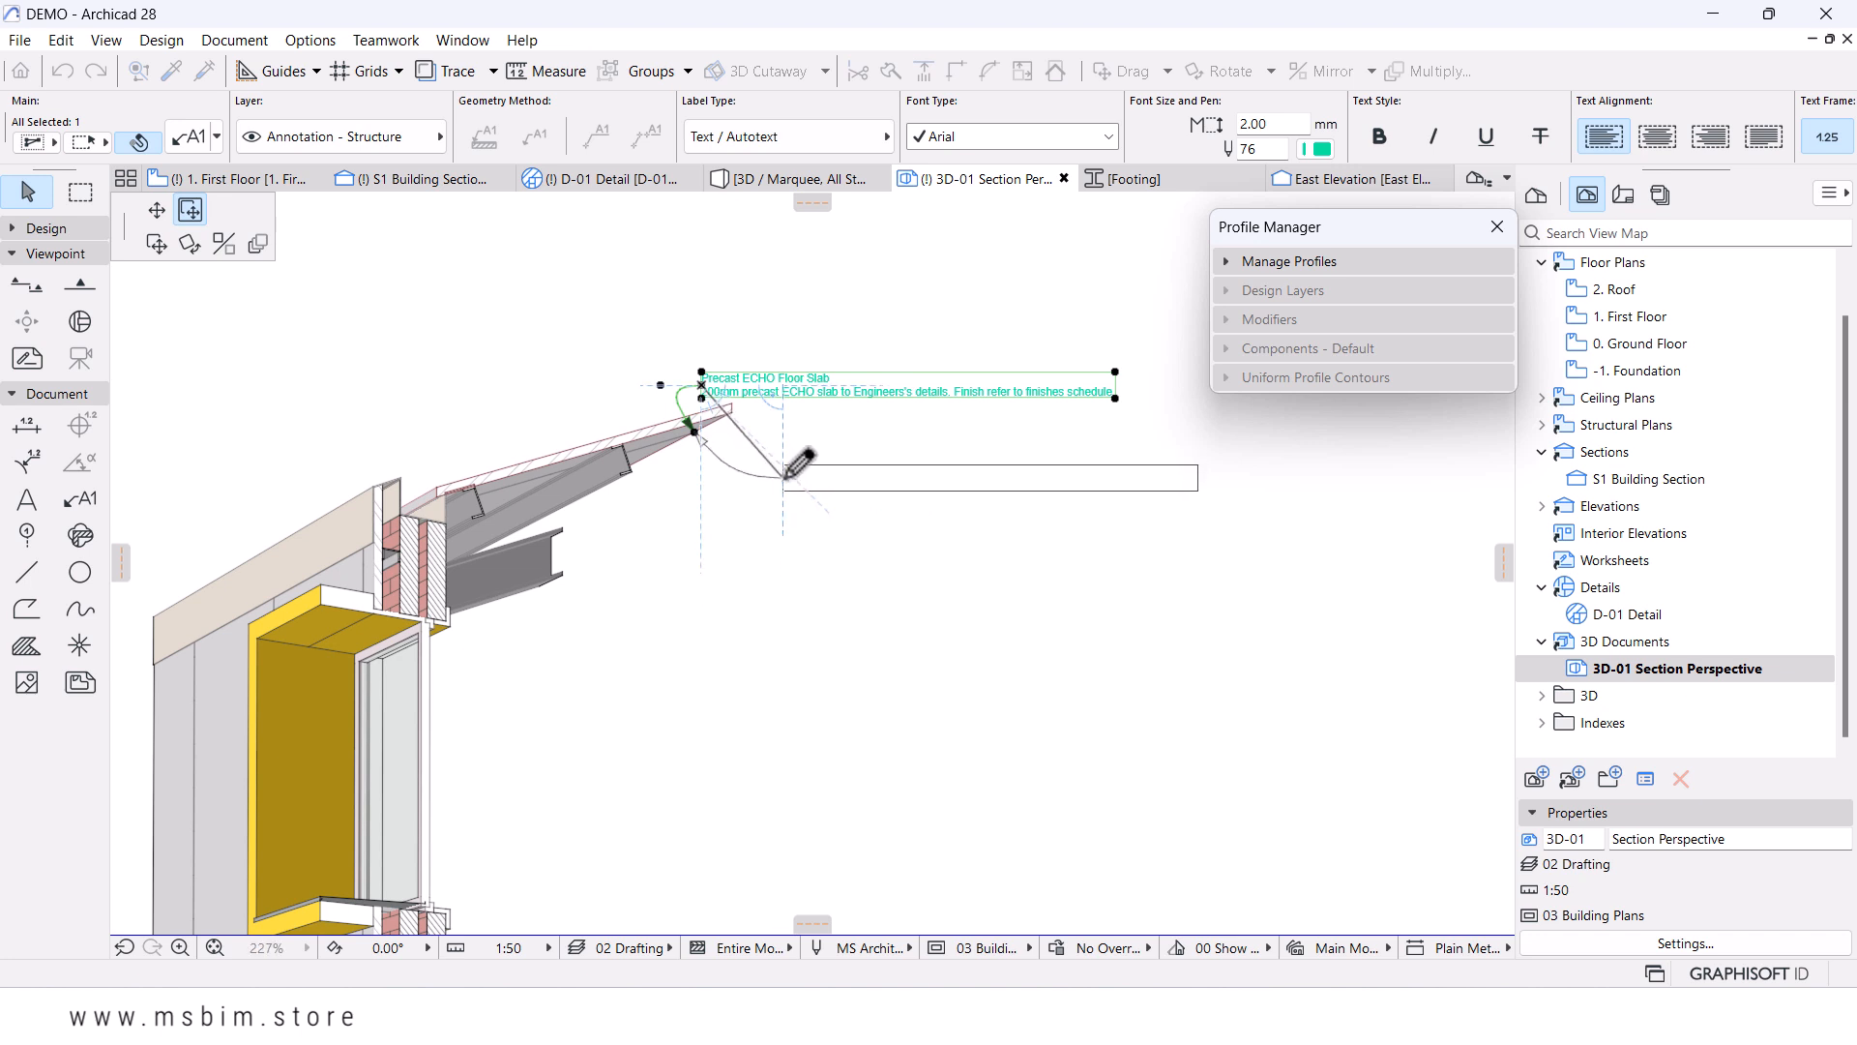
left_click(783, 478)
- Replace the label's text with the title and description of keynote RF-01 Roof Sheeting, placed on separate lines
double_click(1011, 483)
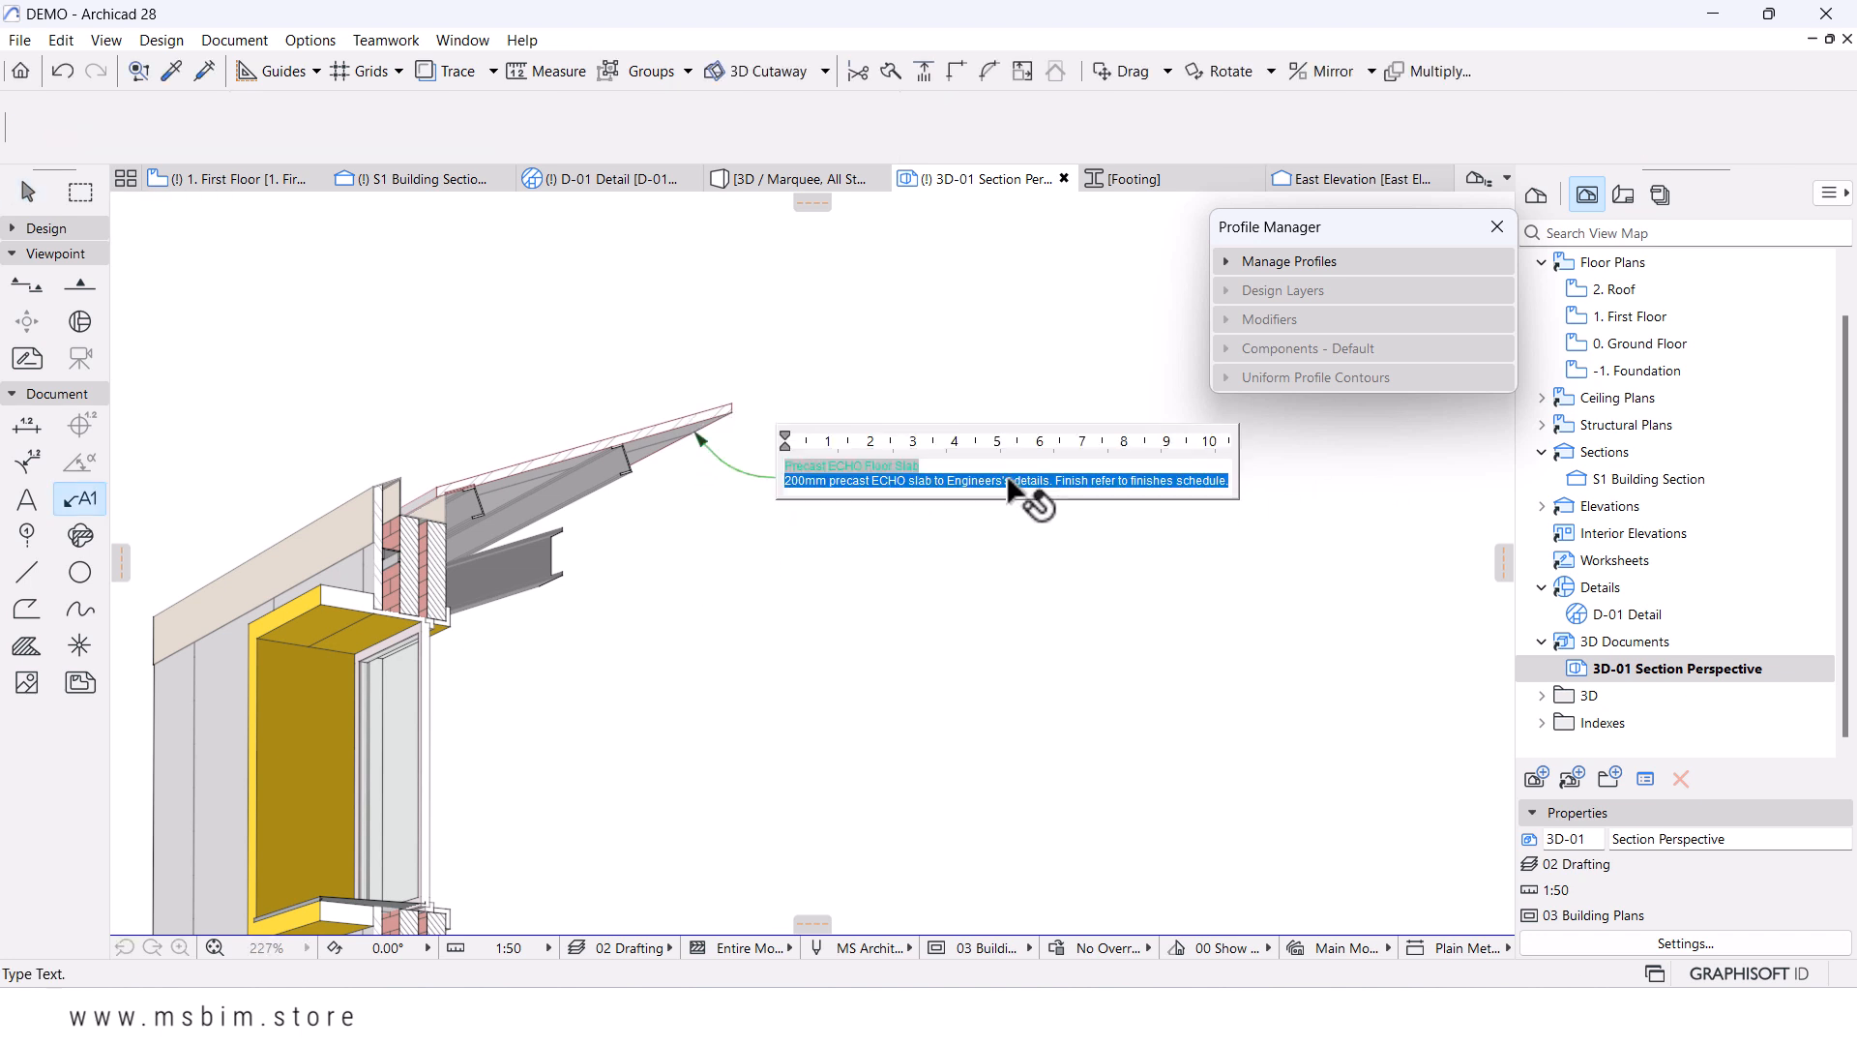
left_click(1175, 464)
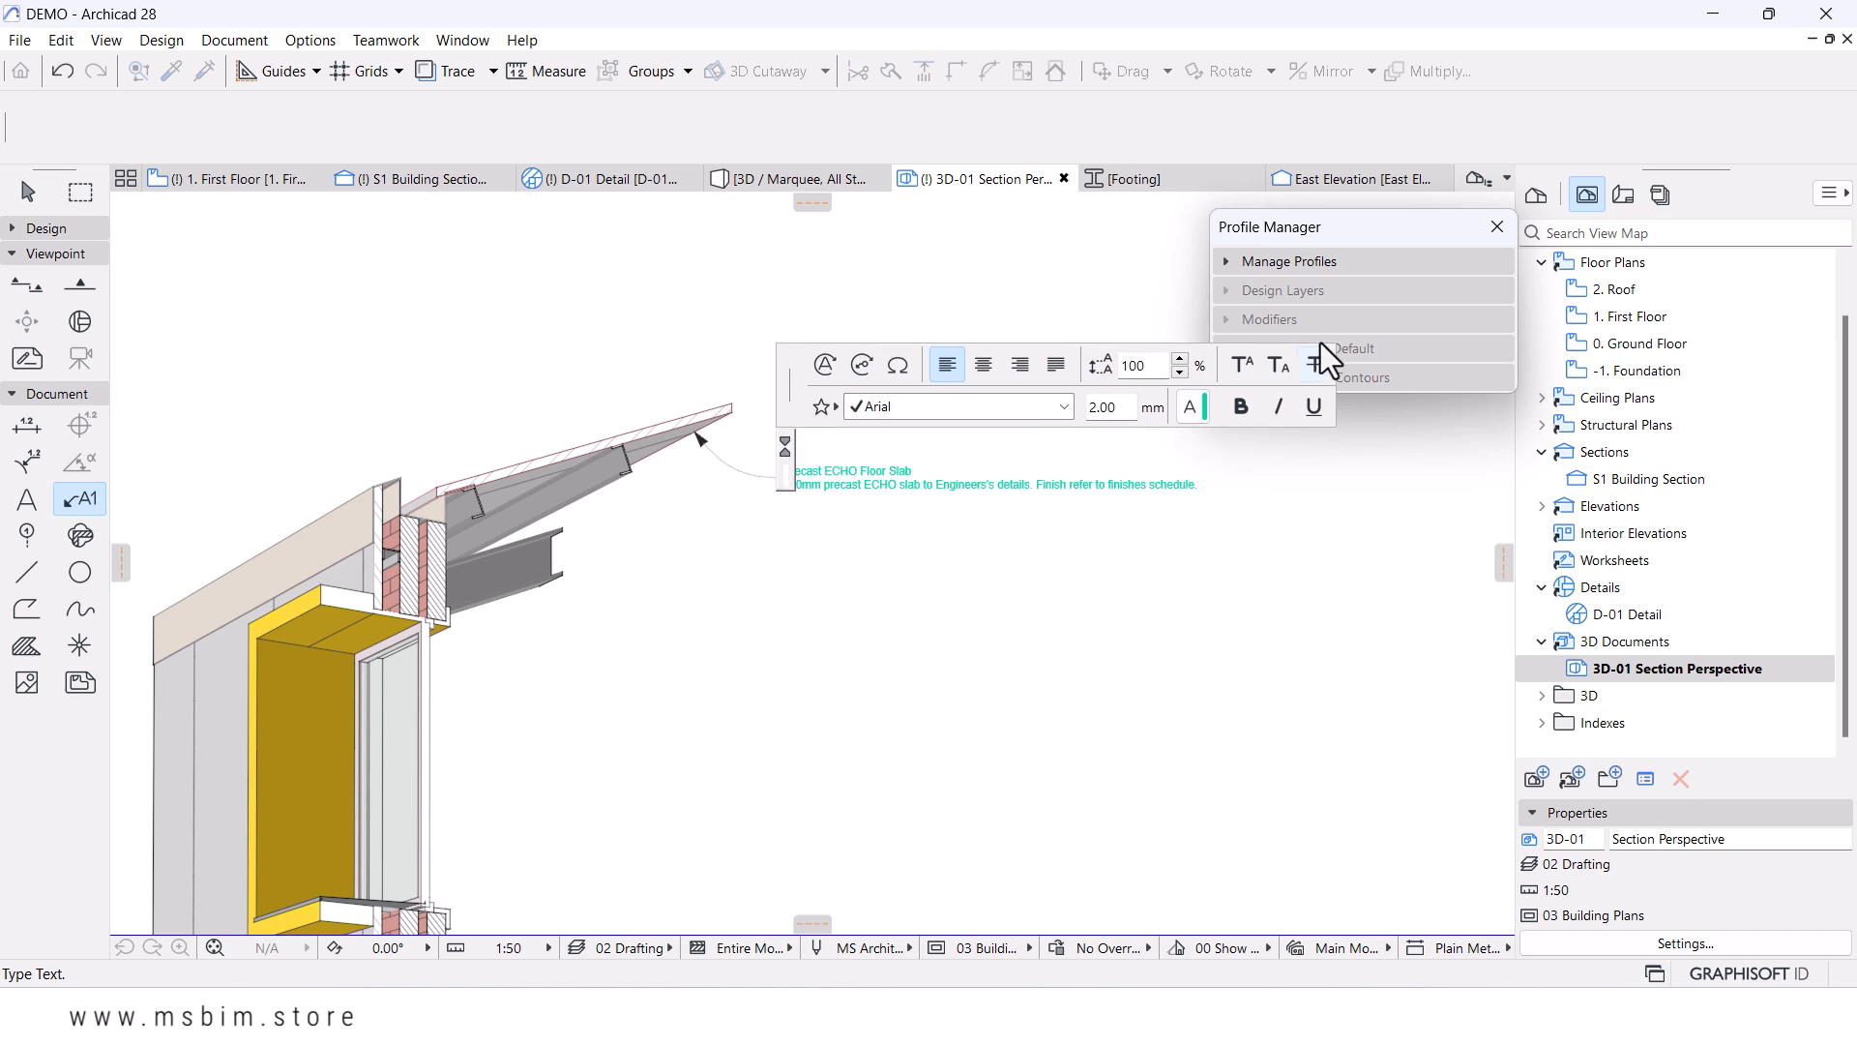
left_click(862, 367)
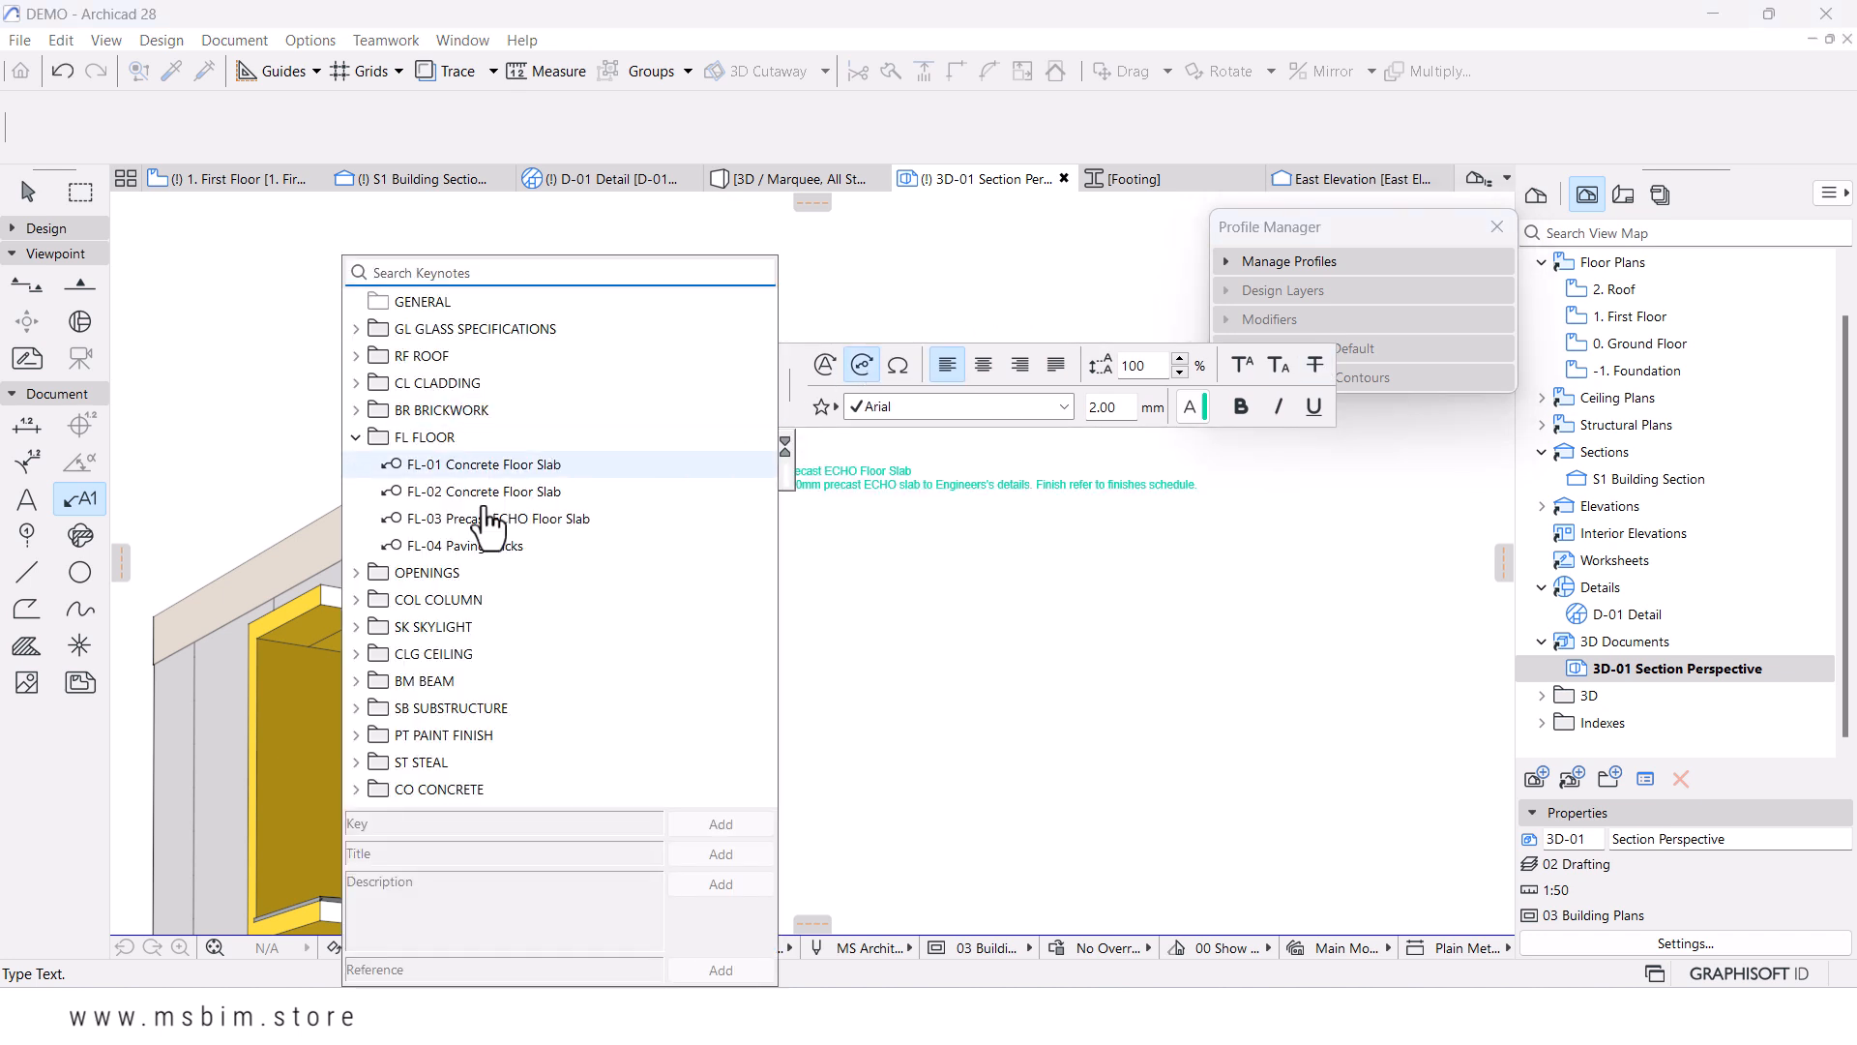
left_click(358, 356)
left_click(425, 223)
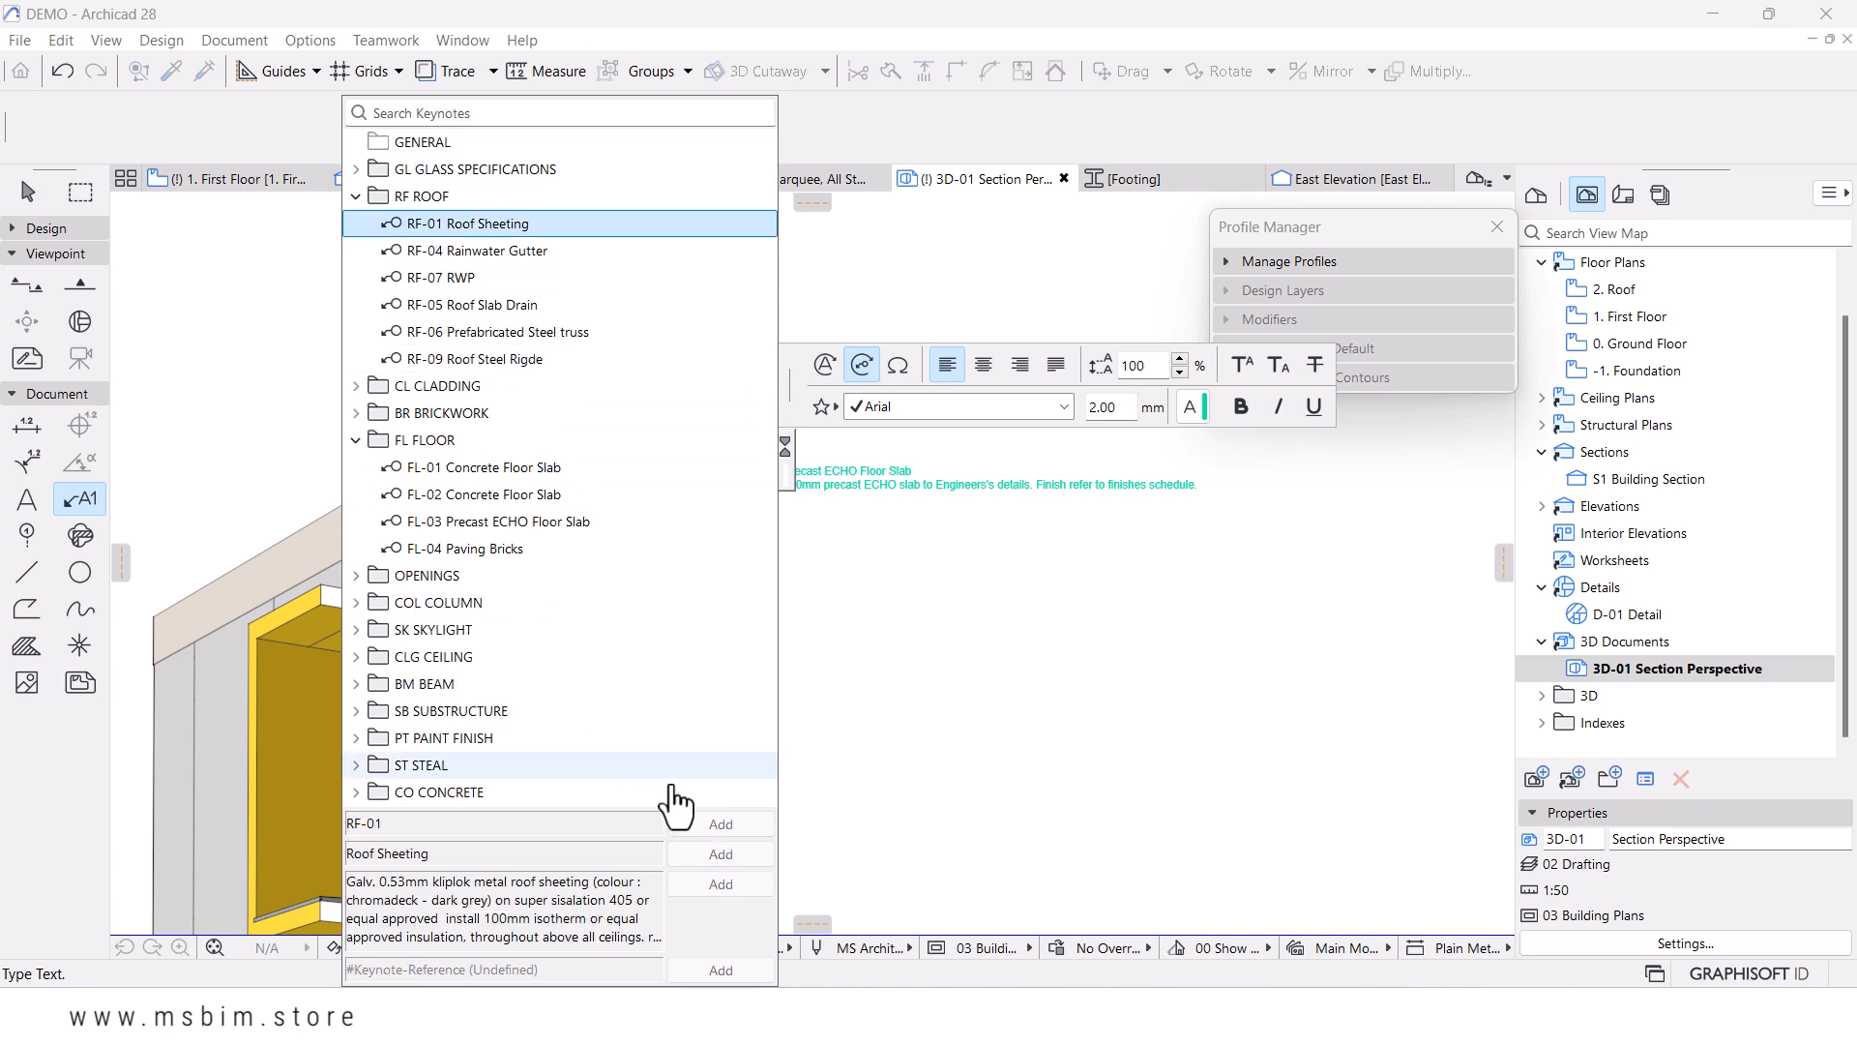
left_click(770, 856)
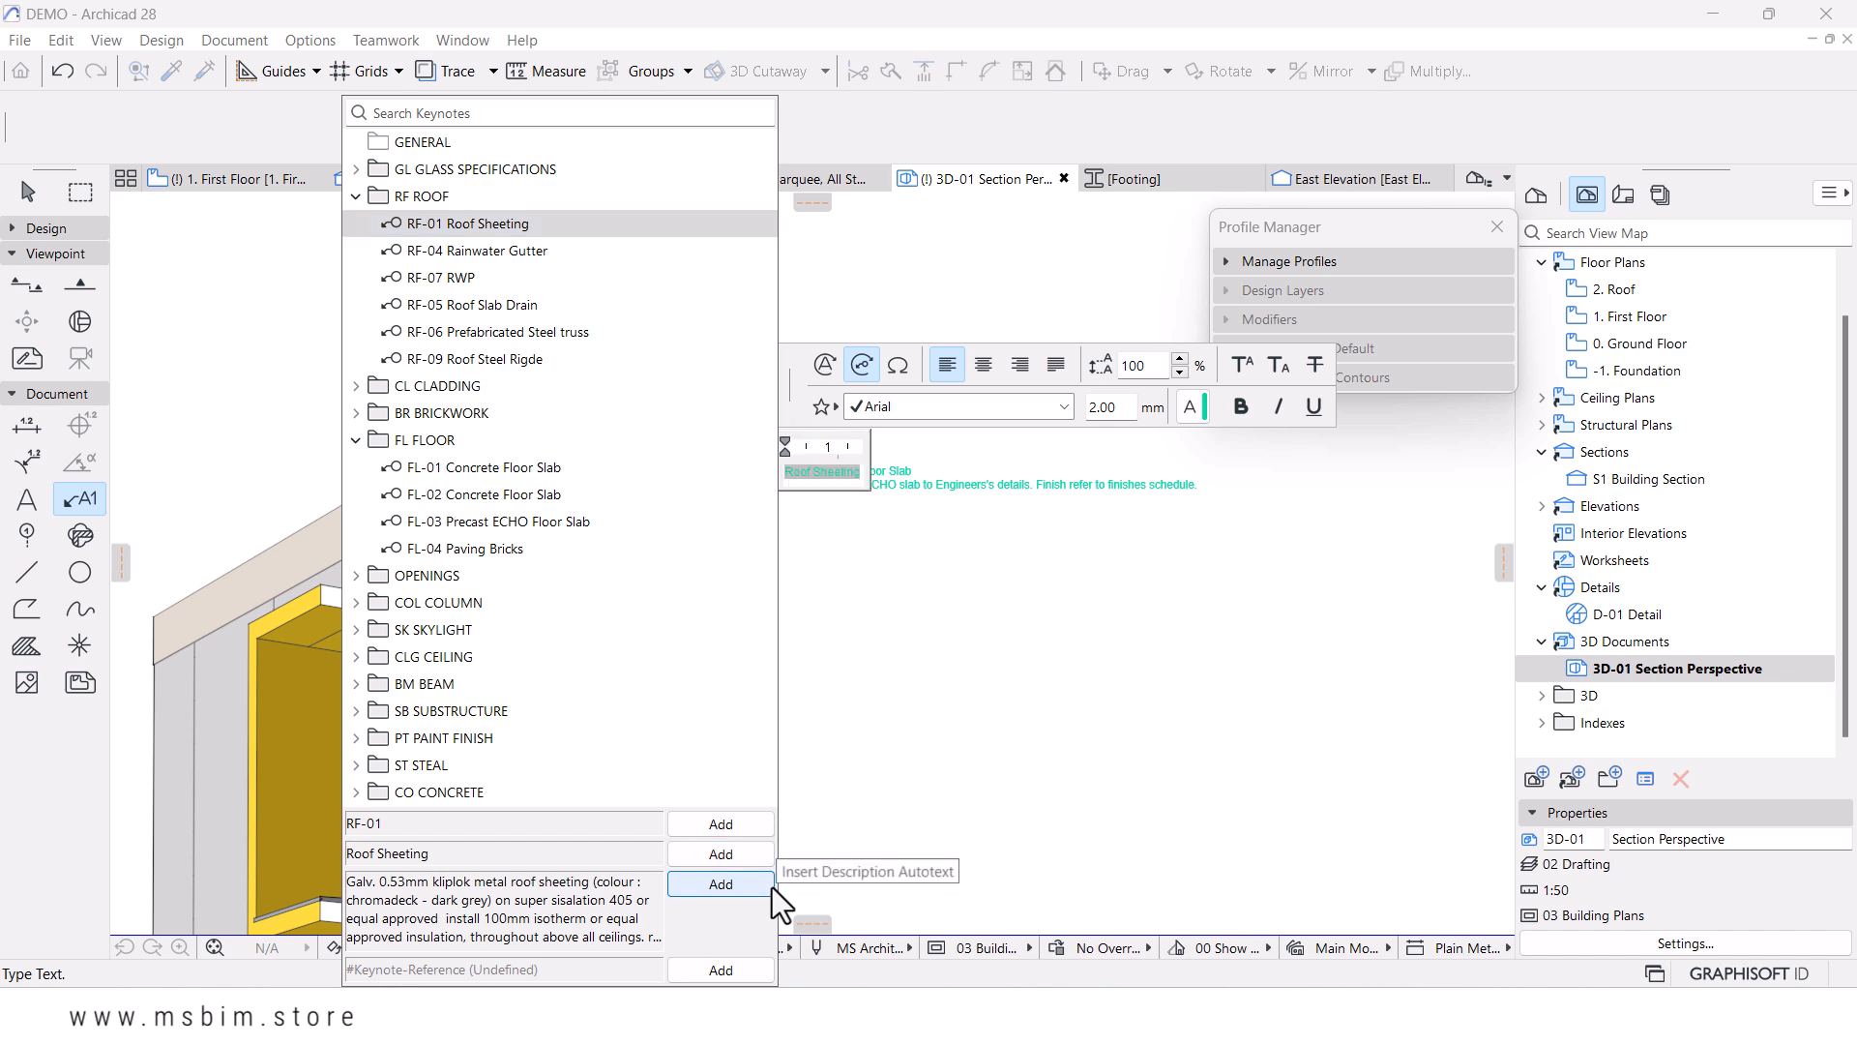
left_click(772, 886)
left_click(873, 468)
left_click(856, 468)
left_click(861, 462)
key("Return")
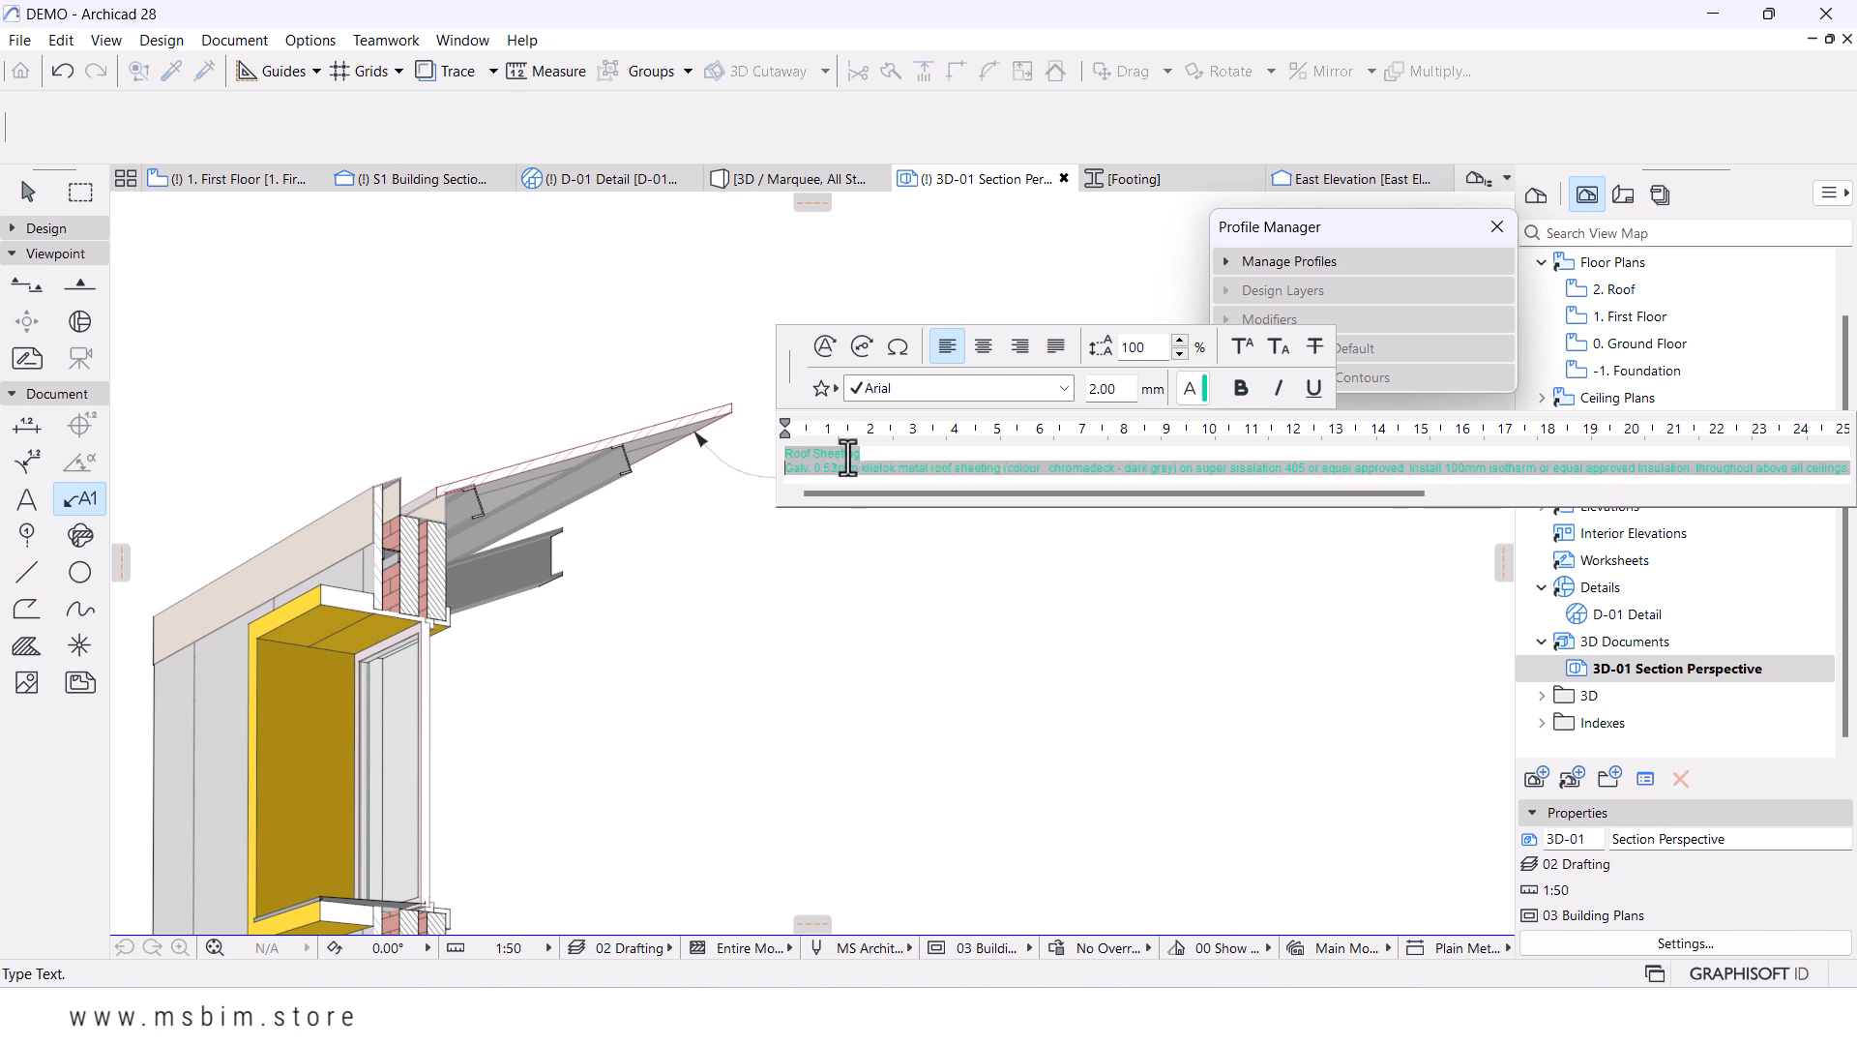
left_click(841, 589)
- Narrow the roof label's text block to a width of about 4700 mm so its description wraps over several lines
scroll(838, 571, "down", 6)
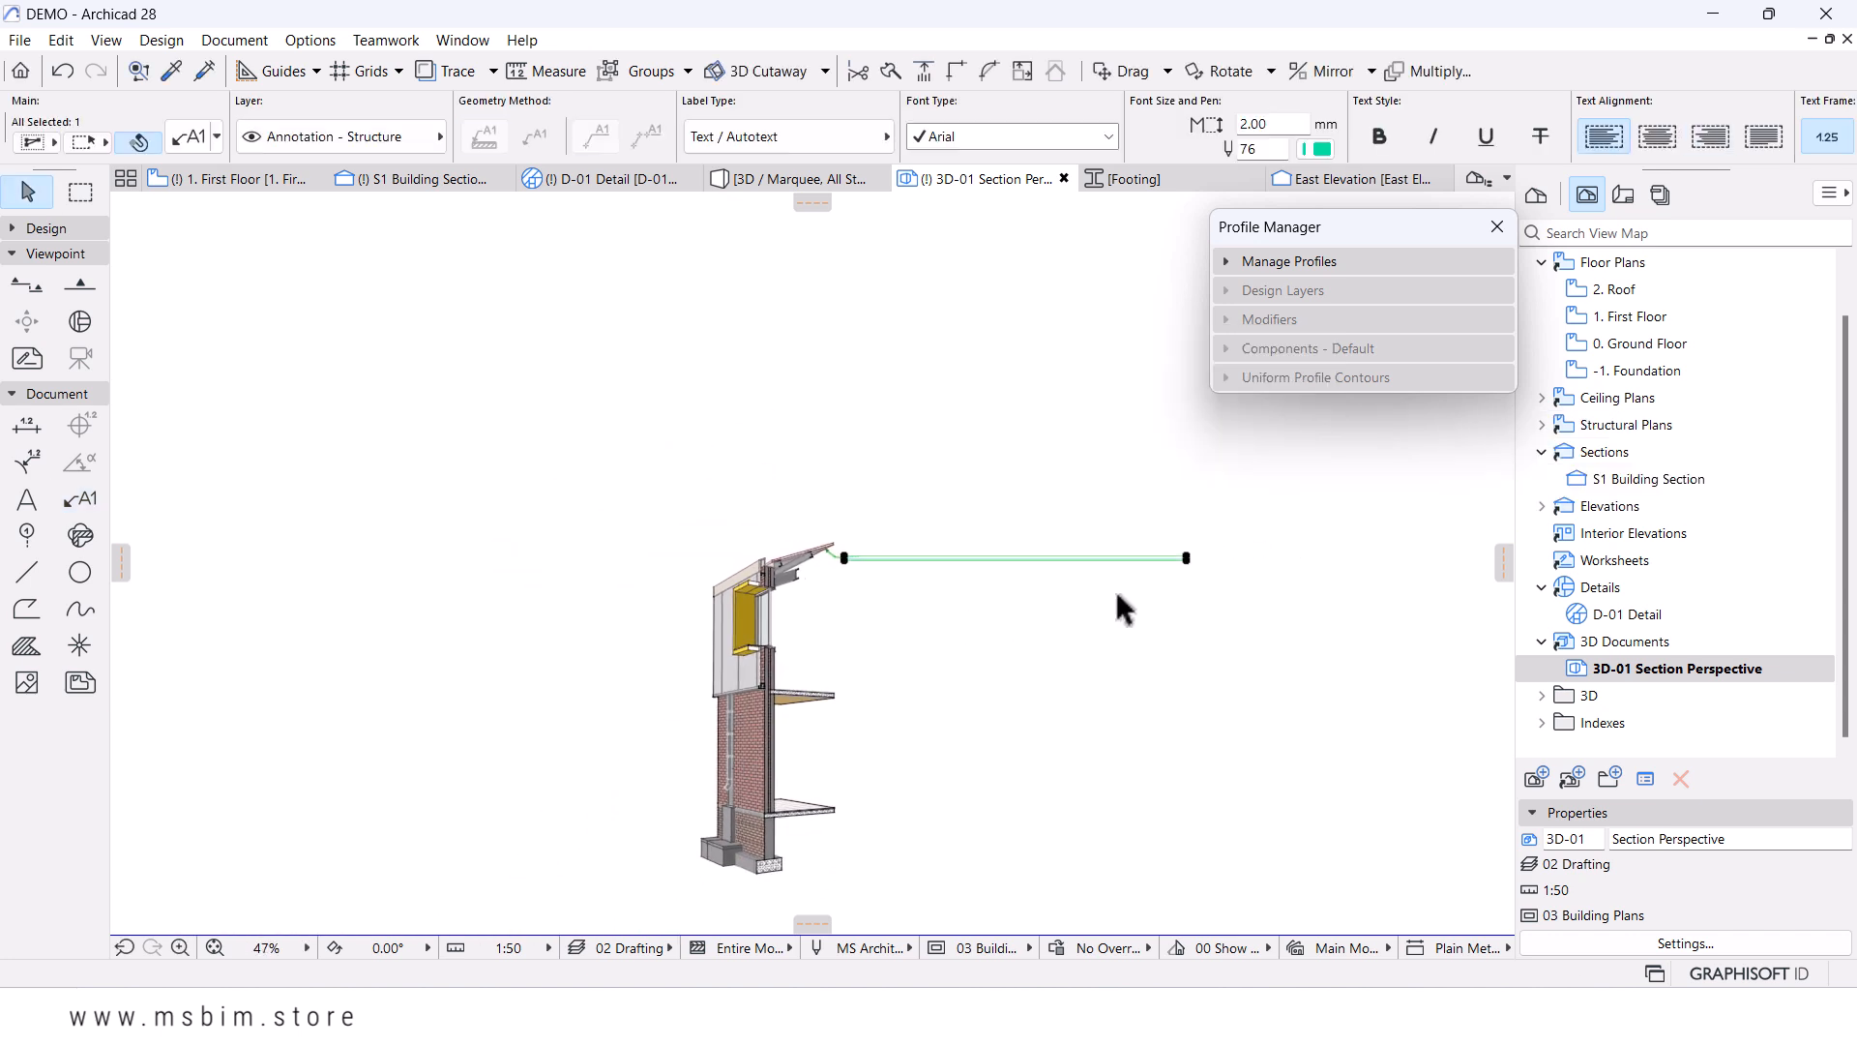
left_click(1174, 561)
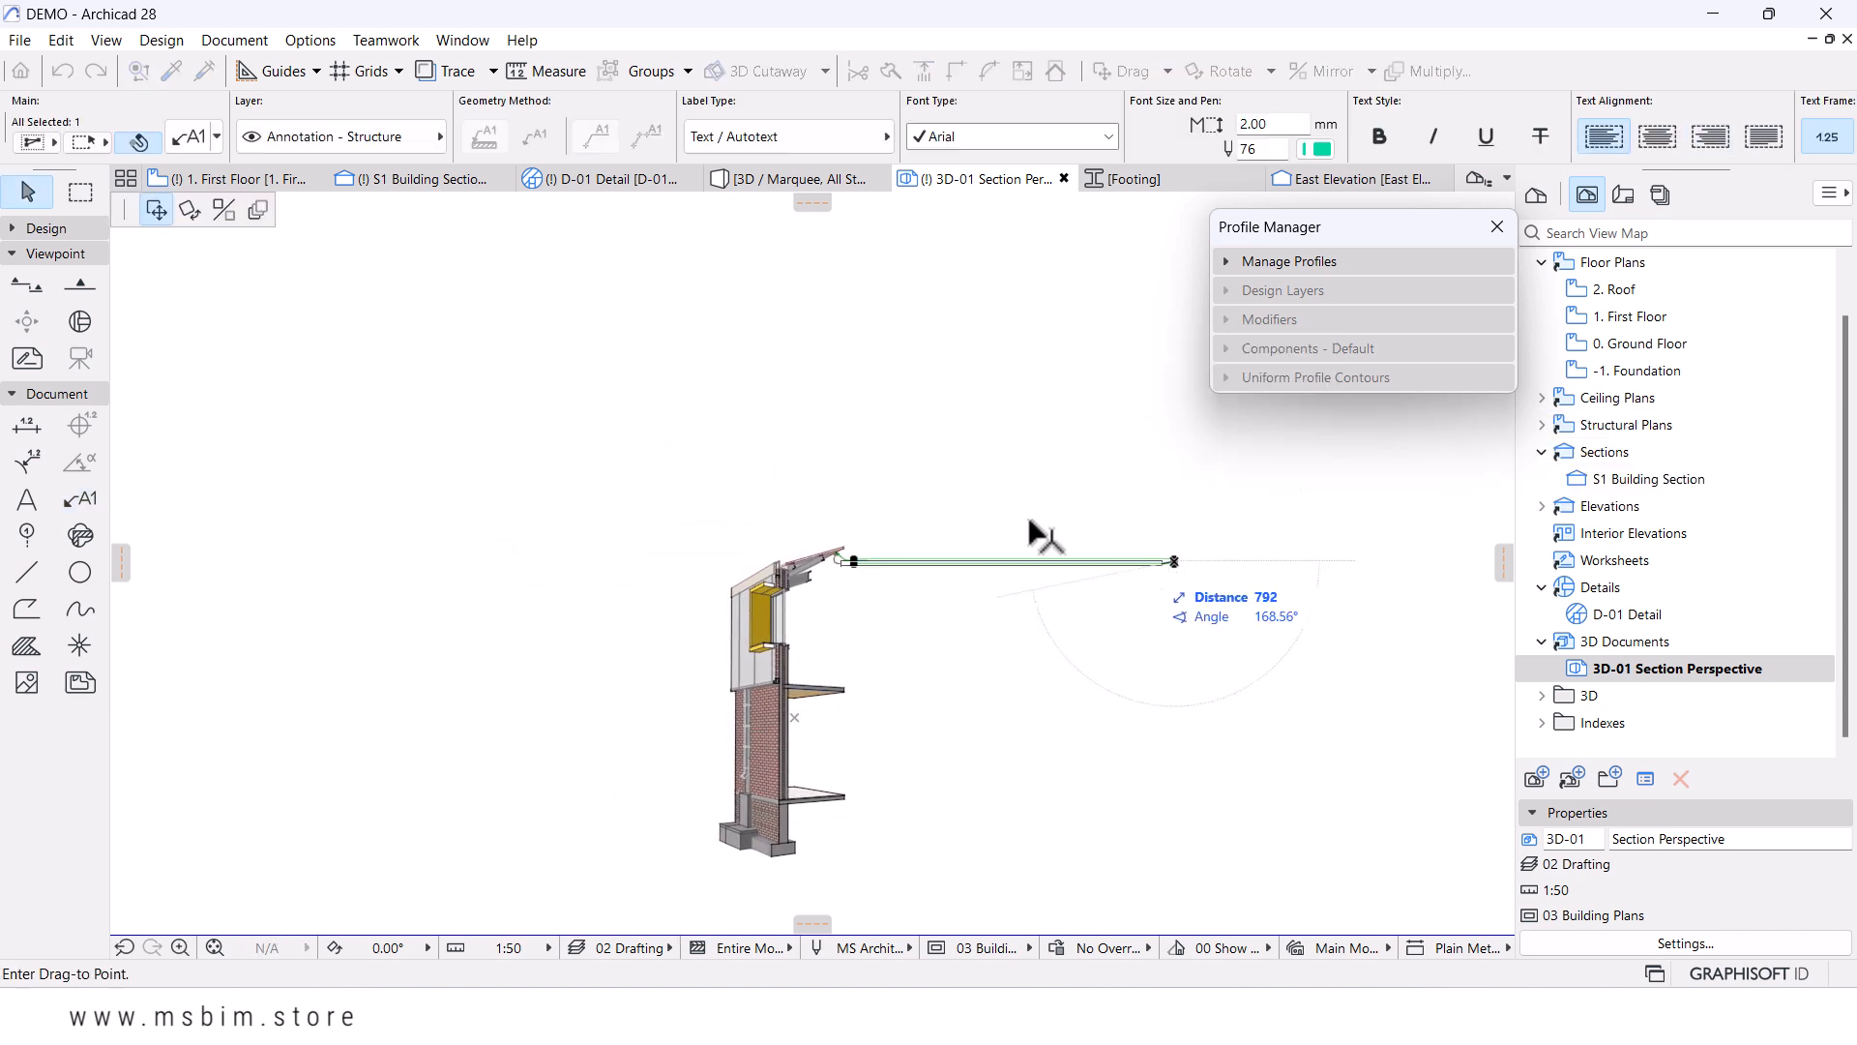
key("Escape")
left_click(1174, 561)
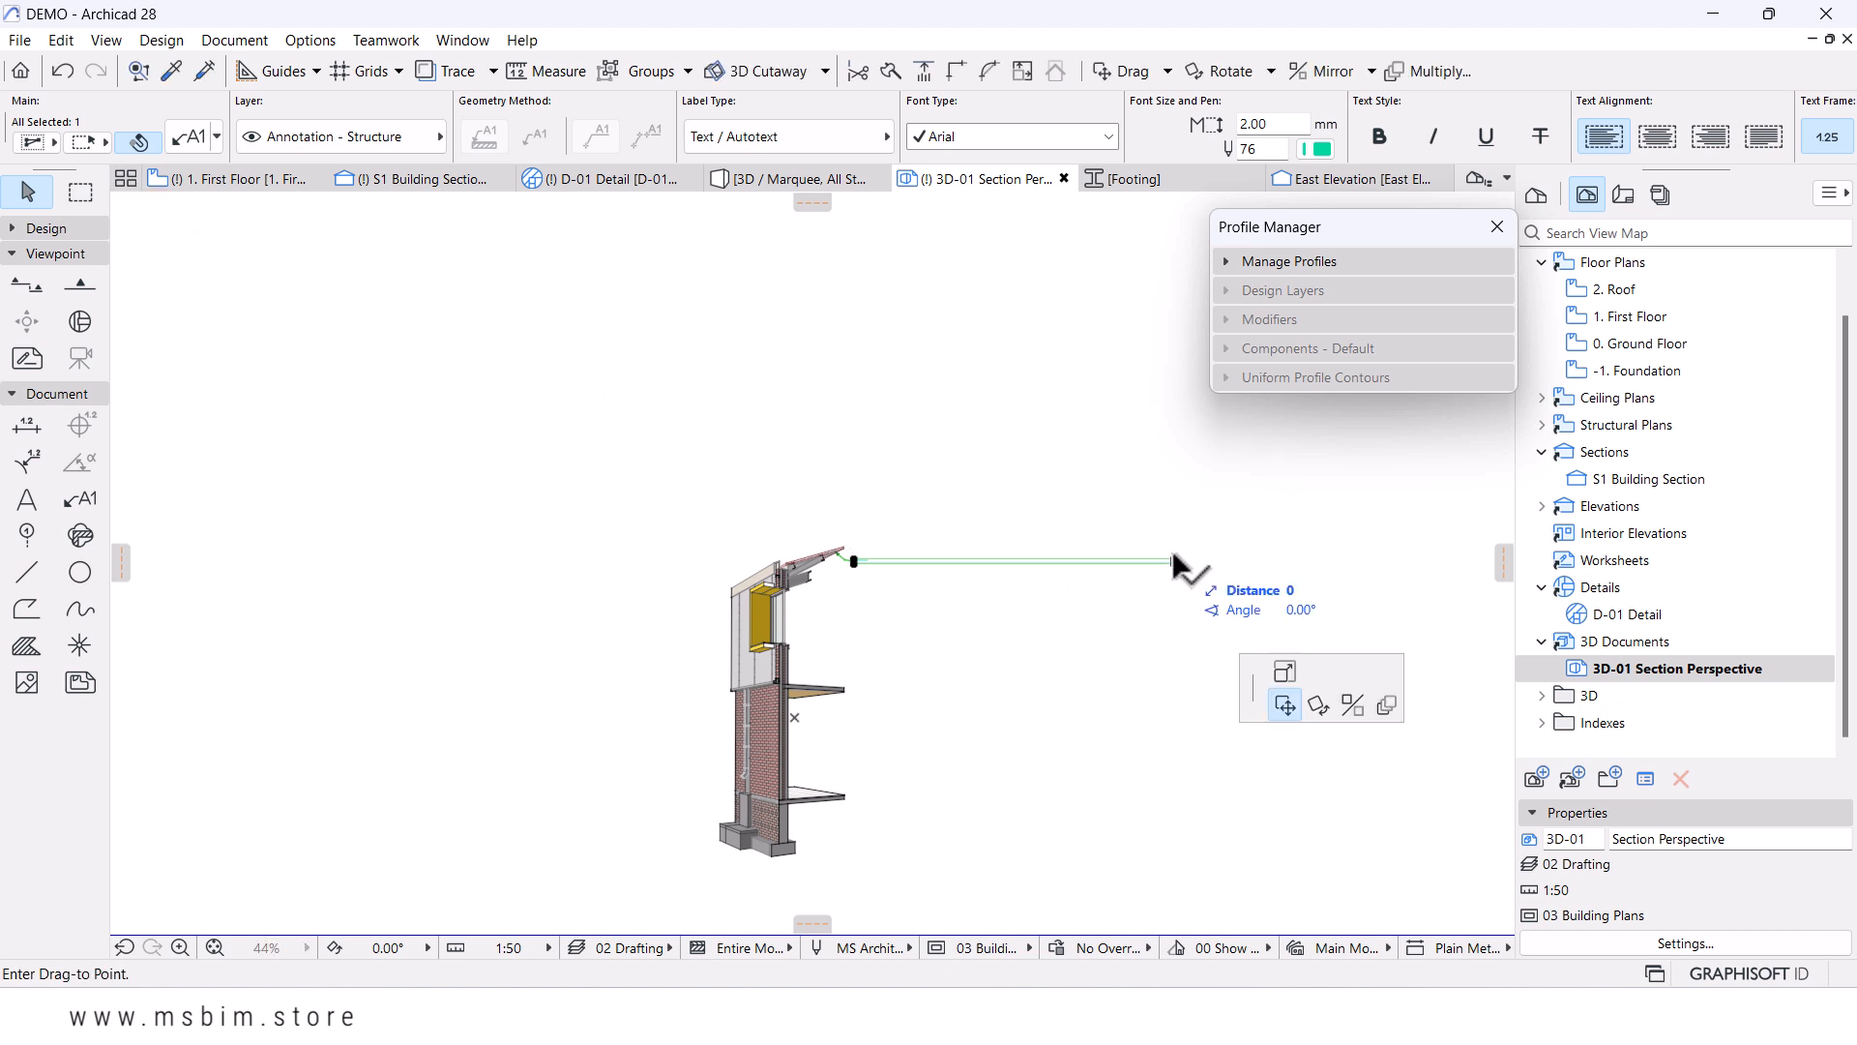
left_click(155, 210)
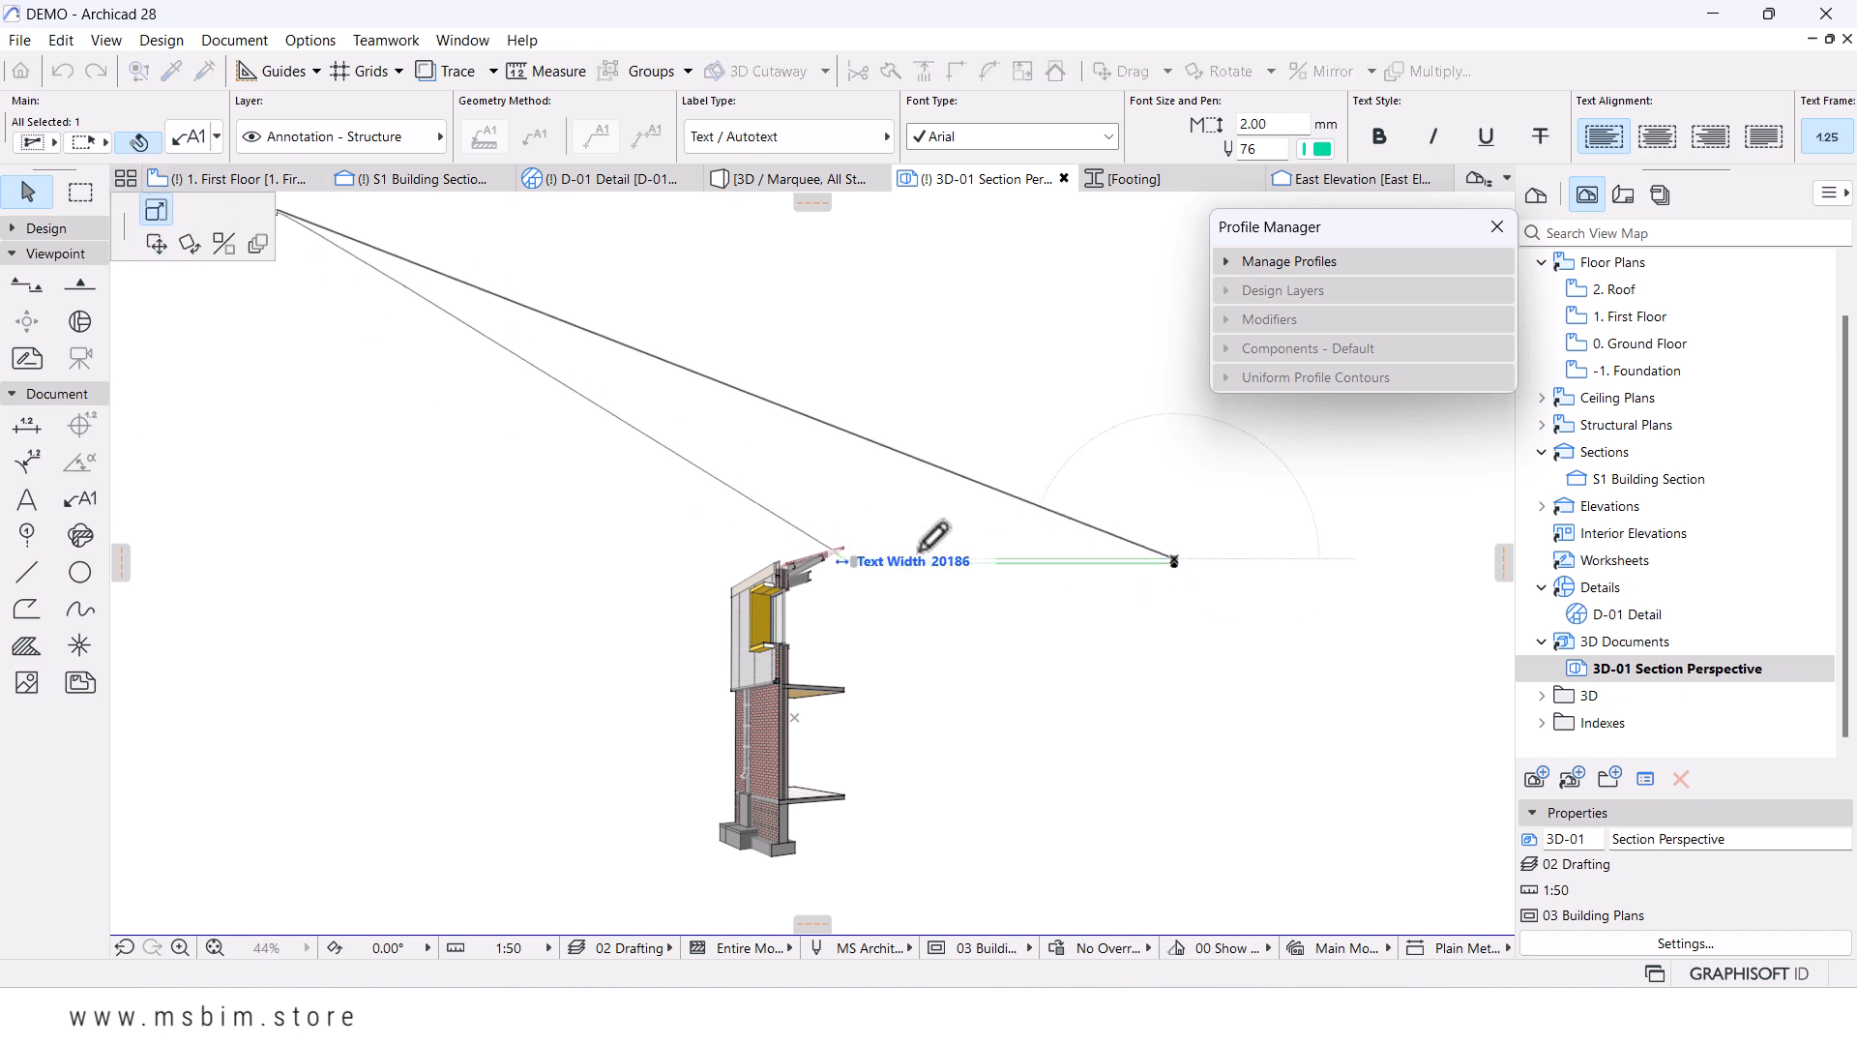
scroll(923, 544, "up", 3)
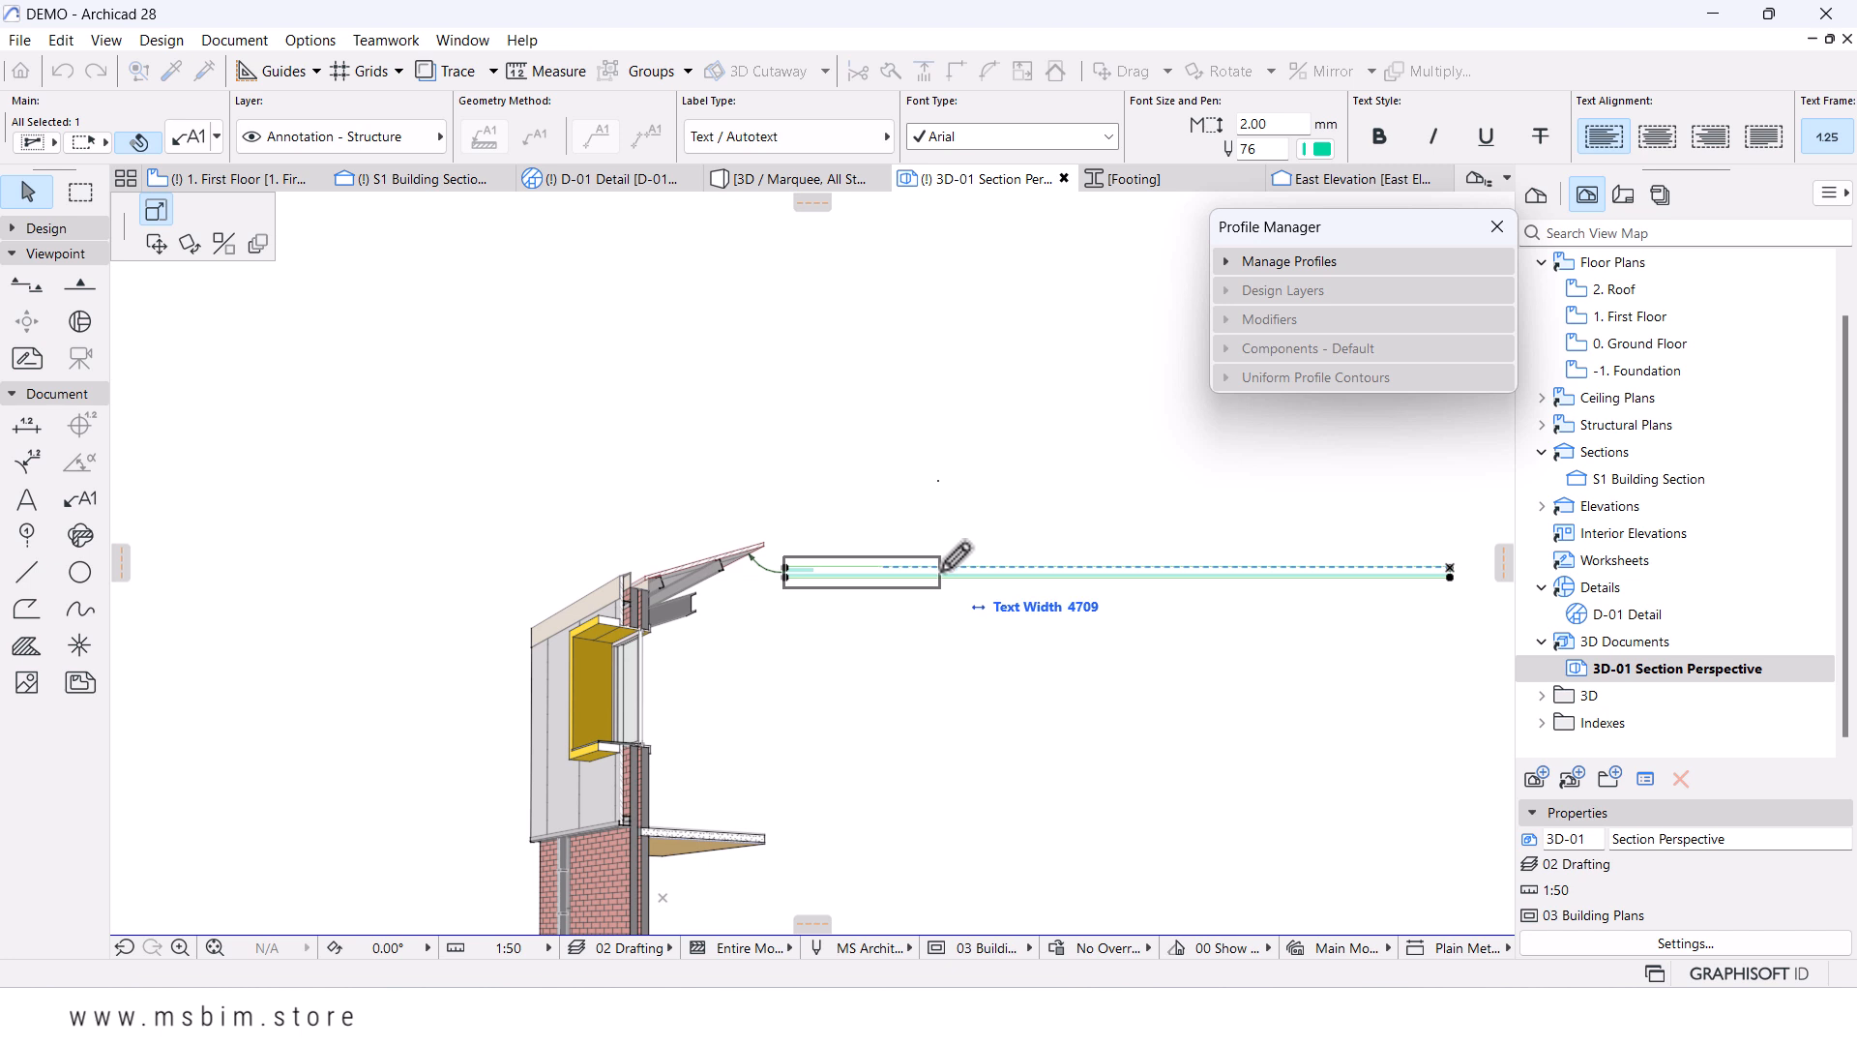
left_click(948, 564)
middle_click_drag(911, 598, 934, 473)
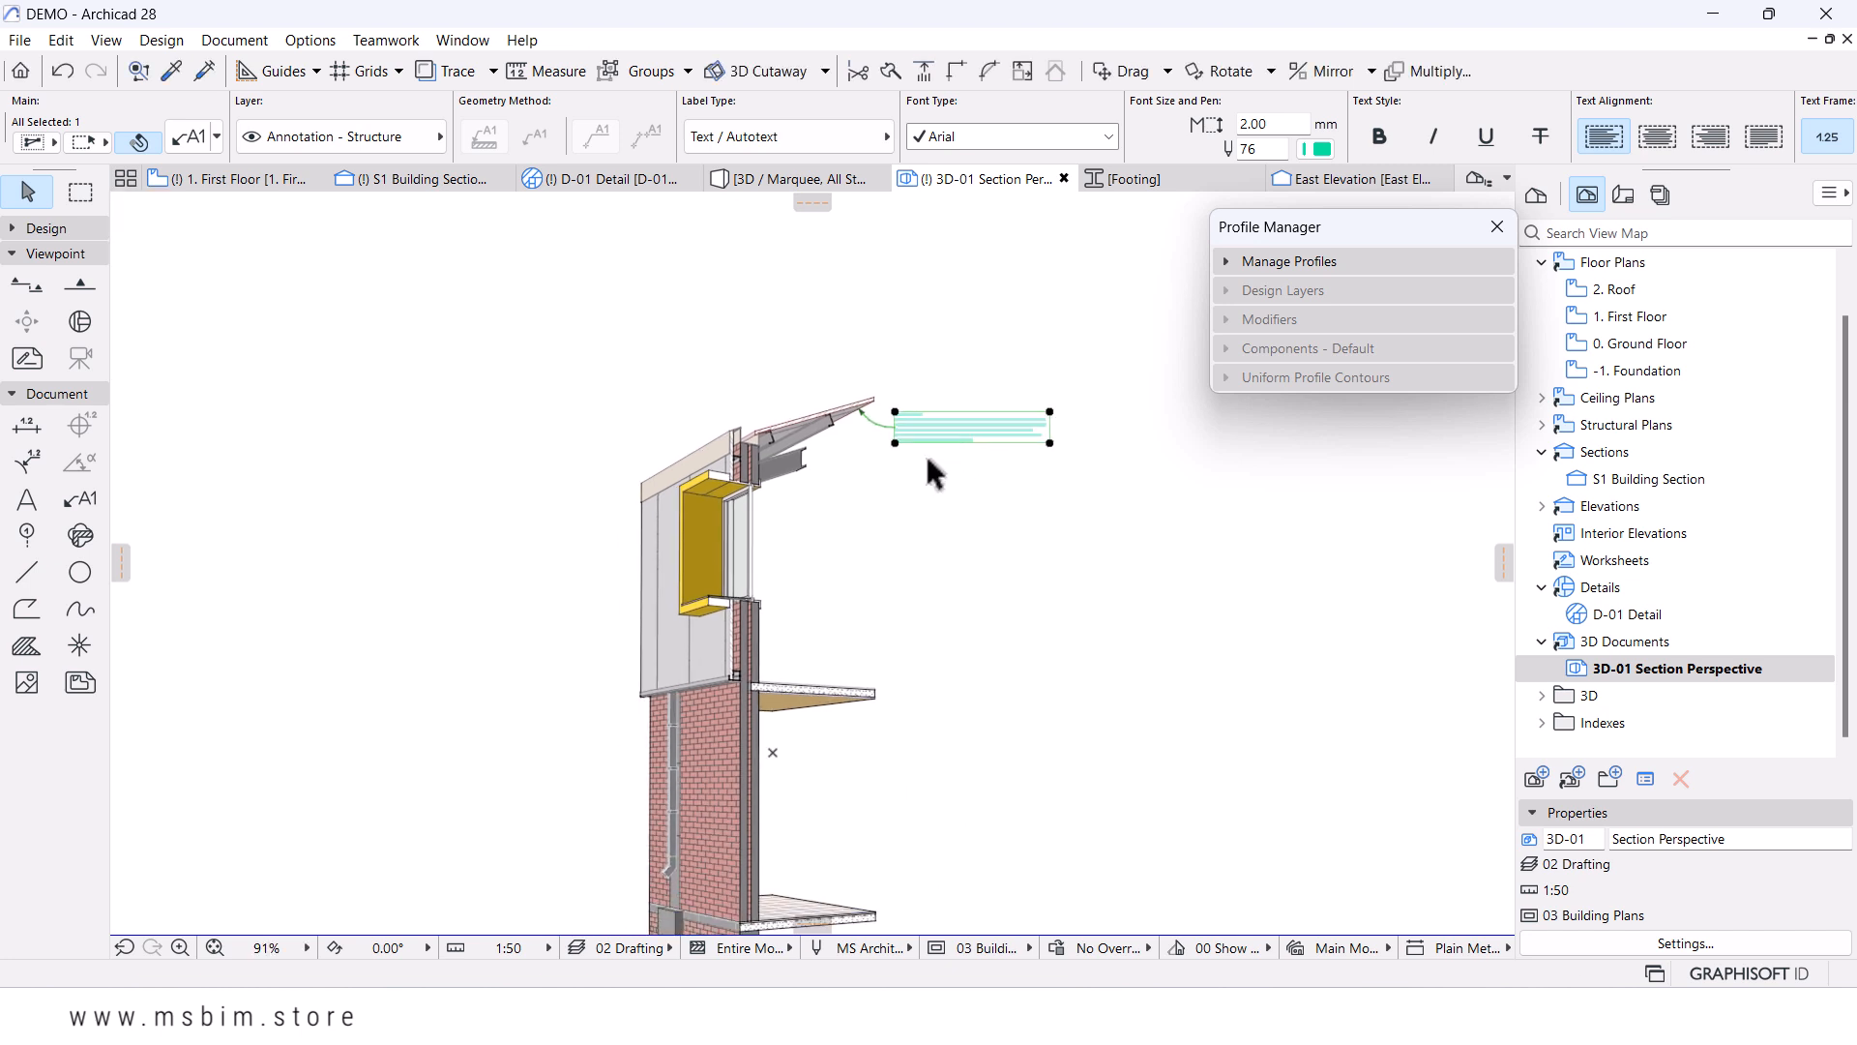
- Recolour pen 76 (Structural - Text and Symbols) to dark grey with RGB 52, 52, 52
scroll(963, 428, "up", 5)
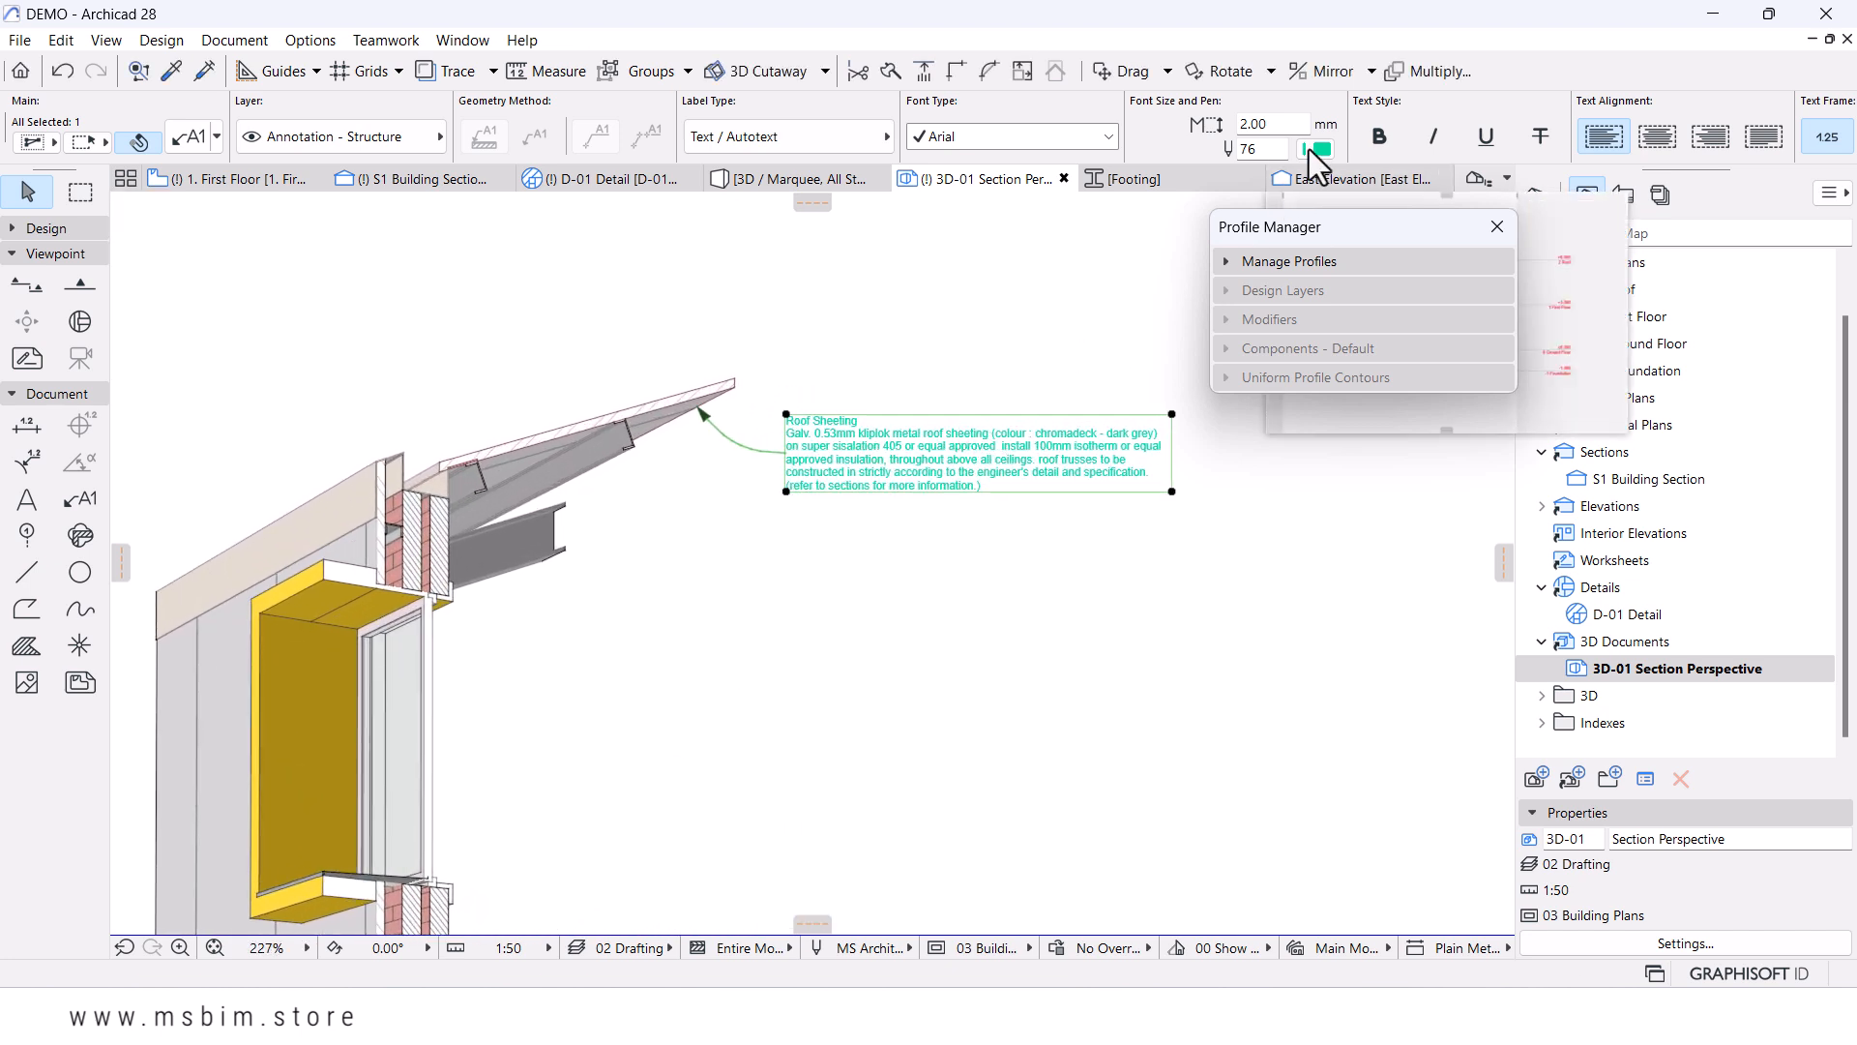
left_click(1317, 148)
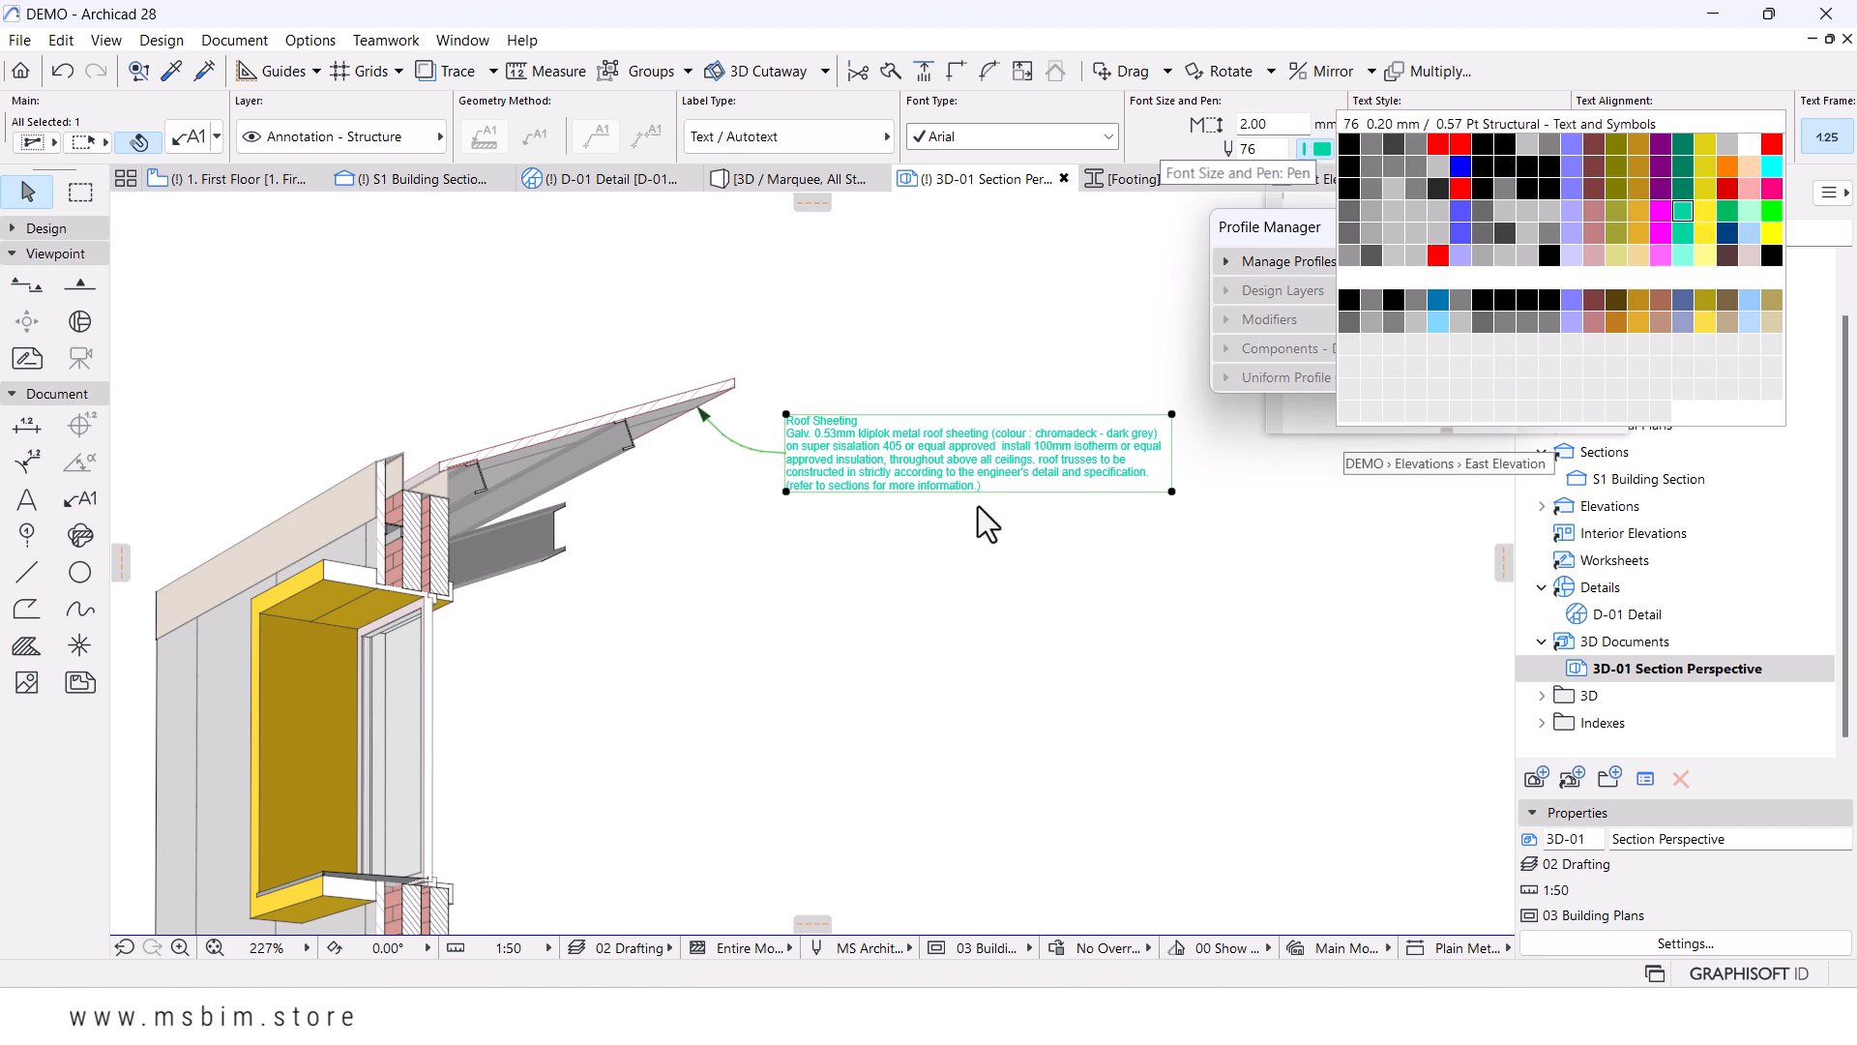
scroll(906, 698, "down", 3)
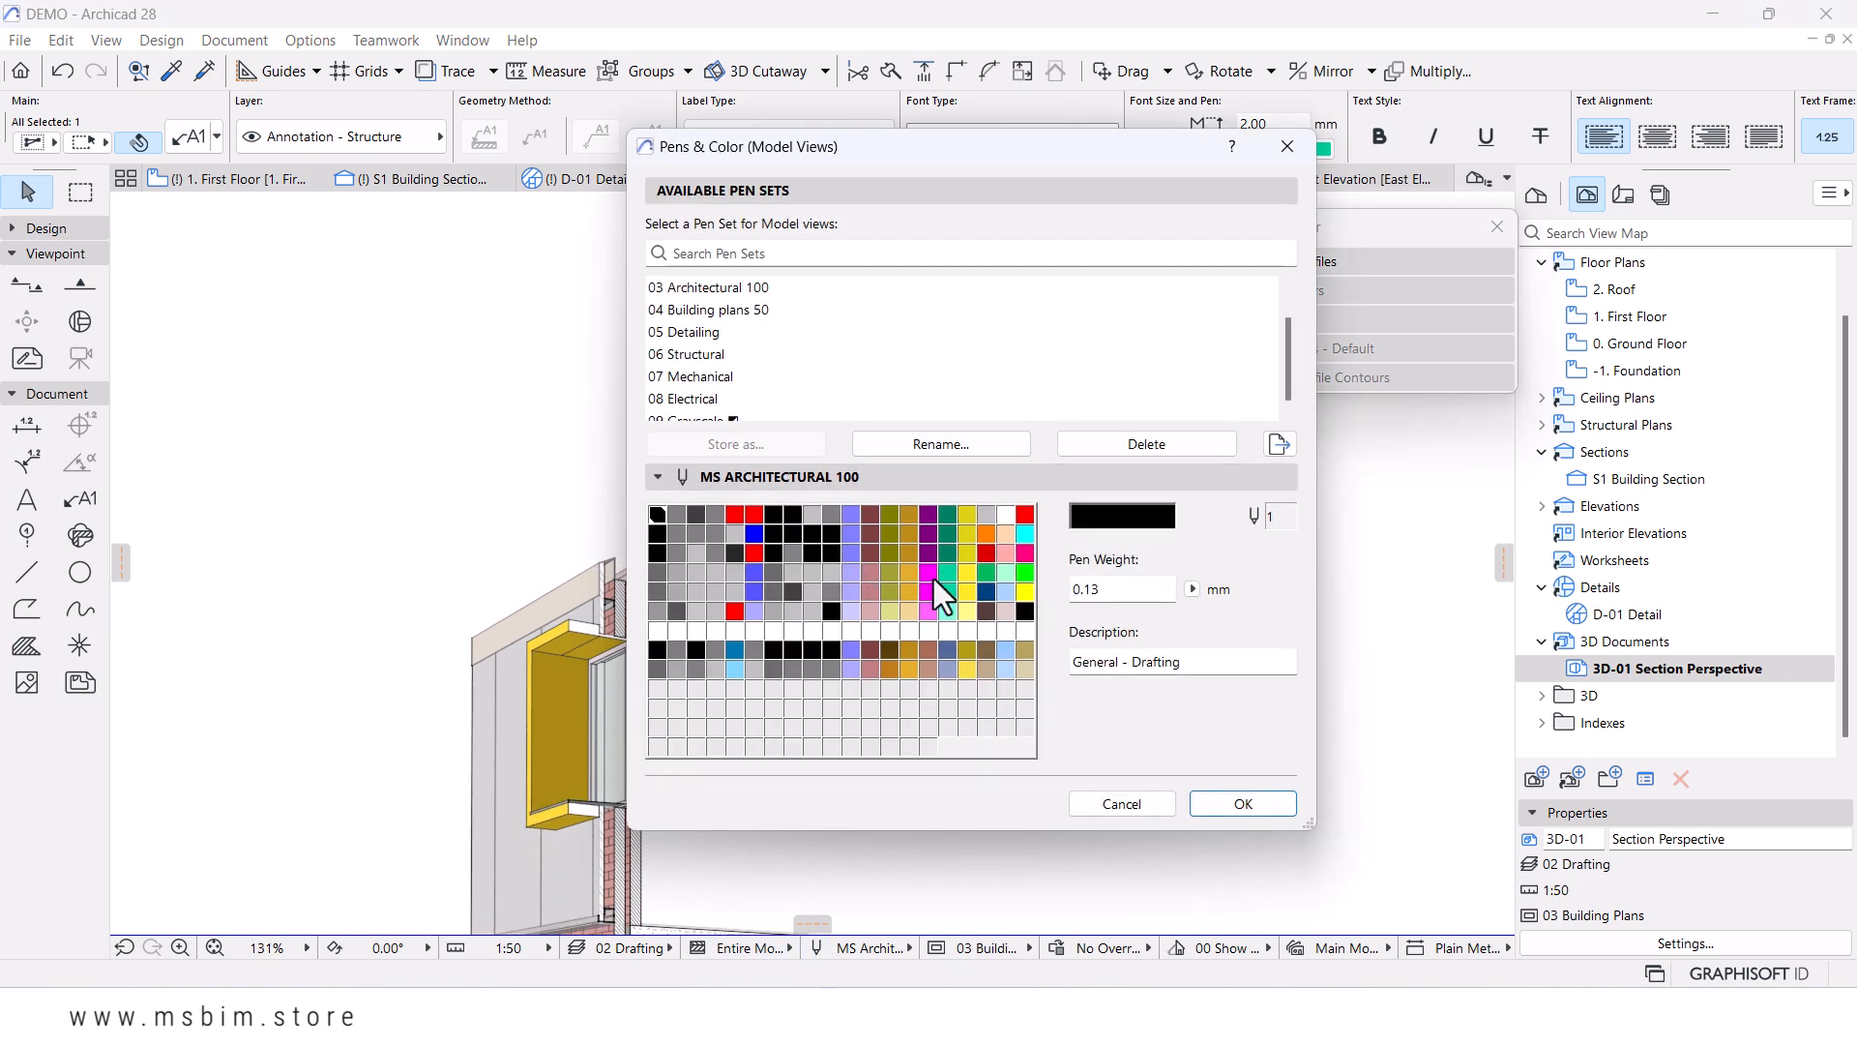
left_click(945, 571)
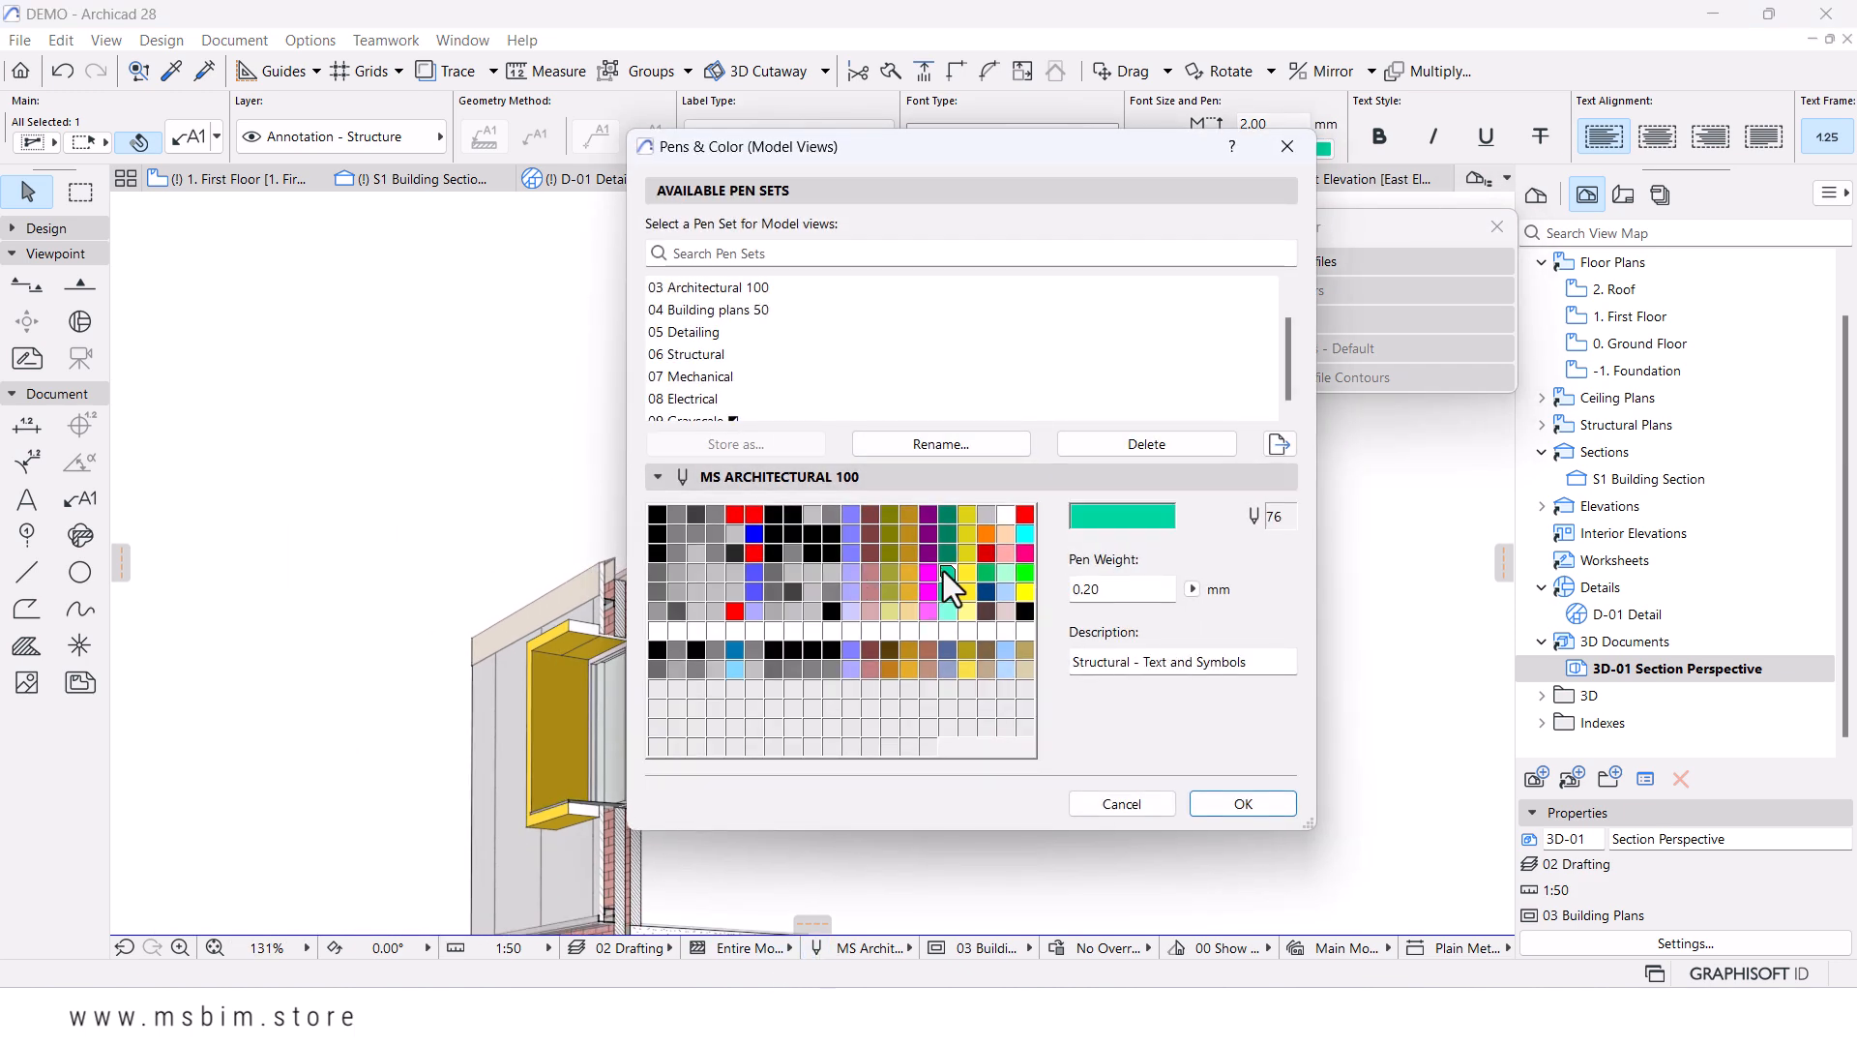
left_click(1098, 519)
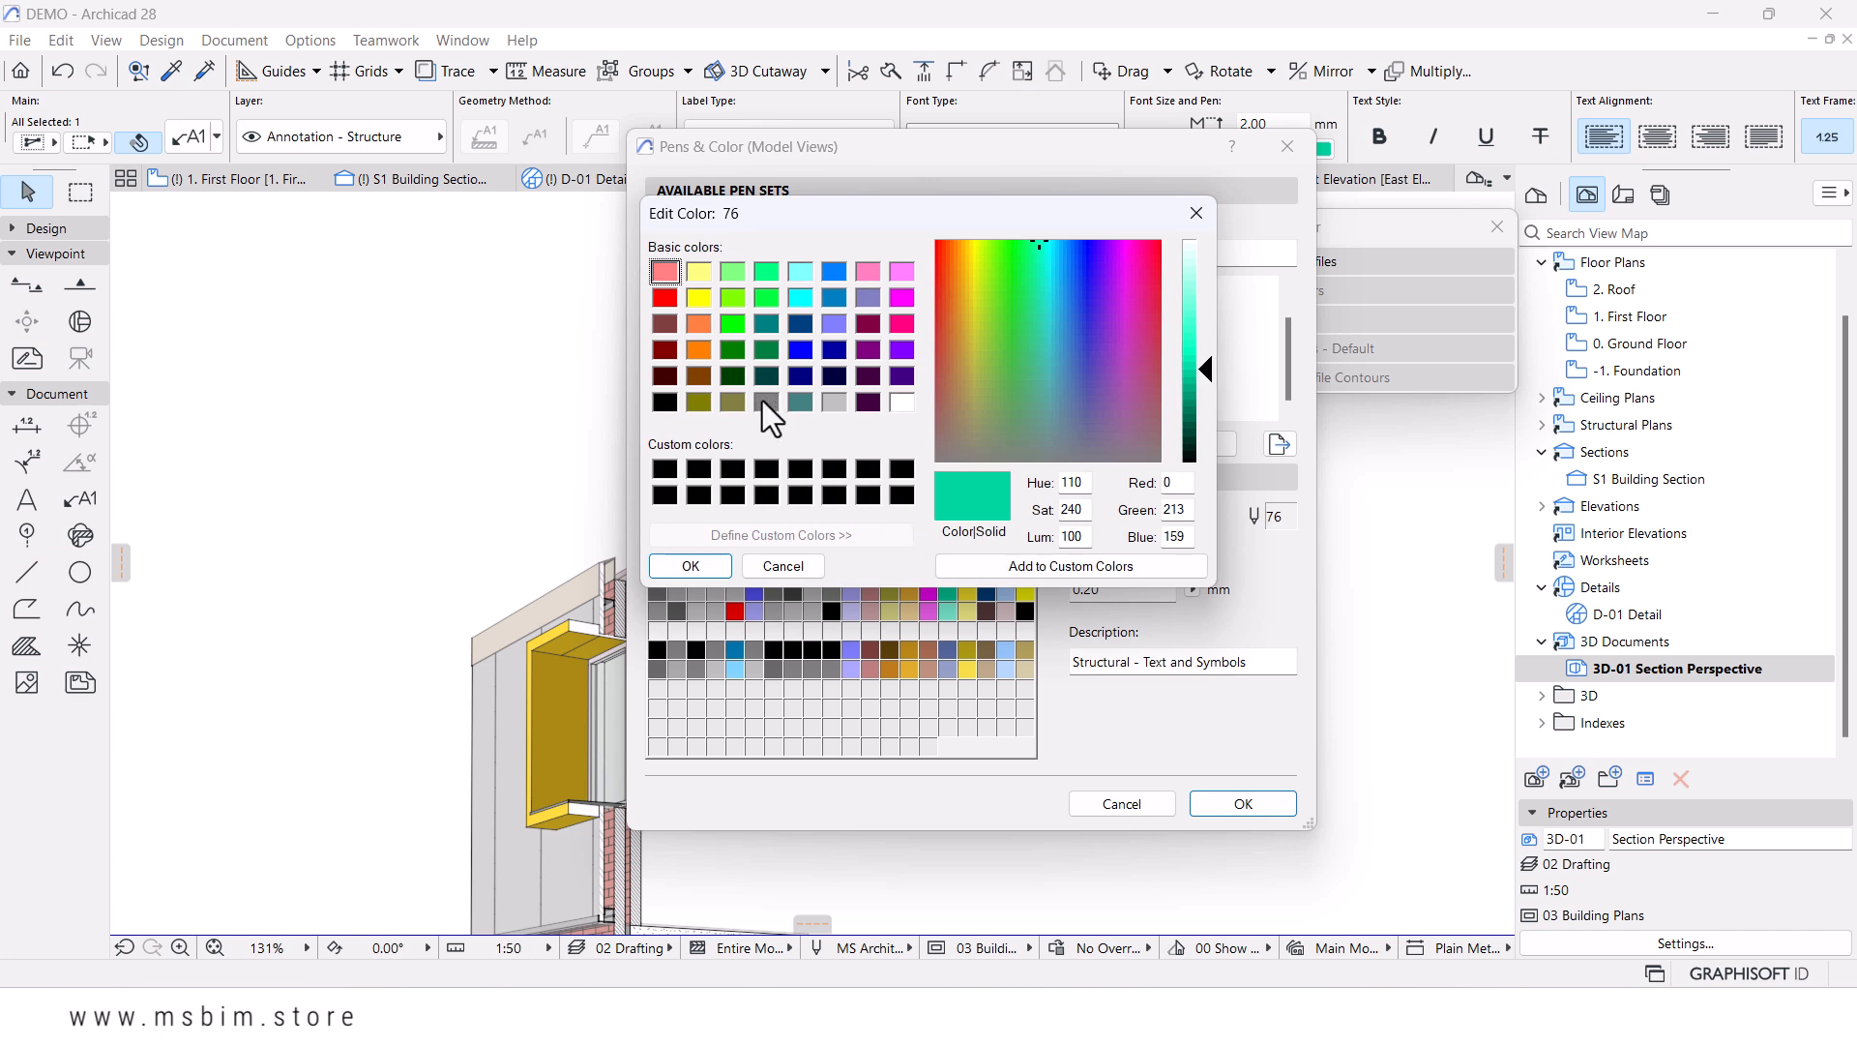
left_click(766, 401)
left_click_drag(1203, 352, 1206, 418)
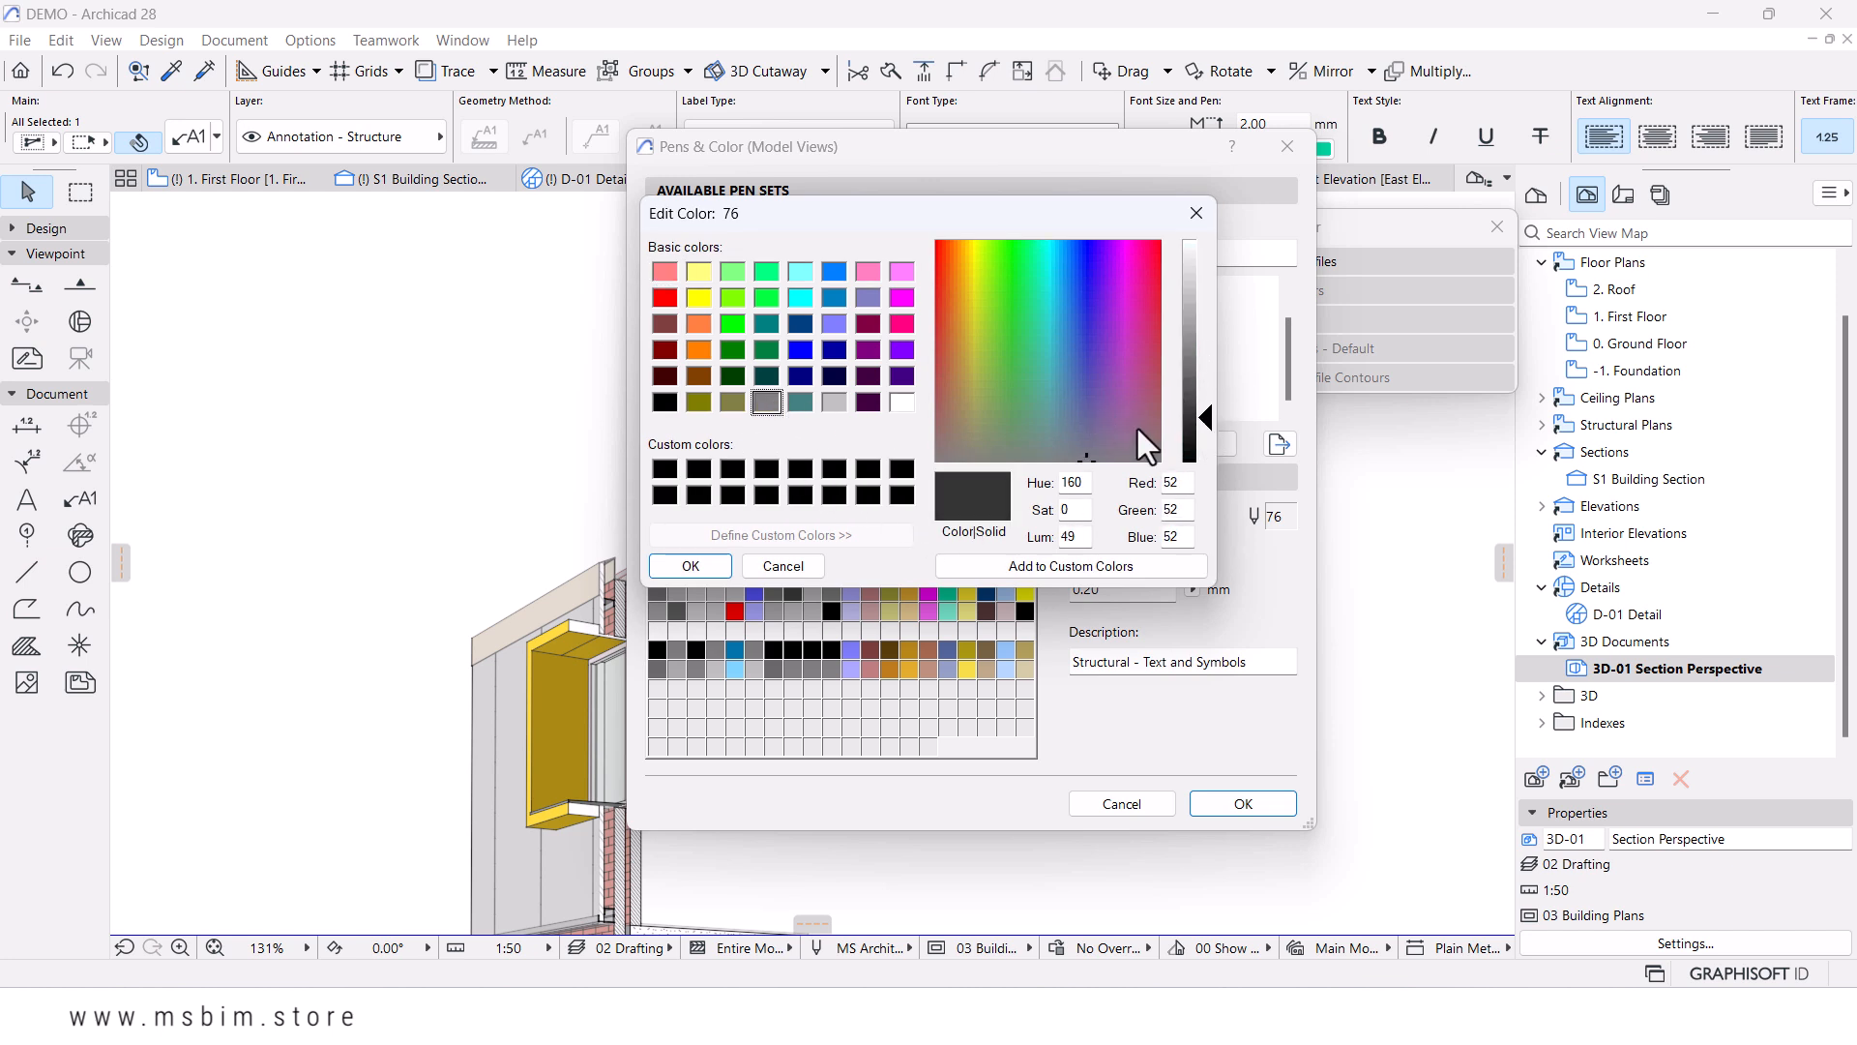
left_click(676, 563)
- Store the edited pens by overwriting the MS Architectural 100 pen set and apply the change
left_click(720, 445)
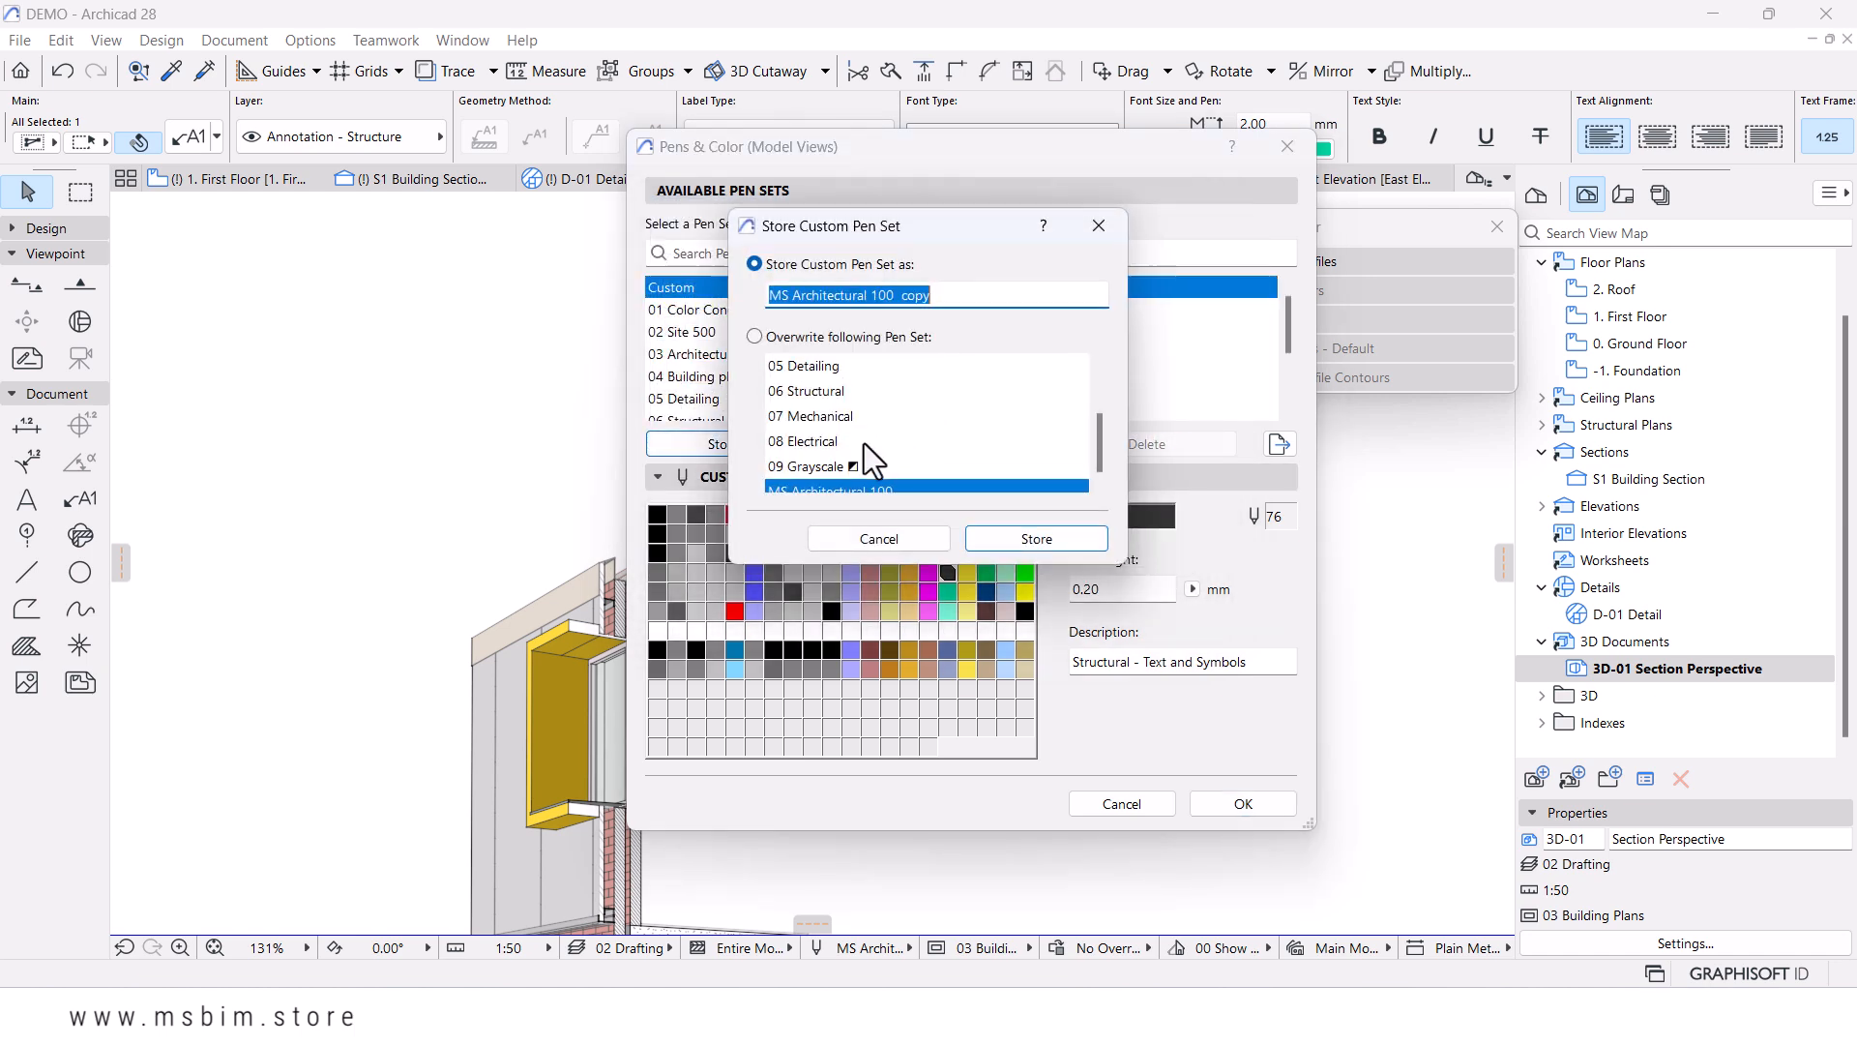
left_click(816, 340)
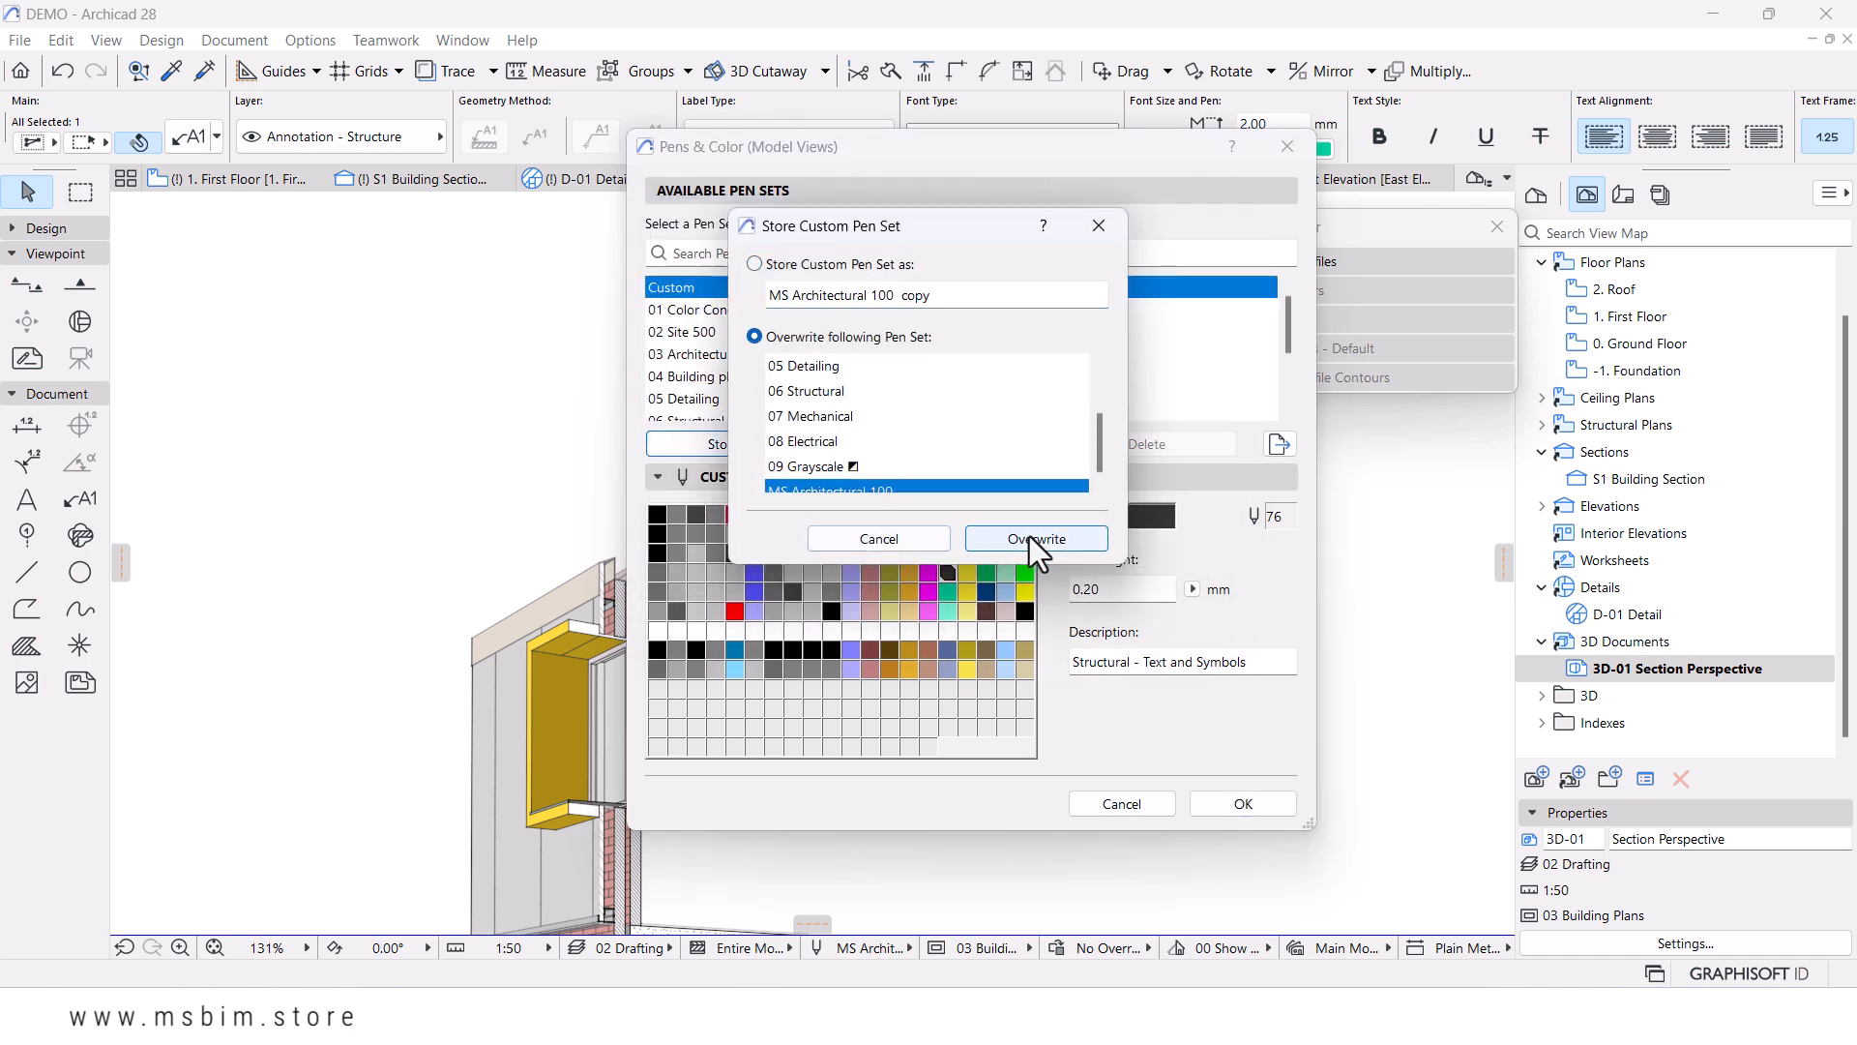
left_click(1030, 537)
left_click(1244, 802)
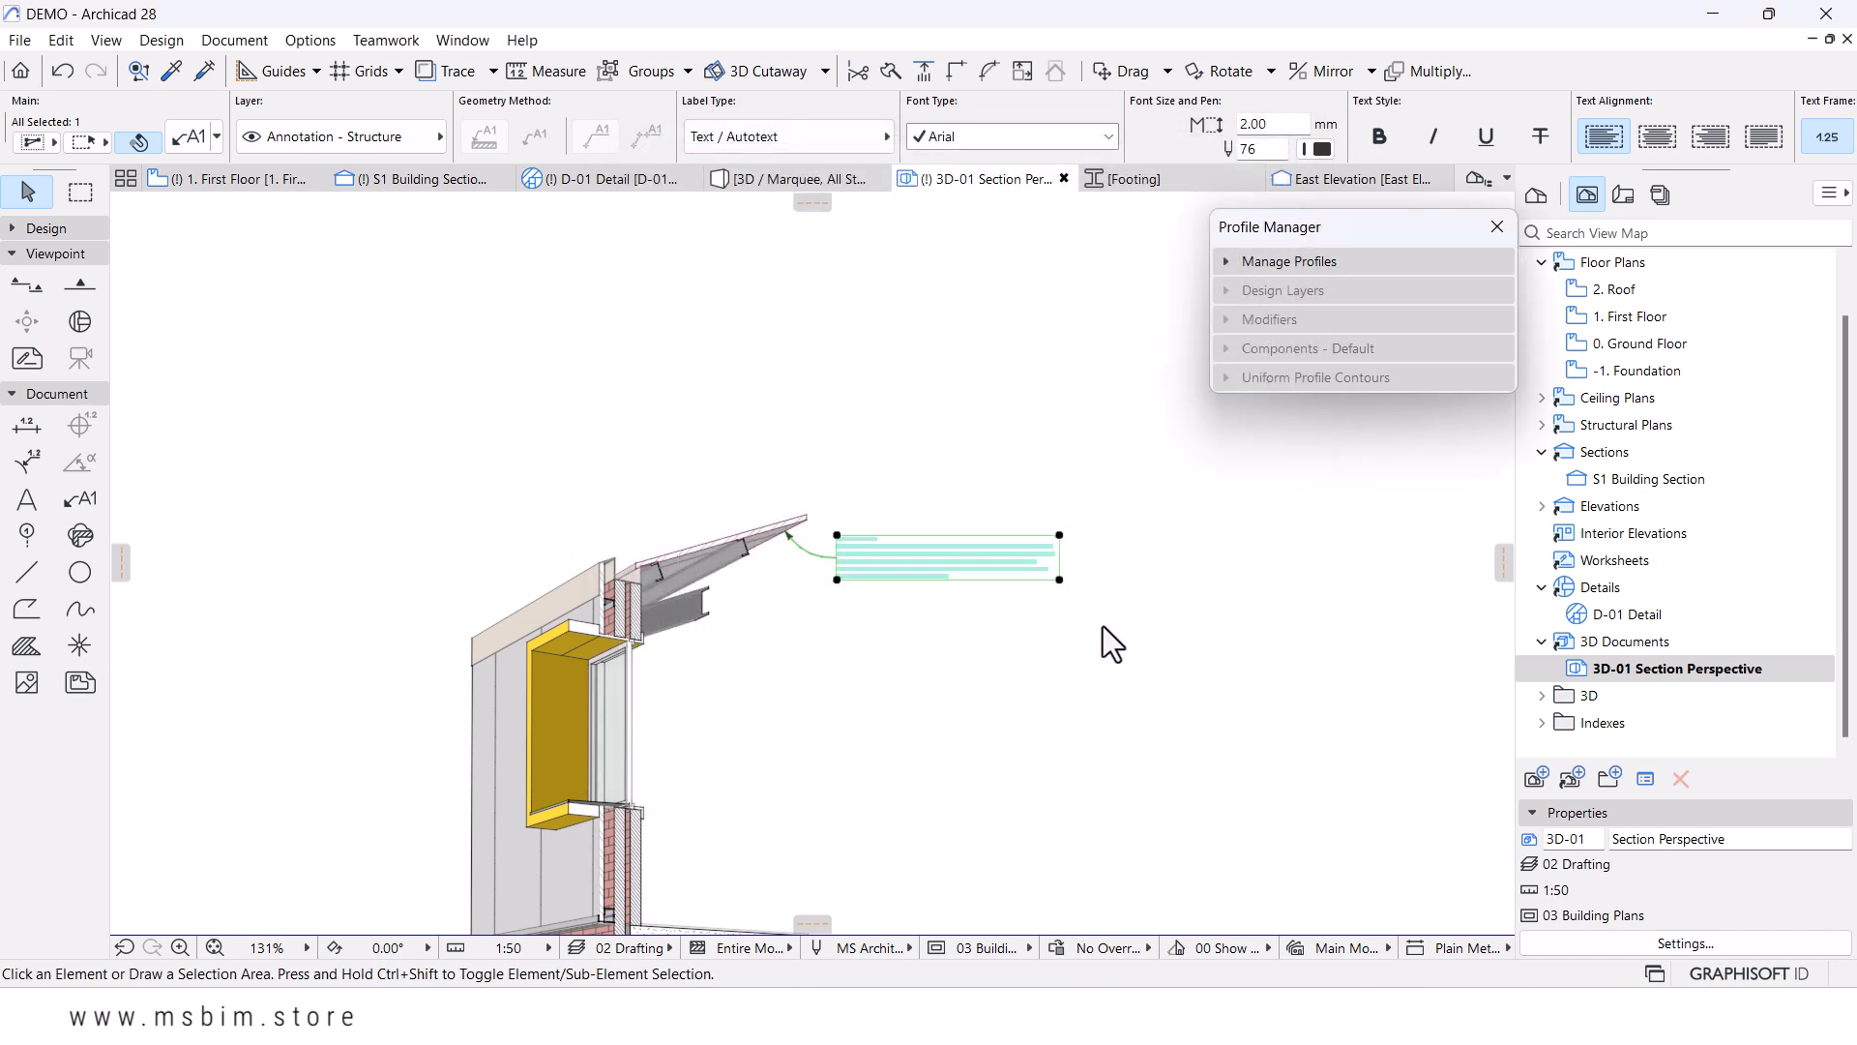
- Pick up the Roof Sheeting label's settings and place a matching label with its arrow on the lower steel truss member
left_click(1049, 650)
scroll(843, 608, "down", 2)
middle_click_drag(842, 607, 871, 492)
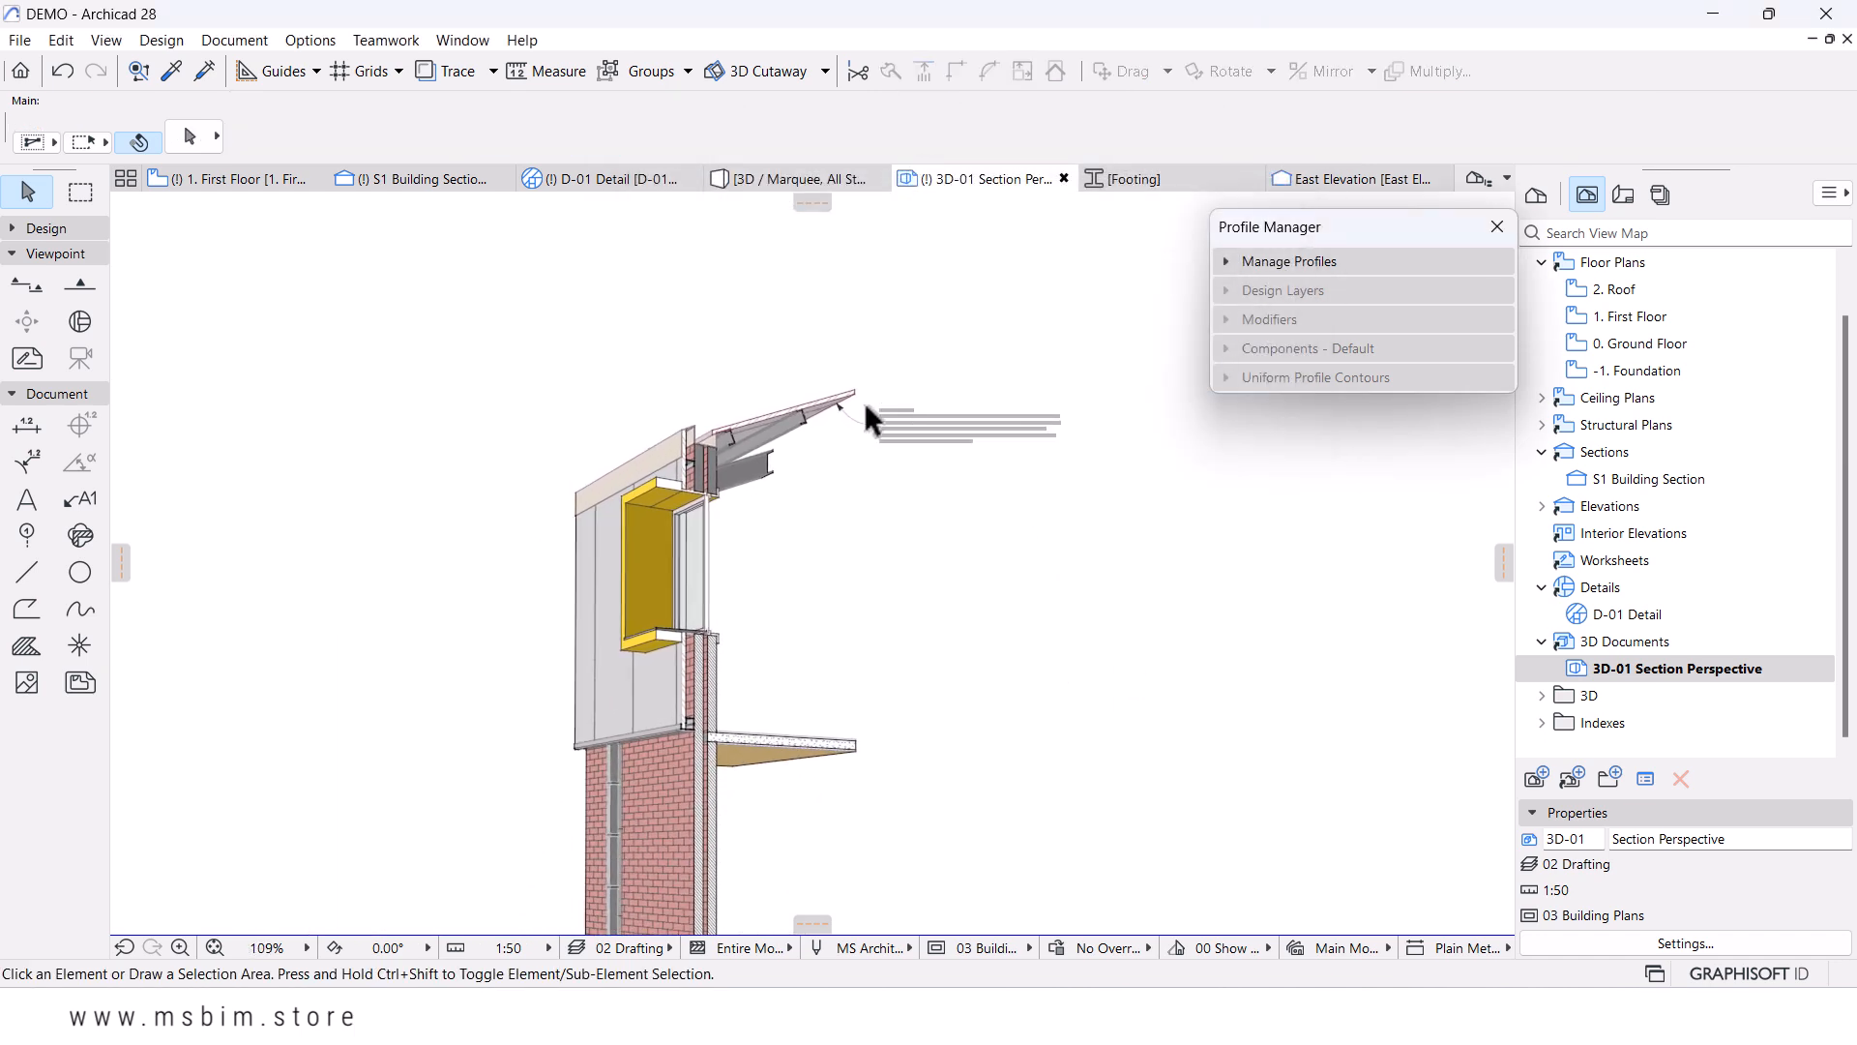
scroll(864, 404, "up", 4)
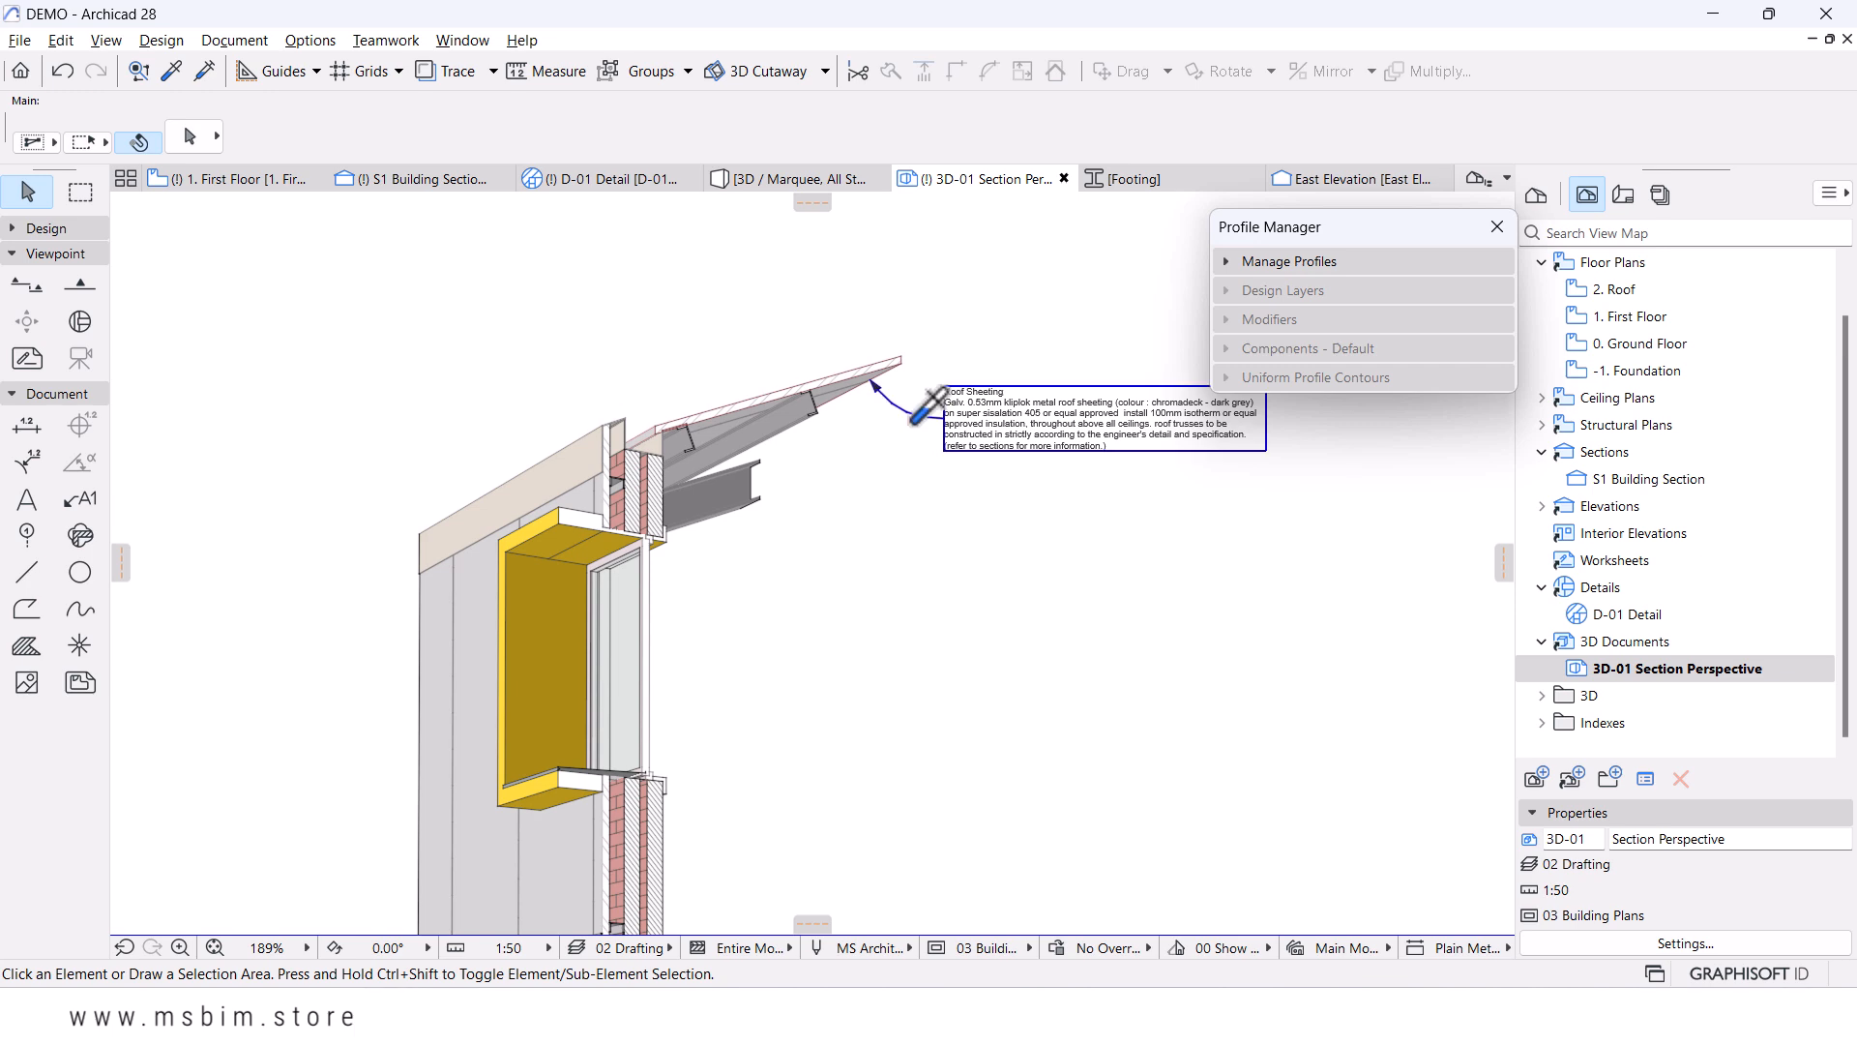
left_click(914, 418, "alt")
scroll(857, 515, "down", 2)
middle_click_drag(843, 494, 742, 464)
scroll(723, 458, "up", 3)
key("Escape")
left_click(700, 430)
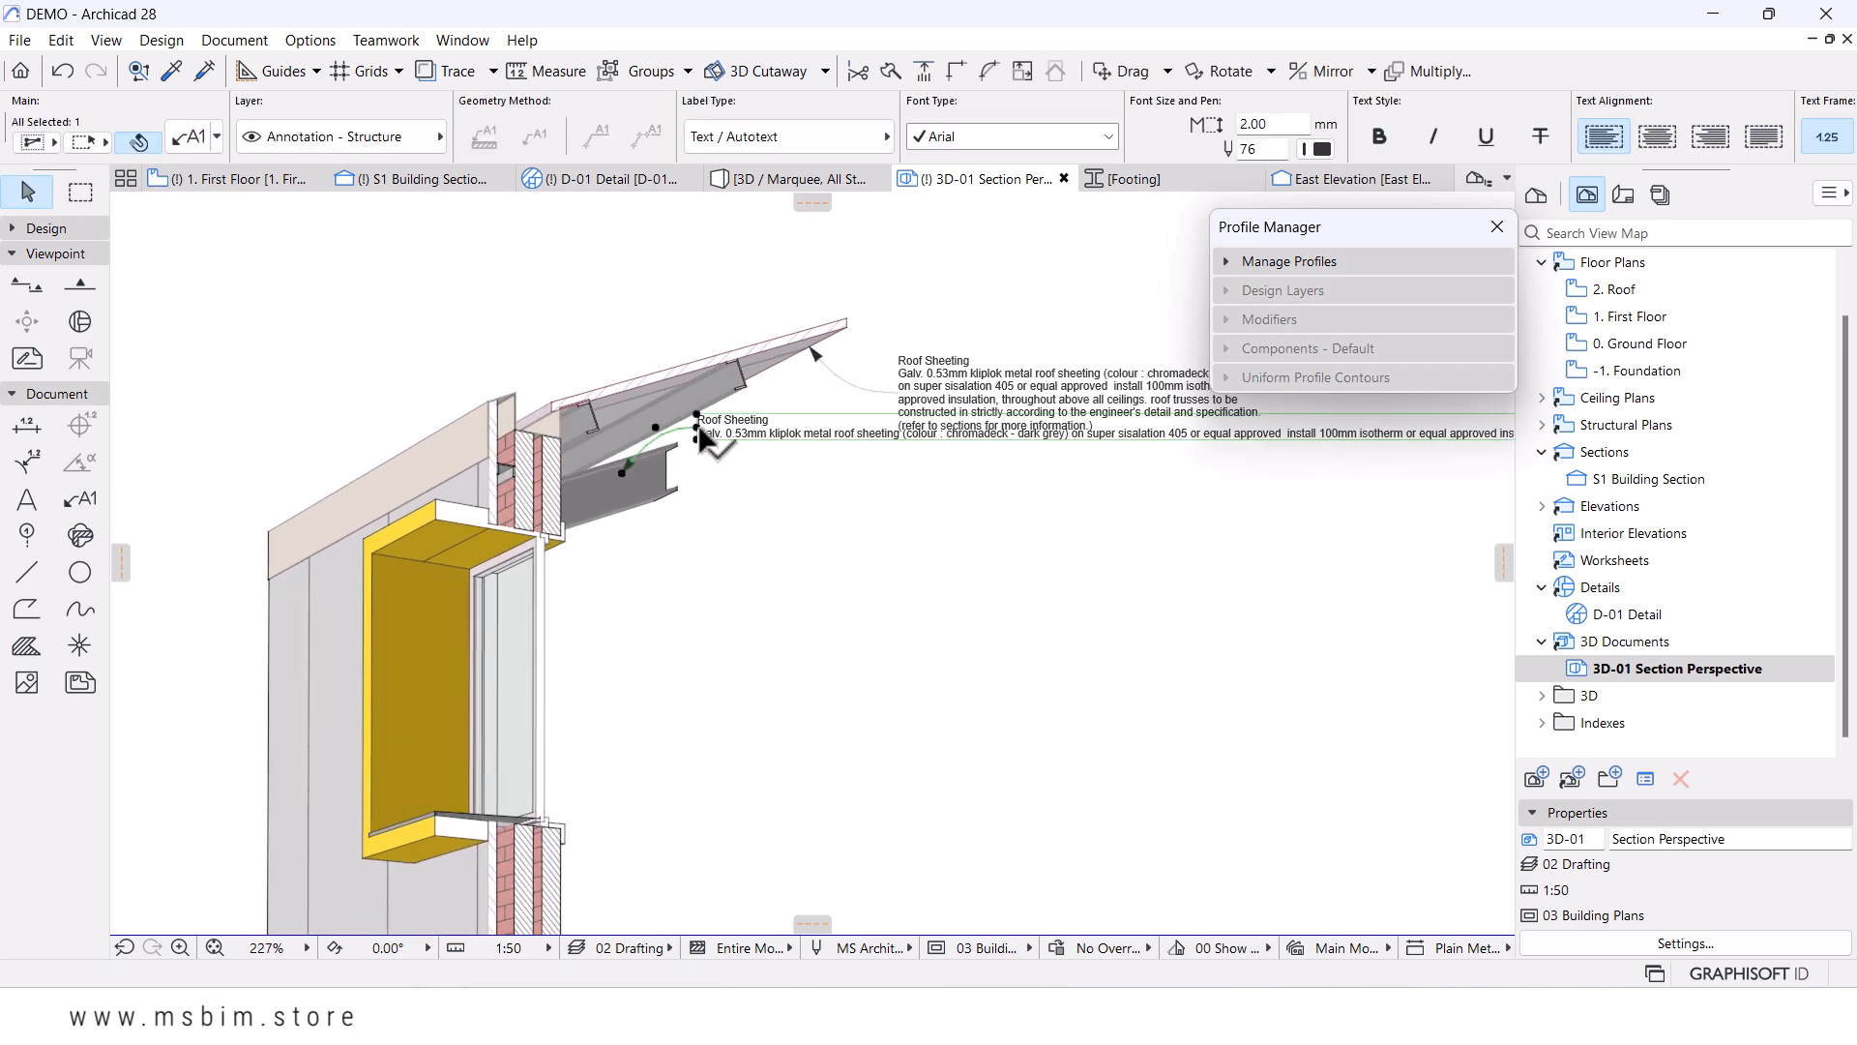
- Move the new label's text block down and outward, aligning its start with the text of the roof label above
left_click(698, 427)
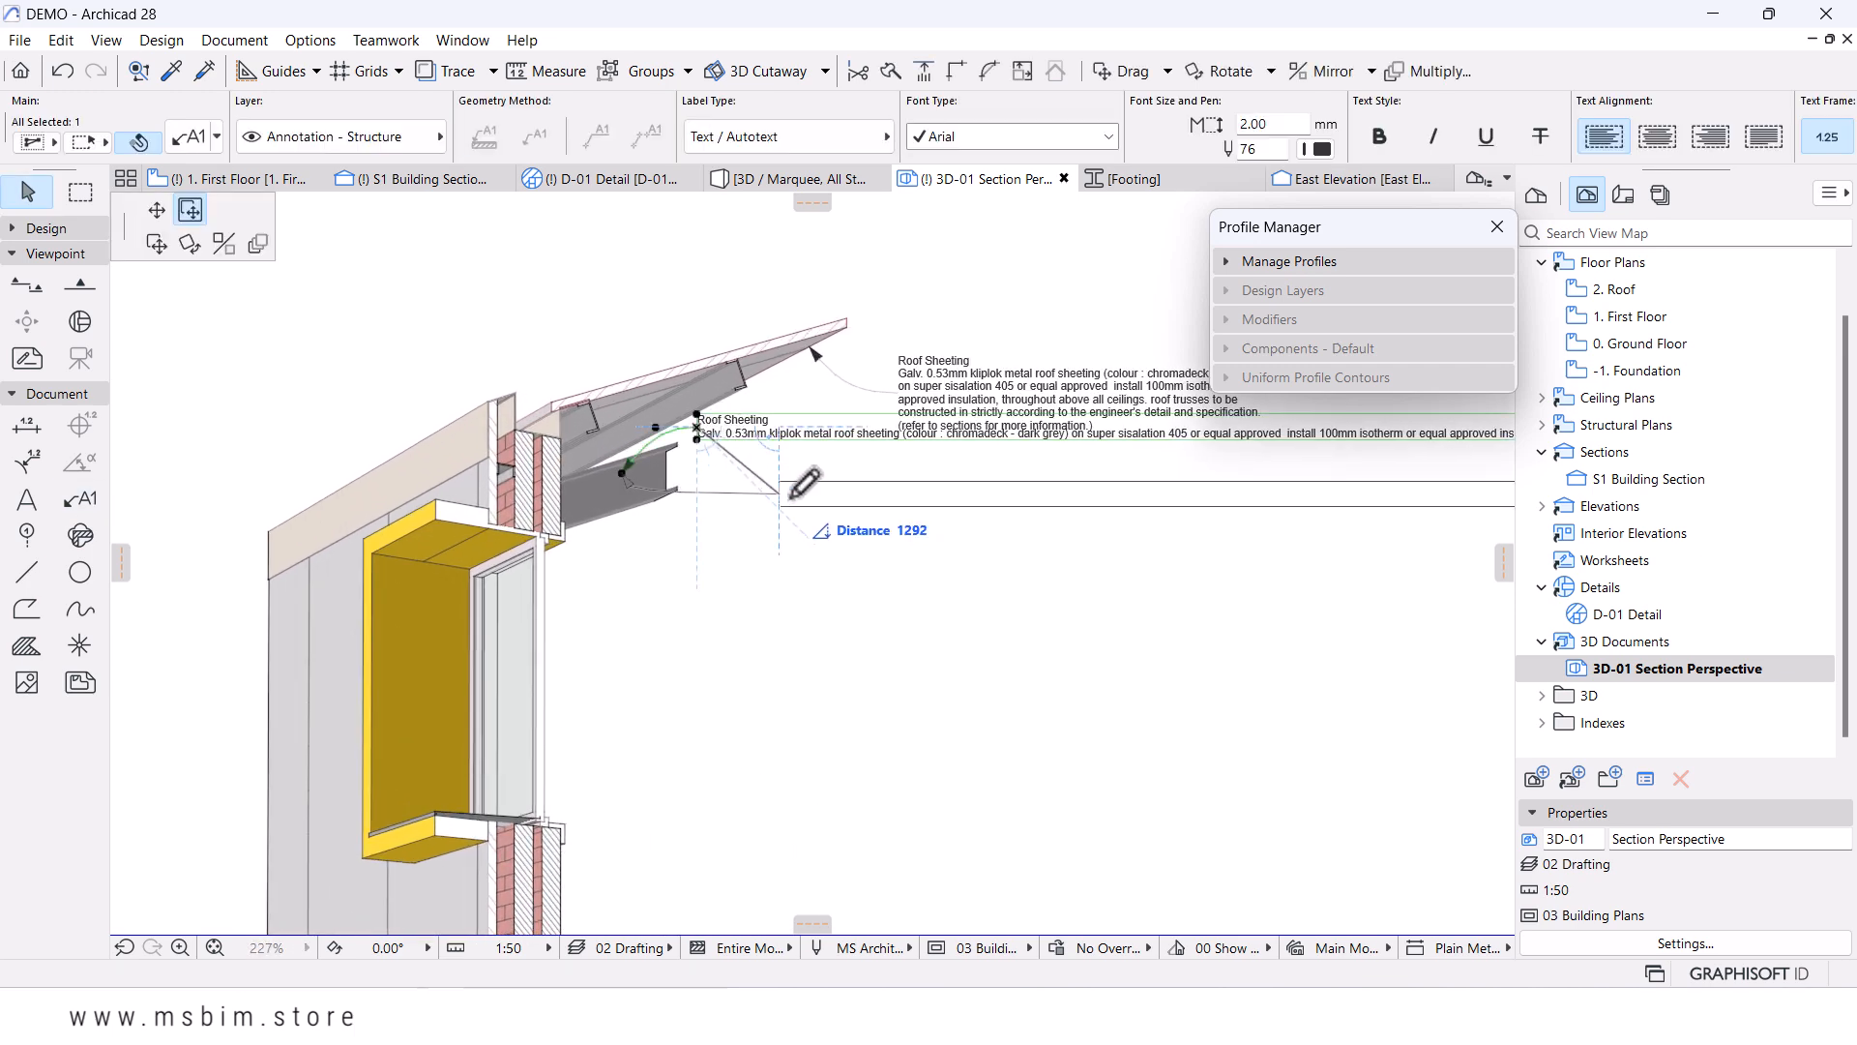
left_click(877, 530)
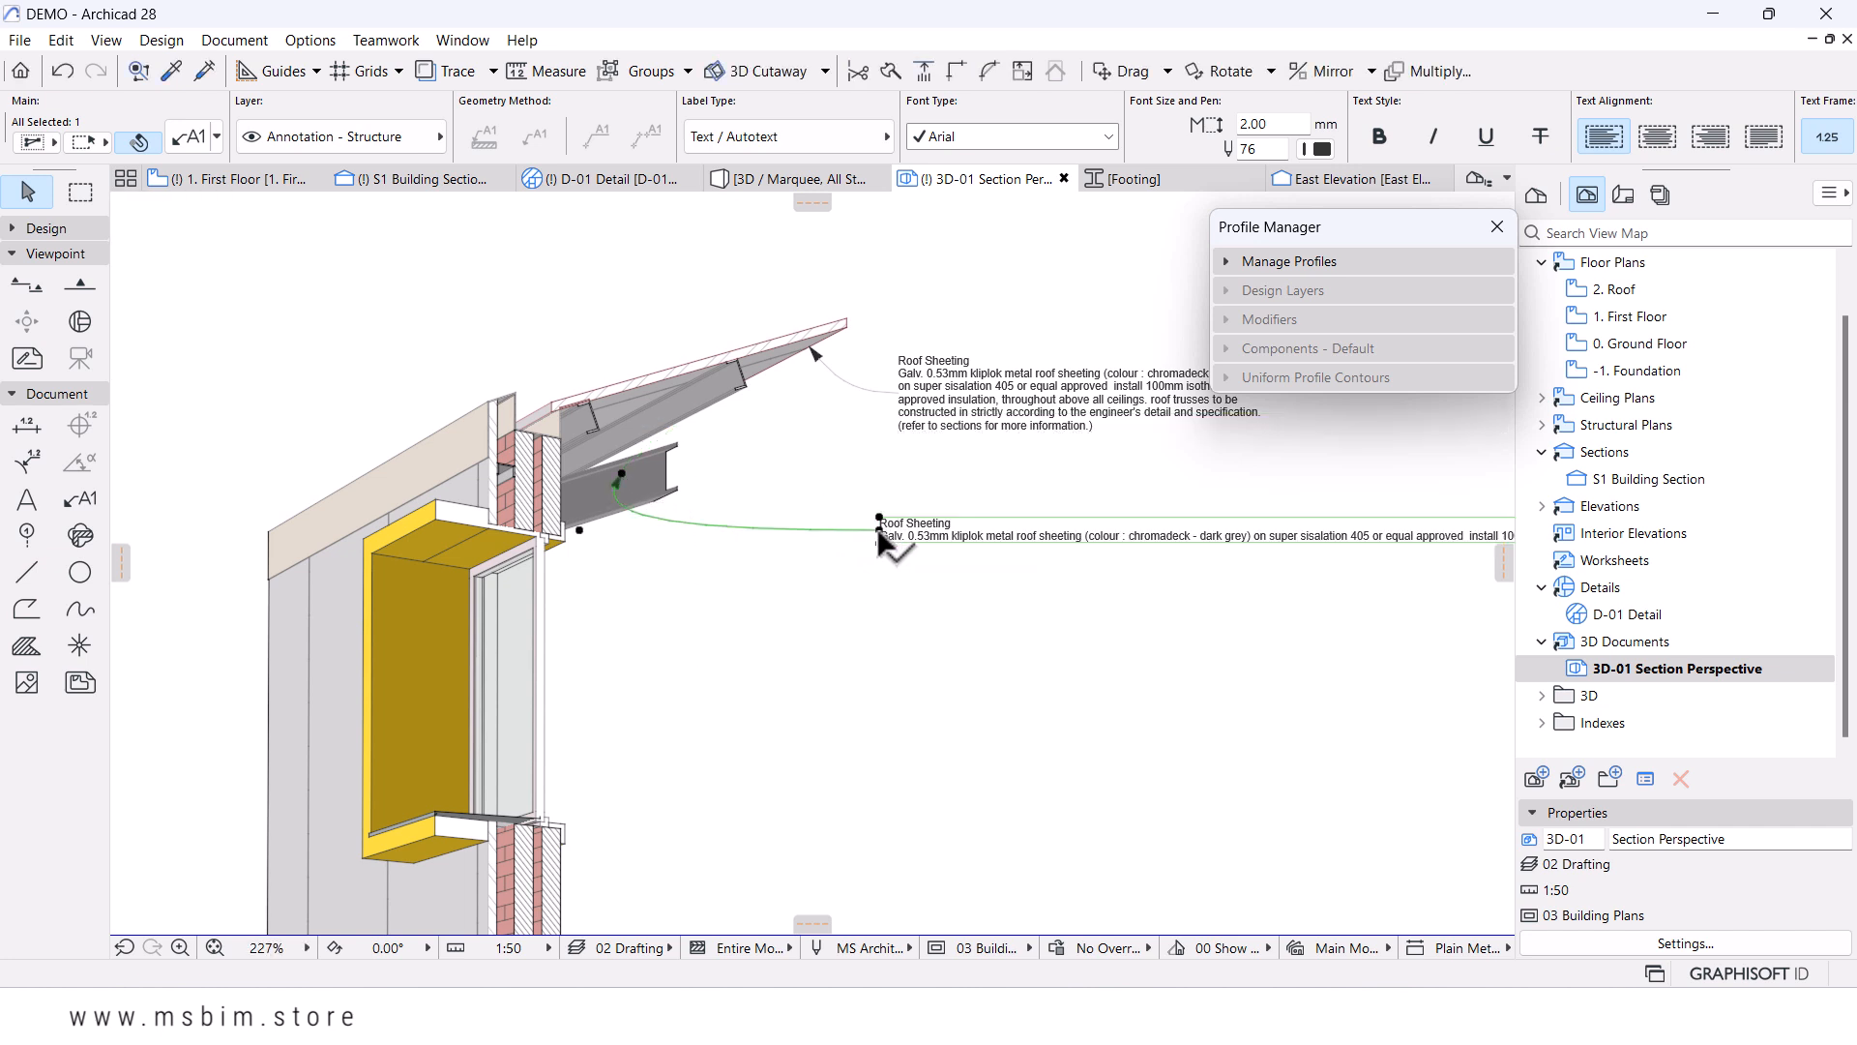
left_click(880, 530)
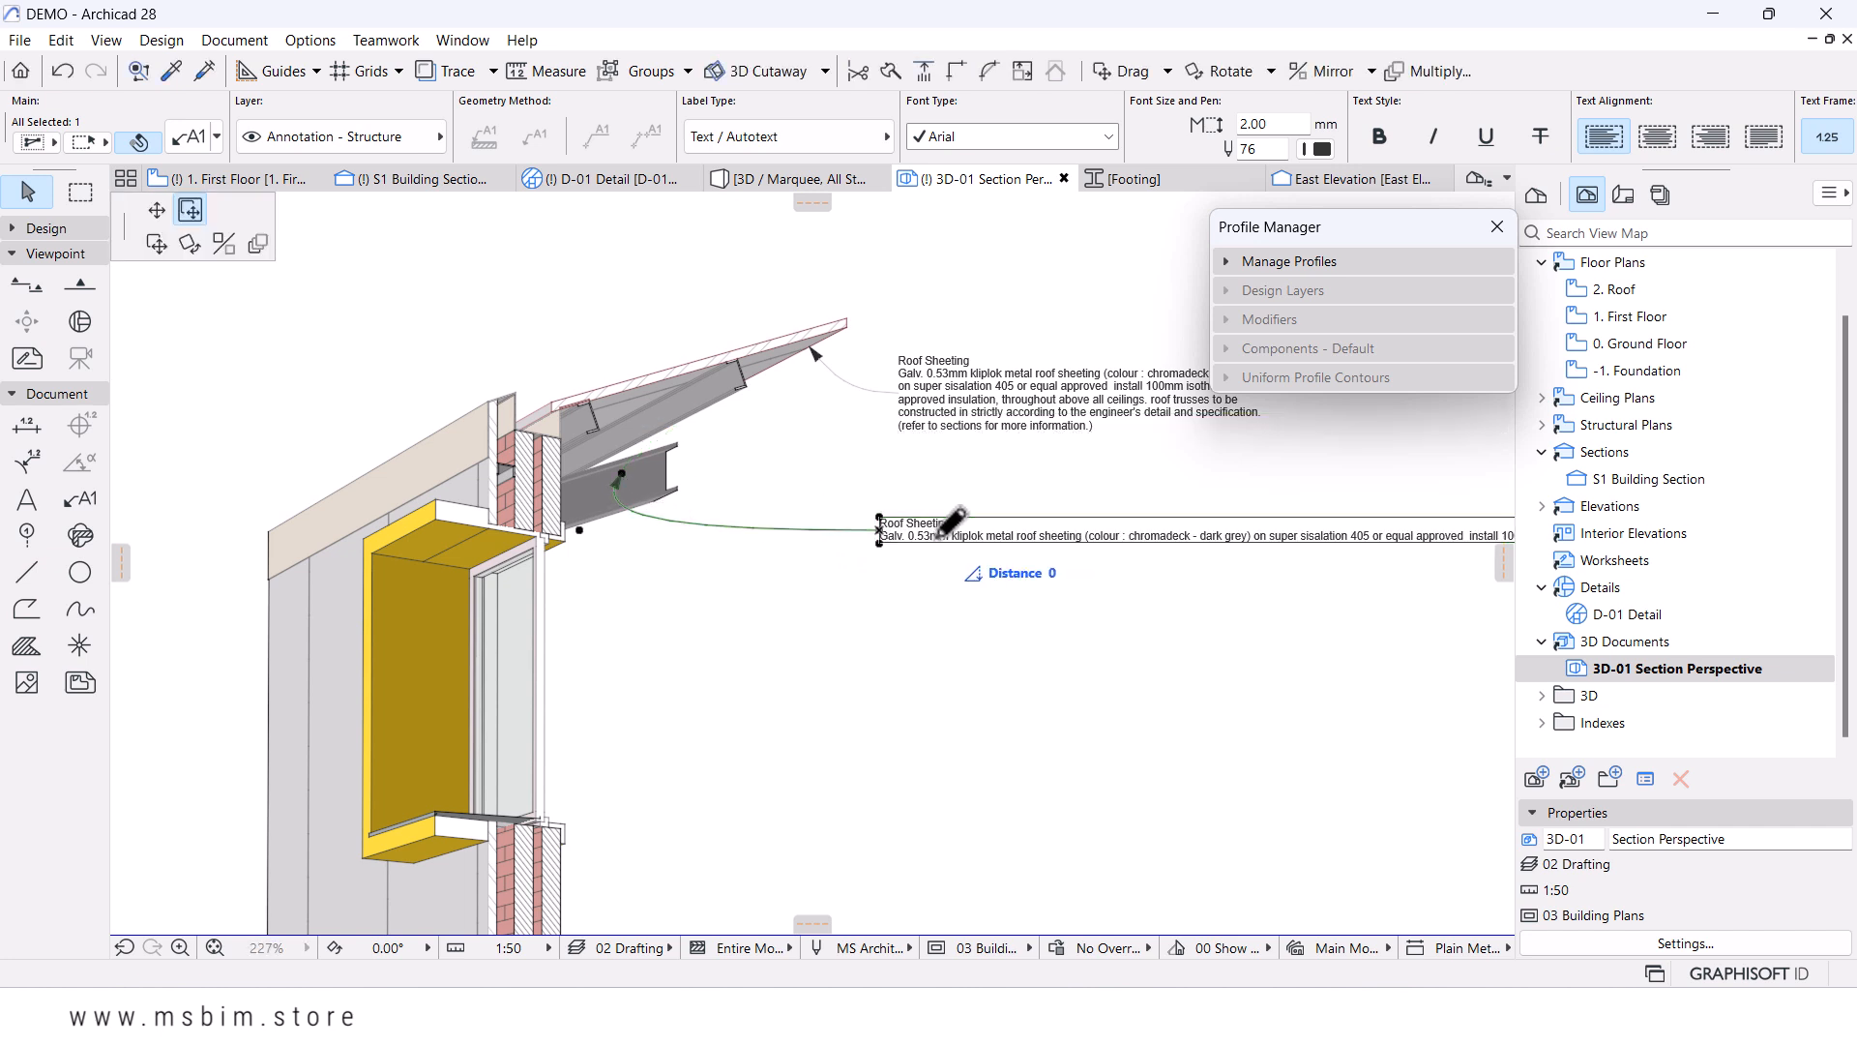
left_click(899, 395, "shift")
scroll(813, 483, "down", 3)
scroll(912, 509, "up", 3)
- Clear the copied Roof Sheeting text from the lower label
double_click(898, 512)
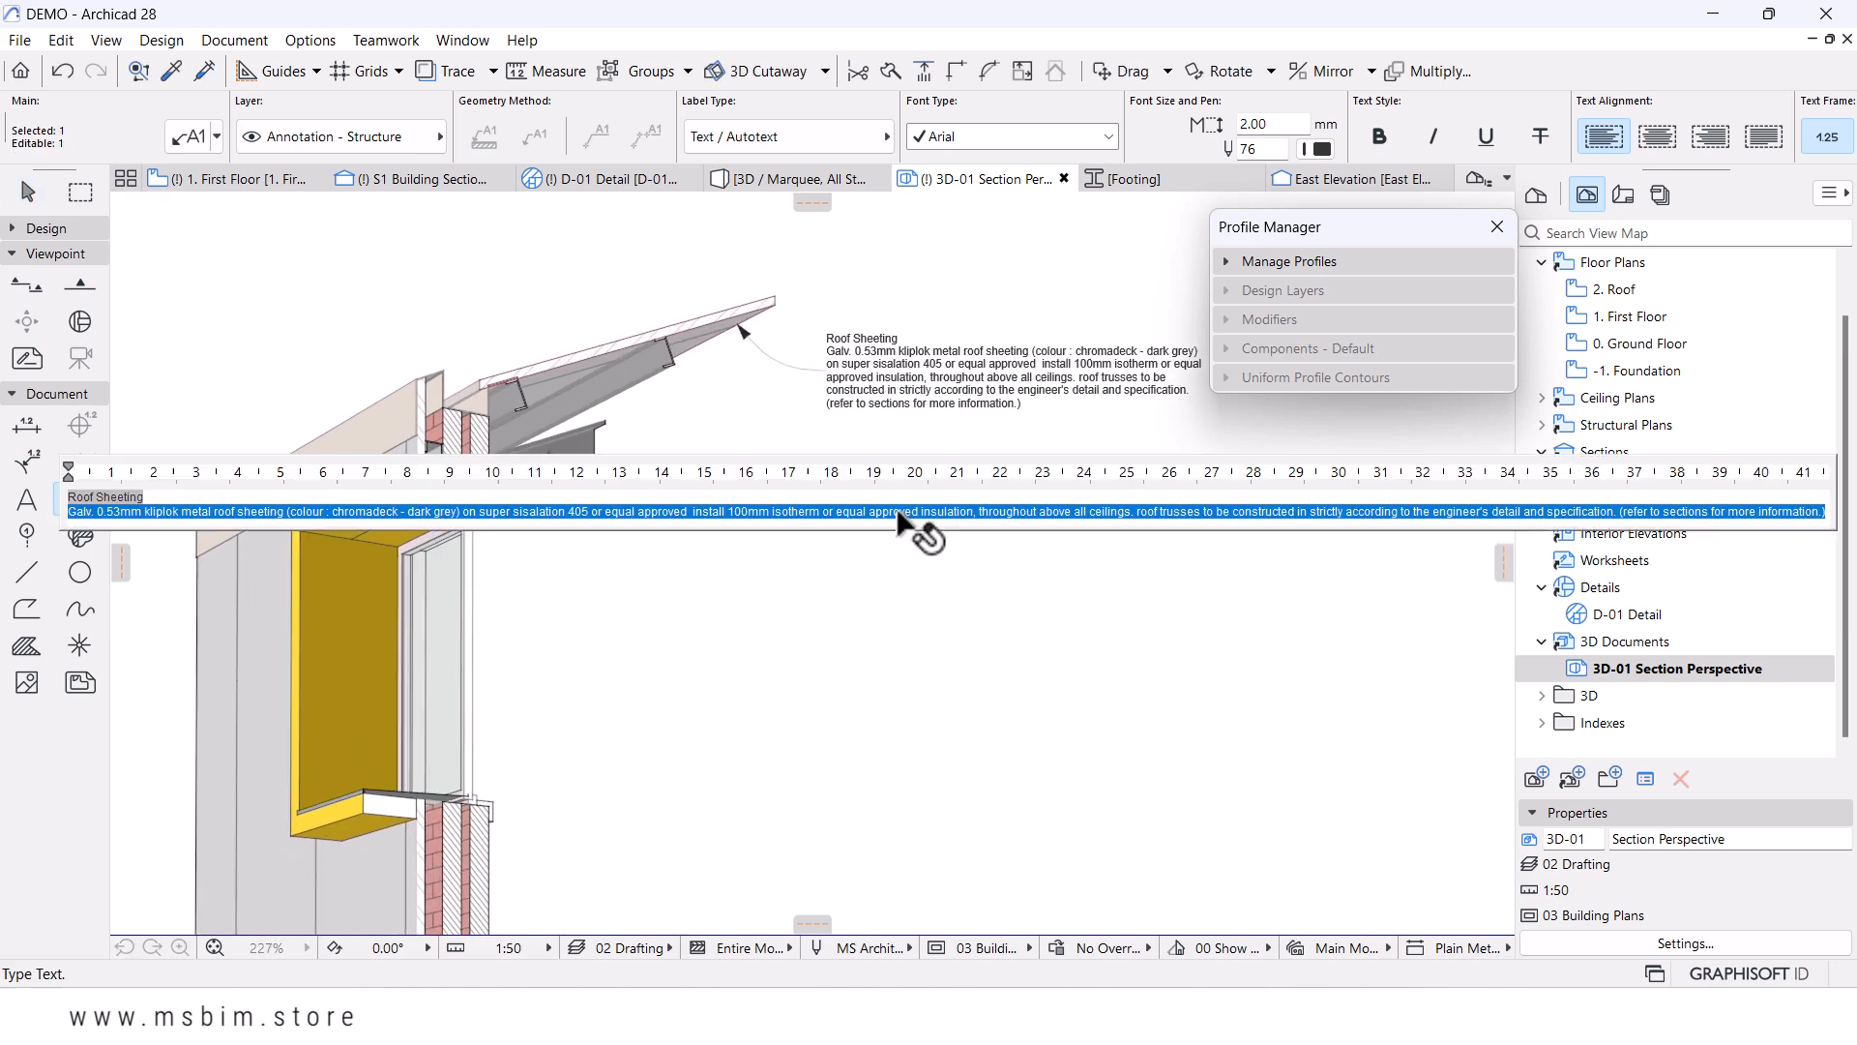
key("BackSpace")
key("BackSpace")
key("BackSpace")
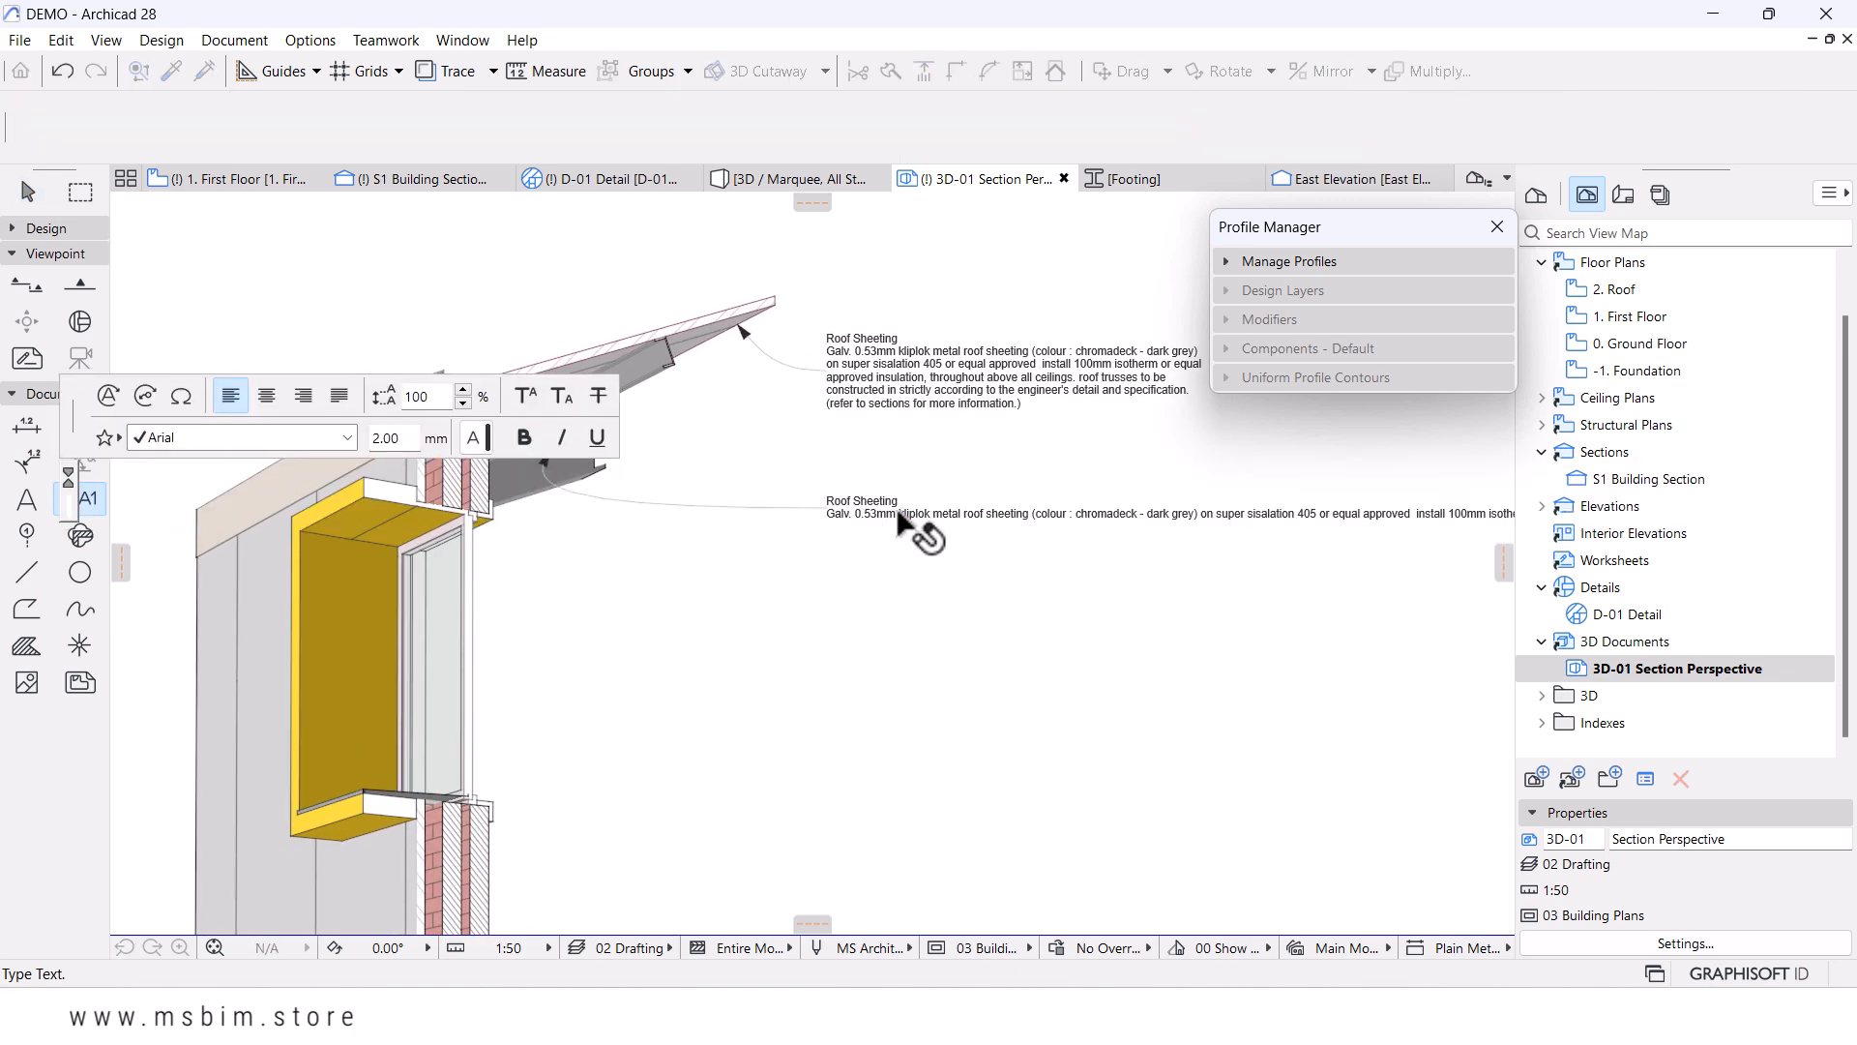
left_click(147, 396)
left_click(633, 440)
left_click(632, 440)
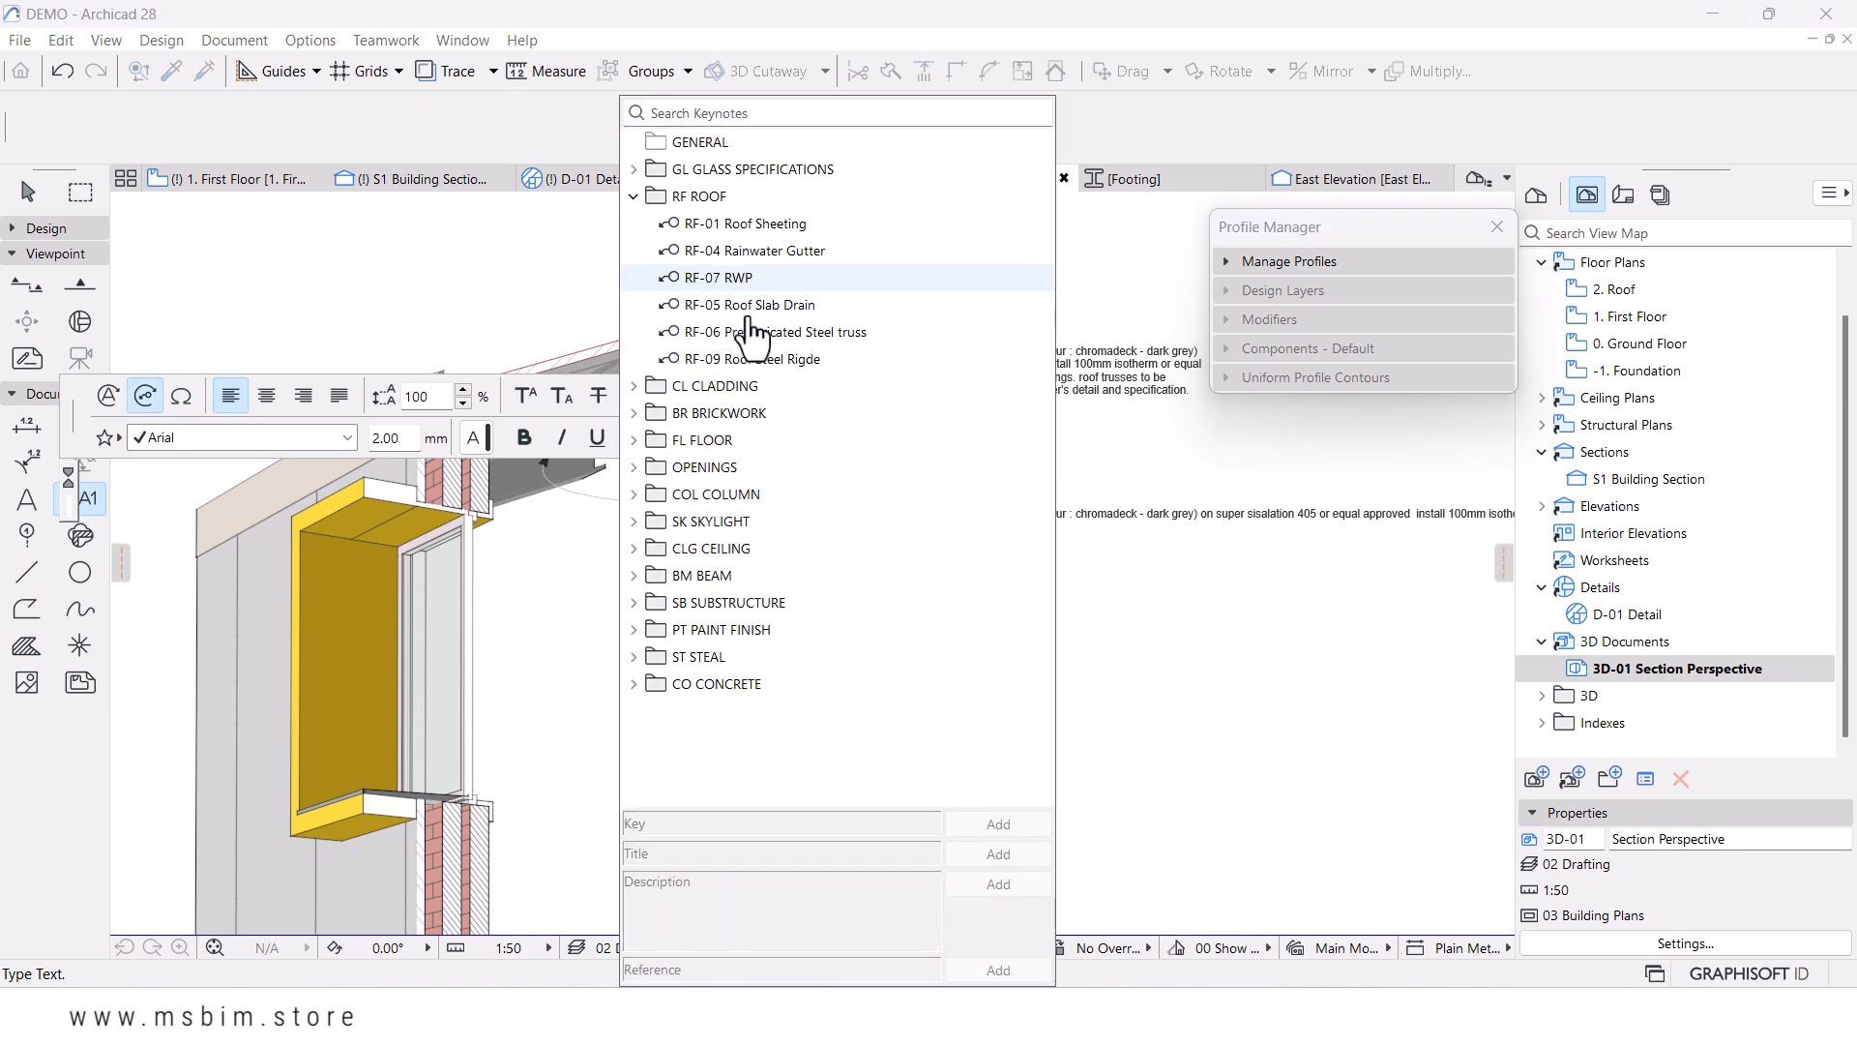
left_click(668, 331)
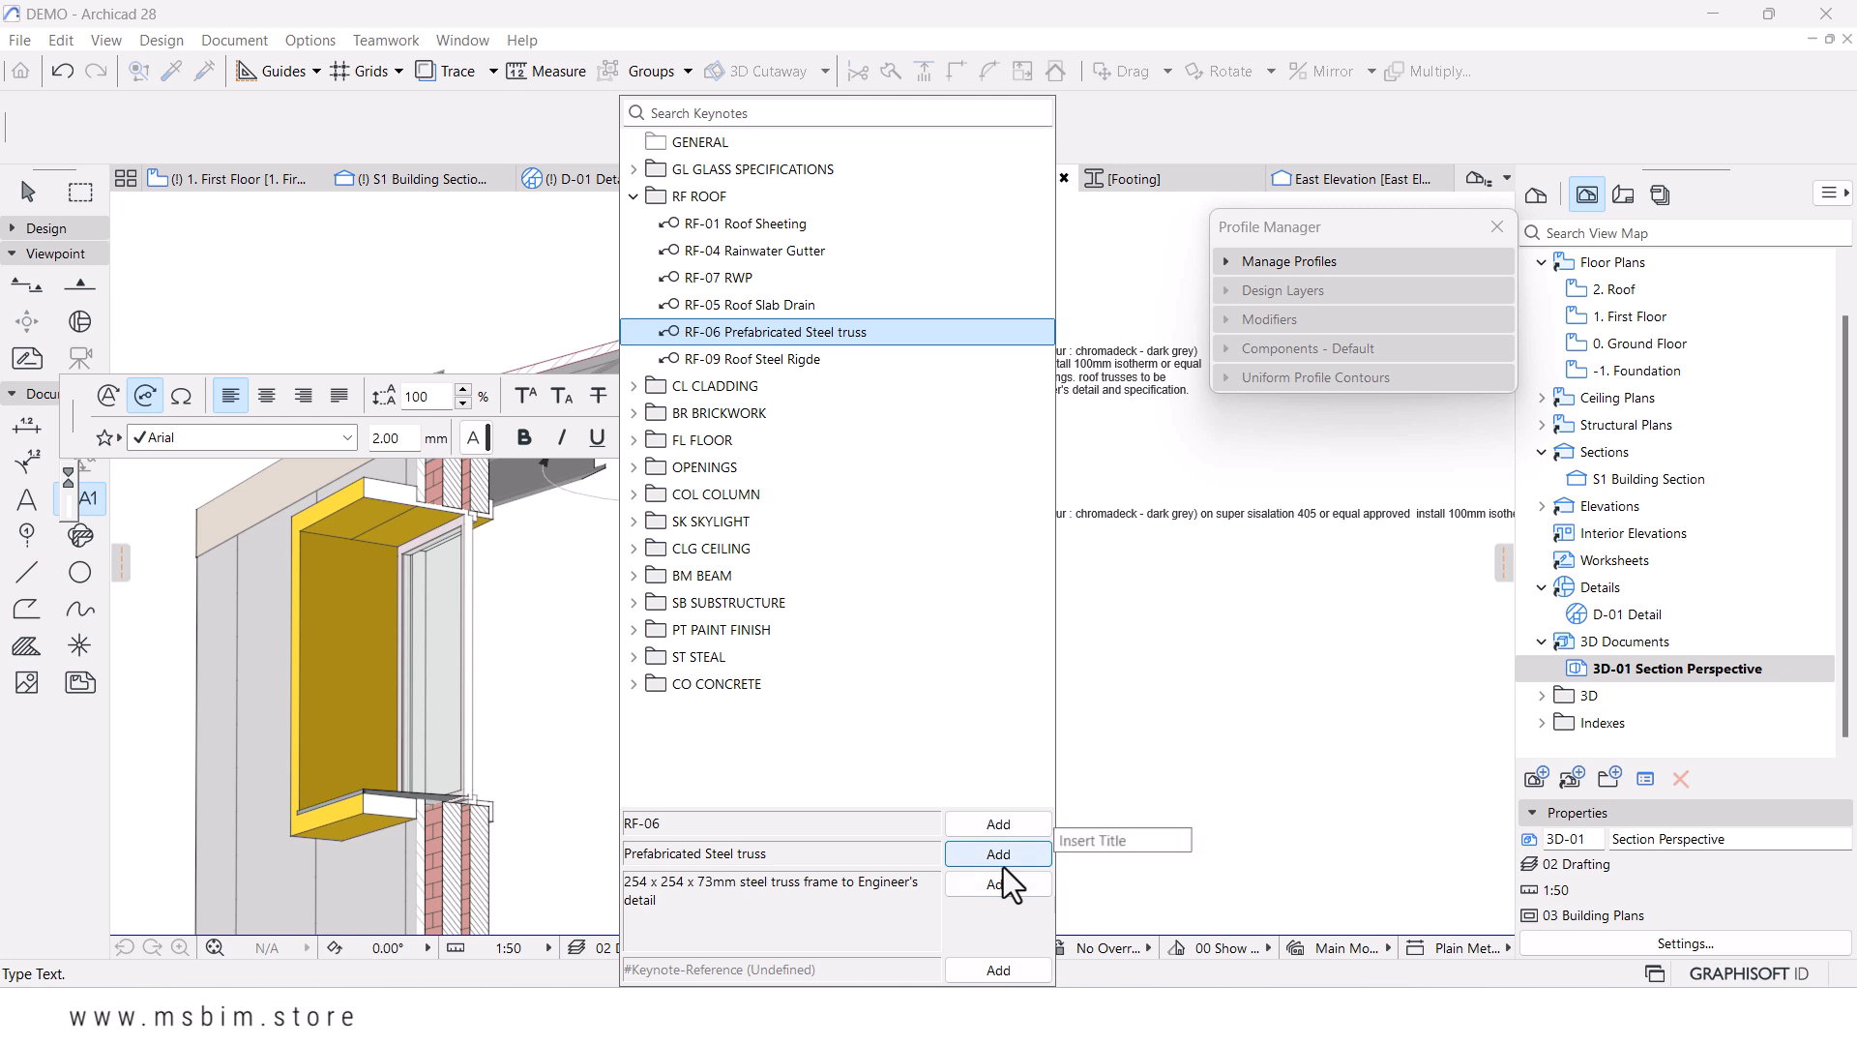
left_click(998, 883)
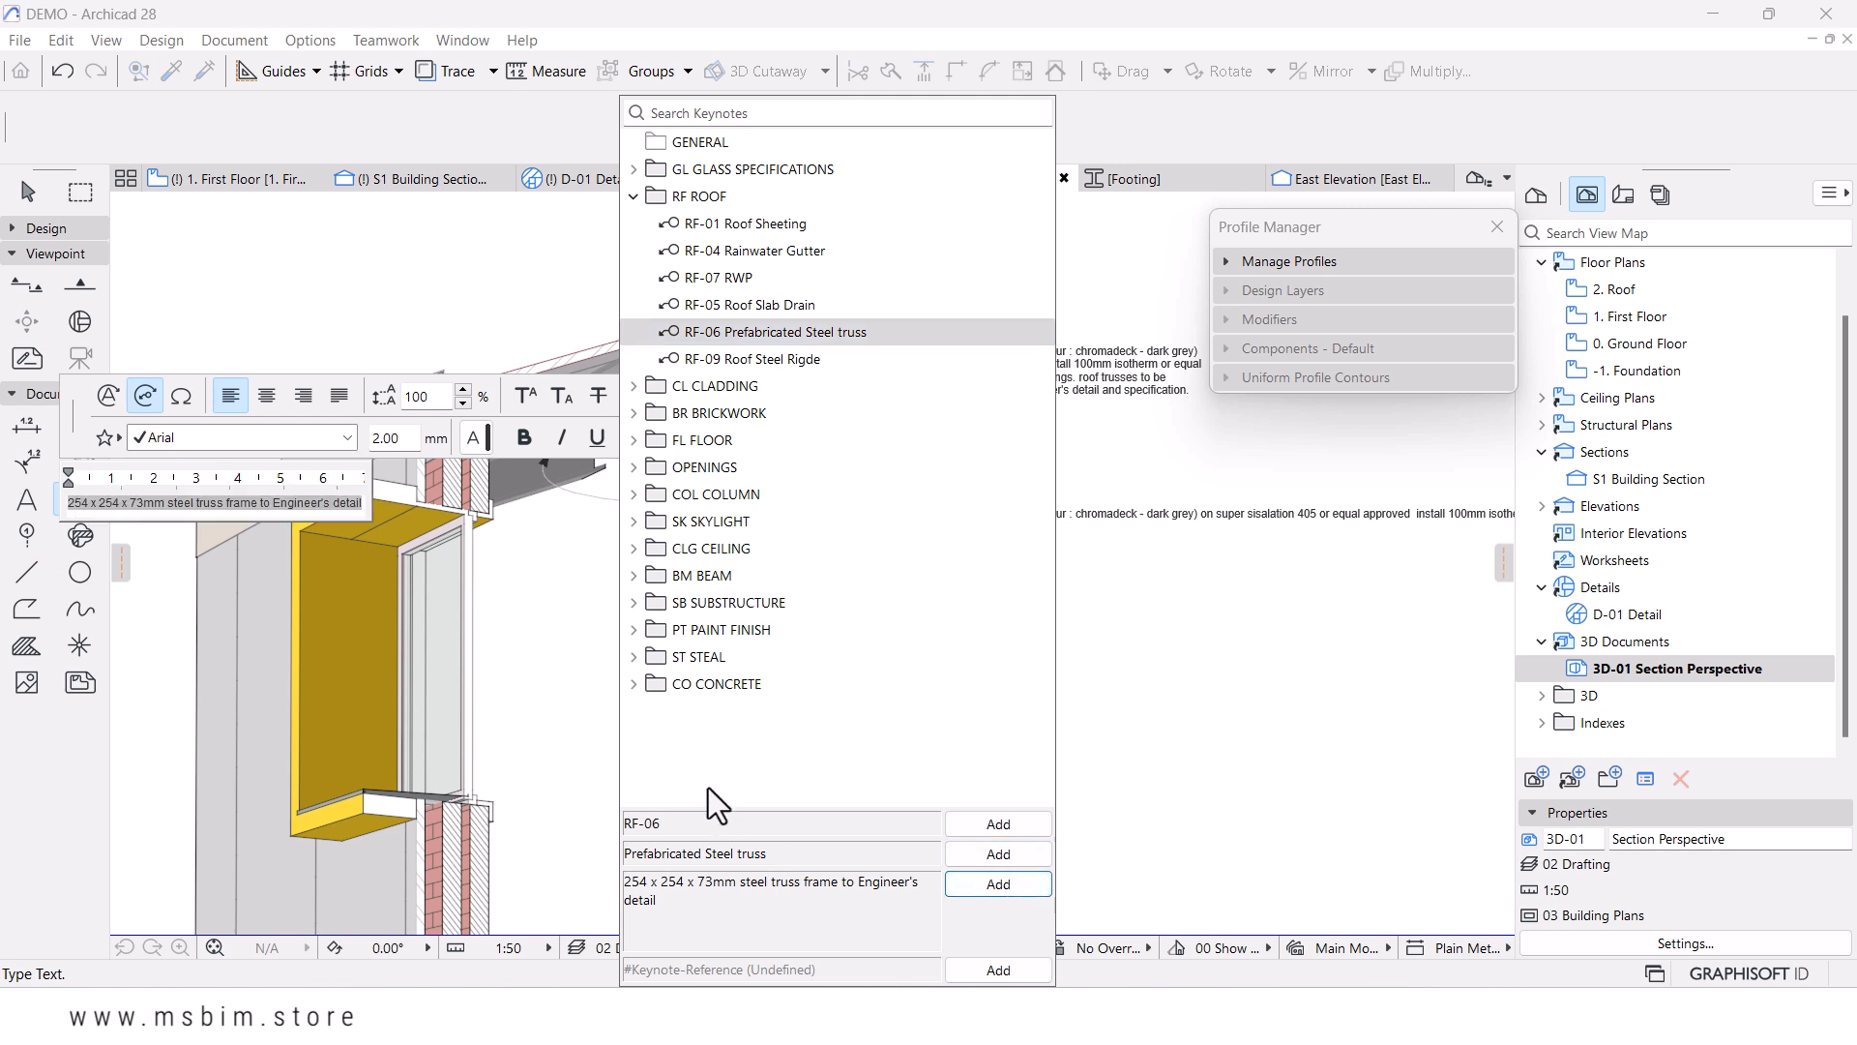
left_click(303, 510)
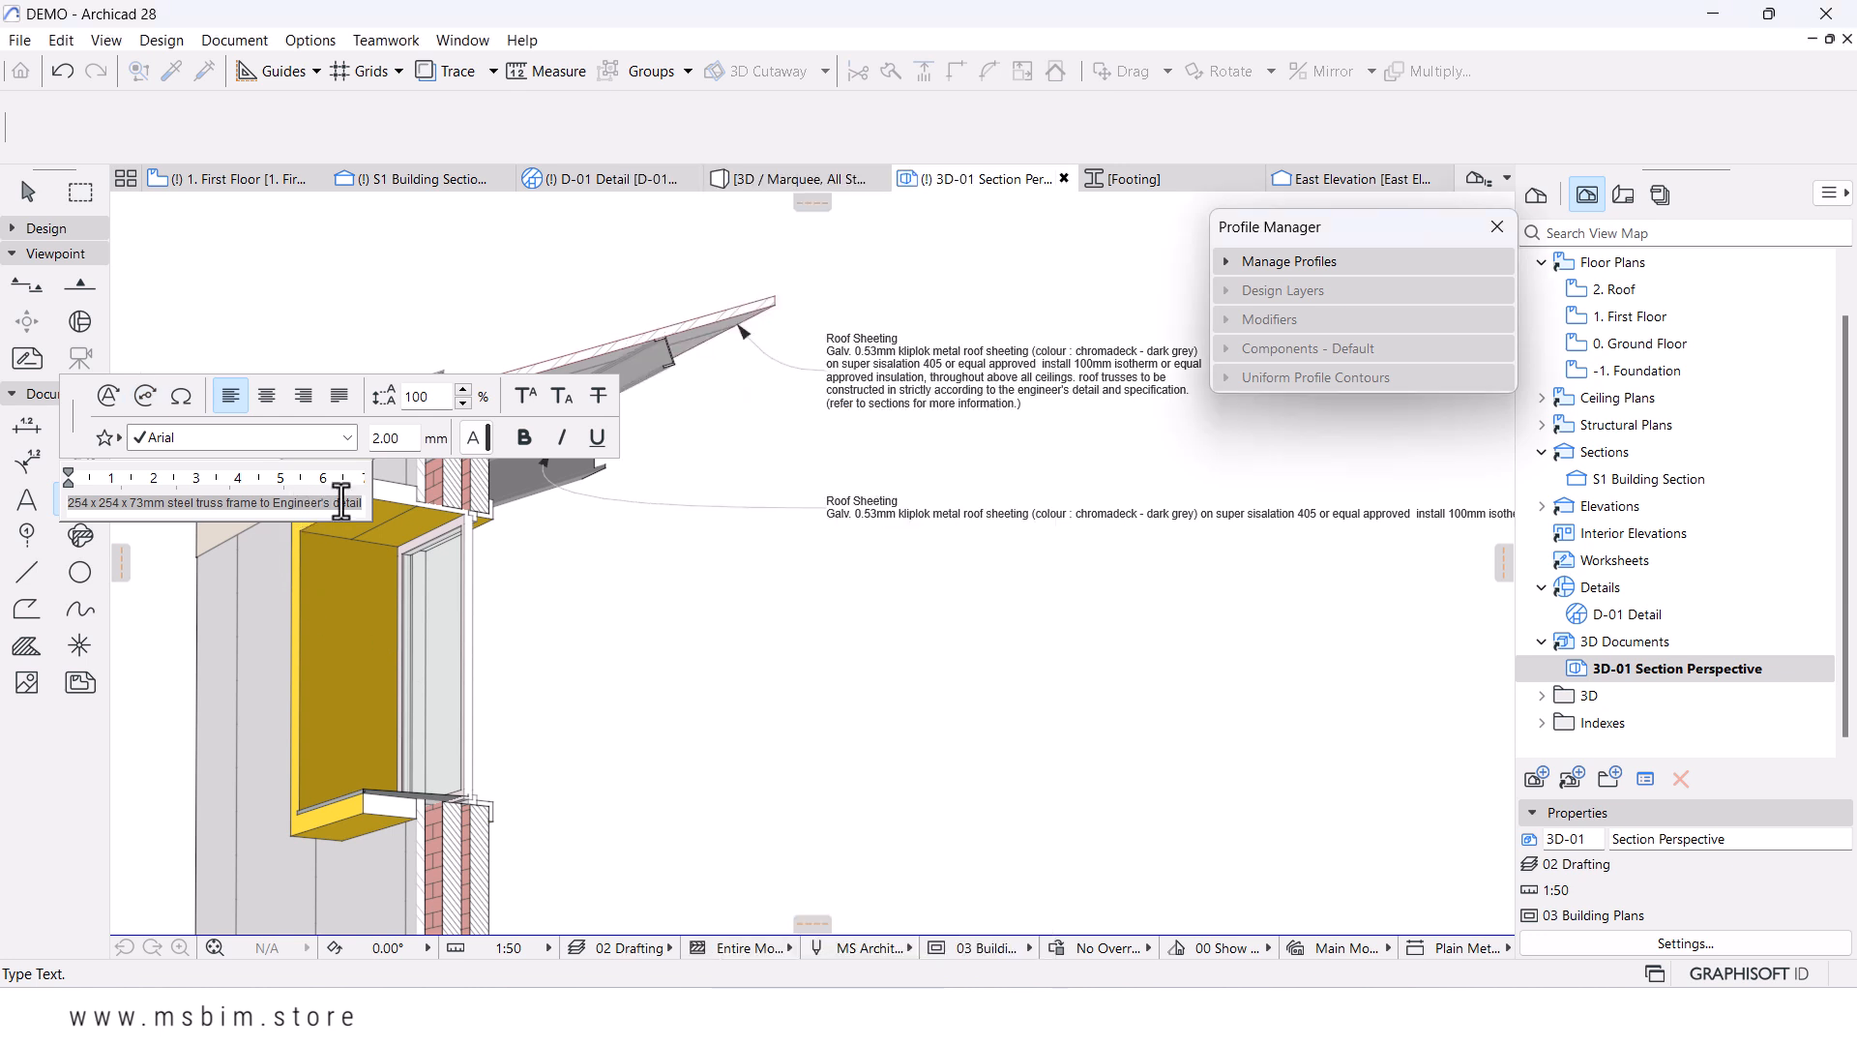
type("A1")
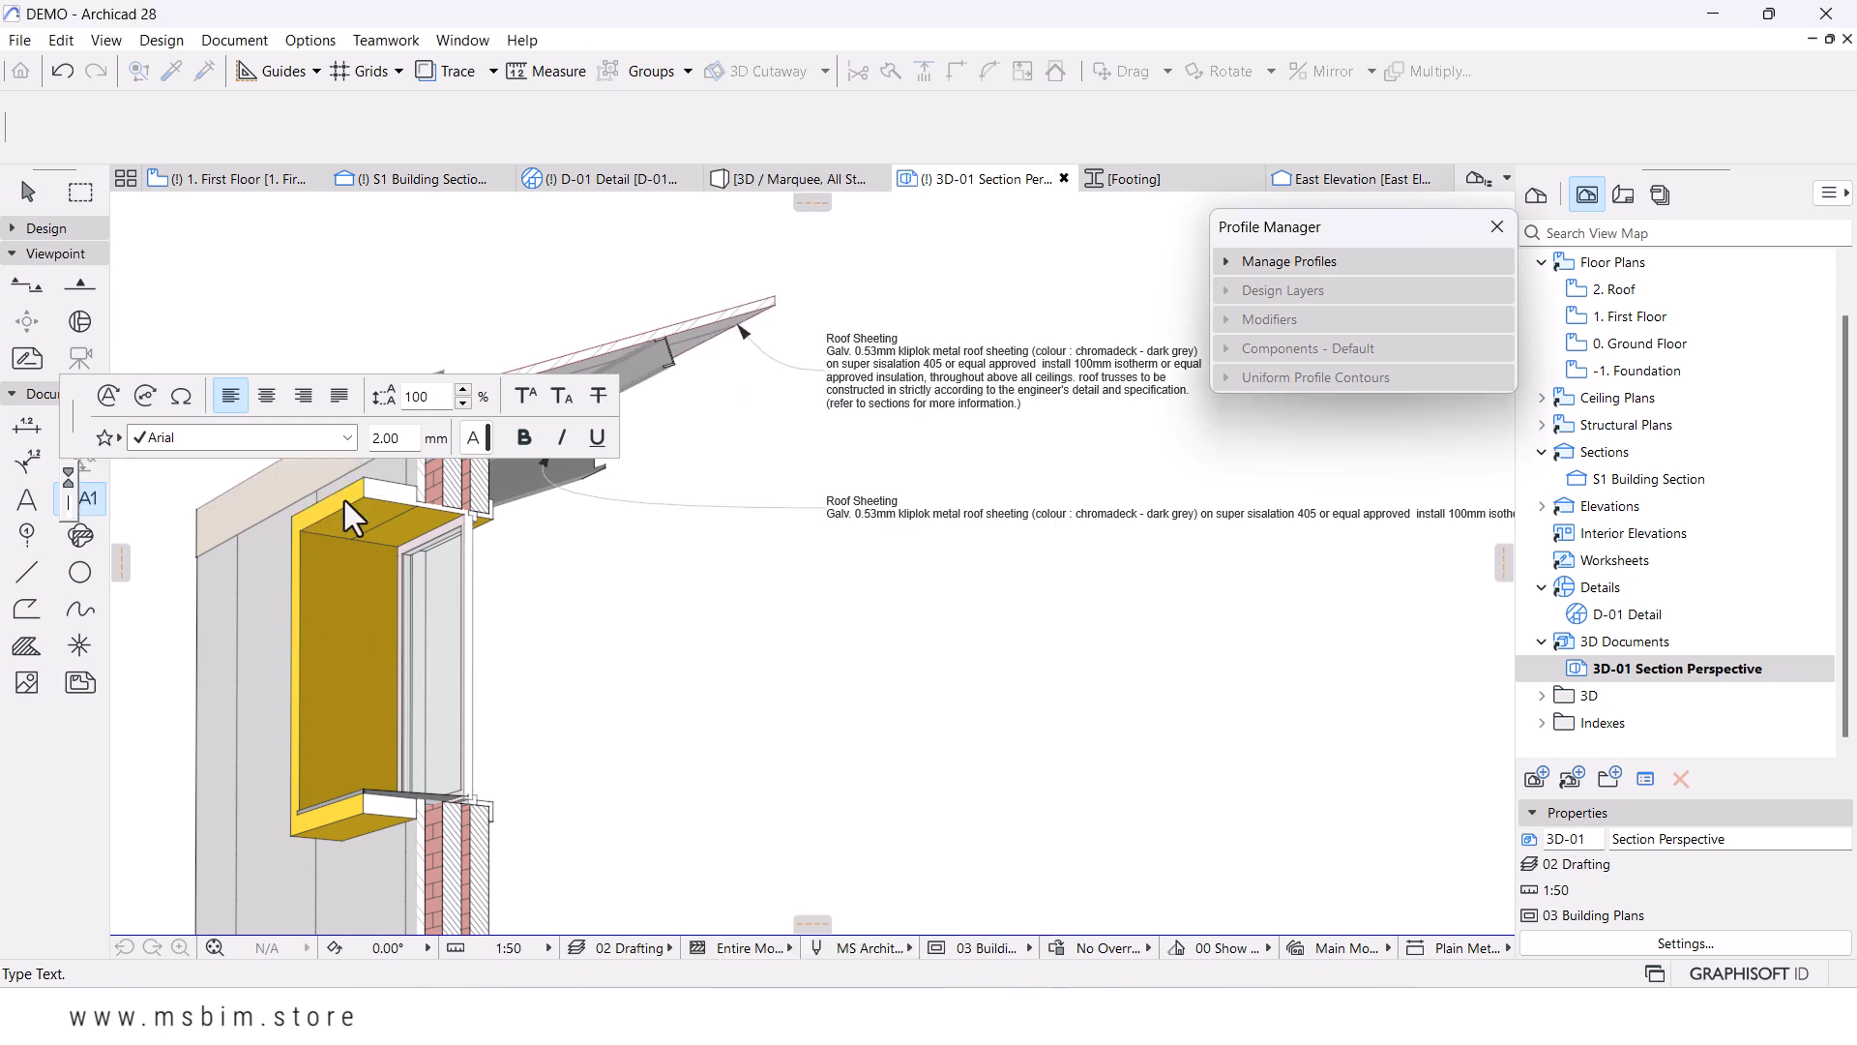
- Fill the lower label with the title and description of keynote RF-06 Prefabricated Steel truss, placed on separate lines
left_click(145, 395)
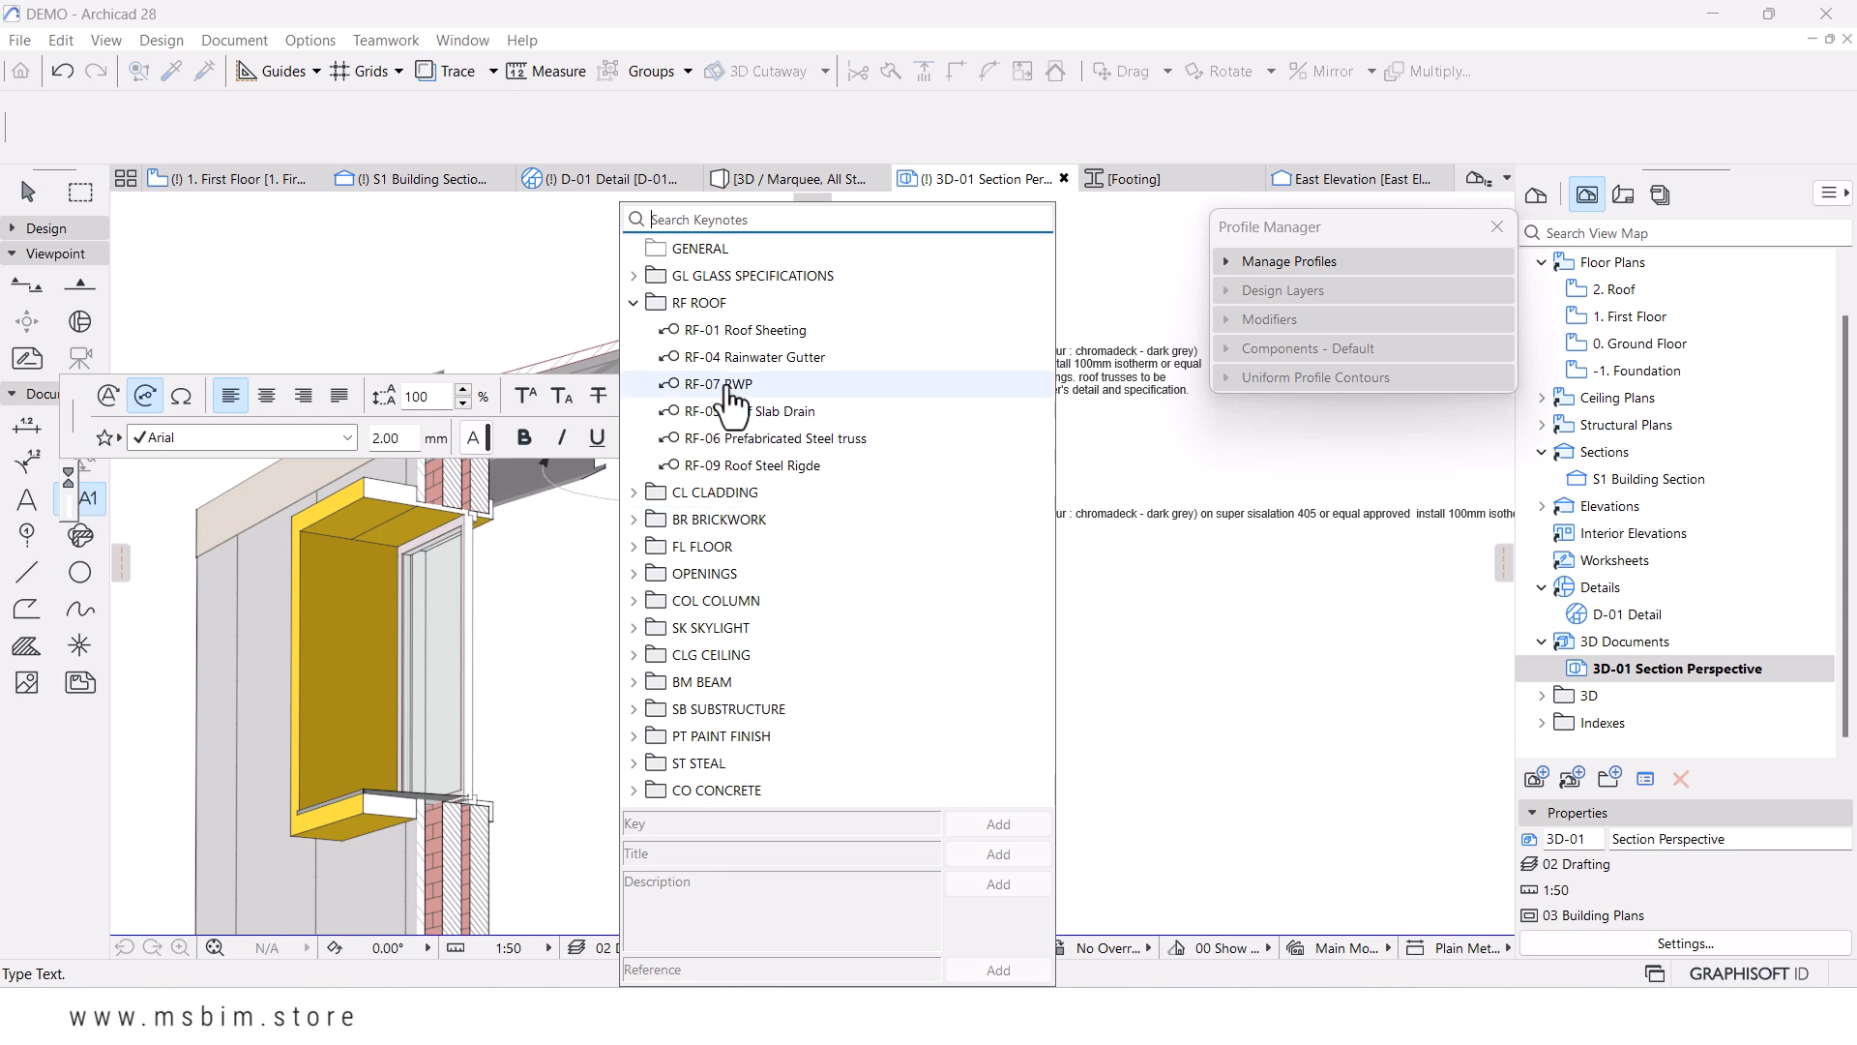
left_click(696, 440)
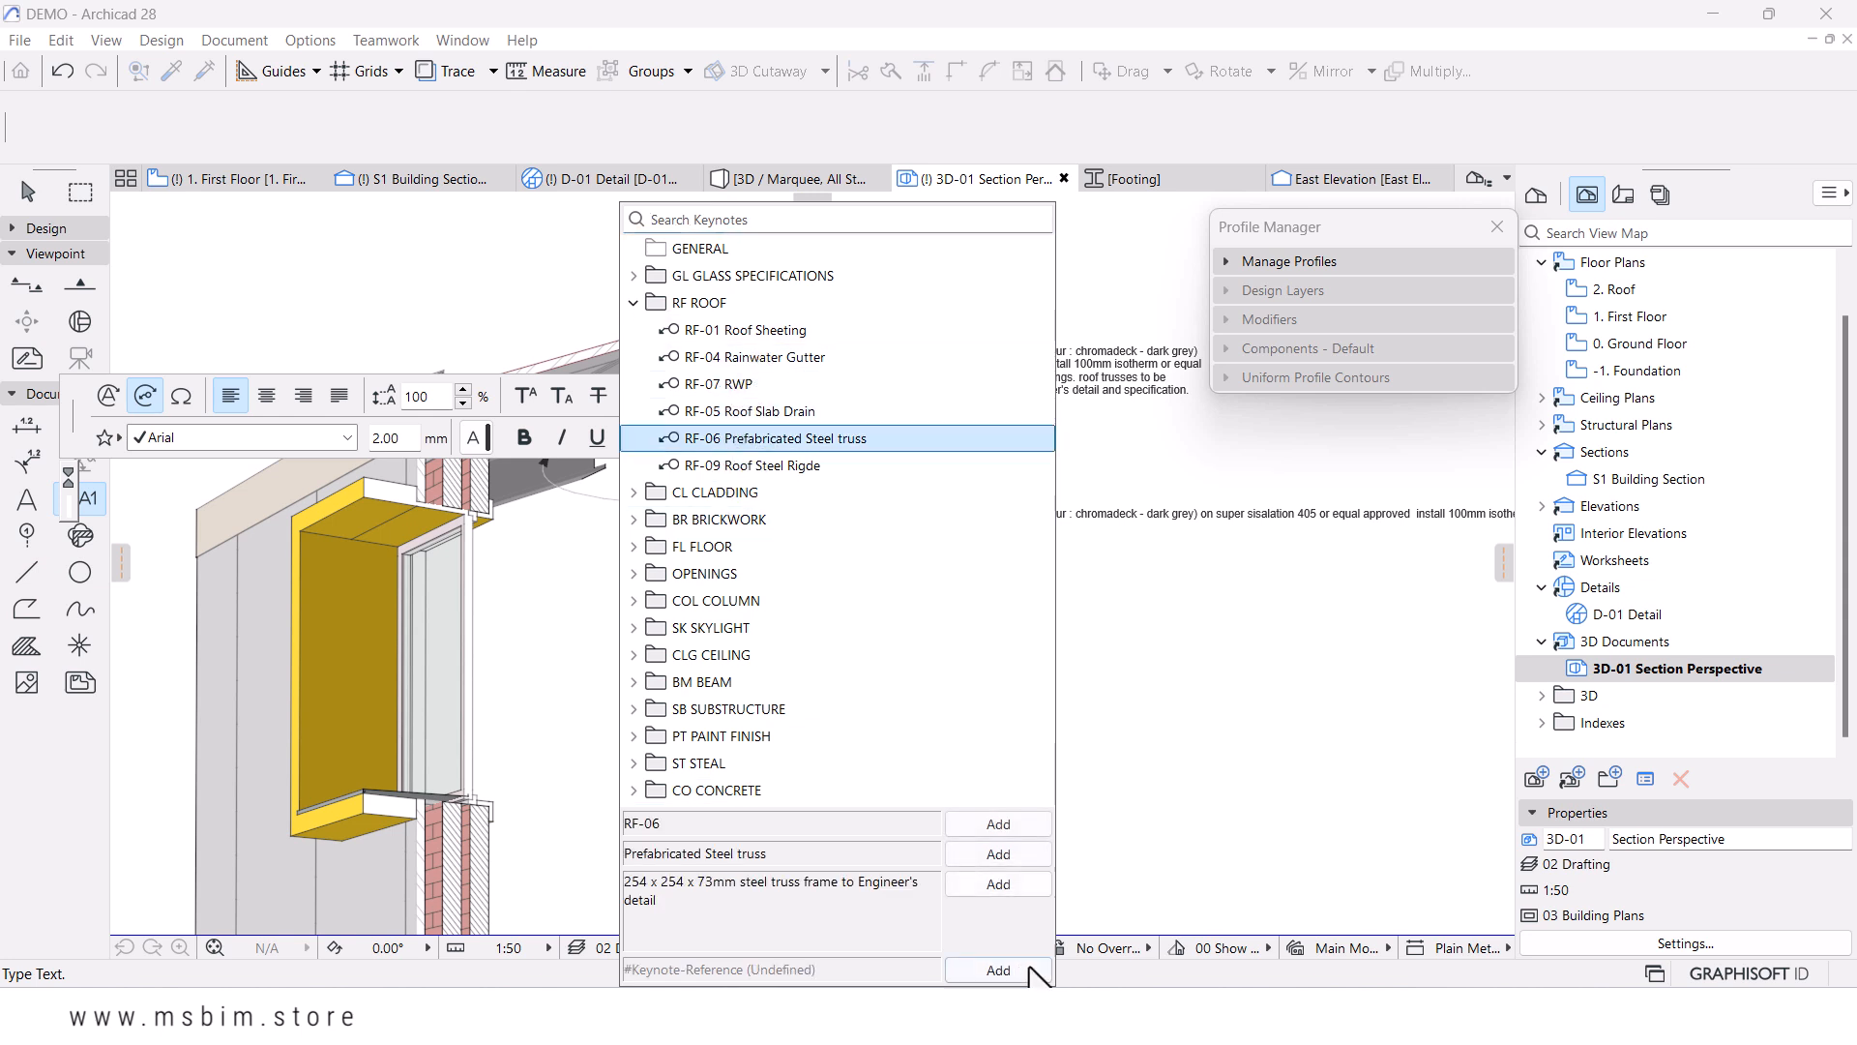
left_click(1008, 859)
left_click(986, 887)
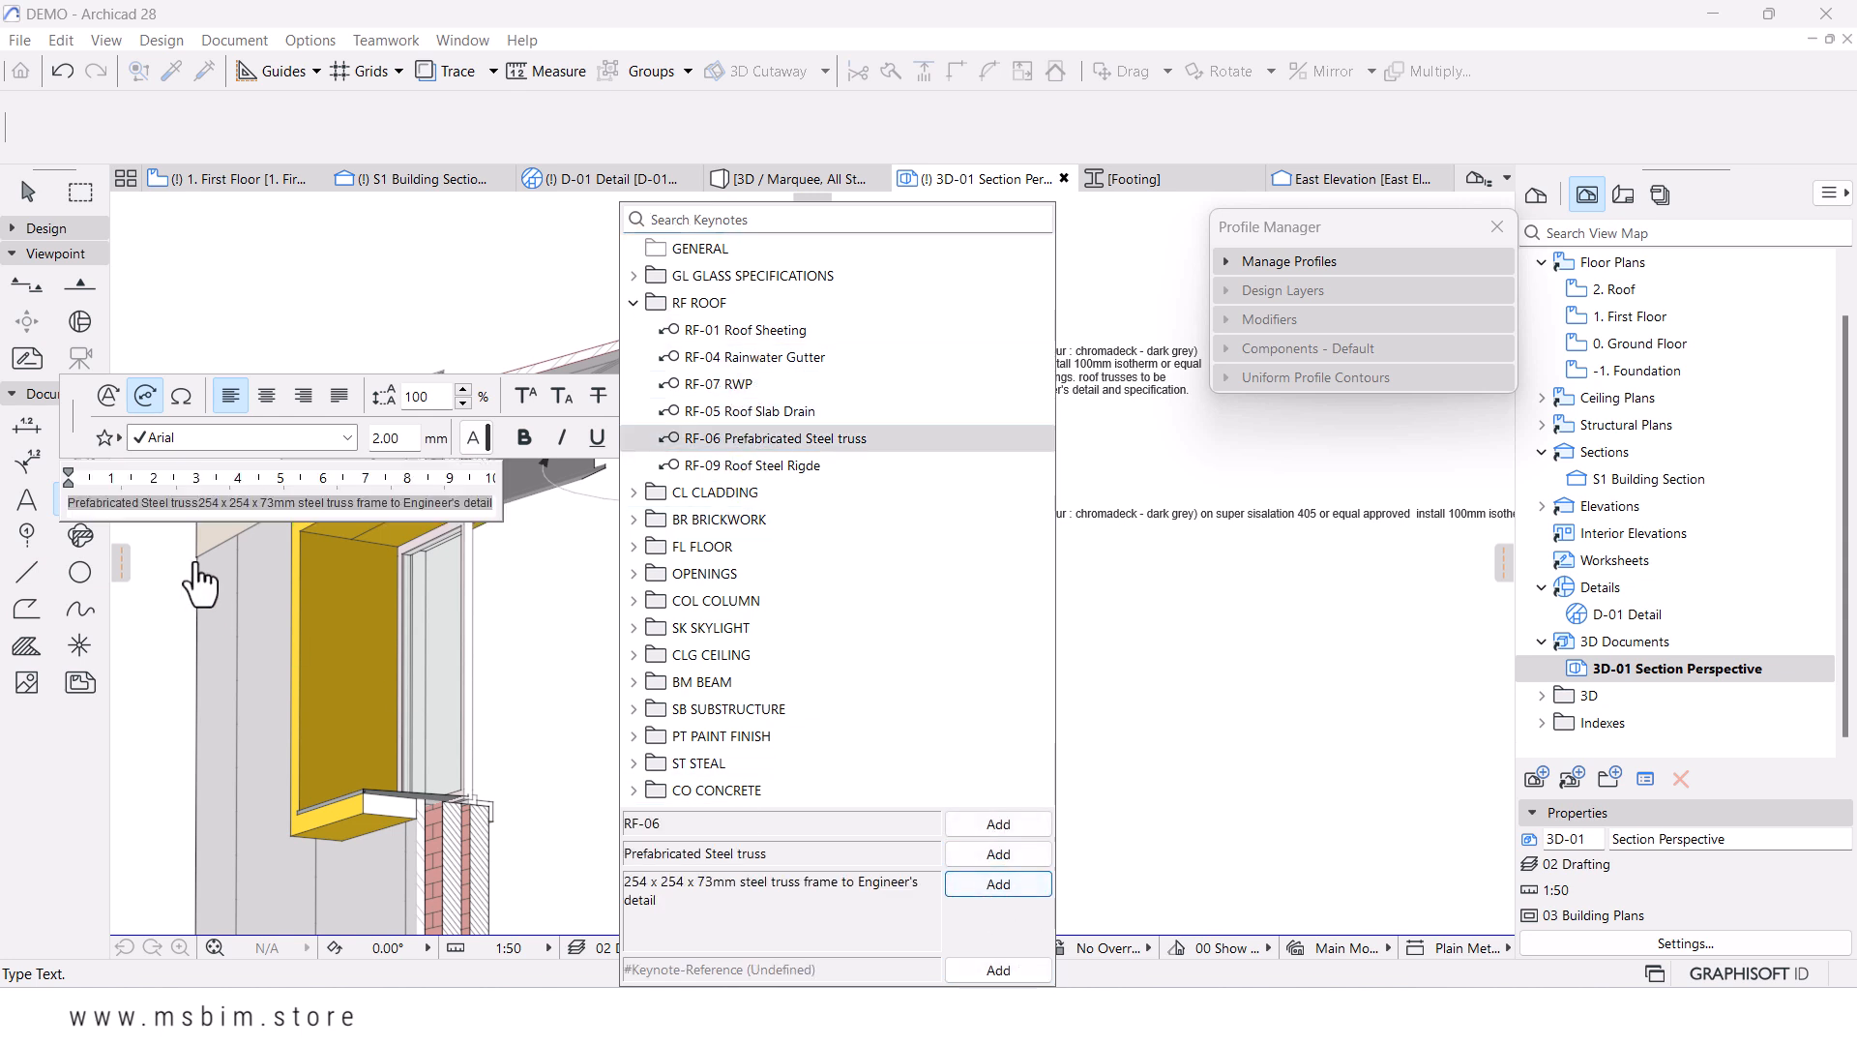
left_click(174, 506)
left_click(195, 504)
key("Return")
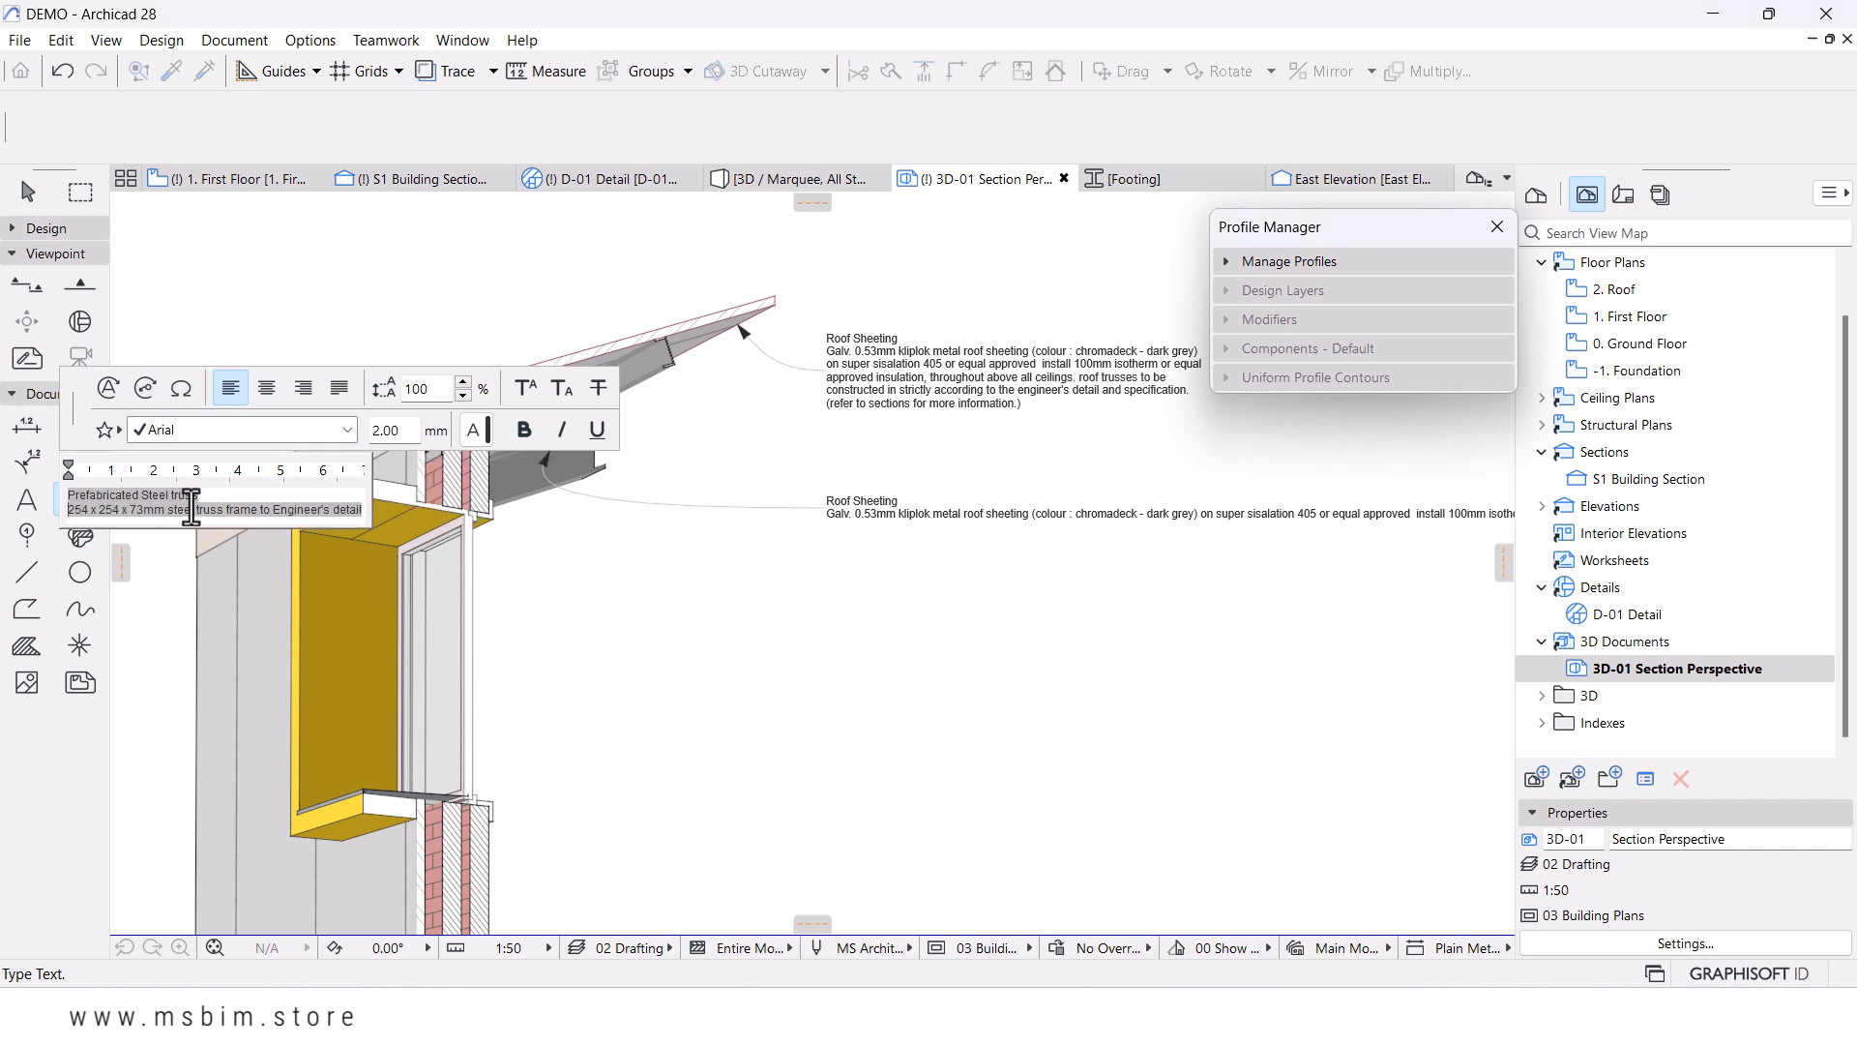
left_click(1221, 662)
- Finish editing the truss label's text and move its curved leader's bend point closer to the text
scroll(947, 635, "down", 3)
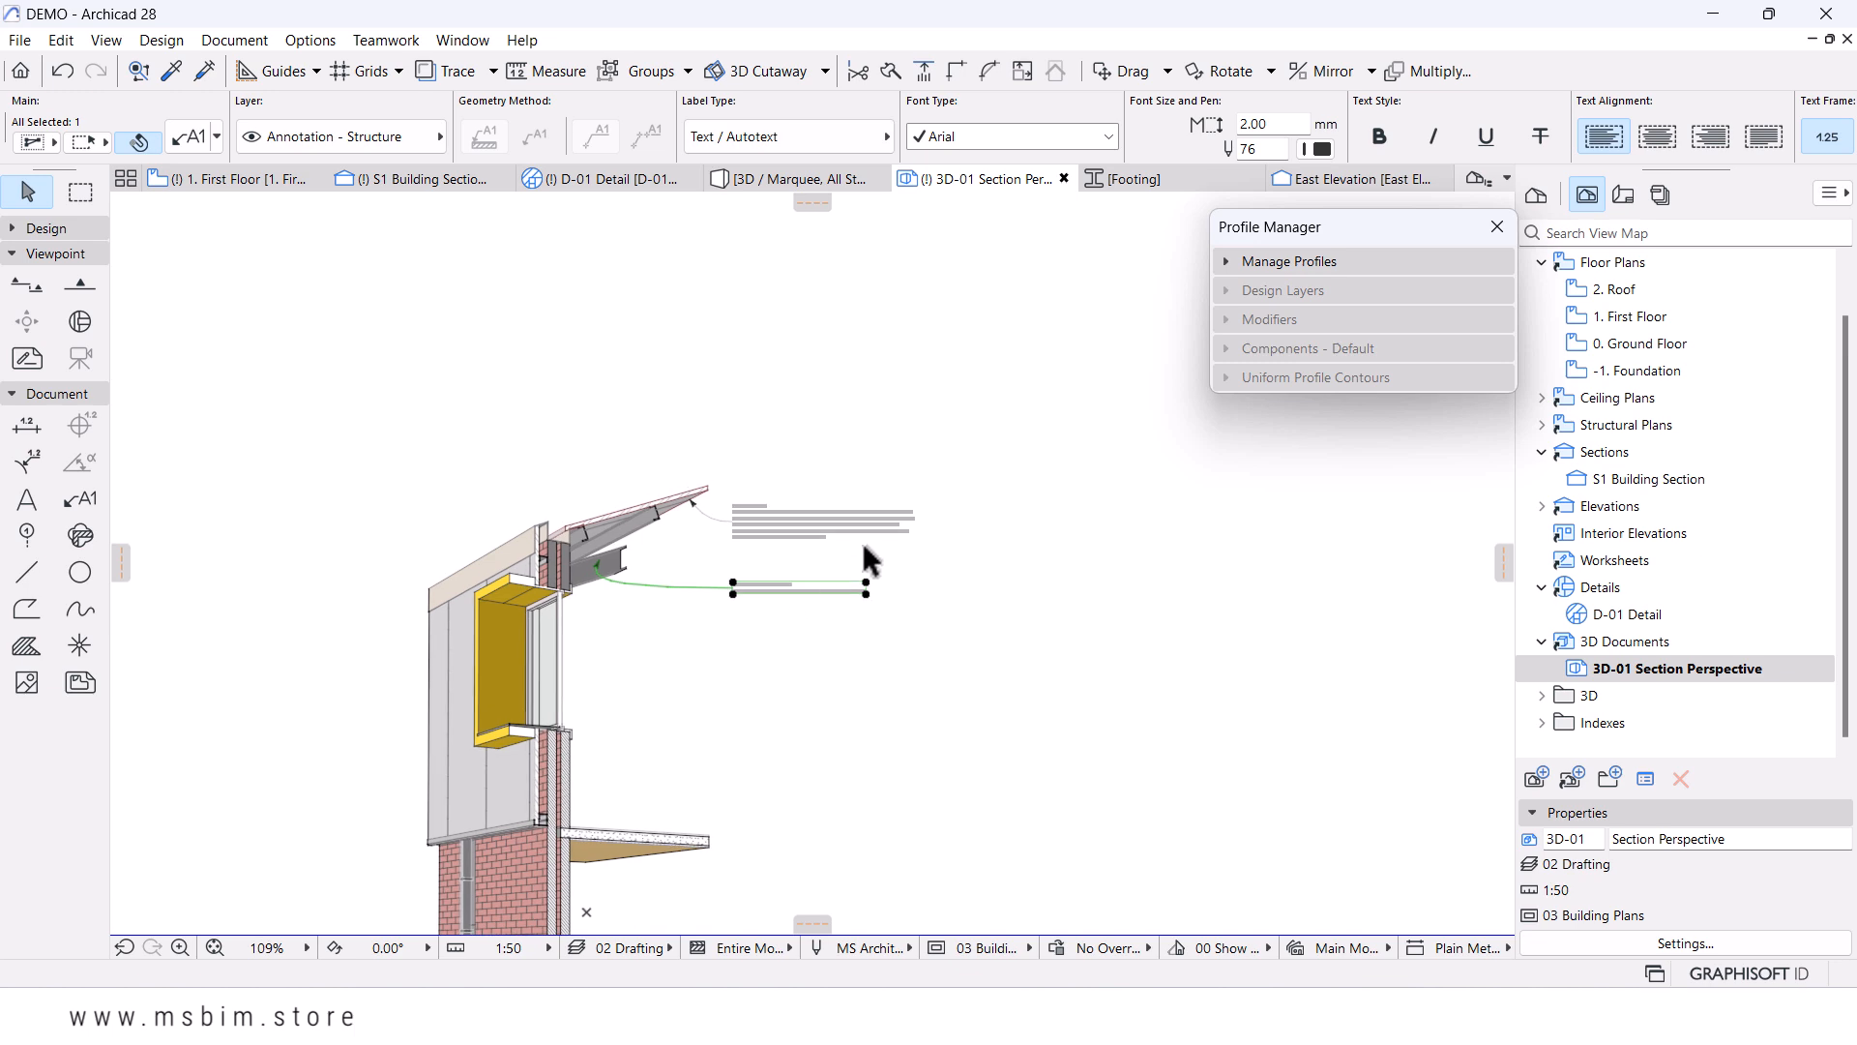
scroll(690, 590, "up", 3)
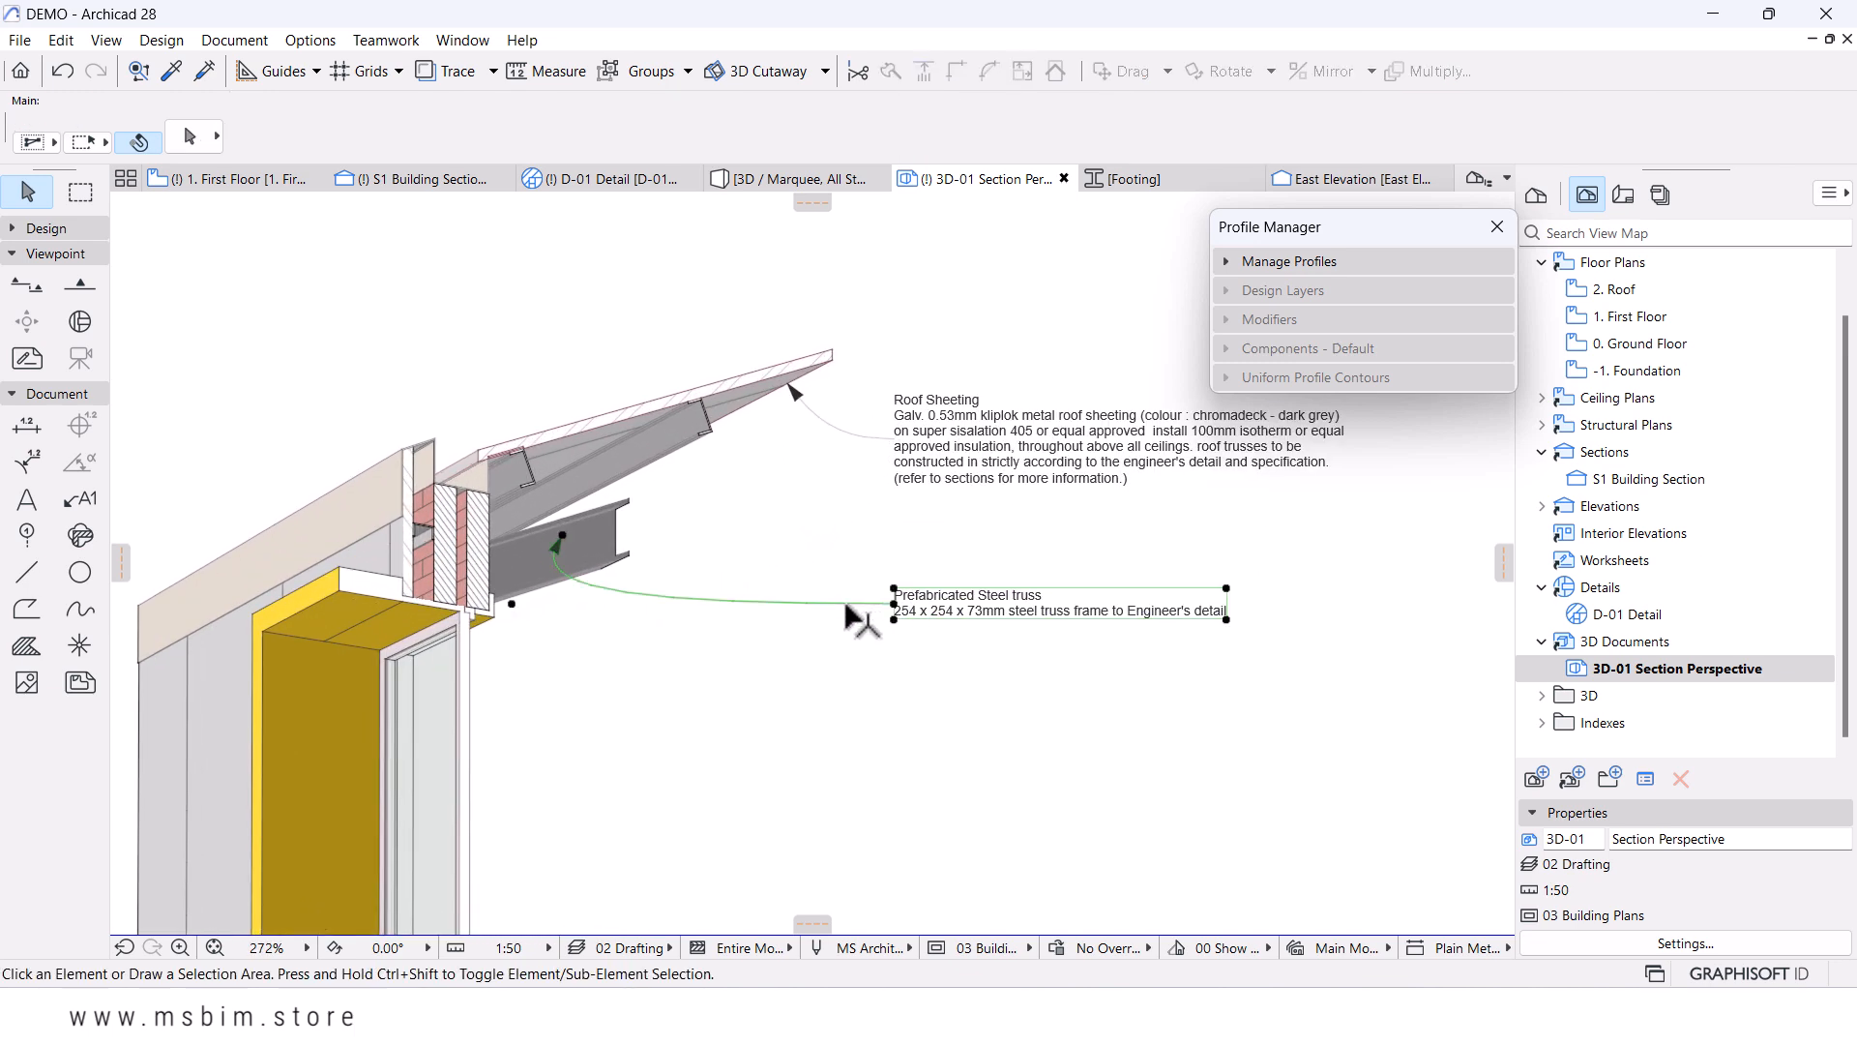
left_click(513, 606)
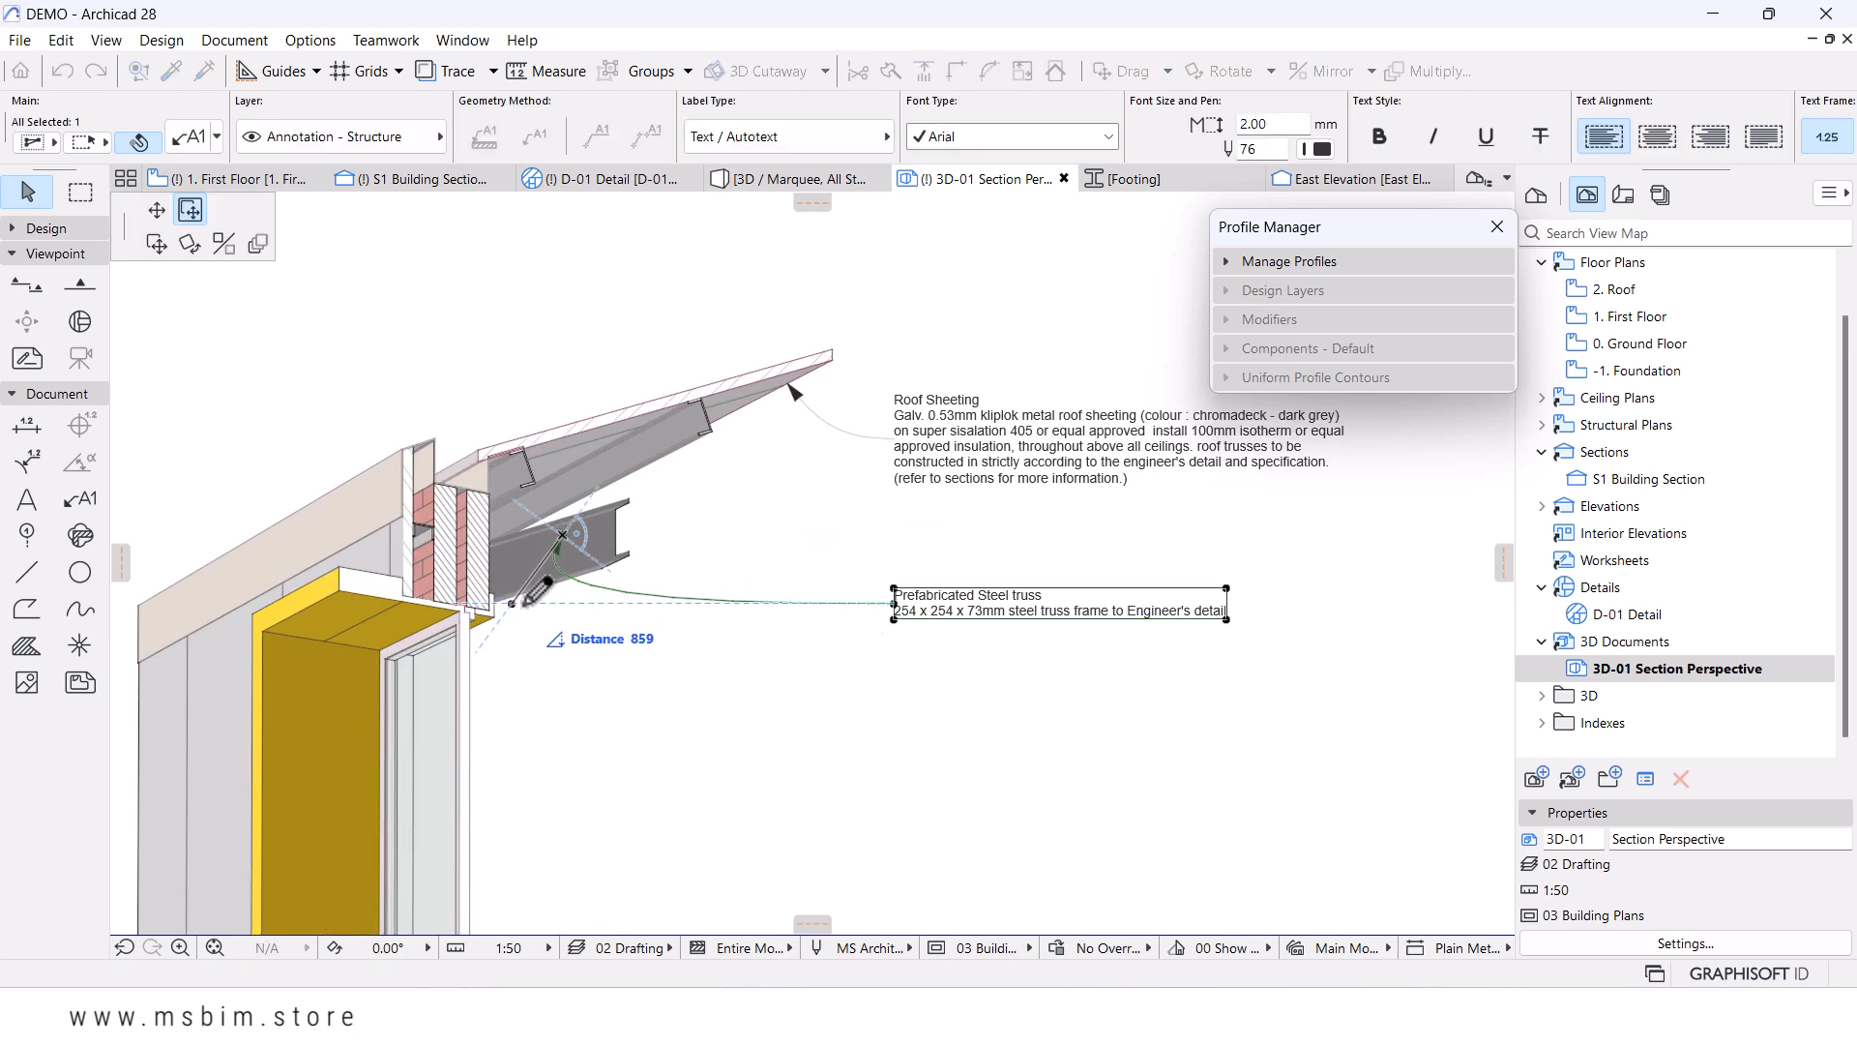
left_click(595, 624)
scroll(861, 778, "up", 1)
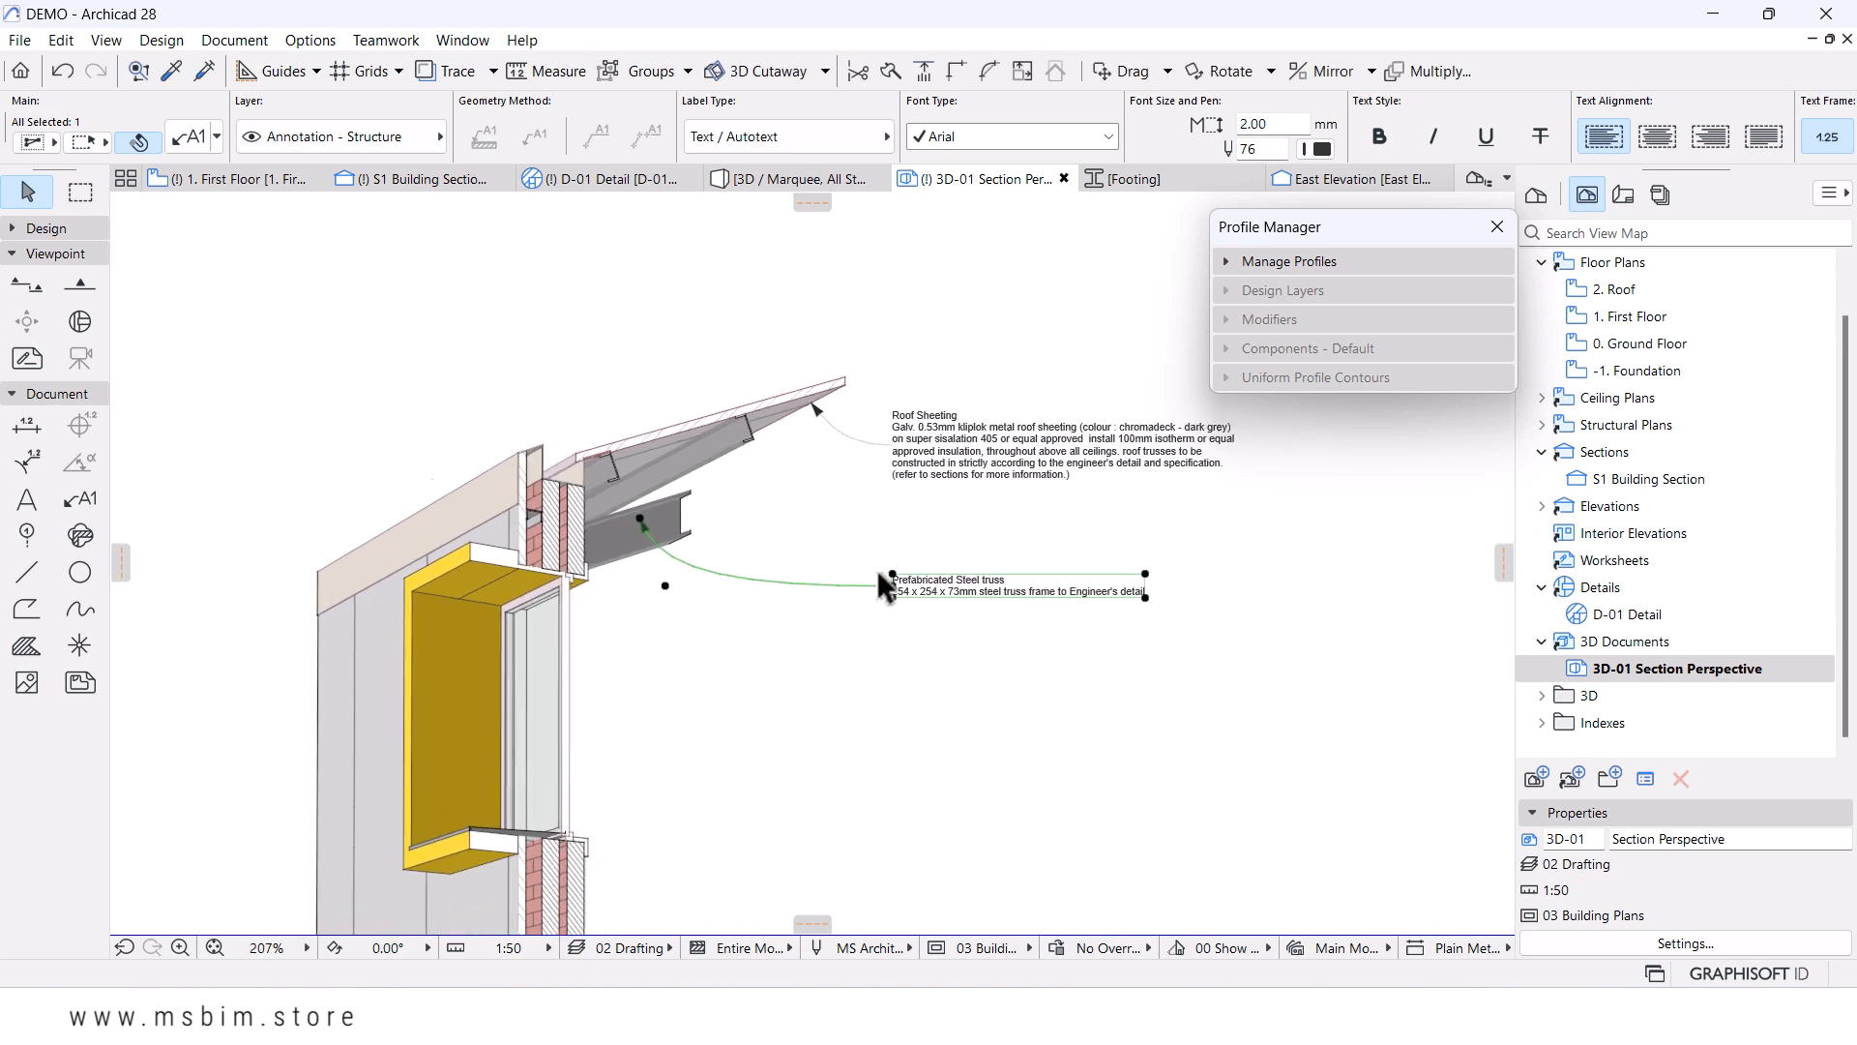
- Align the start of the Prefabricated Steel truss text vertically with the Roof Sheeting label's text above it
left_click(901, 591)
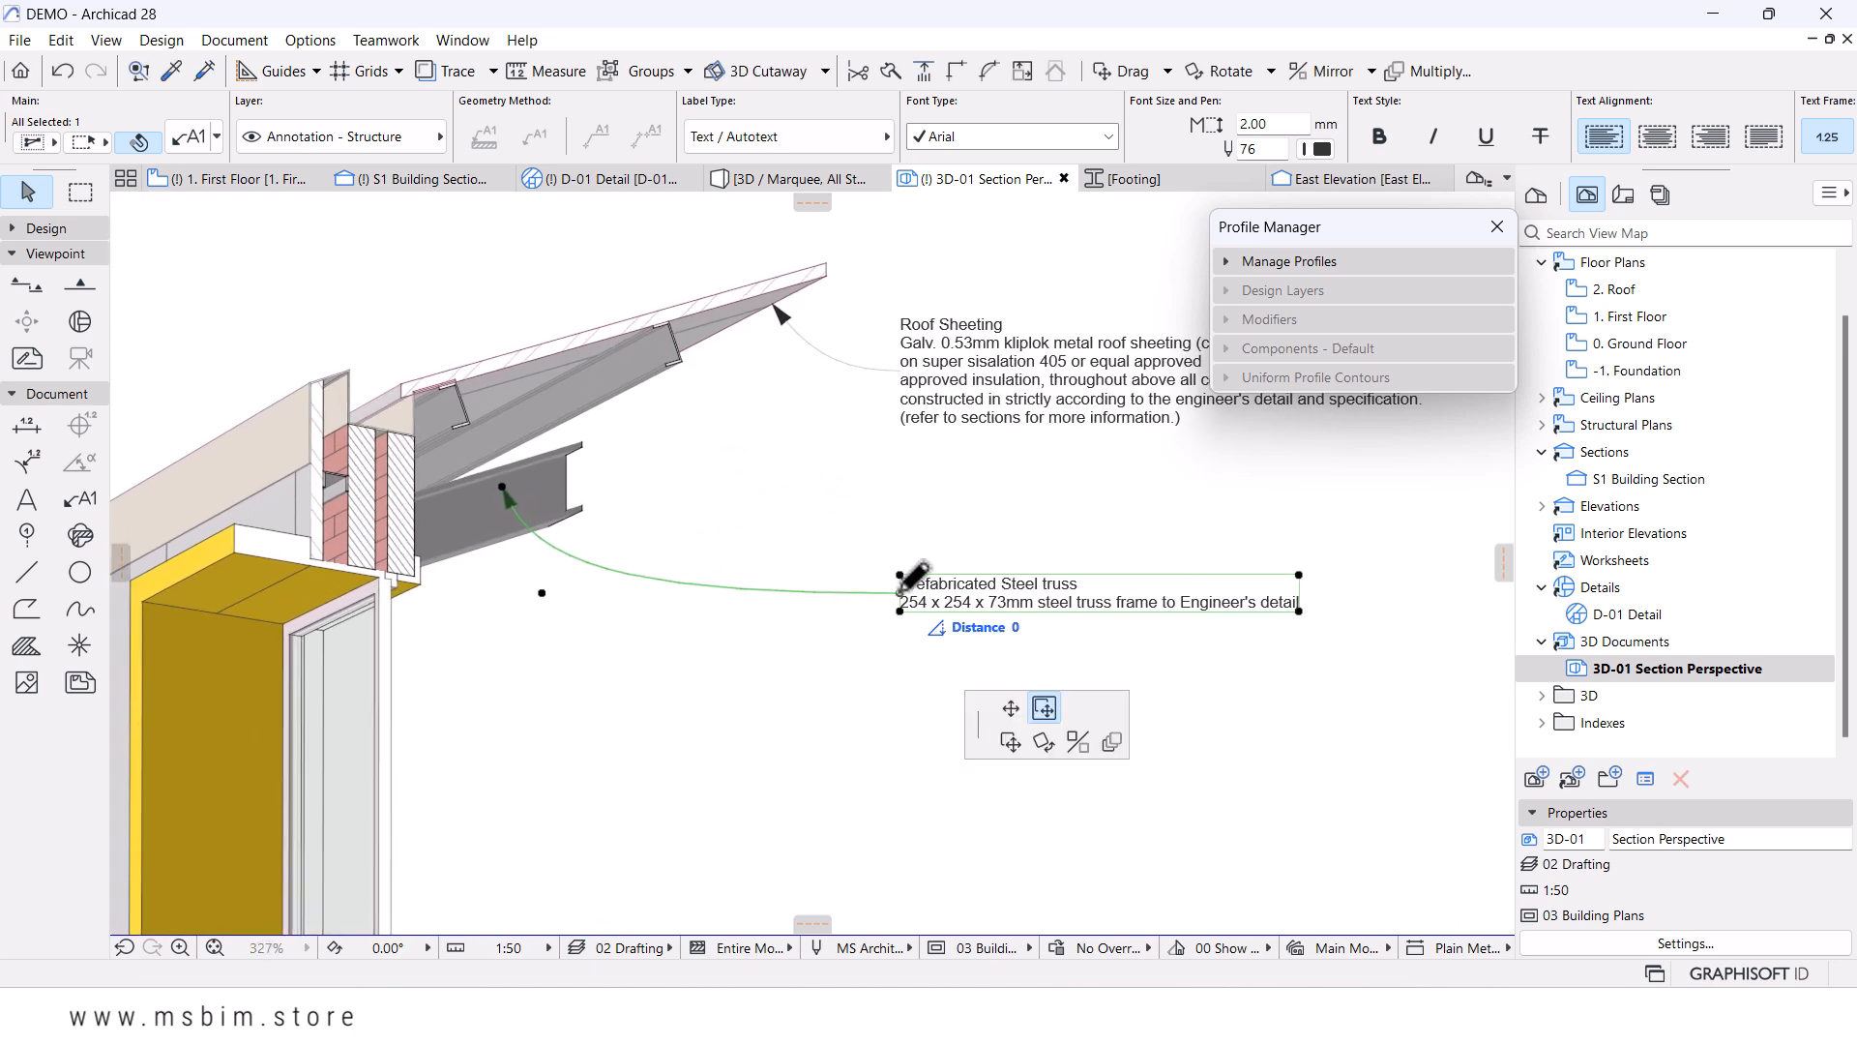
left_click(900, 371, "shift")
scroll(878, 416, "down", 4)
middle_click_drag(795, 597, 808, 544)
scroll(903, 376, "up", 3)
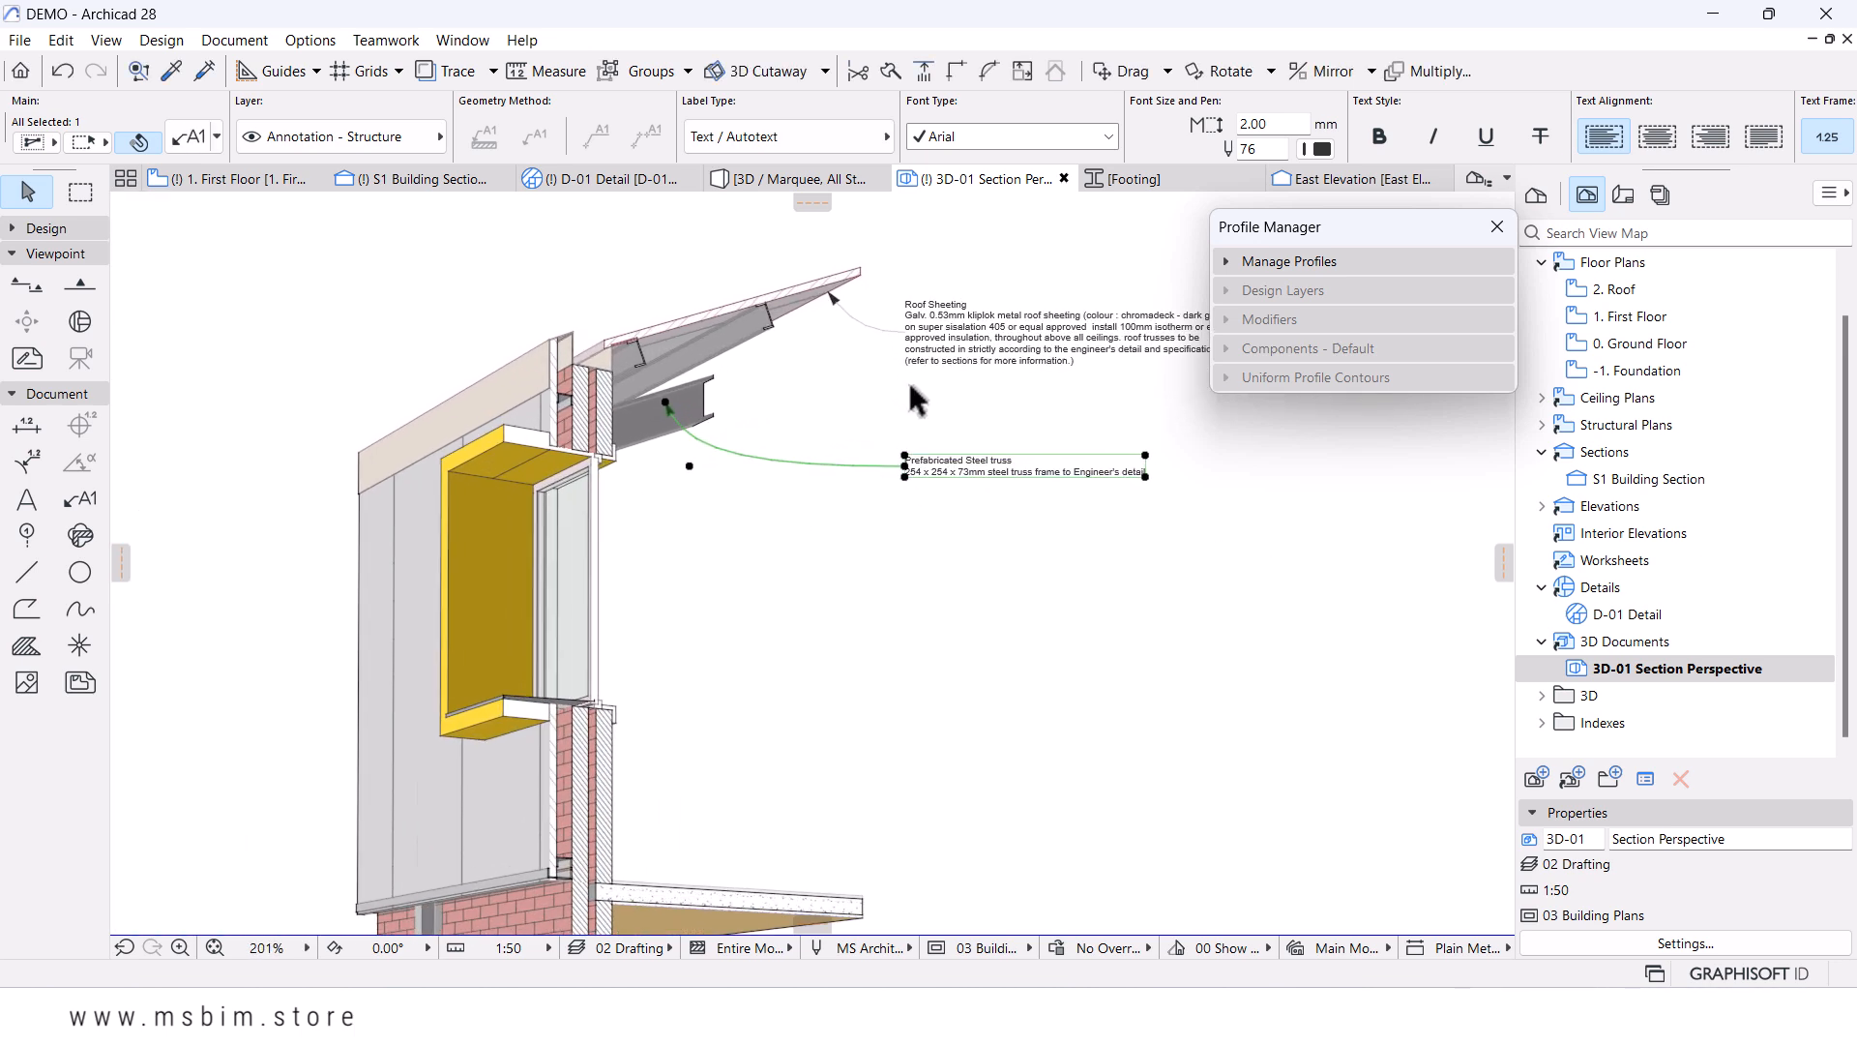
- Pick up the truss label's settings and place a matching label with its arrow on the purlin below the roof sheeting
left_click(938, 508)
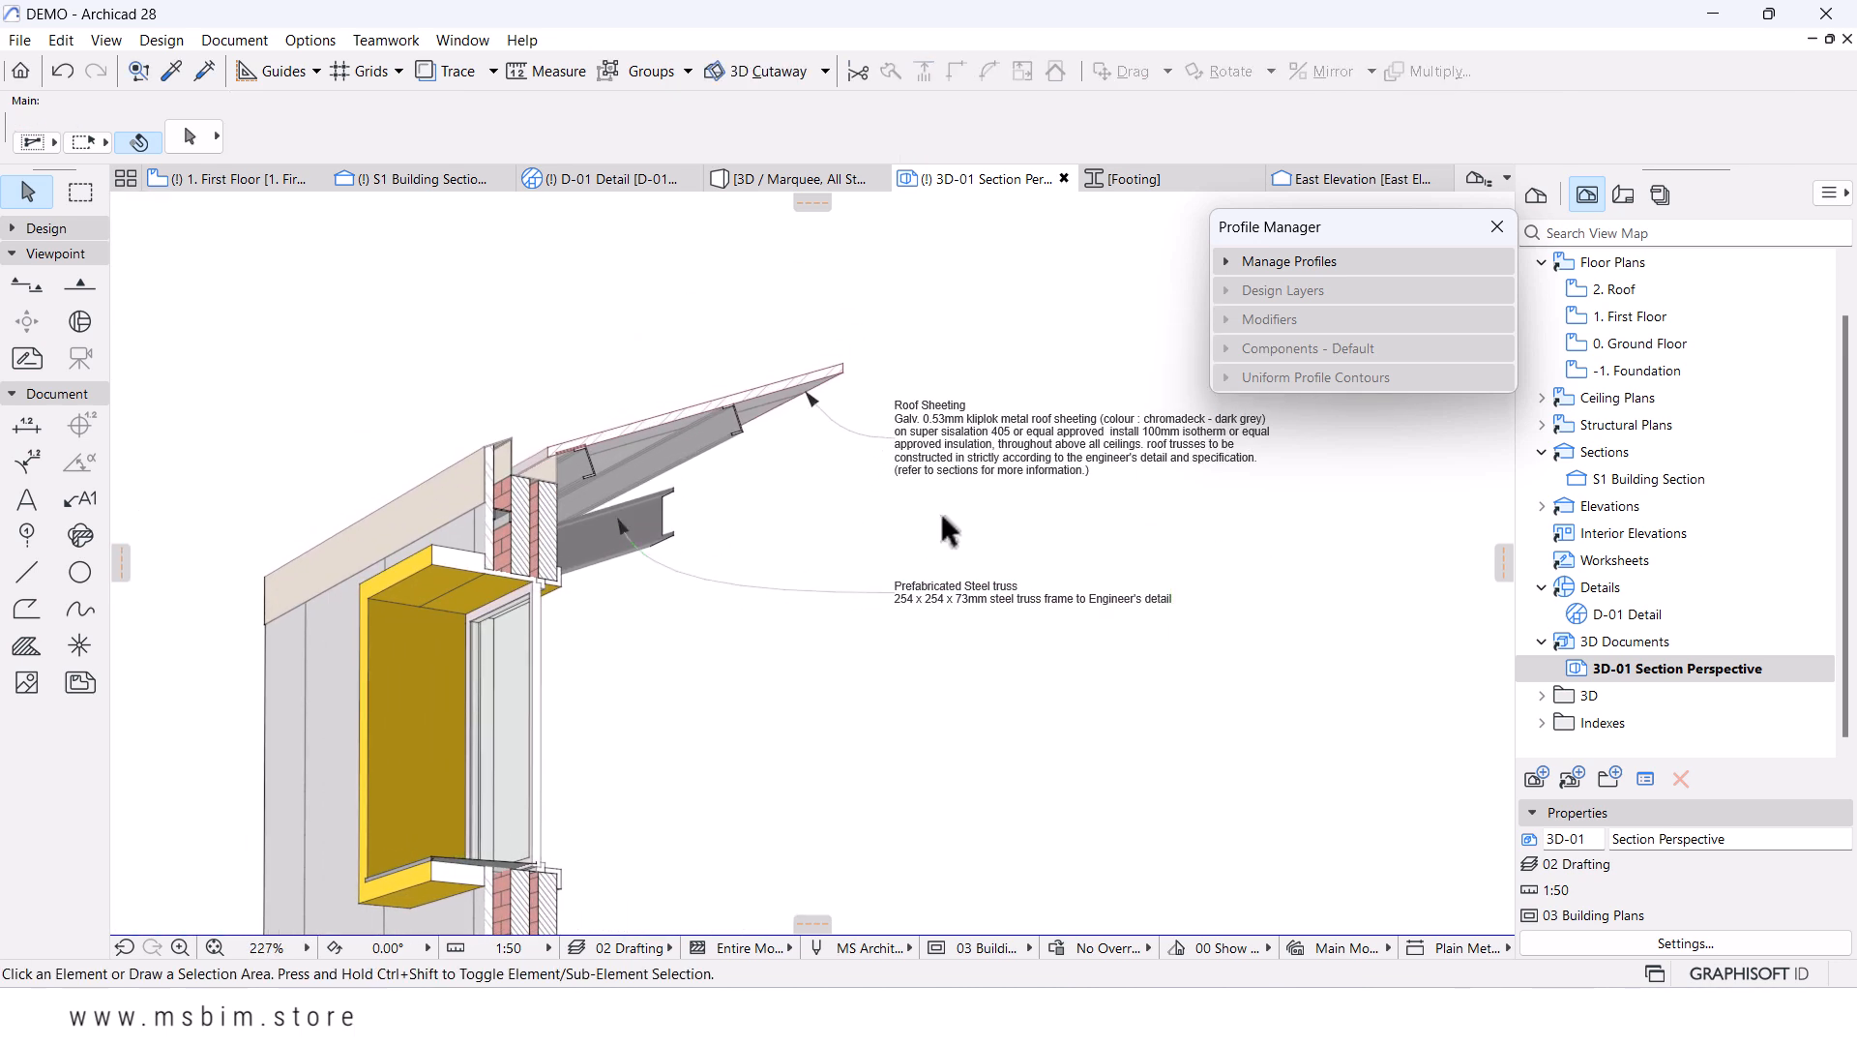
left_click(859, 591, "alt")
left_click(710, 444)
key("Escape")
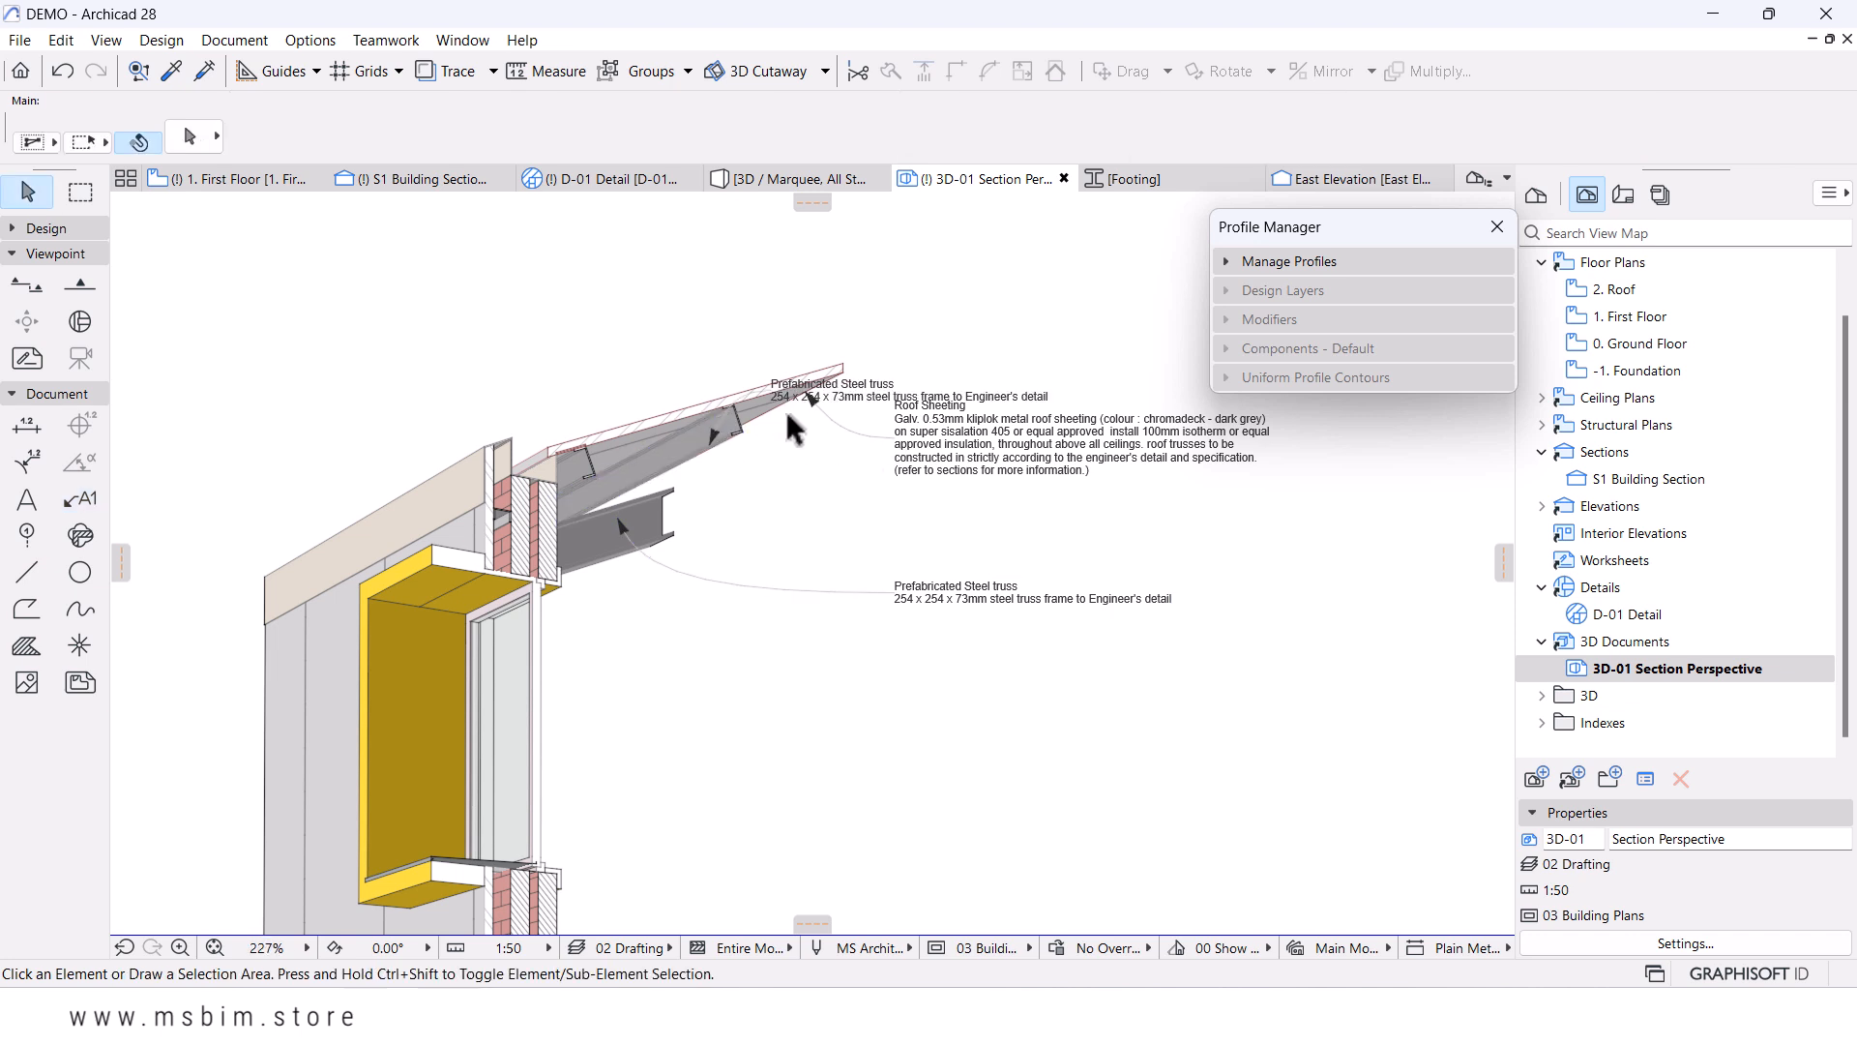
- Move the new purlin label's text between the two existing labels, aligned with their text start, and shift its leader's bend toward the text
left_click(757, 395)
left_click(771, 400)
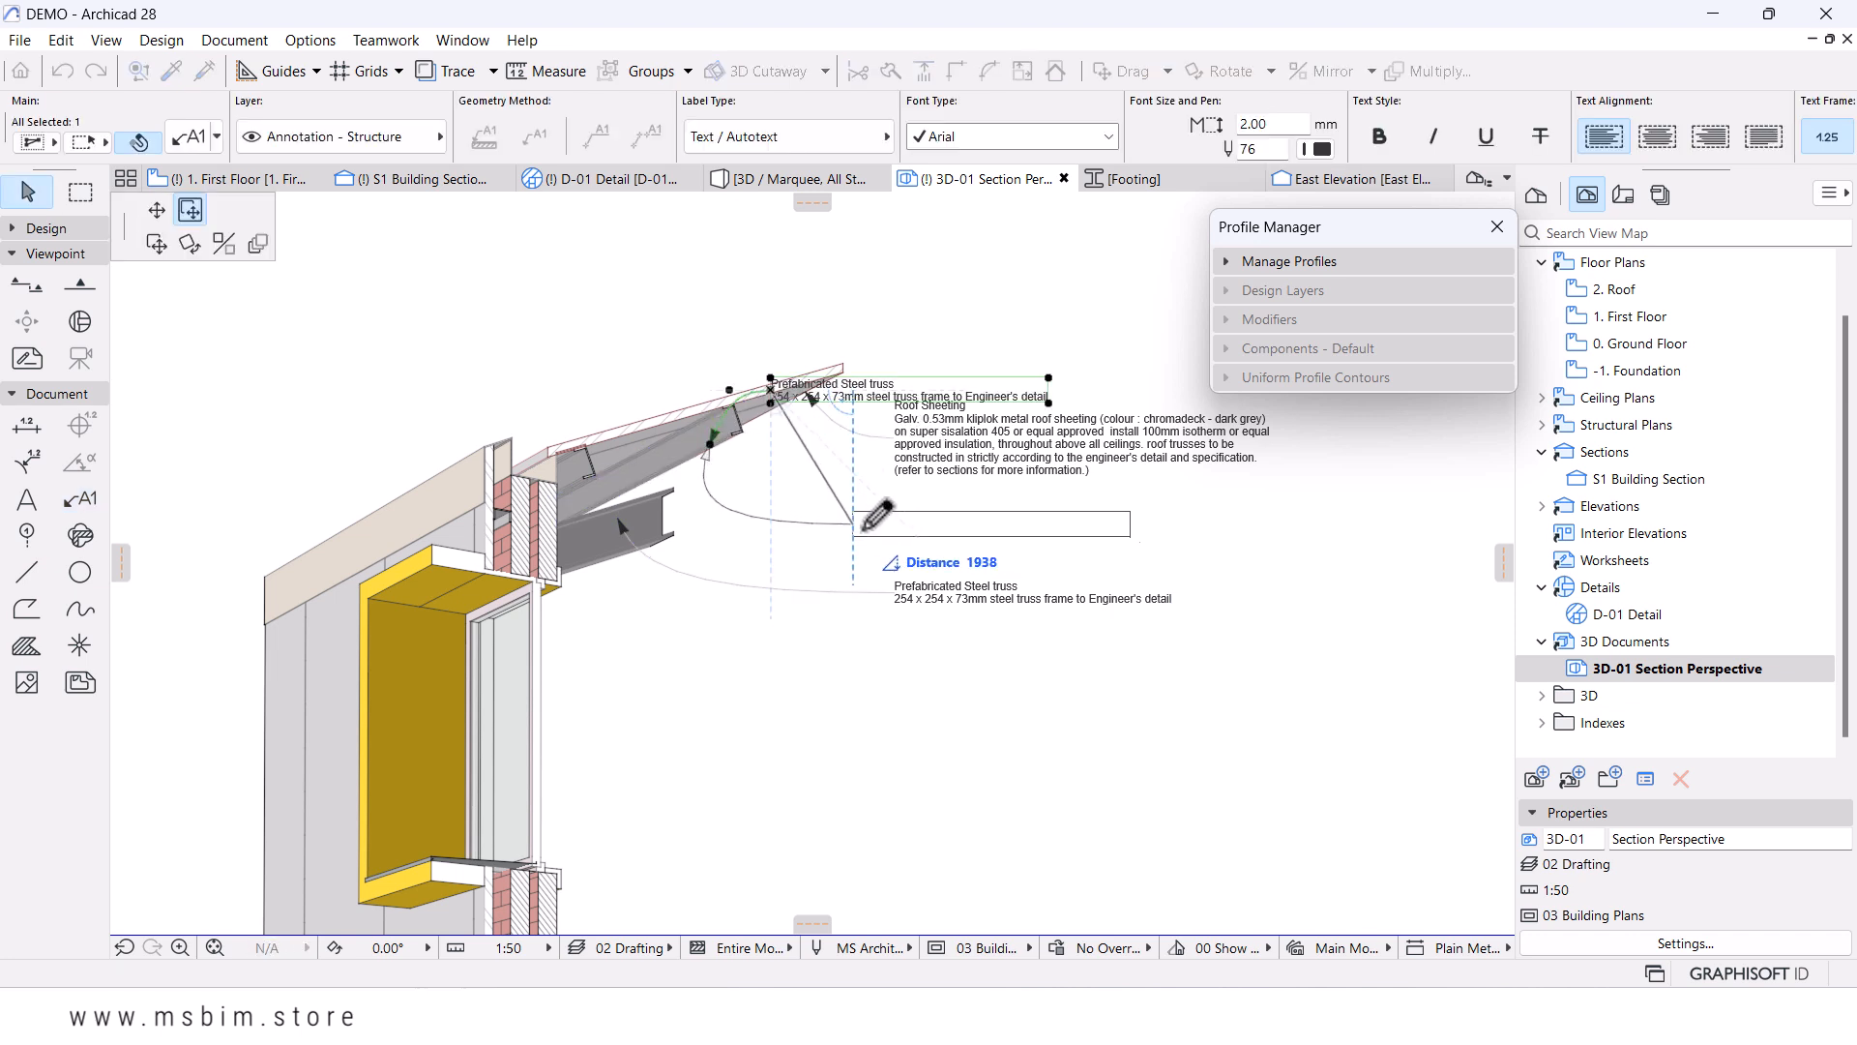
left_click(888, 526)
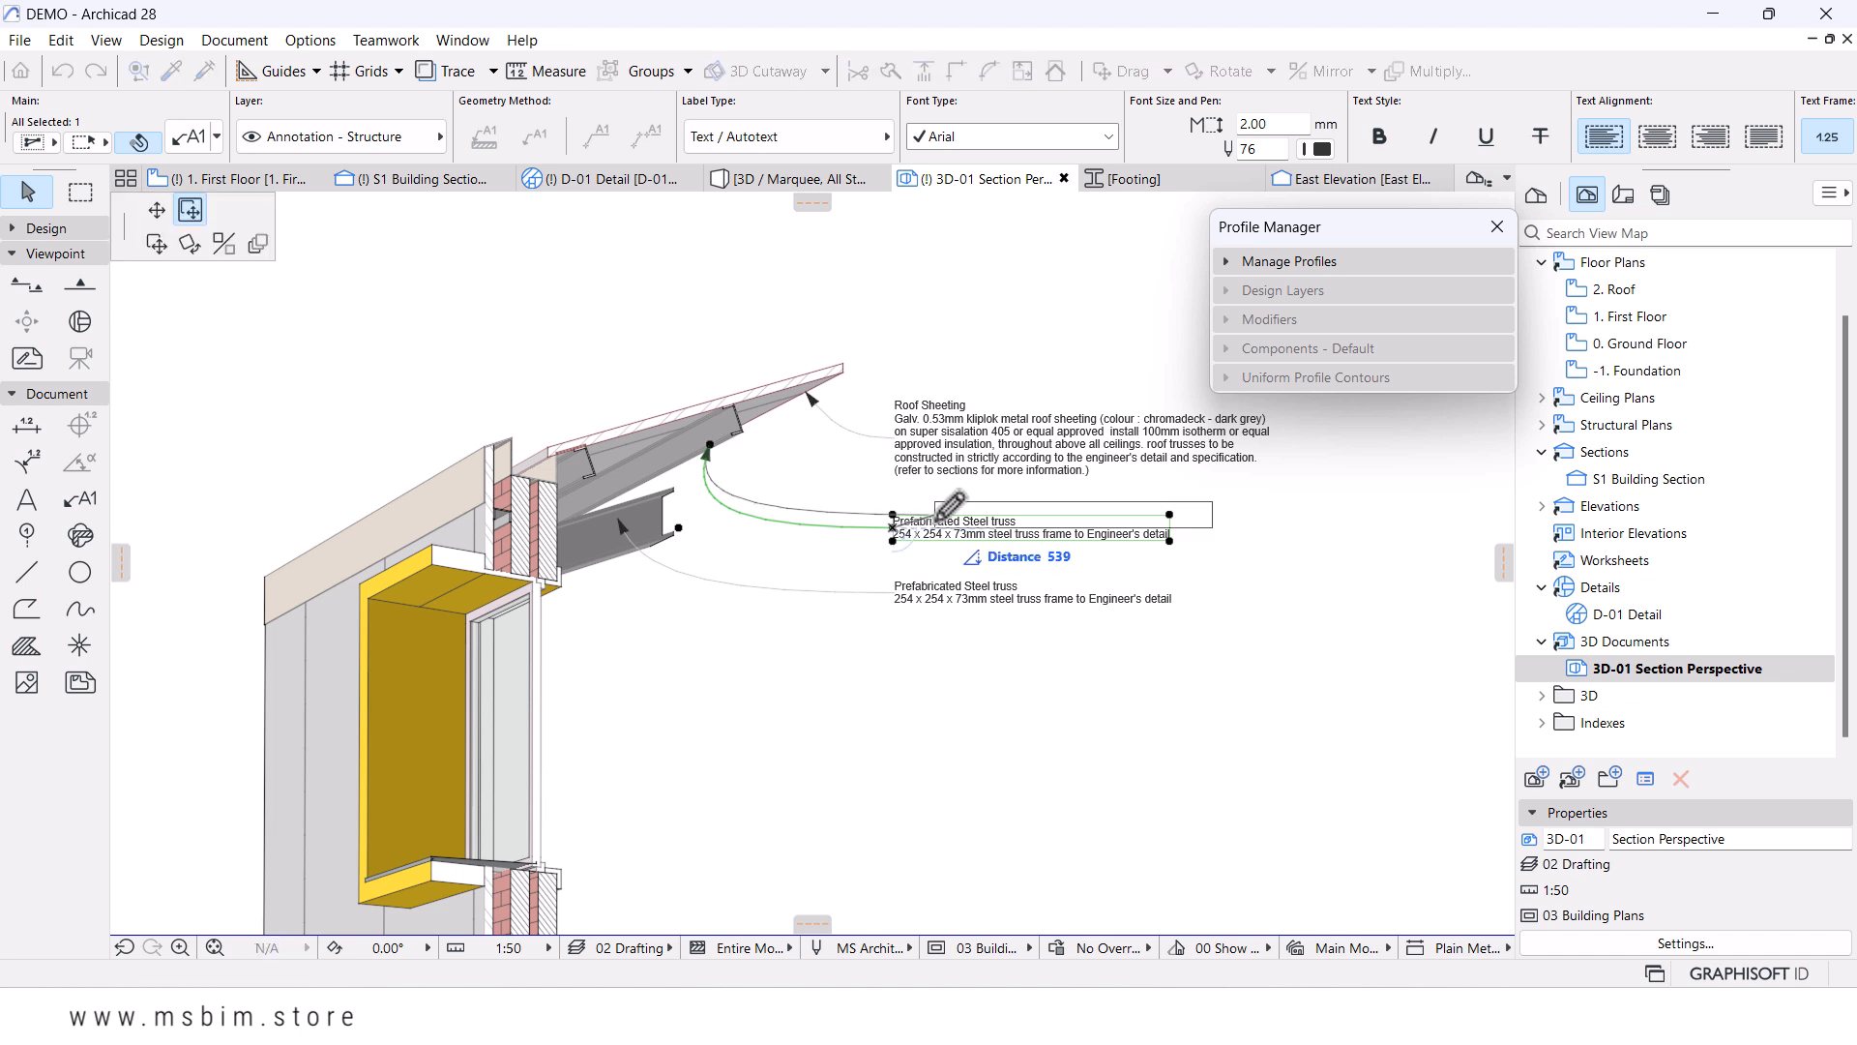
left_click(679, 528)
left_click(729, 528)
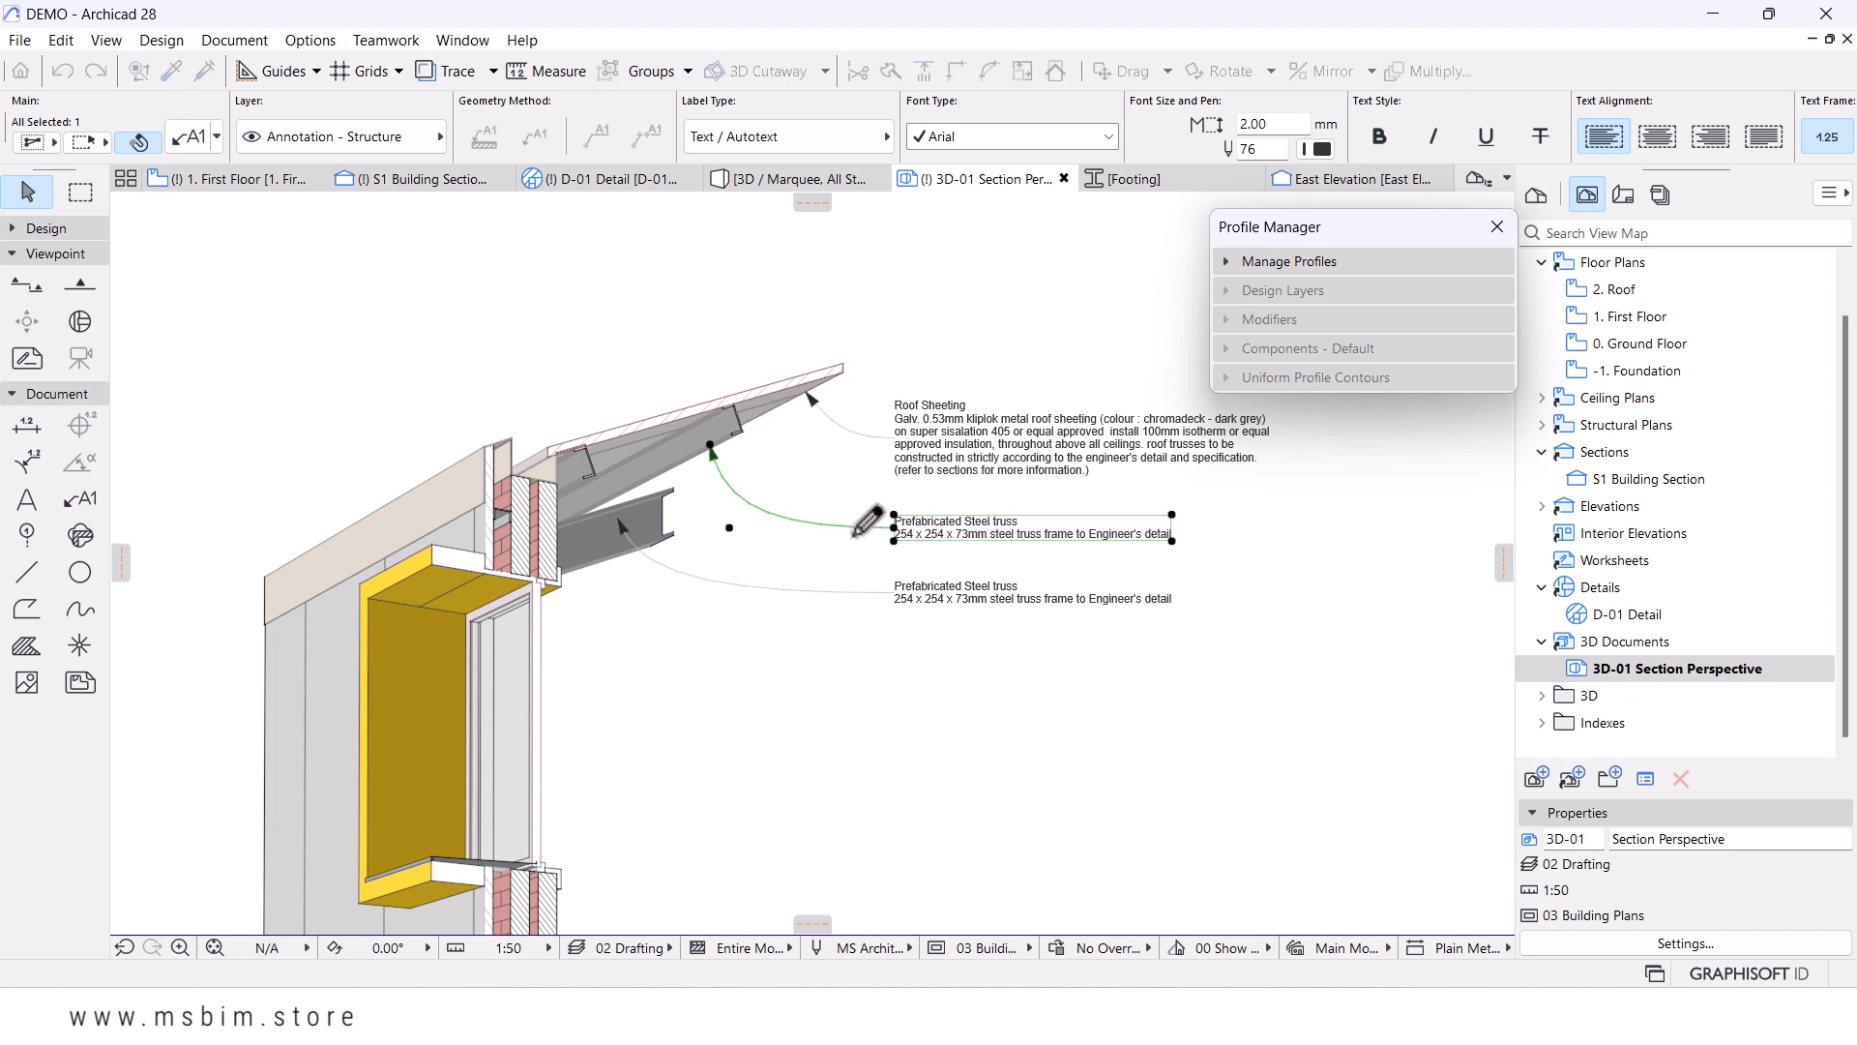
- Replace the purlin label's copied text with the title and description of keynote ST-05 C-Channel, placed on separate lines
double_click(1091, 531)
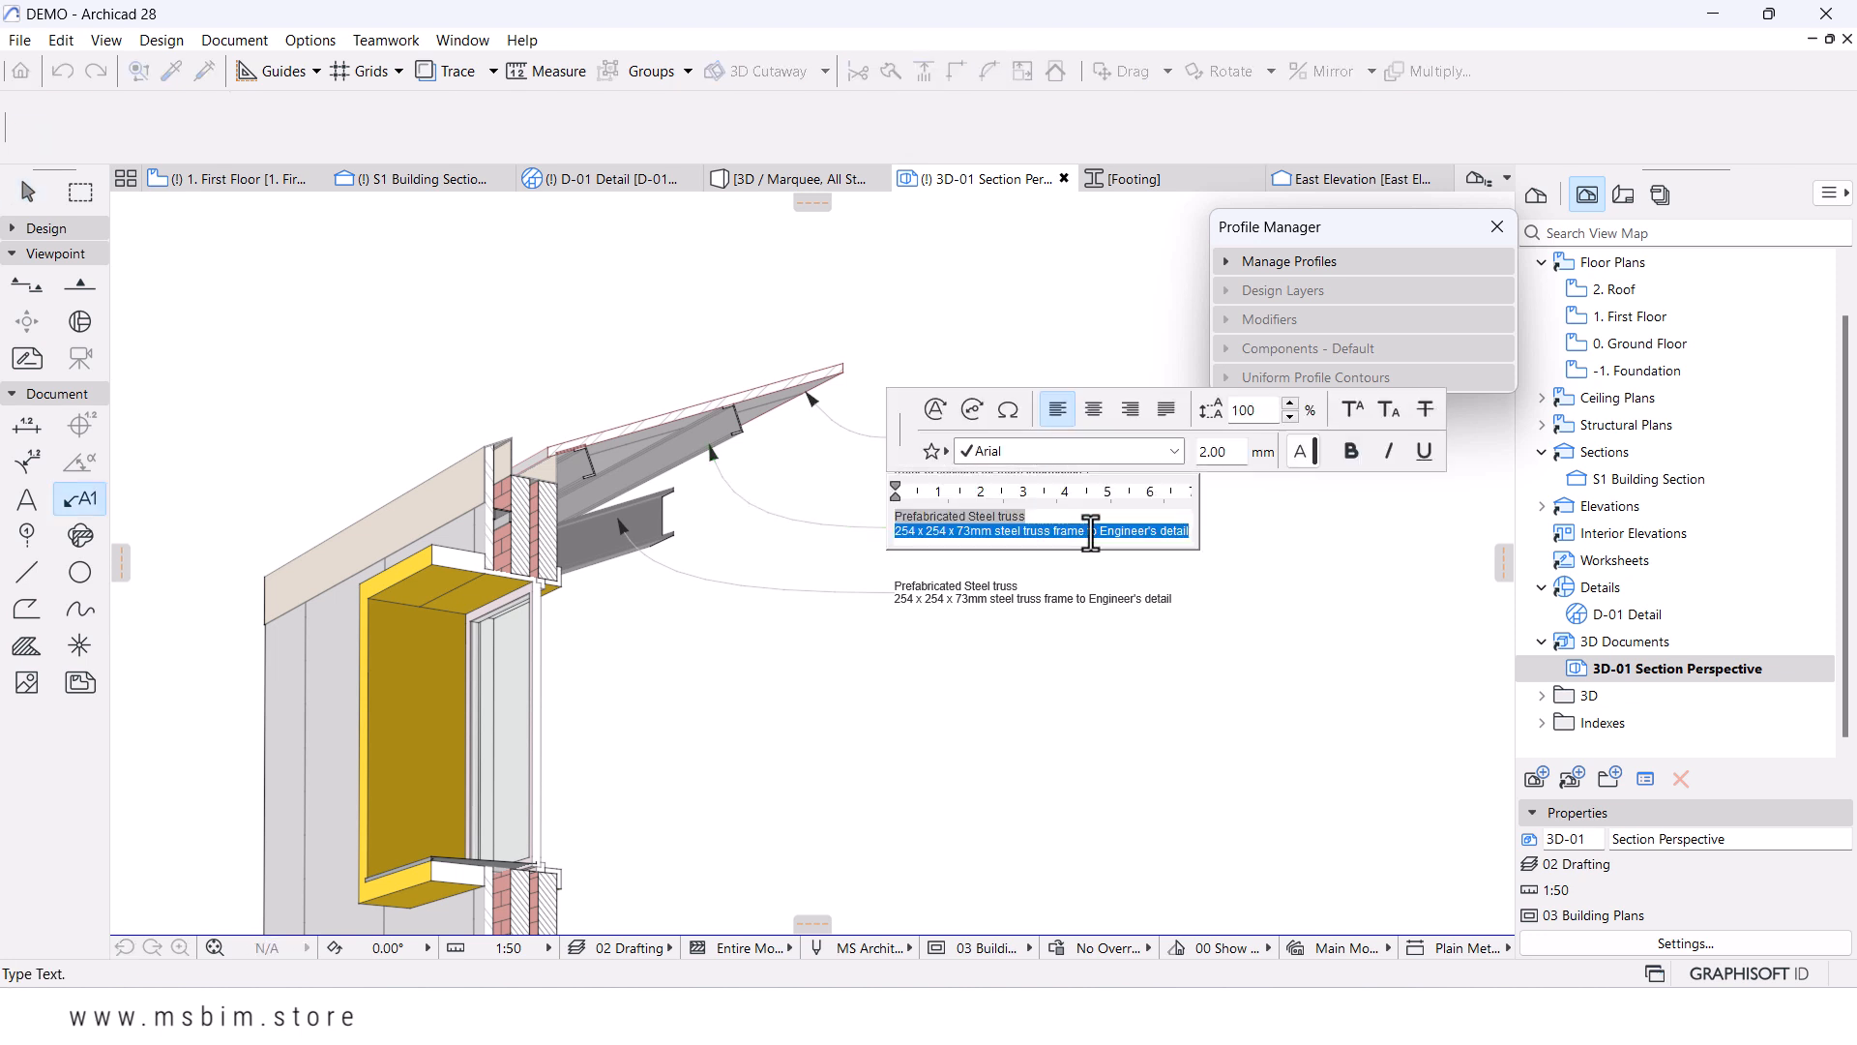
key("BackSpace")
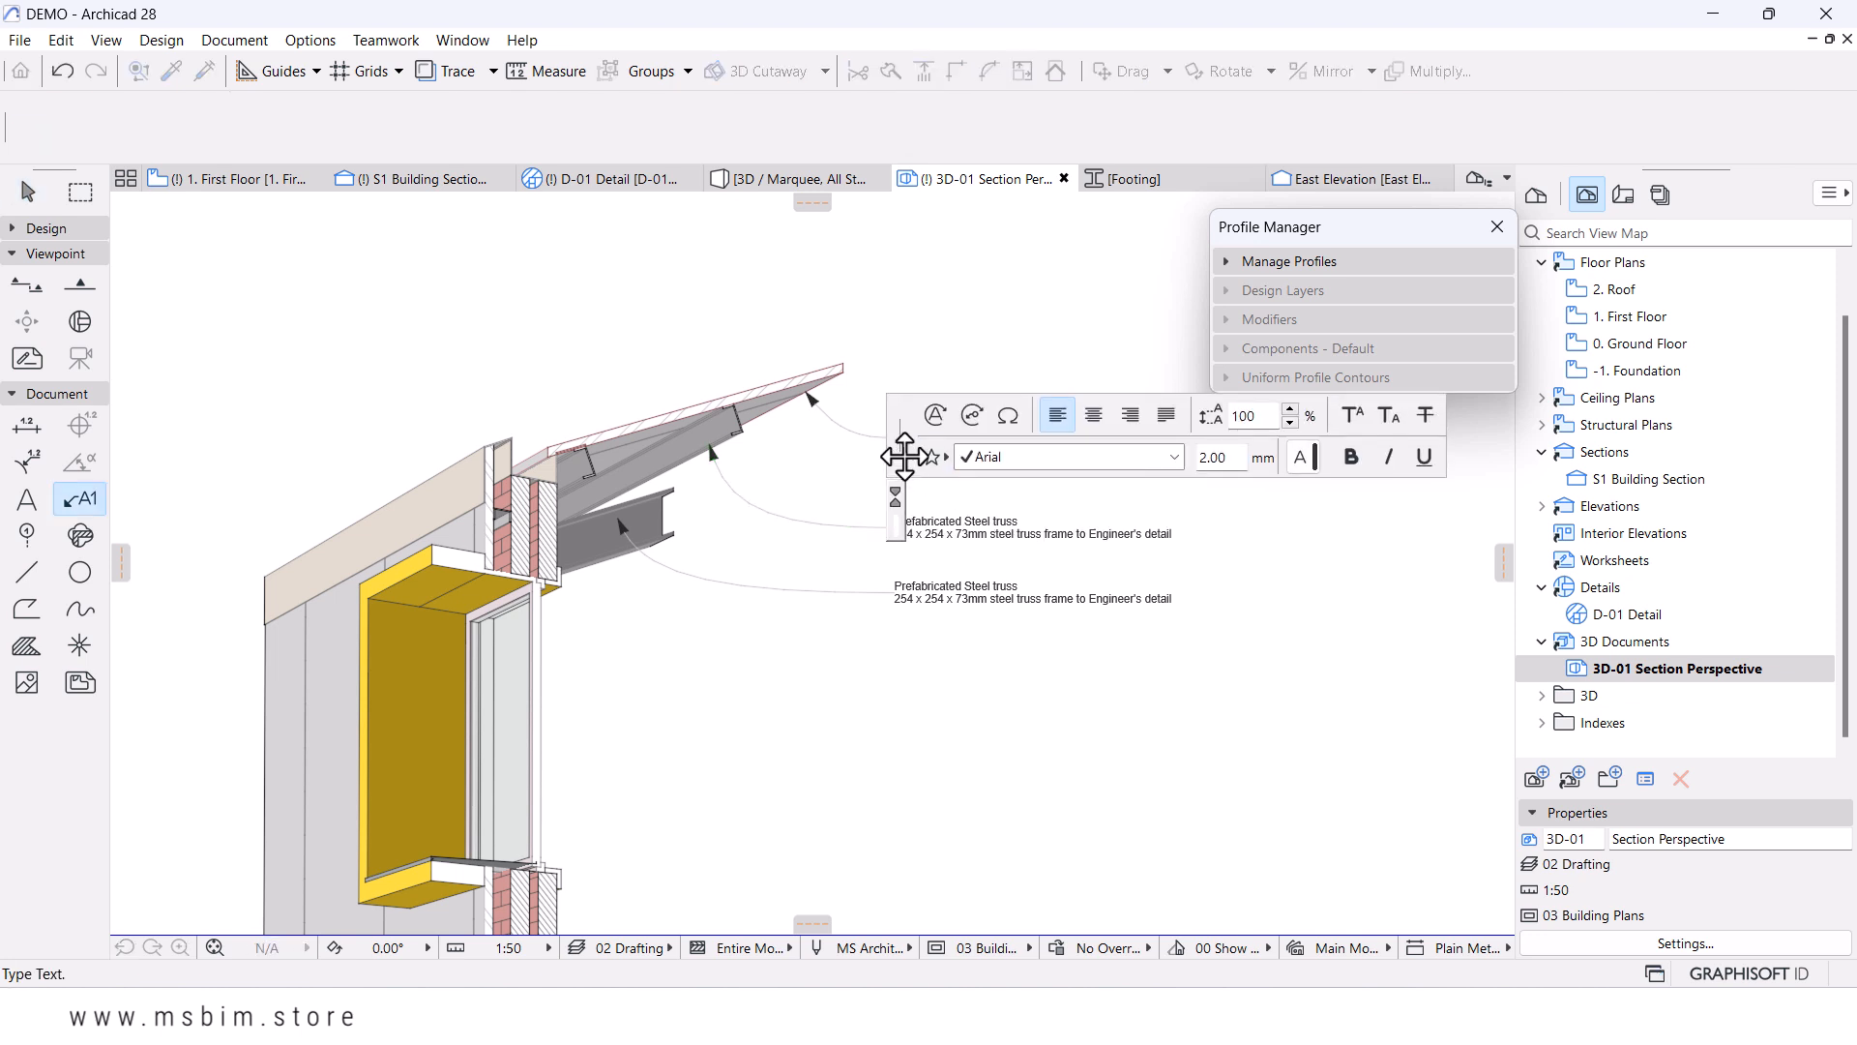
left_click(971, 415)
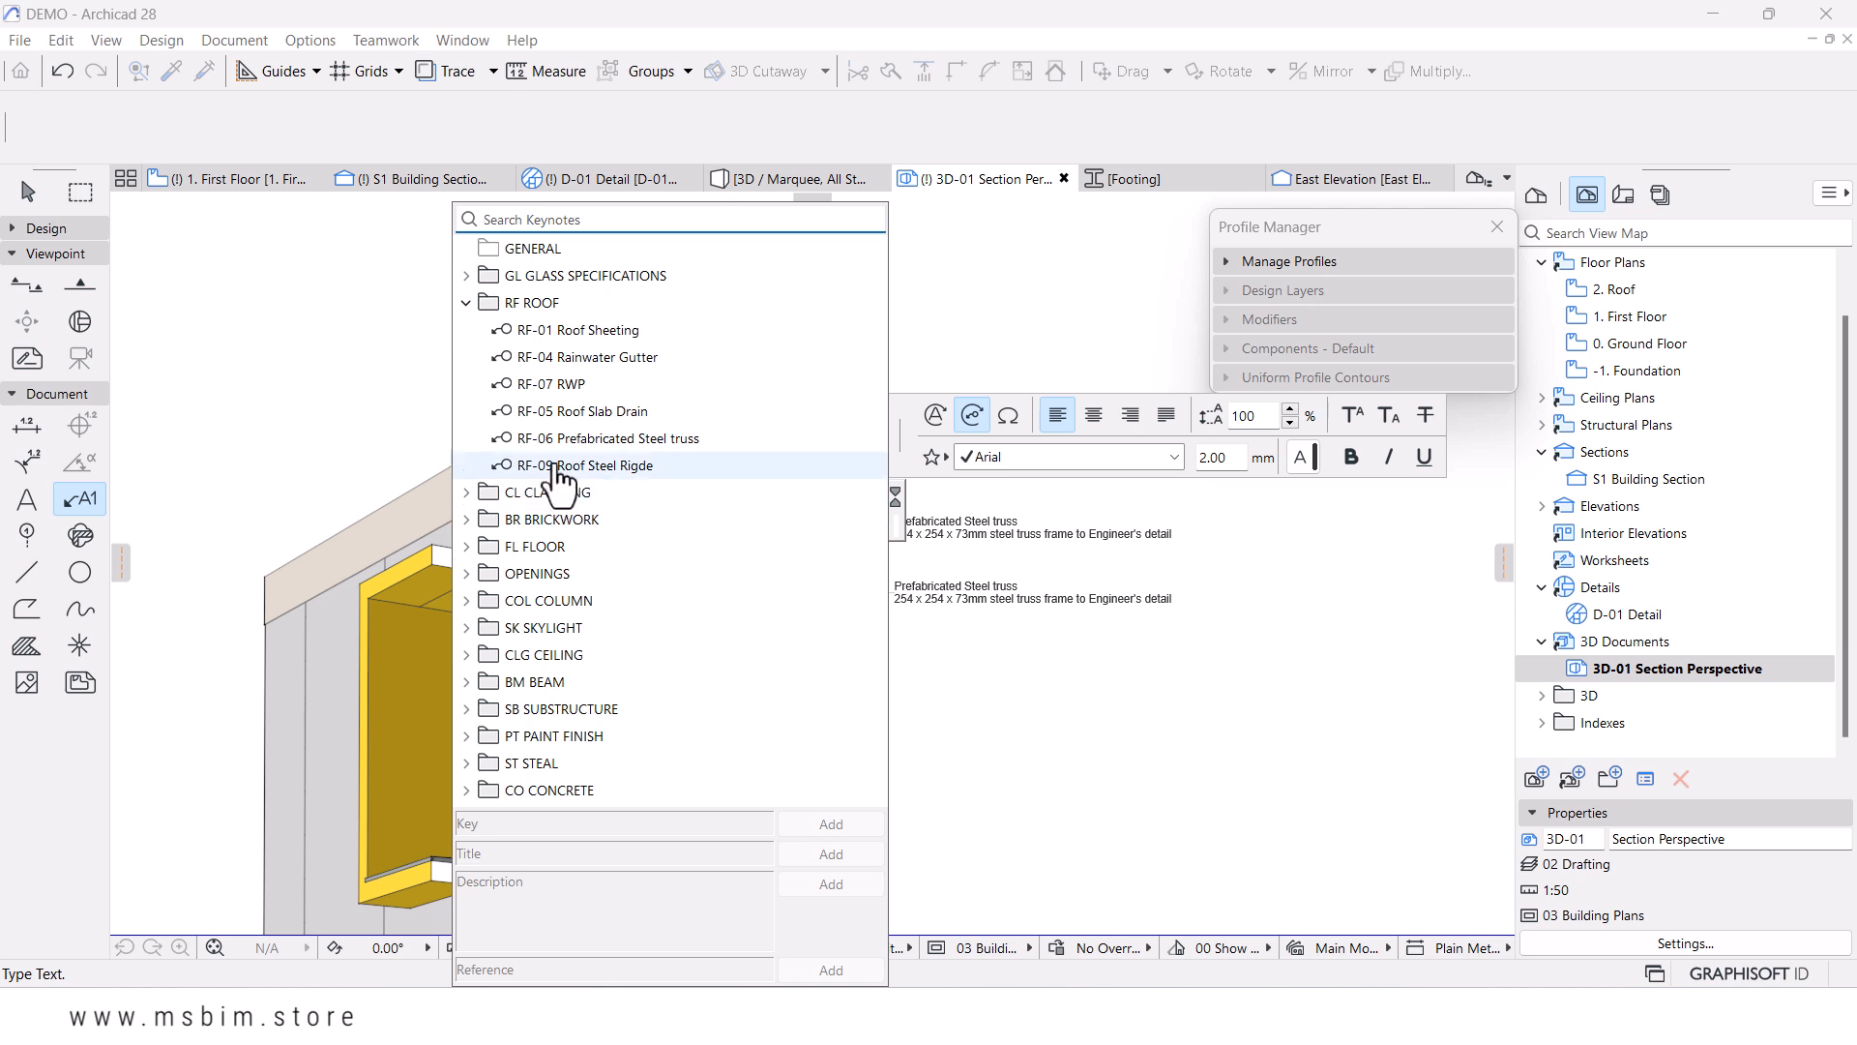
left_click(466, 302)
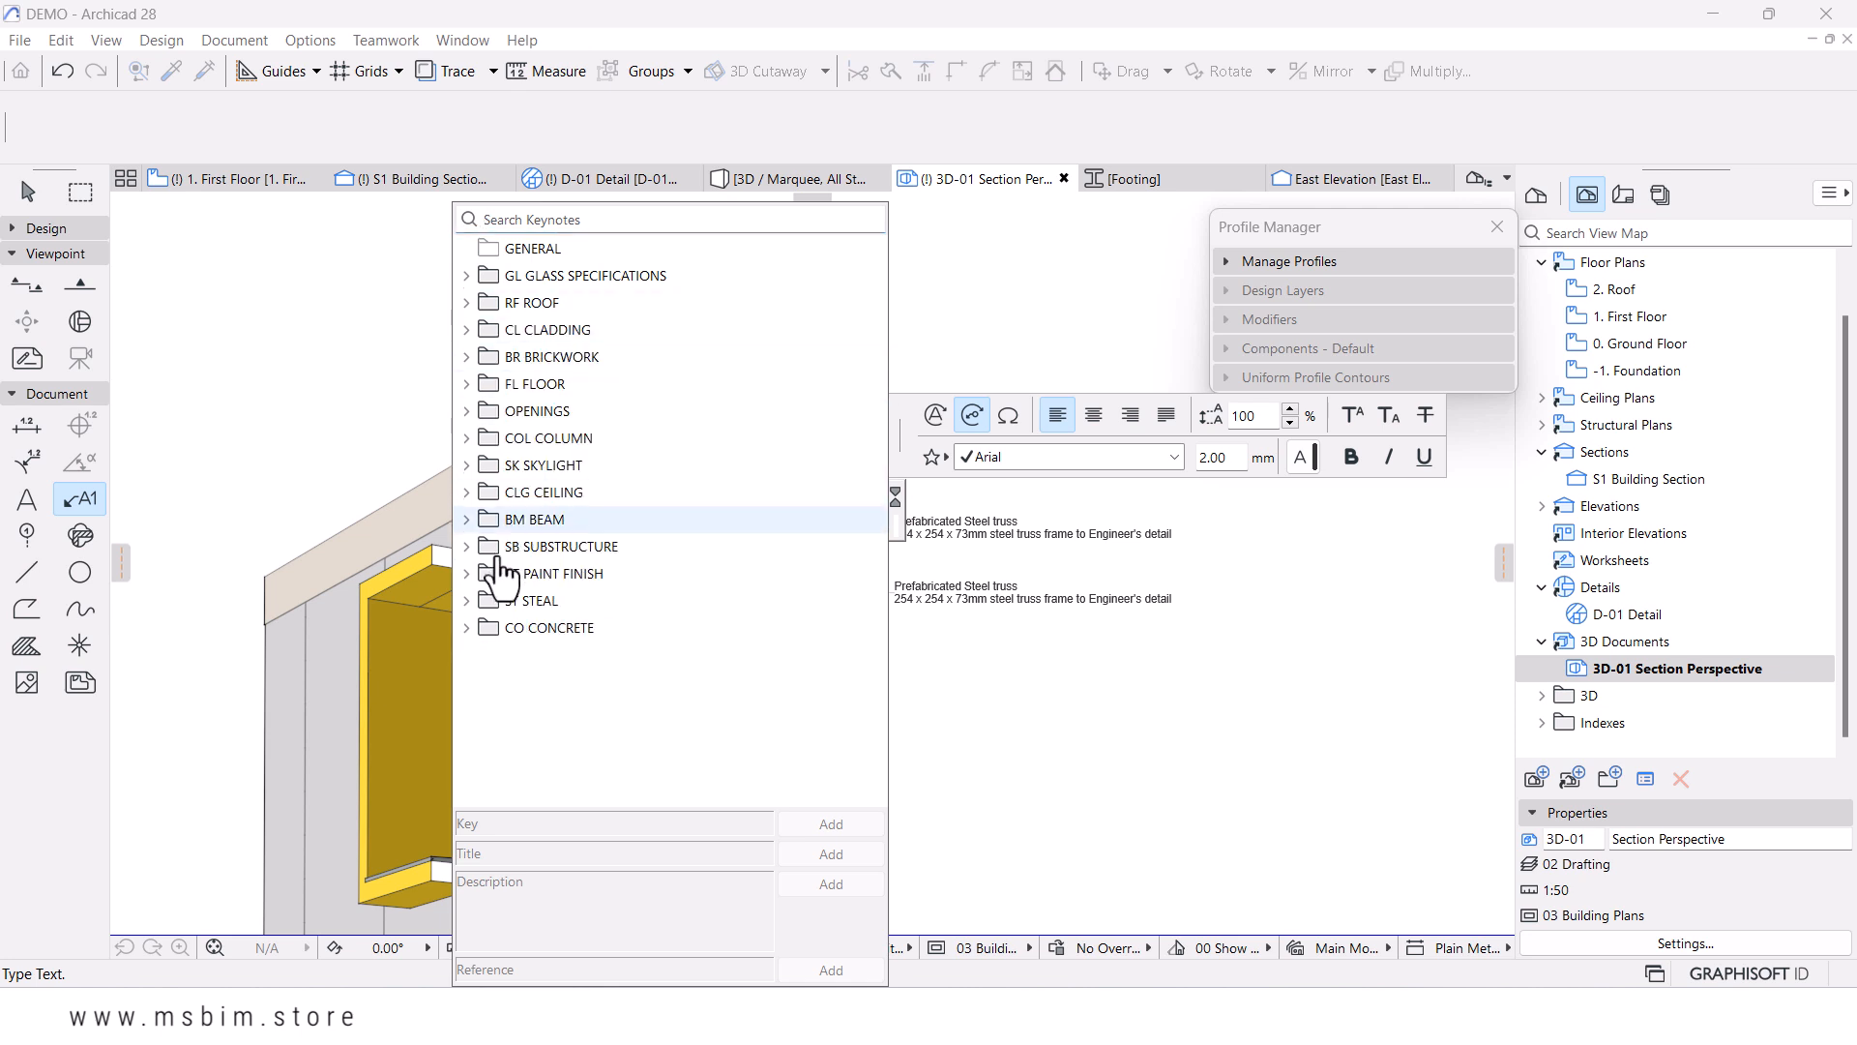
left_click(467, 601)
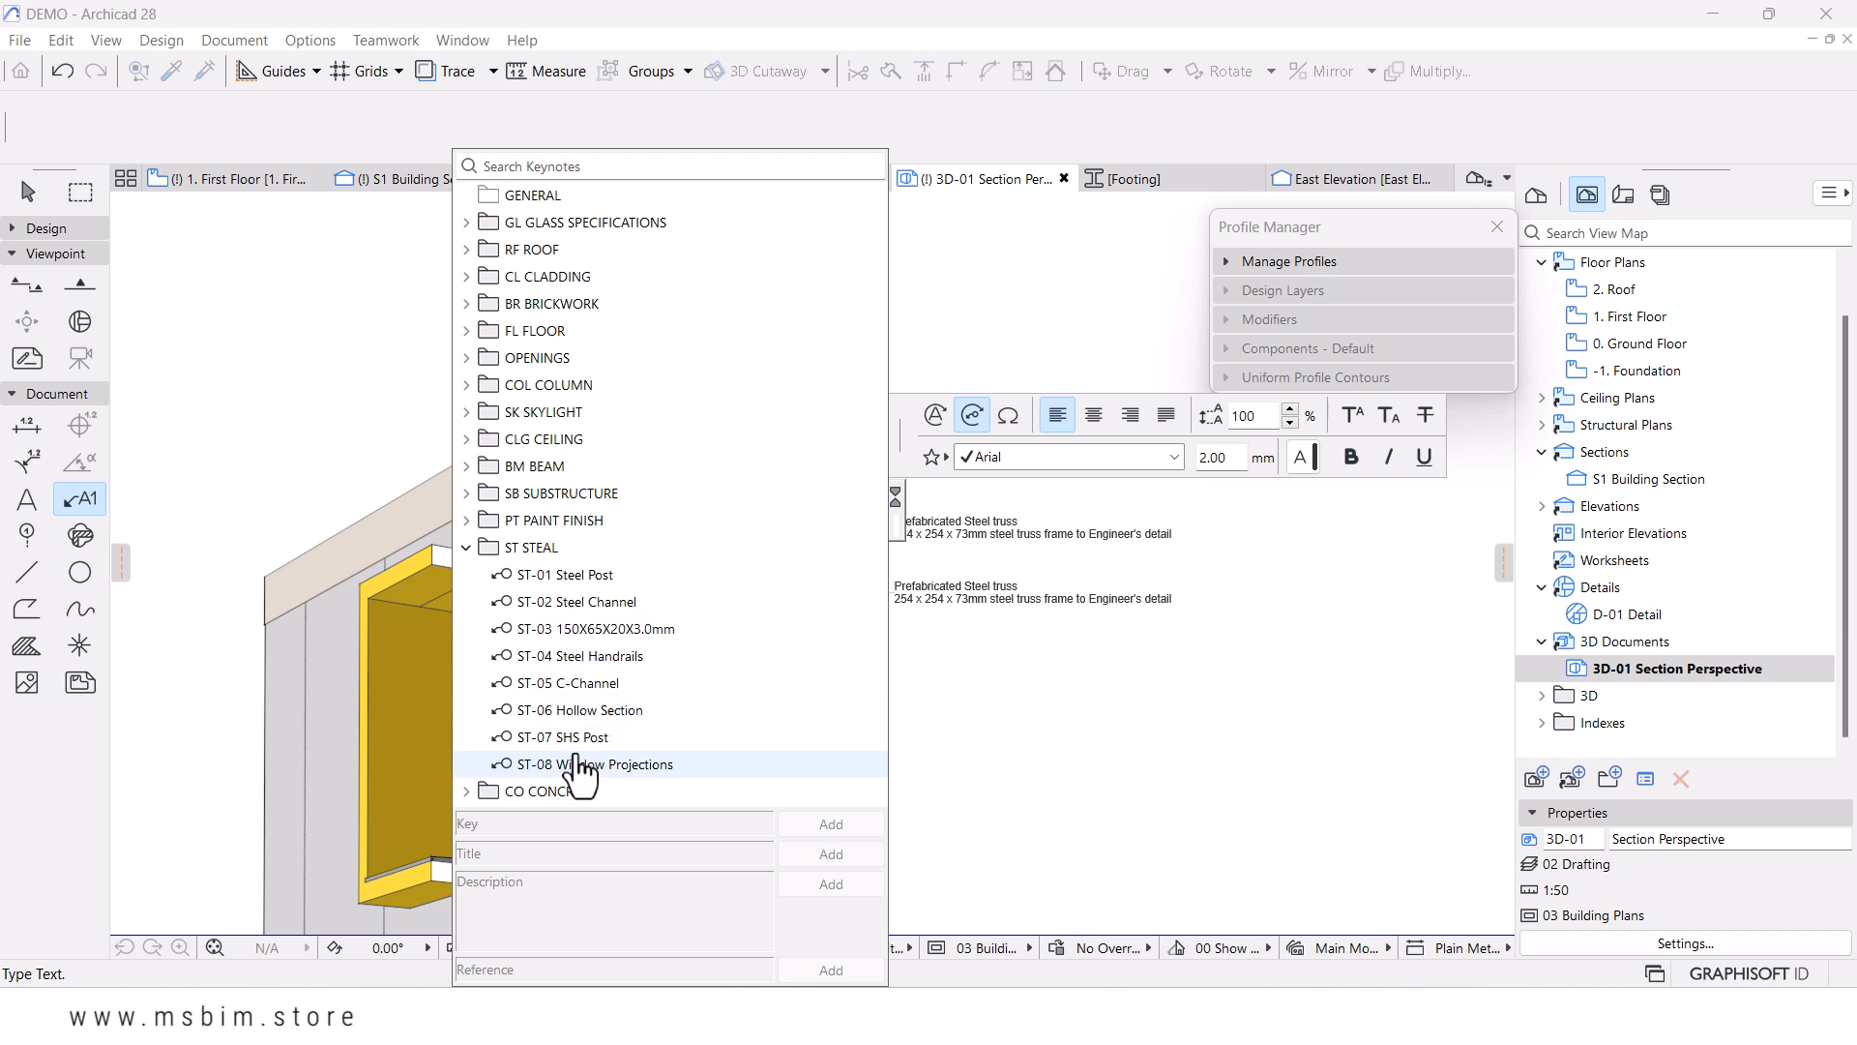
left_click(566, 683)
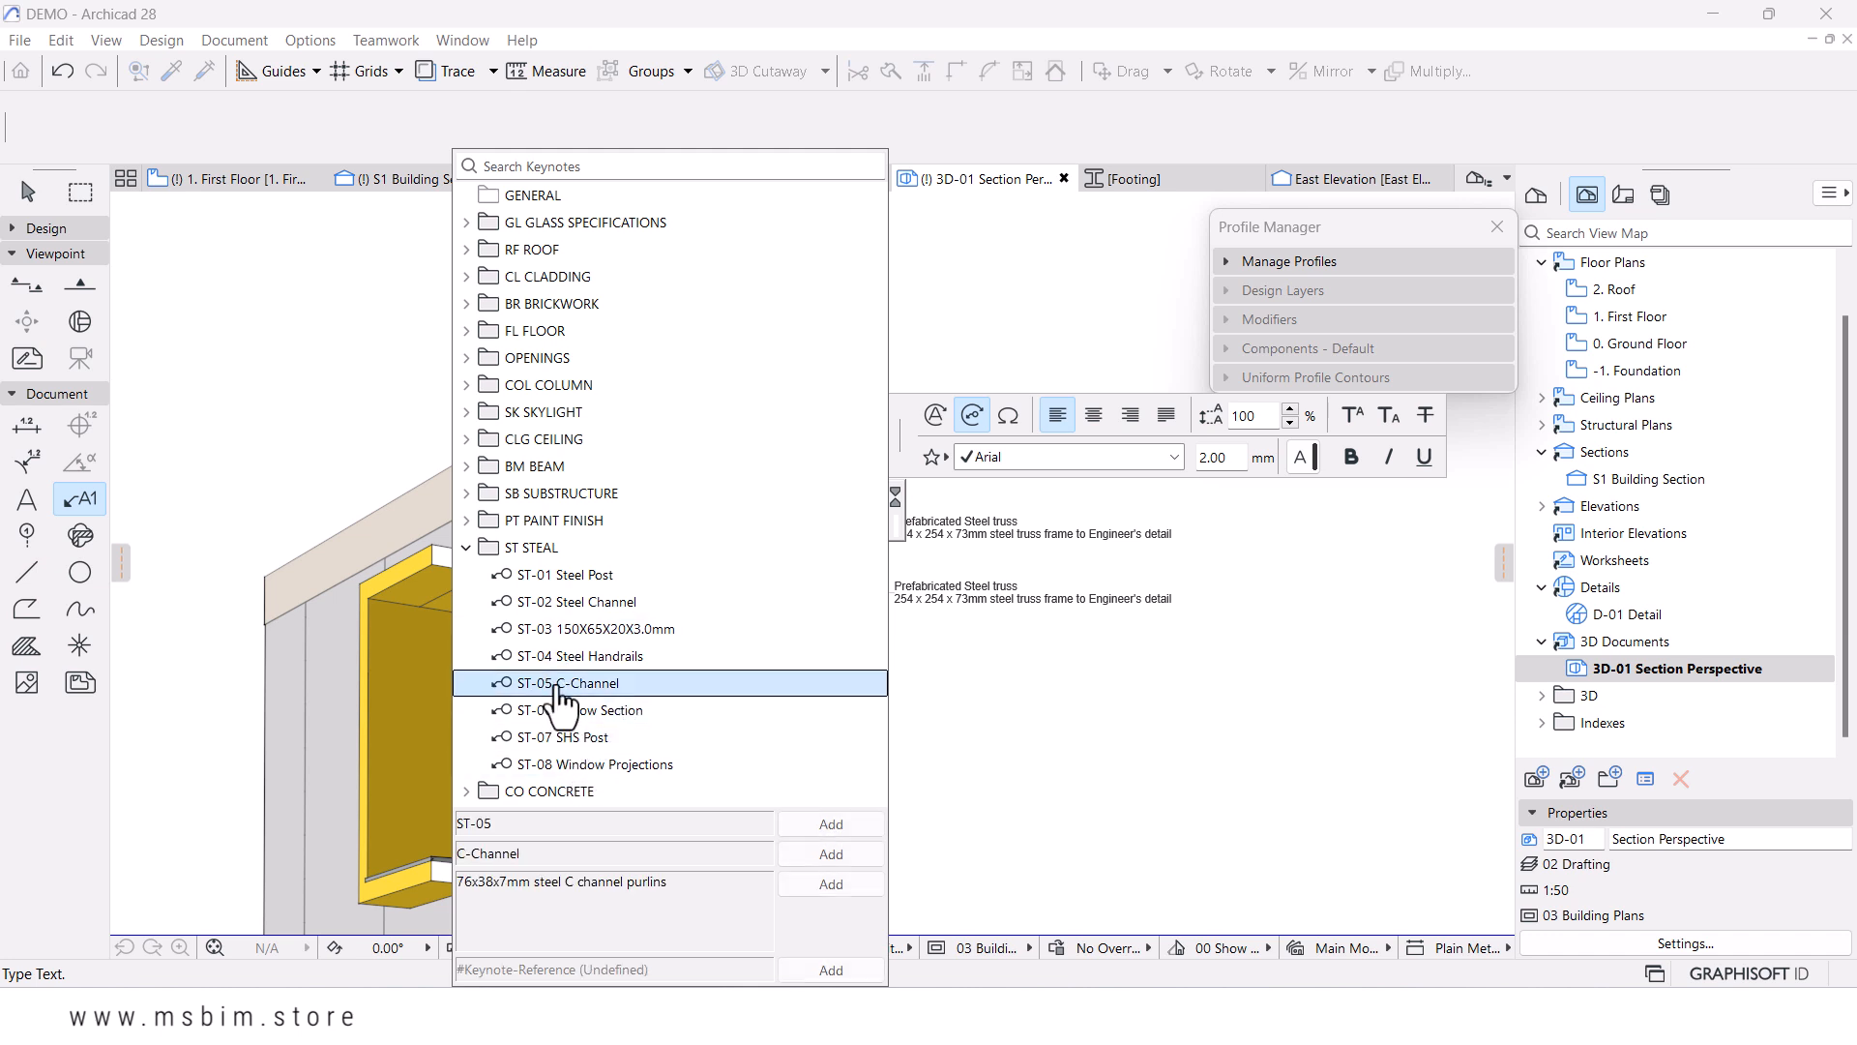
left_click(831, 855)
left_click(818, 884)
left_click(948, 528)
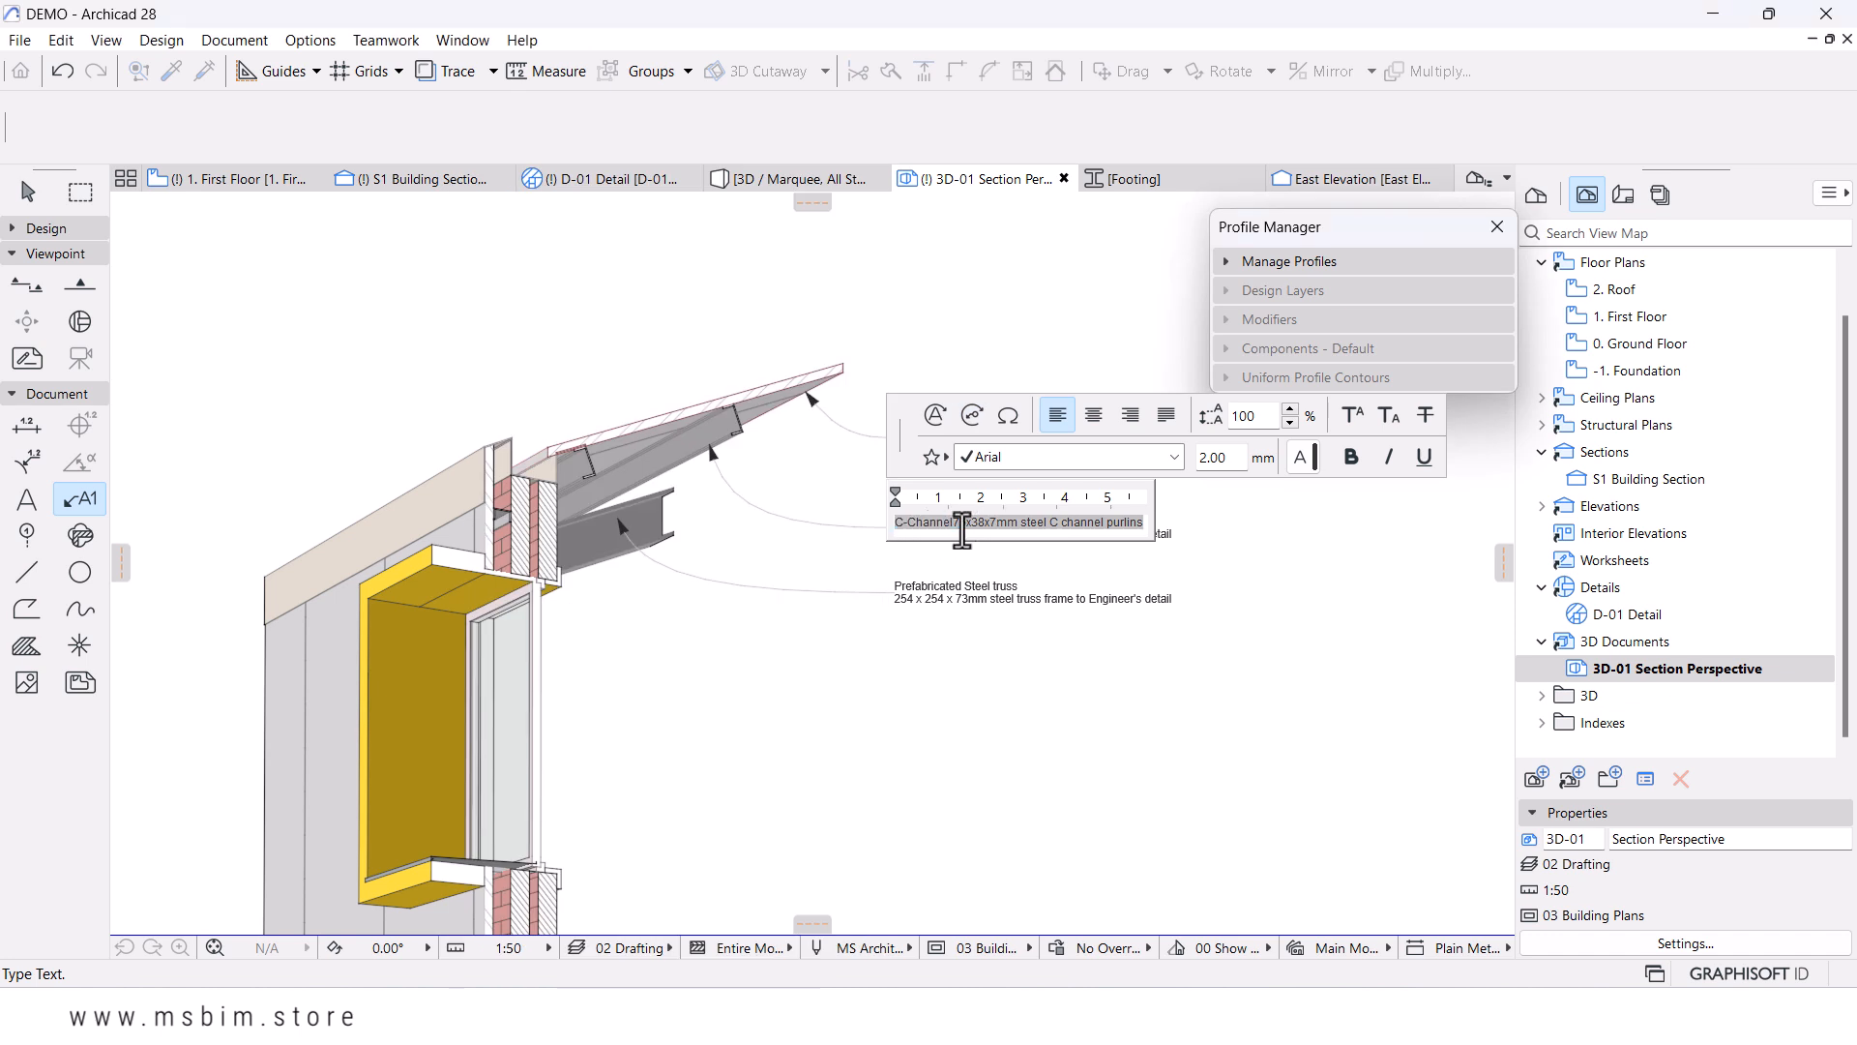
left_click(955, 522)
key("Return")
left_click(994, 652)
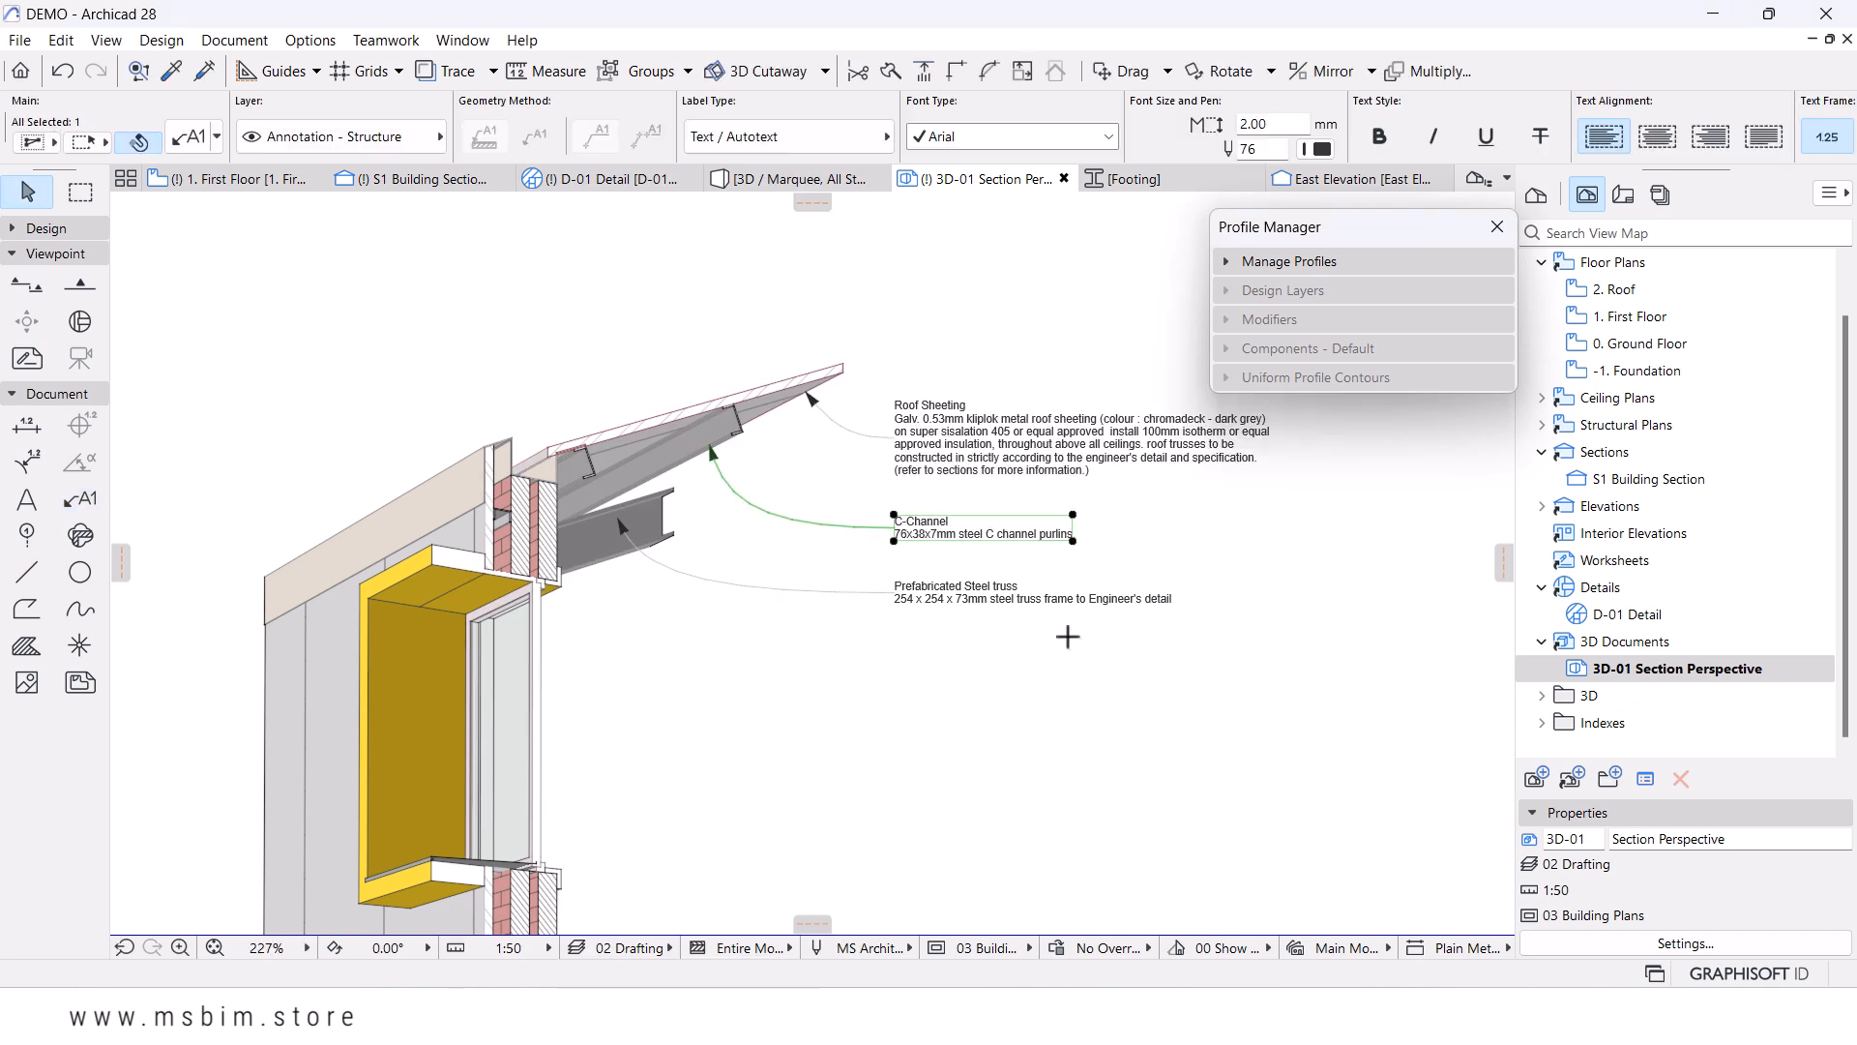
- Pick up the Roof Sheeting label's settings and place a matching label with its arrow on the upper floor slab
scroll(1070, 635, "down", 4)
key("Escape")
middle_click_drag(997, 526, 992, 502)
scroll(992, 502, "up", 2)
left_click(982, 385, "alt")
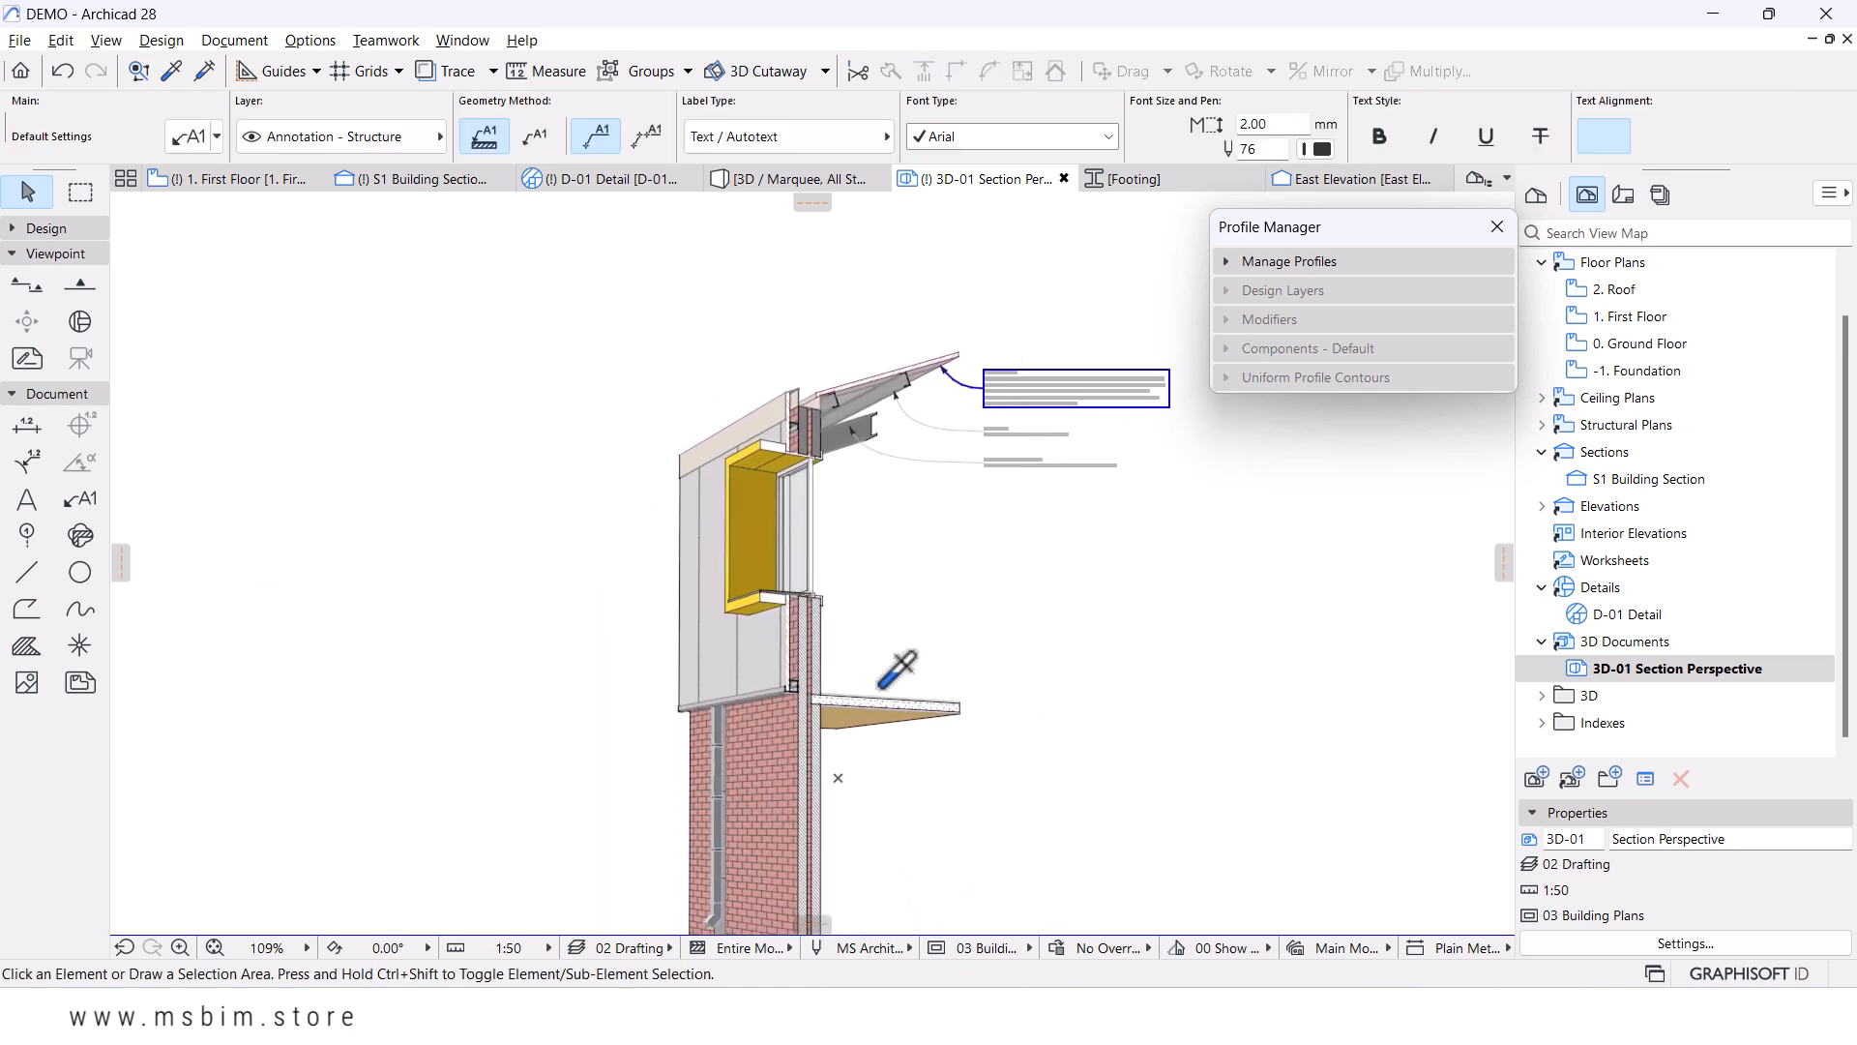
double_click(874, 697)
key("Escape")
- Move the upper slab label's text outward so it starts in line with the labels above
left_click(904, 675)
left_click(909, 674)
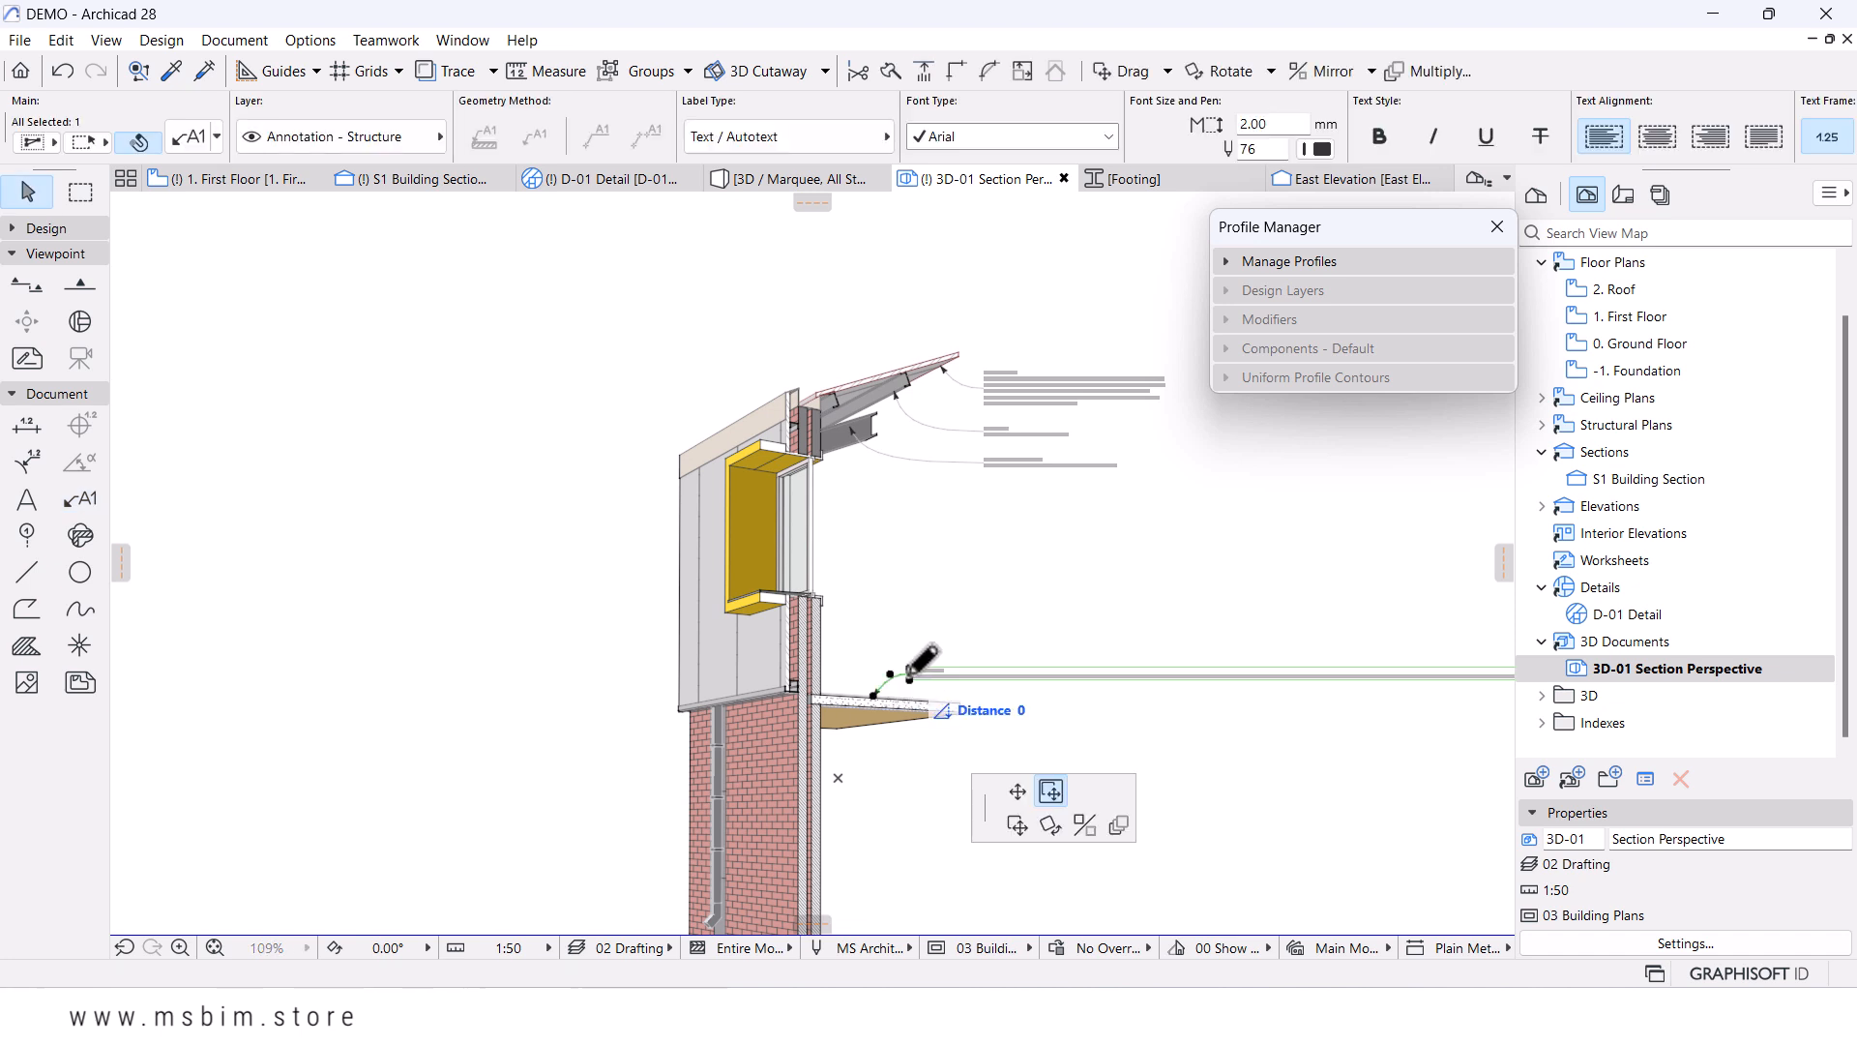
left_click(984, 468)
scroll(991, 641, "down", 4)
middle_click_drag(1321, 698, 1082, 689)
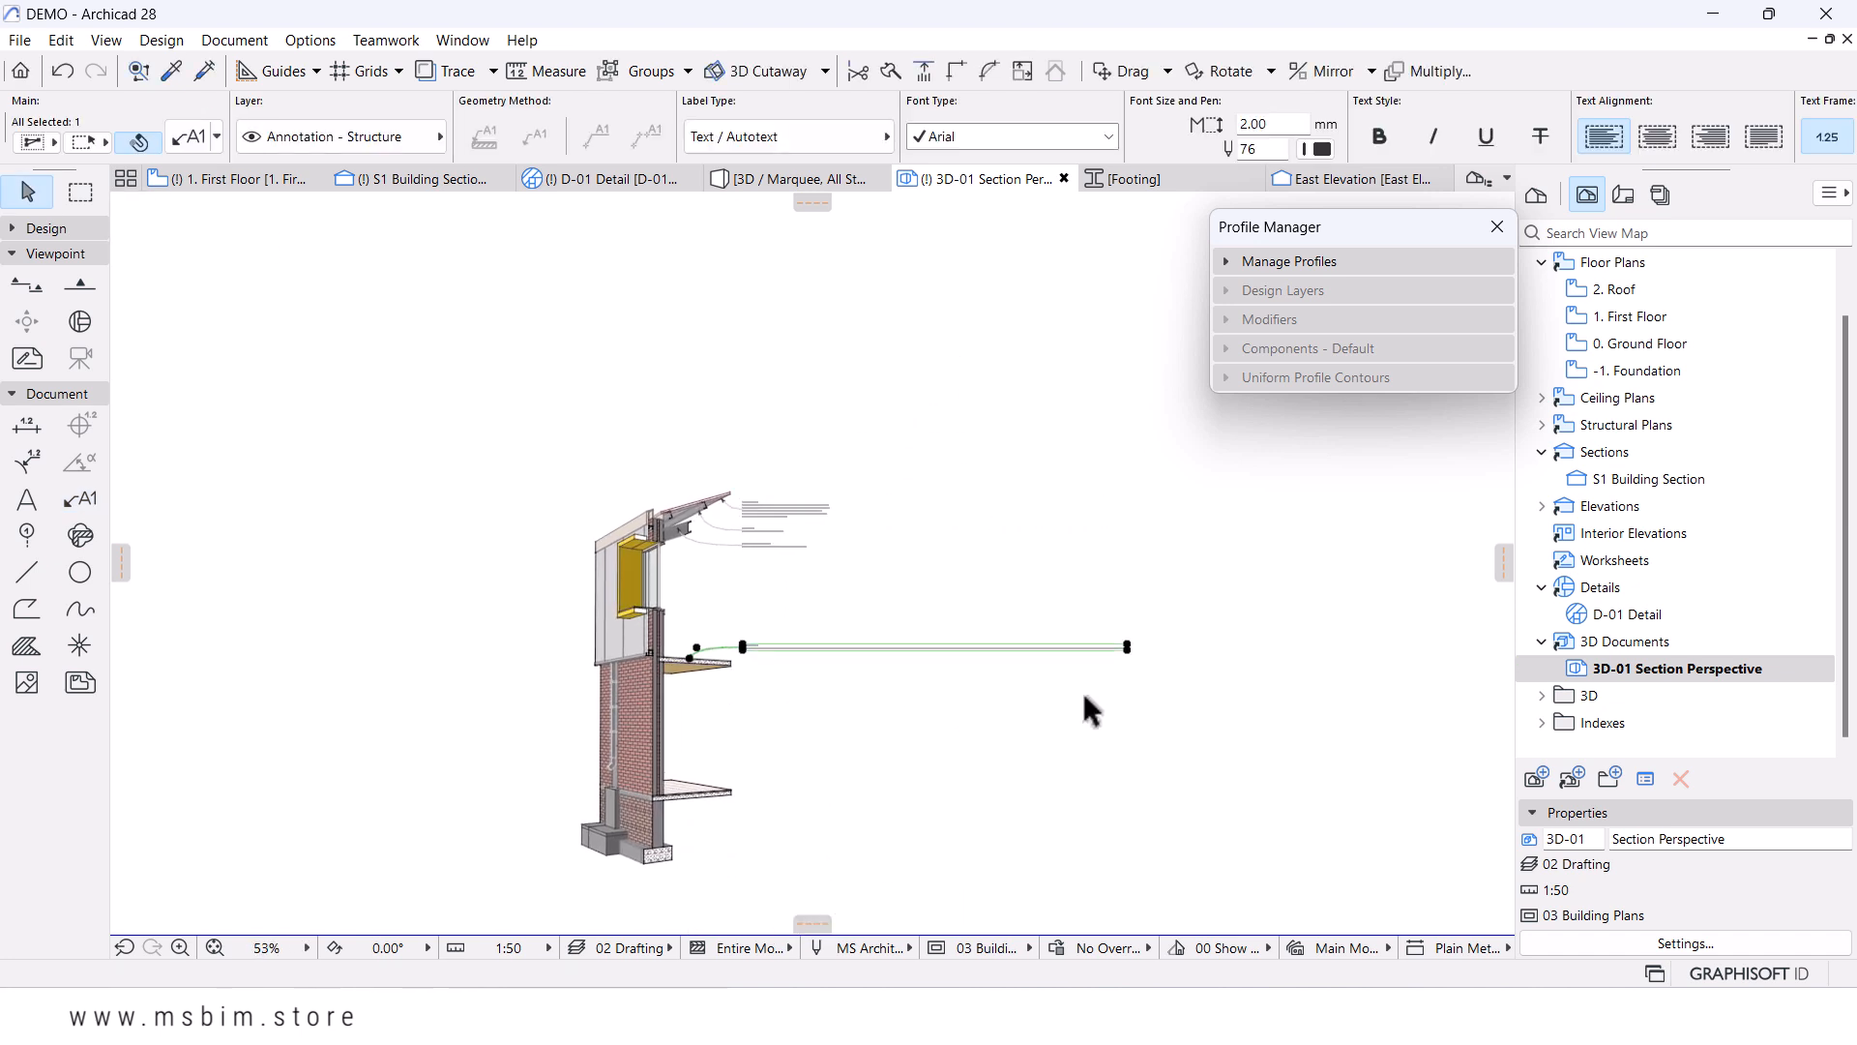
left_click(1130, 643)
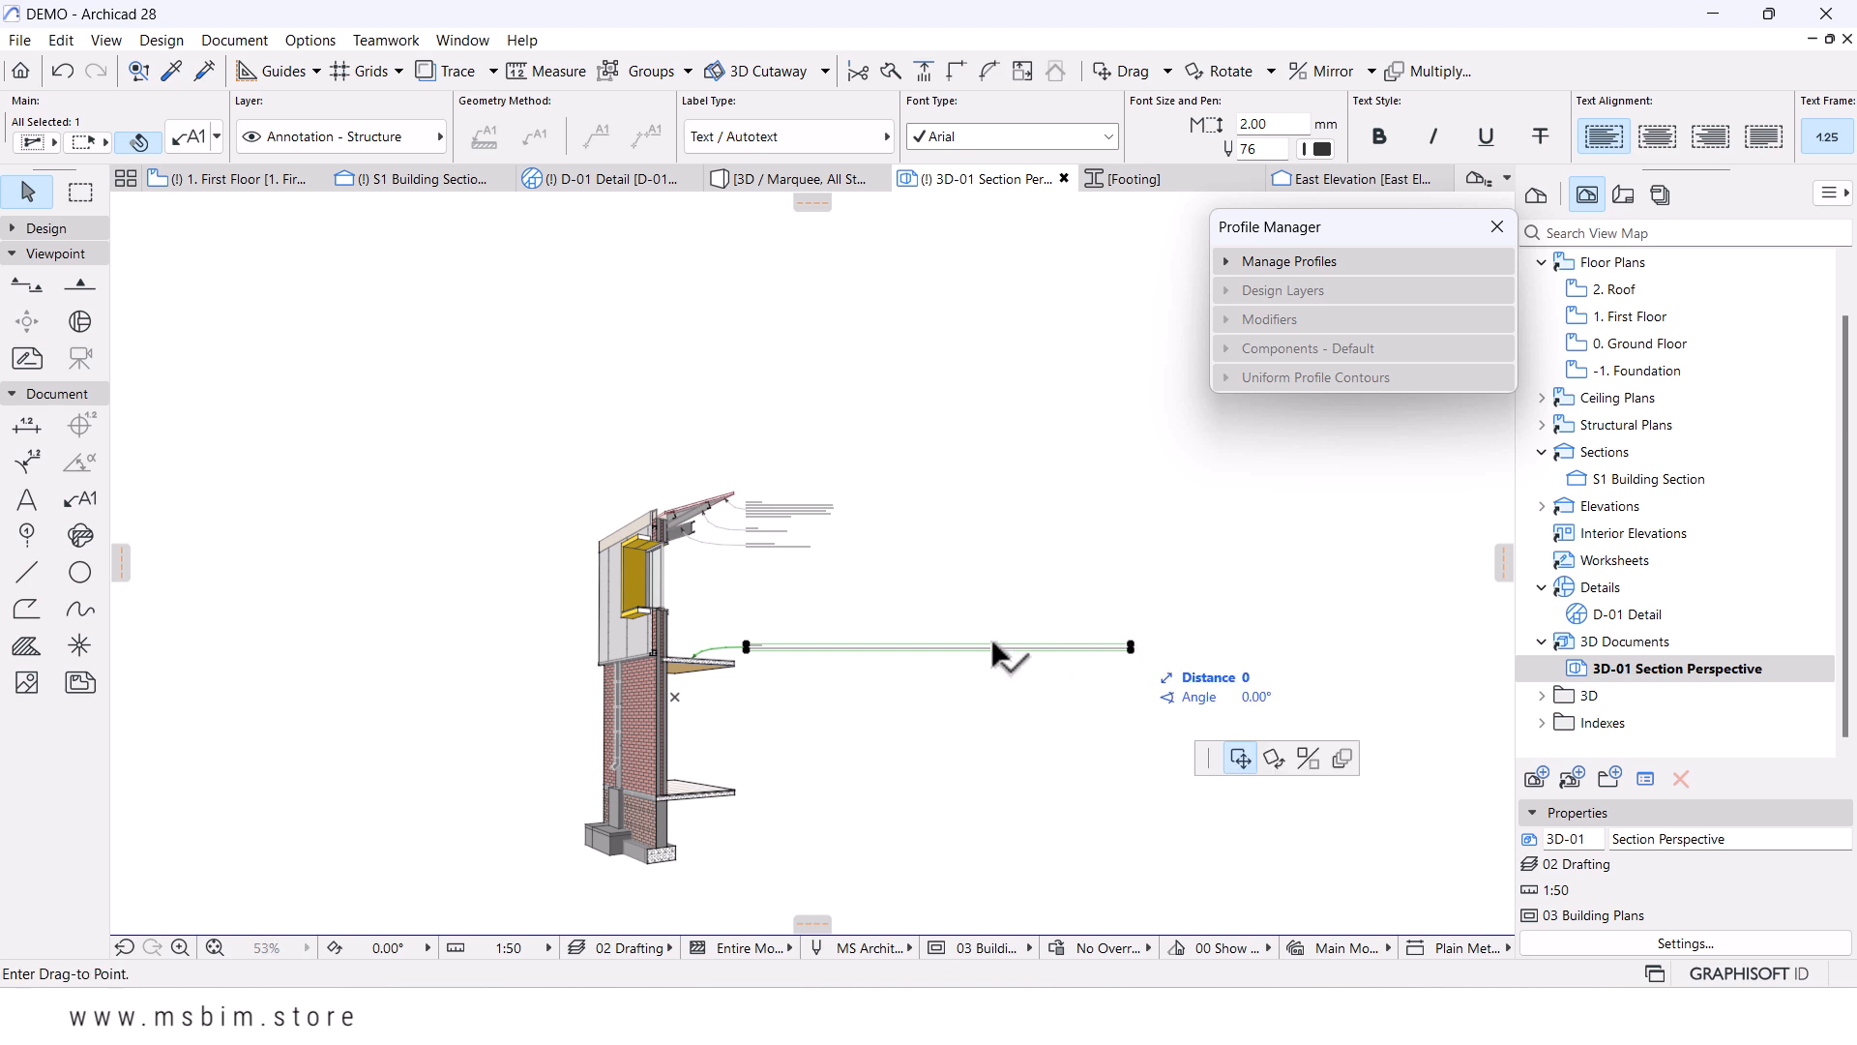
key("Escape")
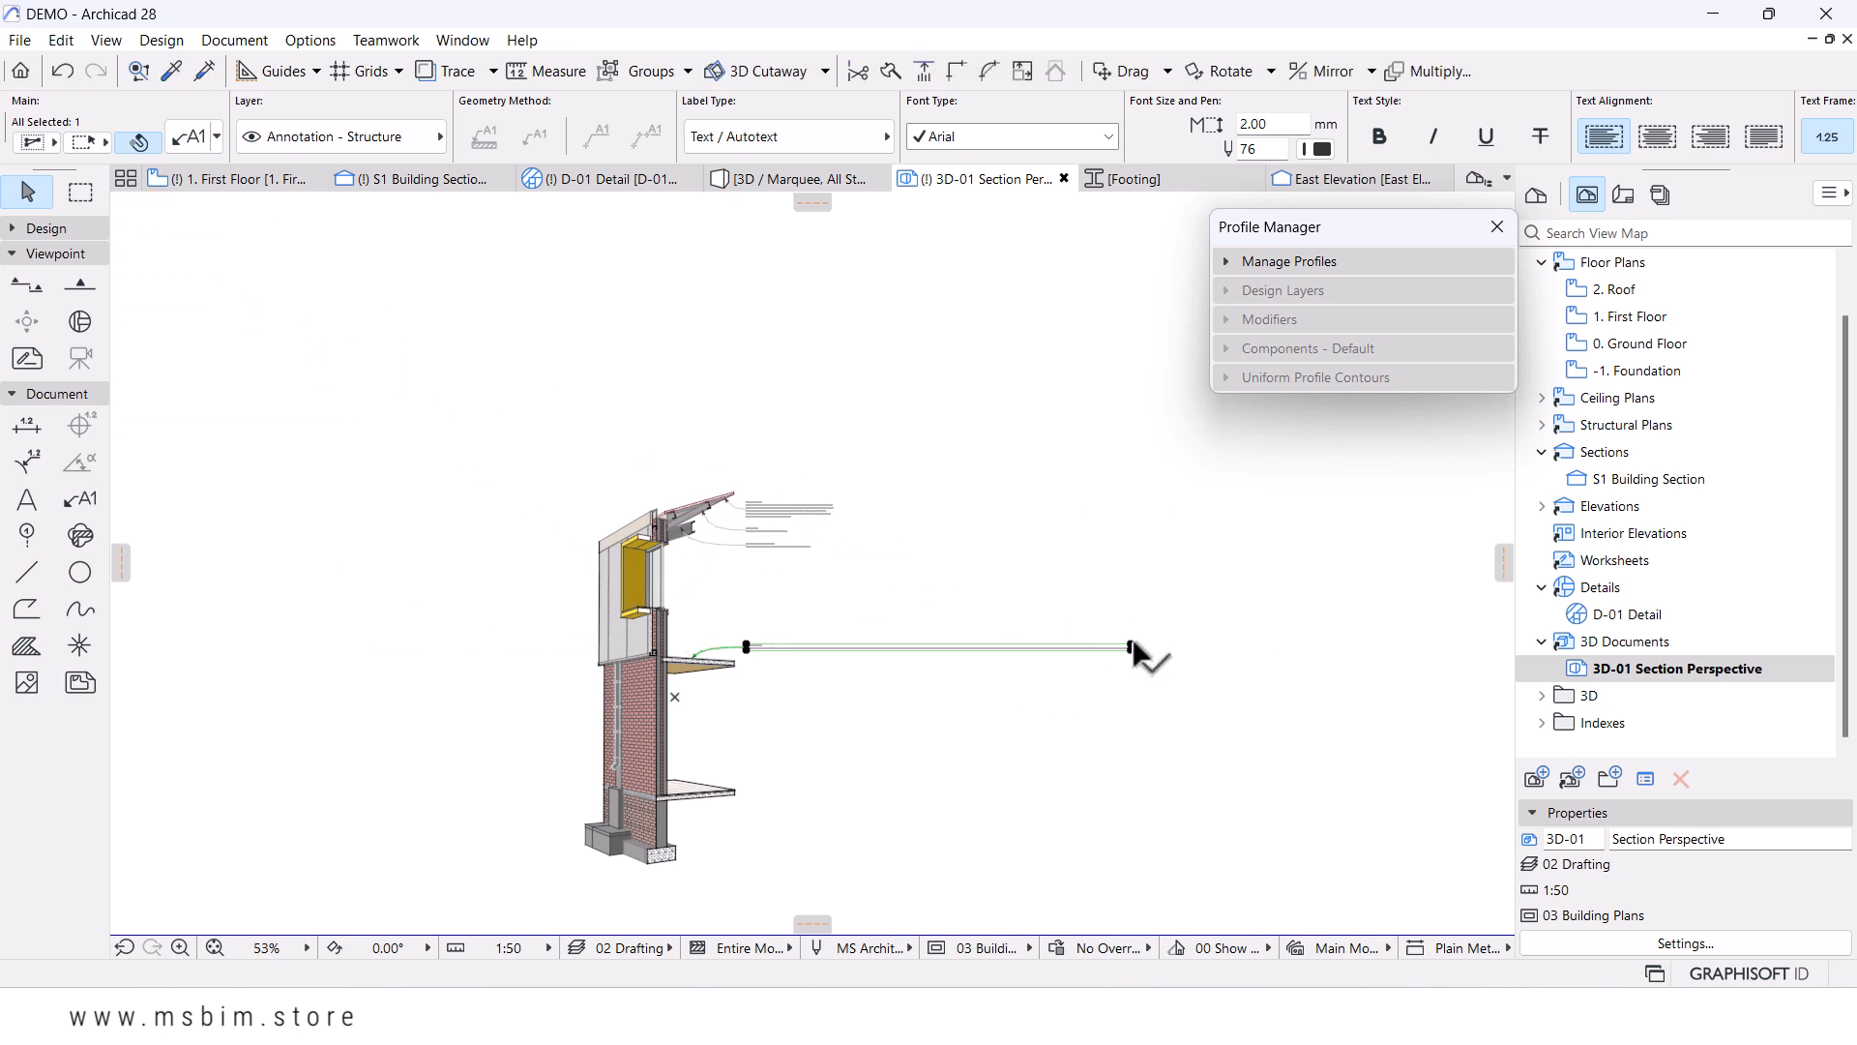
left_click(1132, 645)
key("Escape")
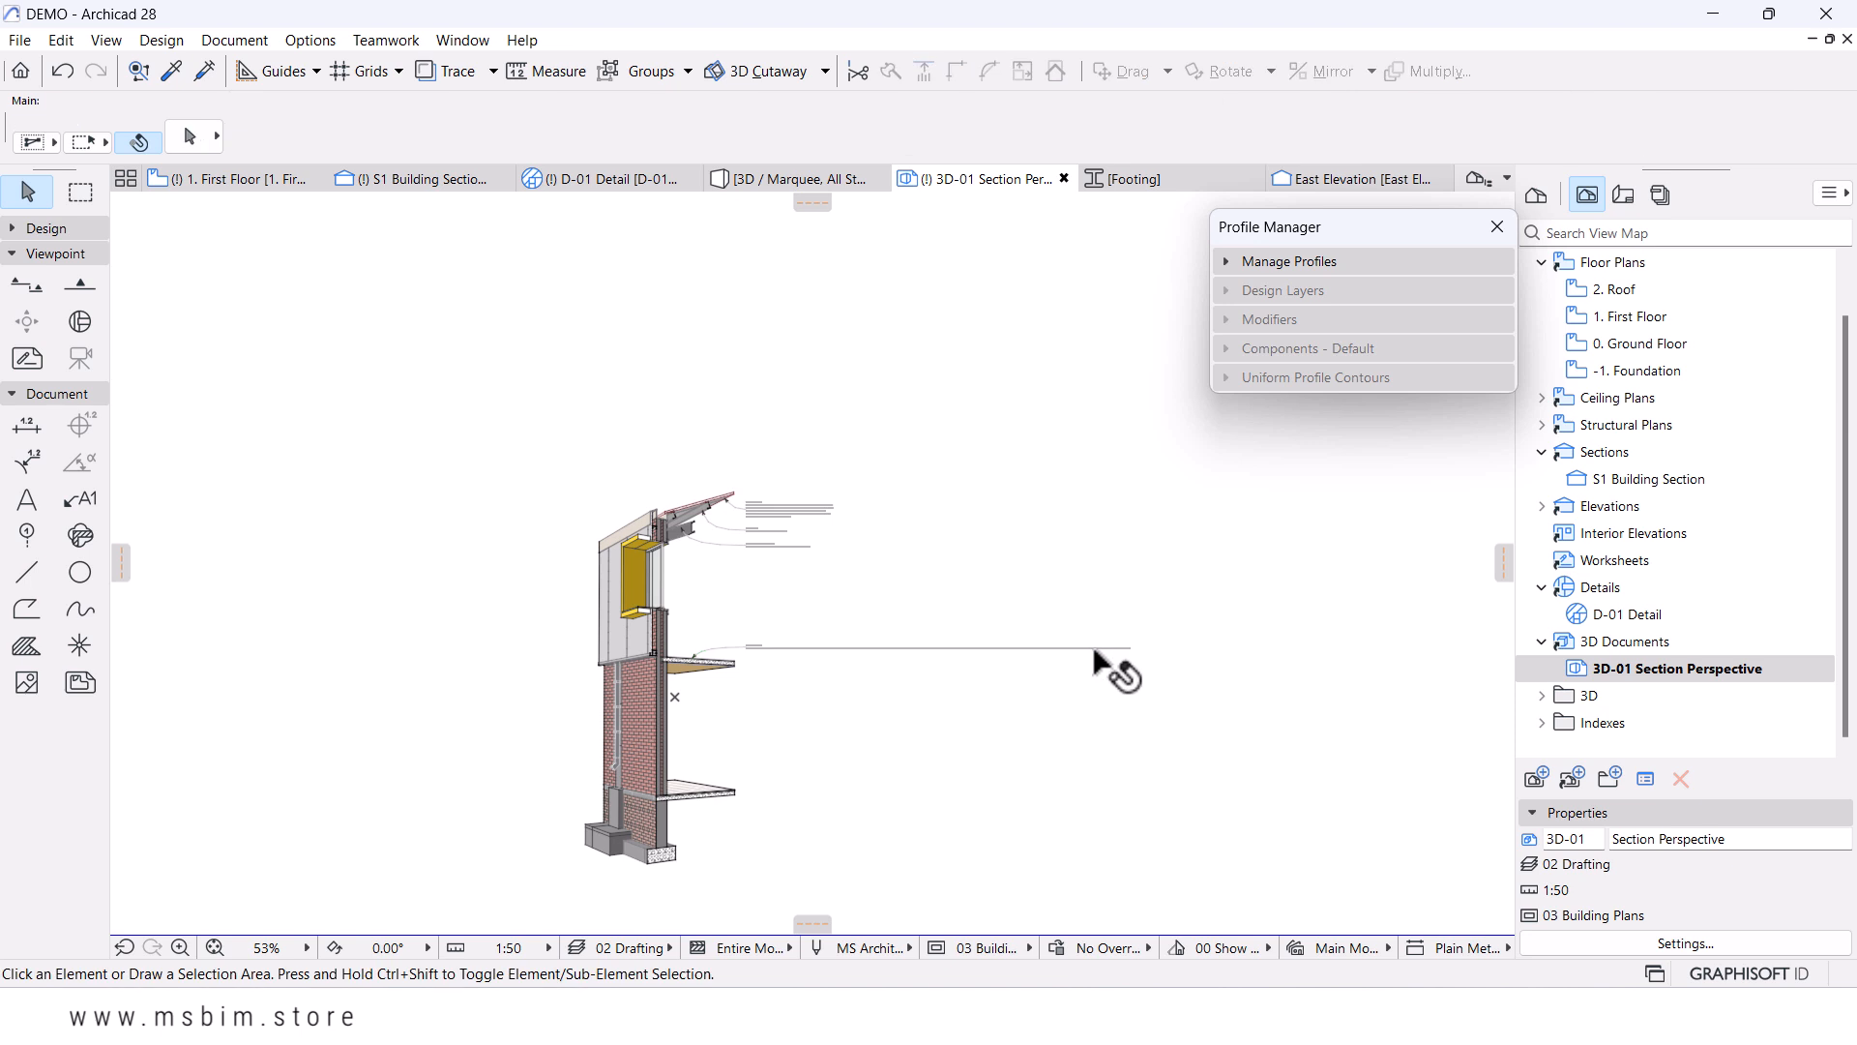
- Narrow the upper slab label's text box to match the width of the Roof Sheeting text, wrapping it over several lines
left_click(1130, 646)
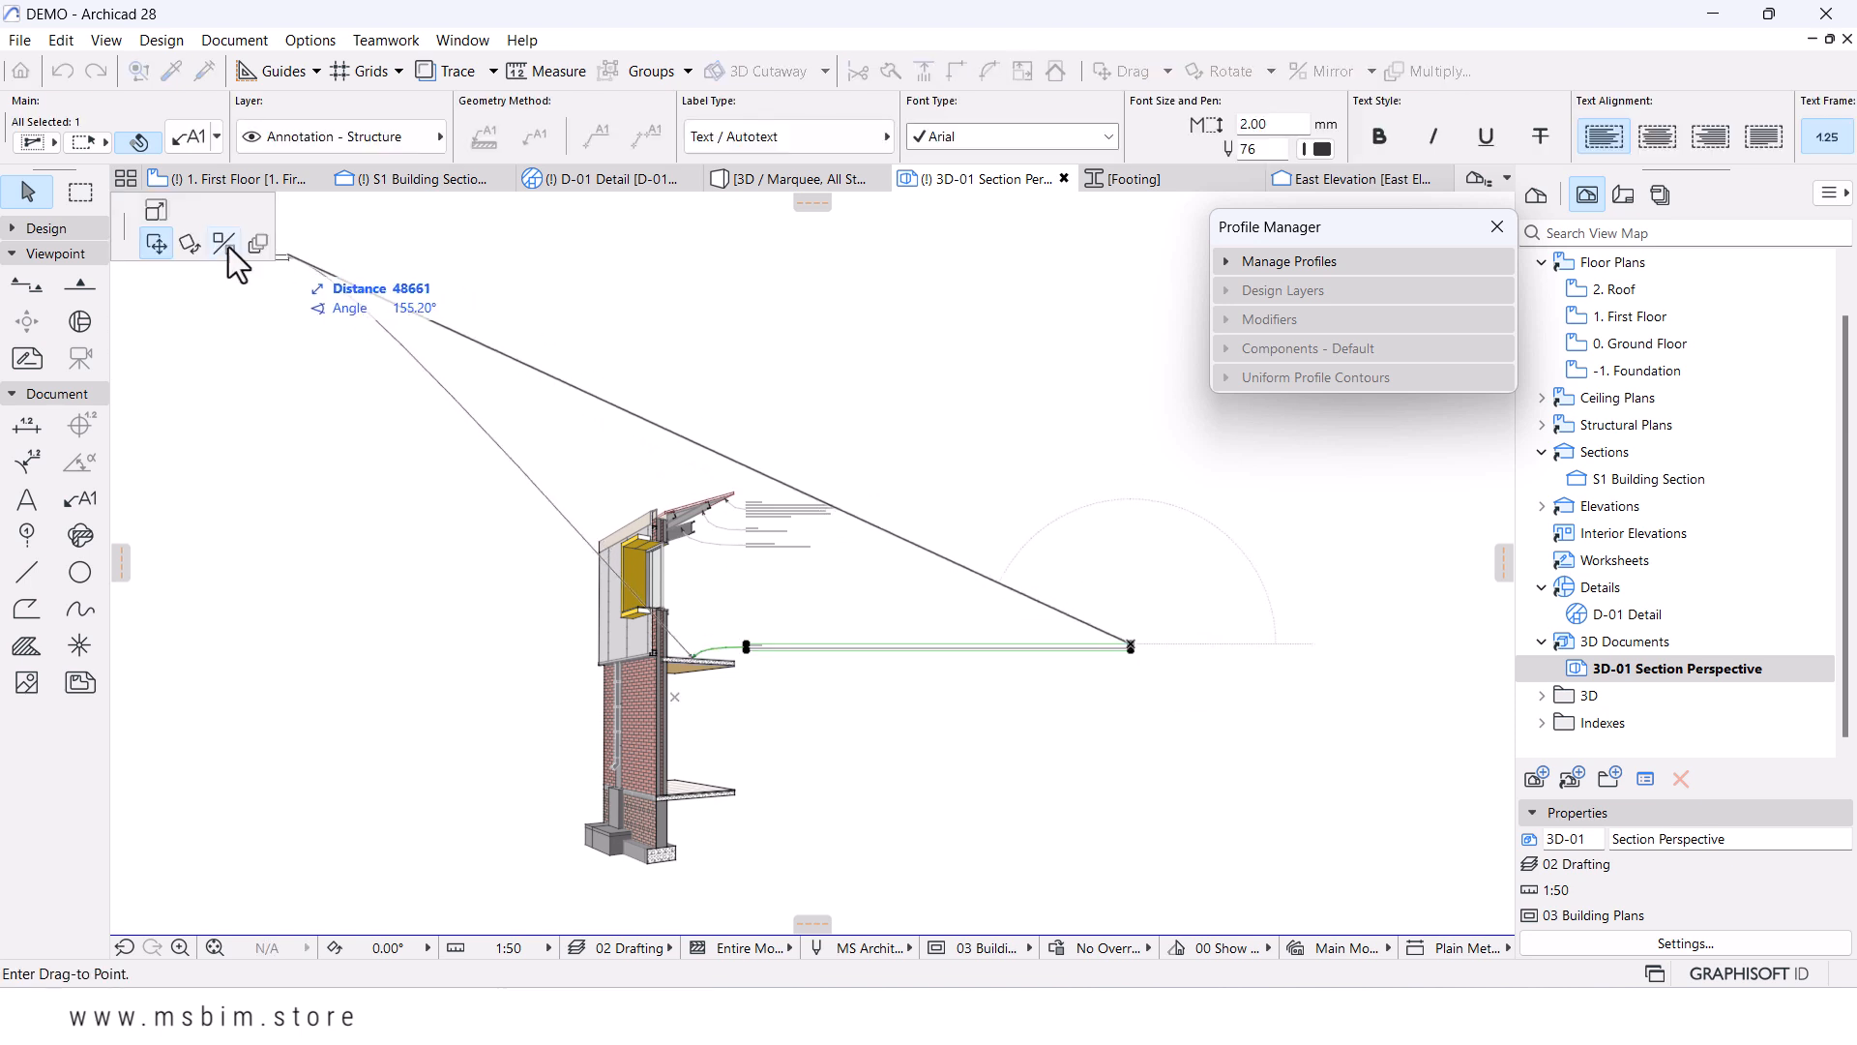
left_click(156, 210)
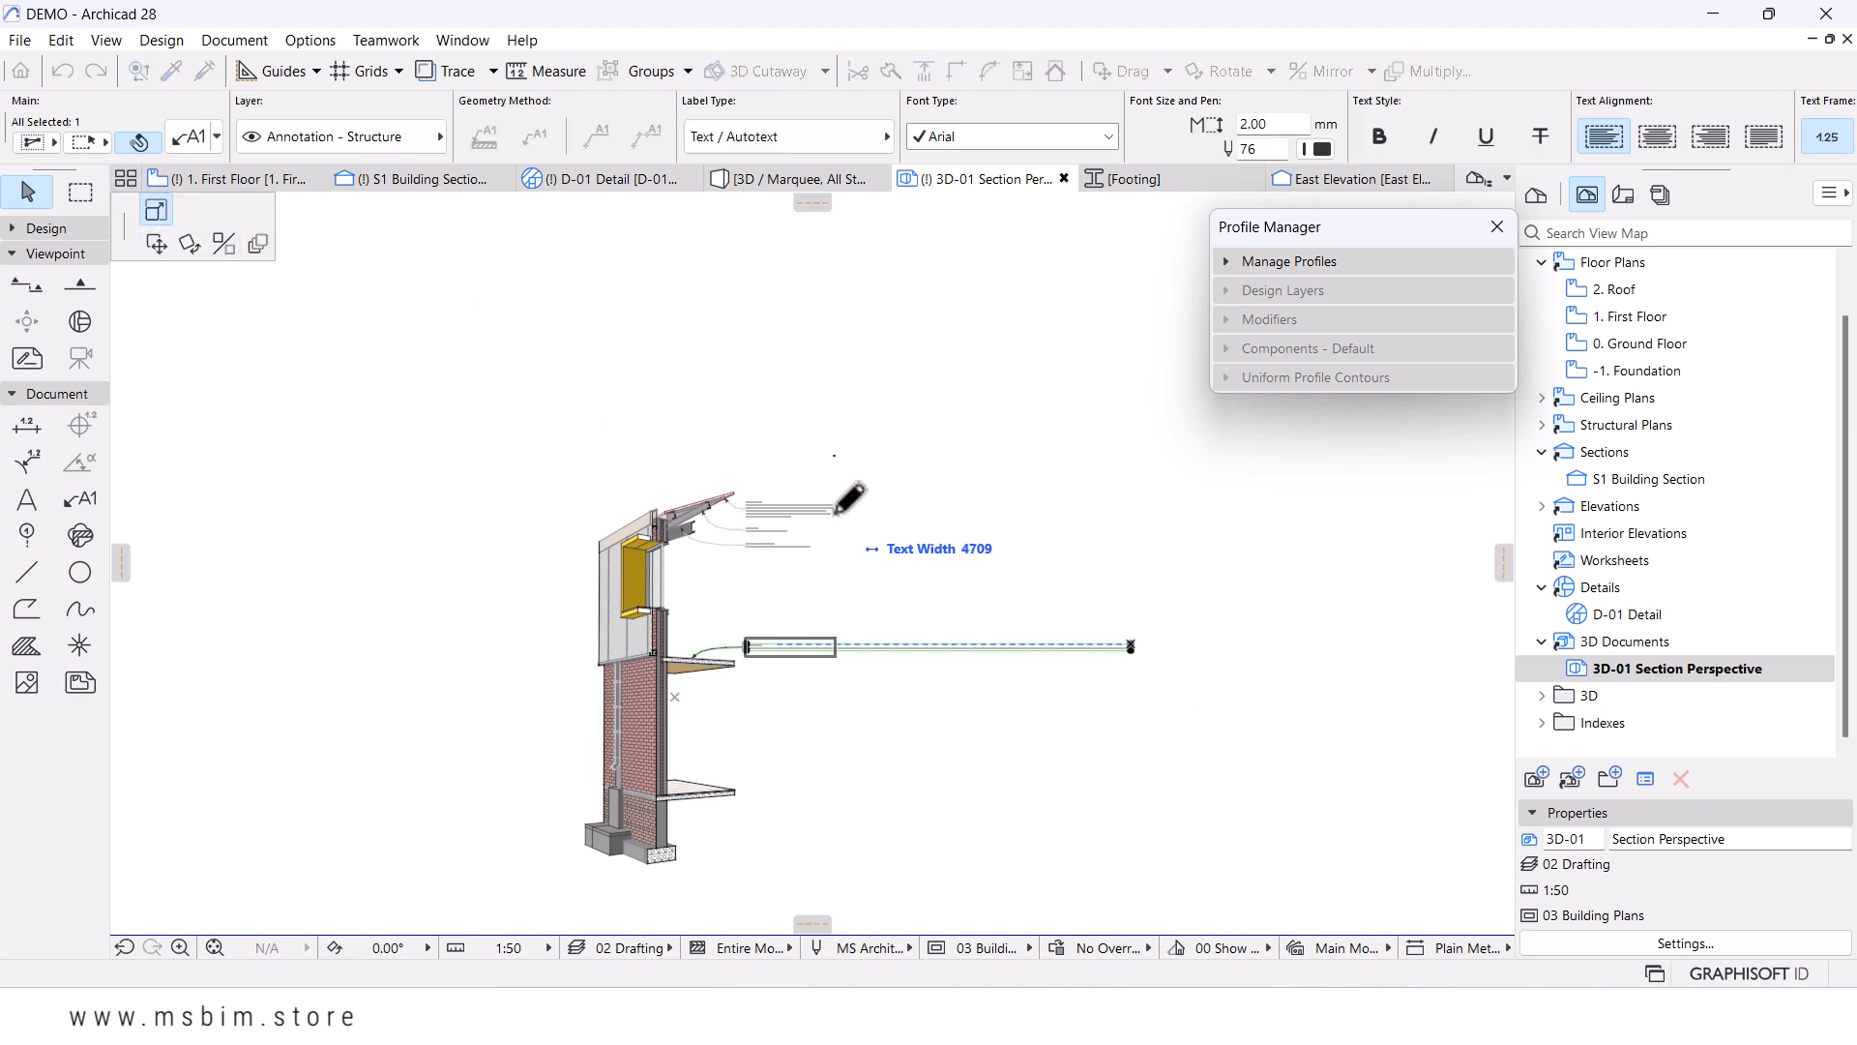
left_click(833, 638)
scroll(860, 619, "up", 5)
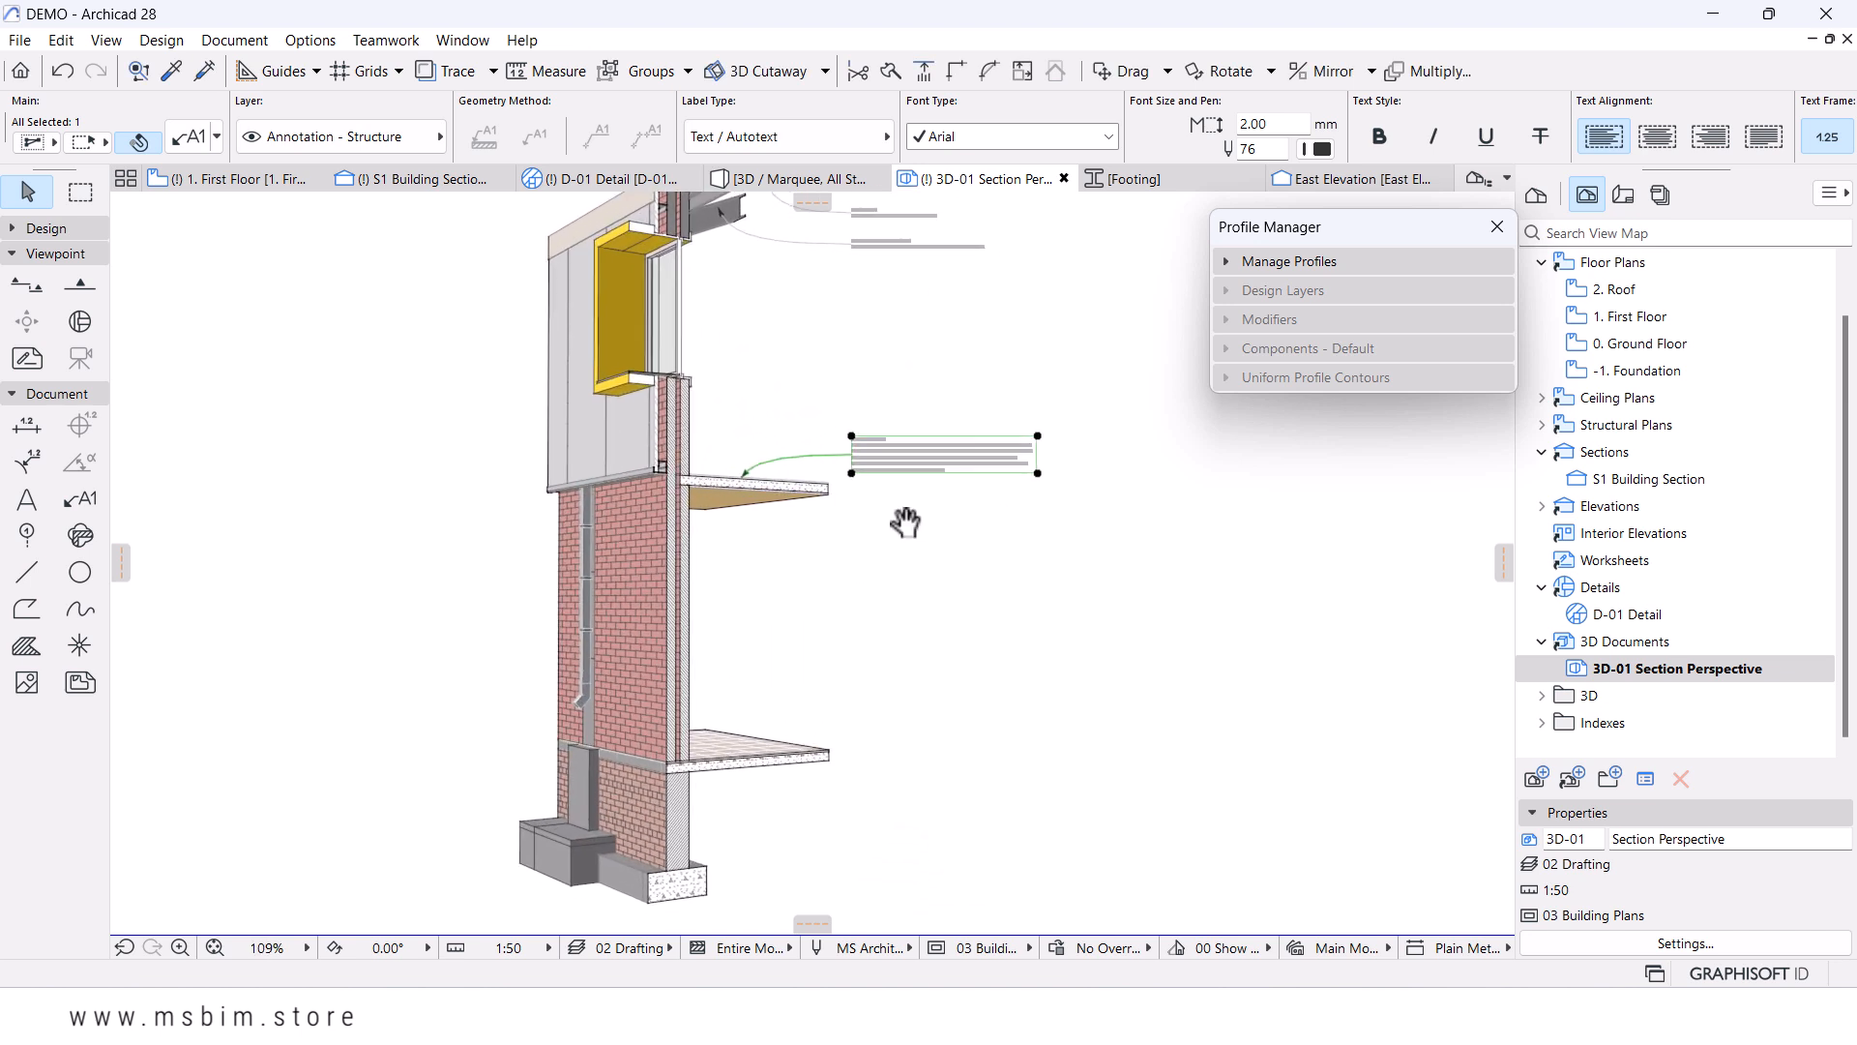
- Pick up the upper slab label's settings, place a matching label with its arrow on the lower floor slab, and select it
left_click(834, 455, "alt")
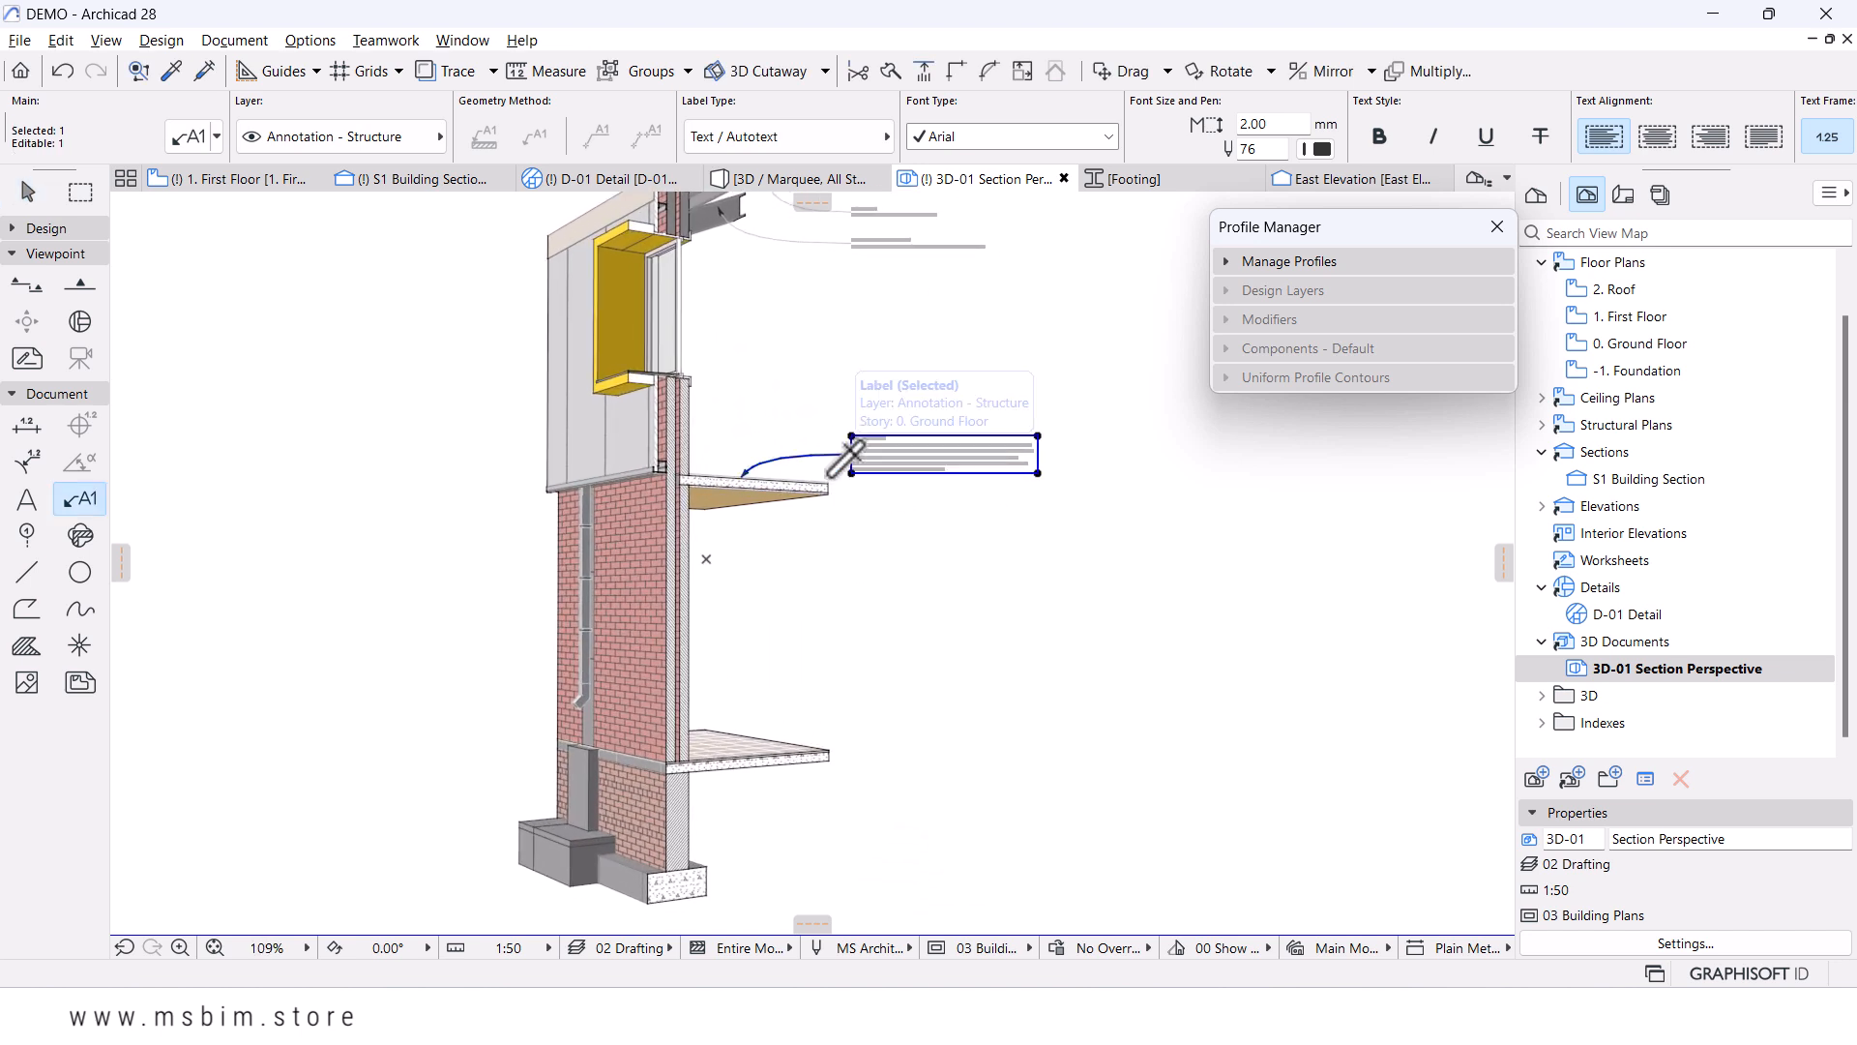
left_click(759, 748)
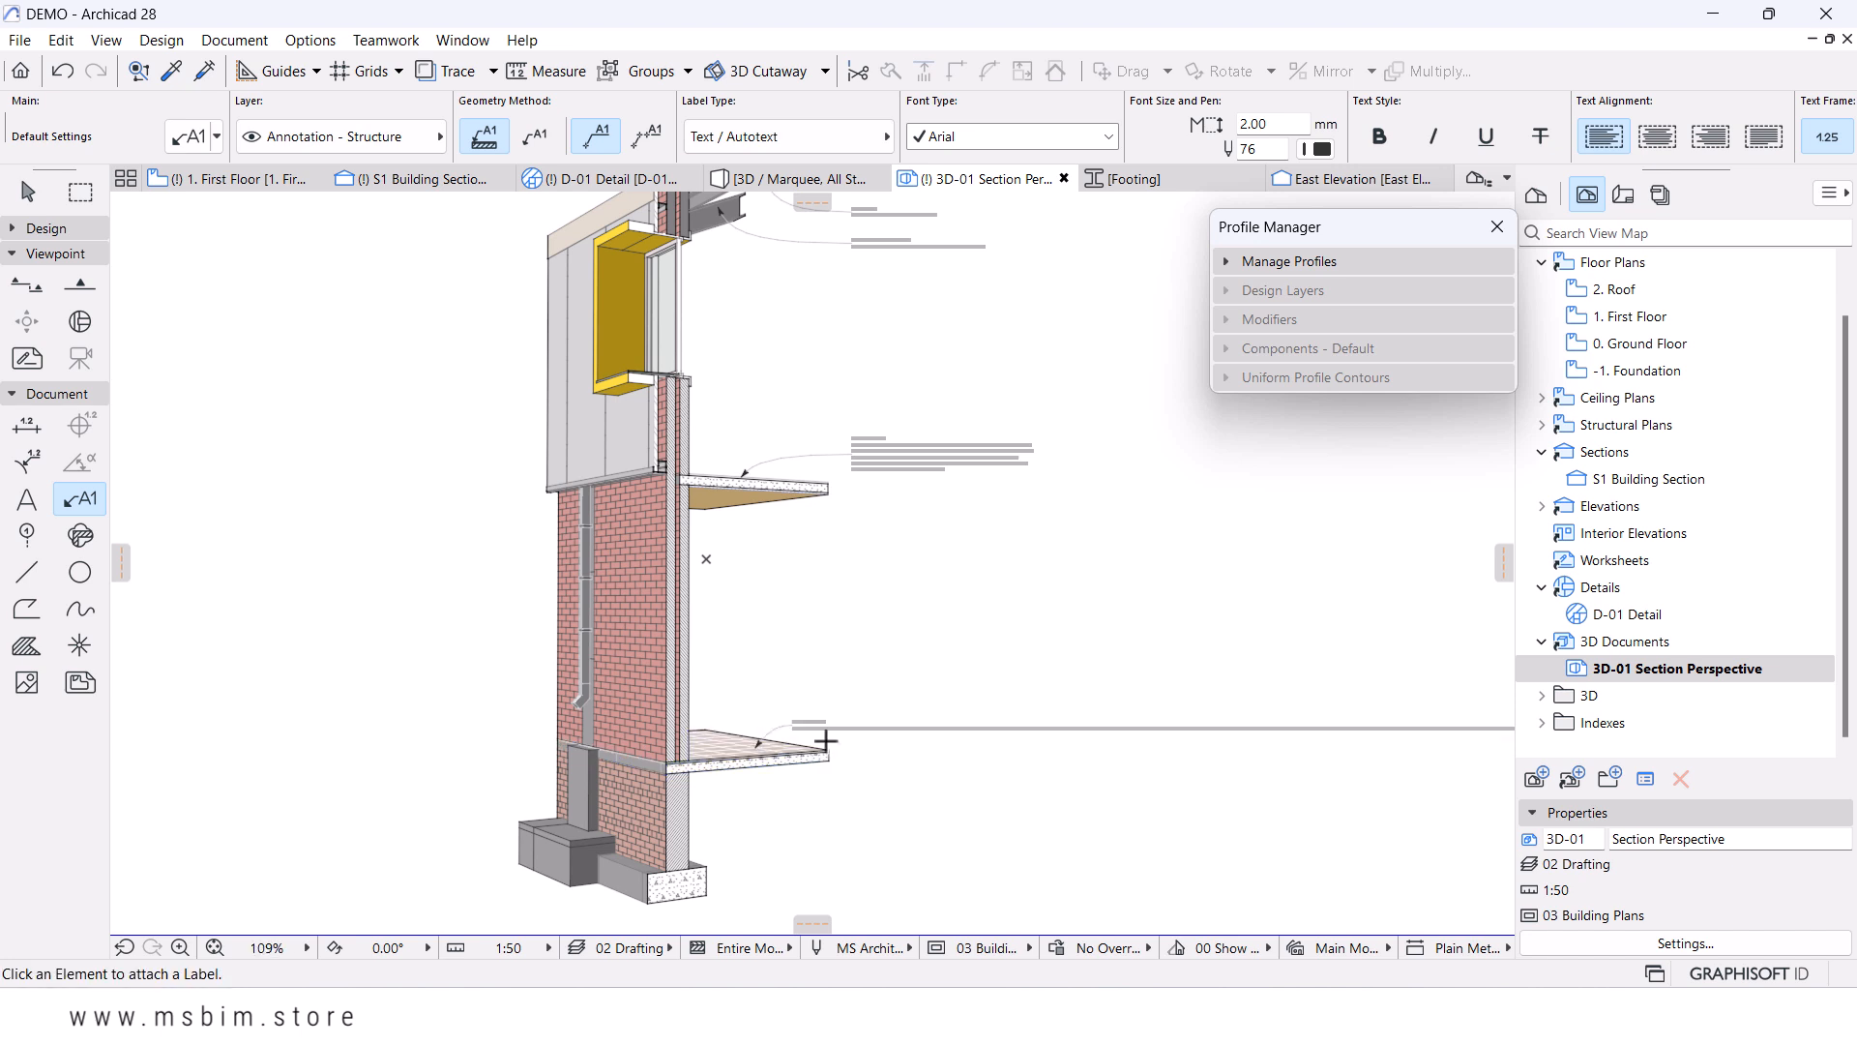
key("Escape")
left_click(785, 724)
scroll(832, 720, "down", 6)
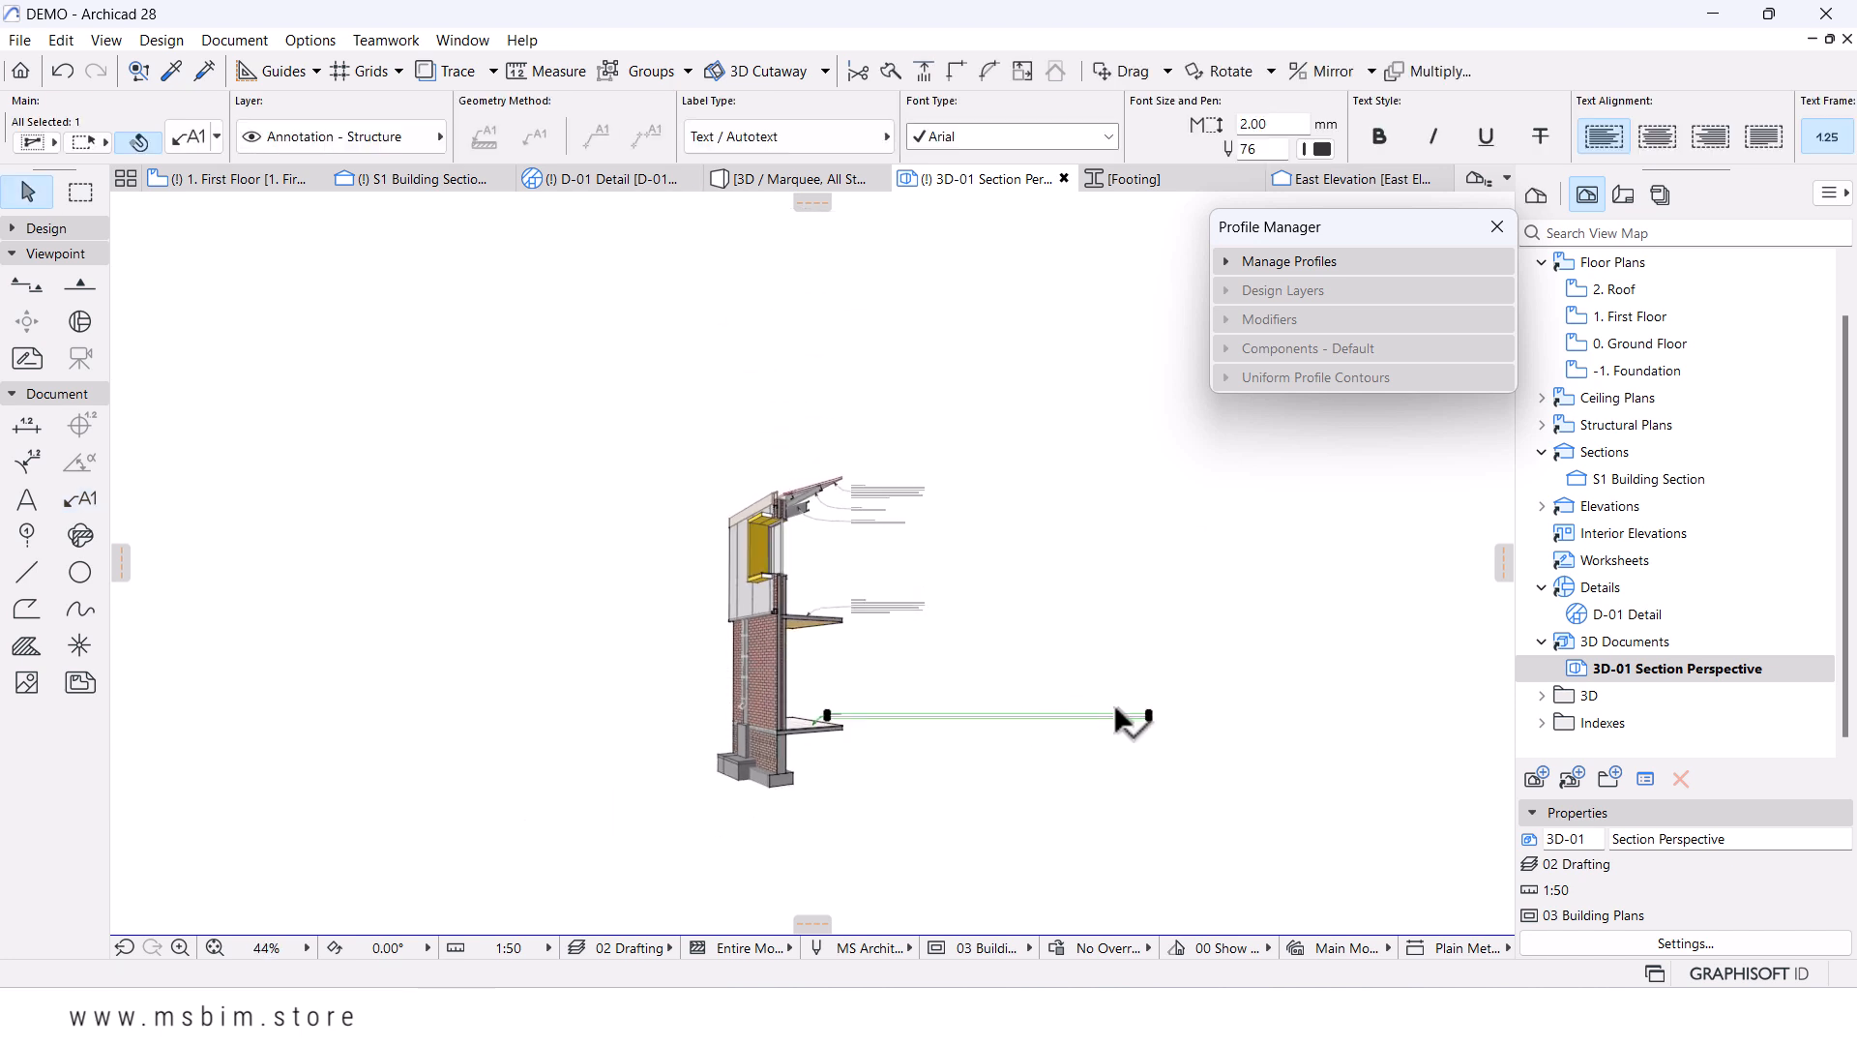
left_click(1149, 715)
key("Escape")
left_click(1149, 716)
key("Escape")
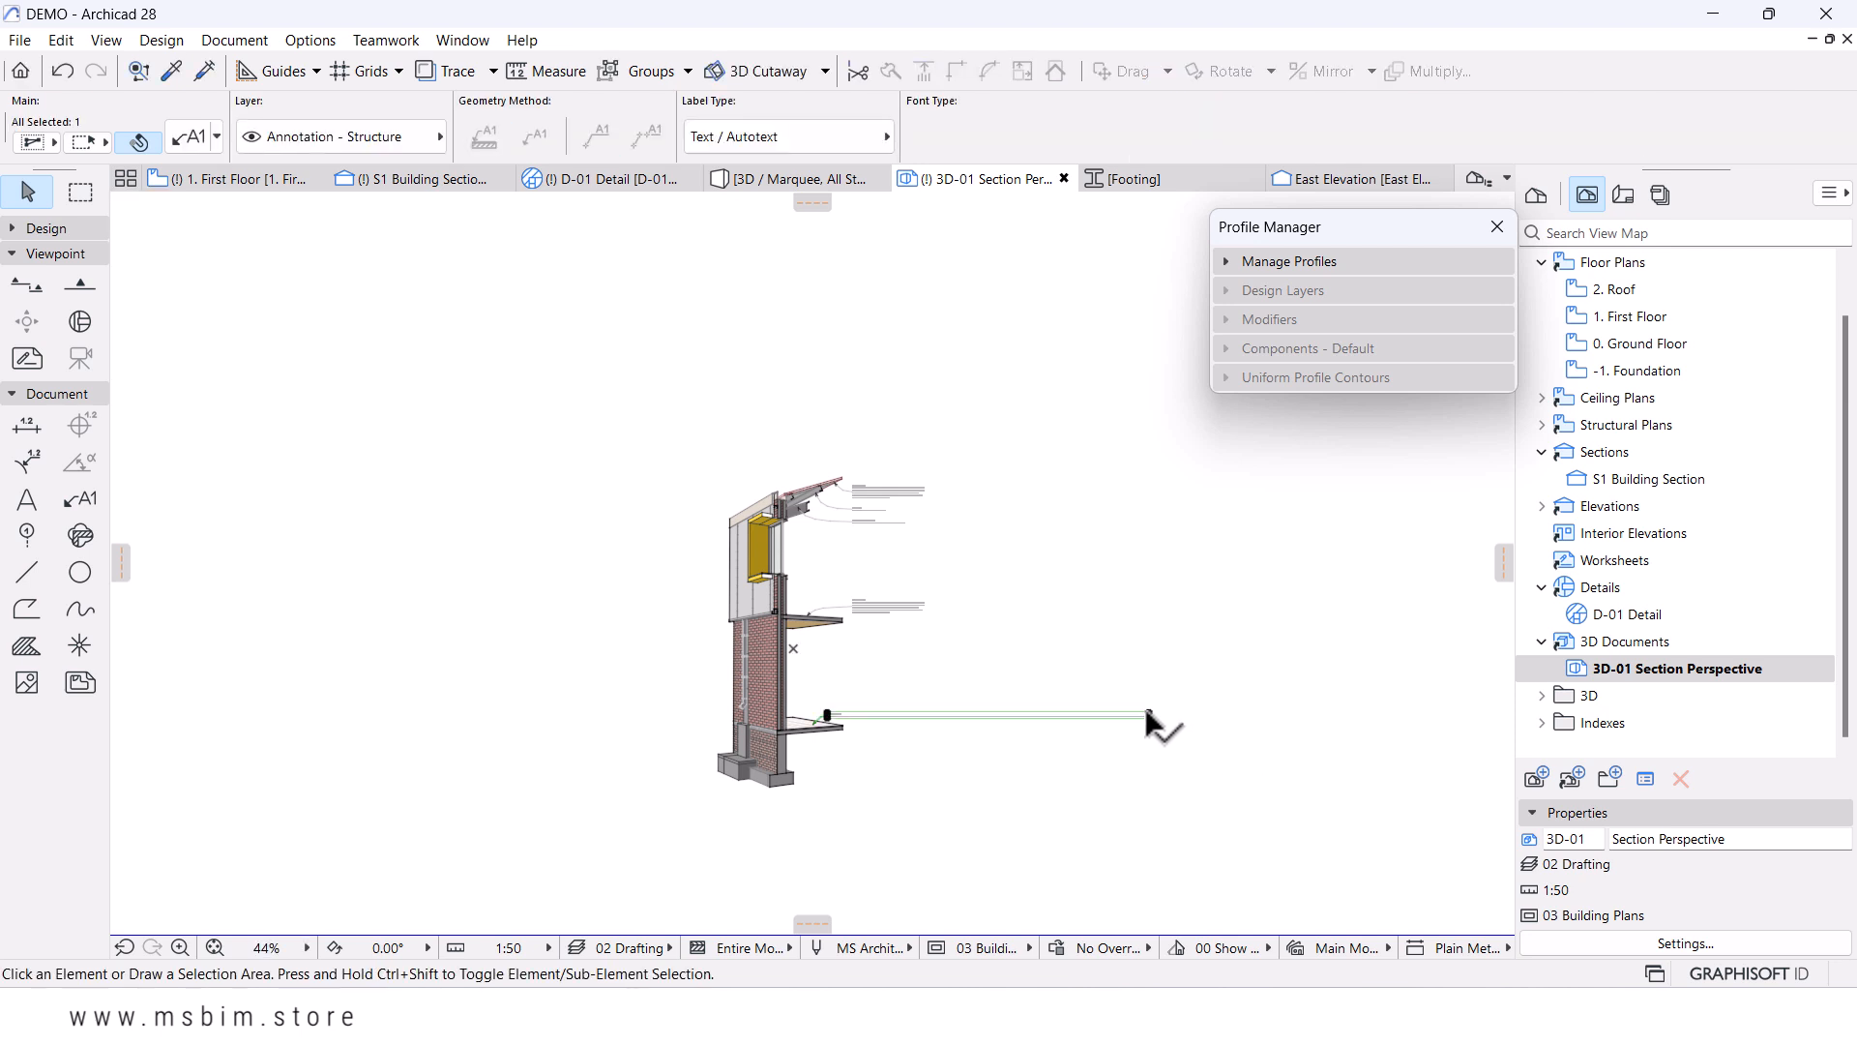
left_click(1149, 715)
key("Escape")
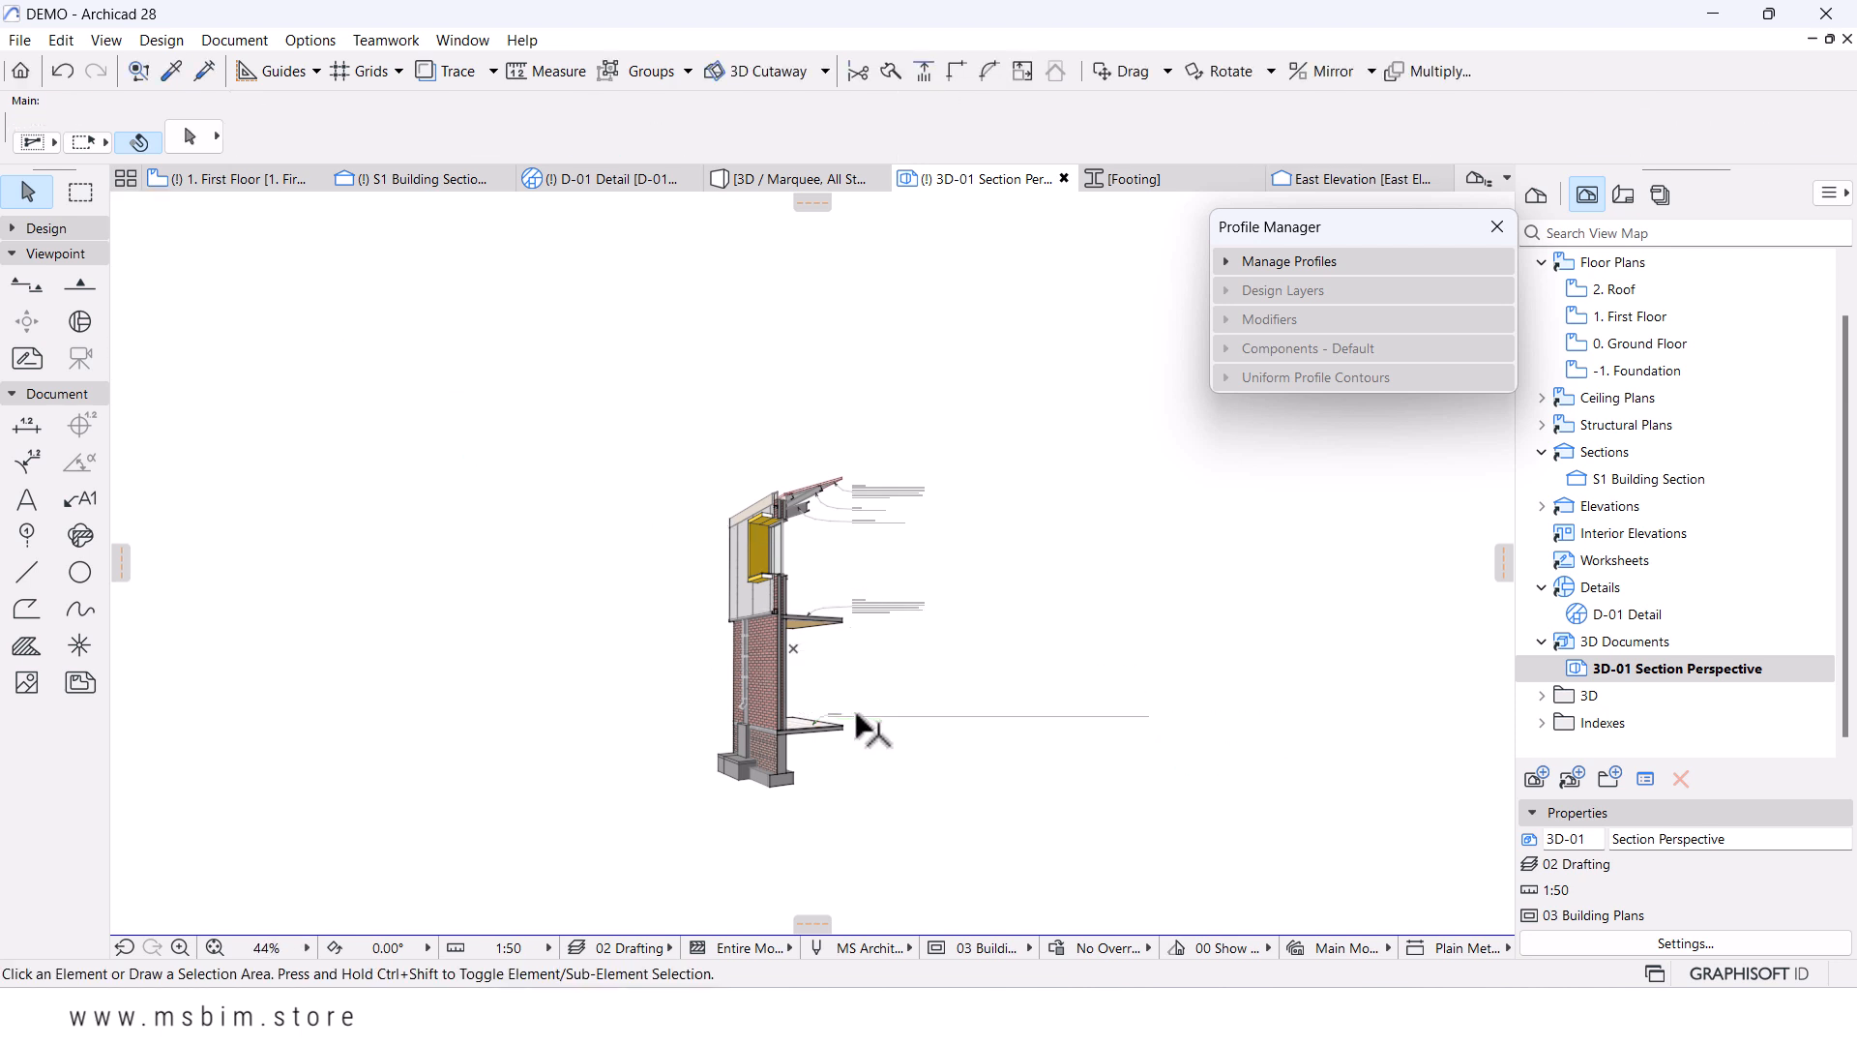
scroll(1146, 718, "up", 2)
- Narrow the lower slab label's text box to the width of the upper slab label's text, wrapping it over several lines
left_click(1154, 713)
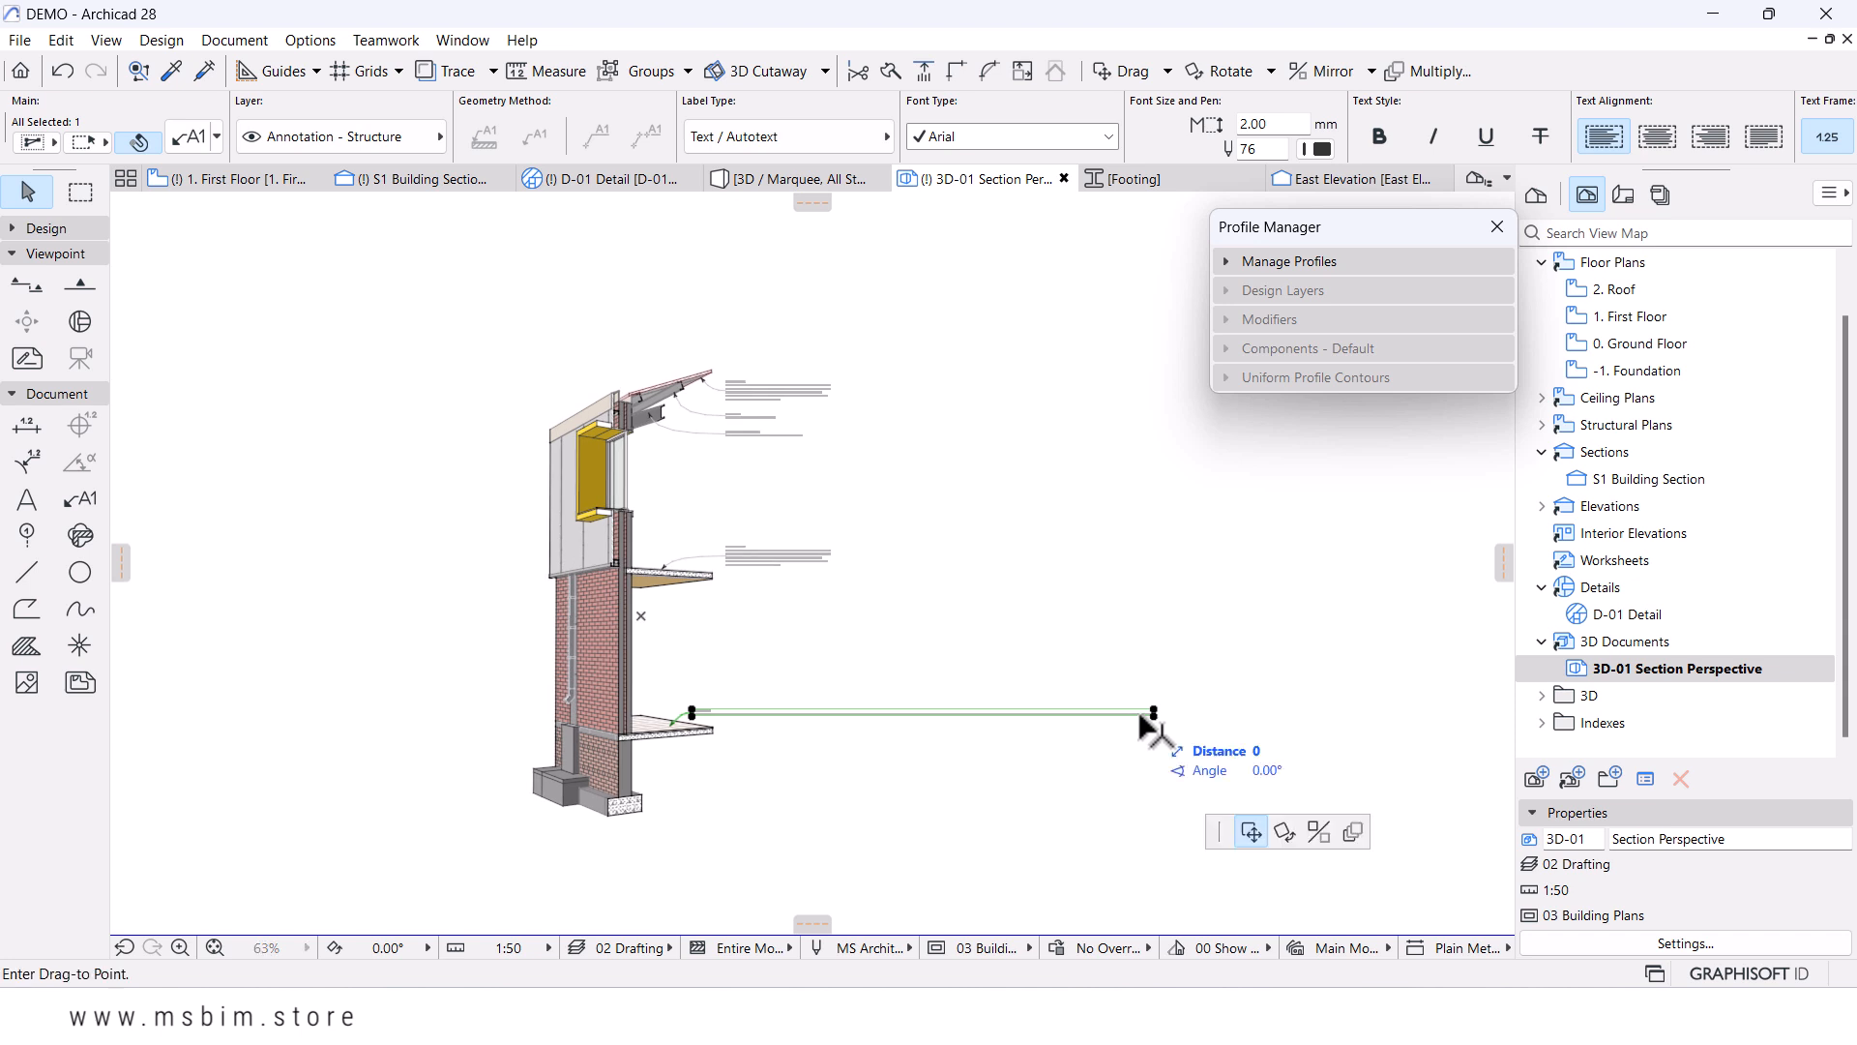
key("Escape")
scroll(842, 758, "up", 4)
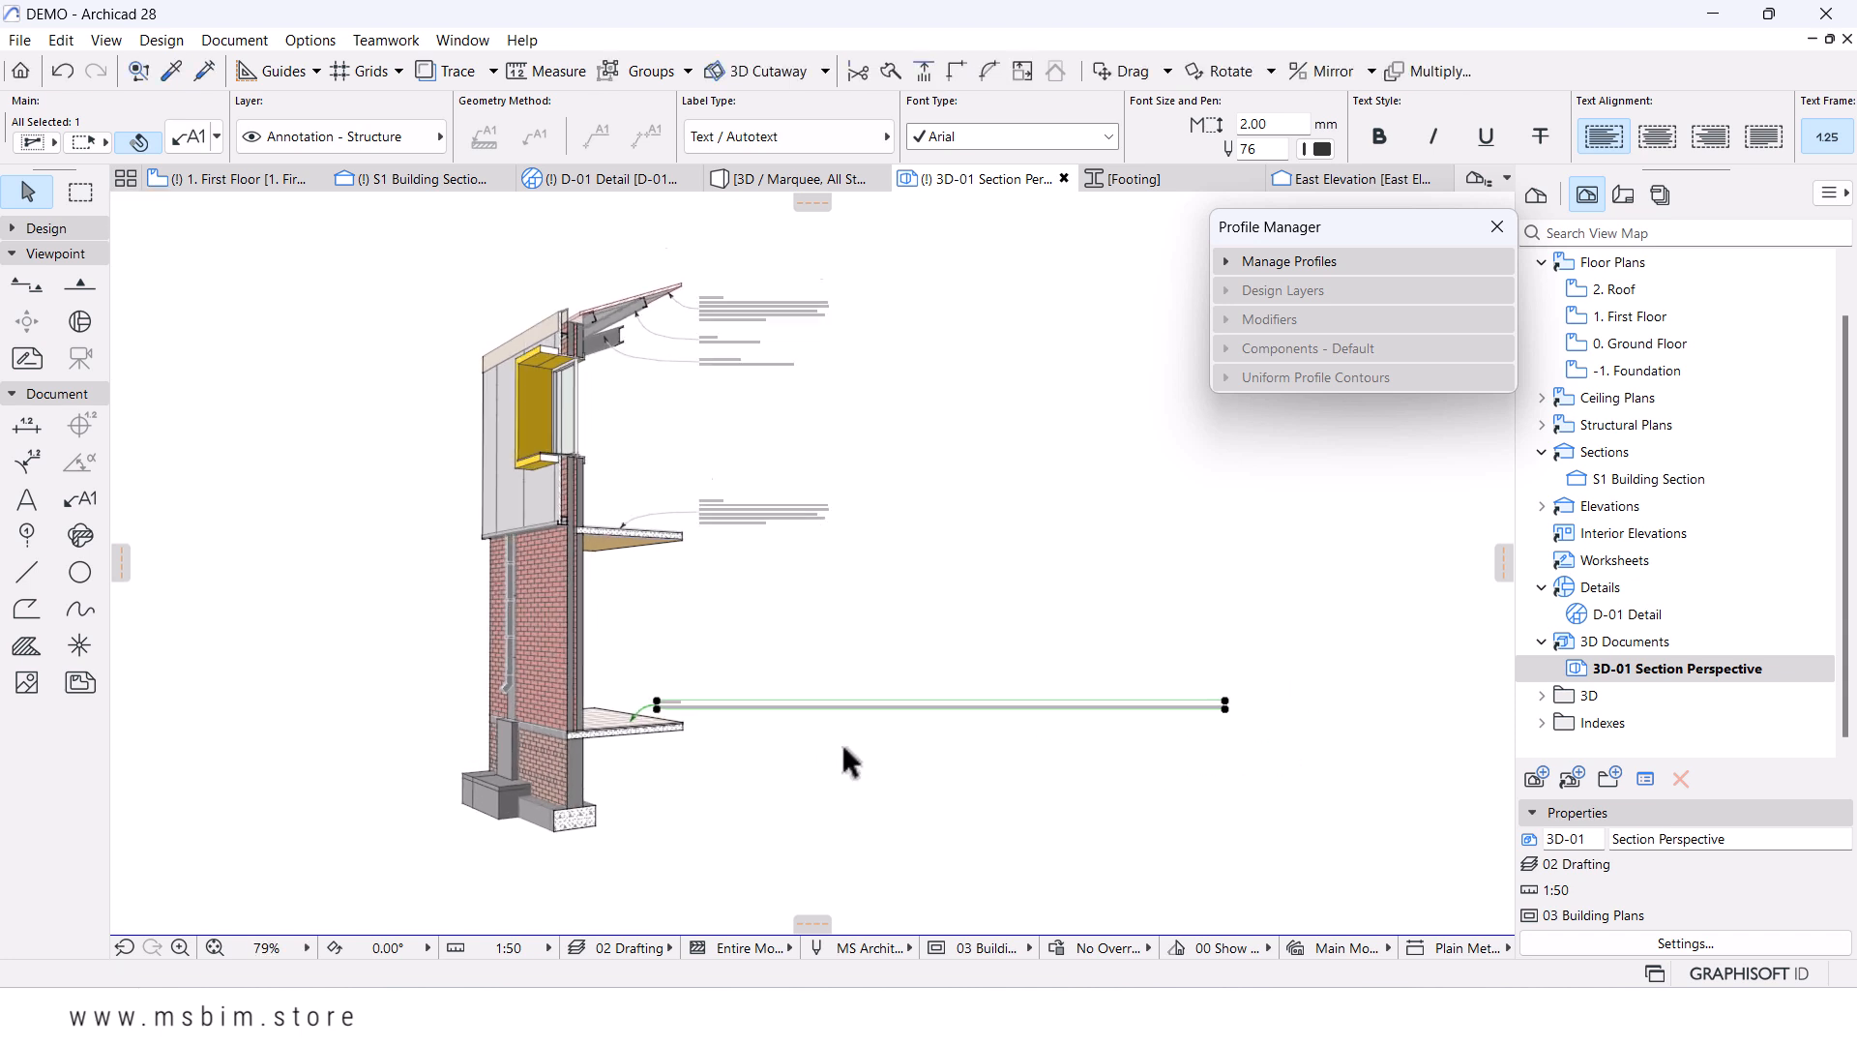
left_click(1380, 693)
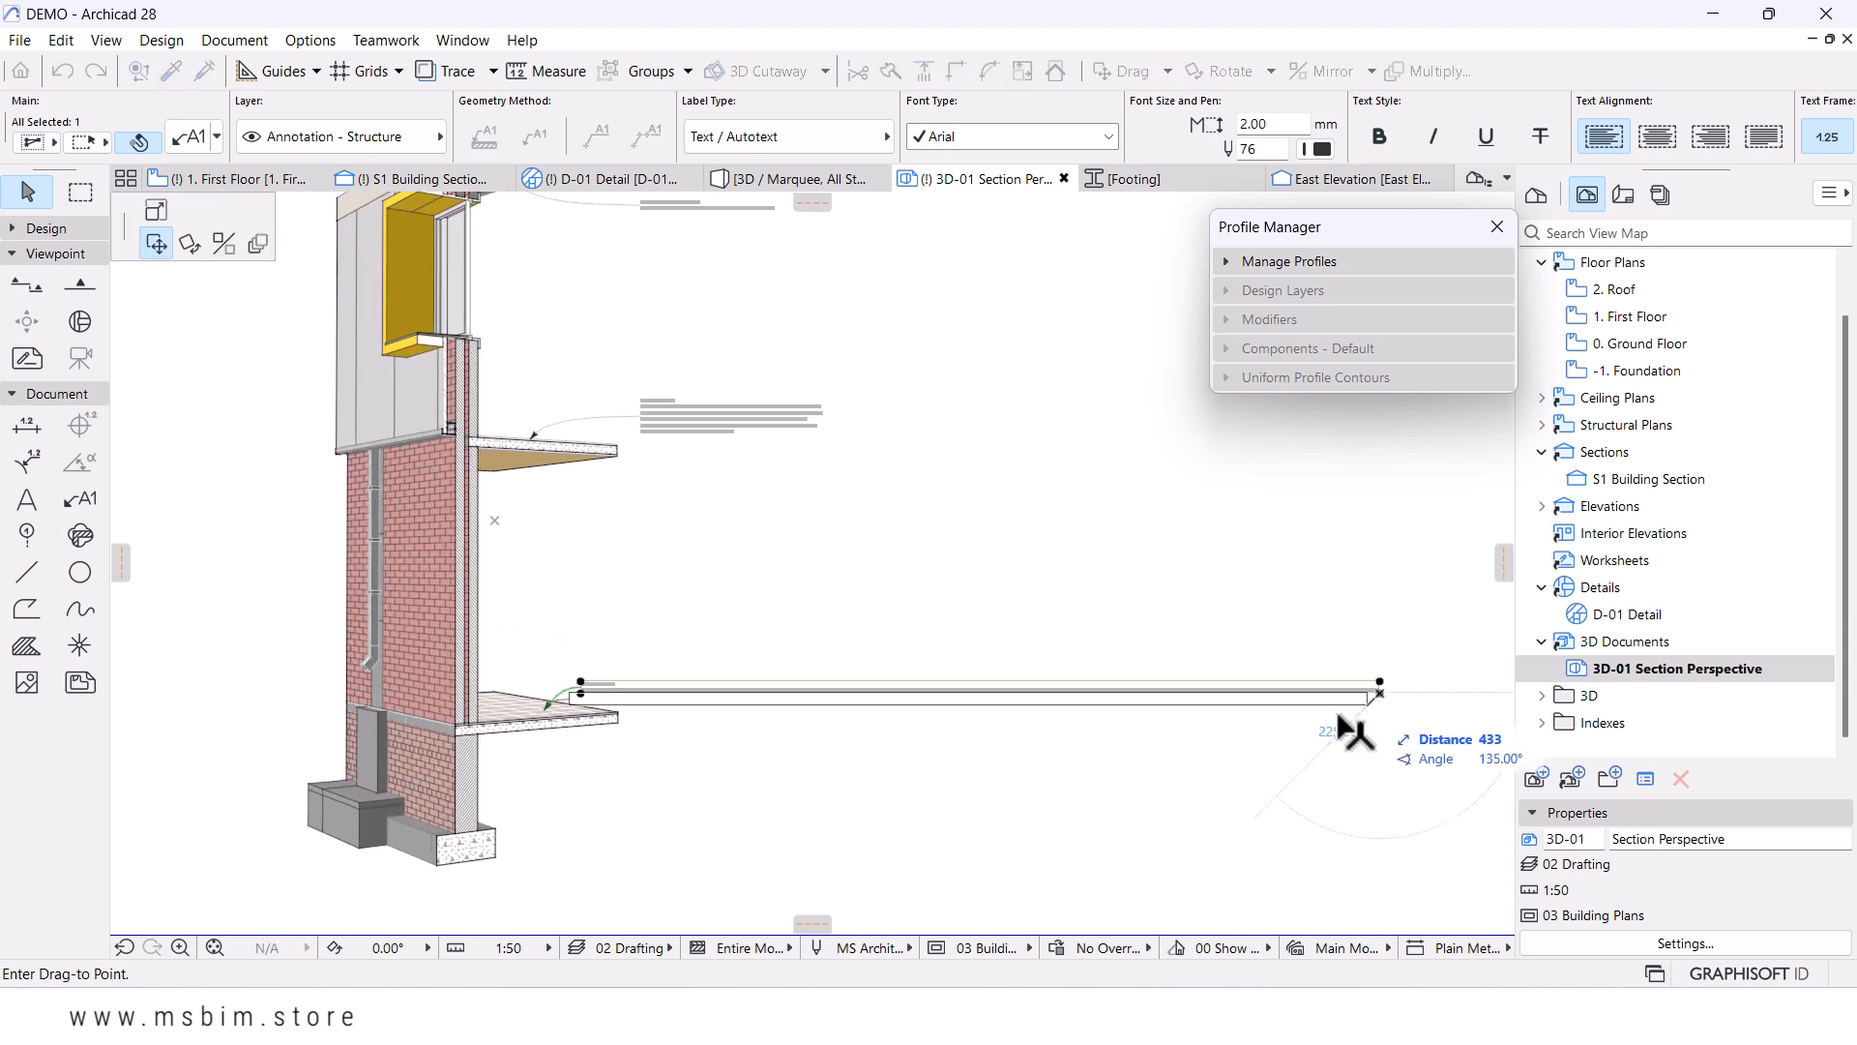
left_click(150, 217)
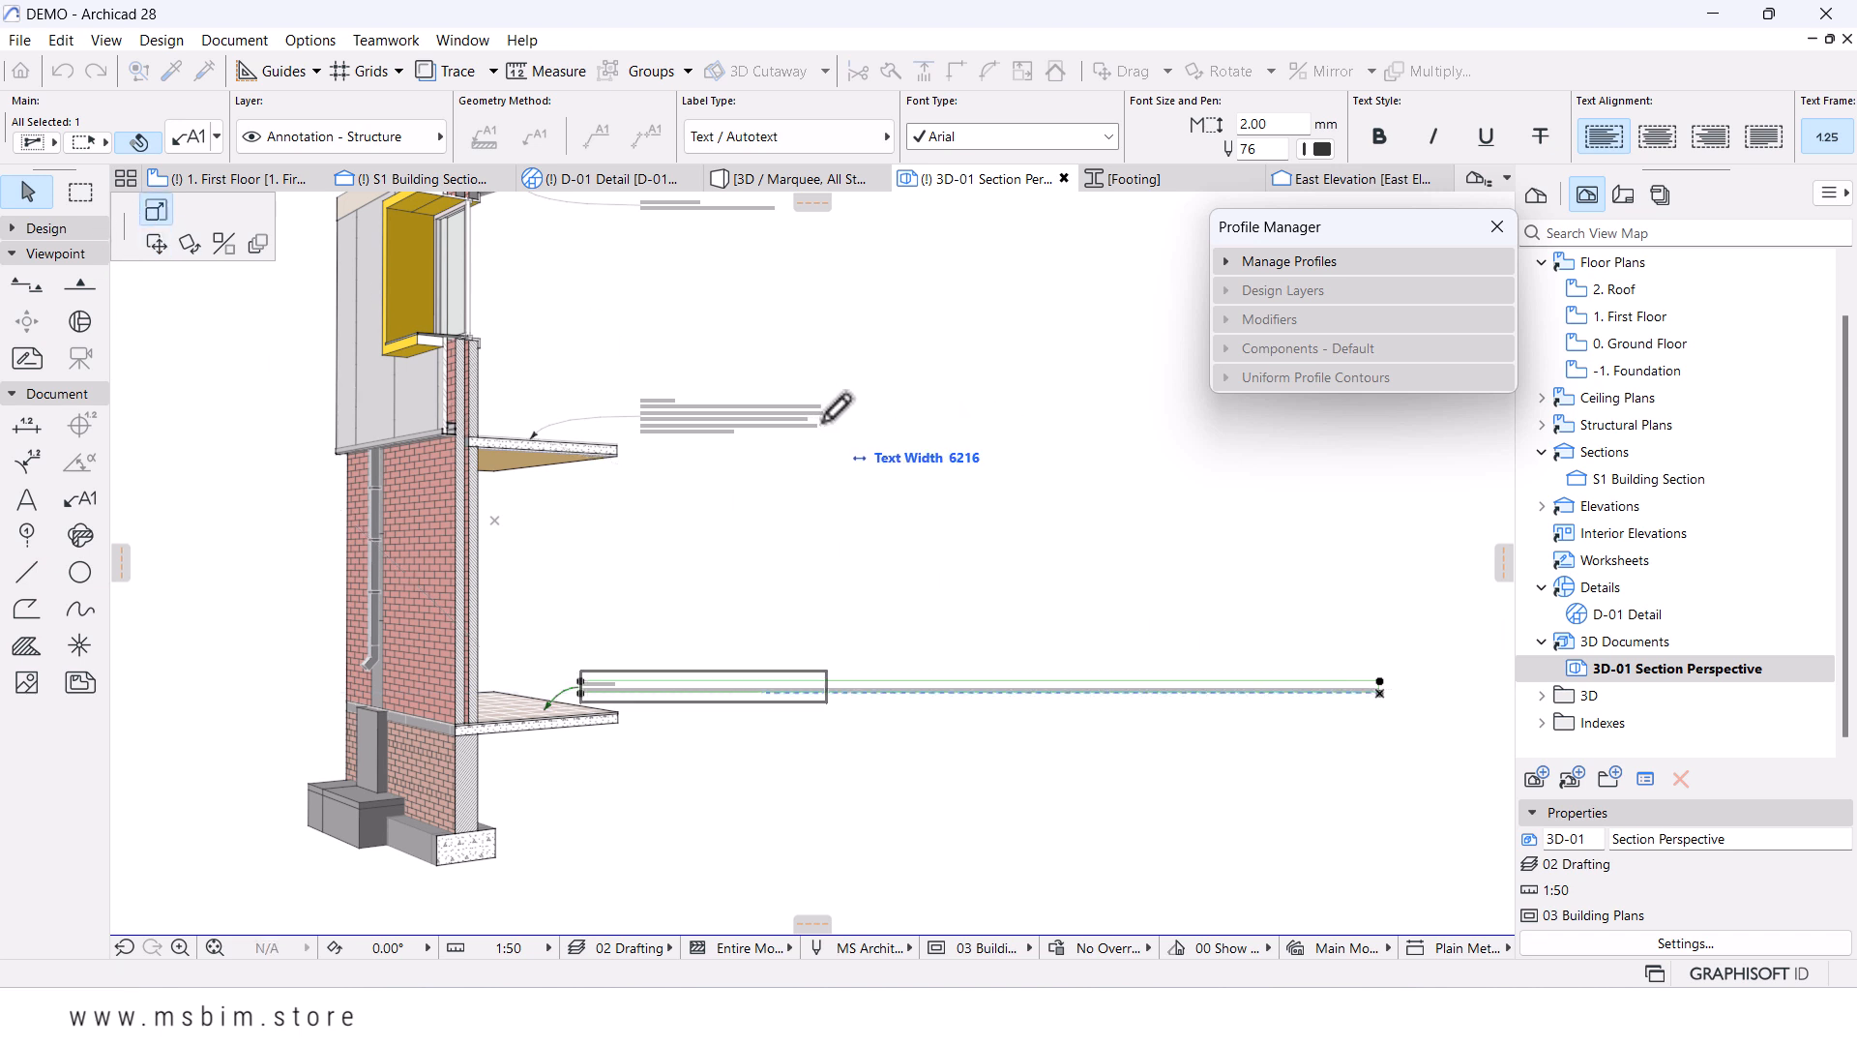
left_click(825, 422)
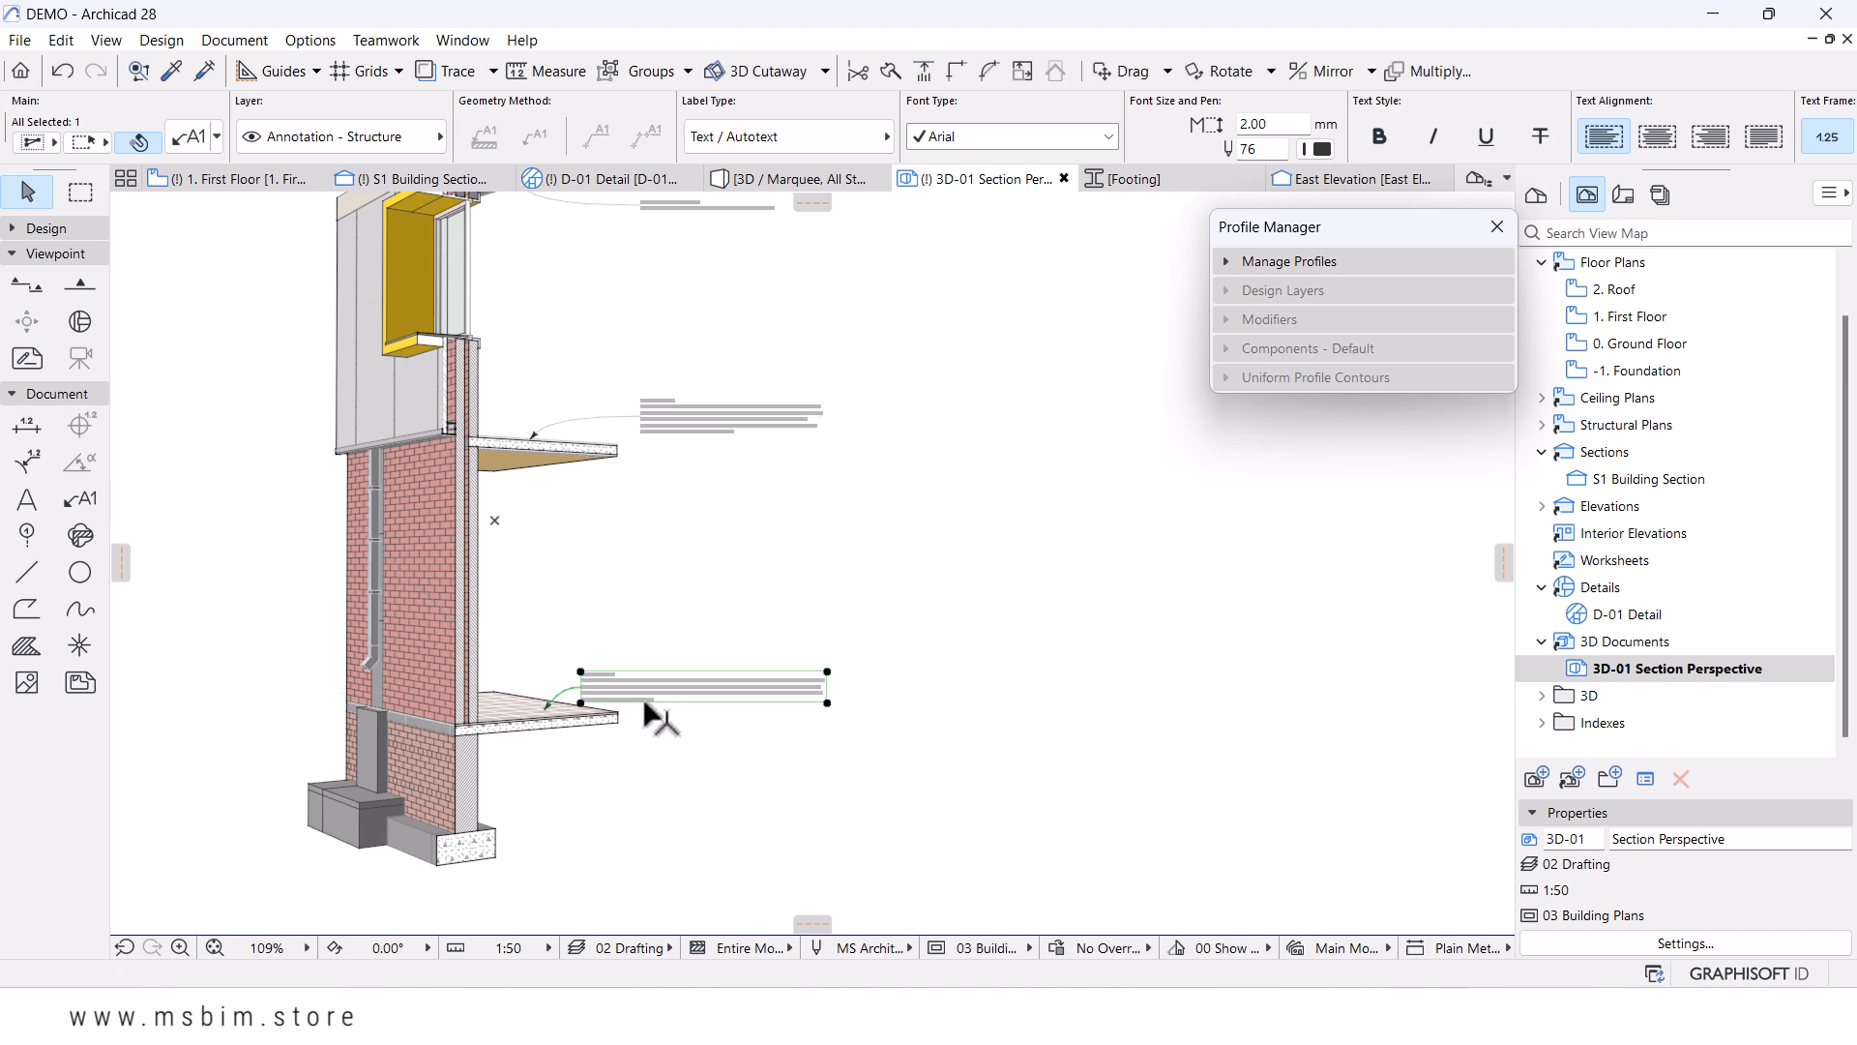
- Move the lower slab label's text outward so it starts in line with the upper slab label, and deselect it
left_click(588, 695)
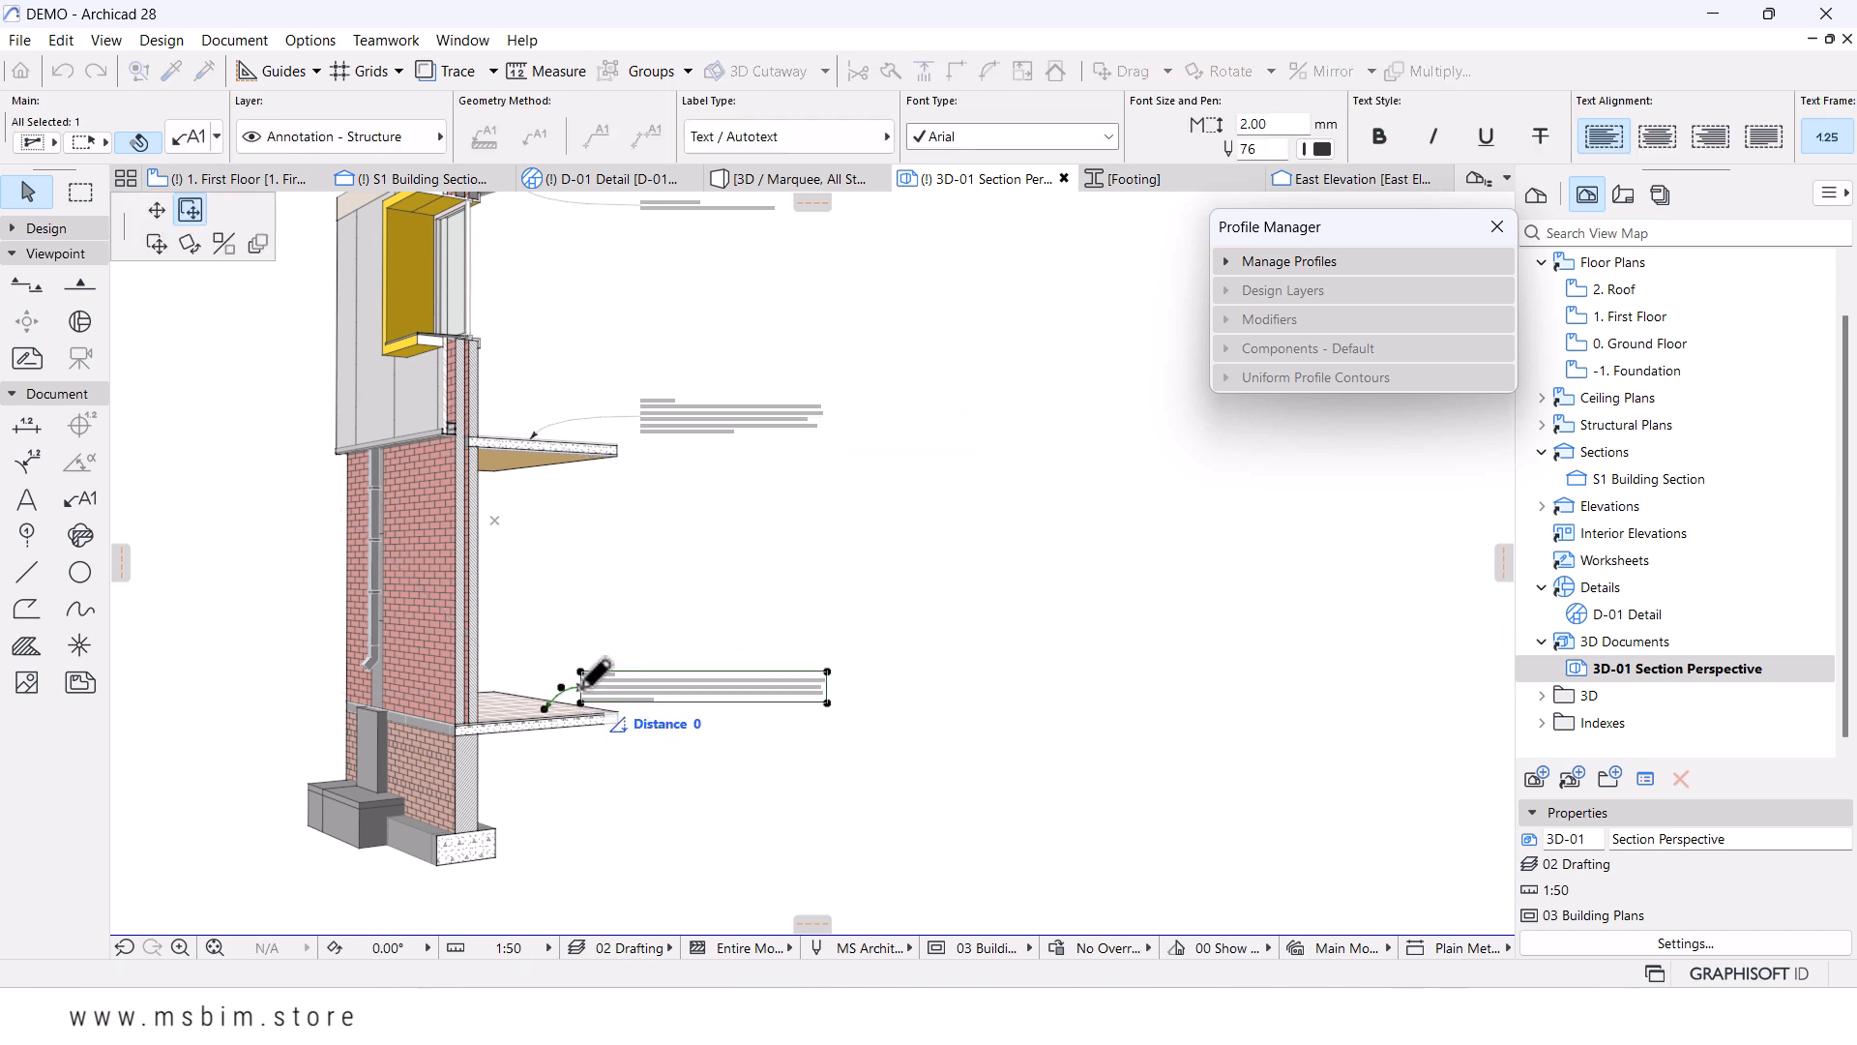
left_click(640, 415)
scroll(900, 507, "down", 1)
scroll(890, 552, "down", 1)
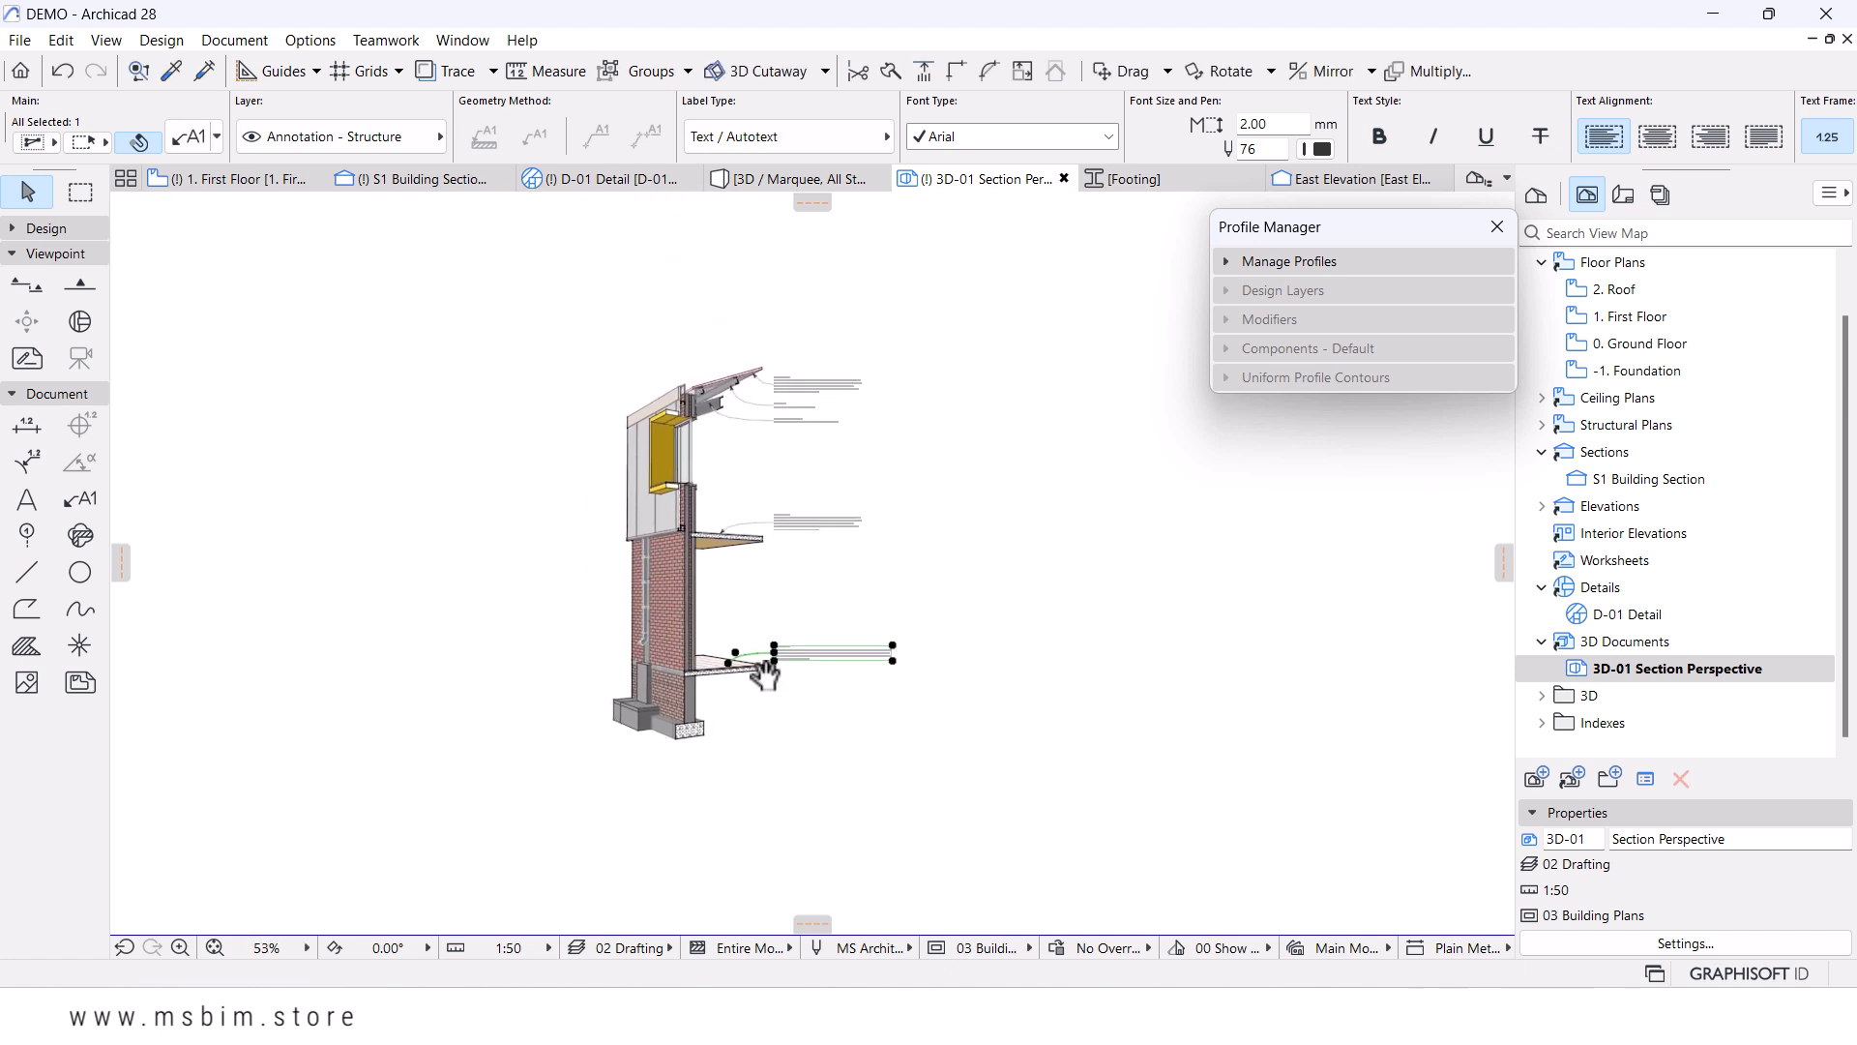
left_click(697, 875)
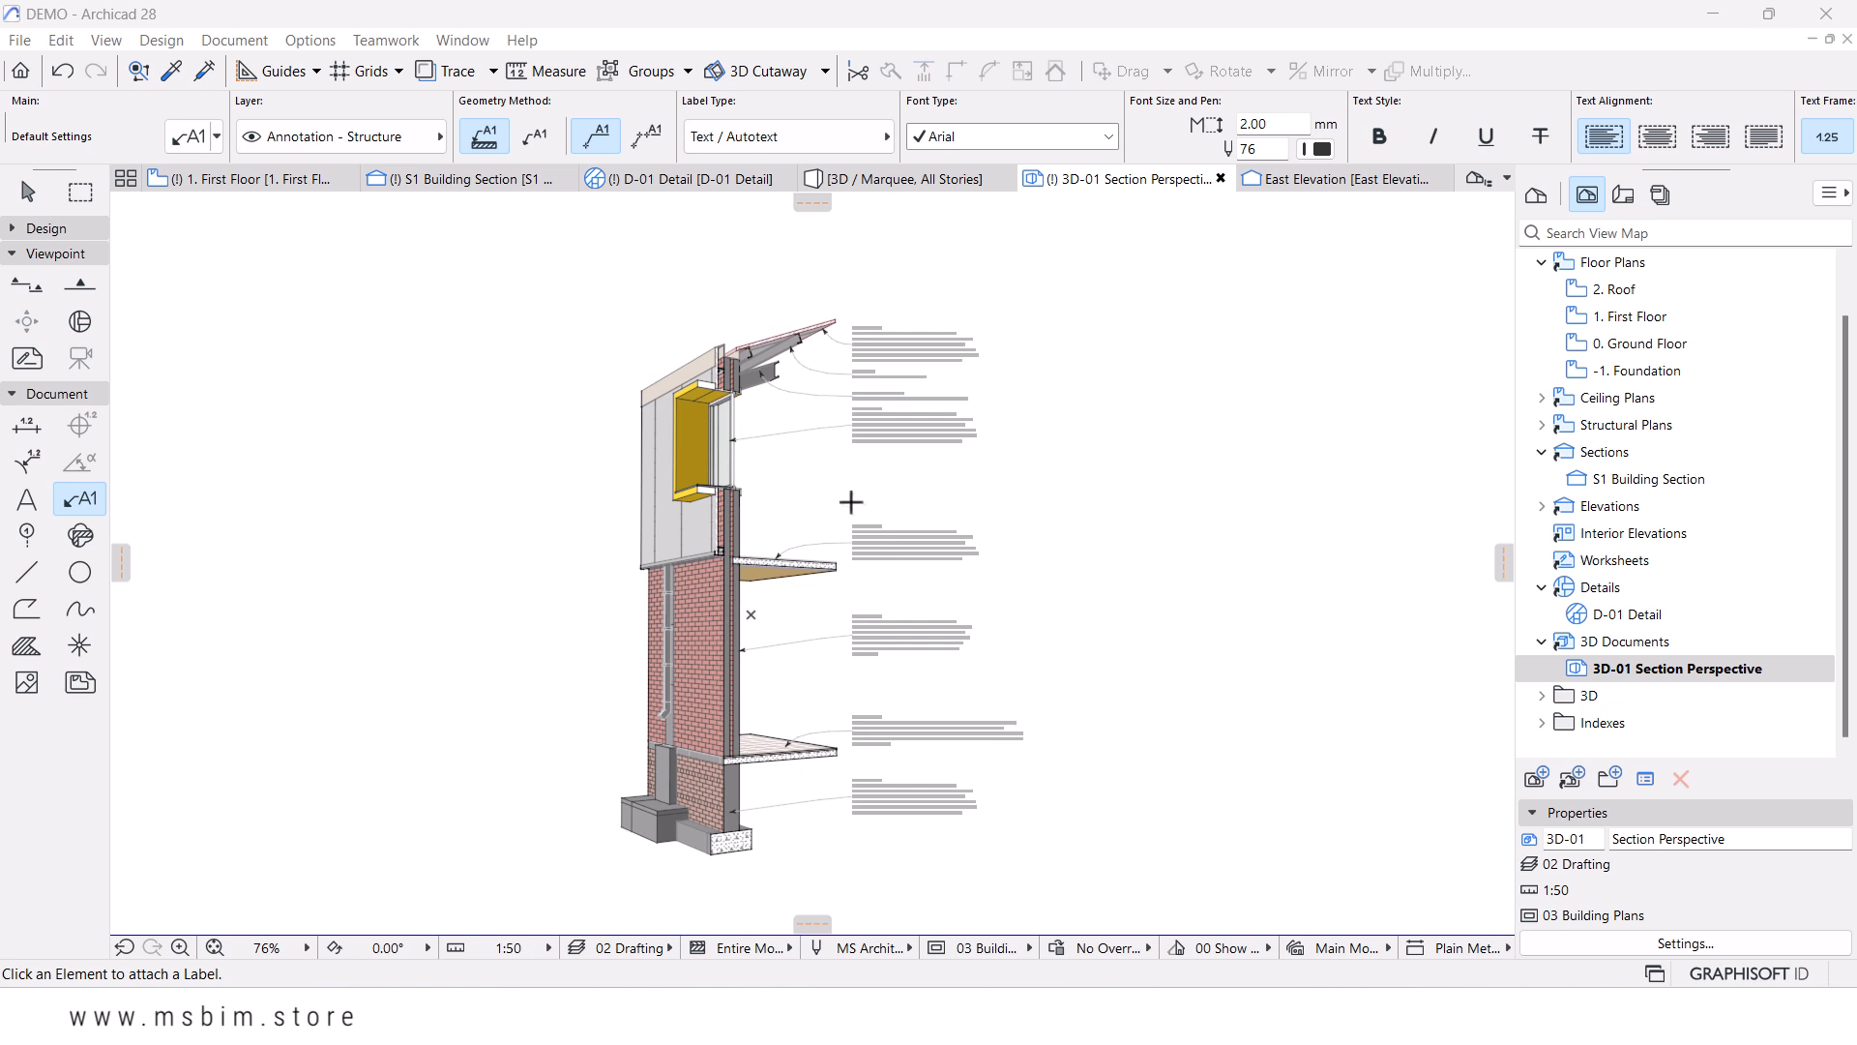
- Open the A1 Landscape master layout from the layout book
scroll(1052, 511, "down", 2)
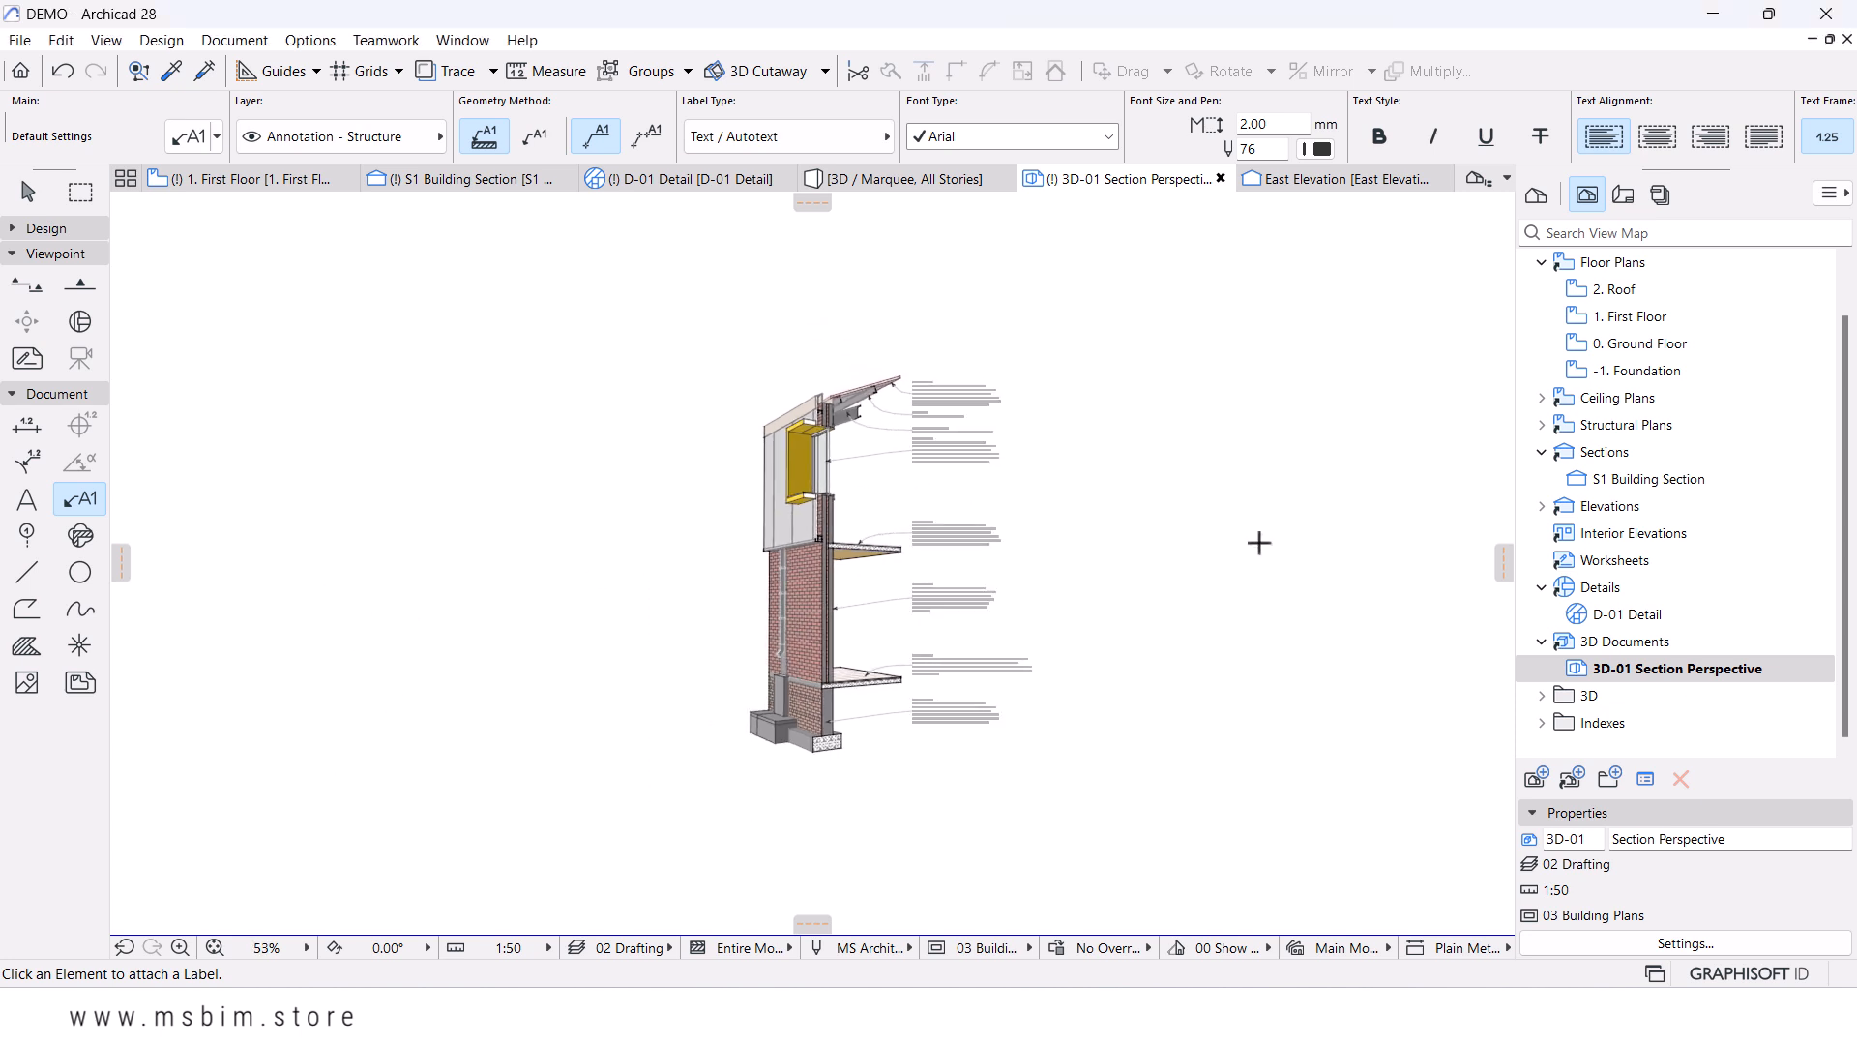
left_click(1615, 188)
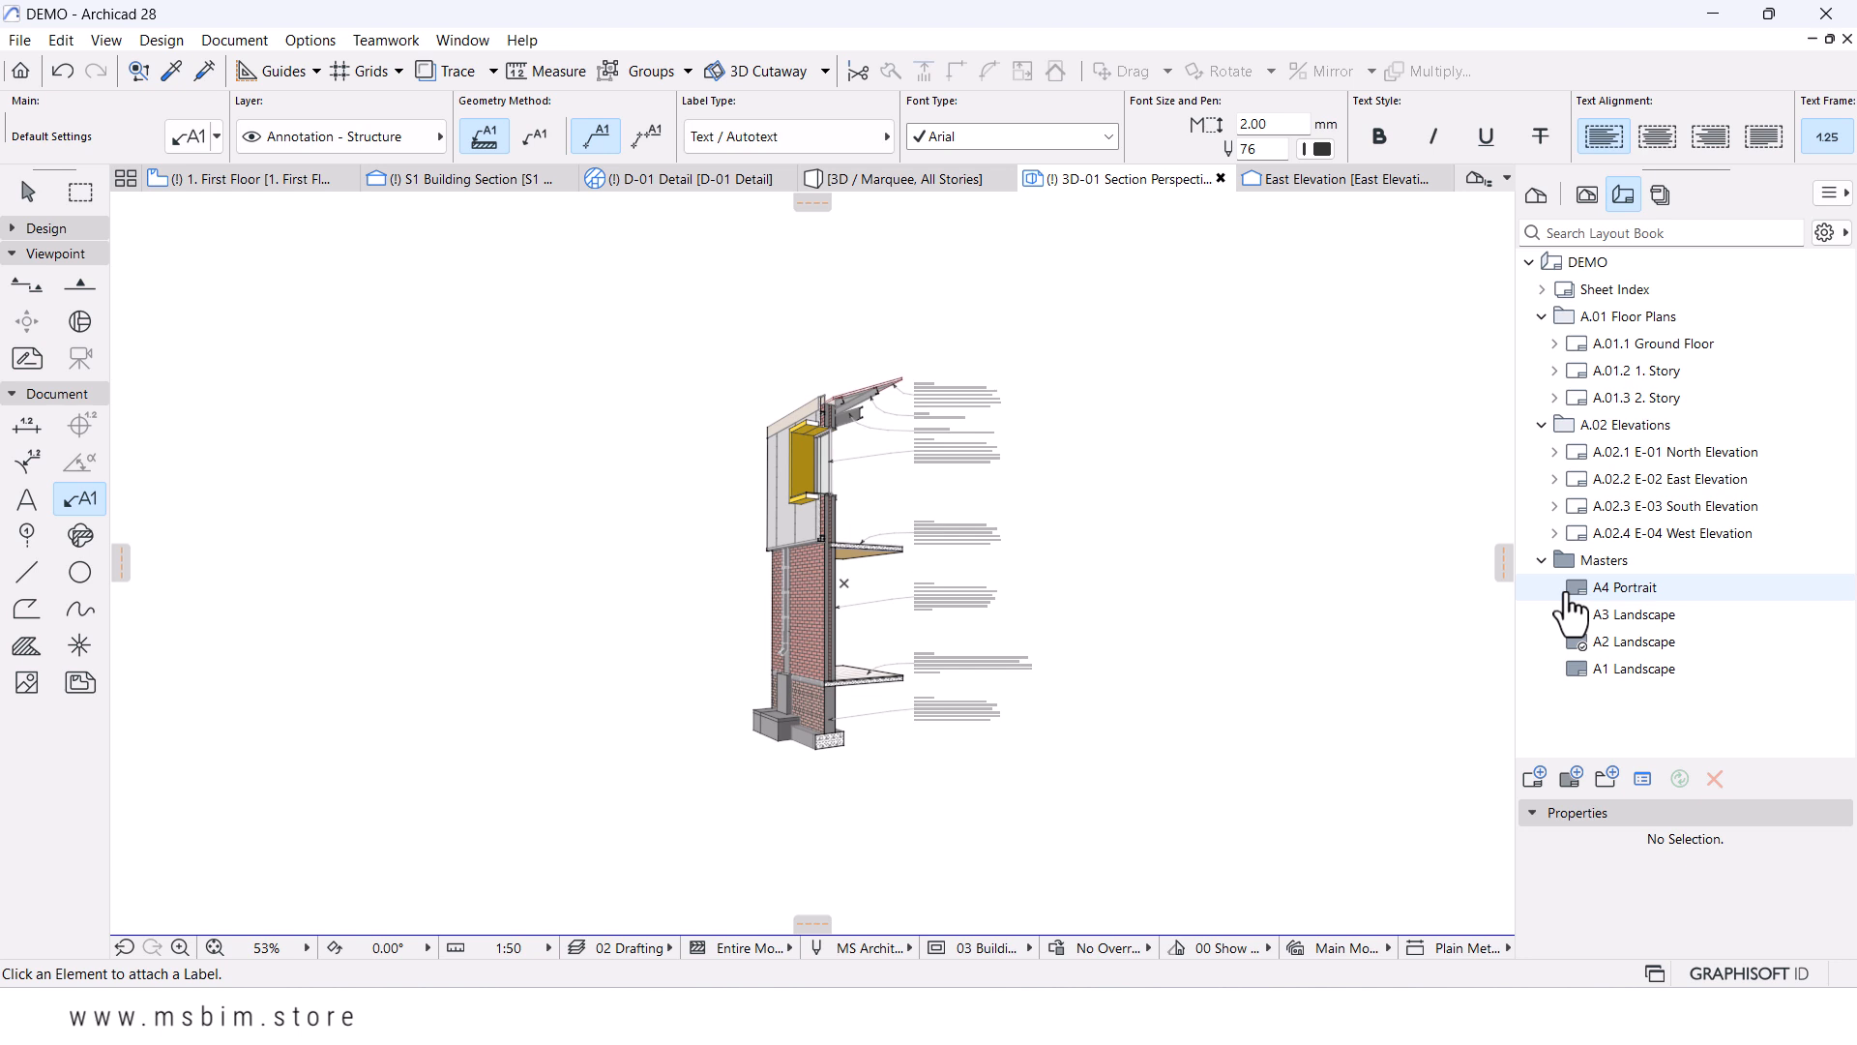
double_click(1625, 677)
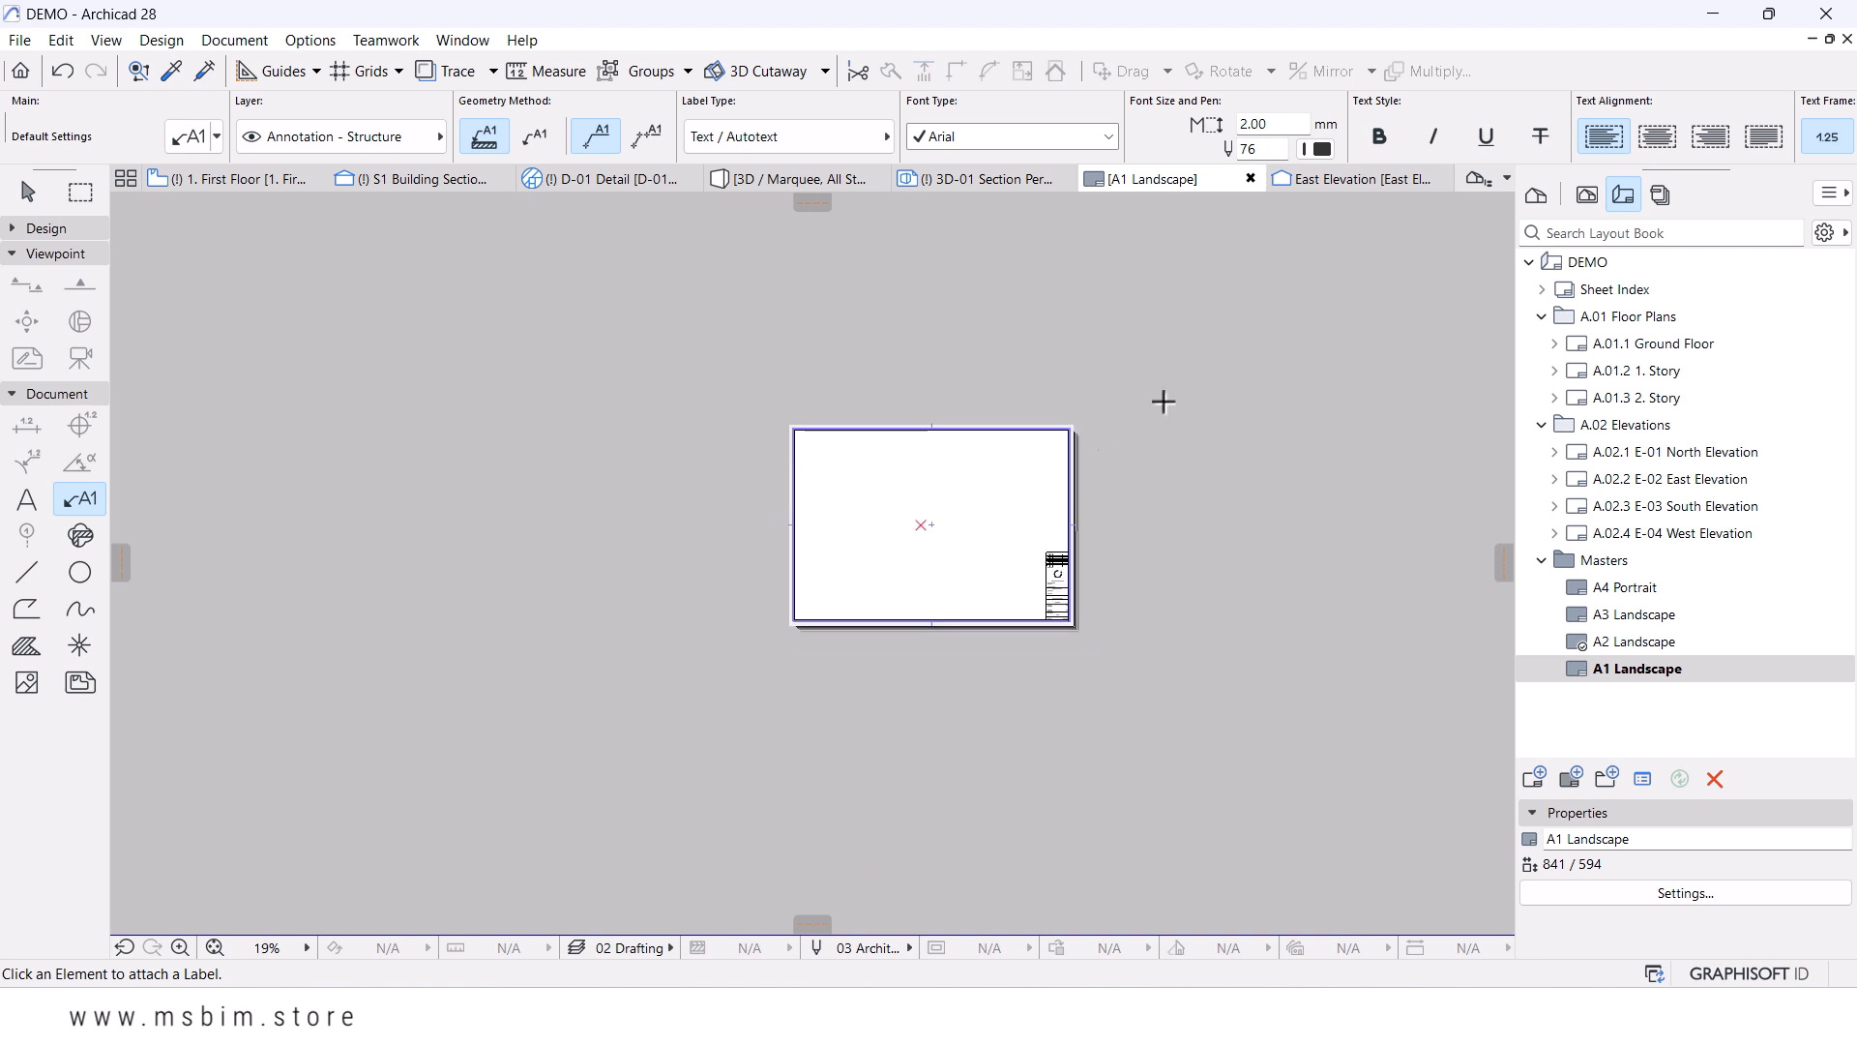
- Select the whole frame and title block on the A1 Landscape master and delete them
left_click(28, 188)
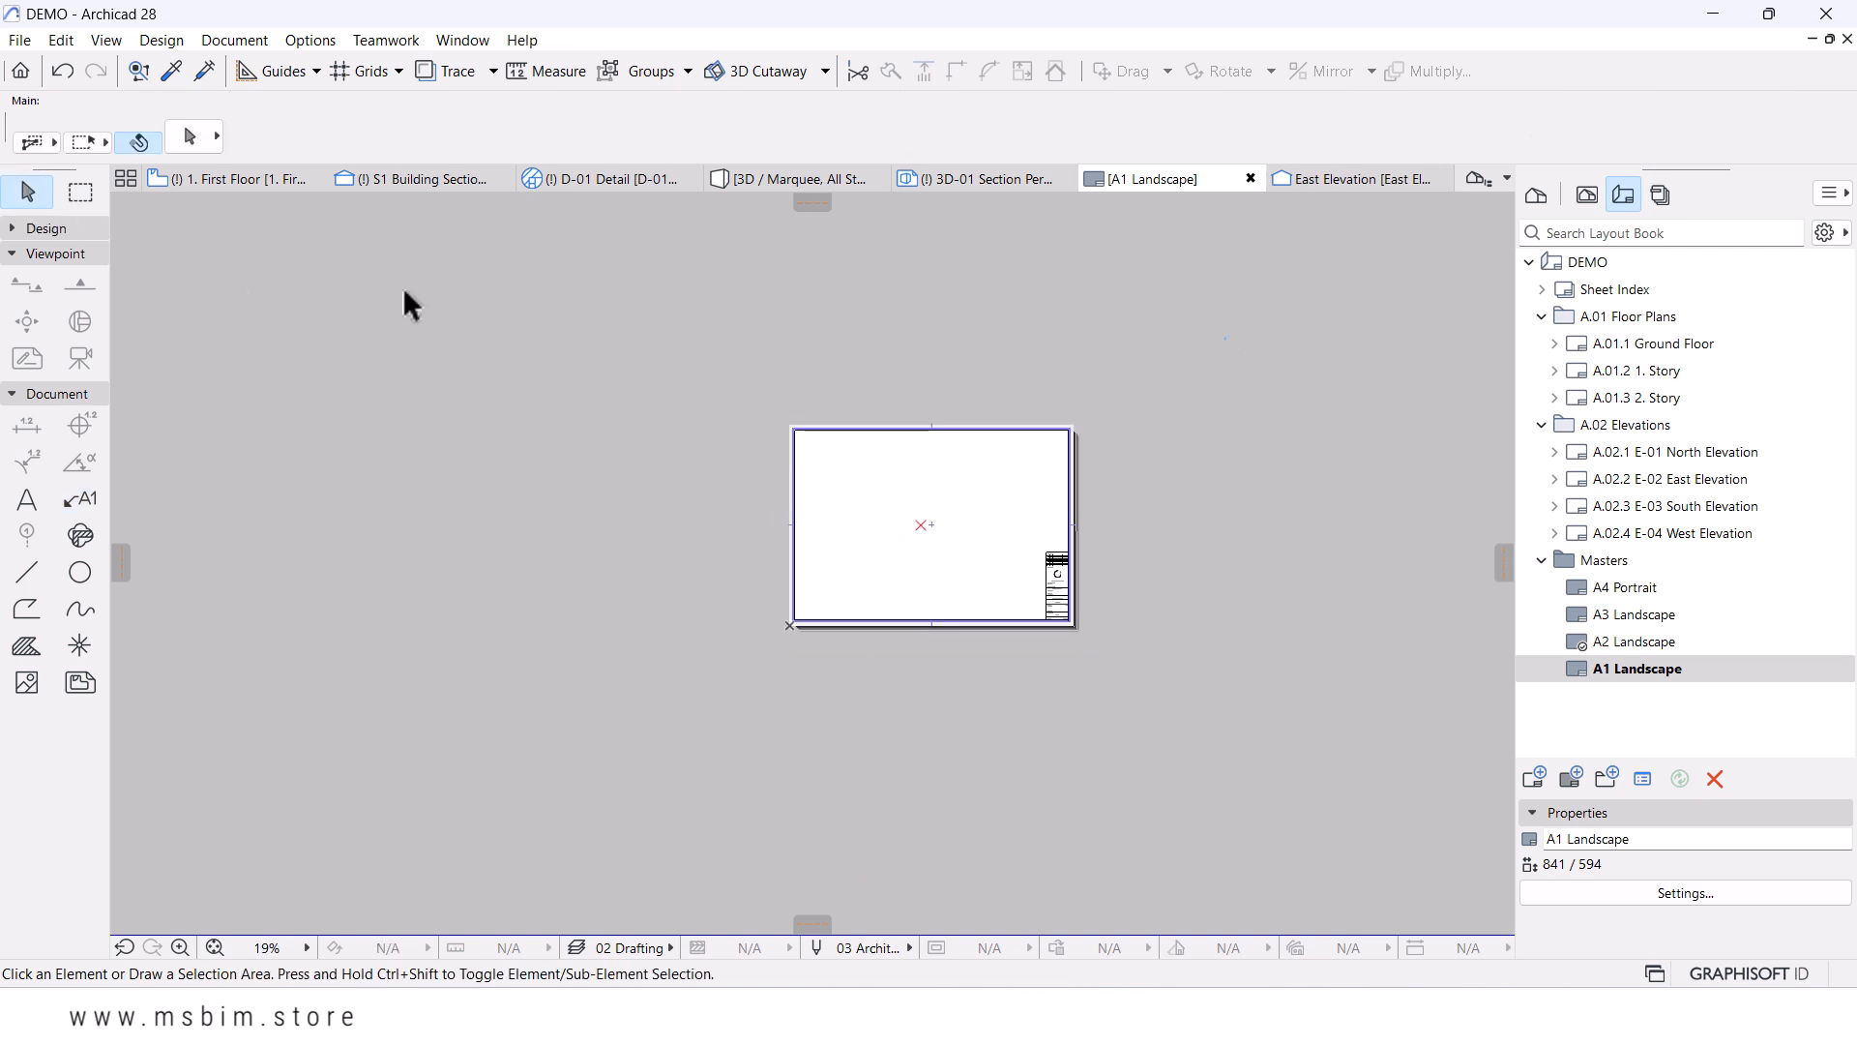
left_click_drag(647, 343, 1245, 756)
key("Delete")
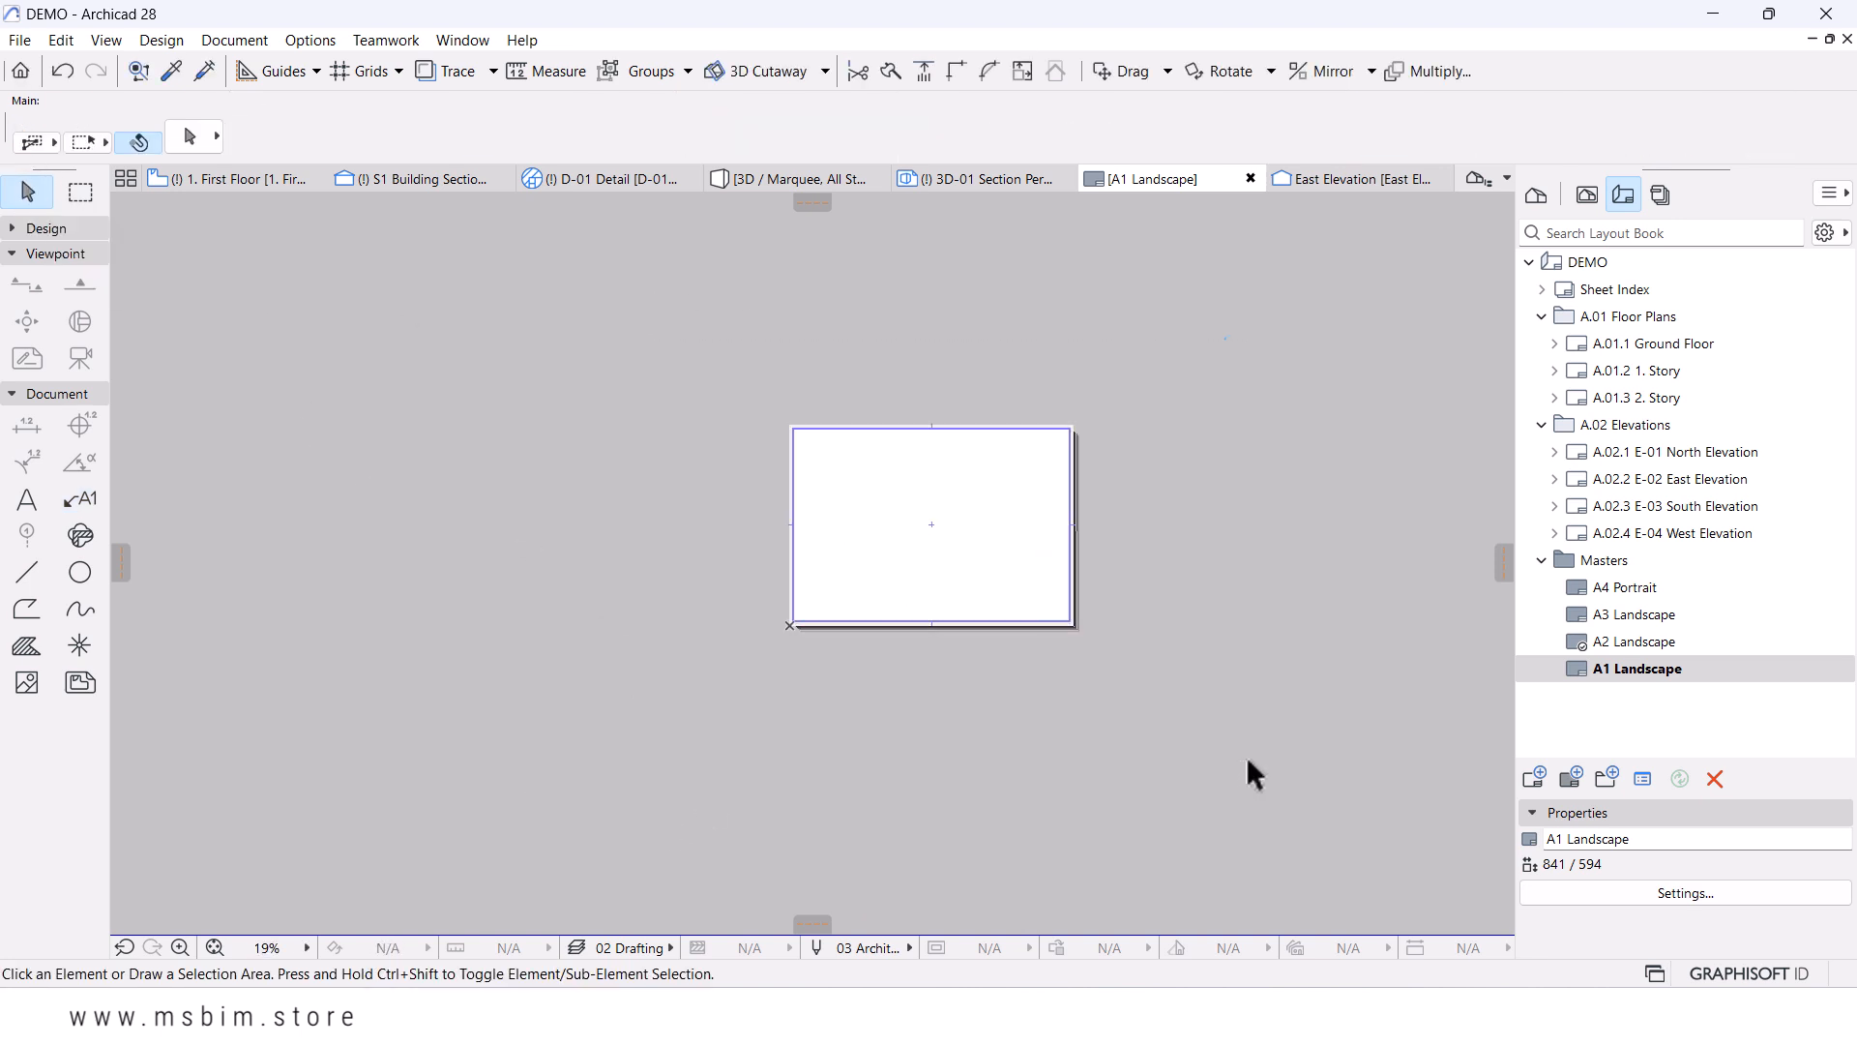
scroll(983, 541, "up", 2)
middle_click_drag(984, 546, 946, 575)
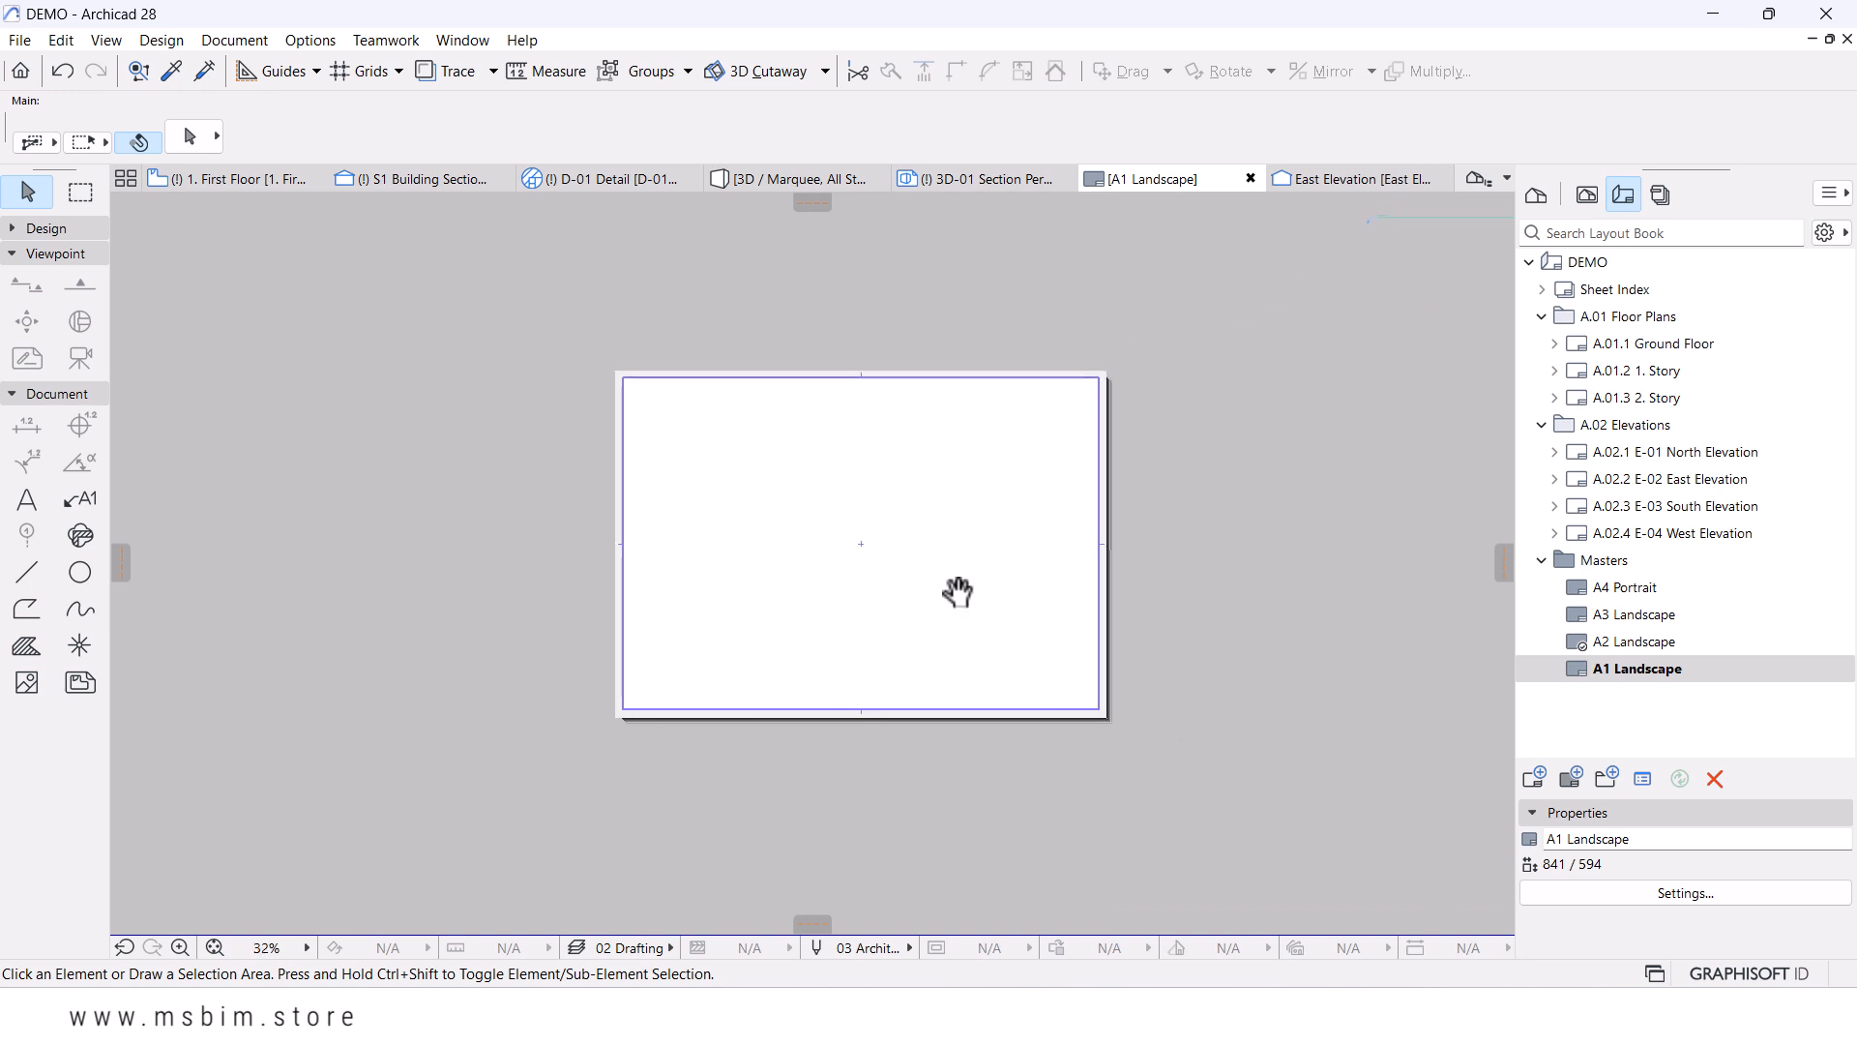
scroll(947, 575, "up", 1)
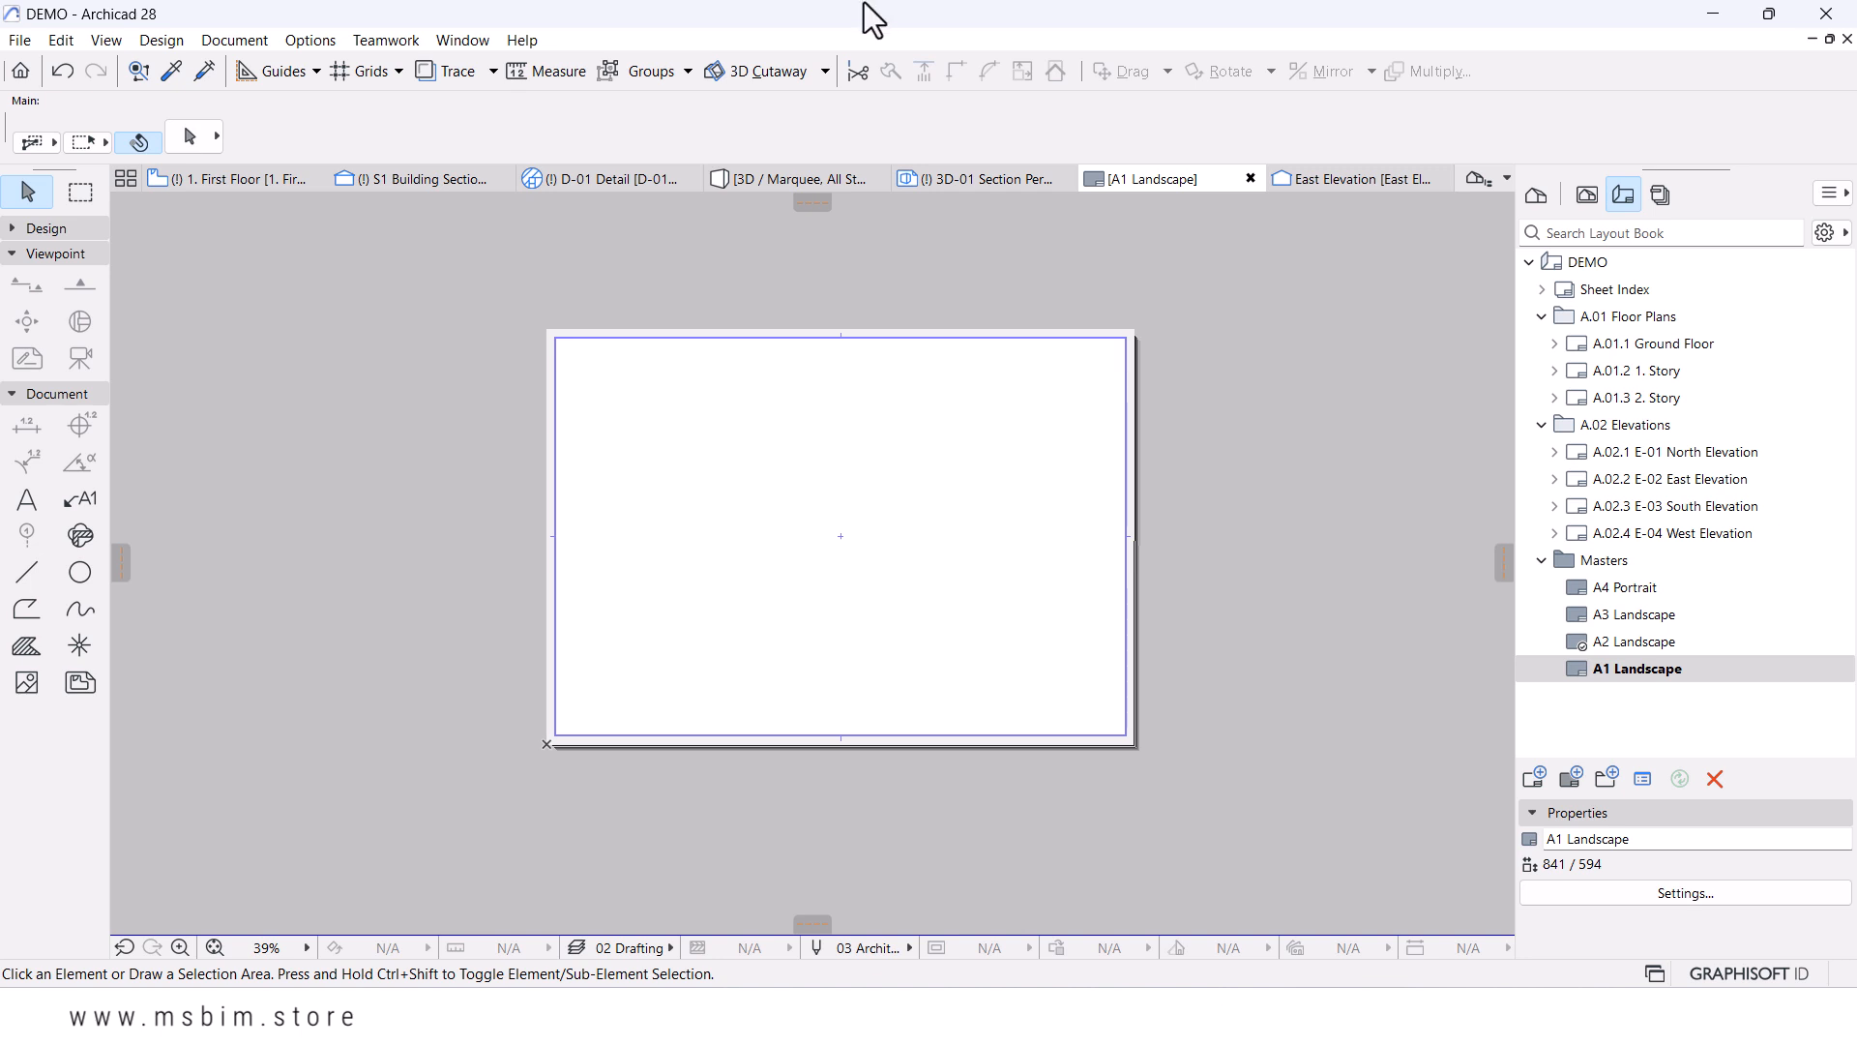
- Undo the deletion of the master's frame and title block, and clear the selection
key("ctrl+z")
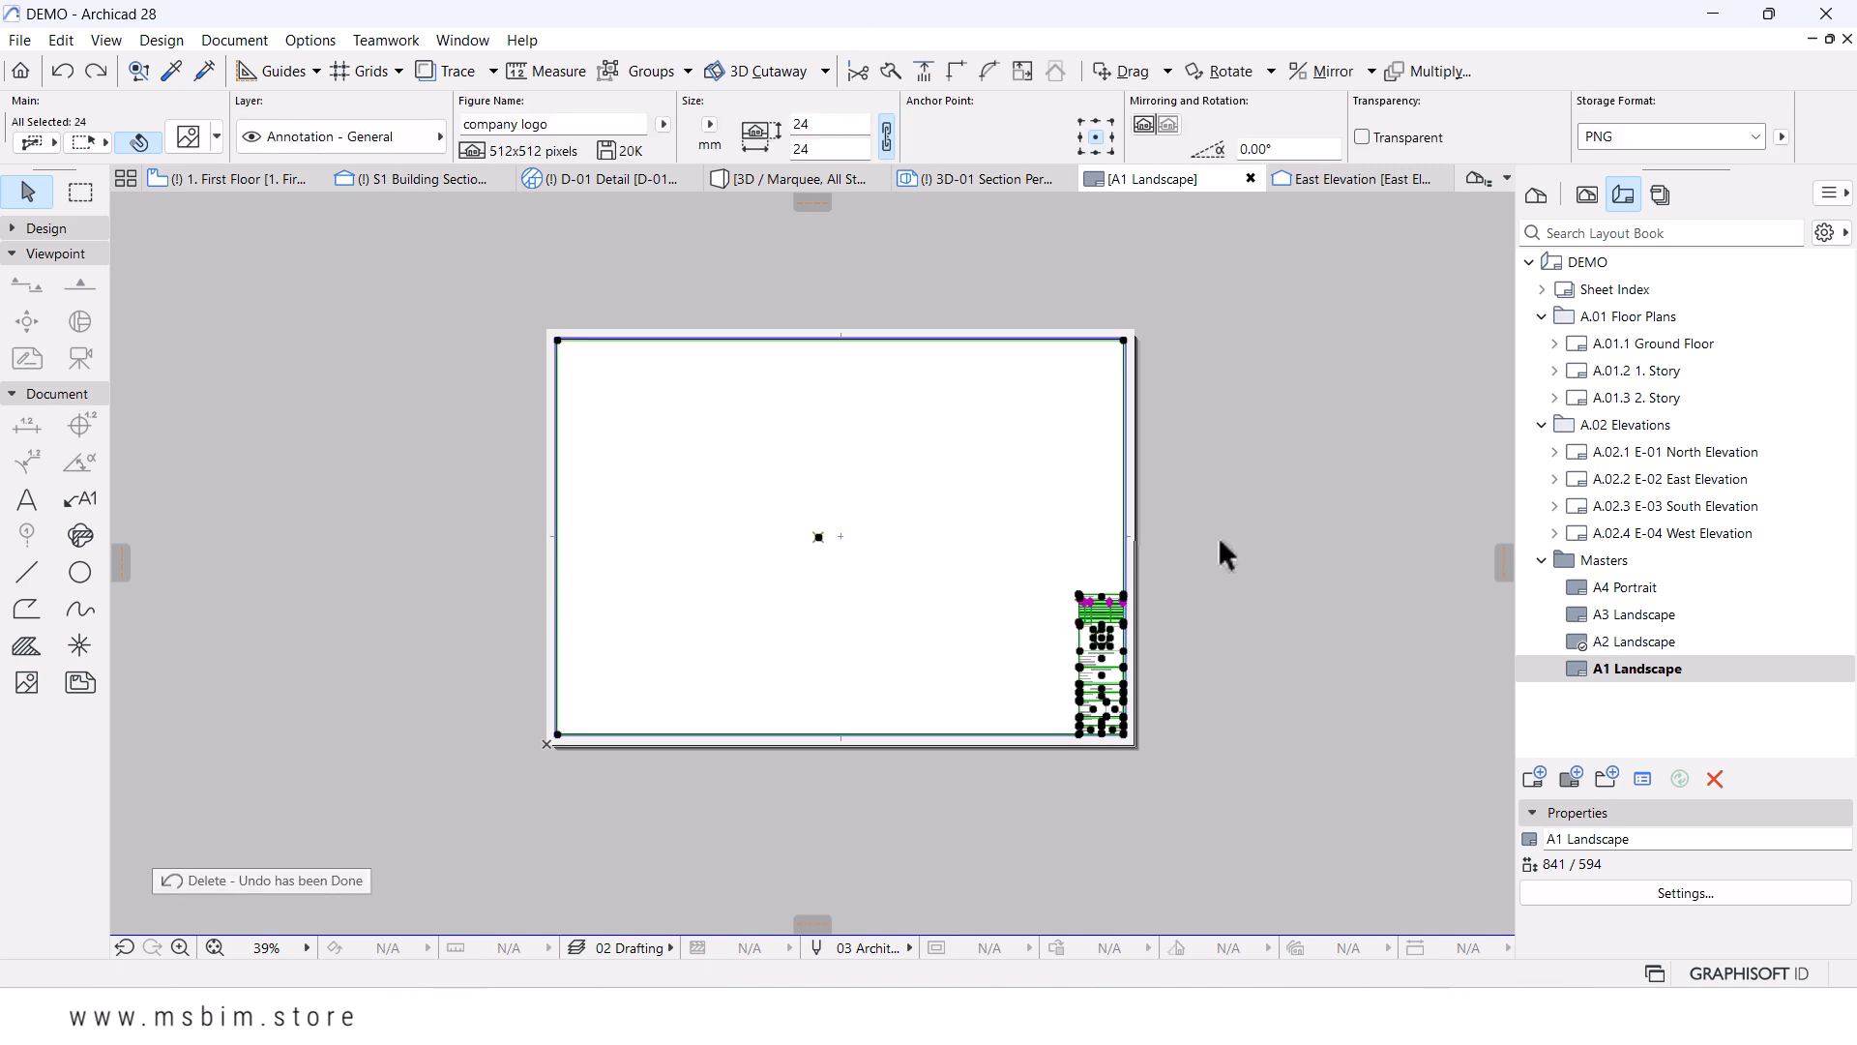
key("Escape")
scroll(1056, 695, "up", 1)
scroll(1016, 686, "up", 2)
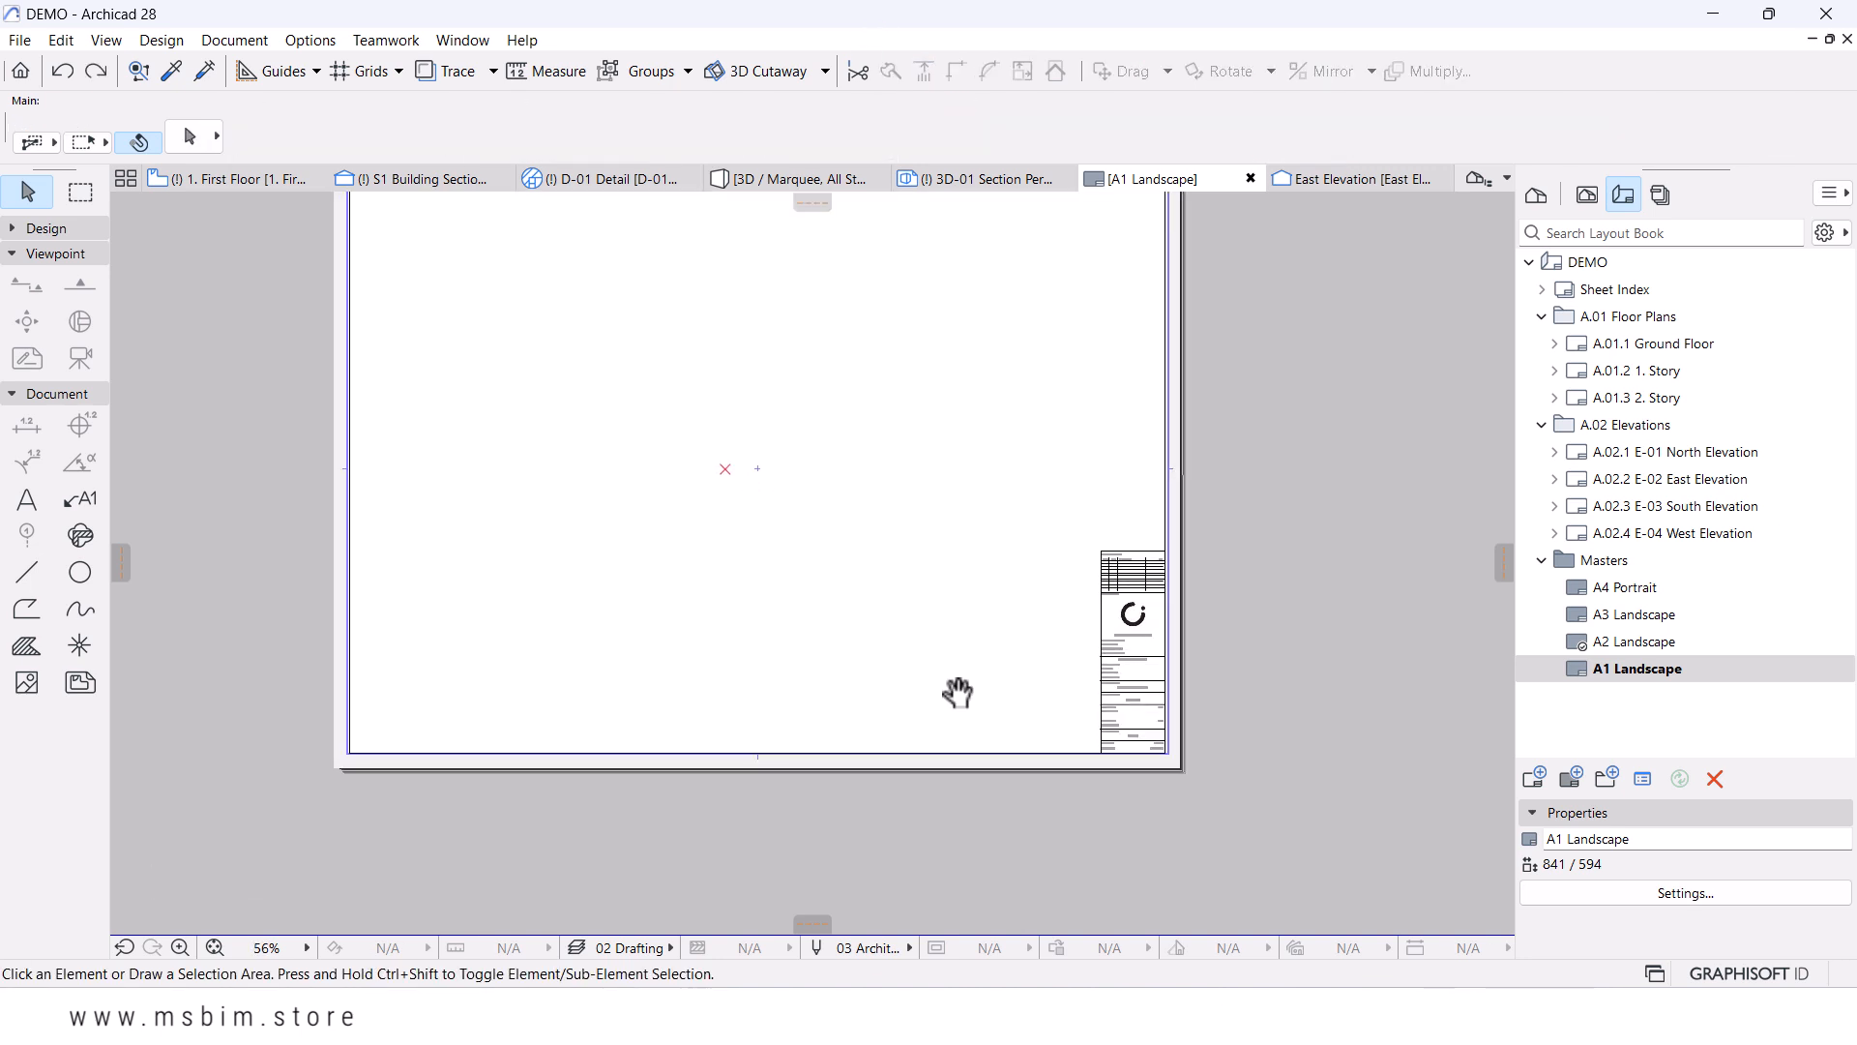
scroll(980, 668, "down", 2)
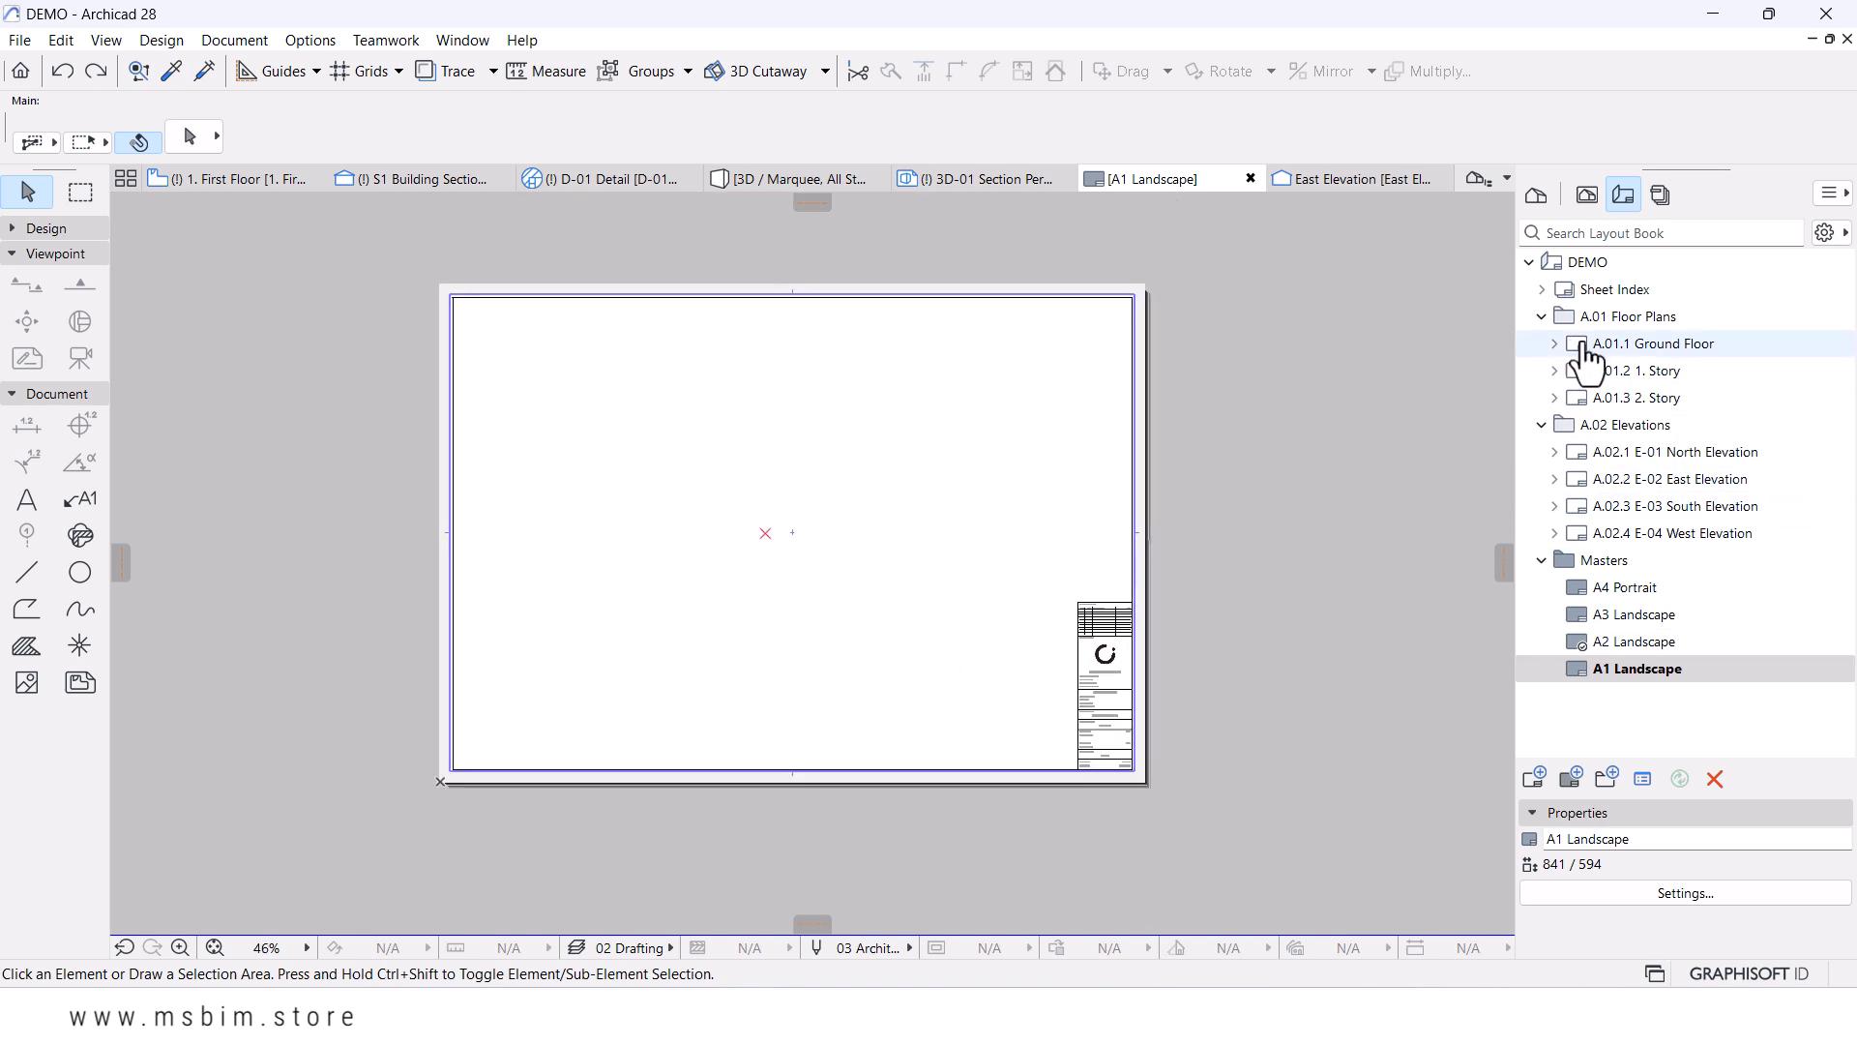
- Collapse the A.01 Floor Plans, A.02 Elevations and Masters groups in the layout book
left_click(1542, 316)
left_click(1541, 343)
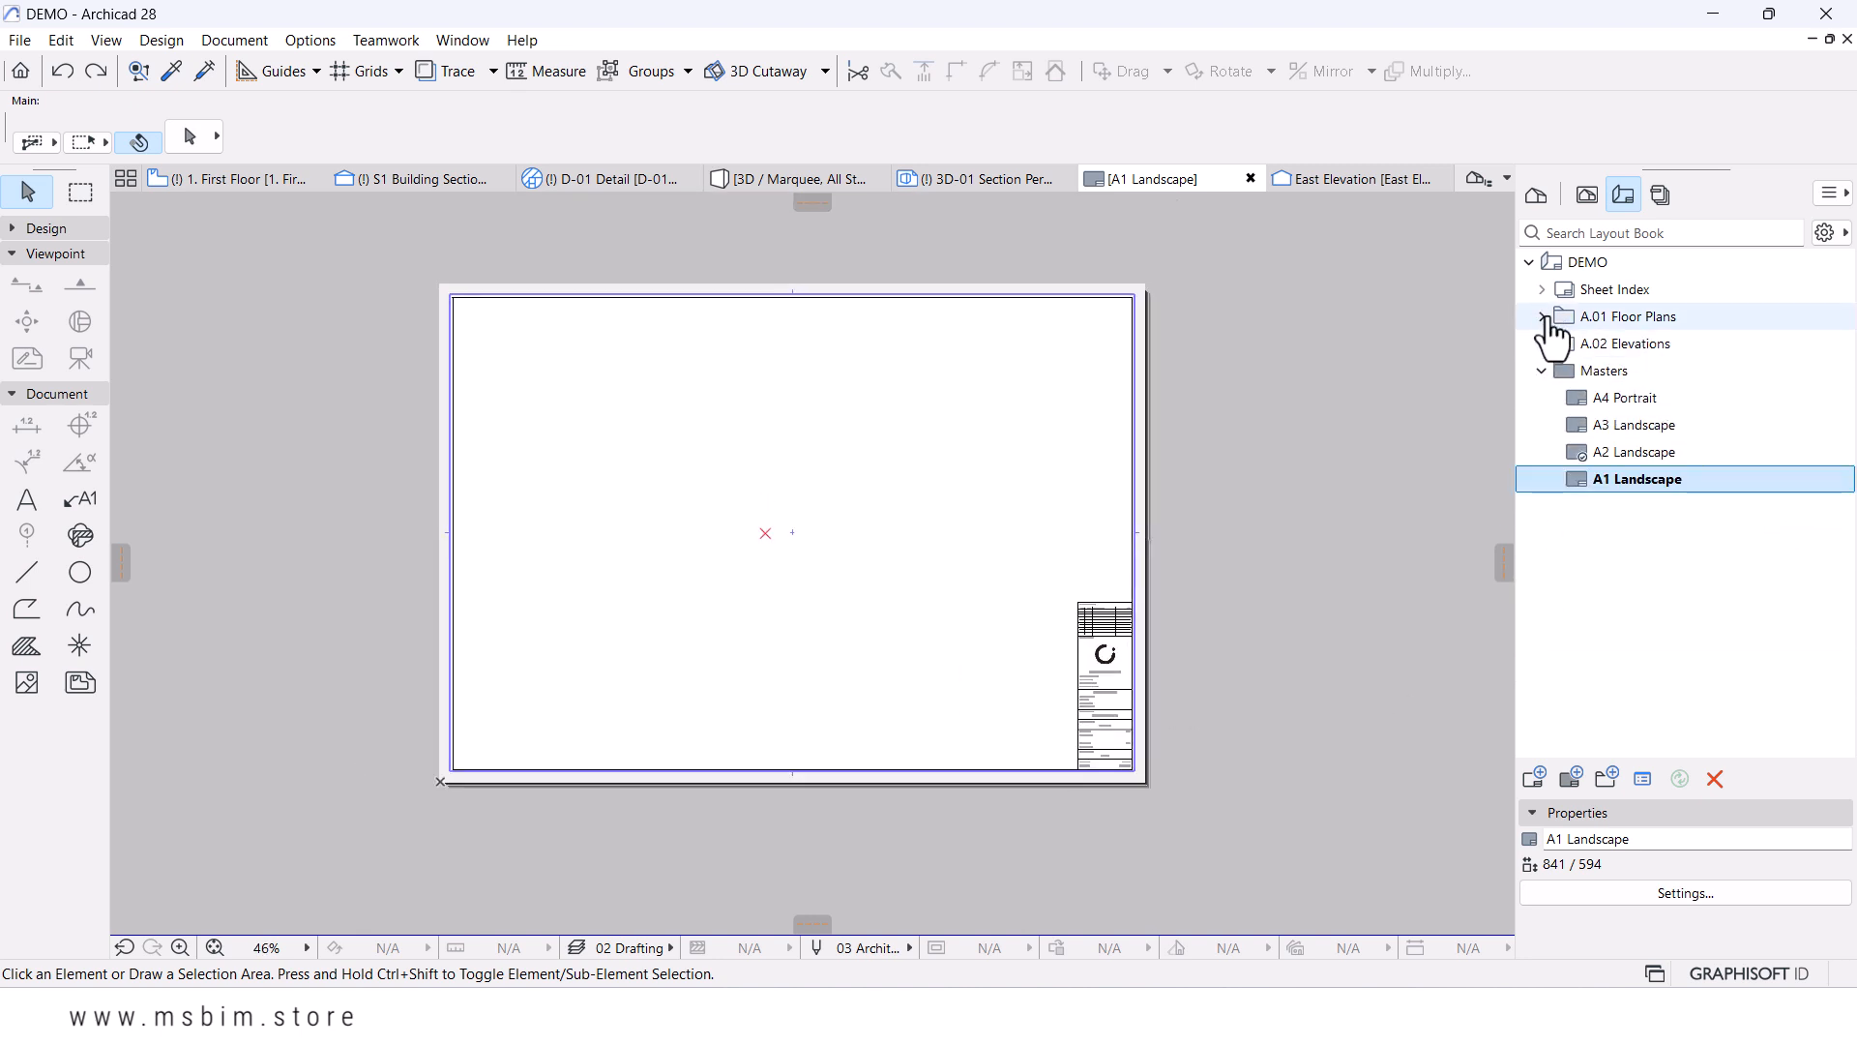
left_click(1542, 289)
left_click(1541, 370)
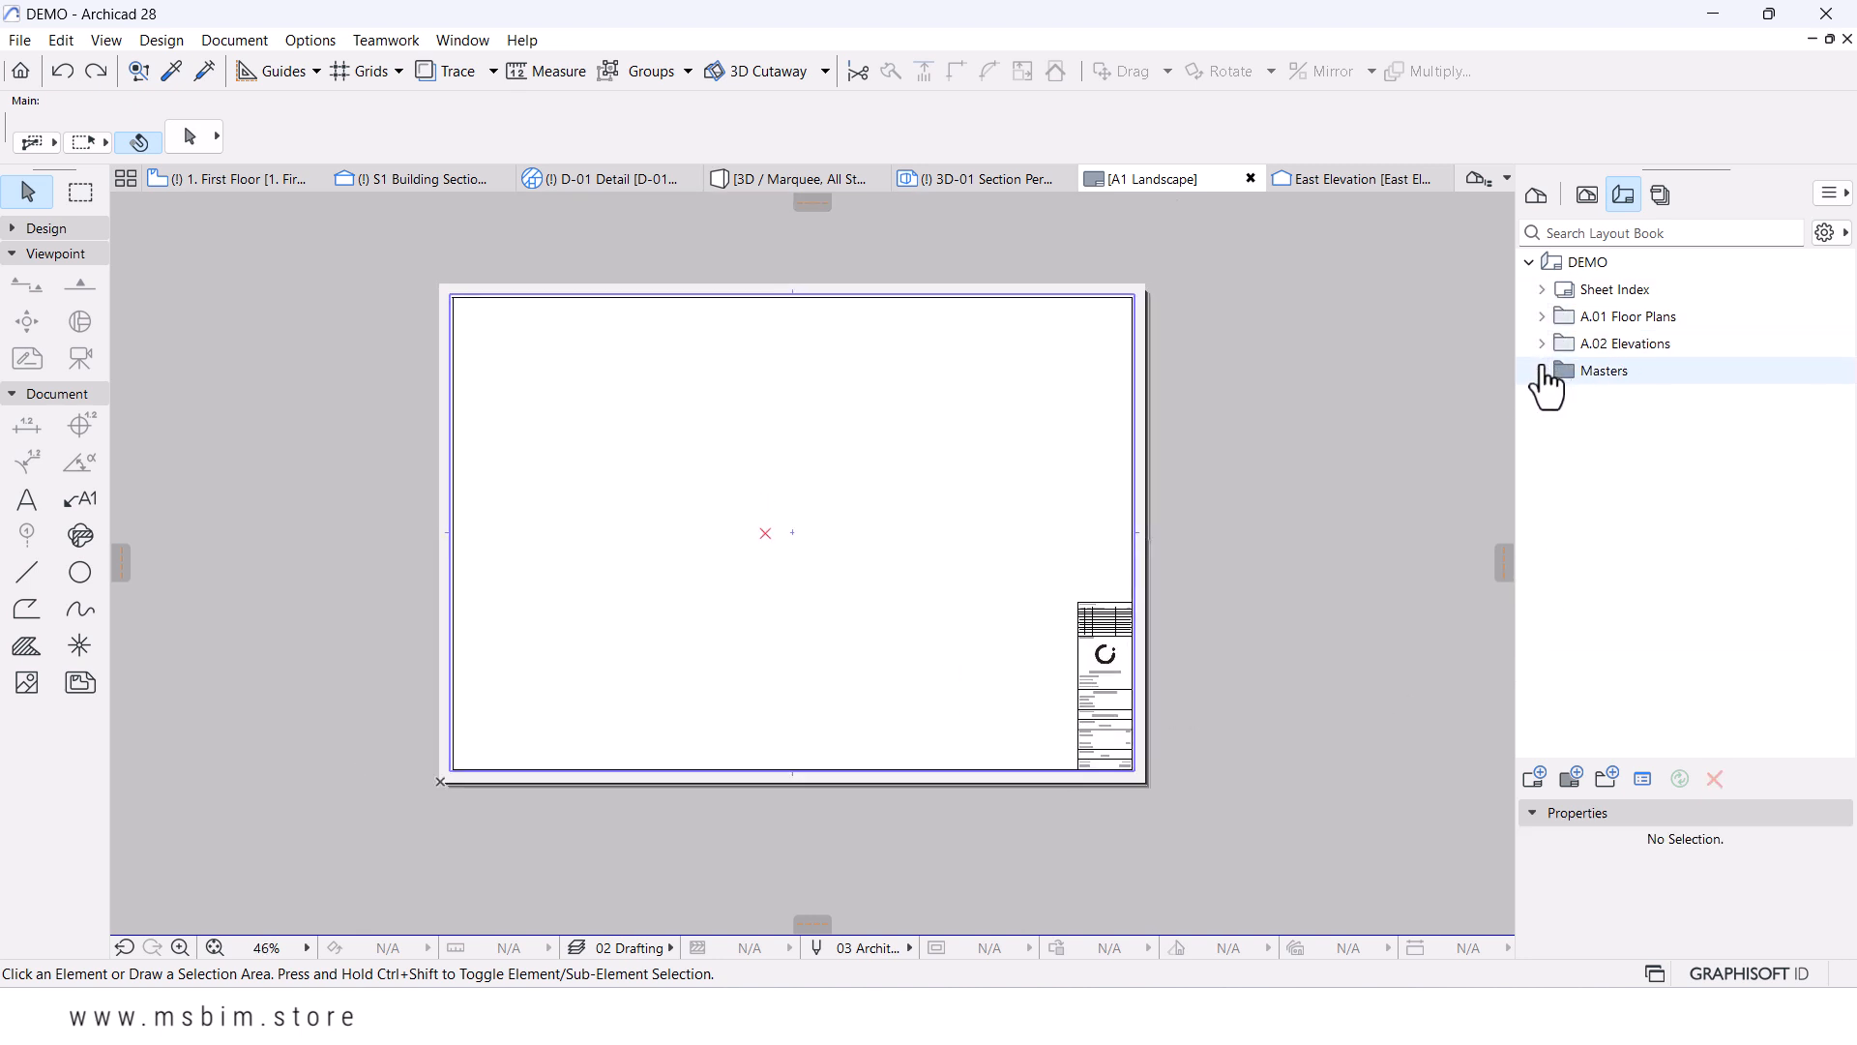
- Create a new layout named Details based on the A1 Landscape master
left_click(1534, 778)
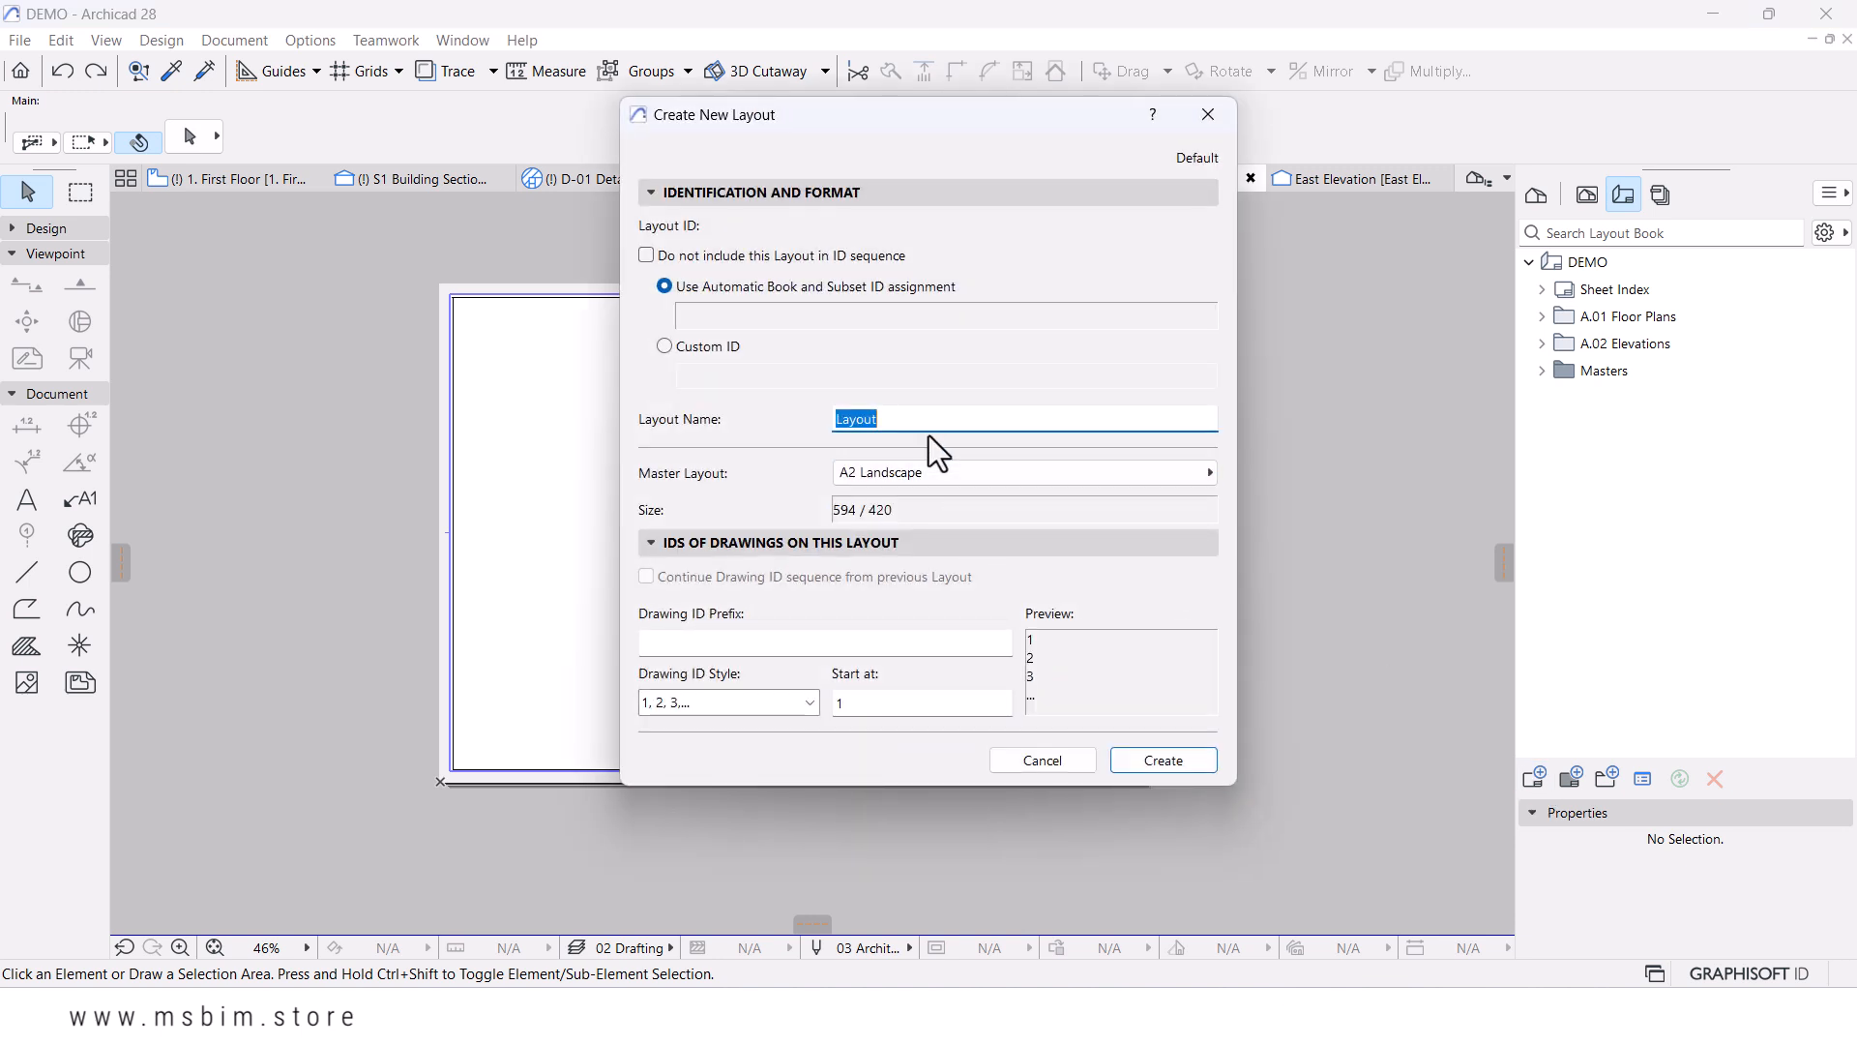
type("Details")
left_click(948, 471)
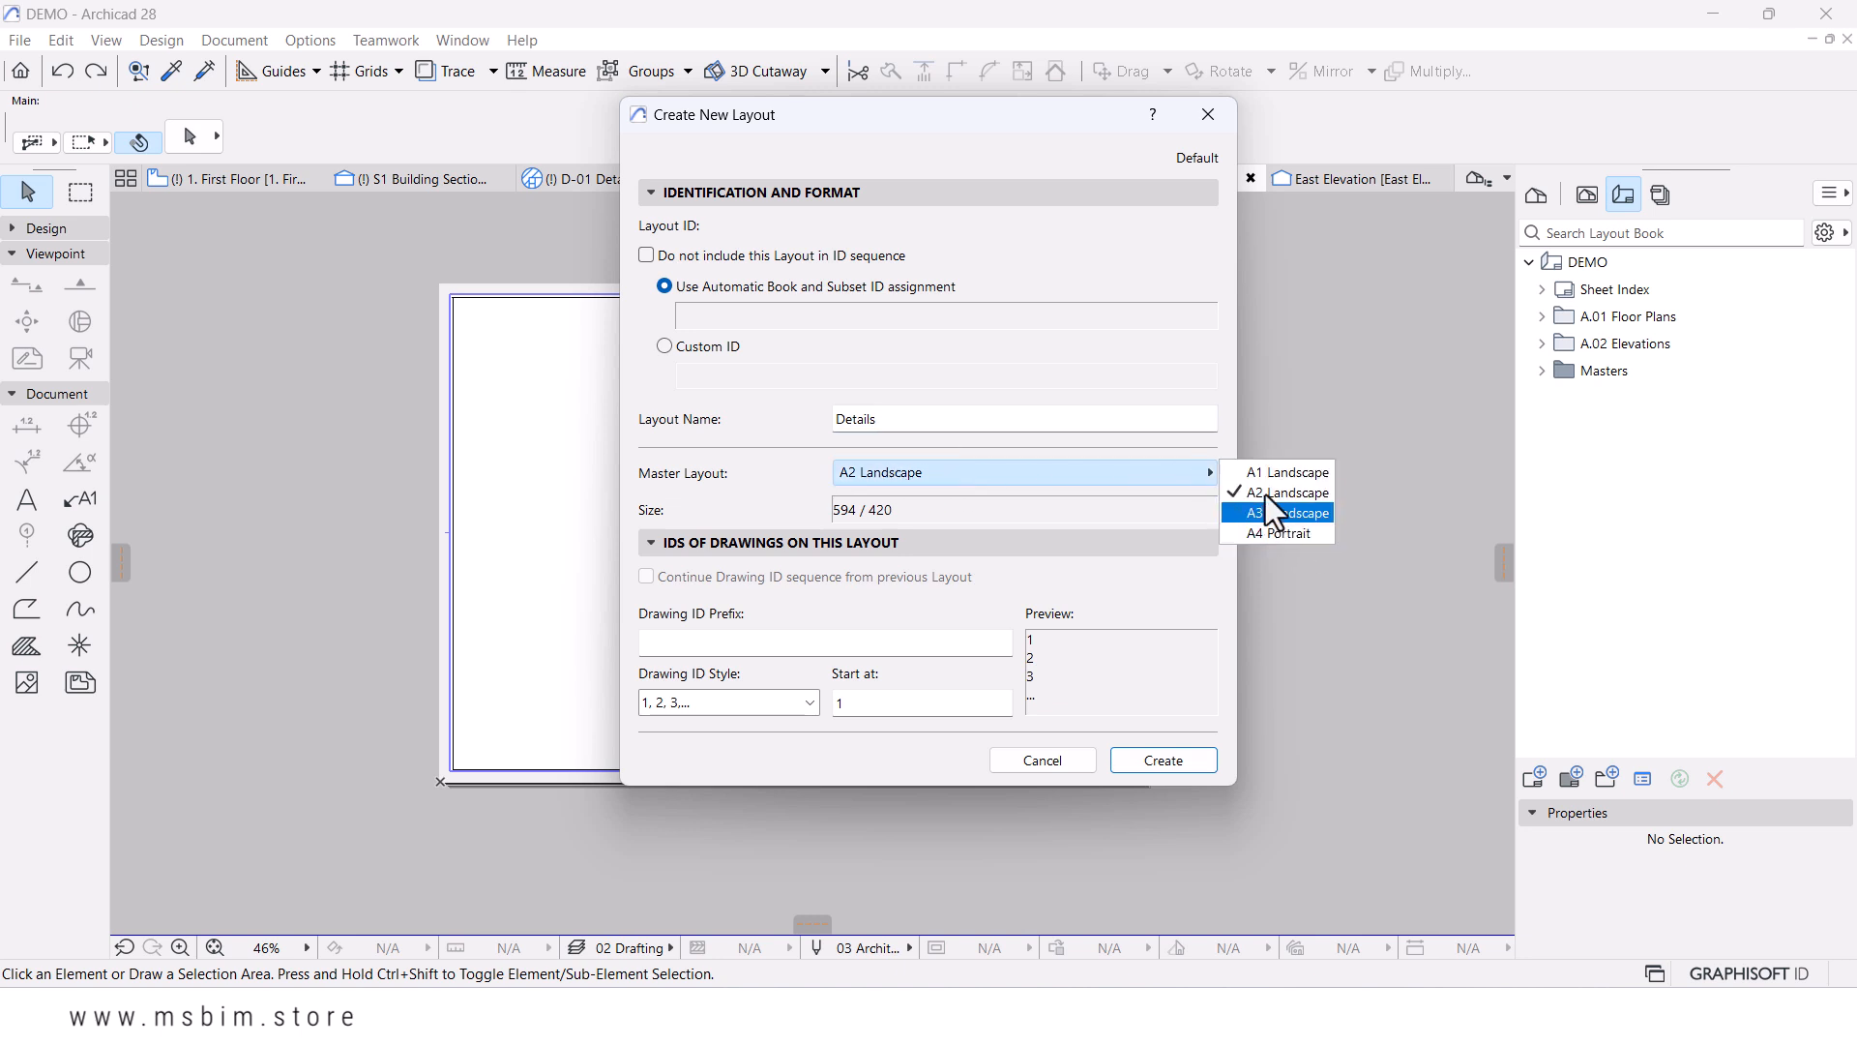
left_click(1265, 472)
left_click(1163, 759)
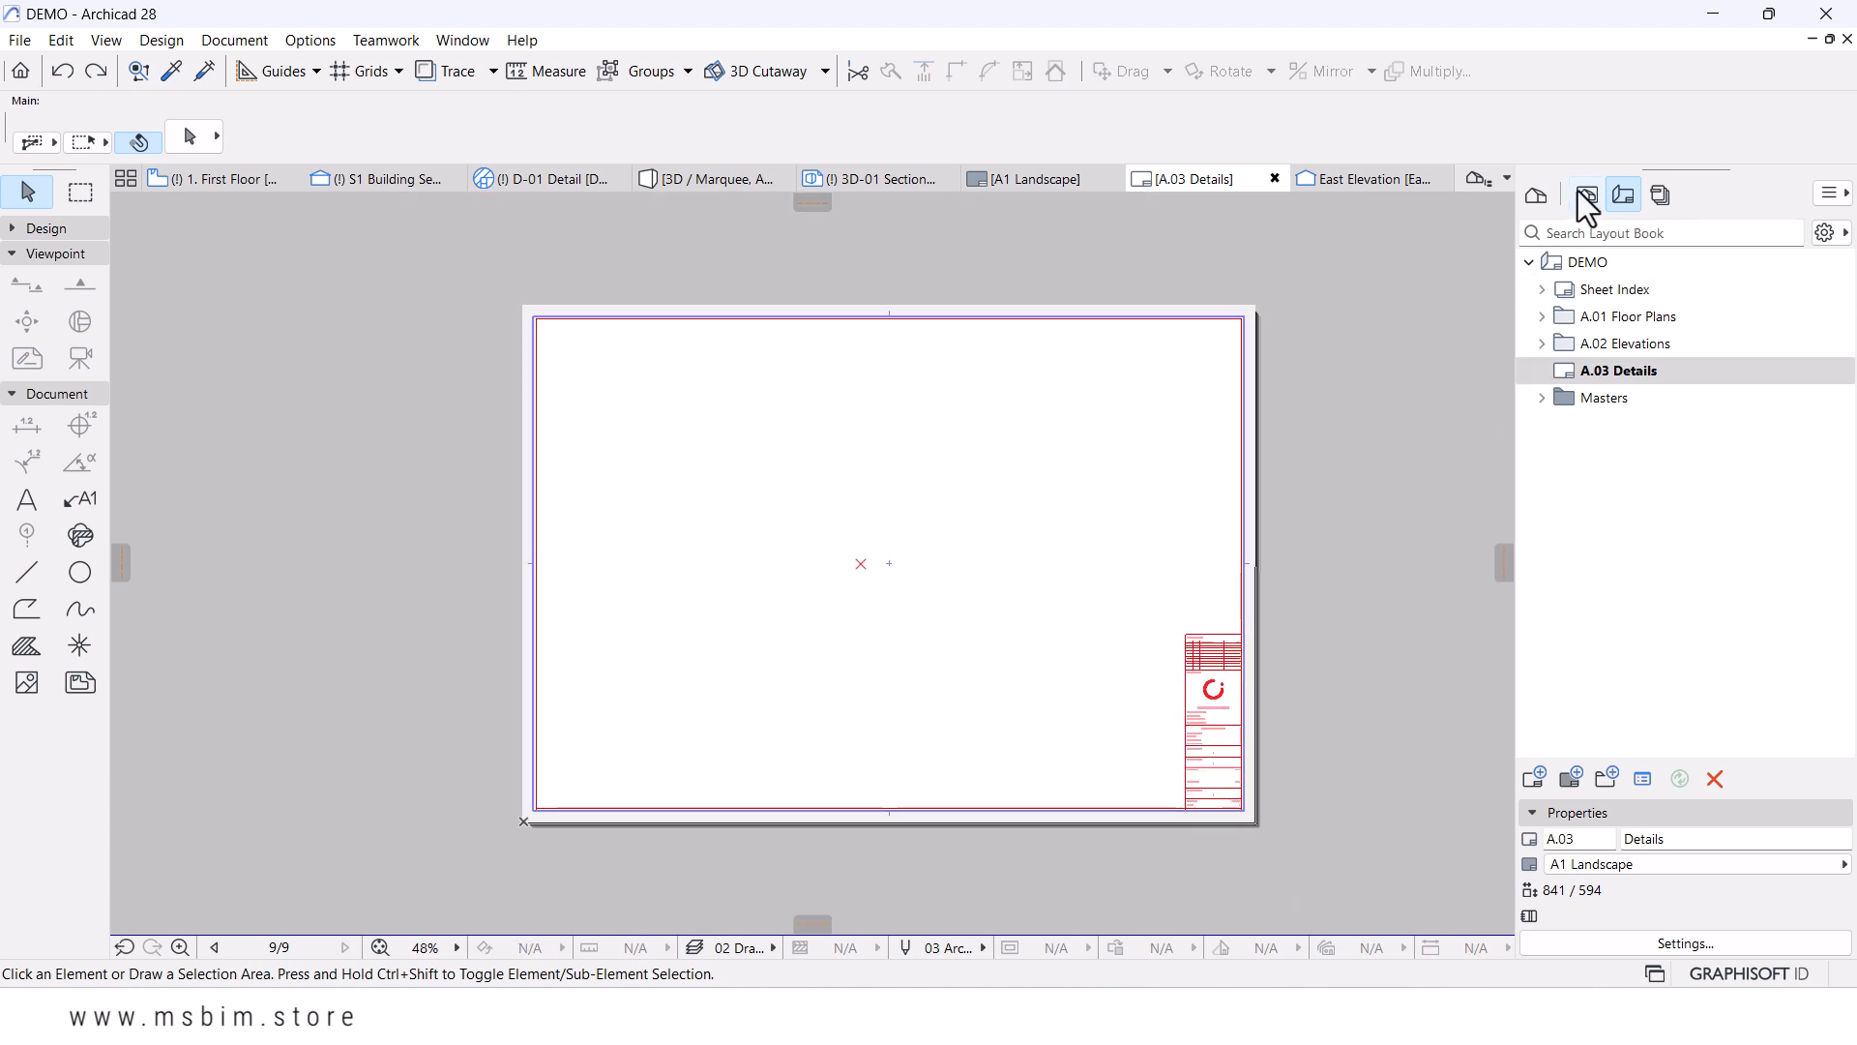
- Place the S1 Building Section, D-01 Detail and 3D-01 Section Perspective views together on the Details layout
left_click(1584, 194)
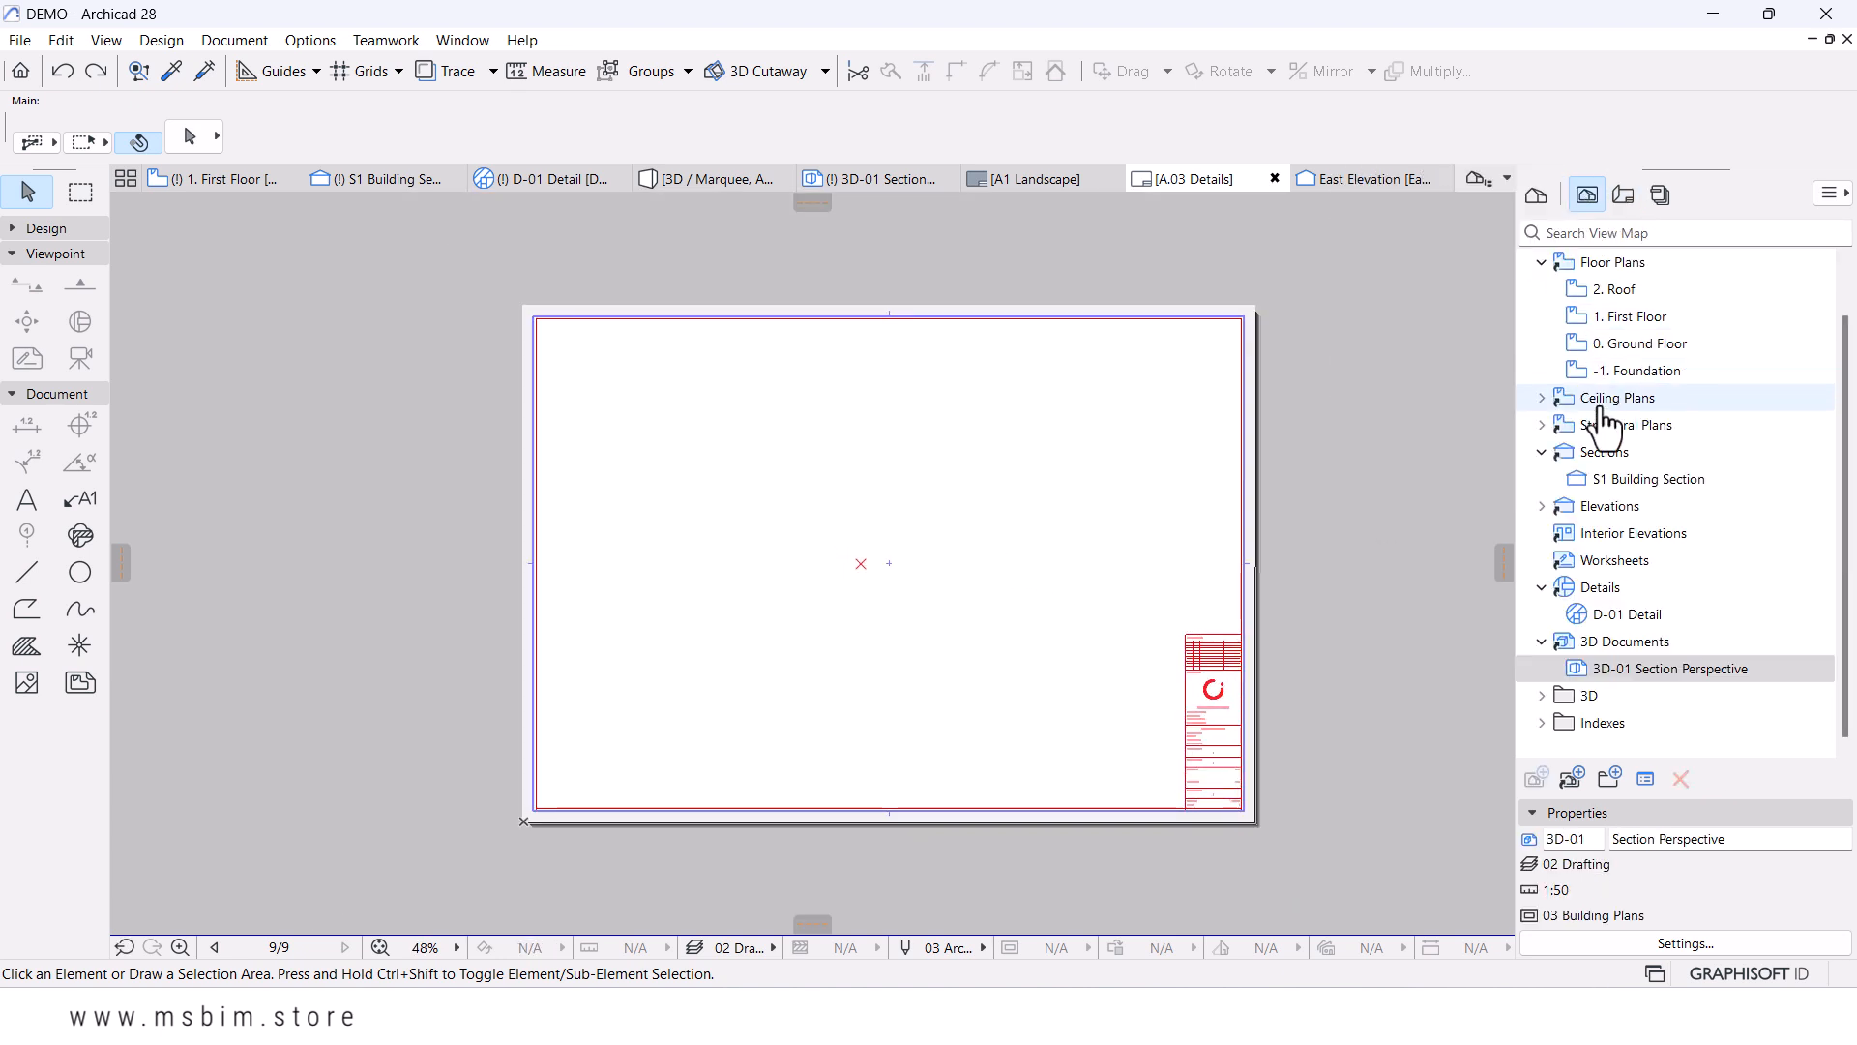
left_click(1635, 616, "ctrl")
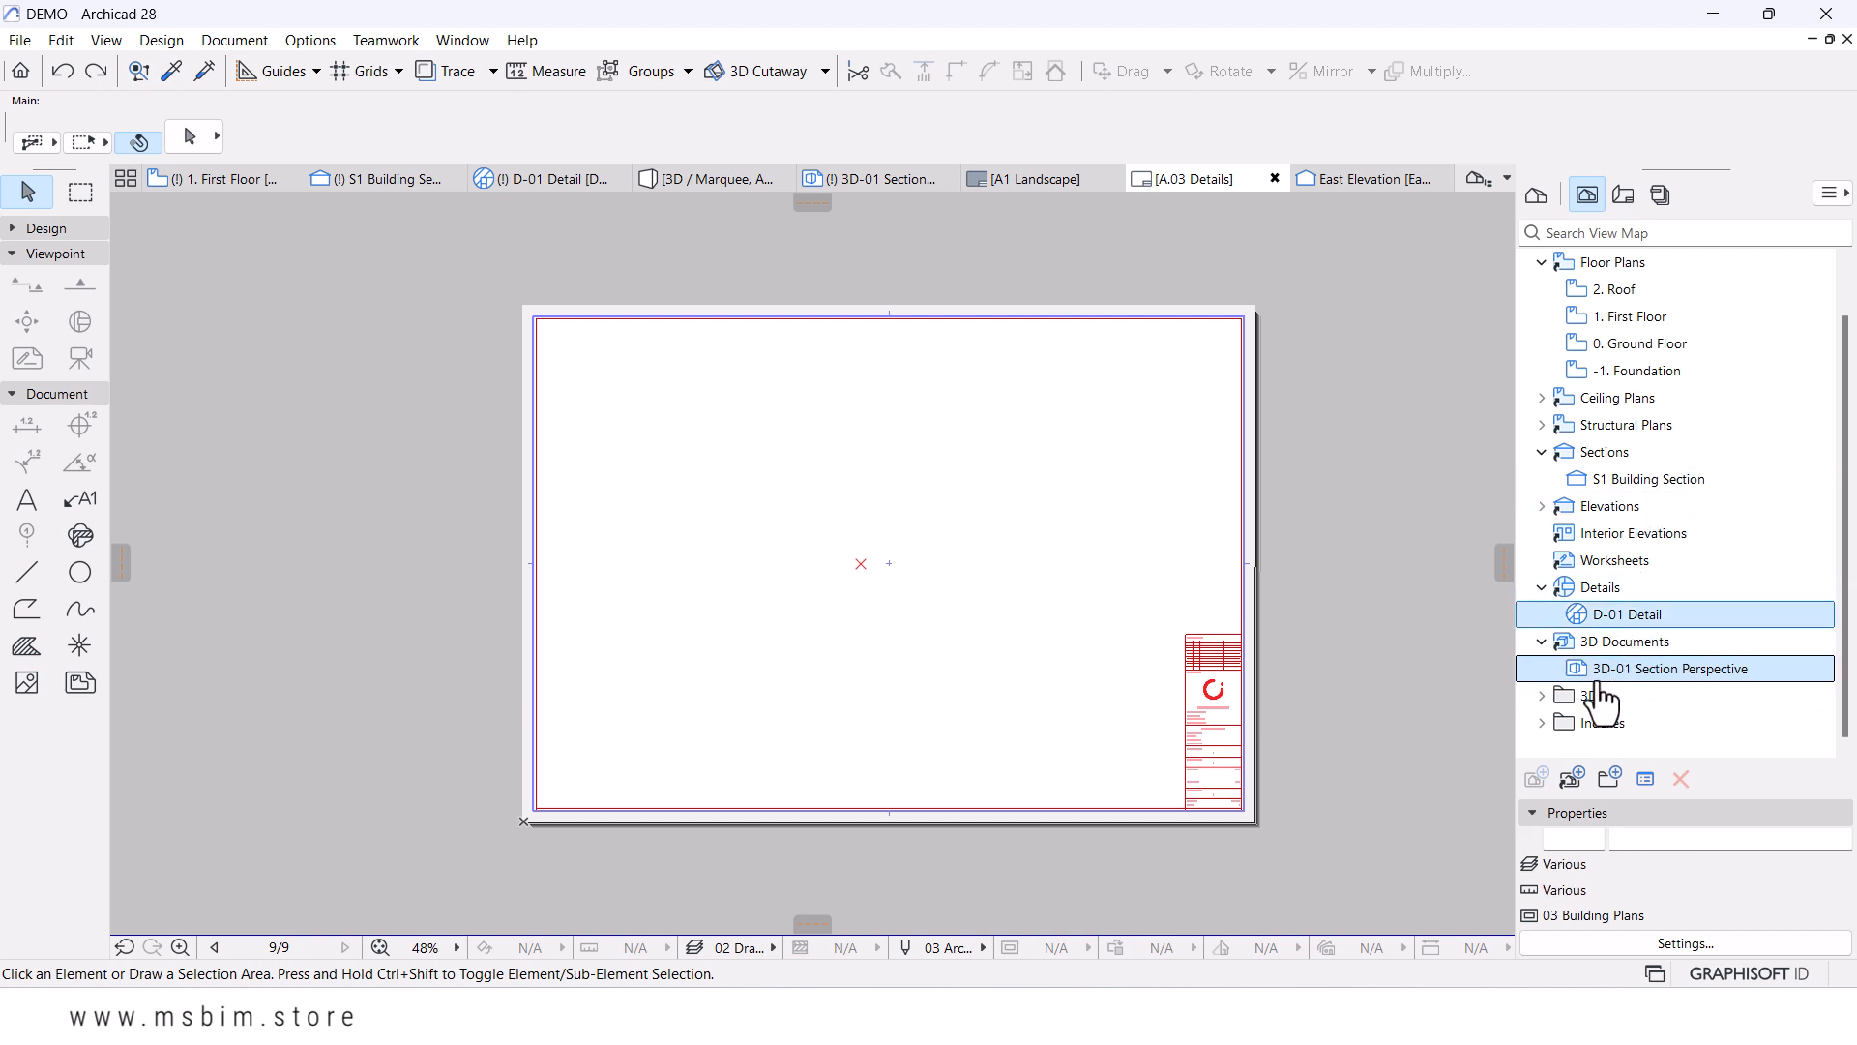
left_click(1637, 480, "ctrl")
left_click_drag(1637, 484, 846, 507)
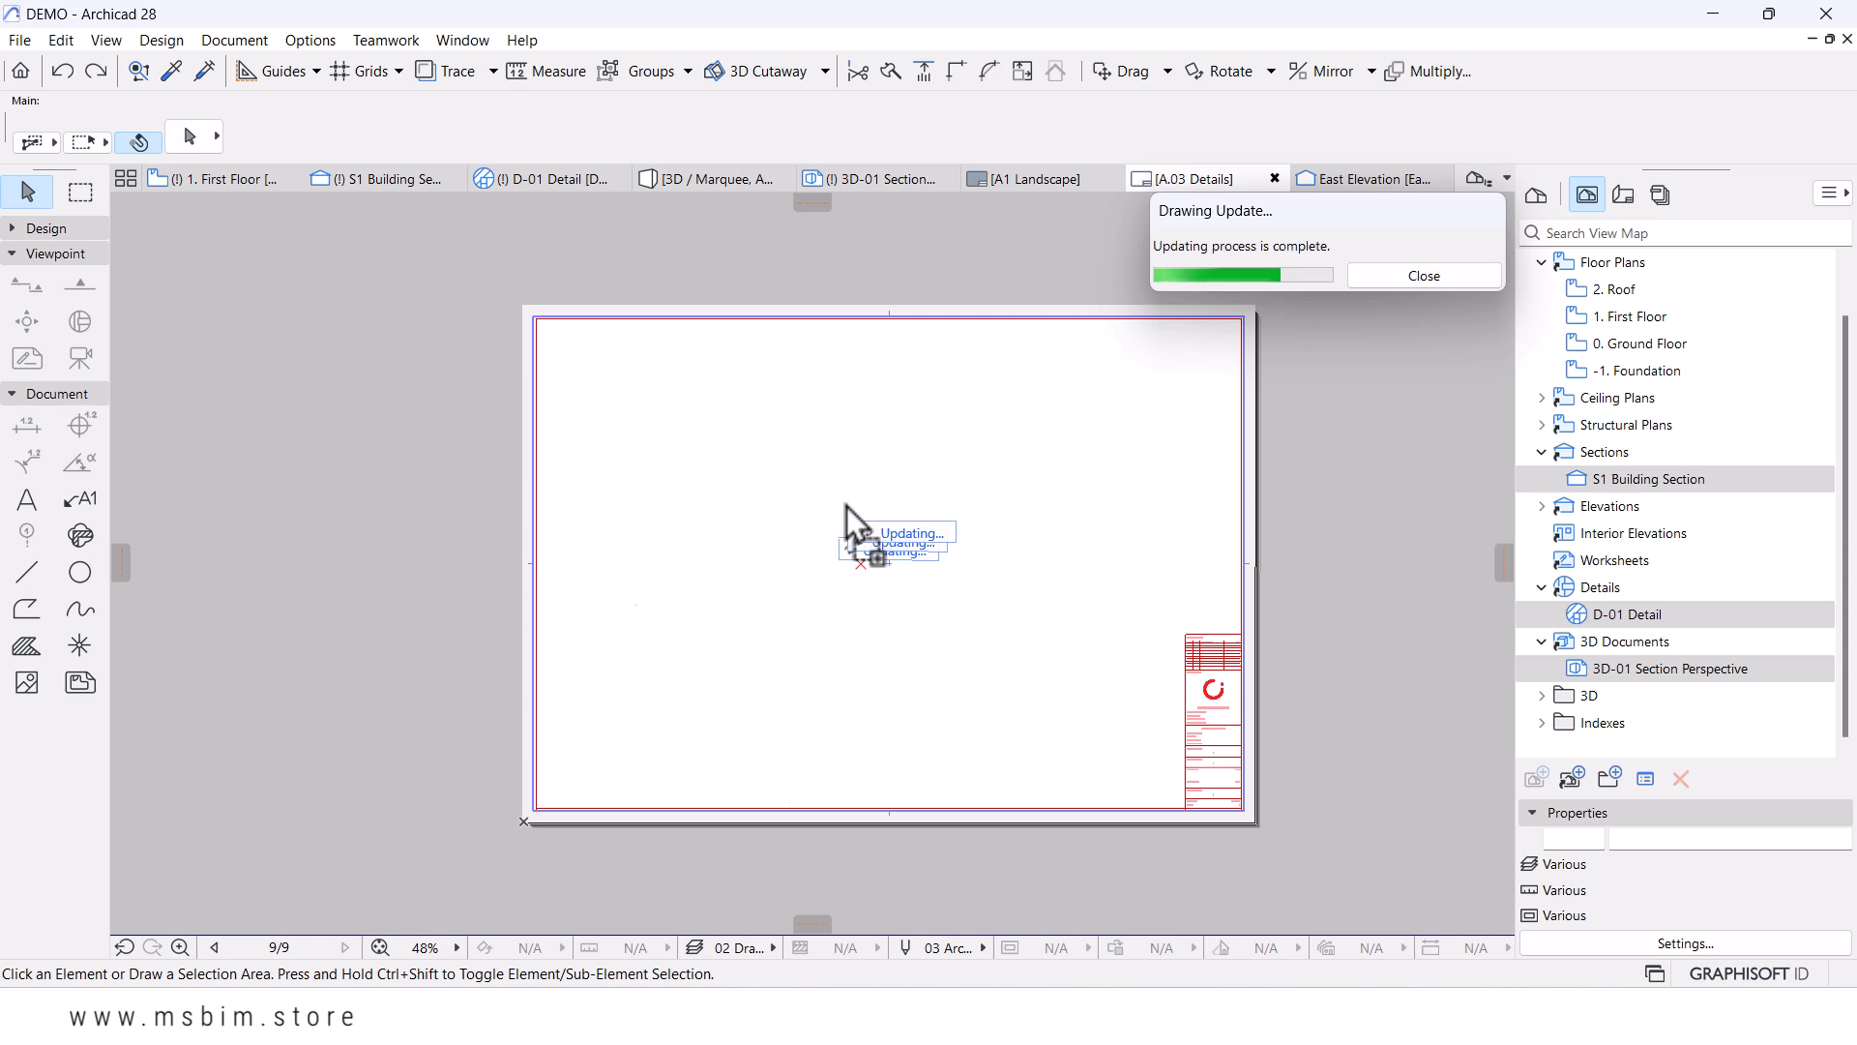
scroll(846, 463, "down", 3)
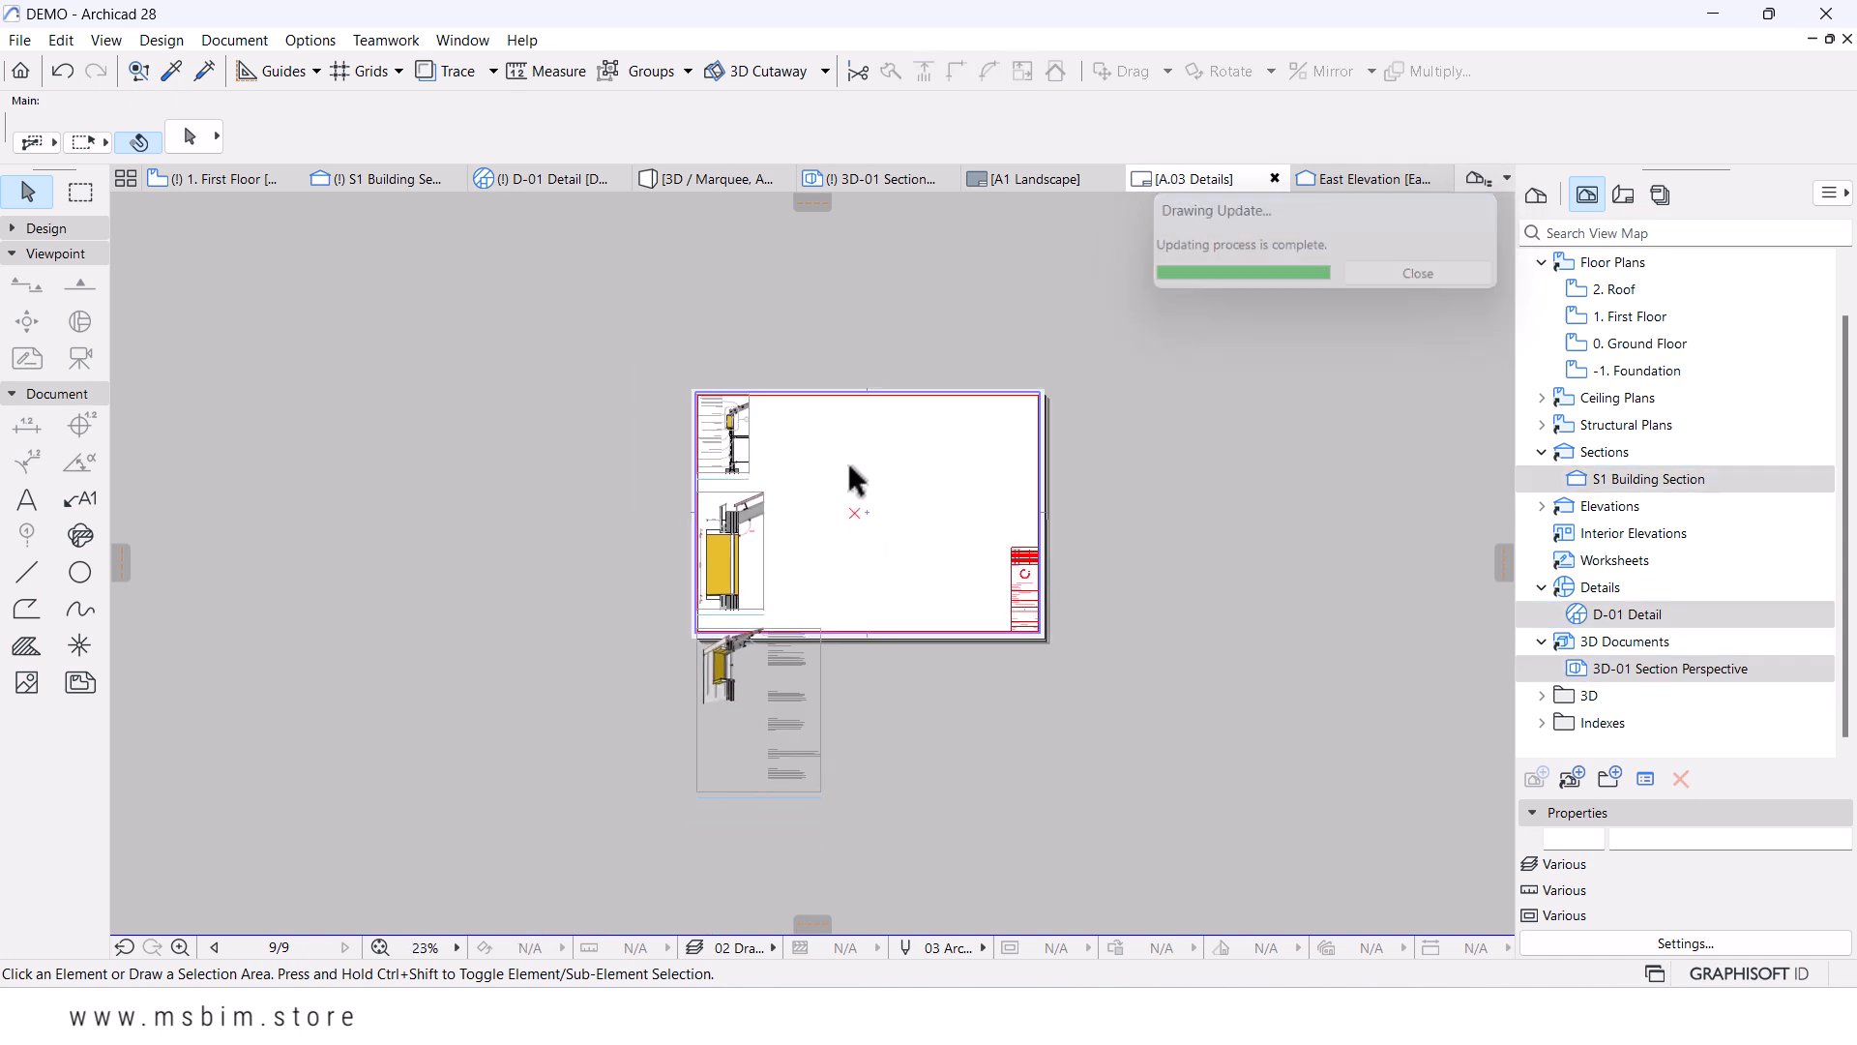
- Move the Section Perspective drawing from below the sheet into the right half of the sheet, and deselect it
left_click(760, 723)
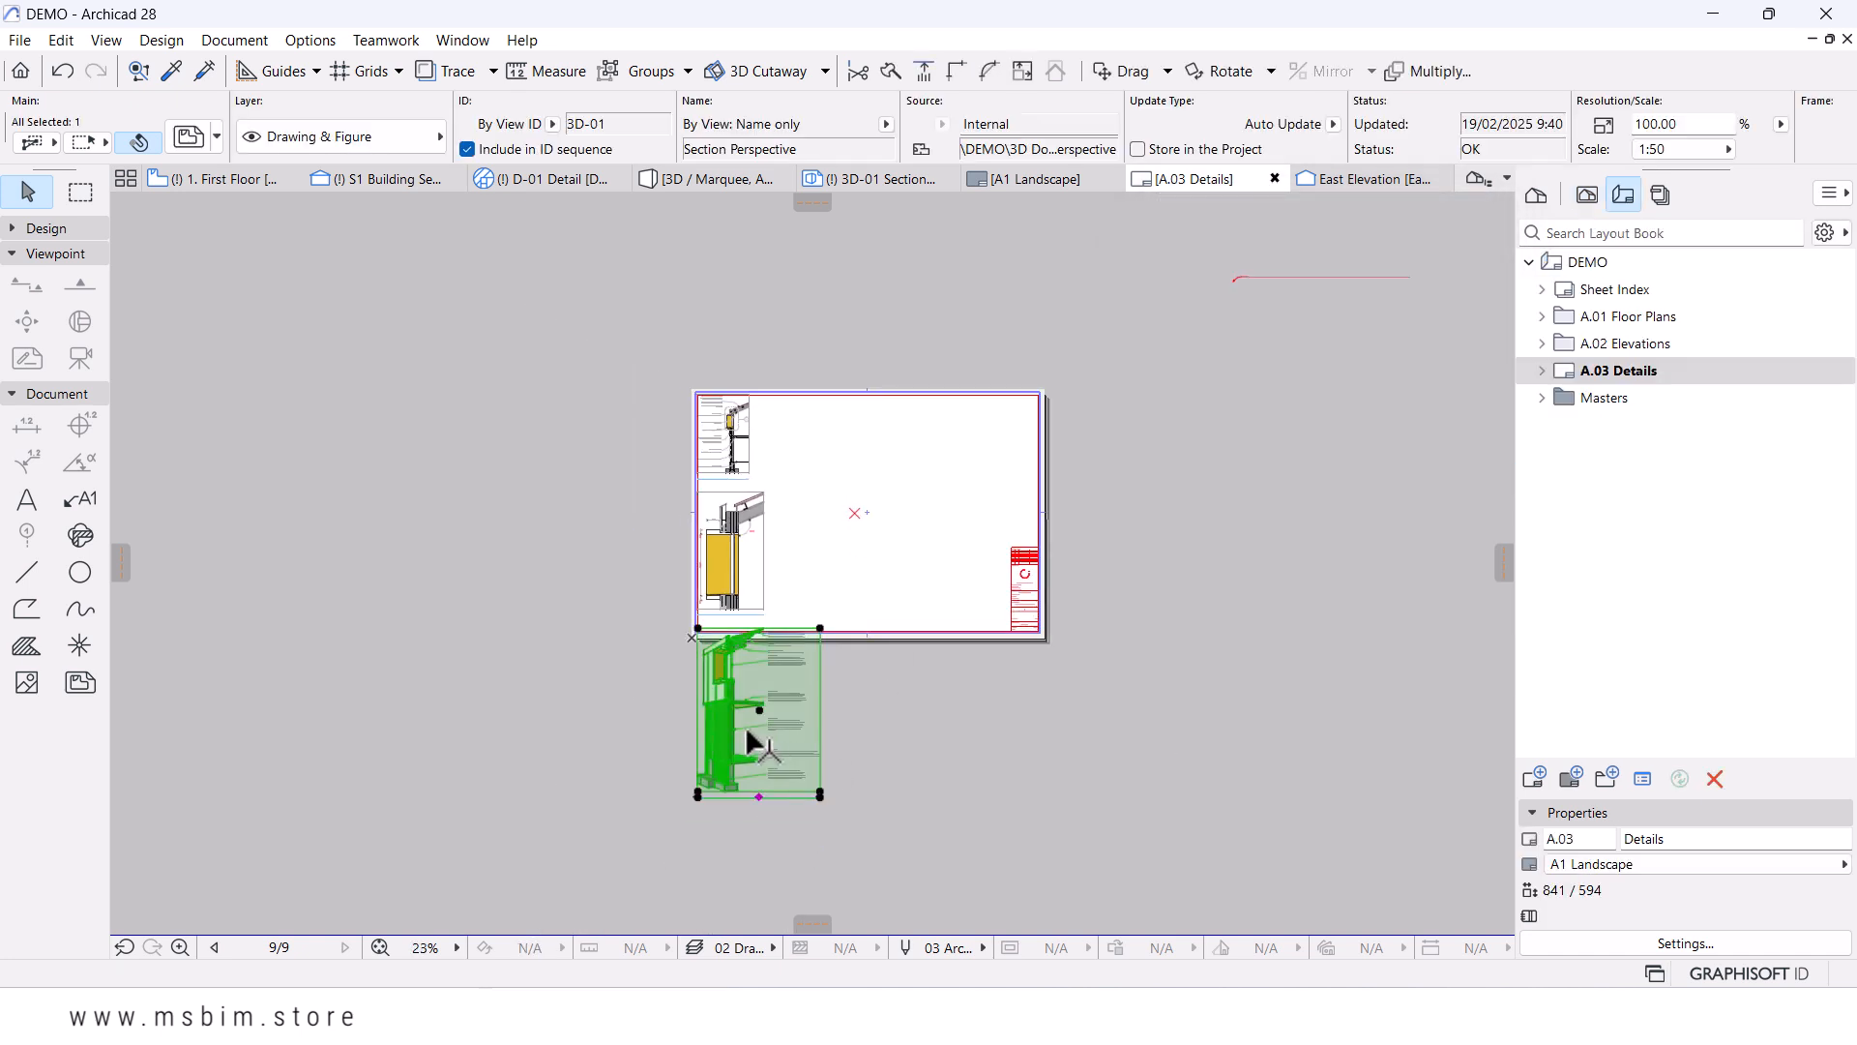
key("ctrl+d")
left_click(750, 726)
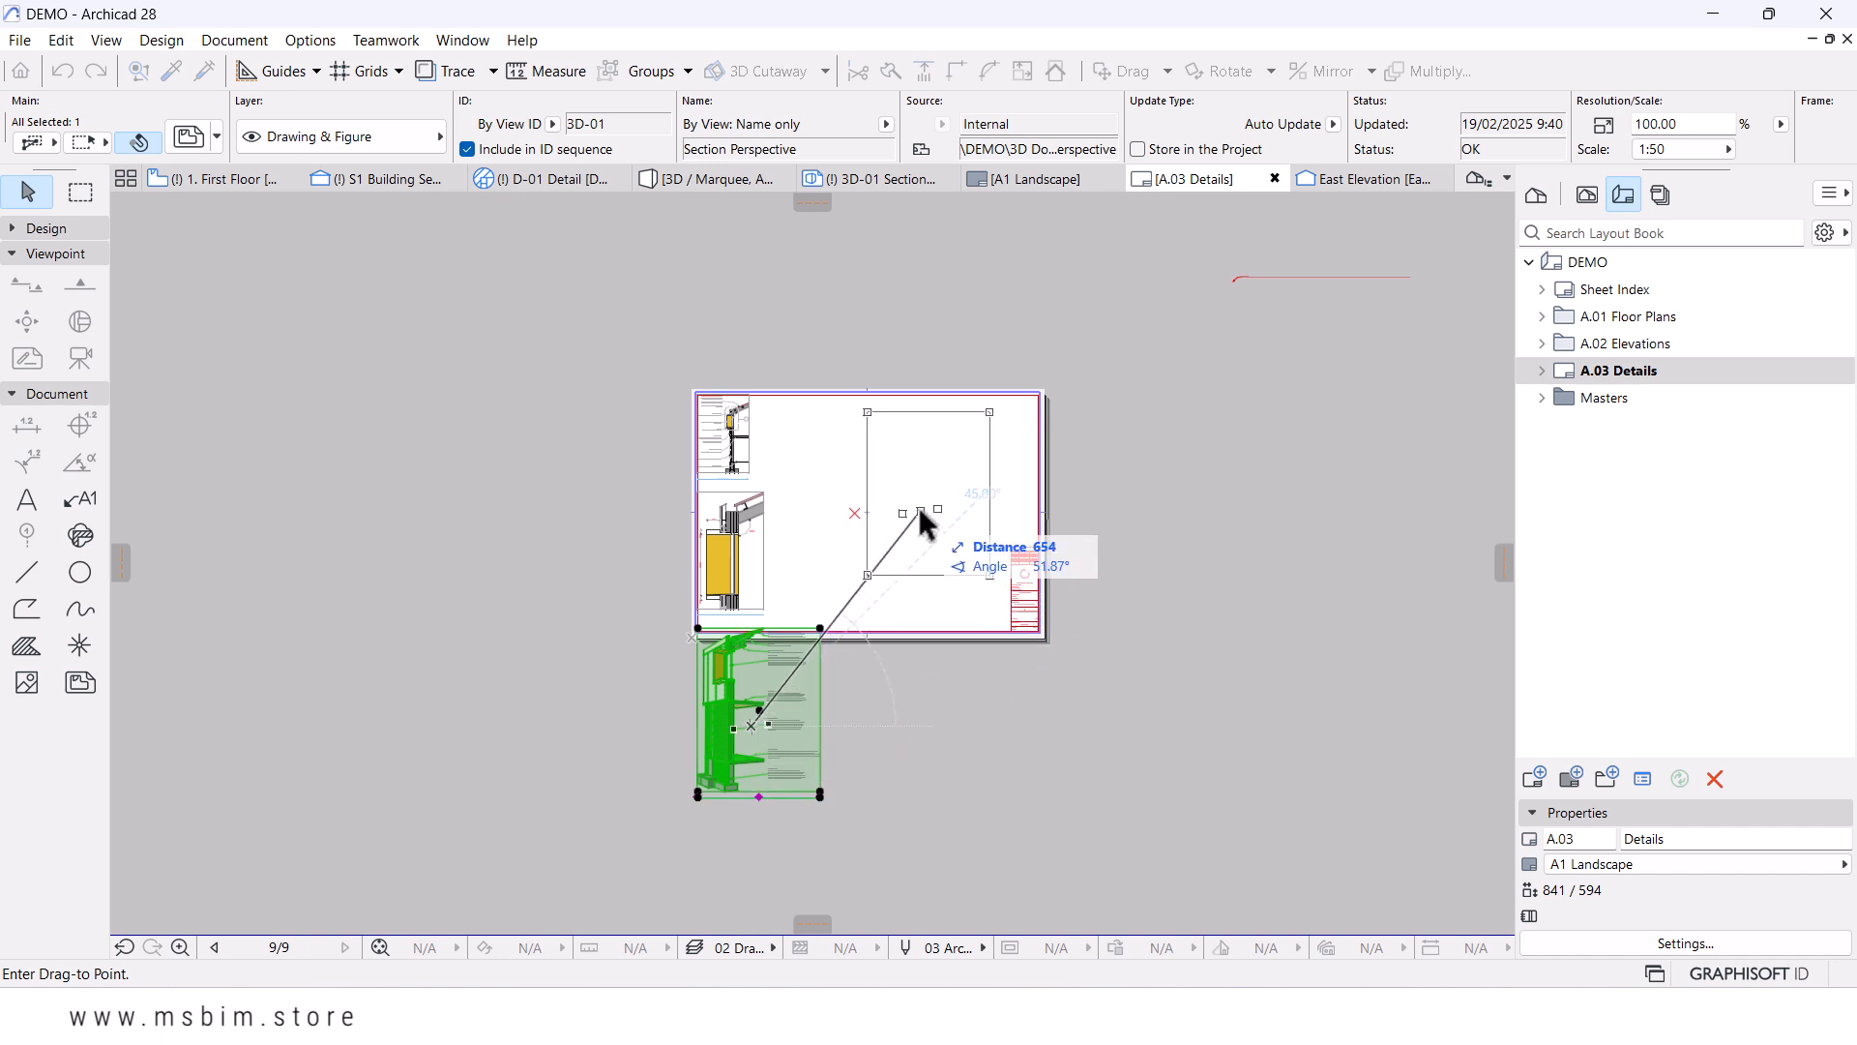
left_click(919, 507)
key("Escape")
scroll(704, 559, "up", 3)
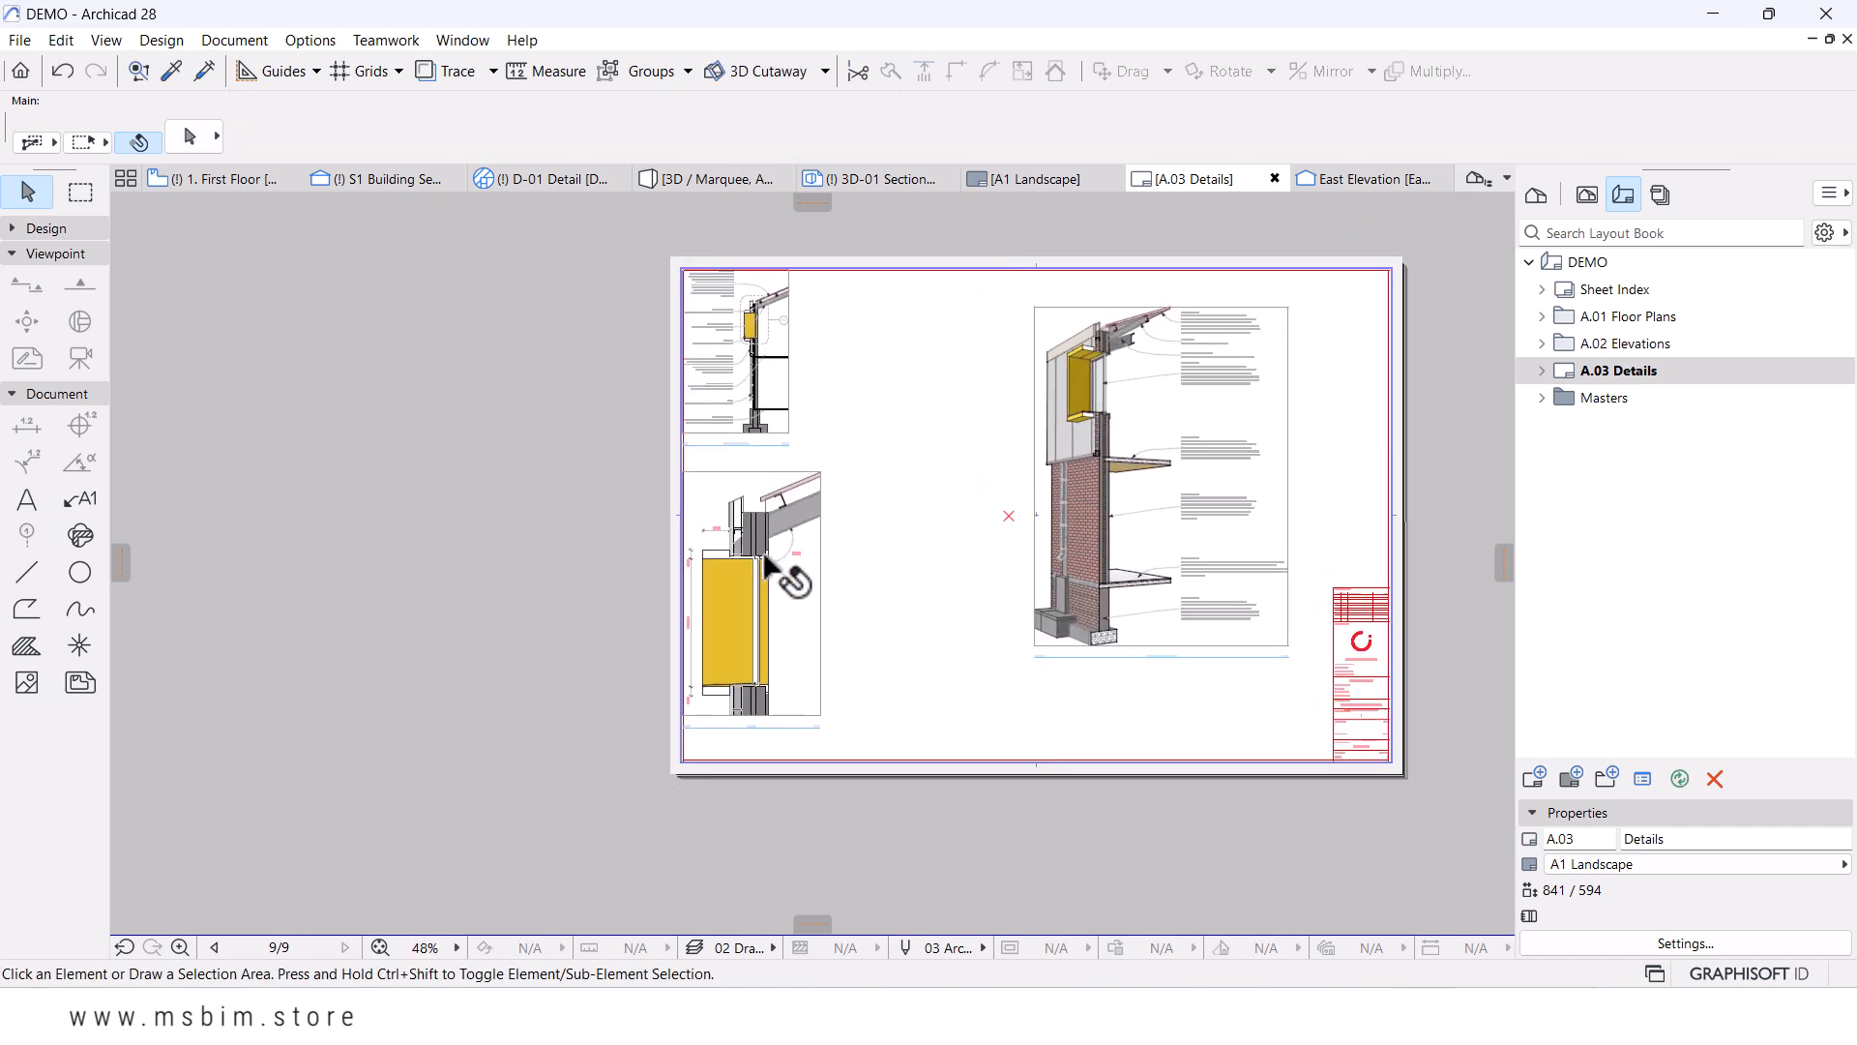
- Move the D-01 Detail drawing up into the middle of the sheet, beside the Section Perspective
left_click(733, 578)
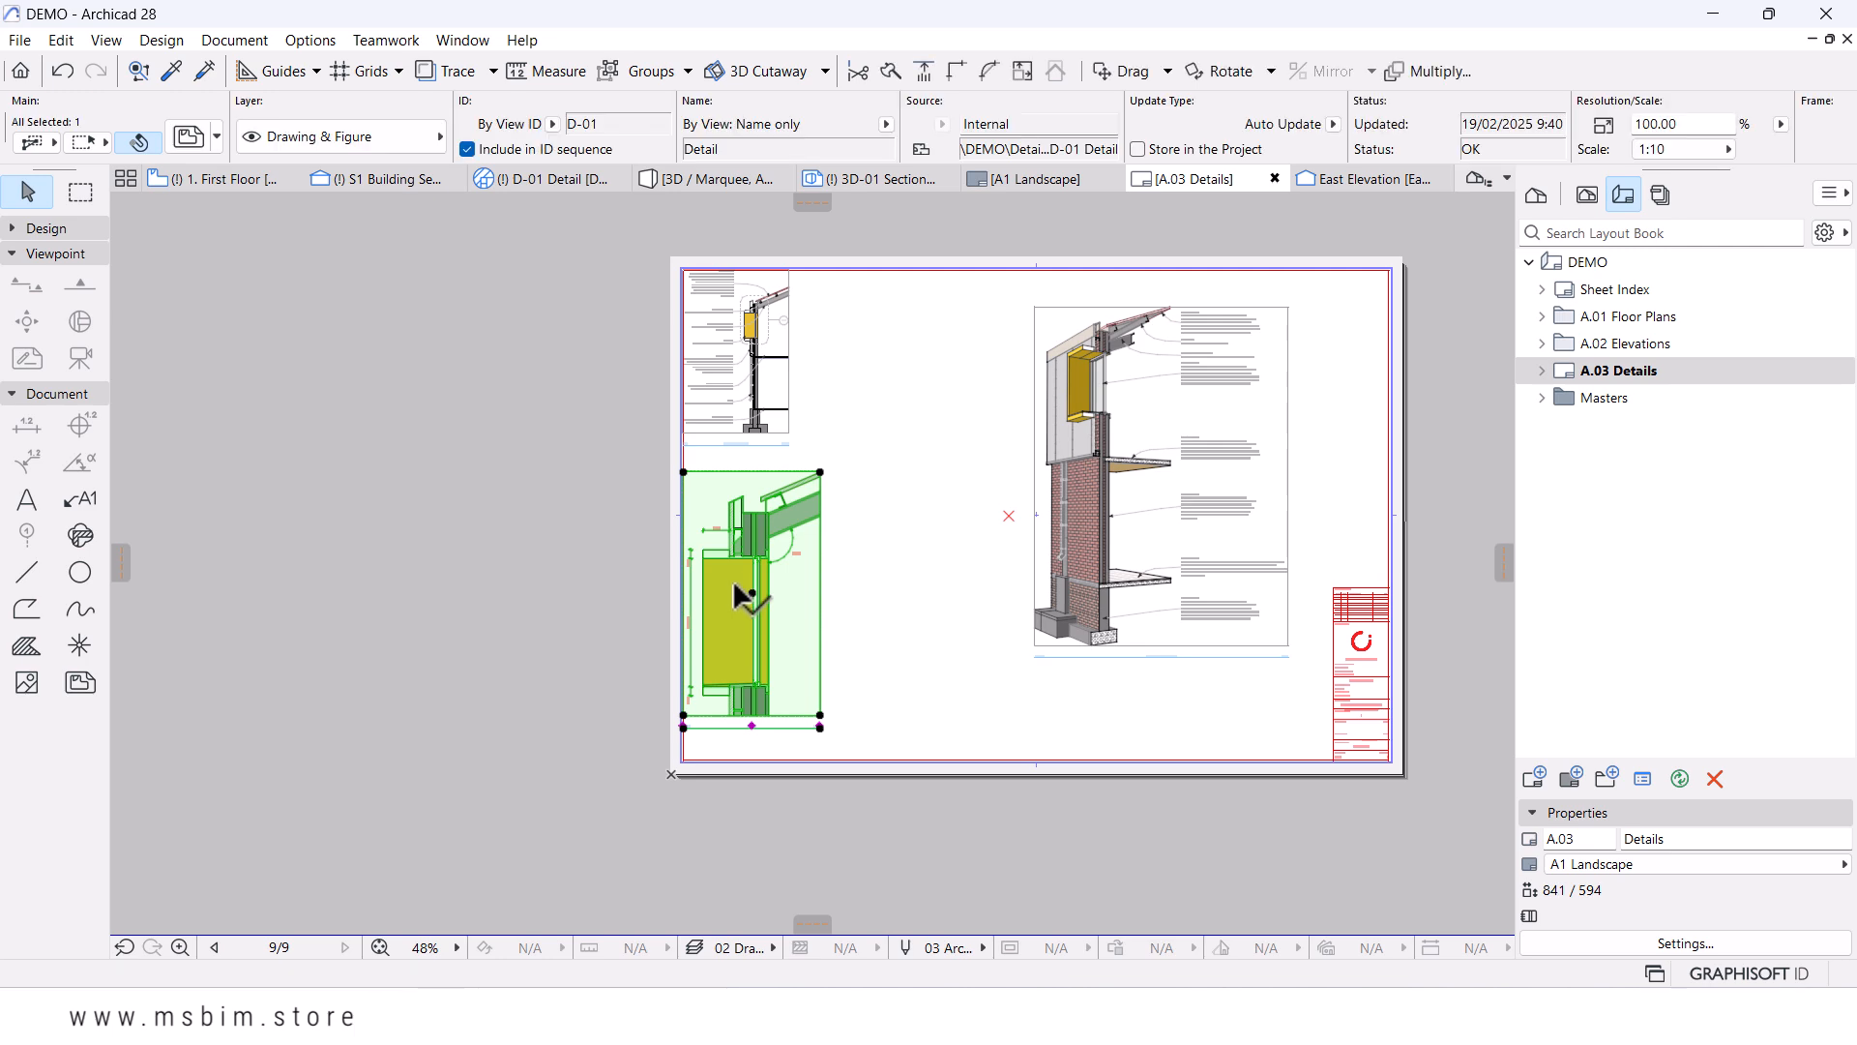
key("ctrl+d")
left_click(730, 583)
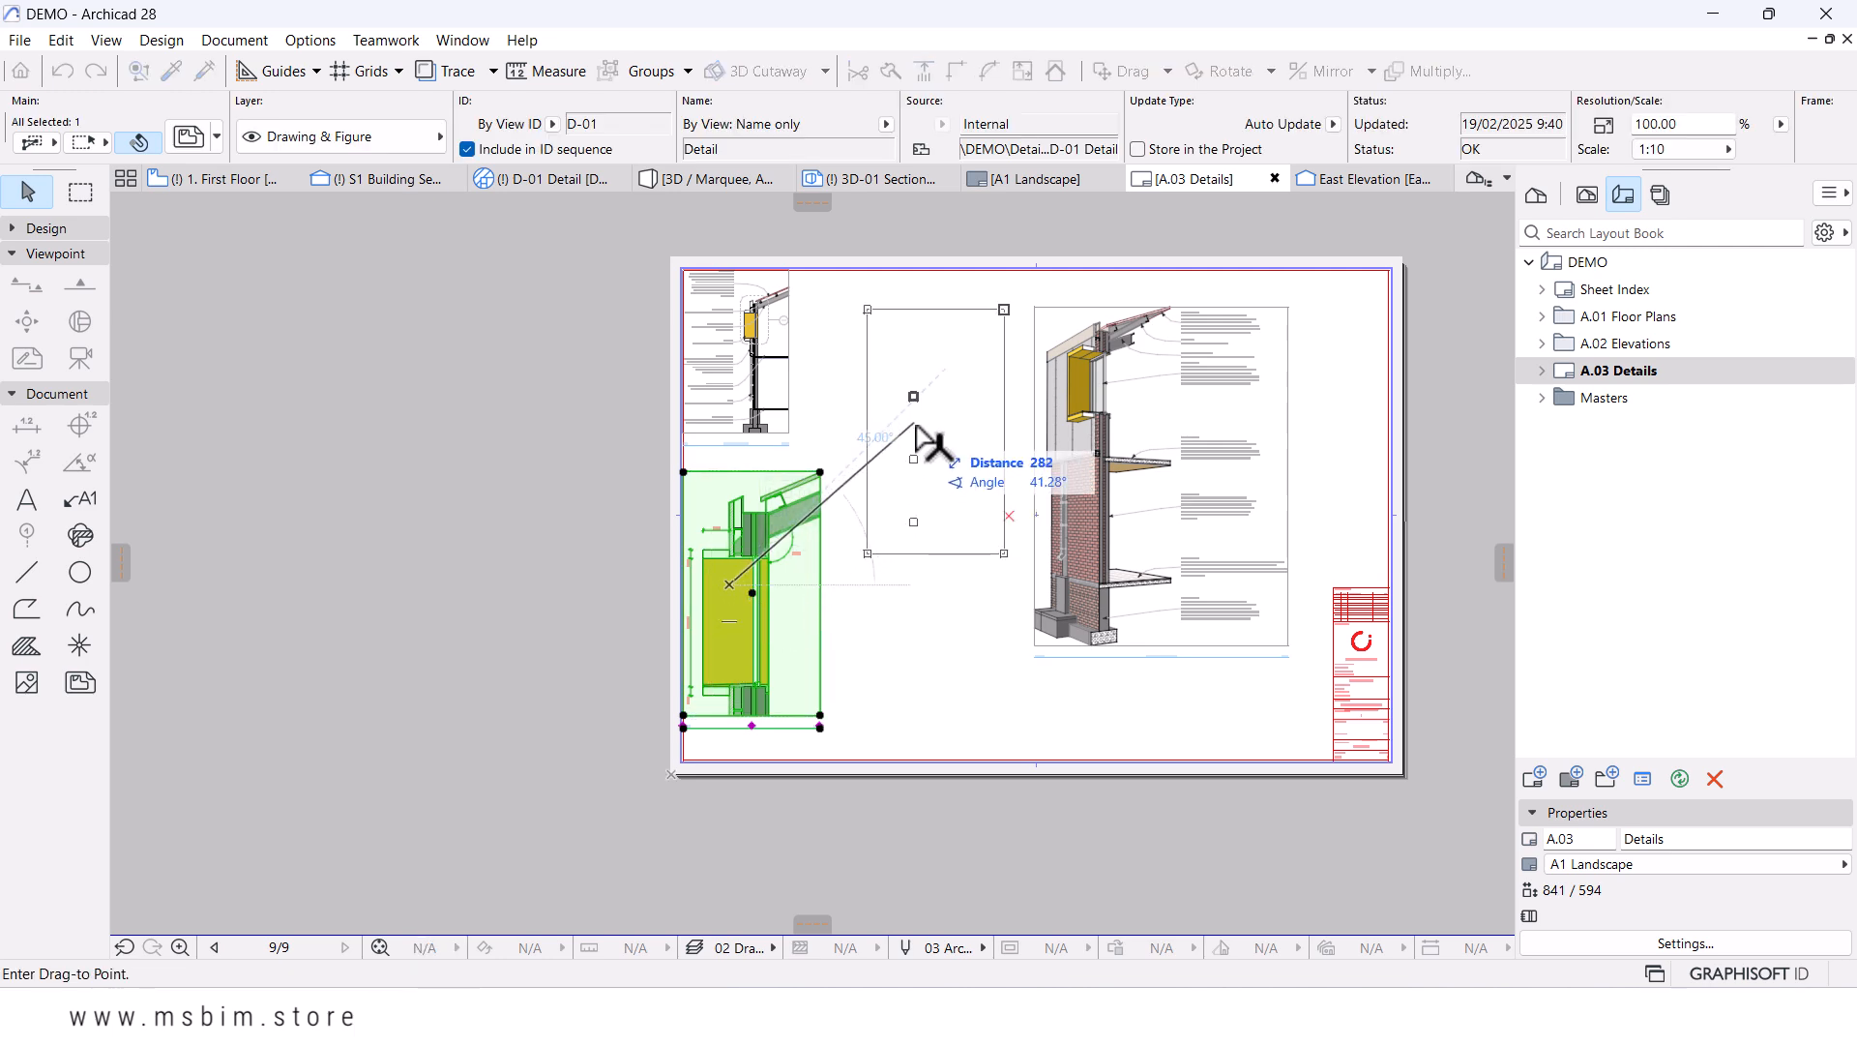
left_click(913, 420)
- Move the Building Section drawing slightly to the right, inside the sheet's border
left_click(774, 416)
scroll(681, 410, "up", 5)
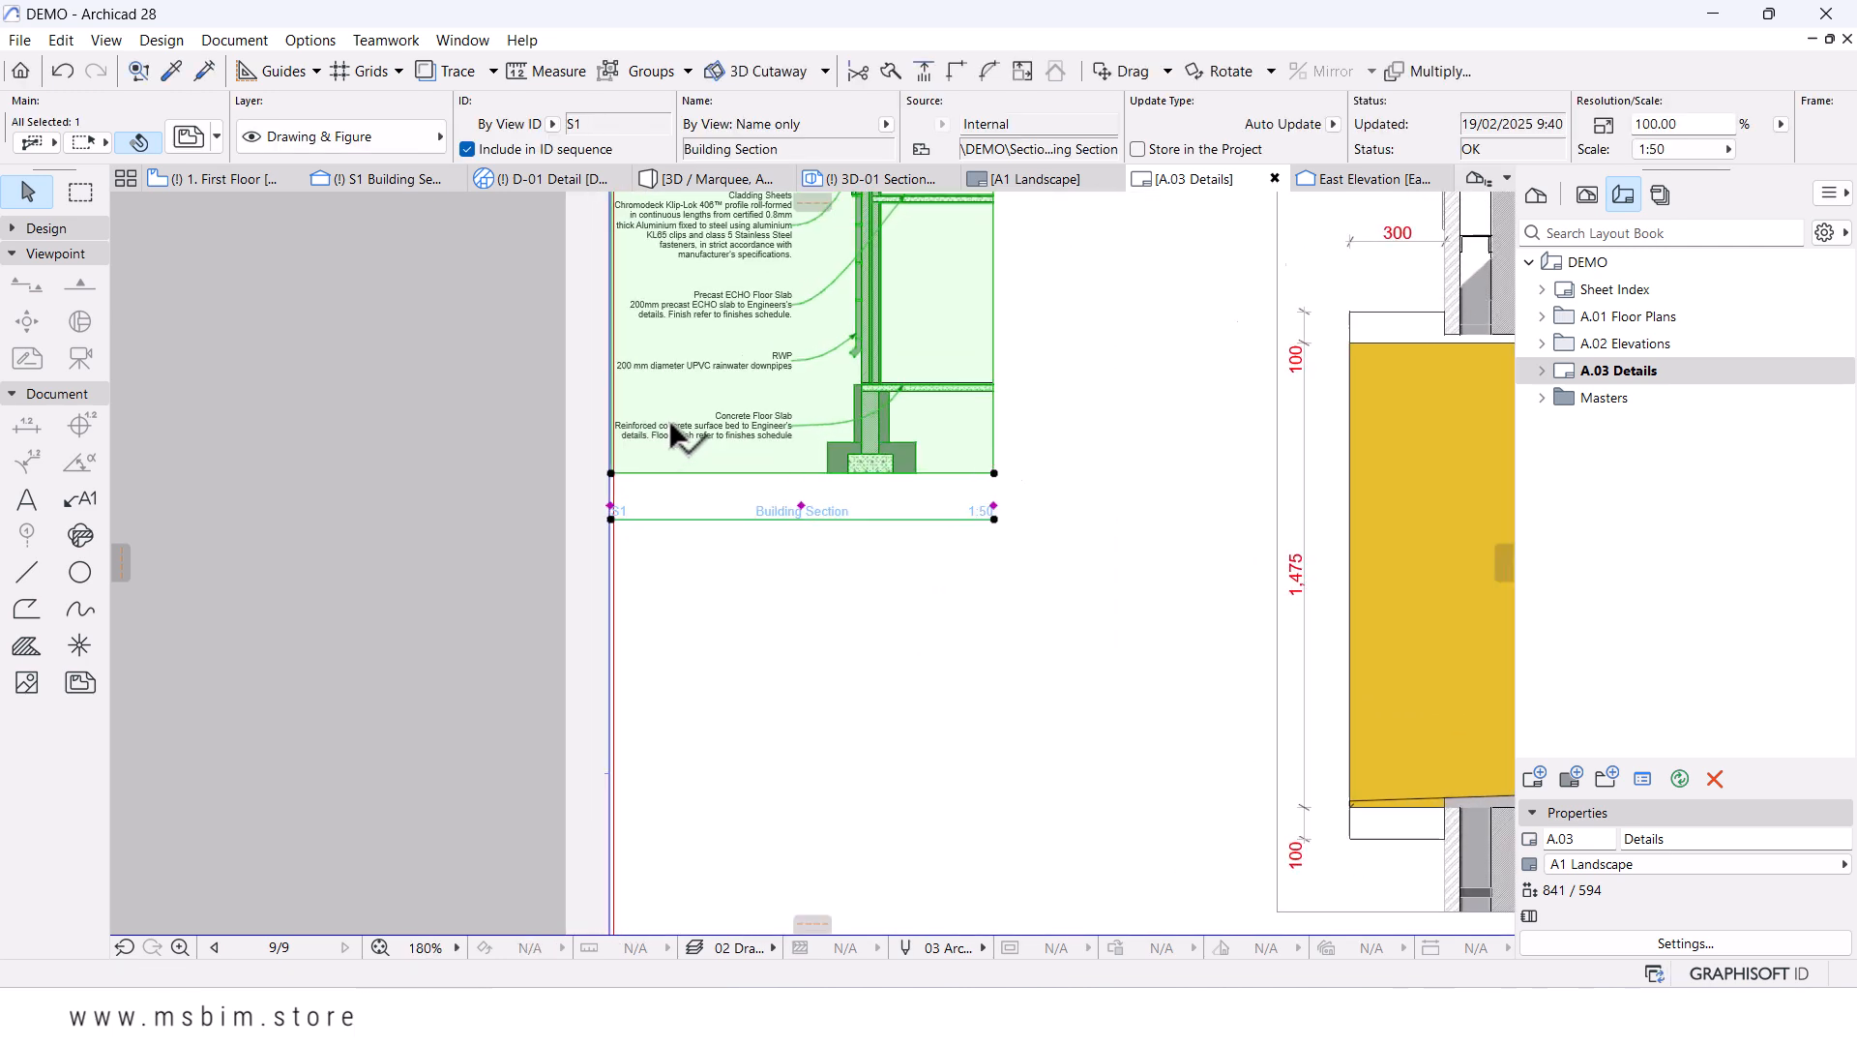
scroll(841, 507, "down", 4)
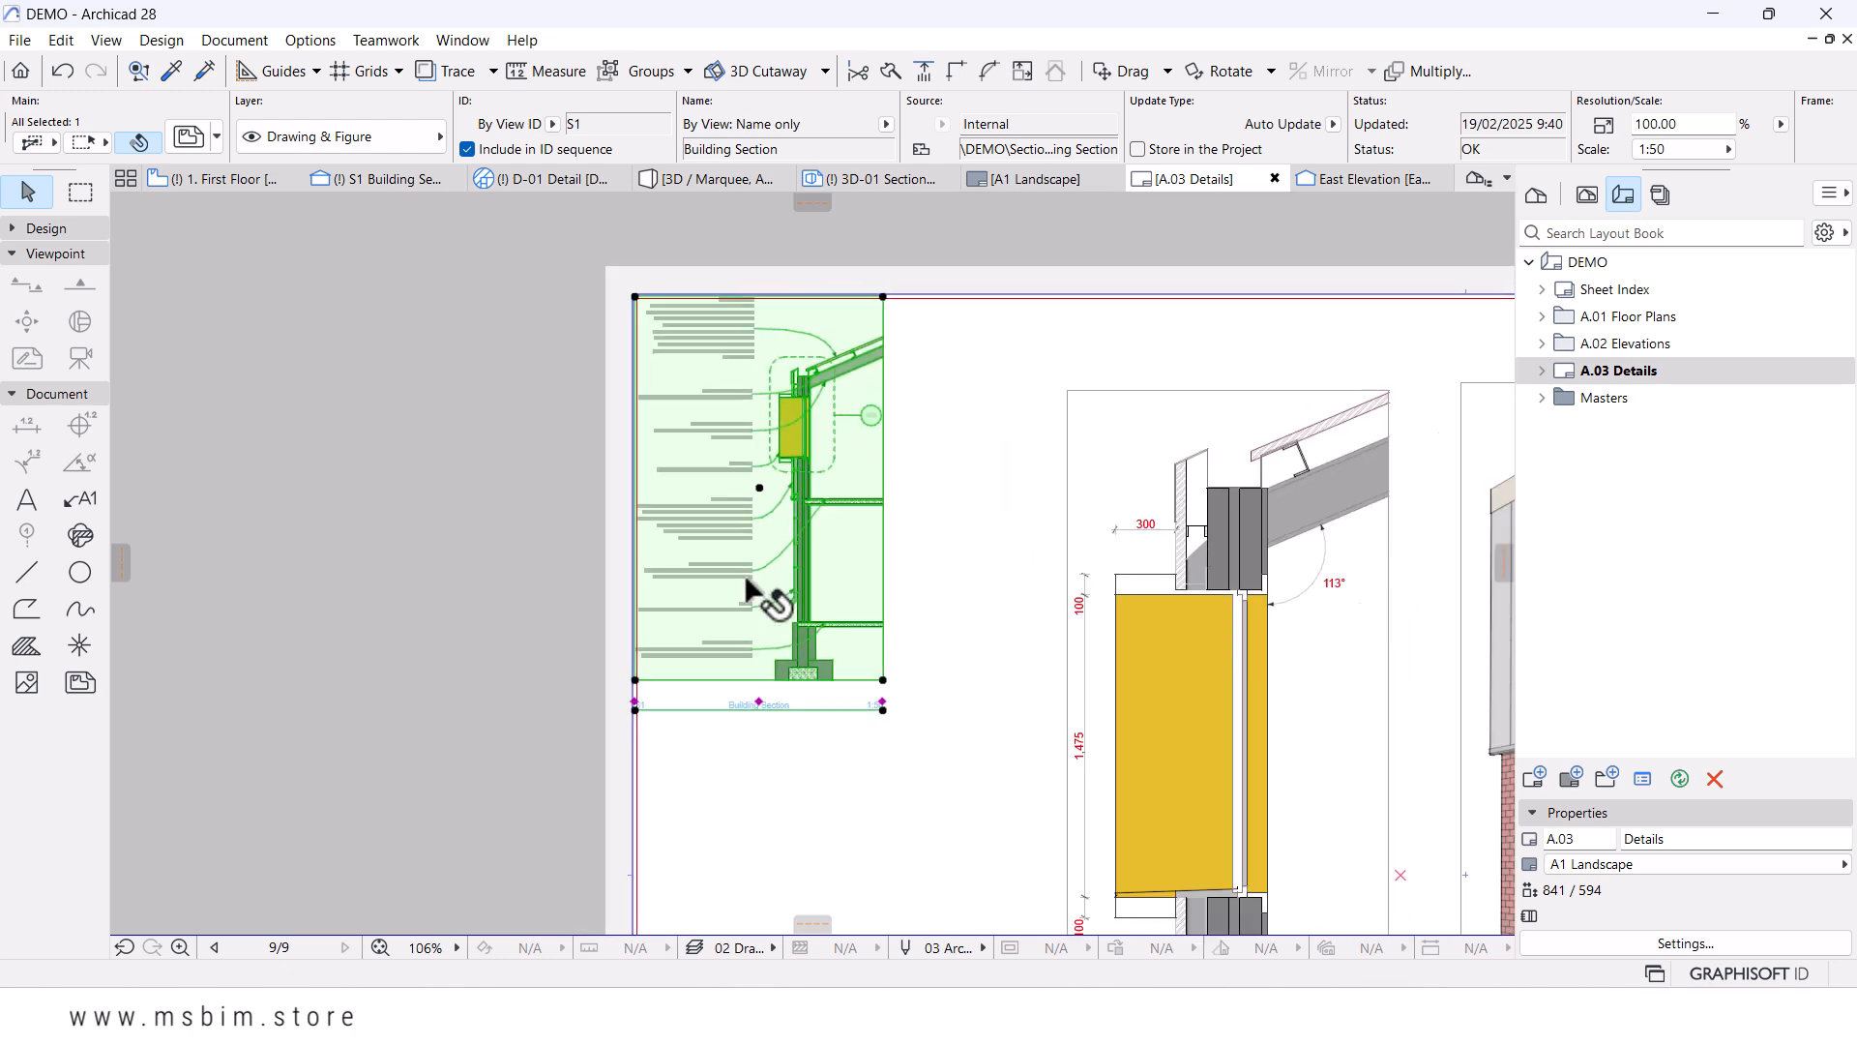
scroll(813, 561, "up", 4)
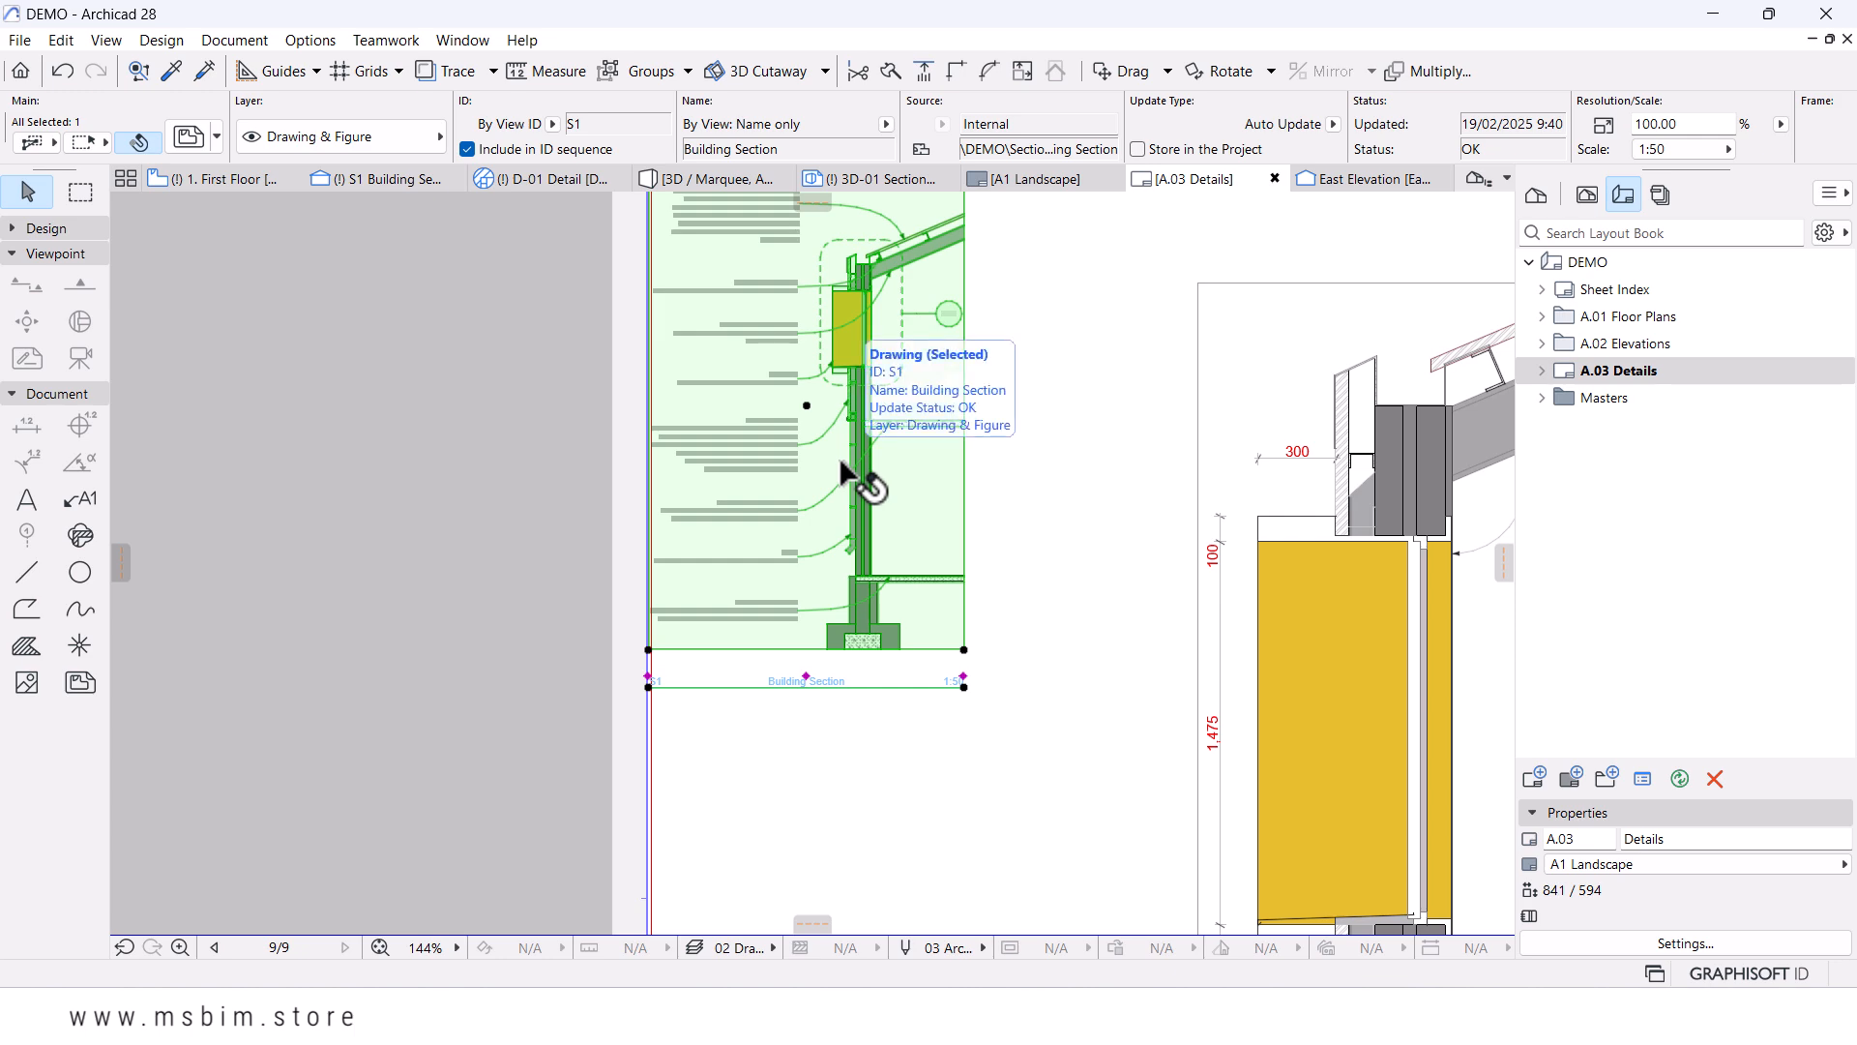
scroll(840, 456, "down", 2)
middle_click_drag(848, 545, 830, 630)
scroll(830, 630, "up", 3)
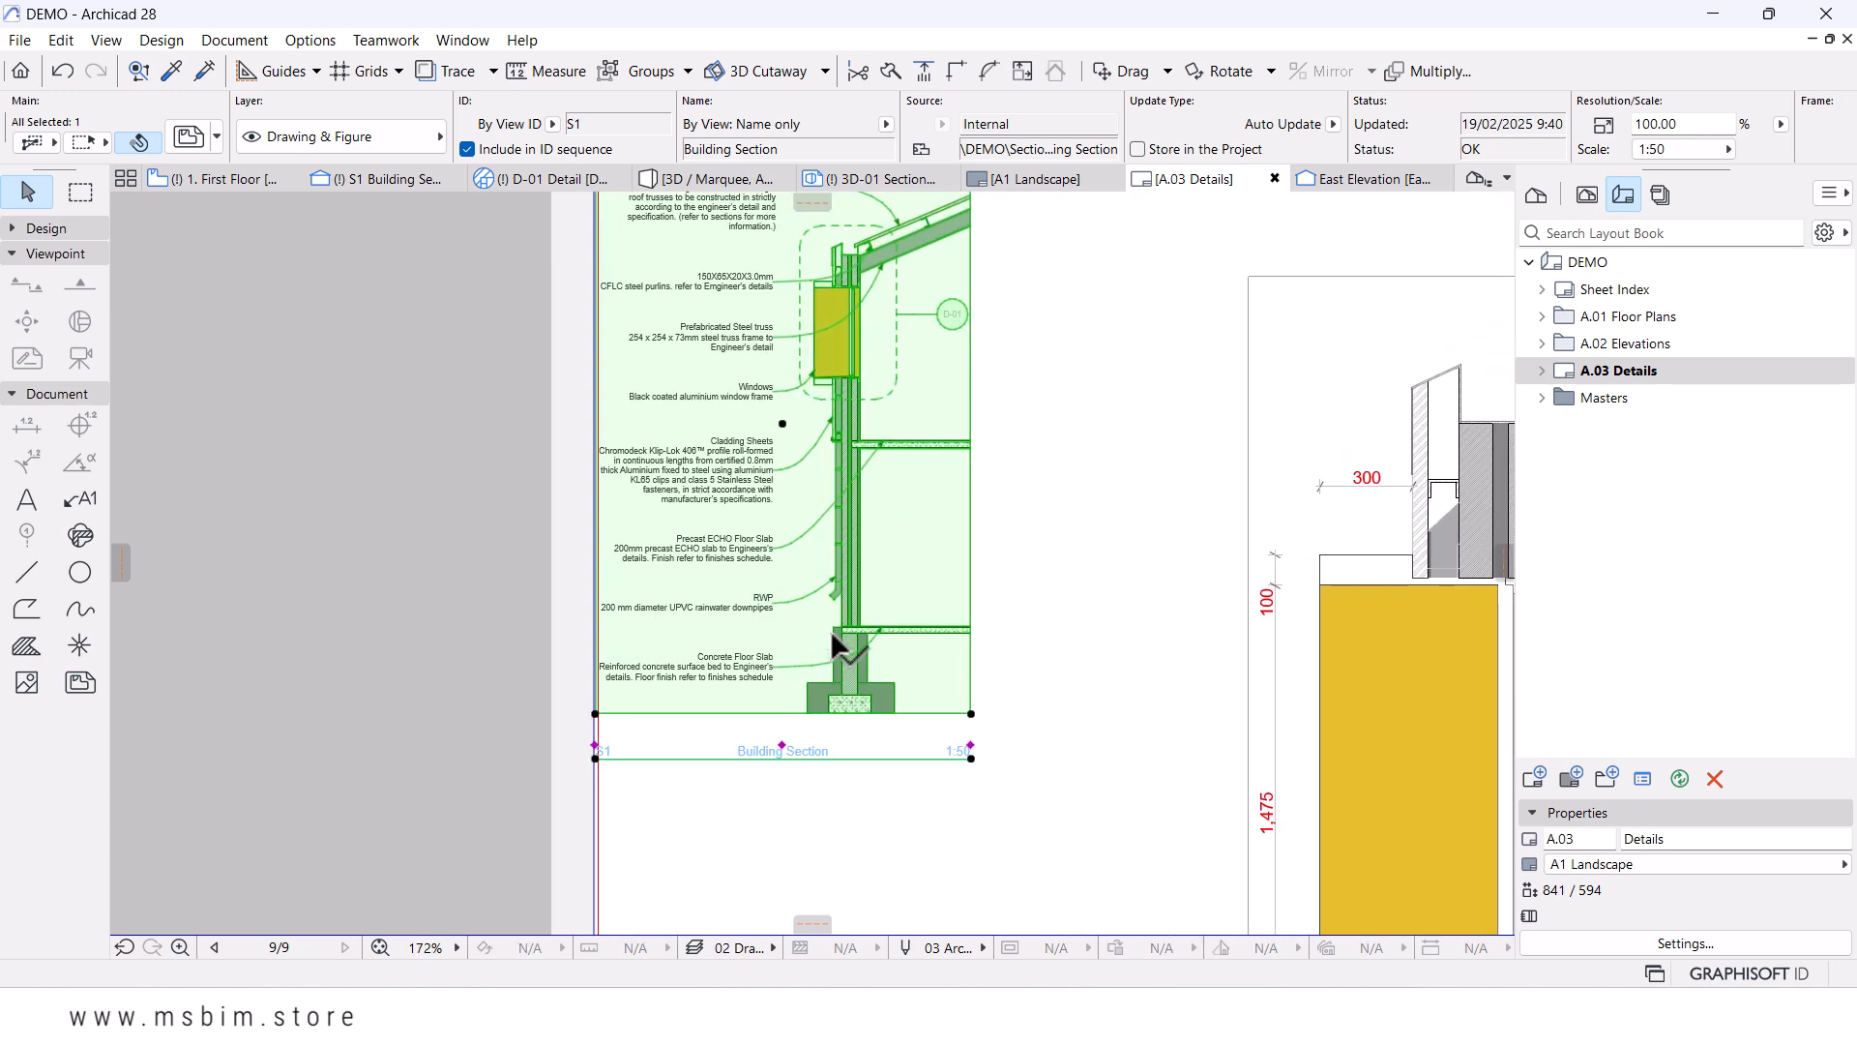
left_click_drag(758, 642, 788, 642)
scroll(791, 640, "down", 2)
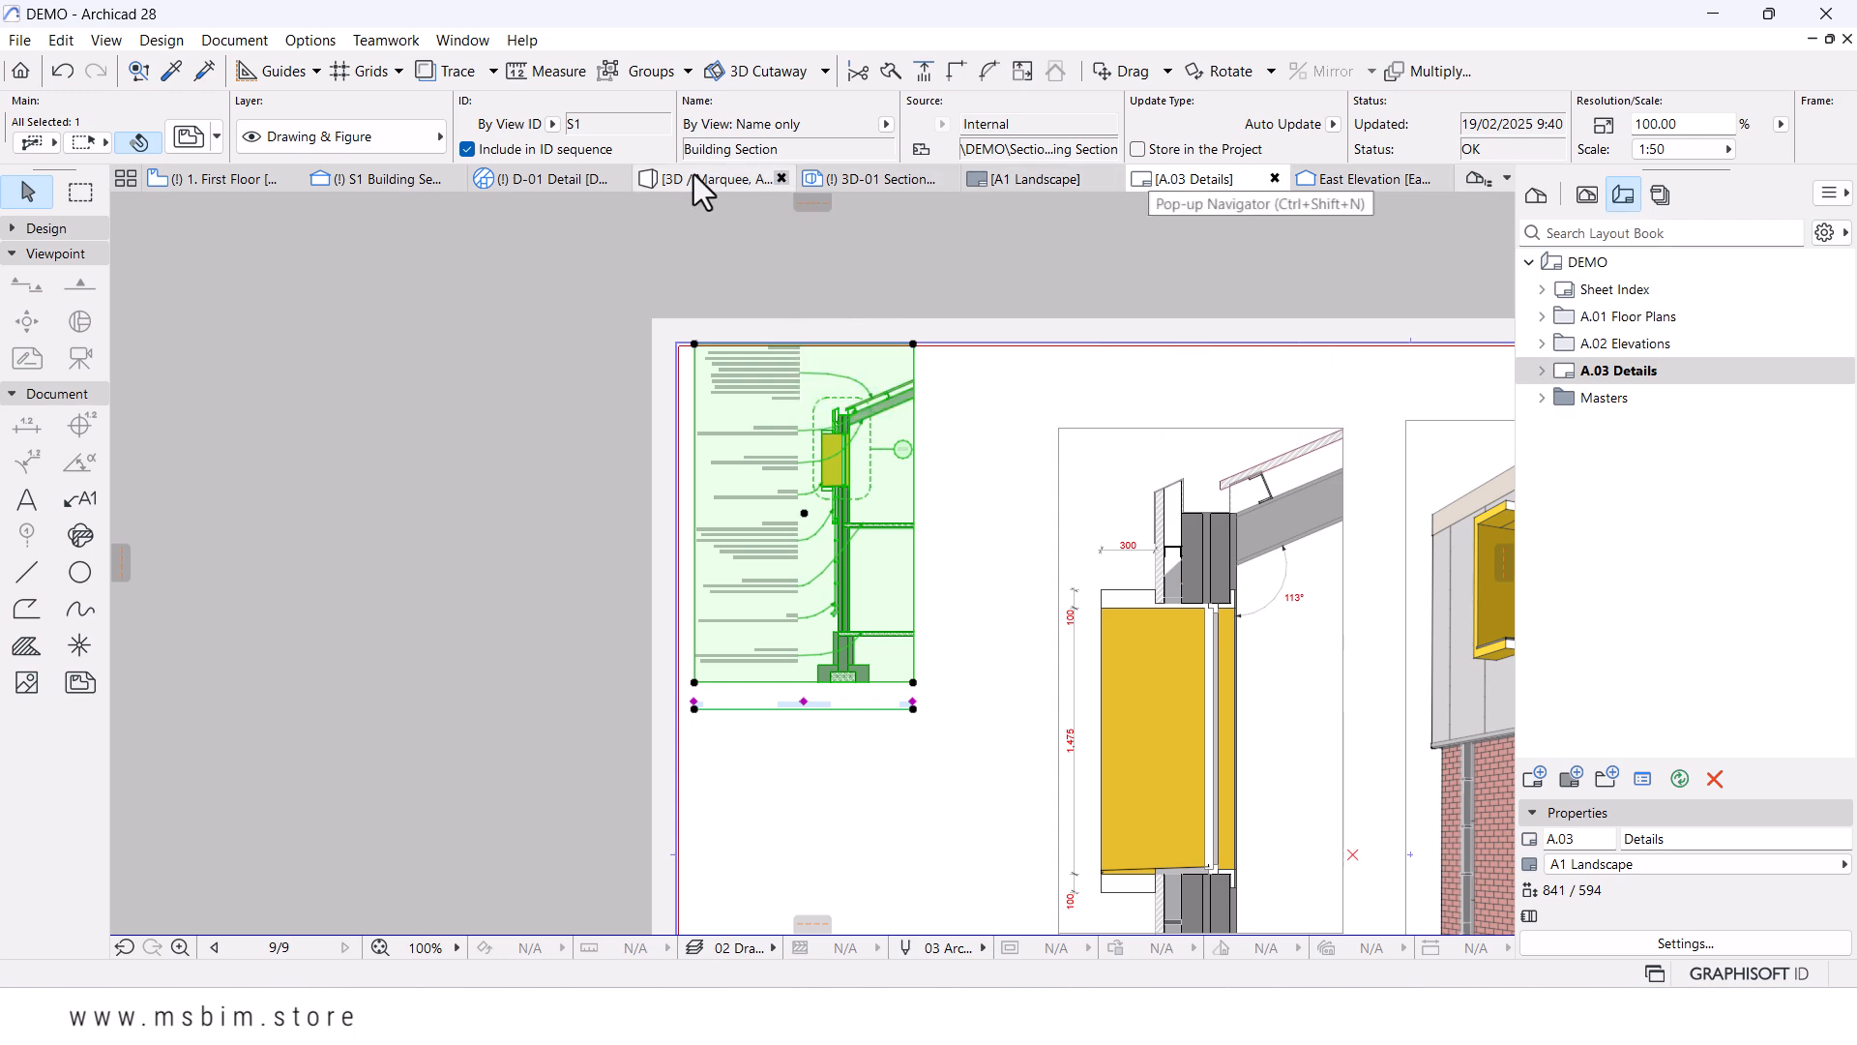
- Open the Building Section drawing's source view and set that view's scale to 1:20
right_click(884, 493)
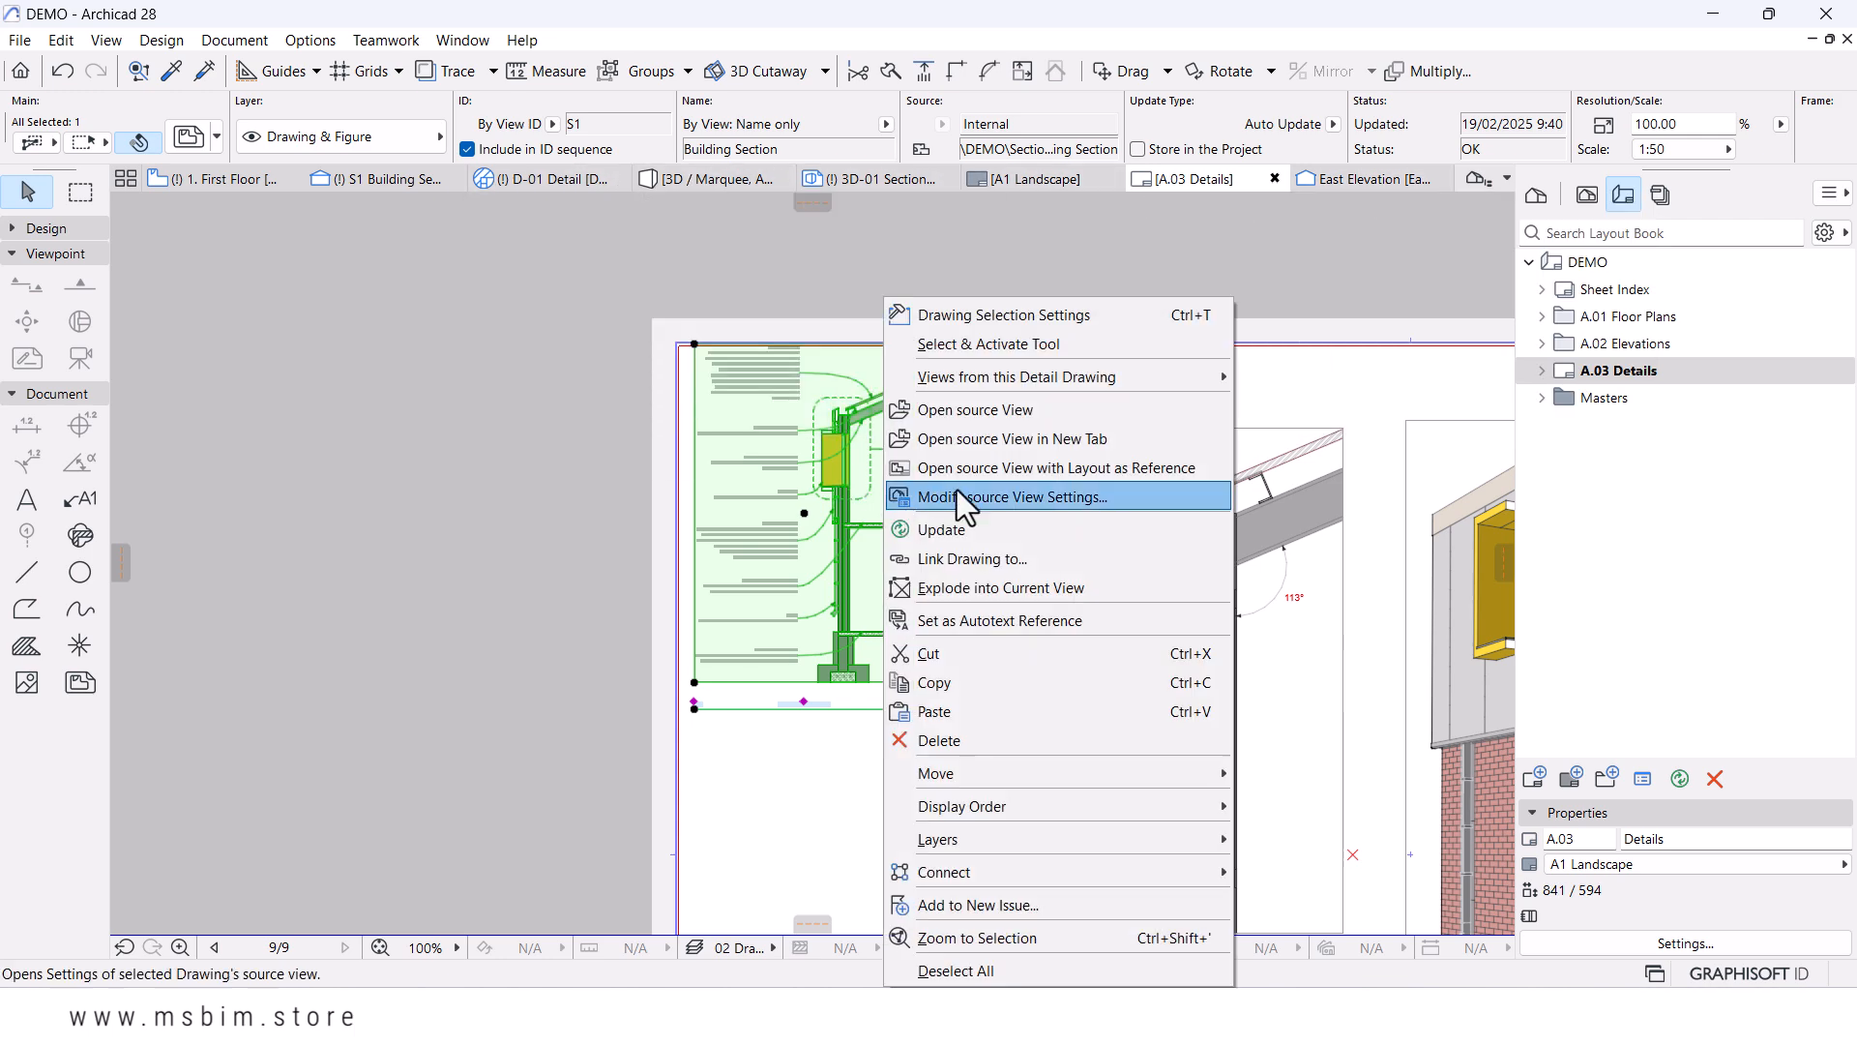
left_click(972, 404)
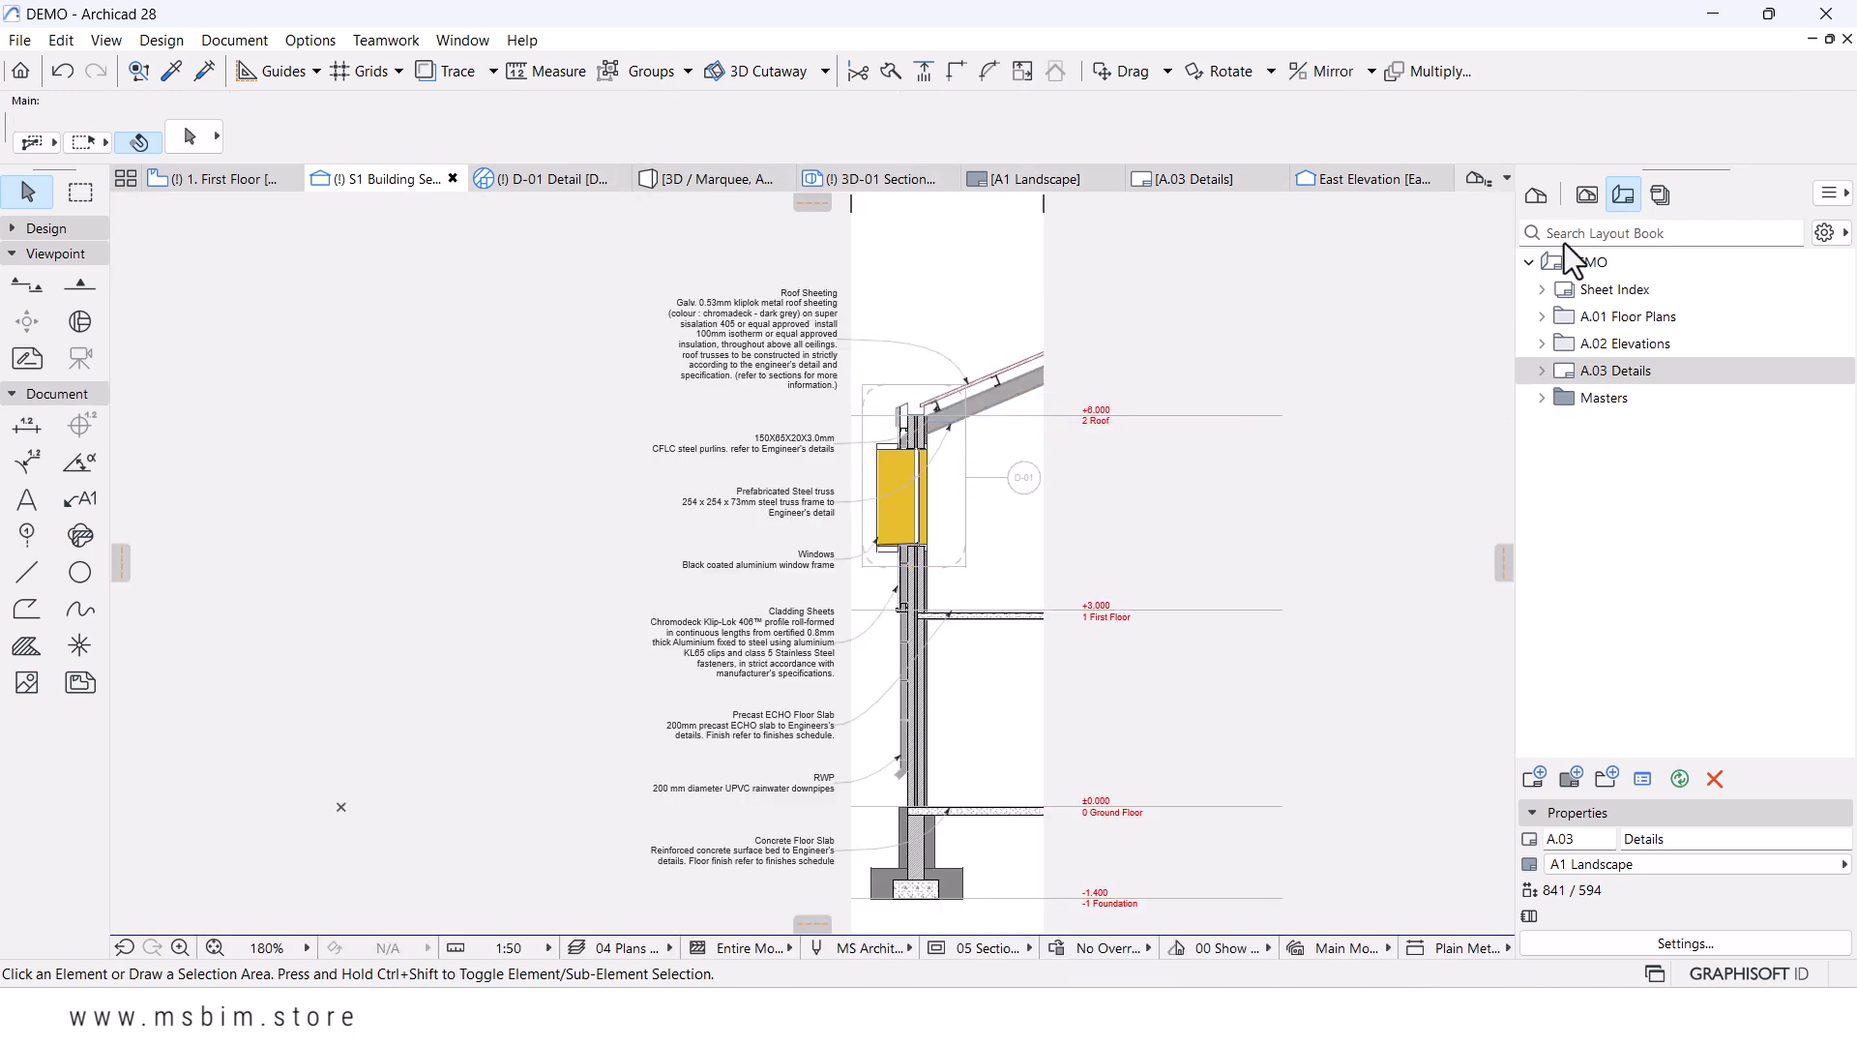
left_click(1586, 194)
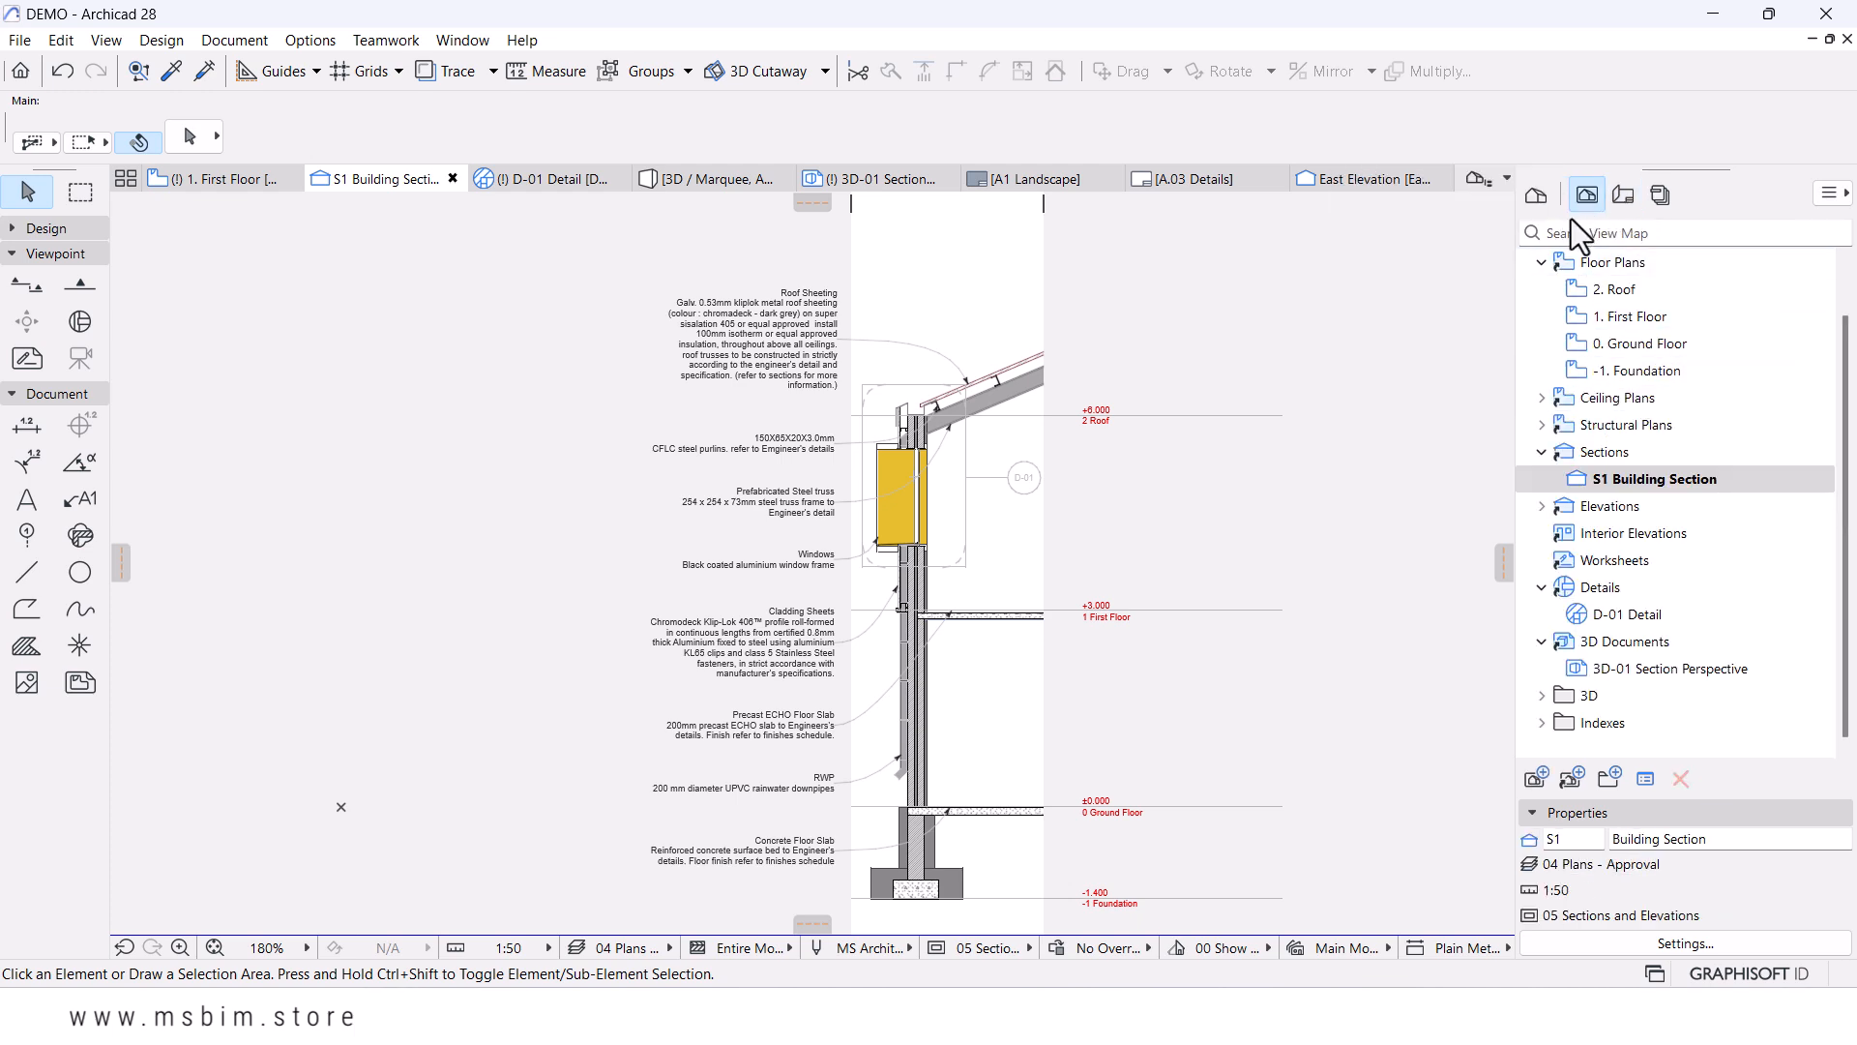
left_click(1668, 943)
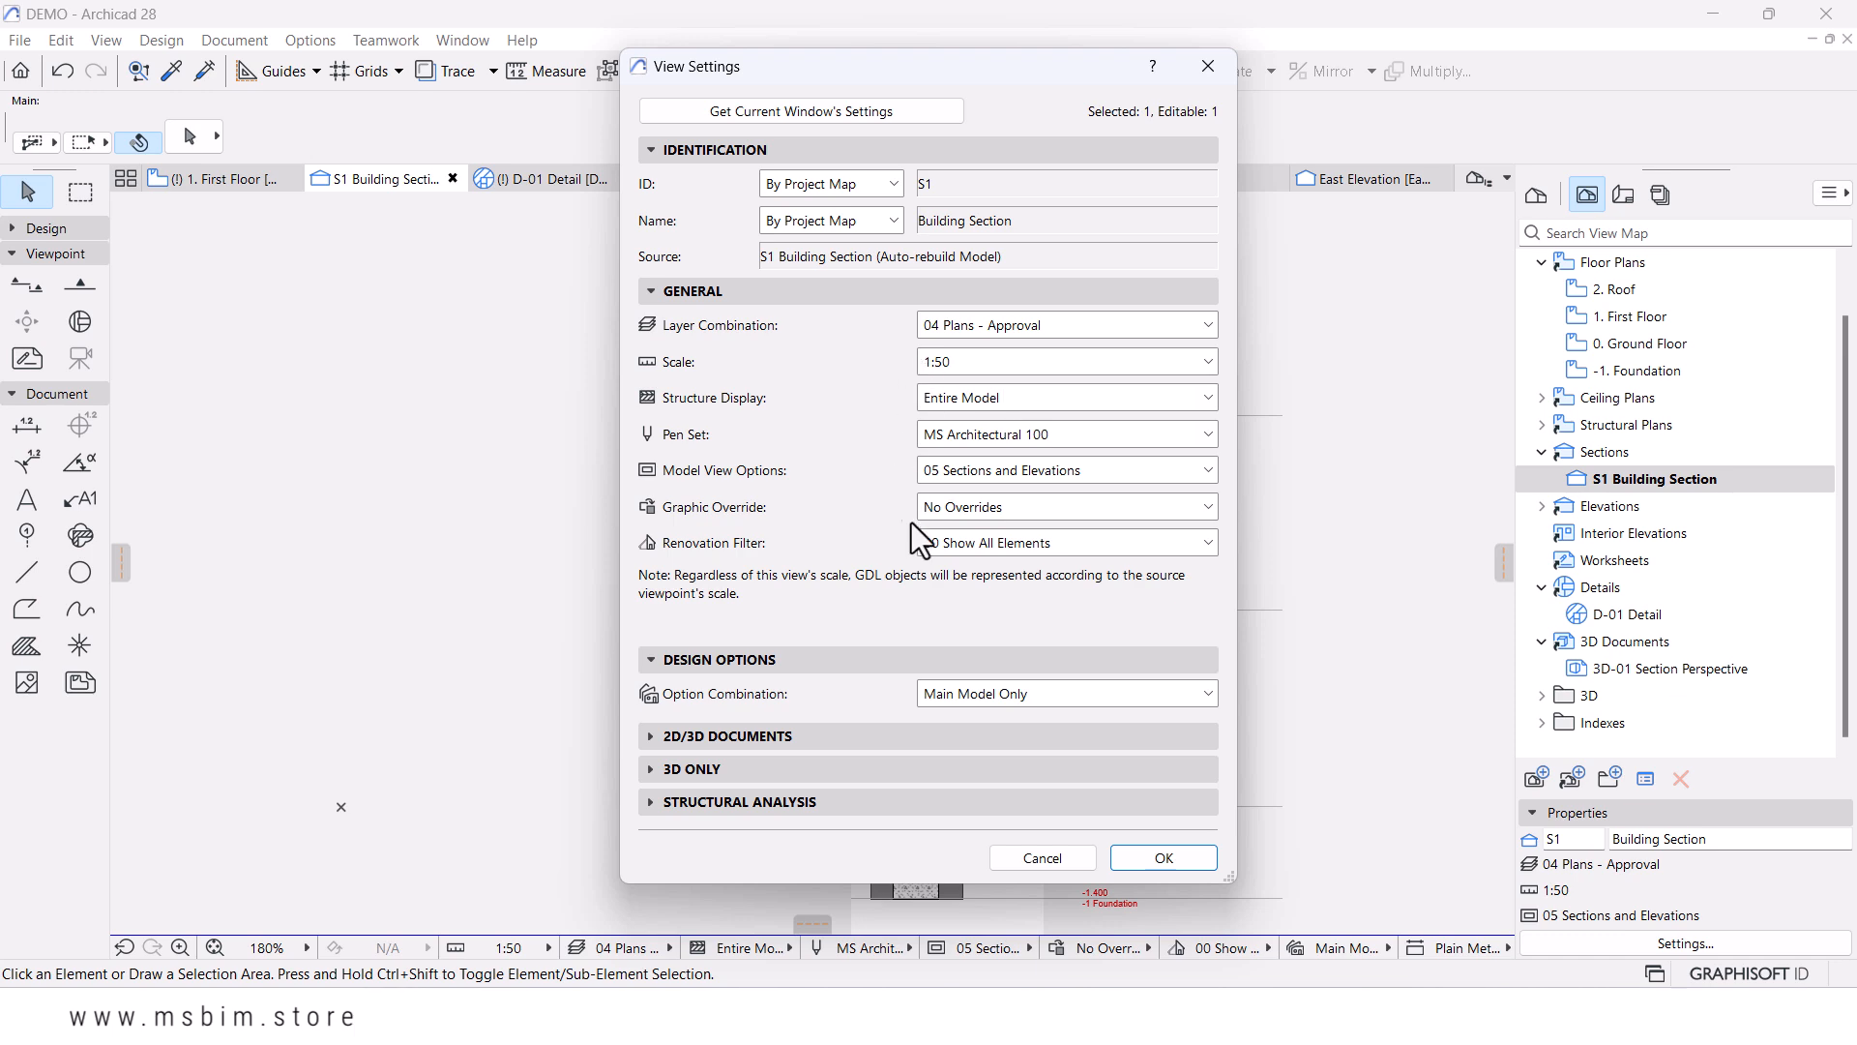
left_click(989, 372)
left_click(970, 518)
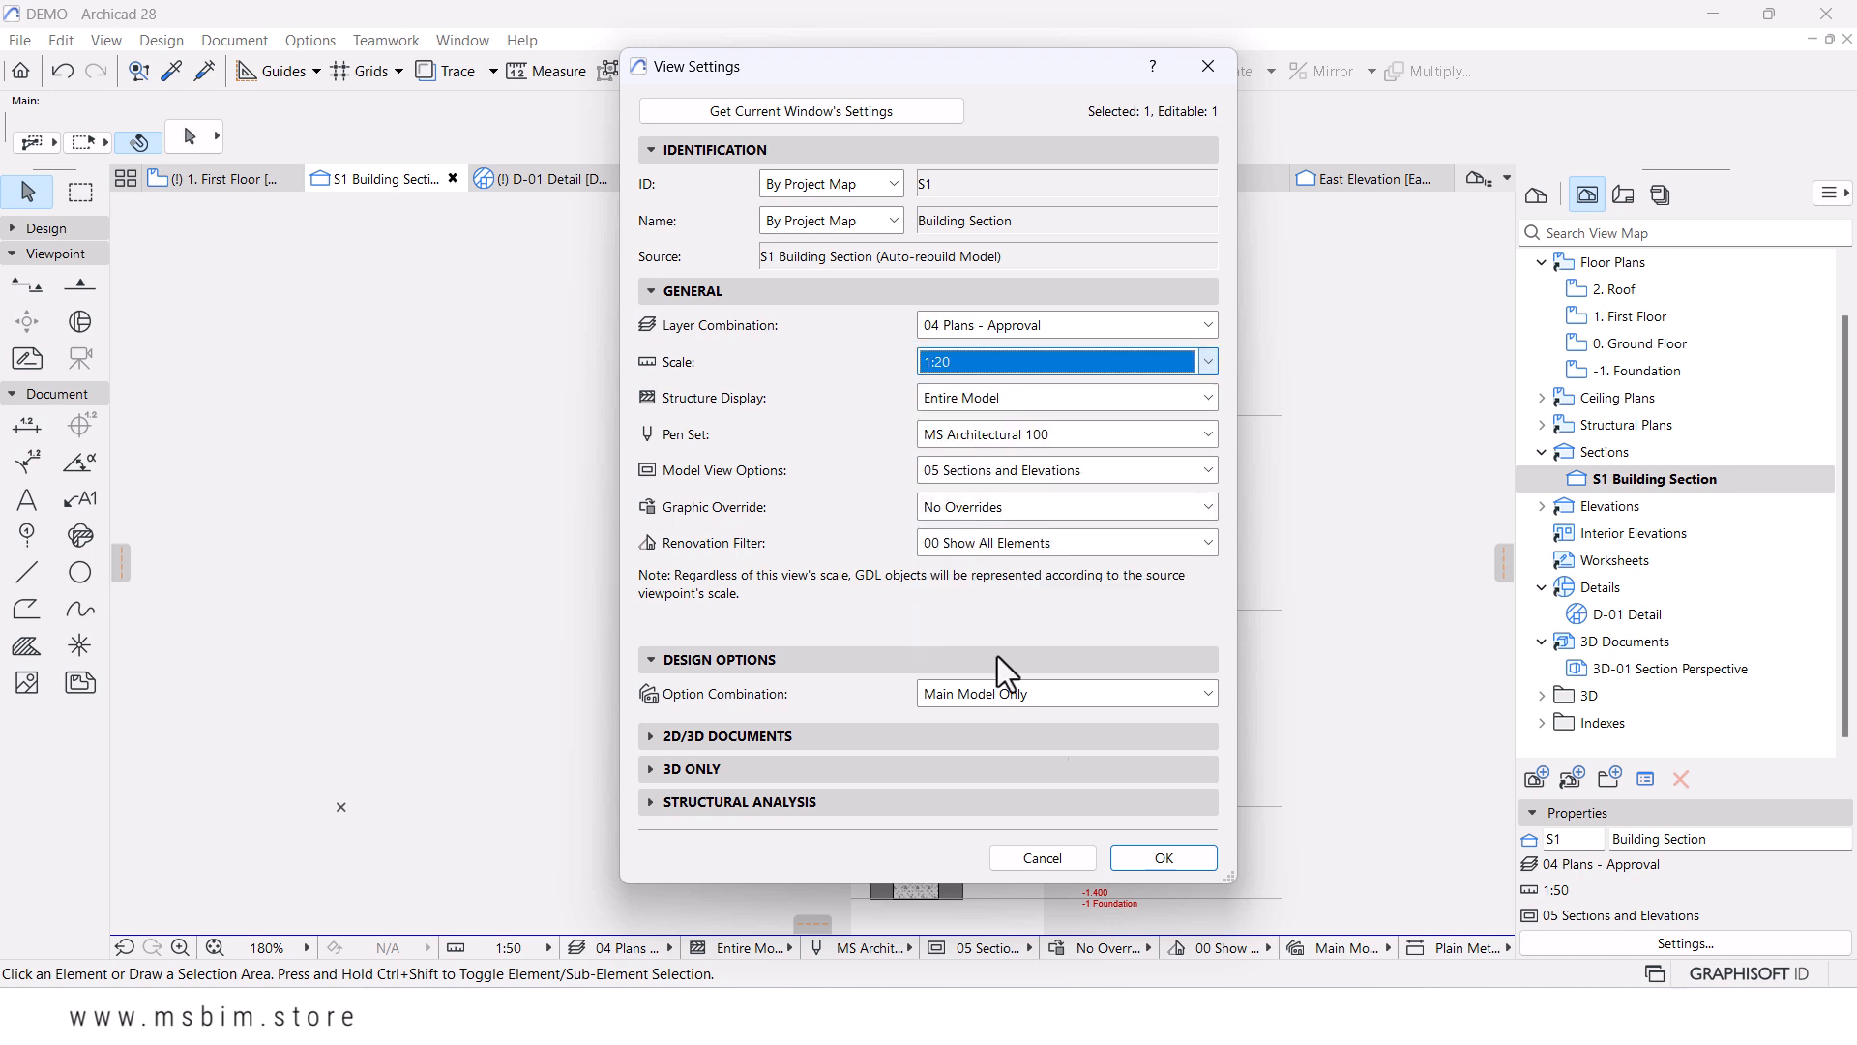
left_click(1151, 863)
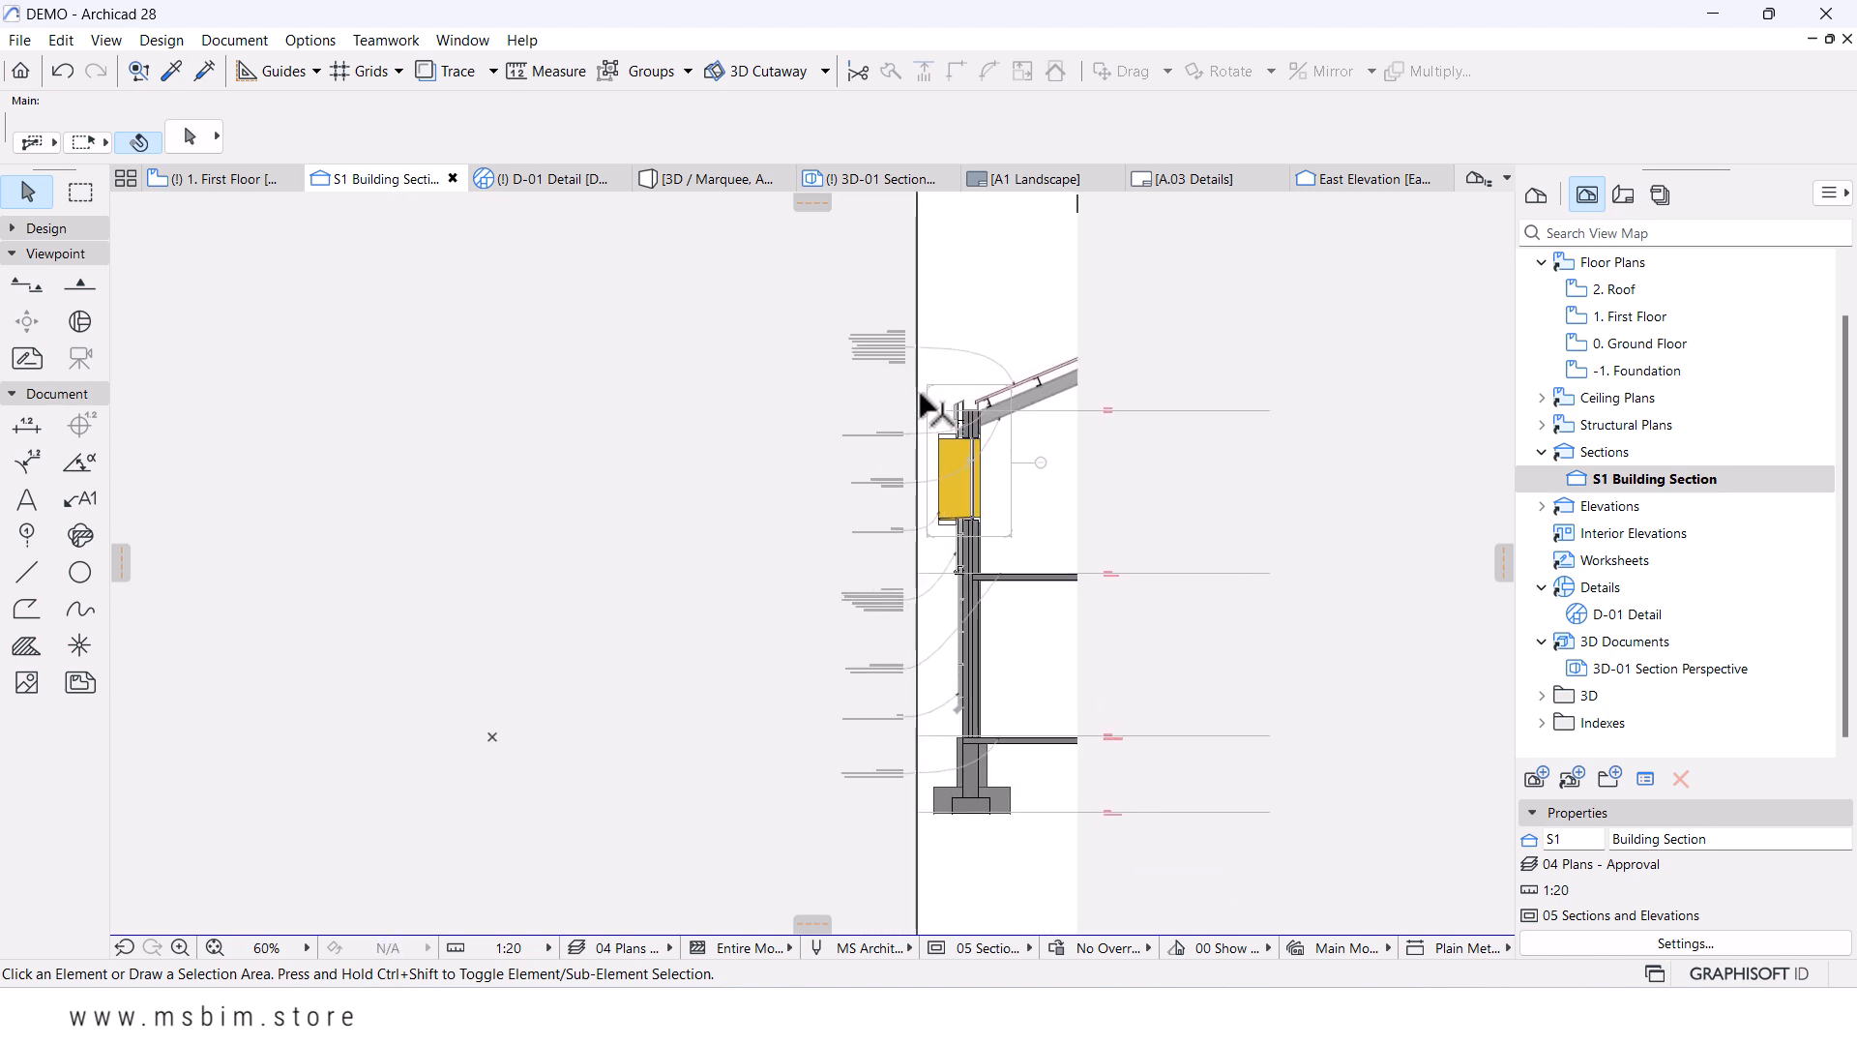
- Select all text labels in the Building Section and set their font size to 3.00 mm
scroll(924, 401, "up", 3)
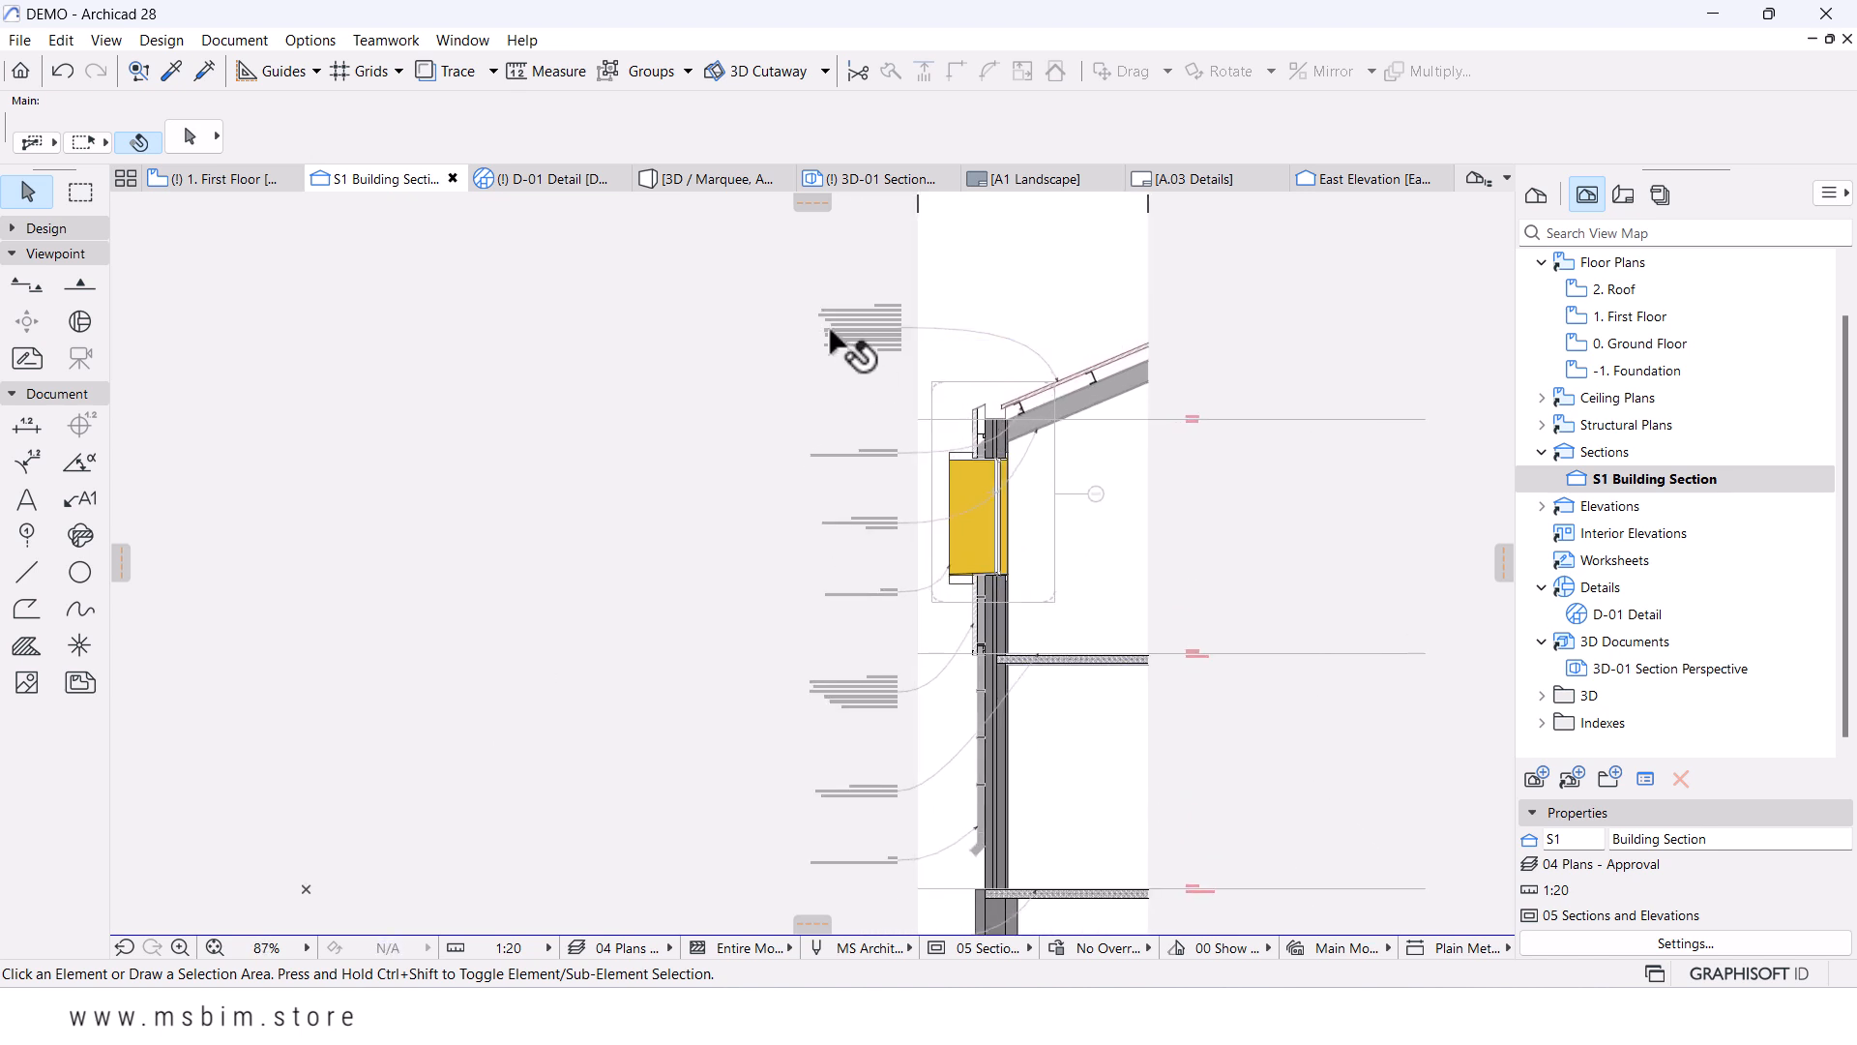
left_click(893, 339)
left_click(892, 341, "alt")
key("ctrl+a")
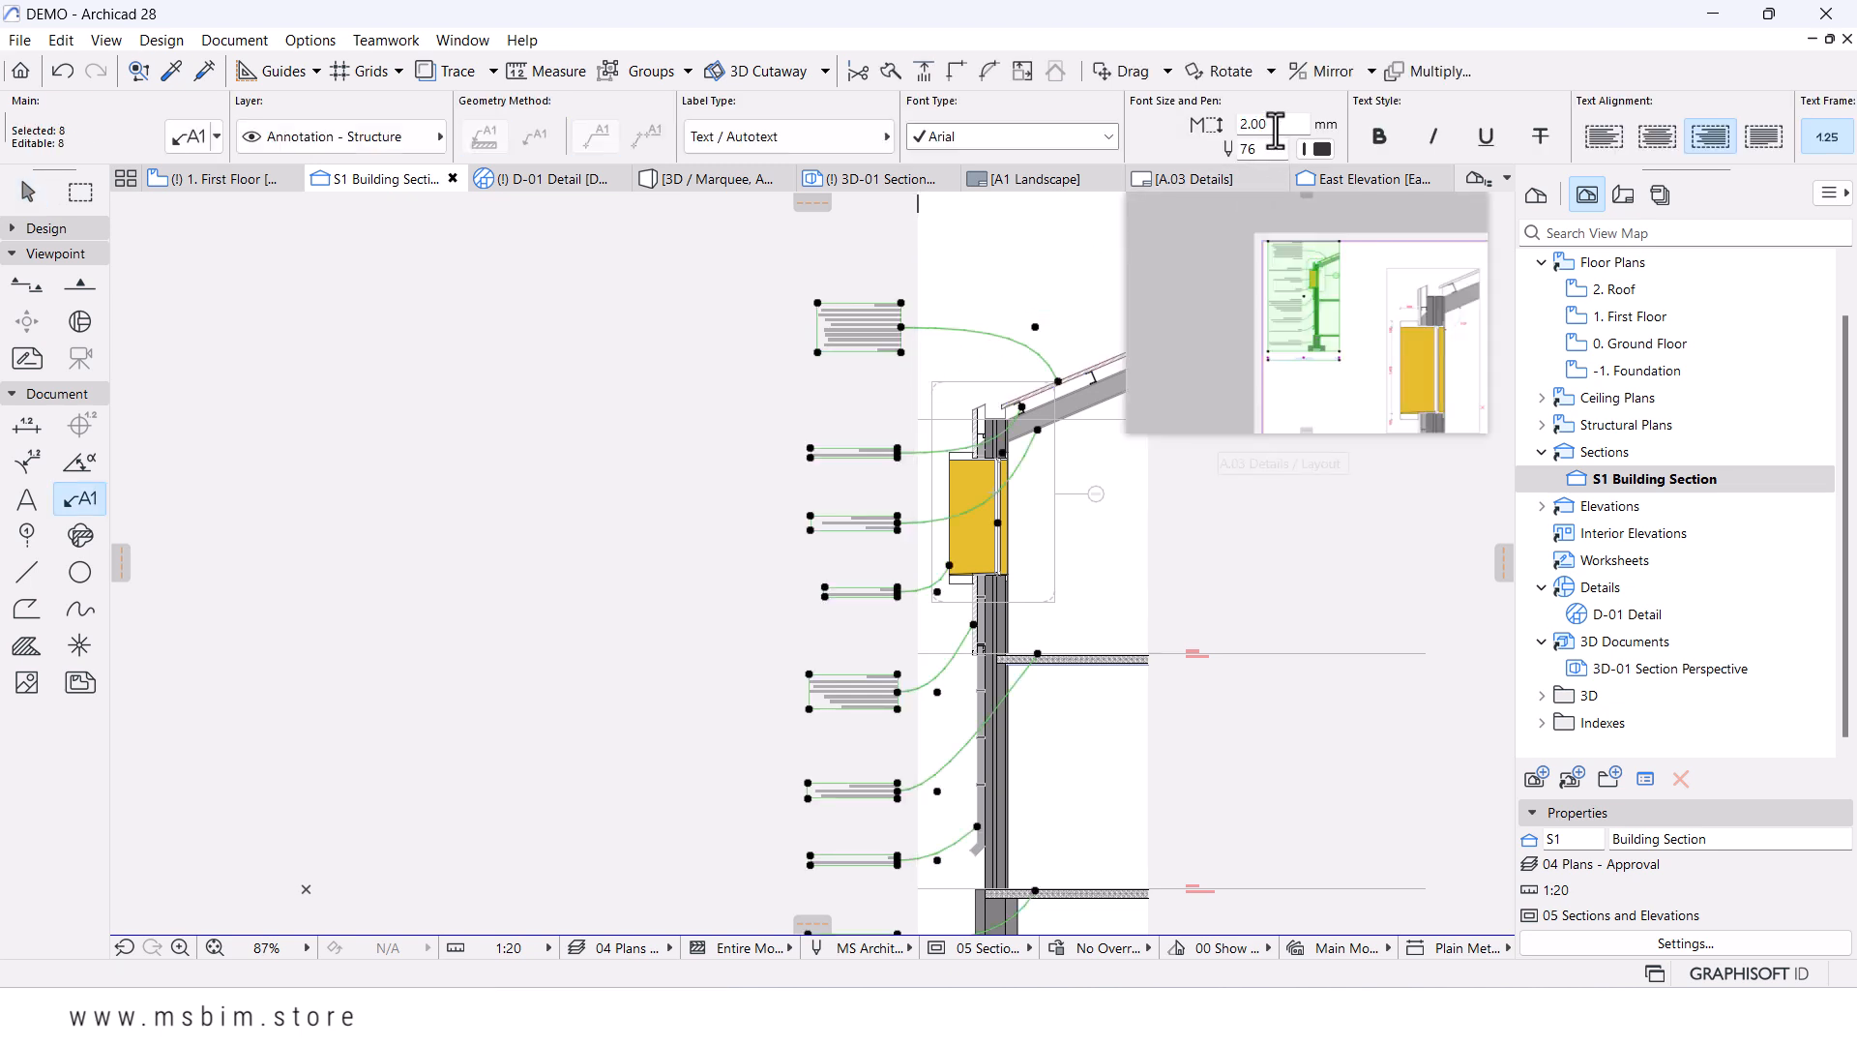
left_click_drag(1276, 125, 1164, 140)
type("3.00")
key("Return")
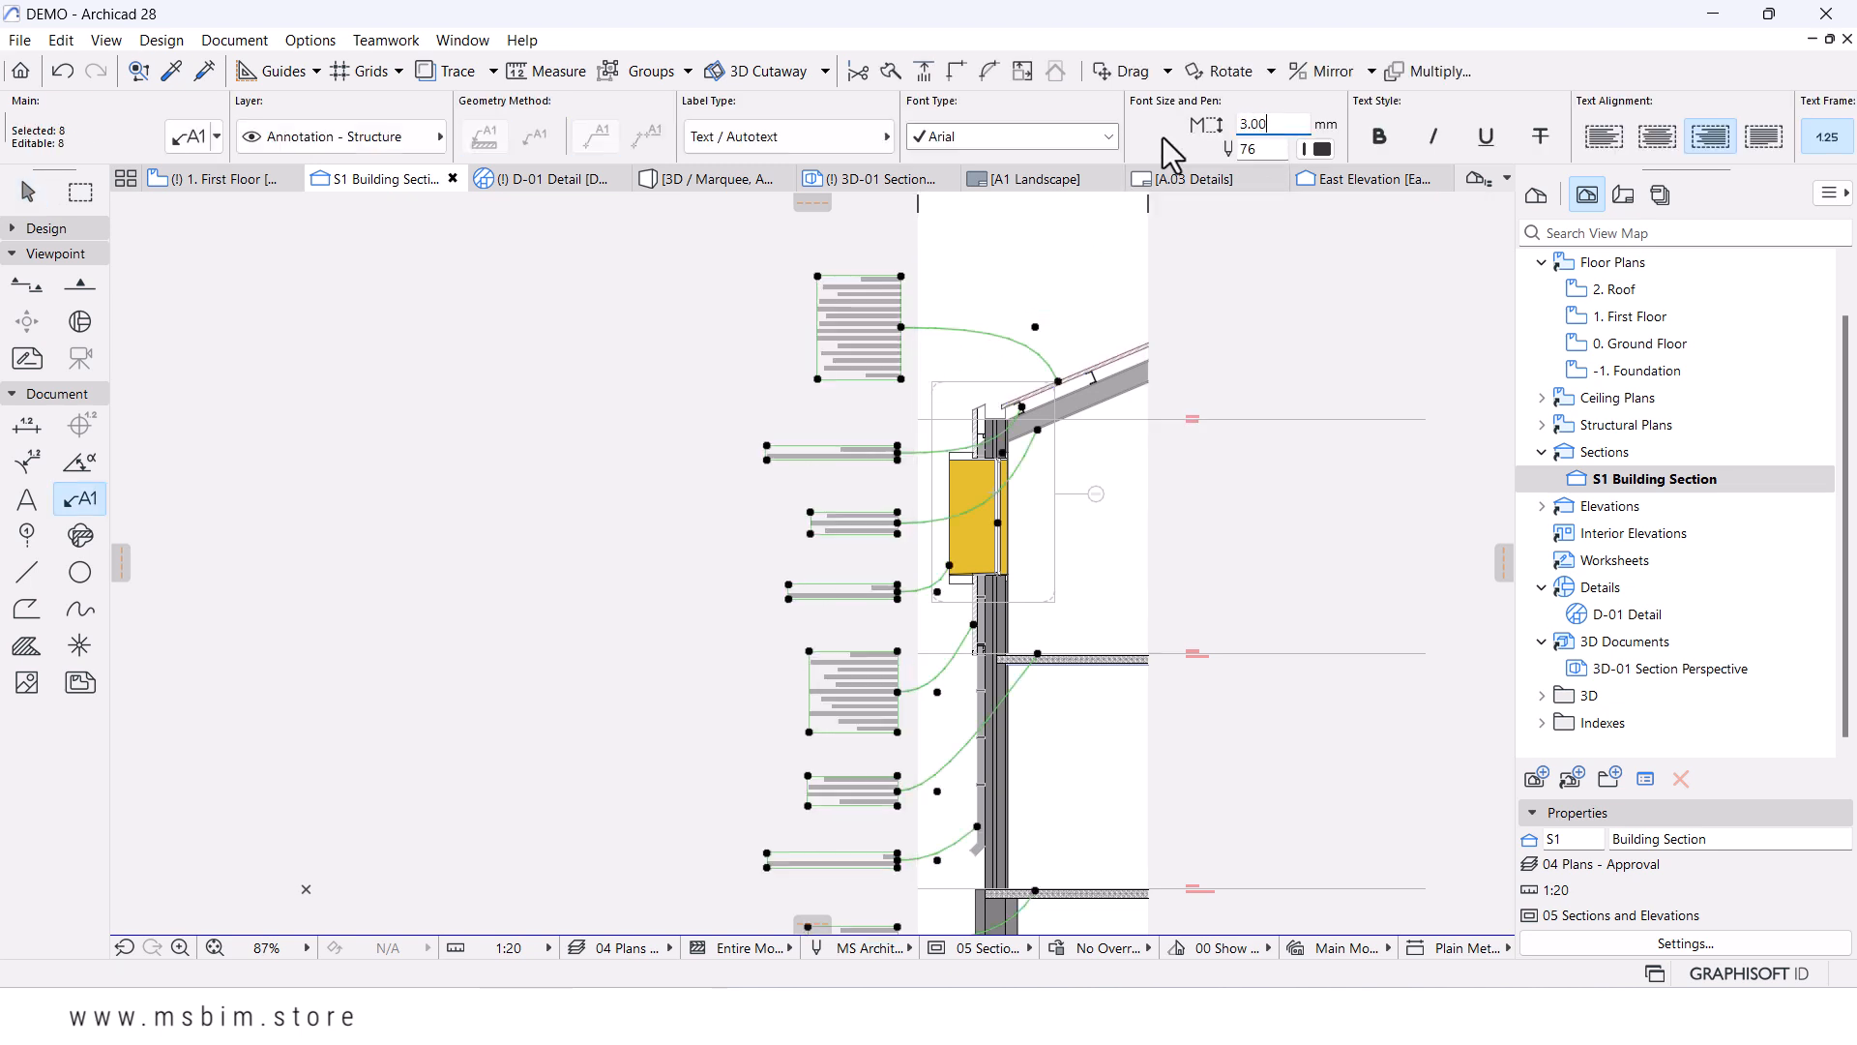
- Widen the text boxes of the Roof Sheeting, Cladding Sheets, Concrete Floor Slab and Precast ECHO Floor Slab labels, and deselect them
left_click(818, 277)
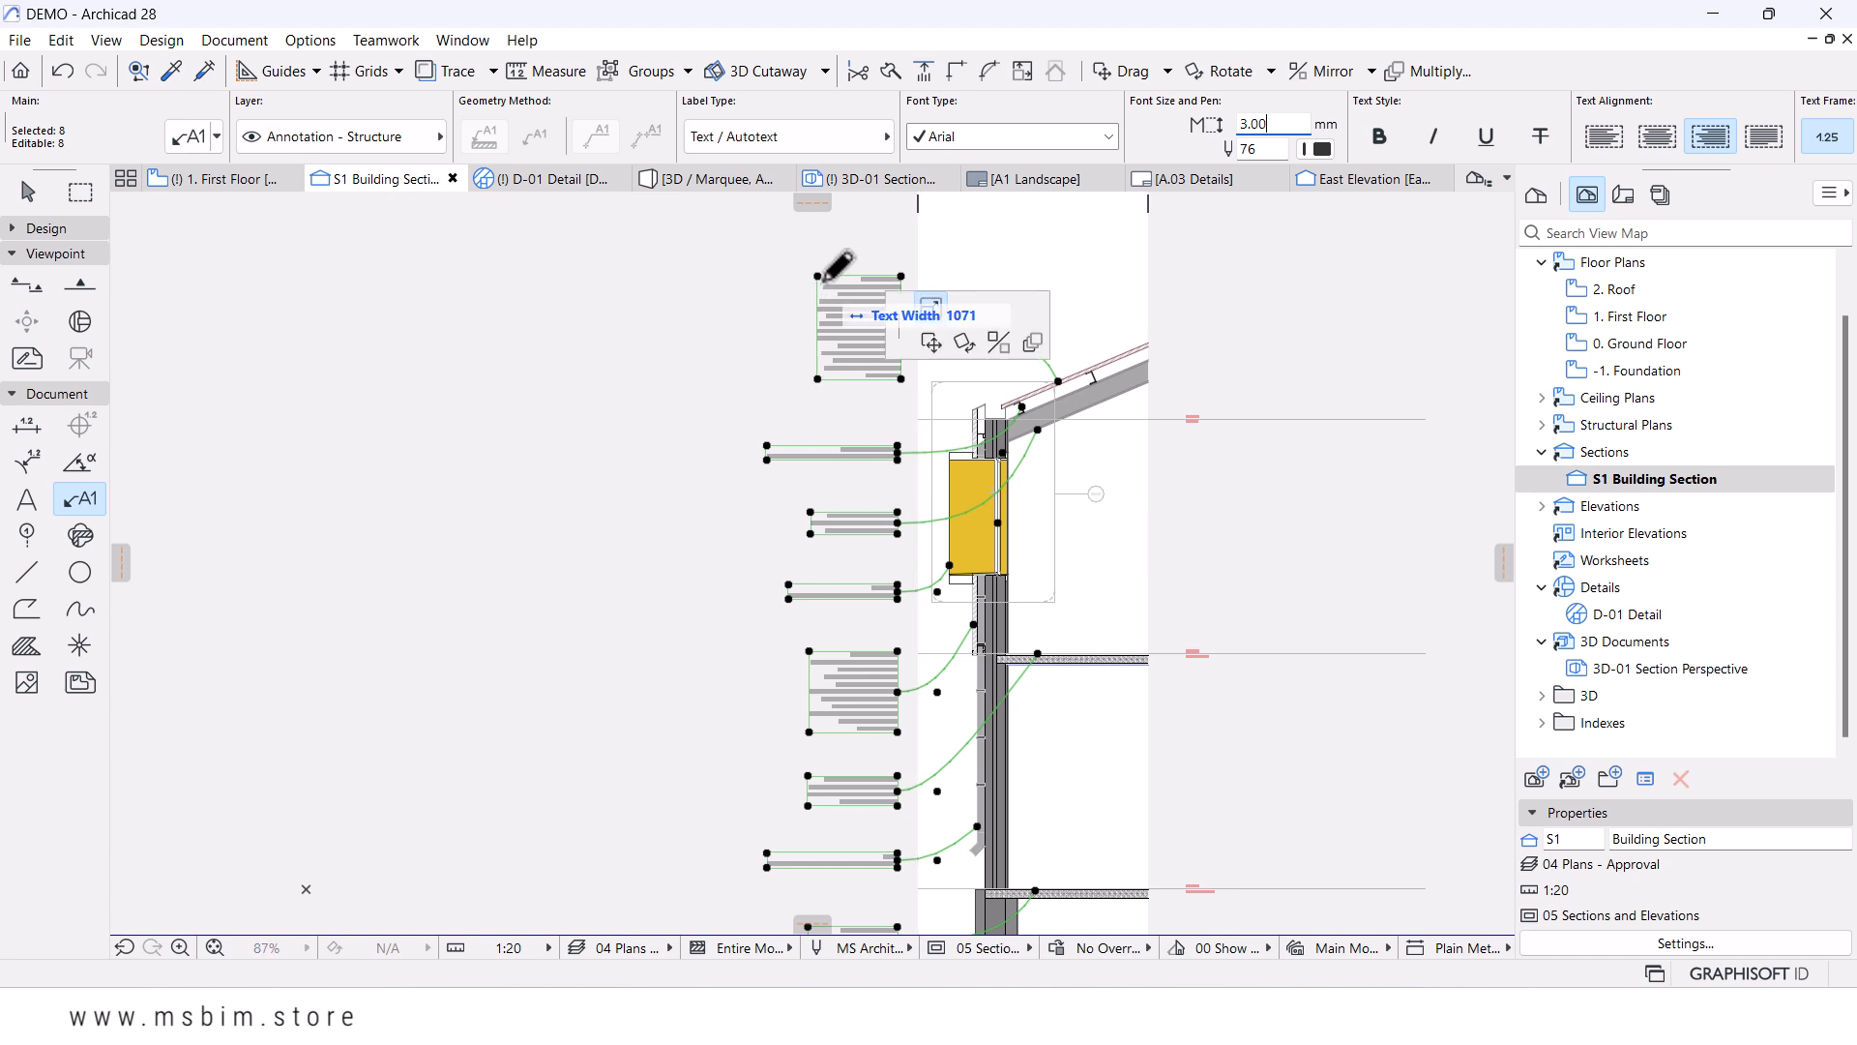
left_click(766, 262)
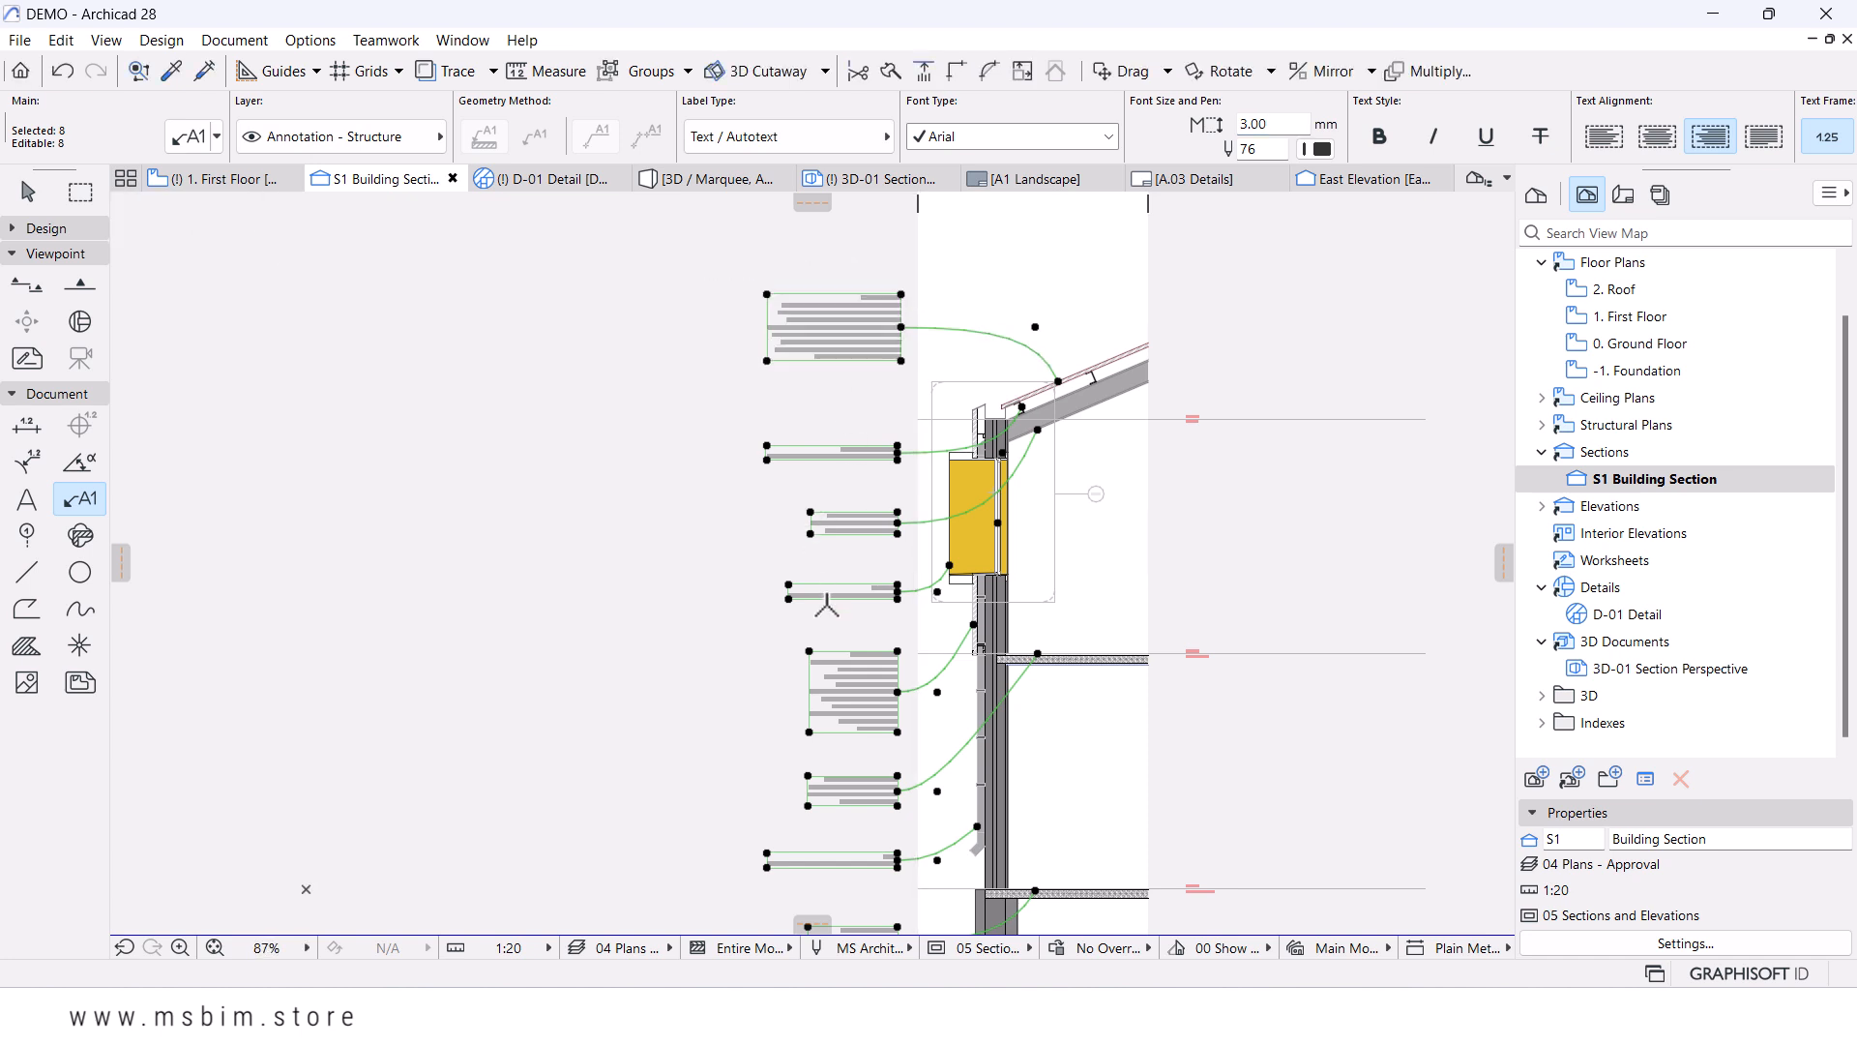
left_click(809, 650)
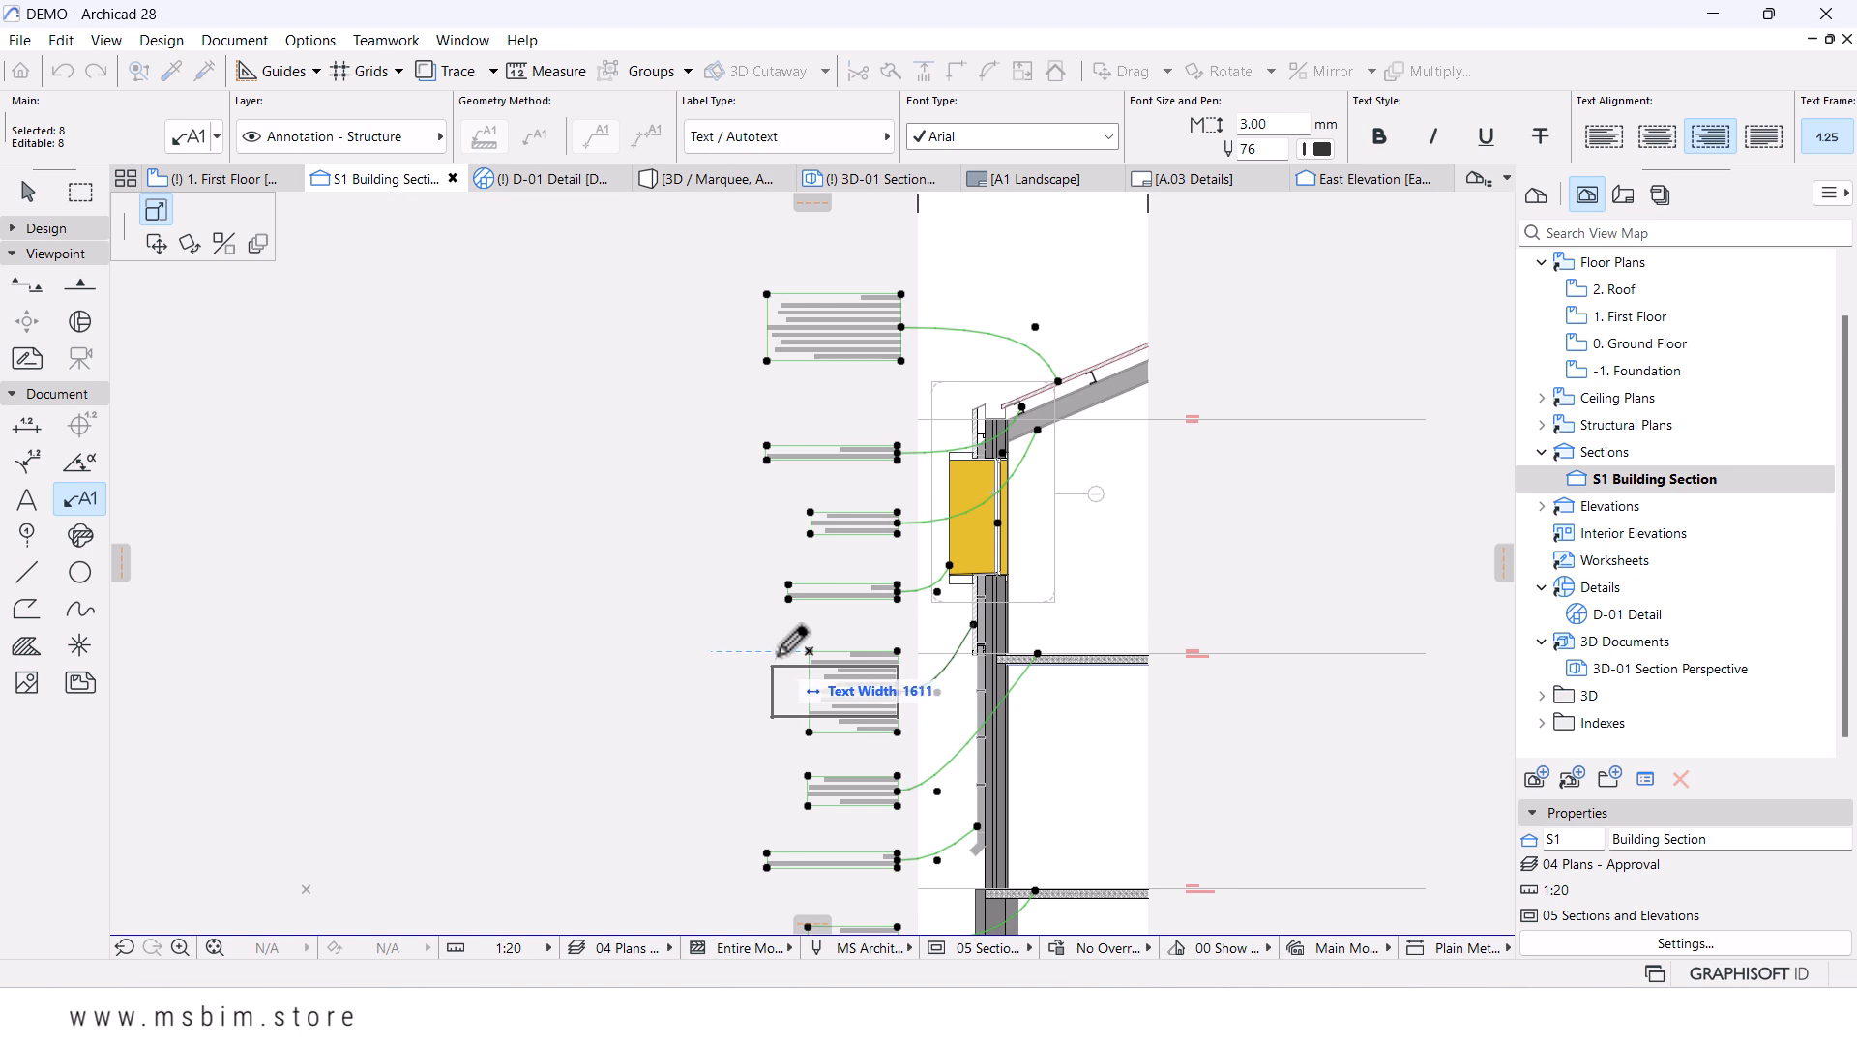
left_click(767, 665)
middle_click_drag(849, 698, 870, 560)
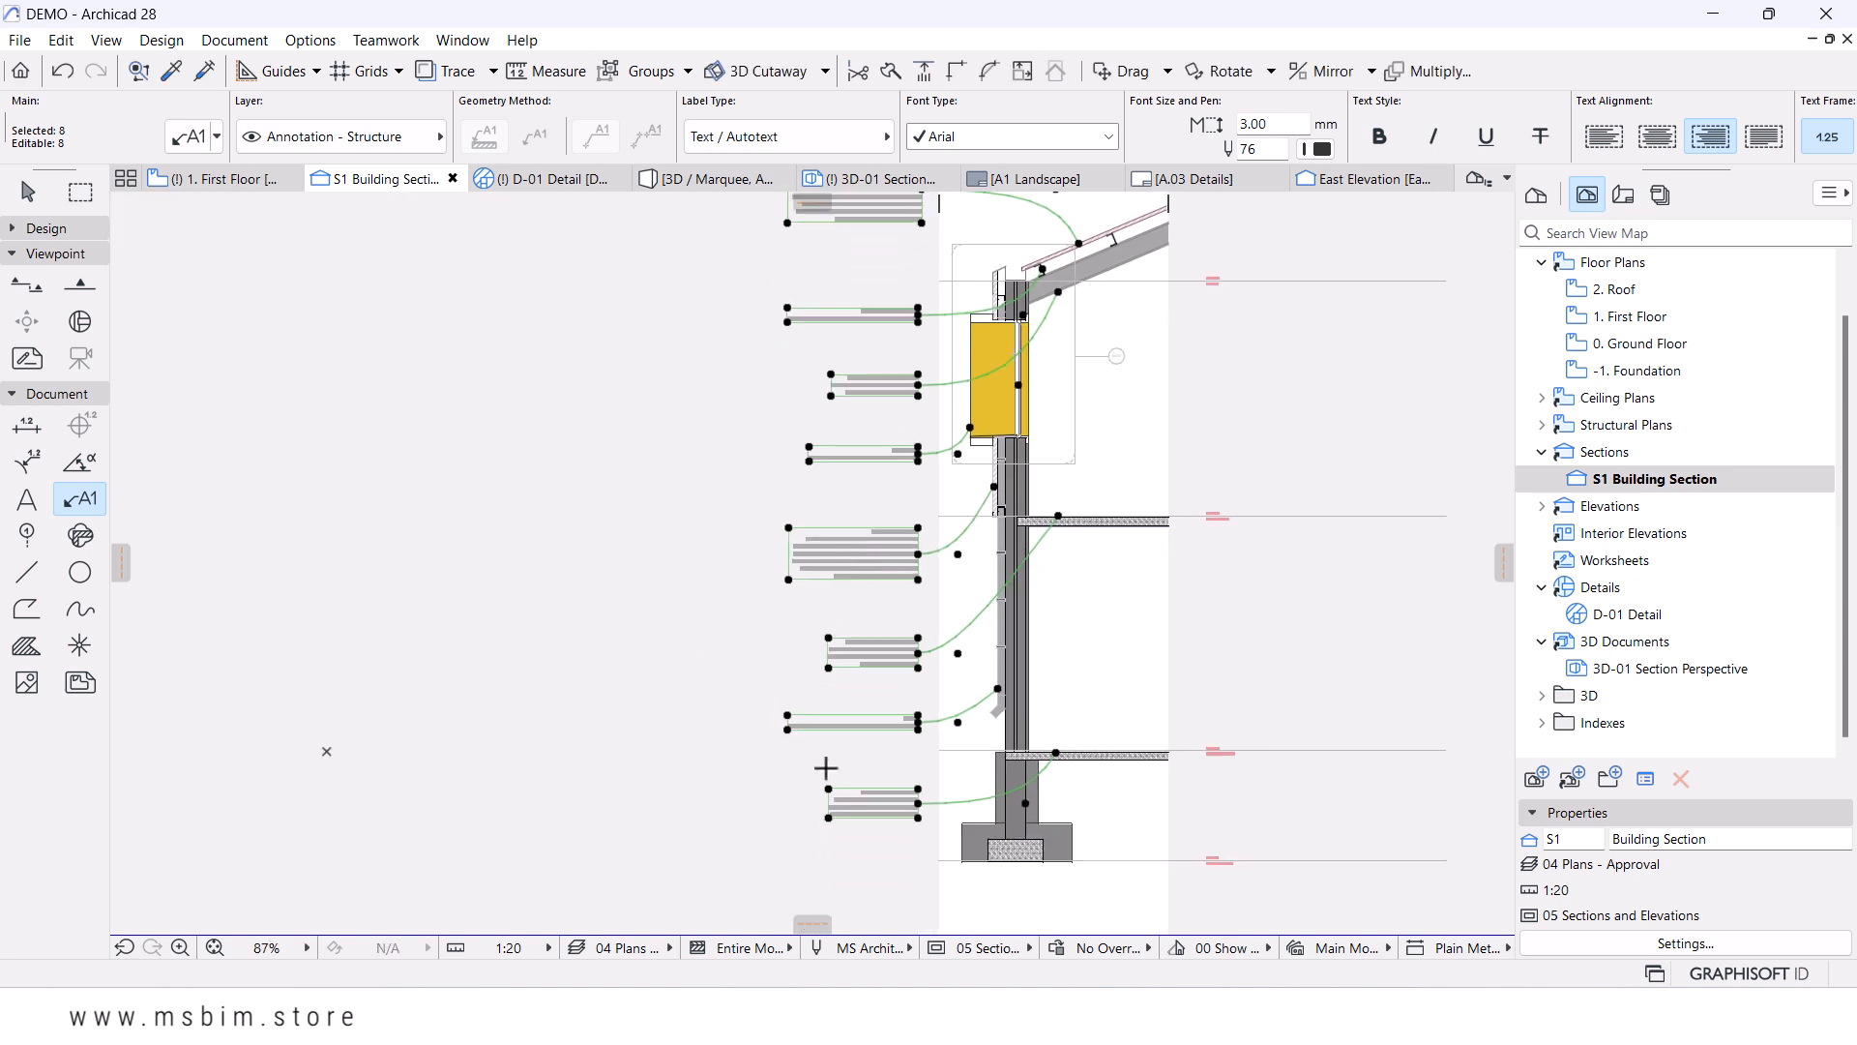
left_click(829, 788)
left_click(792, 788)
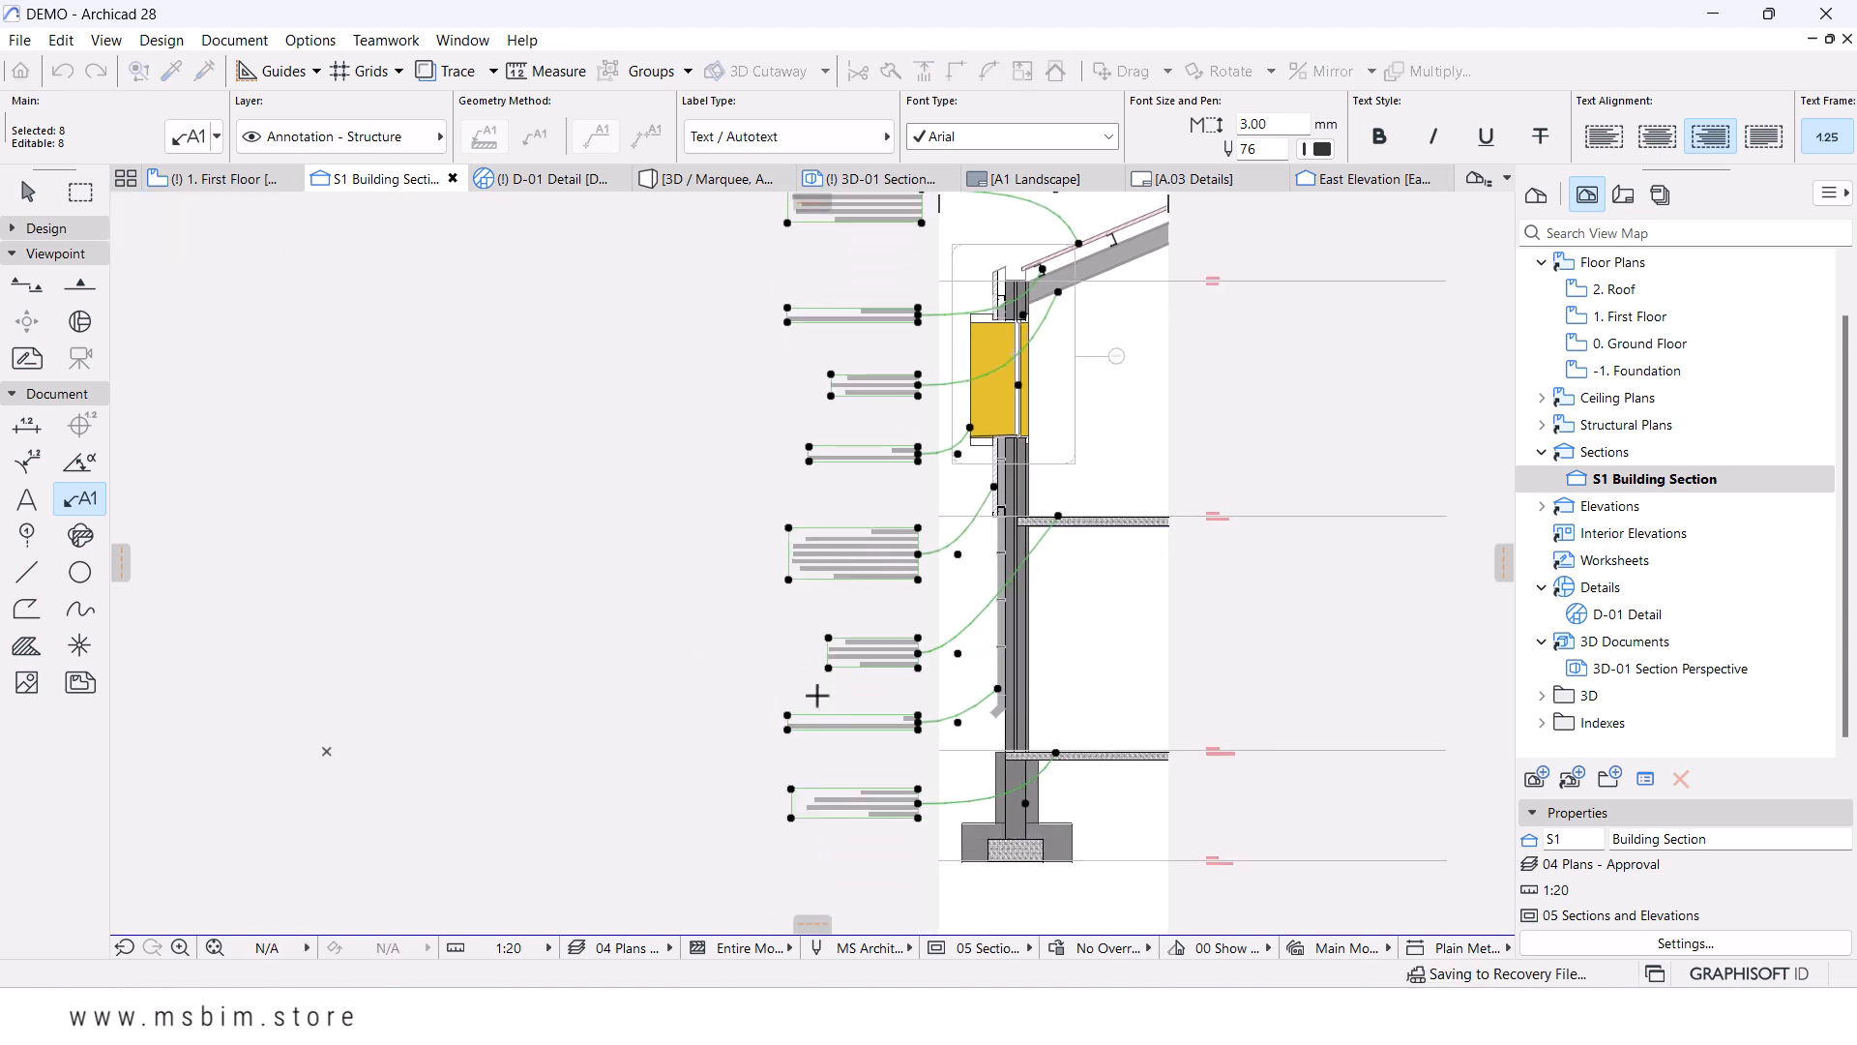
left_click(828, 639)
left_click(798, 650)
scroll(831, 575, "down", 3)
key("Escape")
scroll(912, 501, "up", 5)
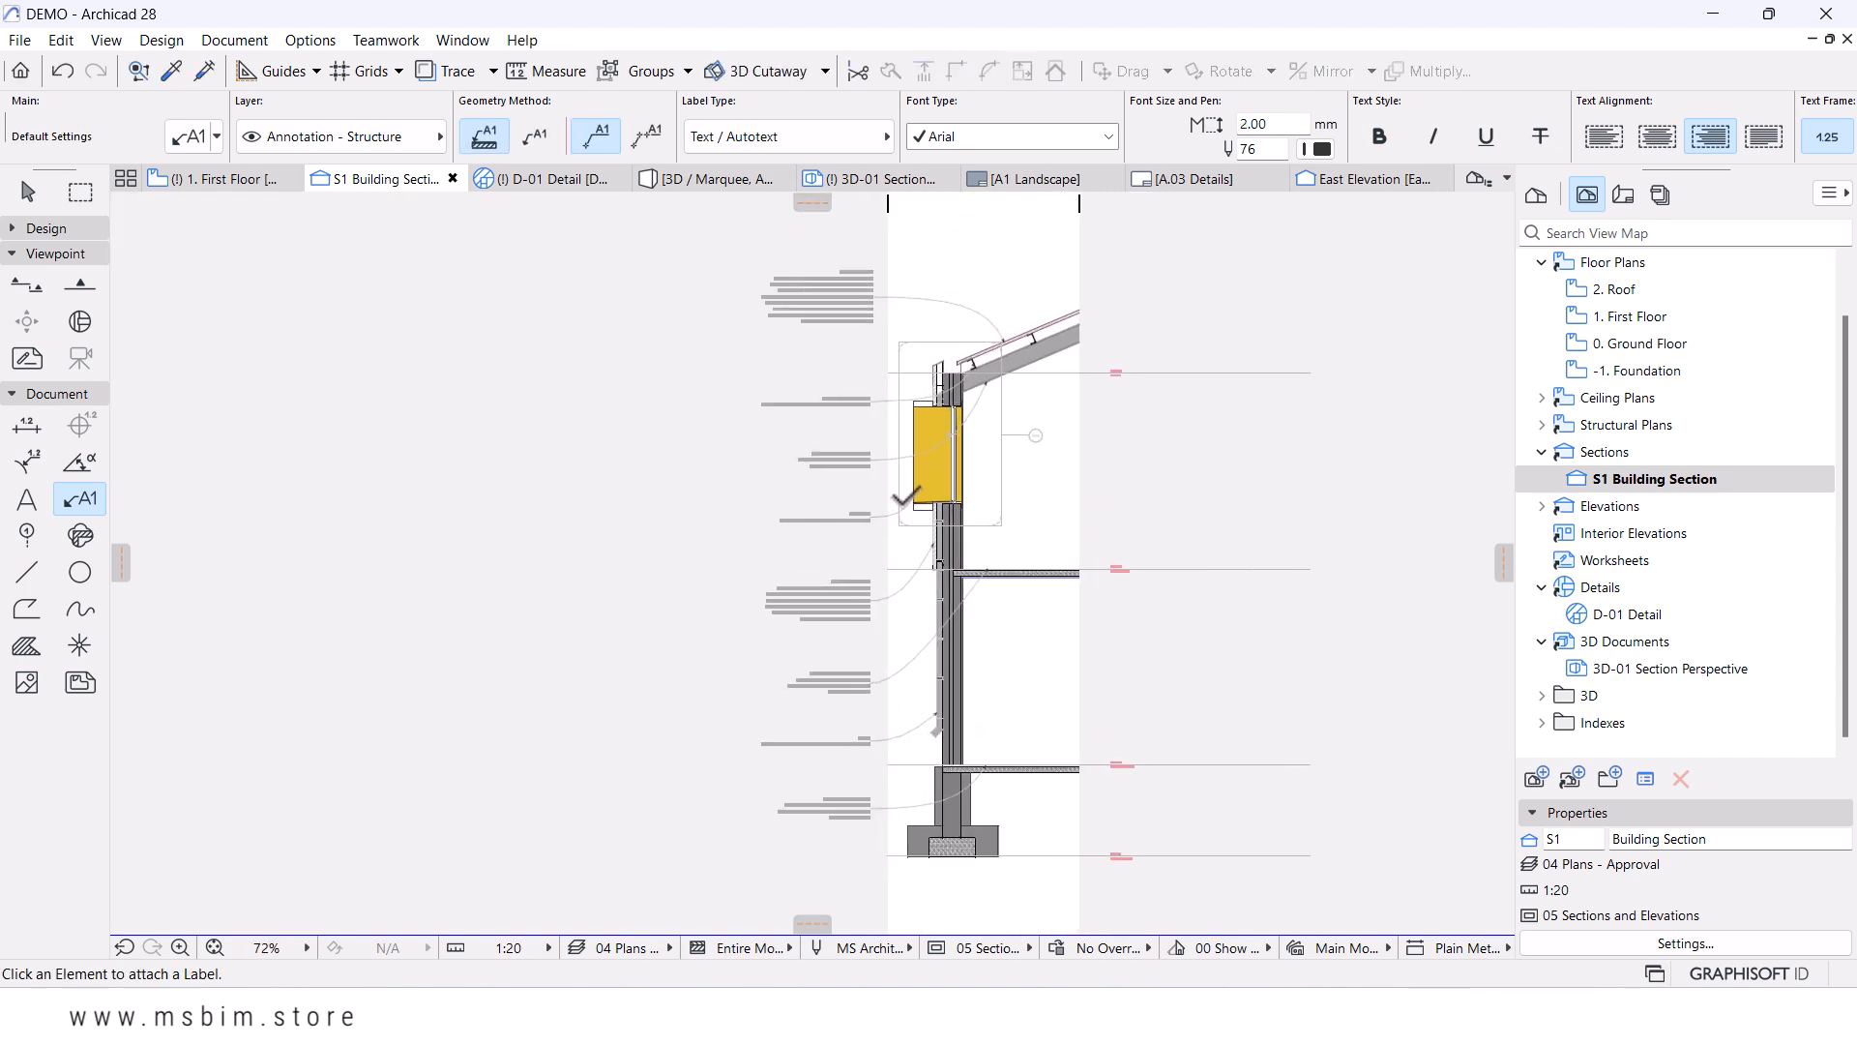
- Return to the A.03 Details layout and move the rescaled Building Section inside the sheet's upper-left corner
left_click(1190, 179)
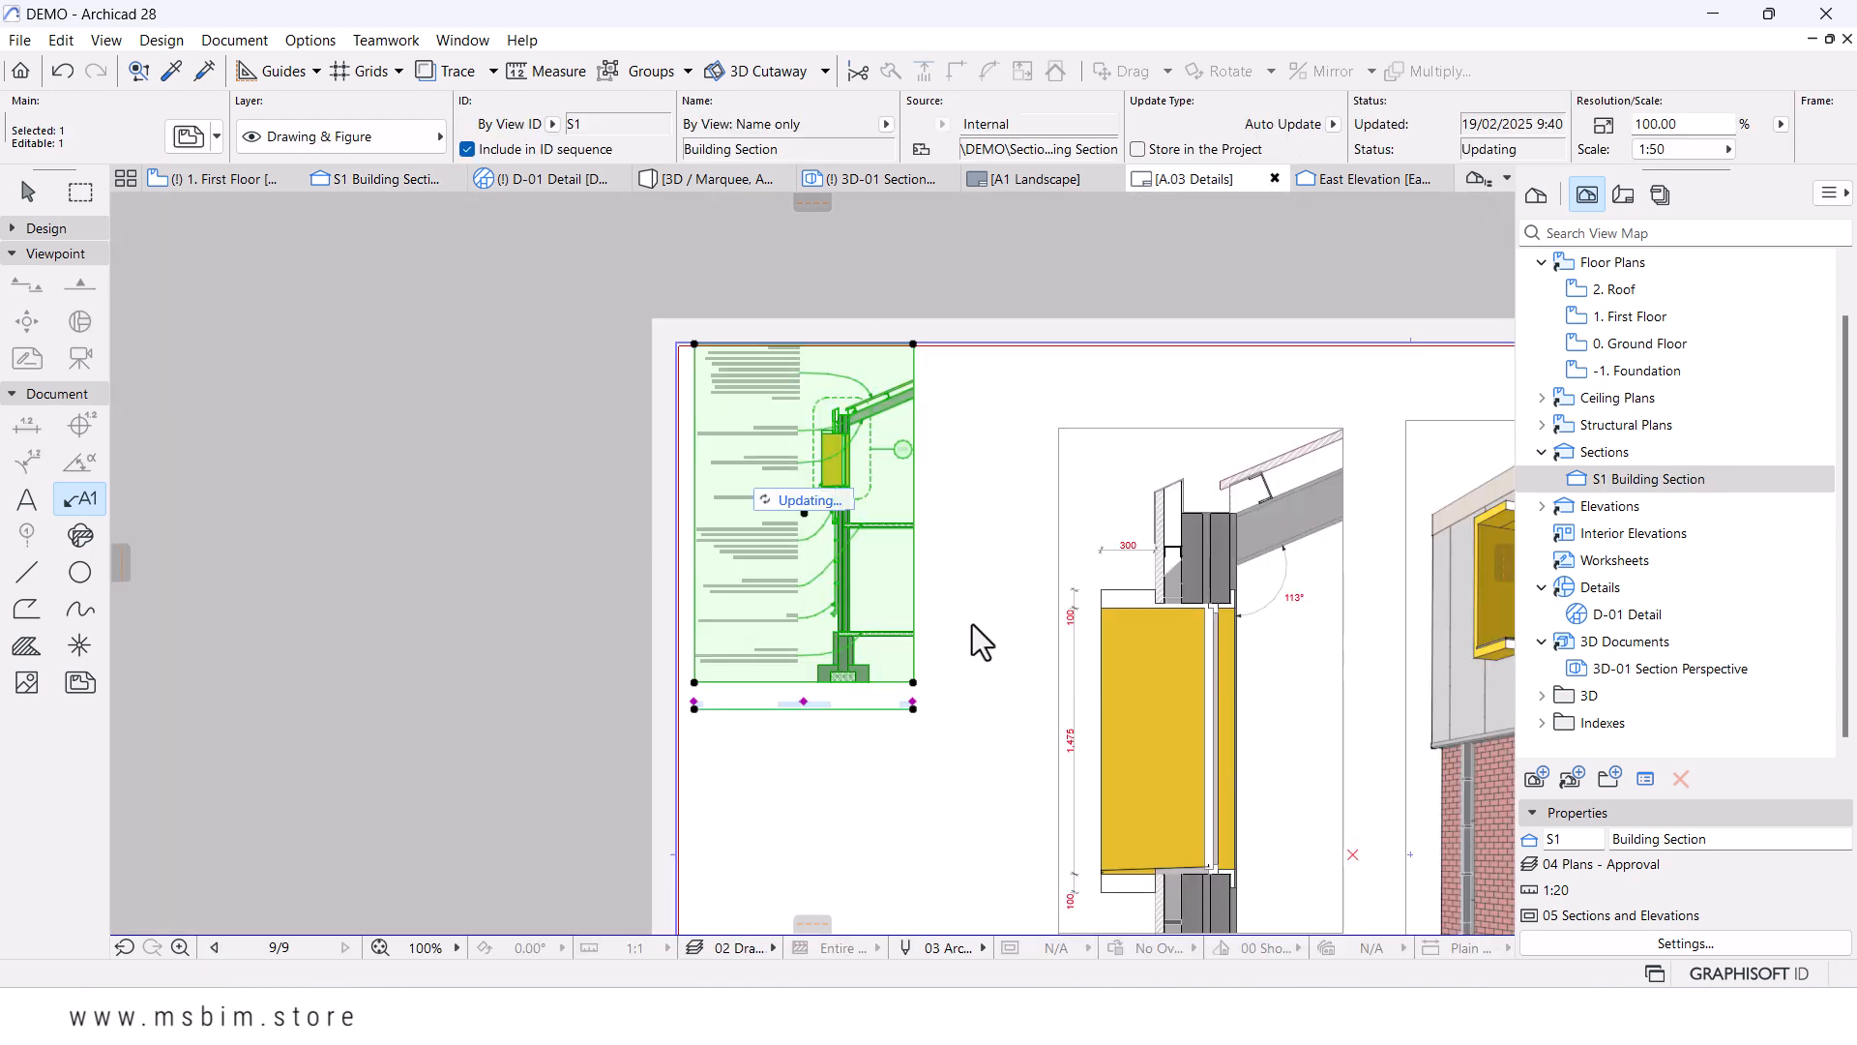
scroll(972, 623, "down", 5)
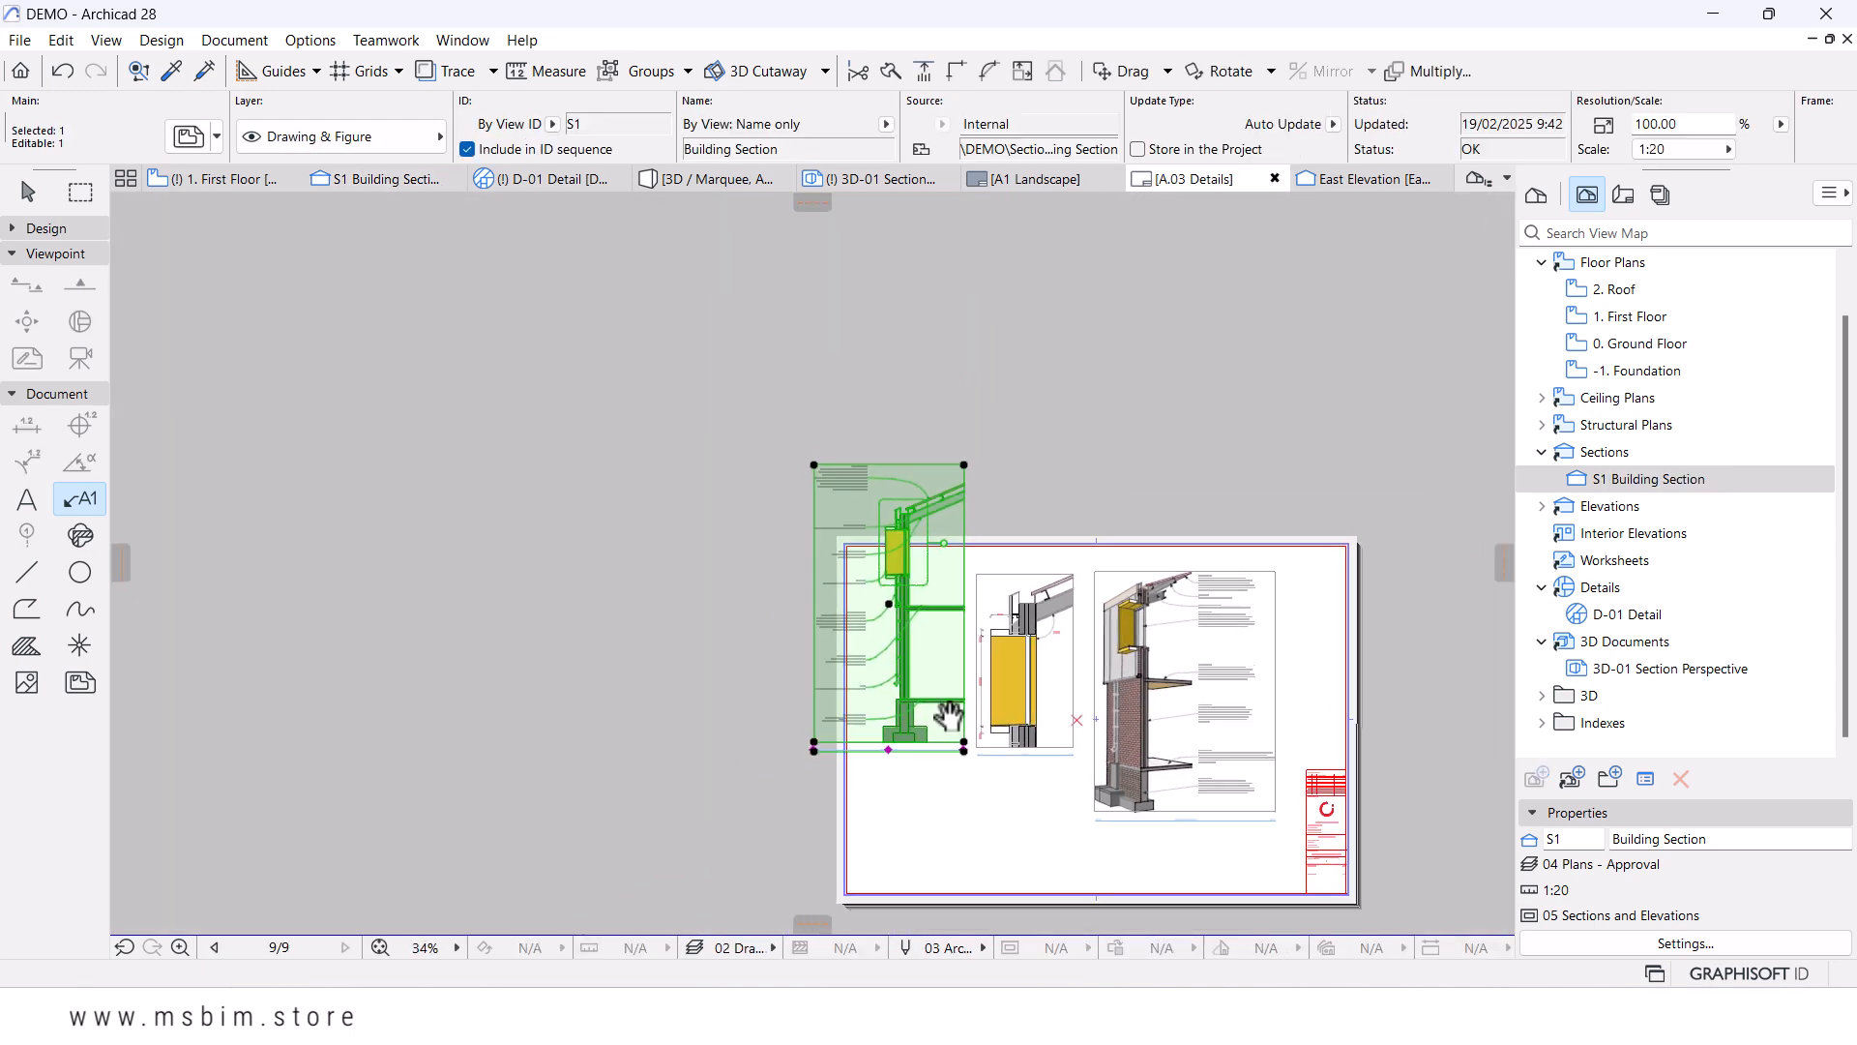
middle_click_drag(942, 709, 864, 600)
key("ctrl+d")
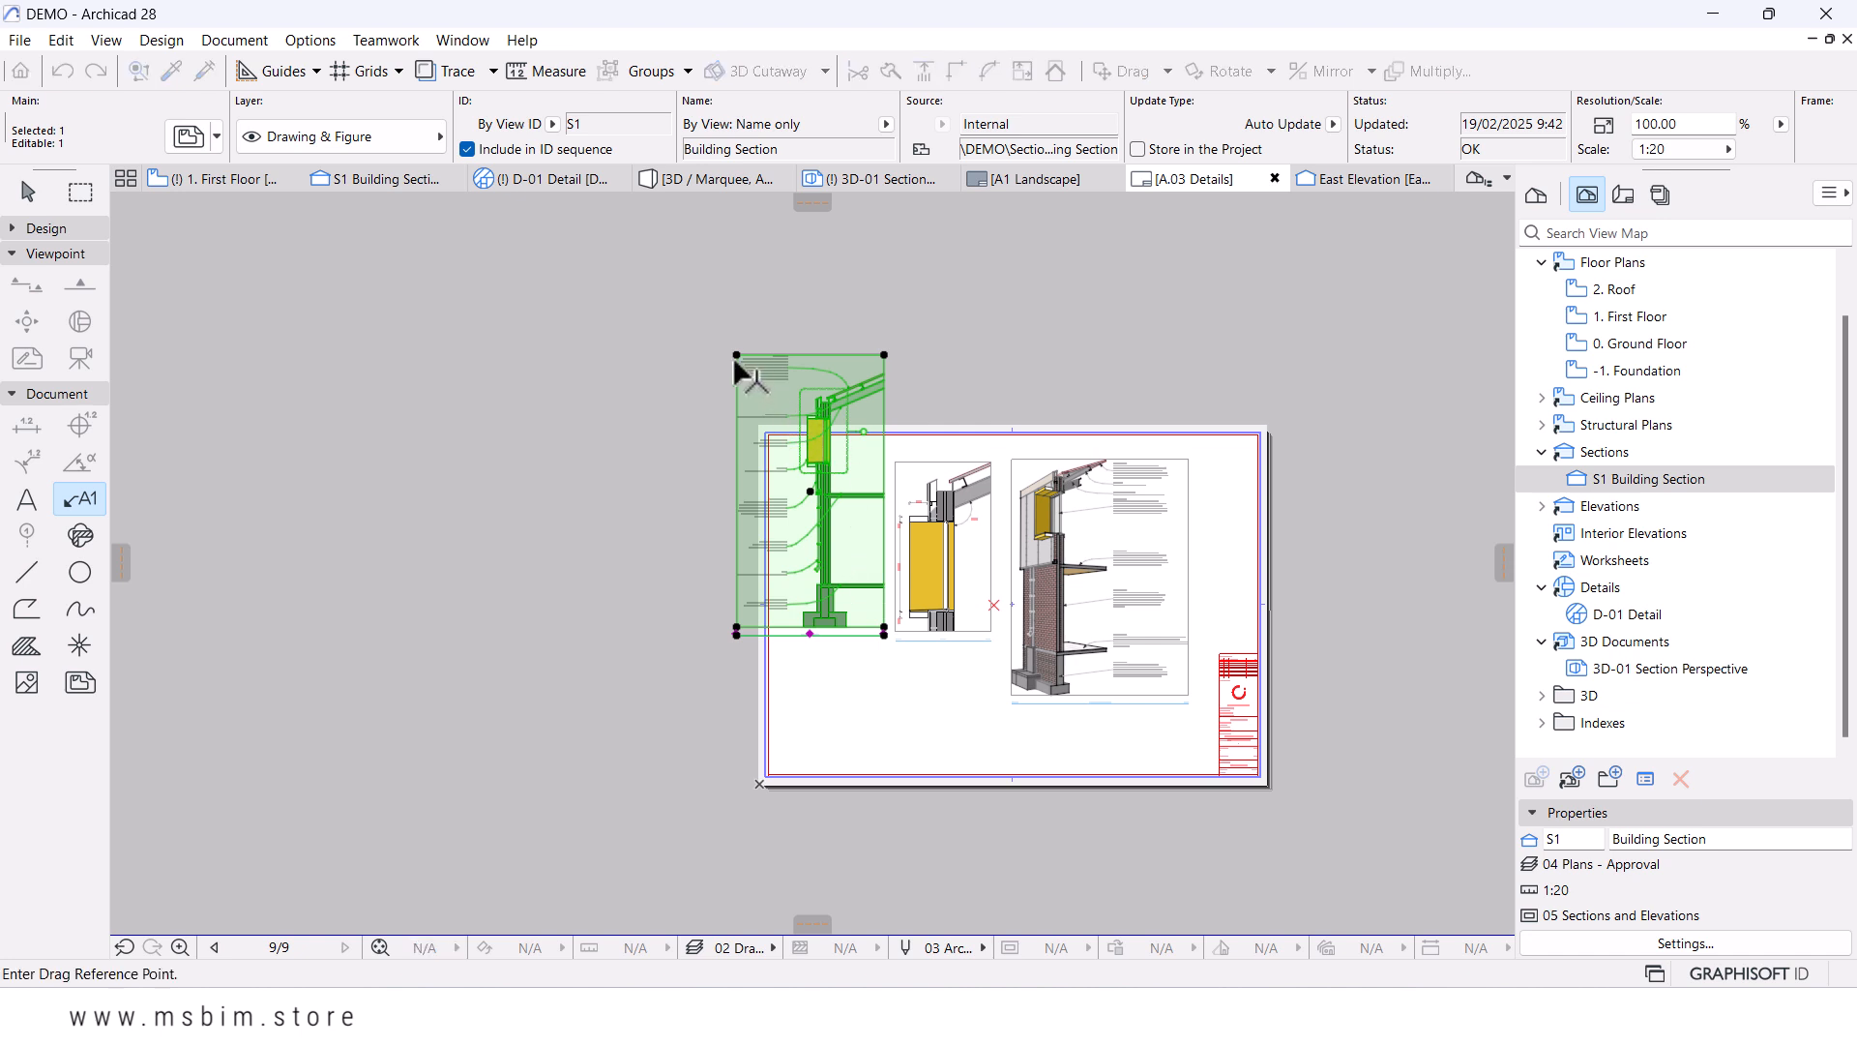
left_click(736, 355)
left_click(777, 446)
scroll(1190, 635, "up", 3)
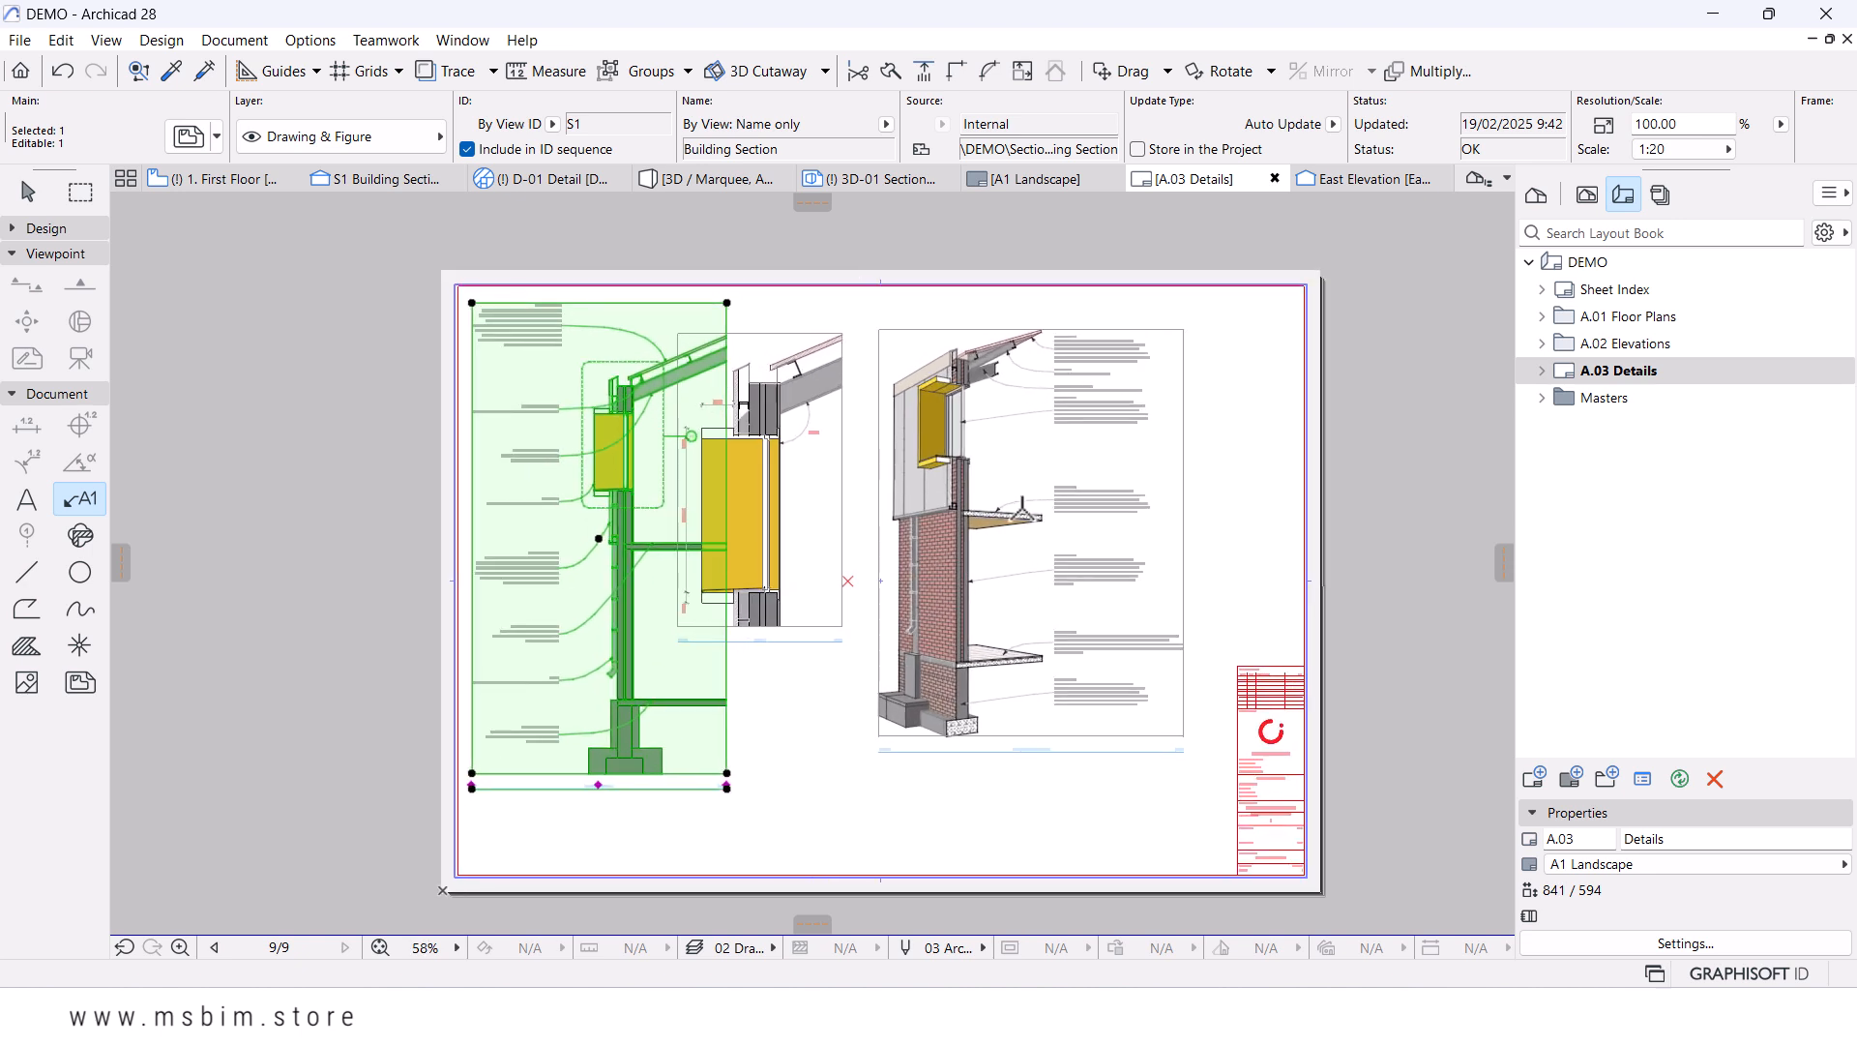
- Leave the Label tool and move the Section Perspective drawing up and to the right, level with the Building Section's top edge
key("Escape")
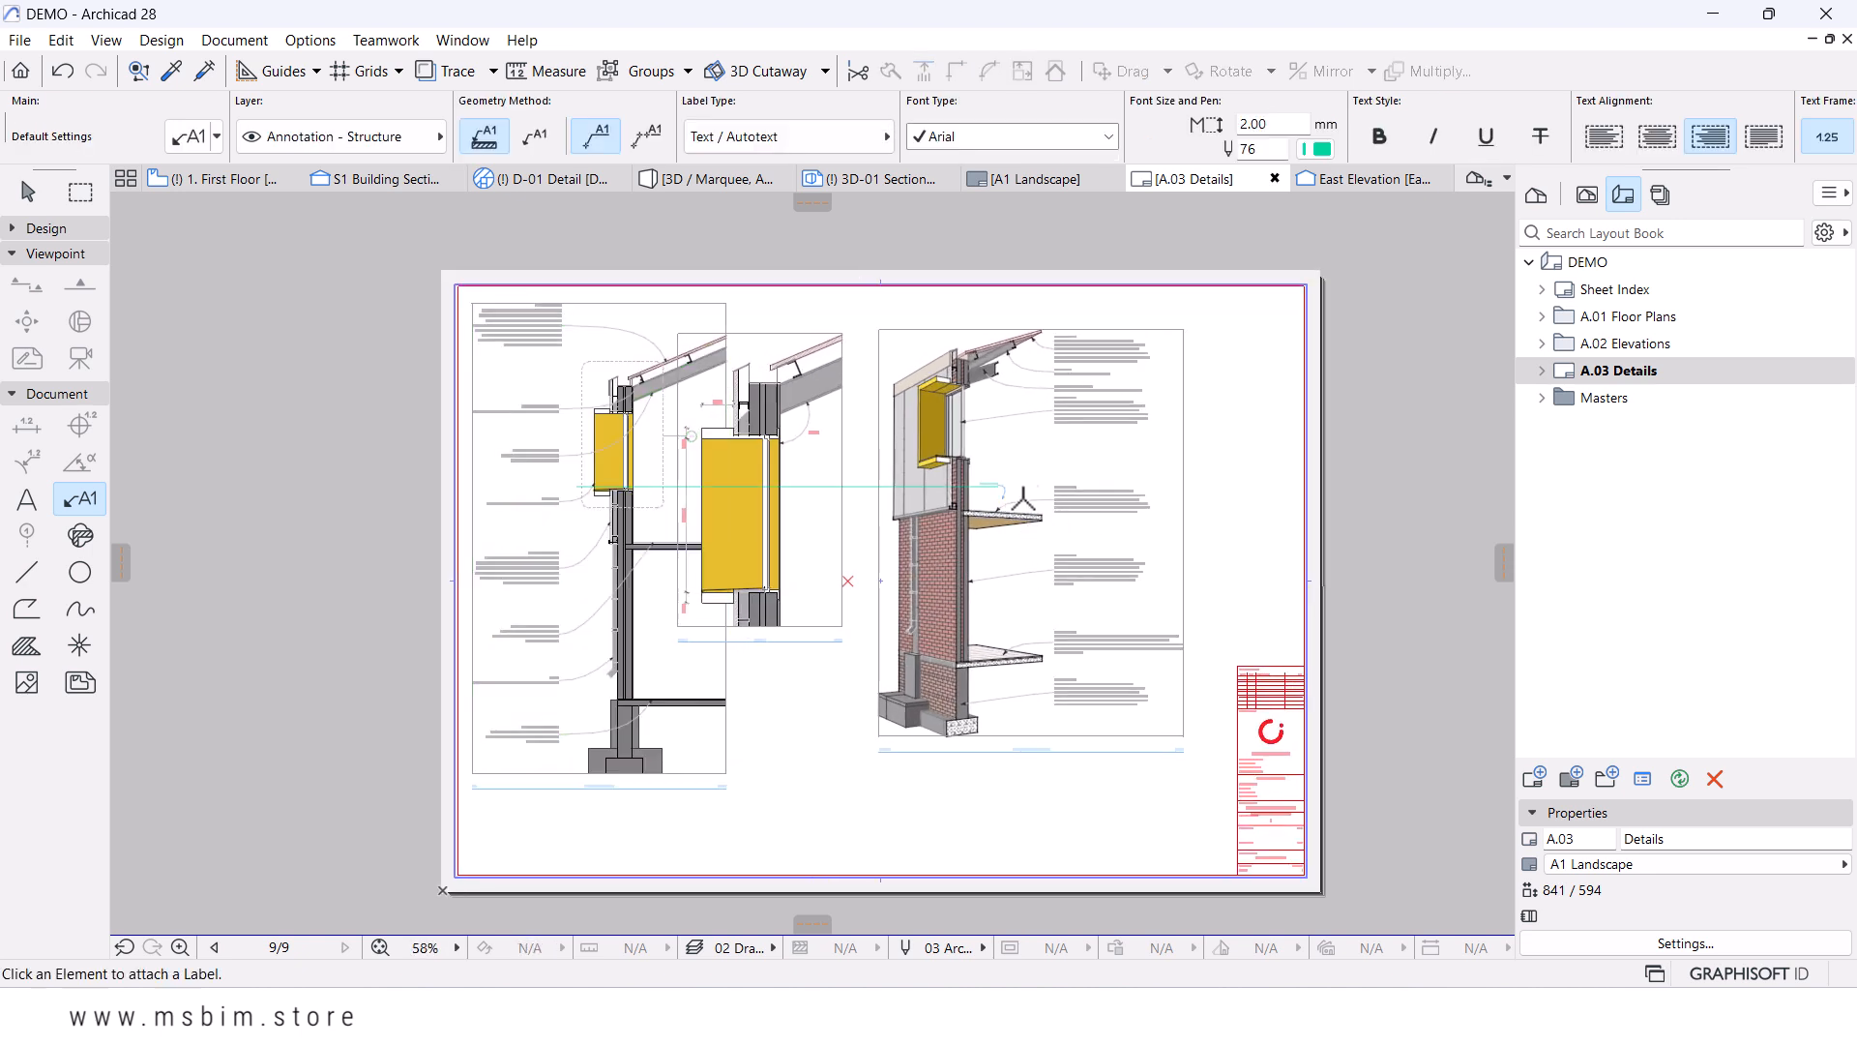
key("Escape")
left_click(854, 486)
key("Escape")
left_click(945, 477)
left_click_drag(946, 477, 986, 451)
- Move the D-01 Detail drawing into the gap between the Building Section and the Section Perspective, and deselect it
left_click(794, 474)
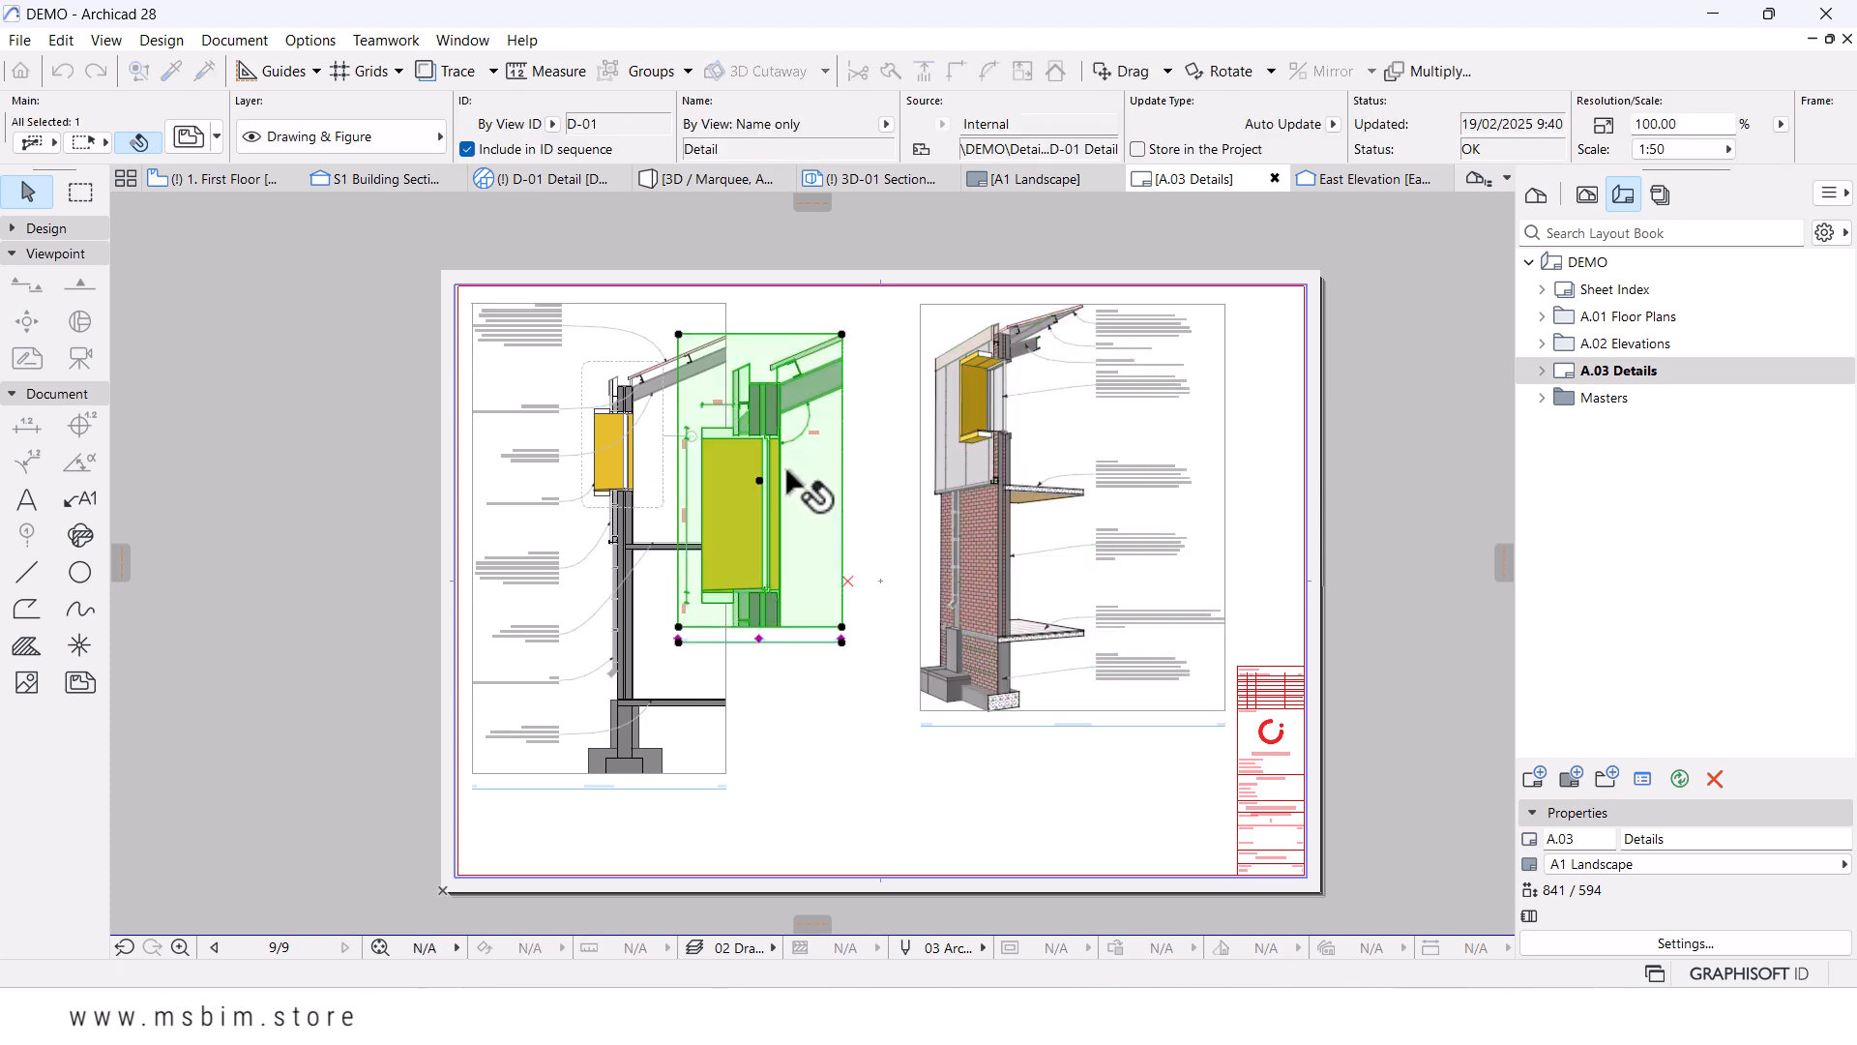
mouse_move(756, 470)
left_mouse_down()
mouse_move(808, 469)
mouse_move(825, 489)
left_mouse_up()
scroll(871, 705, "down", 2)
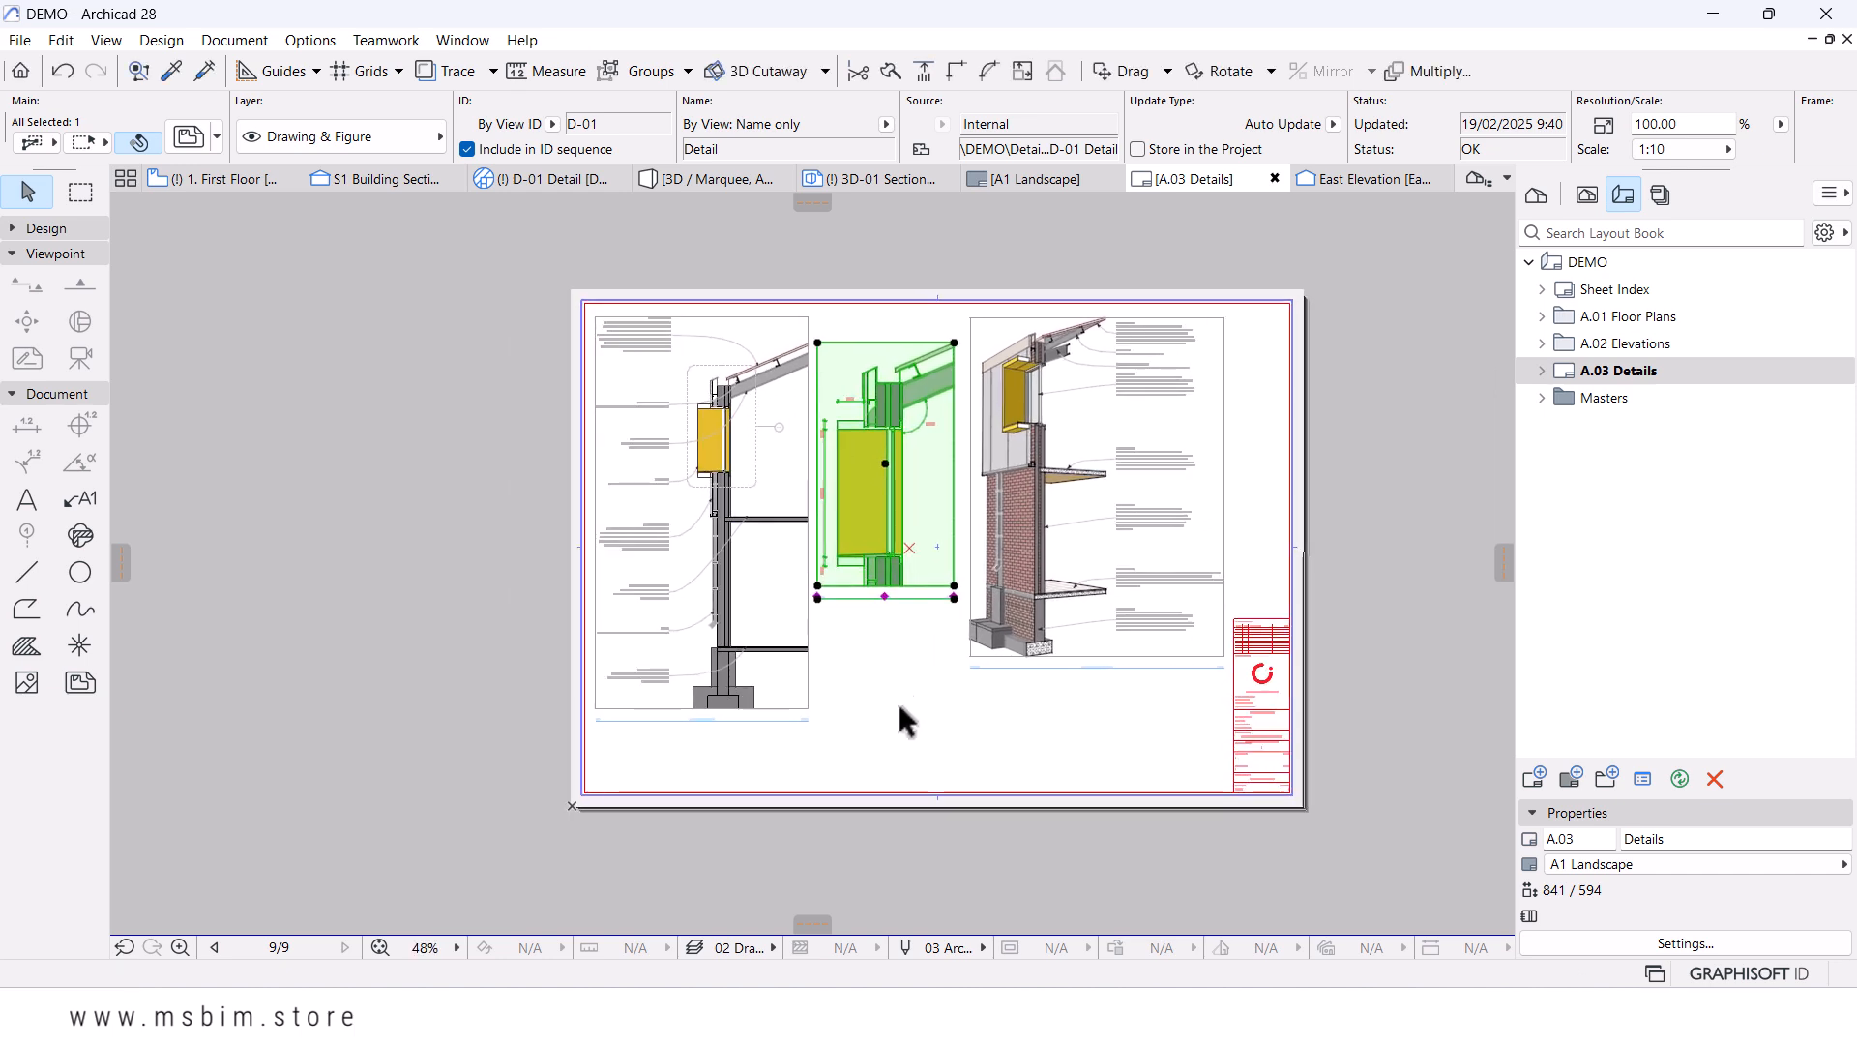
left_click(944, 689)
- Select all three drawings on the layout and set their title type to Linear Drawing Title
scroll(946, 689, "up", 1)
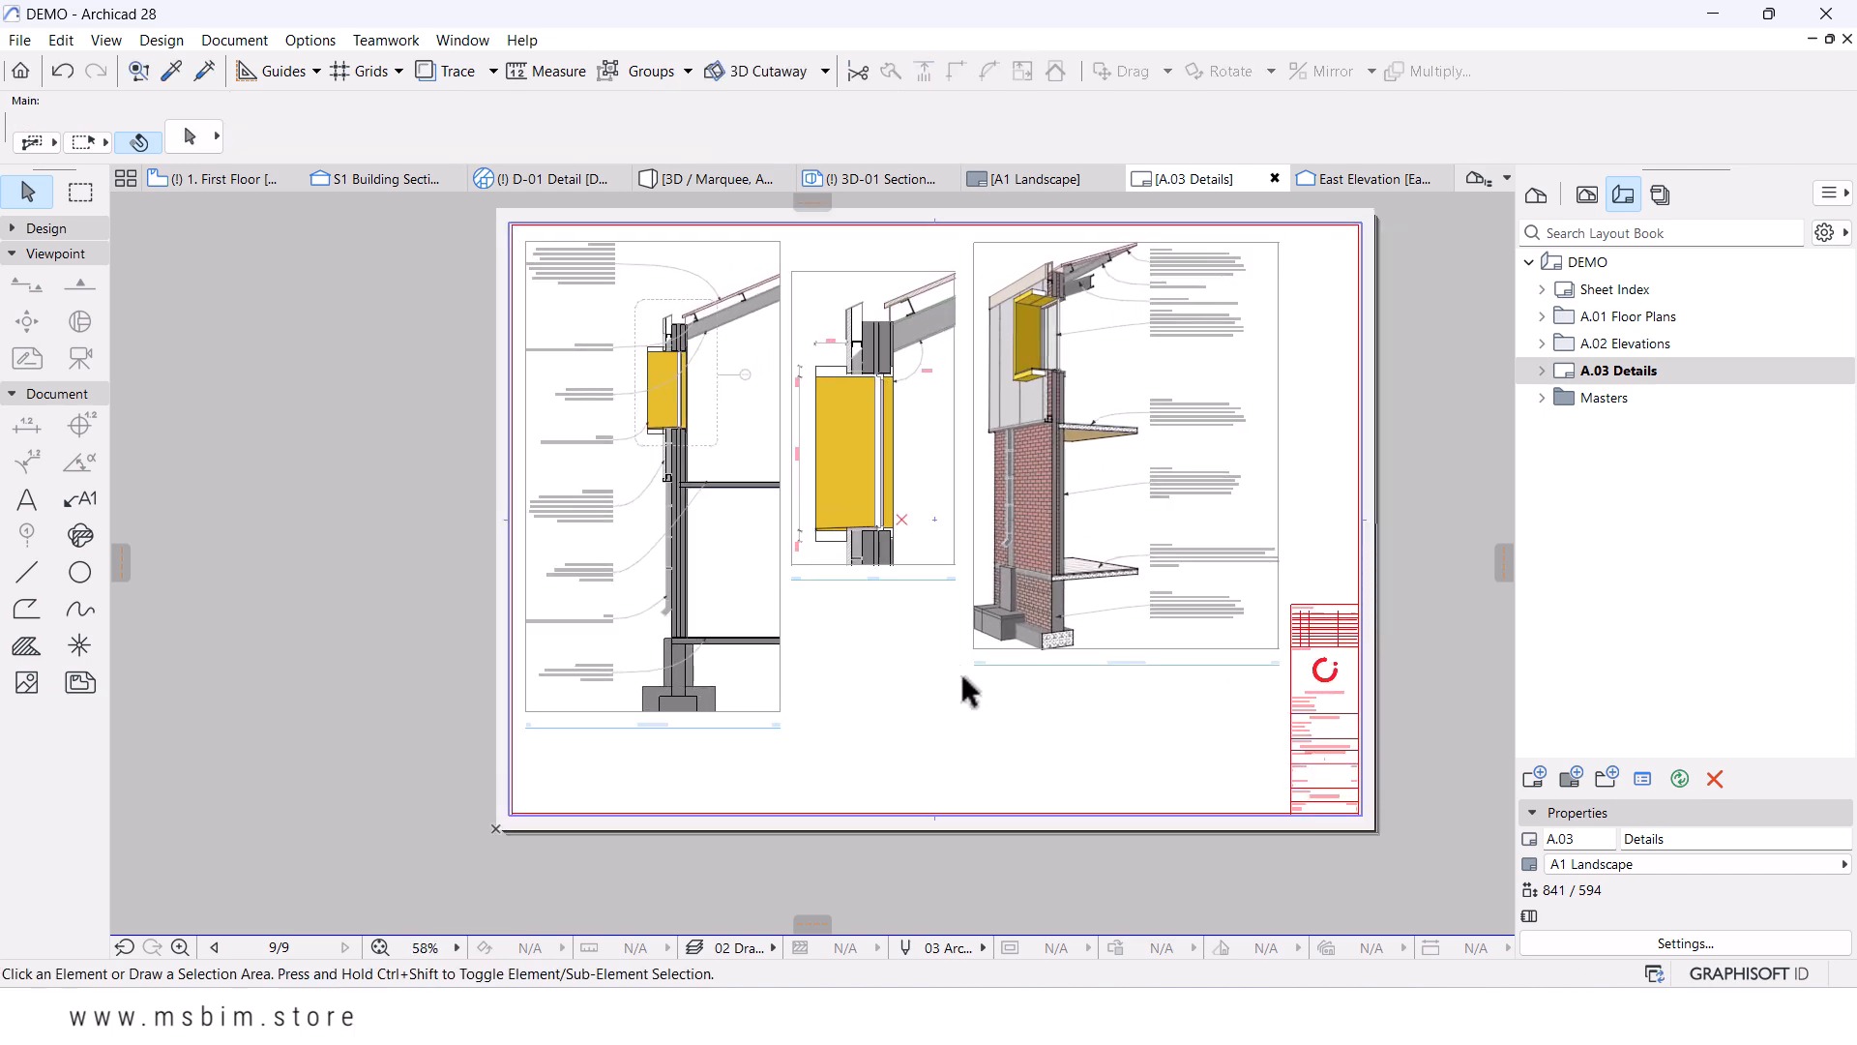
scroll(961, 670, "up", 6)
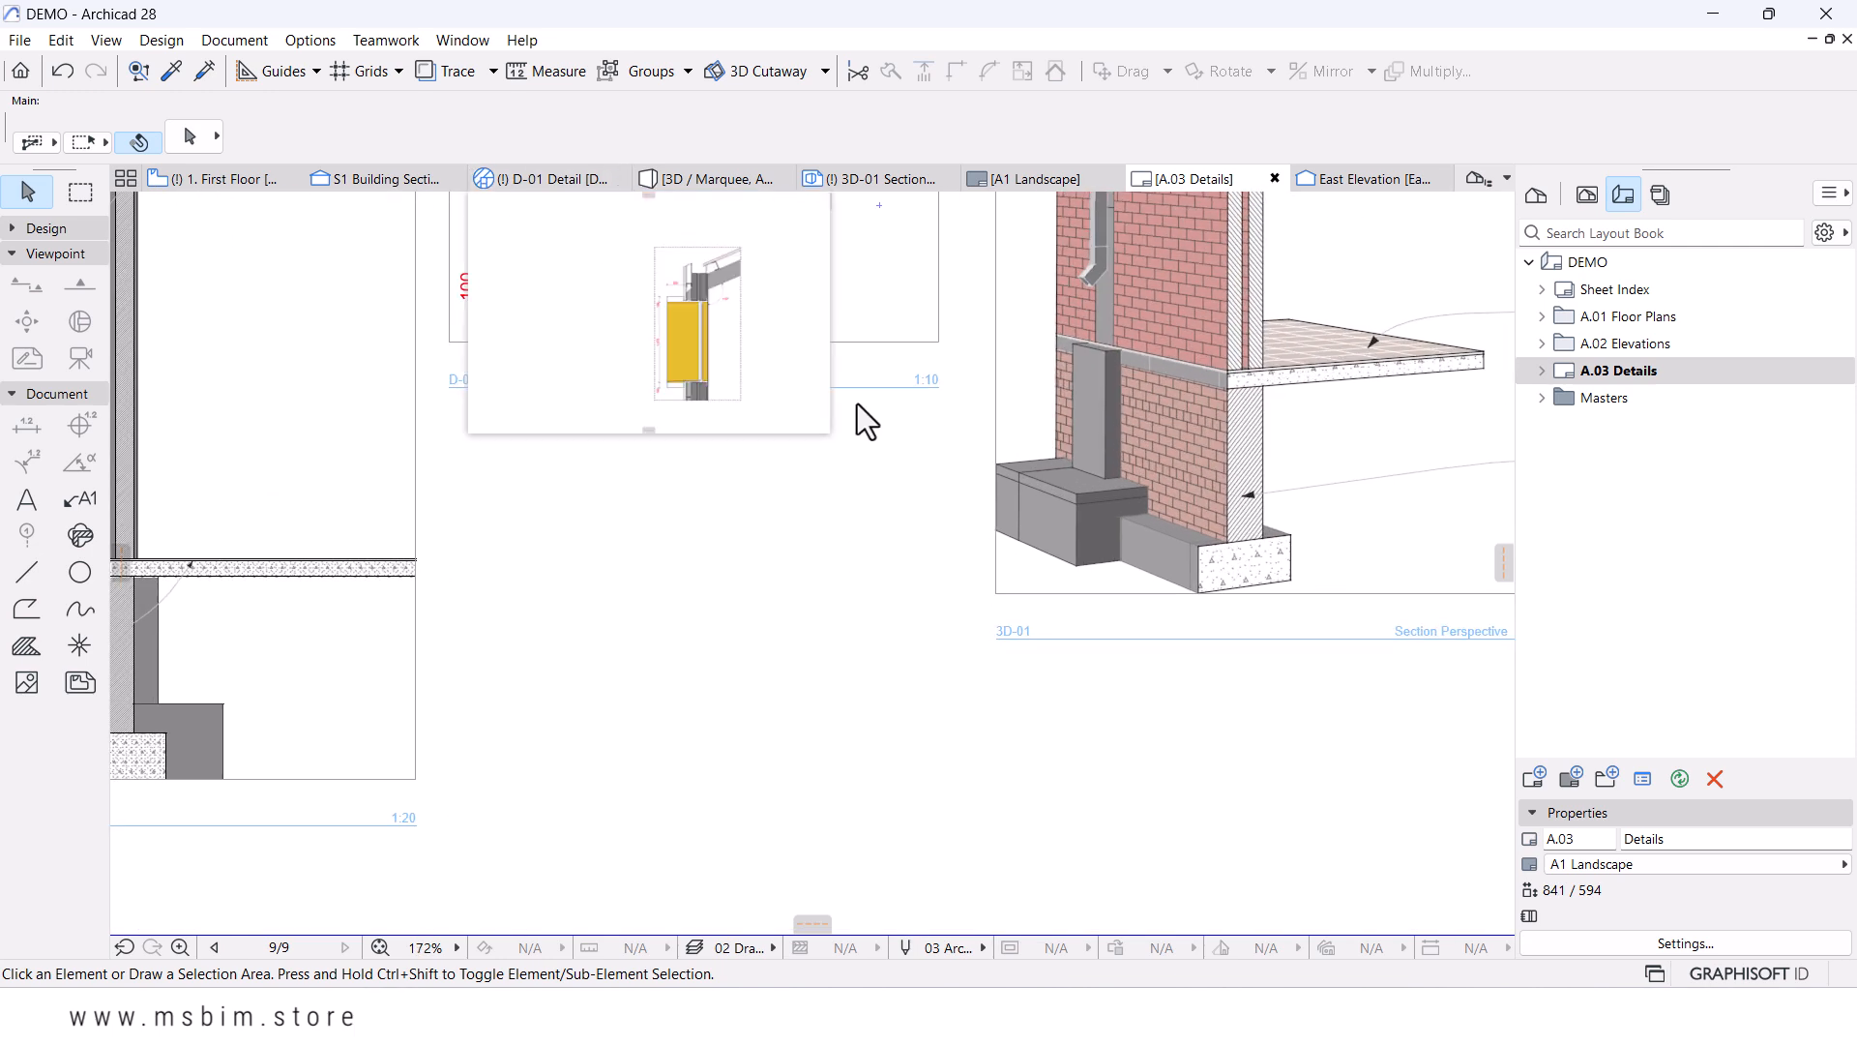
scroll(1094, 635, "down", 4)
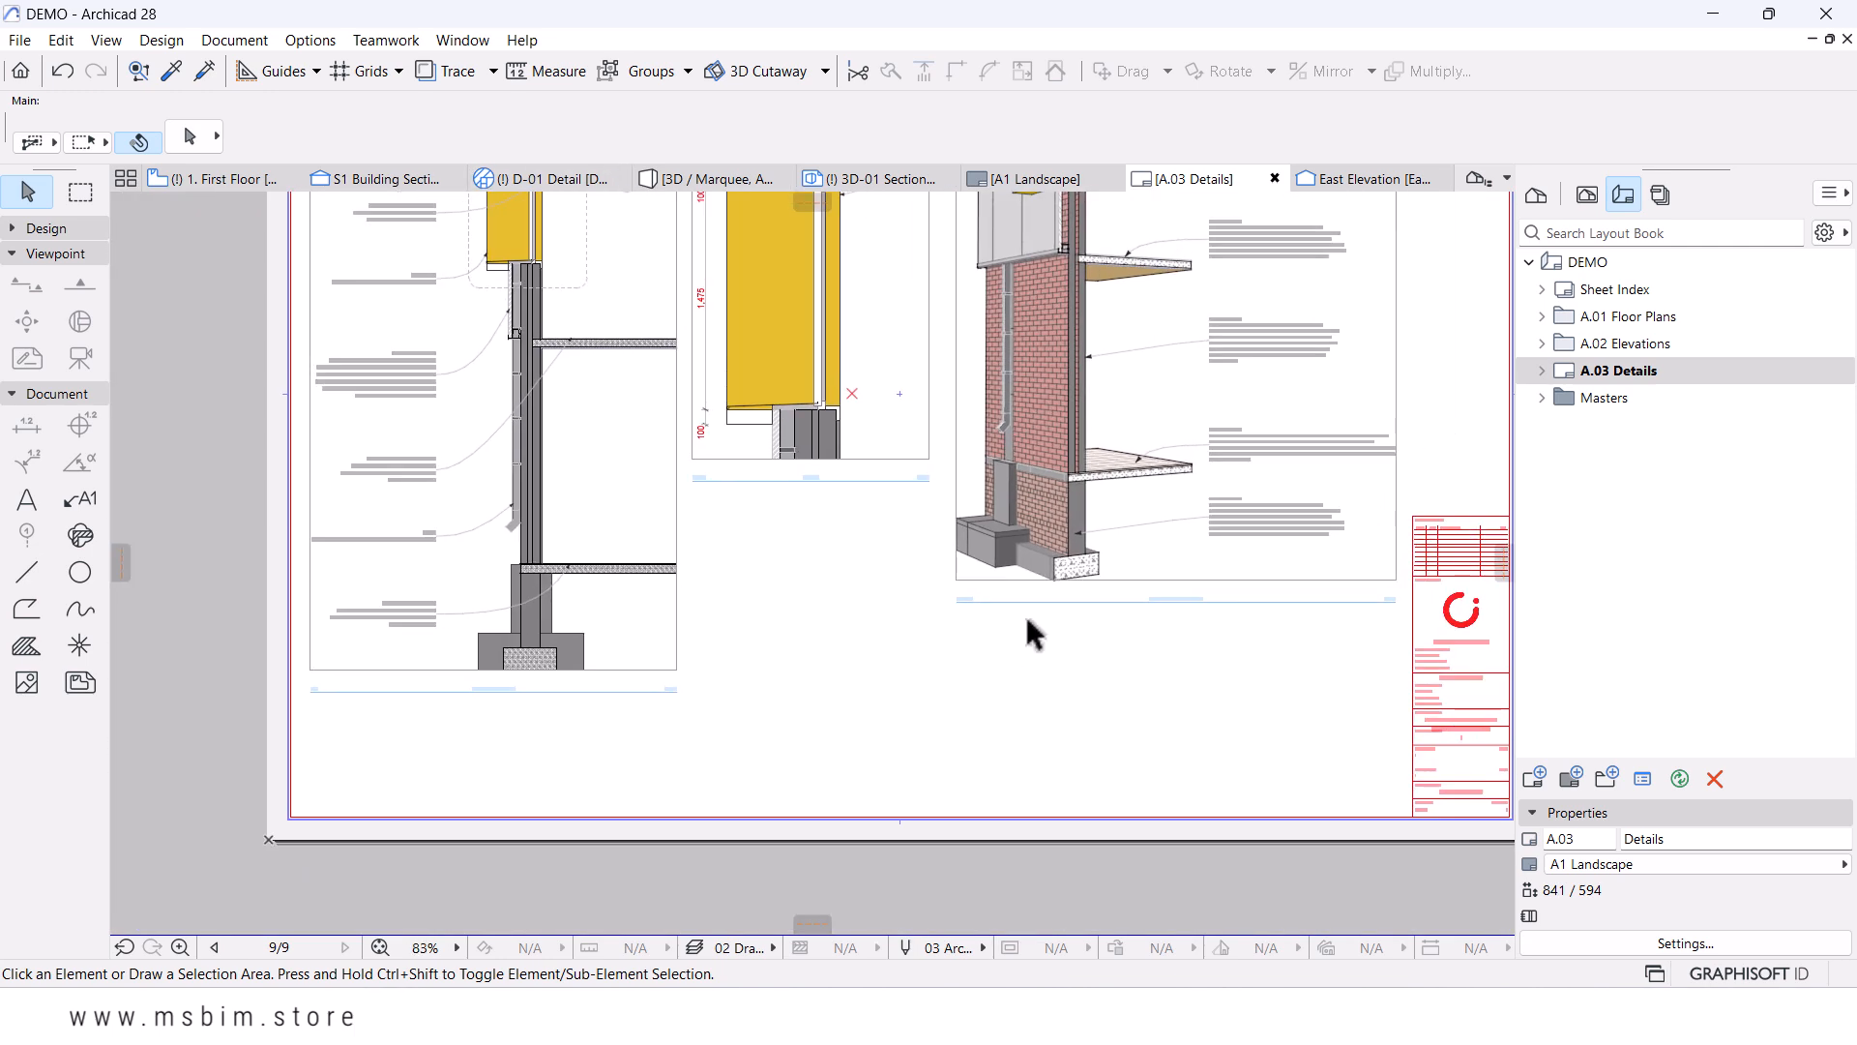
scroll(1223, 638, "down", 3)
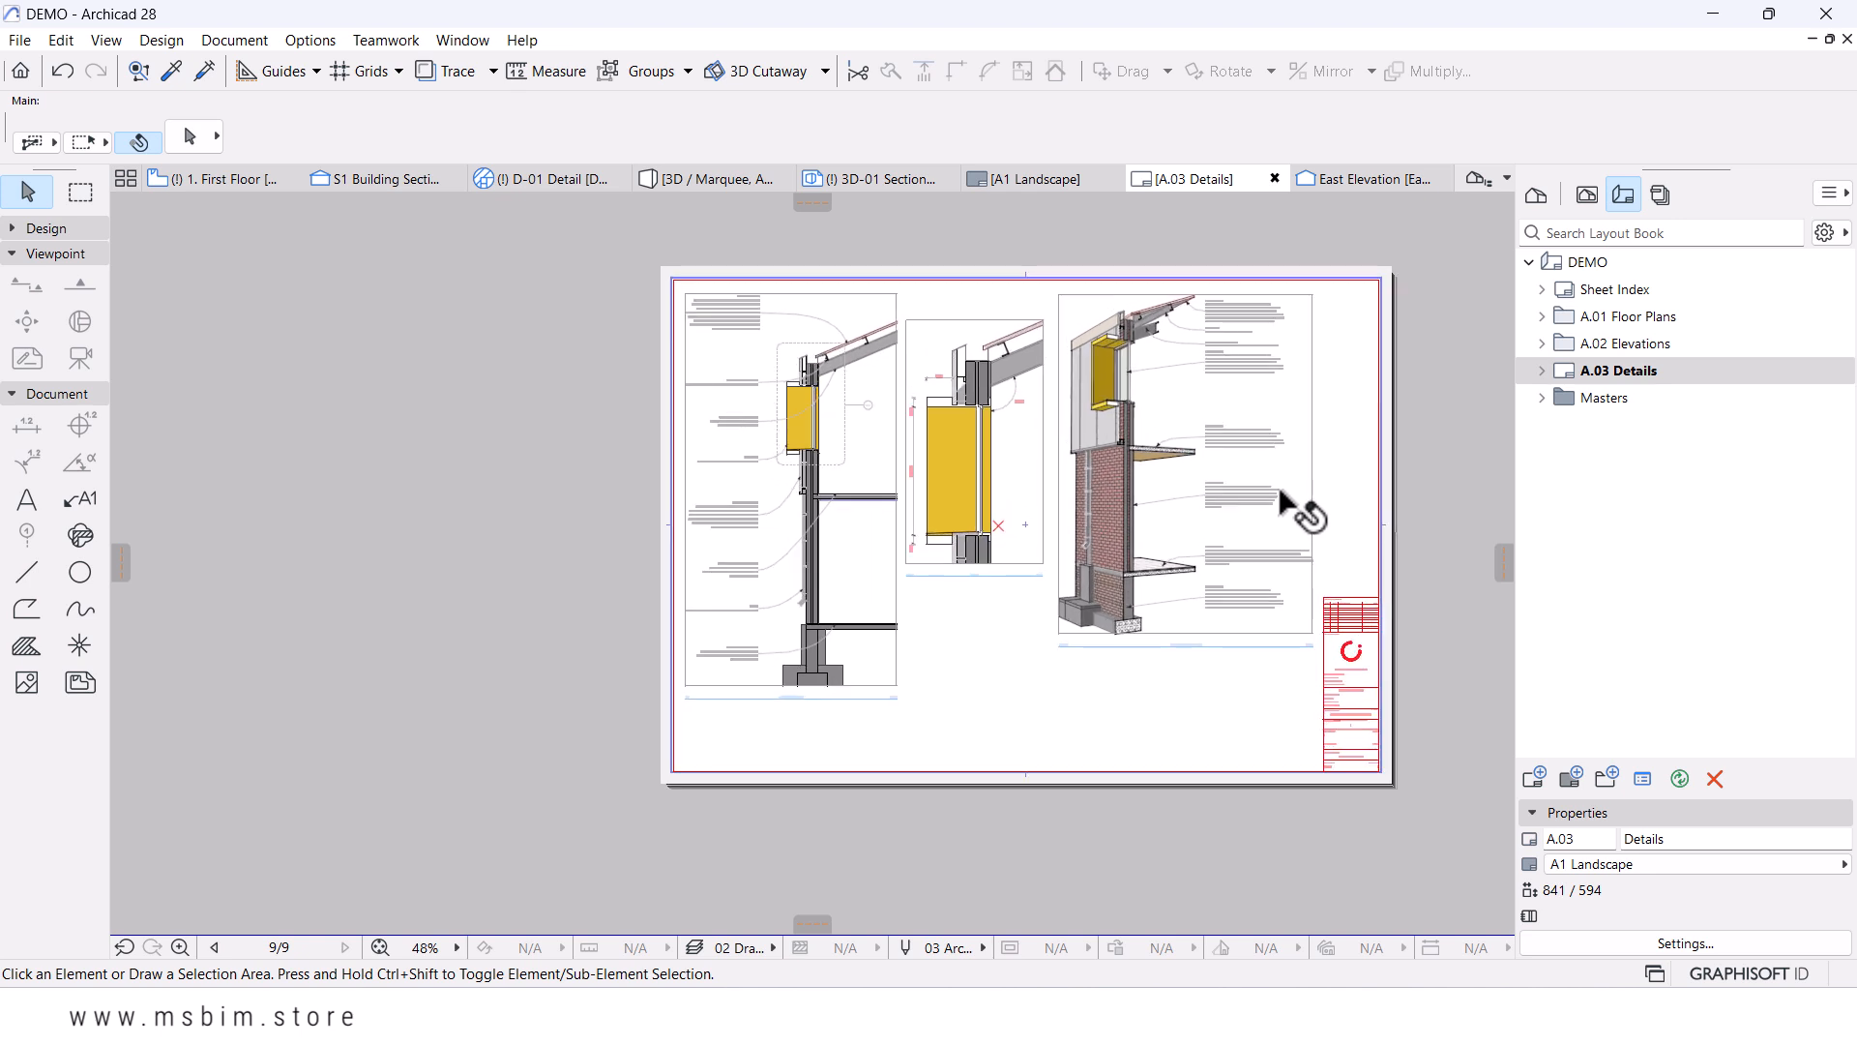
left_click(1340, 242)
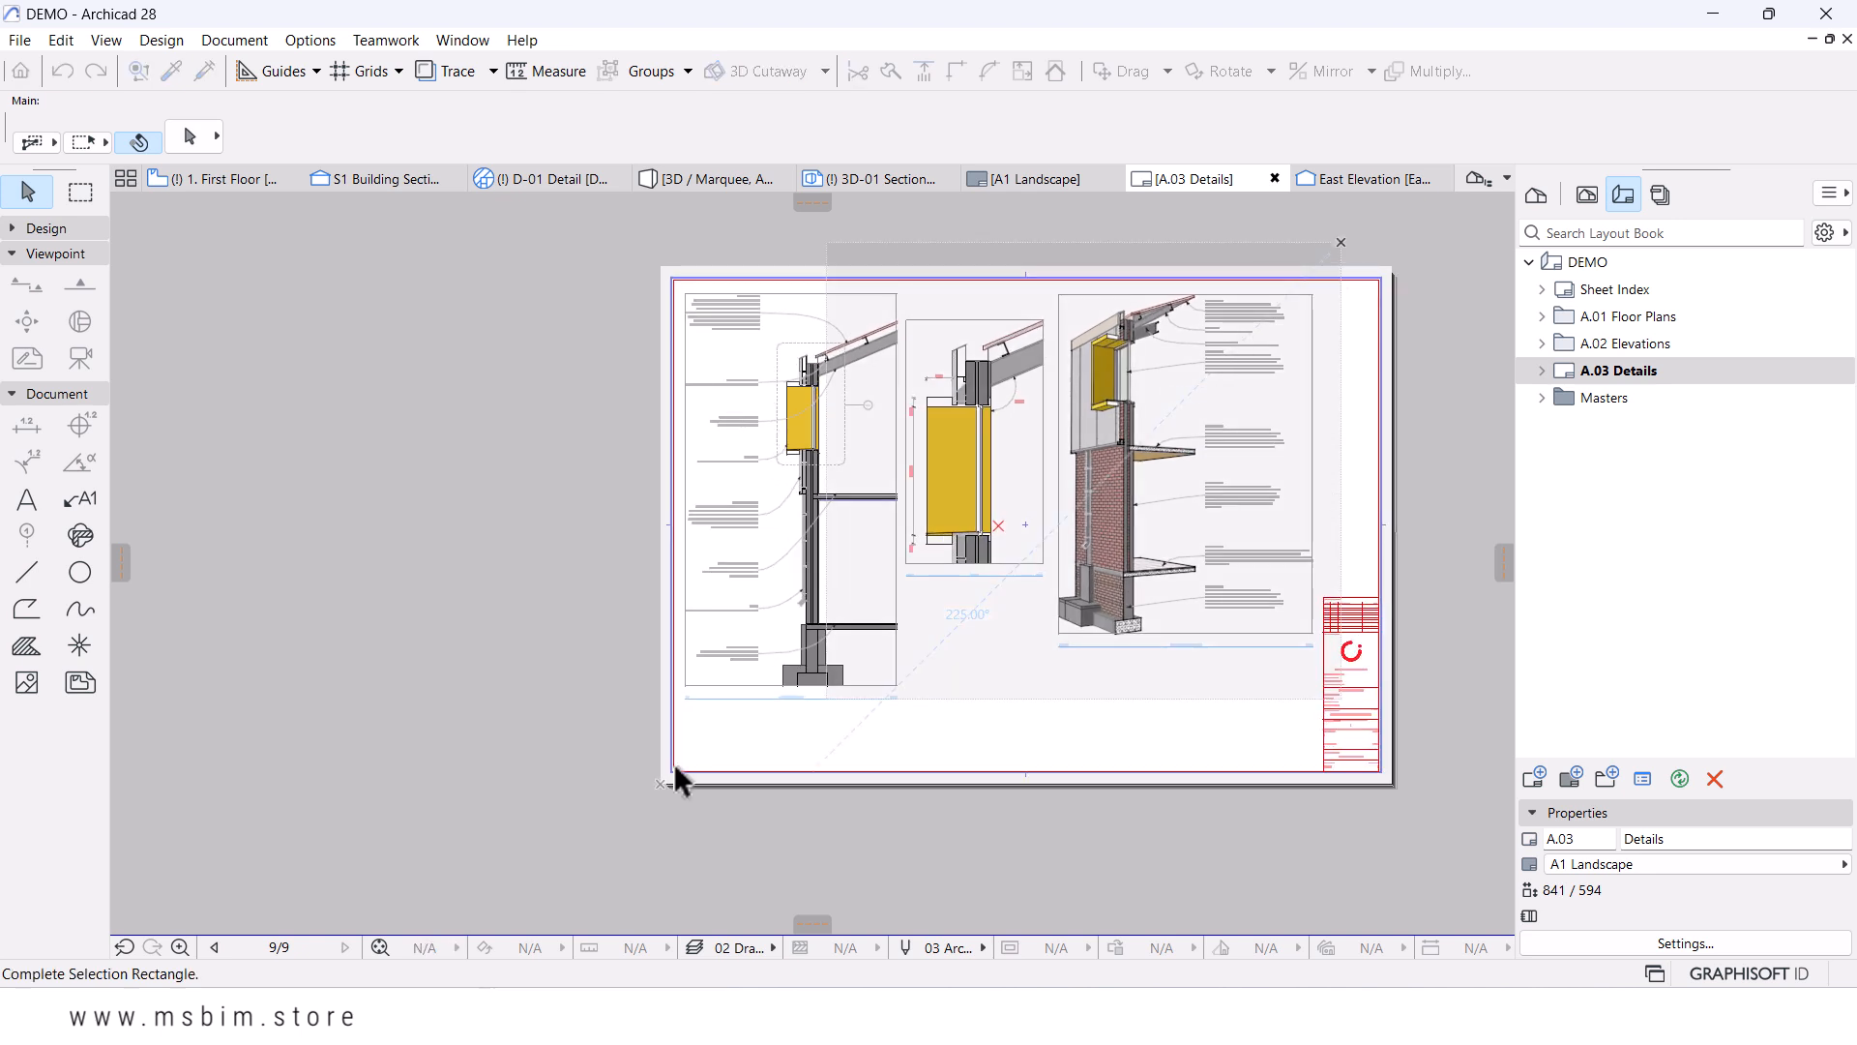
left_click(591, 714)
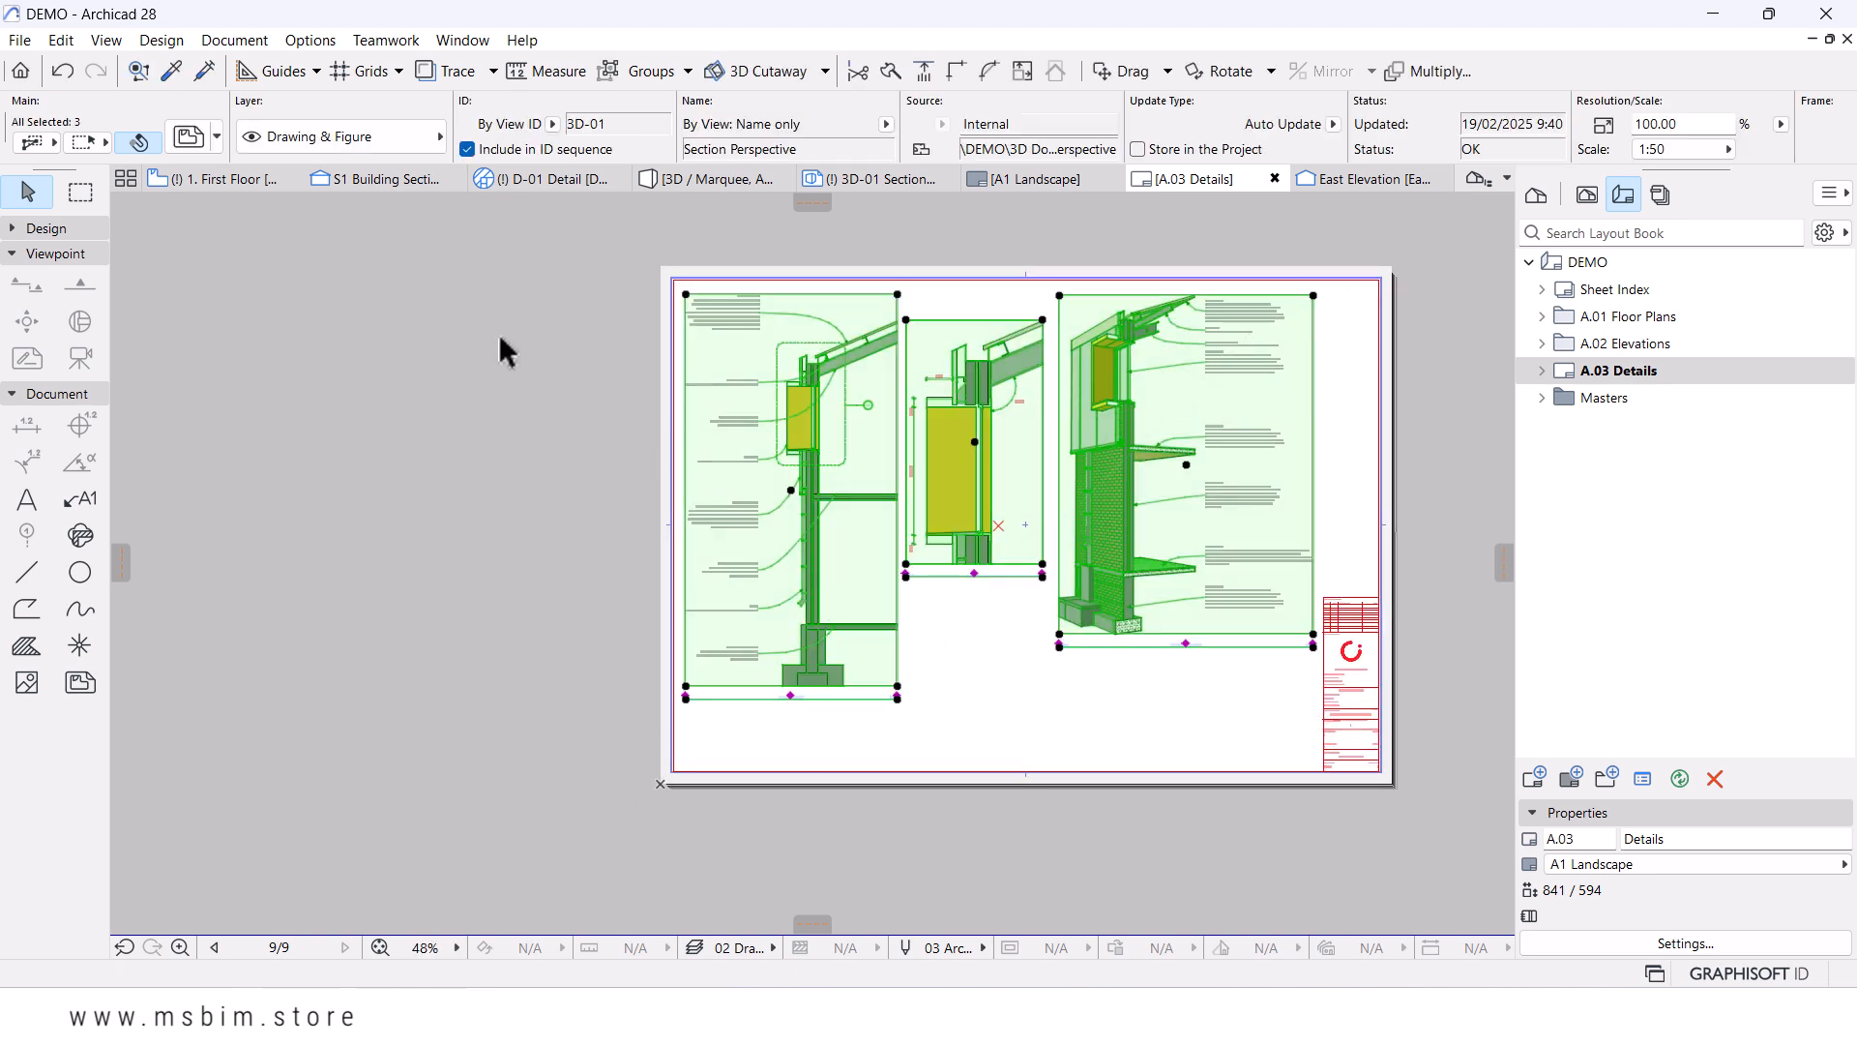
left_click(193, 145)
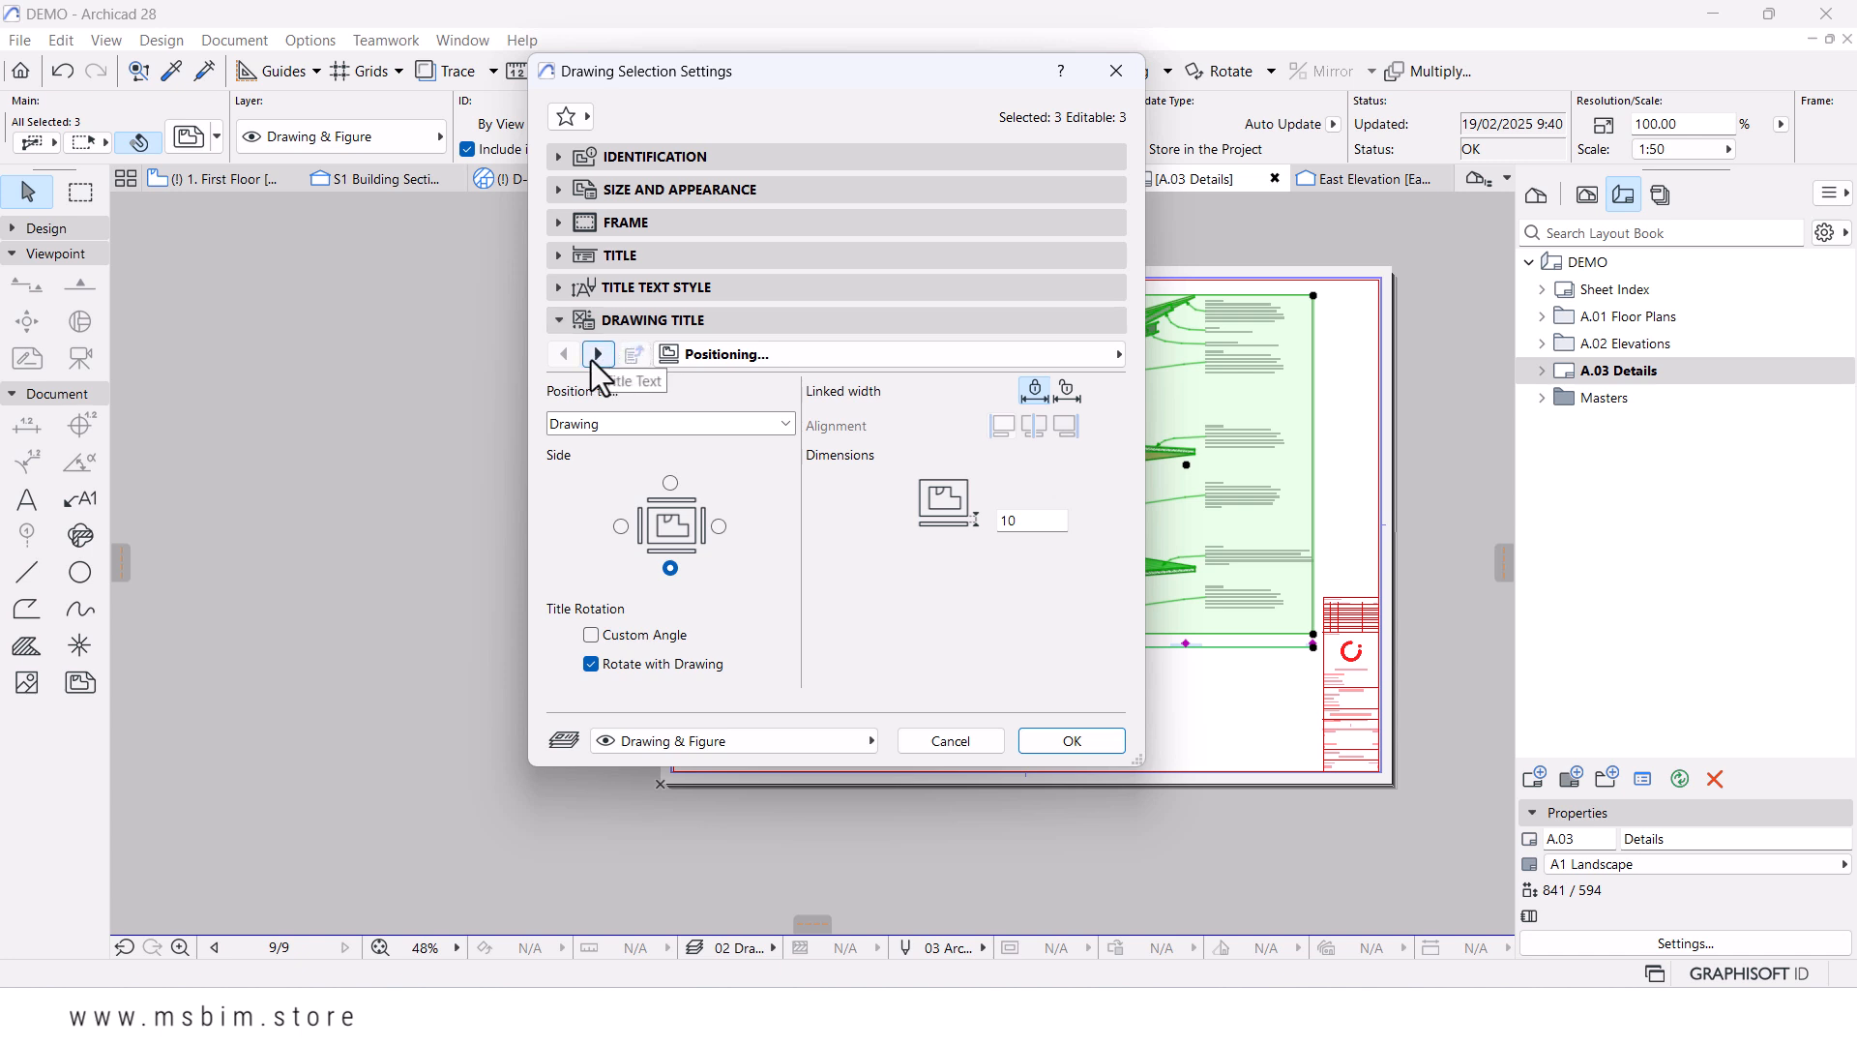
left_click(567, 257)
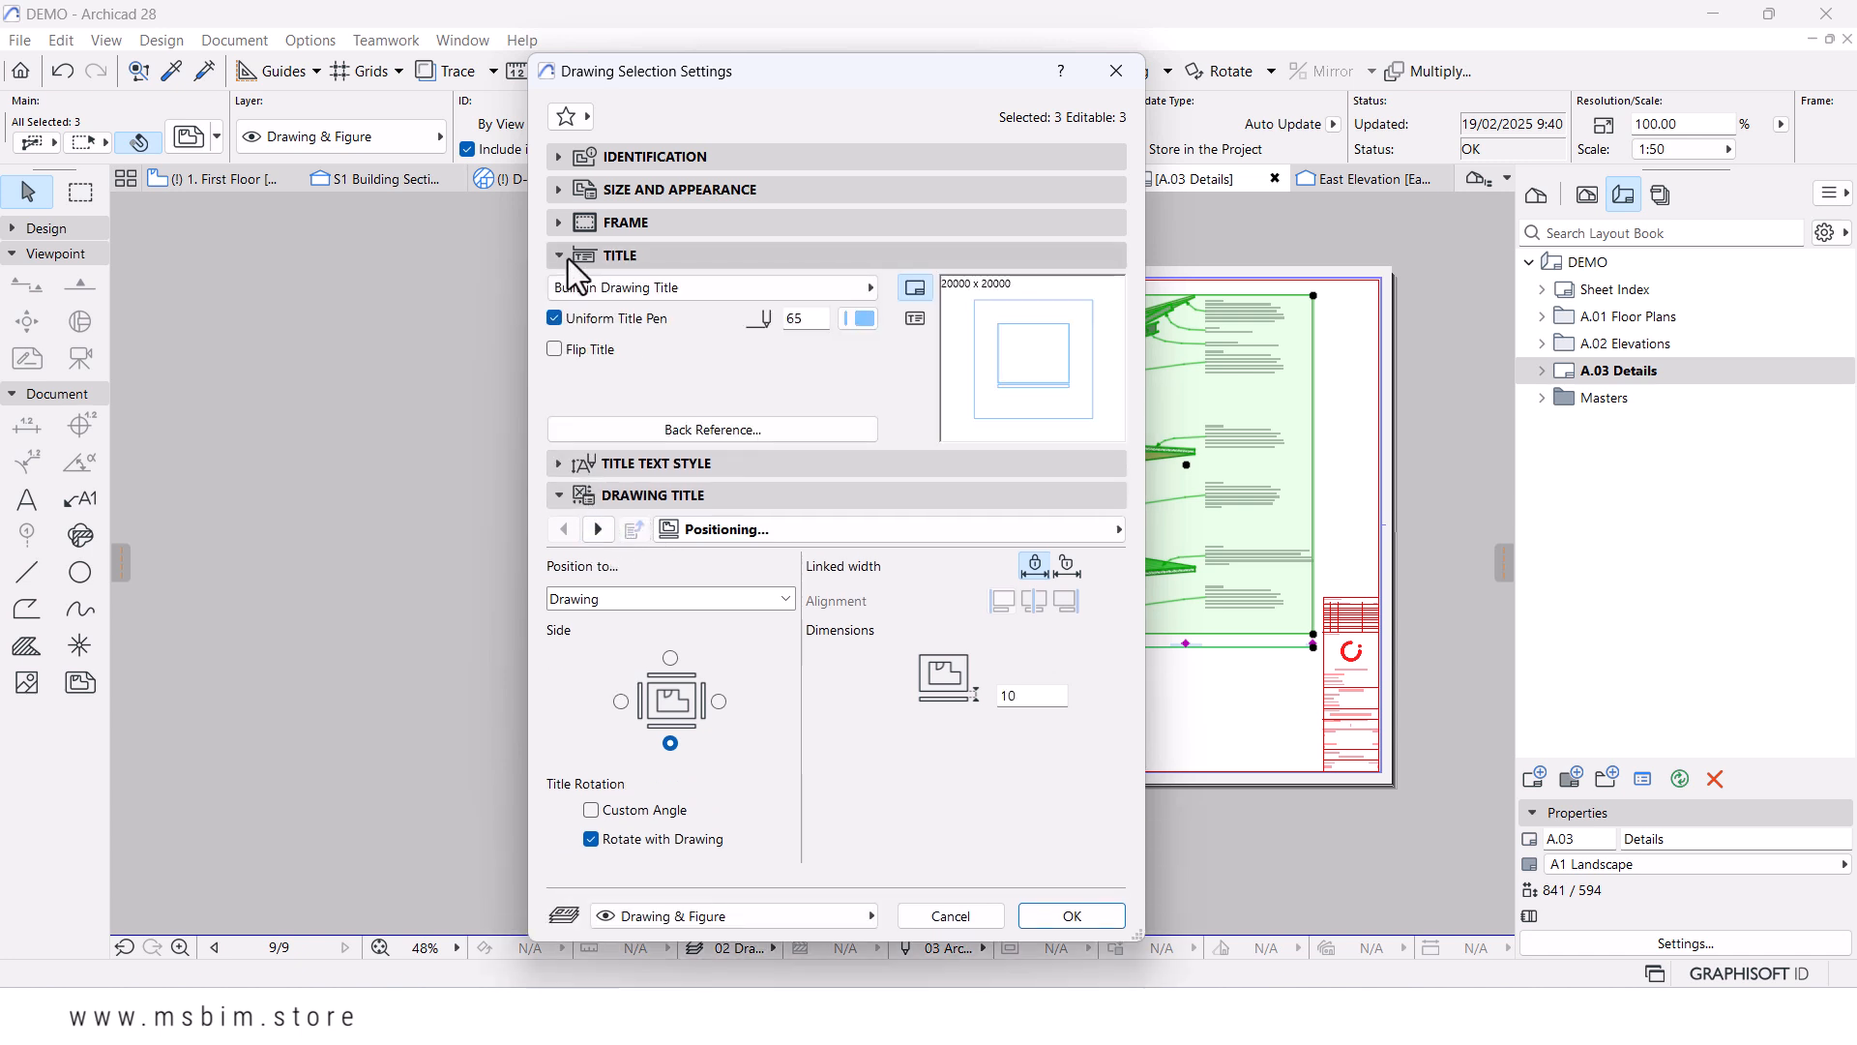
left_click(659, 288)
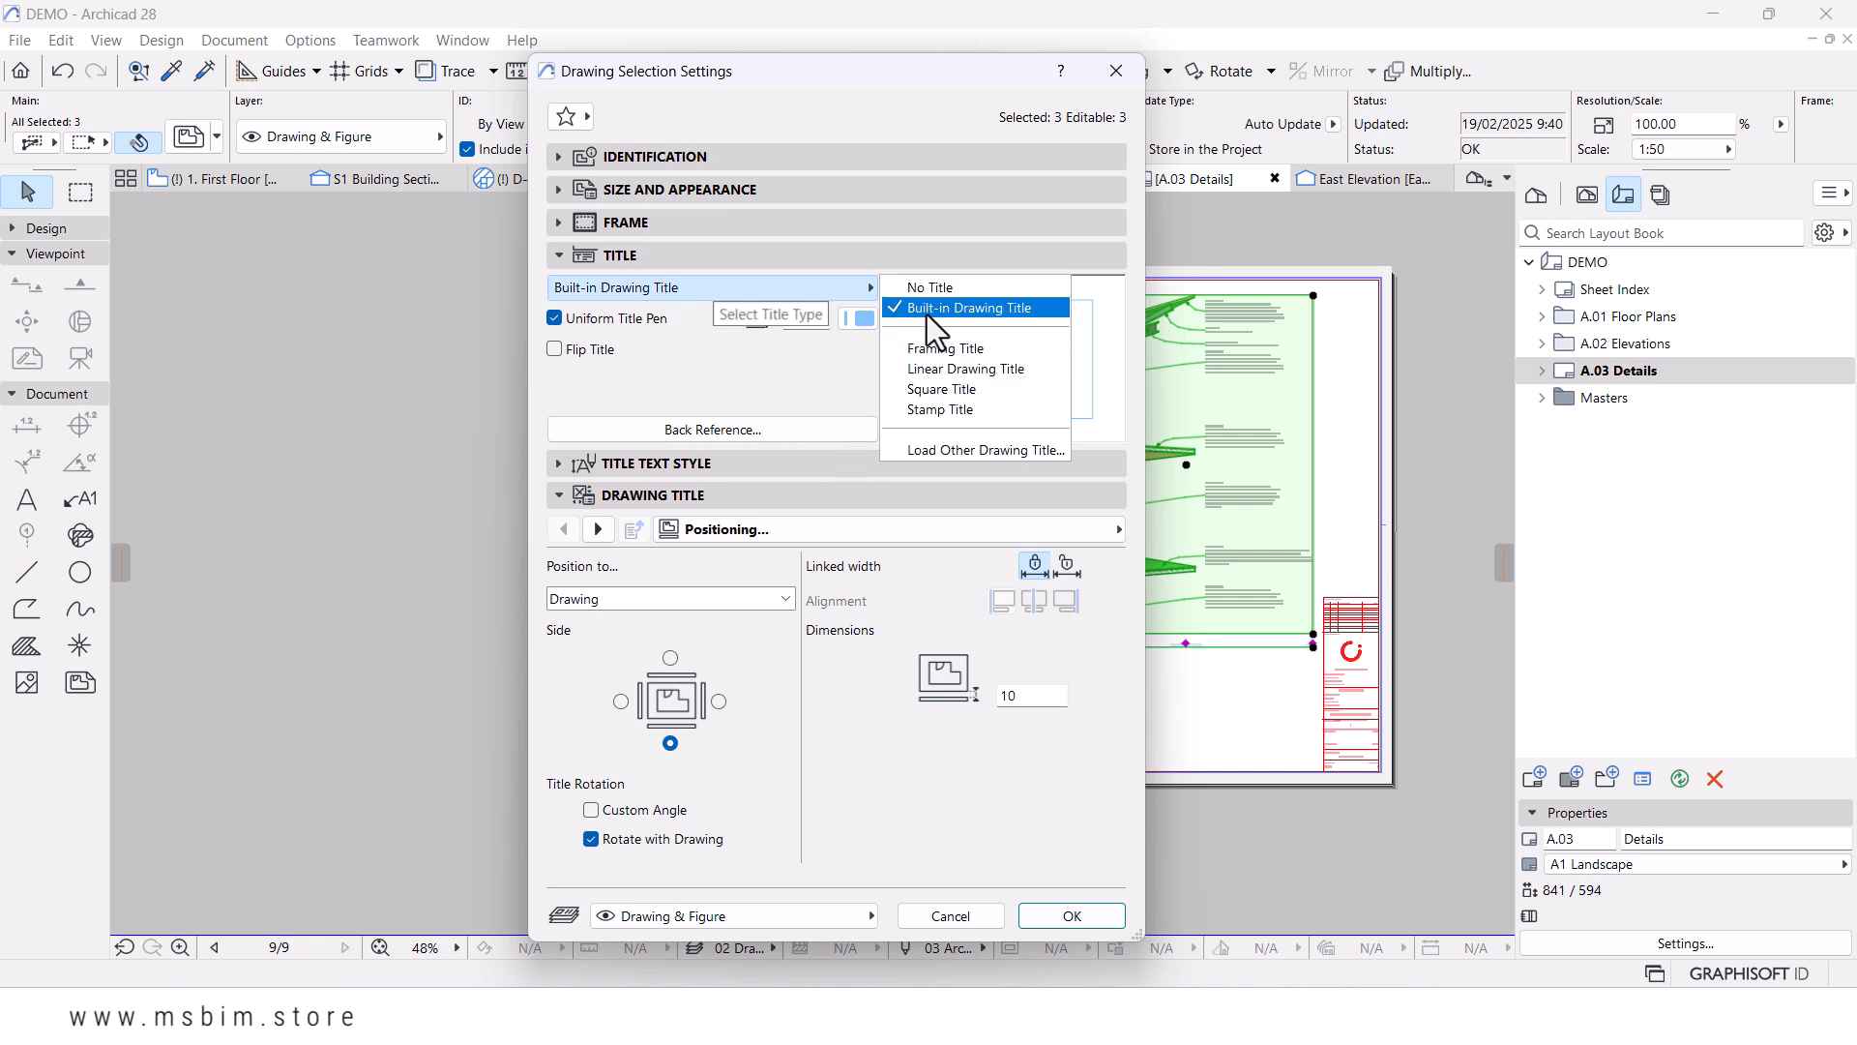
left_click(864, 774)
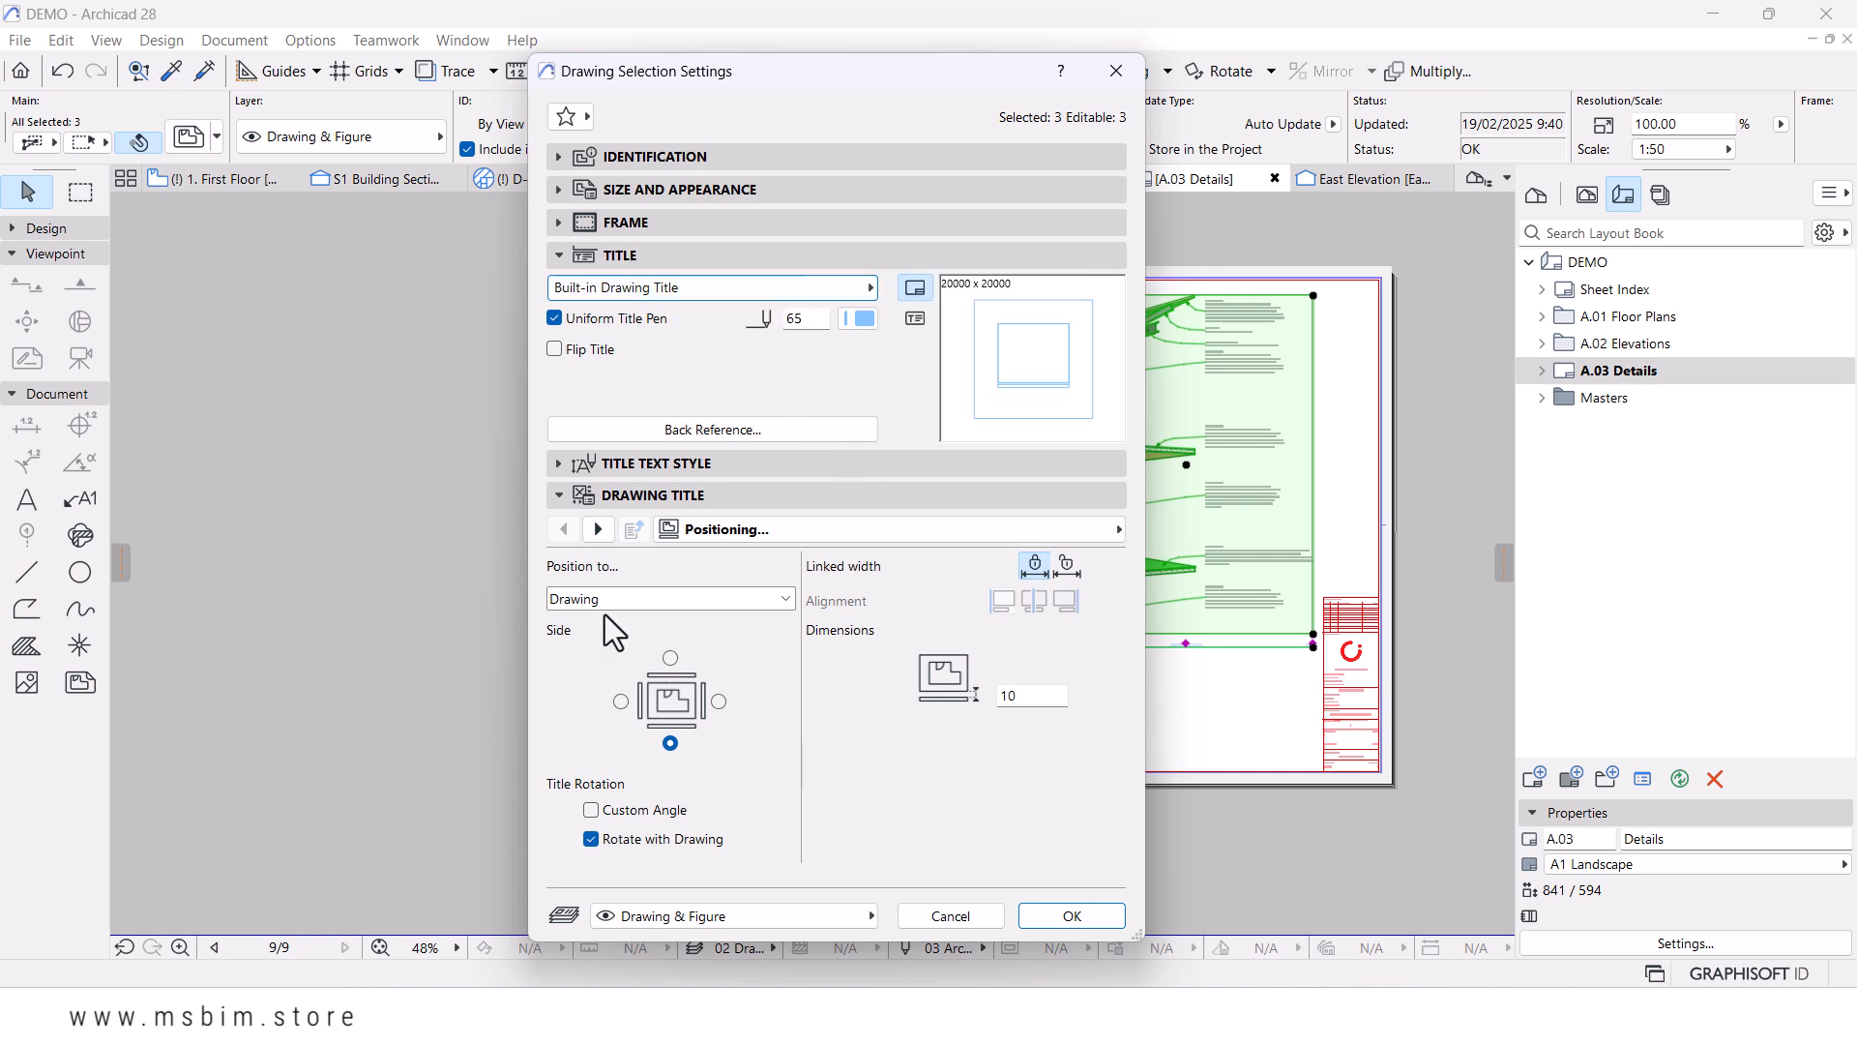
left_click(590, 532)
left_click(566, 532)
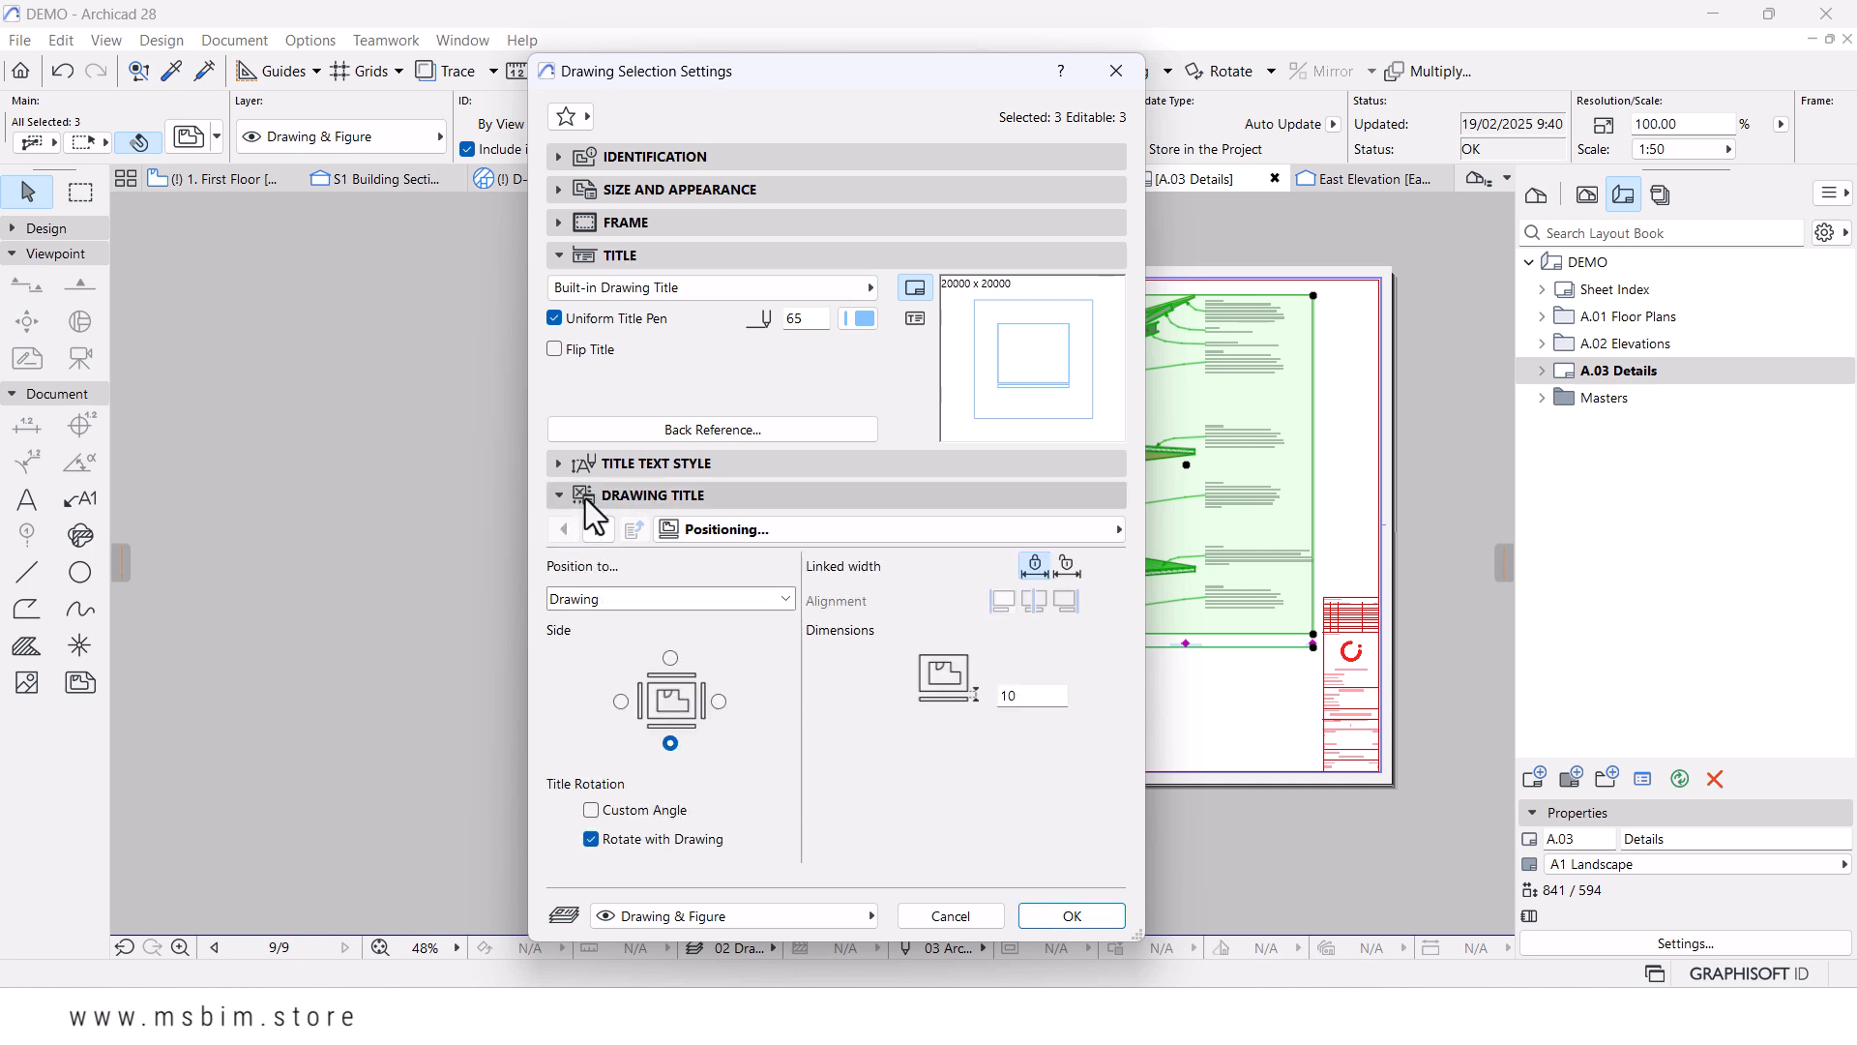
left_click(797, 288)
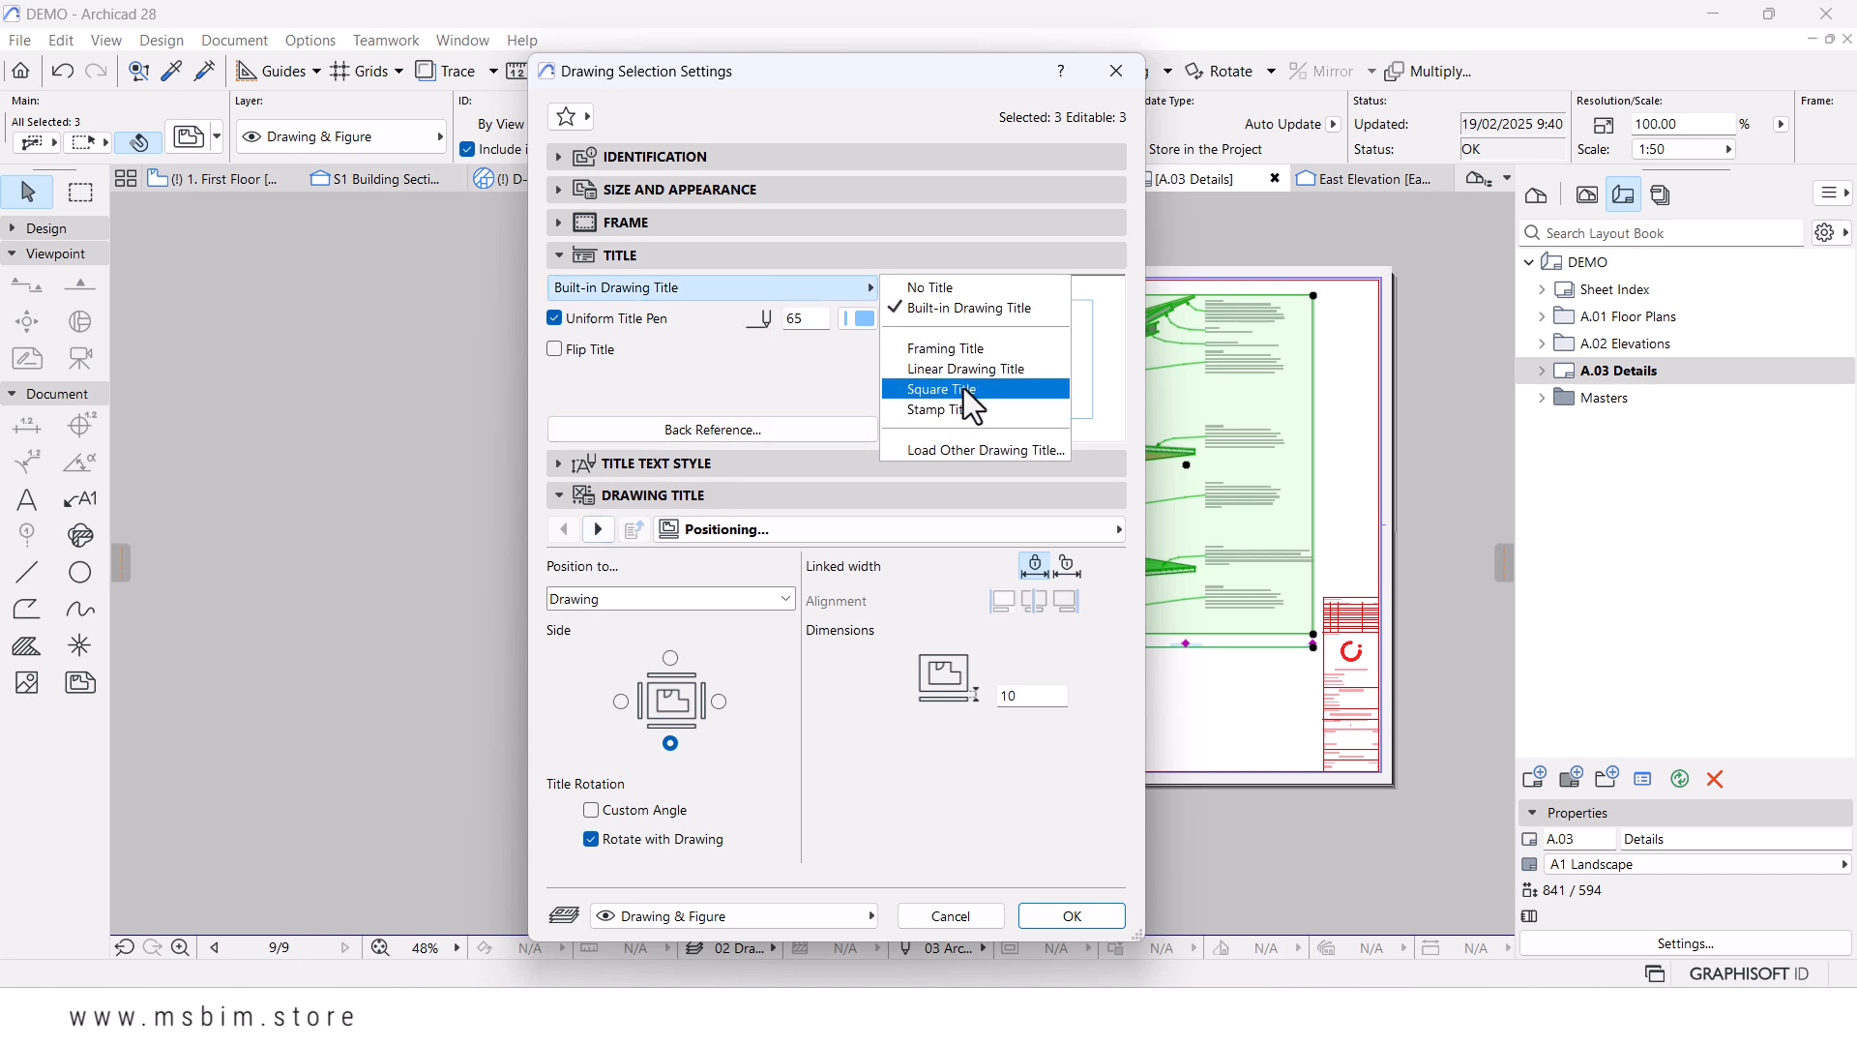
left_click(978, 373)
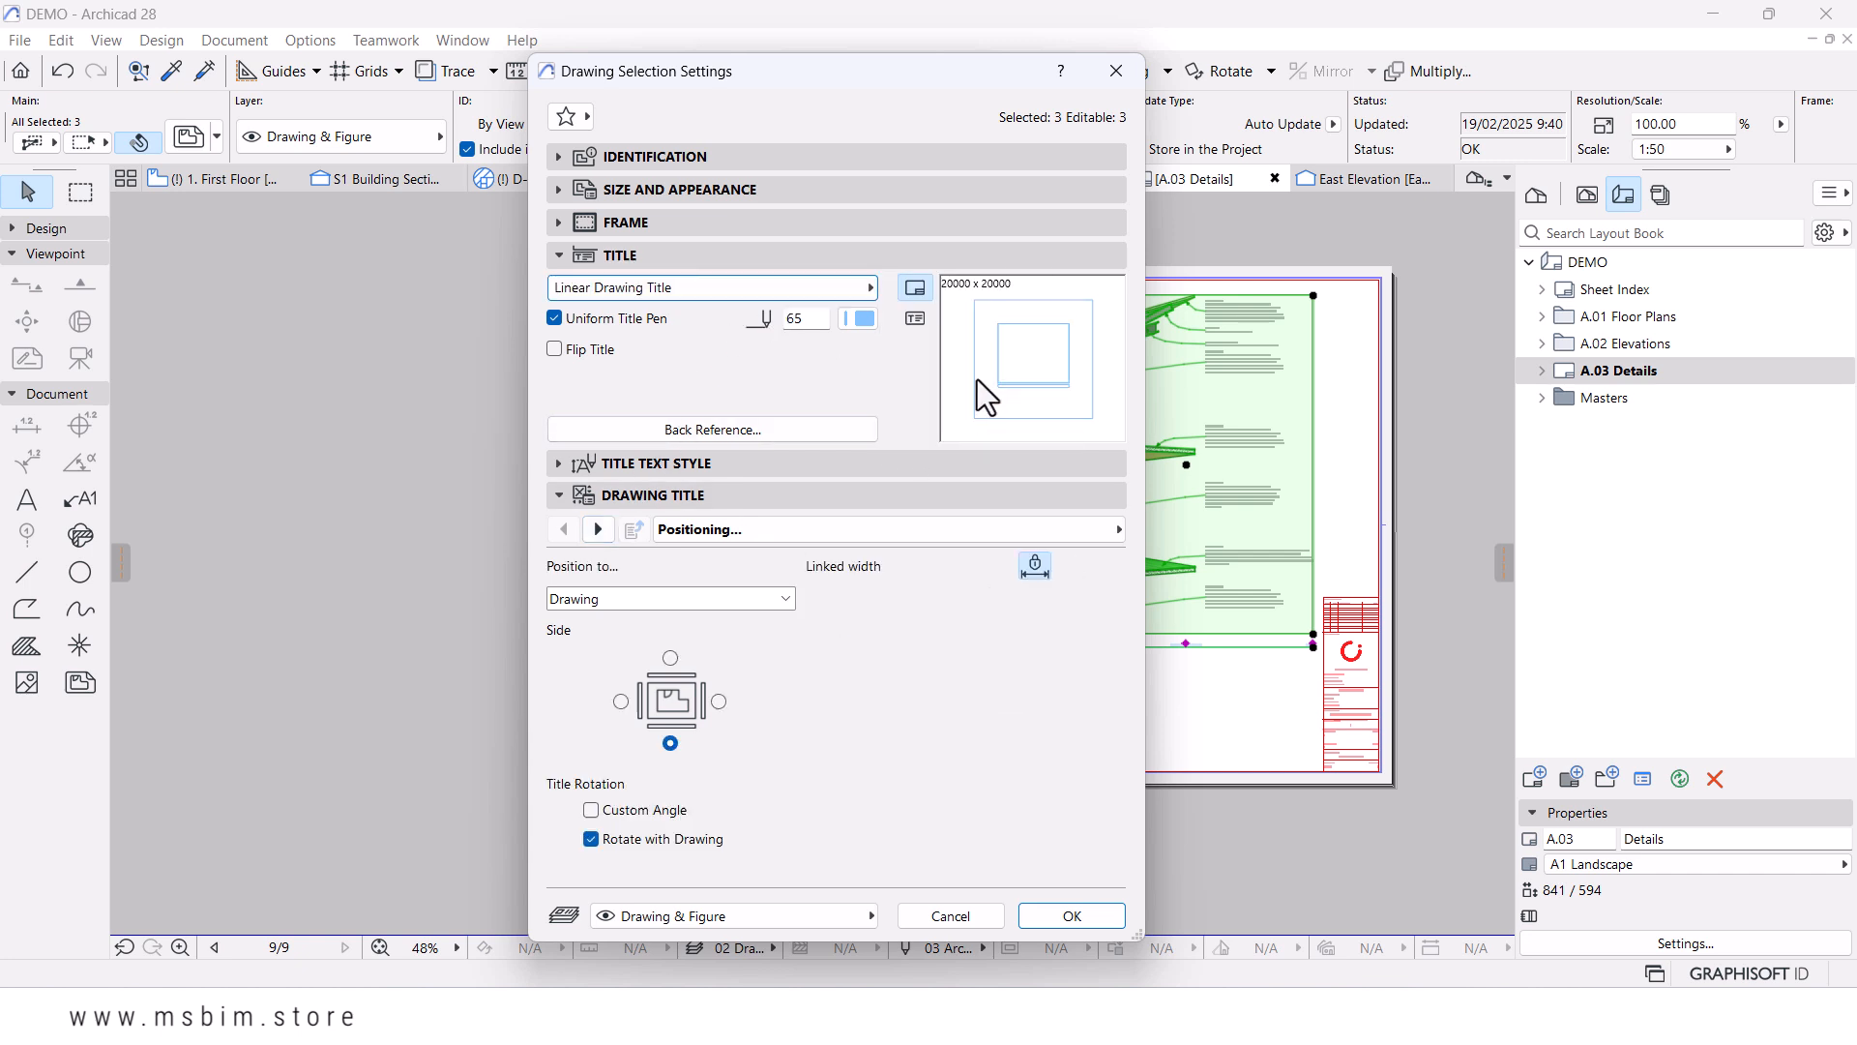
- Set the title marker shape of the three selected drawings to Circle
left_click(595, 529)
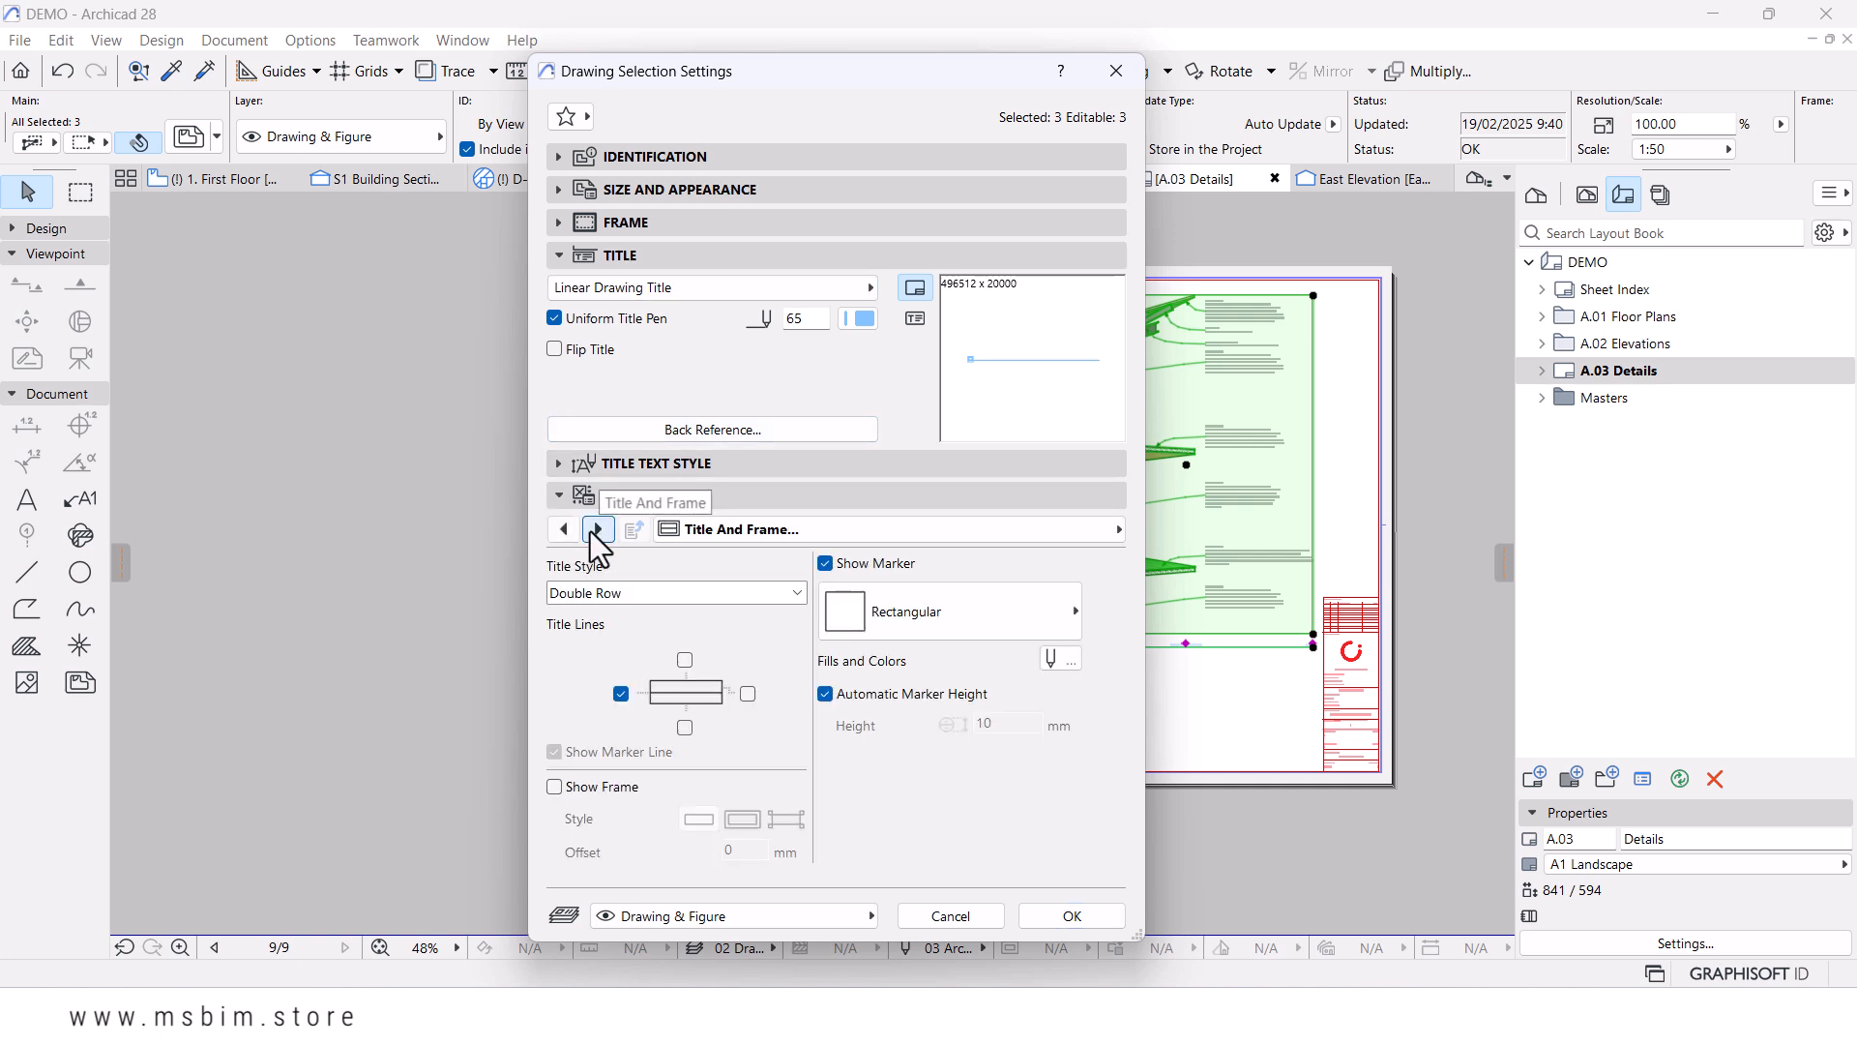
left_click(856, 625)
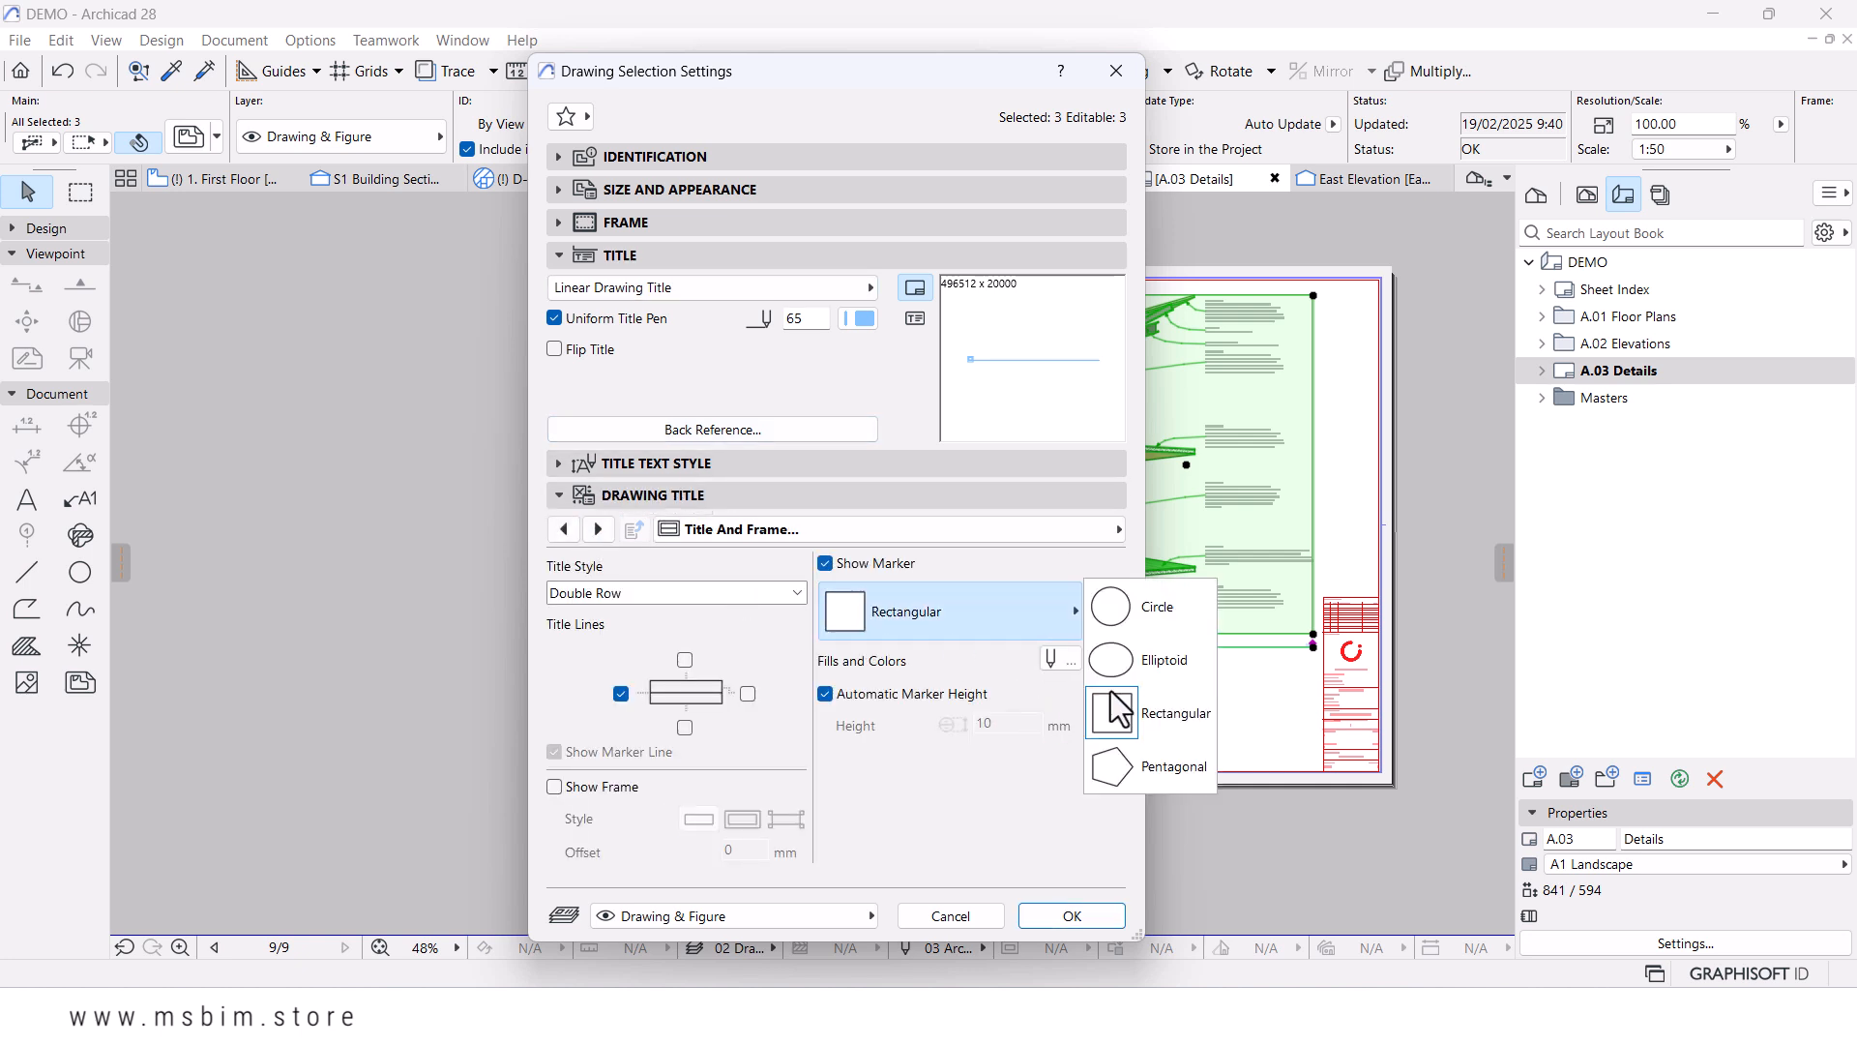
left_click(1129, 624)
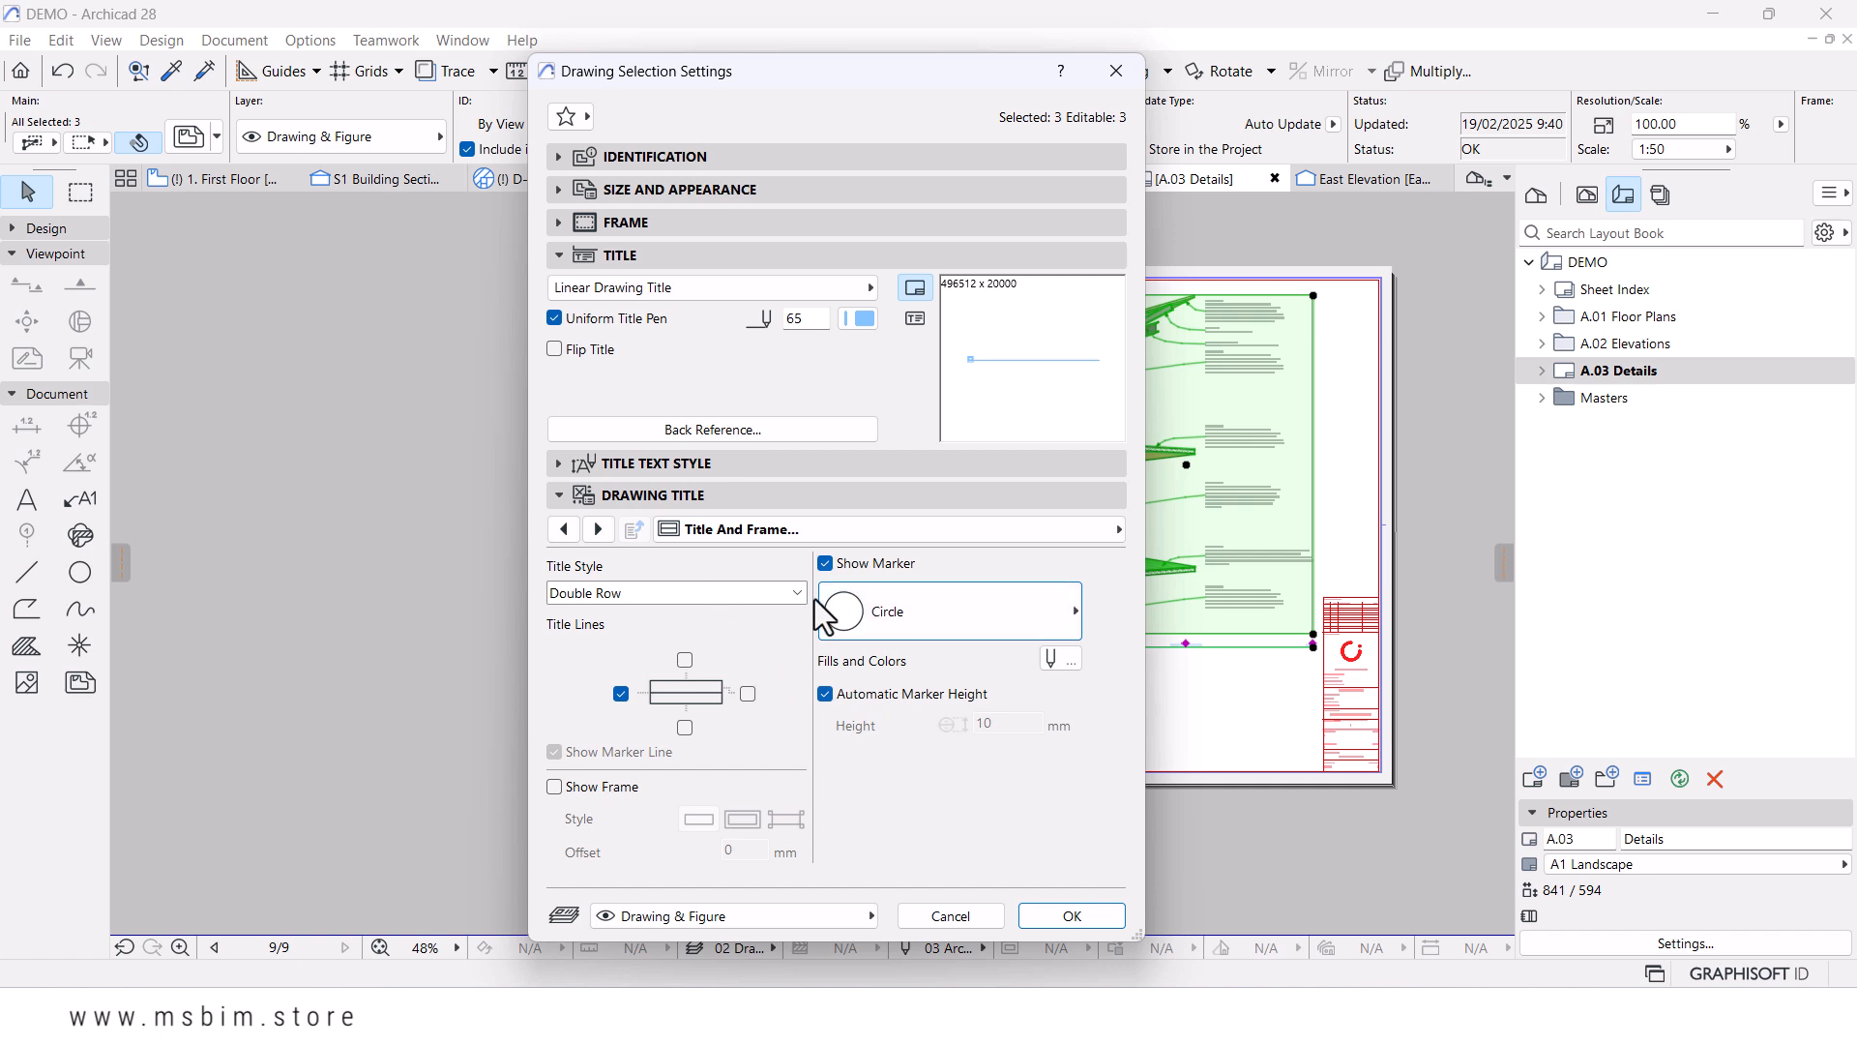
left_click(606, 534)
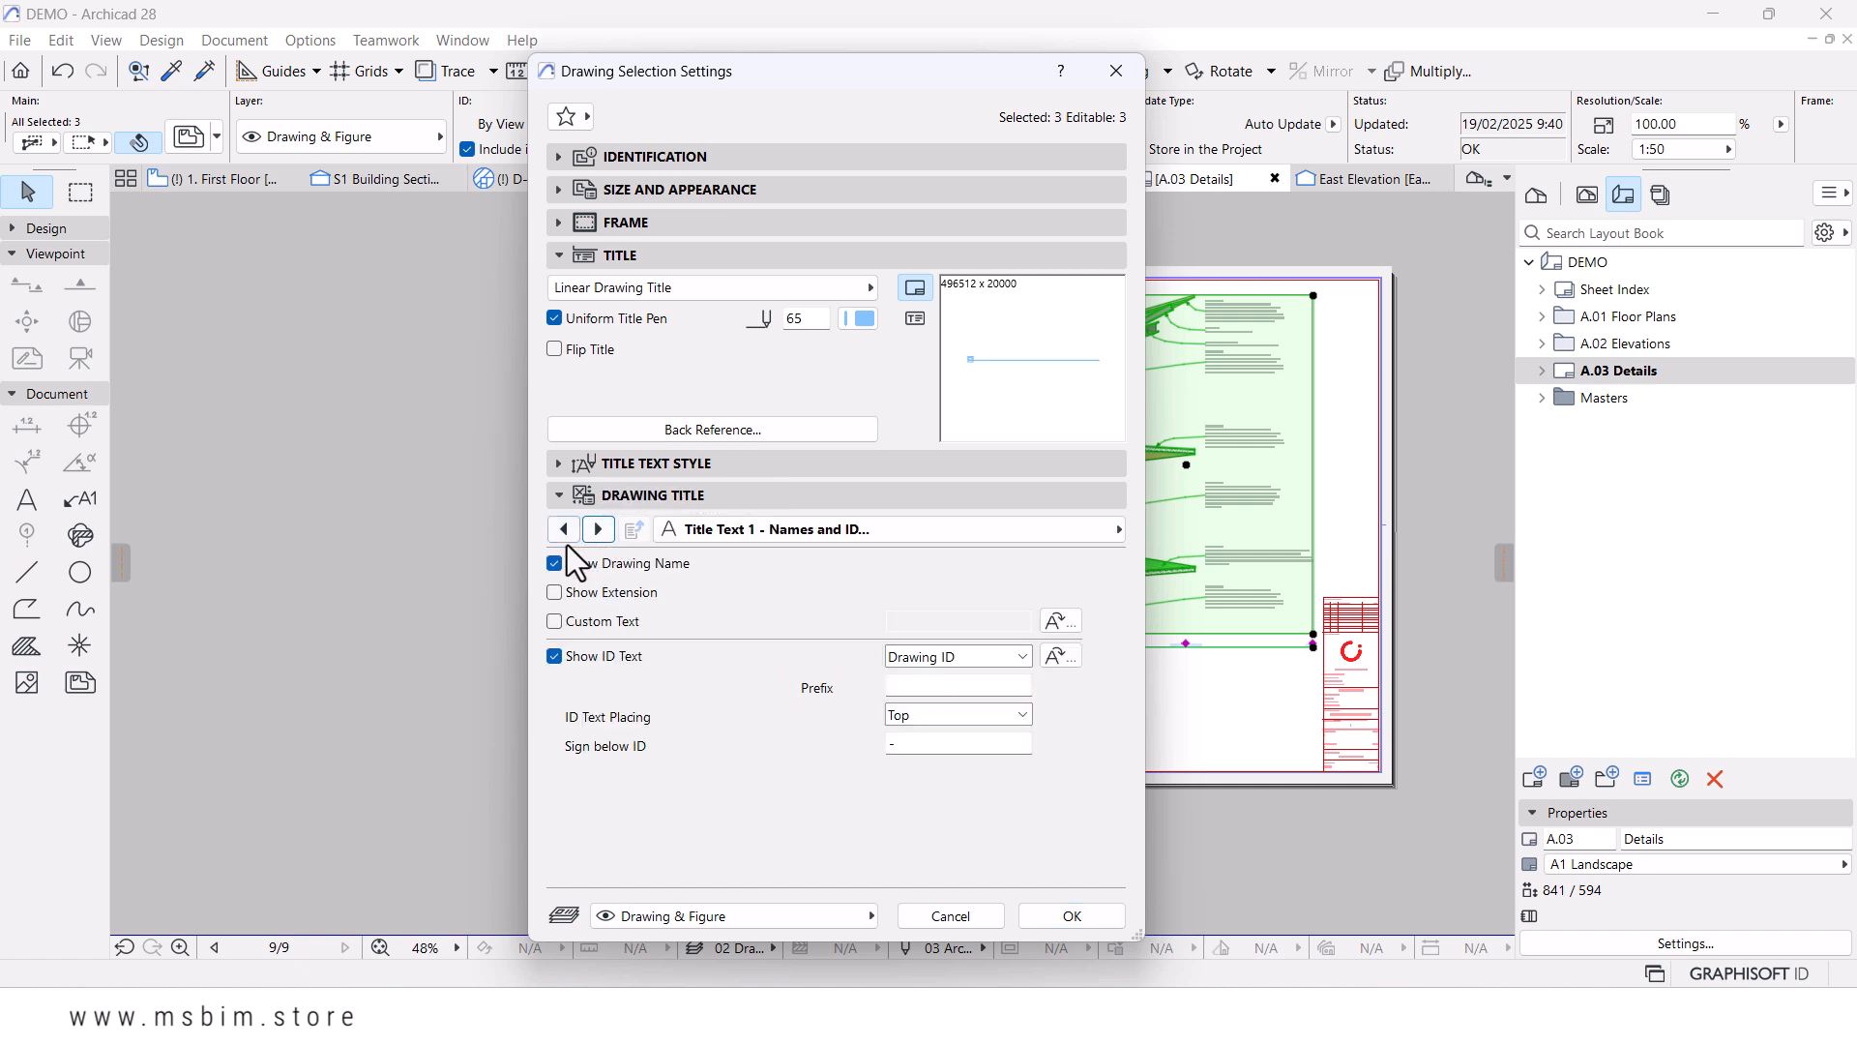
left_click(566, 534)
left_click(567, 538)
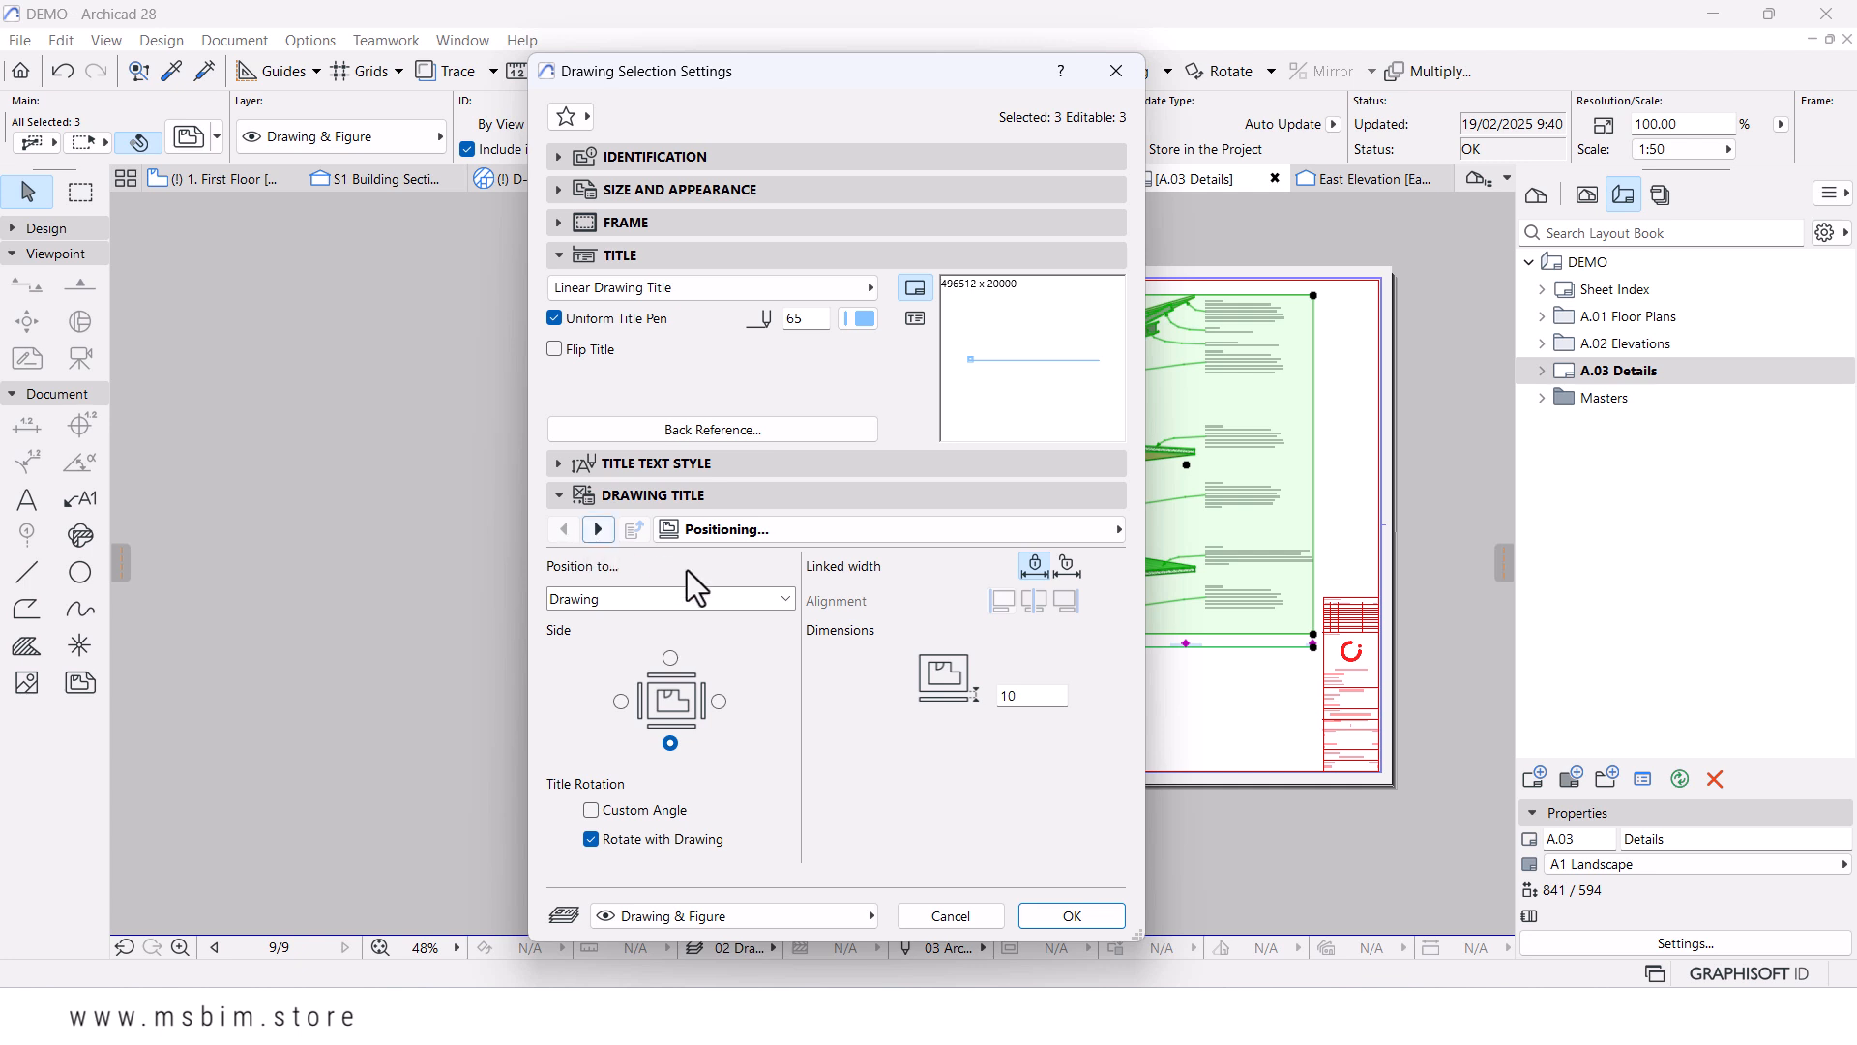
- Keep the titles positioned to Drawing, unlink their width from the drawings, centre their alignment and apply the settings
left_click(588, 597)
left_click(582, 620)
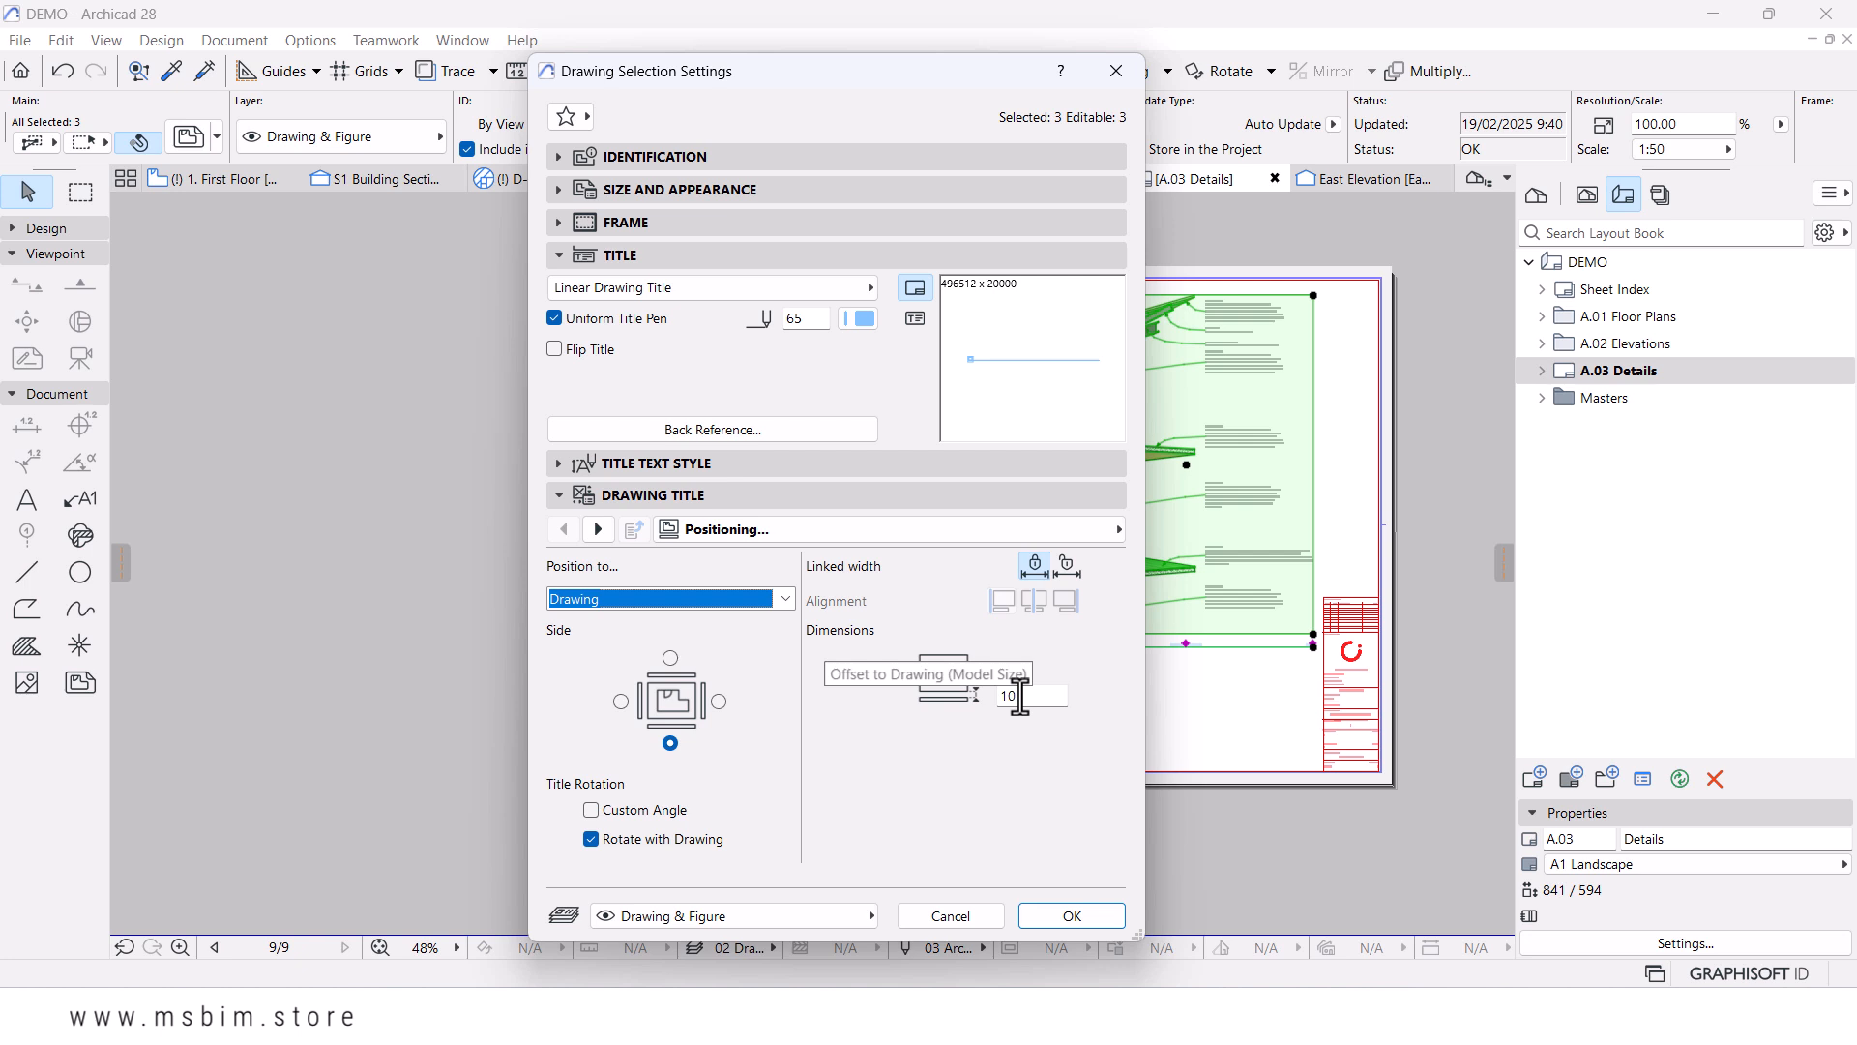
left_click(1068, 564)
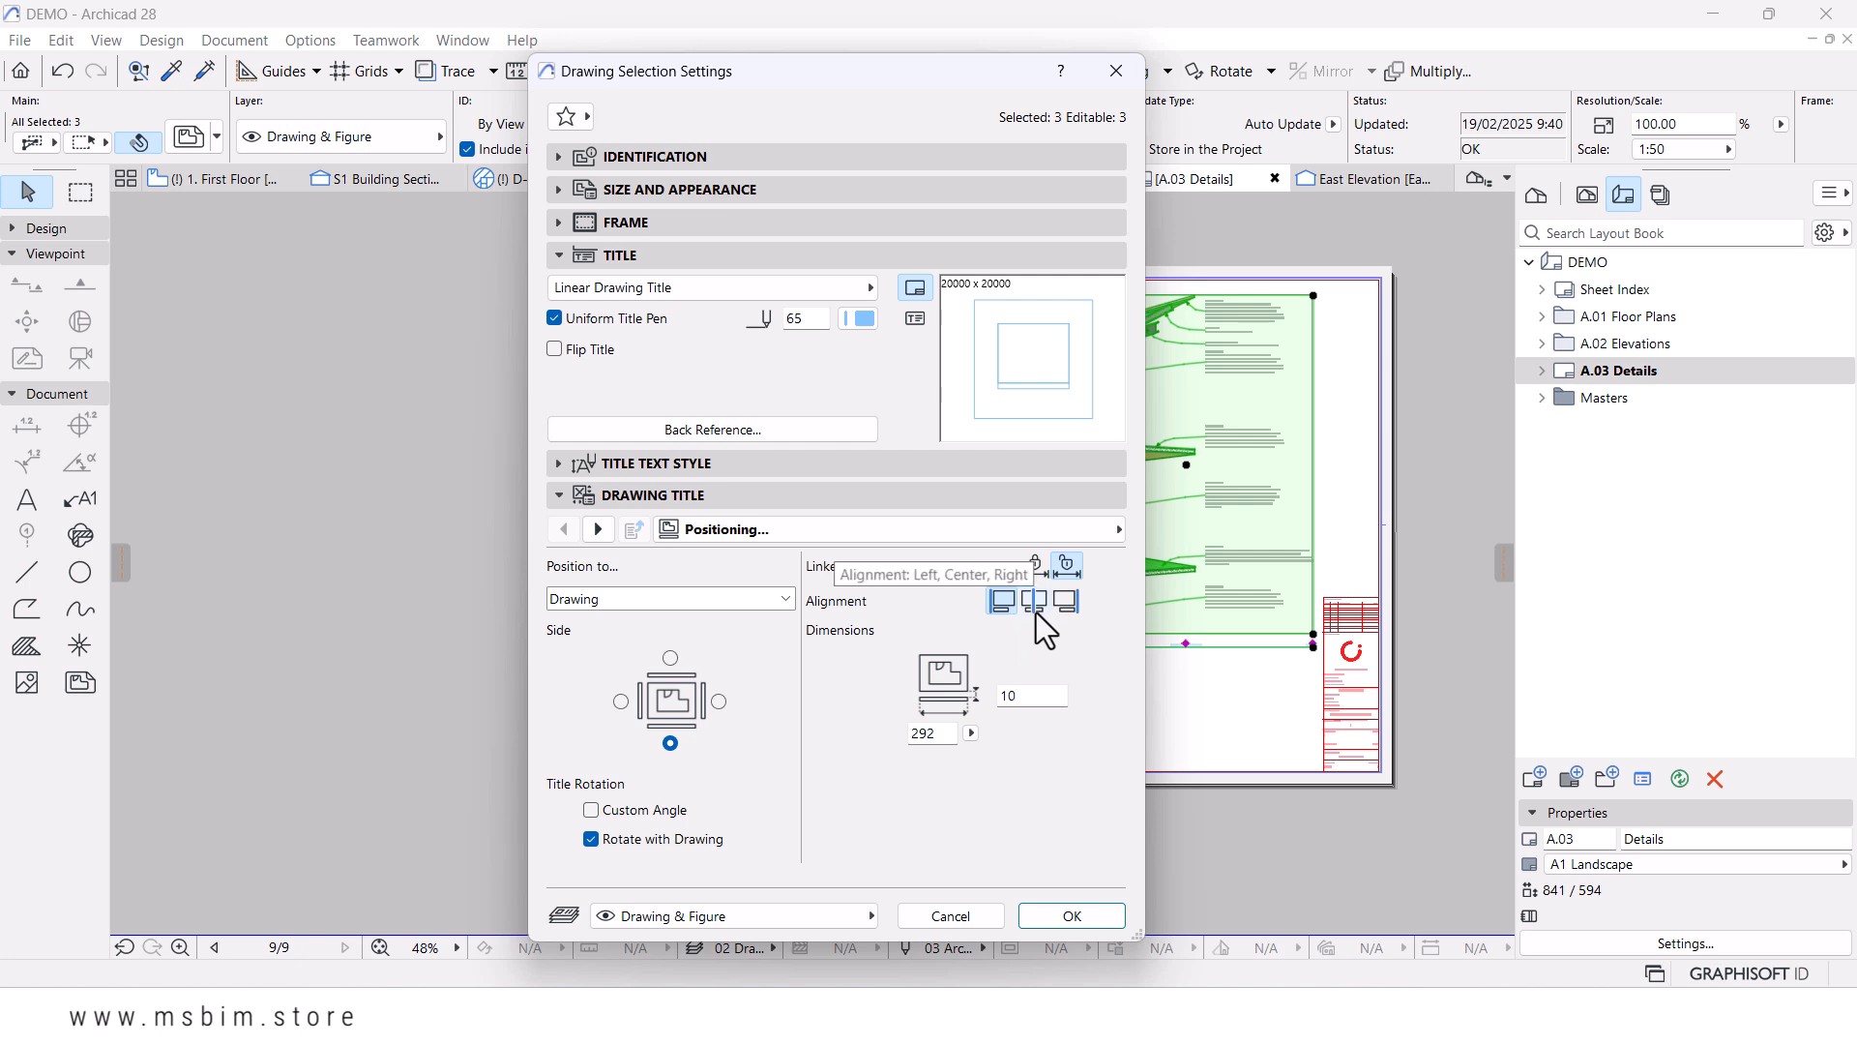
left_click(1035, 600)
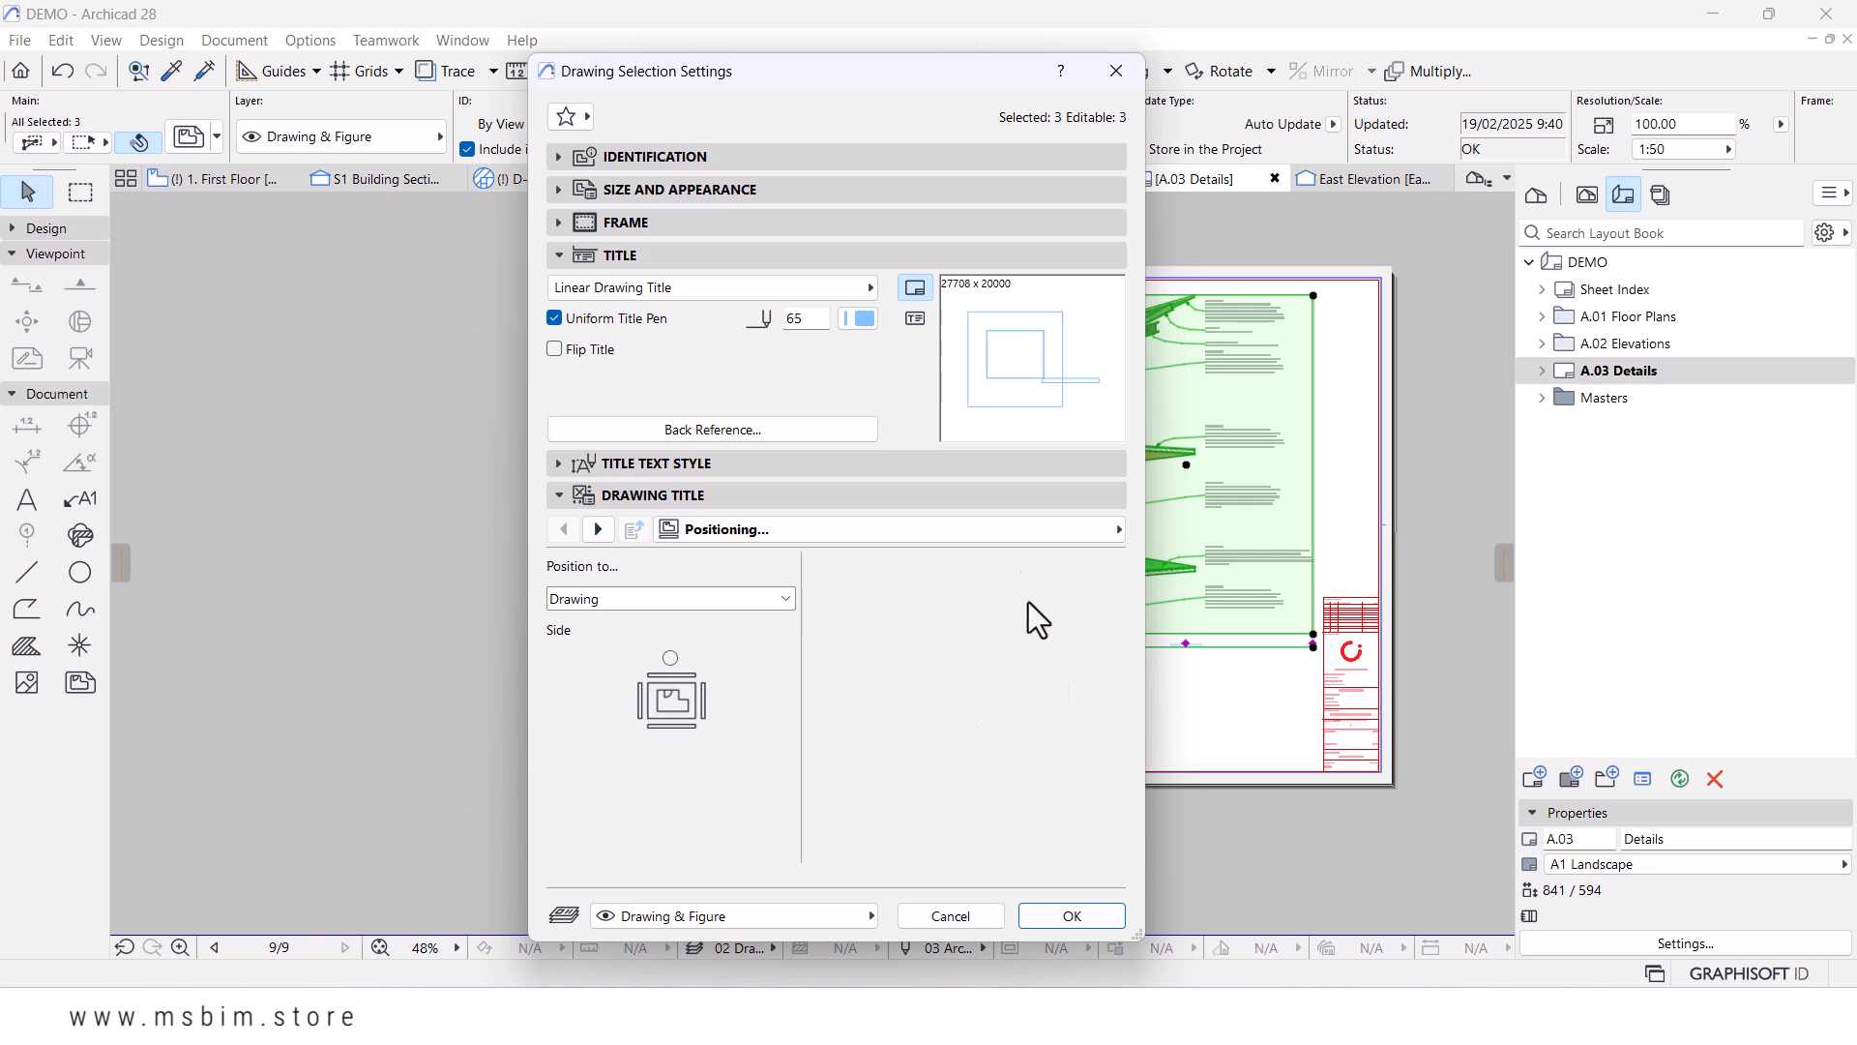
left_click(744, 602)
left_click(781, 738)
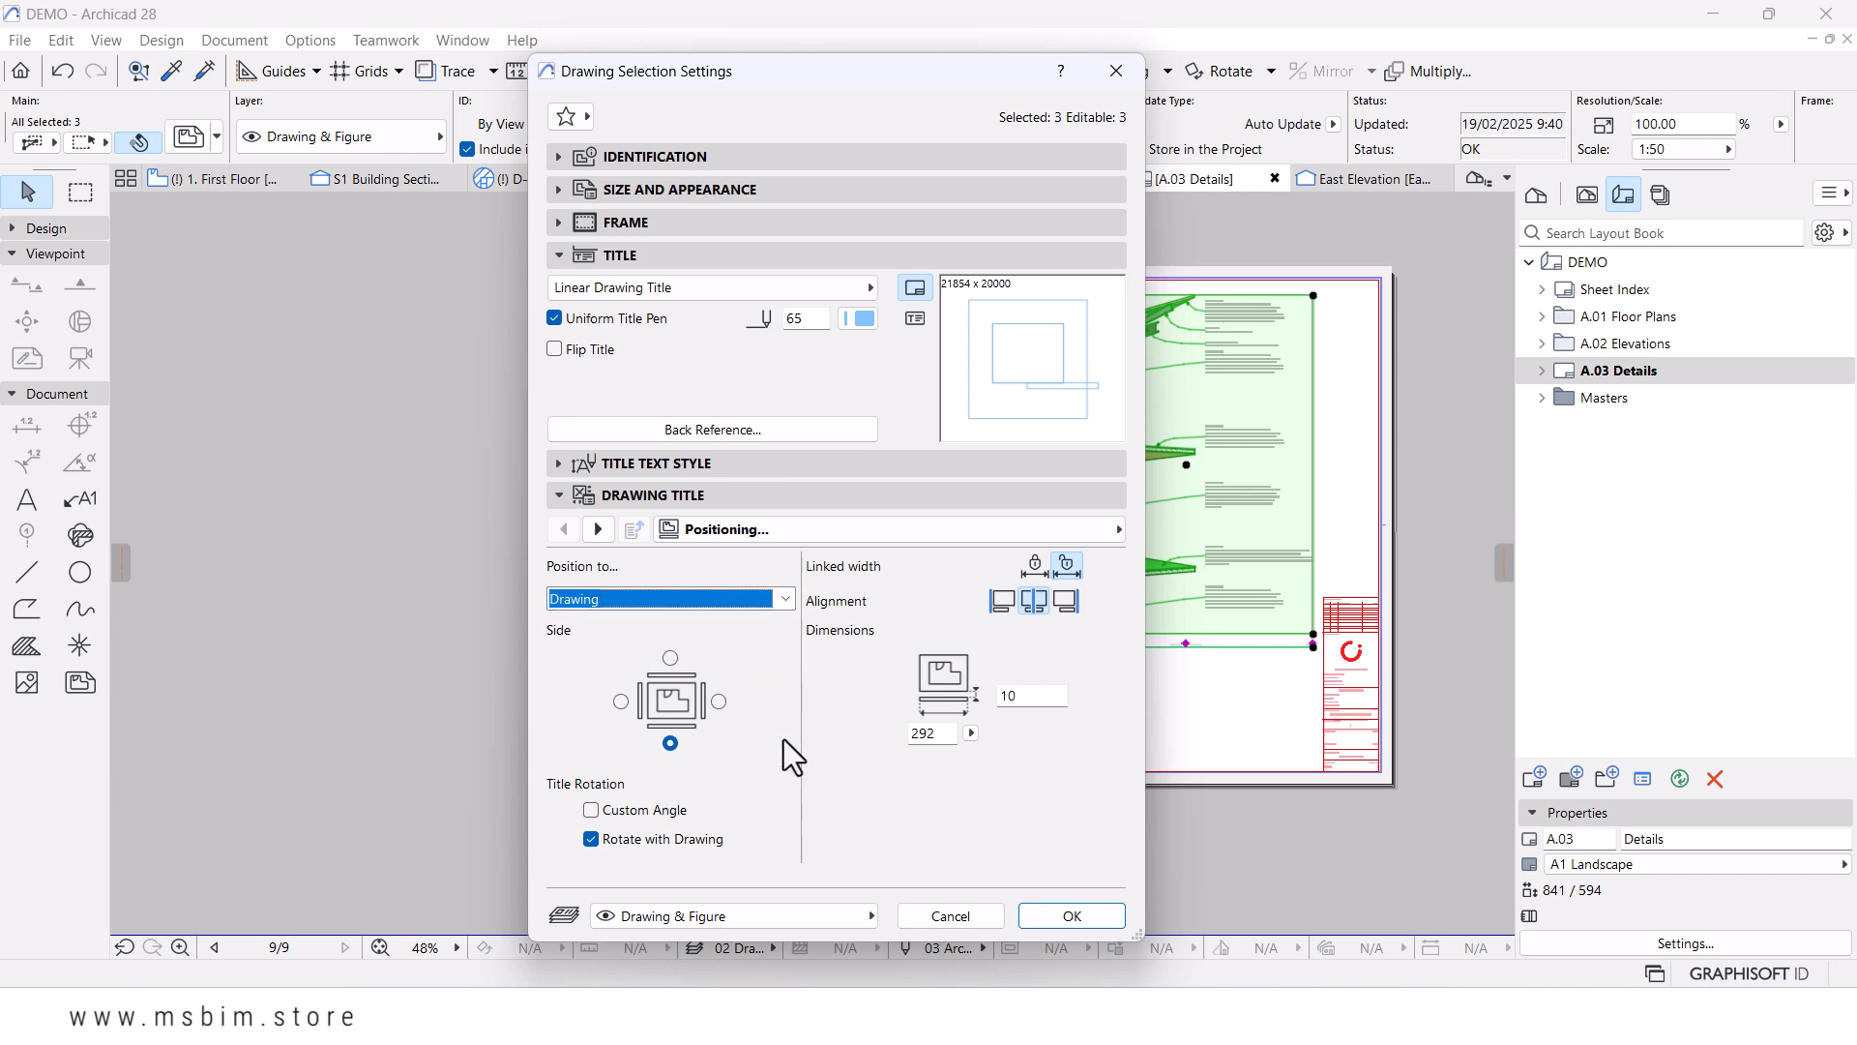
left_click(1054, 915)
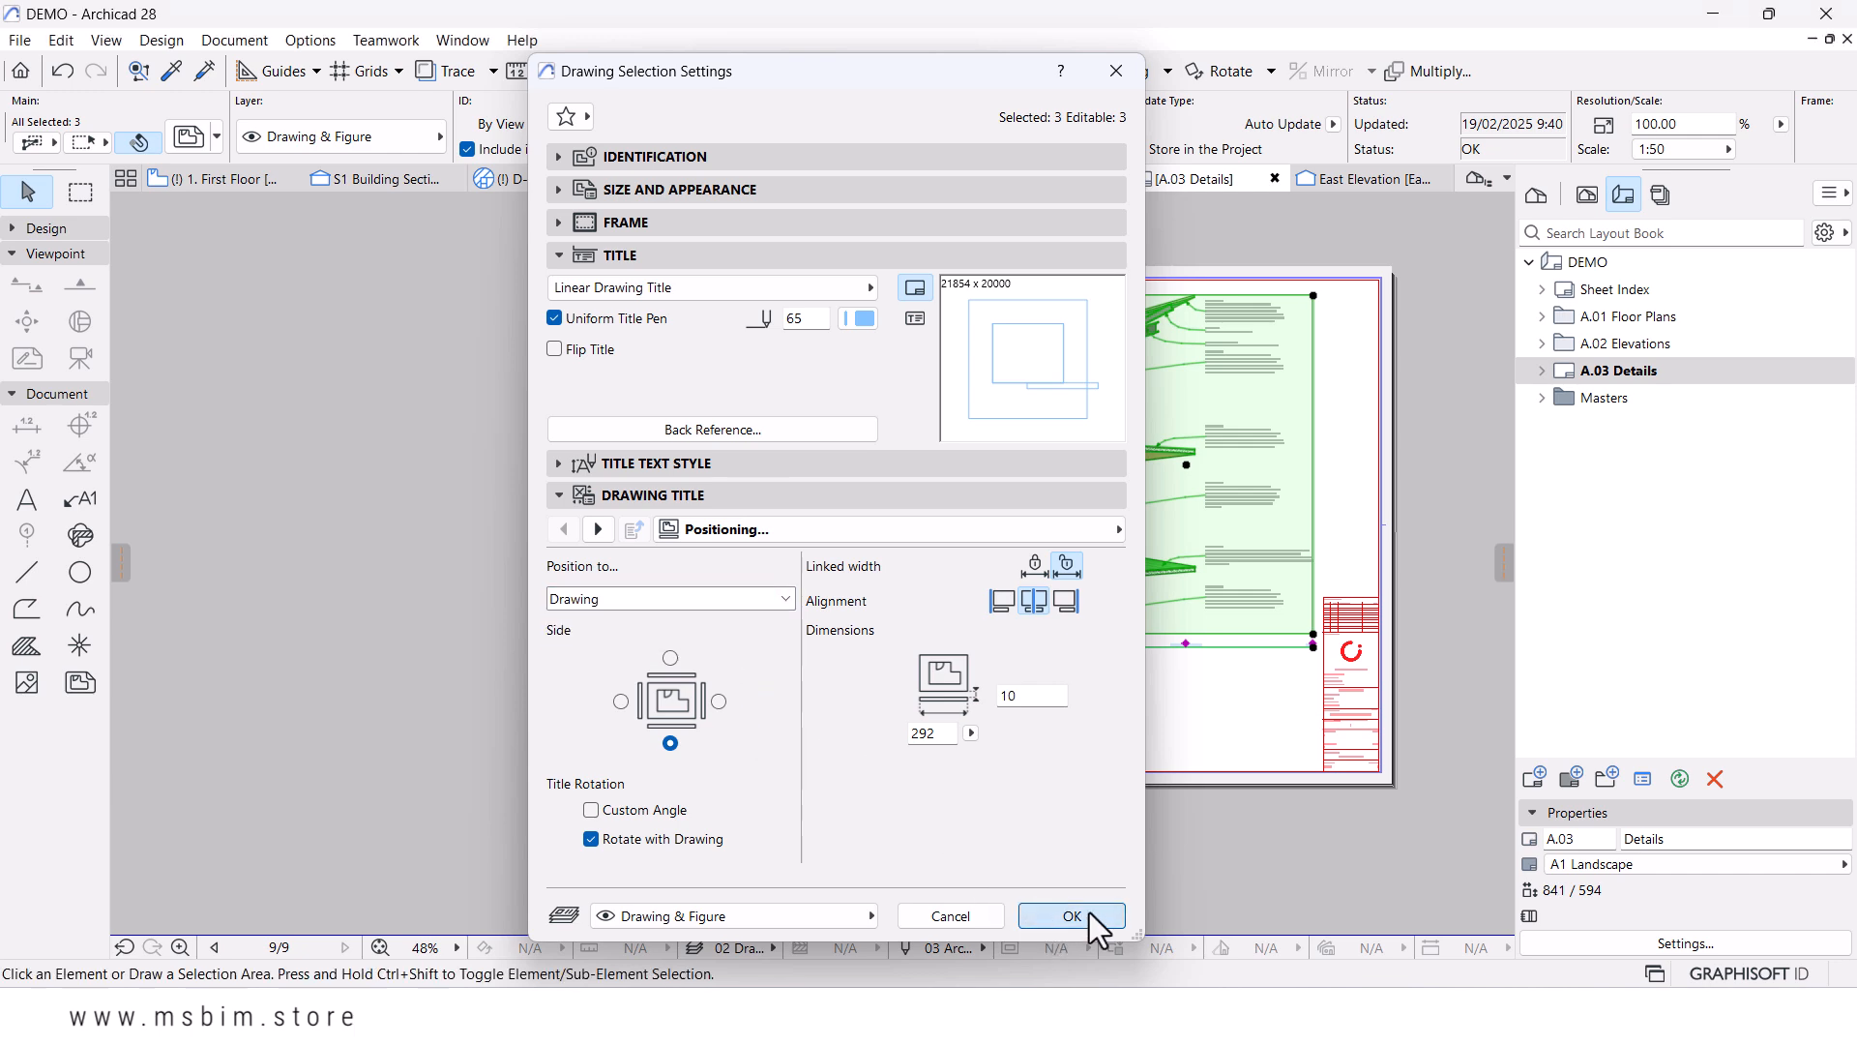
- Shorten the title width of all three selected drawings so each title sits compactly below its drawing, and deselect them
scroll(1149, 726, "up", 5)
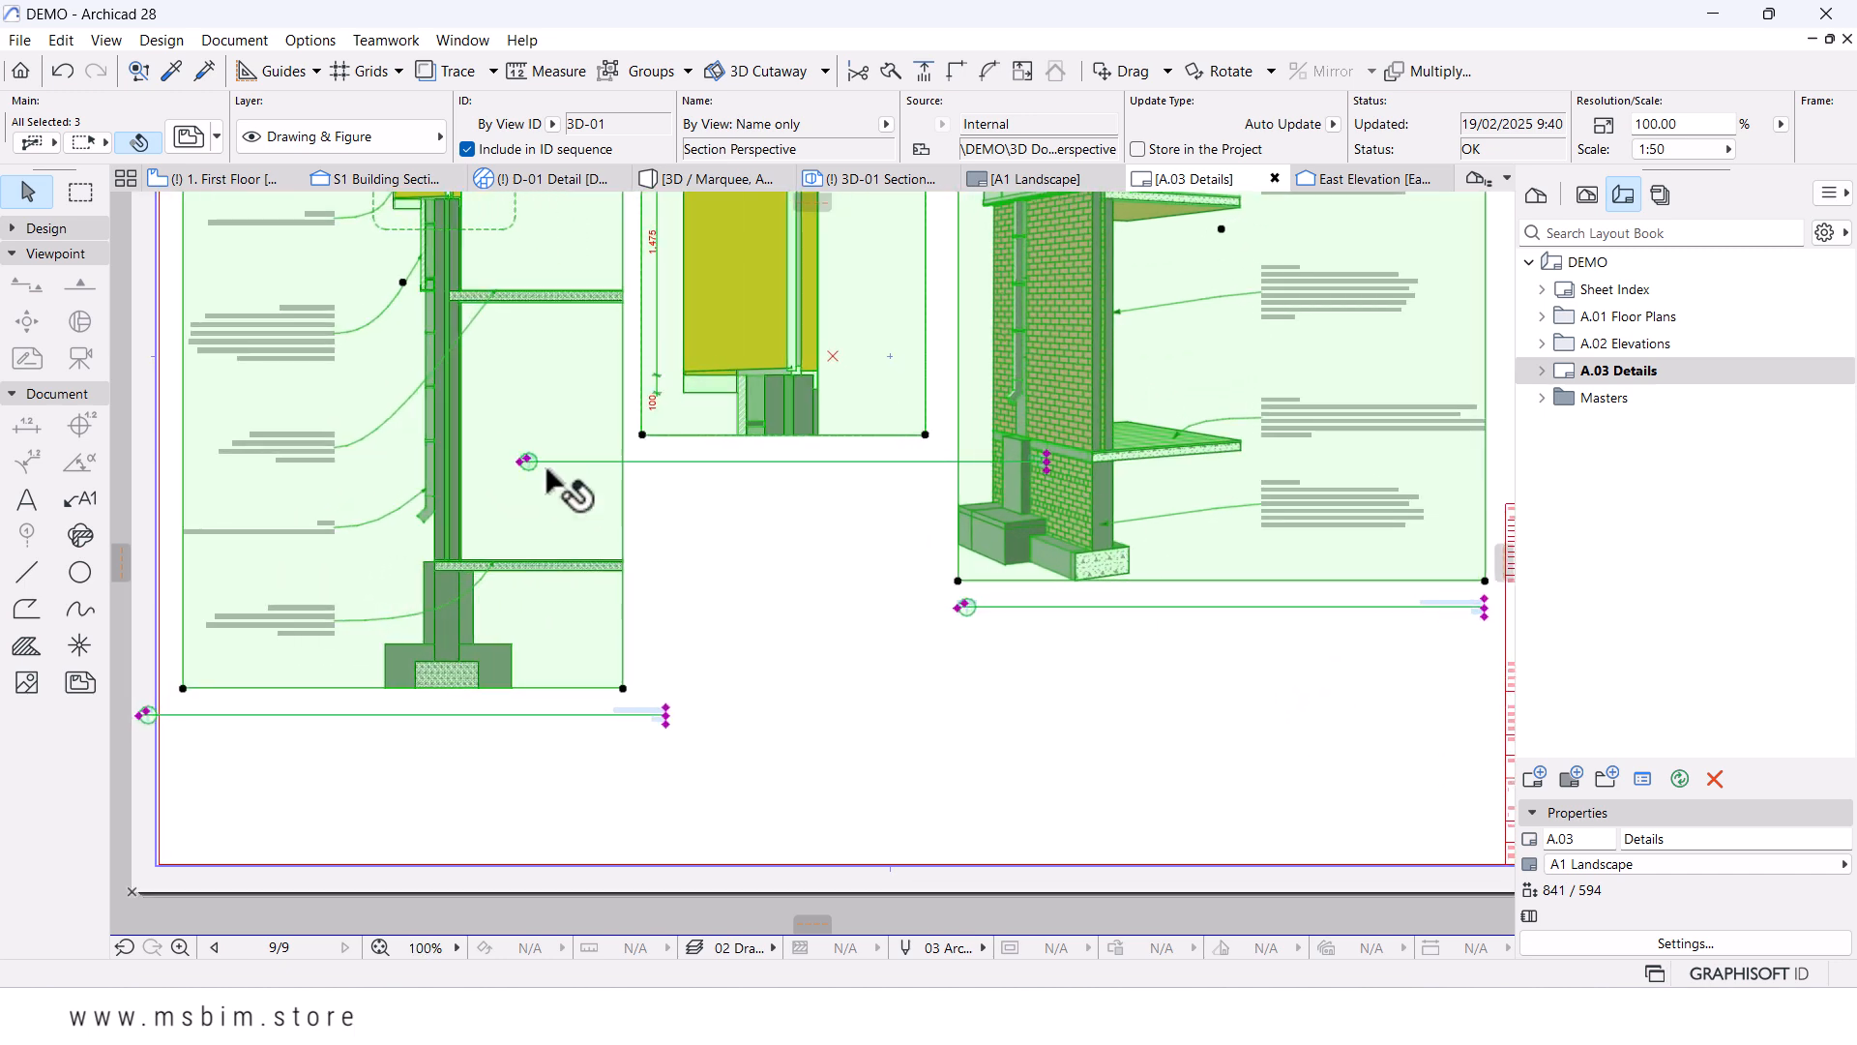
scroll(634, 439, "up", 2)
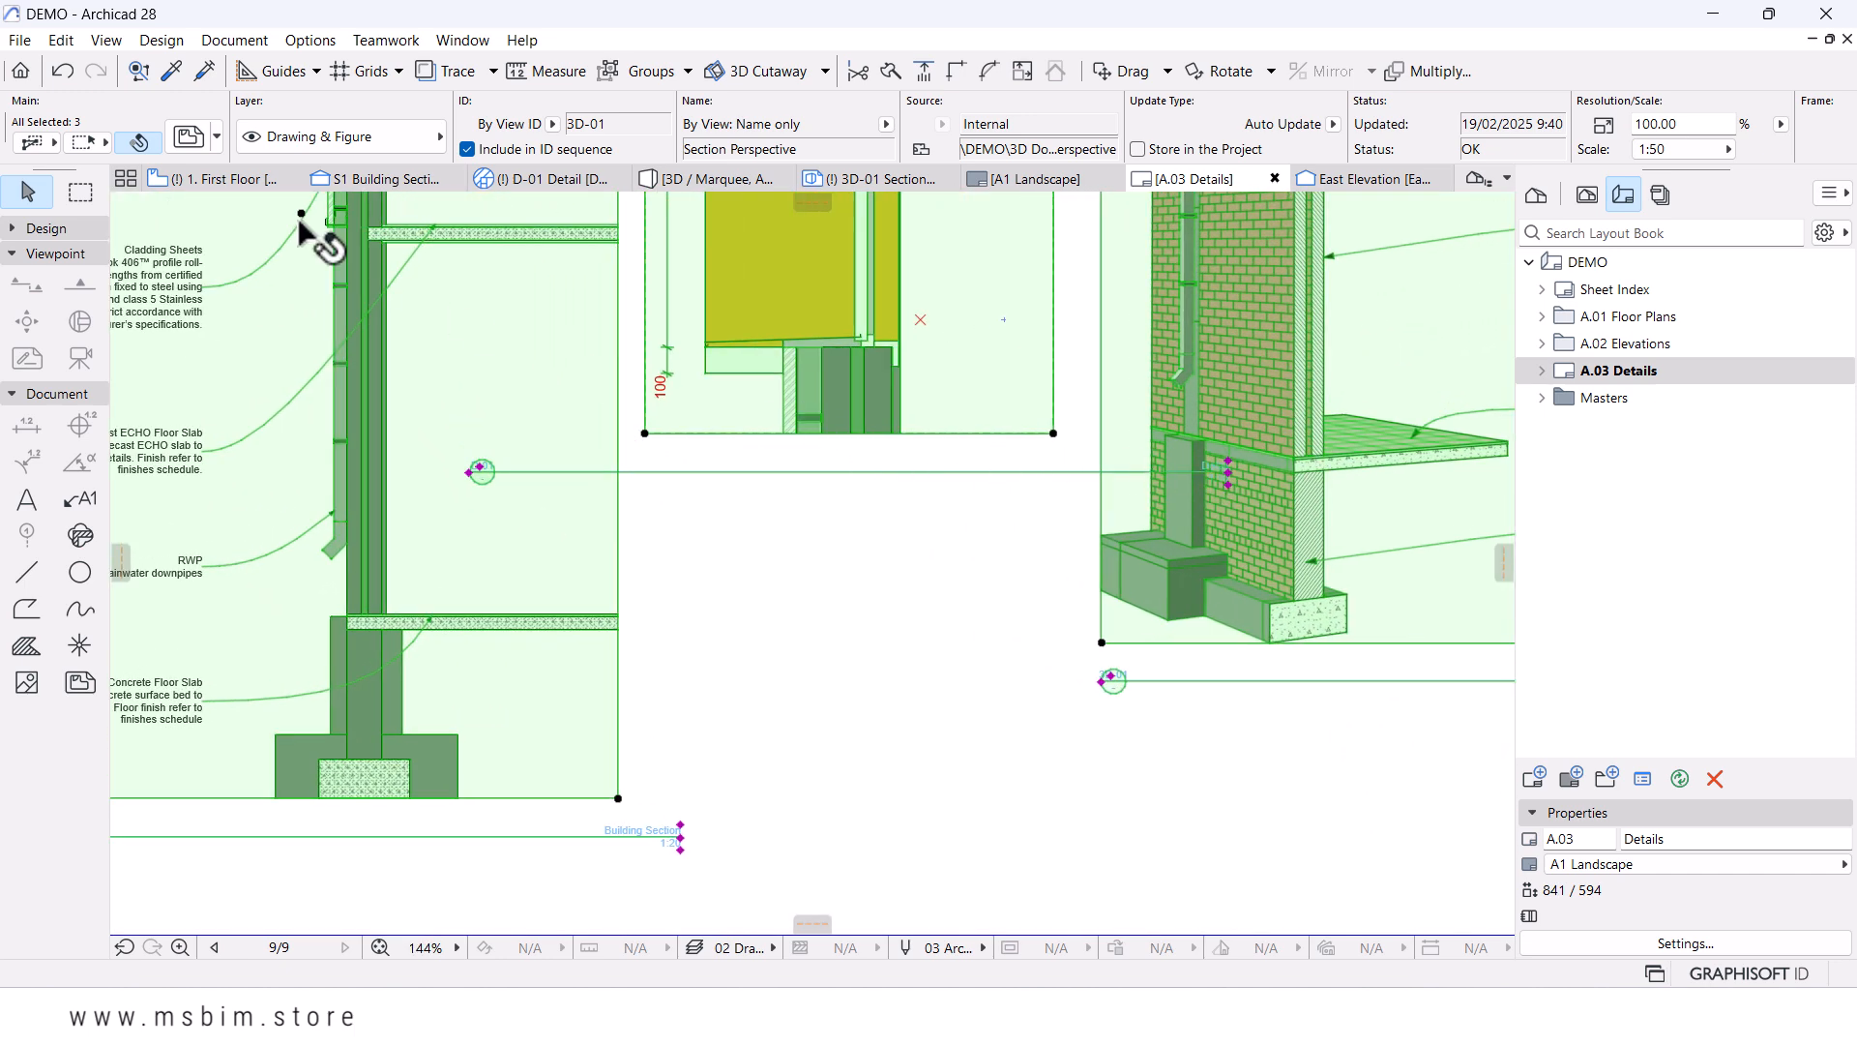
key("ctrl+t")
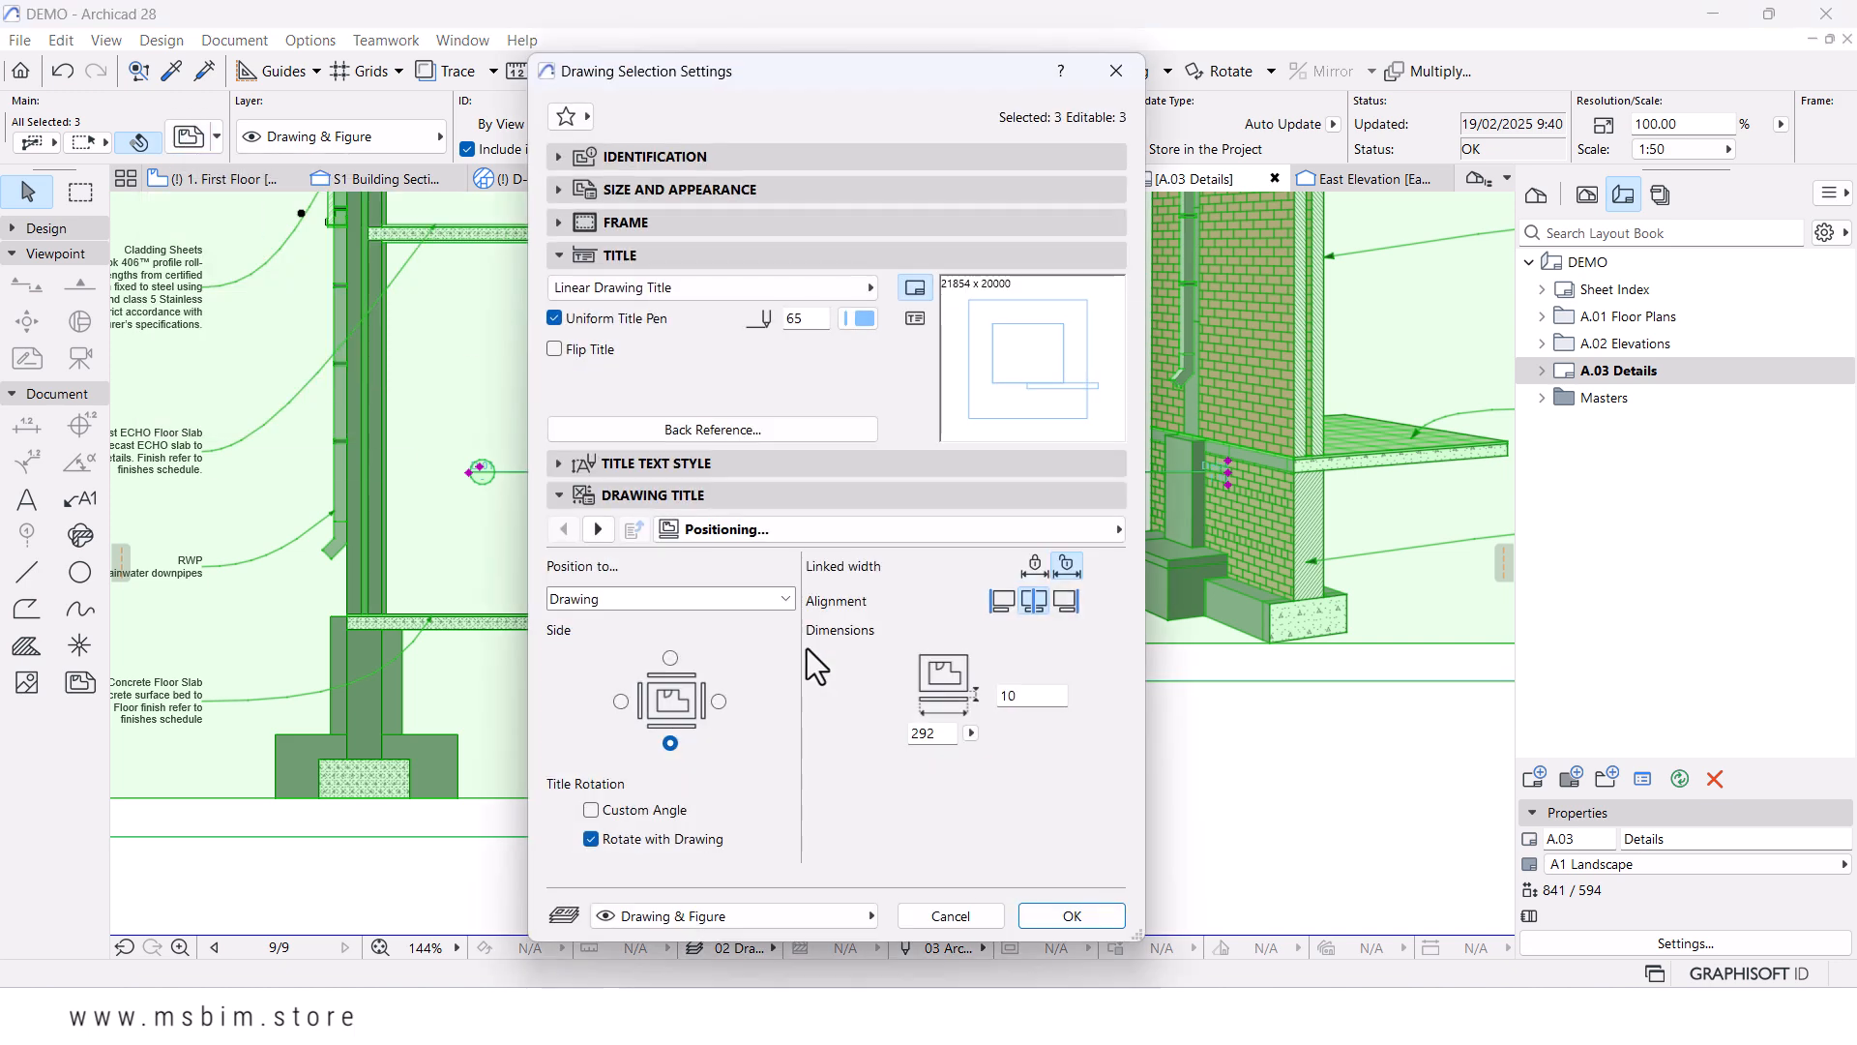
double_click(927, 735)
key("Return")
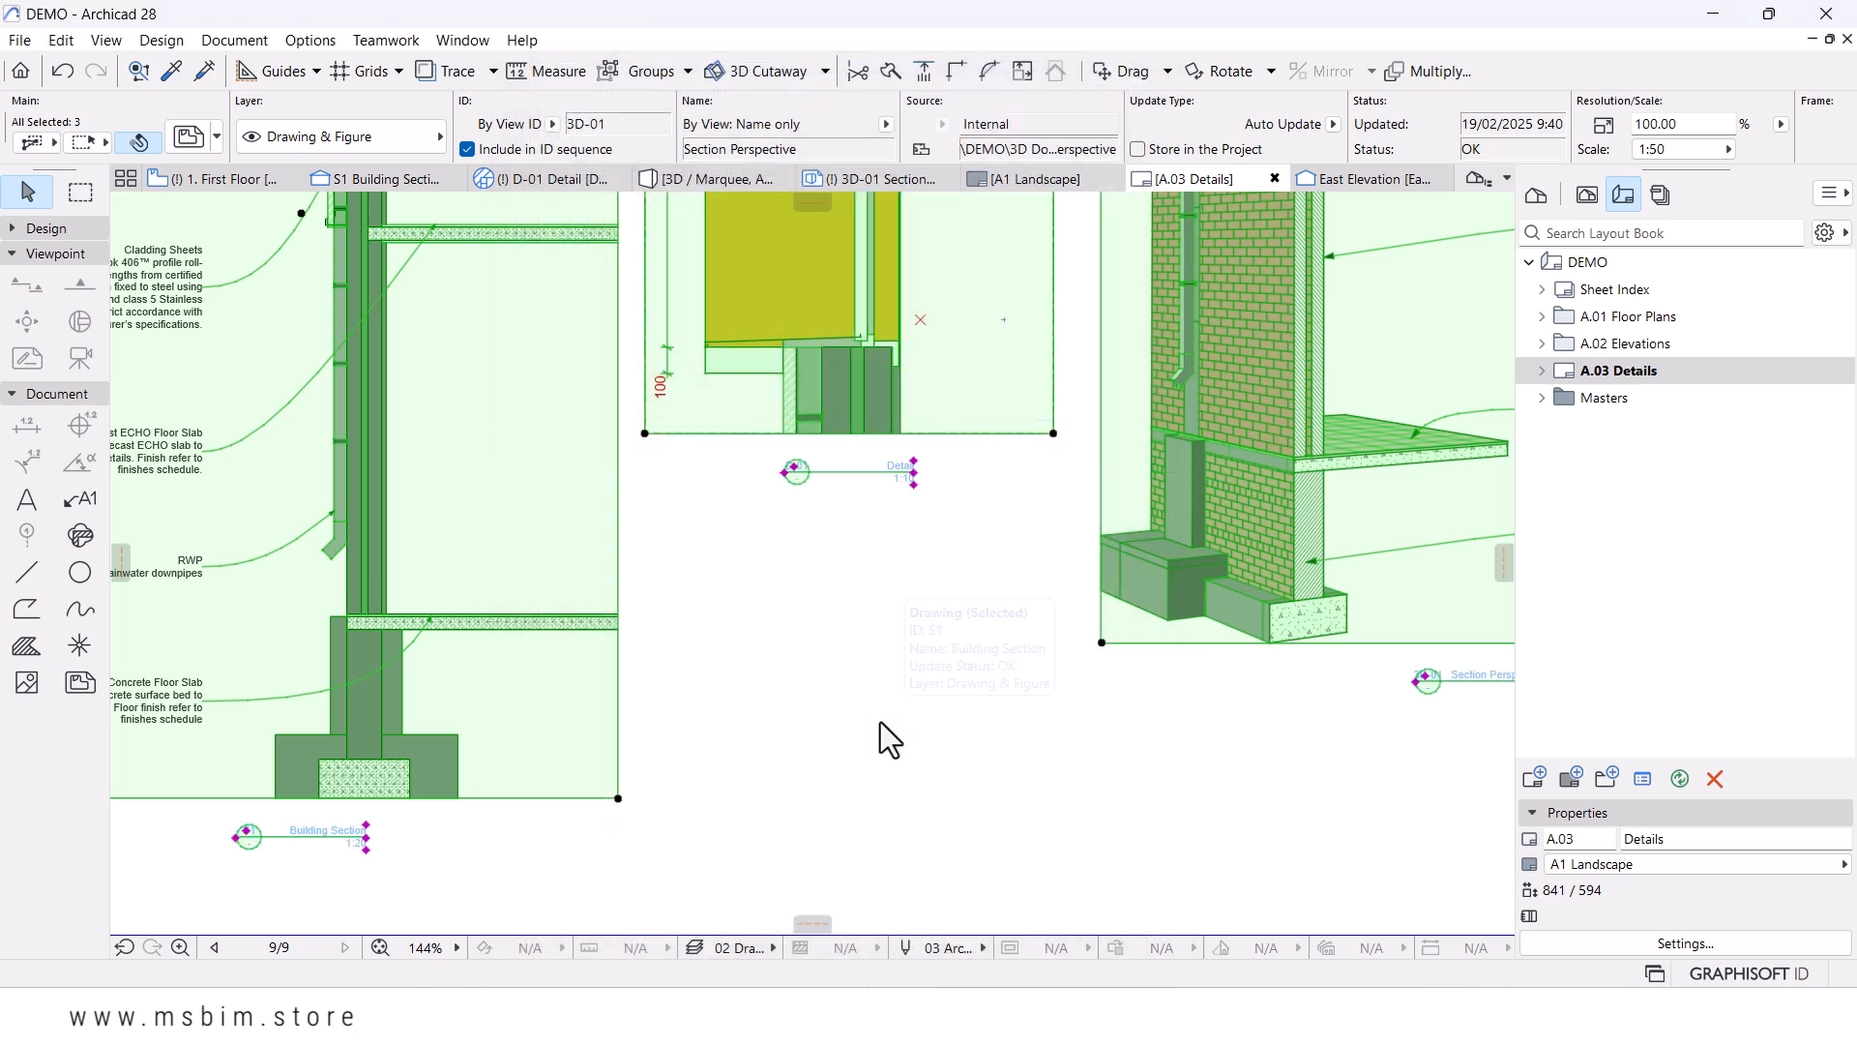
scroll(895, 653, "down", 3)
left_click(695, 757)
- Examine the shortened titles below the Building Section, Detail and Section Perspective, including the fit of the ID in its marker
scroll(832, 775, "up", 3)
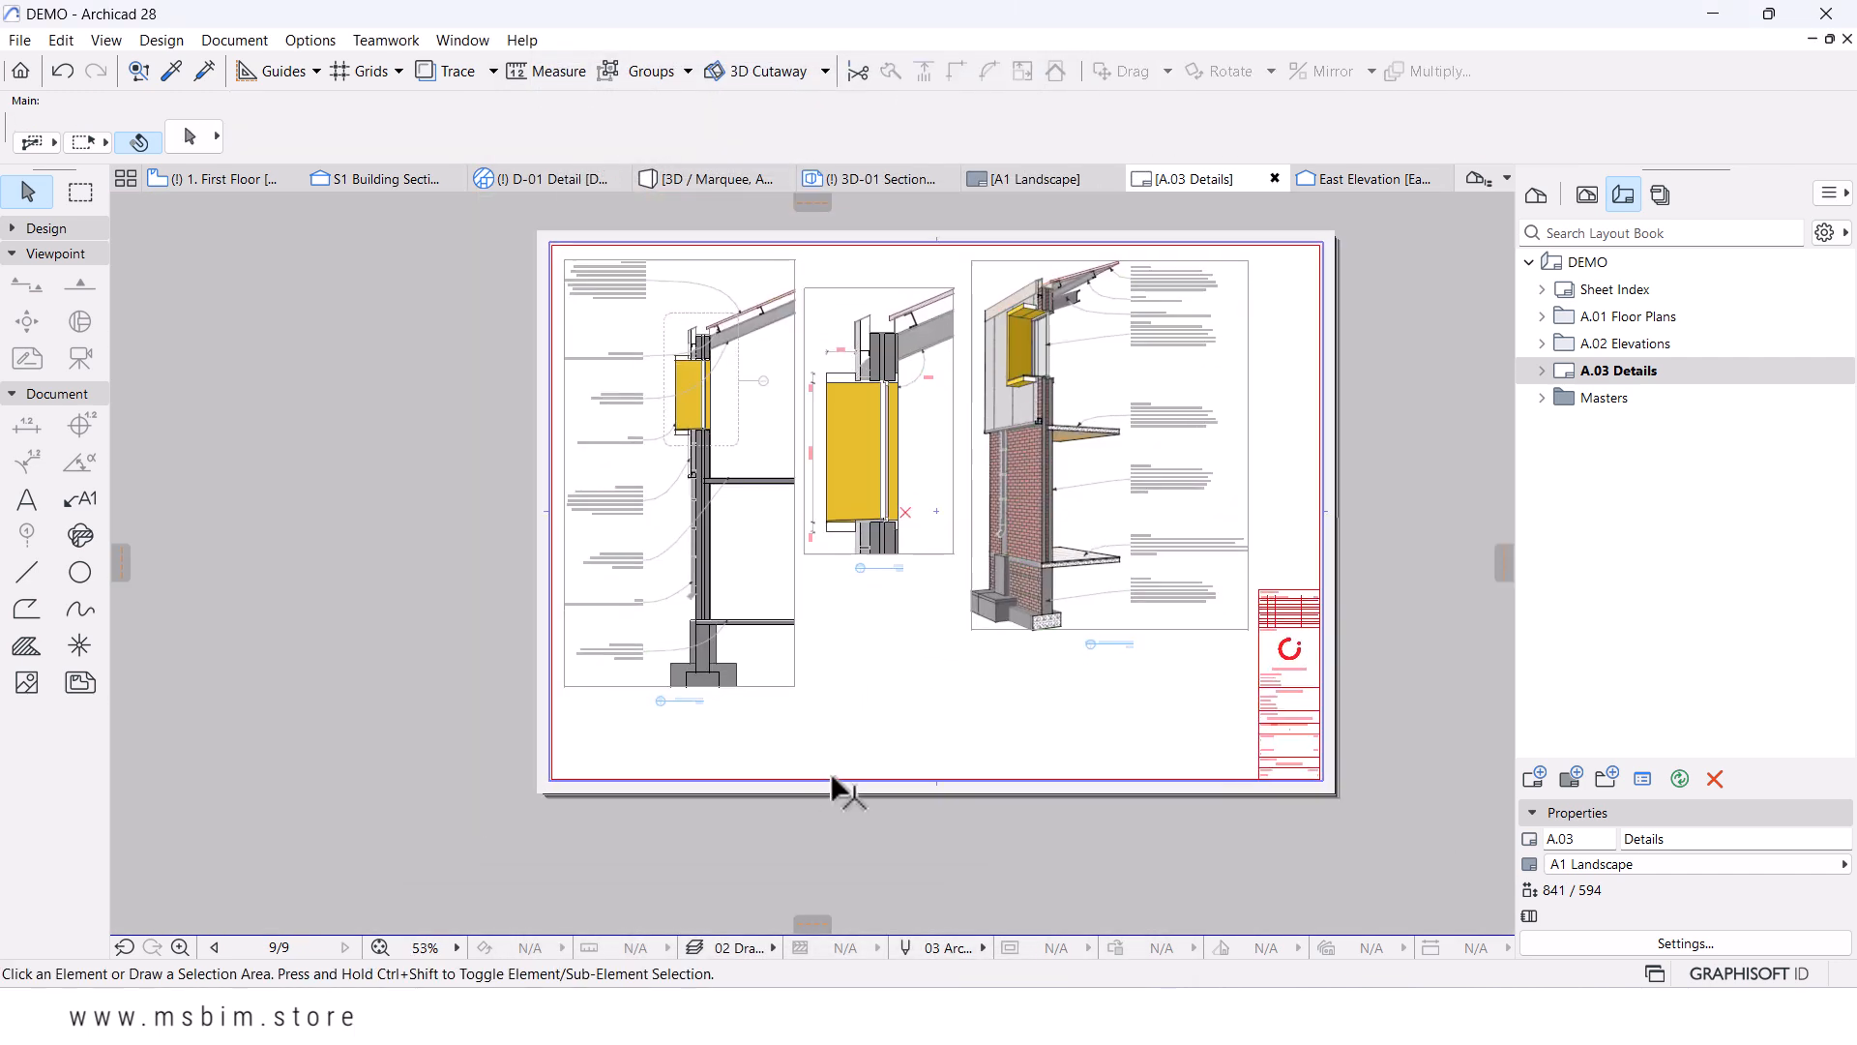
scroll(658, 677, "up", 3)
middle_click_drag(1061, 659, 652, 665)
scroll(1178, 532, "up", 4)
scroll(1179, 531, "down", 2)
middle_click_drag(1028, 555, 1004, 671)
scroll(1079, 512, "down", 4)
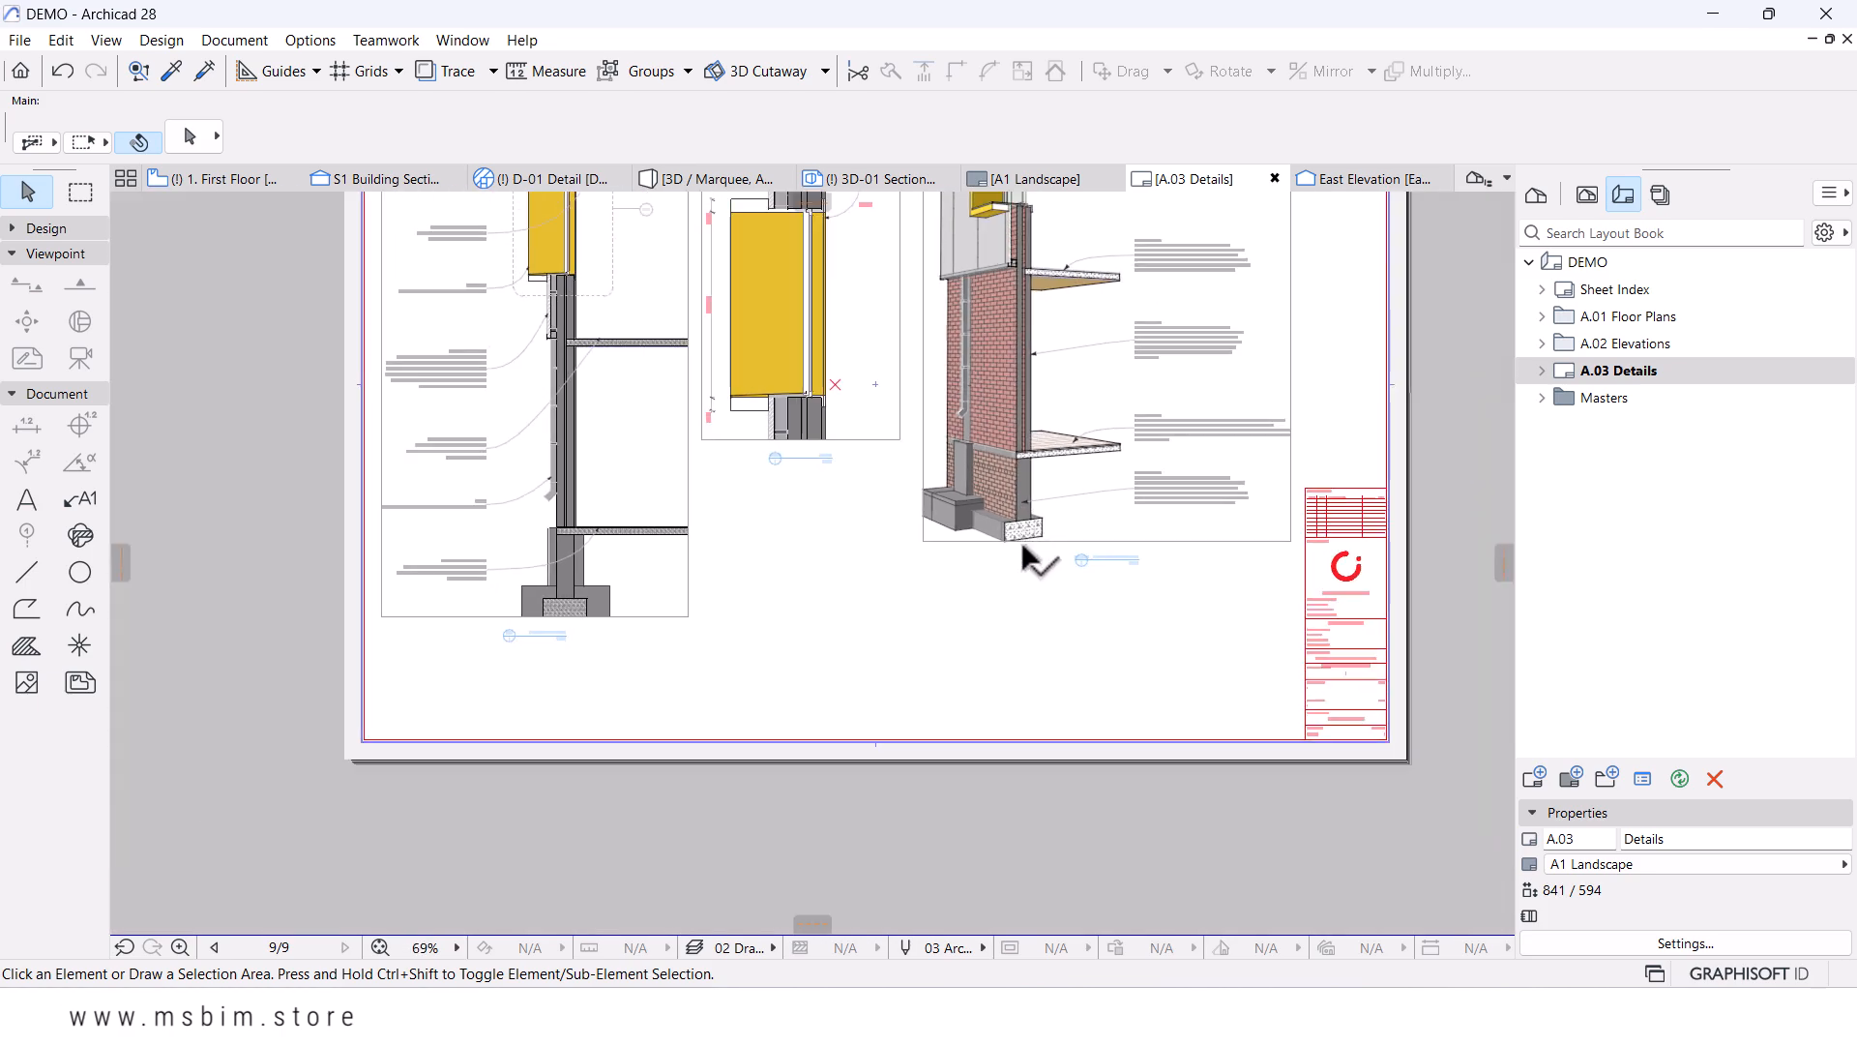
middle_click_drag(1006, 565, 1006, 617)
scroll(1076, 609, "up", 7)
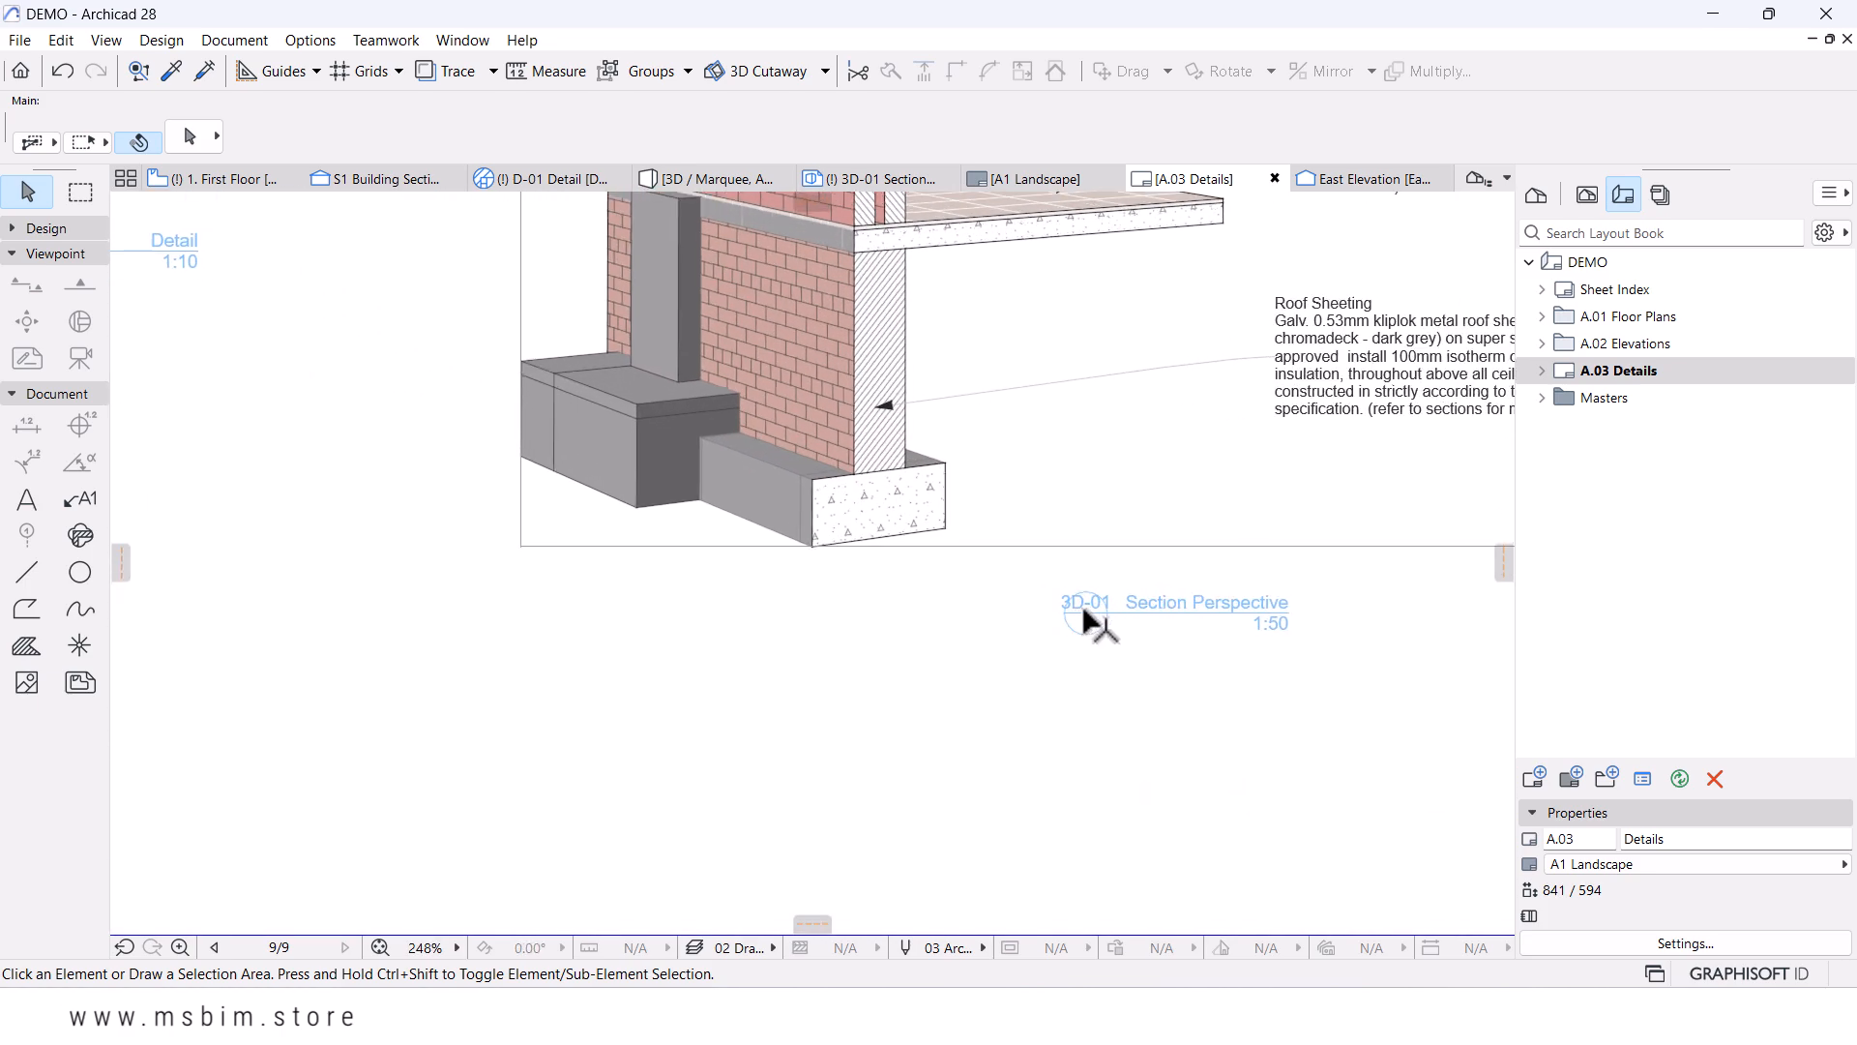
scroll(1074, 608, "down", 2)
scroll(1036, 598, "down", 4)
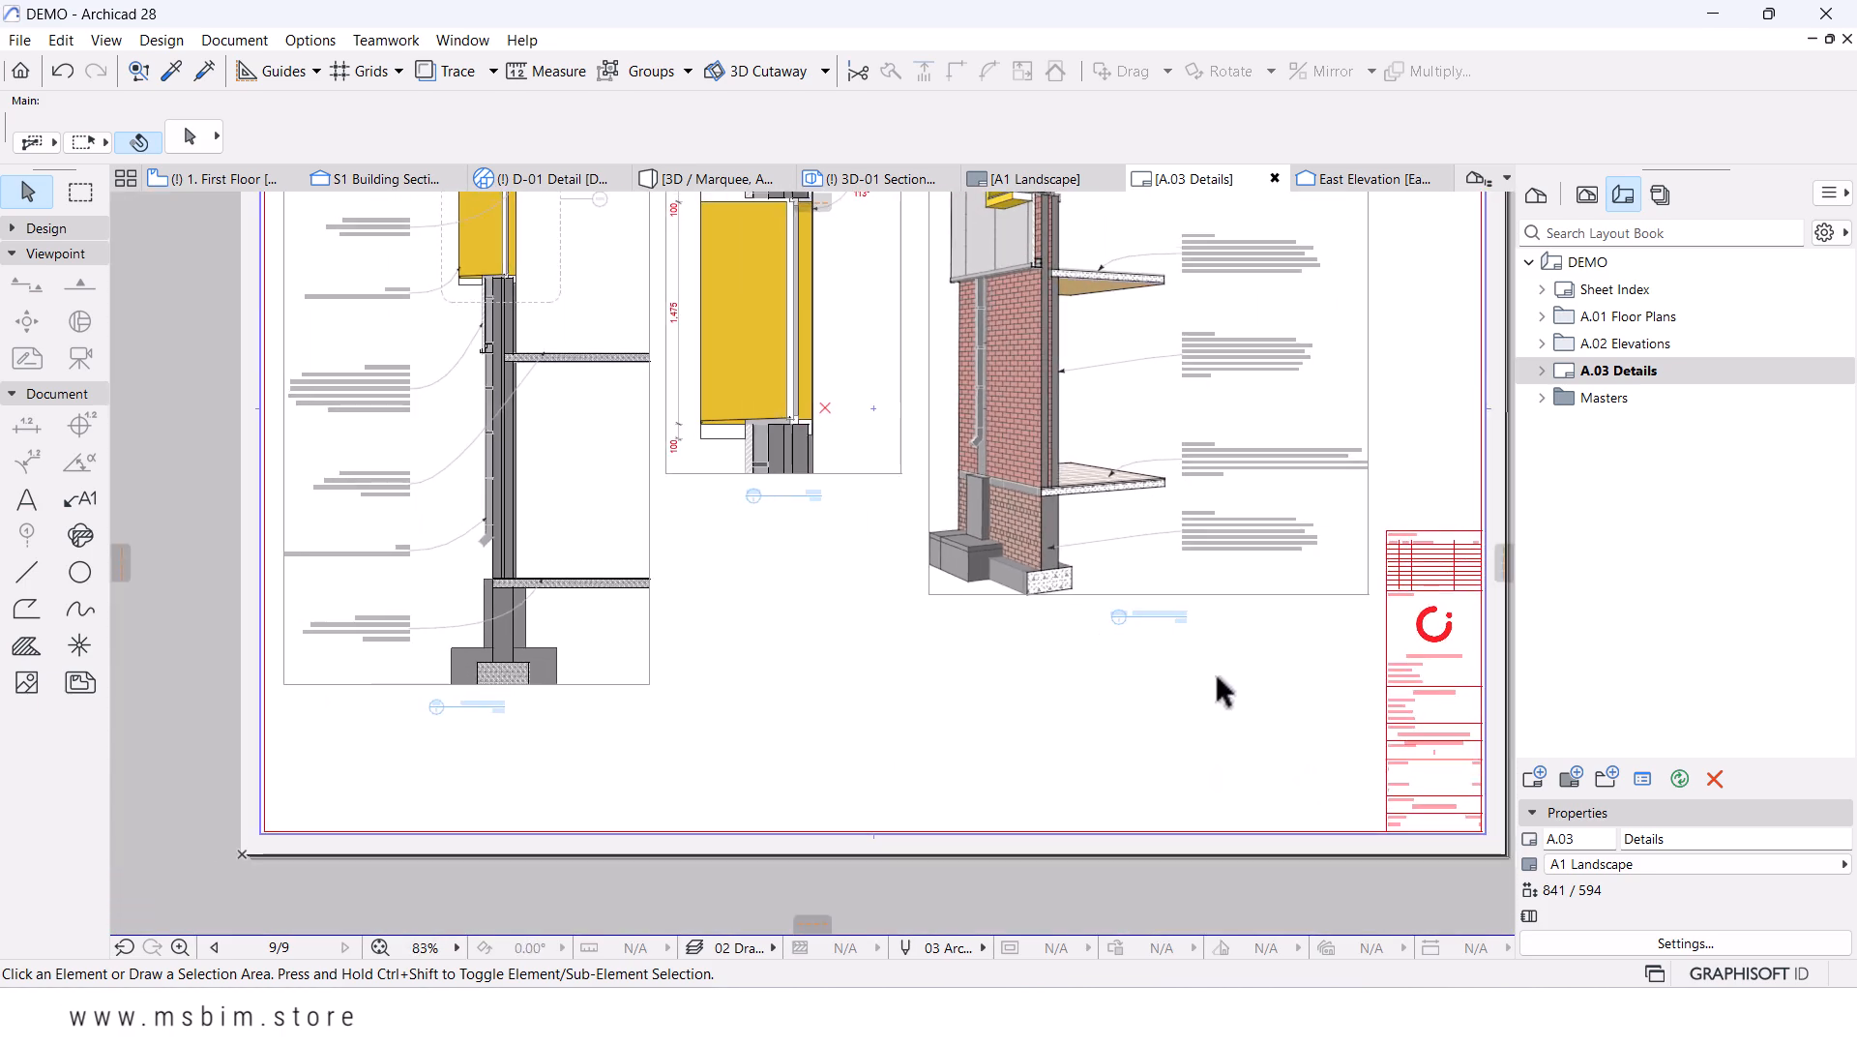
- Select all three drawings again and set their drawing ID to By Layout
left_click(1187, 729)
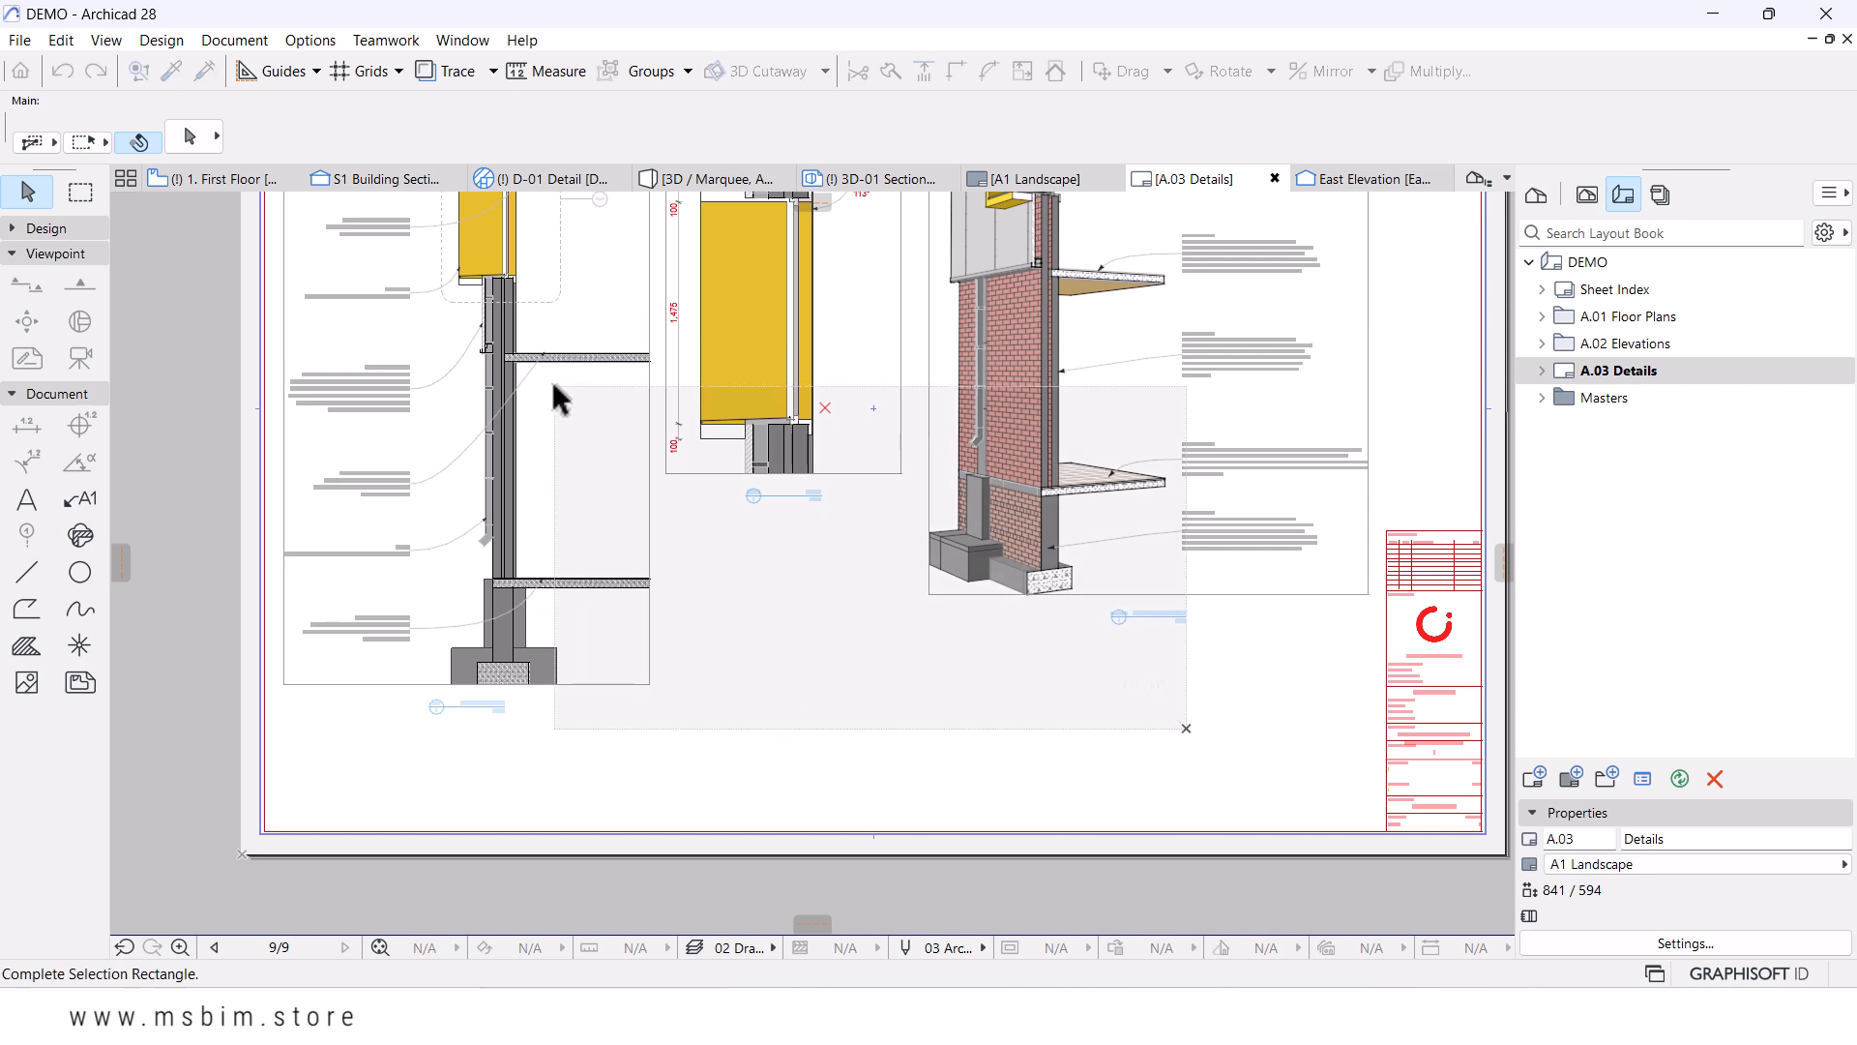
left_click(433, 344)
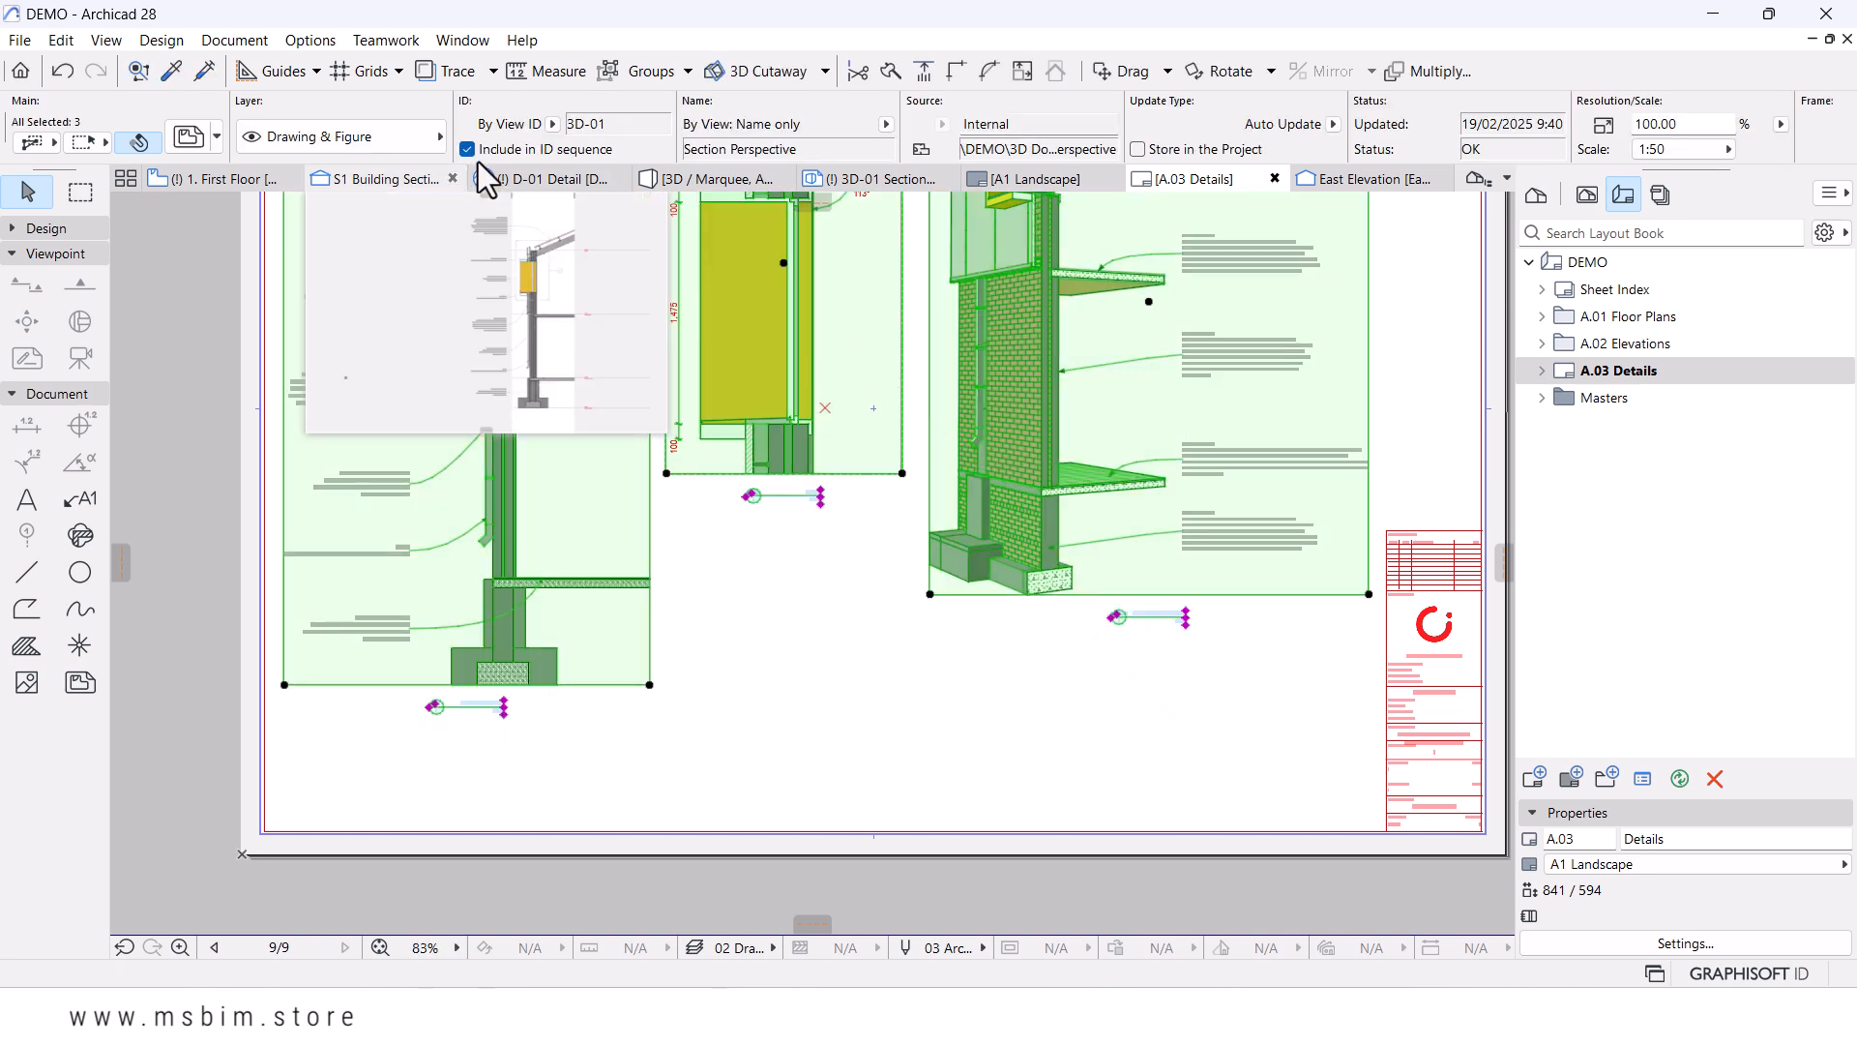
left_click(550, 123)
left_click(620, 127)
- Check the ID in each title marker, deselect the drawings and review the arrangement of the whole sheet
scroll(1160, 611, "up", 7)
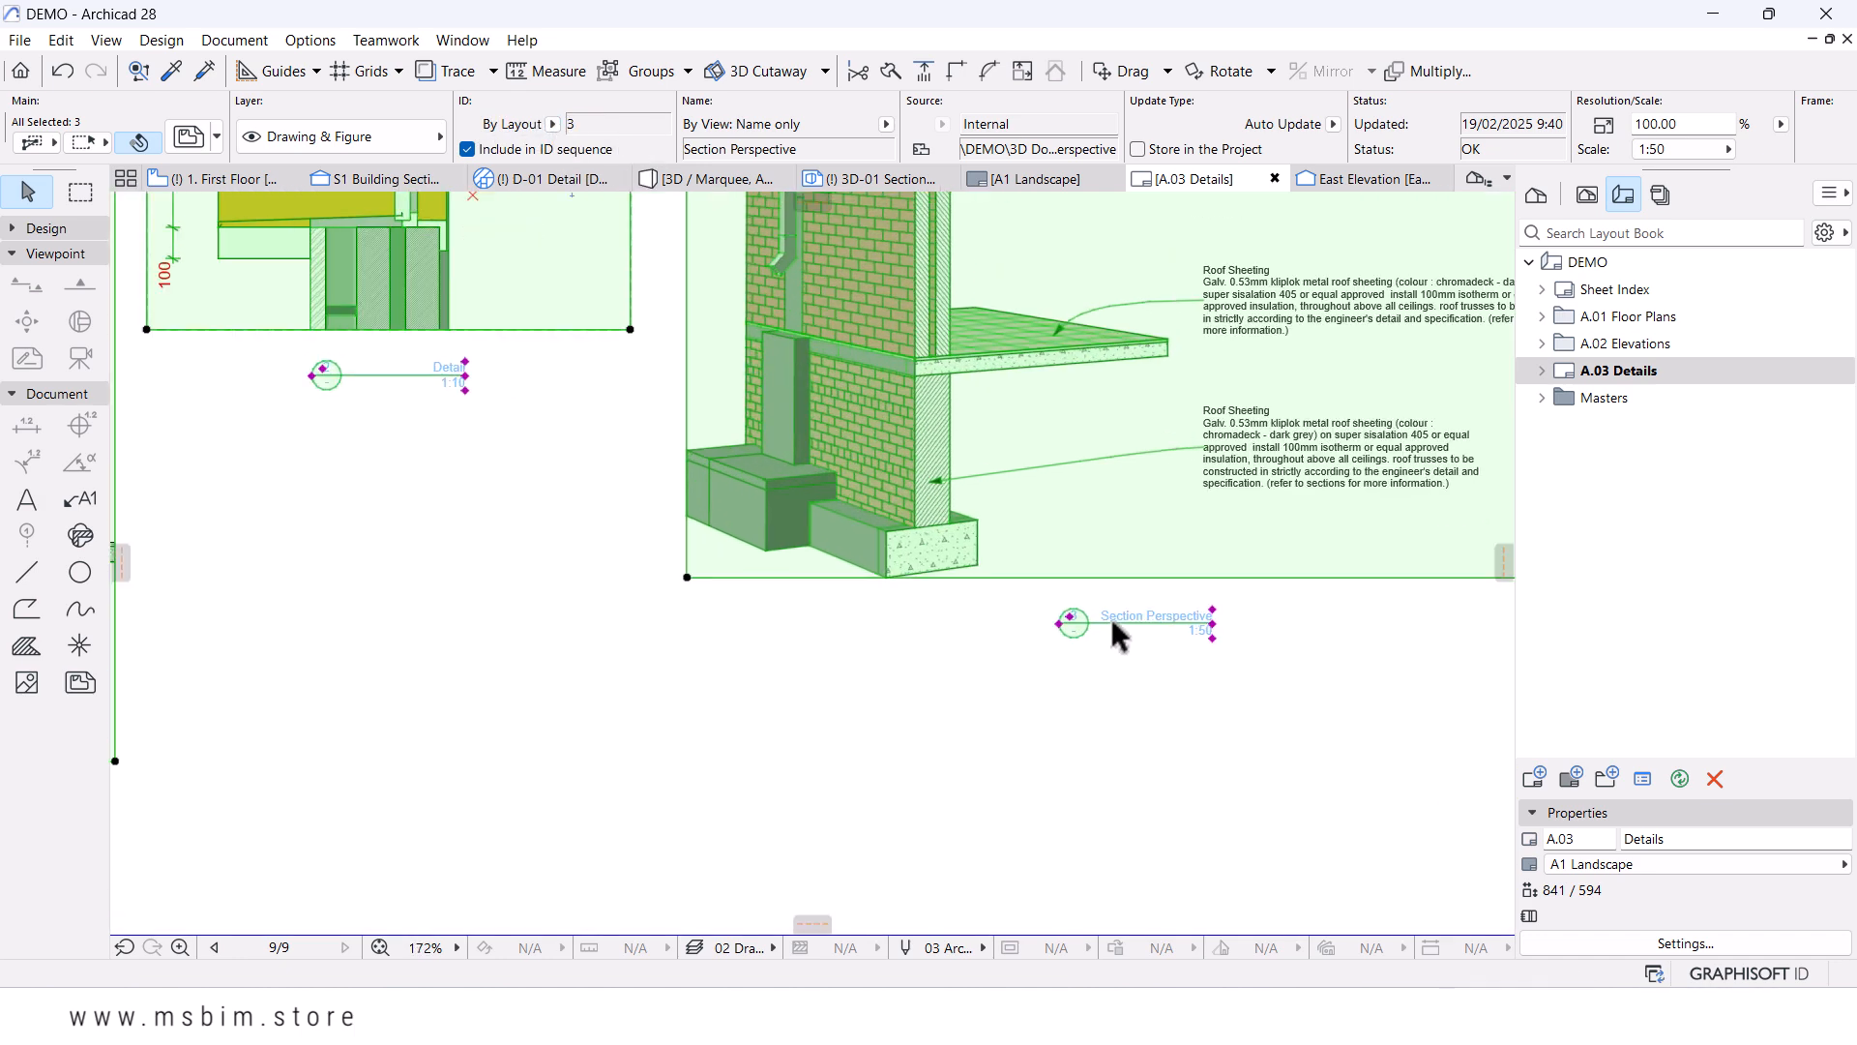
scroll(1077, 619, "down", 3)
middle_click_drag(1006, 653, 1219, 697)
scroll(507, 406, "up", 3)
scroll(813, 469, "down", 3)
middle_click_drag(662, 514, 946, 371)
middle_click_drag(486, 690, 669, 616)
left_click(518, 700)
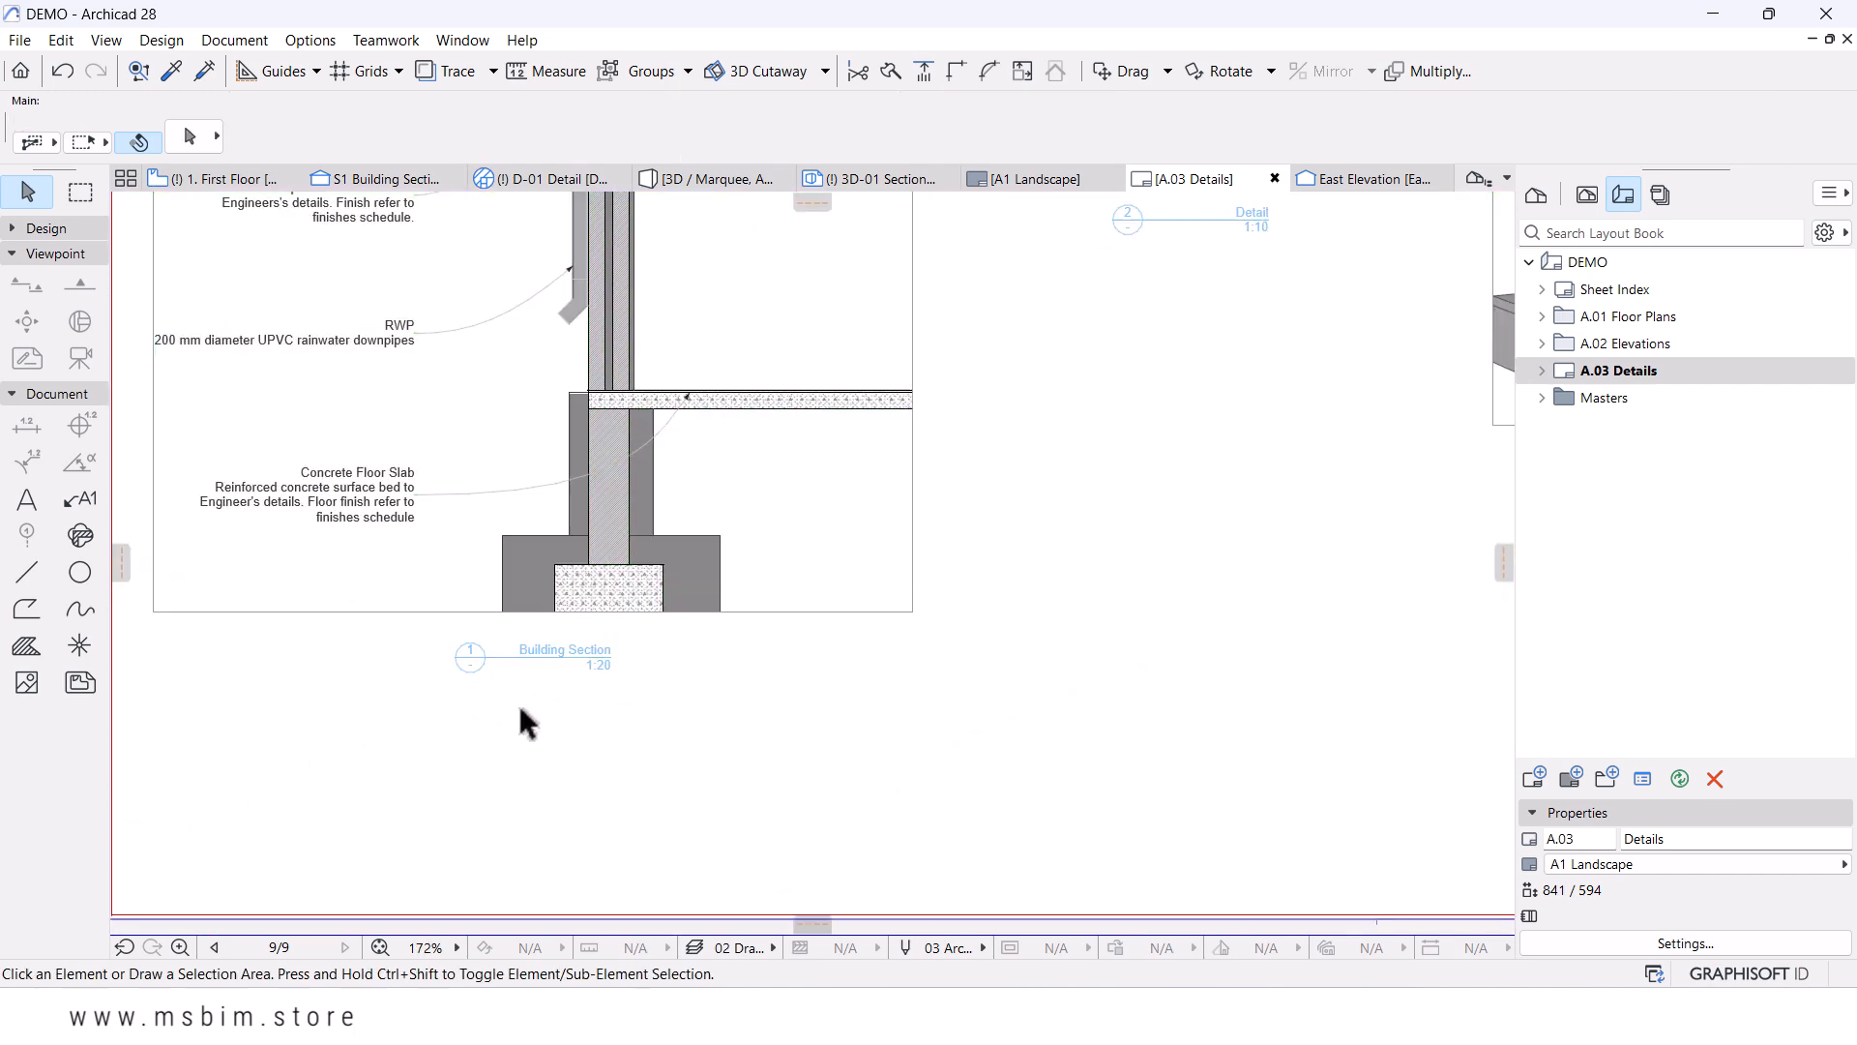
scroll(518, 700, "down", 4)
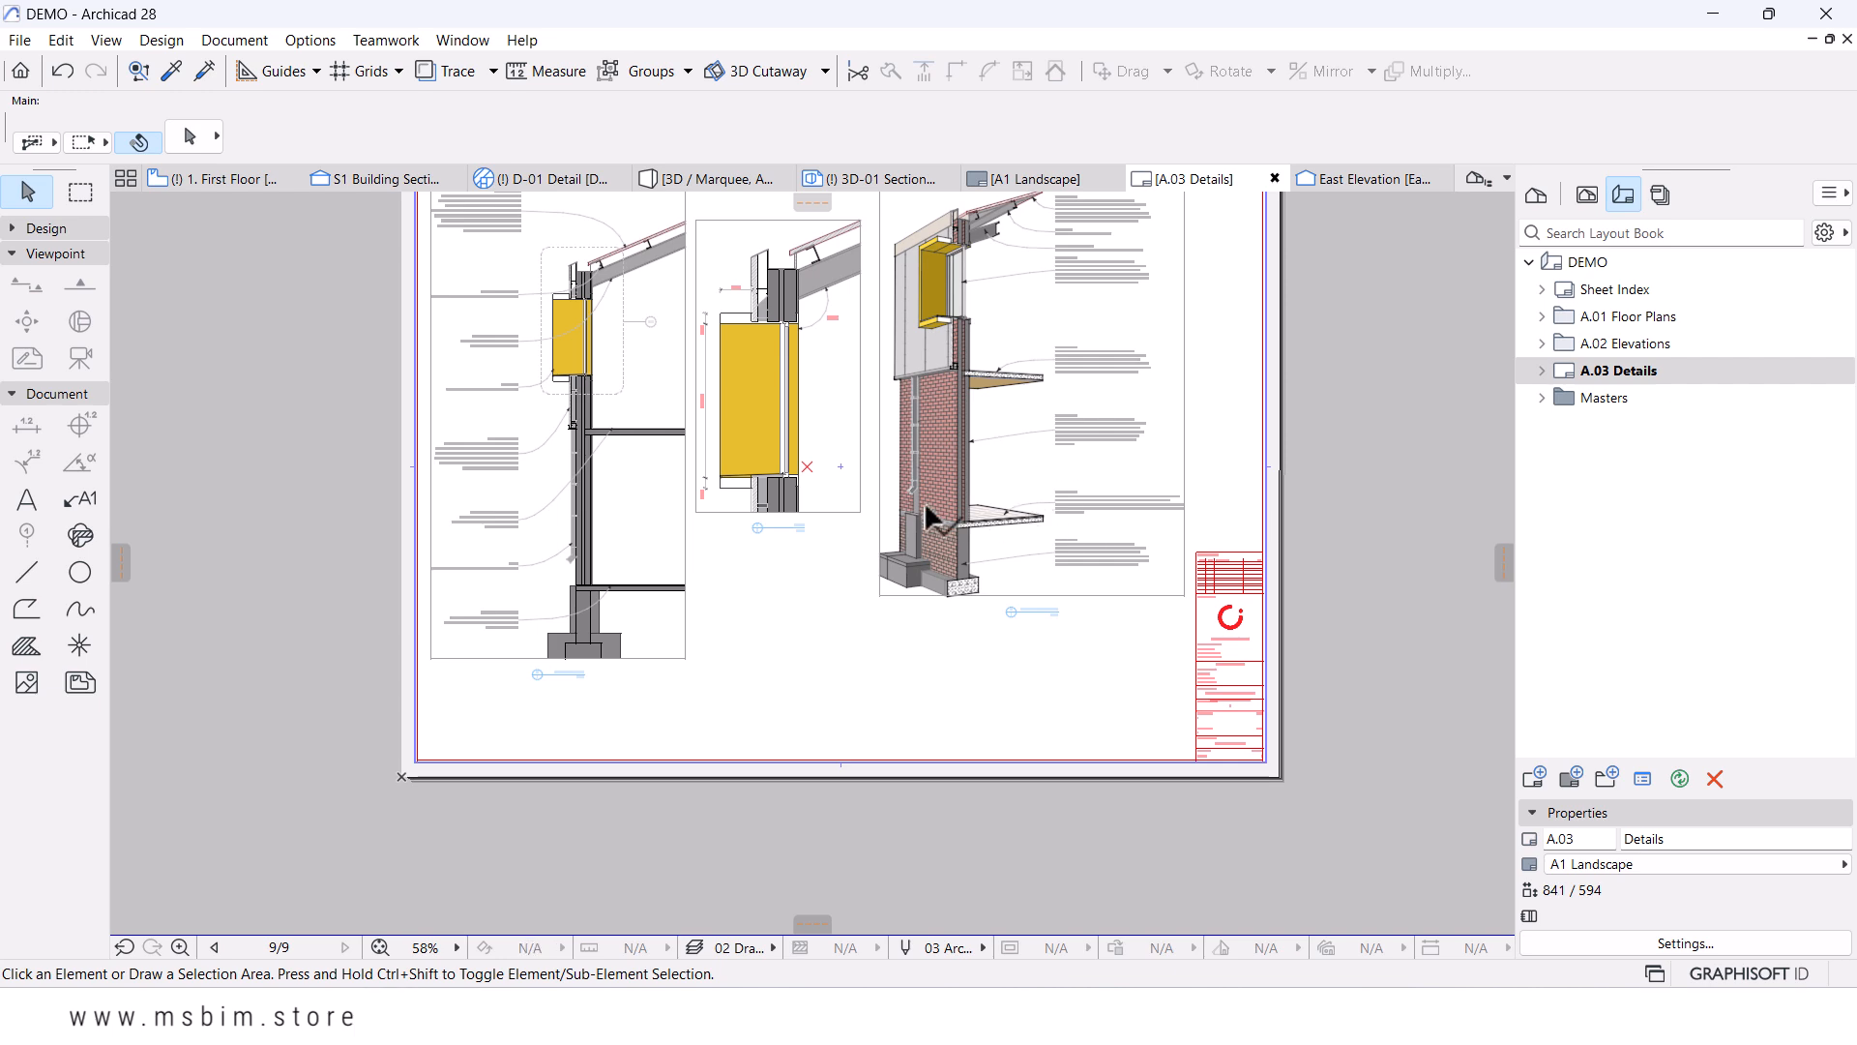
scroll(924, 501, "up", 1)
scroll(925, 501, "down", 1)
middle_click_drag(921, 502, 927, 592)
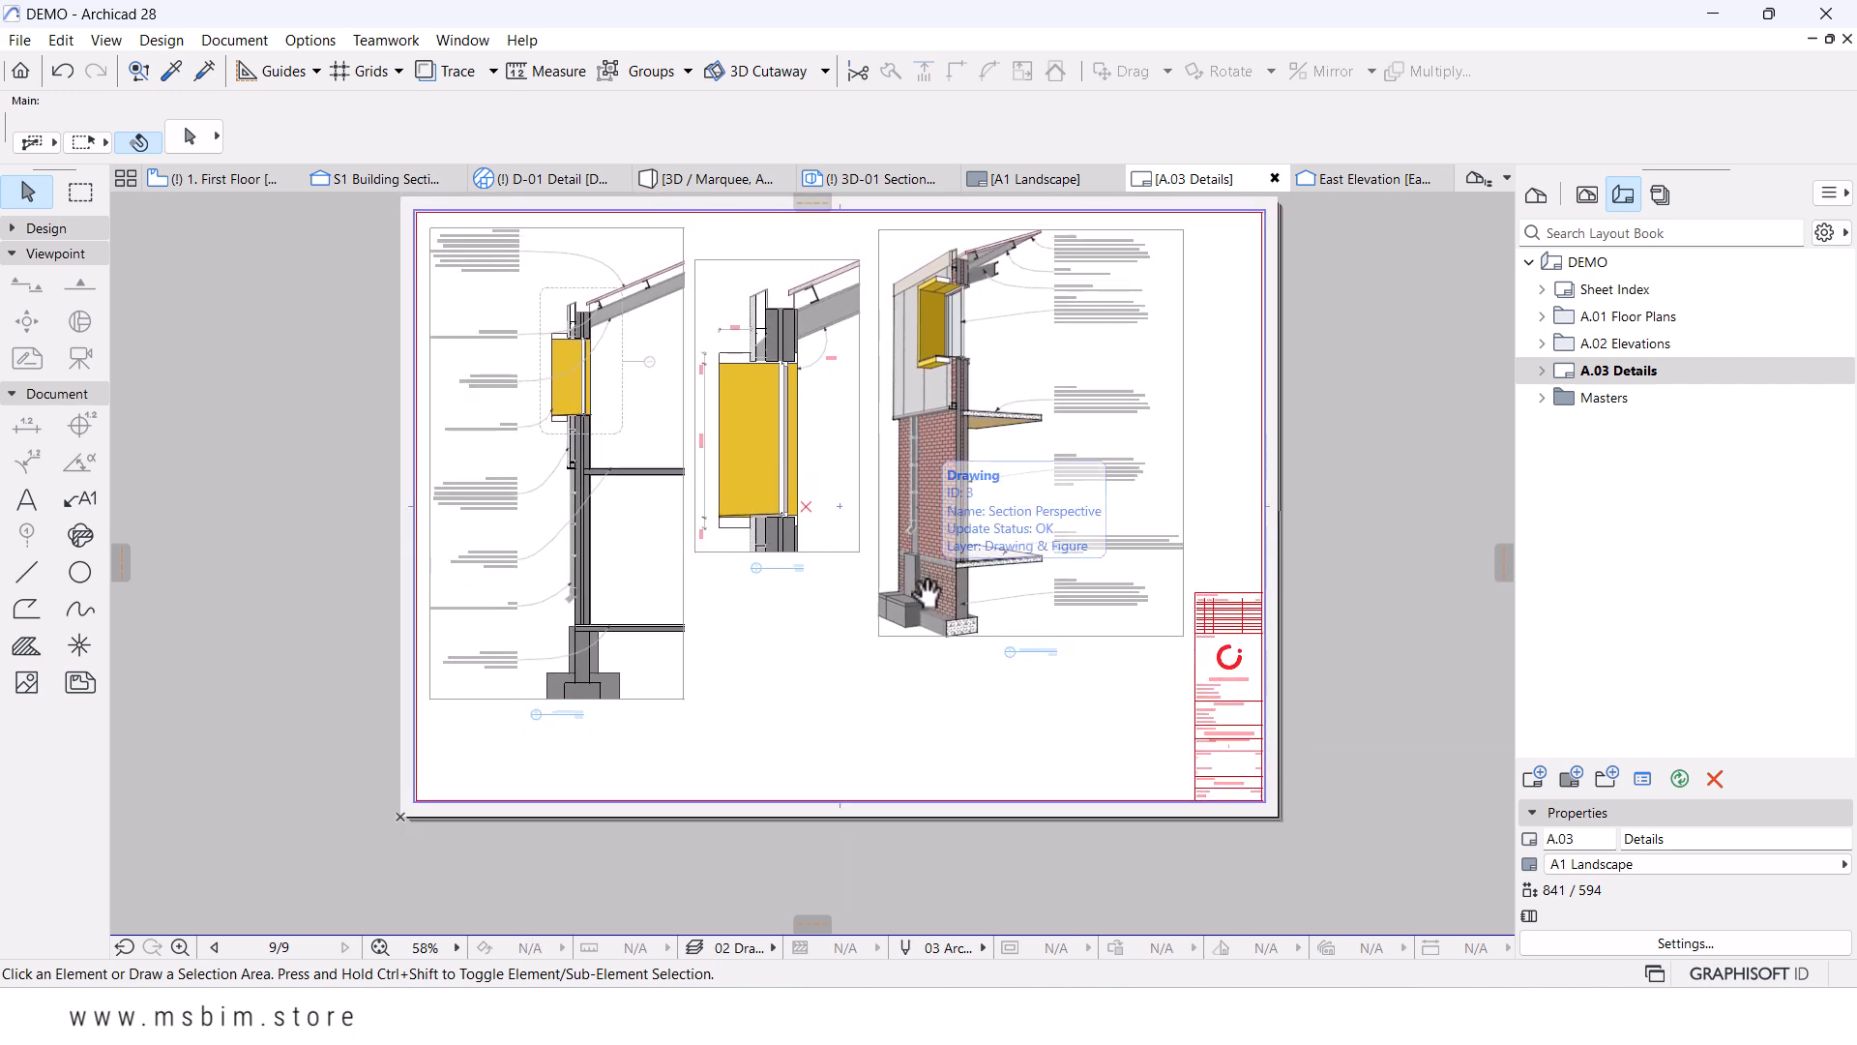